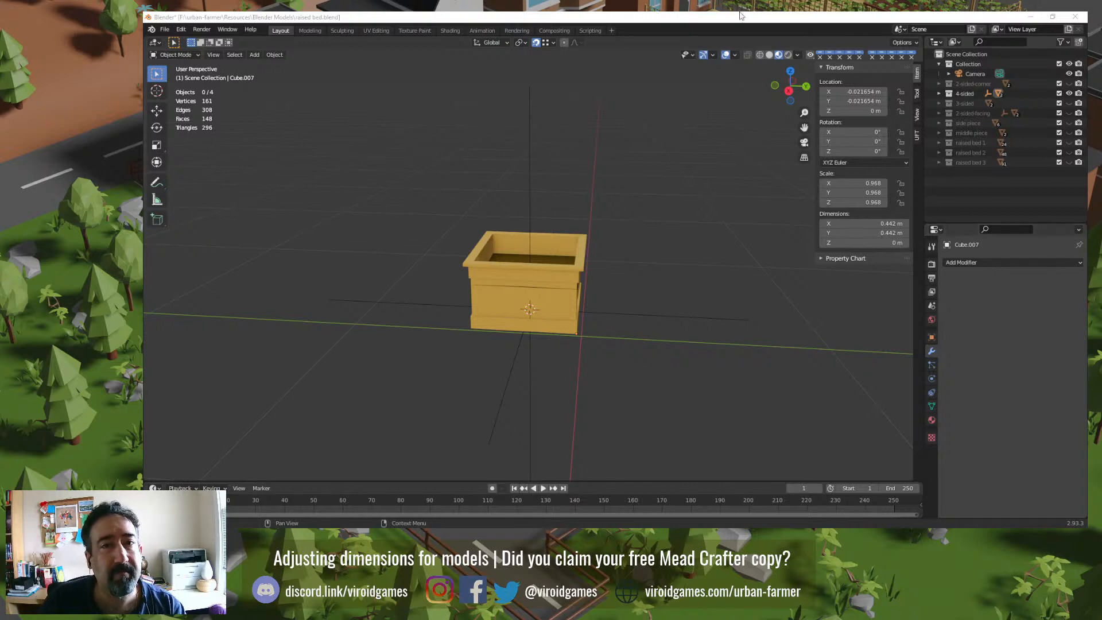
# Step: Hide the 4-sided bed collection and show the 3-sided one
pyautogui.moveTo(574, 261); pyautogui.dragTo(528, 256, button='middle')
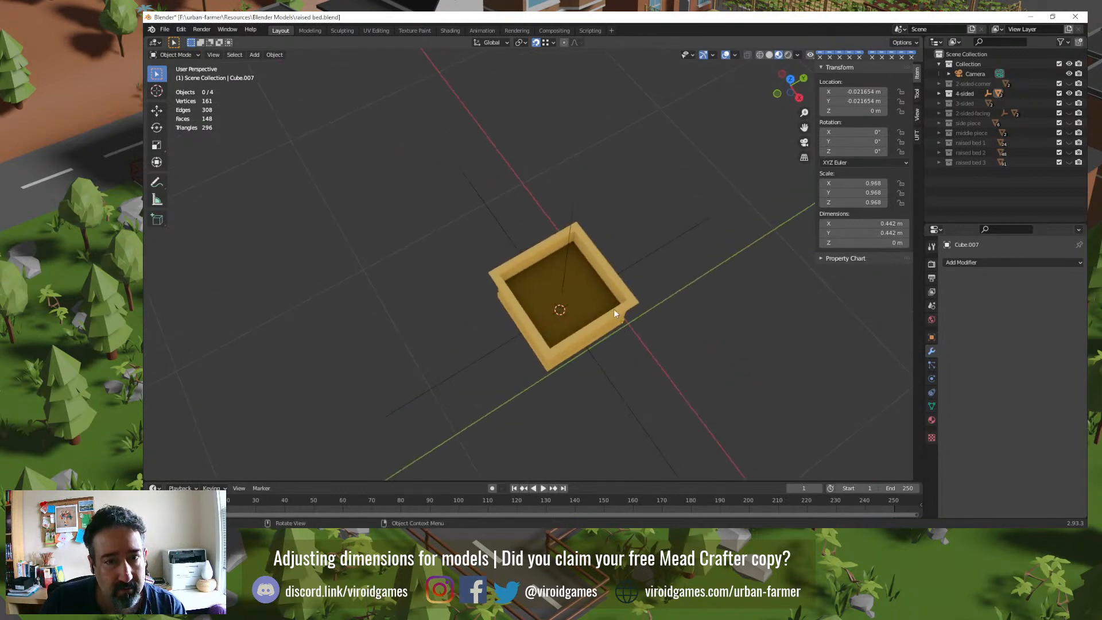
pyautogui.moveTo(614, 313); pyautogui.dragTo(564, 238, button='middle')
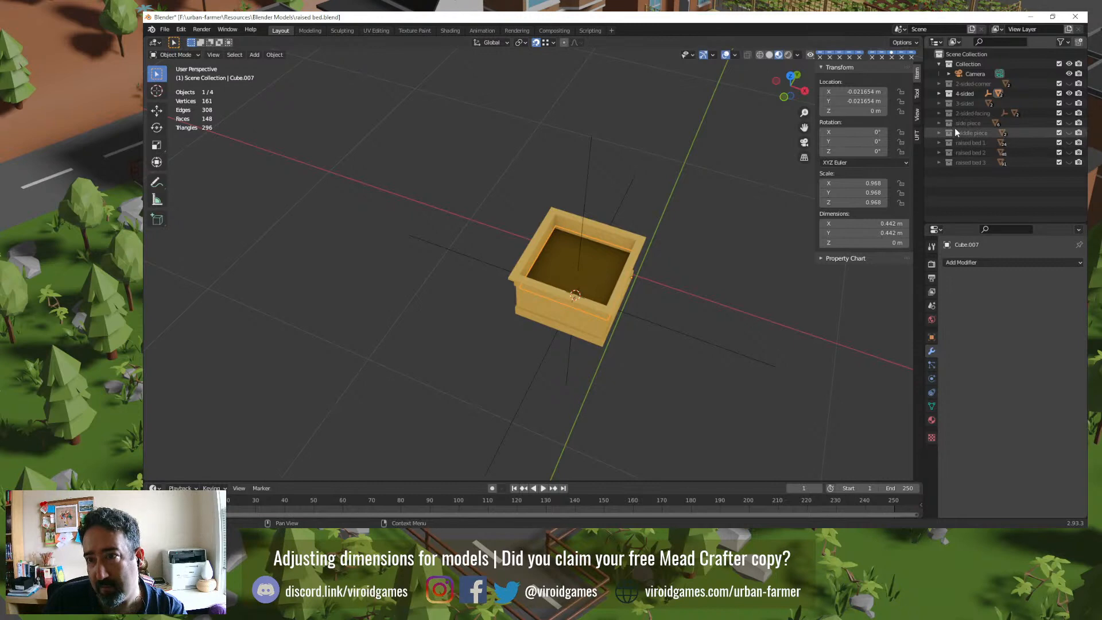
pyautogui.click(1069, 95)
pyautogui.click(1069, 104)
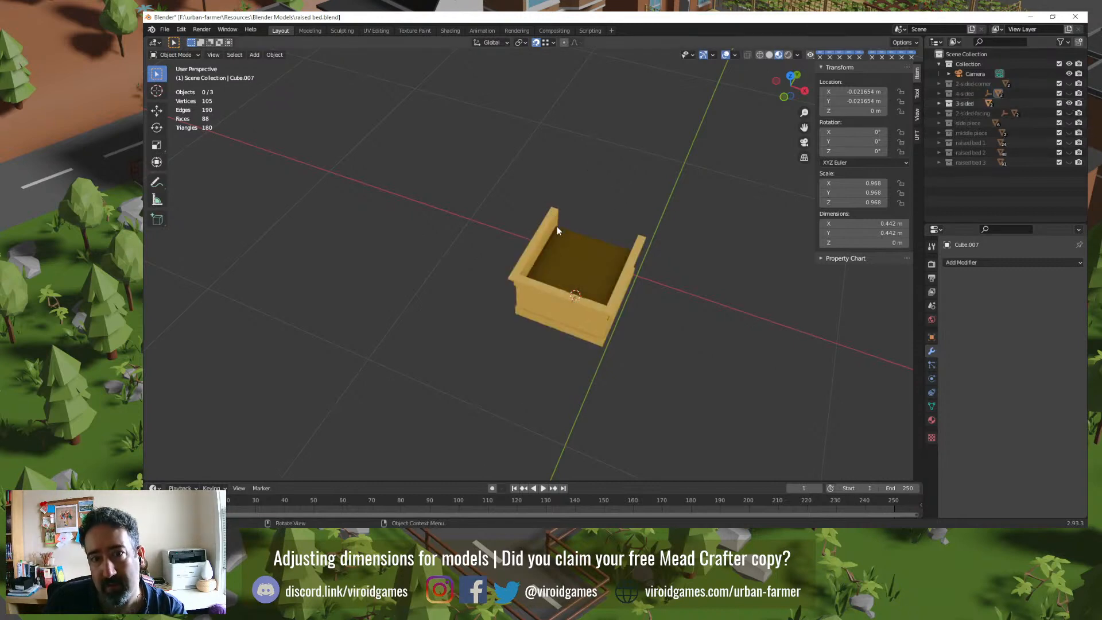
# Step: Duplicate the three-sided wooden frame in place and rotate the copy 180° about the Z axis
pyautogui.click(561, 264)
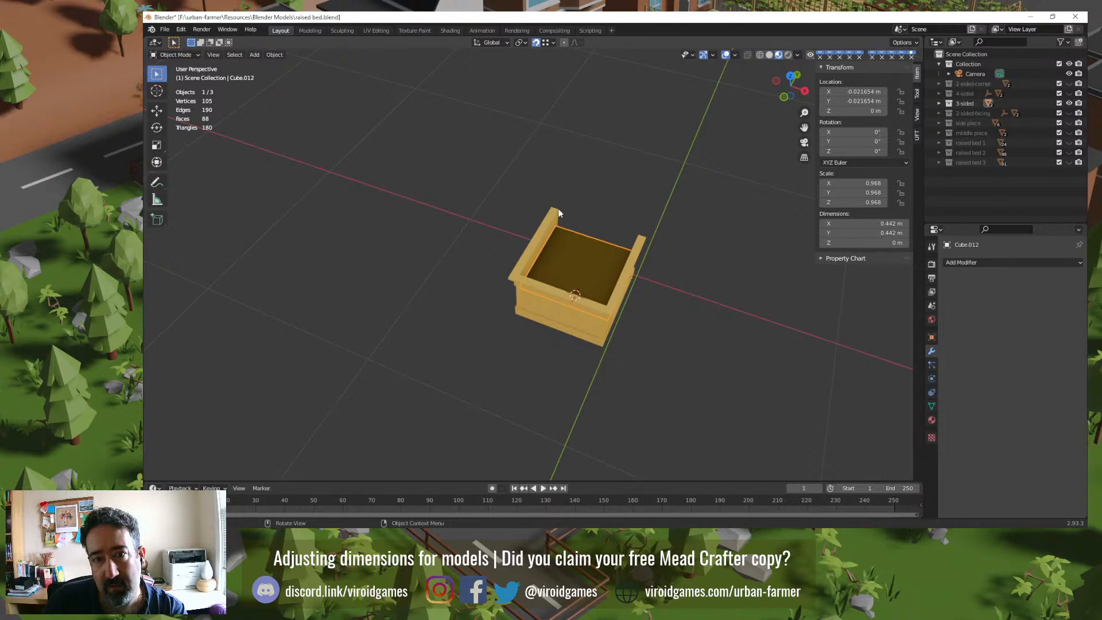
pyautogui.click(584, 328)
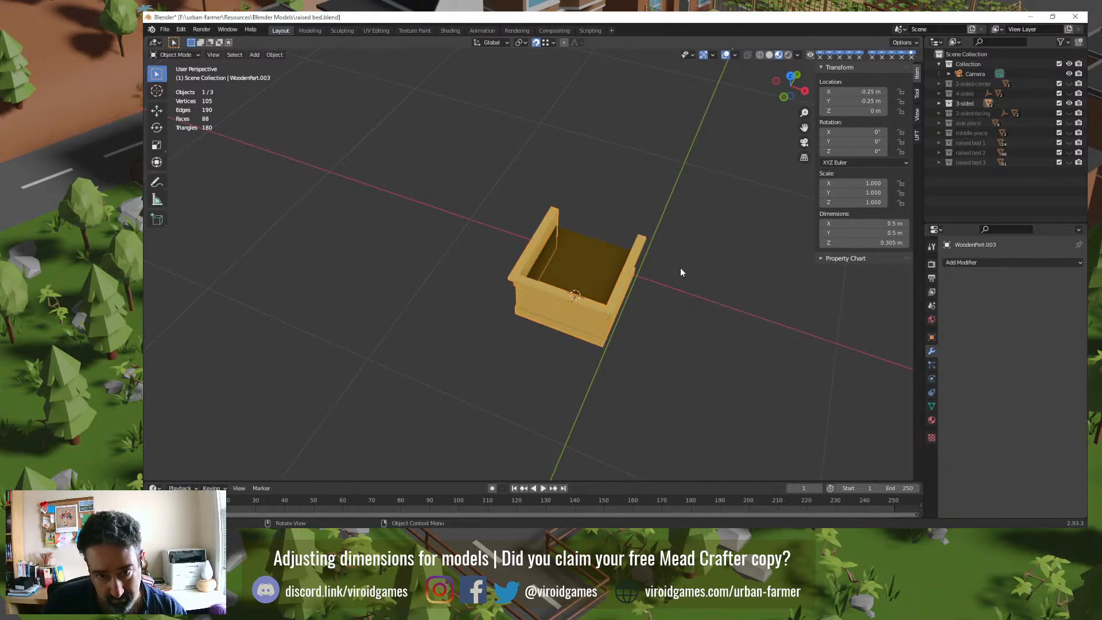
pyautogui.moveTo(699, 333); pyautogui.dragTo(645, 379, button='middle')
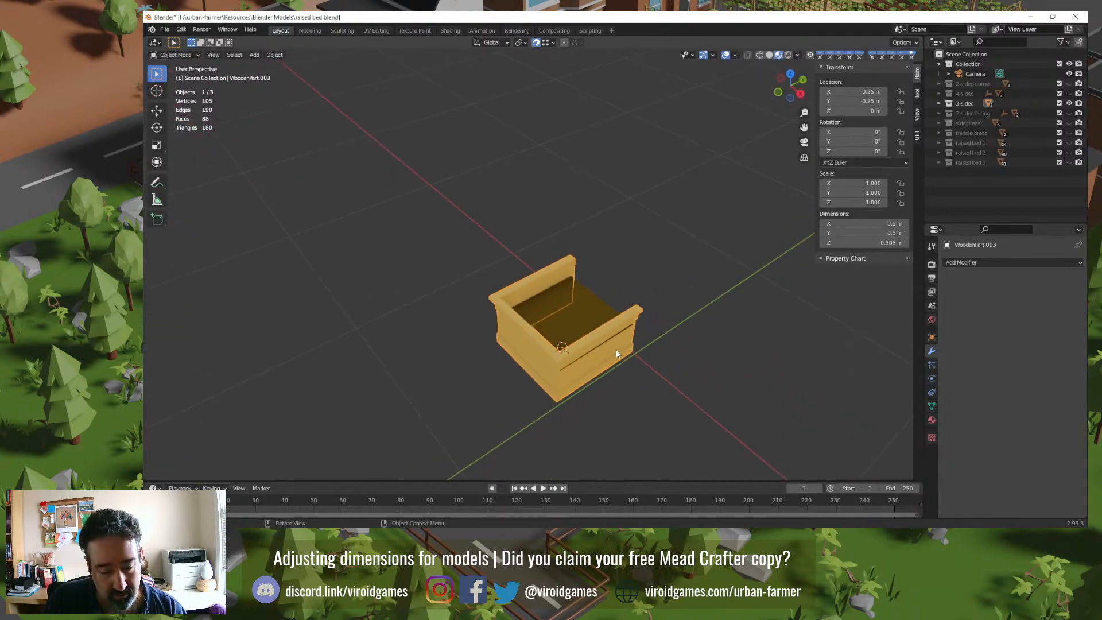
pyautogui.hotkey('shift', 'd')
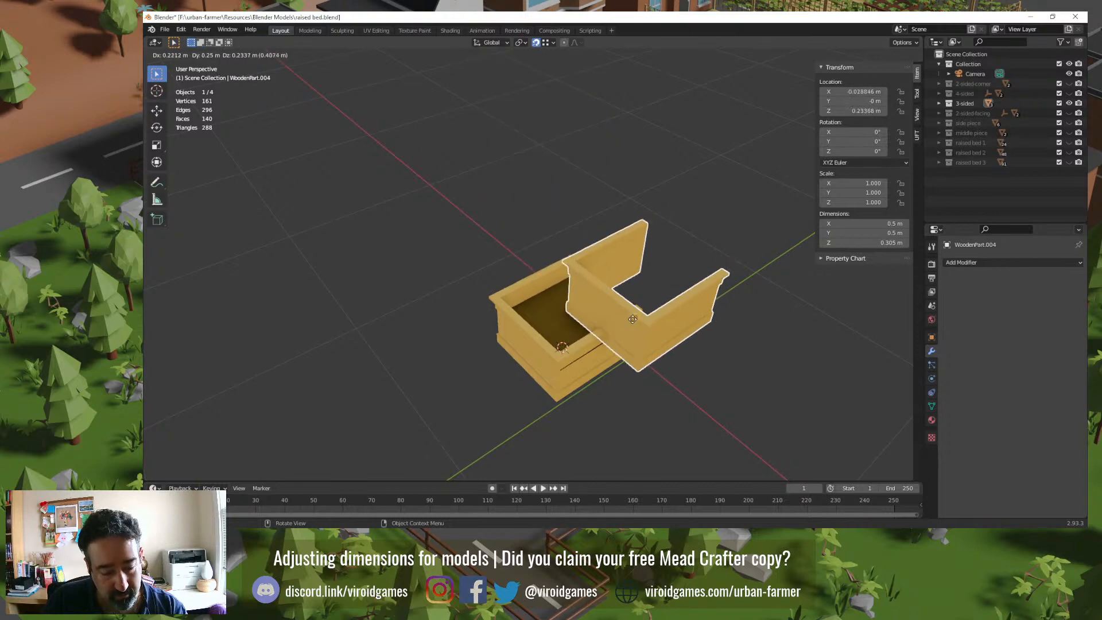
pyautogui.press('Escape')
pyautogui.write('rz25')
pyautogui.write('90')
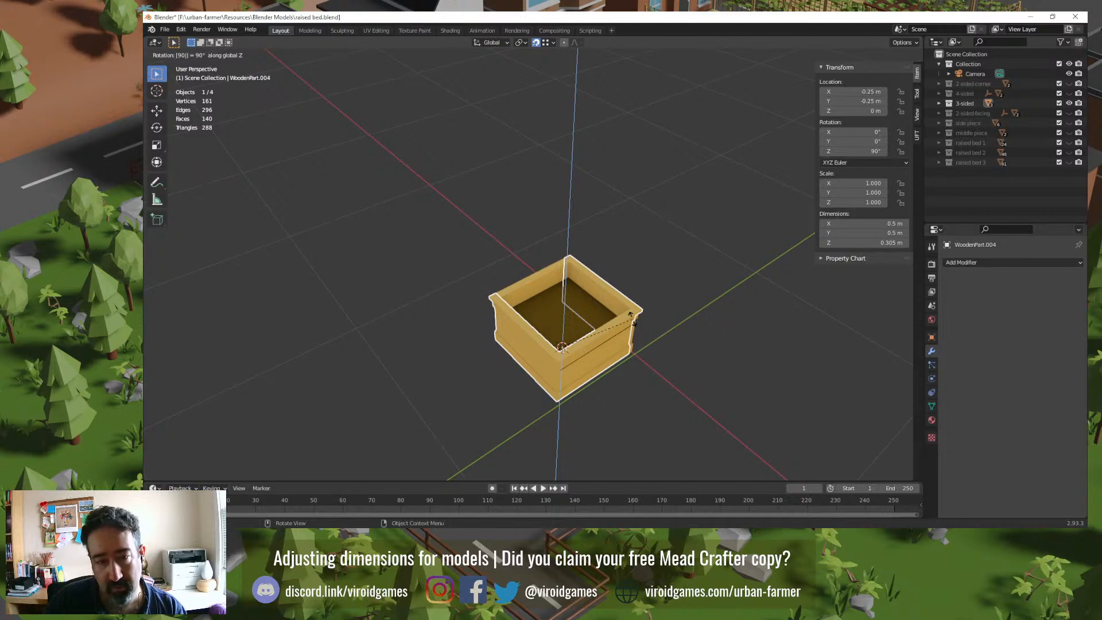
pyautogui.press('BackSpace')
pyautogui.press('BackSpace')
pyautogui.write('180')
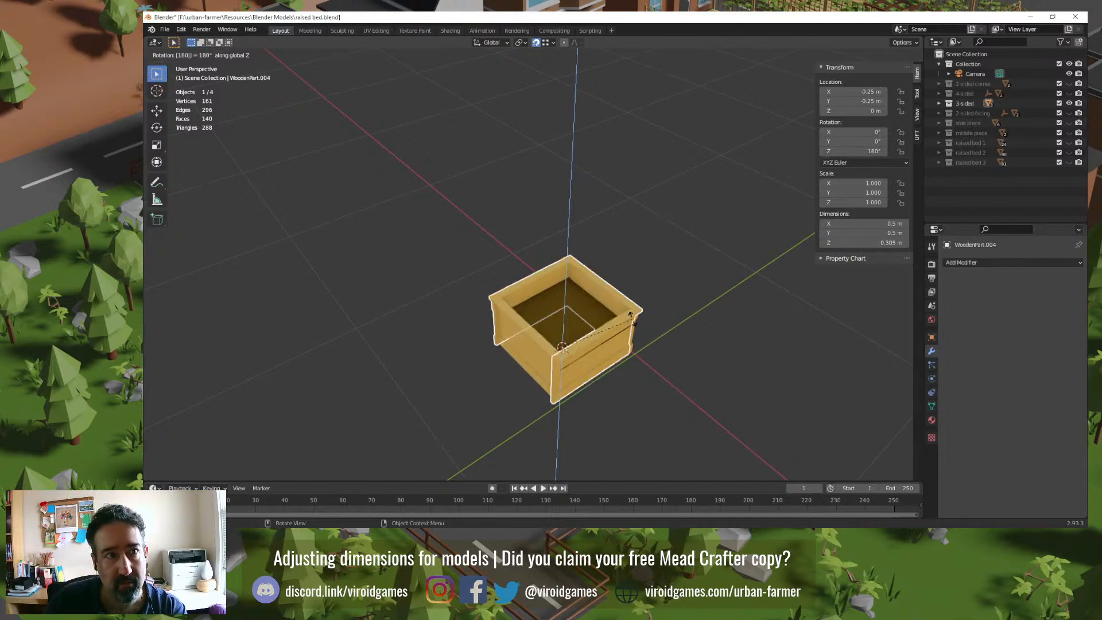
pyautogui.press('Return')
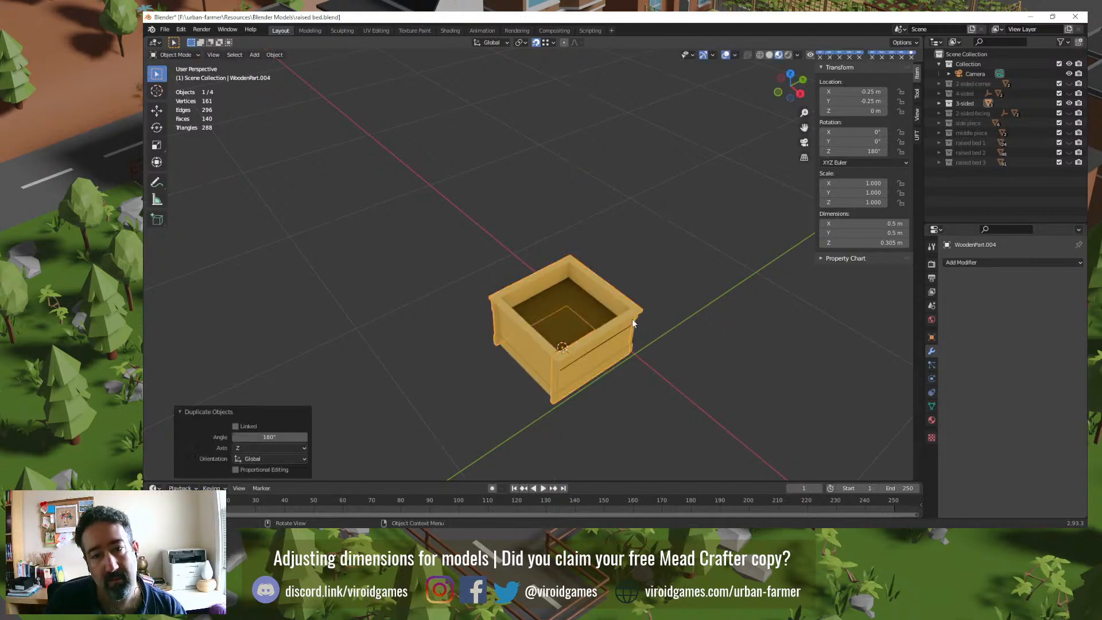
# Step: Try positioning the rotated copy at ground level, offset about 0.23 m in X and 0.25 m in Y, and delete the copy
pyautogui.press('g')
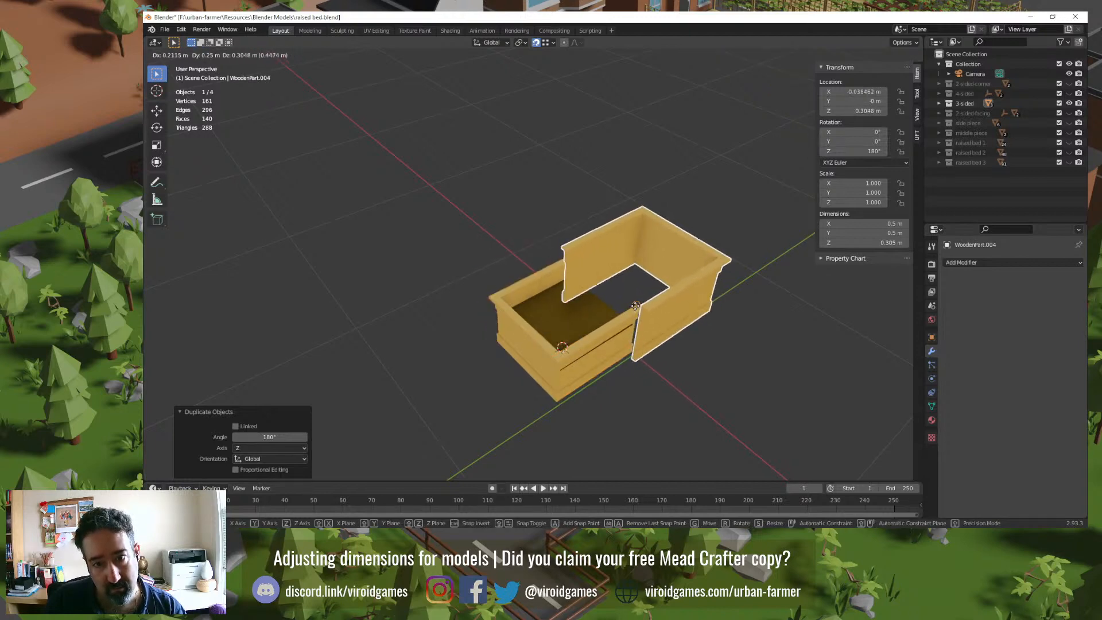
pyautogui.click(633, 315)
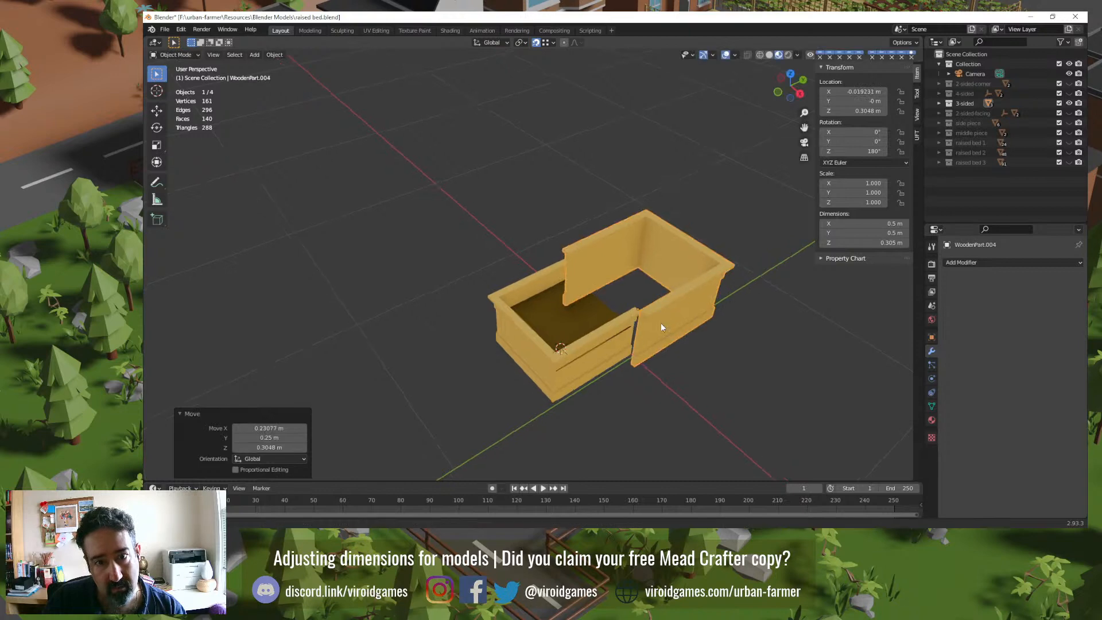
pyautogui.moveTo(660, 323); pyautogui.dragTo(642, 294, button='middle')
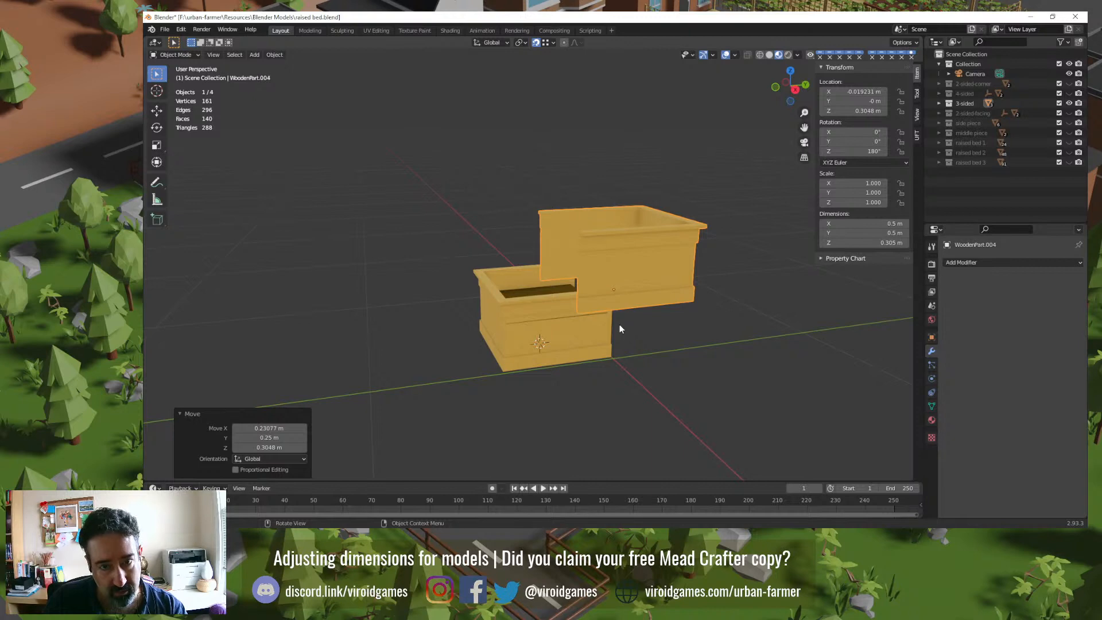
pyautogui.press('g')
pyautogui.press('y')
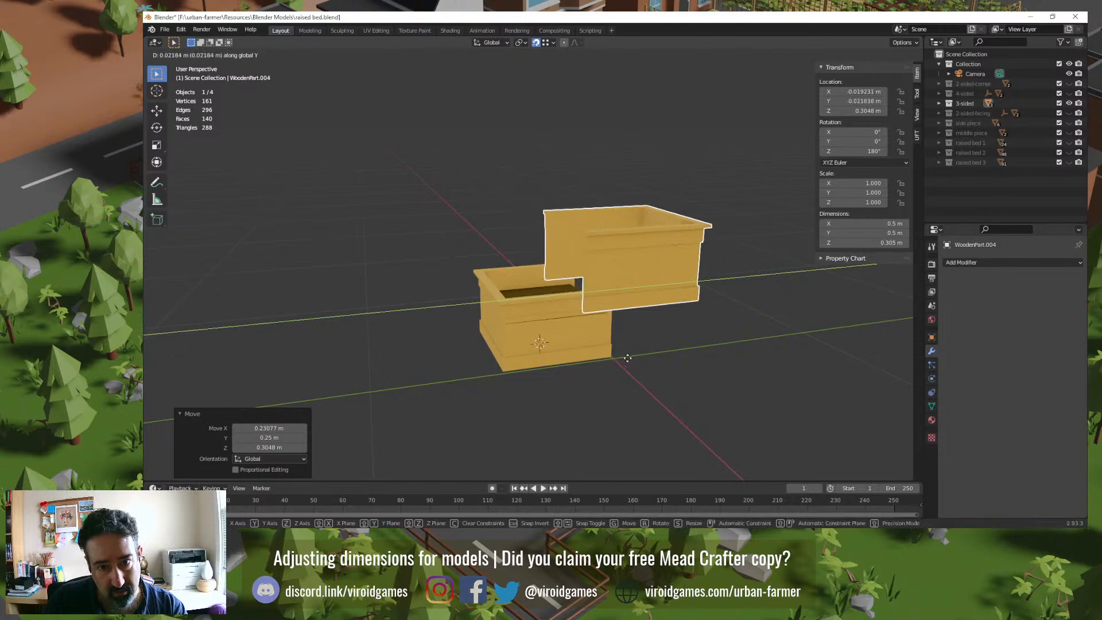
pyautogui.click(620, 361)
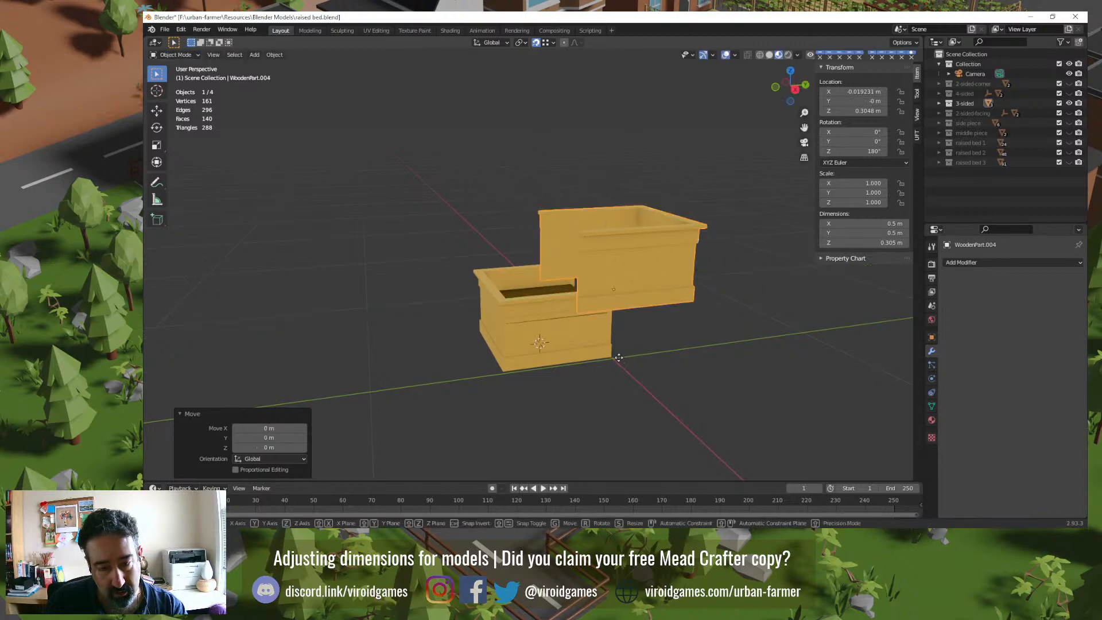
pyautogui.press('g')
pyautogui.press('z')
pyautogui.click(615, 359)
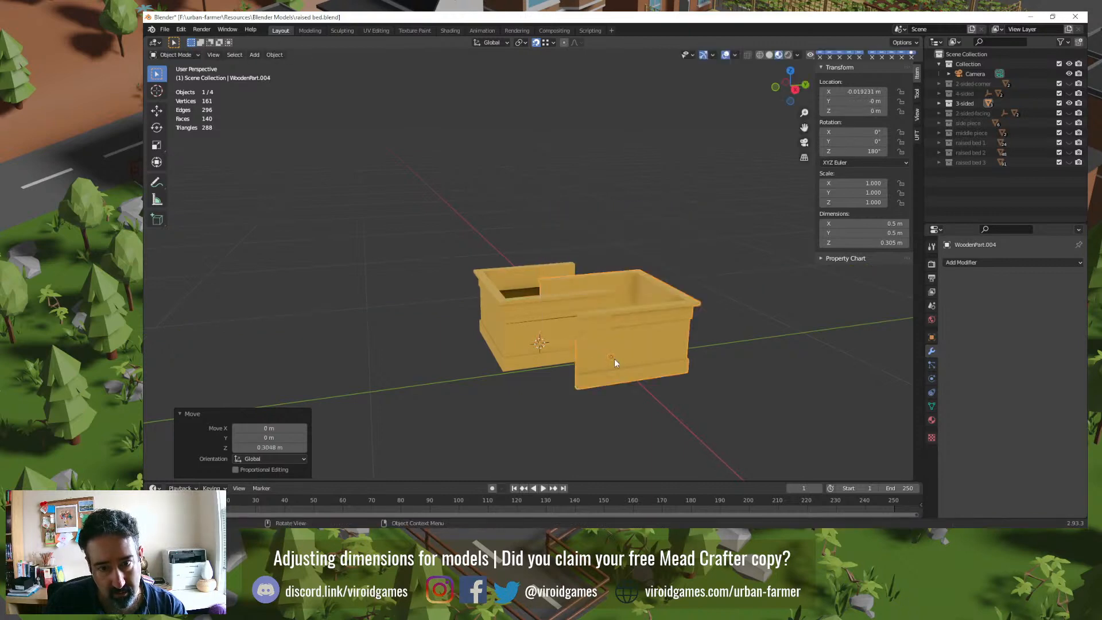
pyautogui.moveTo(614, 359); pyautogui.dragTo(631, 372, button='middle')
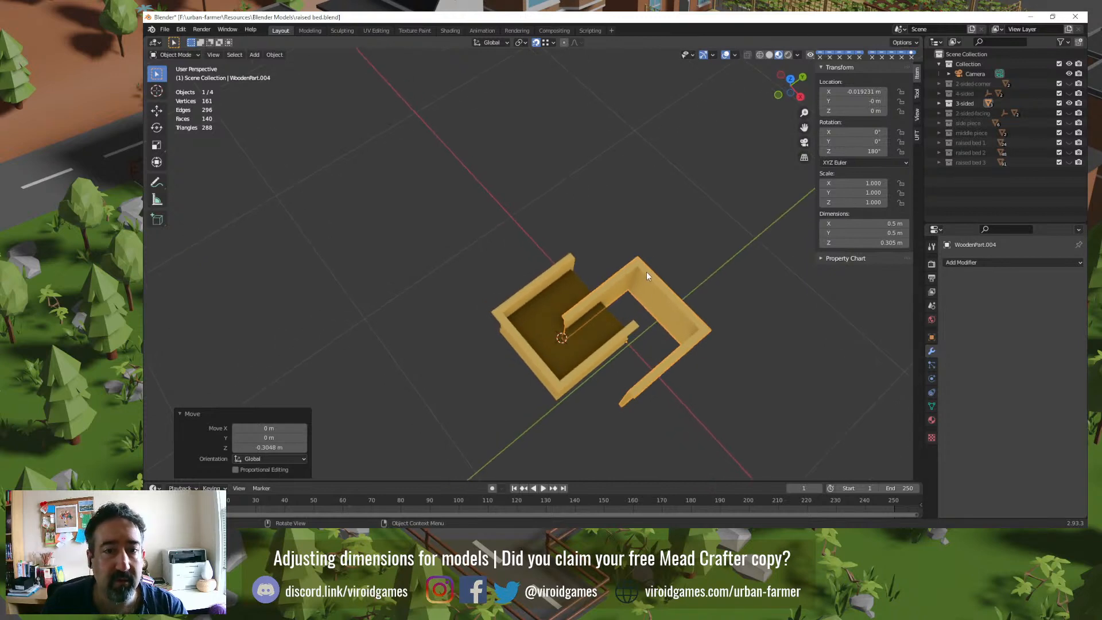
pyautogui.press('Delete')
# Step: Select the original three-sided frame, duplicate it in place and rotate the duplicate 180° about the global Z axis
pyautogui.moveTo(639, 291); pyautogui.dragTo(579, 304, button='middle')
pyautogui.click(580, 304)
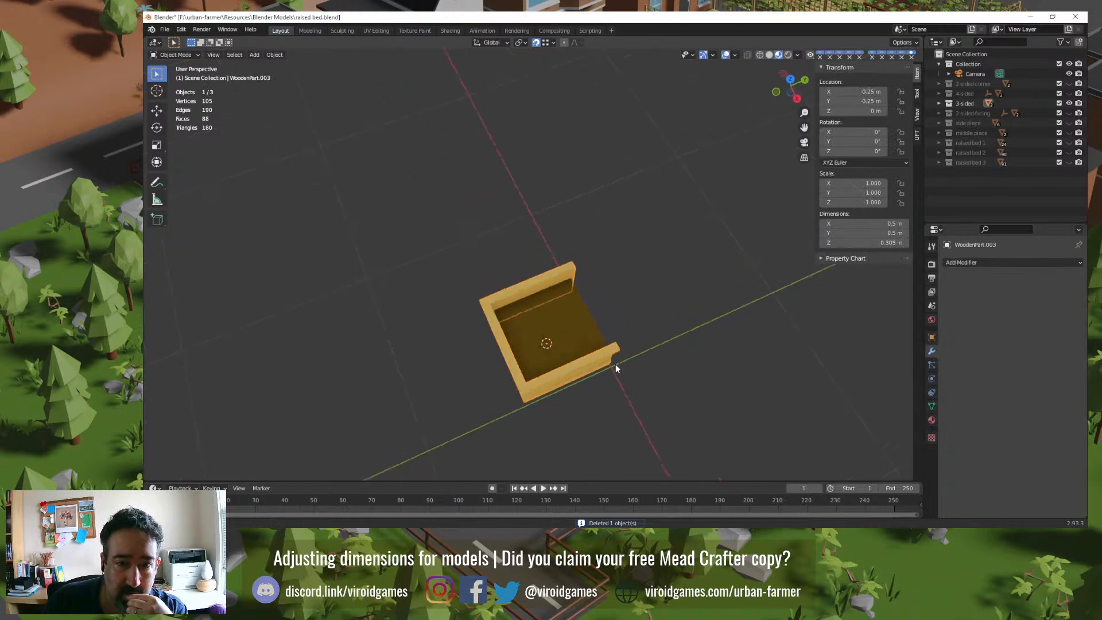
pyautogui.moveTo(615, 363)
pyautogui.mouseDown(button='middle')
pyautogui.moveTo(646, 348)
pyautogui.moveTo(591, 368)
pyautogui.moveTo(605, 356)
pyautogui.moveTo(591, 353)
pyautogui.moveTo(638, 323)
pyautogui.moveTo(597, 345)
pyautogui.moveTo(603, 361)
pyautogui.mouseUp(button='middle')
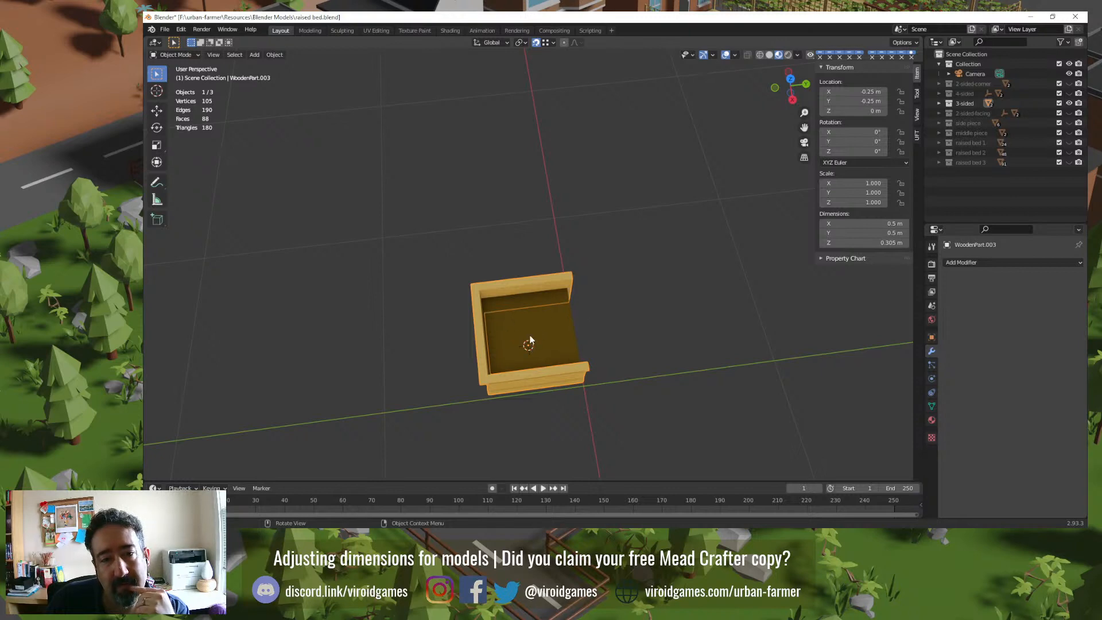
pyautogui.hotkey('shift', 'd')
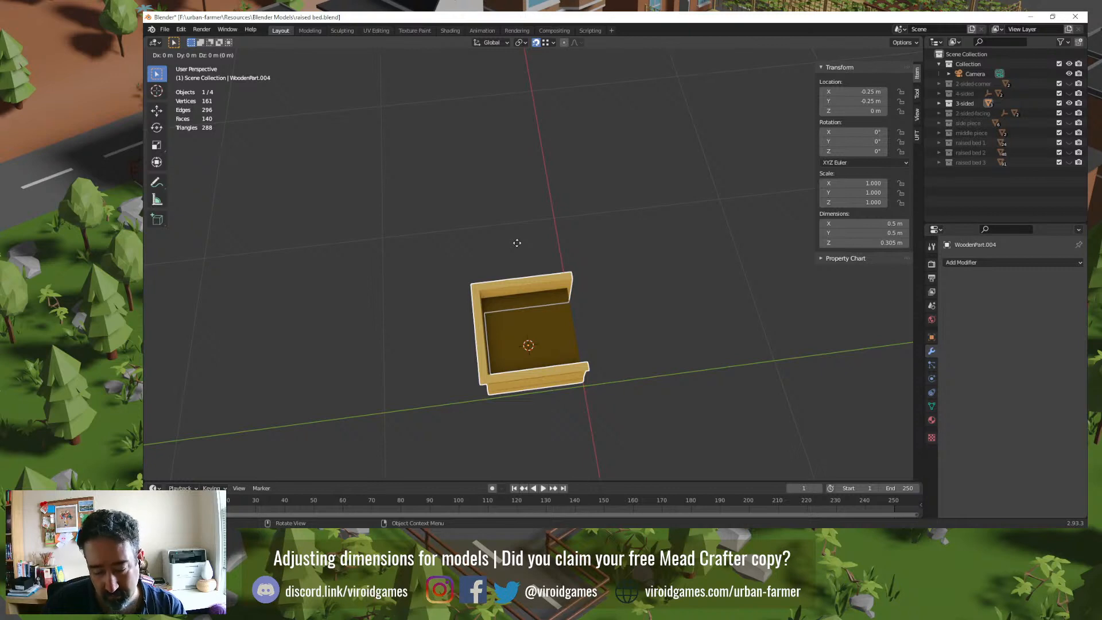
pyautogui.write('r180')
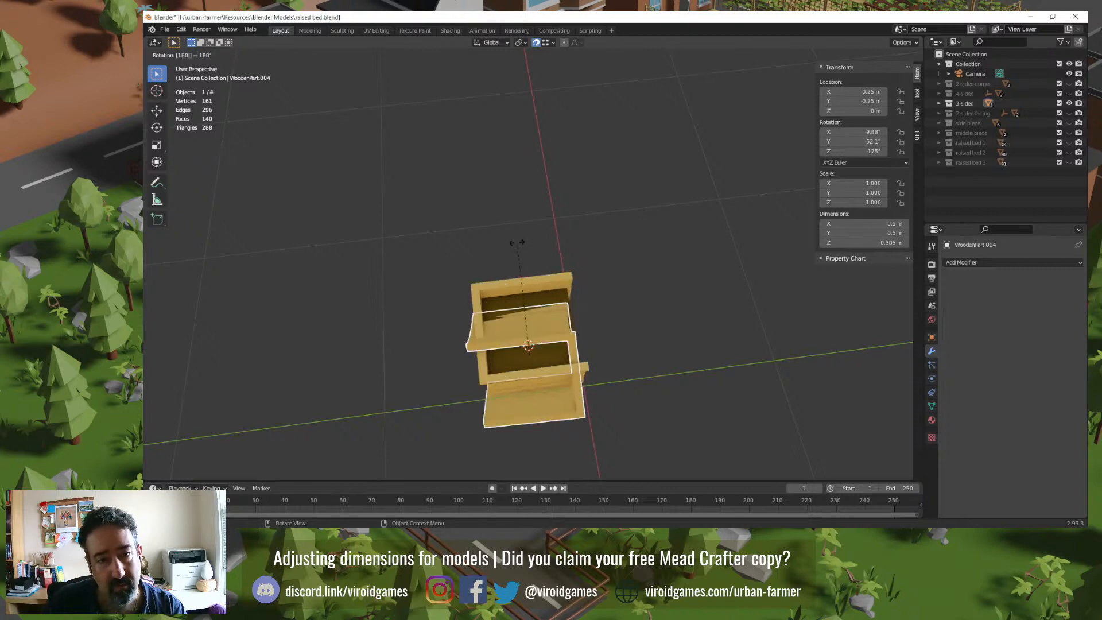
pyautogui.write('z')
pyautogui.press('Return')
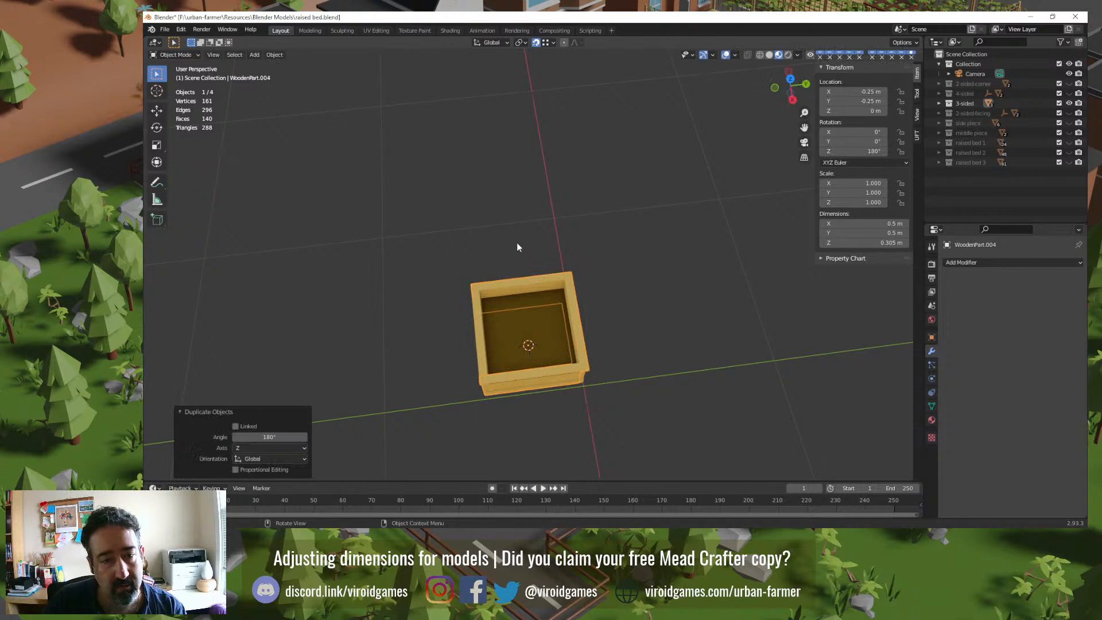
# Step: Move the rotated frame copy 0.5 m along the Y axis so the two open ends meet
pyautogui.moveTo(548, 246); pyautogui.dragTo(584, 152, button='middle')
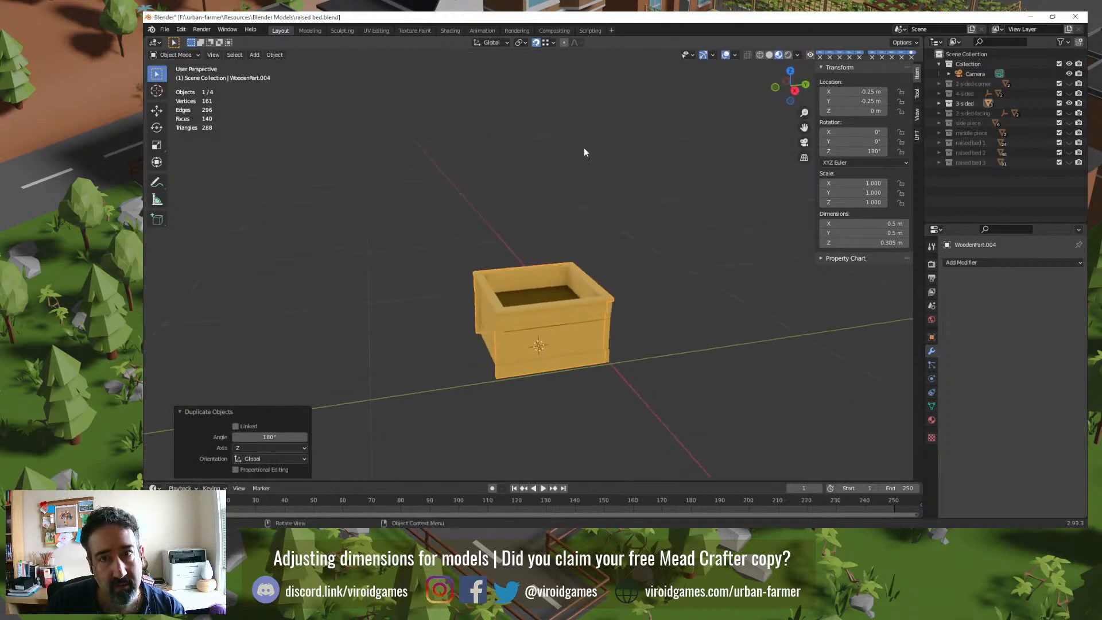
pyautogui.moveTo(580, 322)
pyautogui.mouseDown(button='middle')
pyautogui.moveTo(601, 339)
pyautogui.moveTo(592, 340)
pyautogui.mouseUp(button='middle')
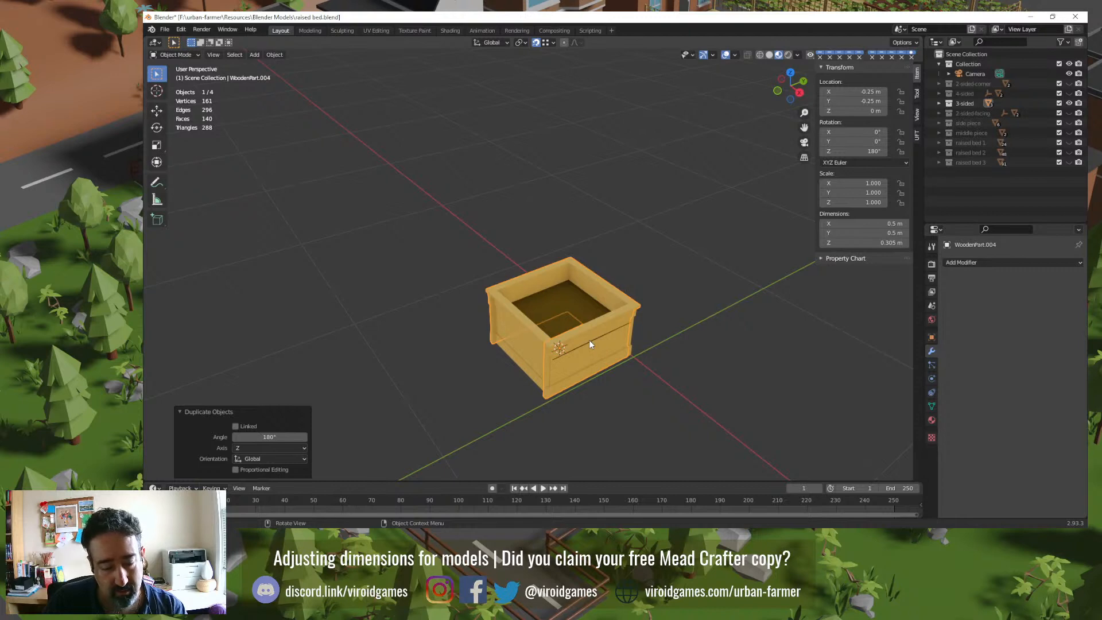
pyautogui.hotkey('shift', 'd')
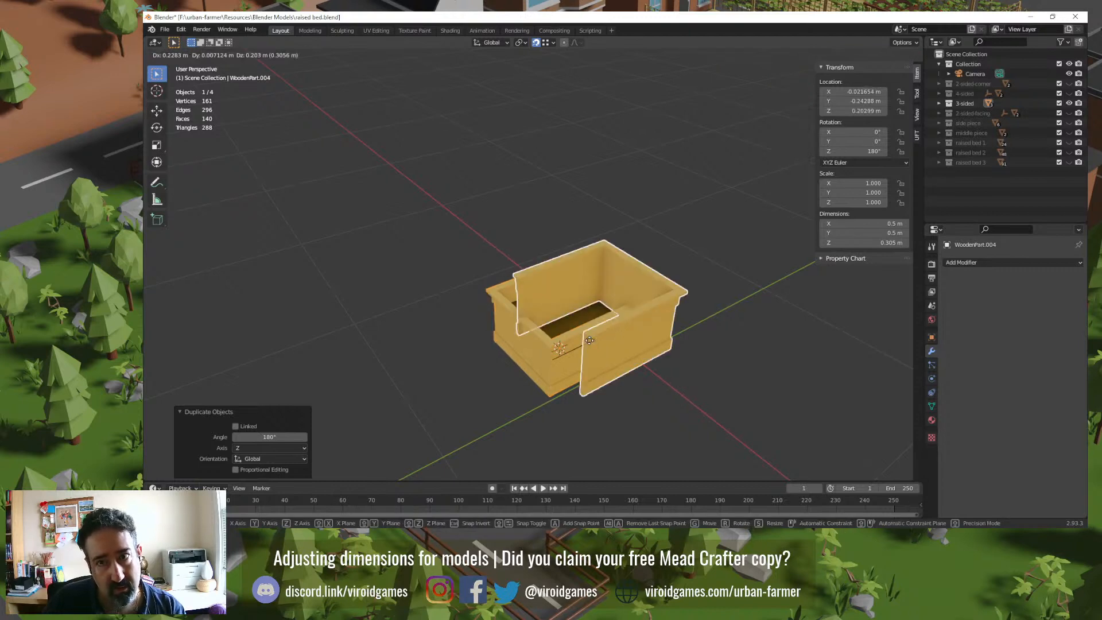
pyautogui.write('y')
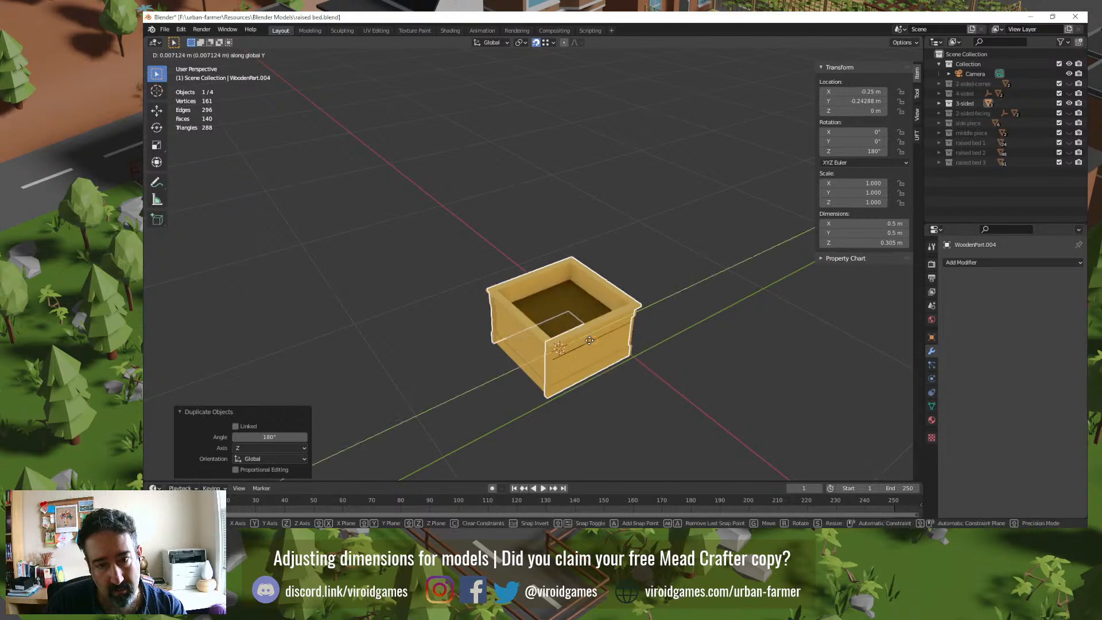
pyautogui.write('50')
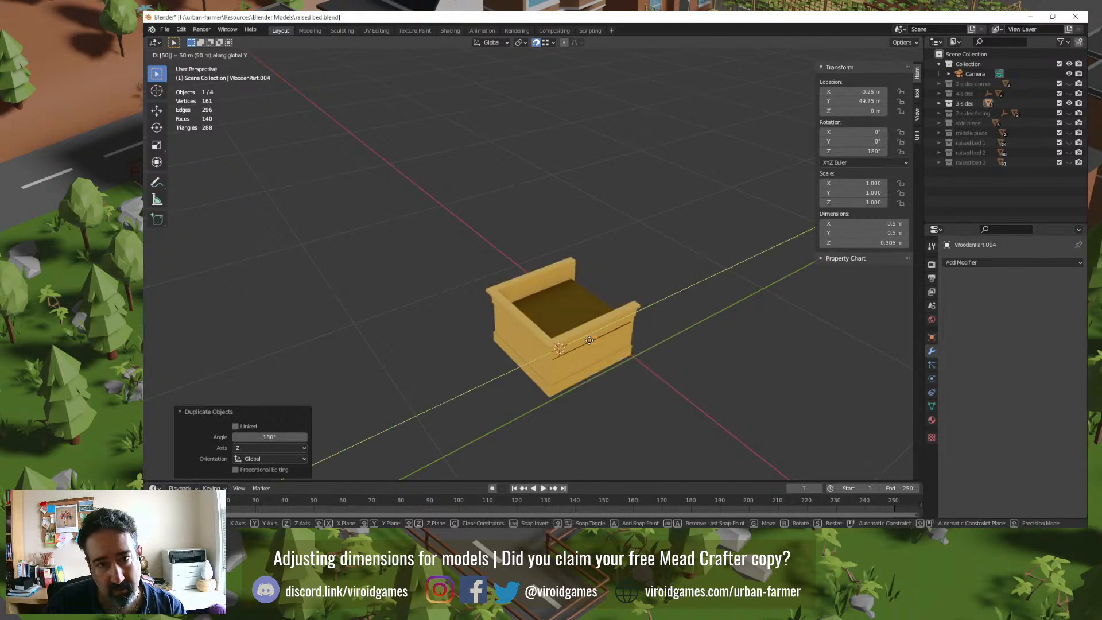
pyautogui.press('BackSpace')
pyautogui.press('BackSpace')
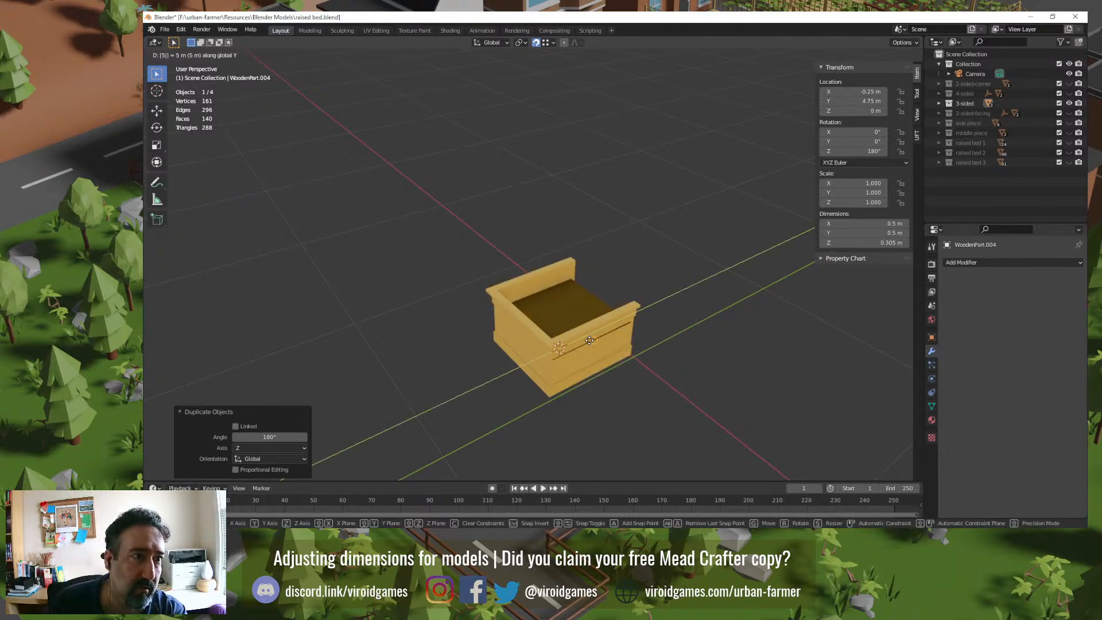
pyautogui.write('.50')
pyautogui.press('Return')
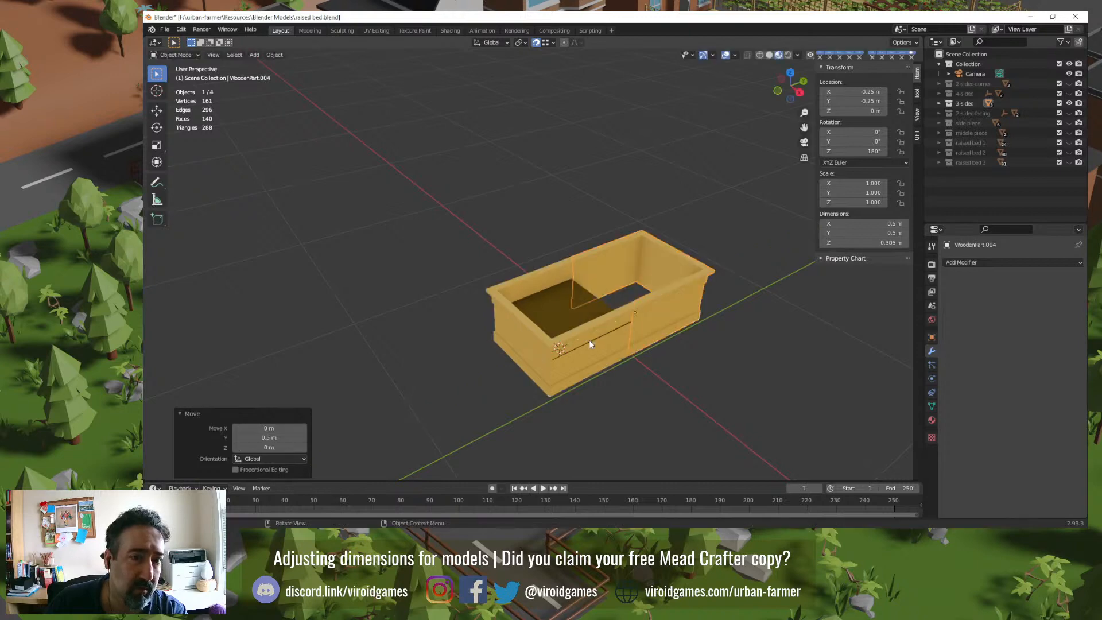
# Step: Examine the joined two-frame bed from above and from the side, checking each frame half and the seam between them
pyautogui.click(542, 218)
pyautogui.moveTo(544, 269); pyautogui.dragTo(530, 296, button='middle')
pyautogui.scroll(2, 614, 294)
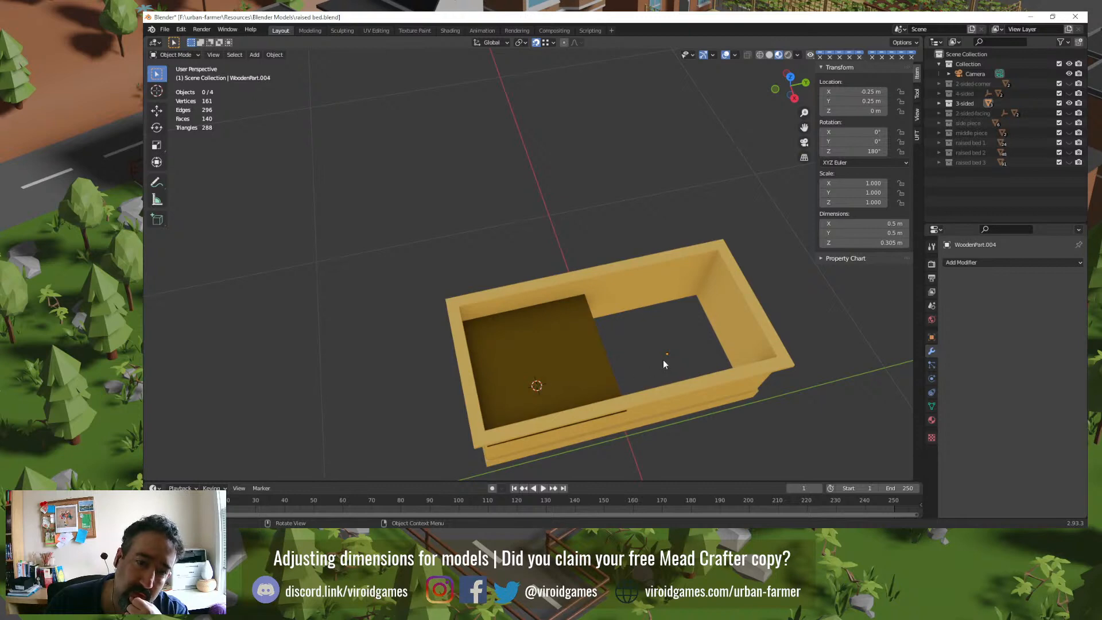
pyautogui.click(661, 307)
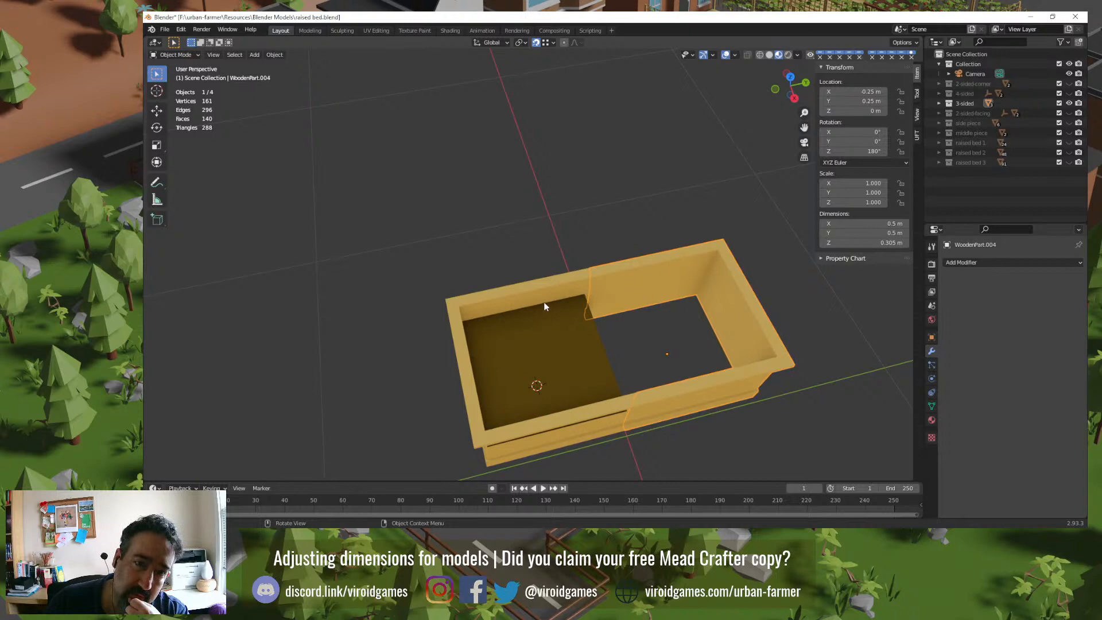
pyautogui.click(534, 366)
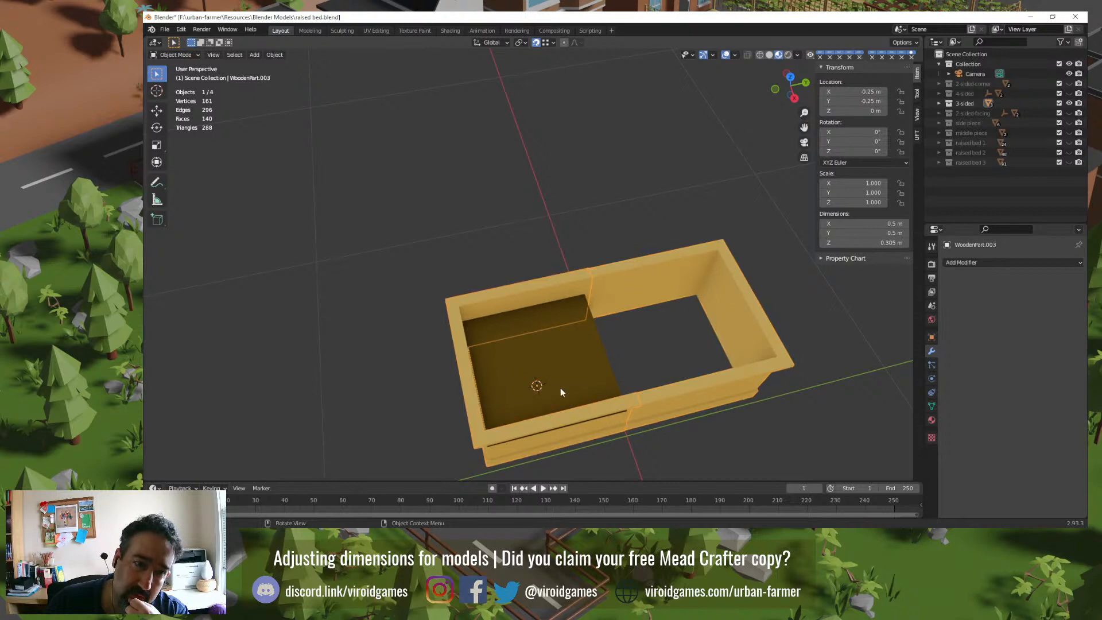
pyautogui.click(648, 210)
pyautogui.moveTo(609, 333); pyautogui.dragTo(585, 283, button='middle')
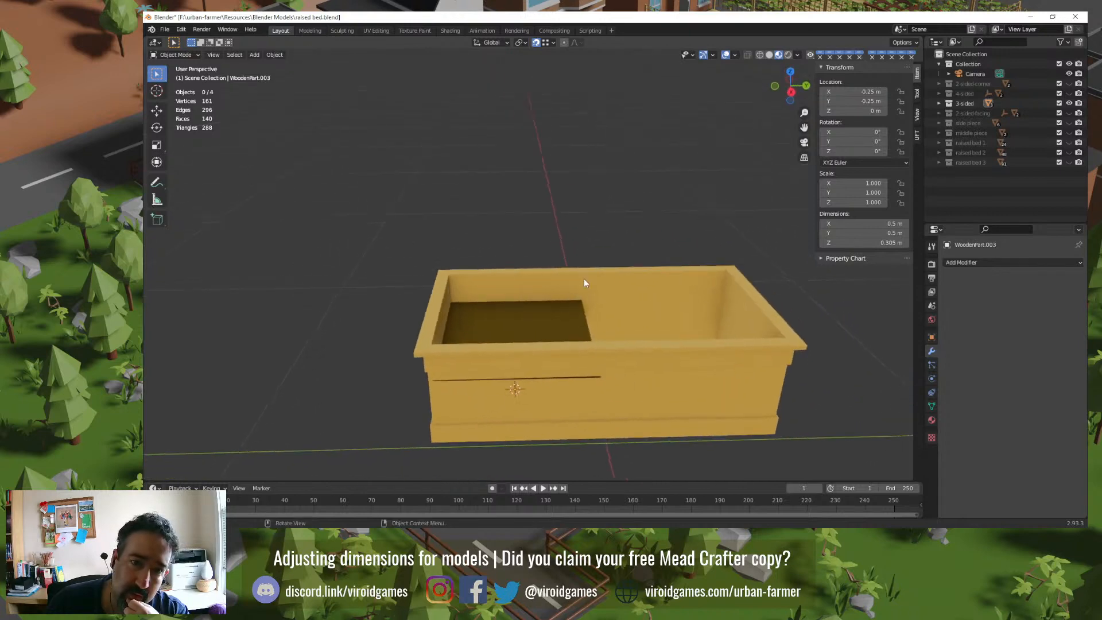
pyautogui.moveTo(581, 354); pyautogui.dragTo(714, 336, button='middle')
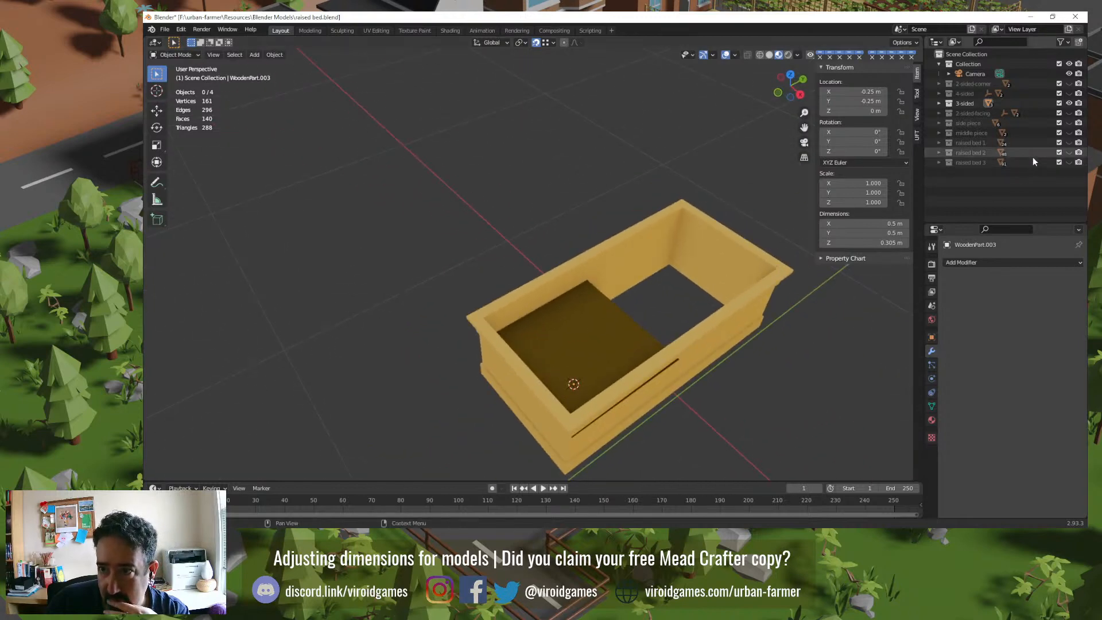
# Step: Hide the 3-sided collection and show the 4-sided collection
pyautogui.click(1069, 103)
pyautogui.click(1068, 93)
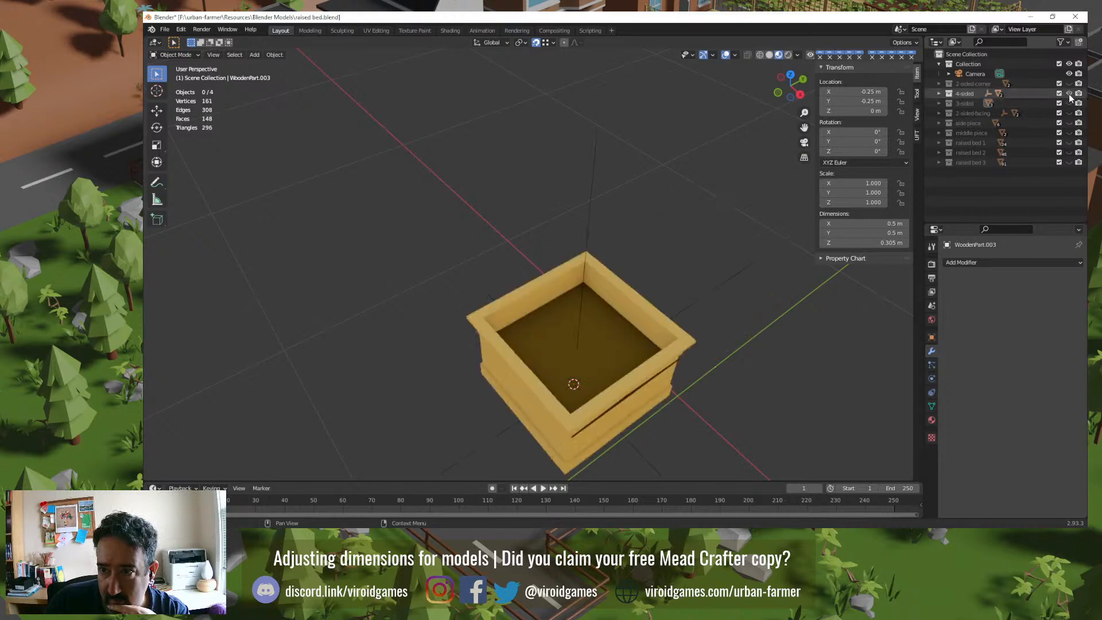
# Step: Hide the 4-sided collection, show the 3-sided collection and delete the rotated frame copy
pyautogui.click(1069, 92)
pyautogui.click(1069, 103)
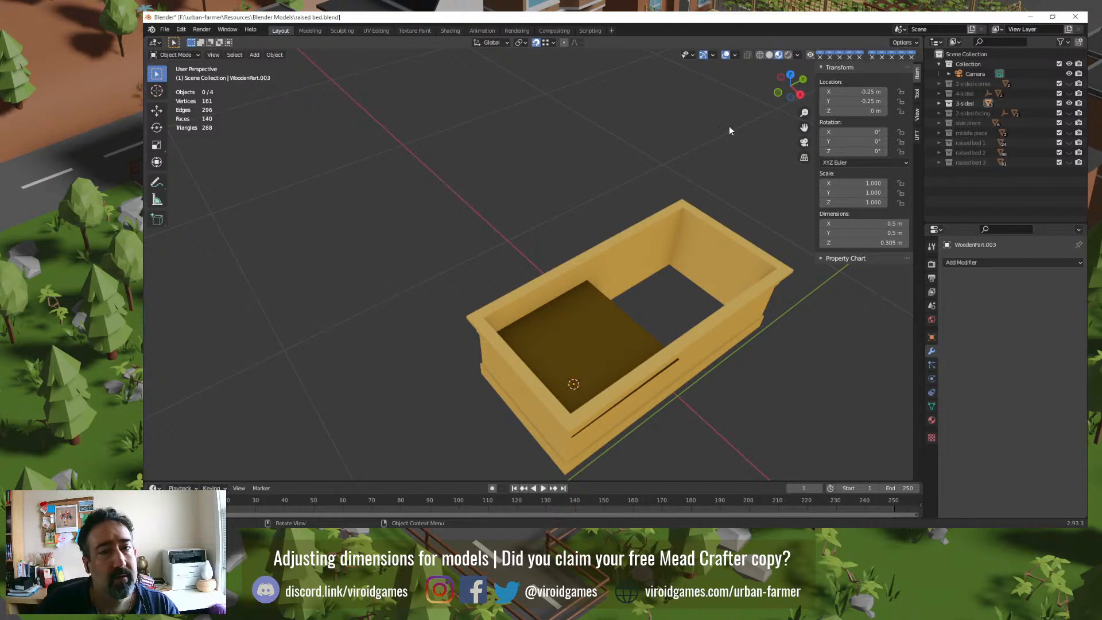
pyautogui.click(659, 221)
pyautogui.press('Delete')
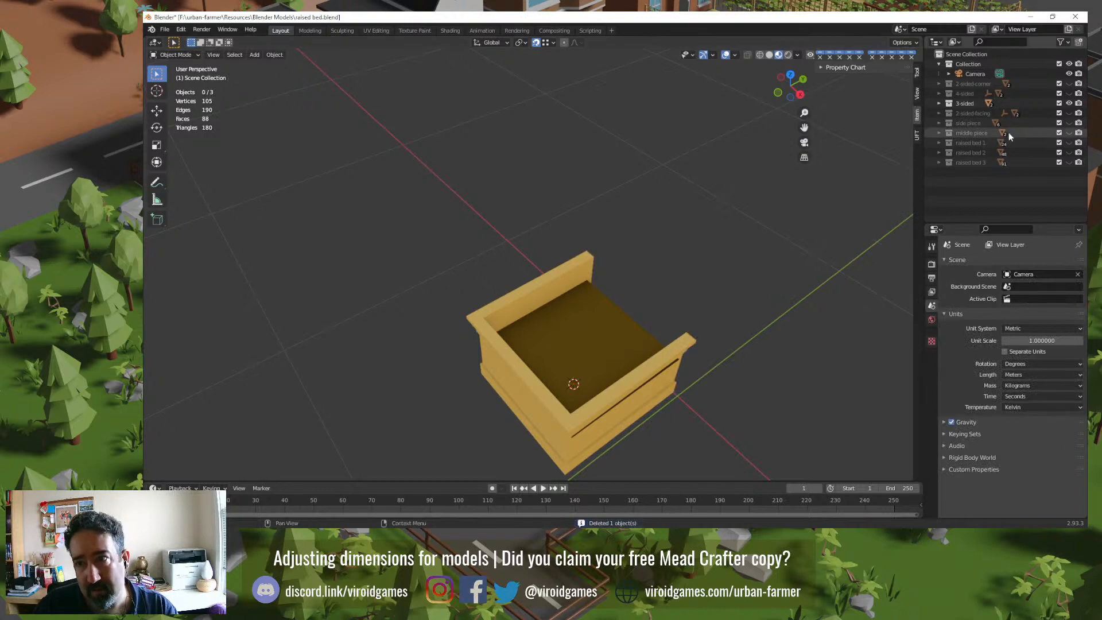
# Step: Show the 4-sided collection alongside the 3-sided one and save the raised bed file
pyautogui.click(1069, 94)
pyautogui.click(1069, 94)
pyautogui.click(1068, 93)
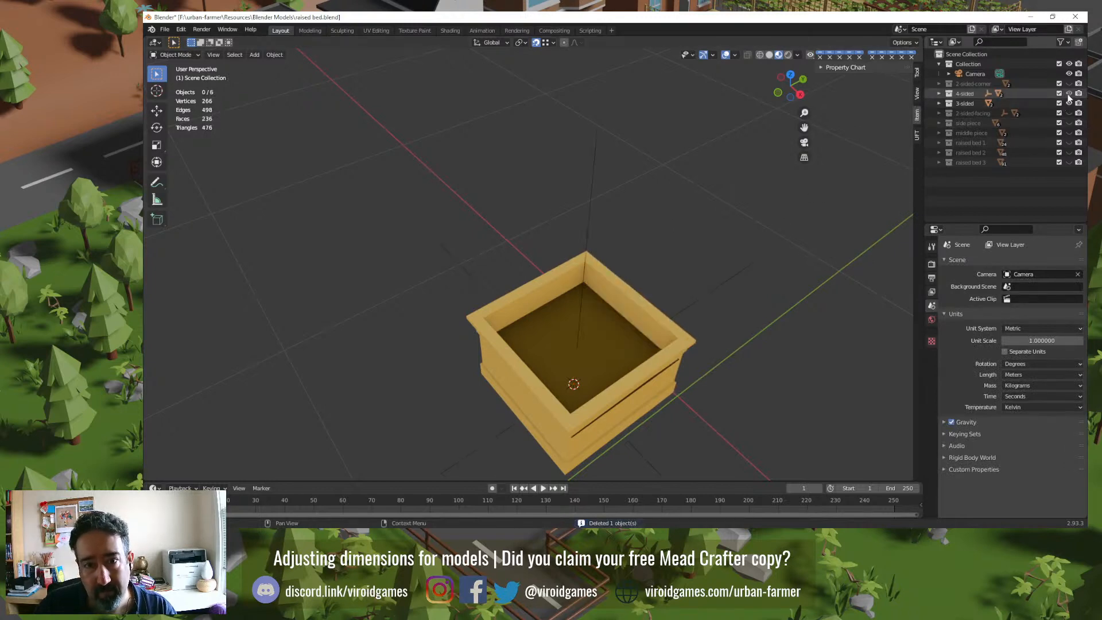
pyautogui.hotkey('ctrl', 's')
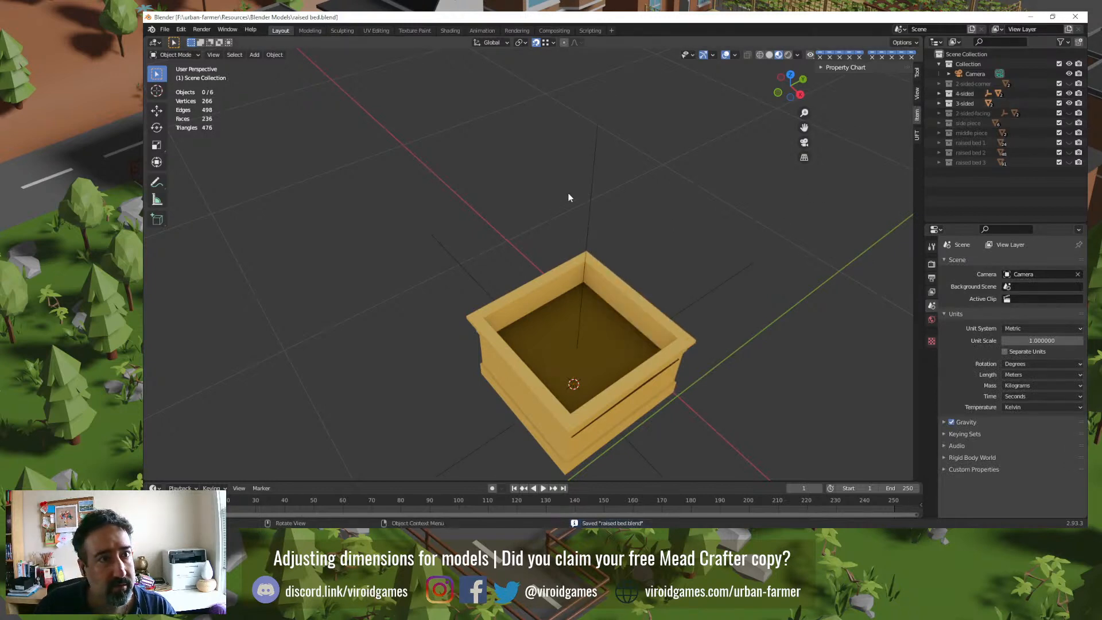
# Step: Switch to File Explorer and open buckets.blend from the Blender Models folder
pyautogui.click(253, 535)
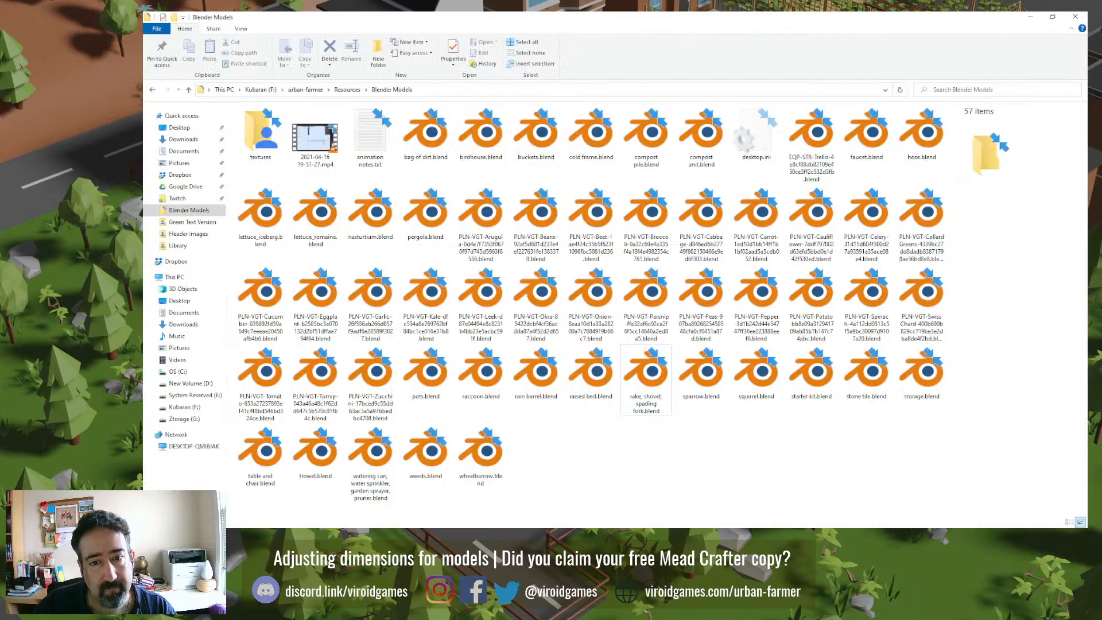
pyautogui.click(821, 535)
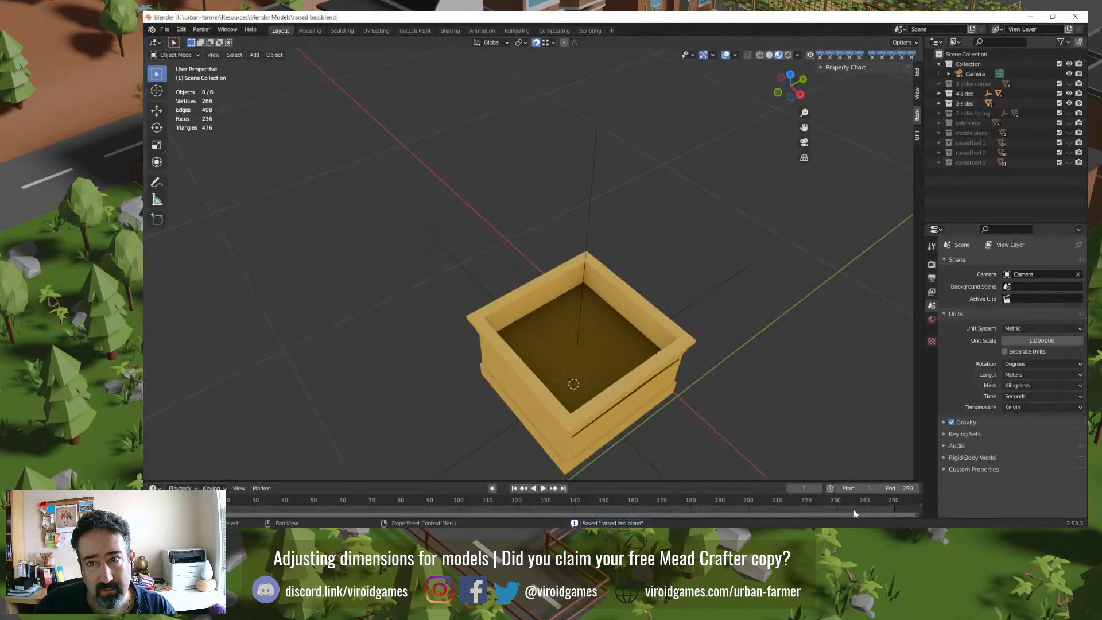
pyautogui.click(1030, 17)
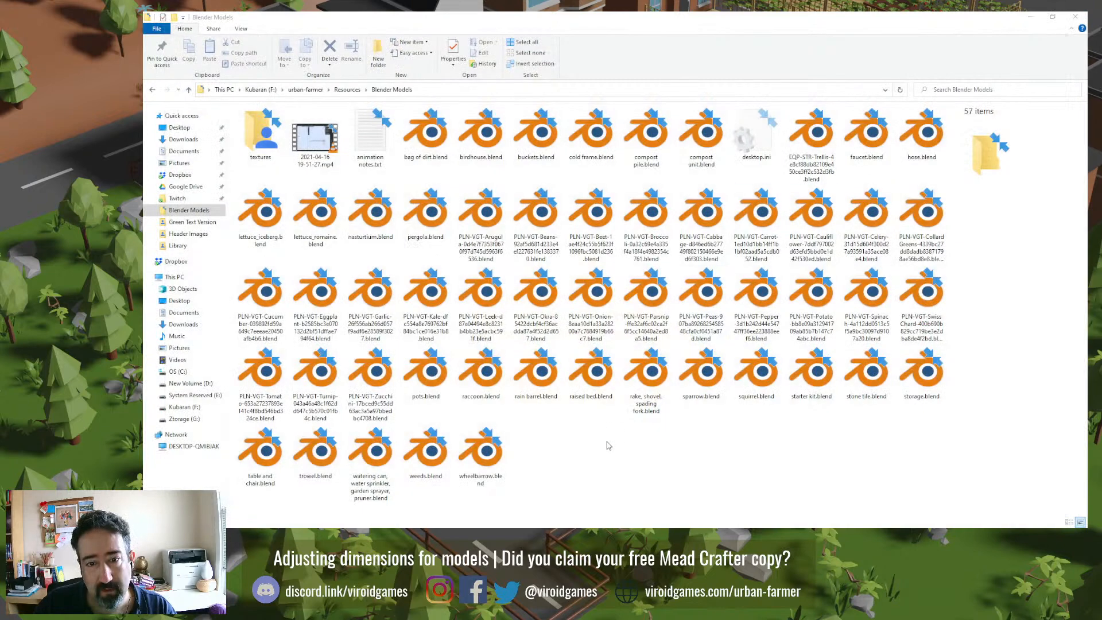
pyautogui.click(583, 403)
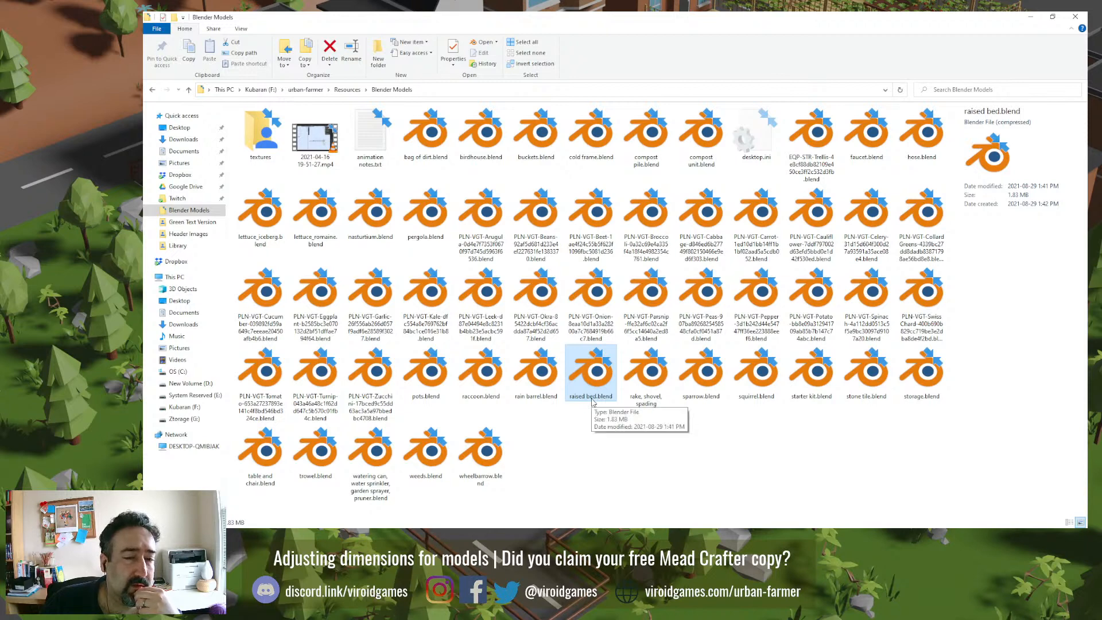
pyautogui.doubleClick(542, 139)
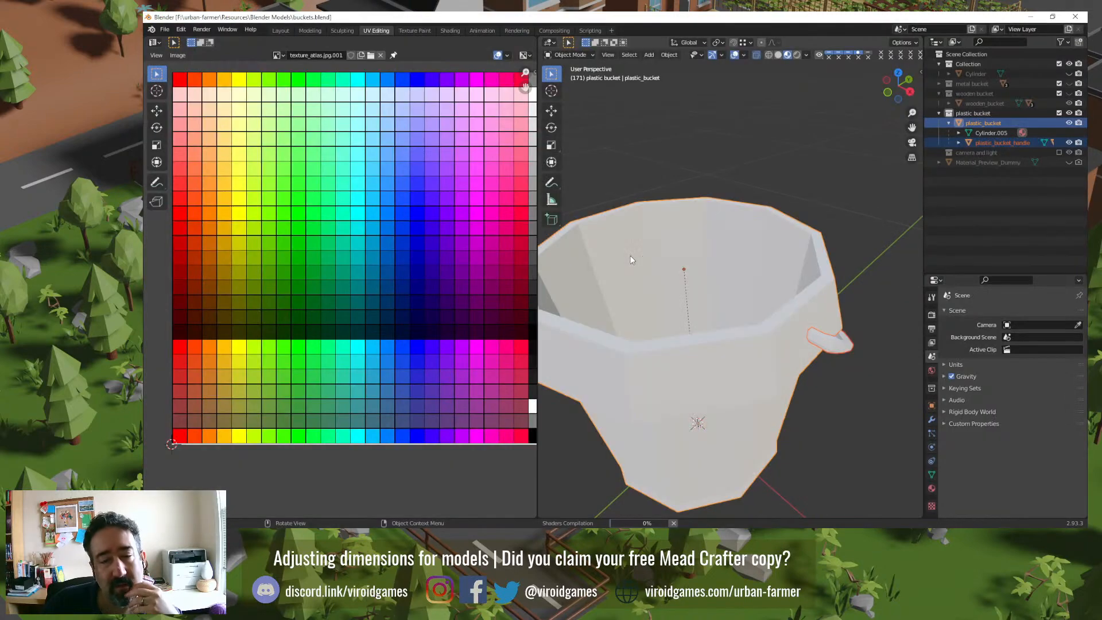
# Step: In the Layout workspace, frame the plastic bucket in Material Preview shading, select its body and show its transform values and dimensions
pyautogui.click(280, 30)
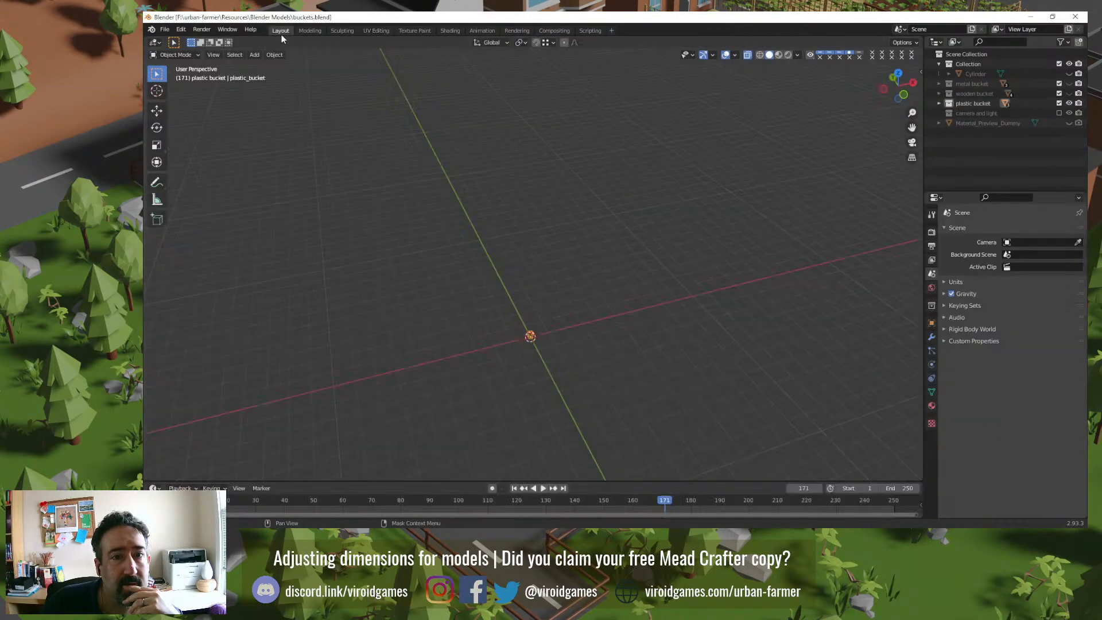
pyautogui.press('KP_Decimal')
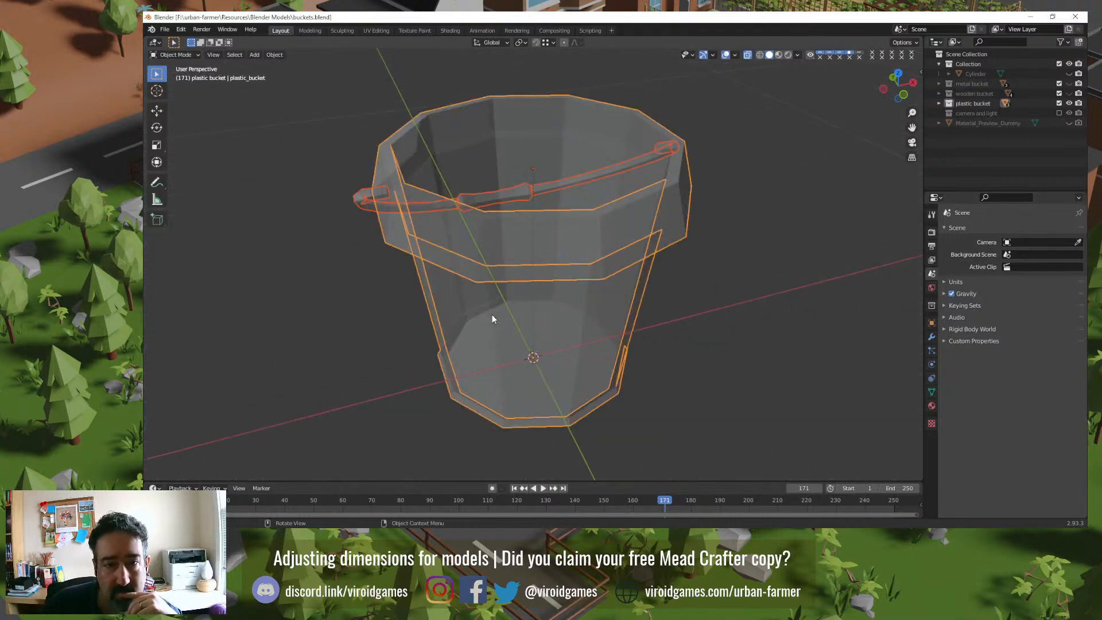
pyautogui.click(316, 315)
pyautogui.click(778, 56)
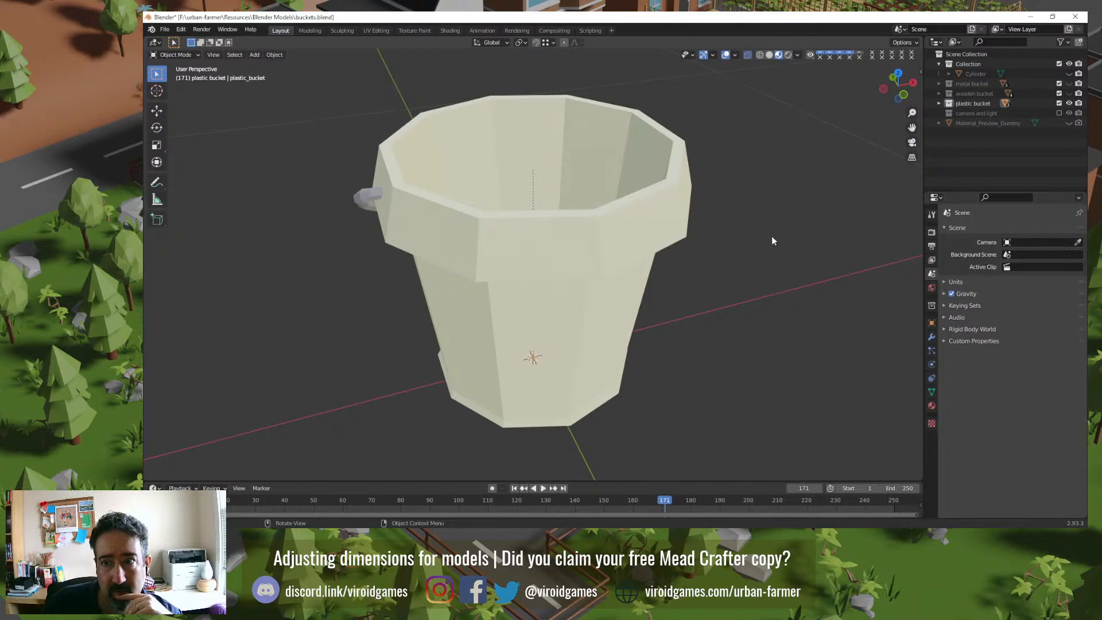
pyautogui.click(606, 255)
pyautogui.press('n')
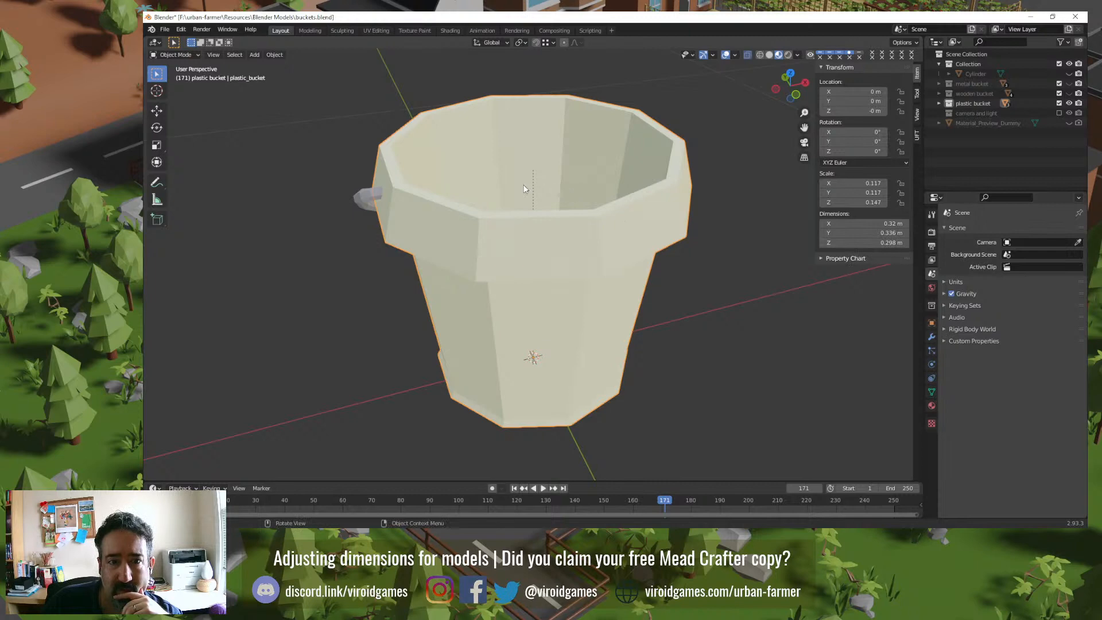
# Step: Display the wooden bucket in place of the plastic one and select its body to check its dimensions
pyautogui.click(1068, 103)
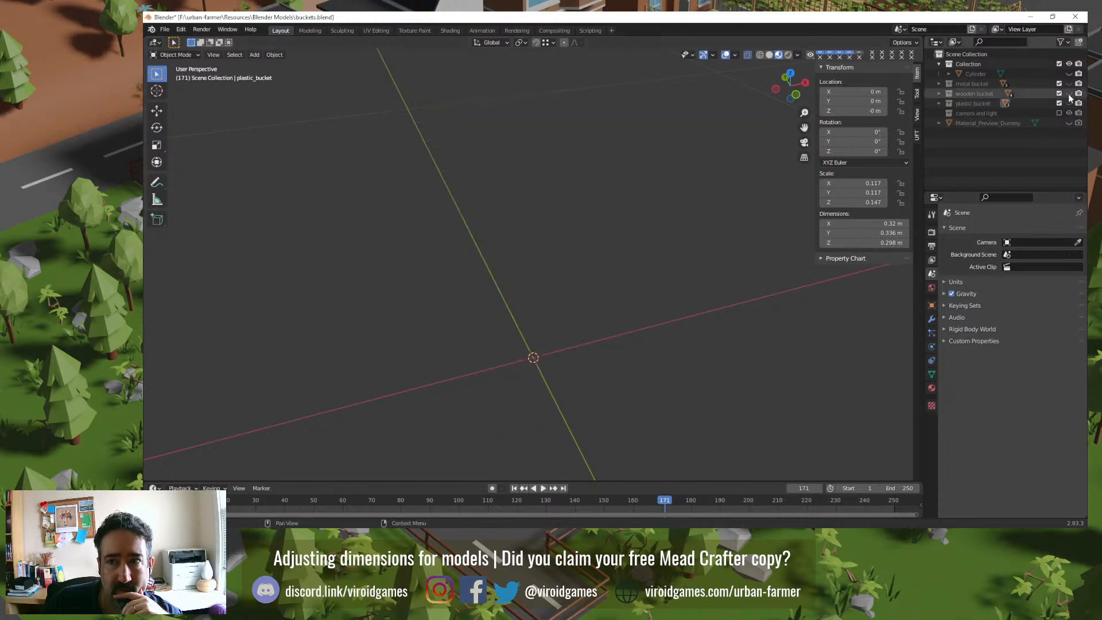
pyautogui.click(1069, 93)
pyautogui.scroll(-10, 738, 259)
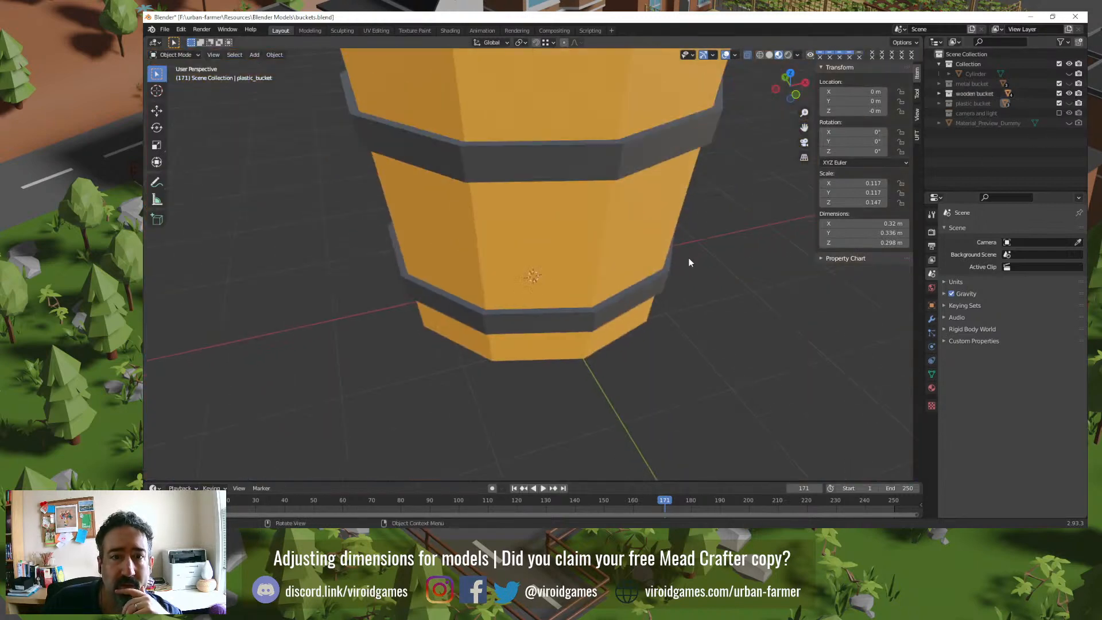
pyautogui.scroll(-3, 617, 233)
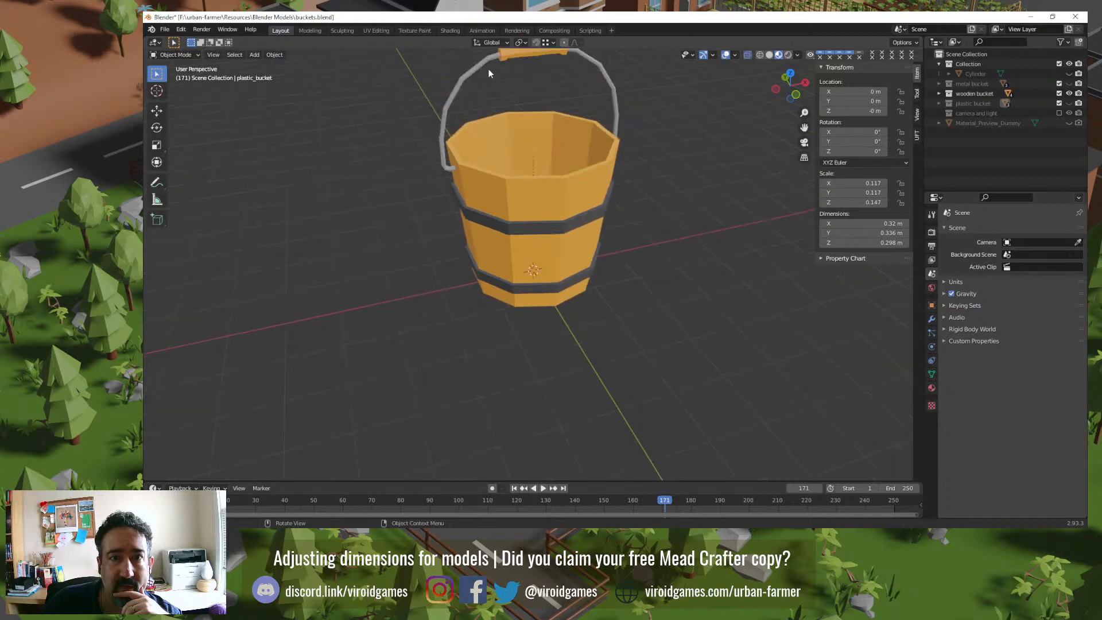
pyautogui.click(486, 128)
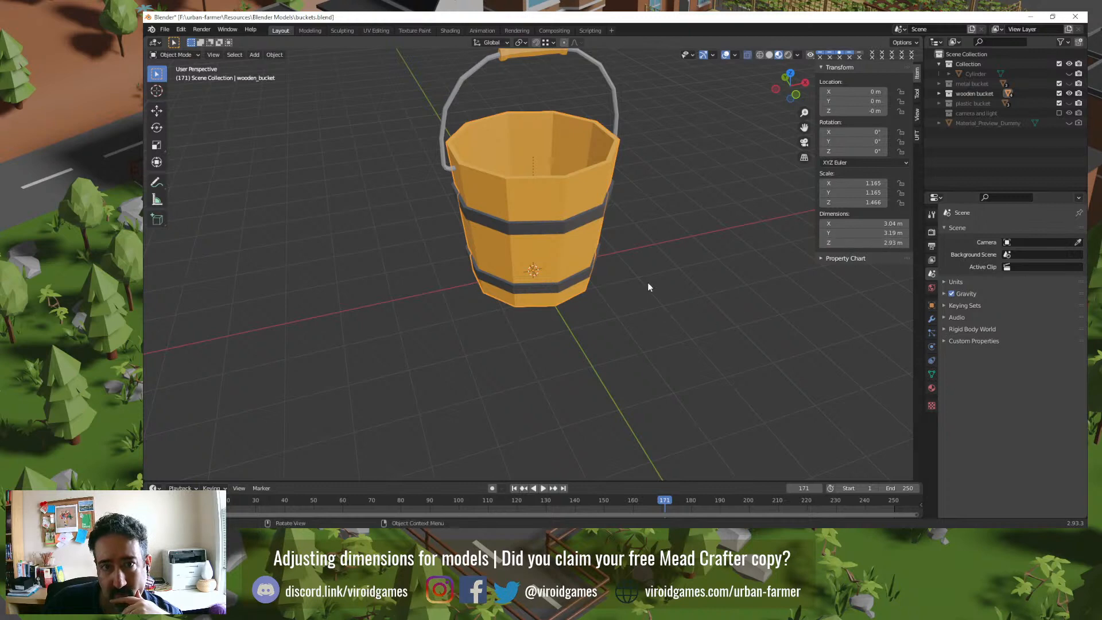
pyautogui.moveTo(648, 284); pyautogui.dragTo(561, 256, button='middle')
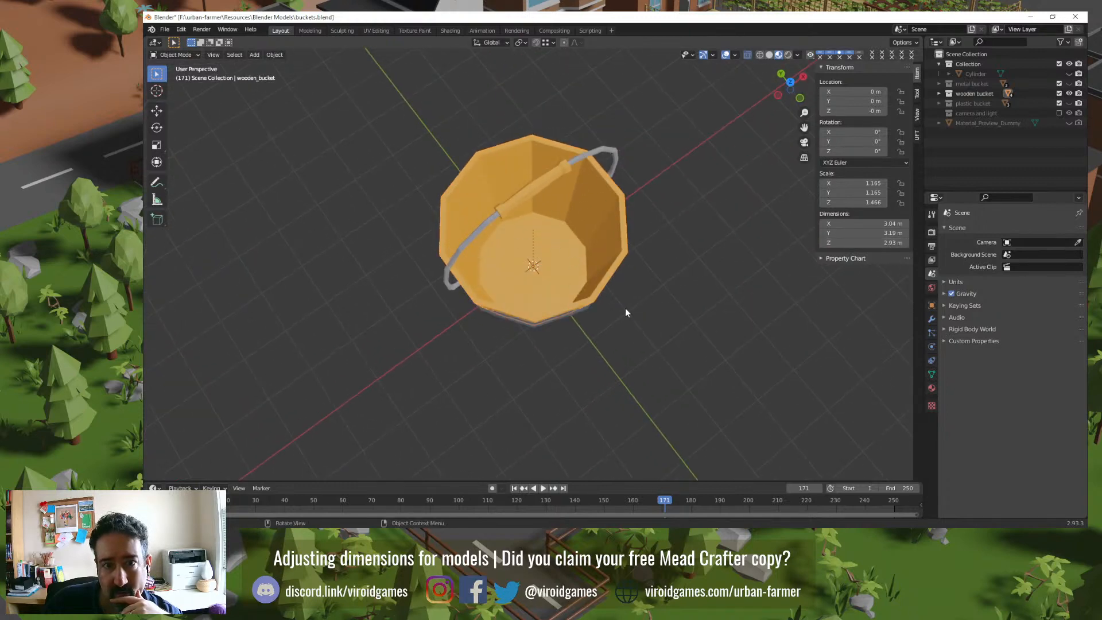
pyautogui.moveTo(625, 312); pyautogui.dragTo(603, 265, button='middle')
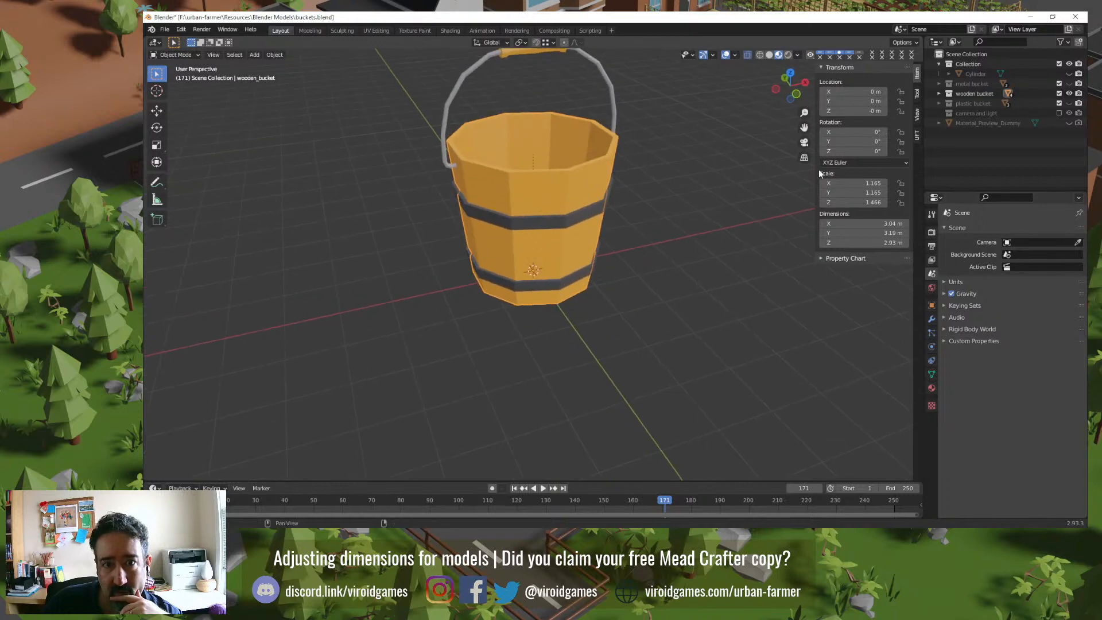
# Step: Display the plastic bucket in place of the wooden one and check its size and underside
pyautogui.click(1069, 92)
pyautogui.click(1069, 103)
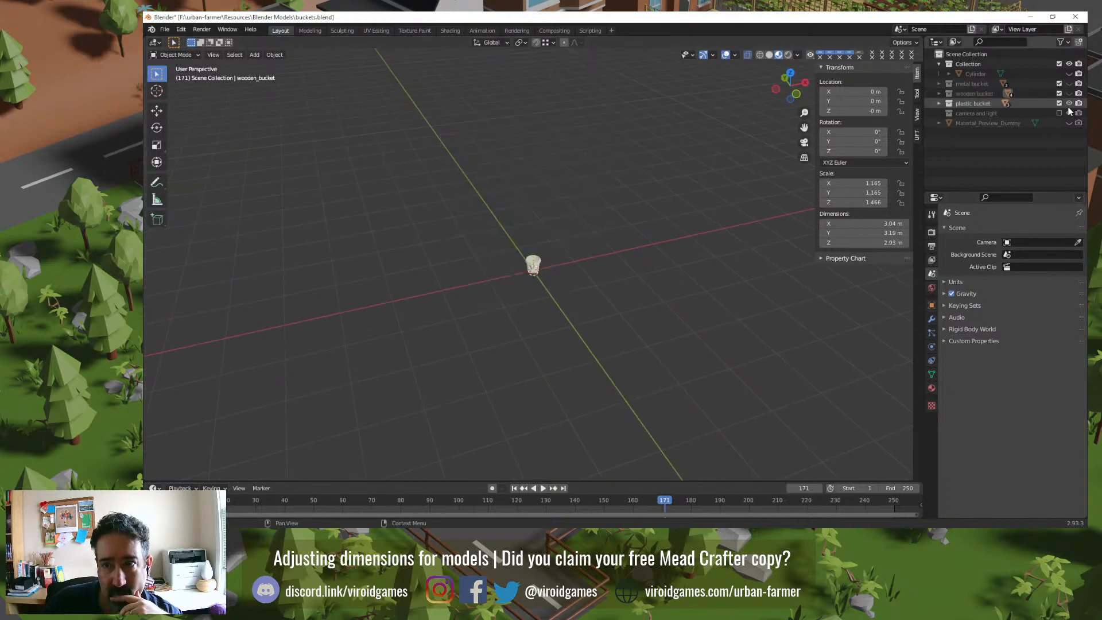
pyautogui.scroll(10, 557, 294)
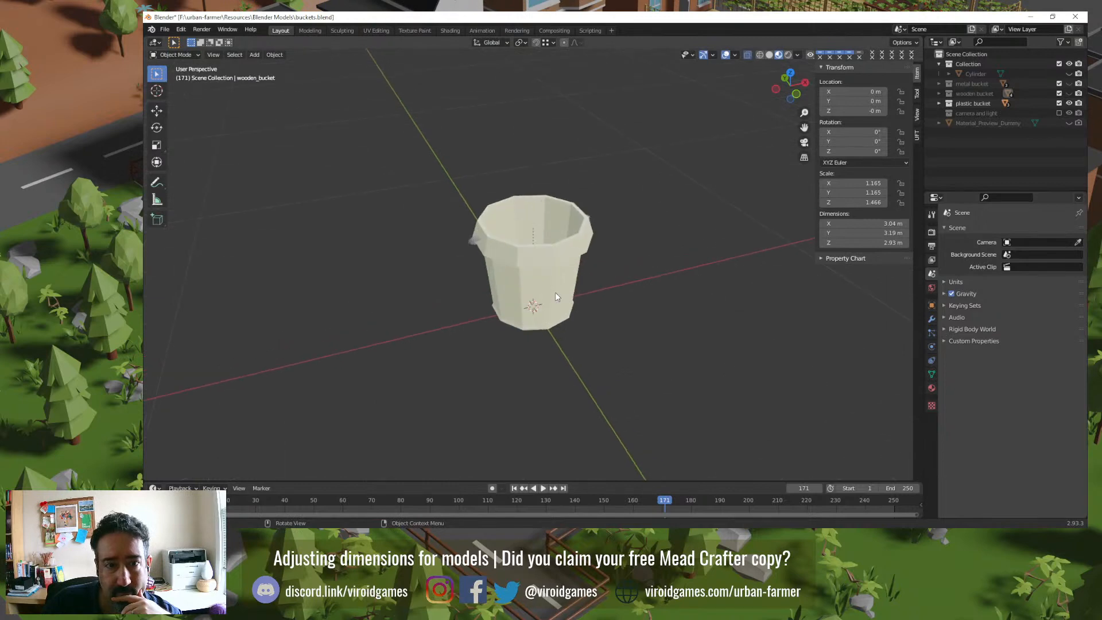
pyautogui.scroll(3, 556, 296)
pyautogui.click(563, 250)
pyautogui.moveTo(665, 277); pyautogui.dragTo(661, 192, button='middle')
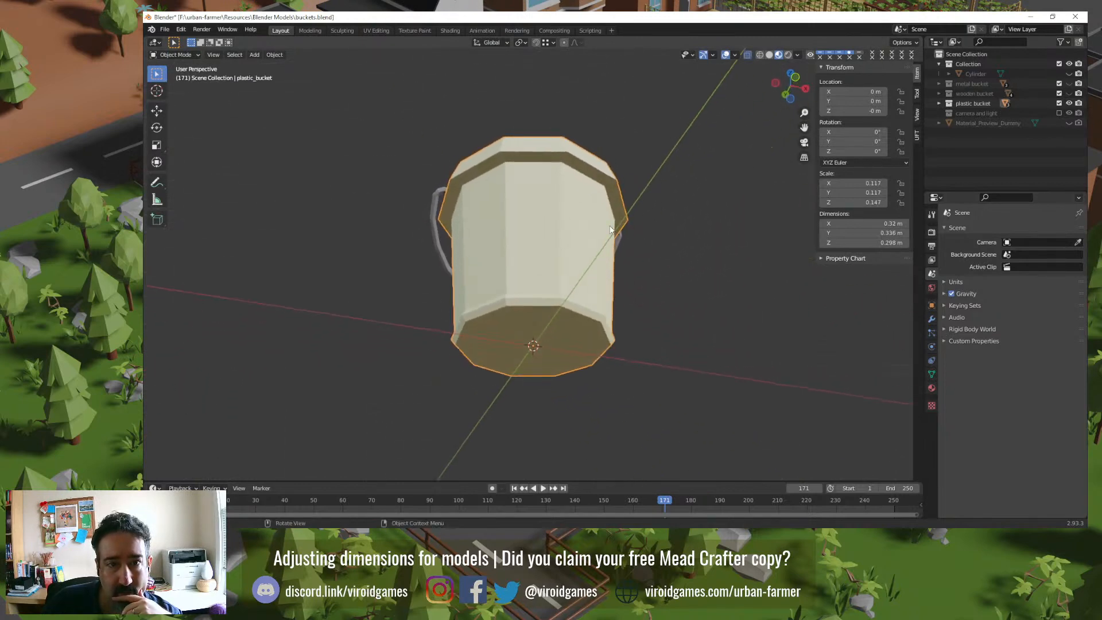
pyautogui.click(680, 170)
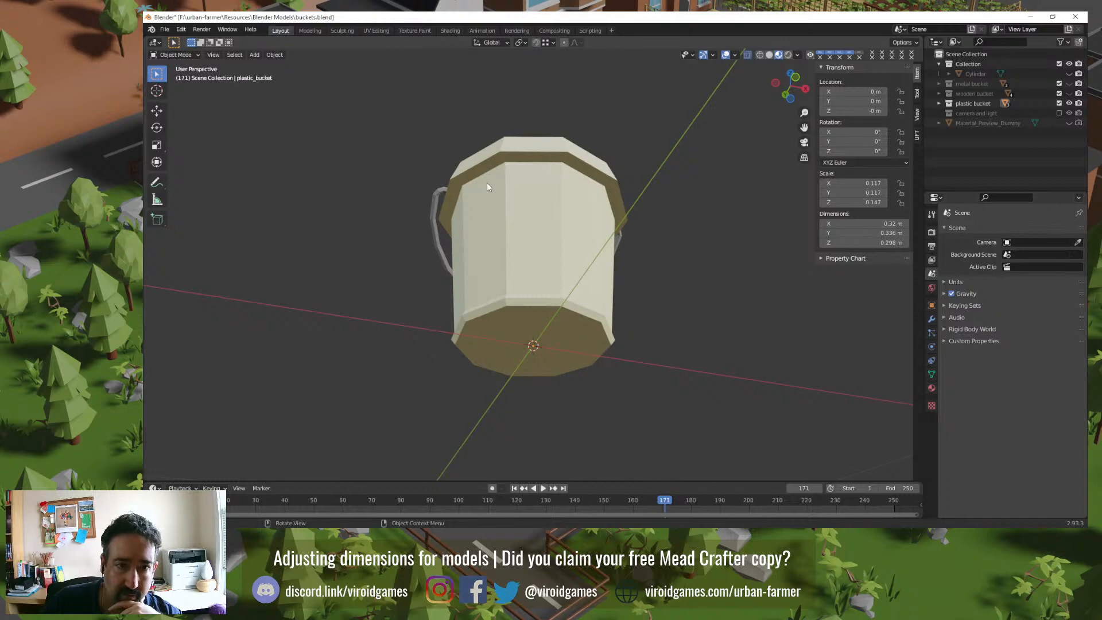
# Step: Examine the plastic bucket from below and from the side, and select its handle to check the transform values
pyautogui.moveTo(487, 183); pyautogui.dragTo(535, 228, button='middle')
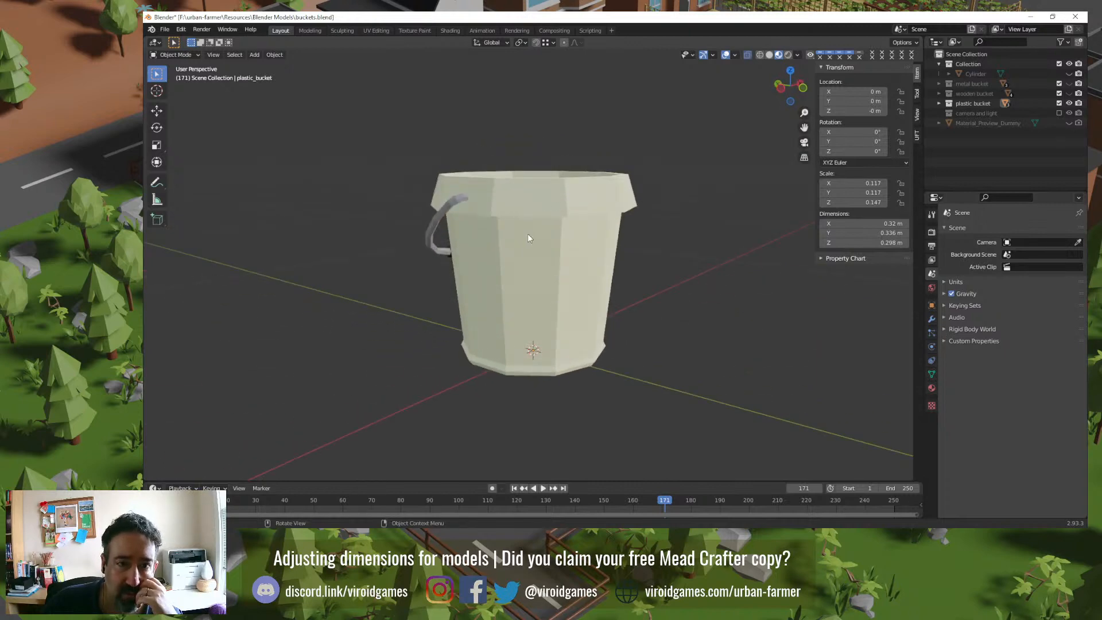
pyautogui.moveTo(527, 233); pyautogui.dragTo(530, 165, button='middle')
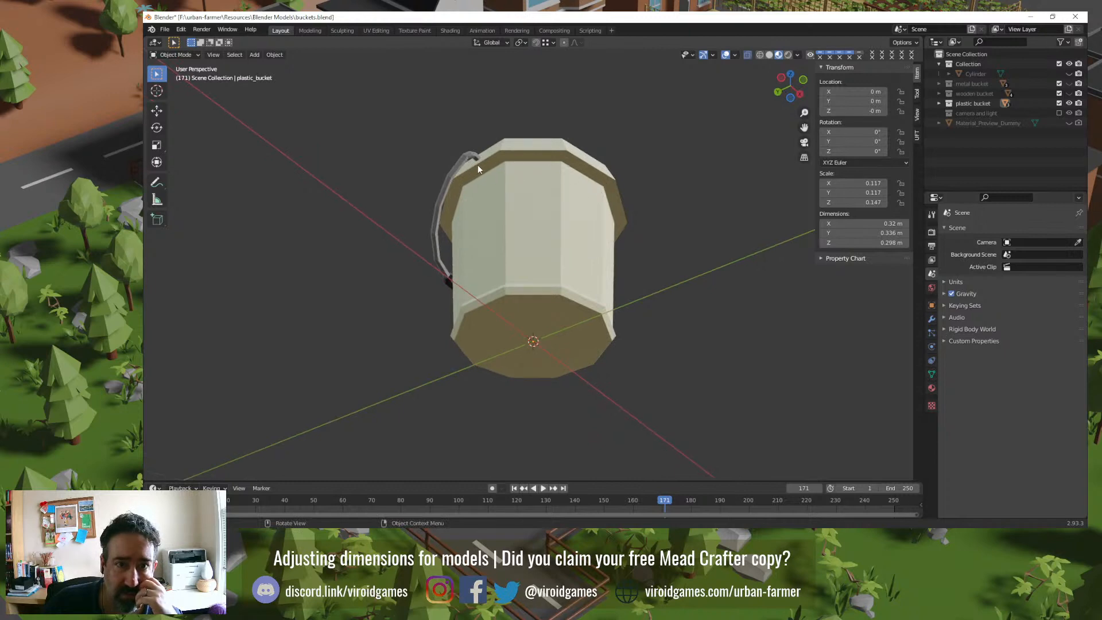
pyautogui.moveTo(478, 164); pyautogui.dragTo(536, 214, button='middle')
pyautogui.scroll(3, 536, 215)
pyautogui.scroll(1, 518, 201)
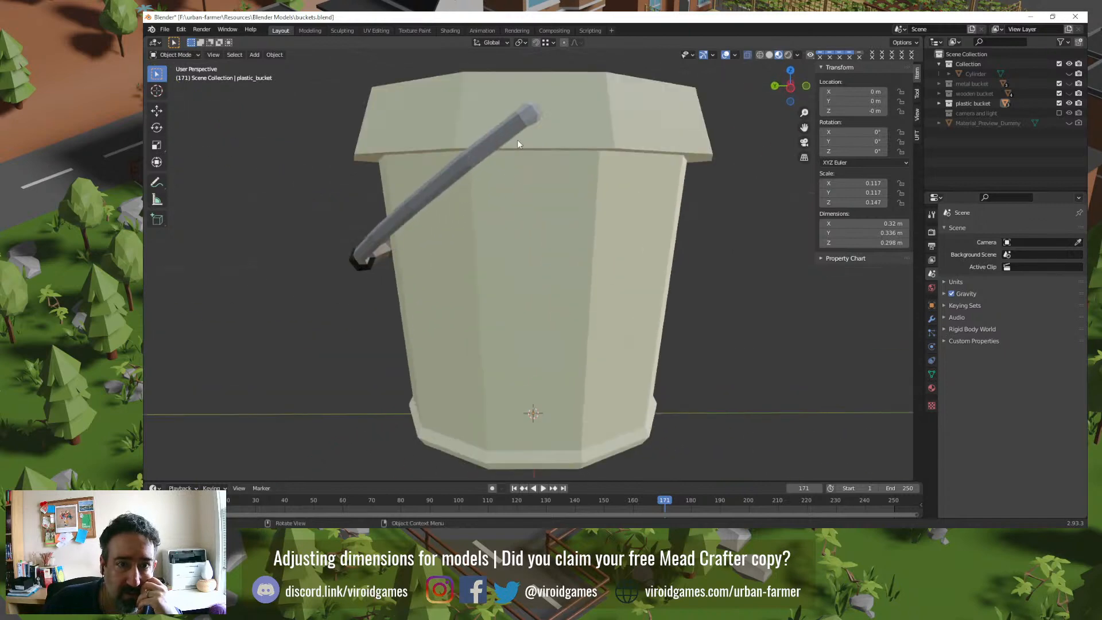
pyautogui.click(521, 127)
pyautogui.moveTo(540, 170); pyautogui.dragTo(509, 230, button='middle')
pyautogui.scroll(4, 451, 297)
pyautogui.scroll(-4, 515, 181)
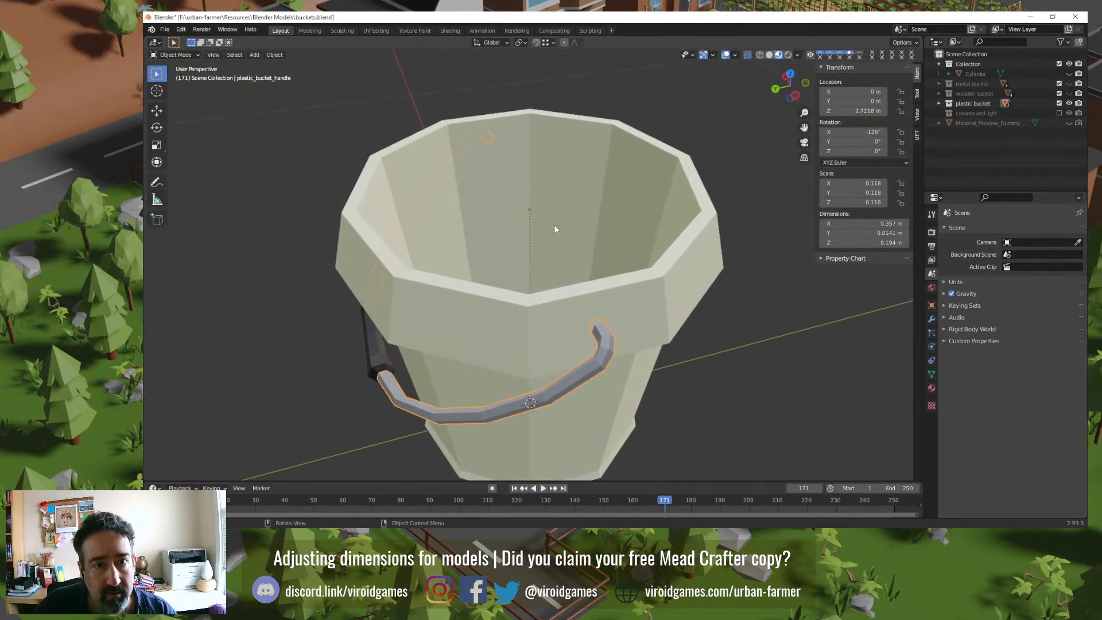
# Step: Try rotating the plastic bucket's handle about 45° around the global X axis
pyautogui.click(374, 358)
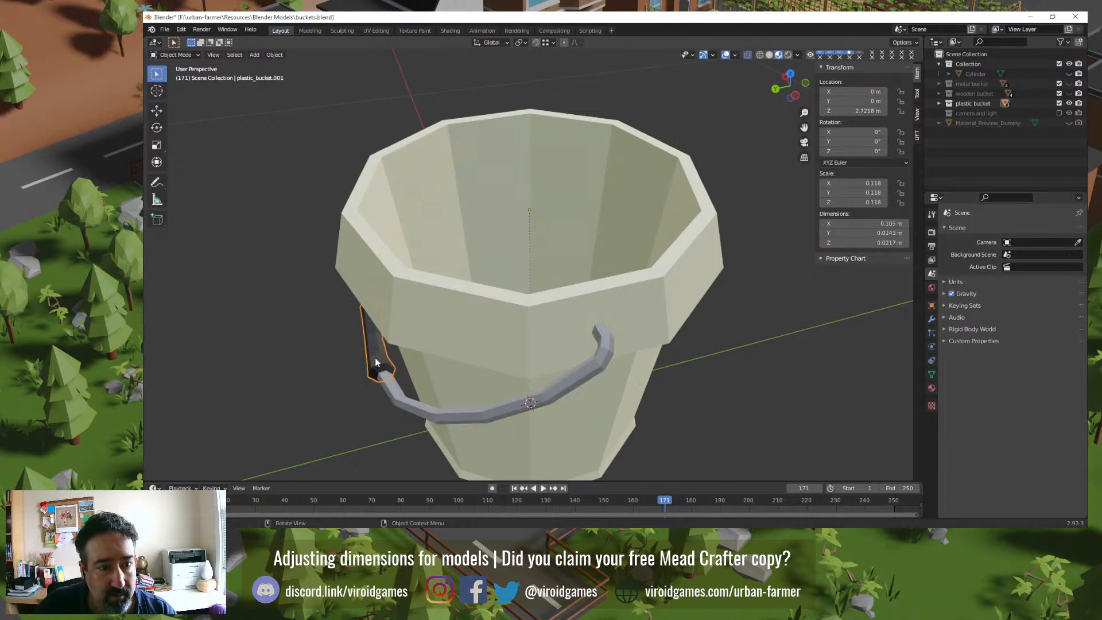
pyautogui.click(394, 383)
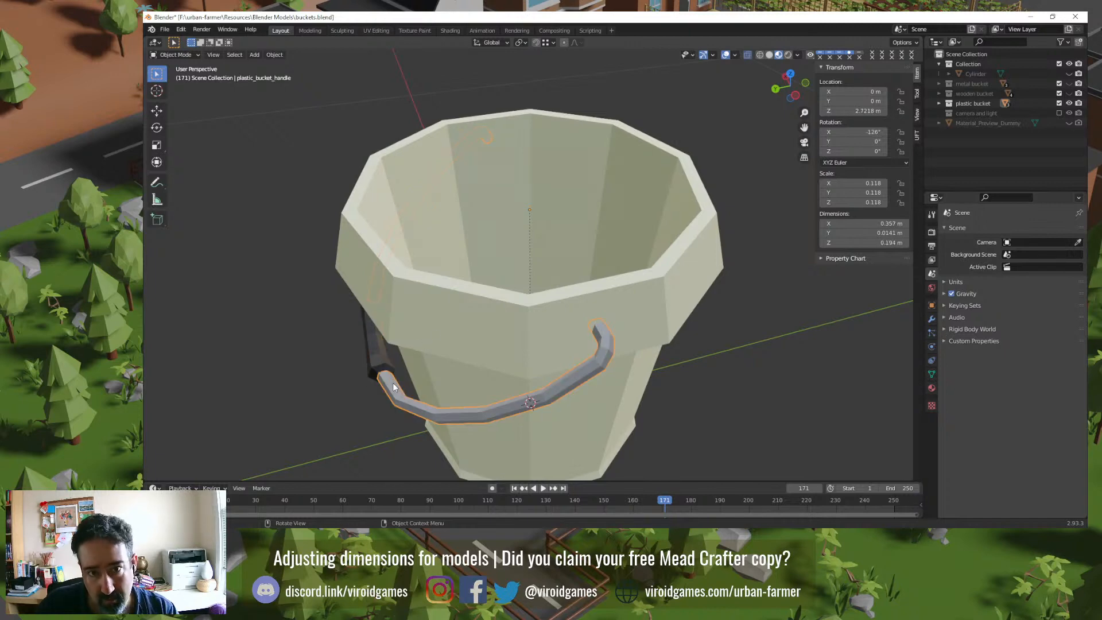
pyautogui.press('r')
pyautogui.press('x')
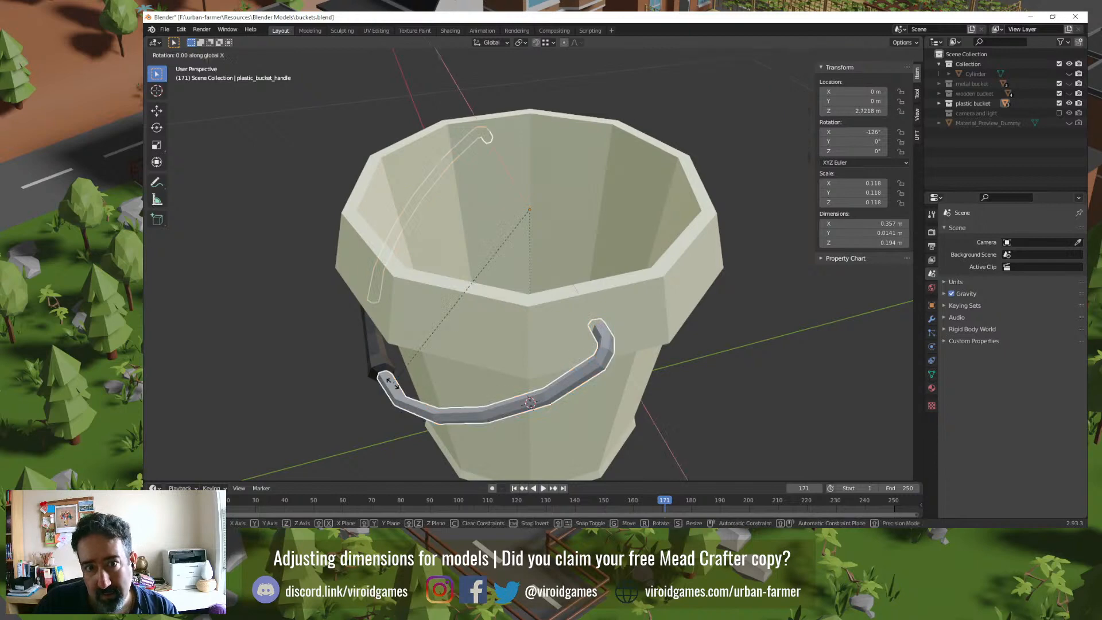
pyautogui.click(373, 227)
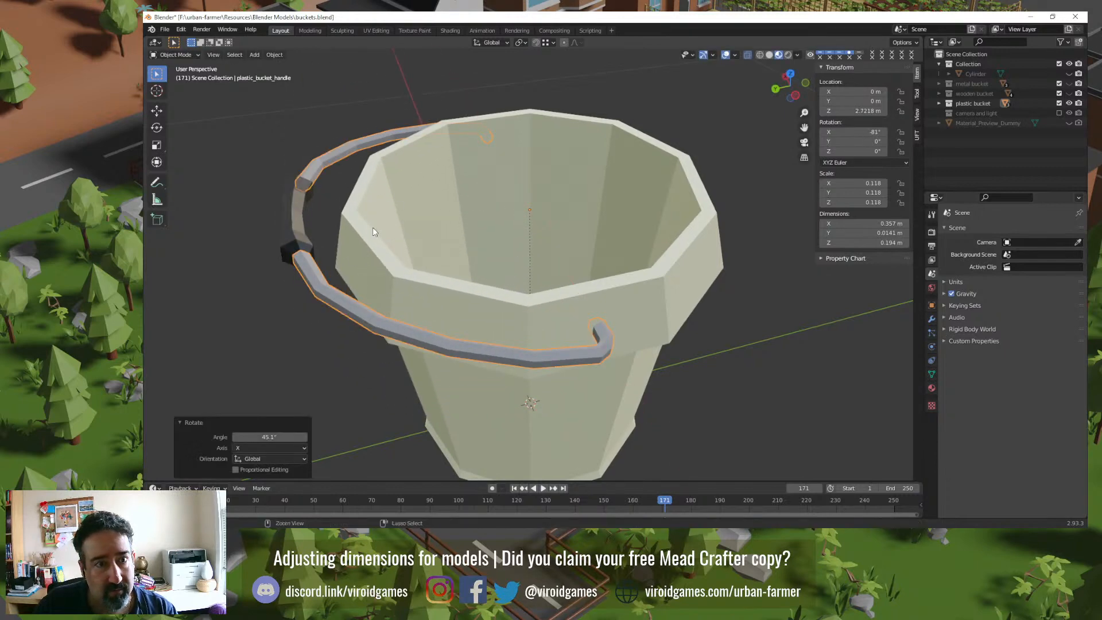
# Step: Select the black grip, the handle and the bucket body in turn to compare their scales and dimensions
pyautogui.click(376, 347)
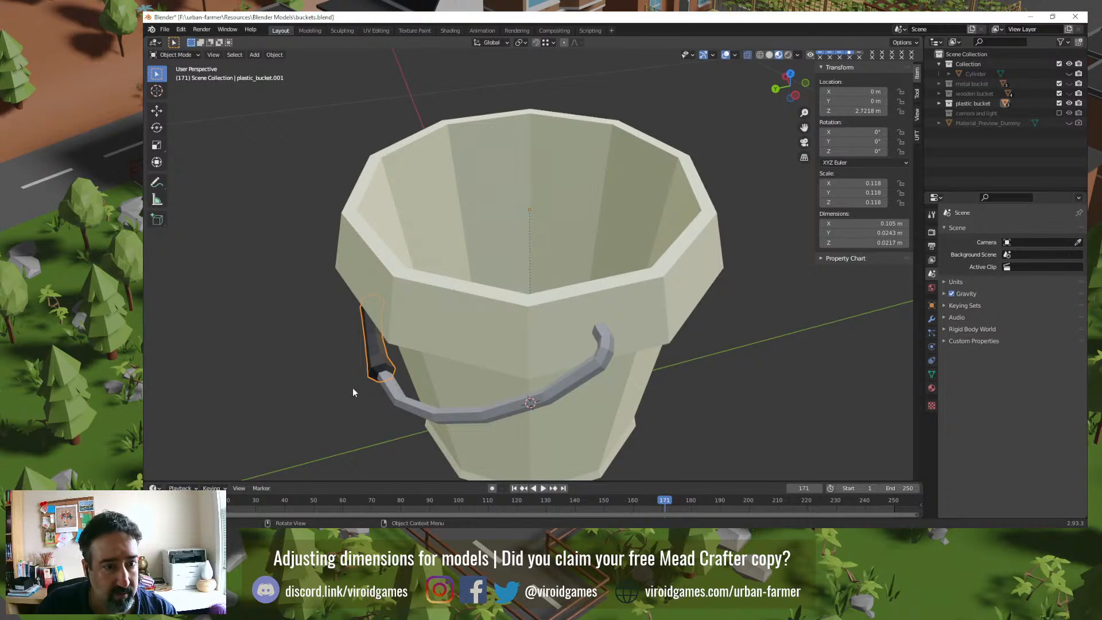
pyautogui.moveTo(352, 392); pyautogui.dragTo(436, 368, button='middle')
pyautogui.click(466, 368)
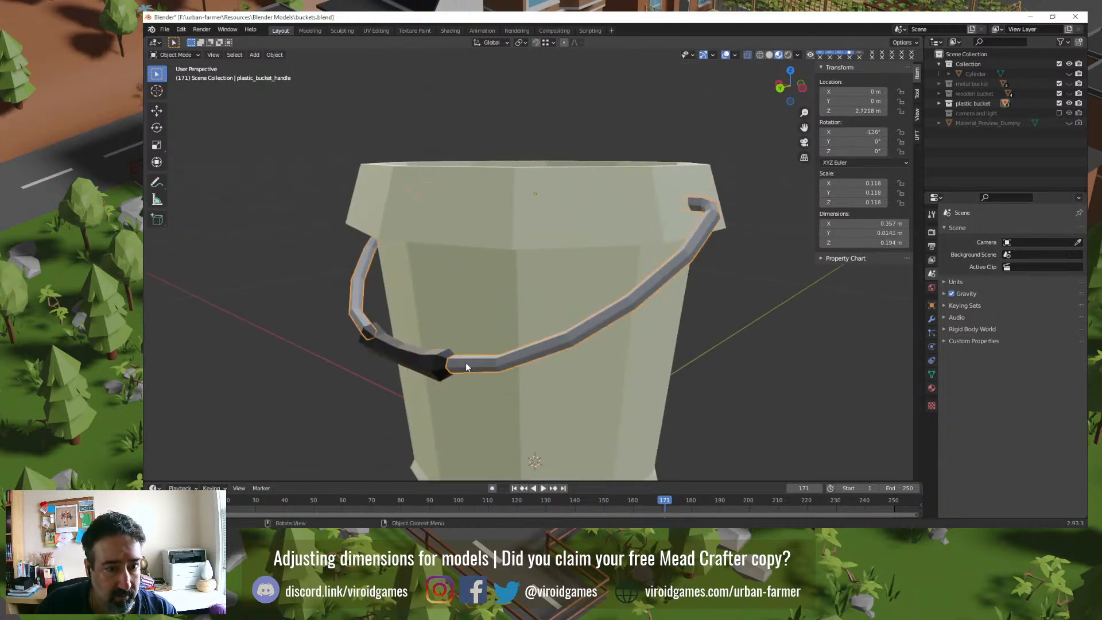
pyautogui.click(432, 367)
pyautogui.moveTo(436, 193); pyautogui.dragTo(393, 208, button='middle')
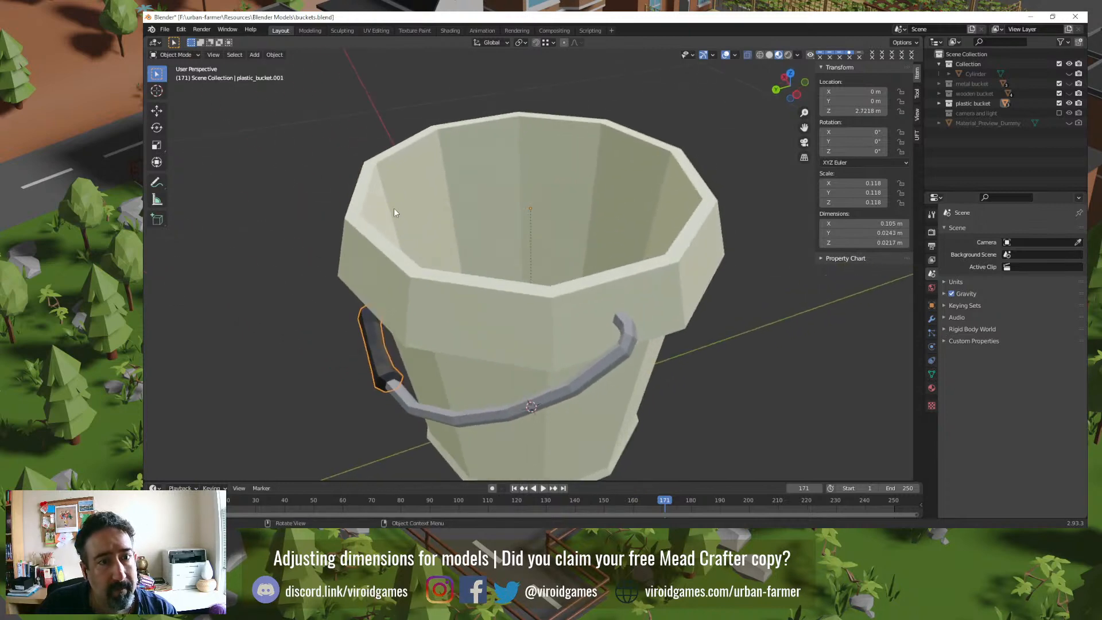
pyautogui.click(656, 266)
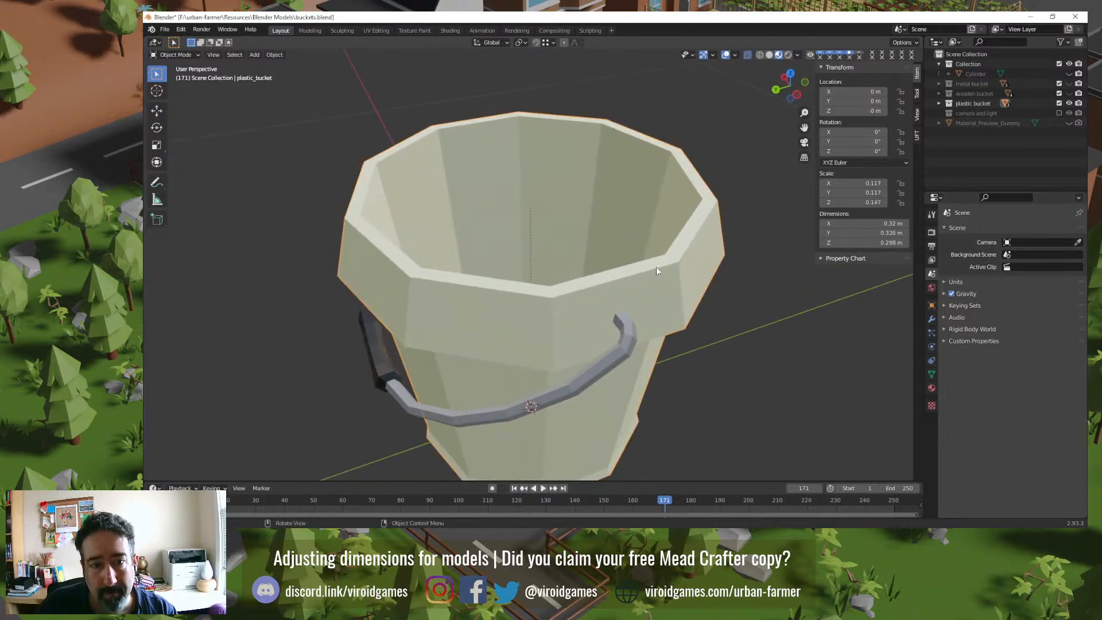
# Step: Inspect the plastic bucket's mesh in Edit Mode and check the file naming in the Blender Models folder
pyautogui.press('Tab')
pyautogui.moveTo(680, 299); pyautogui.dragTo(533, 208, button='middle')
pyautogui.press('Tab')
pyautogui.moveTo(488, 335); pyautogui.dragTo(576, 287, button='middle')
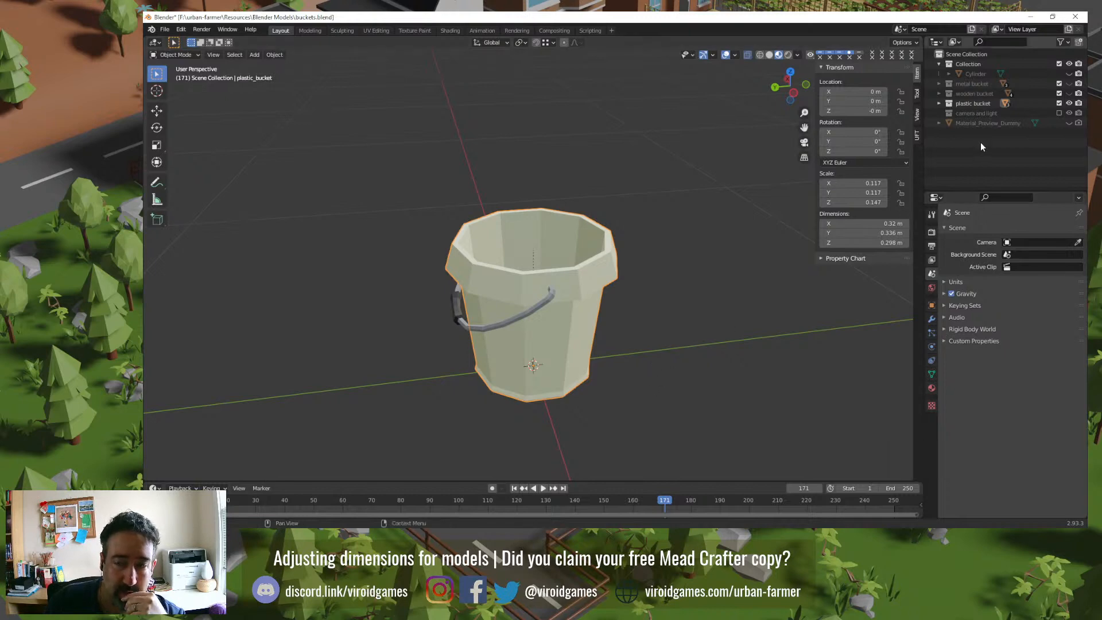
pyautogui.hotkey('alt', 'Tab')
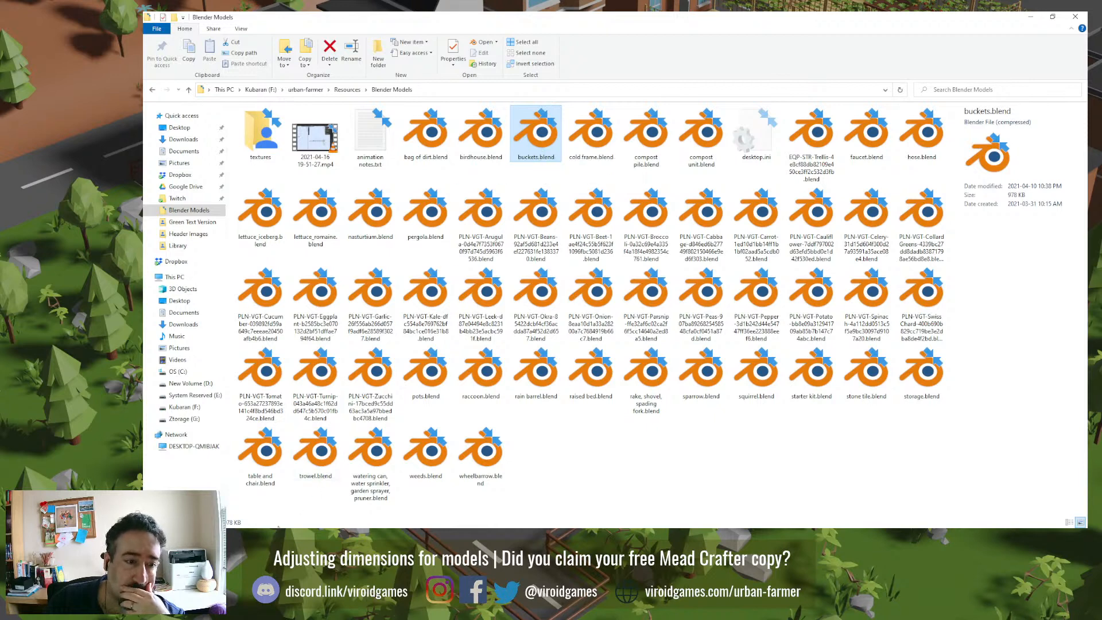
pyautogui.hotkey('alt', 'Tab')
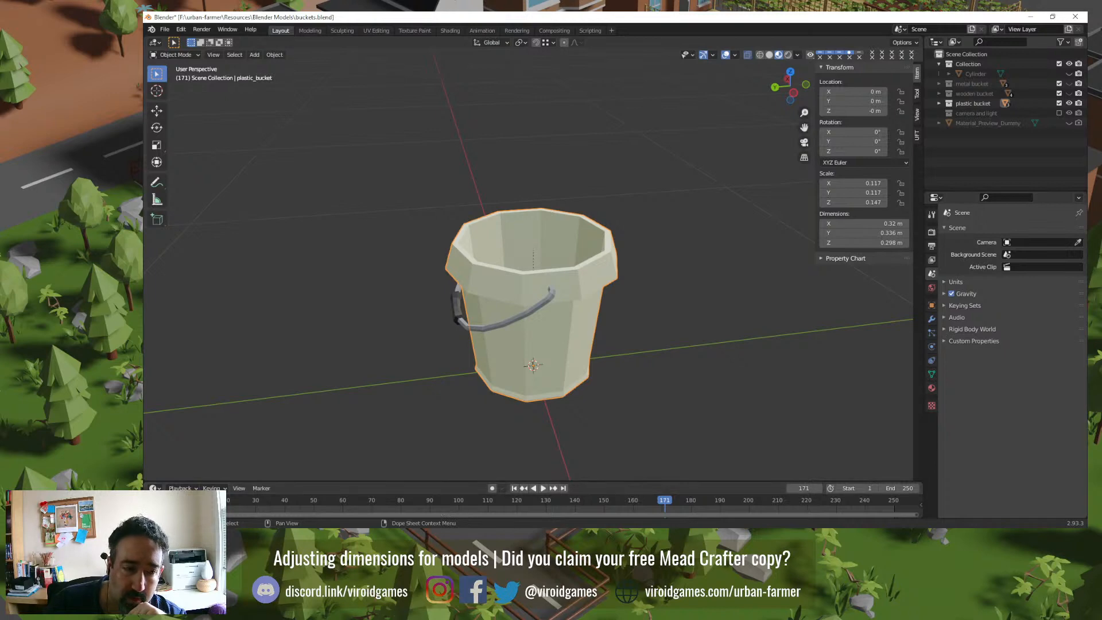
# Step: Switch to the web browser and open the MD5 Hash Generator page from passwordsgenerator.net in a new tab
pyautogui.moveTo(397, 537)
pyautogui.click(439, 499)
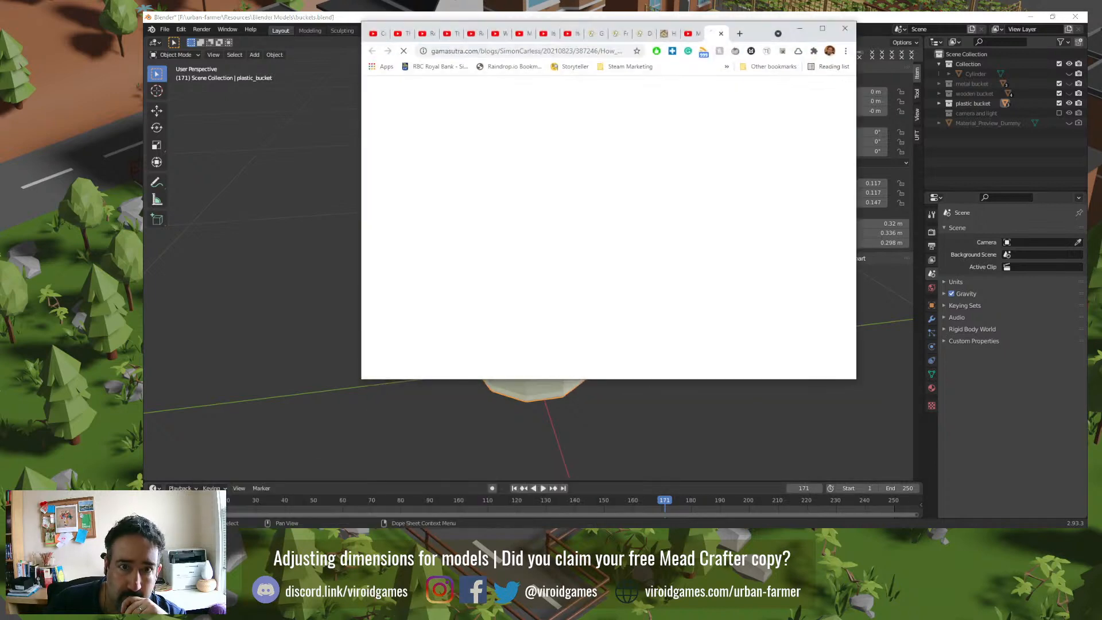
pyautogui.click(799, 32)
pyautogui.click(397, 537)
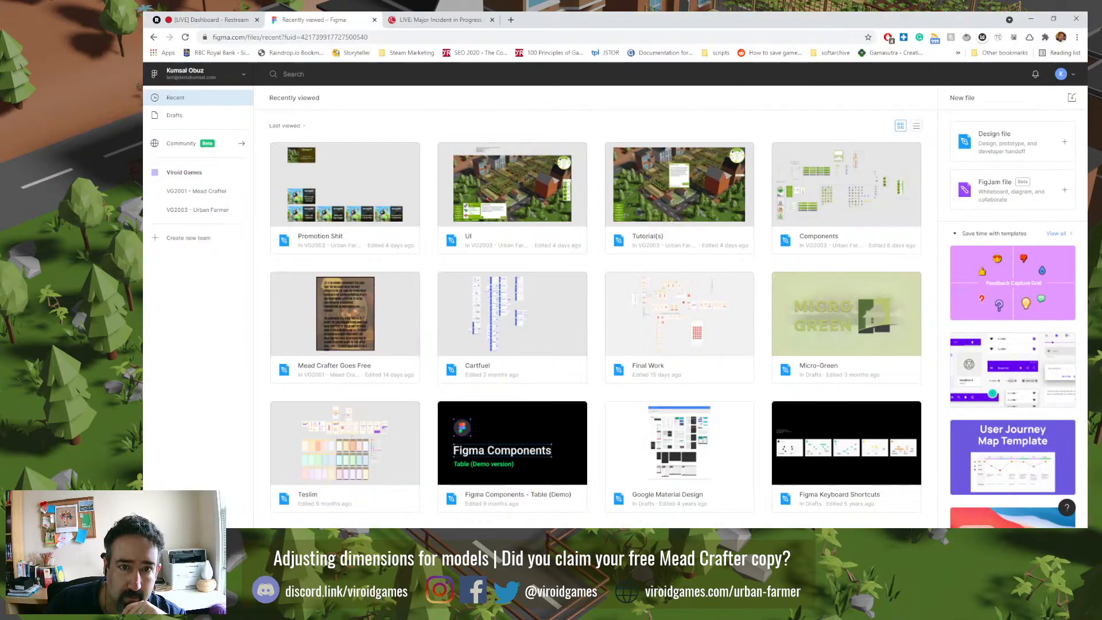
pyautogui.click(510, 18)
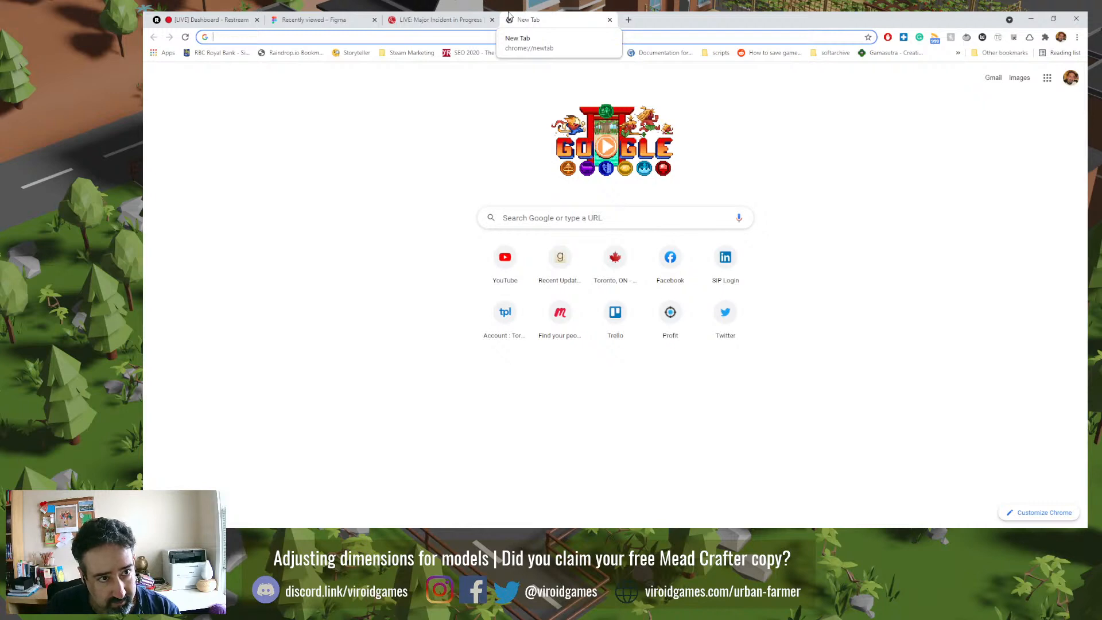
pyautogui.write('md5')
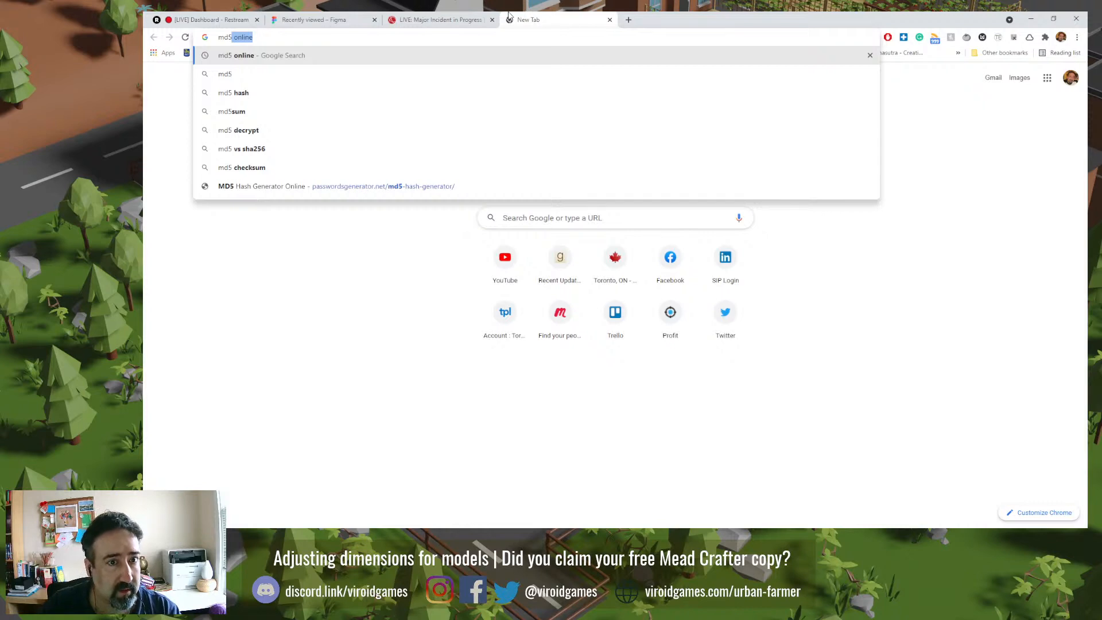
pyautogui.click(402, 187)
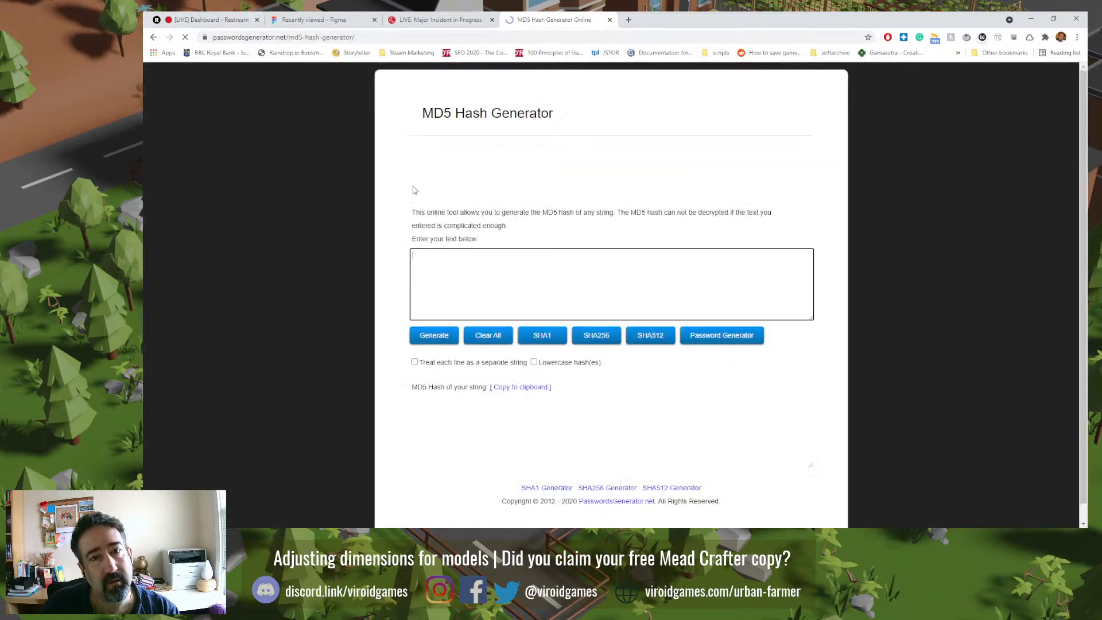
# Step: Generate the lowercase MD5 hash of "Plastic Bucket" and copy it
pyautogui.write('Plastic Bu')
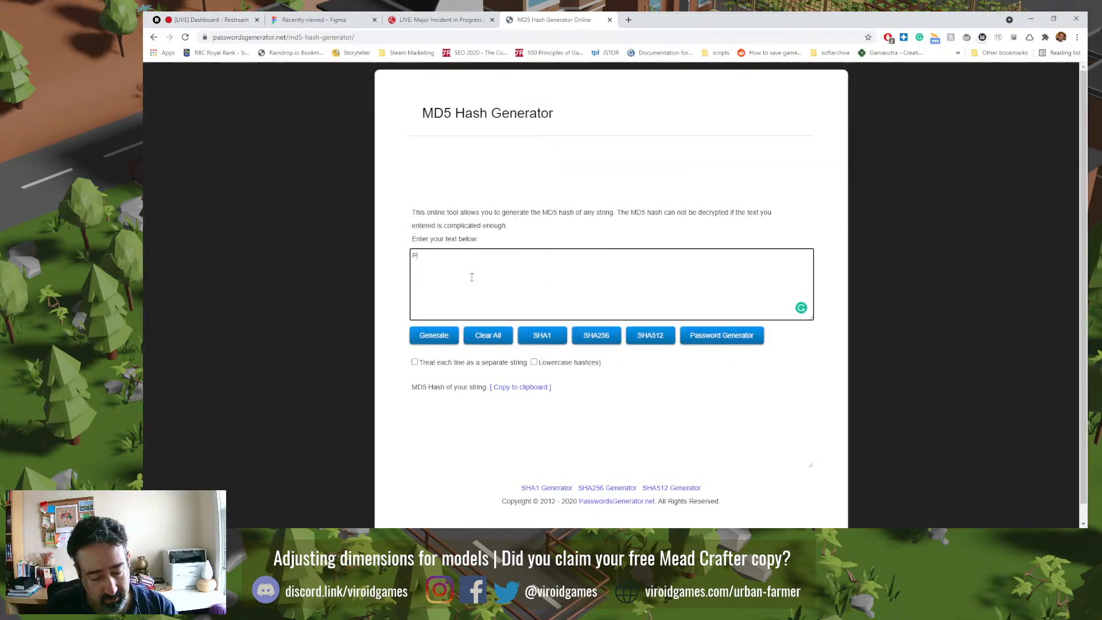
pyautogui.write('cket')
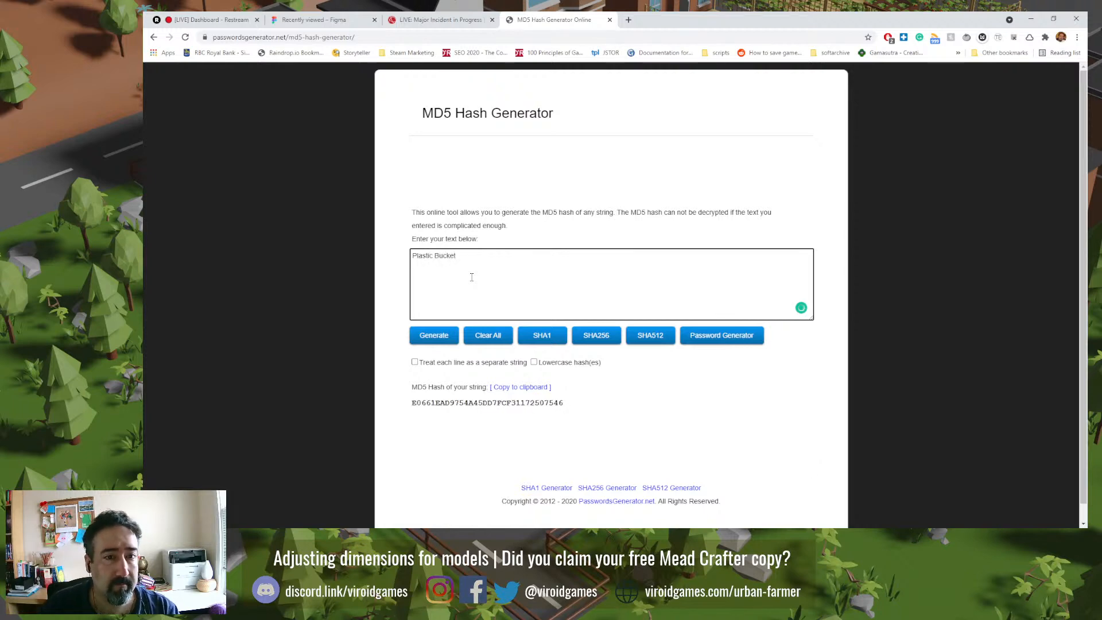
pyautogui.click(533, 362)
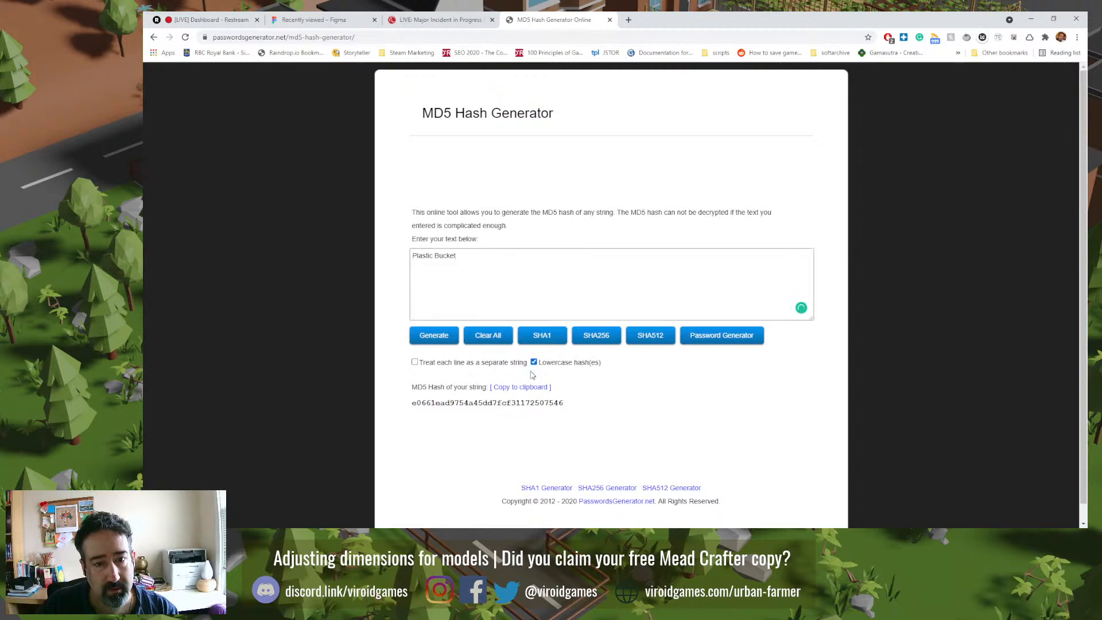
pyautogui.doubleClick(515, 403)
# Step: Switch to Blender and start renaming the plastic bucket collection with the prefix EQP
pyautogui.hotkey('alt', 'Tab')
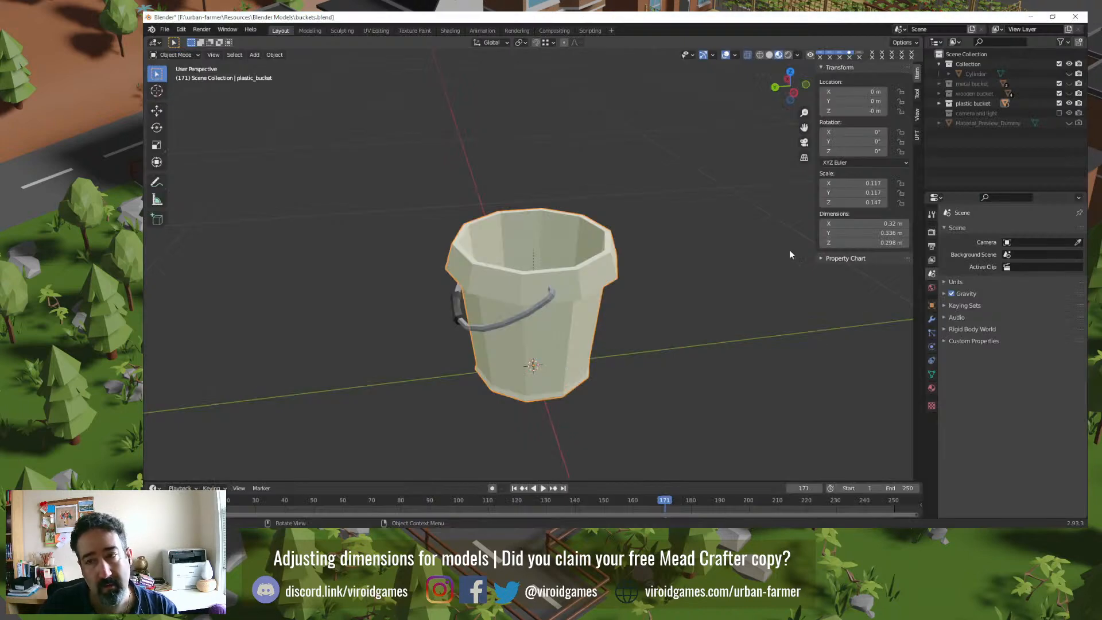
pyautogui.doubleClick(972, 103)
pyautogui.write('EOP')
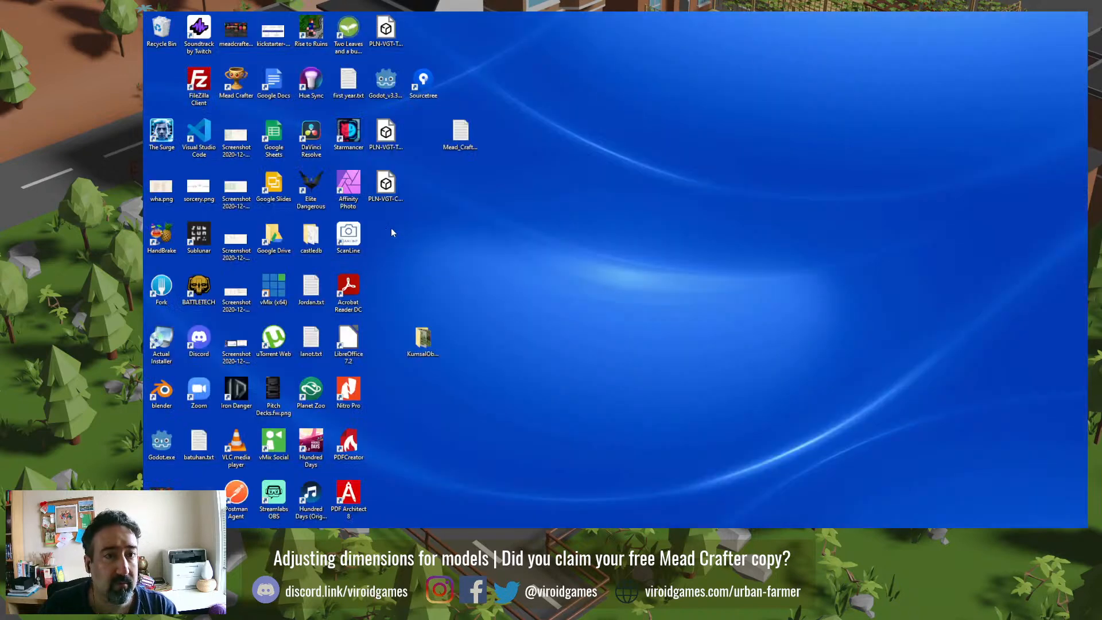
# Step: Open the Urban Farmer project in Godot and show its Asset Factory tool in an enlarged area
pyautogui.doubleClick(386, 83)
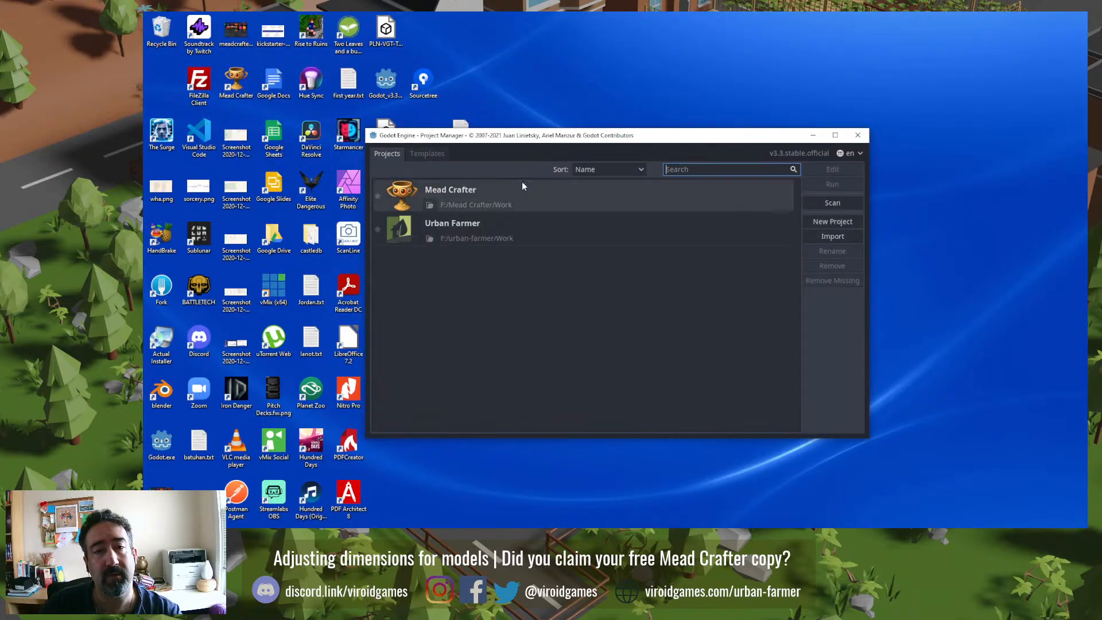
pyautogui.doubleClick(512, 219)
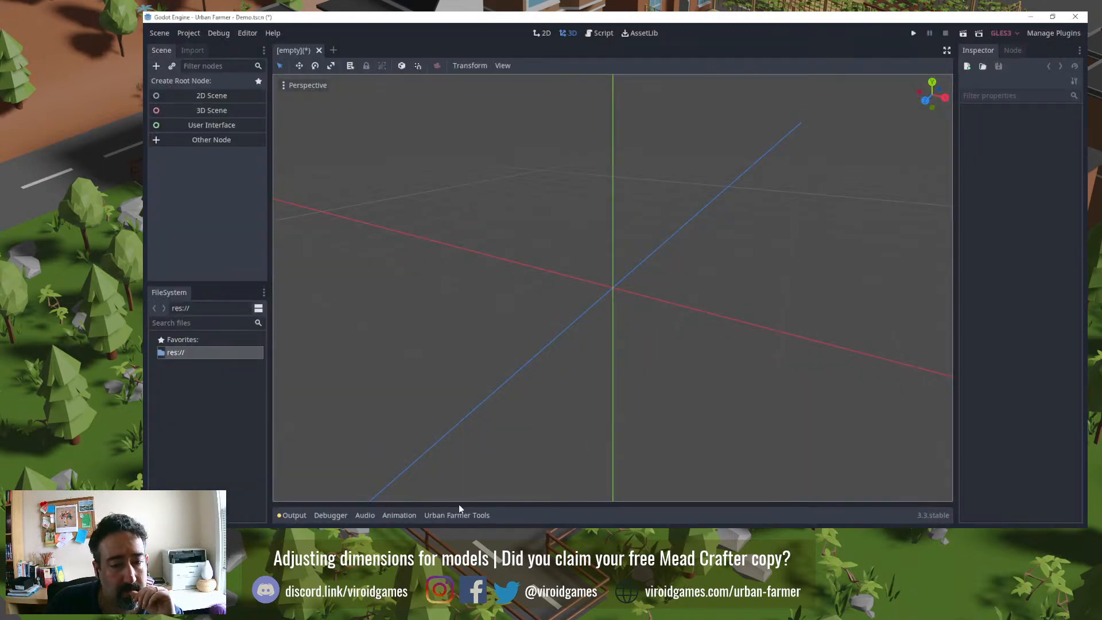
pyautogui.click(457, 514)
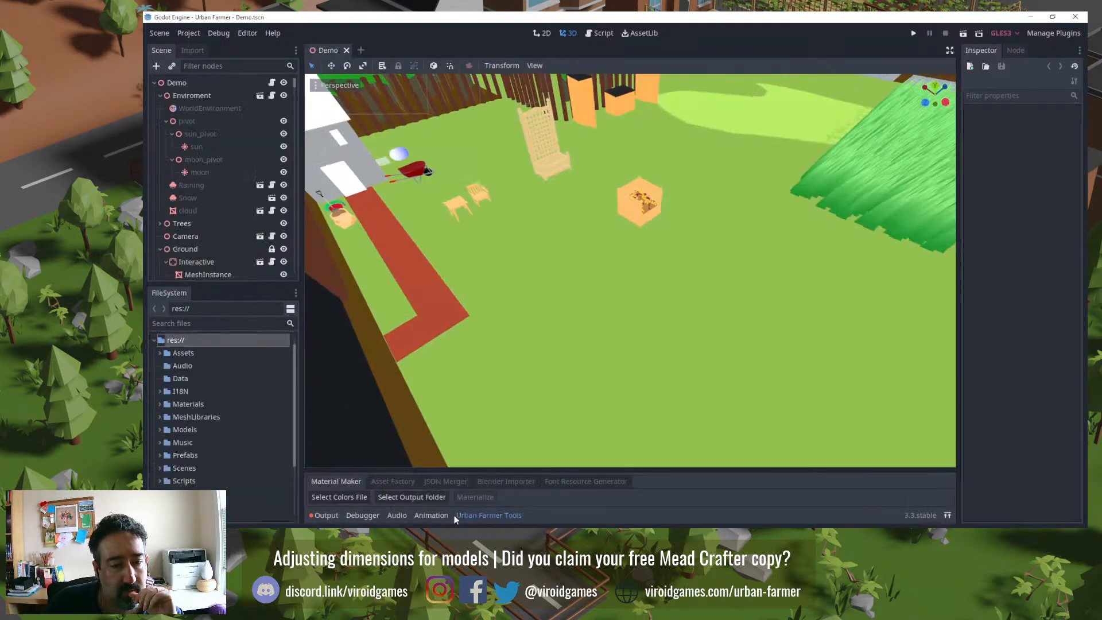
pyautogui.click(409, 482)
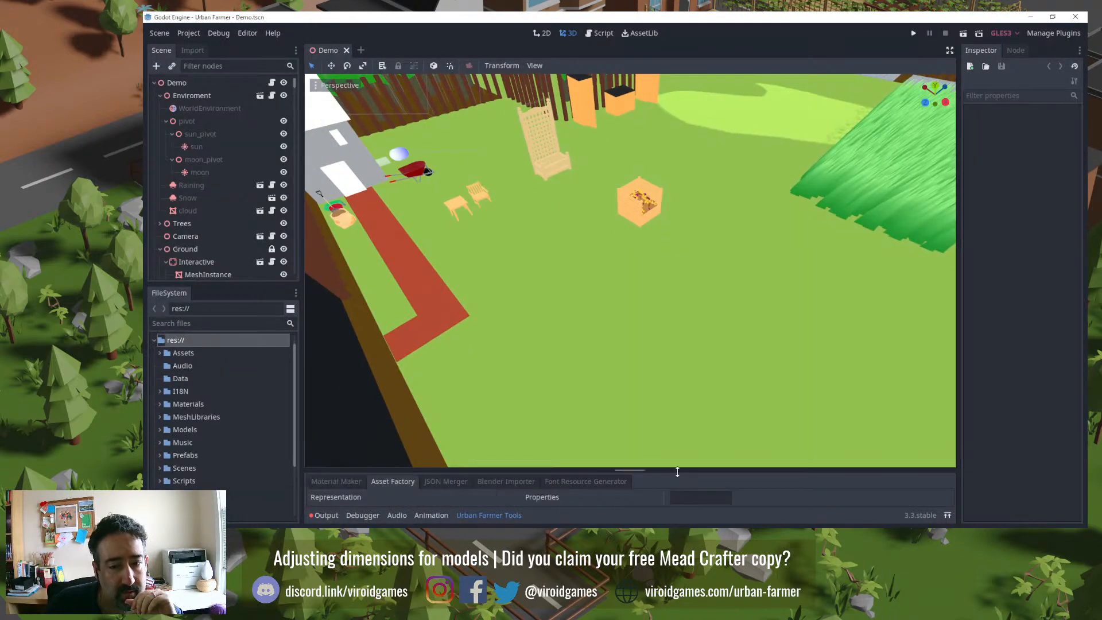
pyautogui.moveTo(677, 469); pyautogui.dragTo(677, 323)
# Step: Check which category and group choices the Asset Factory offers
pyautogui.click(396, 375)
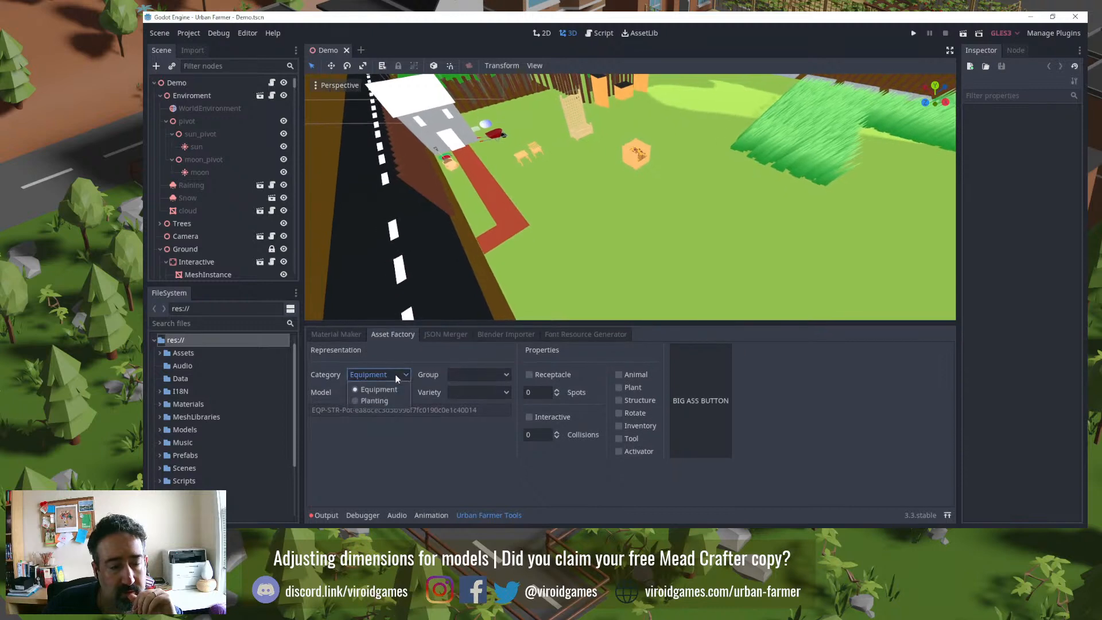
pyautogui.click(397, 377)
pyautogui.click(464, 376)
pyautogui.click(435, 420)
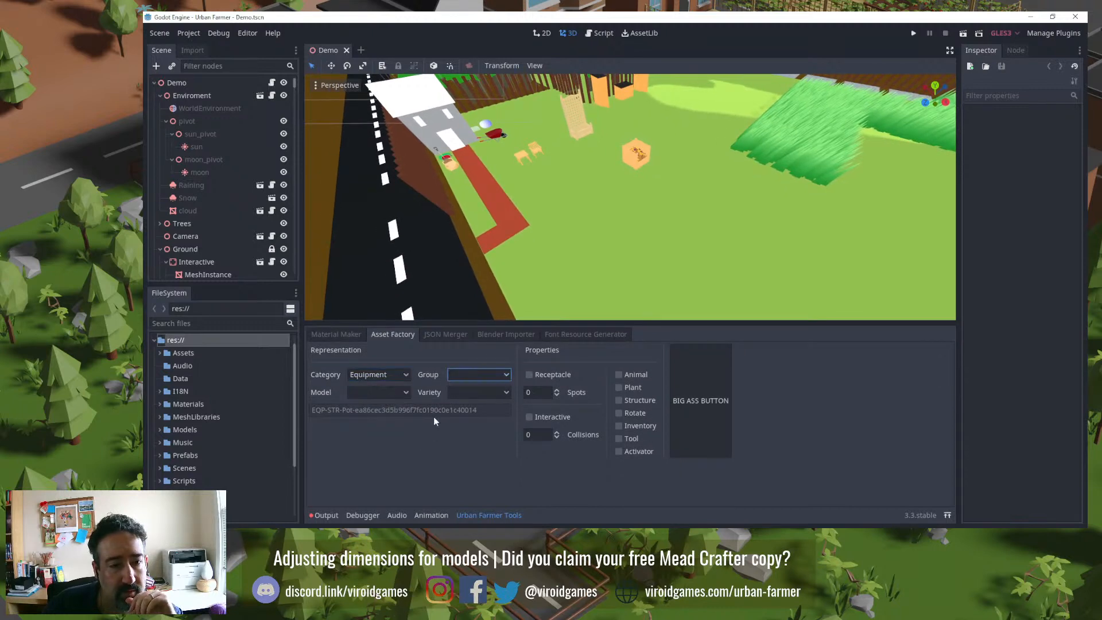
# Step: Open the Asset Factory.gd script and find the legend of code prefixes near its beginning
pyautogui.click(601, 33)
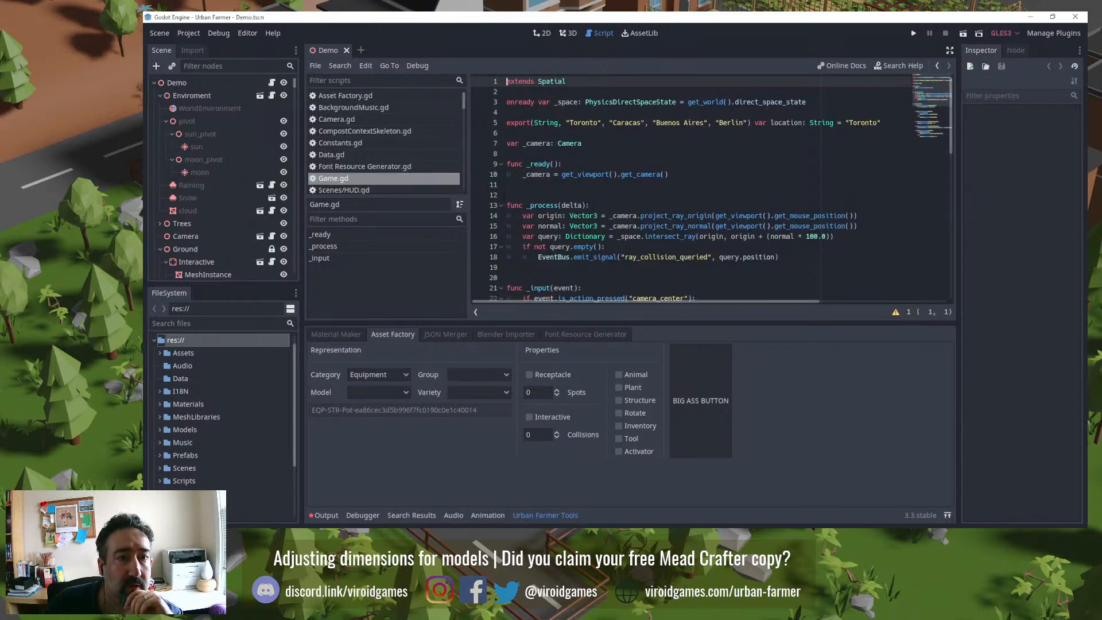
pyautogui.click(356, 96)
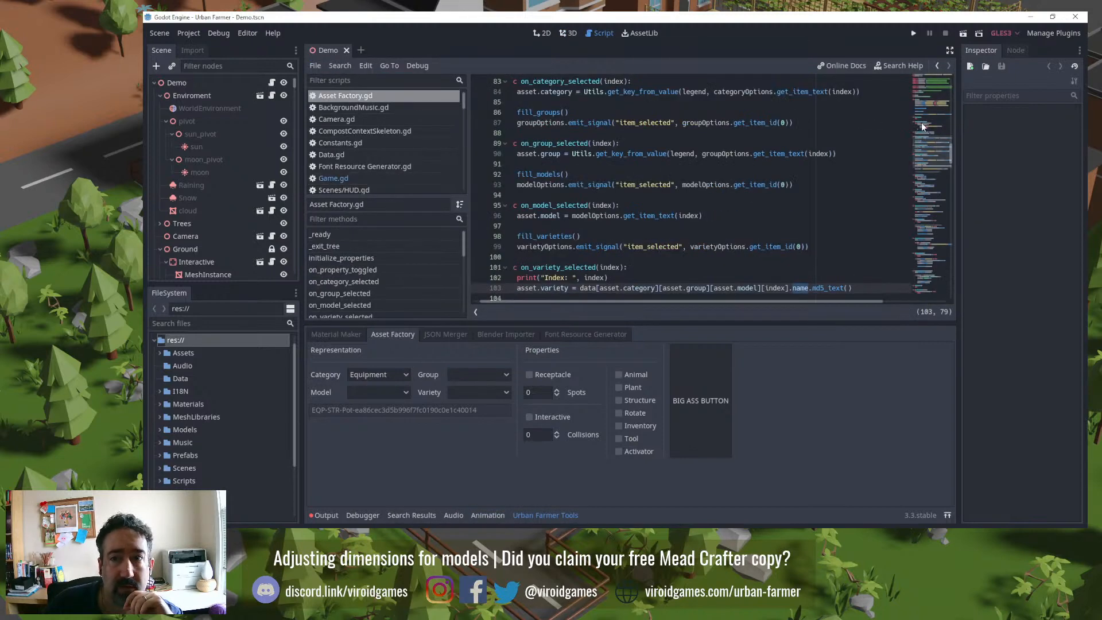
pyautogui.click(940, 93)
pyautogui.click(928, 98)
pyautogui.click(930, 79)
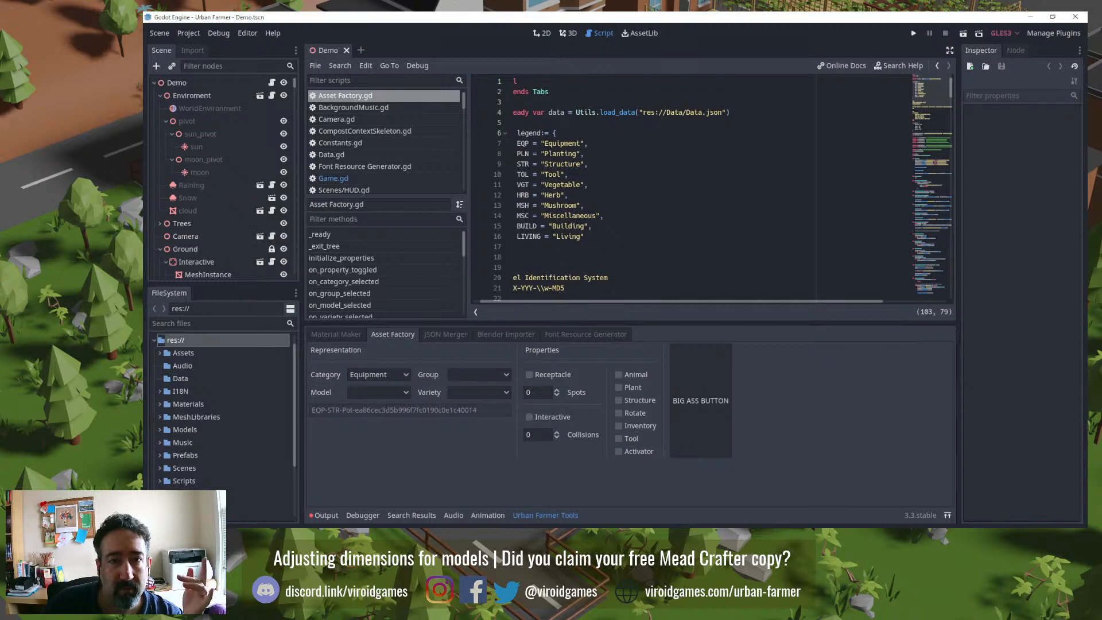
# Step: Examine the Asset Factory categories and the script's legend entries to decide which group code suits the bucket
pyautogui.click(377, 376)
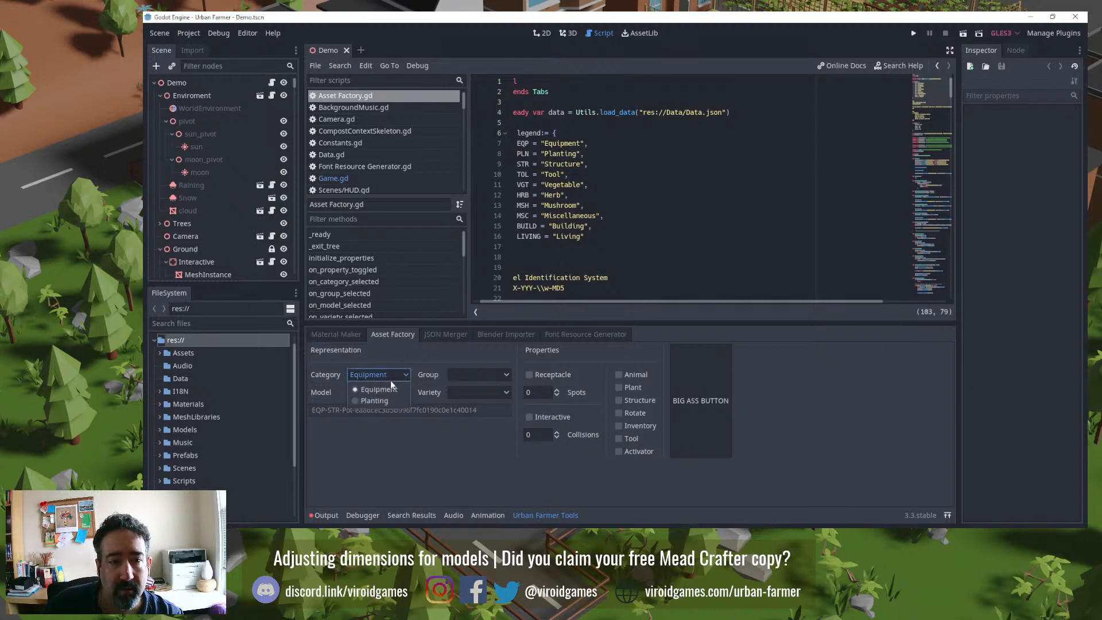
pyautogui.click(394, 380)
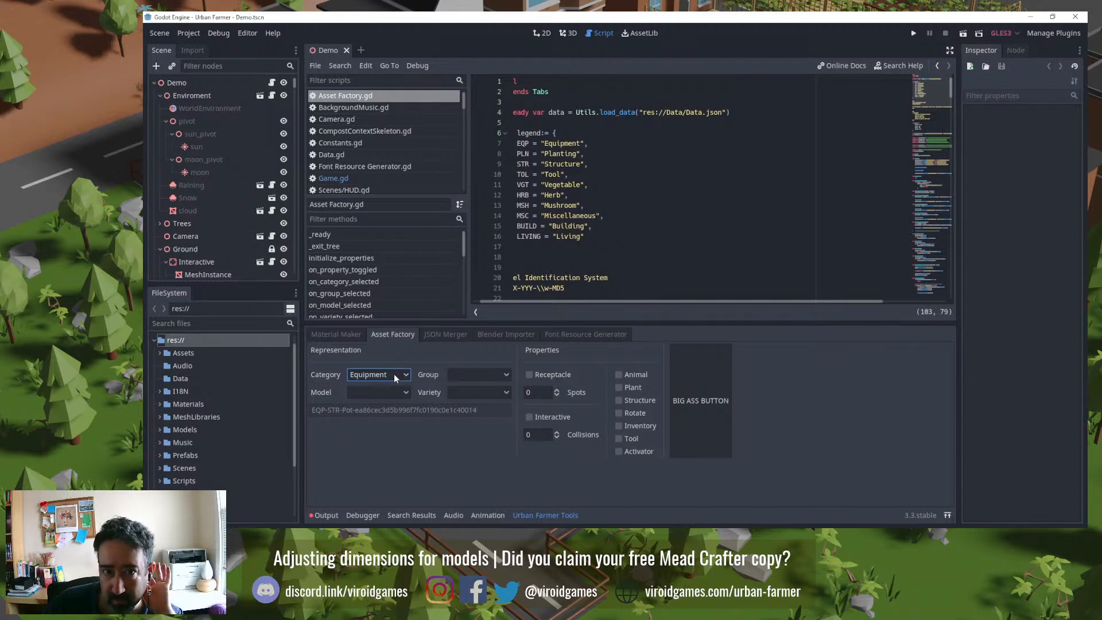
pyautogui.doubleClick(562, 164)
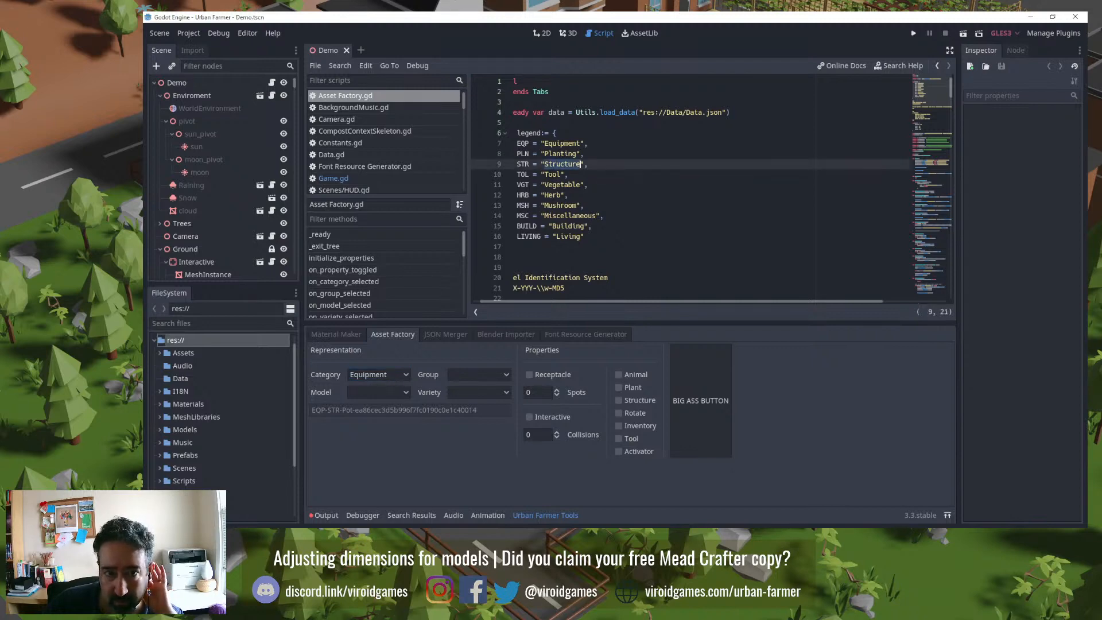
pyautogui.doubleClick(552, 174)
pyautogui.doubleClick(557, 153)
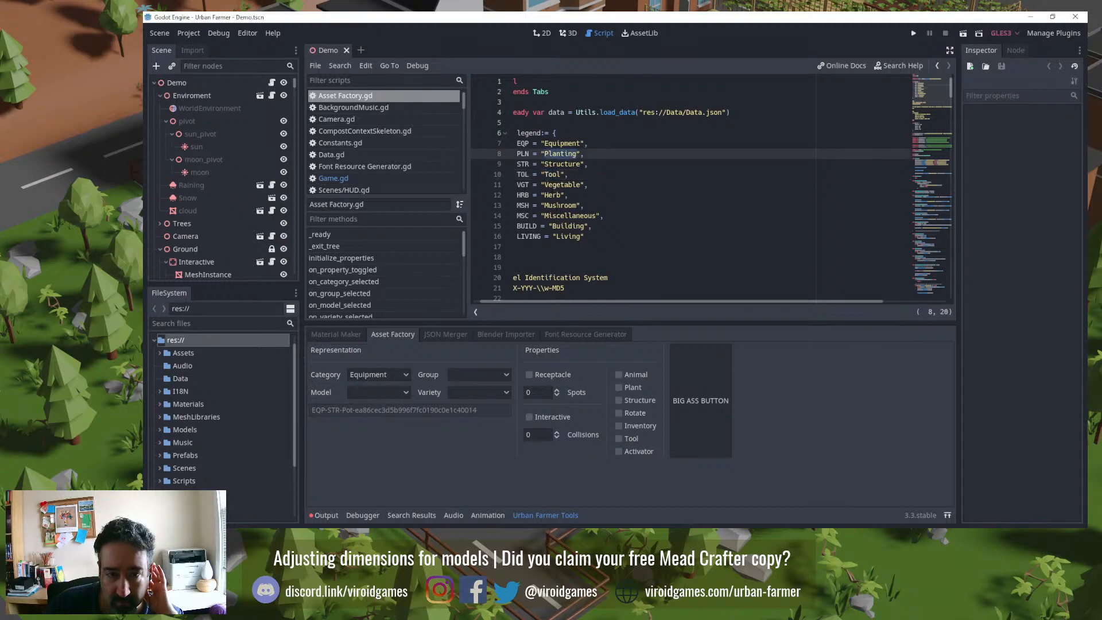
pyautogui.doubleClick(554, 215)
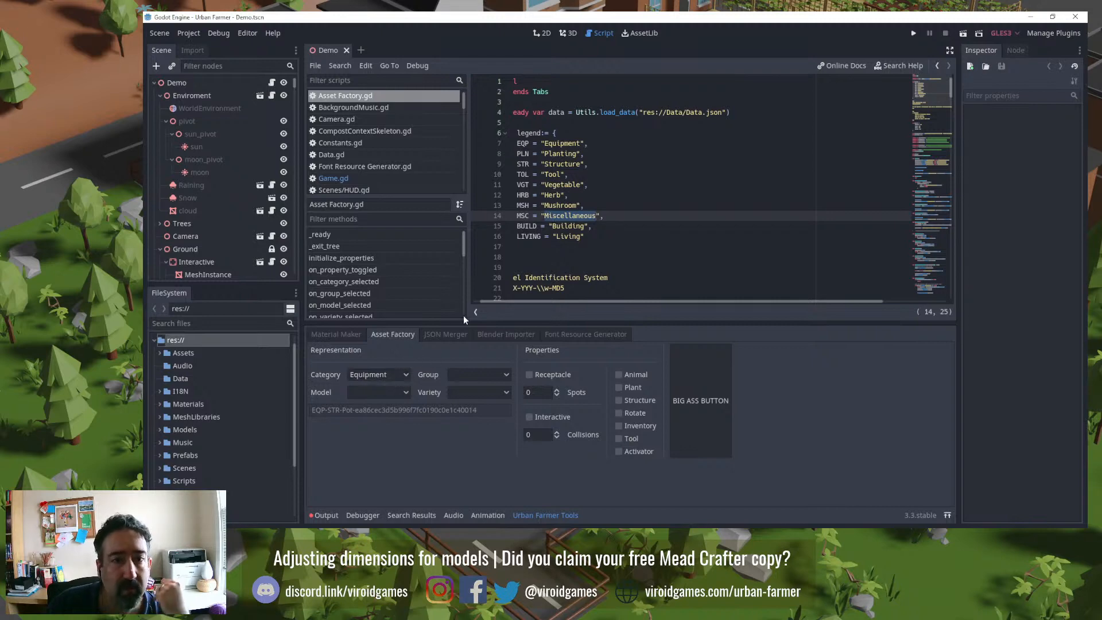
pyautogui.moveTo(515, 225); pyautogui.dragTo(594, 236)
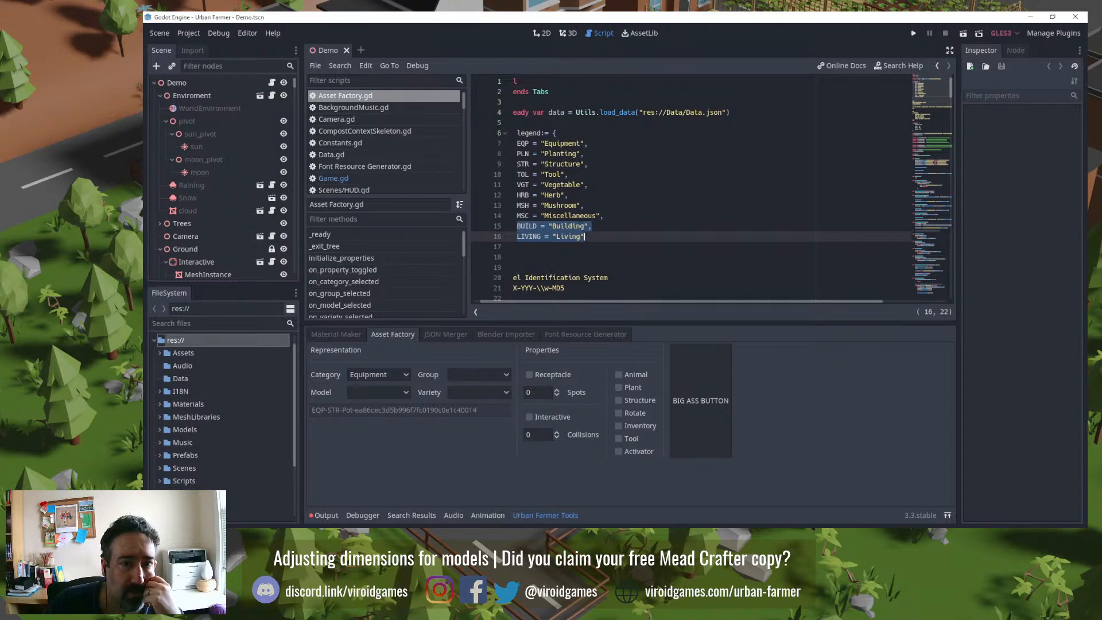
pyautogui.doubleClick(570, 216)
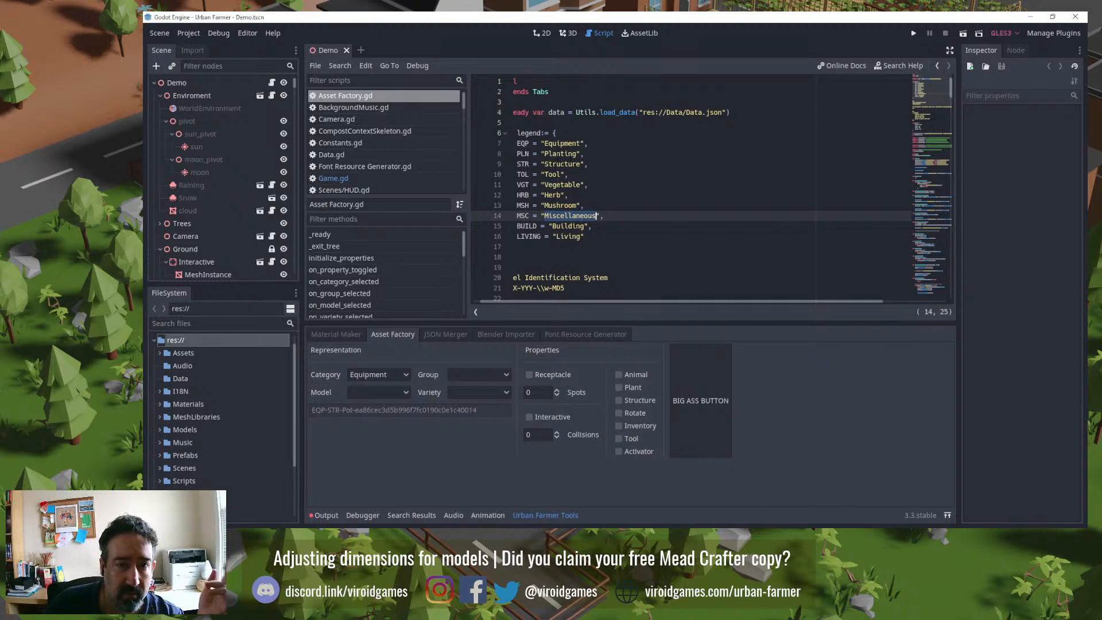
pyautogui.doubleClick(557, 144)
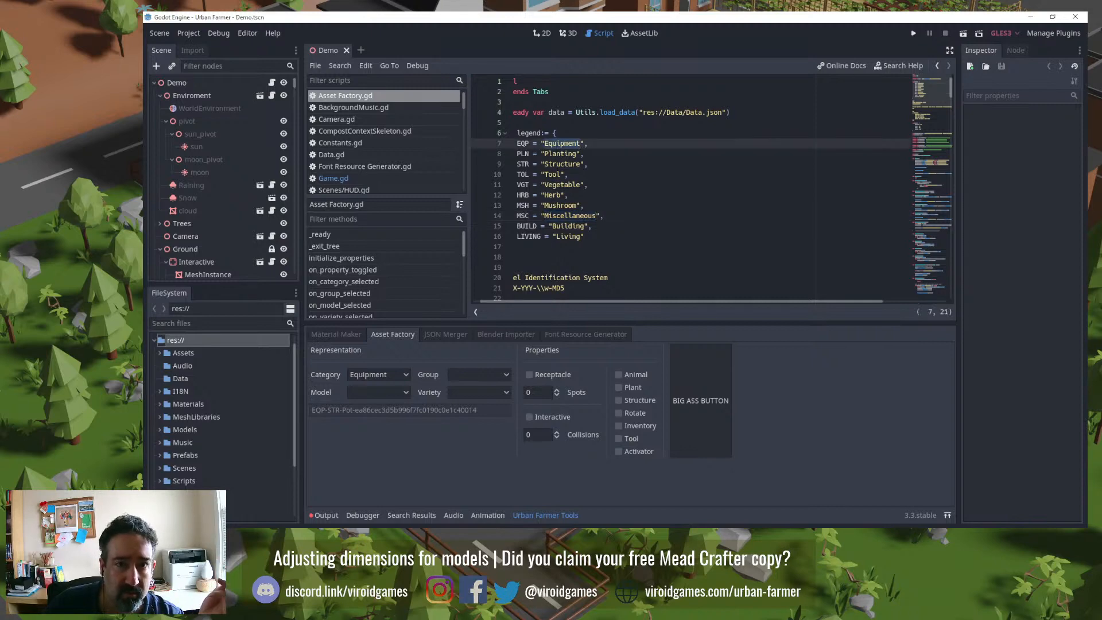
pyautogui.doubleClick(553, 174)
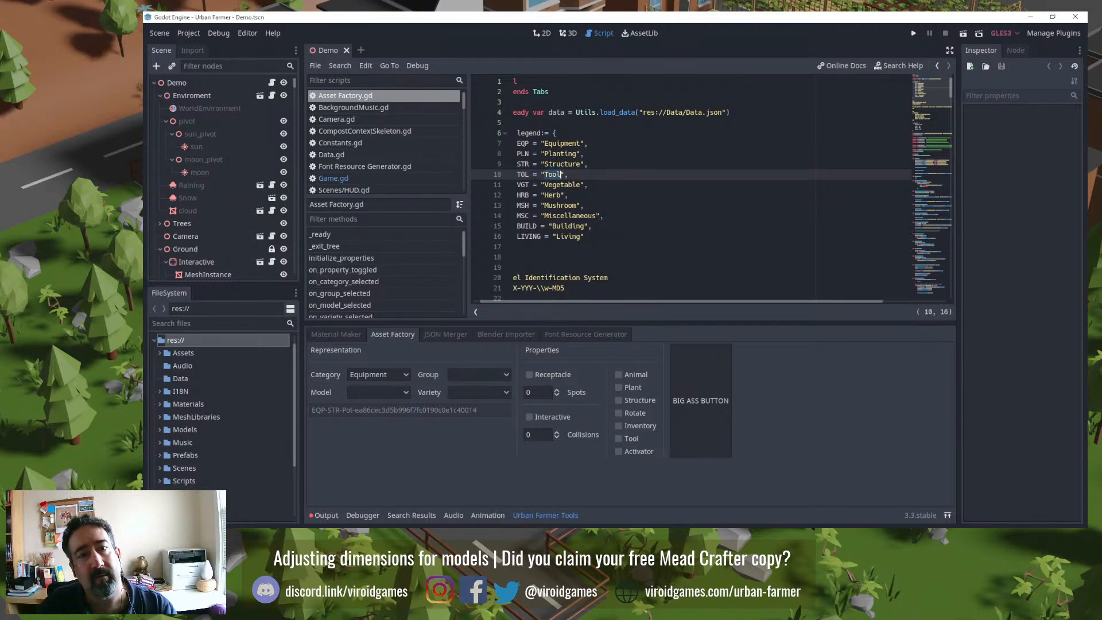
pyautogui.hotkey('alt', 'Tab')
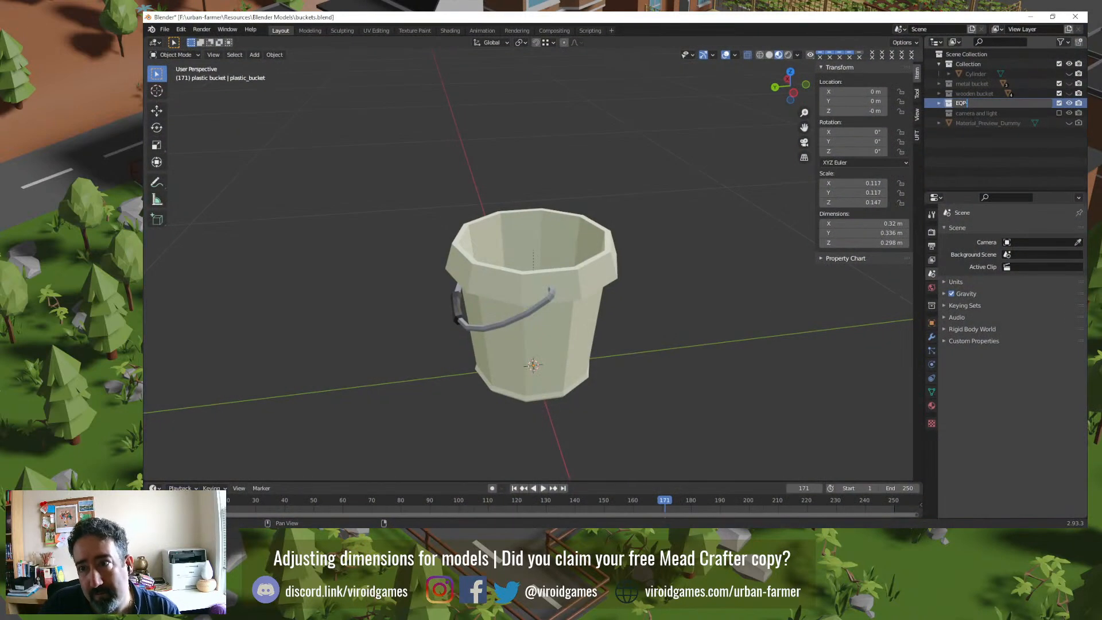
pyautogui.write('-TOL-Plastic')
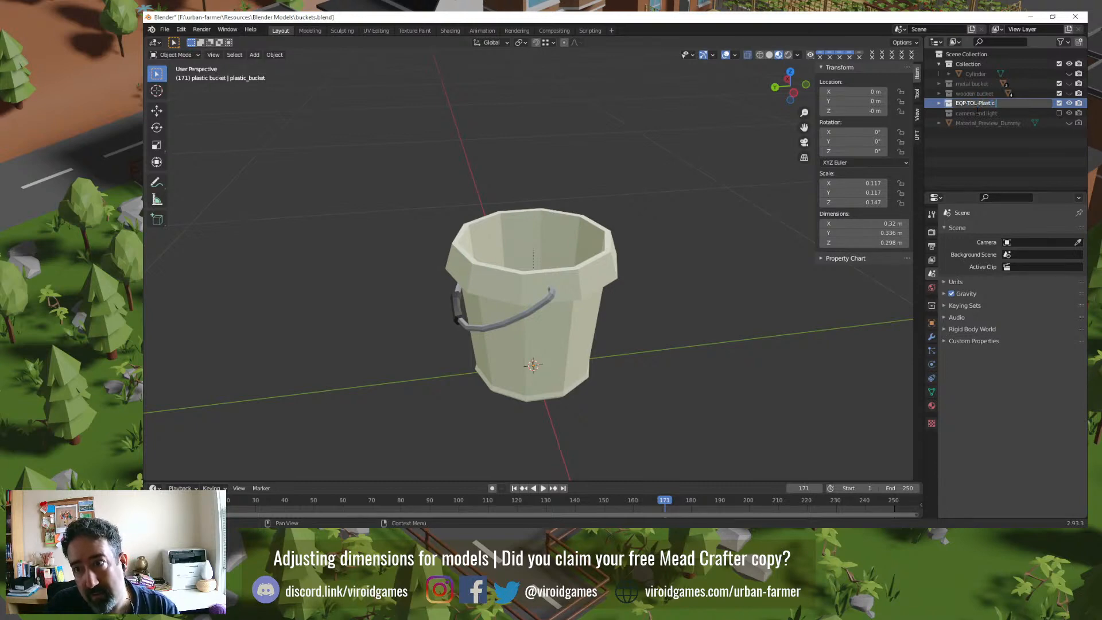
pyautogui.write(' Bucke')
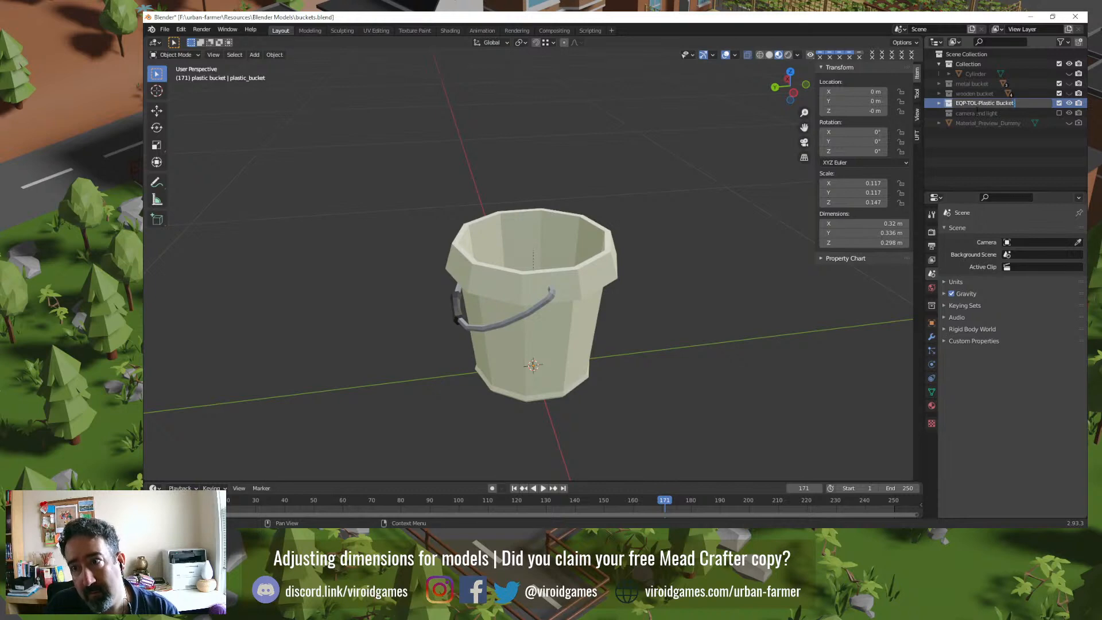
pyautogui.write('t')
pyautogui.hotkey('ctrl', 'a')
pyautogui.hotkey('ctrl', 'v')
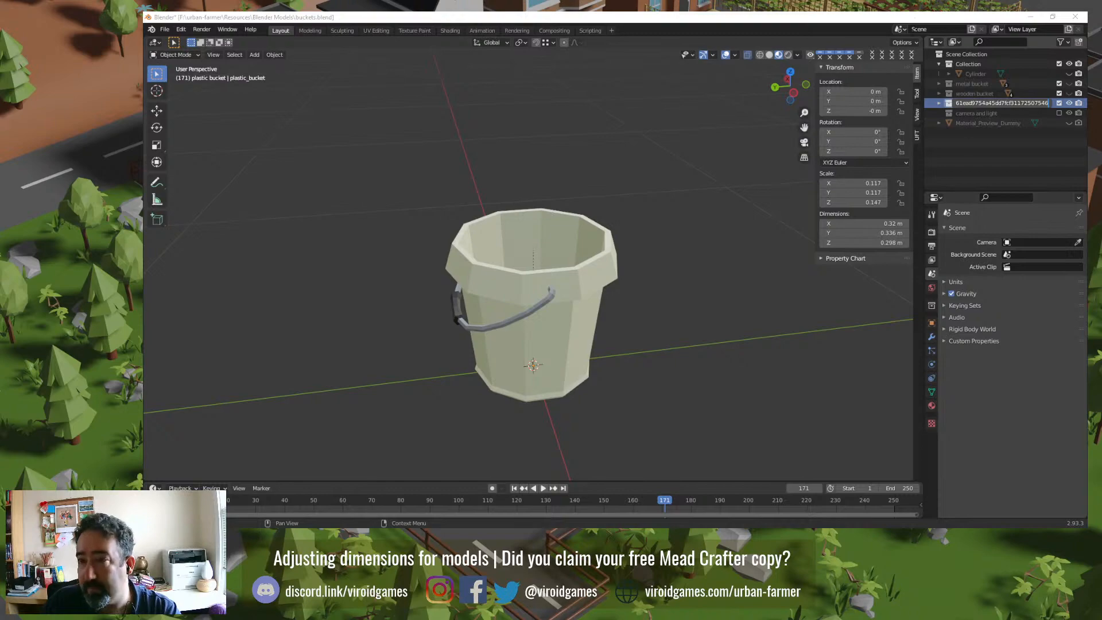
pyautogui.press('Return')
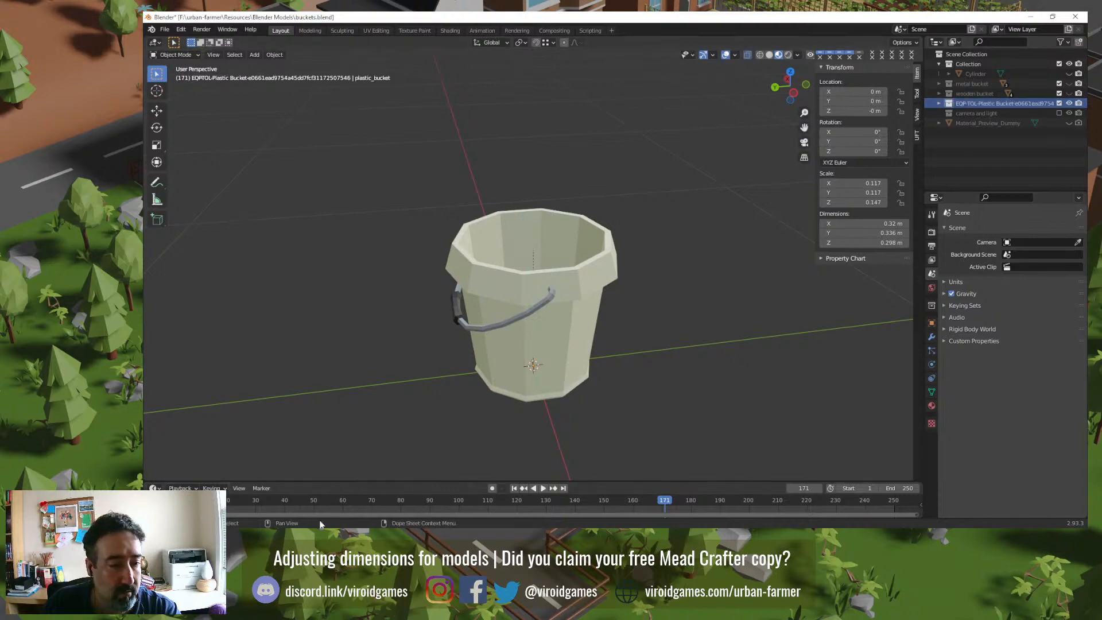
# Step: Check how the Swiss Chard model file is named in the Blender Models folder, and return to the buckets file in Blender
pyautogui.hotkey('alt', 'Tab')
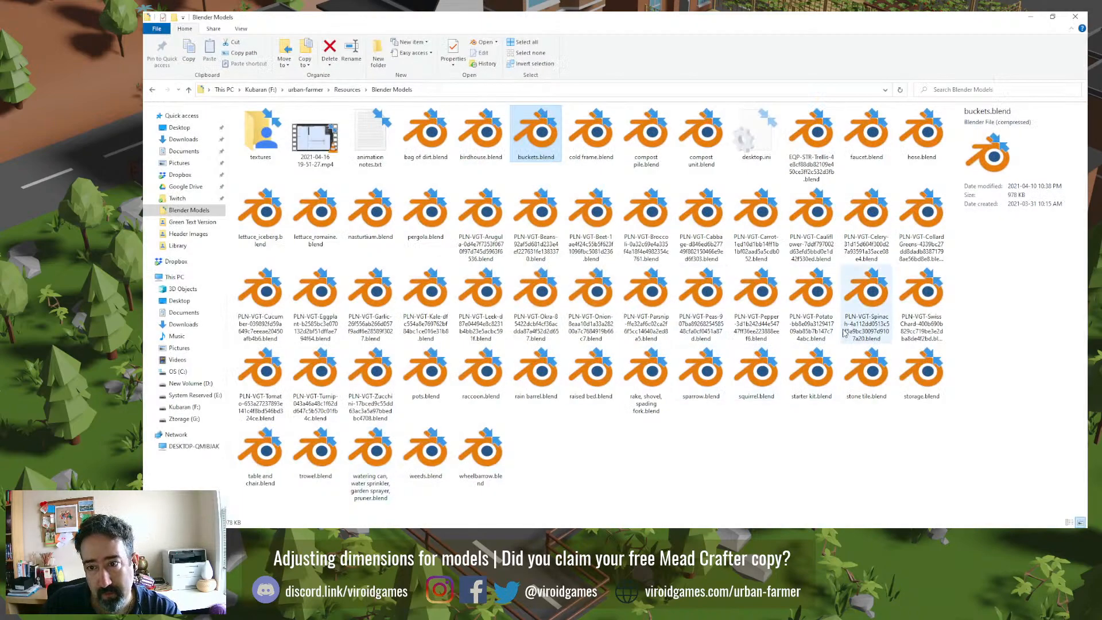
pyautogui.click(930, 322)
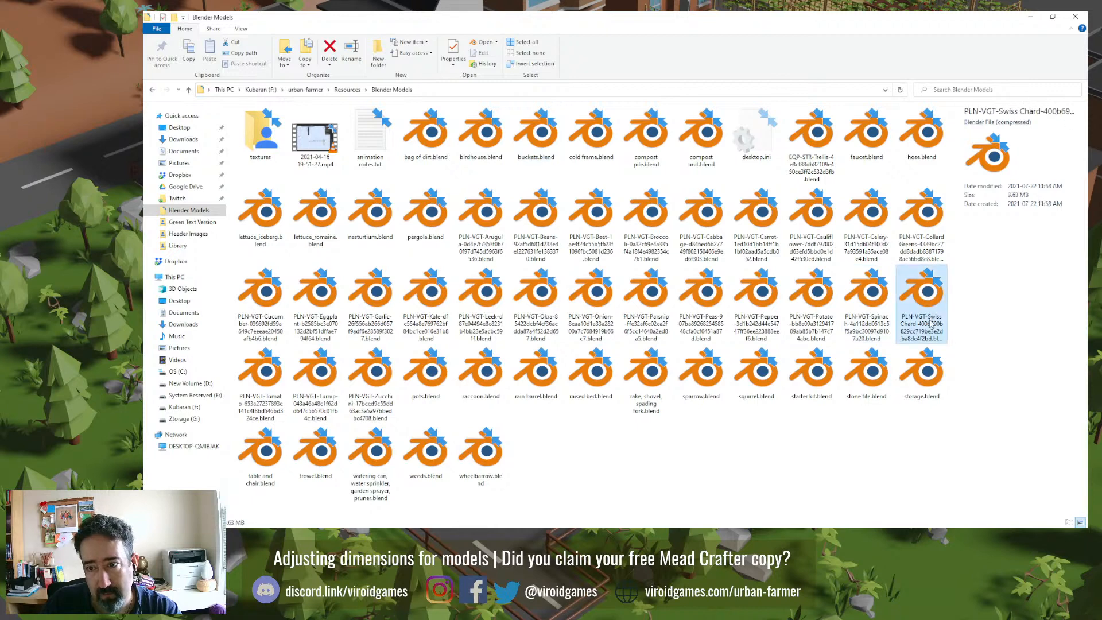
pyautogui.click(930, 323)
pyautogui.click(936, 323)
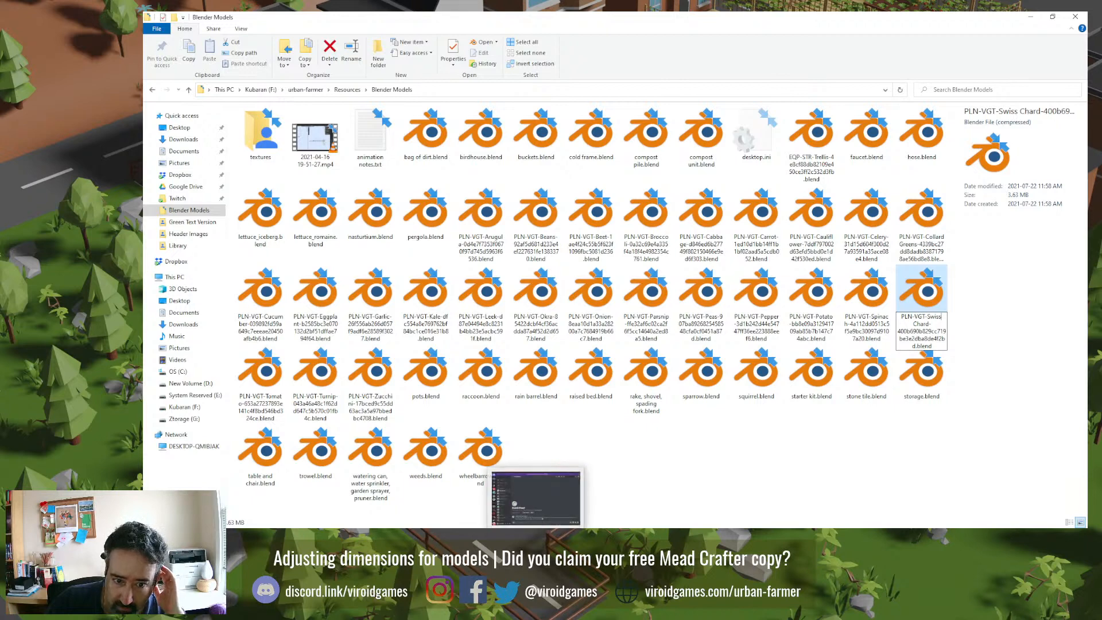
pyautogui.moveTo(796, 535)
pyautogui.click(796, 497)
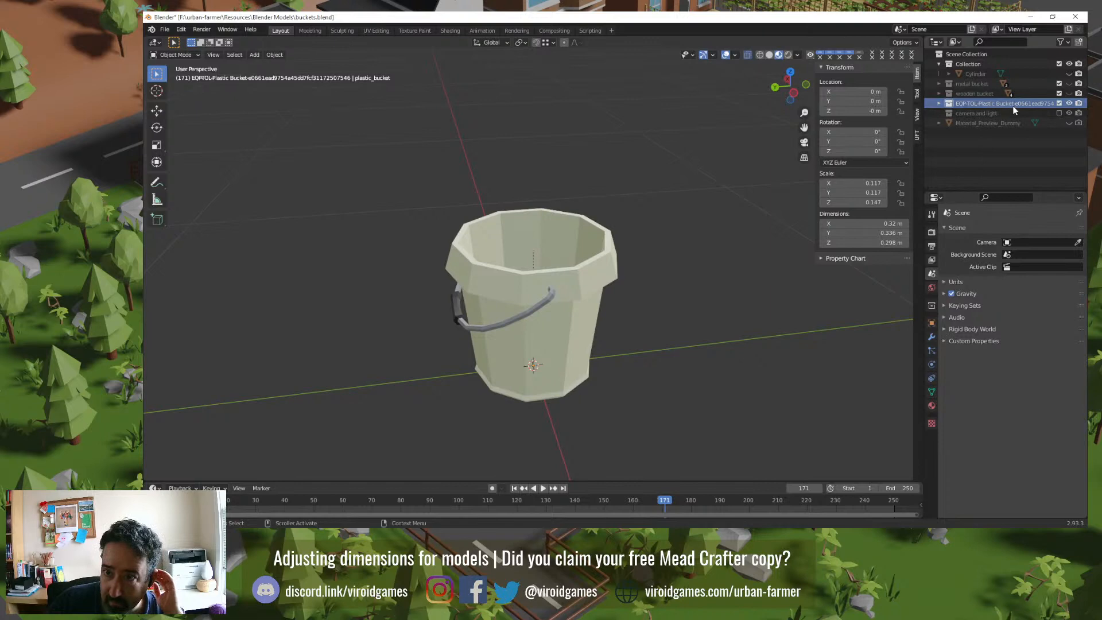
# Step: Hide the plastic bucket's collection and show the wooden bucket's collection
pyautogui.click(938, 104)
pyautogui.click(1058, 103)
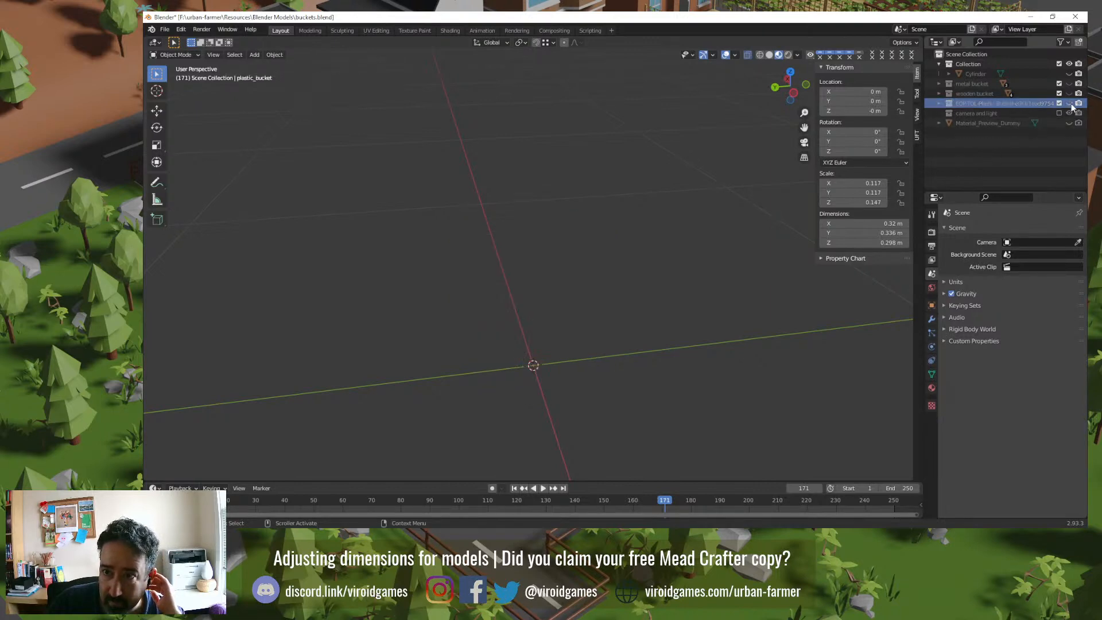
pyautogui.click(1059, 103)
pyautogui.click(1004, 105)
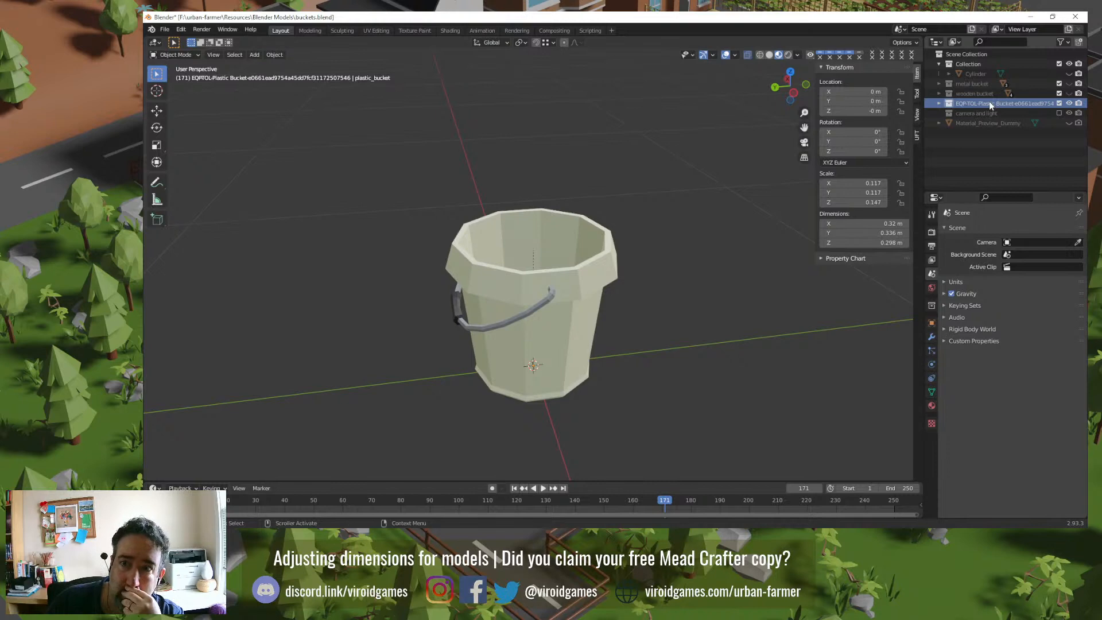
pyautogui.click(1068, 103)
pyautogui.click(1068, 93)
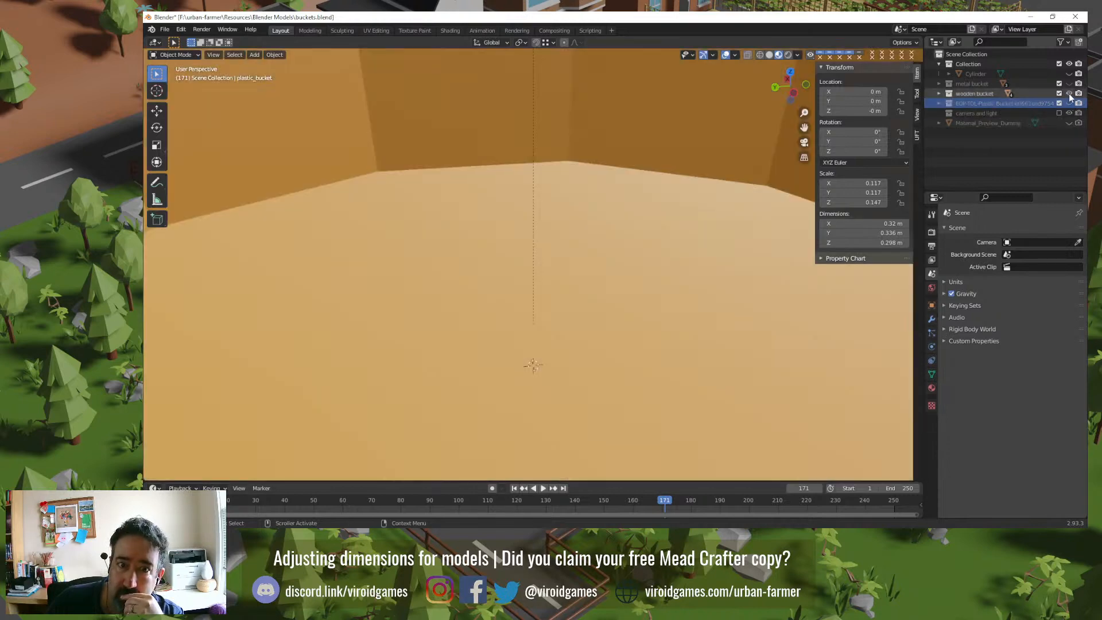
pyautogui.scroll(-8, 596, 236)
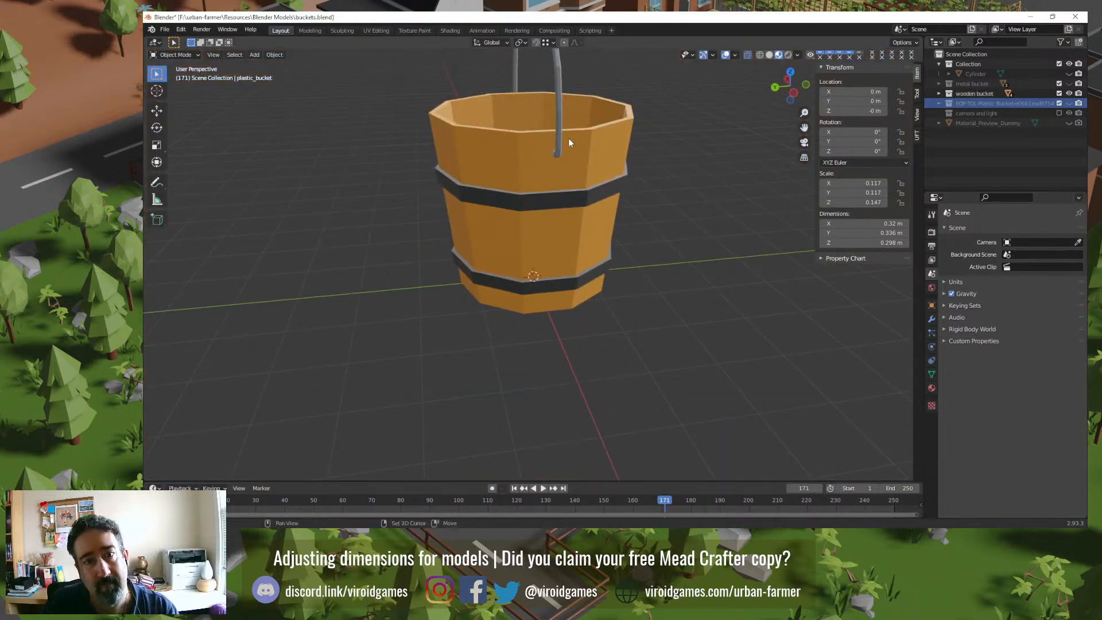
pyautogui.moveTo(568, 137); pyautogui.dragTo(595, 274, button='middle')
# Step: Try rotating the wooden bucket's handle about the X axis, and undo the rotation
pyautogui.click(571, 242)
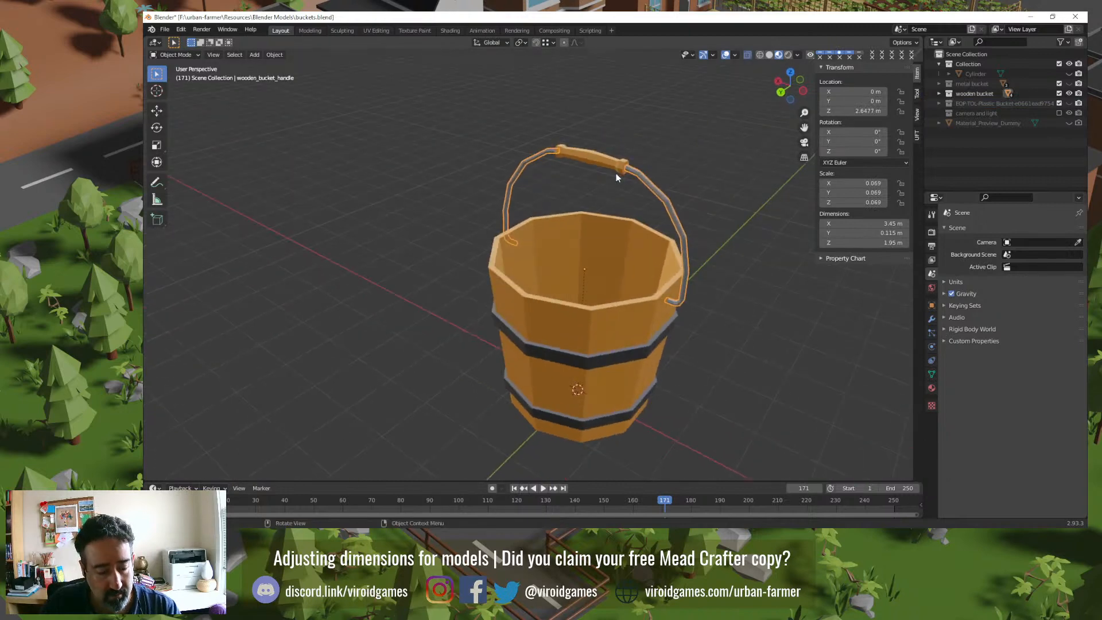
pyautogui.press('r')
pyautogui.press('x')
pyautogui.click(623, 195)
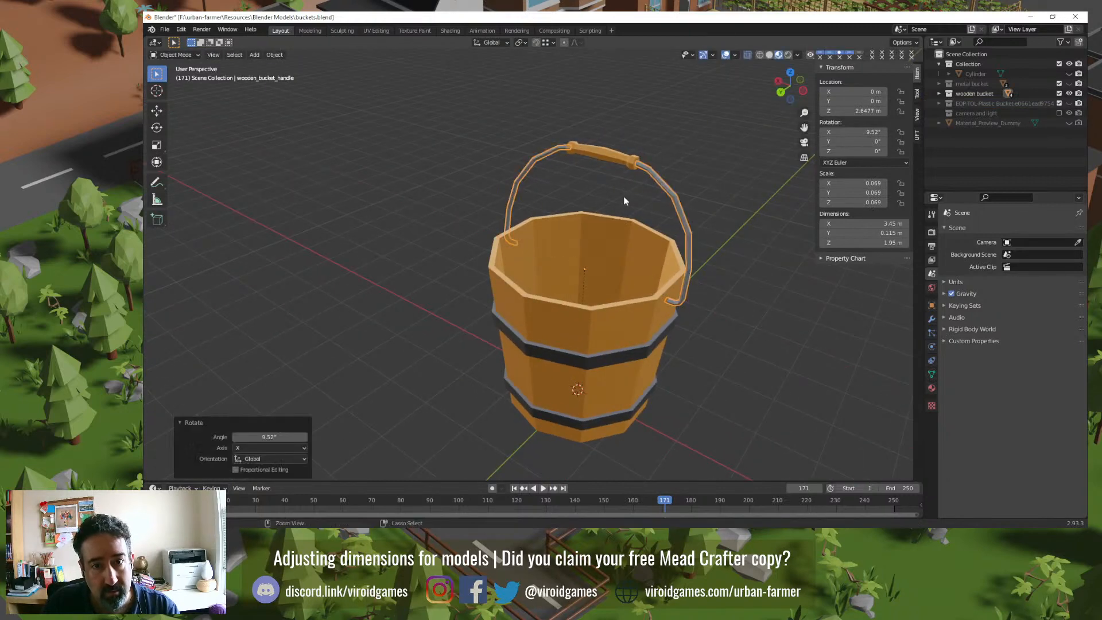
pyautogui.hotkey('ctrl', 'z')
# Step: Examine the wooden bucket's rings and body as separate objects from outside, inside and below
pyautogui.moveTo(640, 311); pyautogui.dragTo(618, 308, button='middle')
pyautogui.click(590, 374)
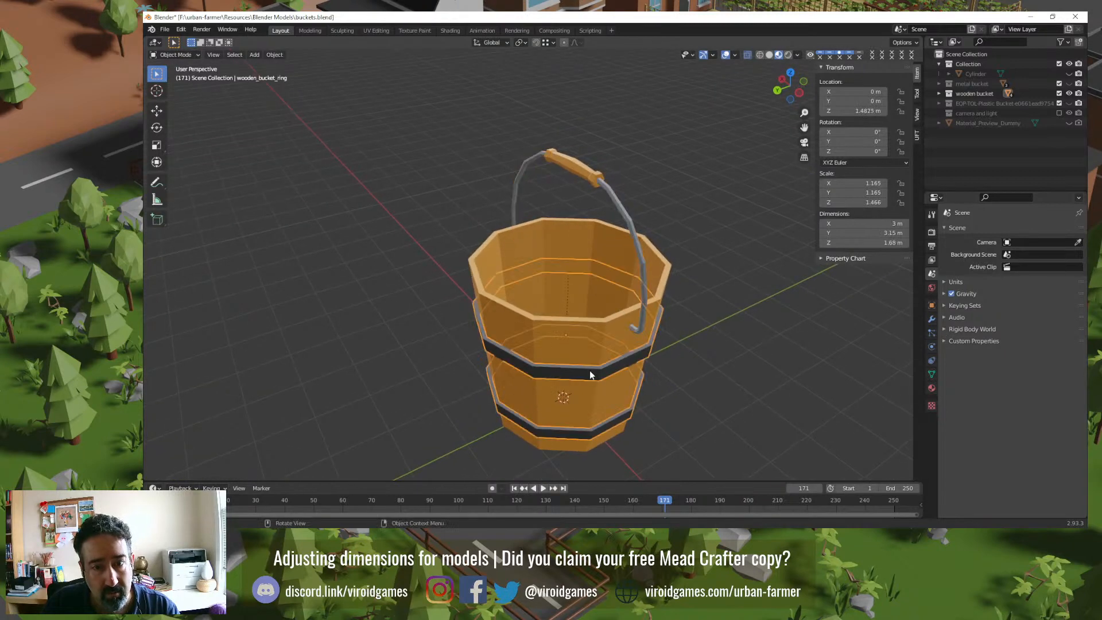
pyautogui.click(582, 346)
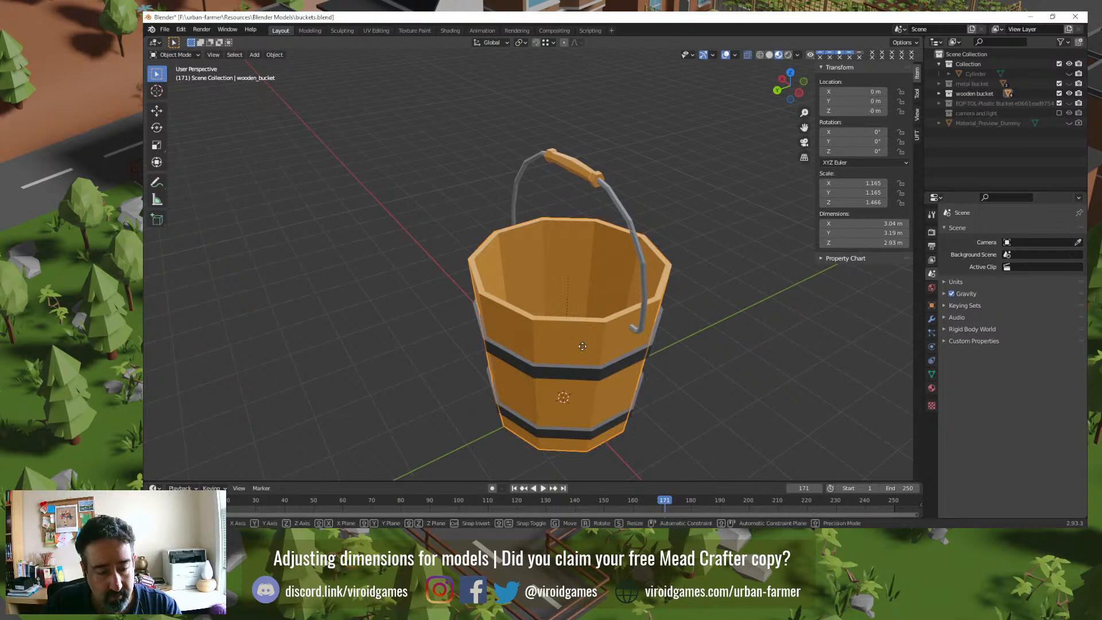
pyautogui.press('g')
pyautogui.rightClick(583, 312)
pyautogui.moveTo(580, 333); pyautogui.dragTo(560, 297, button='middle')
pyautogui.moveTo(515, 361); pyautogui.dragTo(485, 379, button='middle')
pyautogui.scroll(5, 514, 370)
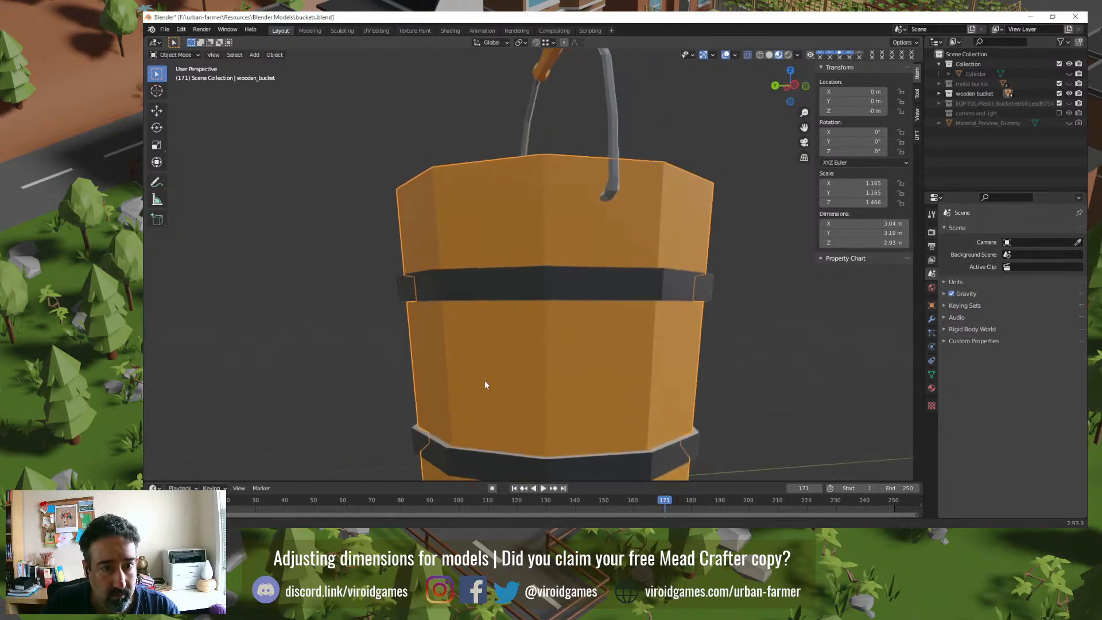
pyautogui.click(457, 294)
pyautogui.click(356, 315)
pyautogui.moveTo(356, 315); pyautogui.dragTo(395, 359, button='middle')
pyautogui.moveTo(430, 402); pyautogui.dragTo(437, 413, button='middle')
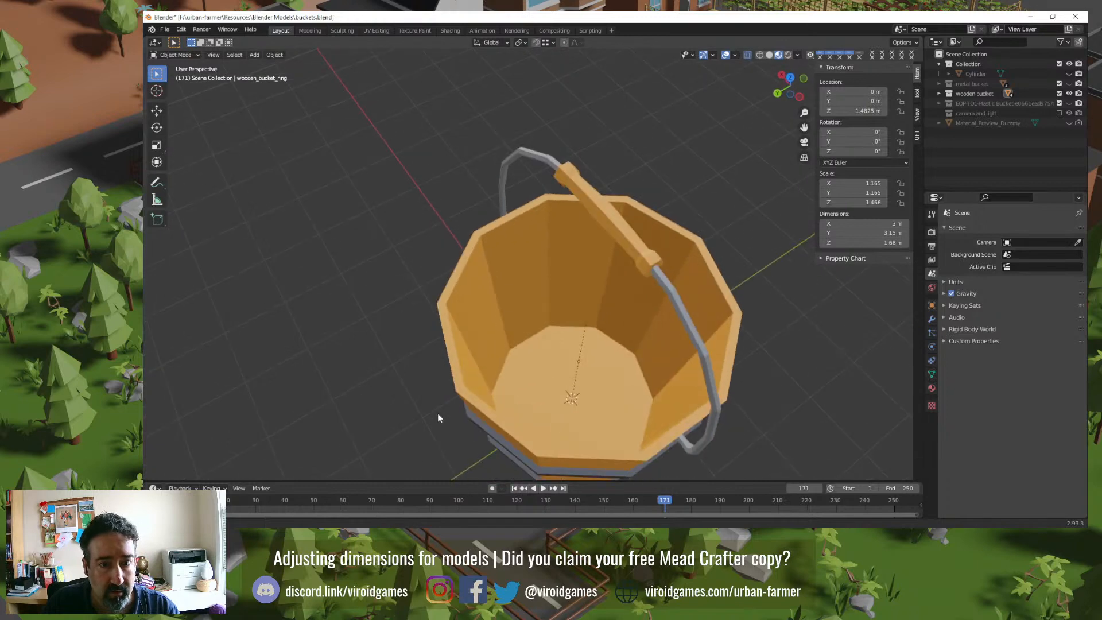
pyautogui.moveTo(525, 410); pyautogui.dragTo(475, 141, button='middle')
pyautogui.click(505, 246)
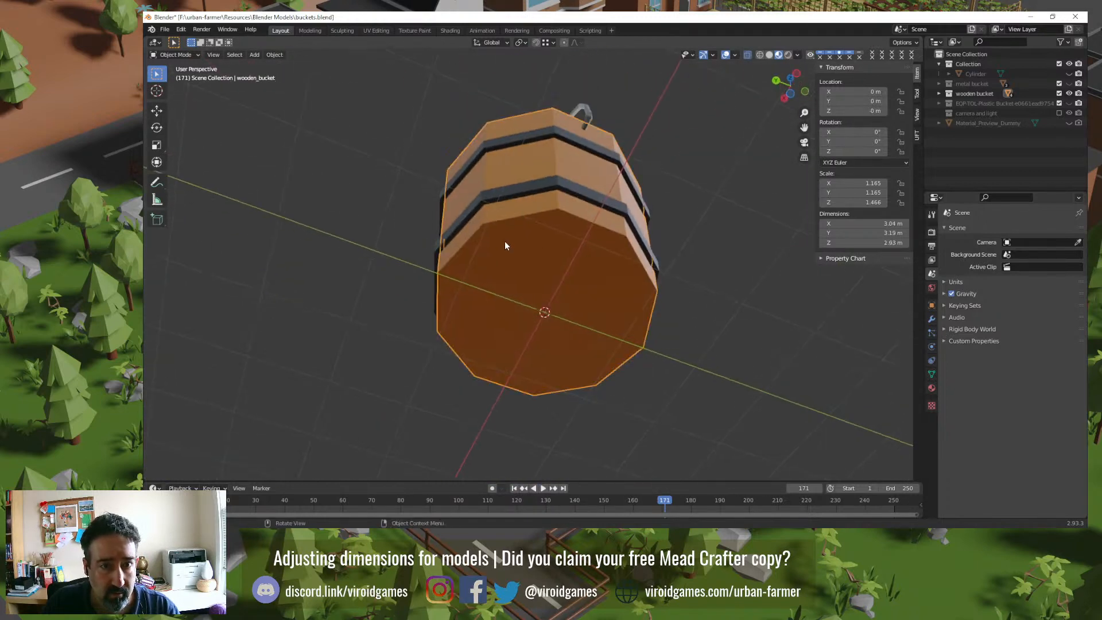
# Step: Inspect the wooden bucket's body mesh behind the lower ring in Edit Mode
pyautogui.press('Tab')
pyautogui.moveTo(504, 216); pyautogui.dragTo(562, 334, button='middle')
pyautogui.scroll(3, 488, 327)
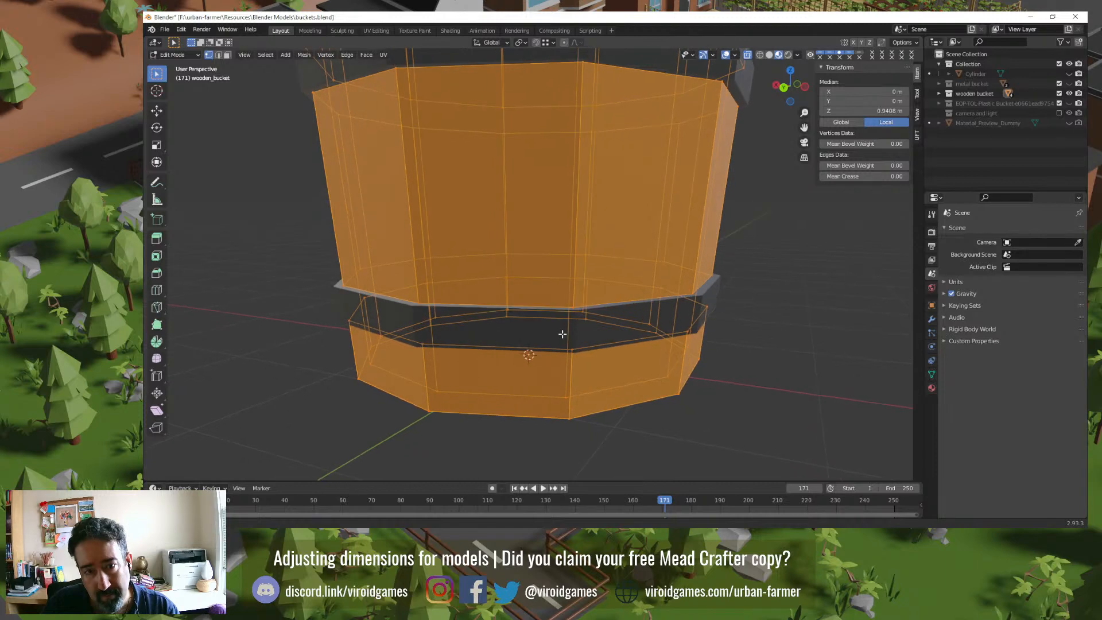
pyautogui.moveTo(563, 334); pyautogui.dragTo(575, 342, button='middle')
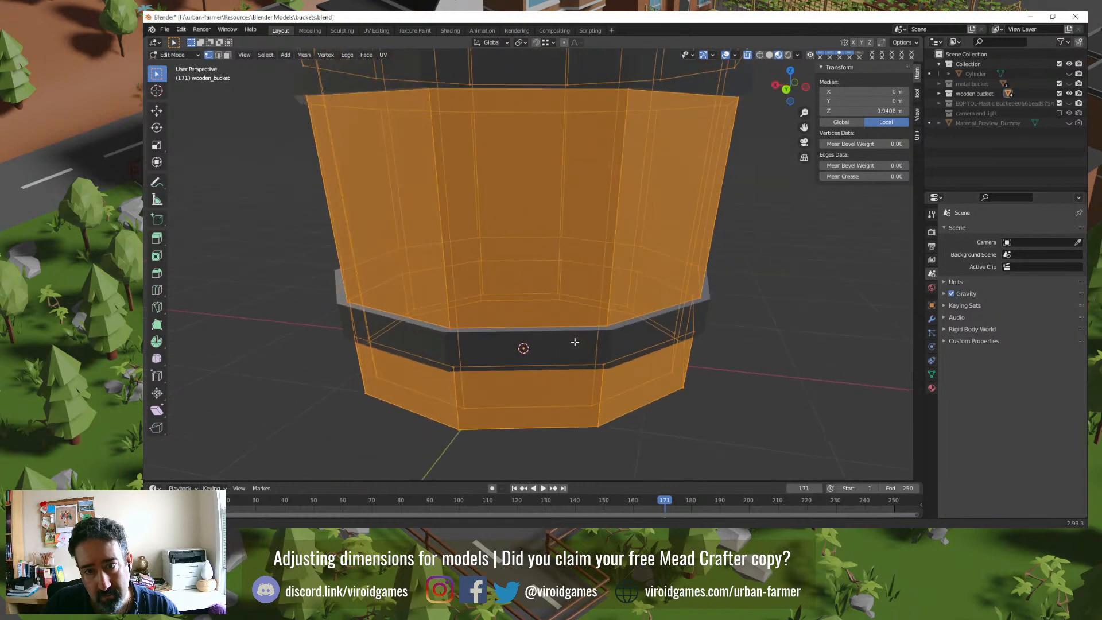
pyautogui.press('Tab')
# Step: Move the rings off the wooden bucket to inspect the grooves in its body mesh, and undo the move
pyautogui.click(673, 329)
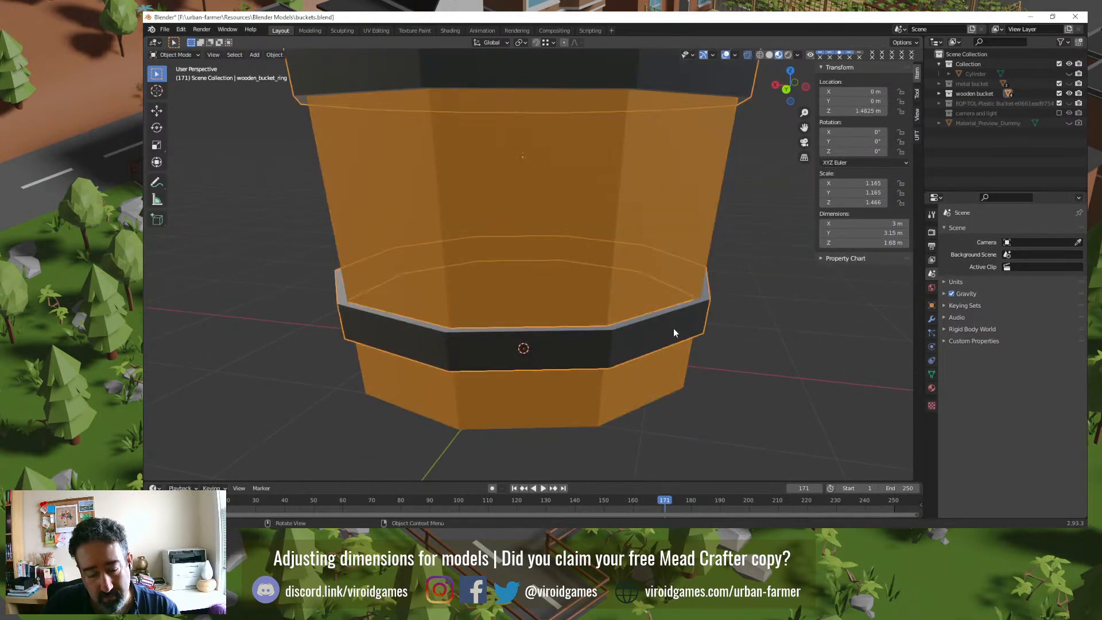
pyautogui.press('g')
pyautogui.click(654, 258)
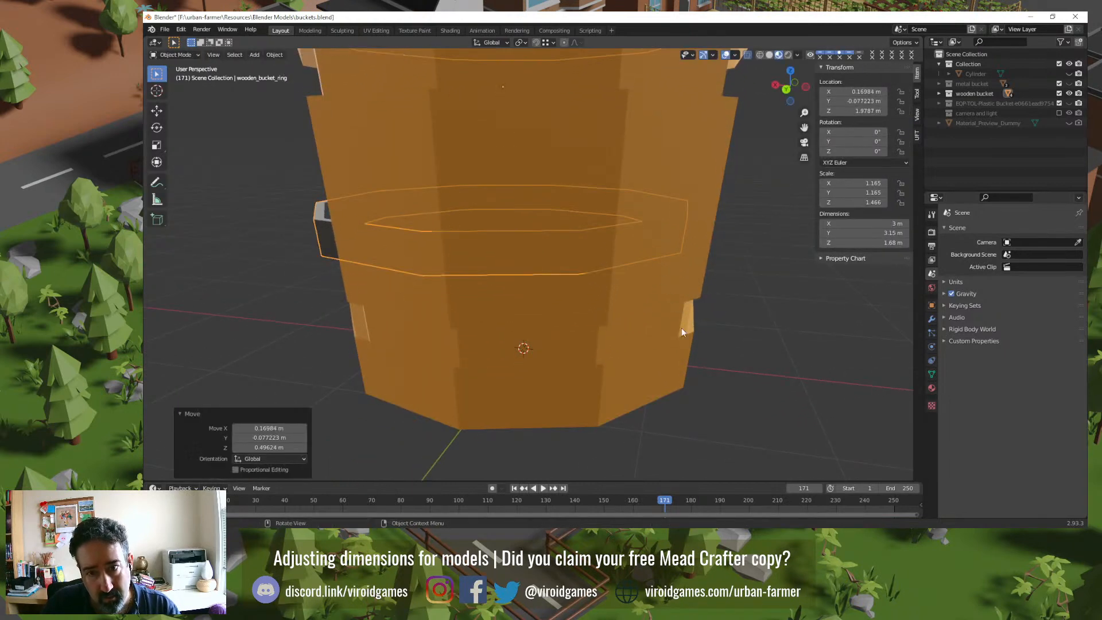
pyautogui.moveTo(681, 328); pyautogui.dragTo(690, 281, button='middle')
pyautogui.click(695, 281)
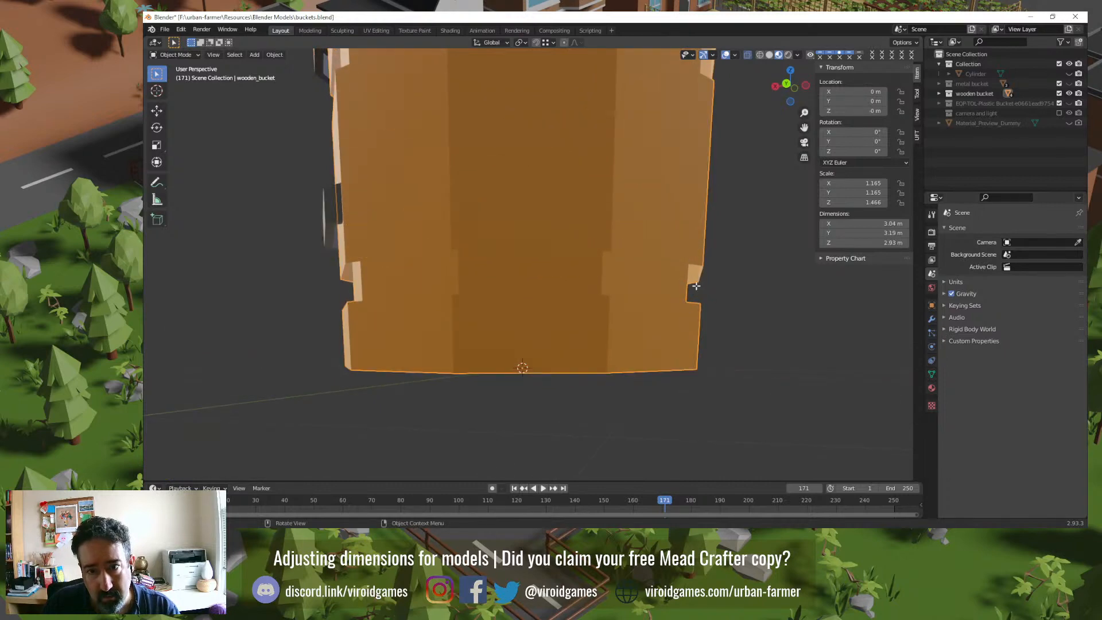
pyautogui.press('Tab')
pyautogui.moveTo(696, 283); pyautogui.dragTo(638, 273, button='middle')
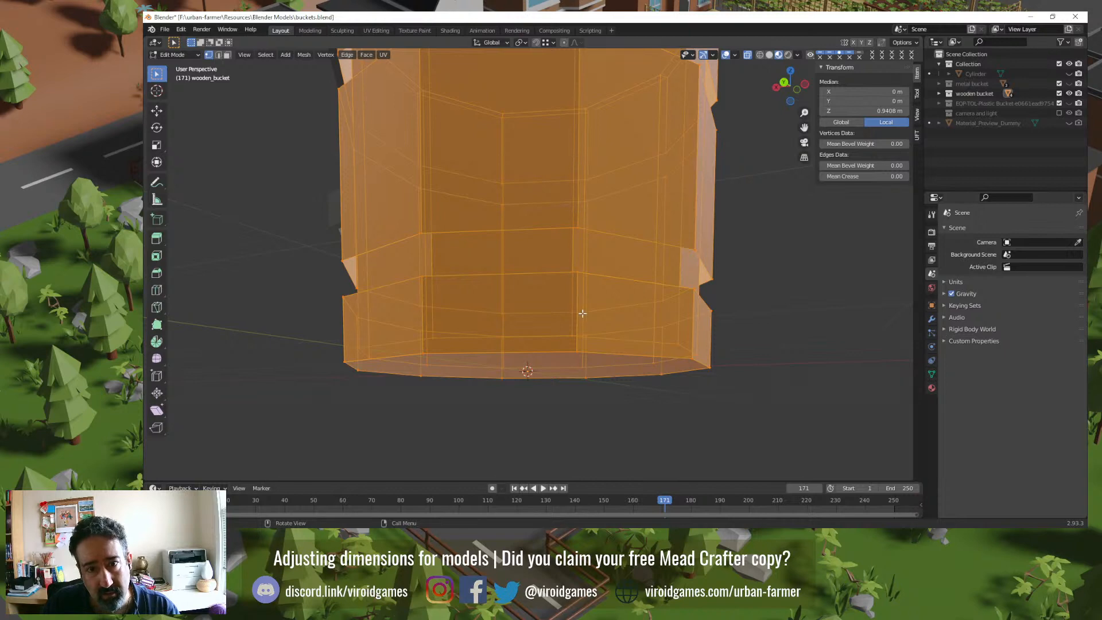
pyautogui.moveTo(583, 313); pyautogui.dragTo(643, 299, button='middle')
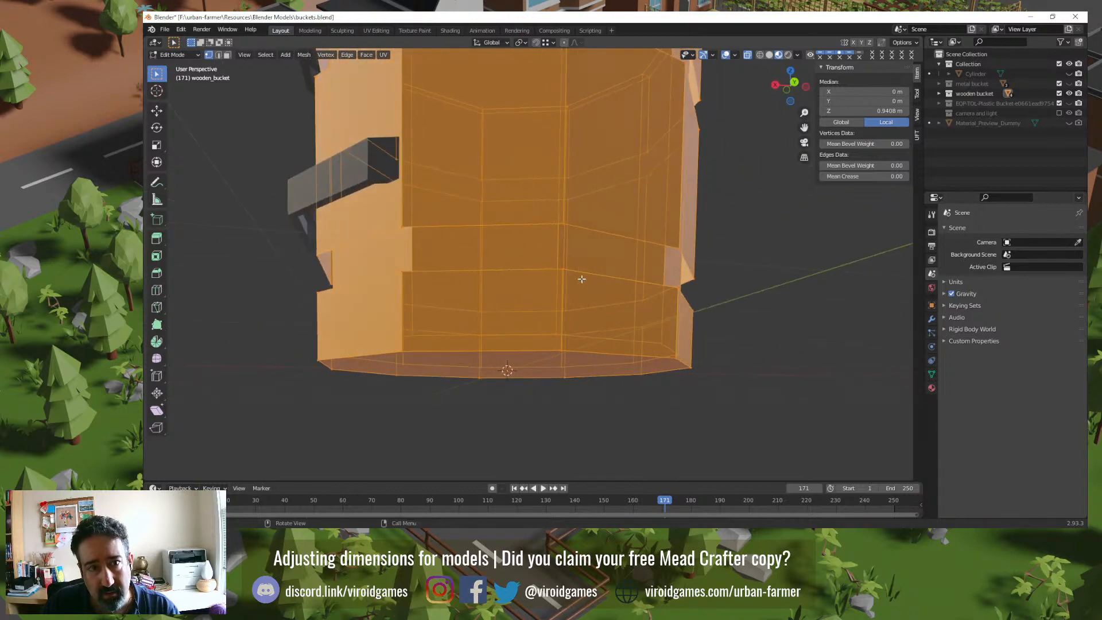
pyautogui.hotkey('ctrl', 'z')
pyautogui.hotkey('ctrl', 'z')
pyautogui.hotkey('ctrl', 'z')
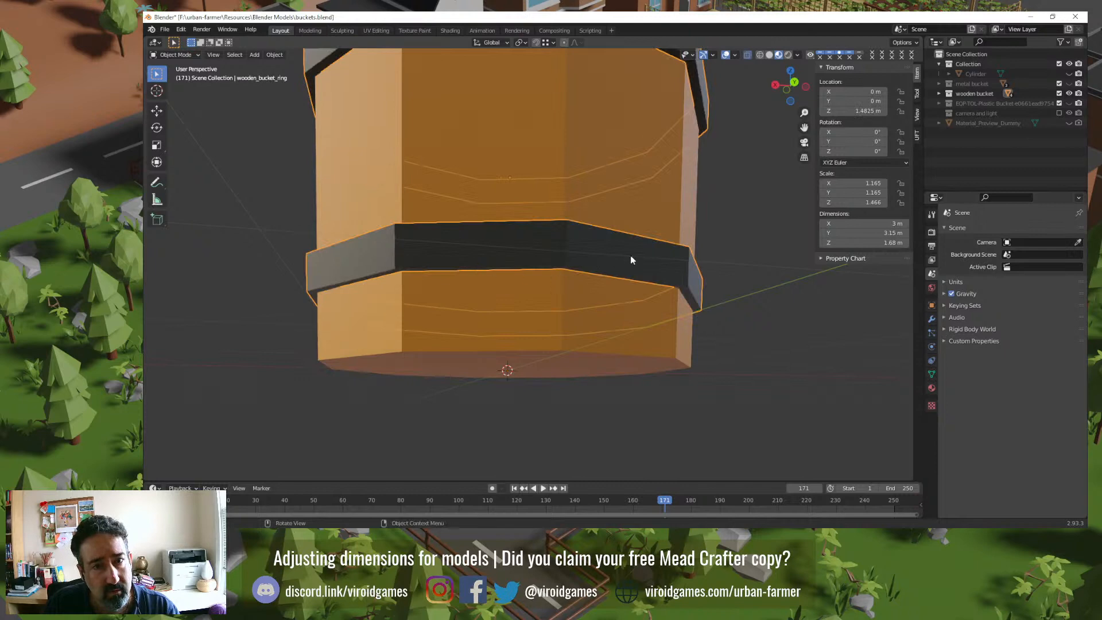
# Step: Hide the wooden bucket's rings and open its body mesh in Edit Mode
pyautogui.moveTo(687, 280); pyautogui.dragTo(582, 343, button='middle')
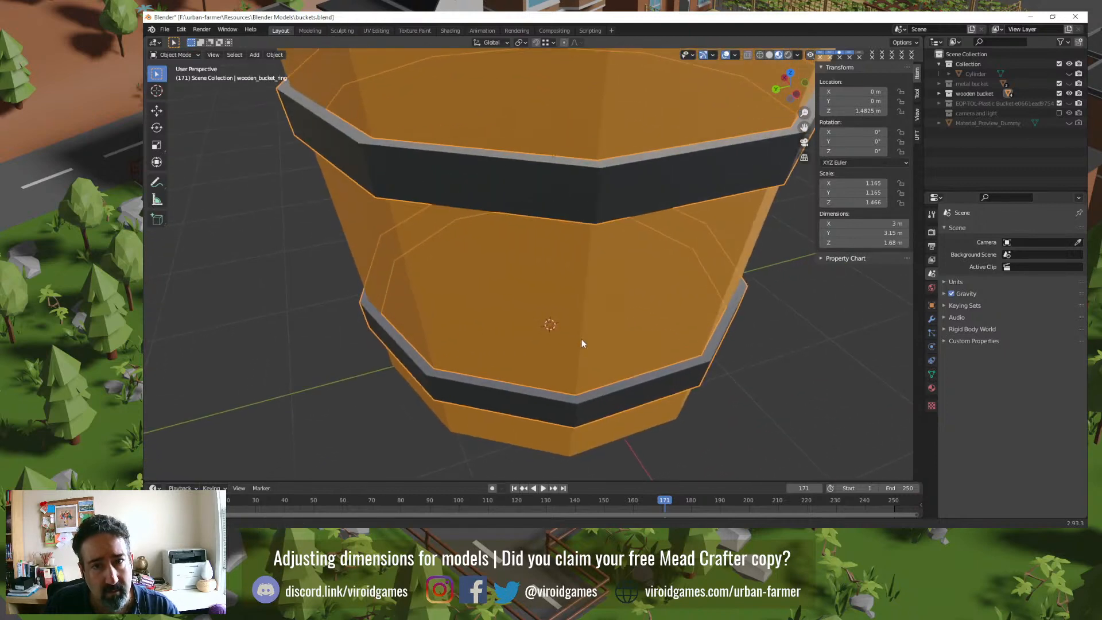
pyautogui.scroll(-2, 544, 225)
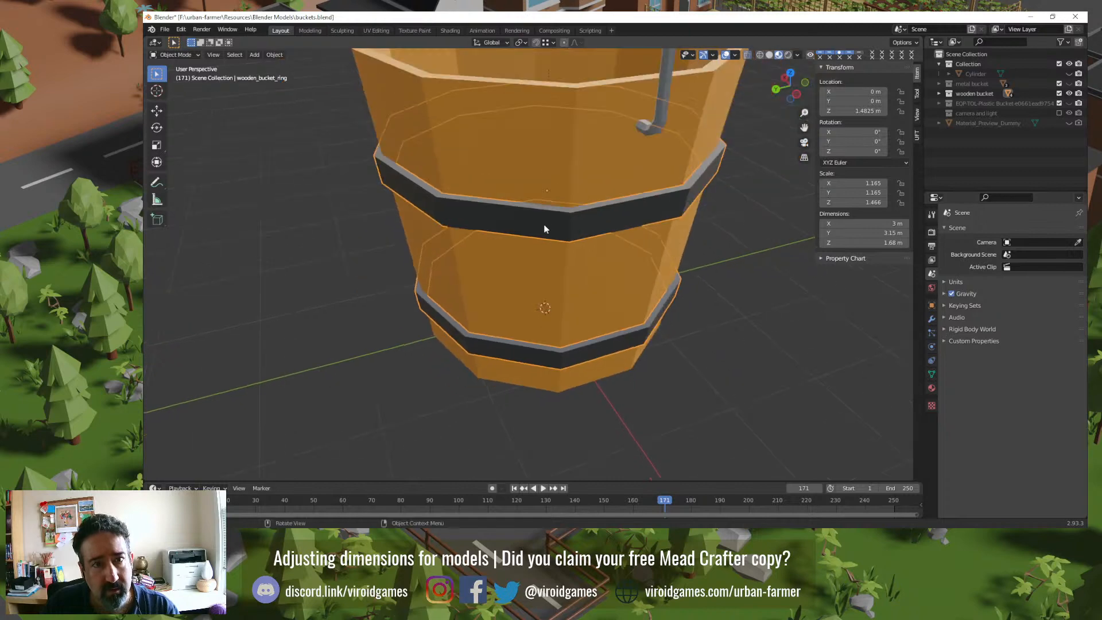
pyautogui.moveTo(580, 216); pyautogui.dragTo(596, 233, button='middle')
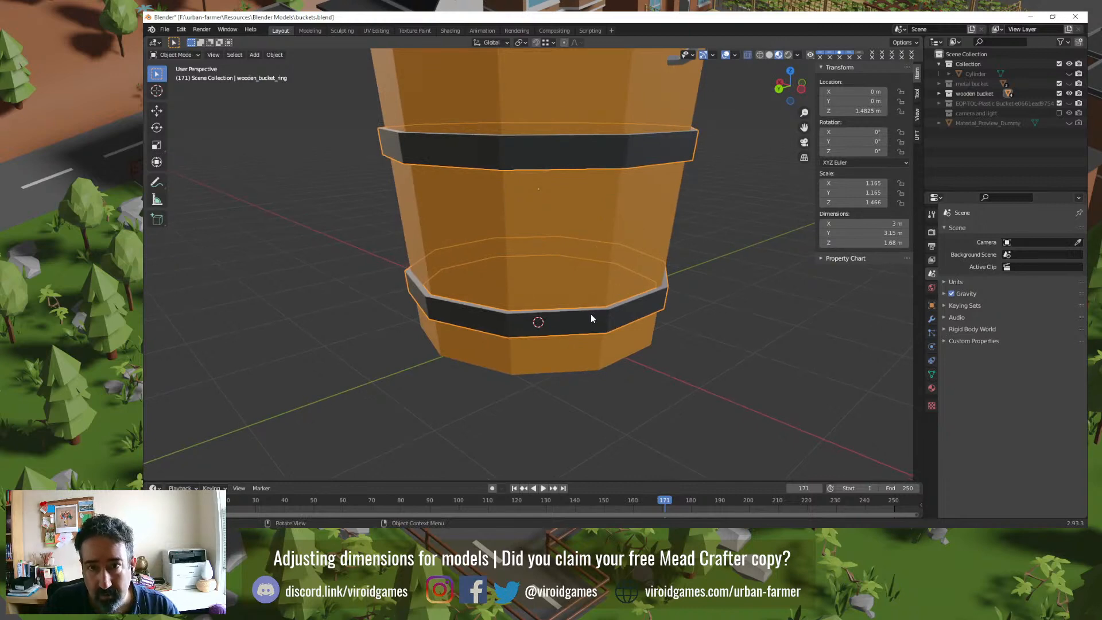
pyautogui.press('h')
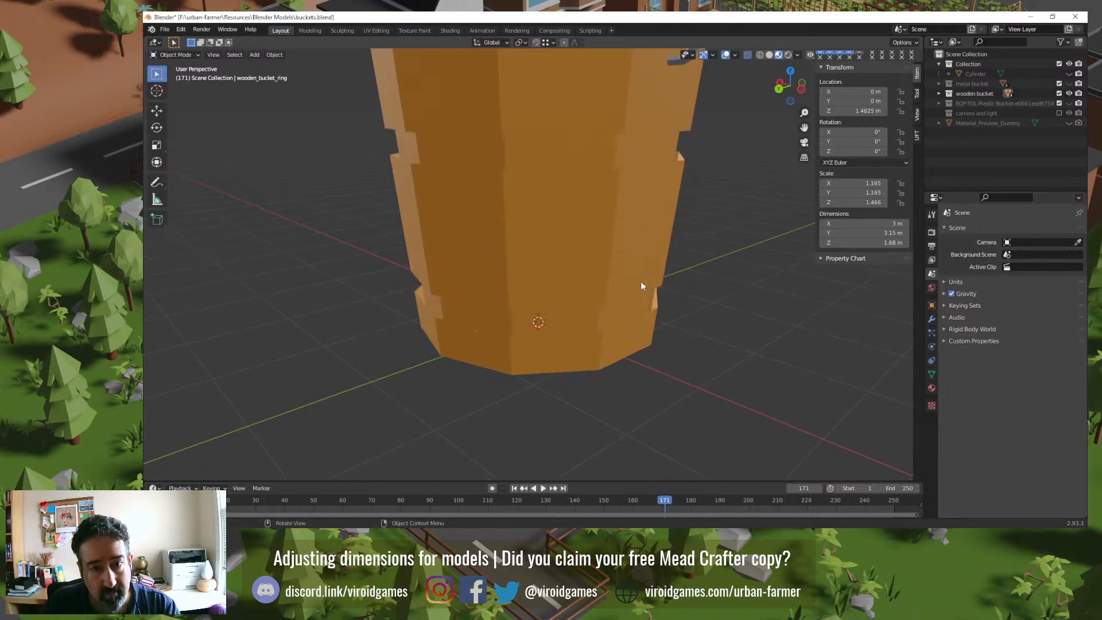
pyautogui.click(556, 298)
pyautogui.press('Tab')
pyautogui.moveTo(559, 297); pyautogui.dragTo(675, 263, button='middle')
# Step: Examine the wooden bucket's wall edges from the top rim to the base, selecting individual vertices and viewing the body from several angles
pyautogui.click(622, 349)
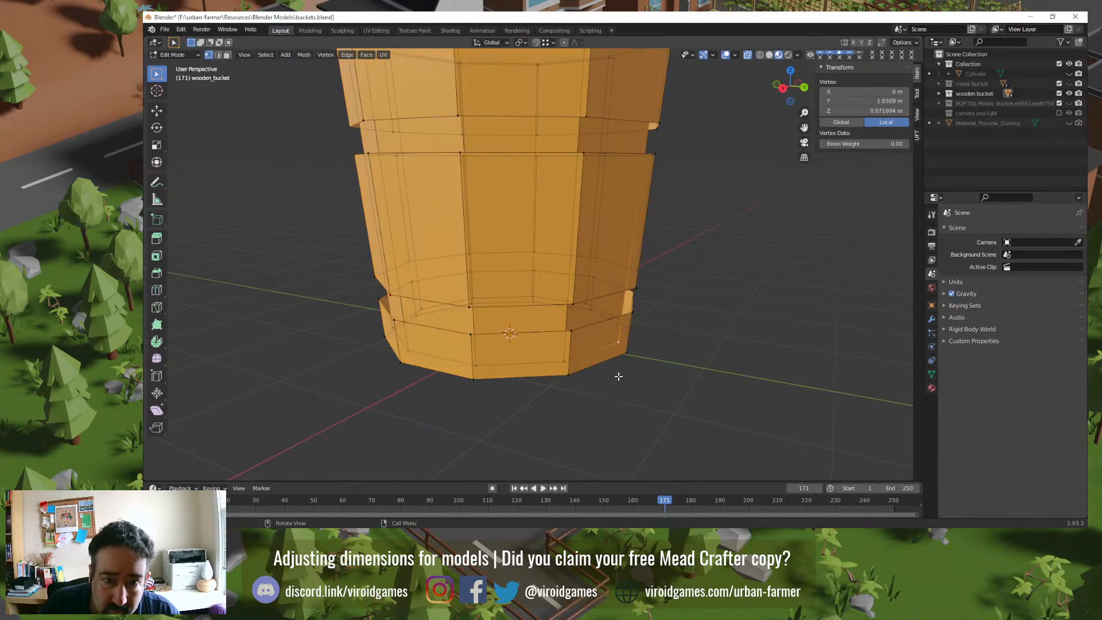
pyautogui.moveTo(633, 325); pyautogui.dragTo(640, 393, button='middle')
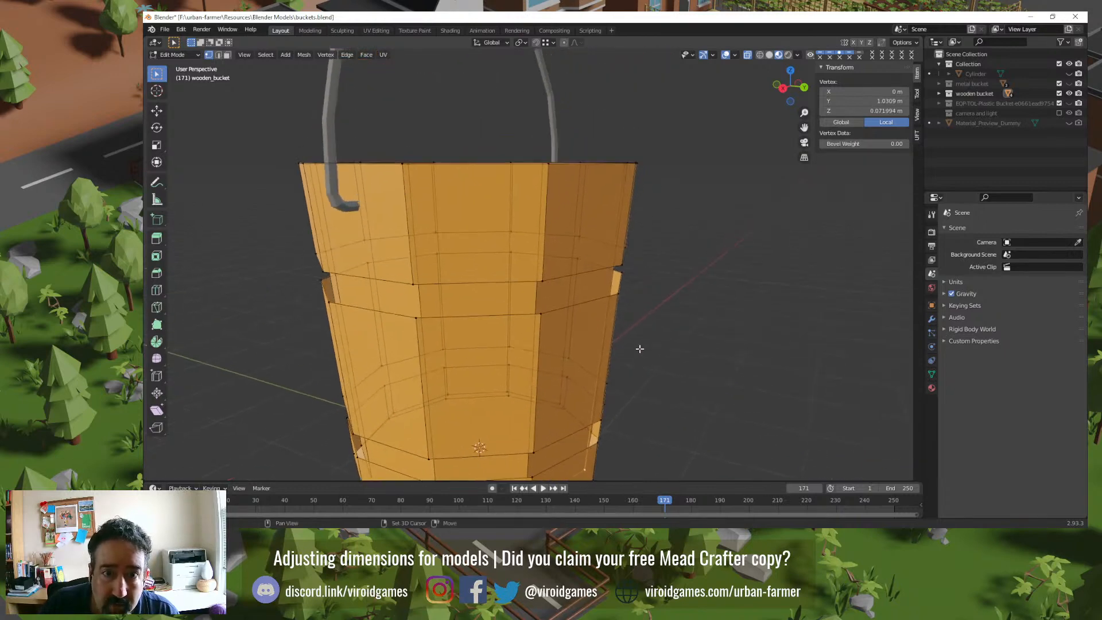
pyautogui.moveTo(626, 216); pyautogui.dragTo(622, 234, button='middle')
pyautogui.keyDown('alt'); pyautogui.click(622, 204); pyautogui.keyUp('alt')
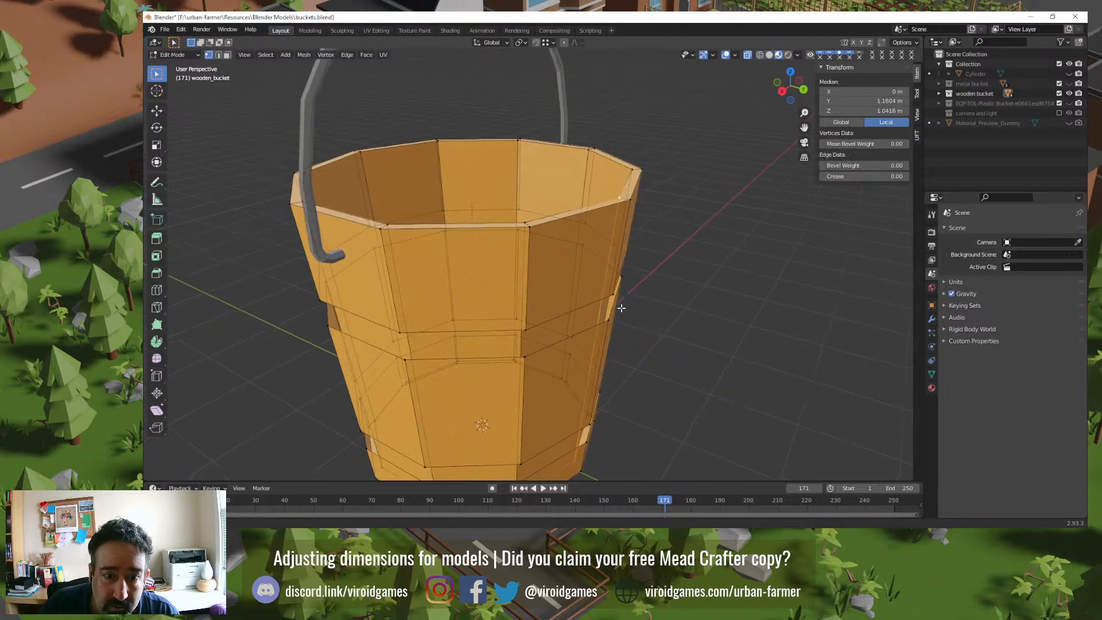
pyautogui.moveTo(617, 307); pyautogui.dragTo(620, 261, button='middle')
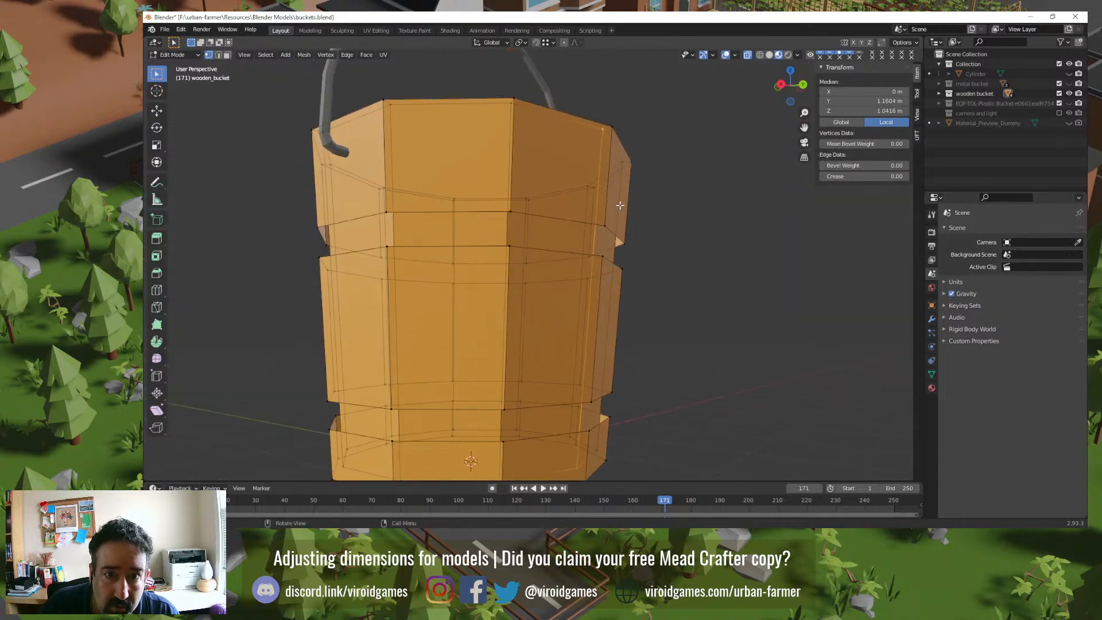
pyautogui.click(612, 127)
pyautogui.keyDown('shift'); pyautogui.moveTo(597, 465); pyautogui.dragTo(599, 414, button='middle'); pyautogui.keyUp('shift')
pyautogui.keyDown('shift'); pyautogui.click(591, 416); pyautogui.keyUp('shift')
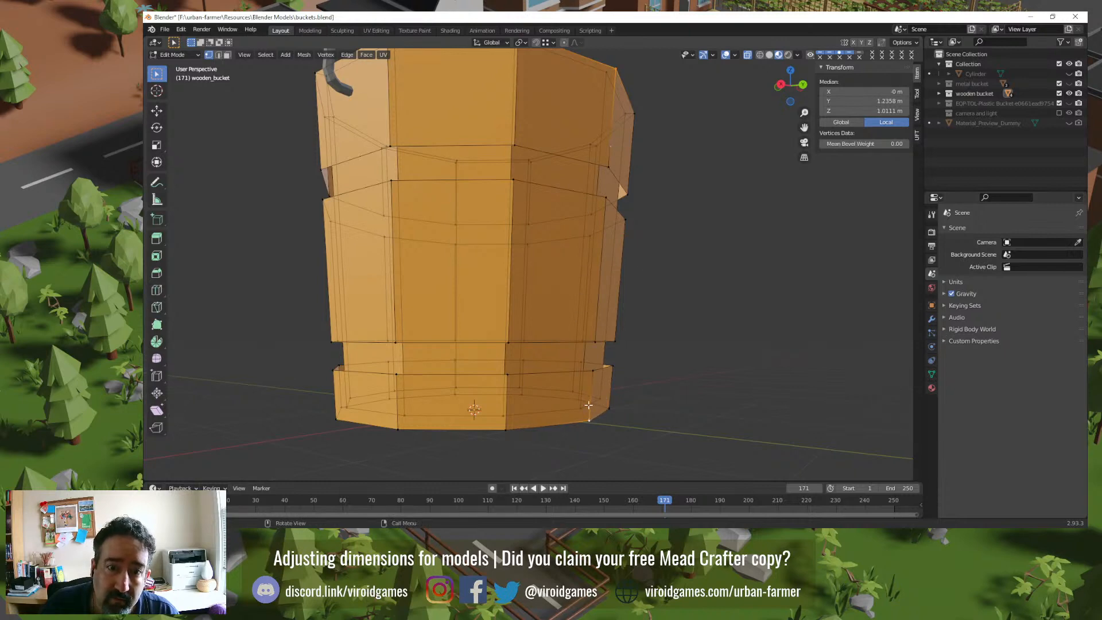
pyautogui.moveTo(612, 151); pyautogui.dragTo(579, 230, button='middle')
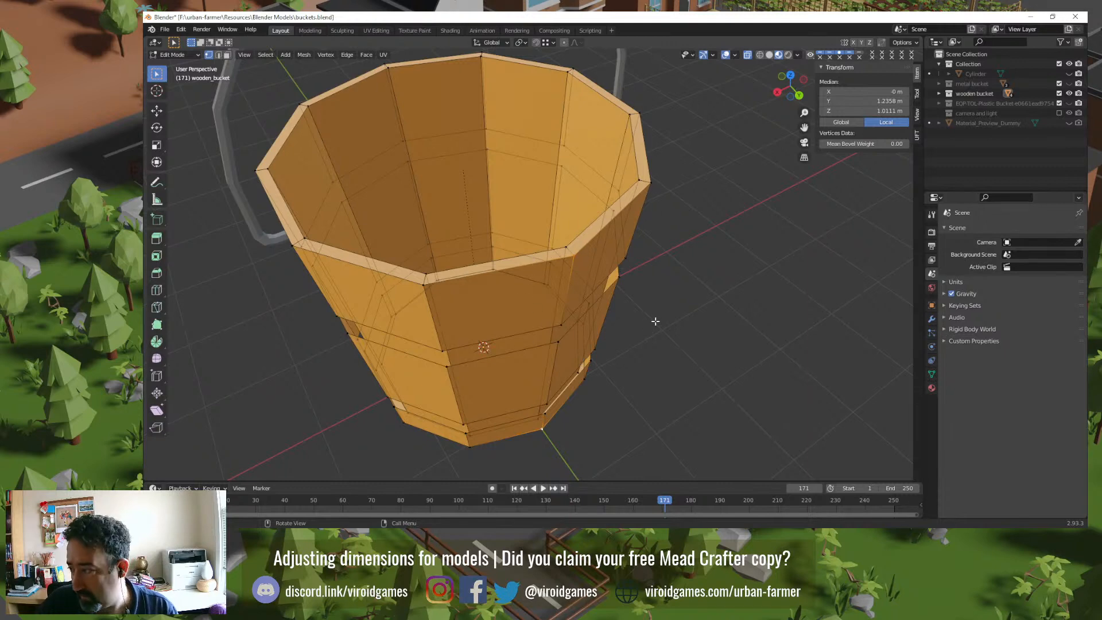
pyautogui.moveTo(612, 369); pyautogui.dragTo(576, 319, button='middle')
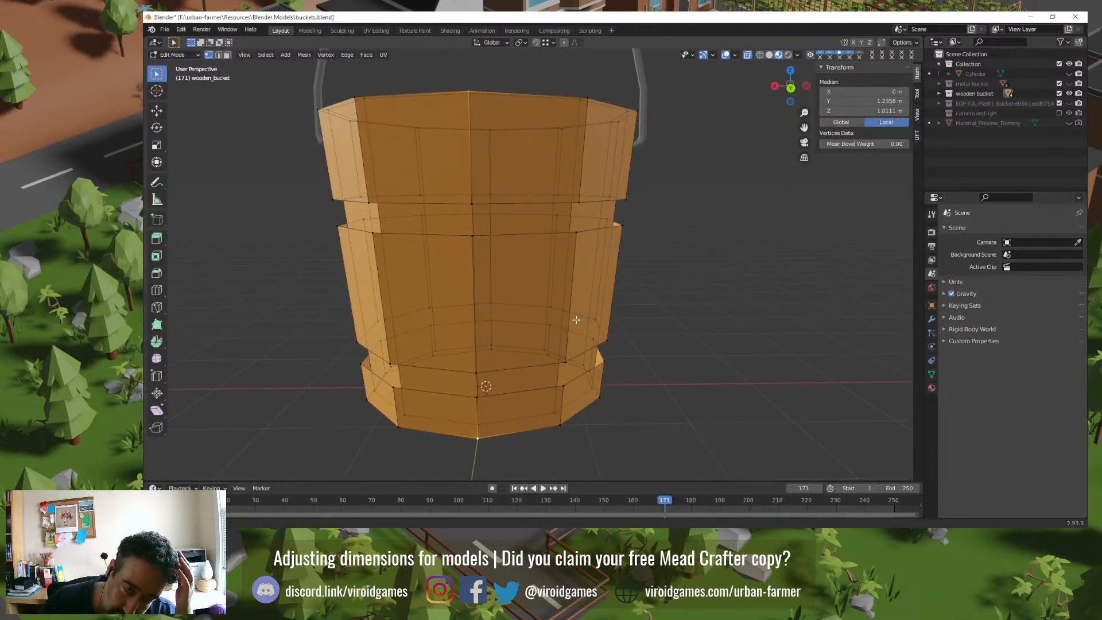
pyautogui.moveTo(575, 320); pyautogui.dragTo(574, 321, button='middle')
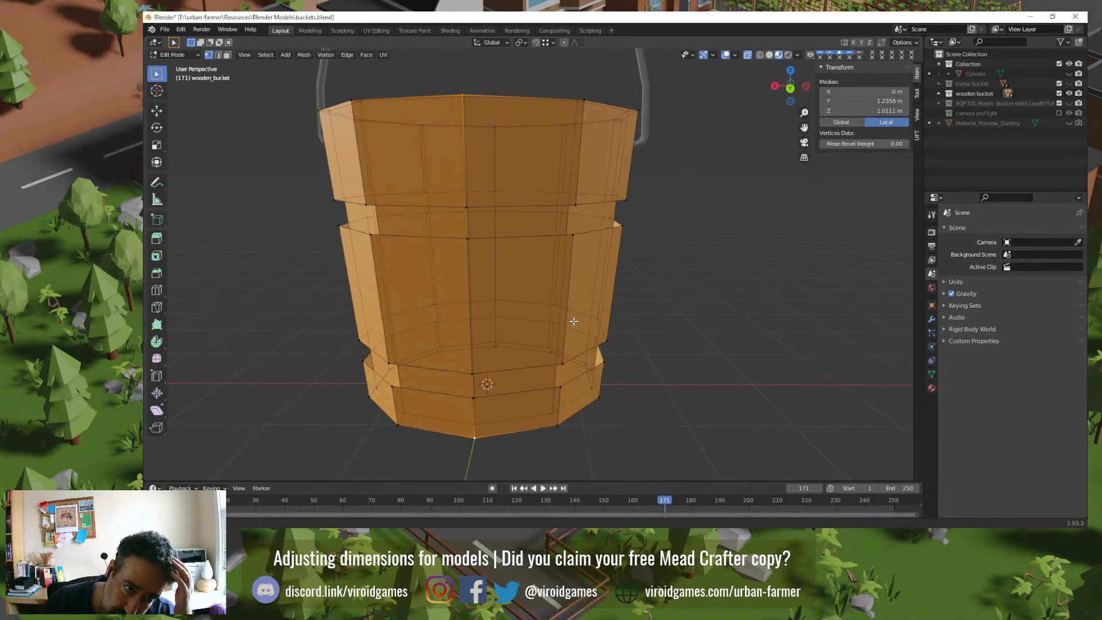
pyautogui.moveTo(574, 321); pyautogui.dragTo(539, 310, button='middle')
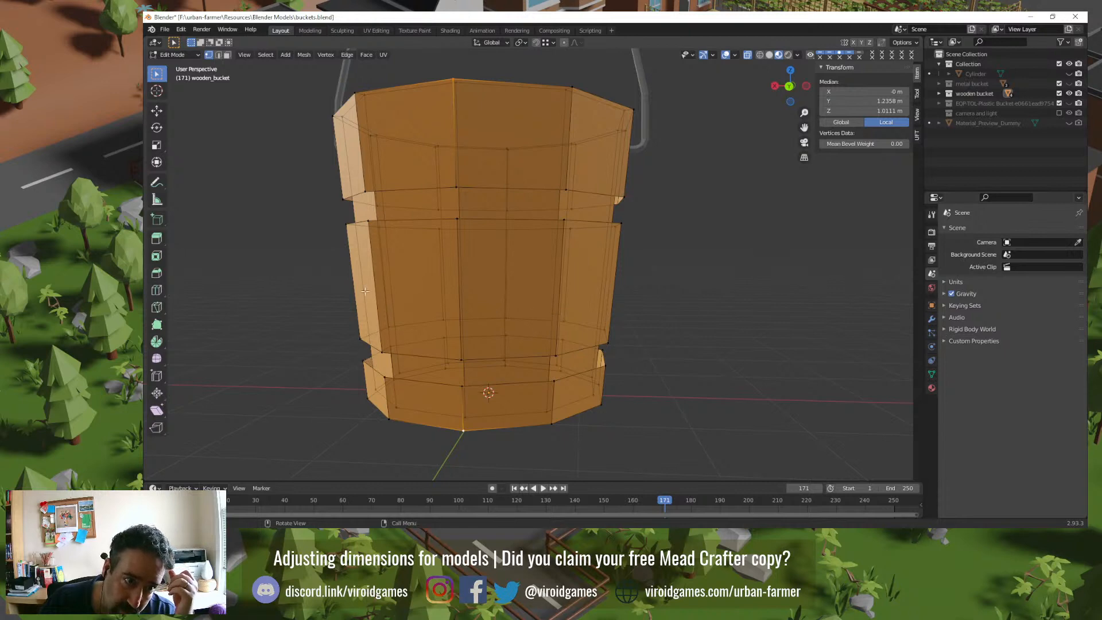
# Step: Select all vertices around the upper and lower grooves of the wooden bucket's body
pyautogui.moveTo(300, 186); pyautogui.dragTo(679, 288)
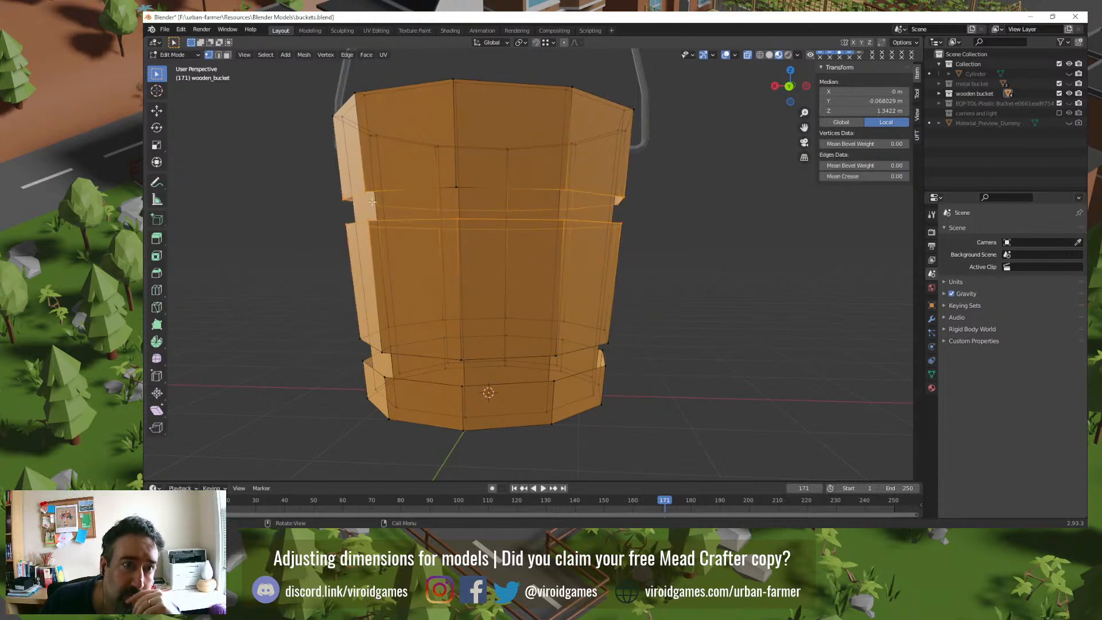
pyautogui.moveTo(290, 180); pyautogui.dragTo(688, 262)
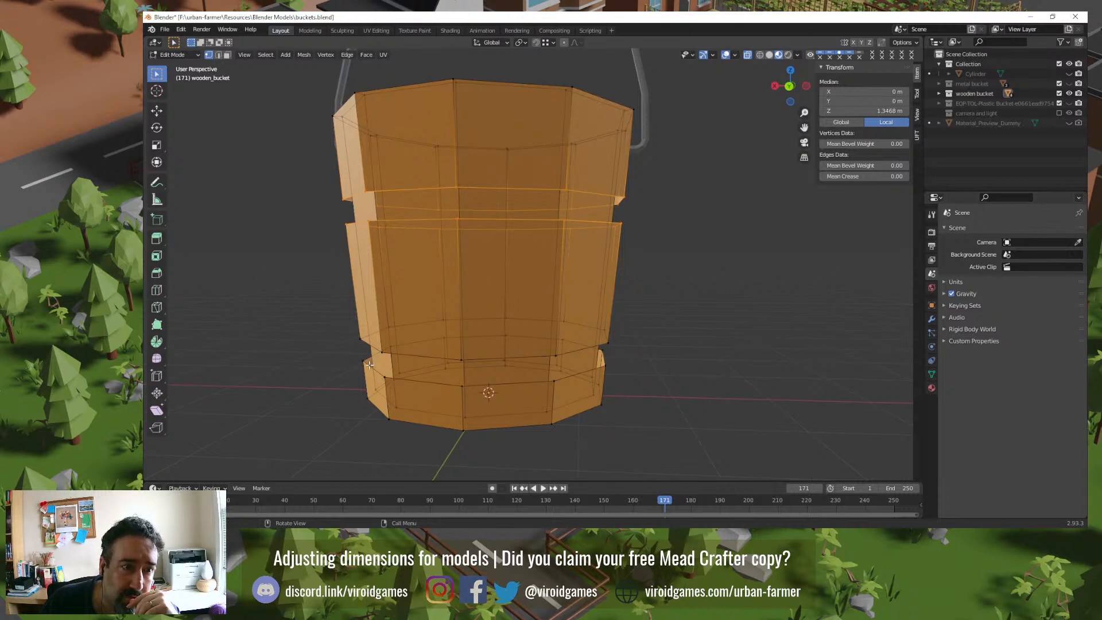
pyautogui.moveTo(422, 310); pyautogui.dragTo(429, 294, button='middle')
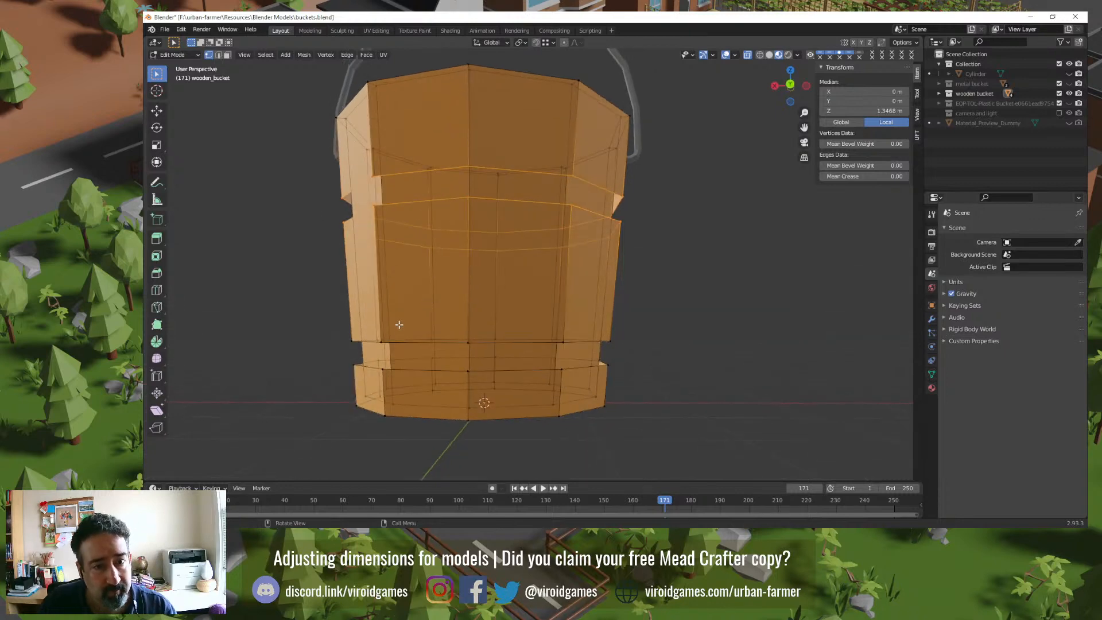
pyautogui.moveTo(308, 319); pyautogui.dragTo(645, 376)
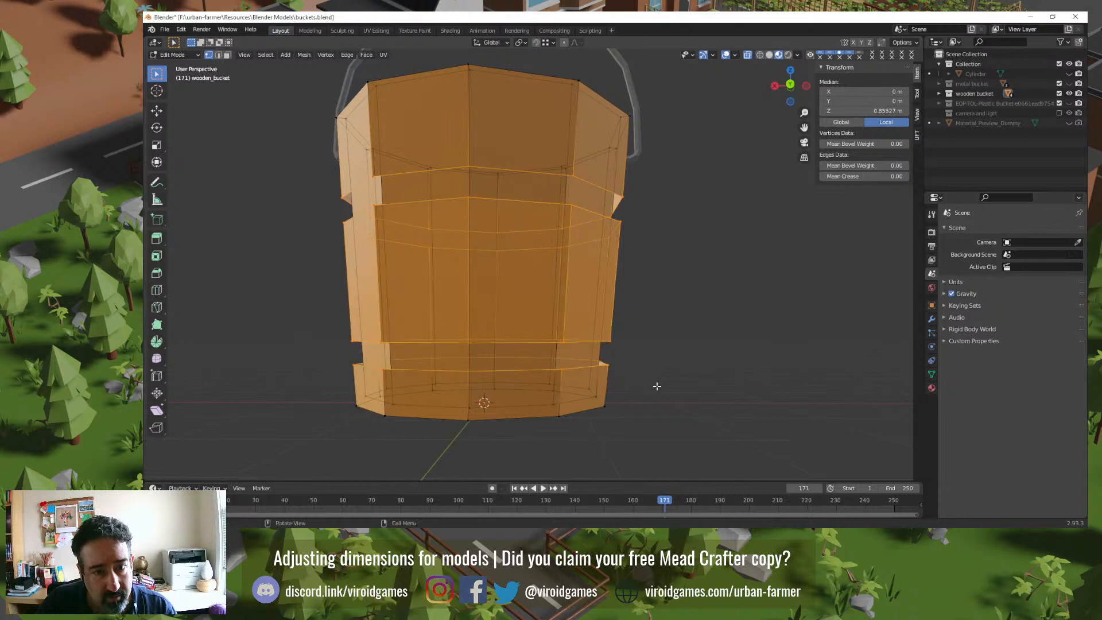
pyautogui.moveTo(646, 376); pyautogui.dragTo(656, 402, button='middle')
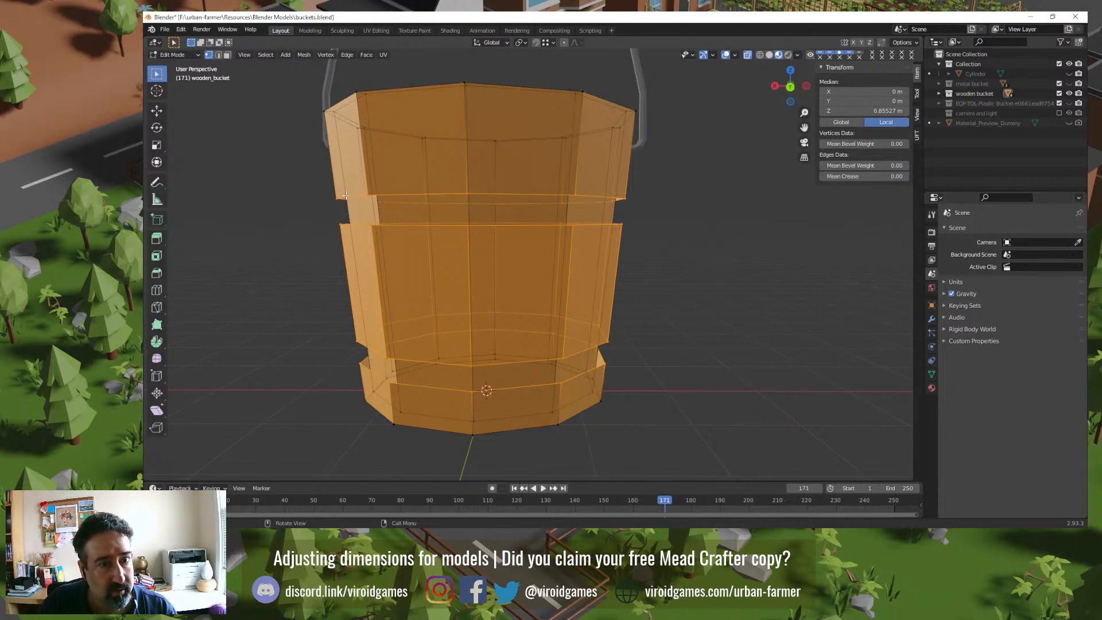
# Step: Set the transform orientation to Local, try moving the selected groove vertices freely, and undo the move
pyautogui.click(502, 43)
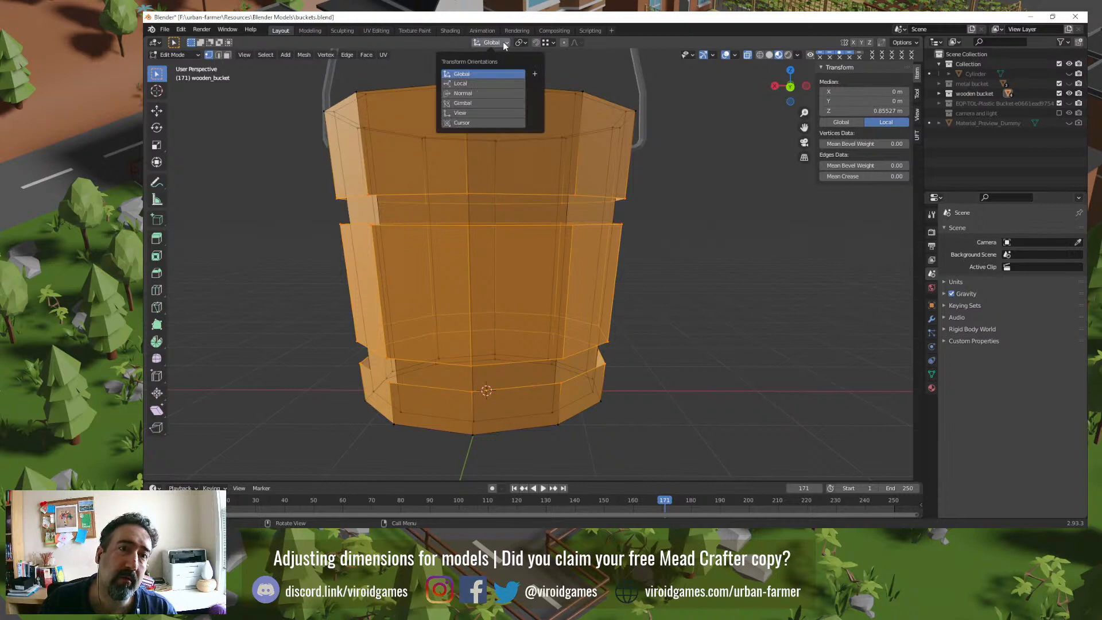
pyautogui.click(495, 82)
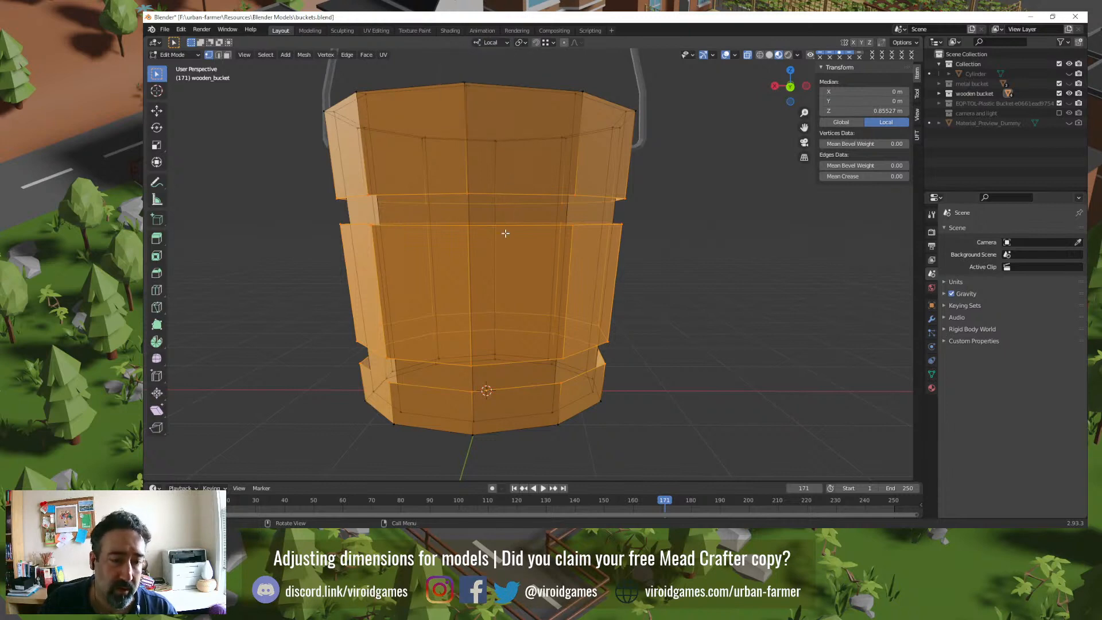
pyautogui.press('g')
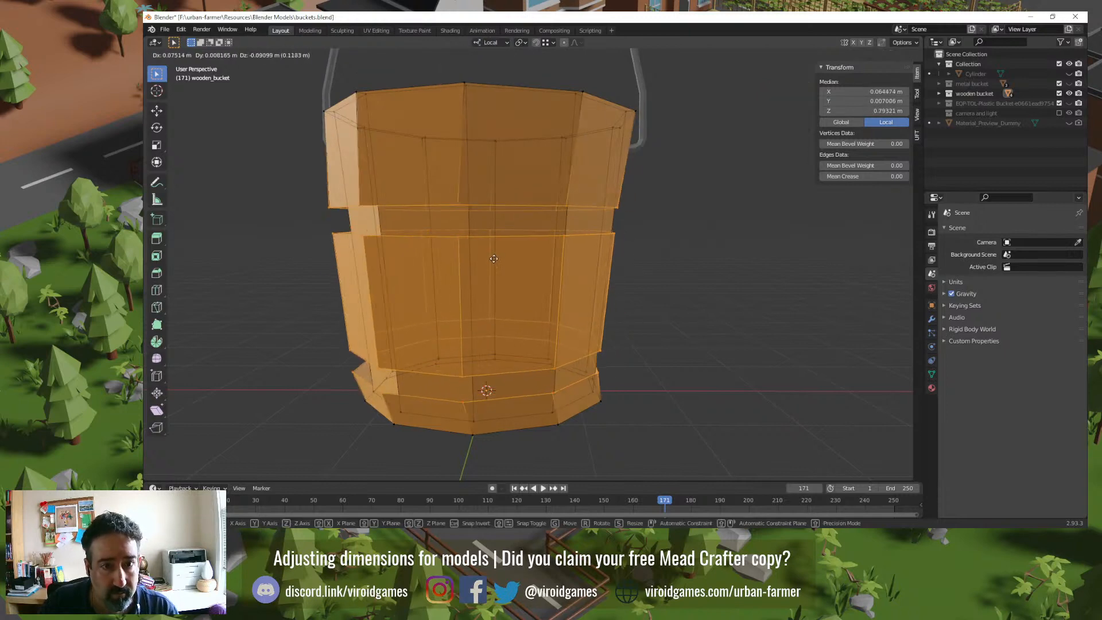
pyautogui.click(492, 241)
pyautogui.hotkey('ctrl', 'z')
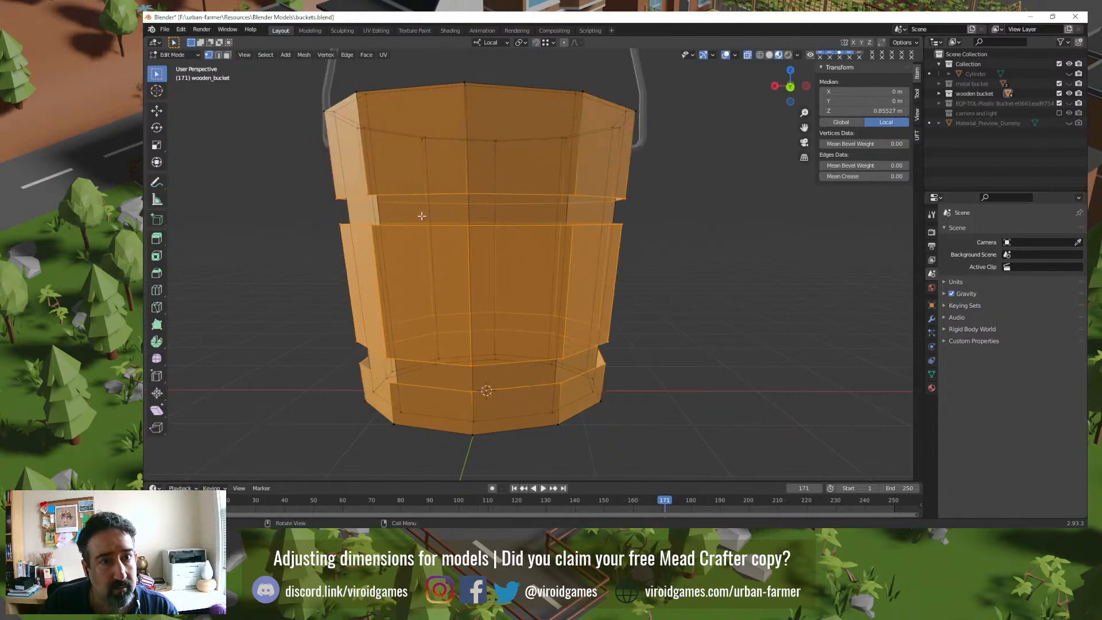
pyautogui.click(157, 90)
pyautogui.click(153, 79)
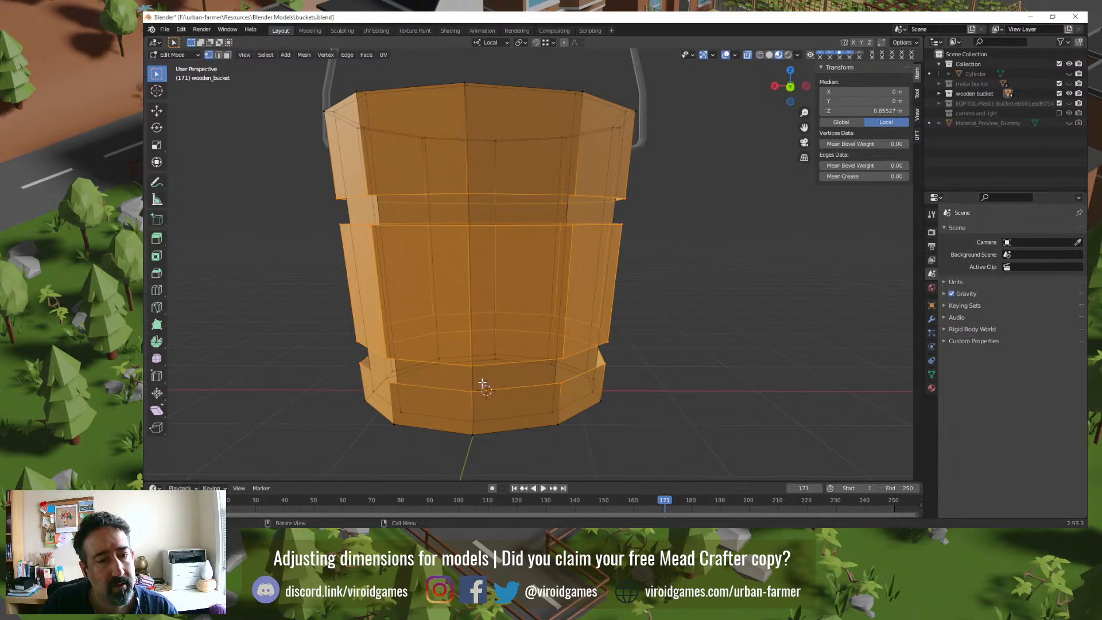
# Step: Enable the Move object gizmo in the viewport for the selected groove vertices
pyautogui.moveTo(482, 382); pyautogui.dragTo(541, 313, button='middle')
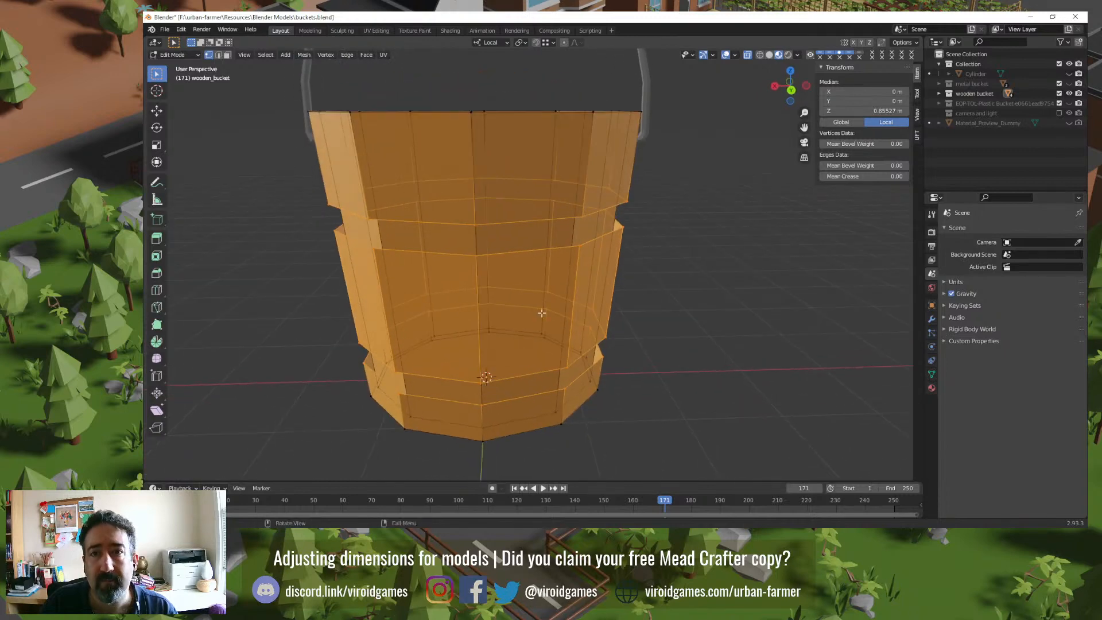
pyautogui.click(713, 55)
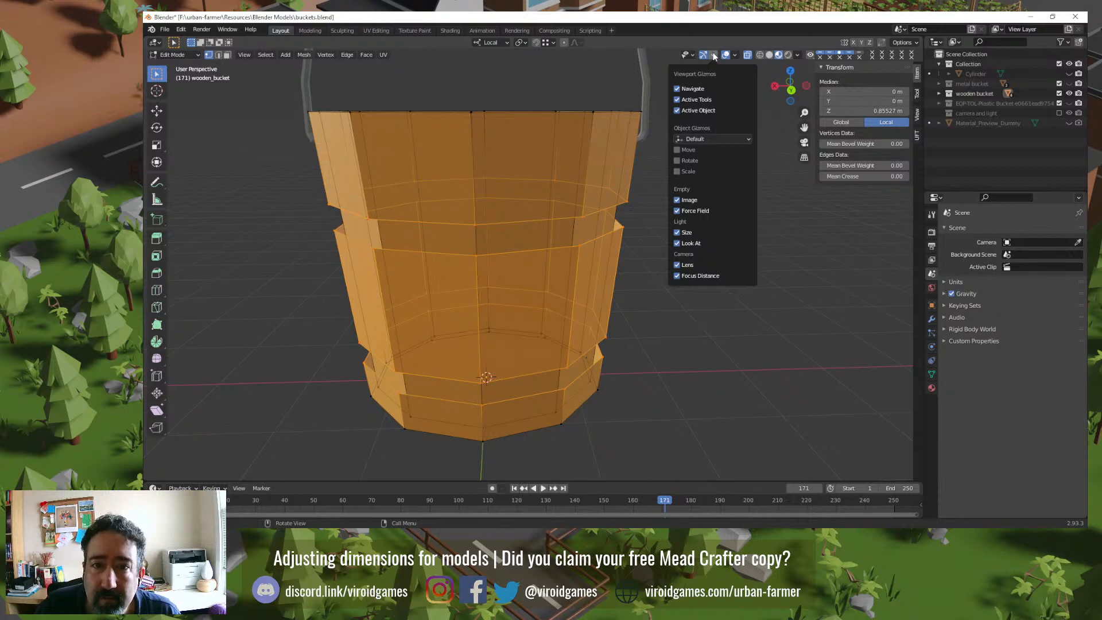
pyautogui.click(696, 139)
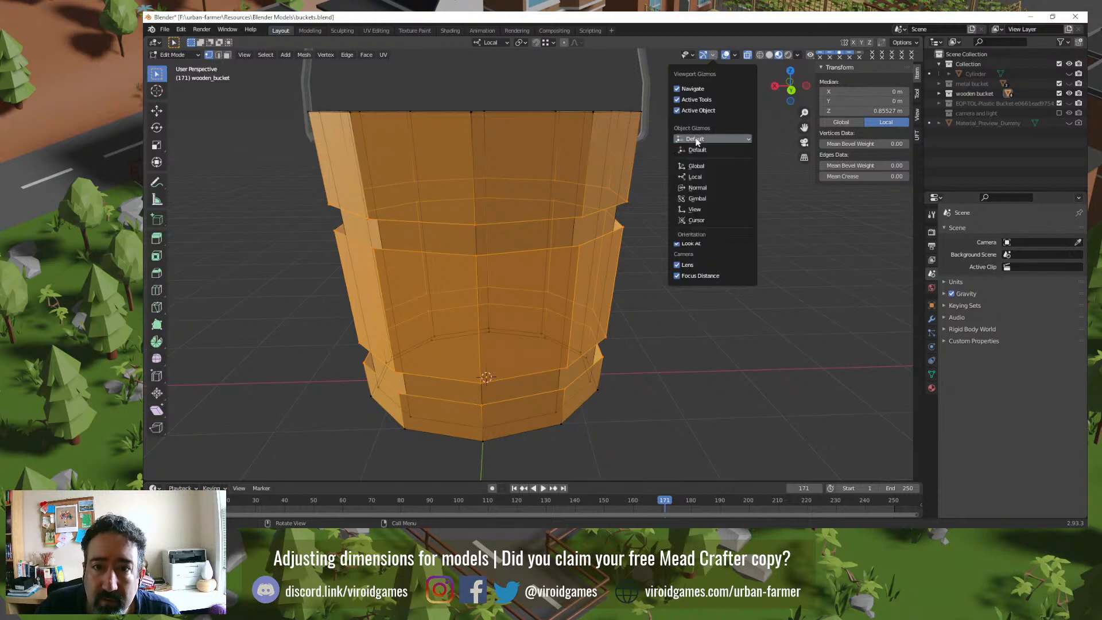
pyautogui.click(697, 141)
pyautogui.click(686, 150)
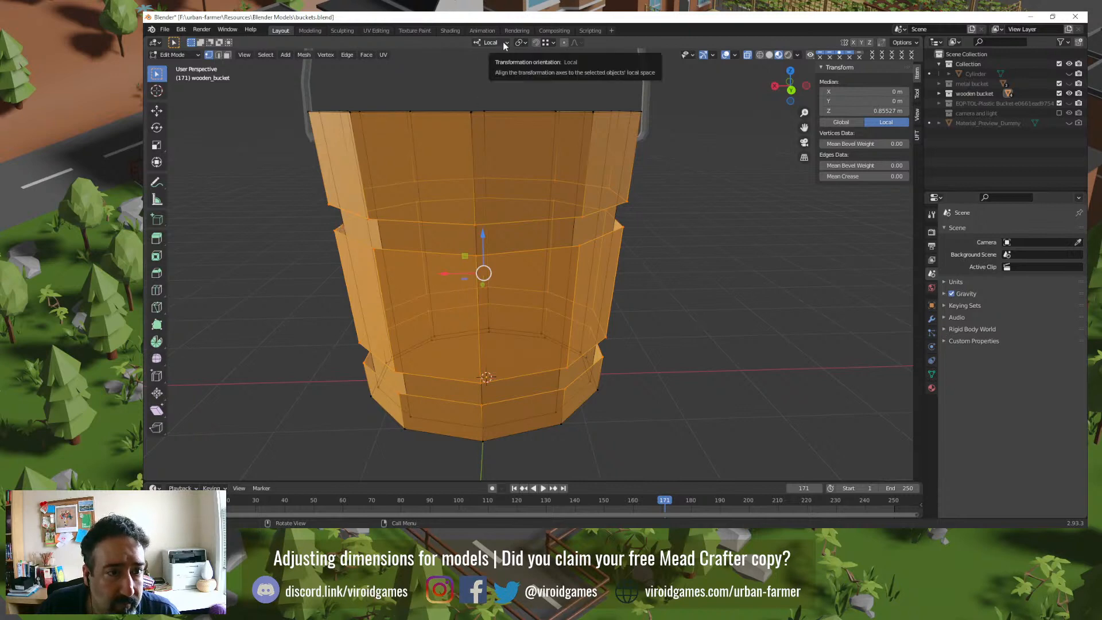
# Step: Select a single vertex on the upper groove's lower edge and set the transform orientation to Normal
pyautogui.click(332, 230)
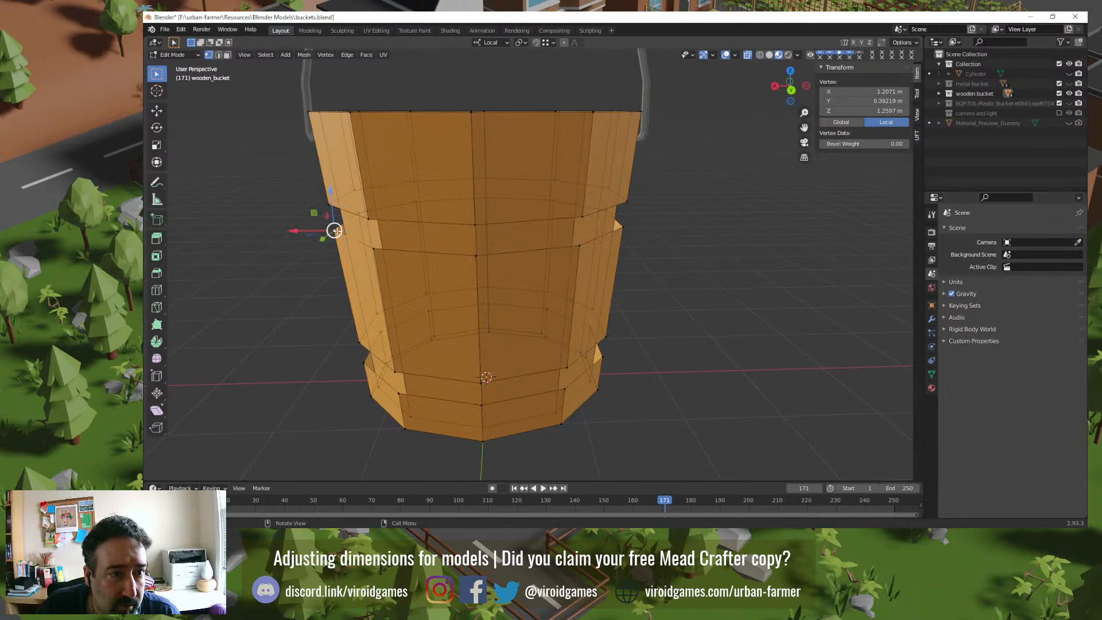
pyautogui.click(502, 44)
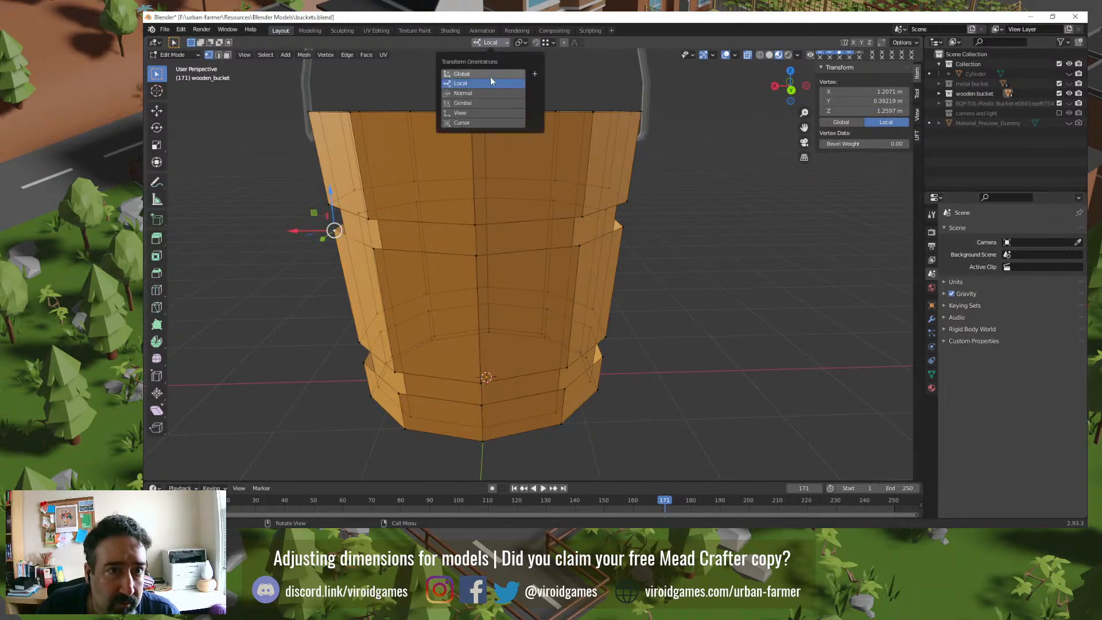
pyautogui.click(482, 94)
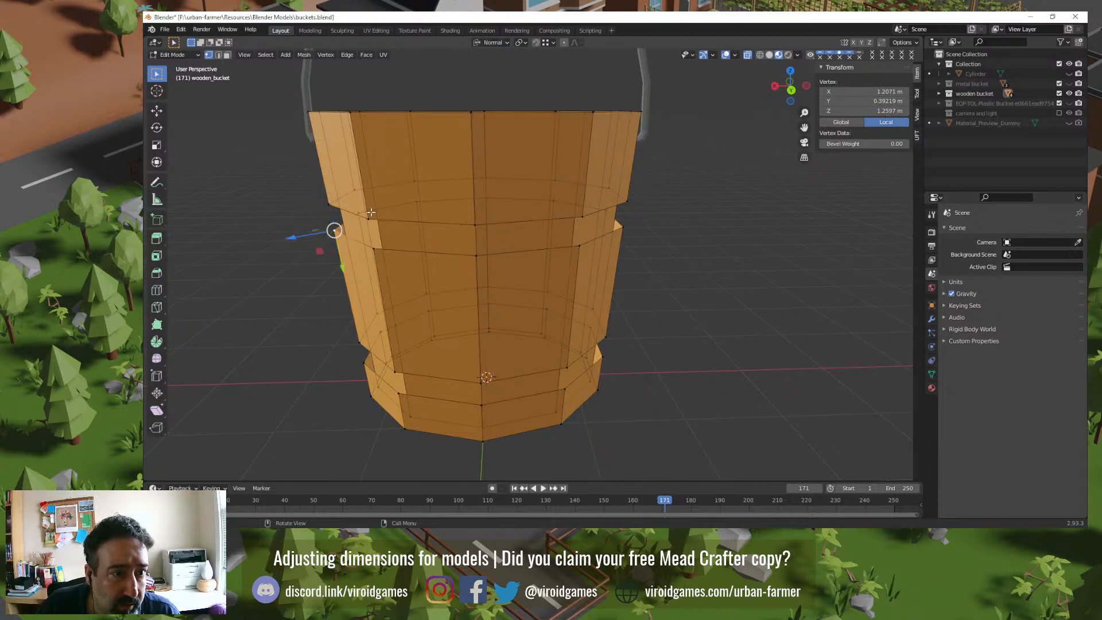
# Step: Reselect the vertex rings of both grooves on the bucket body and turn on the viewport's Statistics overlay
pyautogui.moveTo(303, 257); pyautogui.dragTo(303, 243, button='middle')
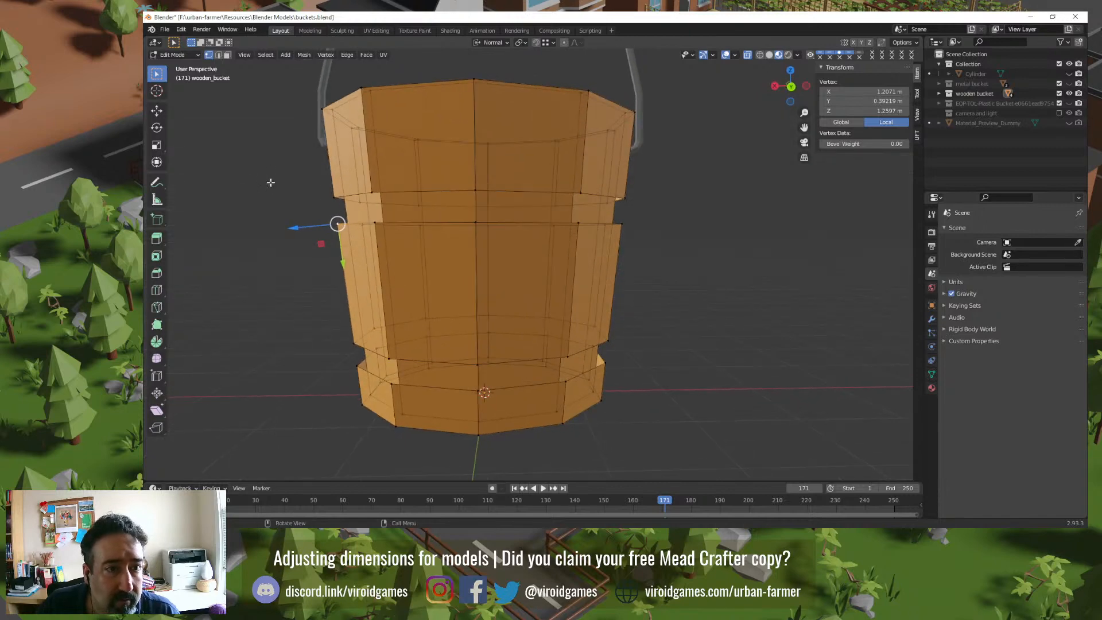
pyautogui.moveTo(252, 185); pyautogui.dragTo(642, 252)
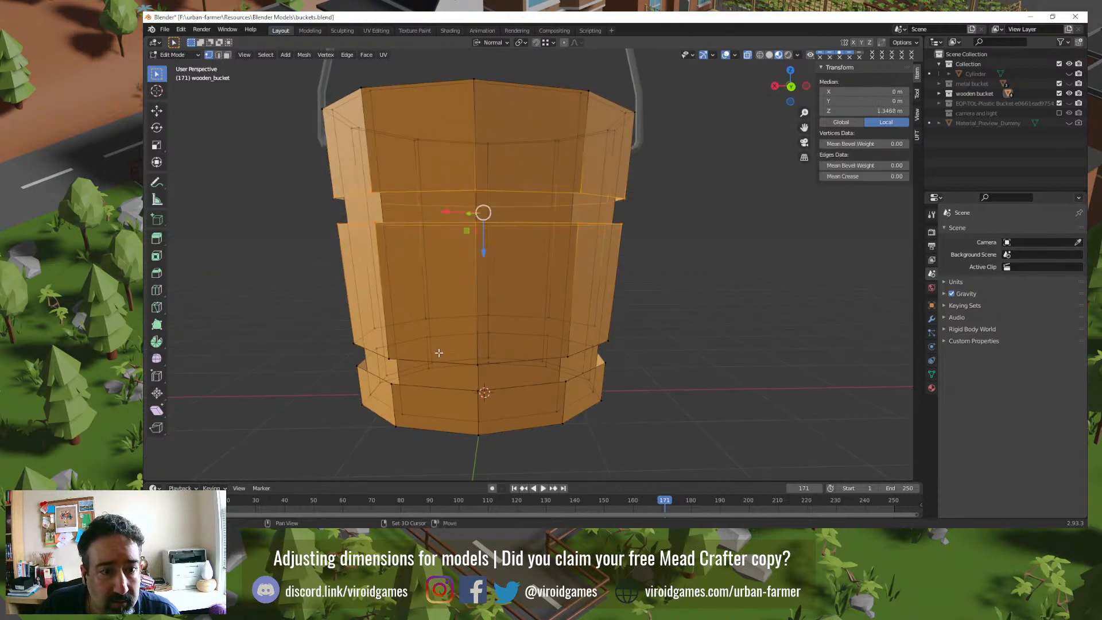
pyautogui.moveTo(371, 367); pyautogui.dragTo(312, 315, button='middle')
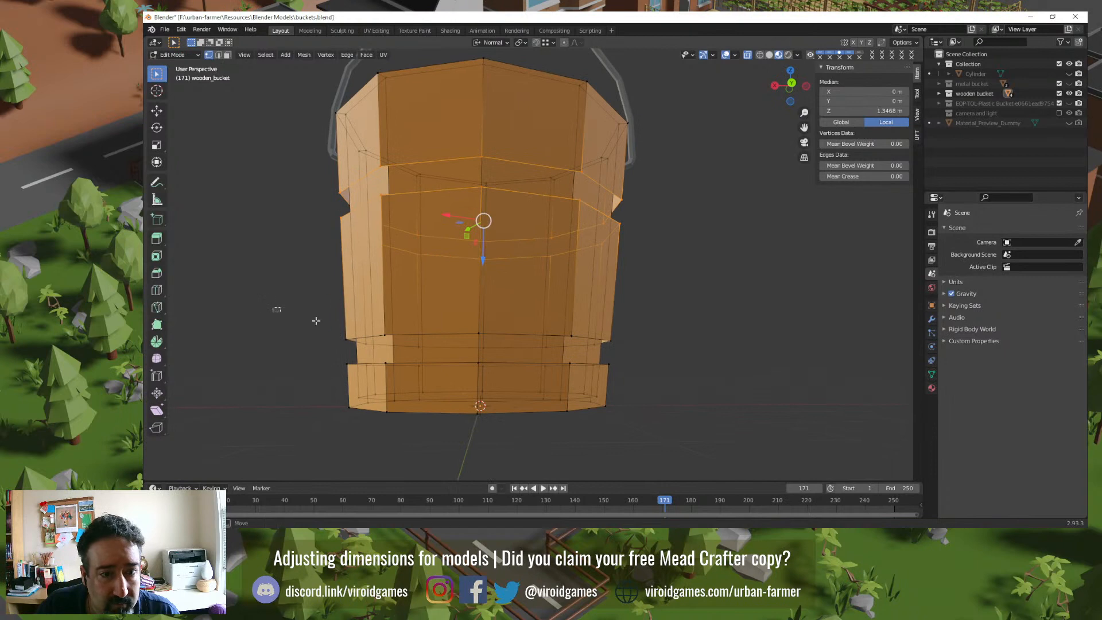
pyautogui.moveTo(272, 307); pyautogui.dragTo(637, 373)
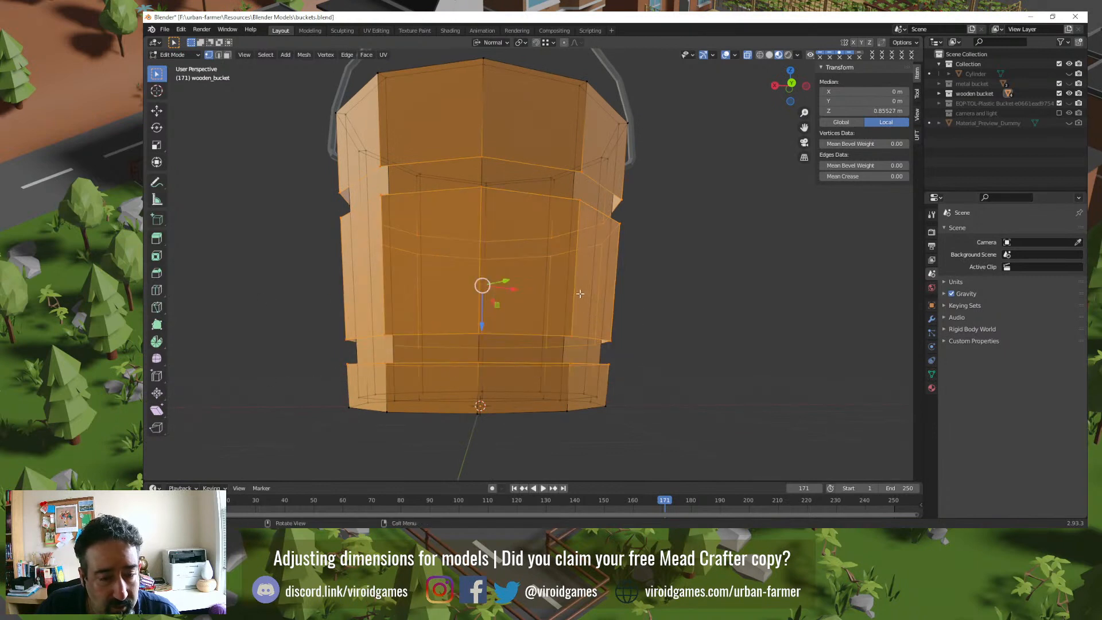
pyautogui.moveTo(567, 286)
pyautogui.mouseDown(button='middle')
pyautogui.moveTo(561, 296)
pyautogui.moveTo(570, 288)
pyautogui.mouseUp(button='middle')
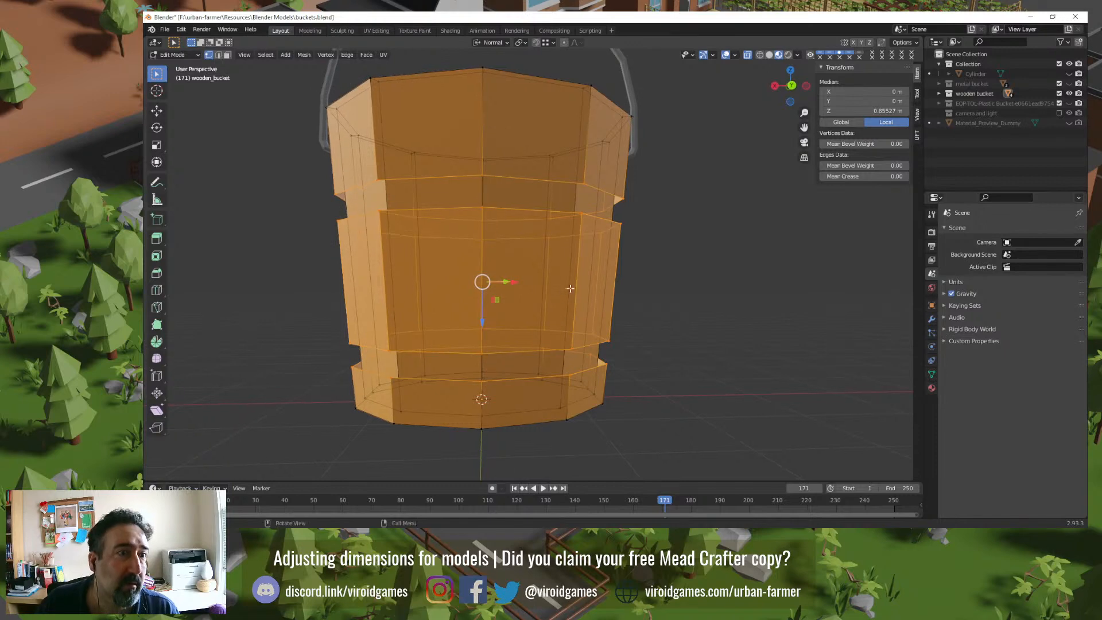
pyautogui.click(735, 55)
pyautogui.click(690, 130)
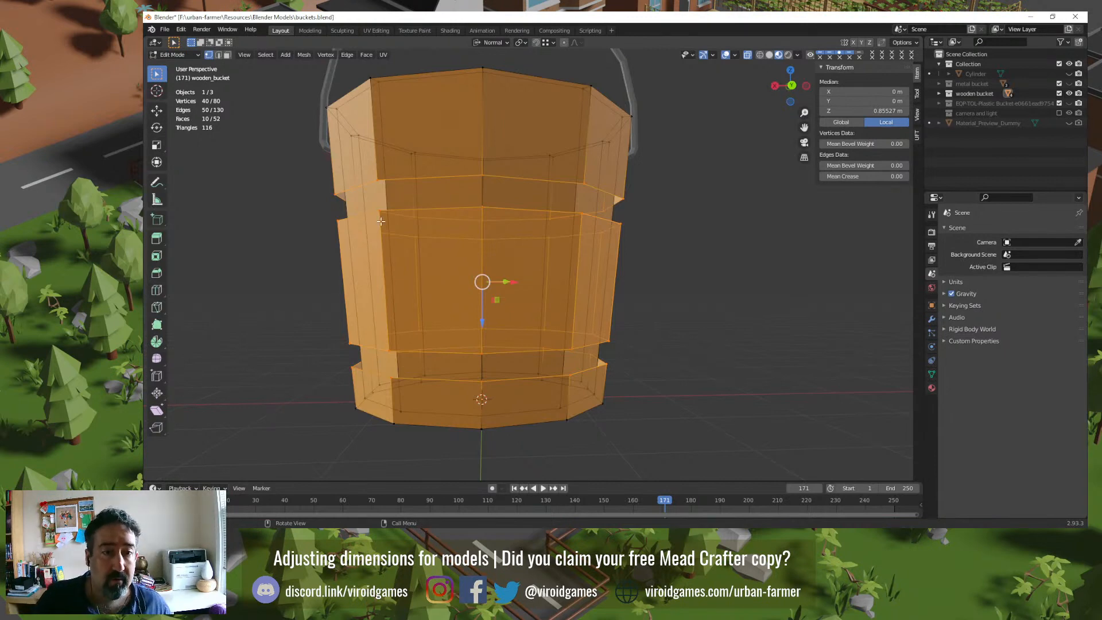
# Step: Move both grooves up the bucket body along the normal Z axis by about -0.085 m, plus a further -0.138 m
pyautogui.press('g')
pyautogui.press('z')
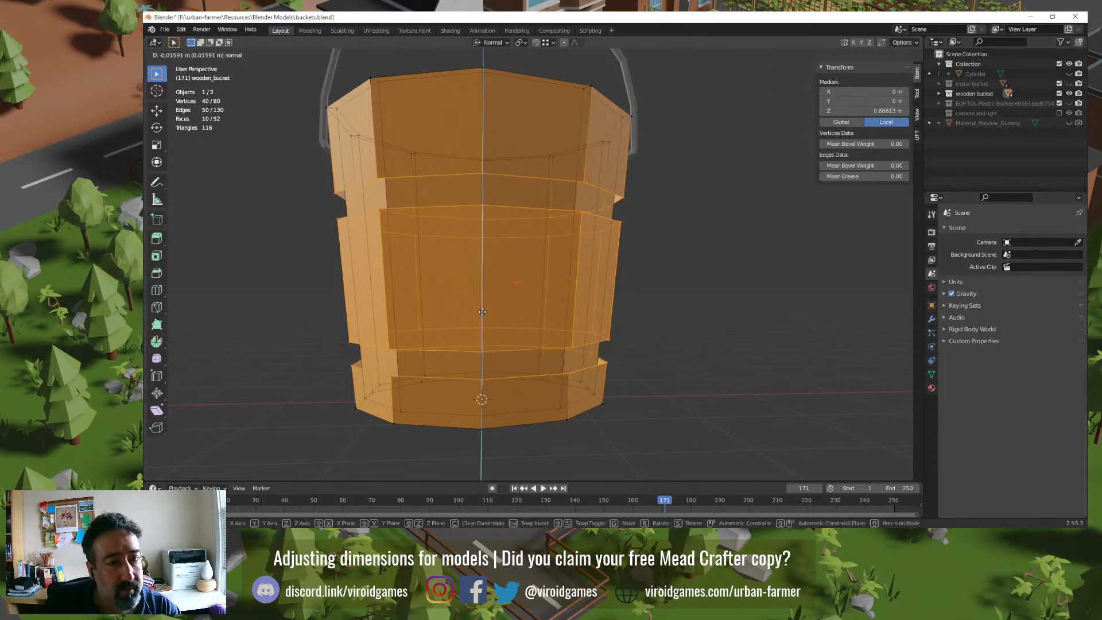
pyautogui.click(483, 307)
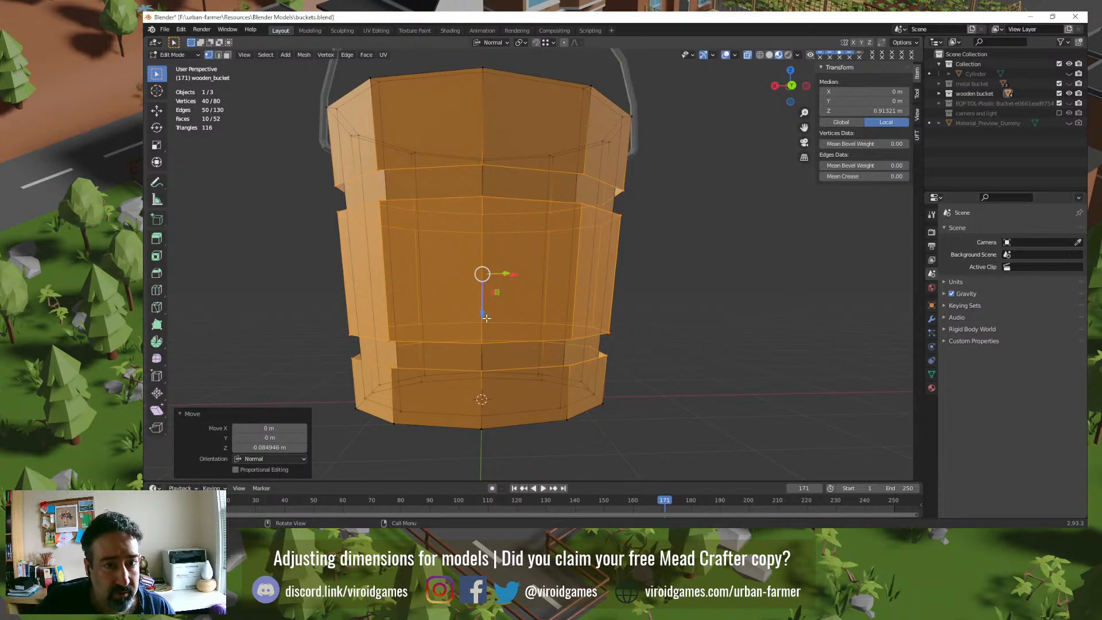
pyautogui.moveTo(482, 314)
pyautogui.mouseDown()
pyautogui.moveTo(485, 352)
pyautogui.moveTo(484, 296)
pyautogui.mouseUp()
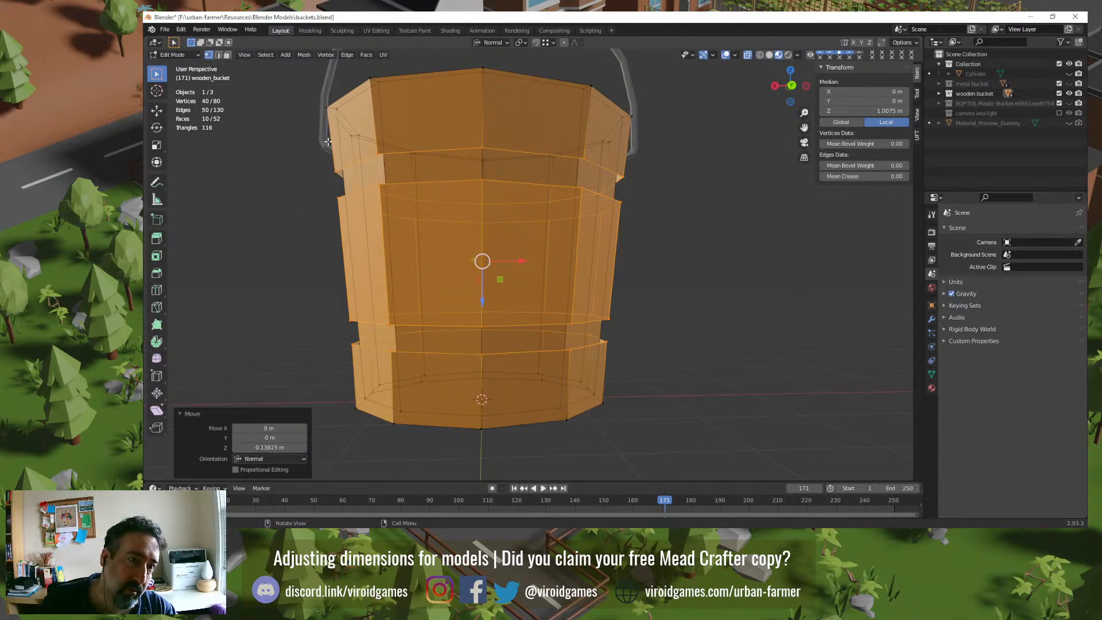
# Step: Undo the last groove move and deselect the lowest vertex ring of the bucket's lower groove
pyautogui.hotkey('ctrl', 'z')
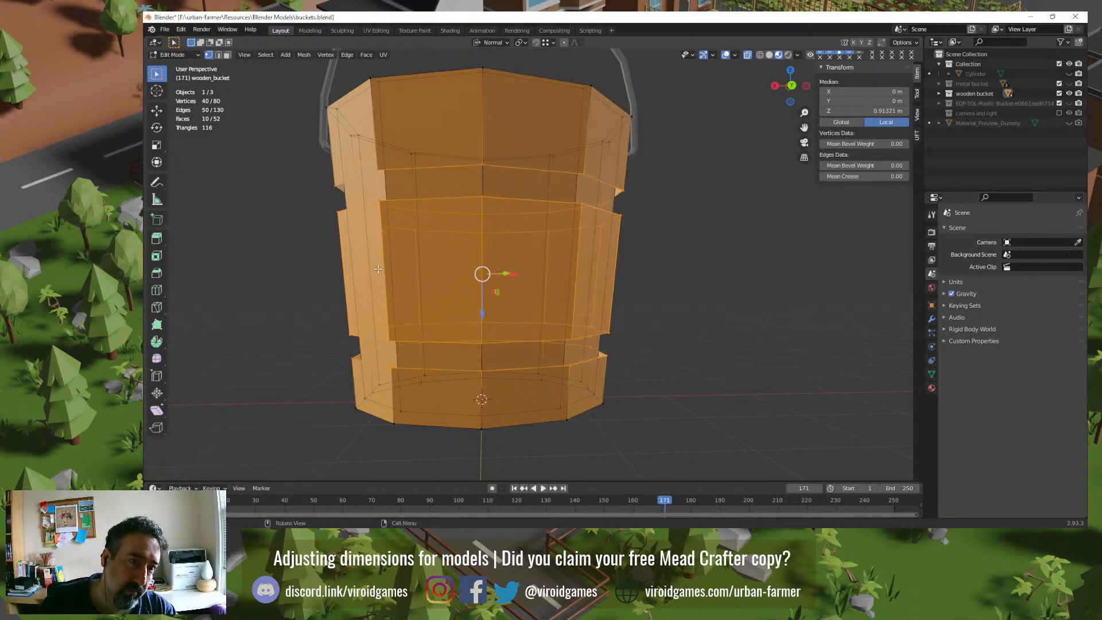
pyautogui.moveTo(401, 372); pyautogui.dragTo(399, 362, button='middle')
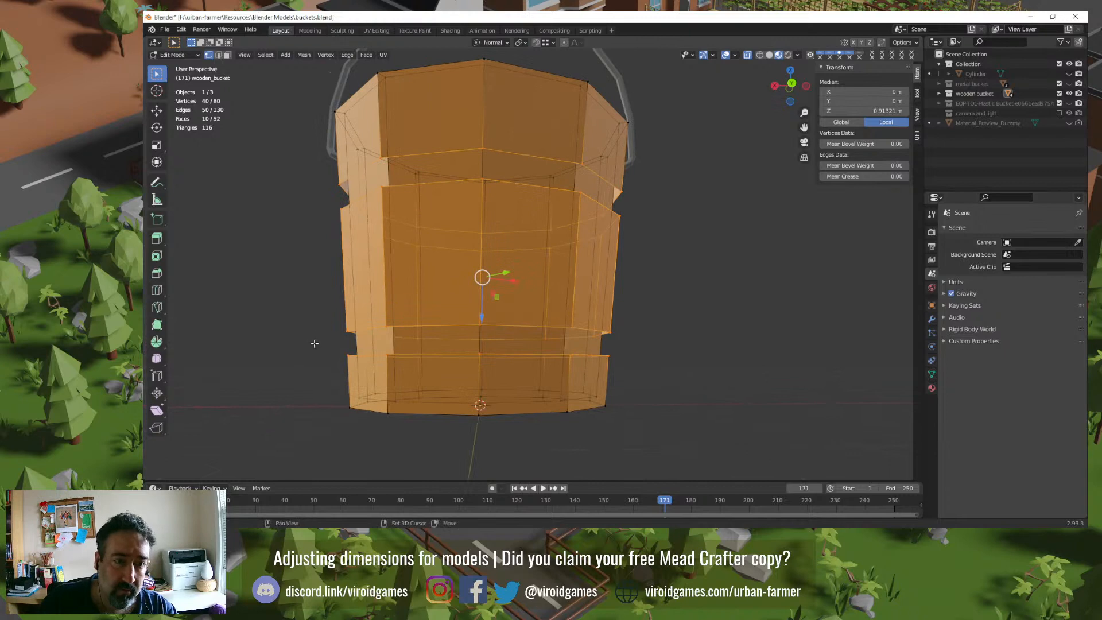
pyautogui.keyDown('shift'); pyautogui.moveTo(310, 349); pyautogui.dragTo(662, 373); pyautogui.keyUp('shift')
pyautogui.keyDown('ctrl'); pyautogui.moveTo(316, 342); pyautogui.dragTo(665, 374); pyautogui.keyUp('ctrl')
# Step: Try to move the three remaining groove rings down the bucket body along the normal Z axis
pyautogui.press('g')
pyautogui.press('z')
pyautogui.press('z')
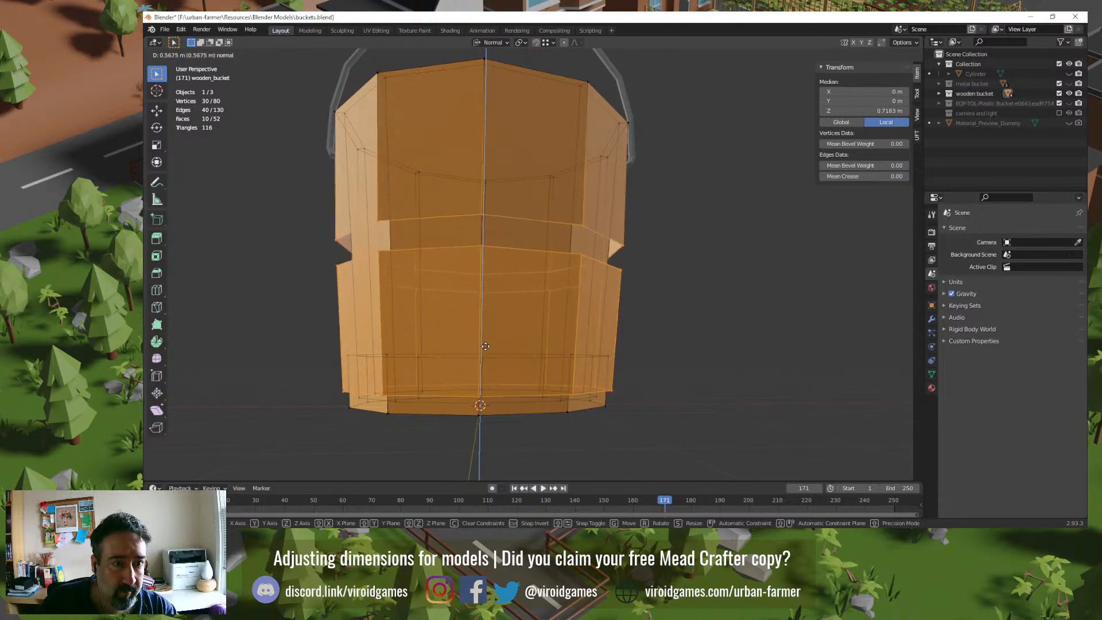
pyautogui.moveTo(481, 306); pyautogui.dragTo(482, 267)
pyautogui.hotkey('ctrl', 'z')
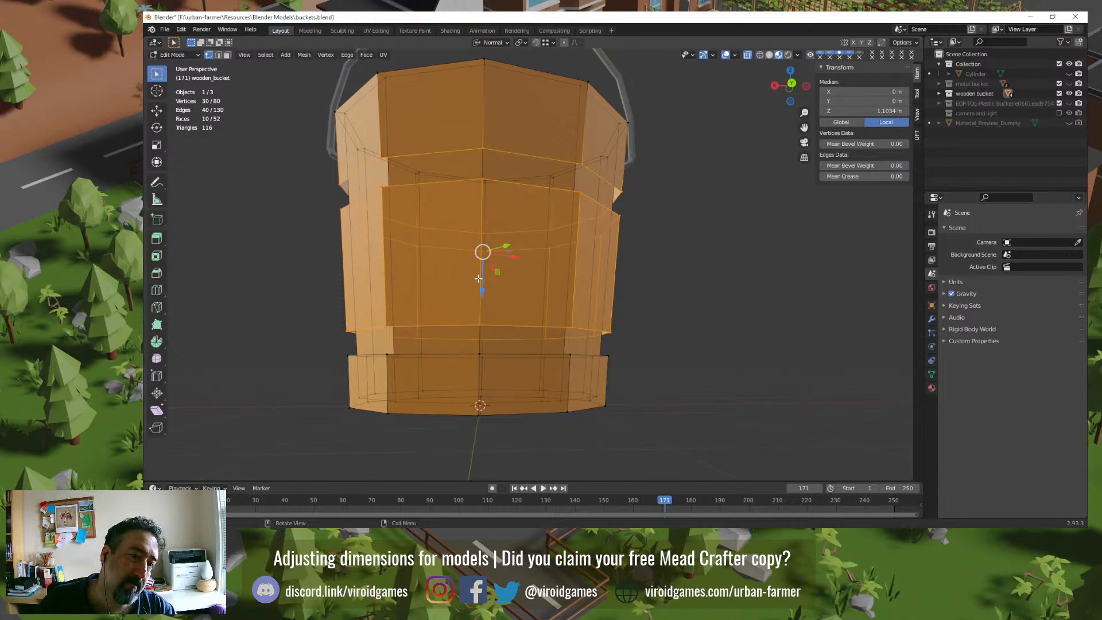
# Step: Set the transform orientation to Global
pyautogui.moveTo(459, 282); pyautogui.dragTo(466, 239, button='middle')
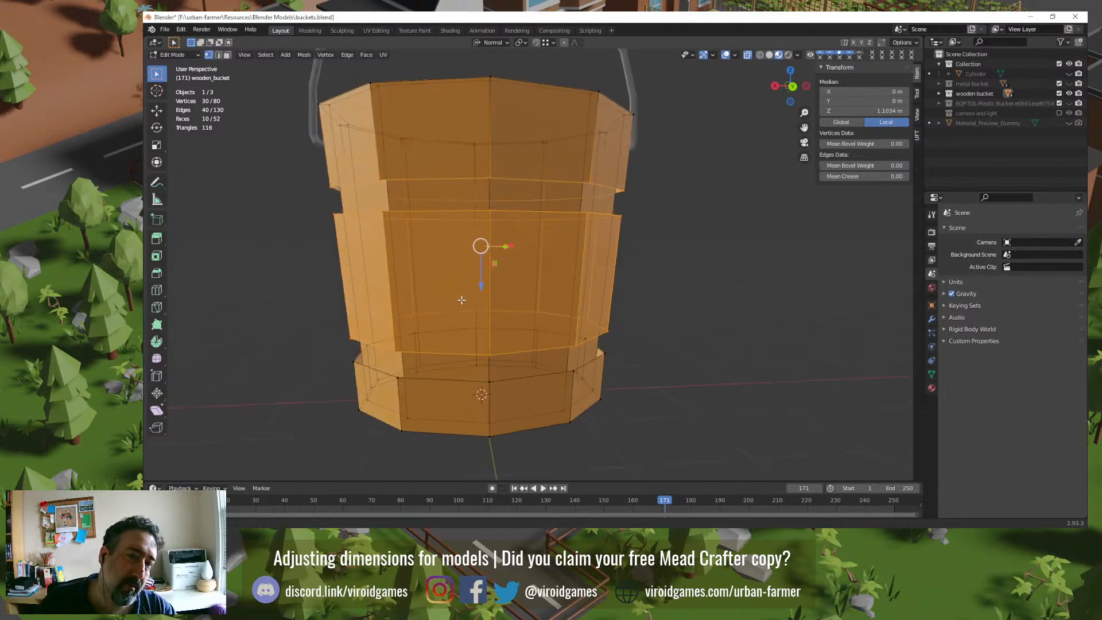
pyautogui.click(495, 43)
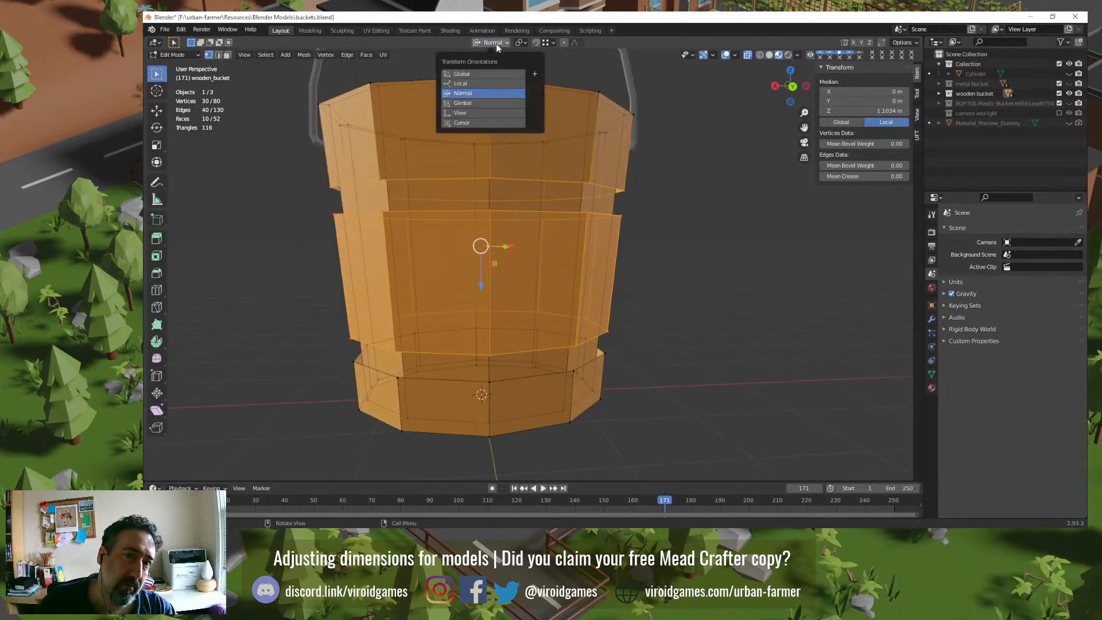
pyautogui.click(484, 73)
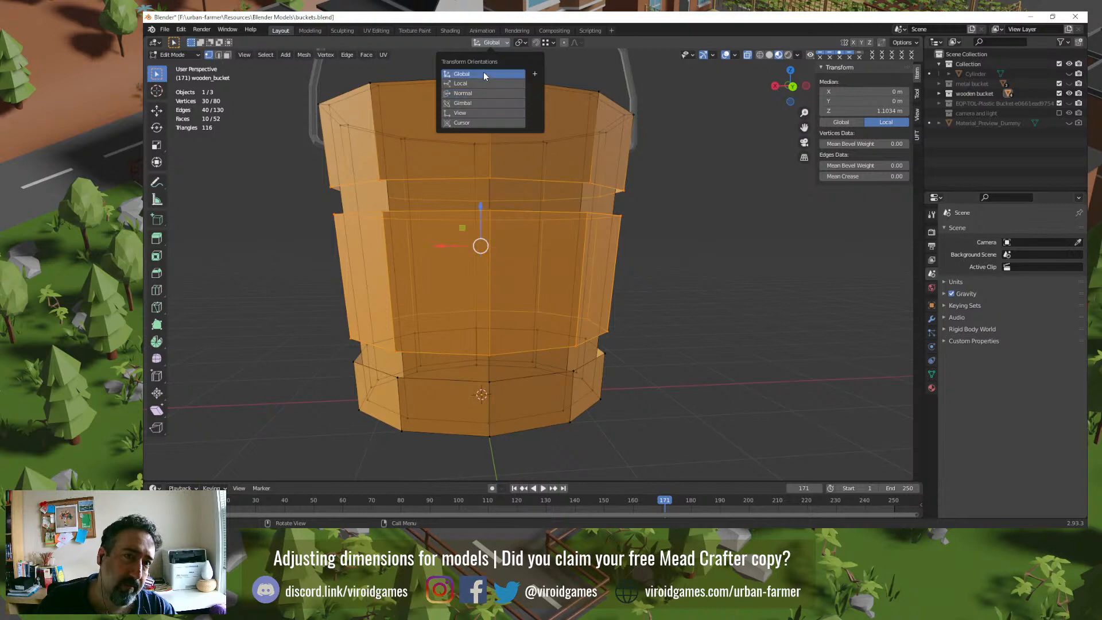
# Step: Select only the two vertex rings of the upper groove and try merging them with Collapse
pyautogui.click(288, 227)
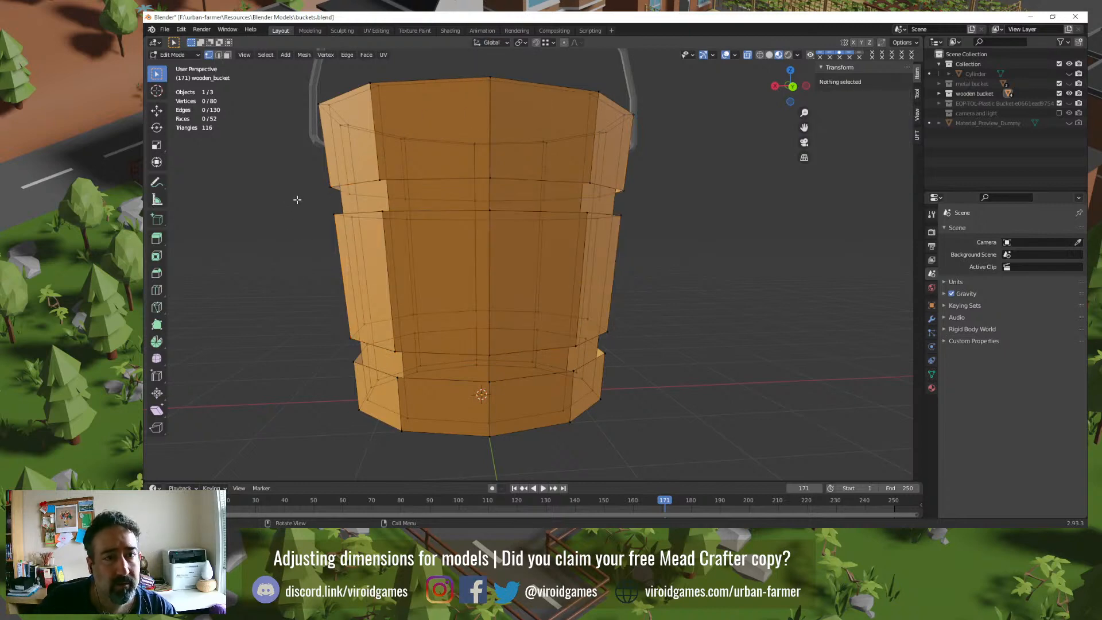
pyautogui.moveTo(294, 187); pyautogui.dragTo(297, 202, button='middle')
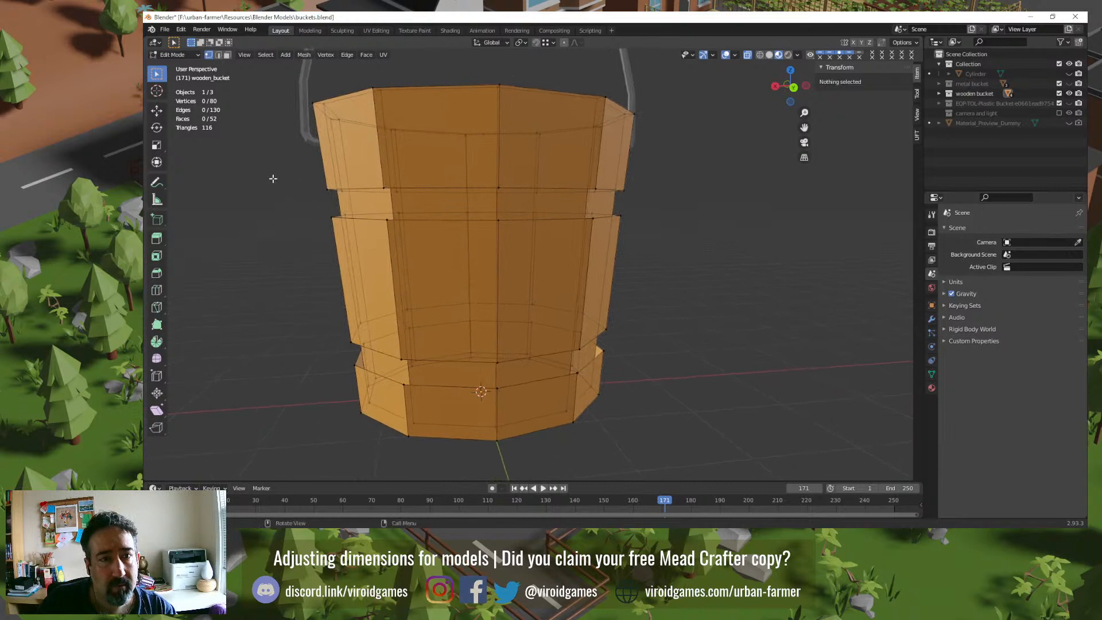
pyautogui.moveTo(272, 177); pyautogui.dragTo(689, 238)
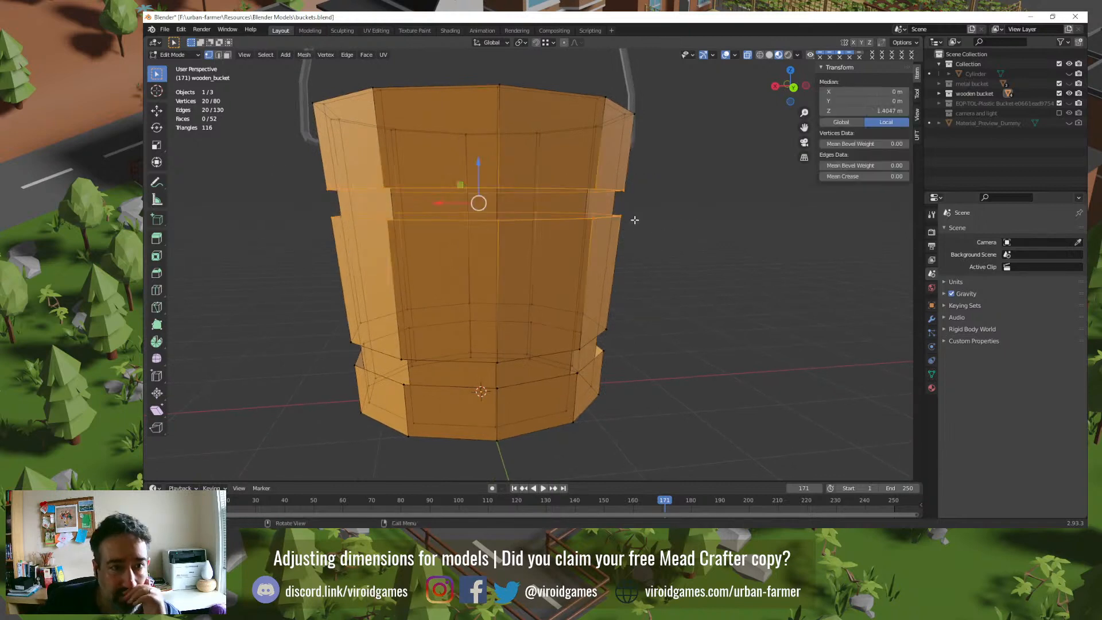
pyautogui.press('m')
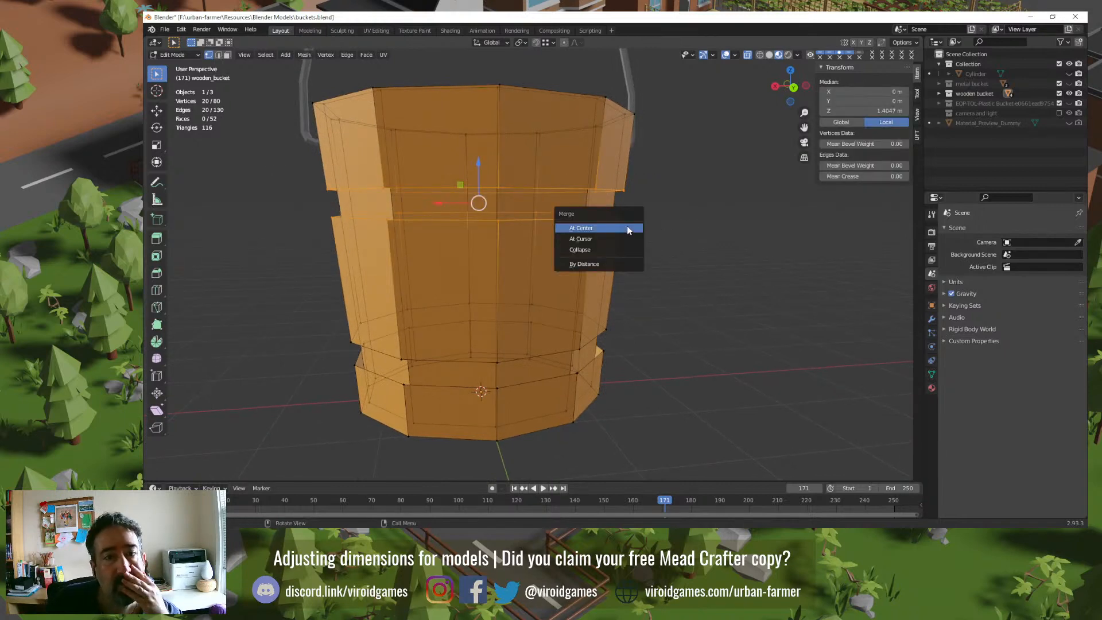
pyautogui.click(604, 249)
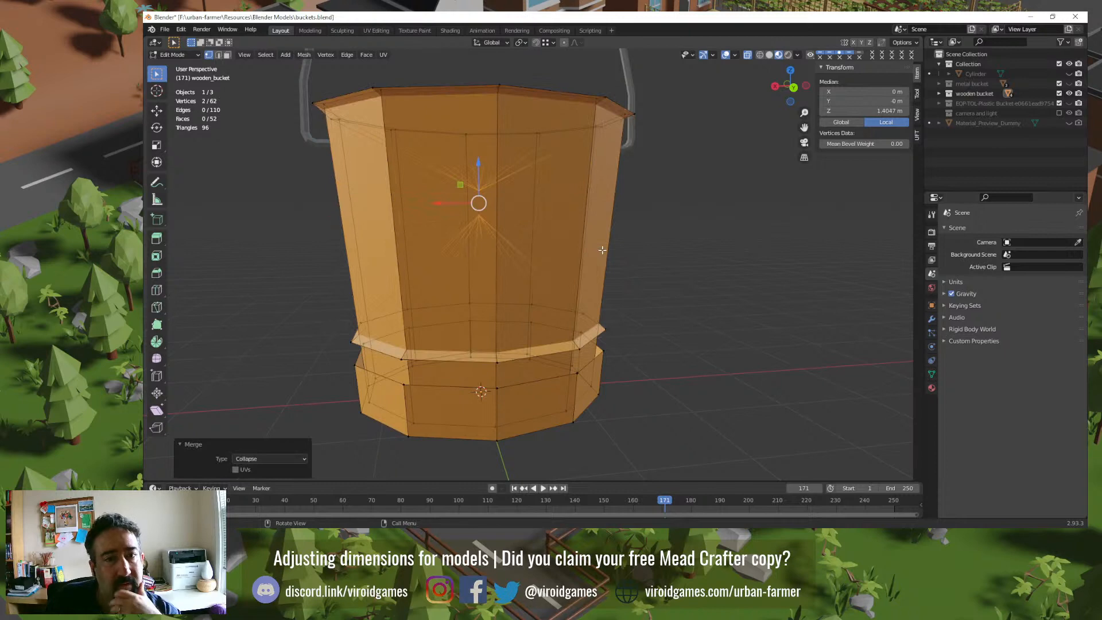
pyautogui.hotkey('ctrl', 'z')
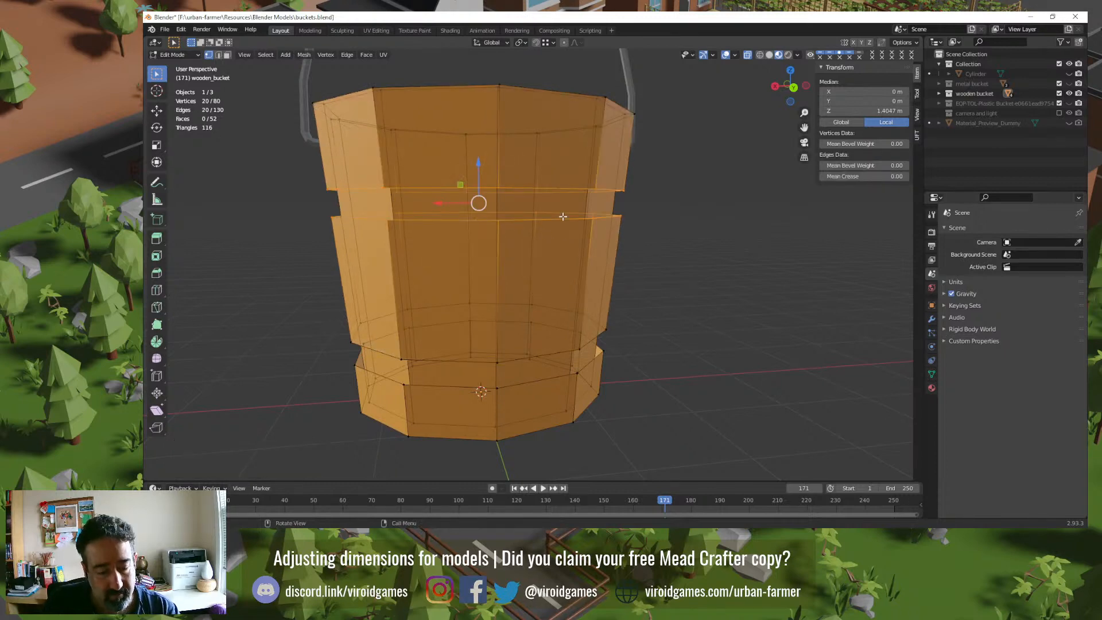
# Step: Select three vertices of the upper groove near the bucket's front and try merging them with Collapse and At Center
pyautogui.press('m')
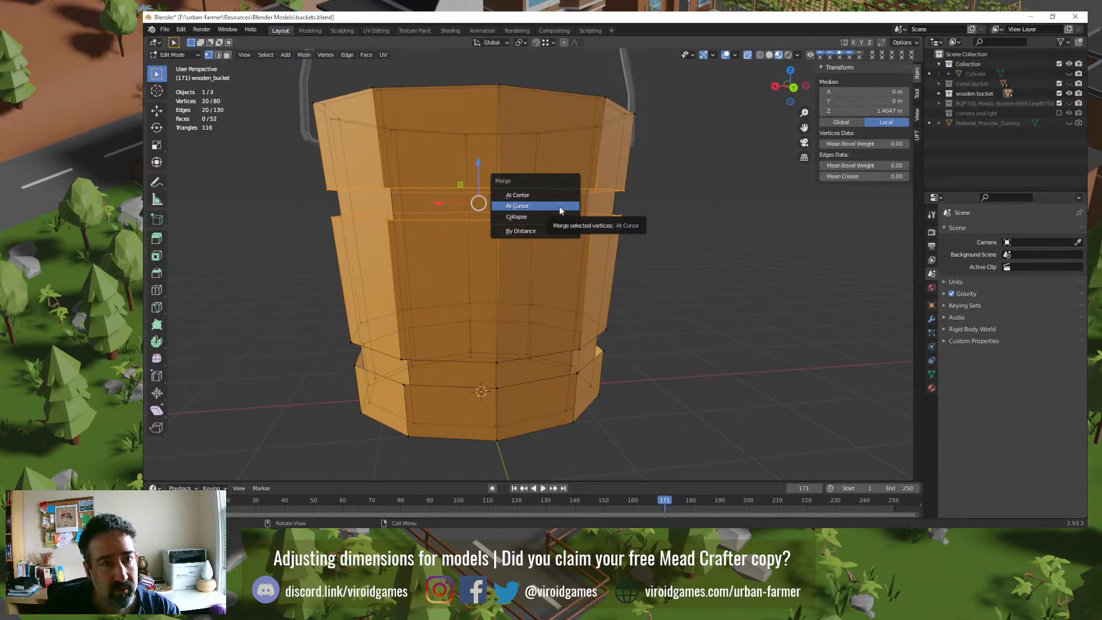
pyautogui.hotkey('alt', 'a')
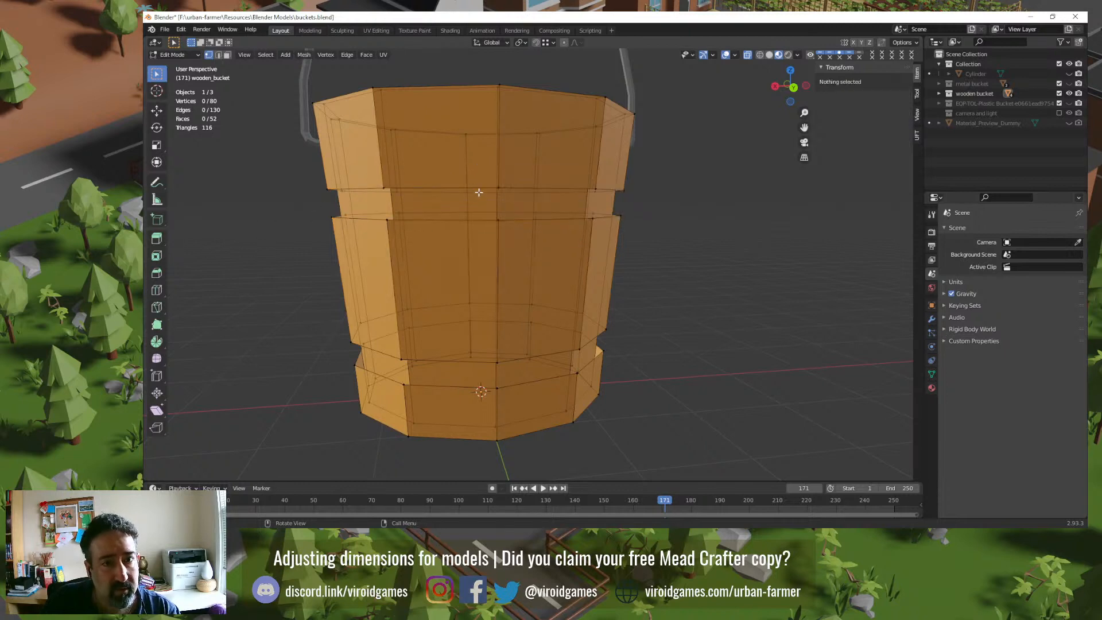
pyautogui.moveTo(478, 193); pyautogui.dragTo(503, 208, button='middle')
pyautogui.moveTo(521, 192); pyautogui.dragTo(577, 265)
pyautogui.moveTo(578, 265); pyautogui.dragTo(536, 254, button='middle')
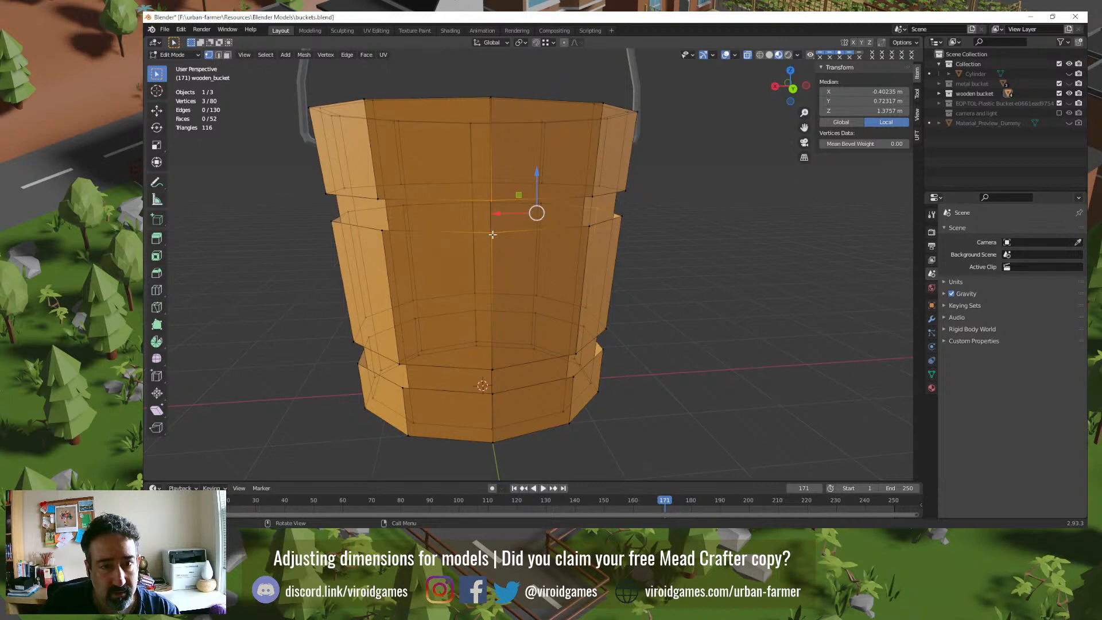
pyautogui.press('m')
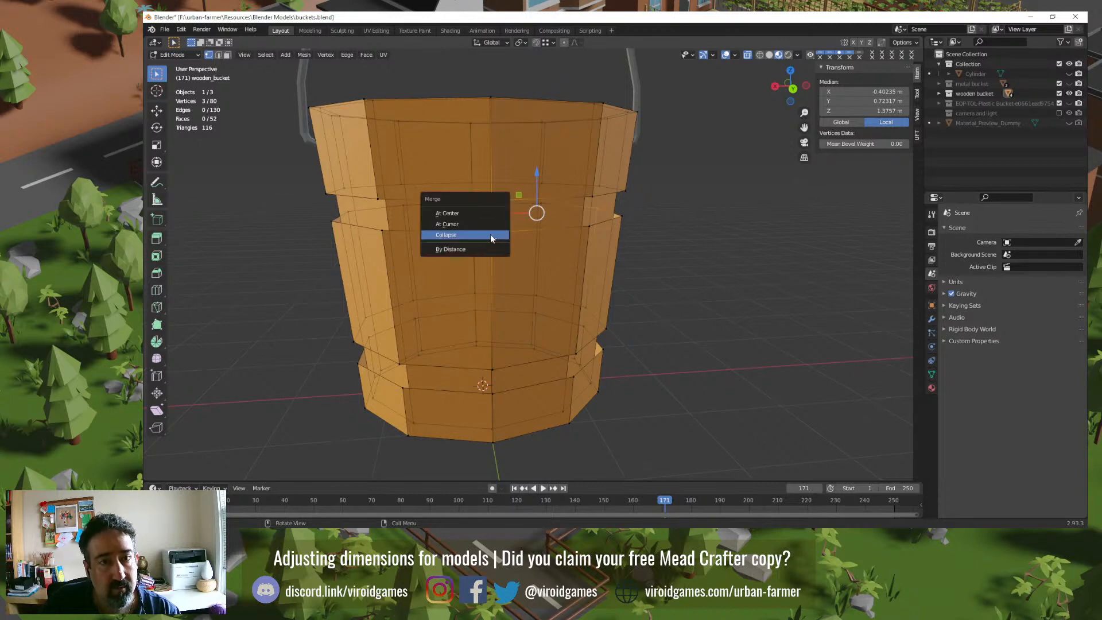
pyautogui.click(492, 236)
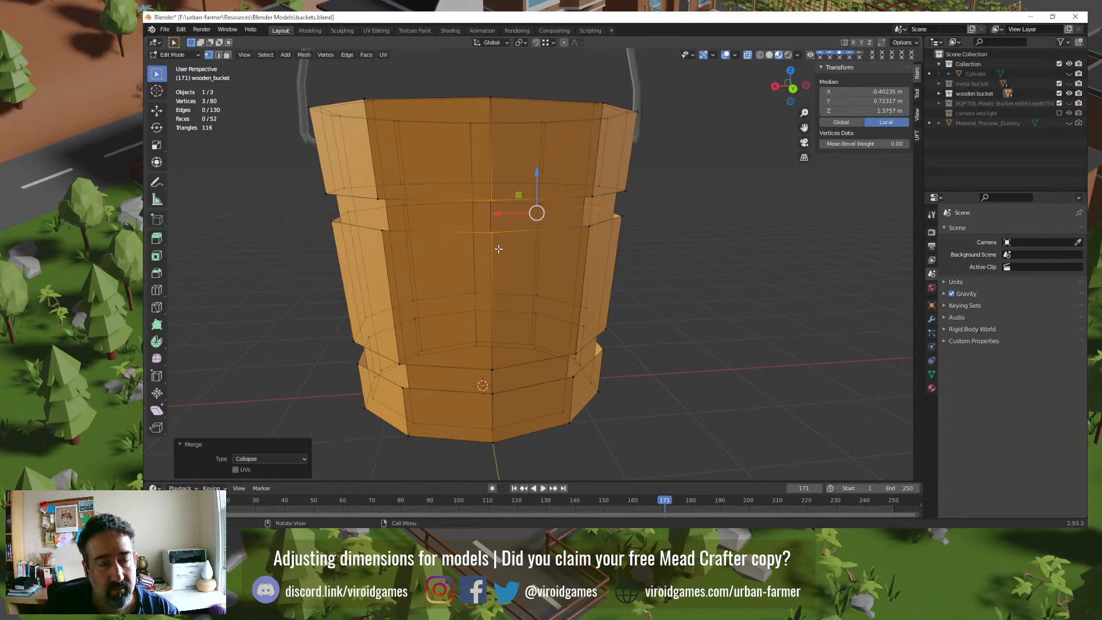
pyautogui.hotkey('ctrl', 'z')
pyautogui.press('m')
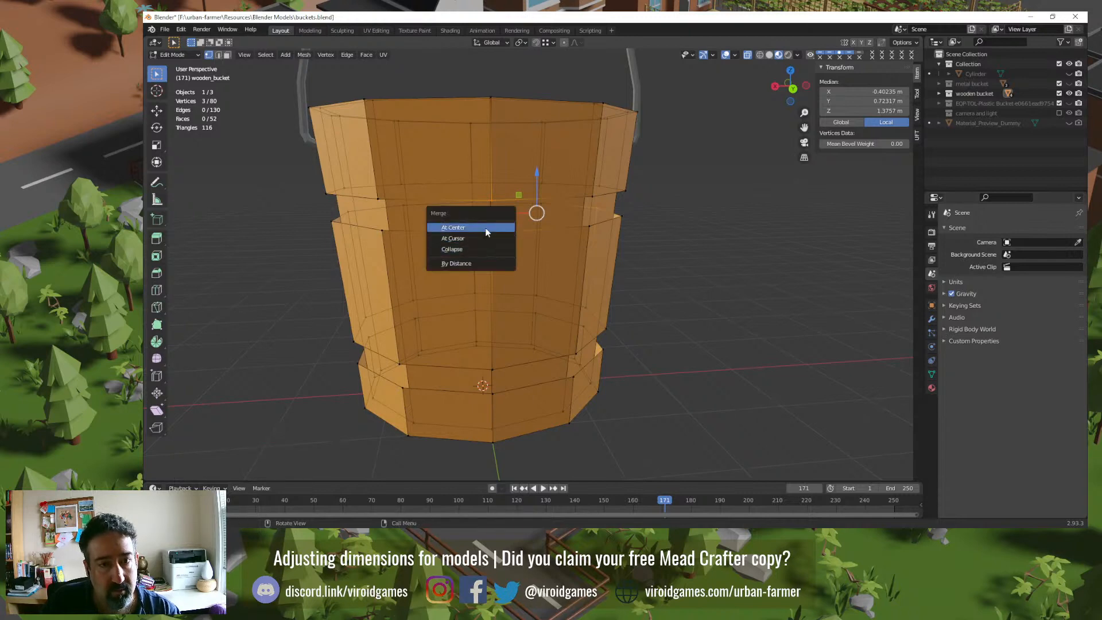
pyautogui.click(485, 227)
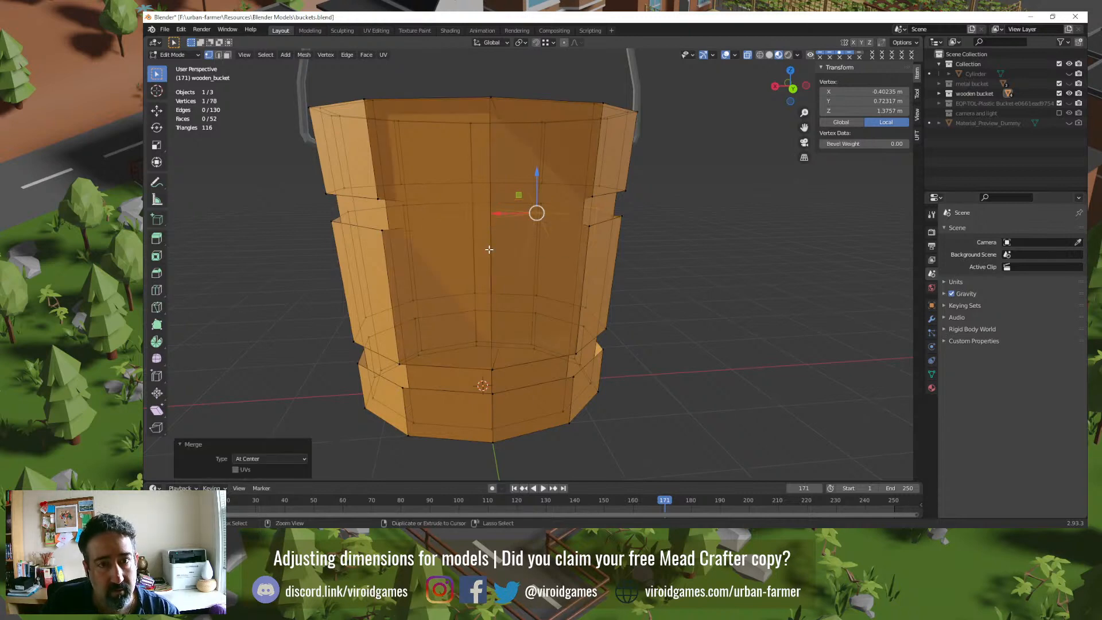
pyautogui.hotkey('ctrl', 'z')
# Step: Select the upper groove's front pair of vertices, one above the other, and try merging them with Collapse
pyautogui.moveTo(489, 251); pyautogui.dragTo(462, 256, button='middle')
pyautogui.hotkey('alt', 'a')
pyautogui.moveTo(463, 244); pyautogui.dragTo(510, 173)
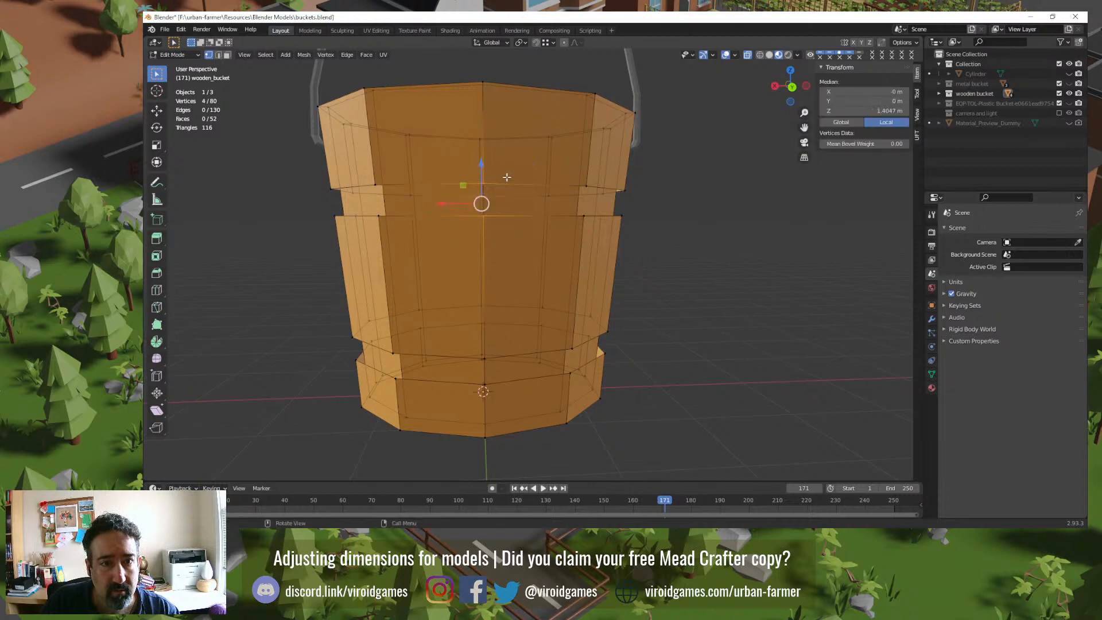
pyautogui.moveTo(469, 249); pyautogui.dragTo(498, 274, button='middle')
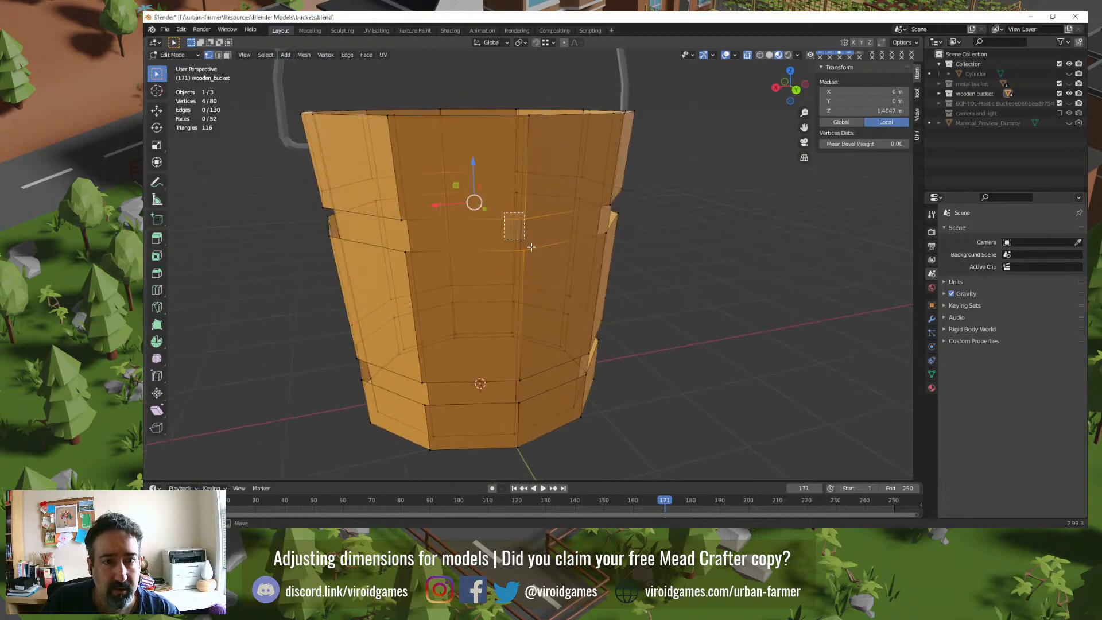
pyautogui.moveTo(503, 212); pyautogui.dragTo(547, 268)
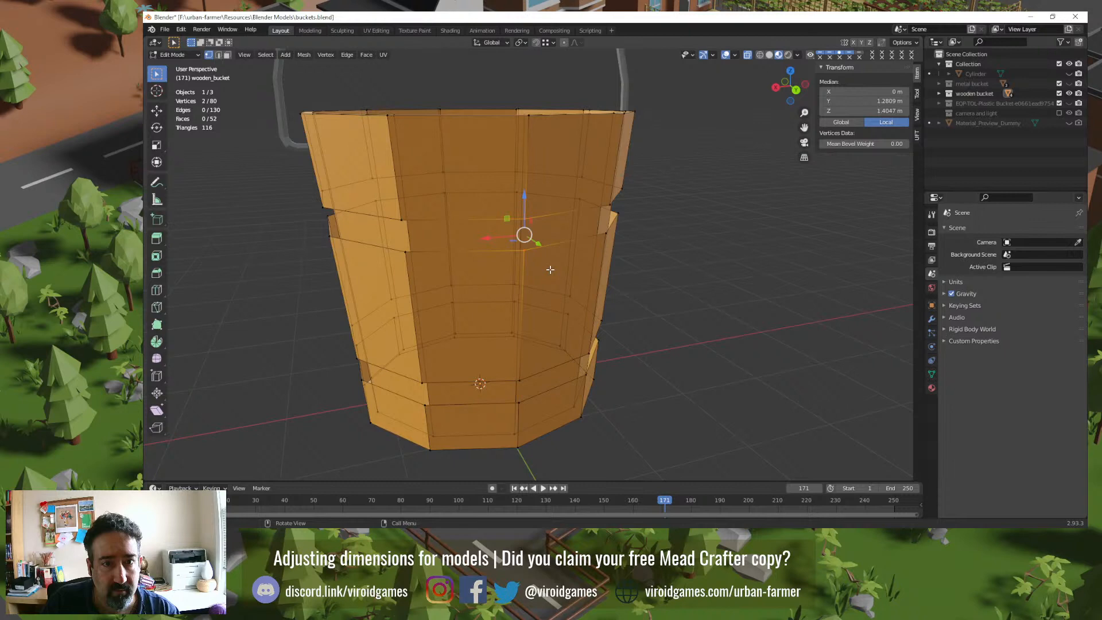
pyautogui.press('m')
pyautogui.click(534, 297)
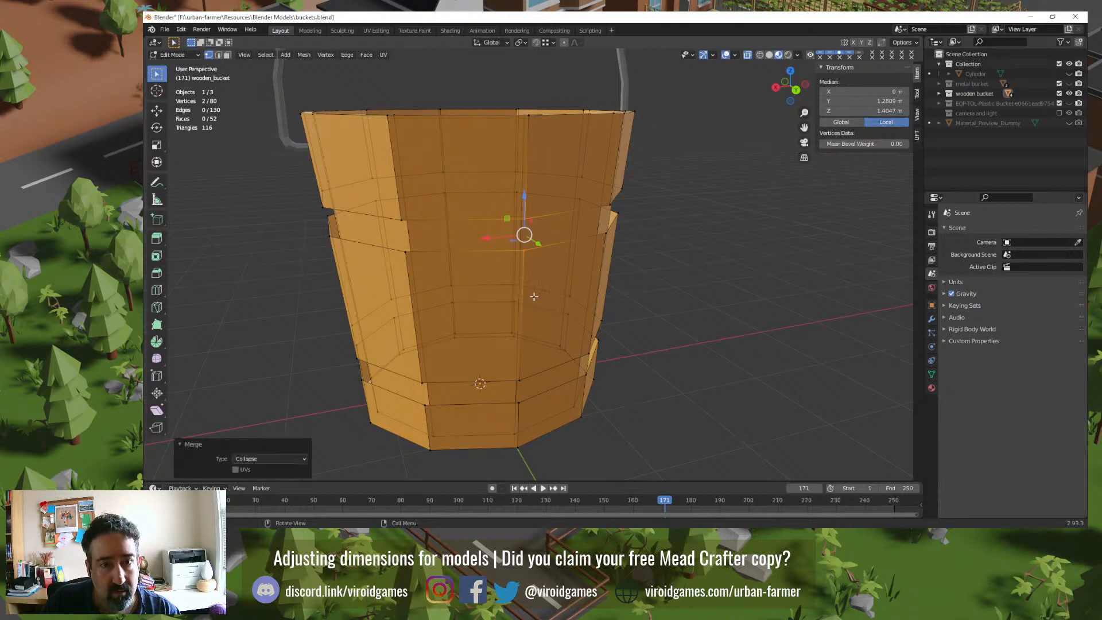
pyautogui.hotkey('ctrl', 'z')
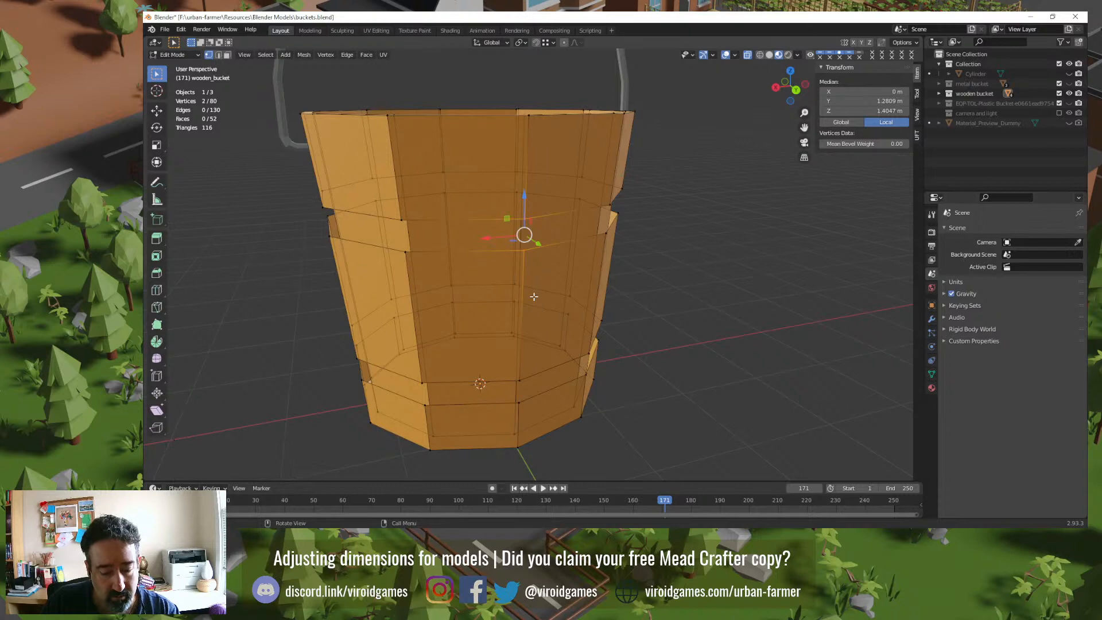
# Step: Try merging the upper groove's front vertex pair At Center
pyautogui.press('m')
pyautogui.click(527, 272)
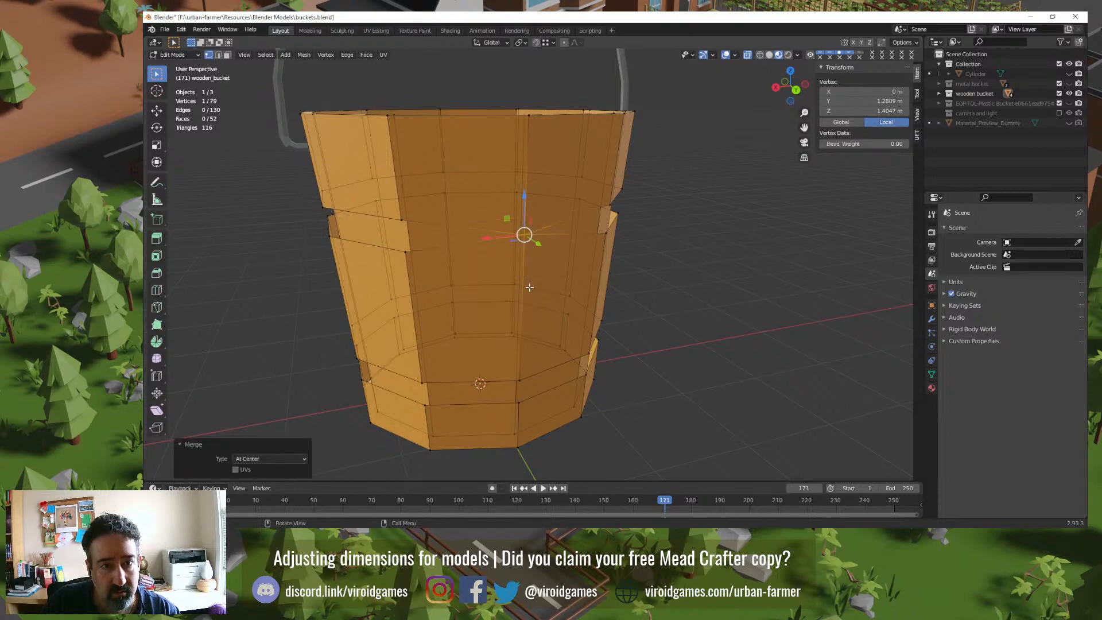
pyautogui.moveTo(528, 287); pyautogui.dragTo(493, 278, button='middle')
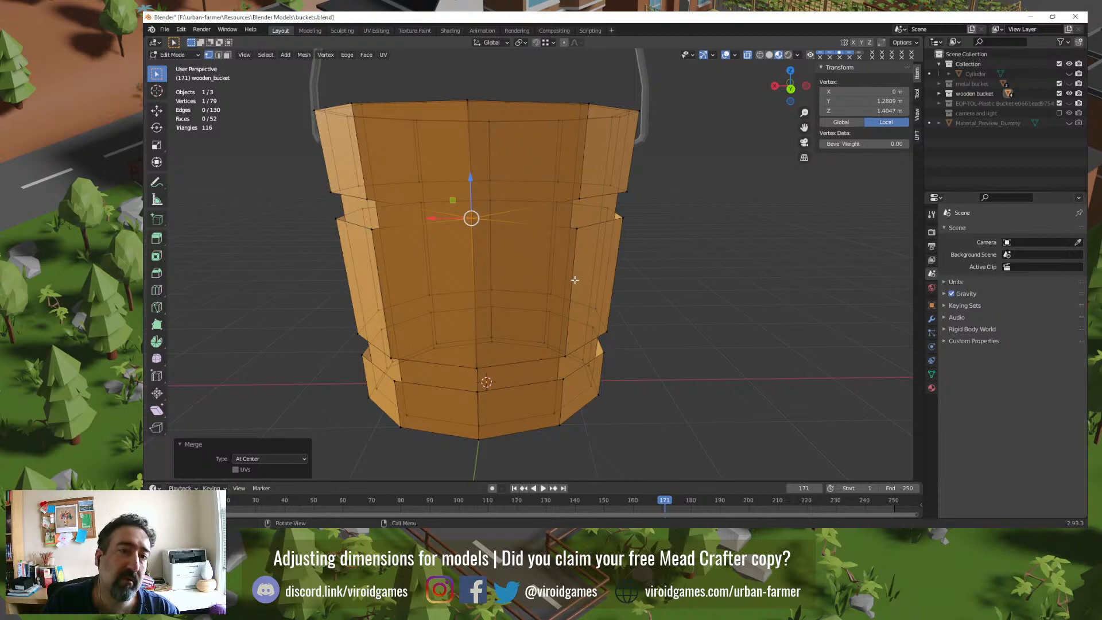
pyautogui.moveTo(561, 270)
pyautogui.mouseDown(button='middle')
pyautogui.moveTo(567, 289)
pyautogui.moveTo(573, 258)
pyautogui.mouseUp(button='middle')
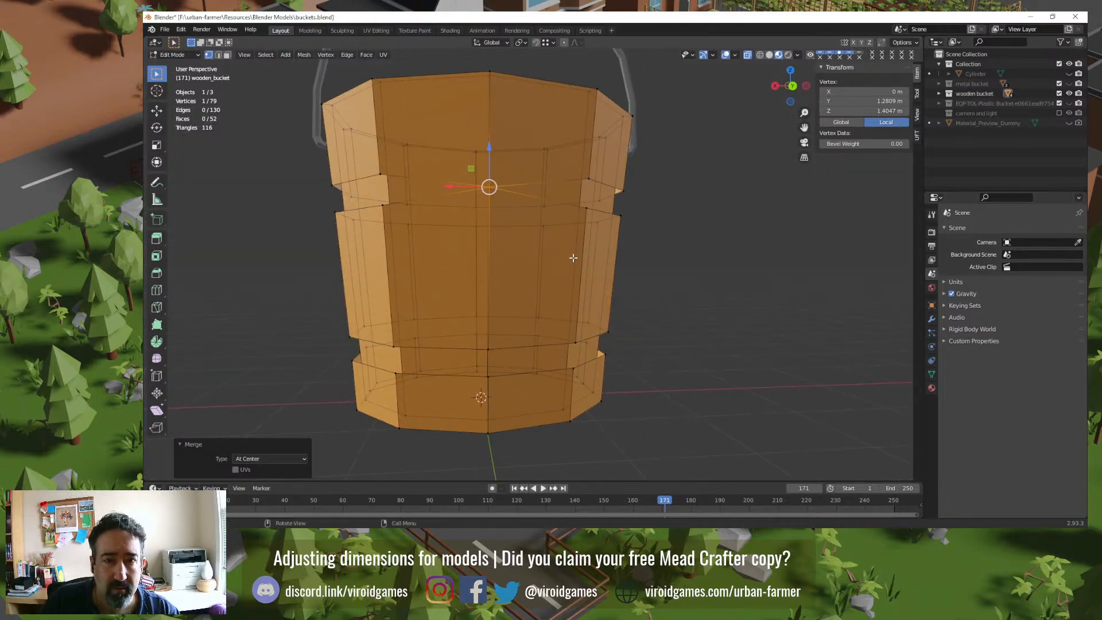
pyautogui.hotkey('ctrl', 'z')
# Step: In the front orthographic view, select all vertices of both grooves on the bucket's outer wall and delete them
pyautogui.moveTo(573, 257); pyautogui.dragTo(480, 248, button='middle')
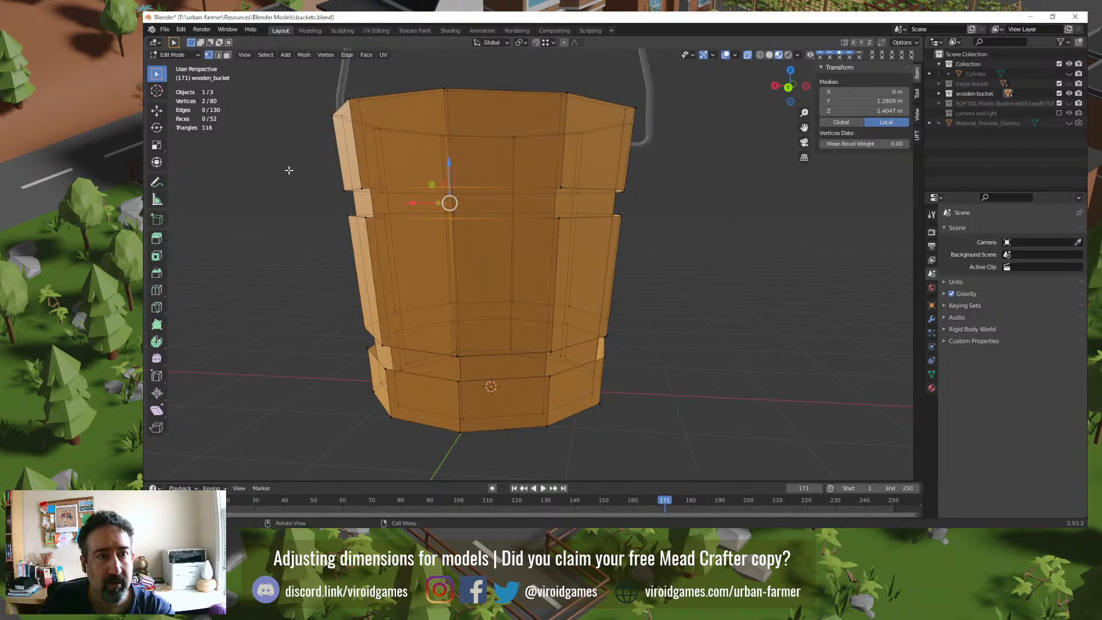
pyautogui.press('KP_1')
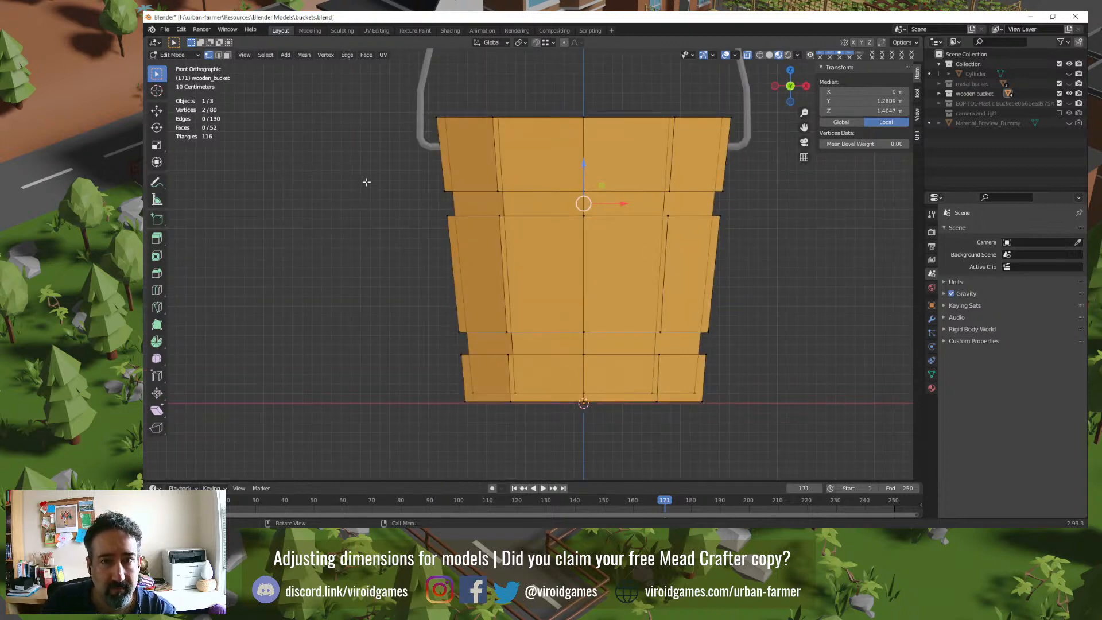
pyautogui.moveTo(368, 182); pyautogui.dragTo(775, 364)
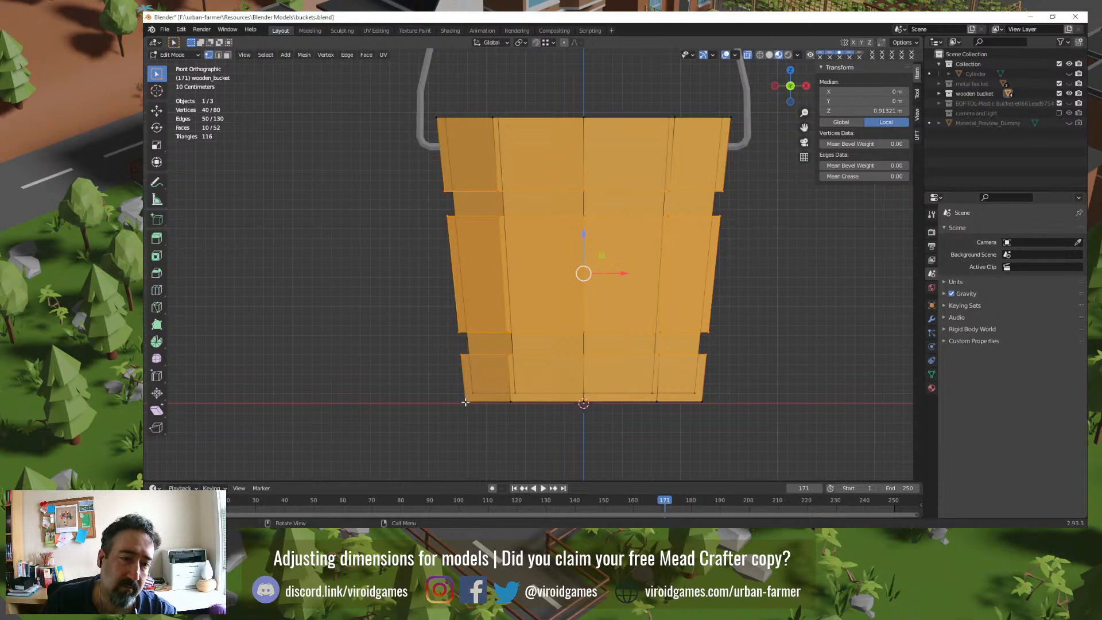
pyautogui.press('x')
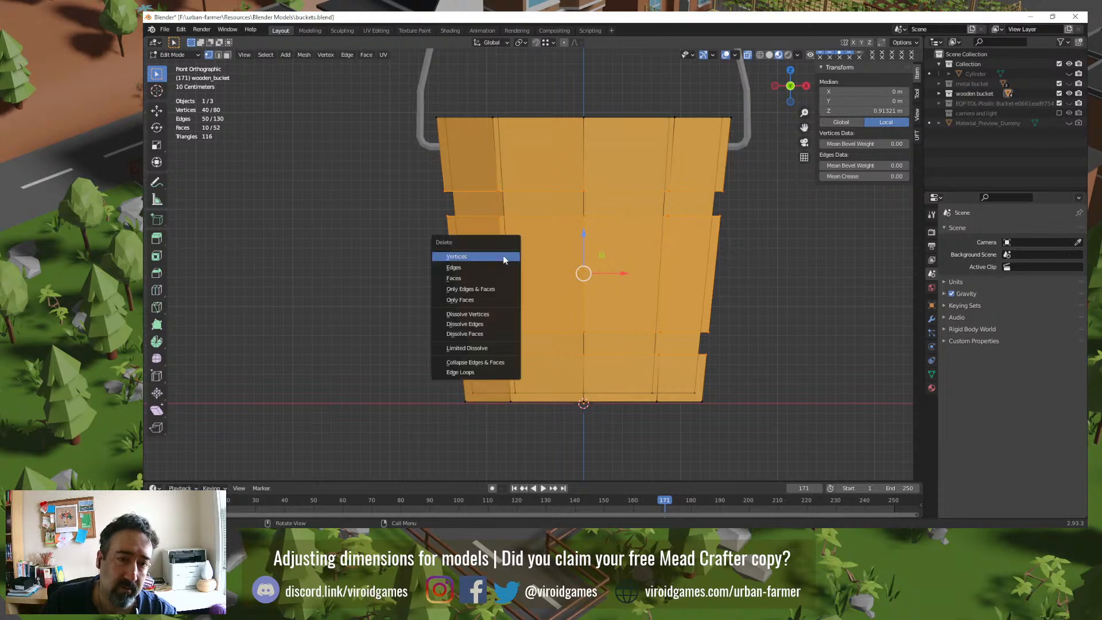
pyautogui.click(503, 256)
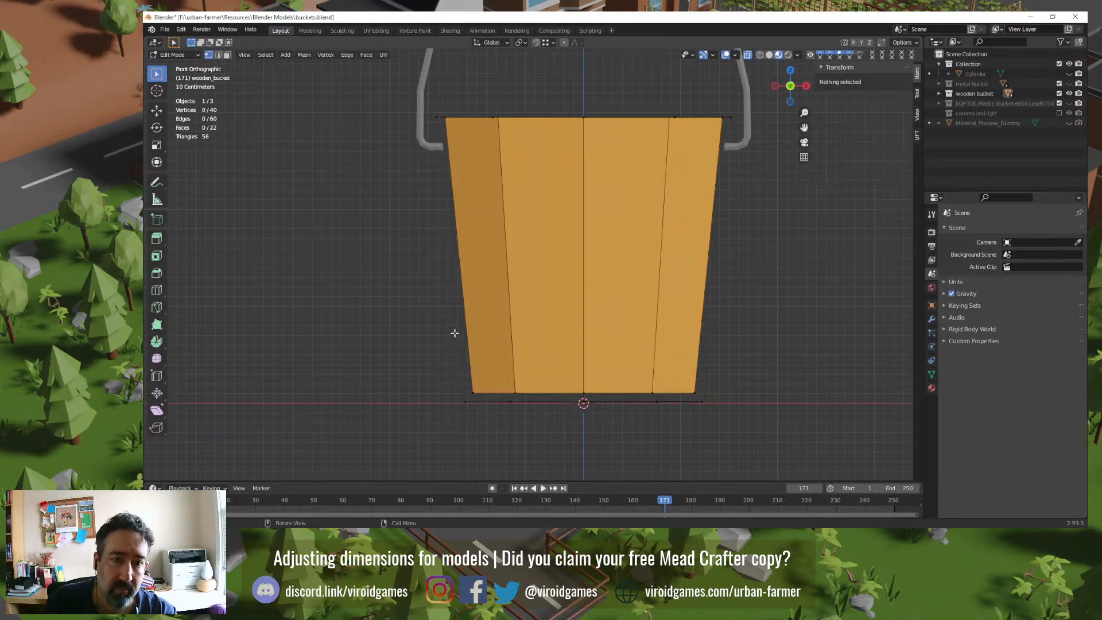
# Step: Create an edge joining the outermost left base vertex to the outer rim vertex directly above it
pyautogui.click(464, 400)
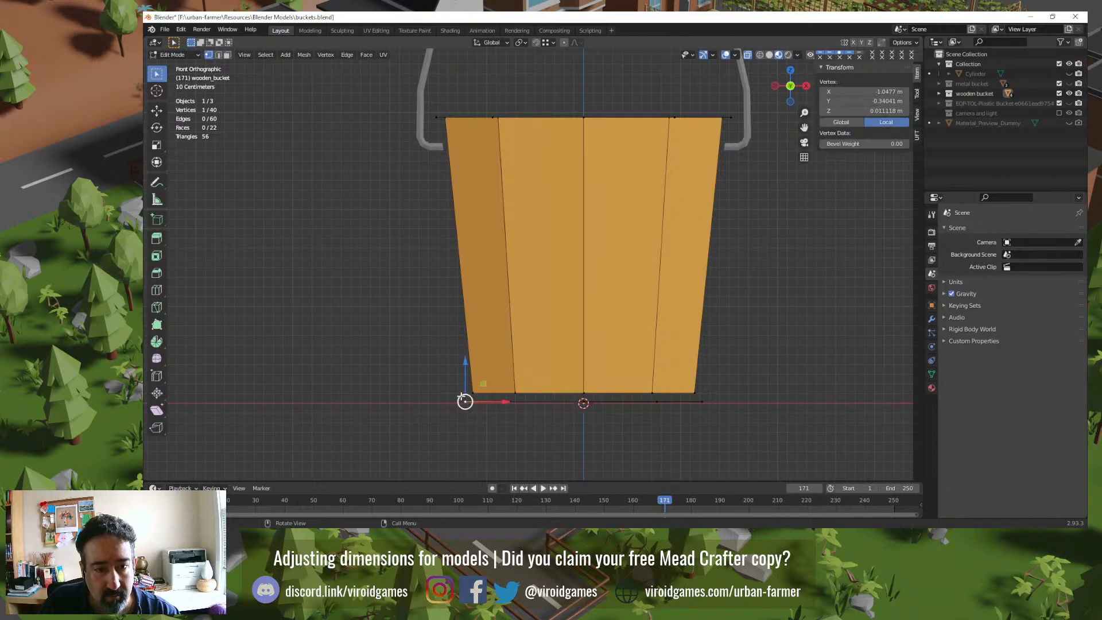
pyautogui.keyDown('shift'); pyautogui.click(436, 118); pyautogui.keyUp('shift')
pyautogui.press('f')
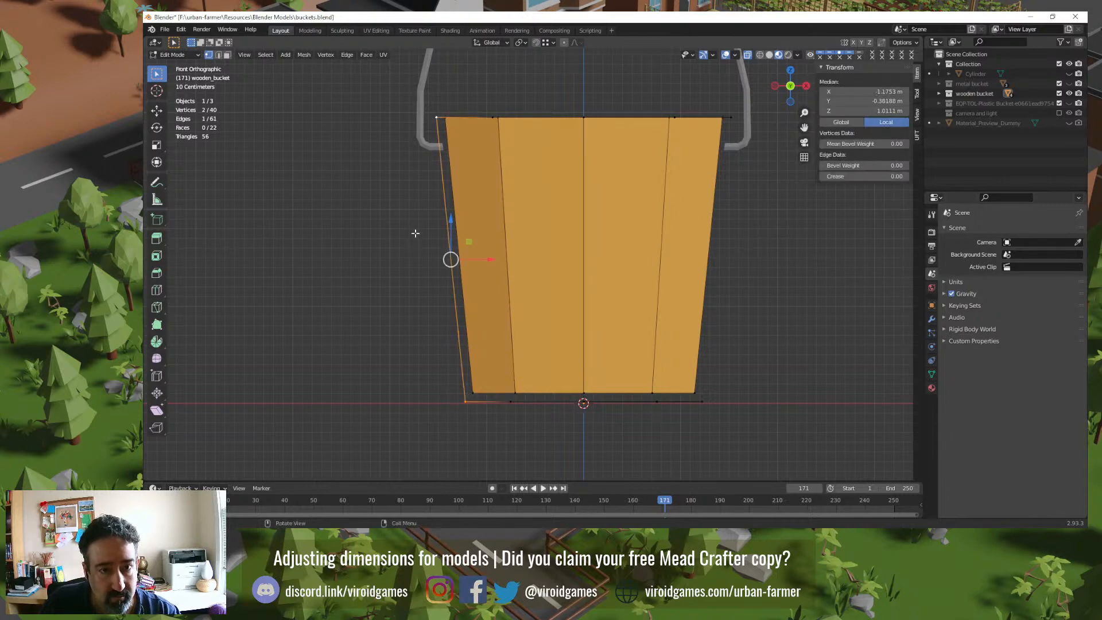
# Step: Try joining the inner left, inner right and outermost right base vertices to the outer rim vertices above them with edges
pyautogui.click(512, 404)
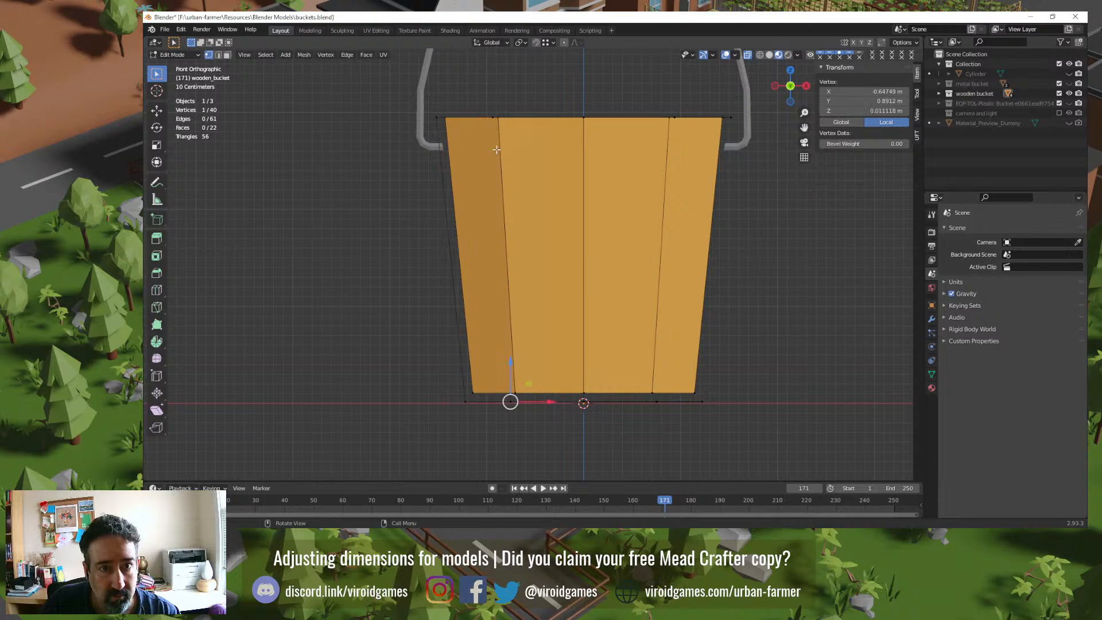
pyautogui.keyDown('shift'); pyautogui.click(492, 119); pyautogui.keyUp('shift')
pyautogui.press('f')
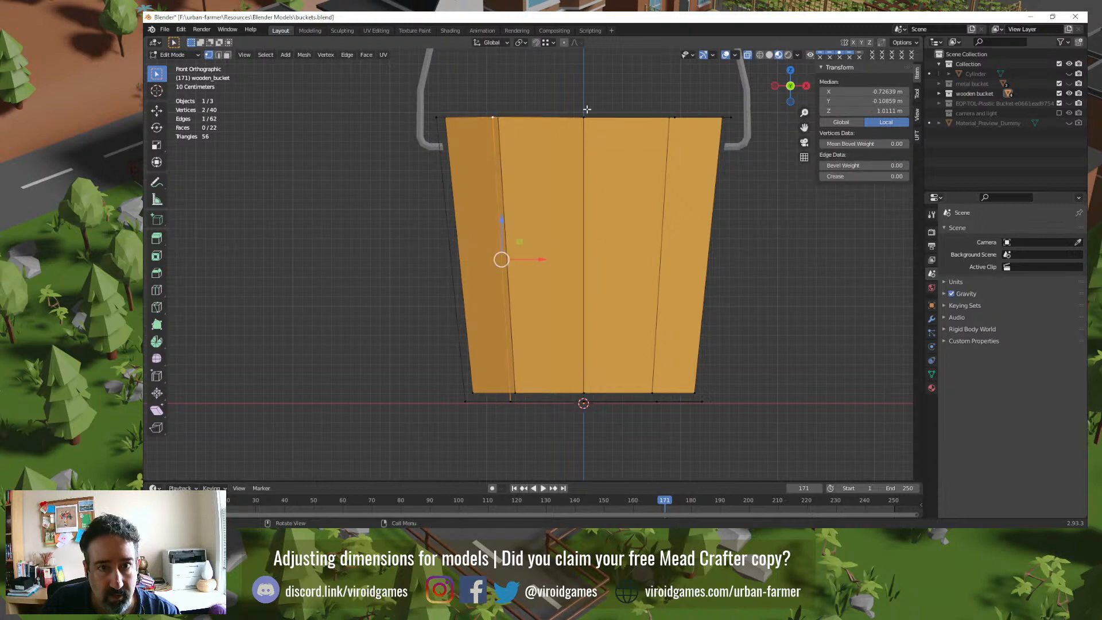
pyautogui.click(673, 116)
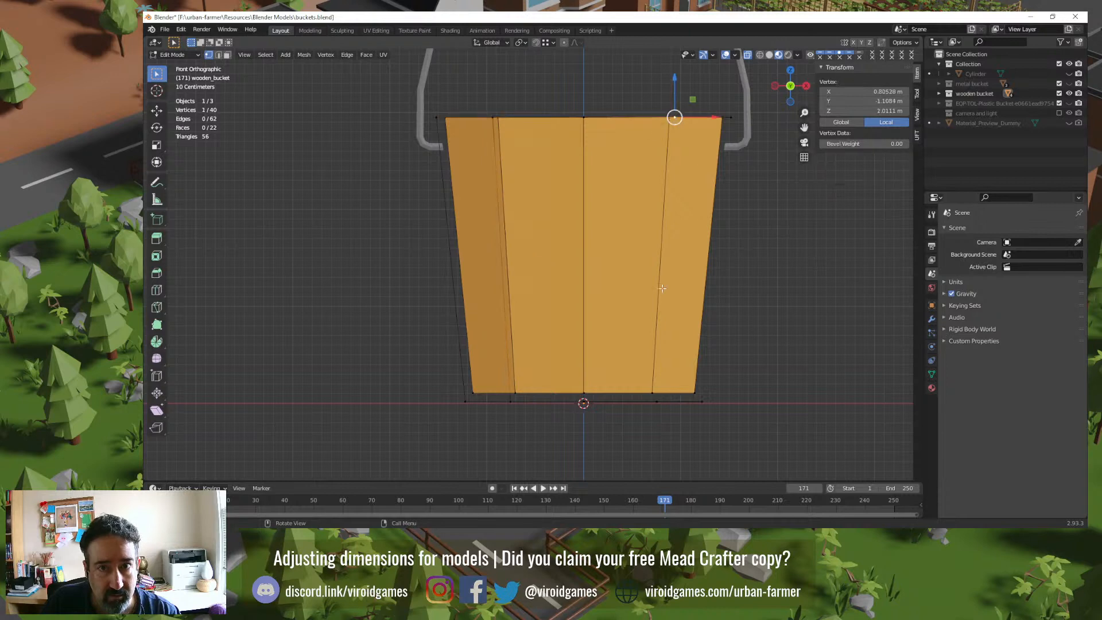
pyautogui.keyDown('shift'); pyautogui.click(657, 401); pyautogui.keyUp('shift')
pyautogui.press('f')
pyautogui.click(731, 117)
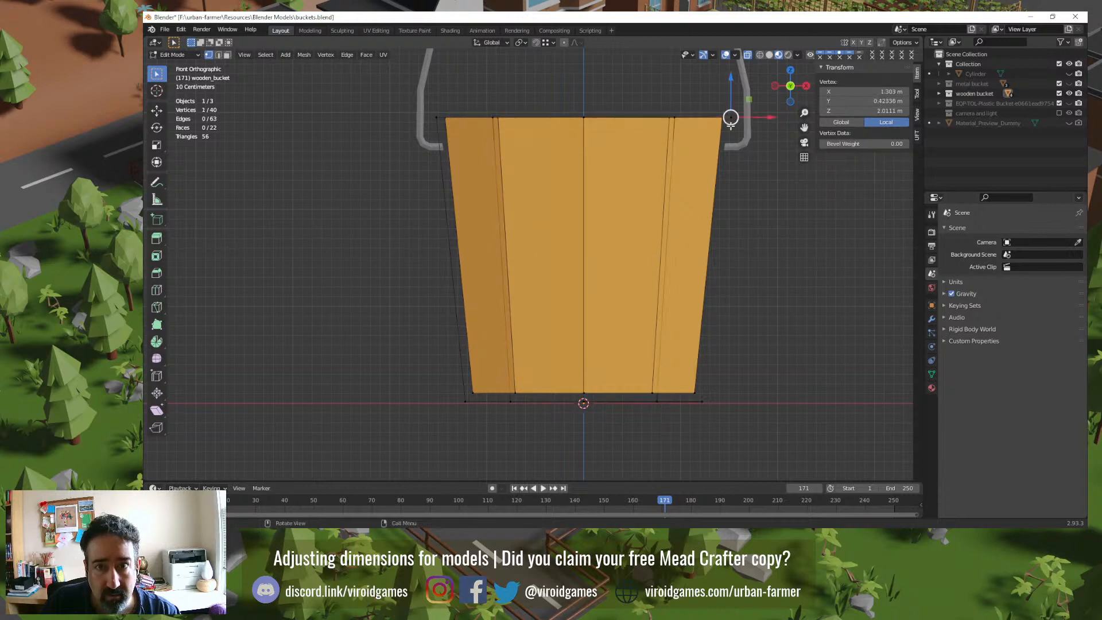
pyautogui.keyDown('shift'); pyautogui.click(710, 402); pyautogui.keyUp('shift')
pyautogui.press('f')
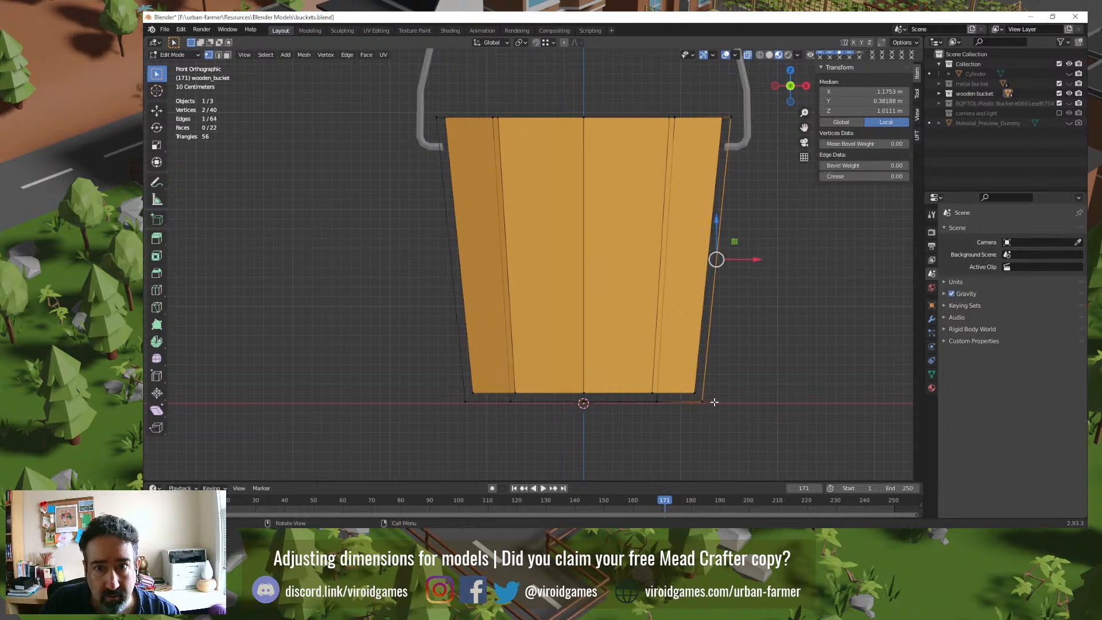
# Step: In the right orthographic view, create an edge joining the frontmost base vertex to the outer rim vertex above it
pyautogui.hotkey('alt', 'a')
pyautogui.press('KP_3')
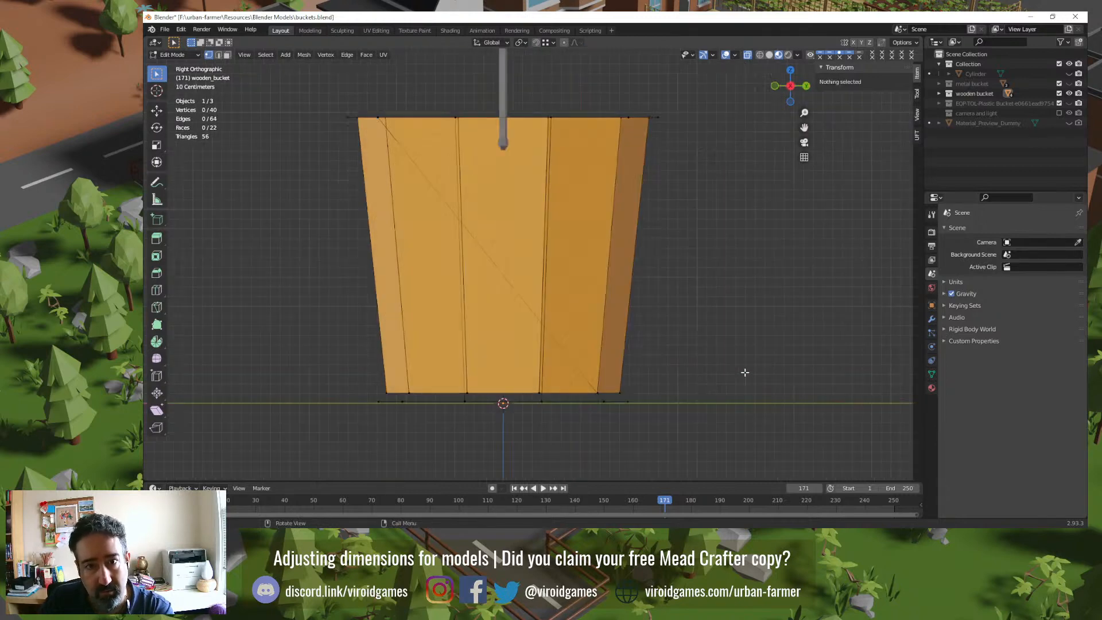
pyautogui.click(378, 401)
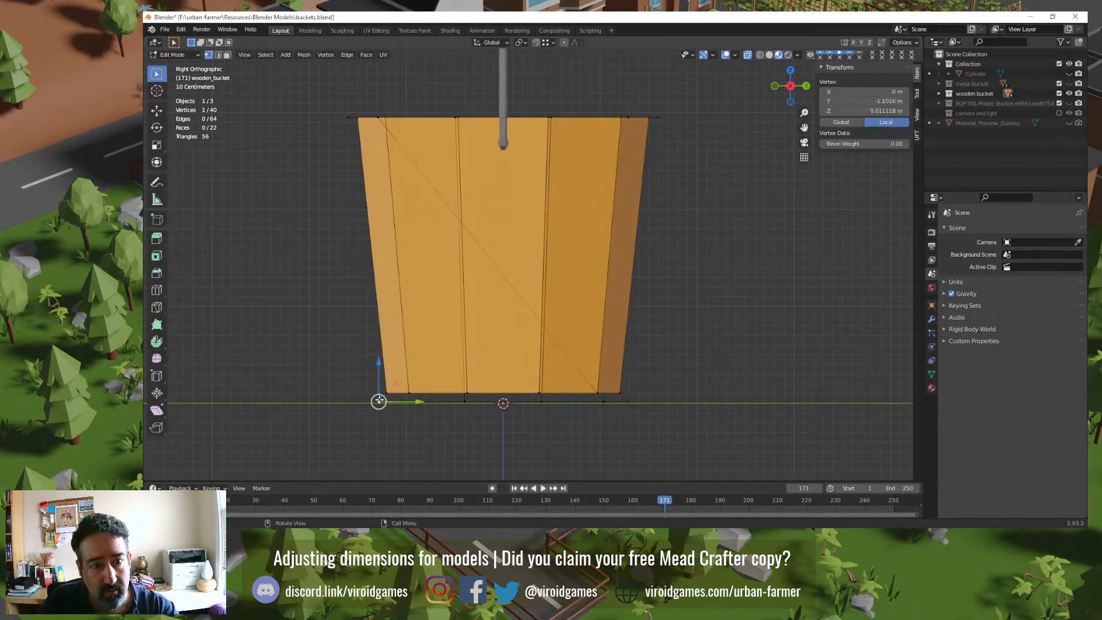
pyautogui.keyDown('shift'); pyautogui.click(348, 117); pyautogui.keyUp('shift')
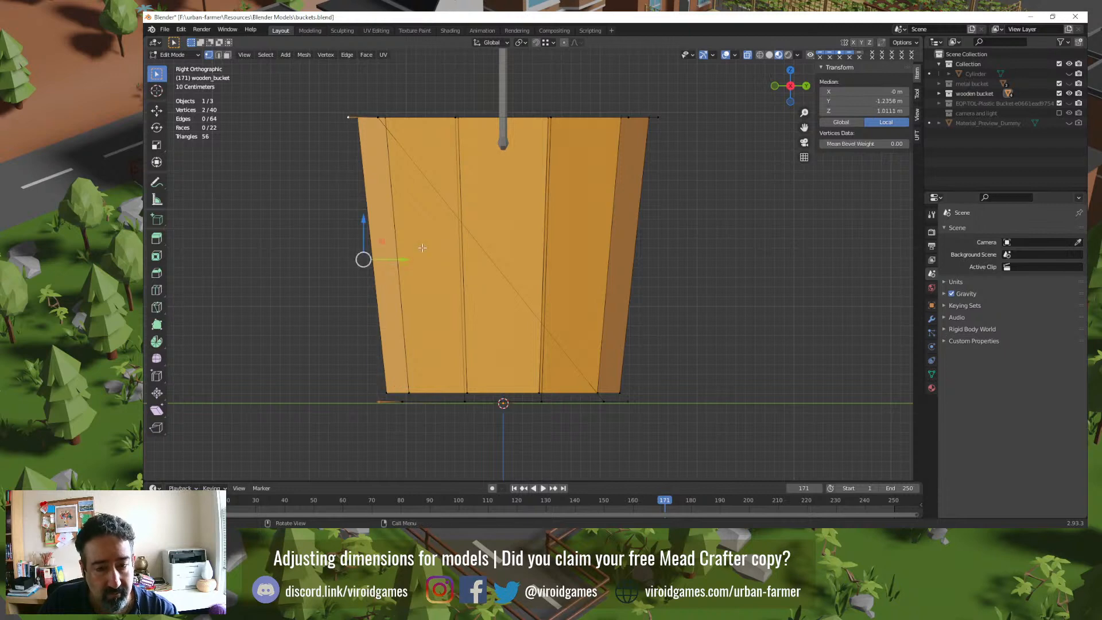
pyautogui.press('f')
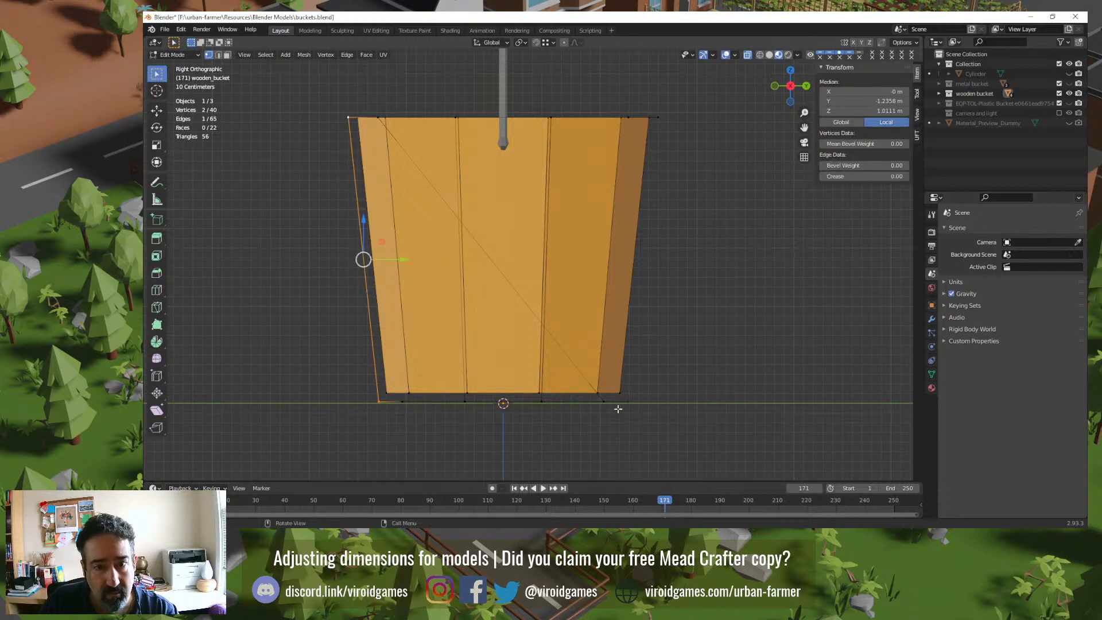
# Step: Undo the most recent wall edges, including the one that runs diagonally across the bucket
pyautogui.moveTo(578, 378)
pyautogui.mouseDown(button='middle')
pyautogui.moveTo(566, 391)
pyautogui.moveTo(587, 387)
pyautogui.mouseUp(button='middle')
pyautogui.hotkey('ctrl', 'z')
pyautogui.hotkey('ctrl', 'z')
pyautogui.hotkey('ctrl', 'z')
pyautogui.hotkey('ctrl', 'z')
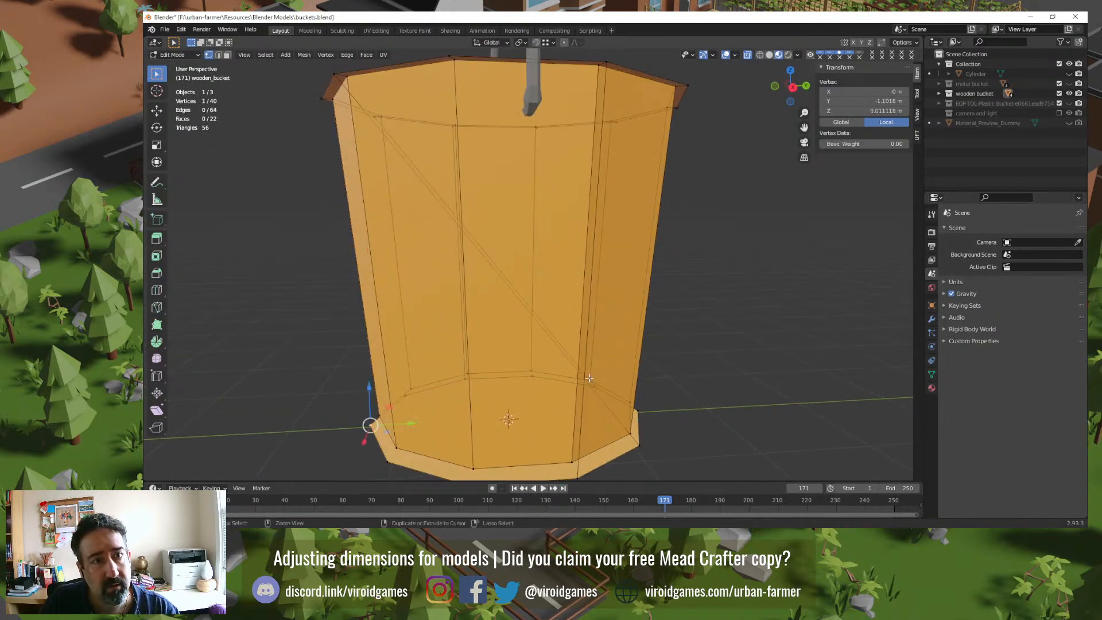
pyautogui.hotkey('ctrl', 'z')
pyautogui.hotkey('ctrl', 'z')
pyautogui.hotkey('ctrl', 'z')
pyautogui.hotkey('ctrl', 'z')
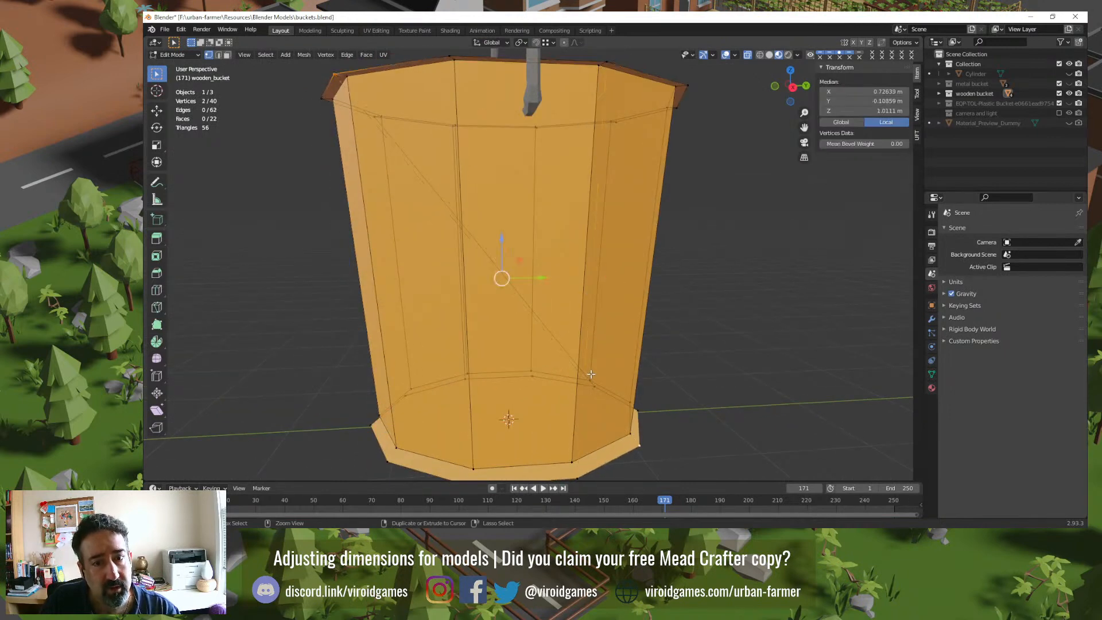
pyautogui.hotkey('ctrl', 'z')
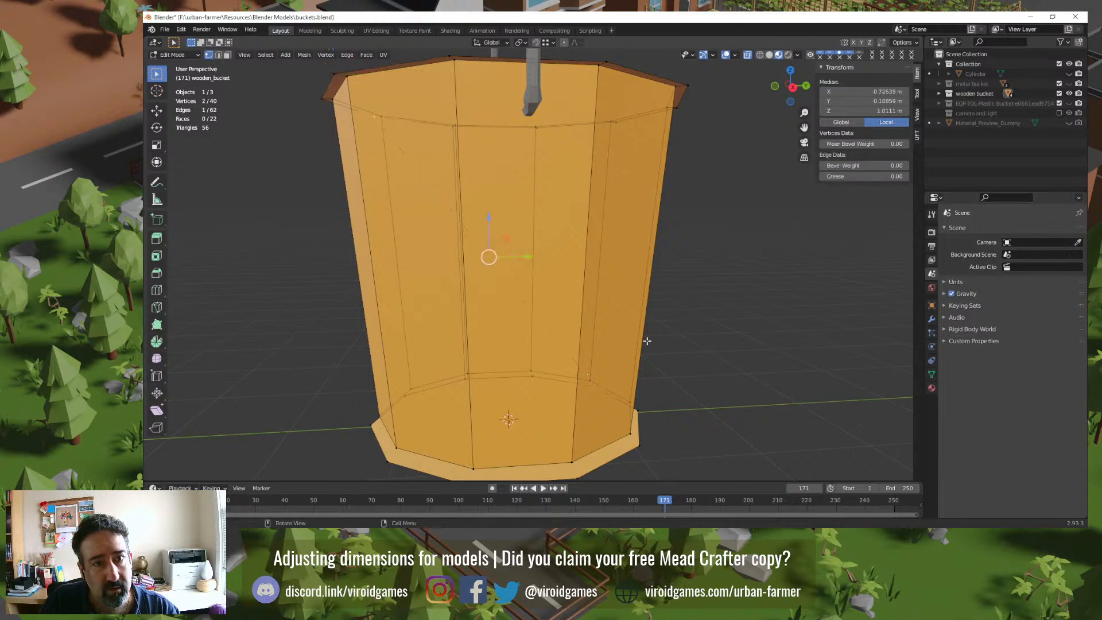
pyautogui.hotkey('ctrl', 'z')
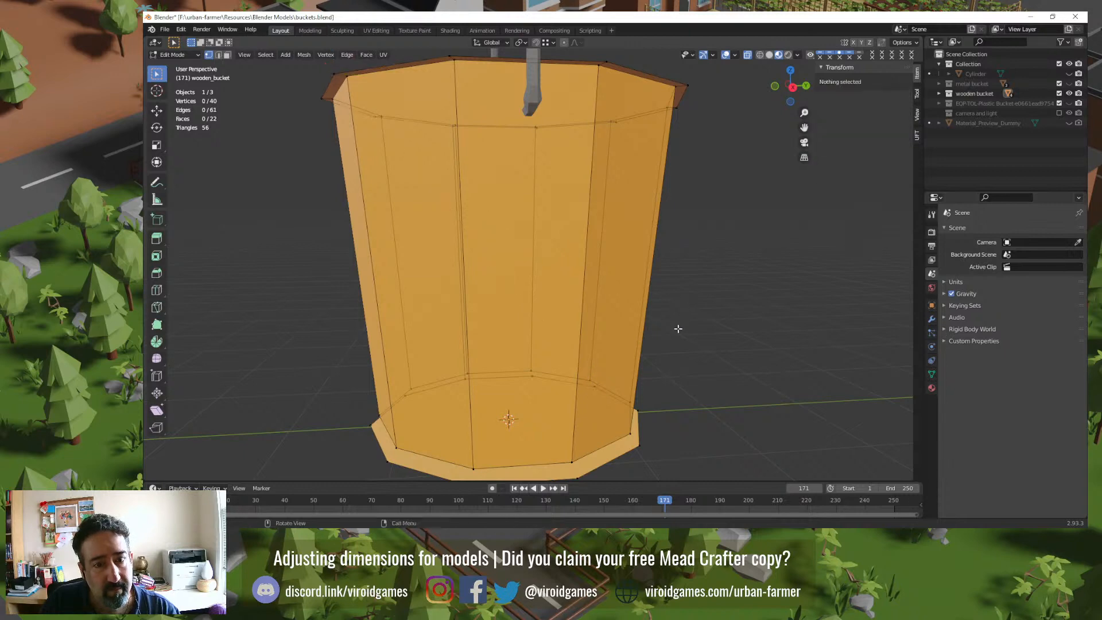
# Step: Create edges joining the rear-right base vertex and its neighbour towards the handle's +X end to the outer rim vertices above them
pyautogui.click(640, 445)
pyautogui.keyDown('shift'); pyautogui.click(688, 91); pyautogui.keyUp('shift')
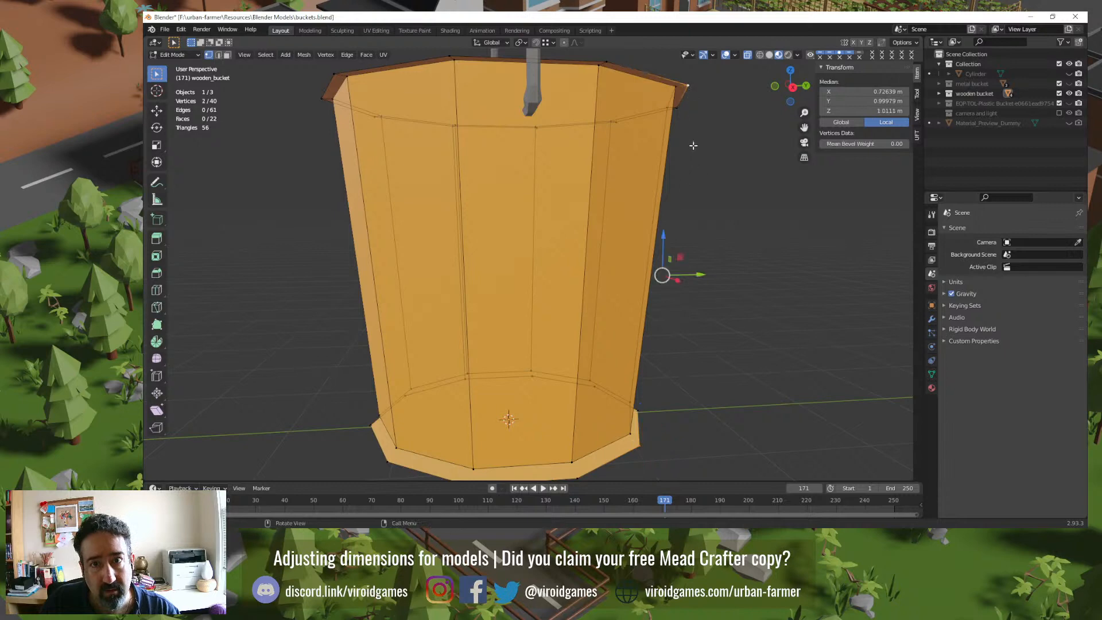
pyautogui.moveTo(693, 145); pyautogui.dragTo(673, 250, button='middle')
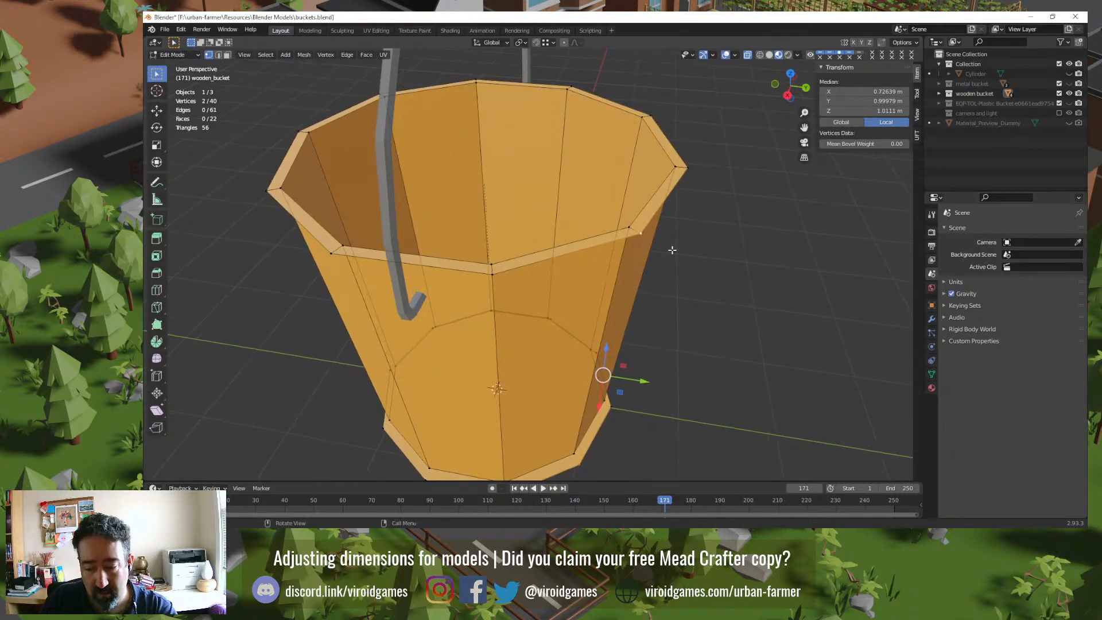
pyautogui.press('KP_7')
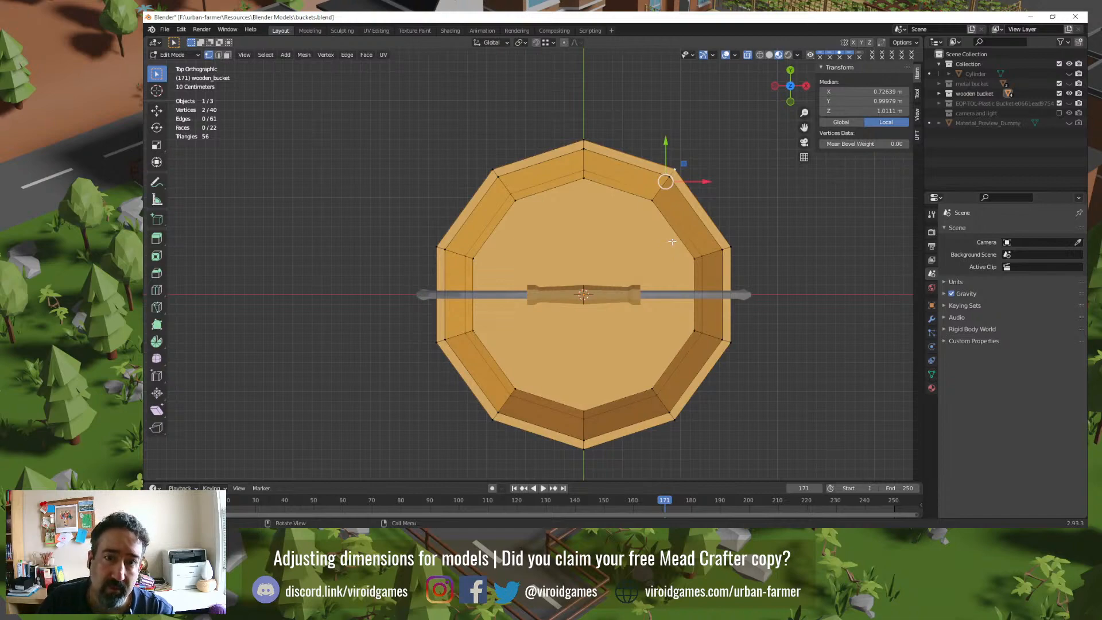
pyautogui.moveTo(668, 307); pyautogui.dragTo(638, 259, button='middle')
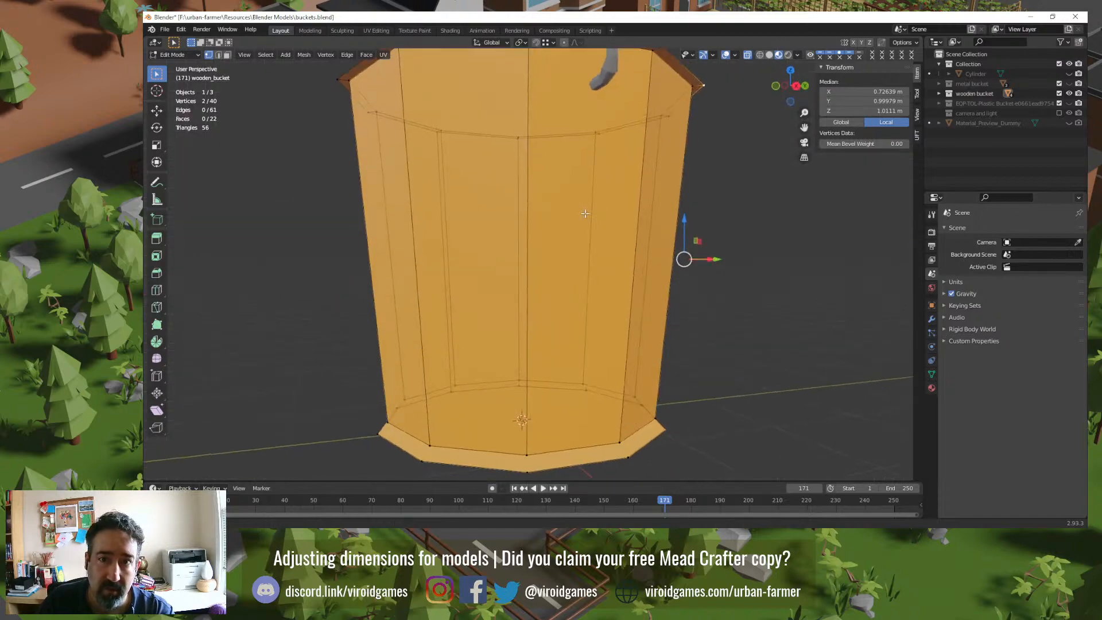
pyautogui.click(630, 446)
pyautogui.keyDown('shift'); pyautogui.moveTo(683, 124); pyautogui.dragTo(685, 150, button='middle'); pyautogui.keyUp('shift')
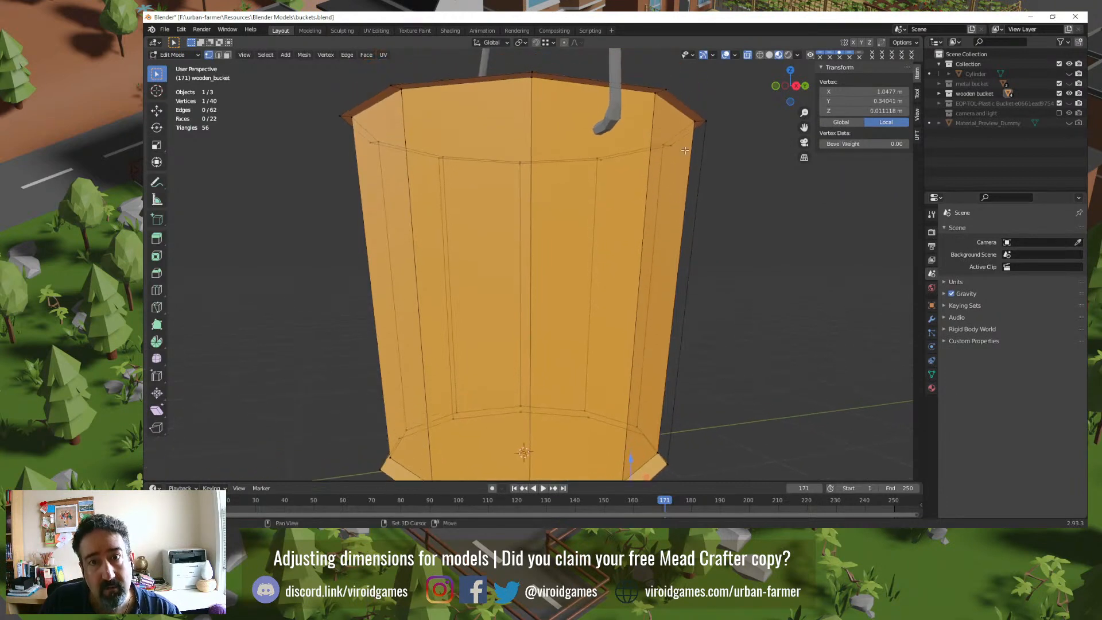
pyautogui.keyDown('shift'); pyautogui.click(664, 90); pyautogui.keyUp('shift')
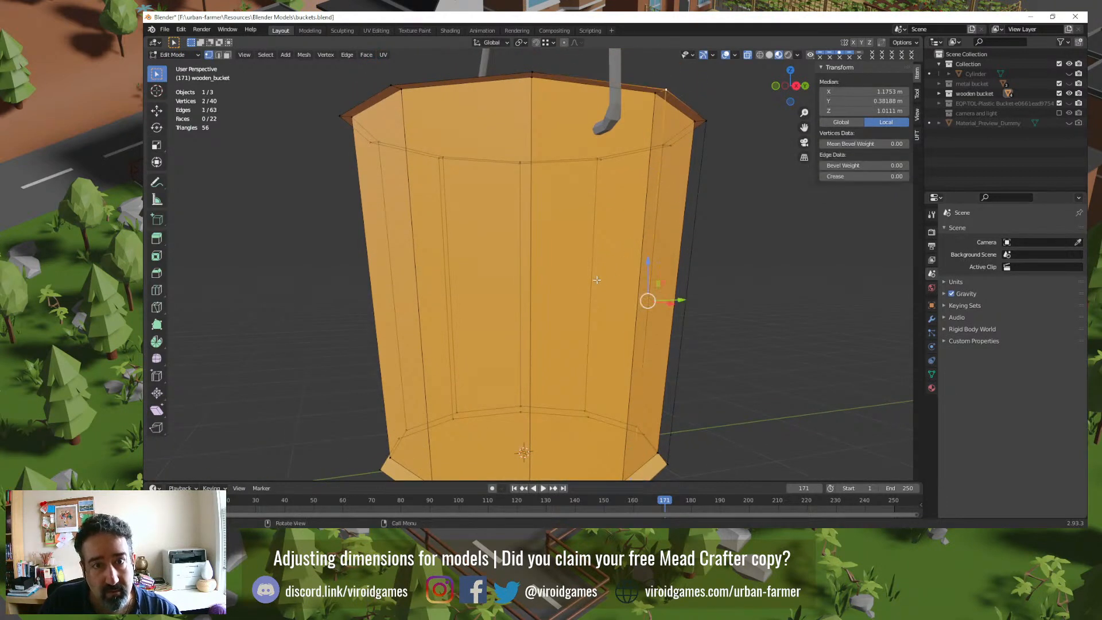
# Step: Create edges joining the rear-left and rear-centre base vertices to their matching outer rim vertices
pyautogui.click(603, 162)
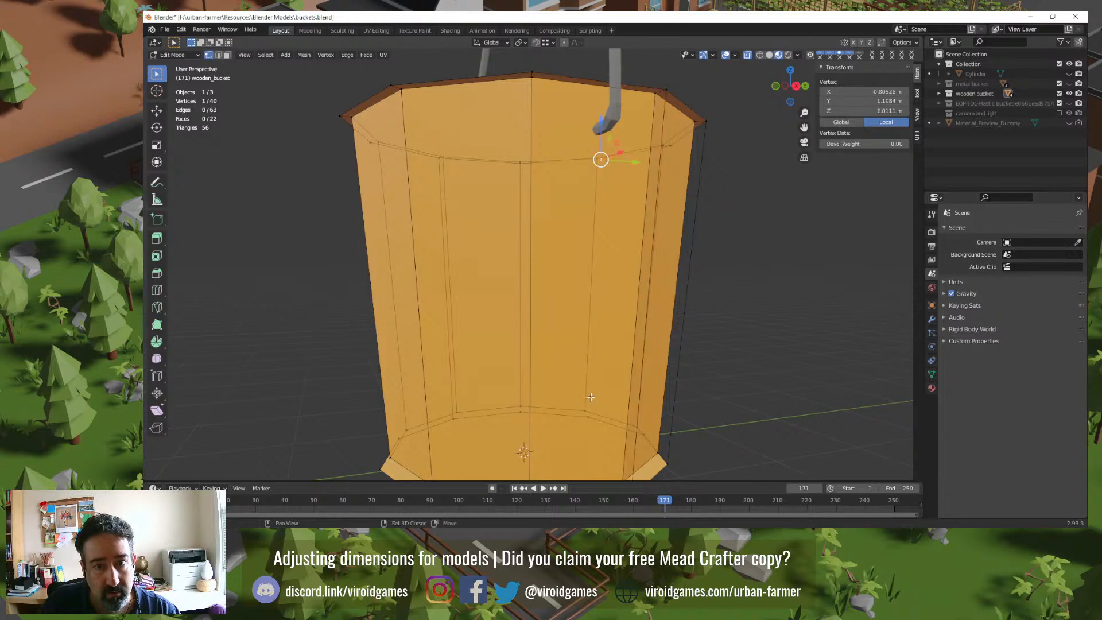
pyautogui.moveTo(590, 397); pyautogui.dragTo(525, 399, button='middle')
pyautogui.keyDown('shift'); pyautogui.click(610, 444); pyautogui.keyUp('shift')
pyautogui.press('f')
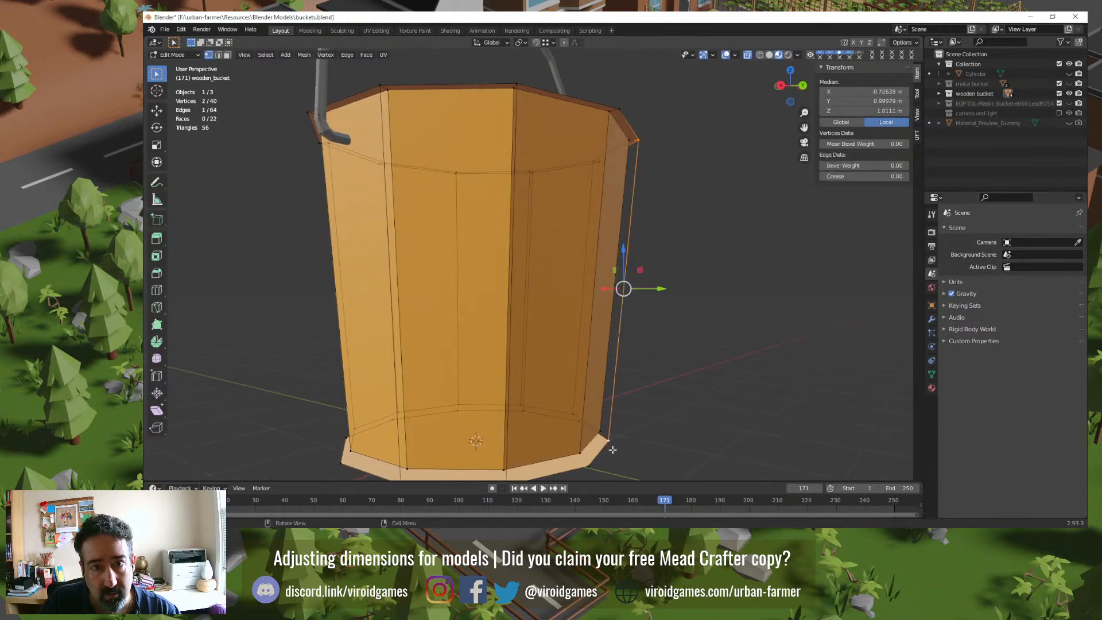
pyautogui.click(590, 466)
pyautogui.keyDown('shift'); pyautogui.click(619, 109); pyautogui.keyUp('shift')
pyautogui.press('f')
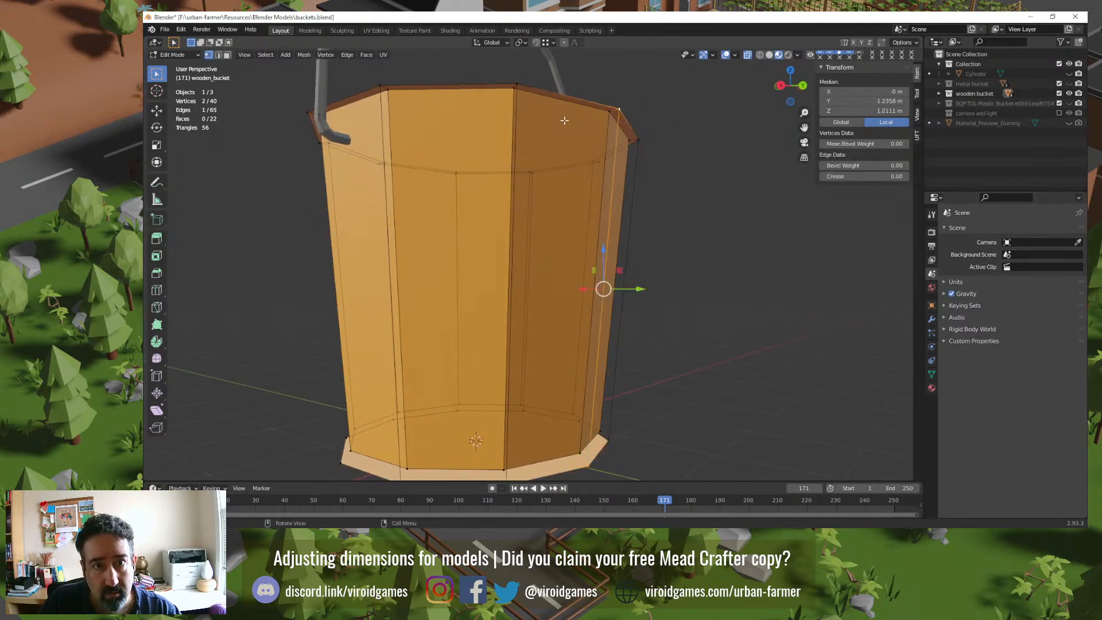
# Step: Create vertical edges at the two right-hand corners nearest the bucket's front, linking outer base to outer rim
pyautogui.moveTo(537, 253); pyautogui.dragTo(568, 269, button='middle')
pyautogui.scroll(-2, 581, 327)
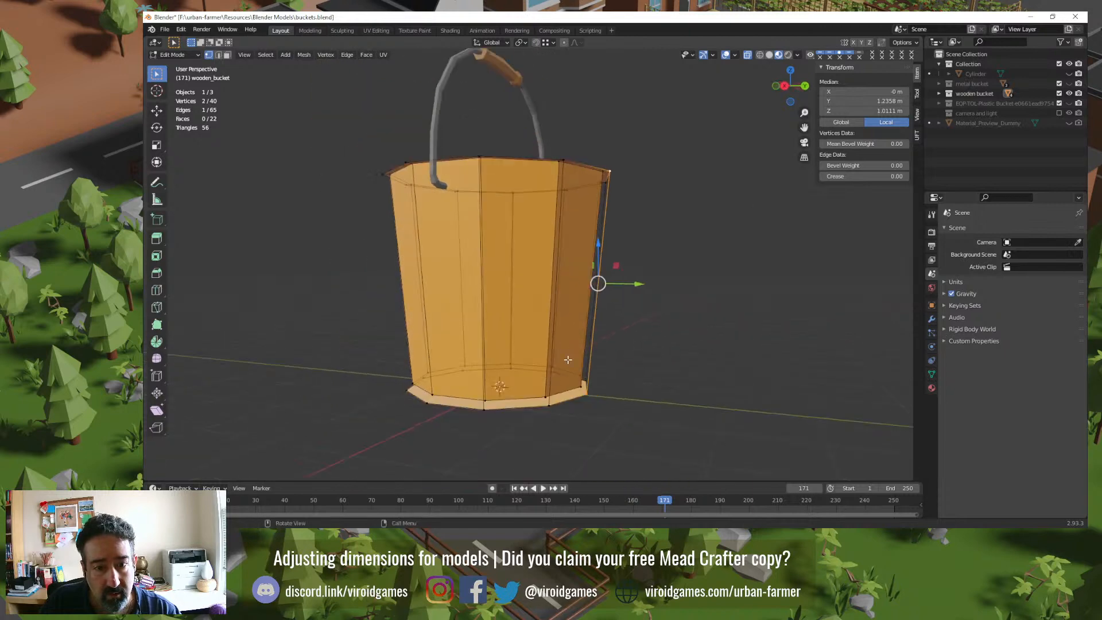
pyautogui.moveTo(545, 377); pyautogui.dragTo(577, 383, button='middle')
pyautogui.click(565, 388)
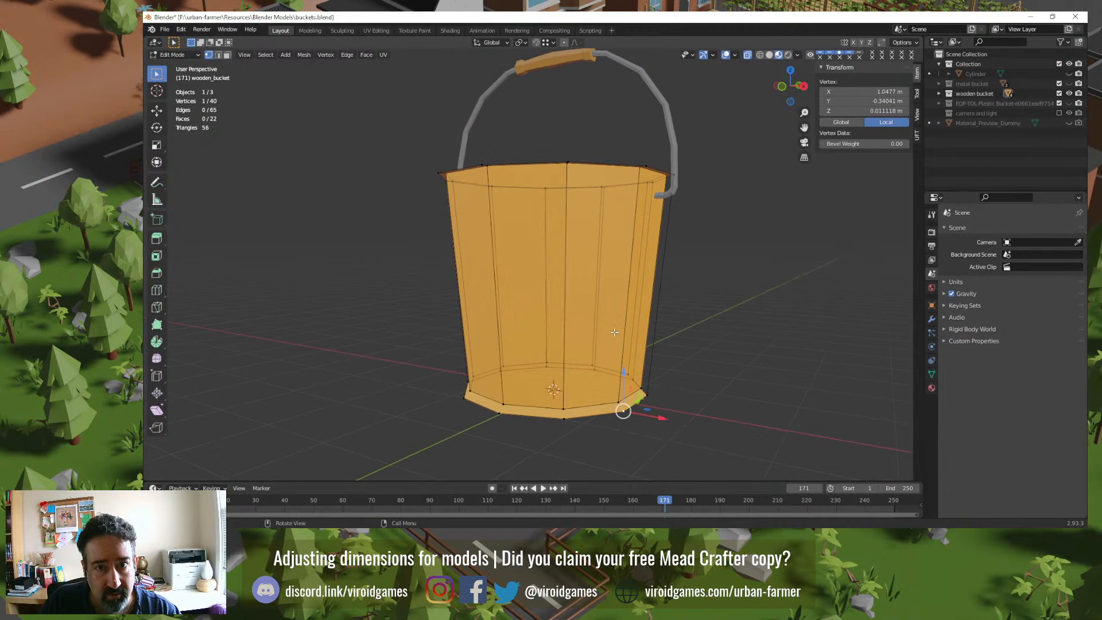
pyautogui.keyDown('shift'); pyautogui.click(648, 168); pyautogui.keyUp('shift')
pyautogui.press('f')
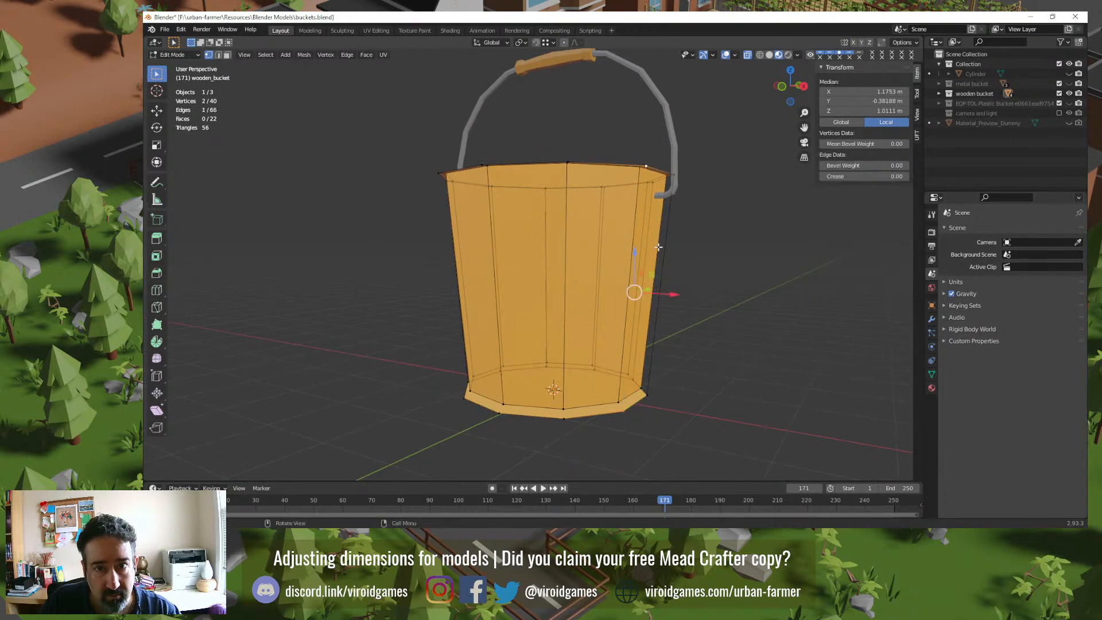
pyautogui.click(566, 416)
pyautogui.moveTo(561, 418); pyautogui.dragTo(614, 413, button='middle')
pyautogui.keyDown('shift'); pyautogui.click(642, 194); pyautogui.keyUp('shift')
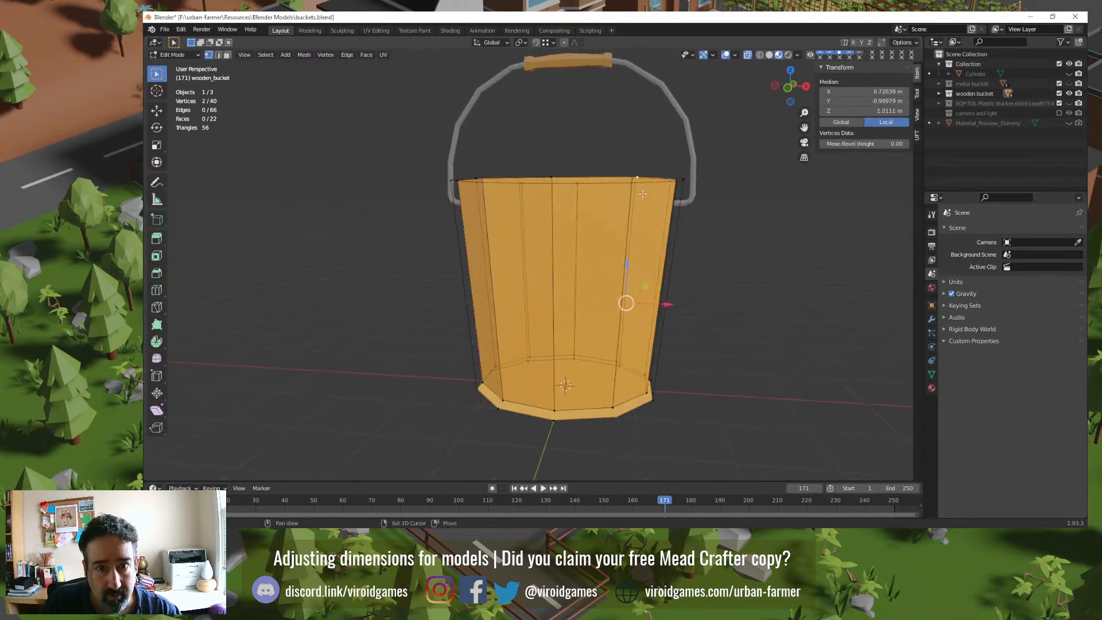
pyautogui.press('f')
# Step: Create edges joining the front-centre and front-left base vertices to the outer rim vertices above them
pyautogui.click(552, 420)
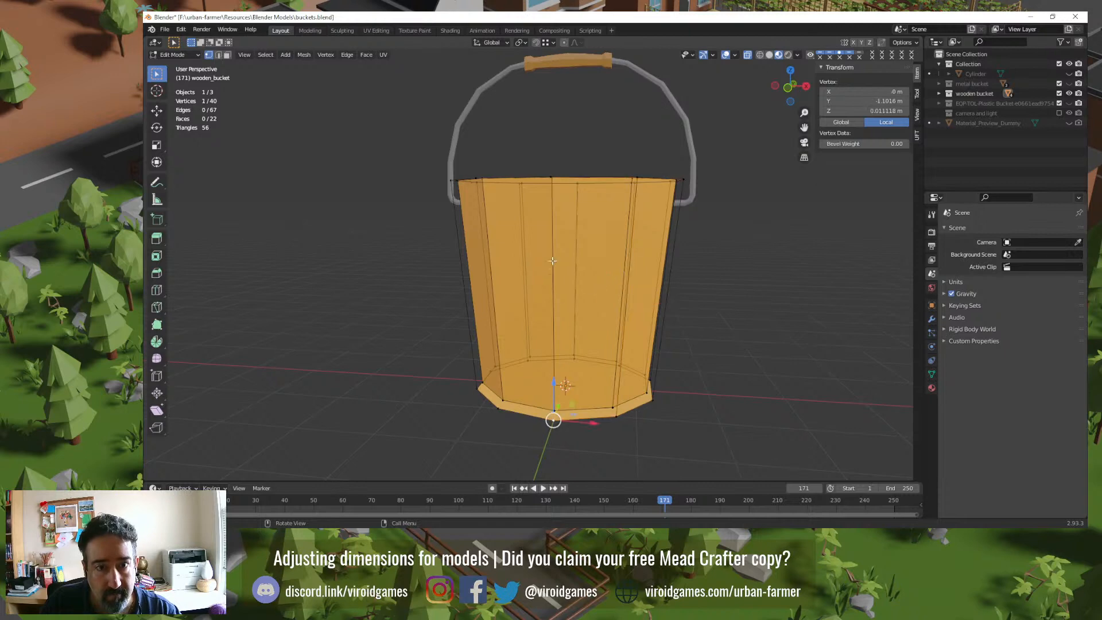
pyautogui.moveTo(552, 421); pyautogui.dragTo(484, 419, button='middle')
pyautogui.keyDown('shift'); pyautogui.click(462, 203); pyautogui.keyUp('shift')
pyautogui.press('f')
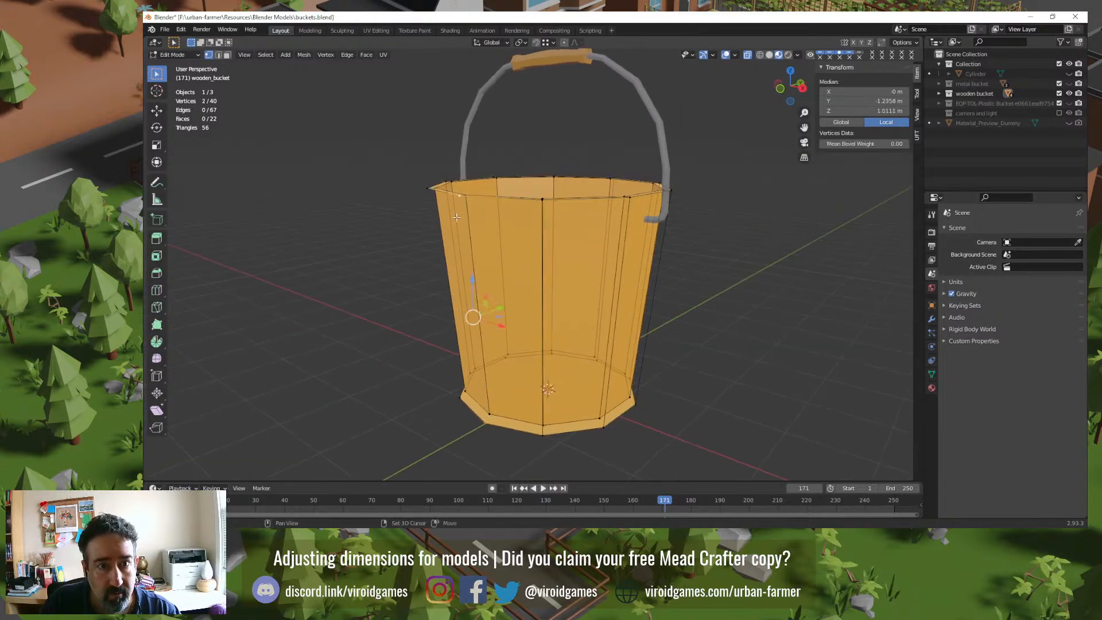
pyautogui.moveTo(463, 204); pyautogui.dragTo(453, 262, button='middle')
pyautogui.click(462, 387)
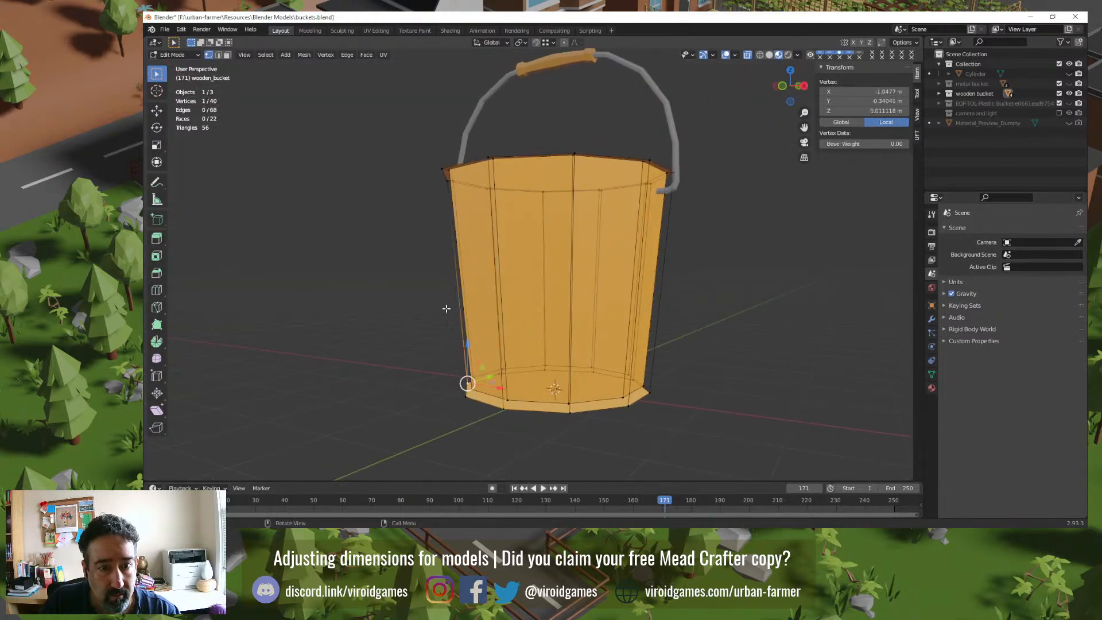
pyautogui.keyDown('shift'); pyautogui.click(442, 170); pyautogui.keyUp('shift')
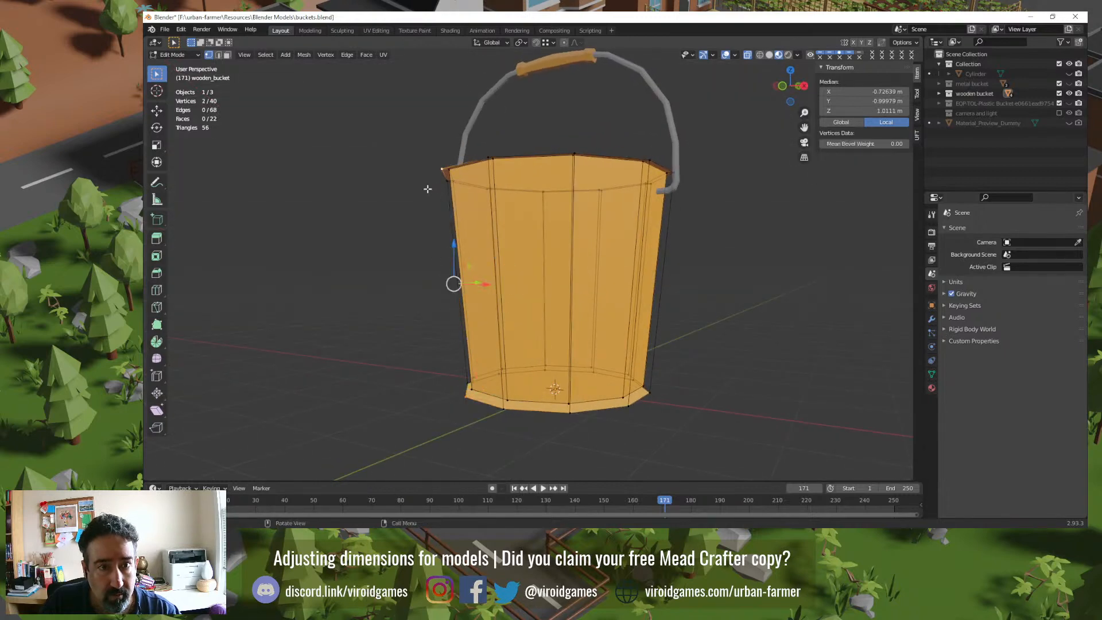
pyautogui.press('f')
# Step: Create the last missing vertical edge, from base to outer rim at the left-rear corner, and clear the selection
pyautogui.moveTo(401, 230); pyautogui.dragTo(485, 385, button='middle')
pyautogui.click(500, 378)
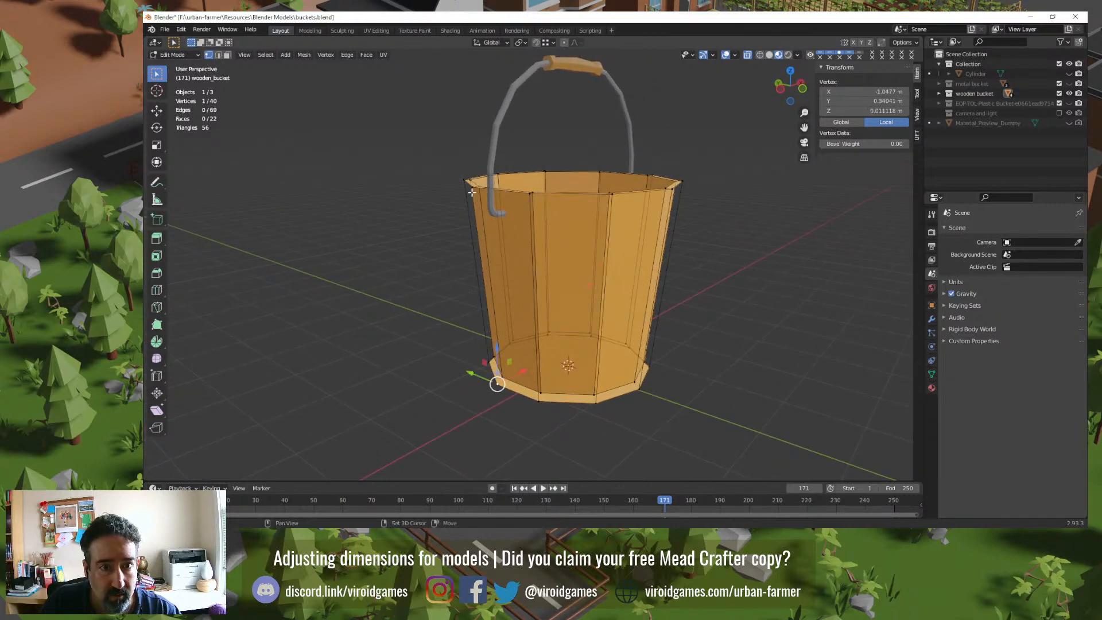
pyautogui.keyDown('shift'); pyautogui.click(471, 187); pyautogui.keyUp('shift')
pyautogui.press('f')
pyautogui.click(409, 264)
# Step: Switch to edge selection and select the bottom outer edge of one unfilled wall section on the bucket's base
pyautogui.moveTo(400, 278); pyautogui.dragTo(522, 430, button='middle')
pyautogui.click(521, 432)
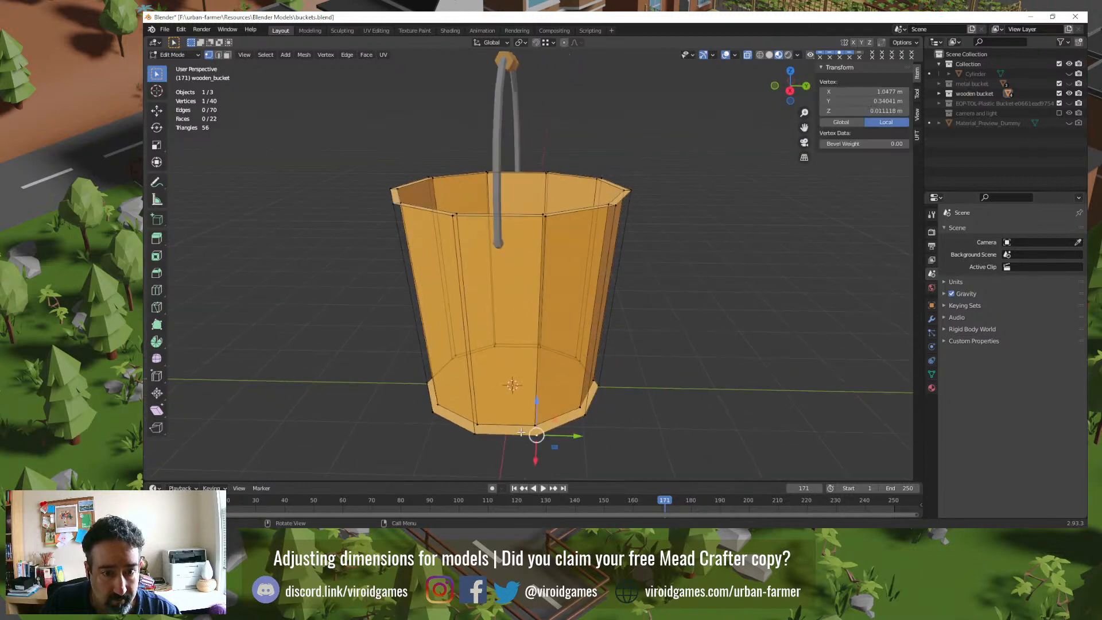
pyautogui.press('KP_Decimal')
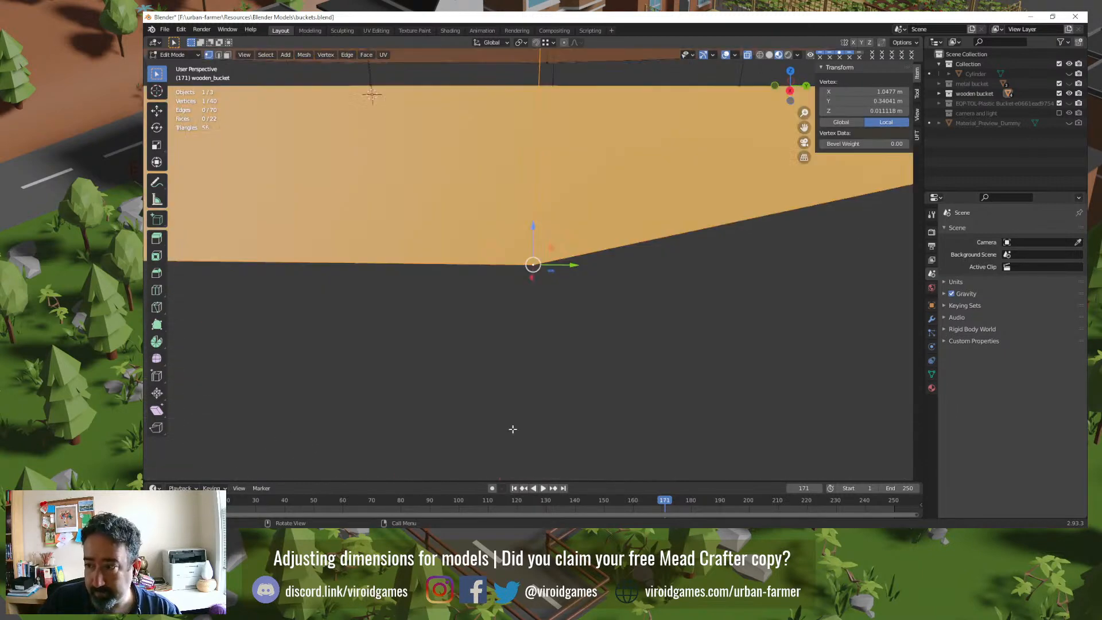
pyautogui.moveTo(529, 399); pyautogui.dragTo(461, 361, button='middle')
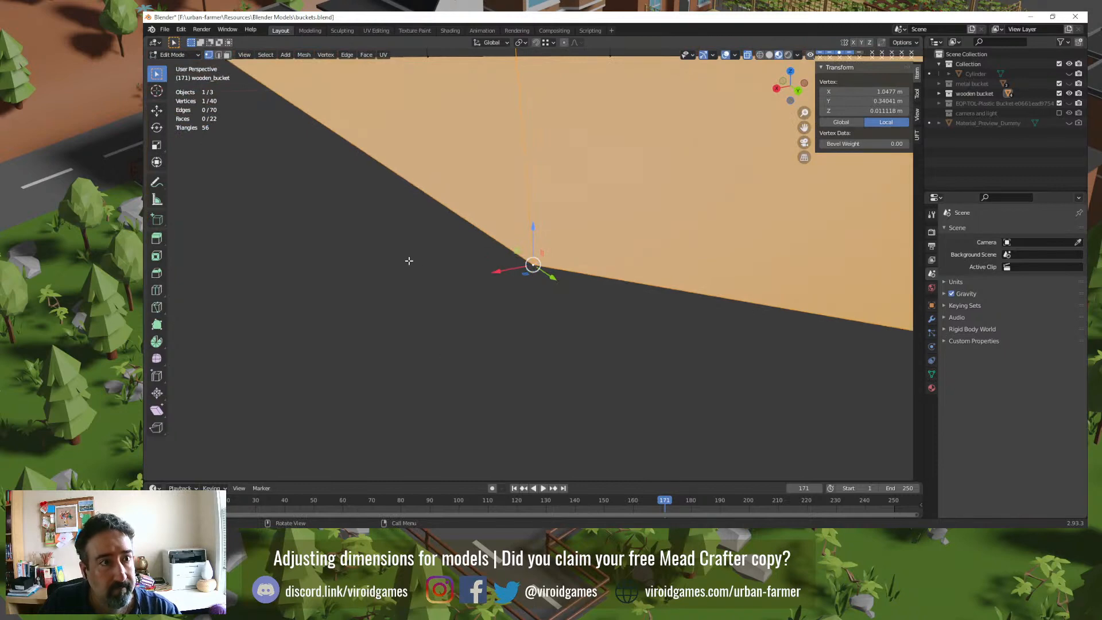
pyautogui.press('2')
pyautogui.click(467, 229)
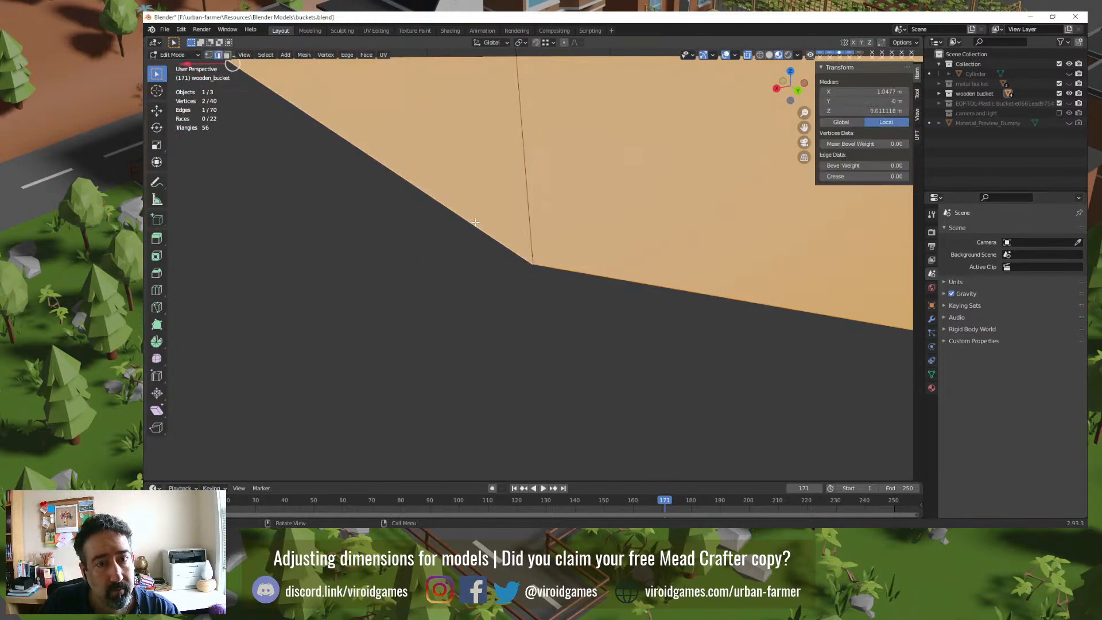
pyautogui.press('f')
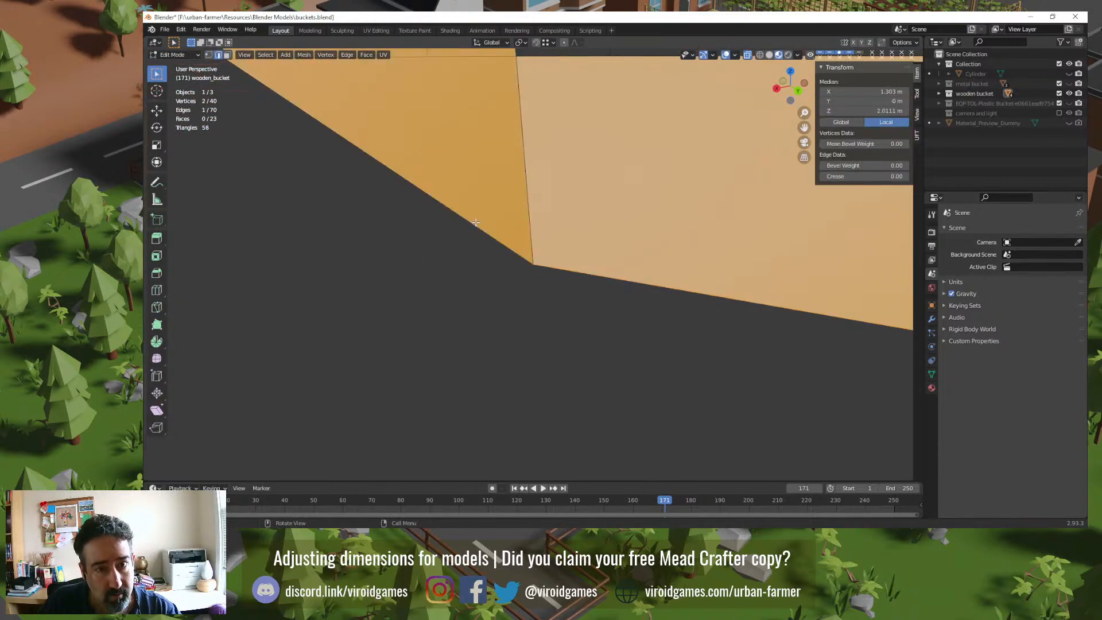
pyautogui.press('g')
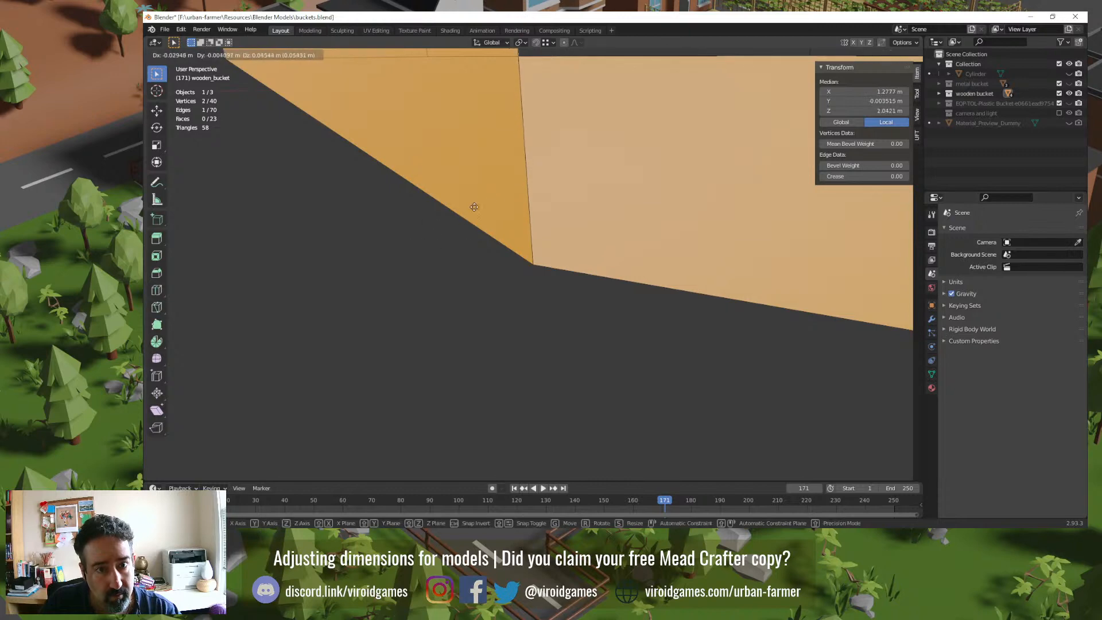
pyautogui.click(472, 232)
pyautogui.hotkey('ctrl', 'z')
pyautogui.hotkey('ctrl', 'z')
pyautogui.hotkey('ctrl', 'z')
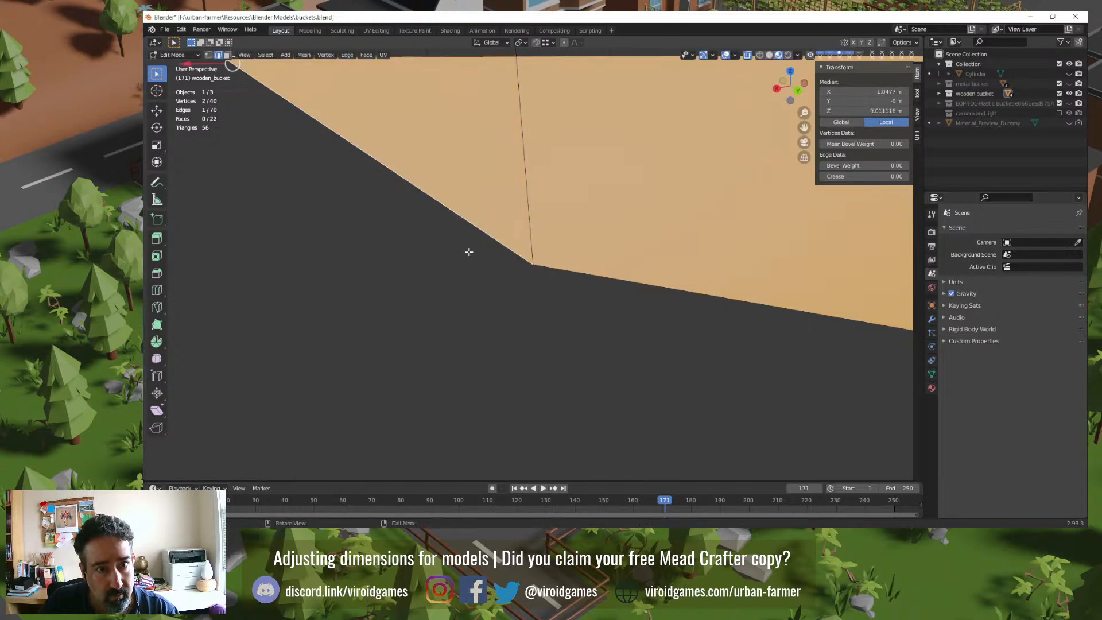
pyautogui.click(475, 233)
pyautogui.press('g')
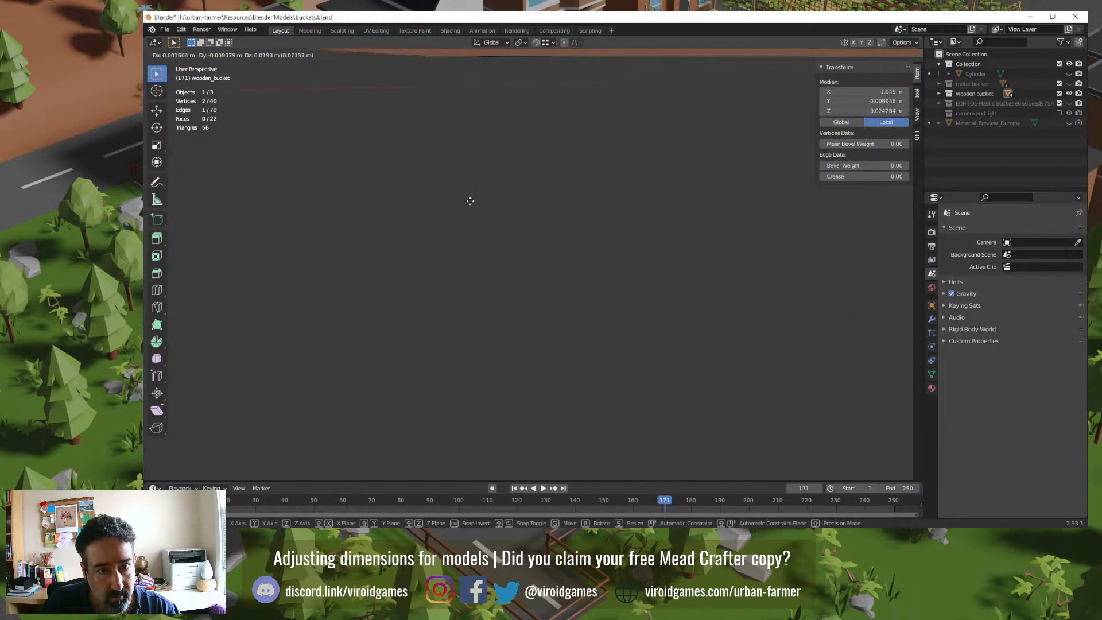
pyautogui.click(526, 254)
pyautogui.hotkey('ctrl', 'z')
# Step: Fill the first missing outer wall panel with a face, starting from the selected base edge
pyautogui.scroll(-6, 526, 254)
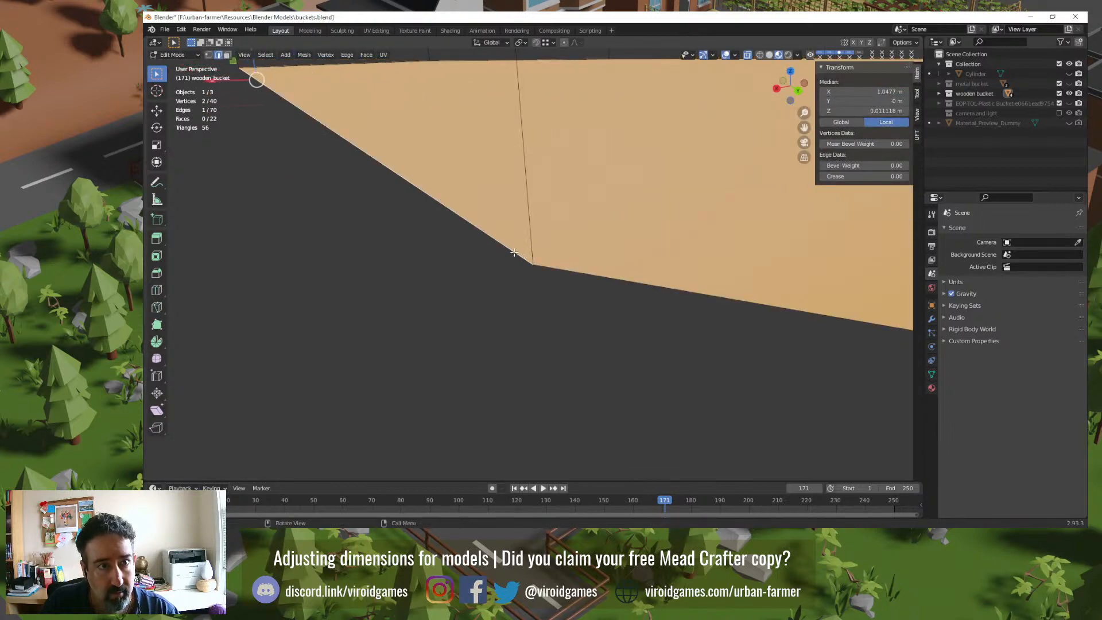
pyautogui.scroll(-1, 476, 242)
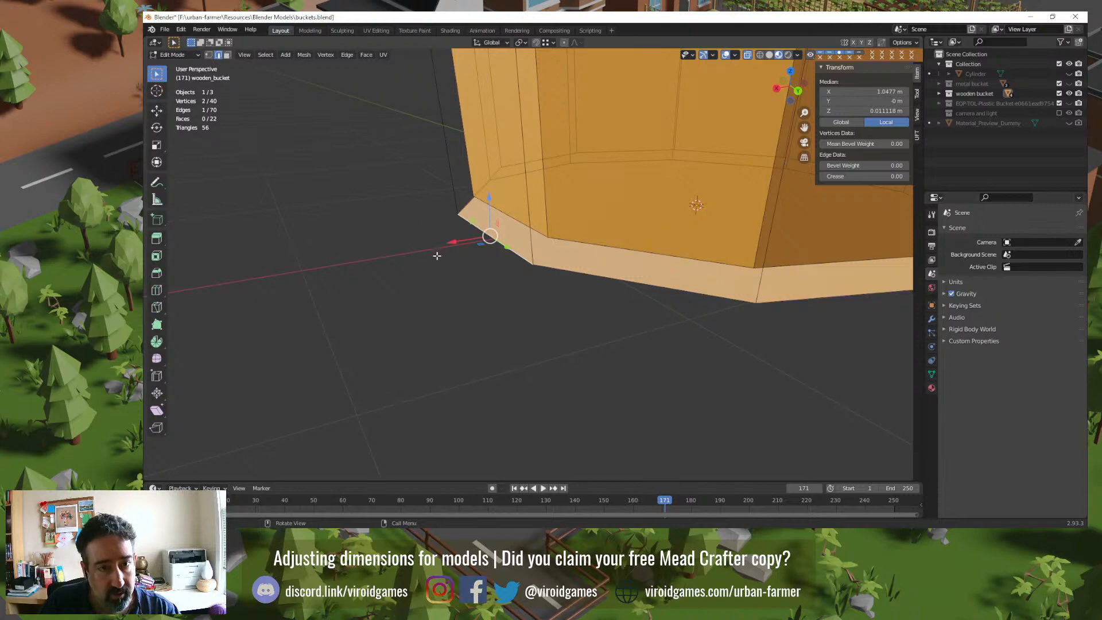
pyautogui.press('f')
pyautogui.keyDown('shift'); pyautogui.moveTo(435, 202); pyautogui.dragTo(516, 343, button='middle'); pyautogui.keyUp('shift')
pyautogui.scroll(-2, 494, 271)
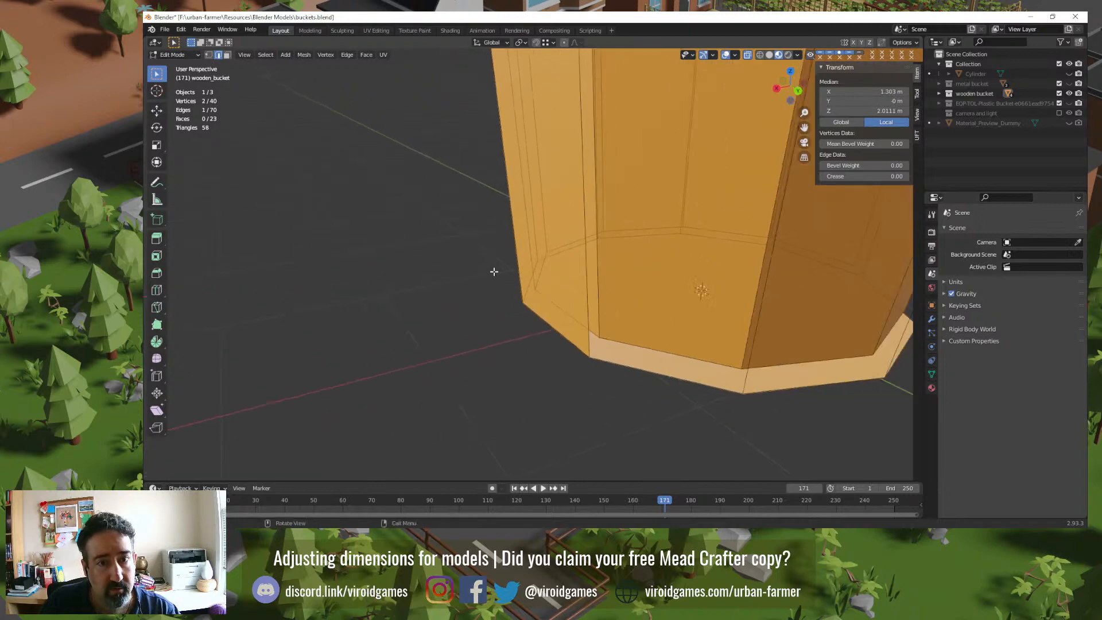
pyautogui.scroll(-4, 486, 256)
pyautogui.moveTo(479, 241); pyautogui.dragTo(535, 388, button='middle')
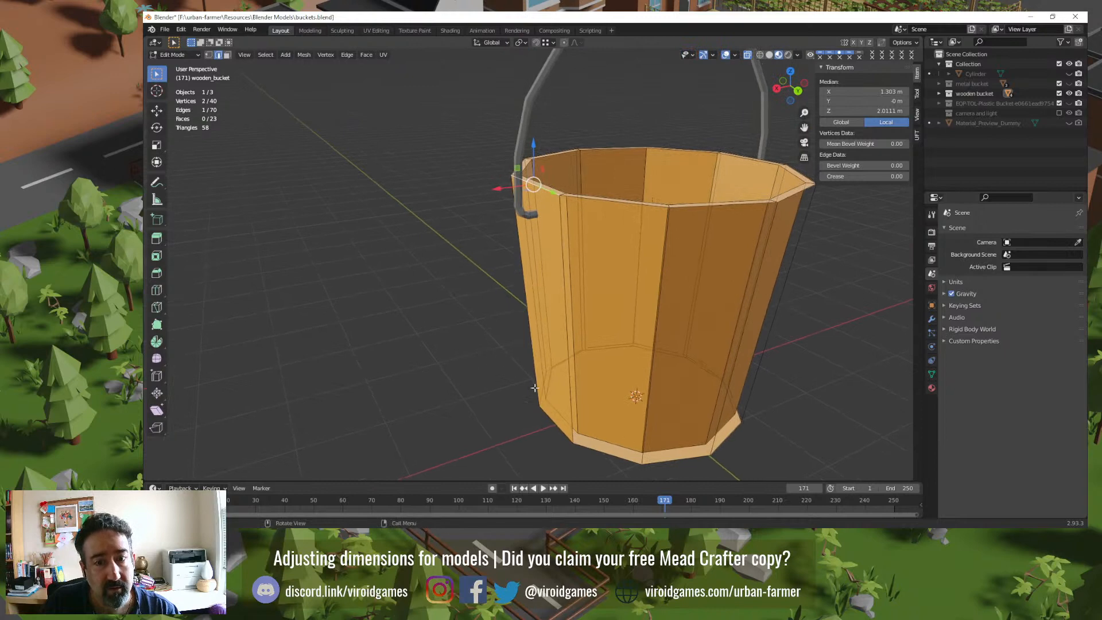
# Step: Fill the next three outer wall panels with faces, working around the bucket from their base edges
pyautogui.click(596, 452)
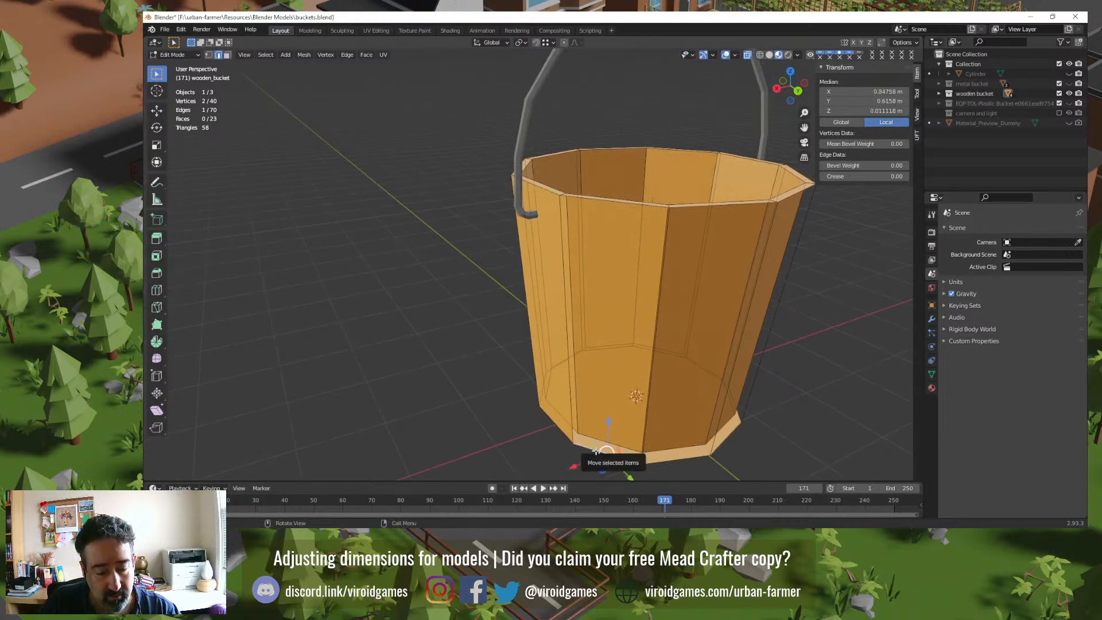
pyautogui.press('f')
pyautogui.click(676, 462)
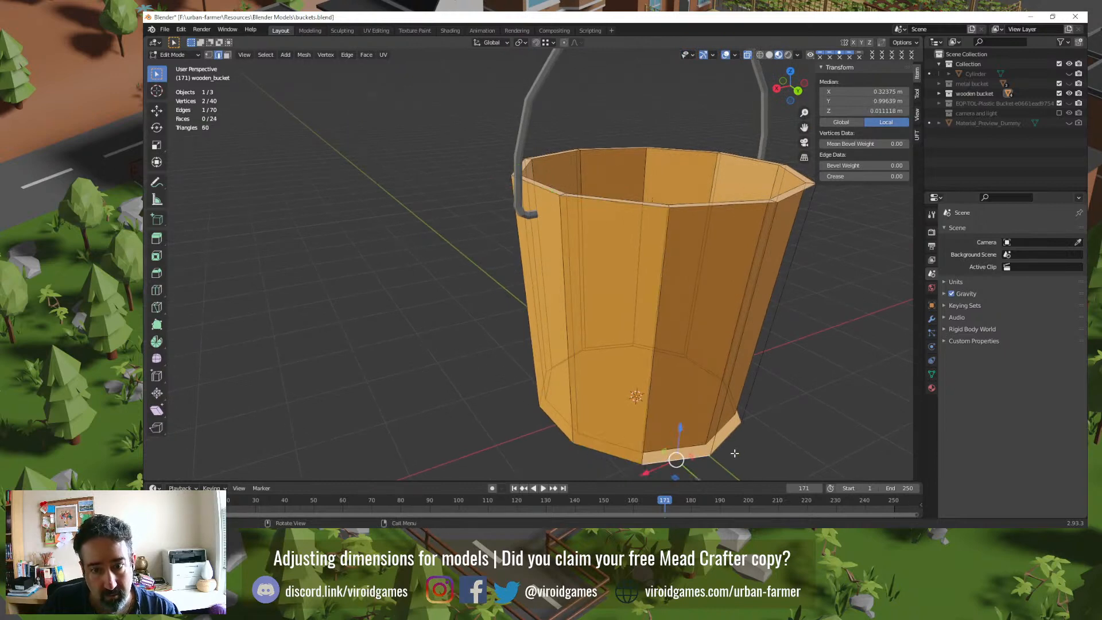
pyautogui.press('f')
pyautogui.click(730, 436)
pyautogui.press('f')
# Step: Fill two more adjacent outer wall panels with faces, continuing around the bucket's other side
pyautogui.moveTo(765, 407); pyautogui.dragTo(470, 264, button='middle')
pyautogui.click(511, 331)
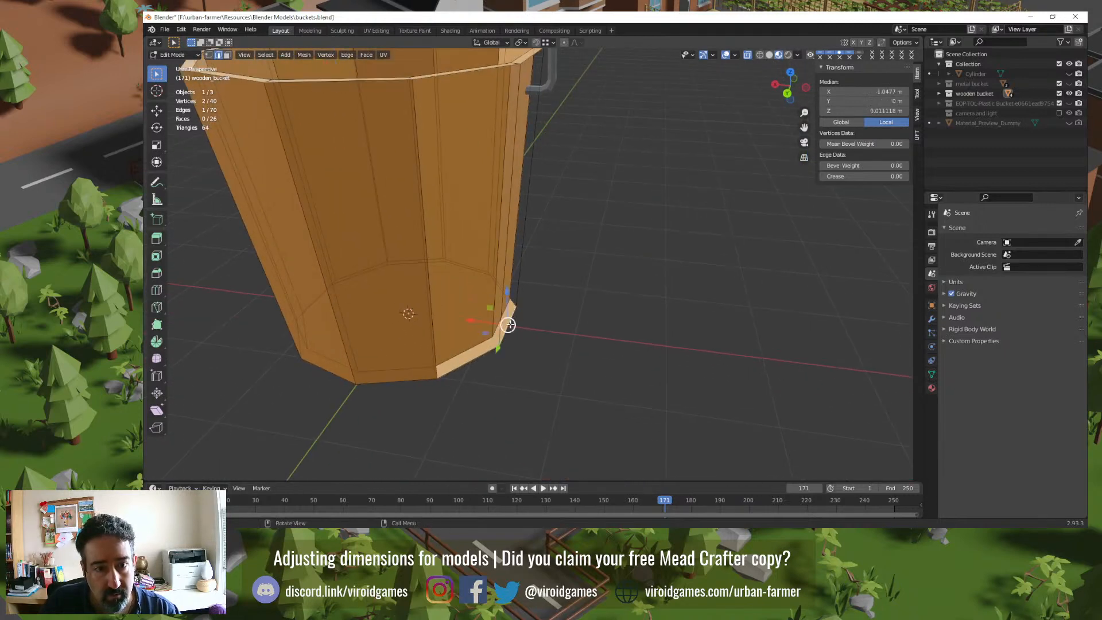
pyautogui.keyDown('shift'); pyautogui.click(490, 355); pyautogui.keyUp('shift')
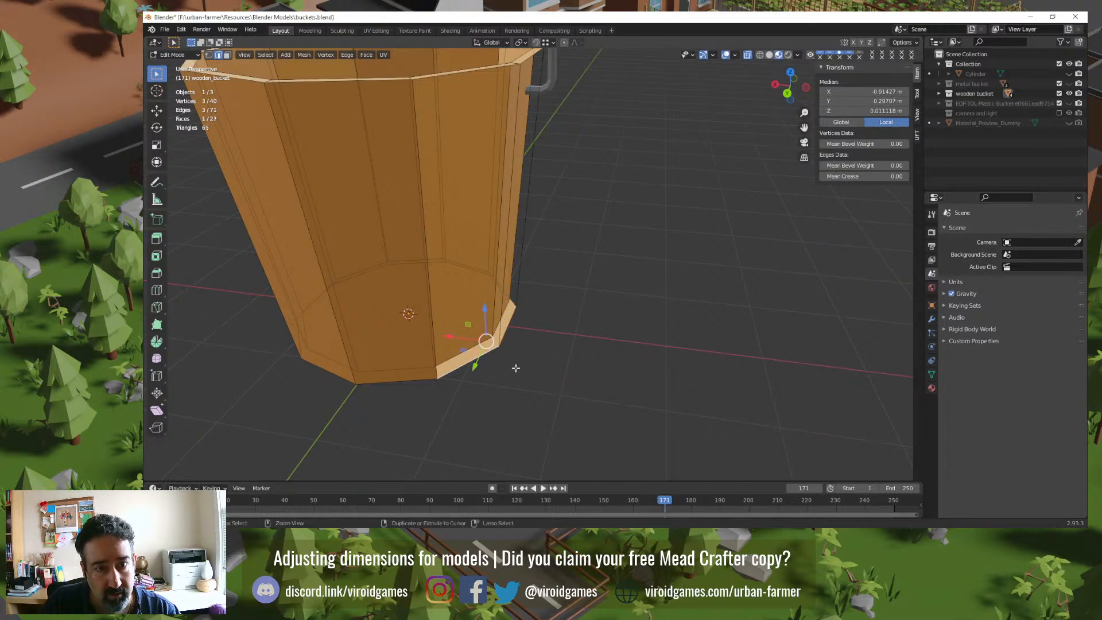
pyautogui.hotkey('ctrl', 'z')
pyautogui.click(508, 325)
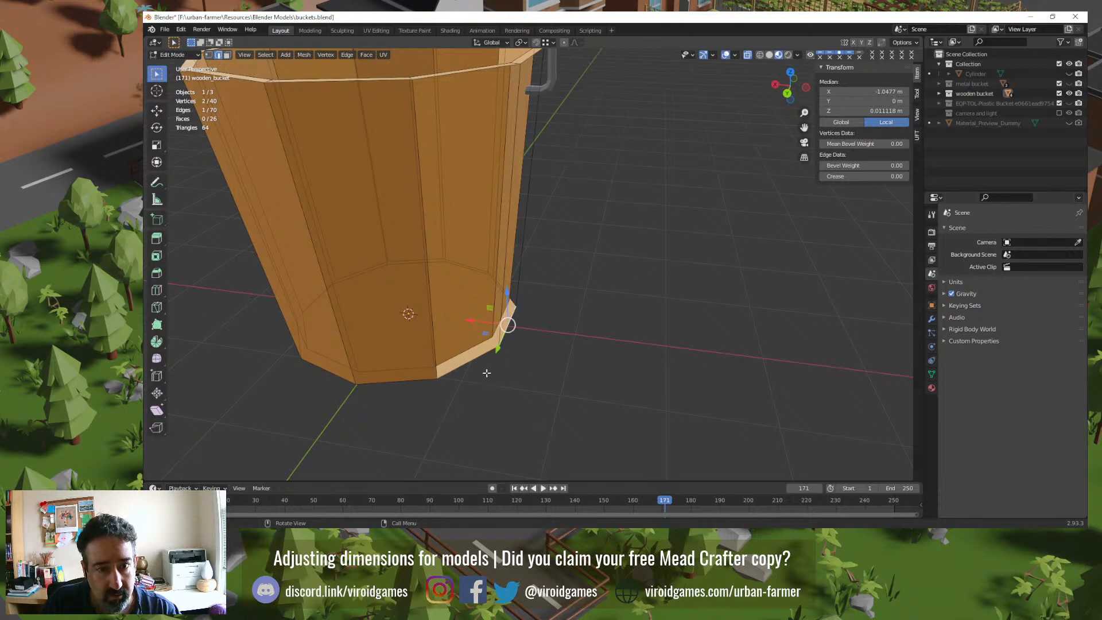
pyautogui.press('f')
pyautogui.click(477, 357)
pyautogui.press('f')
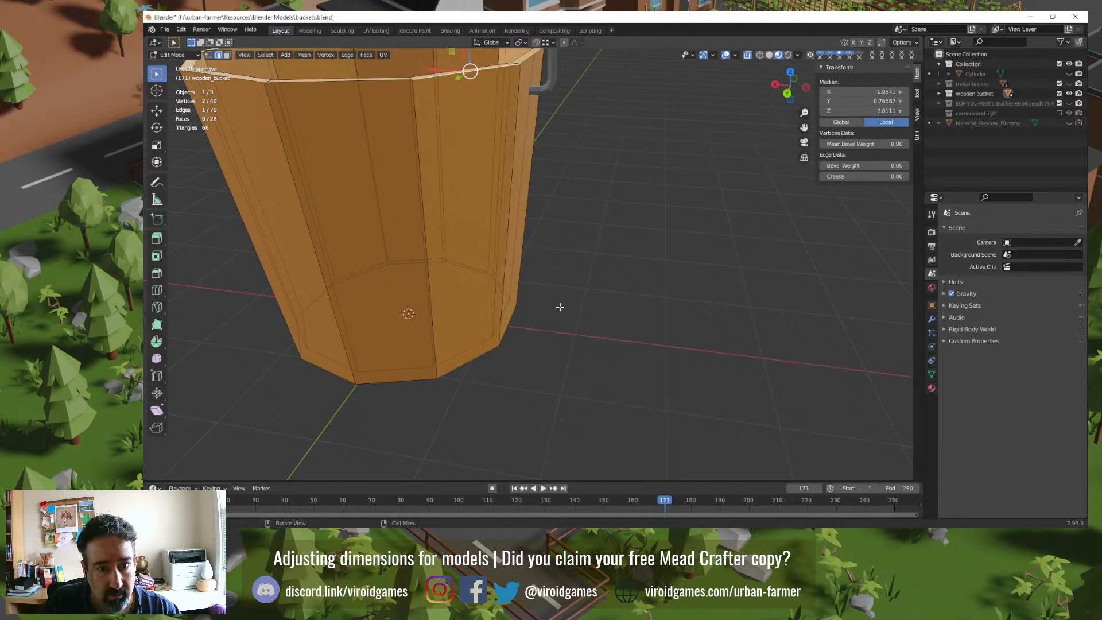
# Step: Fill the remaining four outer wall panels with faces so the wall closes all the way around
pyautogui.moveTo(603, 270); pyautogui.dragTo(565, 276, button='middle')
pyautogui.click(567, 275)
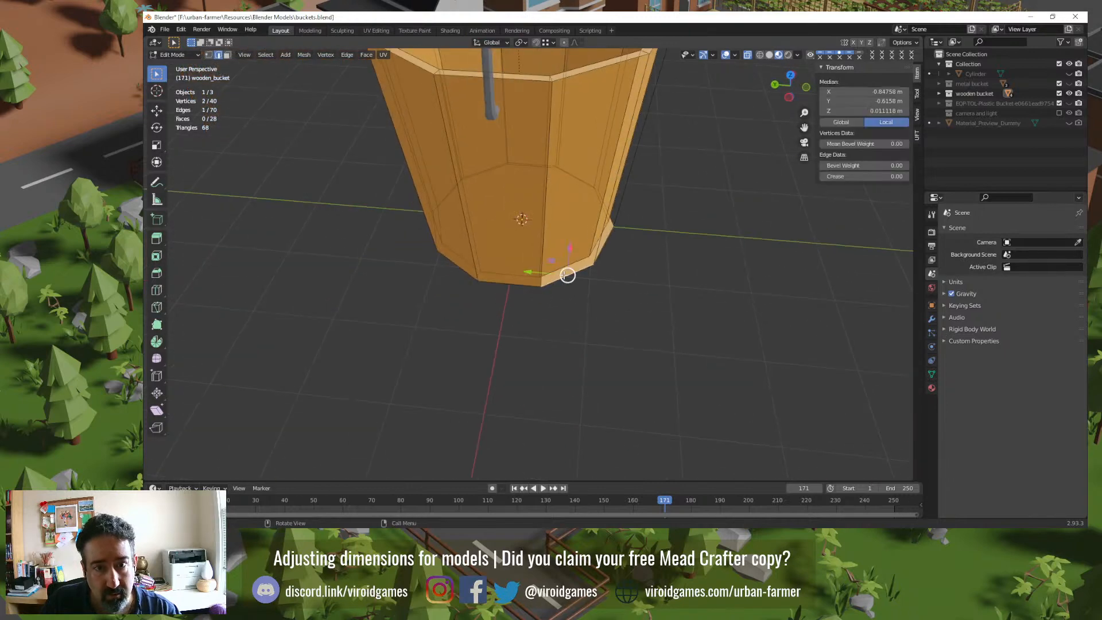
pyautogui.press('f')
pyautogui.press('f')
pyautogui.moveTo(602, 241); pyautogui.dragTo(567, 270, button='middle')
pyautogui.press('f')
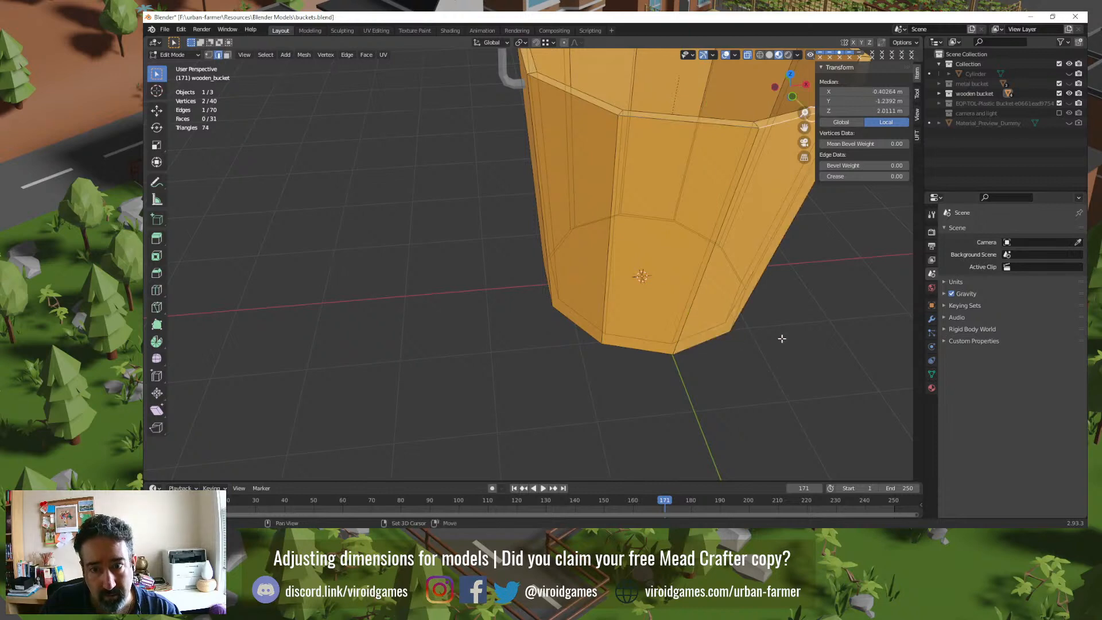
pyautogui.moveTo(781, 338); pyautogui.dragTo(740, 396, button='middle')
pyautogui.press('f')
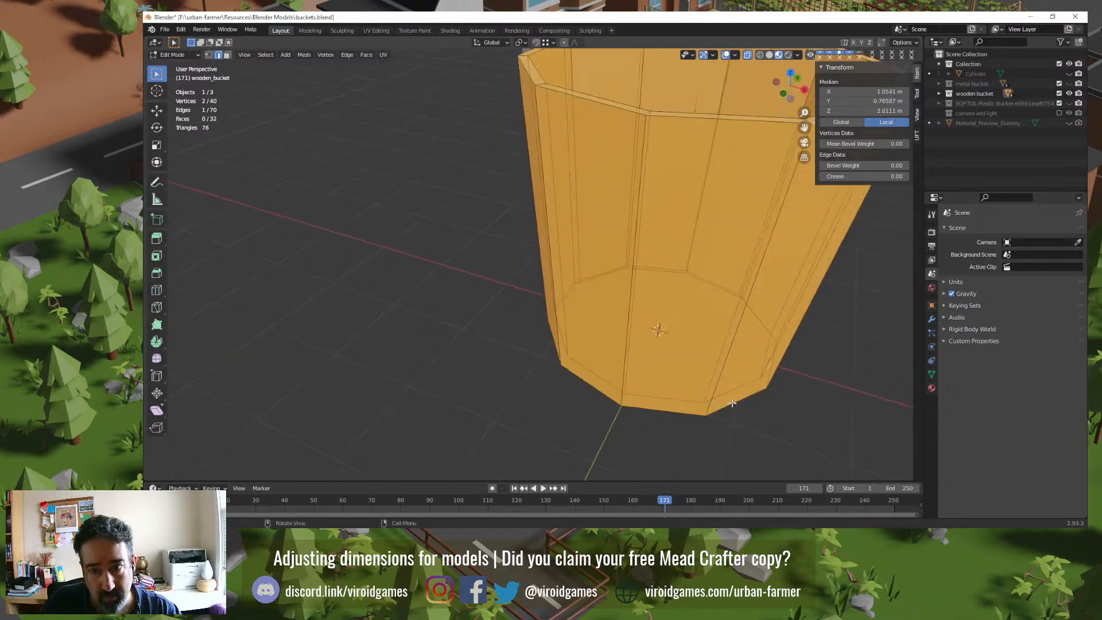
# Step: Return to Object Mode, reveal all hidden objects and clear the selection
pyautogui.press('Tab')
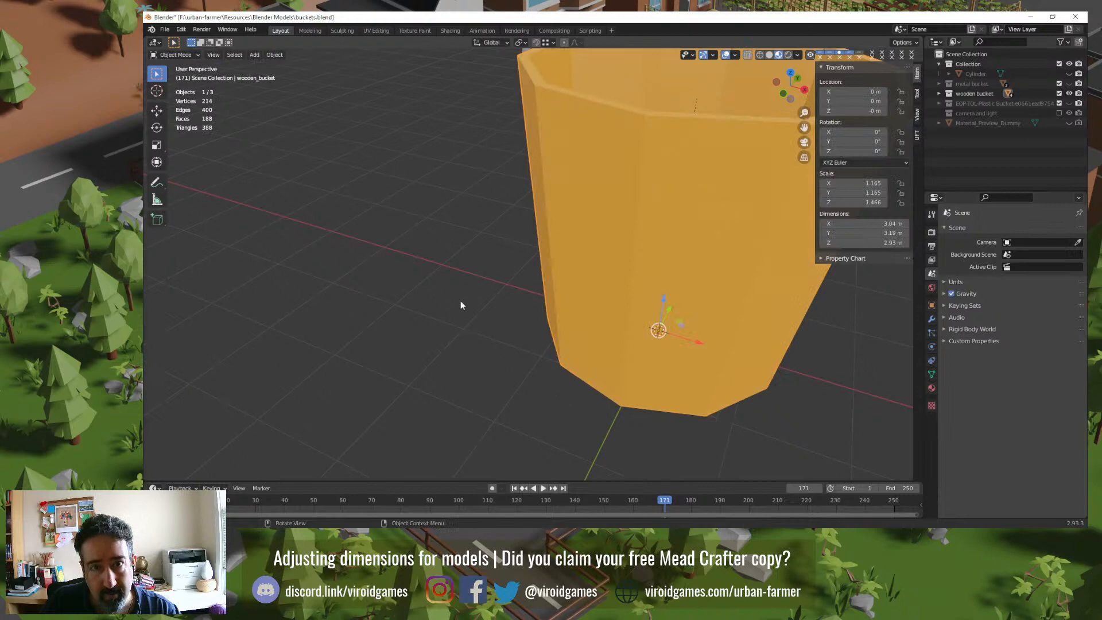
pyautogui.moveTo(461, 304); pyautogui.dragTo(549, 319, button='middle')
pyautogui.hotkey('alt', 'h')
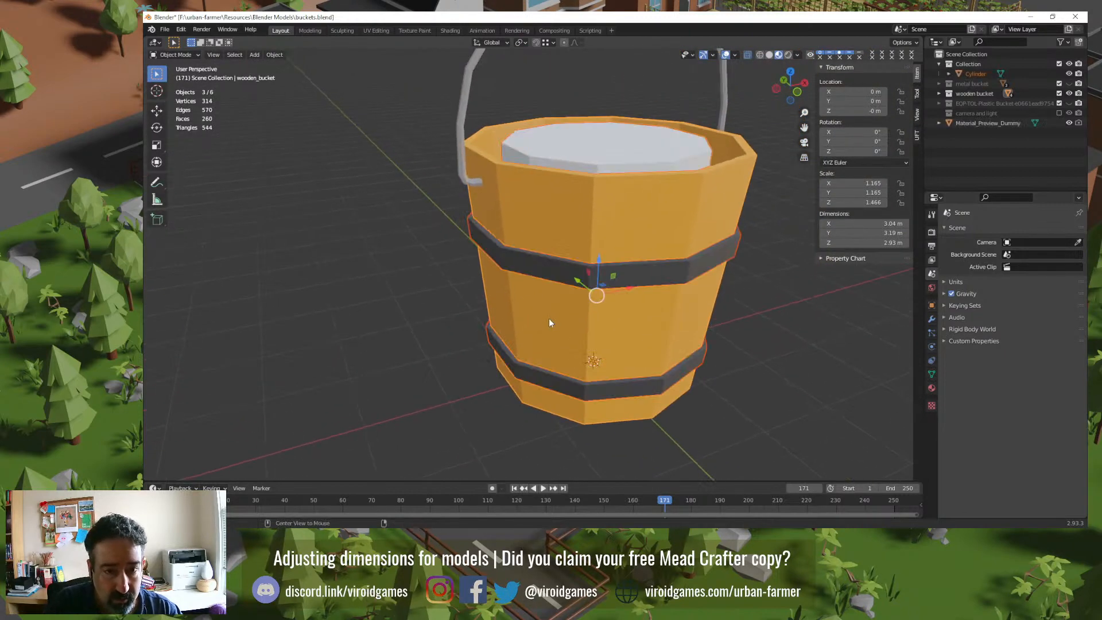
pyautogui.click(396, 276)
# Step: Hide the white cylinder inside the wooden bucket
pyautogui.moveTo(396, 275); pyautogui.dragTo(504, 238, button='middle')
pyautogui.click(578, 234)
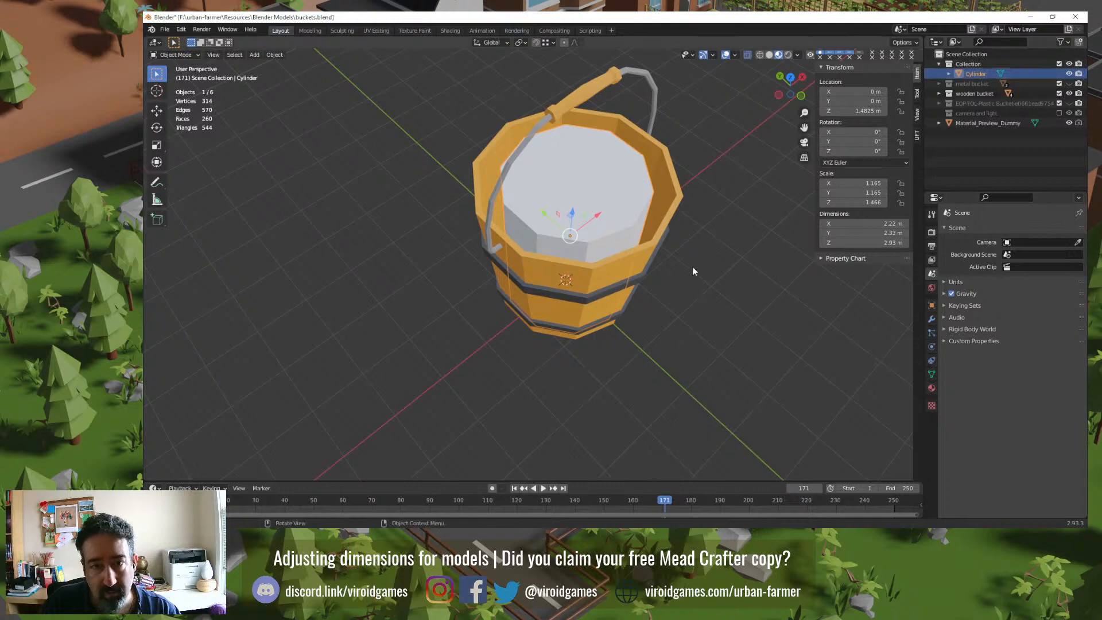
pyautogui.moveTo(692, 266)
pyautogui.mouseDown(button='middle')
pyautogui.moveTo(643, 206)
pyautogui.moveTo(643, 263)
pyautogui.moveTo(691, 260)
pyautogui.moveTo(684, 249)
pyautogui.mouseUp(button='middle')
pyautogui.moveTo(539, 221); pyautogui.dragTo(695, 314)
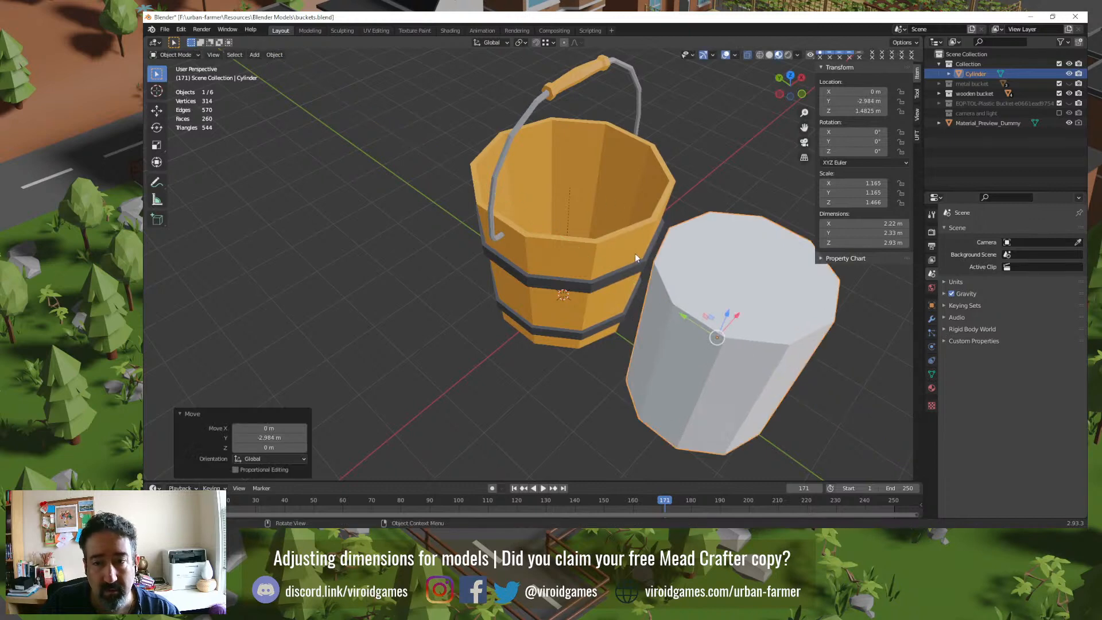
pyautogui.hotkey('ctrl', 'z')
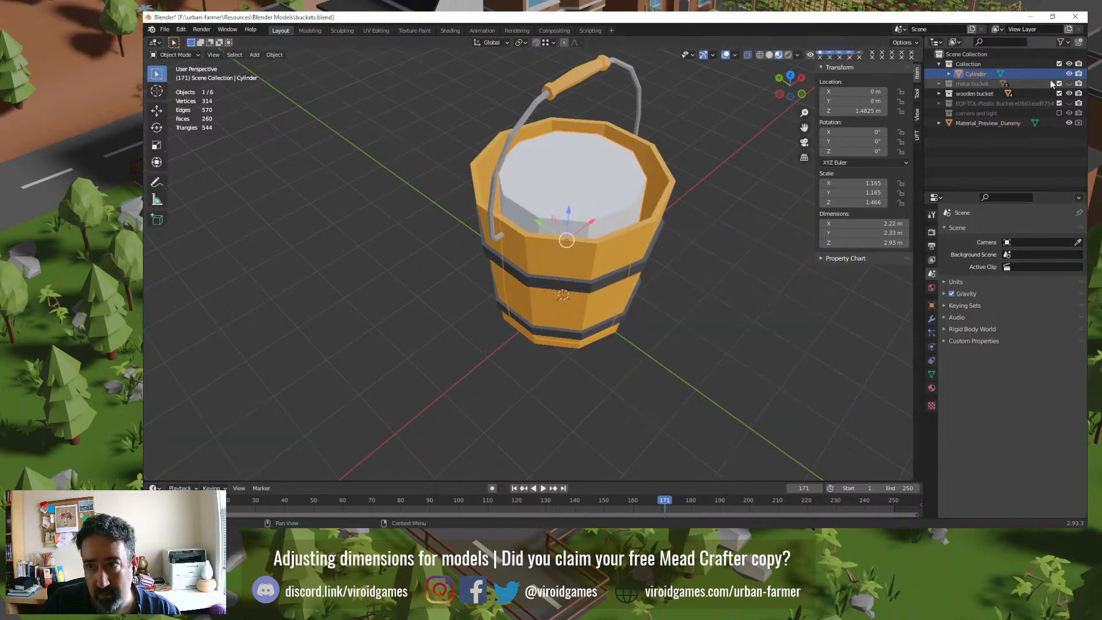
pyautogui.click(1068, 73)
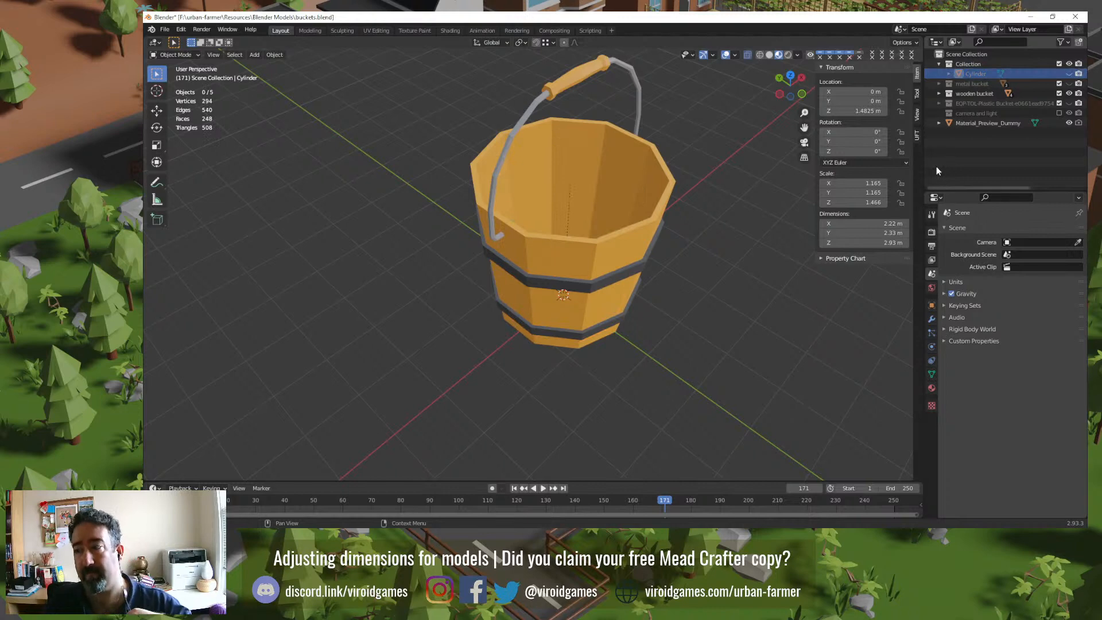
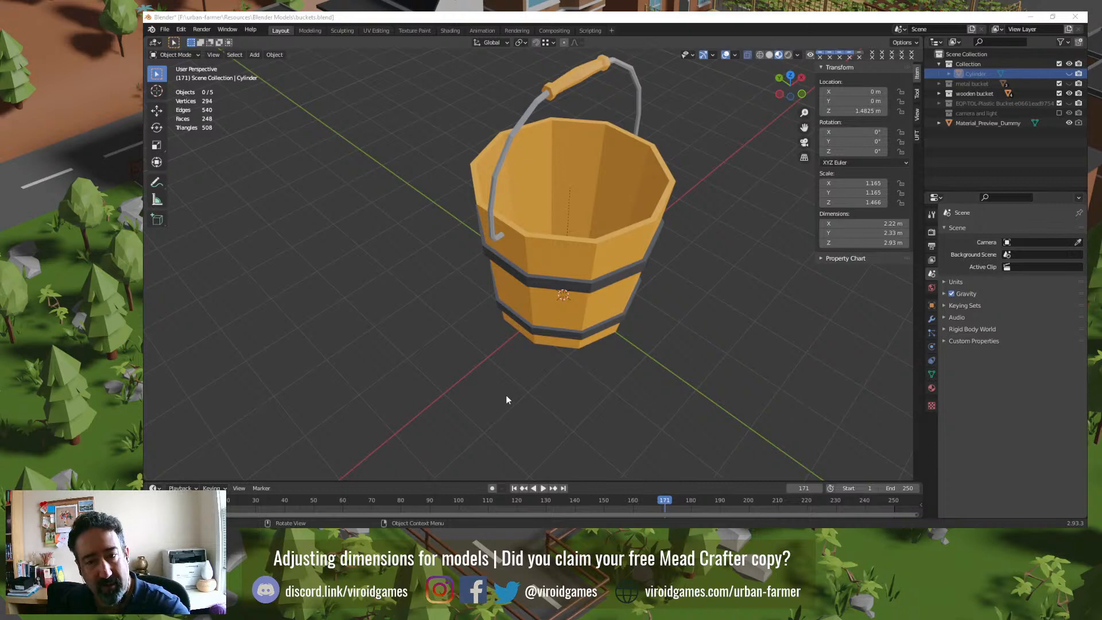
# Step: Scale all visible wooden bucket parts together by a factor of 0.1 and clear the selection
pyautogui.click(585, 152)
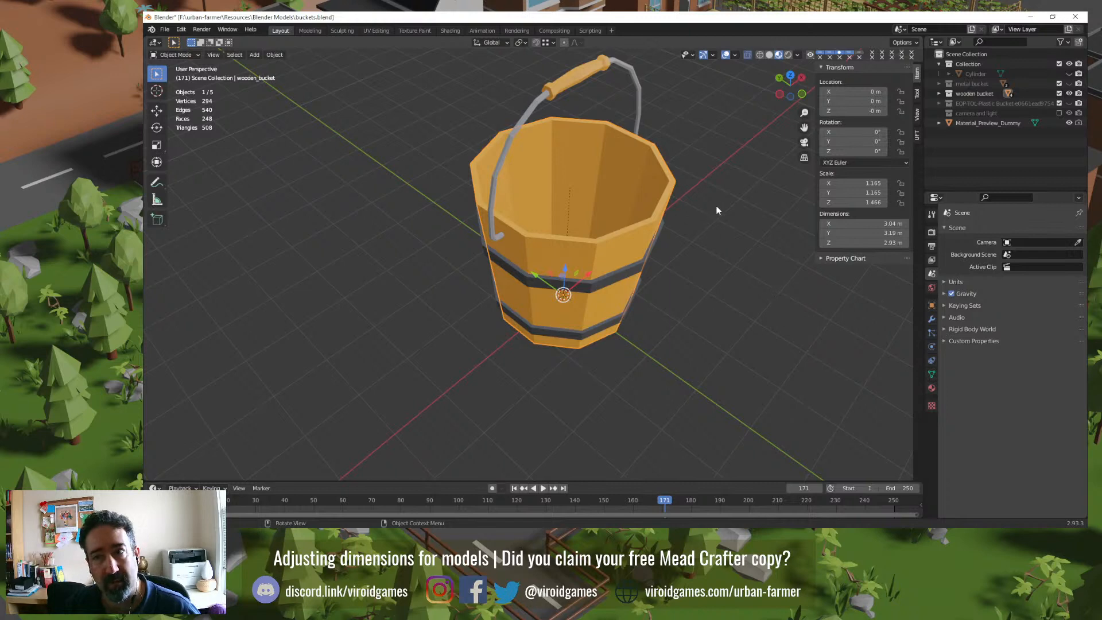
pyautogui.press('a')
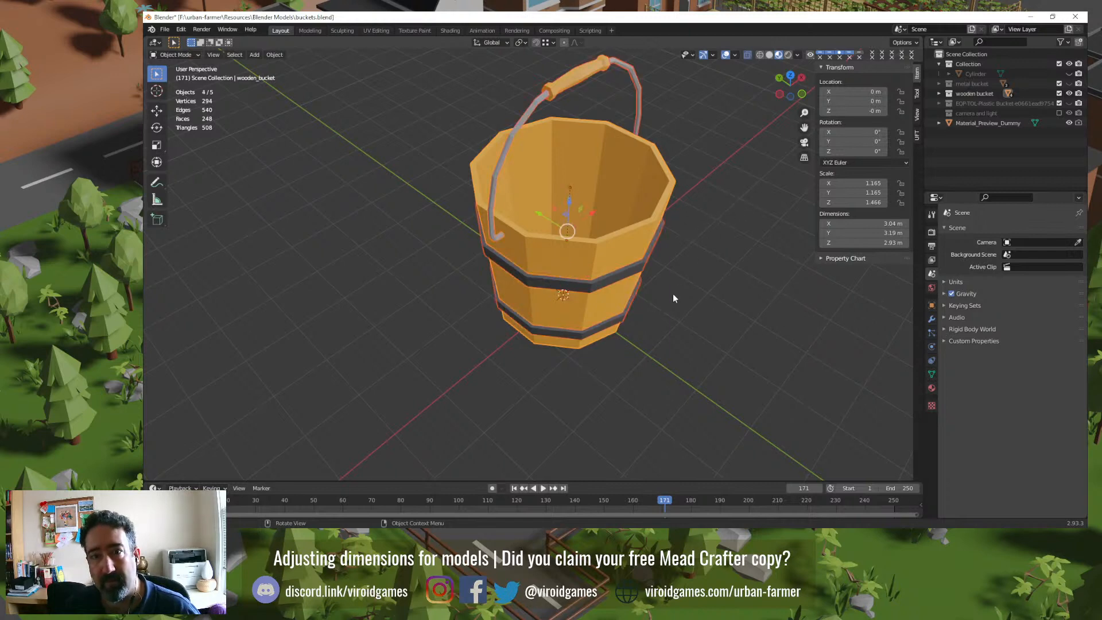
pyautogui.moveTo(673, 297)
pyautogui.mouseDown(button='middle')
pyautogui.moveTo(667, 252)
pyautogui.moveTo(640, 221)
pyautogui.moveTo(664, 296)
pyautogui.moveTo(679, 306)
pyautogui.mouseUp(button='middle')
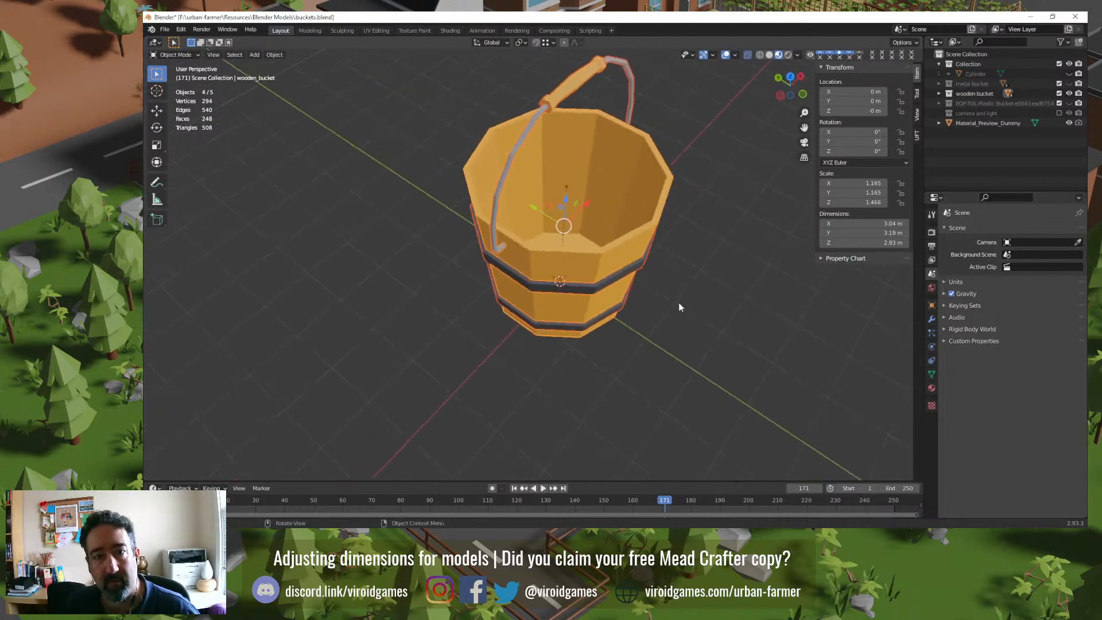
pyautogui.write('s.1')
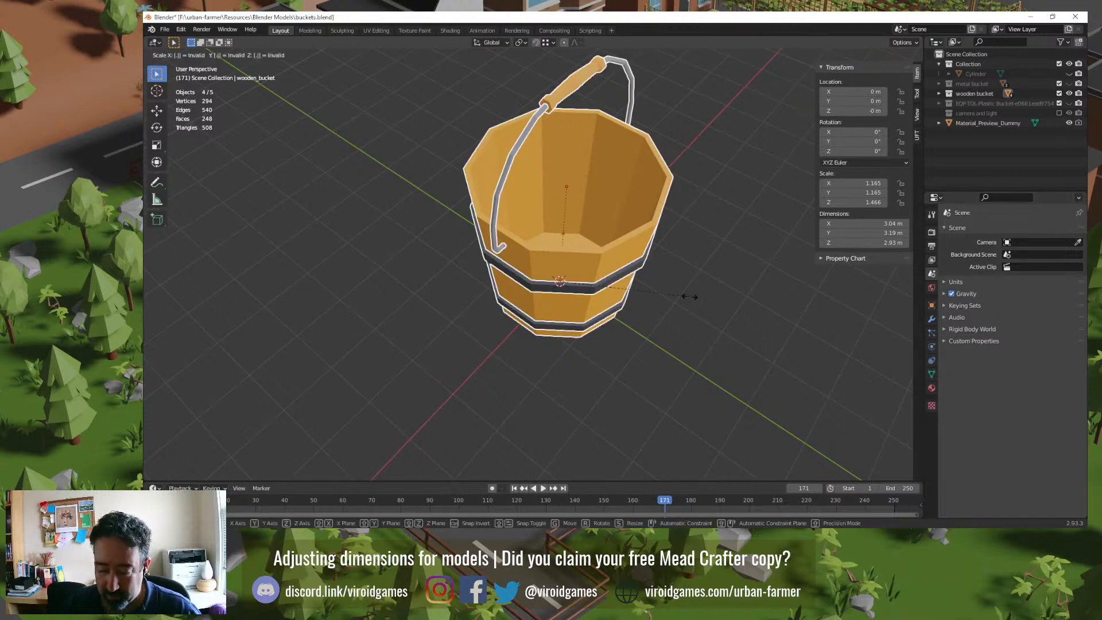
pyautogui.press('Return')
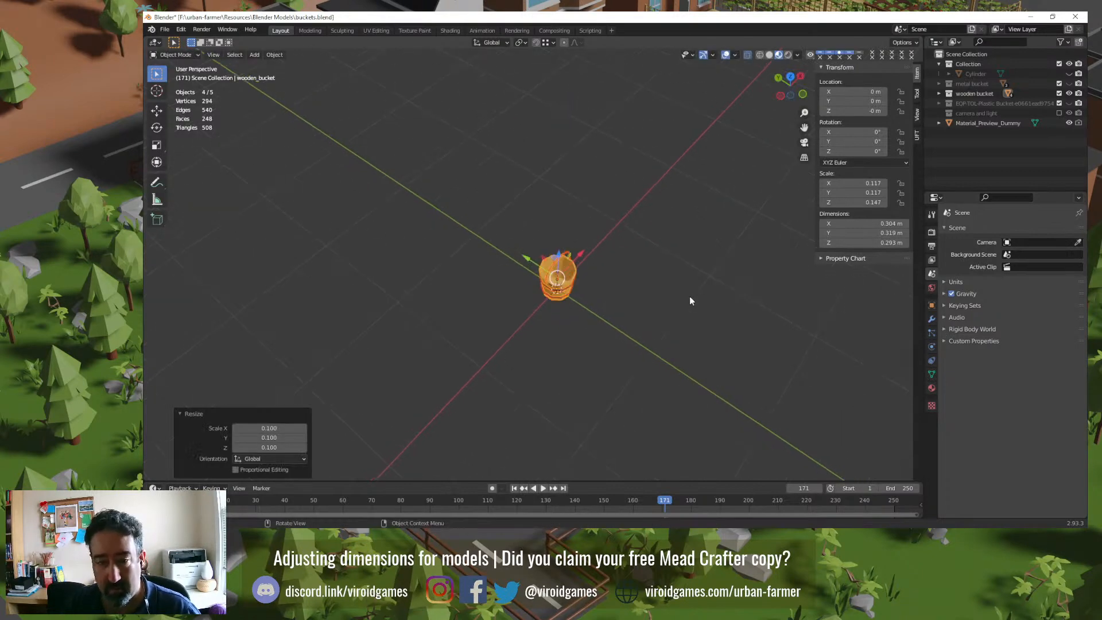
pyautogui.press('KP_Decimal')
pyautogui.click(707, 288)
pyautogui.click(612, 227)
pyautogui.moveTo(612, 227); pyautogui.dragTo(646, 256, button='middle')
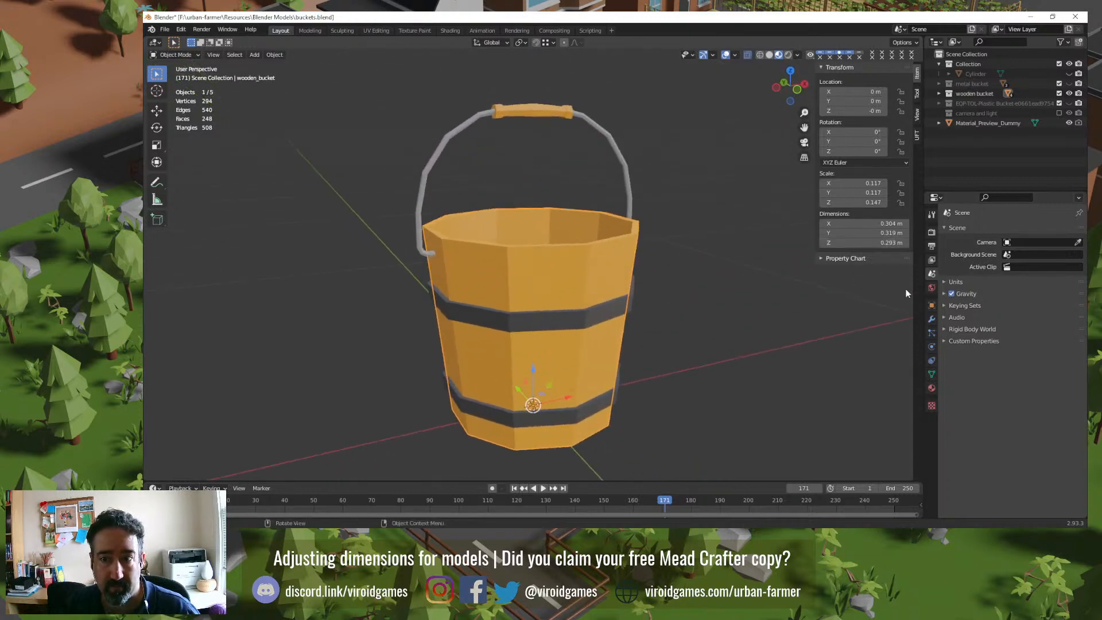
pyautogui.click(782, 335)
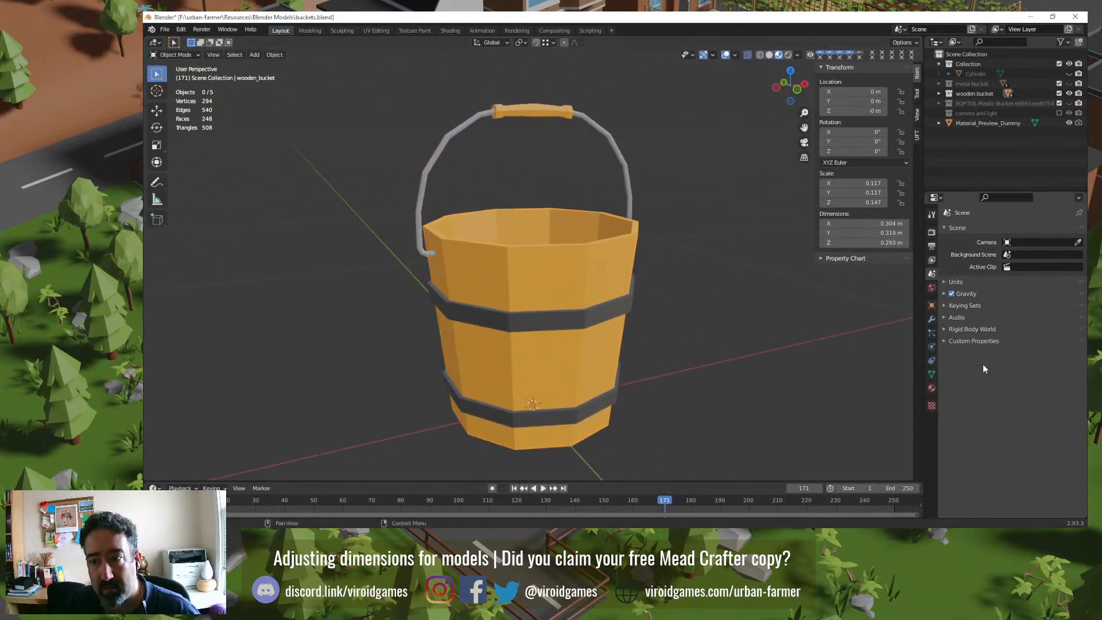
# Step: Find the scene's unit settings and set the length unit to Centimeters, keeping the Metric unit system
pyautogui.click(932, 260)
pyautogui.click(931, 247)
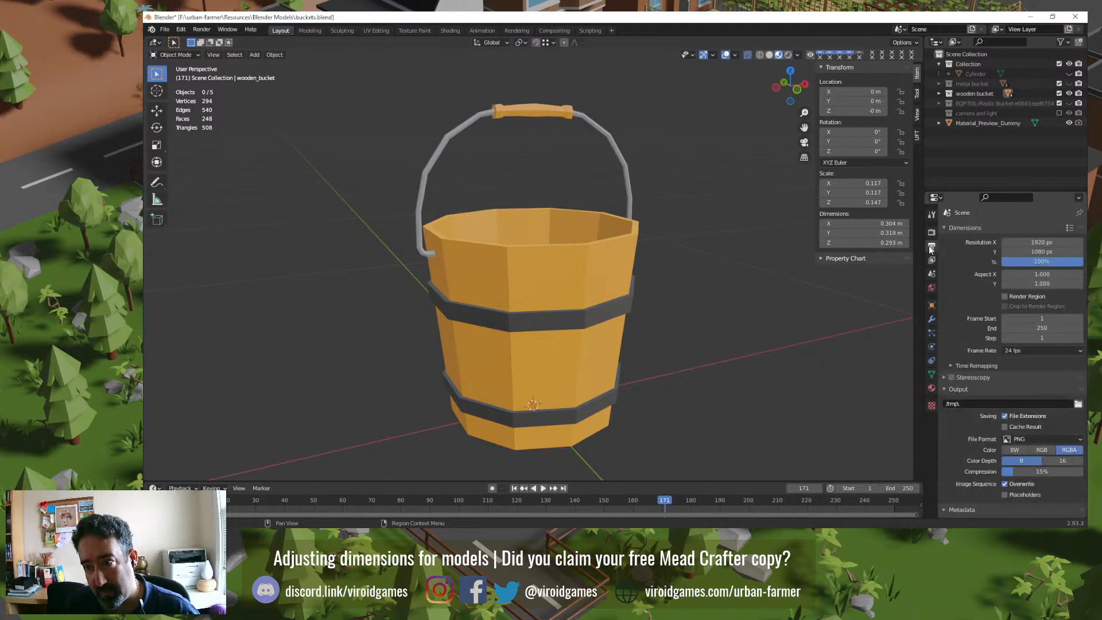
pyautogui.click(930, 233)
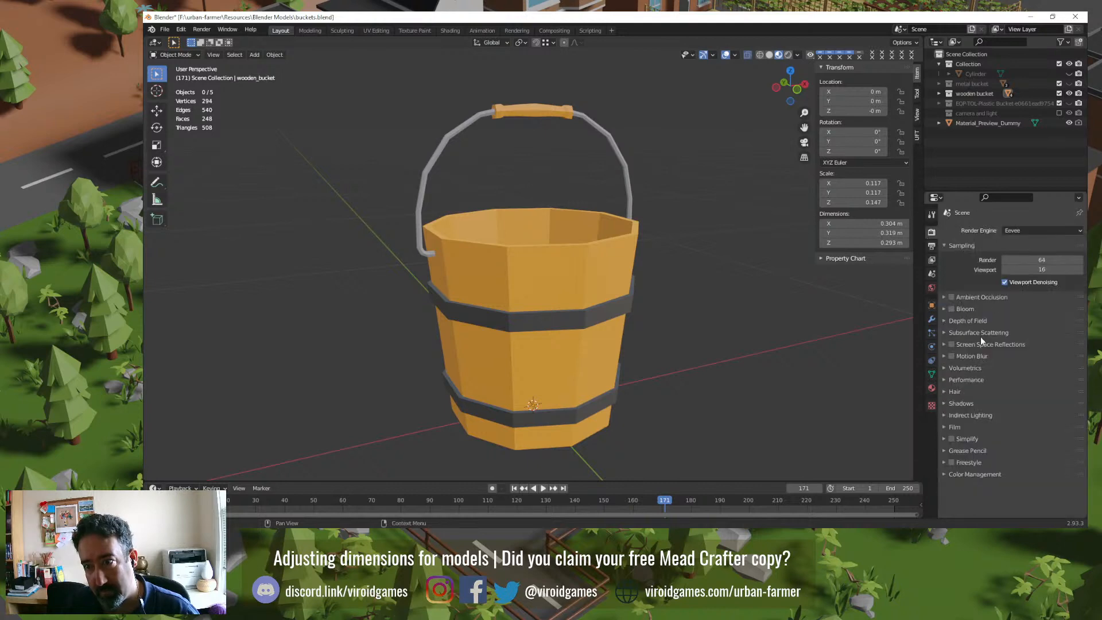
pyautogui.click(931, 246)
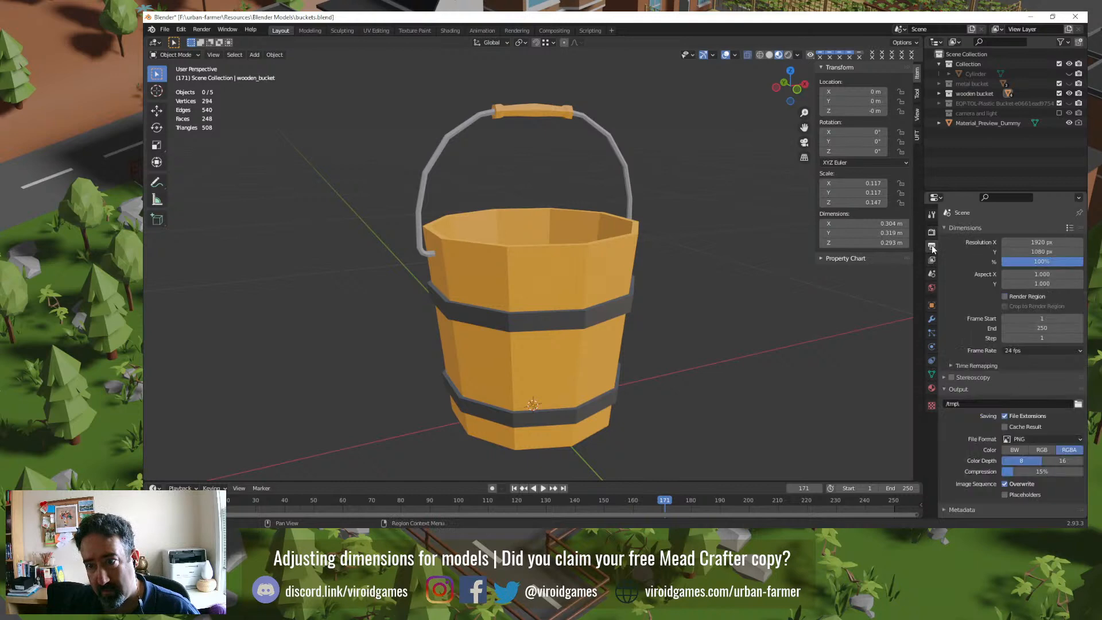
pyautogui.click(967, 228)
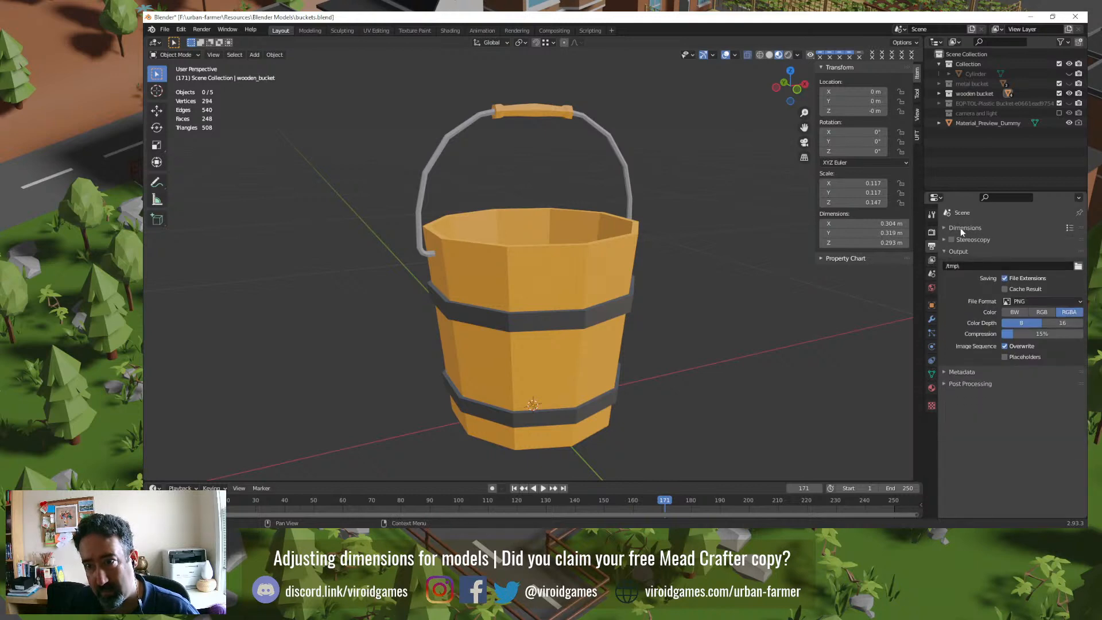
pyautogui.click(931, 216)
pyautogui.click(931, 233)
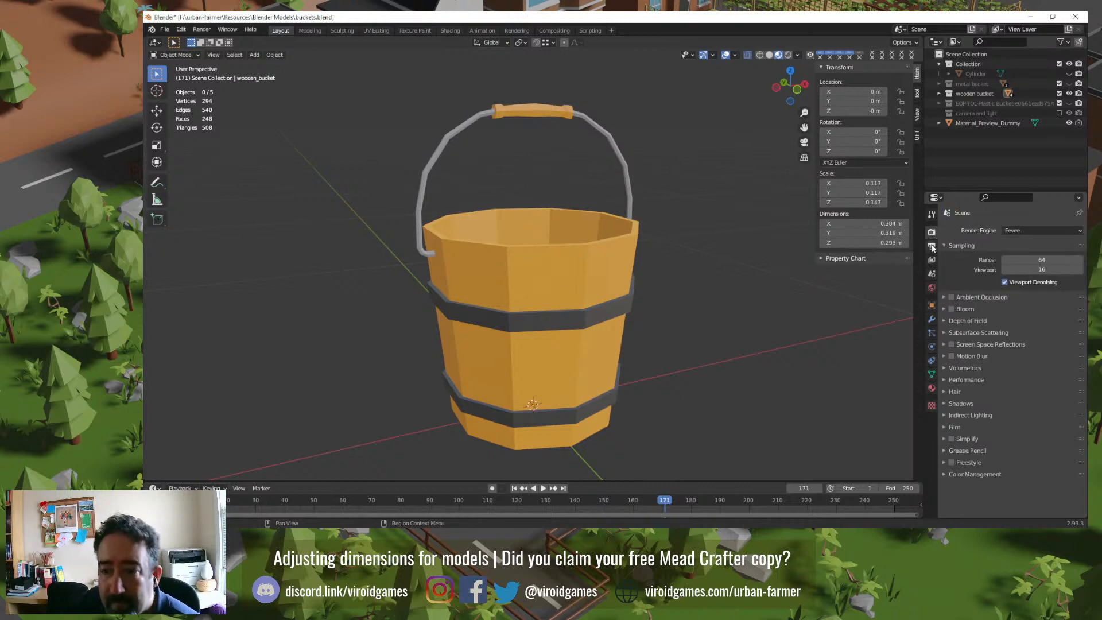
pyautogui.click(931, 274)
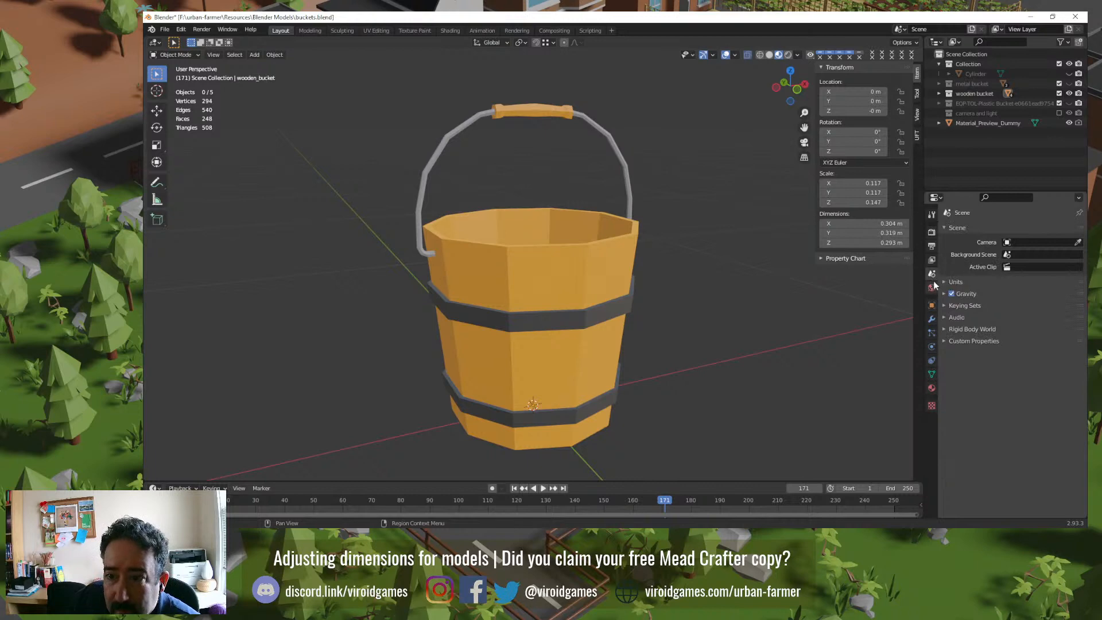
pyautogui.click(983, 281)
pyautogui.click(1043, 297)
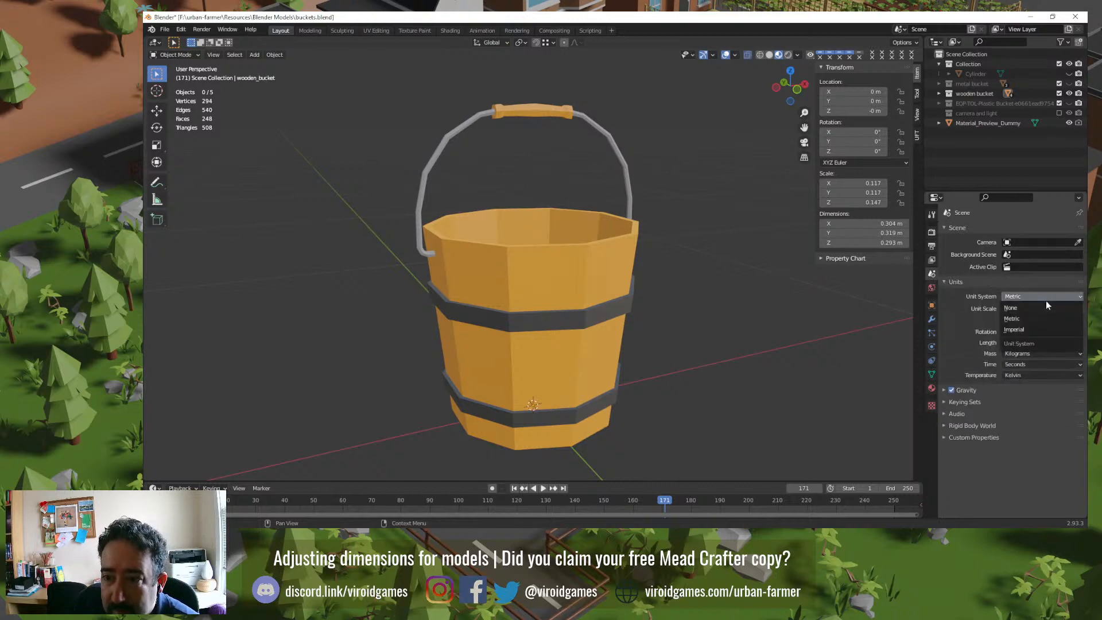
pyautogui.click(1030, 318)
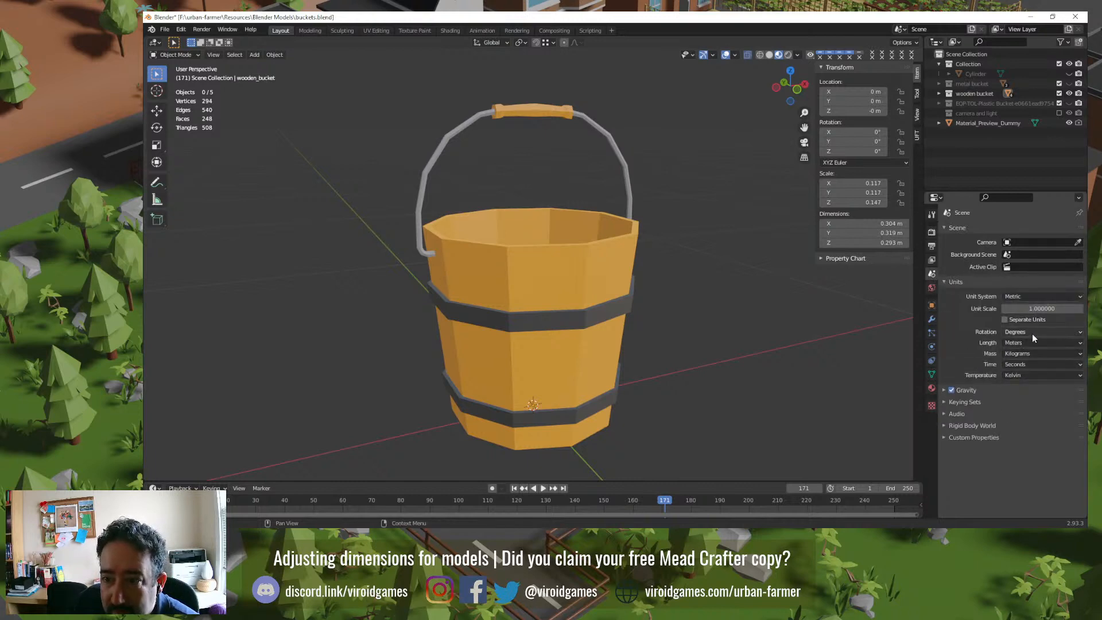
pyautogui.click(1032, 343)
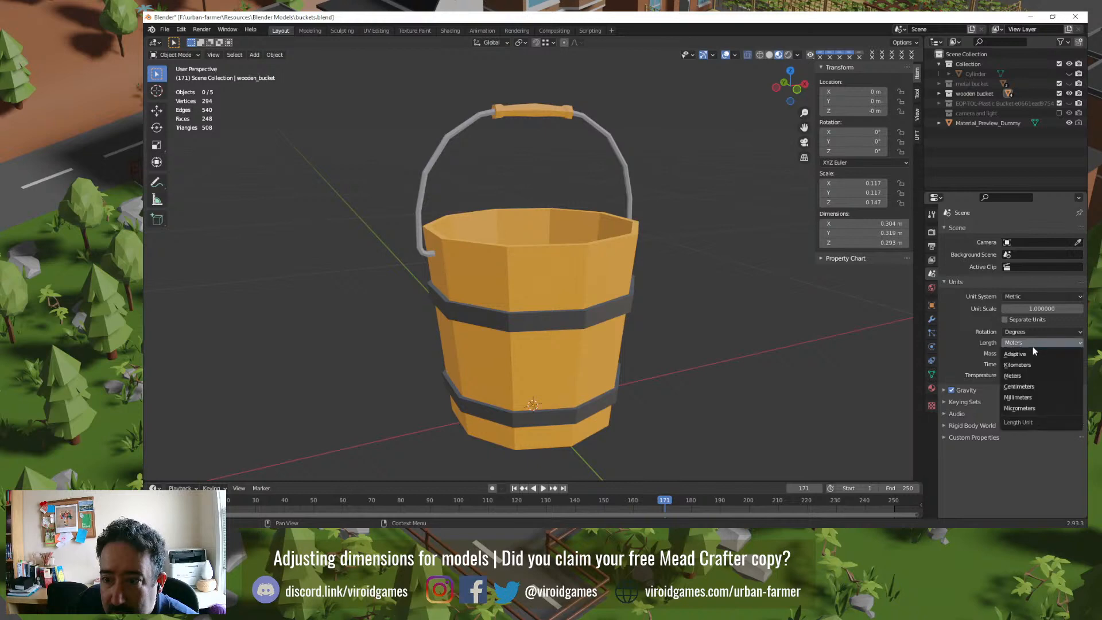
pyautogui.click(1030, 387)
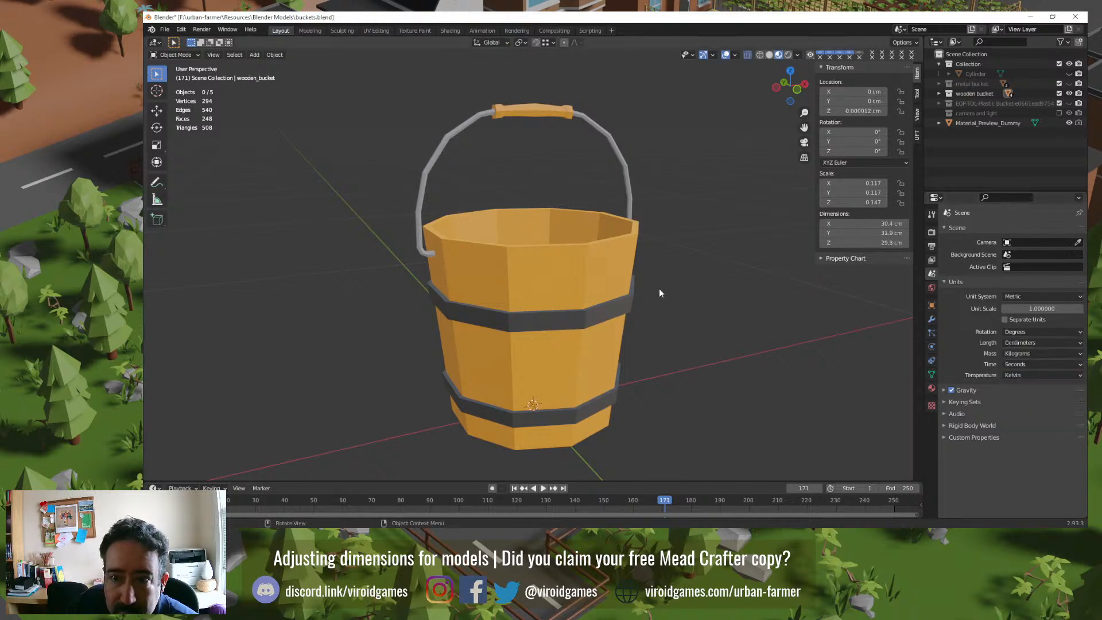
# Step: Inspect the mesh of the wooden bucket's dark rings in Edit Mode, then return to Object Mode and clear the selection
pyautogui.moveTo(668, 291); pyautogui.dragTo(649, 273, button='middle')
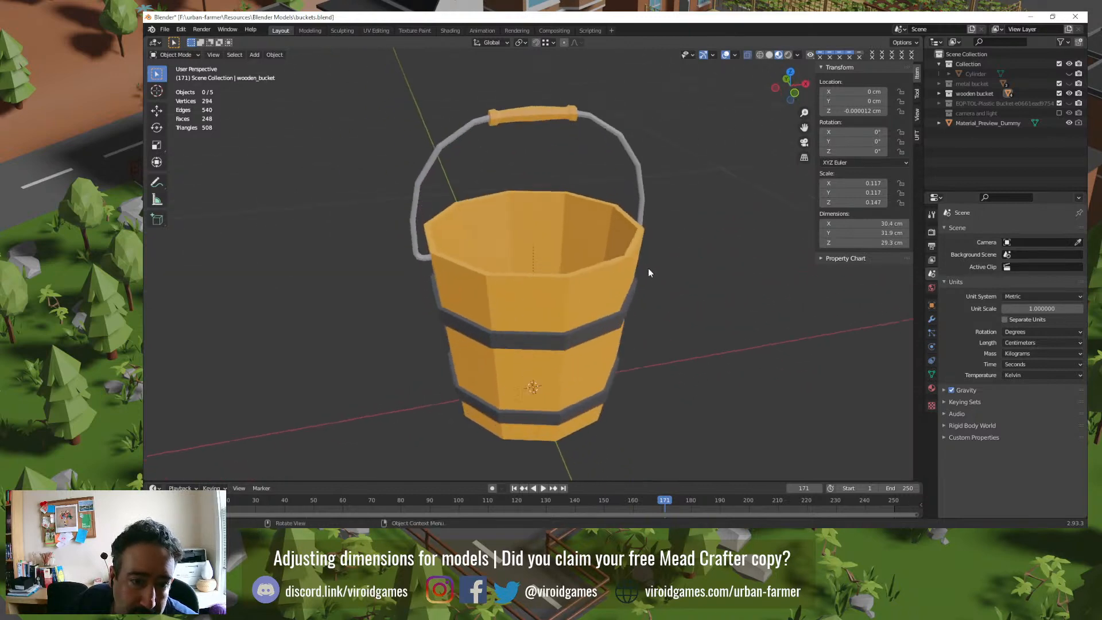
pyautogui.click(588, 334)
pyautogui.press('Tab')
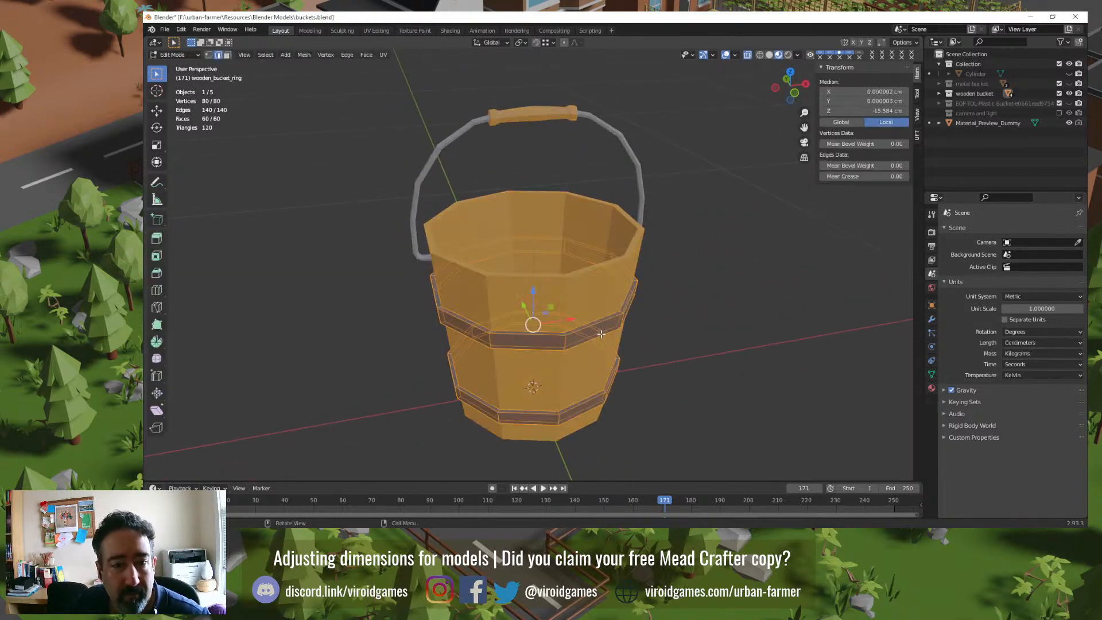
pyautogui.moveTo(592, 343); pyautogui.dragTo(553, 344, button='middle')
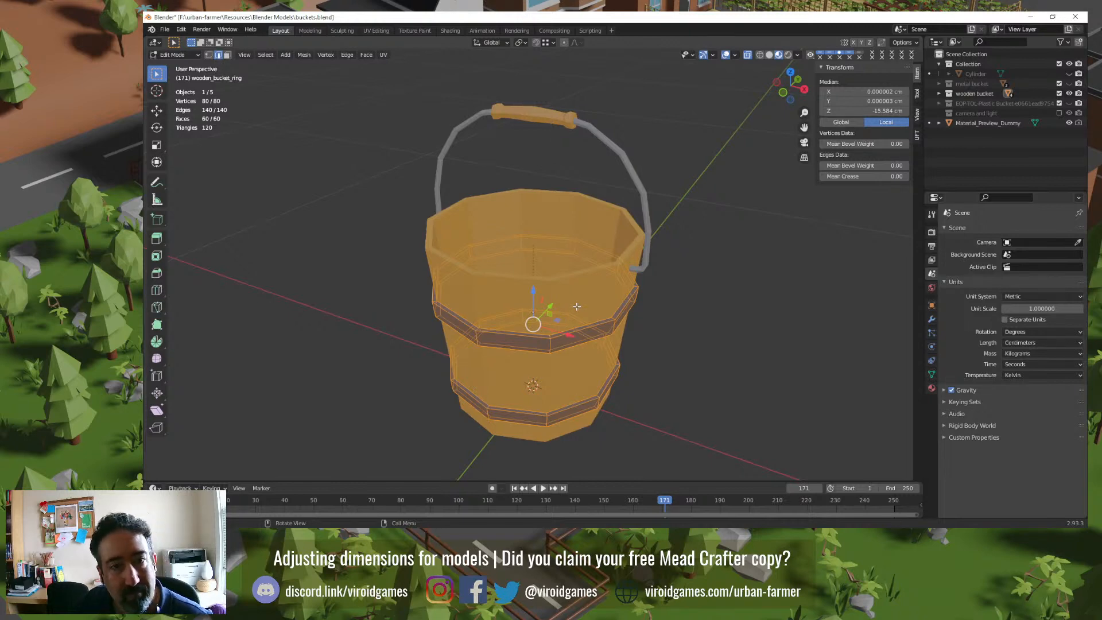
pyautogui.press('Tab')
pyautogui.click(710, 242)
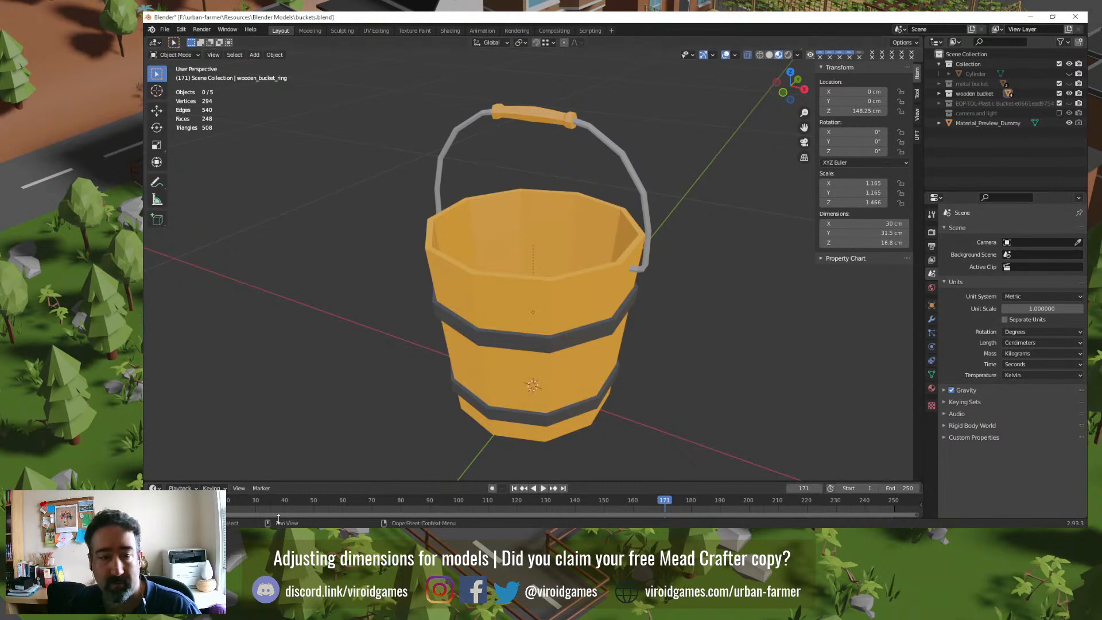
# Step: Switch to the MD5 Hash Generator page in Chrome, generate the hash of "Wooden Bucket" and copy it
pyautogui.moveTo(382, 537)
pyautogui.click(247, 498)
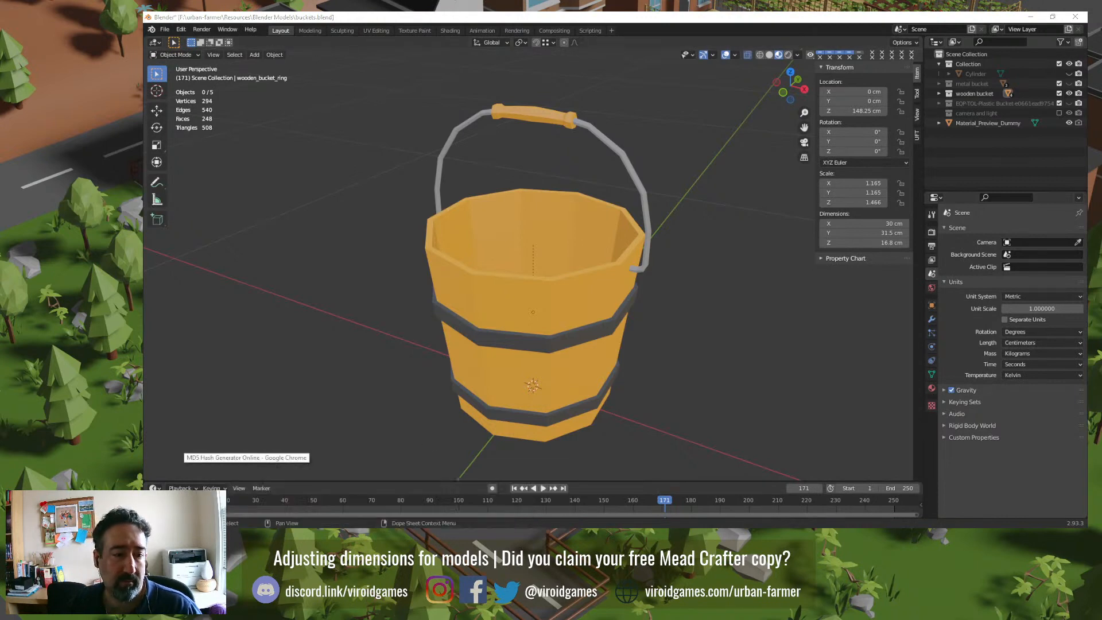
pyautogui.doubleClick(421, 255)
pyautogui.write('Wooden Bucket')
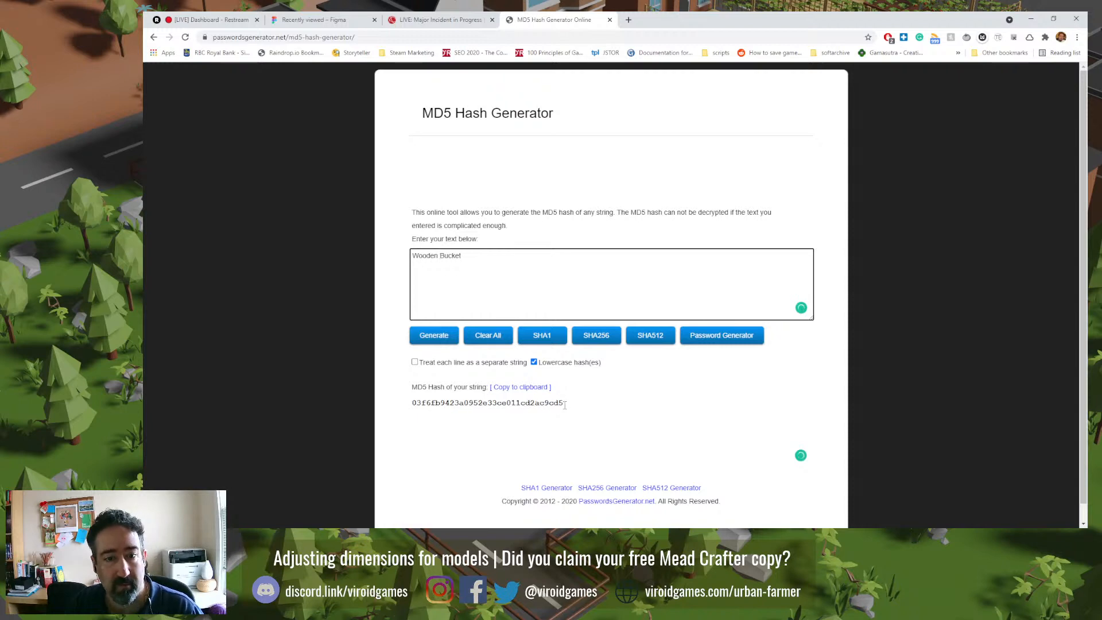
pyautogui.click(525, 387)
# Step: Back in Blender, rename the wooden bucket collection as "EQP-TOL-Wooden Bucket-" plus the copied MD5 hash and save the file
pyautogui.hotkey('alt', 'Tab')
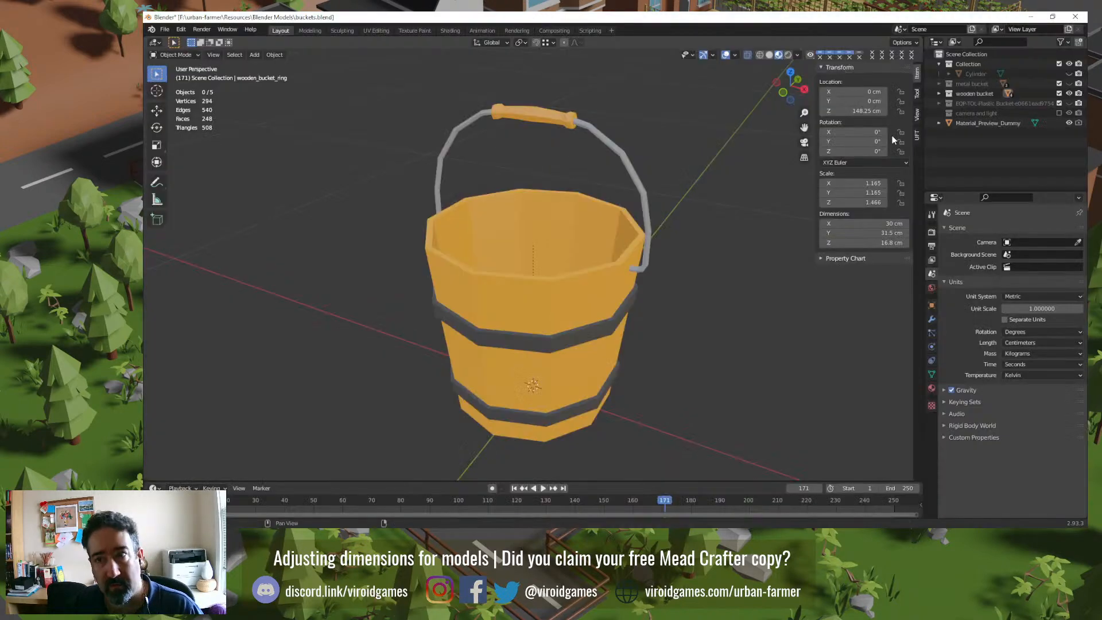
pyautogui.doubleClick(960, 93)
pyautogui.press('Home')
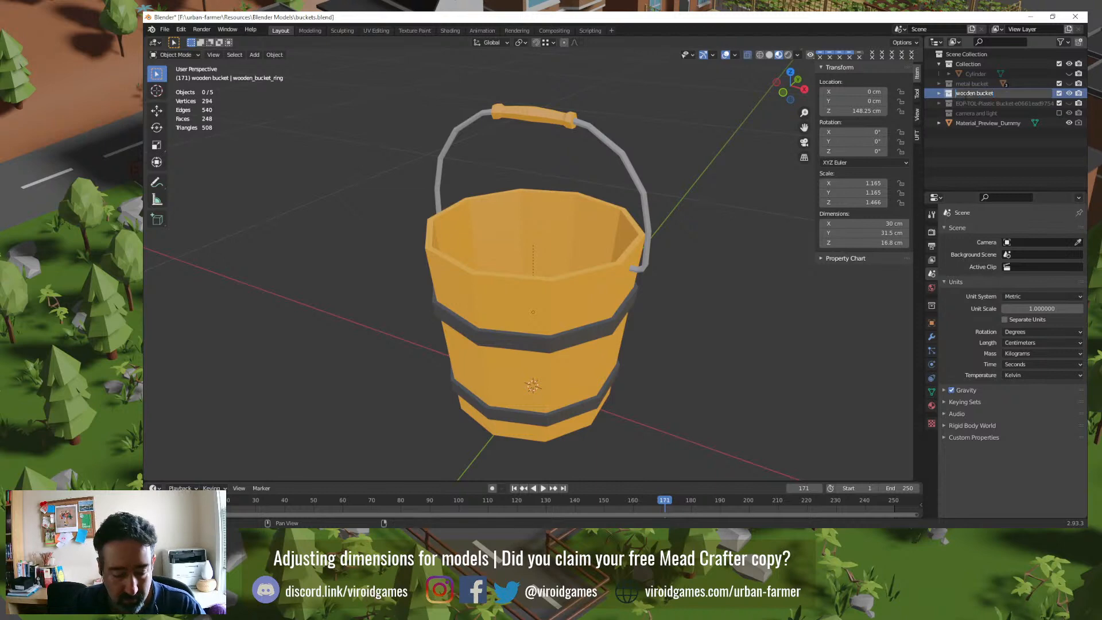
pyautogui.write('EOP-TOL-')
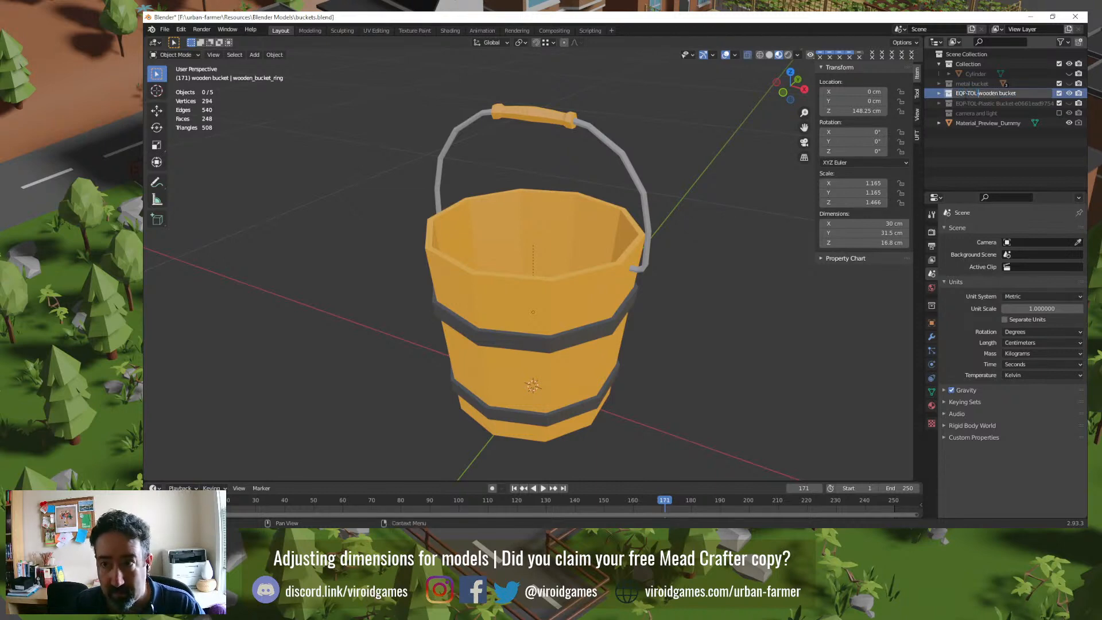
pyautogui.press('Delete')
pyautogui.write('W')
pyautogui.press('Right')
pyautogui.press('Right')
pyautogui.press('Right')
pyautogui.press('Right')
pyautogui.press('Right')
pyautogui.press('Right')
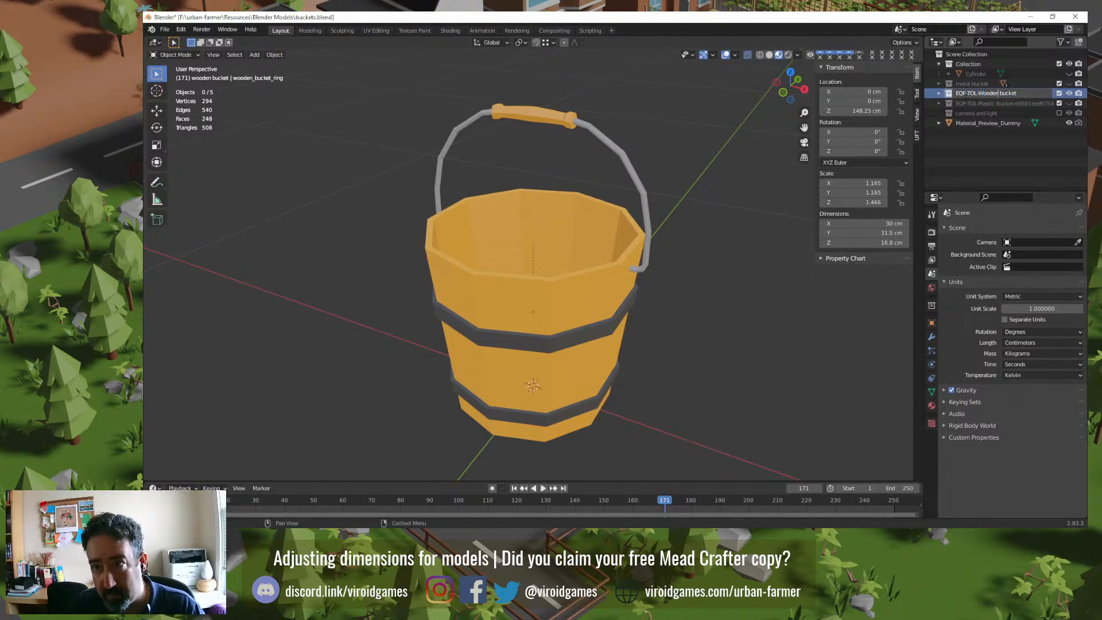
pyautogui.press('Delete')
pyautogui.write('B')
pyautogui.press('Return')
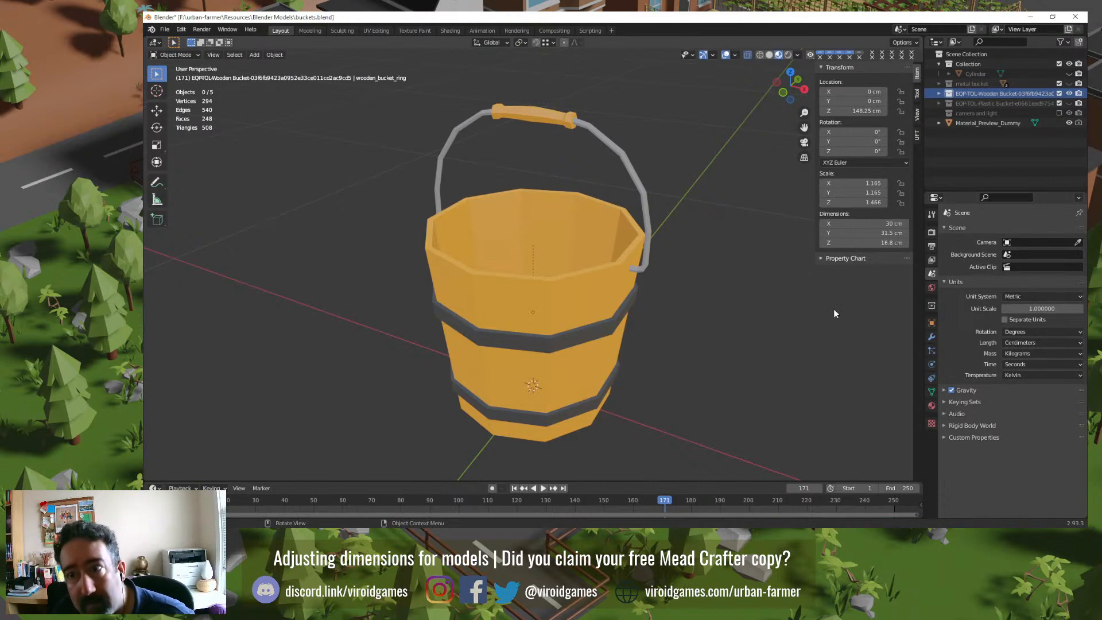
pyautogui.hotkey('ctrl', 's')
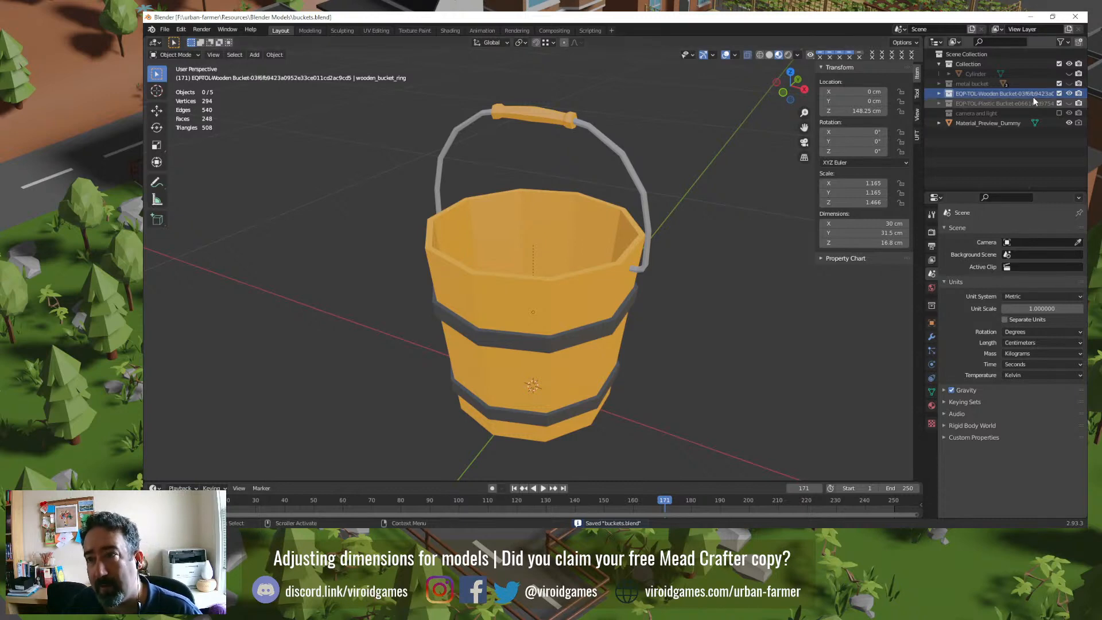
# Step: Hide the wooden bucket collection and show the metal bucket collection
pyautogui.click(1069, 93)
pyautogui.click(1068, 83)
pyautogui.scroll(-6, 694, 269)
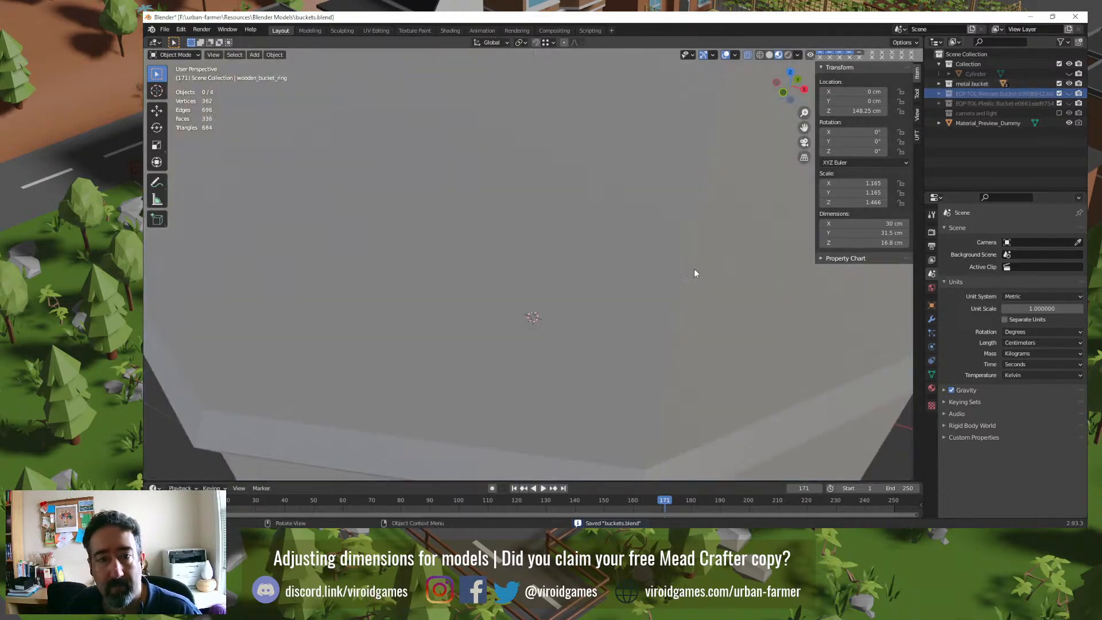
pyautogui.moveTo(555, 204); pyautogui.dragTo(446, 215, button='middle')
# Step: Examine the metal bucket's body and handle meshes in Edit Mode and check their dimensions in Object Mode
pyautogui.click(538, 171)
pyautogui.press('Tab')
pyautogui.scroll(4, 538, 171)
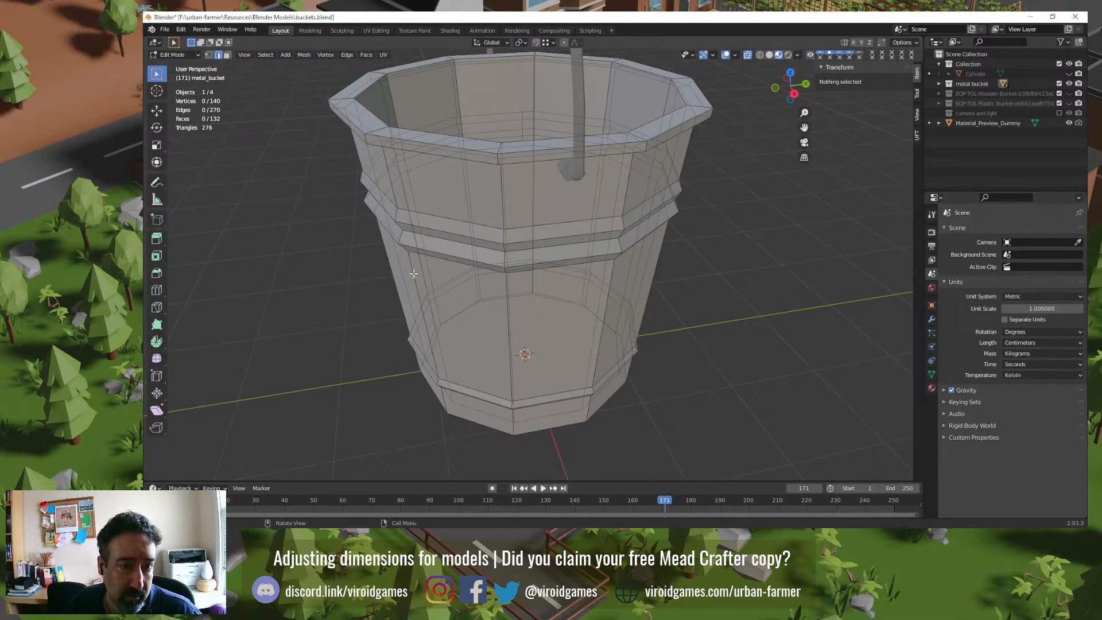
pyautogui.moveTo(414, 273); pyautogui.dragTo(448, 258, button='middle')
pyautogui.press('Tab')
pyautogui.scroll(-3, 466, 235)
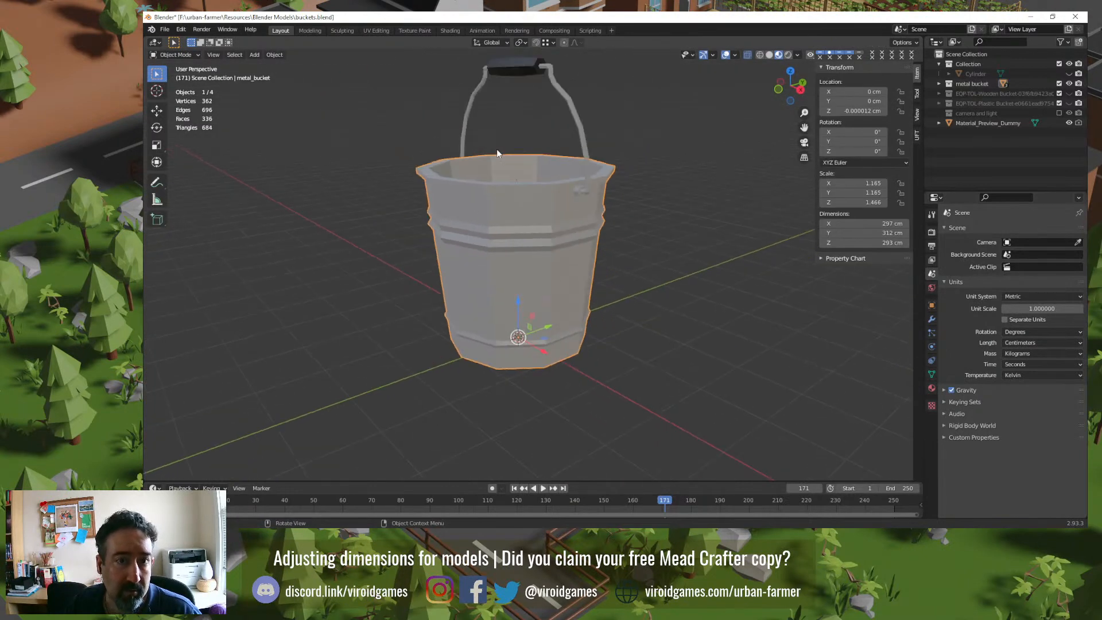
pyautogui.click(569, 124)
pyautogui.press('Tab')
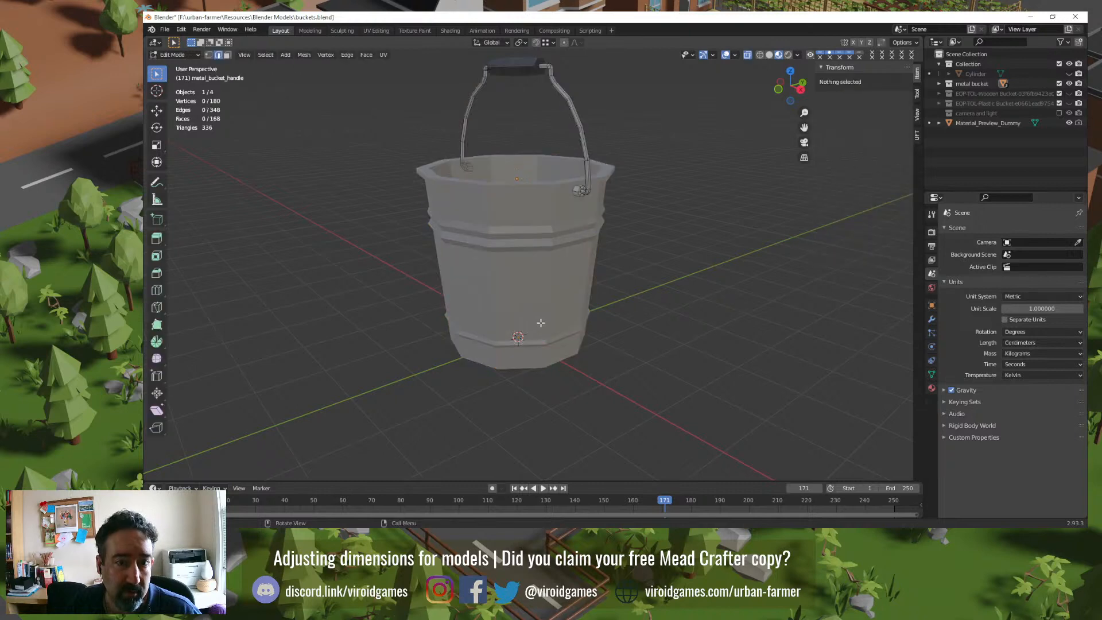
pyautogui.press('Tab')
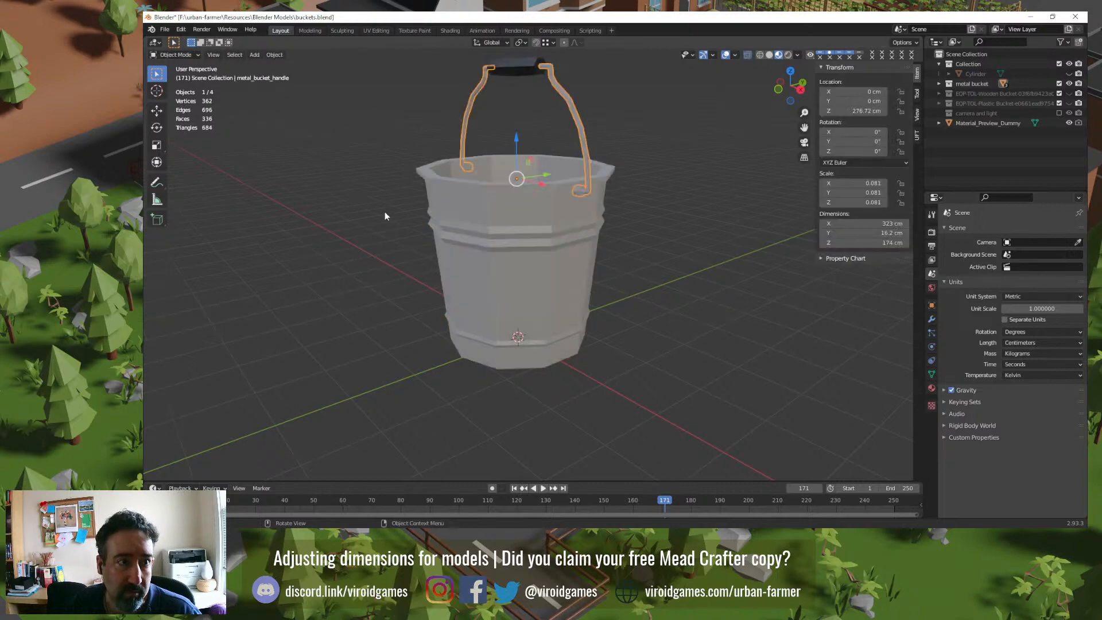
pyautogui.click(476, 234)
pyautogui.moveTo(477, 233); pyautogui.dragTo(552, 312, button='middle')
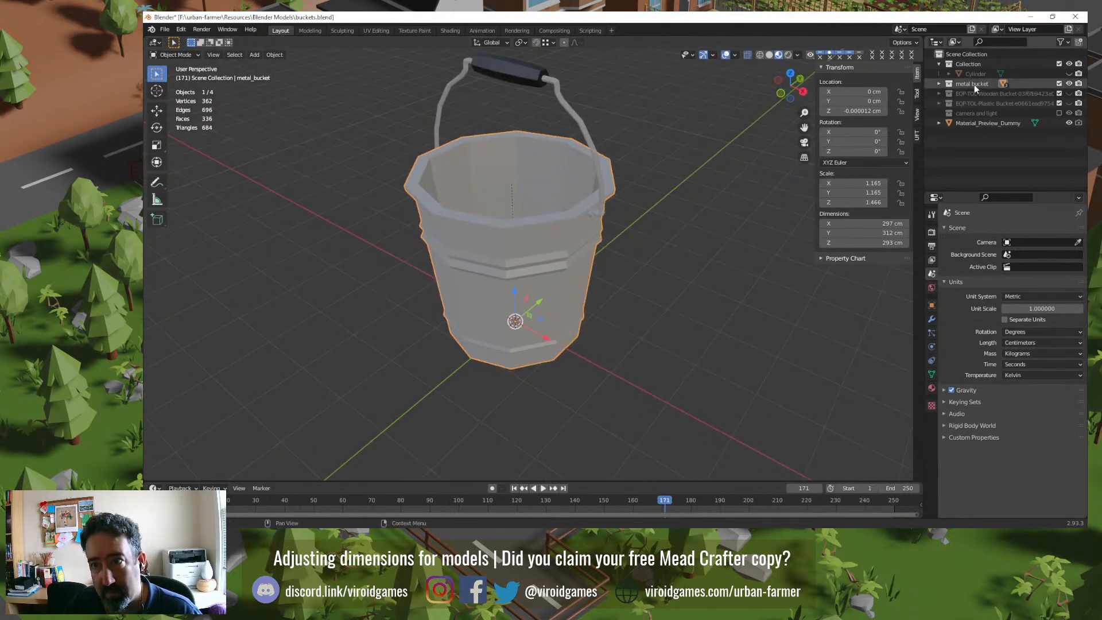
# Step: Switch to the MD5 Hash Generator page in Chrome, generate the hash of "Metal Bucket" and copy it
pyautogui.hotkey('alt', 'Tab')
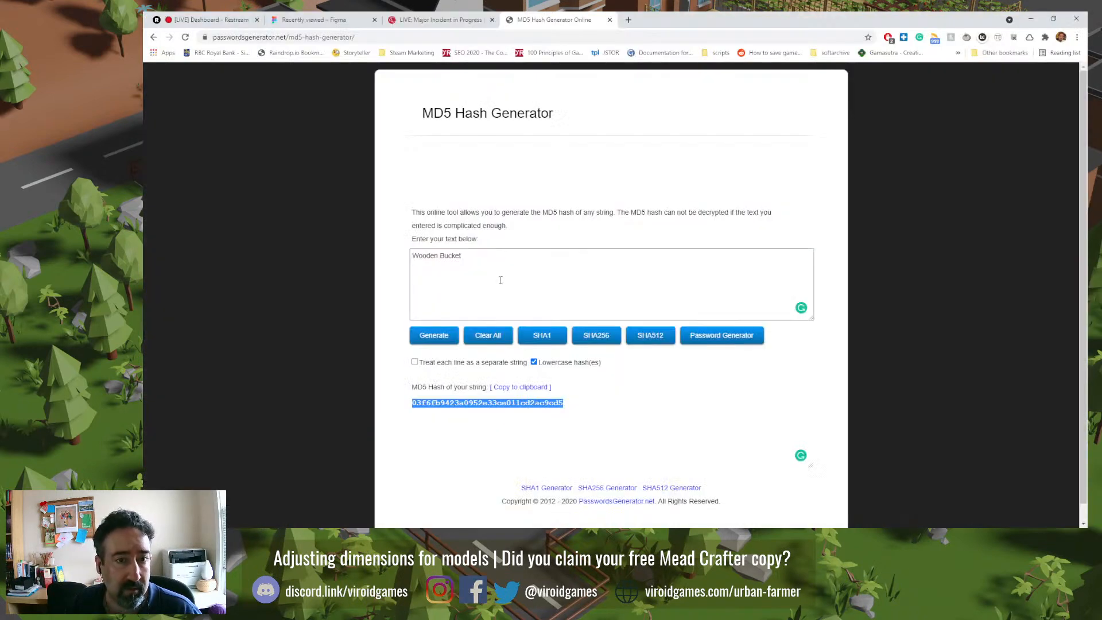
pyautogui.doubleClick(433, 256)
pyautogui.write('Metal')
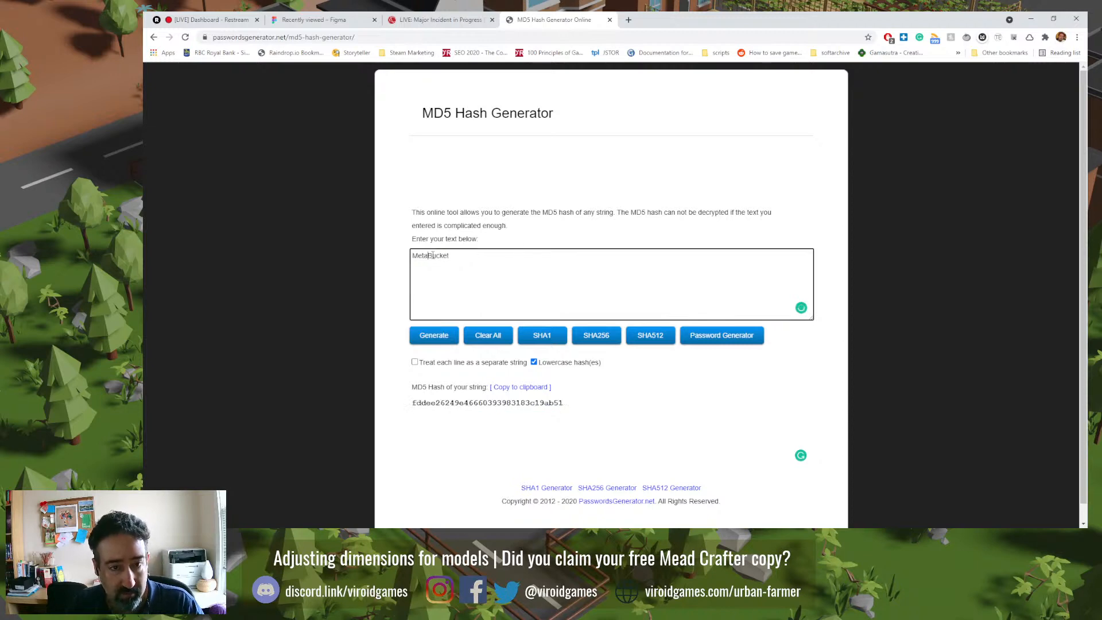
pyautogui.click(549, 390)
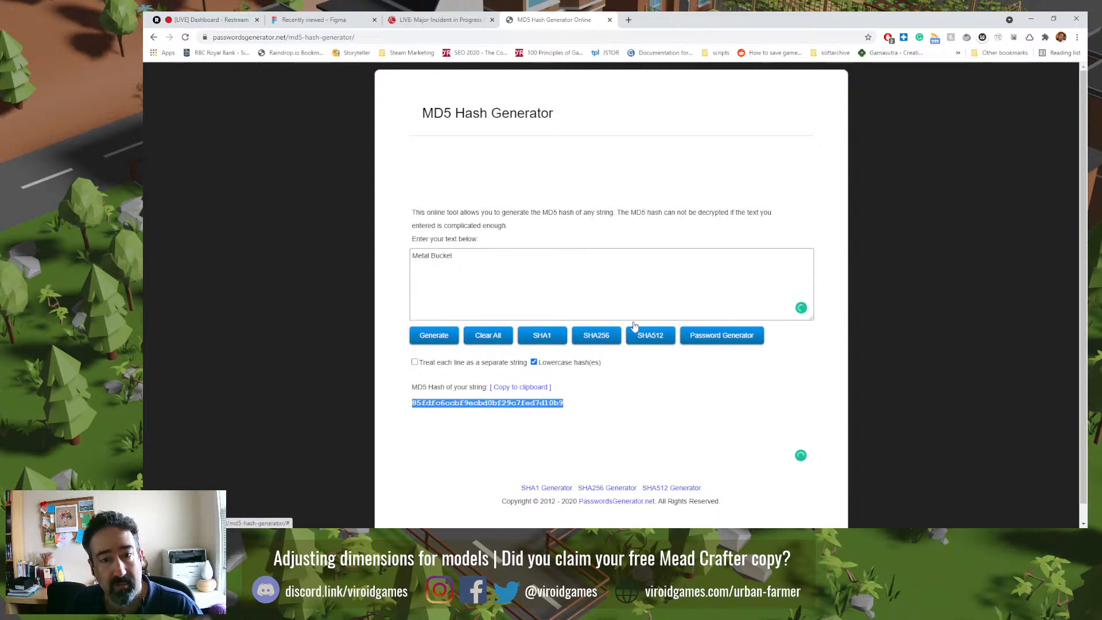
# Step: Back in Blender, rename the metal bucket collection as "EQP-TOL-Metal Bucket-" plus the copied MD5 hash
pyautogui.hotkey('alt', 'Tab')
pyautogui.doubleClick(962, 85)
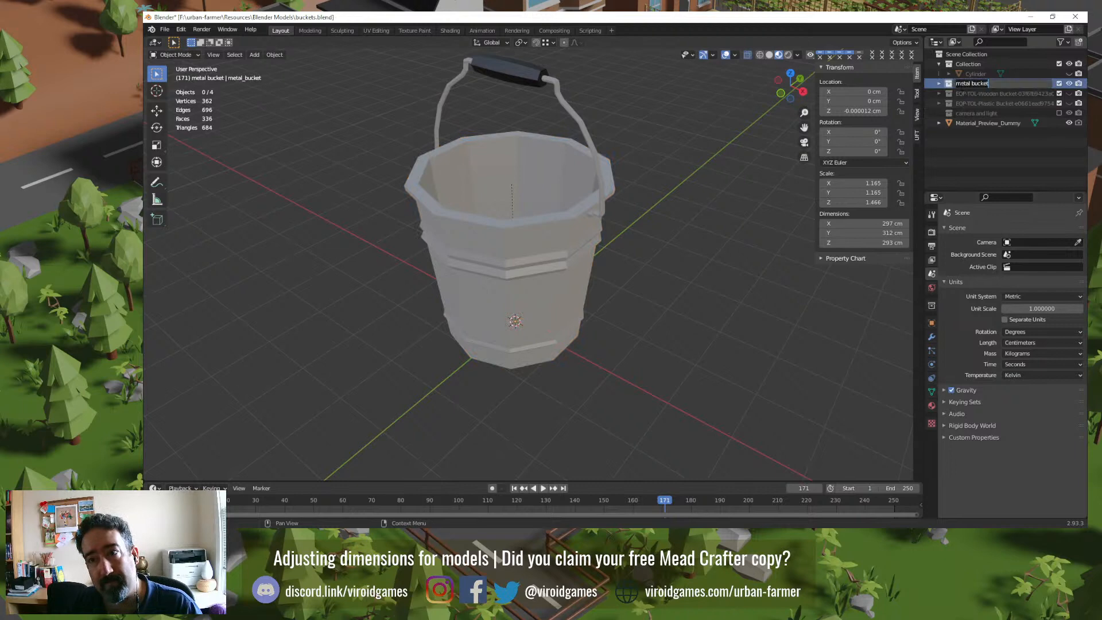
pyautogui.press('Home')
pyautogui.write('EQP-TOL-')
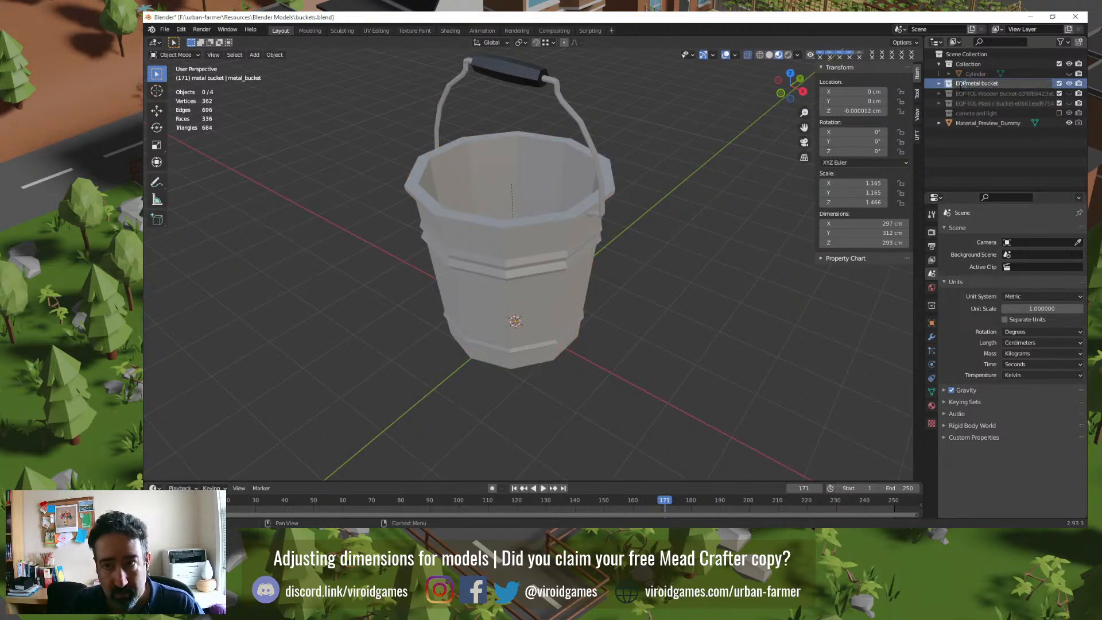
pyautogui.press('Delete')
pyautogui.write('M')
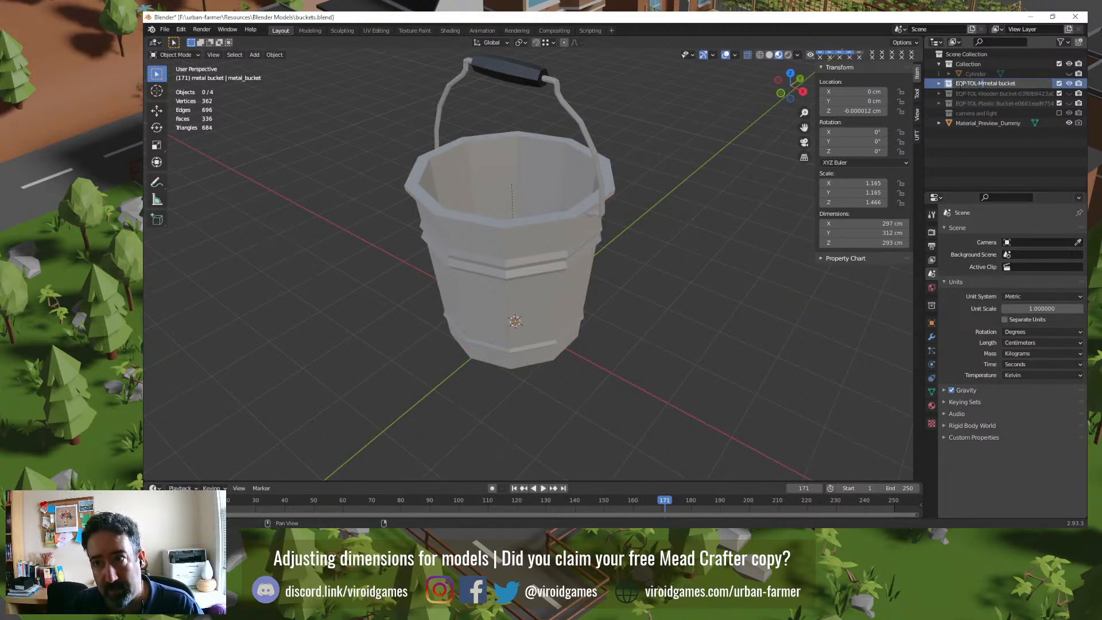
pyautogui.press('Right')
pyautogui.press('Delete')
pyautogui.write('B')
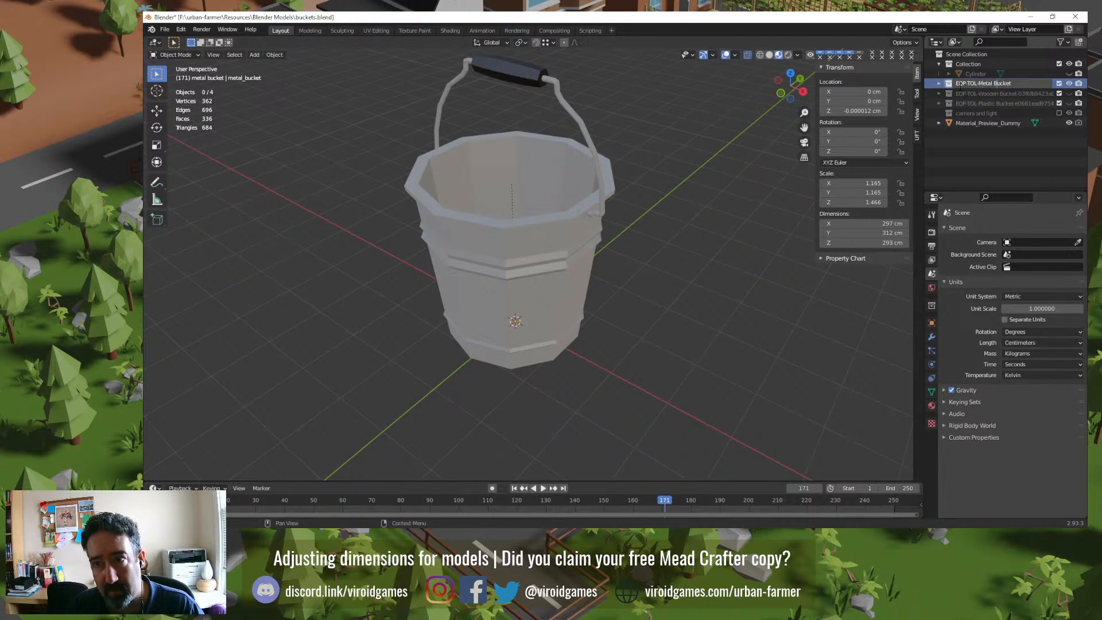
pyautogui.hotkey('ctrl', 'v')
pyautogui.press('Return')
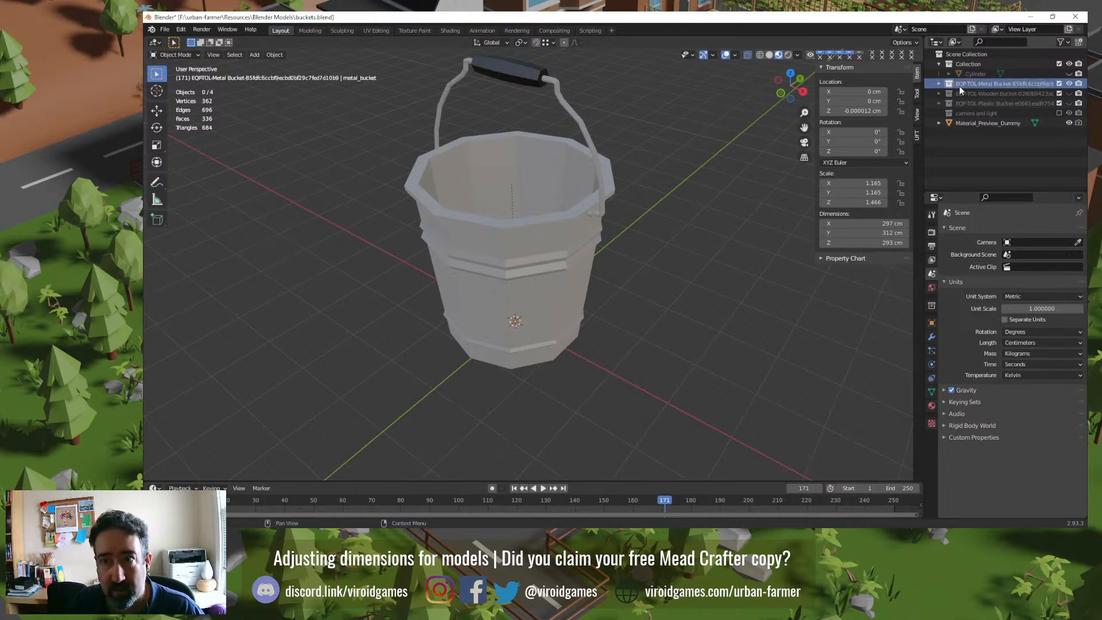
# Step: Select all the metal bucket parts, body and handle together, and scale them by a factor of 0.1
pyautogui.click(584, 205)
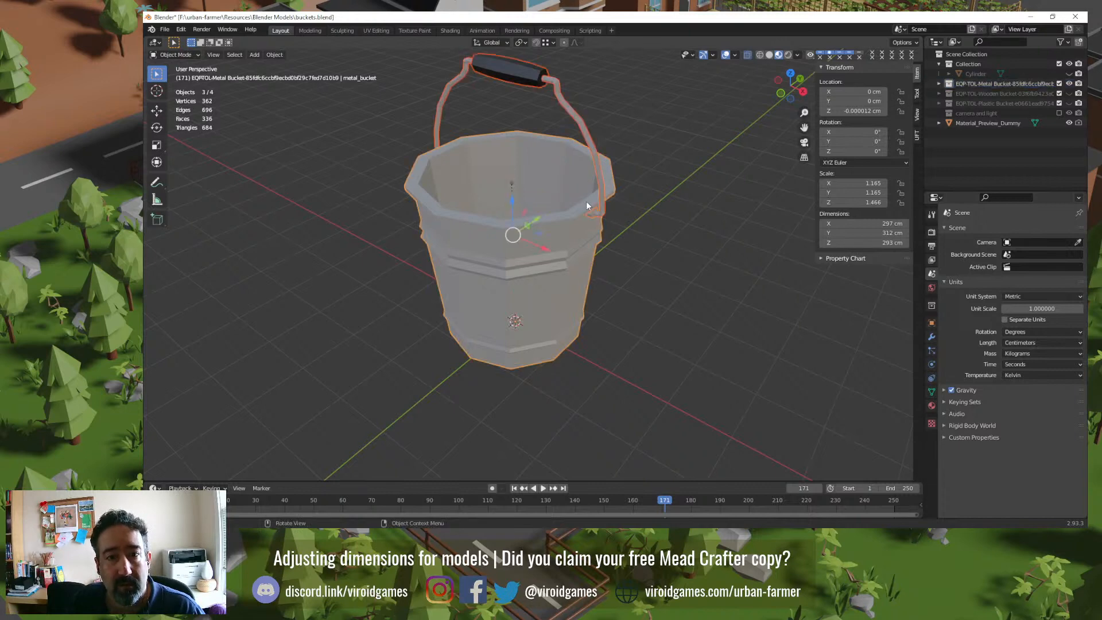
pyautogui.click(635, 229)
pyautogui.click(565, 227)
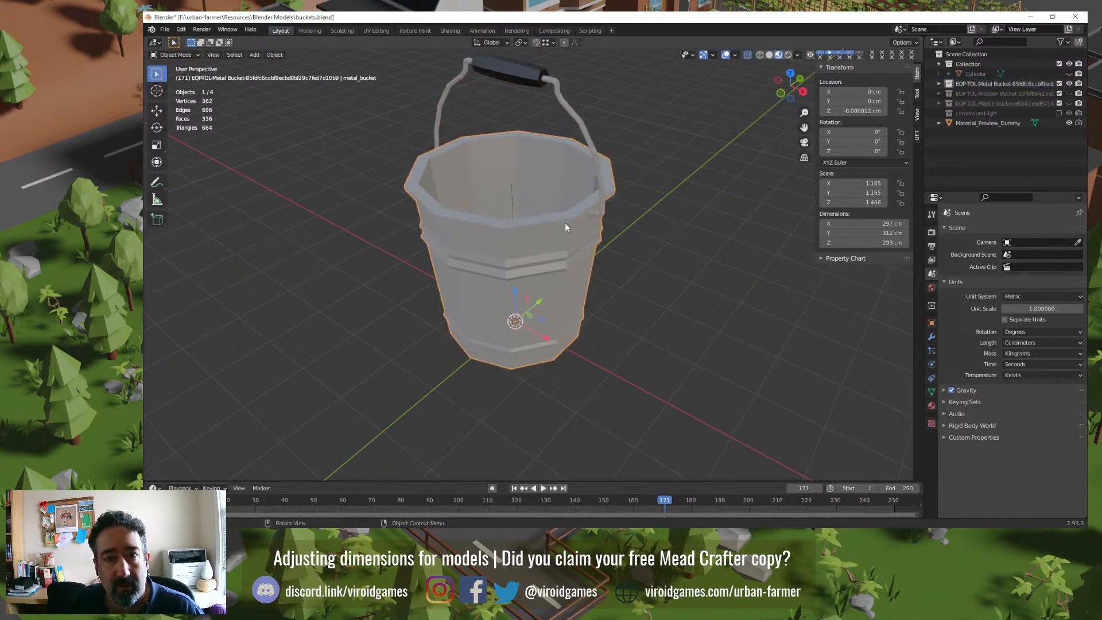
pyautogui.keyDown('shift'); pyautogui.click(577, 123); pyautogui.keyUp('shift')
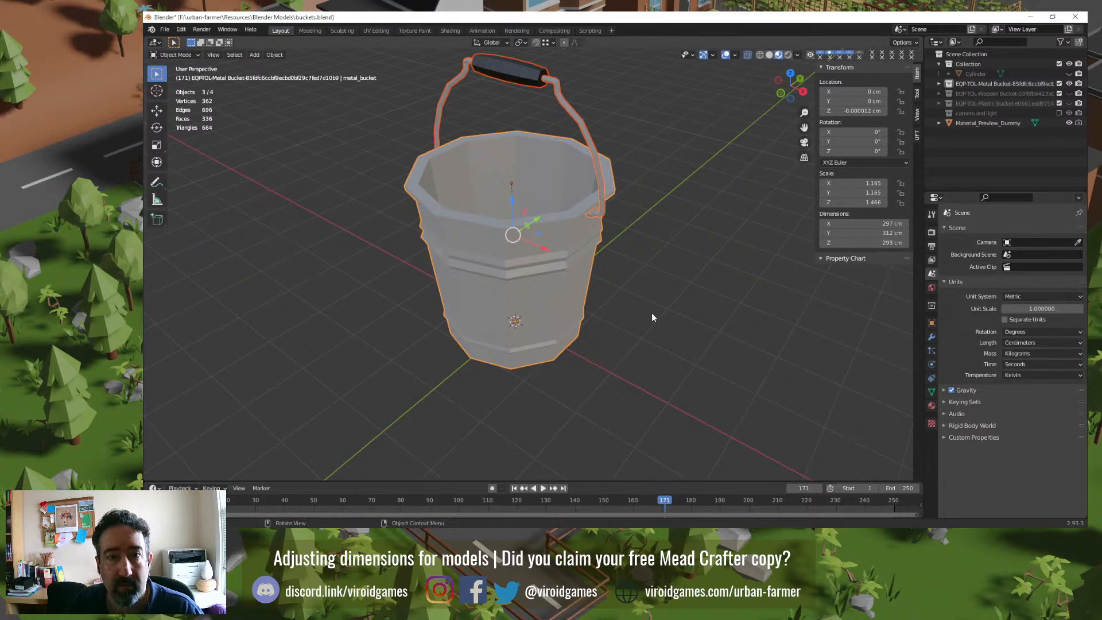
pyautogui.click(649, 261)
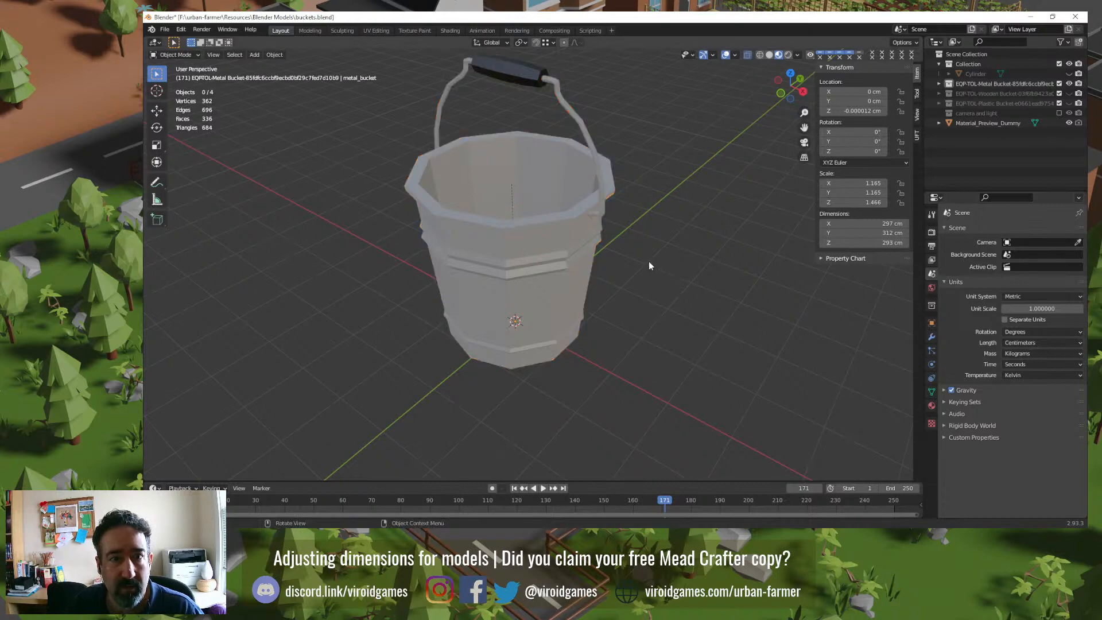
pyautogui.click(557, 266)
pyautogui.write('a')
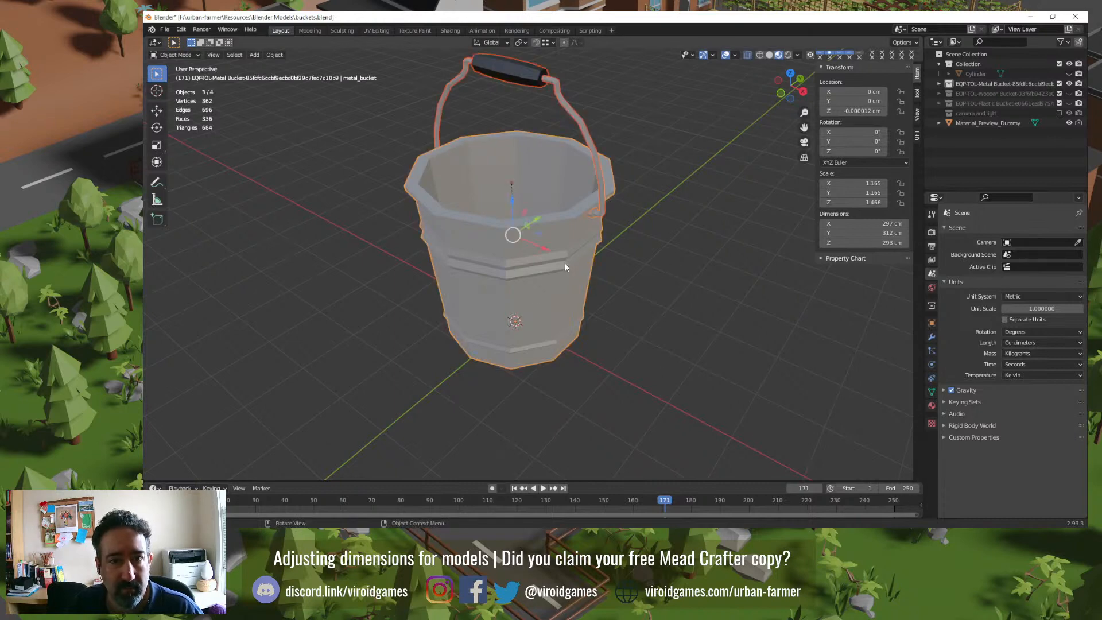
pyautogui.write('s0.1')
pyautogui.press('Return')
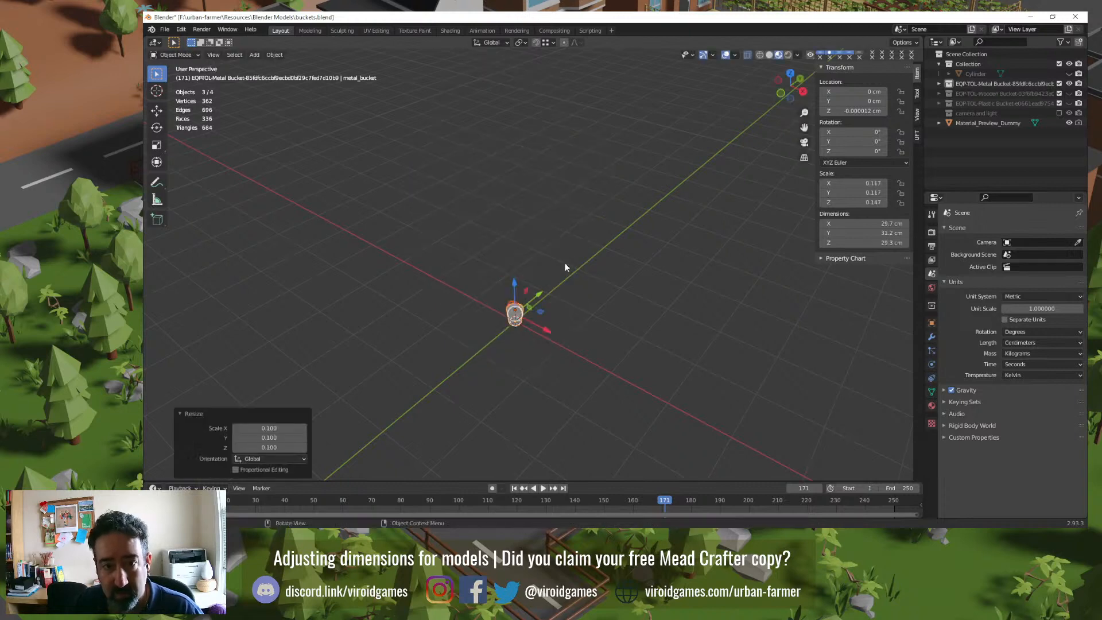
# Step: Check the scaled-down metal bucket up close and save buckets.blend
pyautogui.click(570, 266)
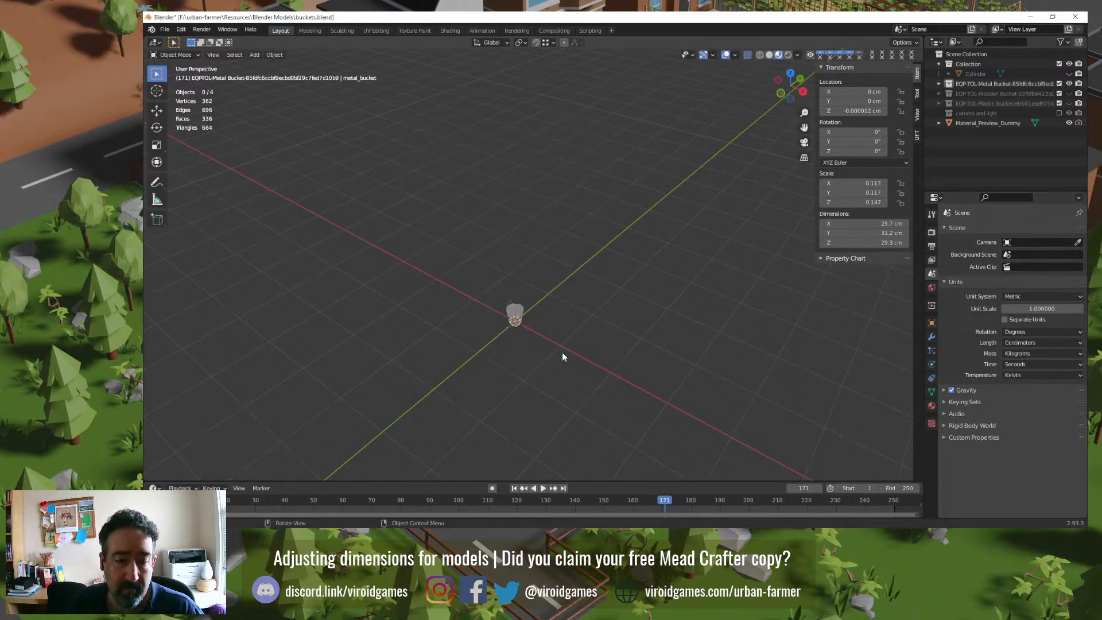
pyautogui.moveTo(590, 298); pyautogui.dragTo(455, 389)
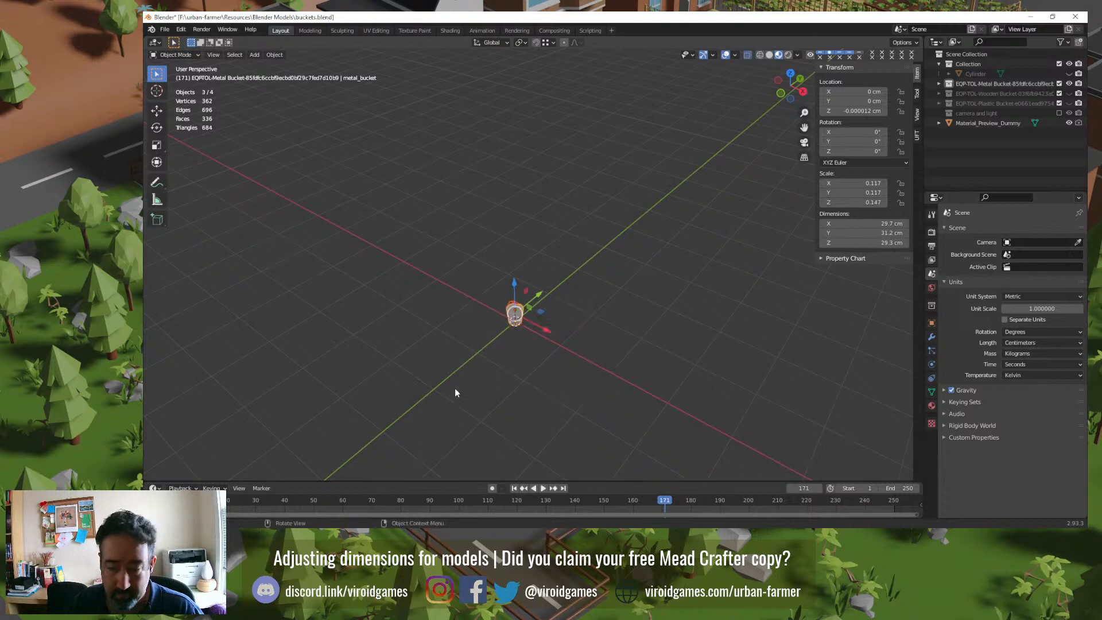
pyautogui.press('KP_Decimal')
pyautogui.click(398, 356)
pyautogui.hotkey('ctrl', 's')
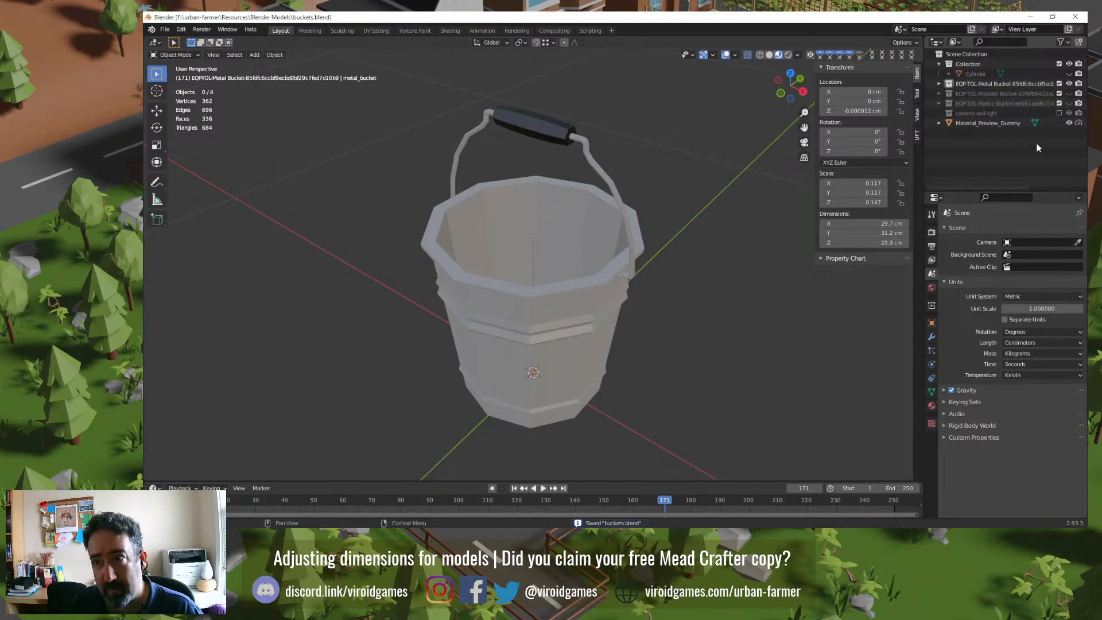
# Step: Delete the Material_Preview_Dummy object and rename the collection holding the Cylinder as "Peripherals"
pyautogui.click(959, 126)
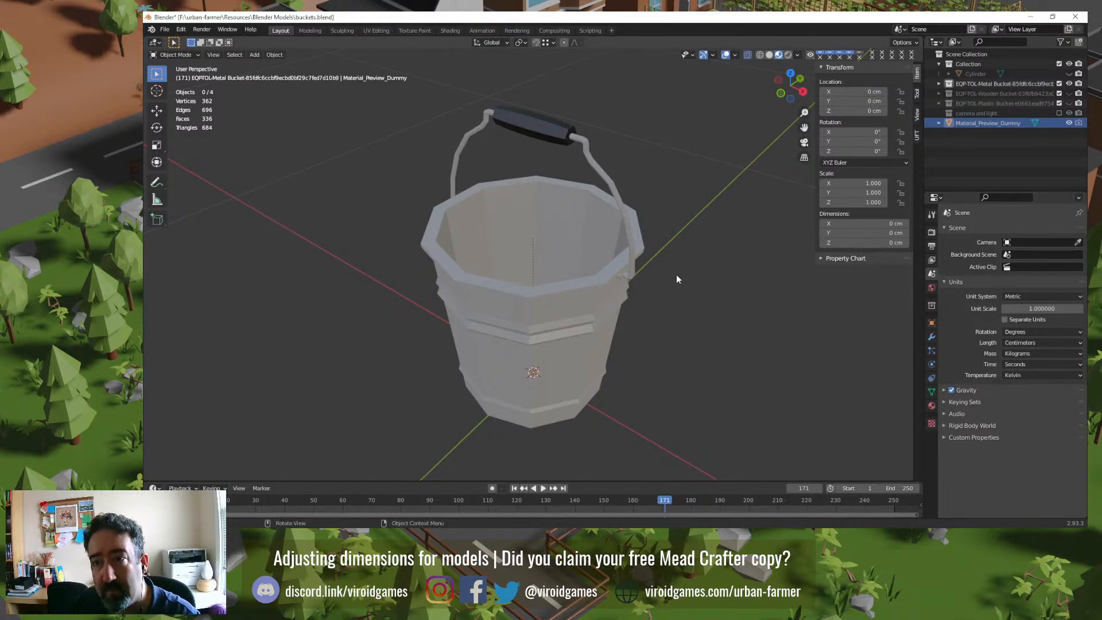
pyautogui.press('Delete')
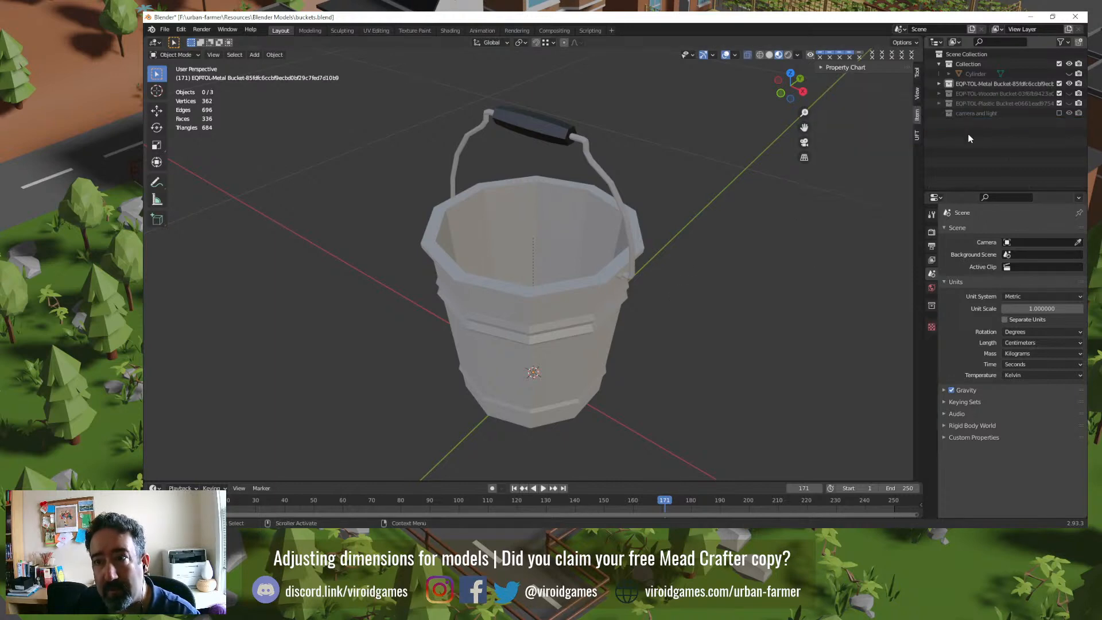
pyautogui.doubleClick(966, 63)
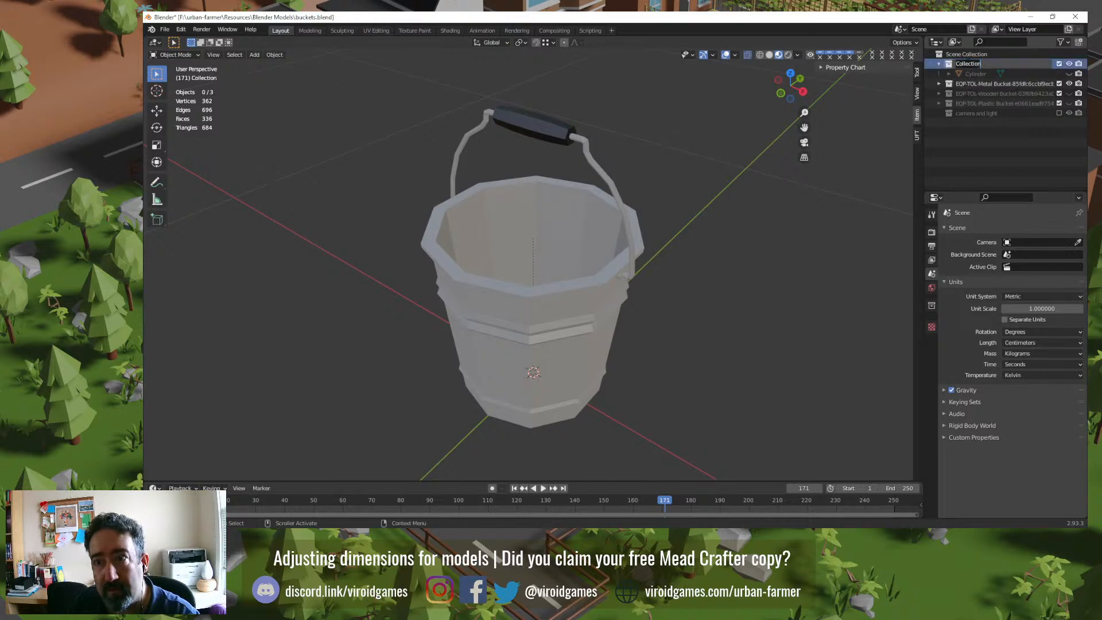
pyautogui.write('Pen')
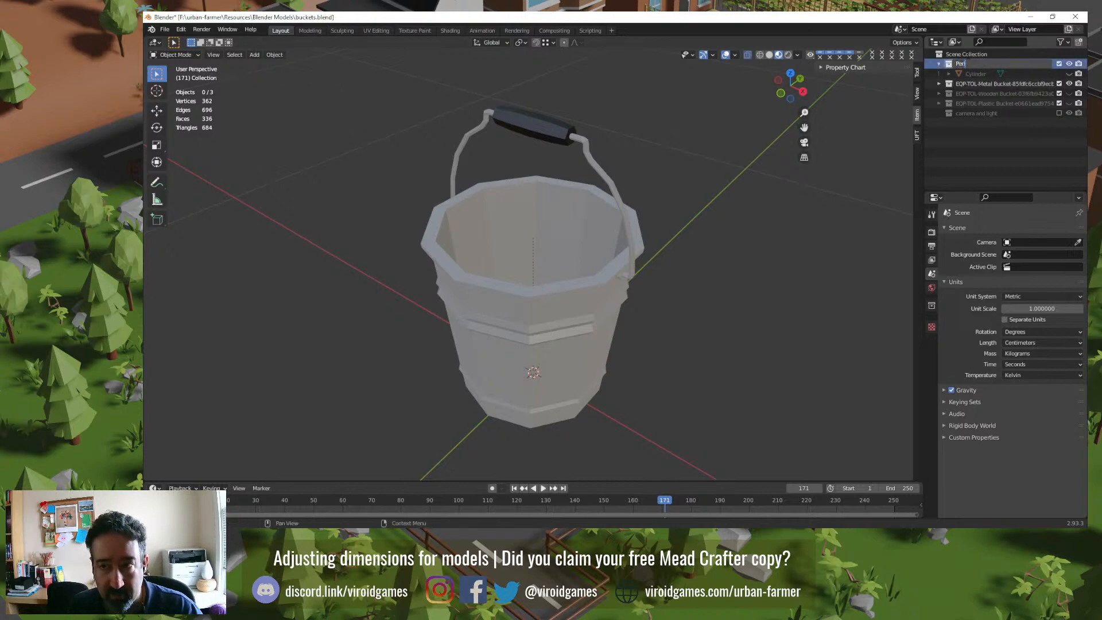
pyautogui.write('iphera')
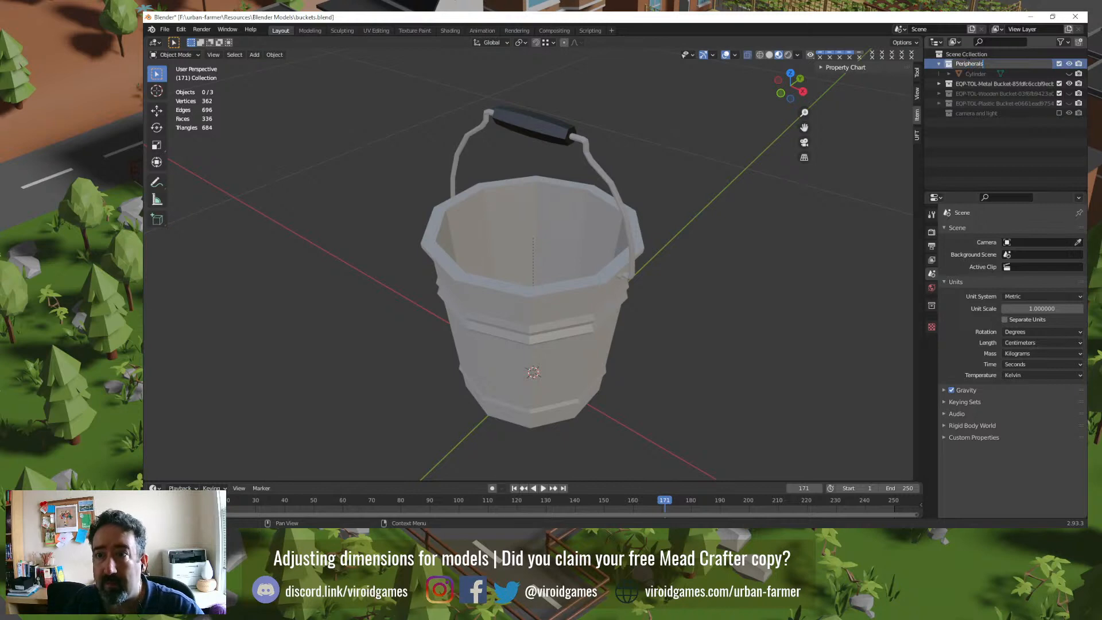
pyautogui.write('ls')
pyautogui.press('Return')
# Step: Move the camera and light collection into the Peripherals collection and save the file
pyautogui.click(981, 112)
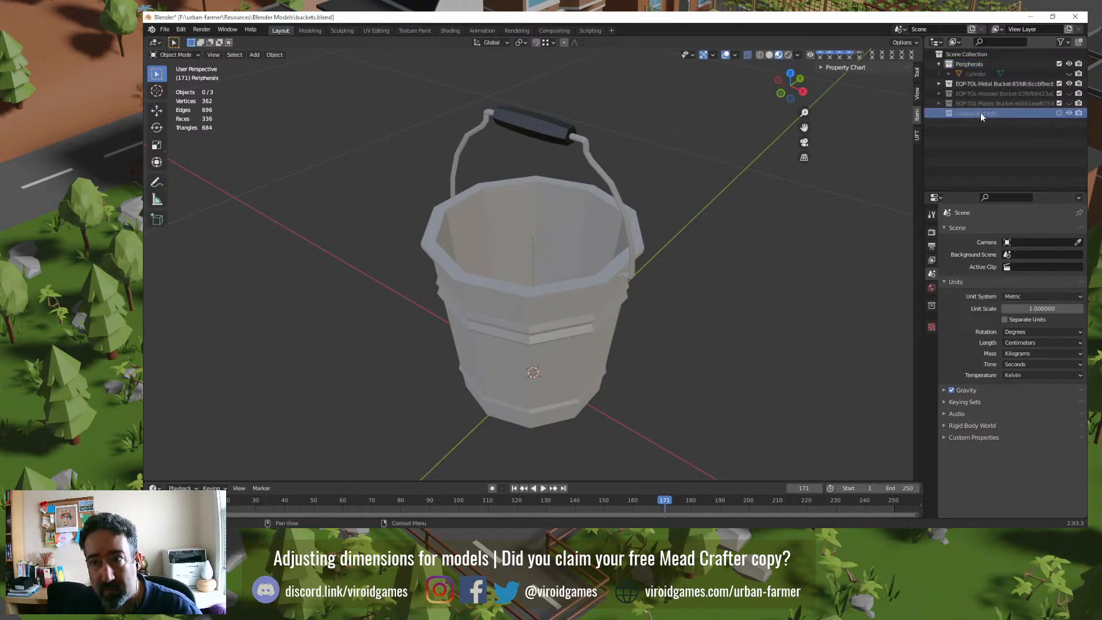
pyautogui.moveTo(980, 112); pyautogui.dragTo(973, 66)
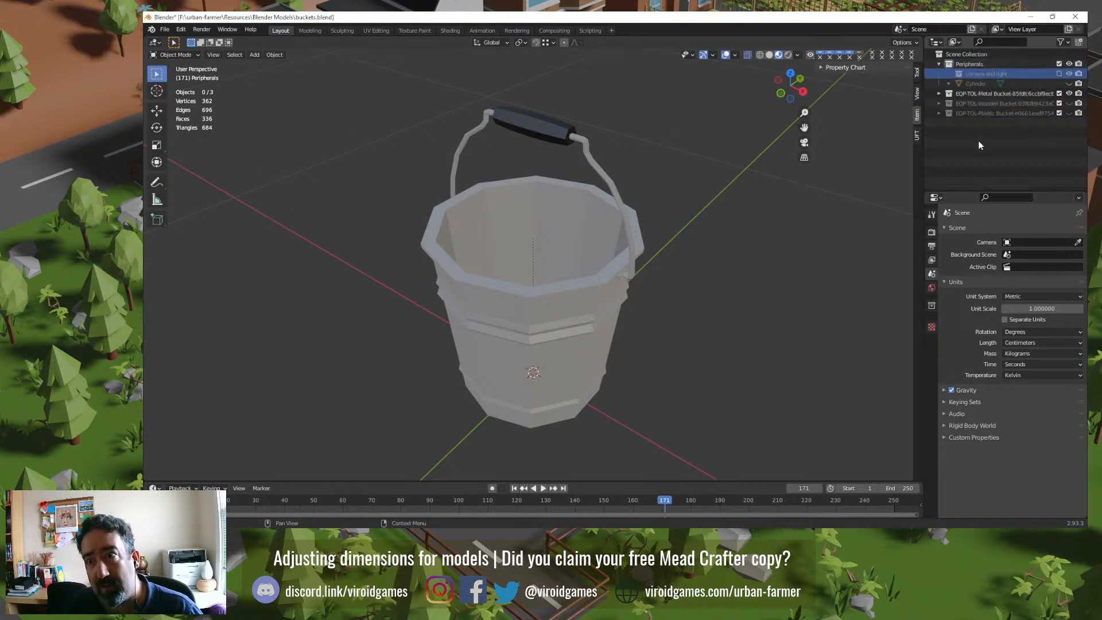
pyautogui.click(938, 64)
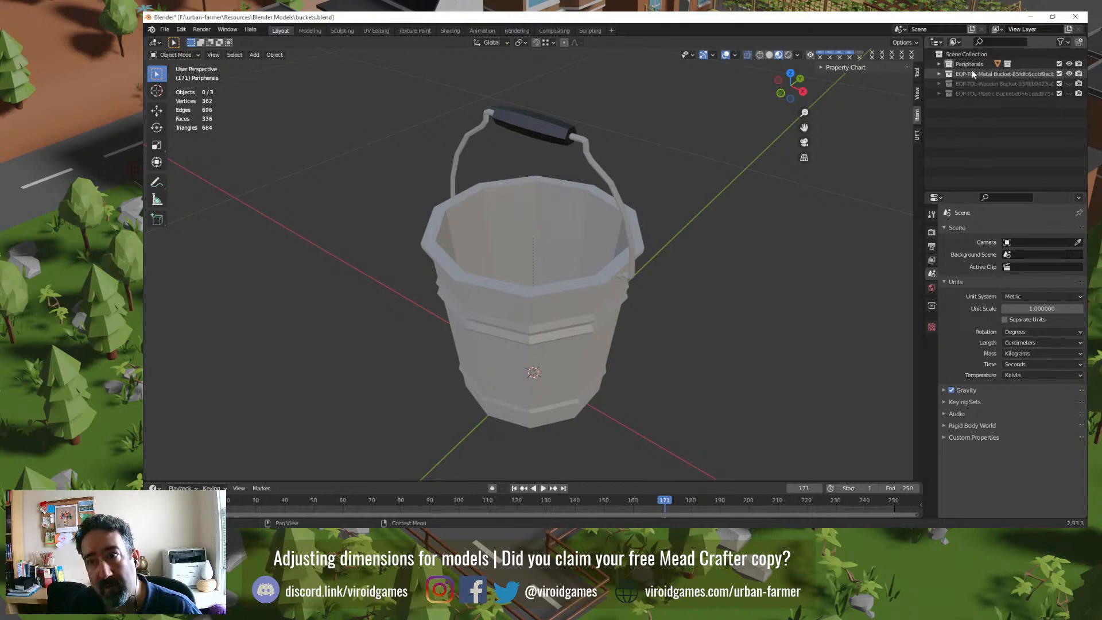
pyautogui.hotkey('ctrl', 's')
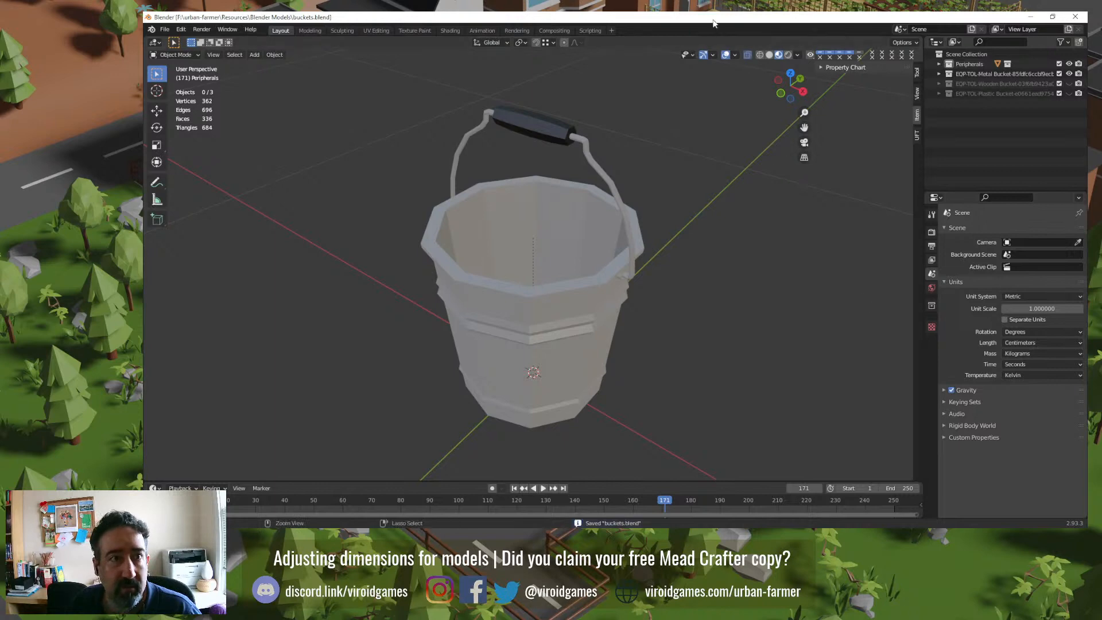
# Step: Switch to the MD5 Hash Generator page in Chrome, generate the hash of "Wheelbarrow" and copy it
pyautogui.hotkey('alt', 'Tab')
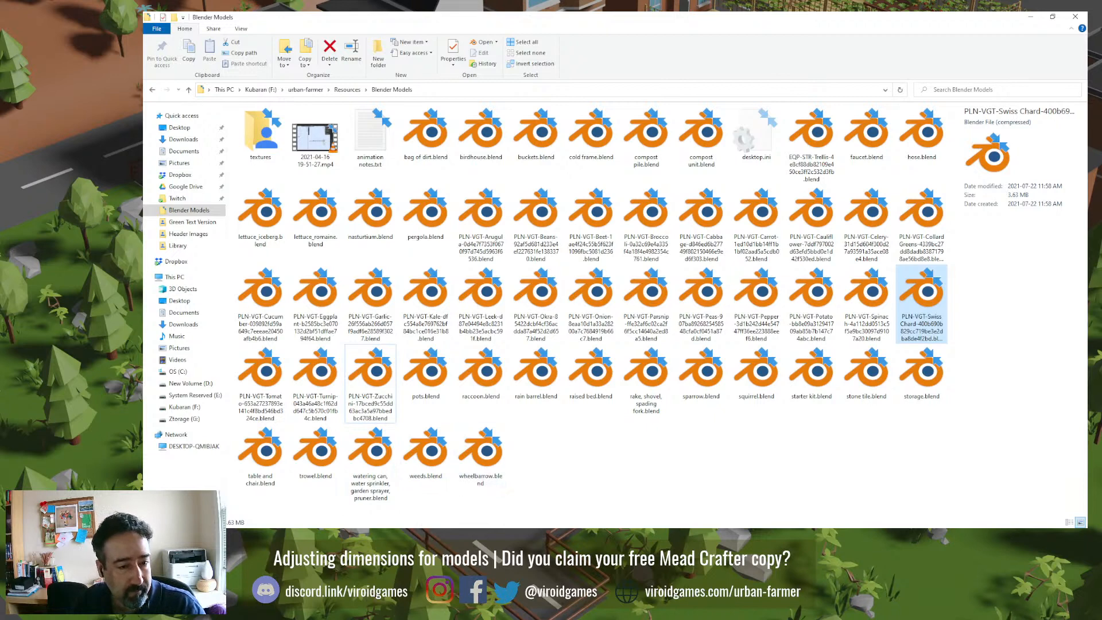
pyautogui.hotkey('alt', 'Tab')
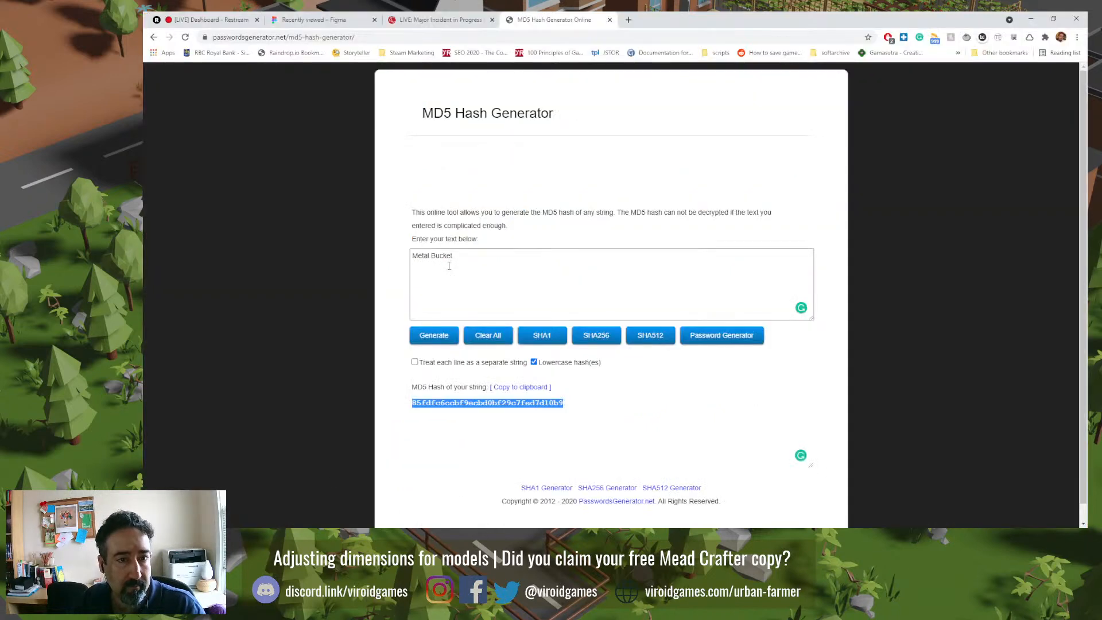
pyautogui.click(449, 266)
pyautogui.hotkey('ctrl', 'a')
pyautogui.write('Wheelb')
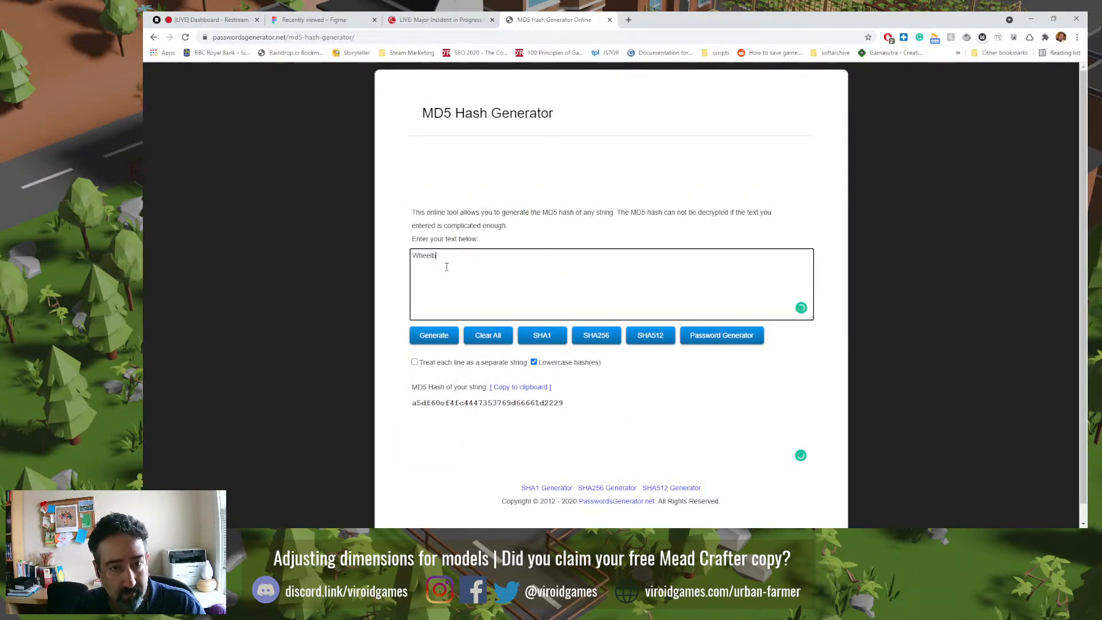
pyautogui.write('arrow')
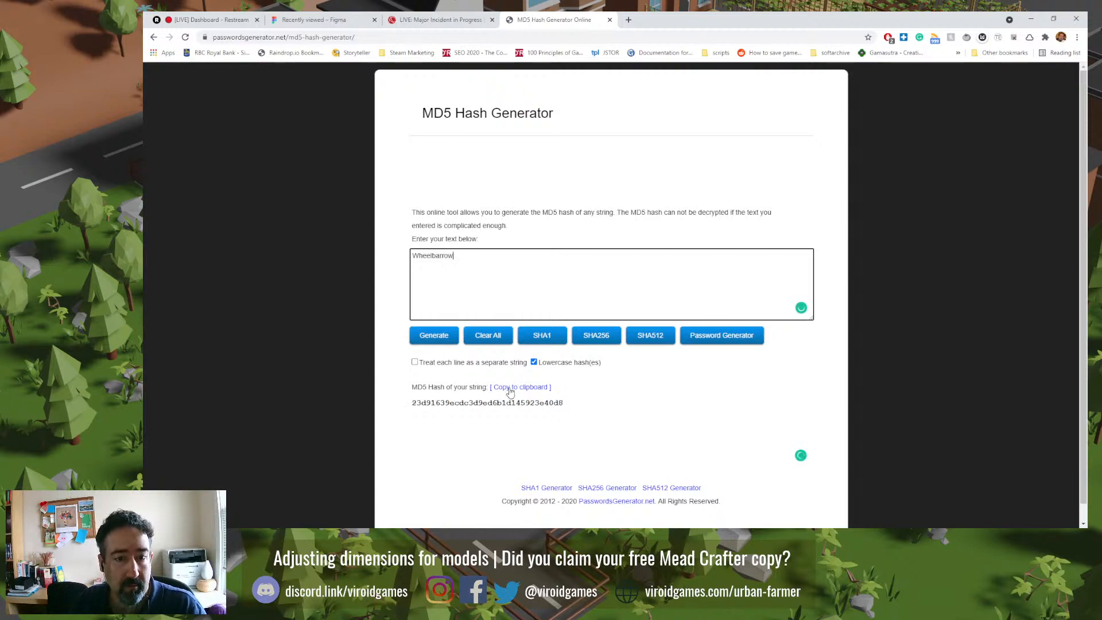
pyautogui.click(510, 389)
# Step: Switch to the Blender Models folder in File Explorer, open wheelbarrow.blend for a brief look at the model and close it
pyautogui.hotkey('alt', 'Tab')
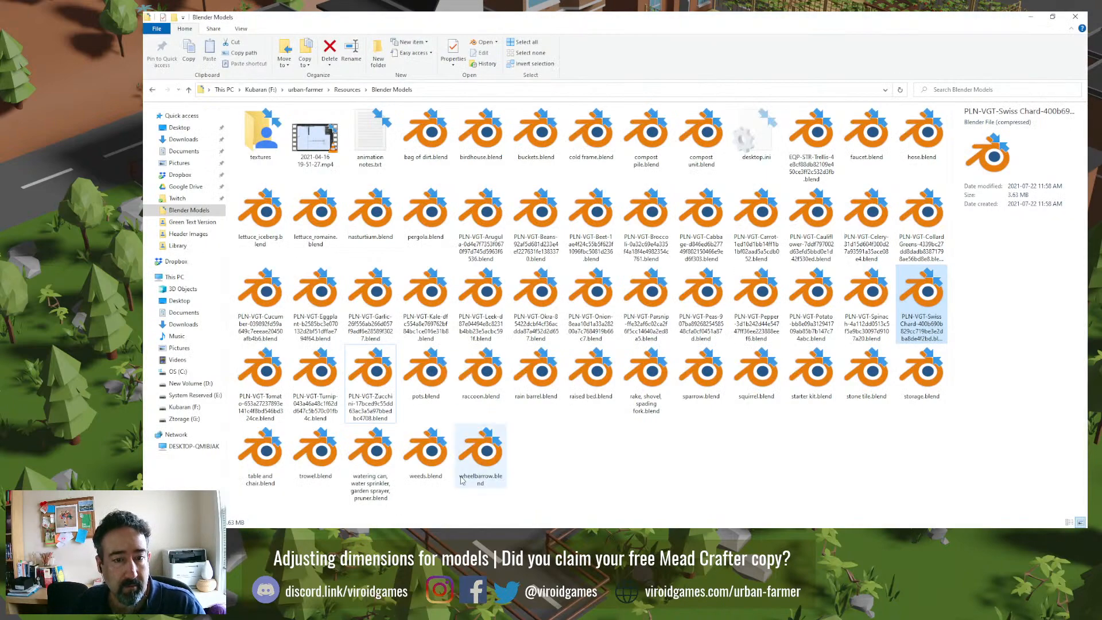
pyautogui.doubleClick(485, 462)
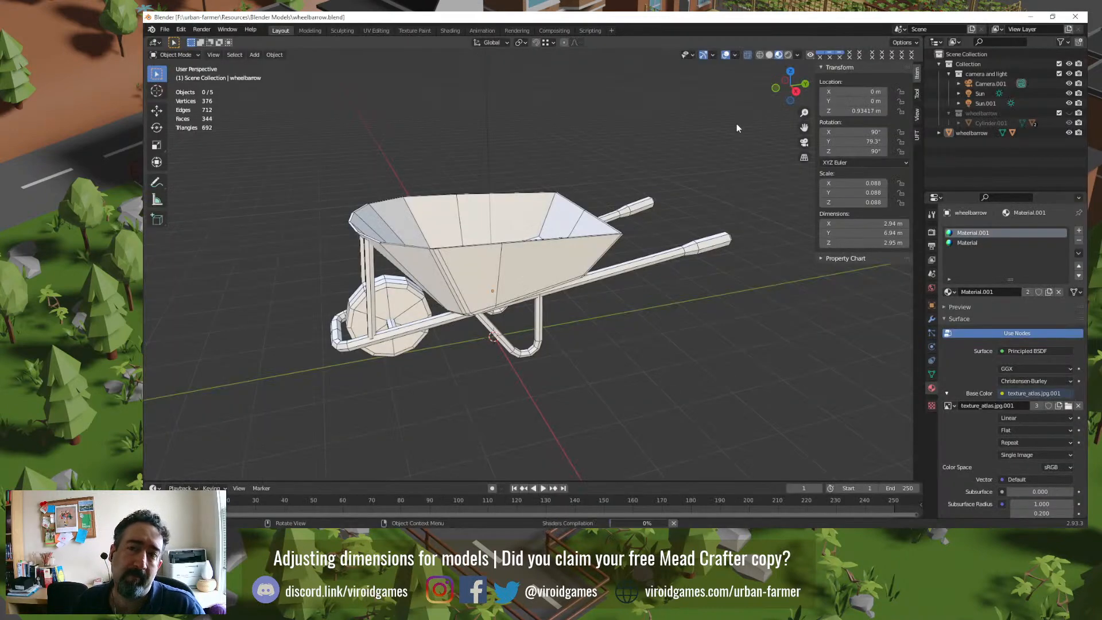
pyautogui.click(1077, 16)
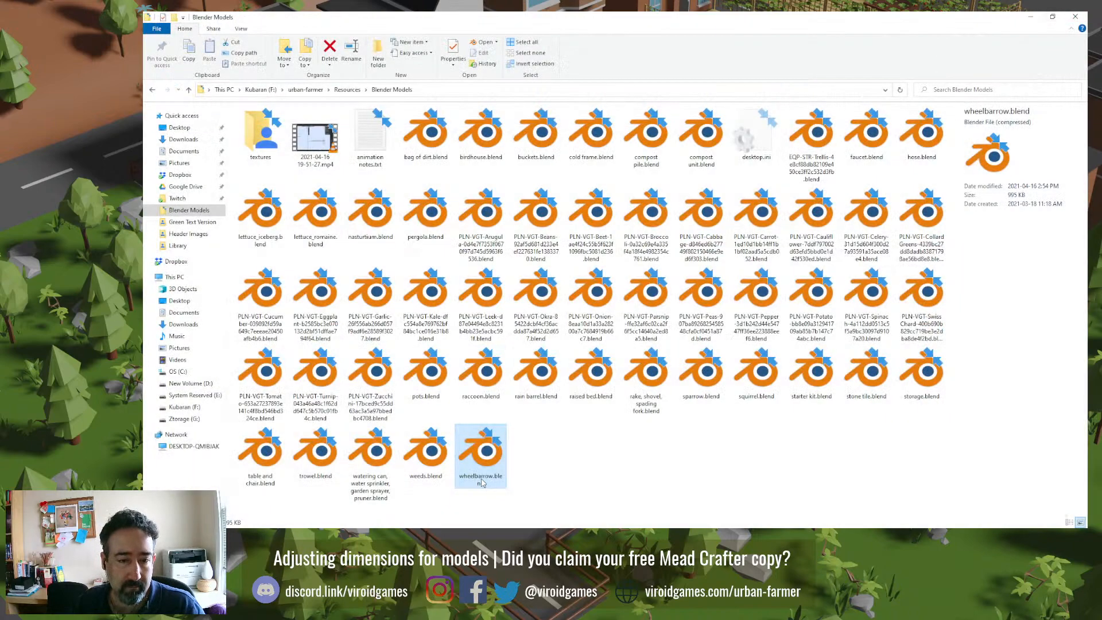
# Step: Rename wheelbarrow.blend as "EQP-TOL-Wheelbarrow-23d91639ecdc3d9ed6b1d145923e40d8.blend"
pyautogui.click(462, 478)
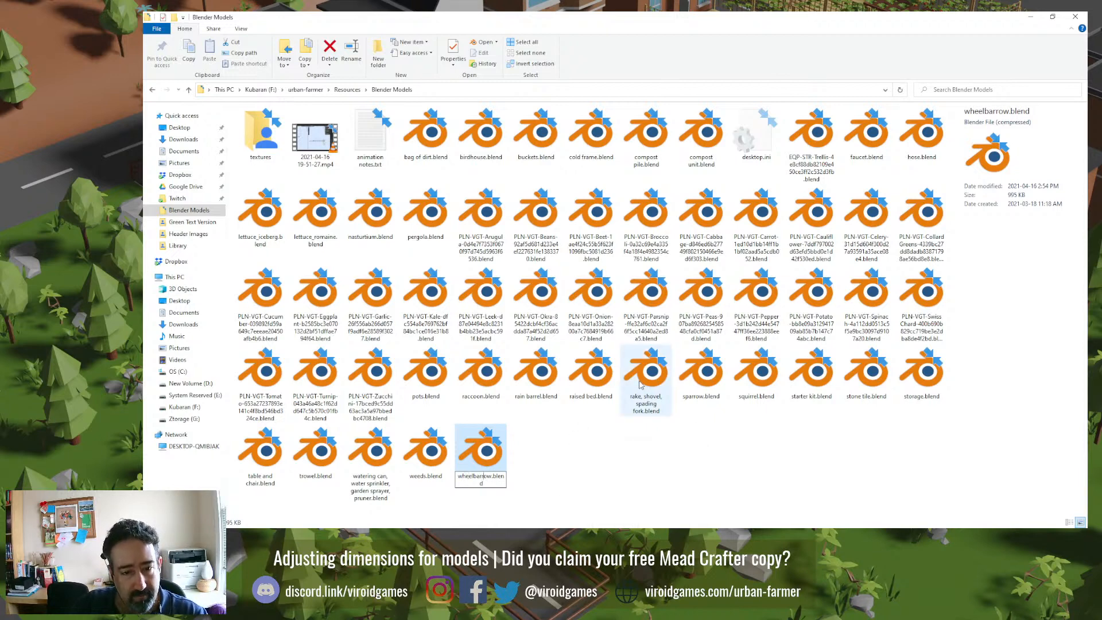
pyautogui.hotkey('shift', 'Home')
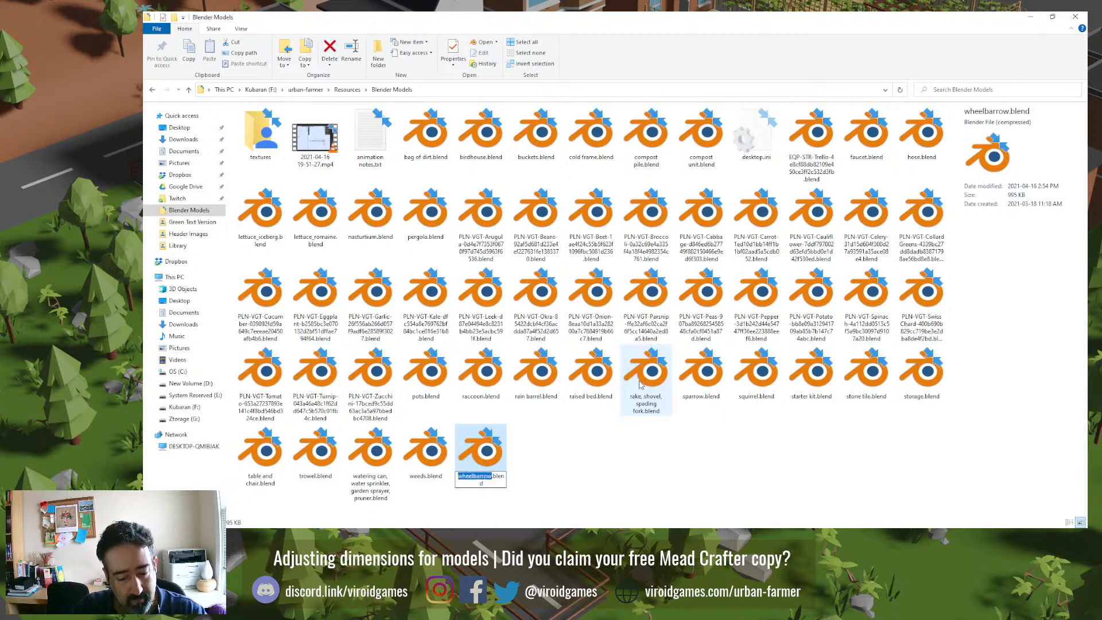
pyautogui.write('EQP-')
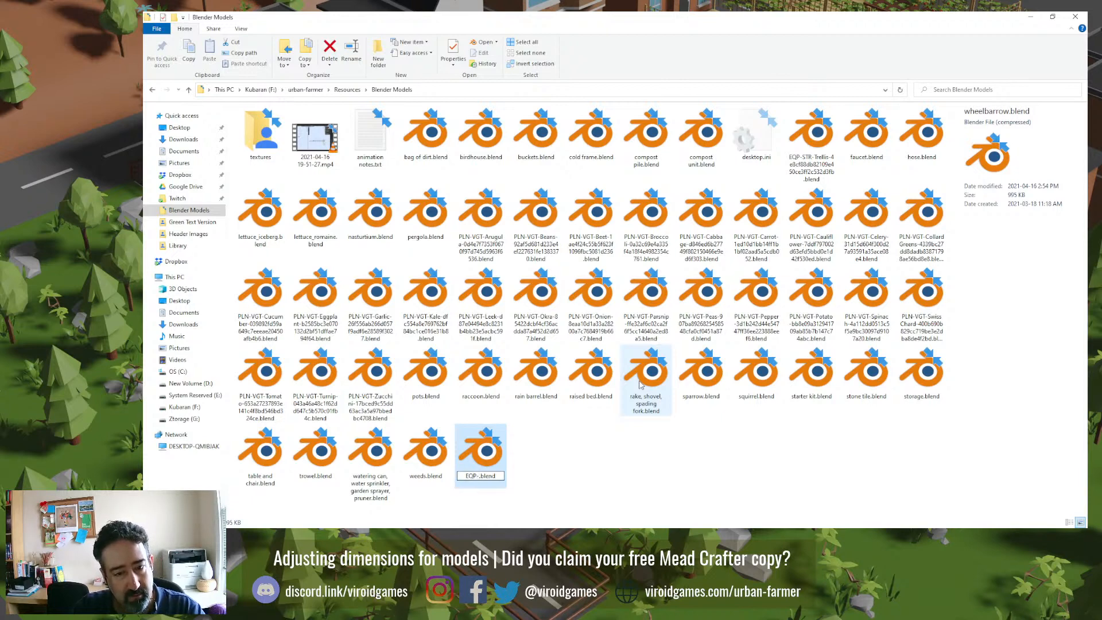
pyautogui.write('TOL-')
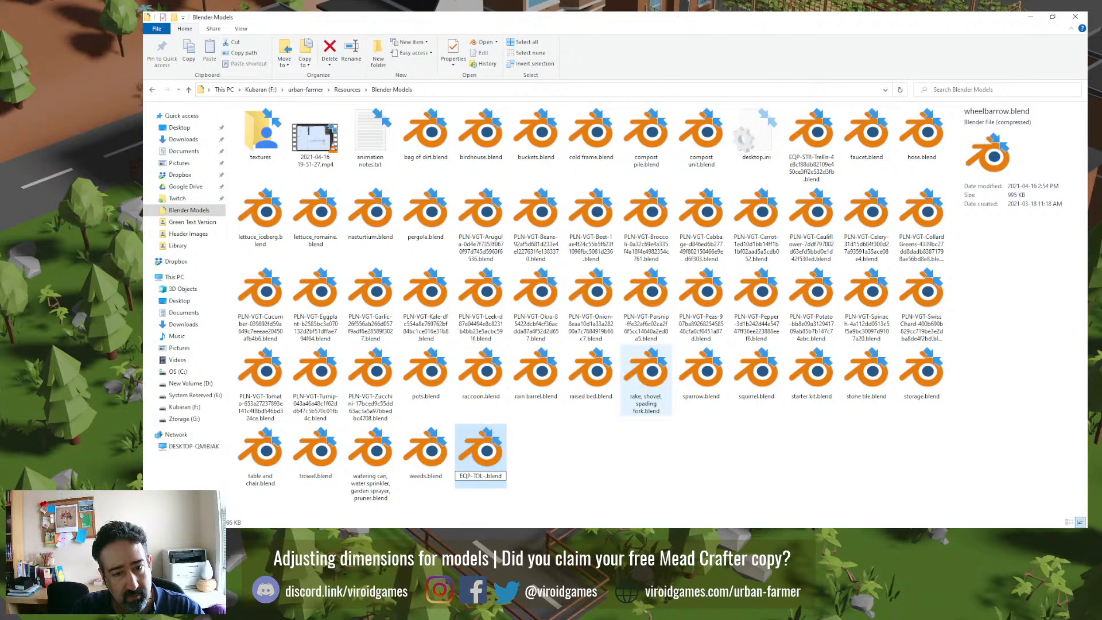
pyautogui.write('Wheelbarrow')
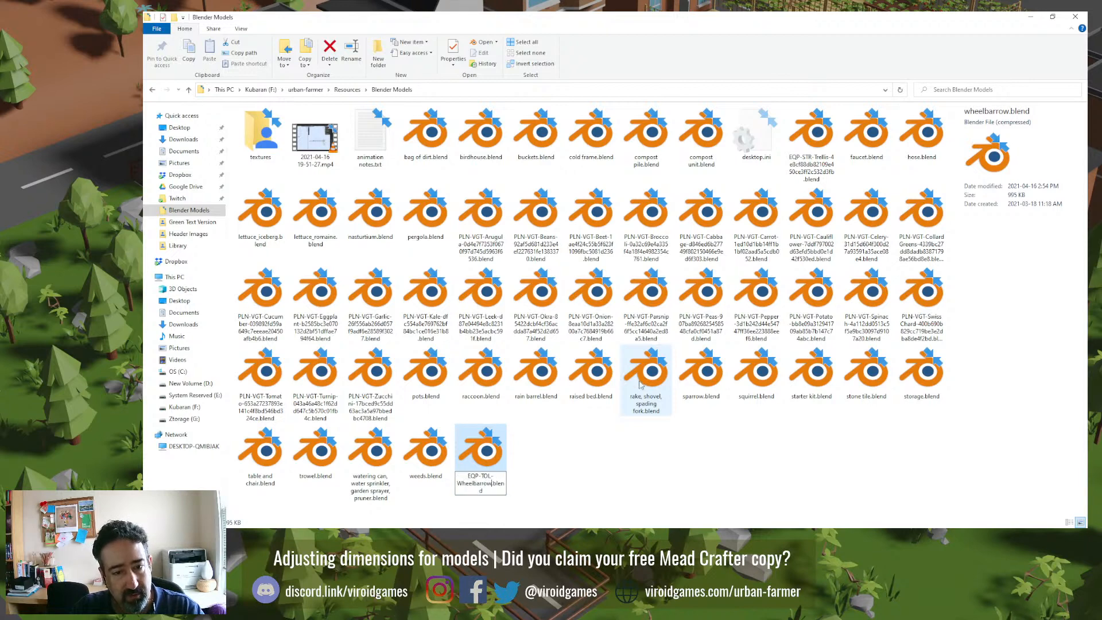
pyautogui.write('-')
pyautogui.write('23d91639ecdc3d9ed6b1d145923e40d8')
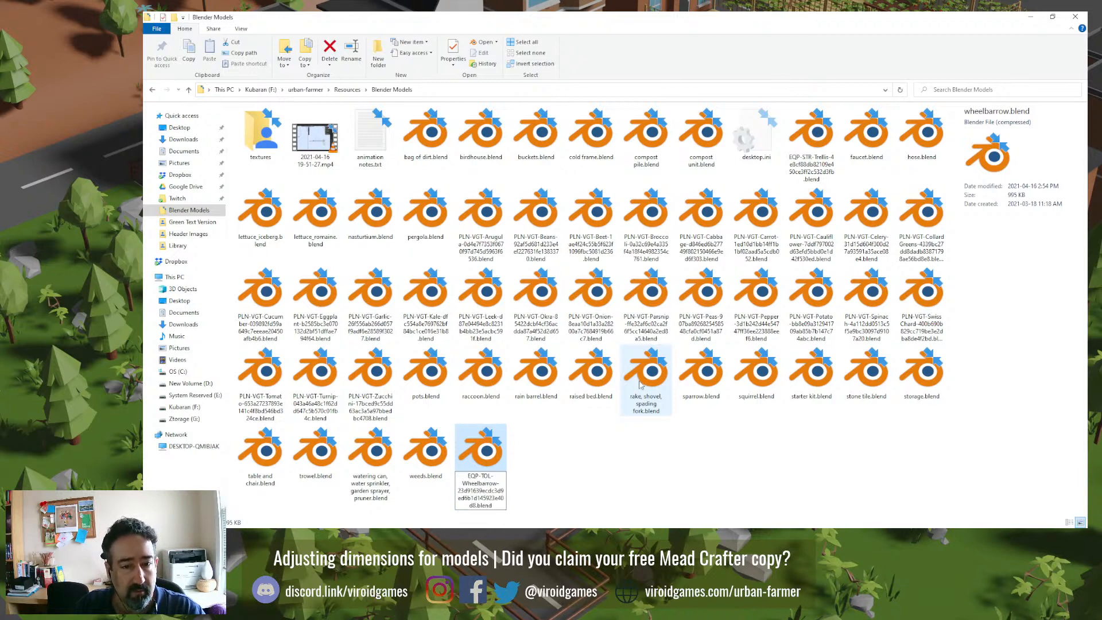
pyautogui.press('Return')
# Step: Open the renamed EQP-TOL-Wheelbarrow file in Blender
pyautogui.hotkey('alt', 'Tab')
pyautogui.hotkey('alt', 'Tab')
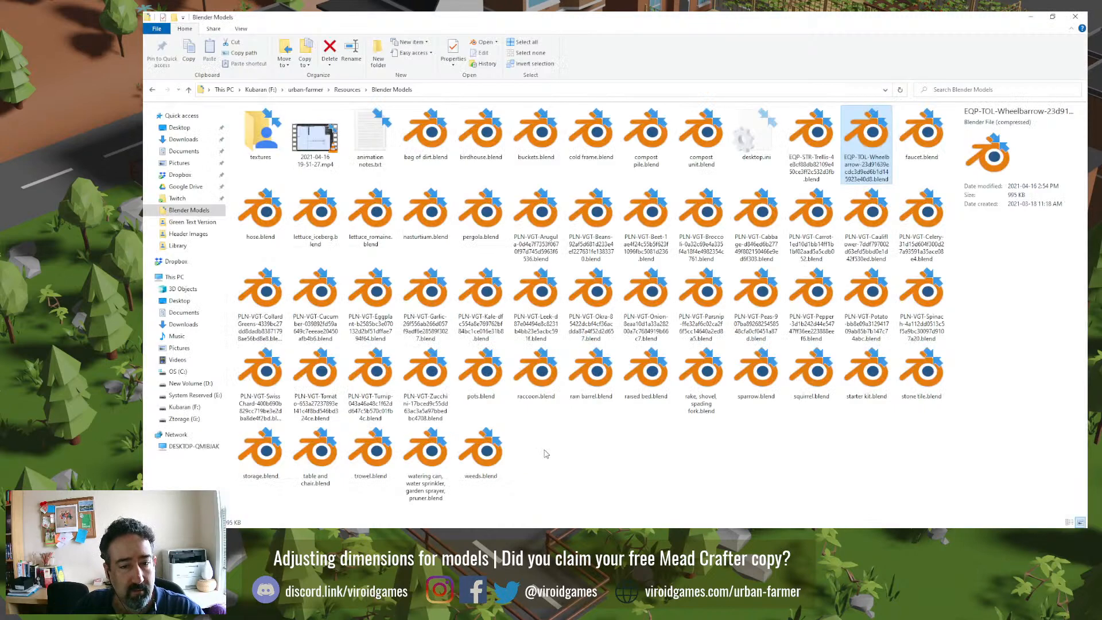
pyautogui.press('F2')
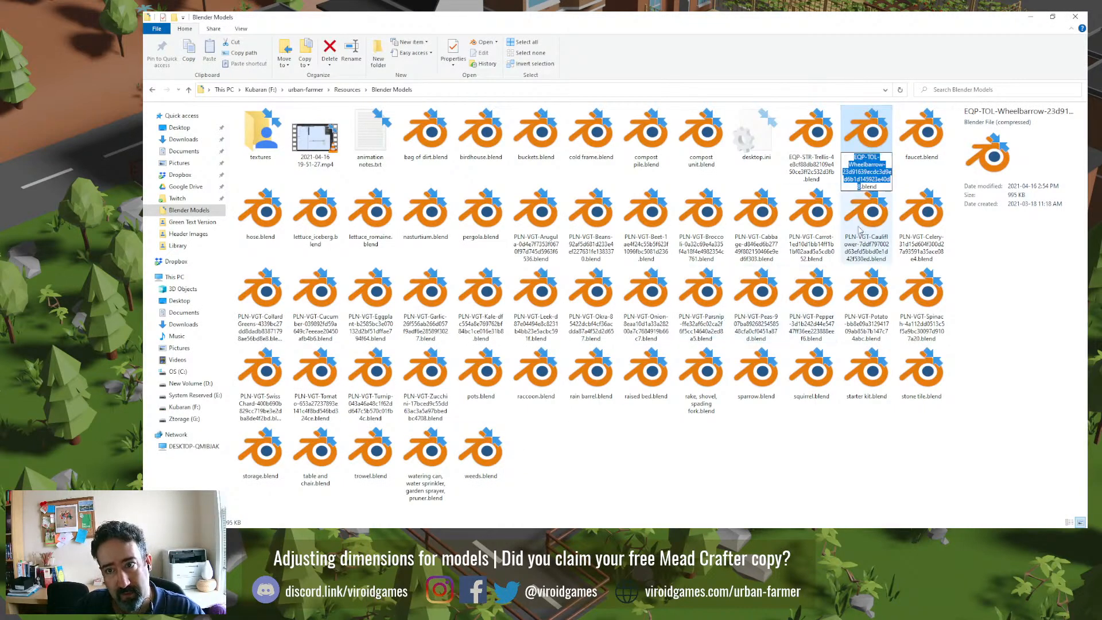
pyautogui.doubleClick(868, 133)
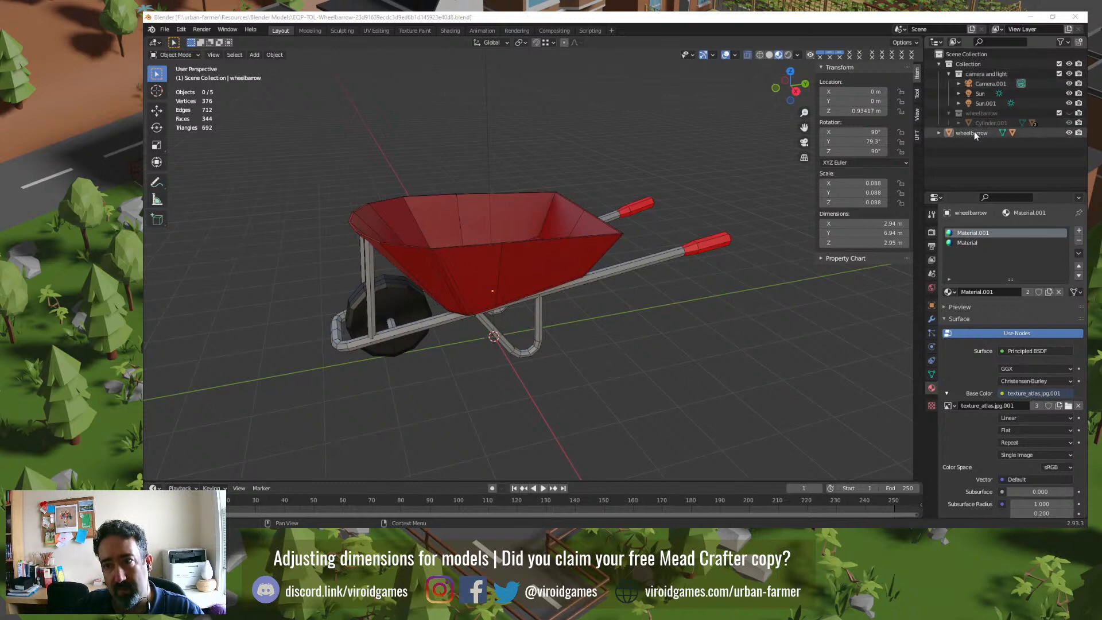
# Step: Toggle the visibility of the wheelbarrow object and the wheelbarrow collection to compare the two models
pyautogui.click(1068, 133)
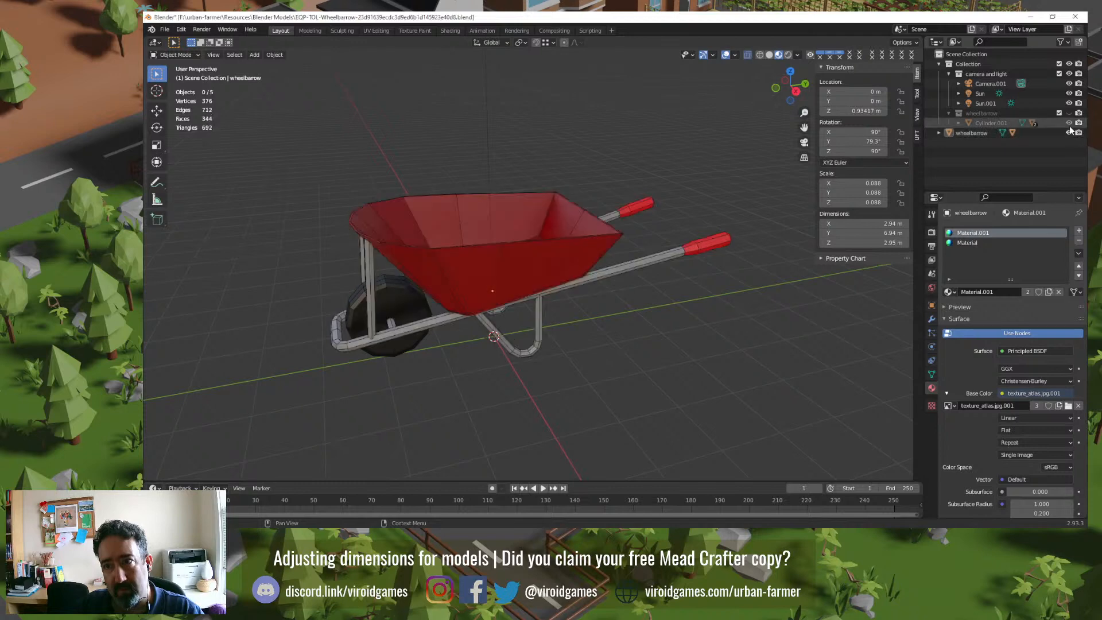
pyautogui.click(1068, 133)
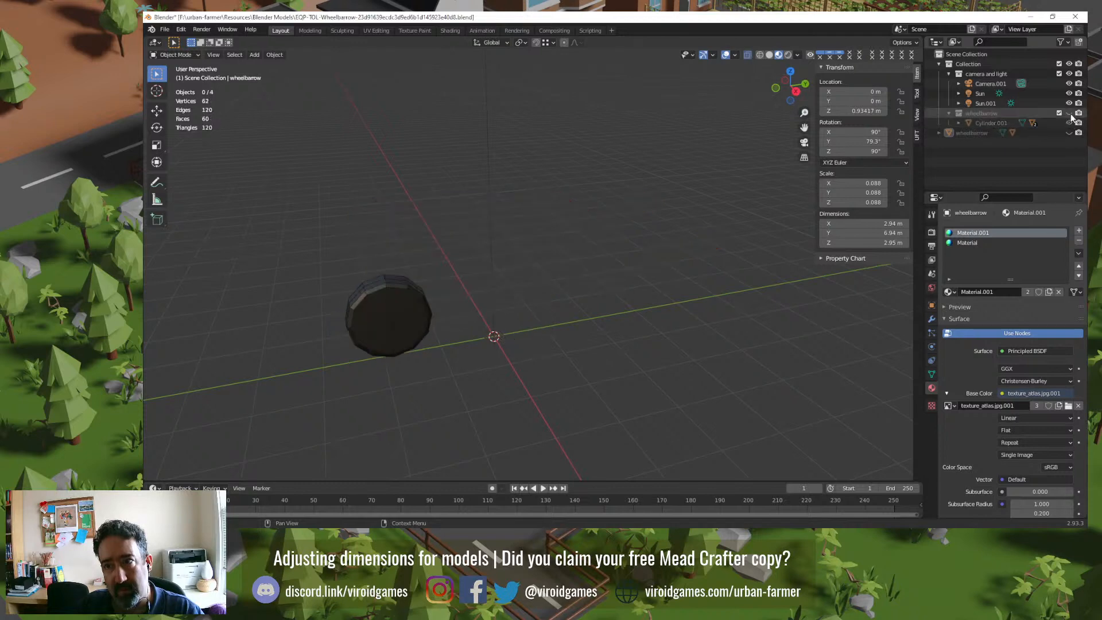
pyautogui.click(1070, 114)
pyautogui.click(1070, 114)
pyautogui.click(1070, 115)
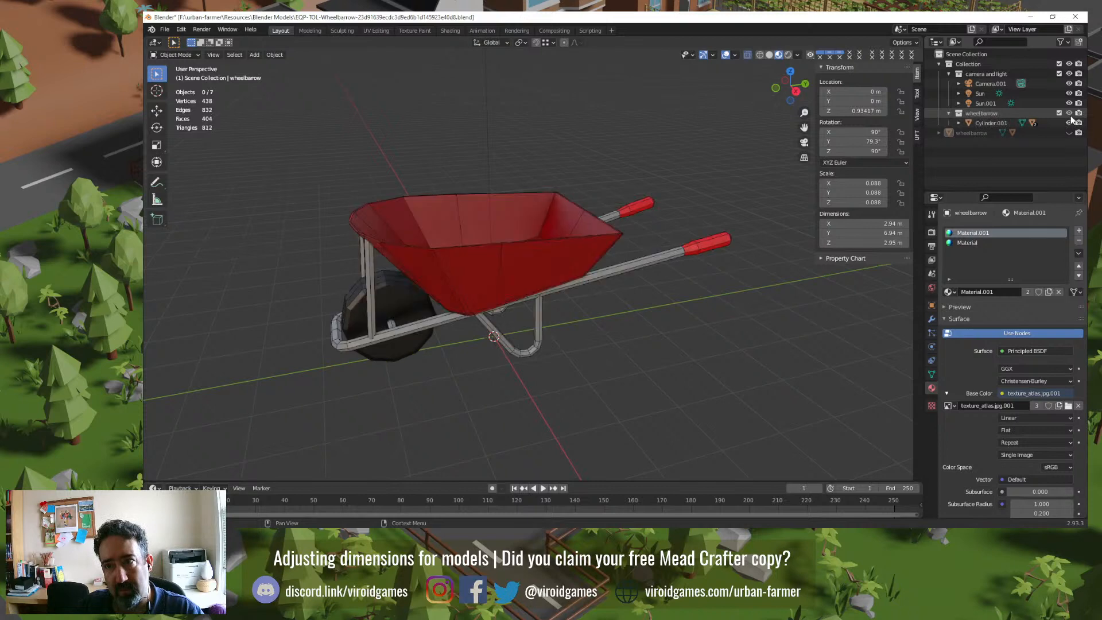
pyautogui.click(1070, 115)
pyautogui.click(1069, 132)
pyautogui.click(1069, 132)
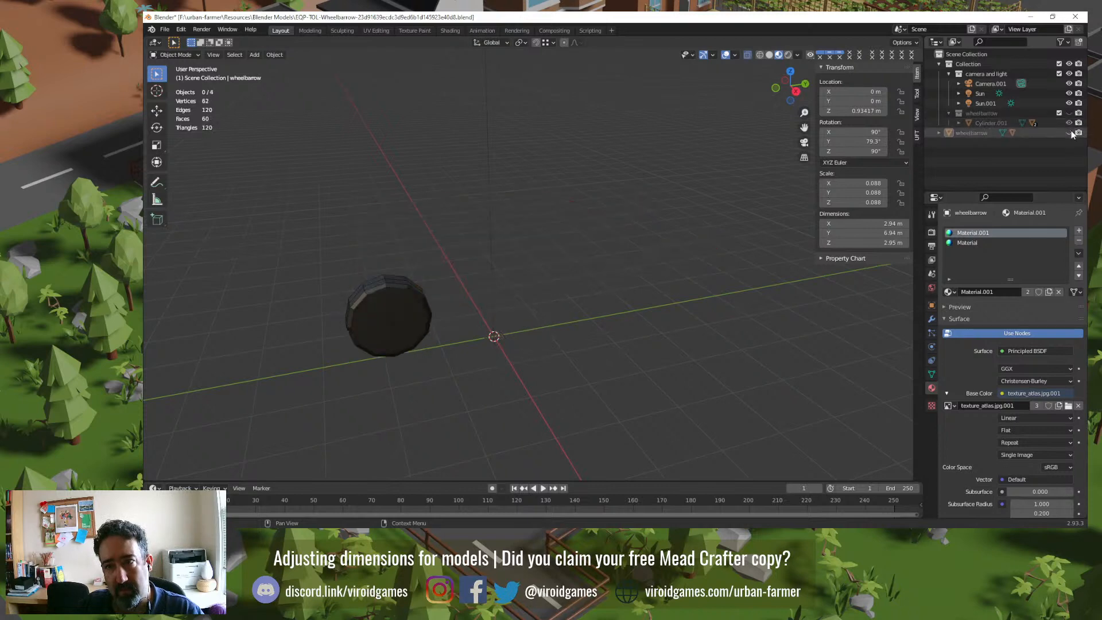
pyautogui.click(1070, 115)
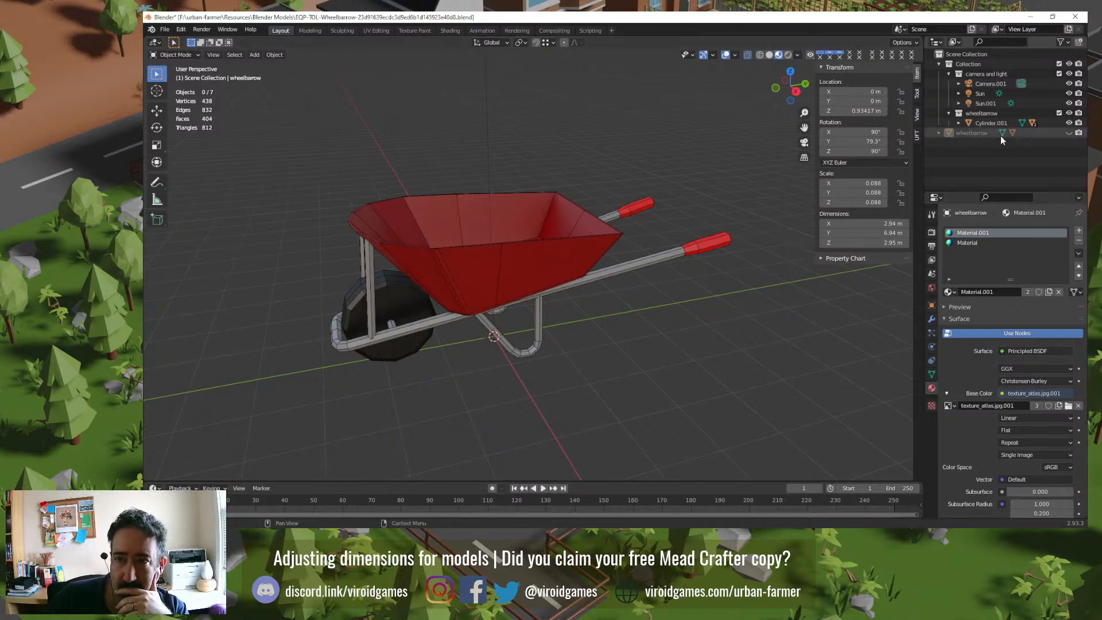
# Step: Rename the top collection holding the camera, lights and wheelbarrow collection as "Peripherals"
pyautogui.click(973, 64)
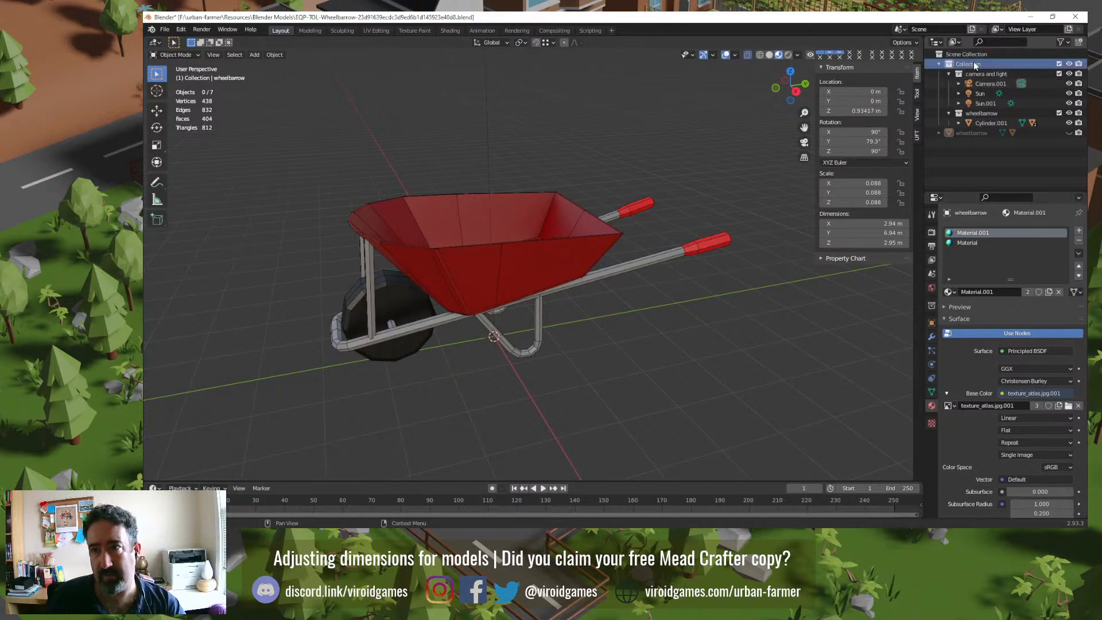
pyautogui.doubleClick(975, 65)
pyautogui.write('Pe')
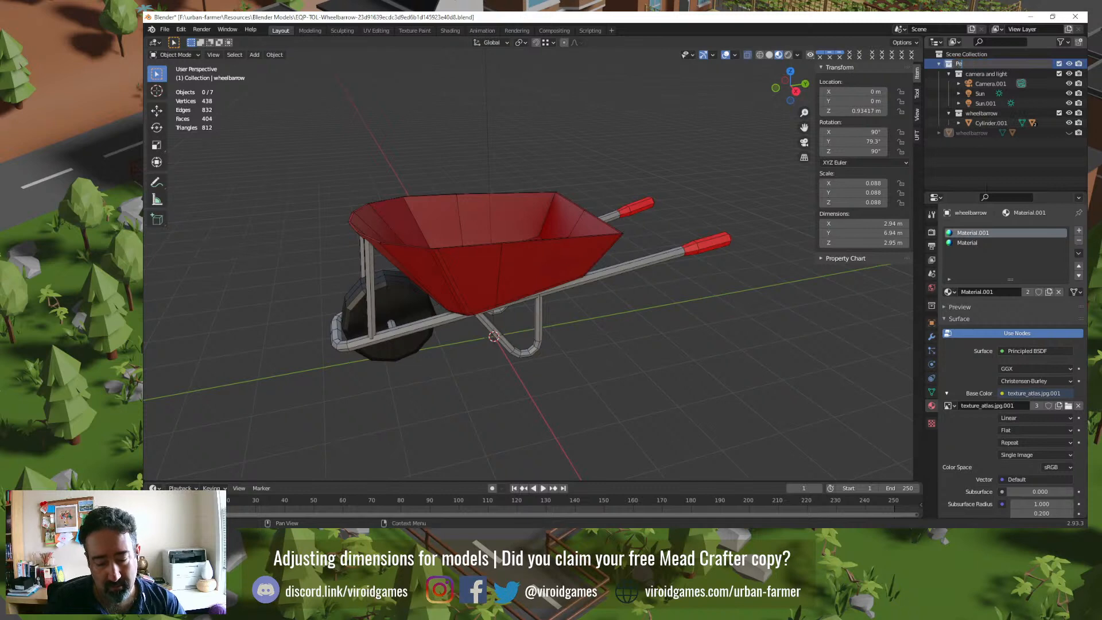
pyautogui.write('ripherals')
pyautogui.press('Return')
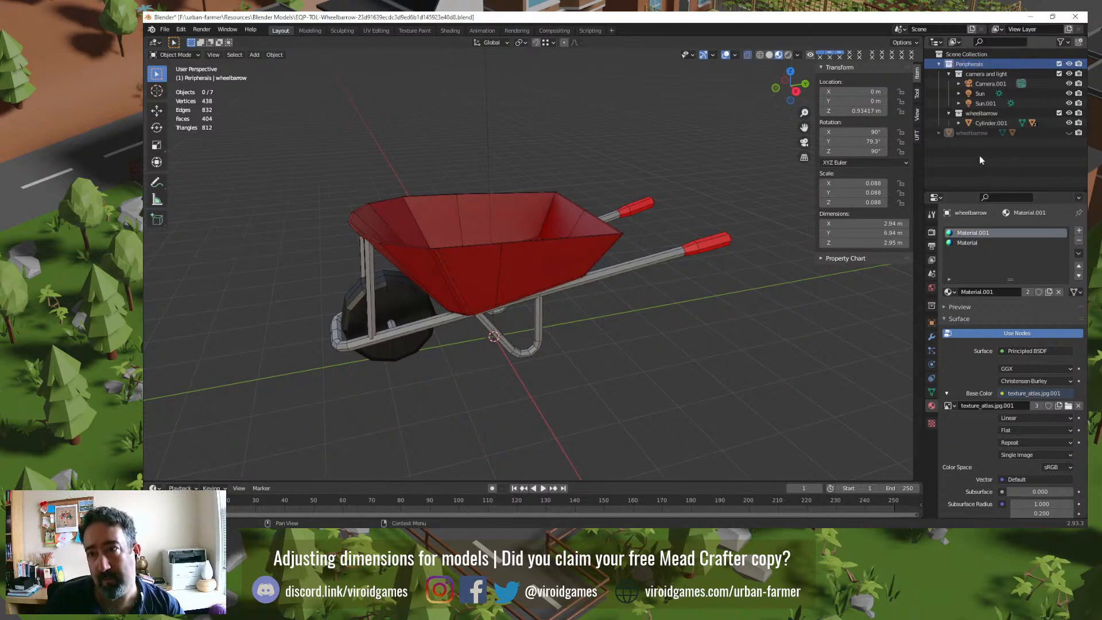
# Step: Unhide the separate wheelbarrow object and select it and the overlapping Cube tray in turn to compare them
pyautogui.click(975, 115)
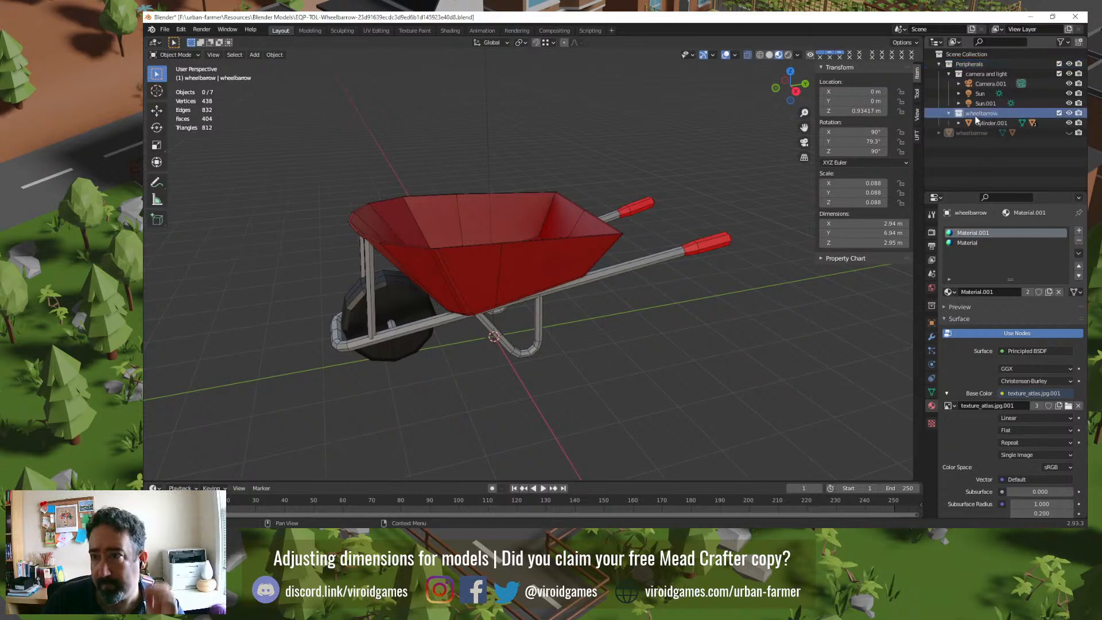
pyautogui.click(1068, 133)
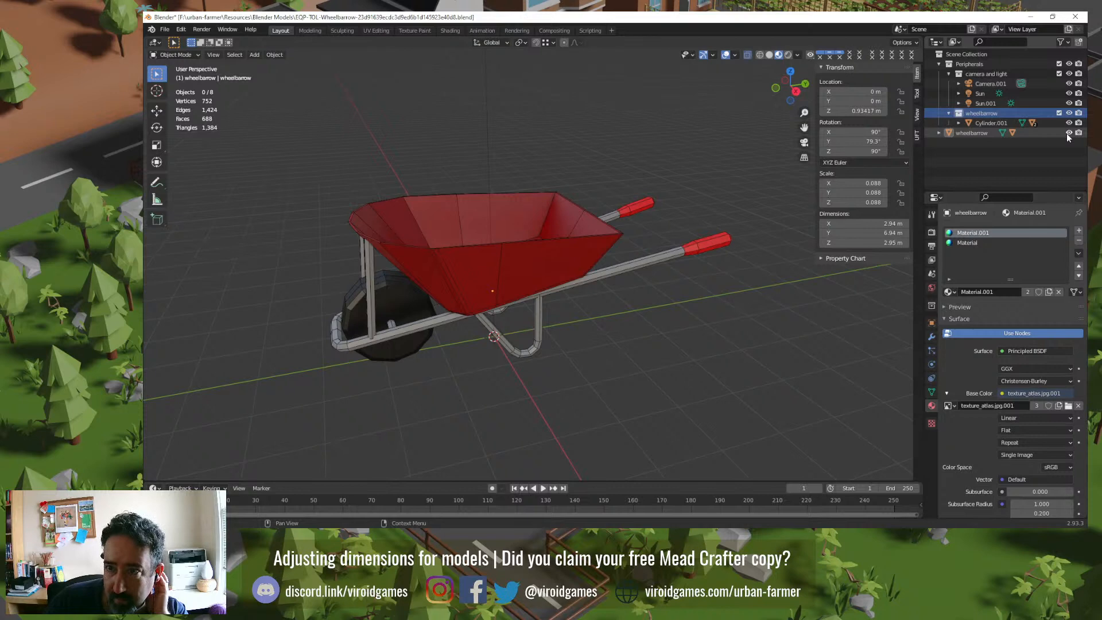
pyautogui.click(518, 221)
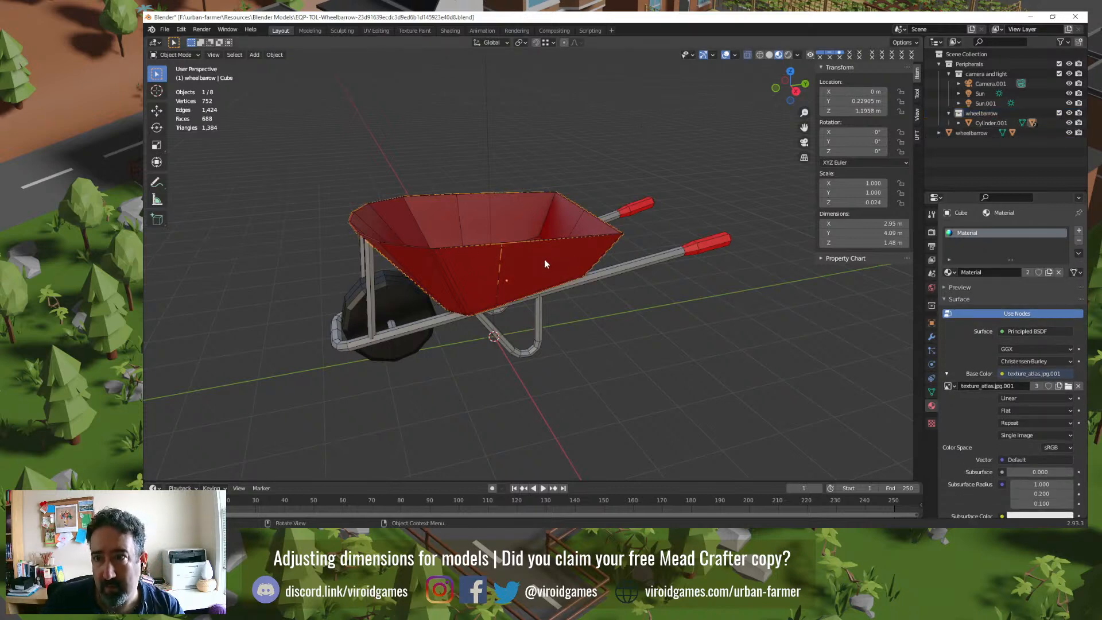
pyautogui.click(652, 161)
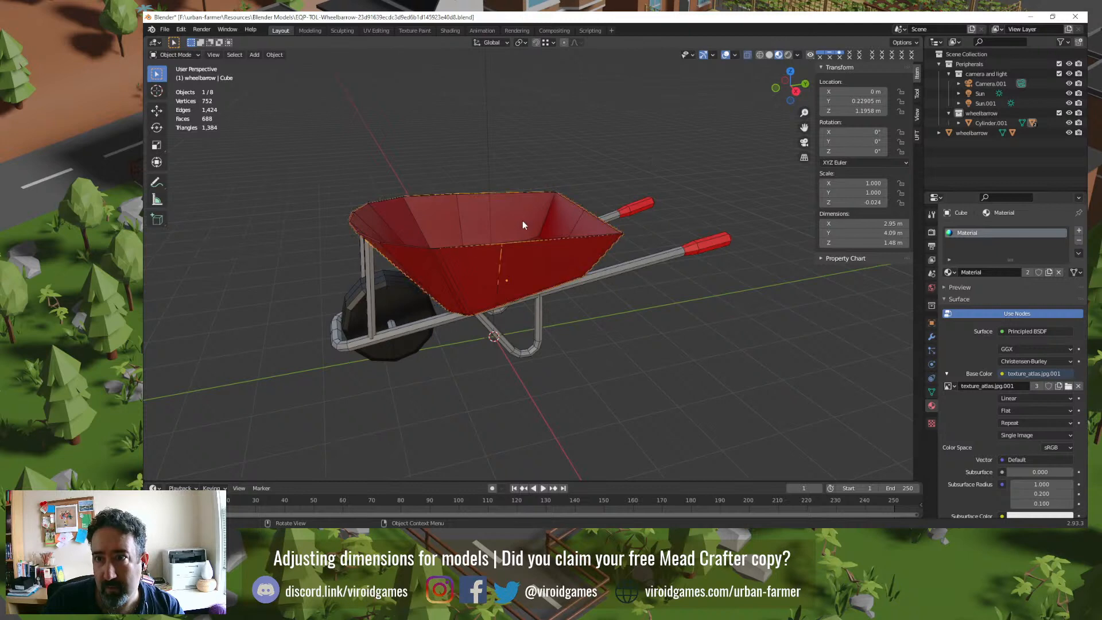
pyautogui.click(545, 210)
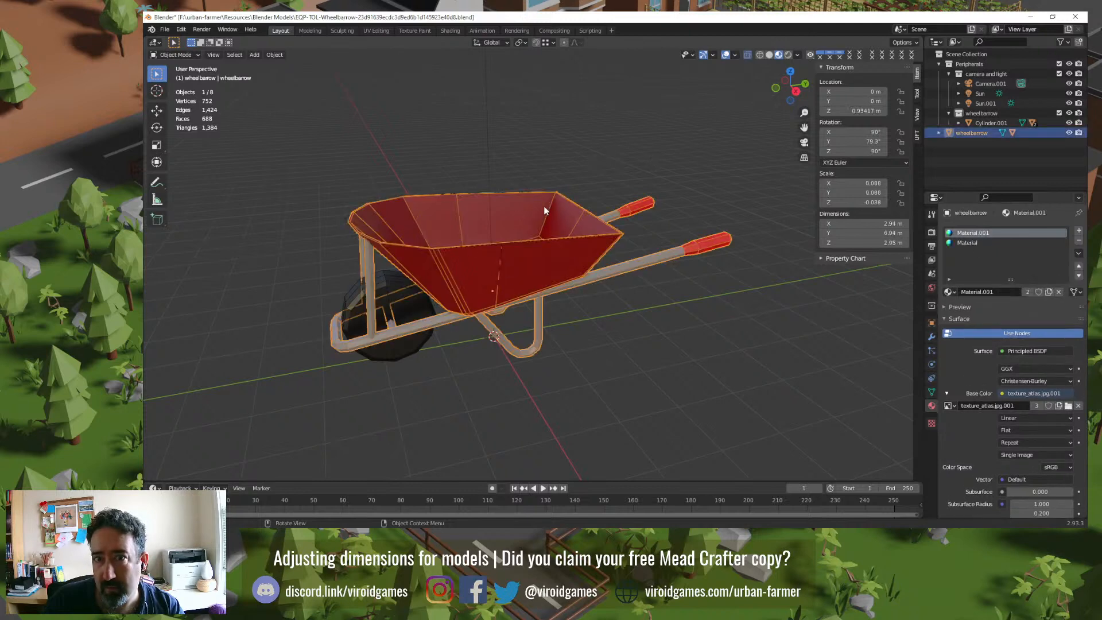
pyautogui.click(637, 146)
pyautogui.click(506, 225)
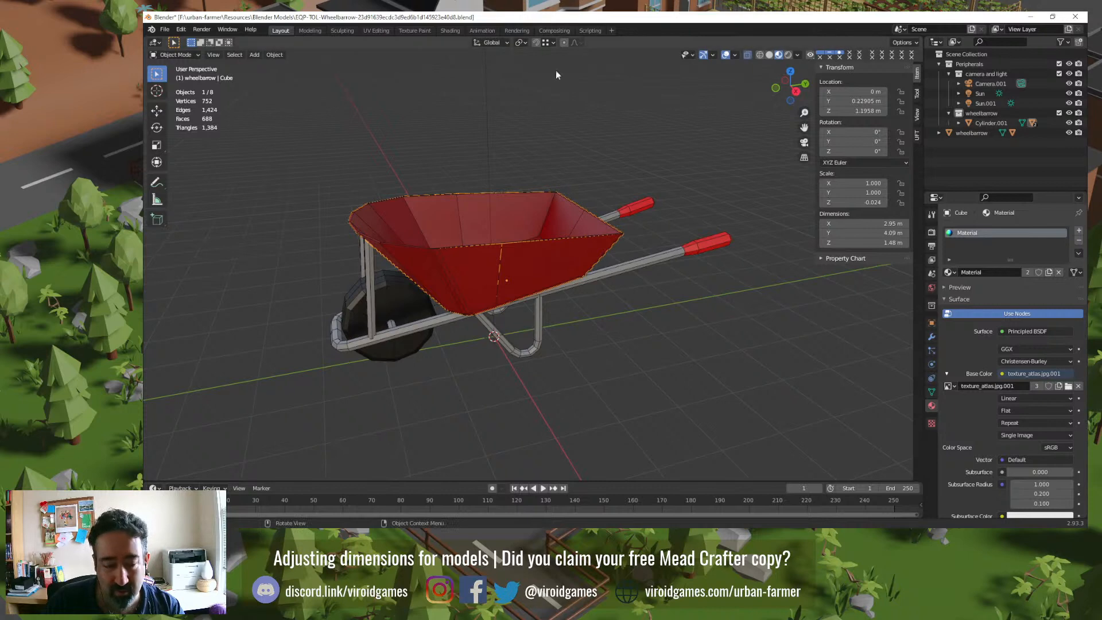
# Step: Try moving the Cube tray and the single wheelbarrow object away from each other, undoing each move
pyautogui.hotkey('shift', 'd')
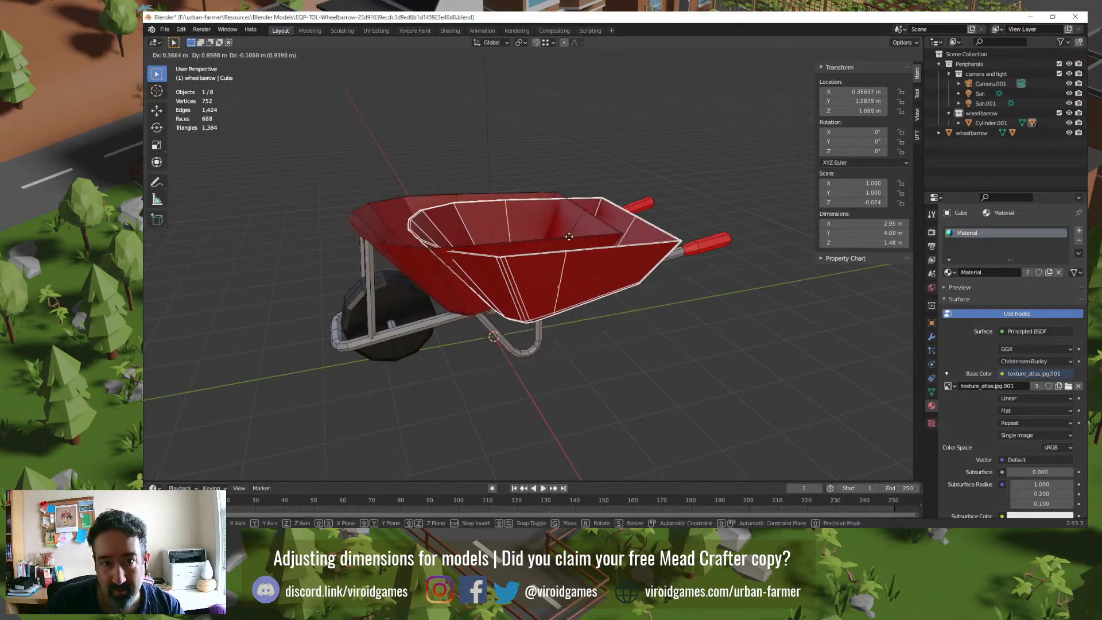
pyautogui.click(606, 176)
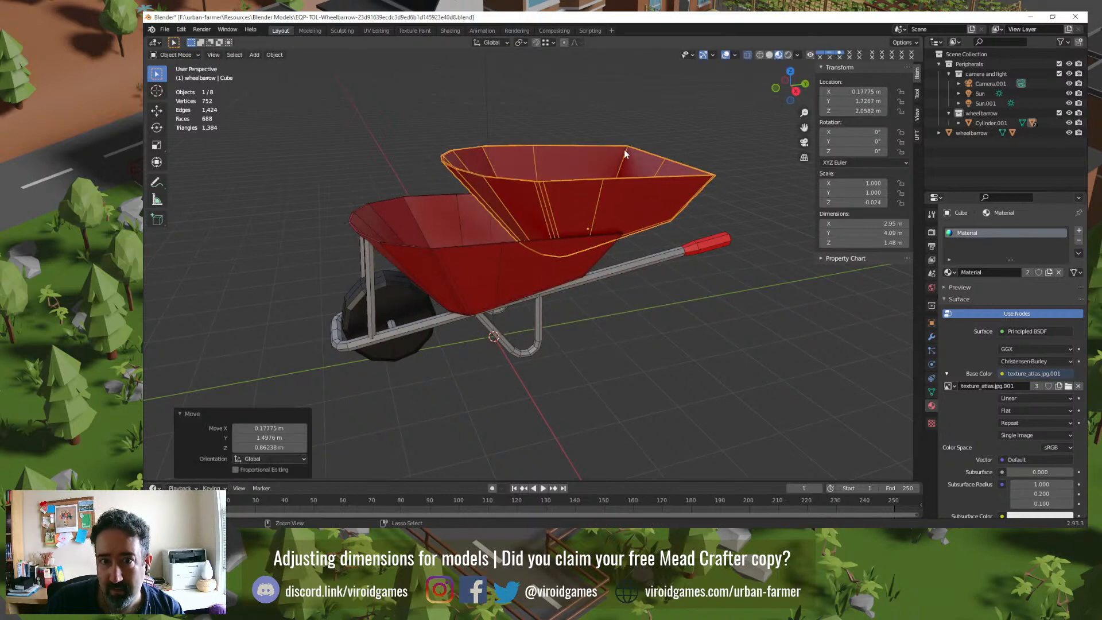
pyautogui.hotkey('ctrl', 'z')
pyautogui.click(647, 259)
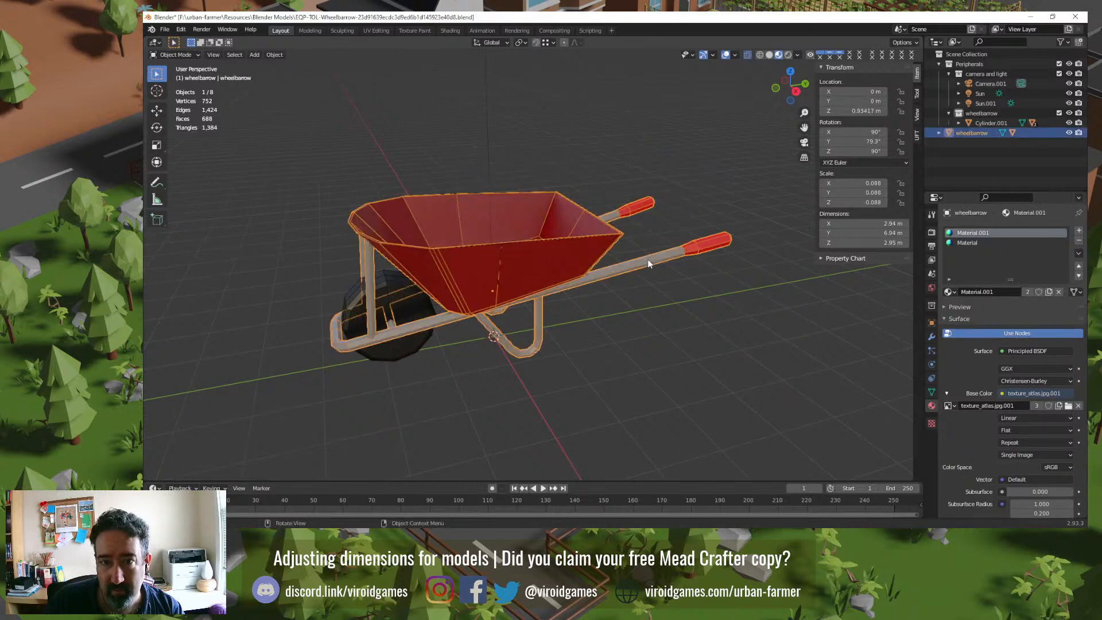
pyautogui.hotkey('shift', 'd')
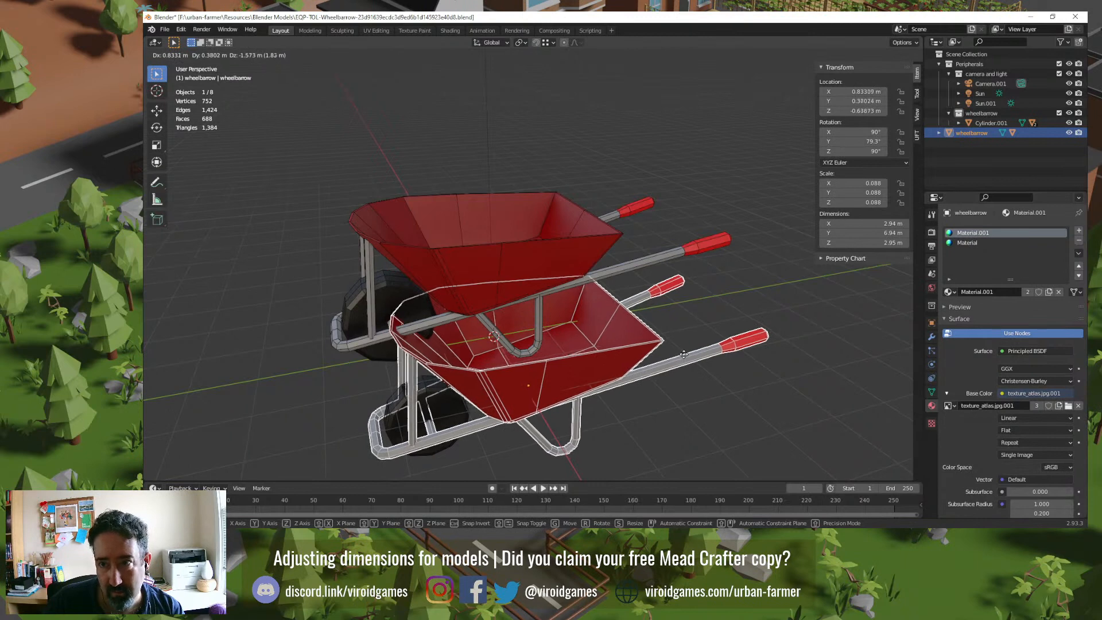
pyautogui.click(684, 354)
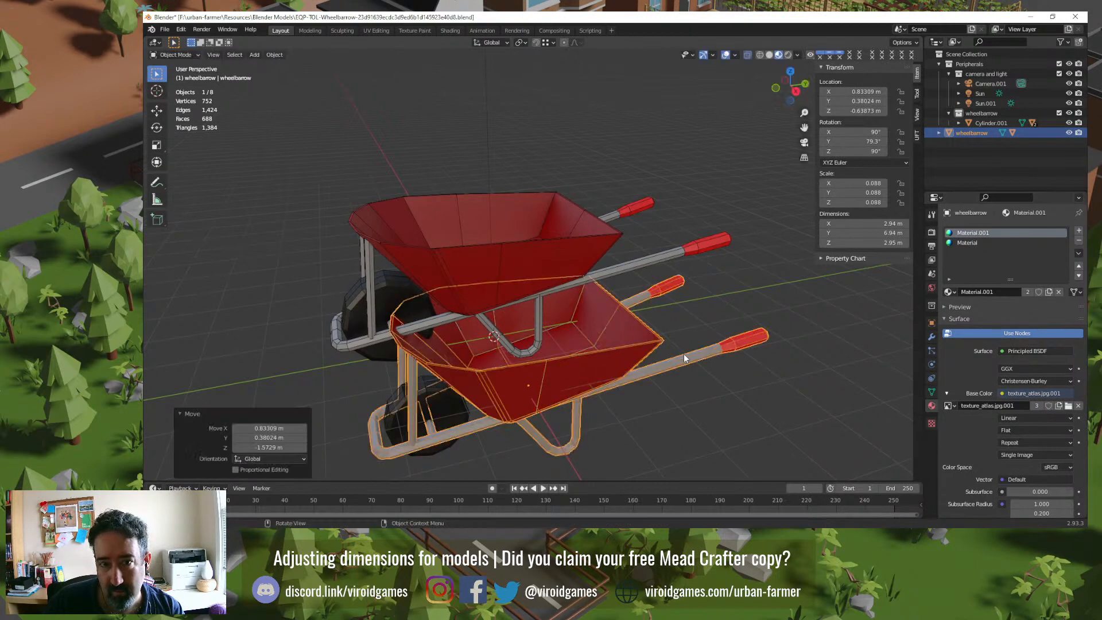
pyautogui.hotkey('ctrl', 'z')
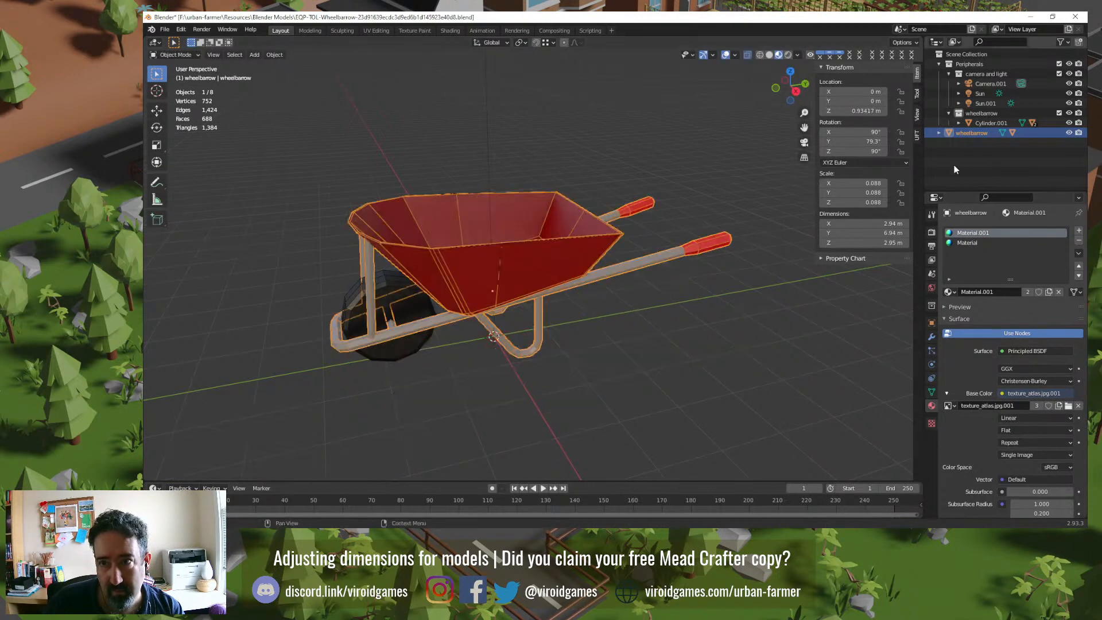
# Step: Expand the wheelbarrow object and Cylinder.001 hierarchies, exclude the wheelbarrow collection from the view layer and clear the selection
pyautogui.click(938, 133)
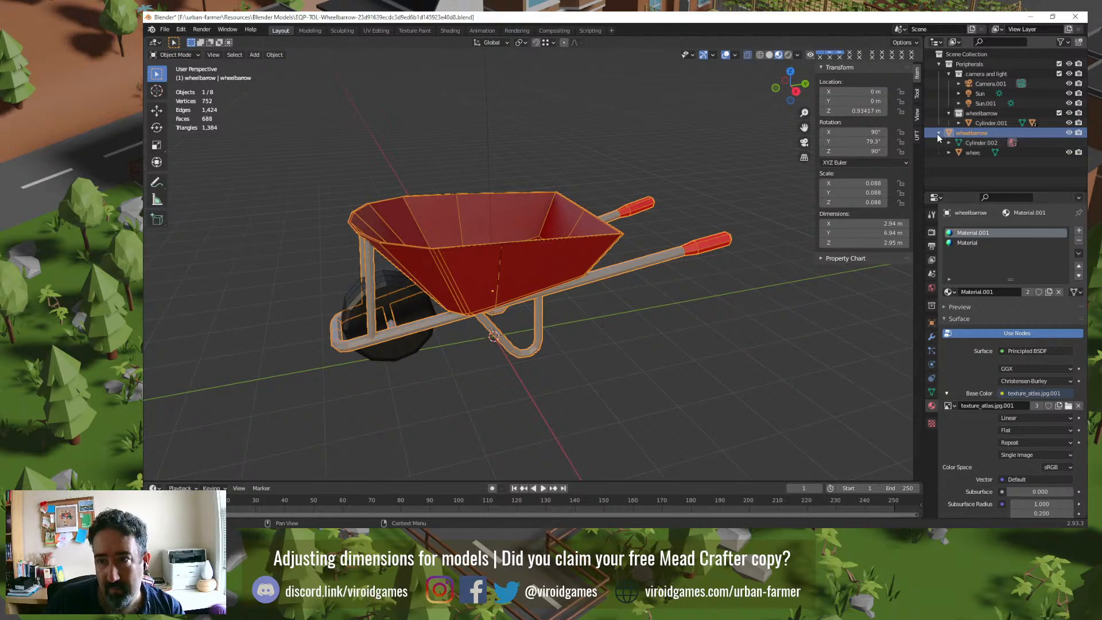
pyautogui.click(958, 124)
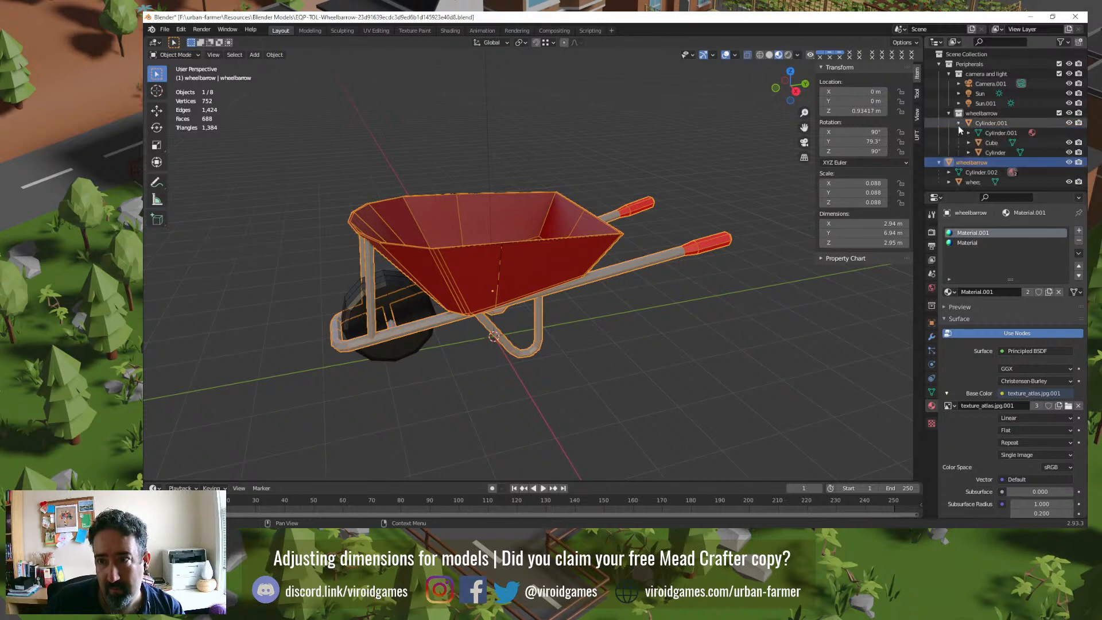
pyautogui.scroll(-1, 967, 147)
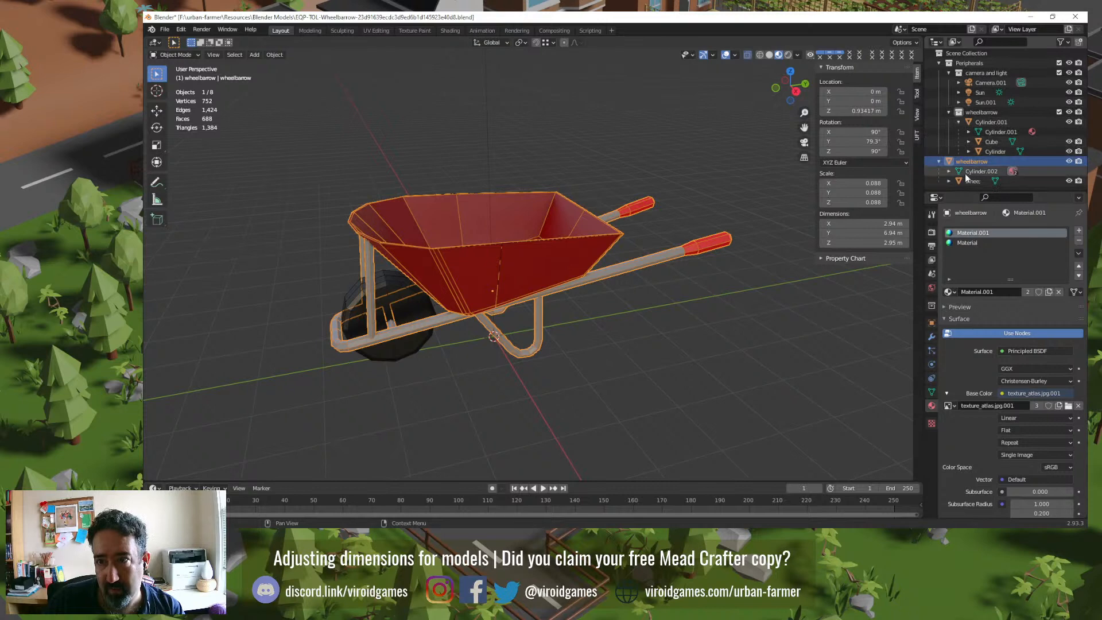
pyautogui.click(1059, 112)
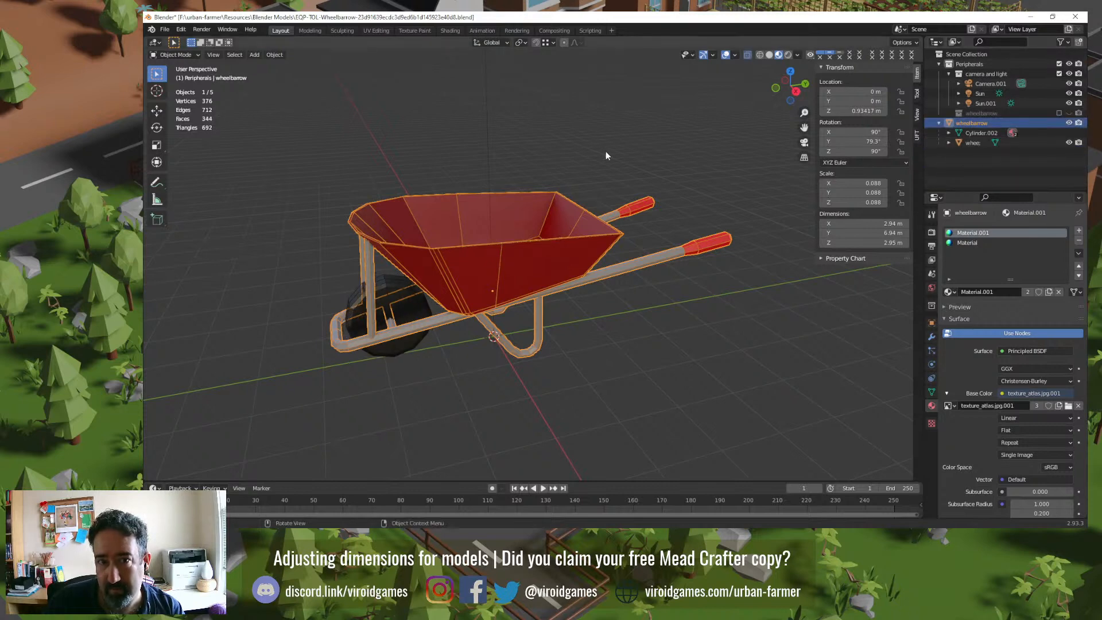
pyautogui.click(597, 171)
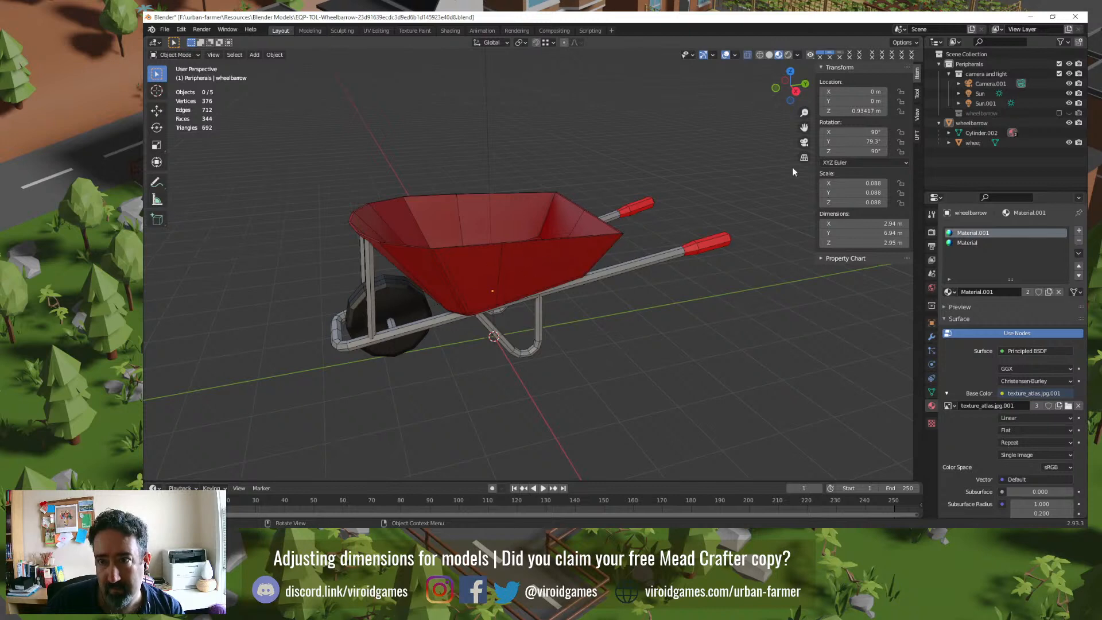
# Step: Rename the standalone wheelbarrow object as "EQP-TOL-Wheelbarrow-EQP-TOL-Wheelbarrow-23d91639ecdc3d9ed6b1d14" and clear the selection
pyautogui.click(973, 123)
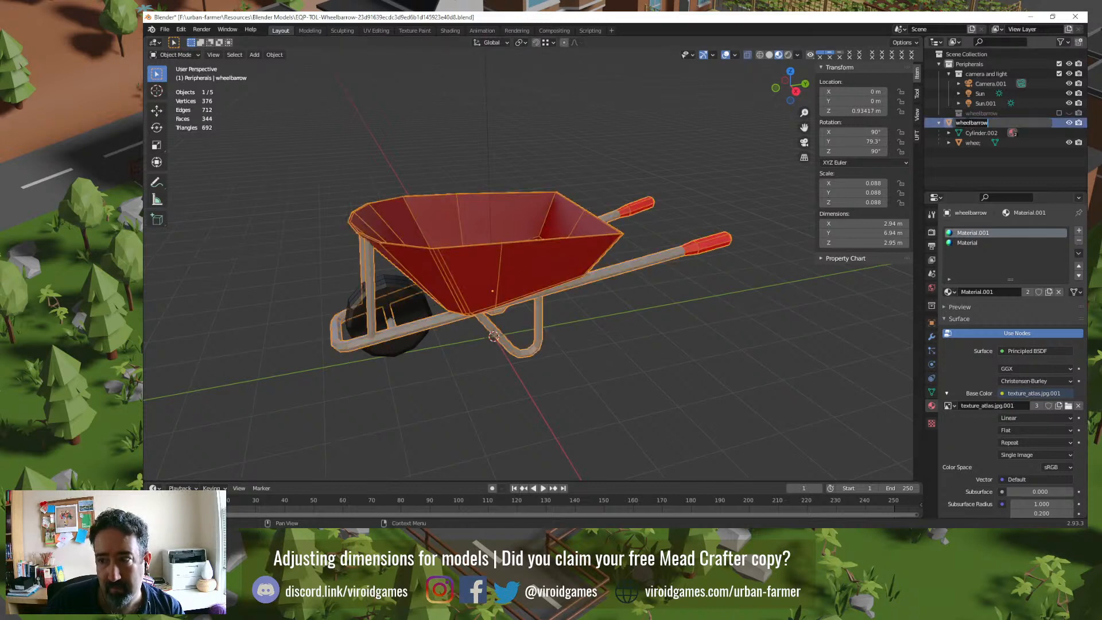
pyautogui.write('EQP-T')
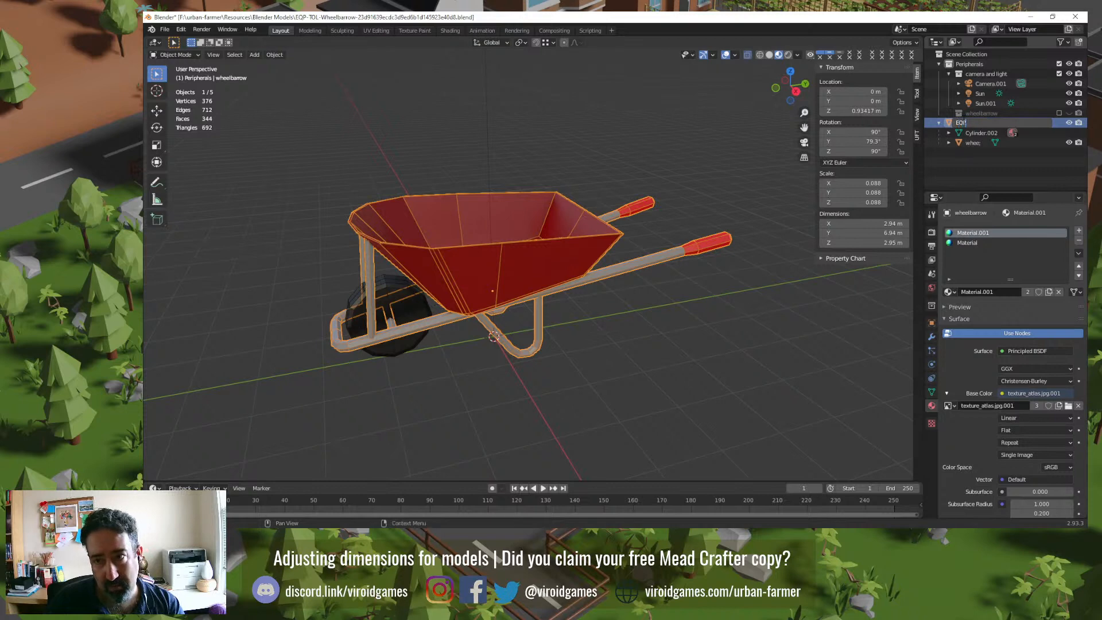
pyautogui.write('OL')
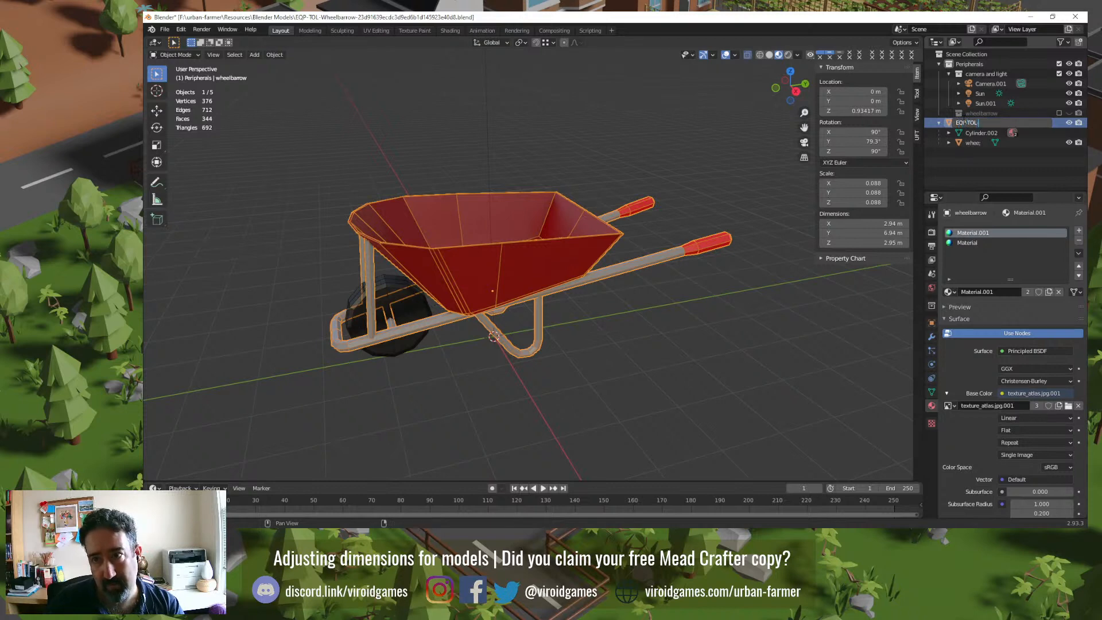
pyautogui.write('-Wheelba')
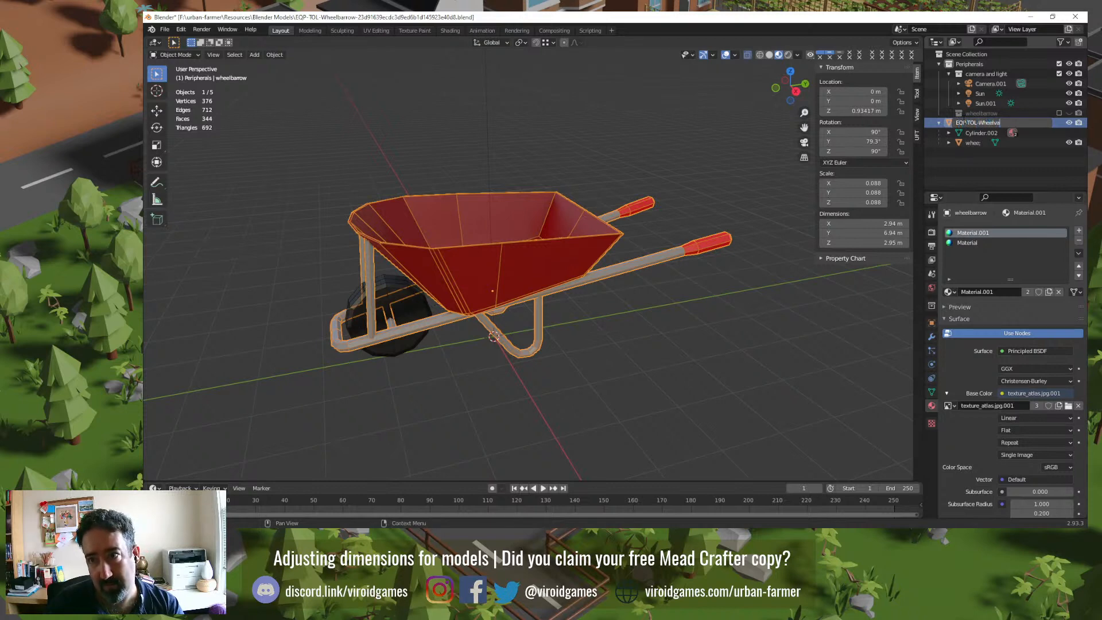
pyautogui.write('rrow-')
pyautogui.write('23d91639ecdc3d9ed6b1d14')
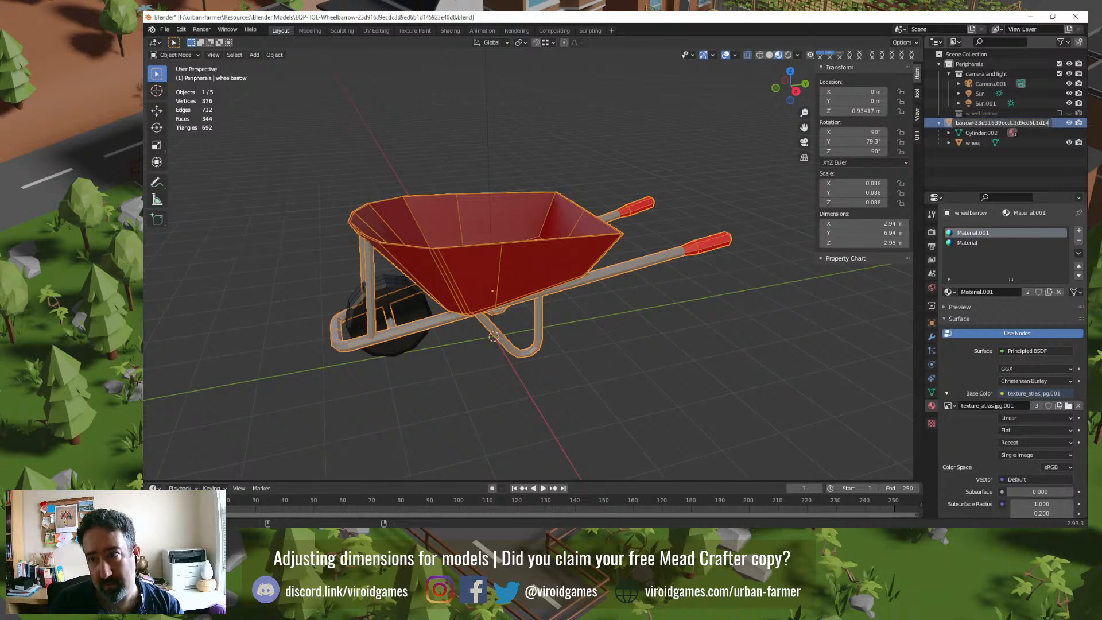
pyautogui.press('Return')
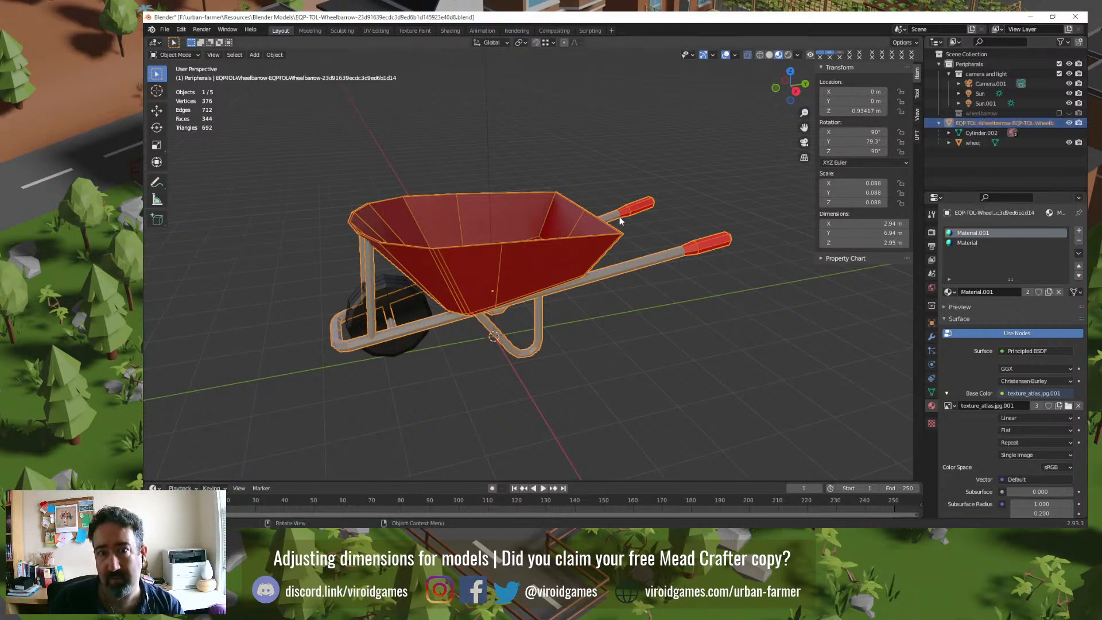
pyautogui.click(600, 394)
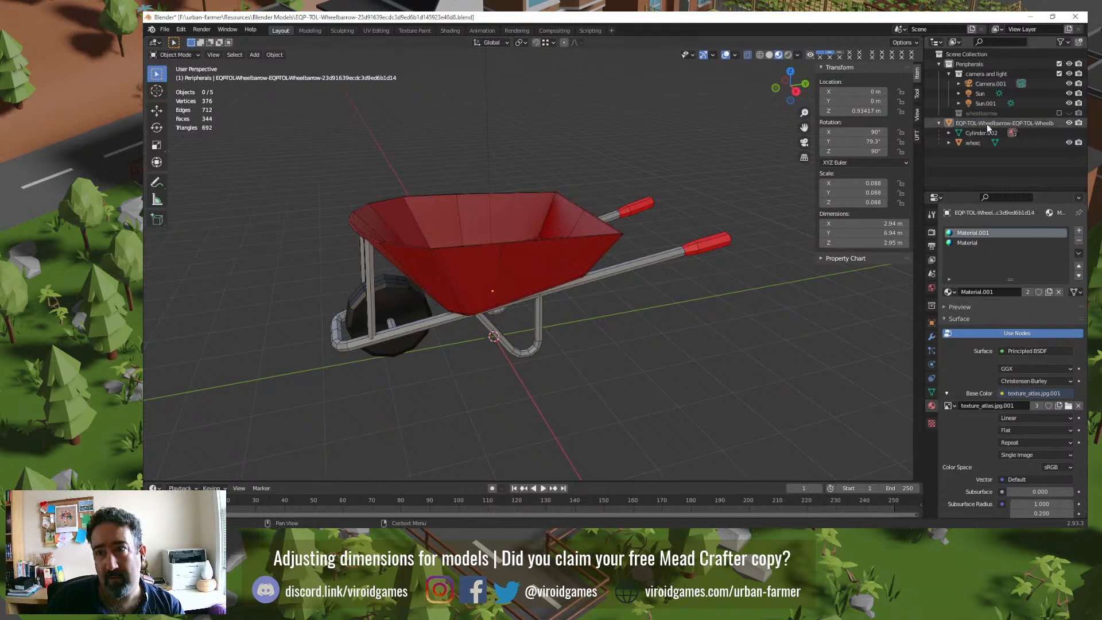
# Step: Select the wheel and the wheelbarrow body in turn and inspect the model from the side
pyautogui.click(386, 301)
pyautogui.moveTo(386, 301); pyautogui.dragTo(448, 230, button='middle')
pyautogui.click(536, 206)
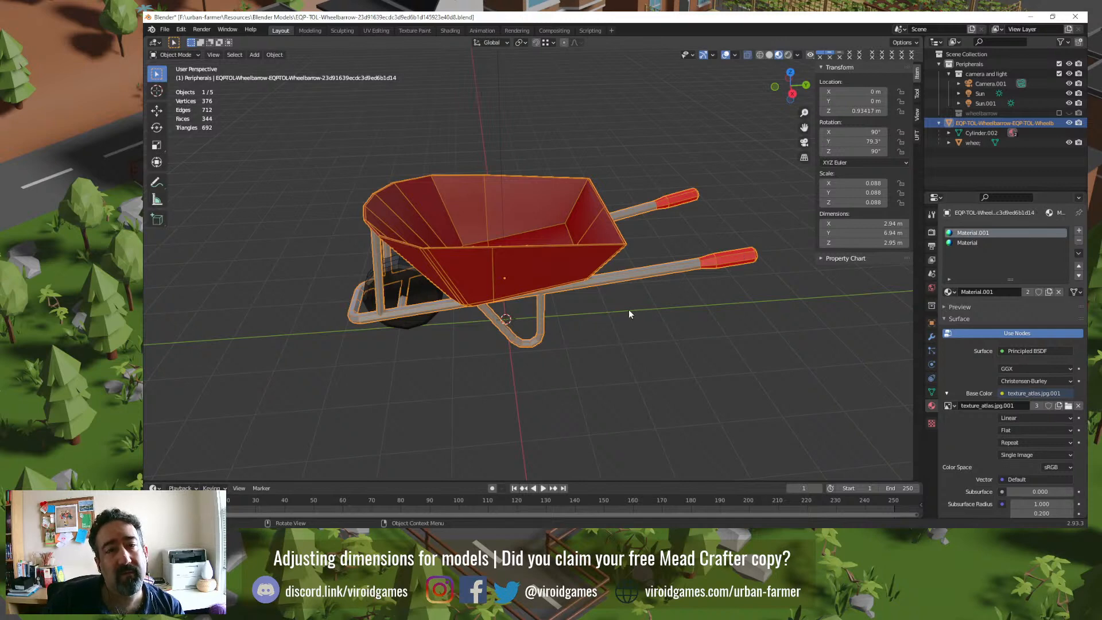
pyautogui.moveTo(629, 310); pyautogui.dragTo(622, 280, button='middle')
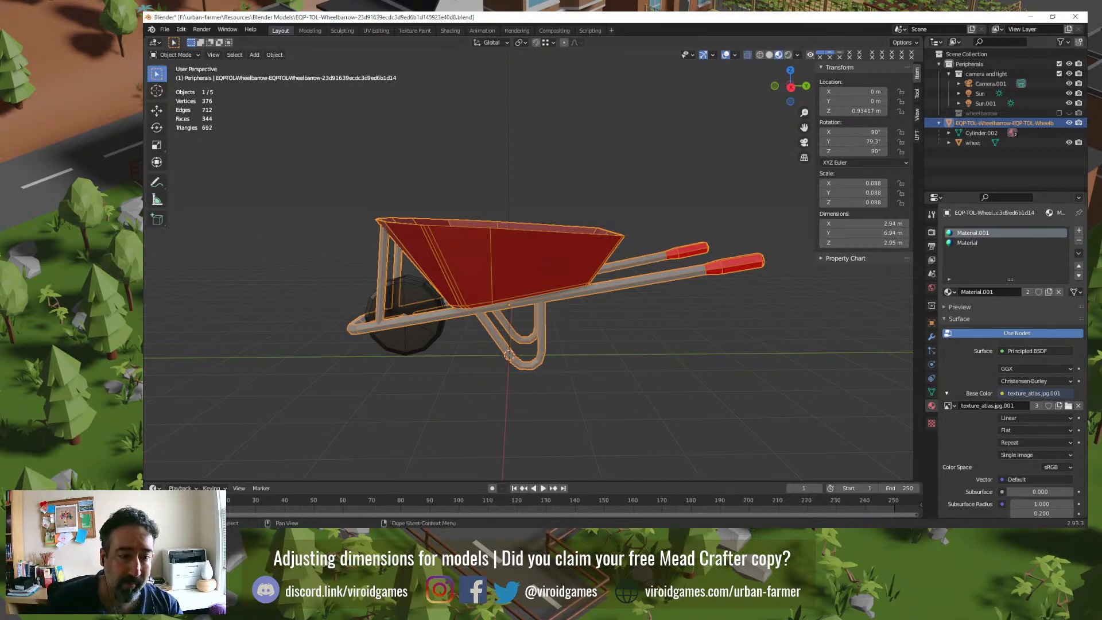
# Step: Switch to the web browser and search Google in a new tab for "wheelbarrow dimensions"
pyautogui.hotkey('alt', 'Tab')
pyautogui.hotkey('ctrl', 't')
pyautogui.write('wheelba')
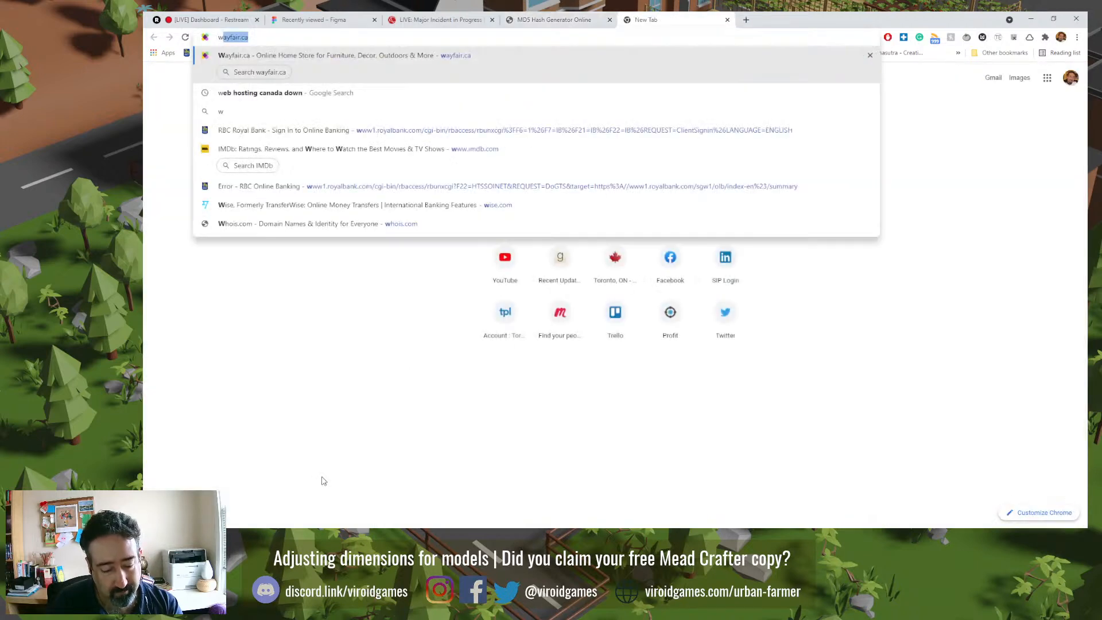
pyautogui.write('rrow d')
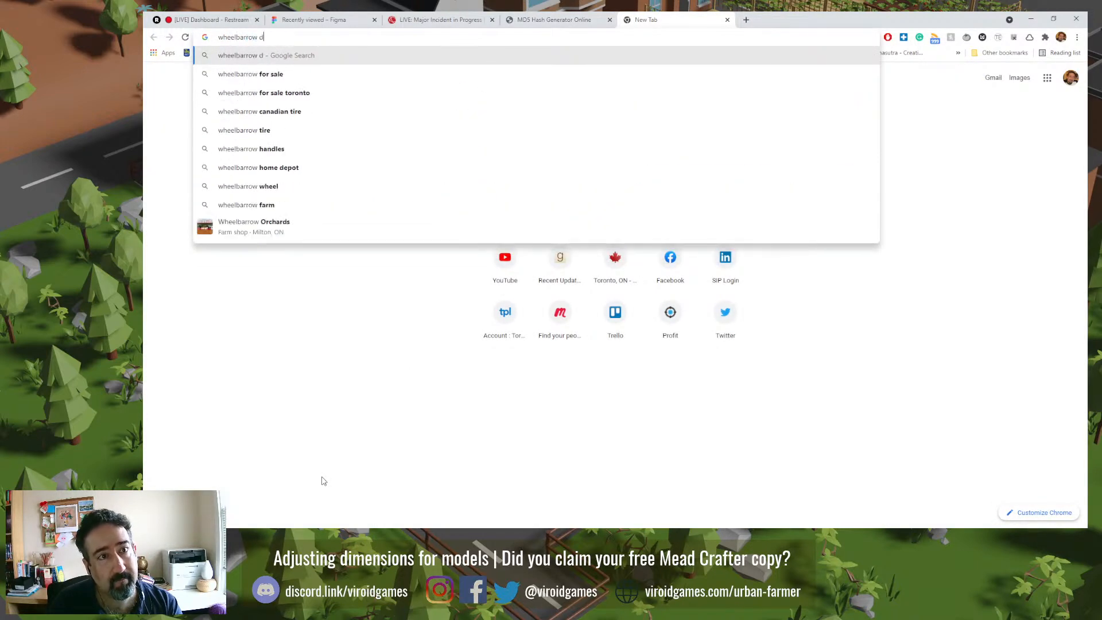
pyautogui.write('imension')
pyautogui.press('Return')
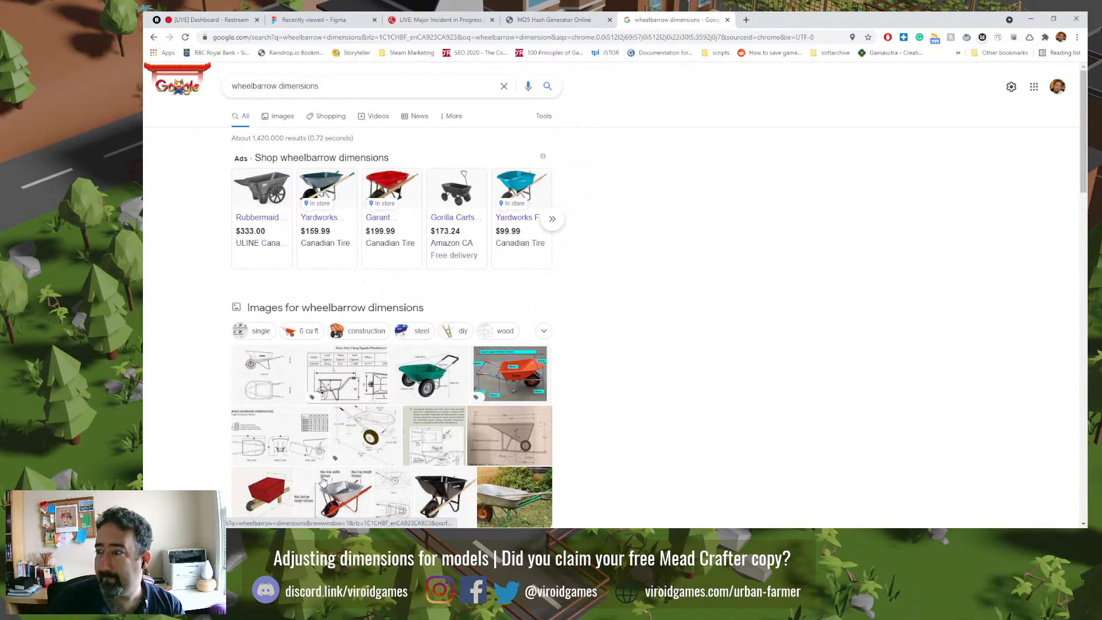
# Step: Switch back to Blender, re-include the wheelbarrow collection in the view layer, and collapse it and the renamed wheelbarrow object's hierarchy
pyautogui.hotkey('alt', 'Tab')
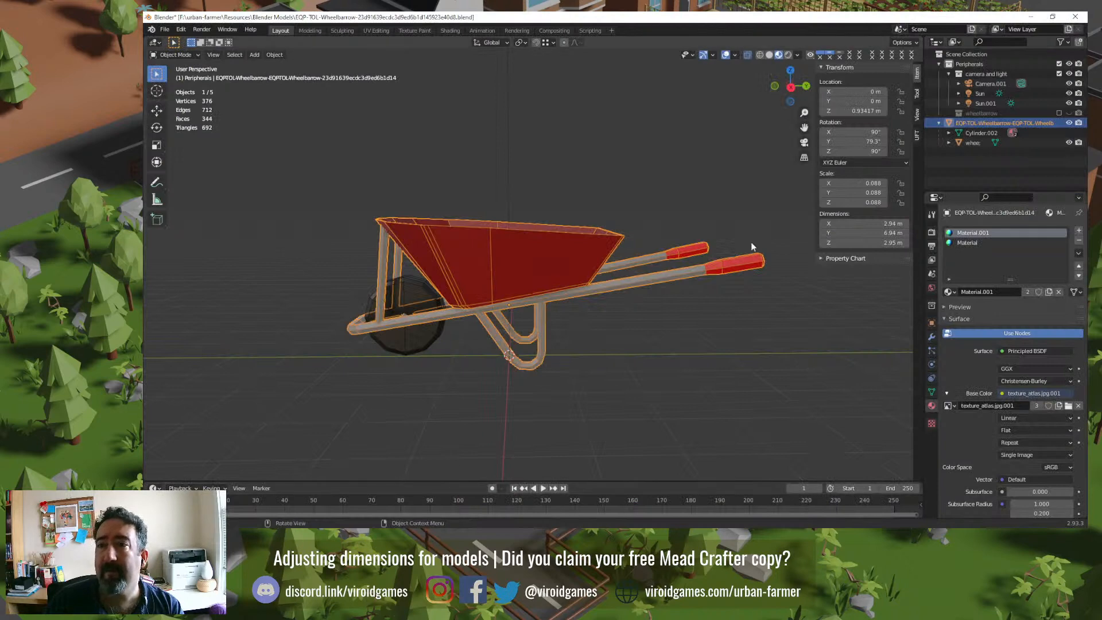
pyautogui.click(1059, 113)
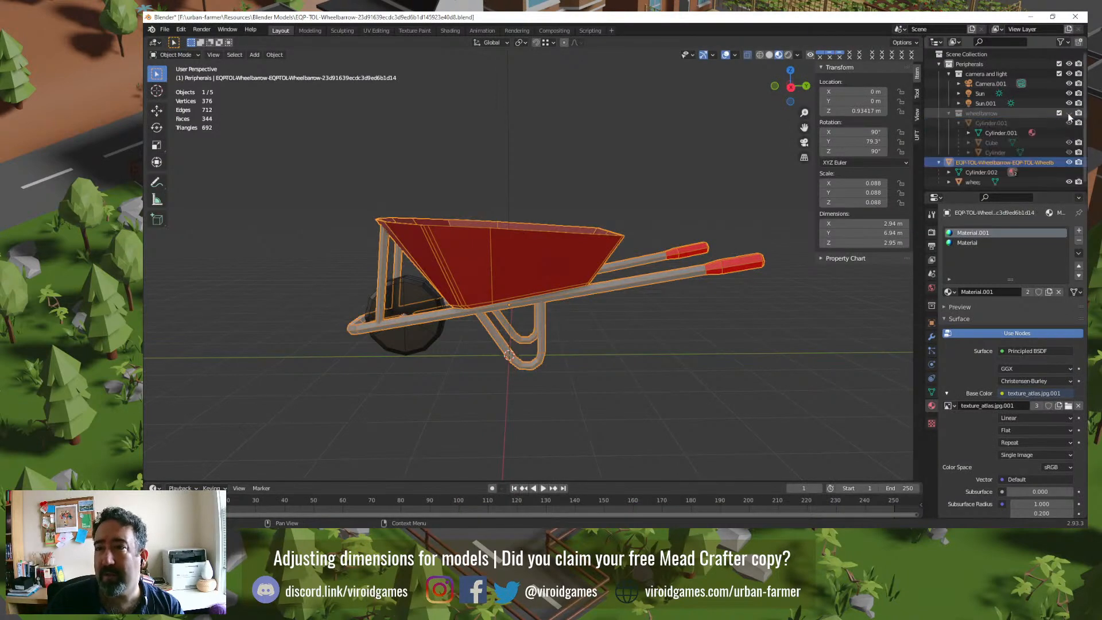
pyautogui.click(948, 112)
pyautogui.click(939, 123)
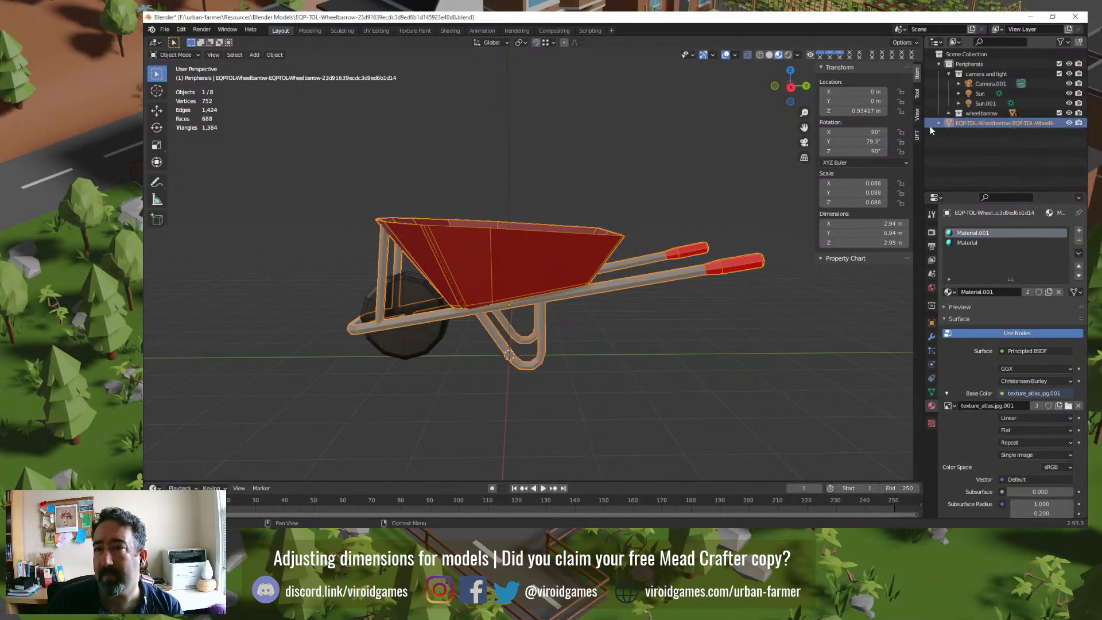
pyautogui.click(701, 127)
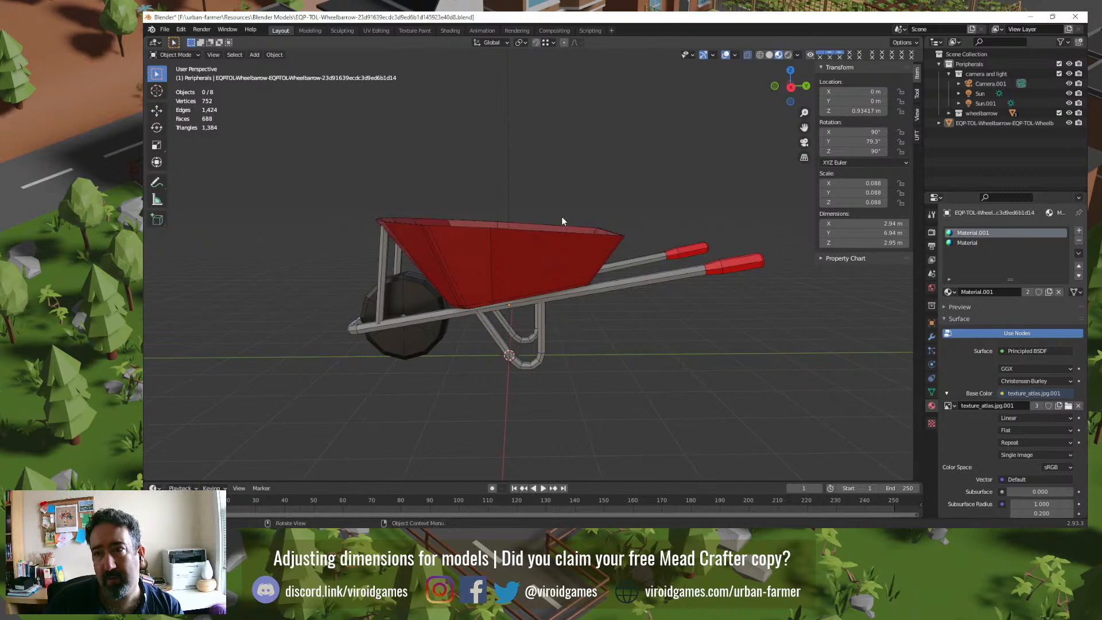
# Step: Pick the renamed wheelbarrow object from the overlapping objects at the tray, then exclude the wheelbarrow collection from the view layer and deselect everything
pyautogui.click(561, 249)
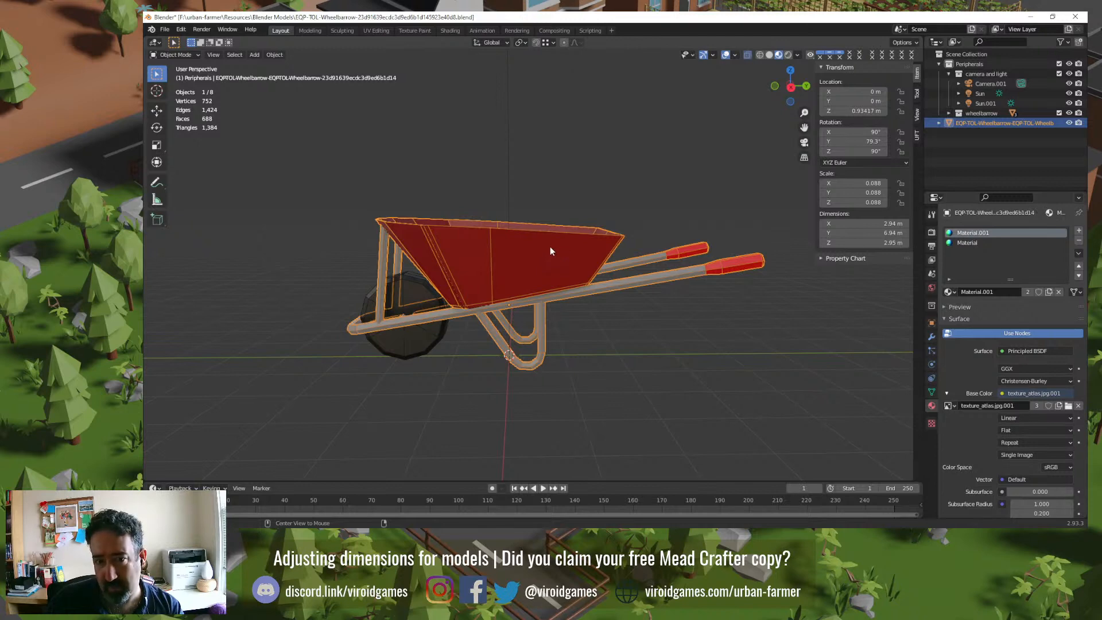
pyautogui.keyDown('alt'); pyautogui.click(550, 248); pyautogui.keyUp('alt')
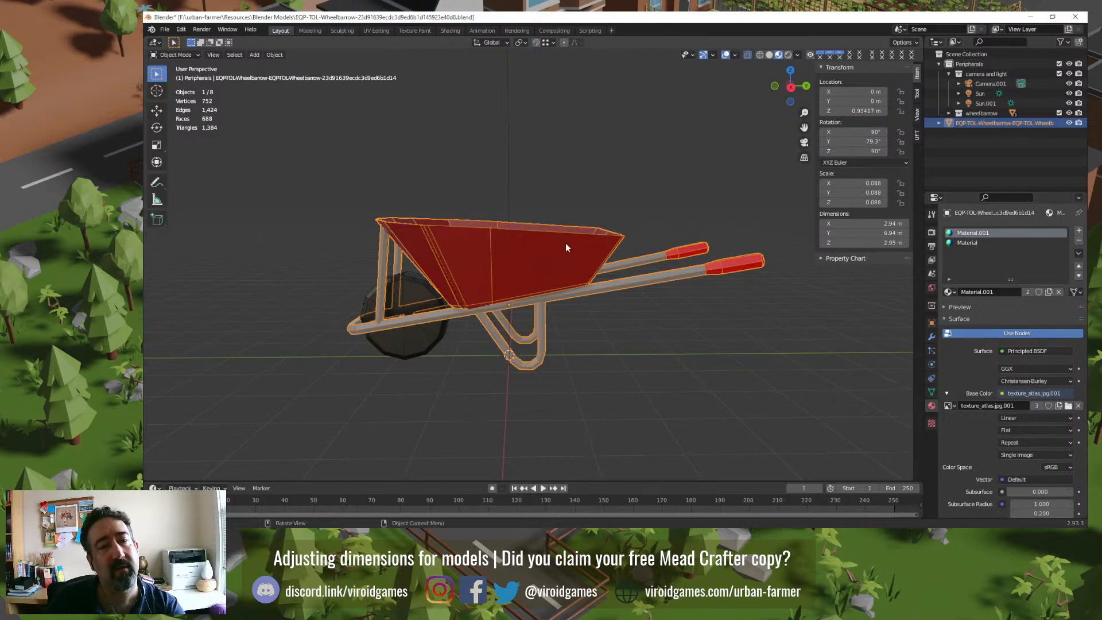
pyautogui.keyDown('alt'); pyautogui.click(562, 245); pyautogui.keyUp('alt')
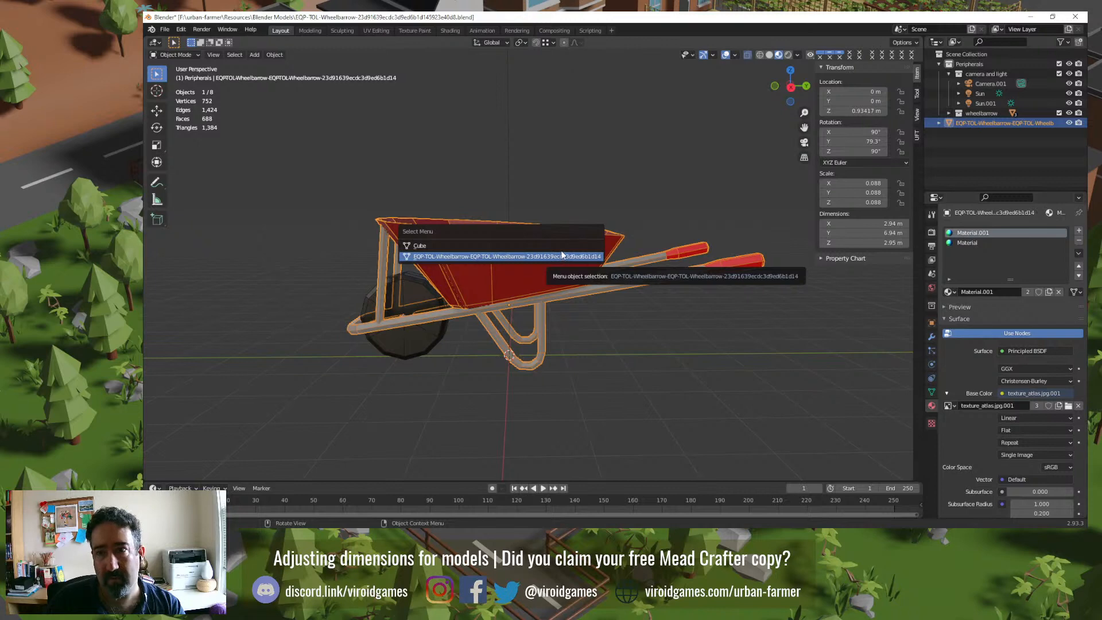
pyautogui.click(562, 257)
pyautogui.click(1059, 113)
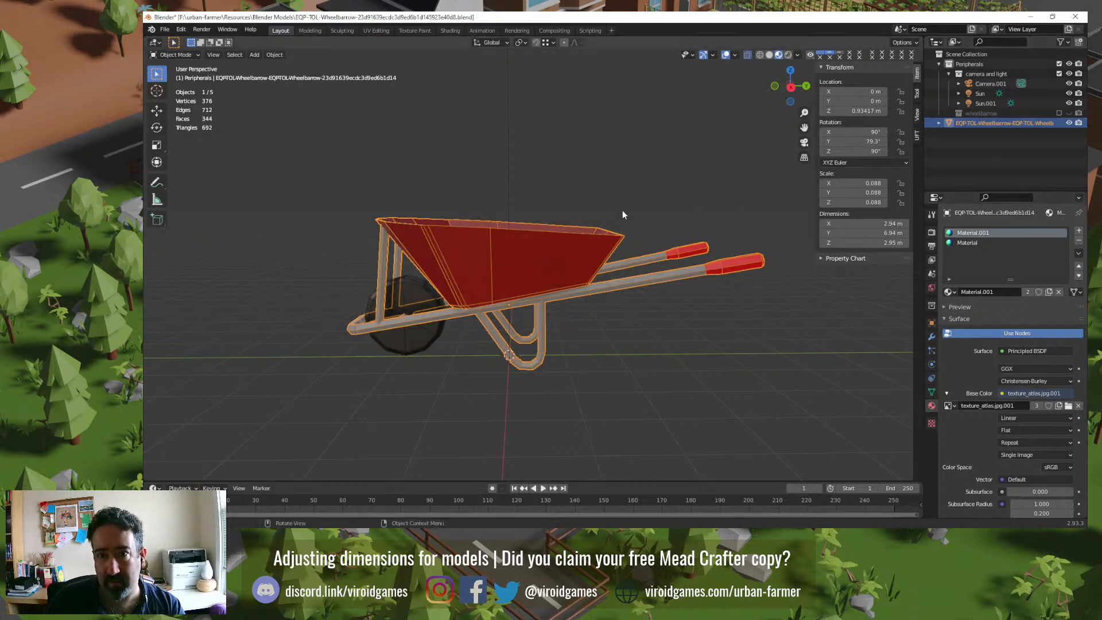
pyautogui.click(648, 188)
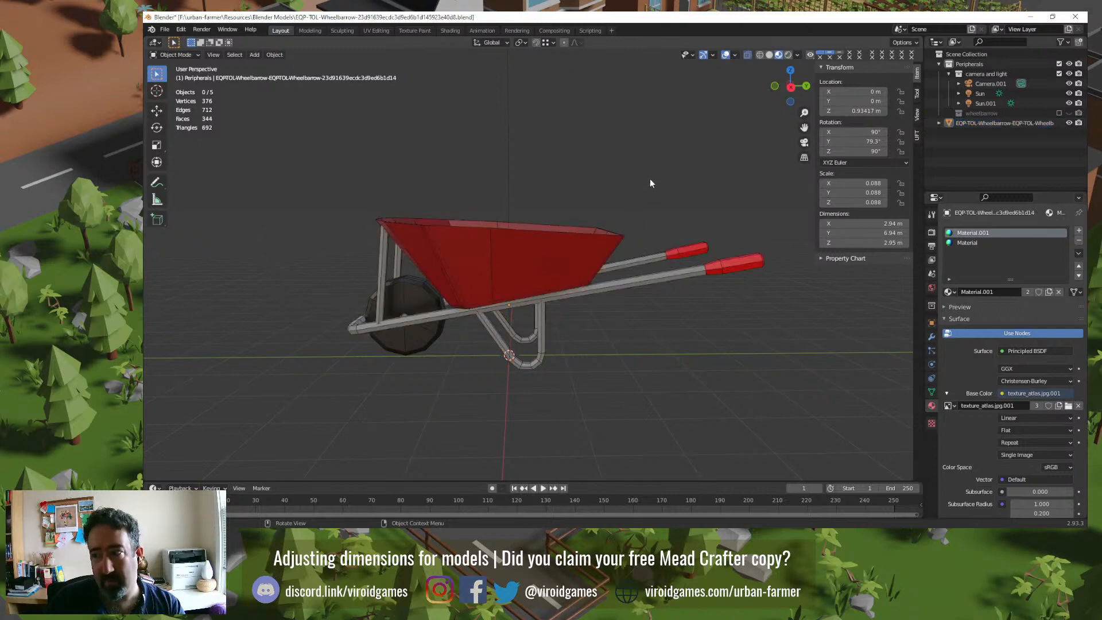
# Step: Examine the Interface and Input settings in the preferences, then close them without changing anything
pyautogui.click(165, 30)
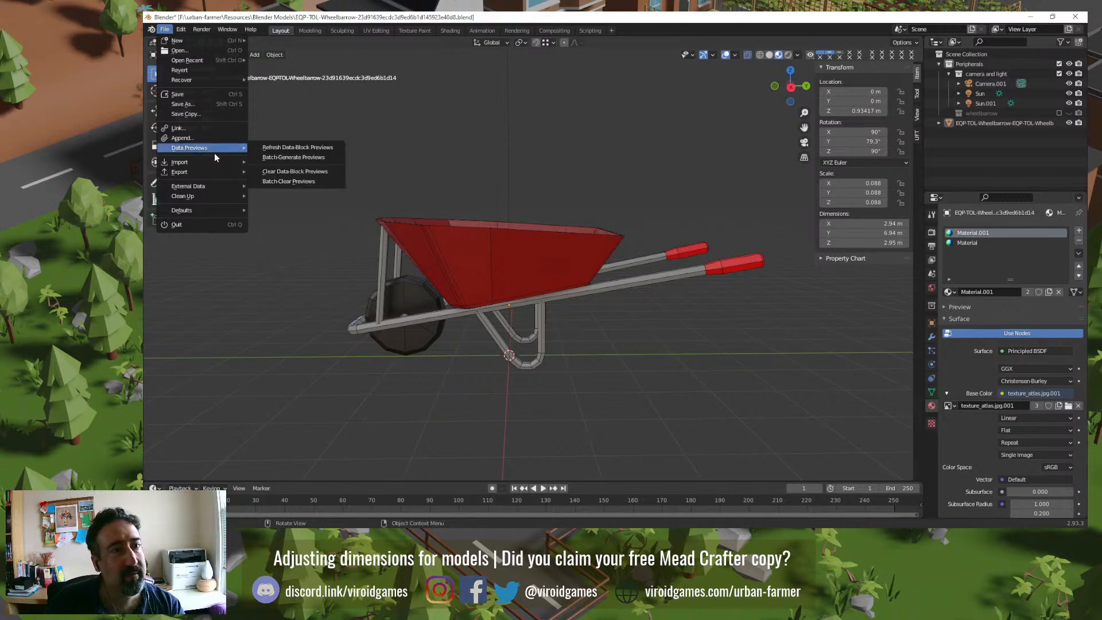
pyautogui.click(181, 29)
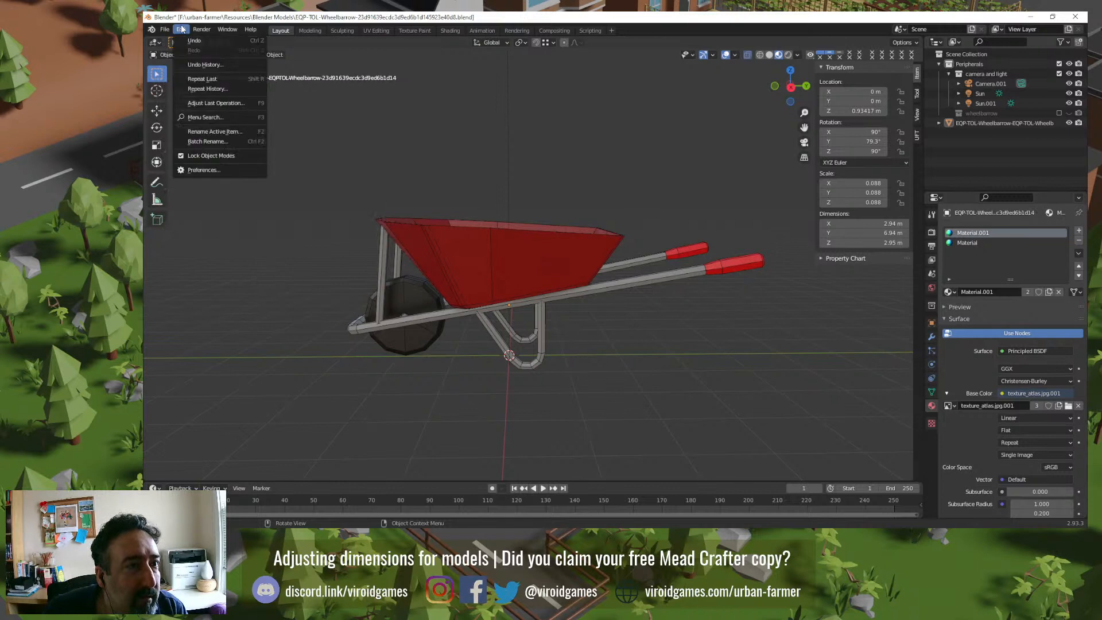
pyautogui.click(207, 167)
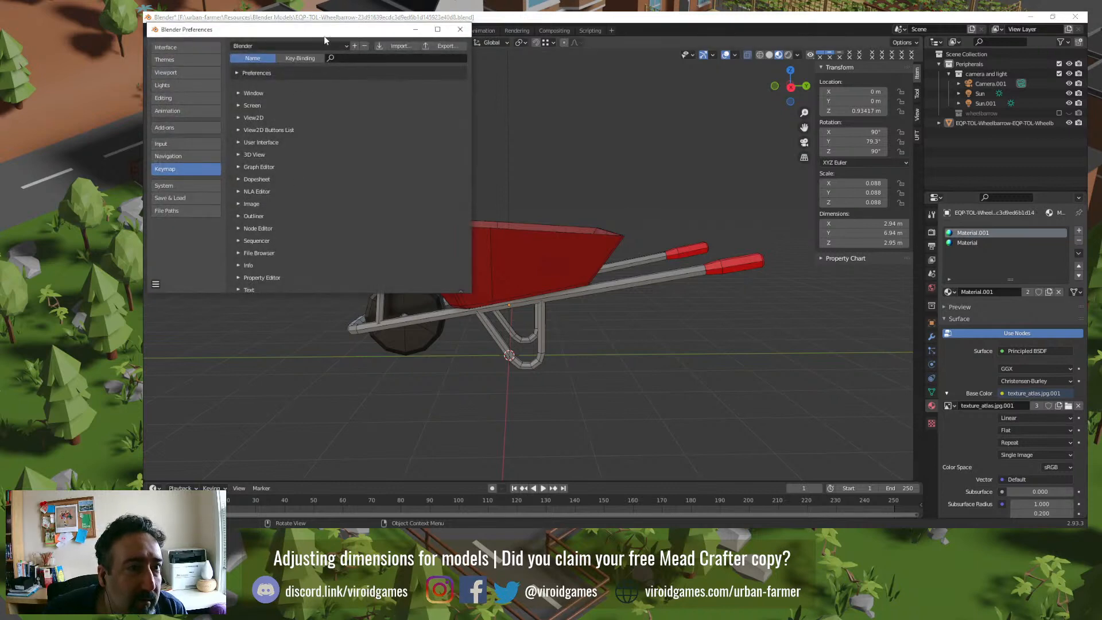
pyautogui.moveTo(327, 36); pyautogui.dragTo(514, 147)
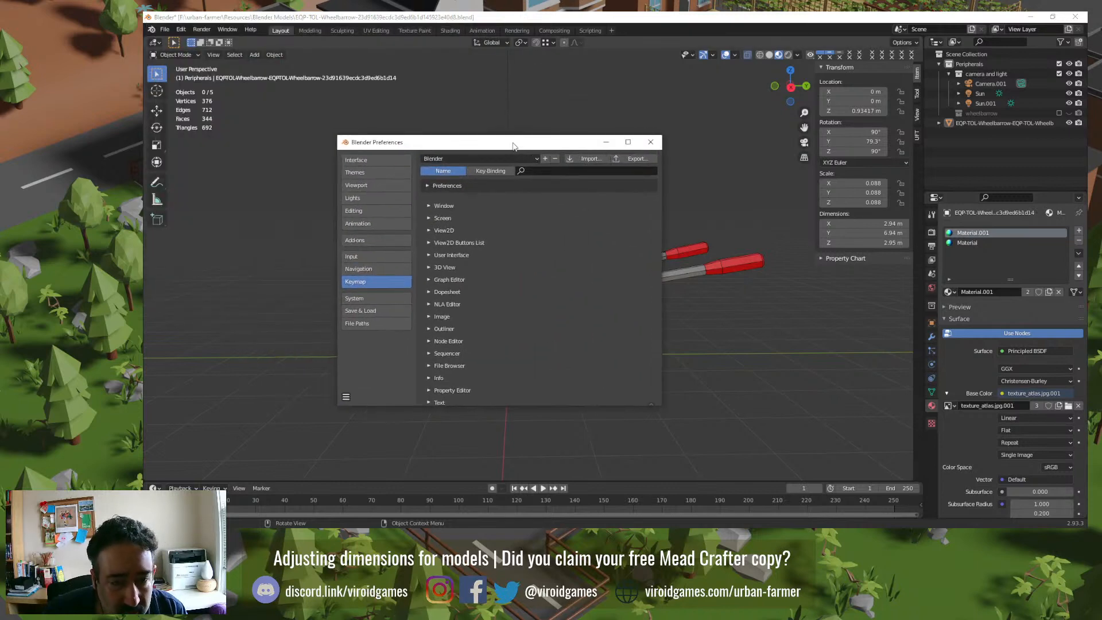
pyautogui.click(377, 161)
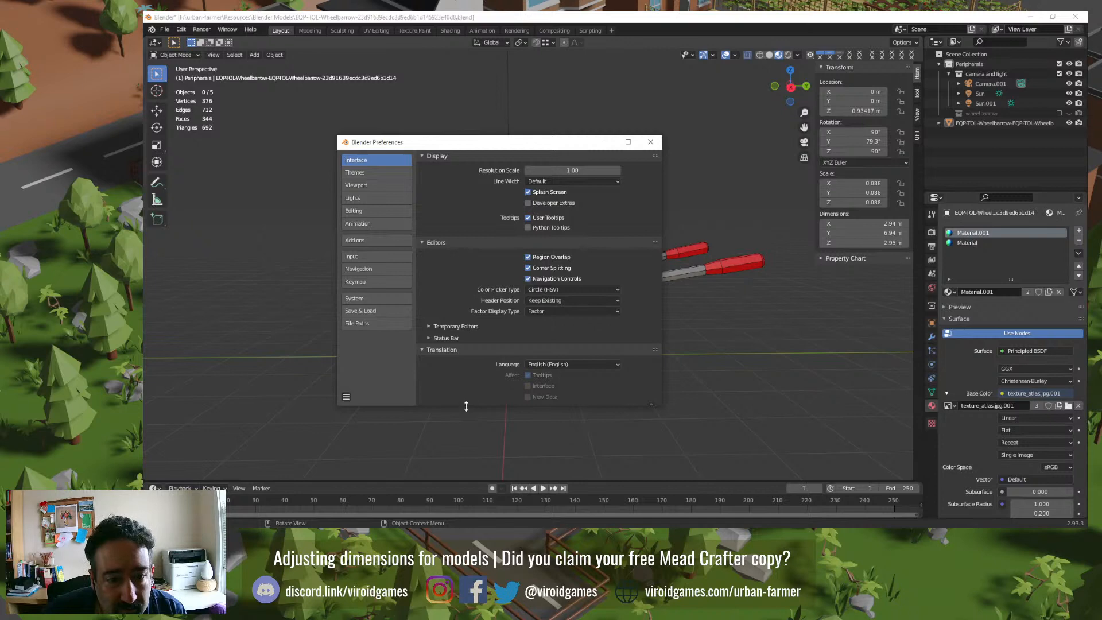
pyautogui.moveTo(466, 406); pyautogui.dragTo(464, 456)
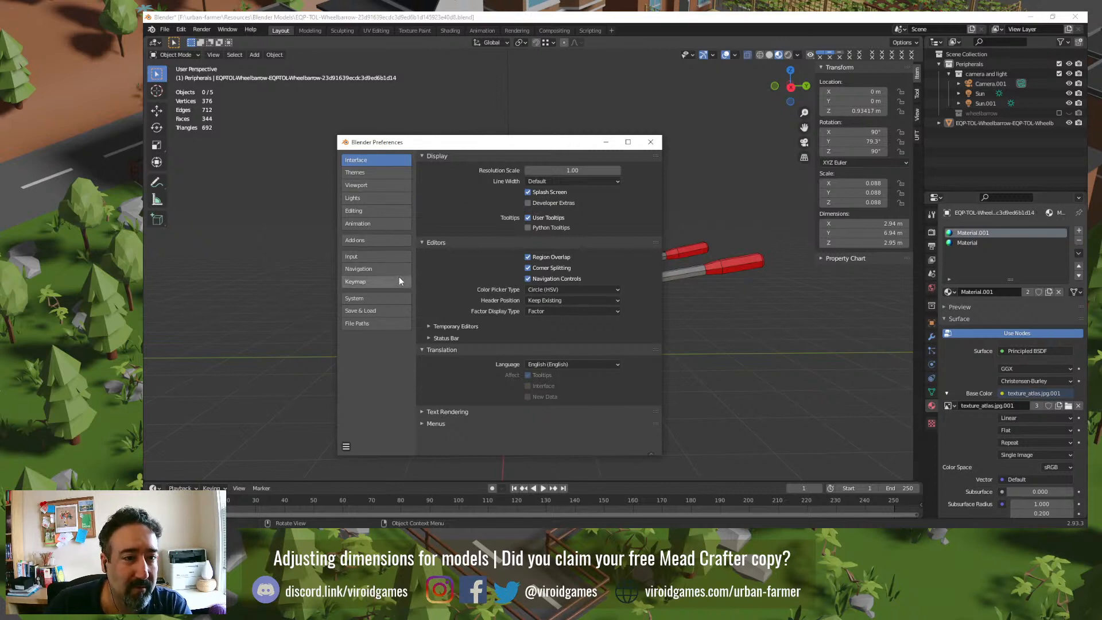
pyautogui.click(390, 256)
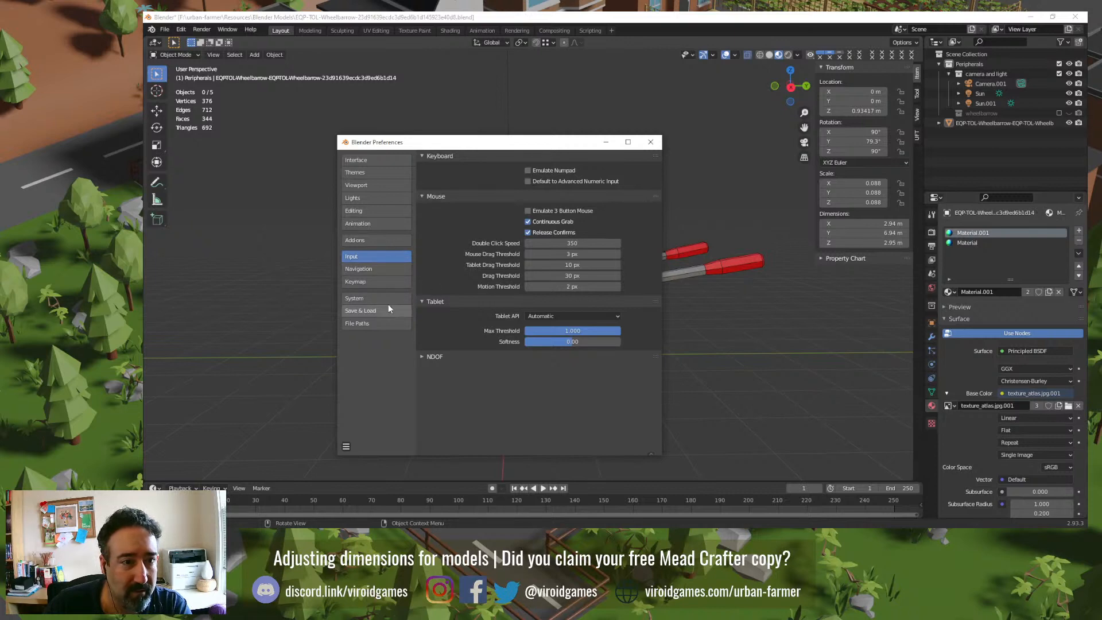
pyautogui.click(372, 160)
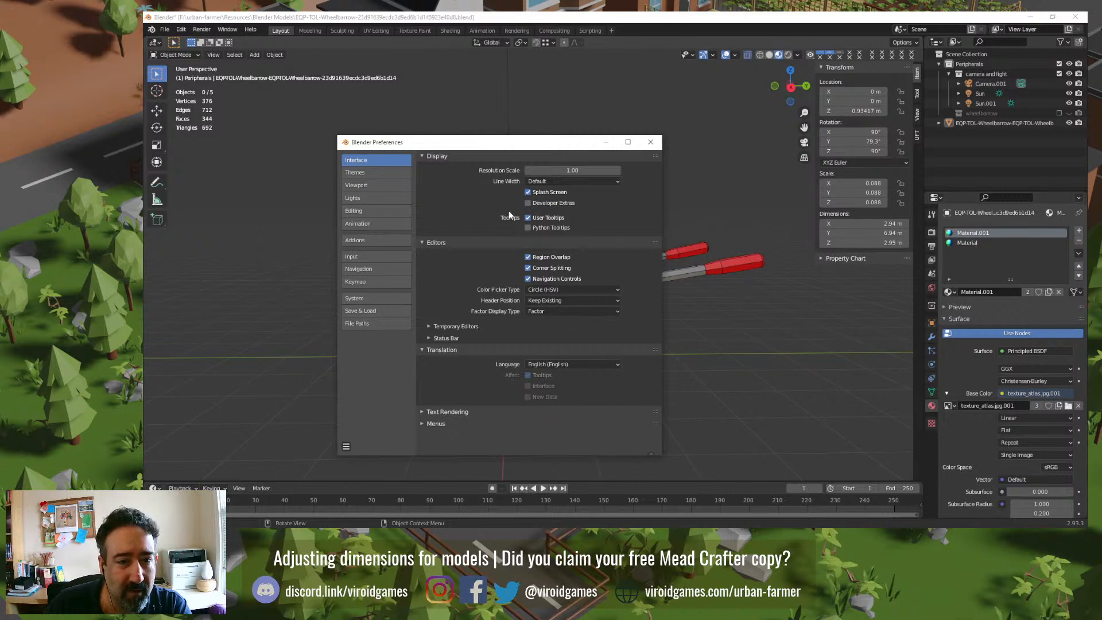
pyautogui.click(650, 142)
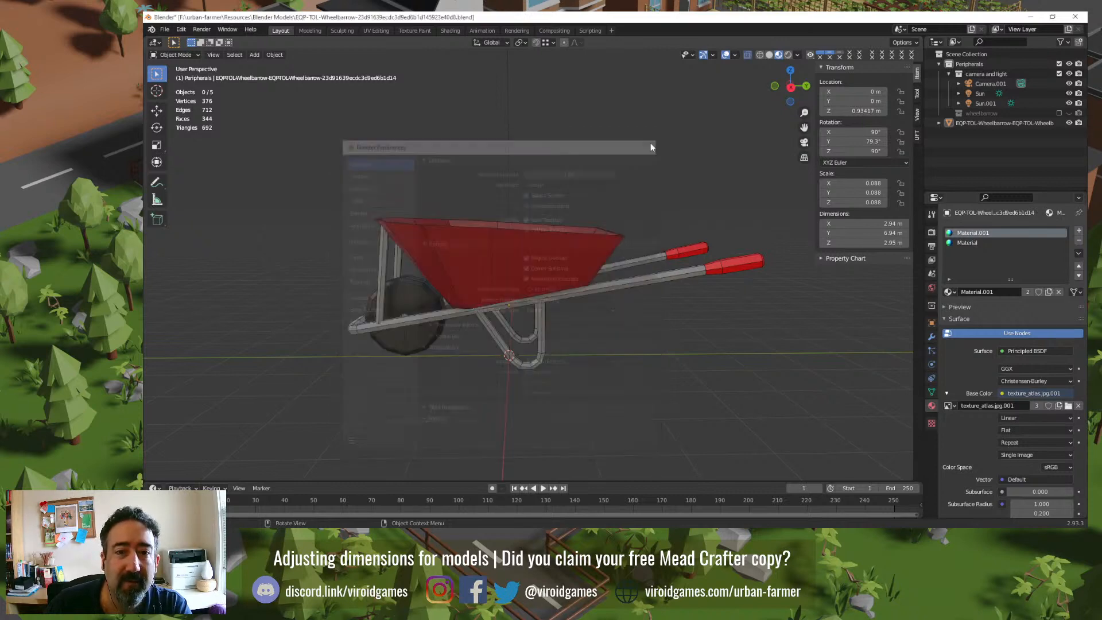
# Step: Select the renamed wheelbarrow object in the viewport
pyautogui.click(541, 253)
pyautogui.click(544, 171)
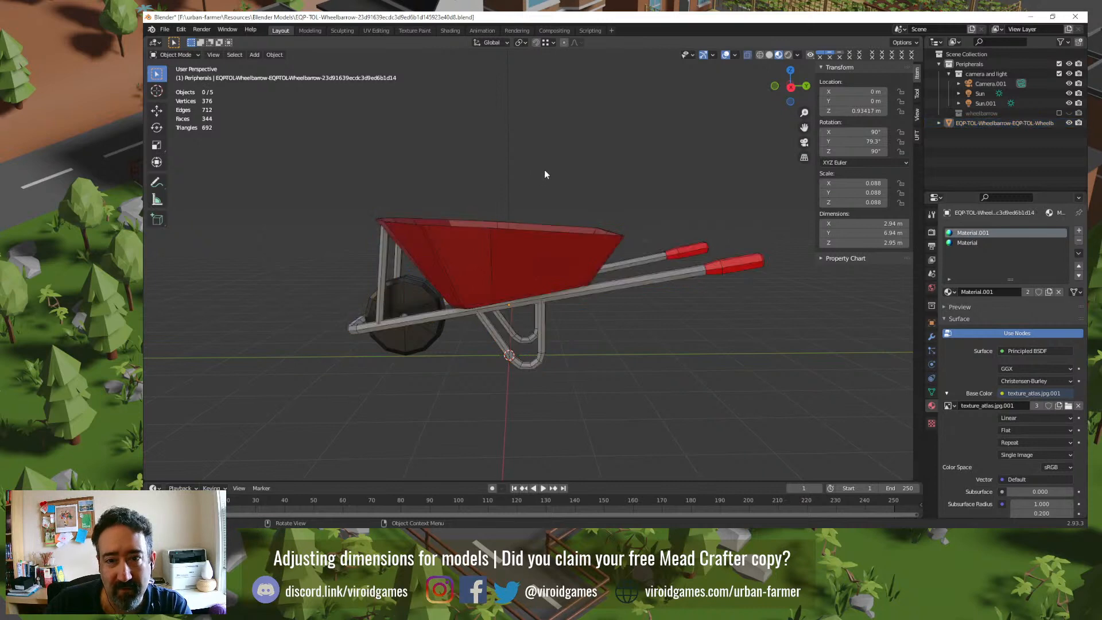
pyautogui.click(534, 251)
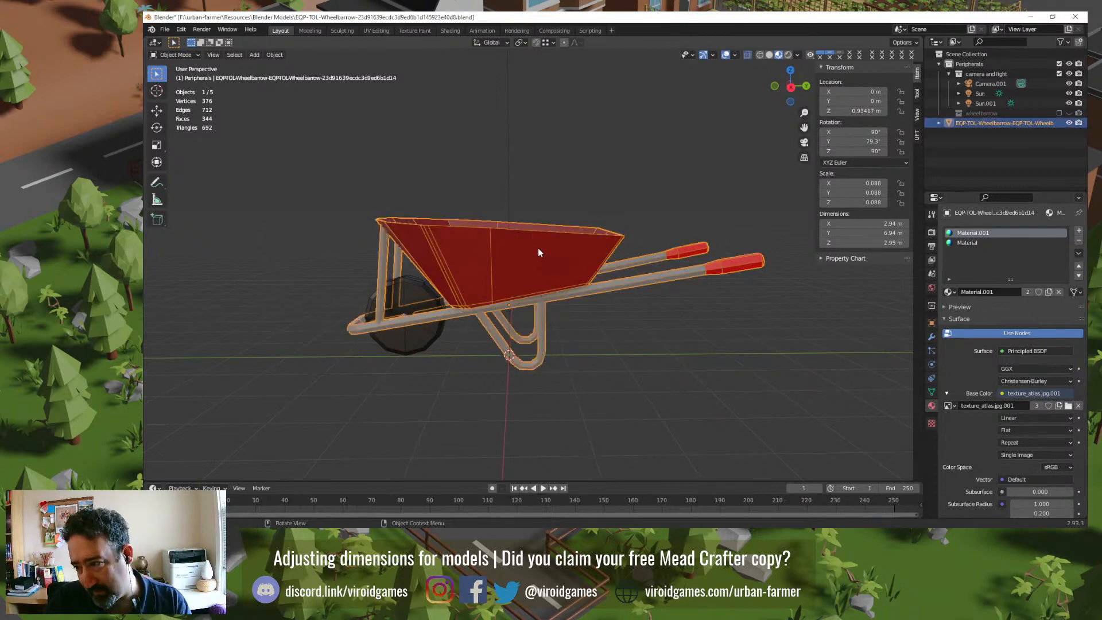
# Step: Enable the wheelbarrow collection and select the EQP-TOL-Wheelbarrow mesh from the overlapping objects
pyautogui.click(559, 203)
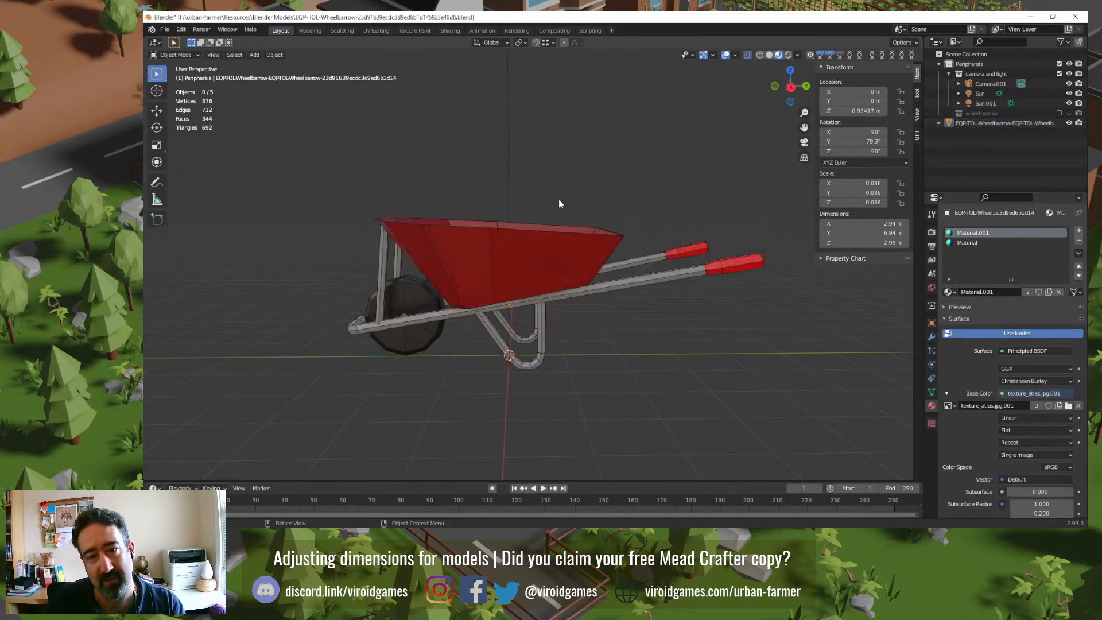
pyautogui.click(541, 258)
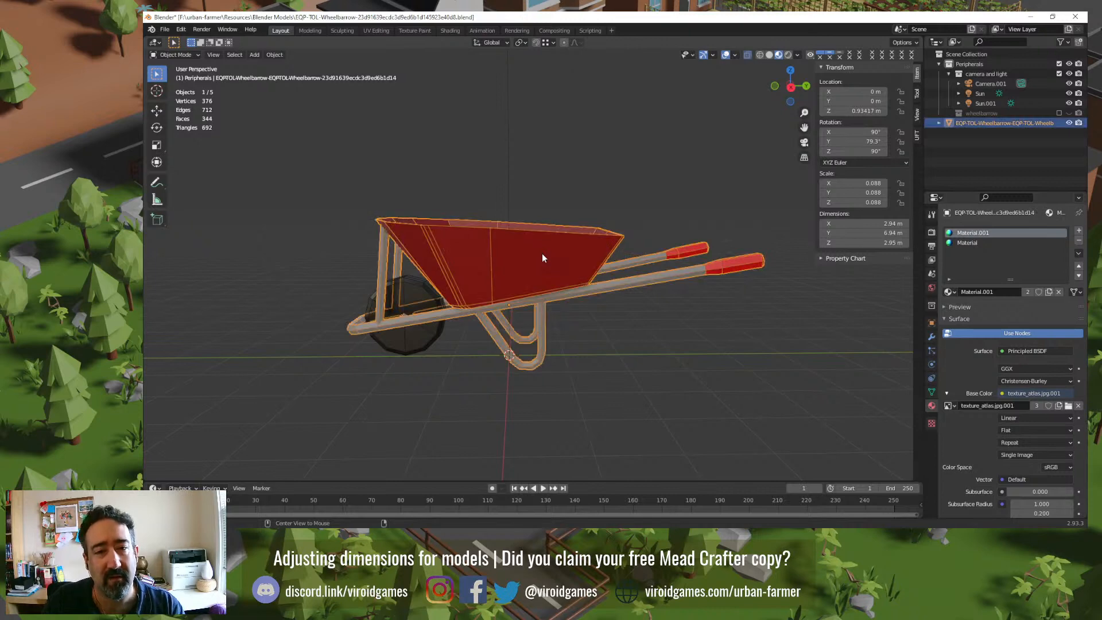
pyautogui.click(1059, 113)
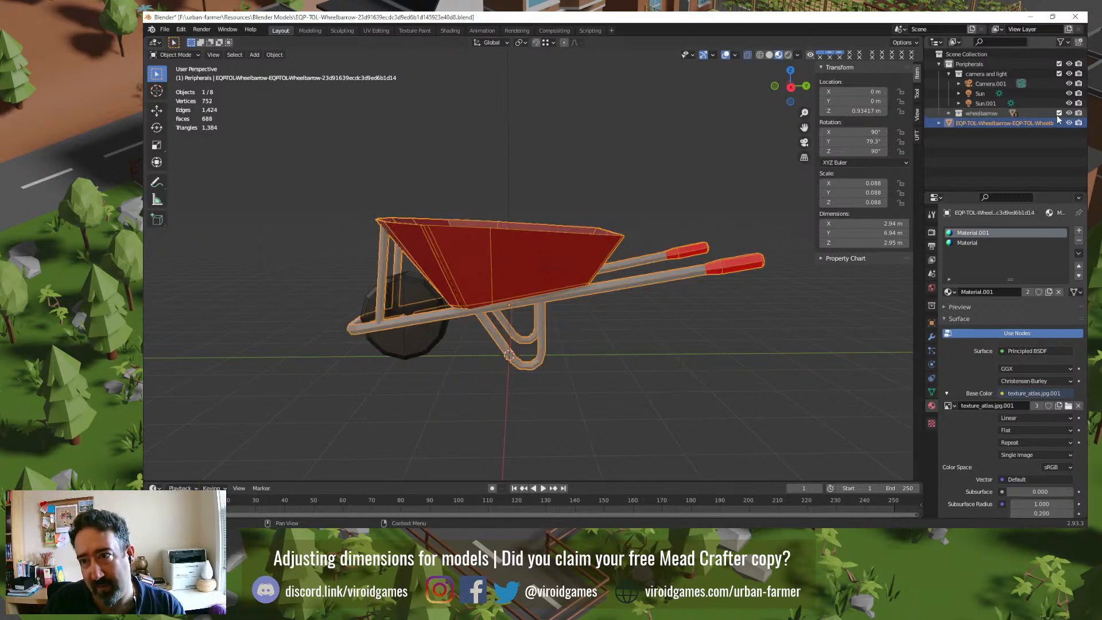
pyautogui.click(604, 173)
pyautogui.click(546, 250)
pyautogui.keyDown('alt'); pyautogui.click(536, 253); pyautogui.keyUp('alt')
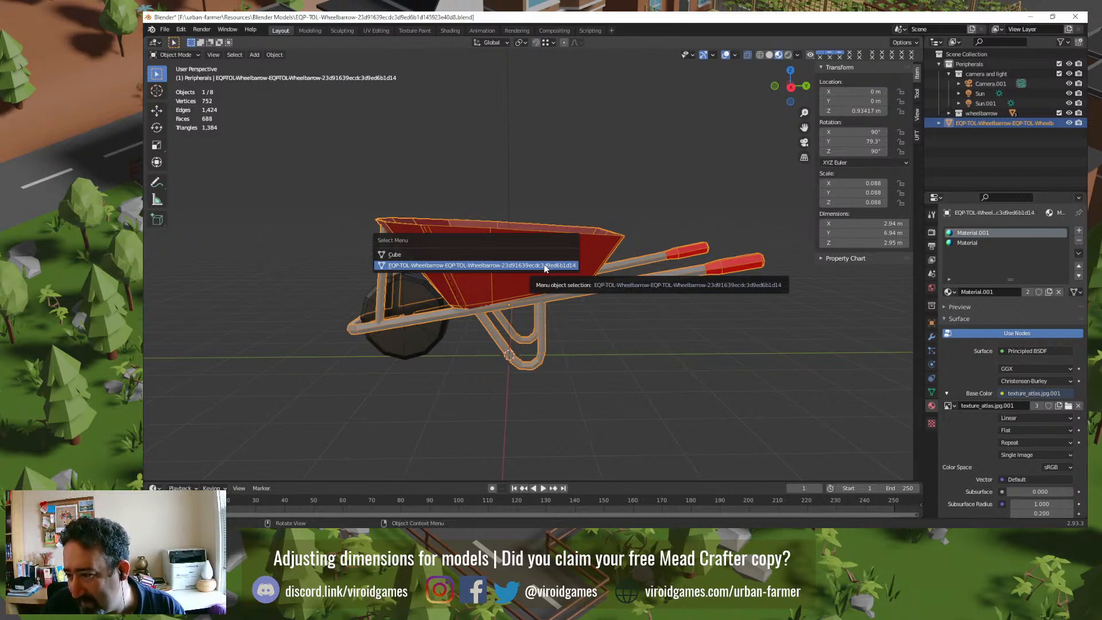
pyautogui.click(545, 266)
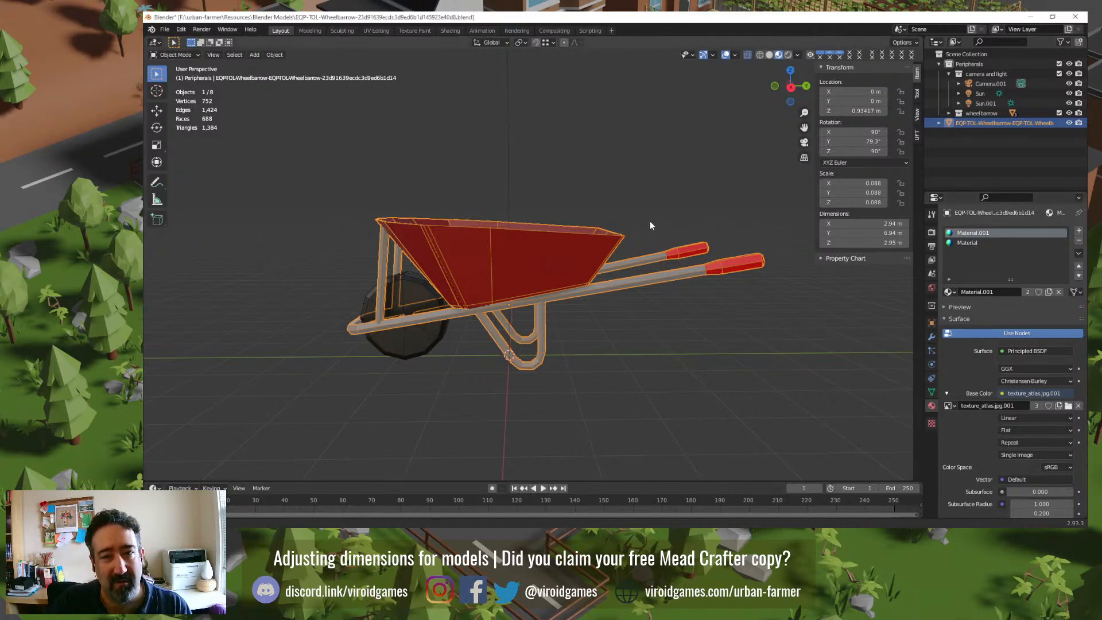
# Step: Deselect everything and exclude the wheelbarrow collection from the view layer
pyautogui.moveTo(650, 222); pyautogui.dragTo(628, 328, button='middle')
pyautogui.click(628, 328)
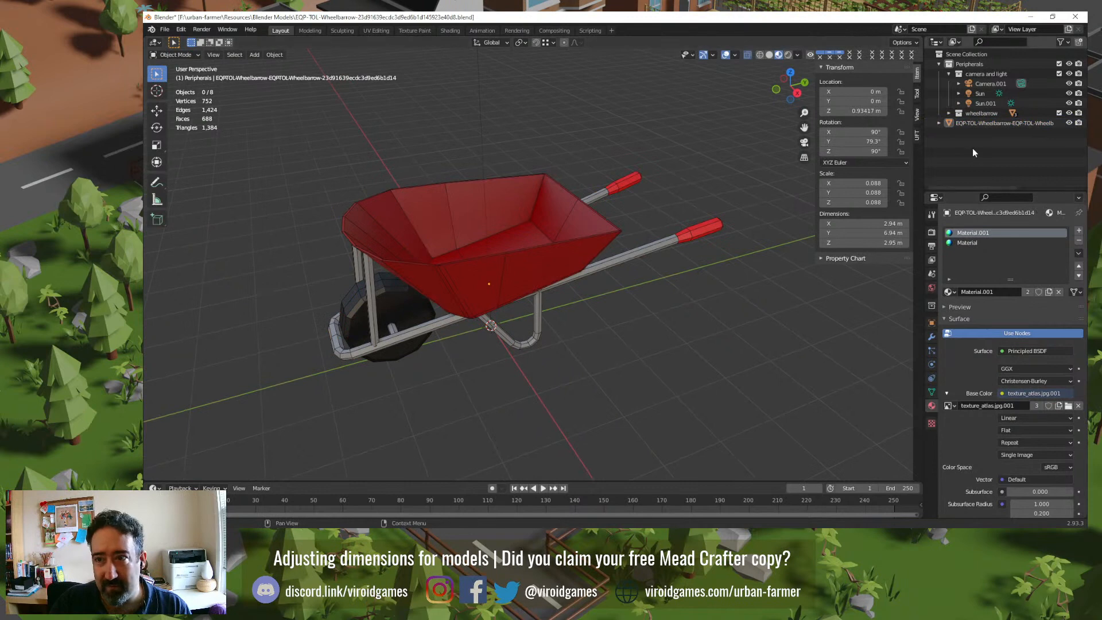
pyautogui.click(1059, 113)
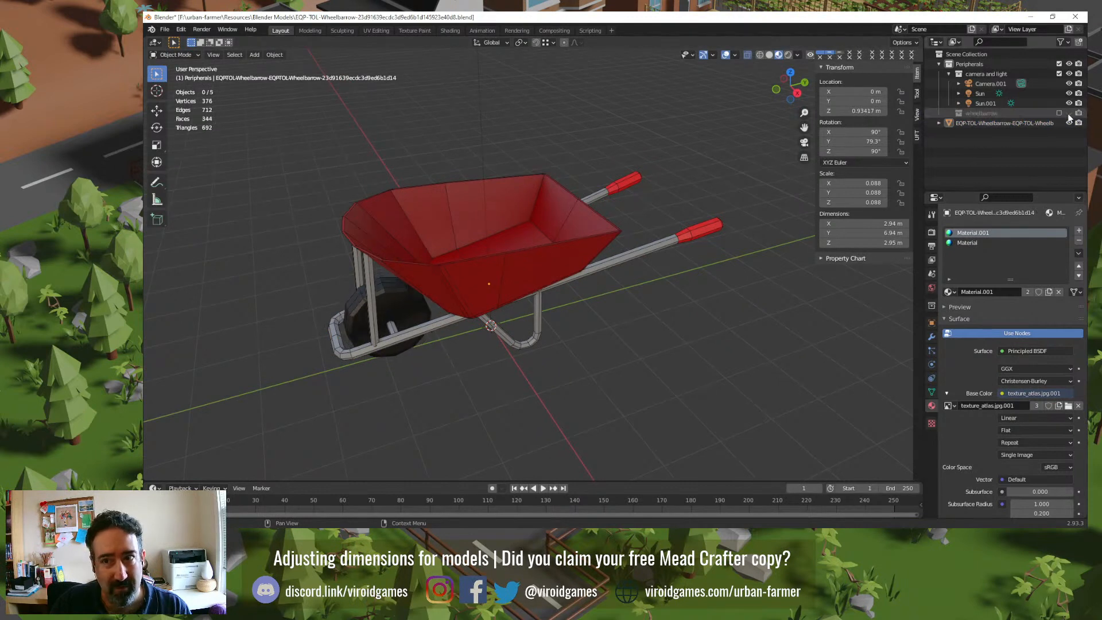
pyautogui.moveTo(621, 319)
pyautogui.mouseDown(button='middle')
pyautogui.moveTo(654, 316)
pyautogui.moveTo(609, 331)
pyautogui.mouseUp(button='middle')
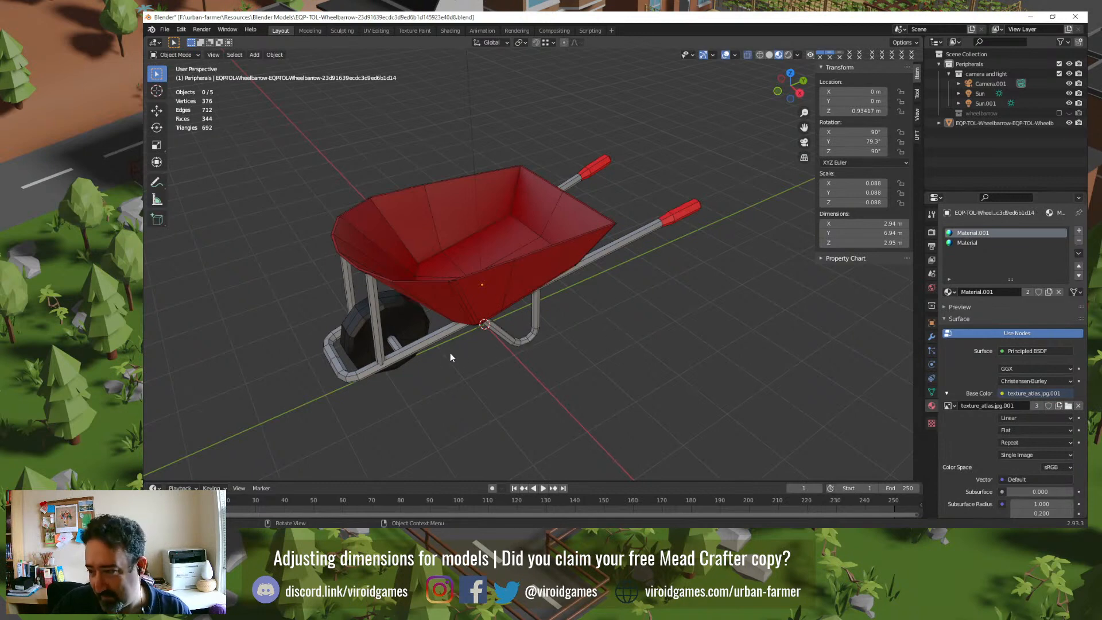
# Step: Select the wheelbarrow model, consult a wheelbarrow dimension drawing in Chrome's image results, and return to Blender
pyautogui.click(422, 346)
pyautogui.moveTo(411, 380); pyautogui.dragTo(539, 314, button='middle')
pyautogui.scroll(2, 408, 382)
pyautogui.click(312, 535)
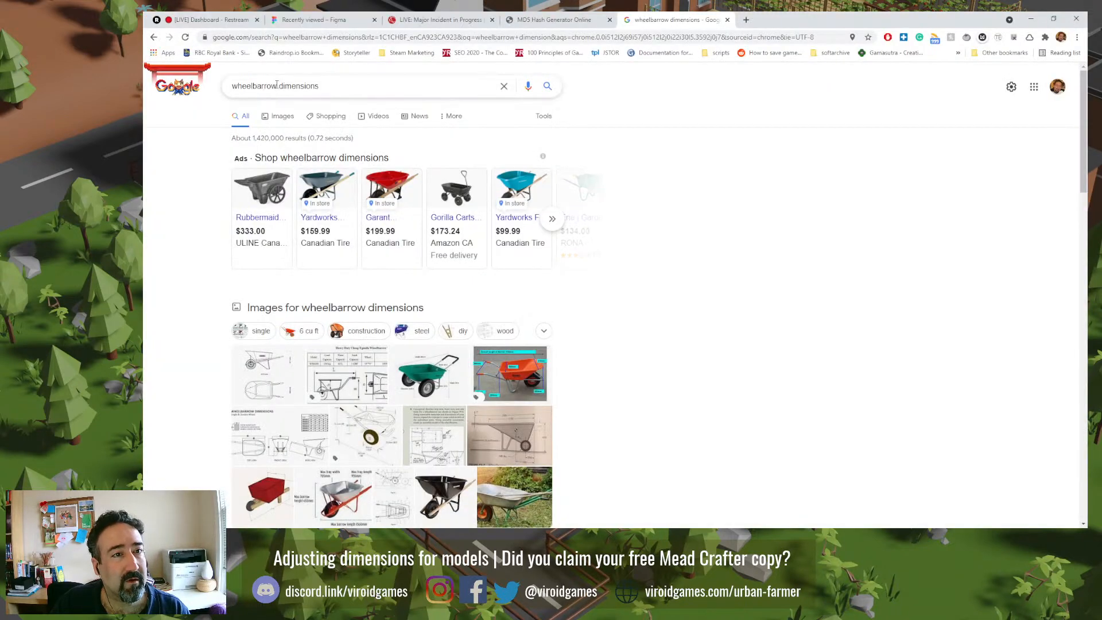
pyautogui.click(346, 386)
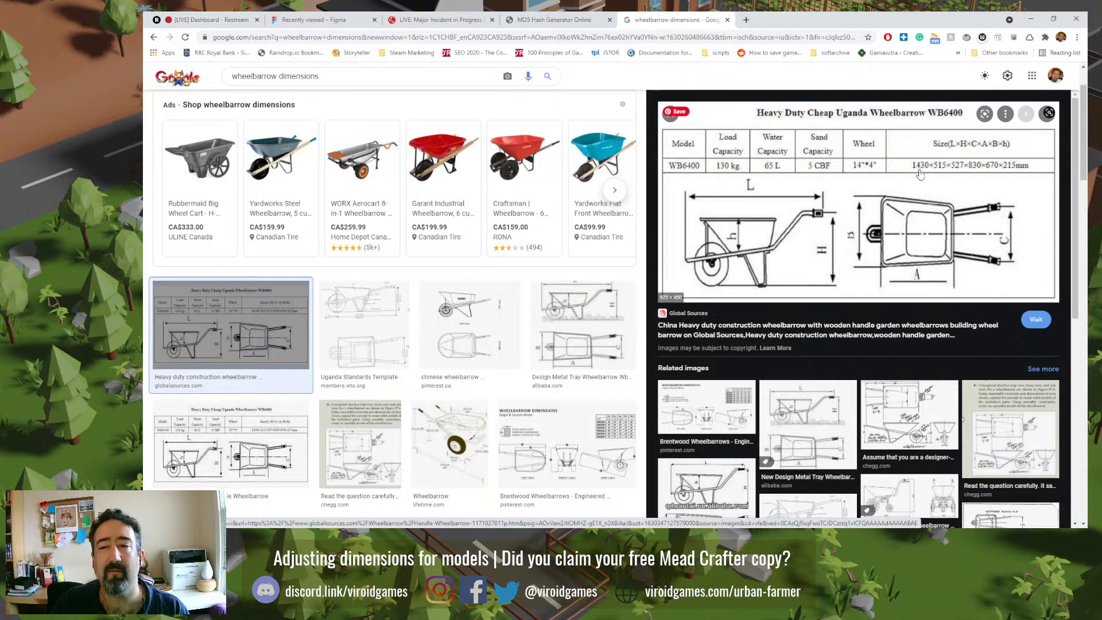
pyautogui.hotkey('alt', 'Tab')
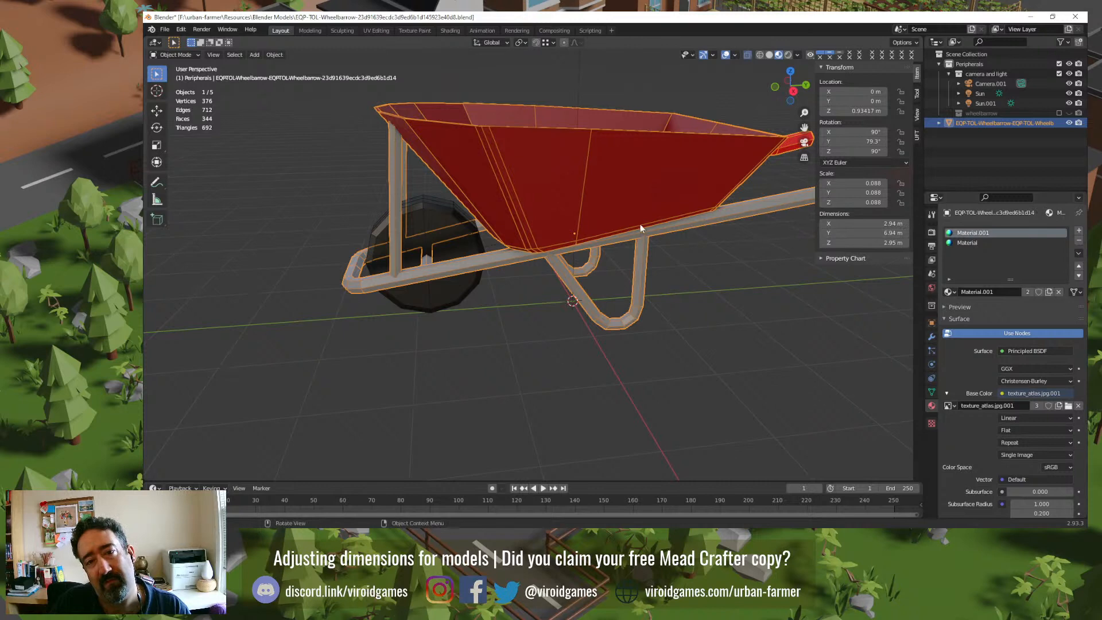
# Step: Try scaling all objects in the scene by a factor of 0.2, and undo the scaling
pyautogui.click(551, 374)
pyautogui.press('a')
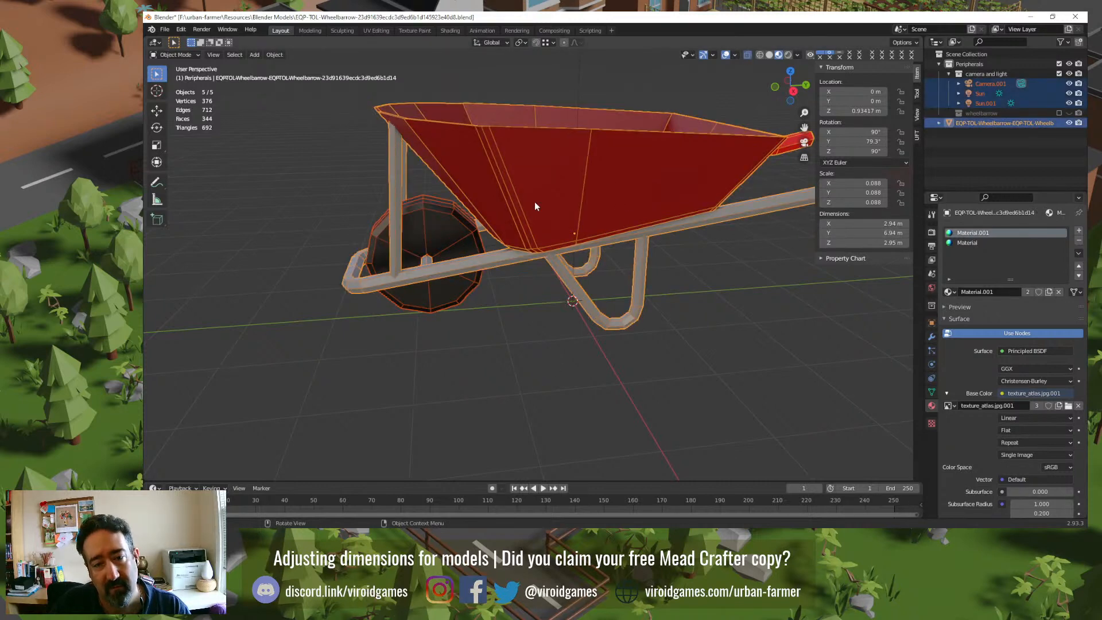
pyautogui.write('s.2')
pyautogui.press('Return')
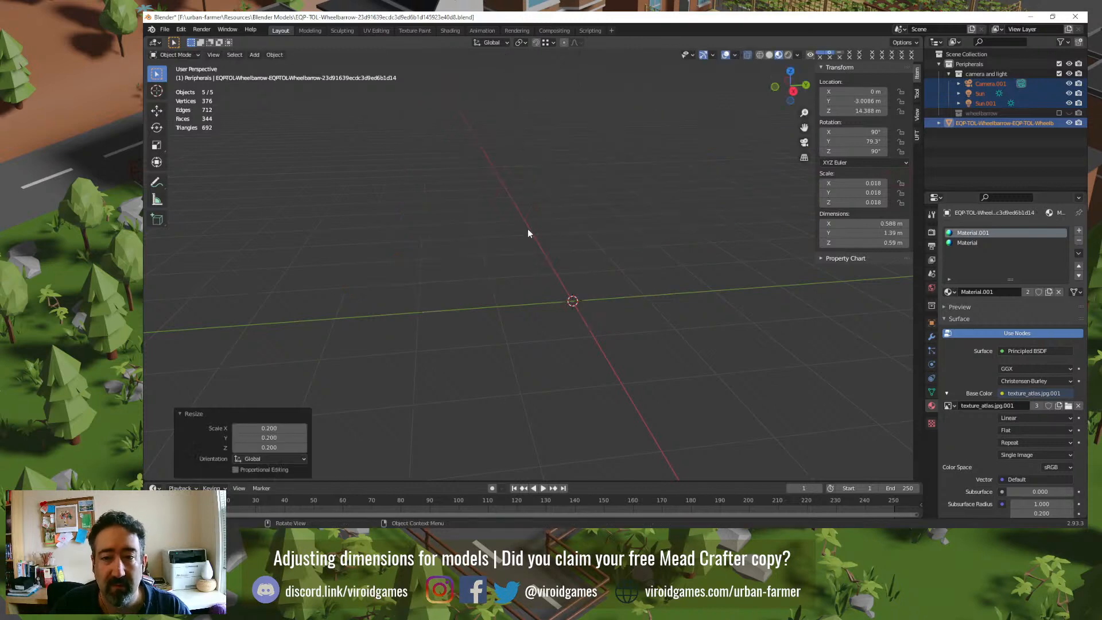
pyautogui.moveTo(528, 230); pyautogui.dragTo(500, 300, button='middle')
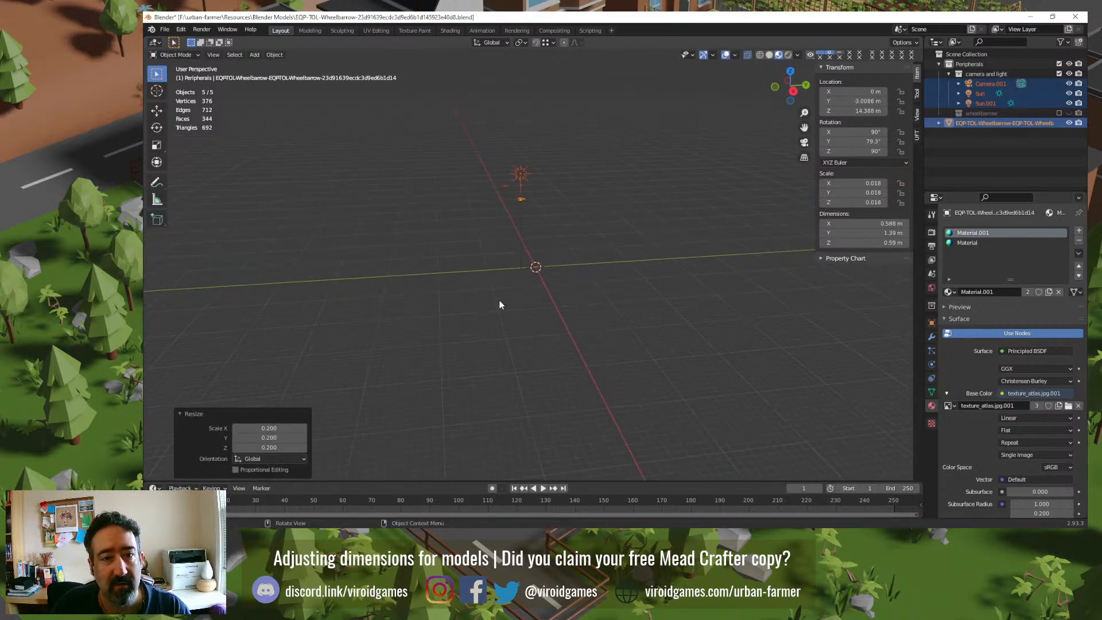
pyautogui.hotkey('ctrl', 'z')
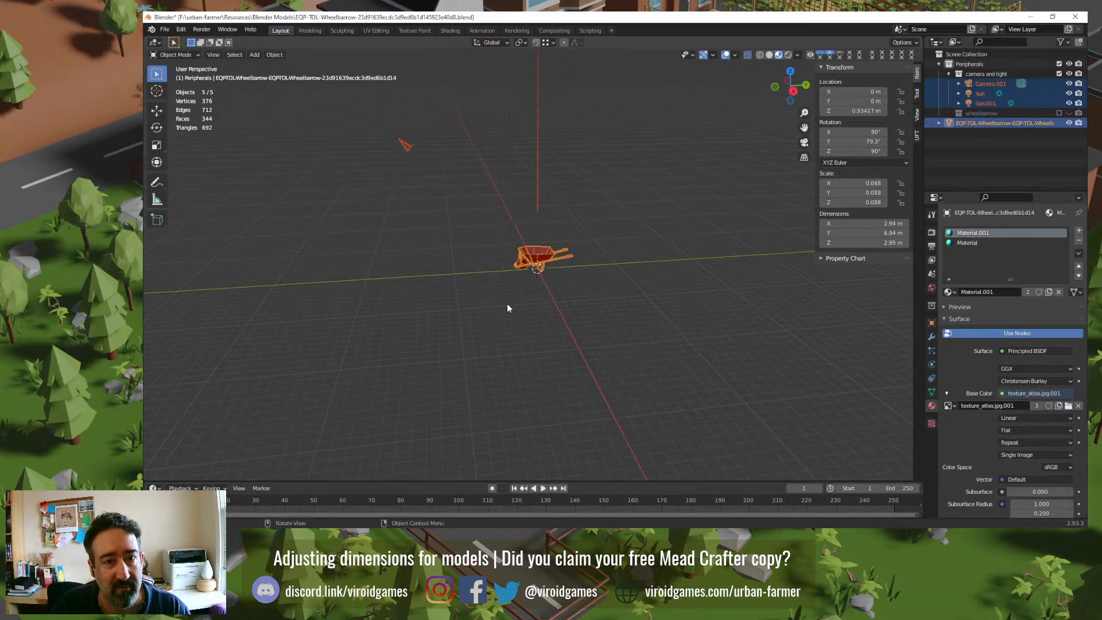
pyautogui.click(507, 308)
pyautogui.scroll(8, 507, 278)
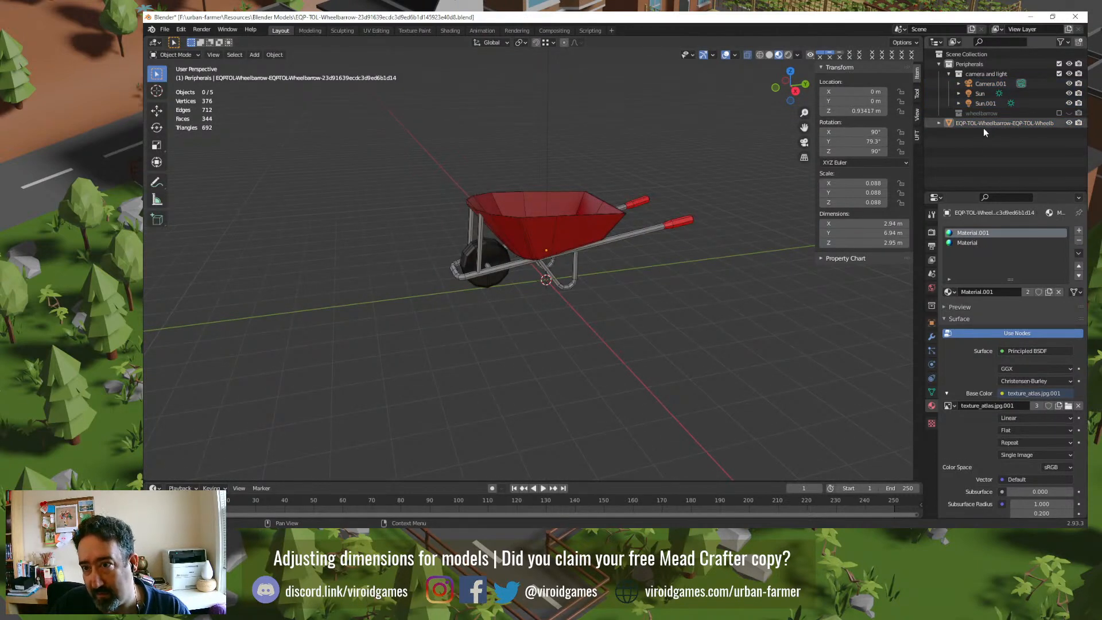
# Step: Collapse the camera and light and Peripherals collections and create a new collection under the Scene Collection
pyautogui.click(948, 74)
pyautogui.click(938, 64)
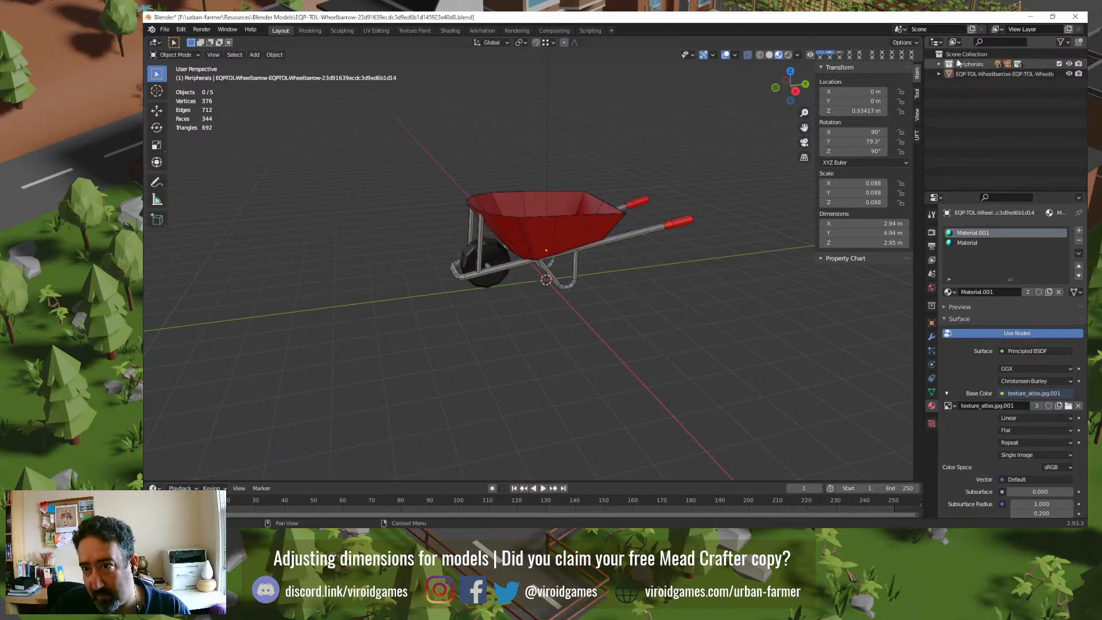
pyautogui.click(964, 54)
pyautogui.rightClick(956, 55)
pyautogui.click(949, 59)
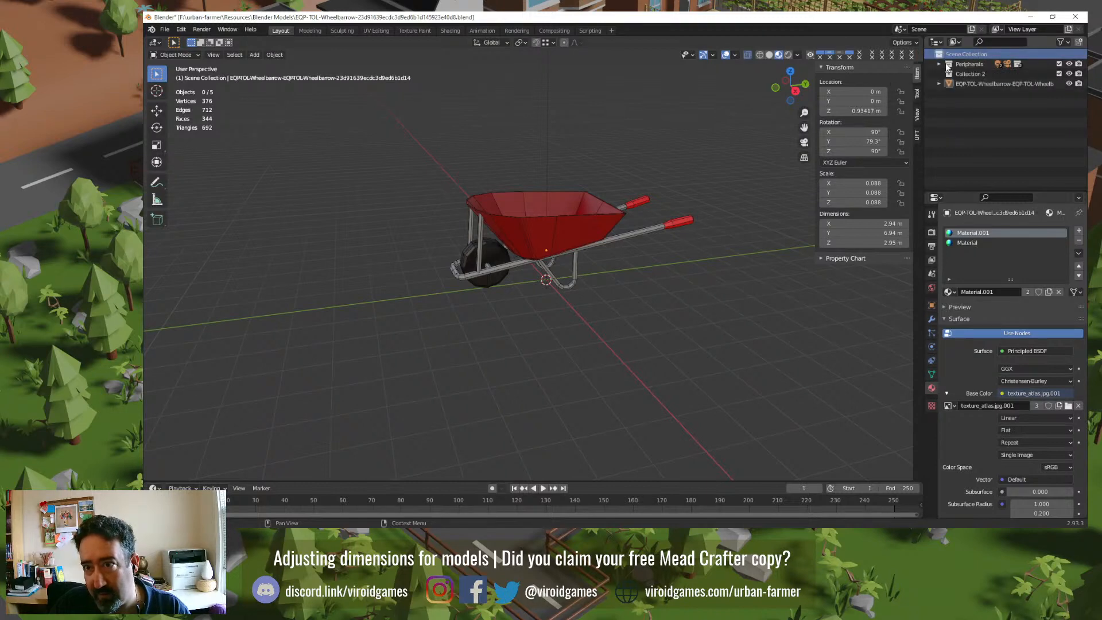
# Step: Rename the wheelbarrow mesh object as Wheelbarrow
pyautogui.click(972, 84)
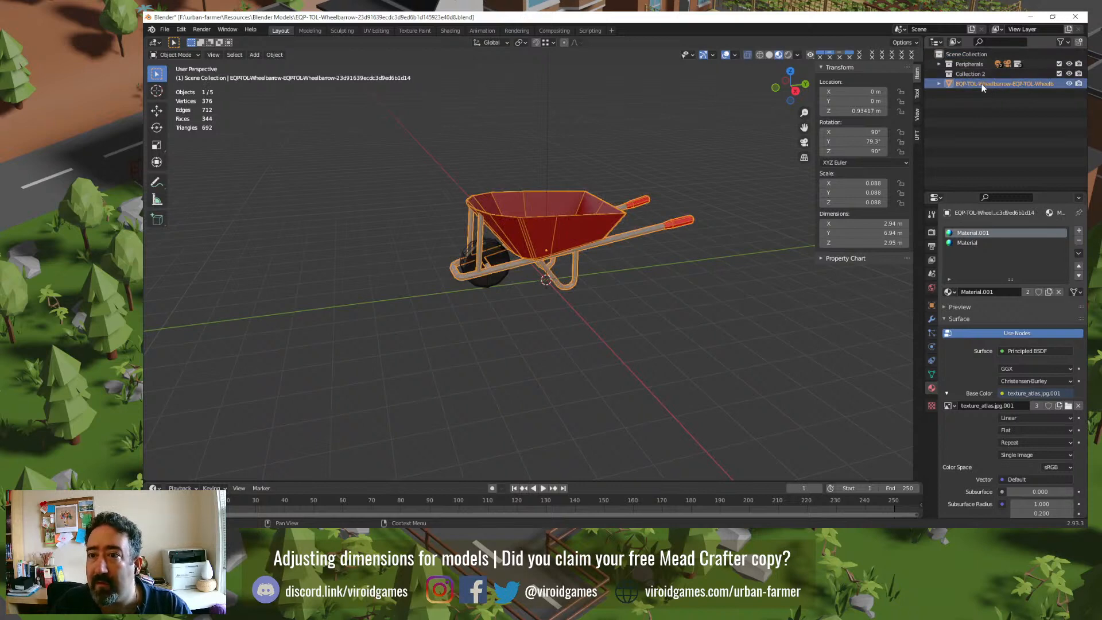
pyautogui.doubleClick(983, 84)
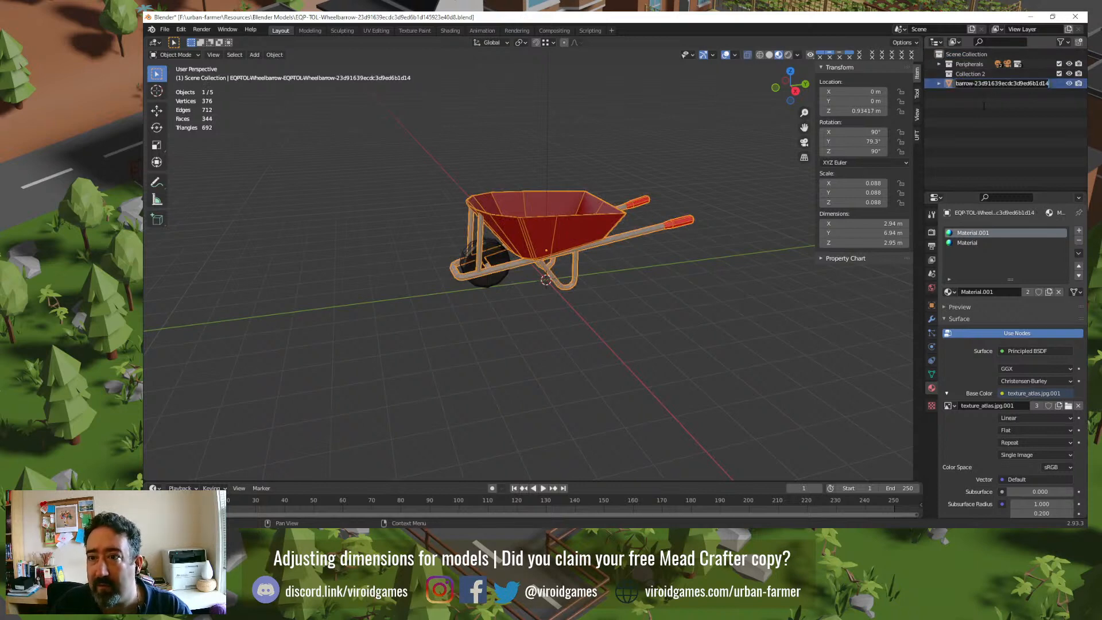
pyautogui.write('Wheelbarrow')
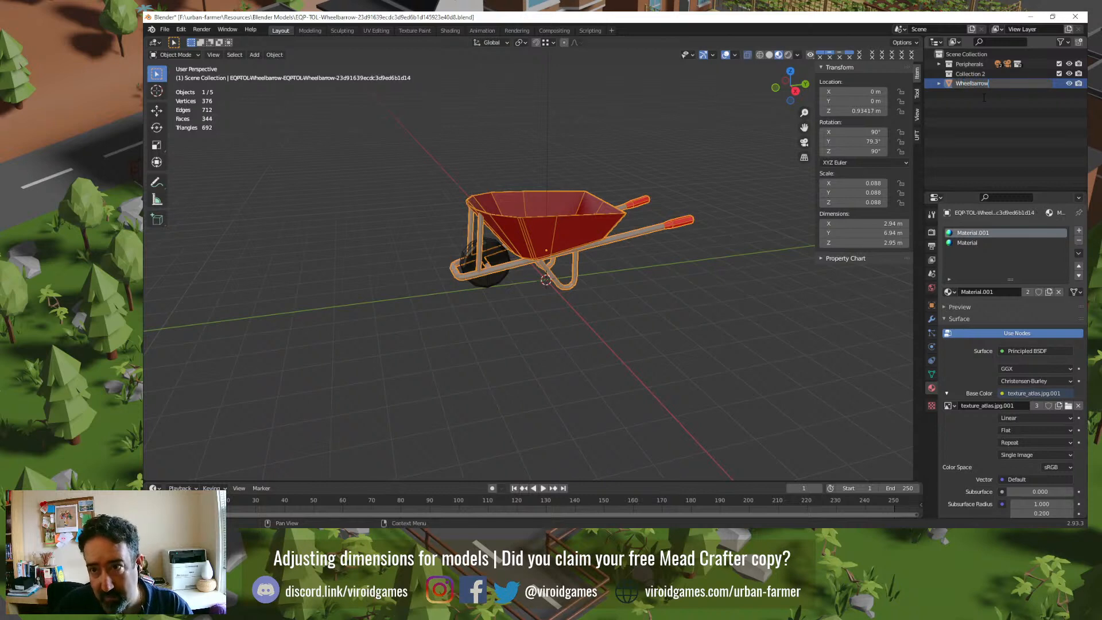
pyautogui.press('Return')
# Step: Rename the new collection as EQP-TOL-Wheelbarrow-EQP-TOL-Wheelbarrow-23d91639ecdc3d9ed6b1d14 and move the Wheelbarrow object into it
pyautogui.click(983, 75)
pyautogui.doubleClick(969, 74)
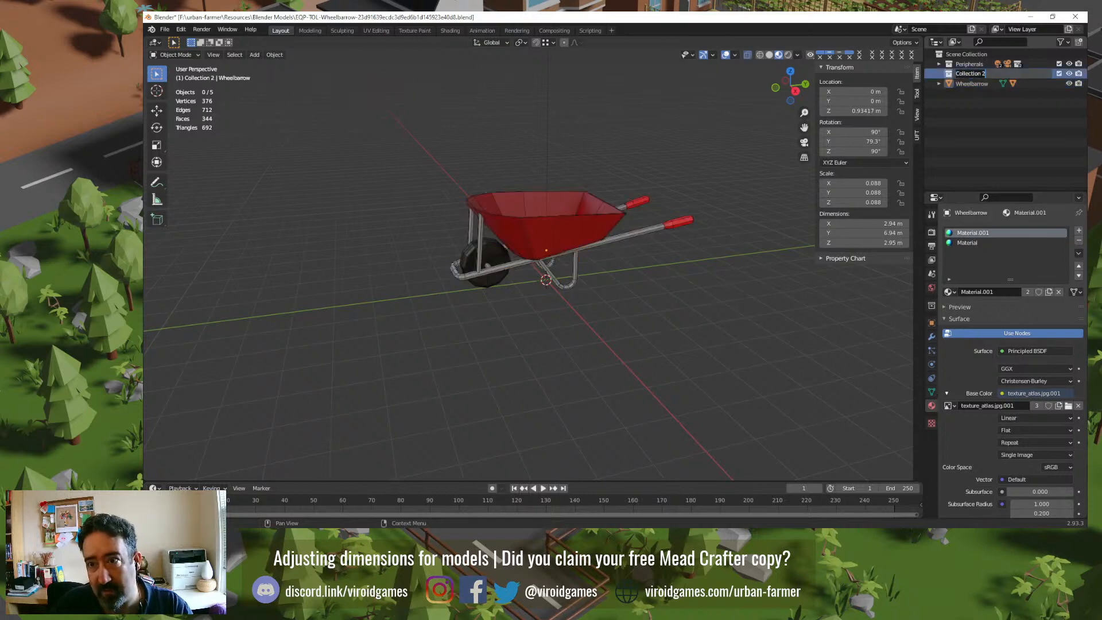
pyautogui.write('EQP-TOL-Wheelbarrow-EQP-TOL-Wheelbarrow-23d91639ecdc3d9ed6b1d14')
pyautogui.press('Return')
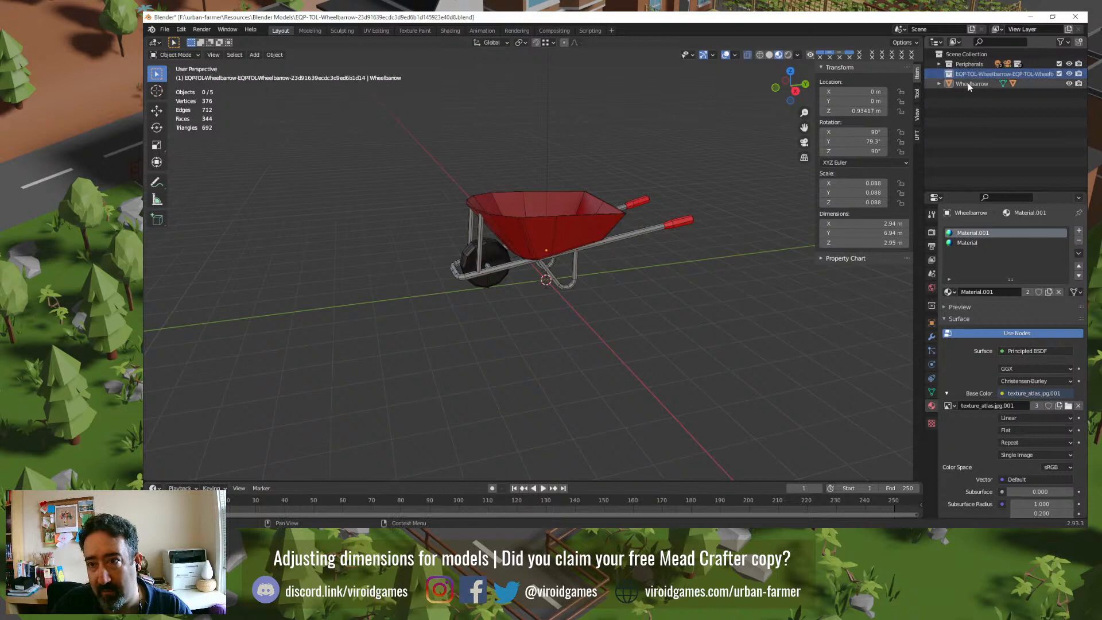
pyautogui.moveTo(971, 84); pyautogui.dragTo(976, 74)
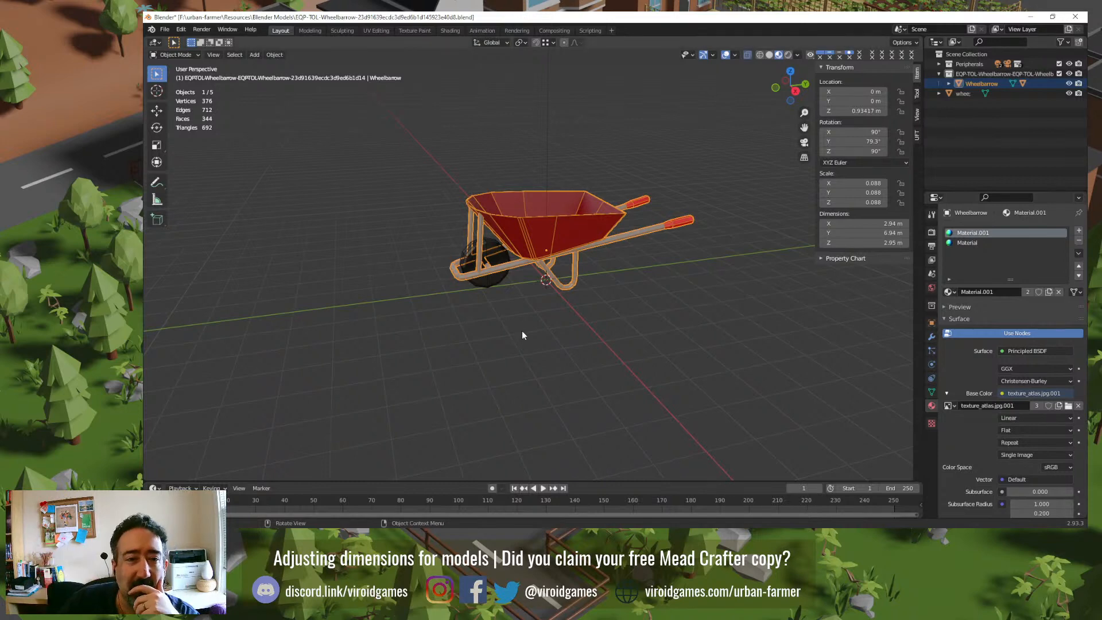
pyautogui.moveTo(522, 330); pyautogui.dragTo(555, 344, button='middle')
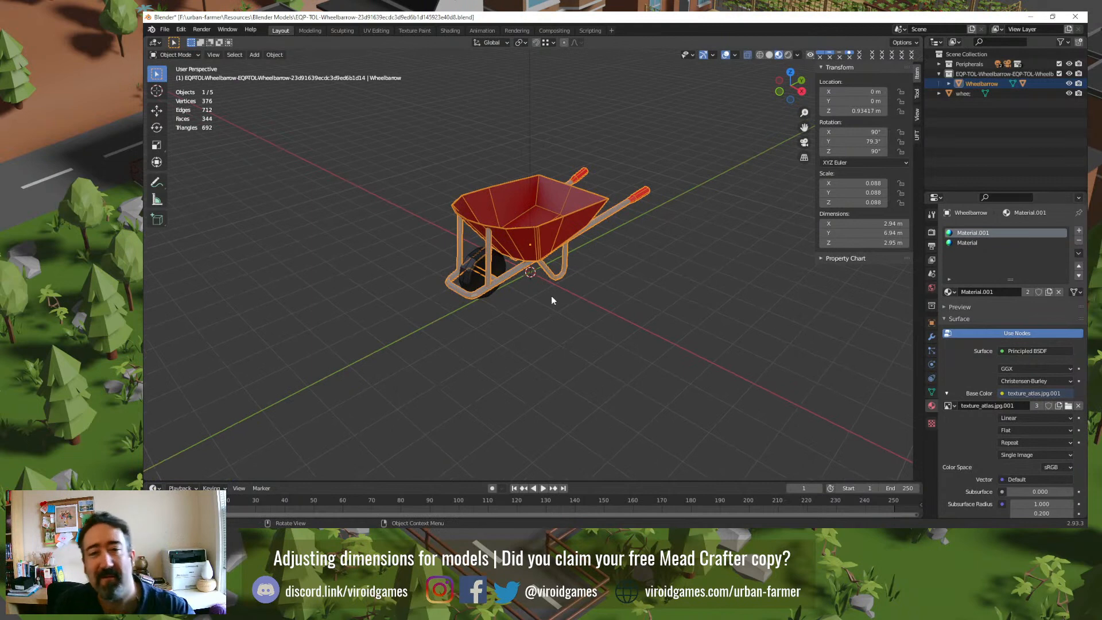
pyautogui.scroll(5, 552, 296)
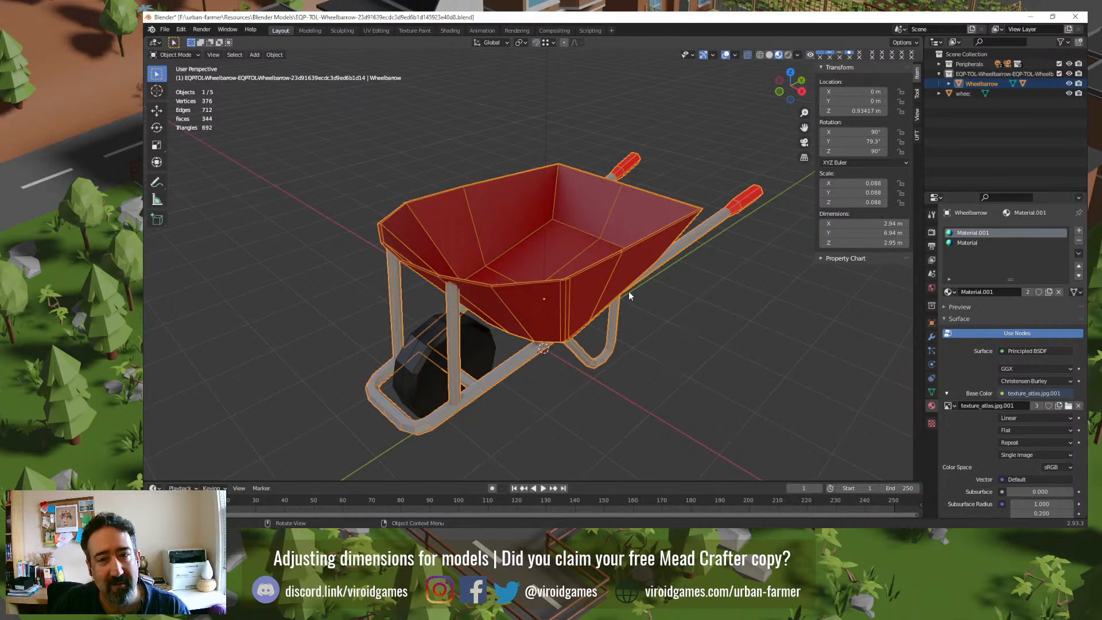
pyautogui.click(655, 351)
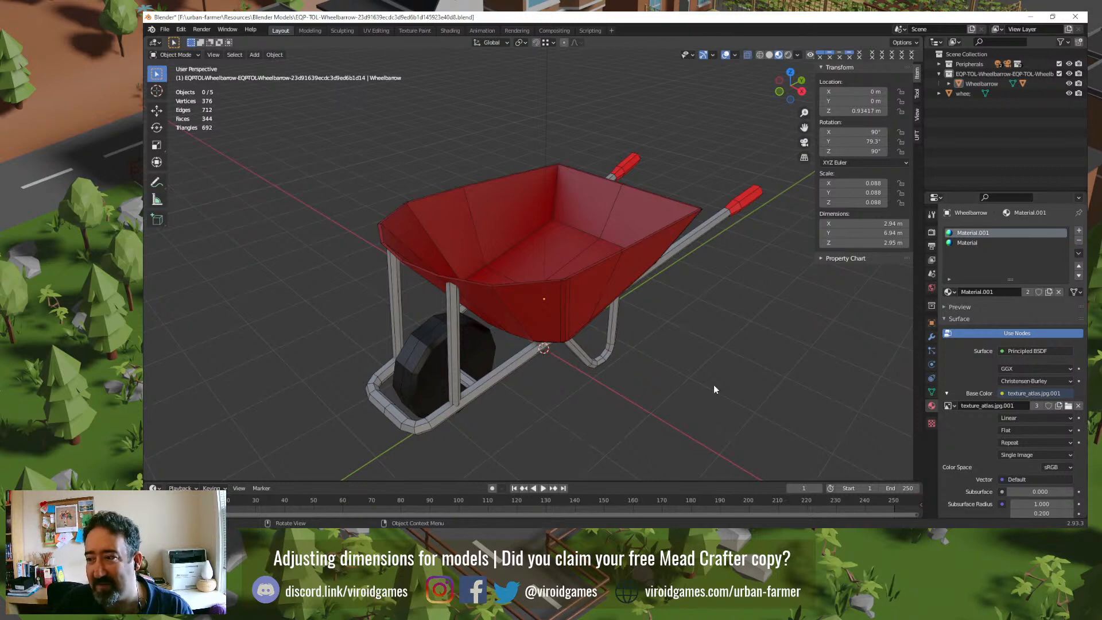
pyautogui.moveTo(716, 388); pyautogui.dragTo(607, 385, button='middle')
pyautogui.moveTo(636, 347); pyautogui.dragTo(629, 349, button='middle')
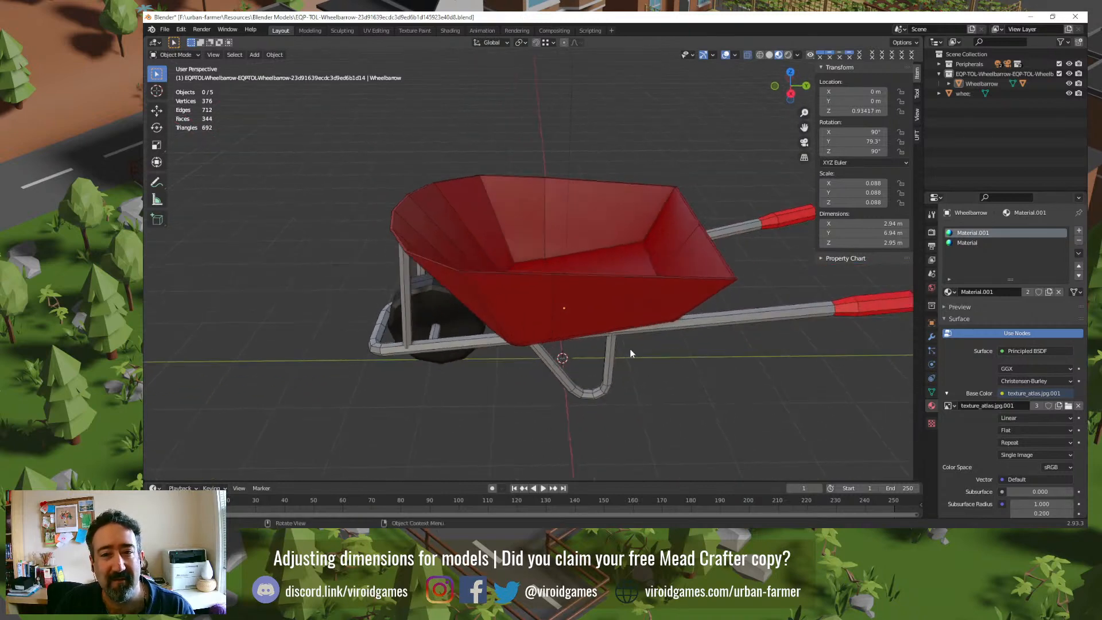
# Step: Enter Edit Mode on the Wheelbarrow object and switch to vertex selection for its front frame bar
pyautogui.click(863, 308)
pyautogui.moveTo(863, 308); pyautogui.dragTo(743, 326, button='middle')
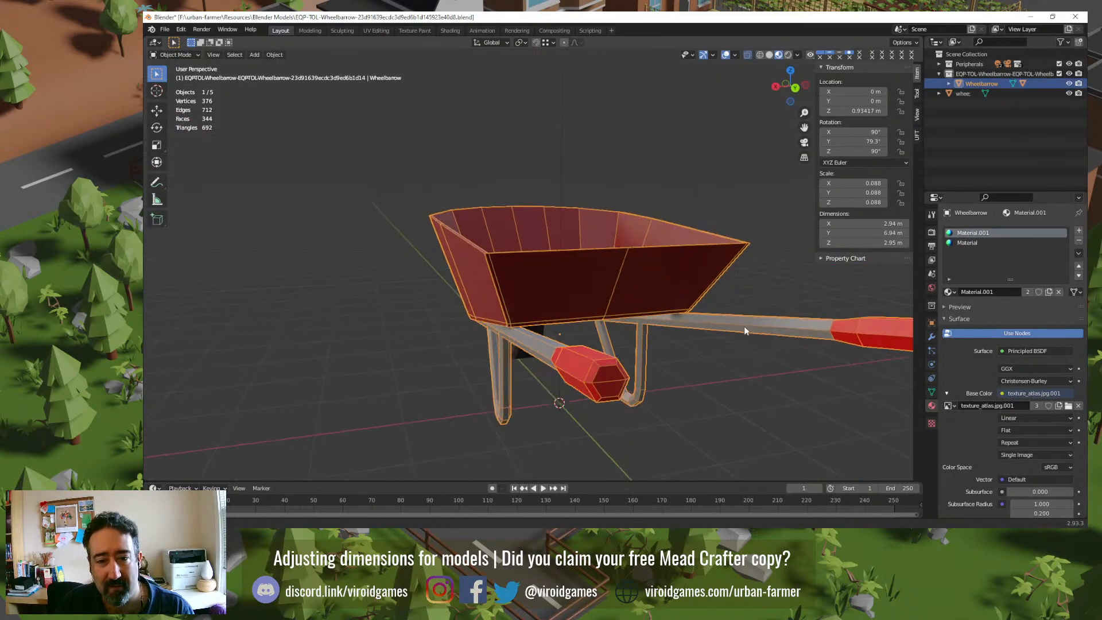
pyautogui.press('Tab')
pyautogui.moveTo(581, 413); pyautogui.dragTo(383, 432, button='middle')
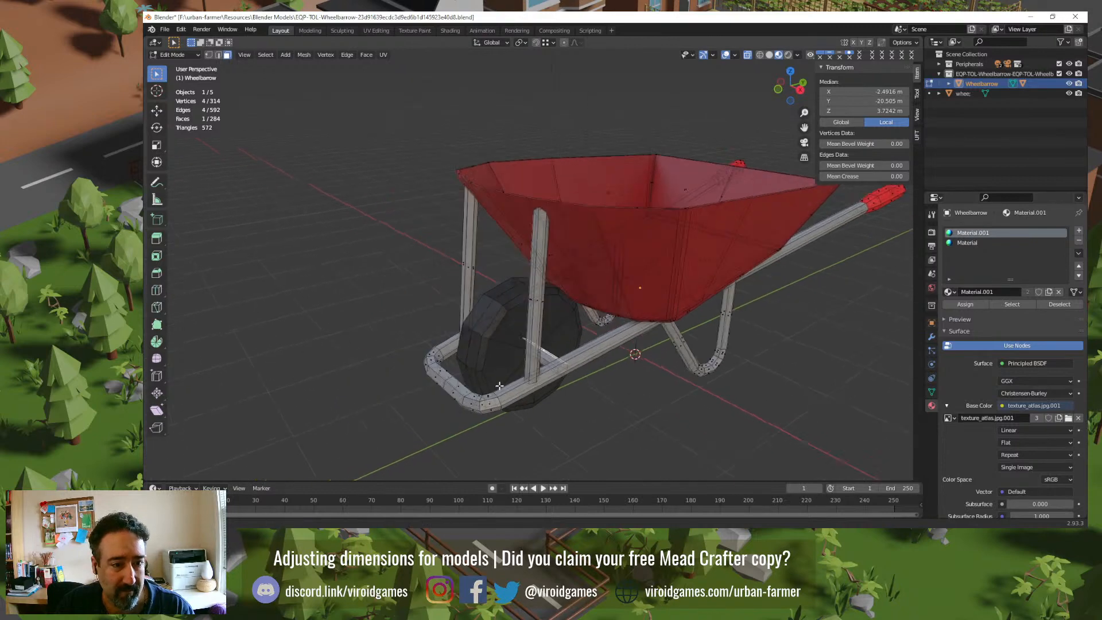
pyautogui.scroll(6, 504, 373)
pyautogui.moveTo(584, 292)
pyautogui.mouseDown(button='middle')
pyautogui.moveTo(596, 344)
pyautogui.moveTo(567, 284)
pyautogui.mouseUp(button='middle')
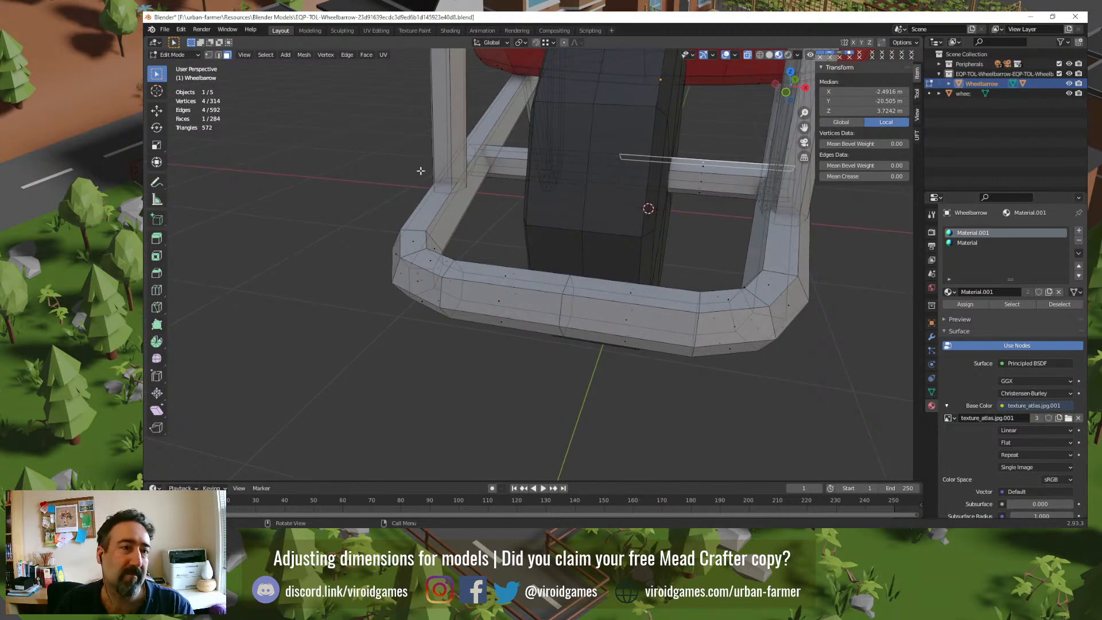
pyautogui.click(208, 55)
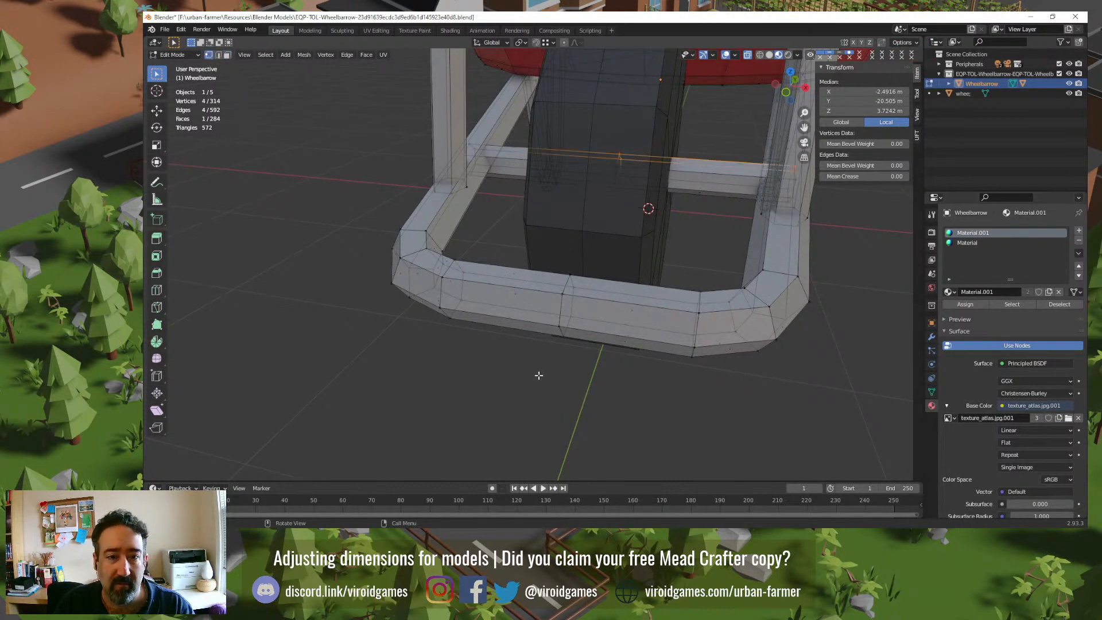
# Step: Try deleting the middle ring of vertices on the front frame bar, and undo the deletion
pyautogui.moveTo(549, 259); pyautogui.dragTo(582, 347)
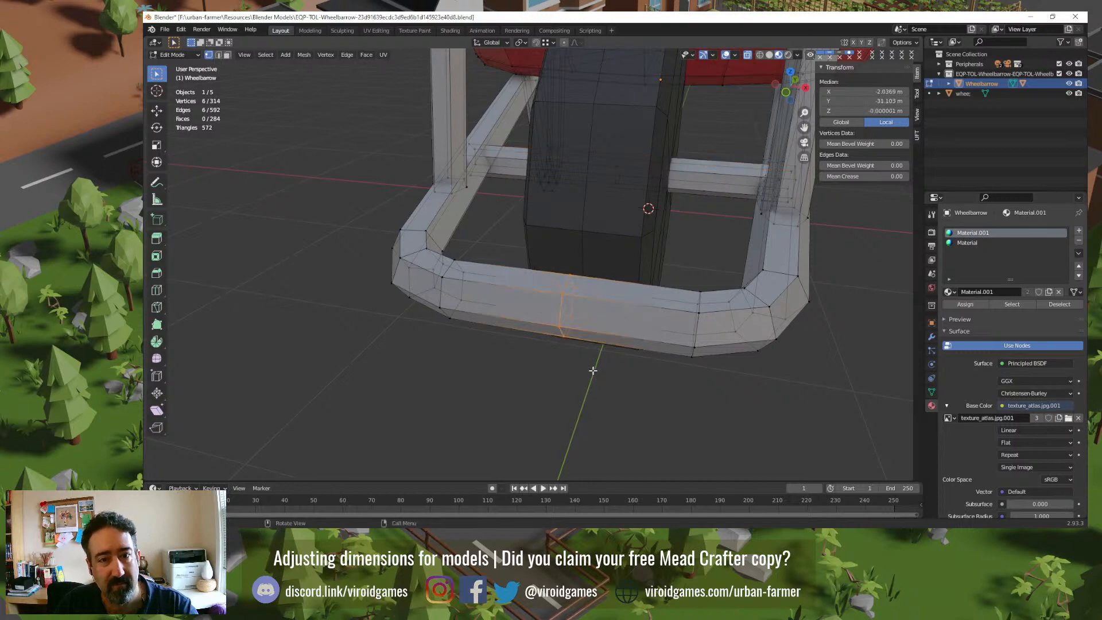
pyautogui.press('x')
pyautogui.click(592, 372)
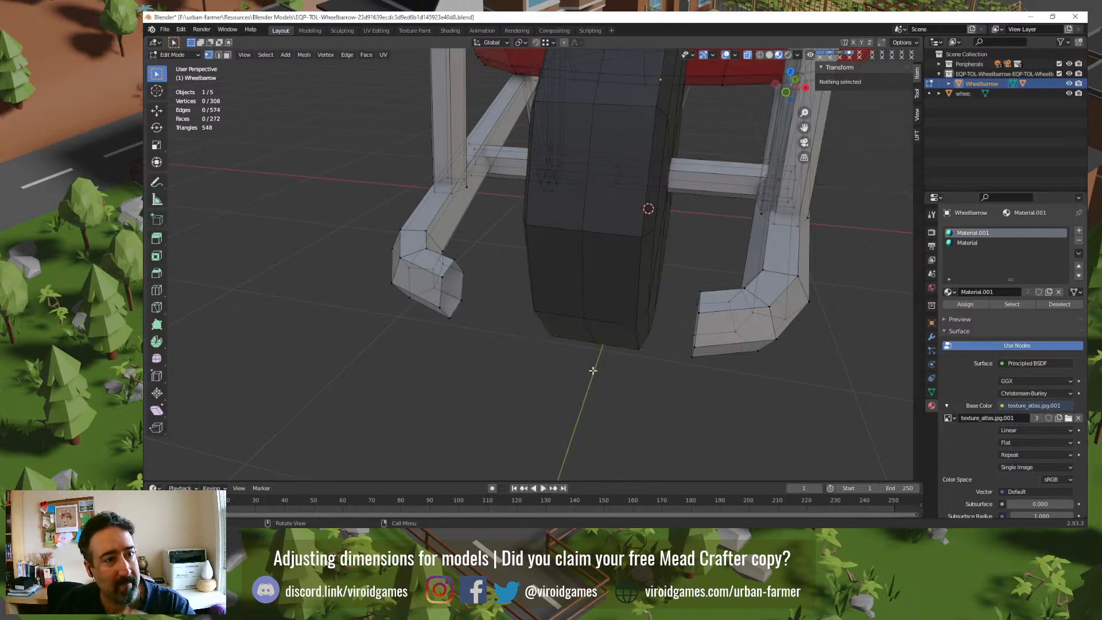
pyautogui.hotkey('ctrl', 'z')
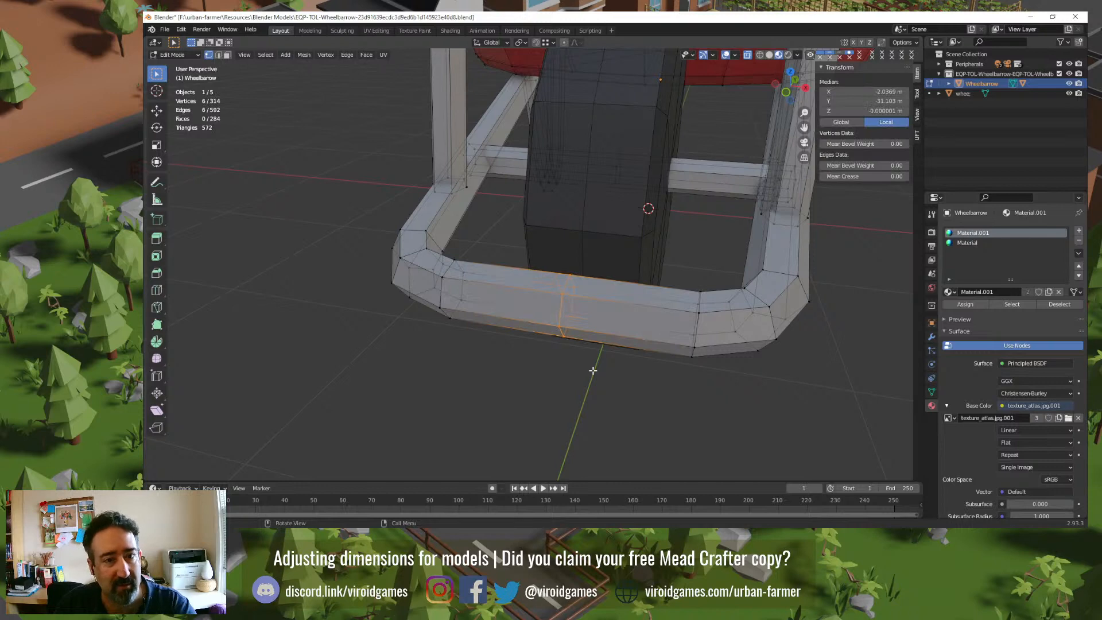
# Step: Try dissolving the middle ring of vertices on the front frame bar, and undo the dissolve
pyautogui.press('x')
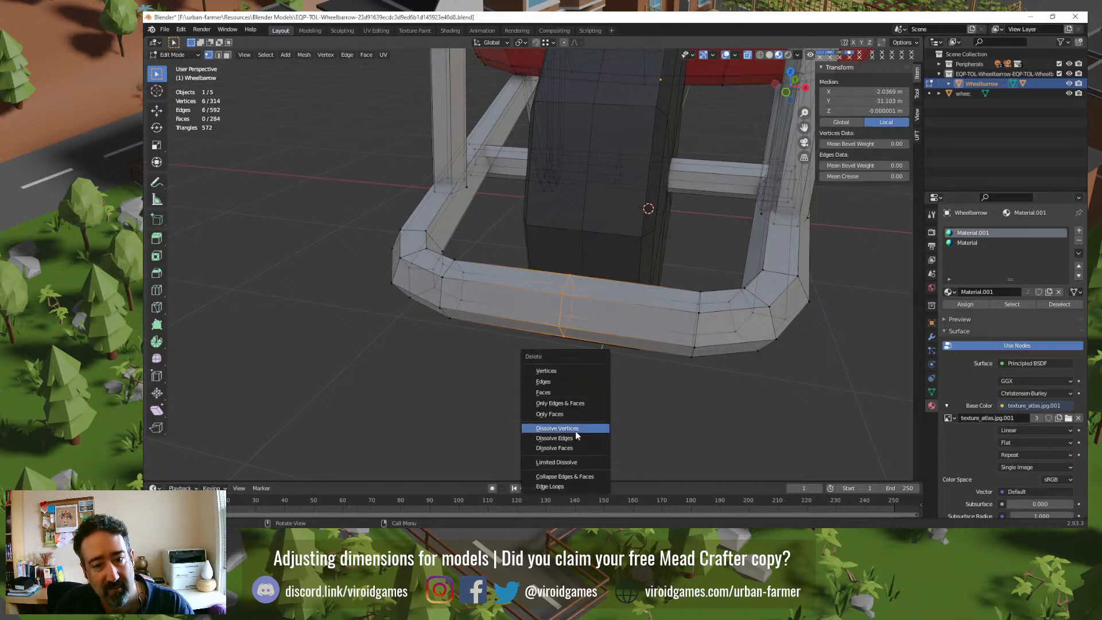
pyautogui.click(576, 430)
pyautogui.moveTo(574, 428); pyautogui.dragTo(528, 391, button='middle')
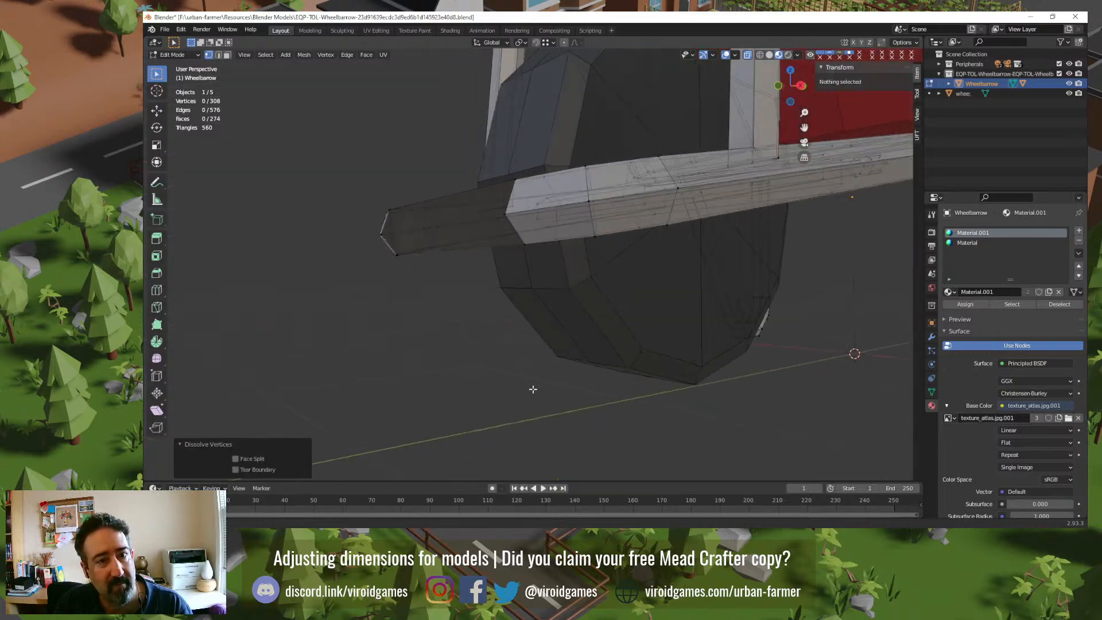
pyautogui.hotkey('ctrl', 'z')
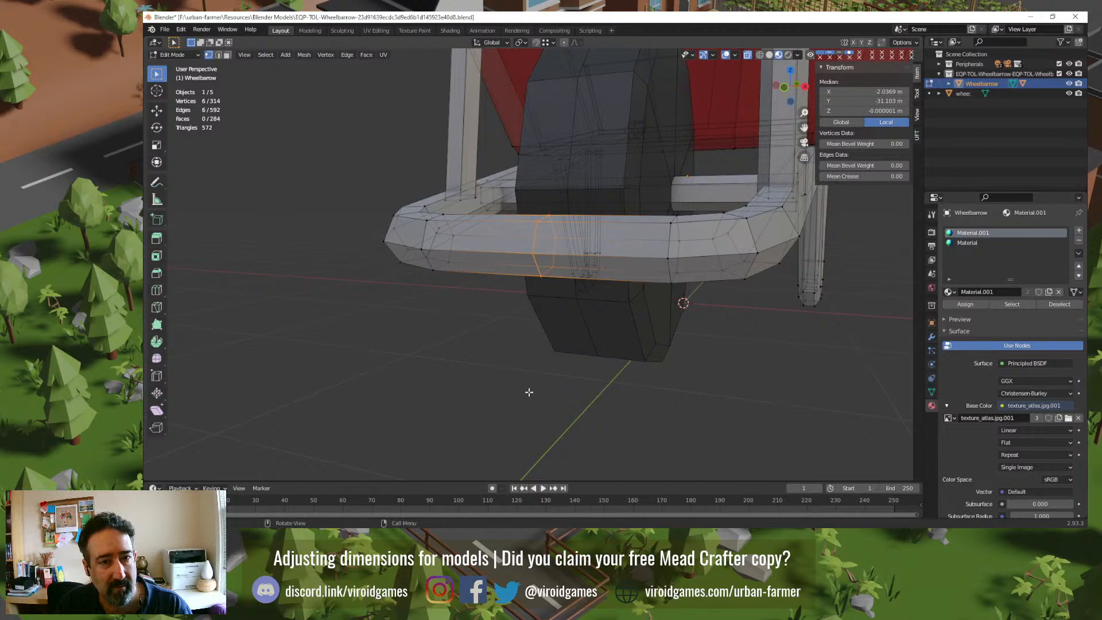
pyautogui.press('x')
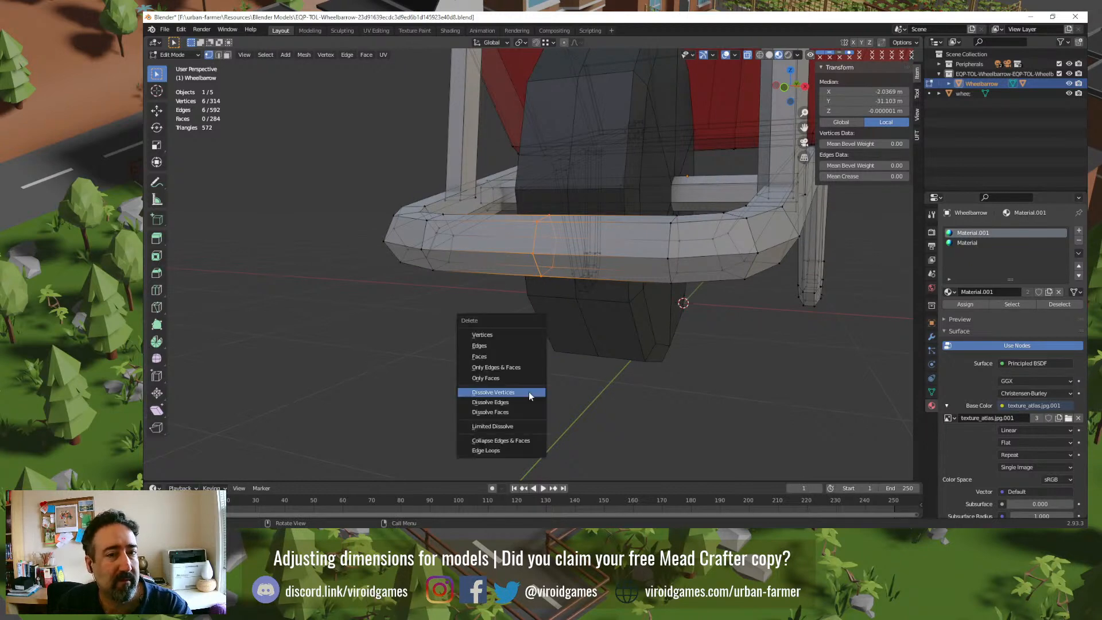
pyautogui.click(529, 392)
pyautogui.moveTo(528, 391)
pyautogui.mouseDown(button='middle')
pyautogui.moveTo(454, 345)
pyautogui.moveTo(466, 303)
pyautogui.moveTo(439, 275)
pyautogui.moveTo(432, 295)
pyautogui.moveTo(523, 374)
pyautogui.moveTo(545, 376)
pyautogui.moveTo(539, 384)
pyautogui.moveTo(590, 363)
pyautogui.moveTo(543, 376)
pyautogui.mouseUp(button='middle')
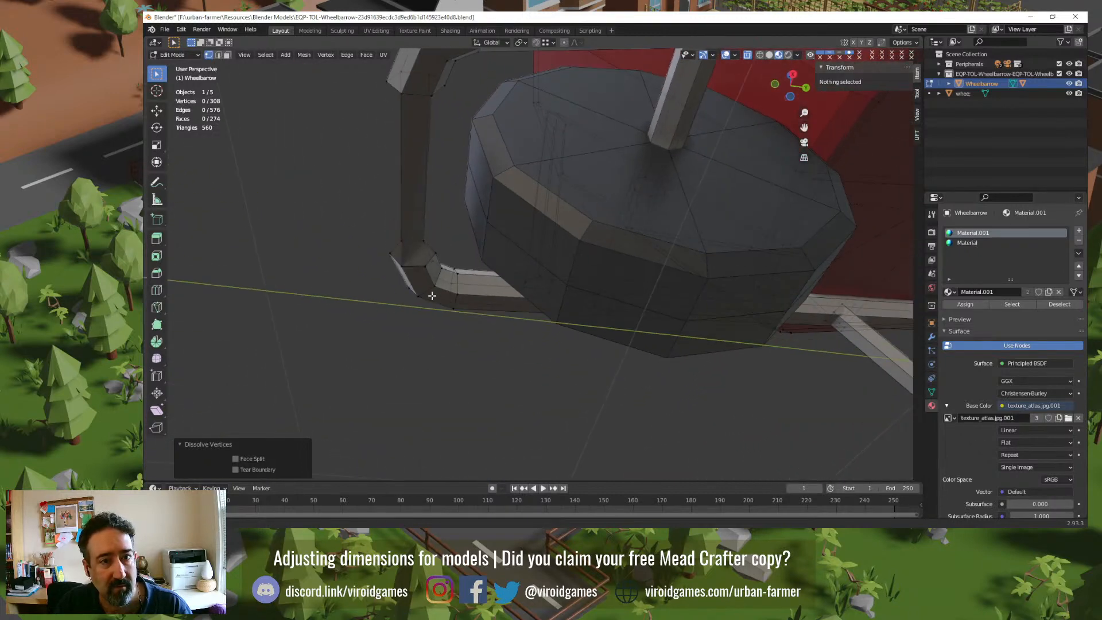
pyautogui.hotkey('ctrl', 'z')
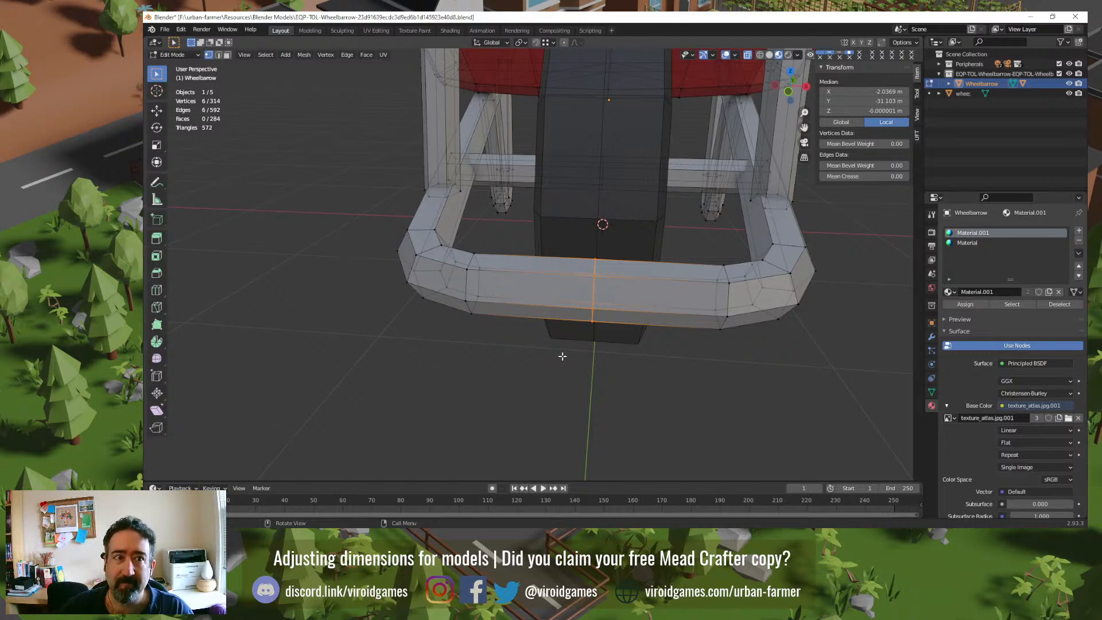
# Step: Merge the upper front vertex of the front bar's middle ring into the matching end-ring vertex, using At Last
pyautogui.moveTo(721, 332); pyautogui.dragTo(584, 349, button='middle')
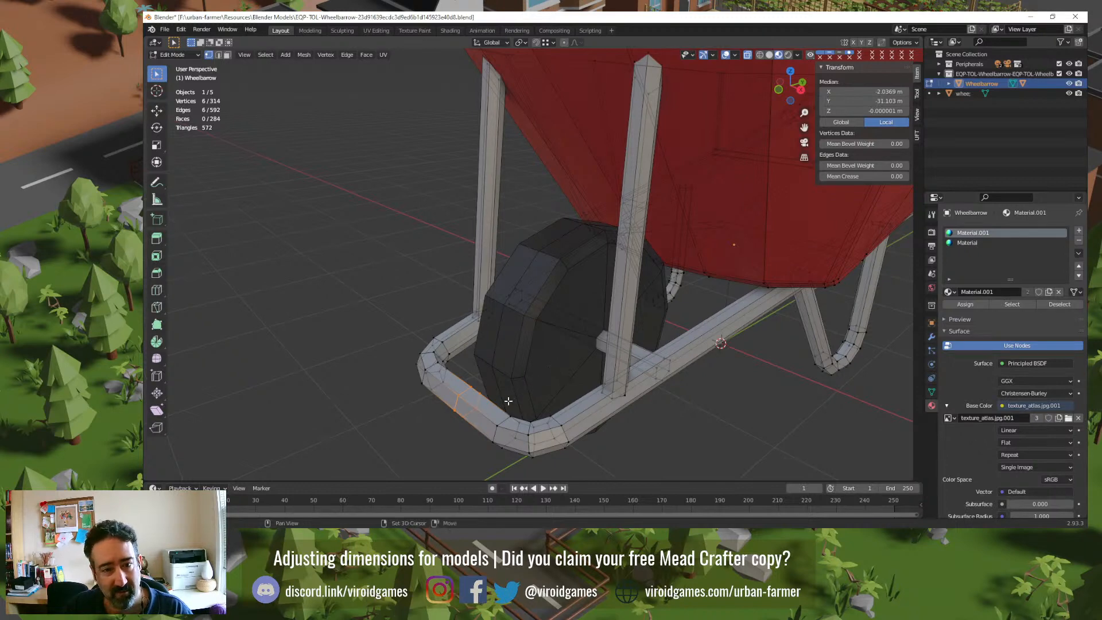
pyautogui.keyDown('shift'); pyautogui.moveTo(509, 401); pyautogui.dragTo(554, 296, button='middle'); pyautogui.keyUp('shift')
pyautogui.scroll(3, 527, 302)
pyautogui.moveTo(525, 329); pyautogui.dragTo(604, 315, button='middle')
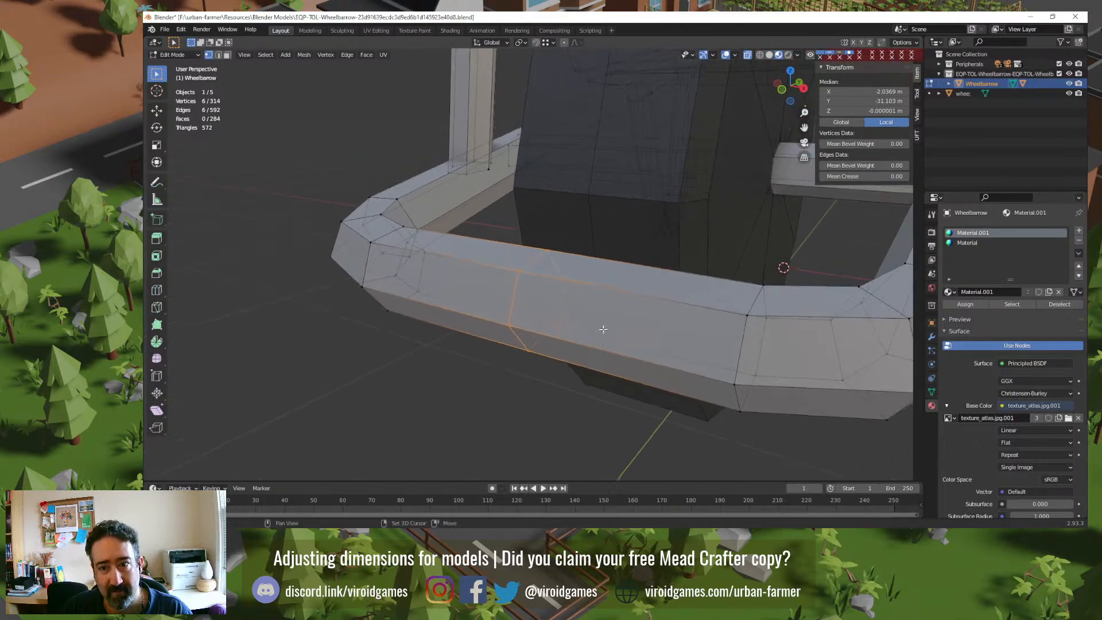
pyautogui.click(518, 271)
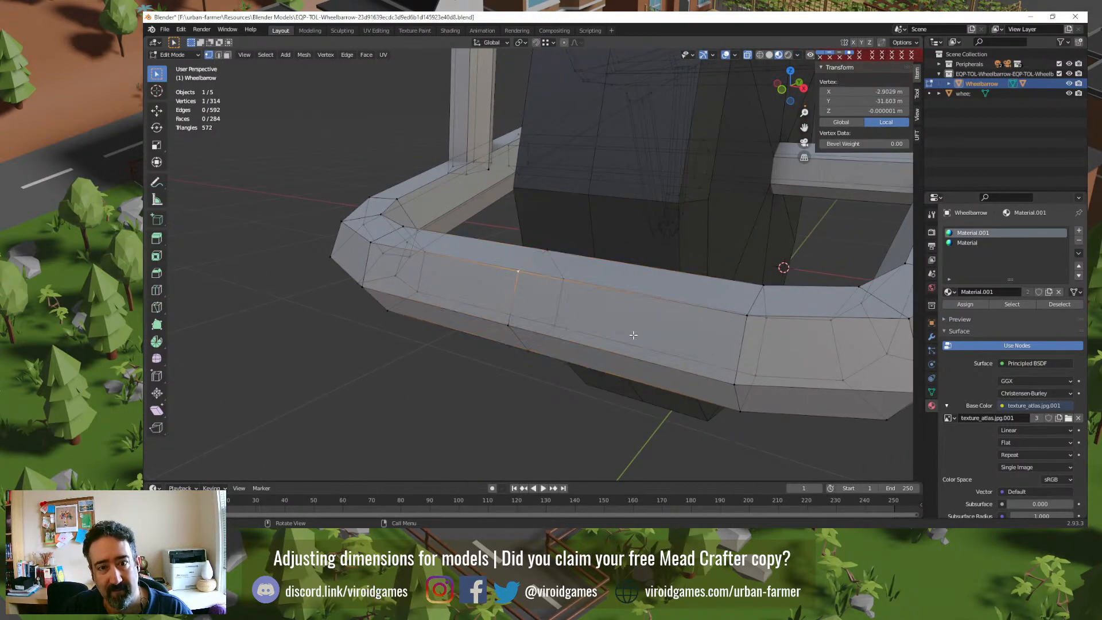
pyautogui.keyDown('shift'); pyautogui.click(746, 316); pyautogui.keyUp('shift')
pyautogui.press('m')
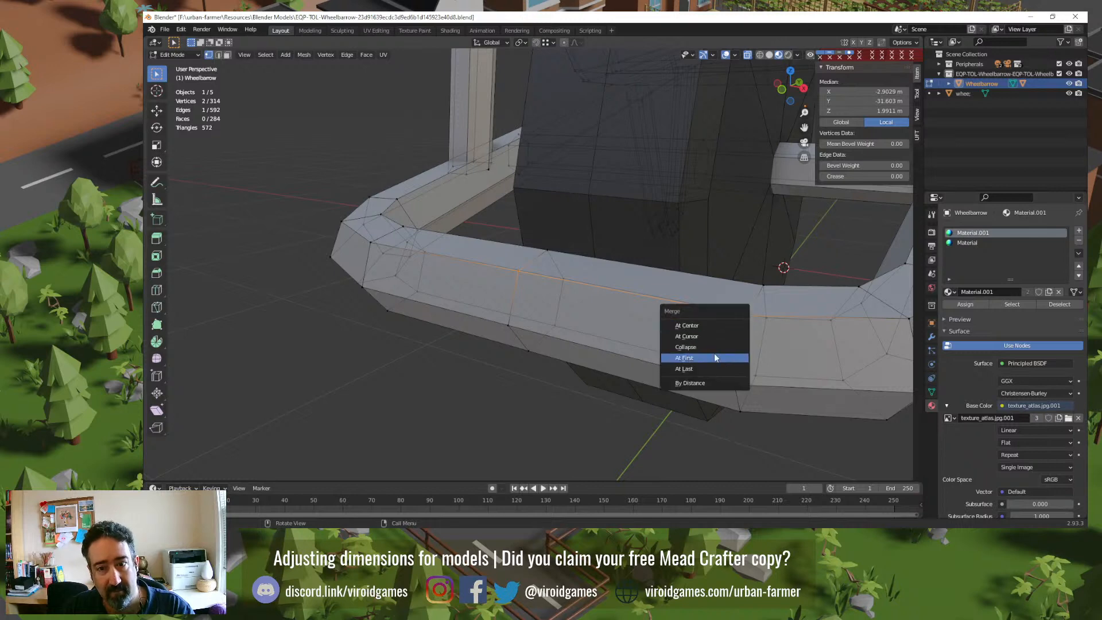
pyautogui.click(709, 369)
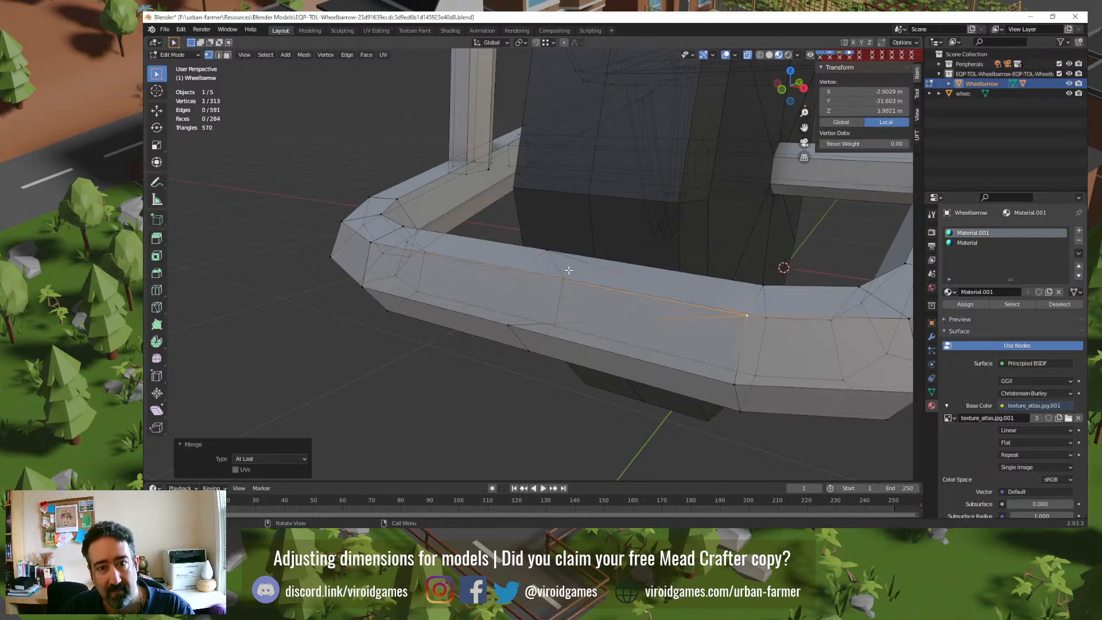
# Step: Merge the middle ring's upper rear and rearmost vertices into their matching vertices on the same end ring of the front bar
pyautogui.click(554, 257)
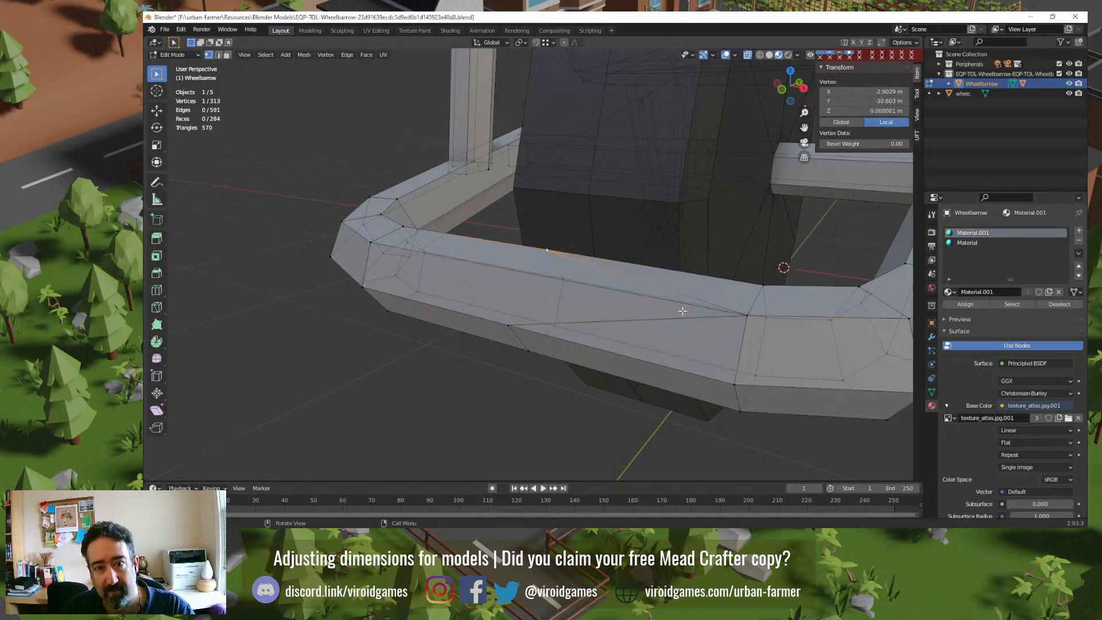
pyautogui.keyDown('shift'); pyautogui.click(761, 287); pyautogui.keyUp('shift')
pyautogui.press('m')
pyautogui.click(754, 289)
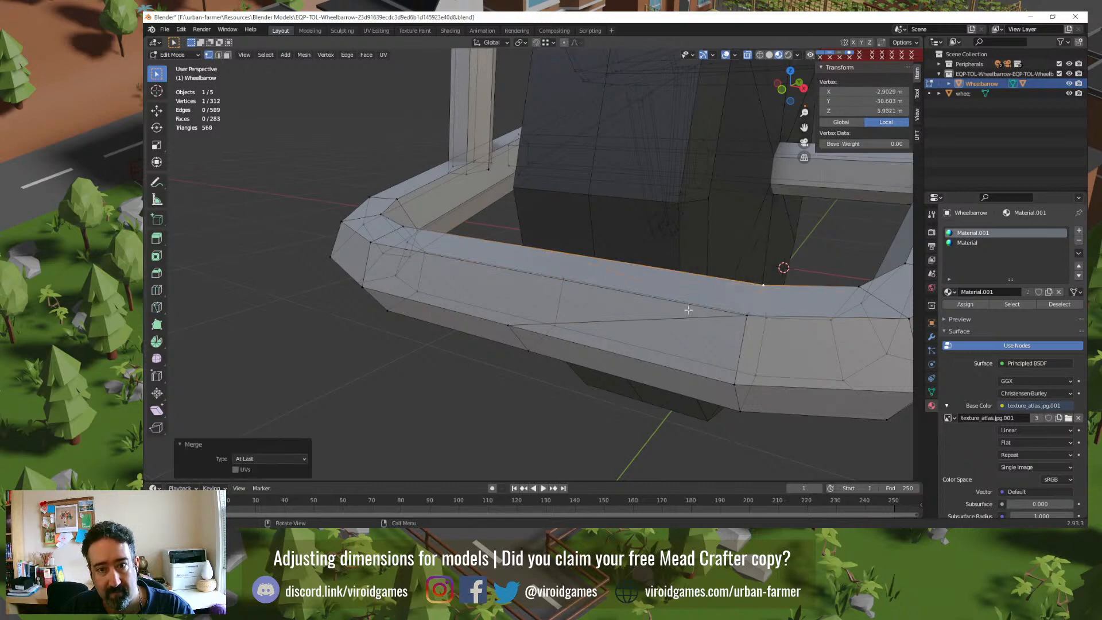
pyautogui.keyDown('shift'); pyautogui.click(766, 317); pyautogui.keyUp('shift')
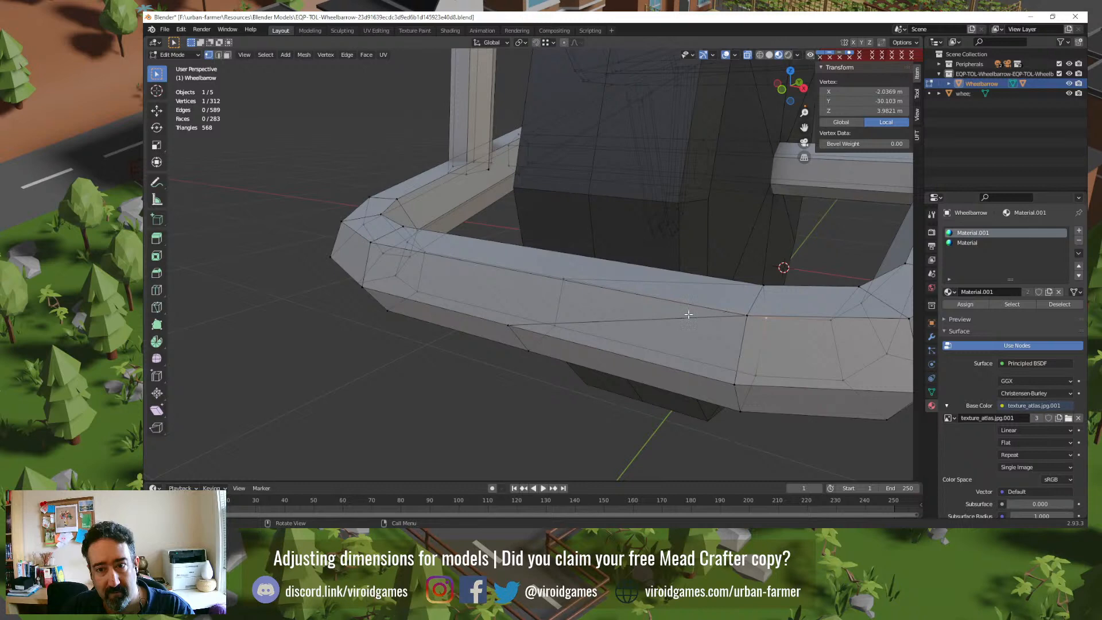
pyautogui.press('m')
pyautogui.click(564, 275)
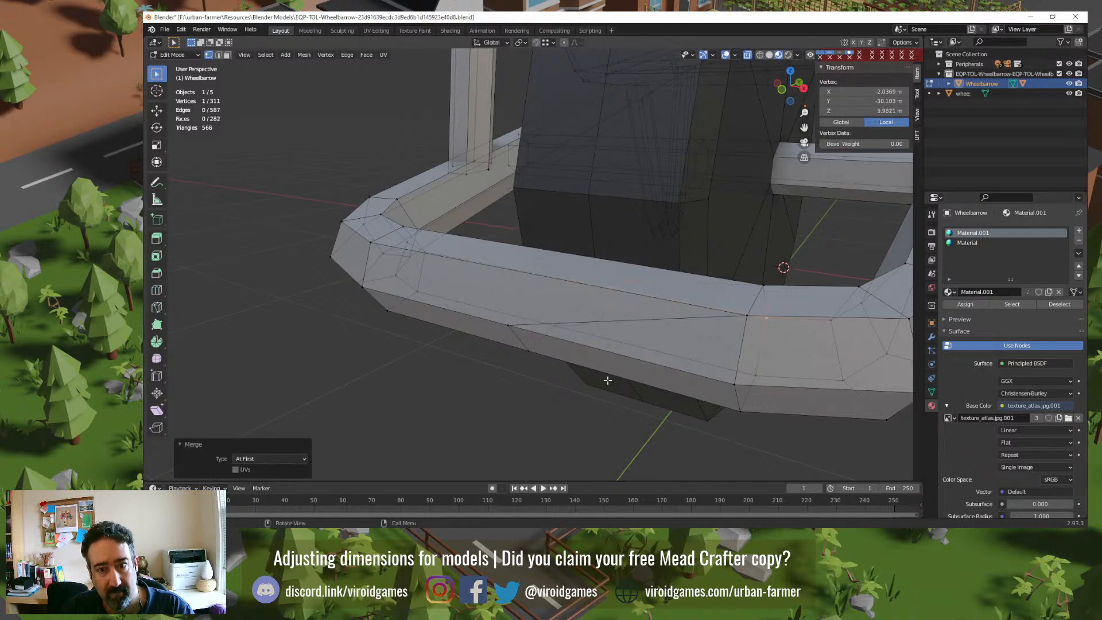
# Step: Merge the middle ring's frontmost and lower rear vertices into their matching vertices on the front bar's end ring
pyautogui.click(734, 385)
pyautogui.keyDown('shift'); pyautogui.click(500, 324); pyautogui.keyUp('shift')
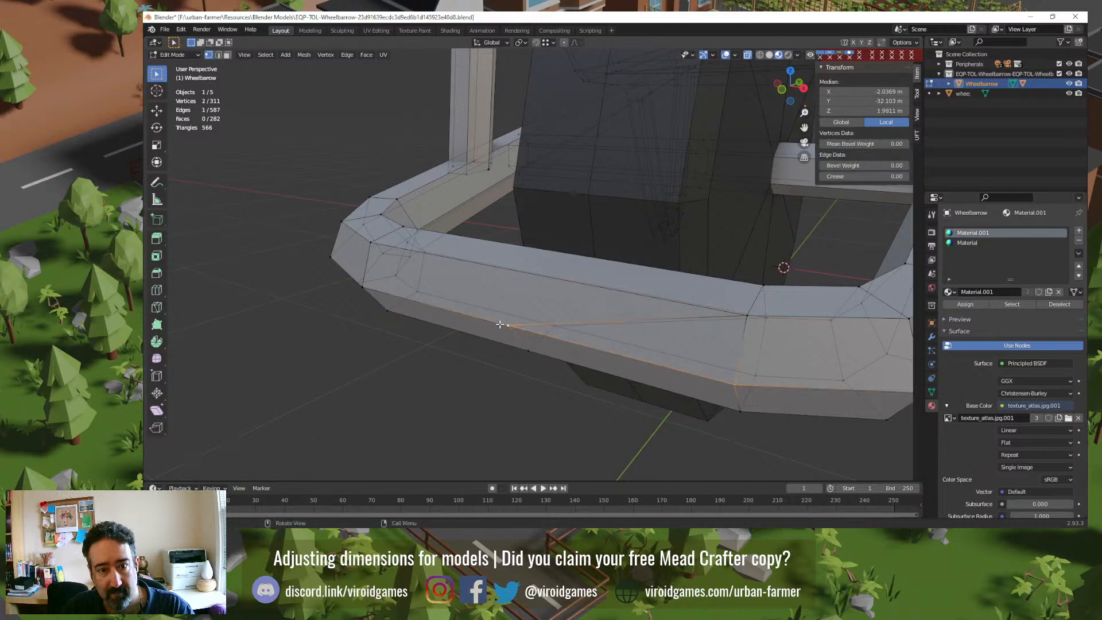
pyautogui.press('m')
pyautogui.click(500, 325)
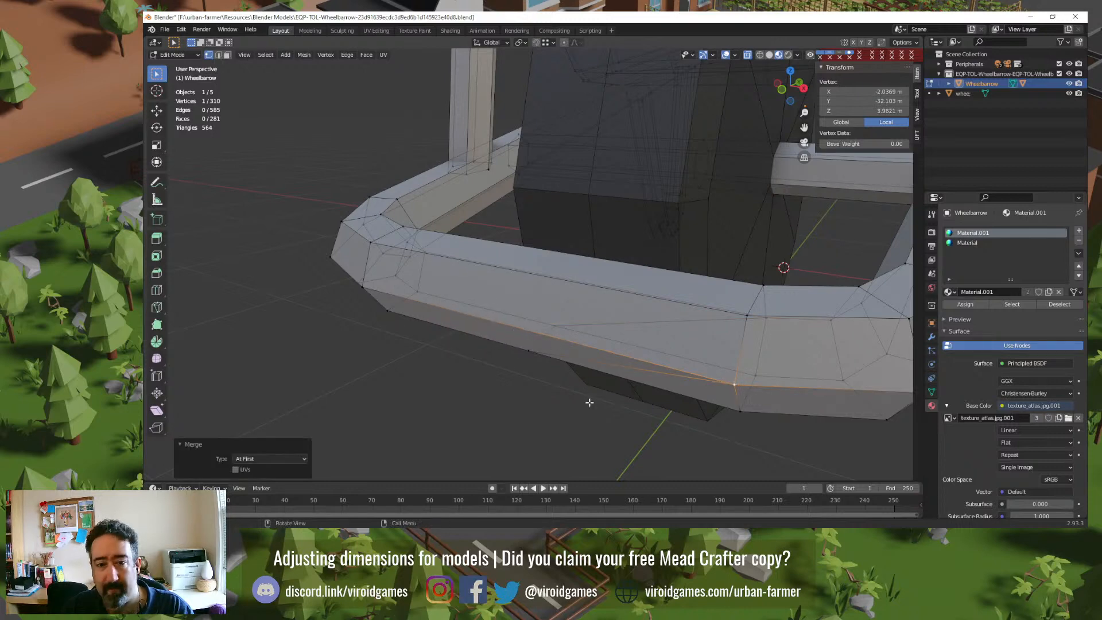
pyautogui.click(557, 327)
pyautogui.keyDown('shift'); pyautogui.click(756, 376); pyautogui.keyUp('shift')
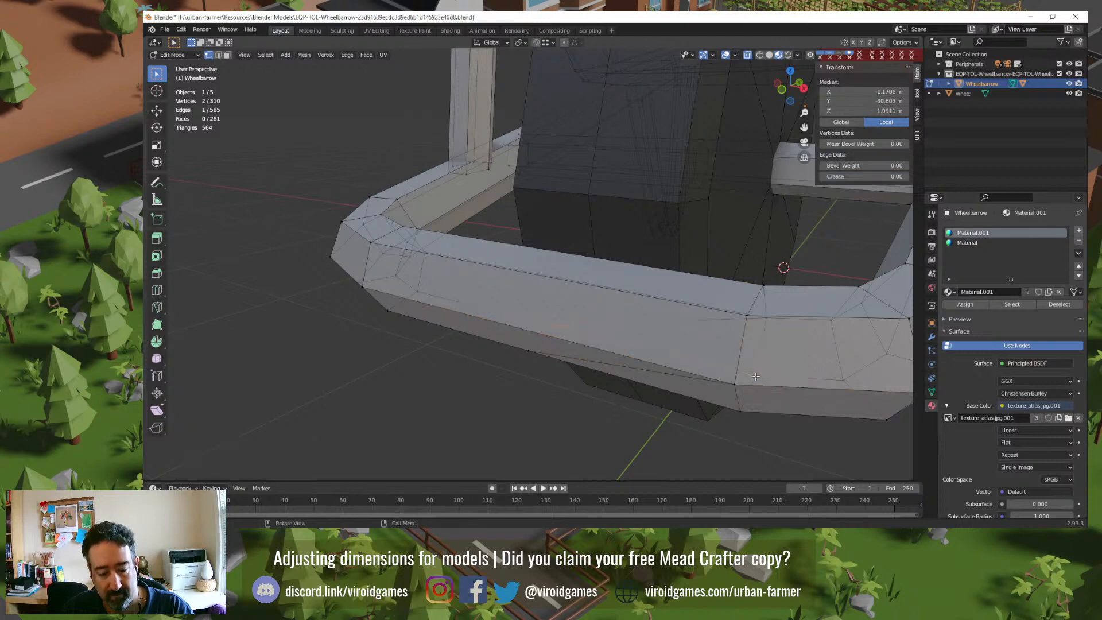
pyautogui.press('m')
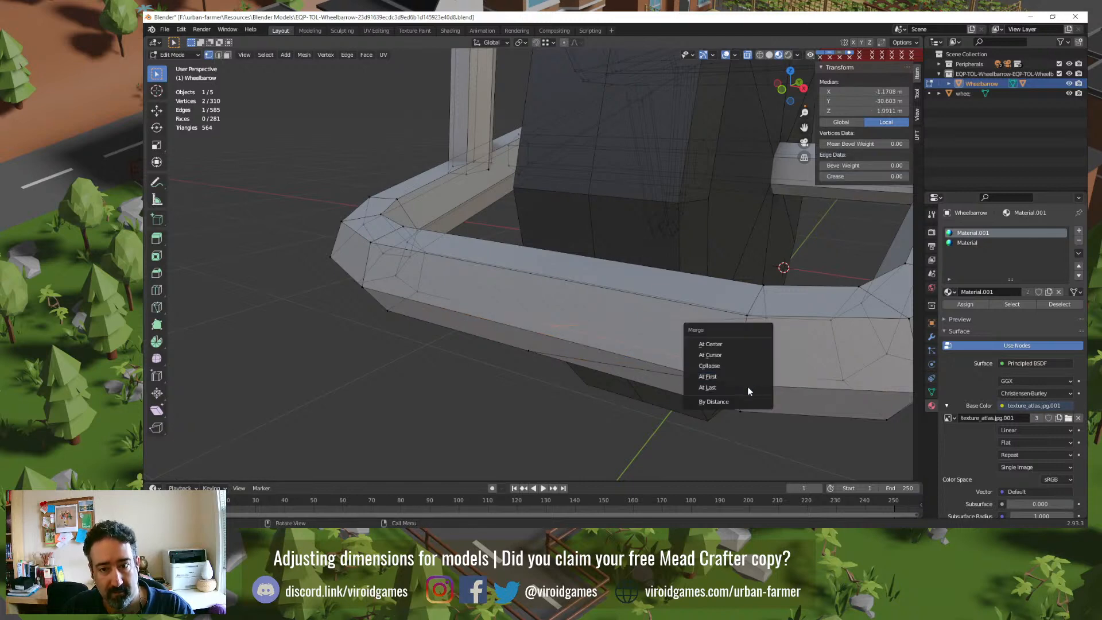
pyautogui.click(746, 388)
# Step: Merge the last middle-ring vertex, at the lower front, into its end-ring vertex using At Last, and clear the selection
pyautogui.click(529, 349)
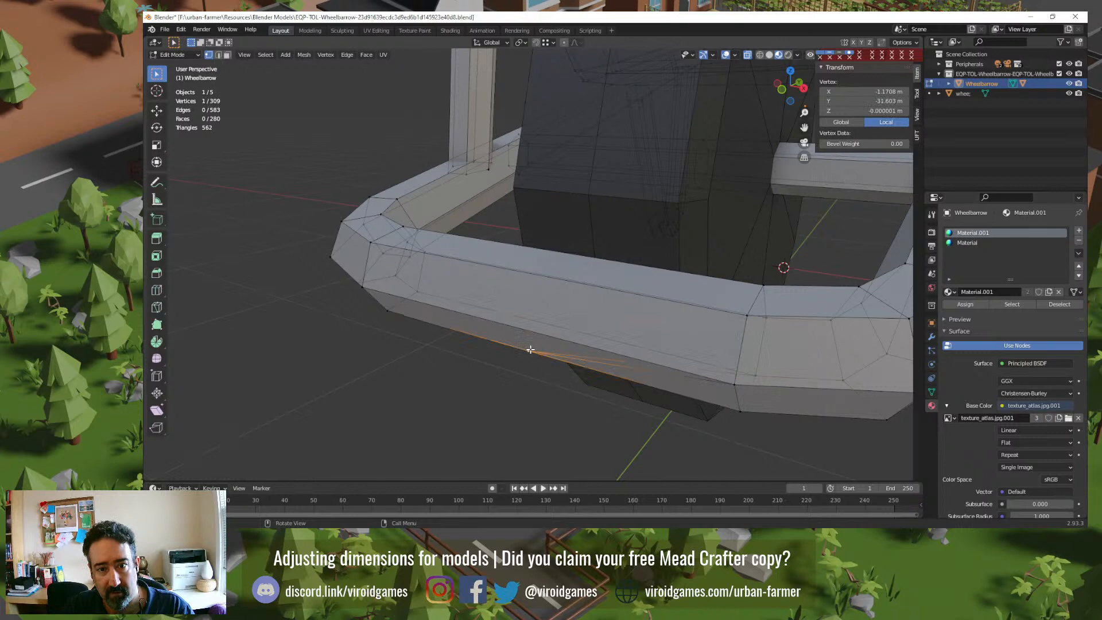
pyautogui.keyDown('shift'); pyautogui.click(741, 411); pyautogui.keyUp('shift')
pyautogui.press('m')
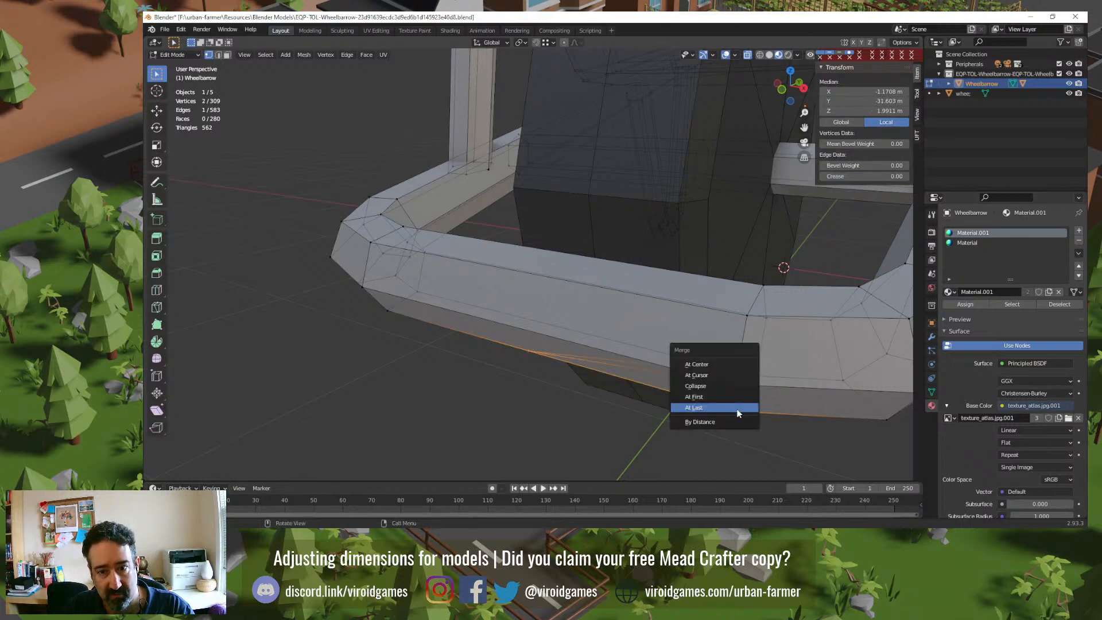
pyautogui.click(738, 413)
pyautogui.click(525, 417)
pyautogui.moveTo(525, 424); pyautogui.dragTo(565, 427, button='middle')
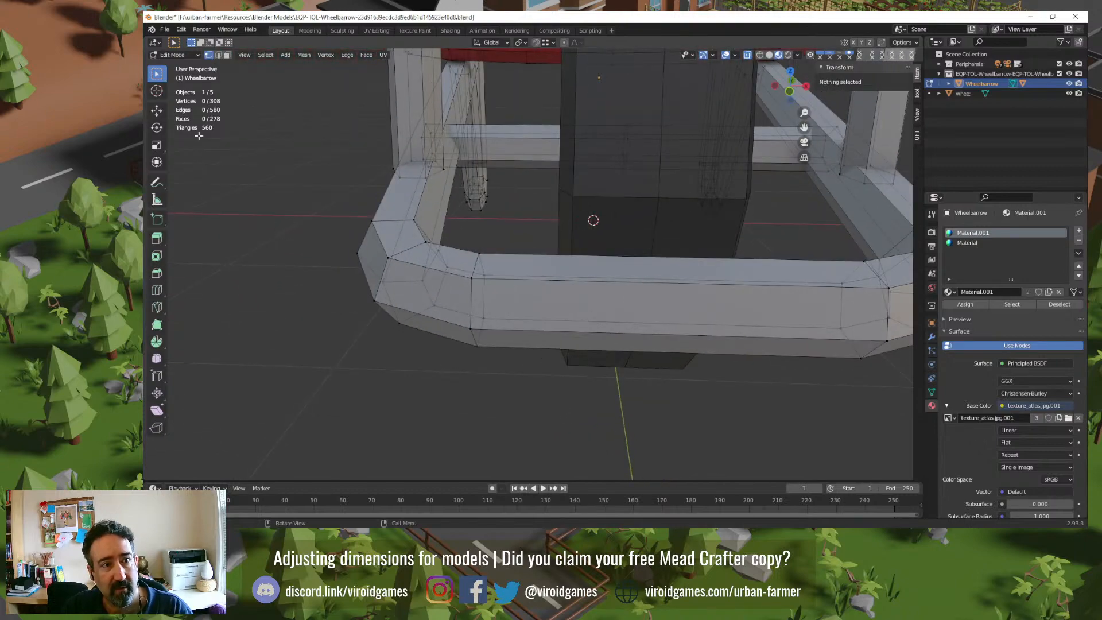
# Step: Select the middle ring of vertices on the axle bar running through the wheel
pyautogui.moveTo(528, 319); pyautogui.dragTo(589, 317, button='middle')
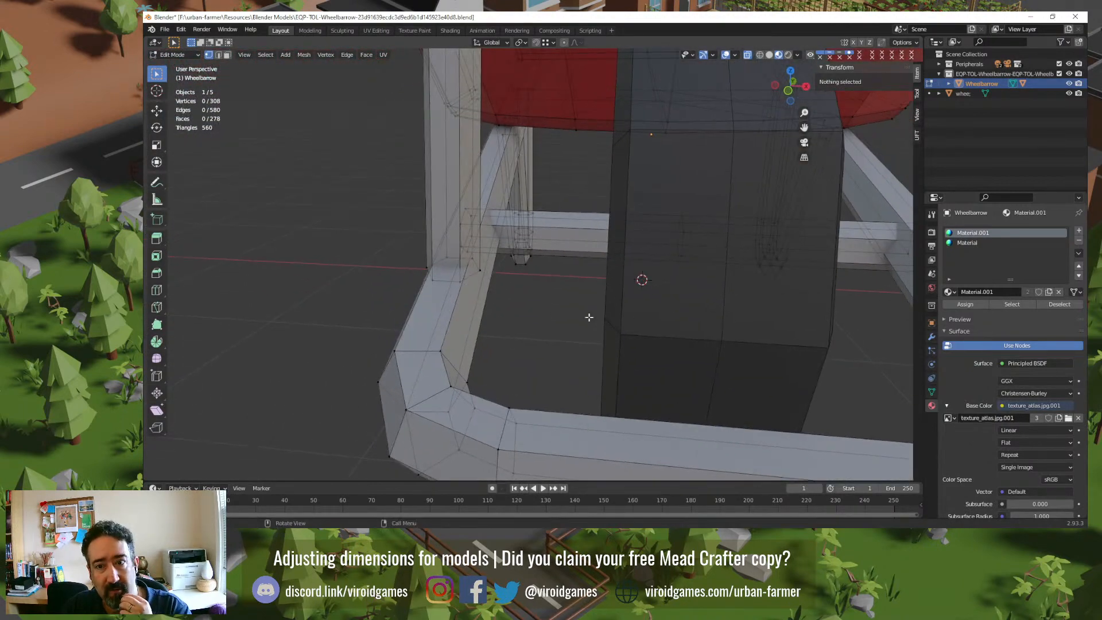
pyautogui.keyDown('alt'); pyautogui.click(664, 237); pyautogui.keyUp('alt')
pyautogui.moveTo(770, 350); pyautogui.dragTo(614, 275, button='middle')
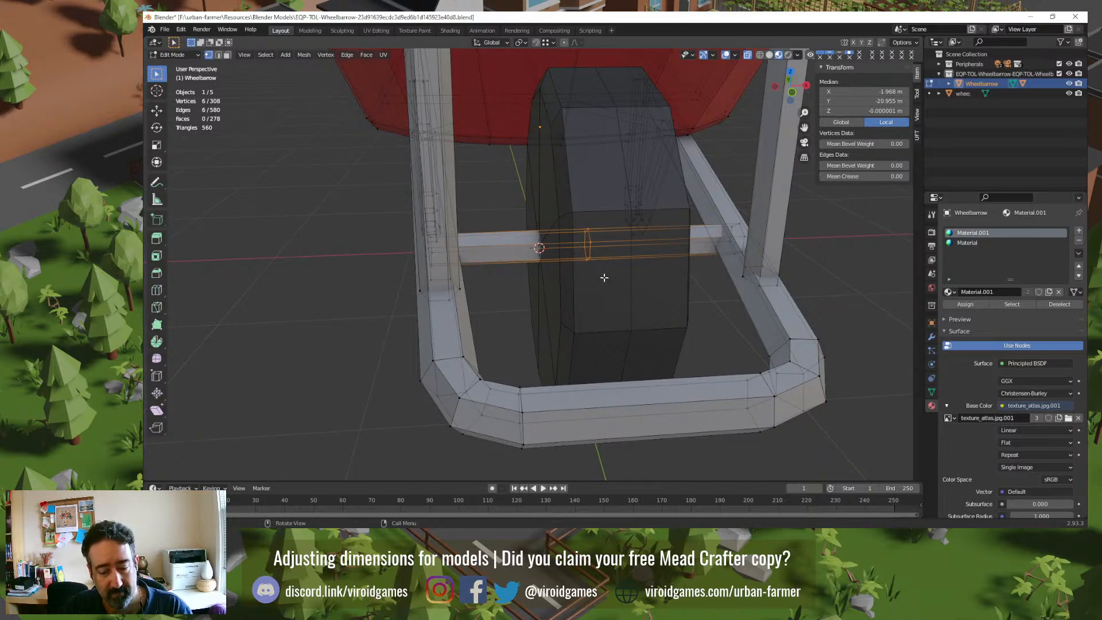
# Step: Try dissolving the axle bar's middle ring of vertices, and undo the dissolve
pyautogui.press('x')
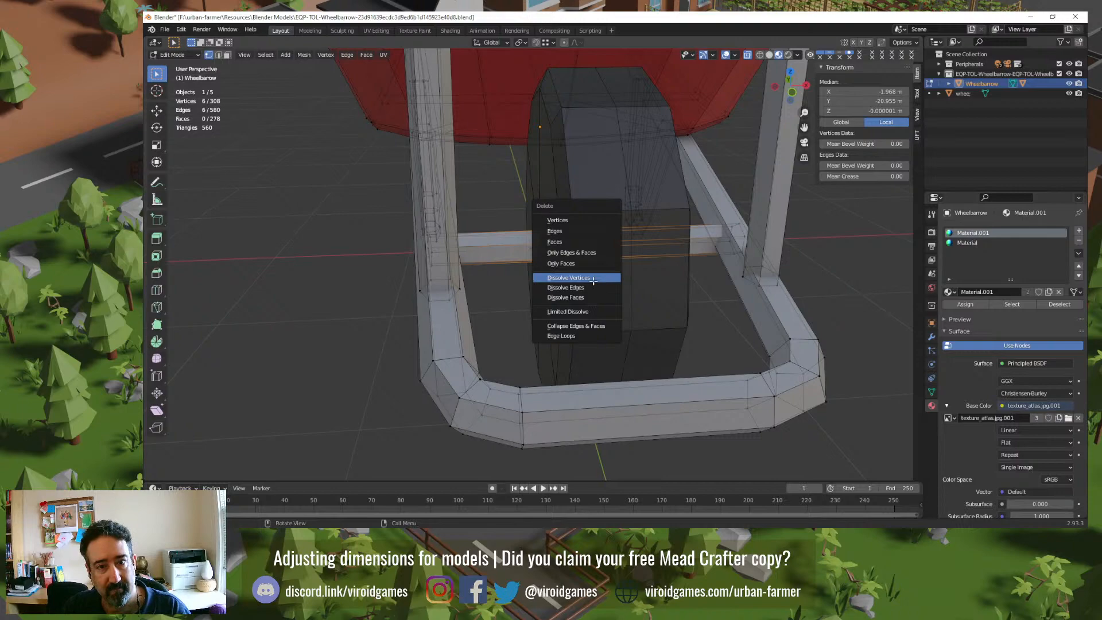
pyautogui.click(593, 278)
pyautogui.moveTo(593, 280); pyautogui.dragTo(596, 254, button='middle')
pyautogui.hotkey('ctrl', 'z')
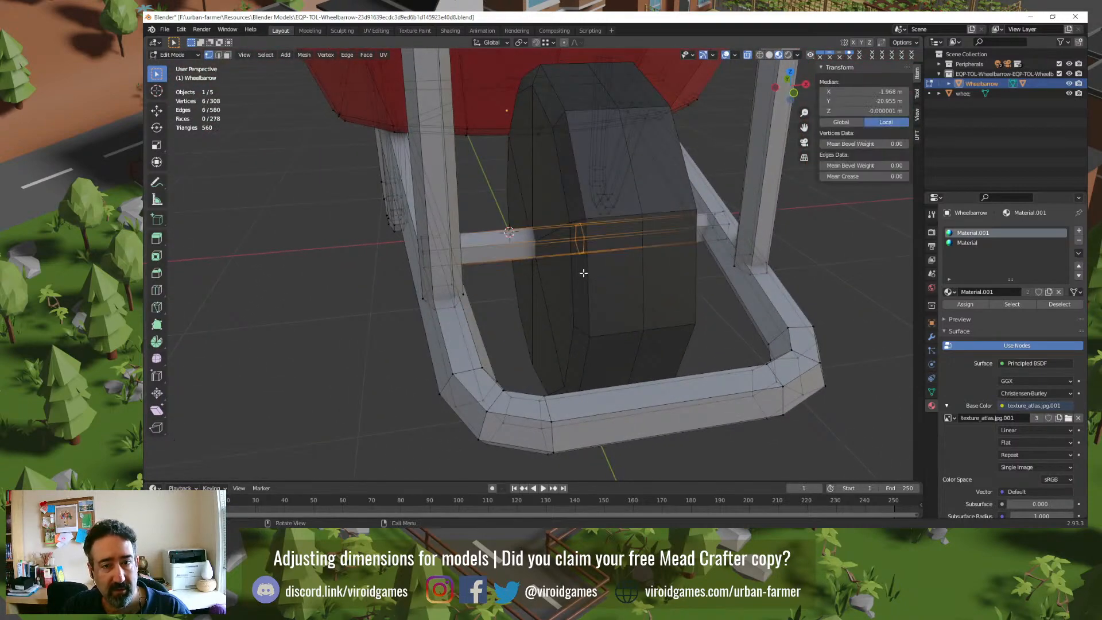
# Step: Delete the middle ring of vertices from the axle bar with the Vertices option
pyautogui.scroll(3, 591, 270)
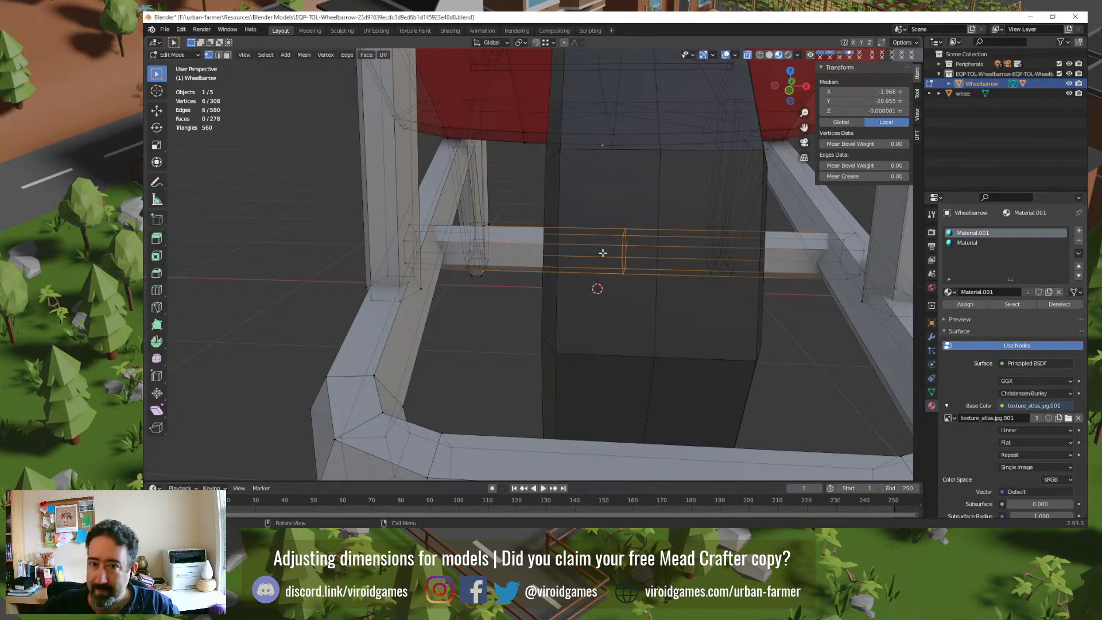
pyautogui.moveTo(602, 252); pyautogui.dragTo(664, 320, button='middle')
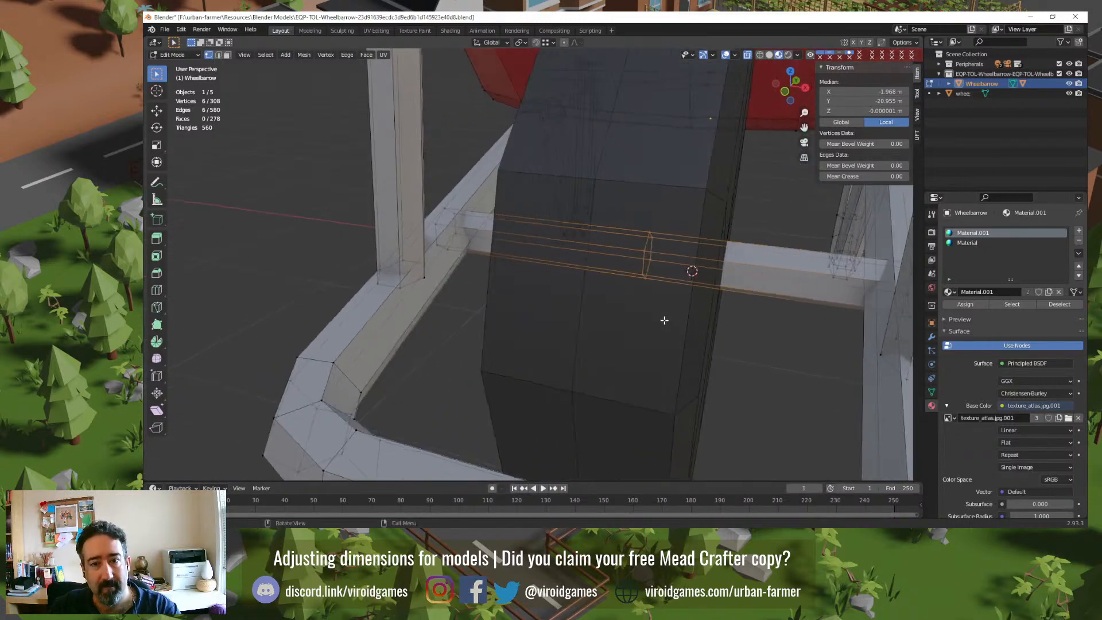
pyautogui.press('x')
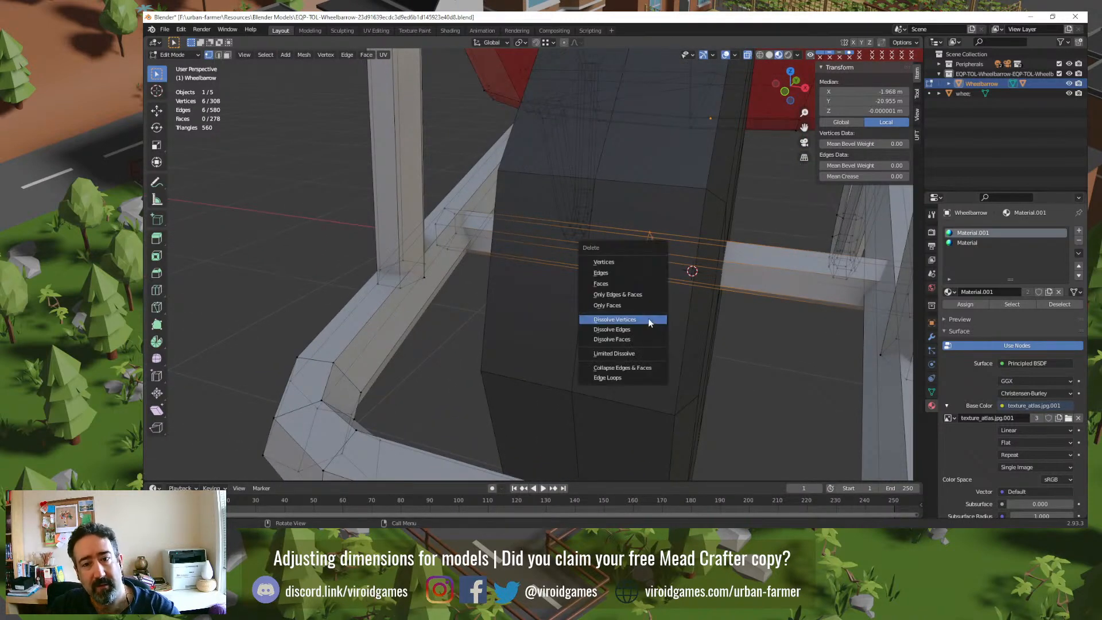
pyautogui.click(646, 263)
# Step: Join three matching vertex pairs between the axle bar's two end rings with new edges, on its upper and front sides
pyautogui.moveTo(626, 295); pyautogui.dragTo(648, 309, button='middle')
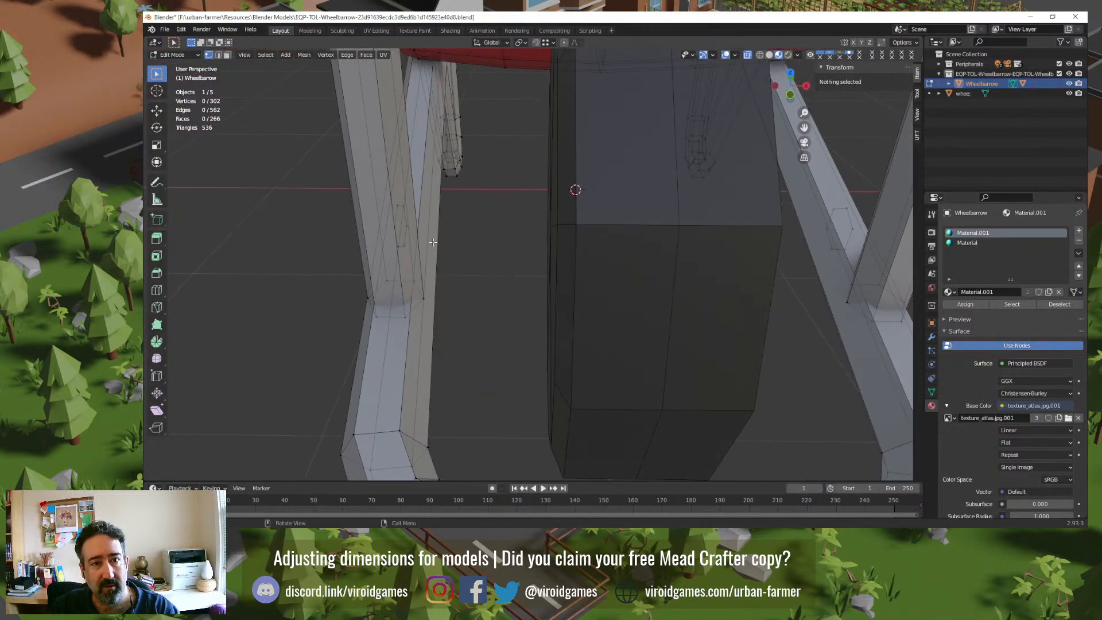
pyautogui.moveTo(434, 241); pyautogui.dragTo(524, 219, button='middle')
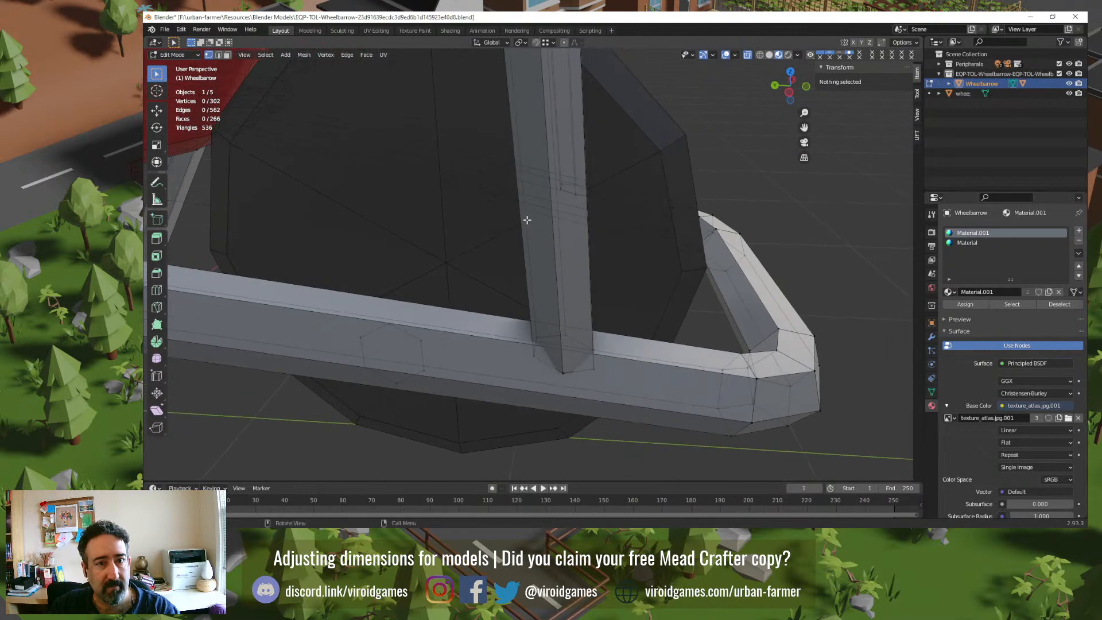
pyautogui.click(494, 164)
pyautogui.keyDown('shift'); pyautogui.click(398, 319); pyautogui.keyUp('shift')
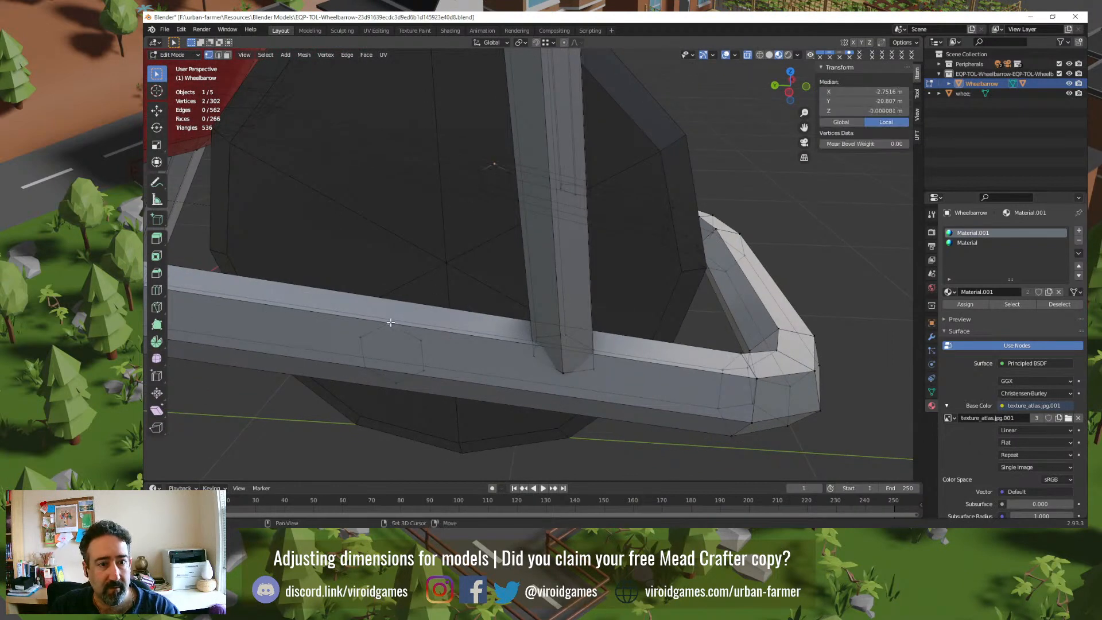
pyautogui.press('f')
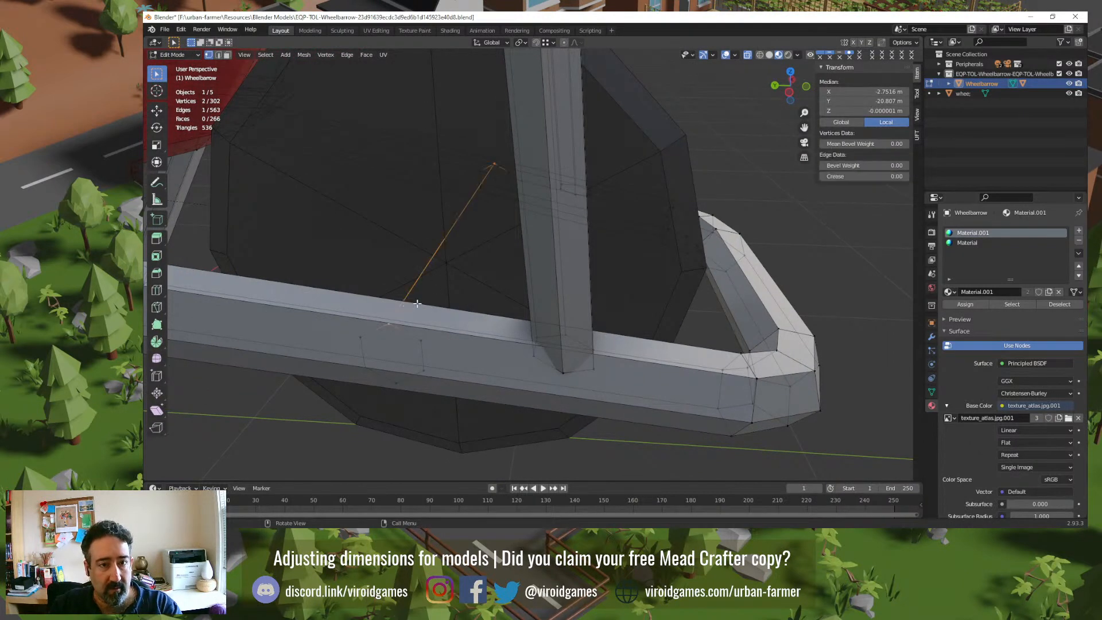
pyautogui.click(421, 340)
pyautogui.keyDown('shift'); pyautogui.click(508, 177); pyautogui.keyUp('shift')
pyautogui.press('f')
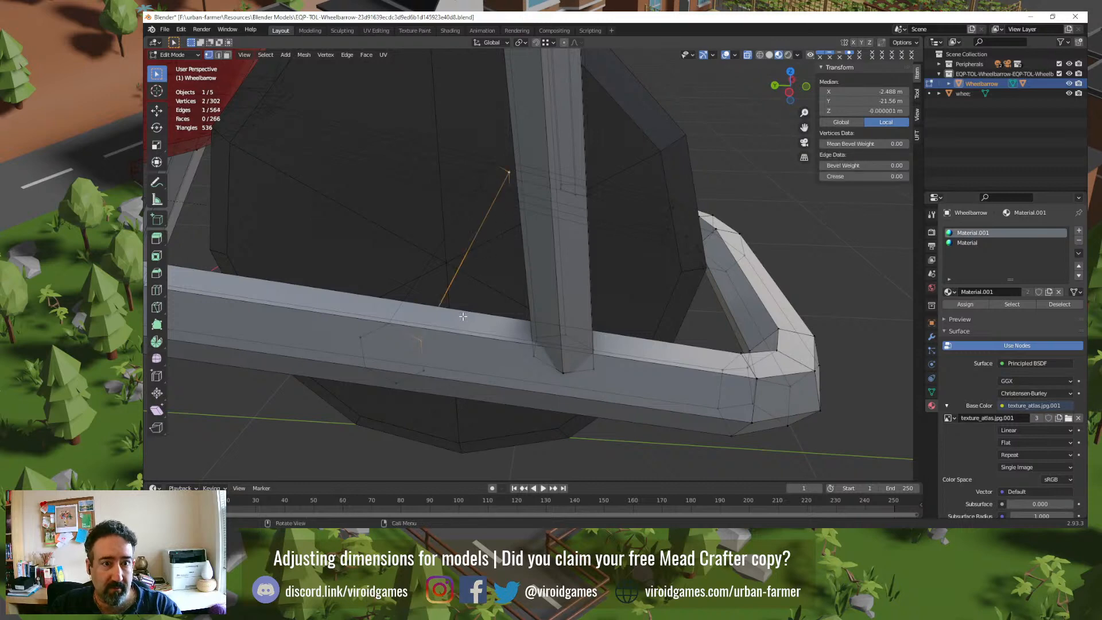
pyautogui.click(425, 365)
pyautogui.keyDown('shift'); pyautogui.click(514, 188); pyautogui.keyUp('shift')
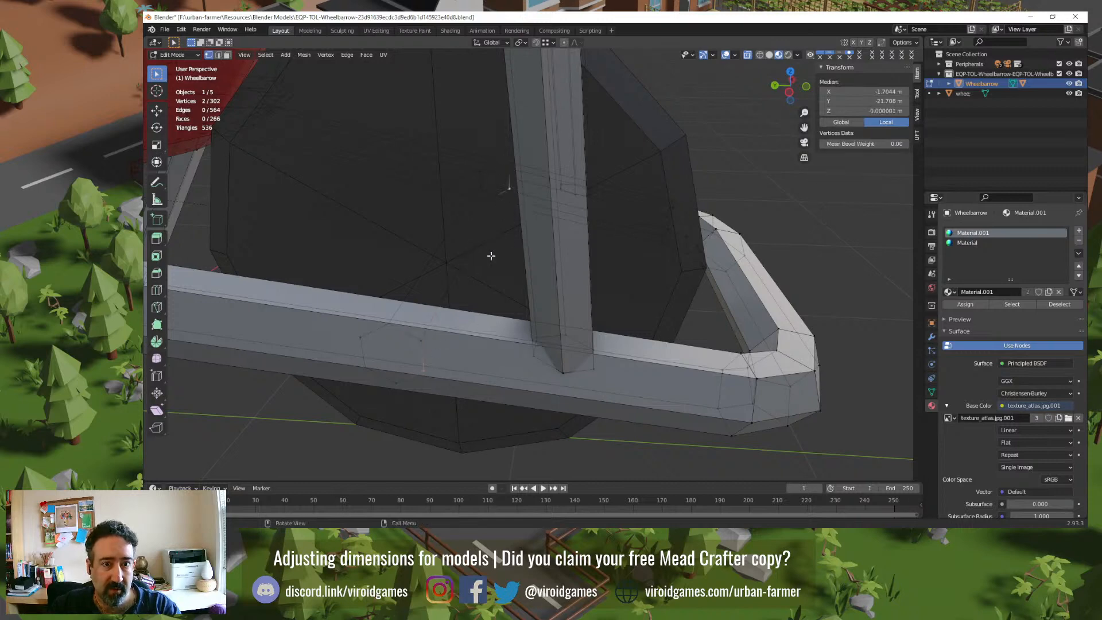
pyautogui.press('f')
# Step: Join the remaining three vertex pairs of the axle bar's end rings with new edges
pyautogui.click(395, 381)
pyautogui.moveTo(482, 204); pyautogui.dragTo(481, 197, button='middle')
pyautogui.keyDown('shift'); pyautogui.click(482, 197); pyautogui.keyUp('shift')
pyautogui.press('f')
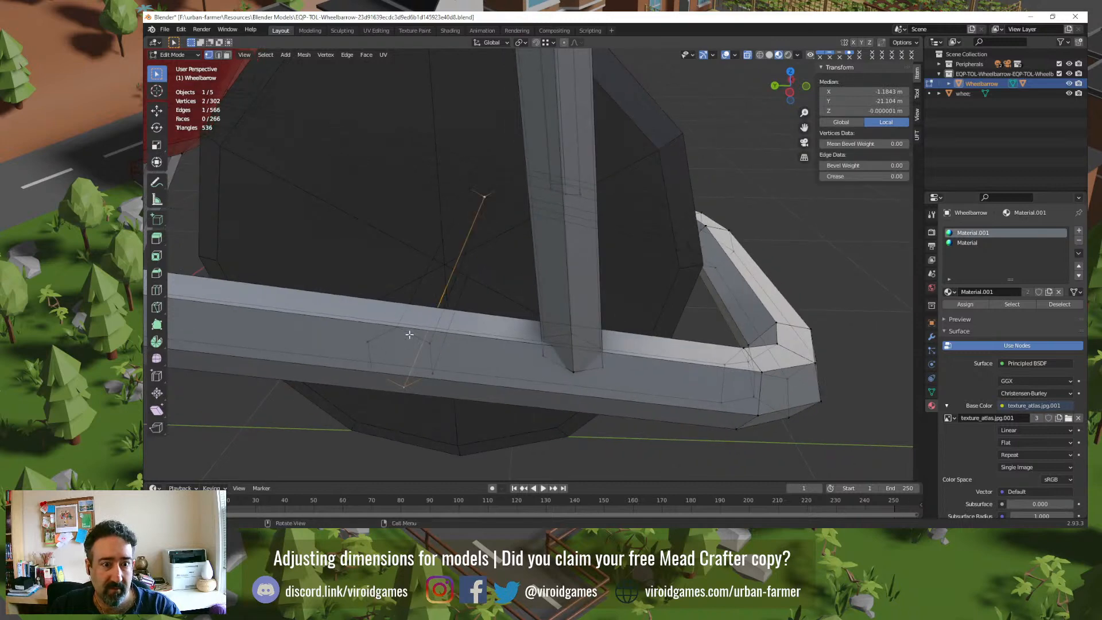
pyautogui.click(425, 272)
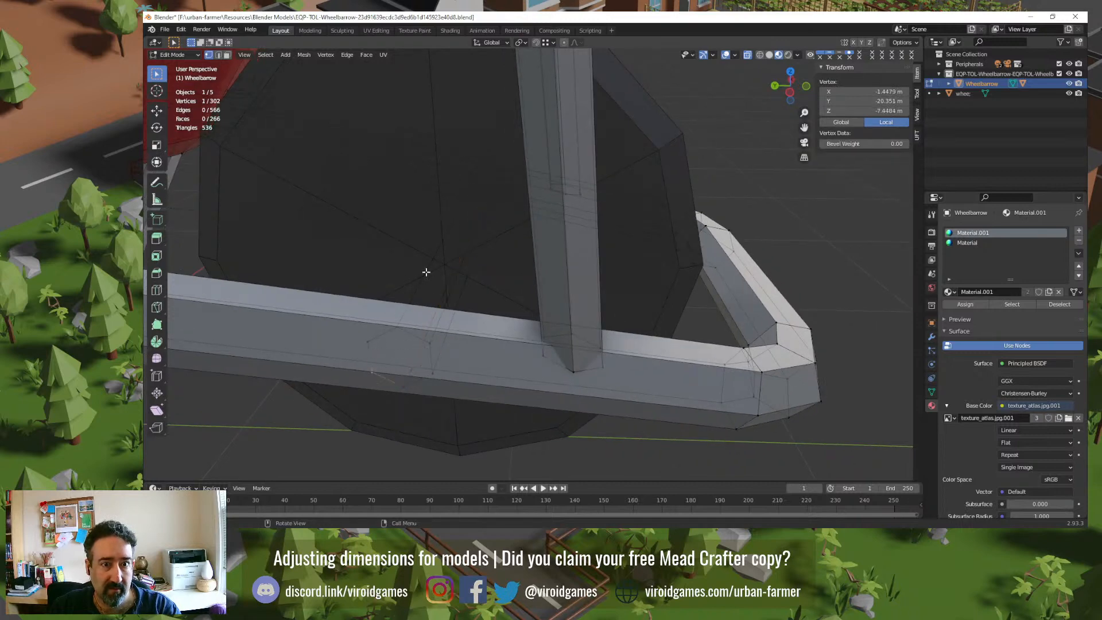
pyautogui.moveTo(460, 189); pyautogui.dragTo(455, 197, button='middle')
pyautogui.keyDown('shift'); pyautogui.click(458, 188); pyautogui.keyUp('shift')
pyautogui.press('f')
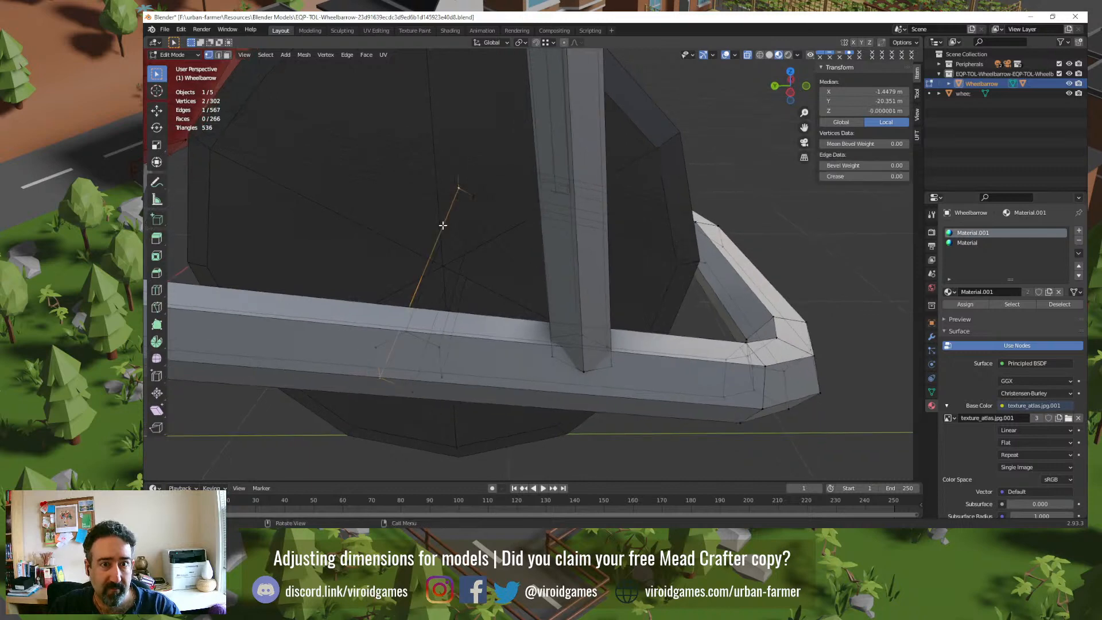
pyautogui.click(374, 346)
pyautogui.keyDown('shift'); pyautogui.click(457, 171); pyautogui.keyUp('shift')
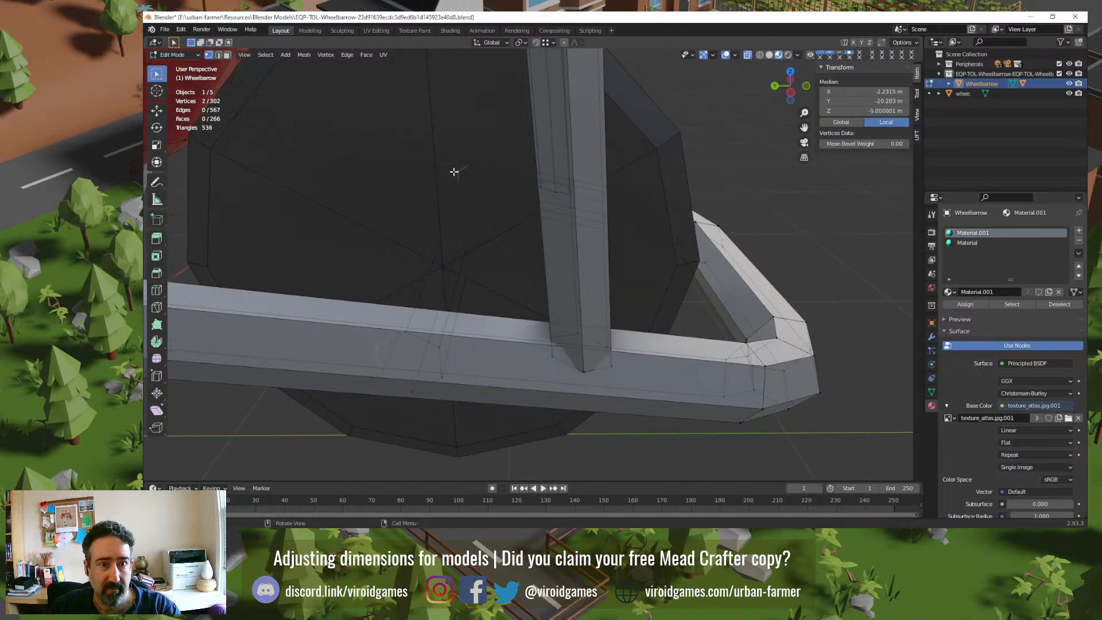
pyautogui.press('f')
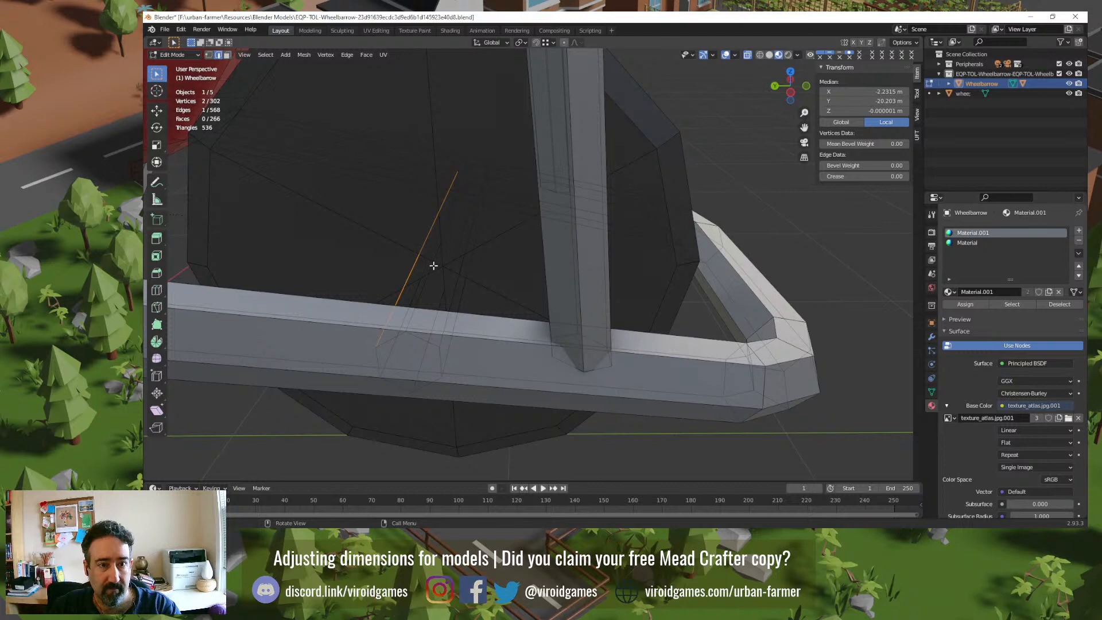
# Step: Fill the first three long side faces of the axle bar between its neighbouring edges
pyautogui.click(421, 293)
pyautogui.keyDown('shift'); pyautogui.click(451, 296); pyautogui.keyUp('shift')
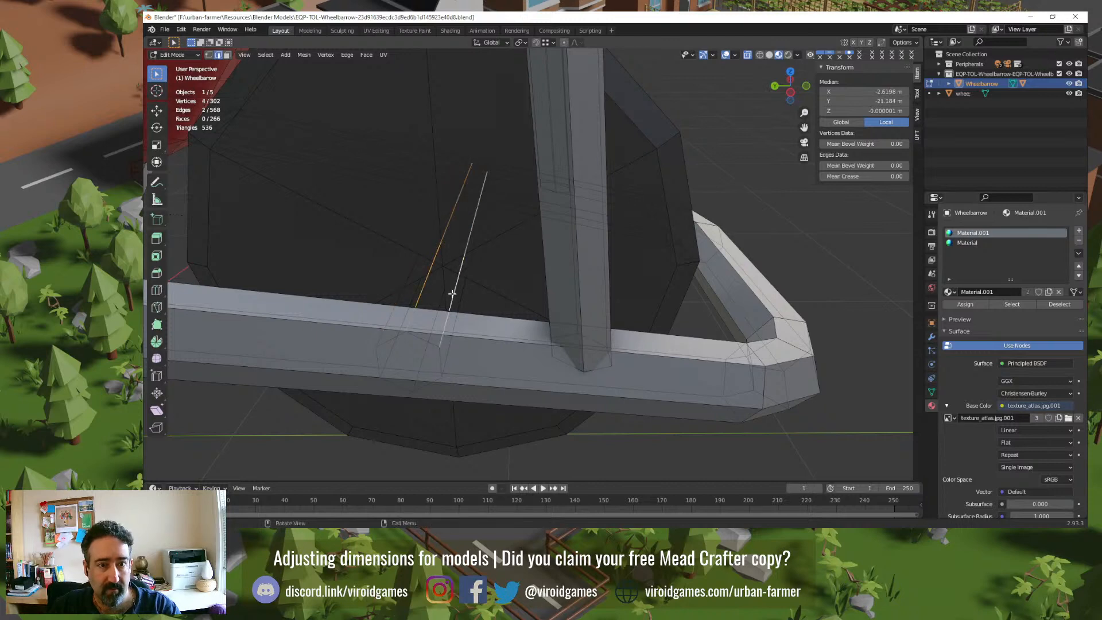
pyautogui.press('f')
pyautogui.click(420, 293)
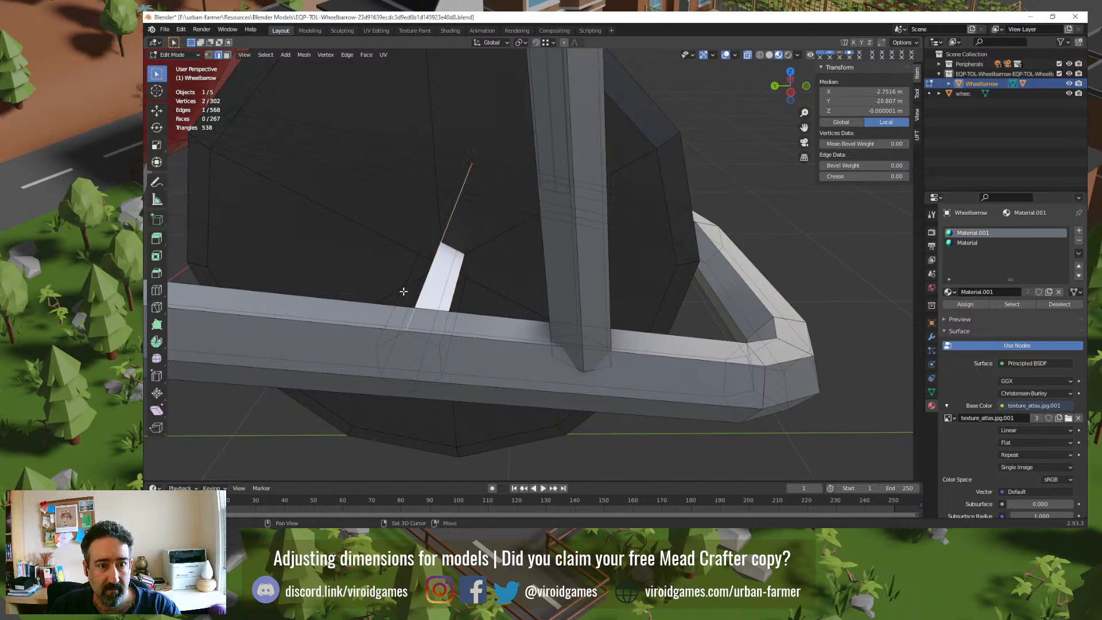
pyautogui.keyDown('shift'); pyautogui.click(405, 291); pyautogui.keyUp('shift')
pyautogui.press('f')
pyautogui.click(453, 306)
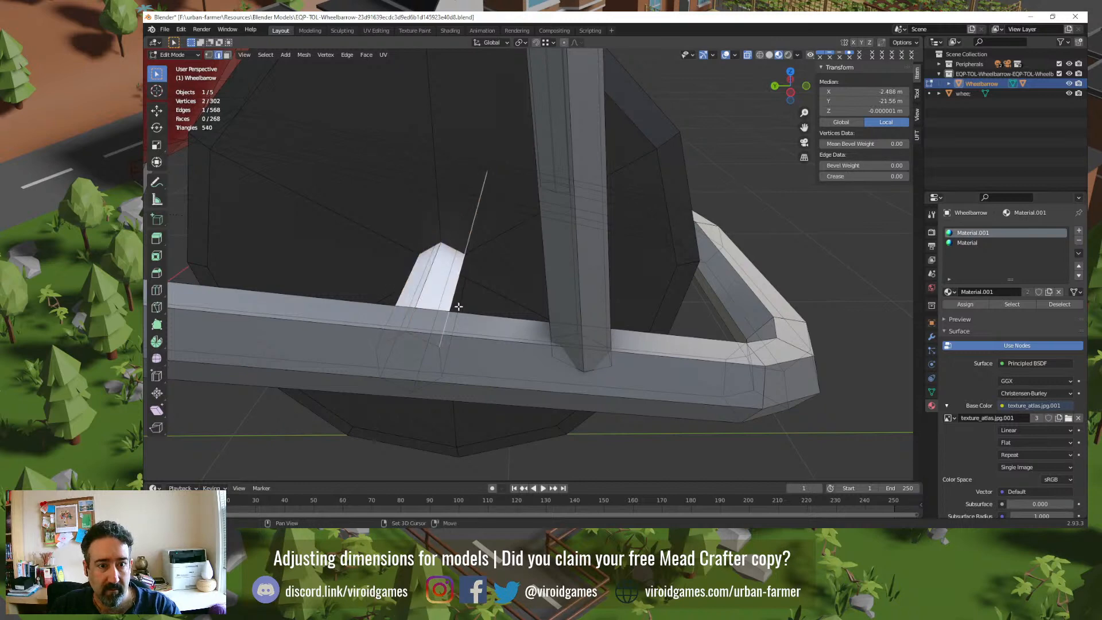
pyautogui.keyDown('shift'); pyautogui.click(459, 306); pyautogui.keyUp('shift')
pyautogui.press('f')
# Step: Fill the remaining three long side faces of the axle bar and leave Edit Mode
pyautogui.moveTo(468, 306); pyautogui.dragTo(426, 308, button='middle')
pyautogui.click(425, 309)
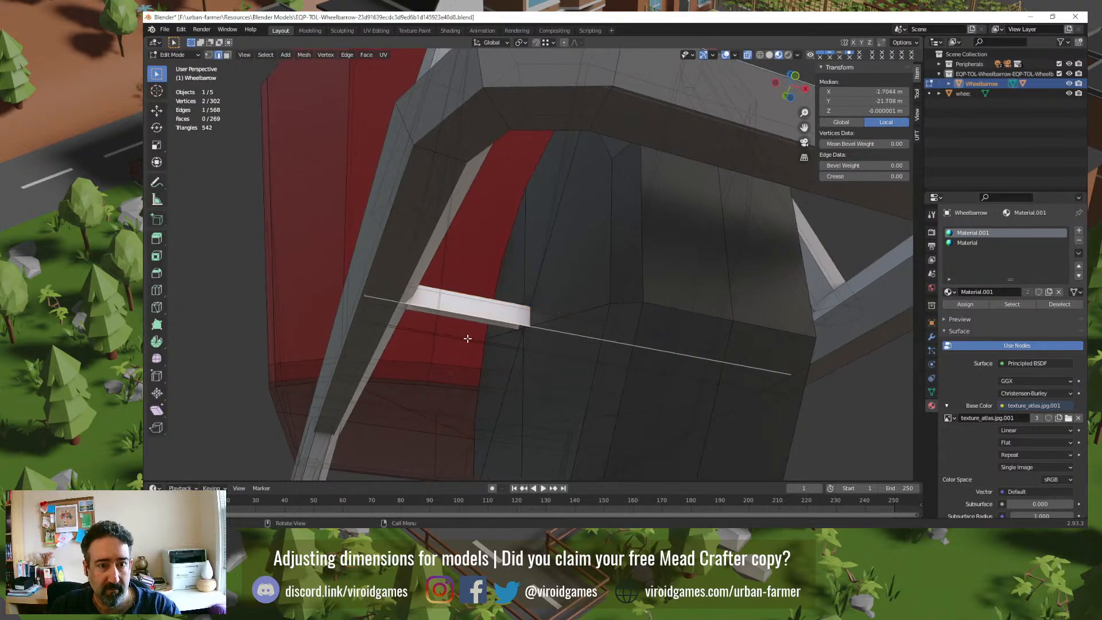
pyautogui.moveTo(467, 338); pyautogui.dragTo(477, 302, button='middle')
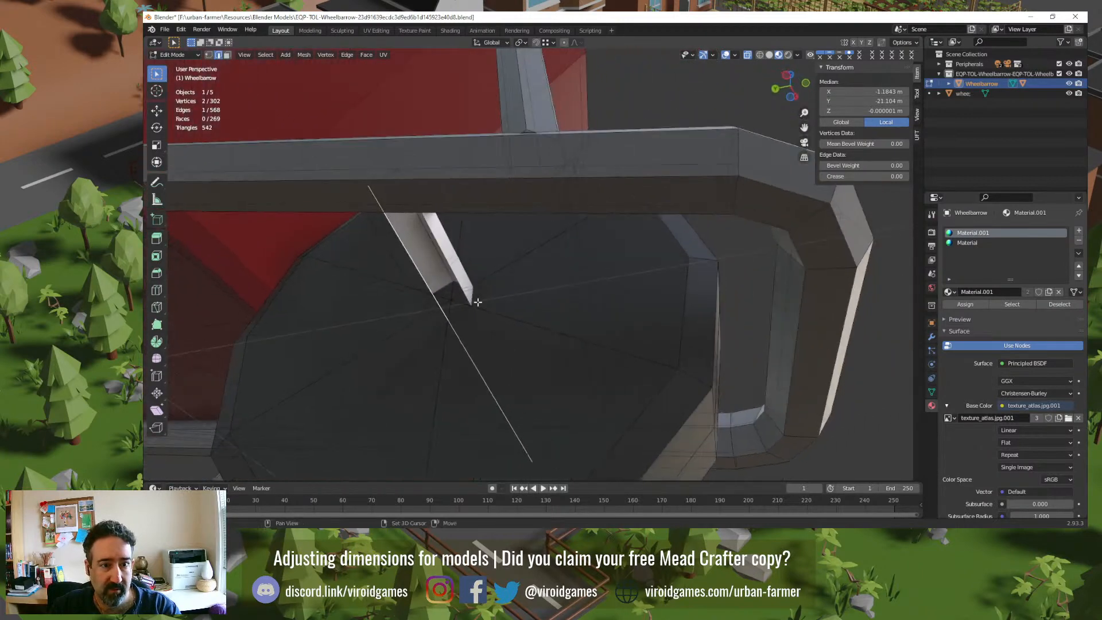
pyautogui.keyDown('shift'); pyautogui.click(455, 280); pyautogui.keyUp('shift')
pyautogui.press('f')
pyautogui.click(399, 271)
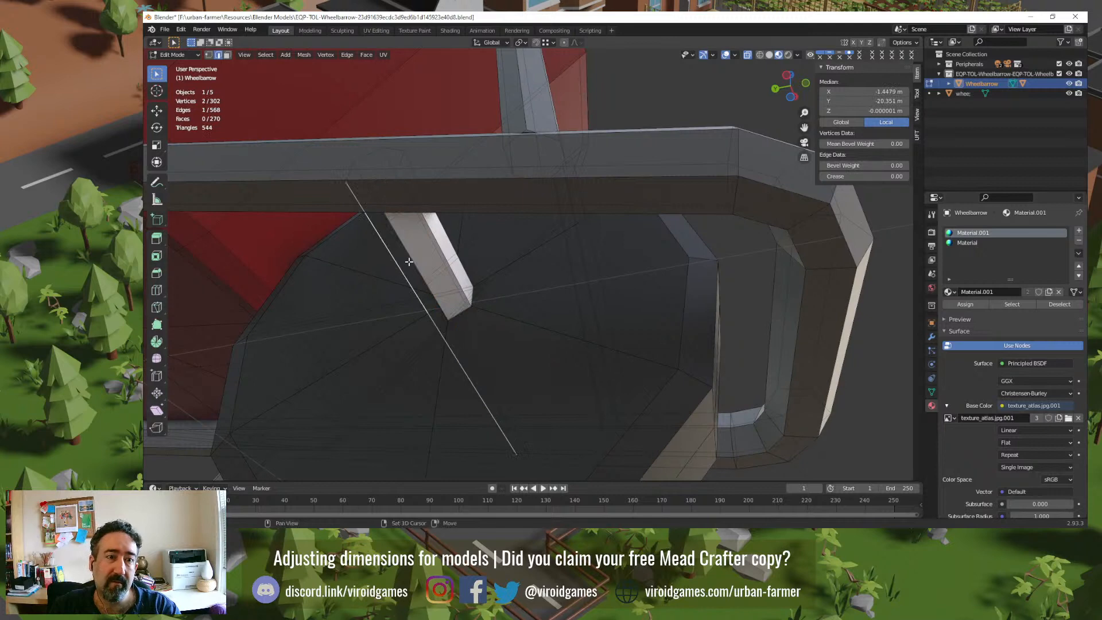
pyautogui.keyDown('shift'); pyautogui.click(405, 265); pyautogui.keyUp('shift')
pyautogui.press('f')
pyautogui.moveTo(364, 281); pyautogui.dragTo(280, 348, button='middle')
pyautogui.click(414, 264)
pyautogui.keyDown('shift'); pyautogui.click(431, 263); pyautogui.keyUp('shift')
pyautogui.press('f')
pyautogui.press('Tab')
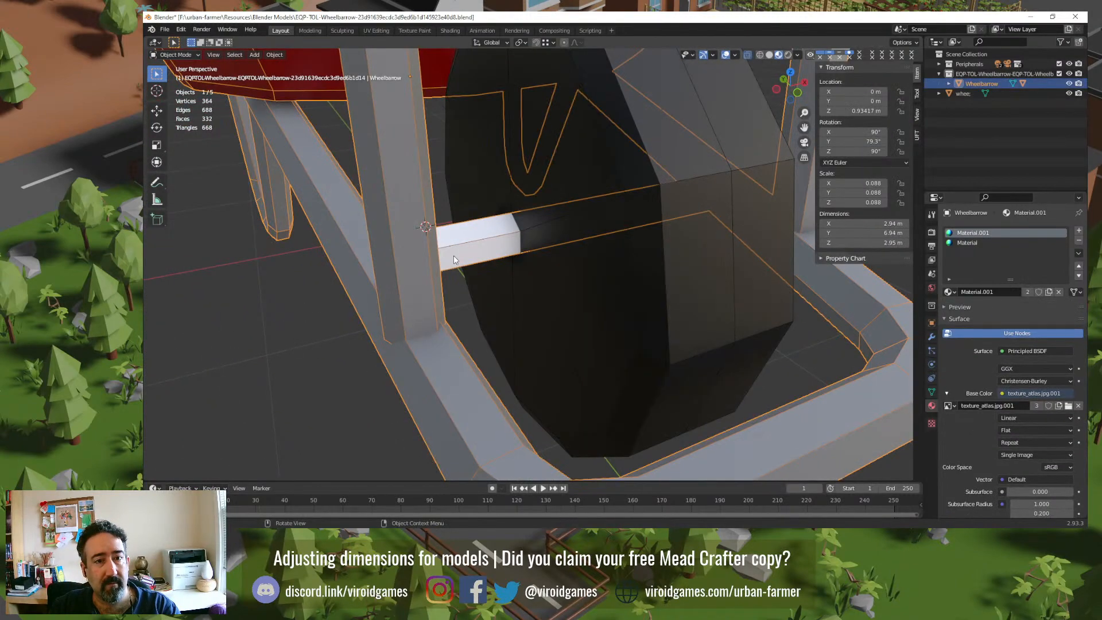
pyautogui.moveTo(453, 256); pyautogui.dragTo(389, 278, button='middle')
# Step: Separate the entire wheelbarrow mesh into individual objects by loose parts, and return to Object Mode with nothing selected
pyautogui.press('Tab')
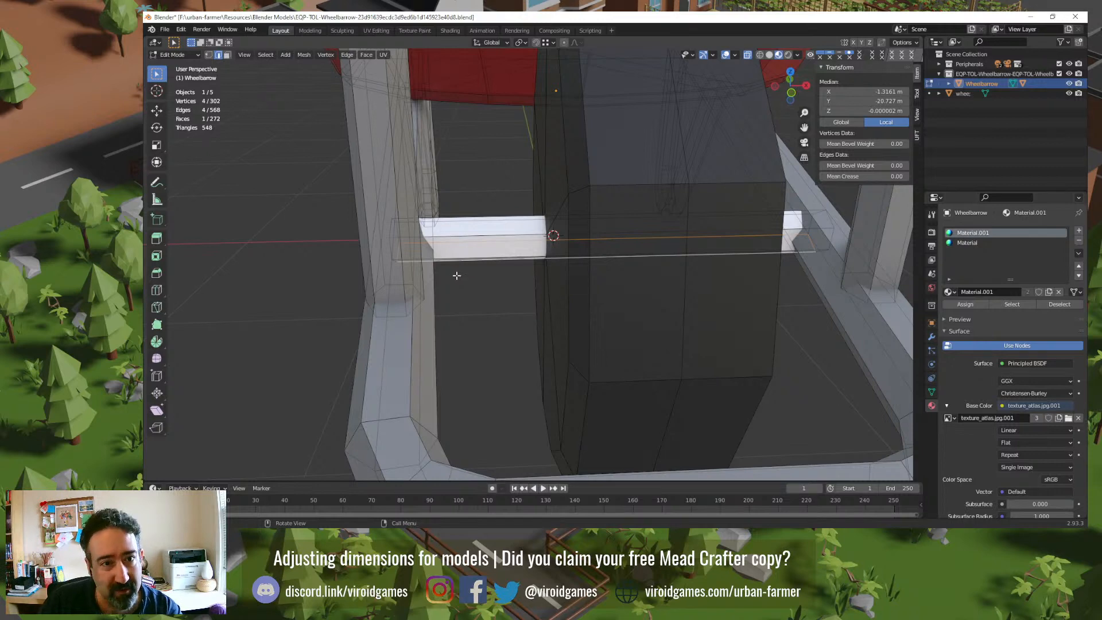
pyautogui.click(489, 193)
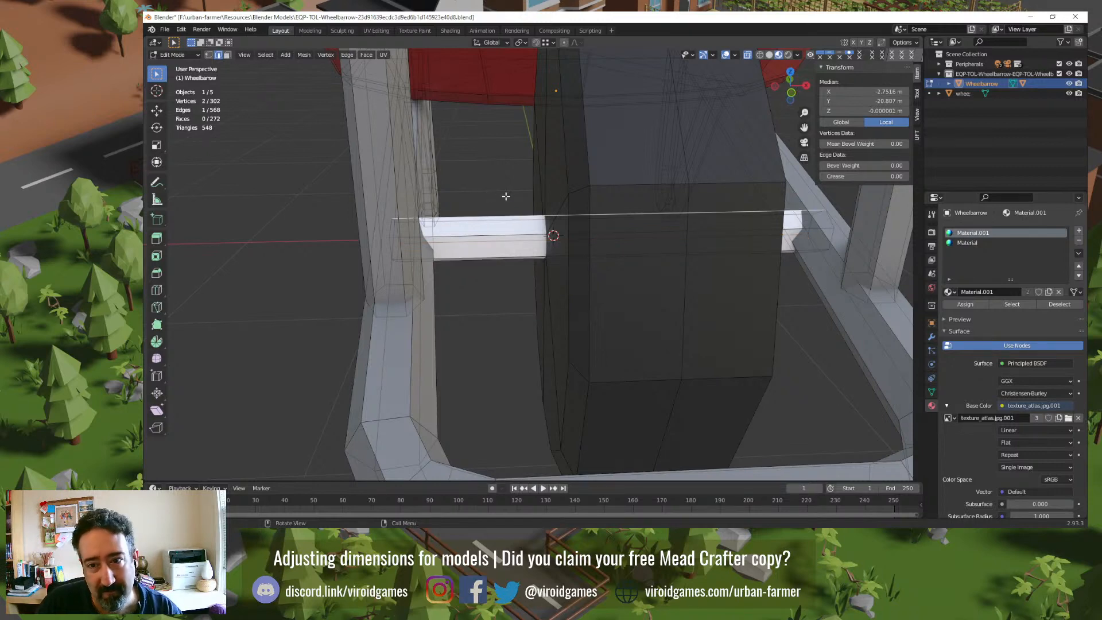
pyautogui.moveTo(485, 255)
pyautogui.mouseDown(button='middle')
pyautogui.moveTo(509, 229)
pyautogui.moveTo(499, 241)
pyautogui.moveTo(509, 246)
pyautogui.moveTo(496, 245)
pyautogui.mouseUp(button='middle')
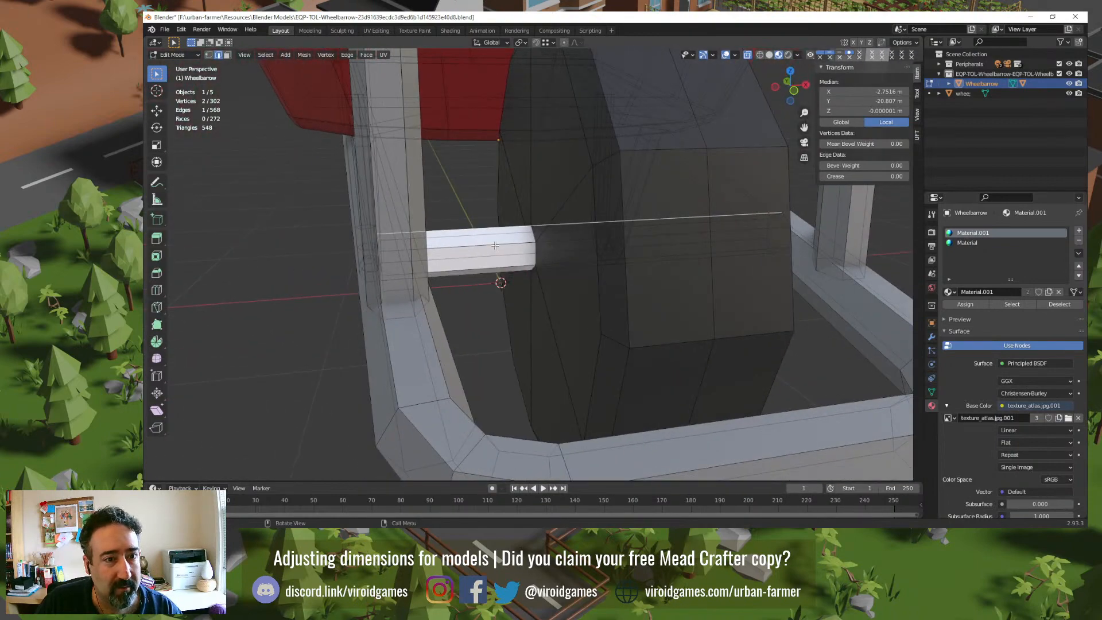
pyautogui.press('a')
pyautogui.scroll(-10, 494, 245)
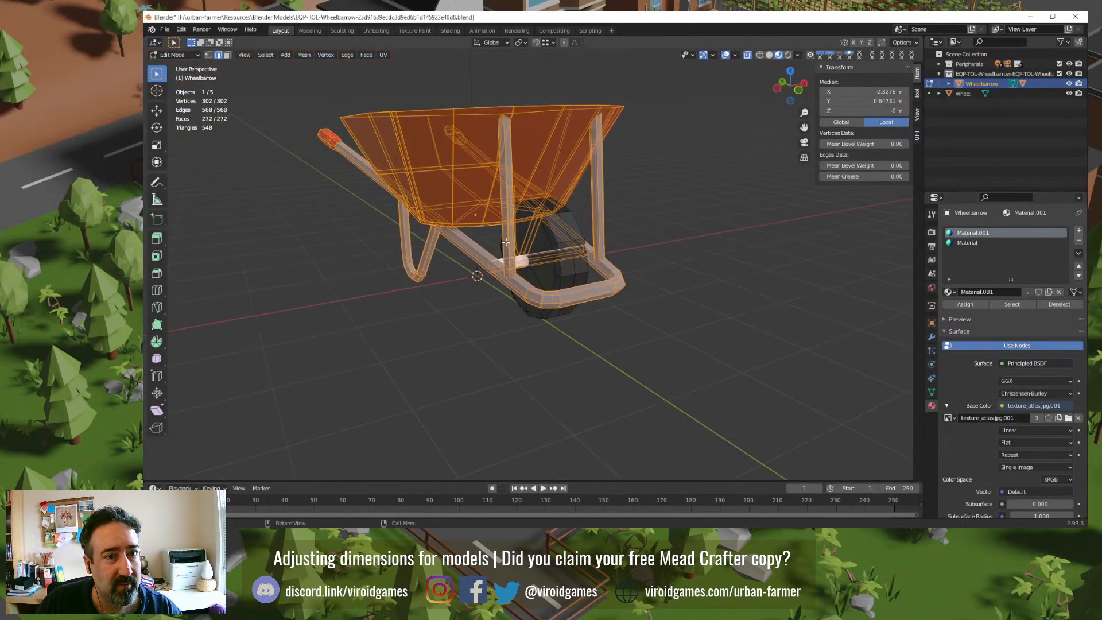
pyautogui.moveTo(503, 228)
pyautogui.mouseDown(button='middle')
pyautogui.moveTo(517, 241)
pyautogui.moveTo(508, 237)
pyautogui.mouseUp(button='middle')
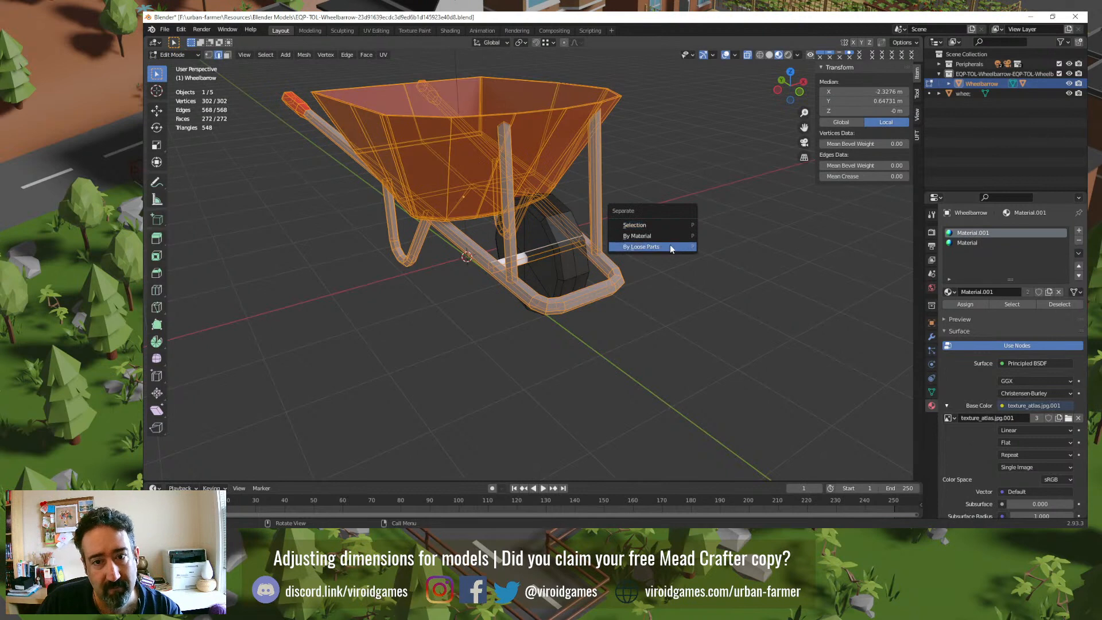
pyautogui.click(670, 244)
pyautogui.press('Tab')
pyautogui.click(666, 200)
# Step: Remove both material slots, Material.001 and Material, from the separated axle bar
pyautogui.click(497, 168)
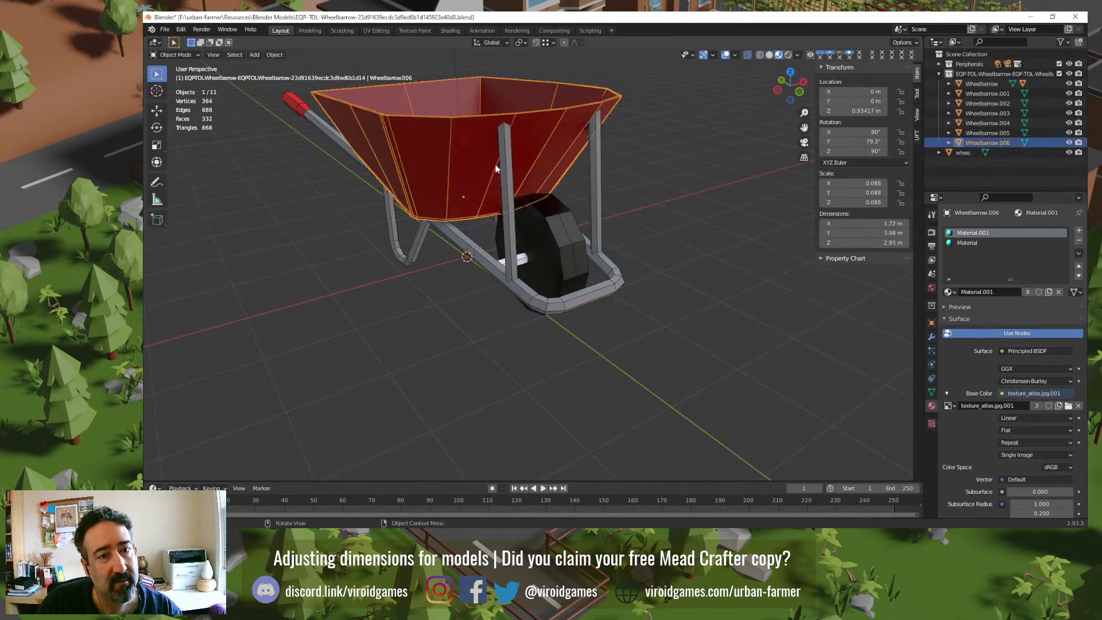
pyautogui.click(525, 259)
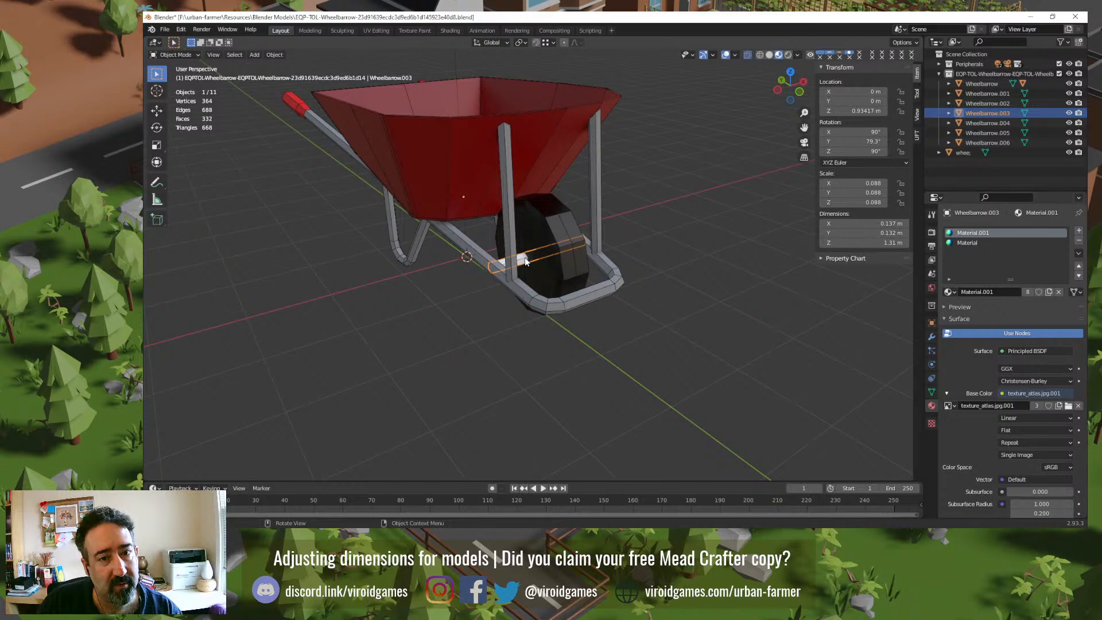
pyautogui.click(967, 243)
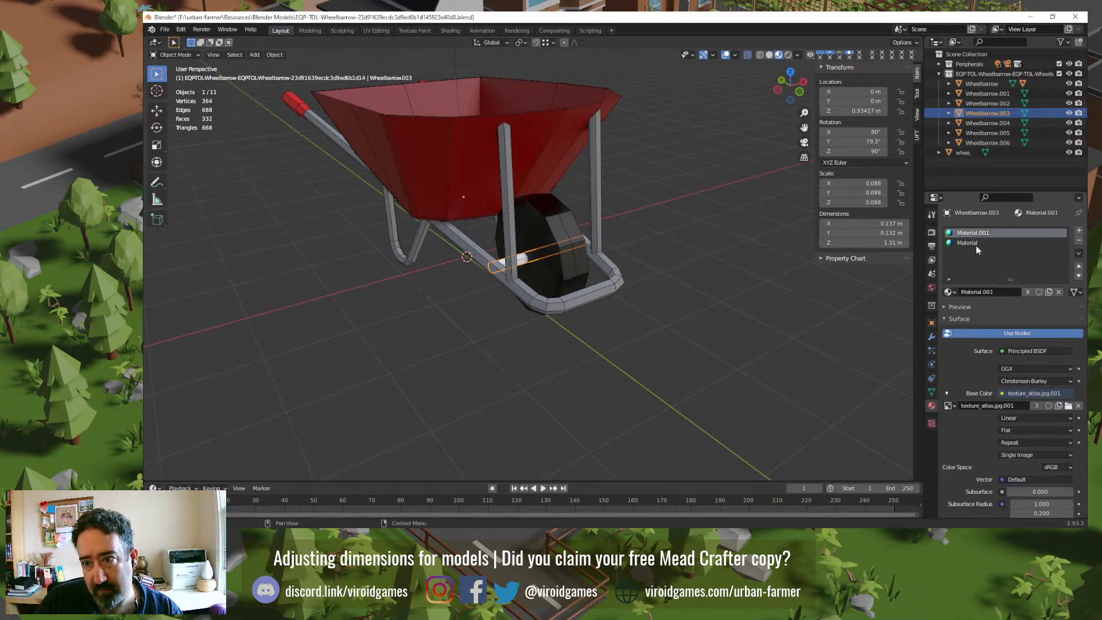
pyautogui.click(1079, 241)
pyautogui.click(1079, 240)
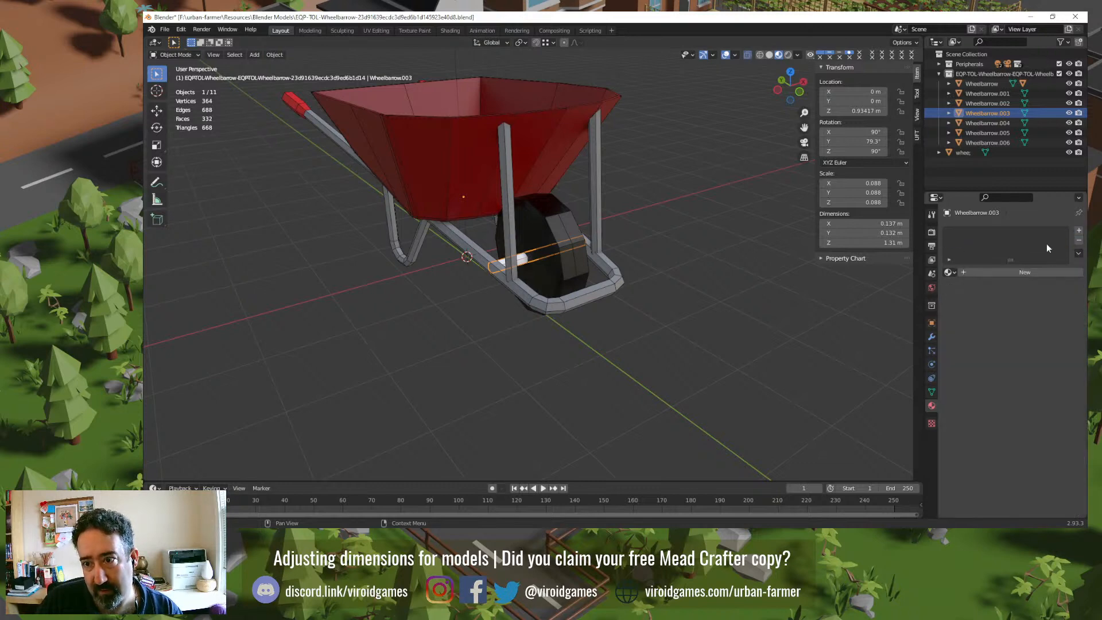
# Step: Create a new material for the axle bar and name it Steel
pyautogui.click(949, 272)
pyautogui.click(990, 274)
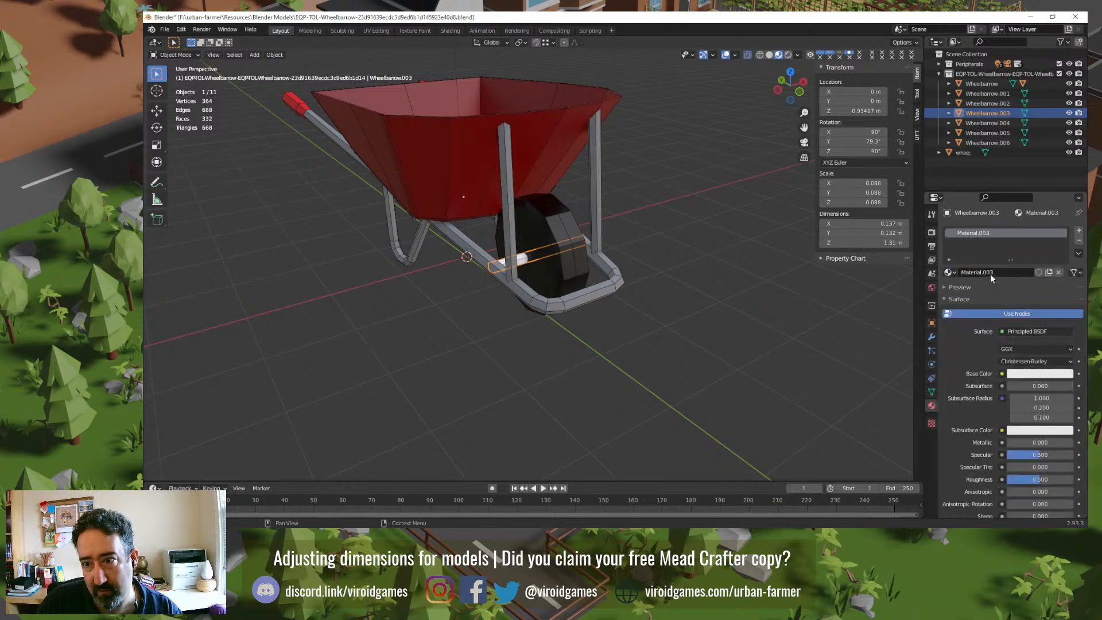
pyautogui.click(981, 272)
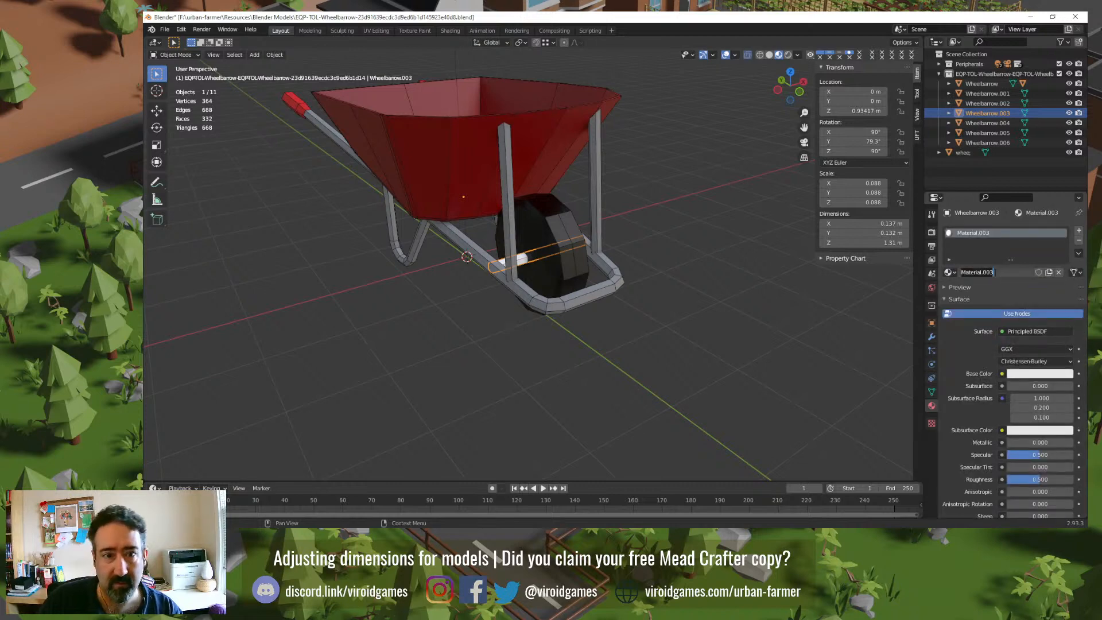
pyautogui.write('Steel')
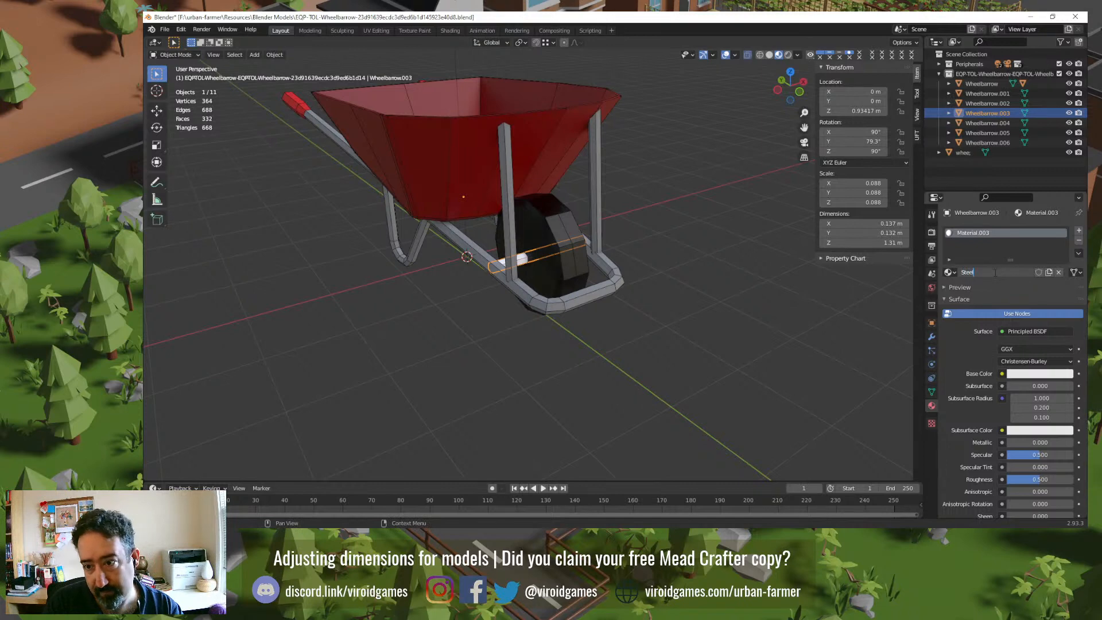
pyautogui.press('Return')
# Step: Darken the Steel base colour to a grey of value about 0.49, and set Metallic to 0.721 and Specular to 0.750
pyautogui.click(1023, 373)
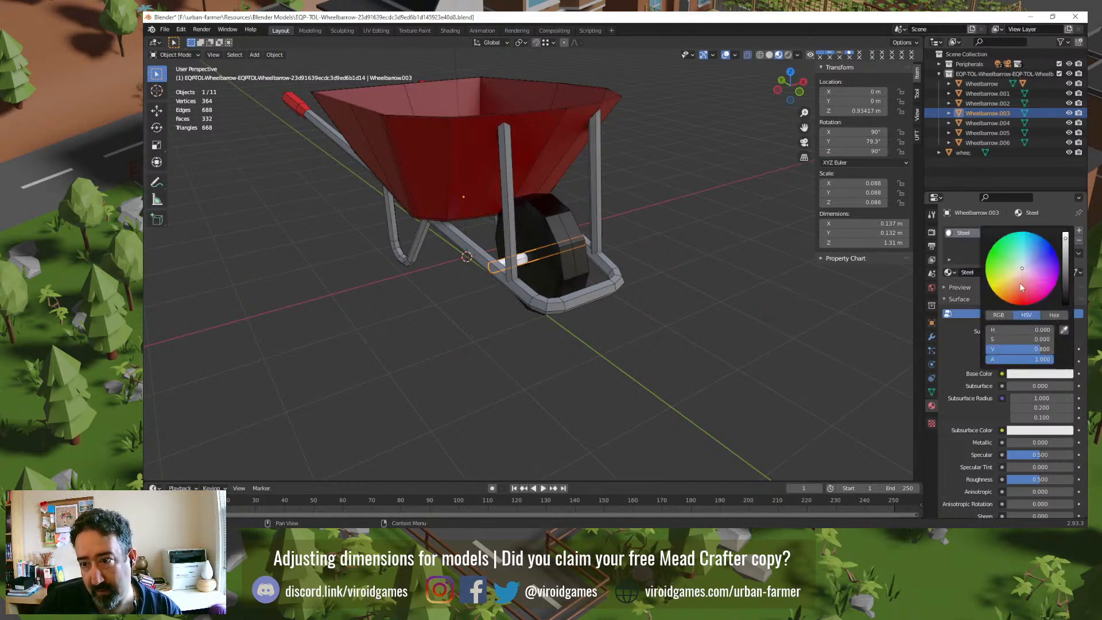
pyautogui.moveTo(1065, 248); pyautogui.dragTo(1065, 254)
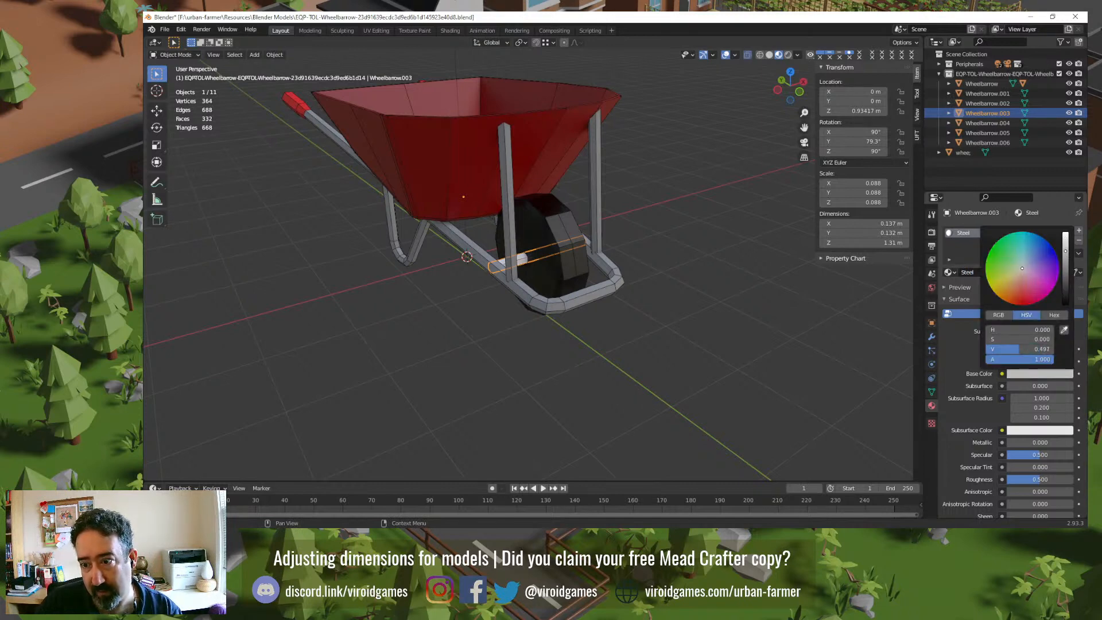
pyautogui.moveTo(1027, 442); pyautogui.dragTo(1056, 455)
pyautogui.click(660, 368)
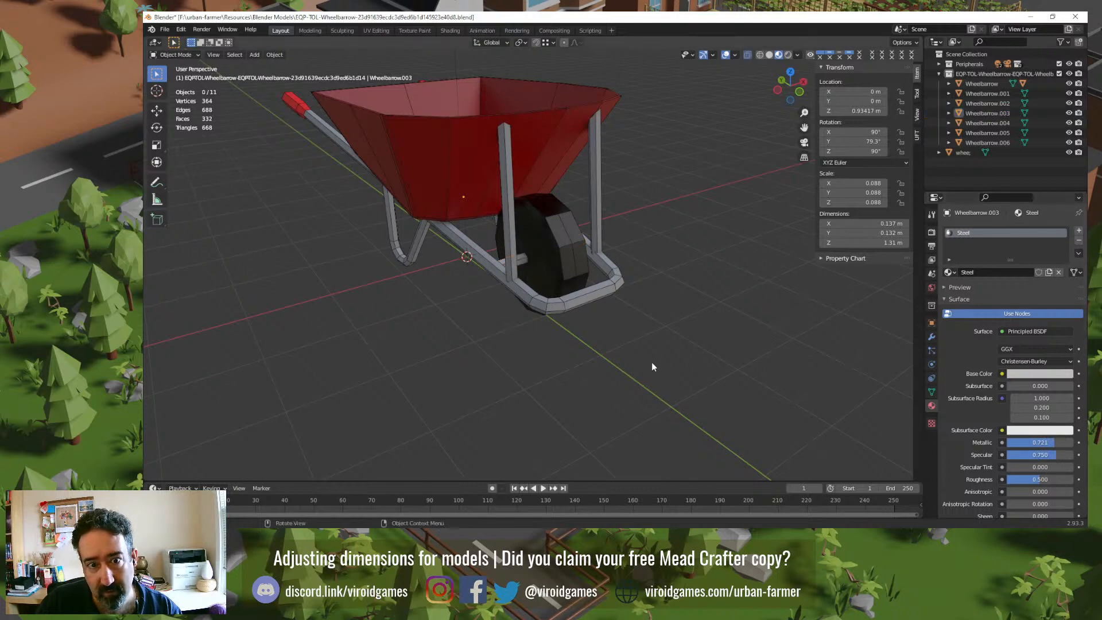
pyautogui.moveTo(651, 366); pyautogui.dragTo(604, 356, button='middle')
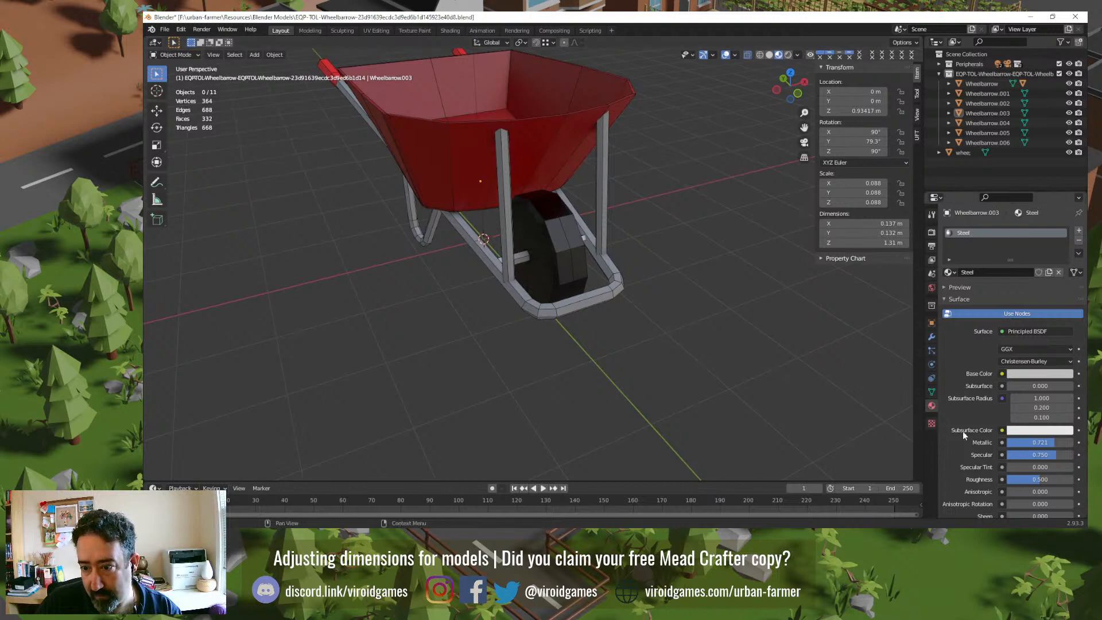
pyautogui.scroll(-1, 964, 433)
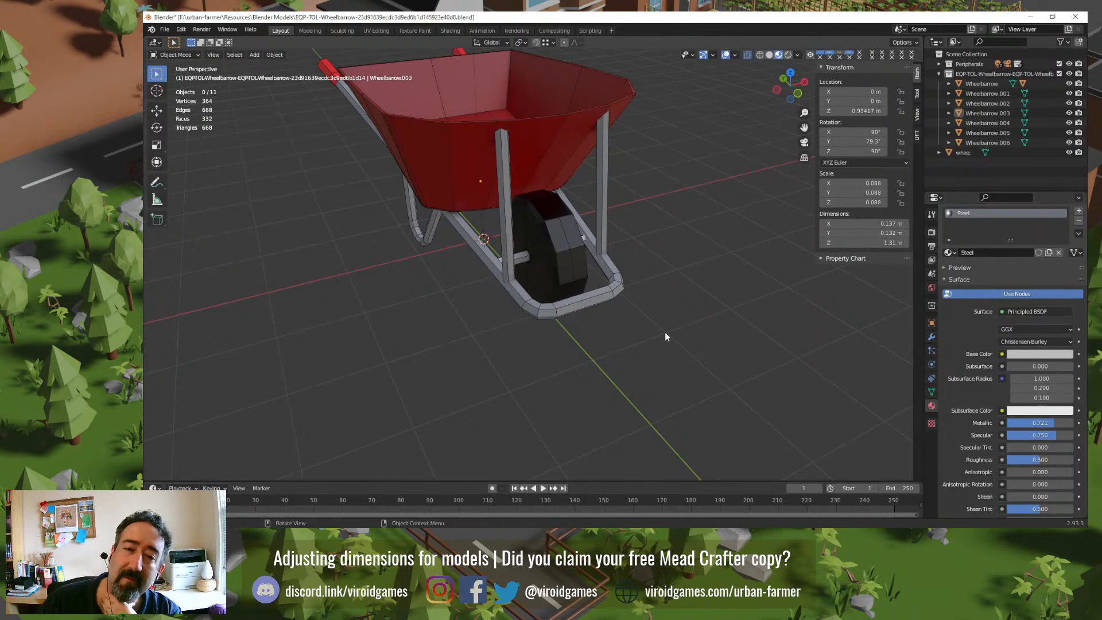
# Step: With both upright front braces selected, remove the material slots Material.001 and Material, assign the existing Steel material, and deselect
pyautogui.click(524, 259)
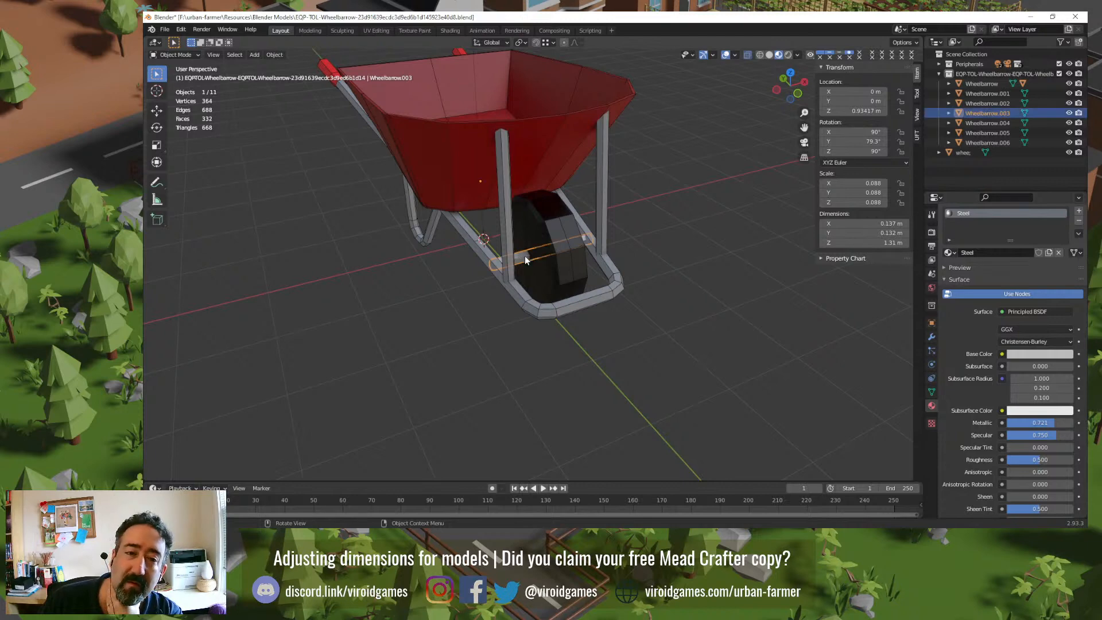
pyautogui.click(604, 209)
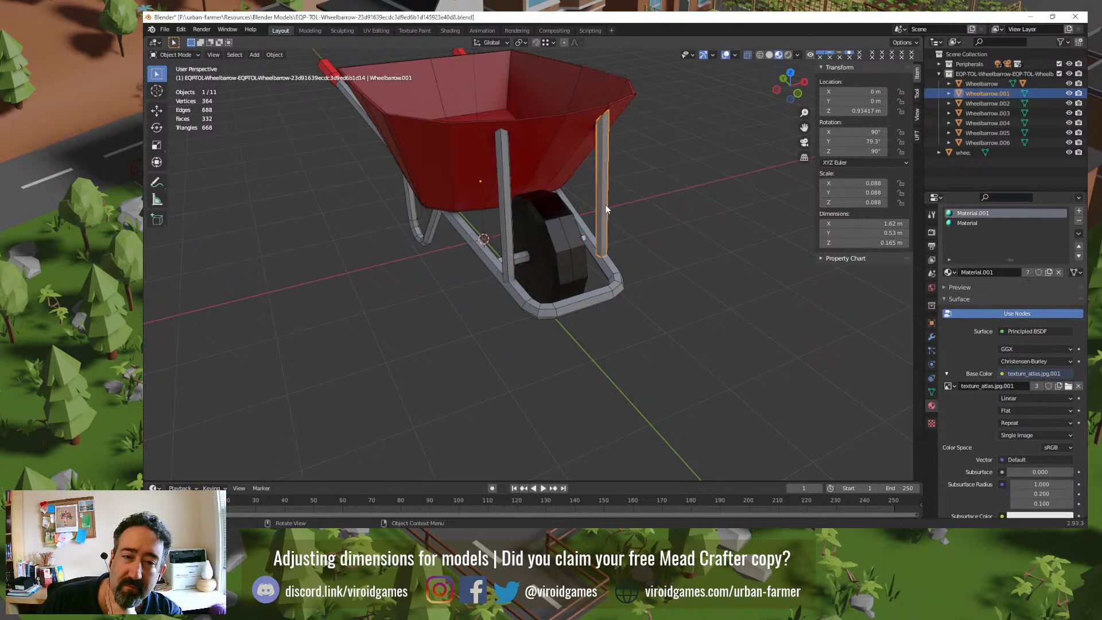
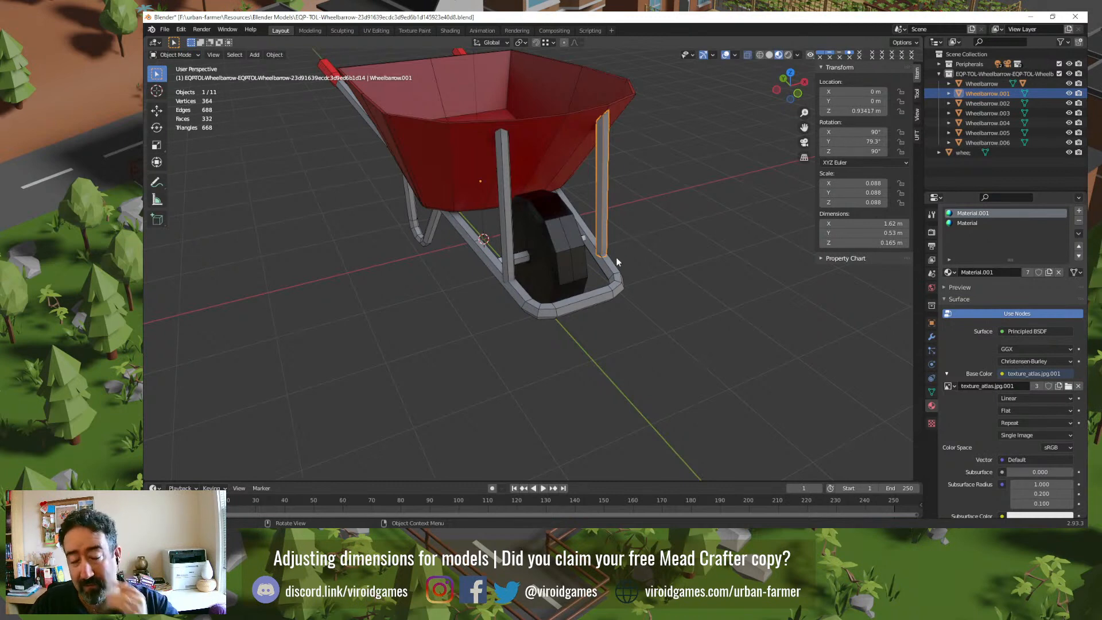
pyautogui.moveTo(500, 335); pyautogui.dragTo(518, 332, button='middle')
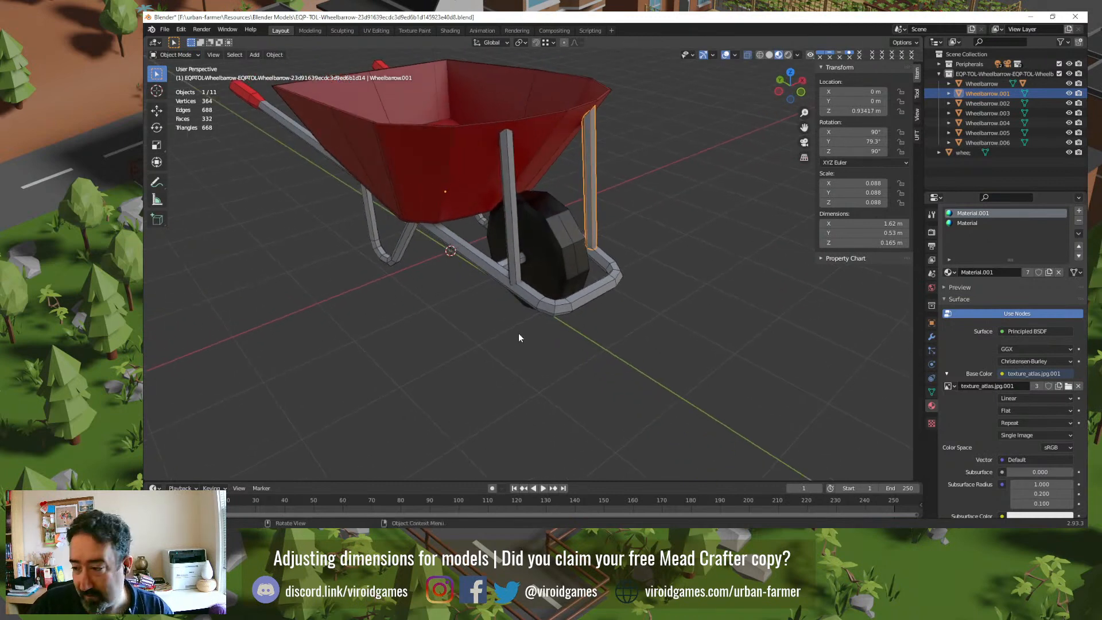
pyautogui.scroll(1, 518, 328)
pyautogui.scroll(1, 519, 330)
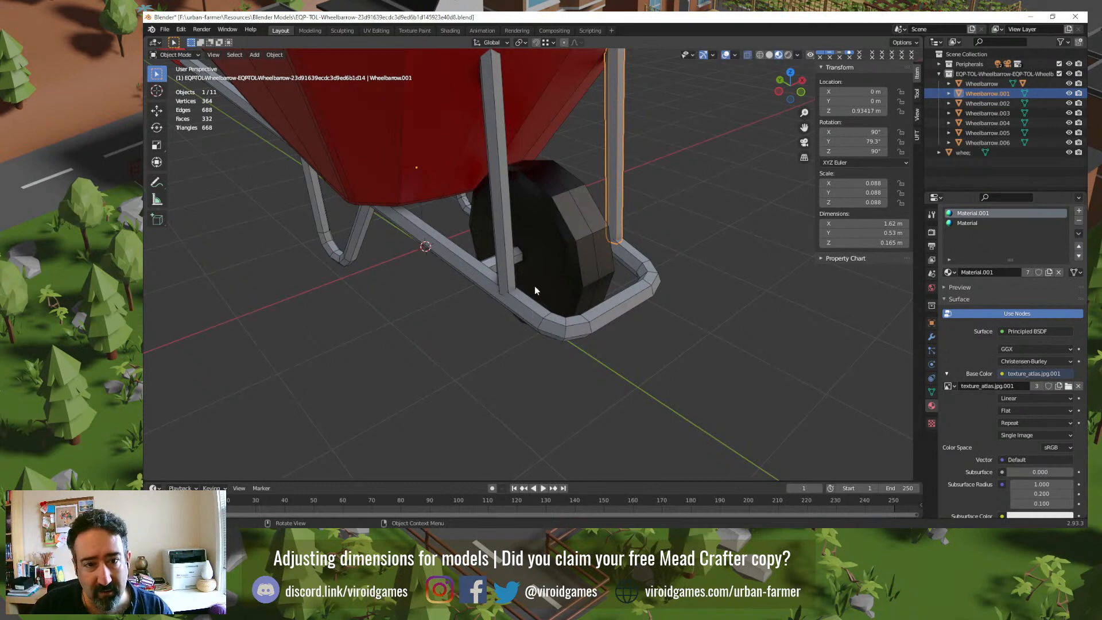
pyautogui.click(495, 280)
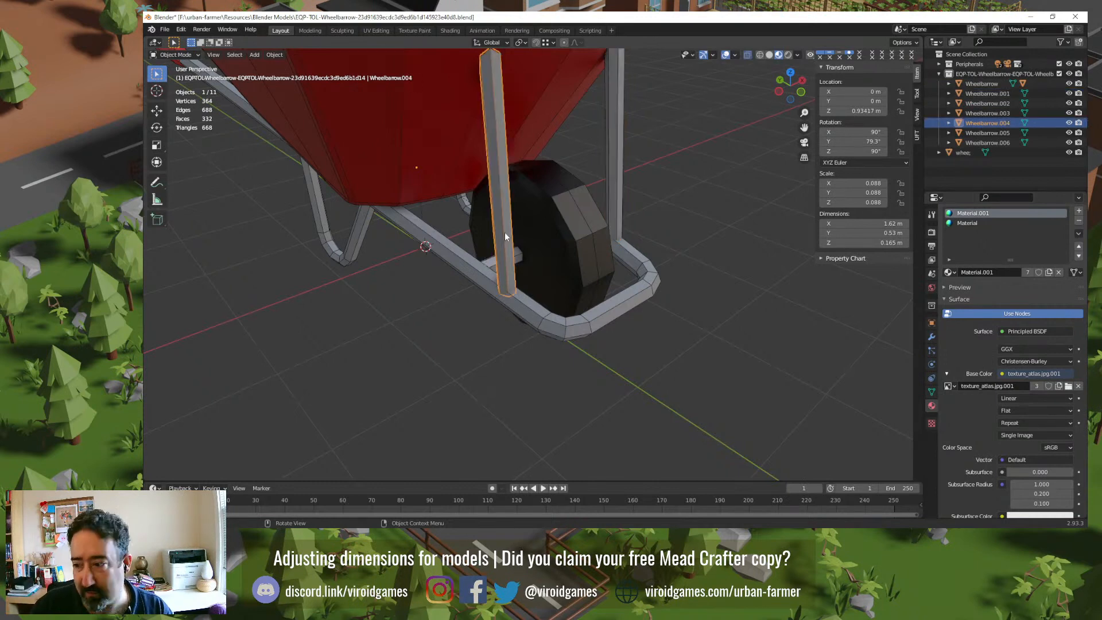
pyautogui.keyDown('shift'); pyautogui.click(611, 147); pyautogui.keyUp('shift')
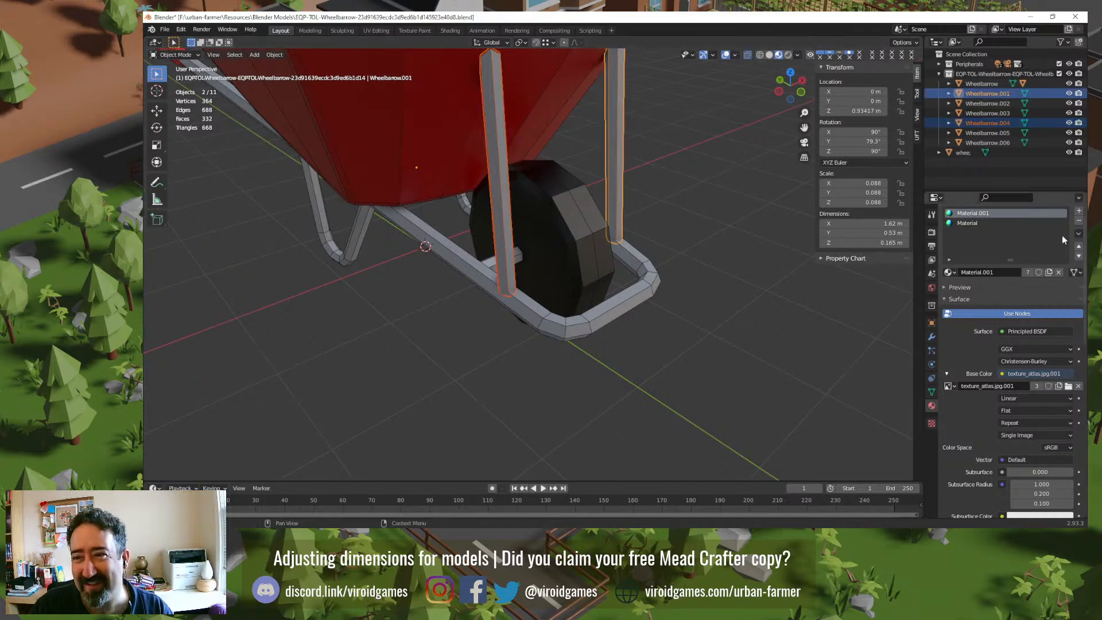
pyautogui.click(1079, 222)
pyautogui.click(1079, 222)
pyautogui.click(951, 272)
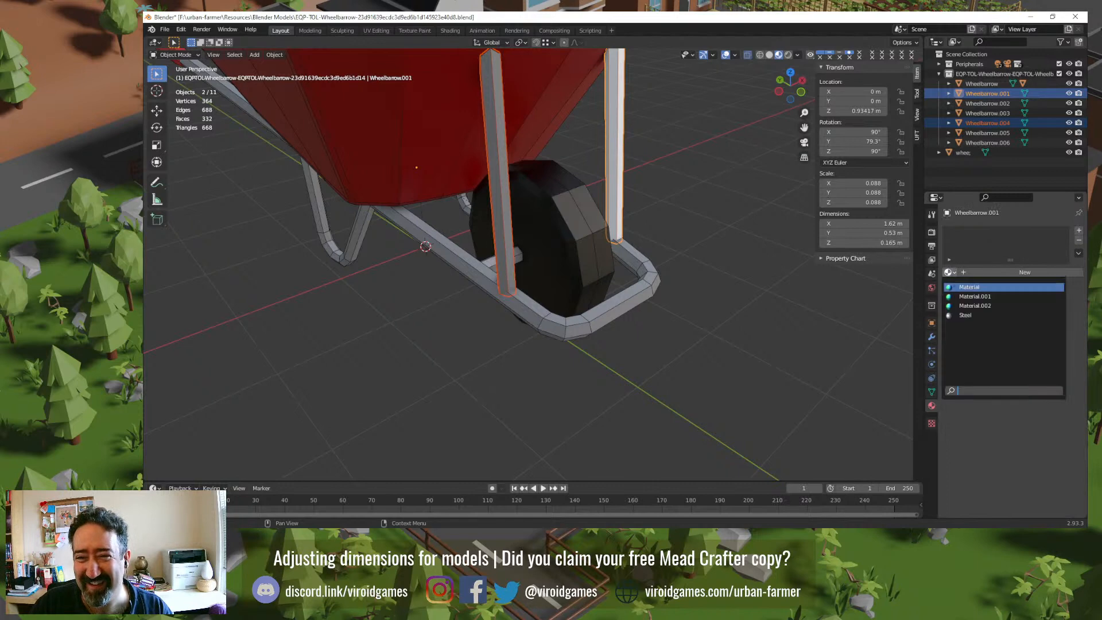
pyautogui.click(948, 317)
pyautogui.click(707, 324)
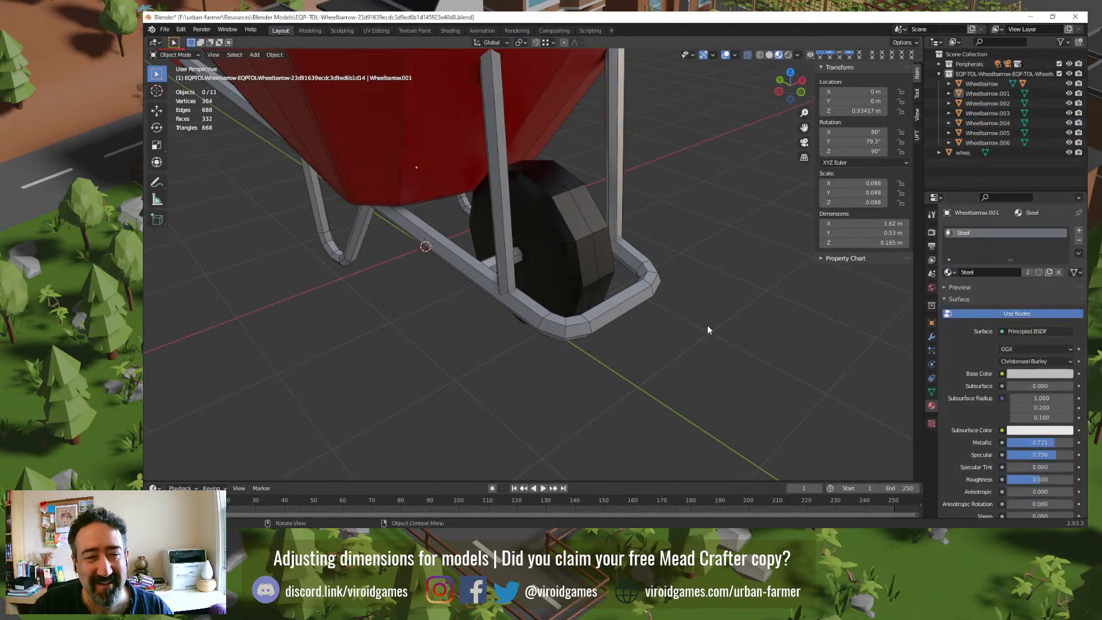
# Step: Replace the main tubular frame's two material slots with the existing Steel material, and deselect the frame
pyautogui.click(645, 291)
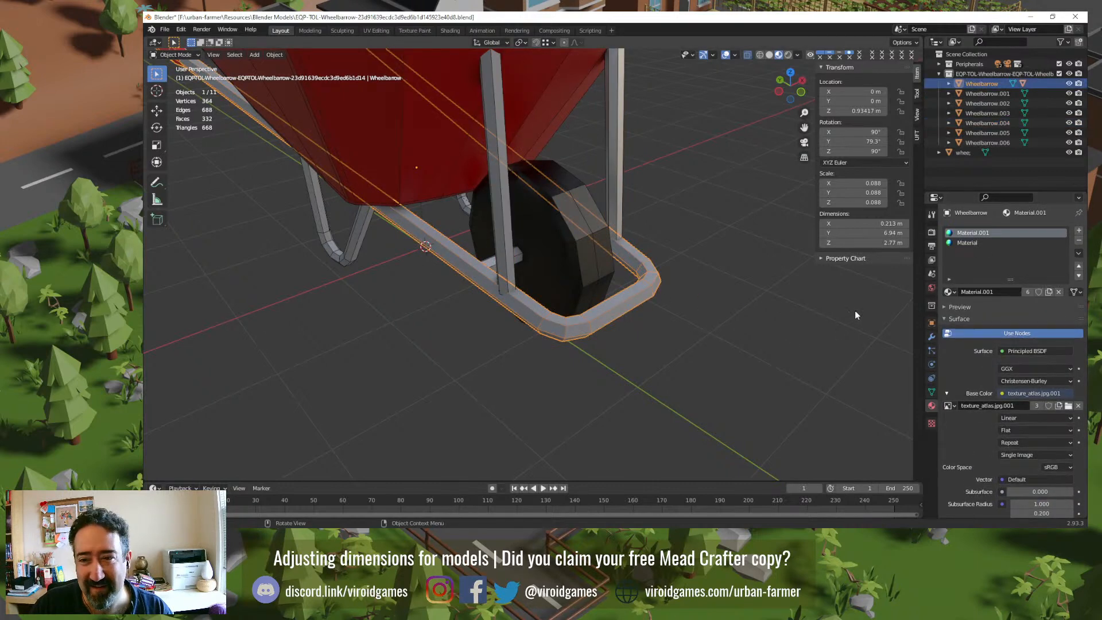
pyautogui.click(1078, 240)
pyautogui.click(1078, 239)
pyautogui.click(948, 272)
pyautogui.click(965, 315)
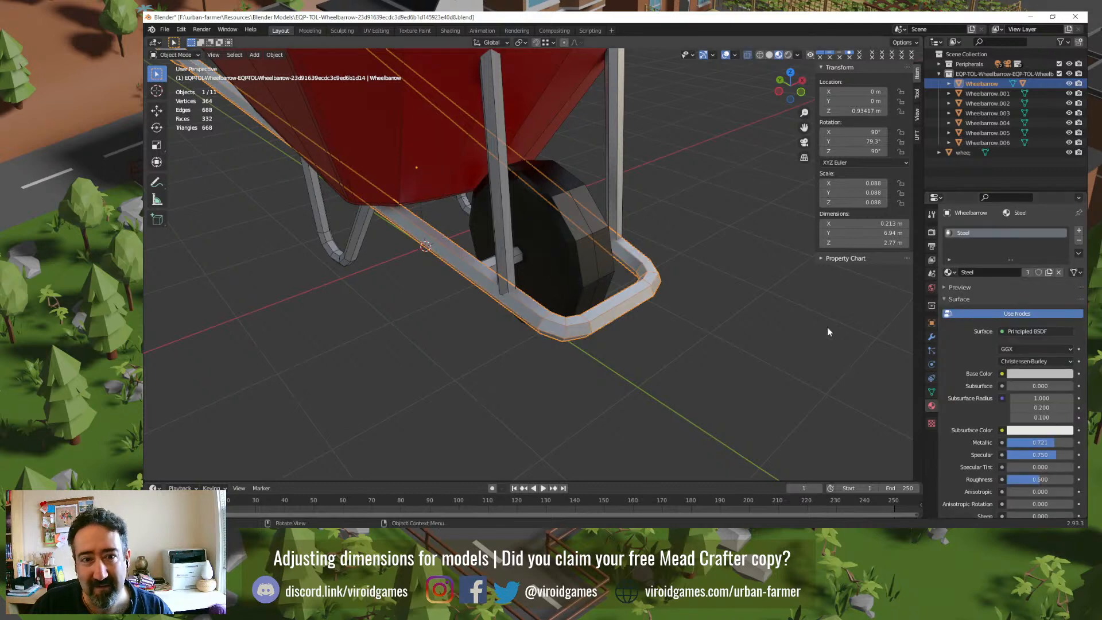
pyautogui.click(716, 346)
# Step: With both V-shaped rear legs selected, remove the two material slots, assign the existing Steel material, and deselect
pyautogui.moveTo(680, 343)
pyautogui.mouseDown(button='middle')
pyautogui.moveTo(617, 343)
pyautogui.moveTo(681, 344)
pyautogui.moveTo(660, 337)
pyautogui.mouseUp(button='middle')
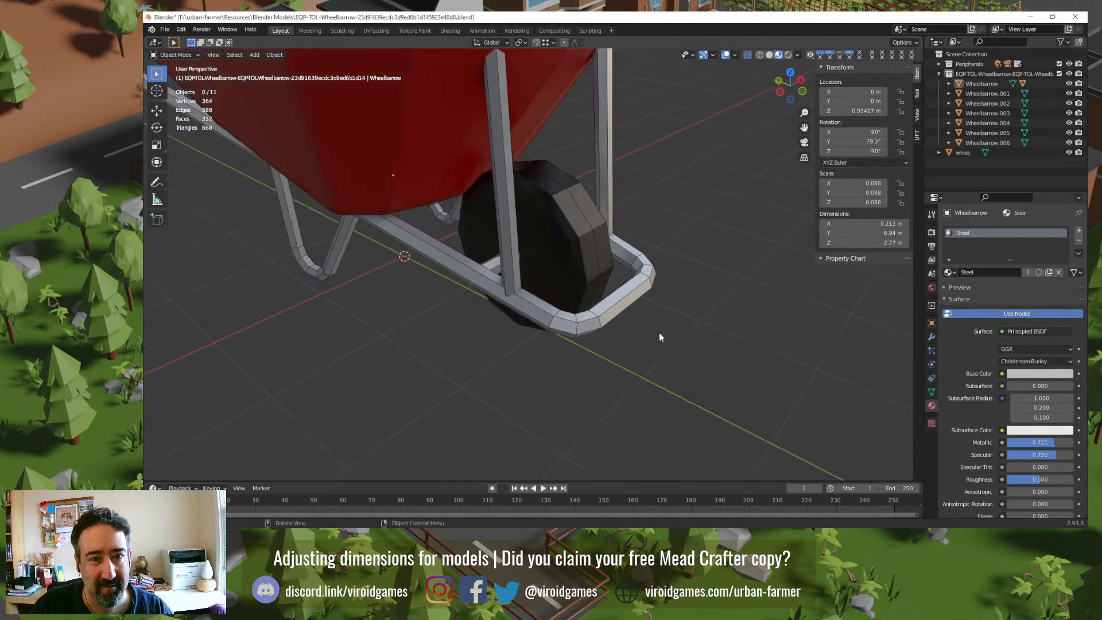
pyautogui.click(347, 241)
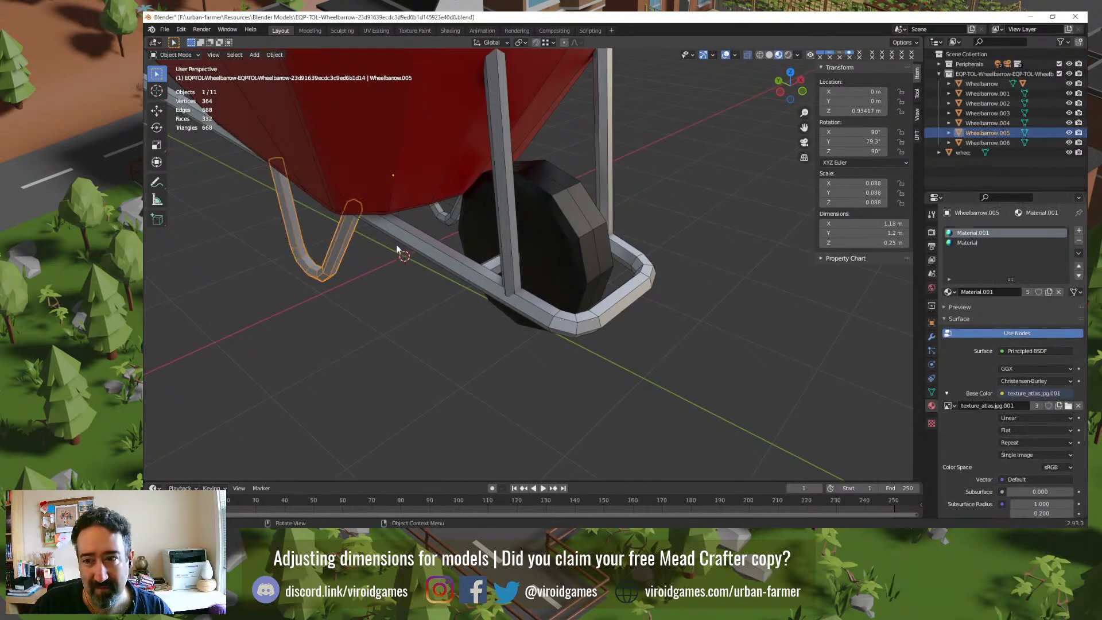
pyautogui.keyDown('shift'); pyautogui.click(445, 220); pyautogui.keyUp('shift')
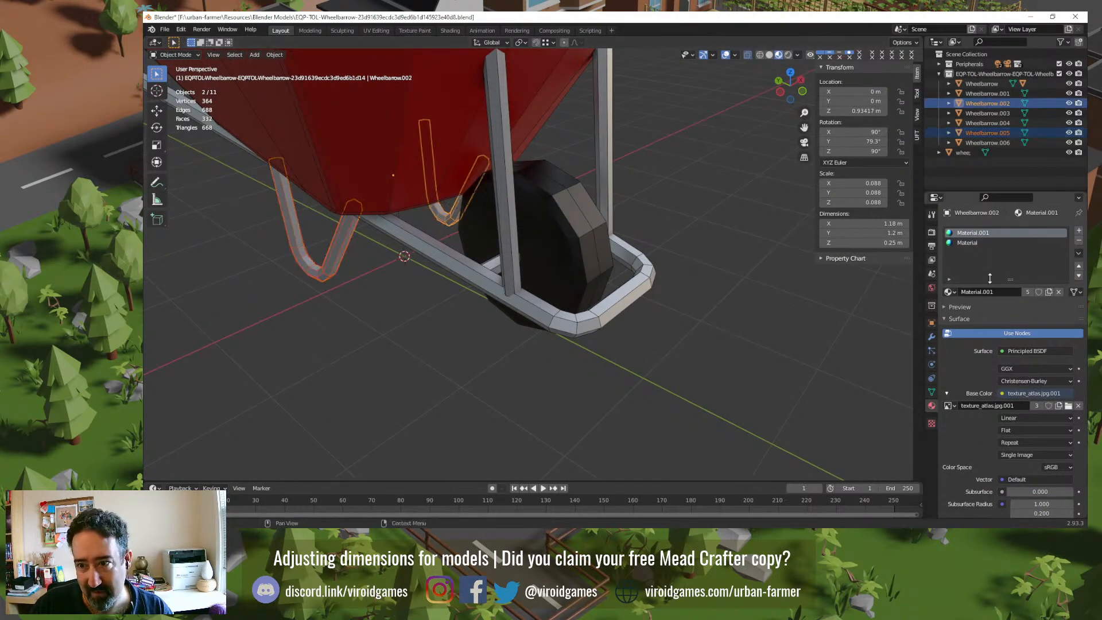
pyautogui.click(1079, 240)
pyautogui.click(1079, 240)
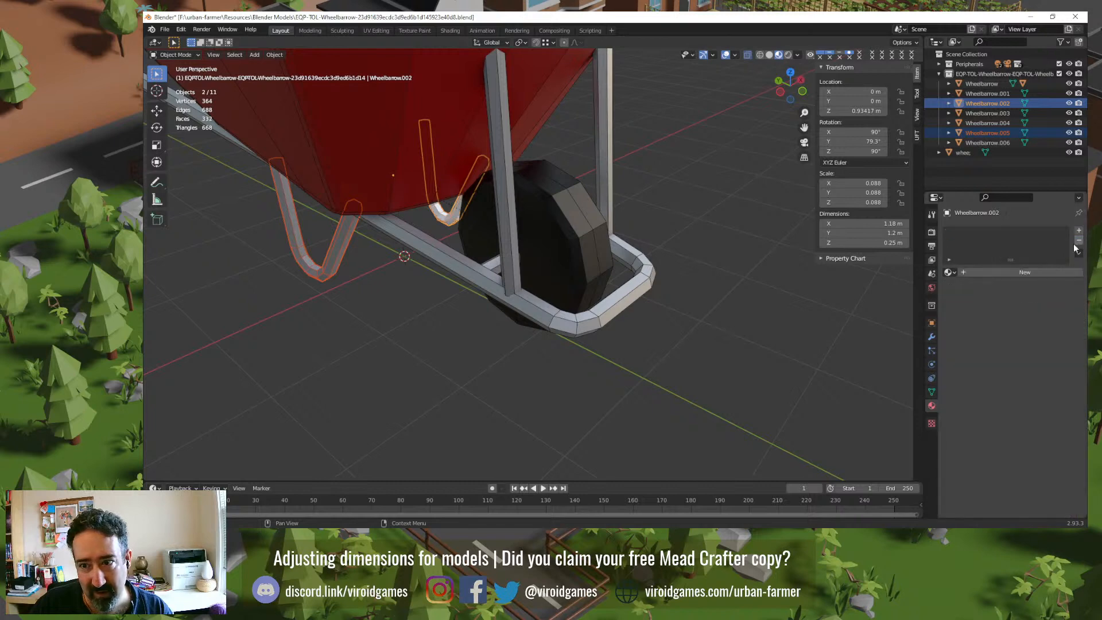
pyautogui.click(949, 272)
pyautogui.click(965, 316)
pyautogui.click(512, 371)
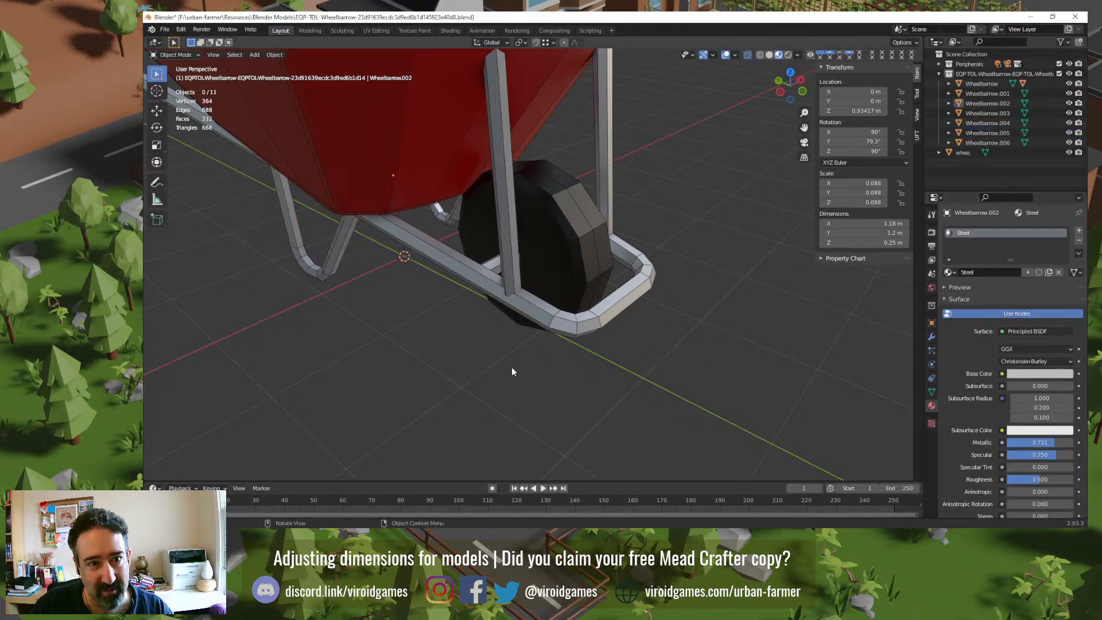
# Step: In the frame's Edit Mode, select all faces of both handle grips, separate the selection into its own object, and return to Object Mode
pyautogui.moveTo(494, 363); pyautogui.dragTo(401, 294, button='middle')
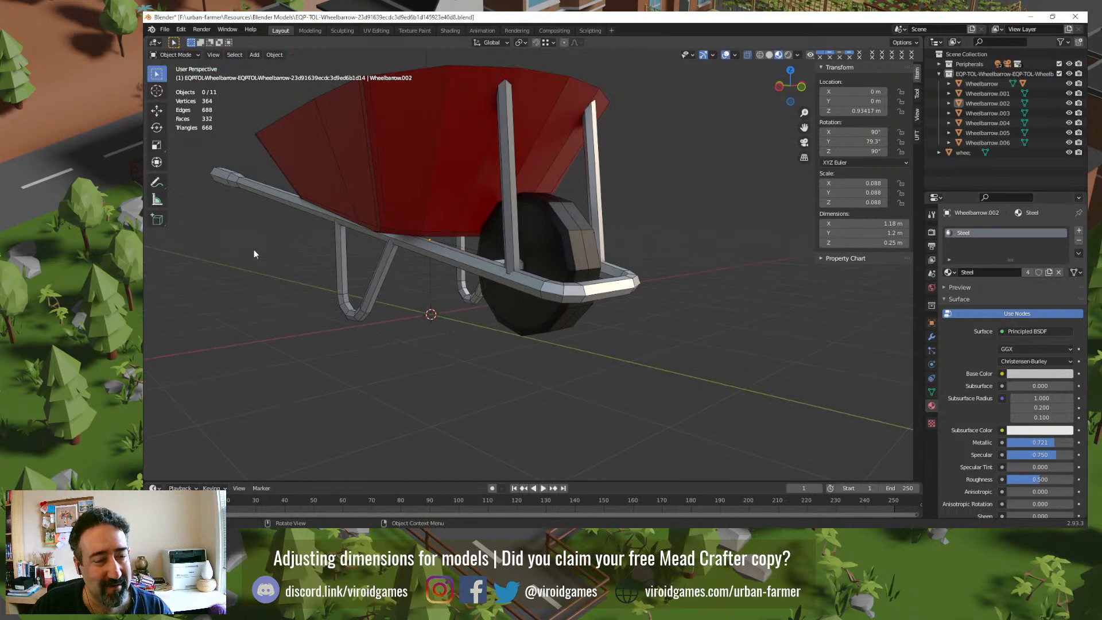
pyautogui.moveTo(254, 254); pyautogui.dragTo(443, 351, button='middle')
pyautogui.scroll(3, 377, 360)
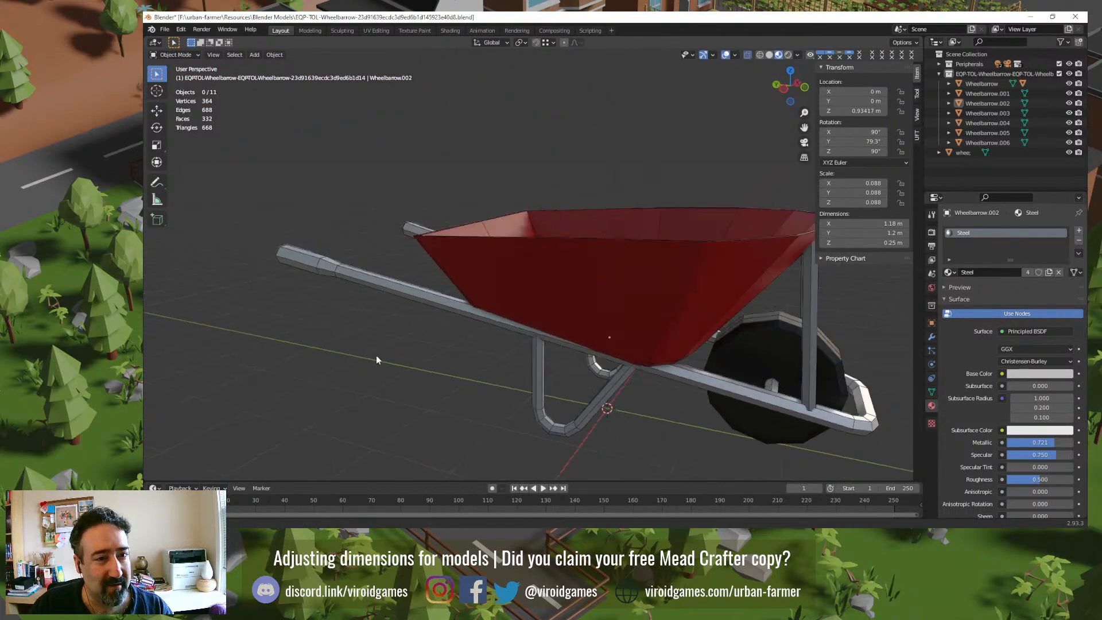
pyautogui.moveTo(377, 356); pyautogui.dragTo(461, 366, button='middle')
pyautogui.scroll(2, 380, 349)
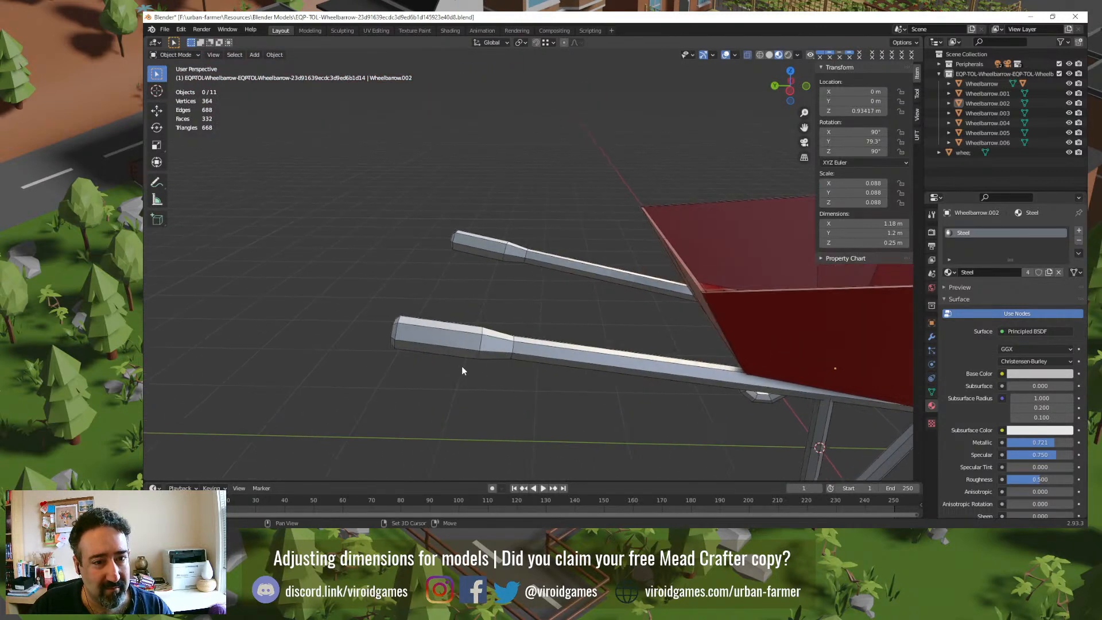
pyautogui.scroll(2, 448, 365)
pyautogui.click(433, 370)
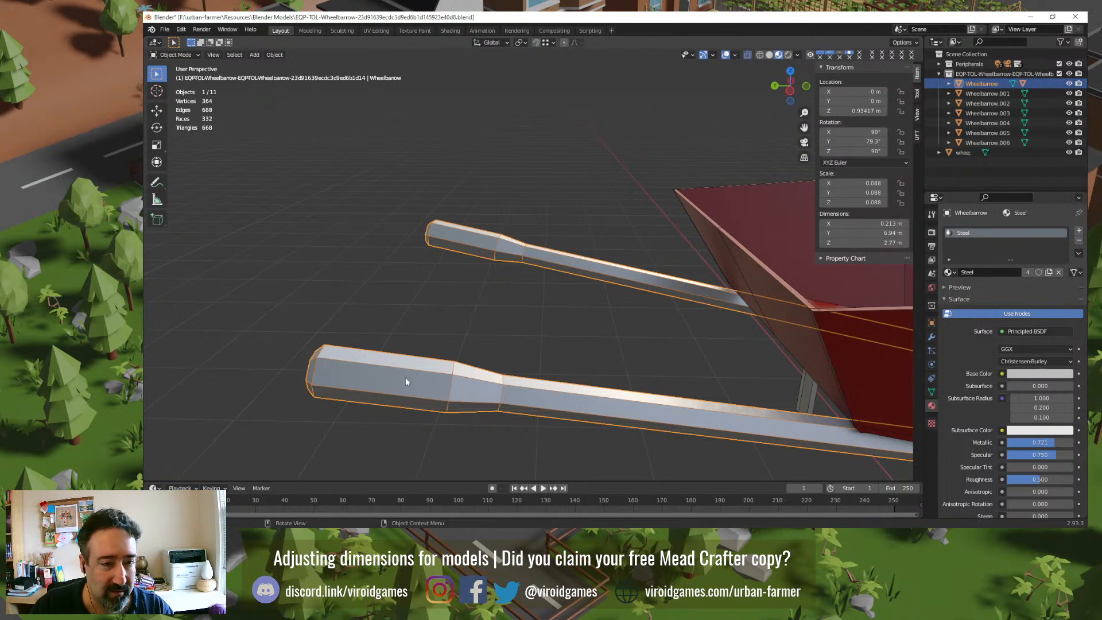
pyautogui.press('Tab')
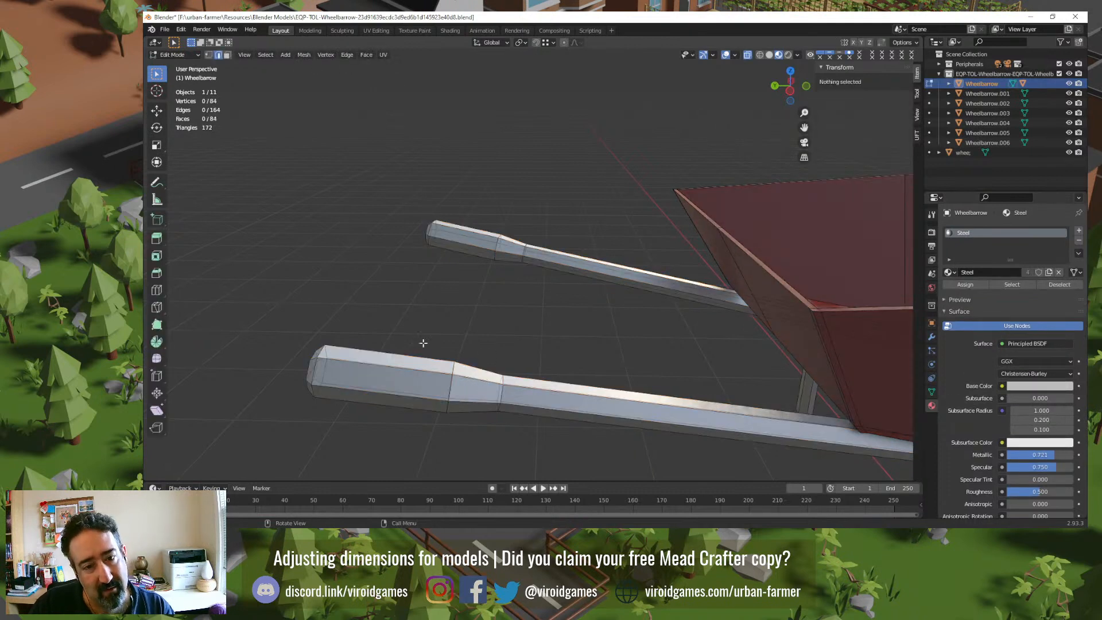
pyautogui.moveTo(311, 363); pyautogui.dragTo(482, 445)
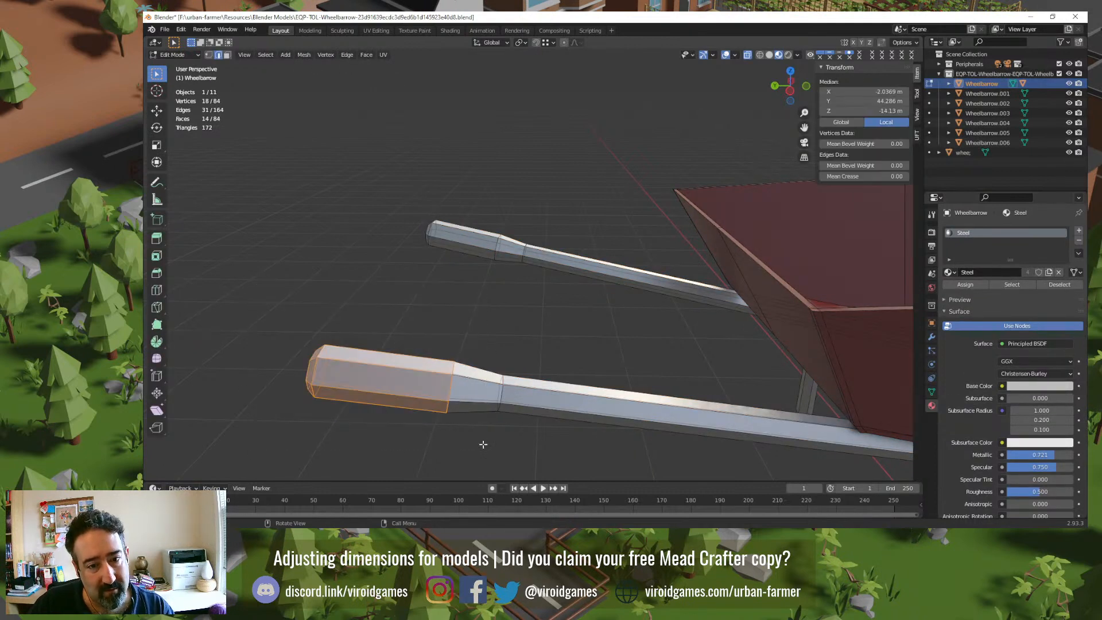
pyautogui.keyDown('alt'); pyautogui.keyDown('shift'); pyautogui.click(504, 371); pyautogui.keyUp('shift'); pyautogui.keyUp('alt')
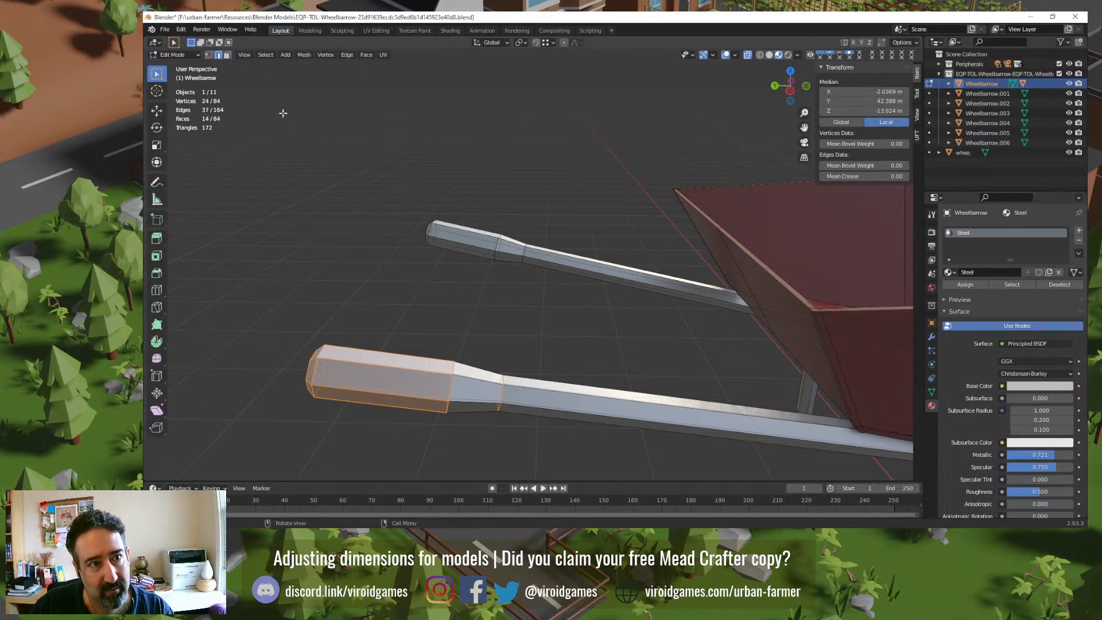
pyautogui.click(227, 56)
pyautogui.moveTo(251, 287); pyautogui.dragTo(488, 457)
pyautogui.keyDown('shift'); pyautogui.moveTo(376, 195); pyautogui.dragTo(520, 292); pyautogui.keyUp('shift')
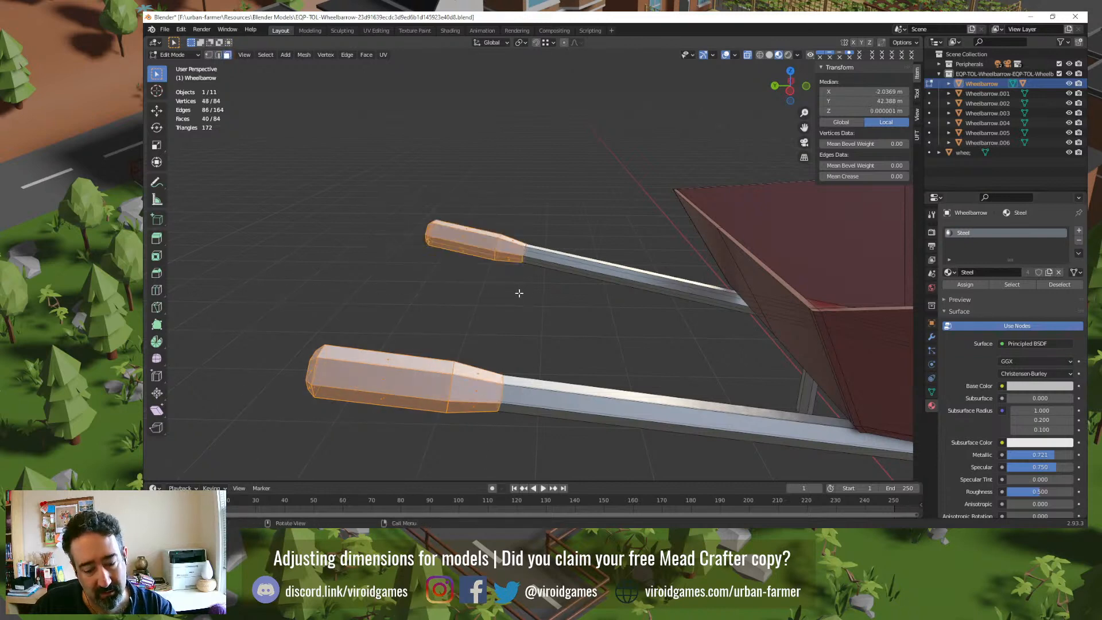
pyautogui.press('p')
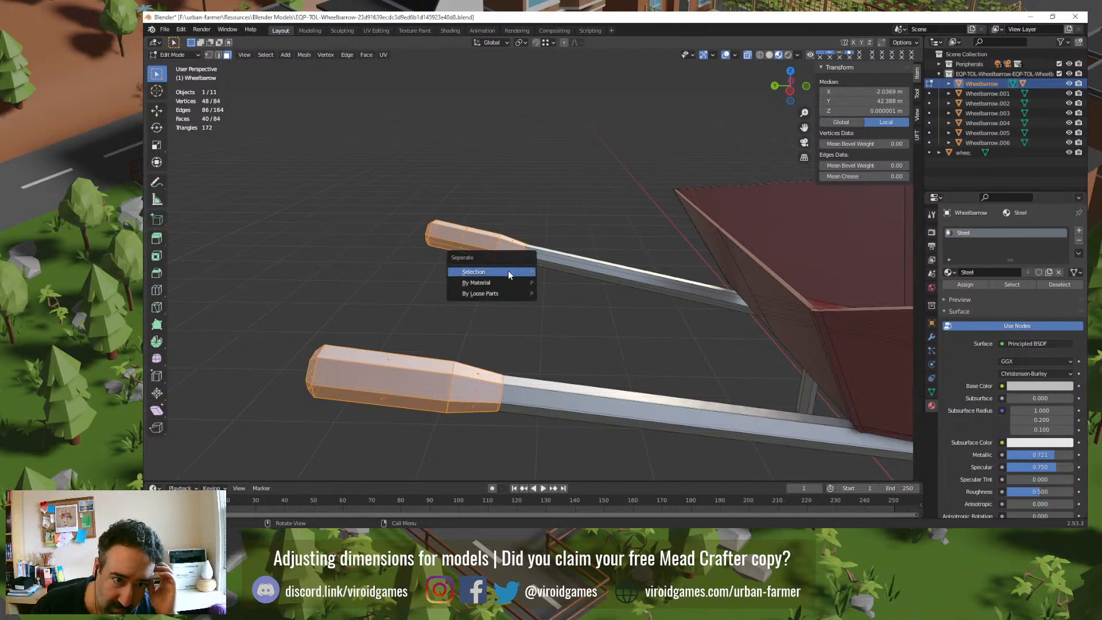
pyautogui.click(508, 271)
pyautogui.press('Tab')
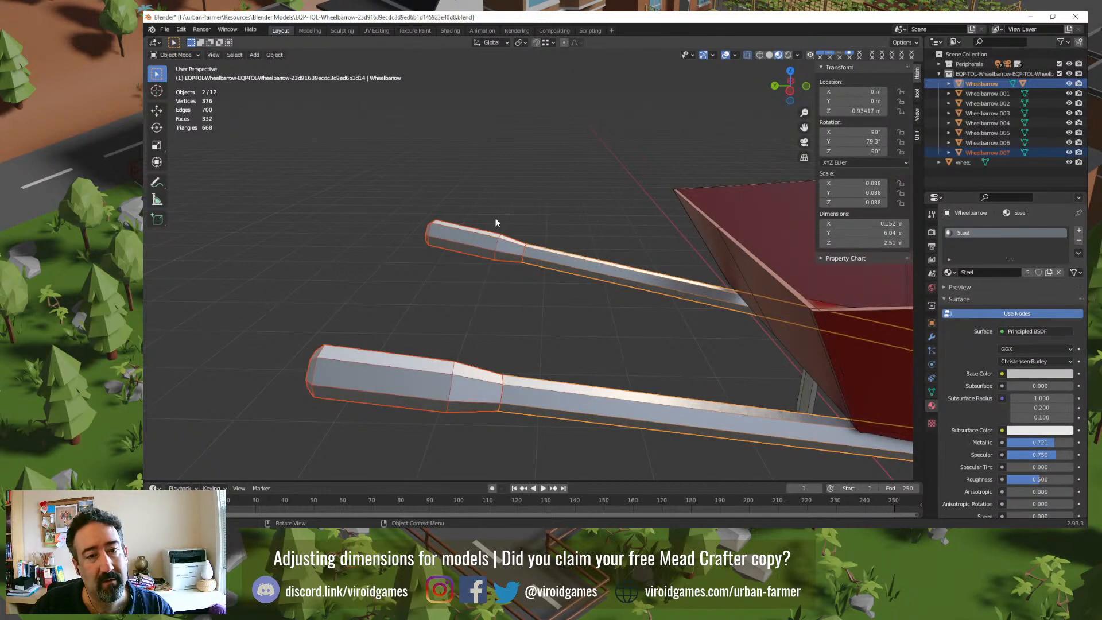
# Step: Duplicate the Steel material as a new material for the separated handle grips and name it Rubber
pyautogui.click(497, 239)
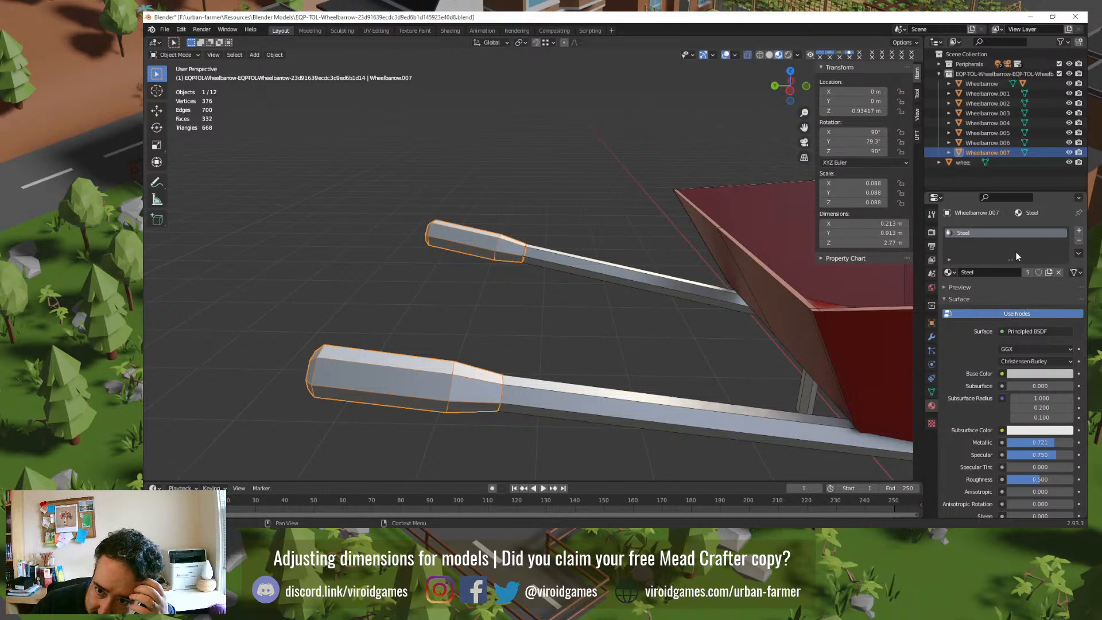
pyautogui.click(1048, 274)
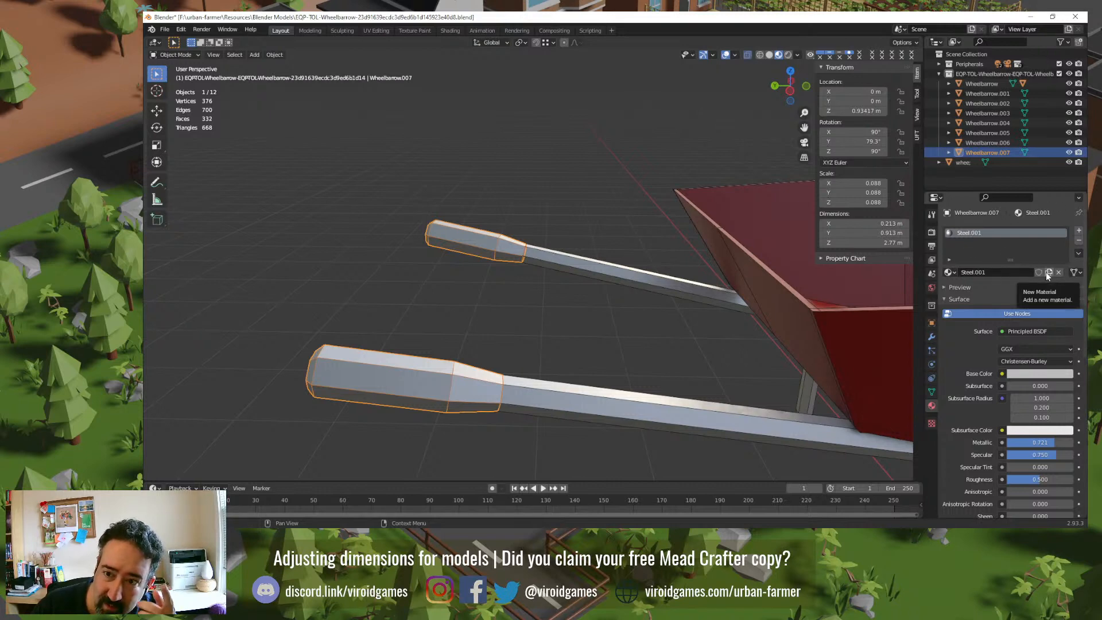
pyautogui.click(949, 273)
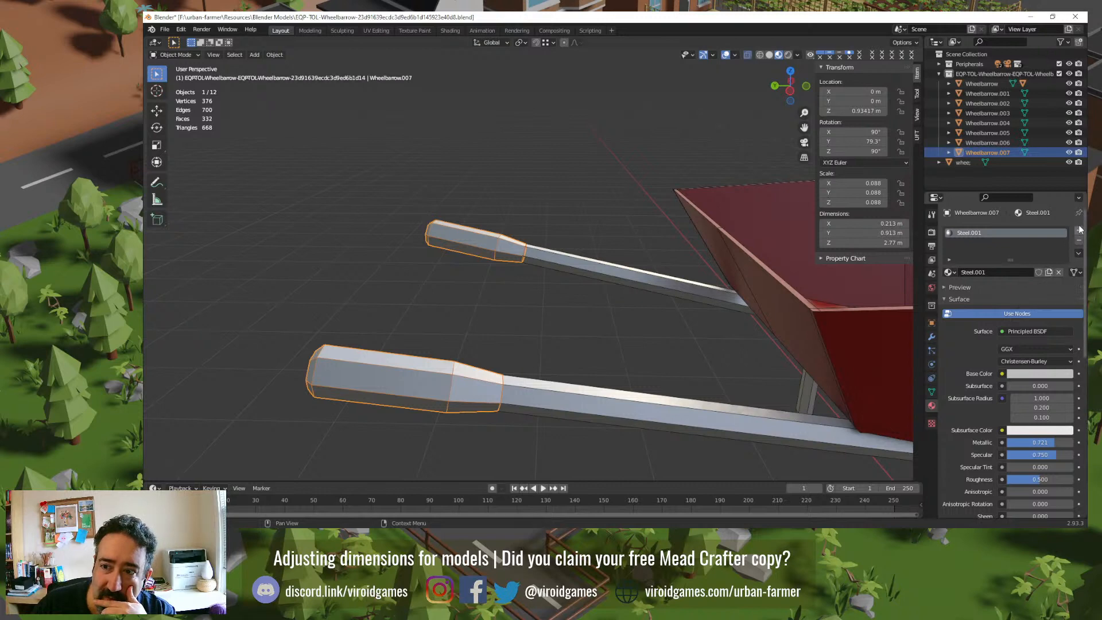
pyautogui.doubleClick(999, 272)
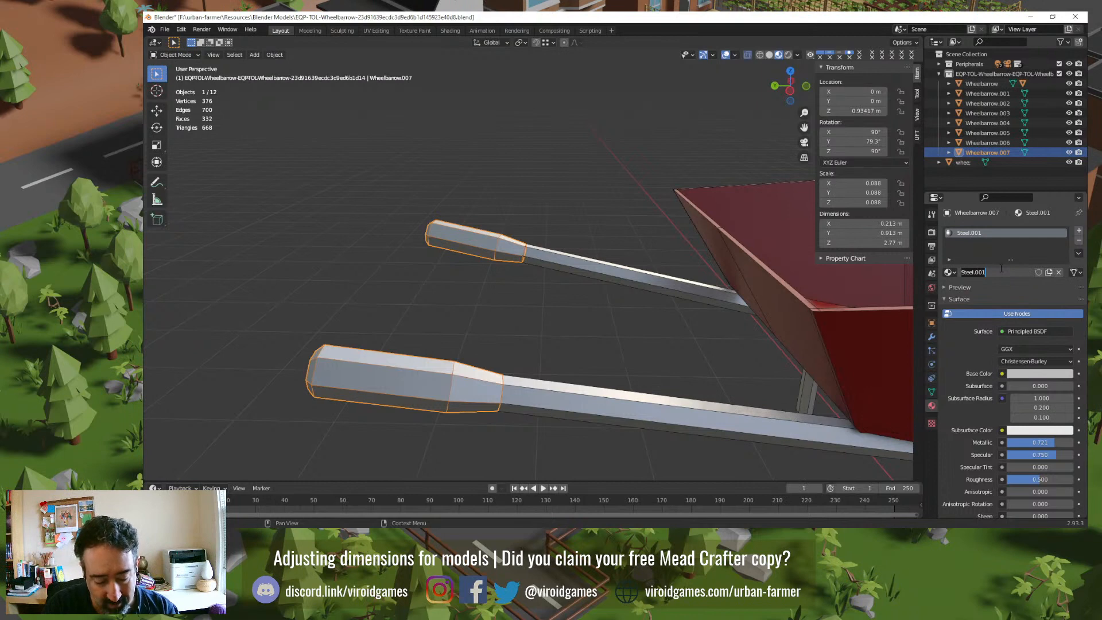
pyautogui.write('Rubber')
pyautogui.press('Return')
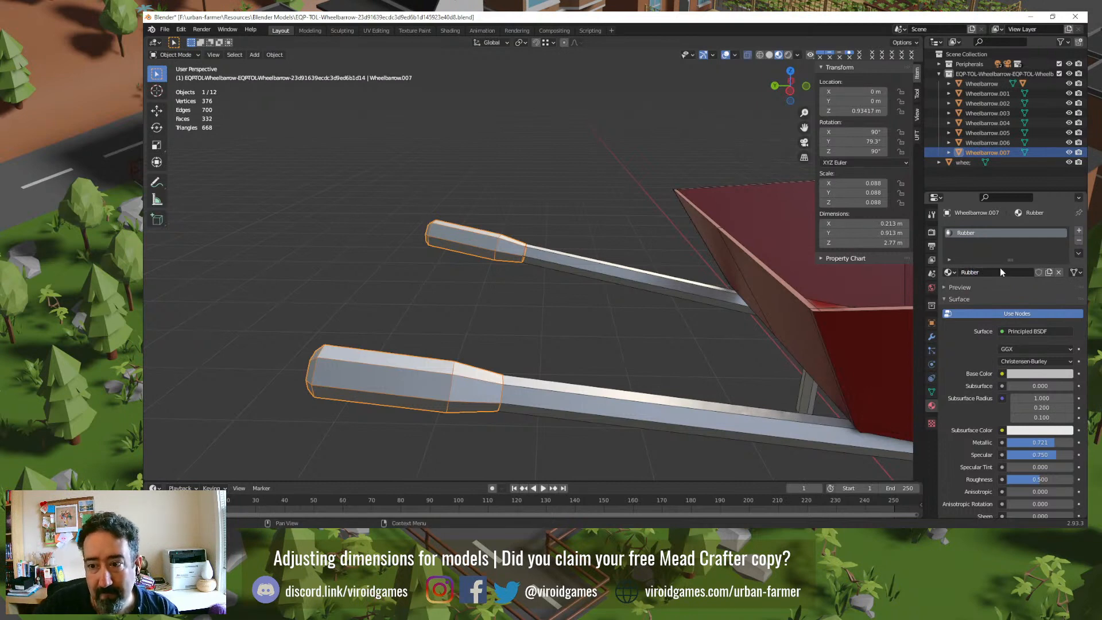
# Step: Make the Rubber base colour red, set Metallic to 0.000 and Specular to 0.088, and deselect the grips
pyautogui.click(1025, 376)
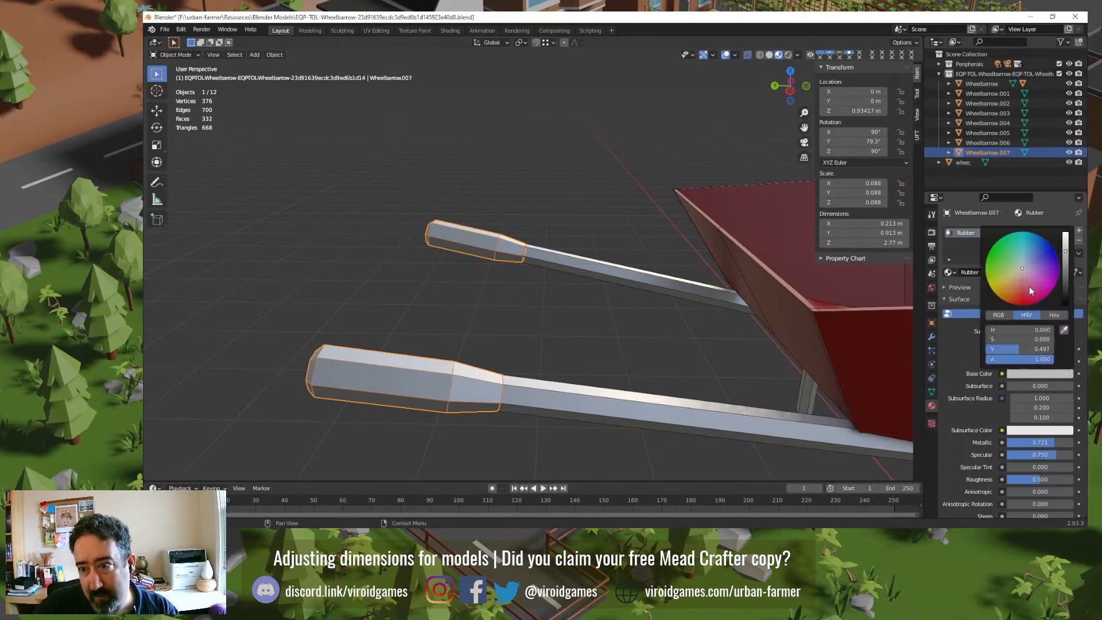
pyautogui.moveTo(1030, 291); pyautogui.dragTo(1023, 295)
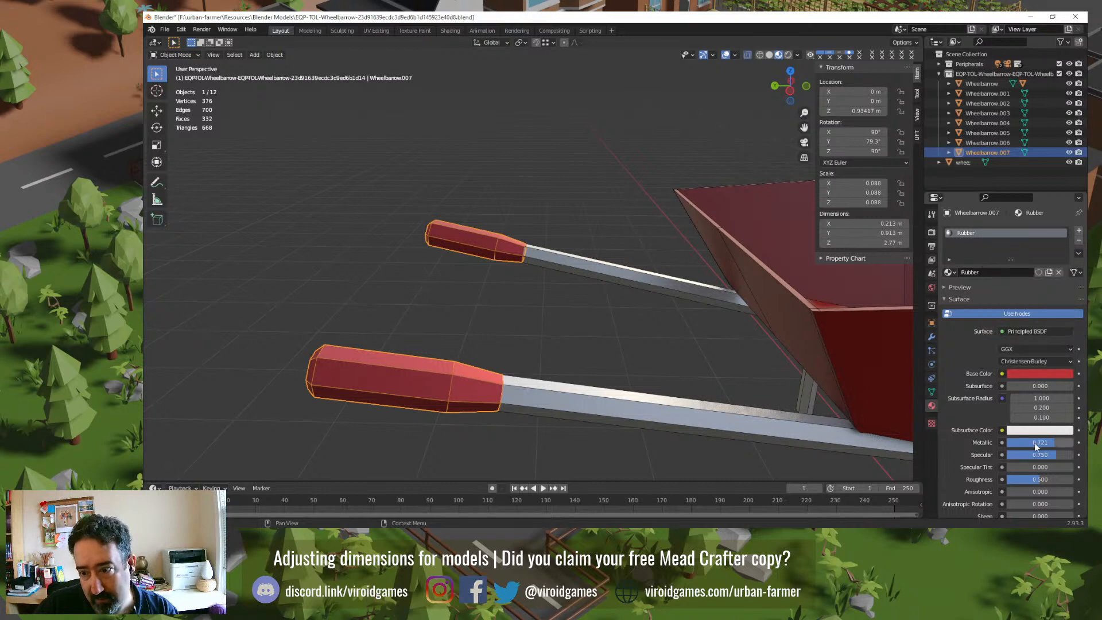
pyautogui.moveTo(1035, 444); pyautogui.dragTo(1013, 454)
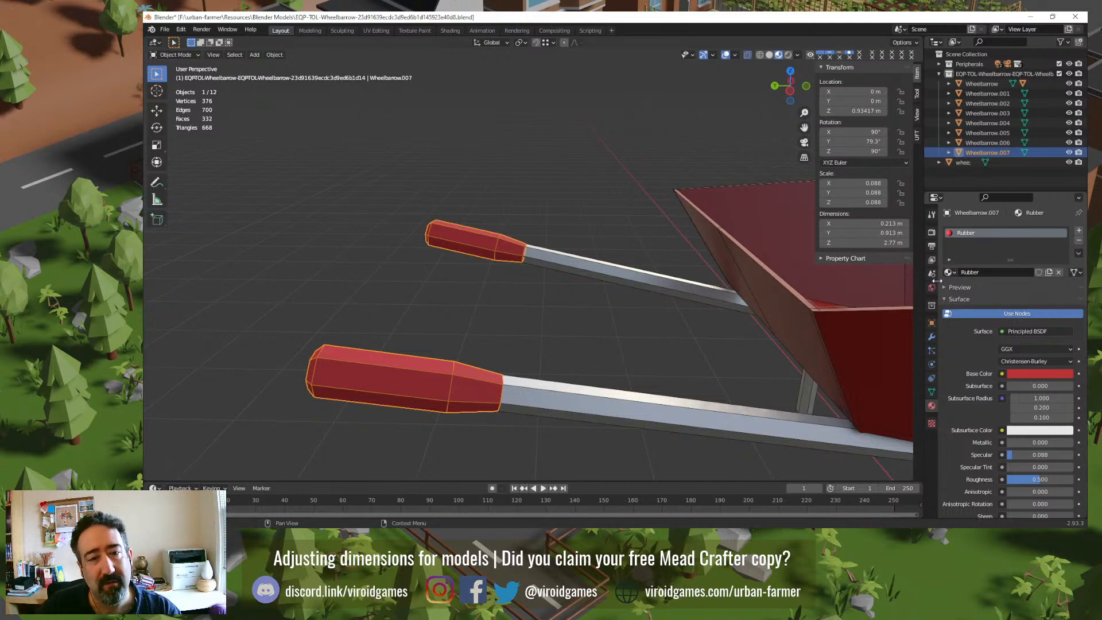
pyautogui.click(524, 330)
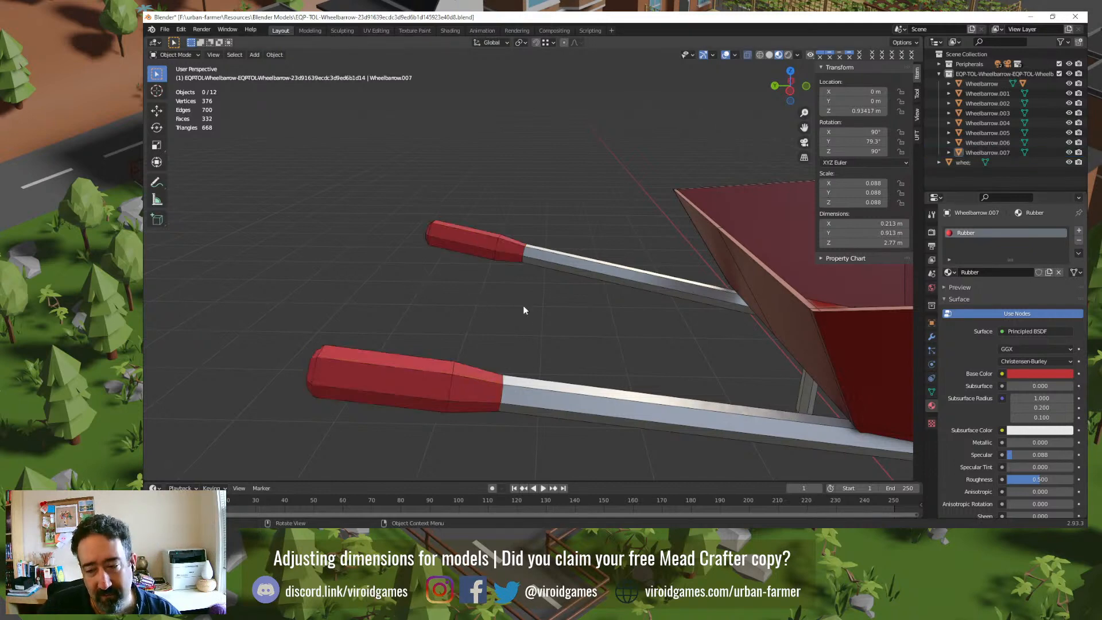
# Step: Examine the handle grips, tray, legs and wheel of the wheelbarrow from several angles, with the tray selected for a closer look
pyautogui.moveTo(622, 323); pyautogui.dragTo(641, 326, button='middle')
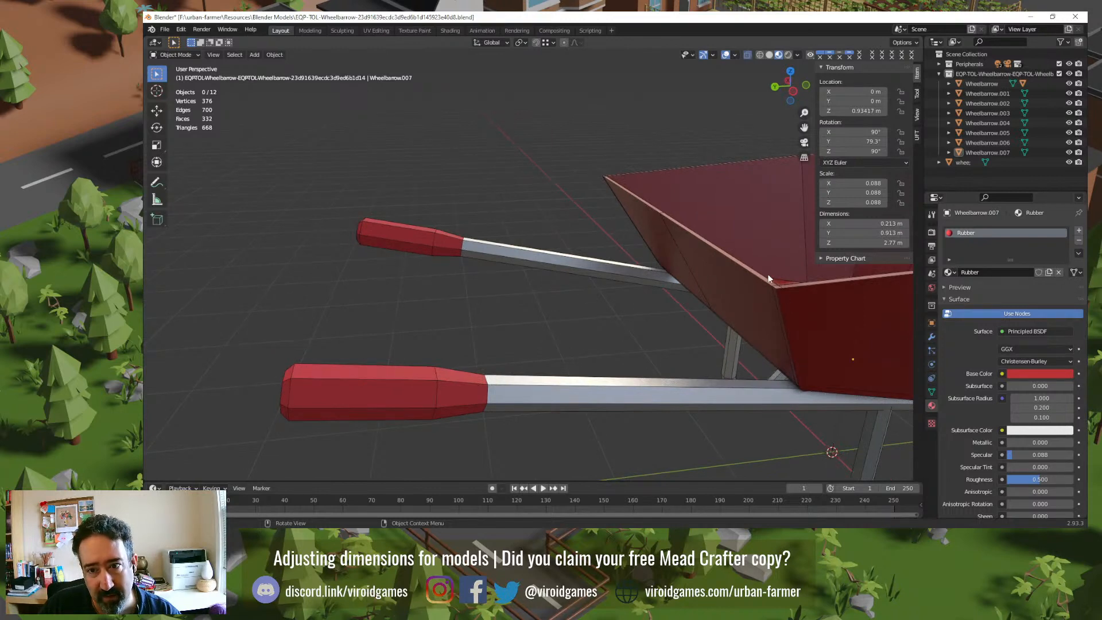
pyautogui.keyDown('shift'); pyautogui.moveTo(766, 243); pyautogui.dragTo(508, 228, button='middle'); pyautogui.keyUp('shift')
pyautogui.moveTo(510, 286); pyautogui.dragTo(536, 310, button='middle')
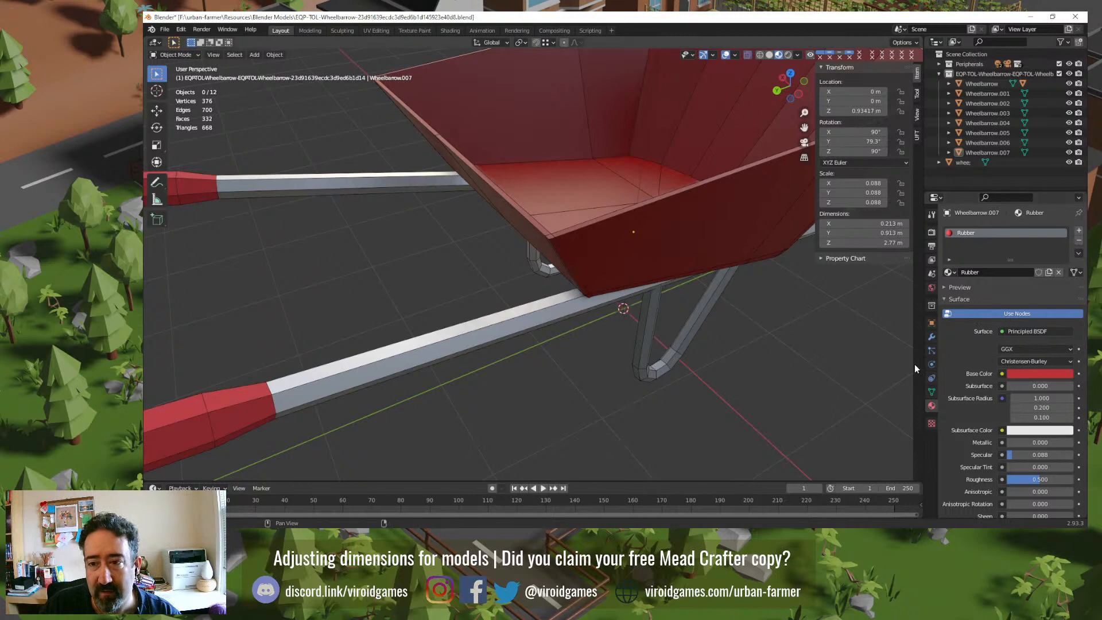
pyautogui.moveTo(701, 318); pyautogui.dragTo(690, 321, button='middle')
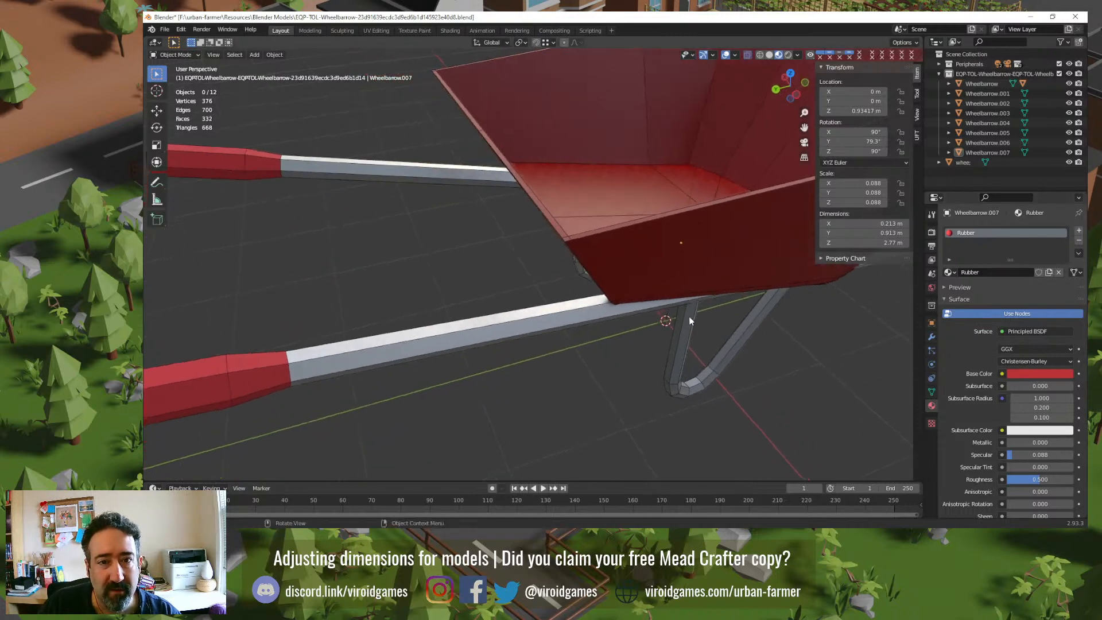
pyautogui.moveTo(670, 282)
pyautogui.mouseDown(button='middle')
pyautogui.moveTo(682, 245)
pyautogui.moveTo(669, 260)
pyautogui.mouseUp(button='middle')
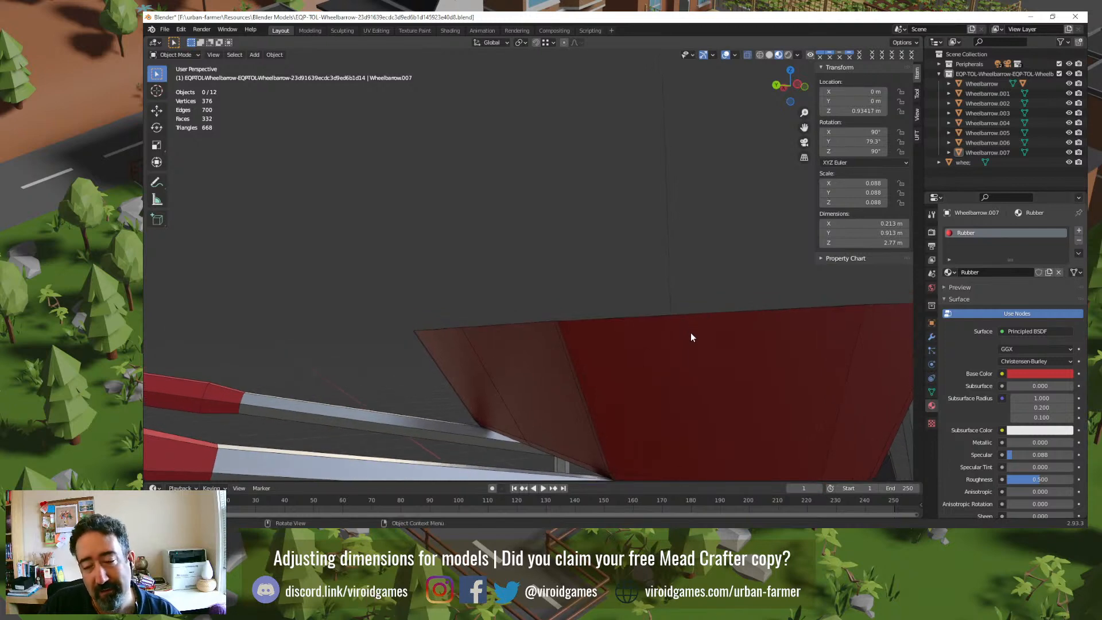
pyautogui.scroll(-8, 692, 339)
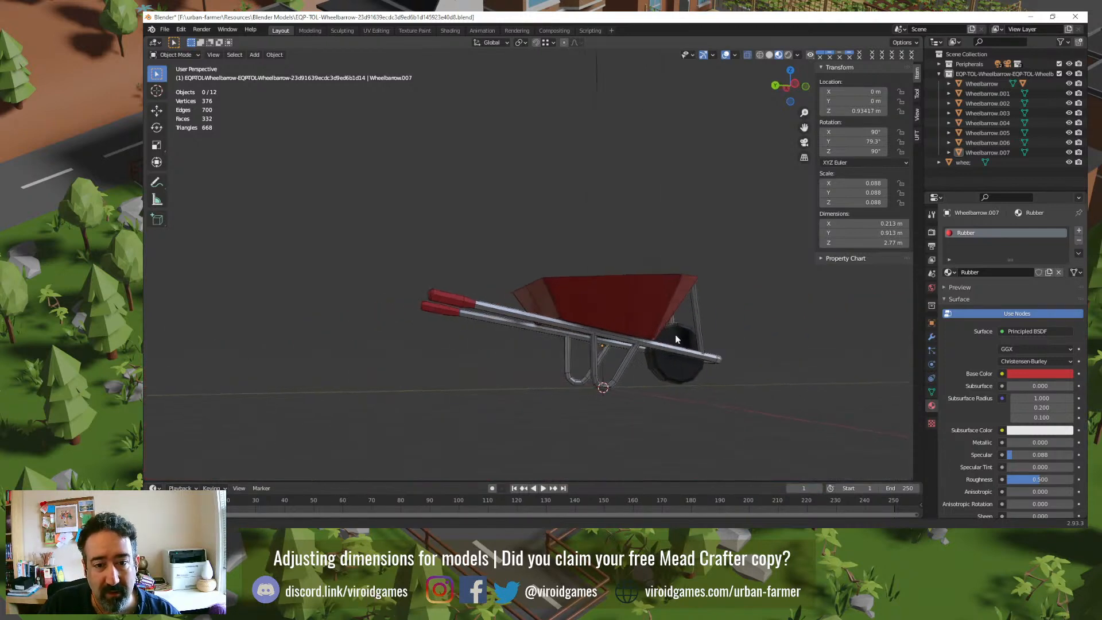
pyautogui.moveTo(675, 338); pyautogui.dragTo(565, 333, button='middle')
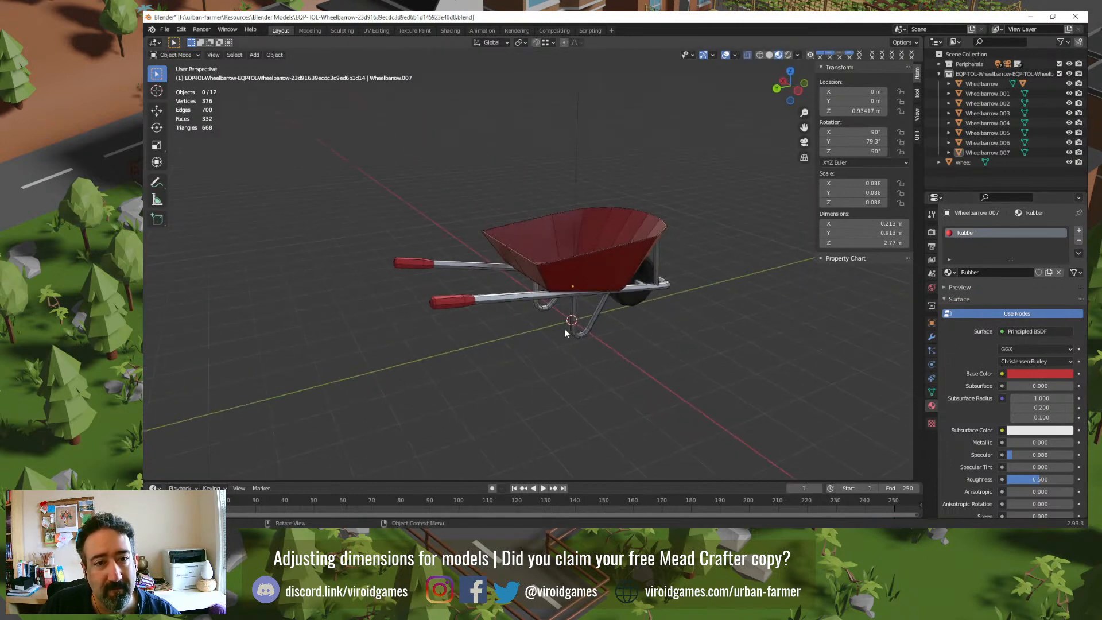
pyautogui.scroll(3, 565, 333)
pyautogui.scroll(3, 580, 369)
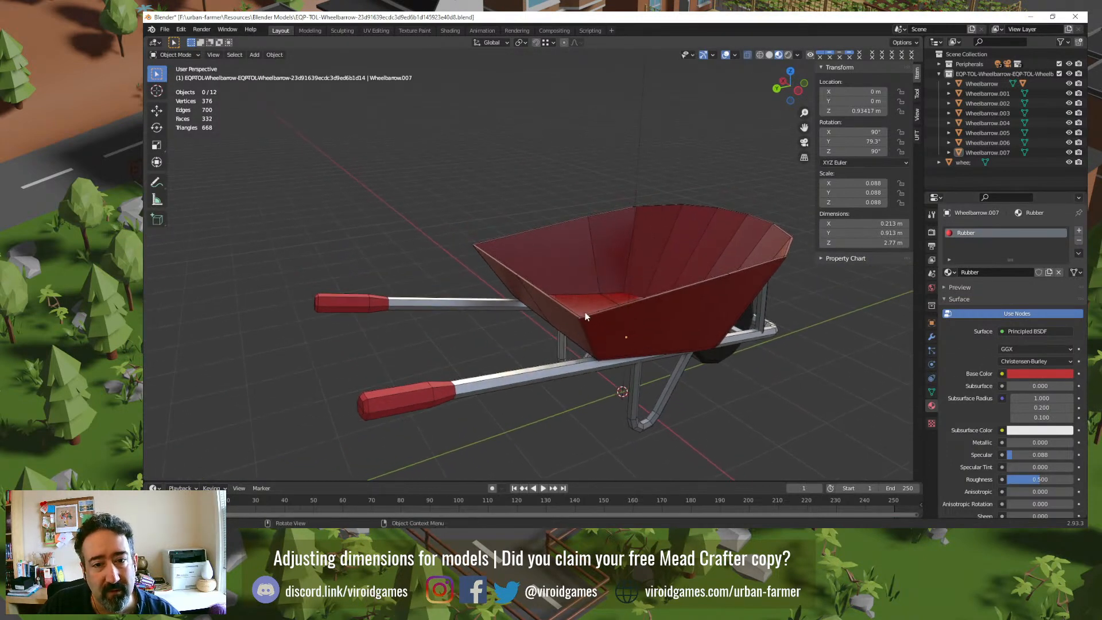
pyautogui.moveTo(478, 340); pyautogui.dragTo(466, 382, button='middle')
pyautogui.click(538, 317)
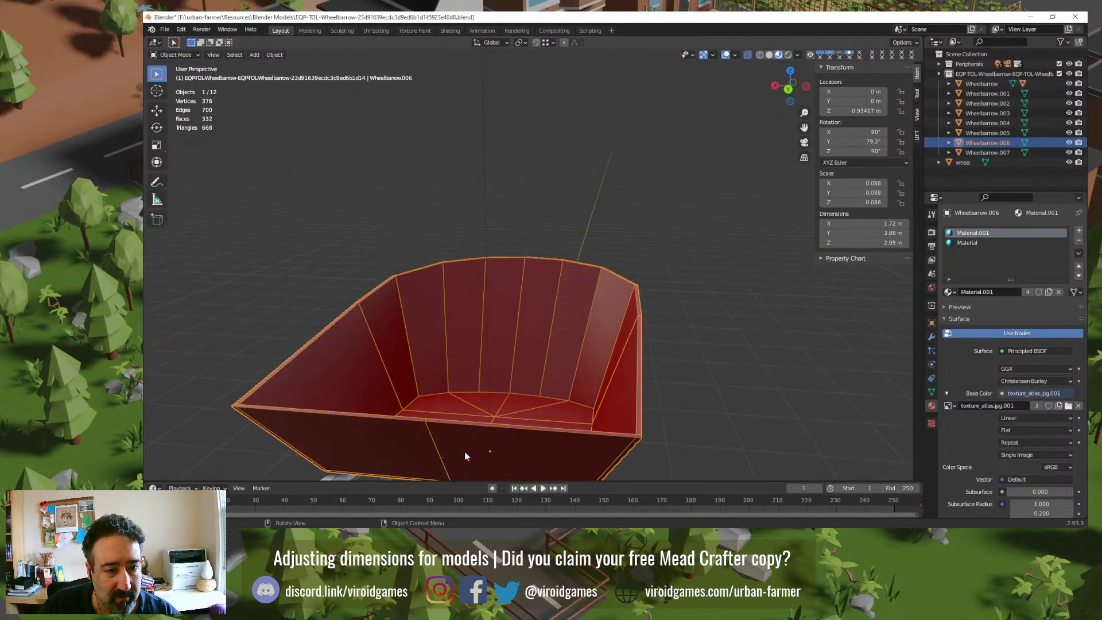
pyautogui.moveTo(466, 457); pyautogui.dragTo(458, 362, button='middle')
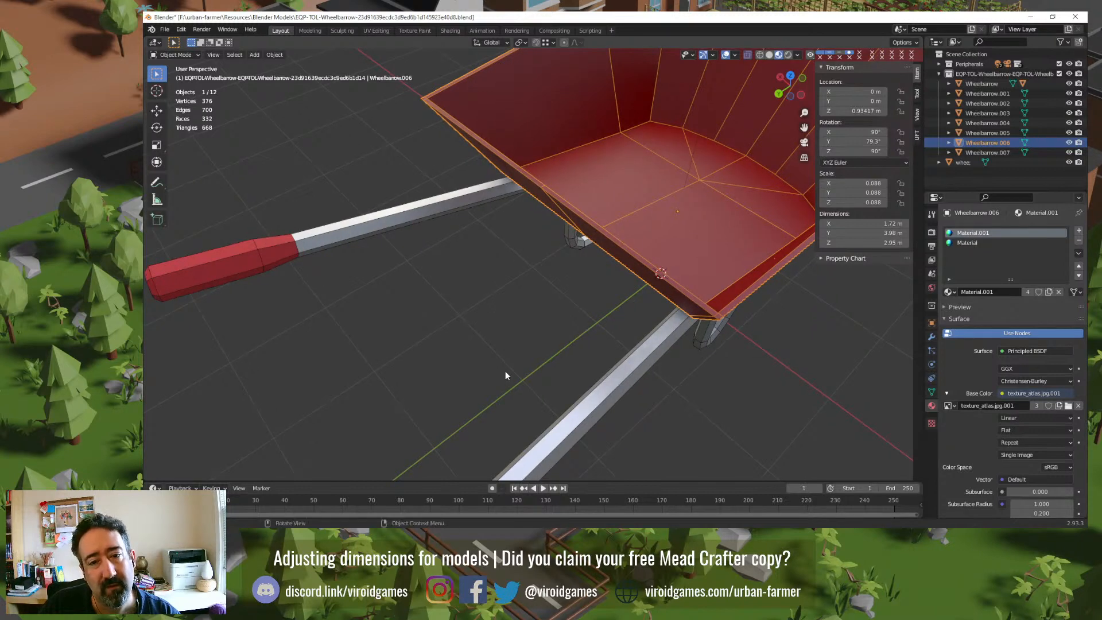
pyautogui.moveTo(506, 370)
pyautogui.mouseDown(button='middle')
pyautogui.moveTo(538, 321)
pyautogui.moveTo(509, 333)
pyautogui.moveTo(511, 350)
pyautogui.mouseUp(button='middle')
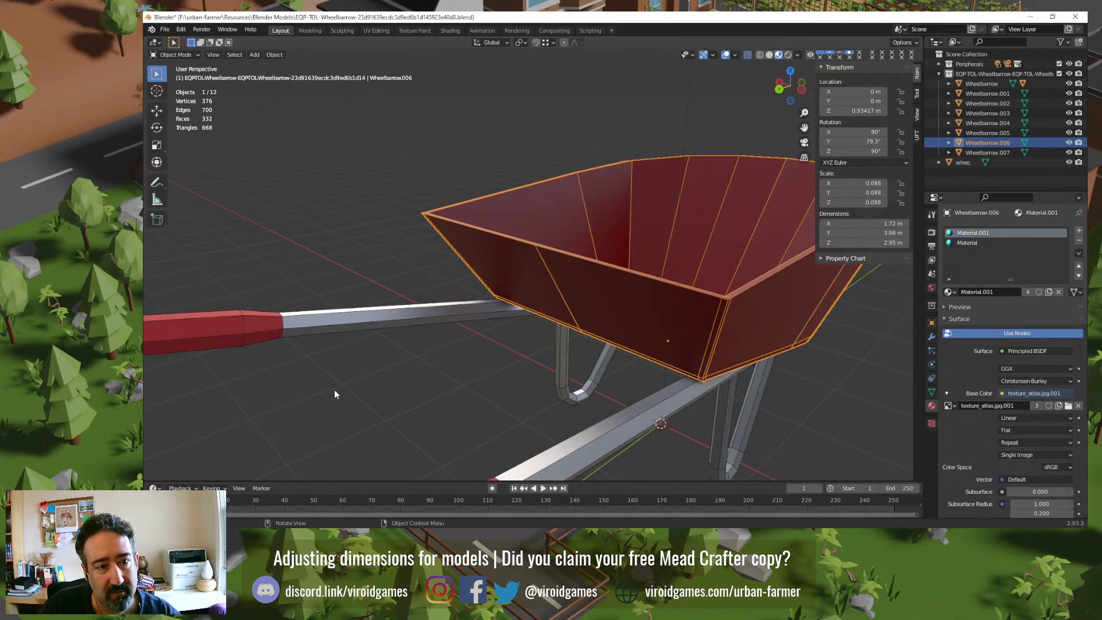
pyautogui.click(298, 322)
pyautogui.press('Tab')
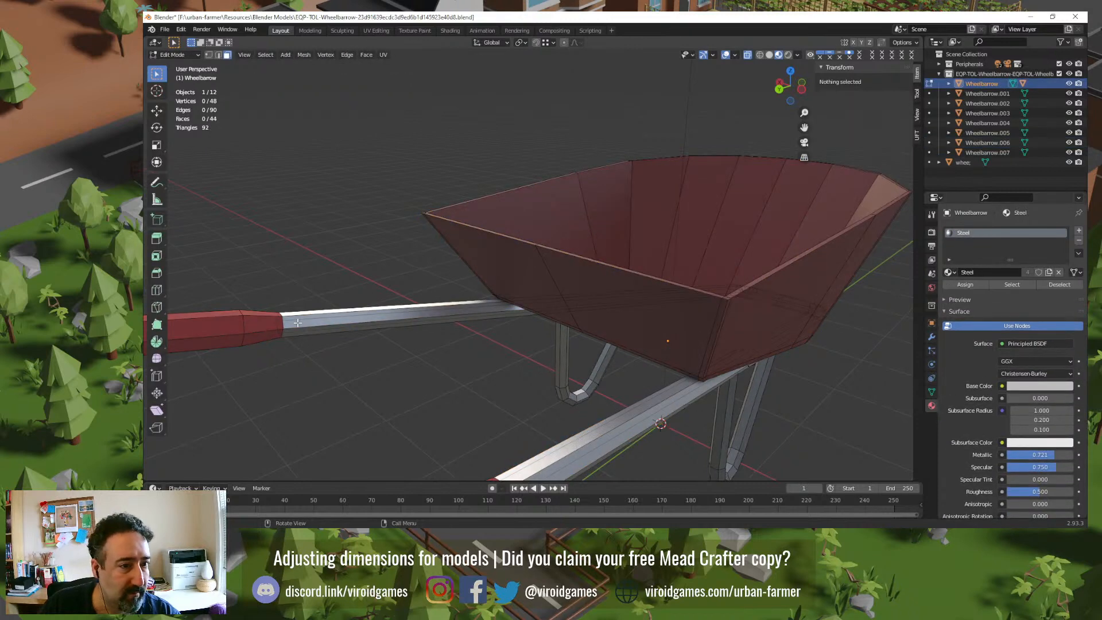
pyautogui.scroll(-2, 283, 334)
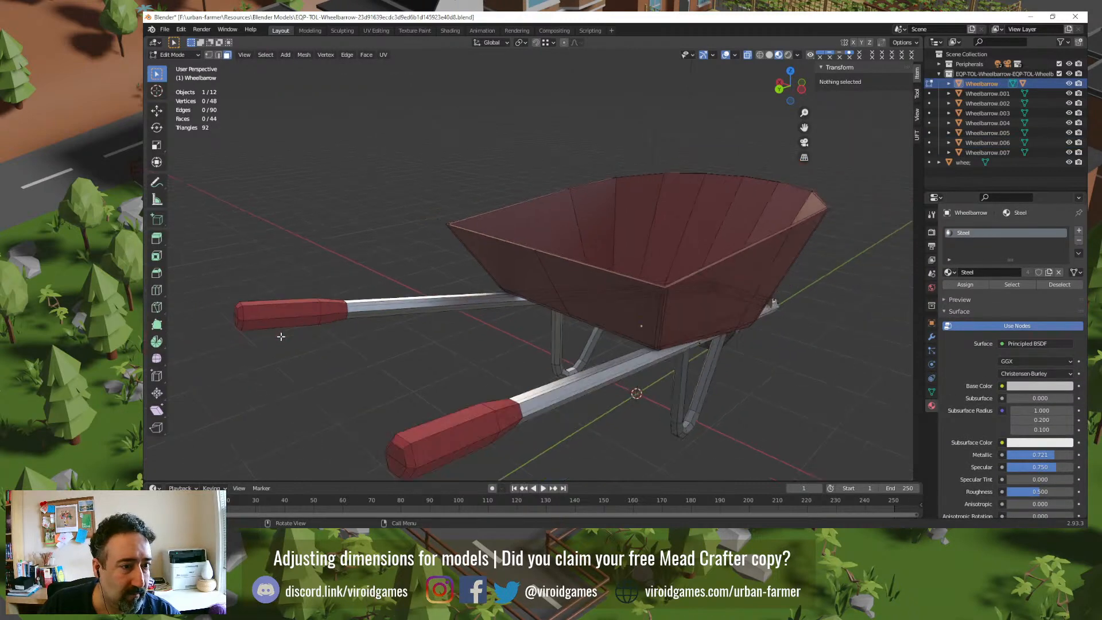
pyautogui.press('Tab')
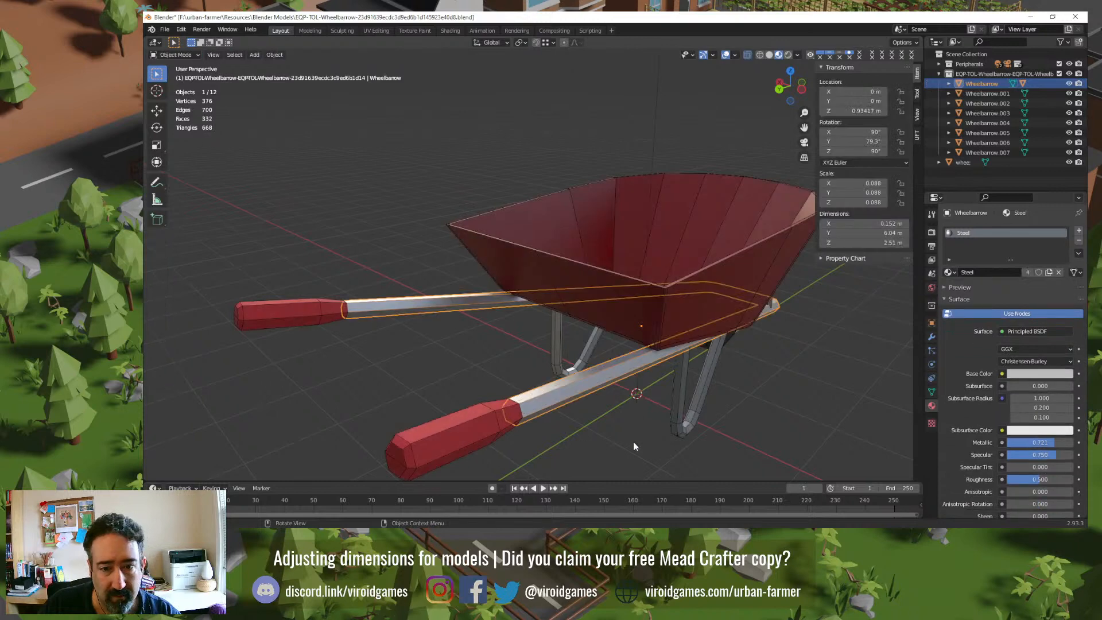
pyautogui.click(649, 446)
# Step: Inspect the wheelbarrow from the side, then select the front wheel and rotate it freehand about the global X axis
pyautogui.moveTo(749, 411); pyautogui.dragTo(722, 401, button='middle')
pyautogui.scroll(-5, 722, 400)
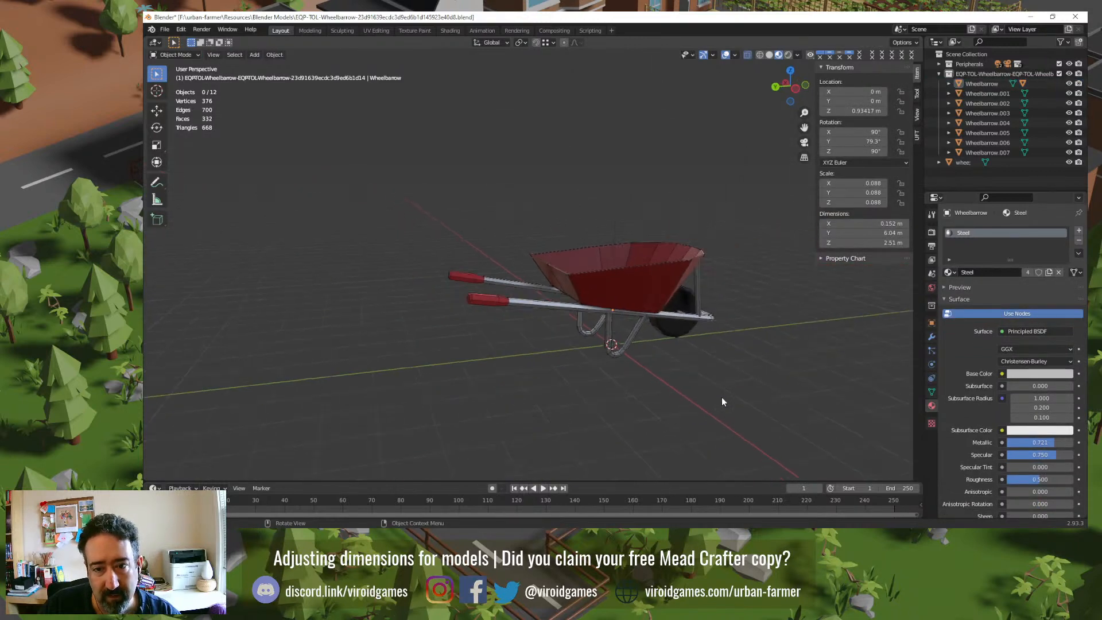
pyautogui.scroll(2, 703, 328)
pyautogui.scroll(3, 516, 283)
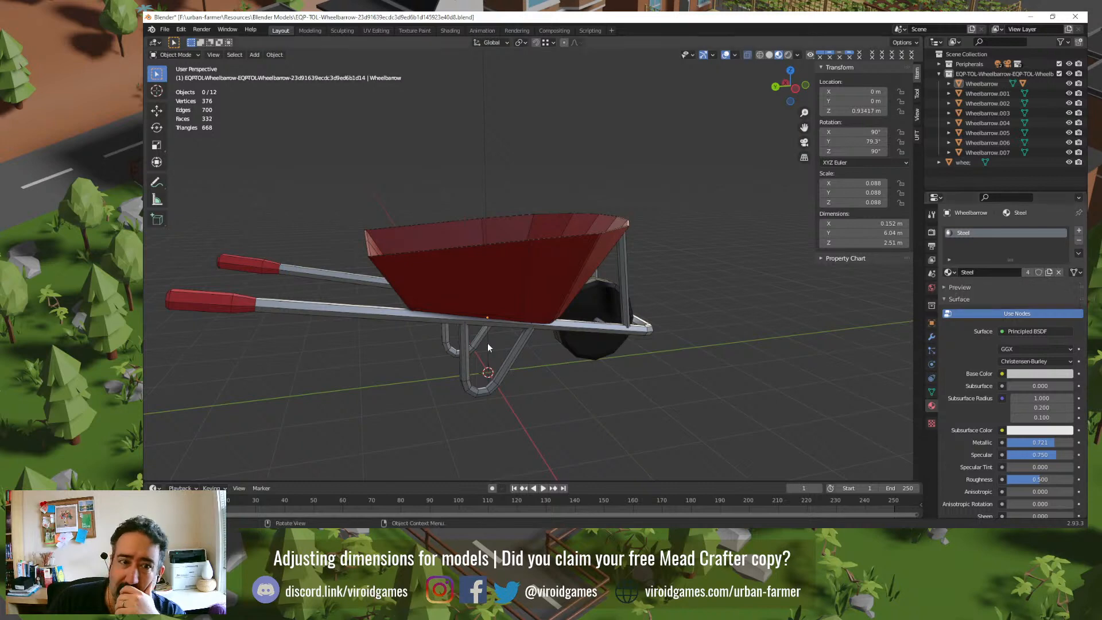
pyautogui.moveTo(466, 345); pyautogui.dragTo(508, 370, button='middle')
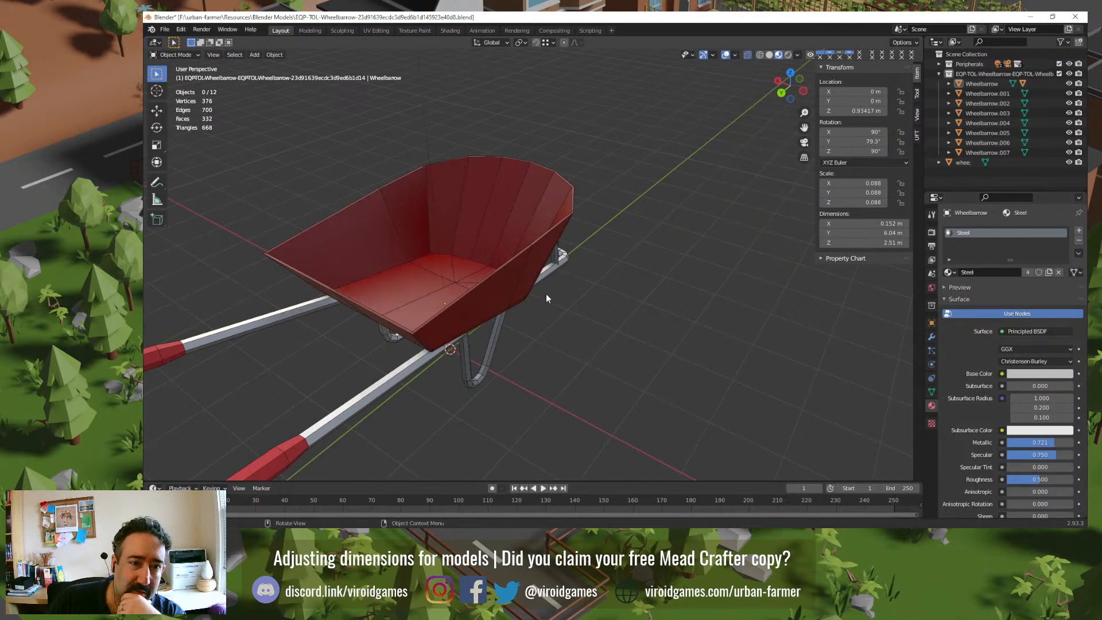
pyautogui.moveTo(546, 294); pyautogui.dragTo(480, 246, button='middle')
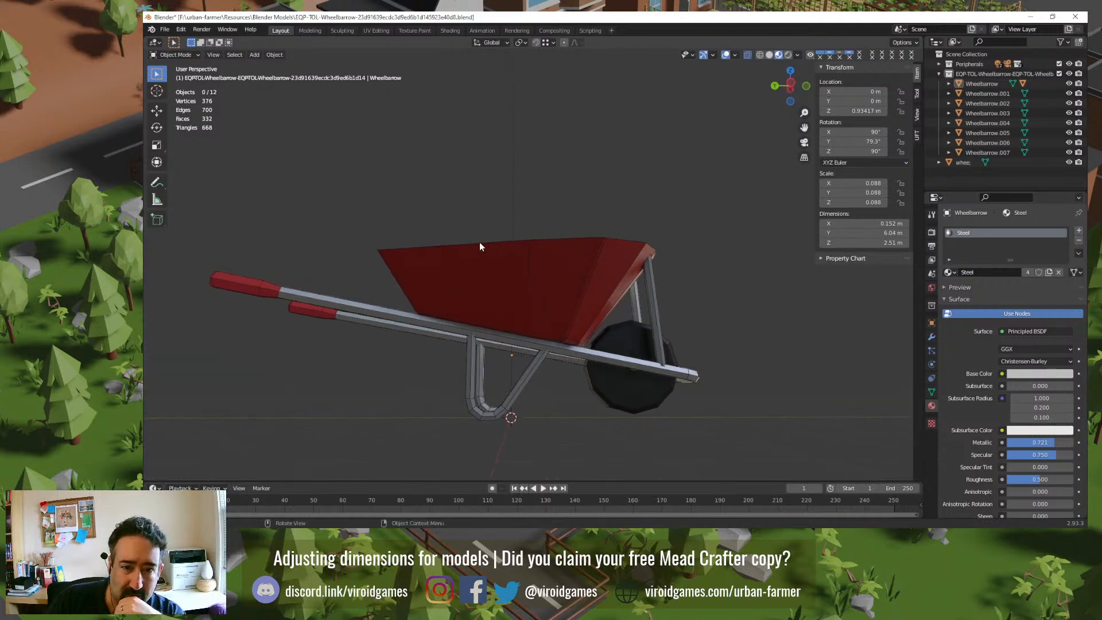
pyautogui.click(627, 393)
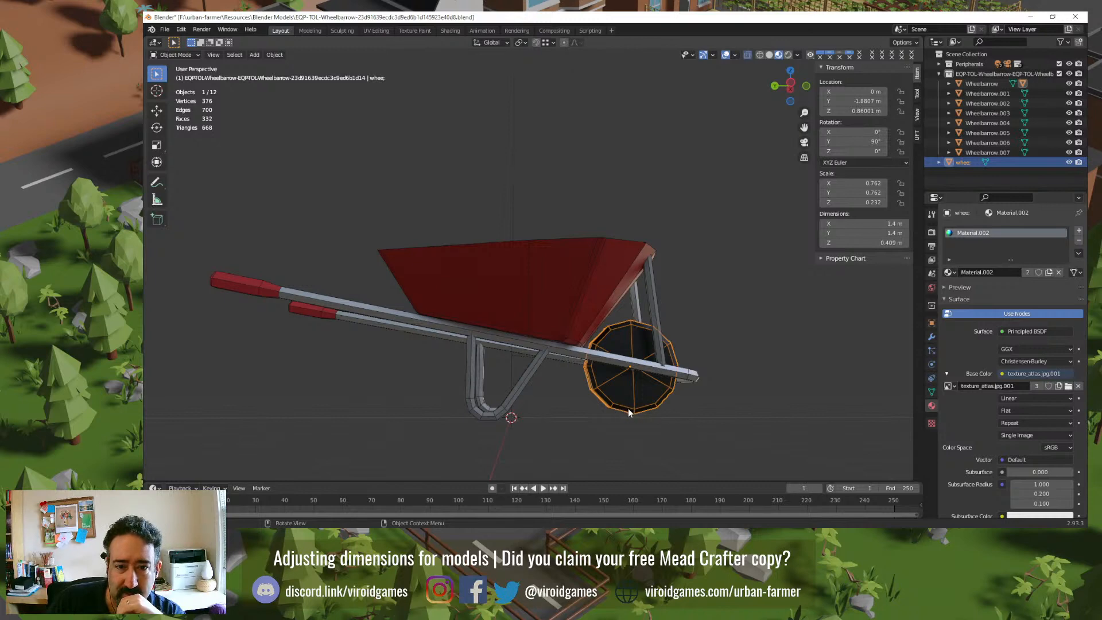
pyautogui.moveTo(617, 407)
pyautogui.mouseDown(button='middle')
pyautogui.moveTo(628, 411)
pyautogui.moveTo(618, 431)
pyautogui.moveTo(621, 411)
pyautogui.mouseUp(button='middle')
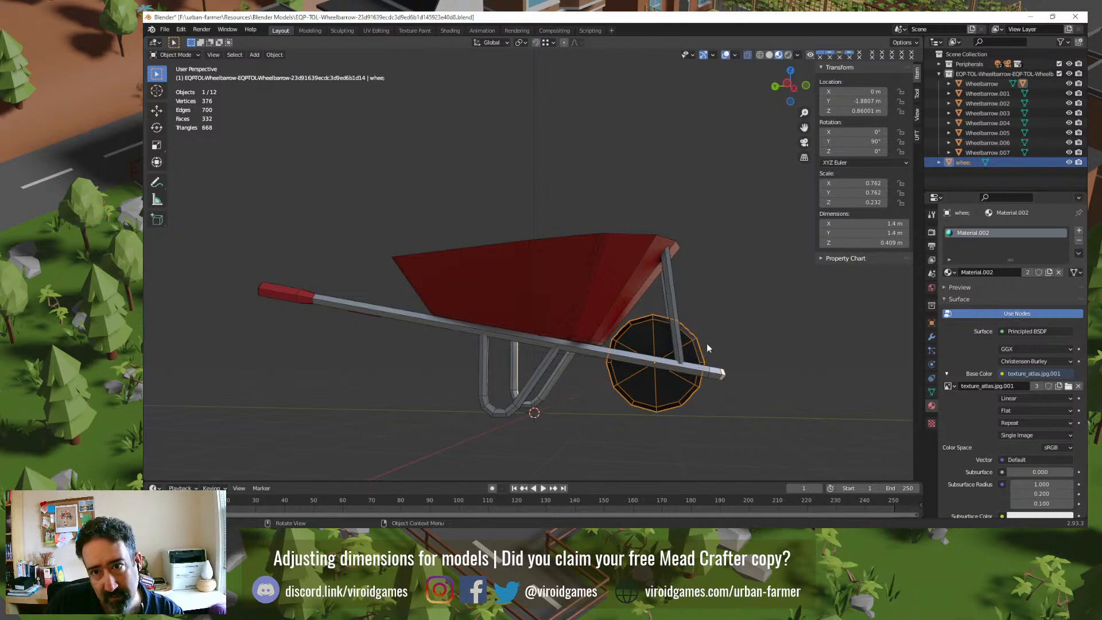
pyautogui.press('r')
pyautogui.press('x')
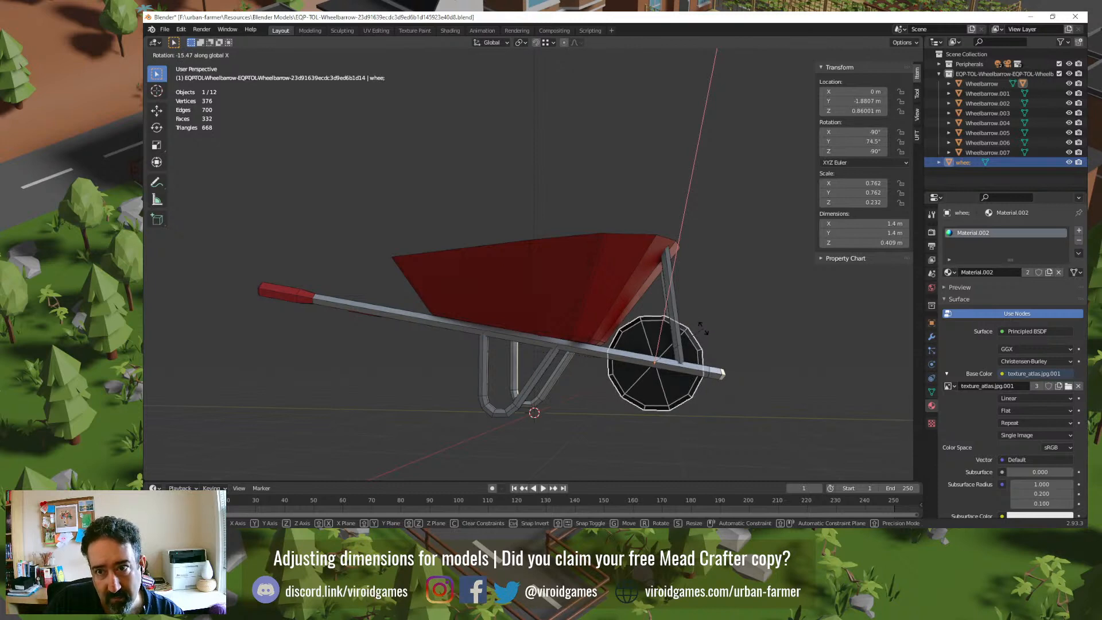
pyautogui.click(711, 335)
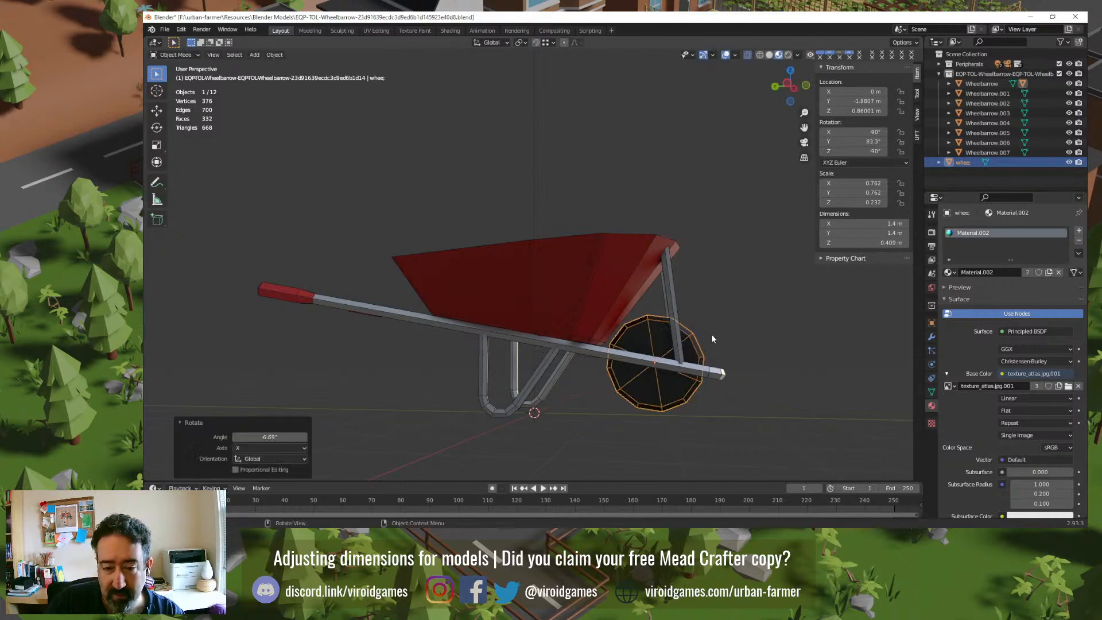
# Step: In the right orthographic view, set the wheel's rotation angle about the global X axis to 15°
pyautogui.press('KP_1')
pyautogui.press('KP_7')
pyautogui.press('KP_3')
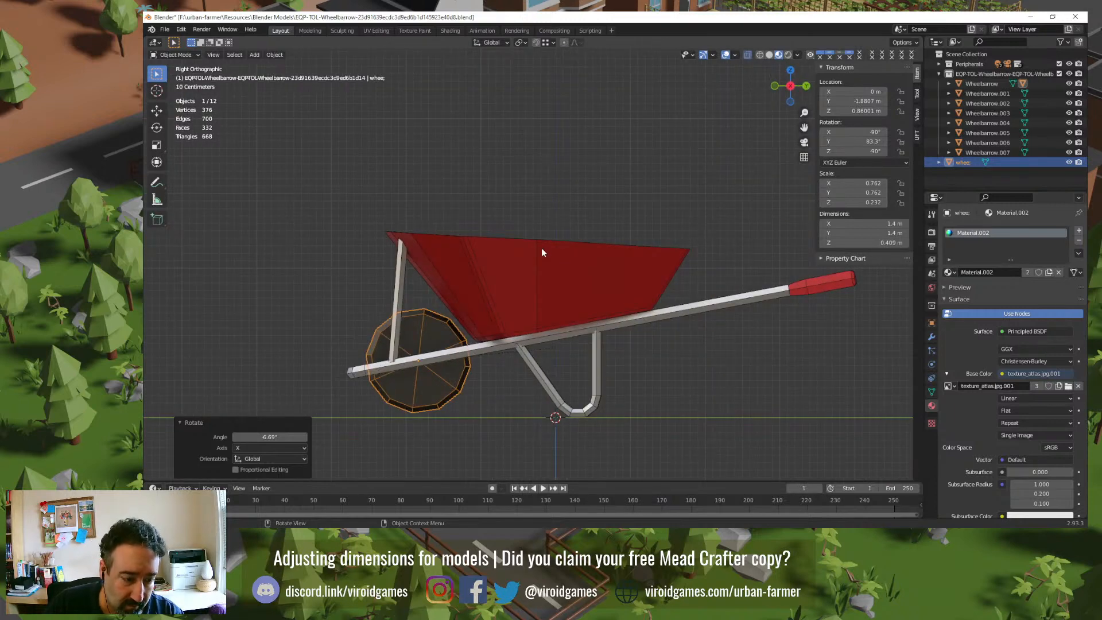
pyautogui.moveTo(268, 437); pyautogui.dragTo(293, 438)
pyautogui.click(263, 440)
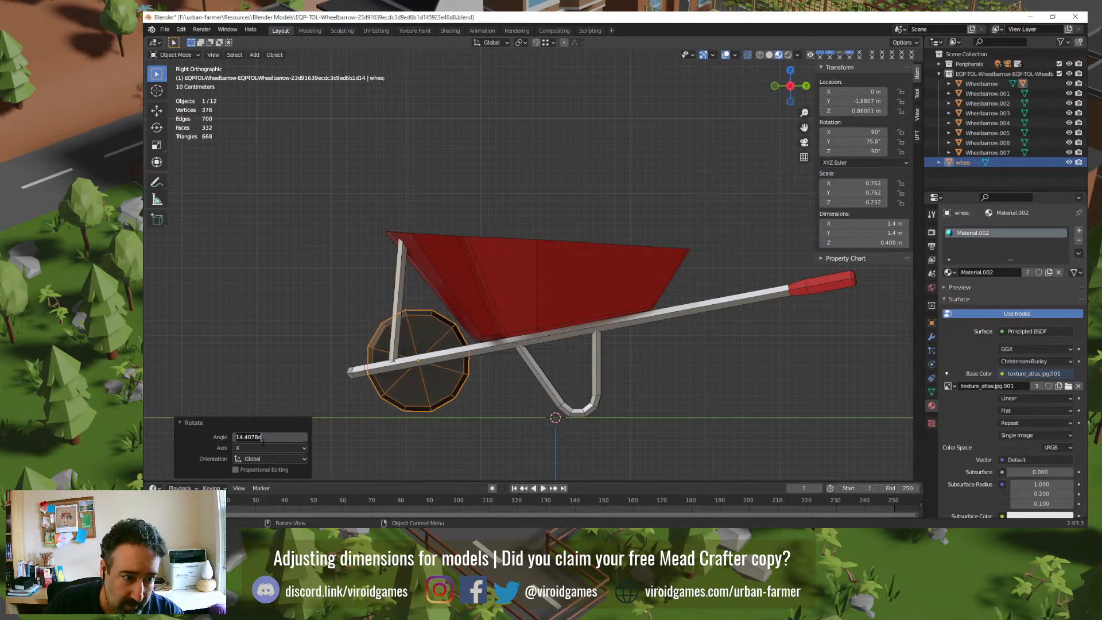
pyautogui.write('15')
pyautogui.press('Return')
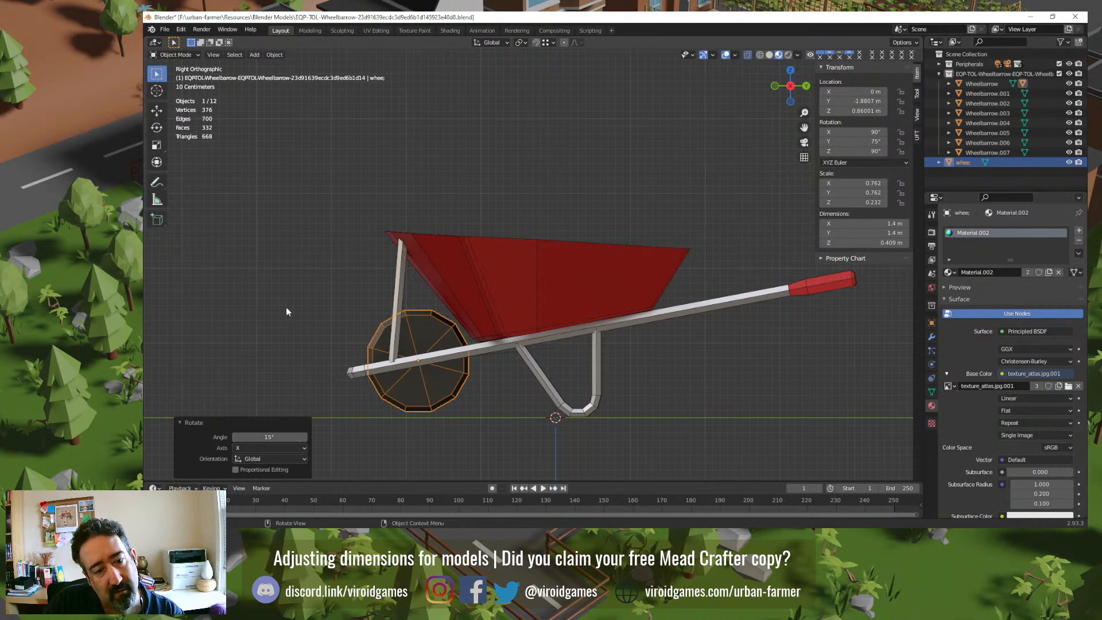
# Step: Clear the face selection in the wheel's Edit Mode and return to Object Mode
pyautogui.press('Tab')
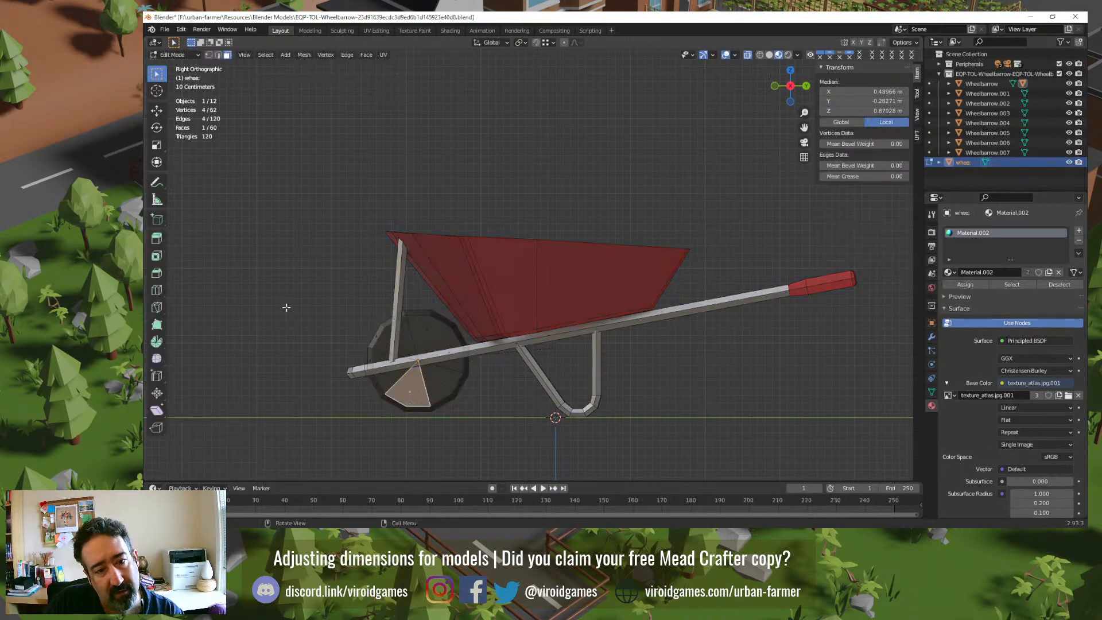
pyautogui.hotkey('alt', 'a')
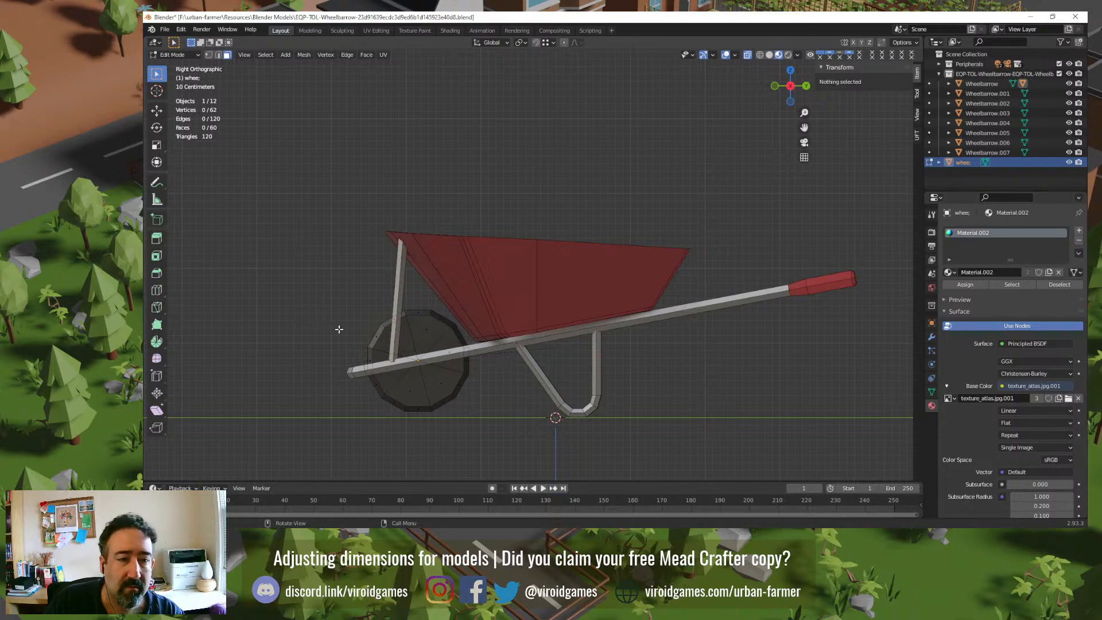
pyautogui.press('Tab')
# Step: Select both V-shaped rear legs, keeping the leg that has the Steel material as the active object
pyautogui.click(576, 415)
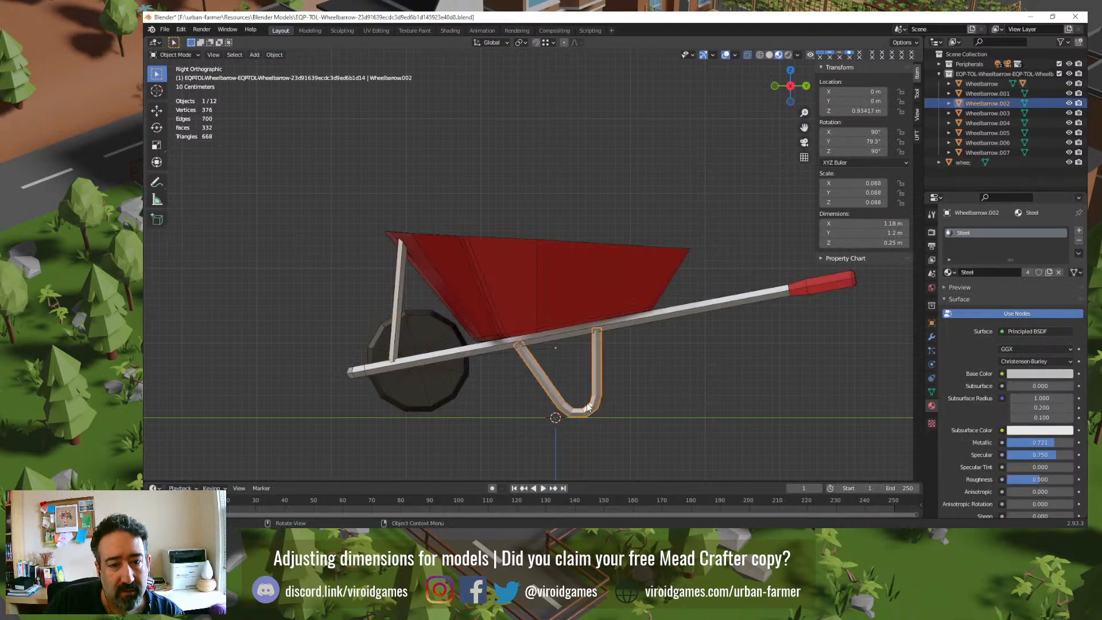
pyautogui.moveTo(582, 406); pyautogui.dragTo(469, 259, button='middle')
pyautogui.scroll(-5, 573, 397)
pyautogui.scroll(4, 528, 317)
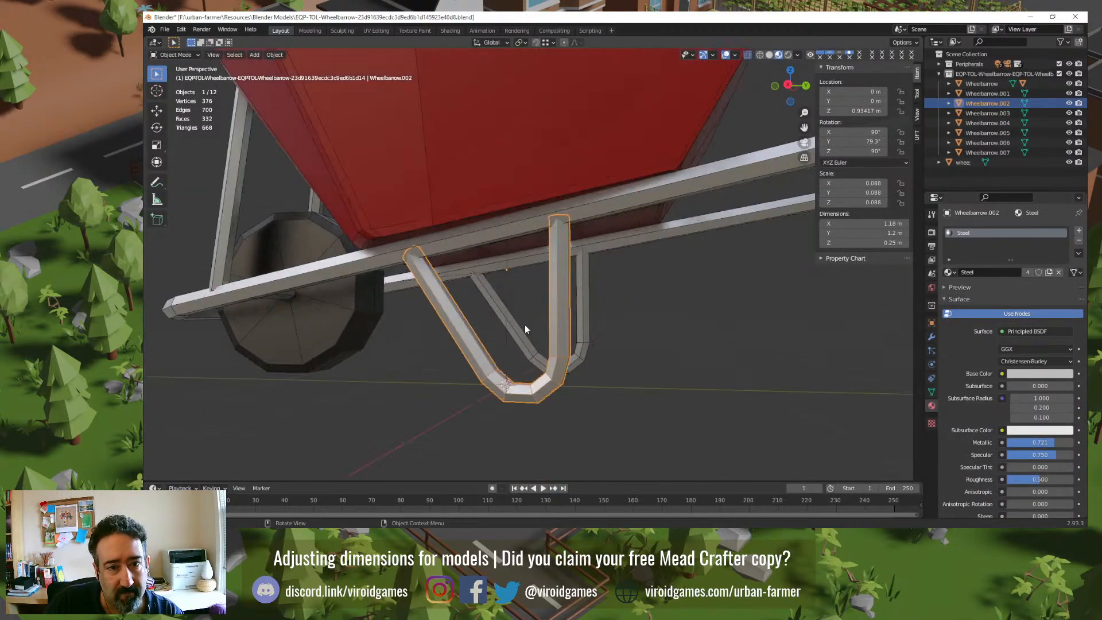
pyautogui.scroll(-2, 516, 283)
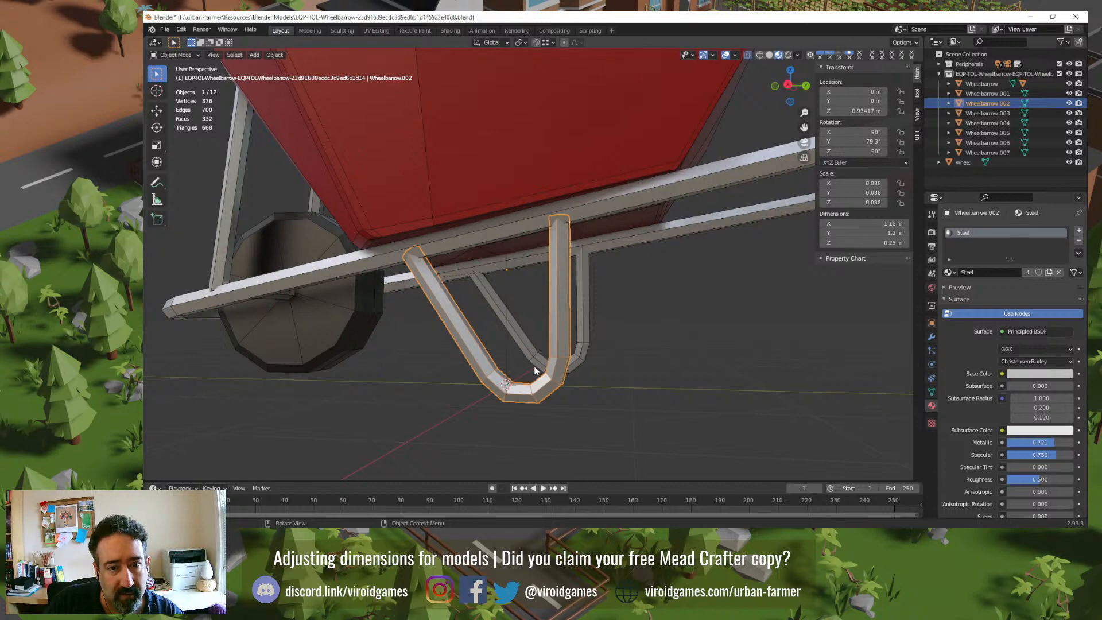
pyautogui.moveTo(535, 404)
pyautogui.mouseDown(button='middle')
pyautogui.moveTo(551, 393)
pyautogui.moveTo(545, 414)
pyautogui.moveTo(546, 405)
pyautogui.mouseUp(button='middle')
pyautogui.keyDown('shift'); pyautogui.click(552, 373); pyautogui.keyUp('shift')
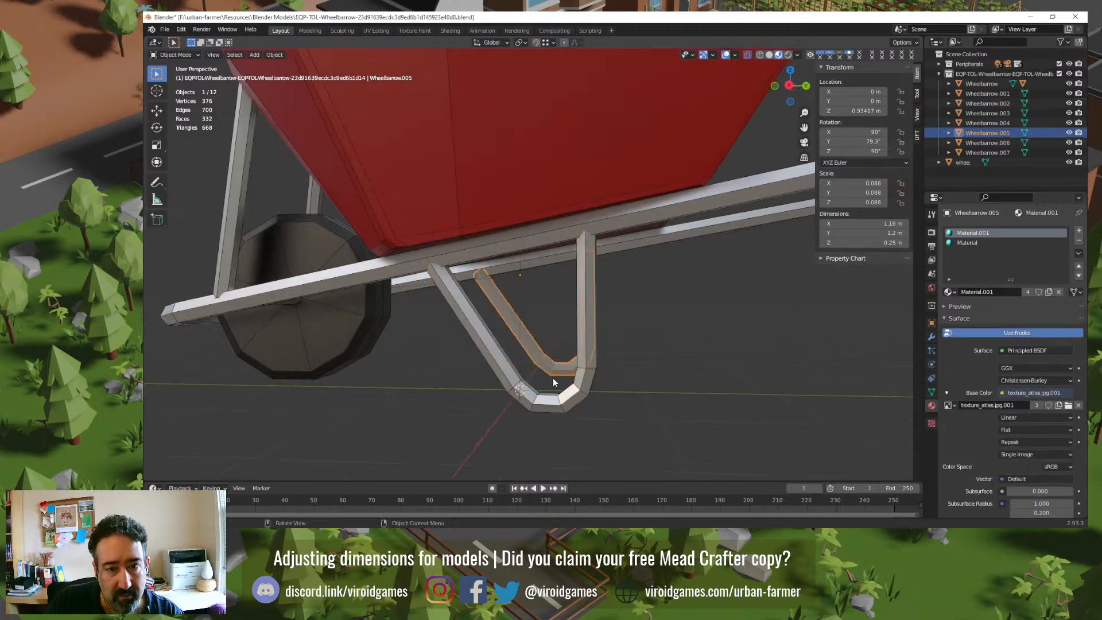
pyautogui.keyDown('shift'); pyautogui.click(545, 403); pyautogui.keyUp('shift')
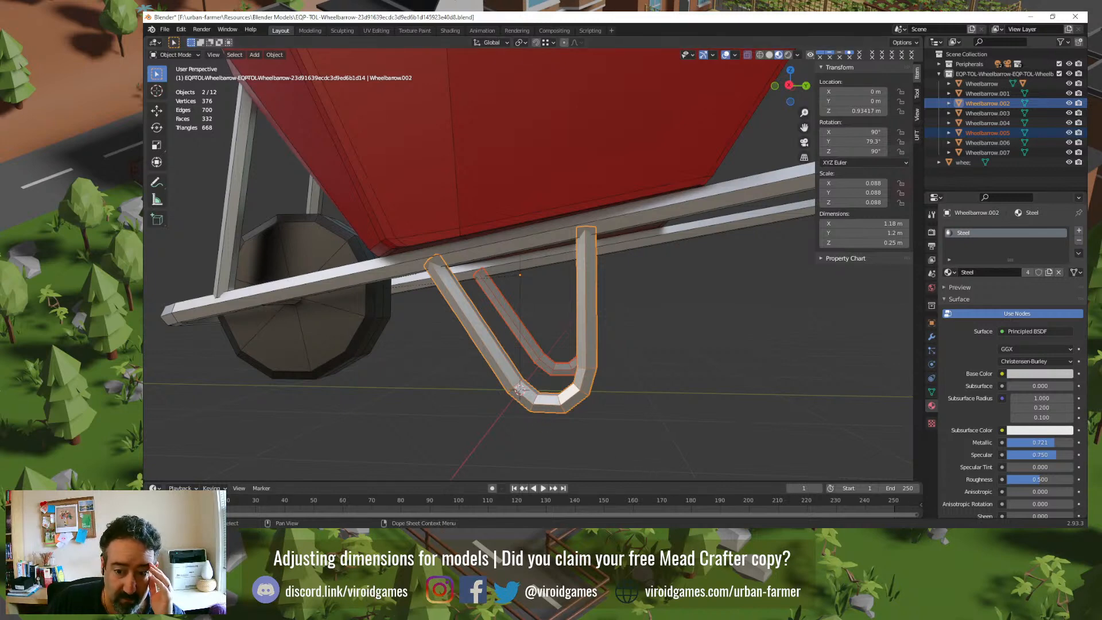
# Step: Switch to Godot, open the #0C273D.tres material from the project's Materials folder, and widen the Inspector
pyautogui.click(660, 535)
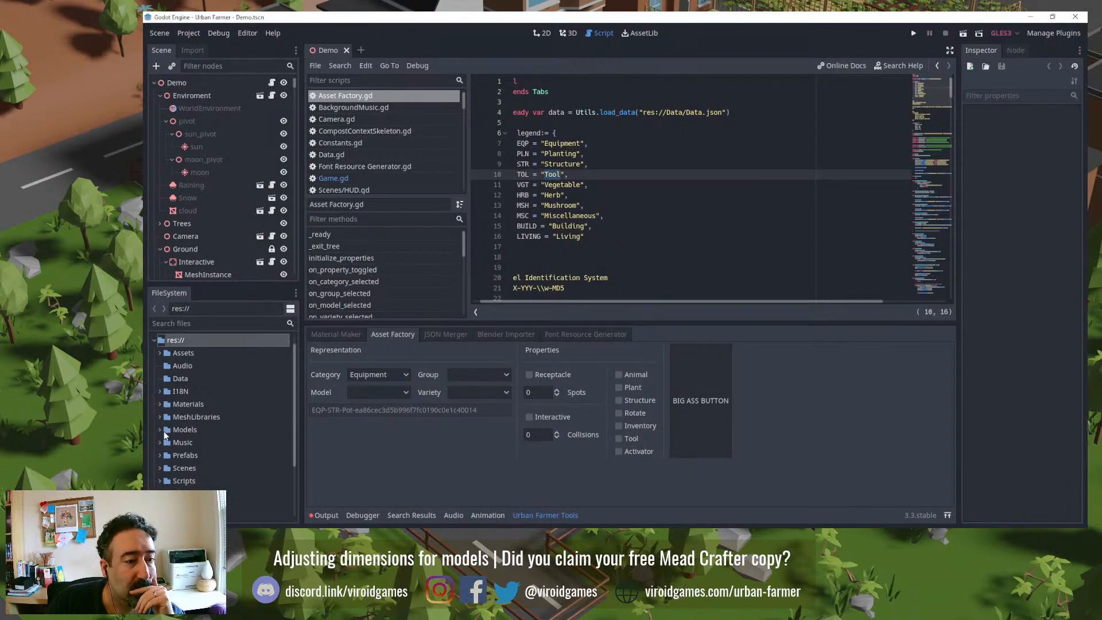
pyautogui.click(161, 405)
pyautogui.scroll(-2, 167, 409)
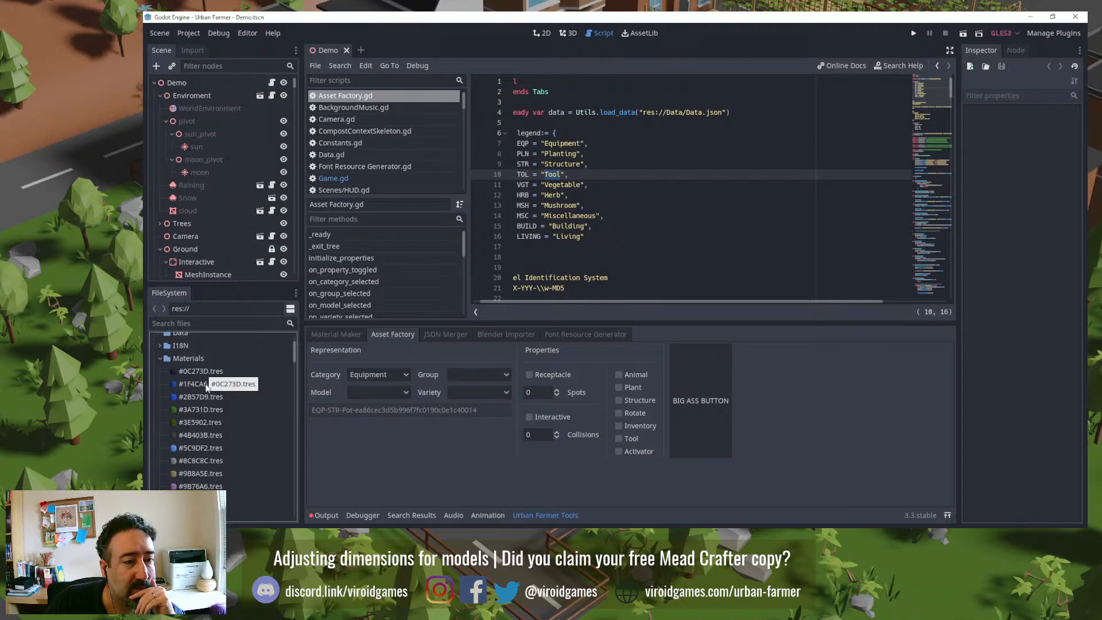
pyautogui.click(197, 370)
pyautogui.scroll(-2, 204, 404)
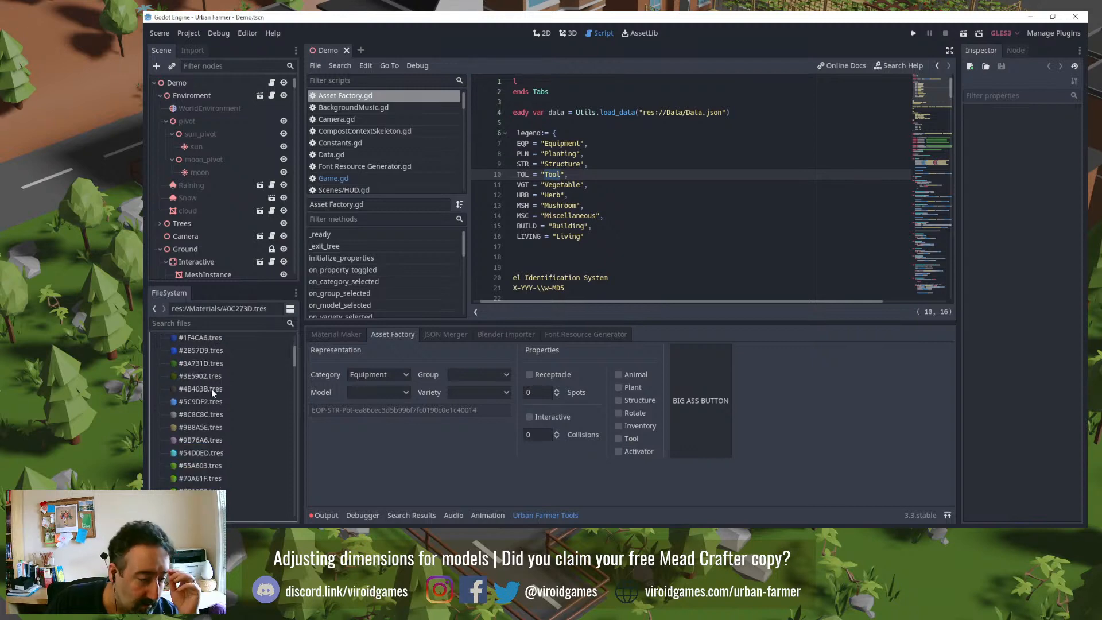
pyautogui.scroll(1, 215, 392)
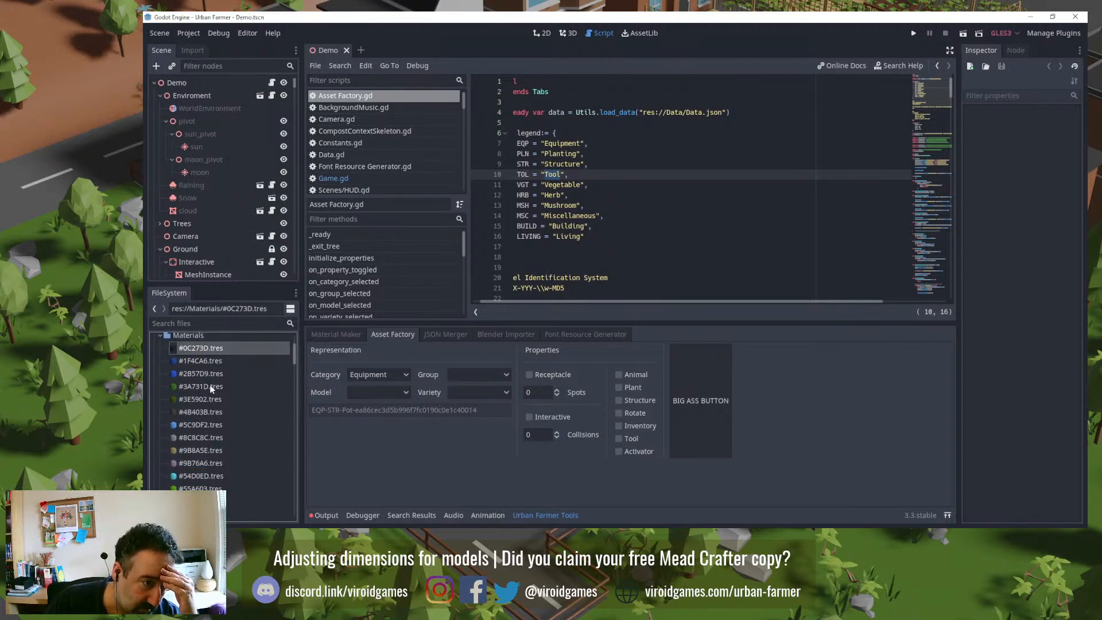
pyautogui.doubleClick(192, 348)
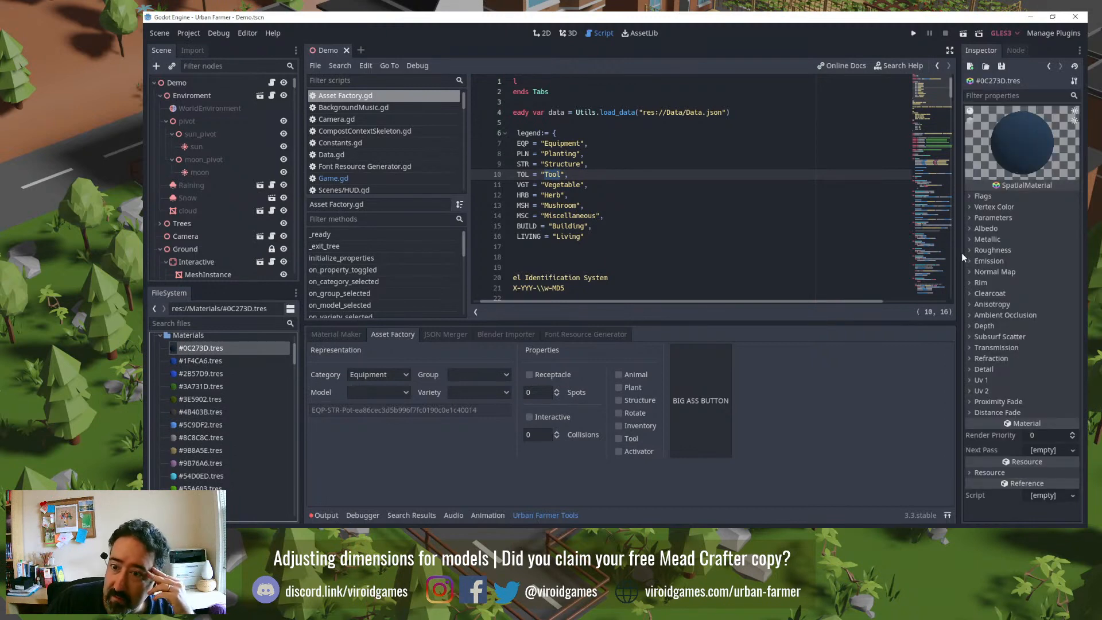
pyautogui.moveTo(957, 255); pyautogui.dragTo(888, 256)
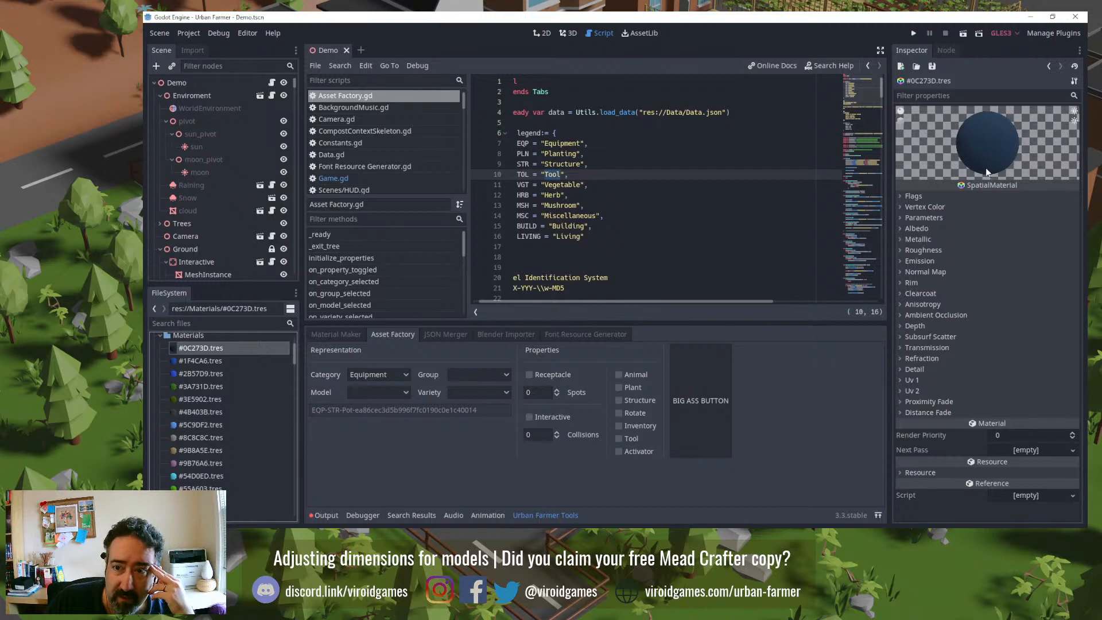
# Step: Examine the #0C273D.tres material's roughness and metallic properties, and look through the other material files in the Materials folder
pyautogui.click(917, 229)
pyautogui.click(959, 227)
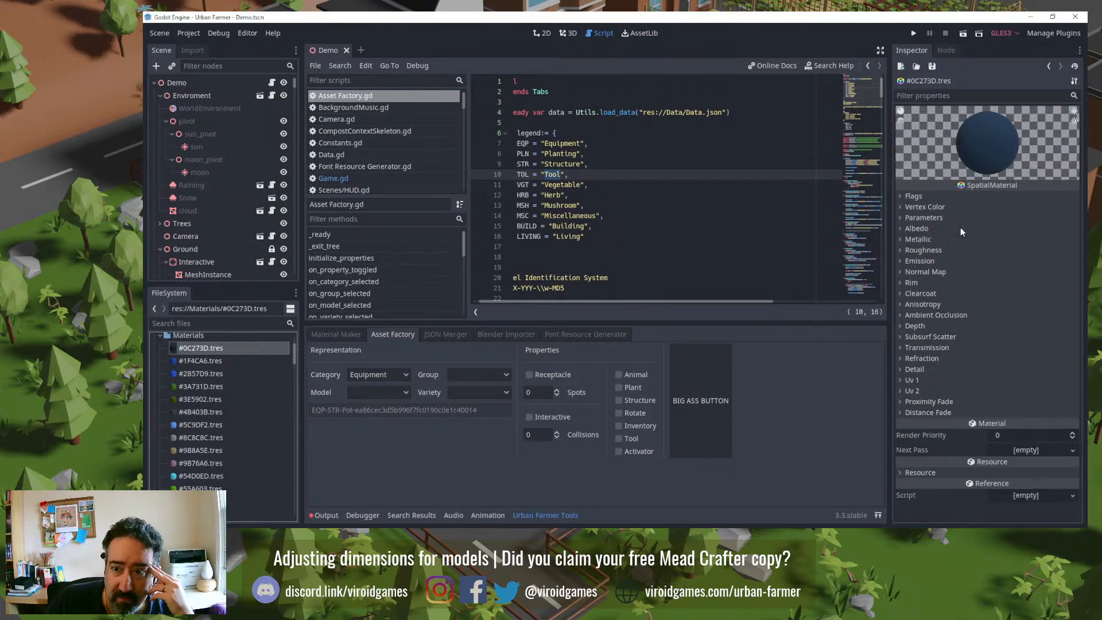
pyautogui.click(946, 250)
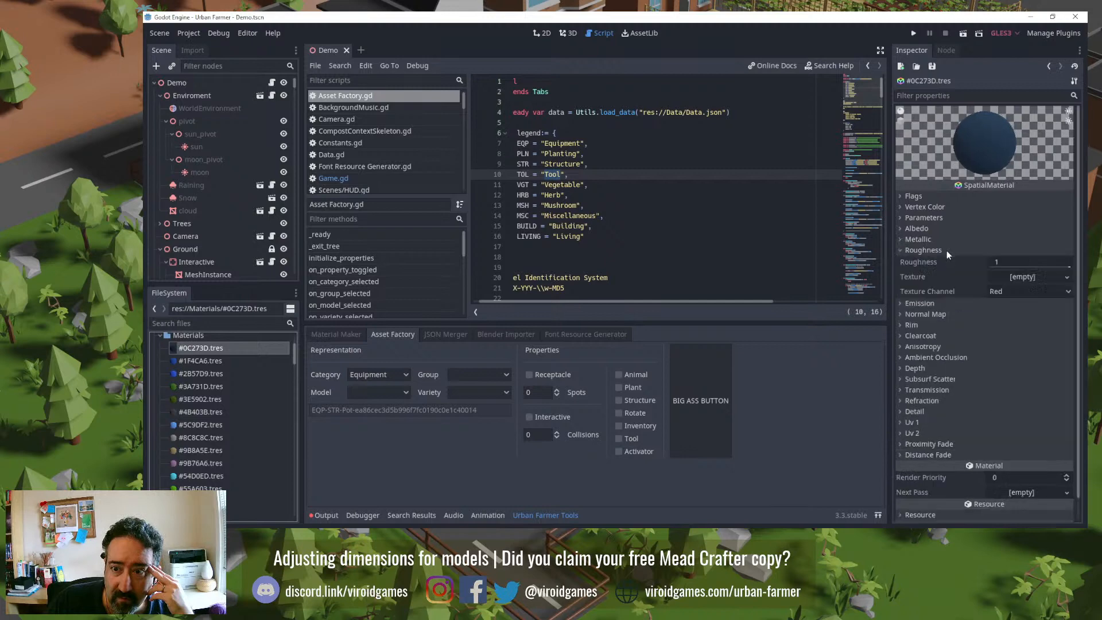
pyautogui.click(946, 250)
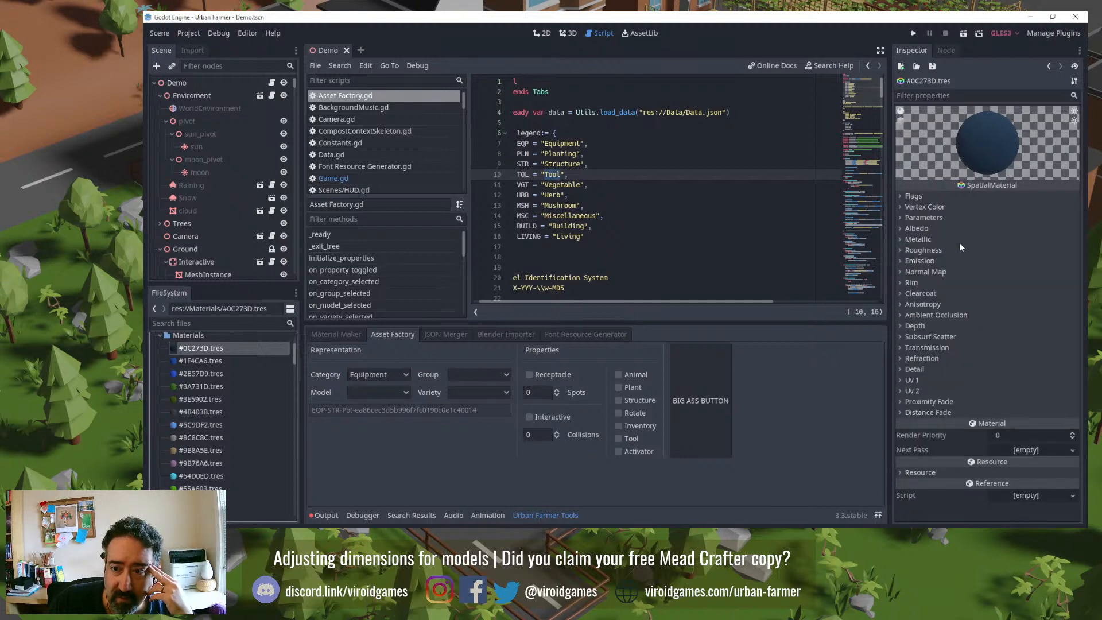
pyautogui.click(955, 237)
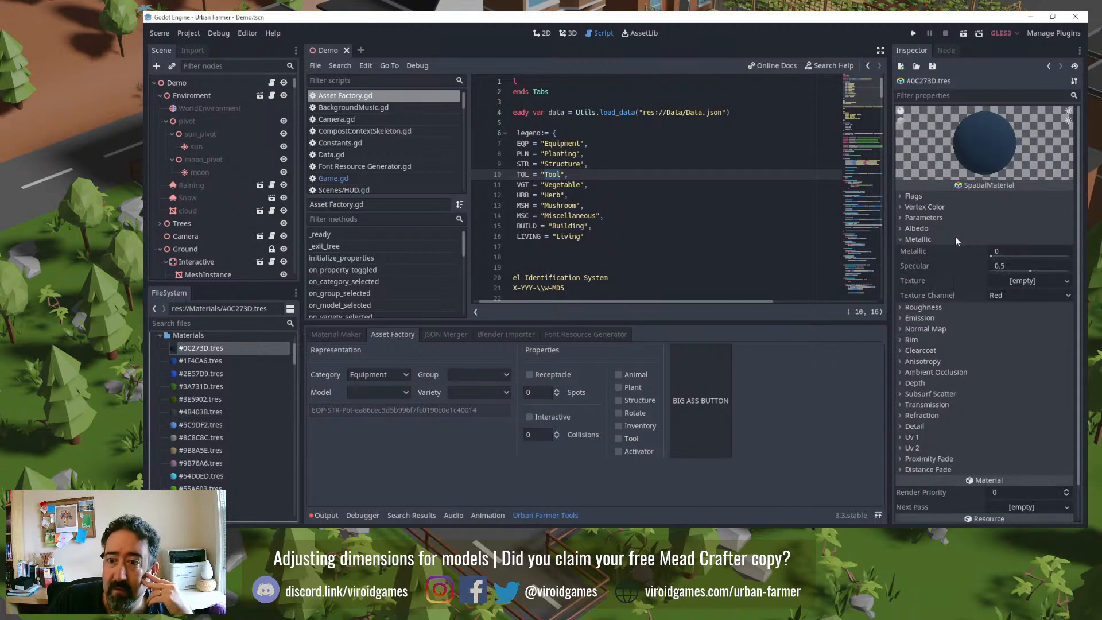
pyautogui.click(955, 238)
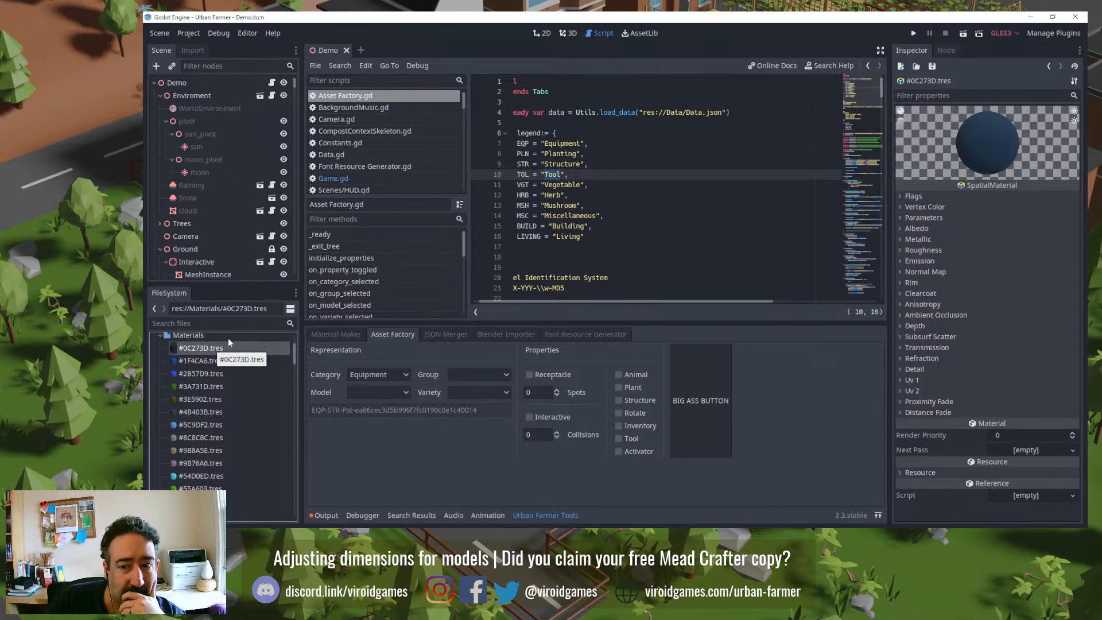
pyautogui.scroll(-8, 201, 466)
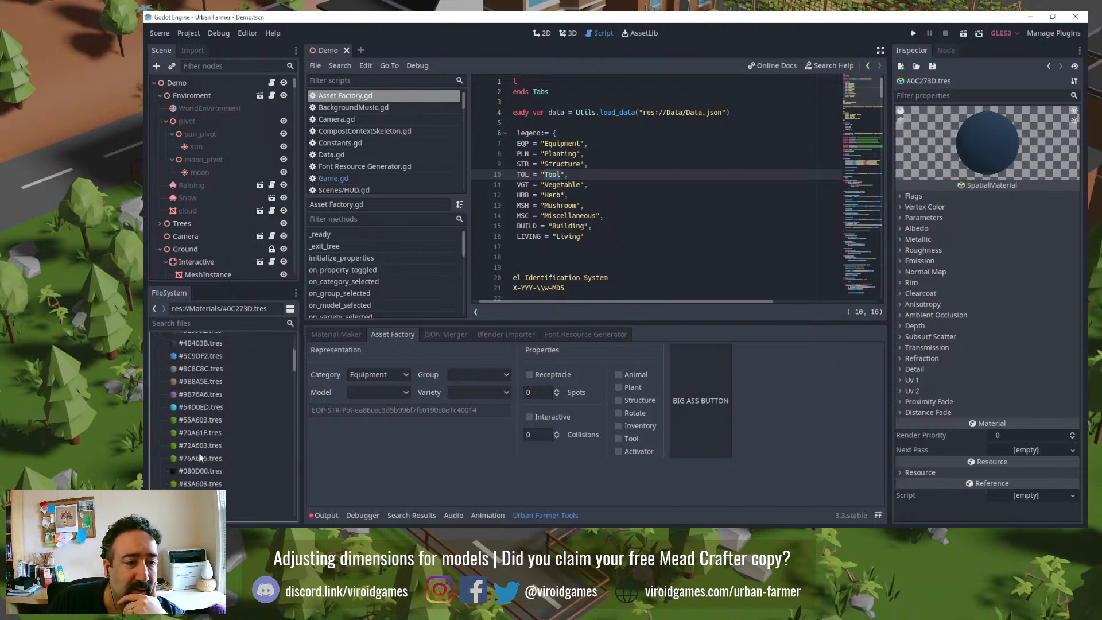
pyautogui.scroll(-2, 201, 436)
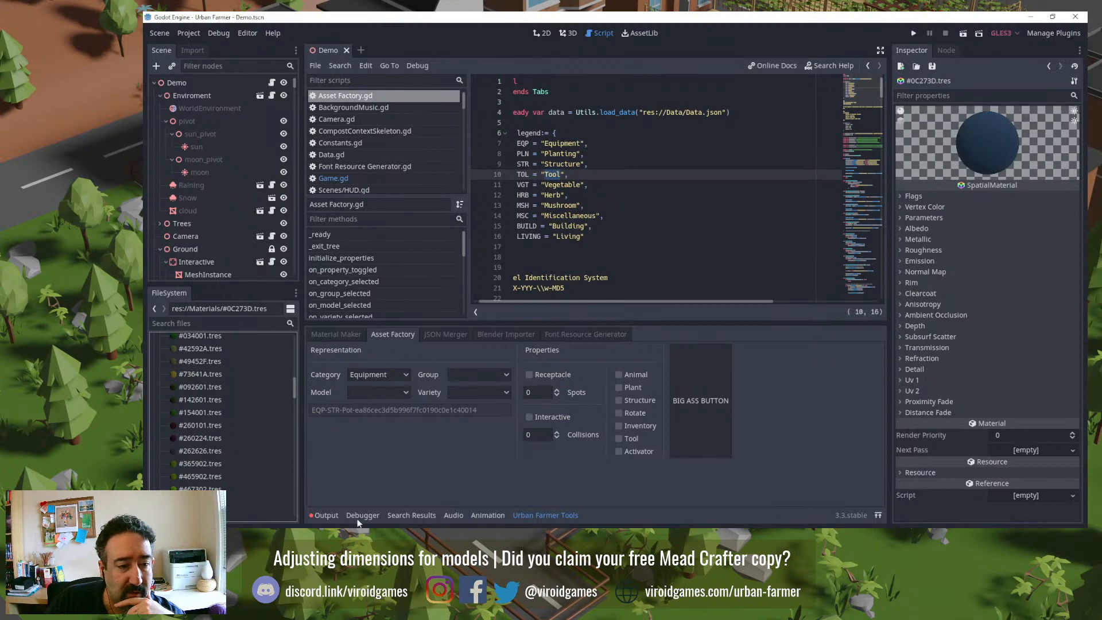
# Step: Switch to File Explorer, open the PLN-VGT-Tomato Blender file, and show the ripe fruit-bearing collection instead of the withered one
pyautogui.hotkey('alt', 'Tab')
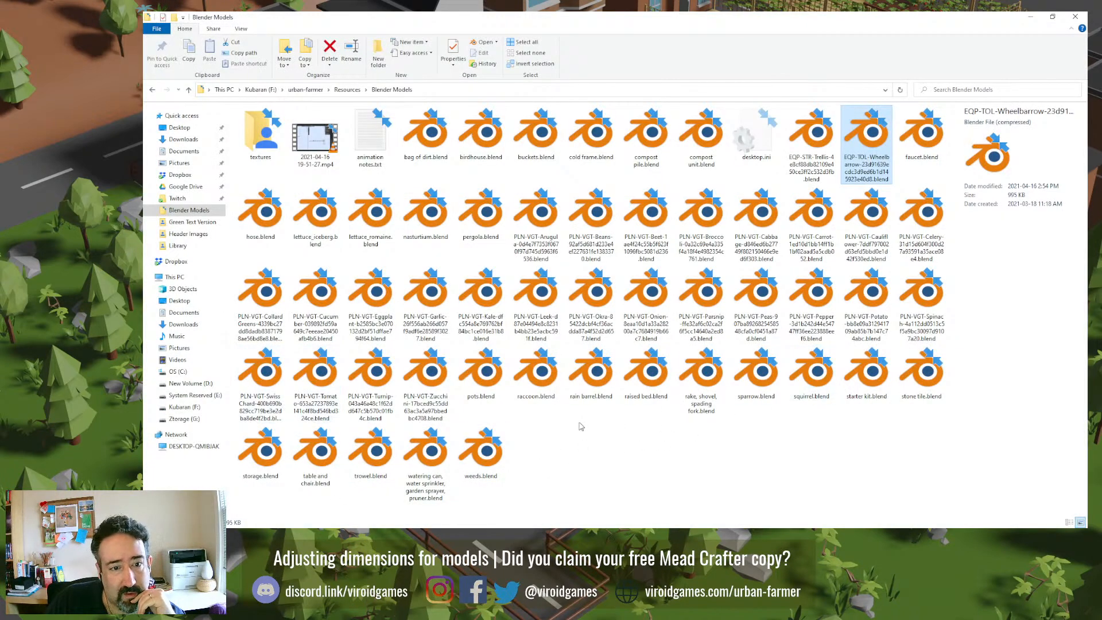
pyautogui.doubleClick(332, 381)
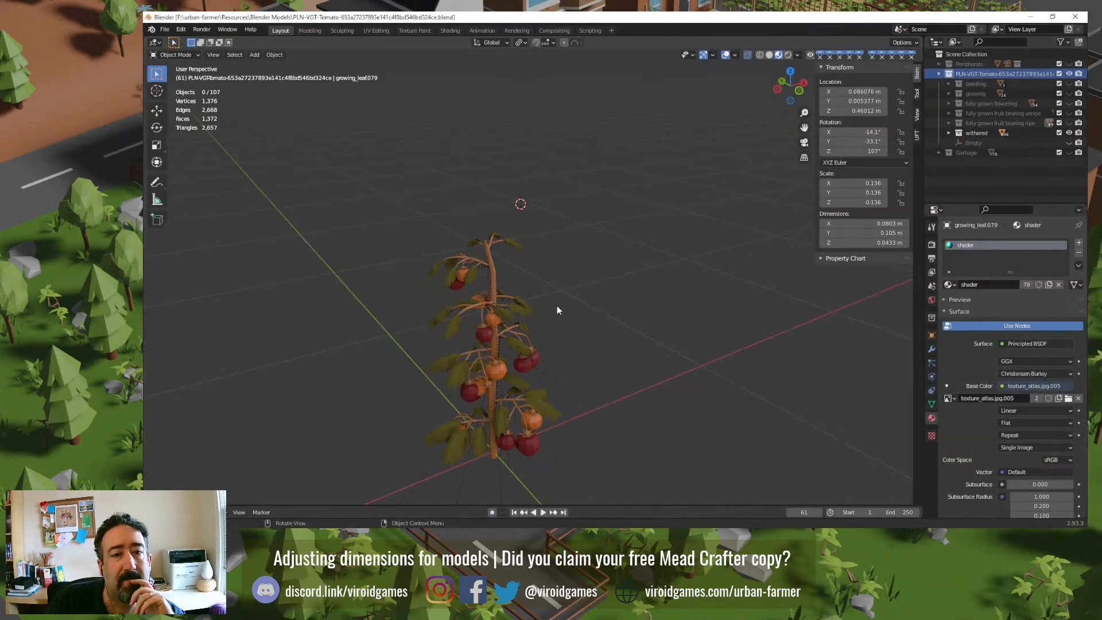
pyautogui.click(1069, 132)
pyautogui.click(1068, 123)
# Step: Inspect the ripe tomato plant up close and select the outstretched leaf near its tip
pyautogui.scroll(6, 630, 312)
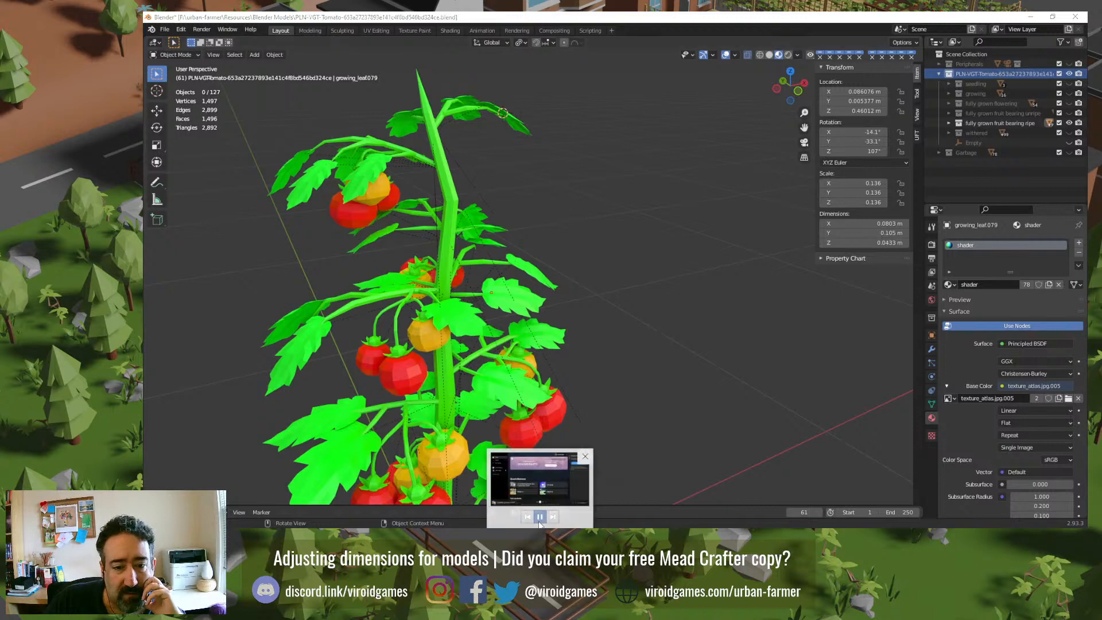
pyautogui.moveTo(606, 222); pyautogui.dragTo(566, 210, button='middle')
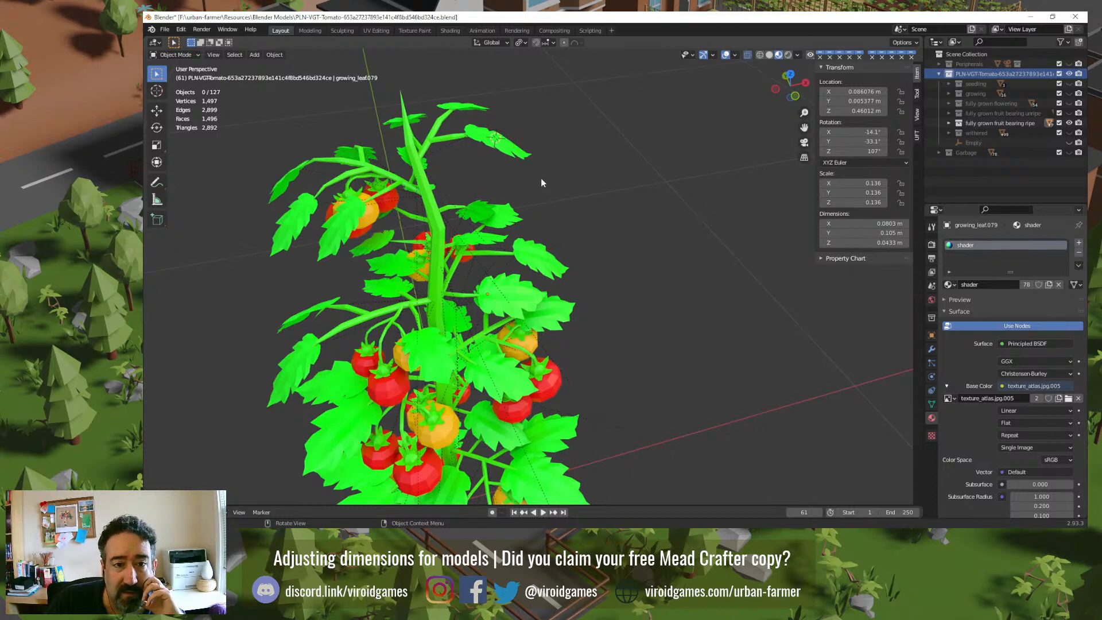
pyautogui.click(488, 142)
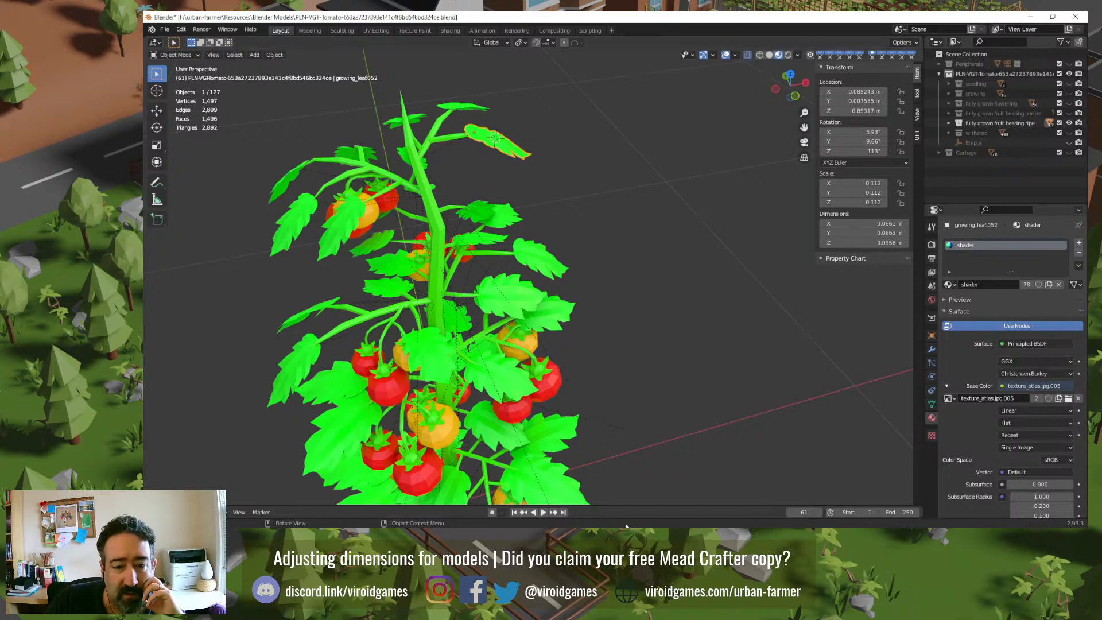
# Step: Switch to Godot and reveal the albedo properties of the #0C273D.tres material
pyautogui.hotkey('alt', 'Tab')
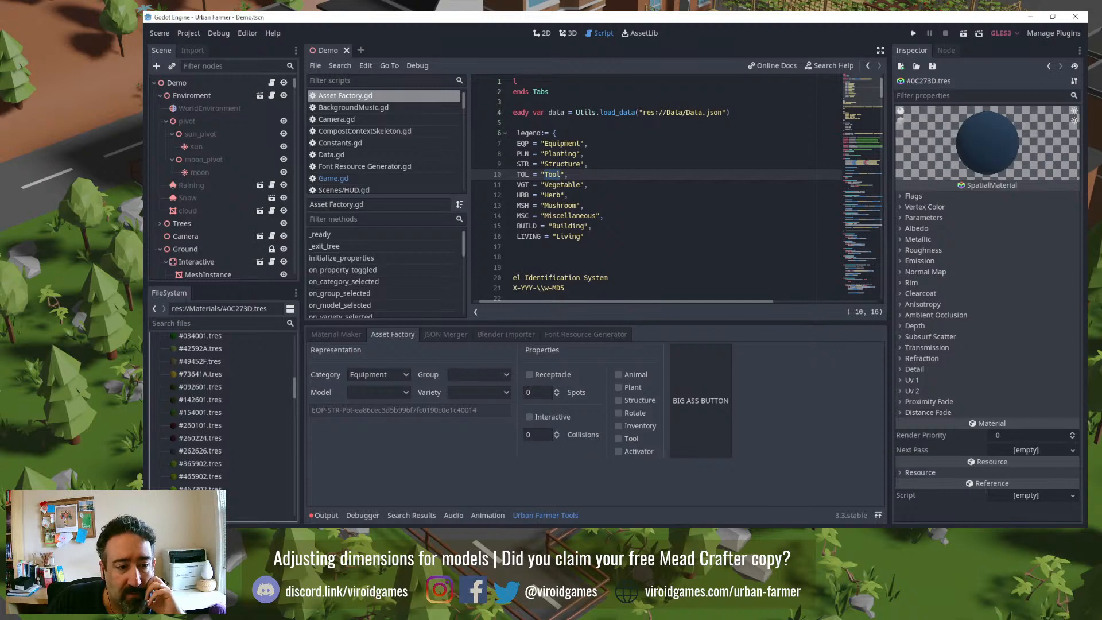
pyautogui.moveTo(357, 537)
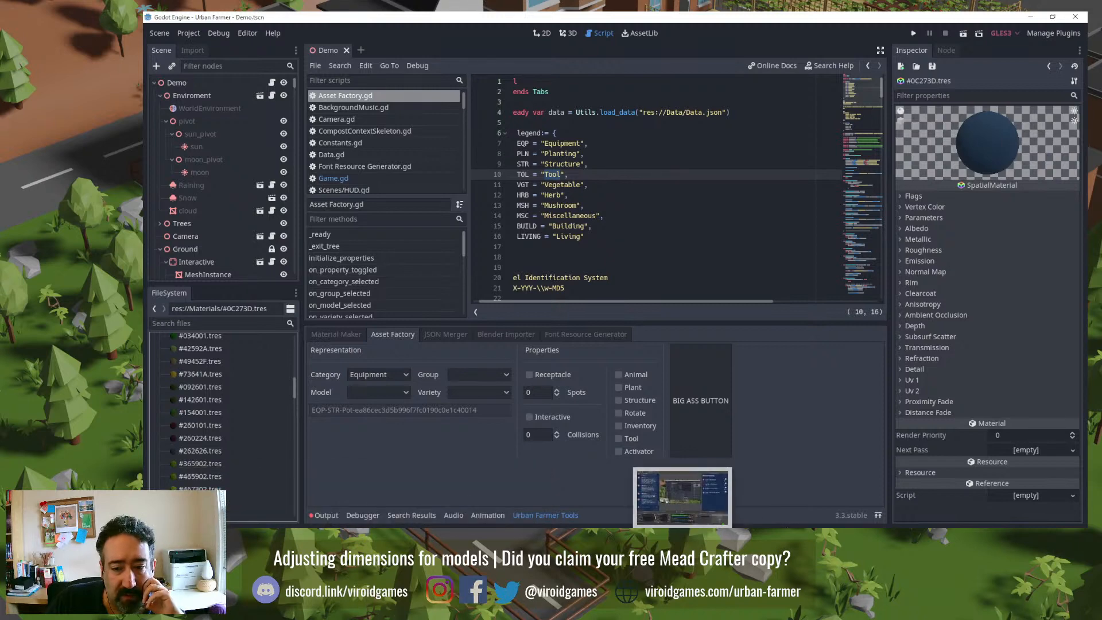
pyautogui.moveTo(766, 515)
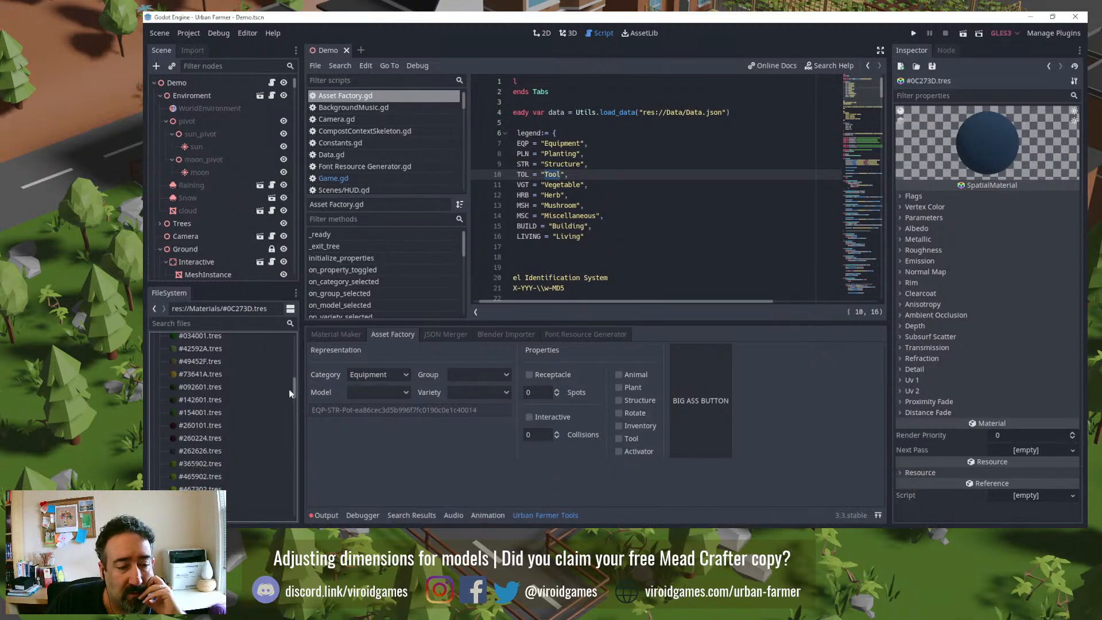
pyautogui.click(965, 230)
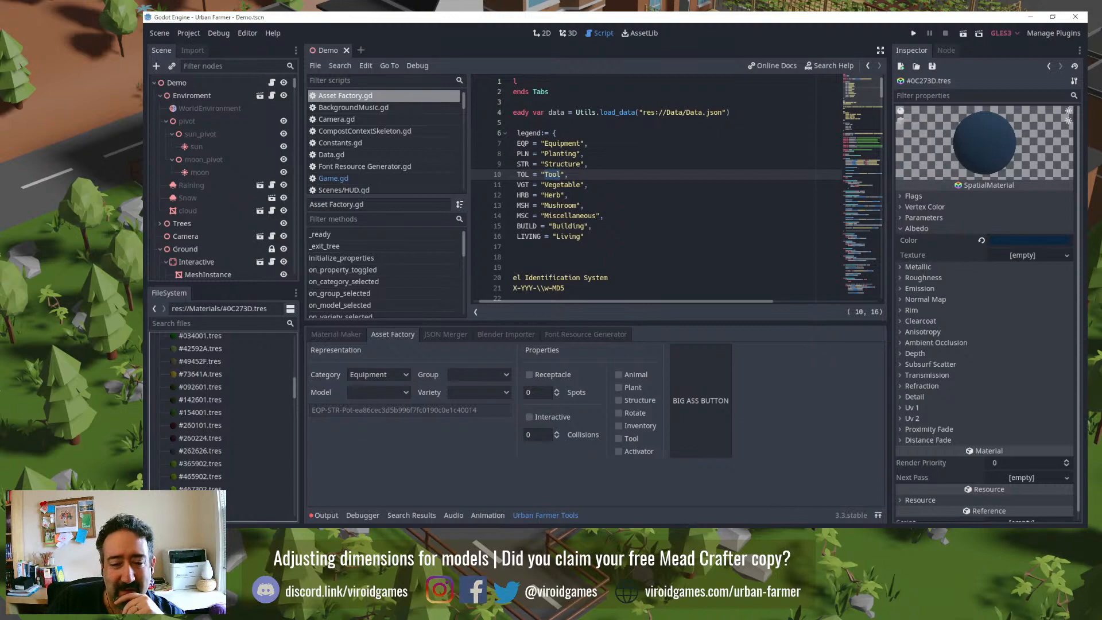
# Step: Switch back to the tomato model in Blender and apply Shade Smooth to a large leaf beside the fruit
pyautogui.hotkey('alt', 'Tab')
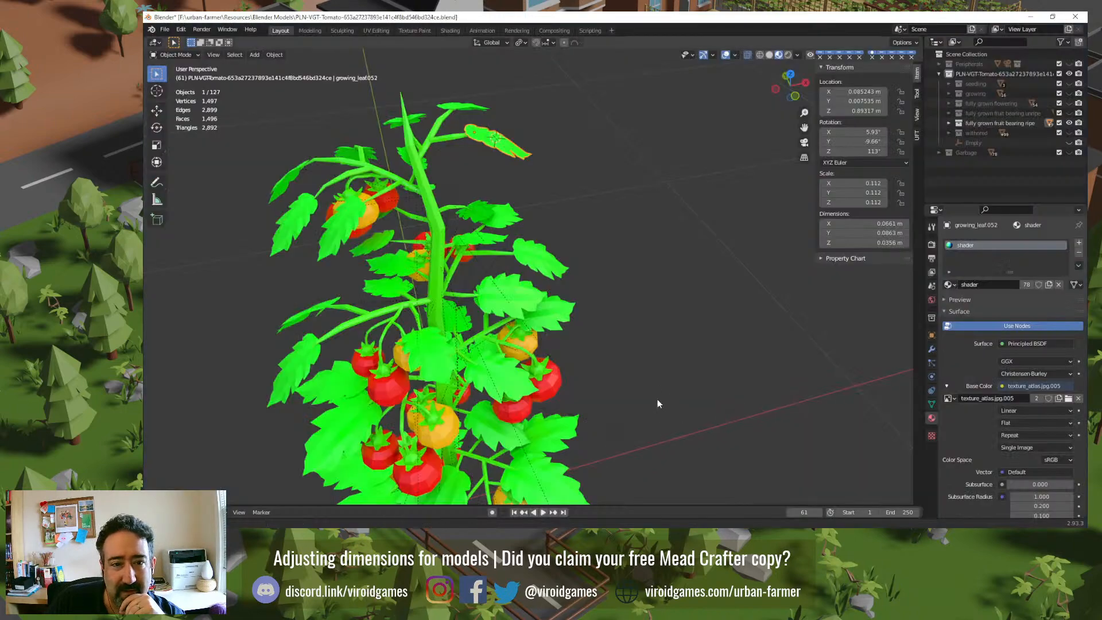
pyautogui.moveTo(656, 398); pyautogui.dragTo(626, 271, button='middle')
pyautogui.click(576, 277)
pyautogui.scroll(5, 554, 274)
pyautogui.rightClick(650, 240)
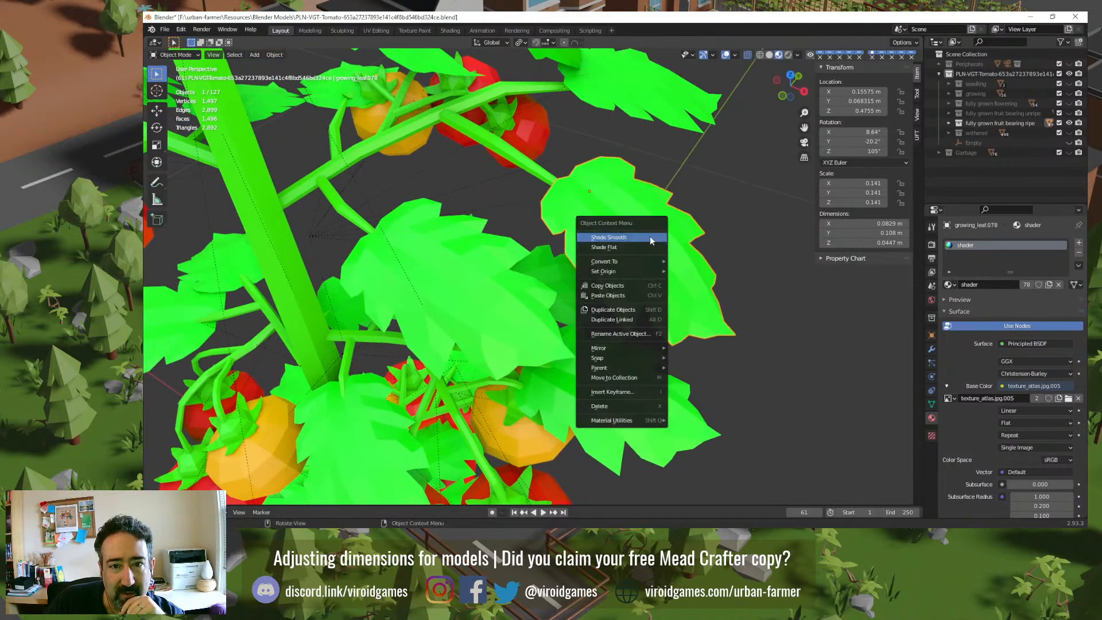
pyautogui.click(648, 238)
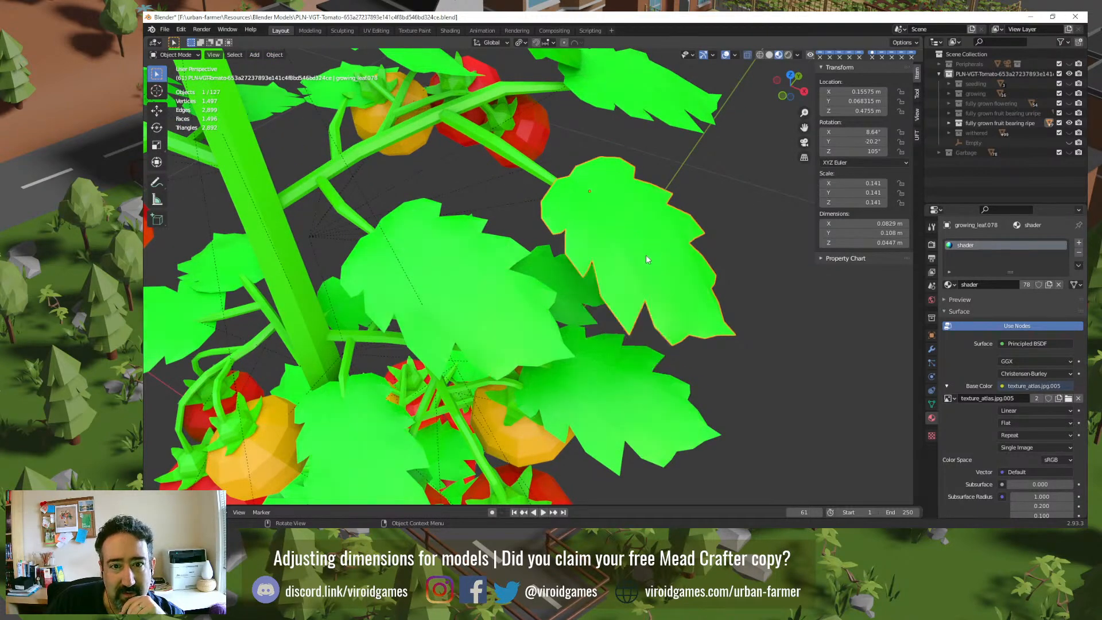
pyautogui.scroll(2, 645, 254)
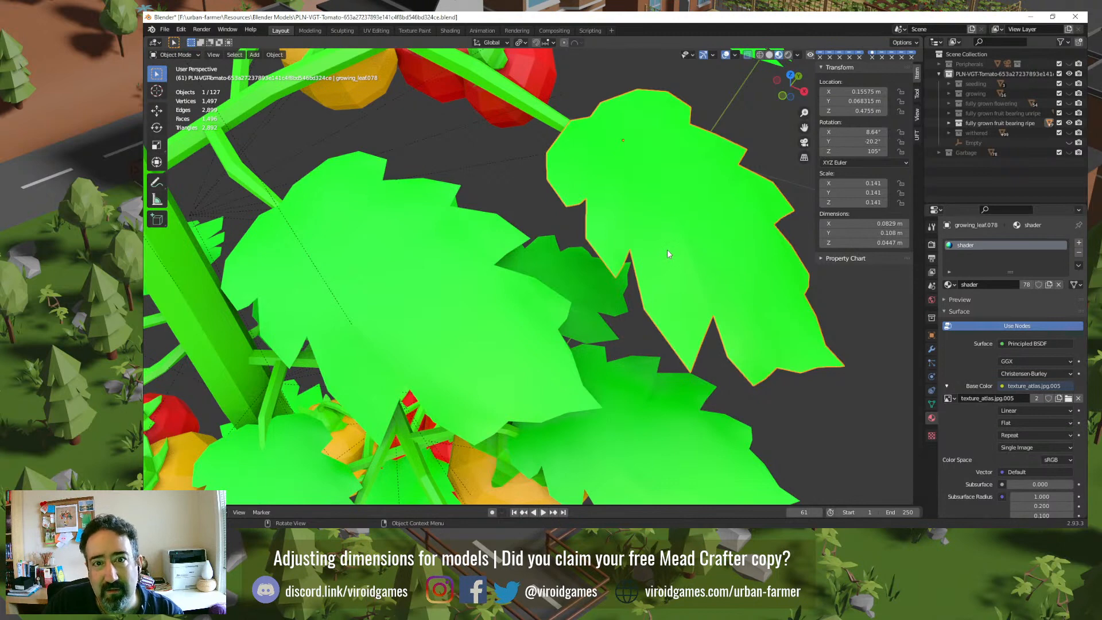
# Step: Display the tomato plant in Solid viewport shading with X-ray turned off, viewing the leaf from its side
pyautogui.click(769, 55)
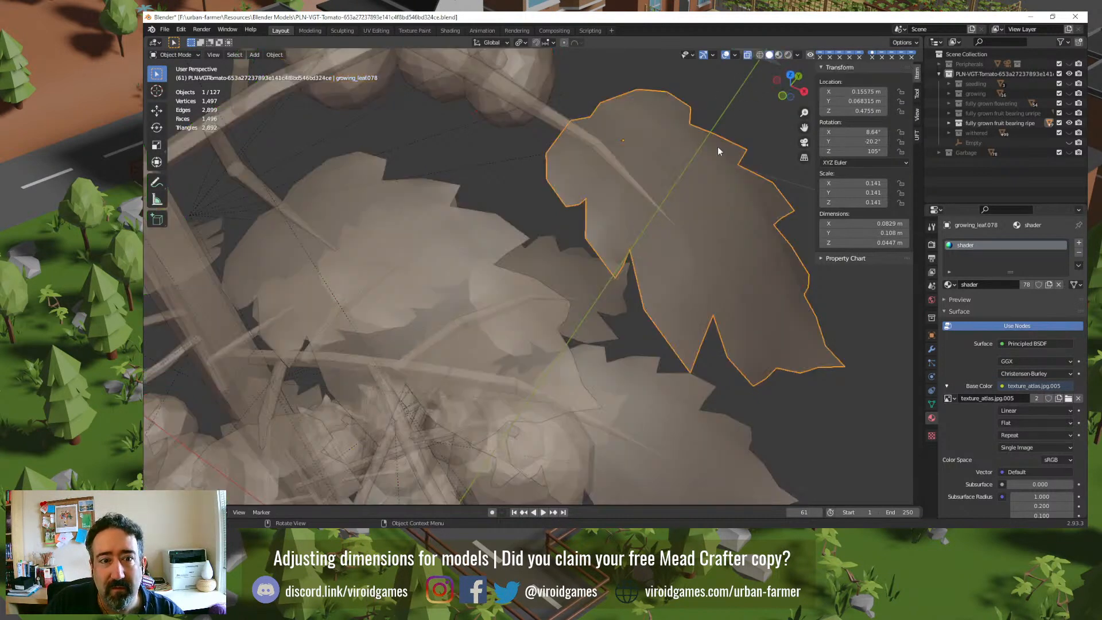
pyautogui.moveTo(646, 236)
pyautogui.mouseDown(button='middle')
pyautogui.moveTo(652, 201)
pyautogui.moveTo(671, 204)
pyautogui.mouseUp(button='middle')
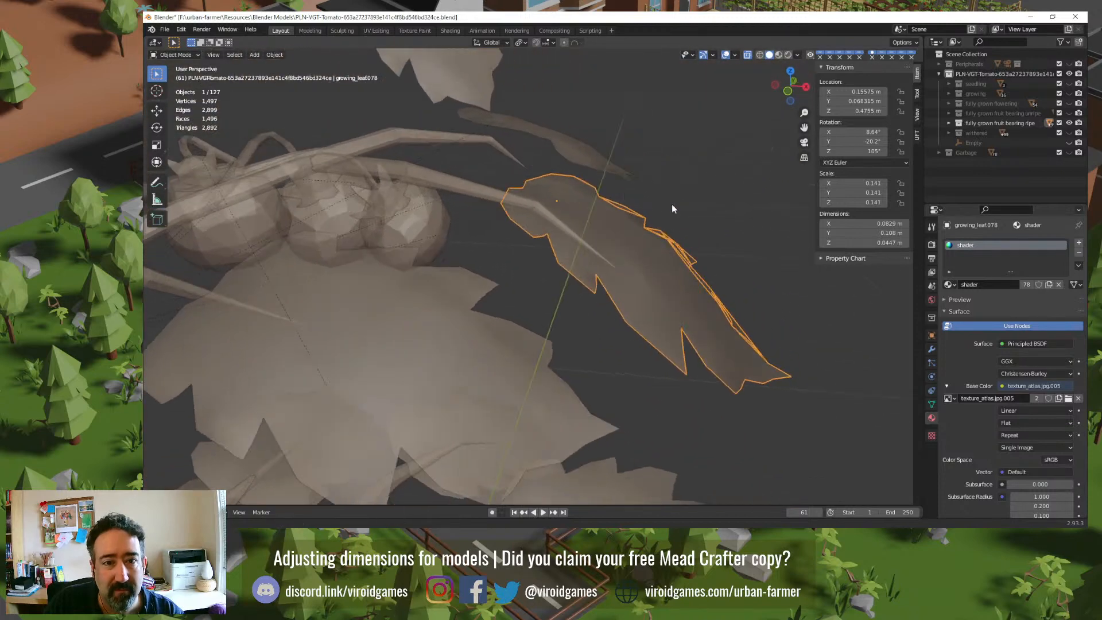
pyautogui.click(747, 56)
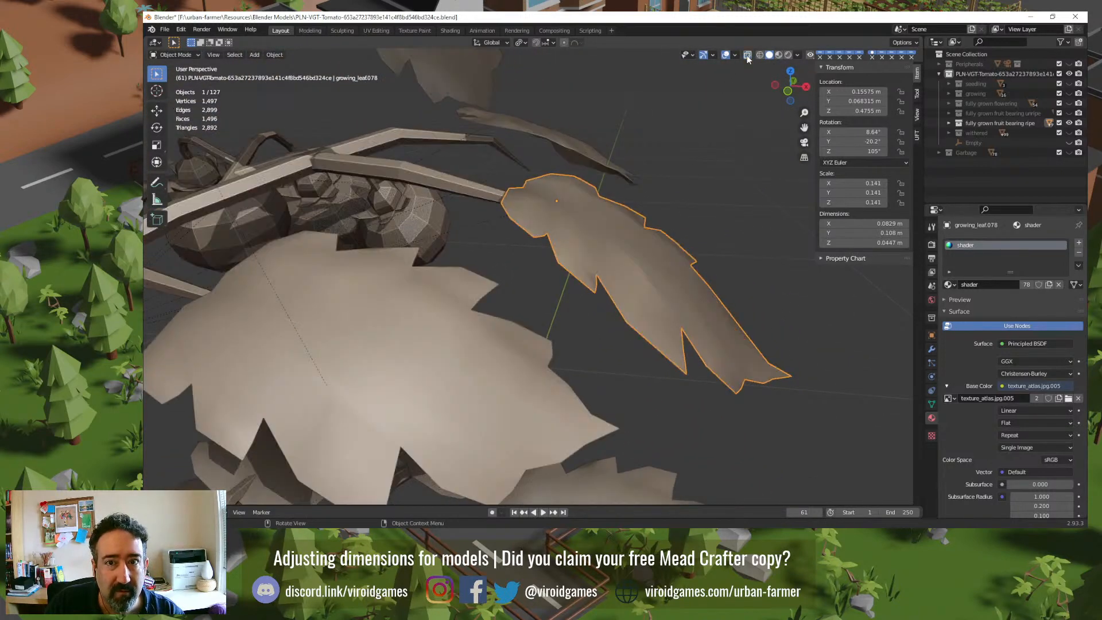
# Step: Apply Shade Flat to the narrow leaf seen from the side, after selecting the neighbouring large leaf for comparison
pyautogui.click(665, 211)
pyautogui.click(463, 345)
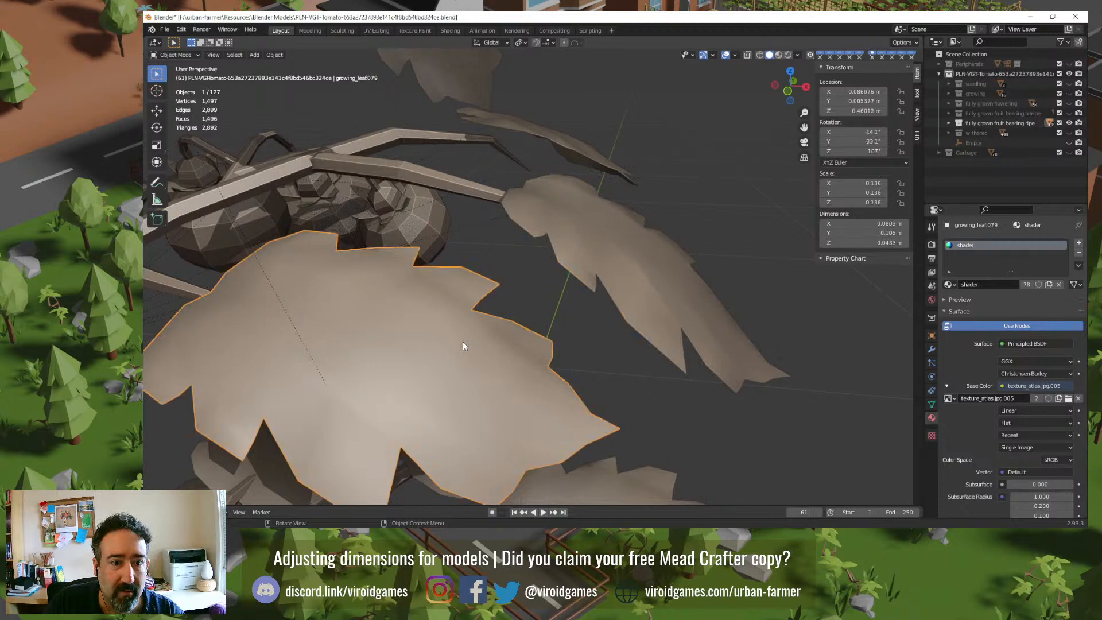
pyautogui.click(625, 272)
pyautogui.rightClick(629, 256)
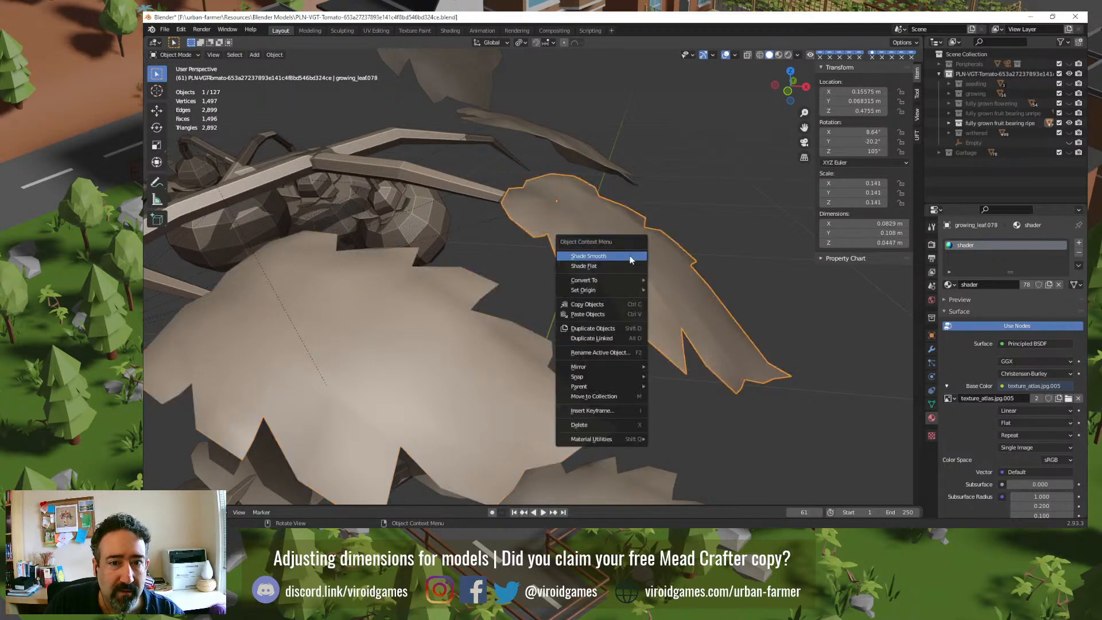
pyautogui.click(621, 267)
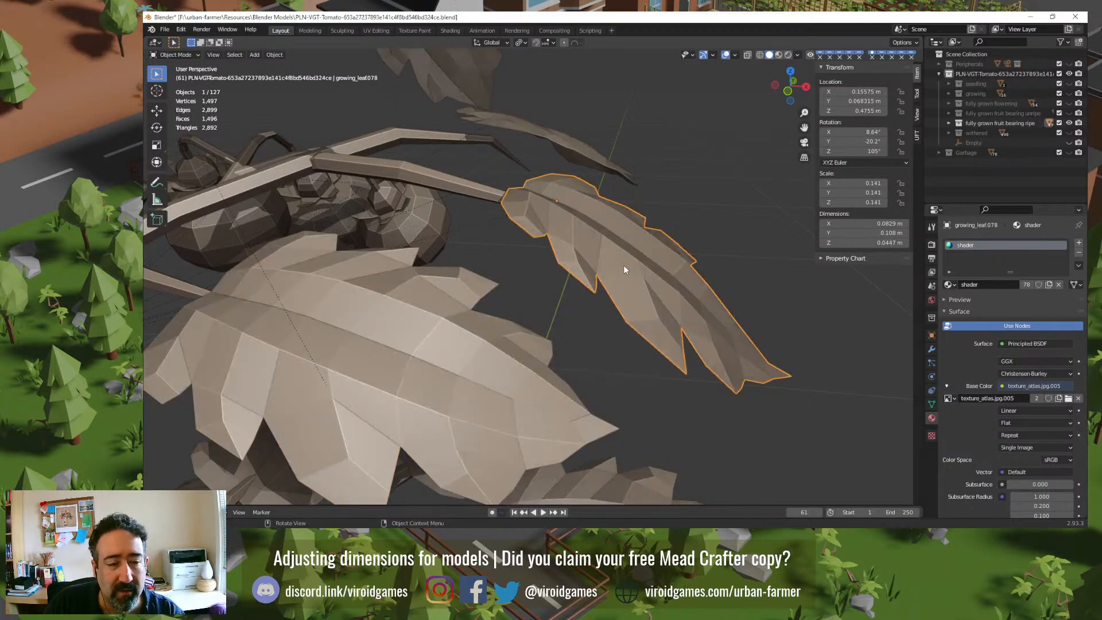
# Step: Alternate the leaf between smooth and flat shading to compare them, ending with Shade Smooth
pyautogui.rightClick(629, 262)
pyautogui.click(621, 251)
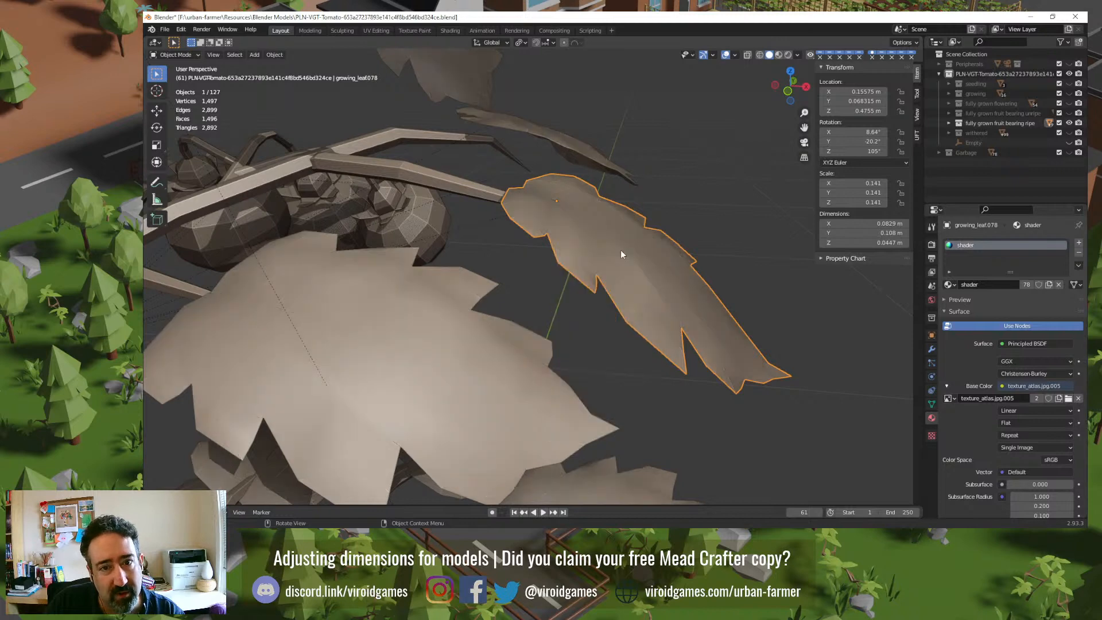
pyautogui.rightClick(621, 254)
pyautogui.click(624, 258)
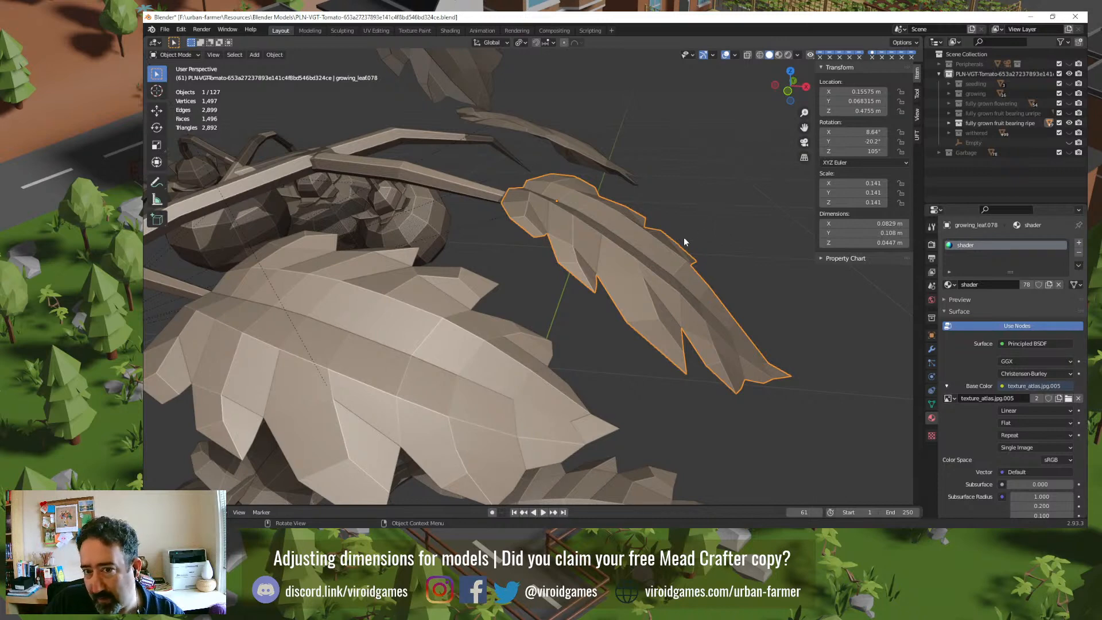
pyautogui.rightClick(657, 252)
pyautogui.click(644, 242)
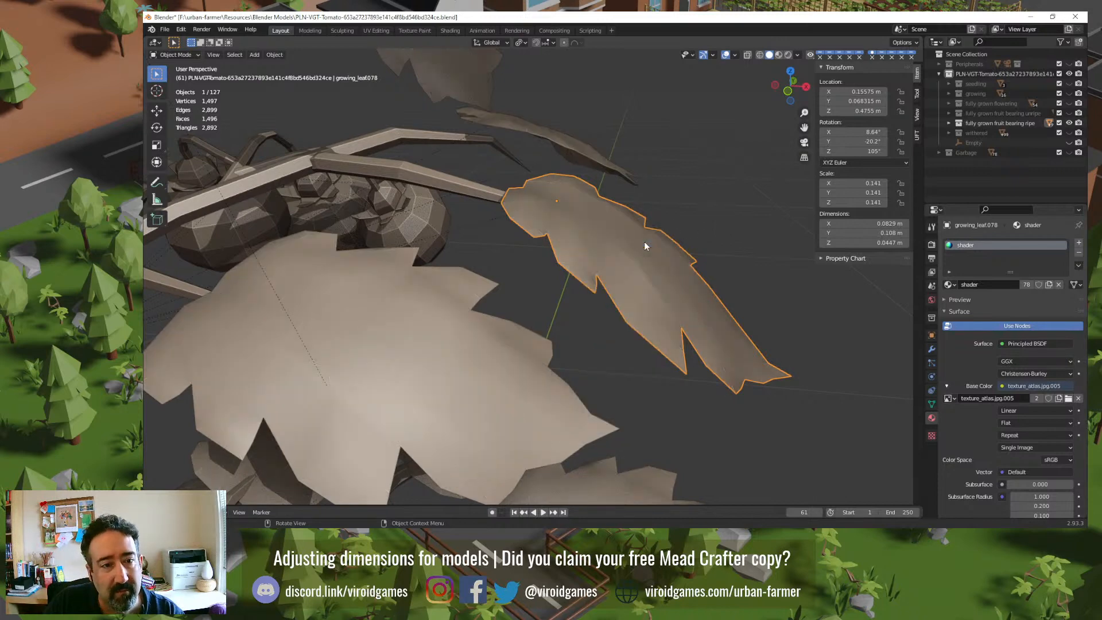
# Step: Apply Shade Flat to the selected large leaf while viewing both neighbouring leaves from above
pyautogui.moveTo(643, 245); pyautogui.dragTo(615, 257, button='middle')
pyautogui.rightClick(644, 248)
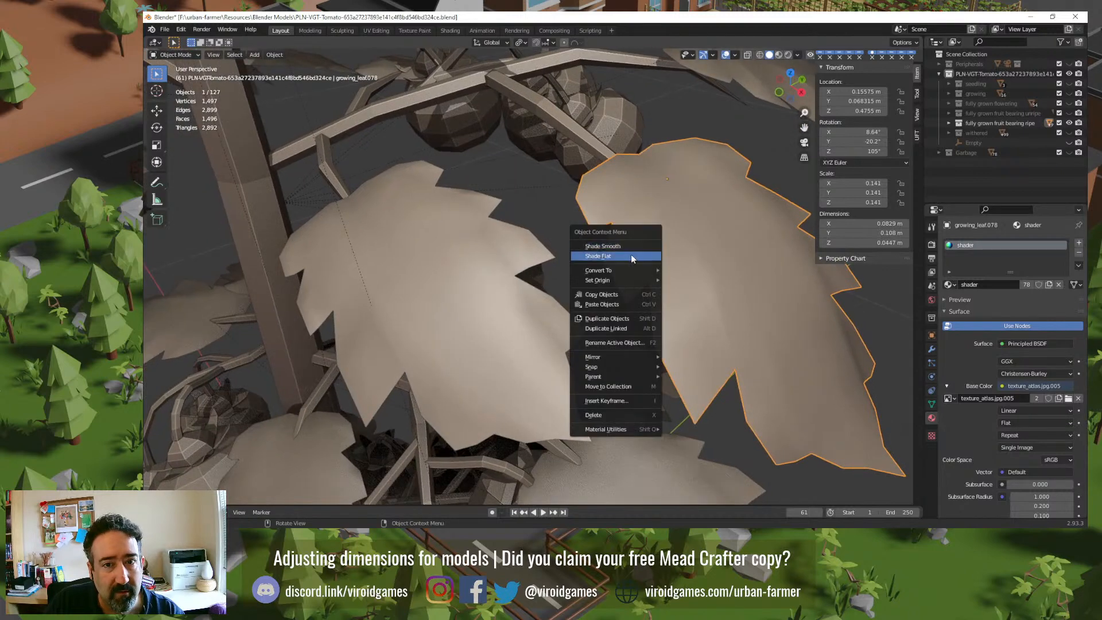
pyautogui.click(631, 256)
# Step: Switch to Steam and open the Urban Farmer store page from the game library
pyautogui.moveTo(356, 536)
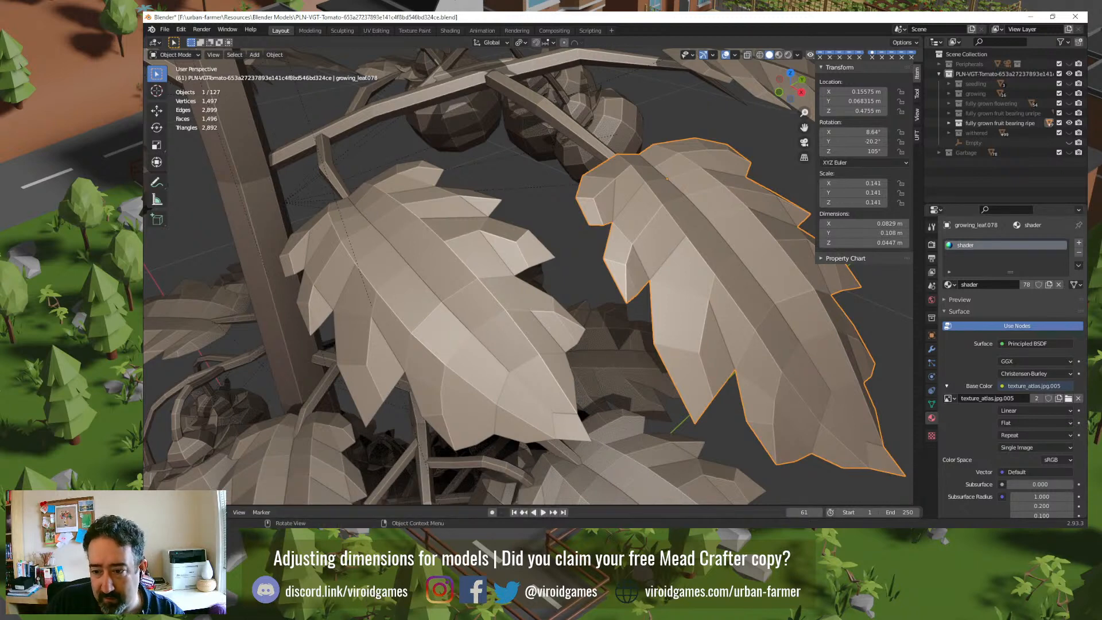
pyautogui.click(937, 536)
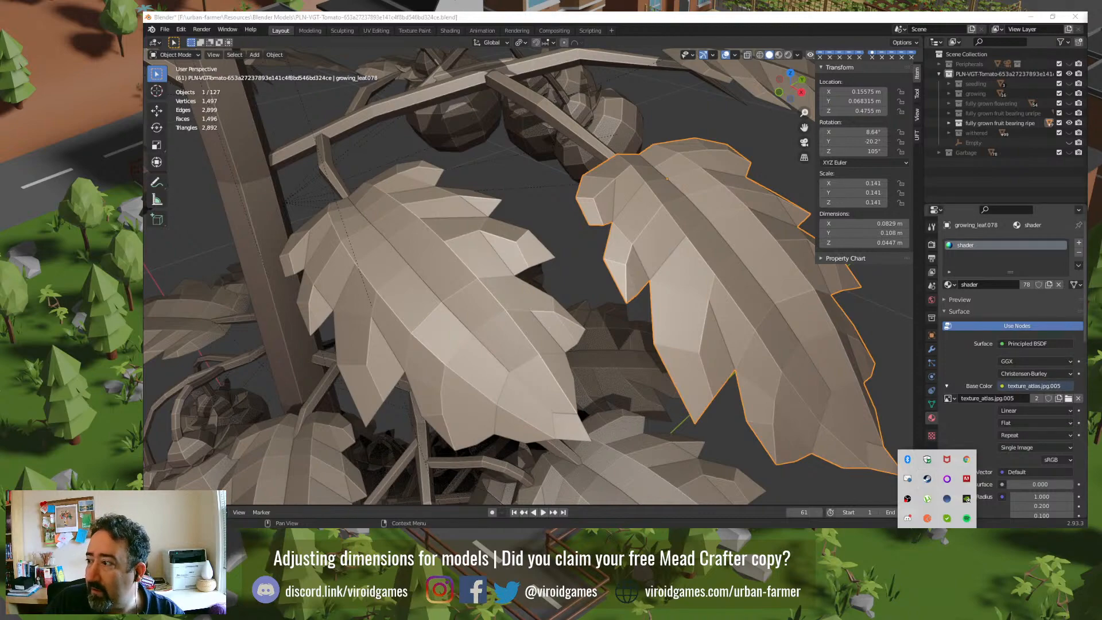
pyautogui.click(927, 478)
pyautogui.click(261, 39)
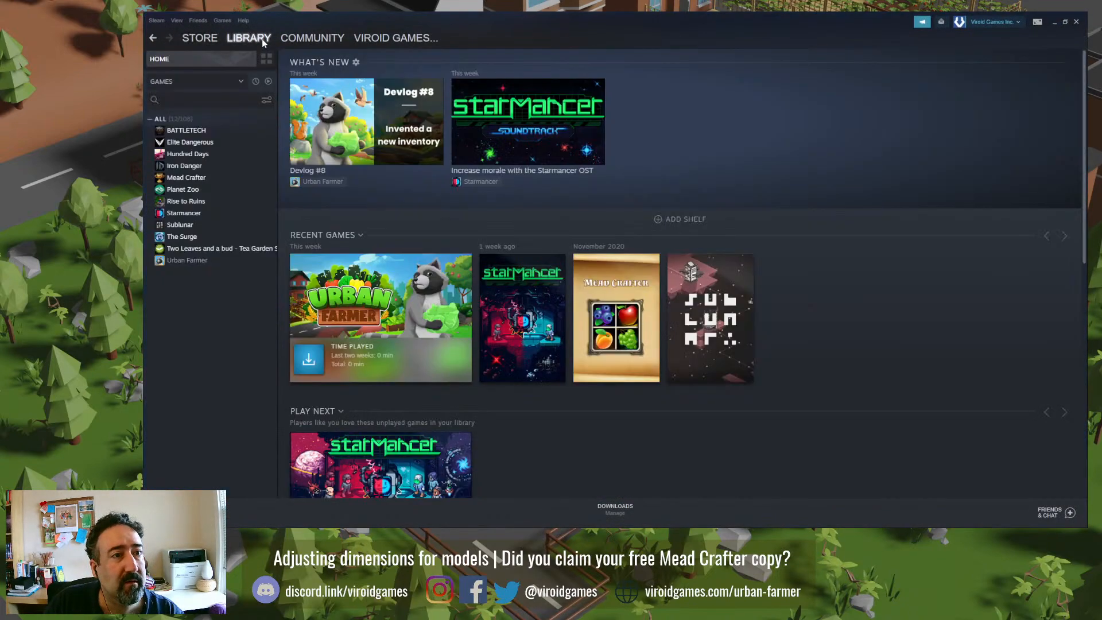
pyautogui.click(393, 304)
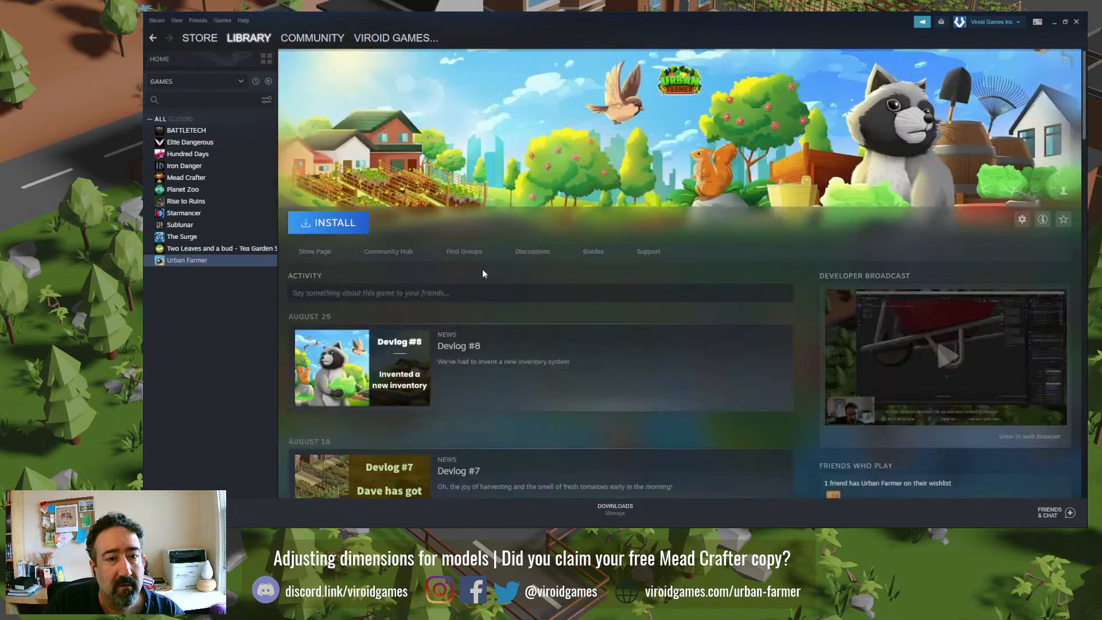
pyautogui.click(315, 252)
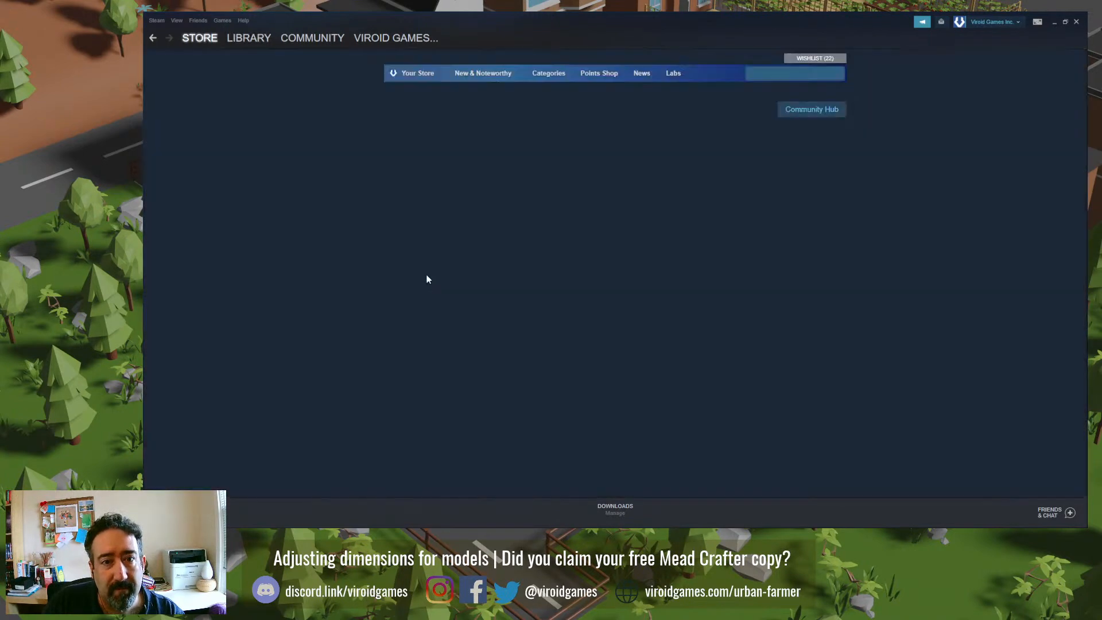
# Step: Enlarge the first gameplay screenshot on the Urban Farmer store page to examine how plants look in the game
pyautogui.scroll(-3, 408, 365)
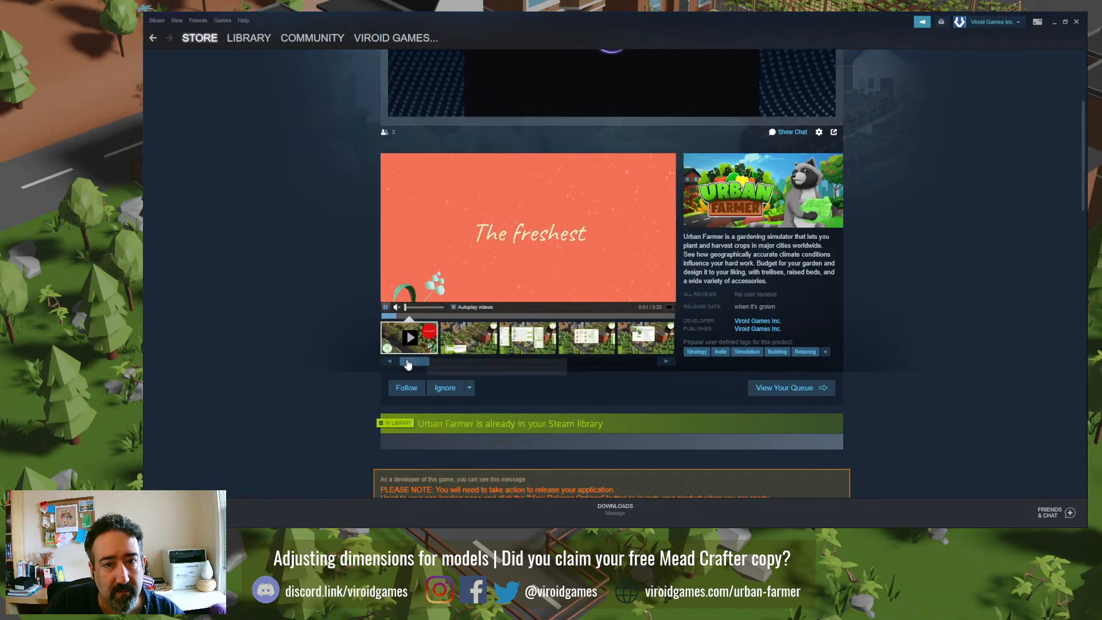
pyautogui.scroll(-2, 408, 364)
pyautogui.scroll(3, 438, 332)
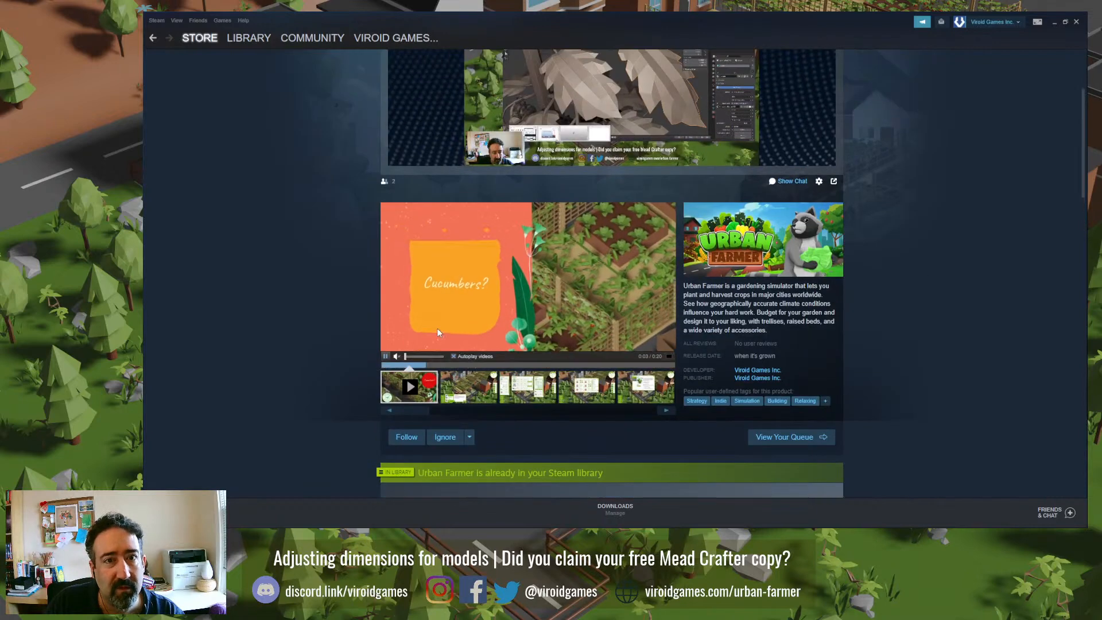
pyautogui.scroll(1, 436, 328)
pyautogui.scroll(-3, 476, 306)
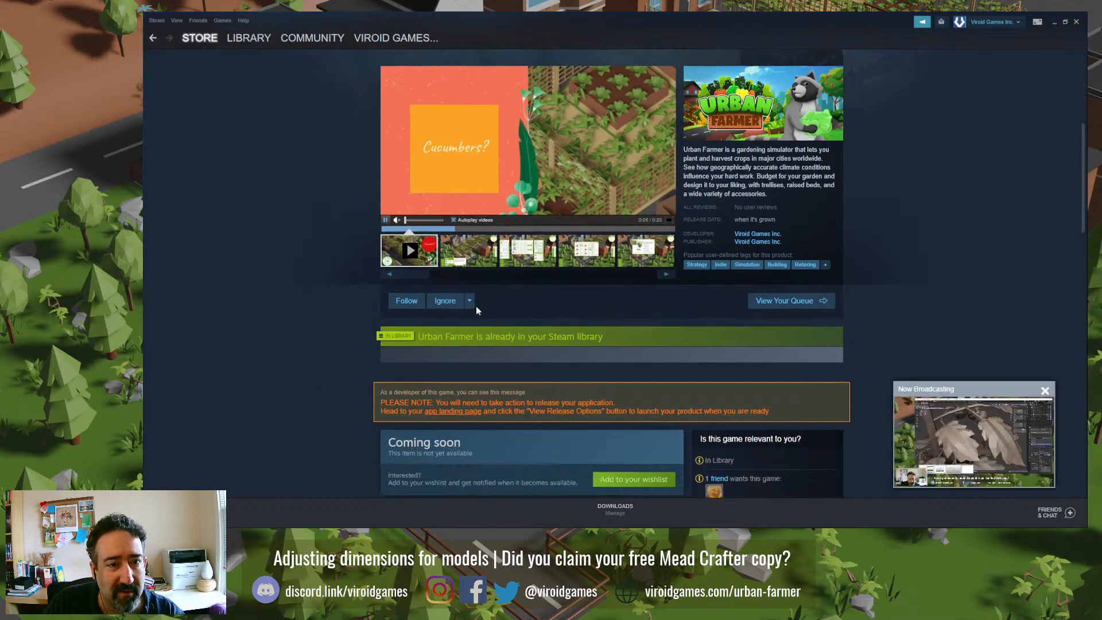
pyautogui.click(480, 247)
pyautogui.click(560, 182)
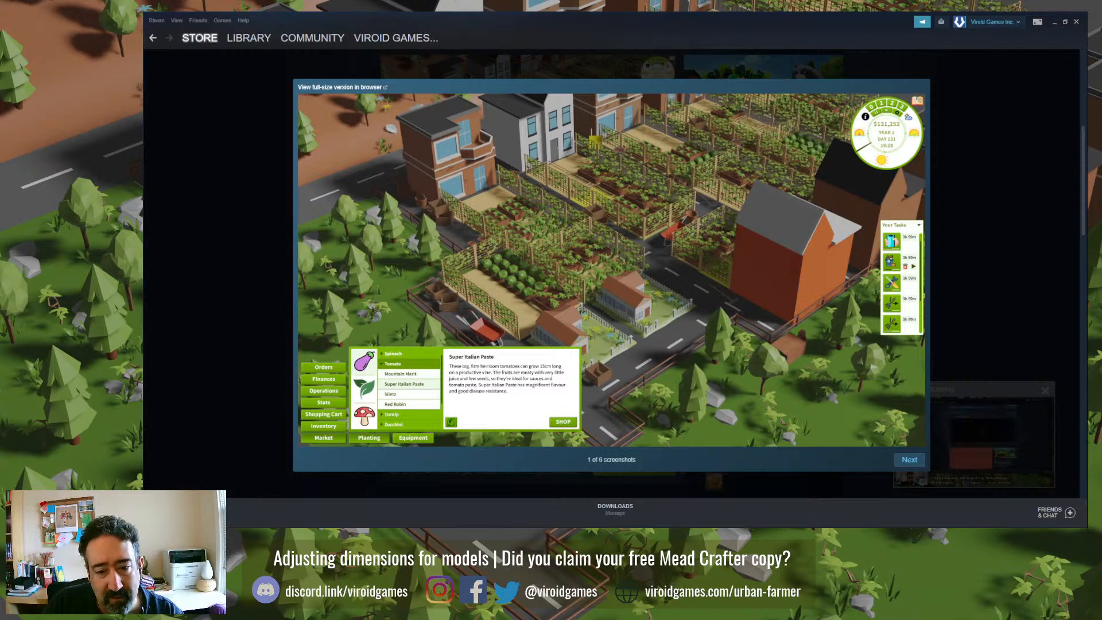
# Step: Return to Blender and display the whole tomato plant in Material Preview shading with nothing selected
pyautogui.hotkey('alt', 'Tab')
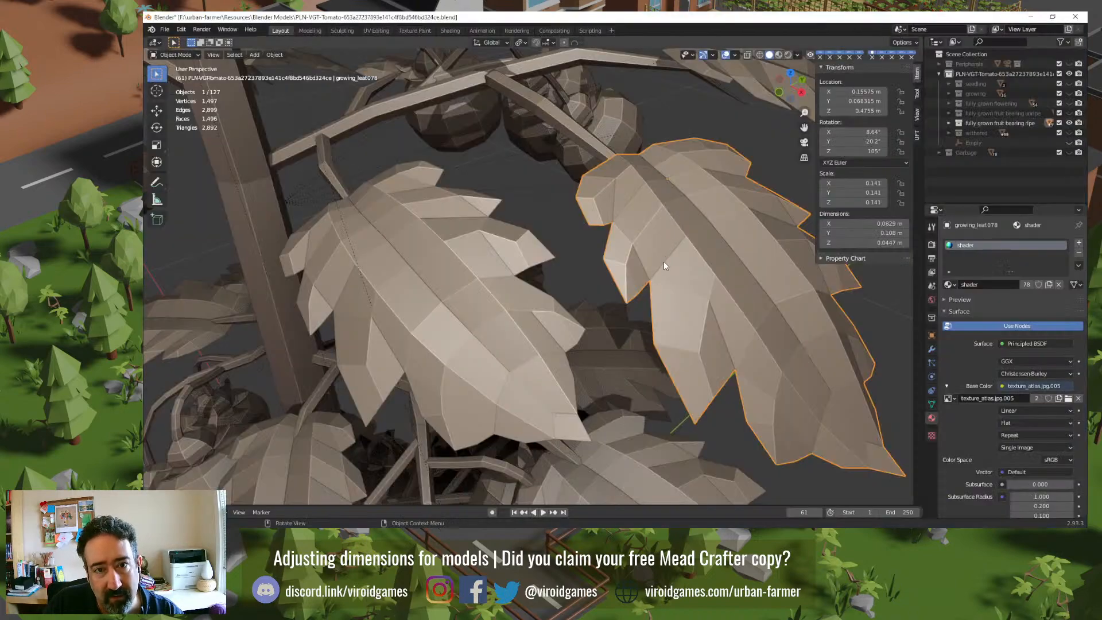
pyautogui.scroll(-10, 492, 257)
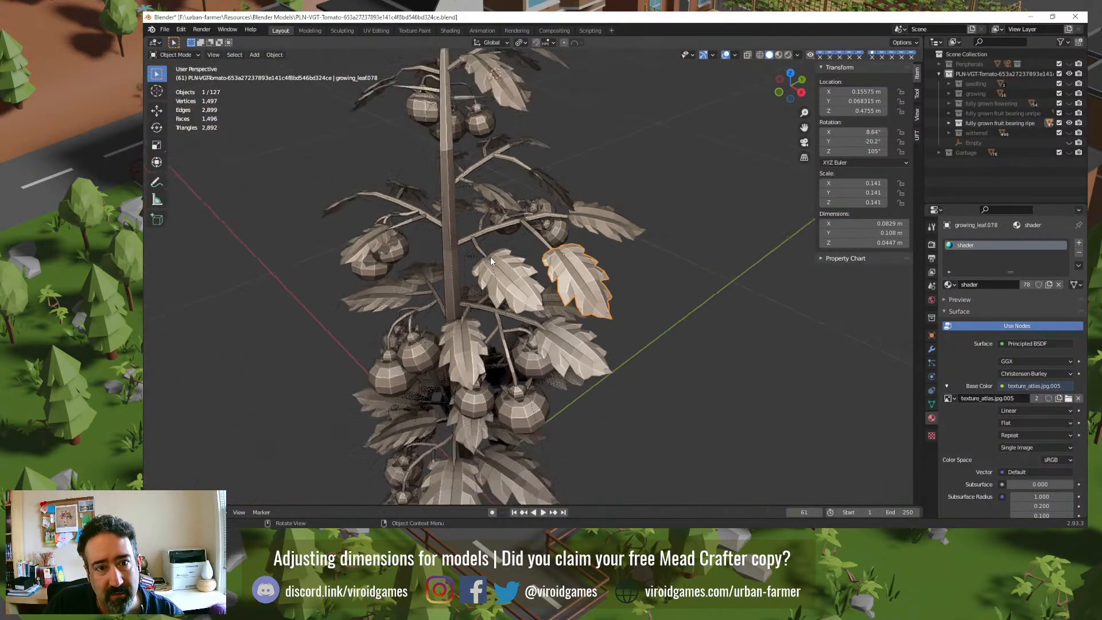
pyautogui.click(622, 210)
pyautogui.moveTo(622, 210); pyautogui.dragTo(632, 211, button='middle')
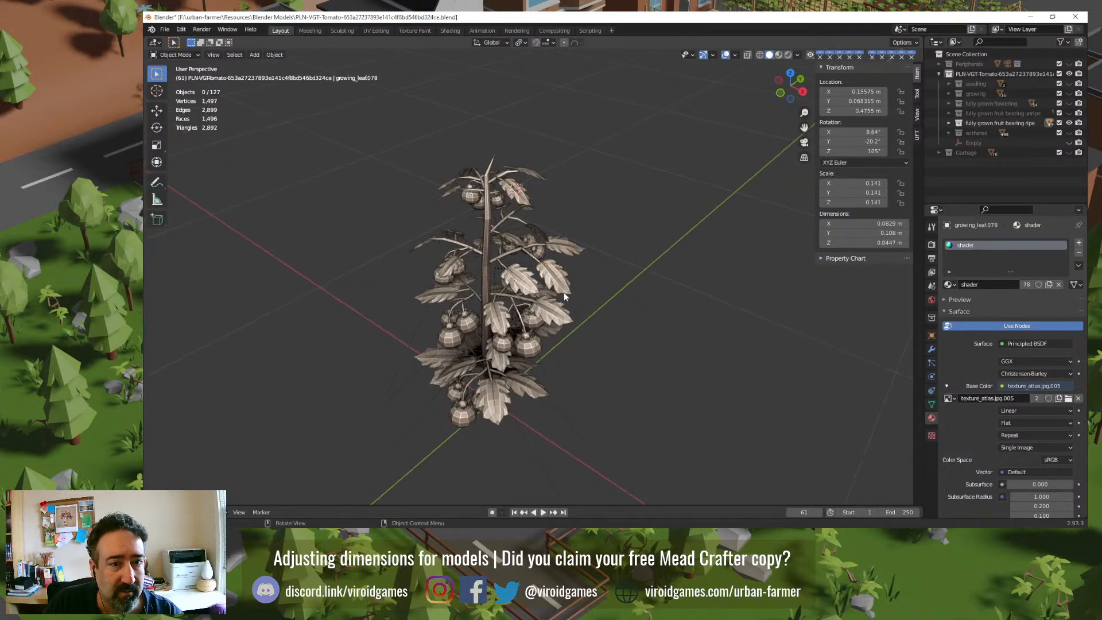
pyautogui.scroll(1, 633, 241)
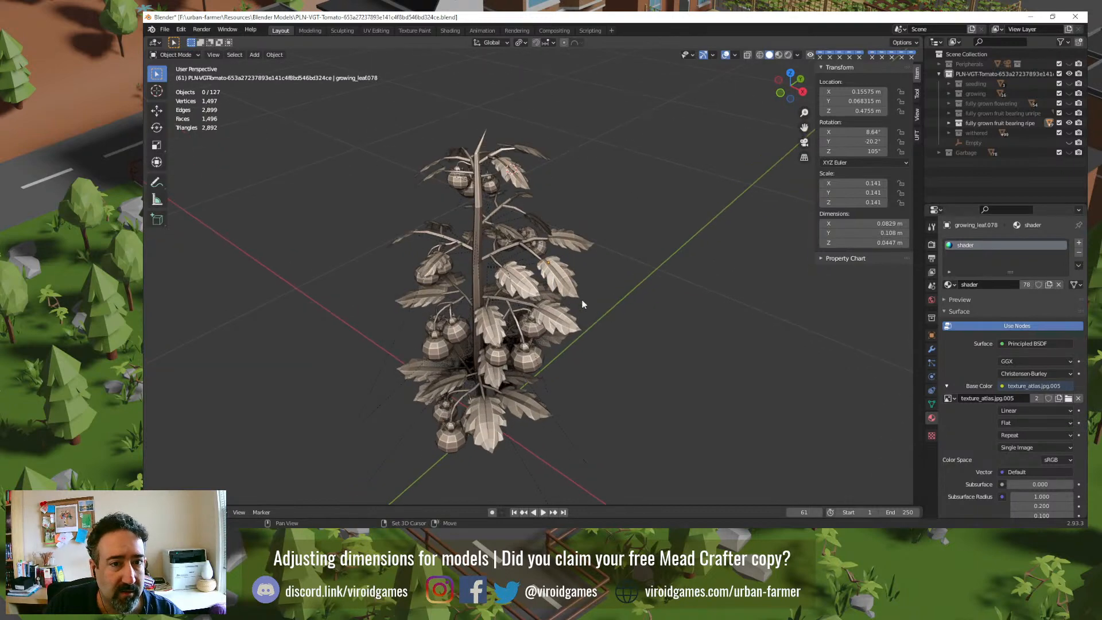
pyautogui.click(778, 55)
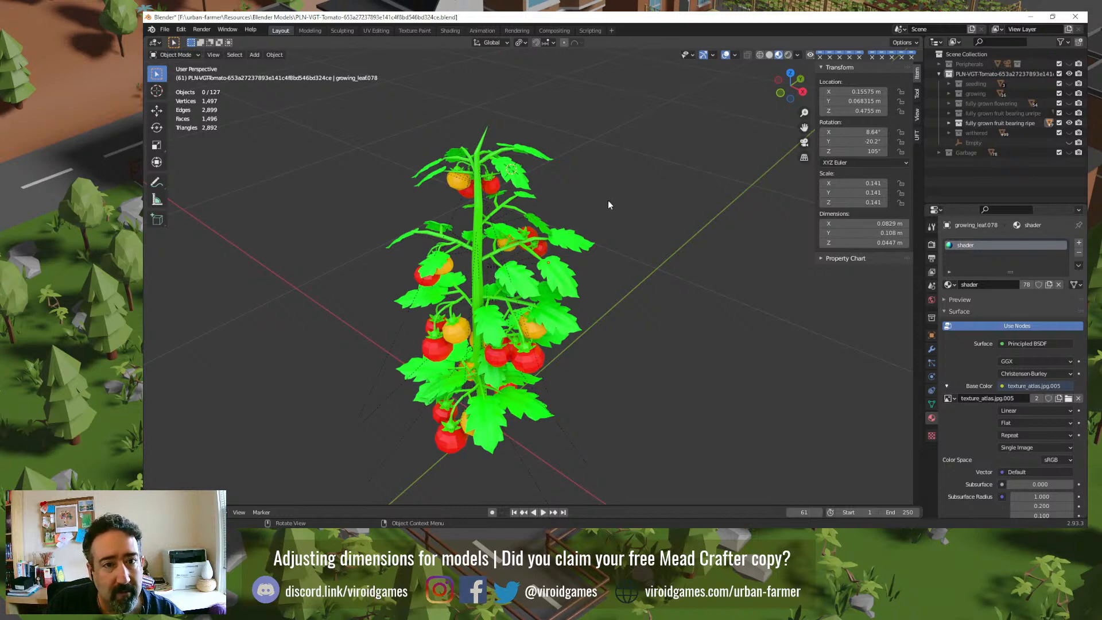
# Step: Apply Shade Smooth to the outermost leaf at mid-height, then try Shade Flat with nothing selected
pyautogui.click(582, 241)
pyautogui.rightClick(581, 241)
pyautogui.click(580, 239)
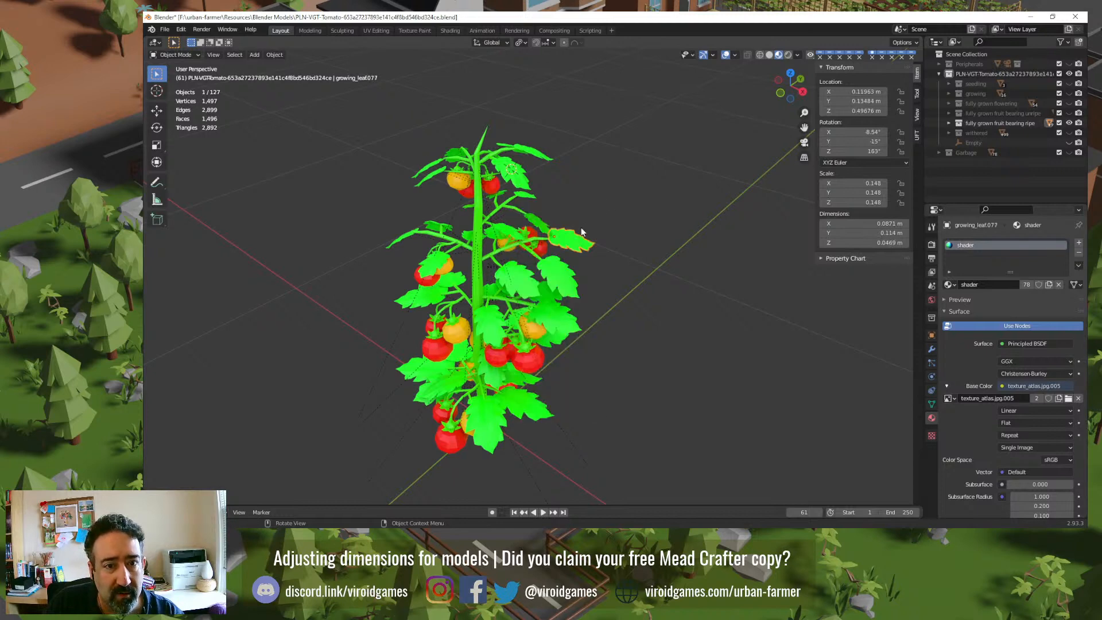
pyautogui.click(635, 209)
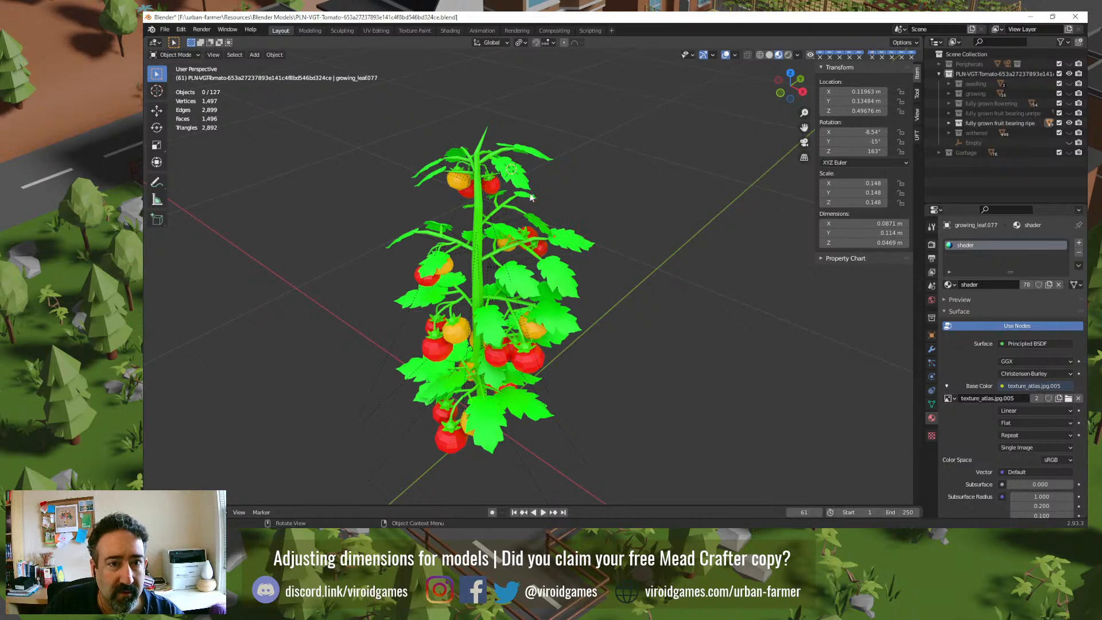
pyautogui.rightClick(572, 247)
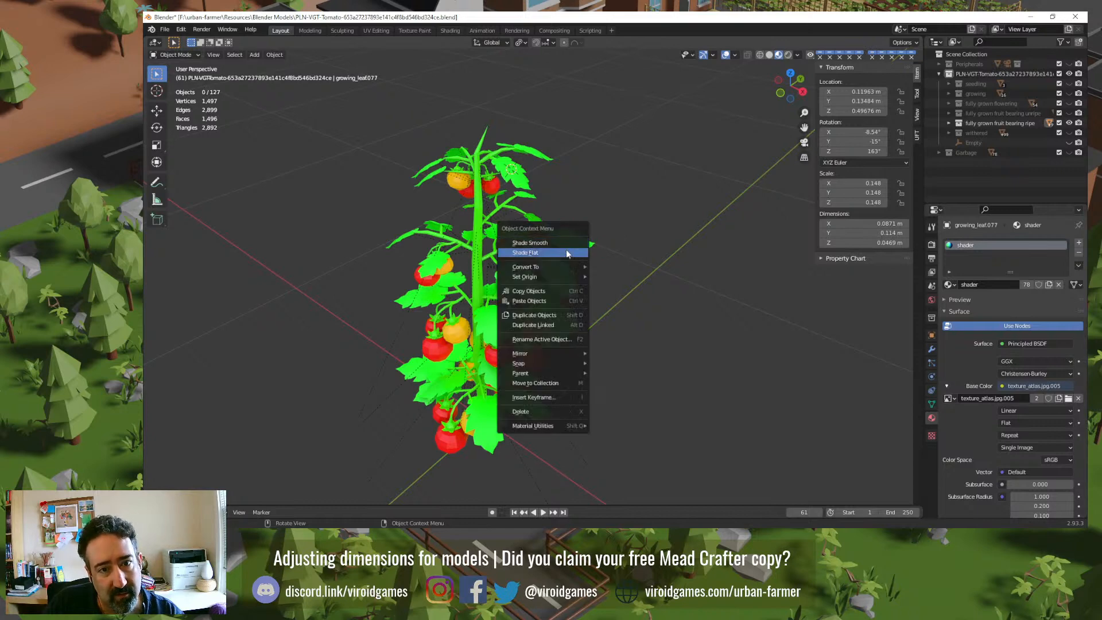
pyautogui.click(565, 254)
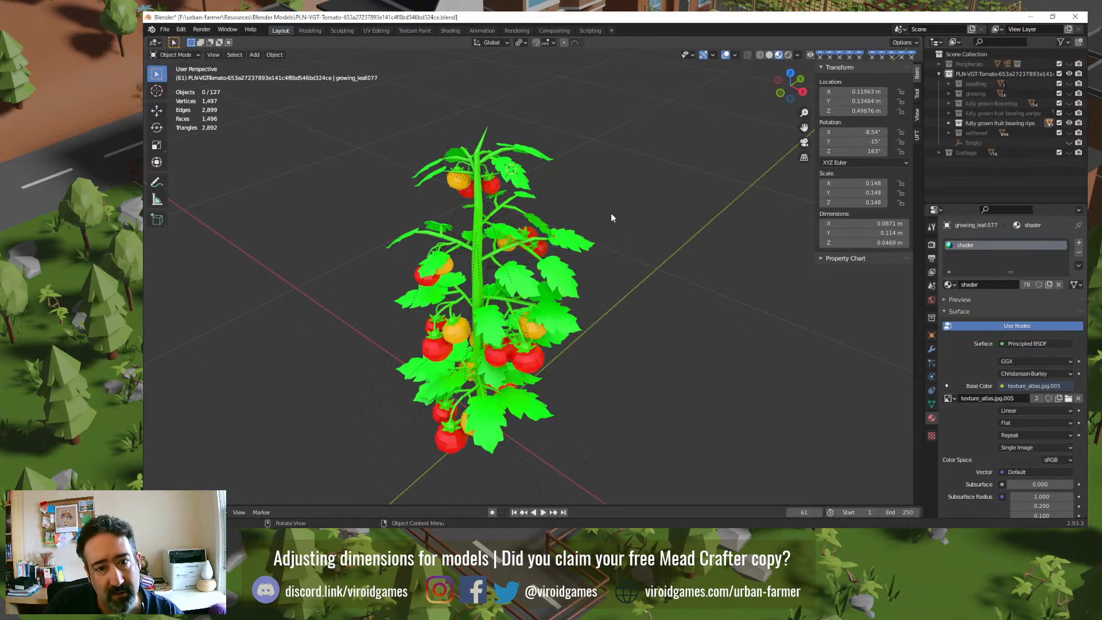
# Step: Display the plant in Solid shading and apply Shade Flat to the leaf just below the outermost mid-height leaf, leaving nothing selected
pyautogui.click(769, 54)
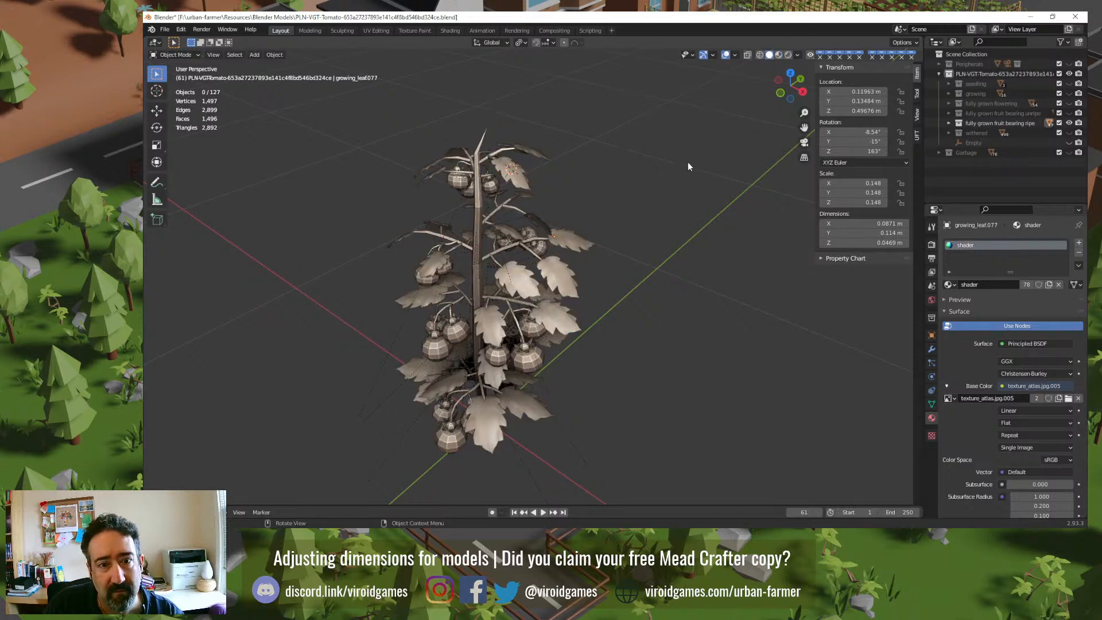
pyautogui.rightClick(585, 240)
pyautogui.click(585, 239)
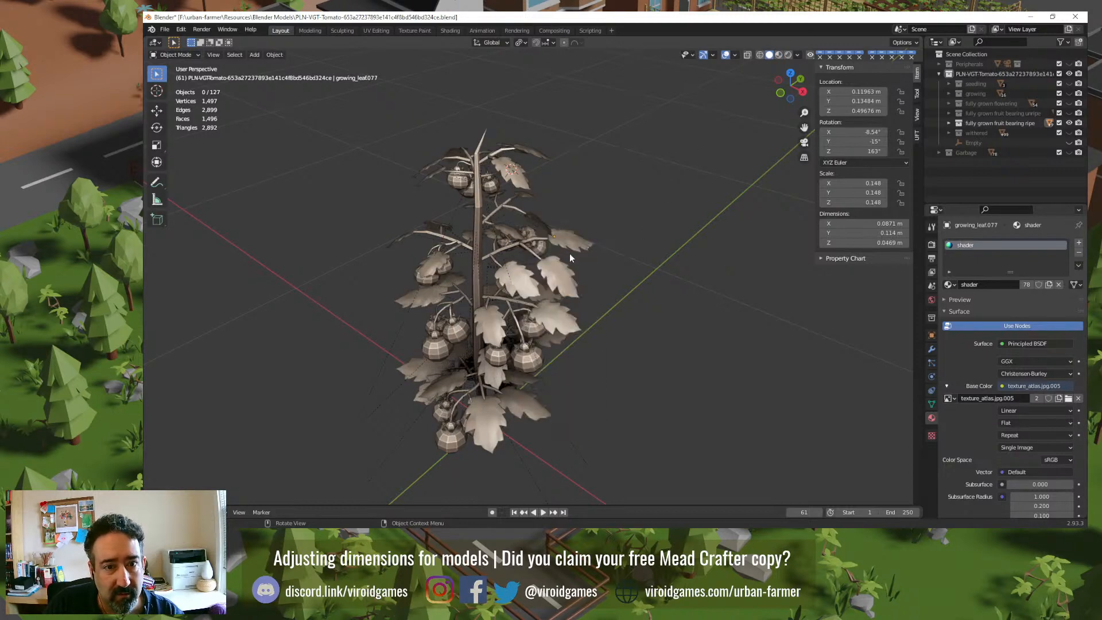
pyautogui.rightClick(555, 274)
pyautogui.click(553, 265)
pyautogui.rightClick(560, 275)
pyautogui.click(560, 275)
pyautogui.click(559, 278)
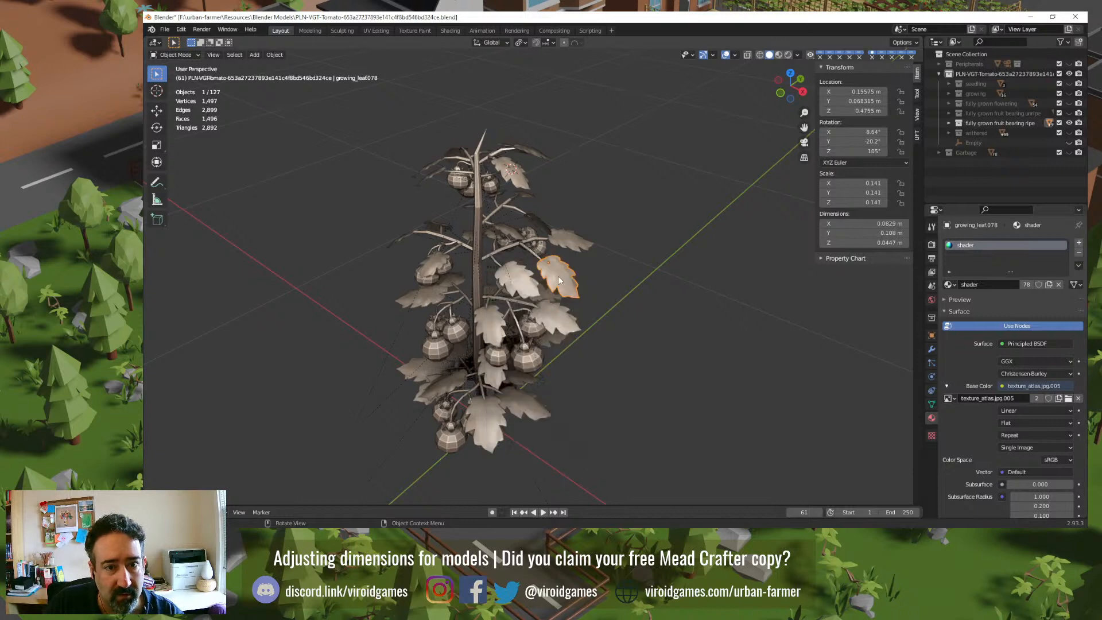
pyautogui.rightClick(558, 275)
pyautogui.click(551, 285)
pyautogui.click(612, 285)
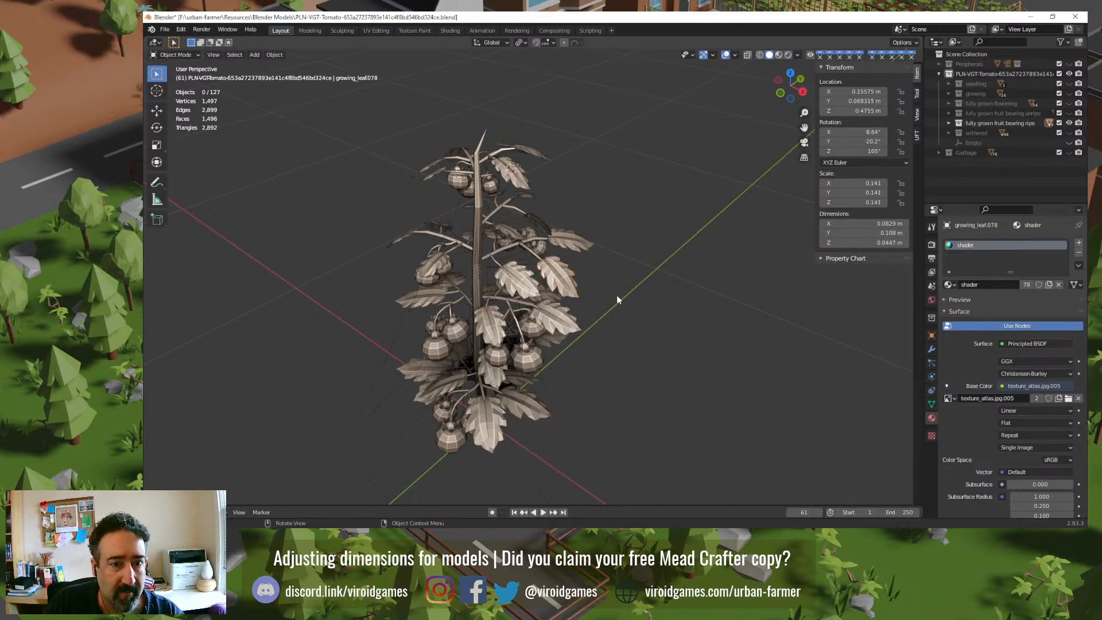
# Step: Show the plant in Material Preview shading, then close the tomato file and save its changes
pyautogui.moveTo(607, 295); pyautogui.dragTo(611, 294, button='middle')
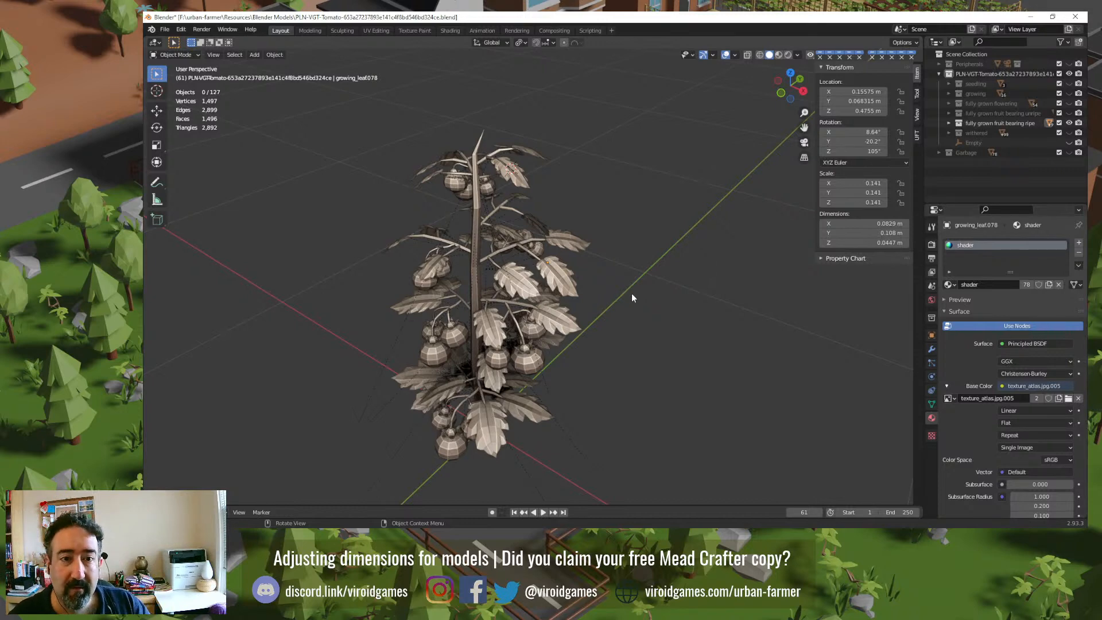
pyautogui.click(778, 55)
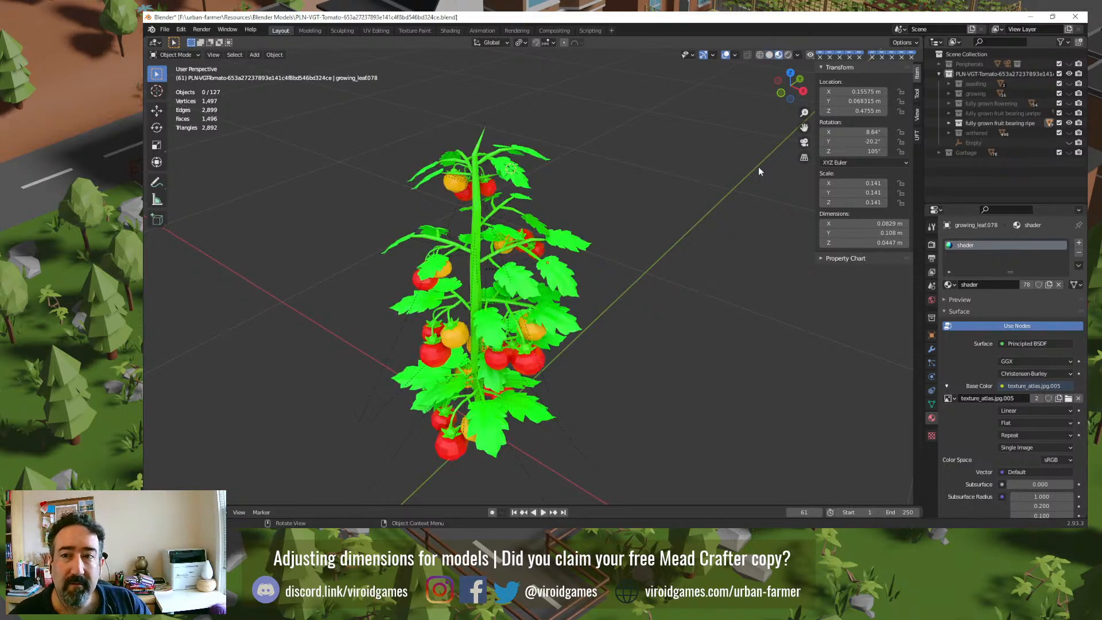
pyautogui.click(1075, 17)
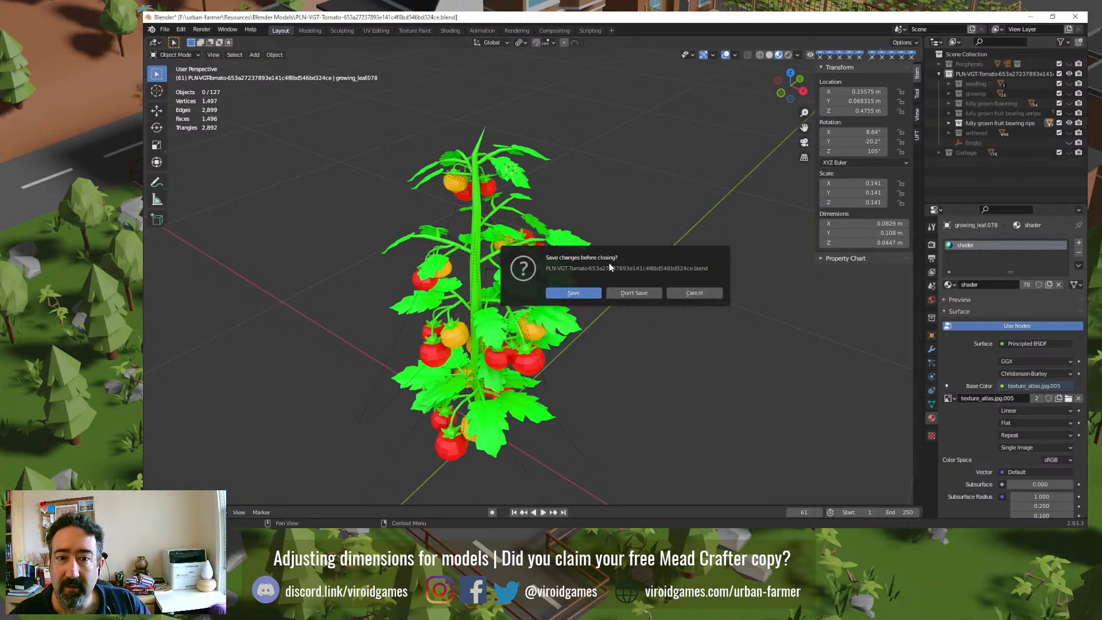
pyautogui.click(574, 293)
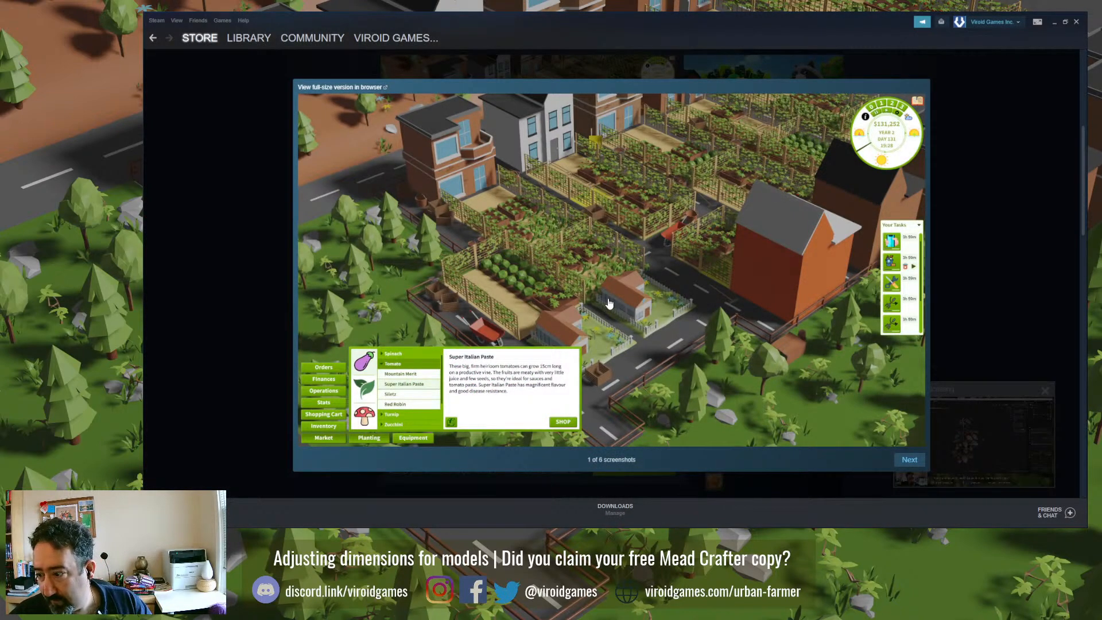
# Step: Reopen the PLN-VGT-Tomato blend file from the Blender Models folder
pyautogui.hotkey('alt', 'Tab')
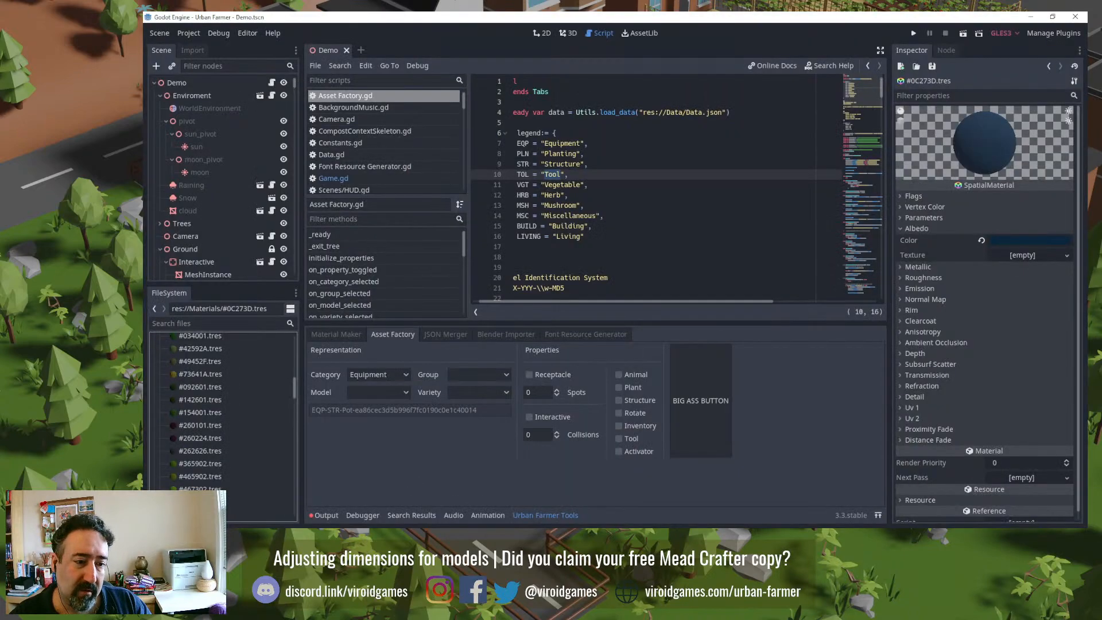
pyautogui.click(297, 533)
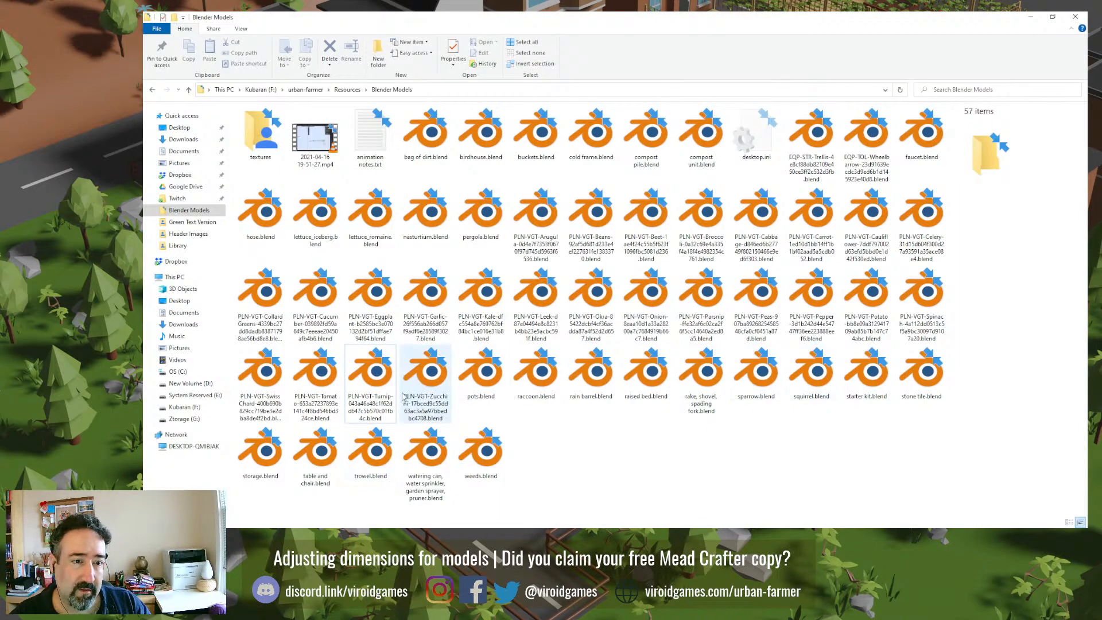
pyautogui.click(365, 387)
pyautogui.doubleClick(337, 377)
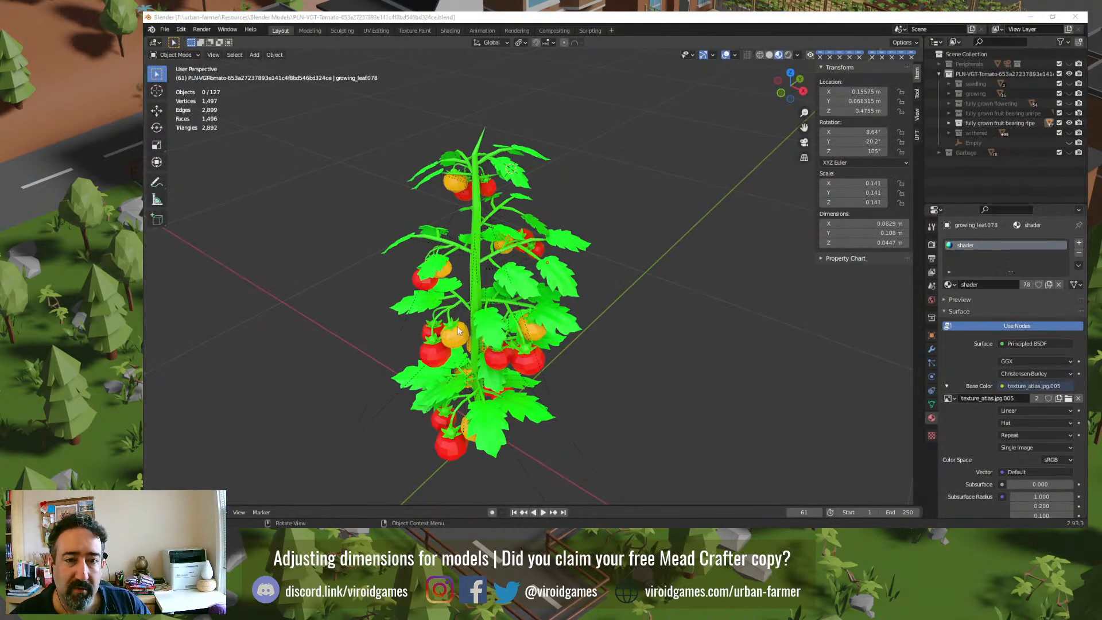
# Step: Check the object shading options on two neighbouring ripe red tomatoes low on the plant, leaving nothing selected
pyautogui.click(493, 360)
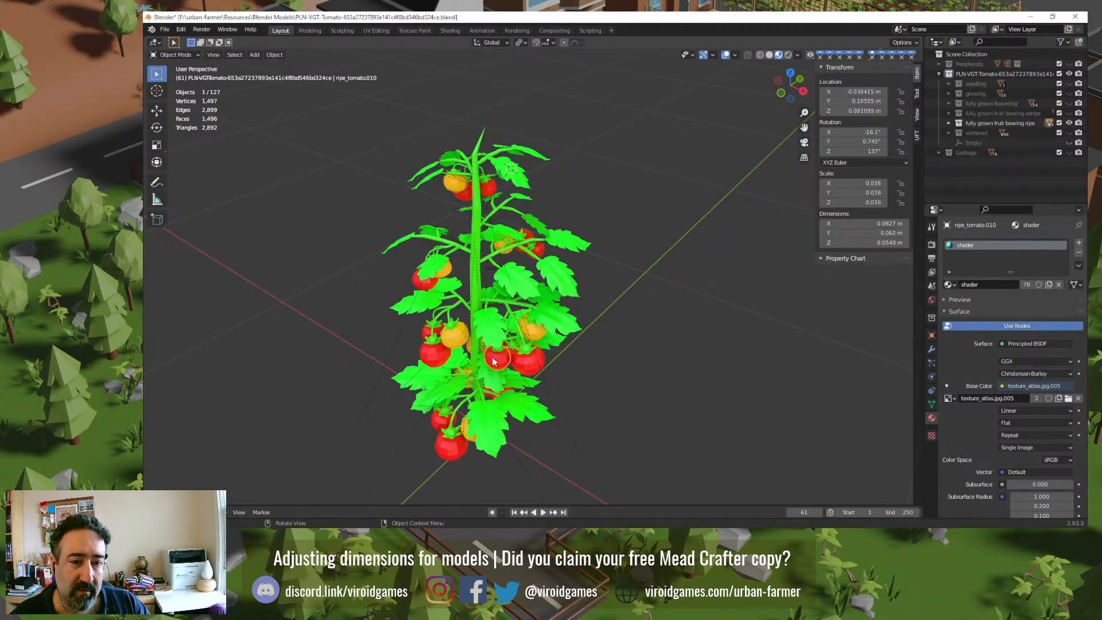
pyautogui.rightClick(500, 358)
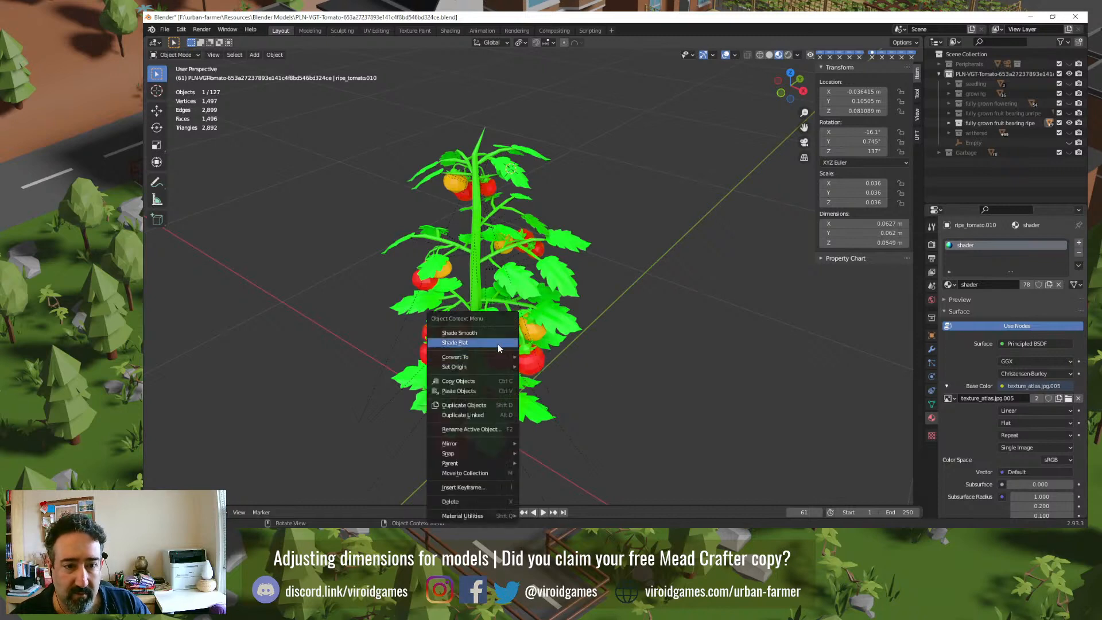
pyautogui.click(602, 373)
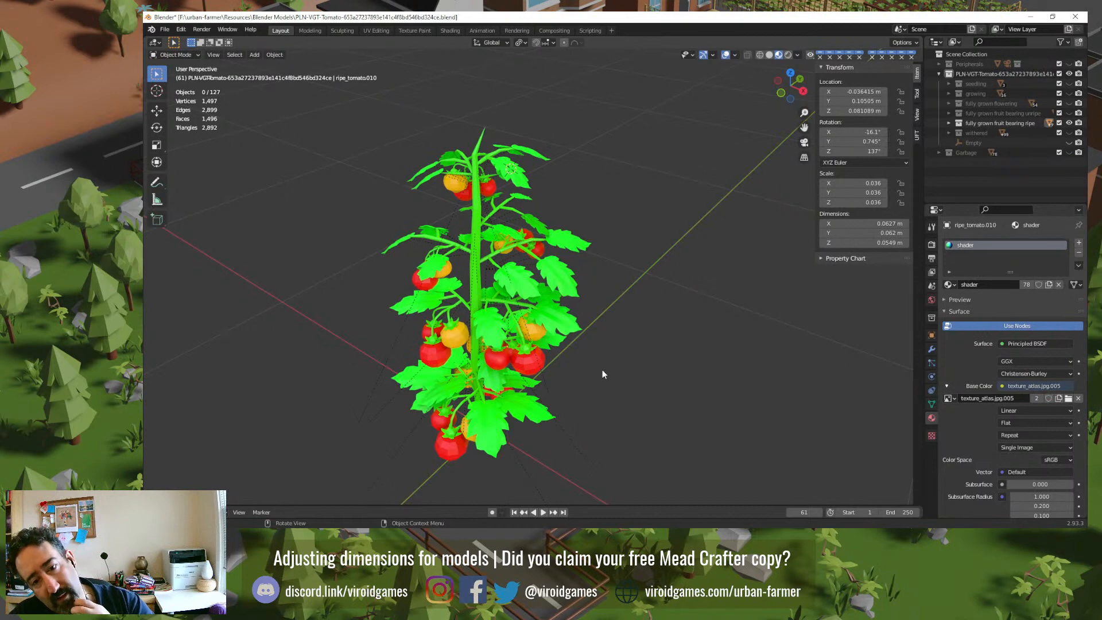
pyautogui.click(523, 362)
pyautogui.rightClick(522, 364)
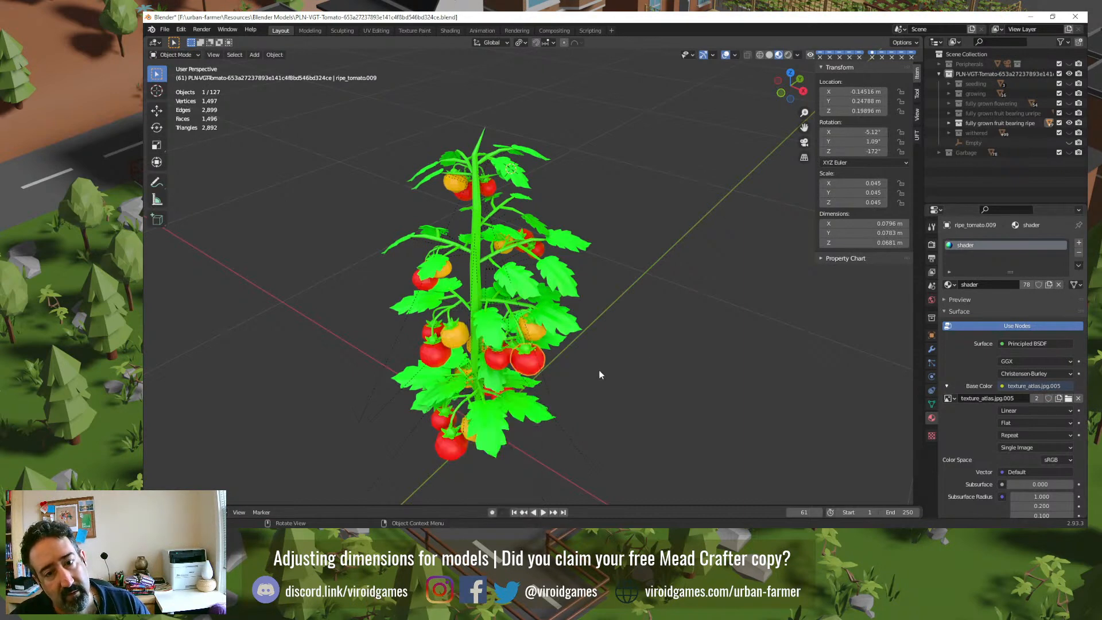
pyautogui.click(598, 370)
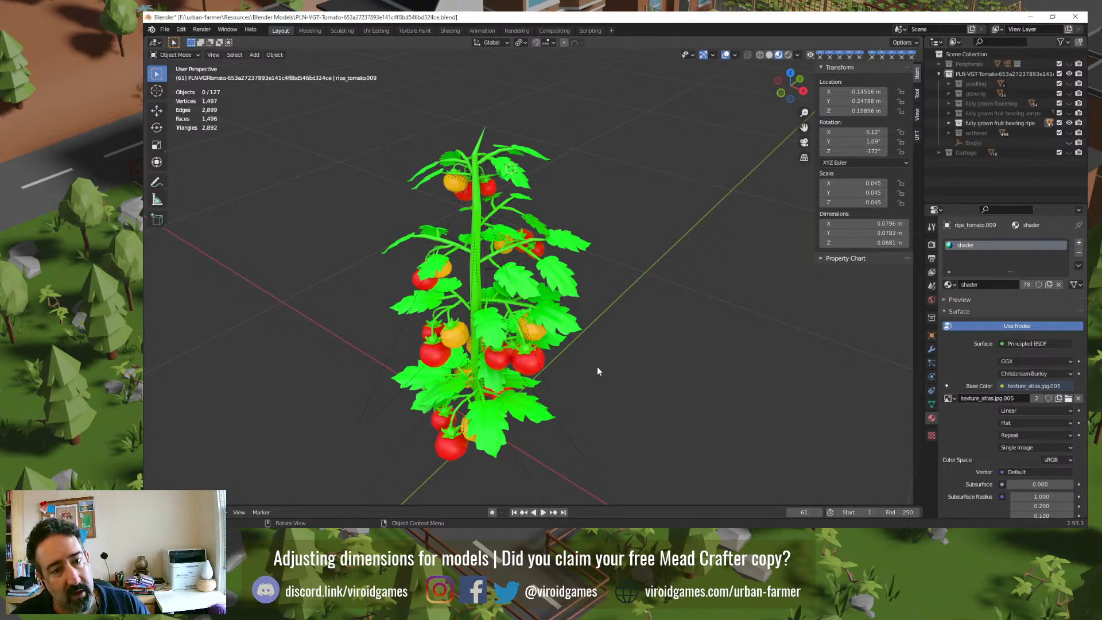
# Step: Try Shade Smooth on the yellow tomato beside the stem at lower mid-height, leaving nothing selected
pyautogui.click(459, 342)
pyautogui.rightClick(459, 342)
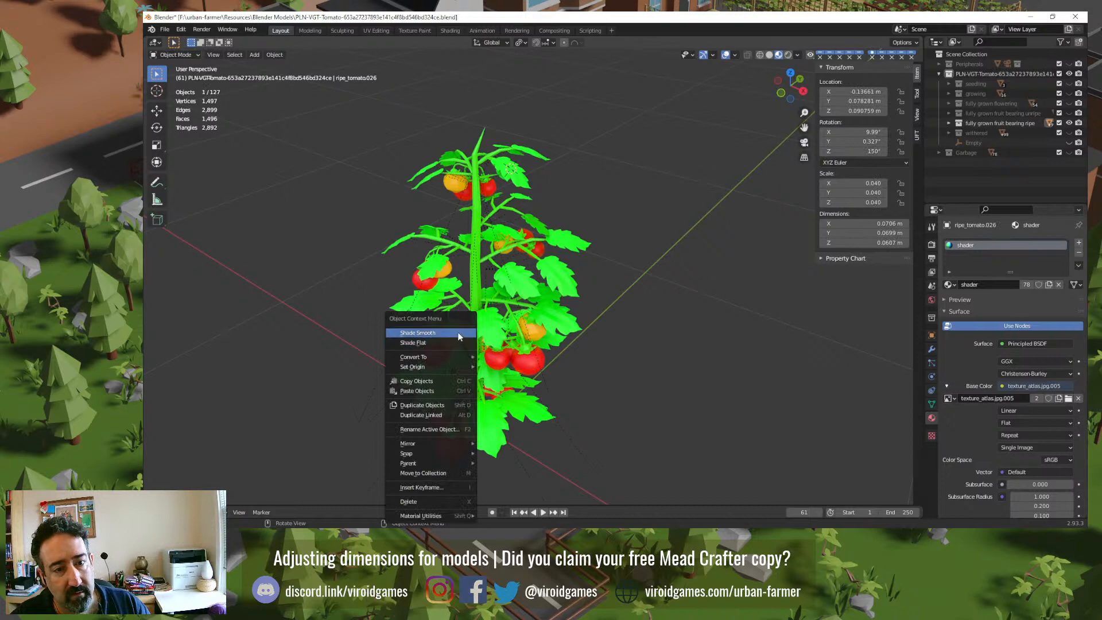
pyautogui.click(457, 333)
pyautogui.click(616, 352)
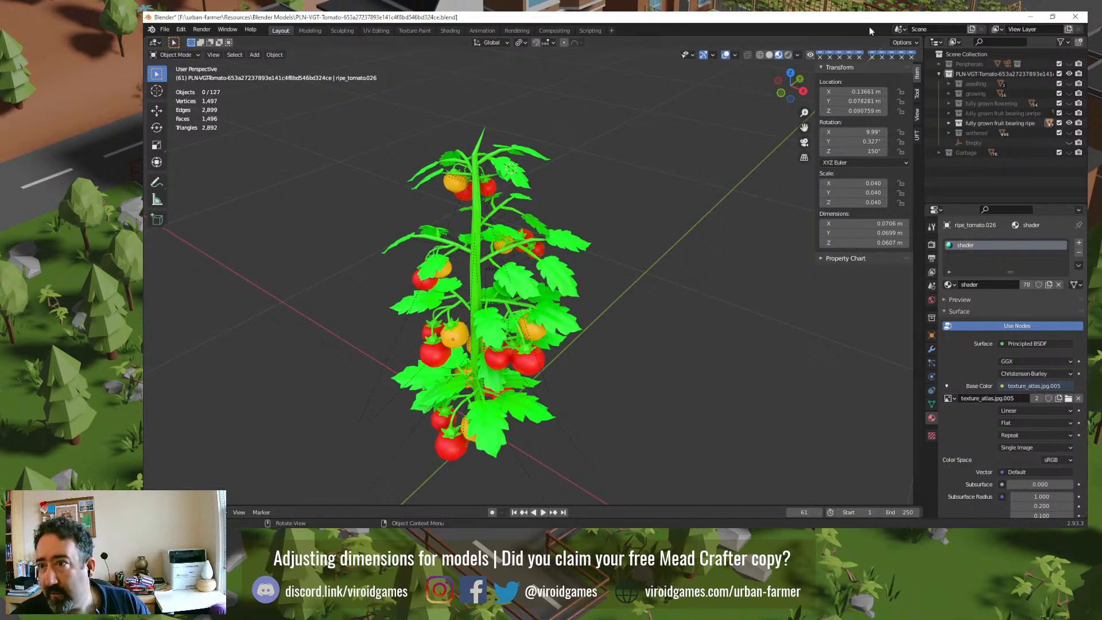
# Step: Close the tomato file without saving and open the PLN-VGT-Carrot blend file from the Blender Models folder
pyautogui.click(1075, 17)
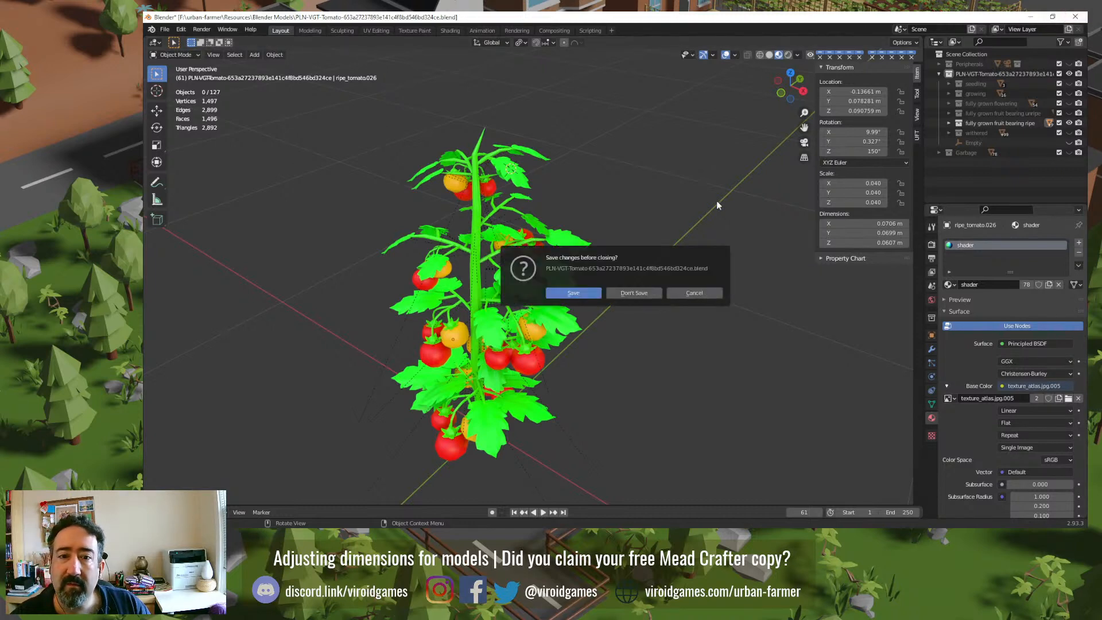
pyautogui.click(634, 293)
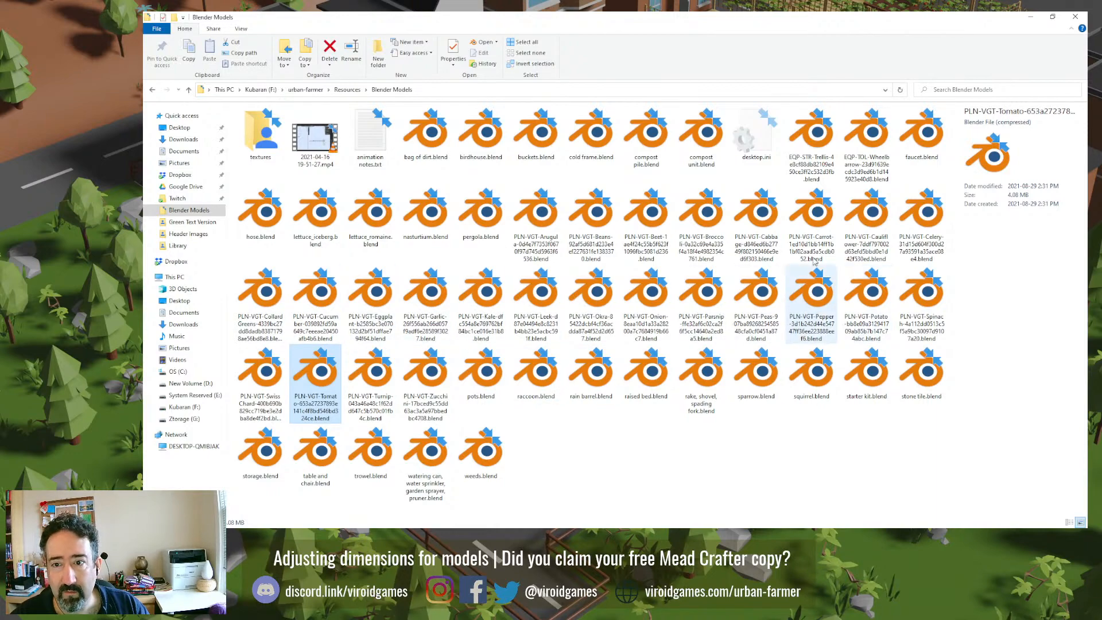
pyautogui.click(812, 228)
pyautogui.doubleClick(813, 229)
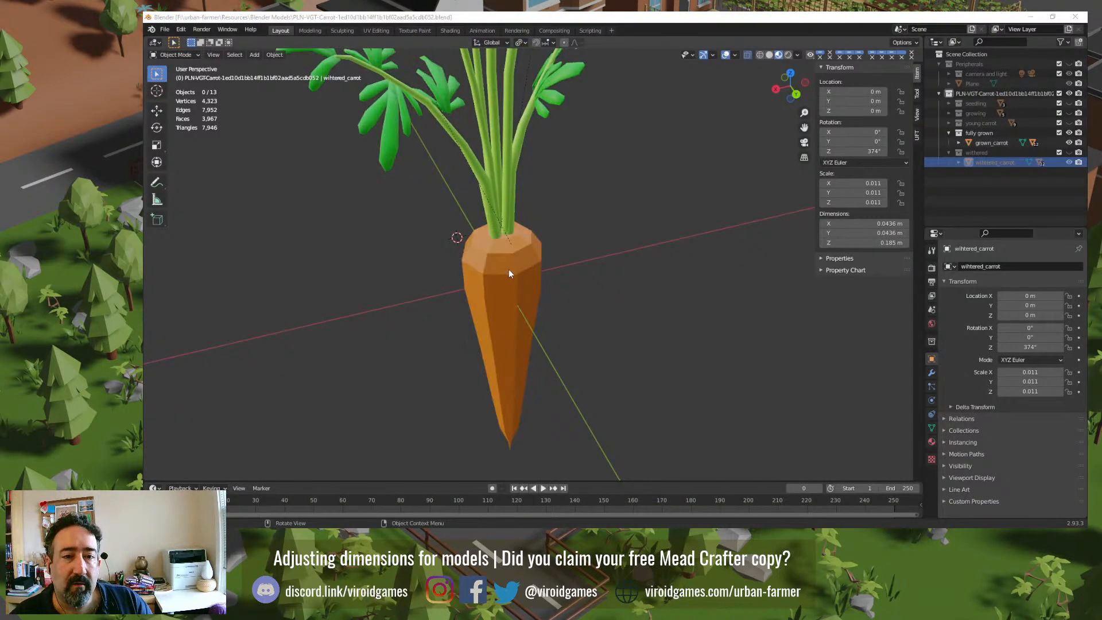
# Step: Apply Shade Smooth to the grown carrot's root and deselect it
pyautogui.click(509, 273)
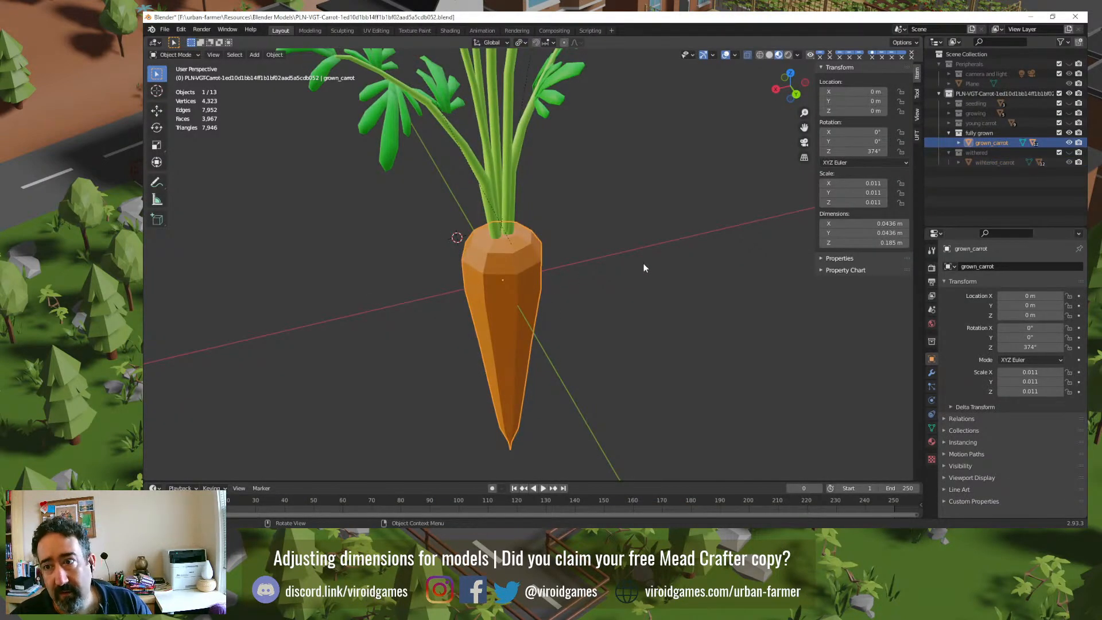
pyautogui.rightClick(508, 274)
pyautogui.click(512, 277)
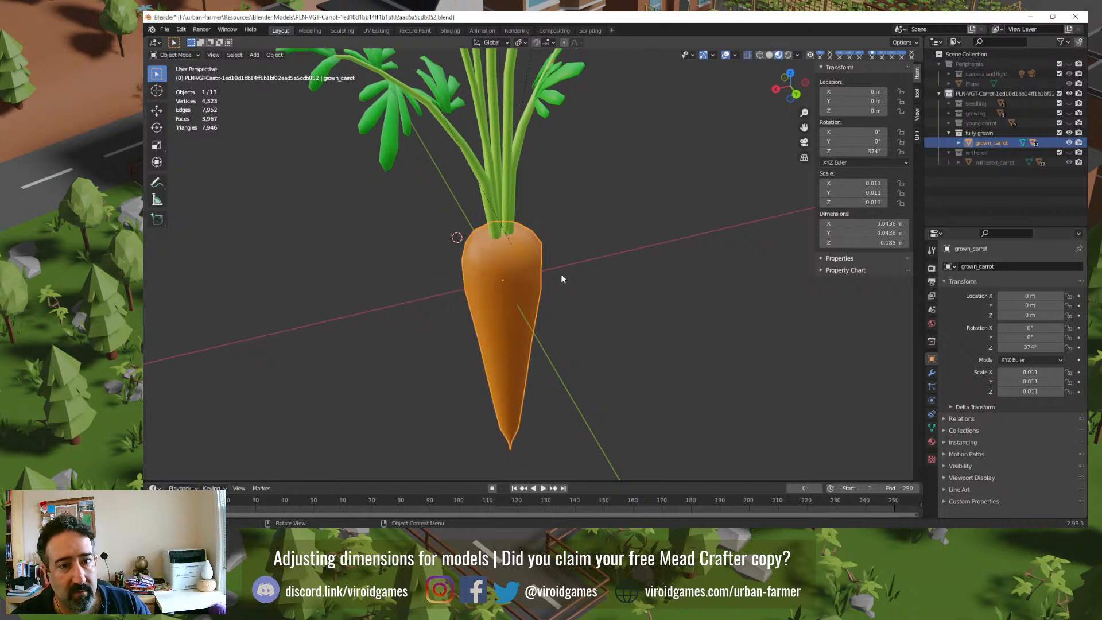
pyautogui.click(609, 273)
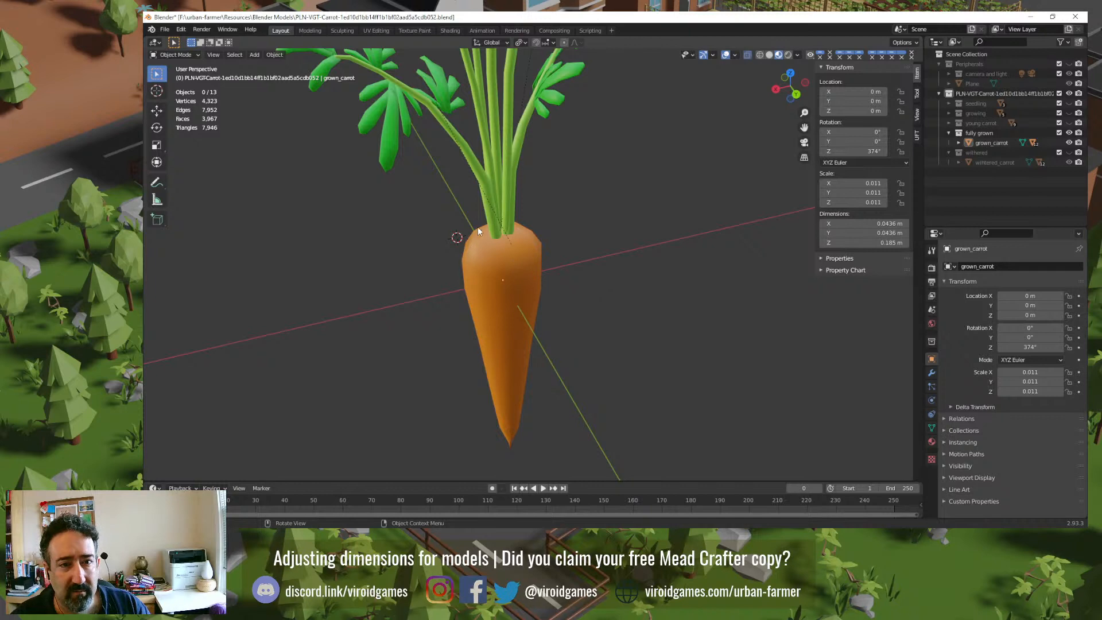
# Step: Apply Shade Flat to the grown carrot's root, then close the carrot file without saving to return to the wheelbarrow
pyautogui.moveTo(510, 341)
pyautogui.mouseDown(button='middle')
pyautogui.moveTo(512, 325)
pyautogui.moveTo(536, 332)
pyautogui.moveTo(545, 357)
pyautogui.moveTo(521, 354)
pyautogui.mouseUp(button='middle')
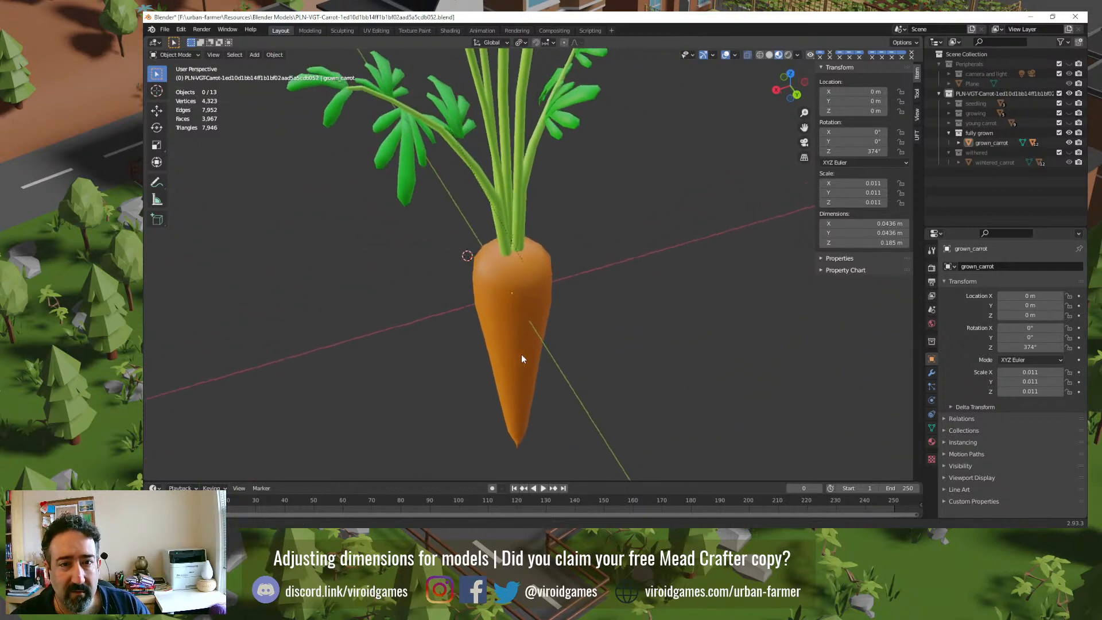
pyautogui.scroll(-4, 520, 350)
pyautogui.keyDown('shift'); pyautogui.moveTo(584, 266); pyautogui.dragTo(583, 327, button='middle'); pyautogui.keyUp('shift')
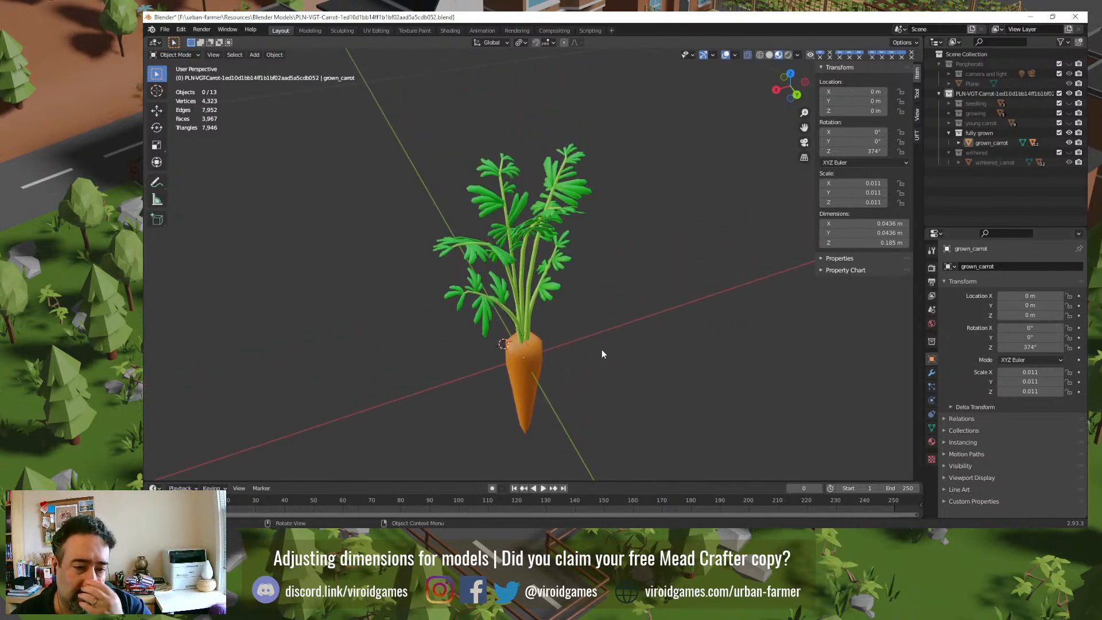
pyautogui.rightClick(535, 360)
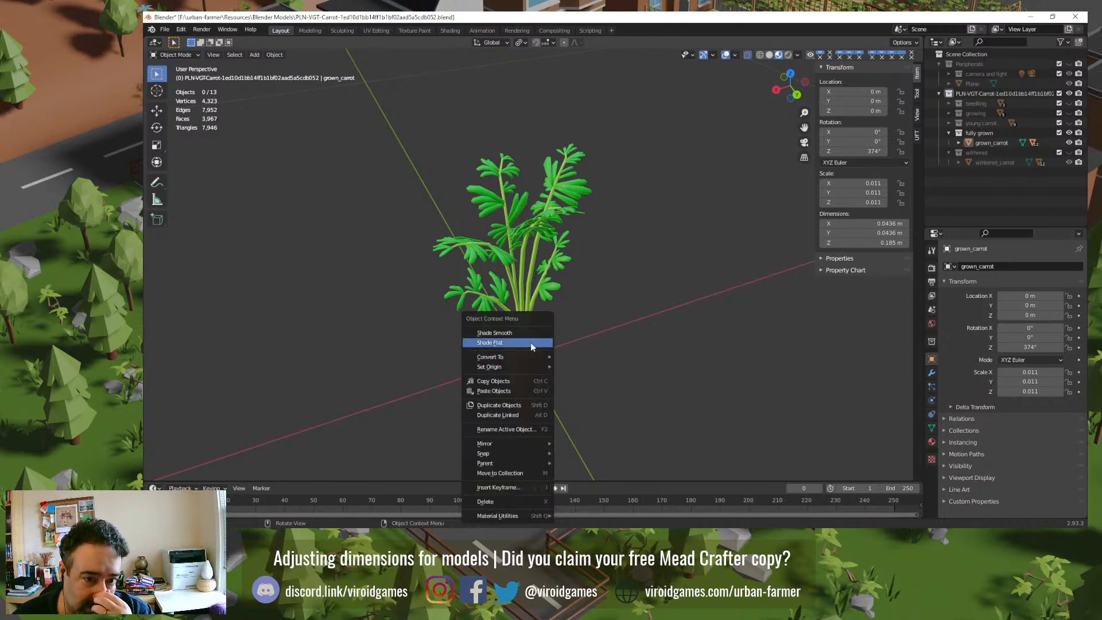
pyautogui.click(529, 342)
pyautogui.click(536, 344)
pyautogui.rightClick(536, 345)
pyautogui.click(536, 345)
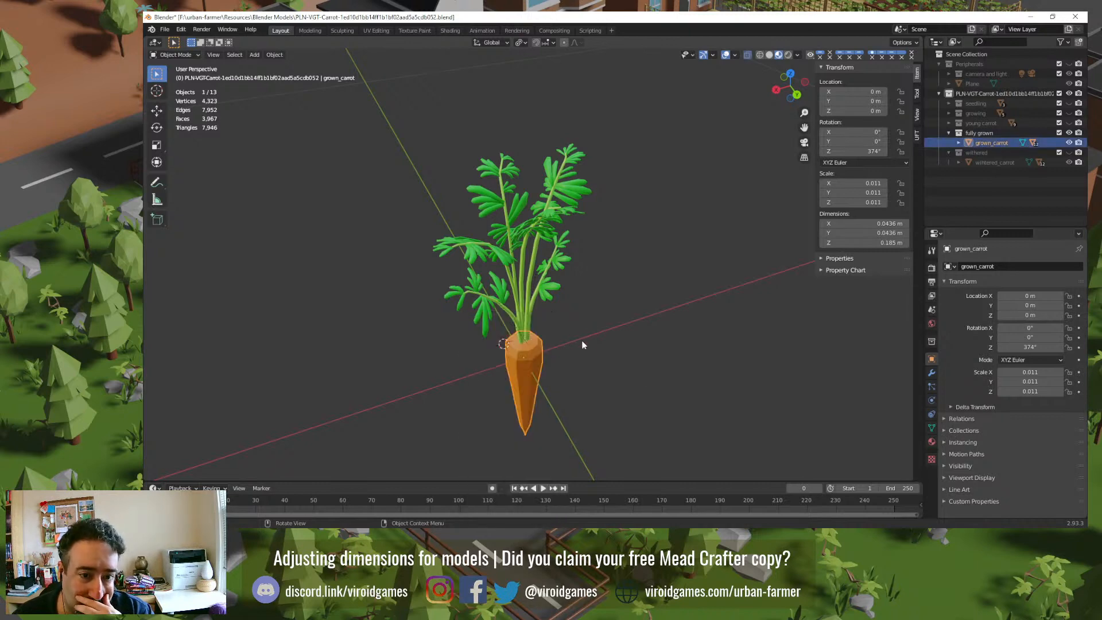
pyautogui.click(603, 364)
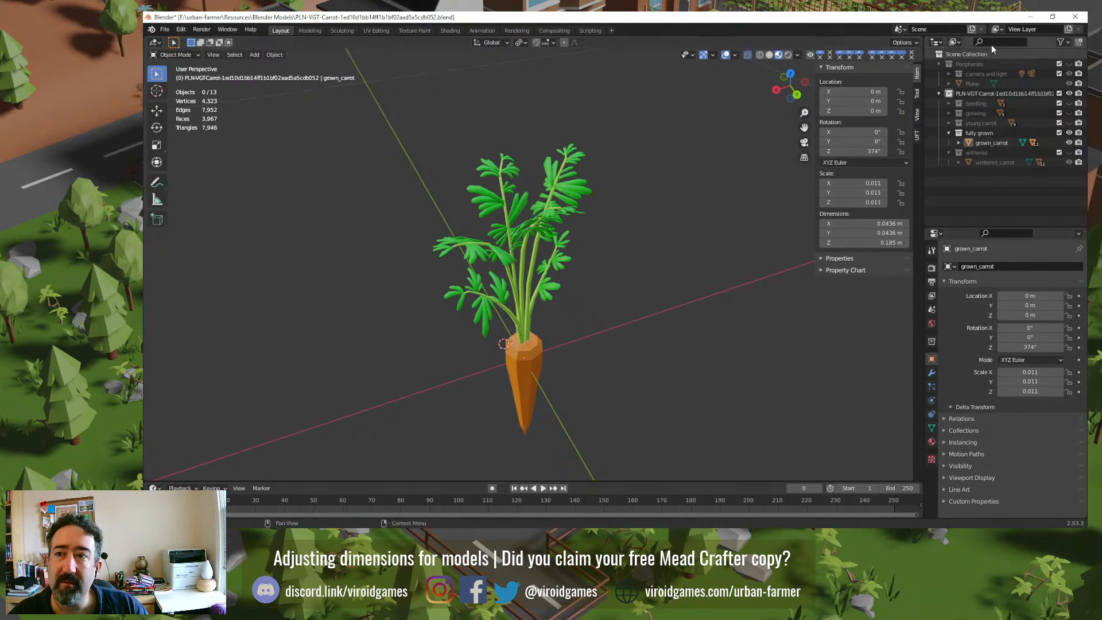
pyautogui.click(1074, 16)
pyautogui.click(634, 293)
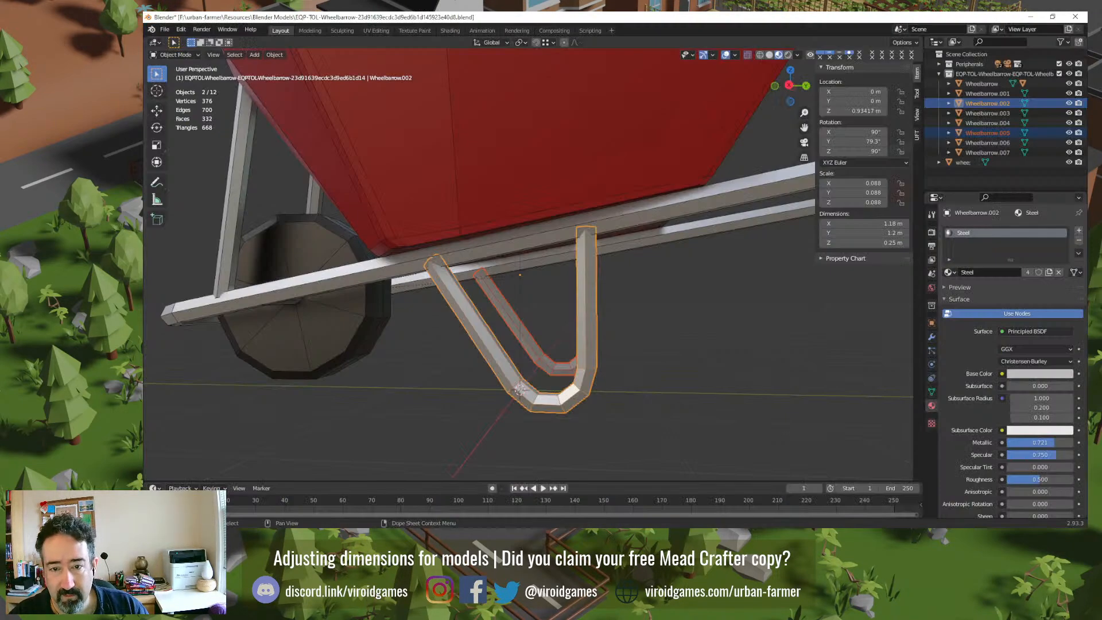
# Step: Apply Shade Smooth to the wheelbarrow's wheel and deselect it
pyautogui.click(326, 329)
pyautogui.rightClick(327, 332)
pyautogui.click(329, 331)
pyautogui.click(329, 398)
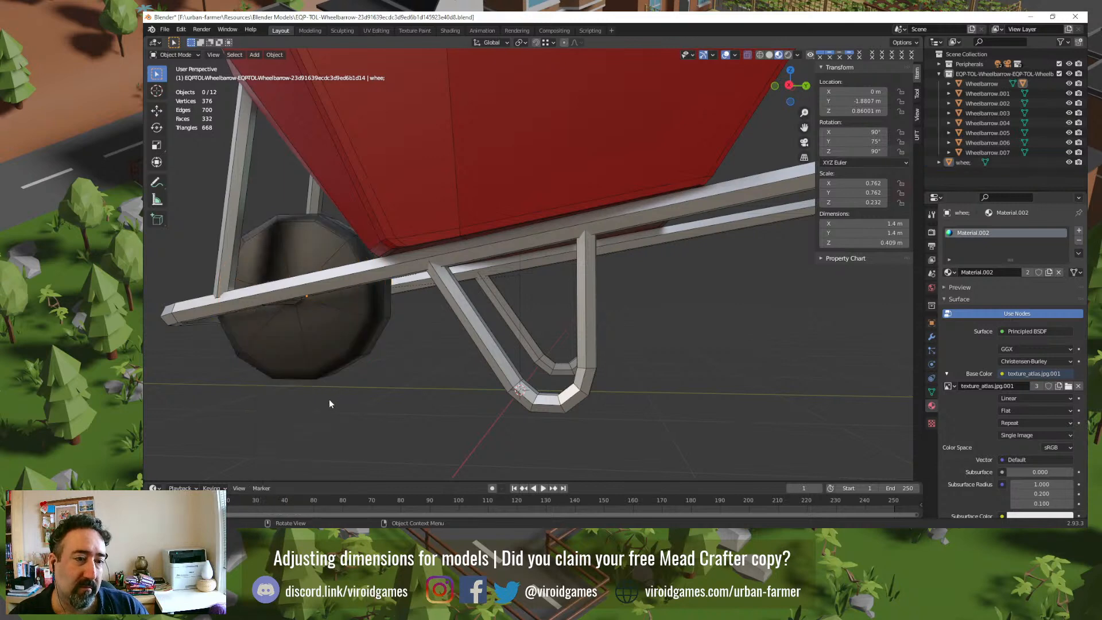
# Step: Apply Shade Flat to the wheel to compare its tread seen from the front, leaving nothing selected
pyautogui.moveTo(329, 398); pyautogui.dragTo(423, 389, button='middle')
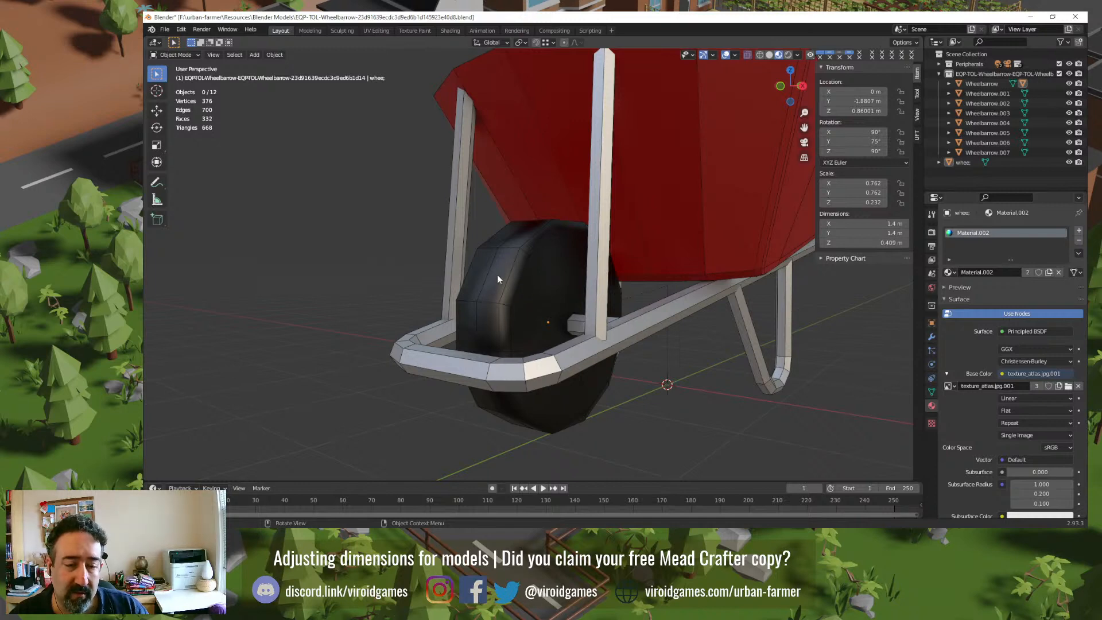
pyautogui.rightClick(526, 279)
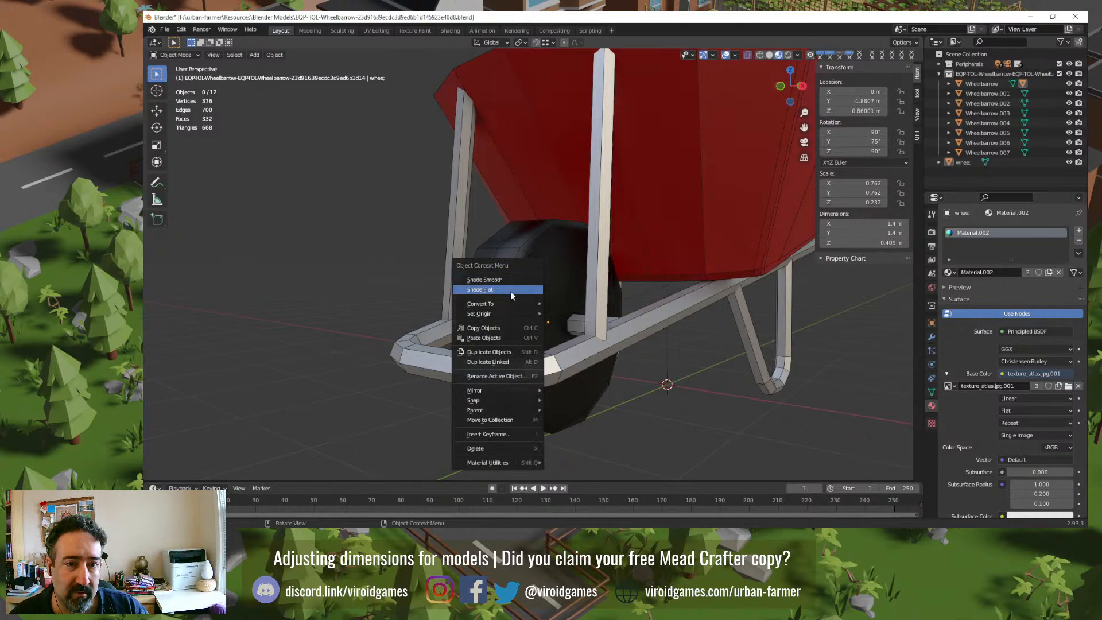
pyautogui.click(510, 291)
pyautogui.click(505, 281)
pyautogui.rightClick(505, 283)
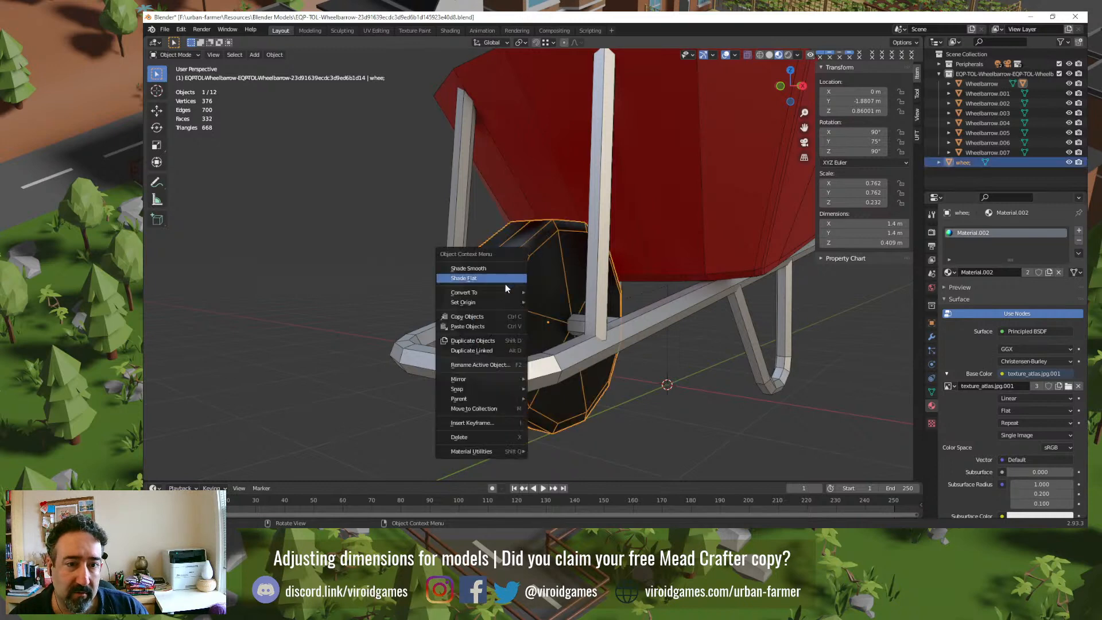
pyautogui.click(504, 280)
pyautogui.click(389, 264)
# Step: Switch the wheel back to smooth shading with Shade Smooth and clear the selection
pyautogui.moveTo(389, 264); pyautogui.dragTo(655, 282, button='middle')
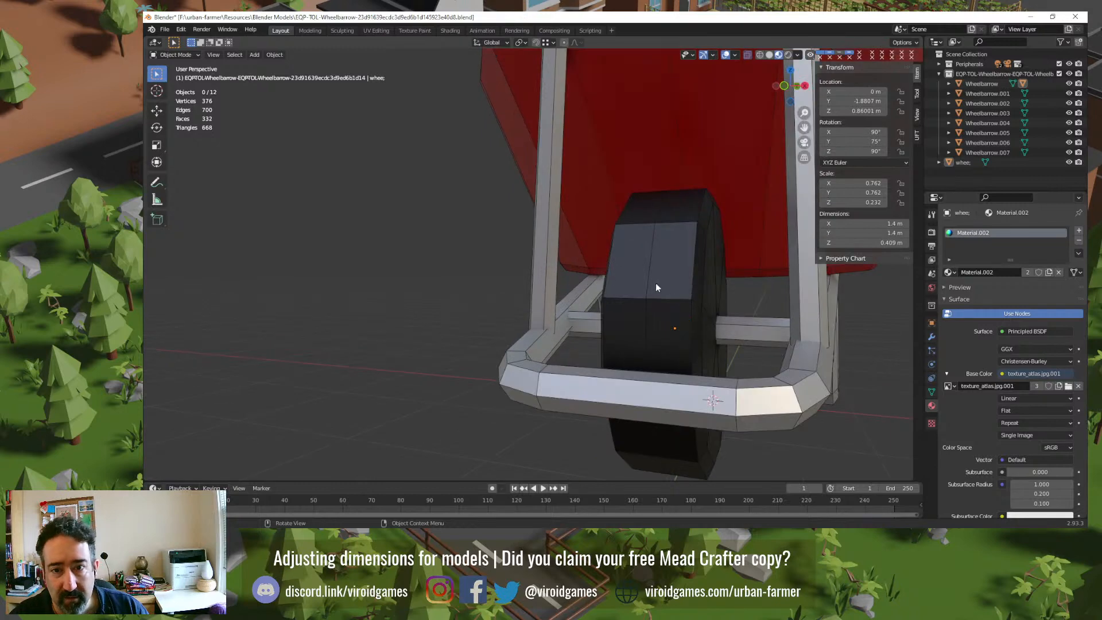
pyautogui.click(699, 274)
pyautogui.rightClick(699, 274)
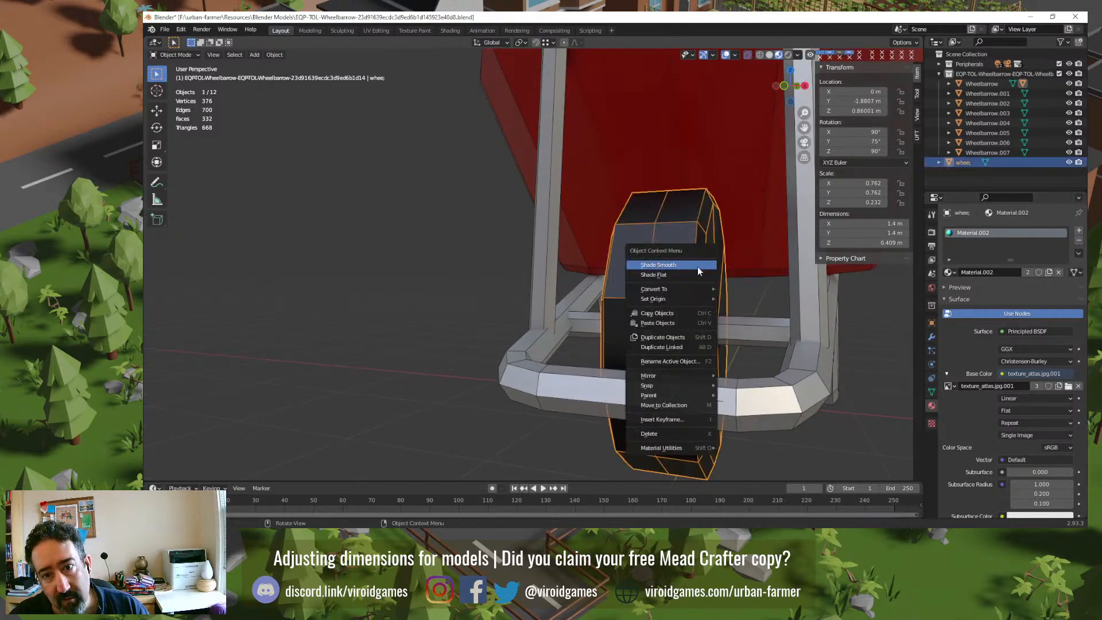
pyautogui.click(698, 271)
pyautogui.click(492, 304)
# Step: Examine the surface settings of the wheel's material, then deselect the wheel
pyautogui.moveTo(491, 304); pyautogui.dragTo(470, 344, button='middle')
pyautogui.scroll(-3, 450, 352)
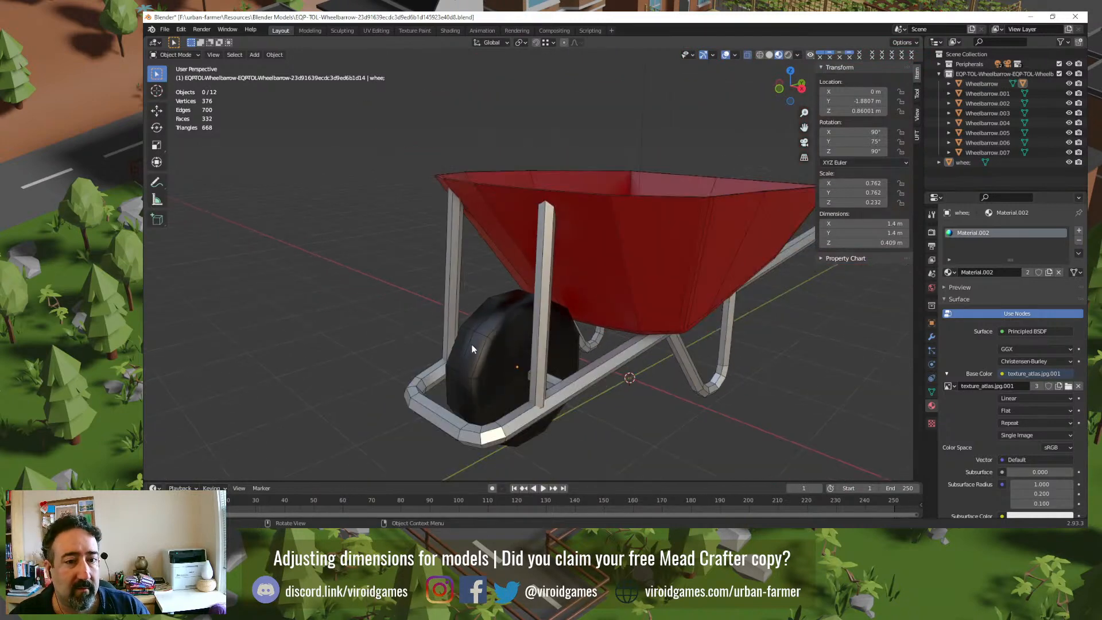
pyautogui.click(487, 342)
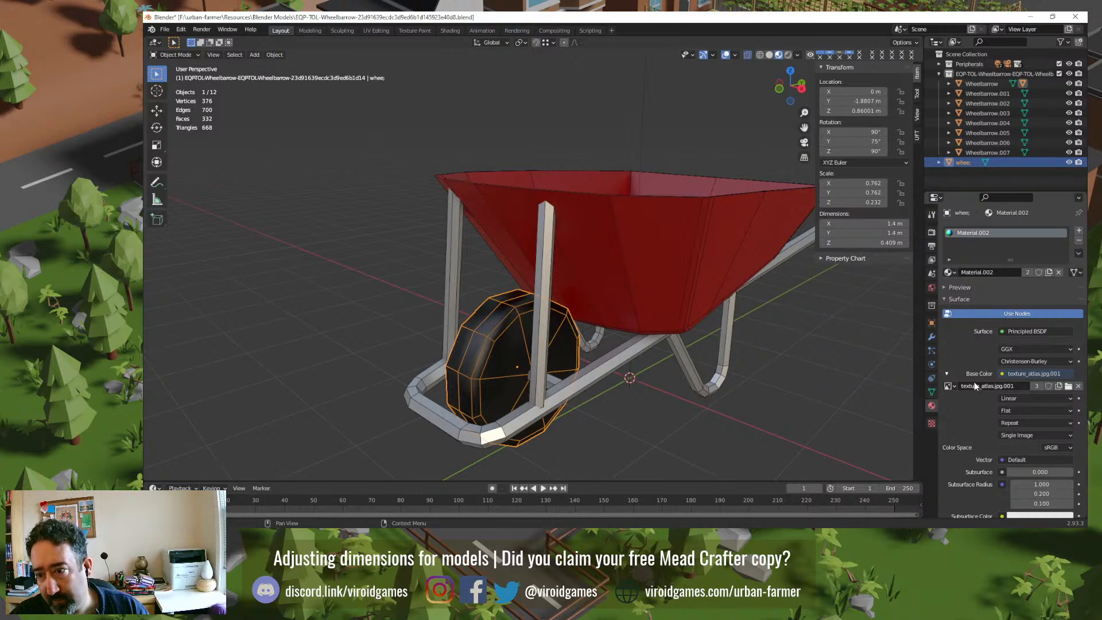
pyautogui.scroll(-5, 972, 383)
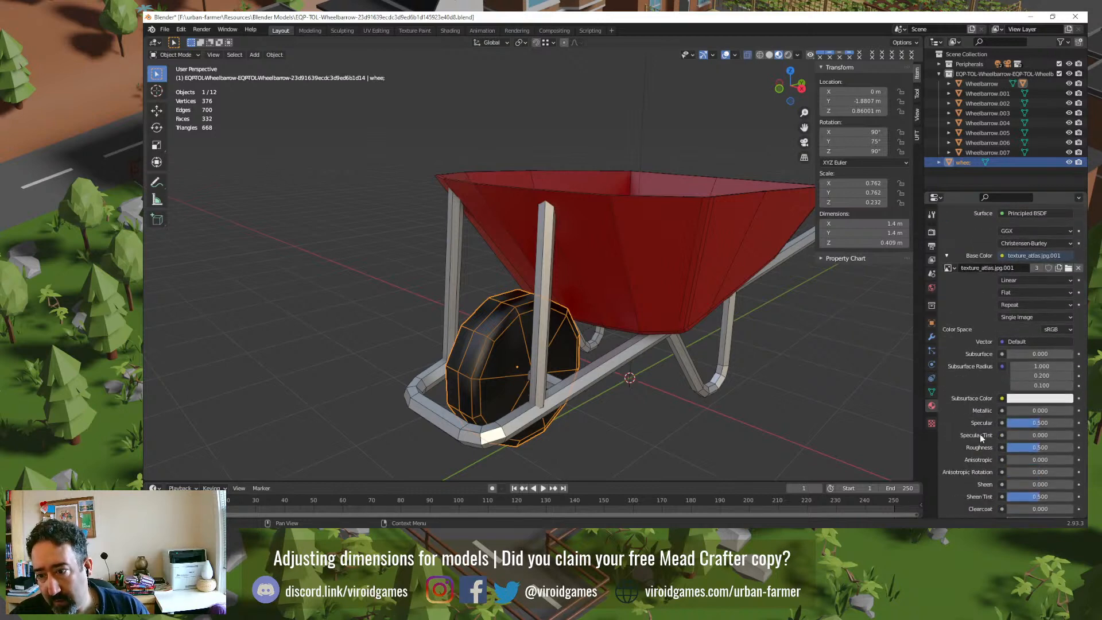
pyautogui.click(367, 295)
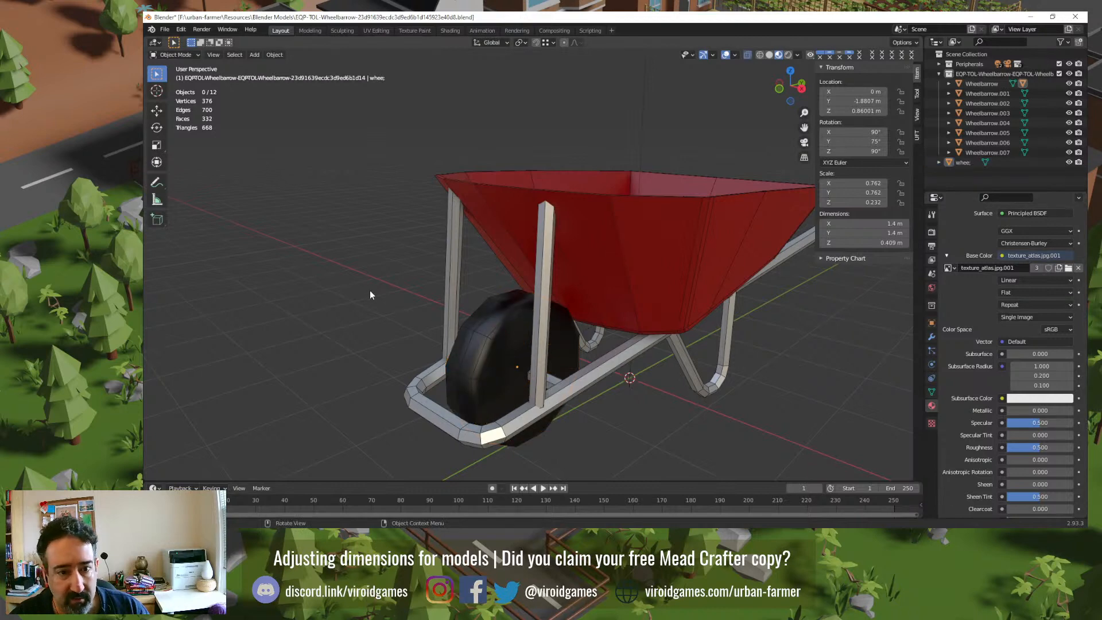
# Step: Set the wheelbarrow's wheel to Shade Flat, leaving nothing selected
pyautogui.click(486, 325)
pyautogui.rightClick(487, 325)
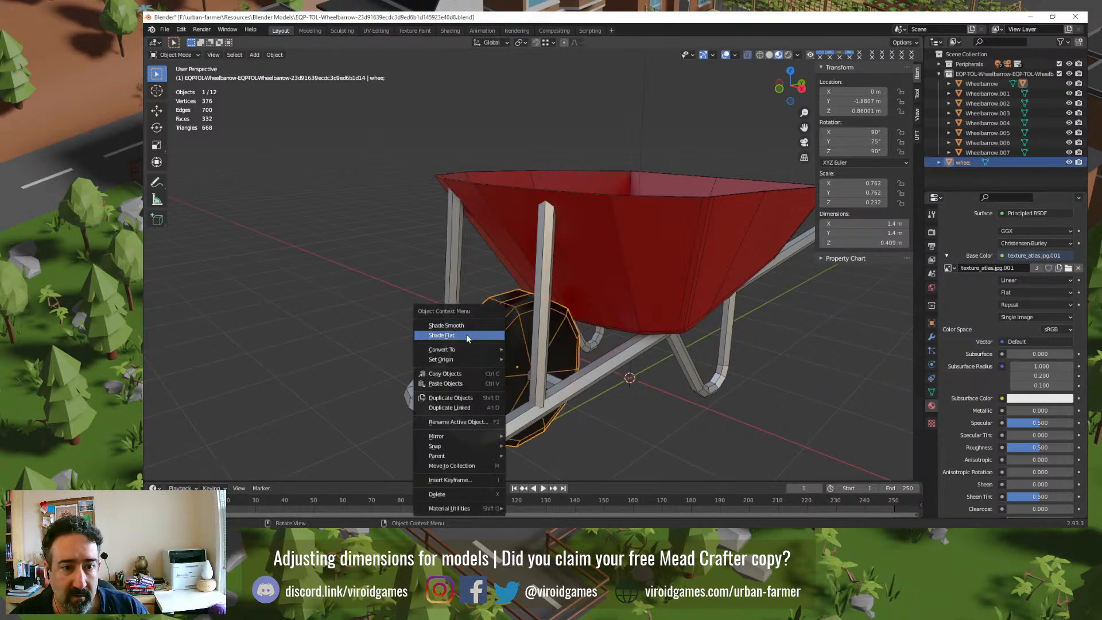
pyautogui.click(393, 326)
# Step: Select both U-shaped support legs under the tray and enter Edit Mode on them together
pyautogui.moveTo(405, 336); pyautogui.dragTo(353, 311, button='middle')
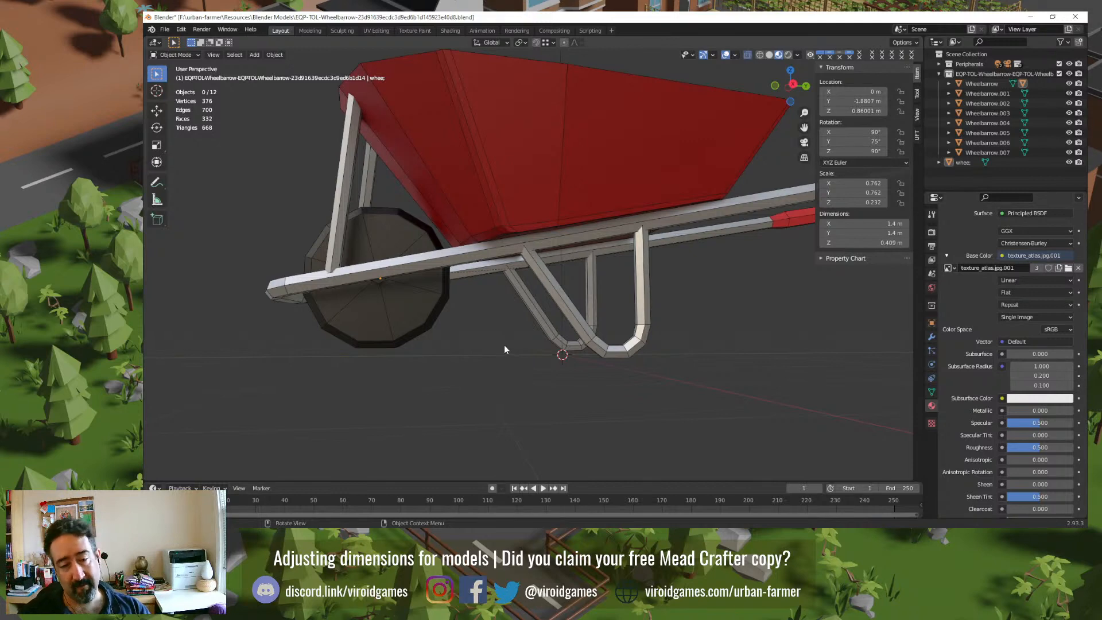
pyautogui.click(622, 350)
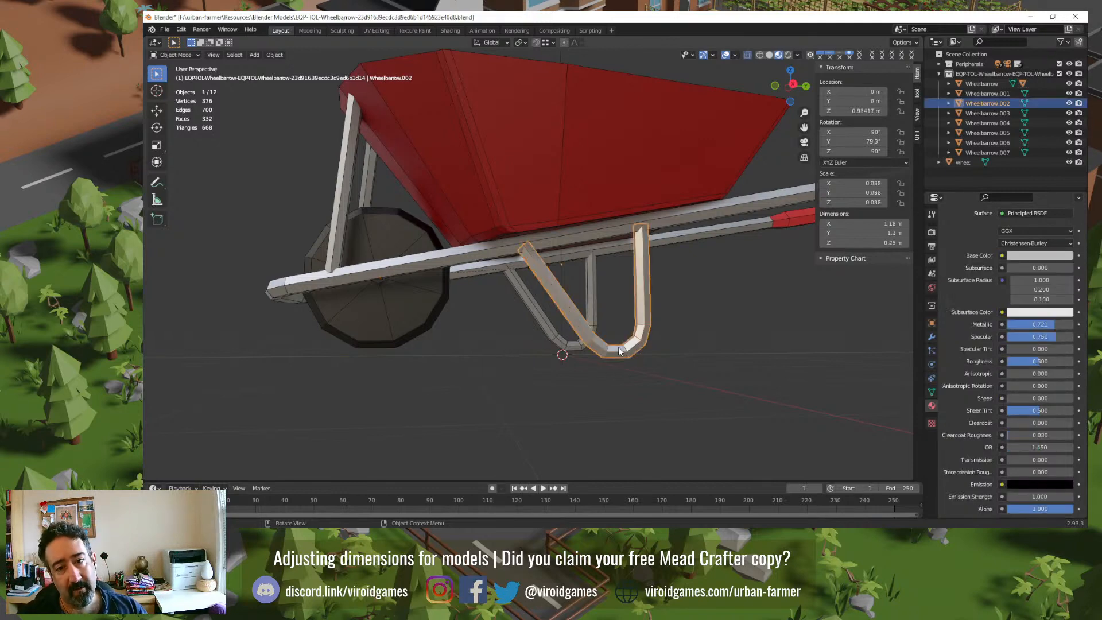
pyautogui.keyDown('shift'); pyautogui.click(591, 299); pyautogui.keyUp('shift')
pyautogui.moveTo(621, 328)
pyautogui.mouseDown(button='middle')
pyautogui.moveTo(625, 351)
pyautogui.moveTo(647, 323)
pyautogui.moveTo(613, 341)
pyautogui.mouseUp(button='middle')
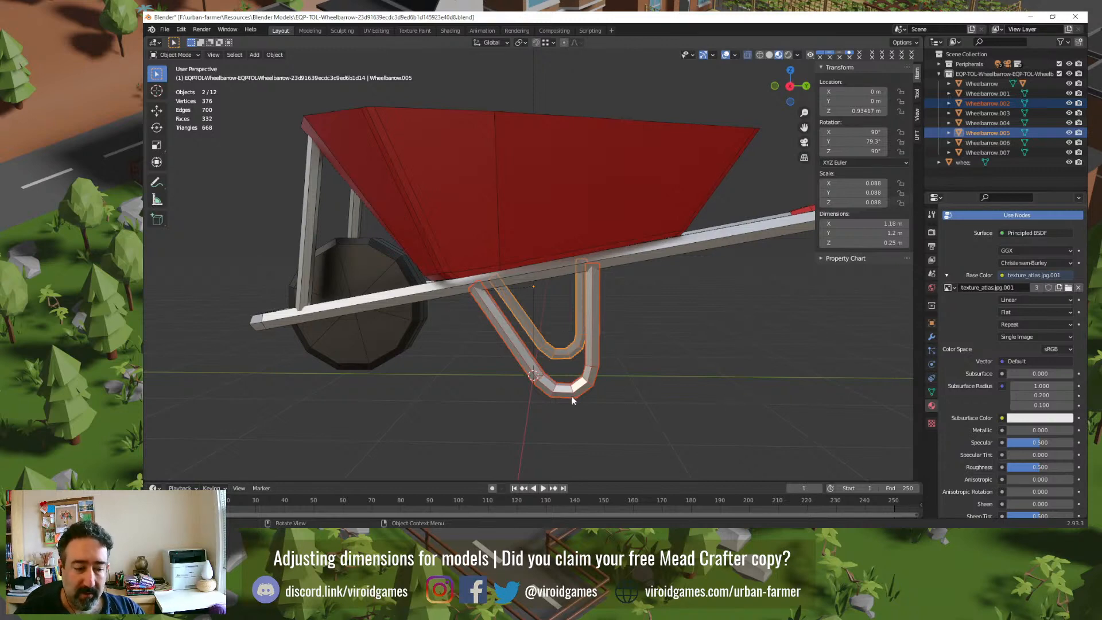
pyautogui.press('Tab')
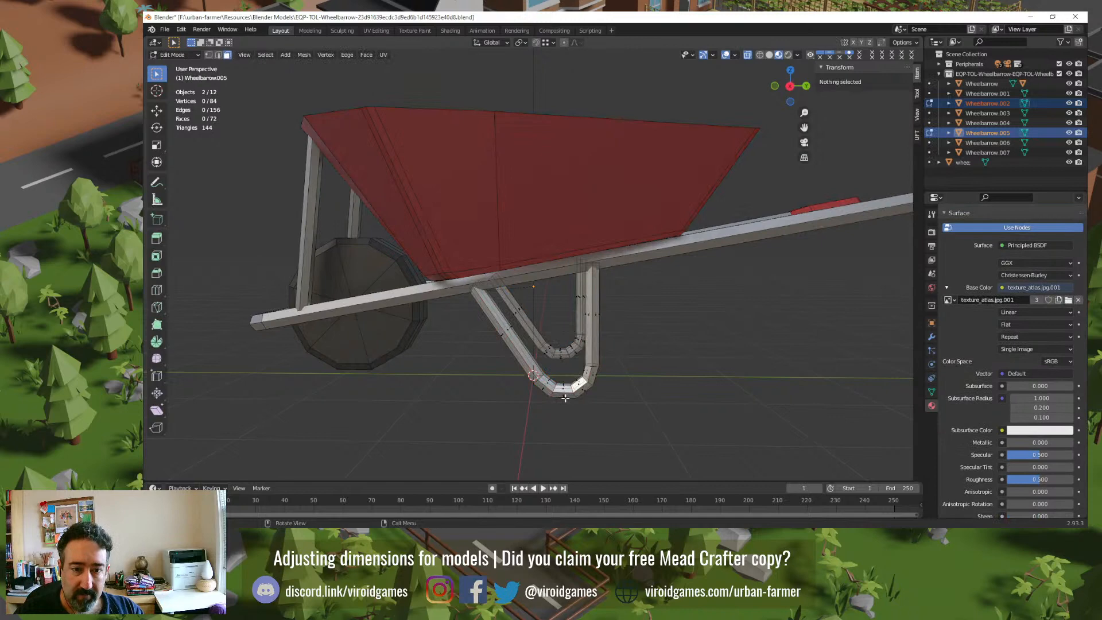
# Step: Select the lowest underside face of each support leg and snap the 3D cursor to the selection's centre
pyautogui.moveTo(569, 401); pyautogui.dragTo(593, 305, button='middle')
pyautogui.click(569, 174)
pyautogui.keyDown('shift'); pyautogui.click(583, 314); pyautogui.keyUp('shift')
pyautogui.keyDown('shift'); pyautogui.click(573, 235); pyautogui.keyUp('shift')
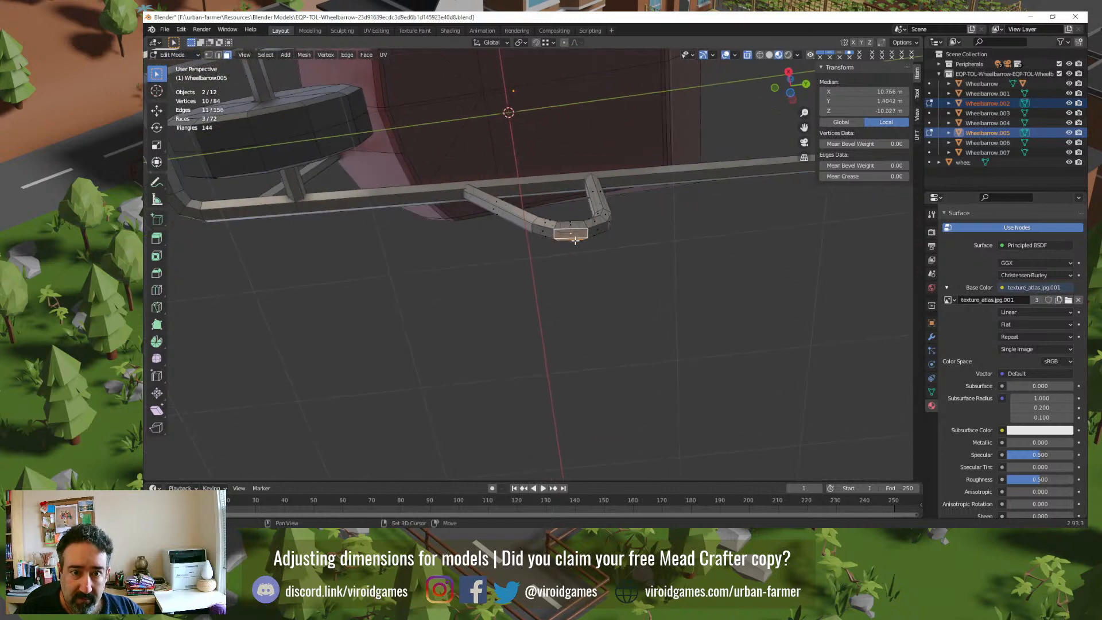
pyautogui.keyDown('shift'); pyautogui.click(574, 236); pyautogui.keyUp('shift')
pyautogui.moveTo(575, 238)
pyautogui.mouseDown(button='middle')
pyautogui.moveTo(610, 217)
pyautogui.moveTo(561, 218)
pyautogui.moveTo(533, 234)
pyautogui.moveTo(596, 237)
pyautogui.mouseUp(button='middle')
pyautogui.moveTo(570, 411); pyautogui.dragTo(589, 392, button='middle')
pyautogui.press('q')
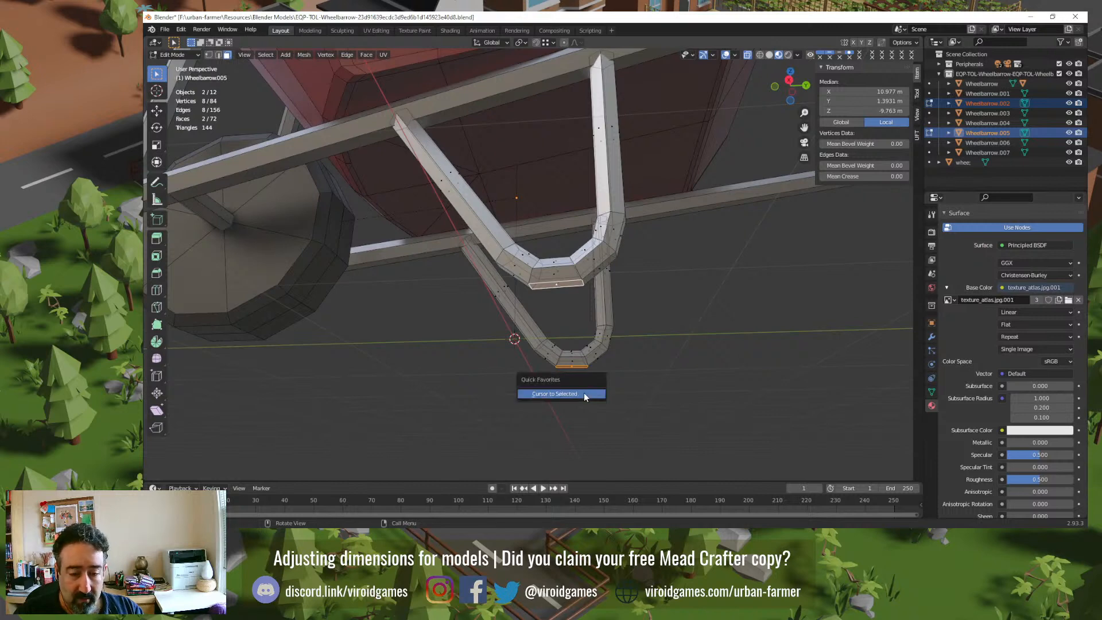
pyautogui.click(584, 393)
pyautogui.moveTo(654, 325); pyautogui.dragTo(643, 347, button='middle')
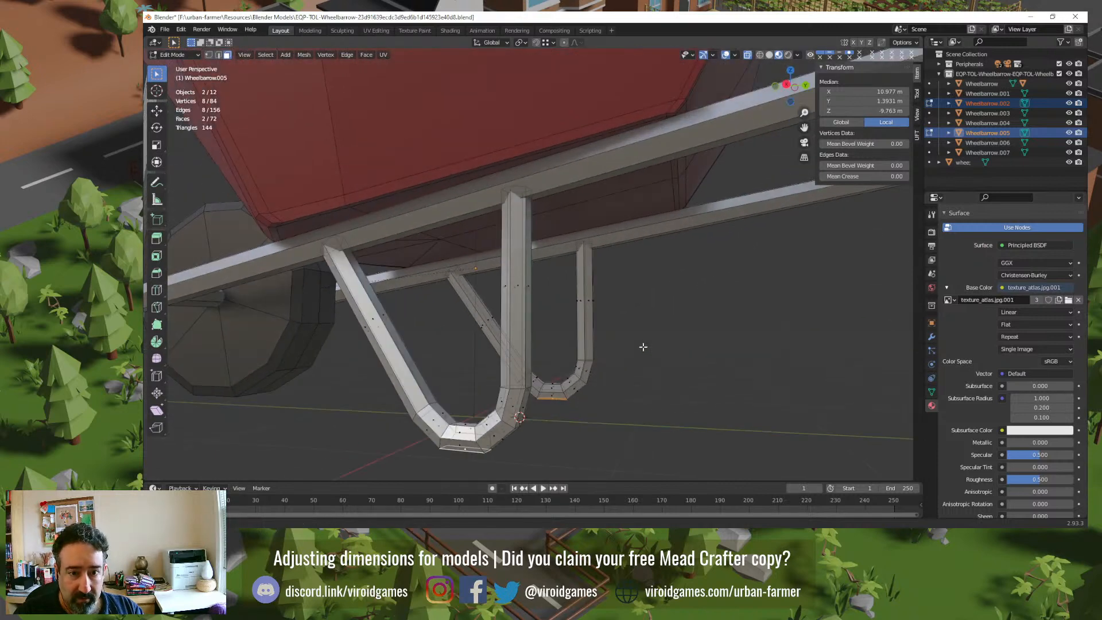
# Step: Return to Object Mode and set the origin of both support legs to the 3D cursor
pyautogui.press('Tab')
pyautogui.click(590, 352)
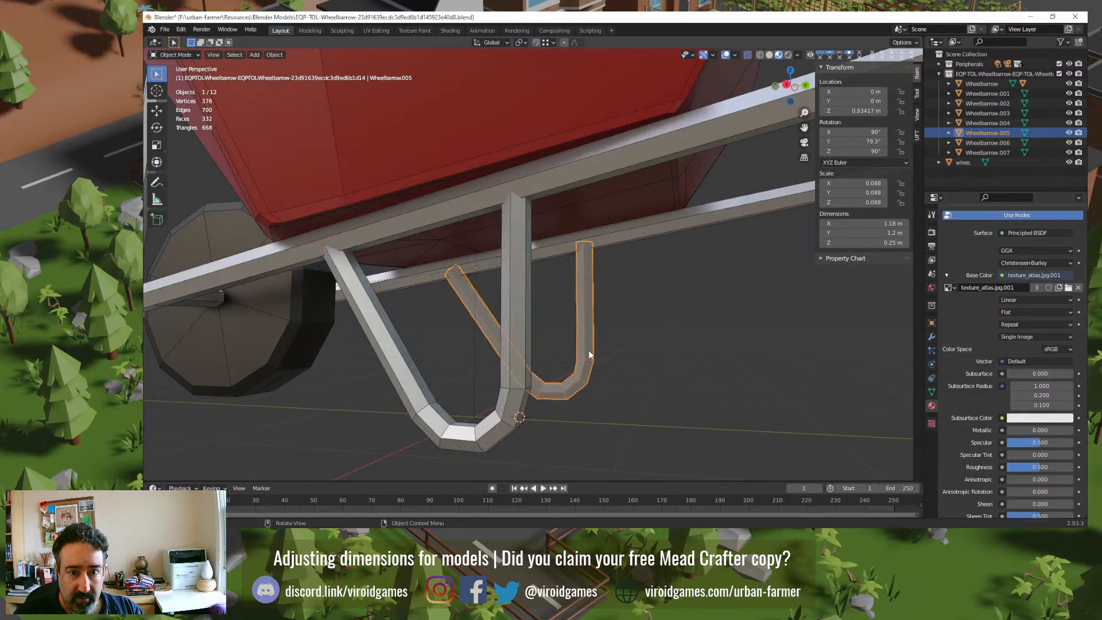
pyautogui.keyDown('shift'); pyautogui.click(528, 335); pyautogui.keyUp('shift')
pyautogui.press('q')
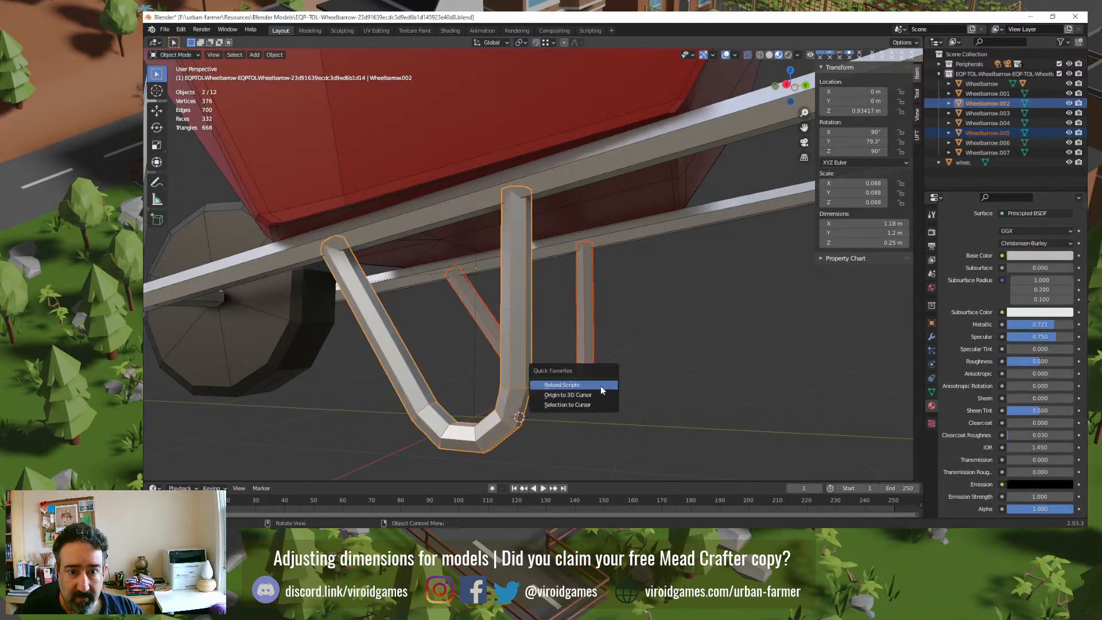
pyautogui.click(596, 394)
pyautogui.moveTo(605, 401); pyautogui.dragTo(449, 384, button='middle')
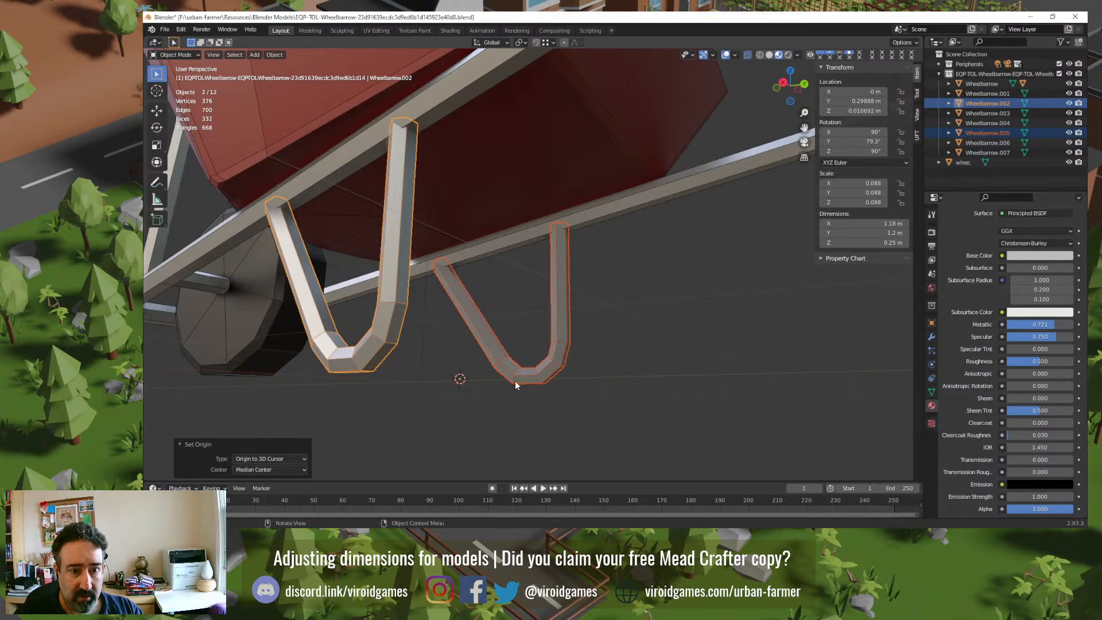
# Step: Parent the red handle grips to the wheelbarrow's long frame bar using Object (Keep Transform), leaving nothing selected
pyautogui.moveTo(485, 375); pyautogui.dragTo(509, 396, button='middle')
pyautogui.scroll(-4, 520, 398)
pyautogui.click(571, 365)
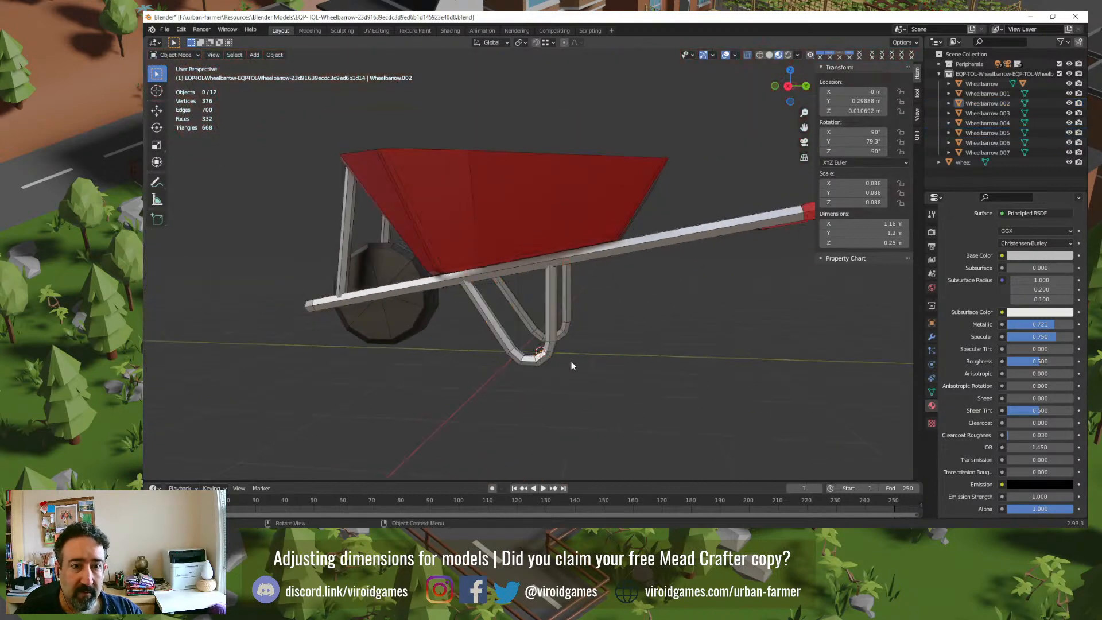
pyautogui.click(611, 253)
pyautogui.moveTo(612, 253); pyautogui.dragTo(638, 325, button='middle')
pyautogui.click(770, 280)
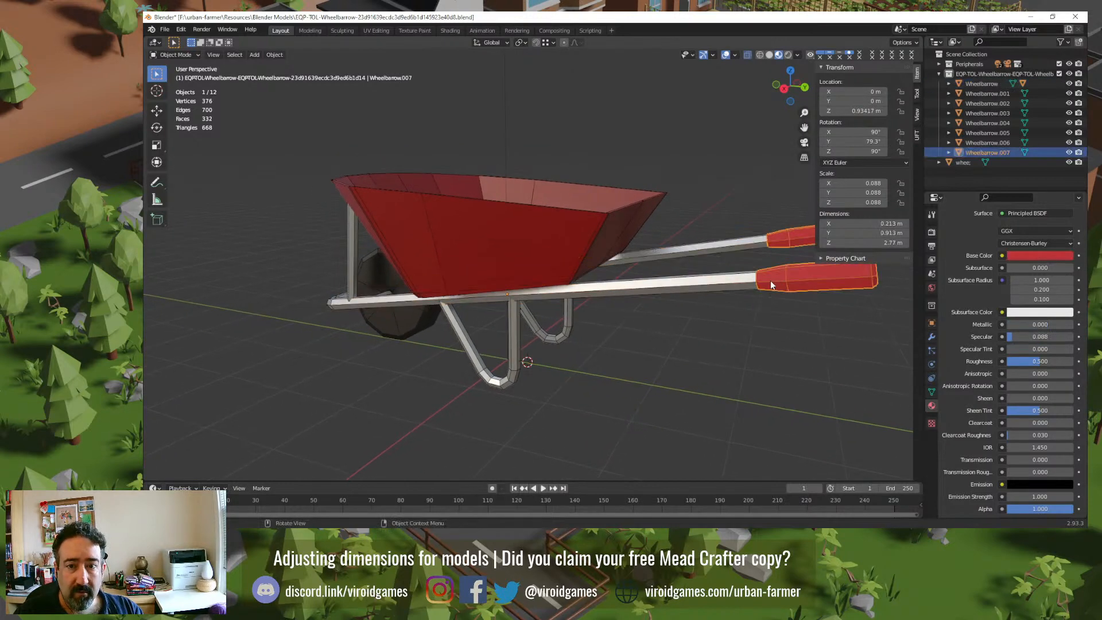
pyautogui.keyDown('shift'); pyautogui.click(733, 280); pyautogui.keyUp('shift')
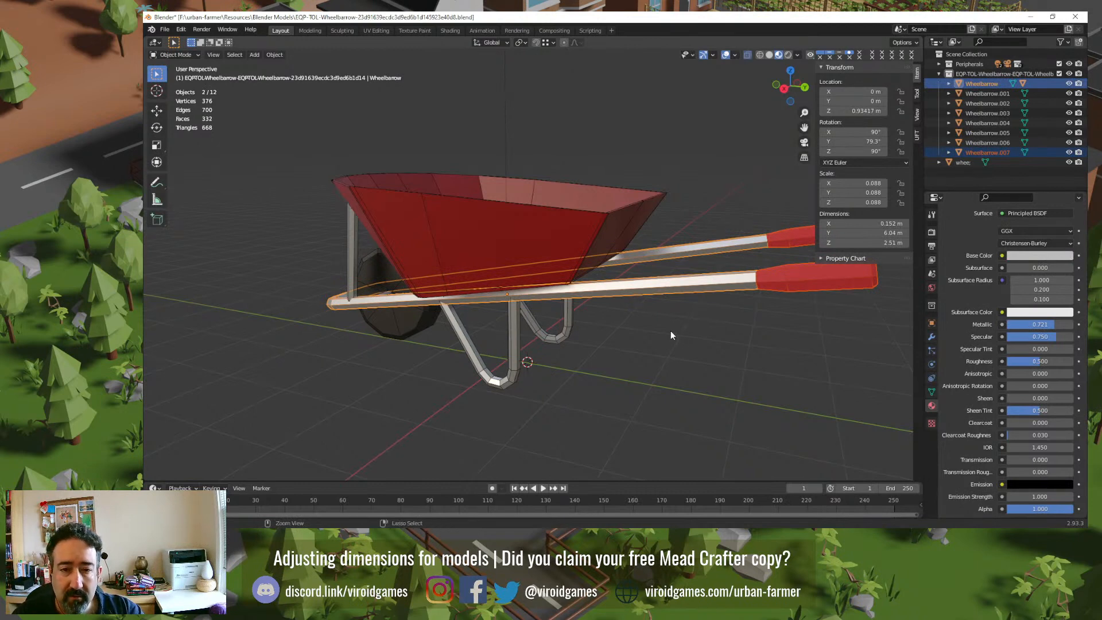
pyautogui.hotkey('ctrl', 'p')
pyautogui.click(667, 342)
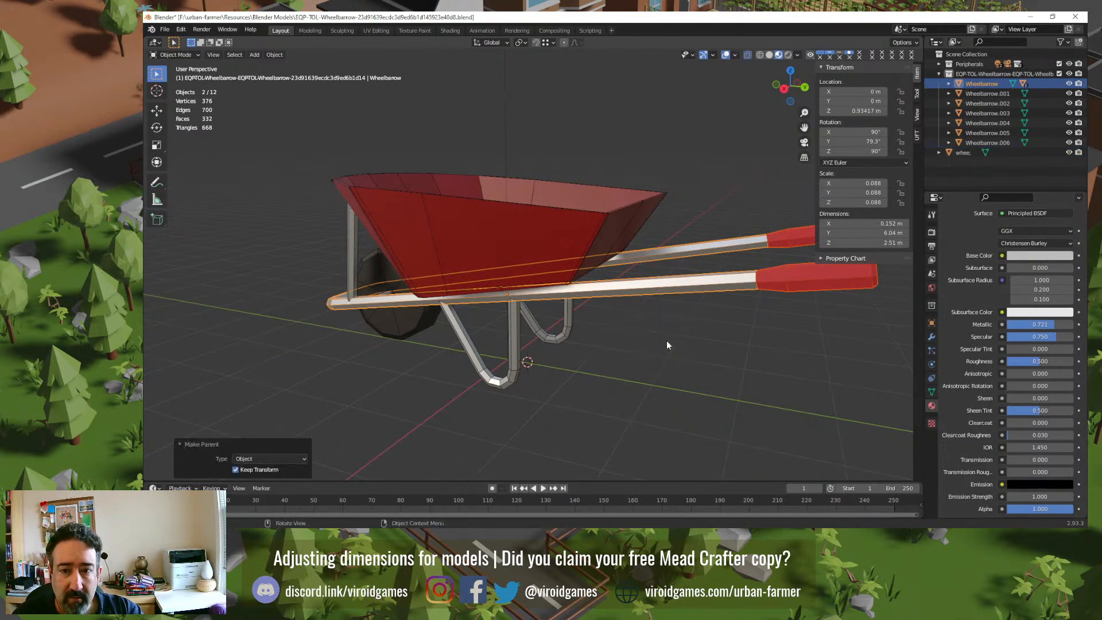
pyautogui.hotkey('alt', 'a')
# Step: Join the two U-shaped support legs into a single object
pyautogui.click(610, 289)
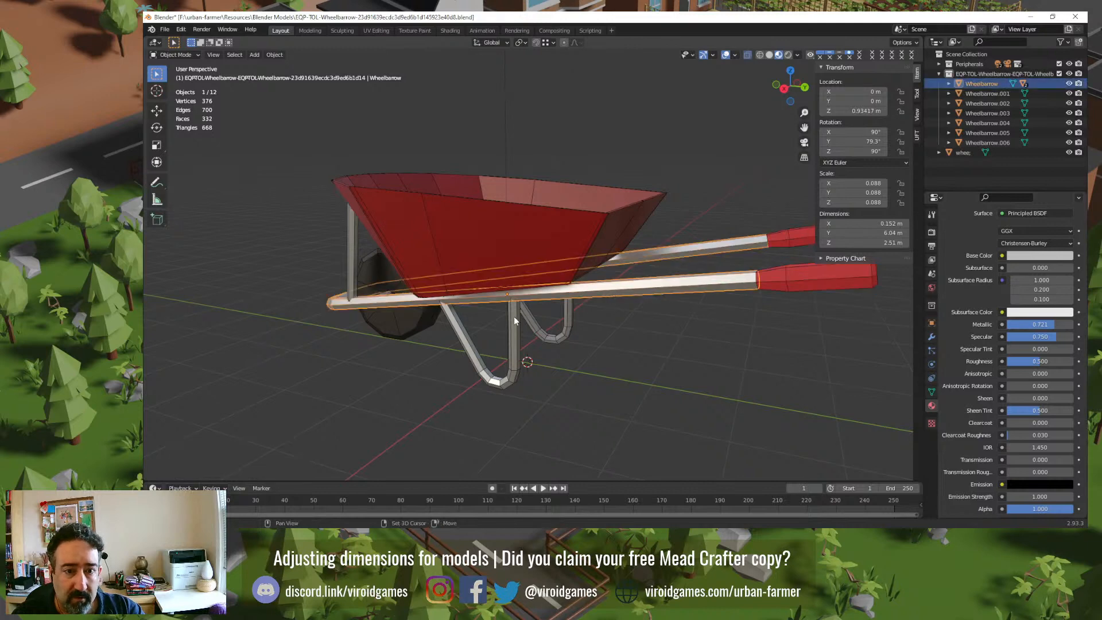
pyautogui.keyDown('shift'); pyautogui.click(514, 317); pyautogui.keyUp('shift')
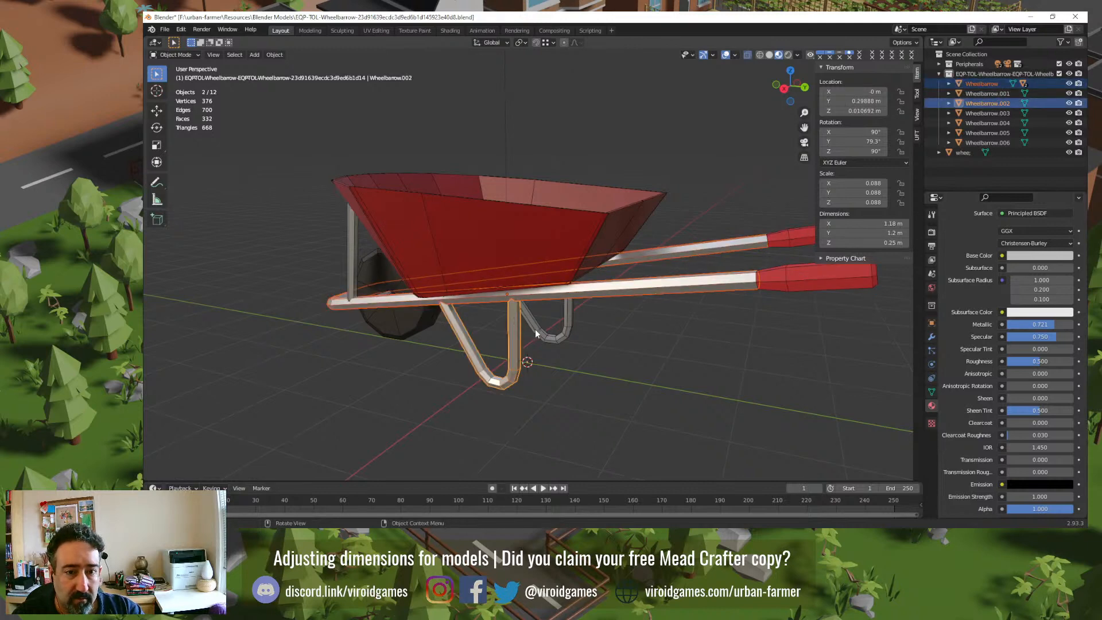
pyautogui.click(549, 335)
pyautogui.keyDown('shift'); pyautogui.click(514, 329); pyautogui.keyUp('shift')
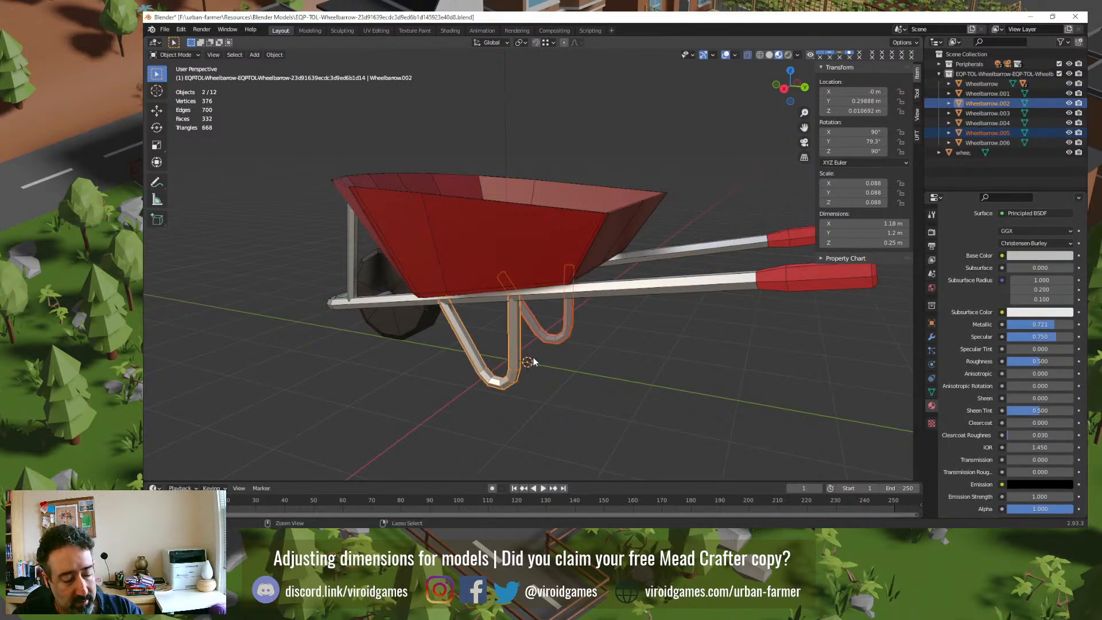
pyautogui.hotkey('ctrl', 'j')
# Step: Parent the long frame bar to the joined support legs using Object (Keep Transform)
pyautogui.click(615, 294)
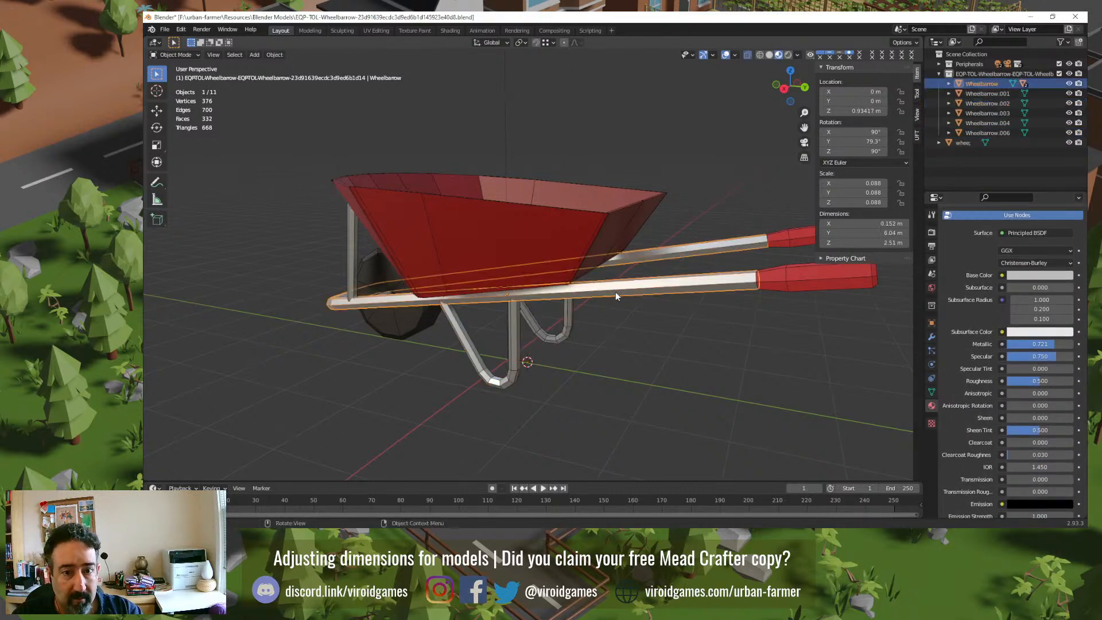
pyautogui.keyDown('shift'); pyautogui.click(568, 321); pyautogui.keyUp('shift')
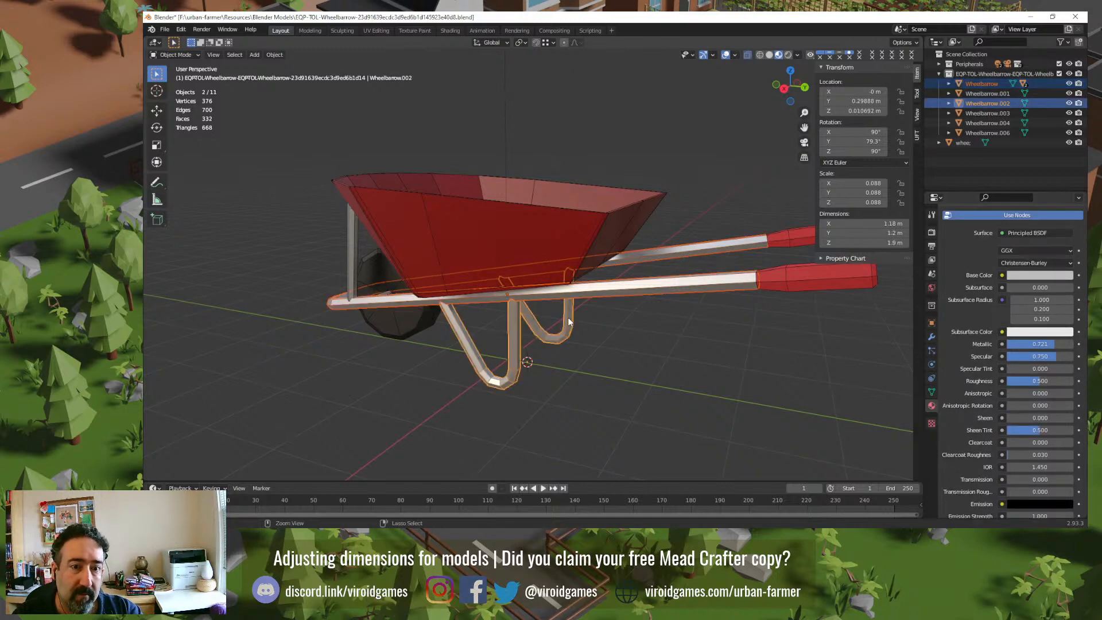
pyautogui.hotkey('ctrl', 'p')
pyautogui.click(568, 321)
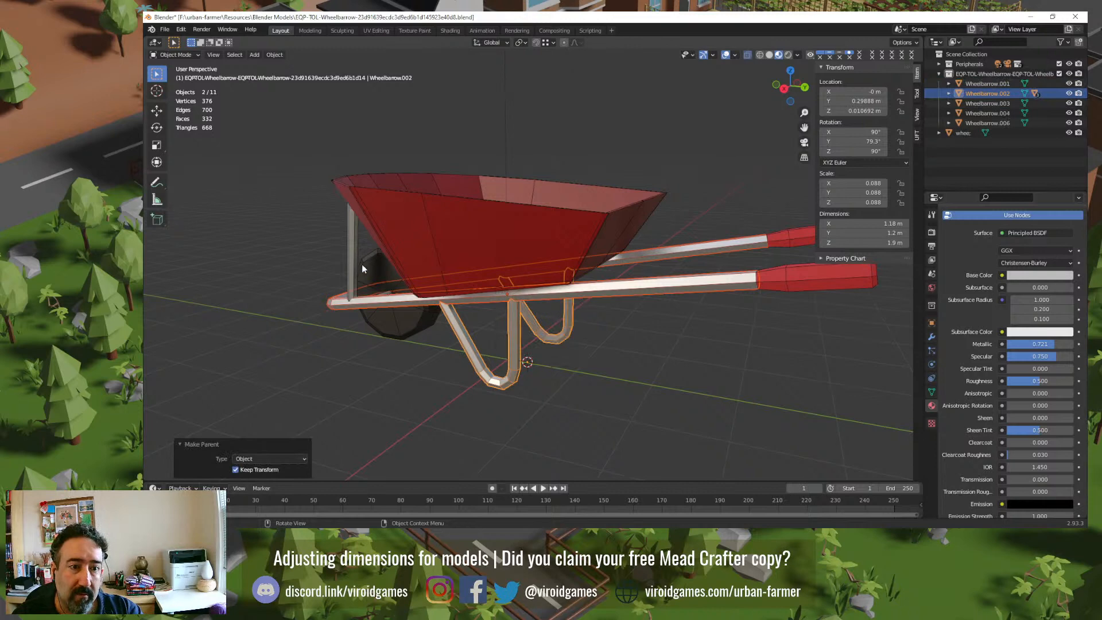
# Step: Join the two upright struts beside the wheel and parent them to the frame bar using Object (Keep Transform)
pyautogui.moveTo(361, 264); pyautogui.dragTo(433, 274, button='middle')
pyautogui.click(471, 257)
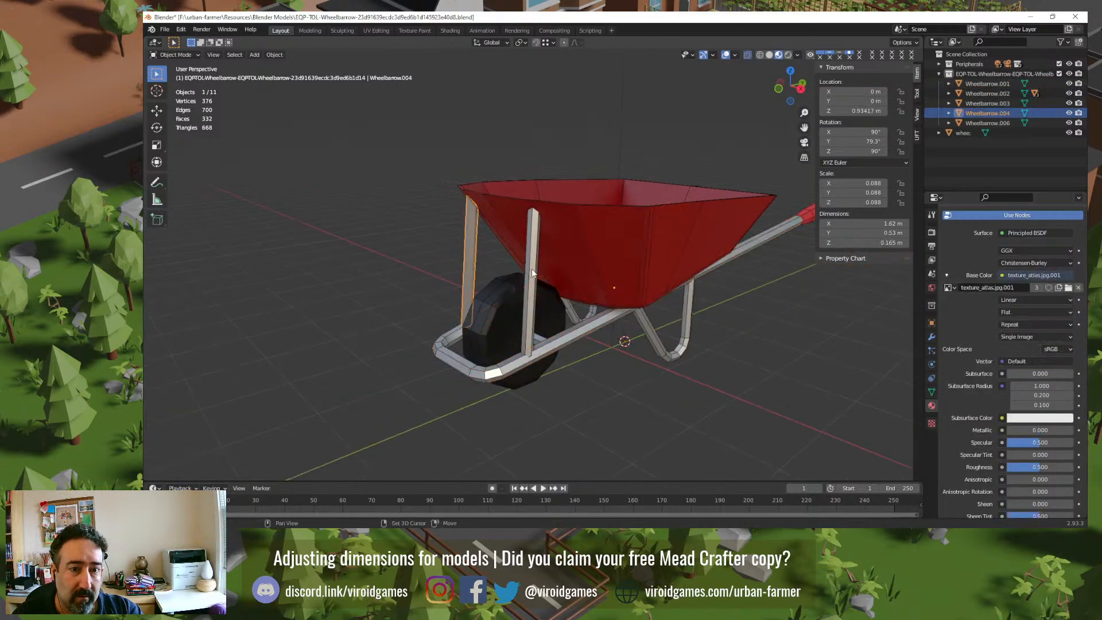
pyautogui.keyDown('shift'); pyautogui.click(531, 274); pyautogui.keyUp('shift')
pyautogui.hotkey('ctrl', 'j')
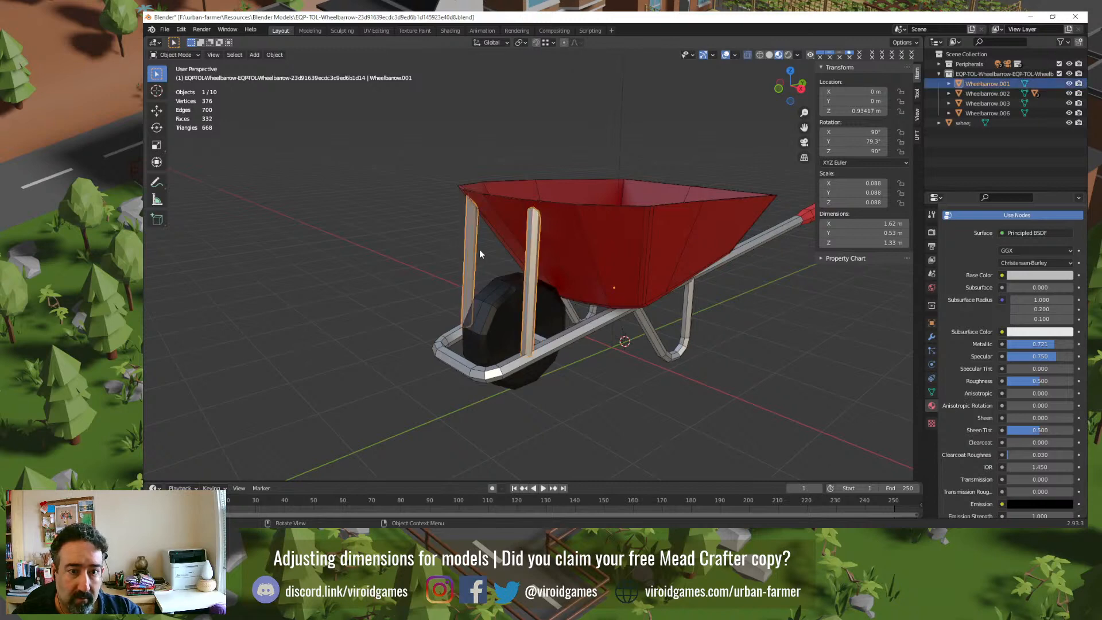
pyautogui.keyDown('shift'); pyautogui.click(448, 342); pyautogui.keyUp('shift')
pyautogui.hotkey('ctrl', 'p')
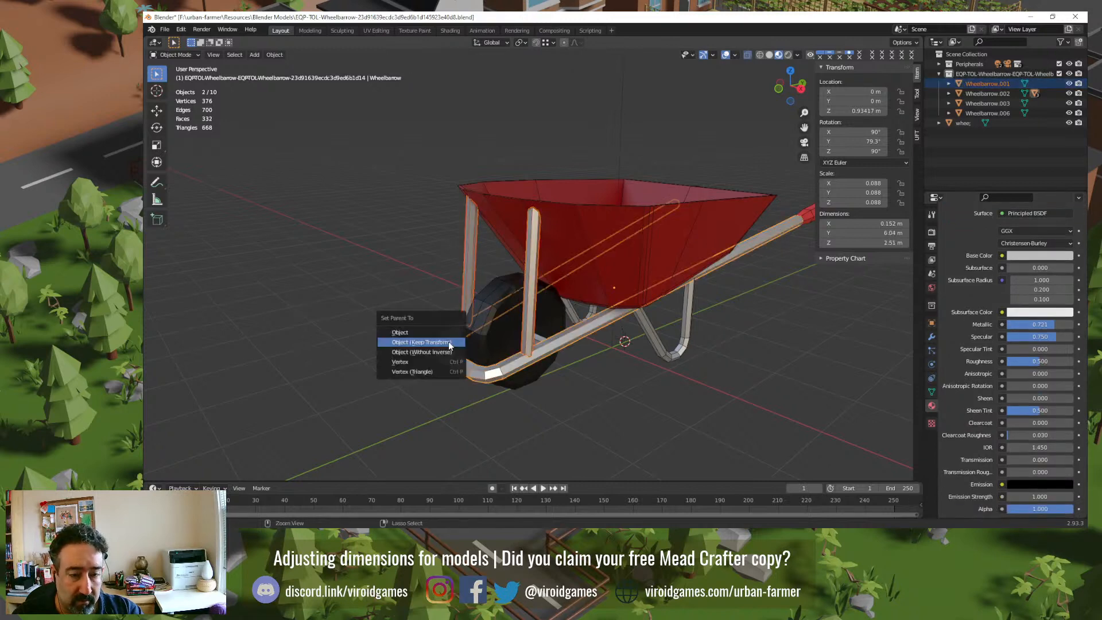
pyautogui.click(422, 342)
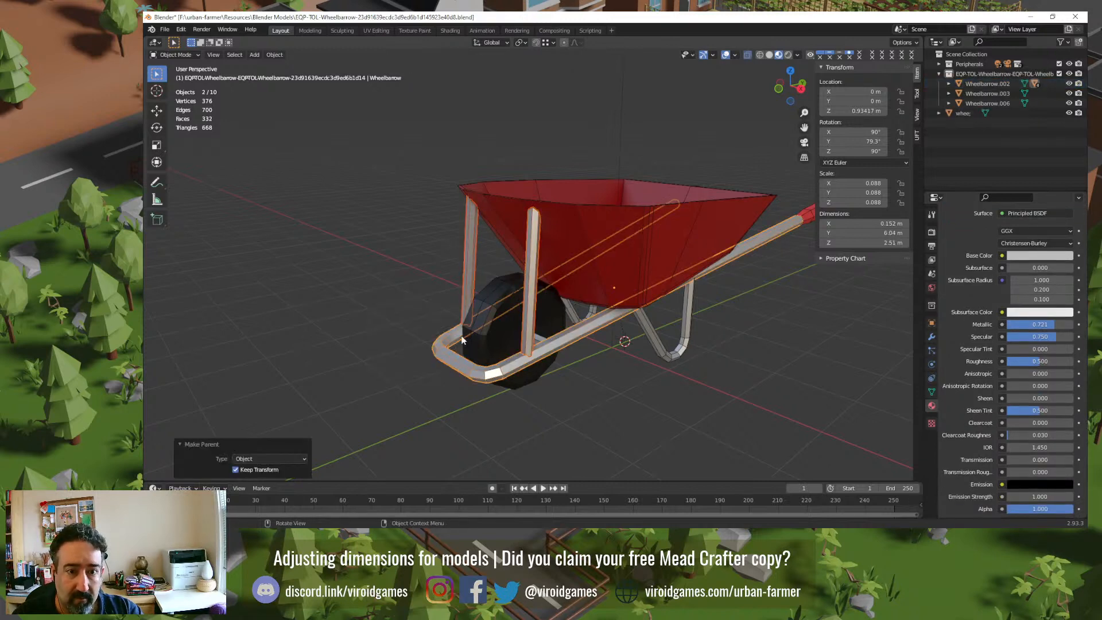
# Step: Parent the wheel's axle to the frame bar, keeping its transform
pyautogui.click(541, 341)
pyautogui.keyDown('shift'); pyautogui.click(569, 336); pyautogui.keyUp('shift')
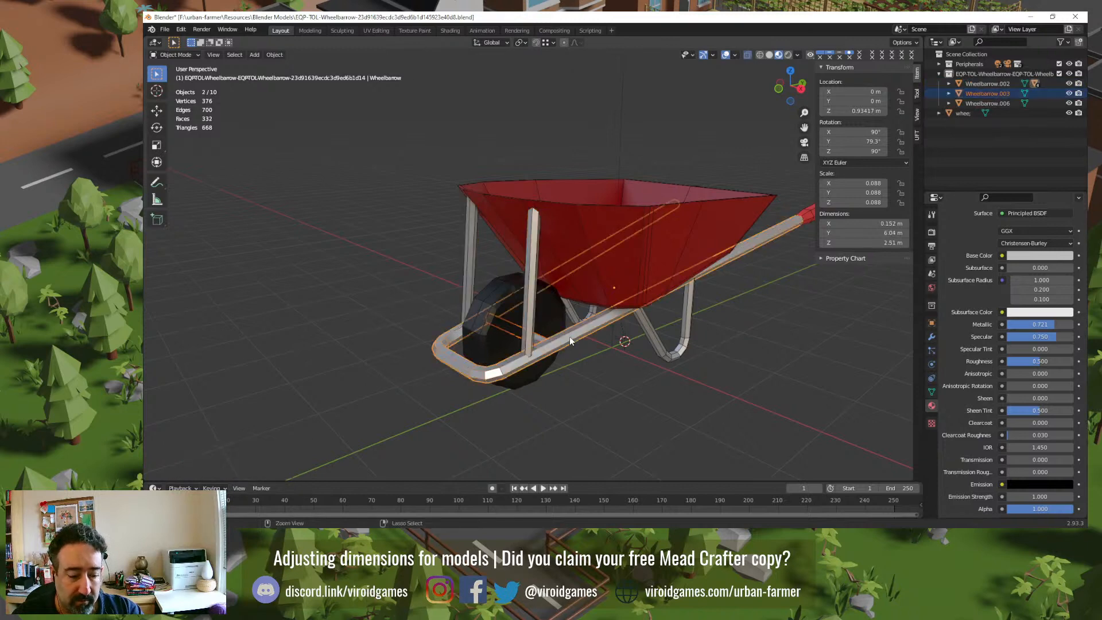
pyautogui.hotkey('ctrl', 'p')
pyautogui.click(554, 337)
# Step: Parent the wheel to its axle using Object (Keep Transform)
pyautogui.click(488, 329)
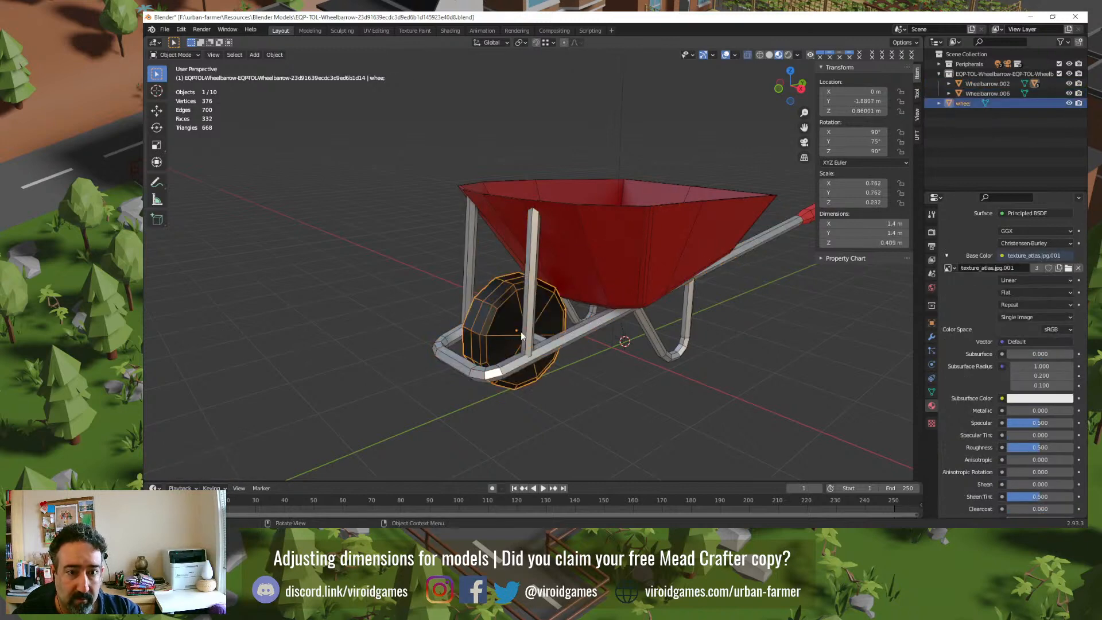
pyautogui.keyDown('shift'); pyautogui.click(538, 337); pyautogui.keyUp('shift')
pyautogui.hotkey('ctrl', 'p')
pyautogui.click(539, 338)
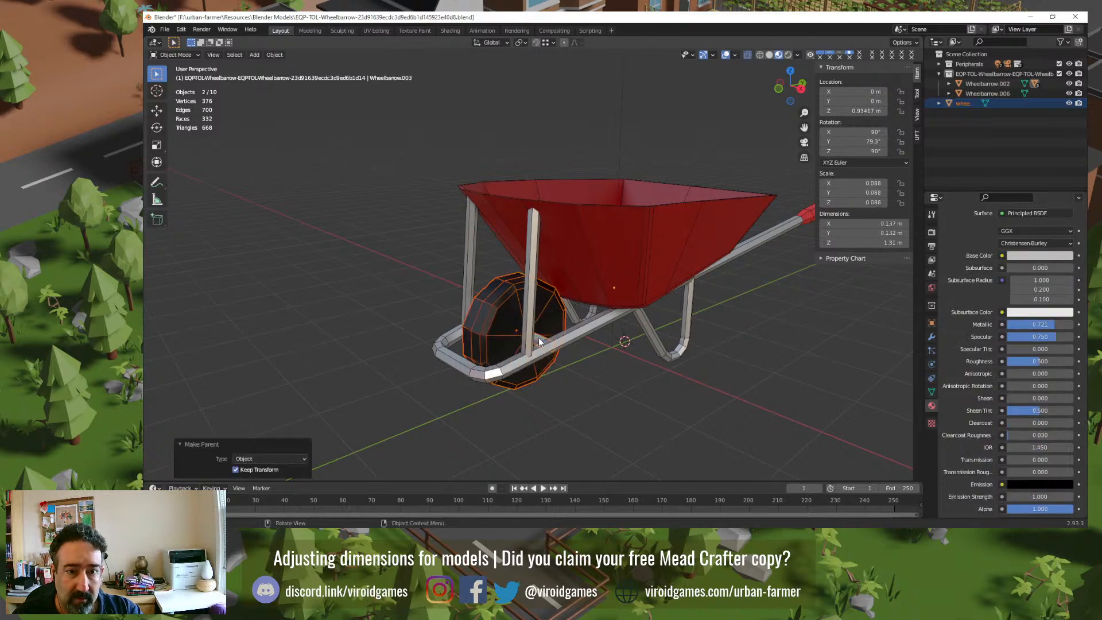
# Step: Parent the red tray to the frame bar using Object (Keep Transform)
pyautogui.click(578, 266)
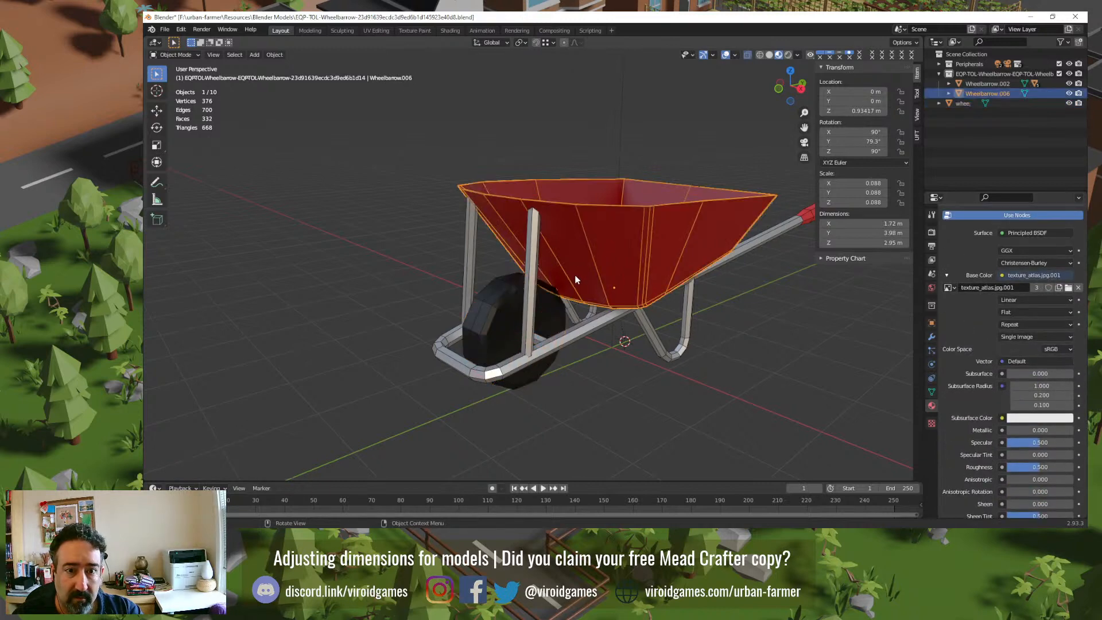
pyautogui.hotkey('ctrl', 'p')
pyautogui.click(586, 342)
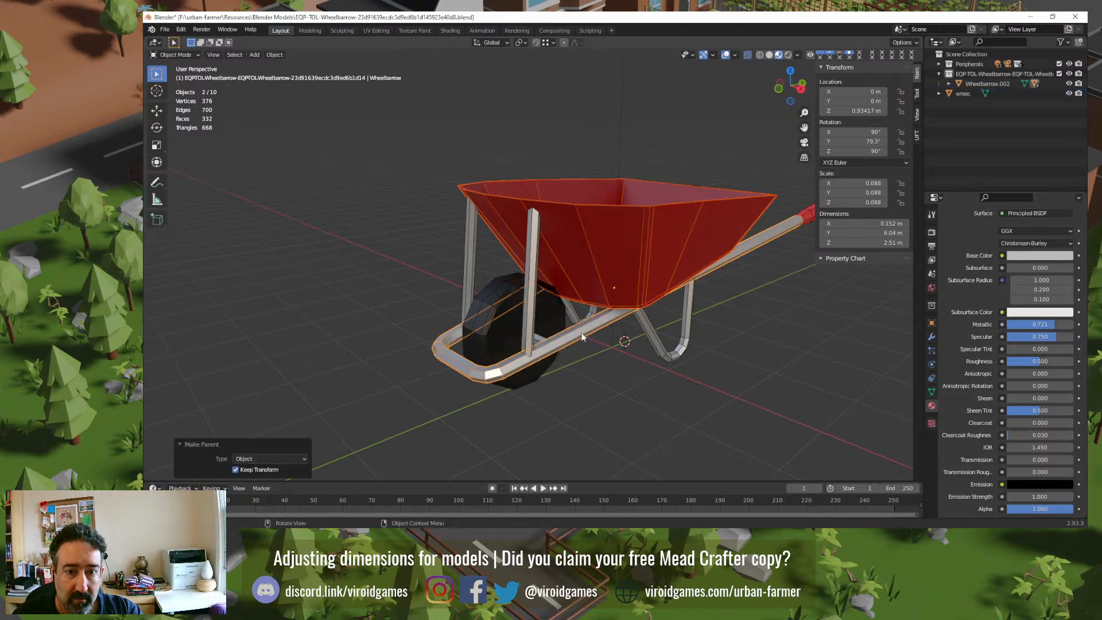
# Step: Test the parenting by freely moving the support legs, and undo the move
pyautogui.click(639, 378)
pyautogui.moveTo(639, 378); pyautogui.dragTo(659, 367, button='middle')
pyautogui.click(658, 367)
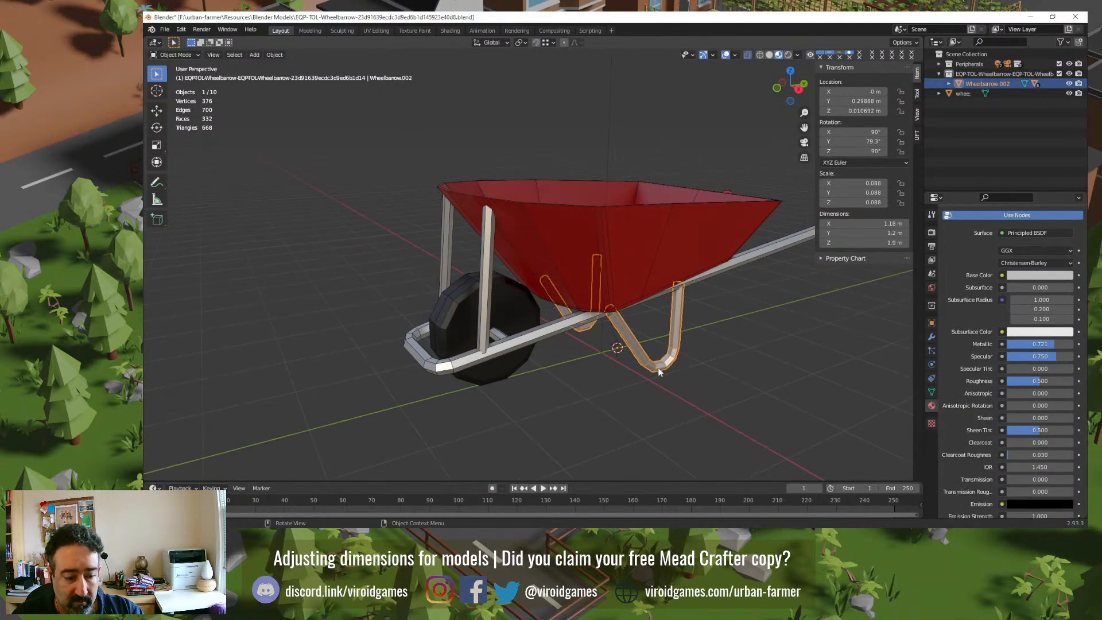
pyautogui.press('g')
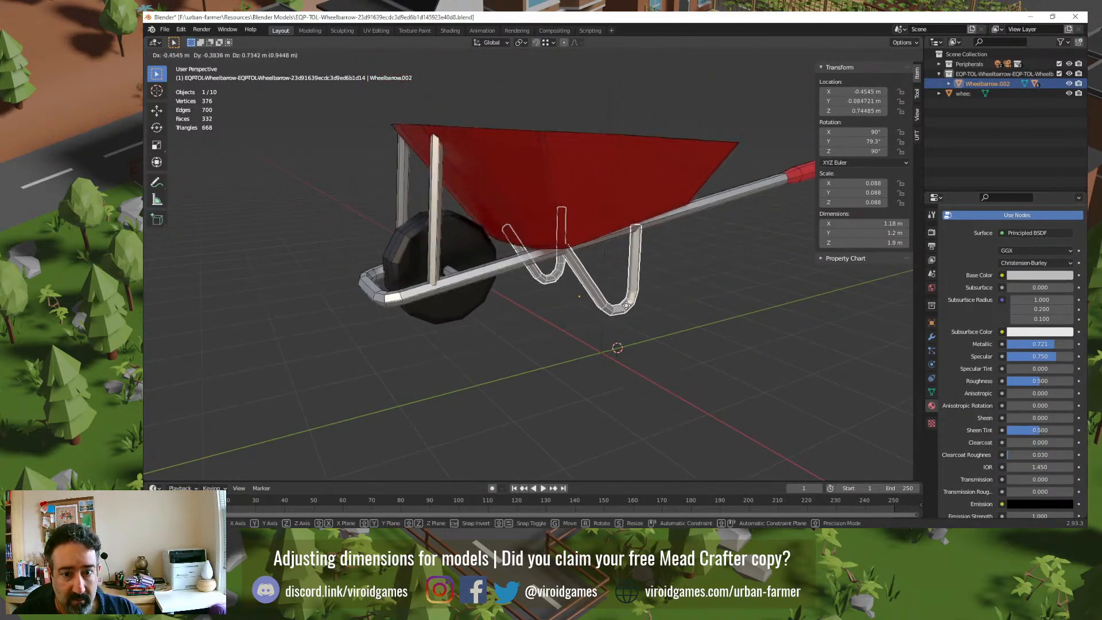
pyautogui.click(654, 294)
pyautogui.hotkey('ctrl', 'z')
# Step: Move the wheel object into the EQP-TOL-Wheelbarrow collection and check its membership by toggling the collection's visibility
pyautogui.moveTo(690, 329); pyautogui.dragTo(641, 346, button='middle')
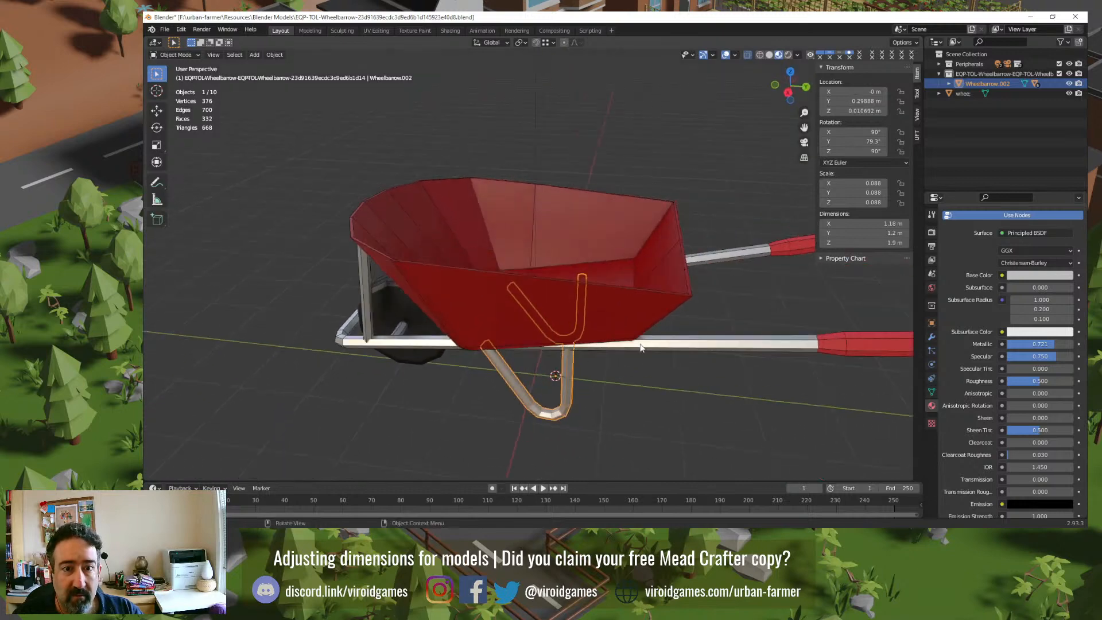
pyautogui.scroll(-6, 636, 347)
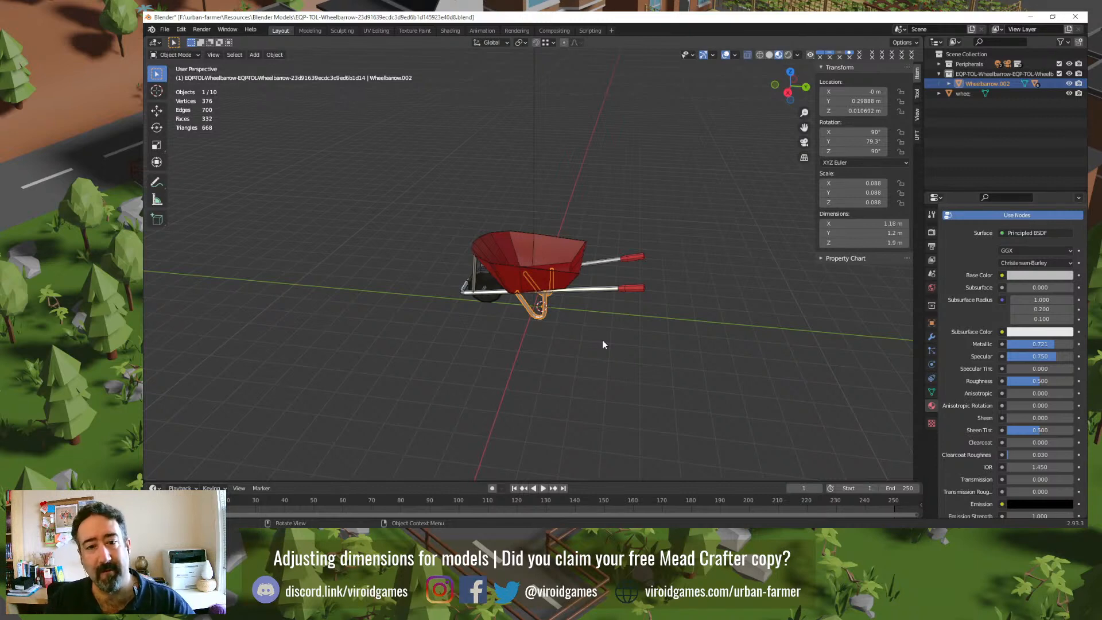
pyautogui.click(570, 346)
pyautogui.moveTo(565, 353); pyautogui.dragTo(655, 285, button='middle')
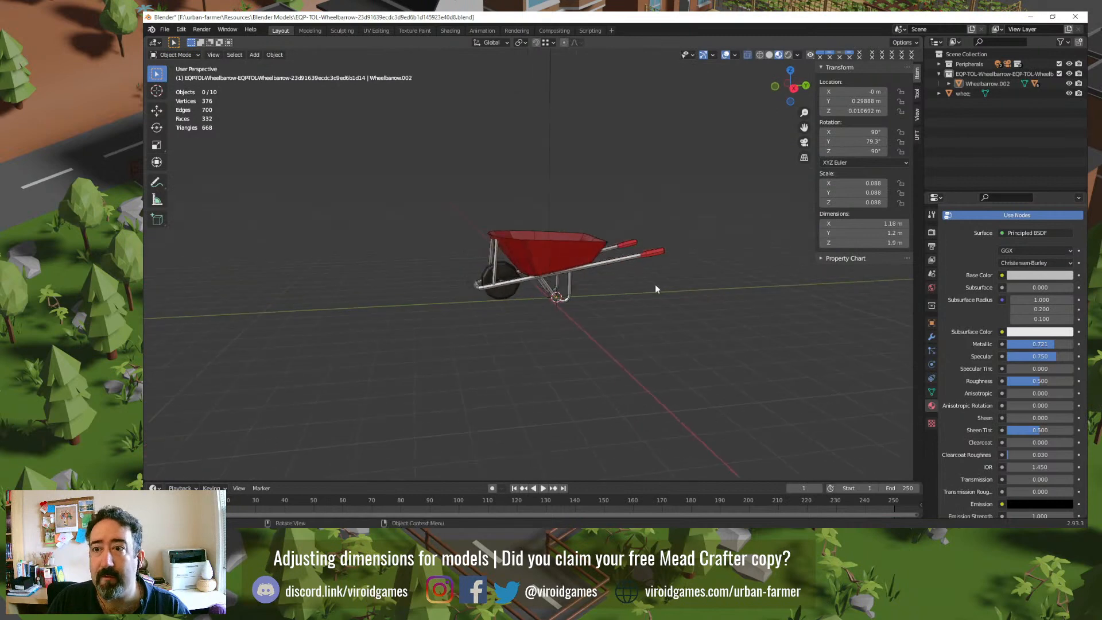
pyautogui.click(1069, 94)
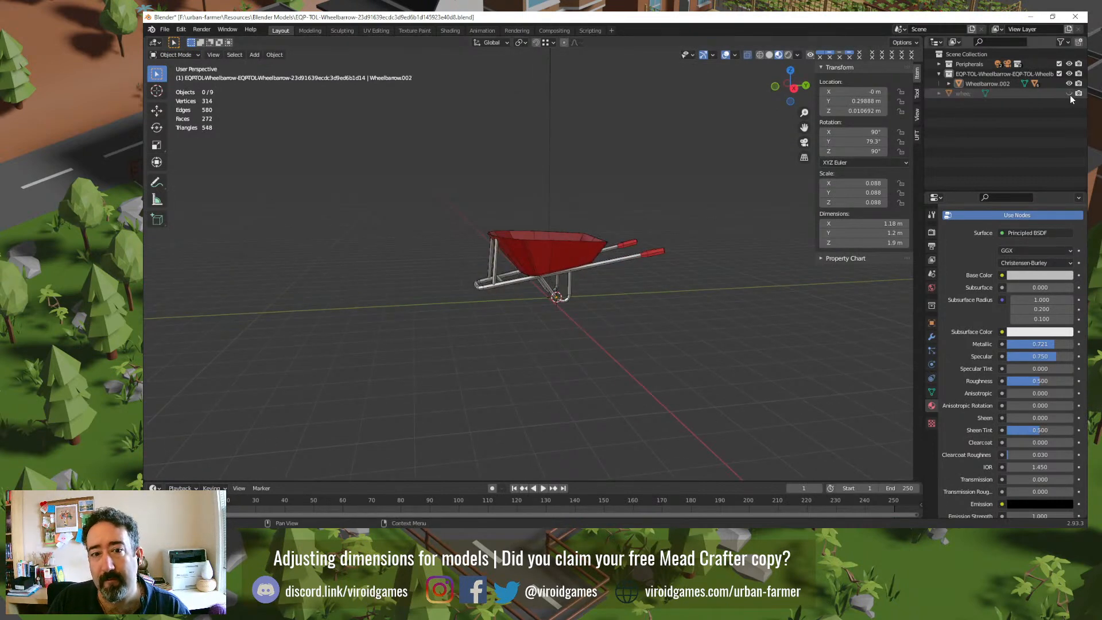
pyautogui.click(1069, 94)
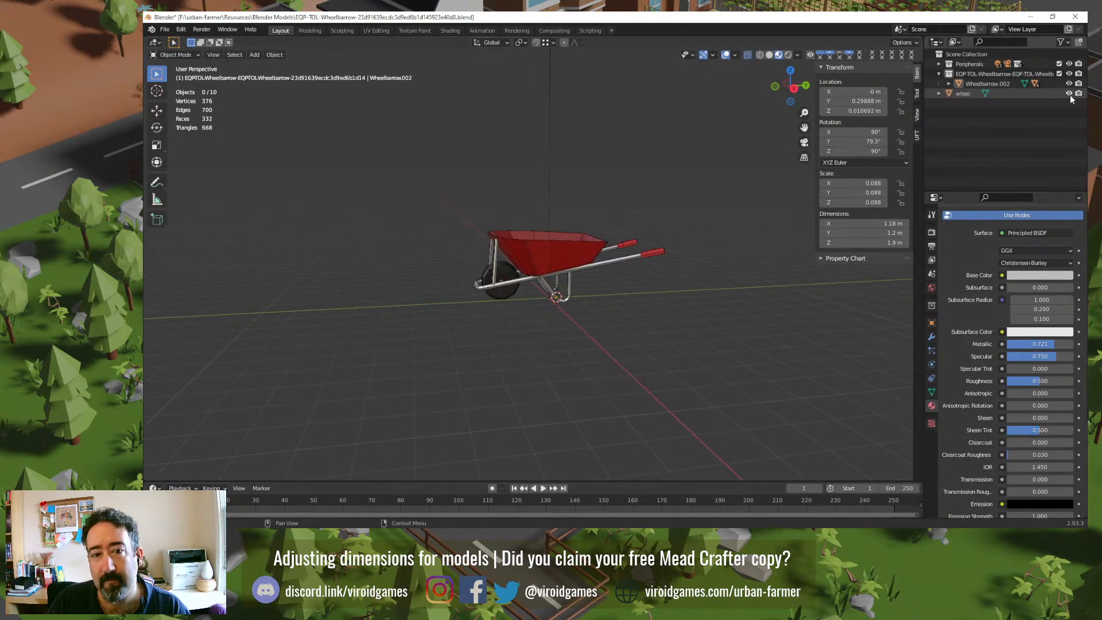
pyautogui.click(961, 93)
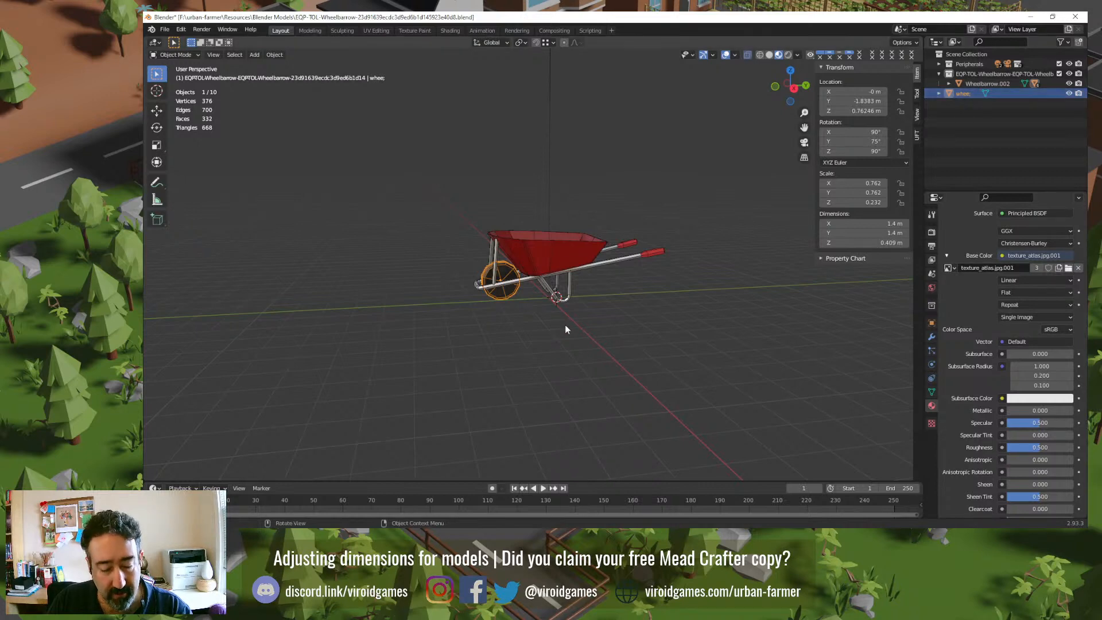
pyautogui.press('m')
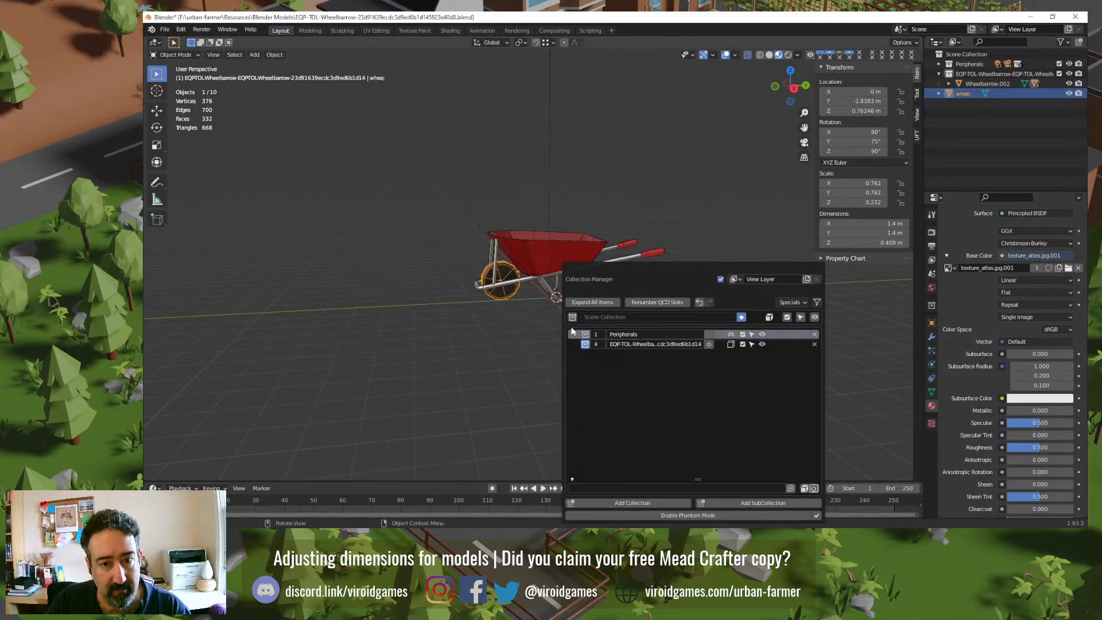
pyautogui.click(730, 344)
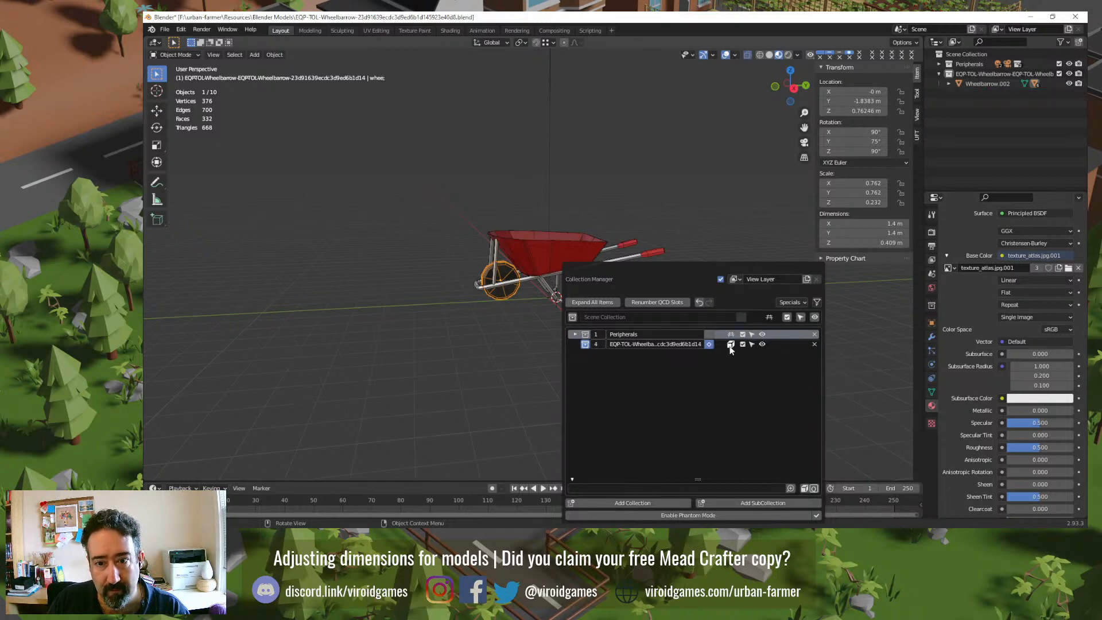
pyautogui.click(1069, 73)
pyautogui.click(1070, 72)
# Step: Rotate the support legs about the global X axis by about 2.48° so the wheel drops to the ground
pyautogui.moveTo(624, 302); pyautogui.dragTo(571, 295, button='middle')
pyautogui.scroll(6, 570, 295)
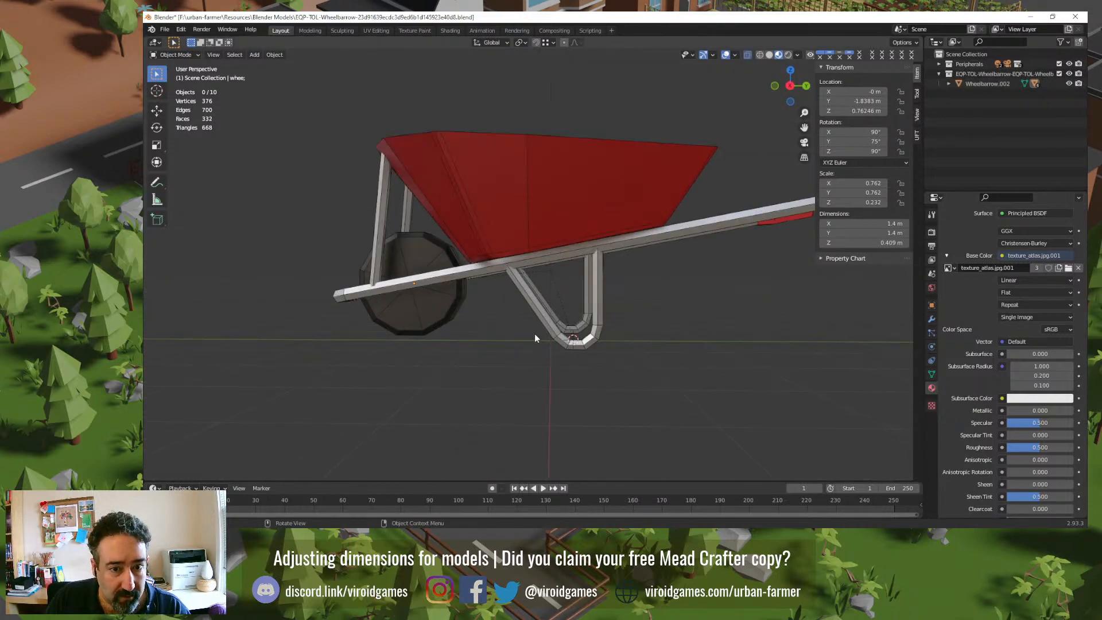
pyautogui.click(428, 316)
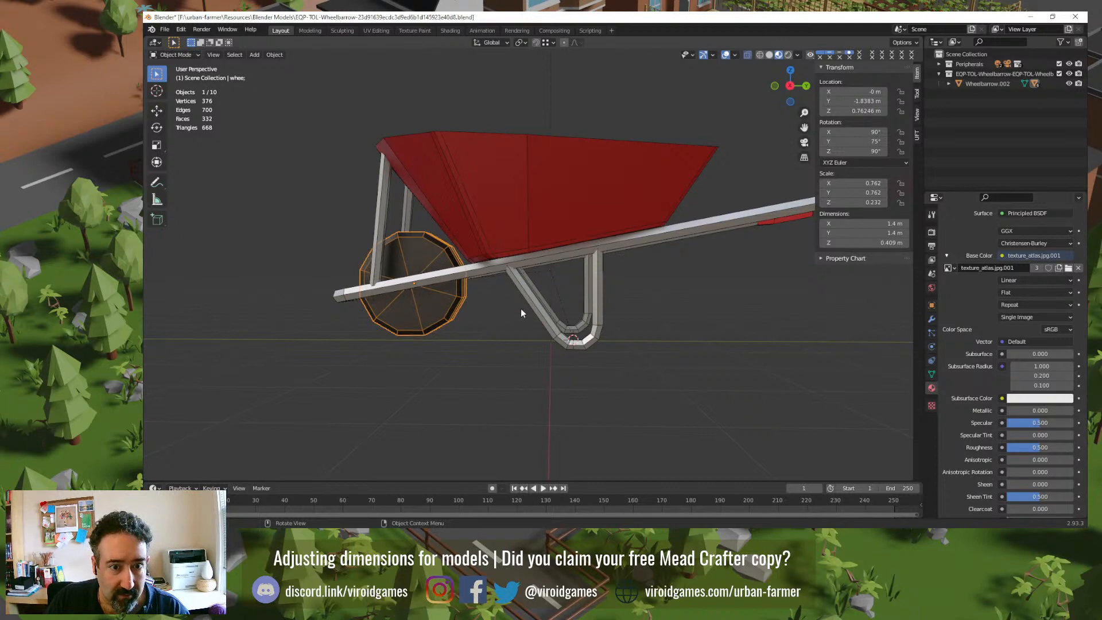
pyautogui.moveTo(495, 357); pyautogui.dragTo(544, 328, button='middle')
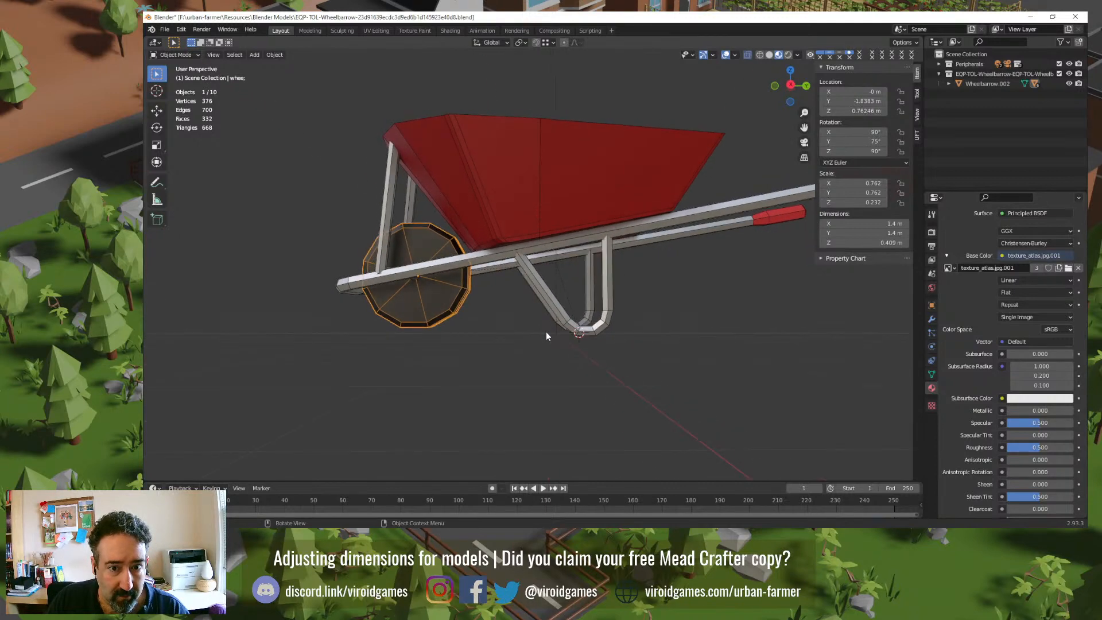
pyautogui.click(621, 234)
pyautogui.click(598, 334)
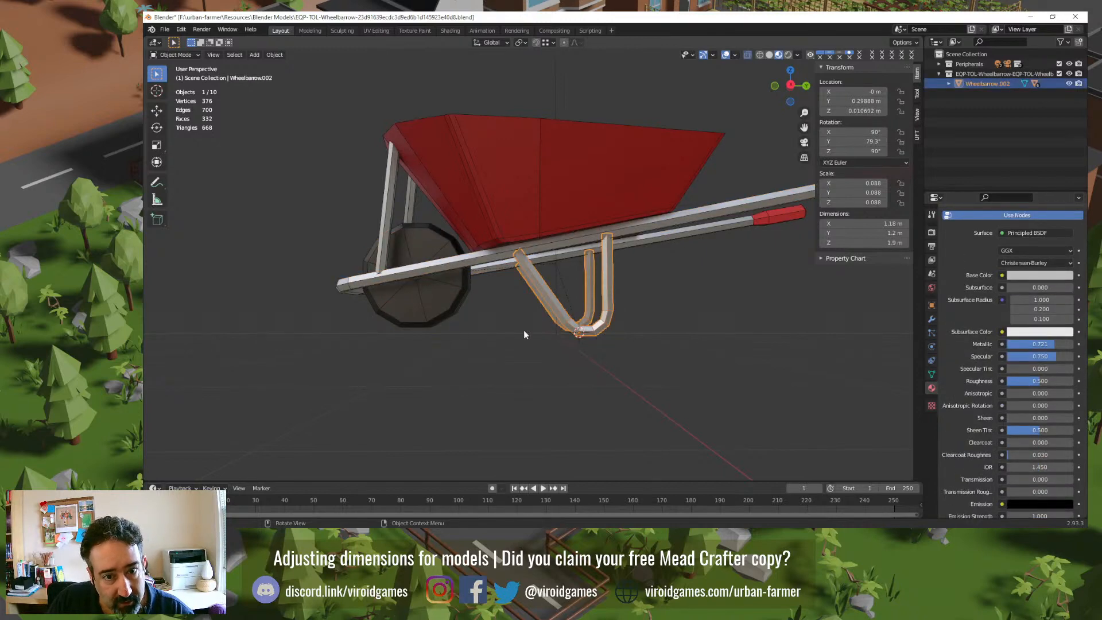
pyautogui.moveTo(394, 329)
pyautogui.mouseDown(button='middle')
pyautogui.moveTo(402, 325)
pyautogui.moveTo(390, 327)
pyautogui.mouseUp(button='middle')
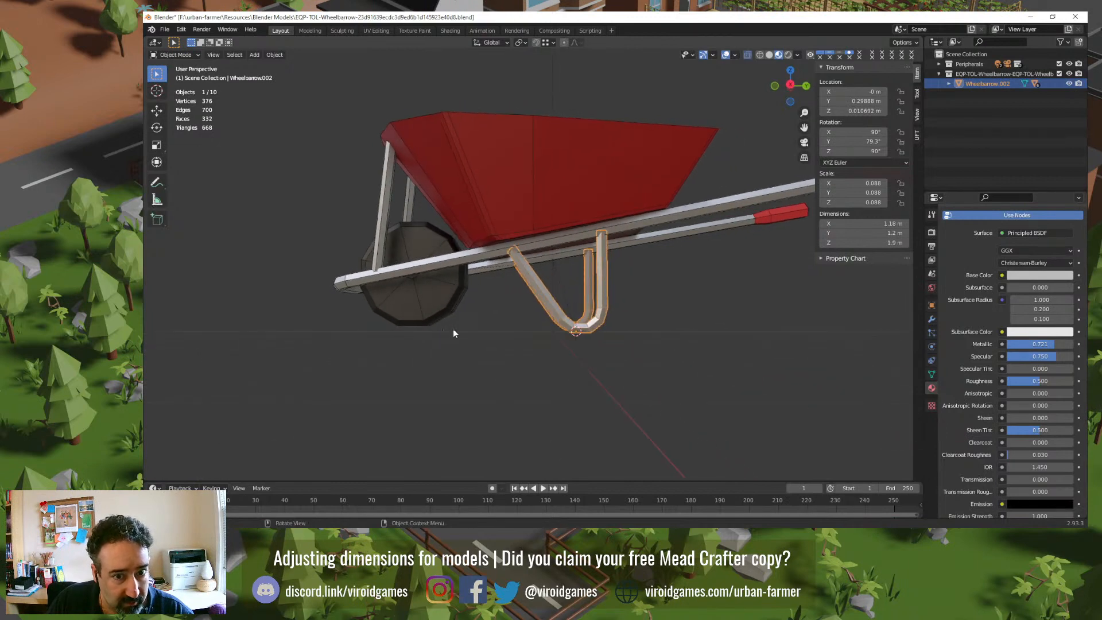
pyautogui.press('r')
pyautogui.press('x')
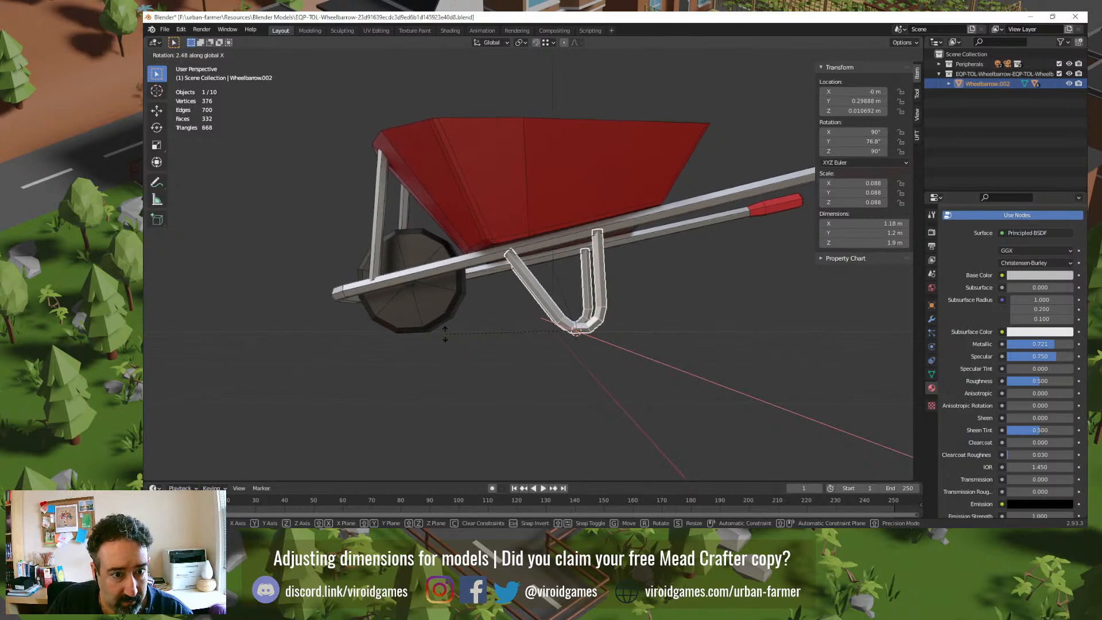
pyautogui.click(445, 335)
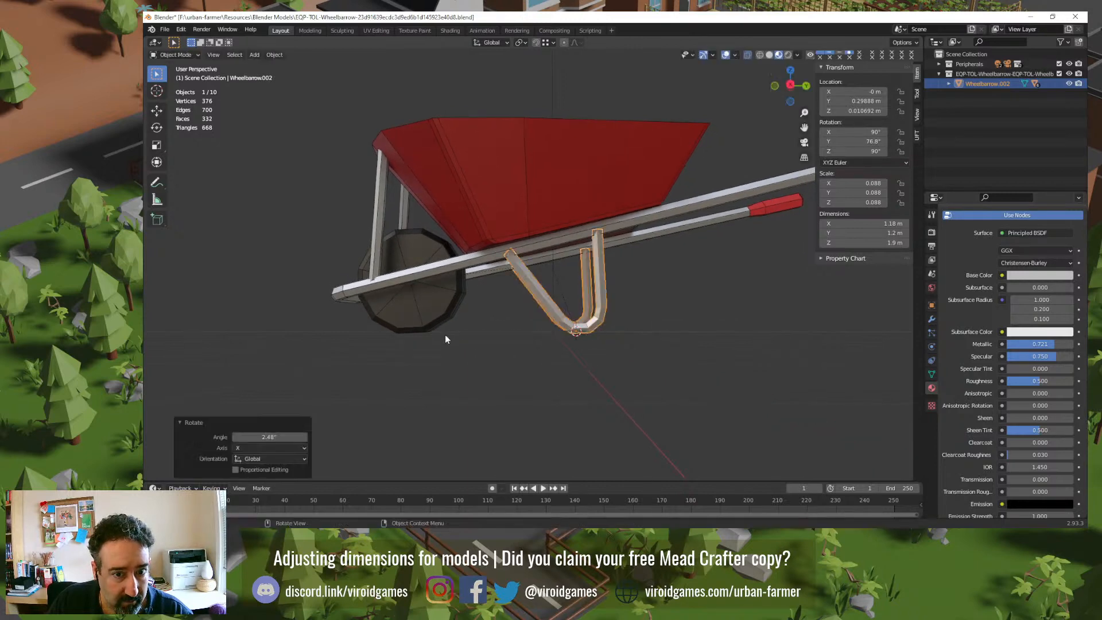
# Step: In the right-side view, rotate the wheel about the global X axis by about -3.1° so a flat edge faces the ground
pyautogui.press('KP_1')
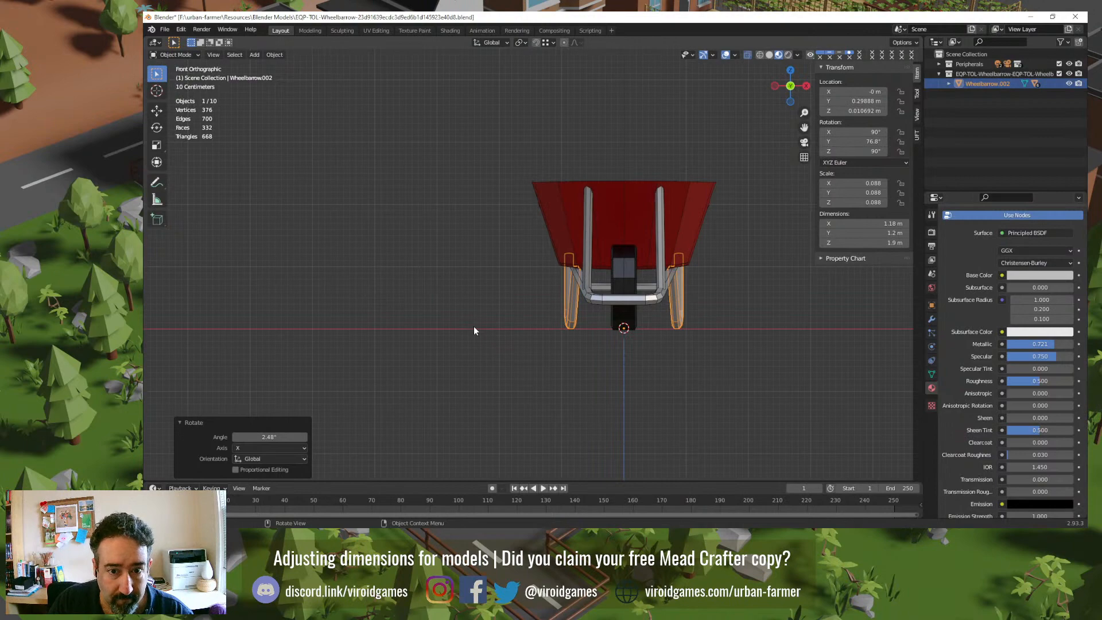
pyautogui.press('KP_7')
pyautogui.press('KP_1')
pyautogui.press('KP_3')
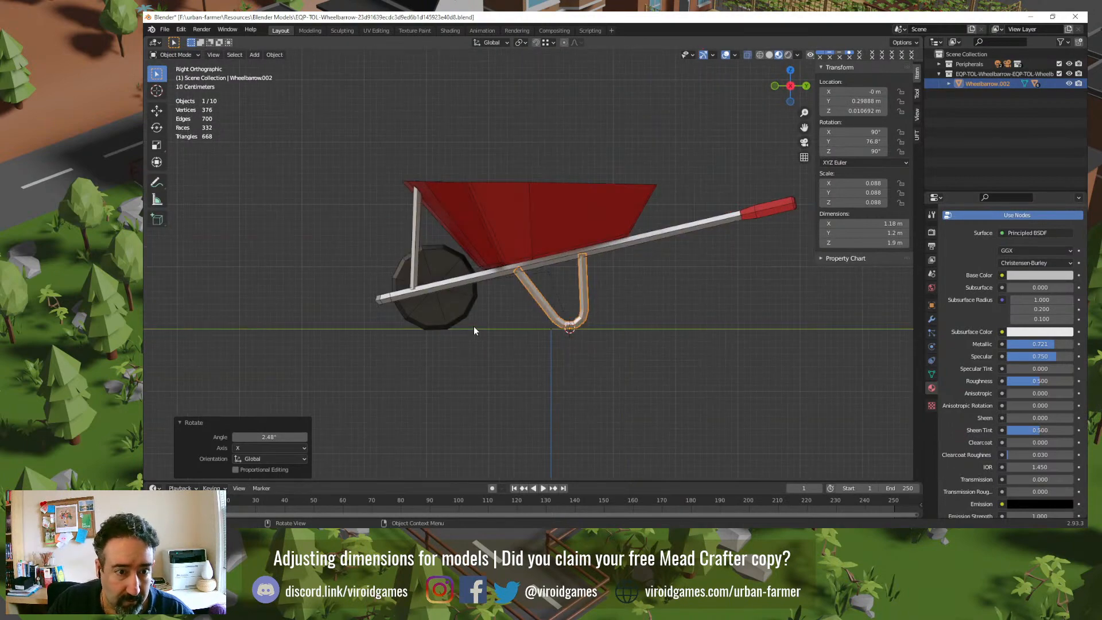
pyautogui.click(462, 313)
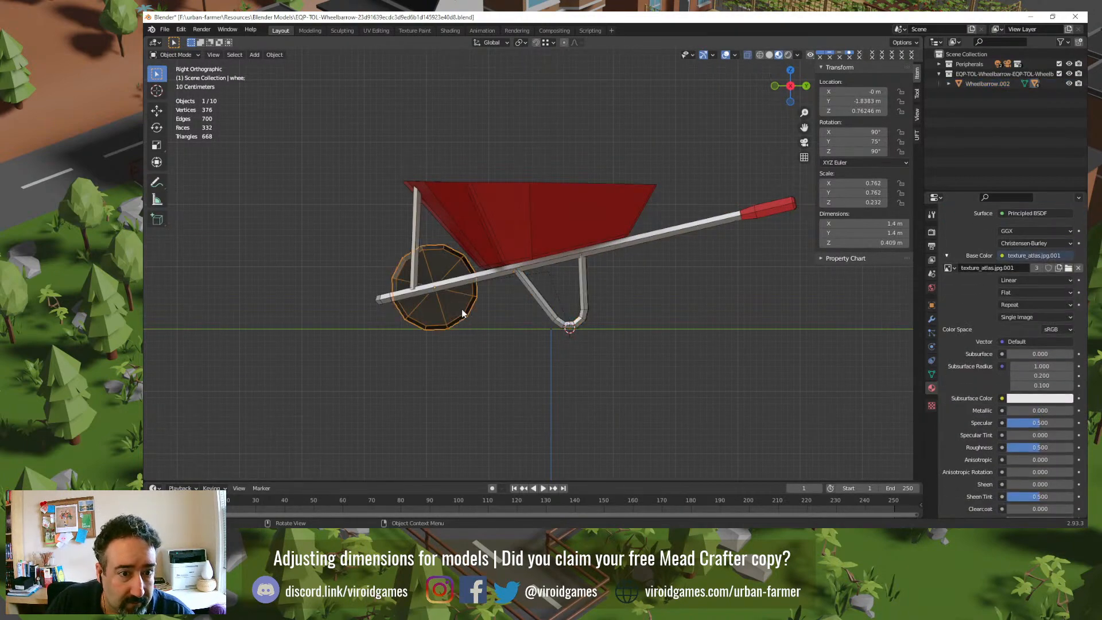
pyautogui.press('r')
pyautogui.press('x')
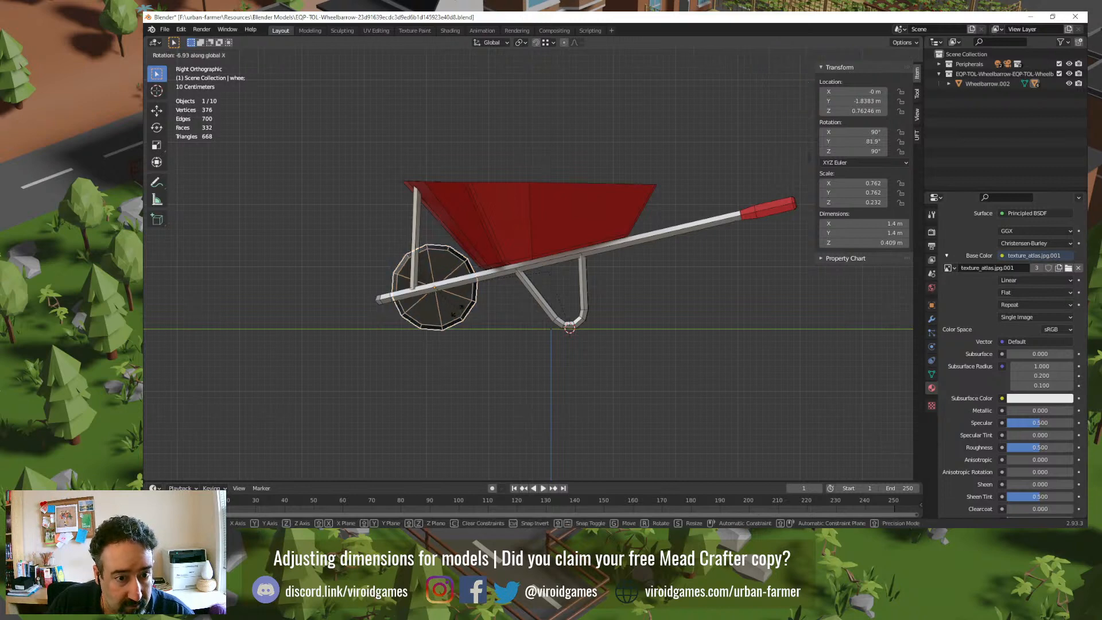
pyautogui.click(463, 312)
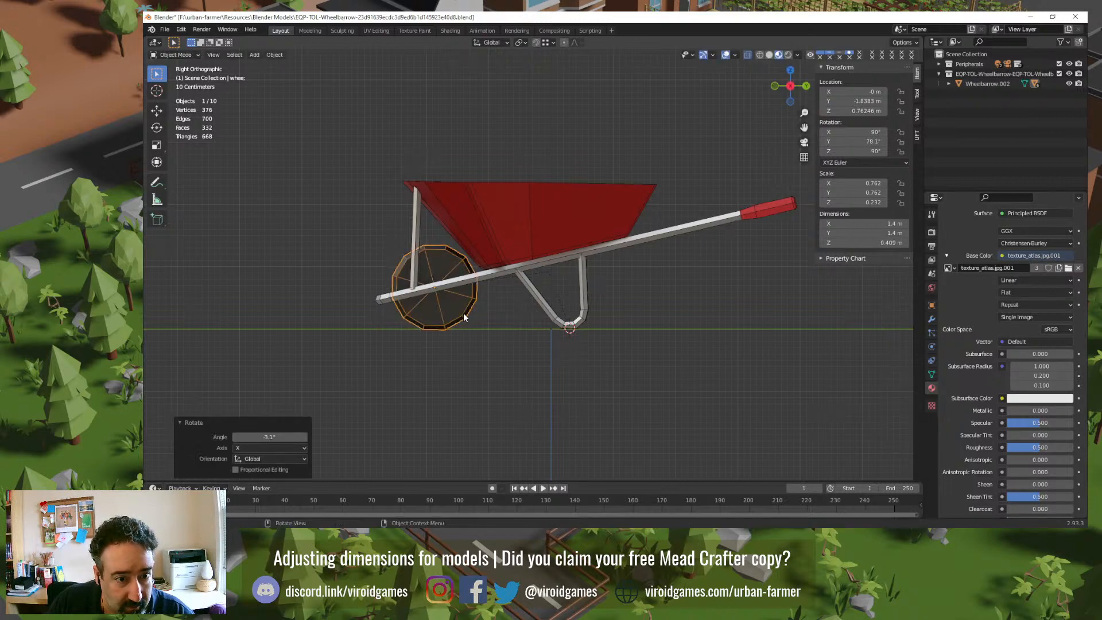
# Step: Set the wheel's rotation angle to exactly -3° and deselect the wheel
pyautogui.scroll(4, 434, 349)
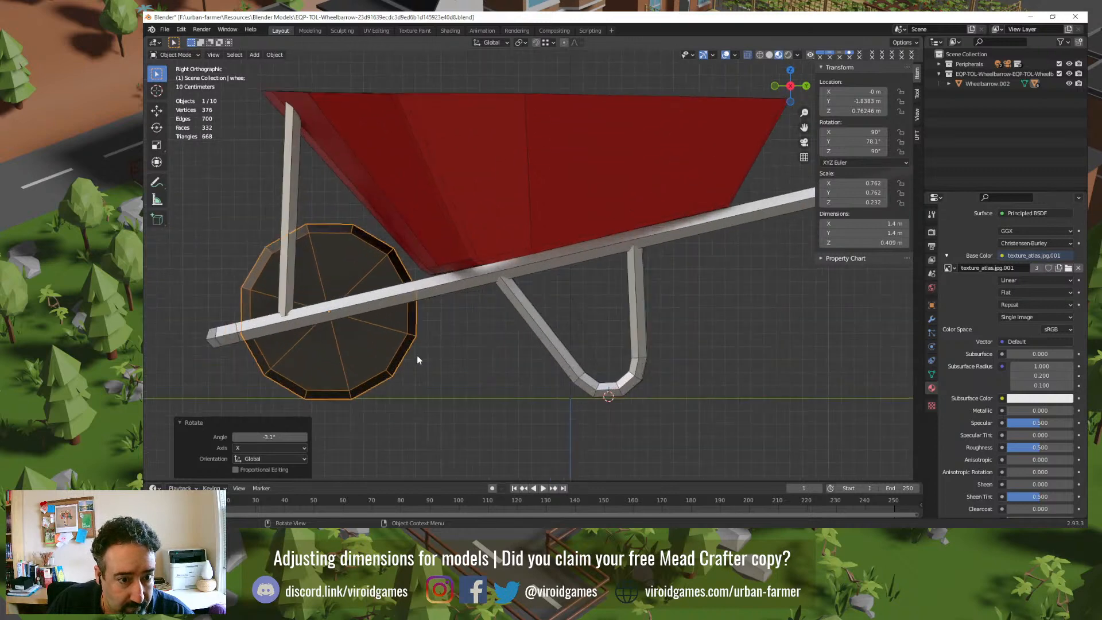
pyautogui.keyDown('shift'); pyautogui.moveTo(419, 360); pyautogui.dragTo(527, 303, button='middle'); pyautogui.keyUp('shift')
pyautogui.scroll(2, 527, 303)
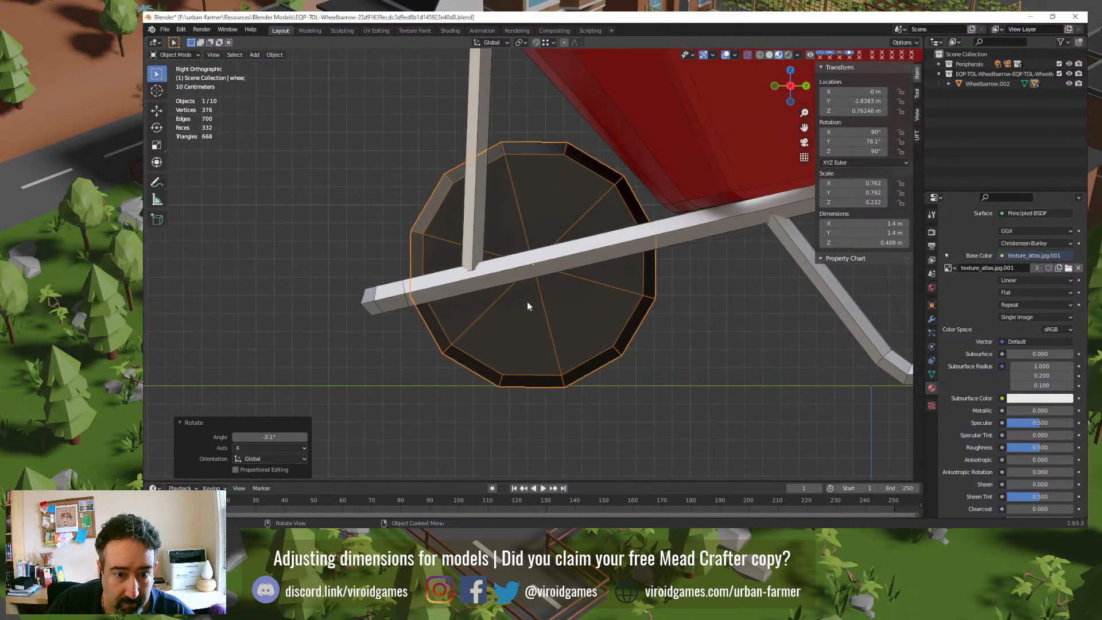
pyautogui.click(278, 436)
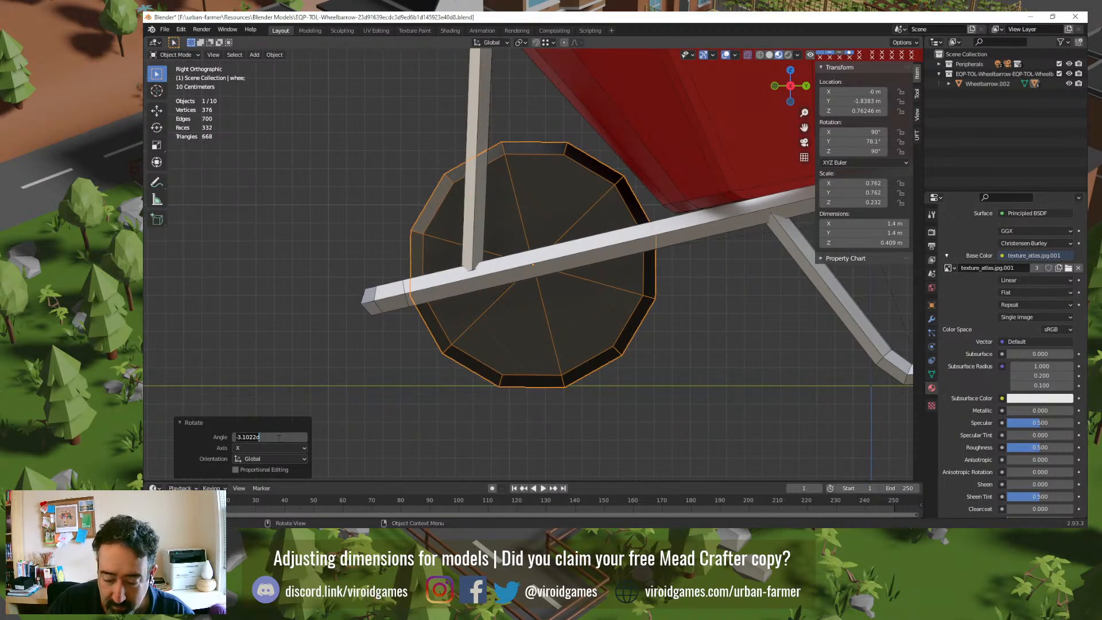
pyautogui.write('-3')
pyautogui.press('Return')
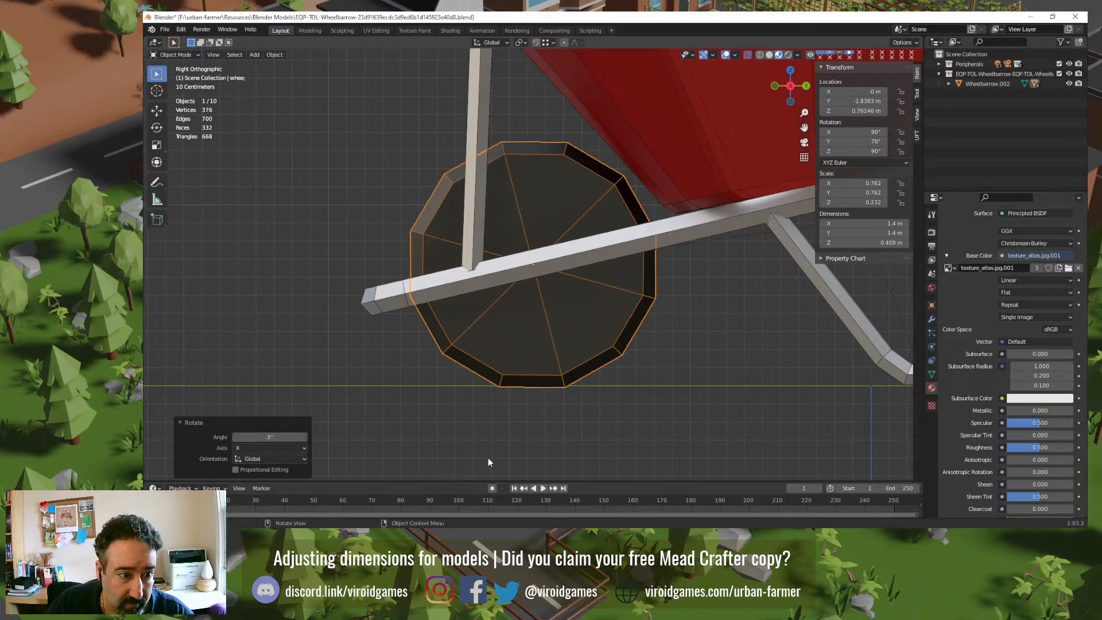
pyautogui.click(555, 428)
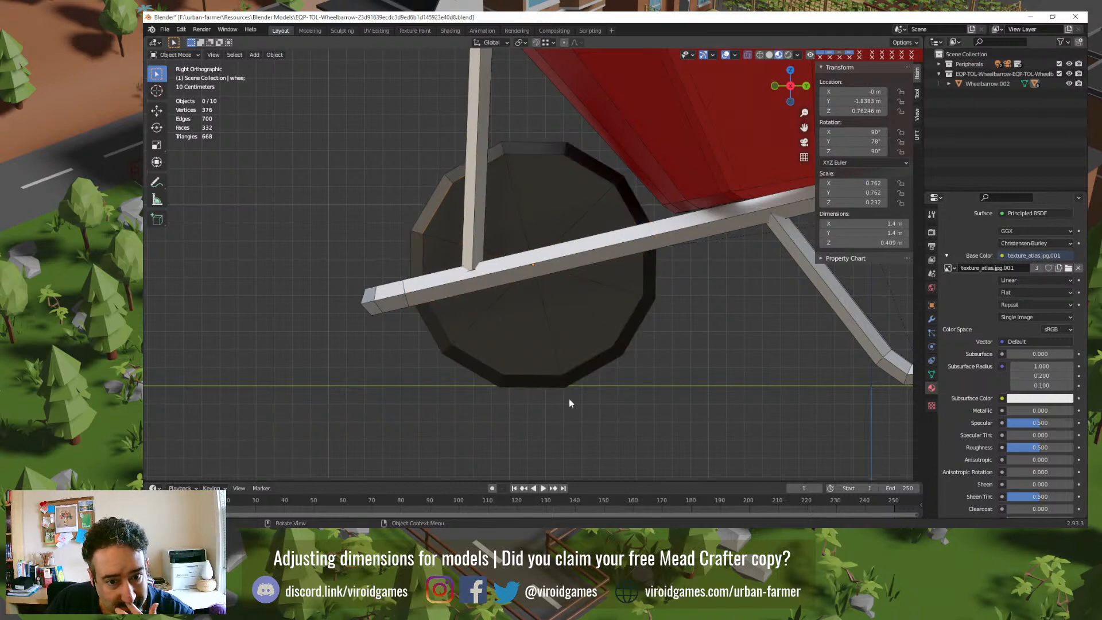
# Step: Fine-tune the support legs' rotation about the global X axis, bringing their Y rotation to 77°
pyautogui.click(879, 348)
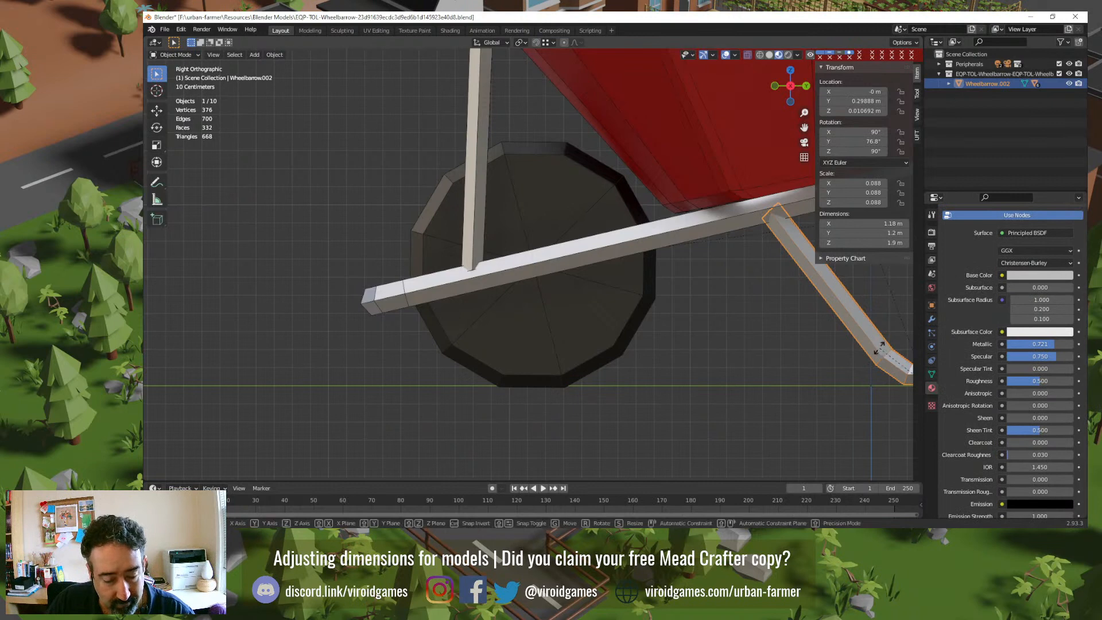
pyautogui.press('r')
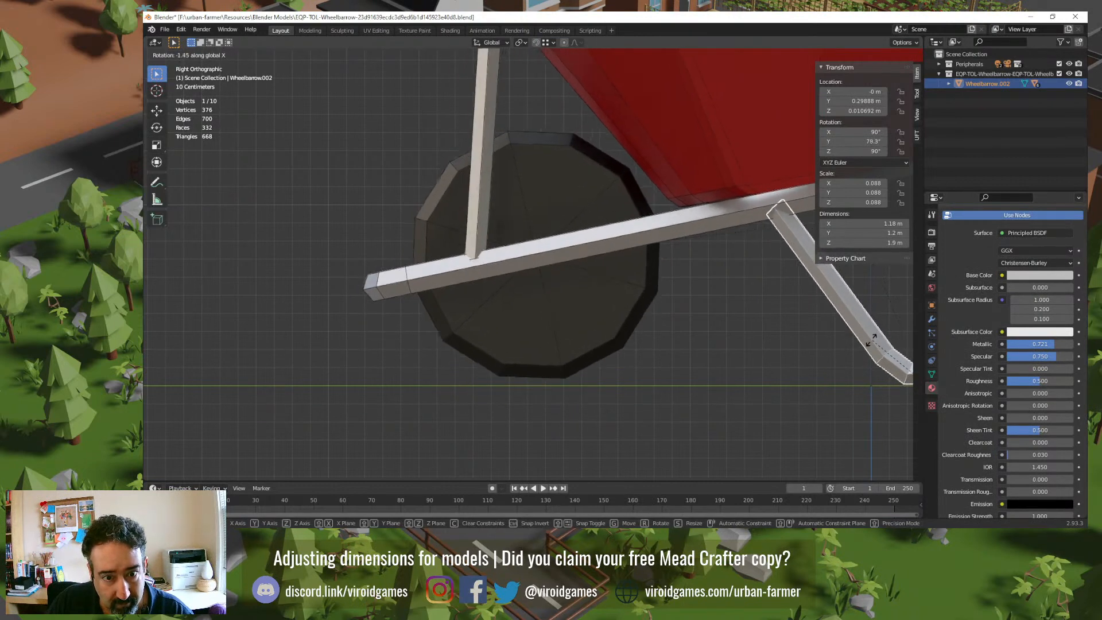
pyautogui.click(867, 338)
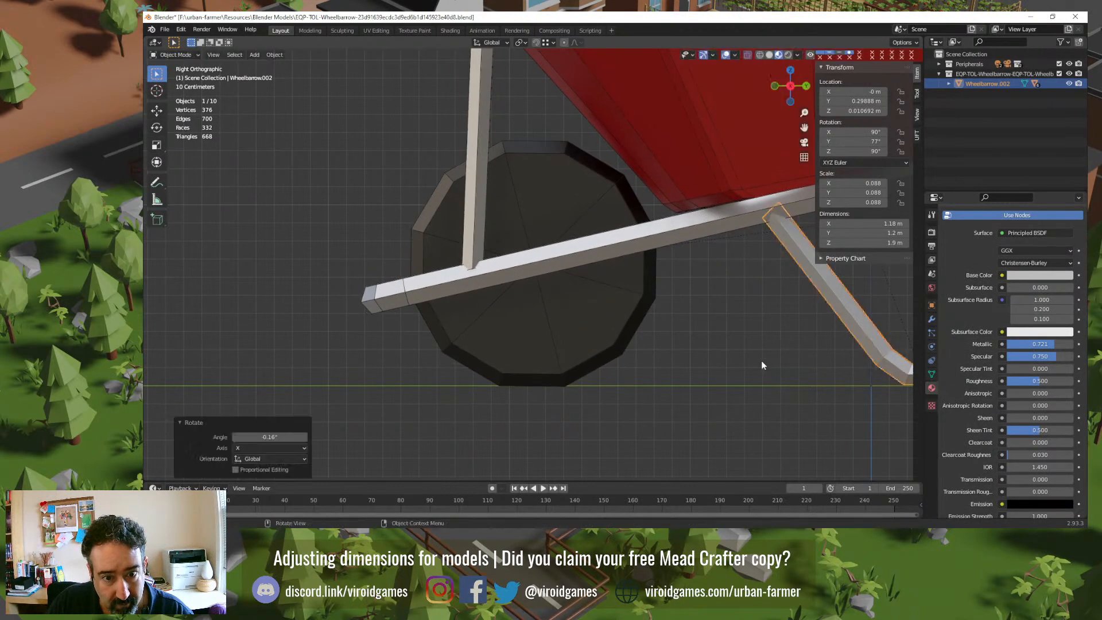
pyautogui.click(761, 360)
pyautogui.scroll(-6, 761, 361)
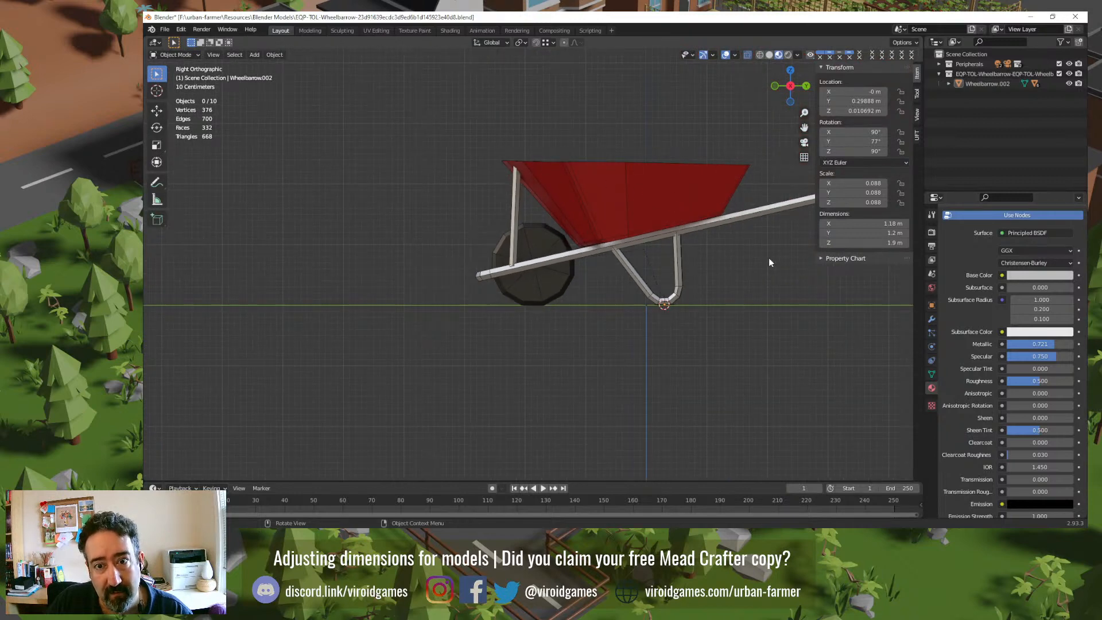
# Step: Inspect the levelled wheelbarrow in perspective and consult the wheelbarrow dimensions reference in the browser before returning to Blender
pyautogui.moveTo(769, 257); pyautogui.dragTo(565, 339, button='middle')
pyautogui.click(535, 386)
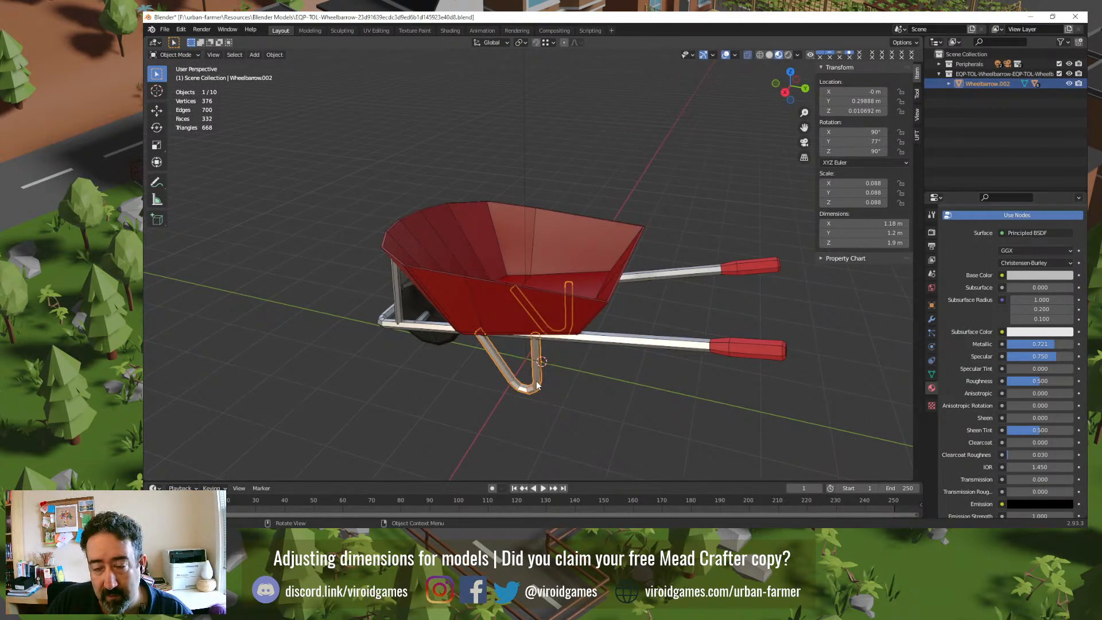
pyautogui.click(668, 210)
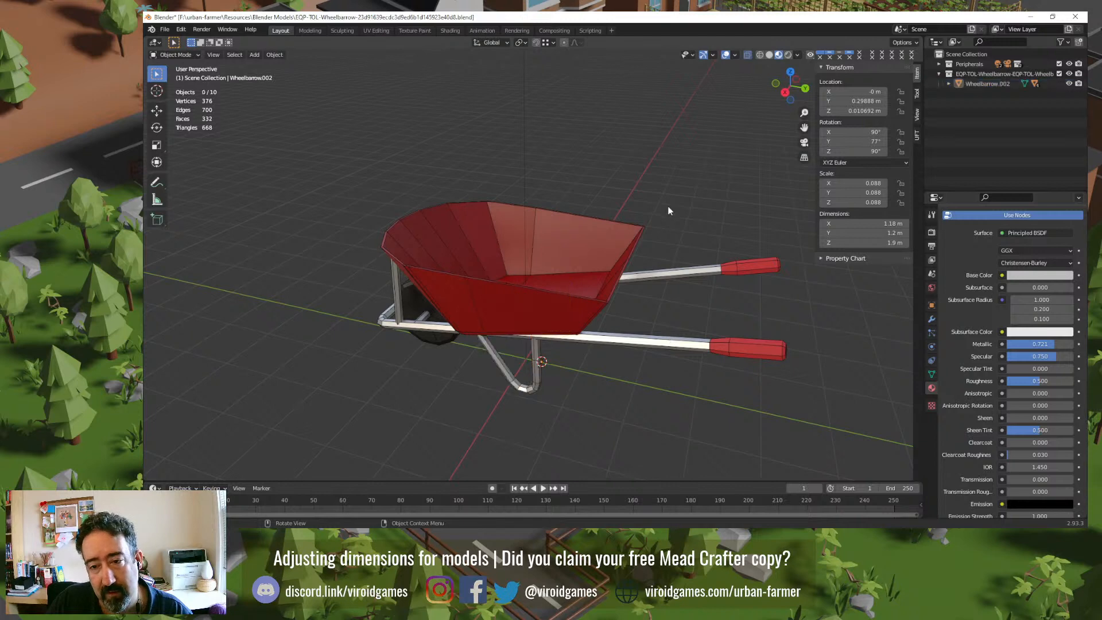
pyautogui.click(659, 347)
pyautogui.moveTo(614, 385); pyautogui.dragTo(634, 360, button='middle')
pyautogui.press('a')
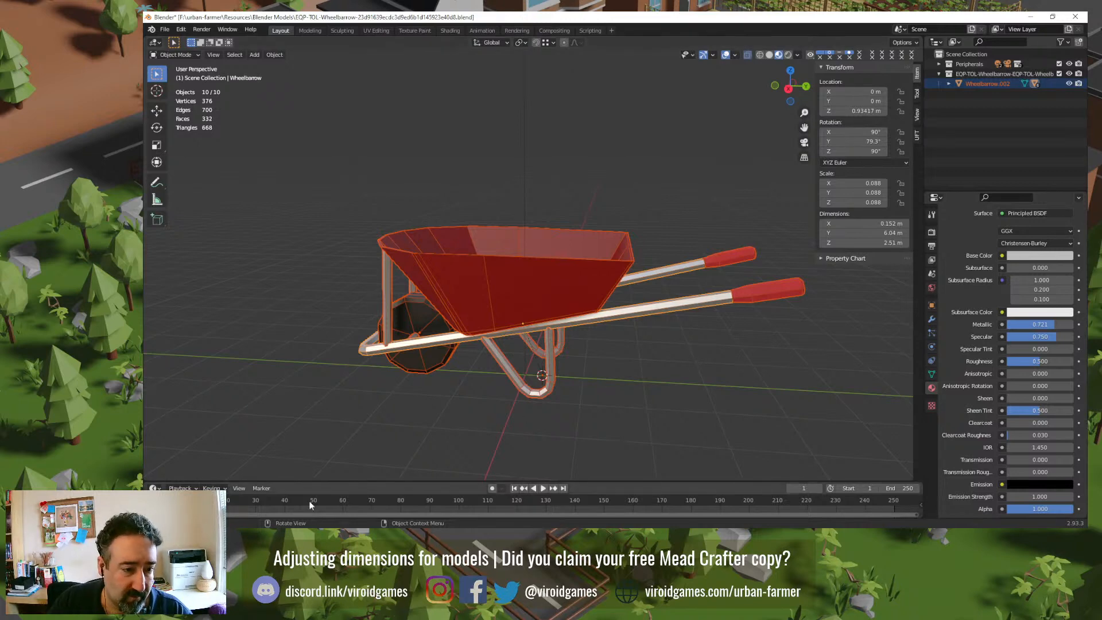
pyautogui.hotkey('alt', 'Tab')
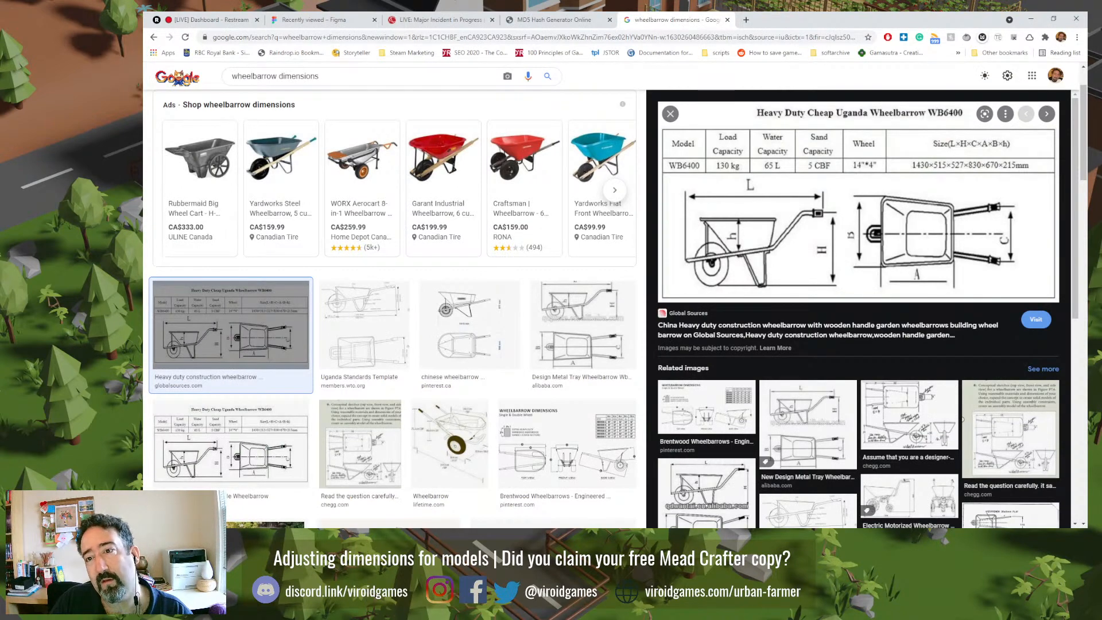
pyautogui.hotkey('alt', 'Tab')
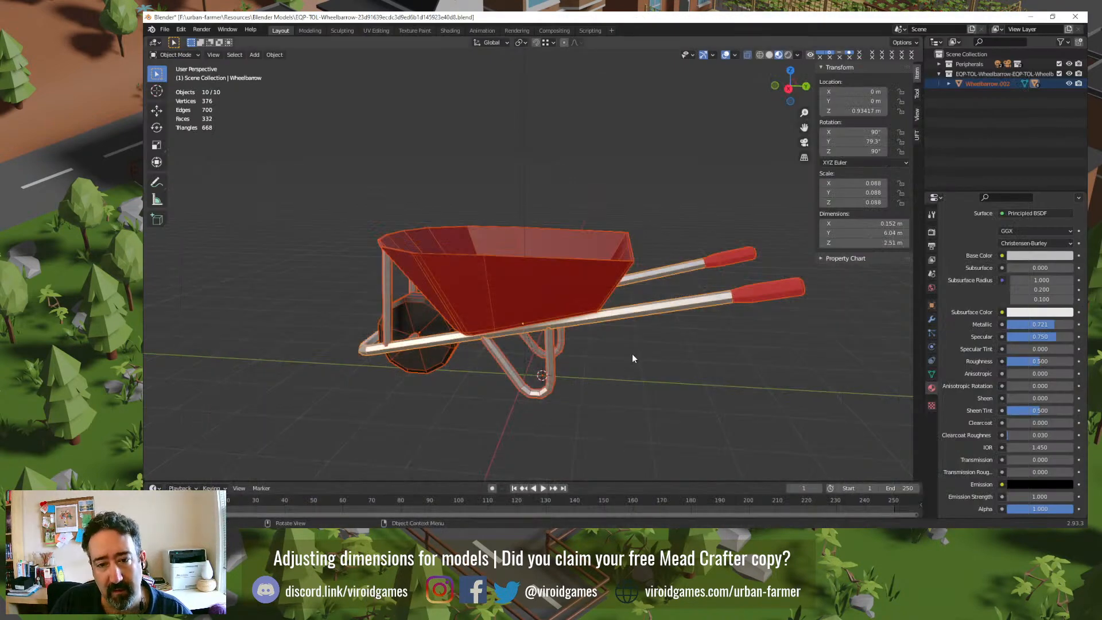
# Step: Try to scale every object in the scene by 0.2, undo the scaling and clear the selection
pyautogui.write('s.2')
pyautogui.press('Return')
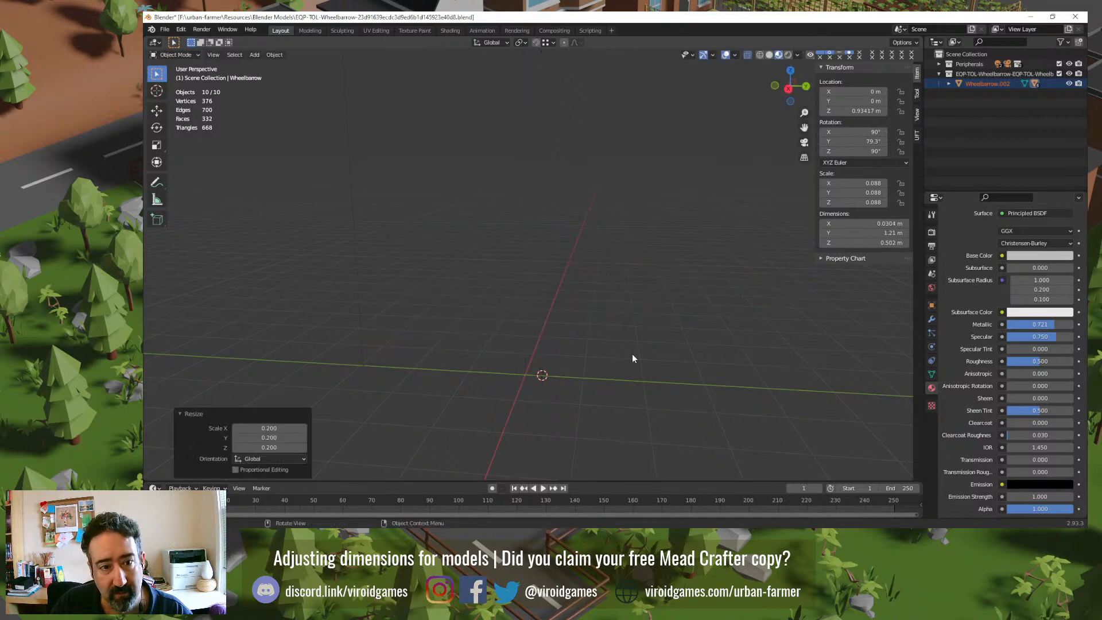
pyautogui.moveTo(632, 358); pyautogui.dragTo(546, 230, button='middle')
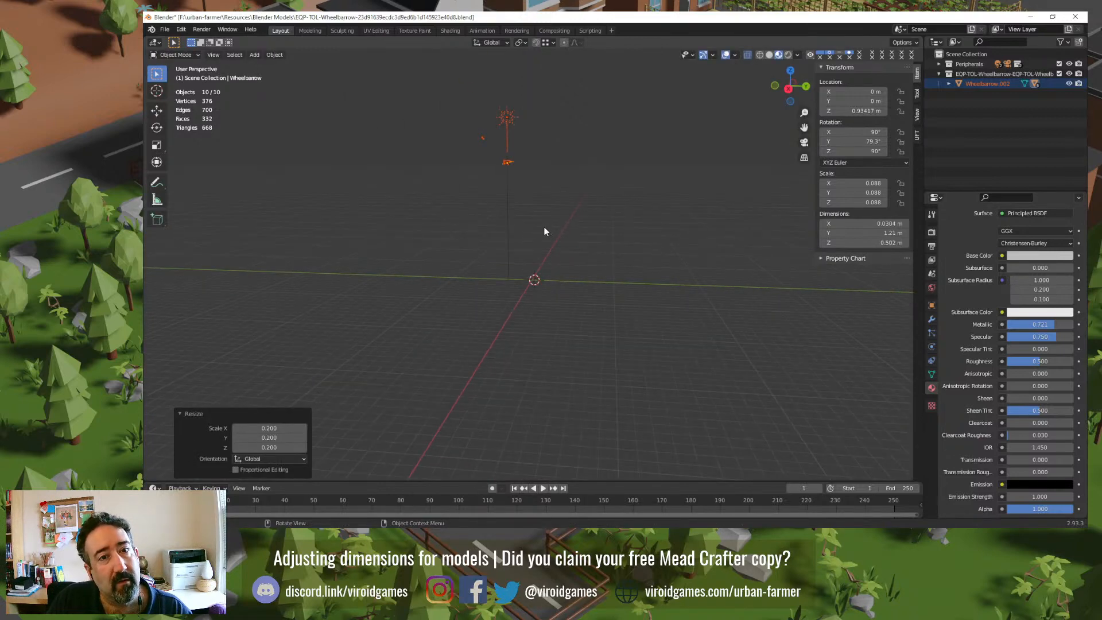
pyautogui.hotkey('ctrl', 'z')
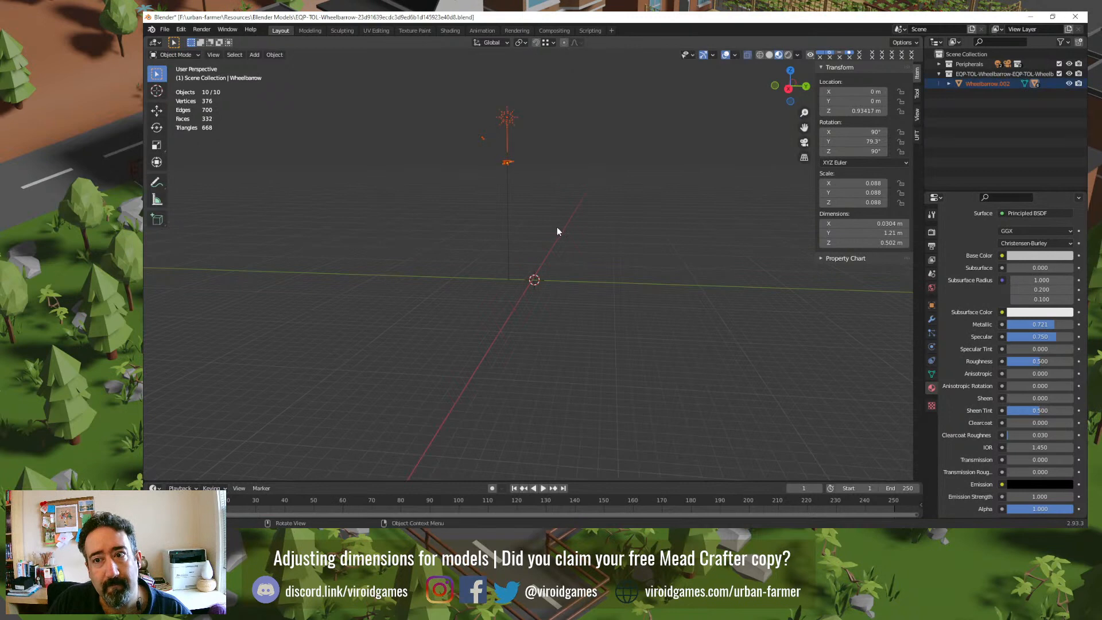
pyautogui.click(596, 210)
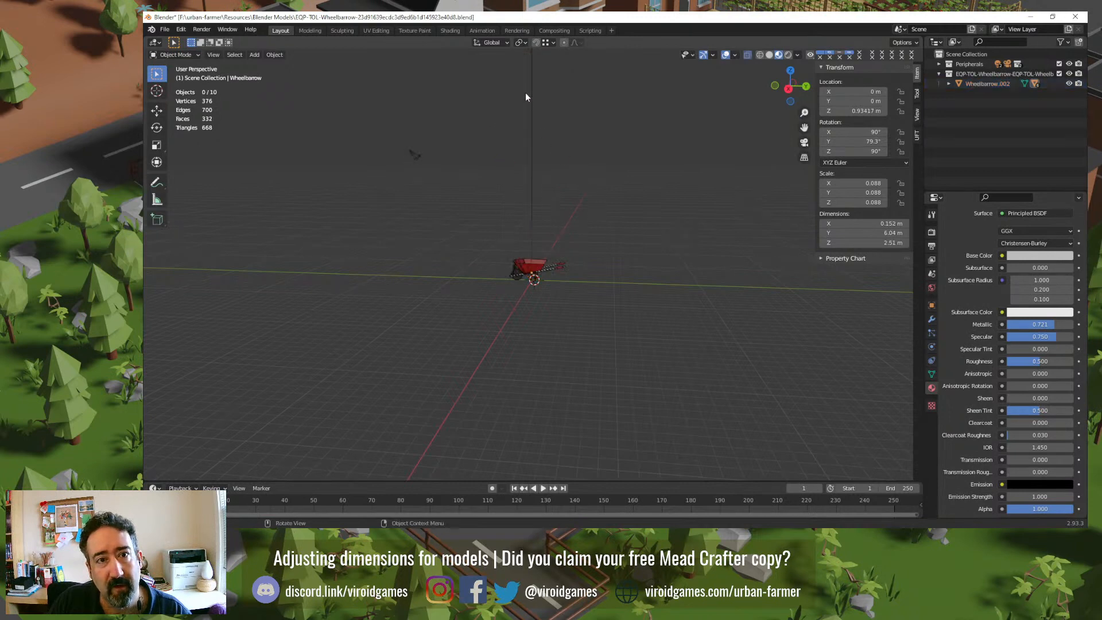
# Step: Expand the wheelbarrow's parent hierarchy in the outliner and exclude the Peripherals collection from the view layer
pyautogui.moveTo(613, 153); pyautogui.dragTo(588, 322, button='middle')
pyautogui.click(950, 83)
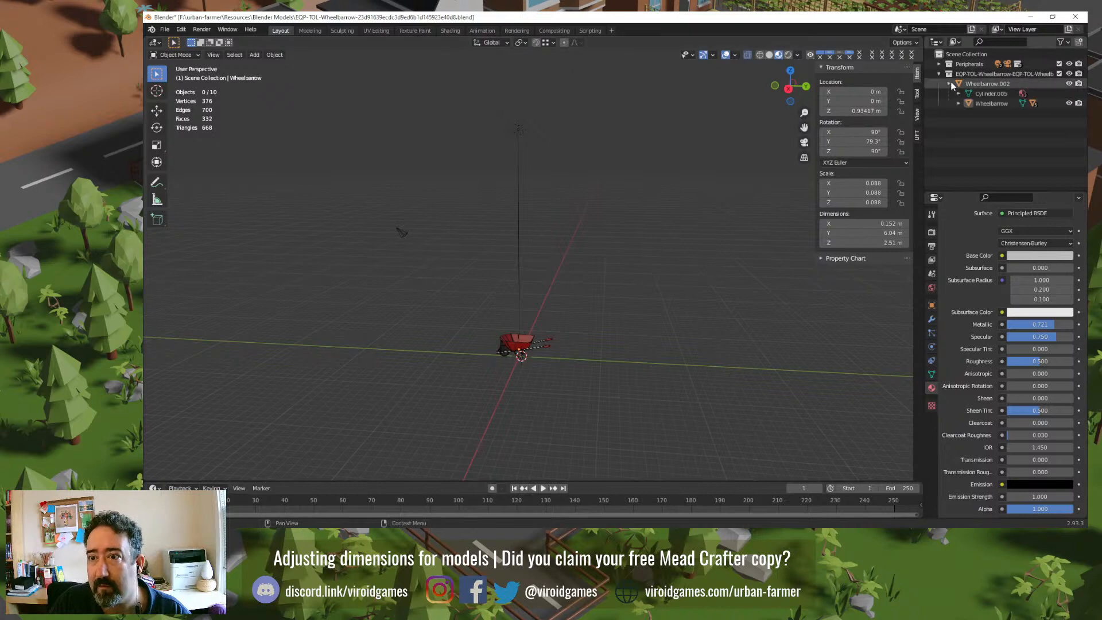
pyautogui.click(958, 103)
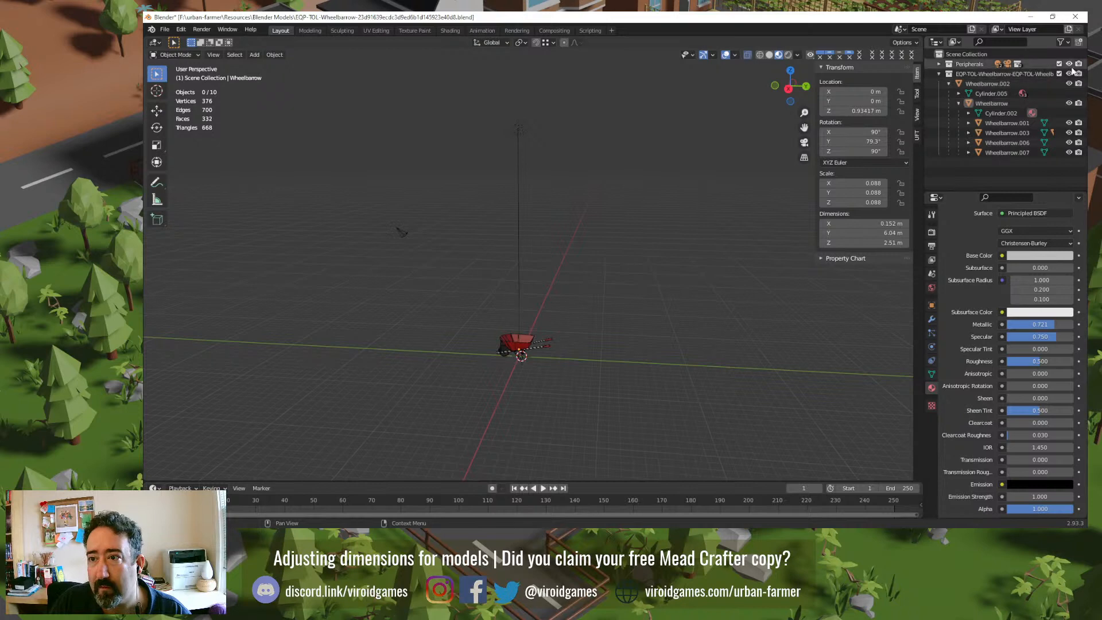
pyautogui.click(1059, 64)
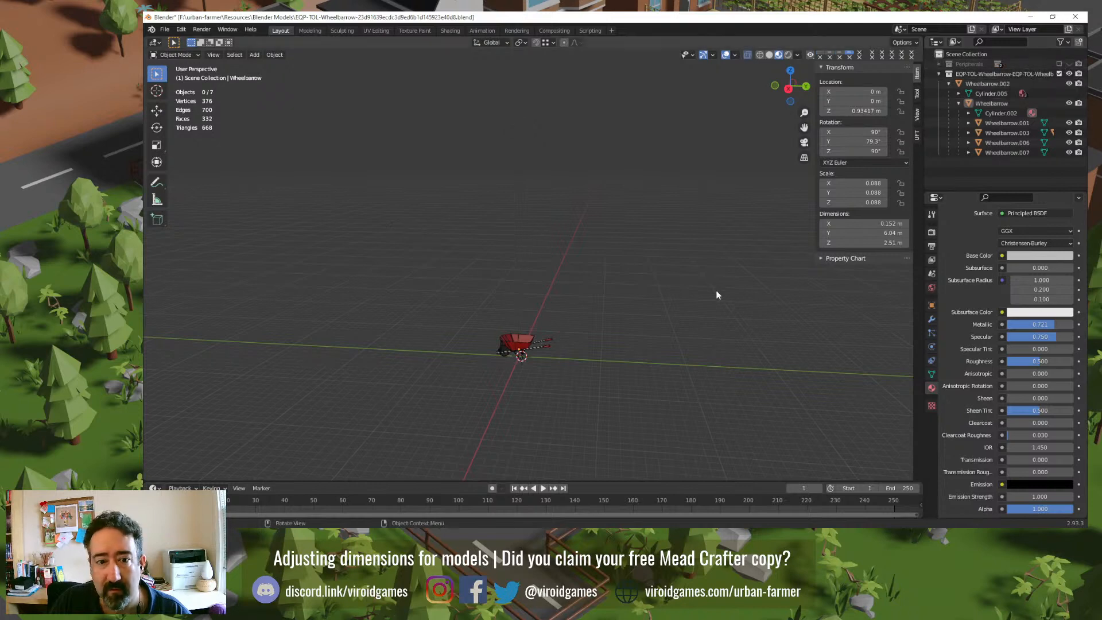
# Step: Scale all the wheelbarrow objects uniformly by 0.2
pyautogui.press('a')
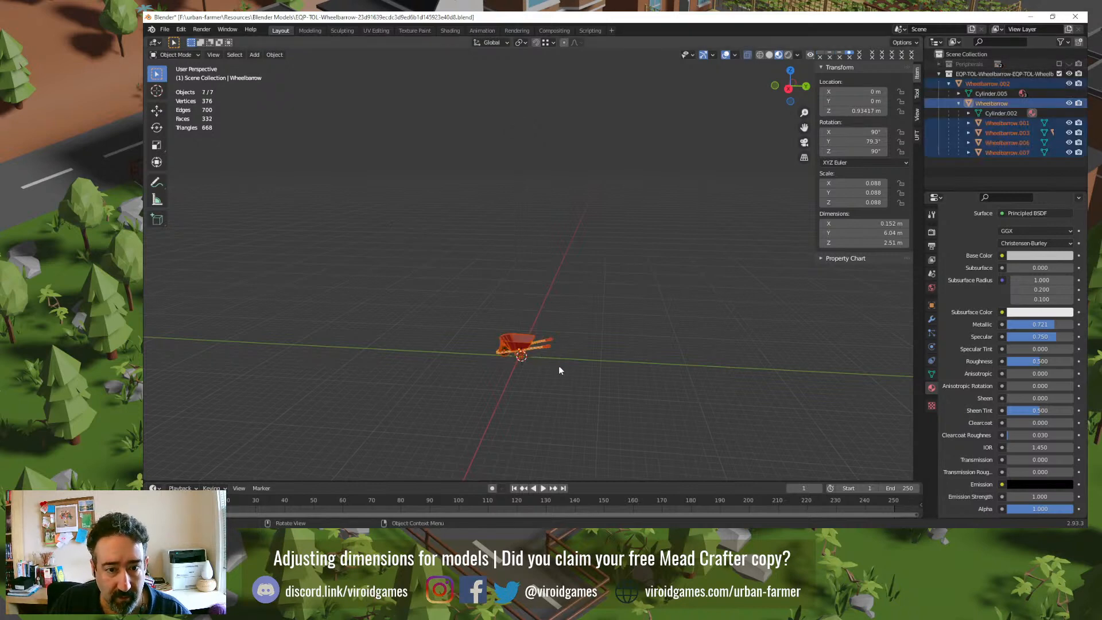
pyautogui.write('s.2')
pyautogui.press('Return')
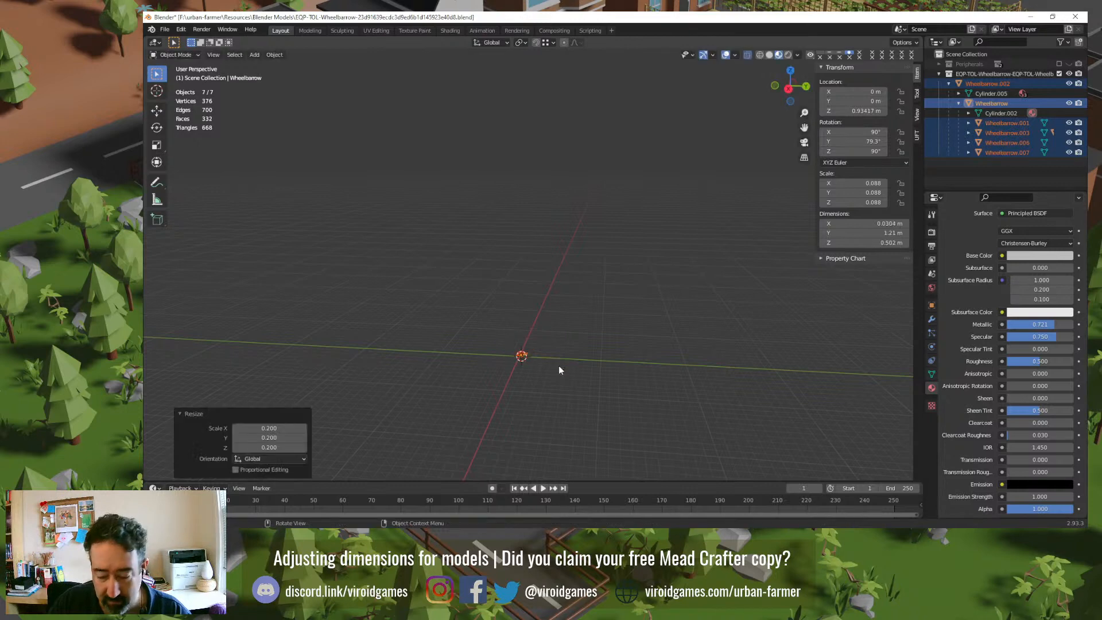
# Step: Examine the scaled wheelbarrow up close from the side and in perspective, comparing the wheel and legs with the ground line
pyautogui.press('KP_Decimal')
pyautogui.hotkey('alt', 'a')
pyautogui.scroll(2, 556, 356)
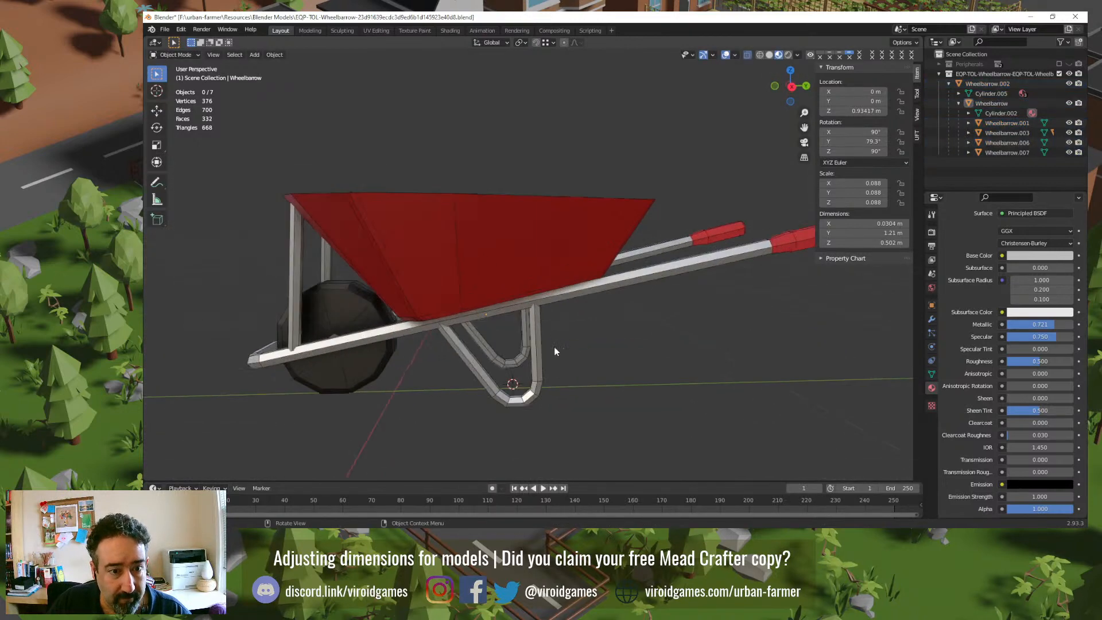
pyautogui.scroll(2, 494, 366)
pyautogui.press('KP_3')
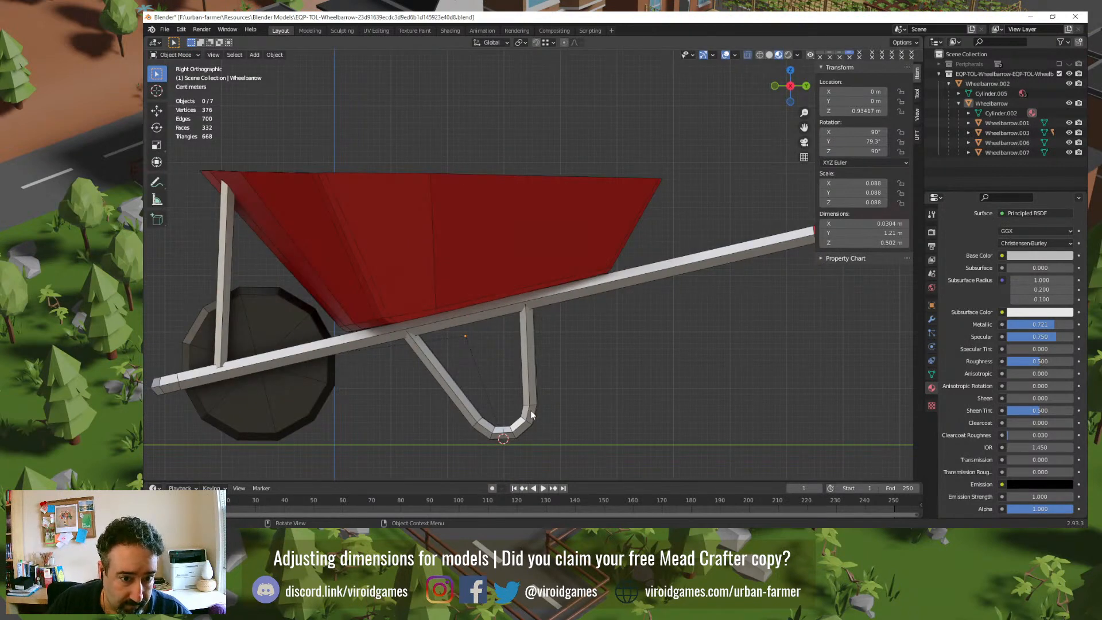
pyautogui.moveTo(530, 414); pyautogui.dragTo(553, 388, button='middle')
pyautogui.scroll(-4, 545, 399)
pyautogui.scroll(-3, 550, 402)
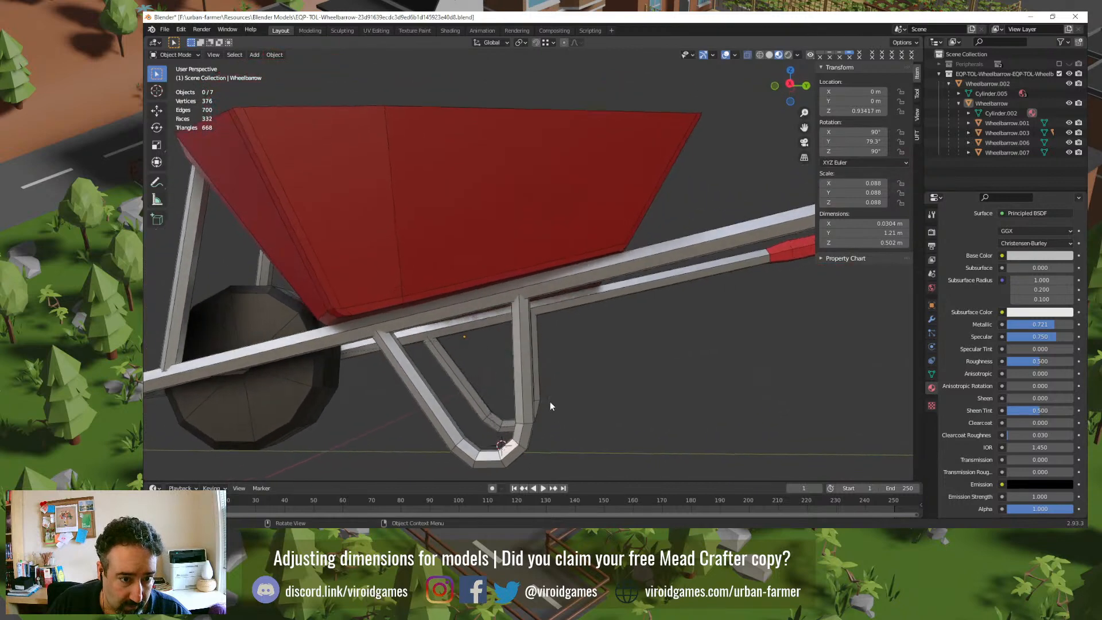
pyautogui.moveTo(494, 369)
pyautogui.mouseDown(button='middle')
pyautogui.moveTo(505, 371)
pyautogui.moveTo(484, 384)
pyautogui.moveTo(499, 374)
pyautogui.mouseUp(button='middle')
pyautogui.moveTo(532, 357); pyautogui.dragTo(535, 390, button='middle')
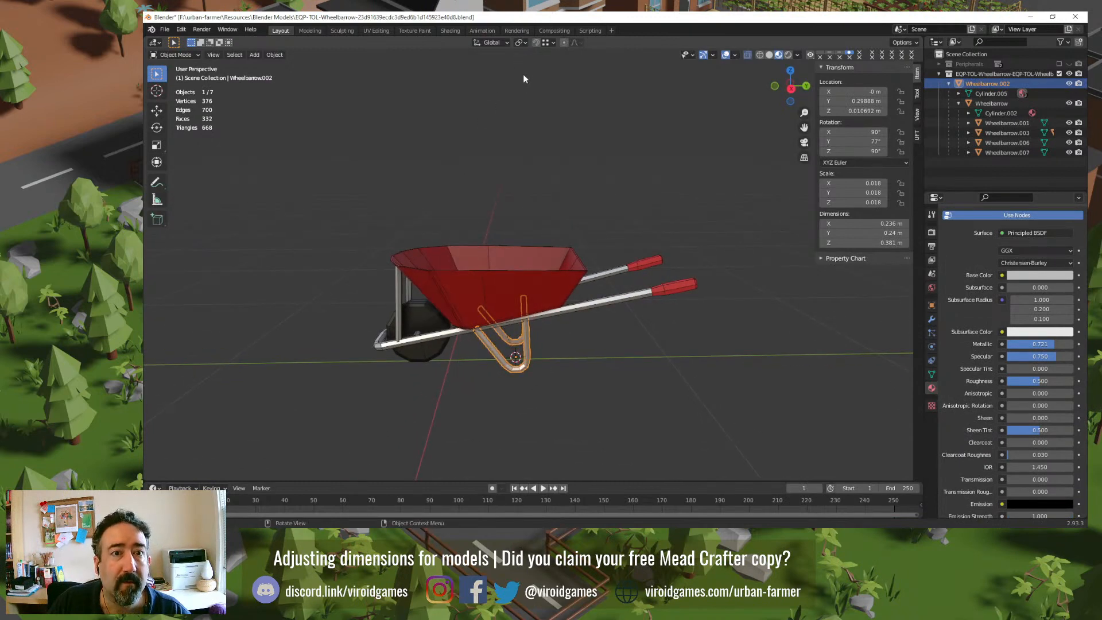
# Step: Enable snapping and move the wheelbarrow by its leg parent object onto the world origin
pyautogui.click(534, 43)
pyautogui.click(546, 44)
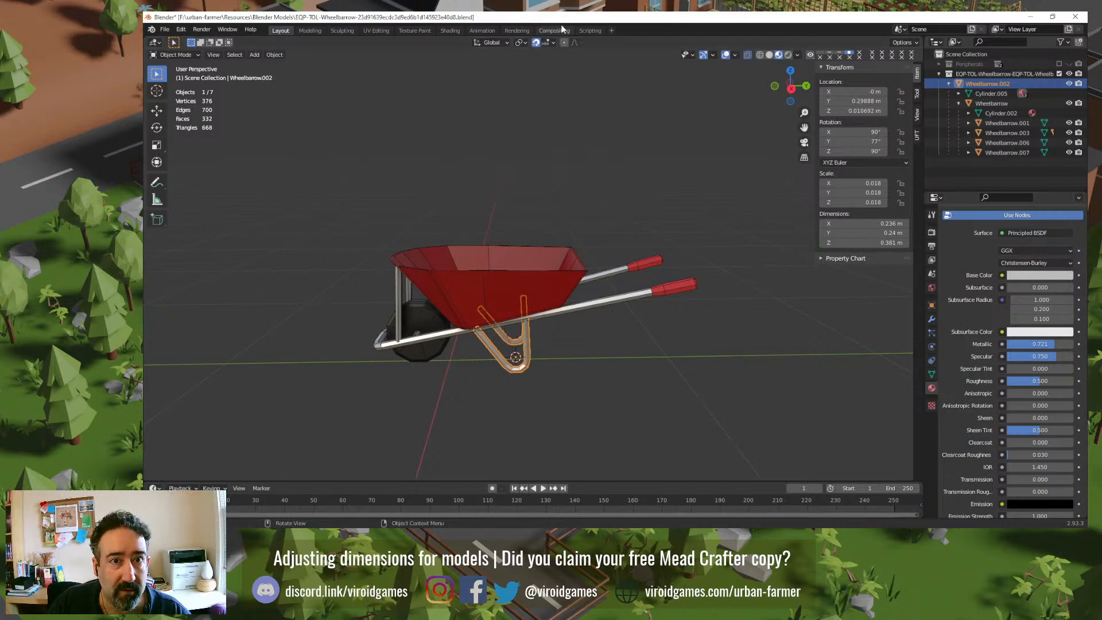
pyautogui.press('g')
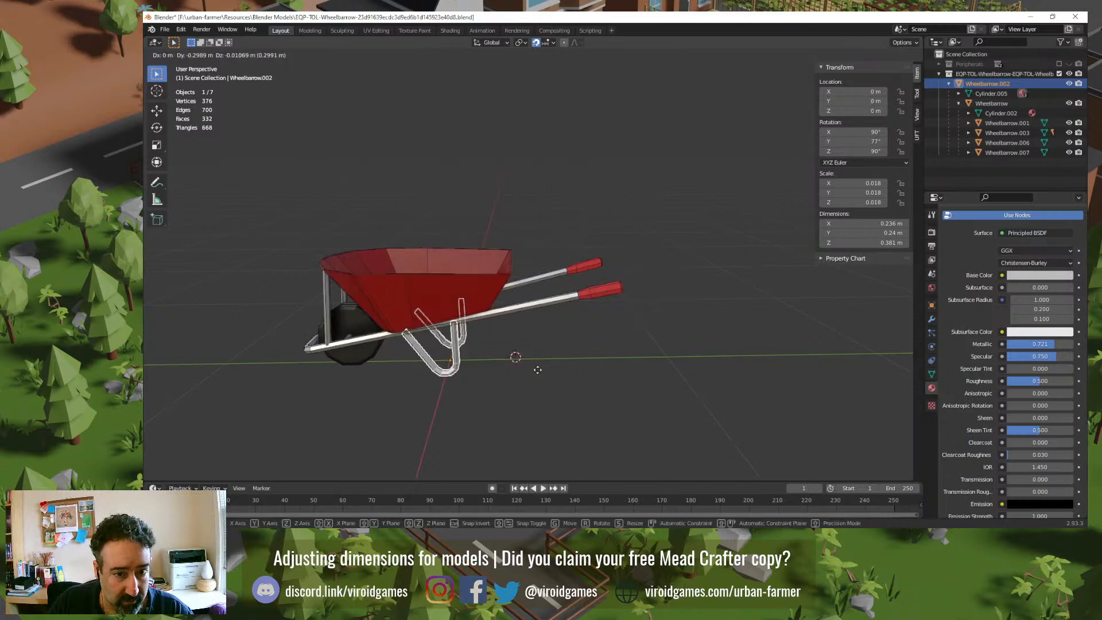
pyautogui.click(537, 370)
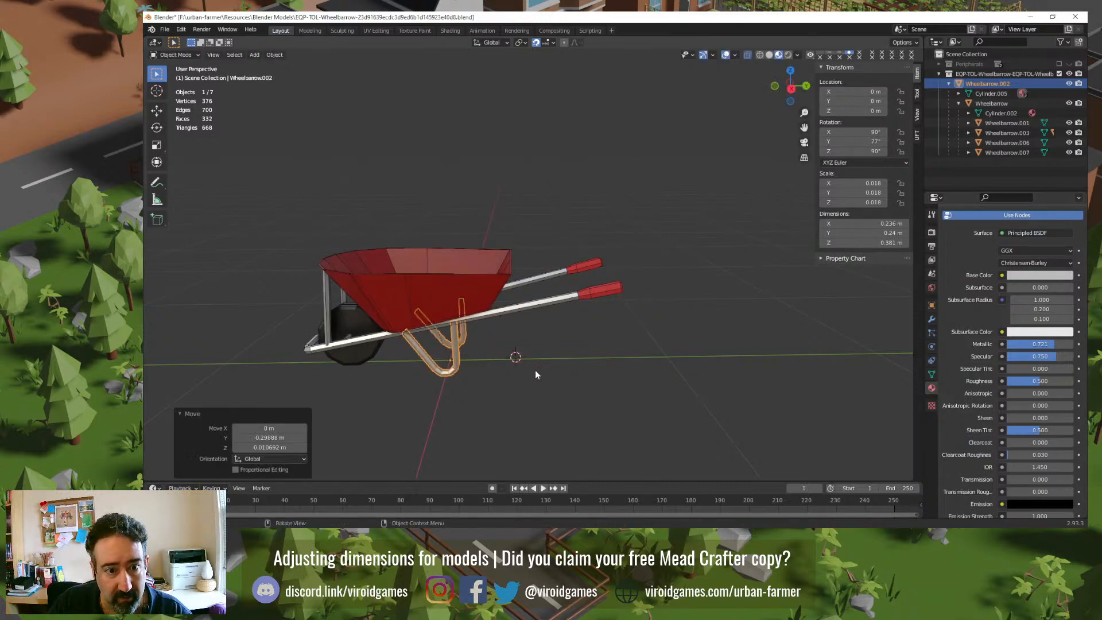
pyautogui.moveTo(534, 370)
pyautogui.mouseDown(button='middle')
pyautogui.moveTo(482, 386)
pyautogui.moveTo(511, 356)
pyautogui.moveTo(515, 366)
pyautogui.mouseUp(button='middle')
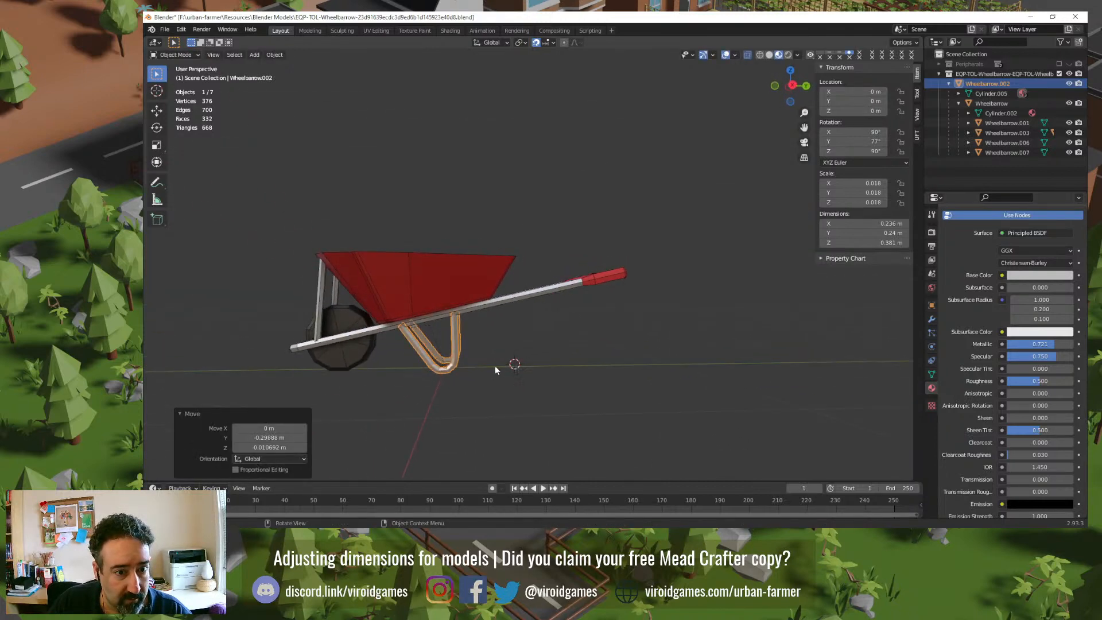
pyautogui.click(477, 387)
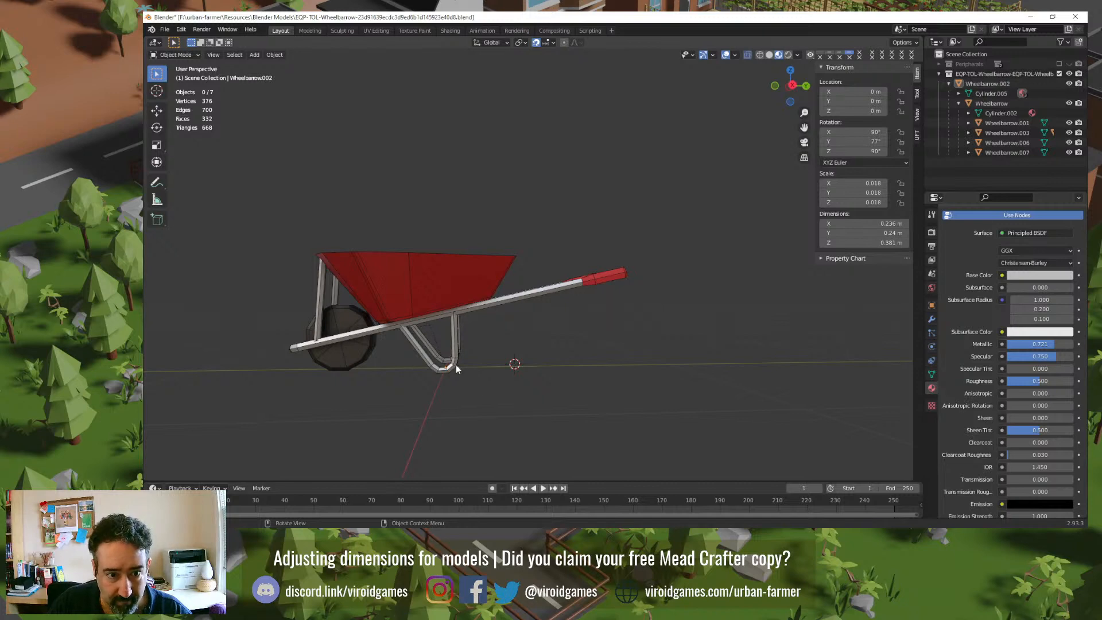
# Step: Turn snapping off and rotate the leg parent object about 0.05° around global X in the right side view
pyautogui.click(456, 368)
pyautogui.scroll(4, 456, 368)
pyautogui.press('KP_Decimal')
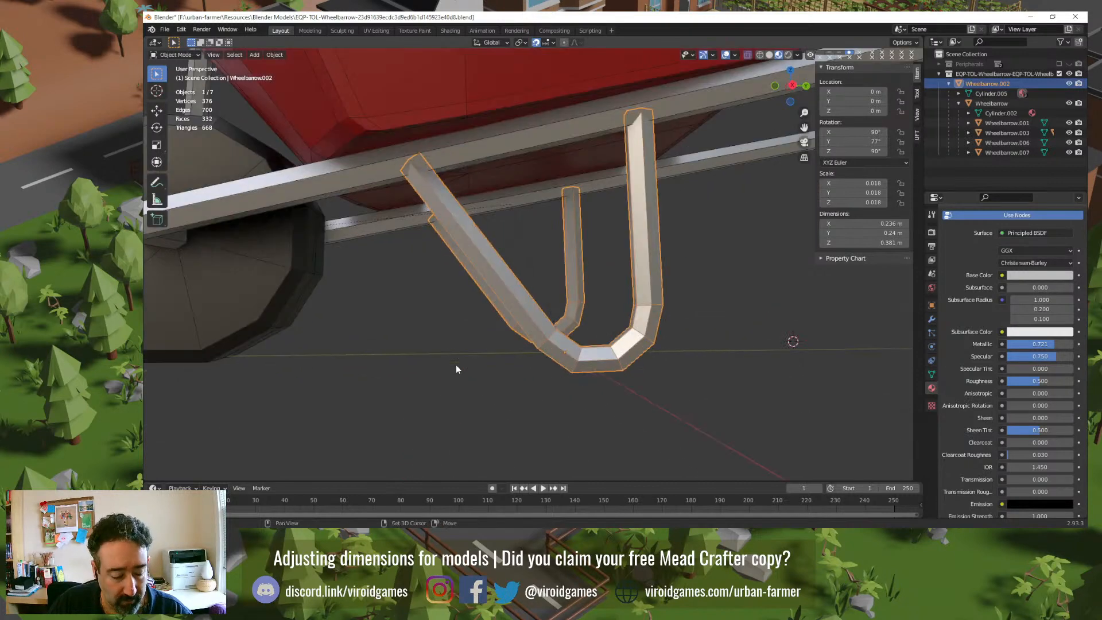
pyautogui.hotkey('shift', 'Tab')
pyautogui.moveTo(455, 368)
pyautogui.mouseDown(button='middle')
pyautogui.moveTo(445, 401)
pyautogui.moveTo(429, 394)
pyautogui.moveTo(439, 398)
pyautogui.moveTo(452, 366)
pyautogui.mouseUp(button='middle')
pyautogui.press('KP_3')
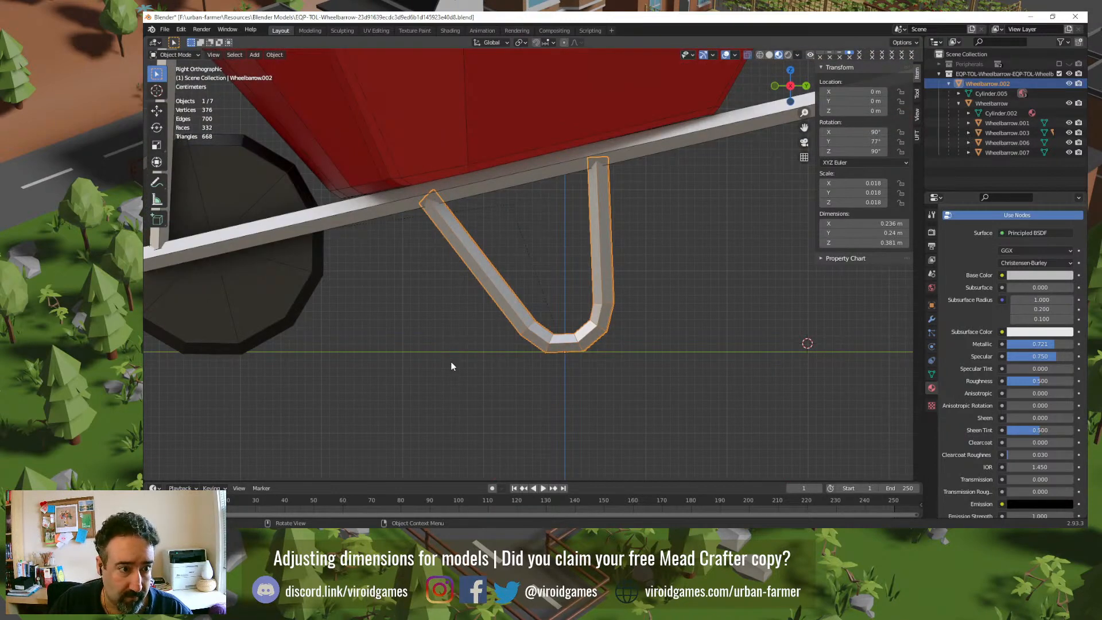
pyautogui.press('r')
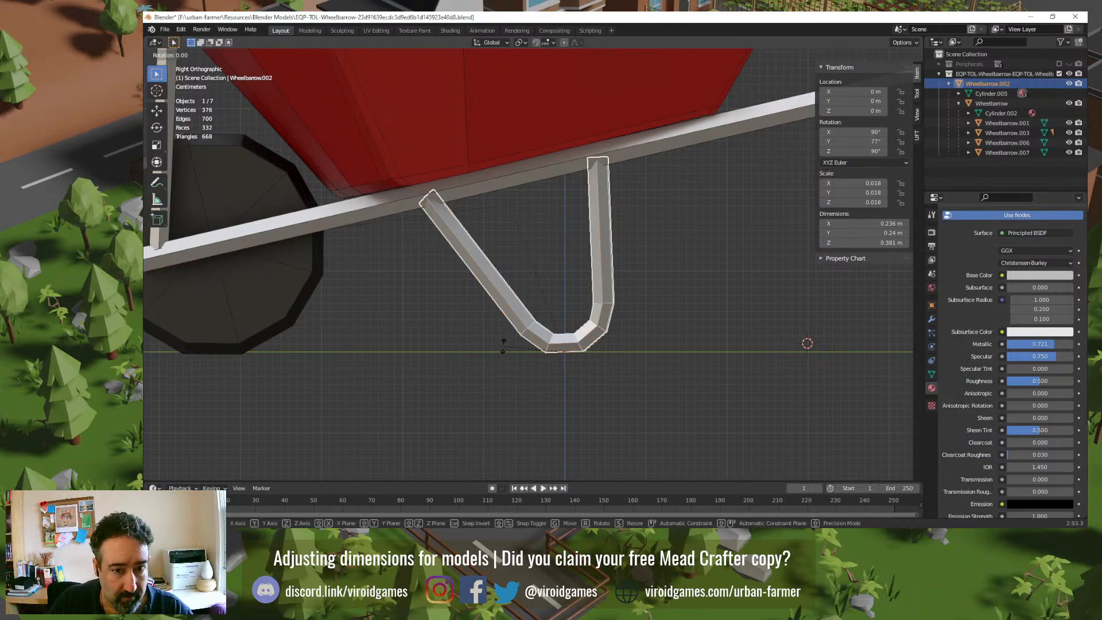
pyautogui.press('x')
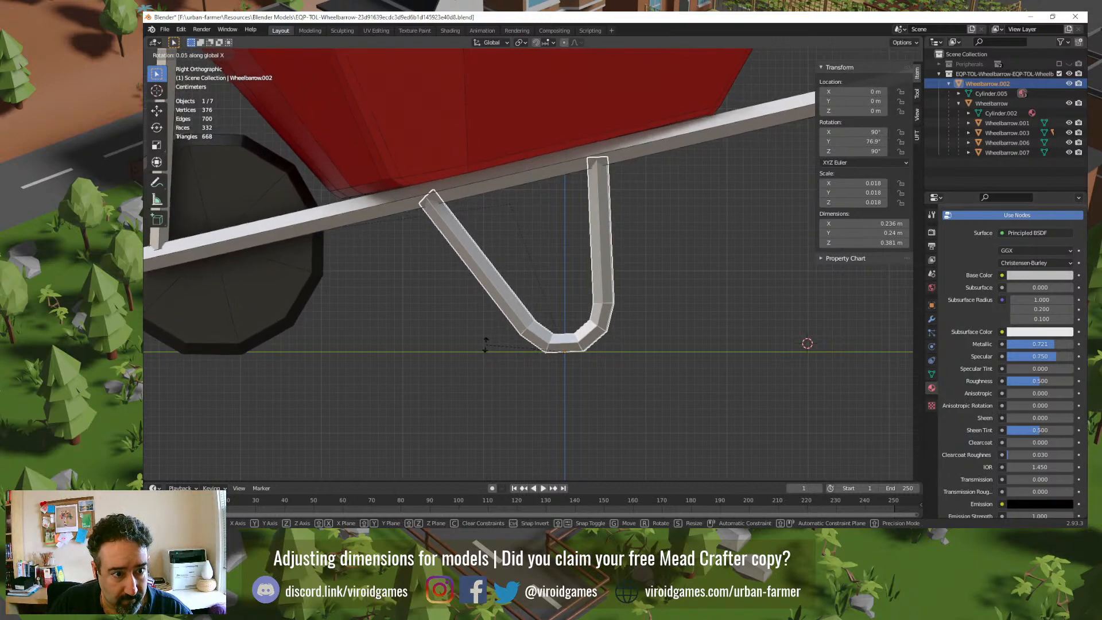
pyautogui.click(488, 347)
# Step: Fine-tune the rotation angle until the leg parent object's Y rotation is 77.5°, levelling the legs with the ground
pyautogui.moveTo(304, 438); pyautogui.dragTo(312, 437)
pyautogui.click(236, 437)
pyautogui.click(235, 437)
pyautogui.click(236, 438)
pyautogui.click(235, 438)
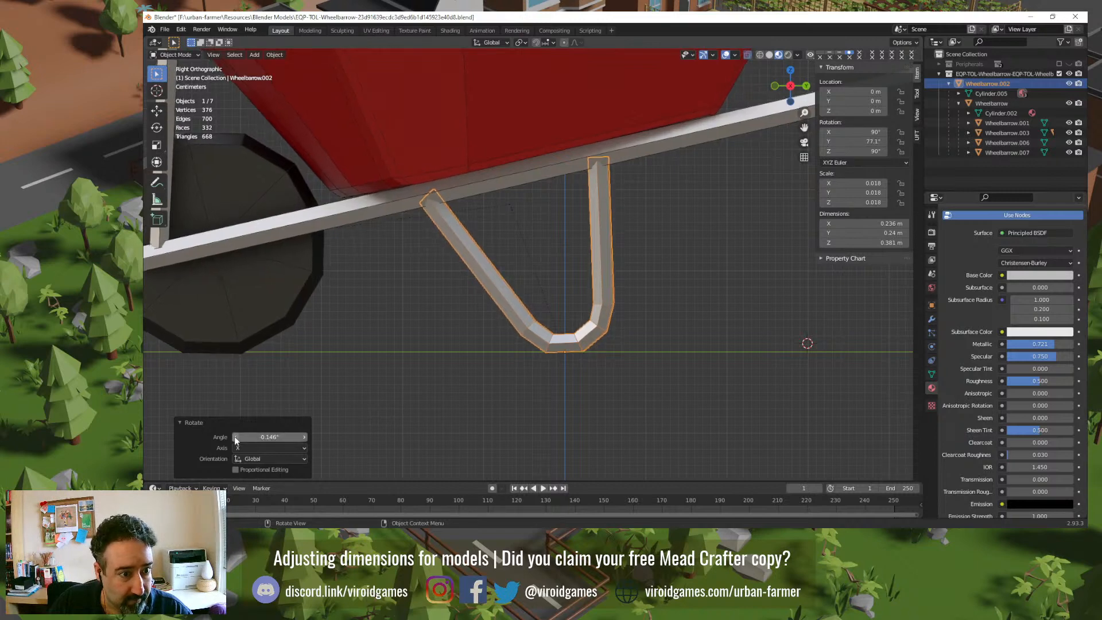
pyautogui.click(235, 437)
pyautogui.click(235, 437)
pyautogui.click(235, 438)
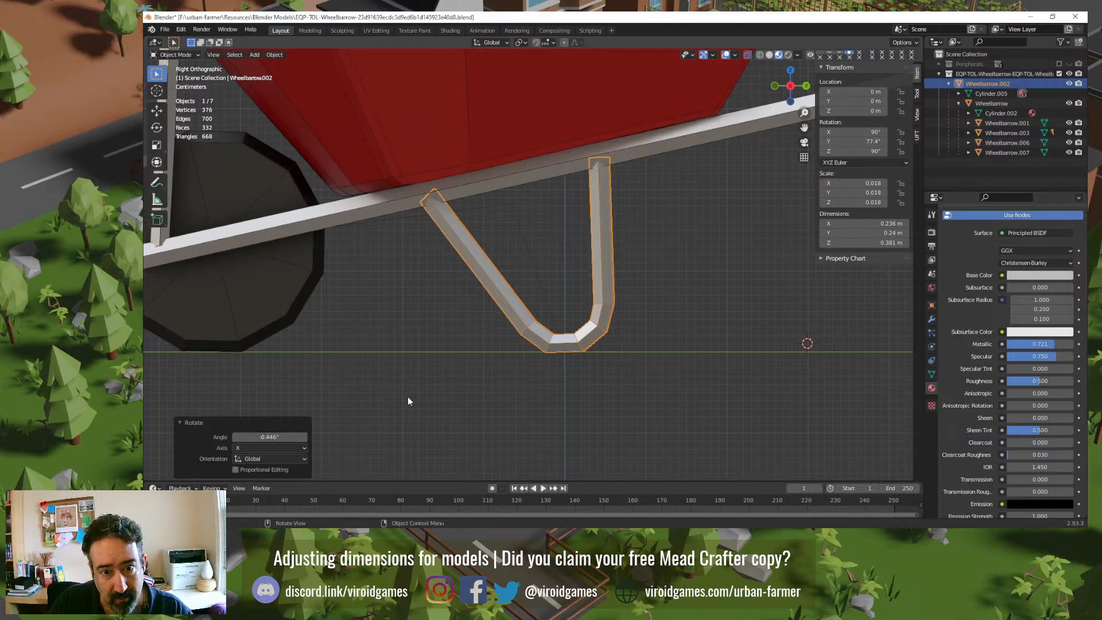
pyautogui.click(234, 437)
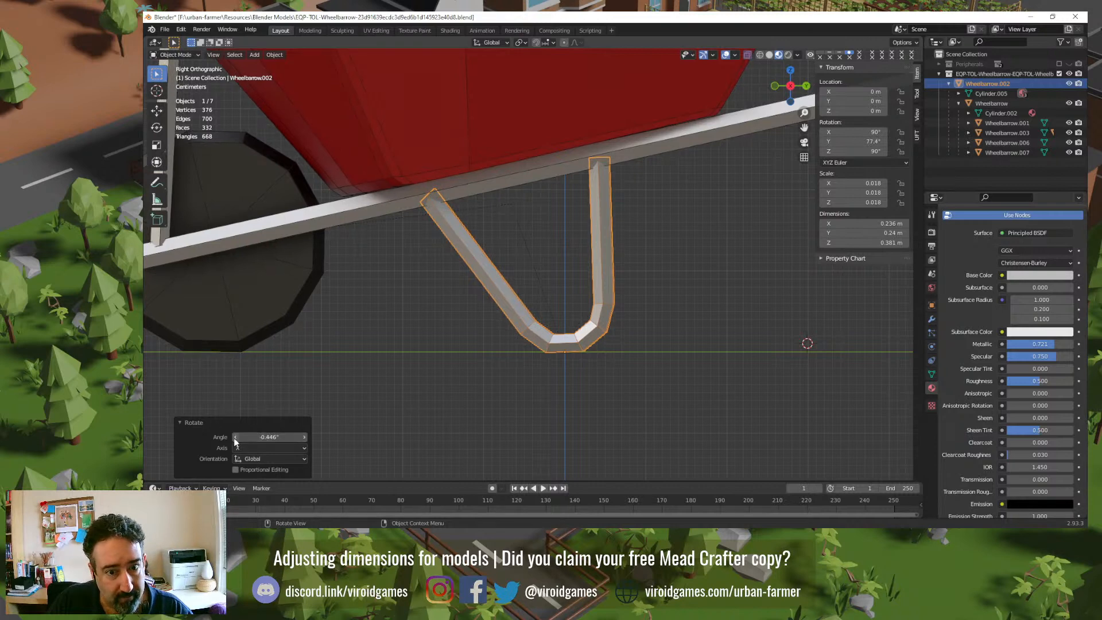
pyautogui.click(364, 400)
# Step: Save the Blender file with the whole wheelbarrow in view
pyautogui.moveTo(408, 388); pyautogui.dragTo(504, 360, button='middle')
pyautogui.scroll(-5, 516, 300)
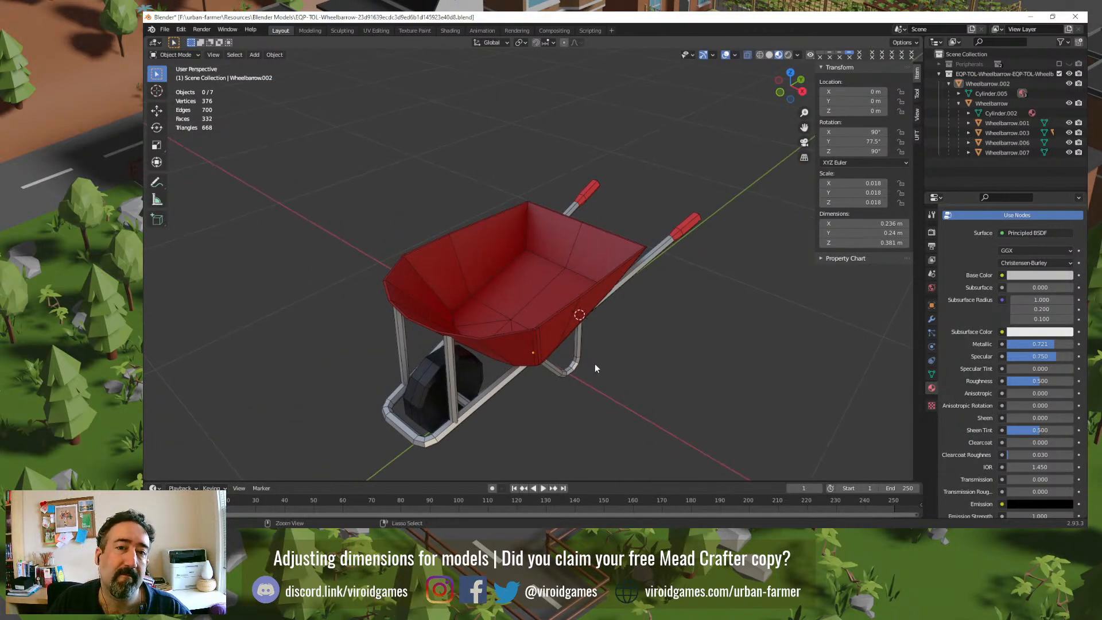
pyautogui.hotkey('ctrl', 's')
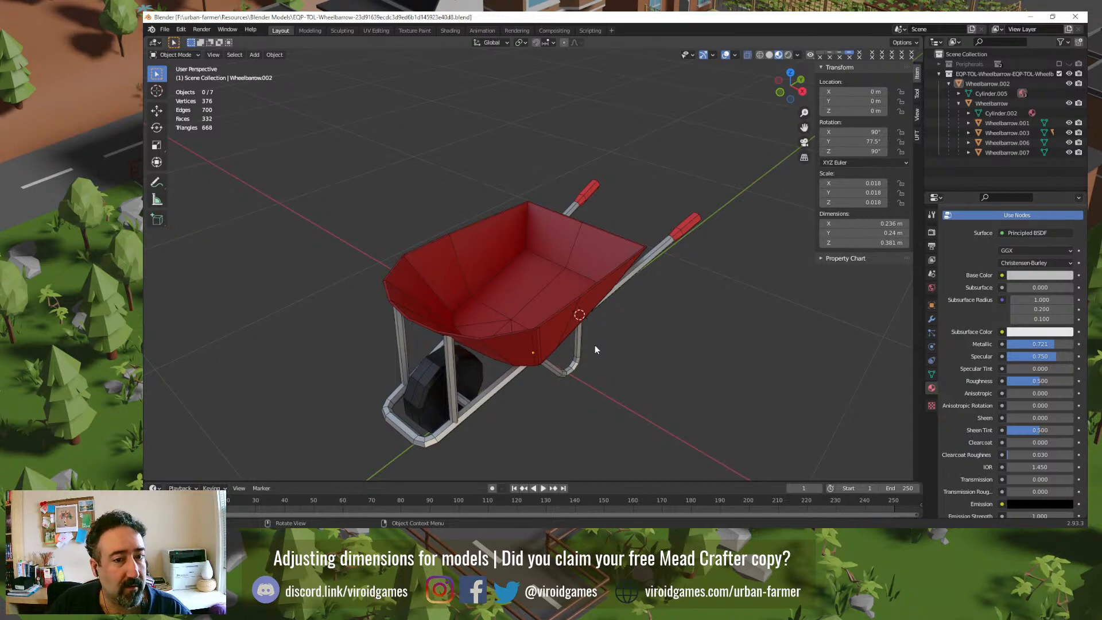
# Step: Apply all transforms (location, rotation and scale) to every wheelbarrow object and clear the selection
pyautogui.click(597, 271)
pyautogui.press('a')
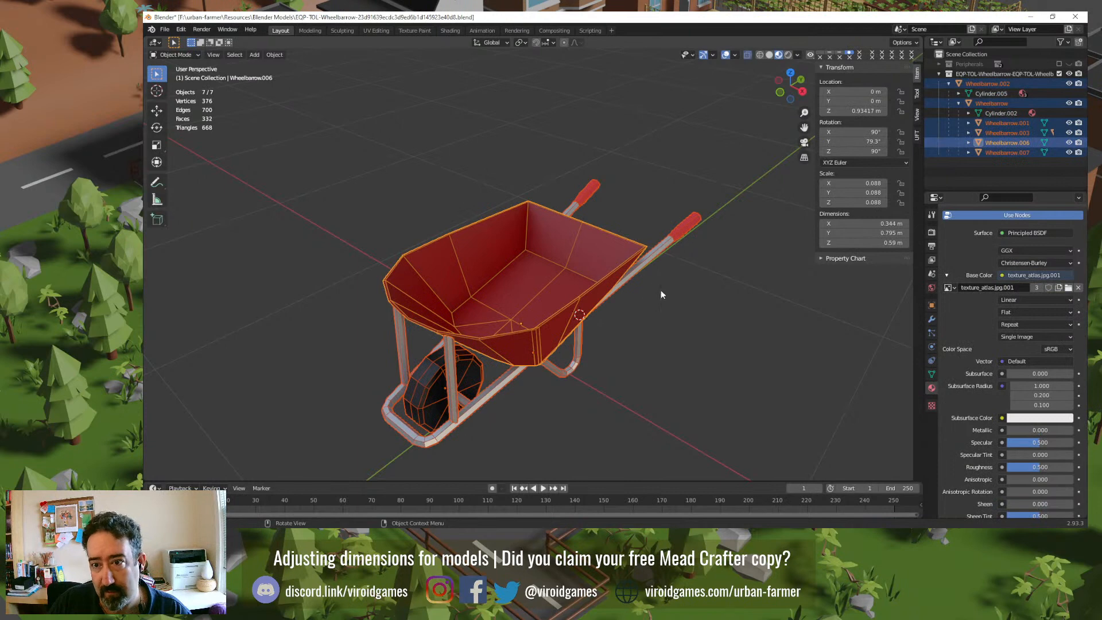
pyautogui.press('ctrl')
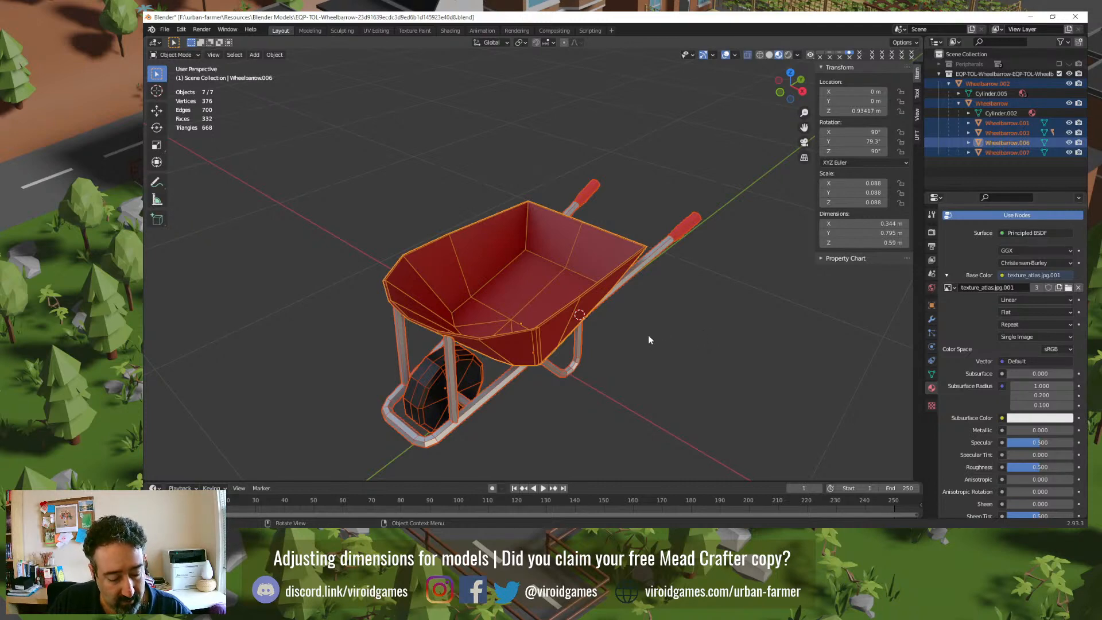
pyautogui.hotkey('ctrl', 'a')
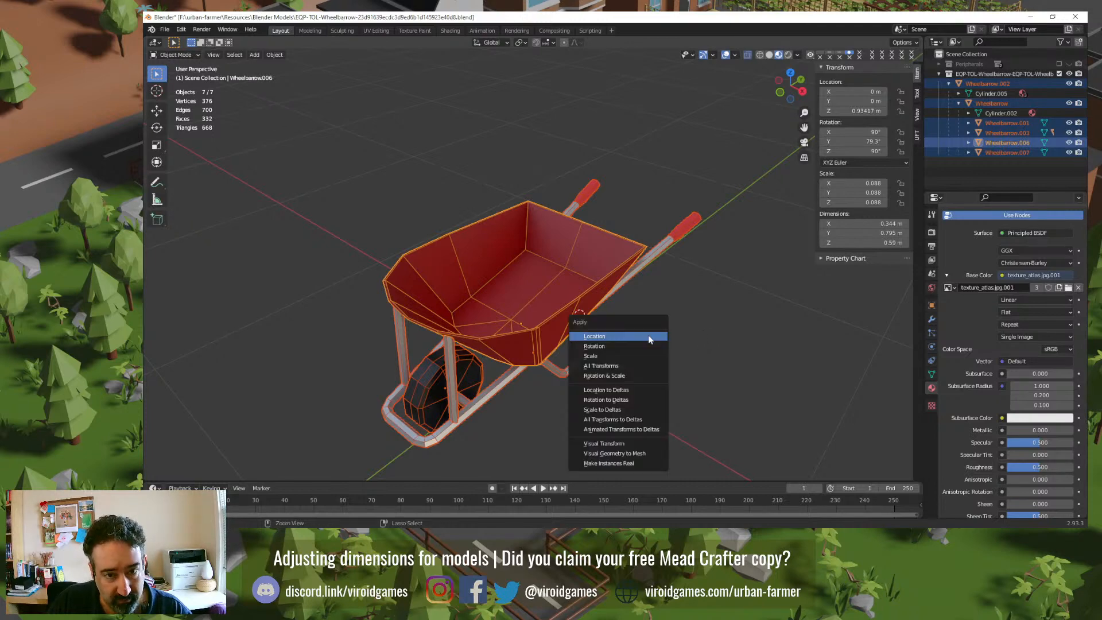
pyautogui.click(636, 364)
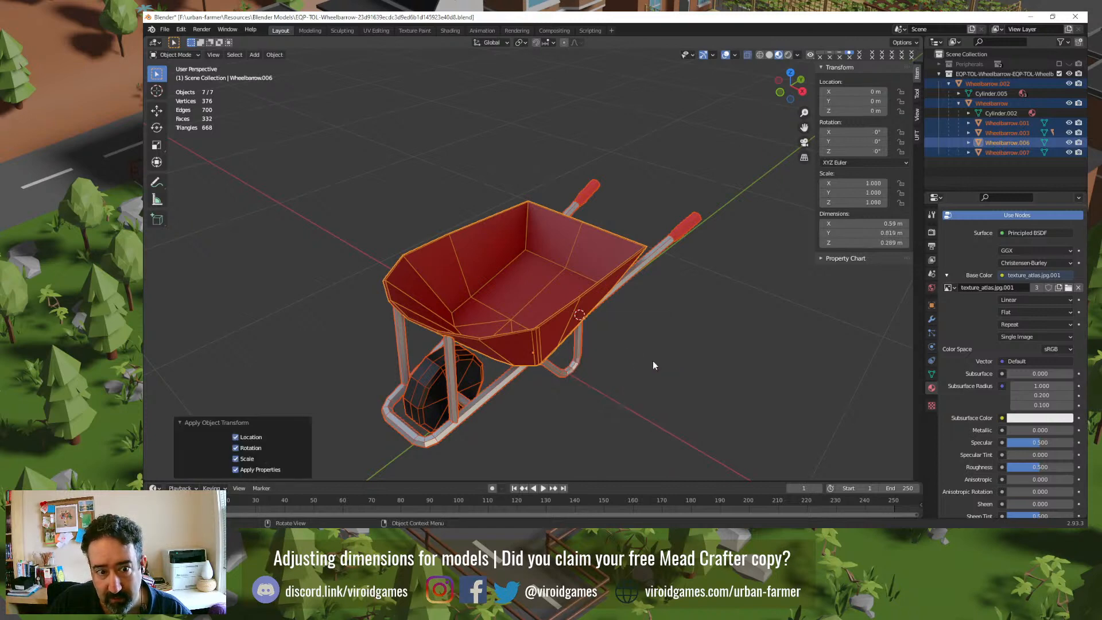
pyautogui.click(652, 360)
# Step: Check the dimensions of the wheelbarrow's frame and red handle grips in metres
pyautogui.moveTo(661, 365); pyautogui.dragTo(633, 363, button='middle')
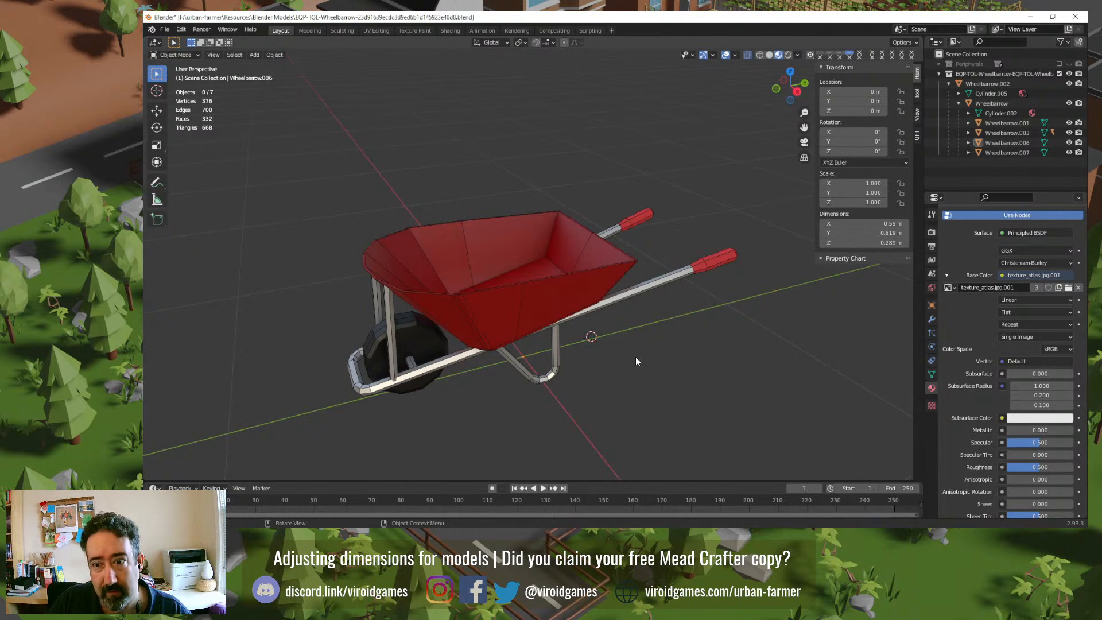
pyautogui.moveTo(631, 367); pyautogui.dragTo(665, 281, button='middle')
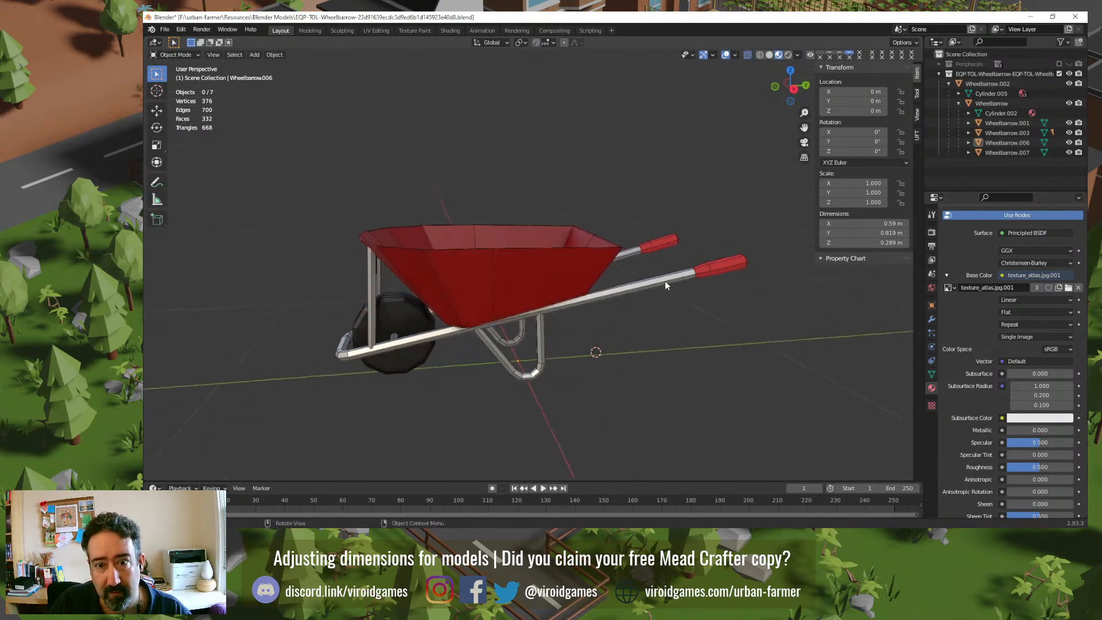
pyautogui.click(667, 284)
pyautogui.moveTo(658, 384); pyautogui.dragTo(646, 361, button='middle')
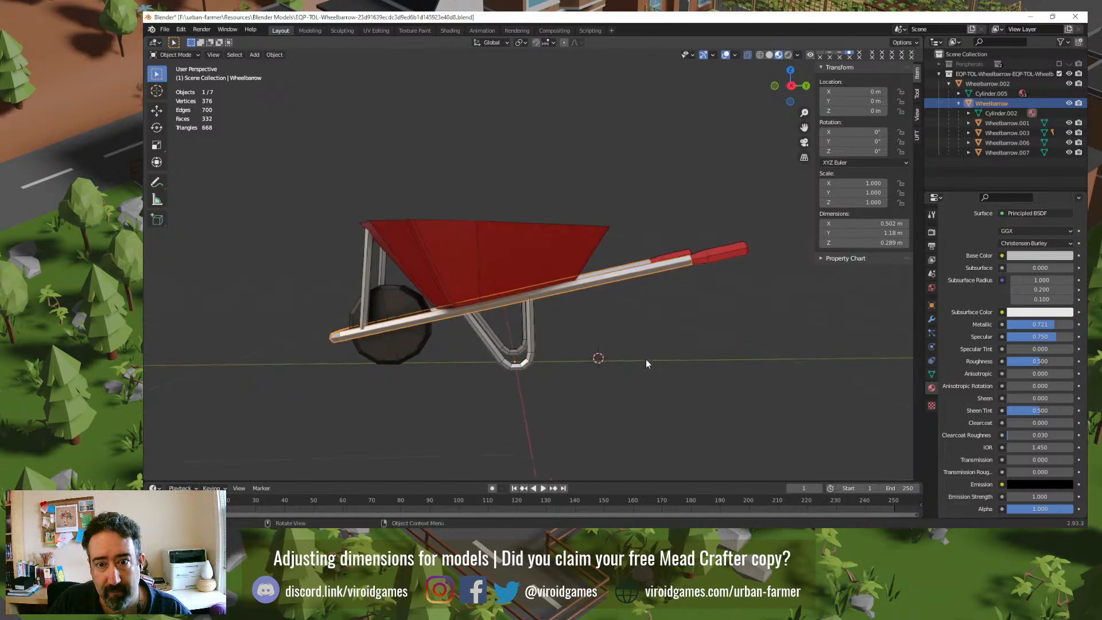
pyautogui.keyDown('shift'); pyautogui.click(721, 258); pyautogui.keyUp('shift')
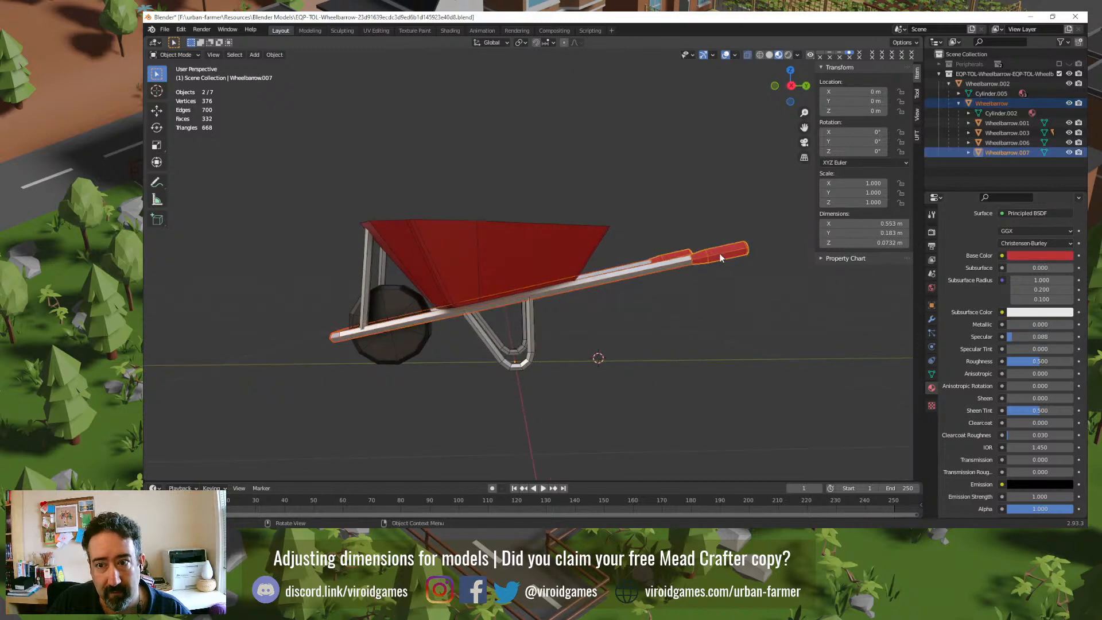
pyautogui.click(860, 329)
# Step: Set the scene's length unit to Centimeters
pyautogui.click(931, 233)
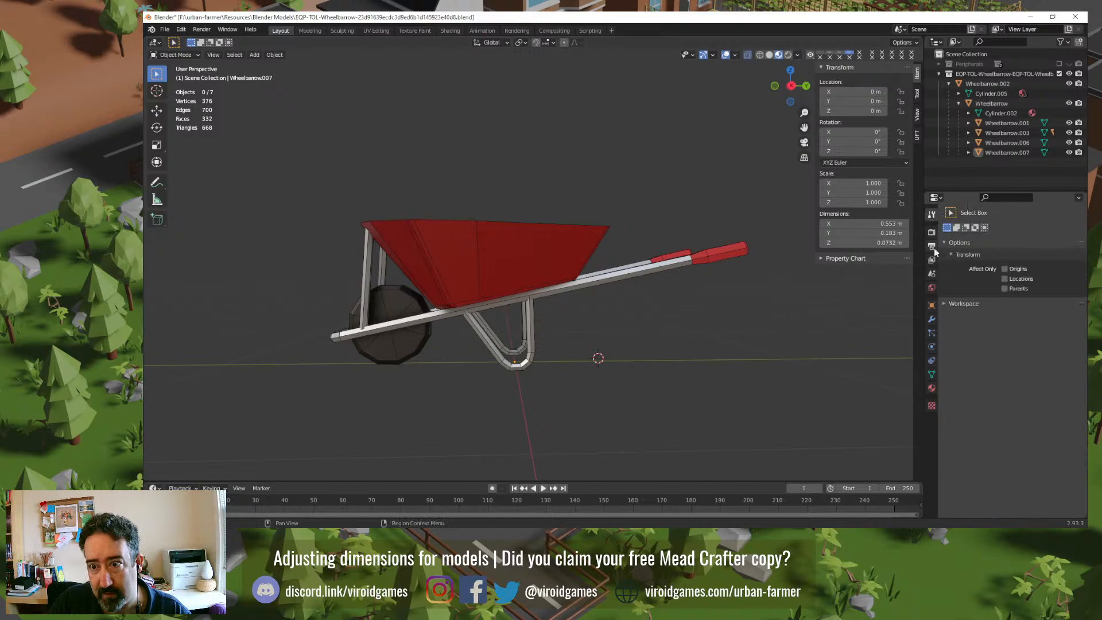
pyautogui.click(932, 273)
pyautogui.click(955, 282)
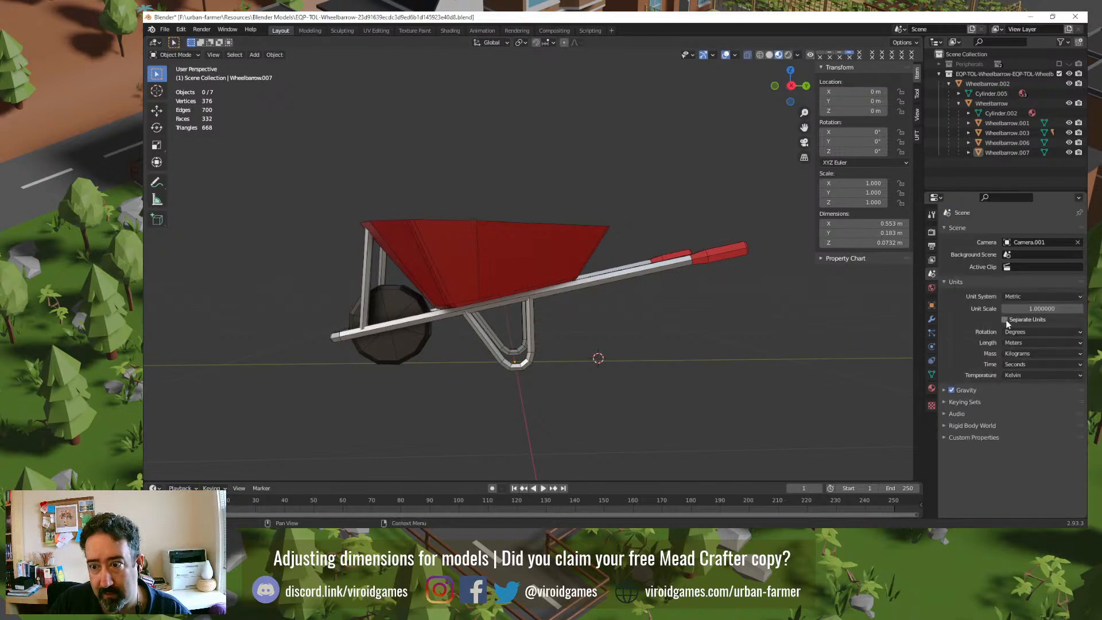
pyautogui.click(1038, 342)
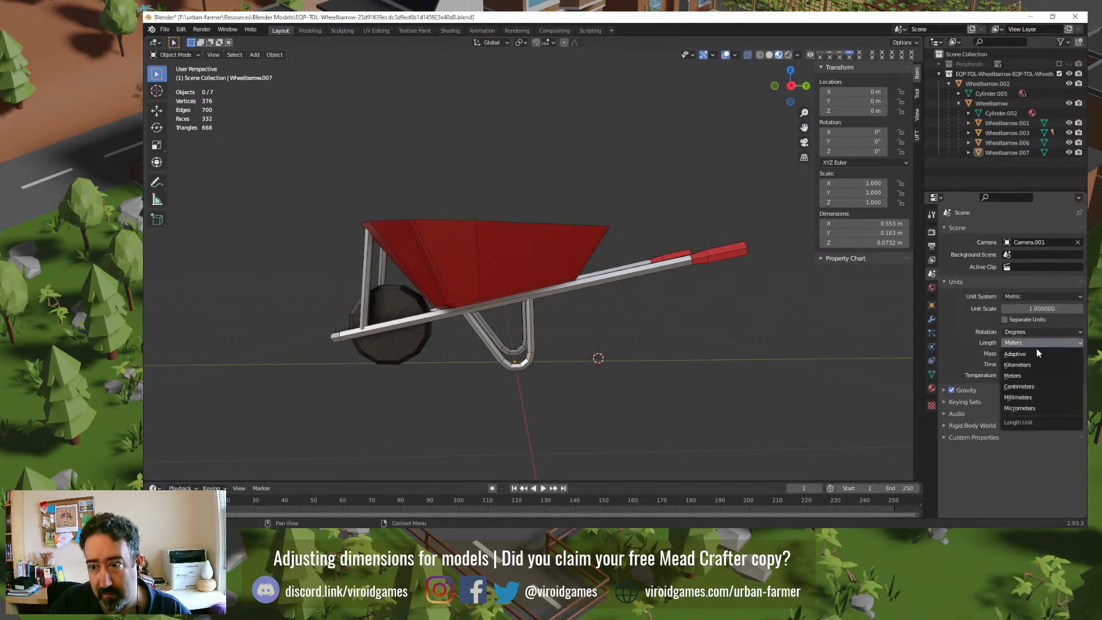
pyautogui.click(1030, 388)
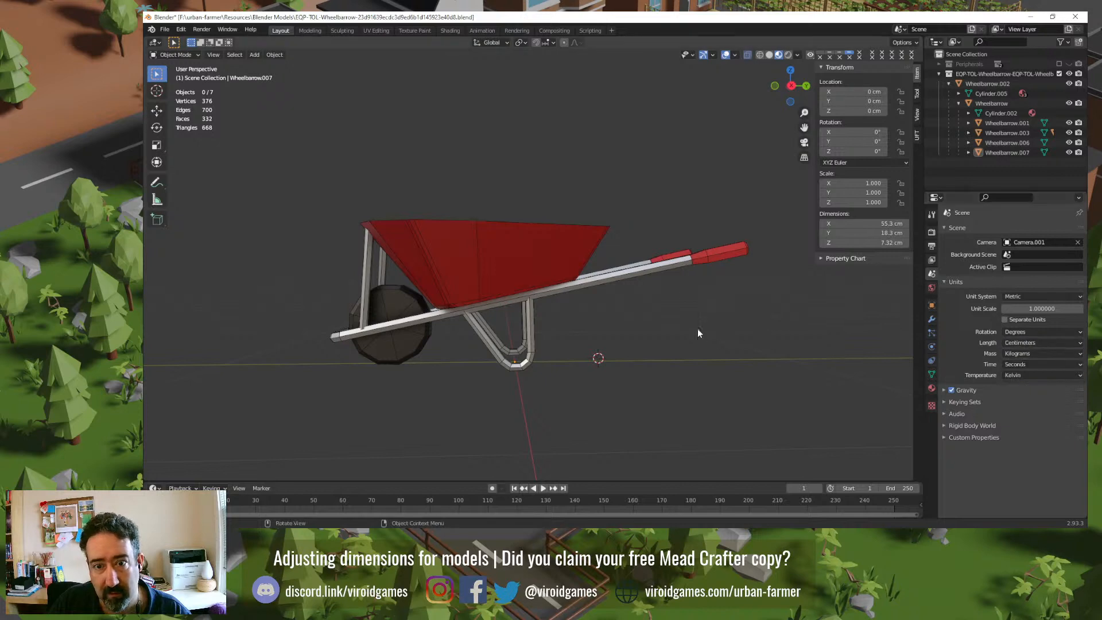
# Step: Review the centimetre dimensions of the frame, handle grips, wheel and tray one after another
pyautogui.click(666, 271)
pyautogui.keyDown('shift'); pyautogui.click(718, 254); pyautogui.keyUp('shift')
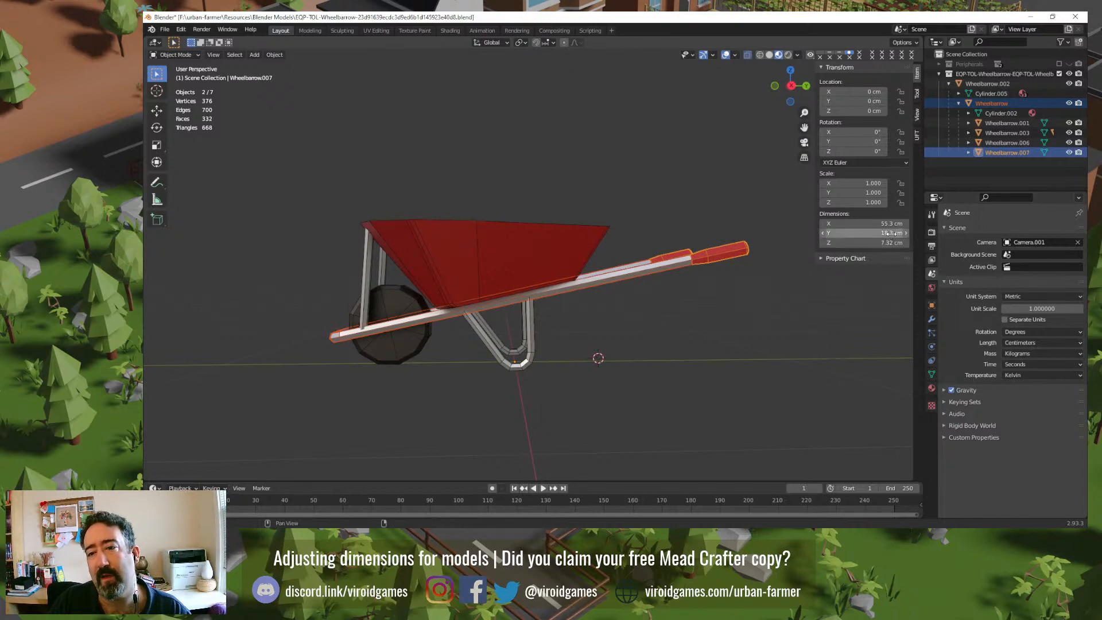
pyautogui.click(673, 335)
pyautogui.moveTo(665, 333); pyautogui.dragTo(653, 356, button='middle')
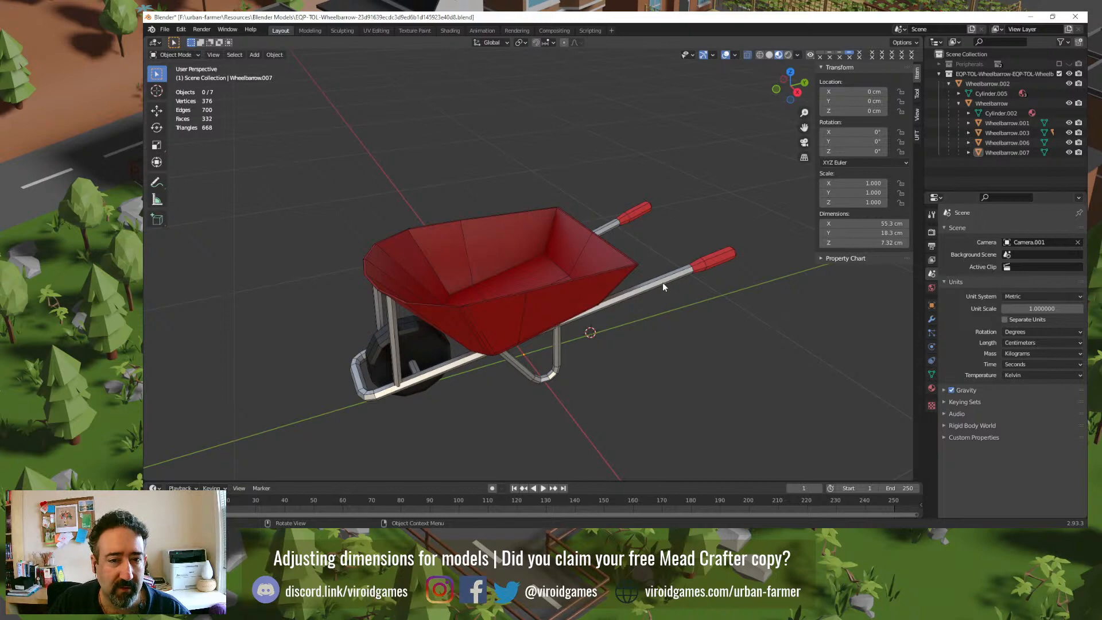
pyautogui.click(421, 343)
pyautogui.moveTo(421, 343)
pyautogui.mouseDown(button='middle')
pyautogui.moveTo(453, 379)
pyautogui.moveTo(442, 350)
pyautogui.mouseUp(button='middle')
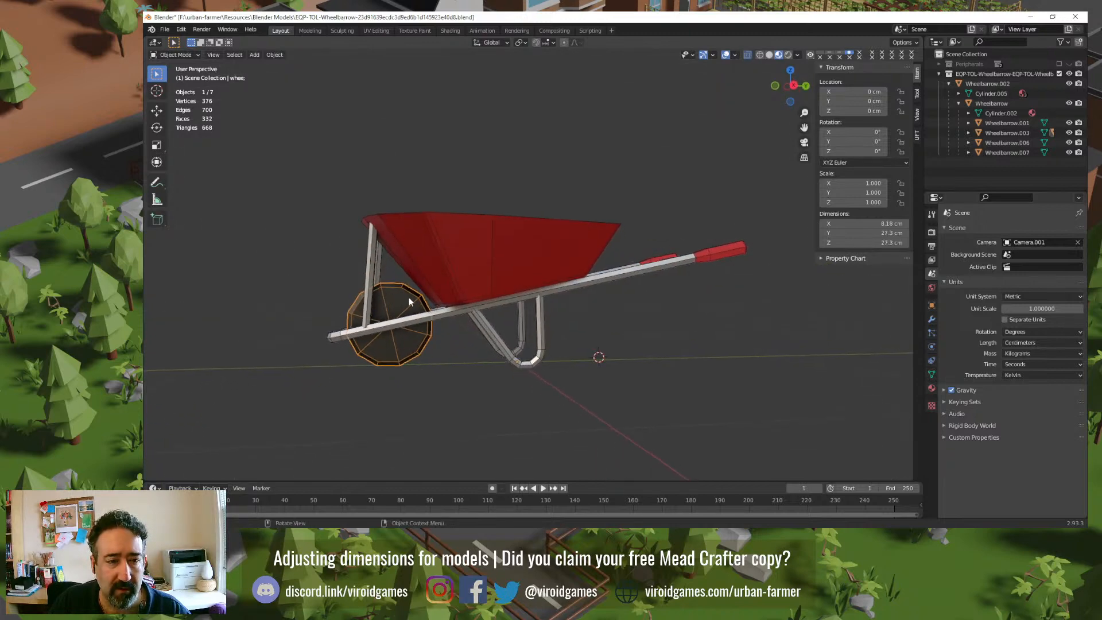
pyautogui.click(459, 256)
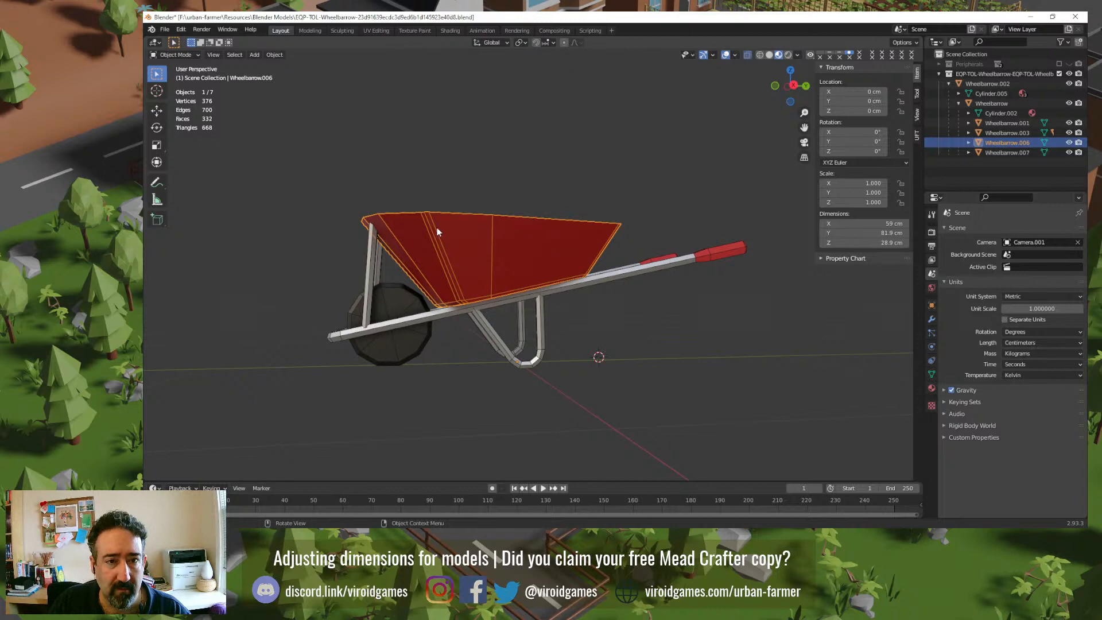
pyautogui.click(638, 270)
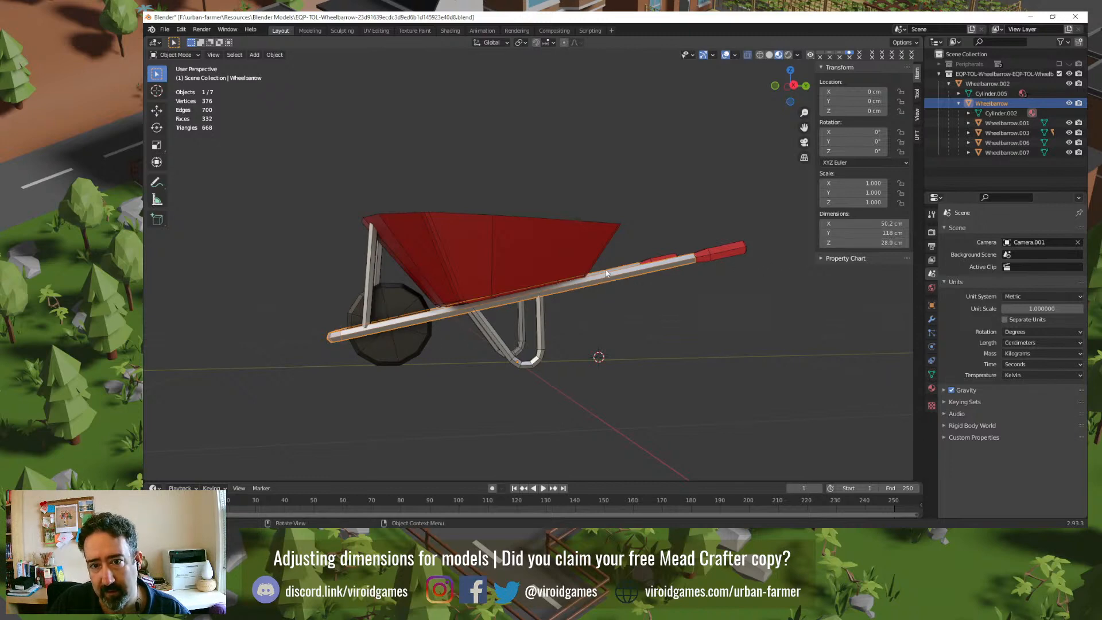
# Step: Compare the dimensions of the red handle grips and the metal frame by selecting each one alone
pyautogui.keyDown('shift'); pyautogui.click(719, 252); pyautogui.keyUp('shift')
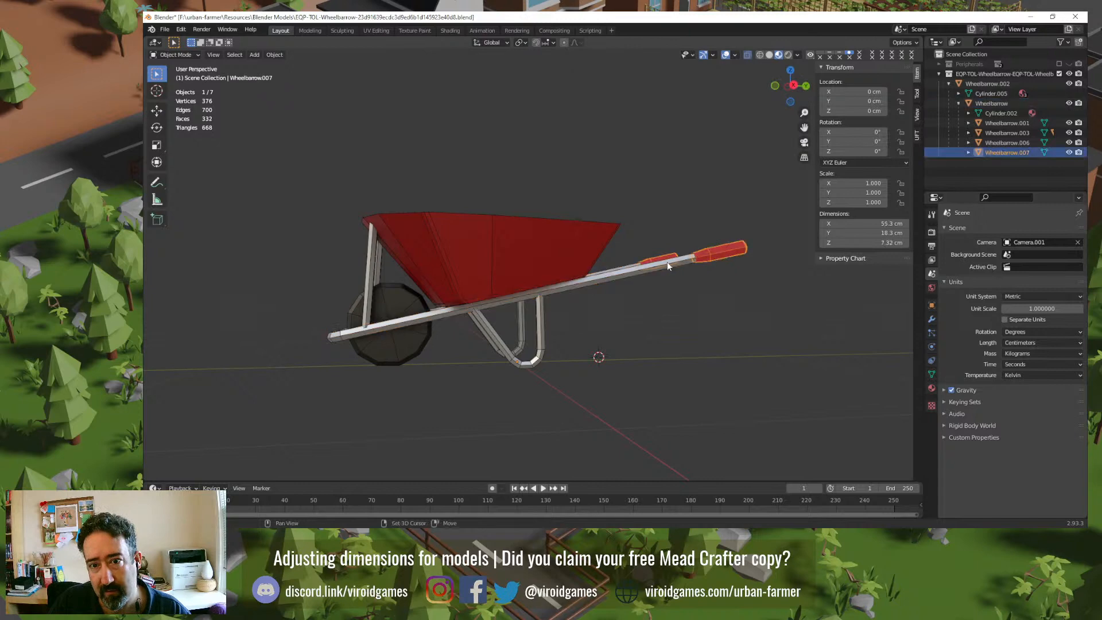
pyautogui.keyDown('shift'); pyautogui.click(667, 261); pyautogui.keyUp('shift')
pyautogui.click(718, 234)
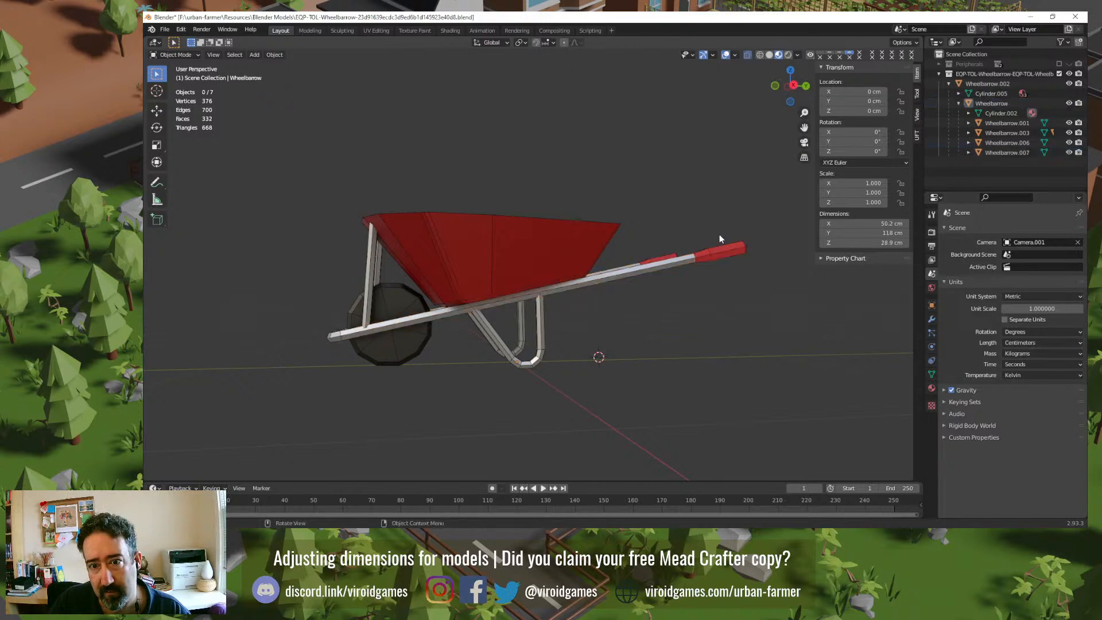
pyautogui.click(715, 251)
pyautogui.click(667, 267)
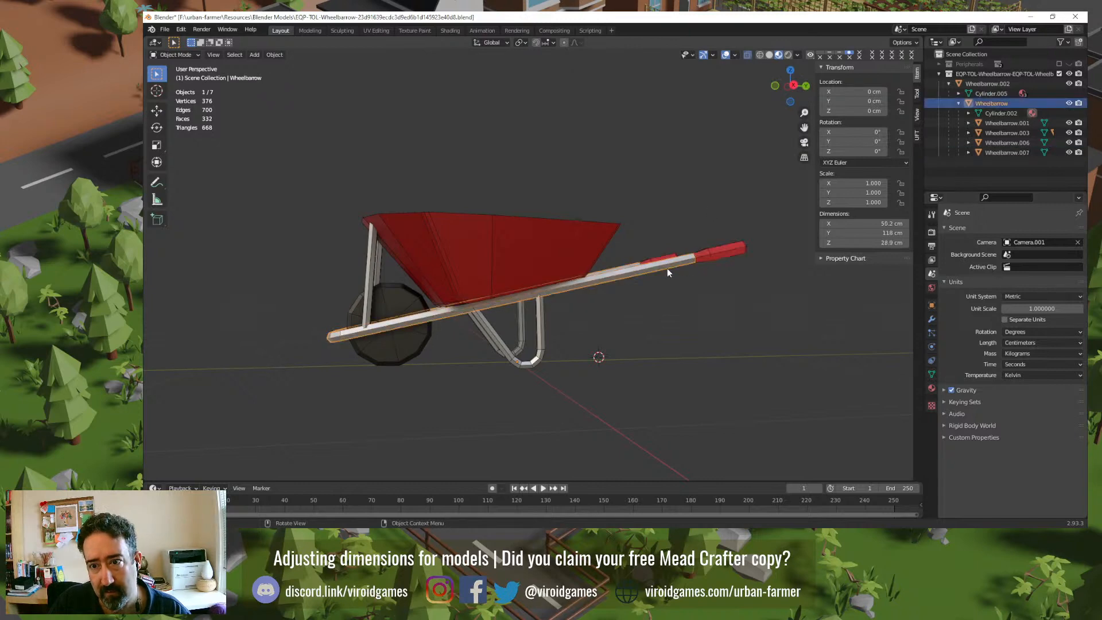
pyautogui.click(701, 259)
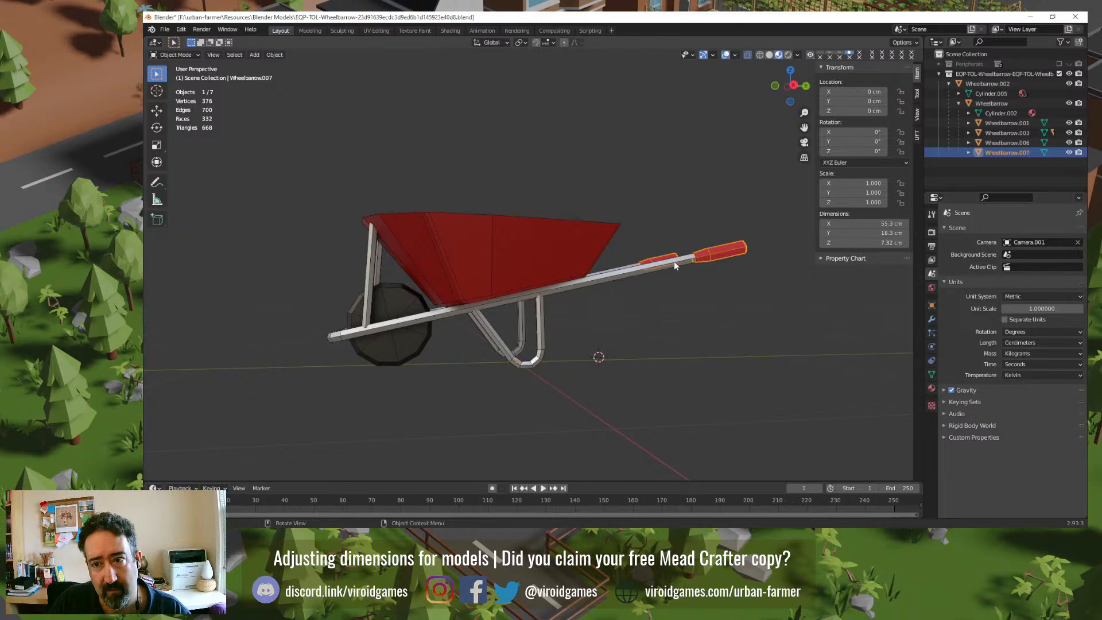
pyautogui.click(677, 265)
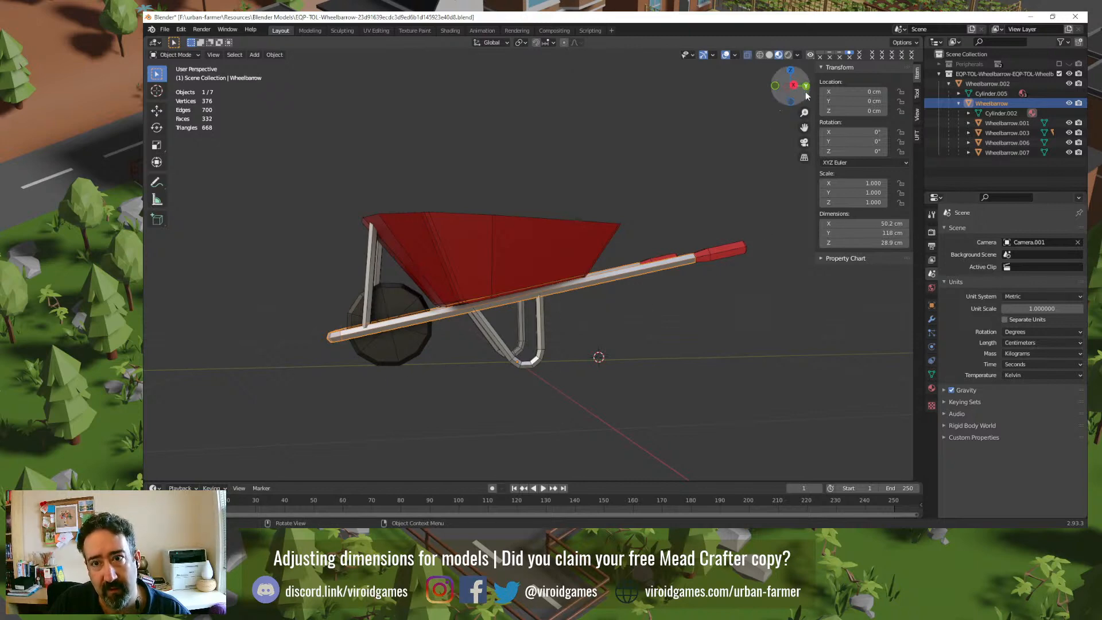
# Step: From a higher angle, check the dimensions of the grips and frame separately and with the frame added to the grip selection
pyautogui.moveTo(624, 272); pyautogui.dragTo(732, 280, button='middle')
pyautogui.click(723, 269)
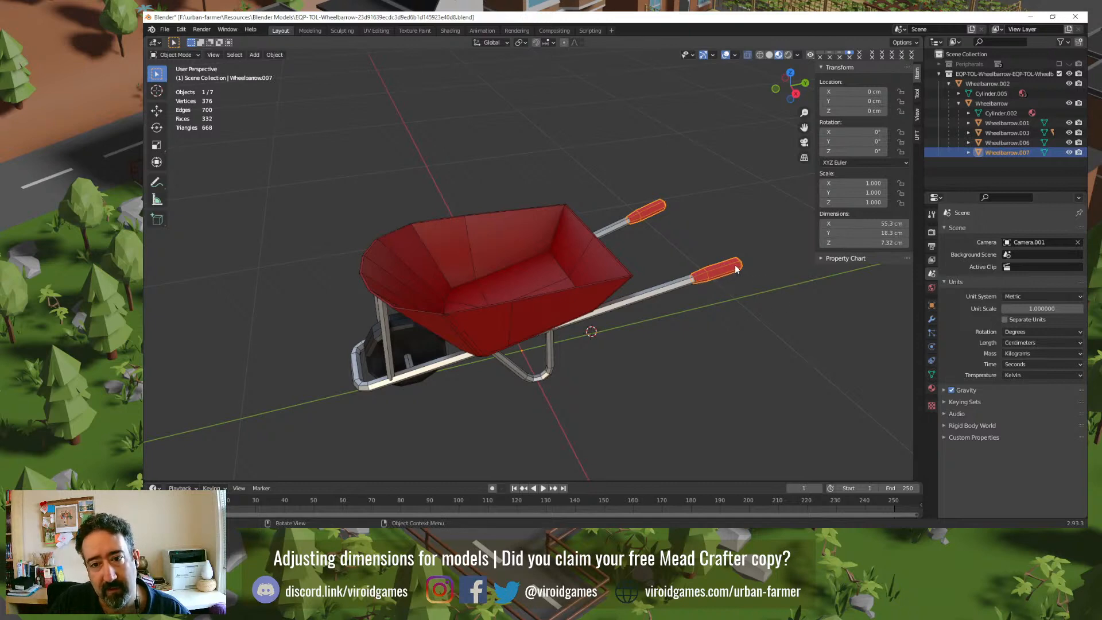
pyautogui.keyDown('shift'); pyautogui.click(674, 285); pyautogui.keyUp('shift')
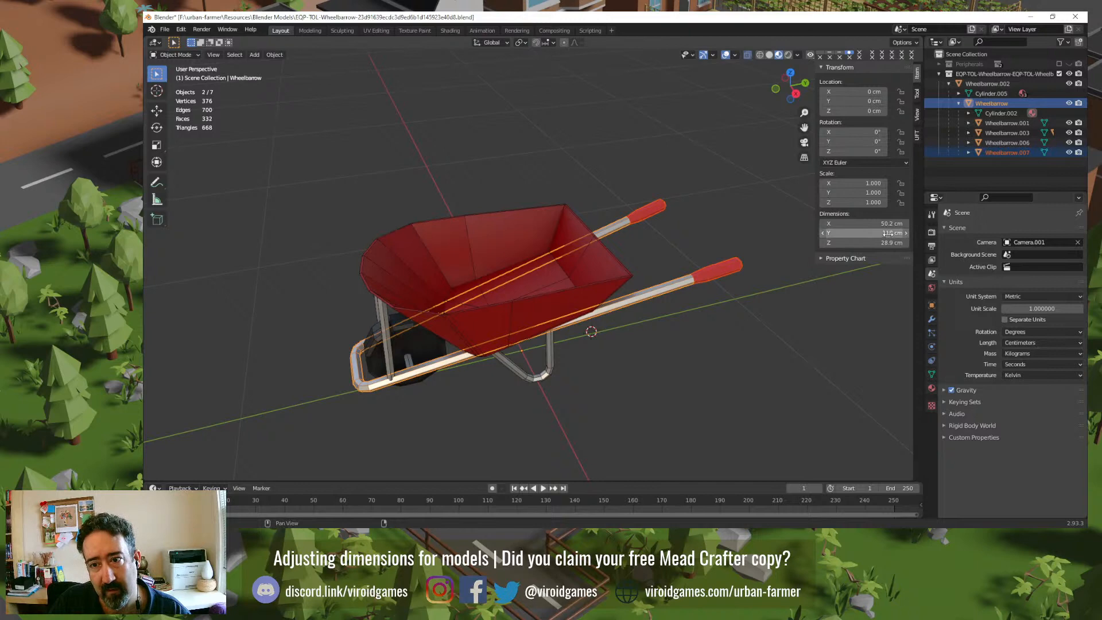
pyautogui.click(722, 273)
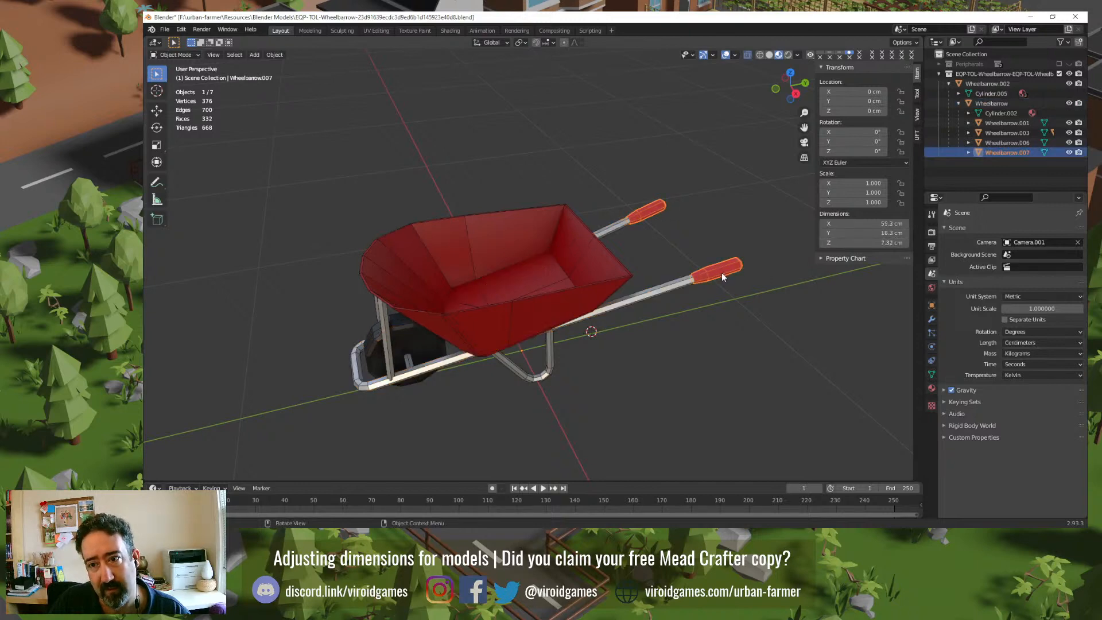
pyautogui.click(666, 292)
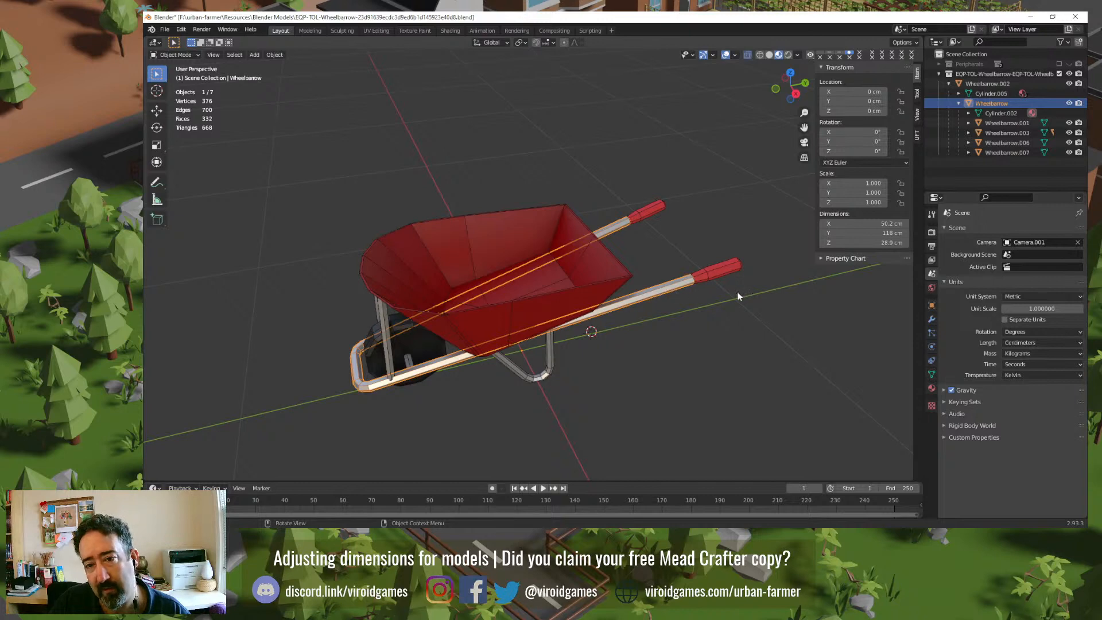
pyautogui.click(712, 279)
pyautogui.keyDown('shift'); pyautogui.click(674, 286); pyautogui.keyUp('shift')
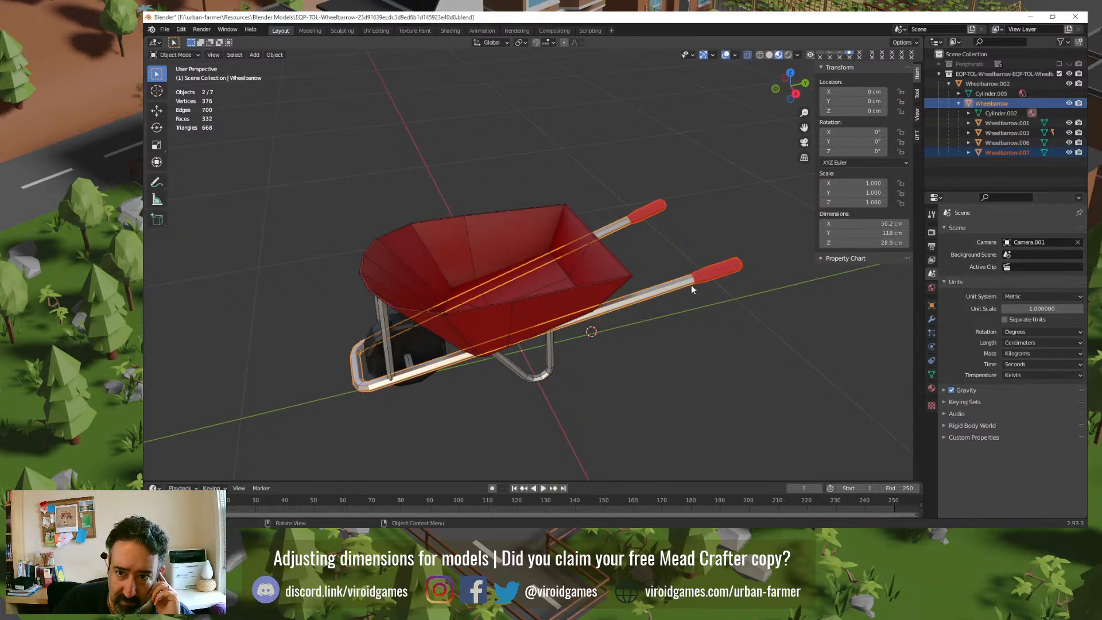
pyautogui.moveTo(703, 323); pyautogui.dragTo(694, 307, button='middle')
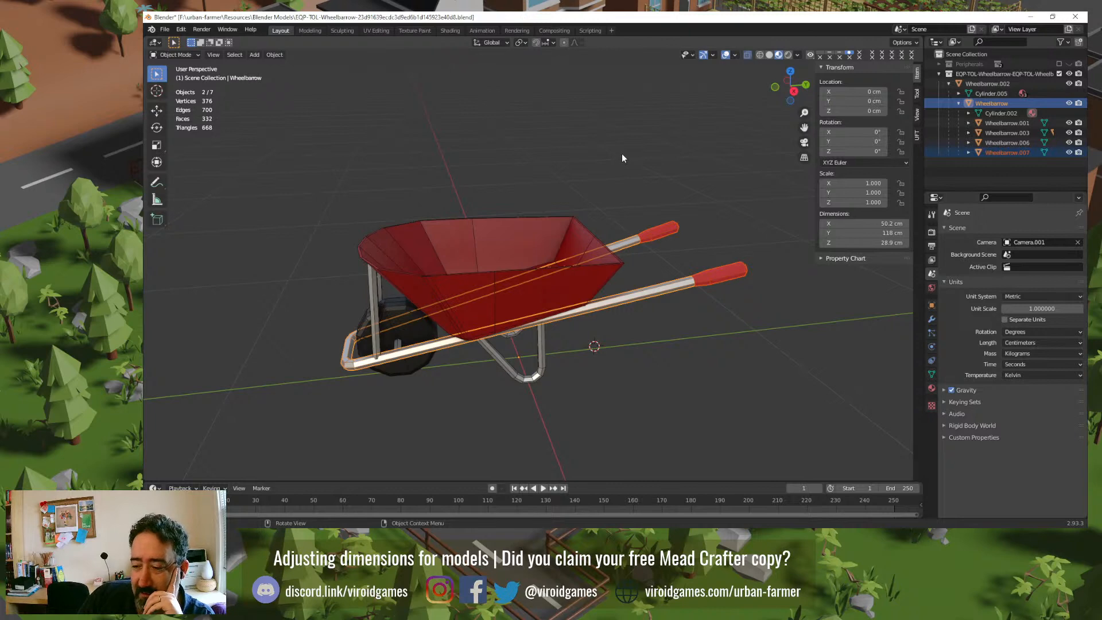
# Step: Select every wheelbarrow object to check the dimensions of the full selection and review the transform pivot point options
pyautogui.click(706, 170)
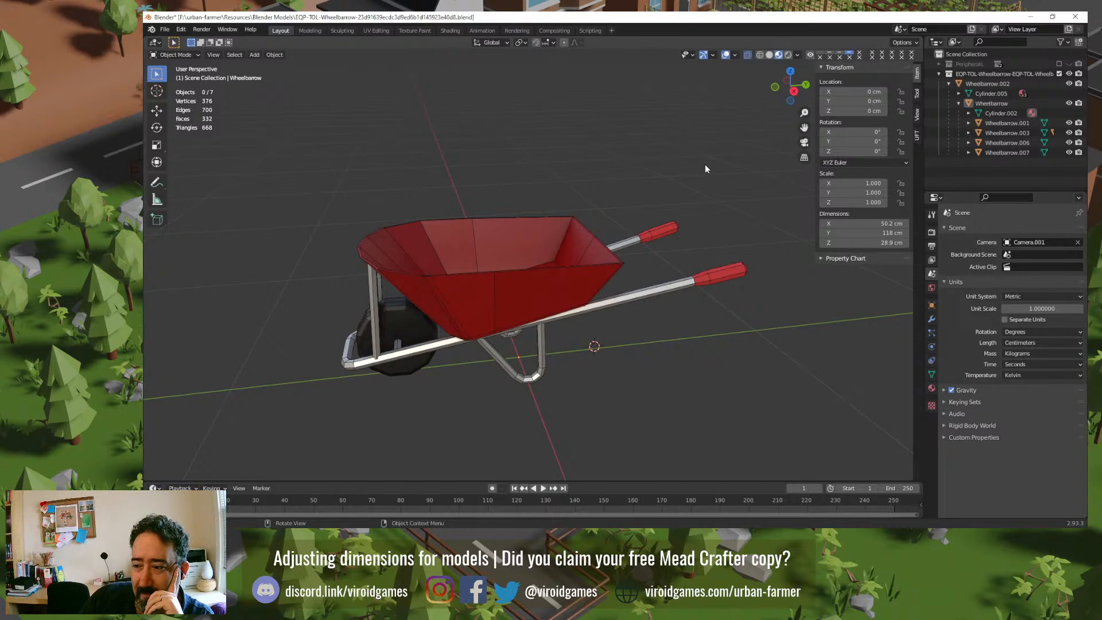
pyautogui.press('a')
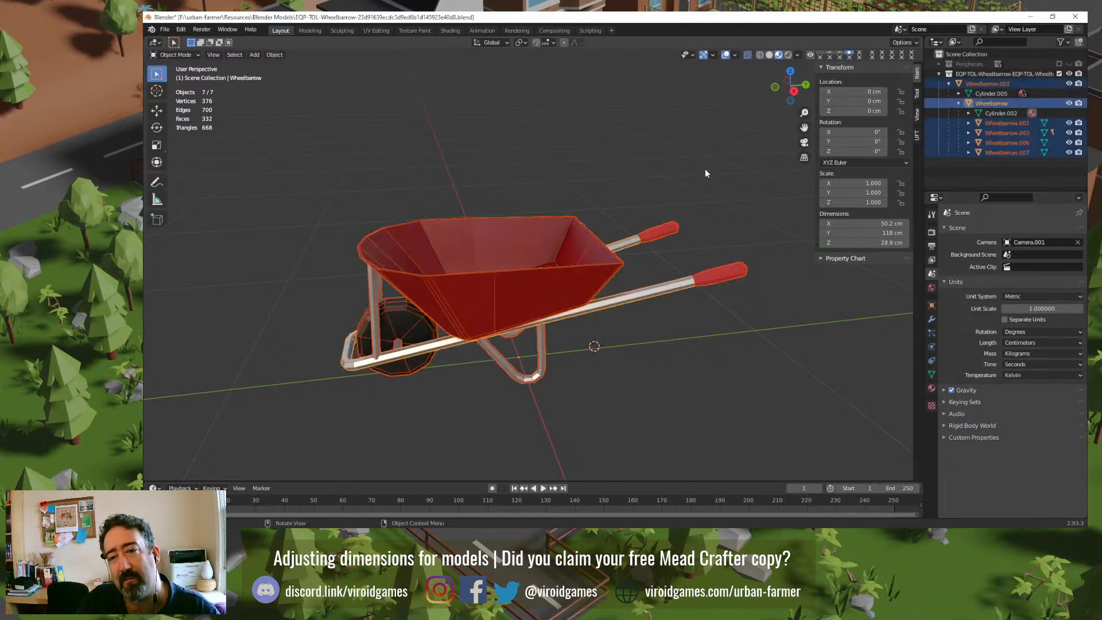
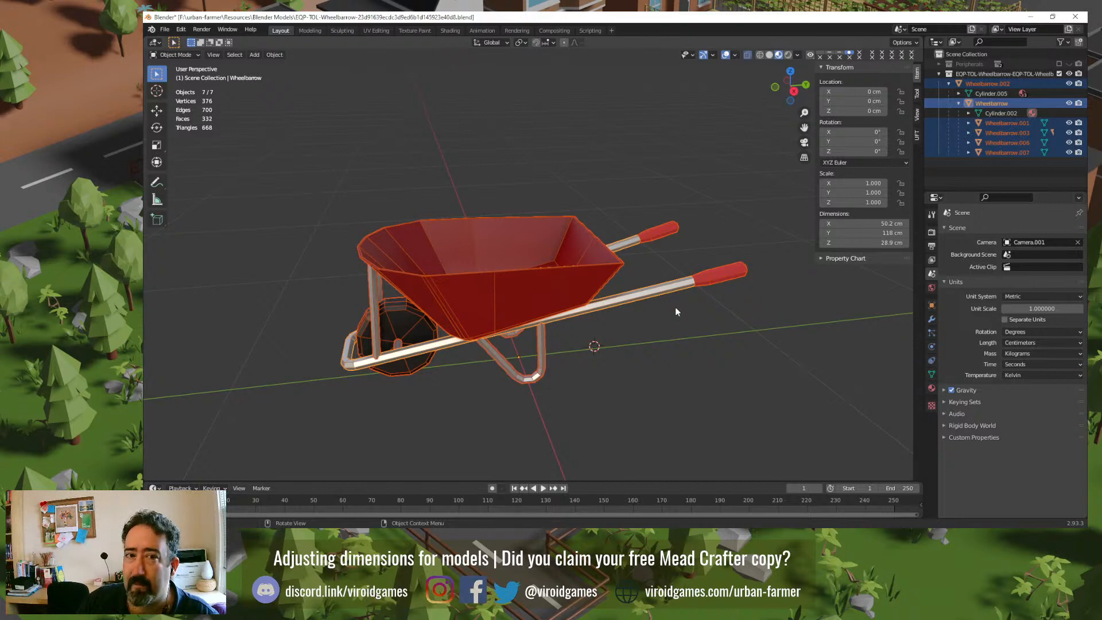
pyautogui.click(520, 42)
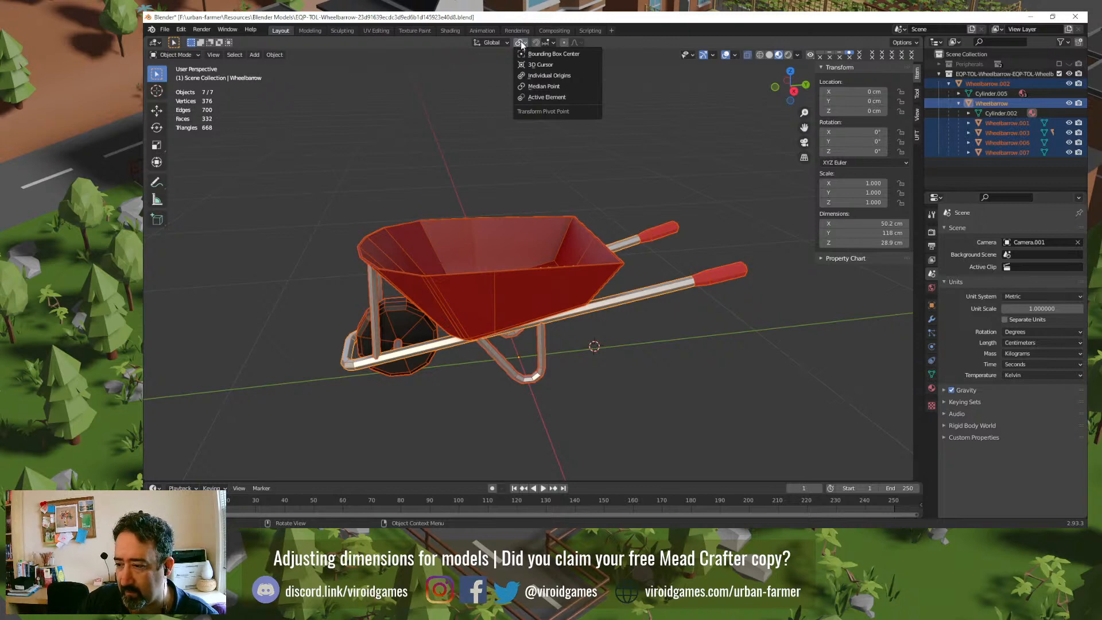
pyautogui.click(521, 42)
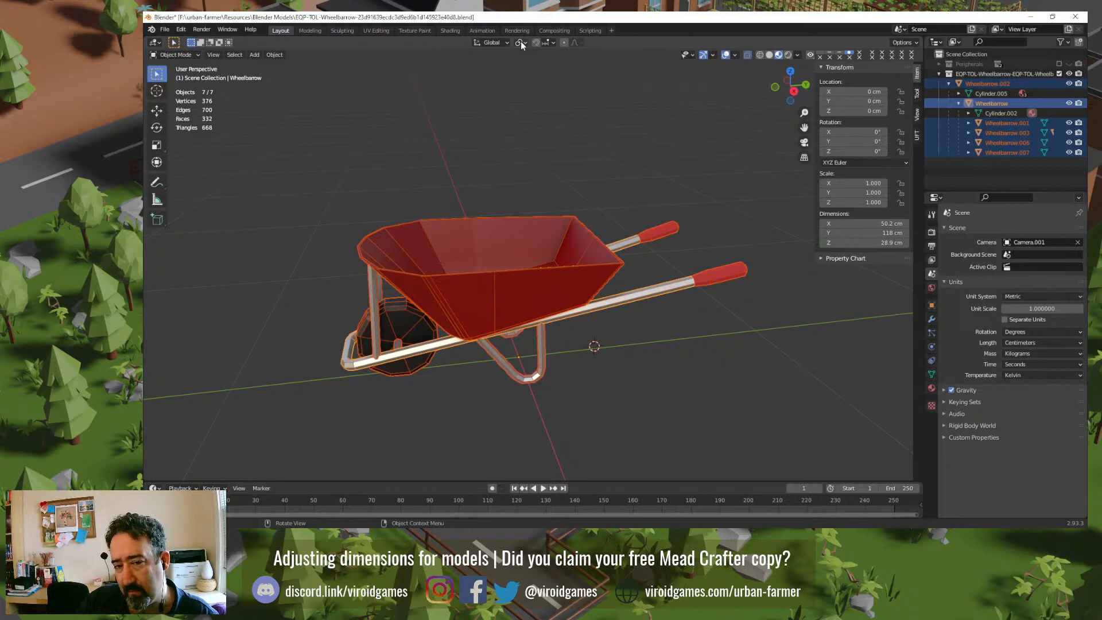
pyautogui.moveTo(539, 207)
pyautogui.mouseDown(button='middle')
pyautogui.moveTo(525, 184)
pyautogui.moveTo(554, 199)
pyautogui.mouseUp(button='middle')
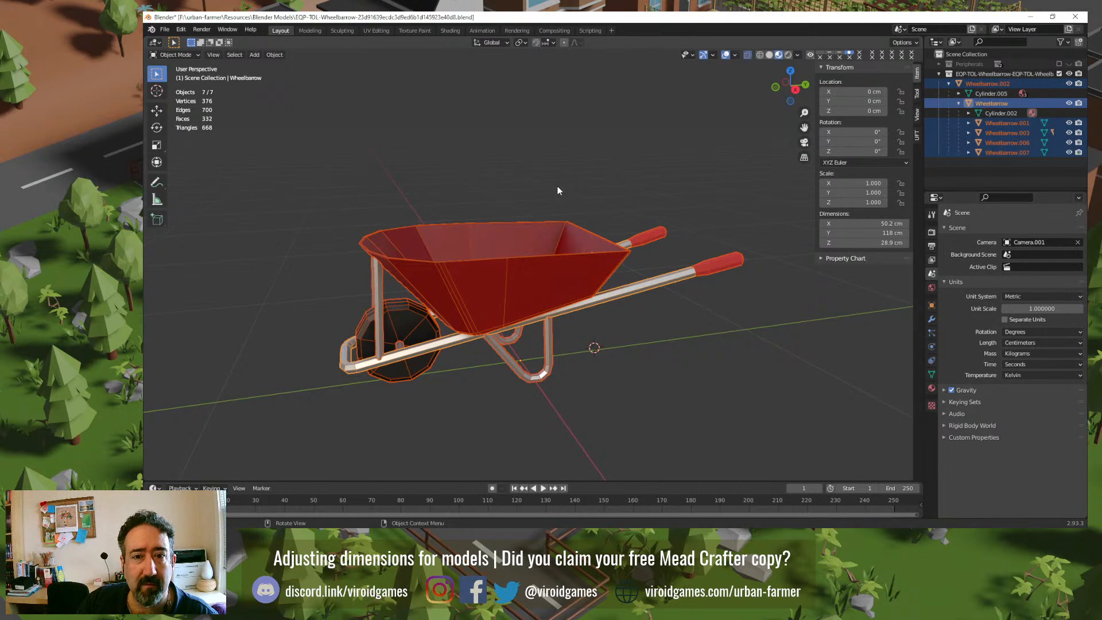
# Step: Examine how the dimensions depend on the active object by selecting the frame and grips together in both orders
pyautogui.click(598, 191)
pyautogui.click(720, 266)
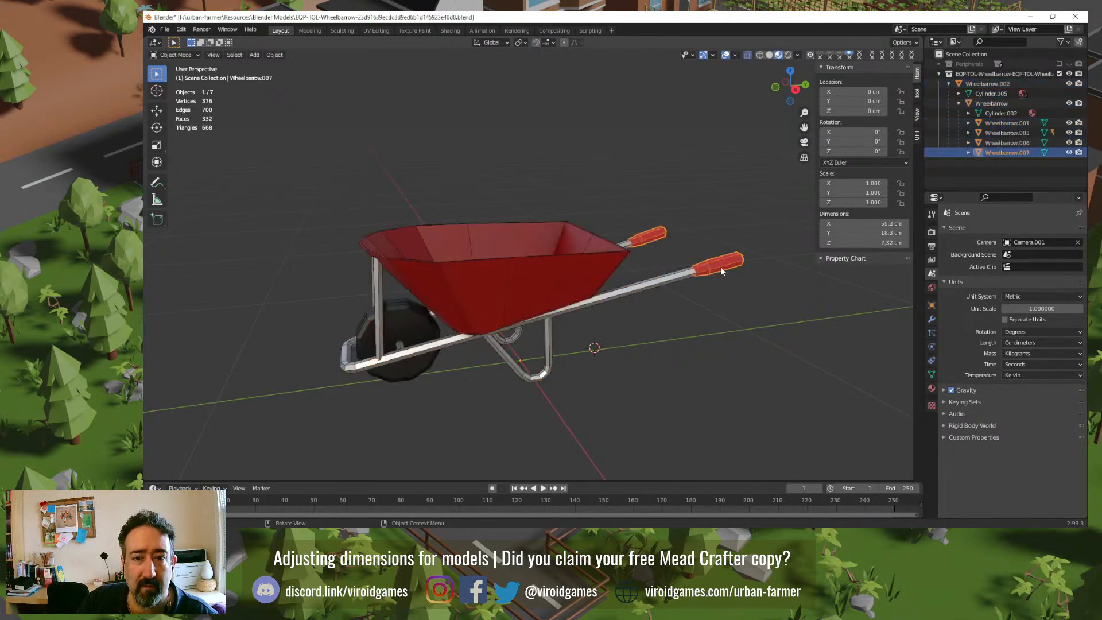
pyautogui.click(679, 281)
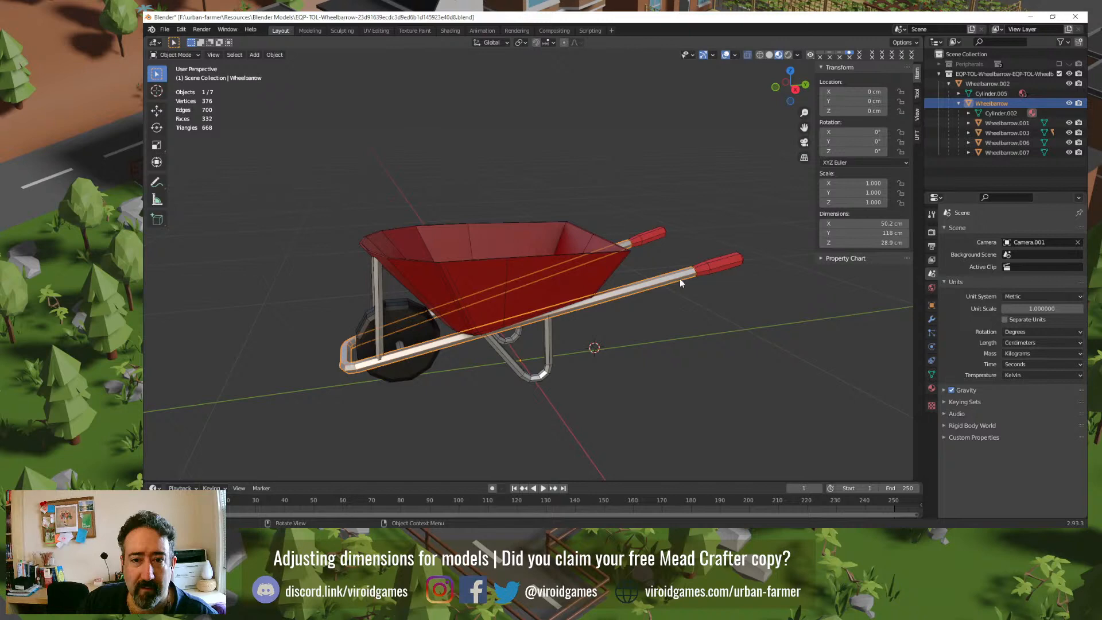
pyautogui.keyDown('shift'); pyautogui.click(709, 272); pyautogui.keyUp('shift')
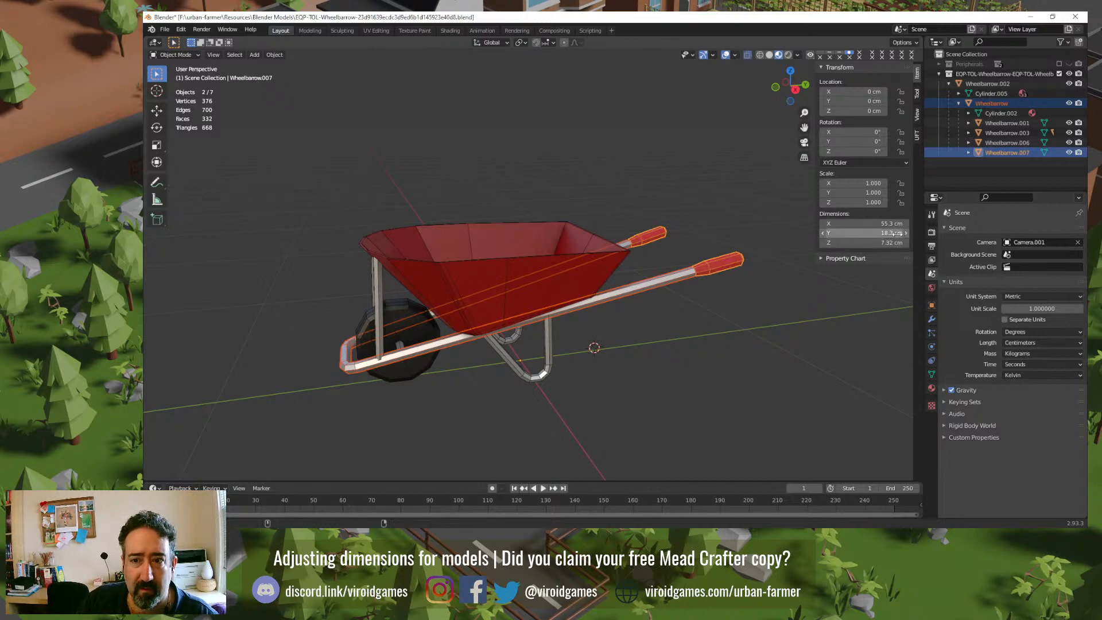
pyautogui.click(718, 265)
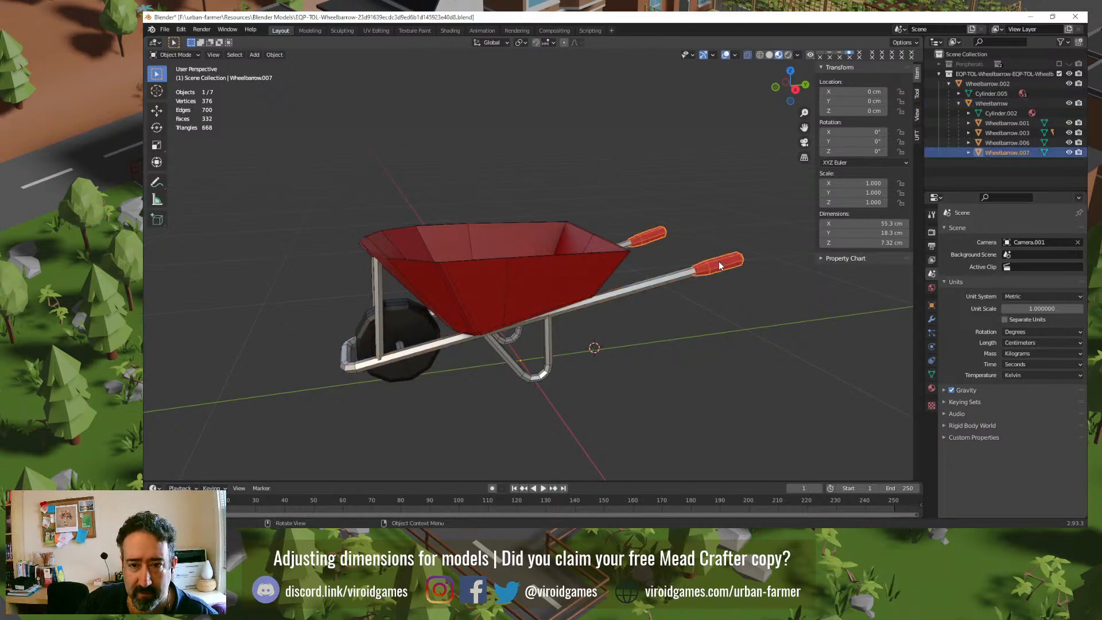
pyautogui.keyDown('shift'); pyautogui.click(675, 277); pyautogui.keyUp('shift')
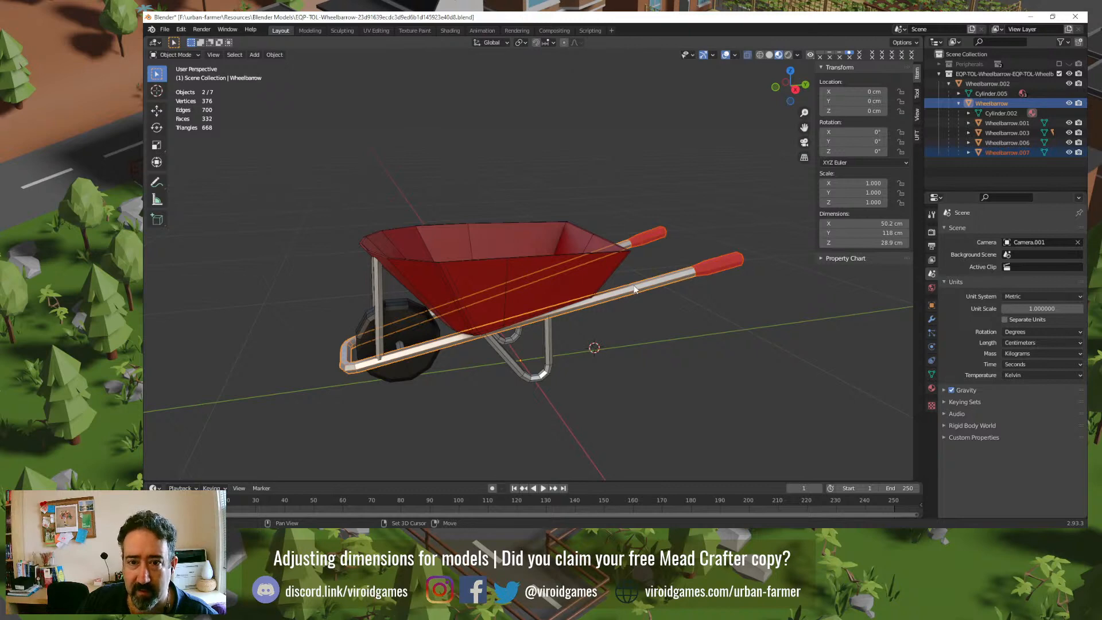
pyautogui.click(699, 245)
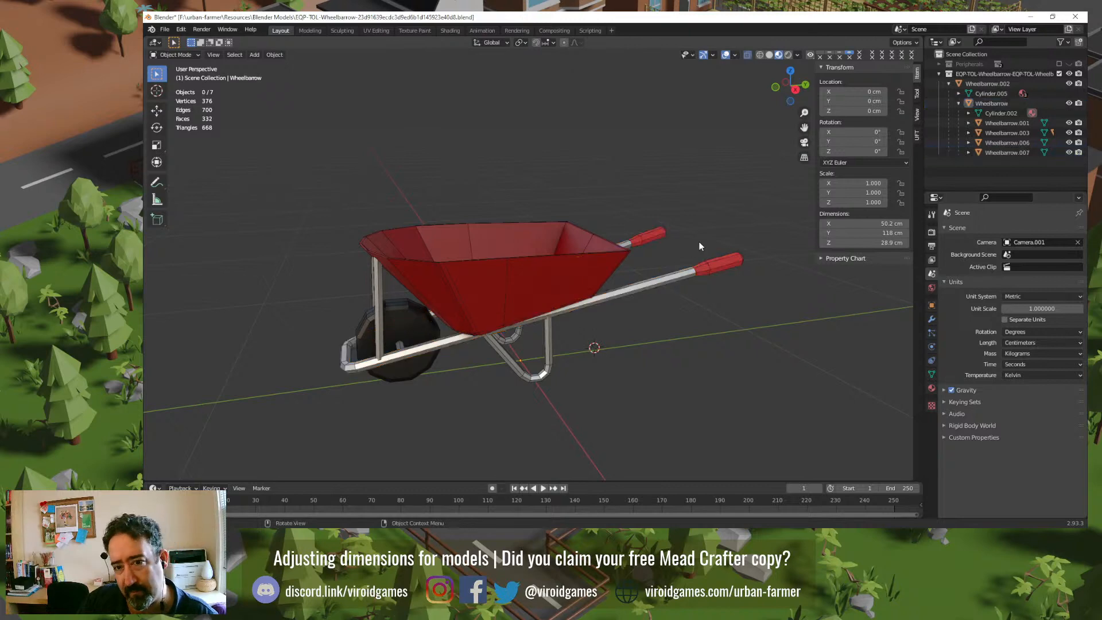
# Step: Check the joint dimensions of the frame and grips using an extended selection and box selections, and clear the selection
pyautogui.click(687, 274)
pyautogui.keyDown('shift'); pyautogui.click(703, 267); pyautogui.keyUp('shift')
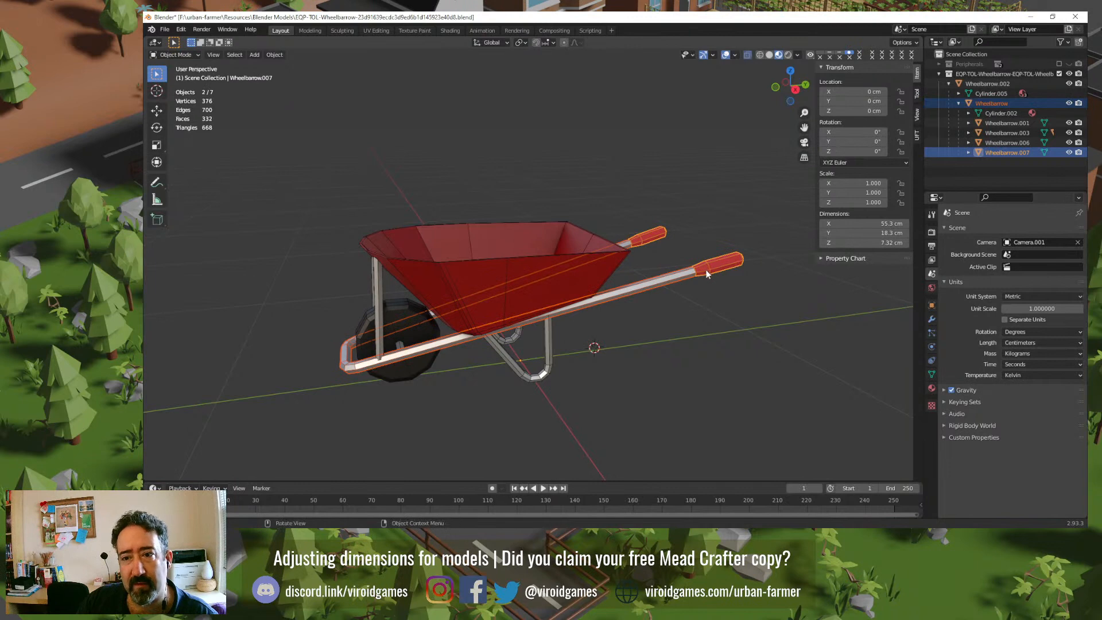
pyautogui.click(697, 244)
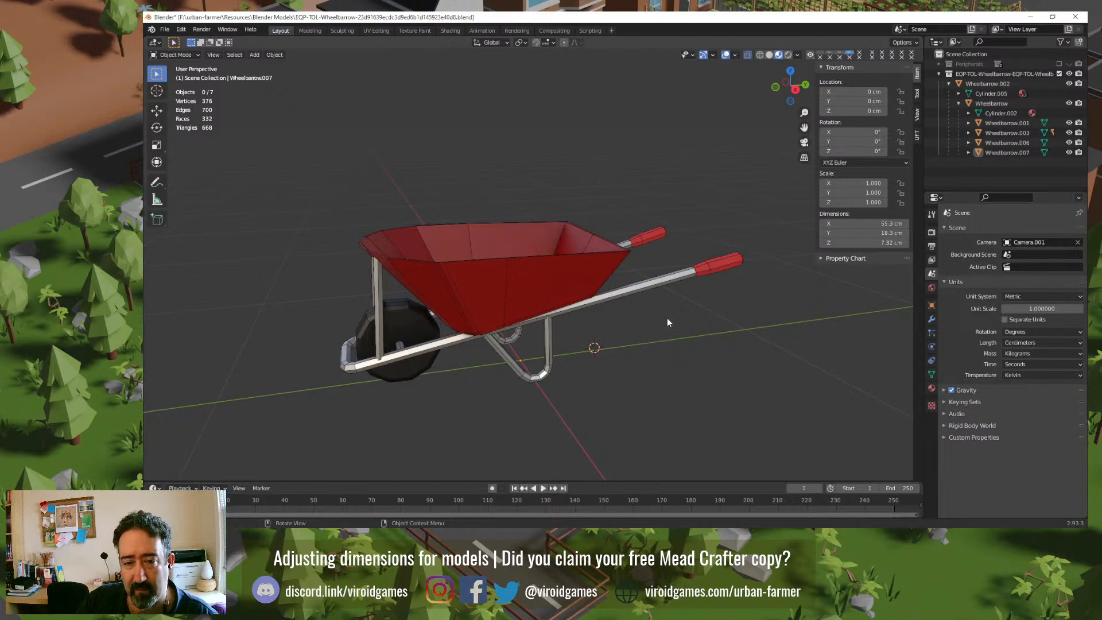
pyautogui.moveTo(667, 322); pyautogui.dragTo(728, 256)
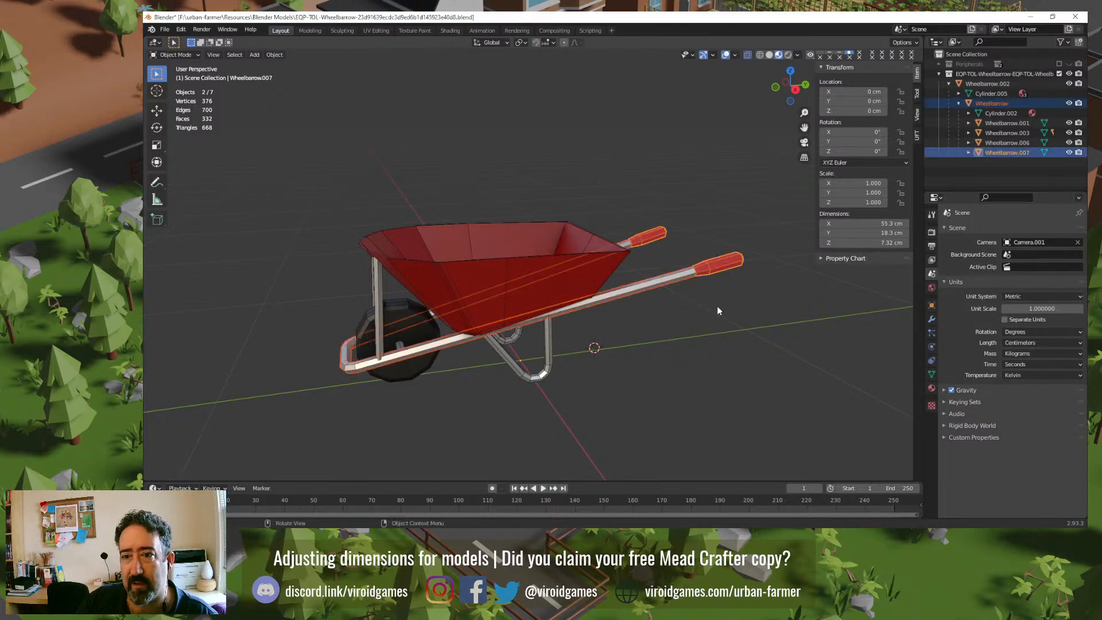
pyautogui.click(674, 315)
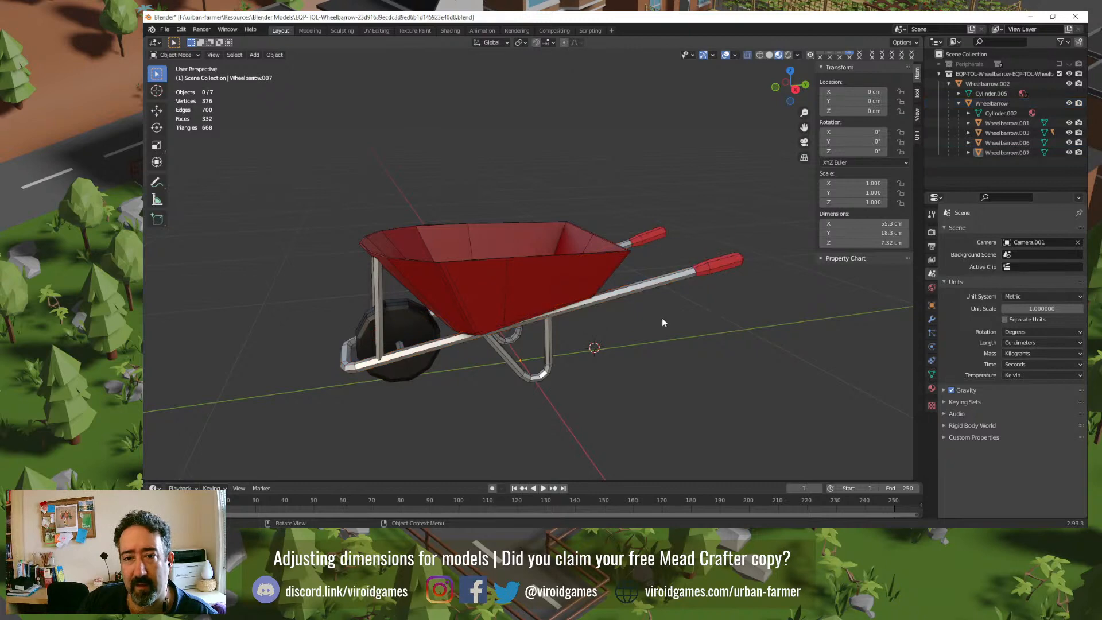
pyautogui.moveTo(660, 319); pyautogui.dragTo(680, 301)
pyautogui.click(781, 270)
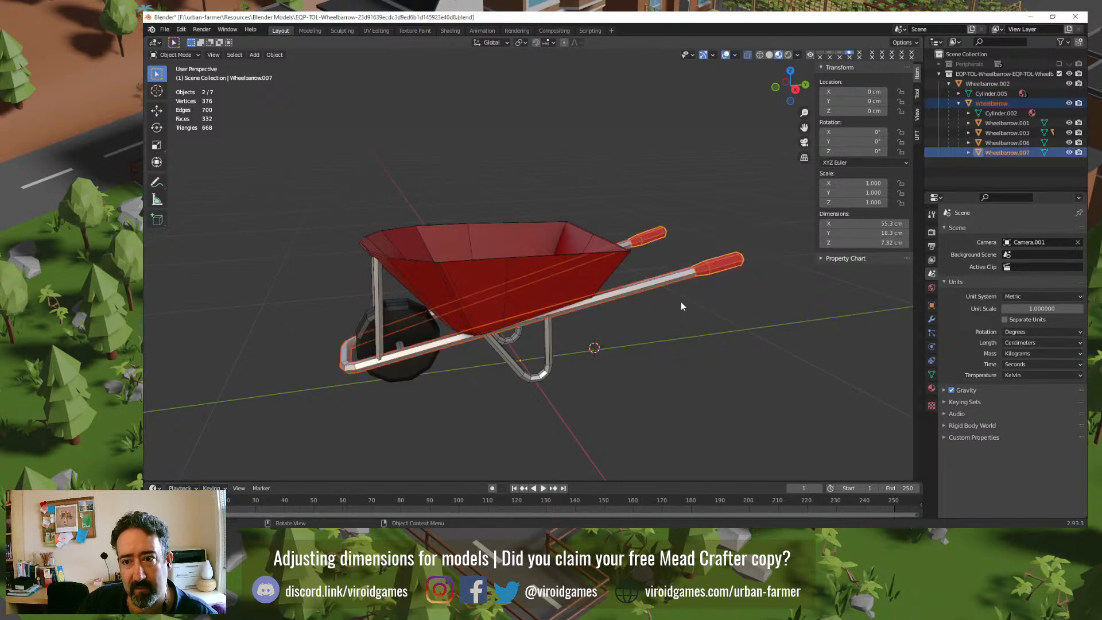
# Step: Check the dimensions of the wheelbarrow's frame and hand grips, and consult the wheelbarrow dimension diagram in the browser
pyautogui.click(693, 304)
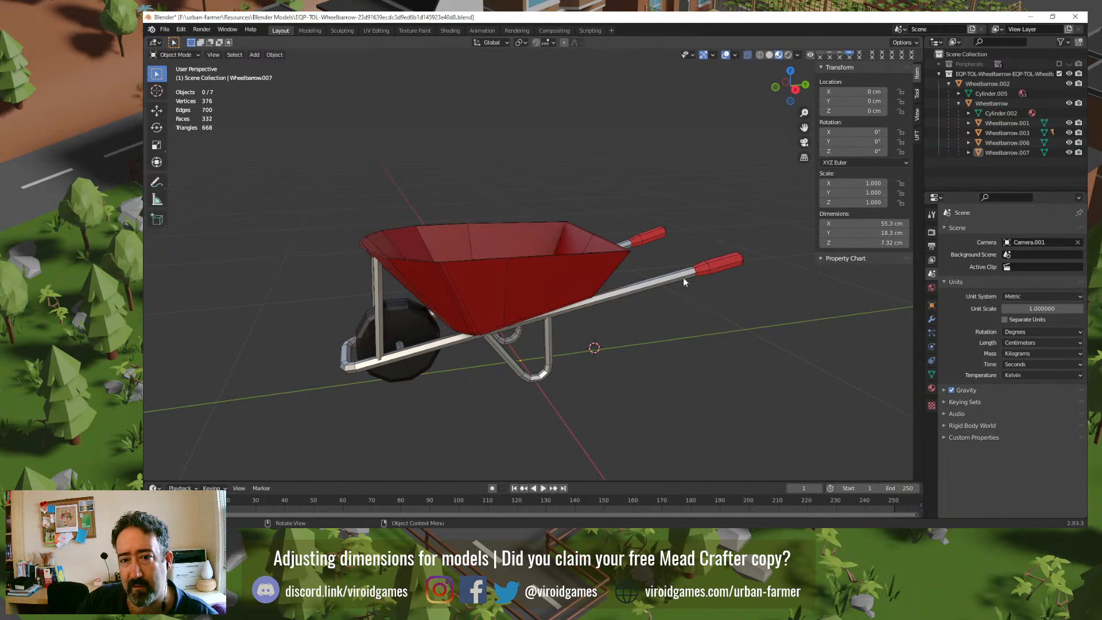
pyautogui.click(683, 278)
pyautogui.keyDown('shift'); pyautogui.click(706, 268); pyautogui.keyUp('shift')
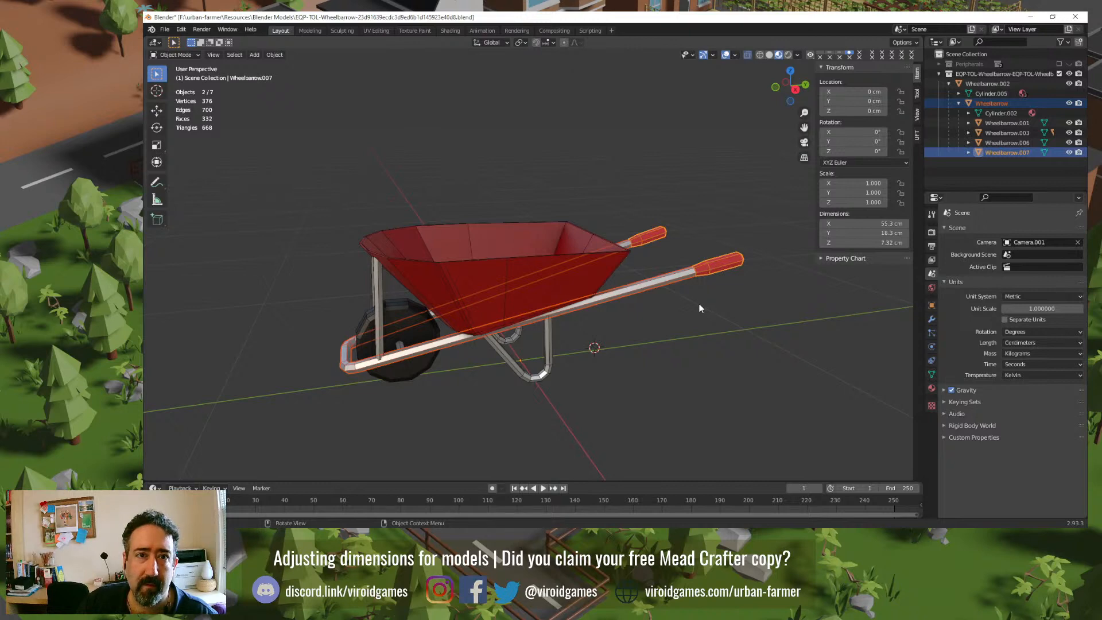
pyautogui.click(333, 155)
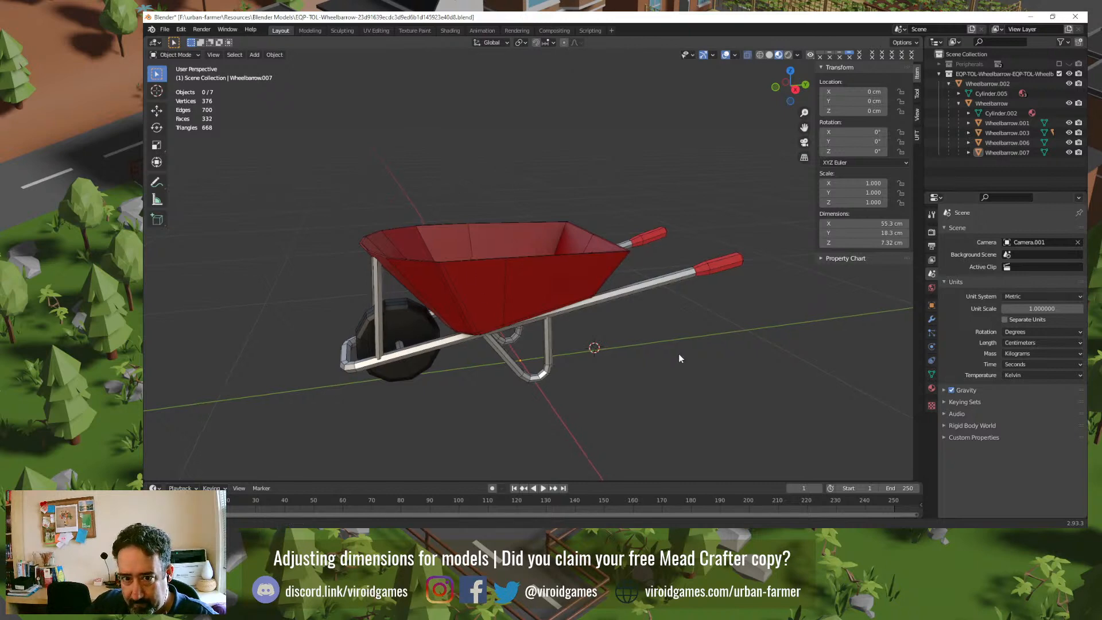
pyautogui.moveTo(678, 353); pyautogui.dragTo(659, 335, button='middle')
pyautogui.click(639, 262)
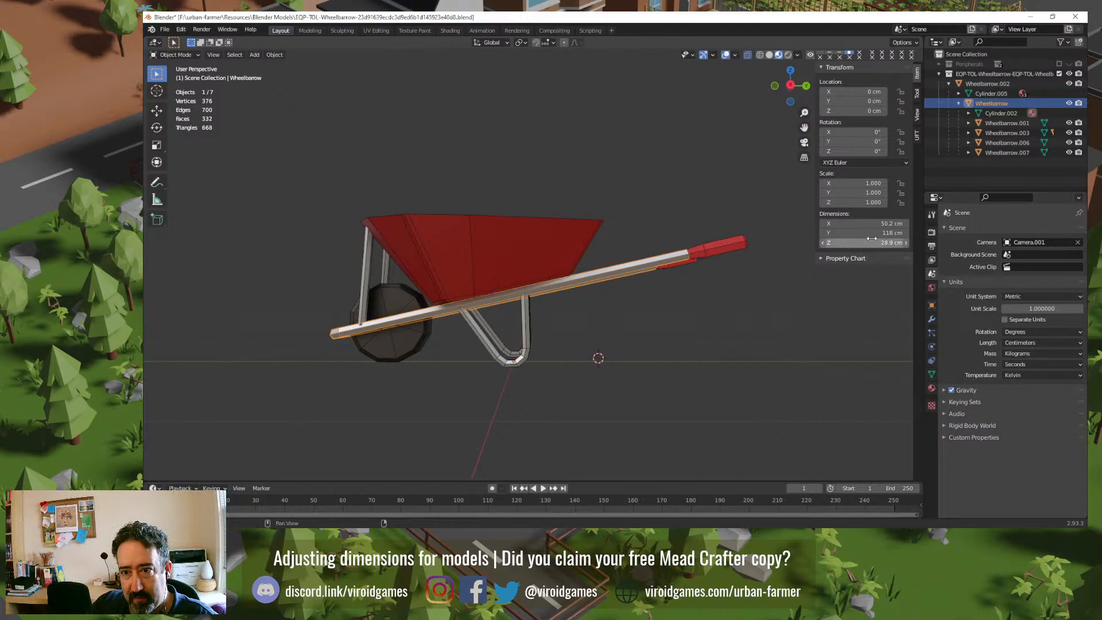
pyautogui.click(714, 243)
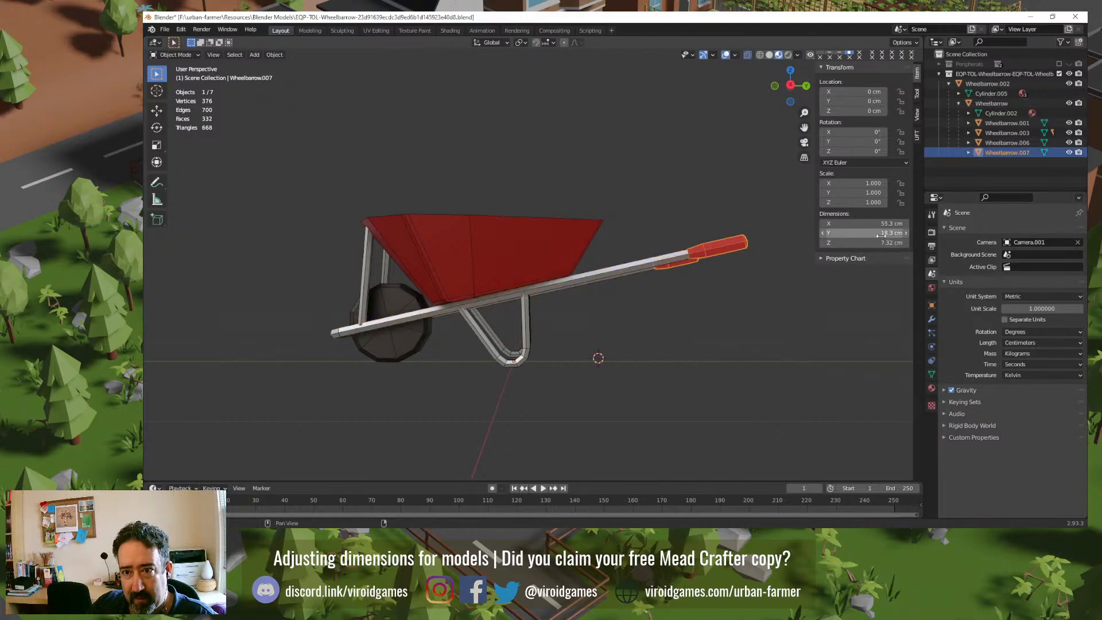
pyautogui.hotkey('alt', 'Tab')
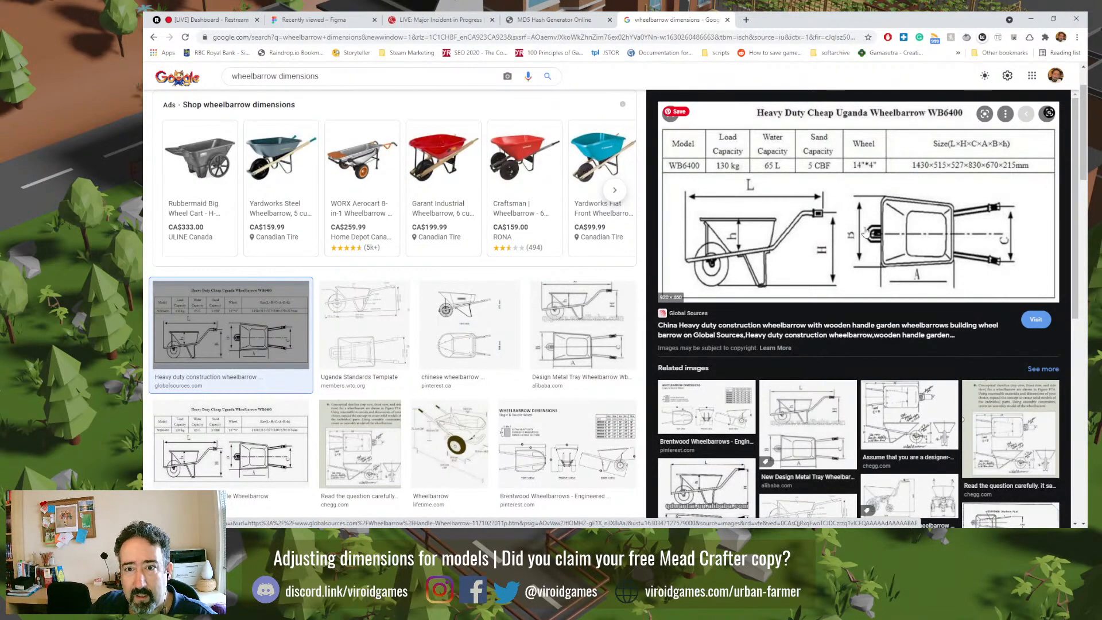
pyautogui.hotkey('alt', 'Tab')
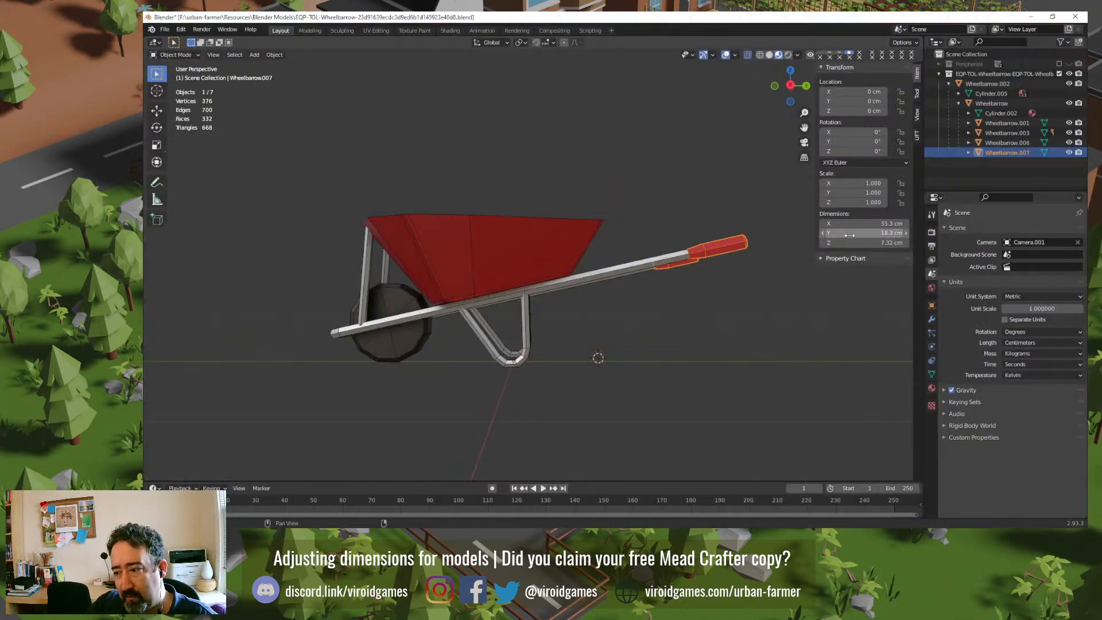
# Step: Inspect the wheelbarrow from above and the side, clear the selection, and save the wheelbarrow file
pyautogui.moveTo(602, 219); pyautogui.dragTo(504, 254, button='middle')
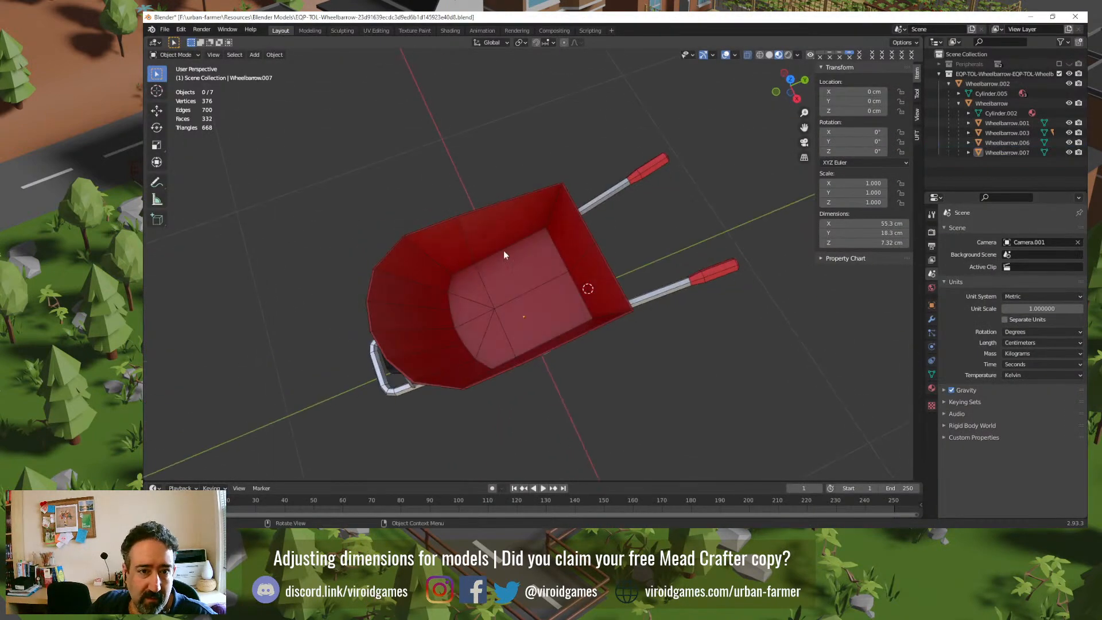
pyautogui.moveTo(682, 383); pyautogui.dragTo(660, 312, button='middle')
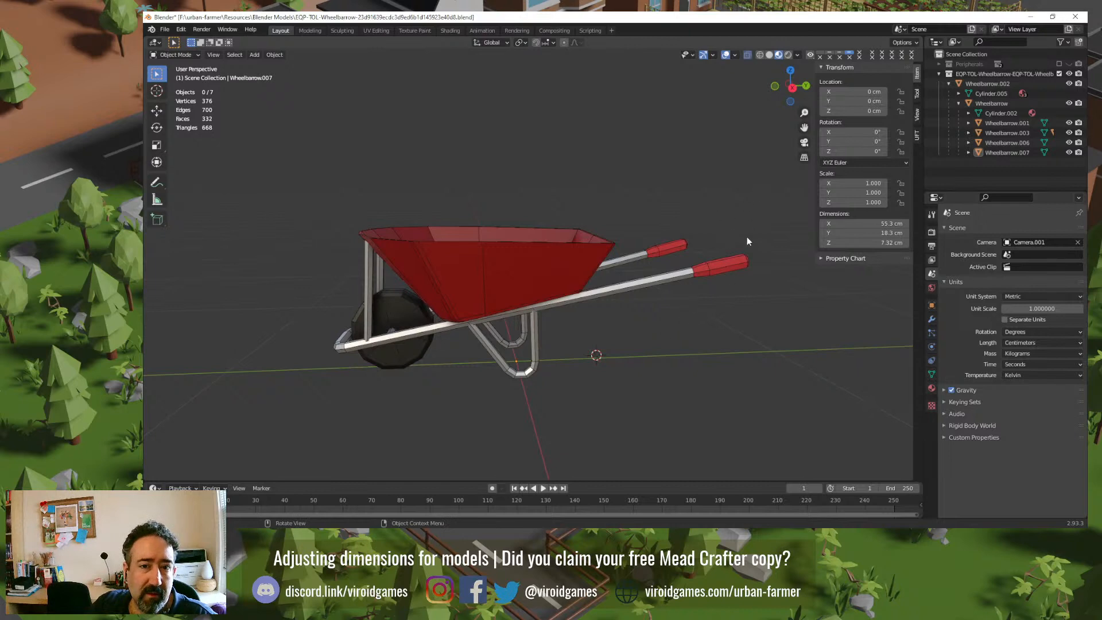
pyautogui.click(689, 274)
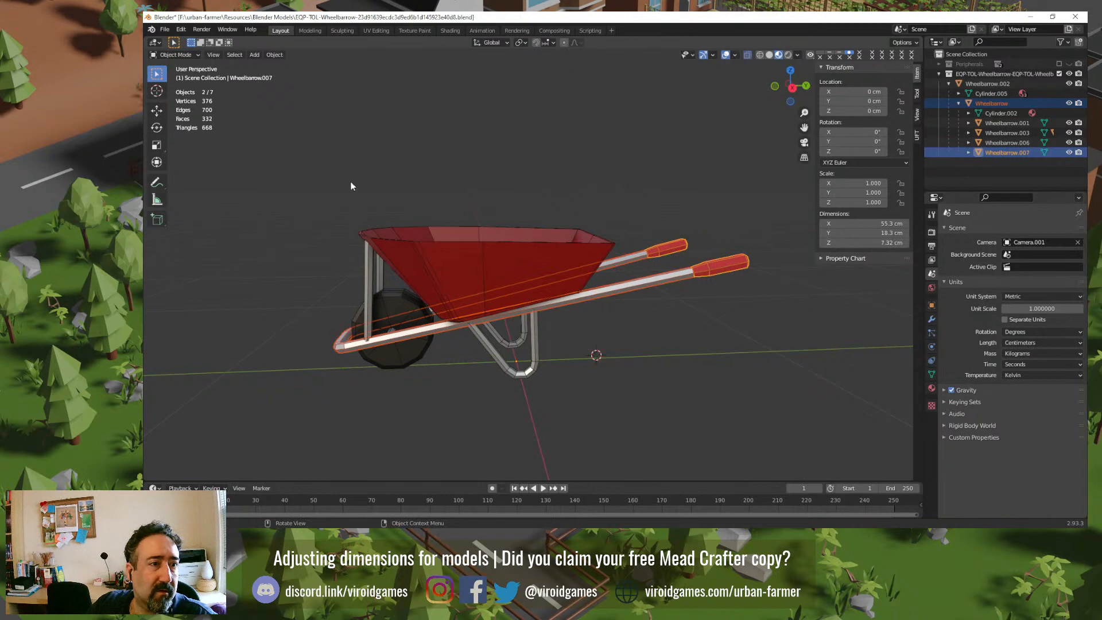
pyautogui.click(422, 173)
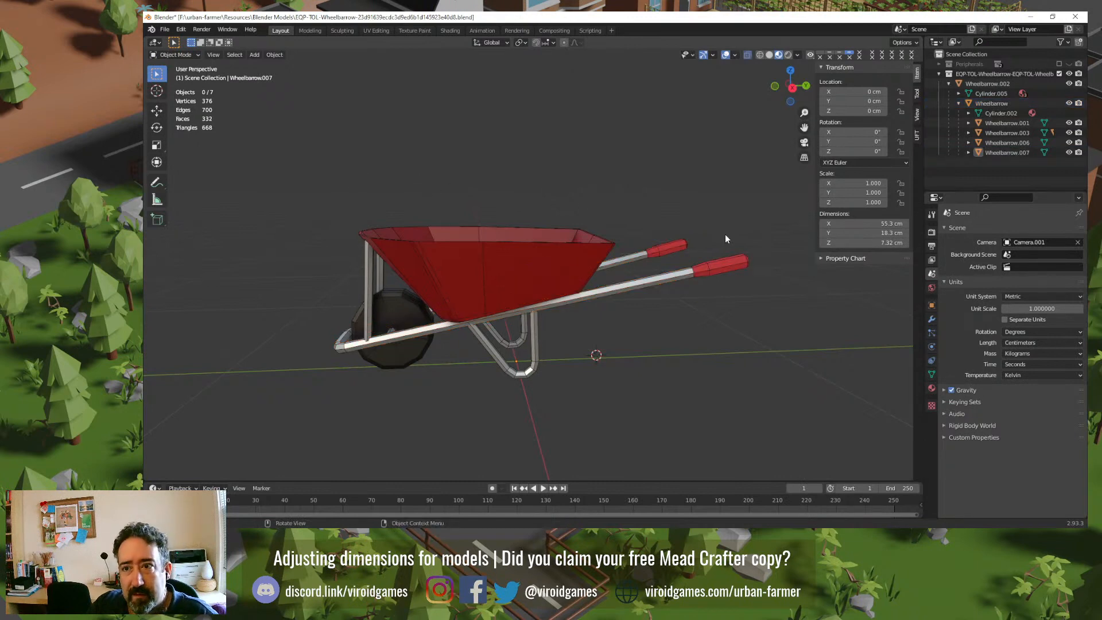
pyautogui.hotkey('ctrl', 's')
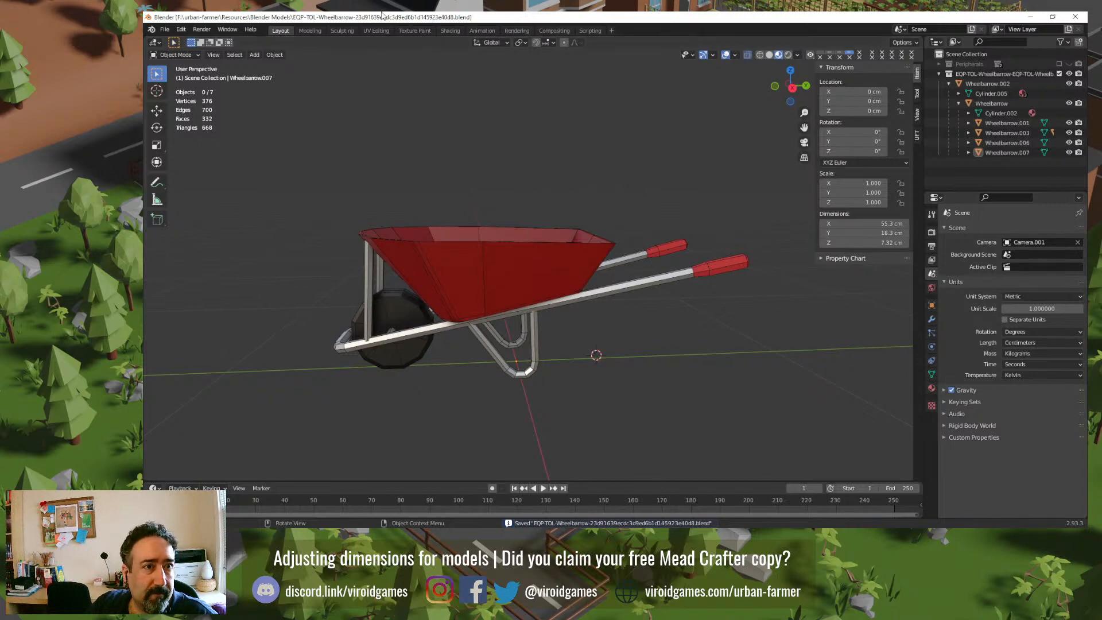
pyautogui.hotkey('alt', 'Tab')
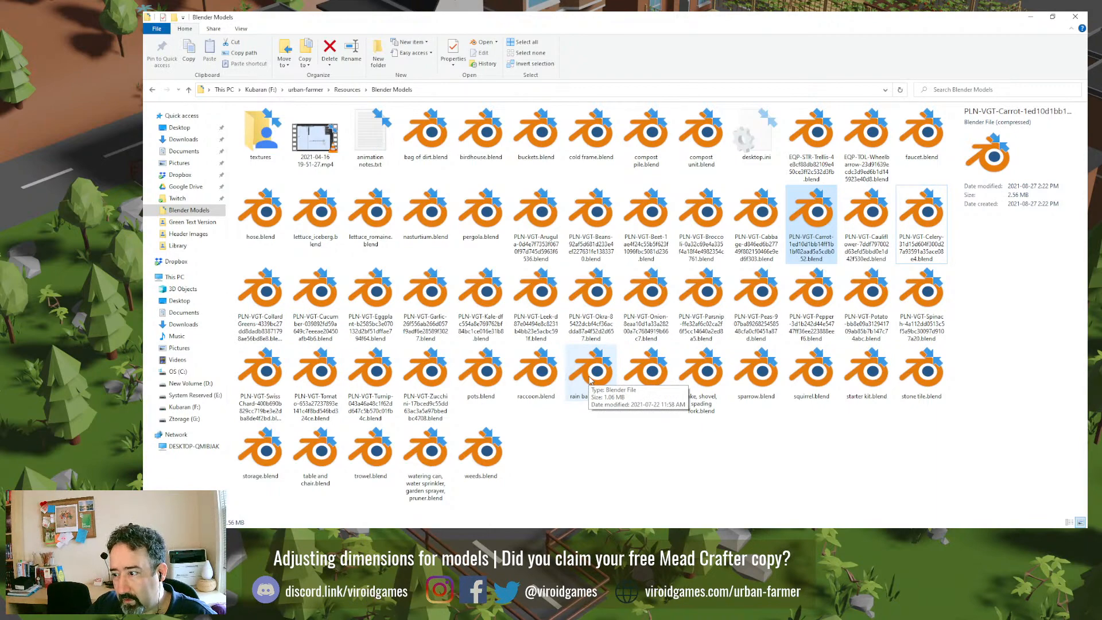
pyautogui.hotkey('alt', 'Tab')
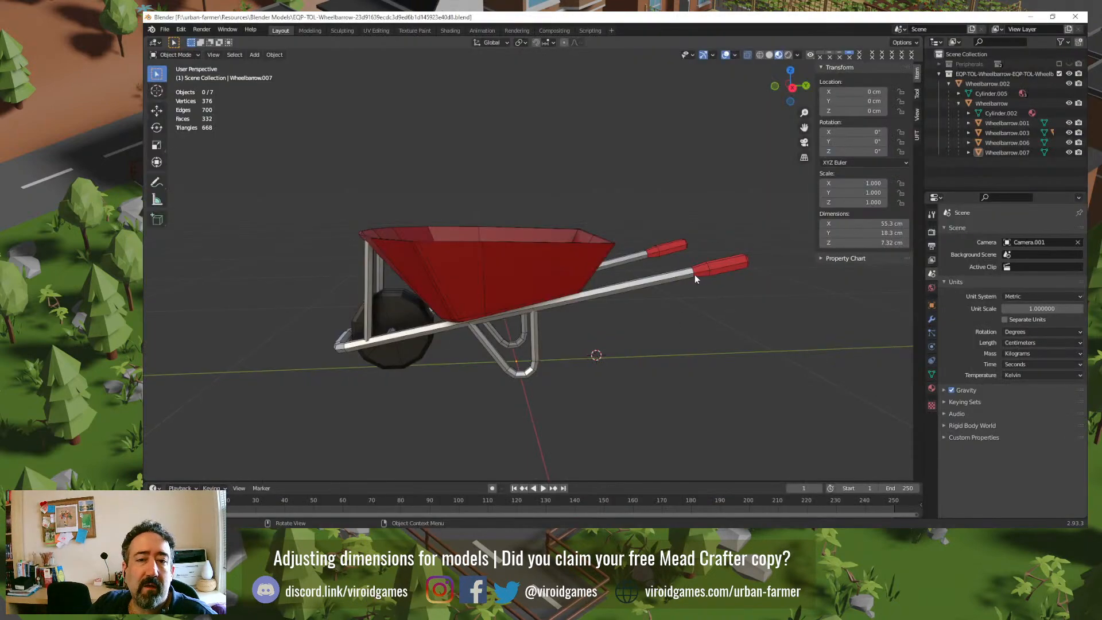
# Step: Try joining the hand grips to the frame to read the combined dimensions, and undo the join
pyautogui.click(694, 274)
pyautogui.keyDown('shift'); pyautogui.click(671, 285); pyautogui.keyUp('shift')
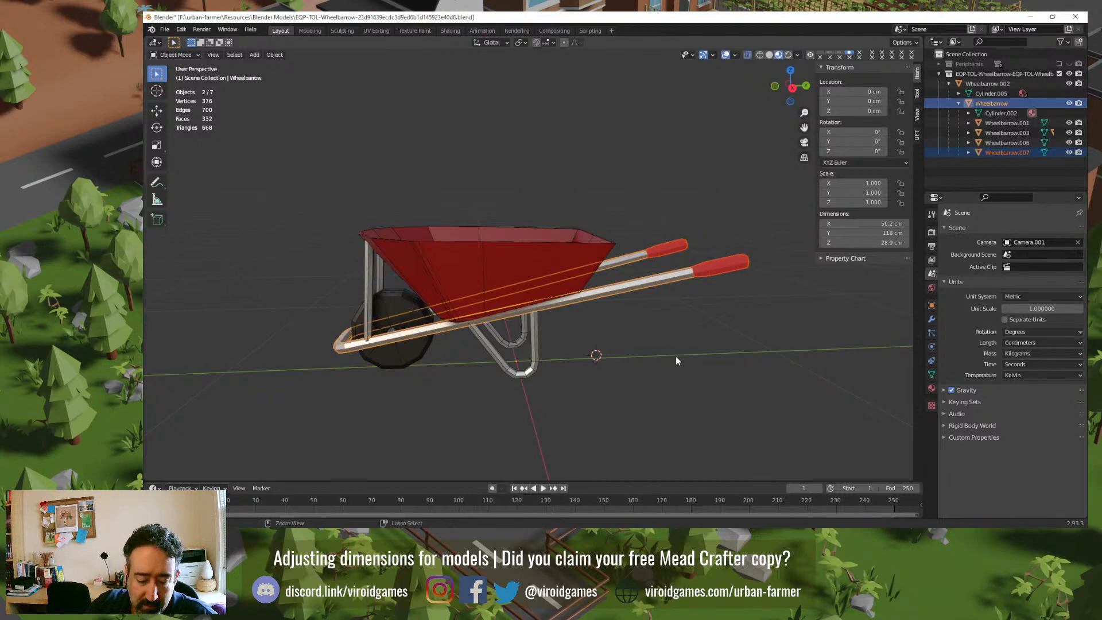
pyautogui.hotkey('ctrl', 'j')
pyautogui.hotkey('ctrl', 'z')
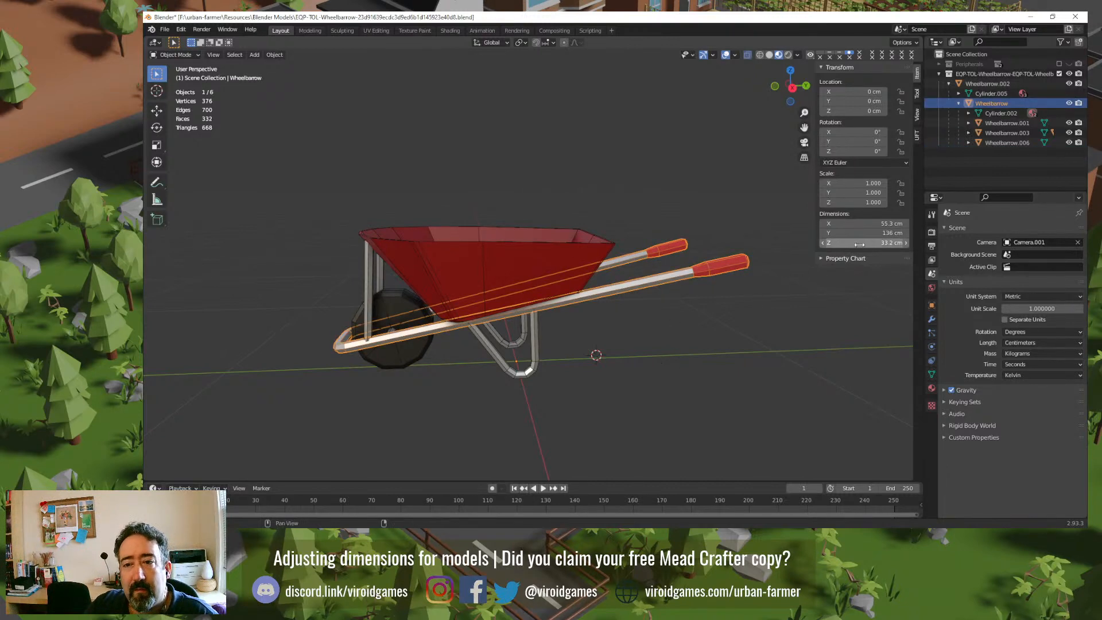
pyautogui.click(732, 329)
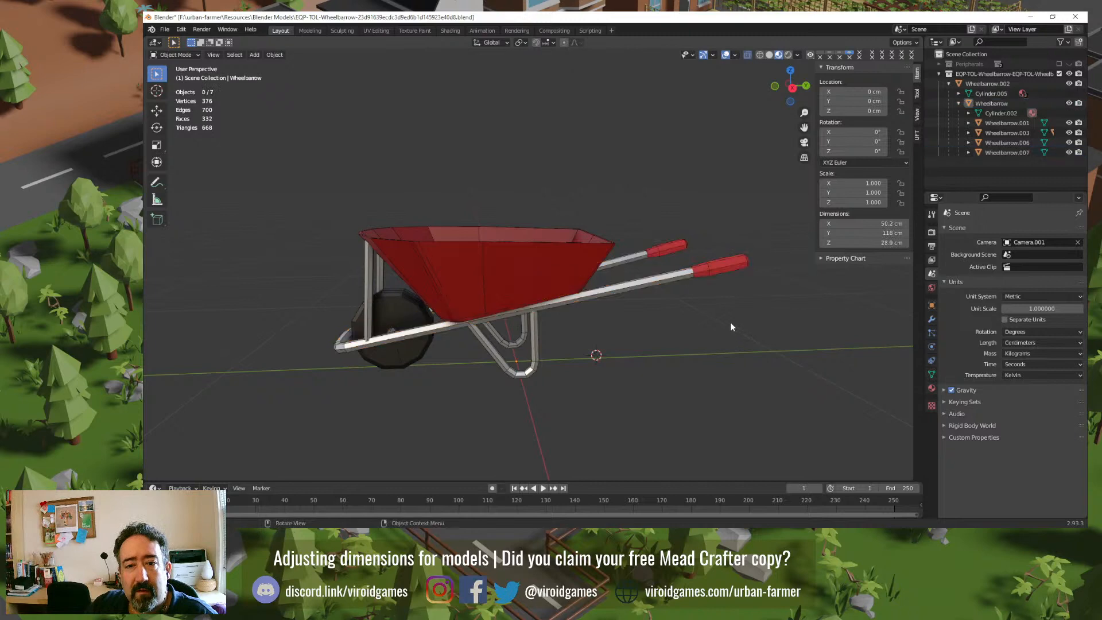
pyautogui.click(721, 267)
pyautogui.click(666, 275)
pyautogui.click(696, 314)
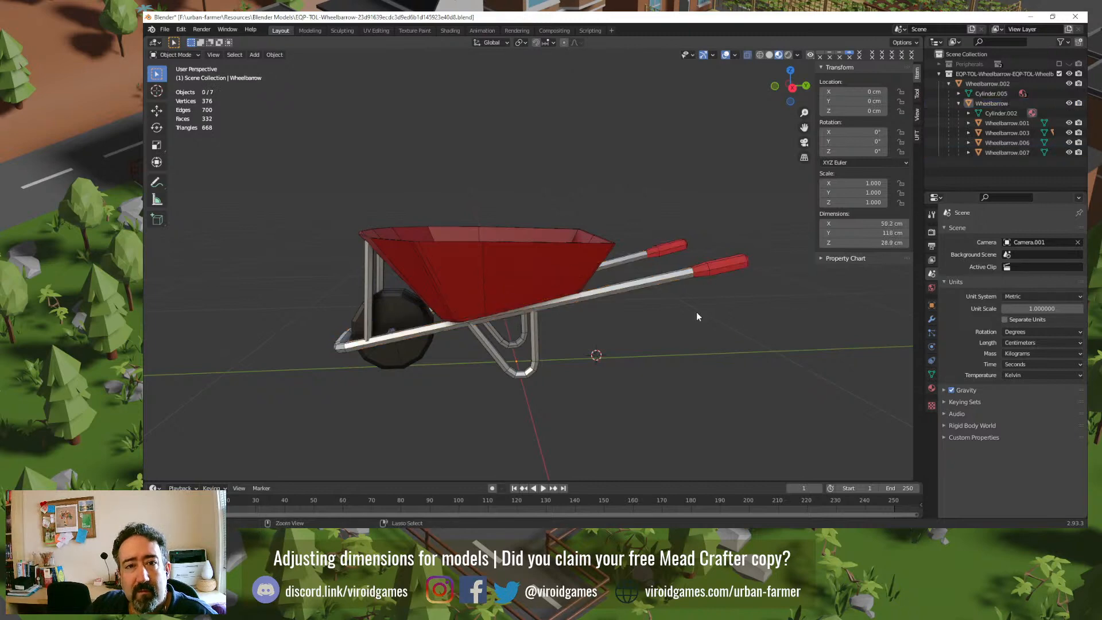
# Step: Save the wheelbarrow file and open rain barrel.blend from the Blender Models folder
pyautogui.hotkey('ctrl', 's')
pyautogui.click(329, 536)
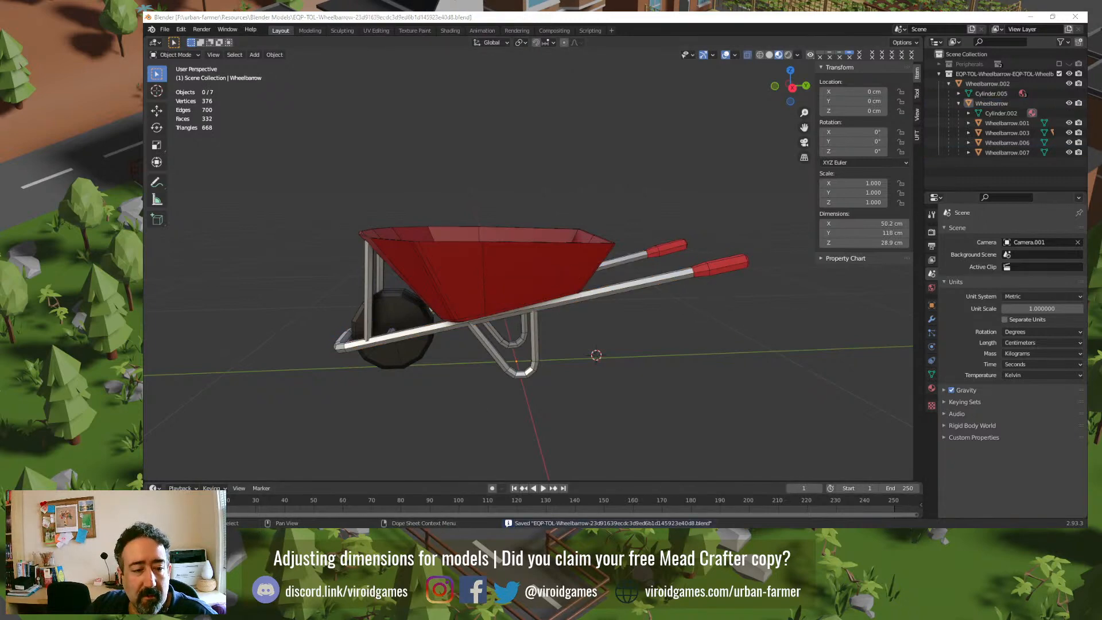
pyautogui.doubleClick(591, 382)
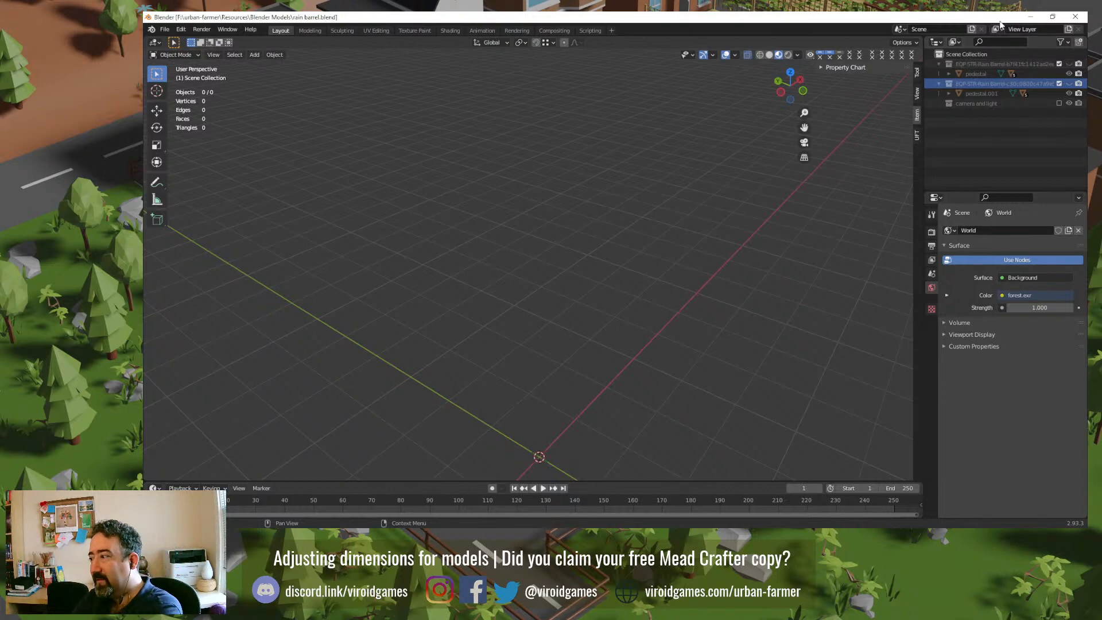
# Step: Copy the name of the second Rain Barrel collection, the one containing pedestal.001, and show that collection in the viewport
pyautogui.click(1027, 83)
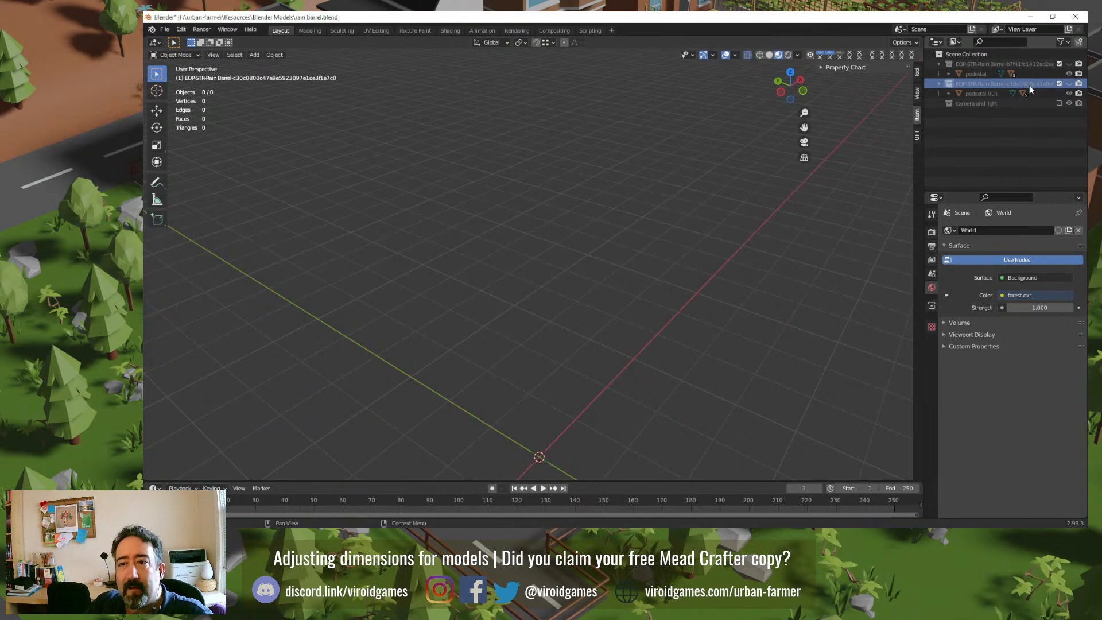
pyautogui.doubleClick(1028, 85)
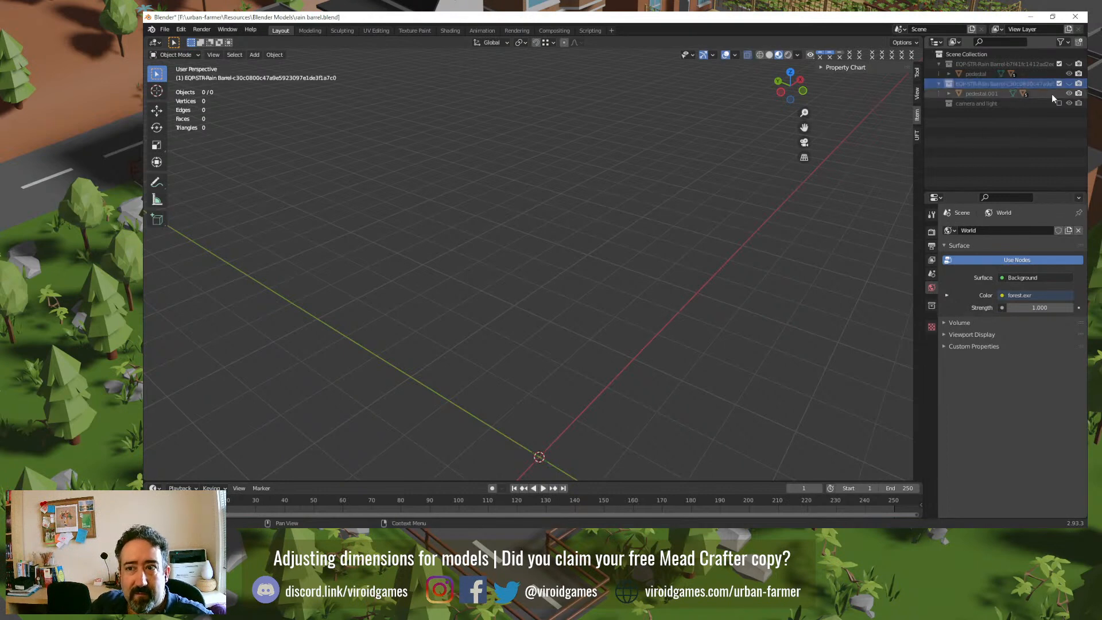
pyautogui.press('Return')
pyautogui.click(1069, 84)
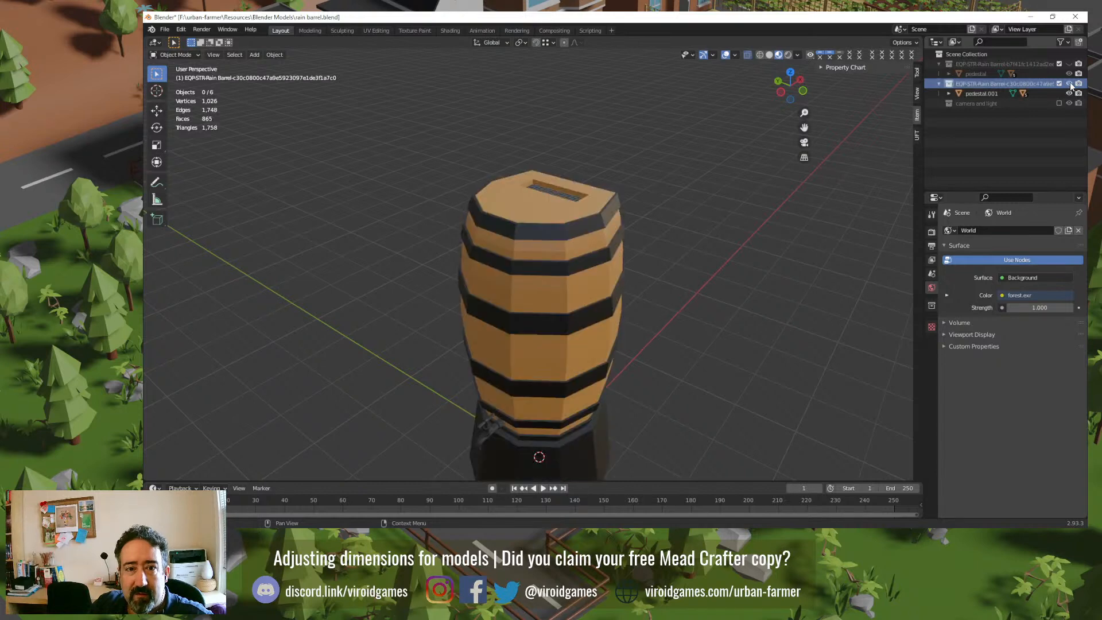
# Step: Switch to the MD5 Hash Generator page in the browser and replace its input text with the copied collection name
pyautogui.click(318, 535)
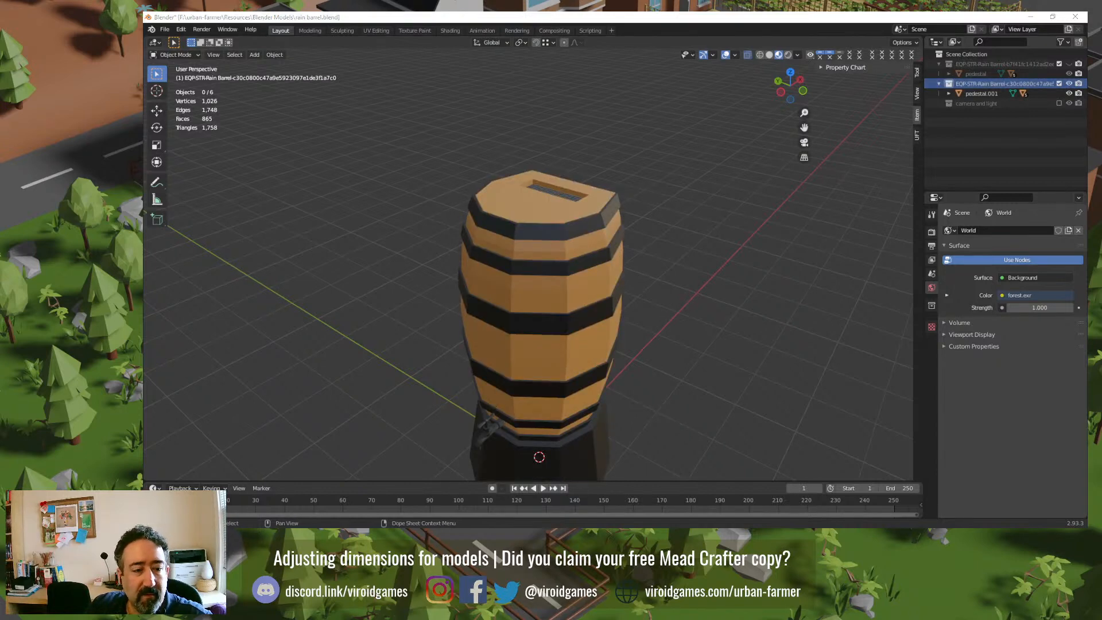
pyautogui.click(520, 21)
pyautogui.click(485, 280)
pyautogui.hotkey('ctrl', 'a')
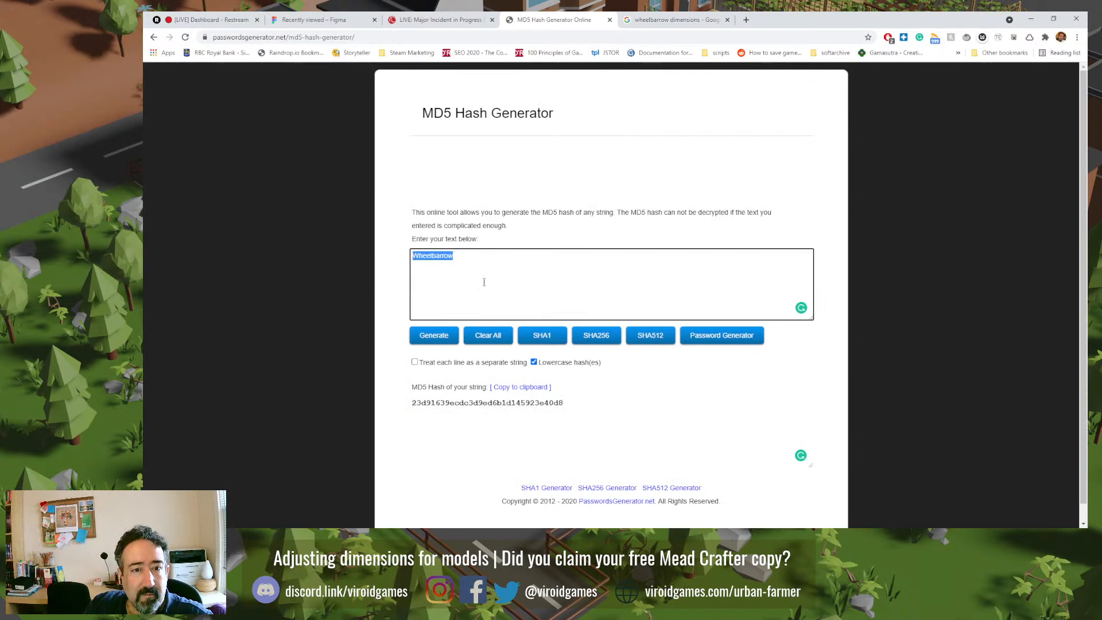
pyautogui.write('EQP-STR-Rain Barrel-c30c0800c47a9e5923097e1de3f1a7c0')
# Step: Add "Flat" after "Rain Barrel" and move the old hash onto a second line without its hyphen
pyautogui.click(480, 255)
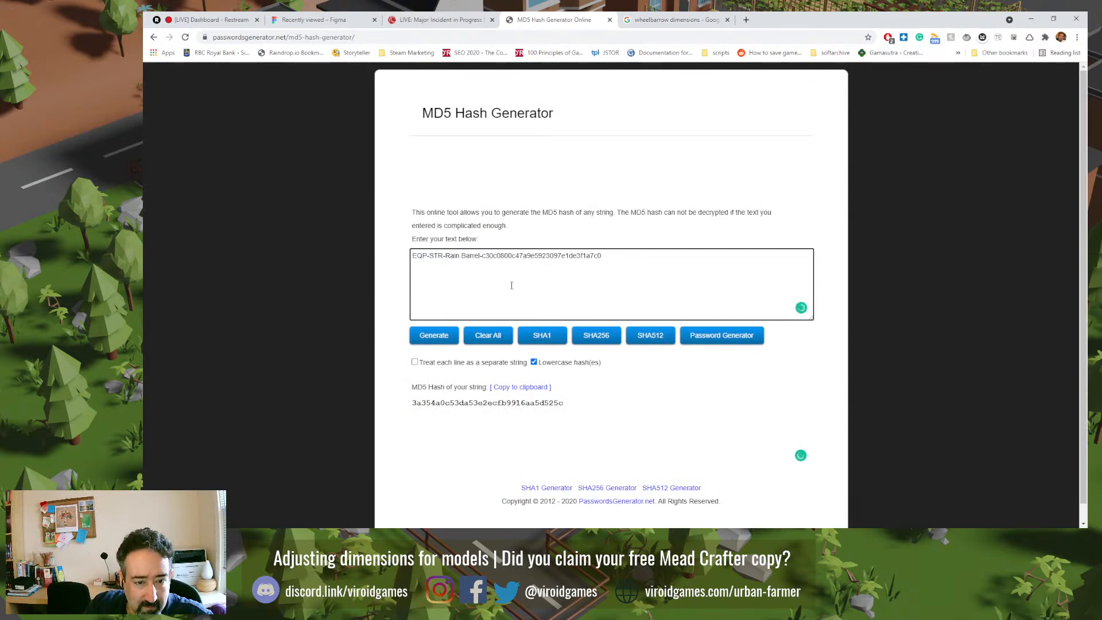
pyautogui.write('Flat')
pyautogui.hotkey('shift', 'End')
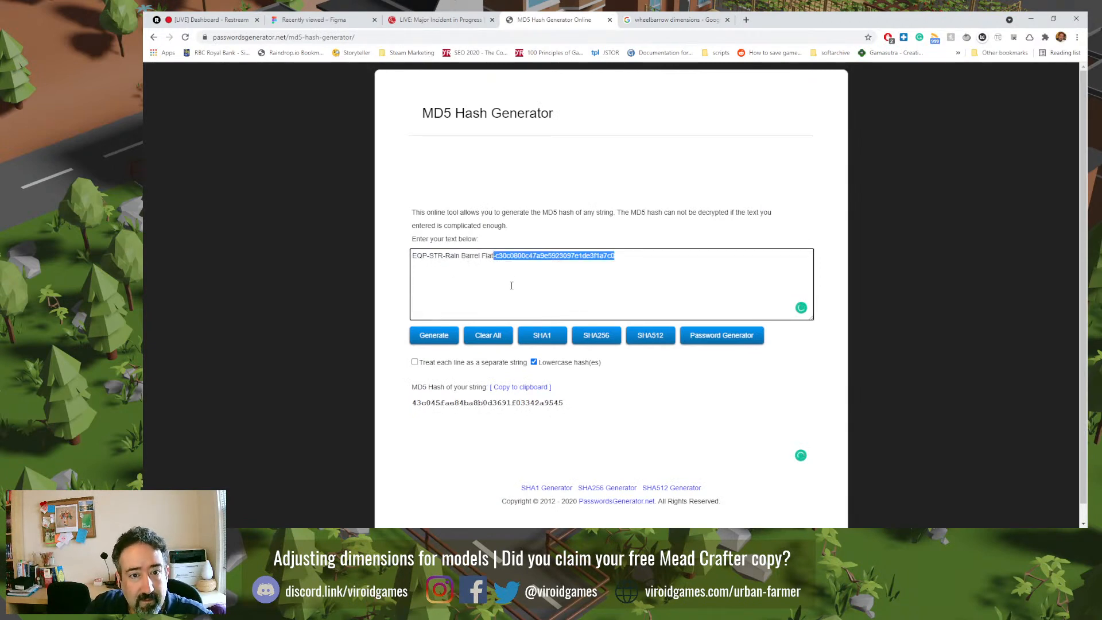
pyautogui.press('Left')
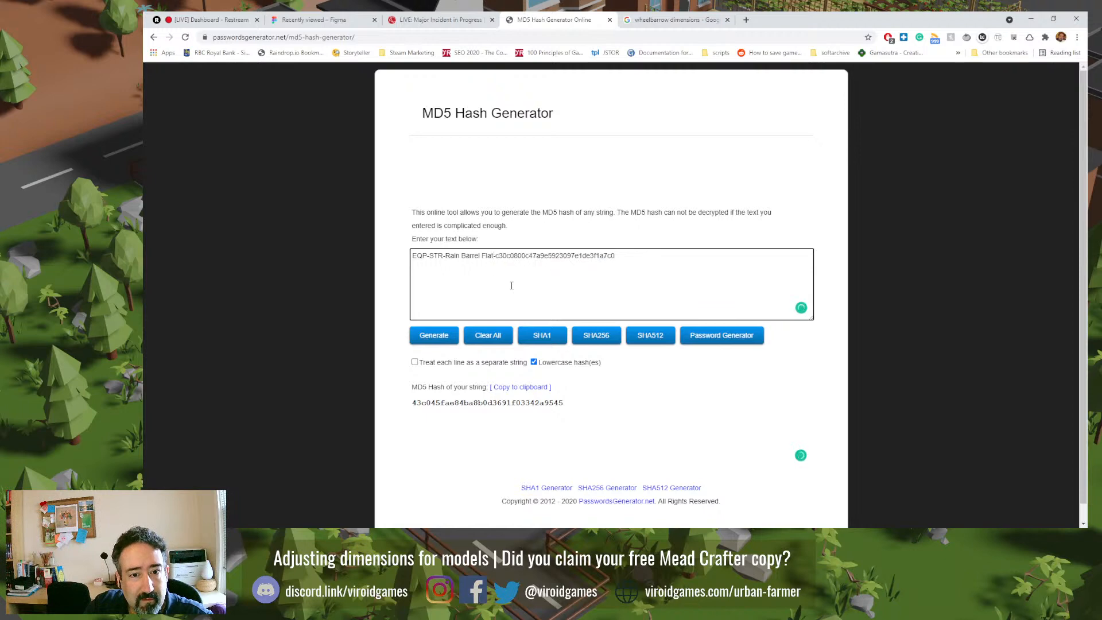
pyautogui.press('Delete')
pyautogui.press('Return')
# Step: Remove the "EQP-STR-" prefix so the first line reads "Rain Barrel Flat"
pyautogui.hotkey('ctrl', 'shift', 'Right')
pyautogui.hotkey('ctrl', 'shift', 'Right')
pyautogui.hotkey('ctrl', 'shift', 'Right')
pyautogui.hotkey('ctrl', 'shift', 'Right')
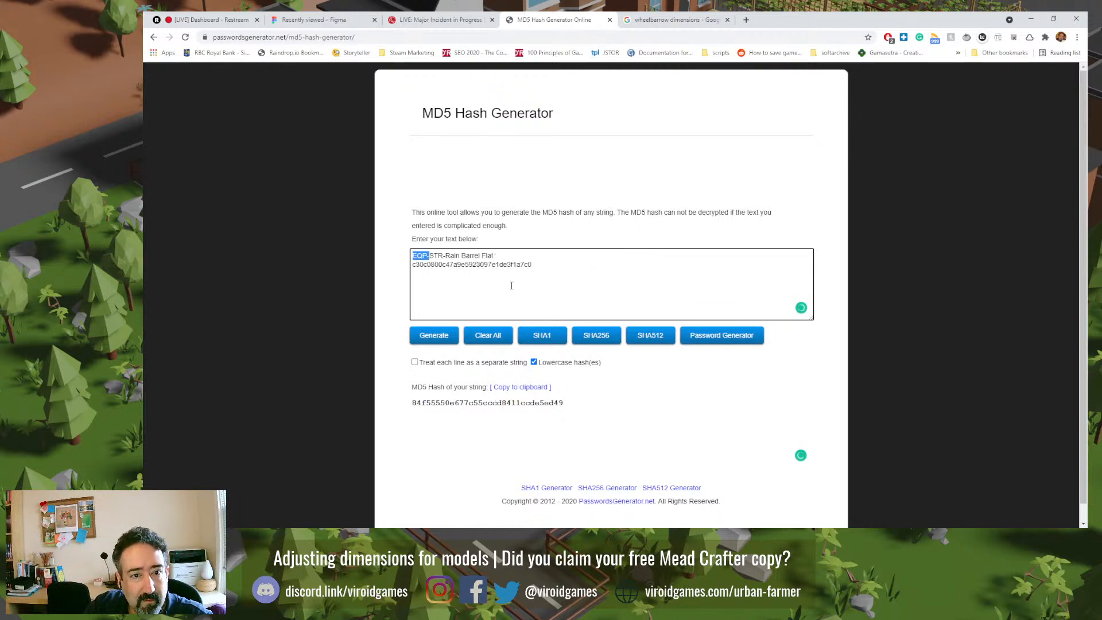
pyautogui.press('Delete')
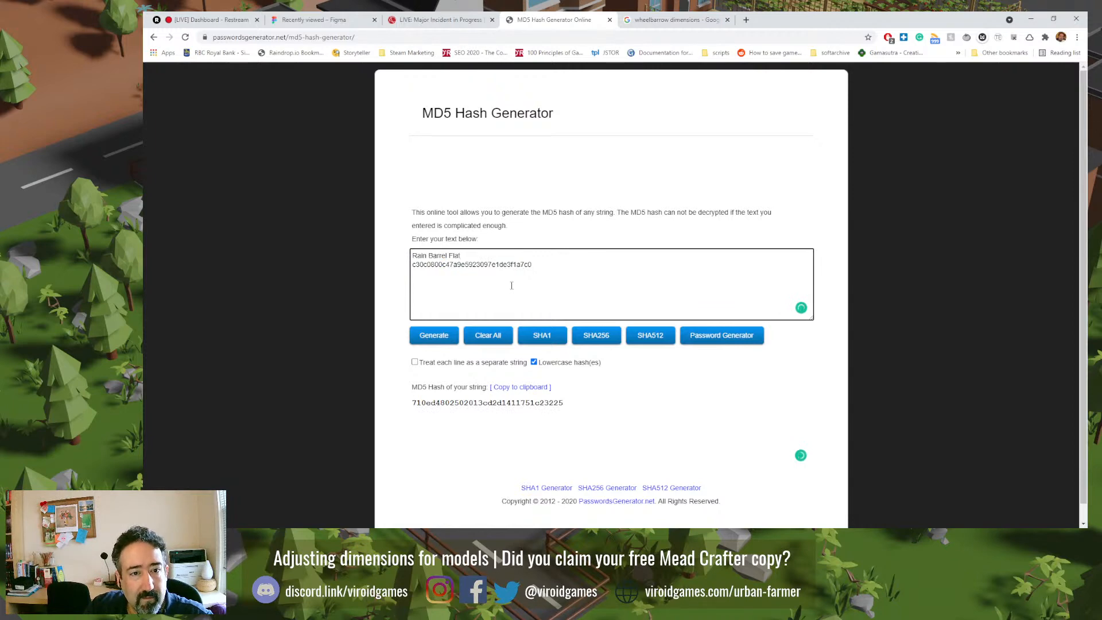
pyautogui.click(447, 255)
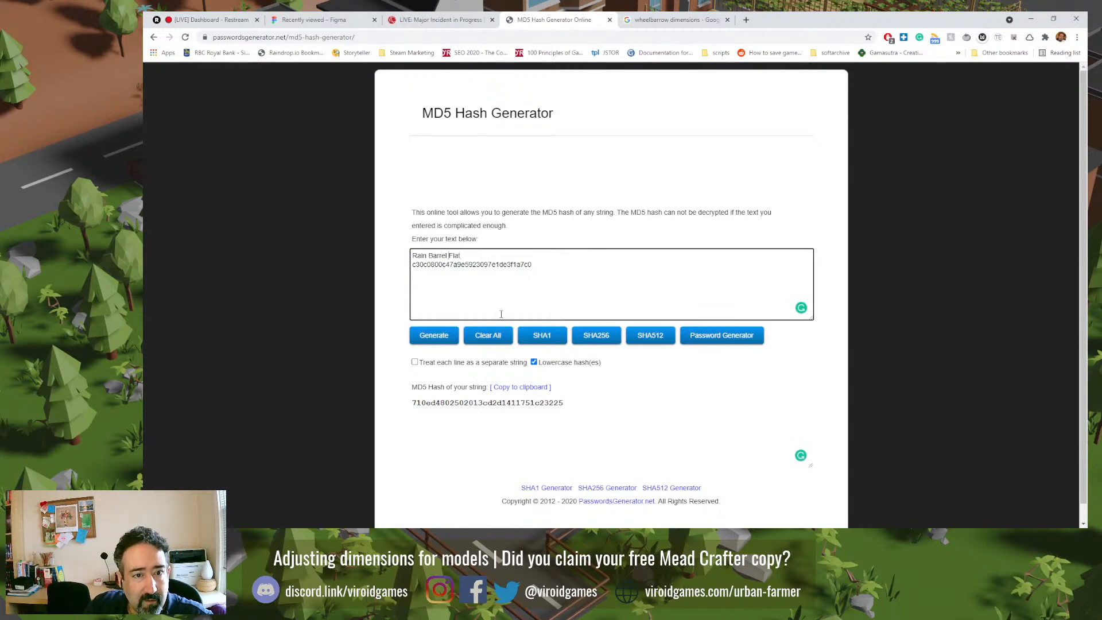
pyautogui.hotkey('shift', 'Home')
pyautogui.press('Delete')
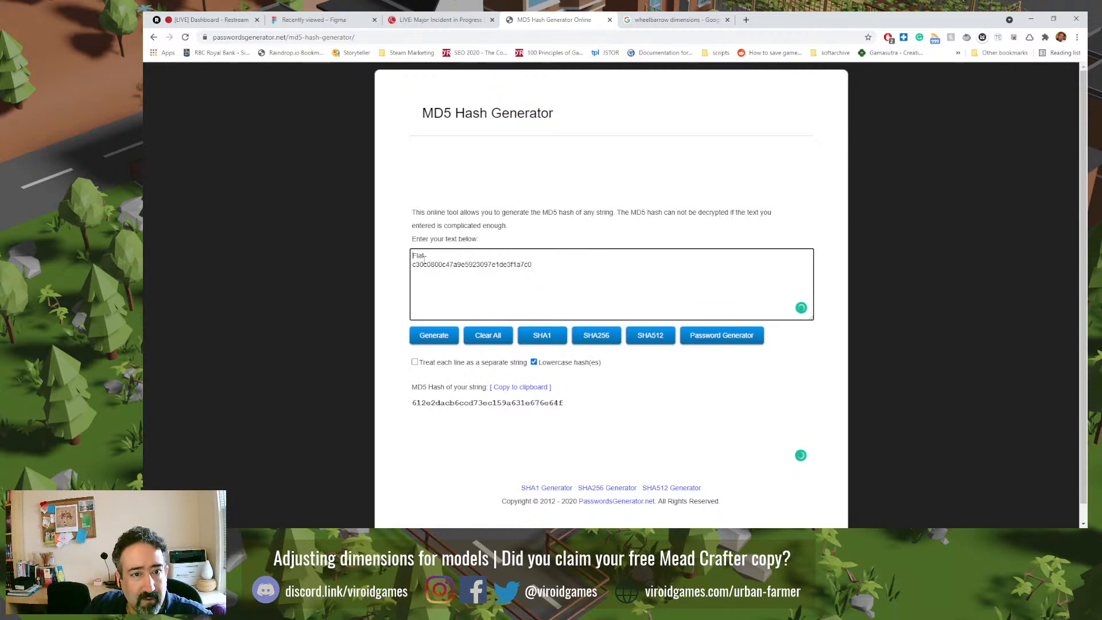
pyautogui.hotkey('ctrl', 'z')
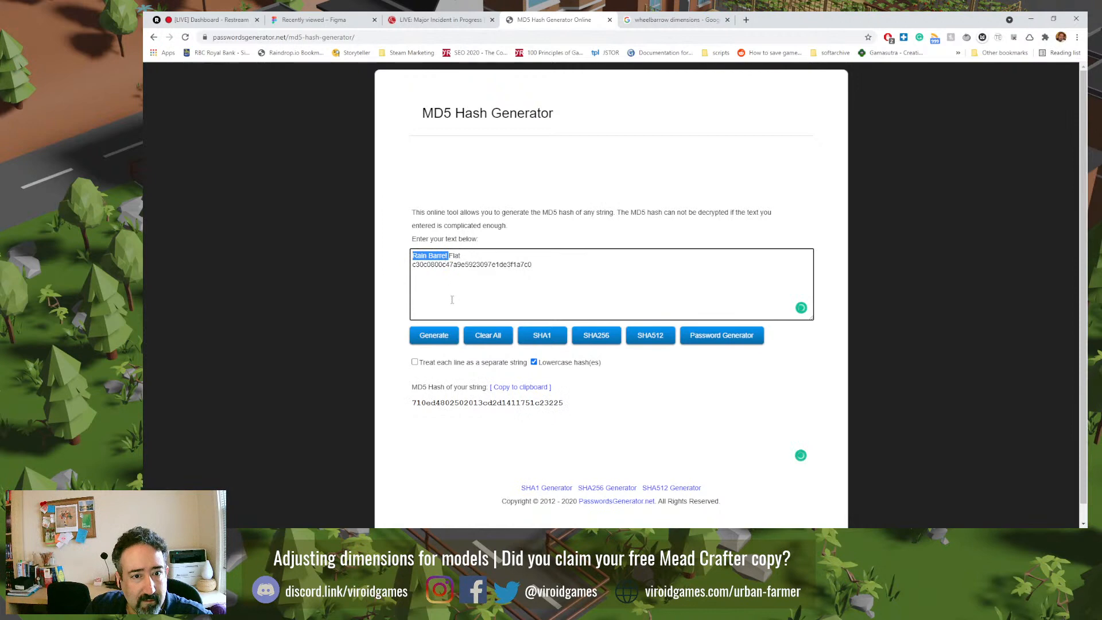
# Step: Delete the old hash line from the generator's input so only "Rain Barrel Flat" remains
pyautogui.click(467, 255)
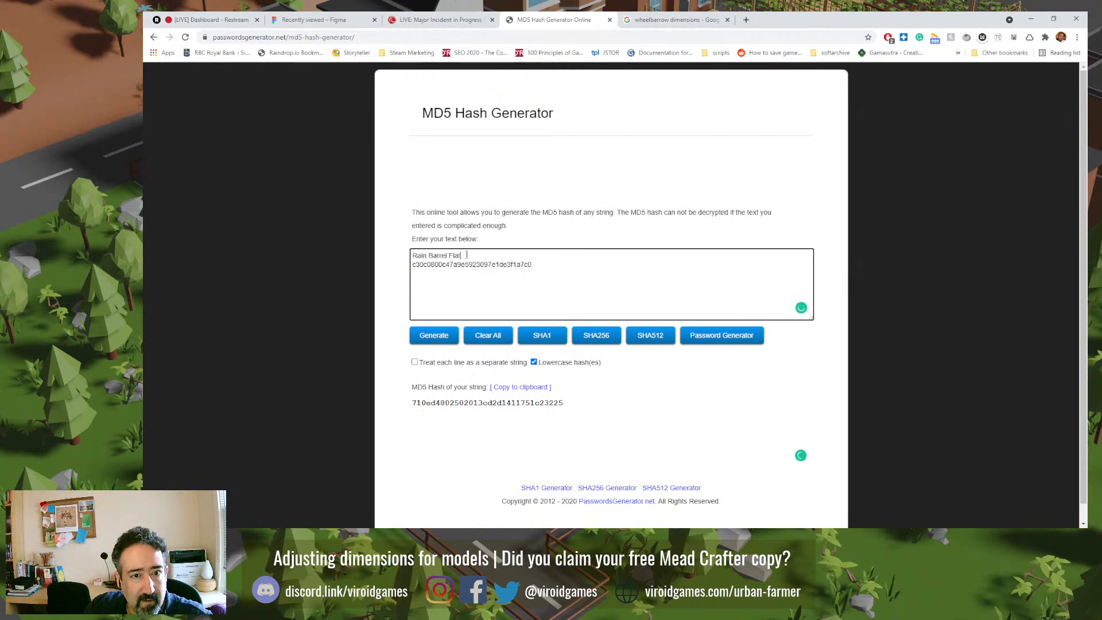
pyautogui.moveTo(467, 255); pyautogui.dragTo(402, 258)
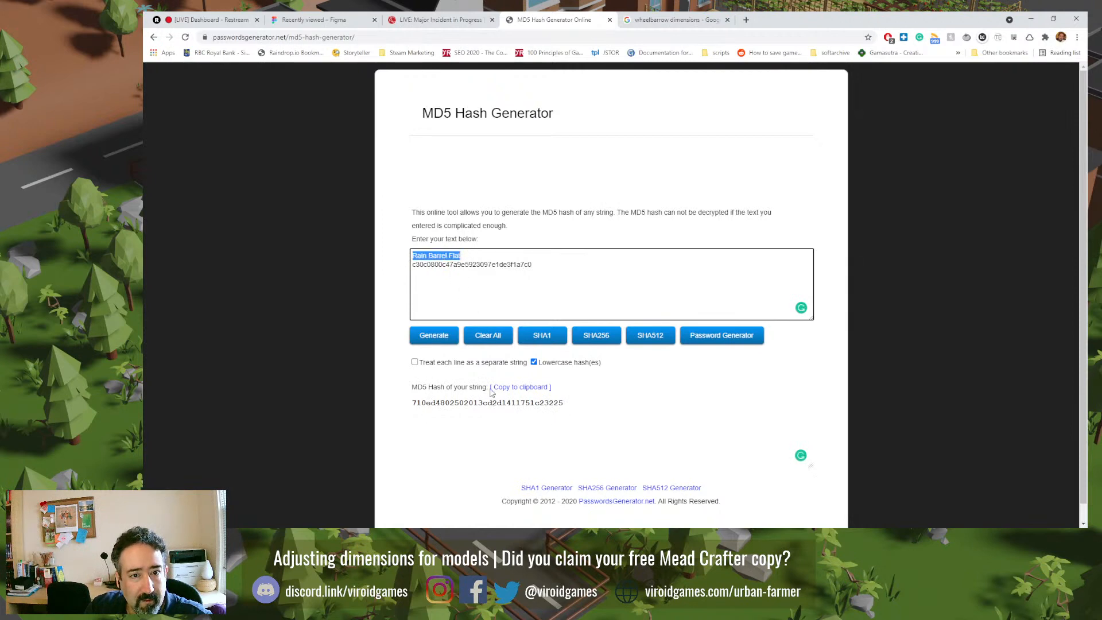
pyautogui.moveTo(537, 264); pyautogui.dragTo(395, 274)
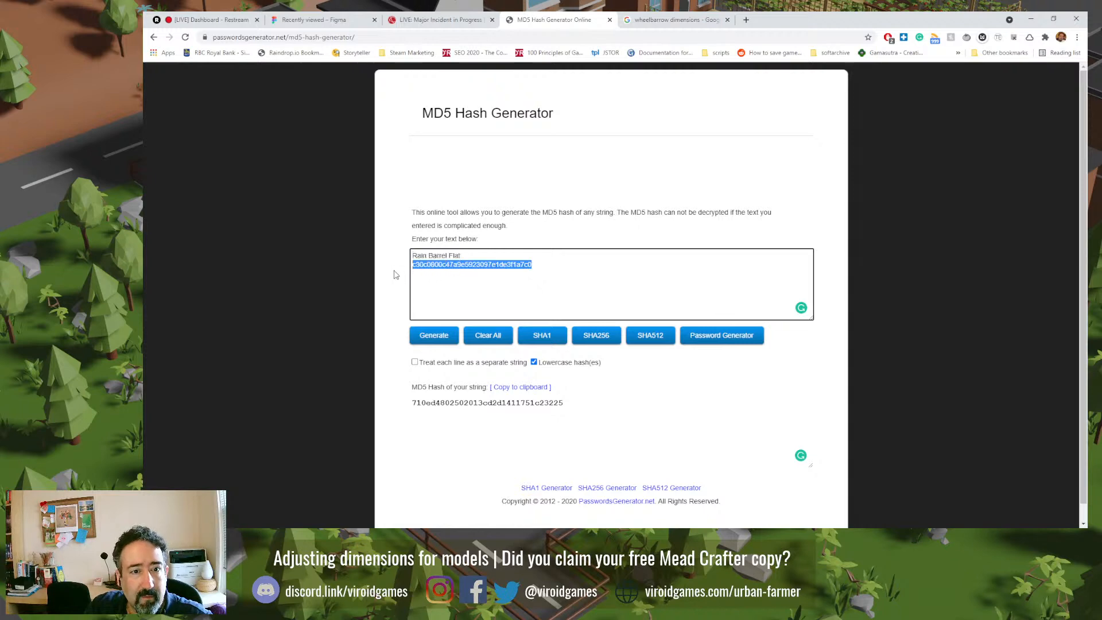
pyautogui.press('BackSpace')
pyautogui.press('BackSpace')
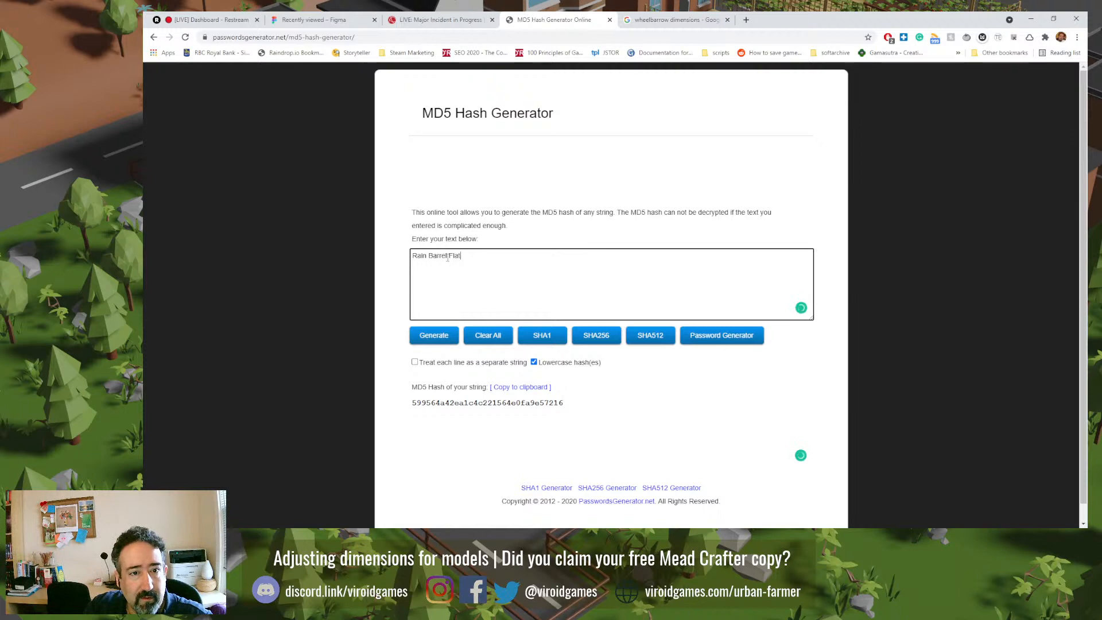
pyautogui.hotkey('shift', 'Home')
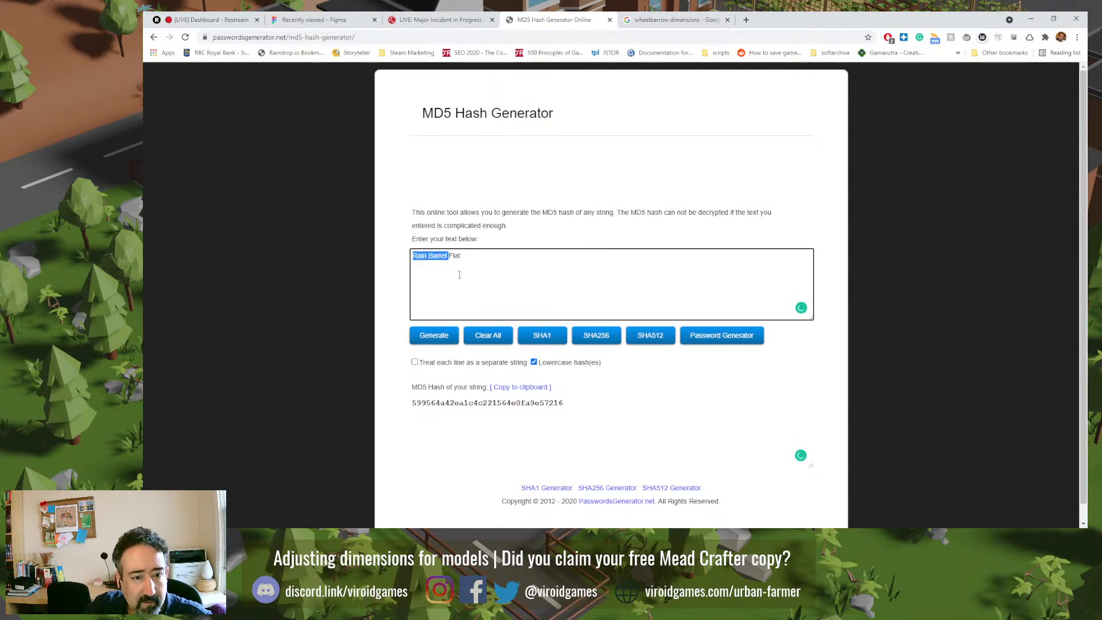
pyautogui.press('BackSpace')
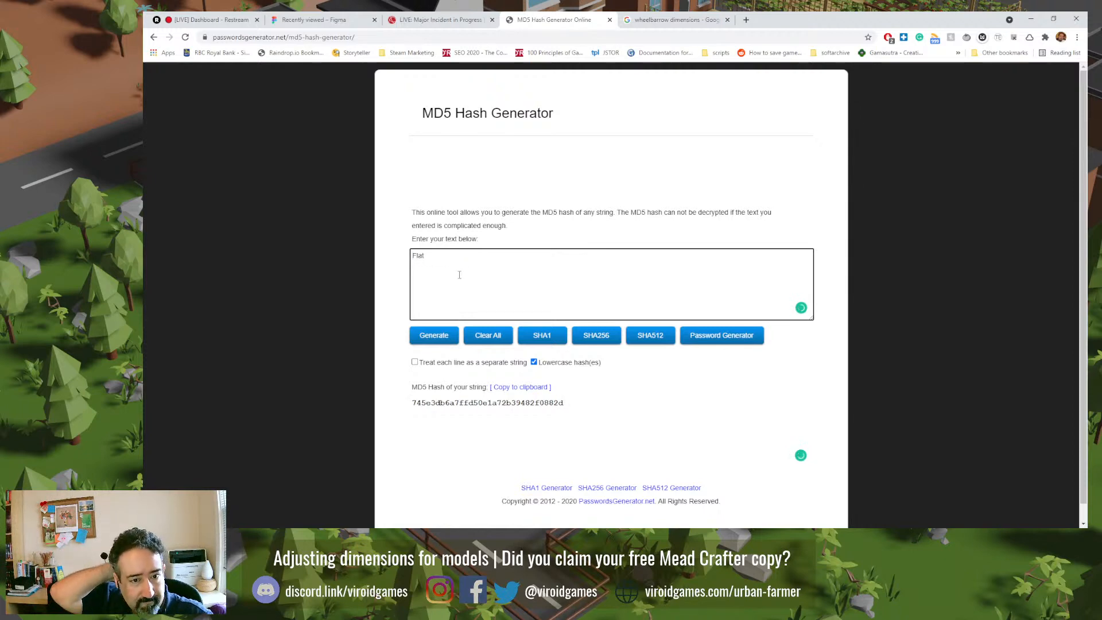
pyautogui.hotkey('alt', 'Tab')
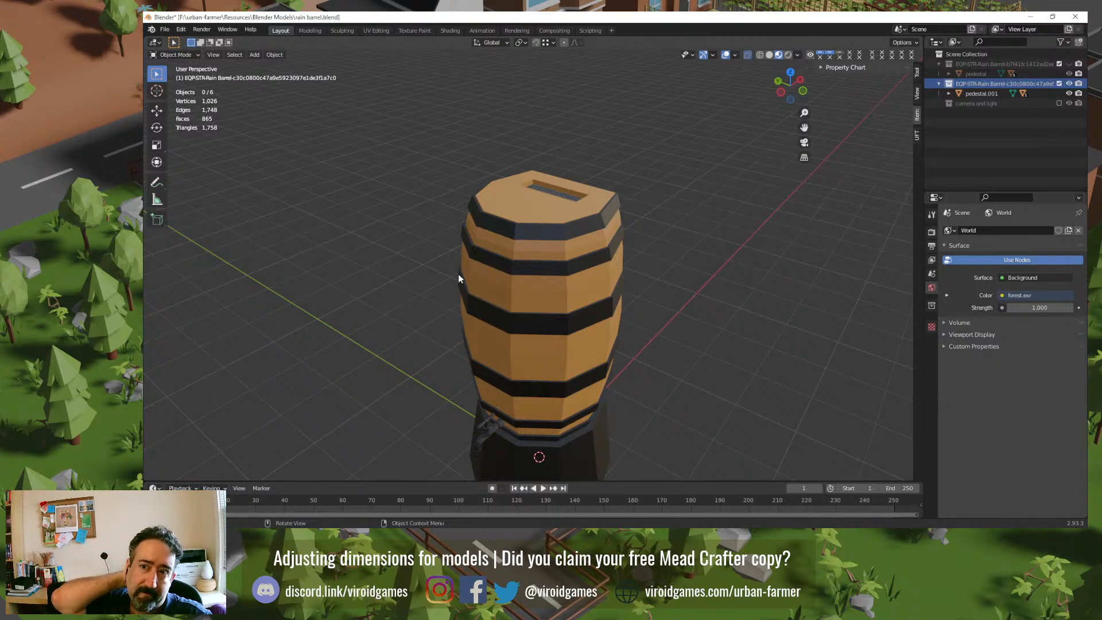
pyautogui.hotkey('alt', 'Tab')
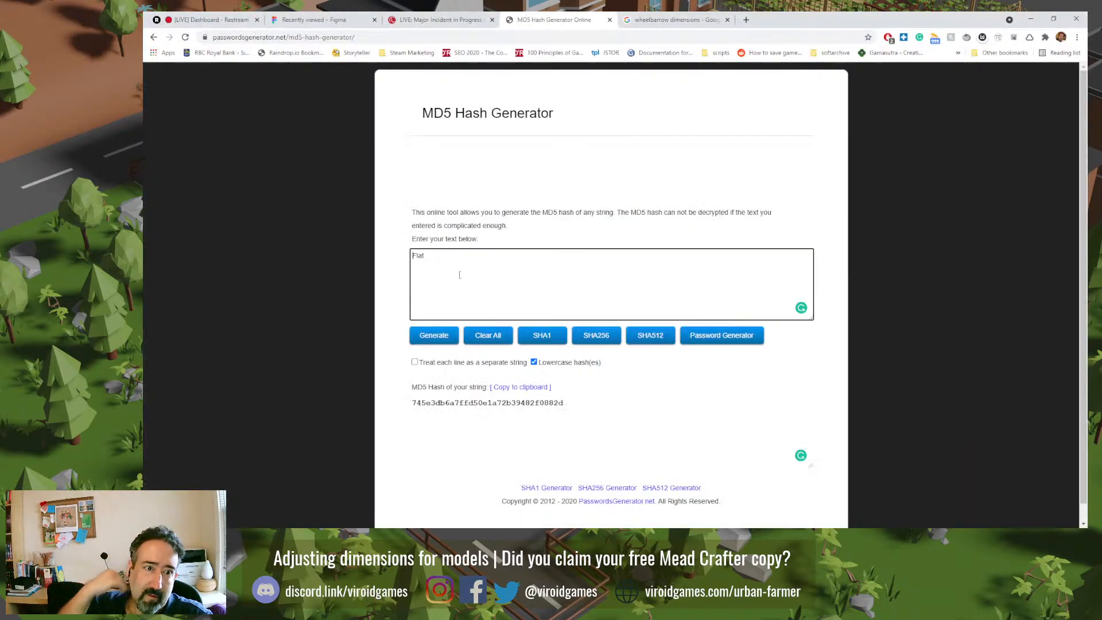
pyautogui.hotkey('ctrl', 'z')
pyautogui.press('Right')
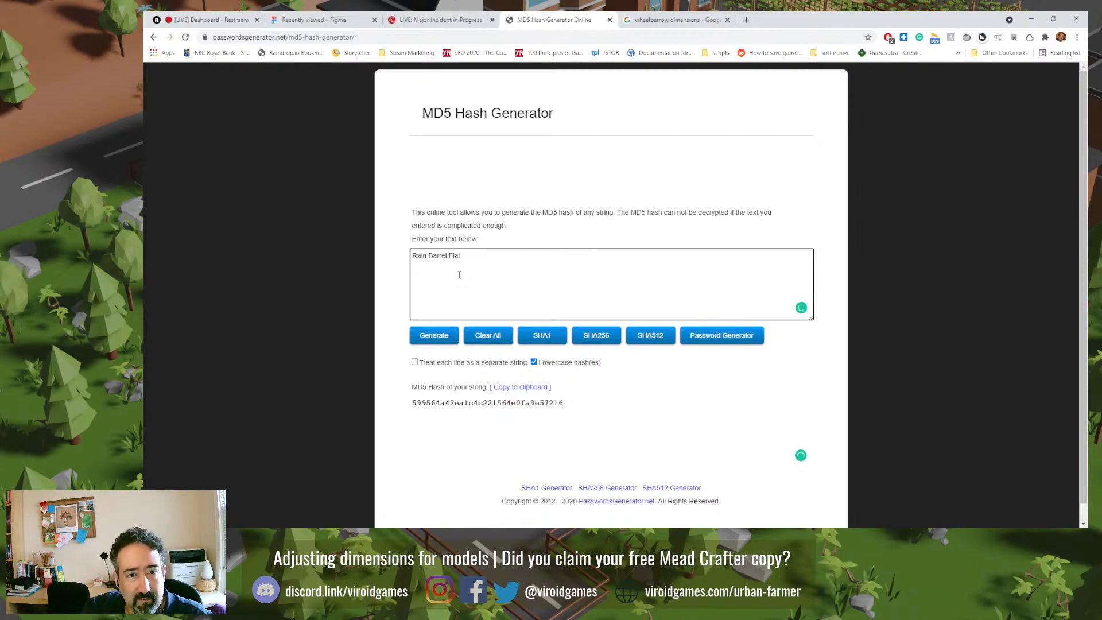
# Step: Copy the MD5 hash generated for "Rain Barrel Flat" to the clipboard
pyautogui.hotkey('ctrl', 'a')
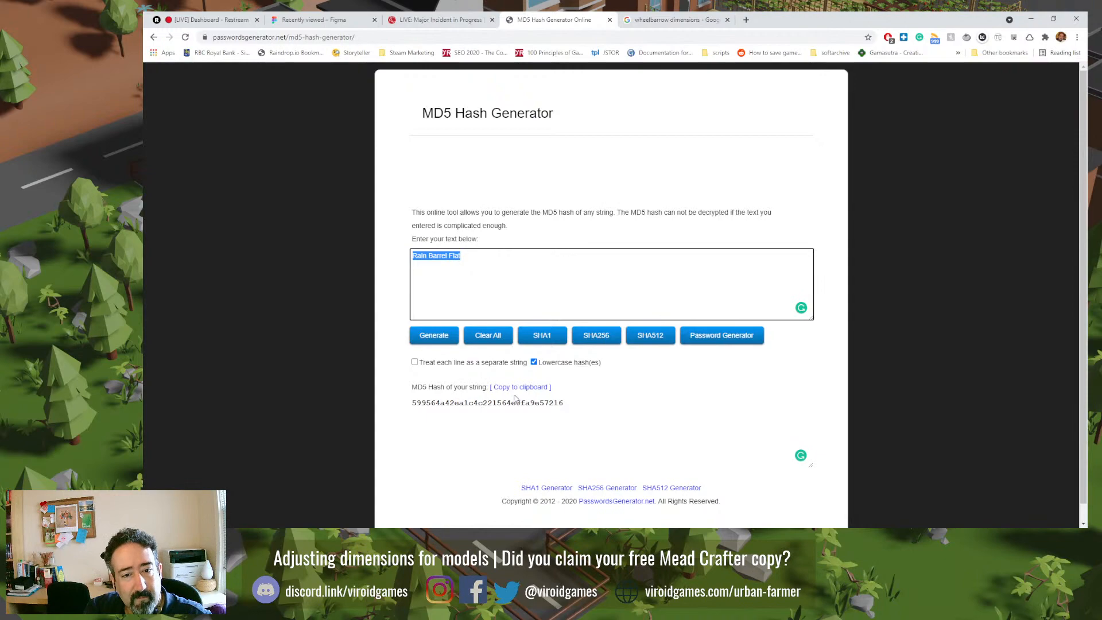
pyautogui.hotkey('alt', 'Tab')
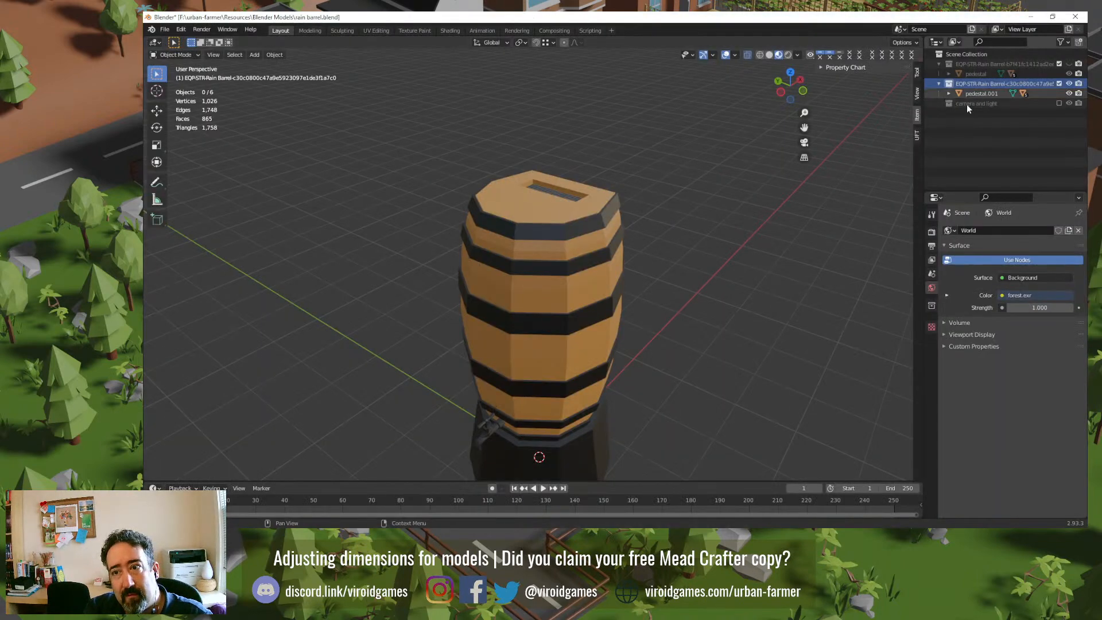
pyautogui.hotkey('alt', 'Tab')
pyautogui.click(521, 387)
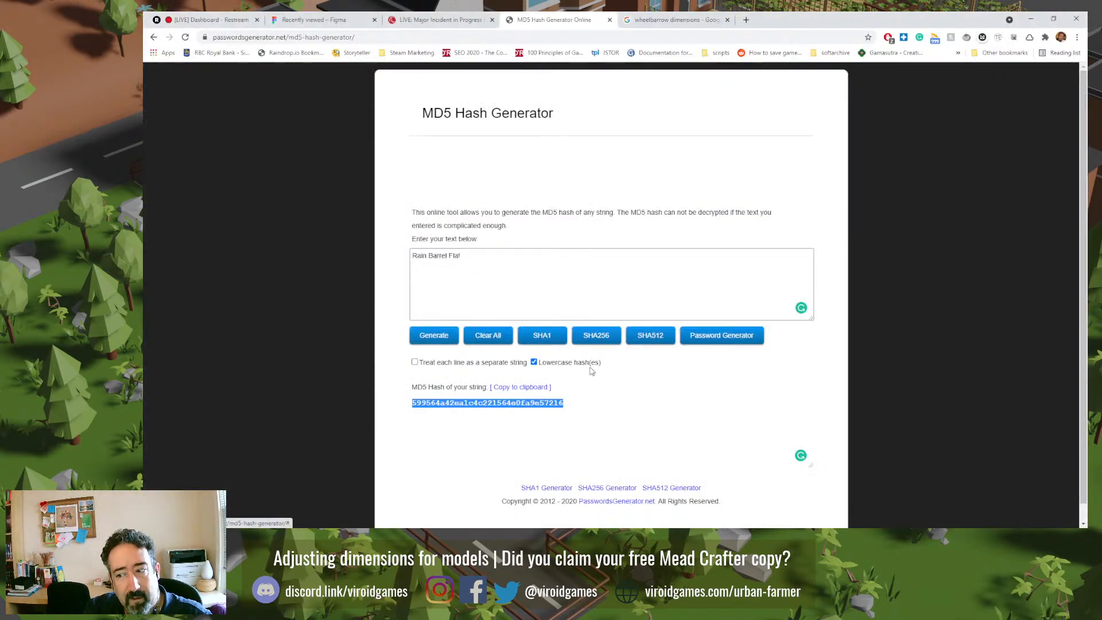
# Step: Switch to Blender, add "Flat" after "Rain Barrel" in the pedestal.001 collection's name, replace its hash with the copied one, and widen the Outliner
pyautogui.hotkey('alt', 'Tab')
pyautogui.doubleClick(1001, 83)
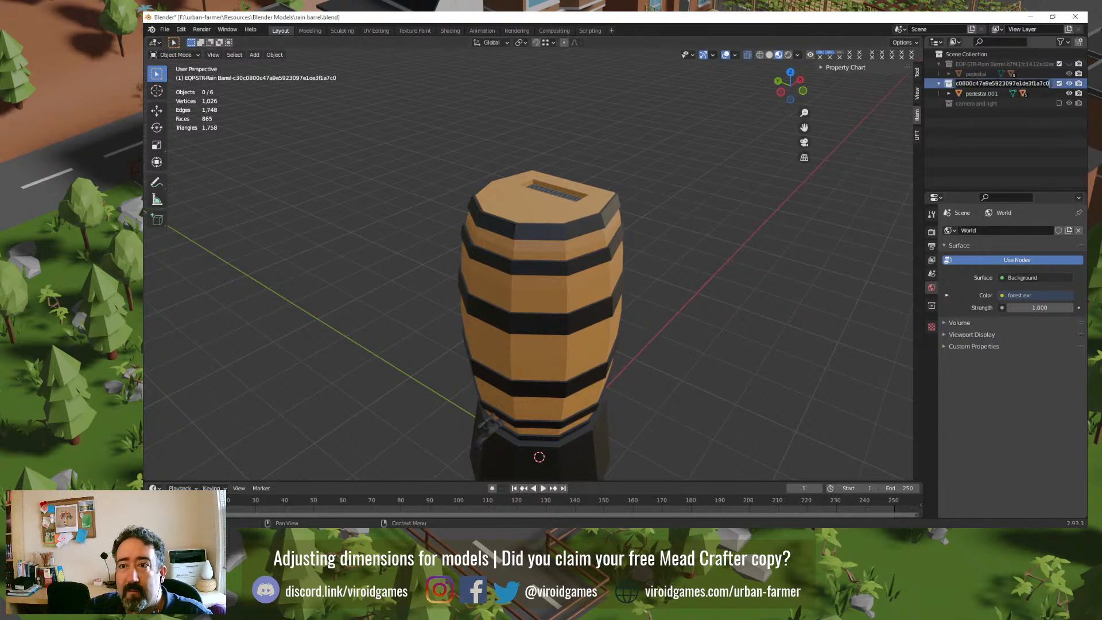
pyautogui.hotkey('ctrl', 'v')
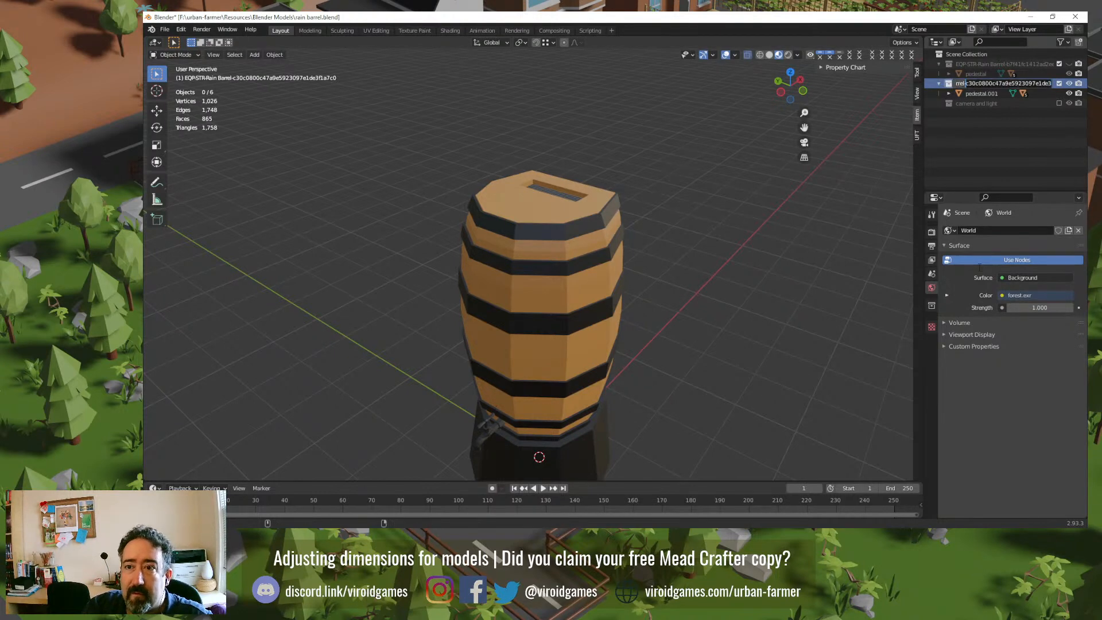
pyautogui.hotkey('ctrl', 'Left')
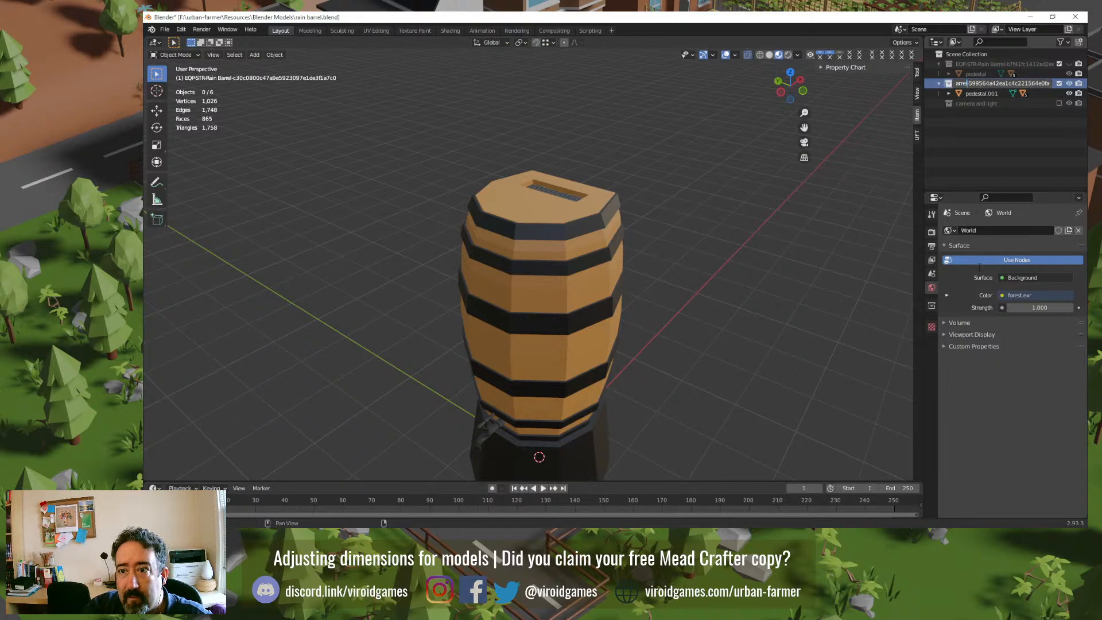
pyautogui.write('Flat')
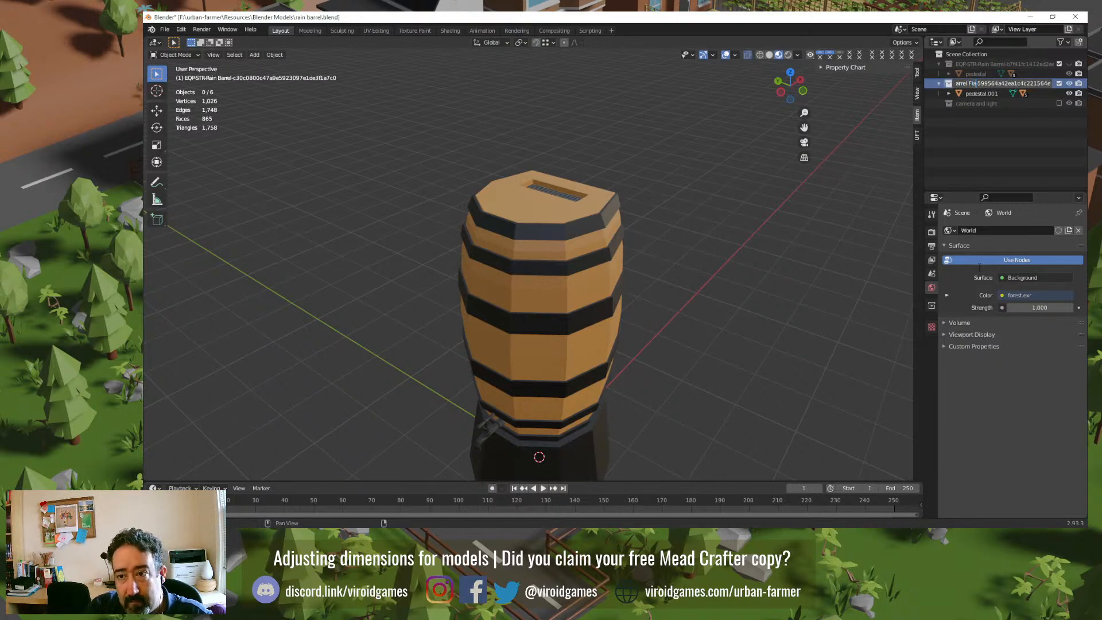
pyautogui.press('Return')
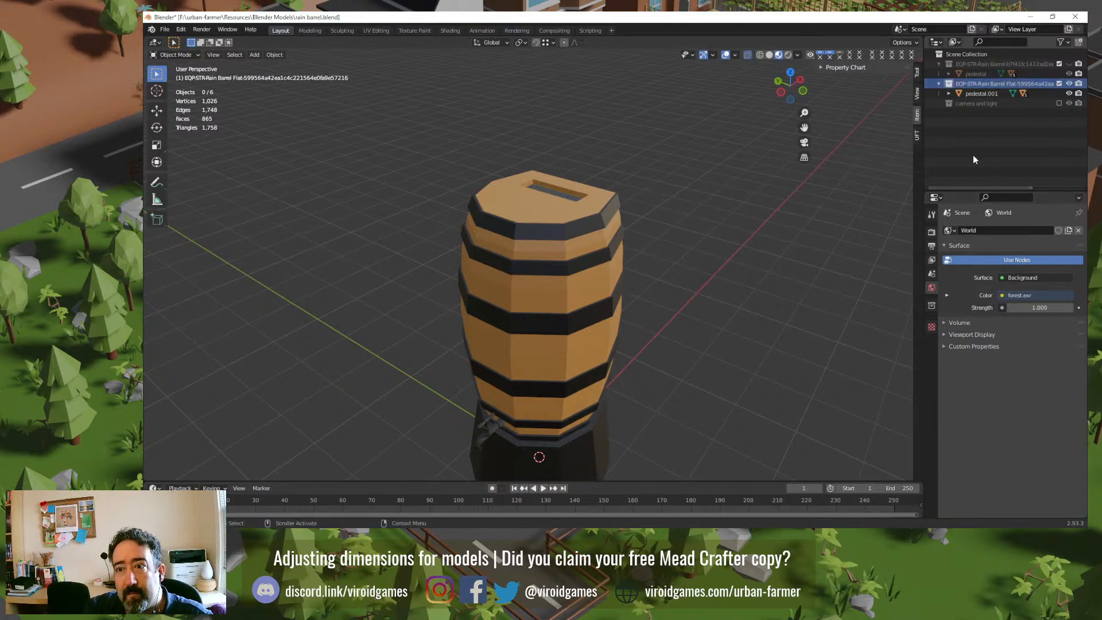
pyautogui.moveTo(920, 172); pyautogui.dragTo(800, 182)
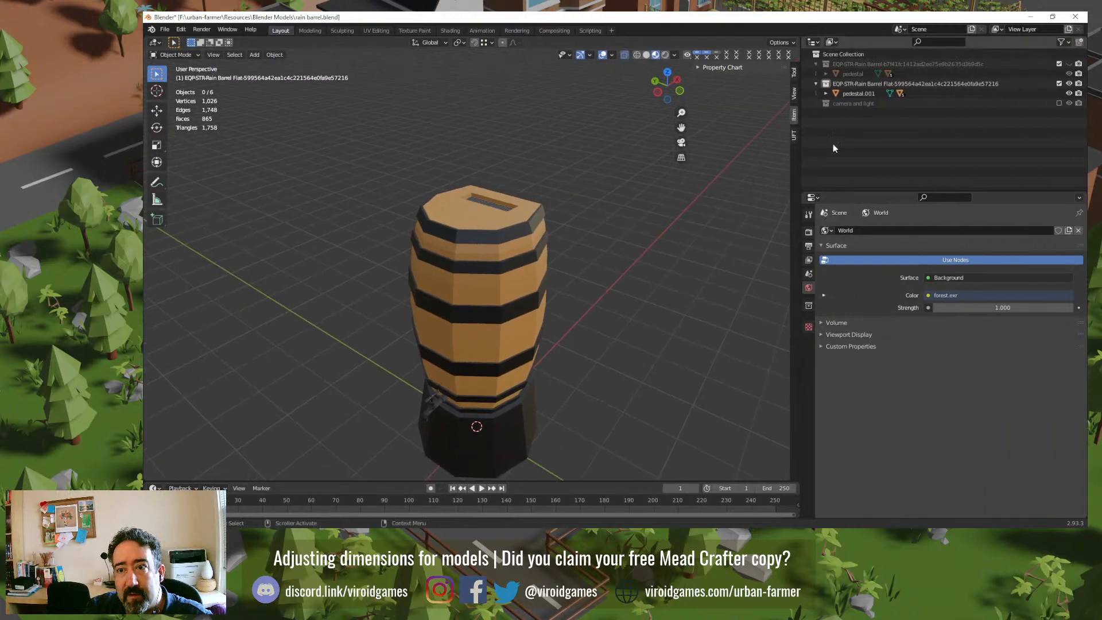
# Step: Hide the Rain Barrel Flat collection and briefly show the other Rain Barrel collection to check its barrel shape
pyautogui.hotkey('alt', 'Tab')
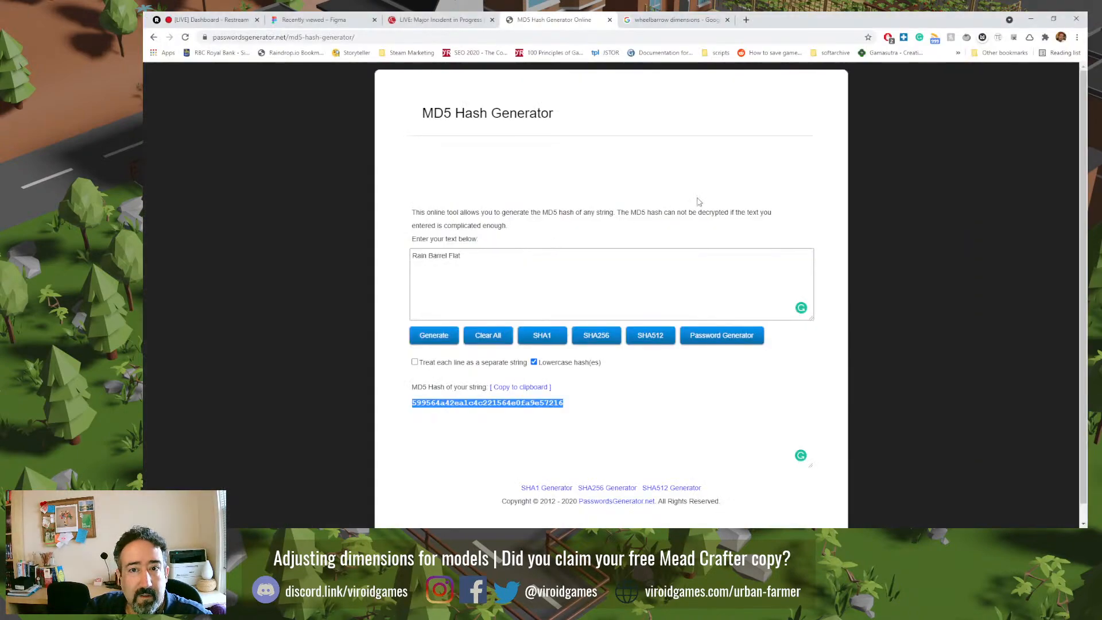
pyautogui.hotkey('alt', 'Tab')
pyautogui.click(1069, 84)
pyautogui.click(1069, 65)
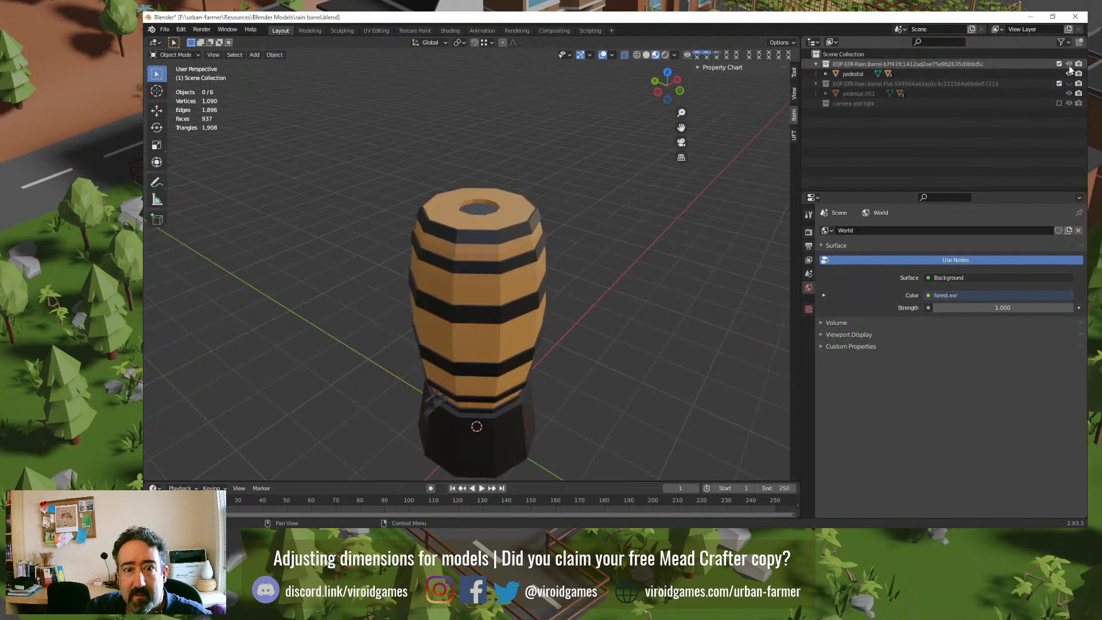
pyautogui.click(1068, 64)
# Step: Switch to the MD5 Hash Generator page, change the input text to "Rain Barrel Round", and copy the resulting hash
pyautogui.hotkey('alt', 'Tab')
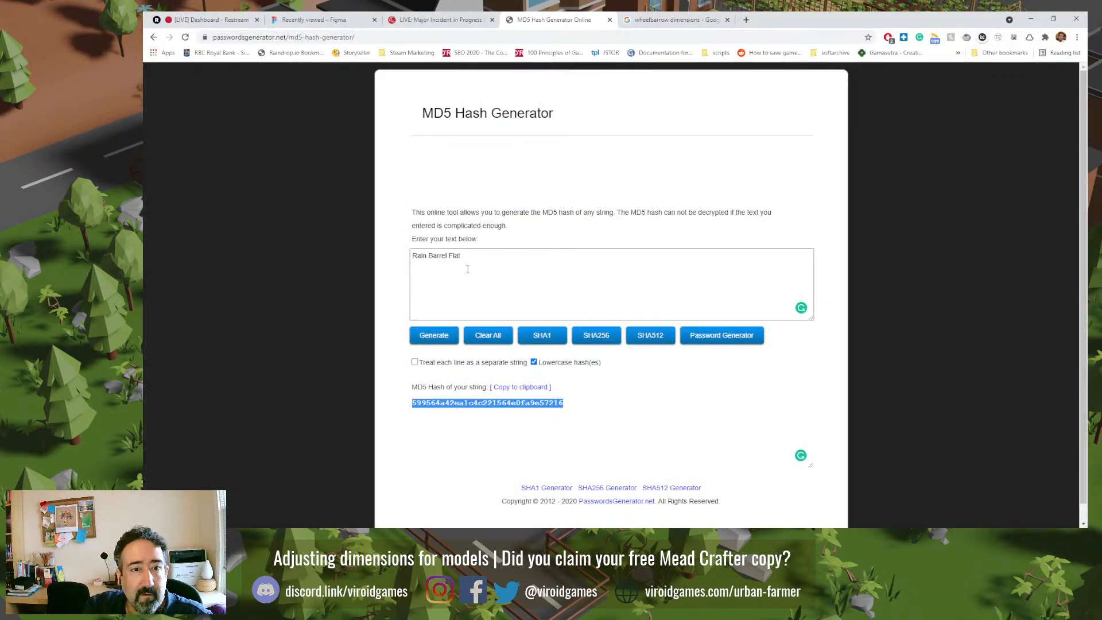
pyautogui.doubleClick(454, 256)
pyautogui.write('Round')
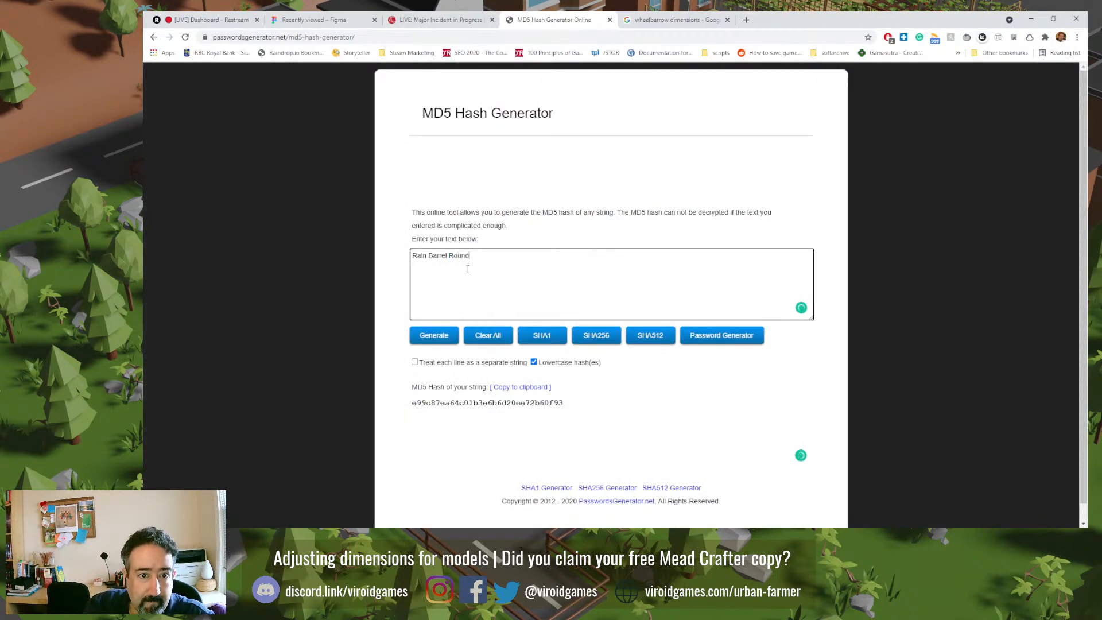
pyautogui.doubleClick(519, 402)
pyautogui.hotkey('ctrl', 'c')
# Step: Switch to Blender and rename the first Rain Barrel collection, adding "Round" after "Rain Barrel" and replacing its hash with the copied one
pyautogui.hotkey('alt', 'Tab')
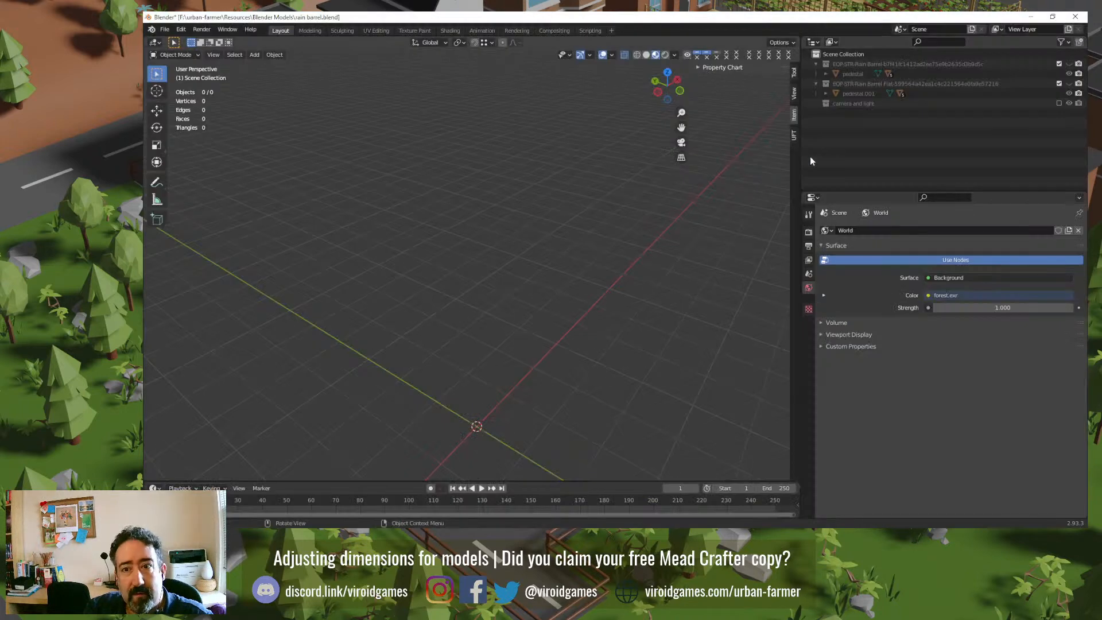
pyautogui.doubleClick(898, 65)
pyautogui.click(890, 64)
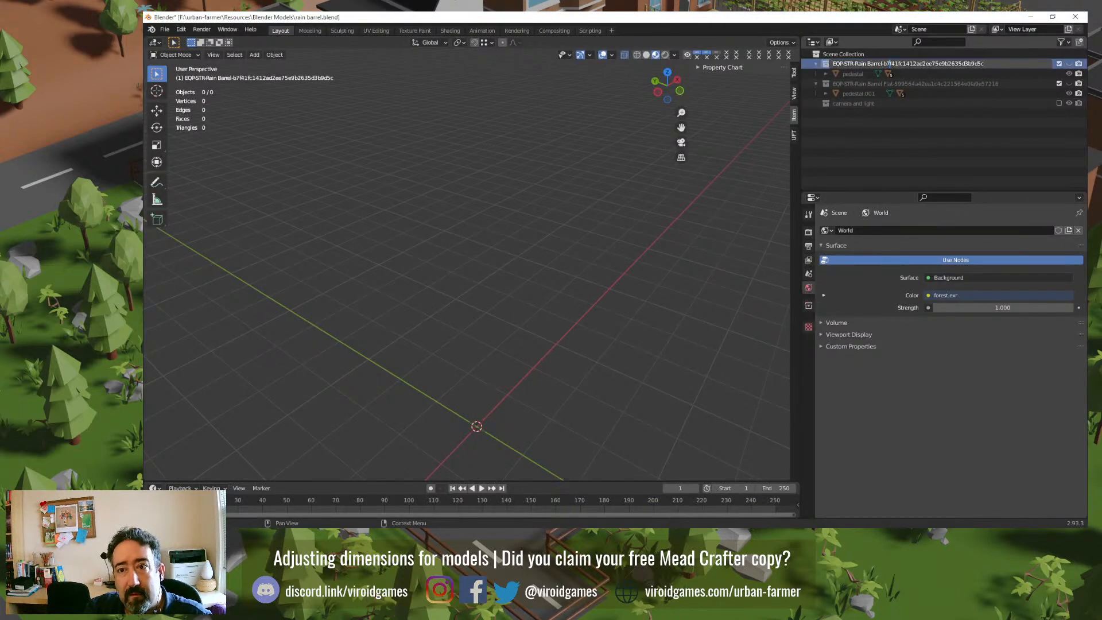
pyautogui.hotkey('shift', 'End')
pyautogui.hotkey('ctrl', 'v')
pyautogui.press('Home')
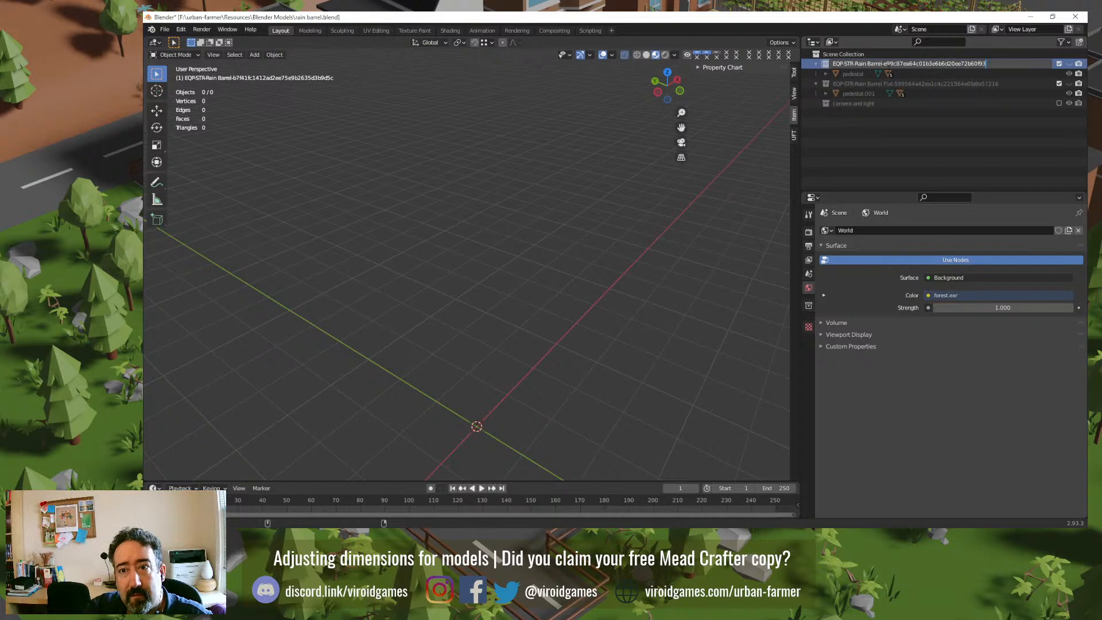
pyautogui.hotkey('ctrl', 'Right')
pyautogui.write('Round')
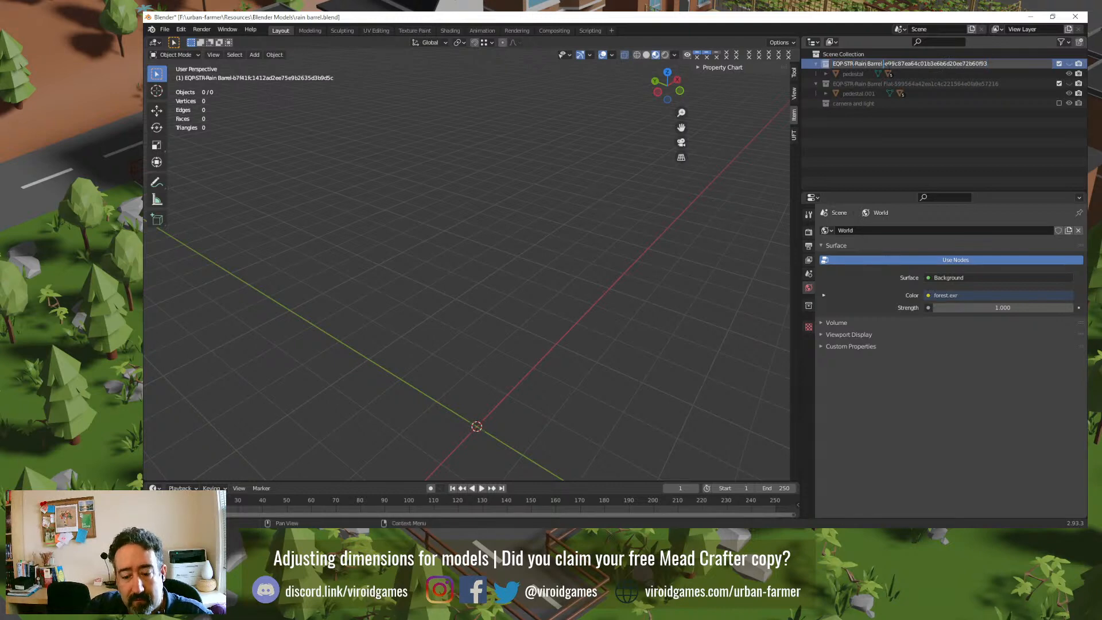
pyautogui.press('Return')
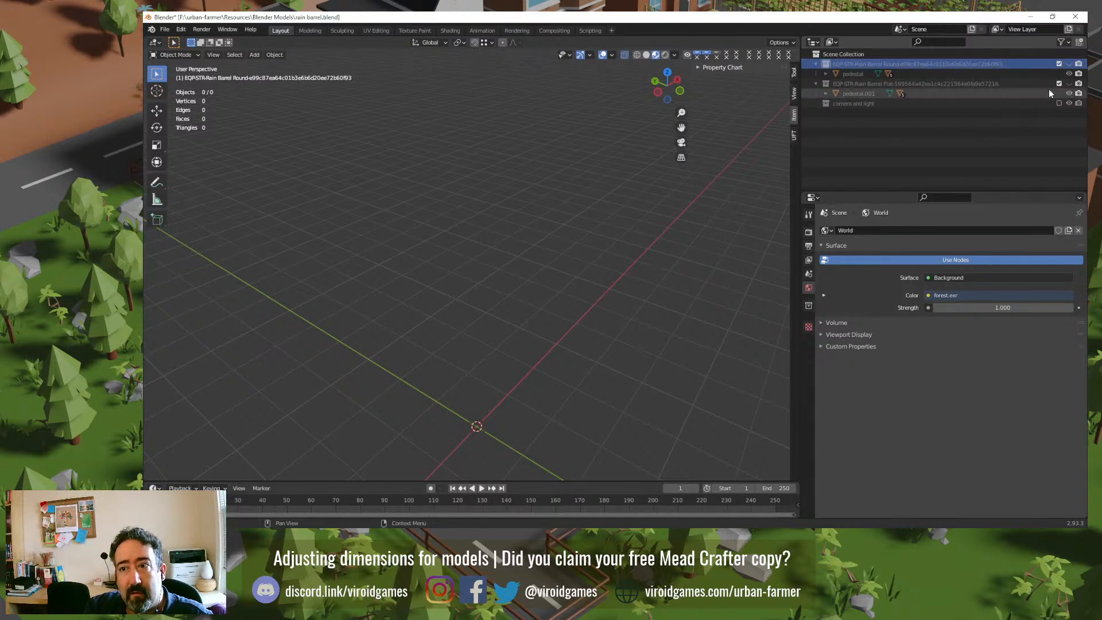
# Step: Show the Rain Barrel Flat collection and examine the barrel mesh's flat back, metal bands and top opening in Edit Mode
pyautogui.click(1068, 83)
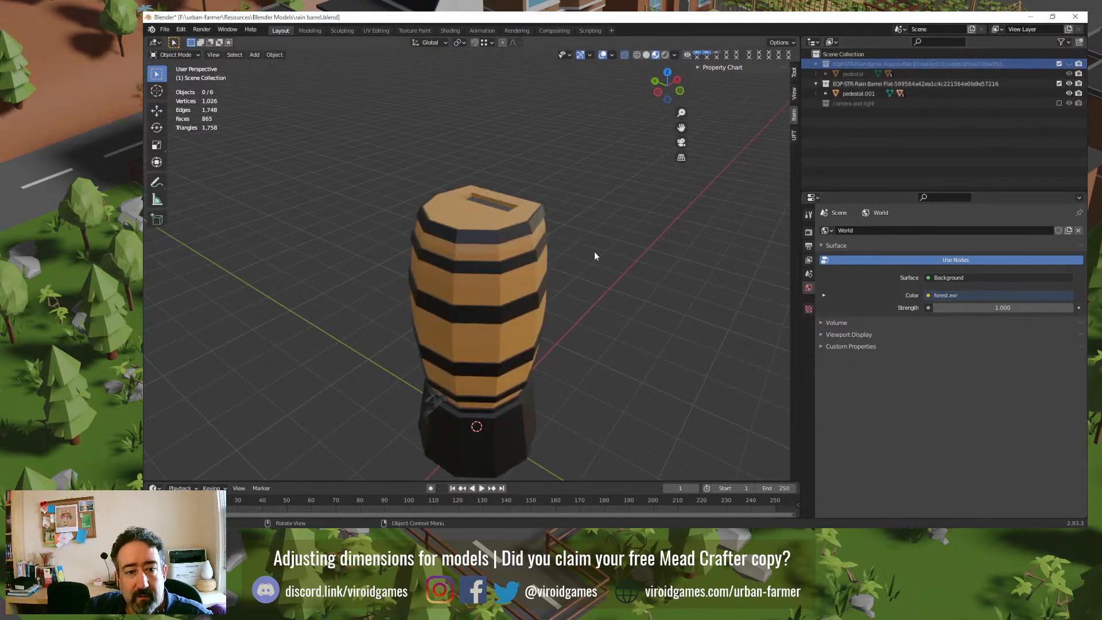
pyautogui.moveTo(592, 280); pyautogui.dragTo(437, 229, button='middle')
pyautogui.click(428, 231)
pyautogui.press('Tab')
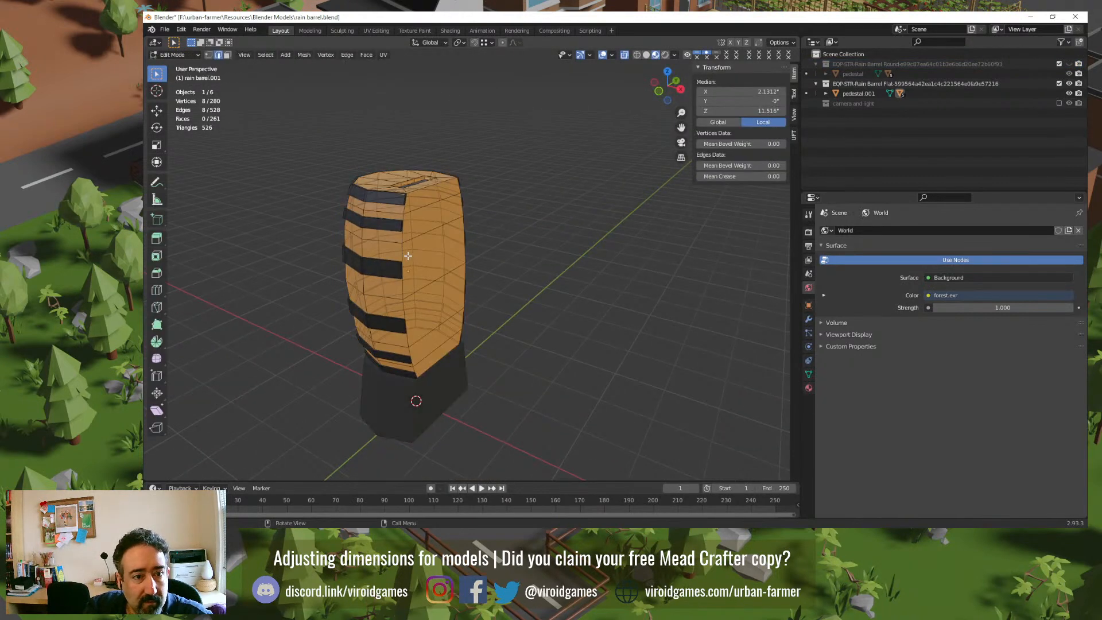
pyautogui.moveTo(397, 259); pyautogui.dragTo(400, 239, button='middle')
pyautogui.scroll(5, 347, 238)
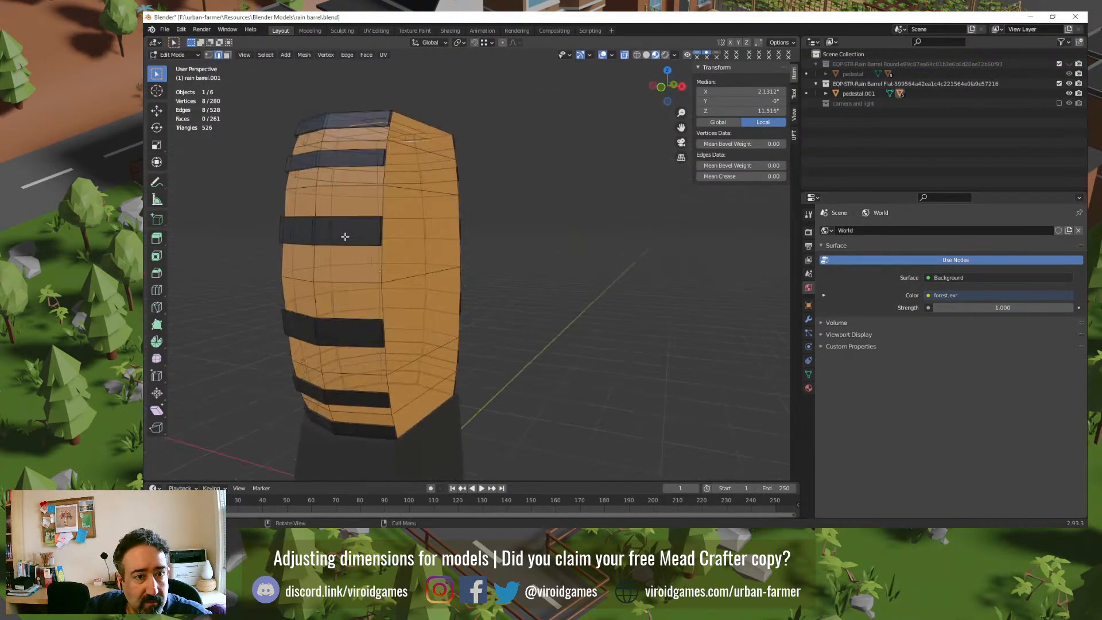
pyautogui.scroll(-5, 354, 256)
pyautogui.moveTo(516, 304); pyautogui.dragTo(351, 275, button='middle')
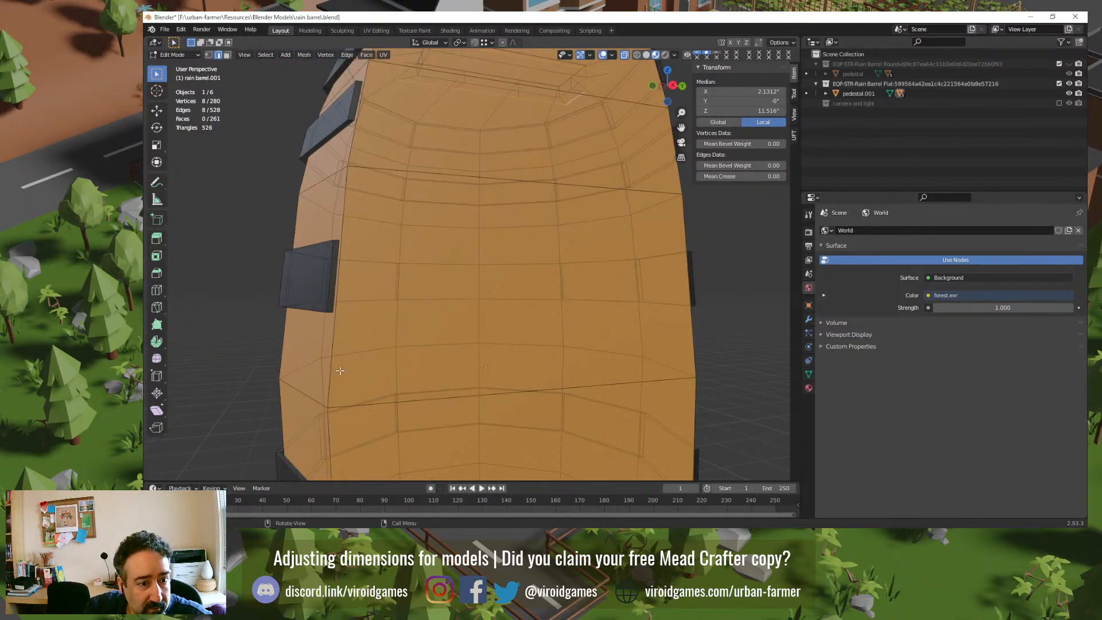
pyautogui.moveTo(344, 183); pyautogui.dragTo(427, 346, button='middle')
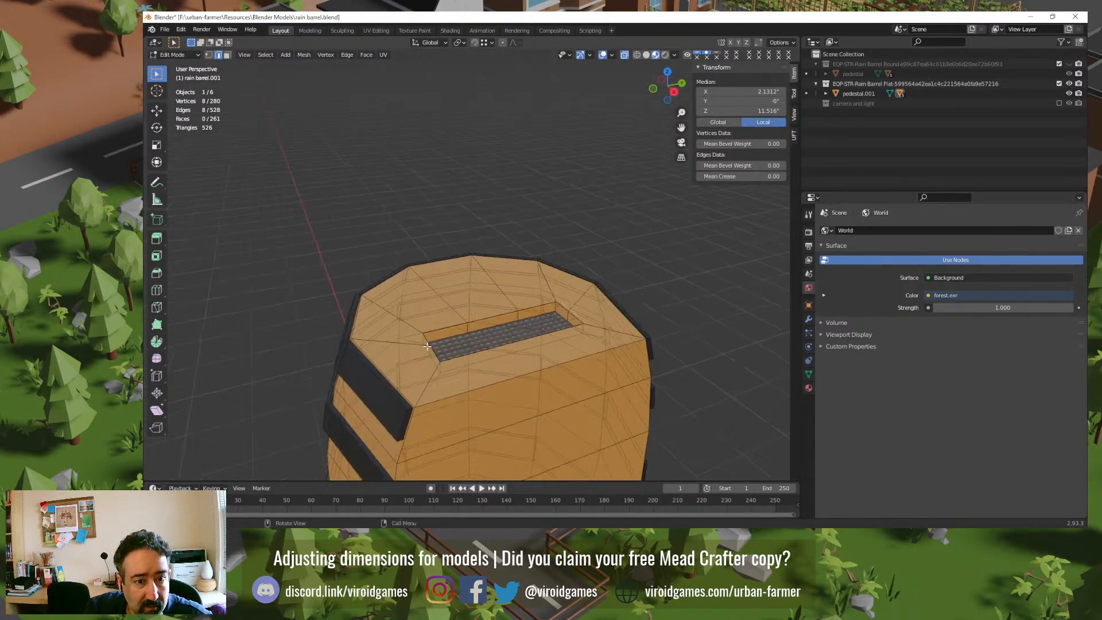
pyautogui.moveTo(522, 367); pyautogui.dragTo(489, 222, button='middle')
pyautogui.press('Tab')
# Step: Examine the flat rain barrel's pedestal and tap, selecting each in turn to check its transform and dimensions
pyautogui.scroll(-3, 482, 276)
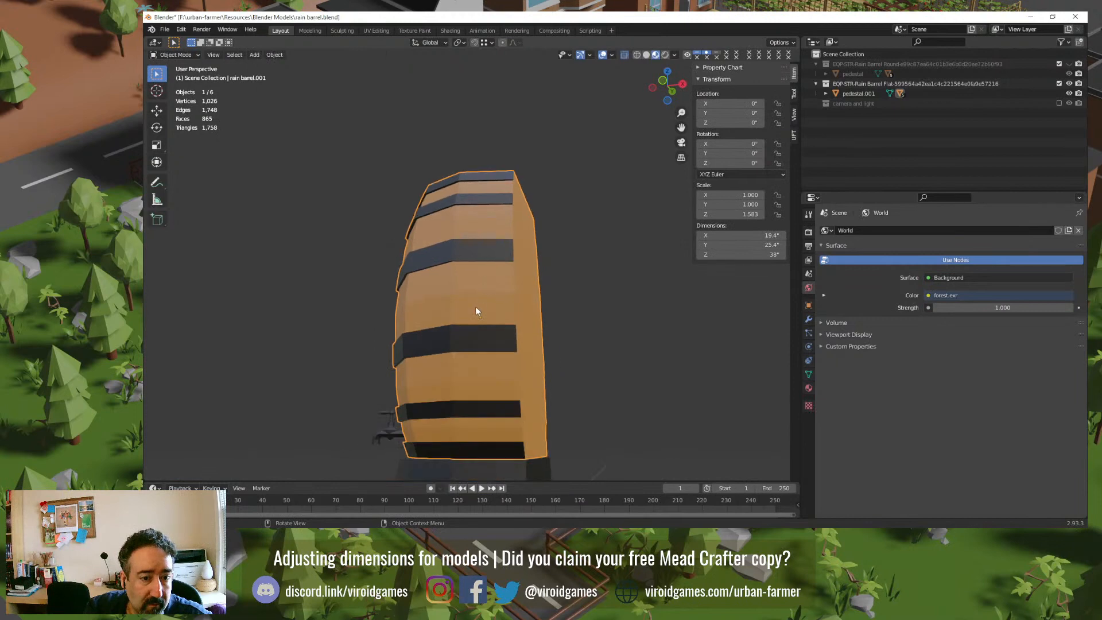
pyautogui.moveTo(475, 307); pyautogui.dragTo(453, 294, button='middle')
pyautogui.scroll(-3, 453, 297)
pyautogui.click(464, 366)
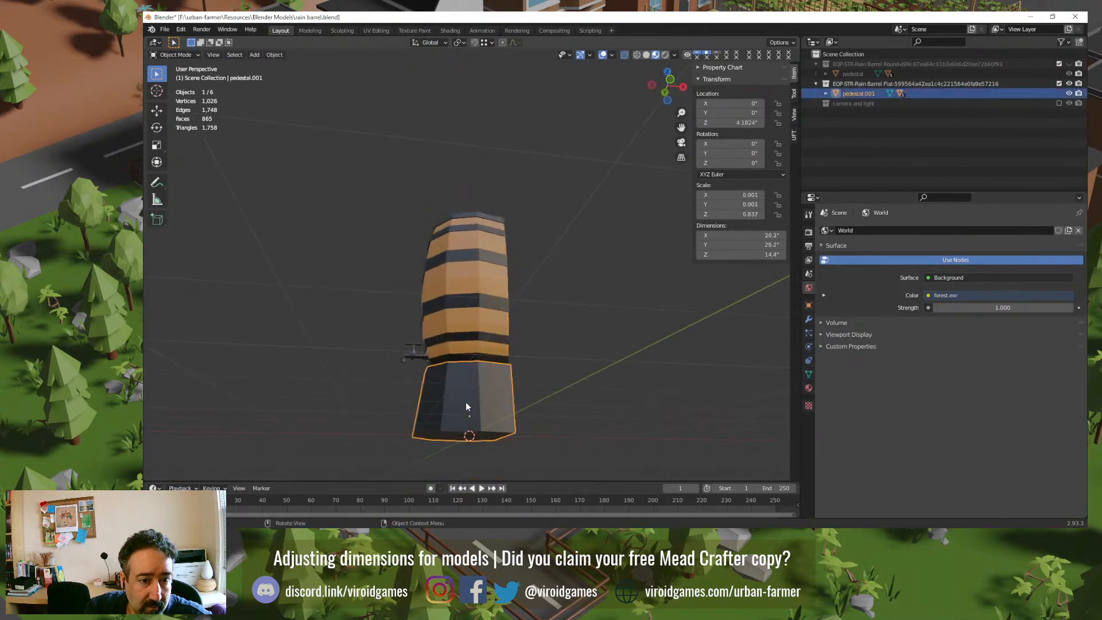
pyautogui.press('Tab')
pyautogui.press('Tab')
pyautogui.moveTo(417, 399); pyautogui.dragTo(420, 367, button='middle')
pyautogui.click(420, 351)
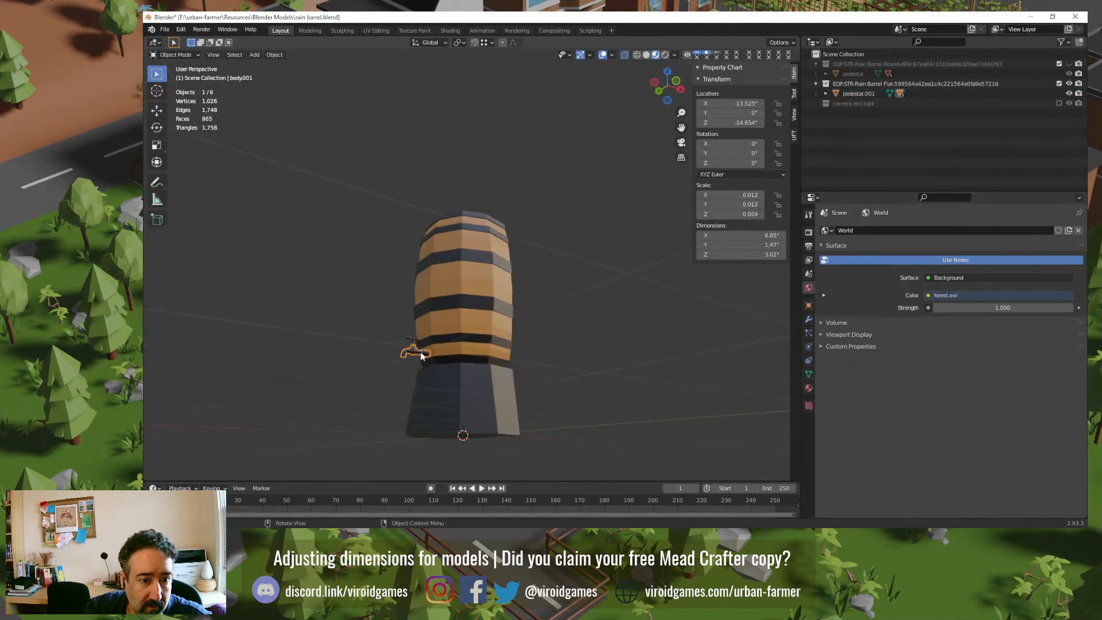
# Step: Examine the flat rain barrel's tap body up close from several angles, in both Edit Mode and Object Mode
pyautogui.press('KP_Decimal')
pyautogui.press('Tab')
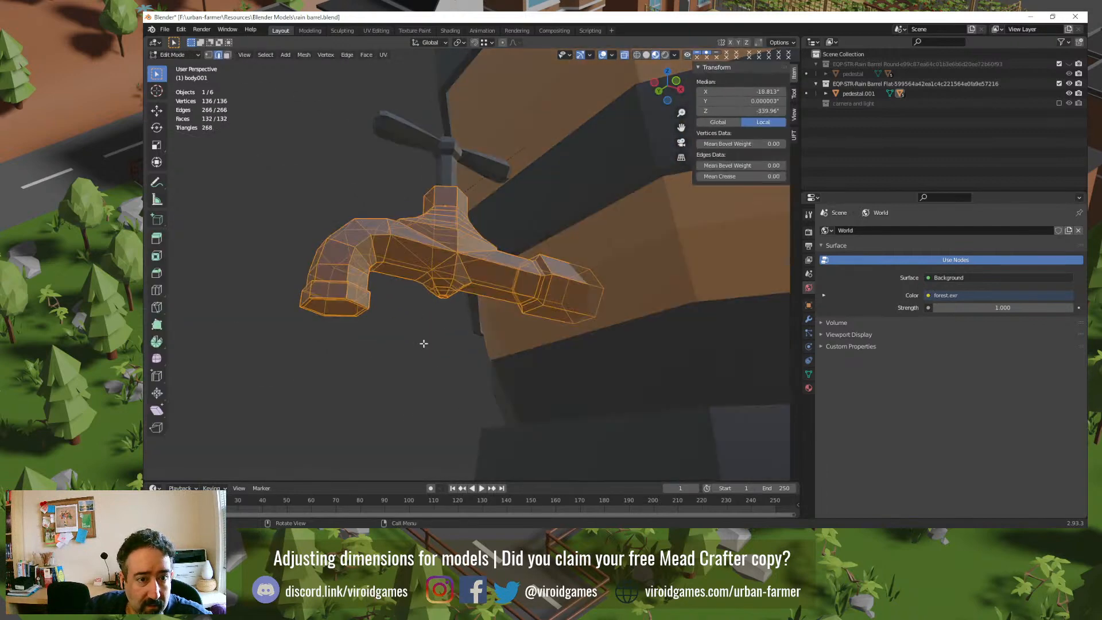
pyautogui.moveTo(416, 342); pyautogui.dragTo(399, 368, button='middle')
pyautogui.press('Tab')
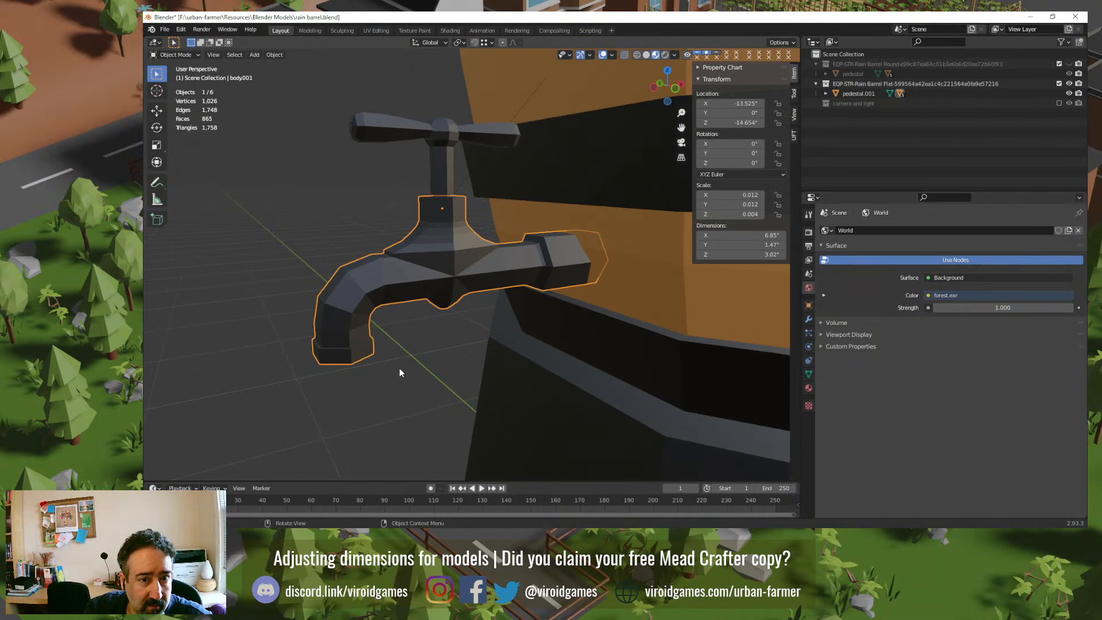
pyautogui.press('Tab')
pyautogui.moveTo(400, 368); pyautogui.dragTo(358, 368, button='middle')
pyautogui.scroll(4, 367, 365)
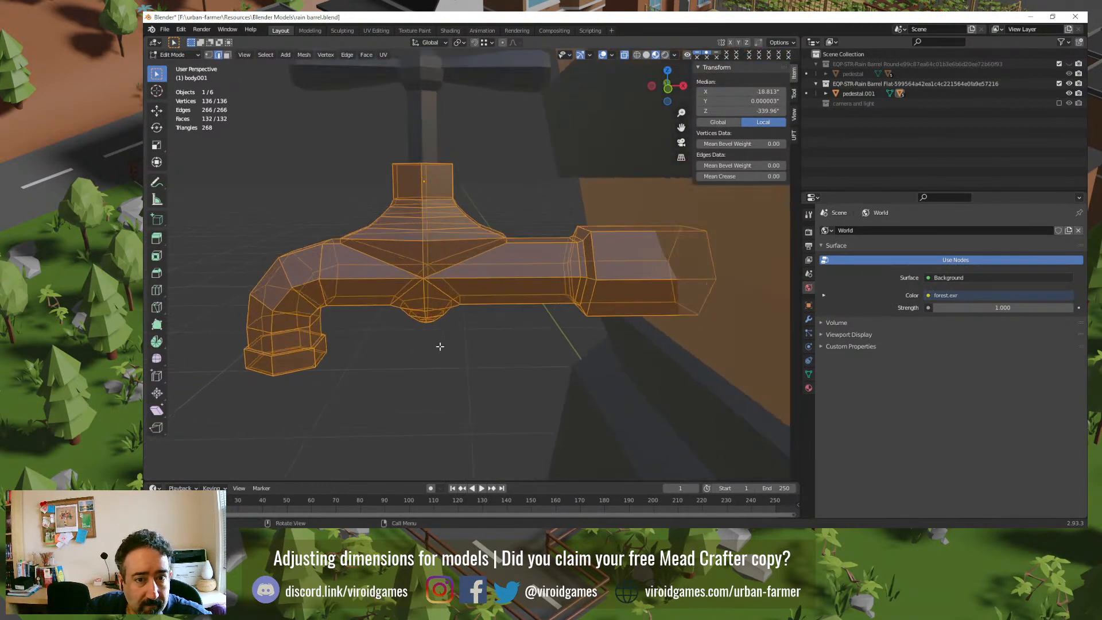
pyautogui.moveTo(541, 320); pyautogui.dragTo(538, 343, button='middle')
pyautogui.moveTo(375, 415); pyautogui.dragTo(397, 359, button='middle')
pyautogui.press('Tab')
pyautogui.click(397, 359)
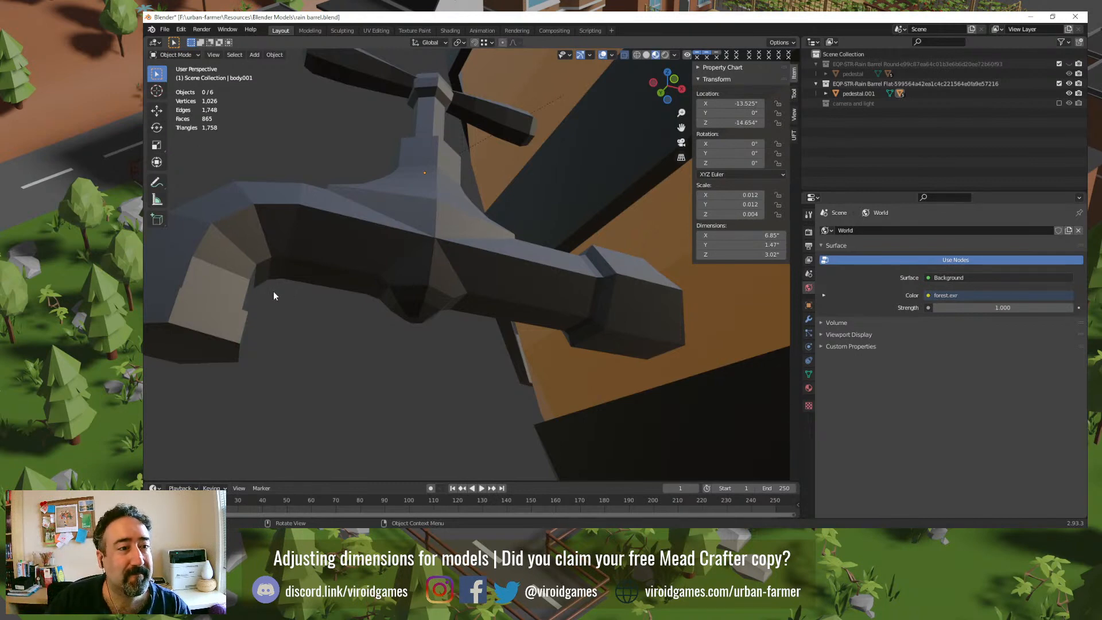
pyautogui.moveTo(273, 291); pyautogui.dragTo(298, 290, button='middle')
pyautogui.click(225, 291)
pyautogui.moveTo(225, 290); pyautogui.dragTo(486, 274, button='middle')
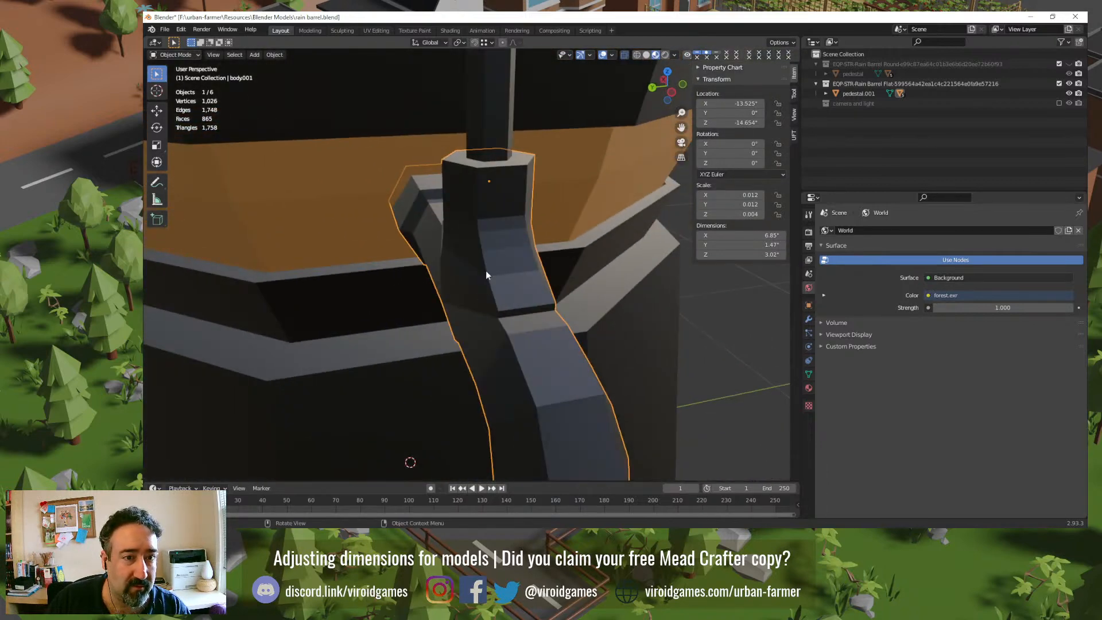
# Step: Inspect the flat rain barrel's pedestal mesh in Edit Mode and return to Object Mode with nothing selected
pyautogui.click(663, 309)
pyautogui.press('Tab')
pyautogui.moveTo(662, 308); pyautogui.dragTo(627, 361, button='middle')
pyautogui.scroll(-5, 681, 378)
pyautogui.press('Tab')
pyautogui.press('Tab')
pyautogui.press('Tab')
pyautogui.click(696, 325)
pyautogui.scroll(-3, 625, 324)
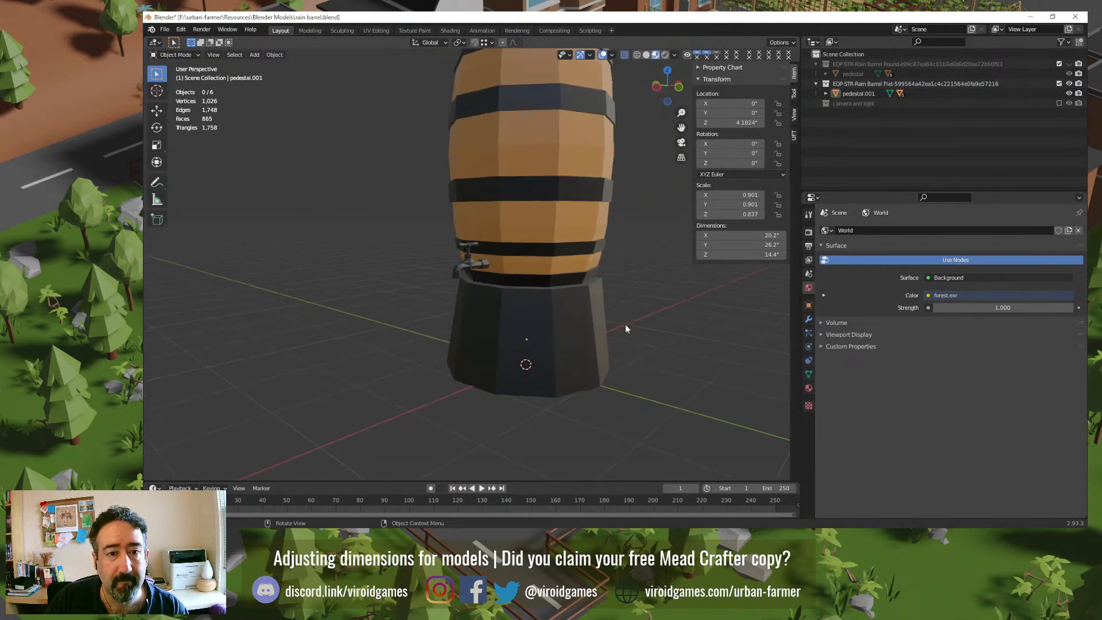
# Step: Frame the whole barrel and save the rain barrel file
pyautogui.keyDown('shift'); pyautogui.moveTo(557, 210); pyautogui.dragTo(532, 321, button='middle'); pyautogui.keyUp('shift')
pyautogui.scroll(1, 521, 320)
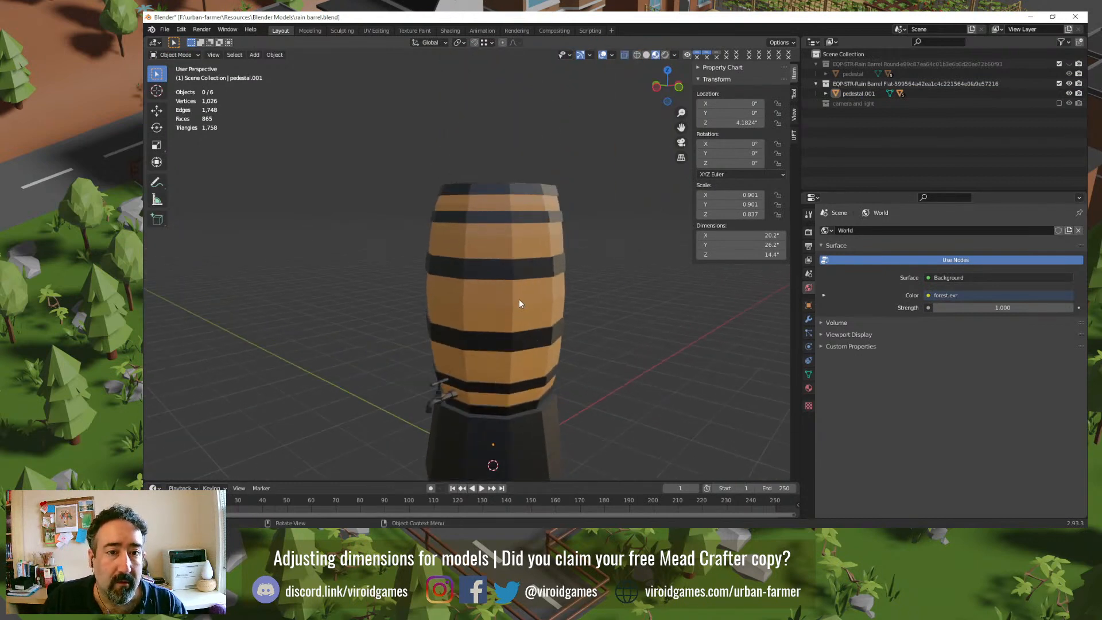
pyautogui.hotkey('ctrl', 's')
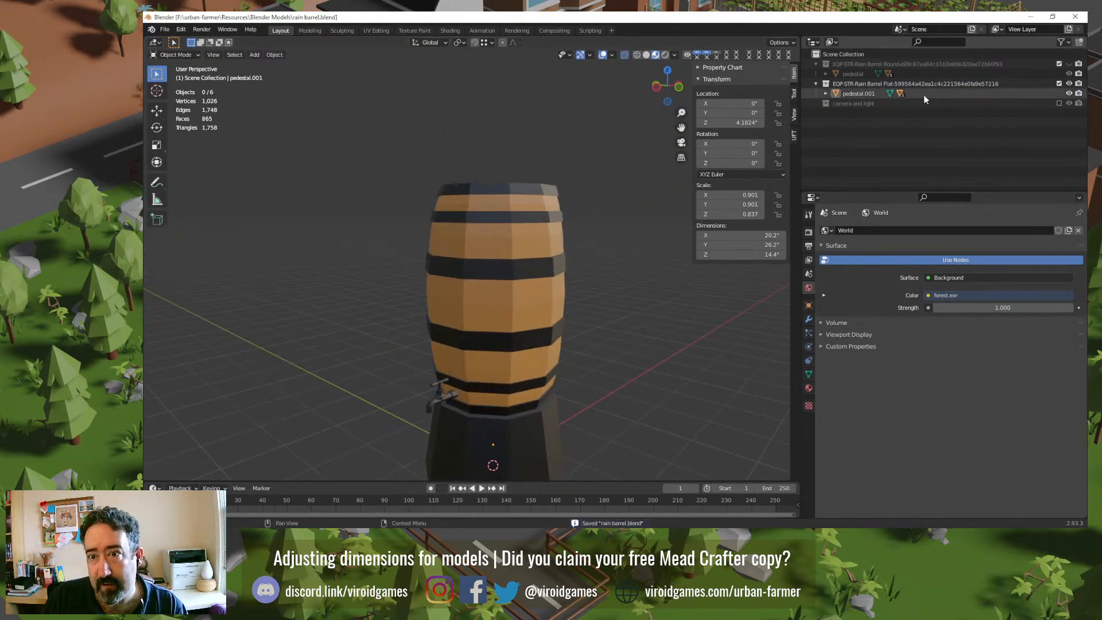
# Step: Set the scene's unit system to Metric and its length unit to Centimeters
pyautogui.click(507, 251)
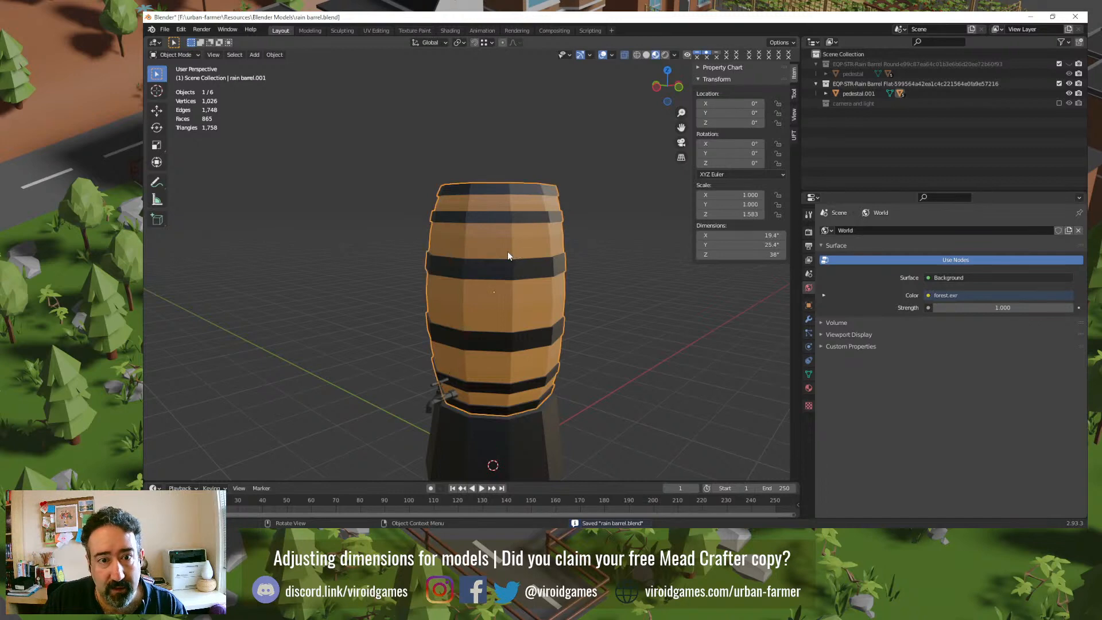
pyautogui.click(713, 297)
pyautogui.click(808, 273)
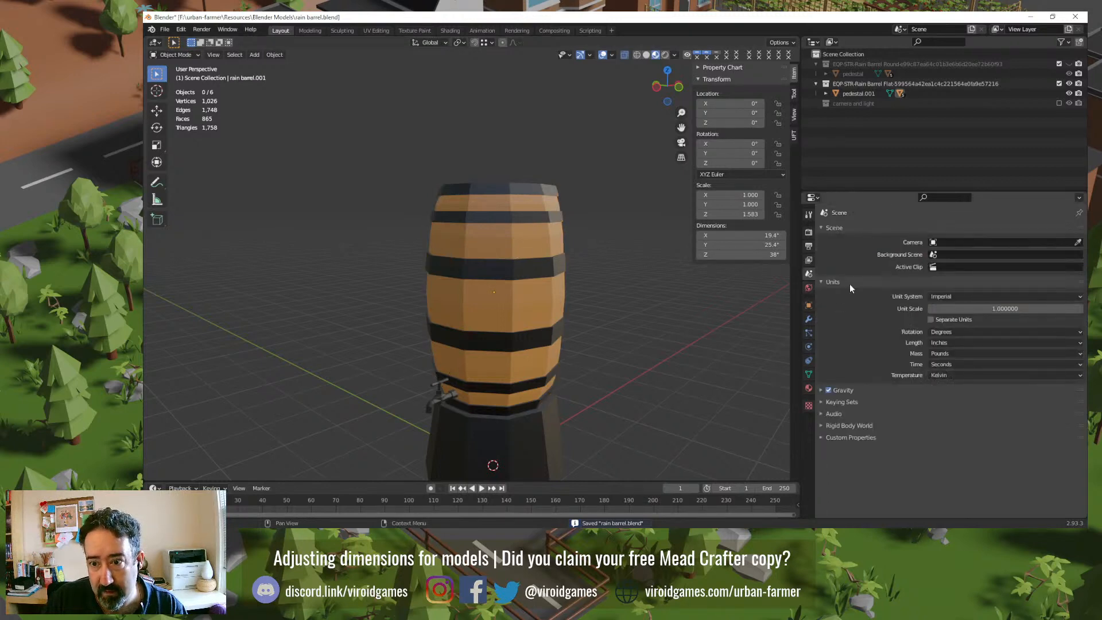
pyautogui.click(958, 296)
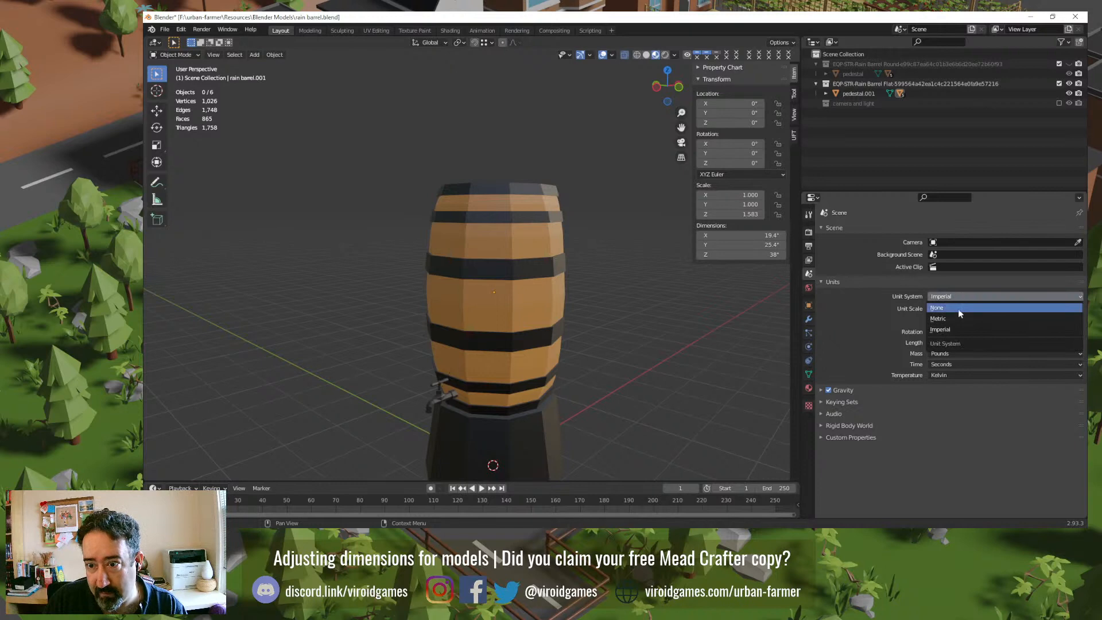
pyautogui.click(953, 319)
pyautogui.click(952, 332)
pyautogui.click(952, 331)
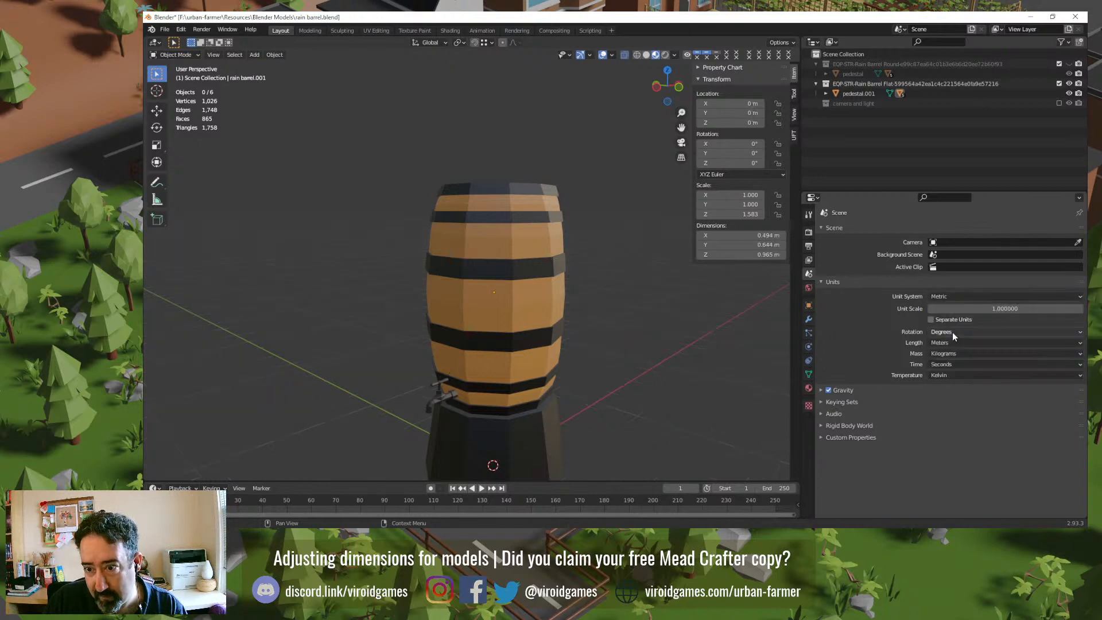
pyautogui.click(951, 342)
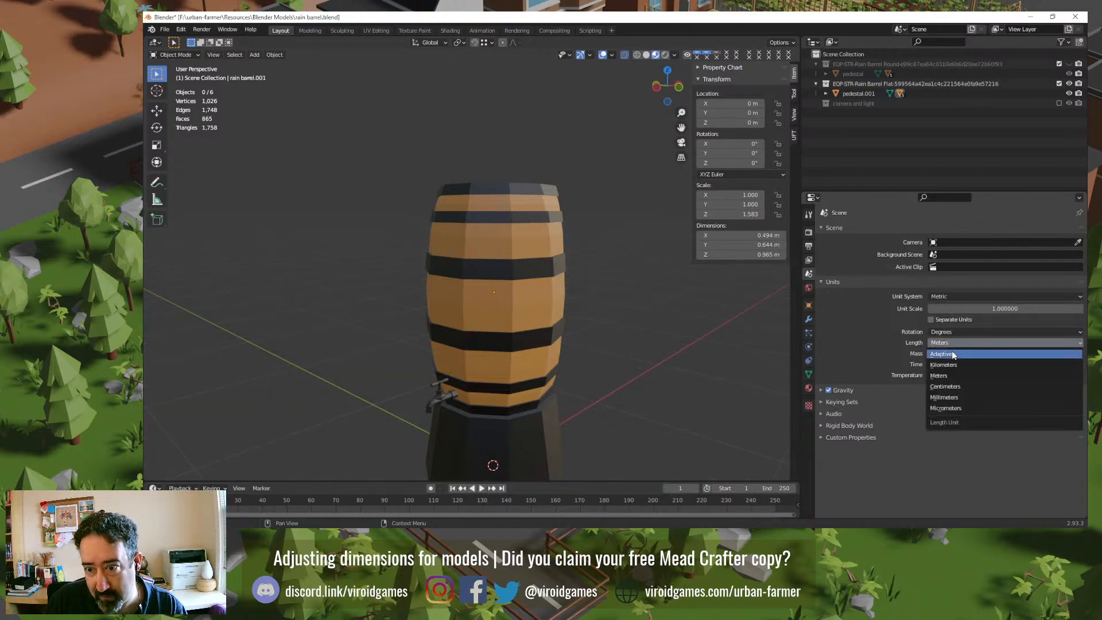
pyautogui.click(951, 385)
# Step: Check the barrel's and pedestal's dimensions in centimetres, and leave the pedestal selected with the flat back in view
pyautogui.click(540, 304)
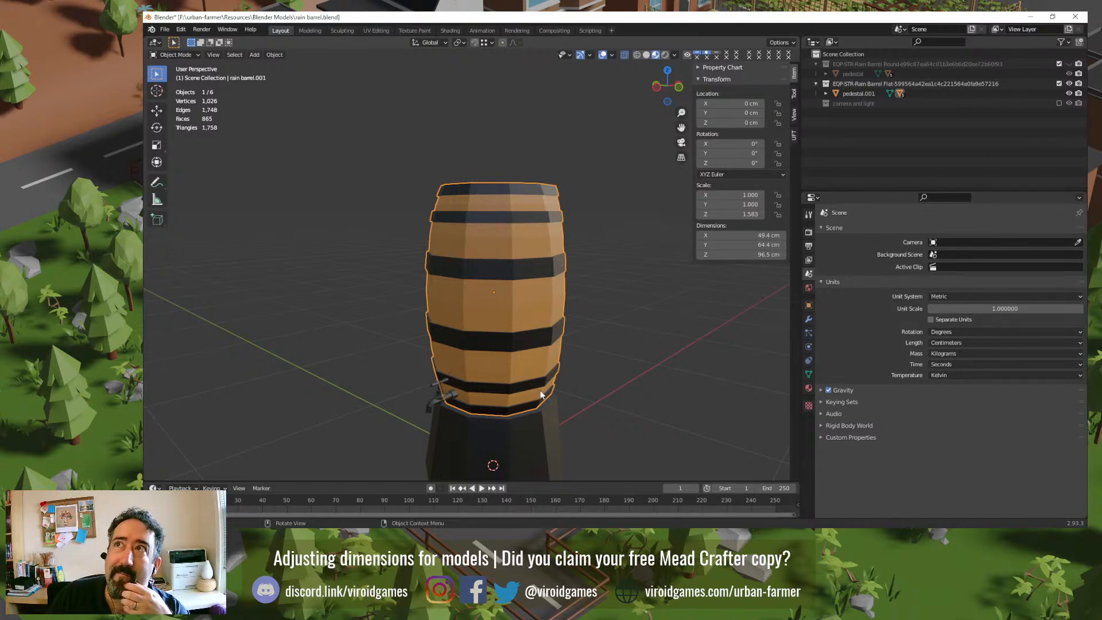
pyautogui.click(552, 453)
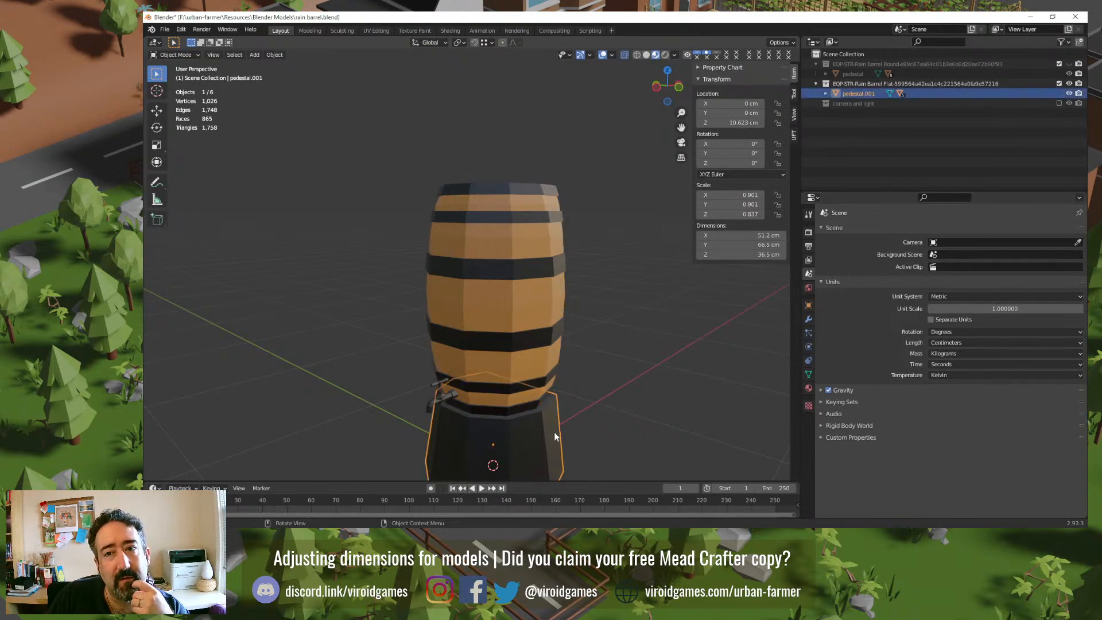
pyautogui.click(601, 422)
pyautogui.scroll(-4, 584, 399)
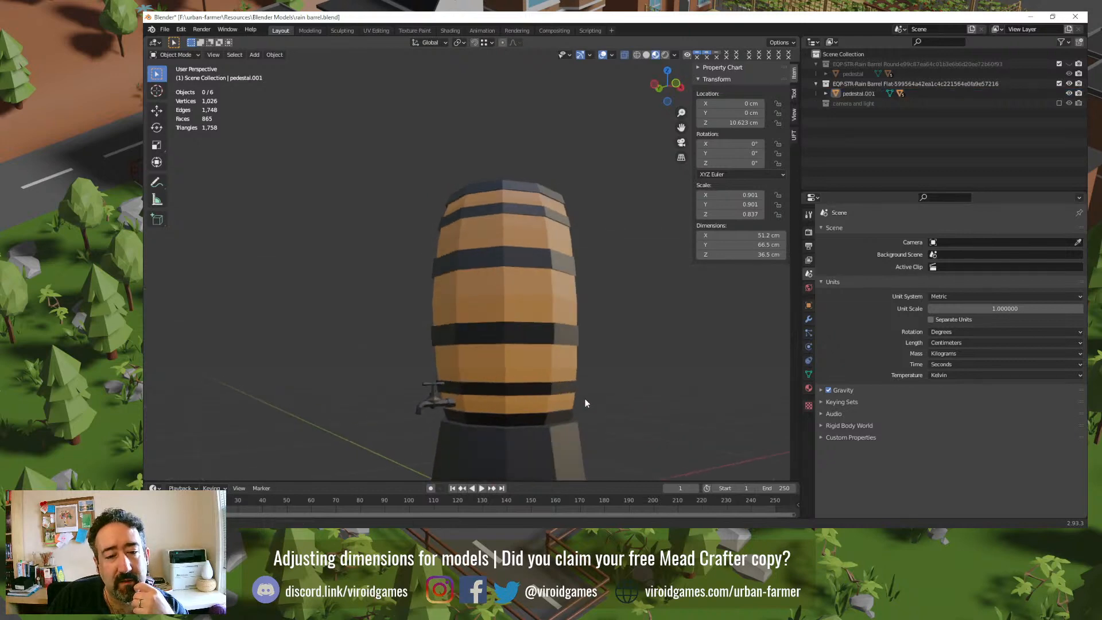
pyautogui.scroll(3, 529, 356)
pyautogui.moveTo(528, 352); pyautogui.dragTo(452, 365, button='middle')
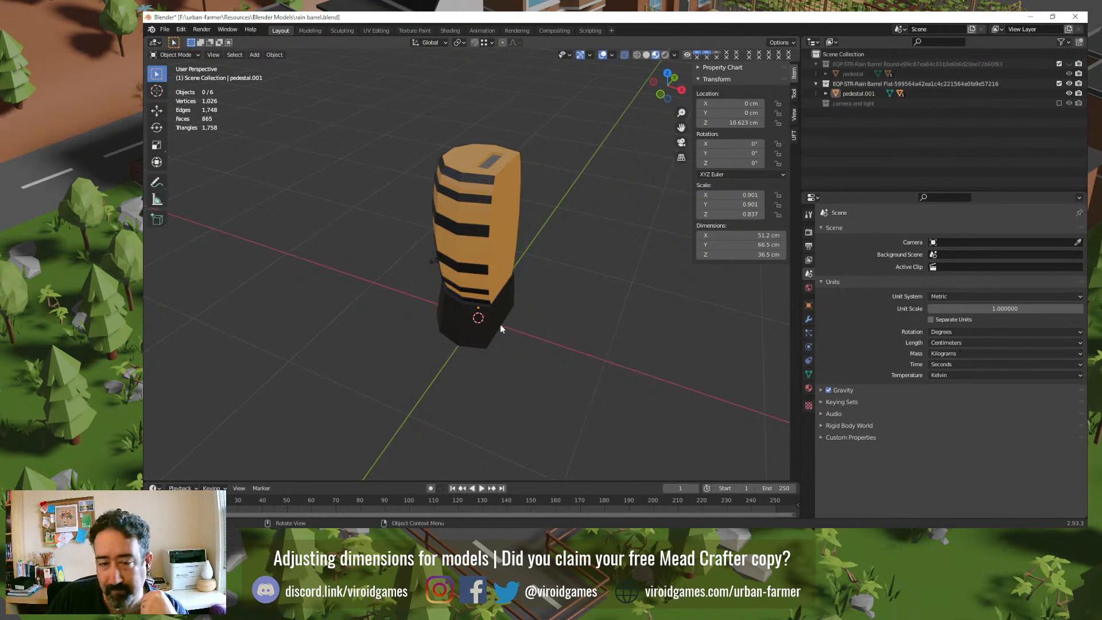
pyautogui.click(500, 328)
pyautogui.scroll(3, 503, 330)
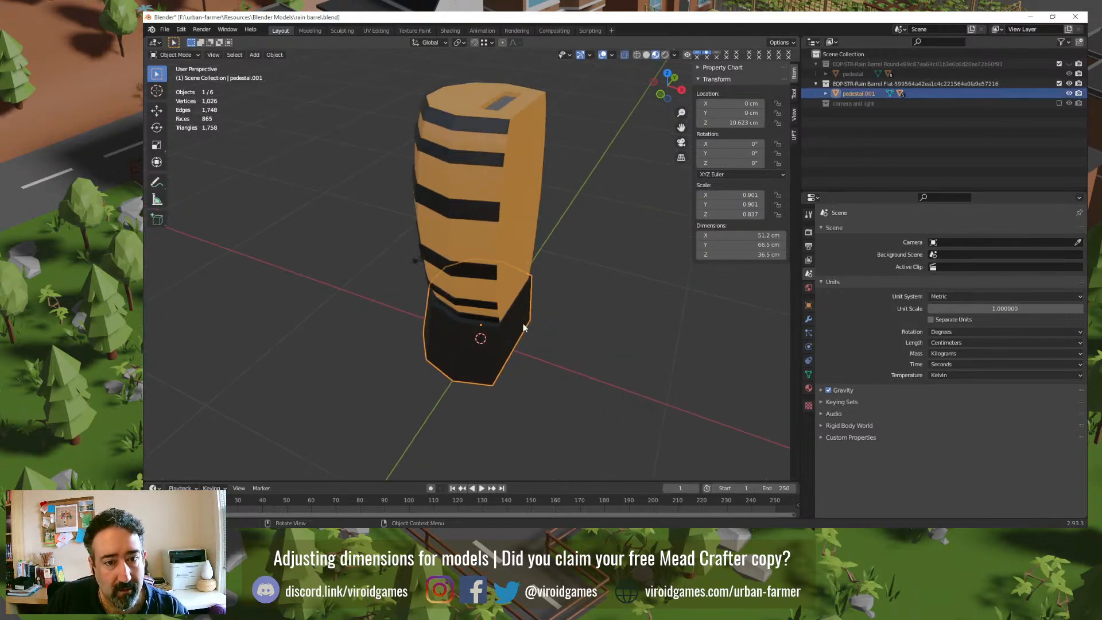
# Step: Try moving the flat rain barrel's pedestal freely, and undo the move
pyautogui.press('g')
pyautogui.click(532, 299)
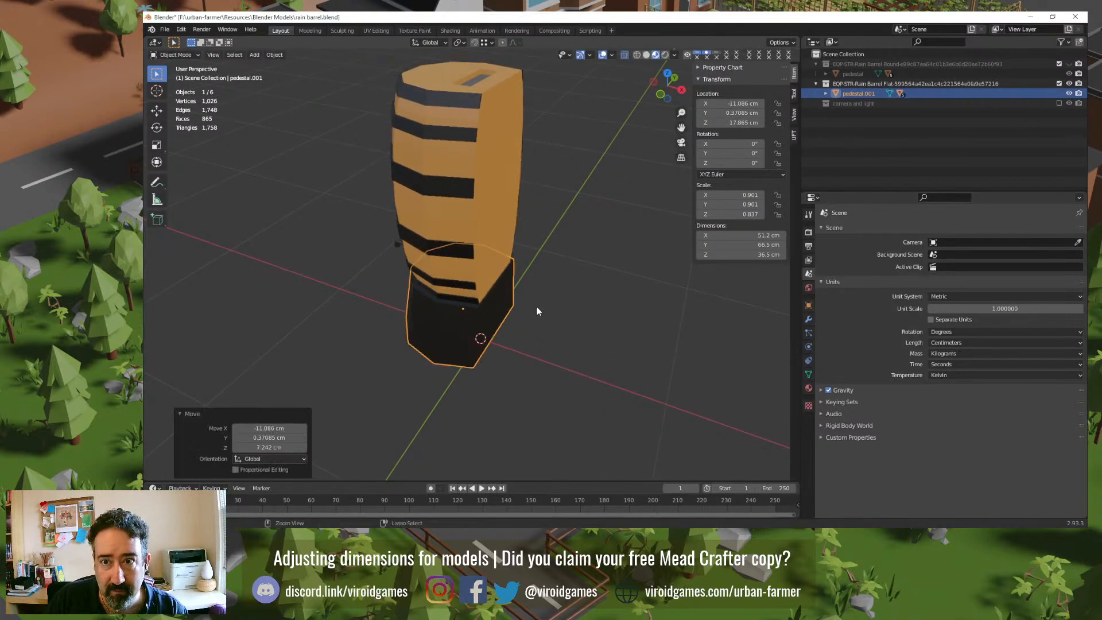
pyautogui.hotkey('ctrl', 'z')
# Step: Snap the 3D cursor to the pedestal's bottom back edge and set the pedestal's origin to the 3D cursor
pyautogui.moveTo(522, 352); pyautogui.dragTo(516, 352, button='middle')
pyautogui.press('Tab')
pyautogui.click(516, 362)
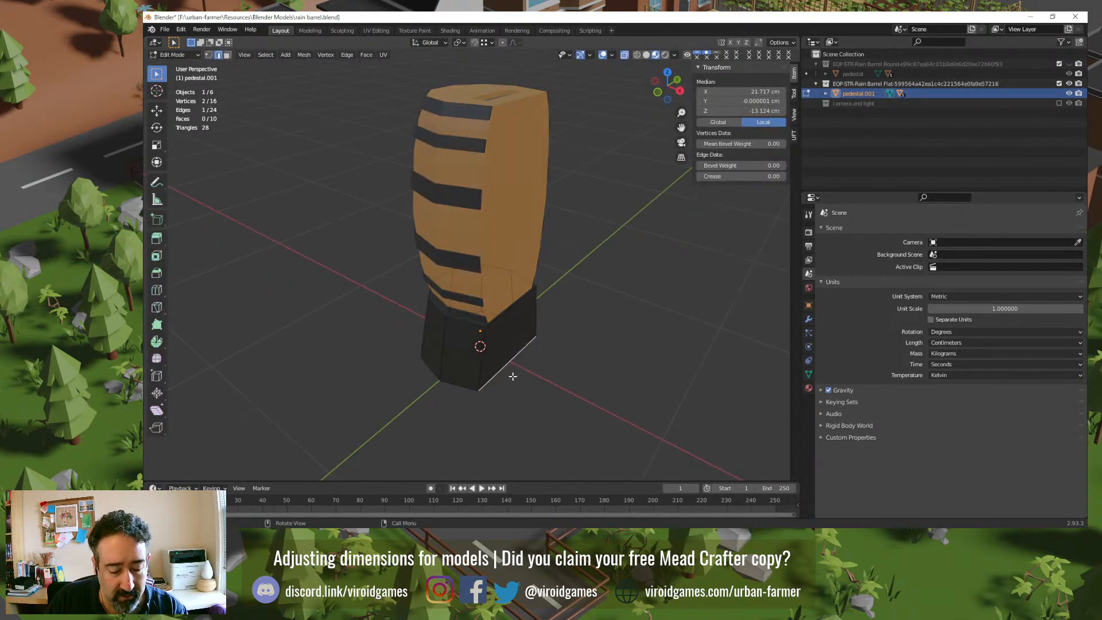
pyautogui.press('q')
pyautogui.click(513, 376)
pyautogui.press('Tab')
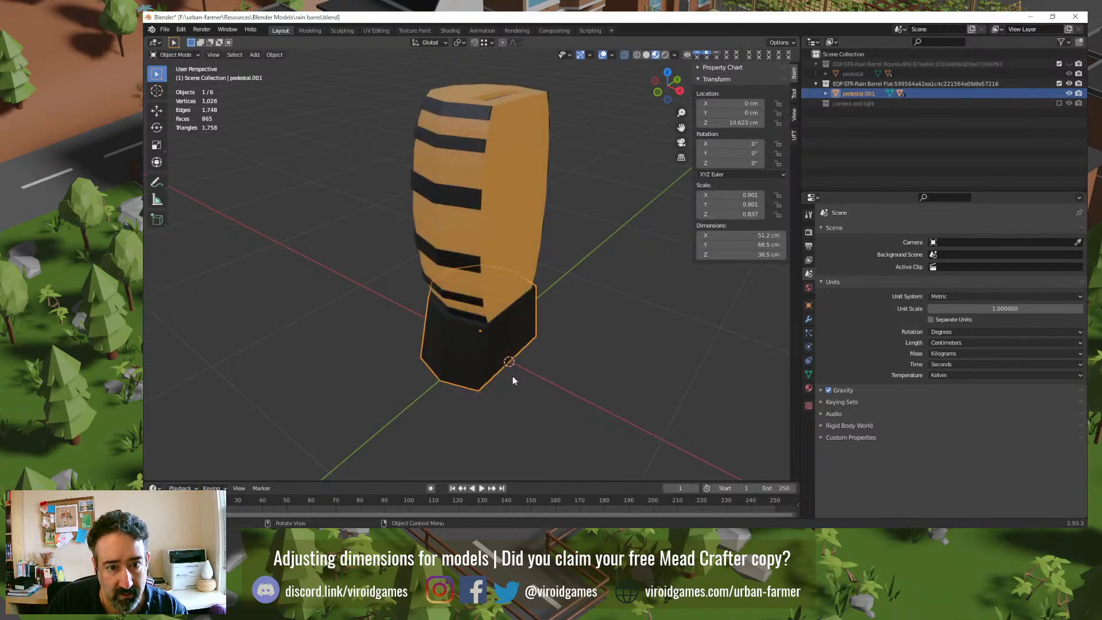
pyautogui.press('q')
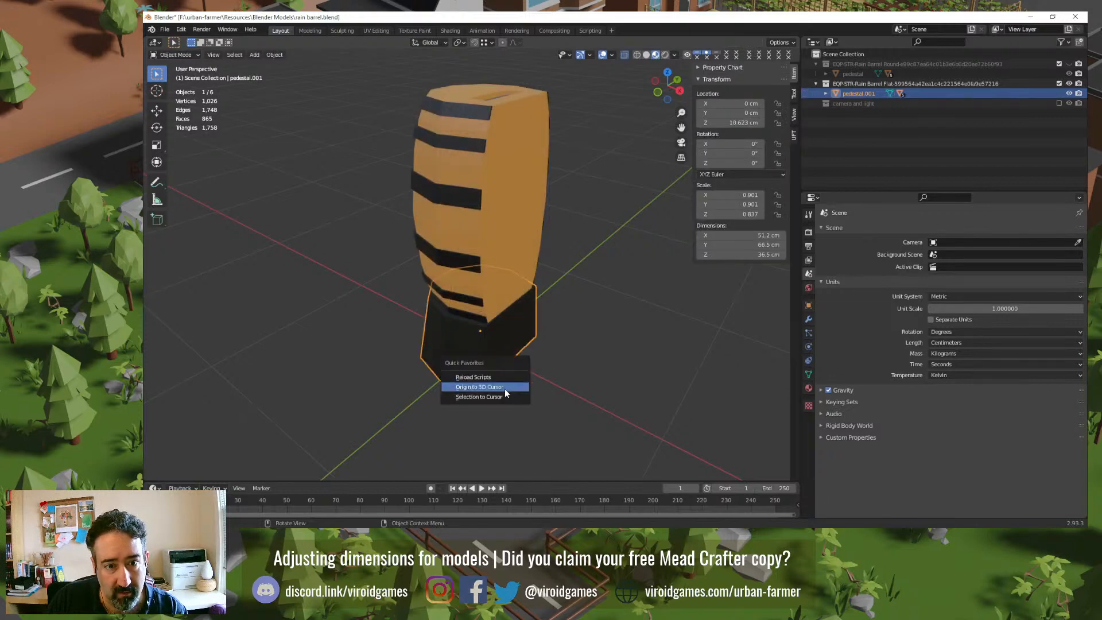
pyautogui.click(504, 387)
# Step: In Edit Mode, enable snapping and choose the snap target for moving geometry
pyautogui.press('Tab')
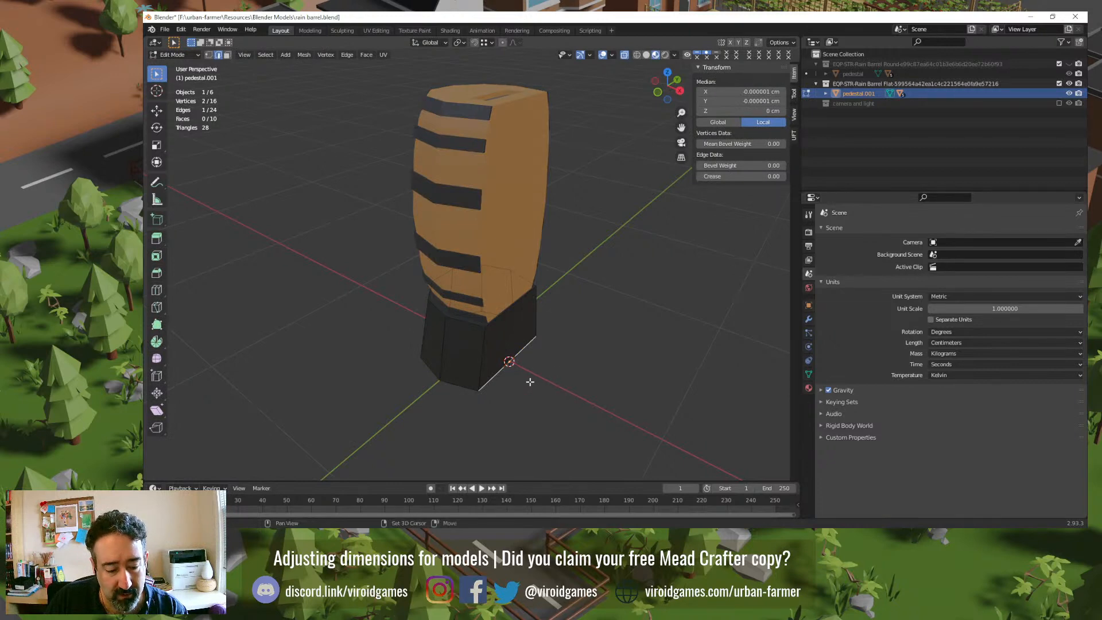
pyautogui.hotkey('shift', 'Tab')
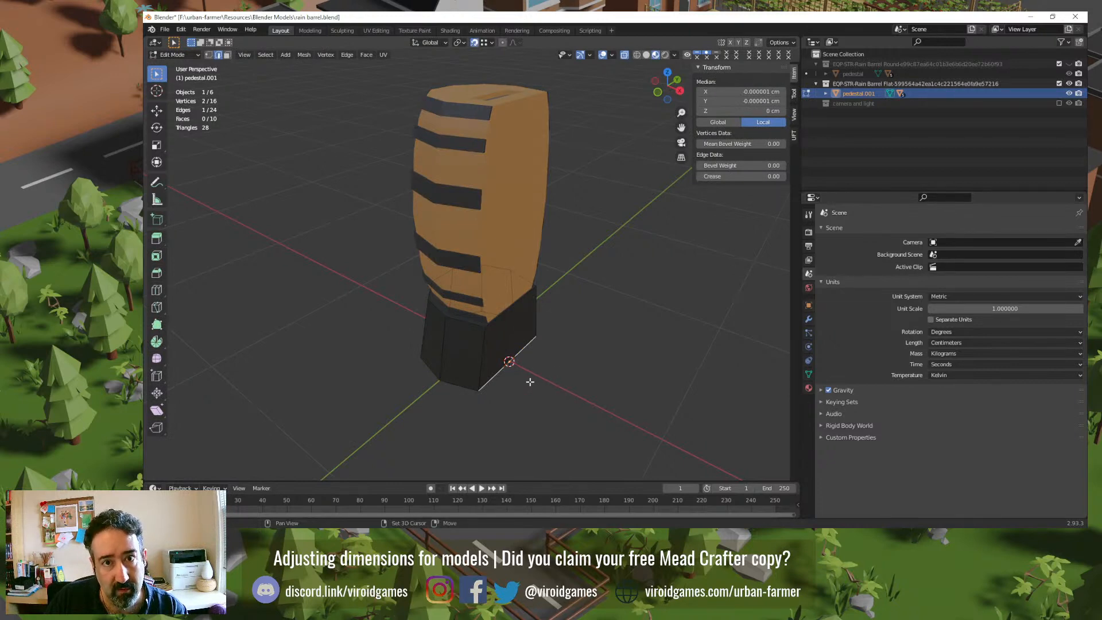
pyautogui.click(488, 44)
pyautogui.click(483, 73)
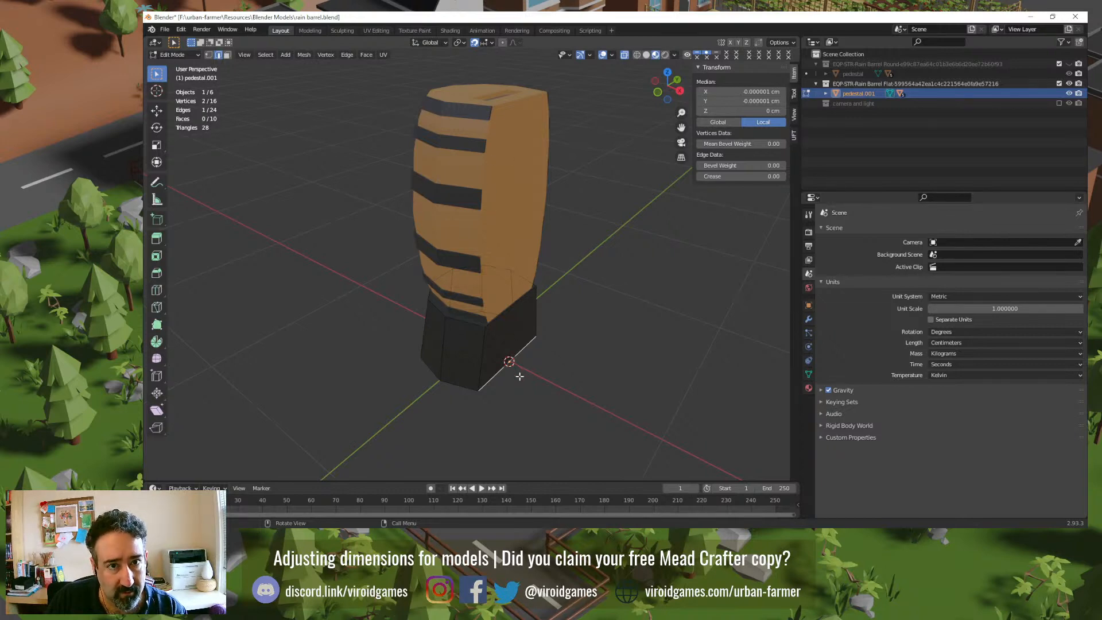
# Step: Try moving the pedestal's bottom back edge toward the world origin with snapping, and discard the move
pyautogui.press('g')
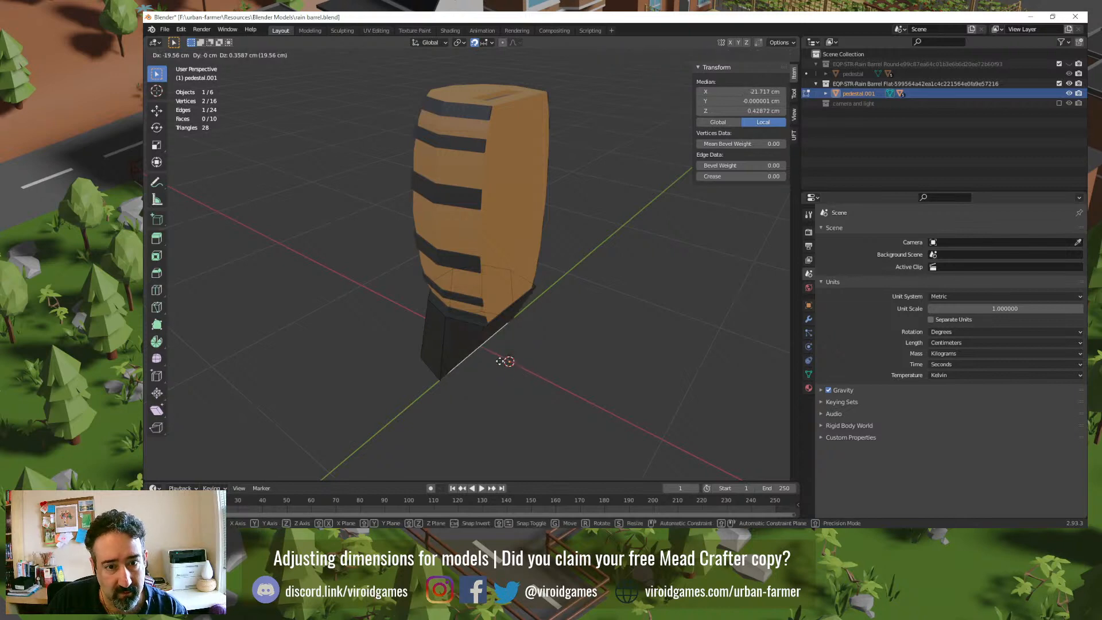
pyautogui.keyDown('ctrl'); pyautogui.click(500, 361); pyautogui.keyUp('ctrl')
# Step: In Object Mode, snap the pedestal and its attached parts to the world origin at 0, 0, 0 cm, and save the file
pyautogui.press('Tab')
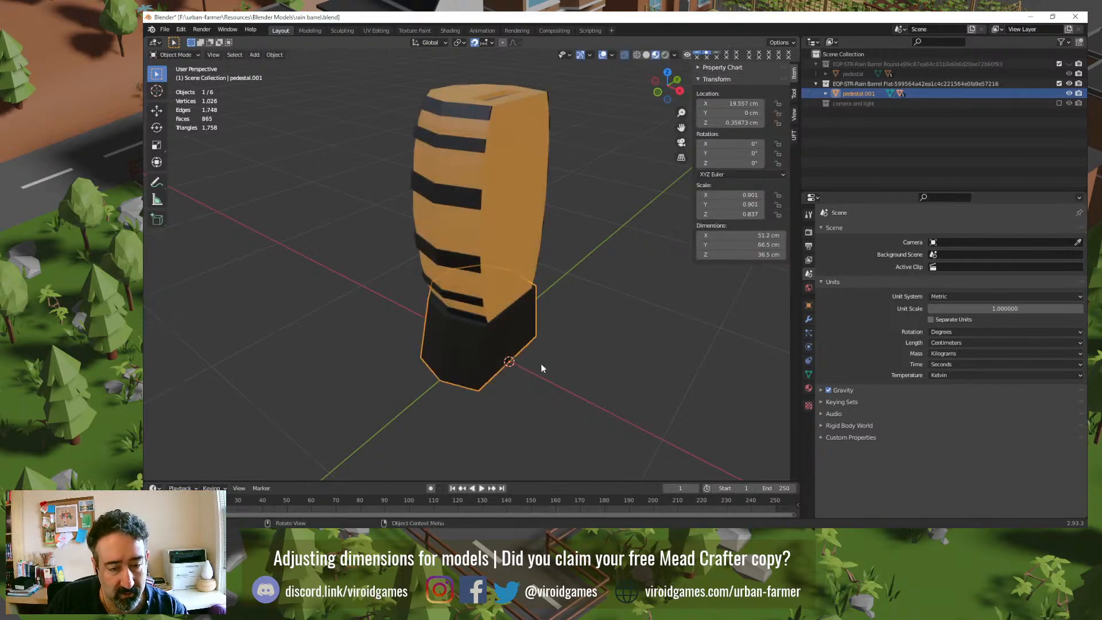
pyautogui.press('g')
pyautogui.click(533, 361)
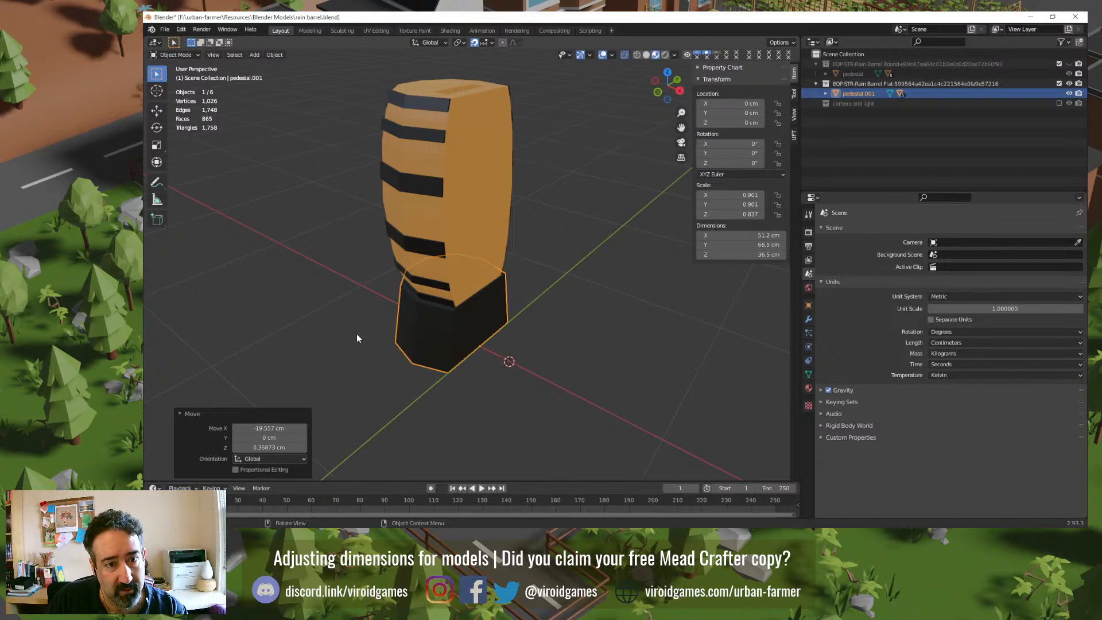
pyautogui.moveTo(357, 338); pyautogui.dragTo(387, 349, button='middle')
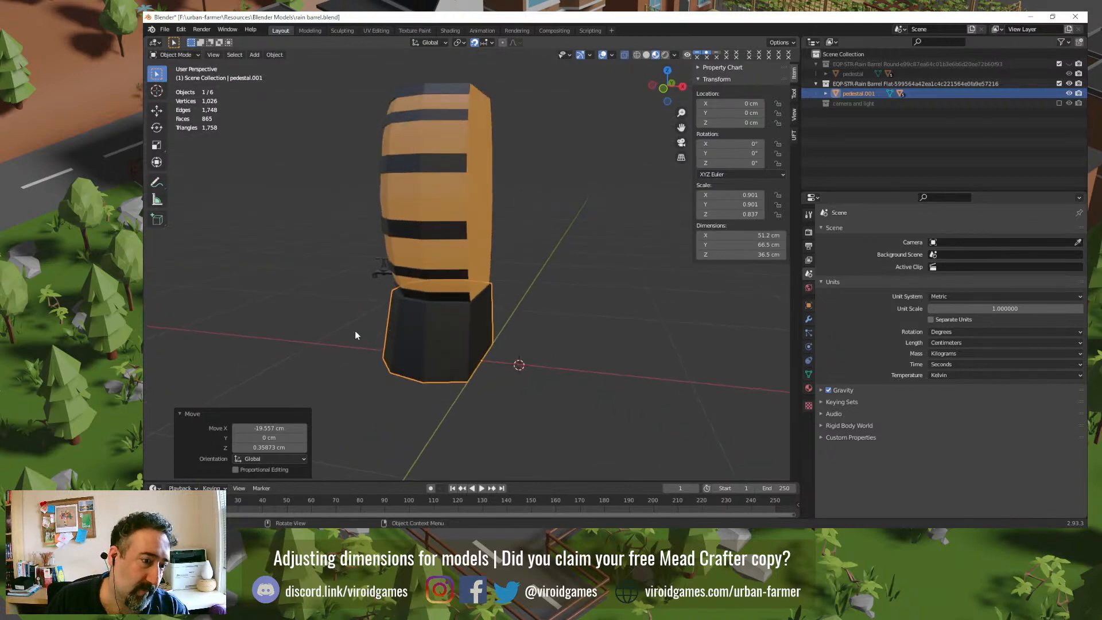
pyautogui.moveTo(540, 325); pyautogui.dragTo(588, 354, button='middle')
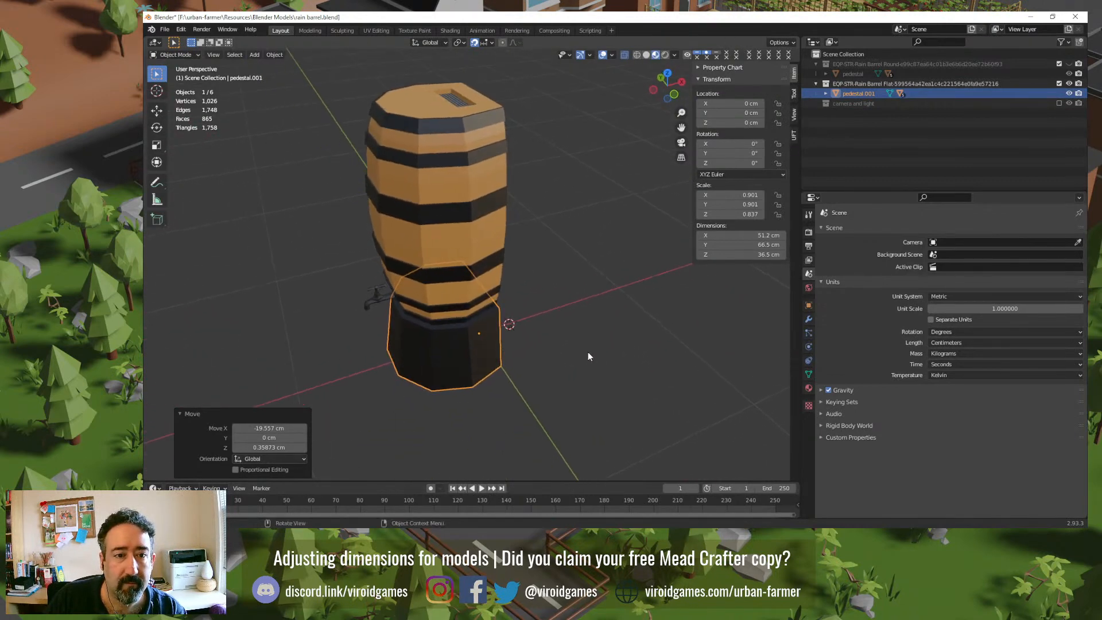
pyautogui.hotkey('ctrl', 's')
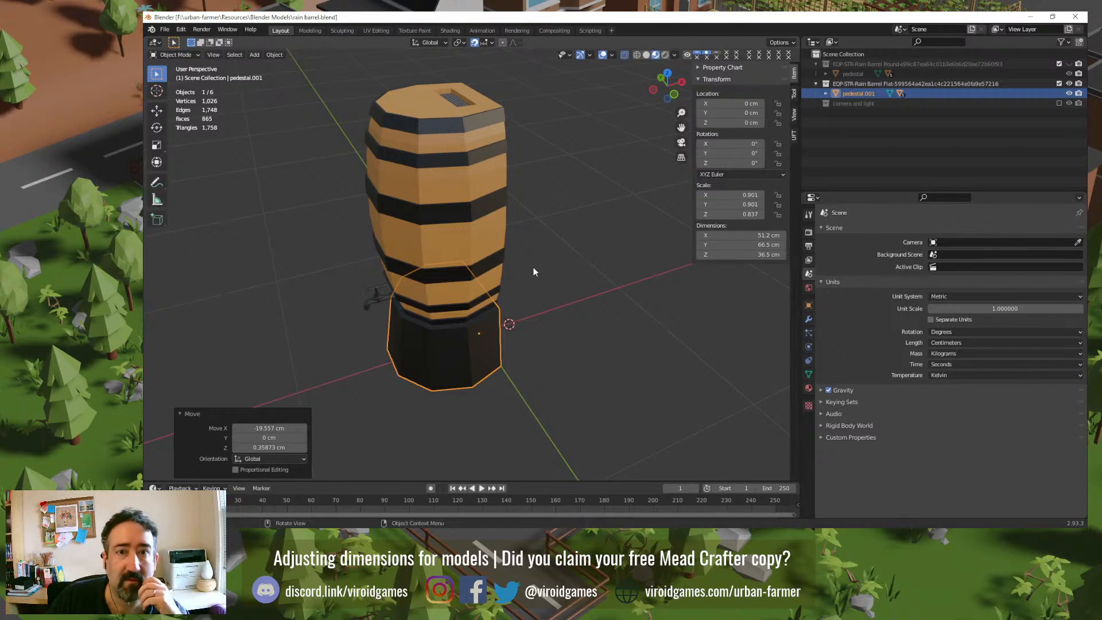
# Step: Hide the Rain Barrel Flat collection and show the Rain Barrel Round collection
pyautogui.click(1068, 83)
pyautogui.click(1069, 64)
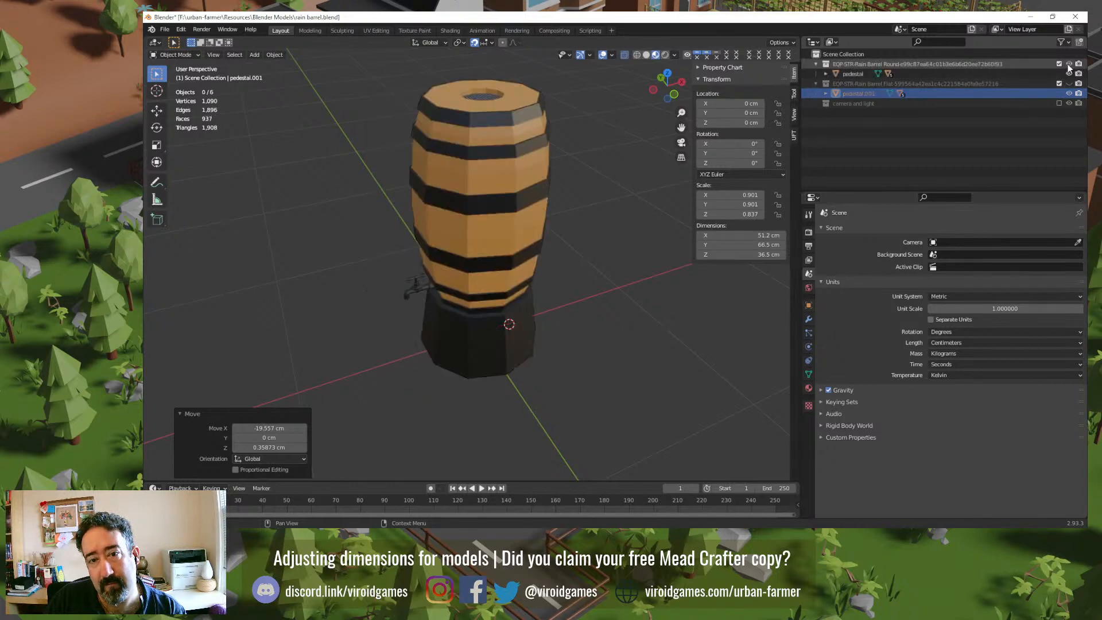
pyautogui.moveTo(587, 349); pyautogui.dragTo(506, 368, button='middle')
# Step: In Edit Mode, select the pedestal's opposite front and back bottom edges and snap the 3D cursor to the selection
pyautogui.click(514, 341)
pyautogui.press('Tab')
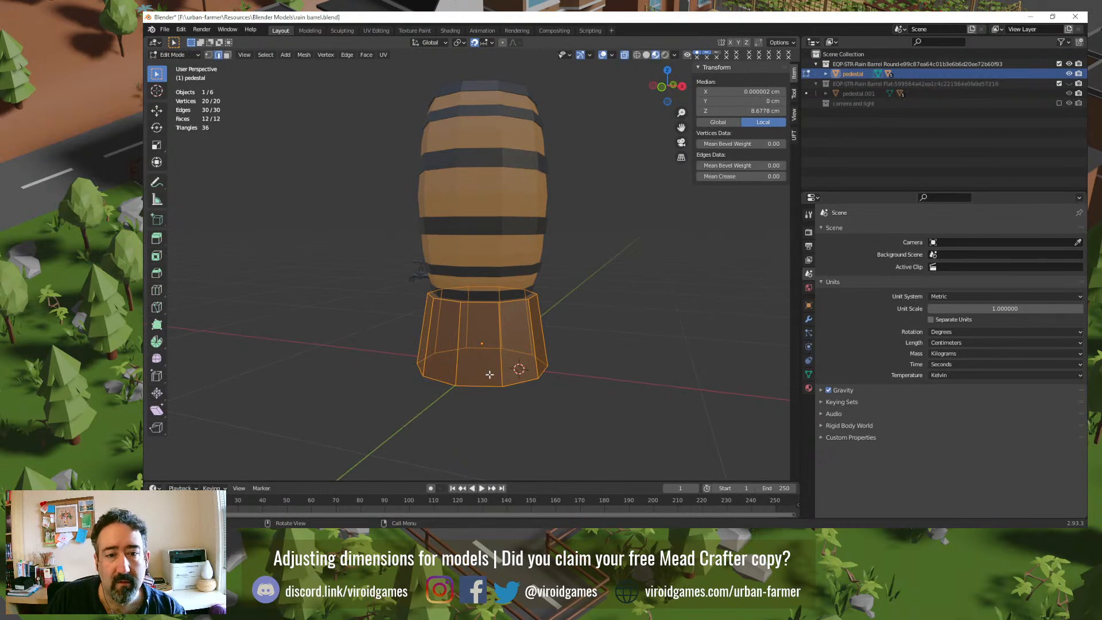
pyautogui.click(480, 385)
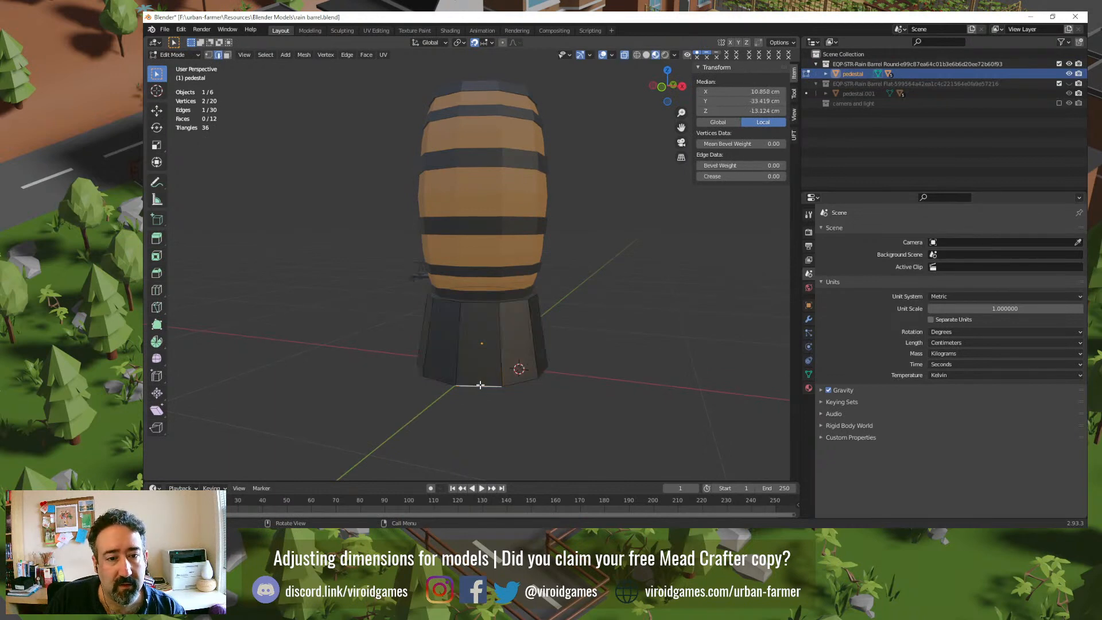
pyautogui.keyDown('shift'); pyautogui.click(489, 349); pyautogui.keyUp('shift')
pyautogui.press('q')
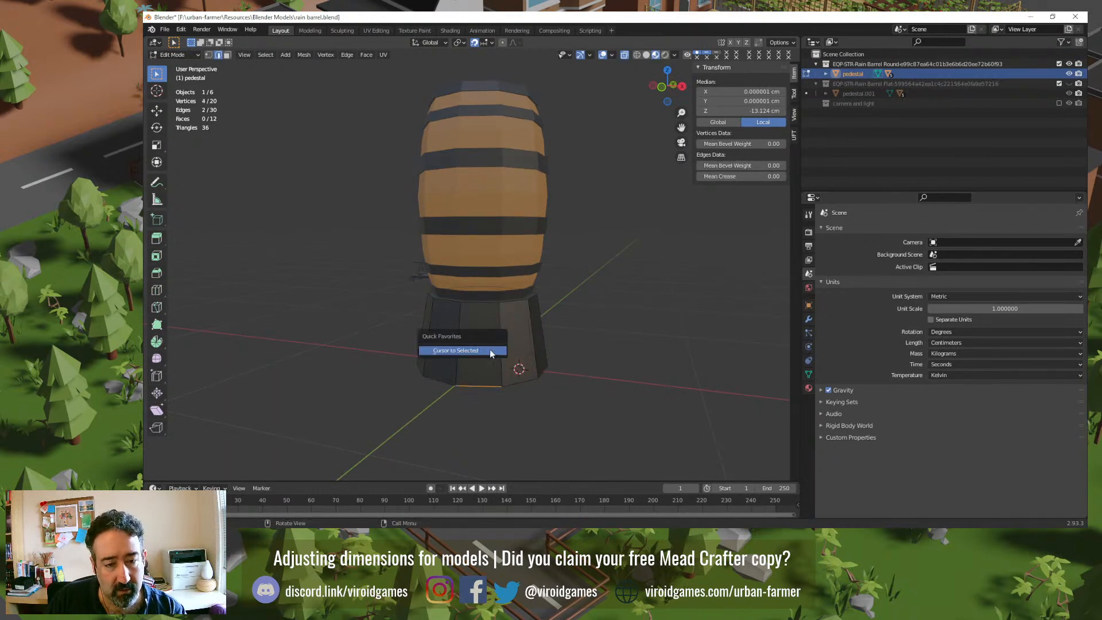
pyautogui.click(489, 350)
pyautogui.press('q')
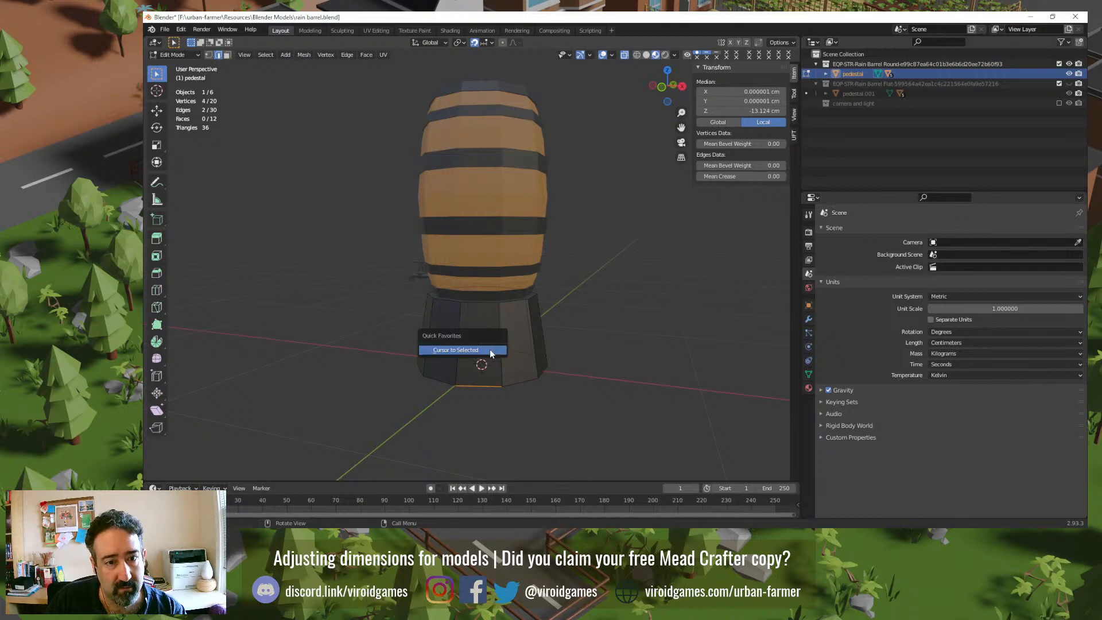
pyautogui.click(490, 350)
# Step: In Object Mode, set the pedestal's origin to the 3D cursor at the centre of its base
pyautogui.press('Tab')
pyautogui.press('q')
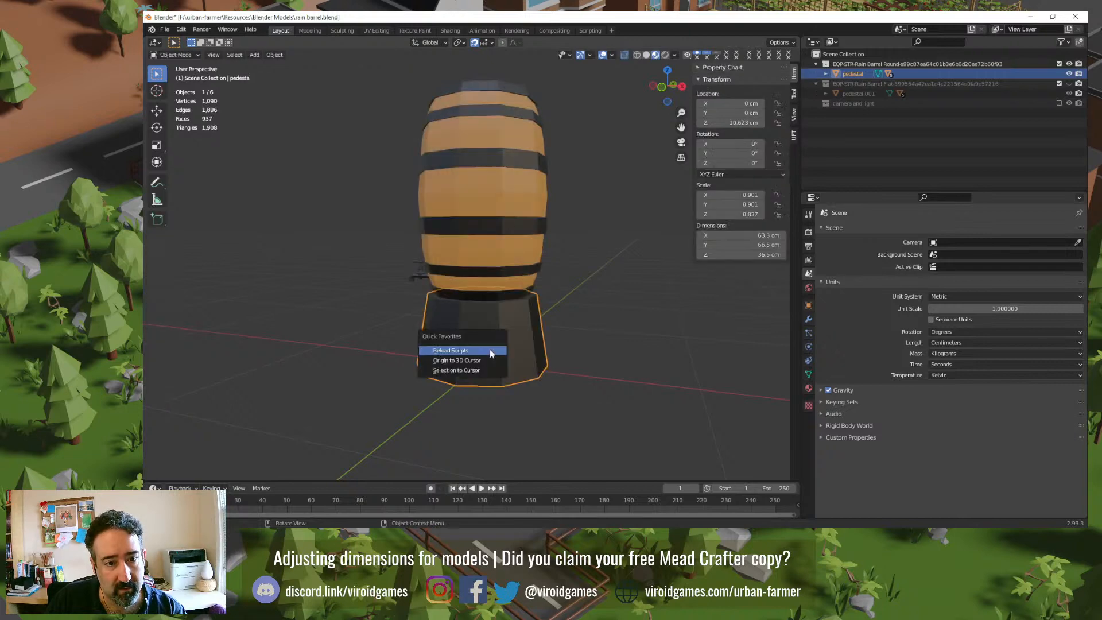
pyautogui.click(486, 361)
pyautogui.click(558, 367)
pyautogui.moveTo(557, 368); pyautogui.dragTo(531, 339, button='middle')
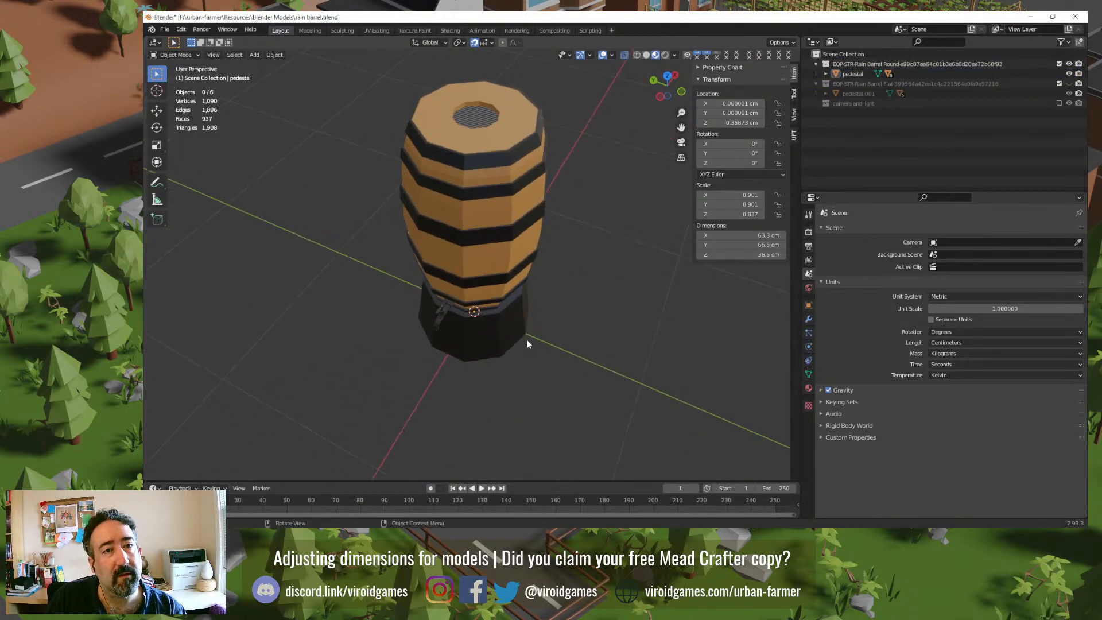
# Step: Focus on the mesh grate under the barrel's top opening, hide the rain barrel object, and check the grate's modifiers
pyautogui.click(484, 123)
pyautogui.press('KP_Decimal')
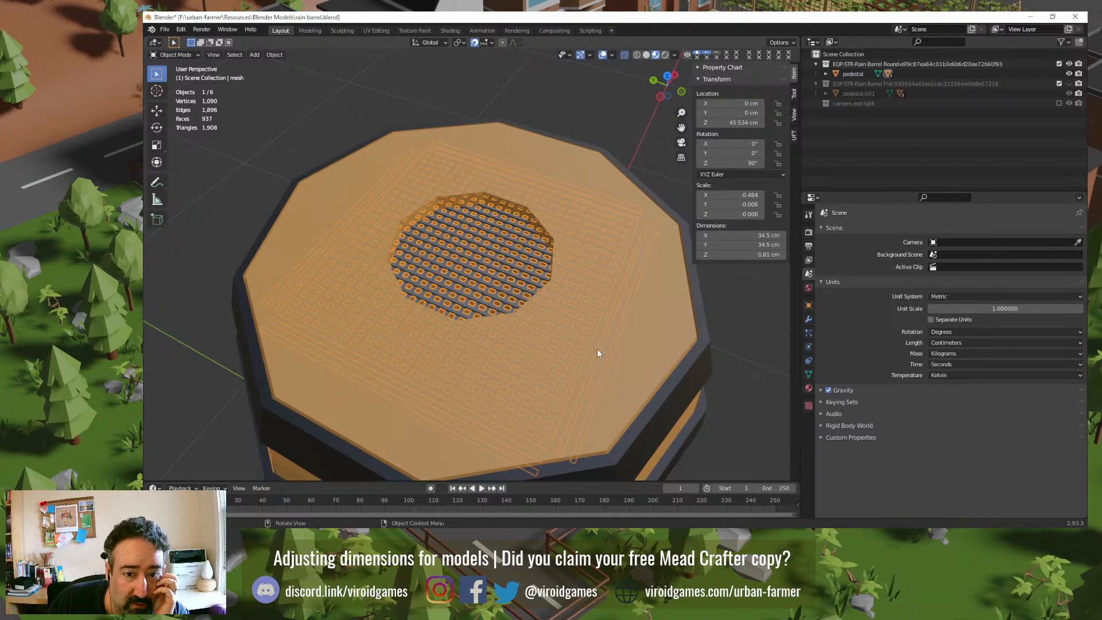
pyautogui.moveTo(573, 401)
pyautogui.mouseDown(button='middle')
pyautogui.moveTo(542, 321)
pyautogui.moveTo(552, 397)
pyautogui.mouseUp(button='middle')
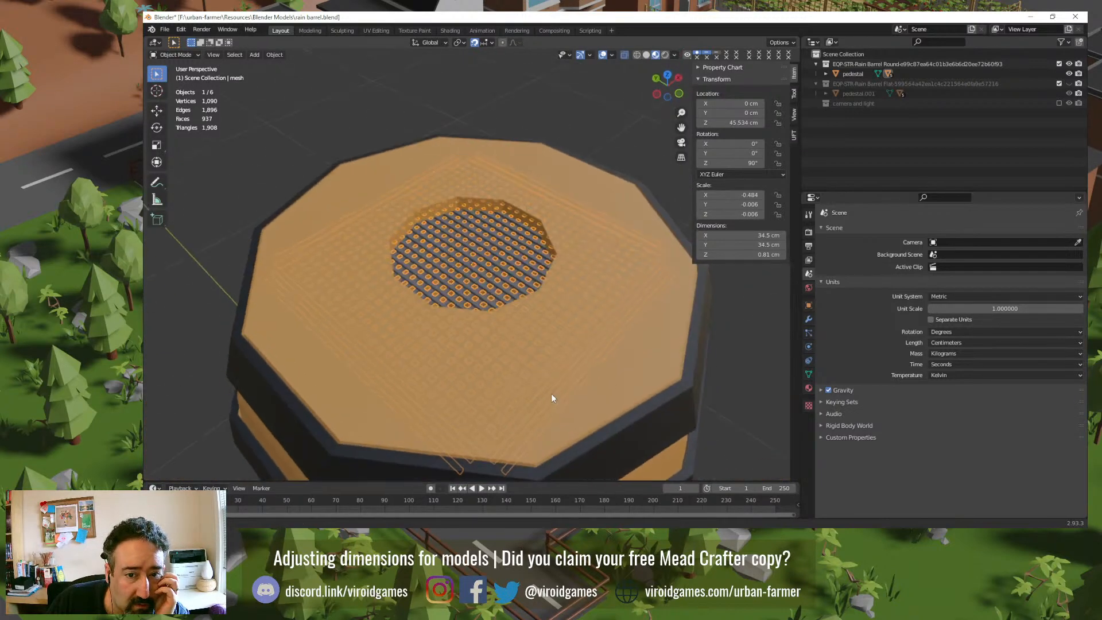
pyautogui.click(640, 374)
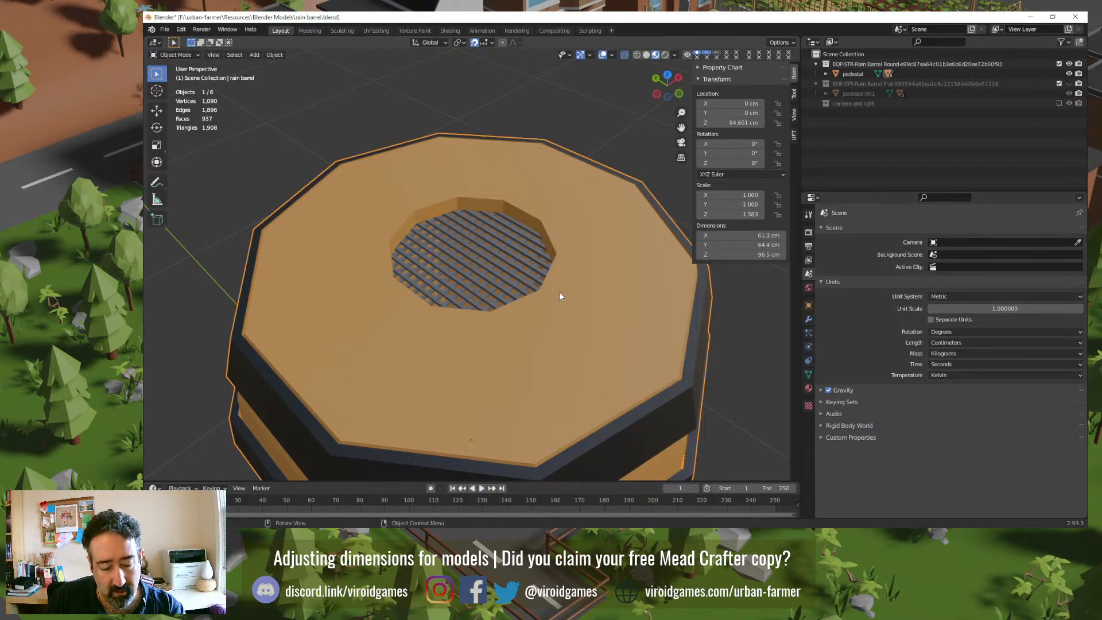
pyautogui.press('h')
pyautogui.click(628, 314)
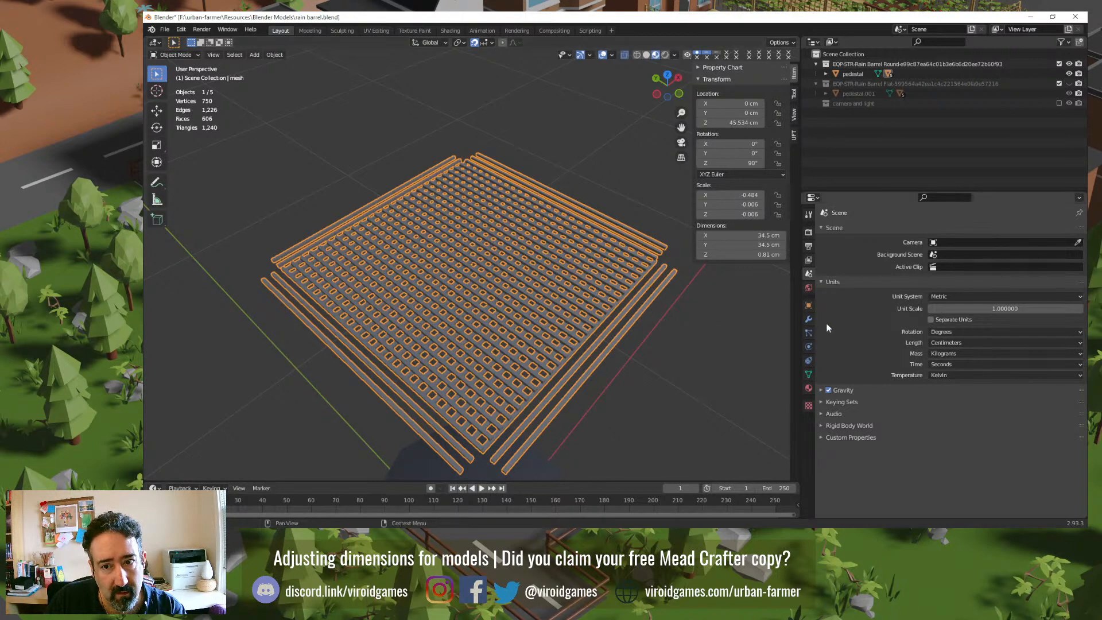
pyautogui.click(809, 318)
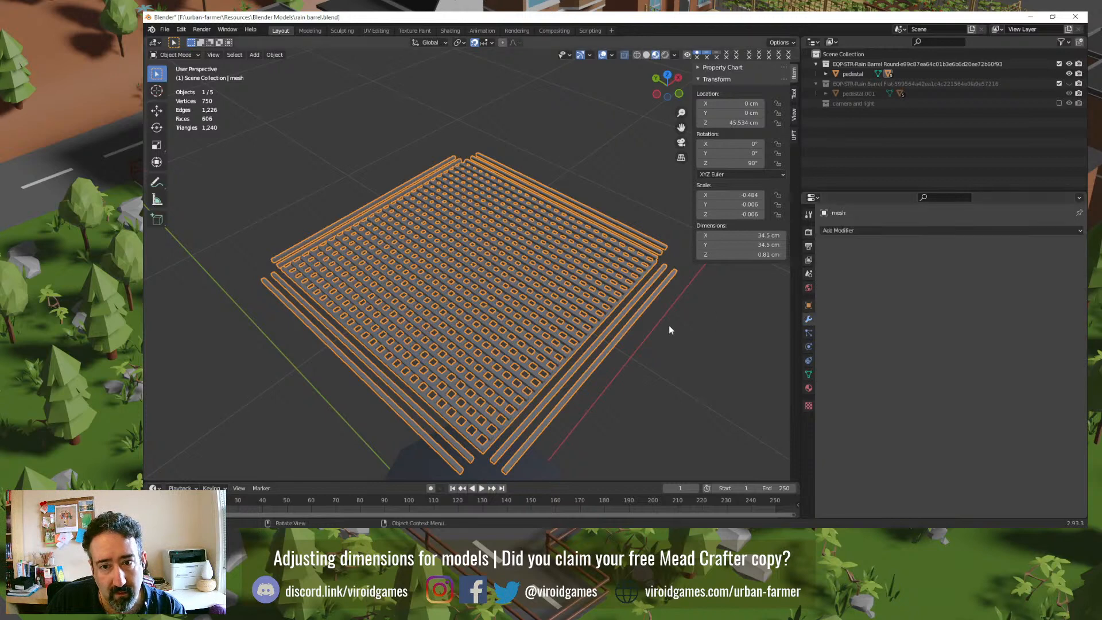
# Step: Inspect the mesh grate's geometry in Edit Mode, and reveal the hidden rain barrel in Object Mode
pyautogui.click(636, 211)
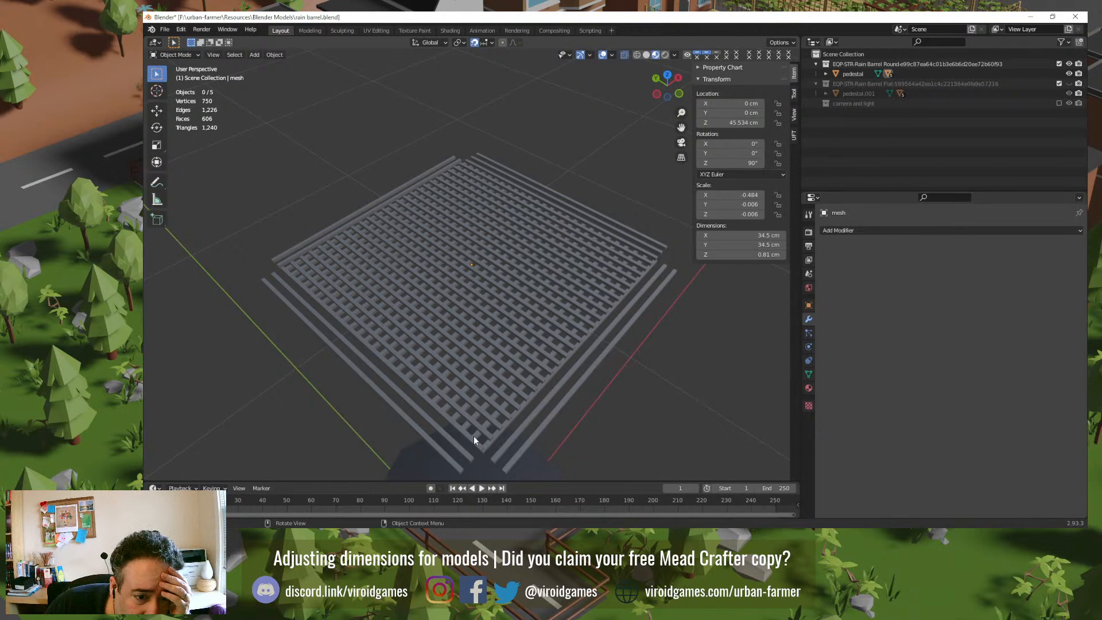
pyautogui.click(583, 350)
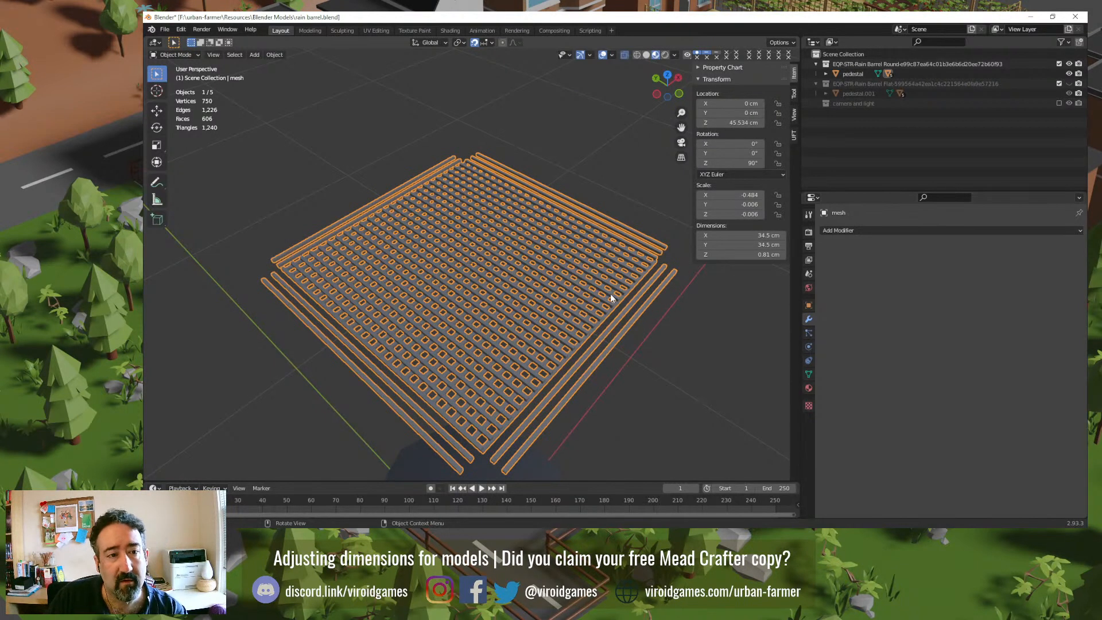
pyautogui.press('Tab')
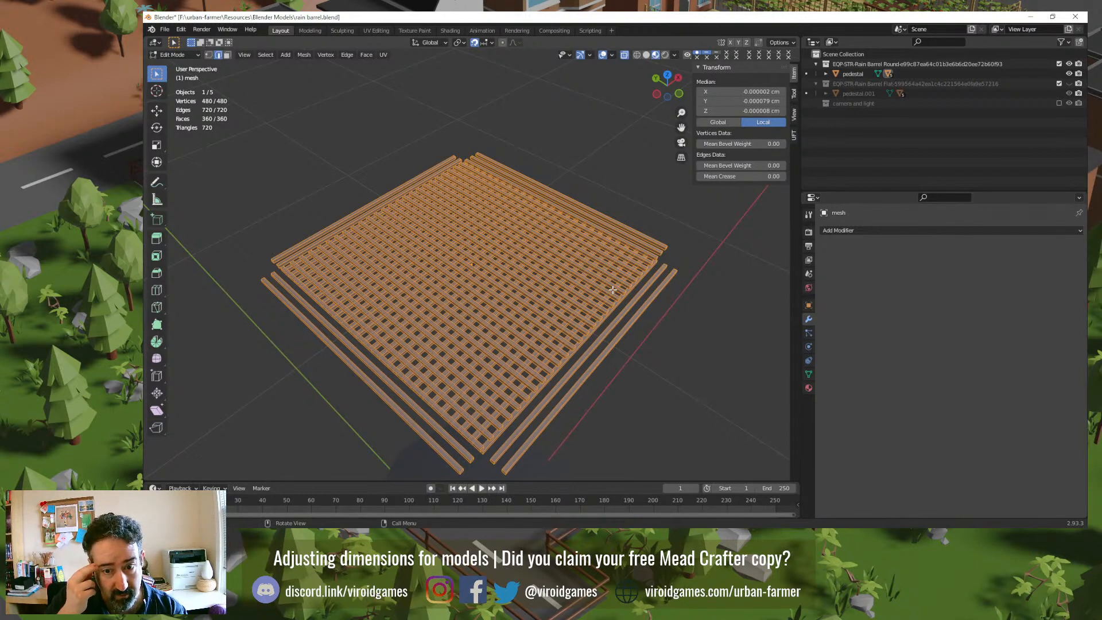
pyautogui.press('Tab')
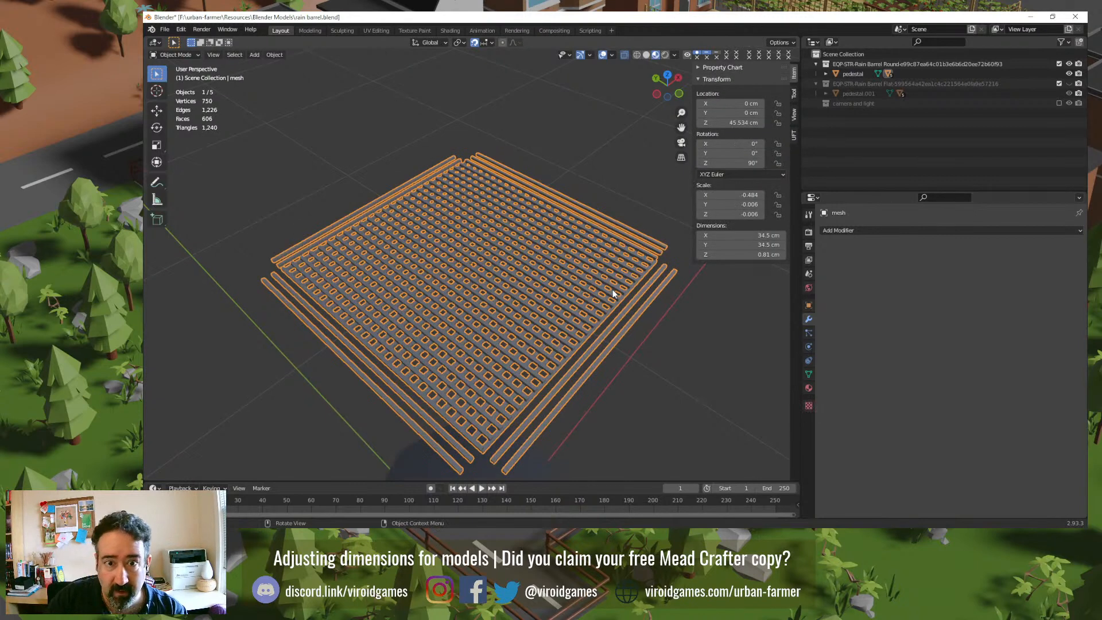
pyautogui.click(708, 378)
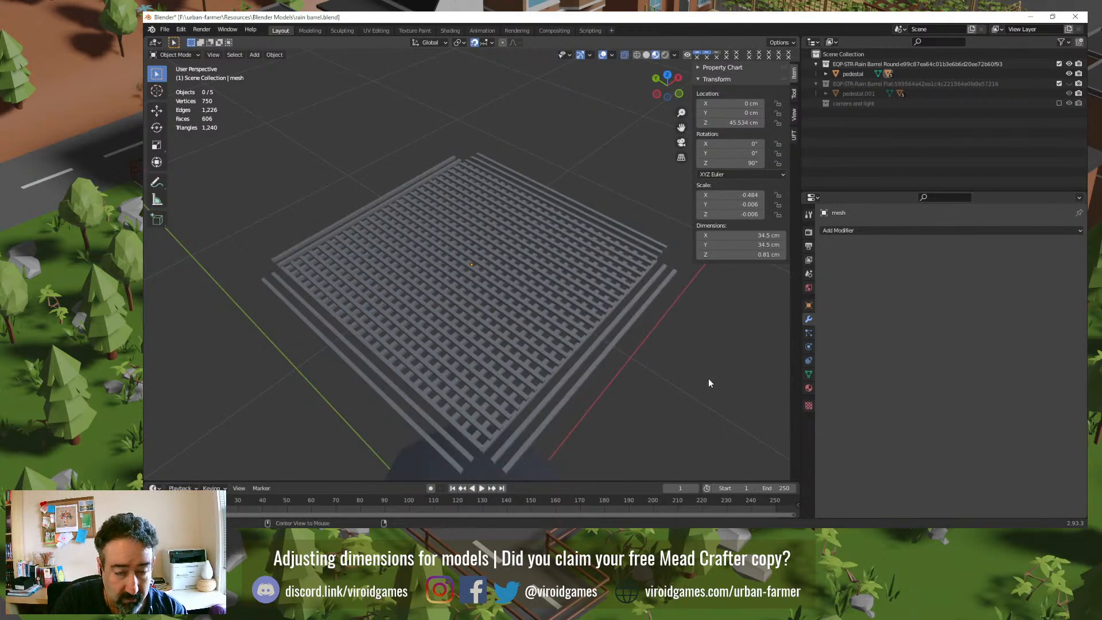
pyautogui.hotkey('alt', 'h')
pyautogui.click(536, 266)
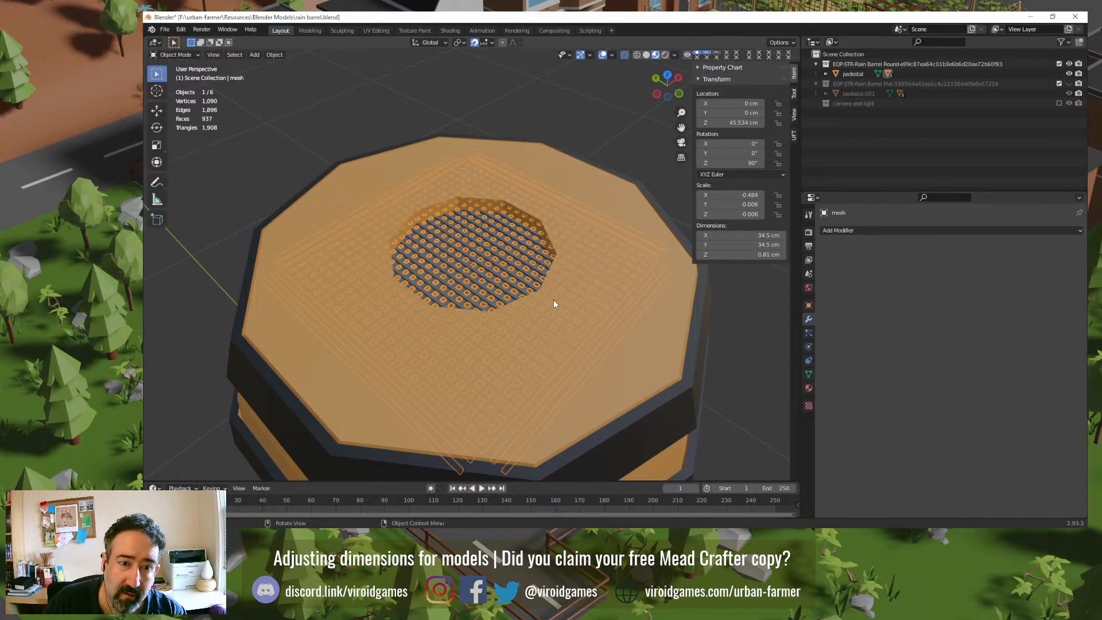
# Step: Compare the mesh grate's extent with the barrel's top opening in the top view, alternately selecting both objects
pyautogui.press('KP_7')
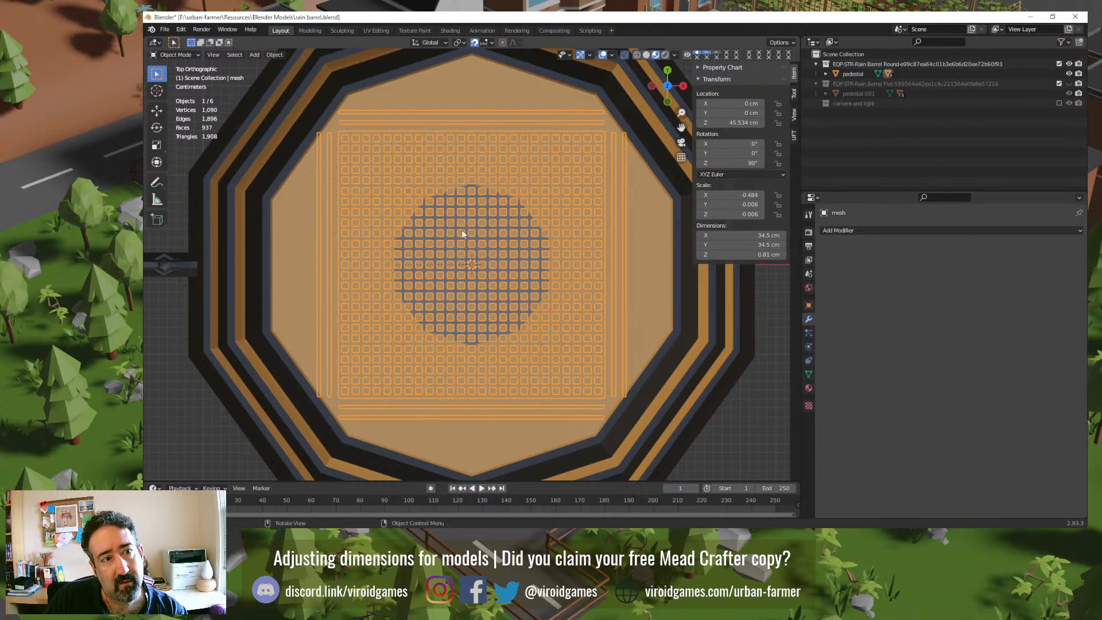
pyautogui.click(466, 90)
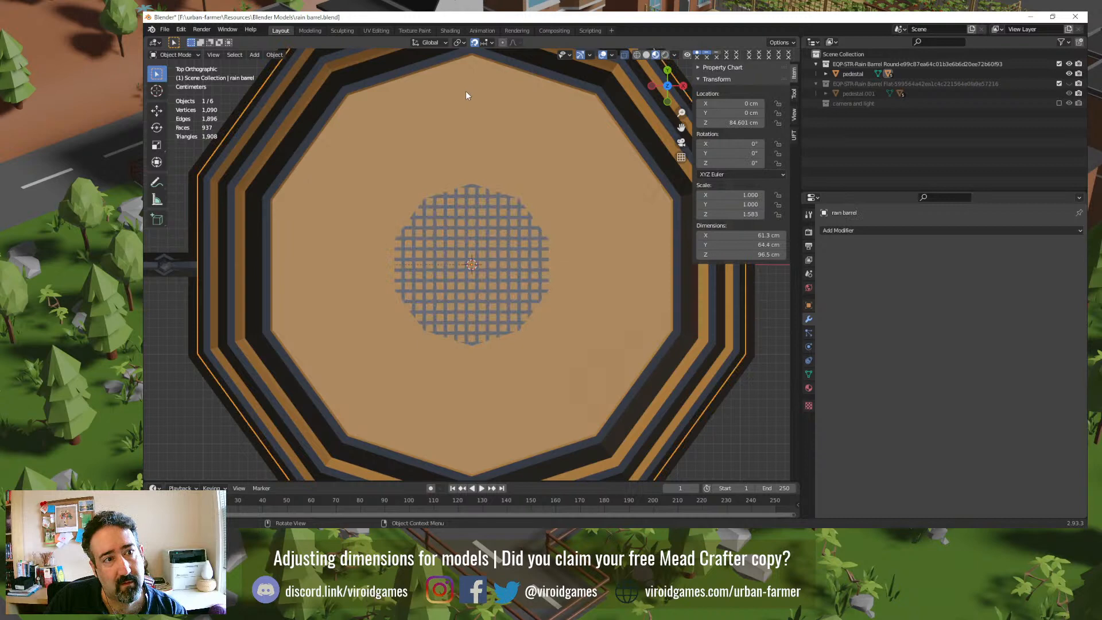
pyautogui.click(460, 245)
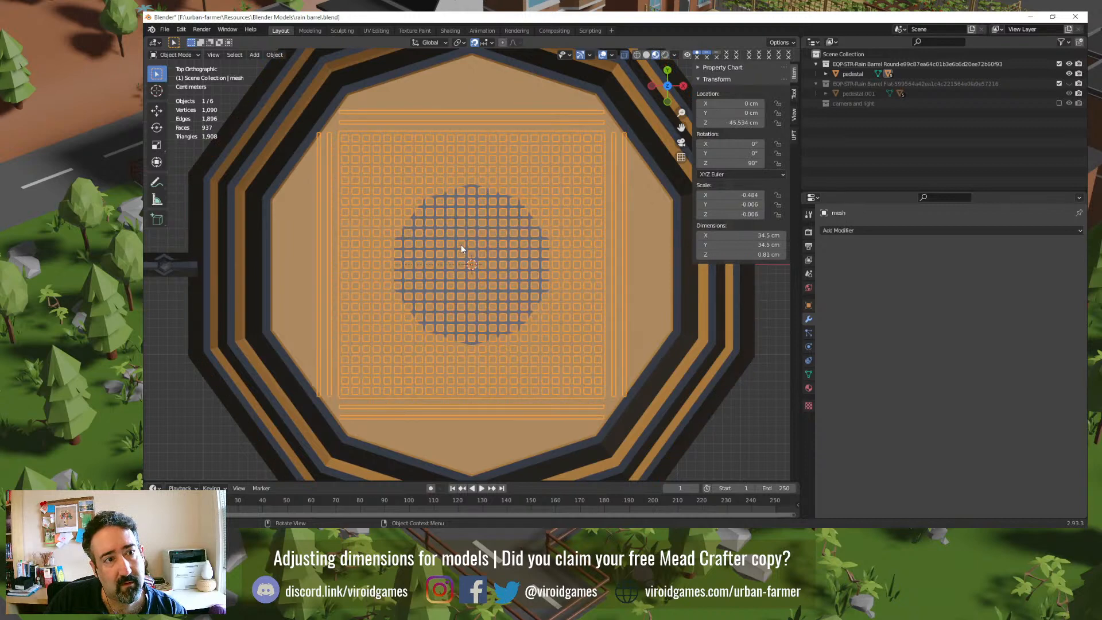
pyautogui.click(426, 89)
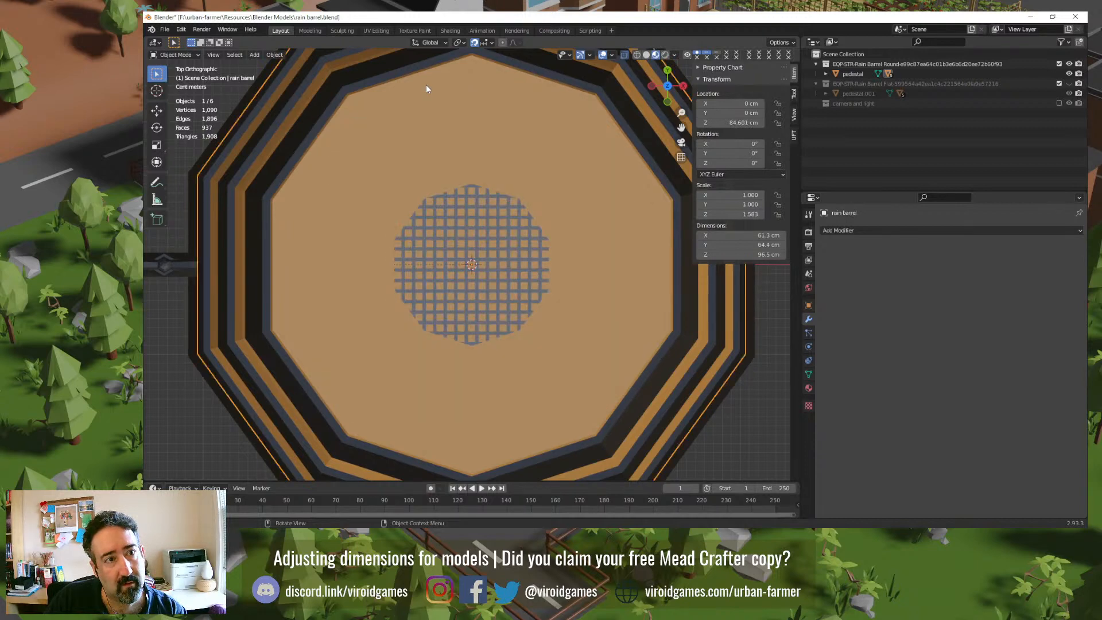
pyautogui.click(288, 112)
pyautogui.click(428, 248)
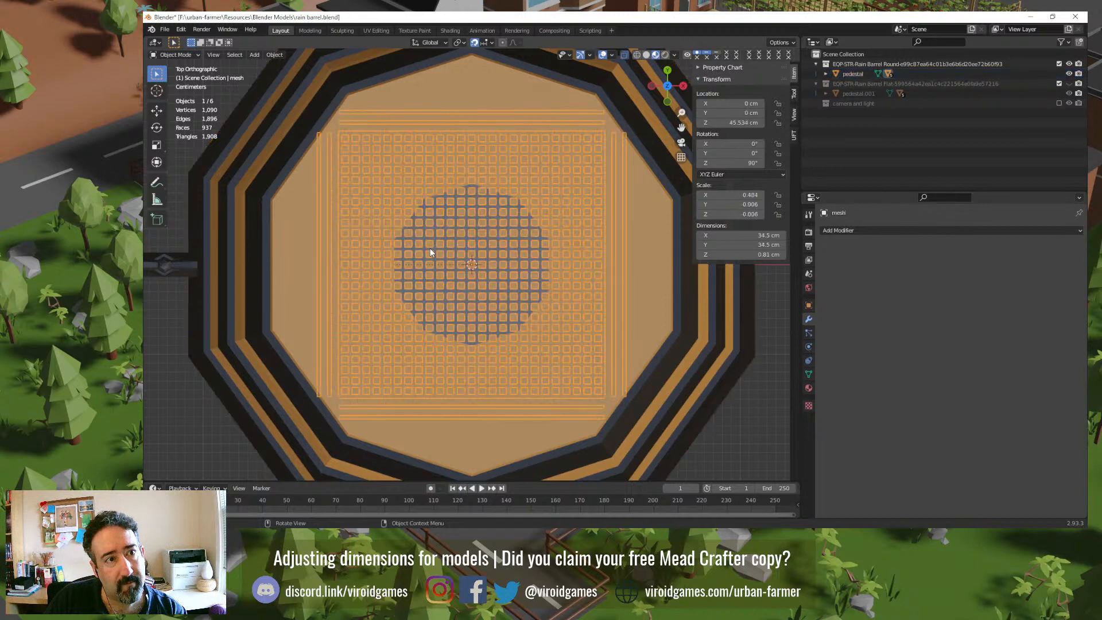
pyautogui.press('Tab')
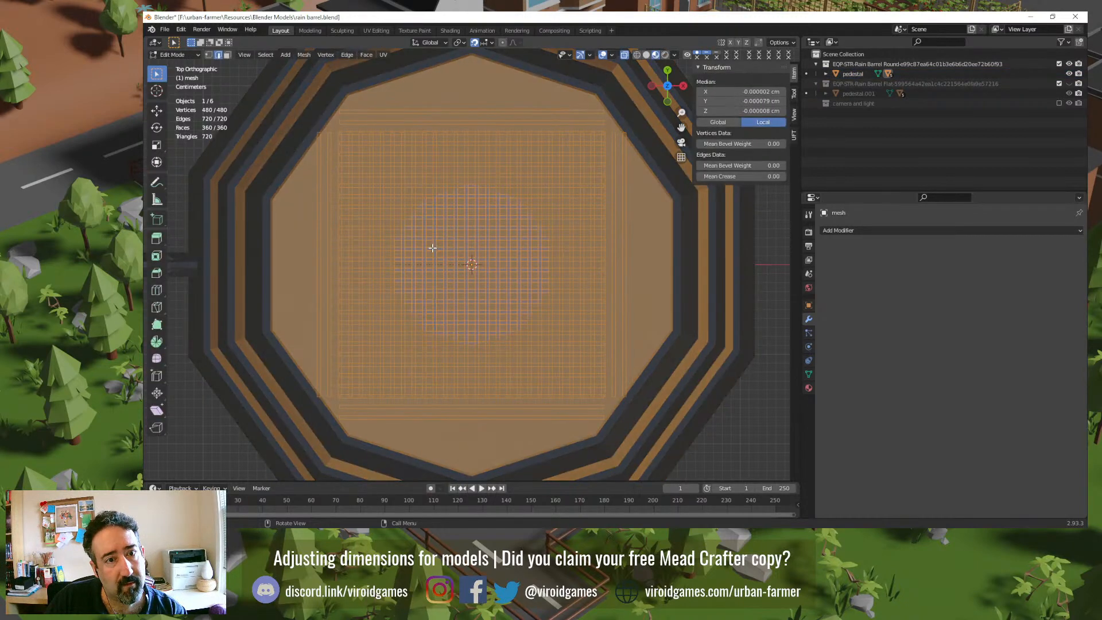
pyautogui.hotkey('alt', 'z')
pyautogui.hotkey('alt', 'z')
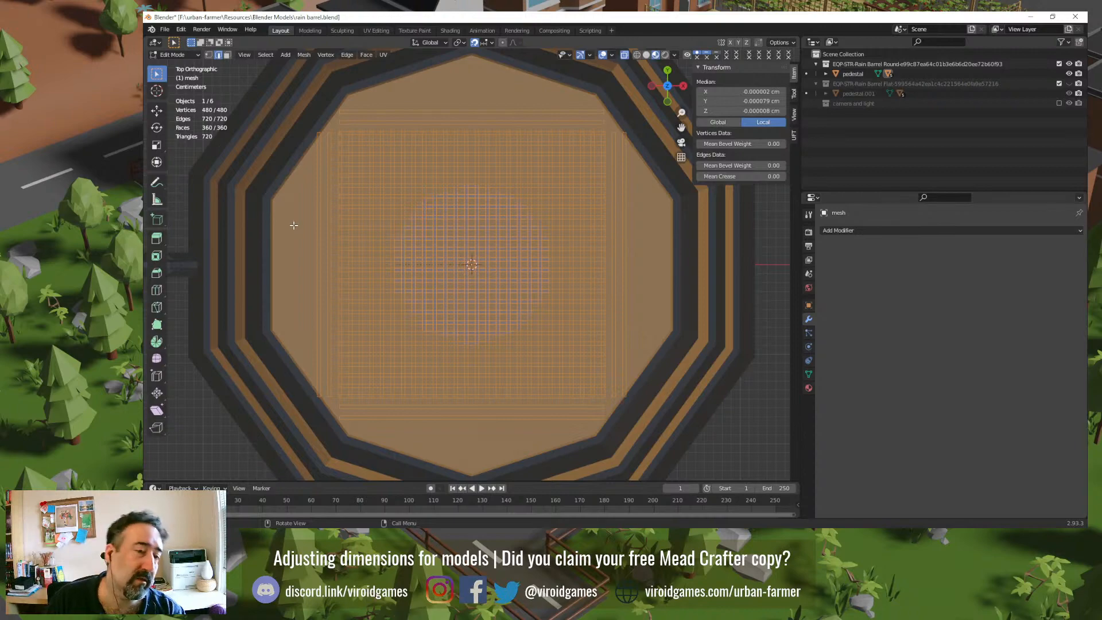
pyautogui.press('Tab')
pyautogui.moveTo(291, 228); pyautogui.dragTo(455, 305, button='middle')
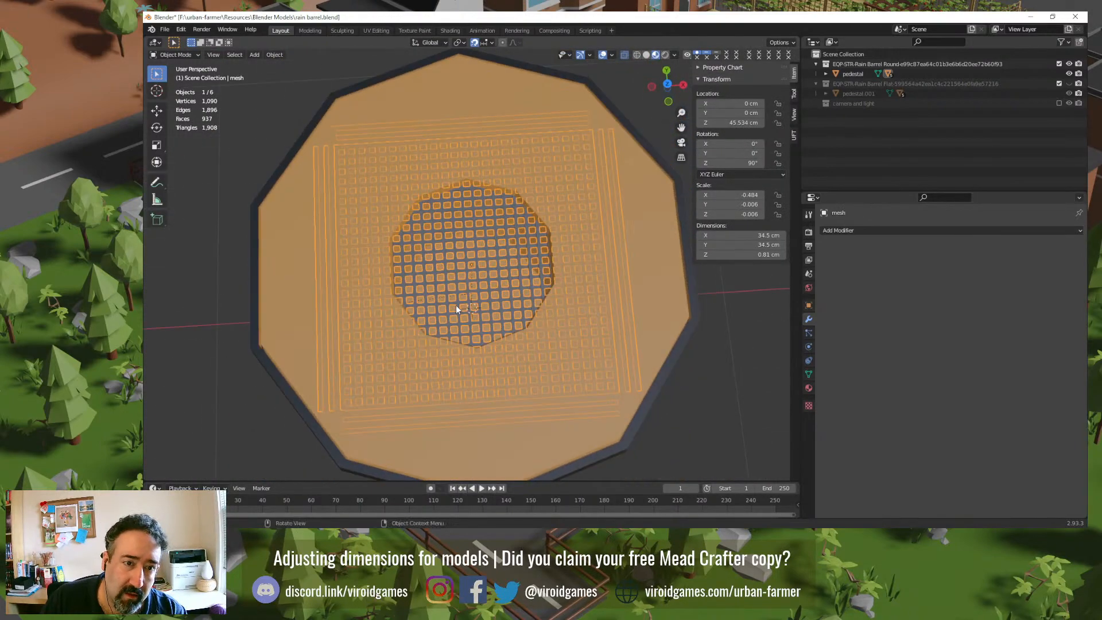
pyautogui.press('KP_7')
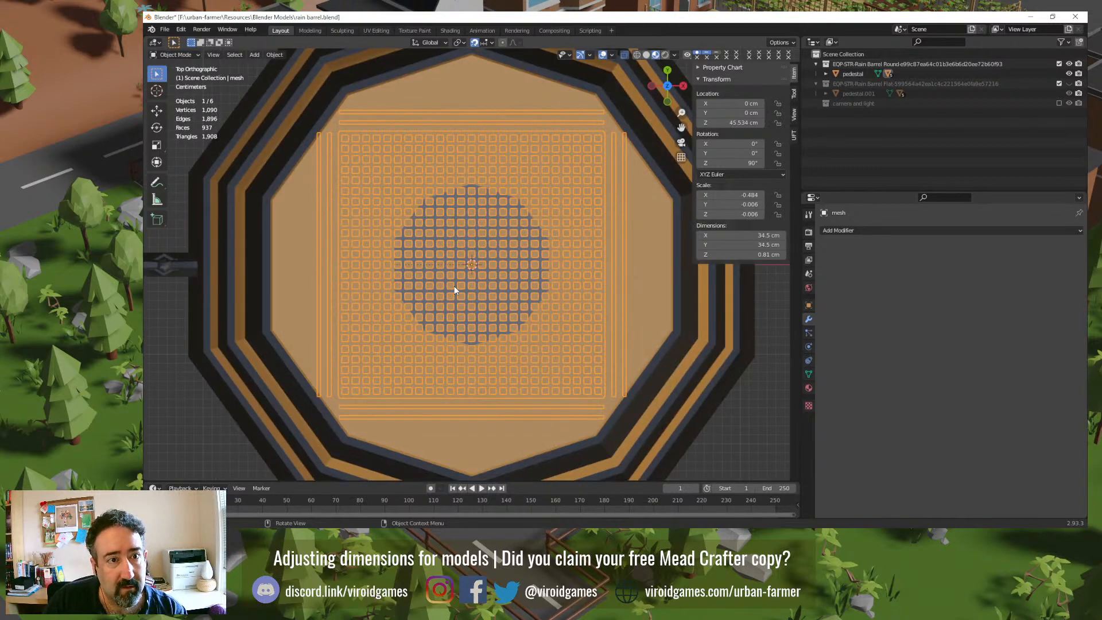
# Step: Hide the rain barrel, separate the whole mesh grate by loose parts, and return to Object Mode
pyautogui.click(465, 101)
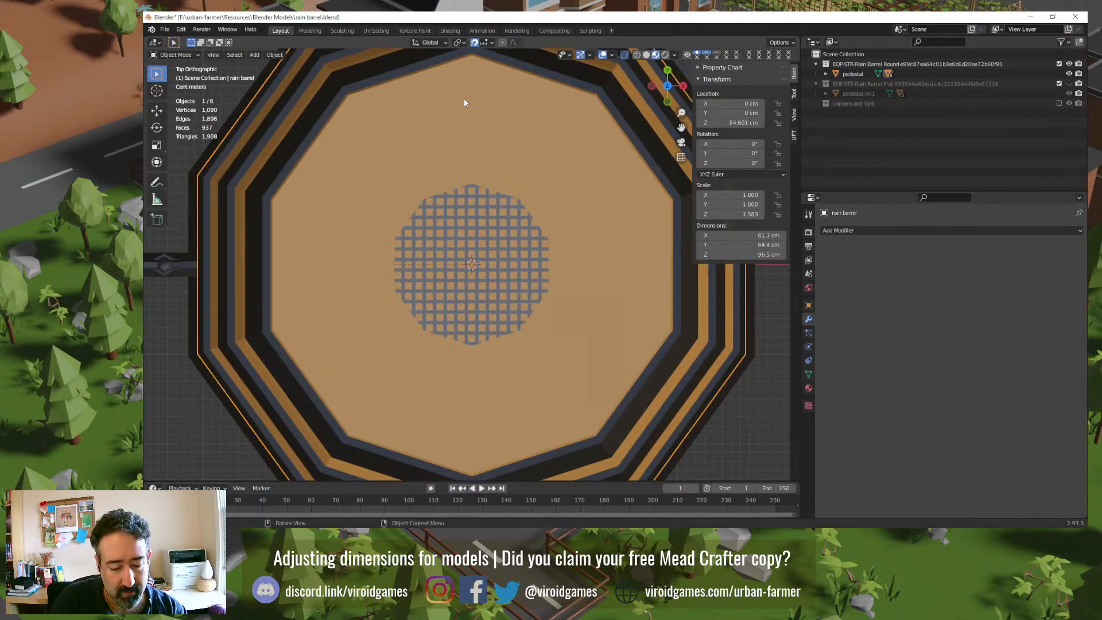
pyautogui.press('h')
pyautogui.click(472, 143)
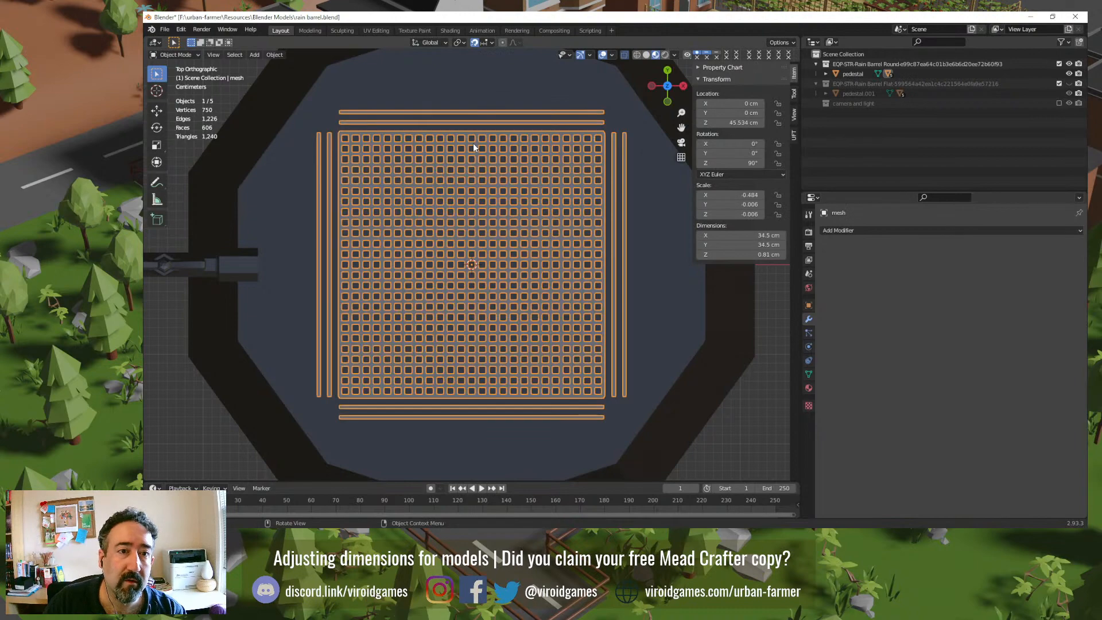
pyautogui.press('Tab')
pyautogui.click(472, 143)
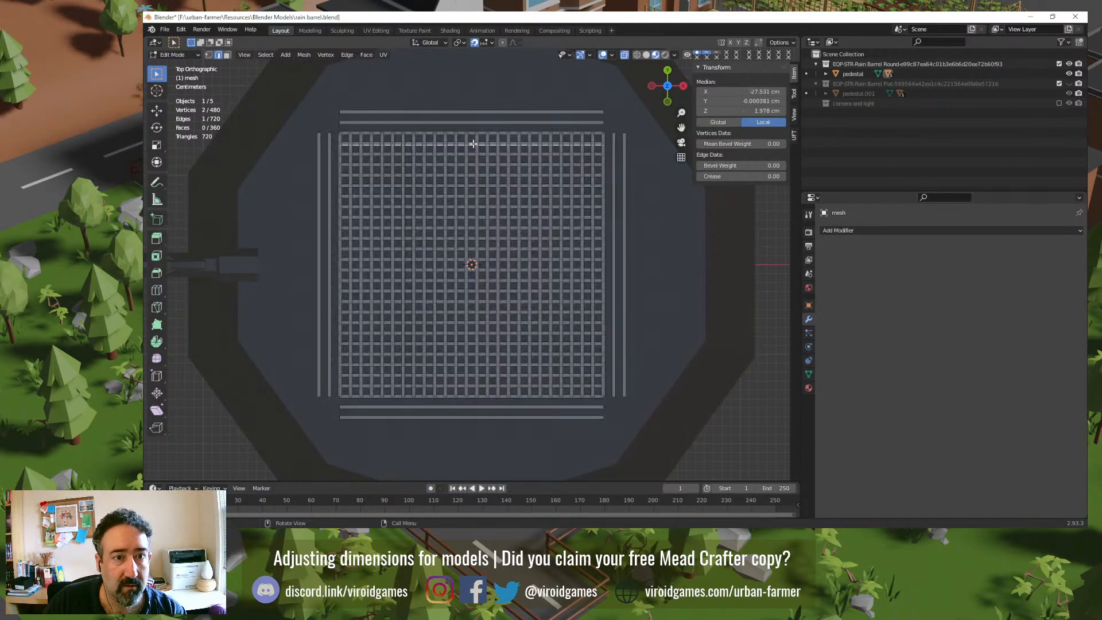
pyautogui.press('a')
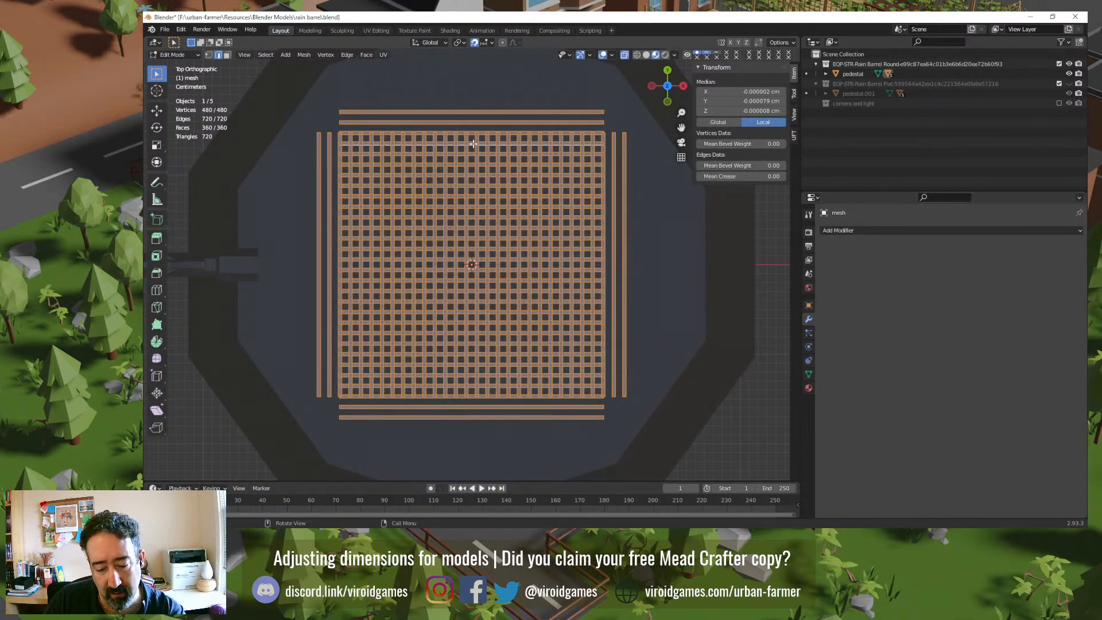
pyautogui.press('p')
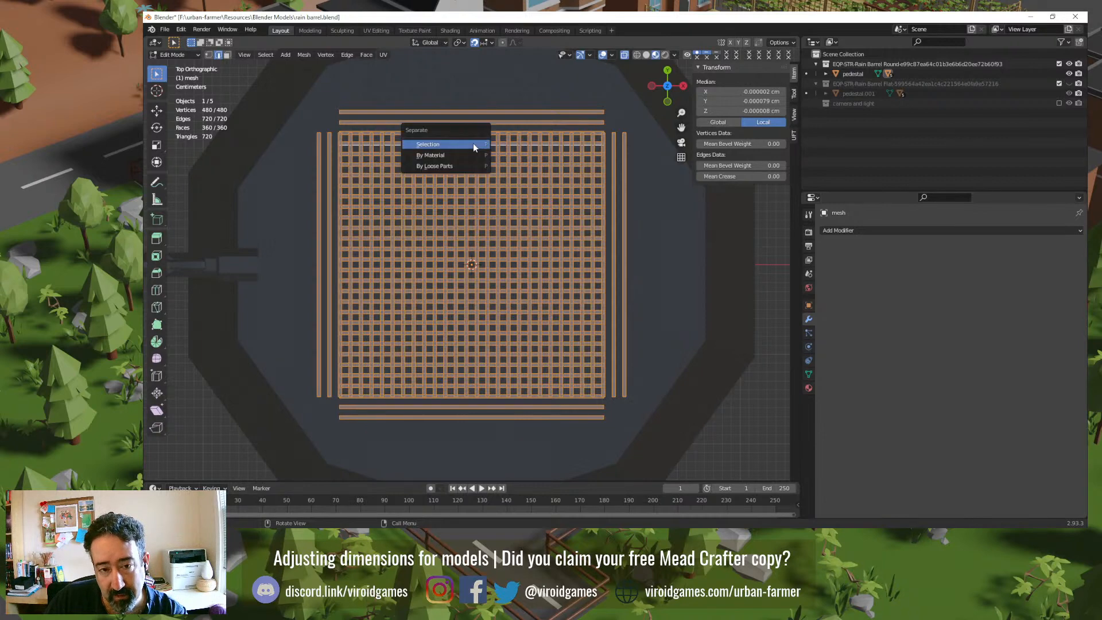
pyautogui.click(454, 166)
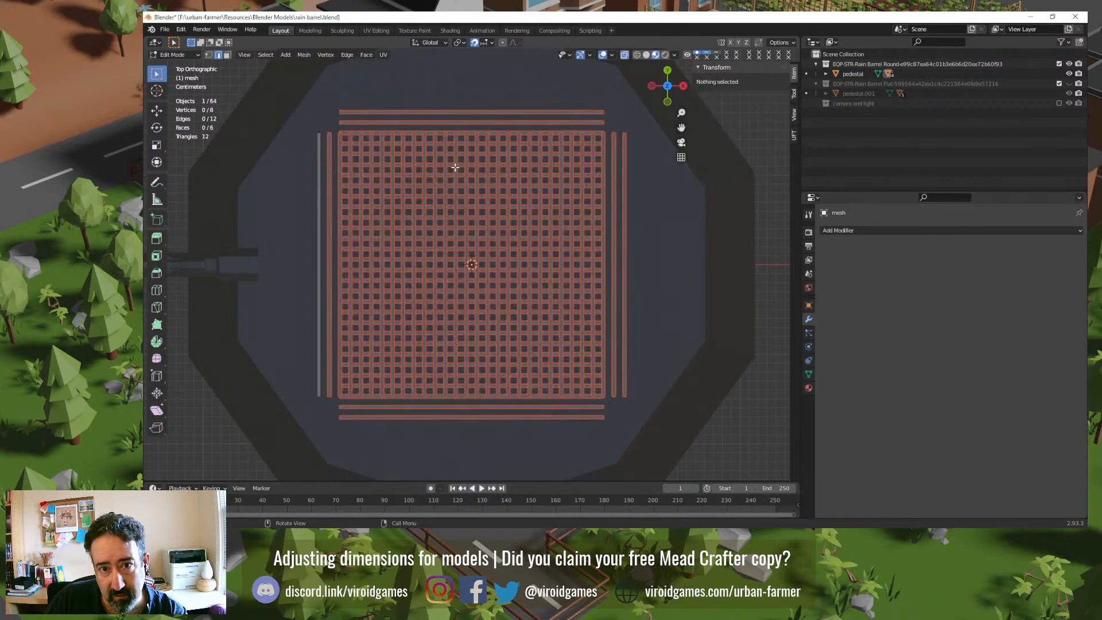
pyautogui.press('q')
pyautogui.click(393, 91)
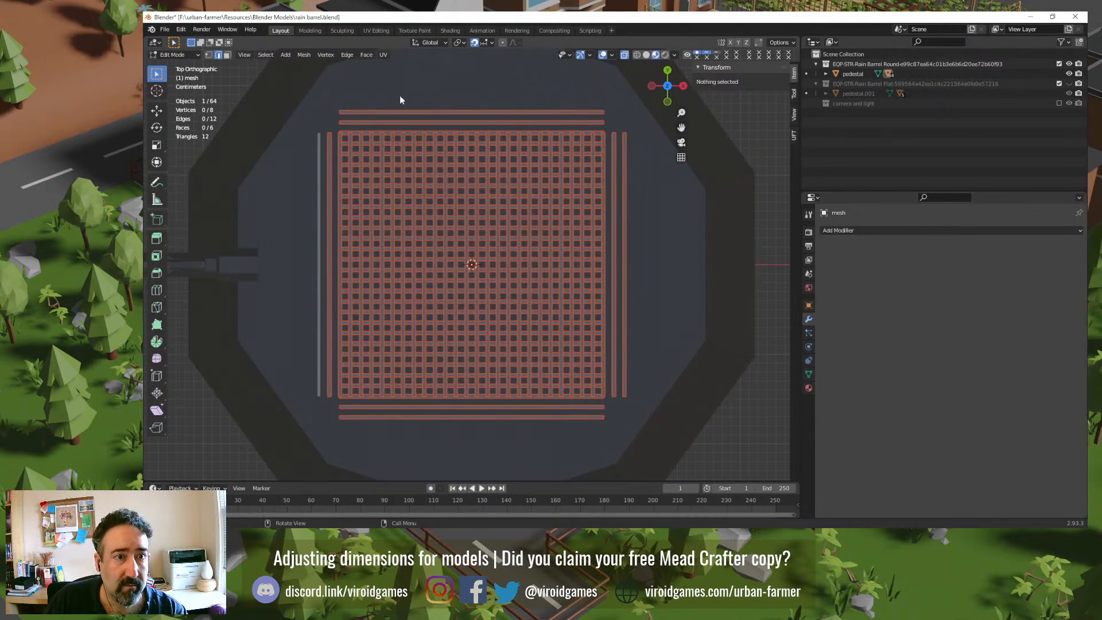
pyautogui.press('Tab')
pyautogui.click(396, 111)
pyautogui.click(397, 122)
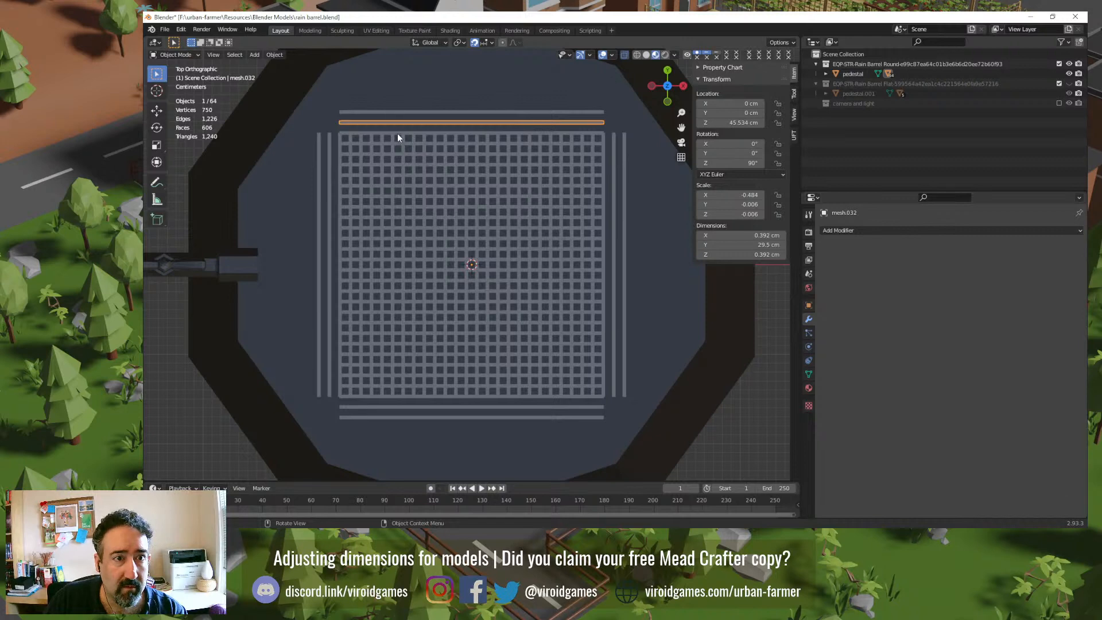
pyautogui.click(398, 133)
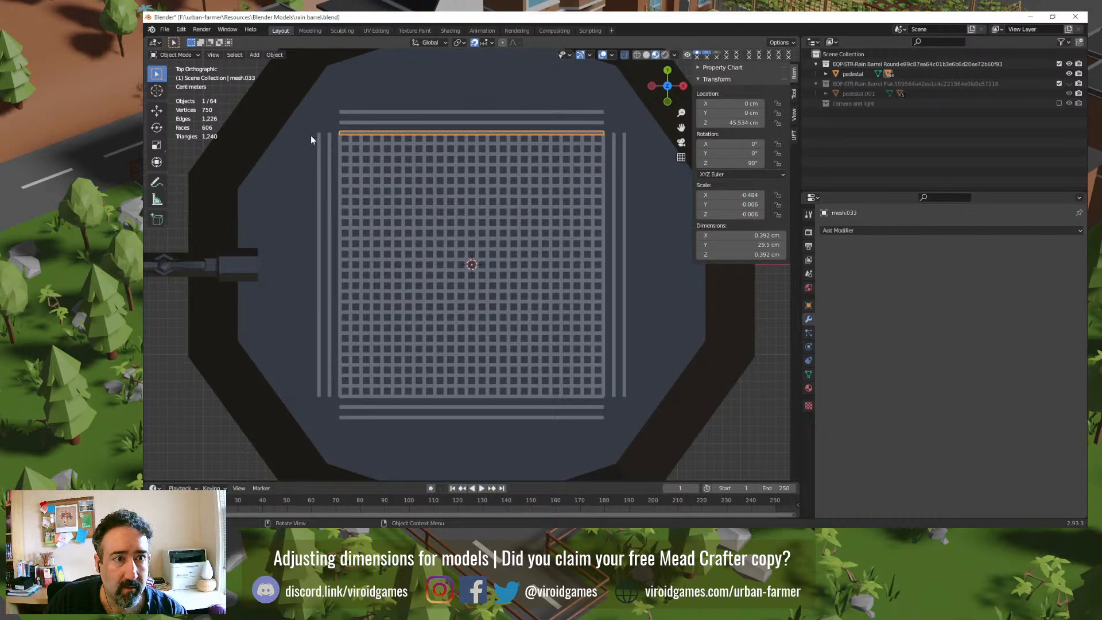
pyautogui.moveTo(308, 162); pyautogui.dragTo(329, 195)
pyautogui.moveTo(310, 242); pyautogui.dragTo(391, 389, button='middle')
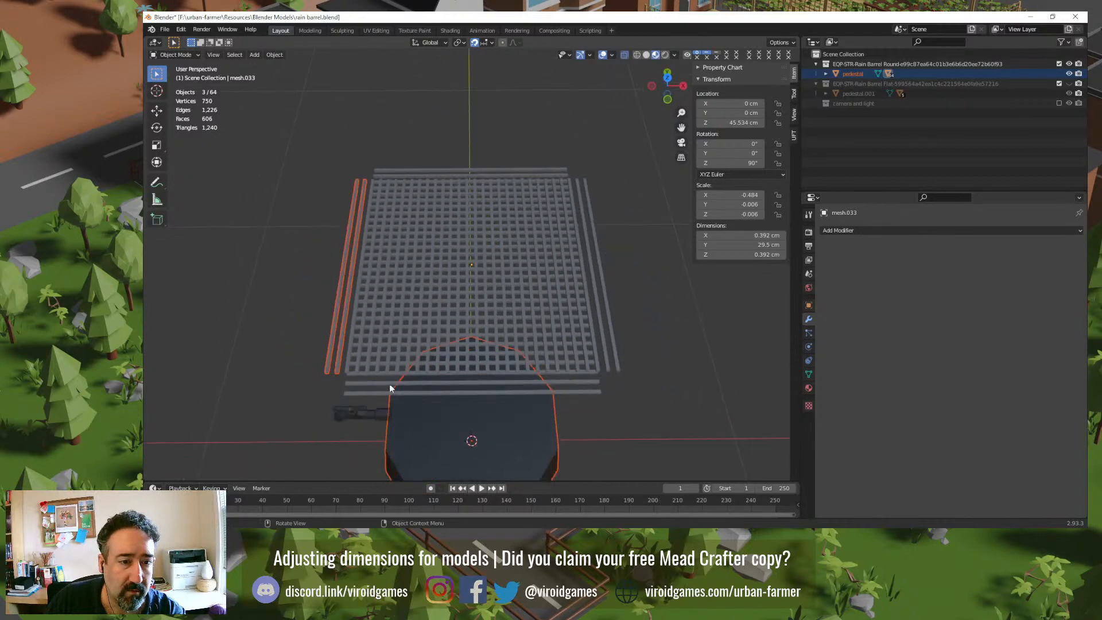
pyautogui.keyDown('shift'); pyautogui.click(419, 413); pyautogui.keyUp('shift')
pyautogui.click(631, 405)
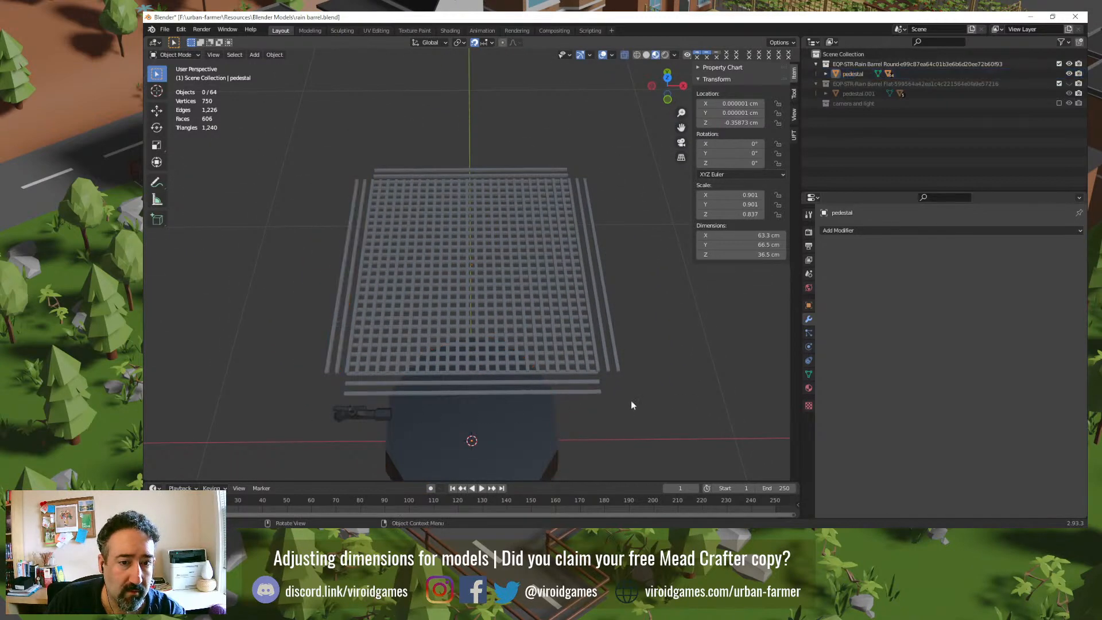
# Step: Delete the two loose lengthwise strips that lie outside the grate's left edge
pyautogui.click(348, 295)
pyautogui.keyDown('shift'); pyautogui.click(341, 295); pyautogui.keyUp('shift')
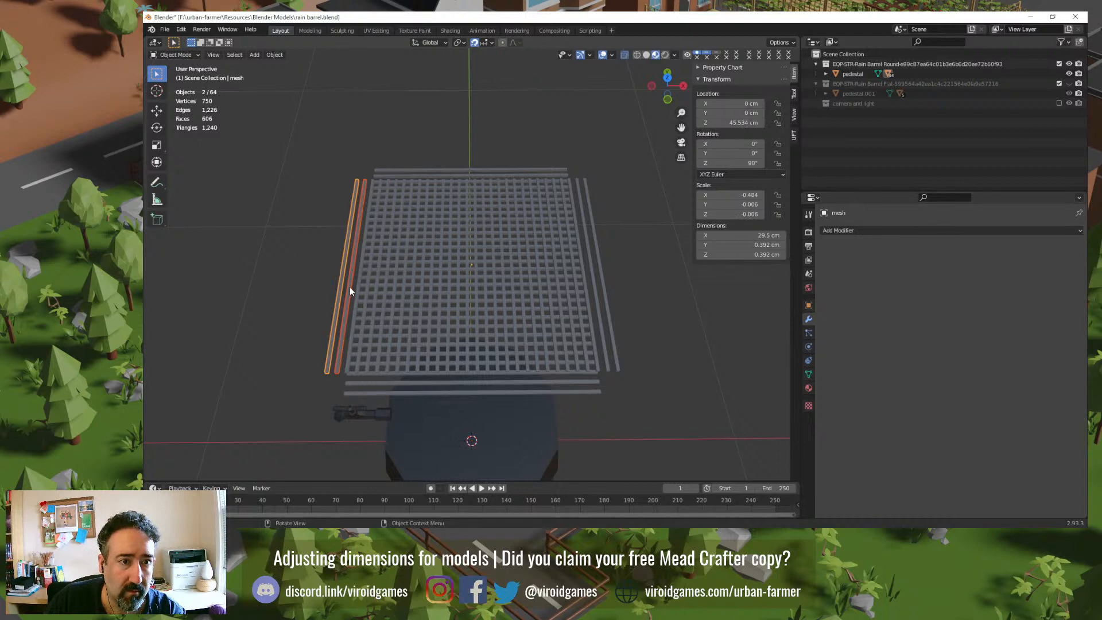
pyautogui.press('Delete')
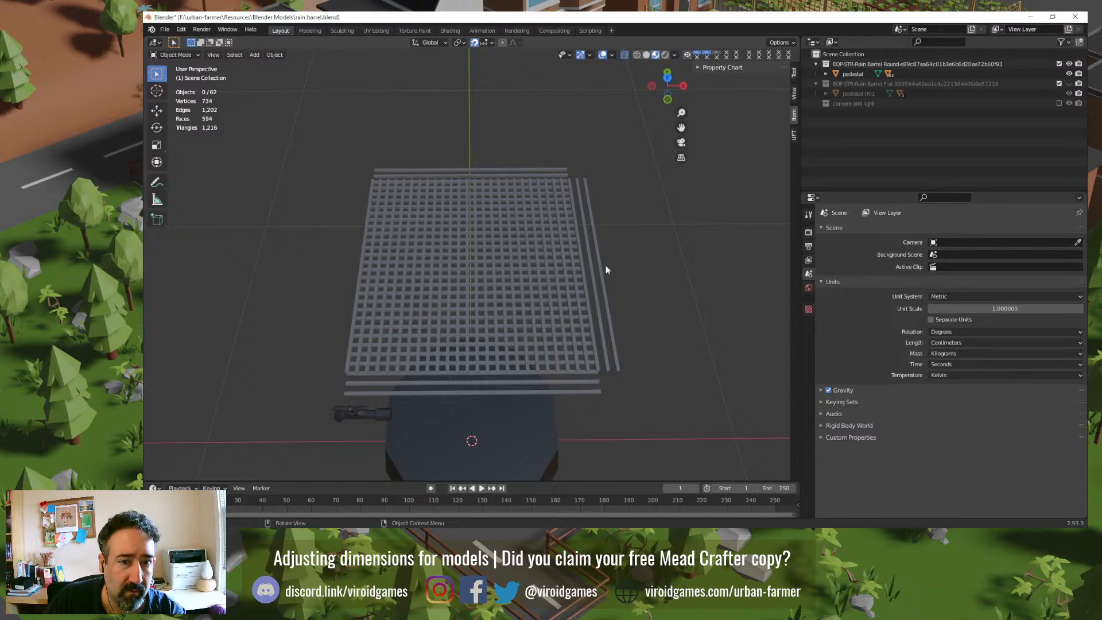
# Step: Delete all remaining grate strips except the leftmost lengthwise one and the crosswise one meeting its far end
pyautogui.moveTo(637, 230); pyautogui.dragTo(375, 259)
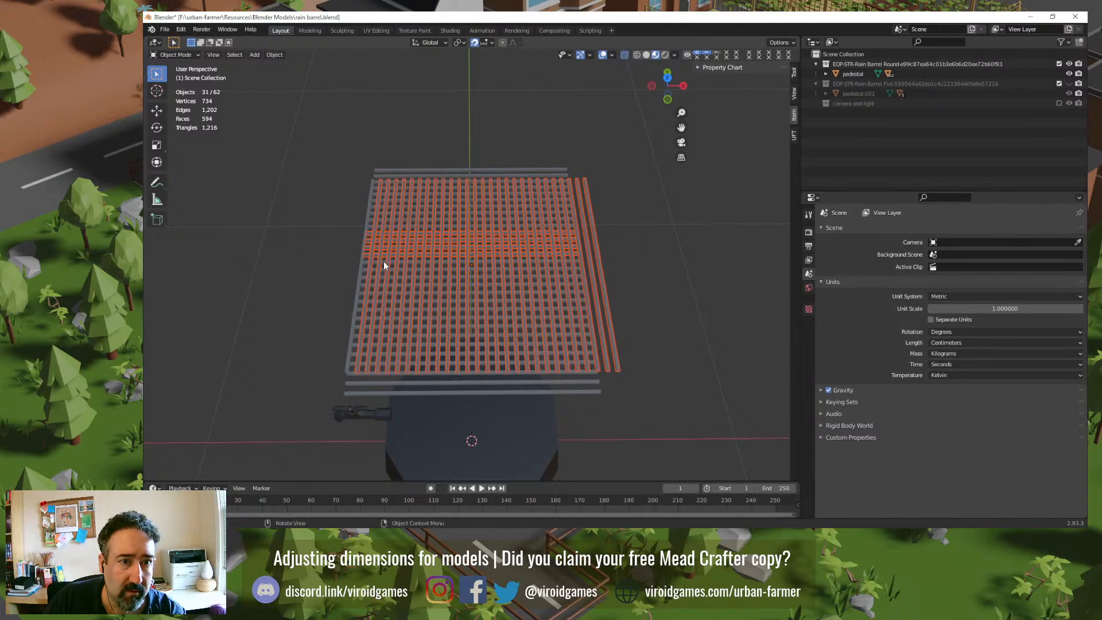
pyautogui.press('Delete')
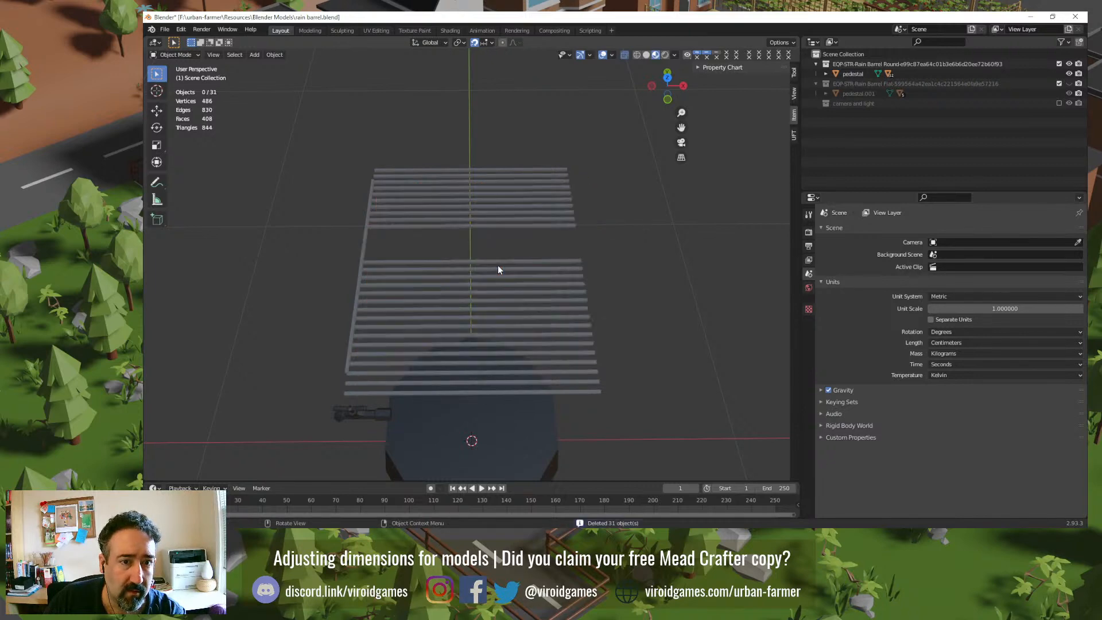
pyautogui.moveTo(611, 241); pyautogui.dragTo(586, 426)
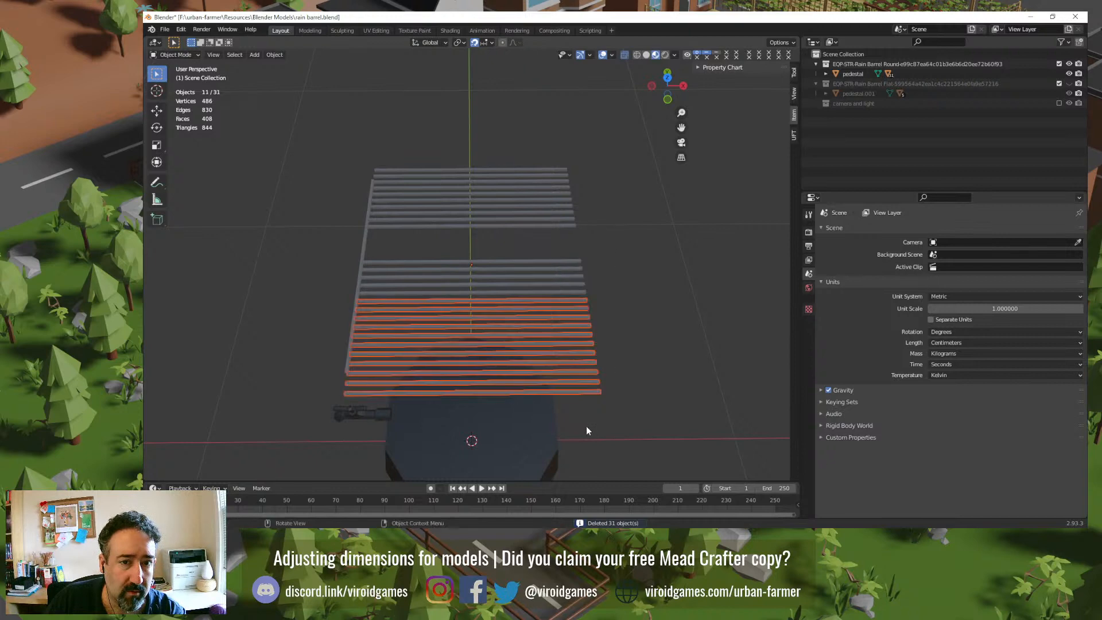
pyautogui.press('Delete')
pyautogui.moveTo(584, 183); pyautogui.dragTo(557, 331)
pyautogui.press('Delete')
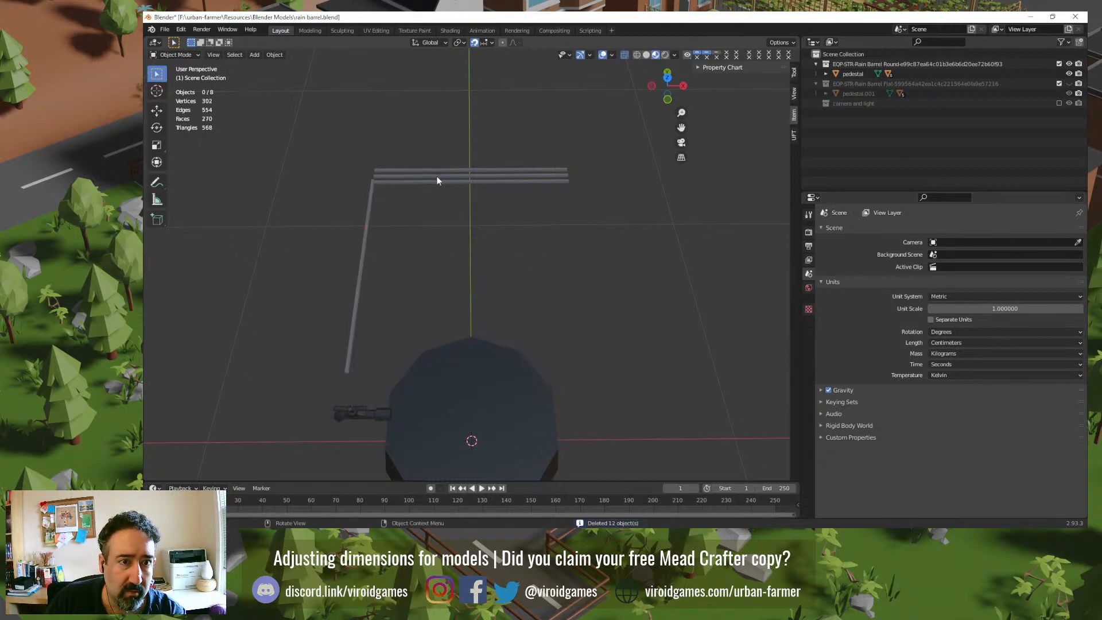
pyautogui.click(431, 175)
pyautogui.keyDown('shift'); pyautogui.click(432, 169); pyautogui.keyUp('shift')
pyautogui.press('Delete')
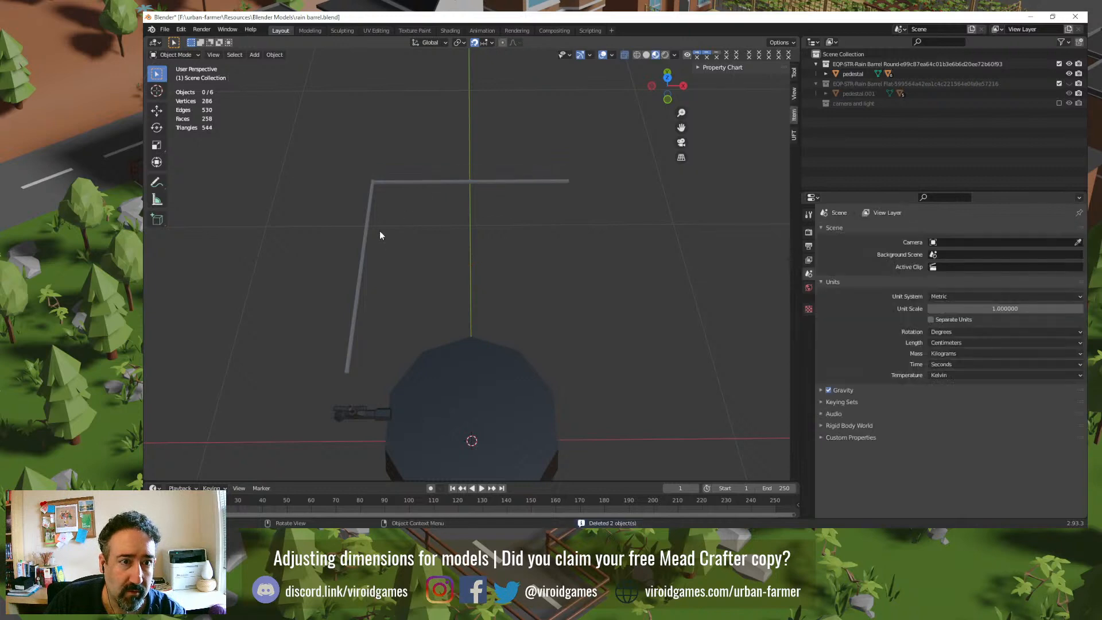
# Step: Inspect the remaining lengthwise strip's geometry in Edit Mode, and return to Object Mode
pyautogui.click(370, 205)
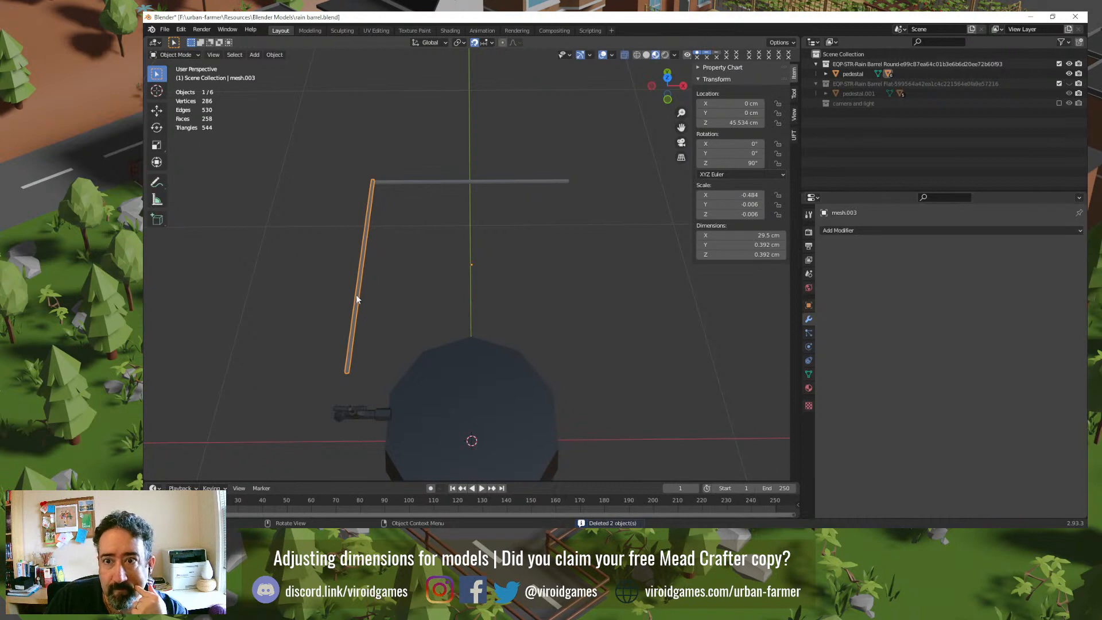
pyautogui.press('Tab')
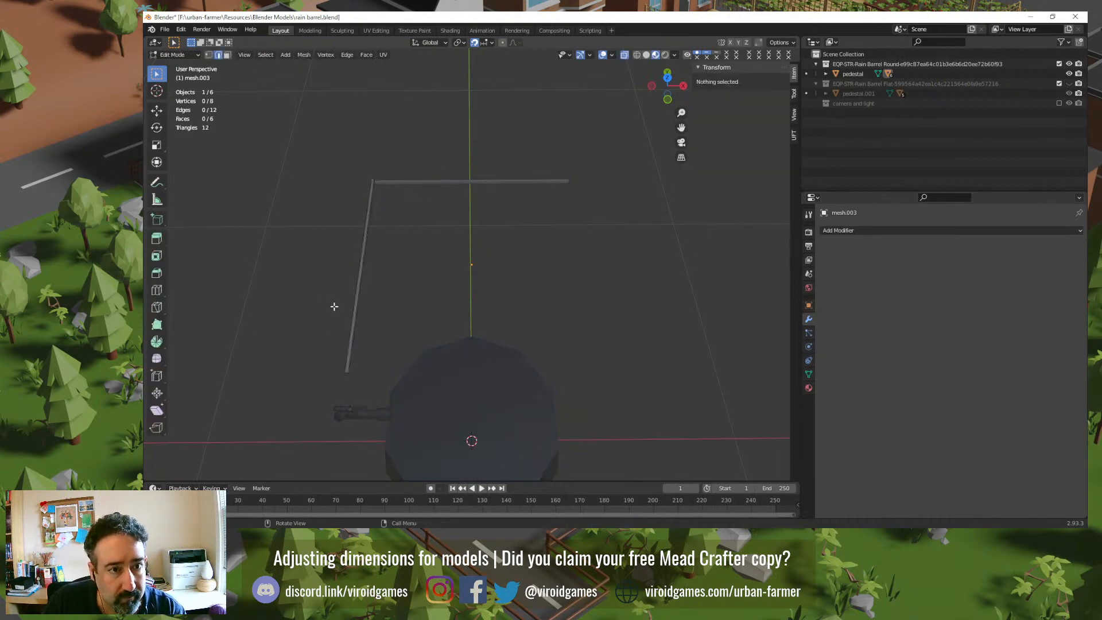
pyautogui.scroll(3, 334, 306)
pyautogui.keyDown('shift'); pyautogui.moveTo(335, 307); pyautogui.dragTo(505, 200, button='middle'); pyautogui.keyUp('shift')
pyautogui.moveTo(448, 257); pyautogui.dragTo(440, 229, button='middle')
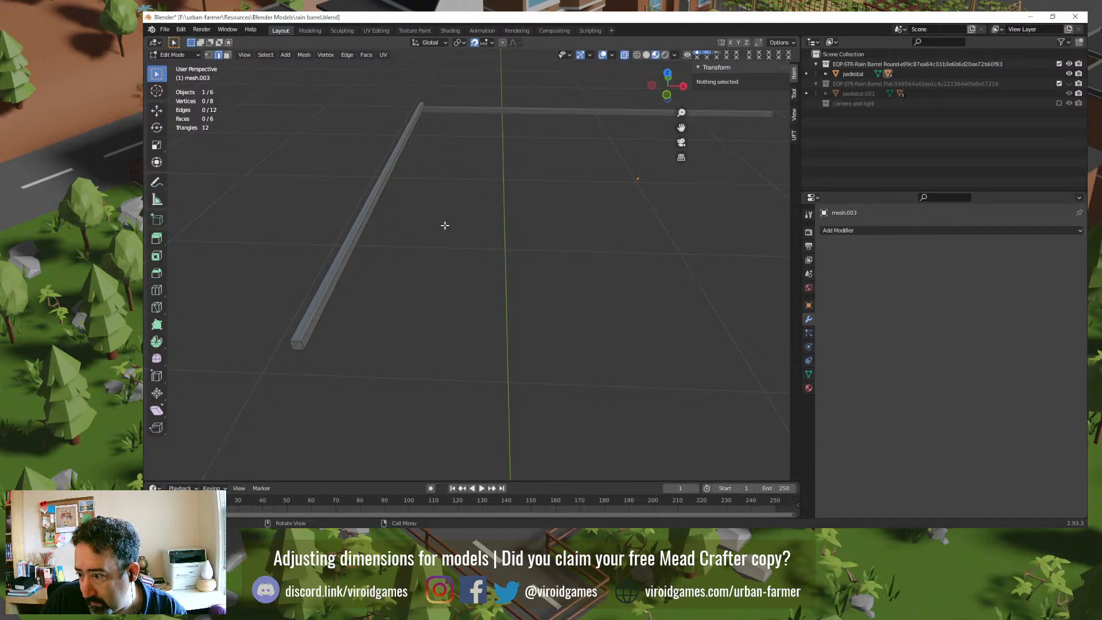
pyautogui.press('Tab')
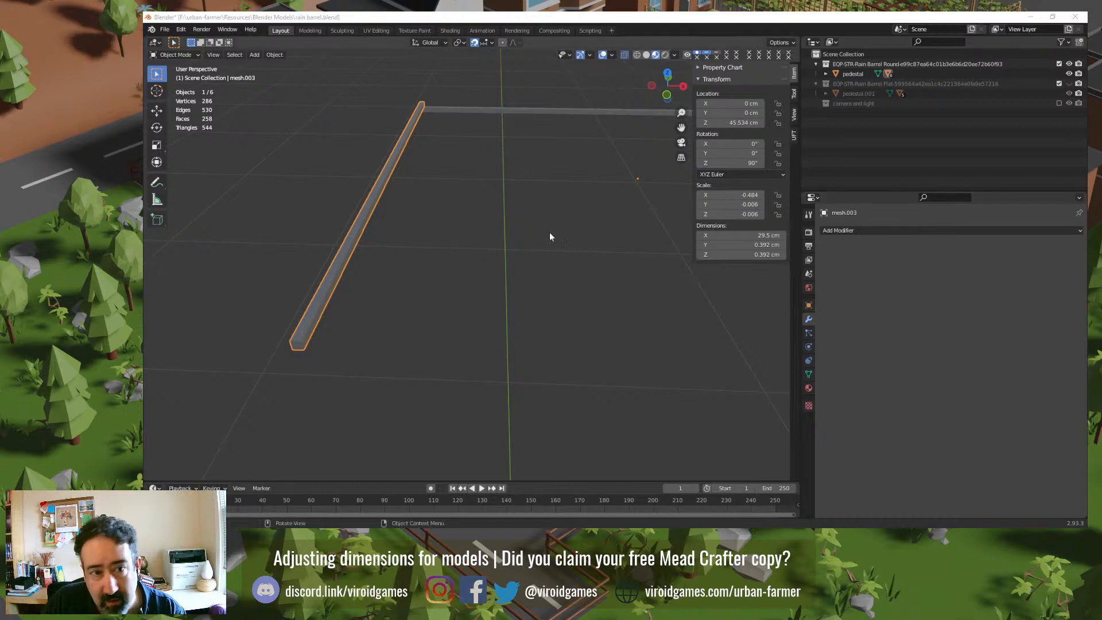
# Step: Try an Array modifier on the remaining lengthwise grate strip
pyautogui.click(439, 196)
pyautogui.moveTo(441, 194); pyautogui.dragTo(438, 241, button='middle')
pyautogui.click(467, 156)
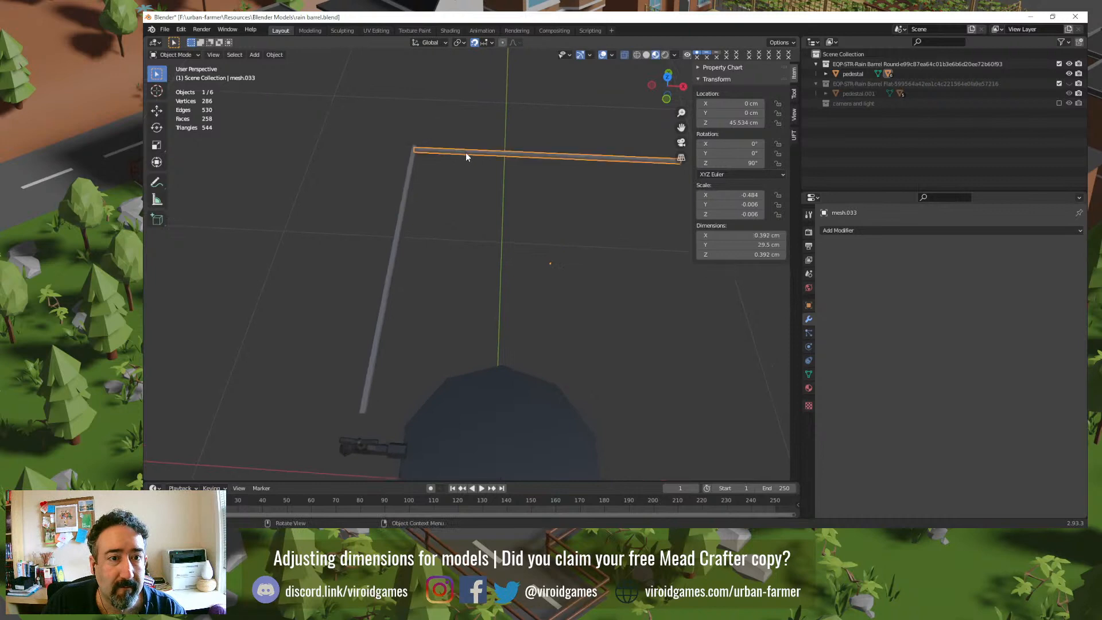
pyautogui.click(413, 204)
pyautogui.click(861, 232)
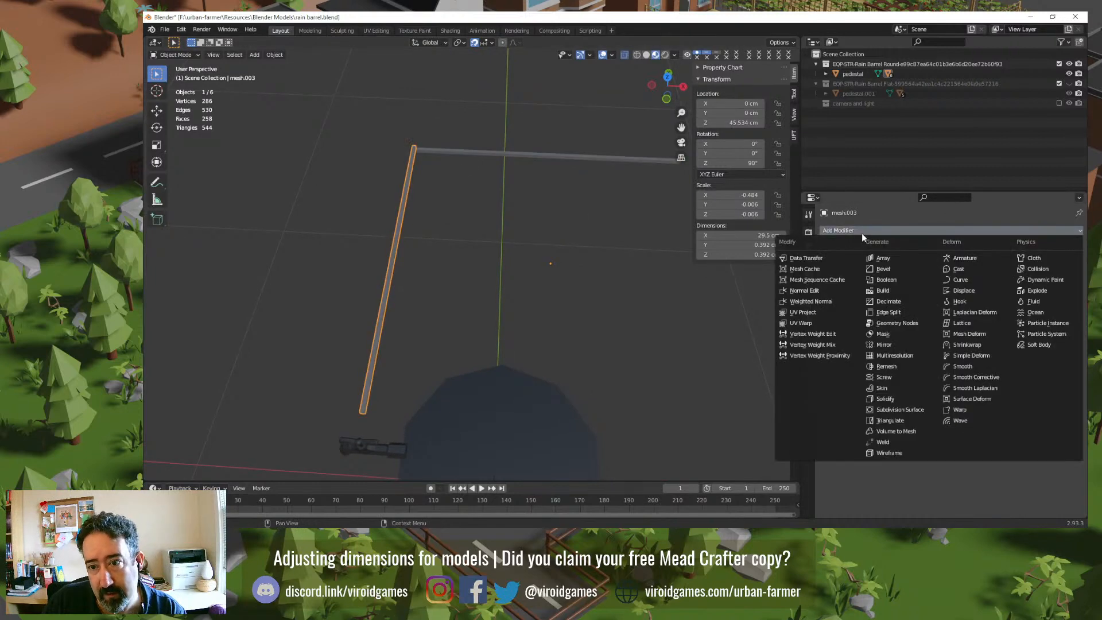
pyautogui.click(881, 260)
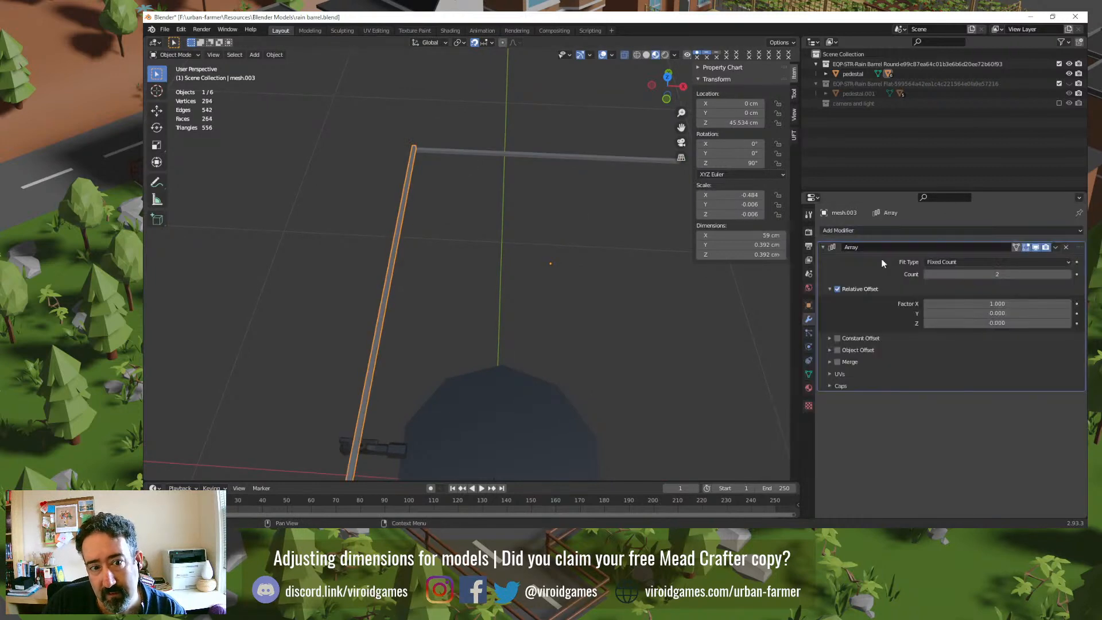
# Step: Set the array's relative offset factors to 1.1 in X and 2.5 in Y
pyautogui.click(955, 313)
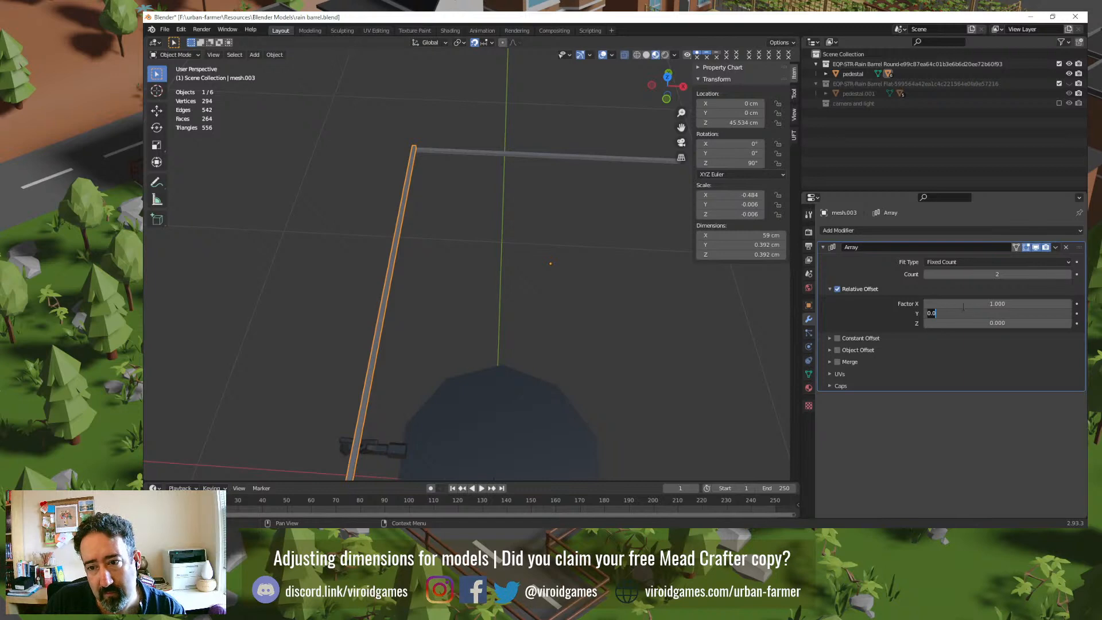
pyautogui.press('Return')
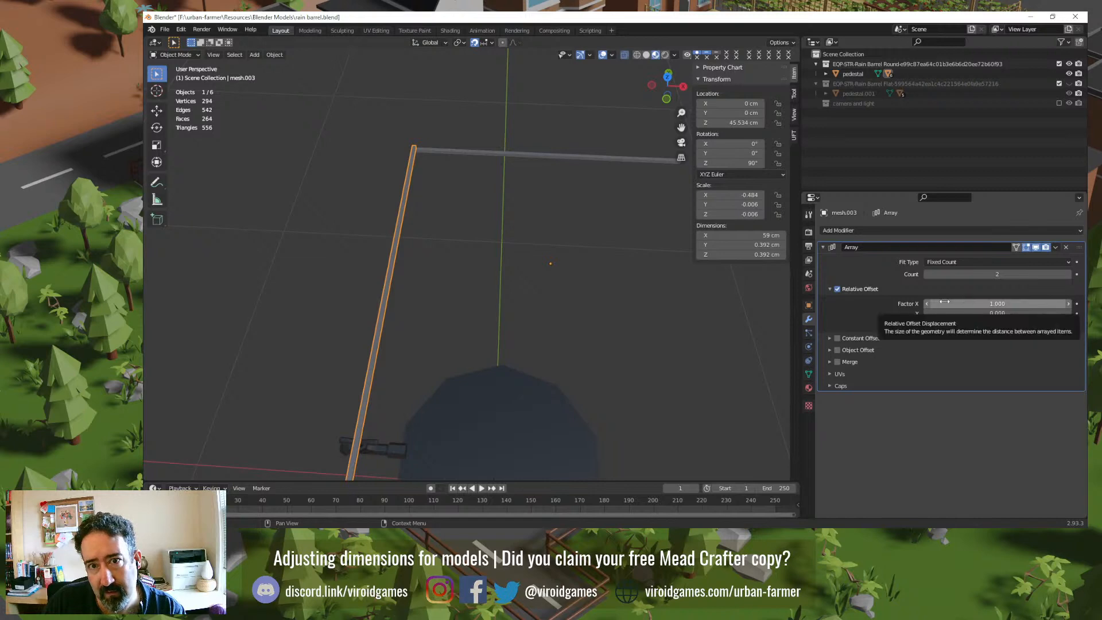
pyautogui.moveTo(644, 312); pyautogui.dragTo(557, 292, button='middle')
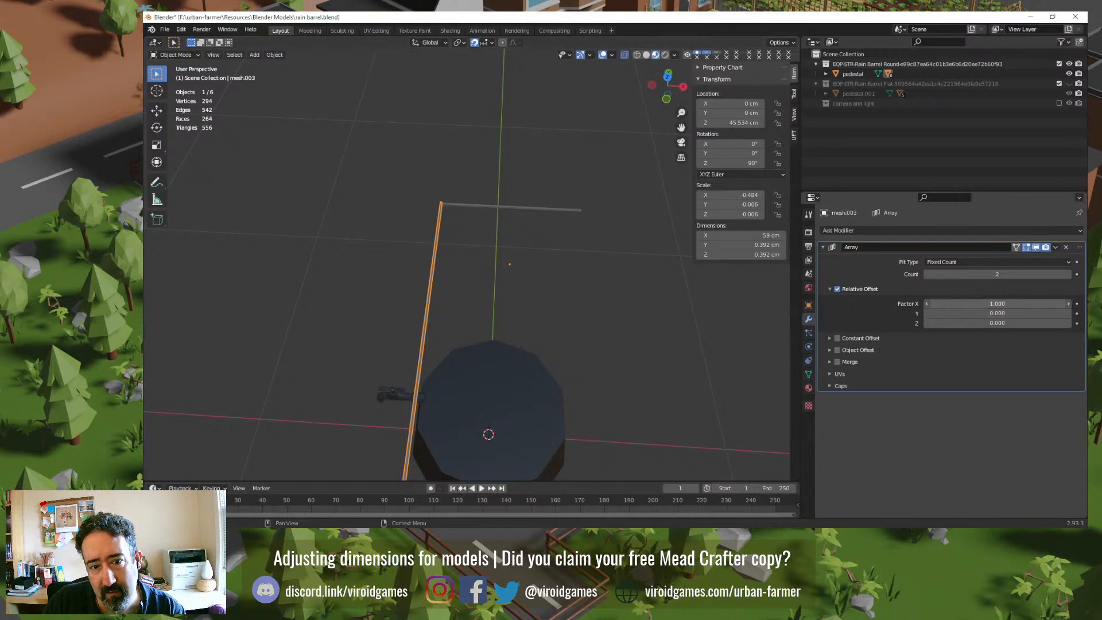
pyautogui.moveTo(996, 304); pyautogui.dragTo(1017, 312)
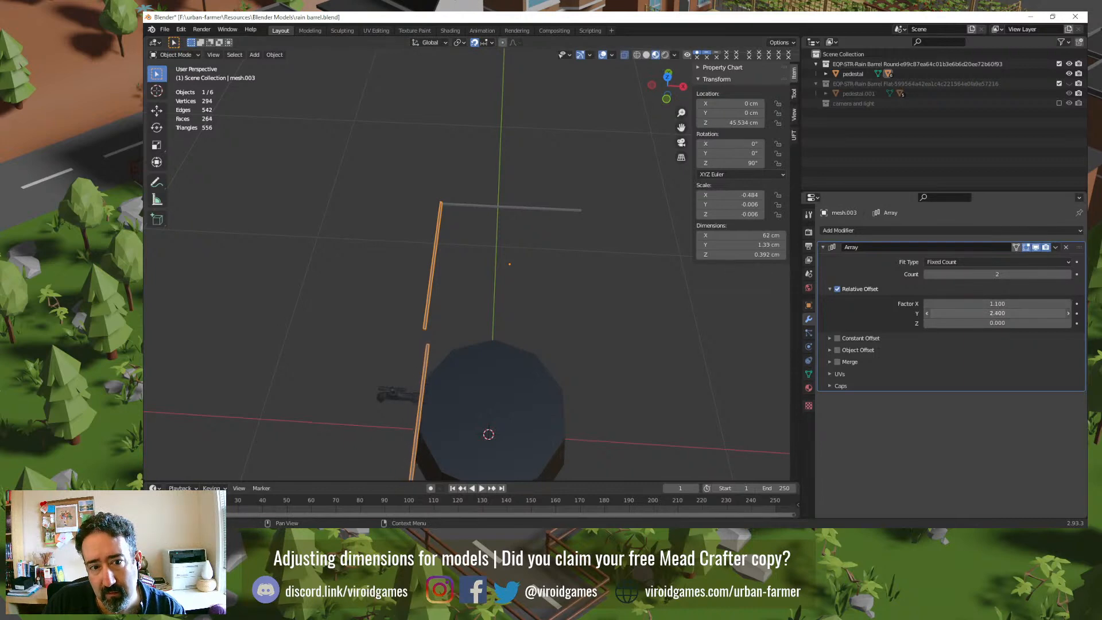
pyautogui.click(997, 312)
pyautogui.write('2.5')
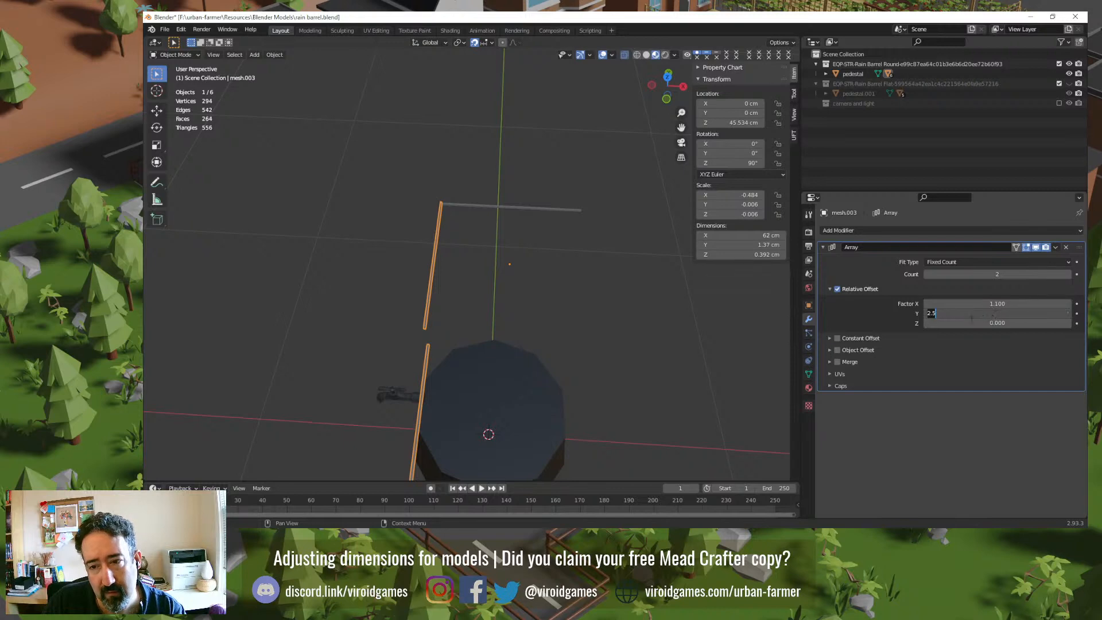
pyautogui.press('Return')
# Step: Switch the array from relative to constant offset, with an X distance of 70 cm
pyautogui.click(837, 288)
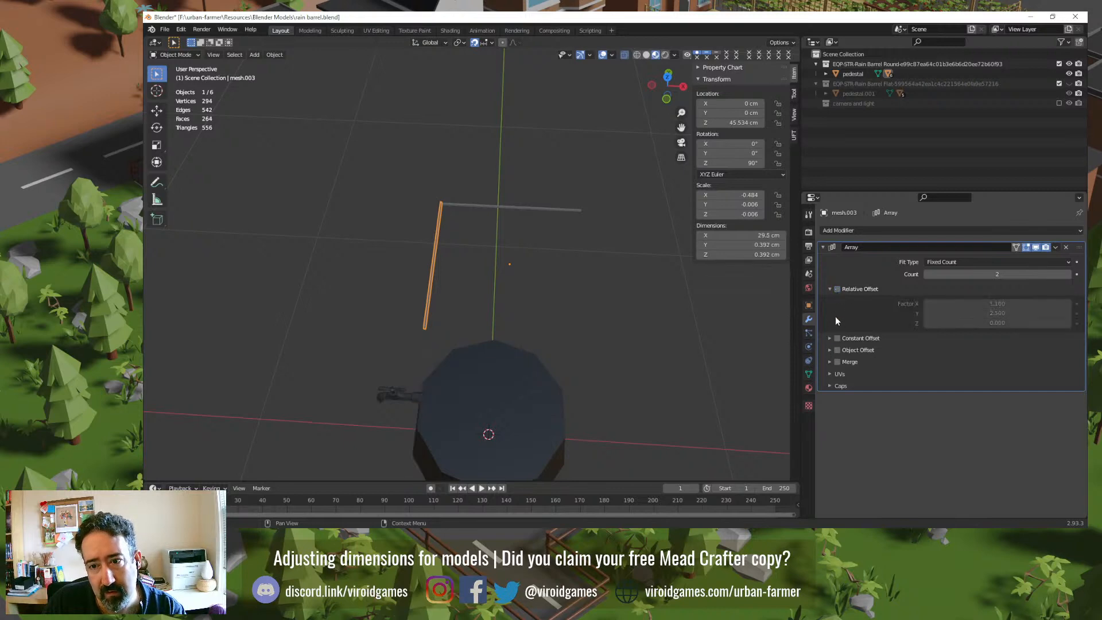
pyautogui.click(837, 338)
pyautogui.click(838, 338)
pyautogui.click(829, 337)
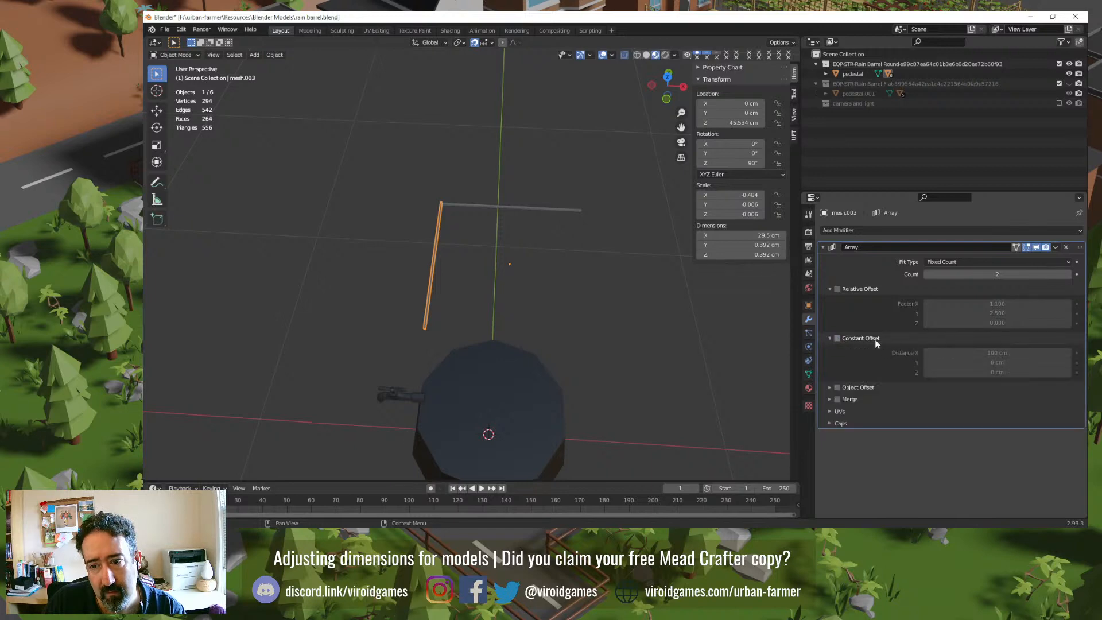
pyautogui.click(875, 339)
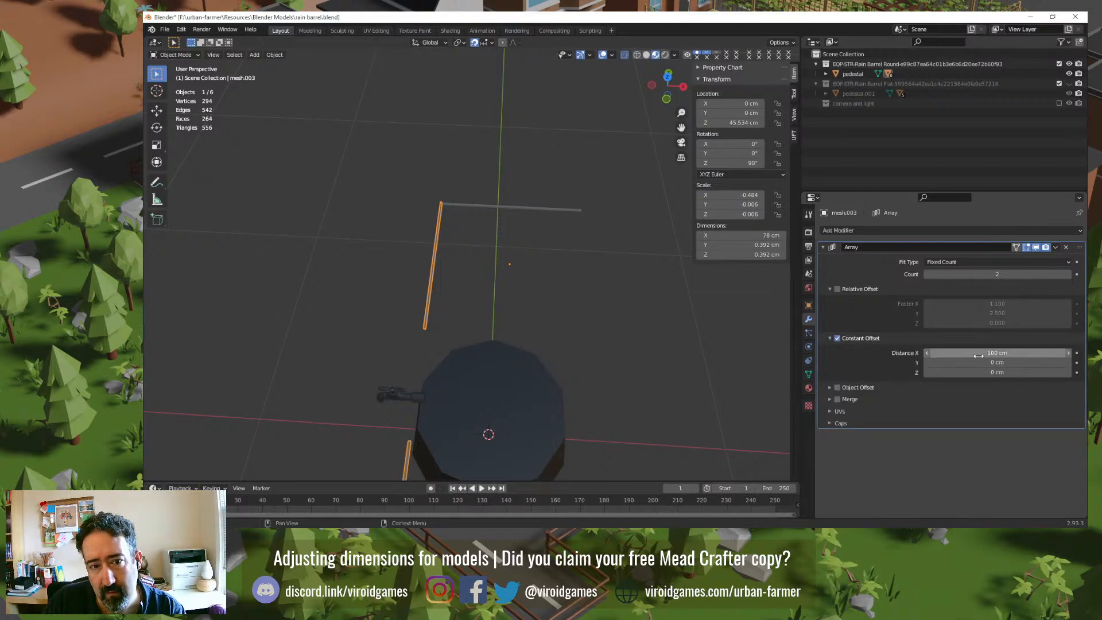
pyautogui.moveTo(979, 353); pyautogui.dragTo(945, 353)
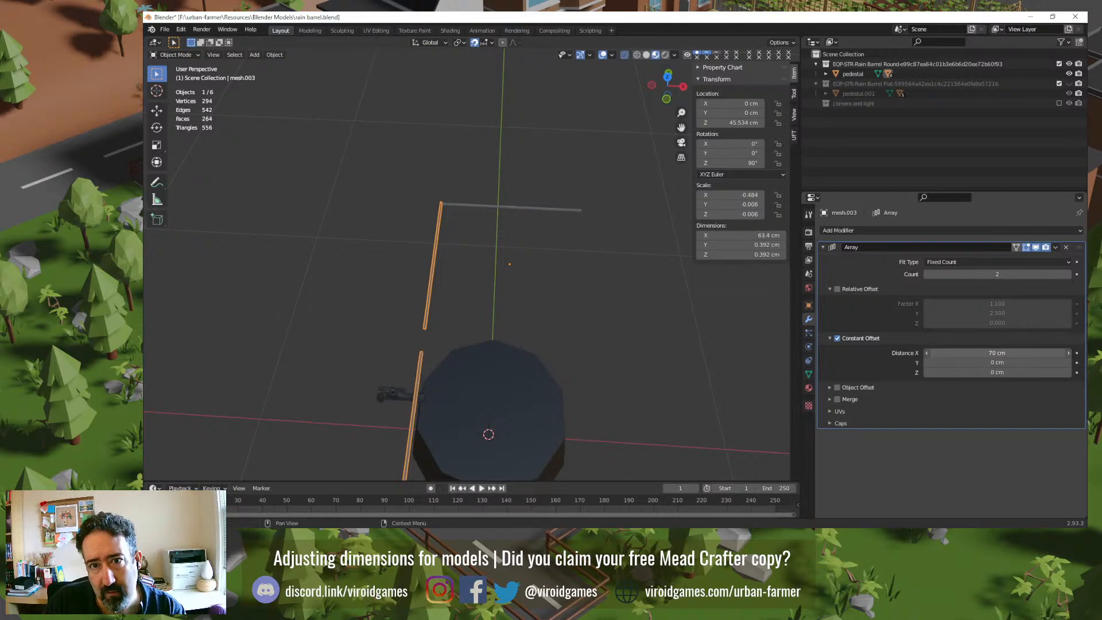
# Step: Enter 90° for the strip's Z rotation and remove its Array modifier
pyautogui.moveTo(580, 333); pyautogui.dragTo(635, 301, button='middle')
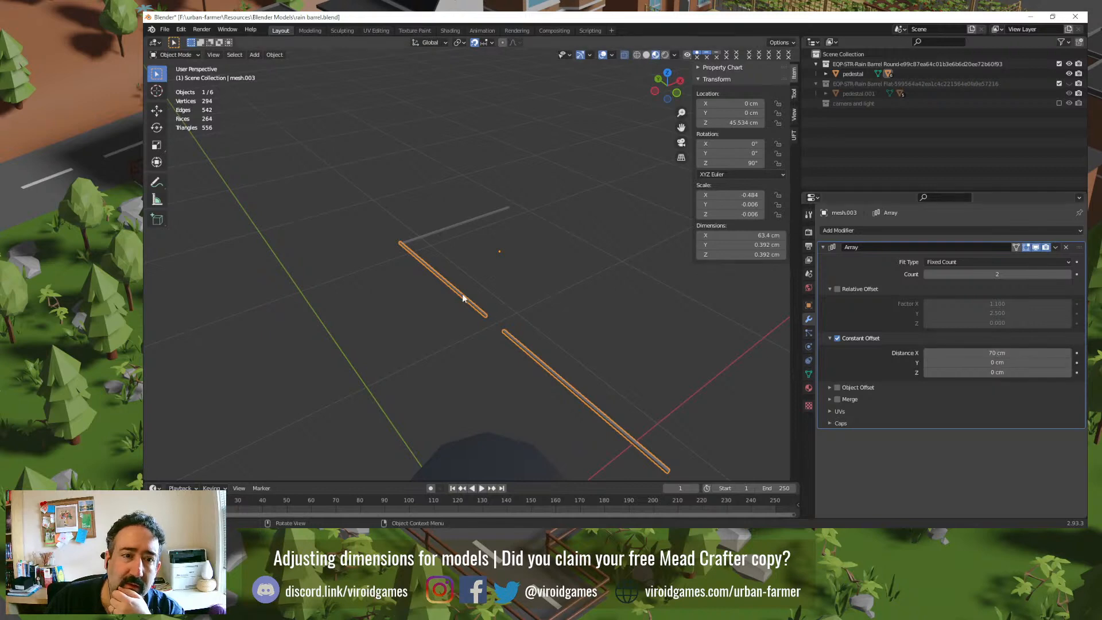
pyautogui.click(750, 163)
pyautogui.write('90')
pyautogui.press('Return')
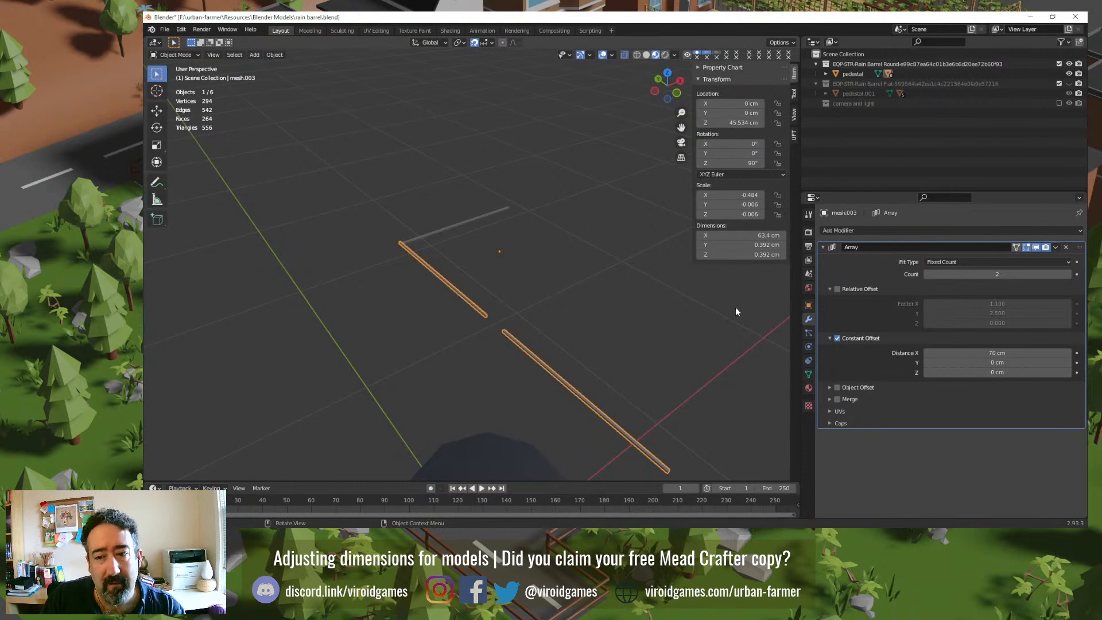
pyautogui.click(1066, 247)
# Step: Apply all transforms to the lengthwise grate strip
pyautogui.click(458, 283)
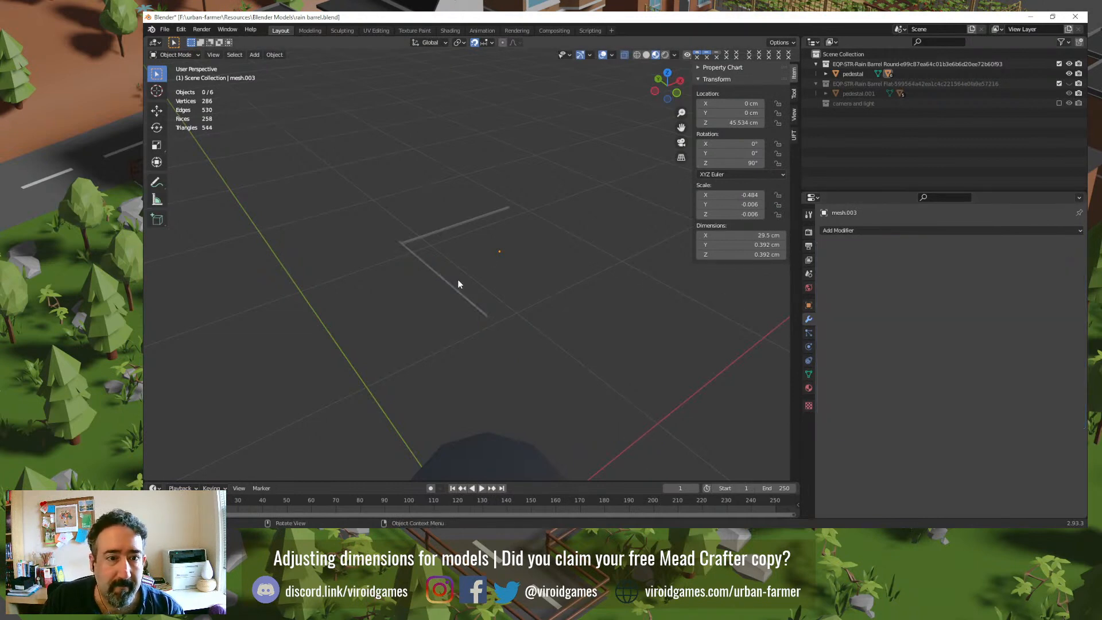
pyautogui.click(450, 285)
pyautogui.hotkey('ctrl', 'a')
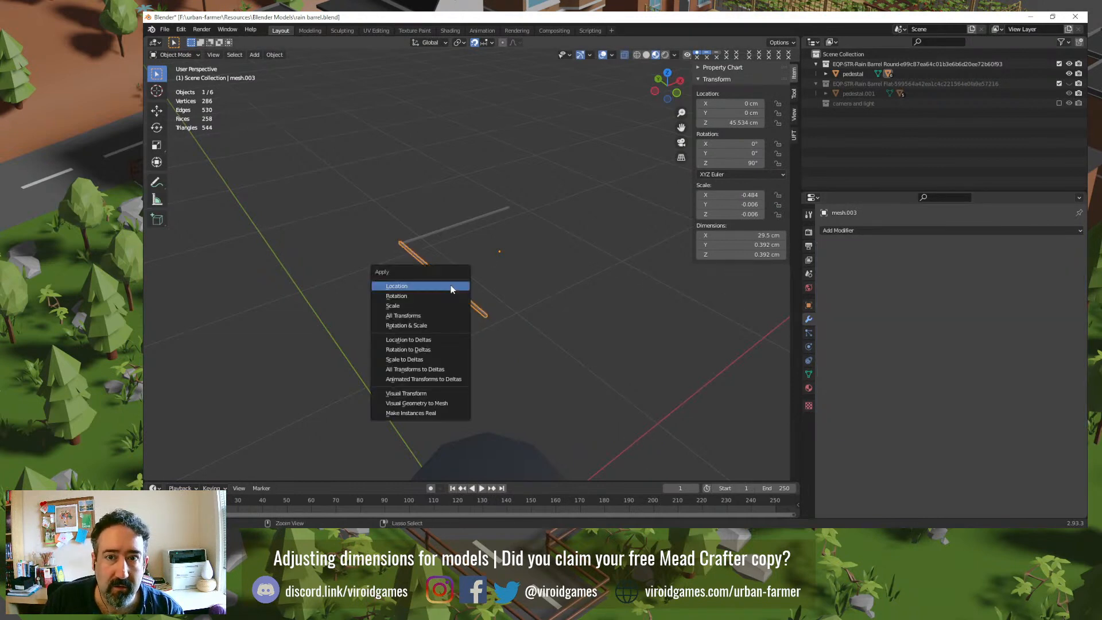
pyautogui.click(417, 316)
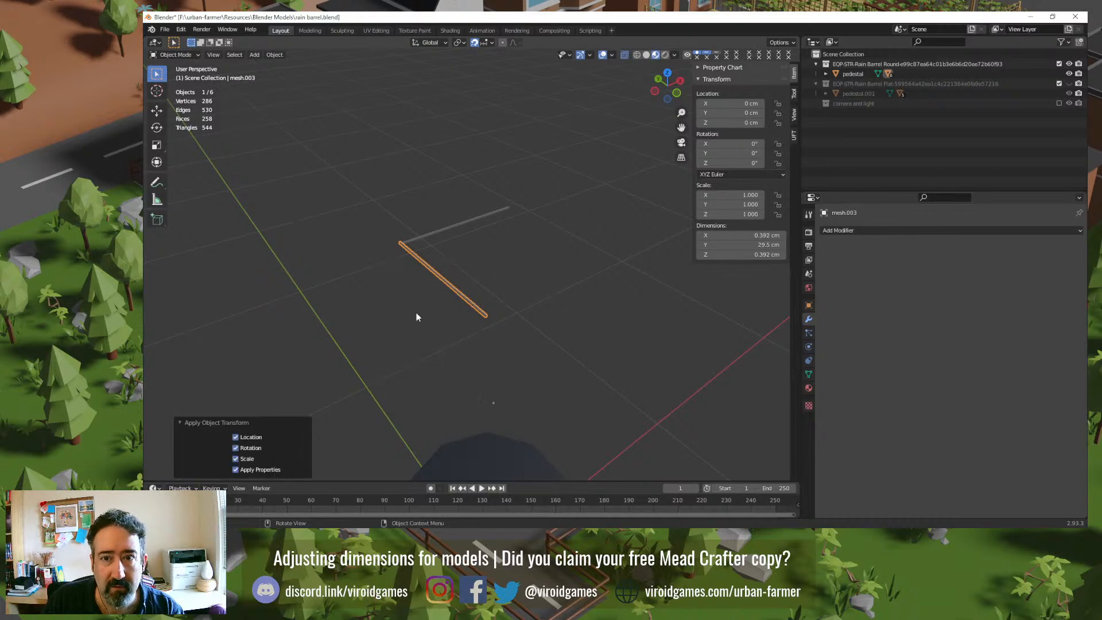
# Step: Add an Array modifier to the lengthwise strip with a relative offset X factor of 4.4
pyautogui.click(863, 230)
pyautogui.click(887, 258)
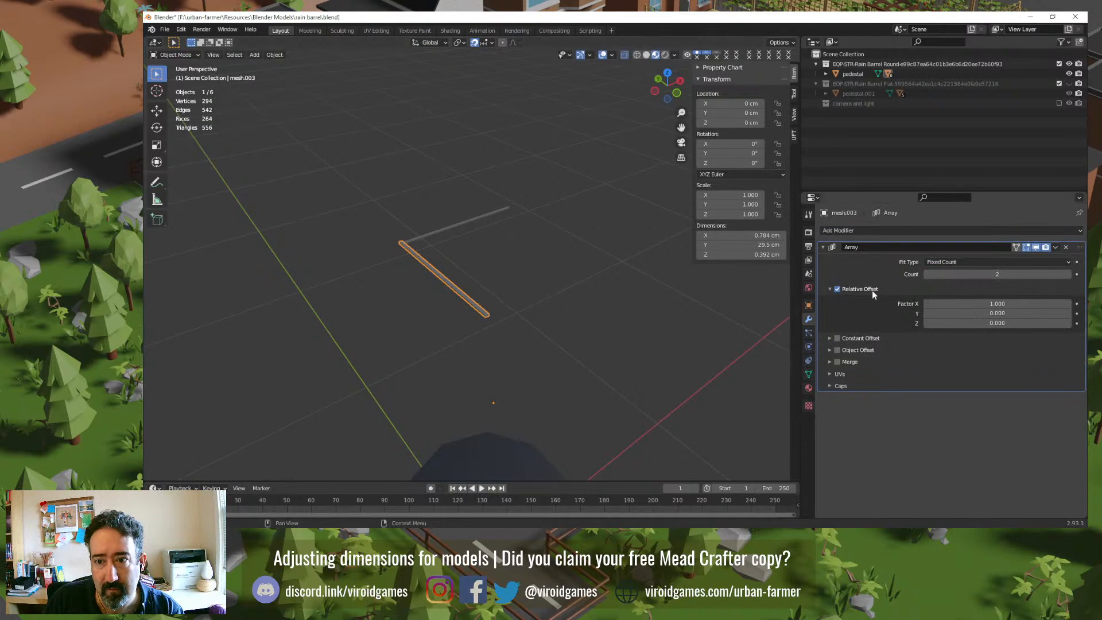
pyautogui.click(997, 306)
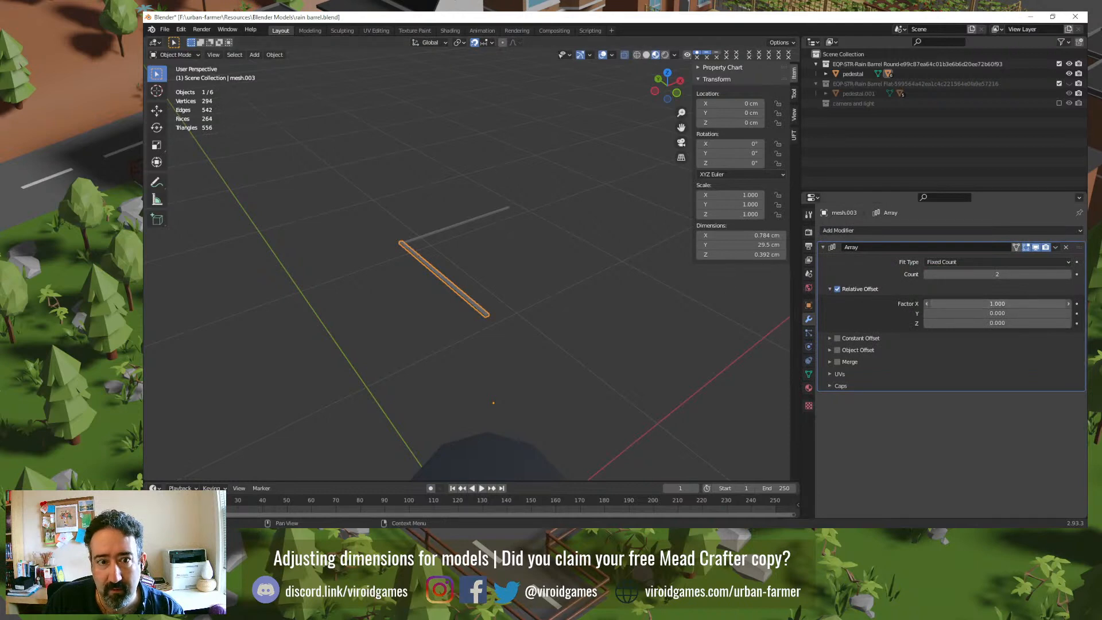
pyautogui.write('4')
pyautogui.press('Return')
pyautogui.moveTo(997, 304); pyautogui.dragTo(1007, 303)
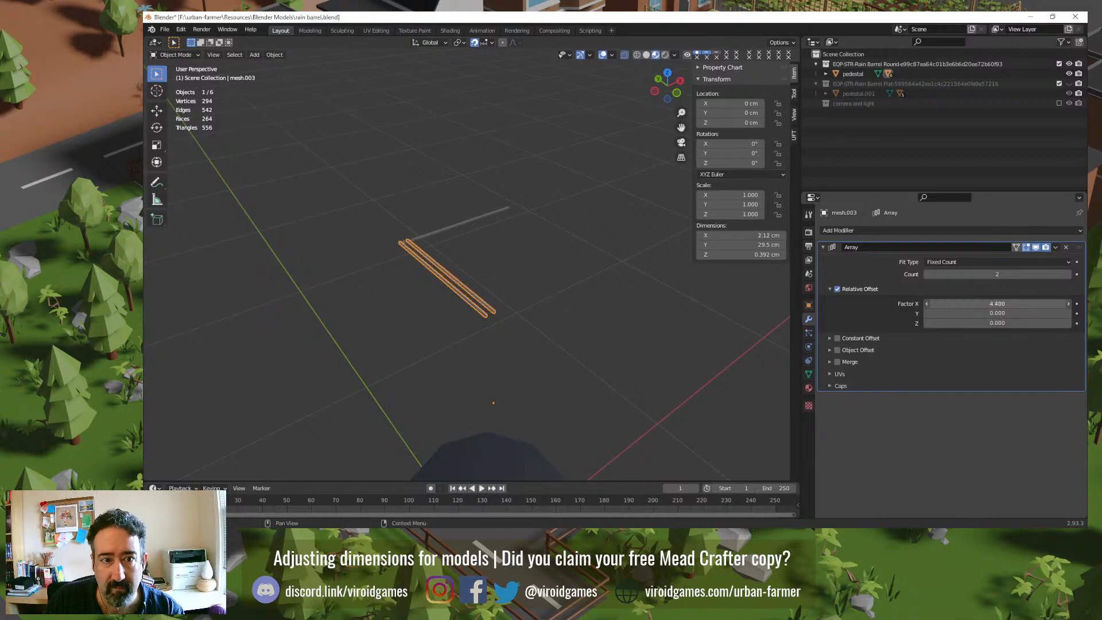
# Step: Try a relative offset X factor of 2 on the lengthwise strip's array
pyautogui.click(1001, 305)
pyautogui.write('2')
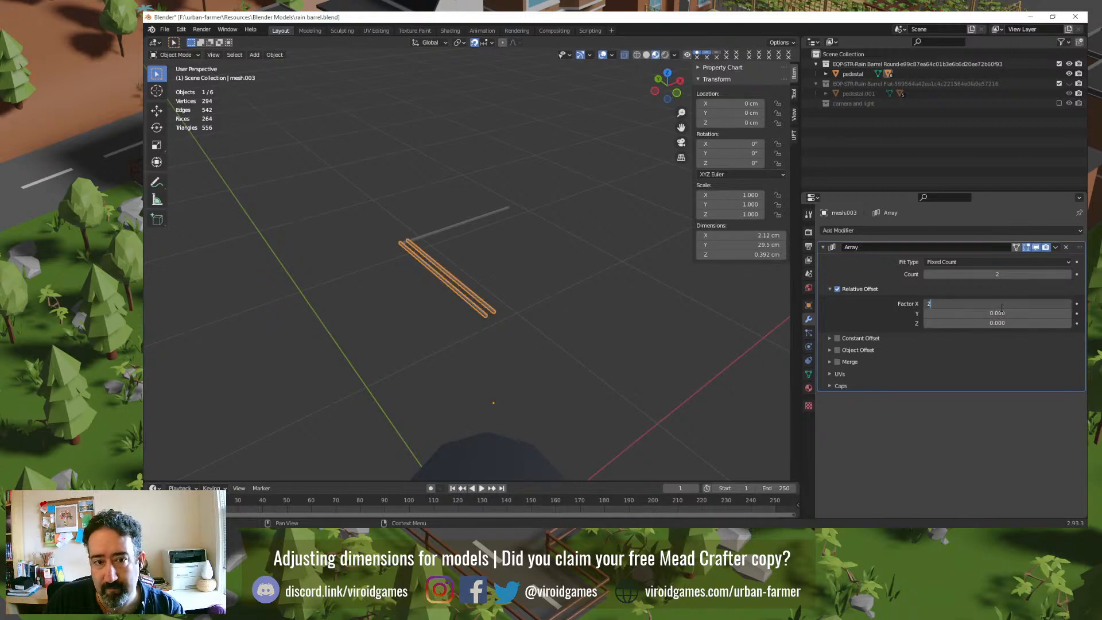
pyautogui.press('Tab')
pyautogui.click(558, 308)
pyautogui.moveTo(558, 308); pyautogui.dragTo(493, 312, button='middle')
pyautogui.scroll(6, 411, 302)
pyautogui.scroll(-4, 409, 290)
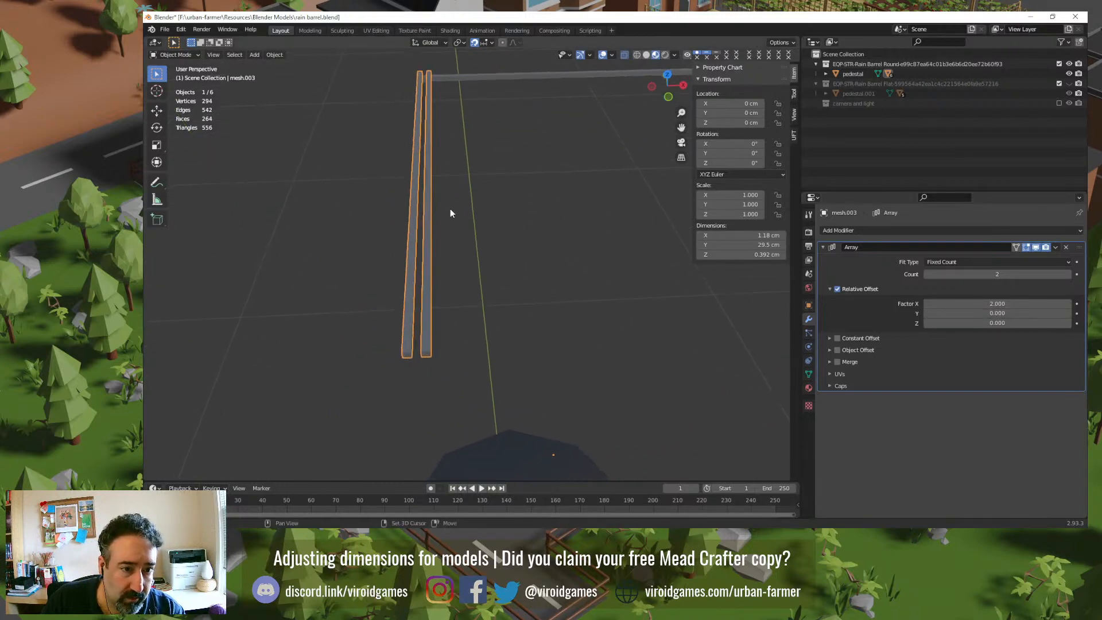
# Step: Set the lengthwise strip array's relative offset X factor to 3 and its count to 18
pyautogui.click(993, 303)
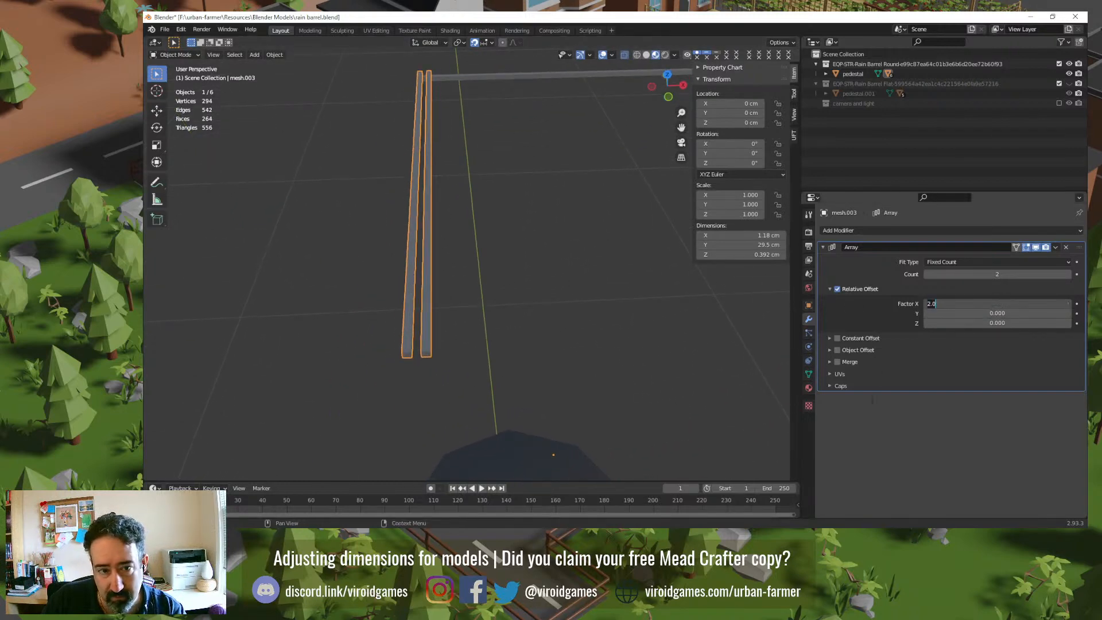
pyautogui.write('3')
pyautogui.press('Tab')
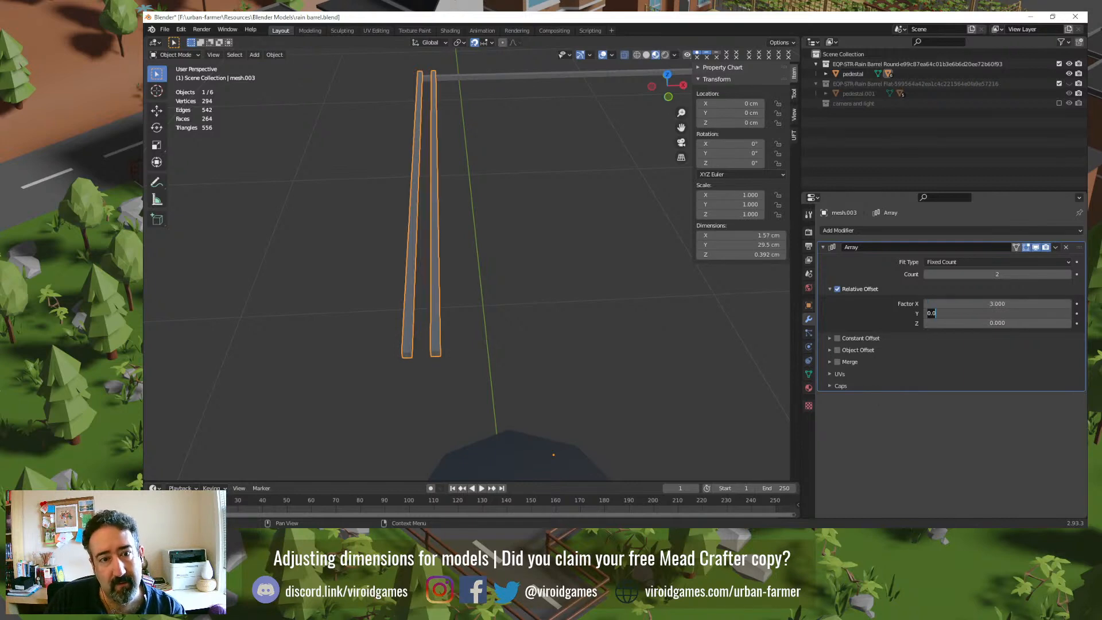
pyautogui.click(498, 248)
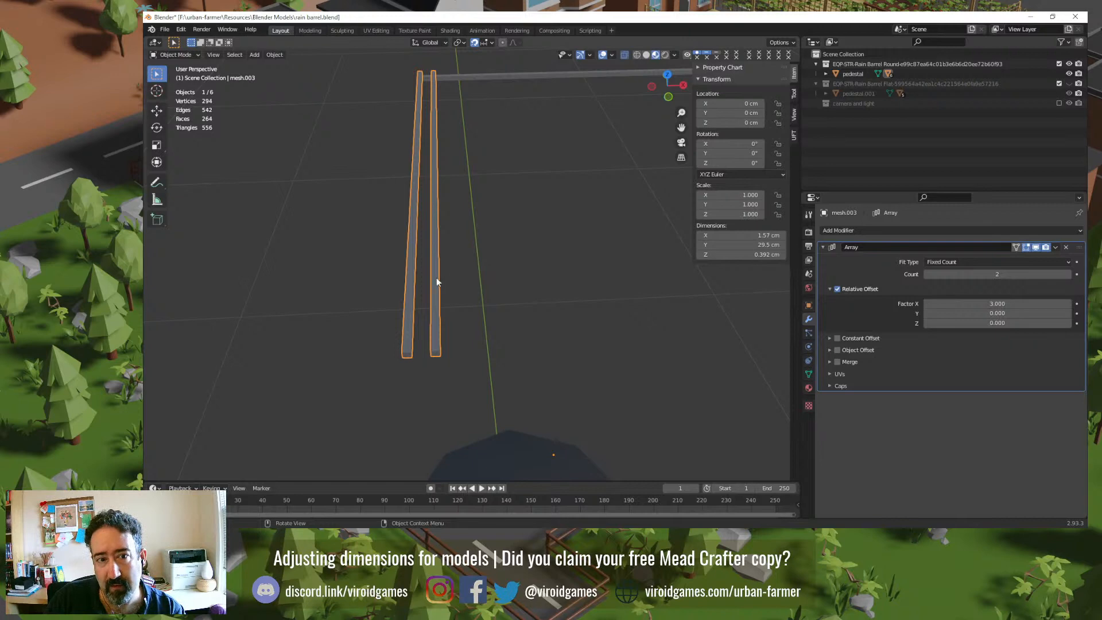
pyautogui.moveTo(996, 273); pyautogui.dragTo(1065, 273)
pyautogui.scroll(-1, 585, 365)
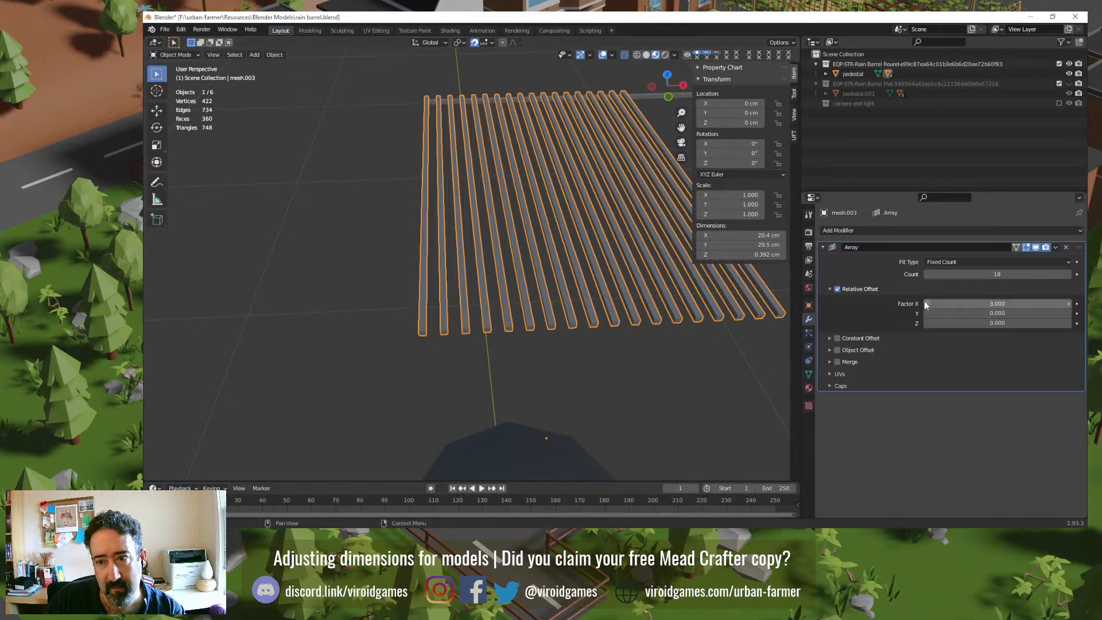
# Step: Increase the lengthwise array's X factor to 3.5 and reduce its count to 16
pyautogui.click(1068, 304)
pyautogui.click(1069, 304)
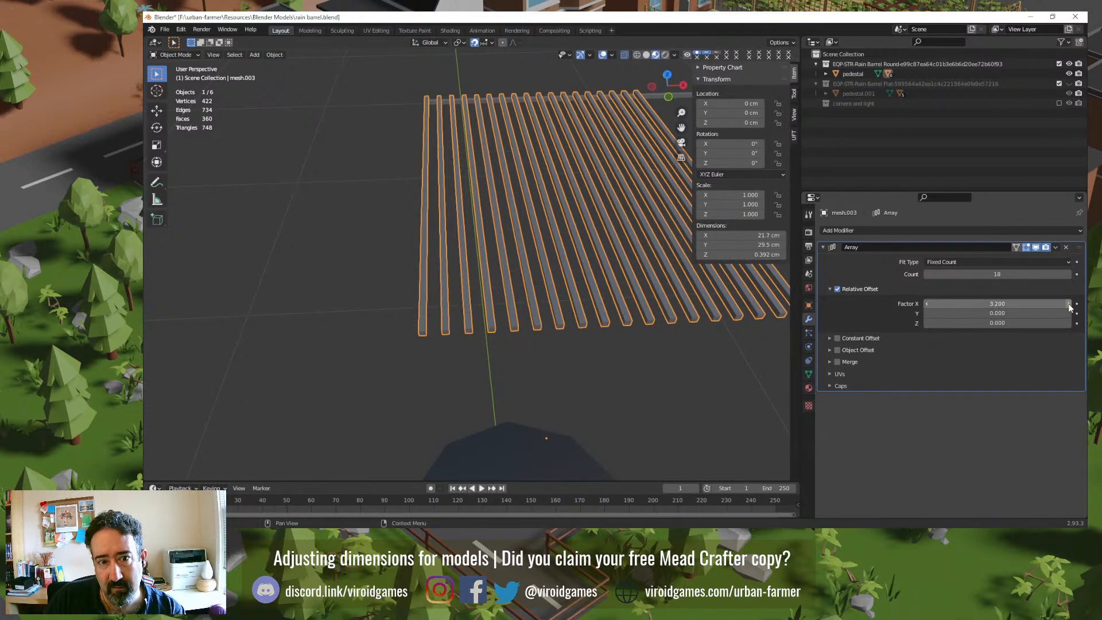
pyautogui.click(1068, 305)
pyautogui.click(1068, 305)
pyautogui.click(1068, 304)
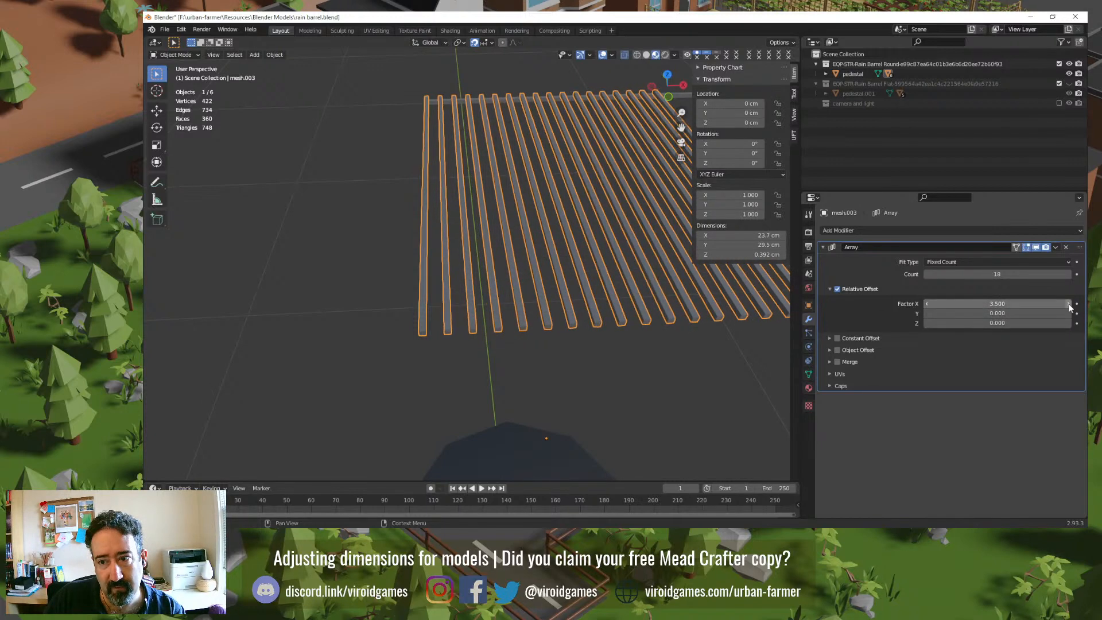
pyautogui.click(927, 274)
pyautogui.click(927, 274)
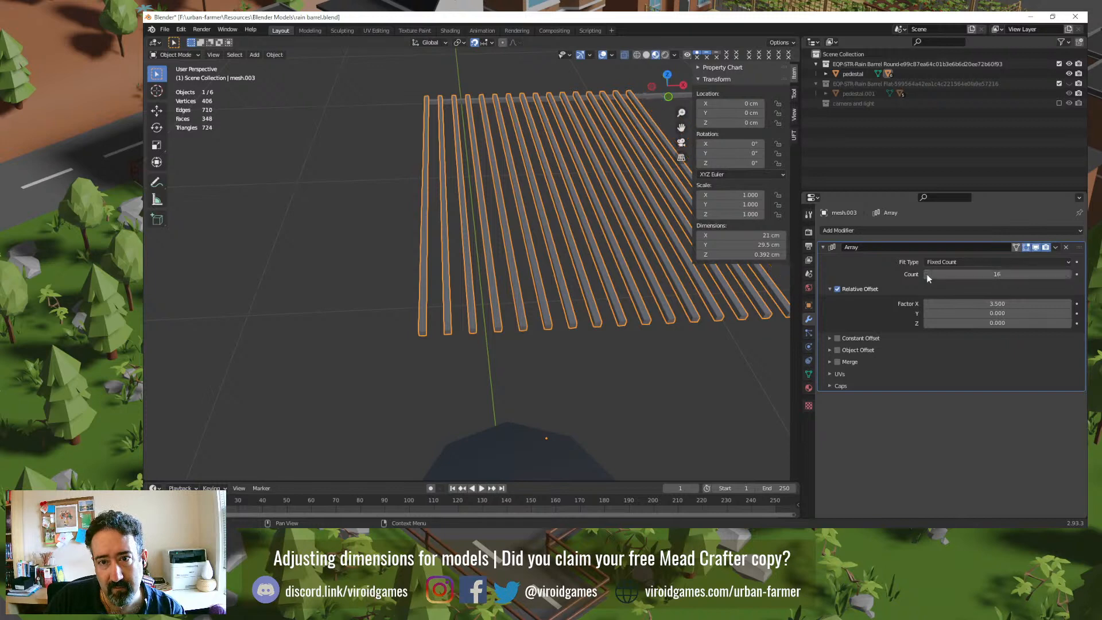
# Step: Look at the barrel straight from above and raise the lengthwise array's count to 18
pyautogui.click(639, 394)
pyautogui.moveTo(584, 283); pyautogui.dragTo(597, 297, button='middle')
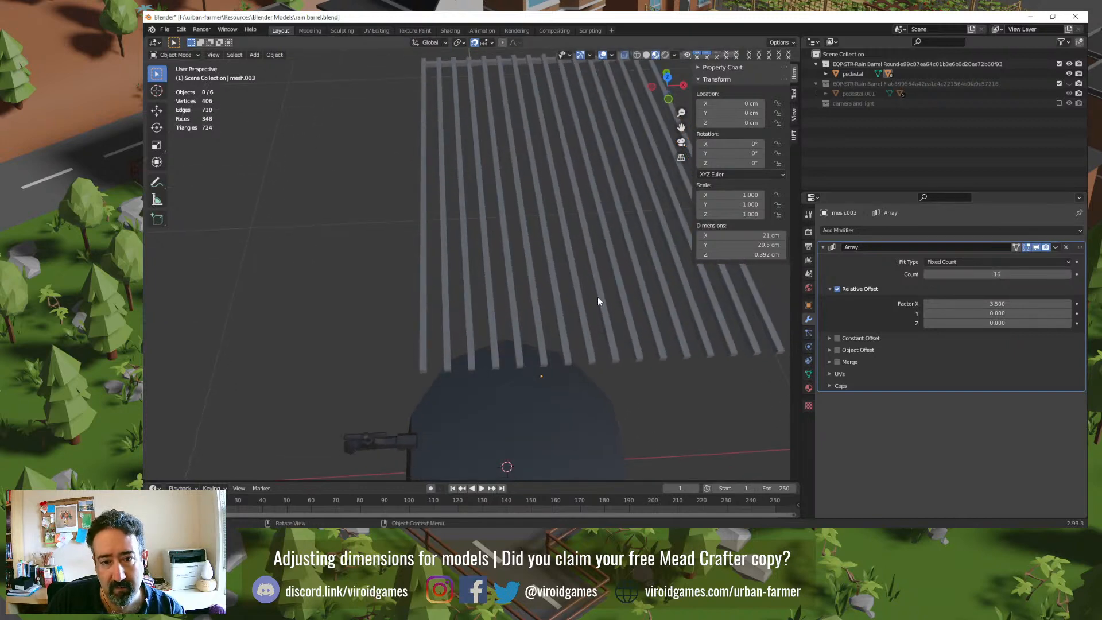
pyautogui.press('KP_7')
pyautogui.scroll(-3, 597, 297)
pyautogui.scroll(-1, 597, 300)
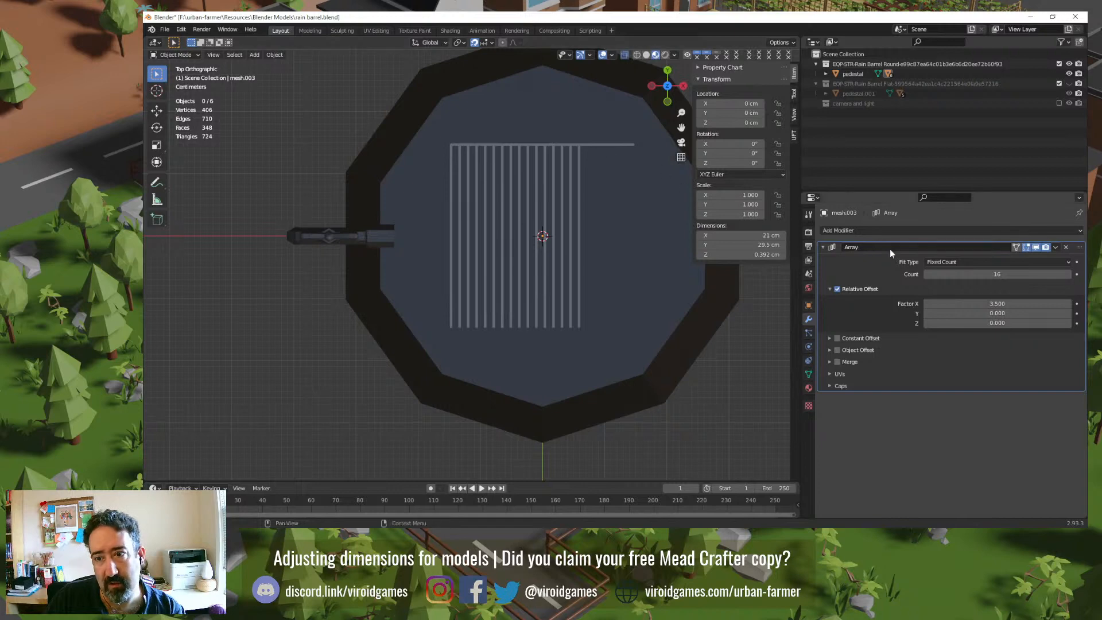
pyautogui.click(1069, 274)
pyautogui.click(1069, 274)
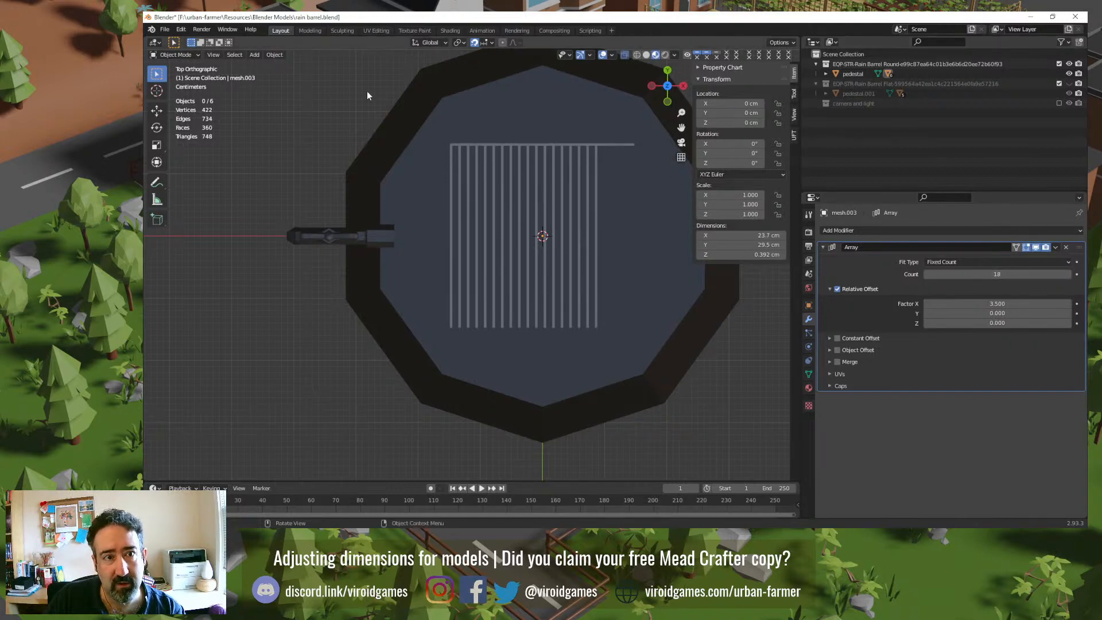
# Step: Unhide the rain barrel and reduce the lengthwise strip array's count to 14 against its round opening
pyautogui.hotkey('alt', 'h')
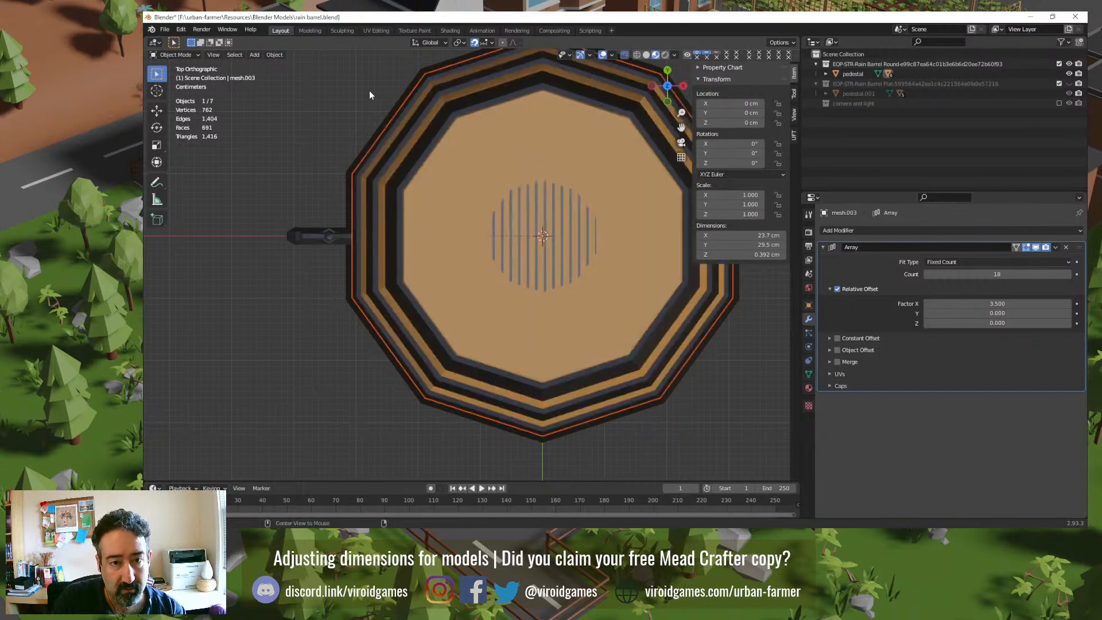
pyautogui.click(510, 214)
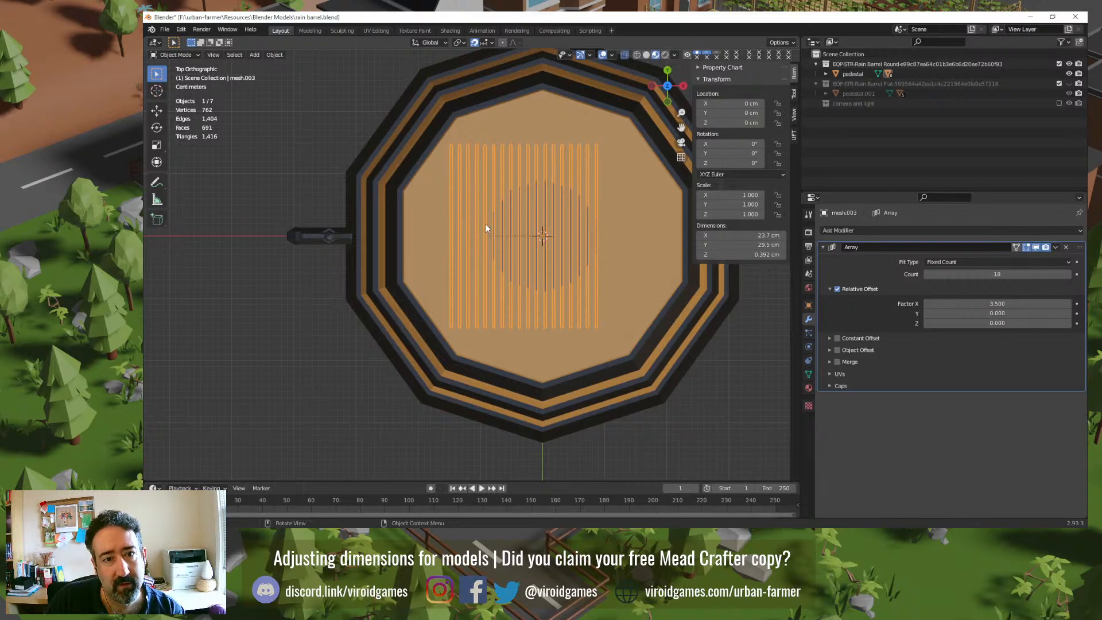
pyautogui.click(927, 273)
pyautogui.click(927, 273)
pyautogui.click(928, 273)
pyautogui.click(928, 274)
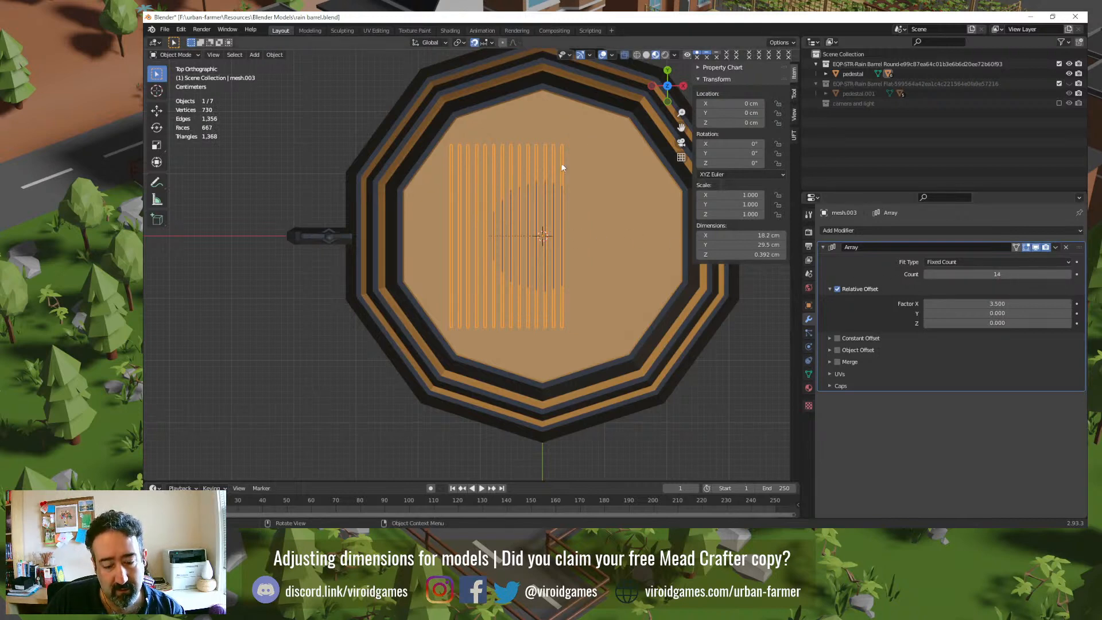
# Step: Hide the rain barrel object and move both the crosswise and lengthwise grate strips 5 cm along X
pyautogui.click(597, 191)
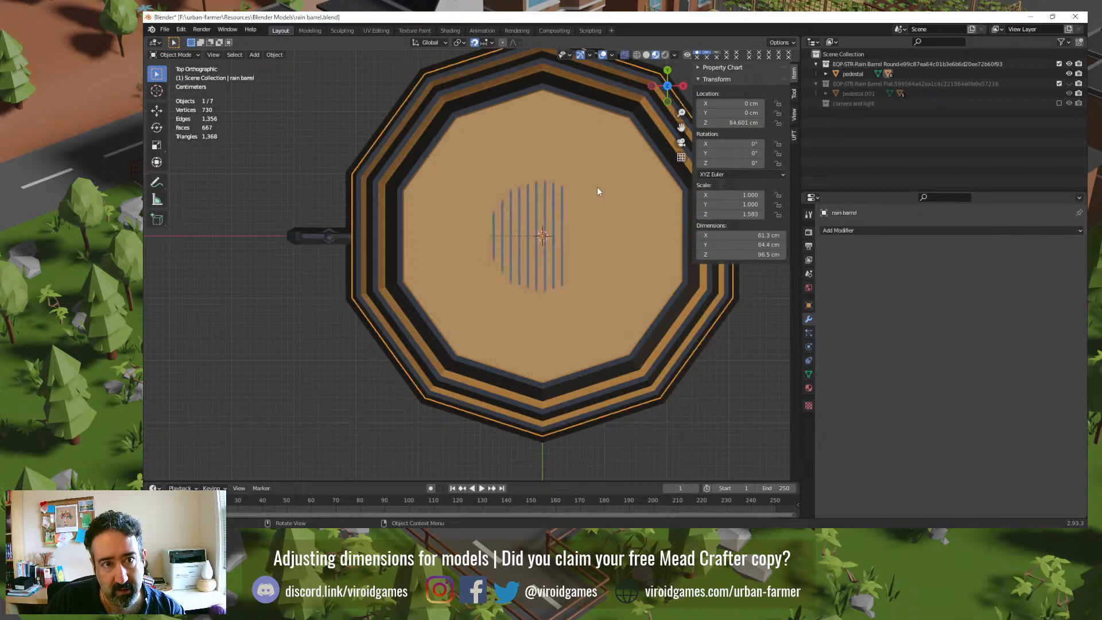
pyautogui.press('h')
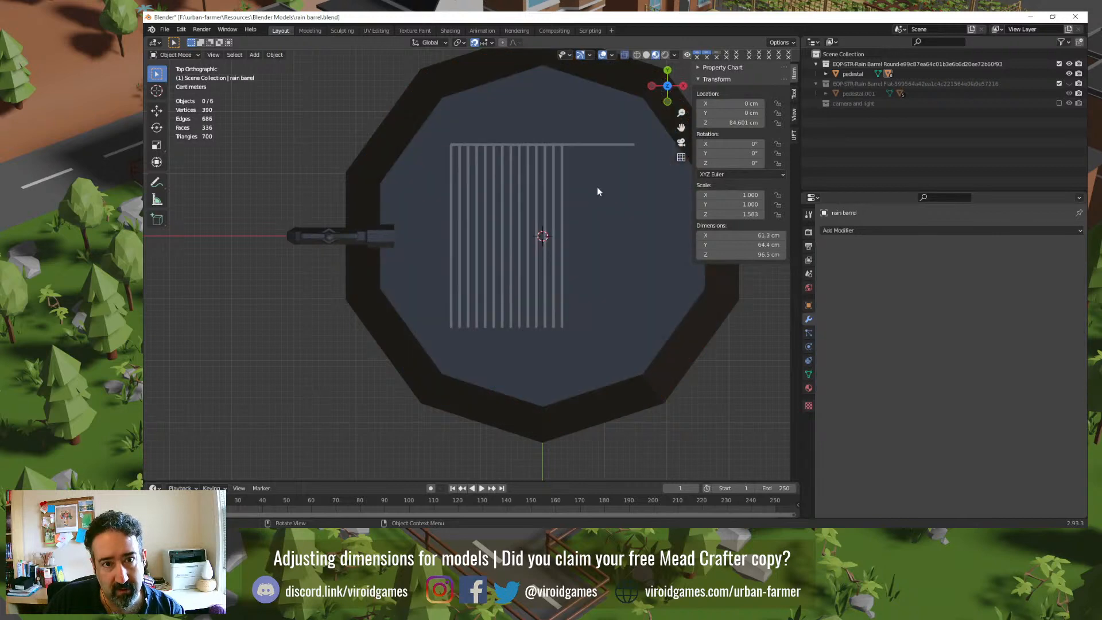
pyautogui.click(582, 146)
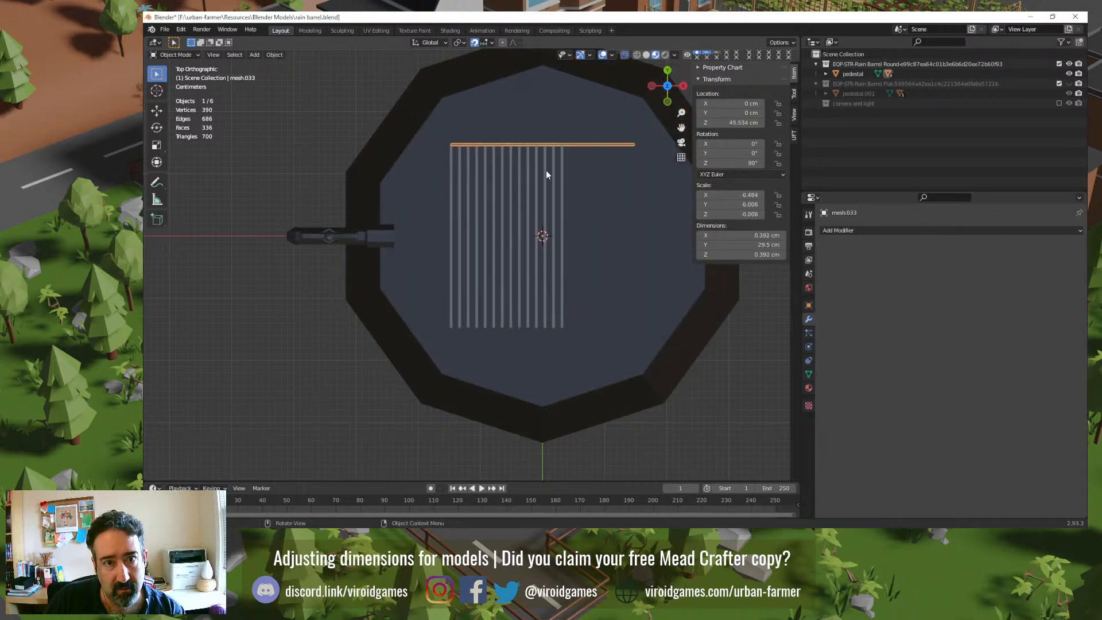
pyautogui.keyDown('shift'); pyautogui.click(451, 178); pyautogui.keyUp('shift')
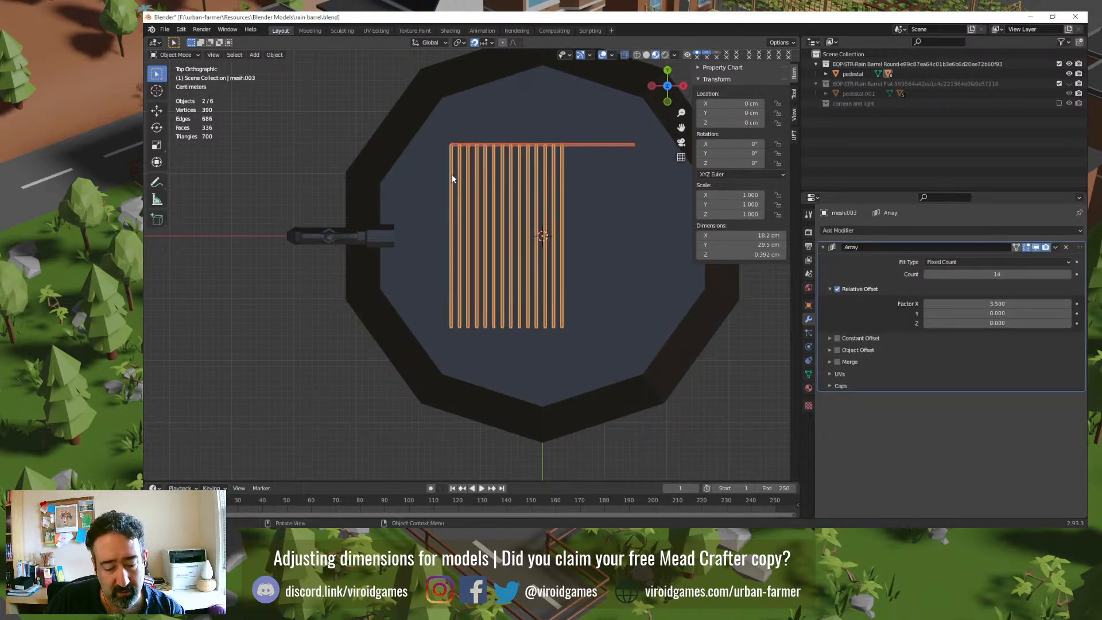
pyautogui.press('g')
pyautogui.press('x')
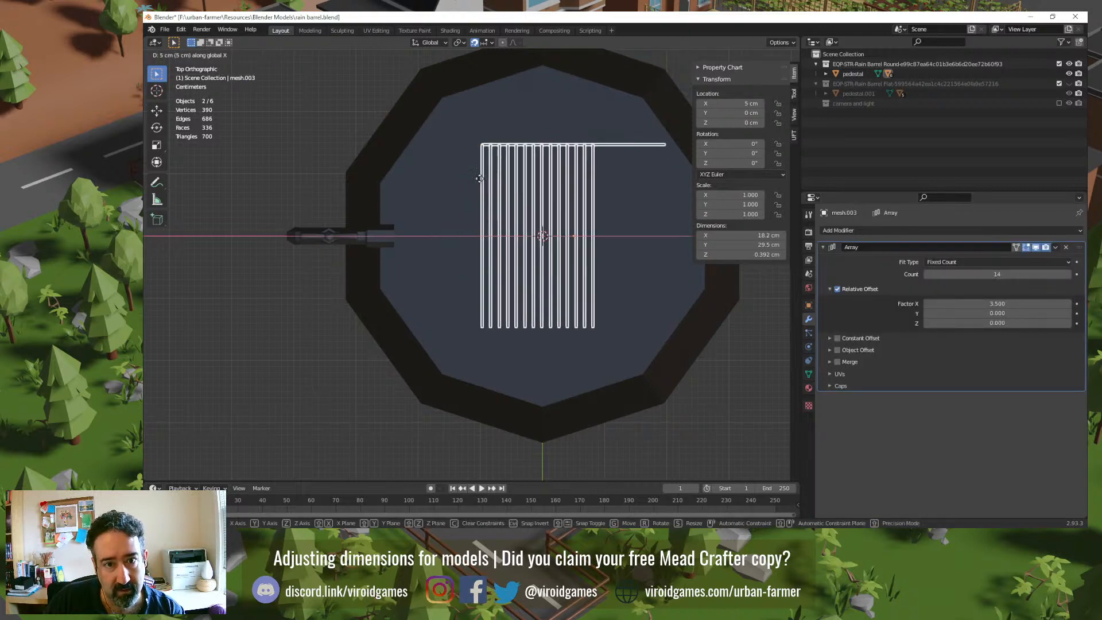
pyautogui.click(480, 178)
# Step: Apply all transforms to the crosswise grate strip
pyautogui.click(609, 144)
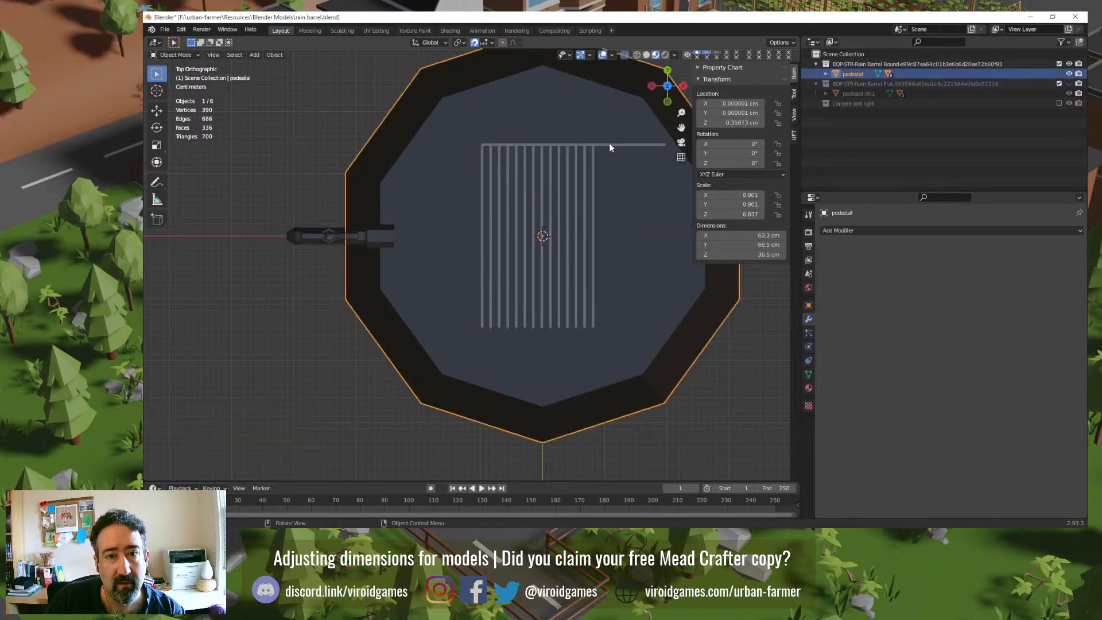
pyautogui.hotkey('ctrl', 'a')
pyautogui.click(610, 148)
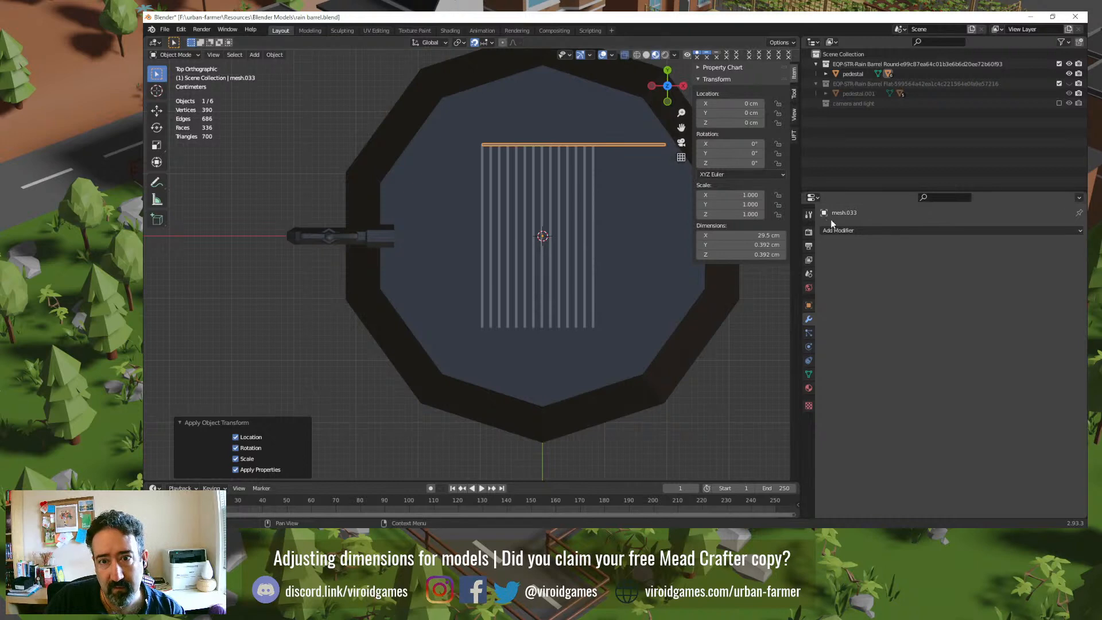
# Step: Add an Array modifier to the crosswise strip with relative offset factors of 0 in X and 3.5 in Y
pyautogui.click(852, 230)
pyautogui.click(891, 258)
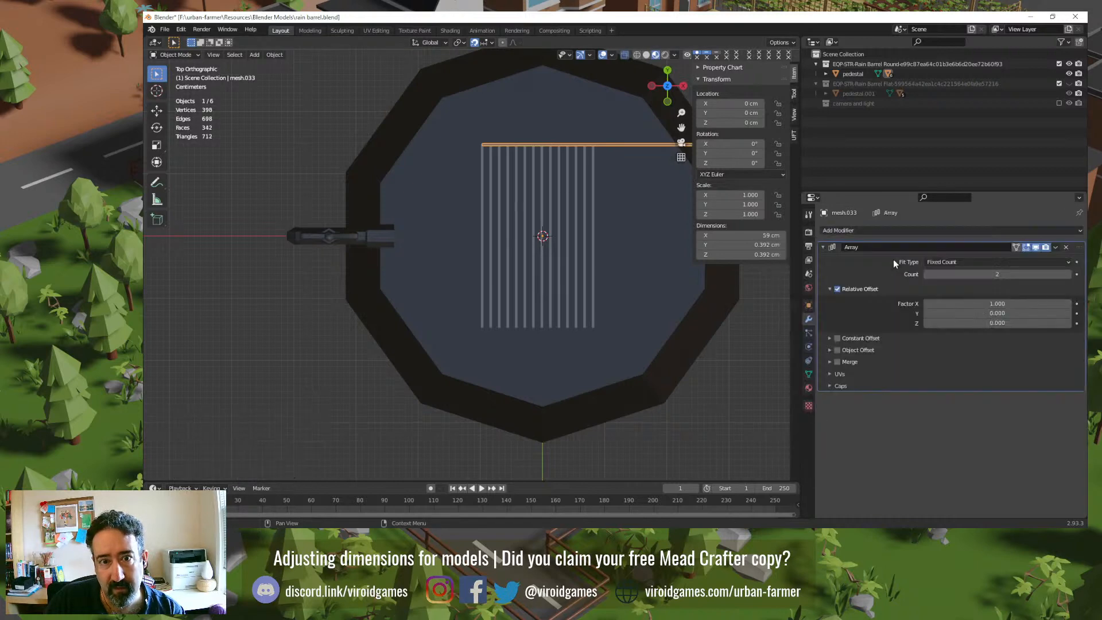
pyautogui.click(996, 313)
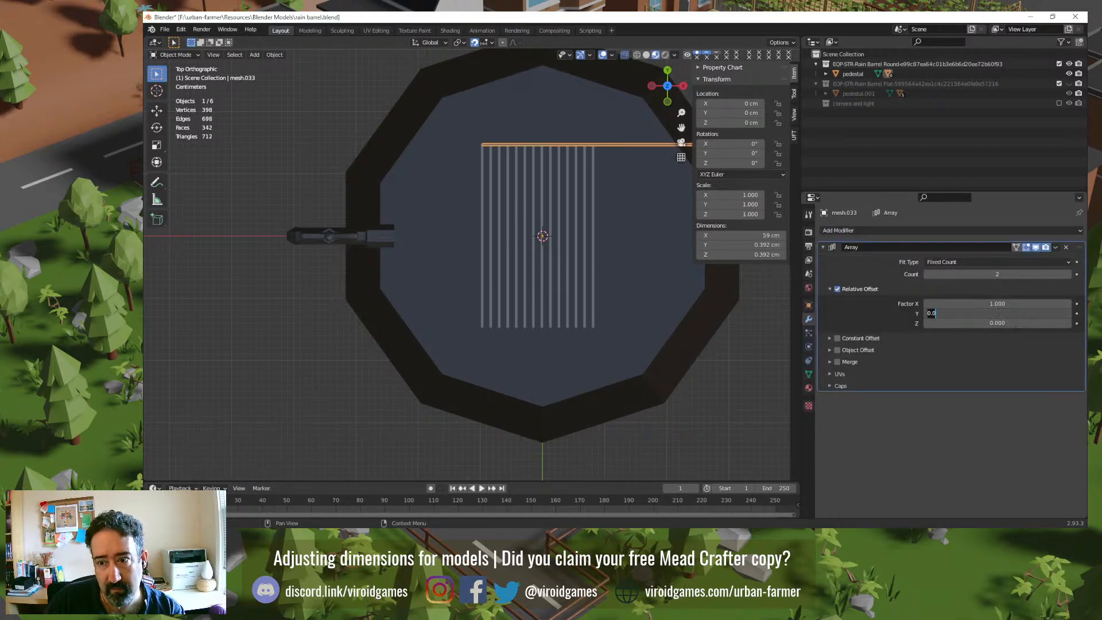
pyautogui.write('3.5')
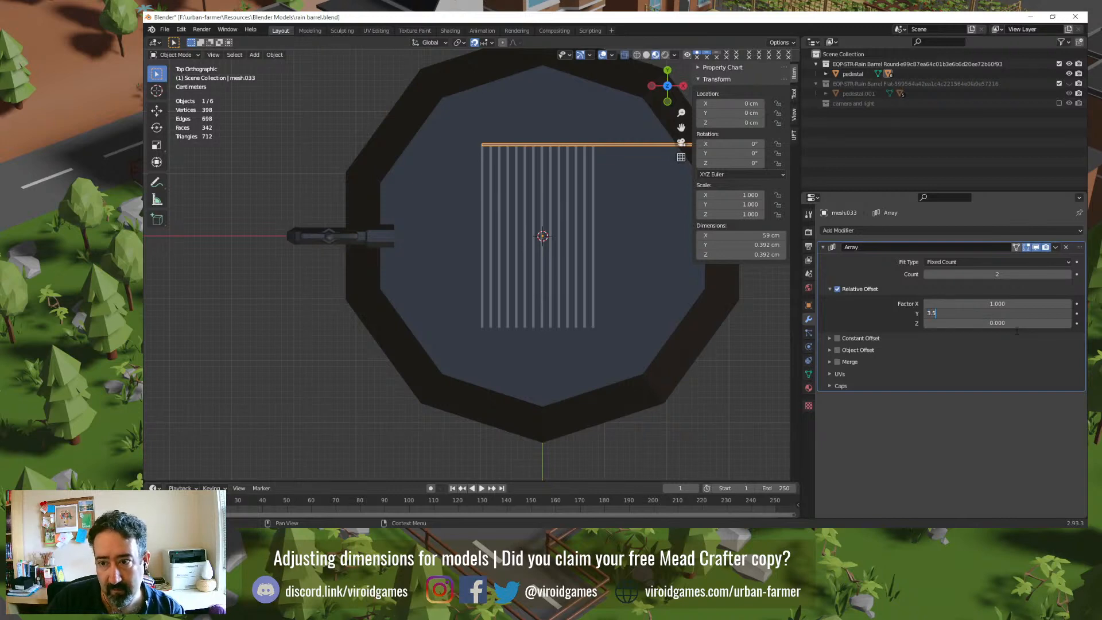
pyautogui.click(996, 304)
pyautogui.write('0')
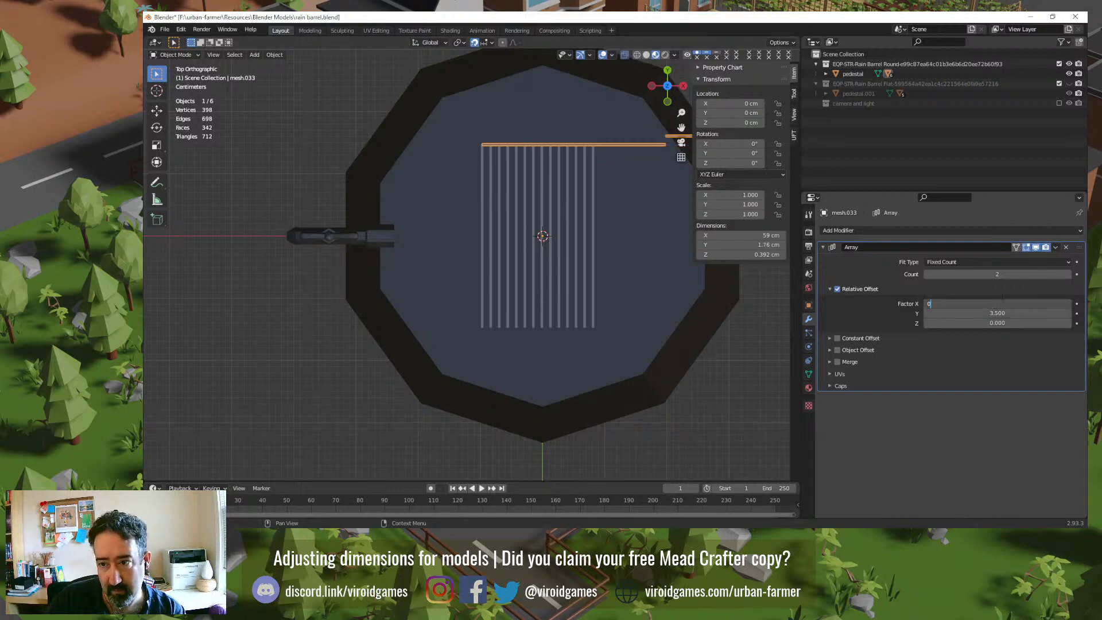
pyautogui.press('Return')
# Step: Set the crosswise array's count to 14 and its relative offset Y factor to -3.5
pyautogui.click(1002, 276)
pyautogui.write('1')
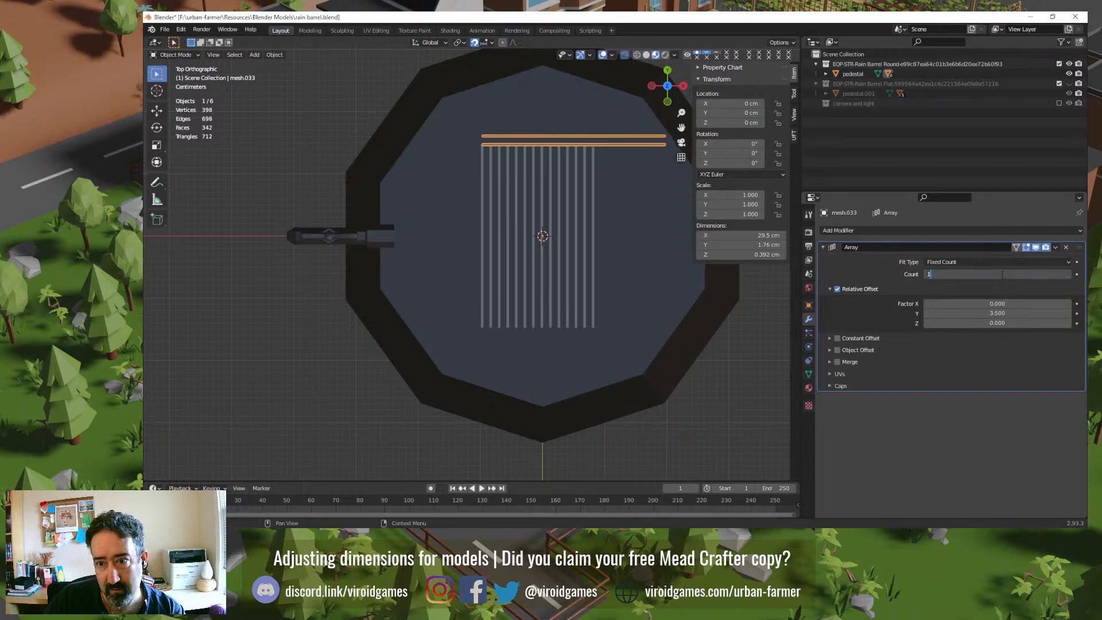
pyautogui.write('4')
pyautogui.press('Tab')
pyautogui.click(980, 315)
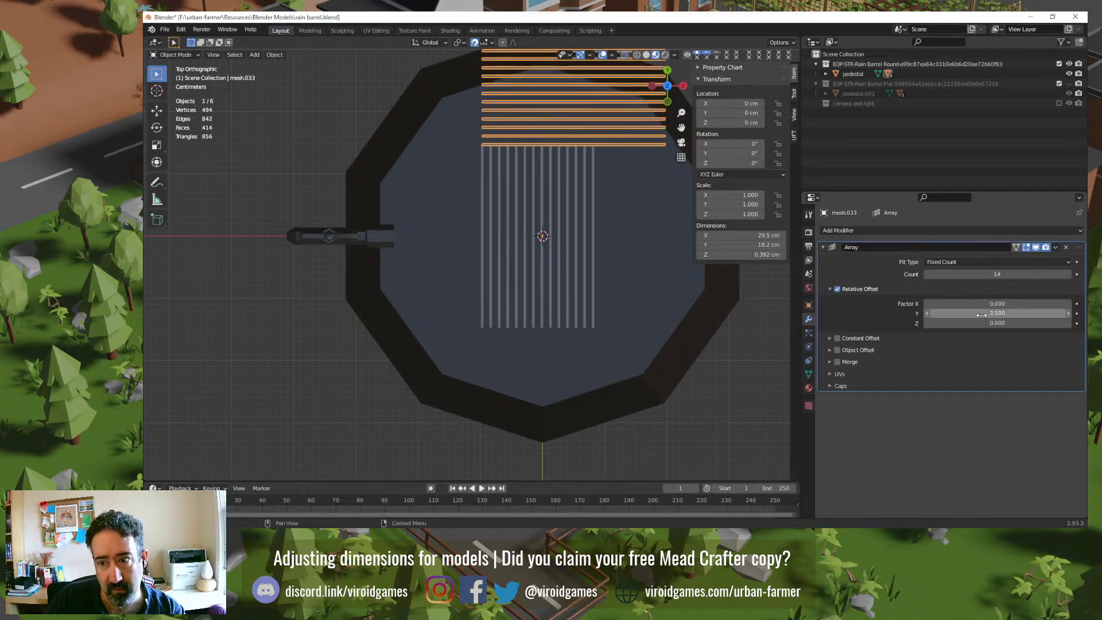
pyautogui.write('-3.5')
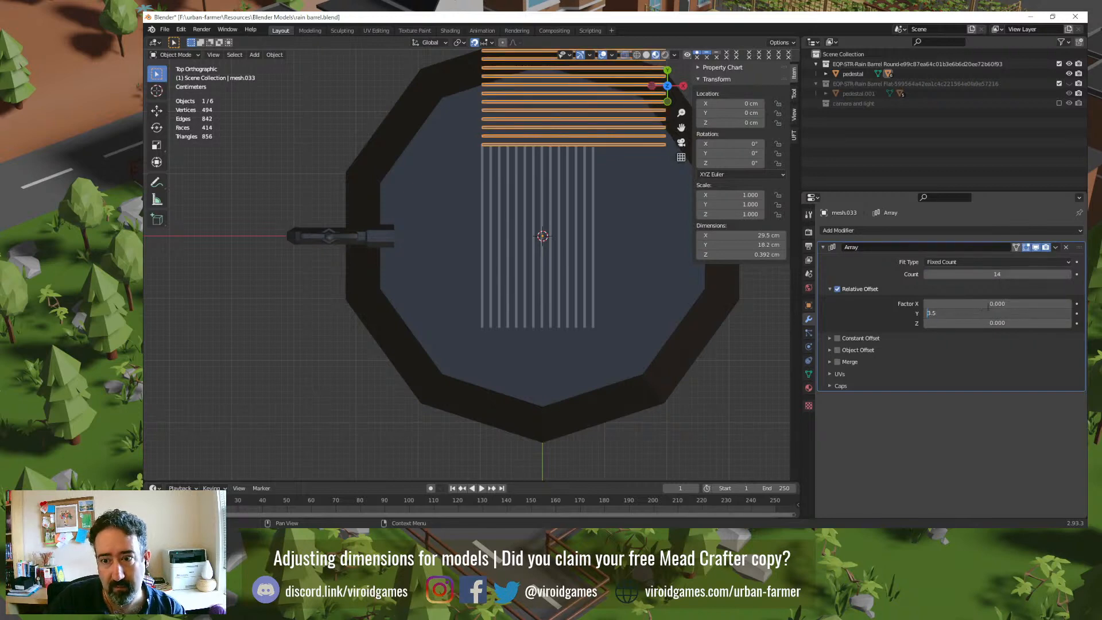
pyautogui.press('Return')
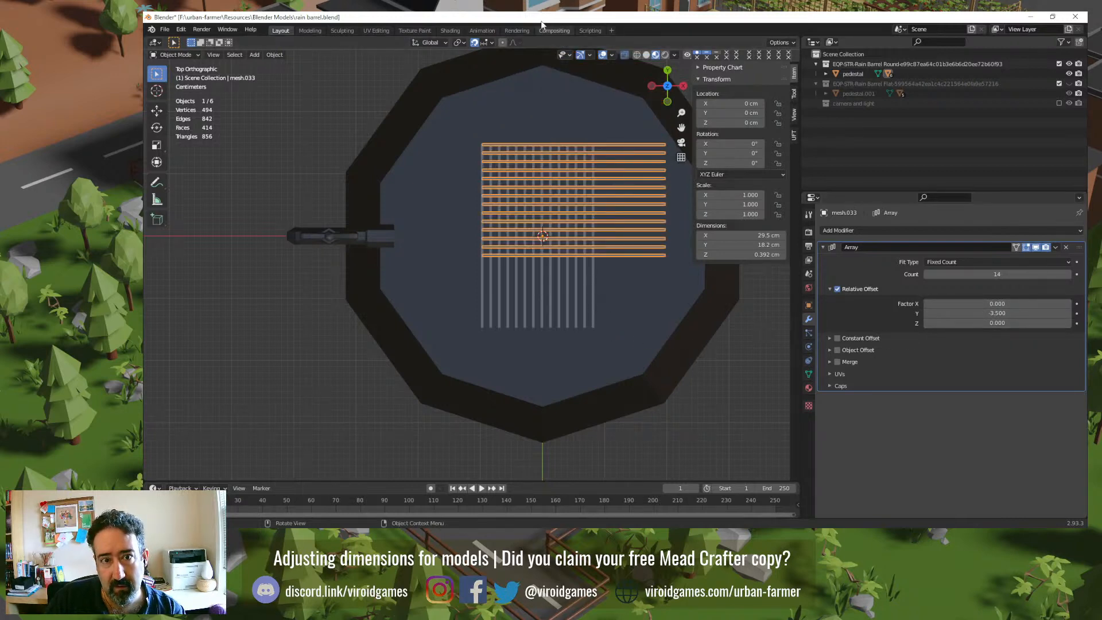
# Step: Unhide the rain barrel and select the lengthwise strip array in its opening
pyautogui.click(344, 118)
pyautogui.hotkey('alt', 'h')
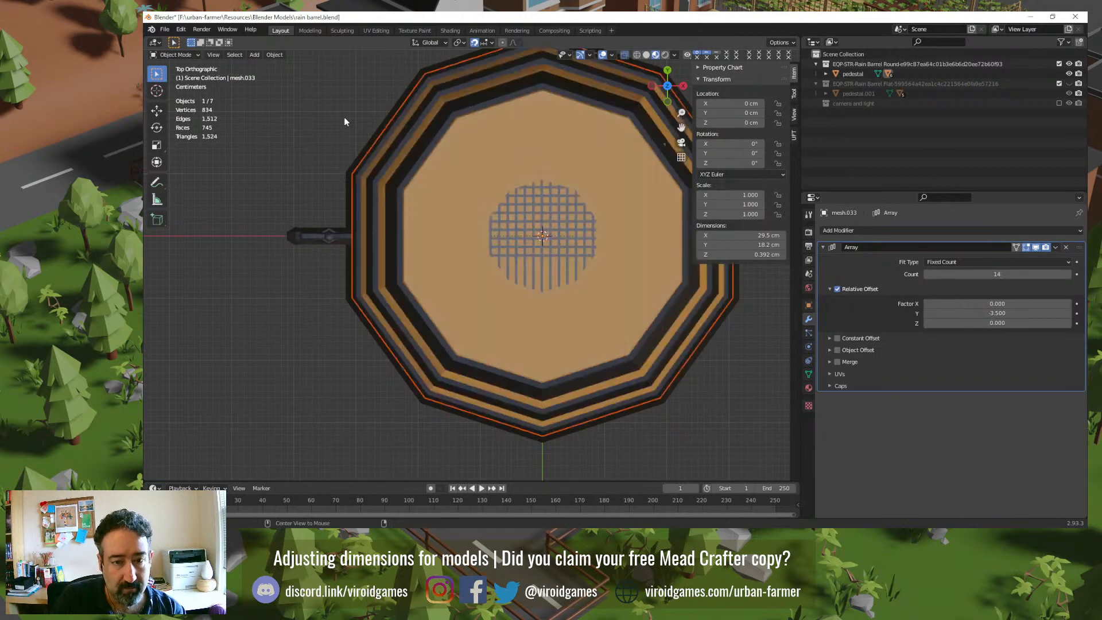
pyautogui.click(523, 200)
pyautogui.click(521, 172)
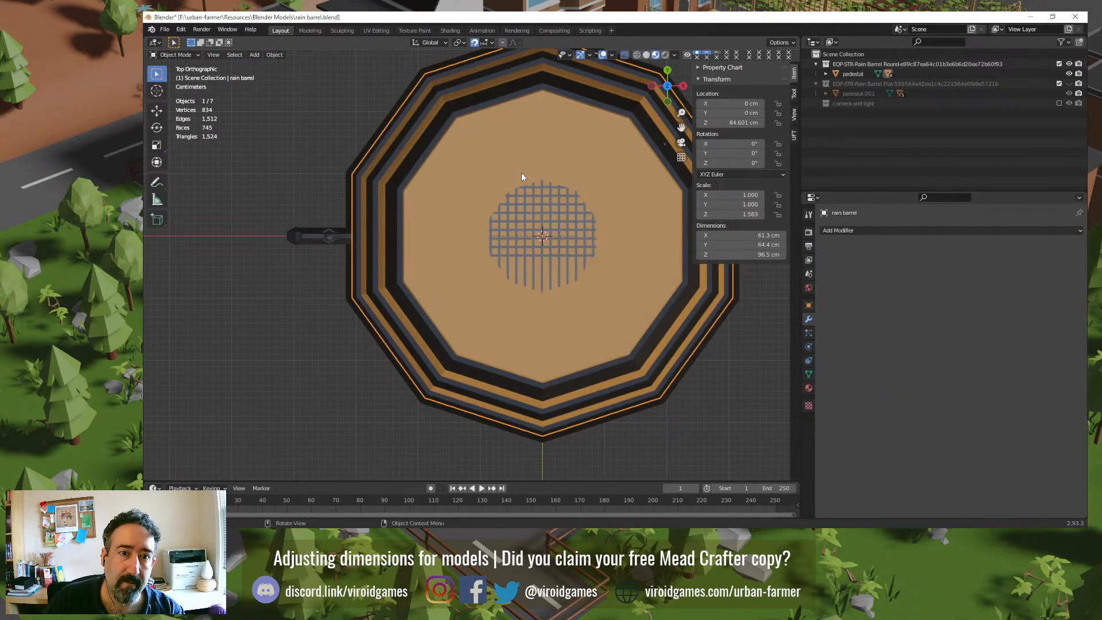
pyautogui.click(532, 195)
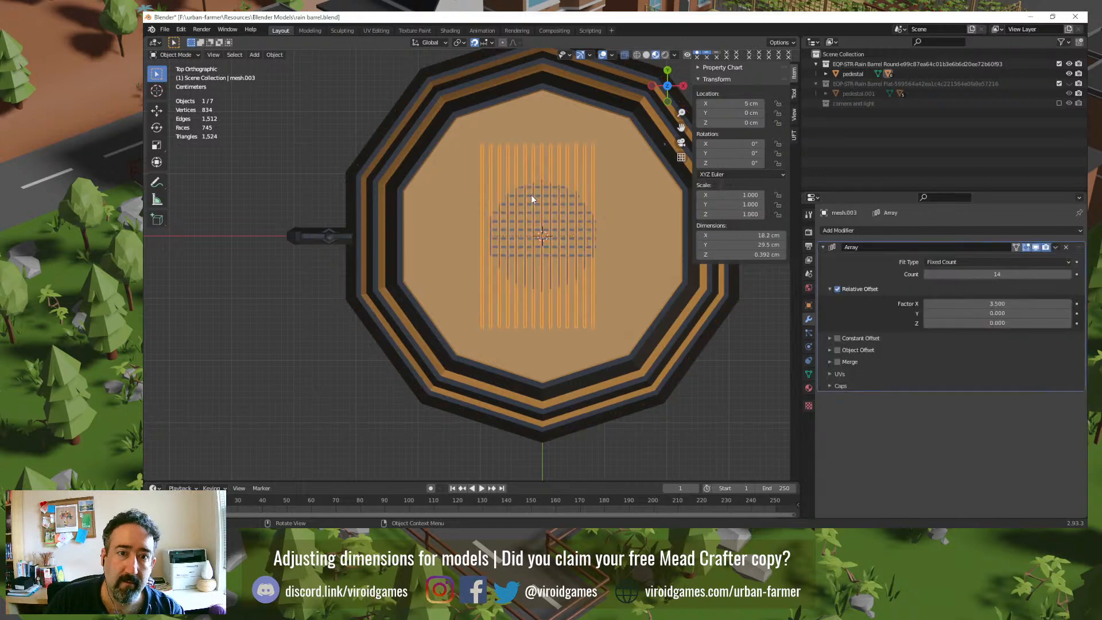
# Step: Move the crosswise grate strip array -6 cm along Y so it spans the Round barrel's opening
pyautogui.click(826, 74)
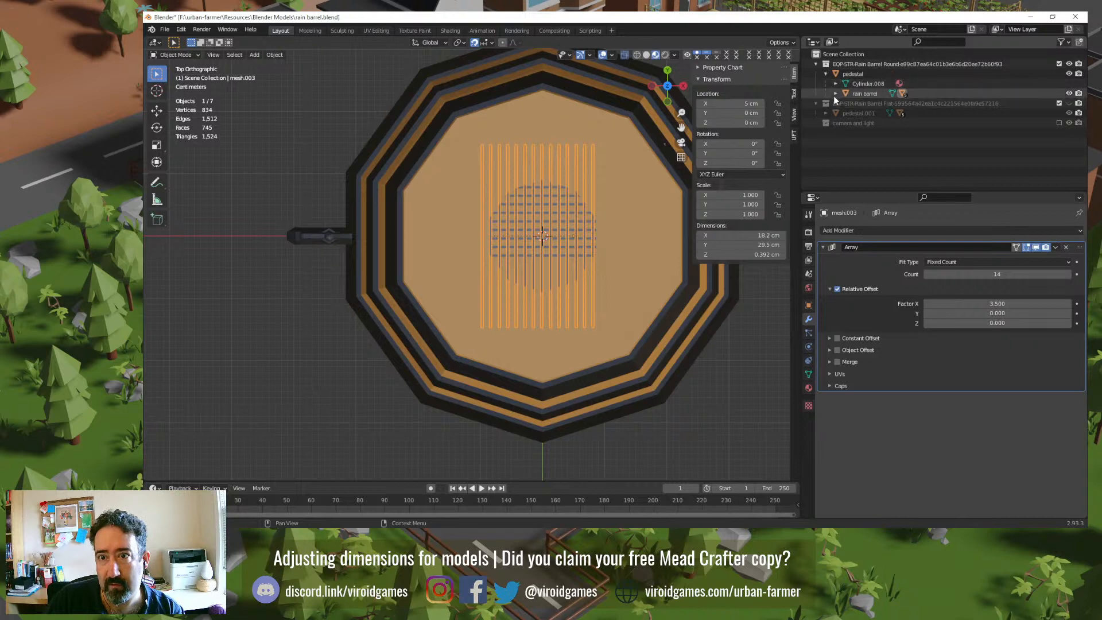
pyautogui.click(835, 93)
pyautogui.click(845, 123)
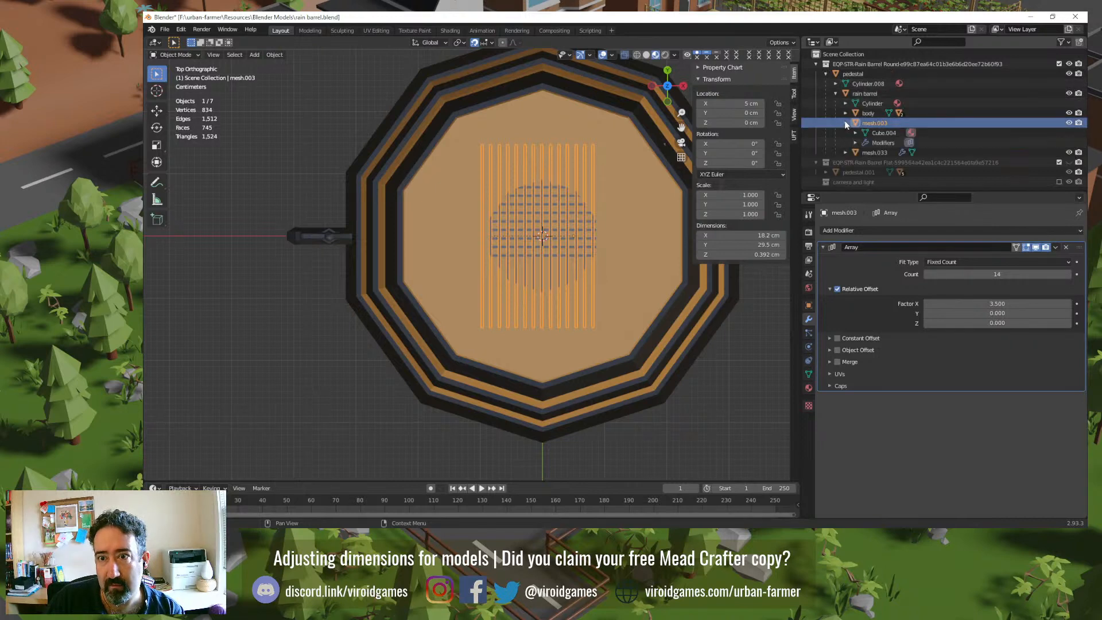
pyautogui.click(880, 134)
pyautogui.click(870, 150)
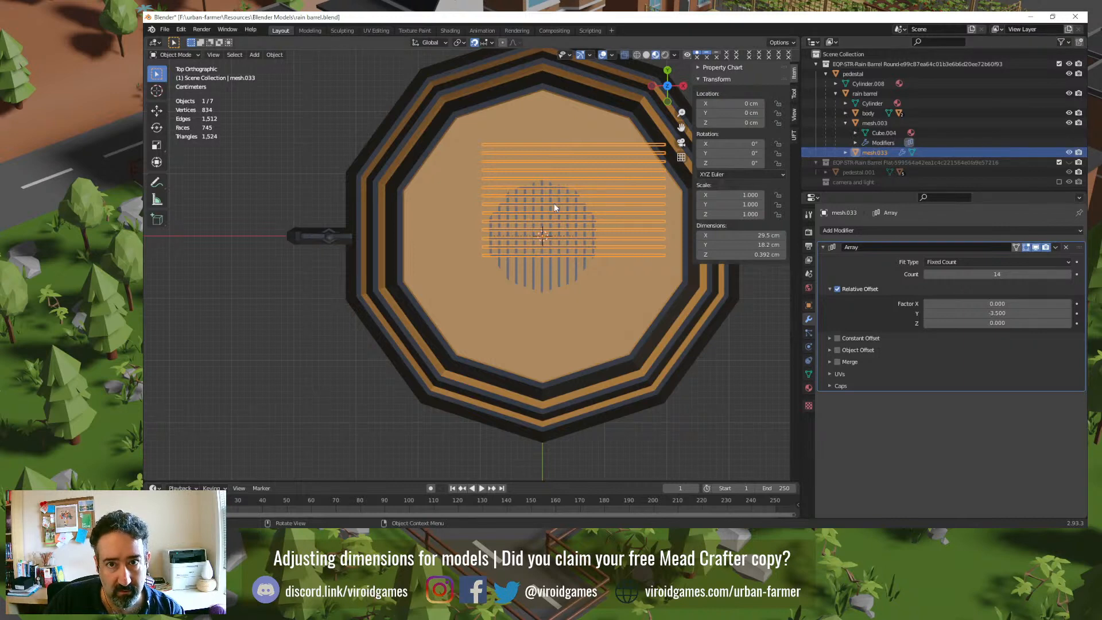
pyautogui.press('g')
pyautogui.press('y')
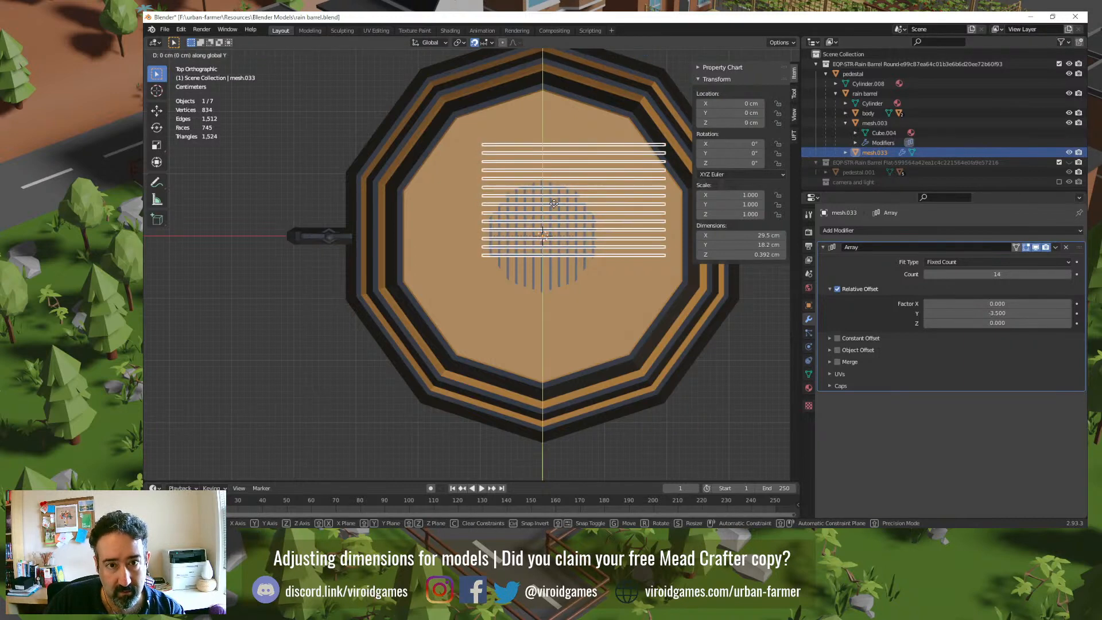
pyautogui.click(558, 244)
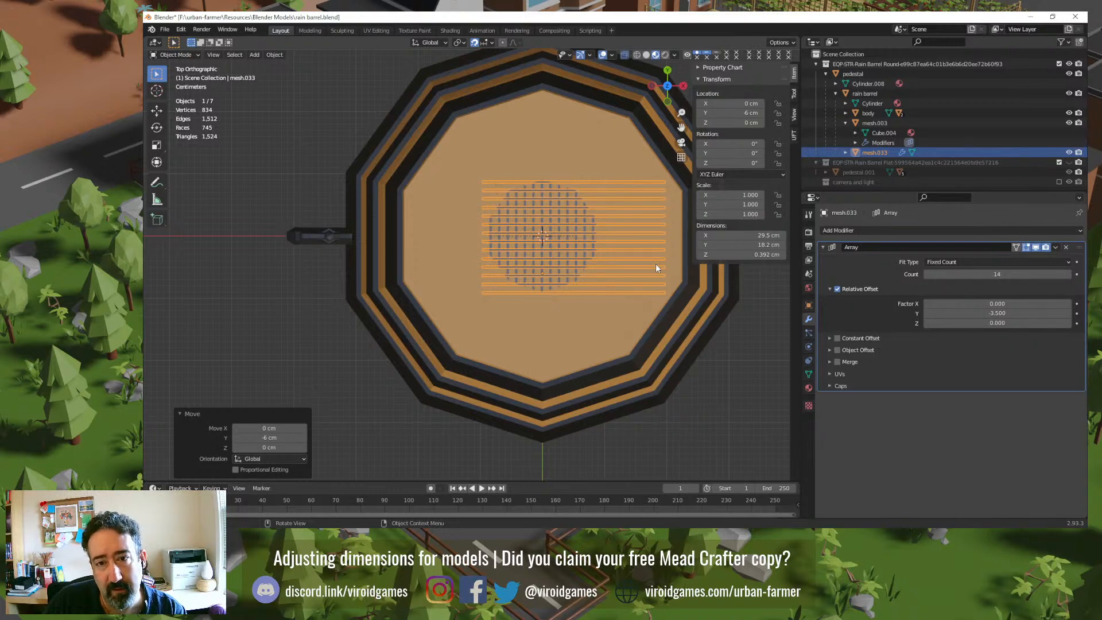
pyautogui.click(720, 345)
pyautogui.moveTo(710, 388); pyautogui.dragTo(692, 327, button='middle')
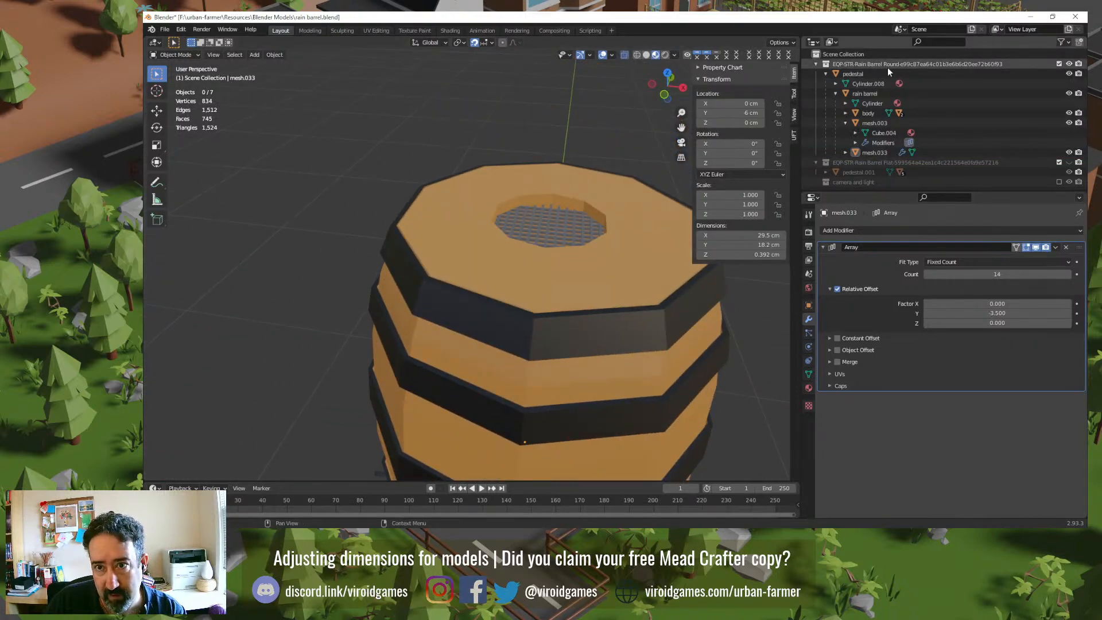
# Step: Hide the Round rain barrel collection, show the Flat one and inspect its mesh grate
pyautogui.click(816, 63)
pyautogui.click(1068, 64)
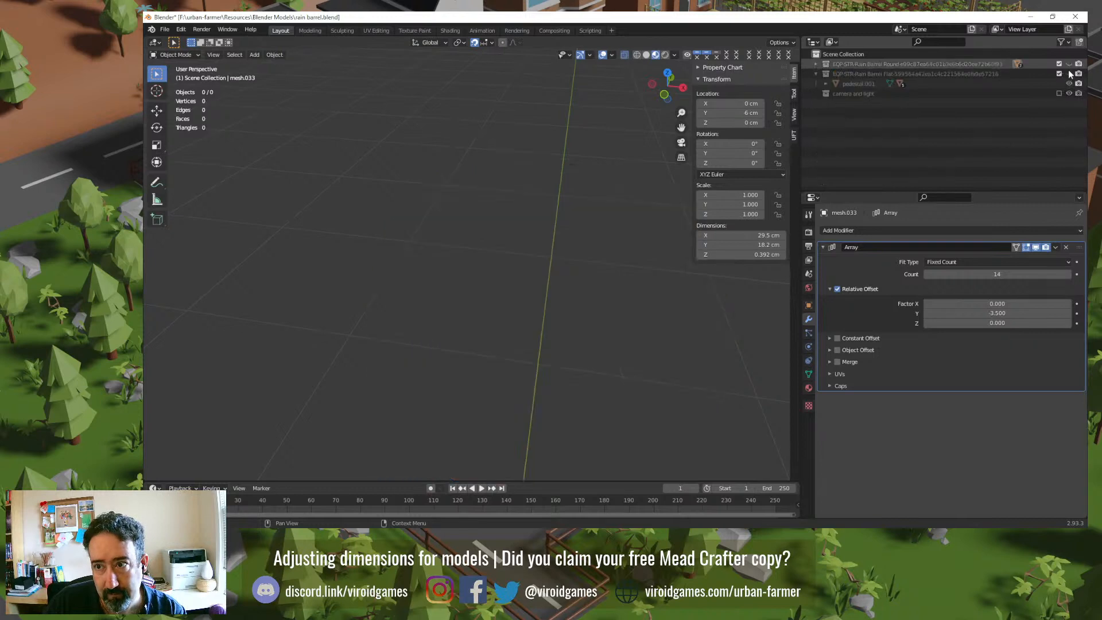
pyautogui.click(1068, 74)
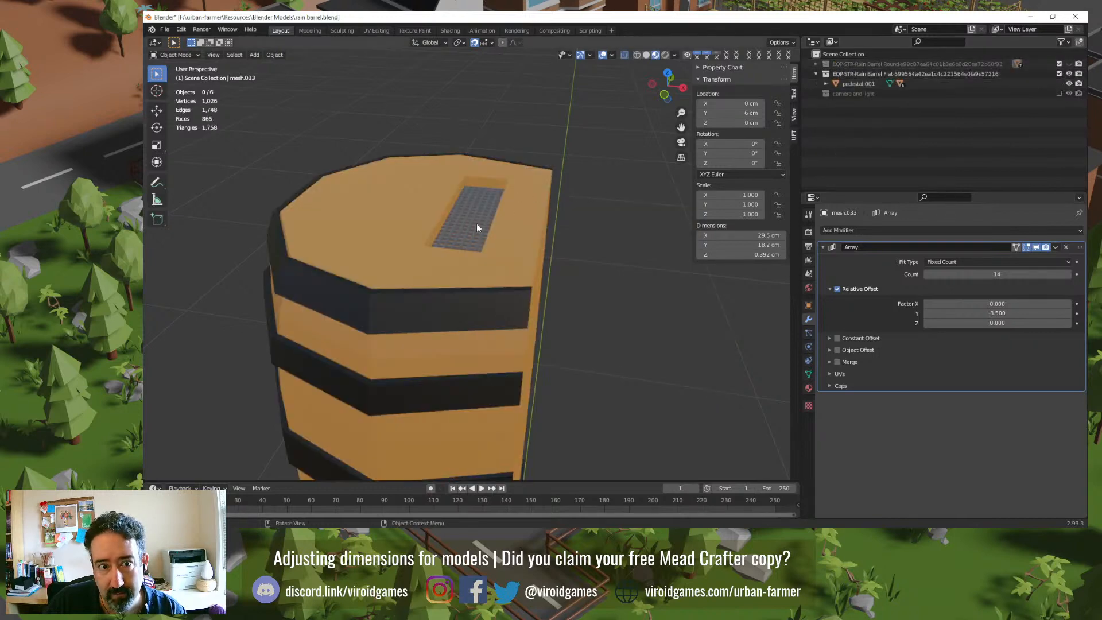
pyautogui.moveTo(468, 231)
pyautogui.mouseDown(button='middle')
pyautogui.moveTo(490, 270)
pyautogui.moveTo(478, 240)
pyautogui.mouseUp(button='middle')
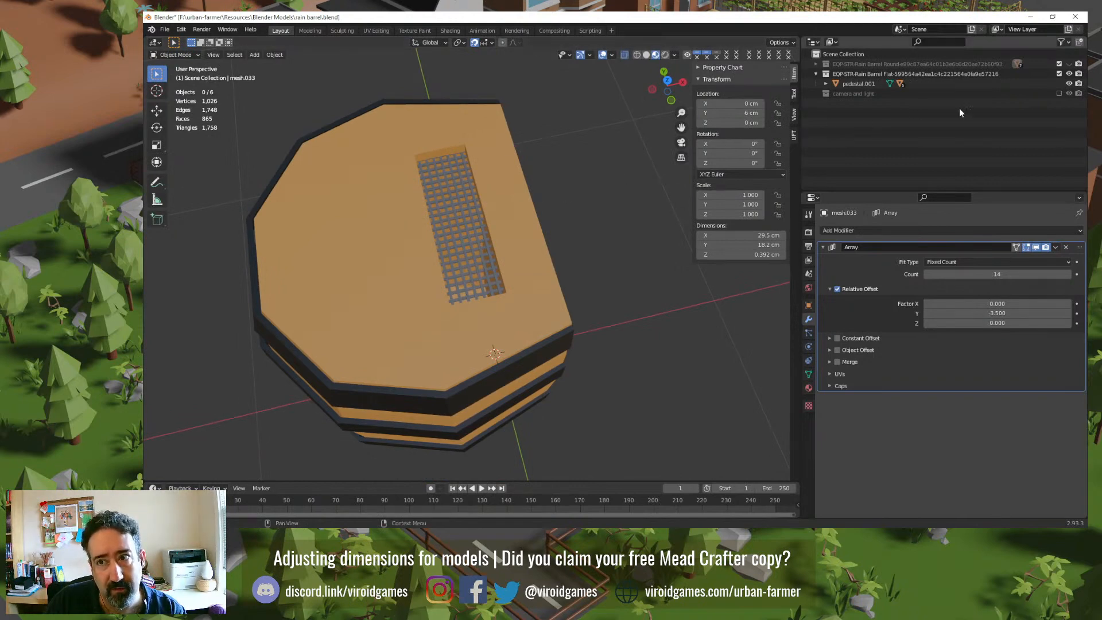
pyautogui.click(459, 204)
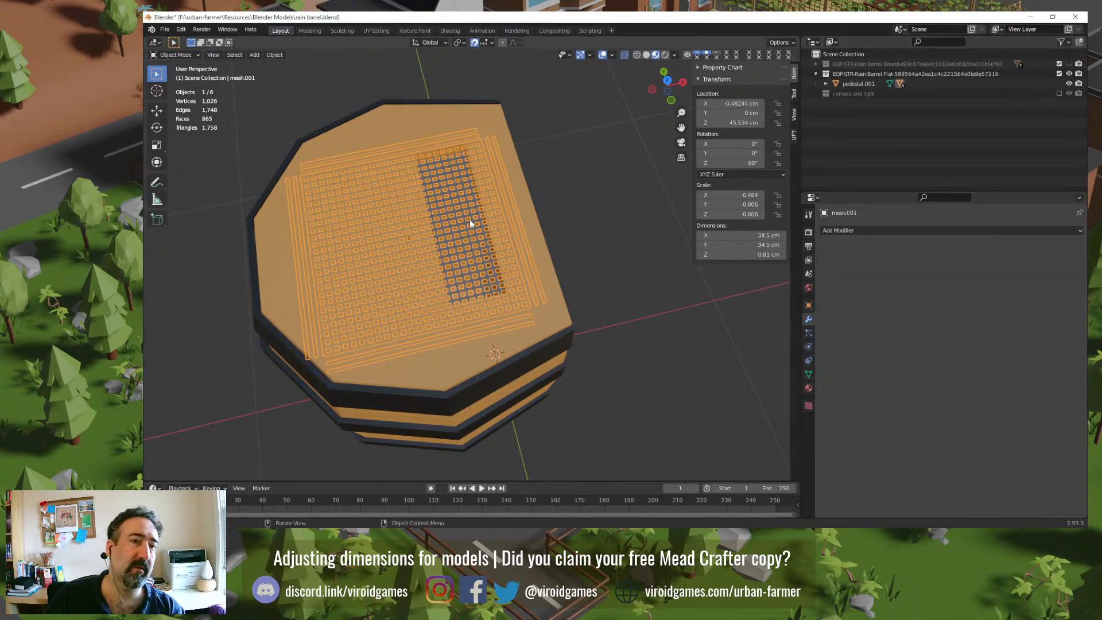
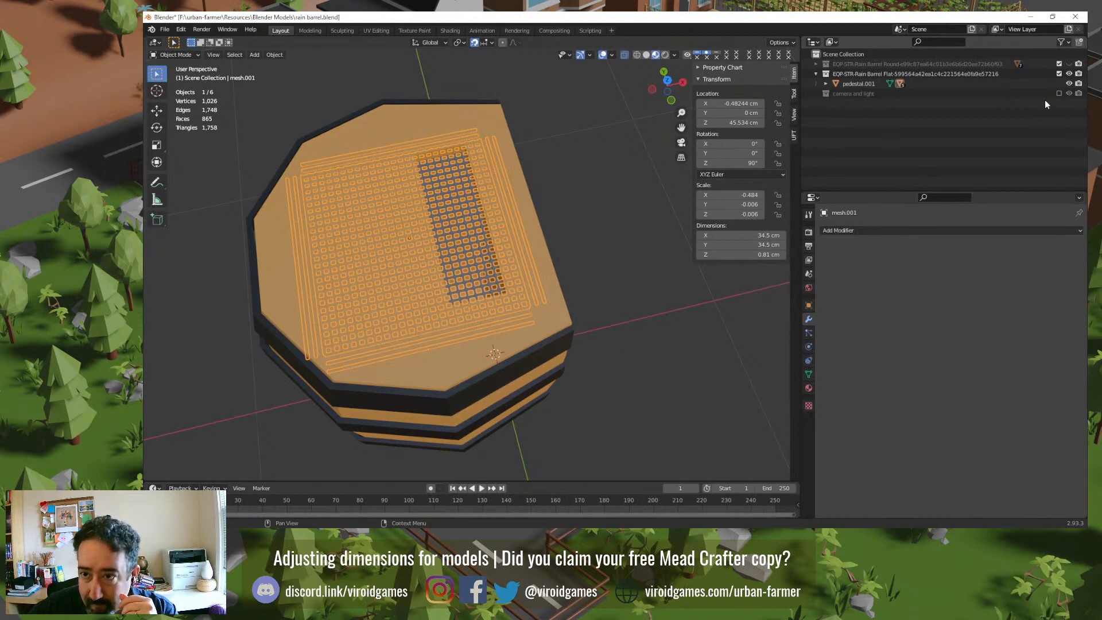
# Step: Switch back to the Round barrel and move its lengthwise strip array 1 cm along X to centre it over the opening
pyautogui.click(1068, 73)
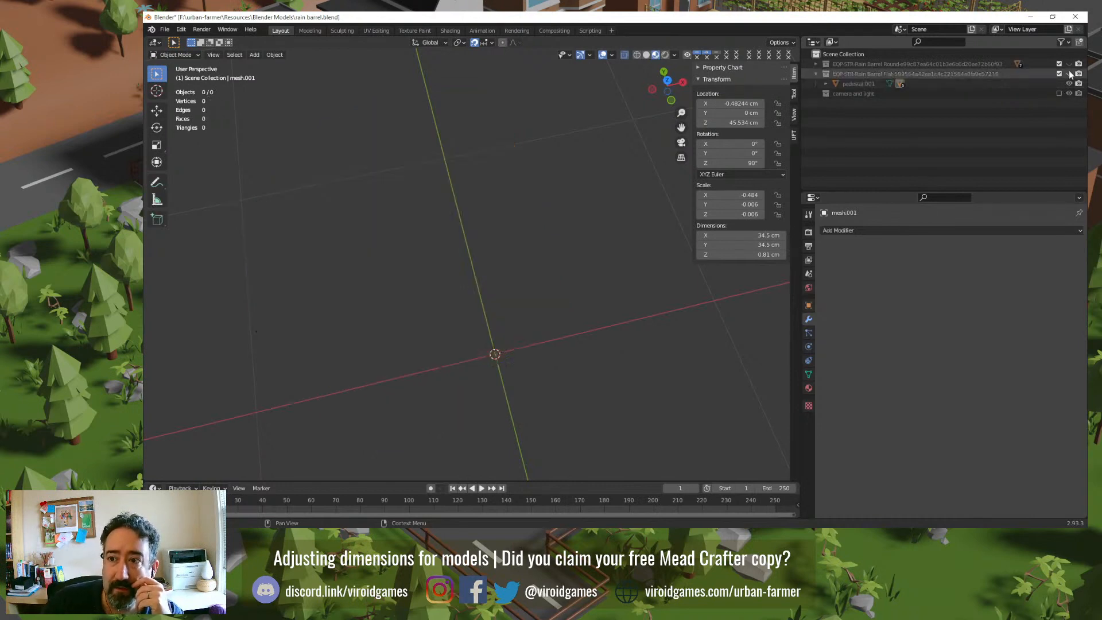
pyautogui.click(1069, 64)
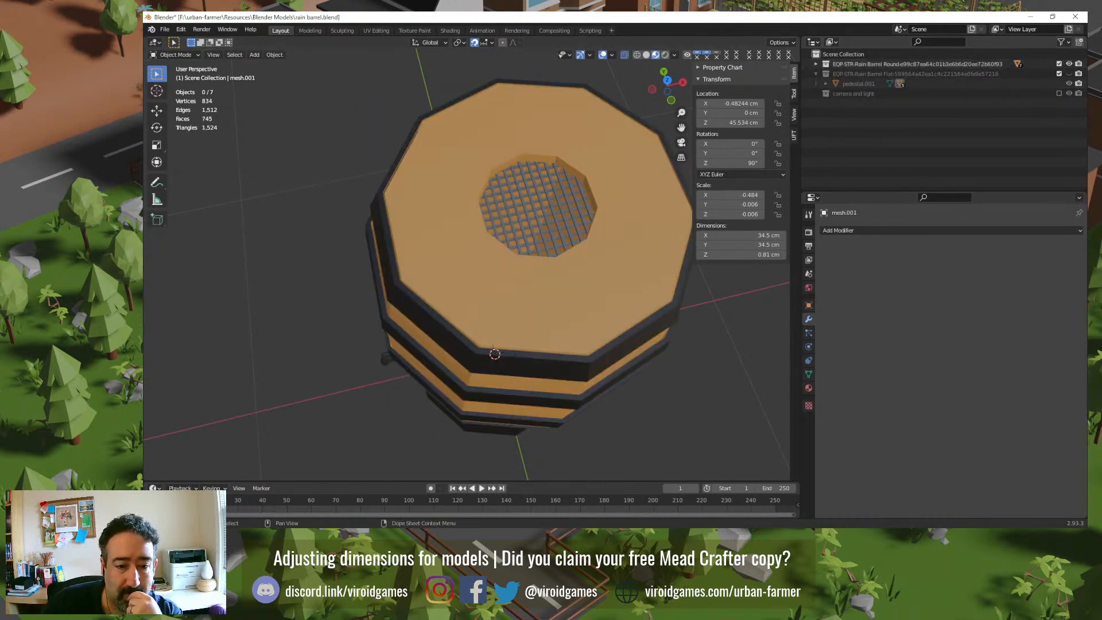
pyautogui.click(527, 203)
pyautogui.click(586, 193)
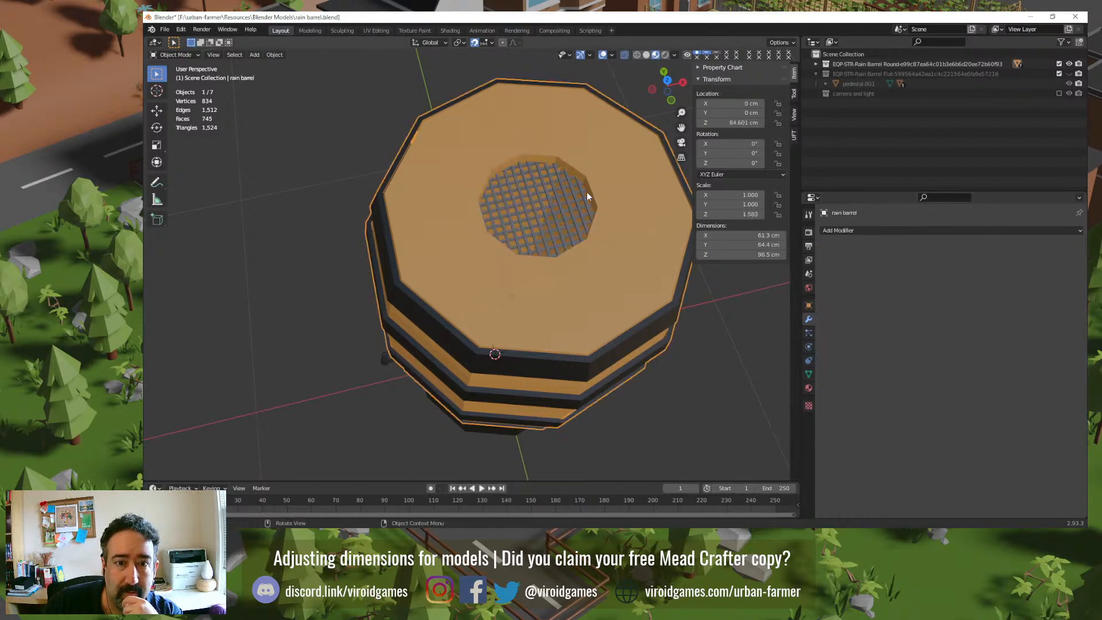
pyautogui.click(584, 191)
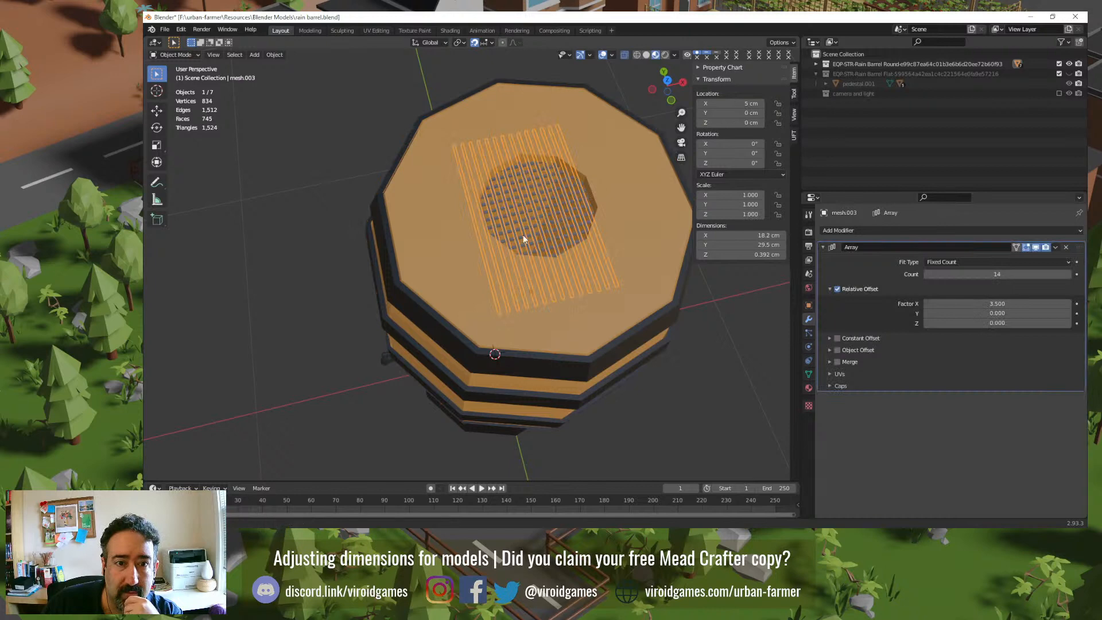
pyautogui.moveTo(522, 235); pyautogui.dragTo(574, 236, button='middle')
pyautogui.press('KP_7')
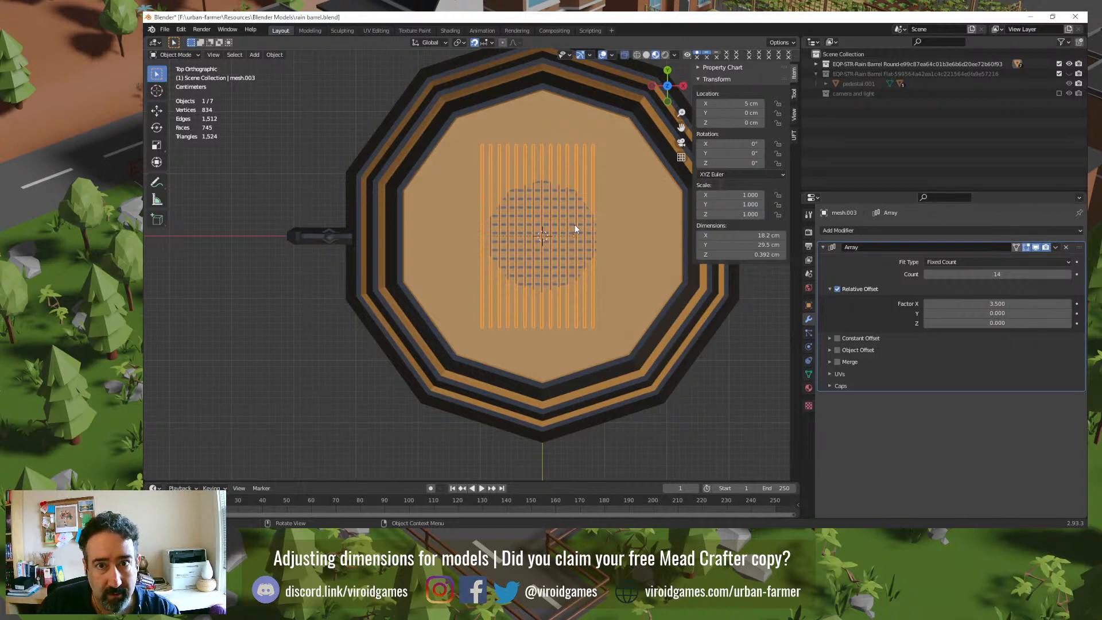
pyautogui.press('g')
pyautogui.press('x')
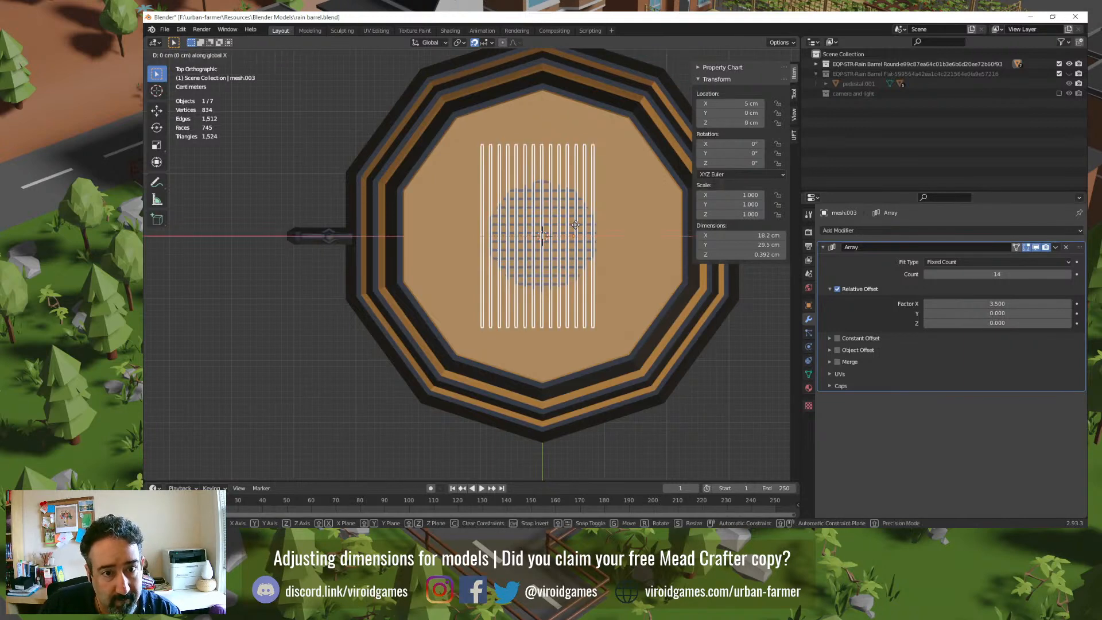
pyautogui.click(581, 228)
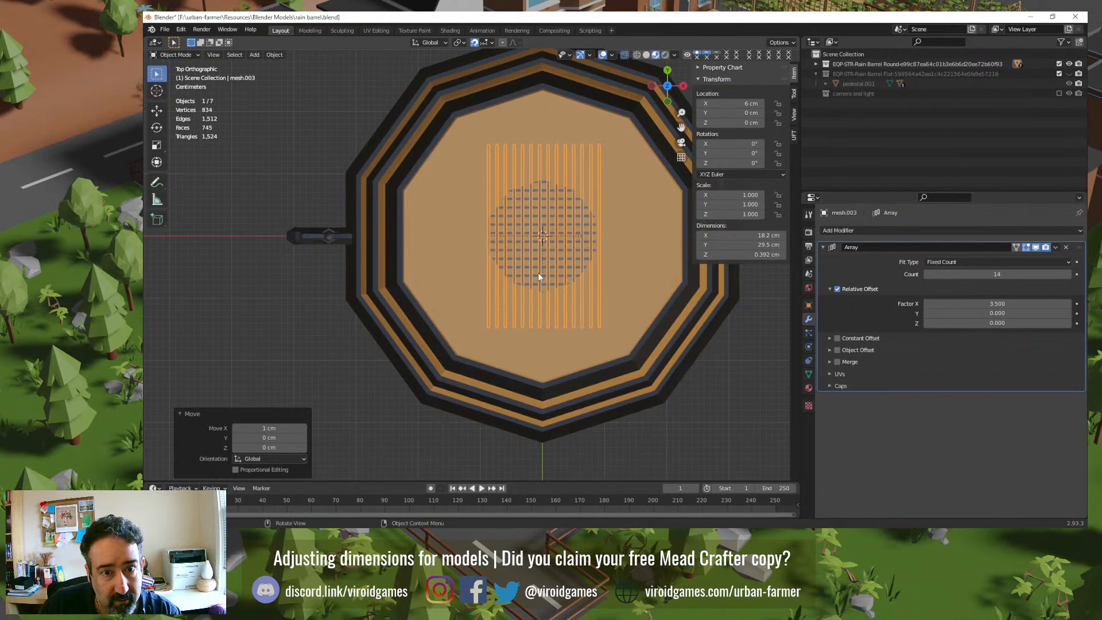
pyautogui.moveTo(538, 272); pyautogui.dragTo(499, 217, button='middle')
pyautogui.press('Tab')
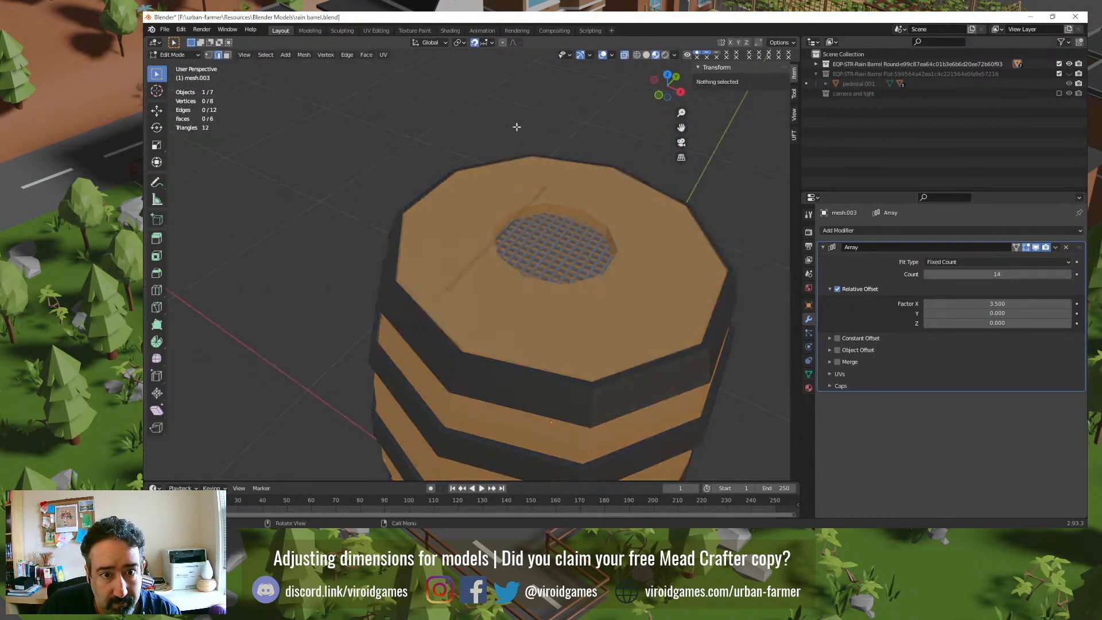
pyautogui.press('Tab')
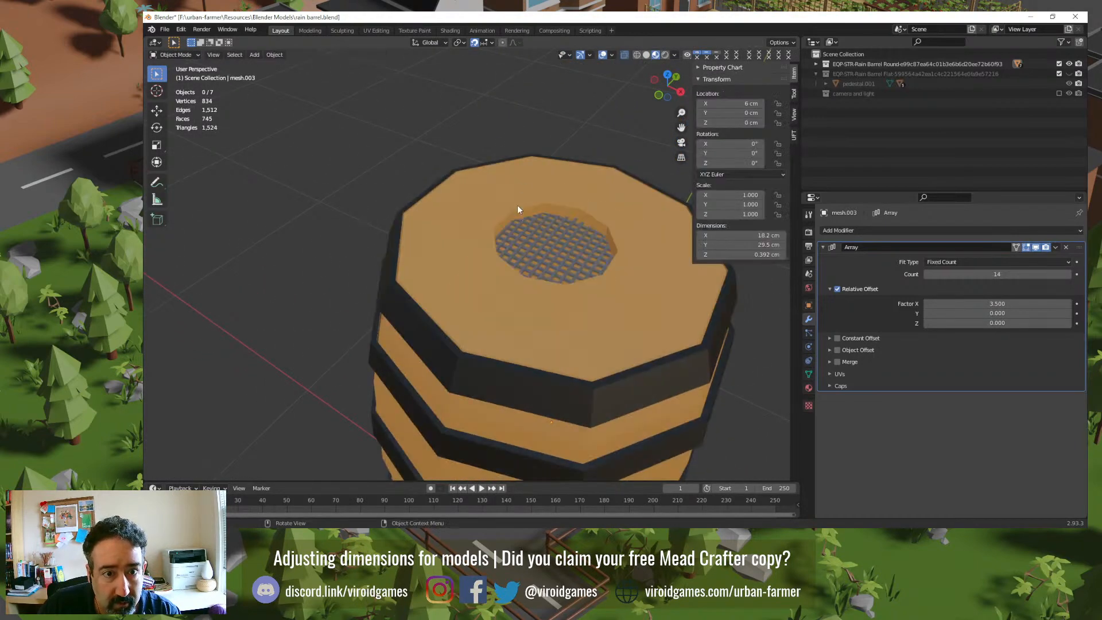
# Step: Examine how the lengthwise and crosswise strip arrays cover the Round barrel's opening, up close and from the top
pyautogui.scroll(6, 518, 205)
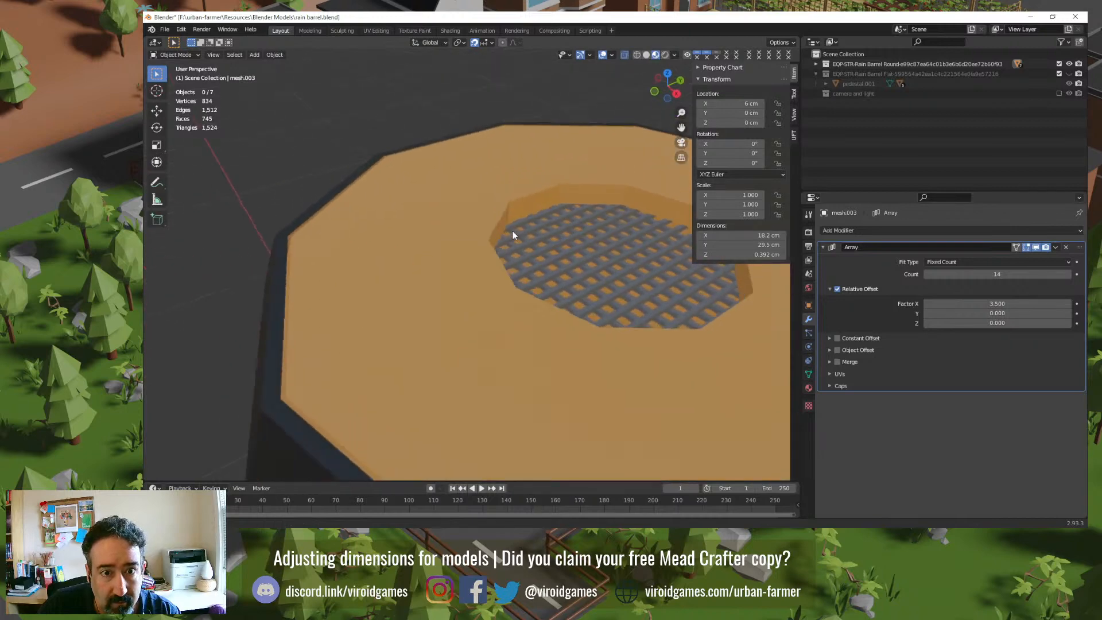
pyautogui.moveTo(512, 230); pyautogui.dragTo(610, 254, button='middle')
pyautogui.click(586, 185)
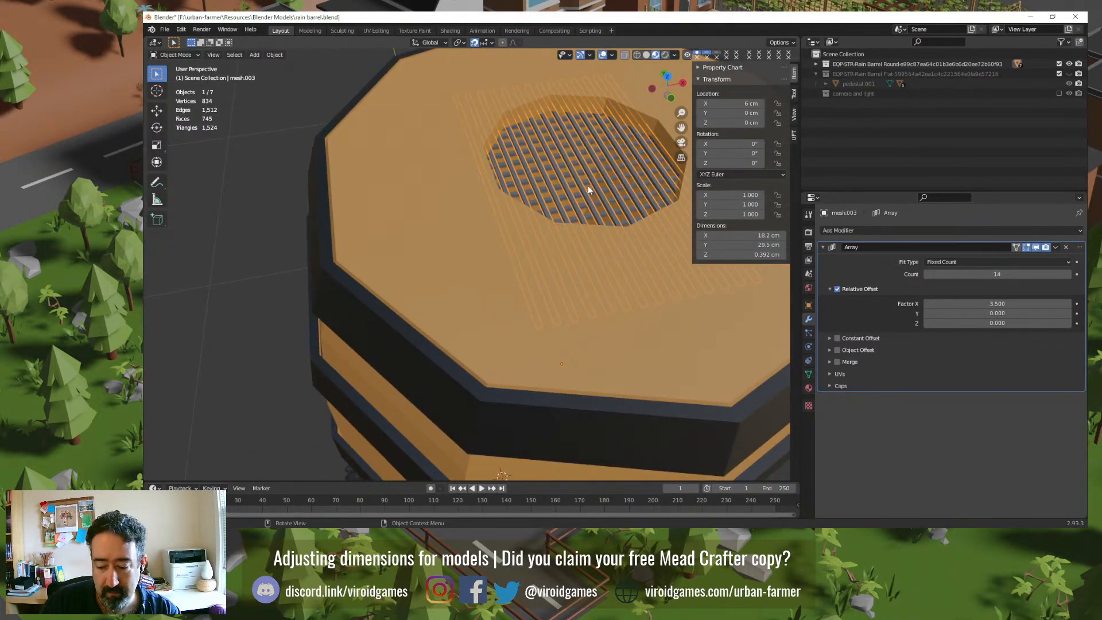
pyautogui.press('KP_7')
pyautogui.scroll(-2, 586, 185)
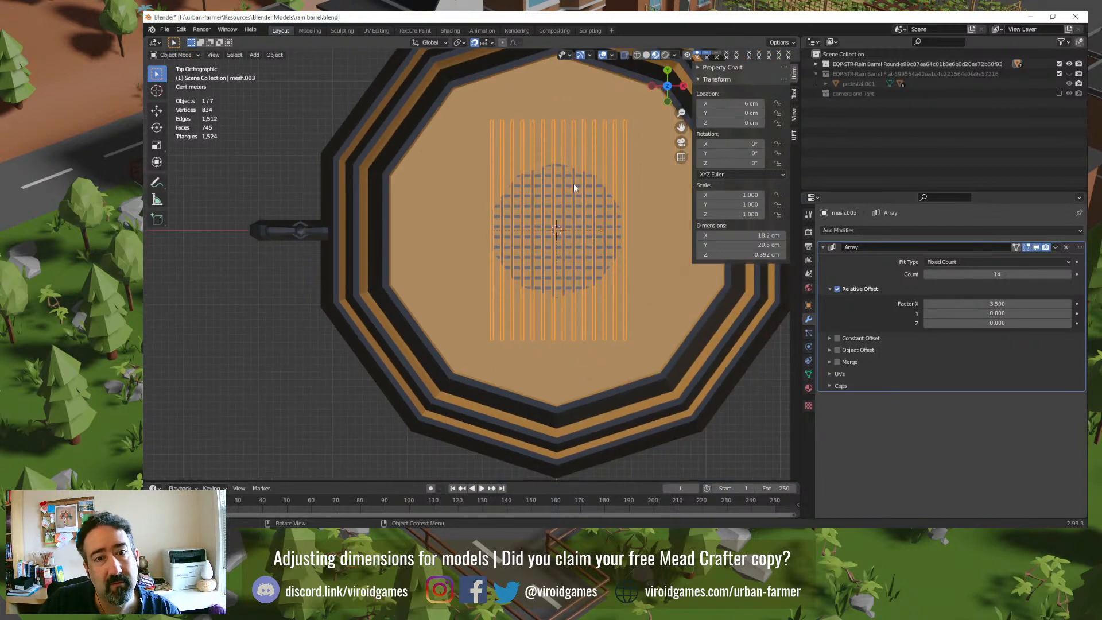
pyautogui.click(560, 174)
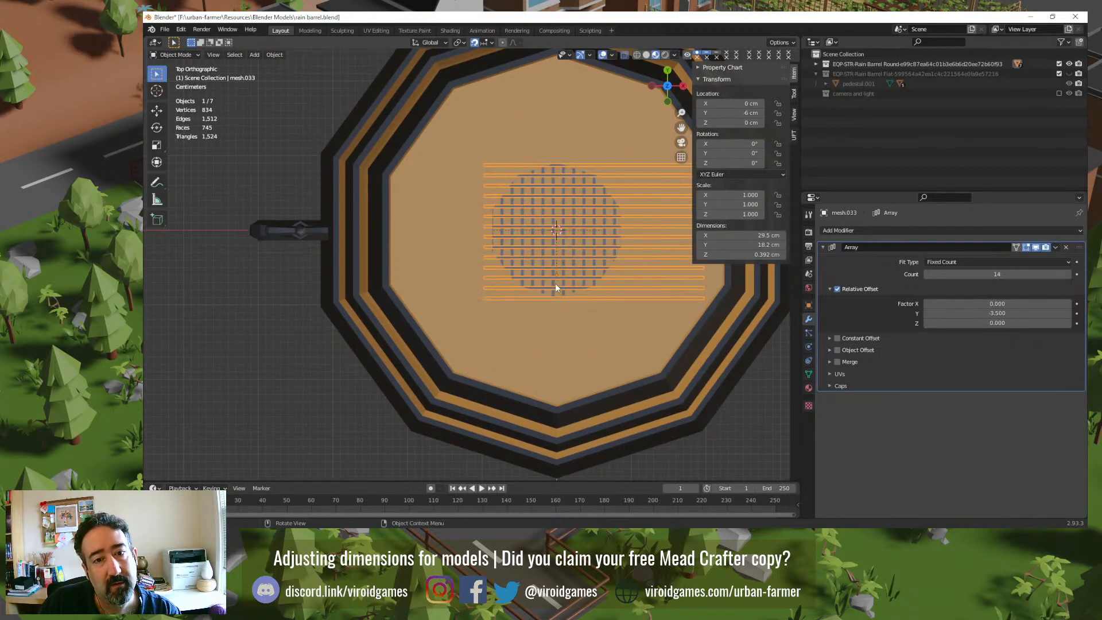
pyautogui.click(563, 184)
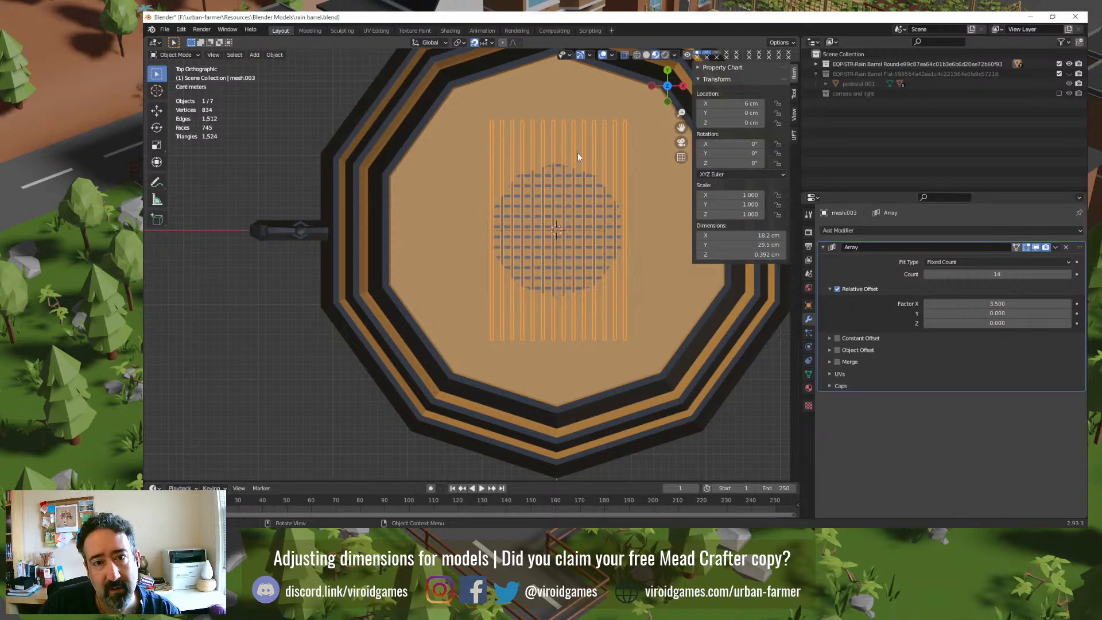
pyautogui.click(598, 197)
pyautogui.keyDown('shift'); pyautogui.moveTo(625, 208); pyautogui.dragTo(520, 215, button='middle'); pyautogui.keyUp('shift')
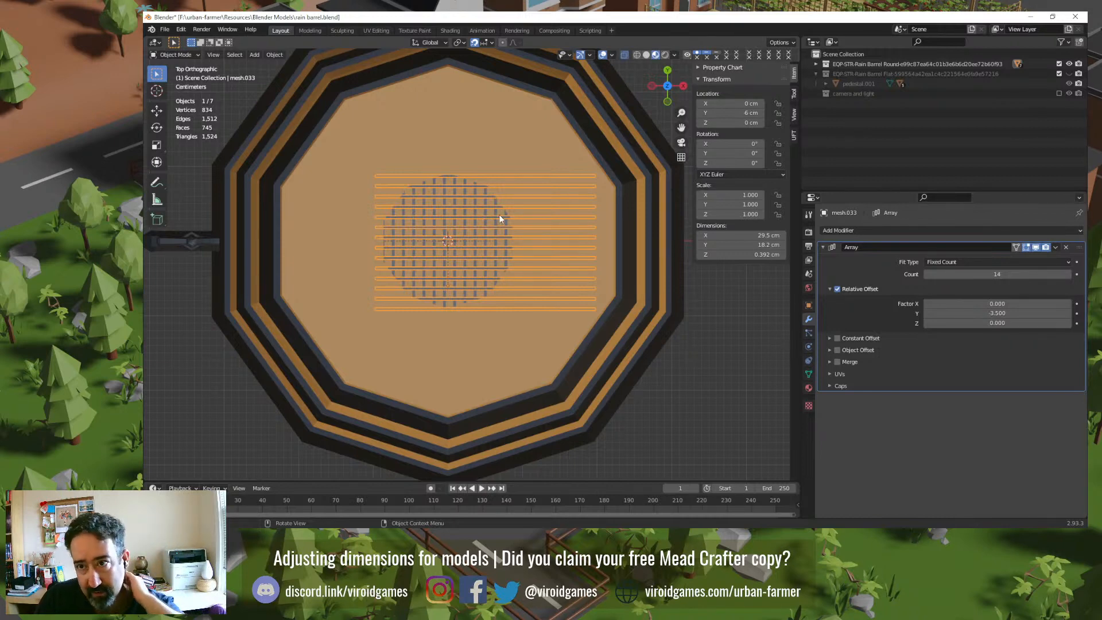
pyautogui.hotkey('ctrl', 'z')
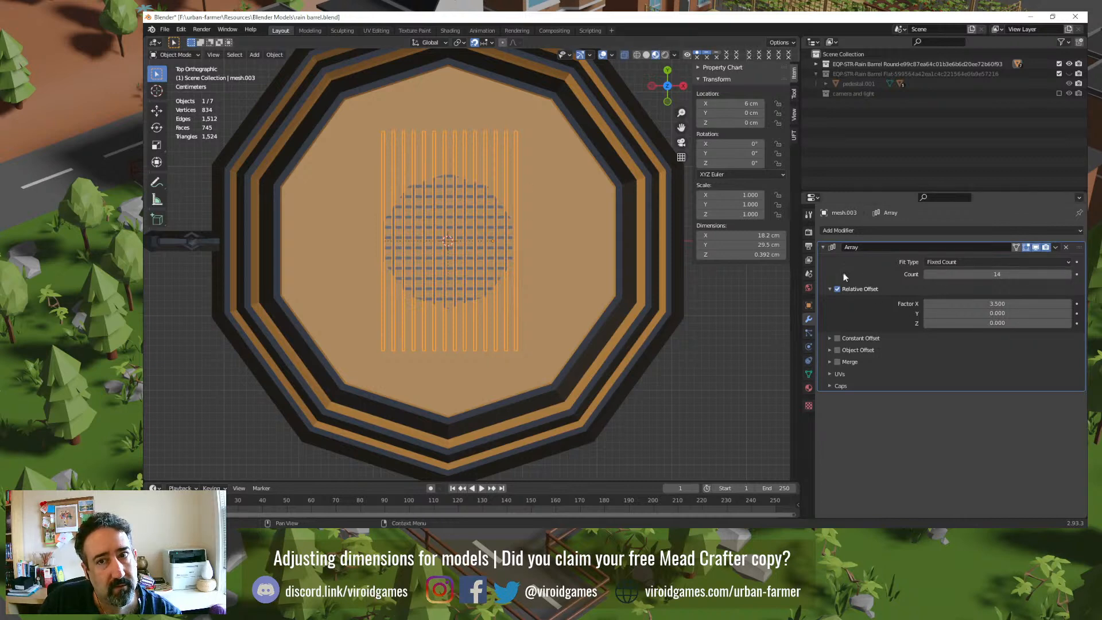
pyautogui.keyDown('shift'); pyautogui.click(459, 196); pyautogui.keyUp('shift')
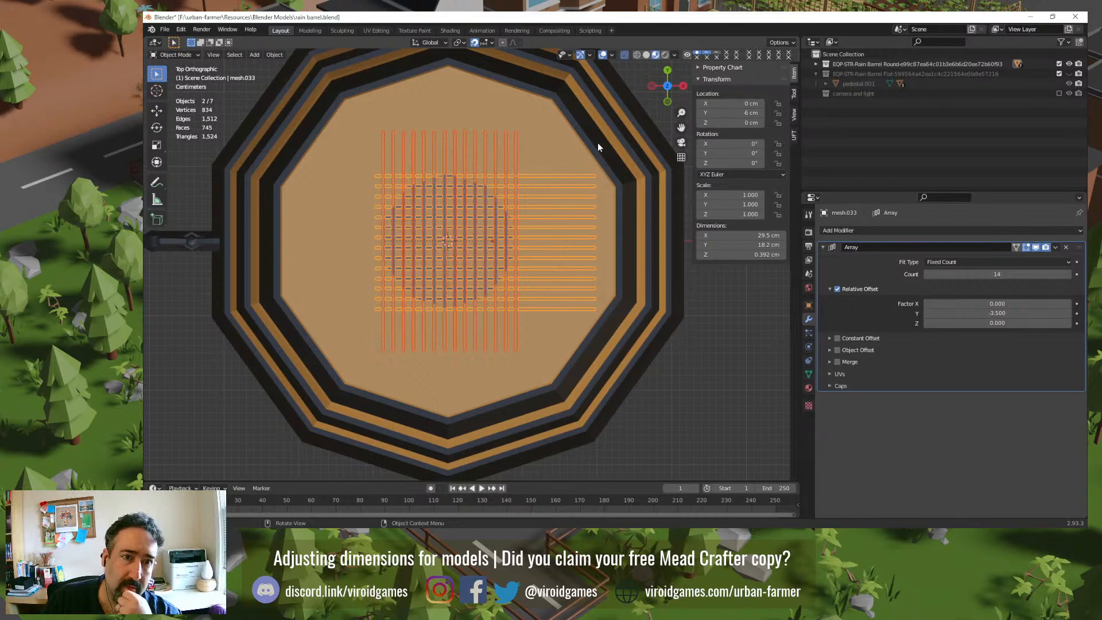
# Step: Save the file, hide the Round rain barrel collection and show the Flat rain barrel collection
pyautogui.click(740, 333)
pyautogui.hotkey('ctrl', 's')
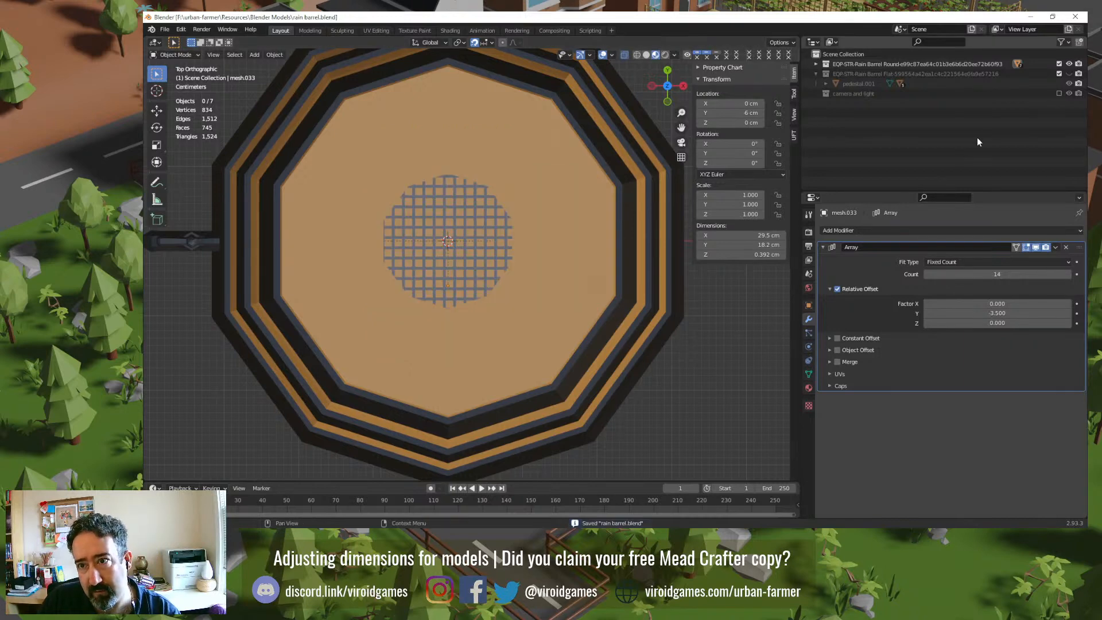
pyautogui.click(1068, 64)
pyautogui.click(1069, 73)
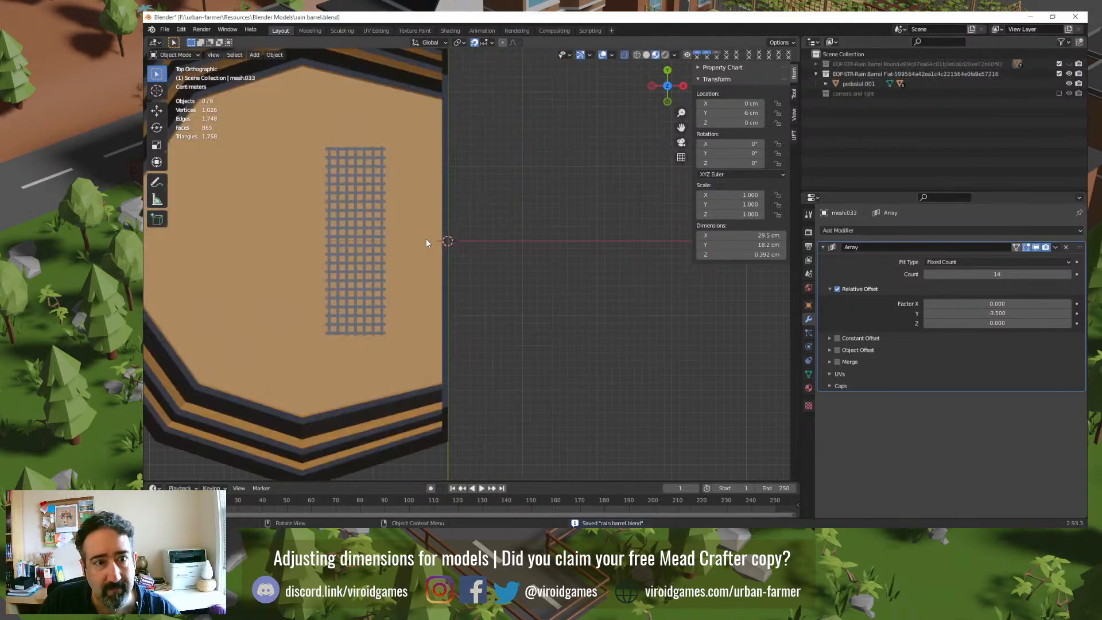
# Step: Hide the Flat rain barrel's outer shell to expose its full mesh grate
pyautogui.click(370, 228)
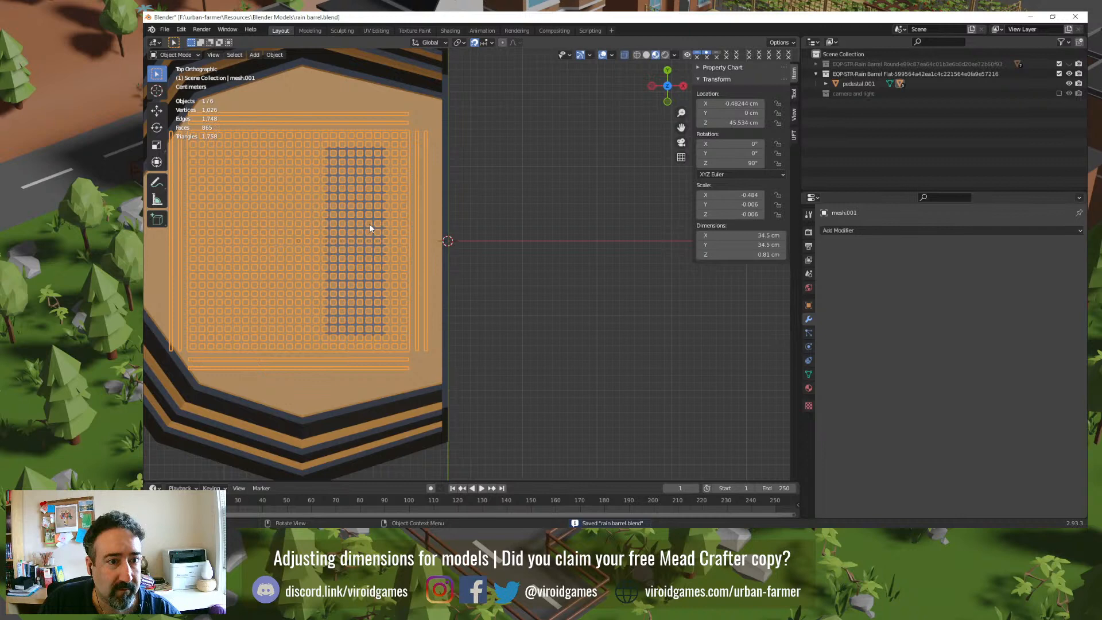
pyautogui.click(431, 190)
pyautogui.press('h')
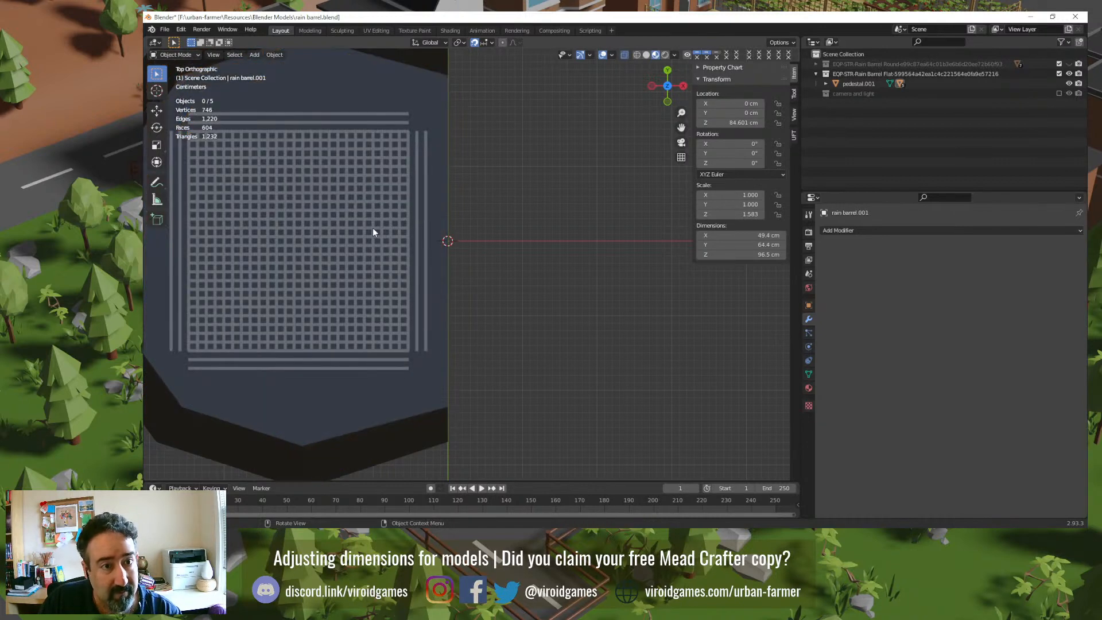
# Step: Separate the Flat barrel's mesh grate into individual strip objects by loose parts
pyautogui.click(331, 203)
pyautogui.press('Tab')
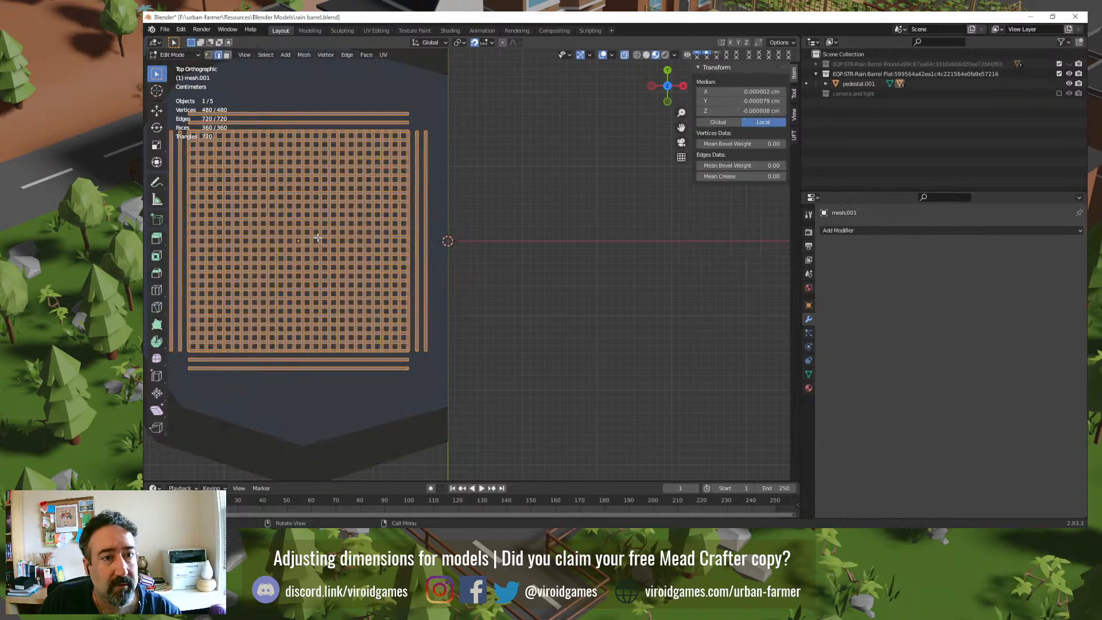
pyautogui.click(321, 238)
pyautogui.press('a')
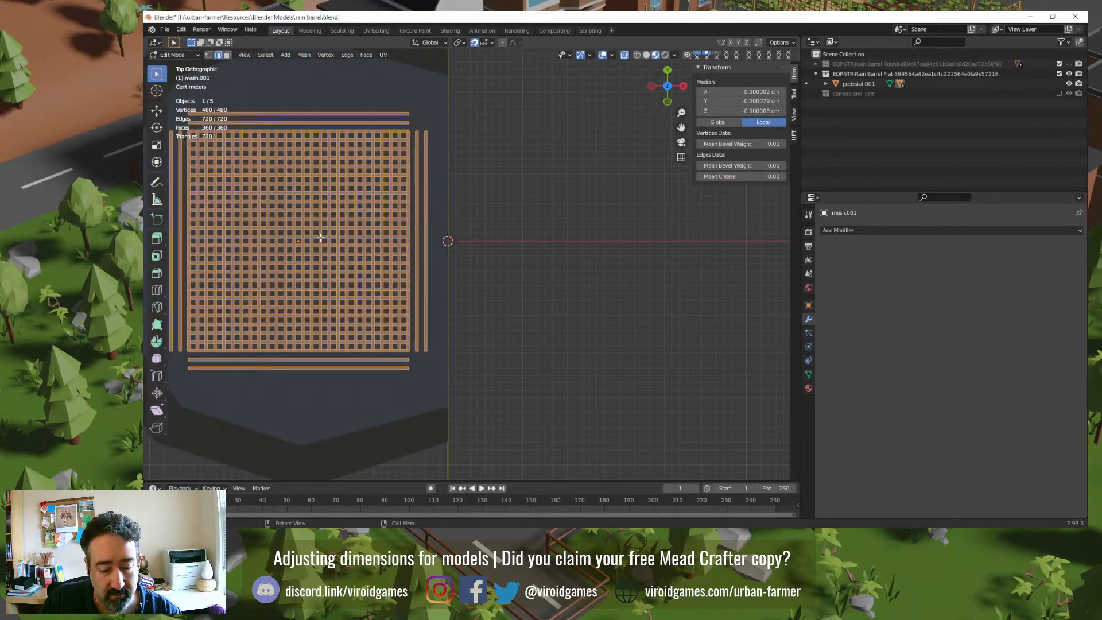
pyautogui.press('p')
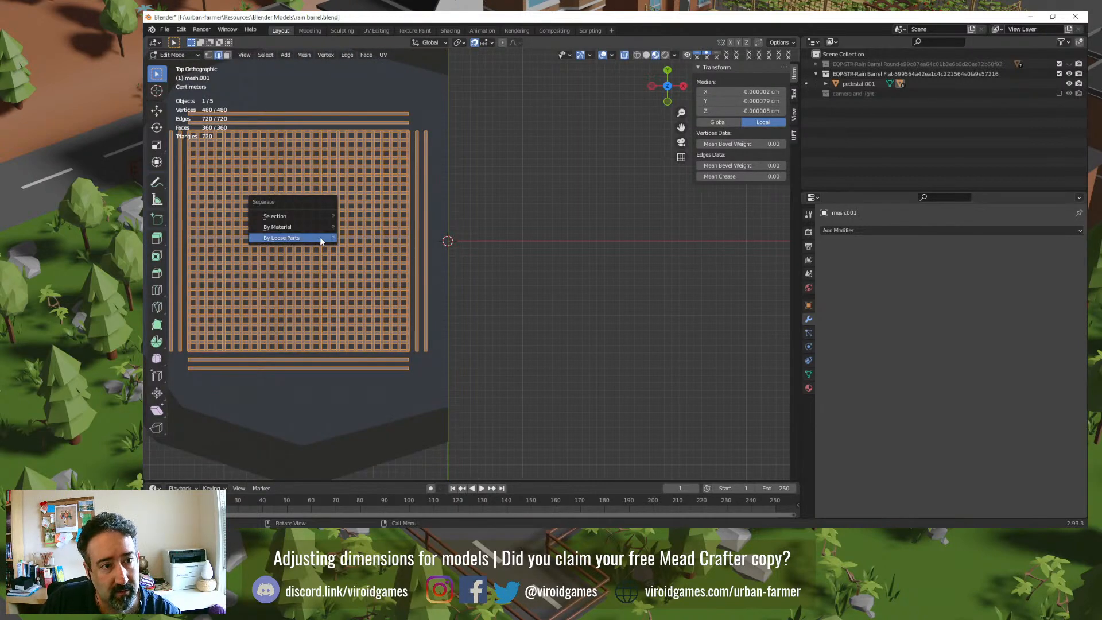
pyautogui.click(321, 238)
pyautogui.keyDown('shift'); pyautogui.moveTo(320, 238); pyautogui.dragTo(460, 250, button='middle'); pyautogui.keyUp('shift')
pyautogui.press('Tab')
# Step: Delete the two outermost lengthwise strips on the grate's spigot side
pyautogui.click(309, 172)
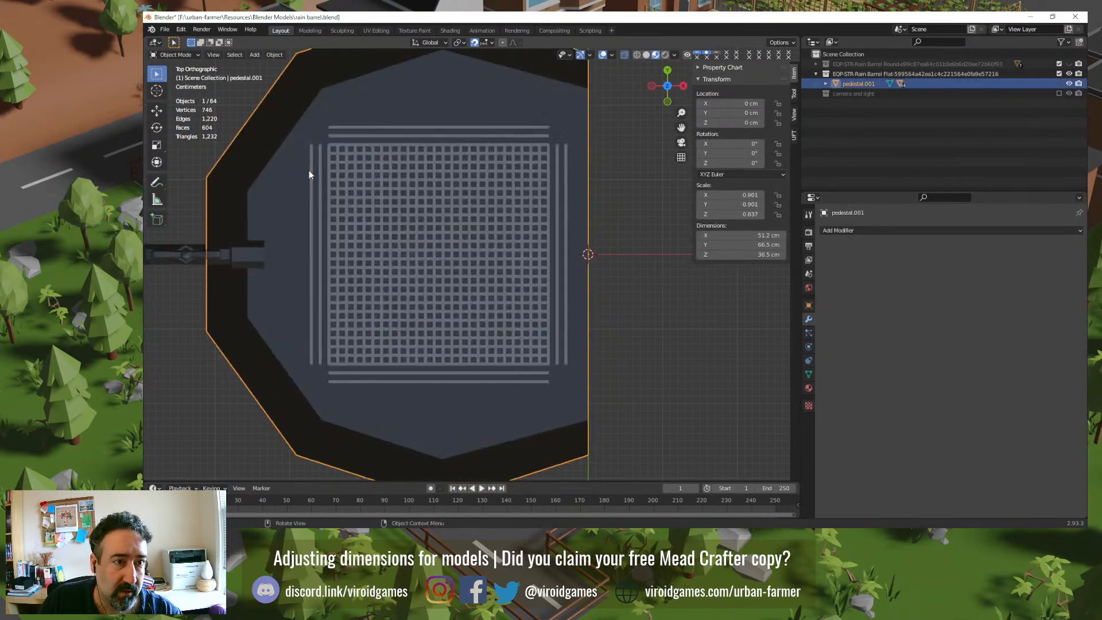
pyautogui.click(318, 177)
pyautogui.keyDown('shift'); pyautogui.click(311, 173); pyautogui.keyUp('shift')
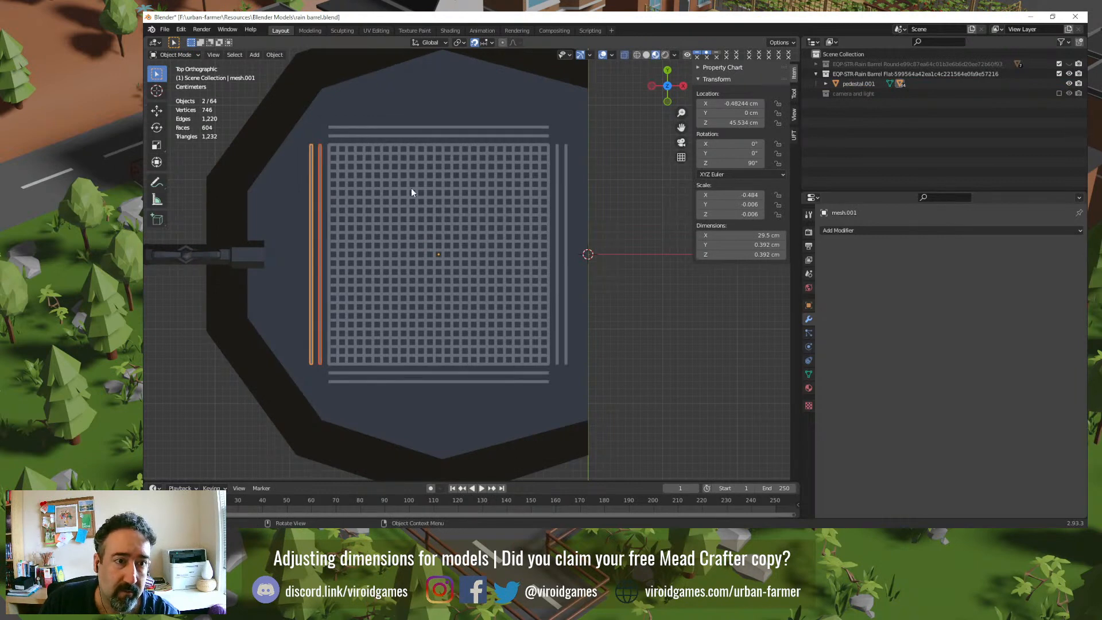
pyautogui.press('Delete')
# Step: Delete the dense central block of grate strips, keeping the pedestal and the remaining outer strips
pyautogui.moveTo(408, 228); pyautogui.dragTo(388, 163, button='middle')
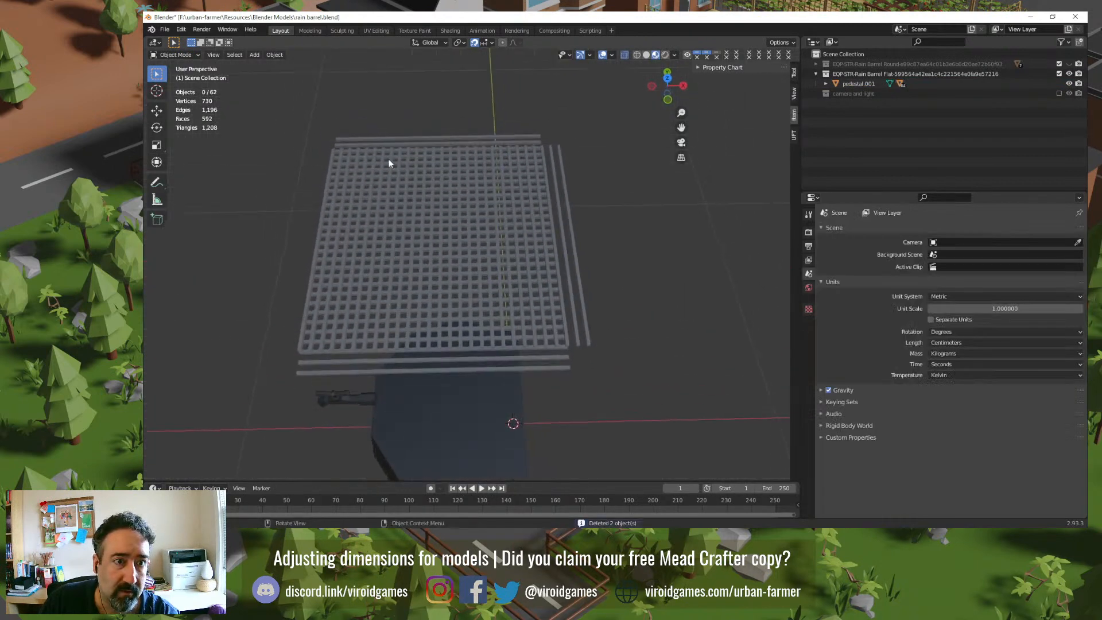
pyautogui.moveTo(311, 143); pyautogui.dragTo(536, 338)
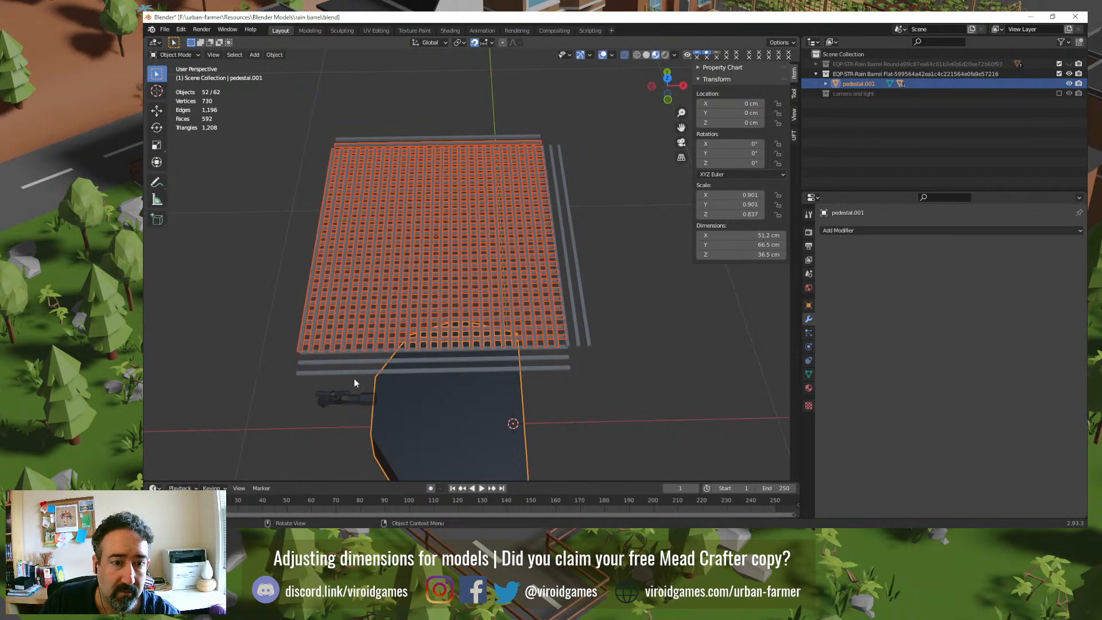
pyautogui.press('Delete')
pyautogui.hotkey('ctrl', 'z')
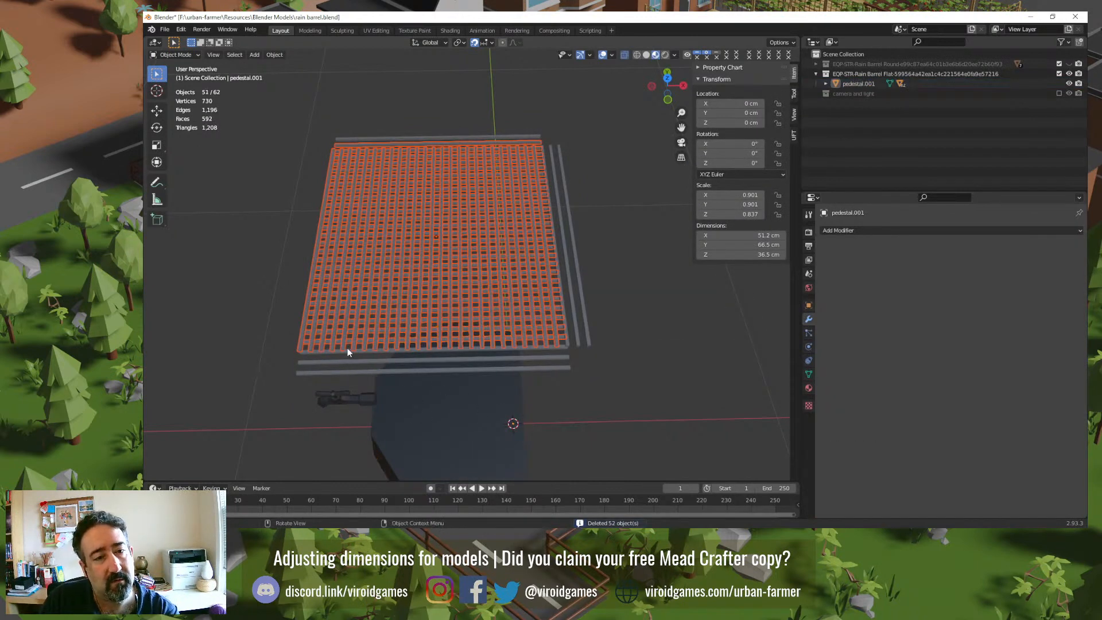
pyautogui.press('Delete')
# Step: Delete the three front crosswise strips and the two outermost lengthwise strips, leaving one strip in each direction
pyautogui.moveTo(300, 338); pyautogui.dragTo(301, 386)
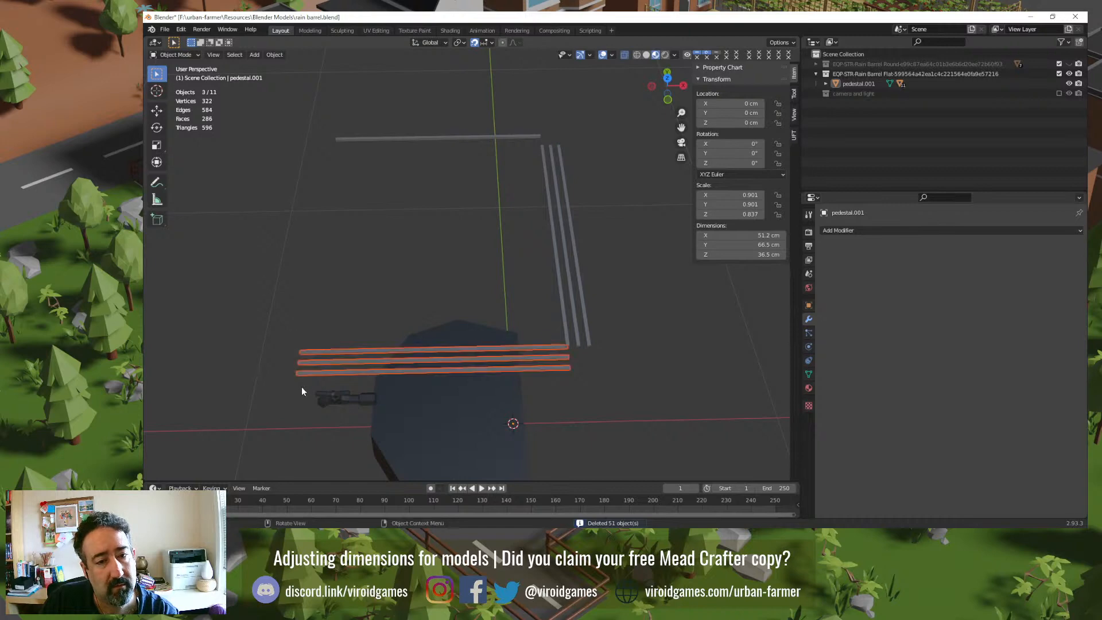
pyautogui.press('Delete')
pyautogui.moveTo(573, 233); pyautogui.dragTo(562, 242)
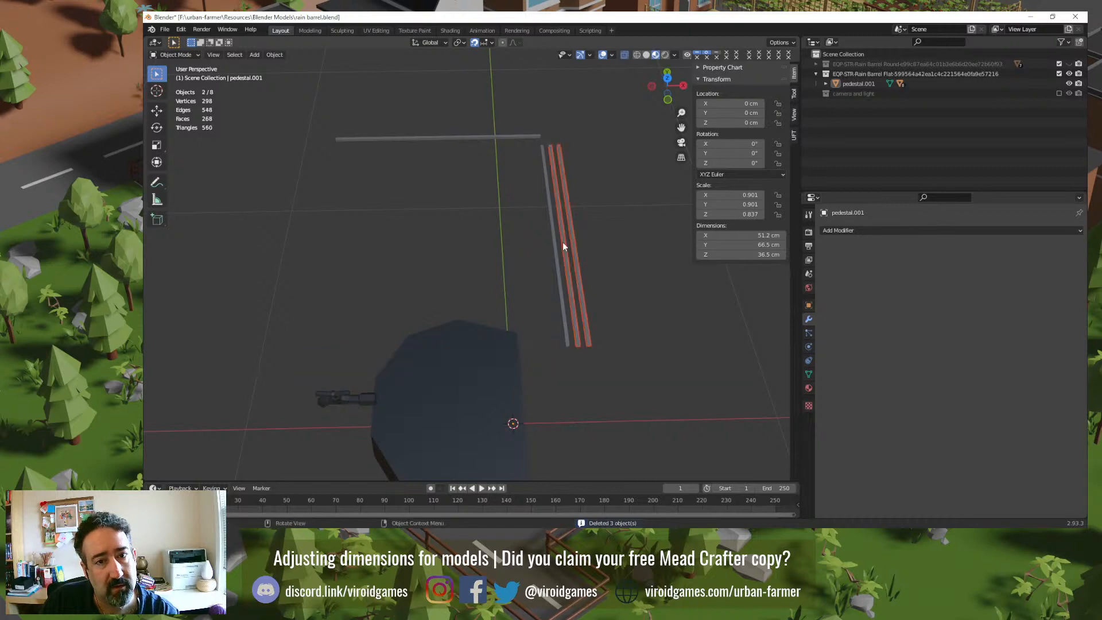
pyautogui.press('Delete')
# Step: Apply location, rotation and scale to the remaining lengthwise and crosswise strips
pyautogui.click(553, 214)
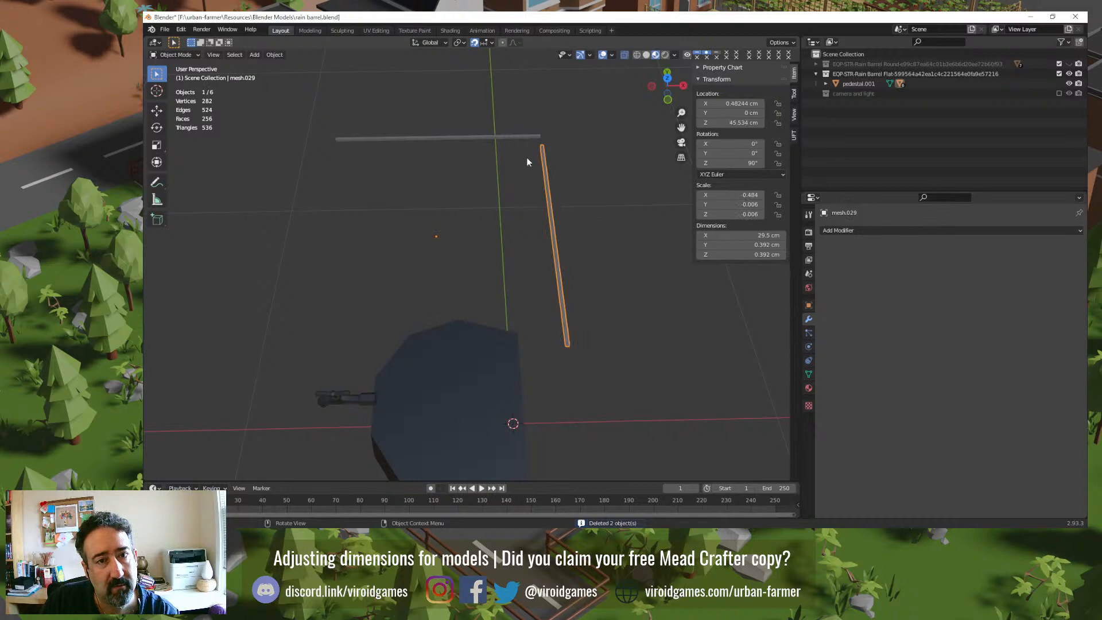
pyautogui.press('KP_7')
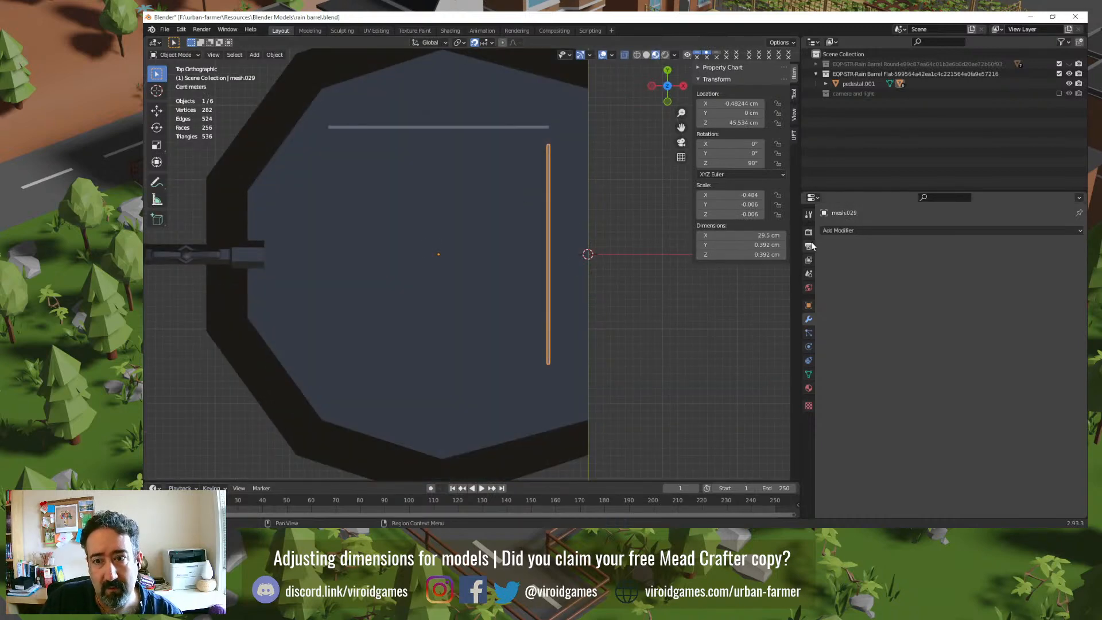
pyautogui.keyDown('shift'); pyautogui.click(493, 128); pyautogui.keyUp('shift')
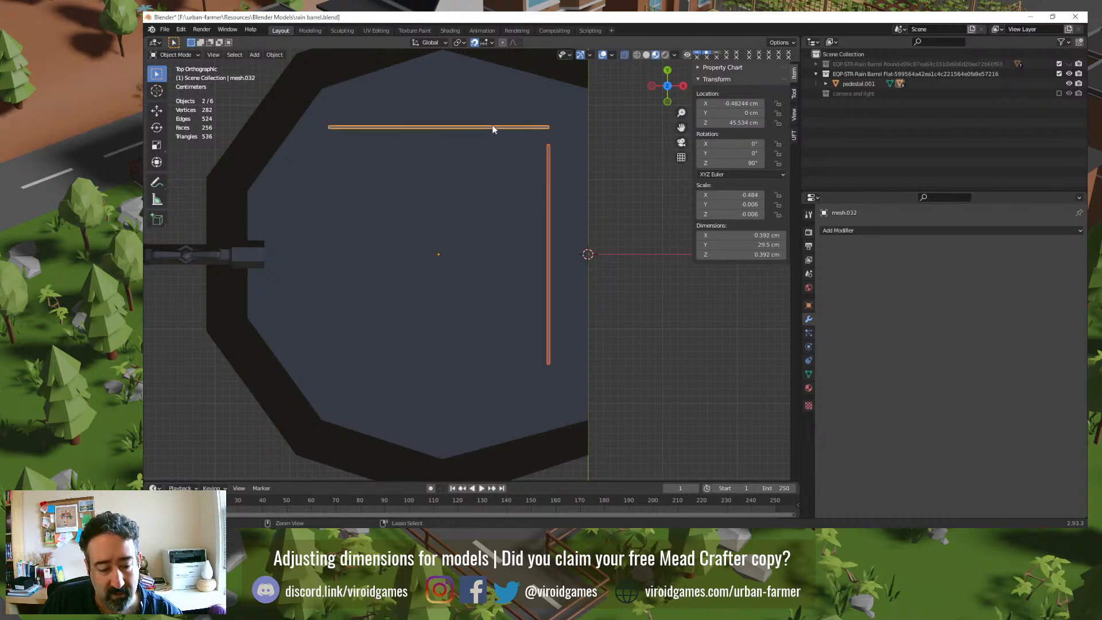
pyautogui.hotkey('ctrl', 'a')
pyautogui.click(465, 127)
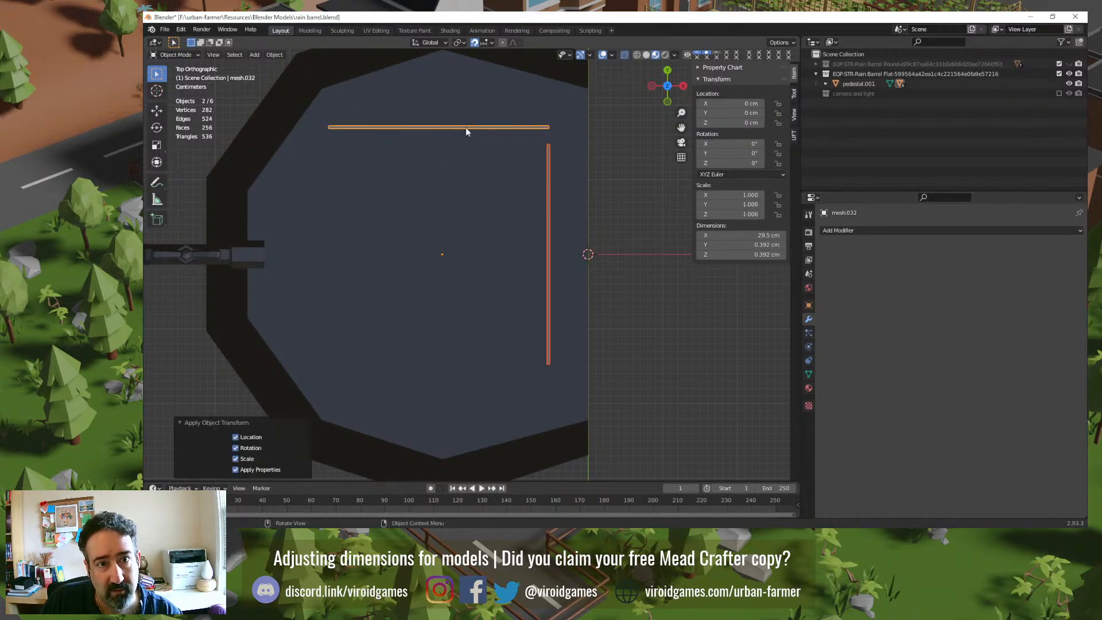
# Step: Add an Array modifier to the lengthwise strip with a relative X offset of 3.5
pyautogui.click(602, 164)
pyautogui.click(549, 191)
pyautogui.click(848, 230)
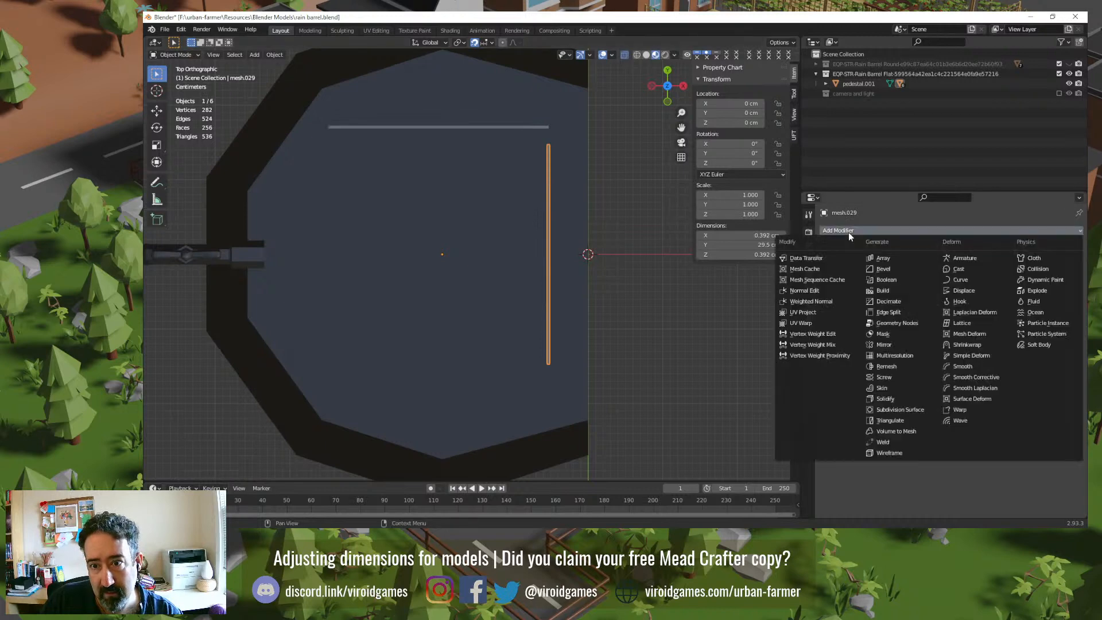
pyautogui.click(883, 259)
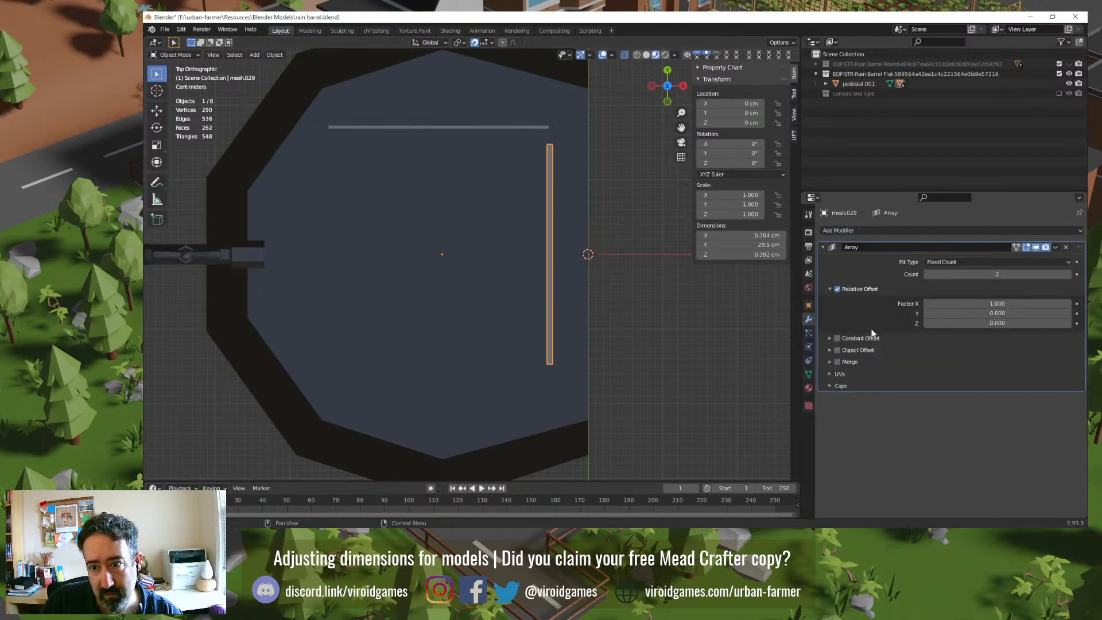
pyautogui.doubleClick(996, 304)
pyautogui.write('1.0')
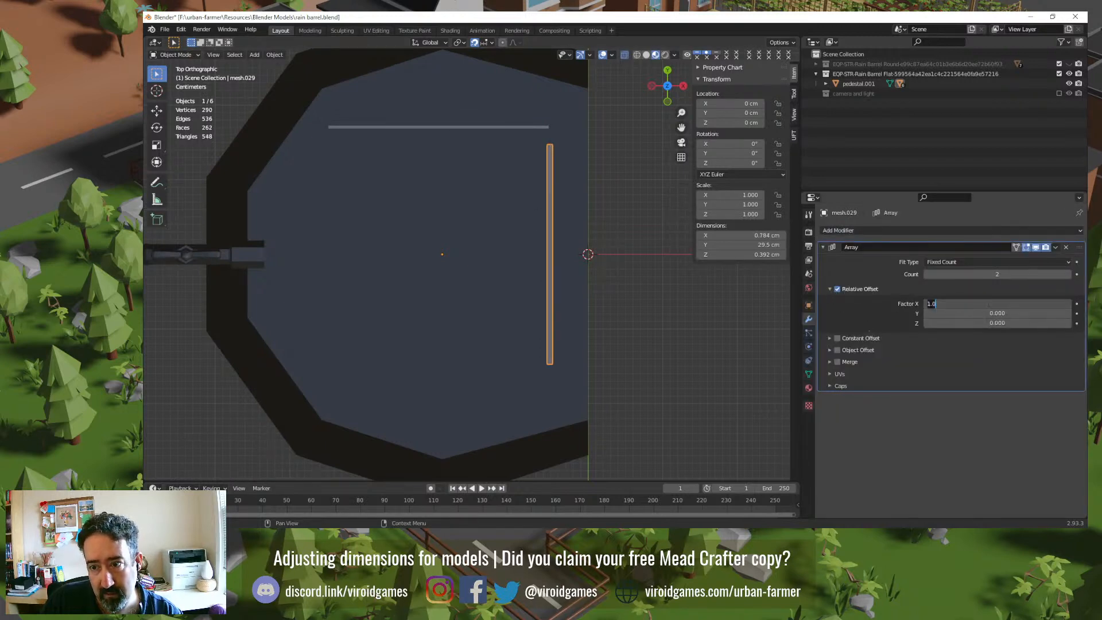
pyautogui.press('BackSpace')
pyautogui.press('BackSpace')
pyautogui.press('BackSpace')
pyautogui.write('3.5')
pyautogui.press('Return')
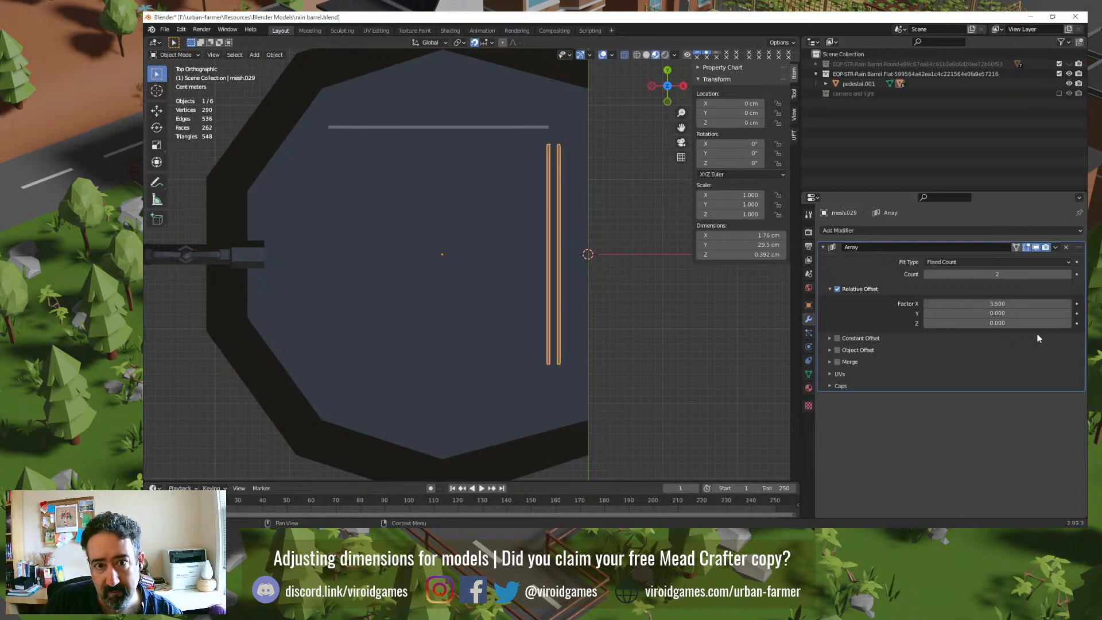
# Step: Set the lengthwise strip array's X offset to -3.5 and its count to 21, and select the crosswise strip
pyautogui.doubleClick(964, 303)
pyautogui.press('Home')
pyautogui.write('-')
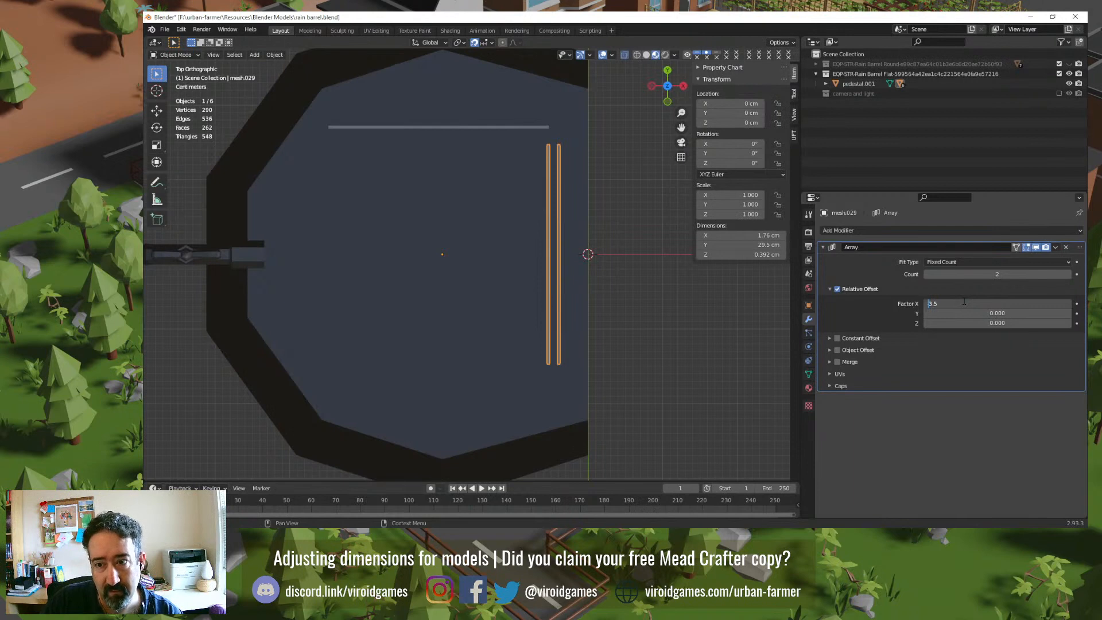
pyautogui.press('Return')
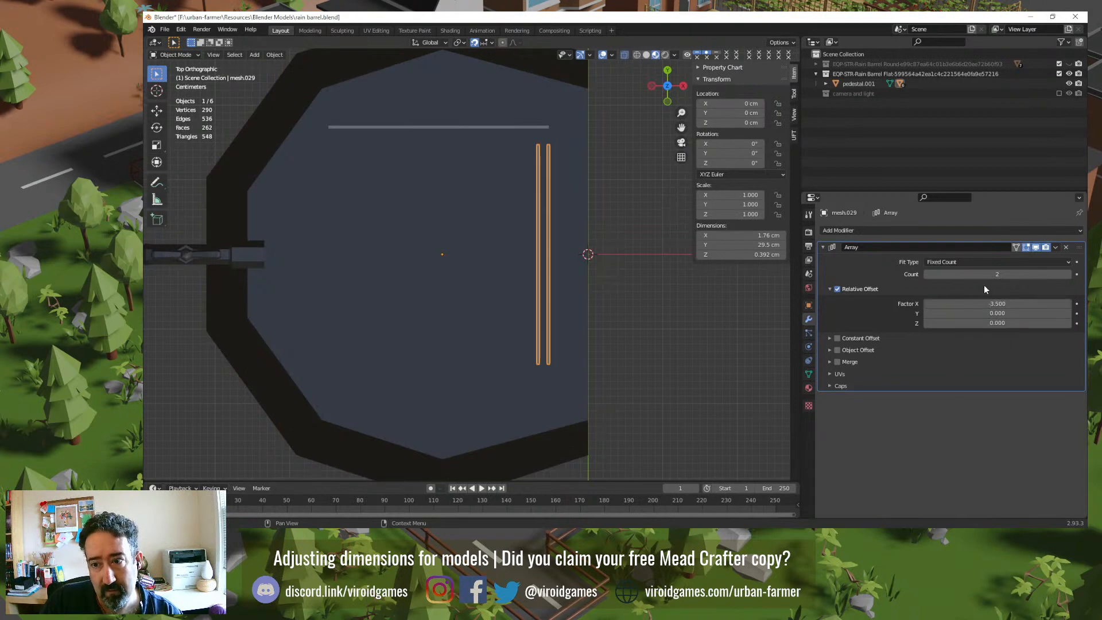
pyautogui.moveTo(986, 273); pyautogui.dragTo(1012, 274)
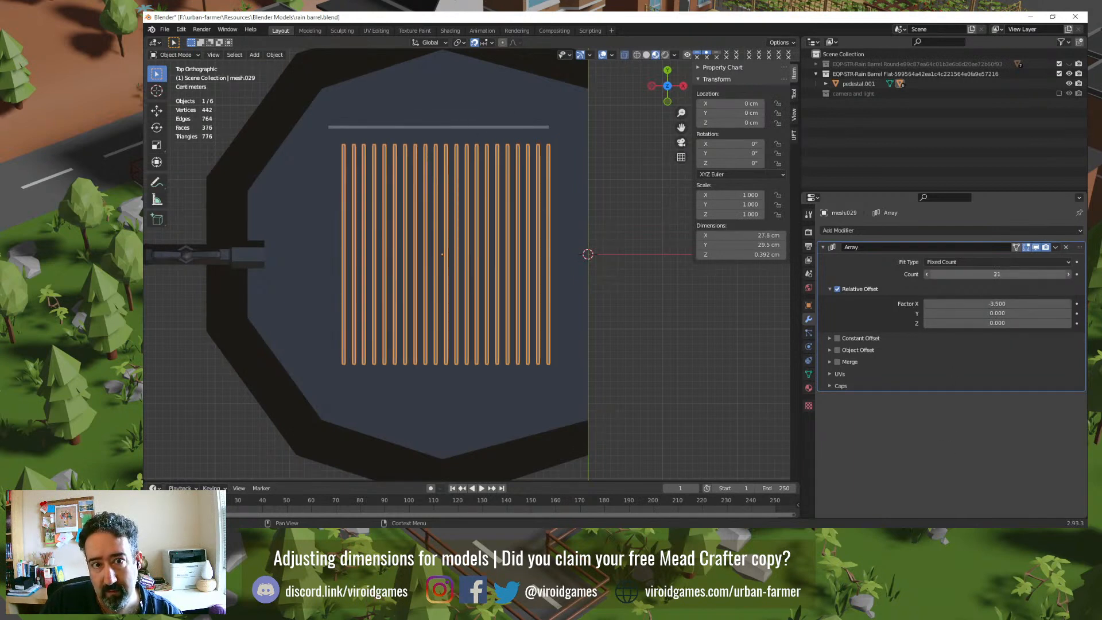
pyautogui.click(535, 128)
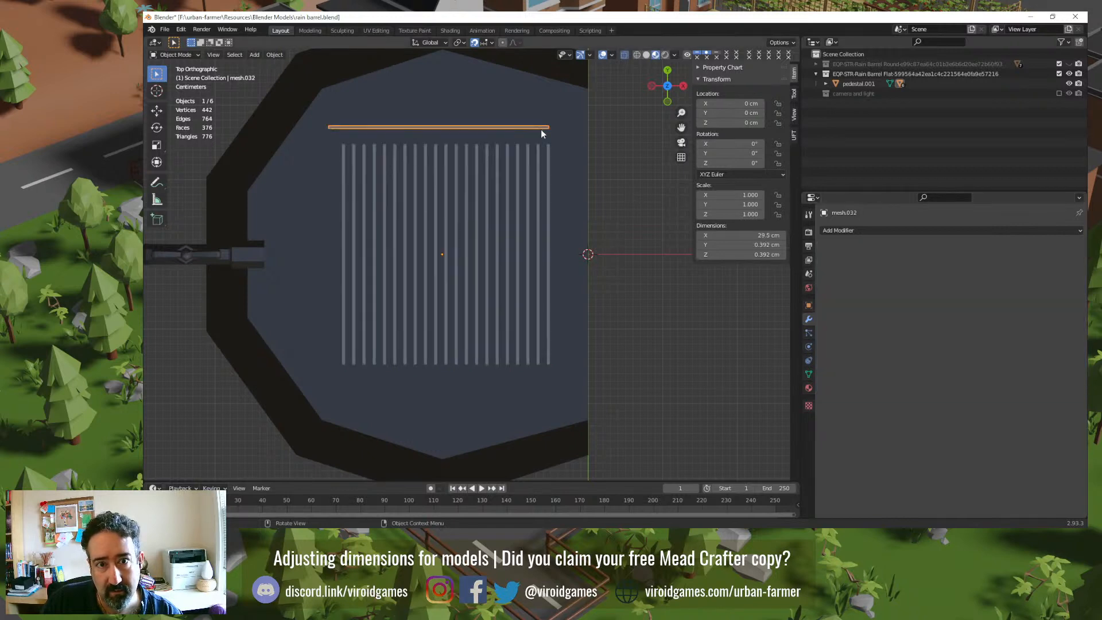
pyautogui.click(860, 230)
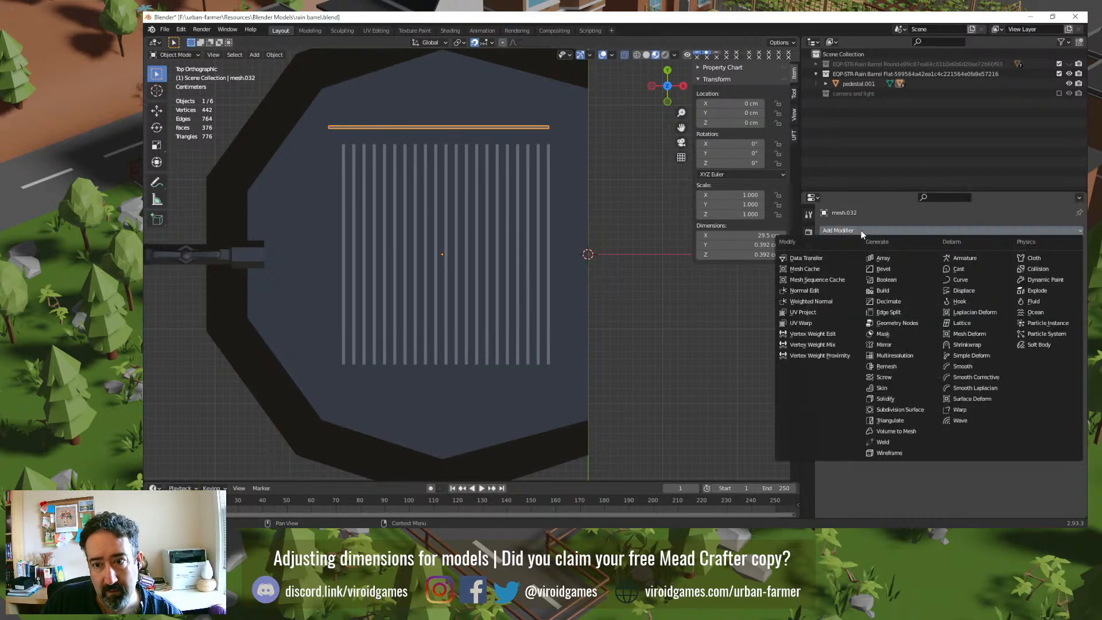
pyautogui.click(883, 268)
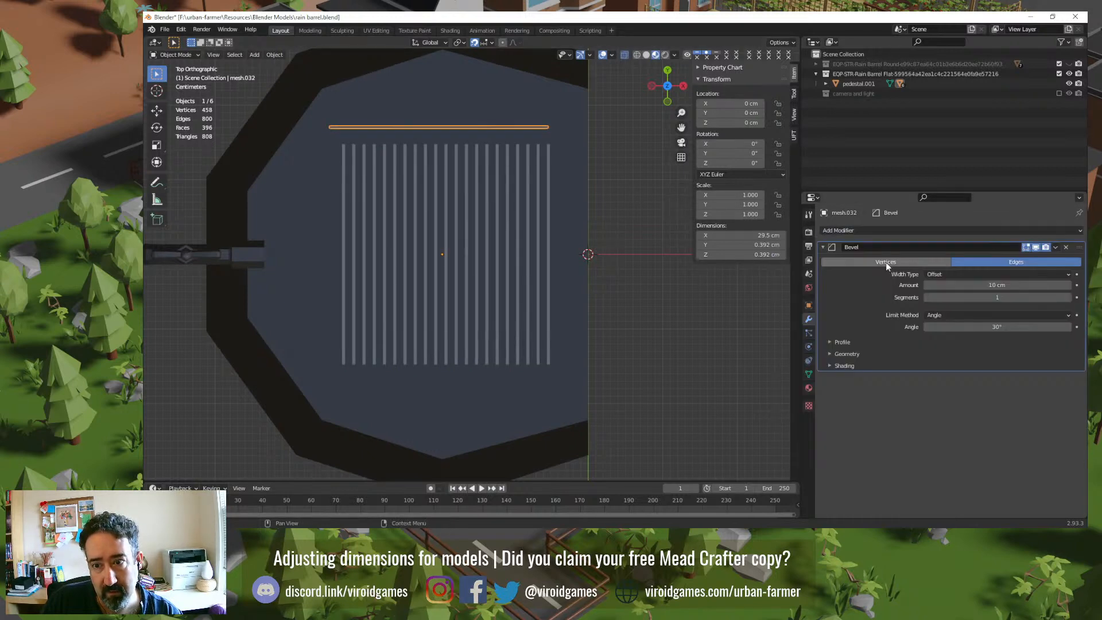
pyautogui.click(1066, 248)
# Step: Add an Array modifier to the crosswise strip with relative offsets of 0 in X and 3.5 in Y
pyautogui.click(884, 231)
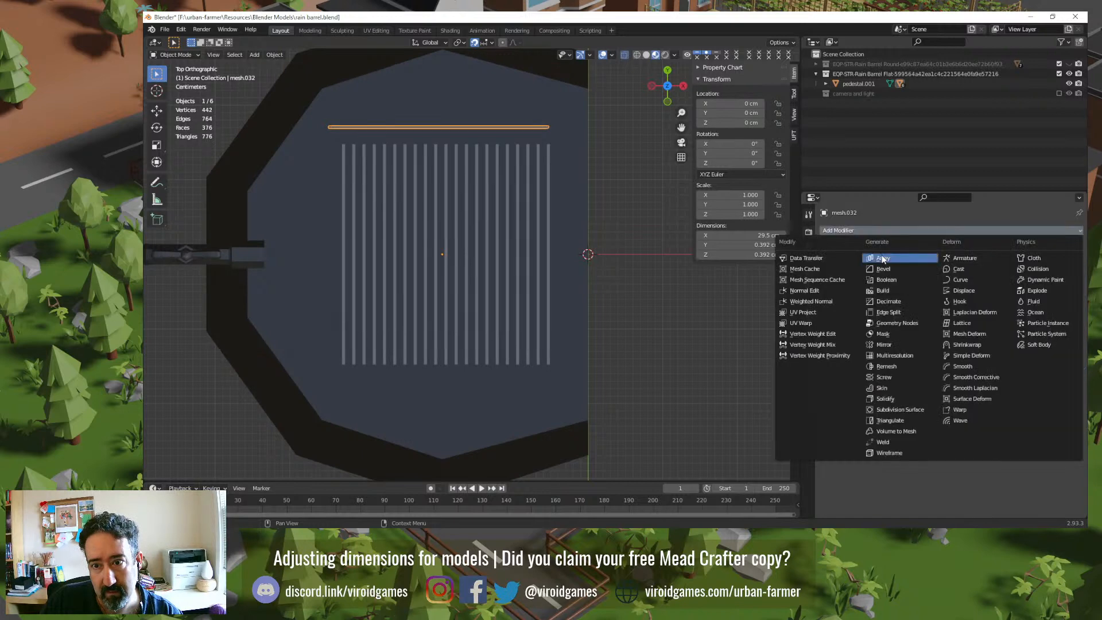
pyautogui.click(886, 259)
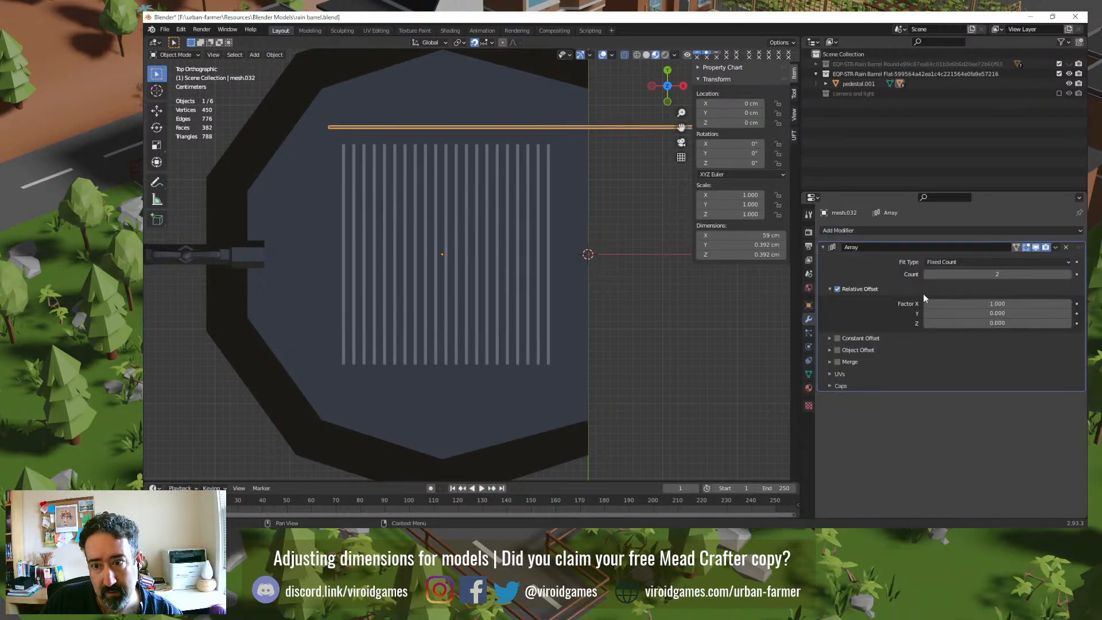
pyautogui.click(962, 304)
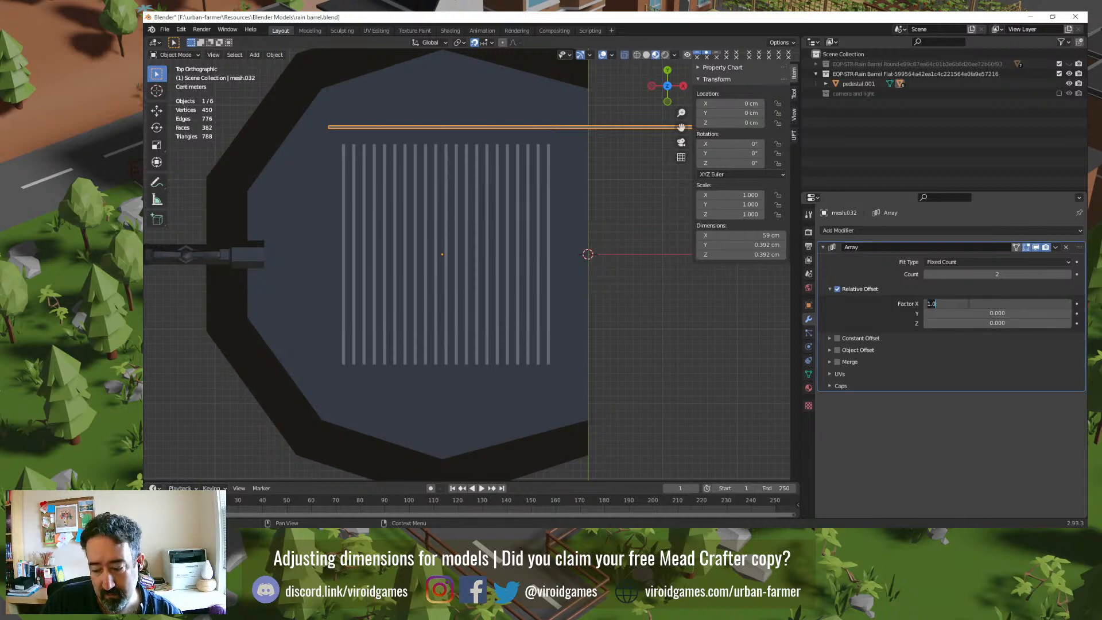
pyautogui.write('0')
pyautogui.press('Tab')
pyautogui.write('3.5')
pyautogui.press('Return')
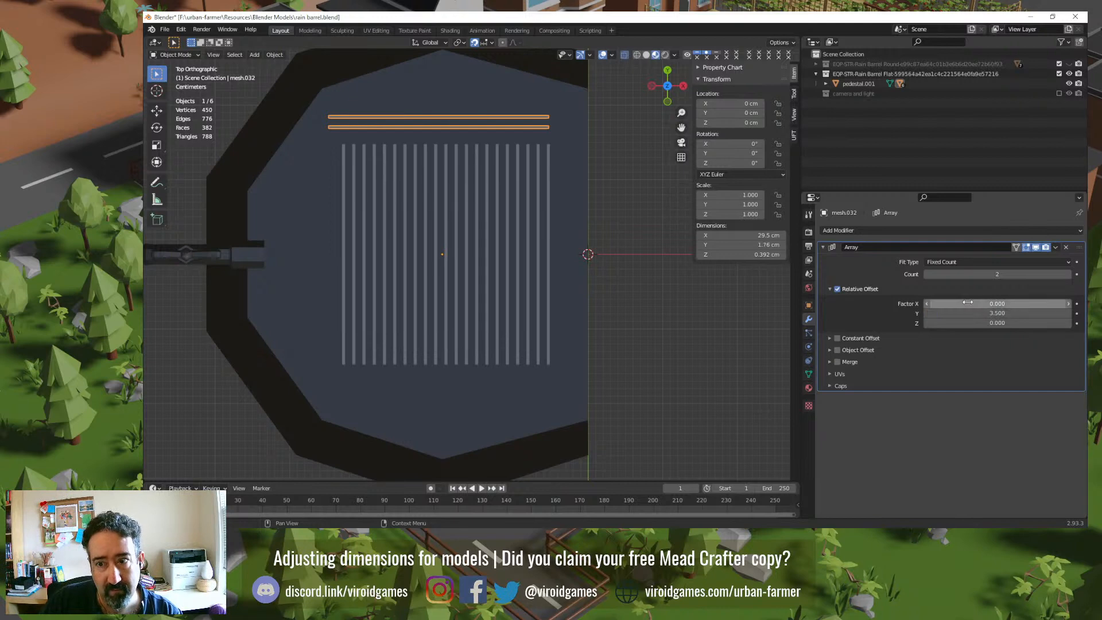
# Step: Set the crosswise strip array's Y offset to -3.5 and its count to 26
pyautogui.click(962, 313)
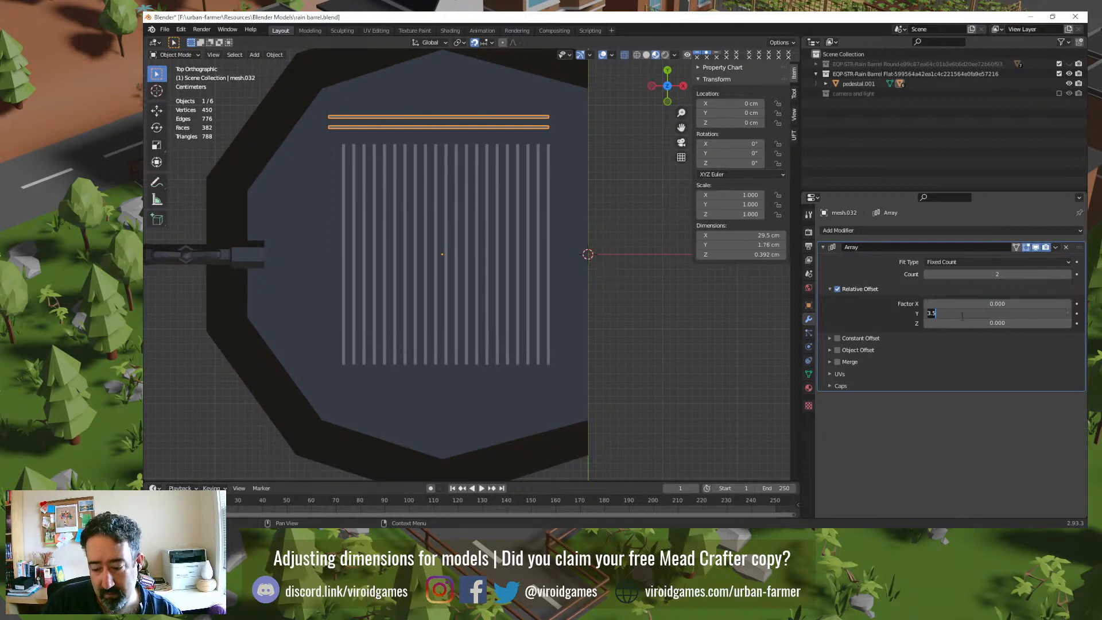
pyautogui.press('Home')
pyautogui.write('-')
pyautogui.press('Return')
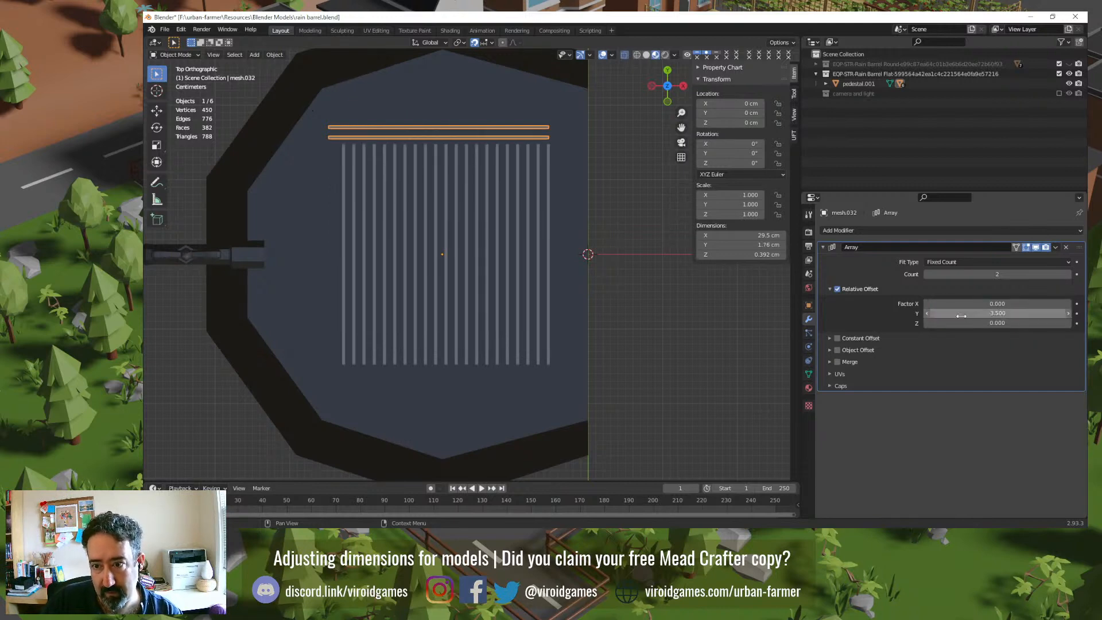
pyautogui.moveTo(975, 275); pyautogui.dragTo(1033, 274)
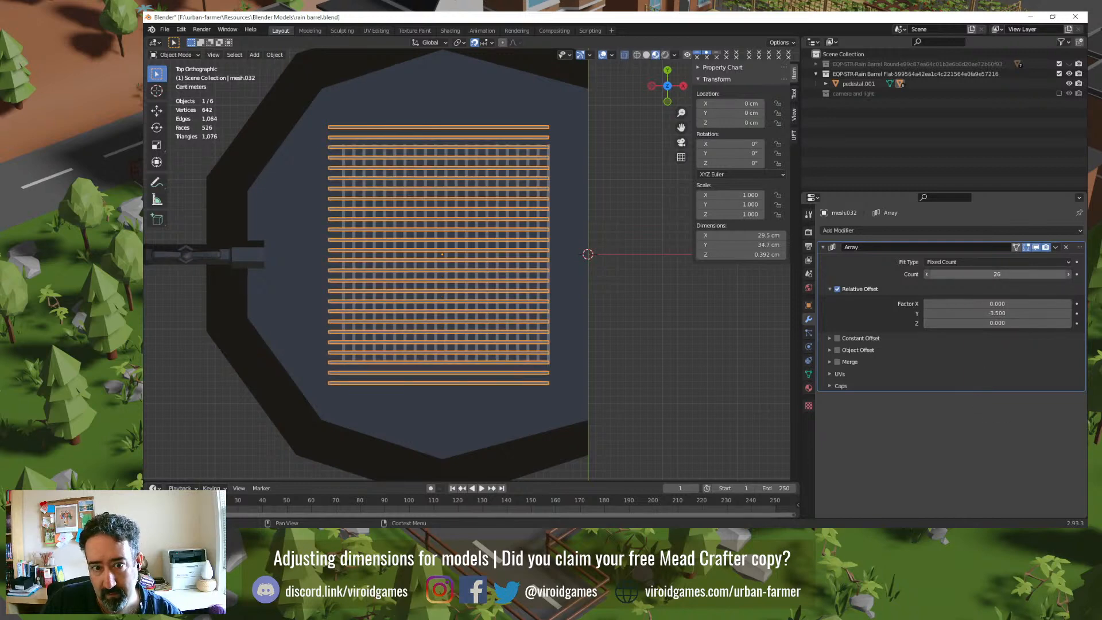
# Step: Unhide the Flat barrel's outer shell and reduce the lengthwise strip array's count to 9
pyautogui.click(661, 352)
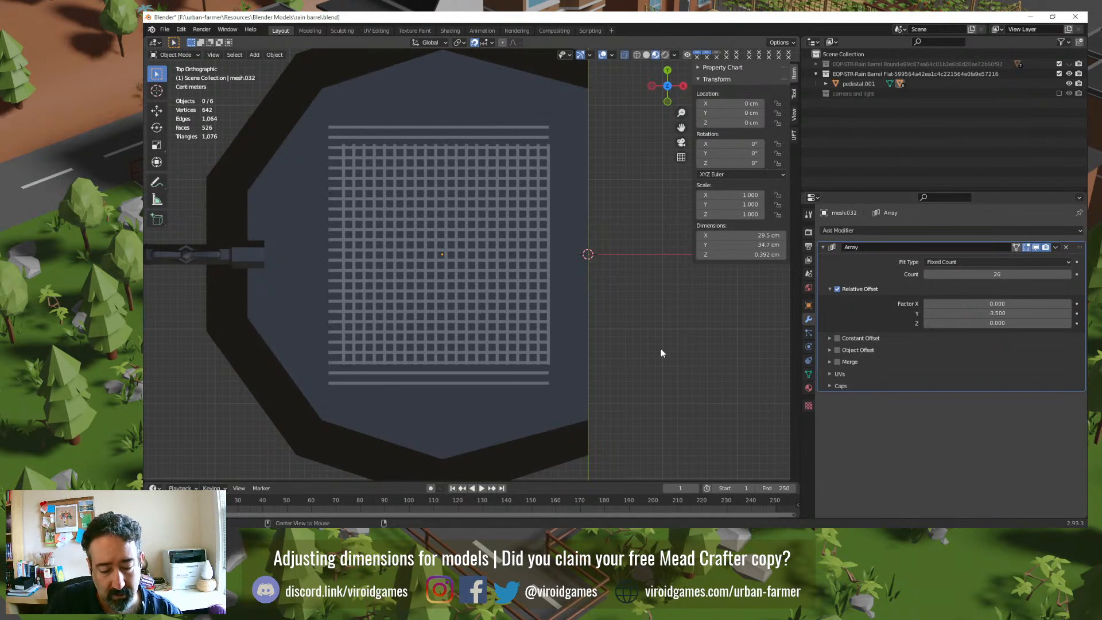
pyautogui.hotkey('alt', 'h')
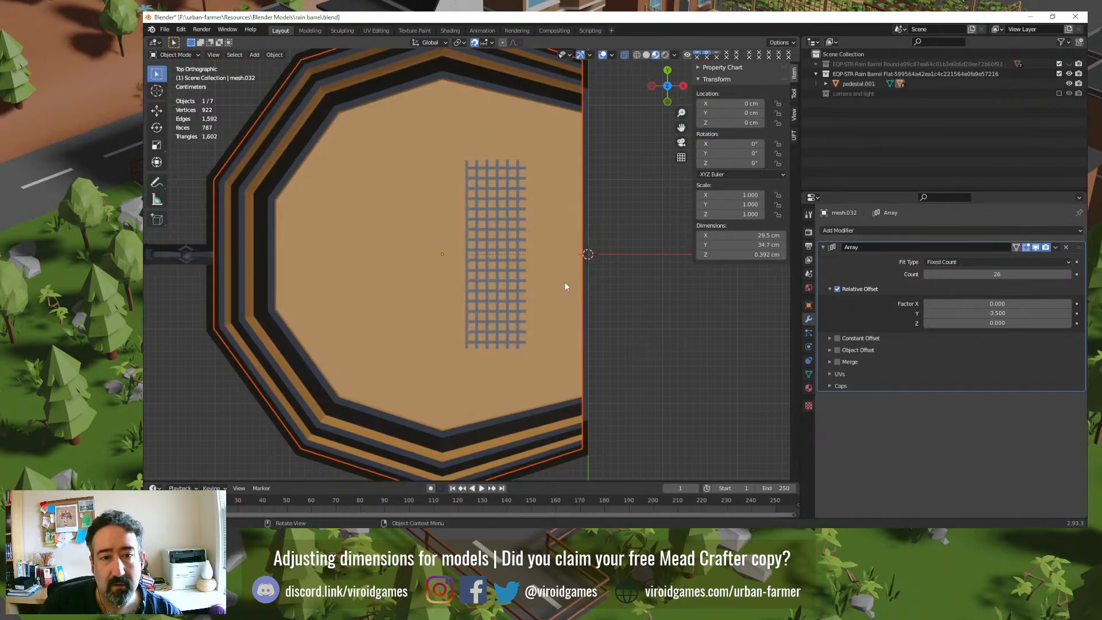
pyautogui.click(497, 236)
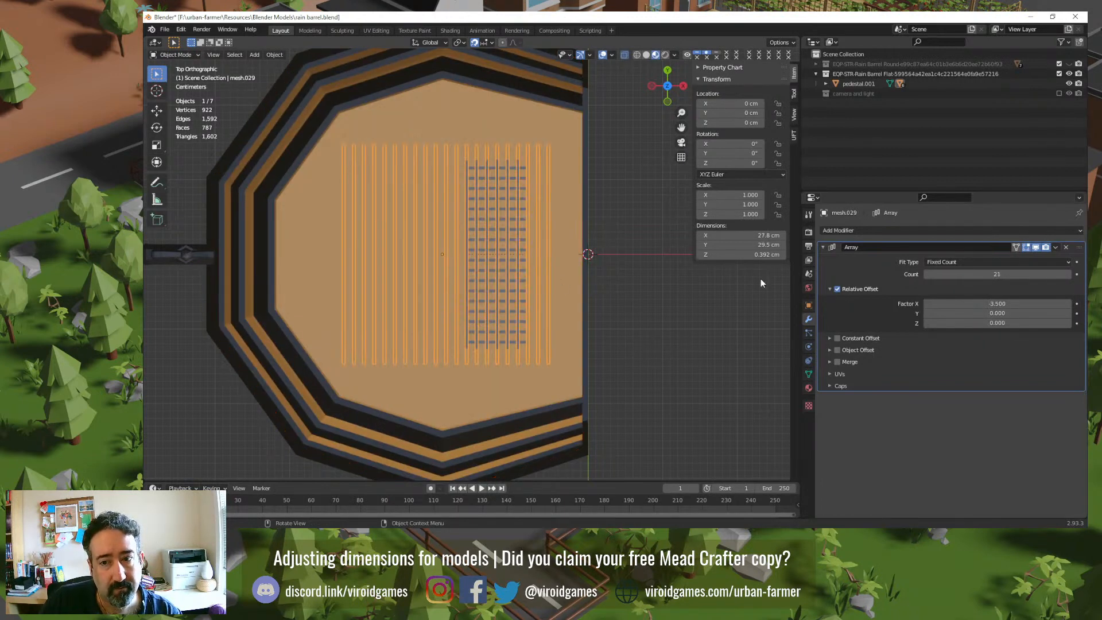
pyautogui.moveTo(956, 283); pyautogui.dragTo(886, 283)
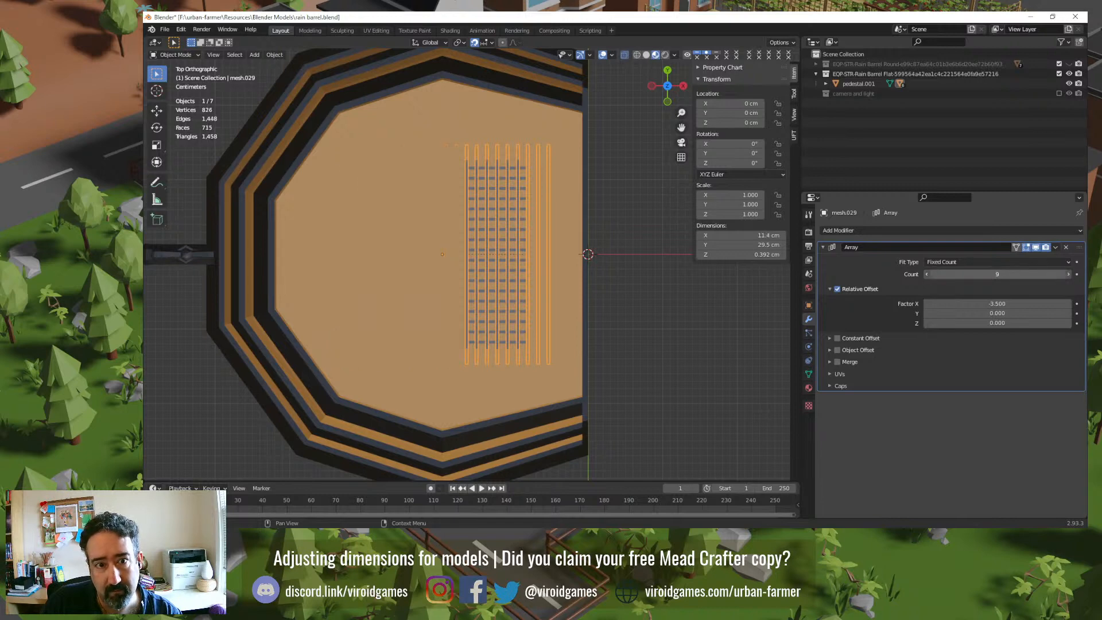
# Step: Reduce the lengthwise strip array's count to 7 and move the strips about -3.44 cm along X over the opening
pyautogui.click(926, 274)
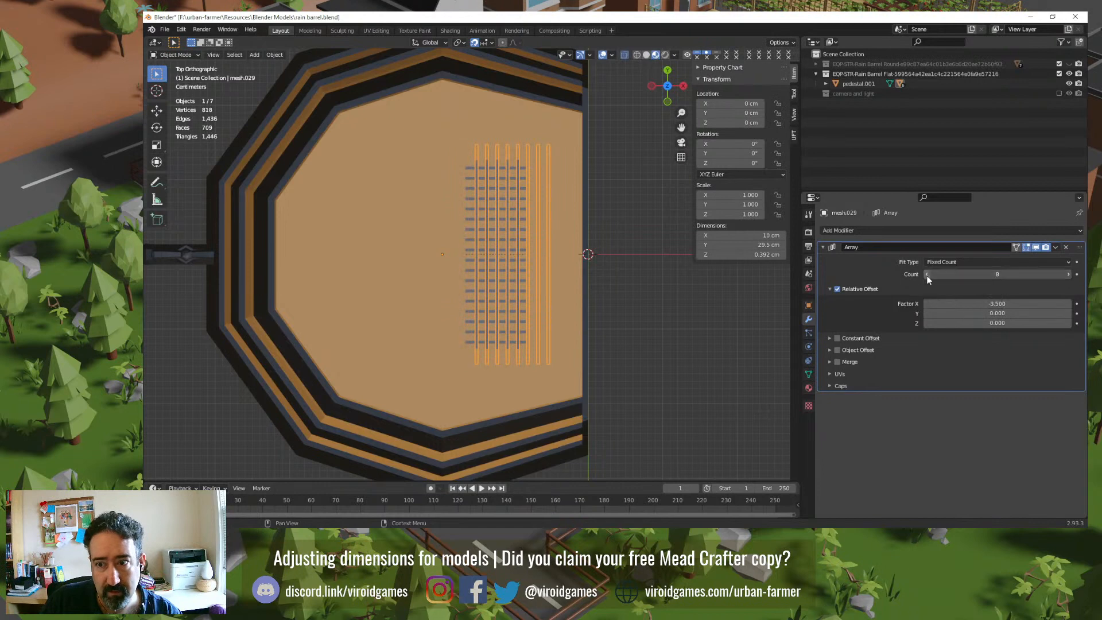
pyautogui.click(927, 275)
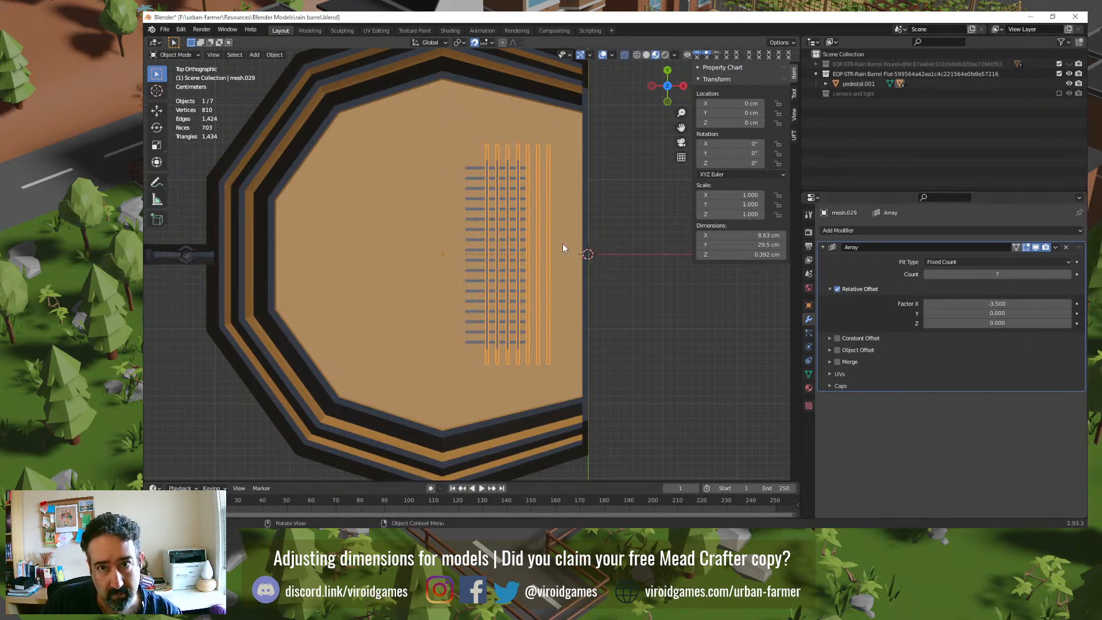
pyautogui.press('g')
pyautogui.press('x')
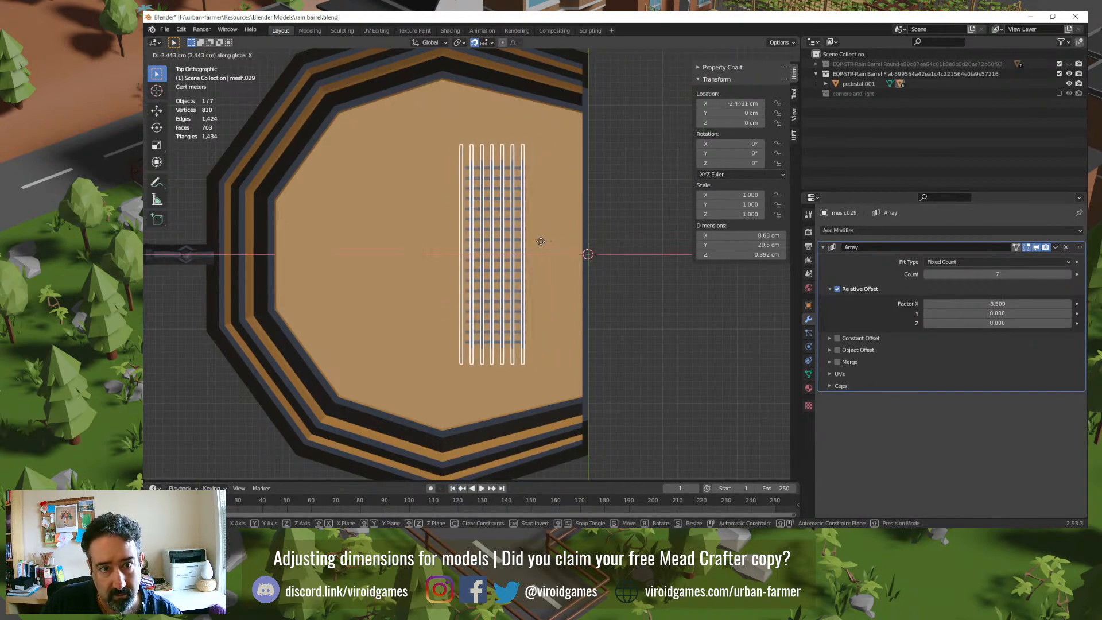
pyautogui.click(540, 241)
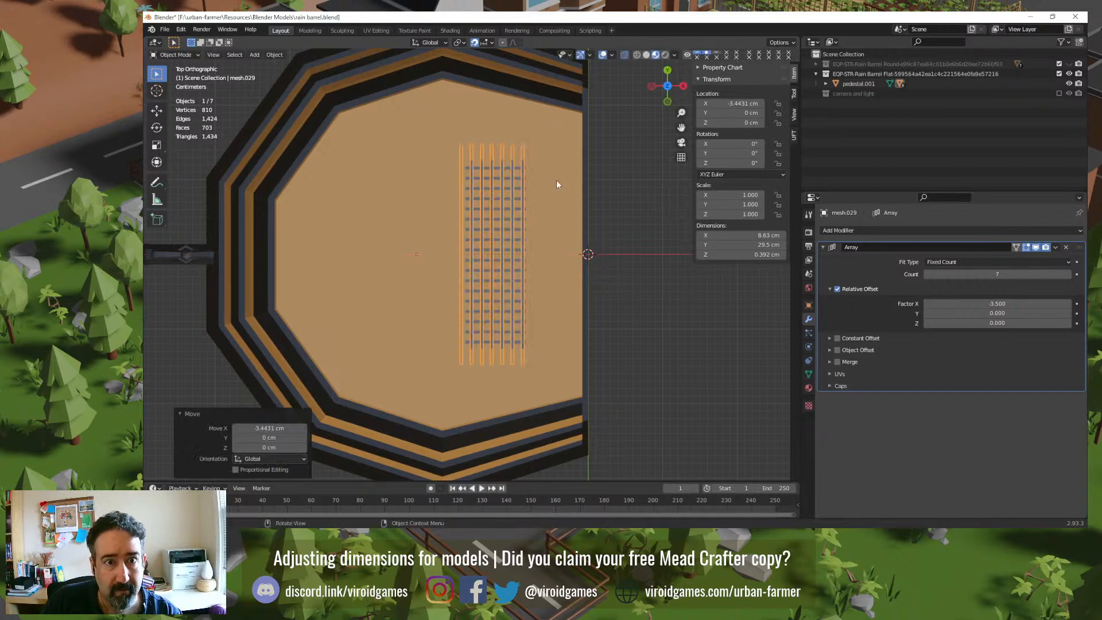
# Step: Reduce the crosswise strip array's count to 19 and move the strips -5 cm along Y to fit the opening
pyautogui.click(507, 176)
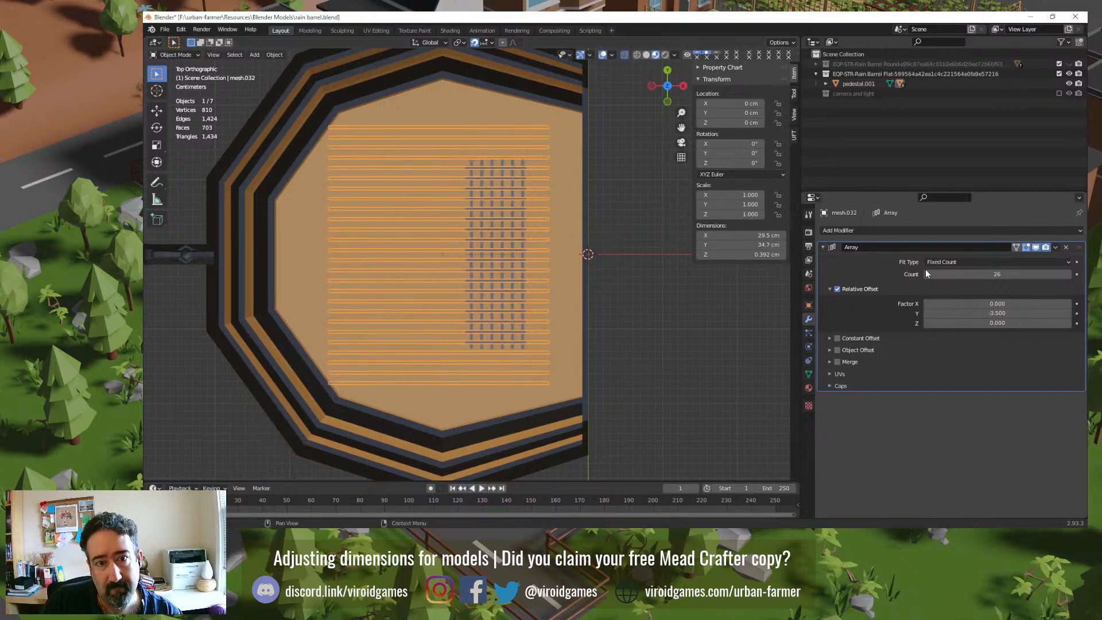
pyautogui.moveTo(997, 274); pyautogui.dragTo(965, 273)
pyautogui.press('g')
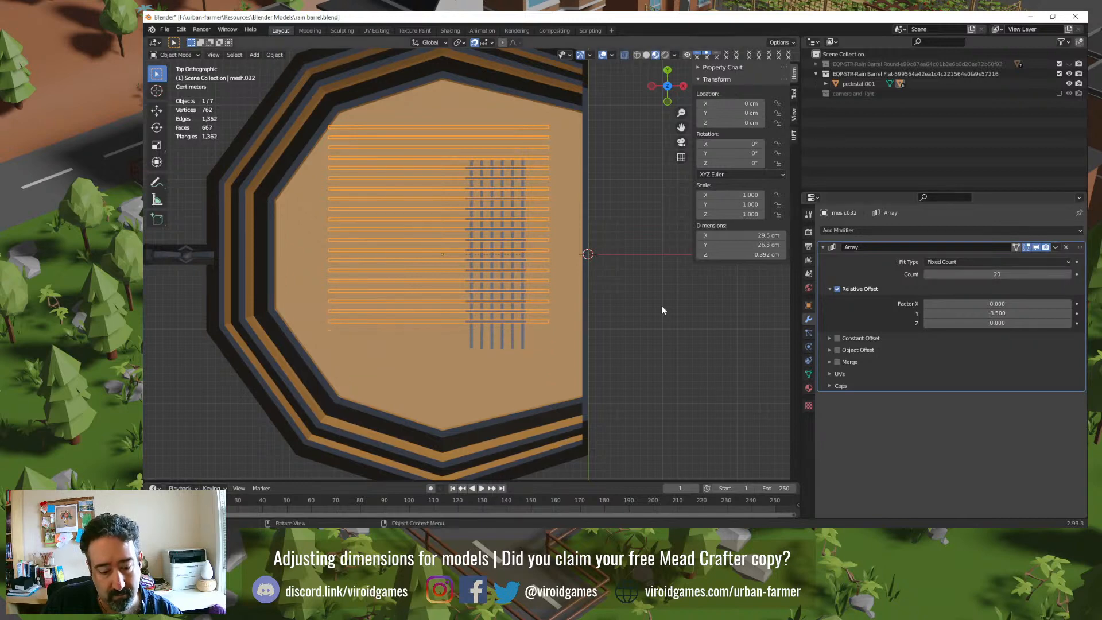
pyautogui.press('y')
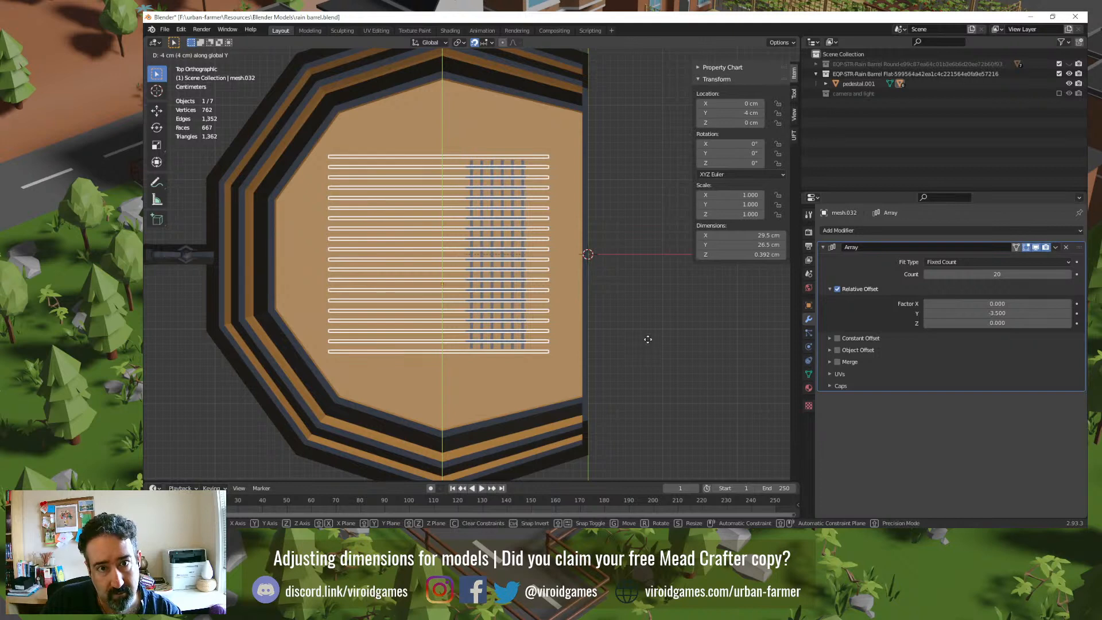
pyautogui.click(647, 343)
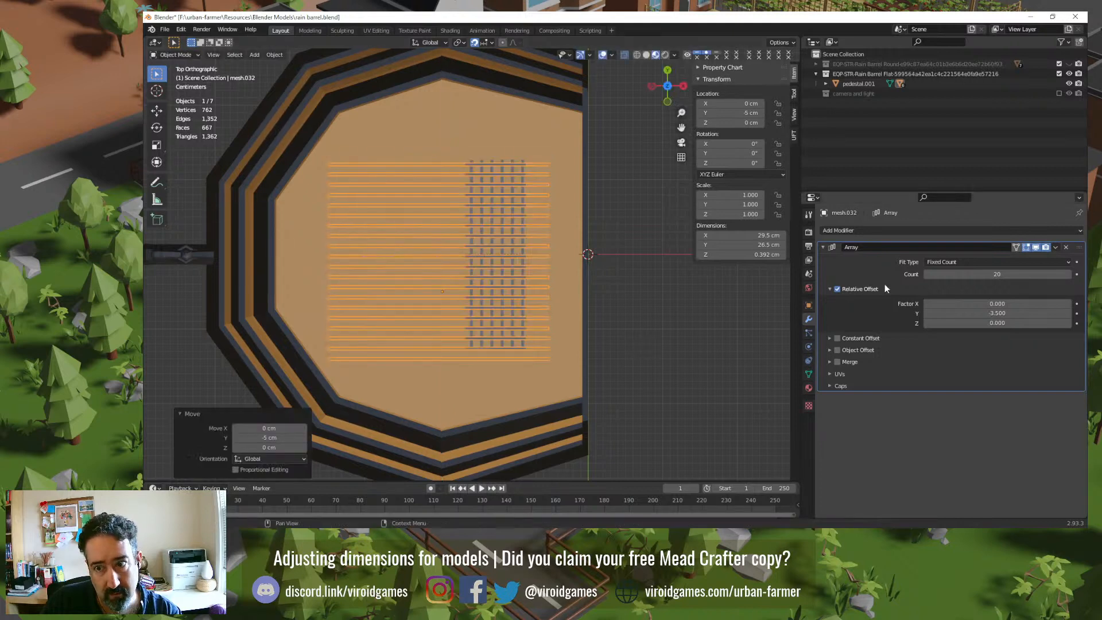
pyautogui.click(926, 274)
pyautogui.click(659, 325)
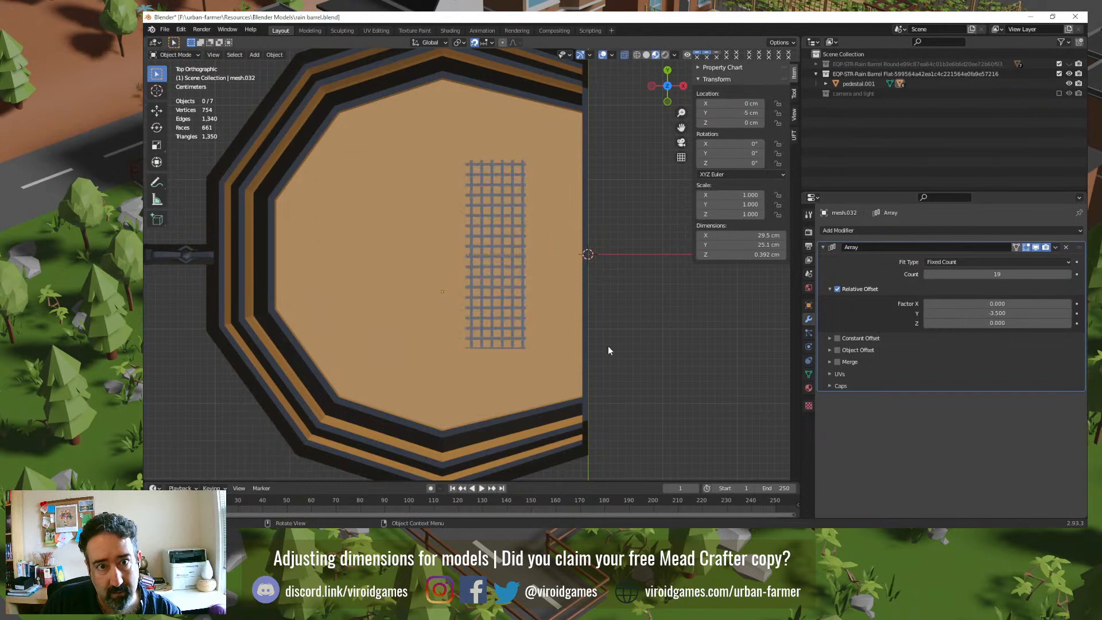
# Step: Select the lengthwise strips and reduce their array count to 6
pyautogui.moveTo(608, 345); pyautogui.dragTo(478, 238, button='middle')
pyautogui.scroll(5, 459, 239)
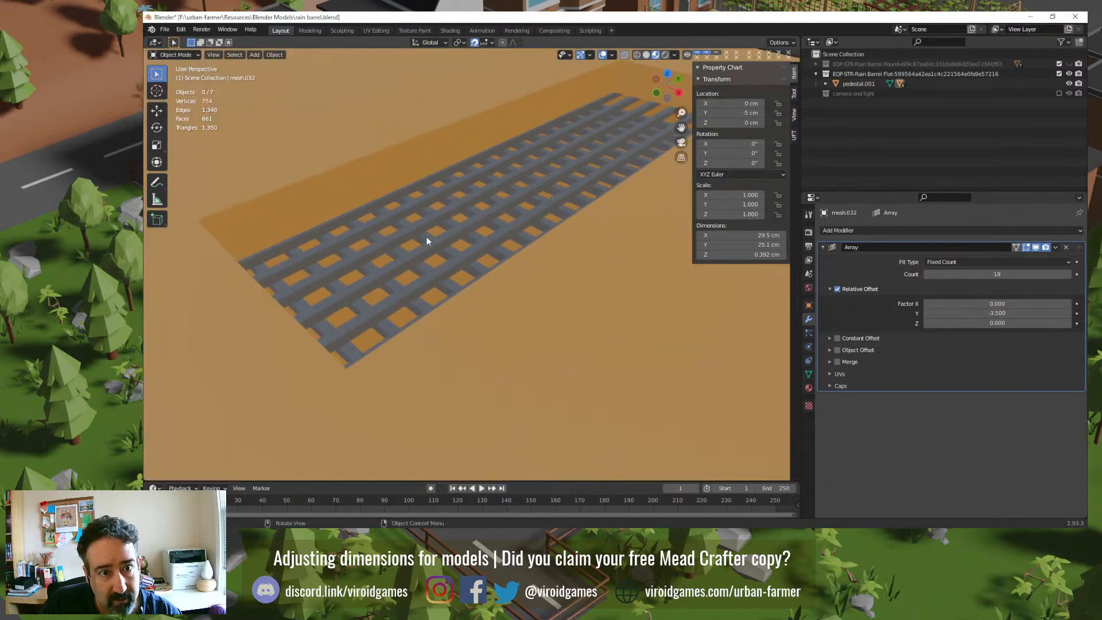
pyautogui.click(396, 199)
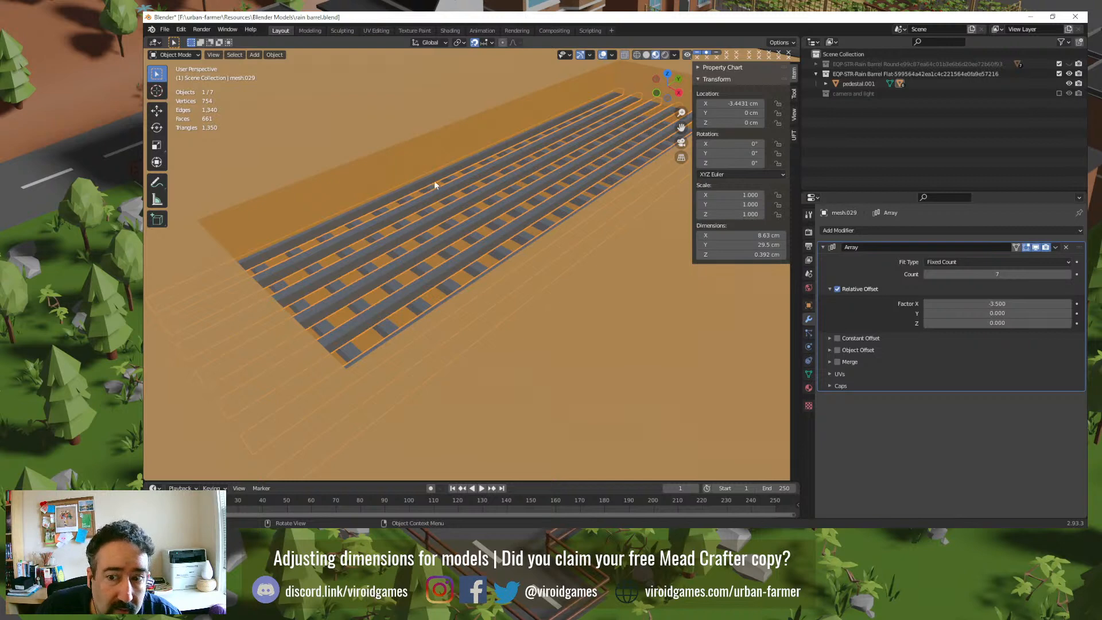
pyautogui.click(924, 276)
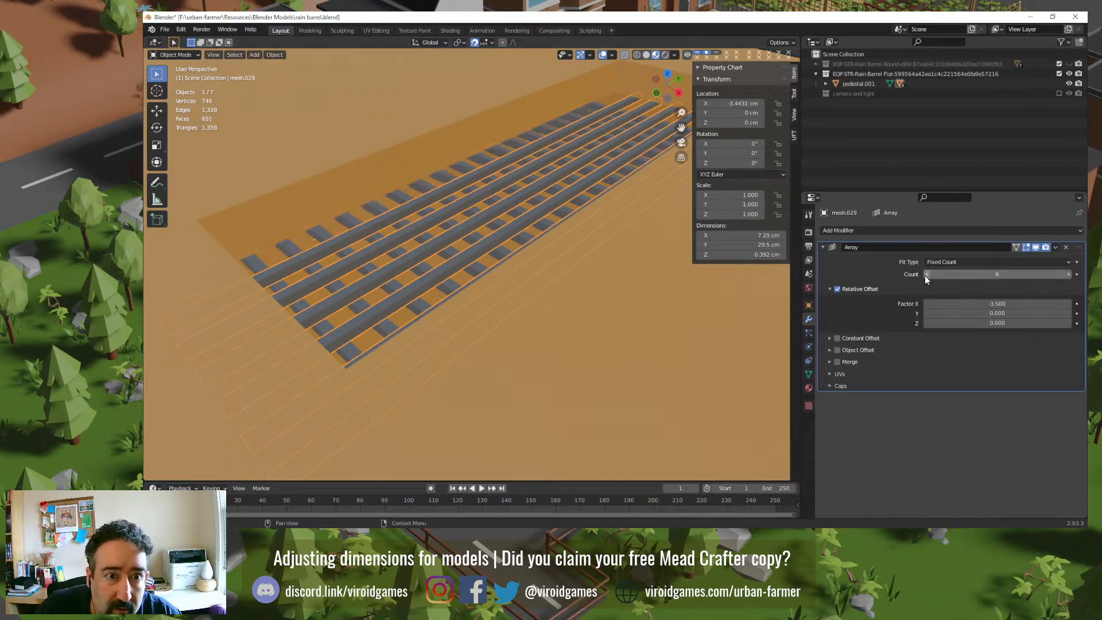
pyautogui.scroll(2, 448, 274)
pyautogui.moveTo(448, 274); pyautogui.dragTo(522, 277, button='middle')
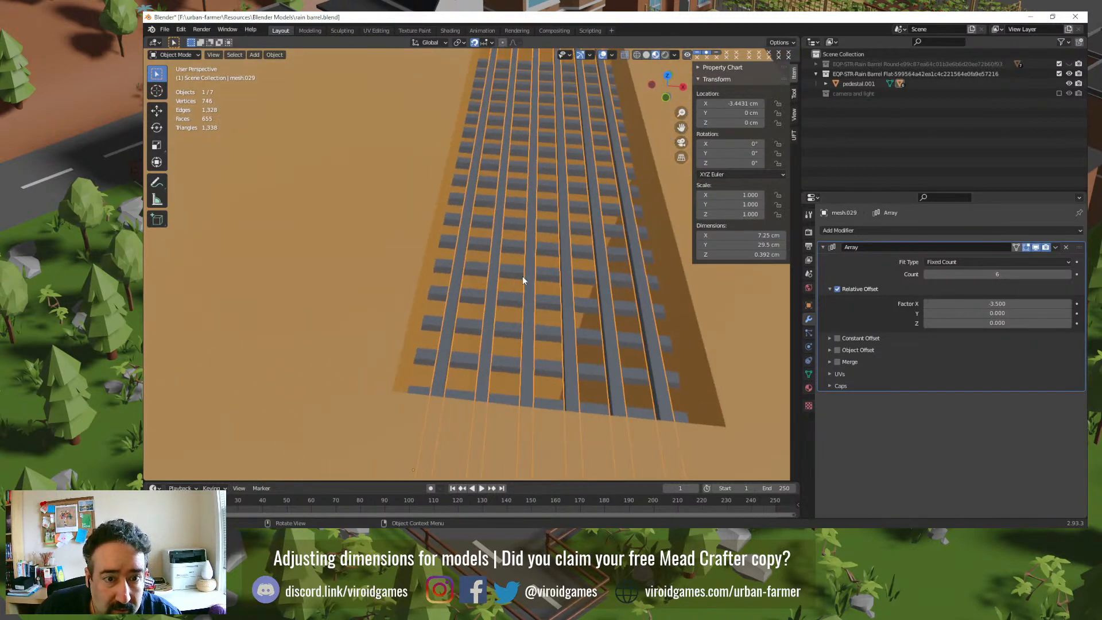
pyautogui.press('g')
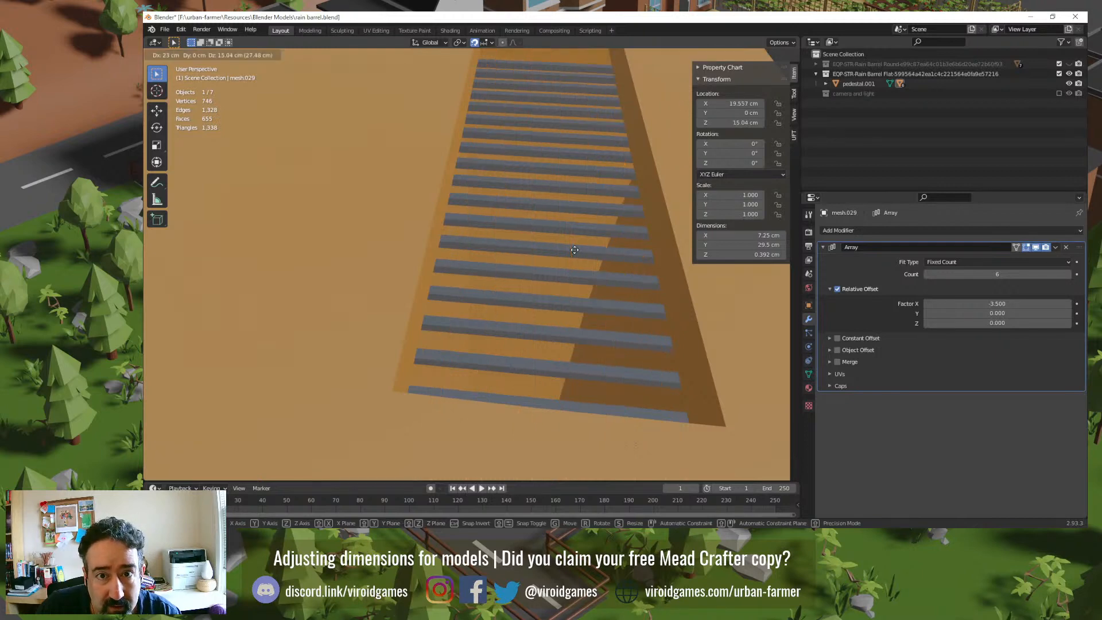
pyautogui.press('x')
pyautogui.click(479, 314)
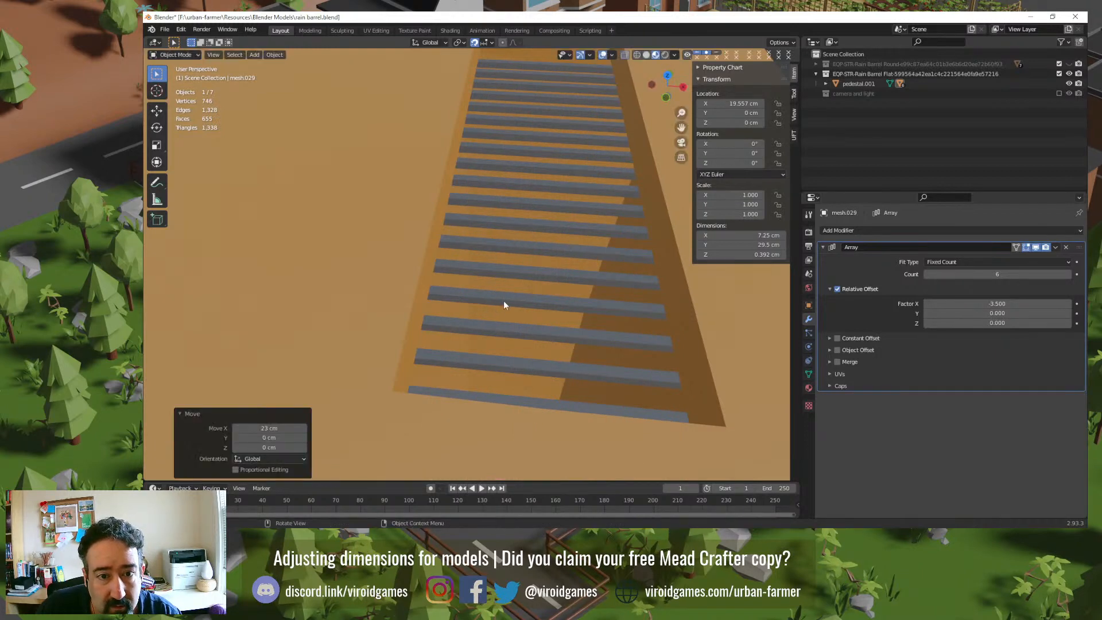
pyautogui.hotkey('ctrl', 'z')
# Step: In top view, shift the lengthwise strips about -0.21 cm along X to centre them in the opening
pyautogui.press('KP_7')
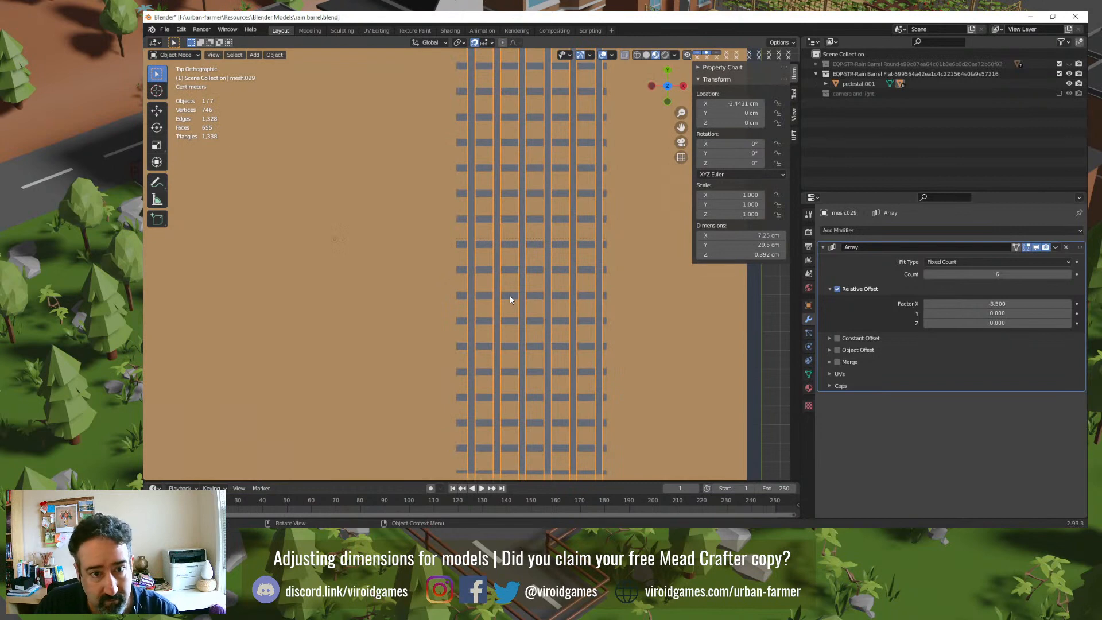
pyautogui.press('g')
pyautogui.press('x')
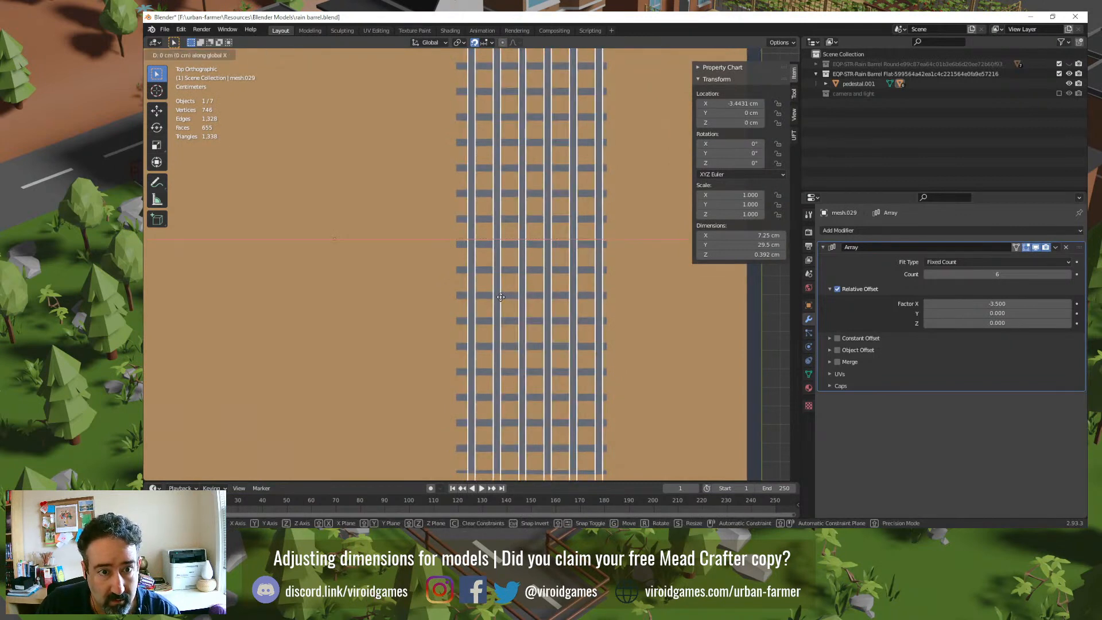
pyautogui.click(506, 298)
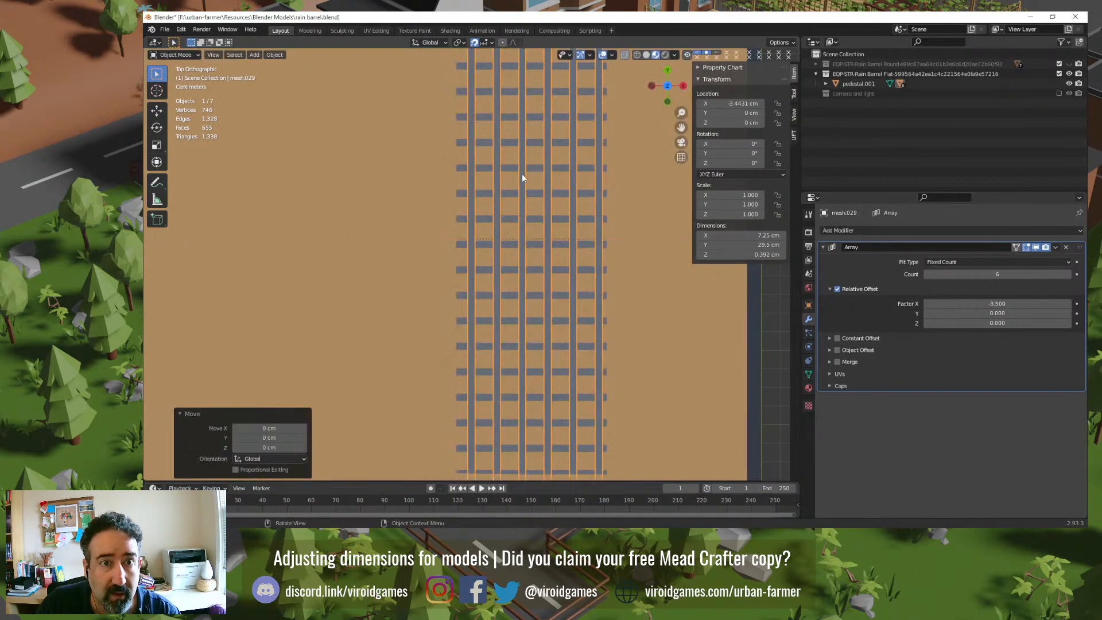
pyautogui.press('g')
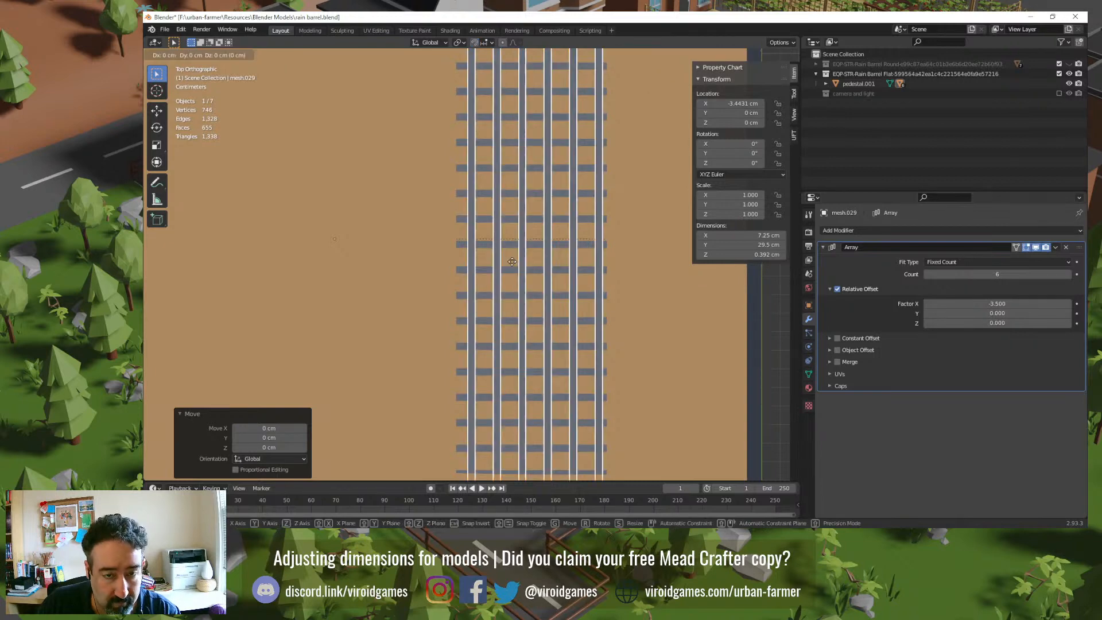
pyautogui.press('x')
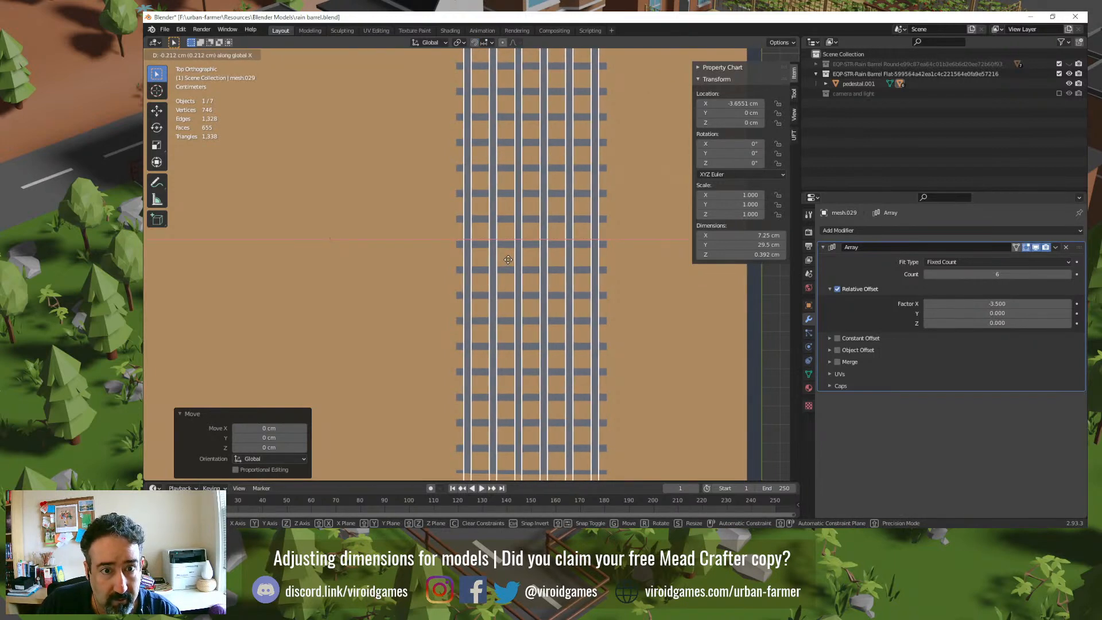
pyautogui.click(508, 260)
# Step: Examine how both strip arrays sit within the Flat barrel's opening from several angles, near and far
pyautogui.moveTo(509, 263); pyautogui.dragTo(463, 249, button='middle')
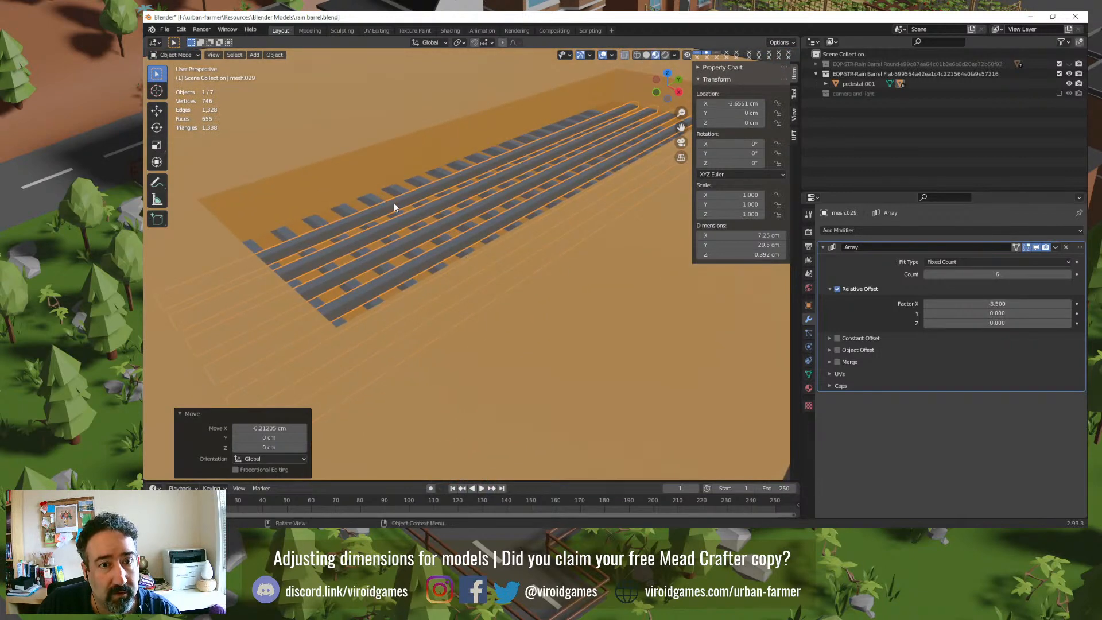
pyautogui.moveTo(394, 202); pyautogui.dragTo(443, 253, button='middle')
pyautogui.scroll(-6, 431, 208)
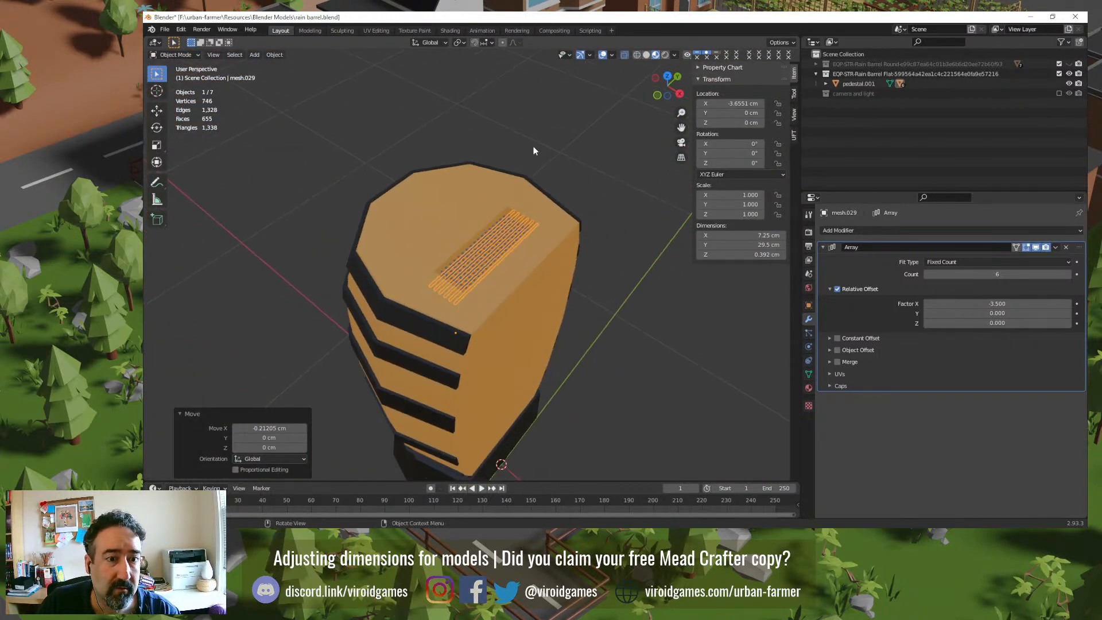
pyautogui.hotkey('alt', 'a')
pyautogui.click(467, 252)
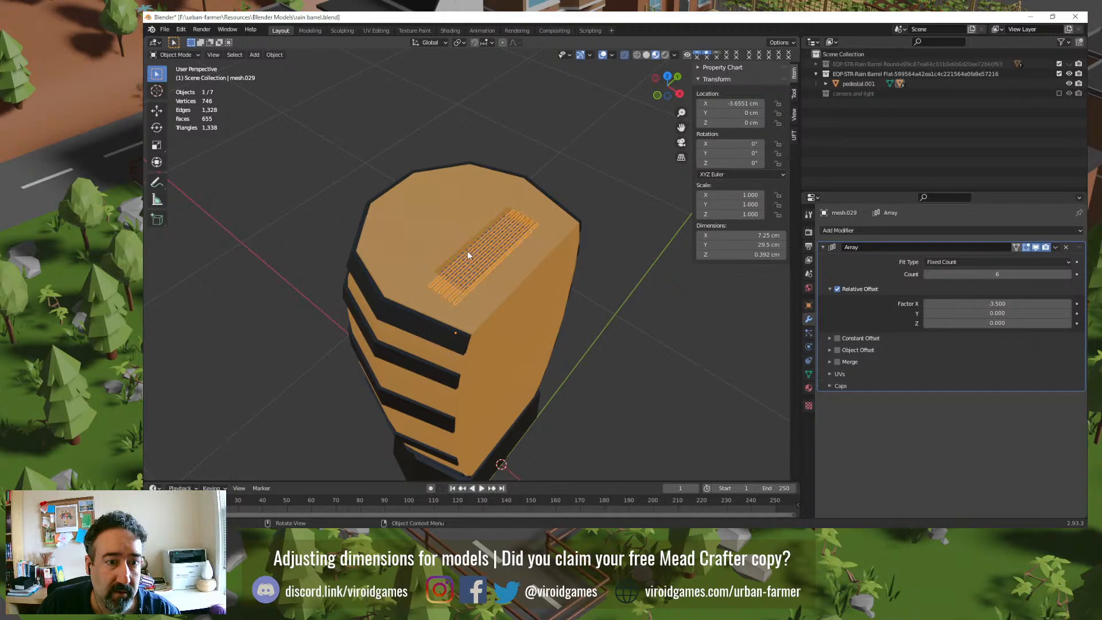
pyautogui.click(542, 143)
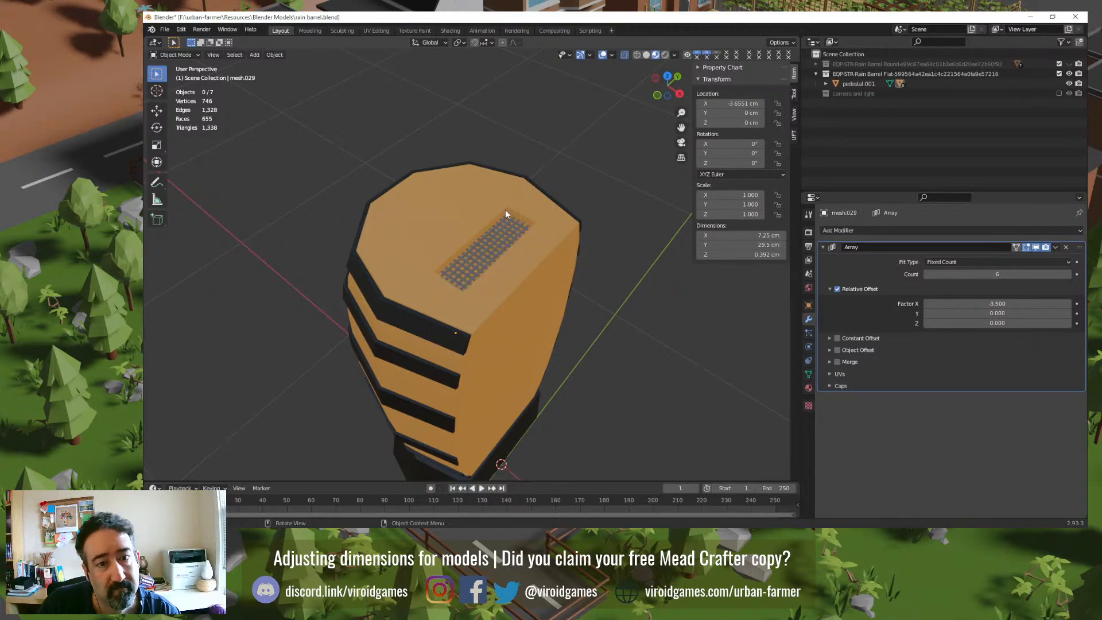
pyautogui.moveTo(505, 209); pyautogui.dragTo(493, 234, button='middle')
pyautogui.click(515, 213)
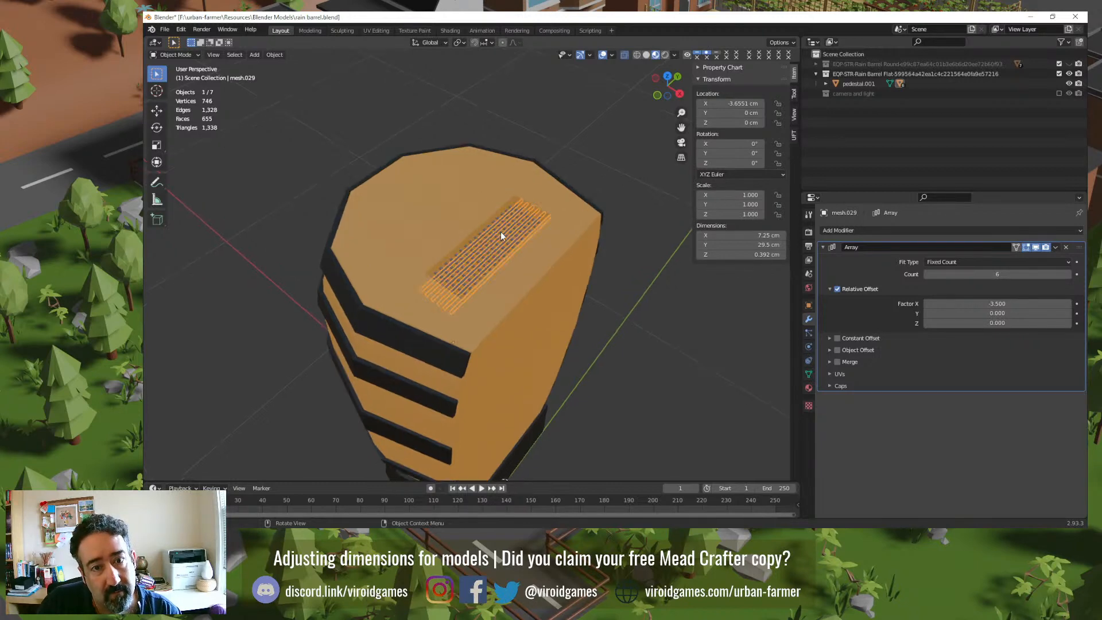
pyautogui.click(500, 232)
pyautogui.moveTo(501, 232); pyautogui.dragTo(394, 232, button='middle')
pyautogui.scroll(8, 399, 232)
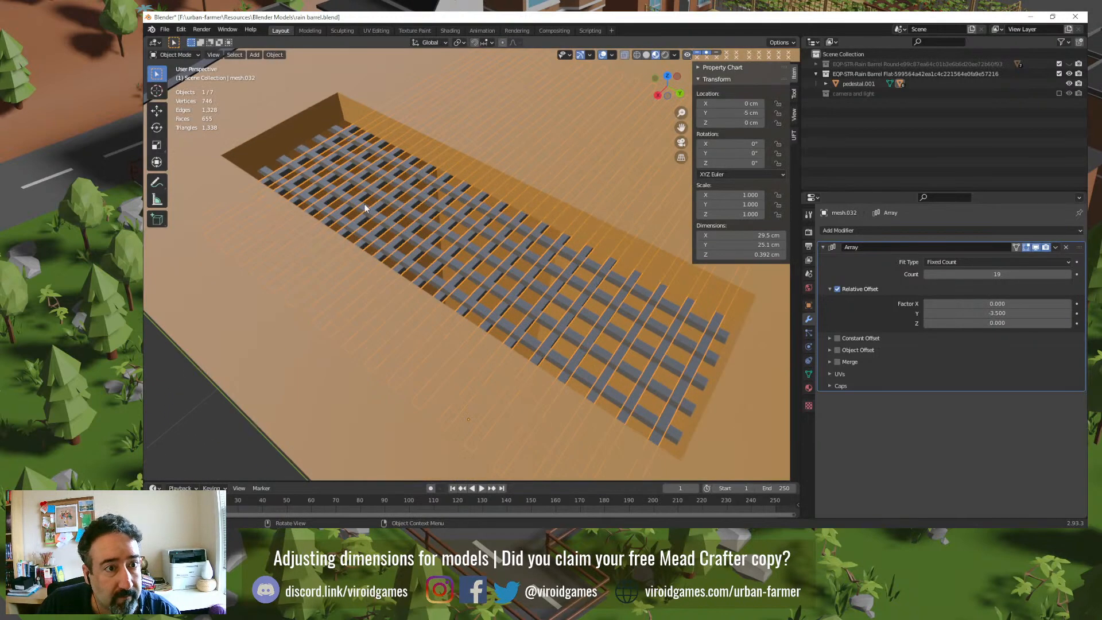
pyautogui.click(369, 85)
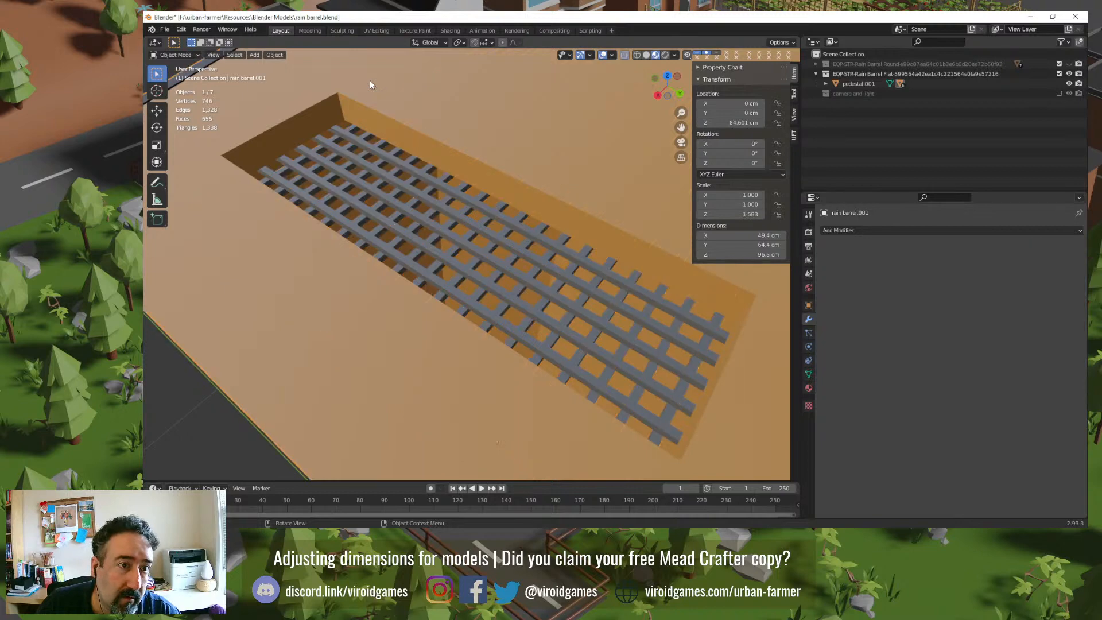
pyautogui.moveTo(362, 217); pyautogui.dragTo(566, 148, button='middle')
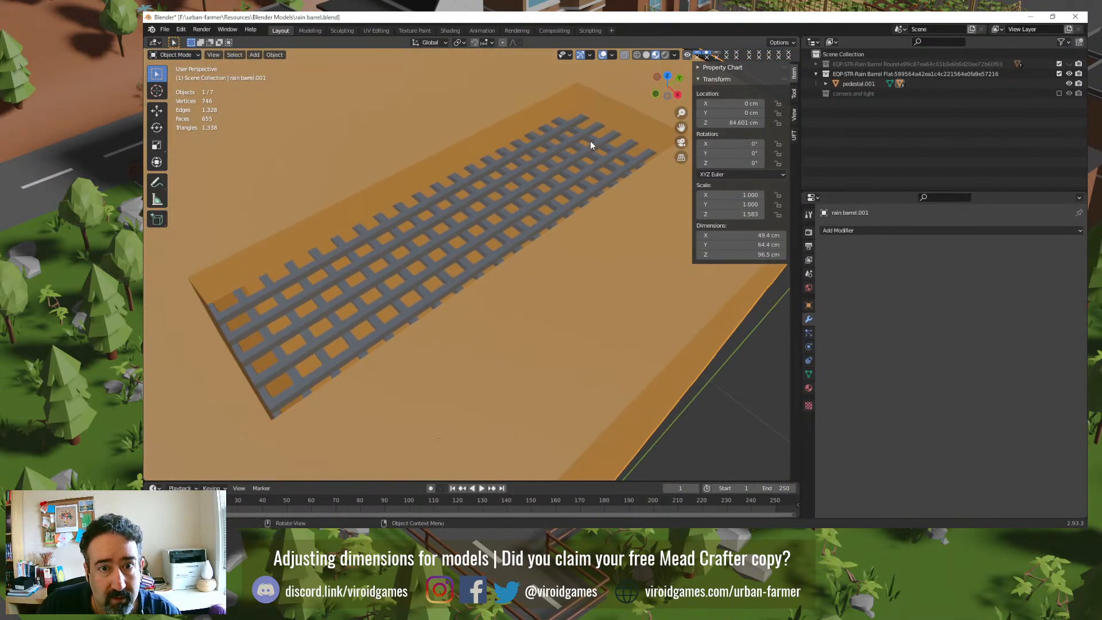
# Step: In top view, shift the crosswise strips about 0.32 cm along Y to even out their spacing at the opening's ends
pyautogui.click(591, 144)
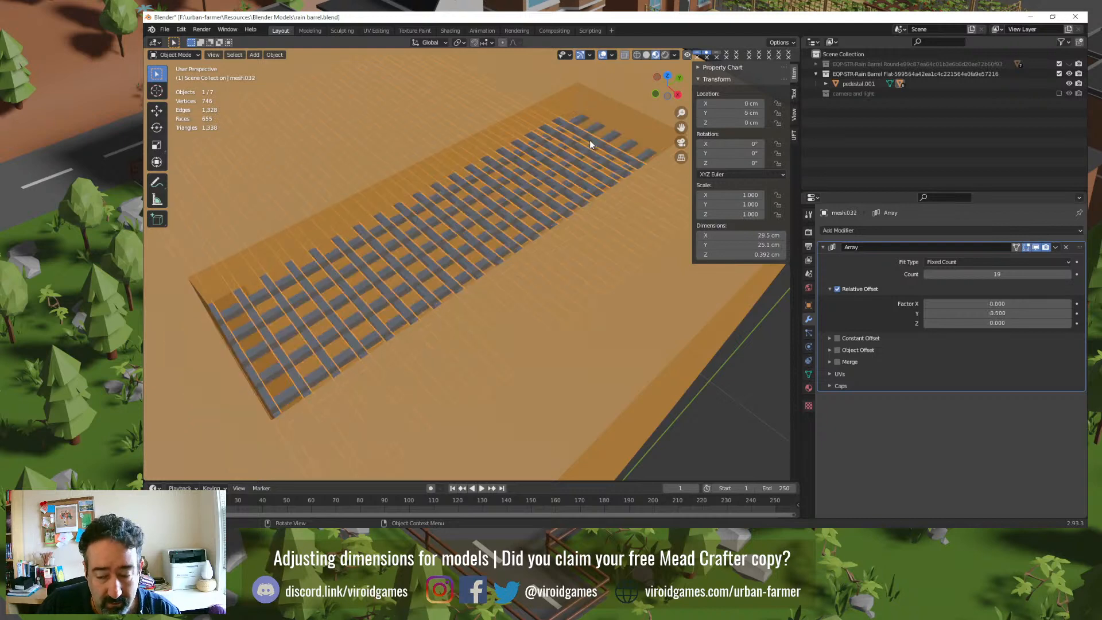
pyautogui.press('KP_7')
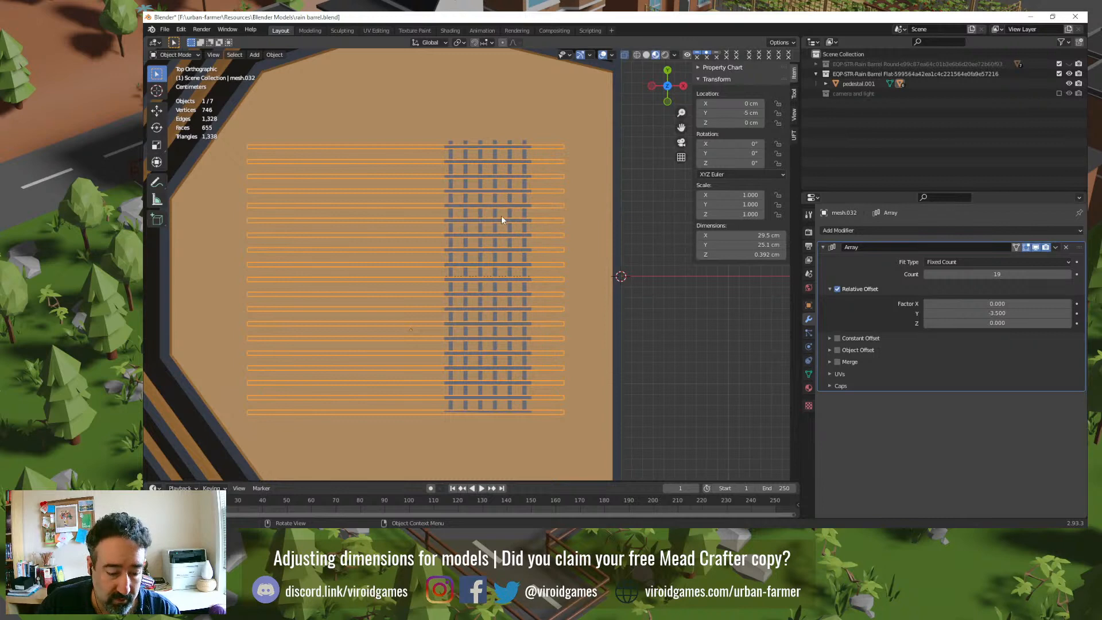
pyautogui.press('g')
pyautogui.press('y')
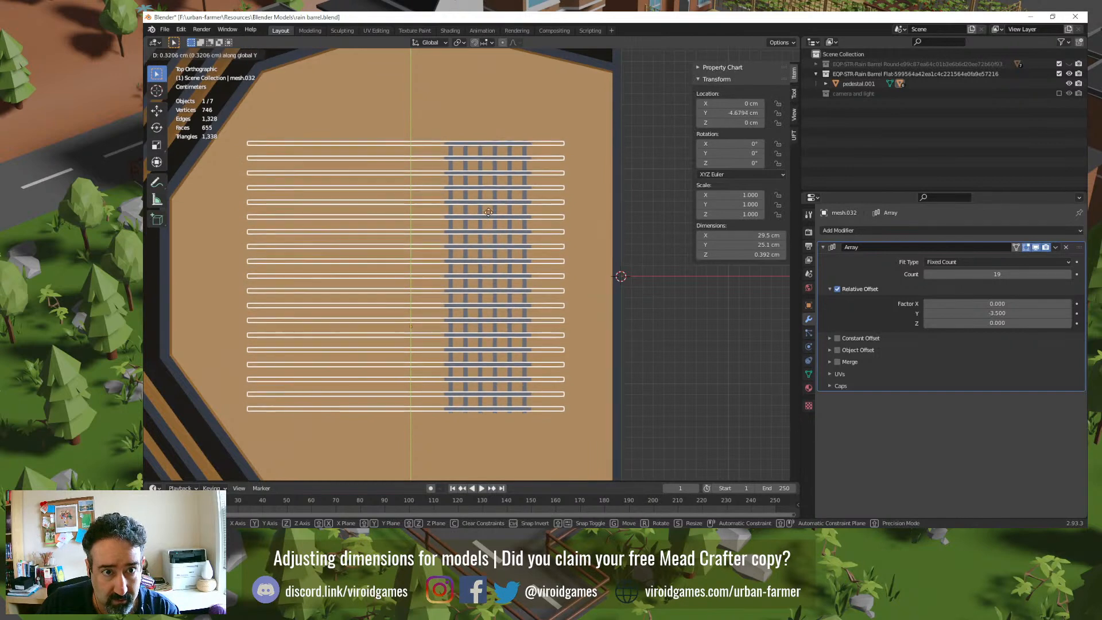
pyautogui.click(489, 213)
pyautogui.moveTo(558, 275); pyautogui.dragTo(554, 325, button='middle')
pyautogui.click(715, 409)
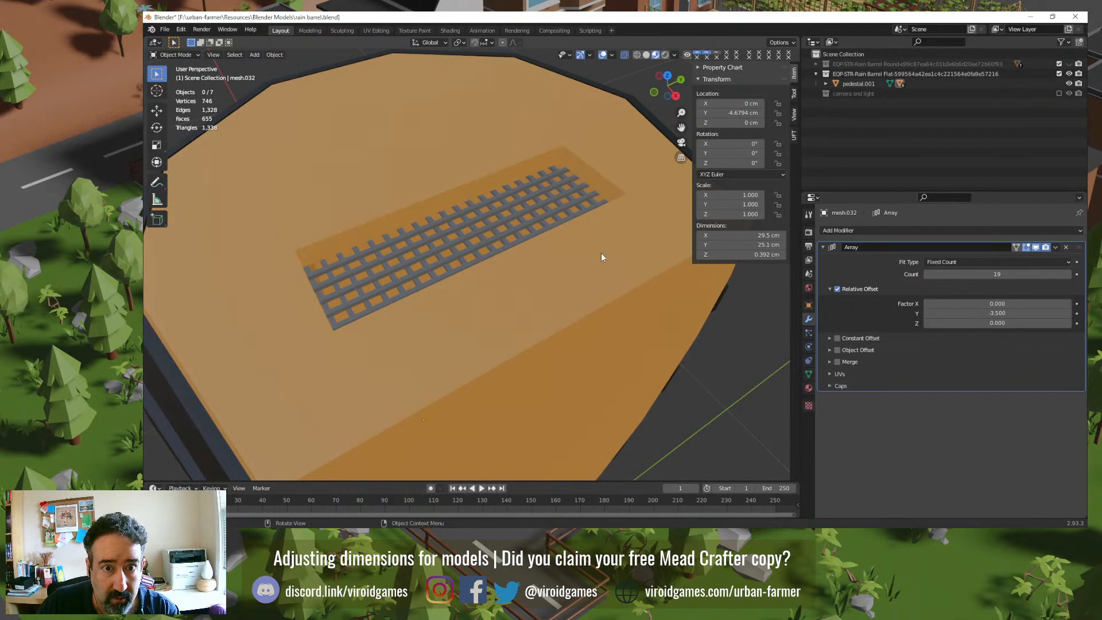
# Step: Check the finished grate, save the file, then show the Round barrel collection and hide the Flat one
pyautogui.click(550, 181)
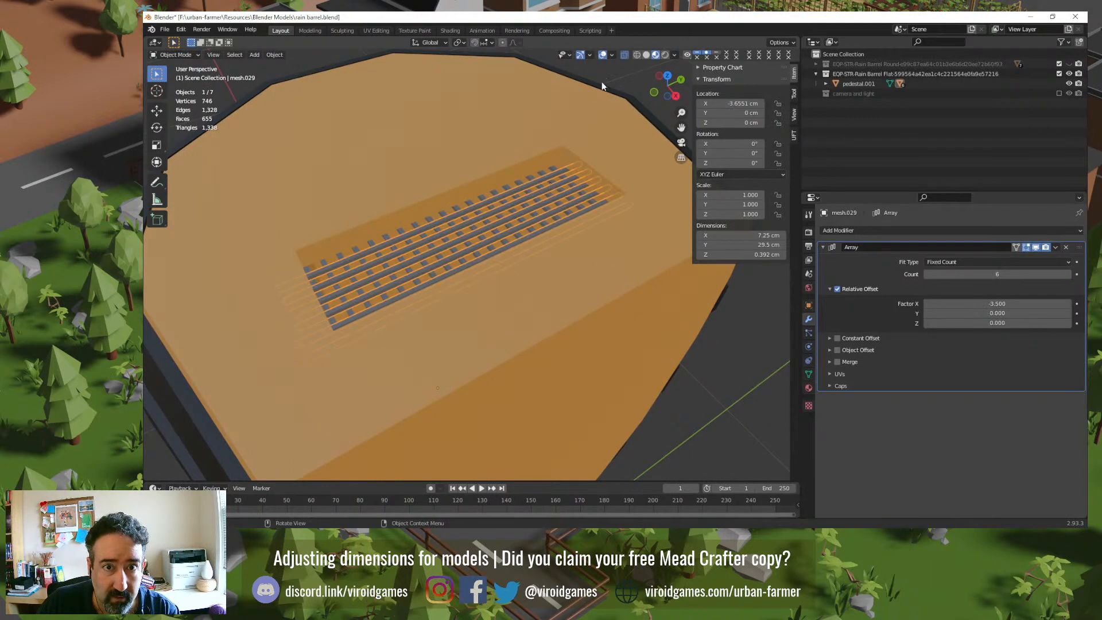
pyautogui.click(589, 143)
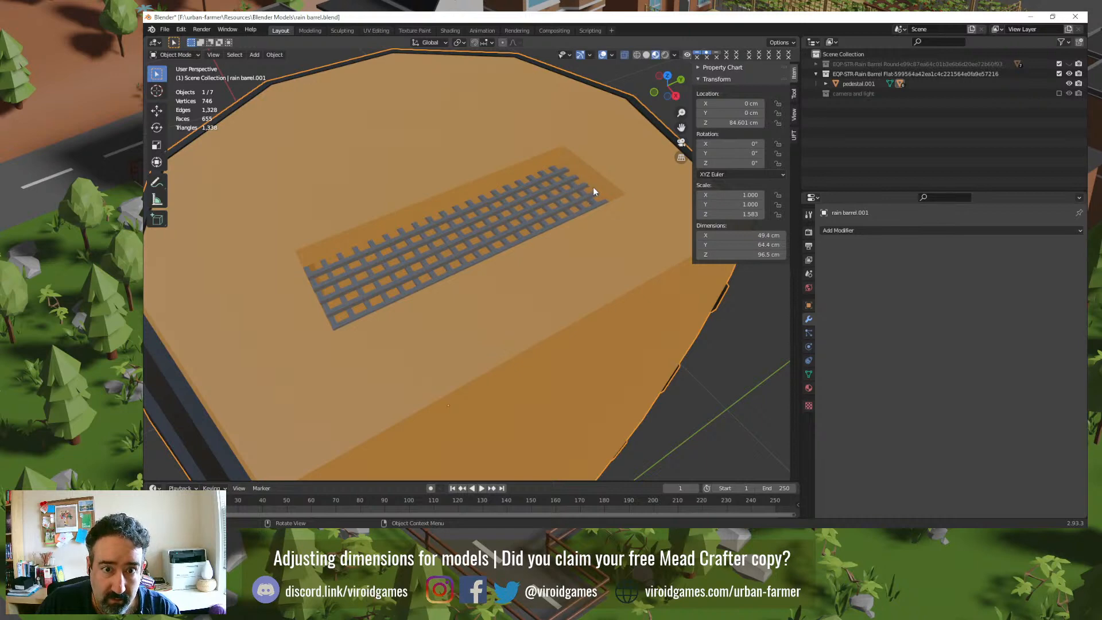
pyautogui.moveTo(611, 201); pyautogui.dragTo(674, 187, button='middle')
pyautogui.hotkey('ctrl', 's')
pyautogui.click(1069, 63)
pyautogui.click(1069, 73)
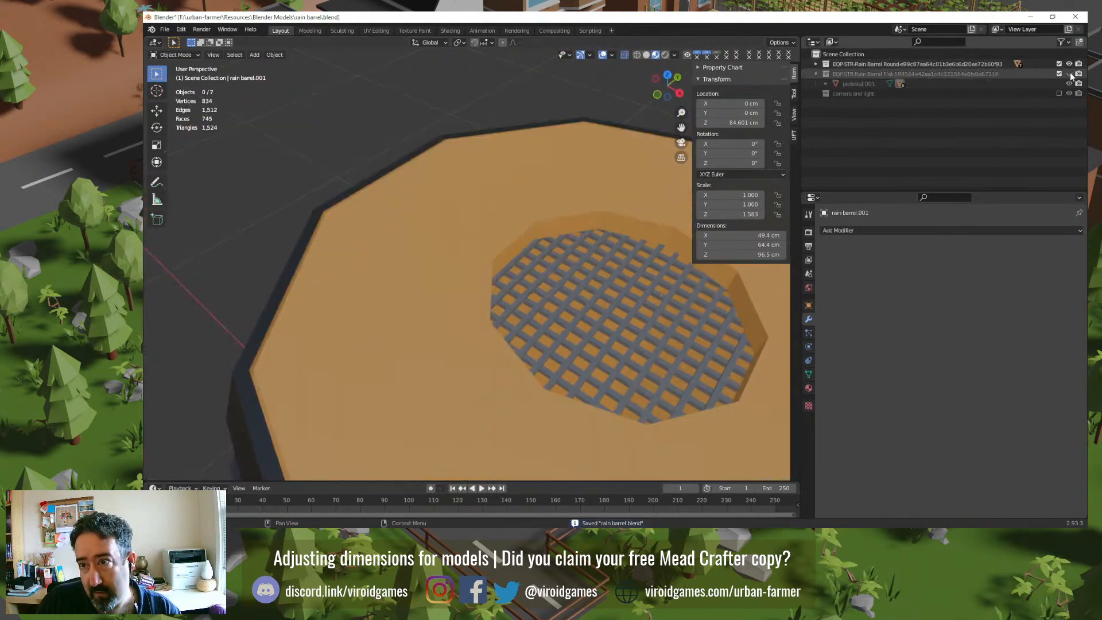
# Step: Check the Round barrel's mesh grate up close and the whole barrel from farther out, and save the file
pyautogui.moveTo(549, 263); pyautogui.dragTo(504, 255, button='middle')
pyautogui.click(489, 256)
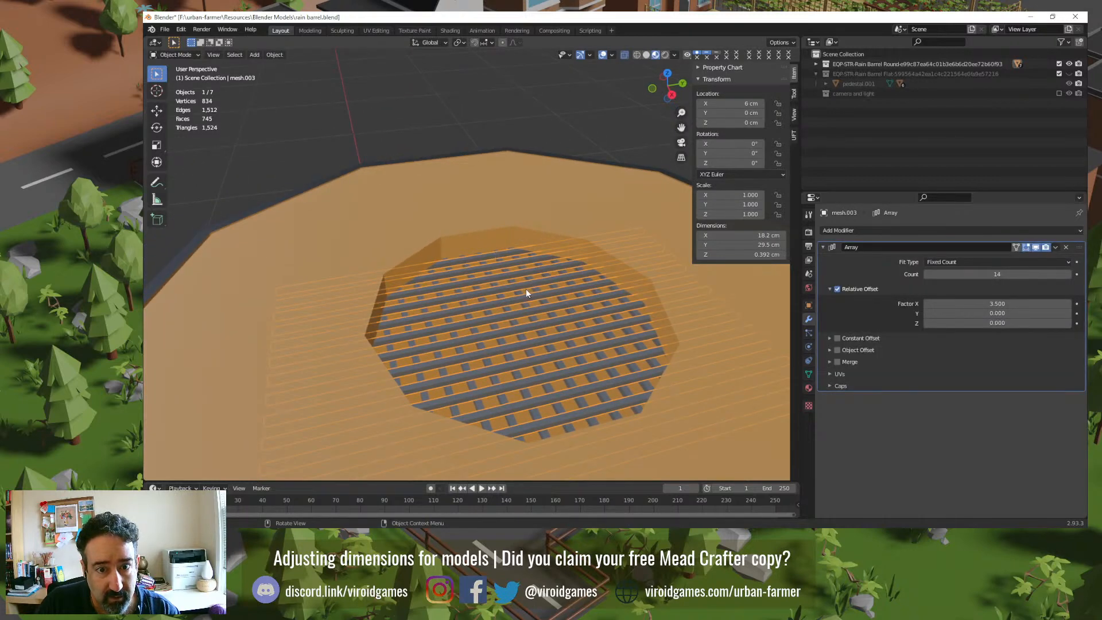
pyautogui.moveTo(526, 288); pyautogui.dragTo(435, 292, button='middle')
pyautogui.click(369, 138)
pyautogui.moveTo(424, 226)
pyautogui.mouseDown(button='middle')
pyautogui.moveTo(373, 266)
pyautogui.moveTo(353, 268)
pyautogui.moveTo(323, 236)
pyautogui.moveTo(304, 264)
pyautogui.mouseUp(button='middle')
pyautogui.scroll(-6, 352, 267)
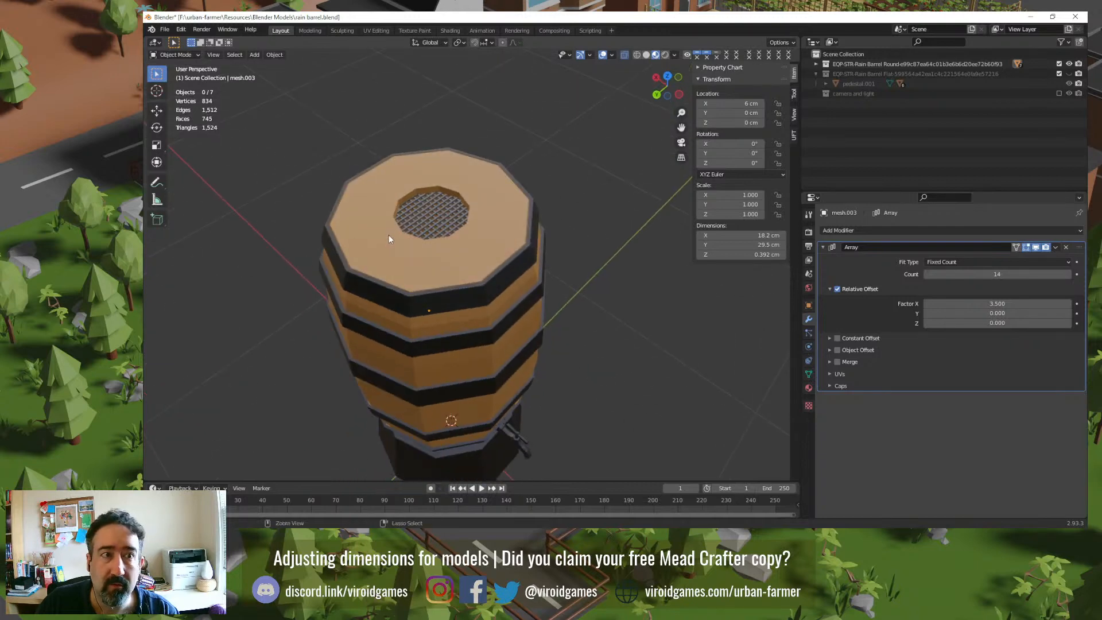
pyautogui.hotkey('ctrl', 's')
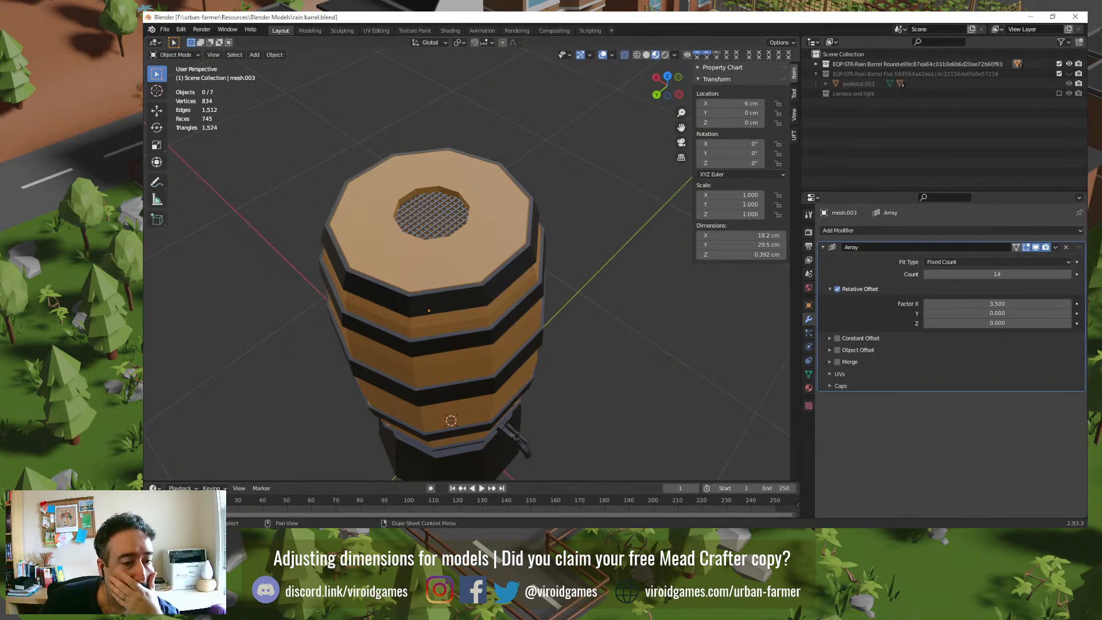
# Step: Switch to the Blender Models folder, rename the EQP-STR-Trellis file as Trellises.blend and open it in Blender
pyautogui.hotkey('alt', 'Tab')
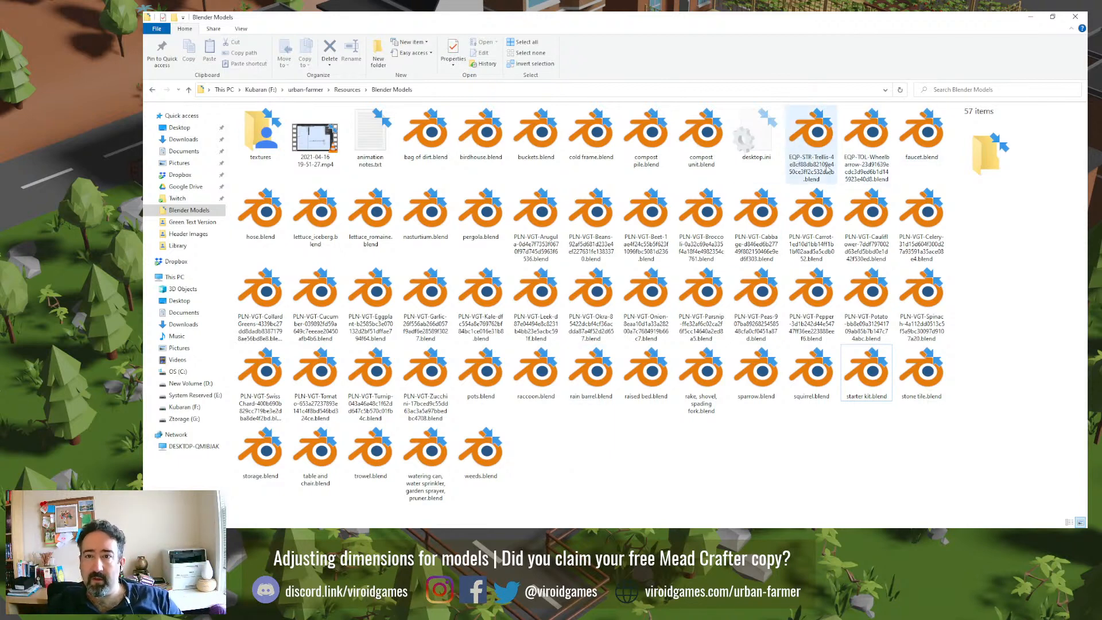
pyautogui.click(824, 168)
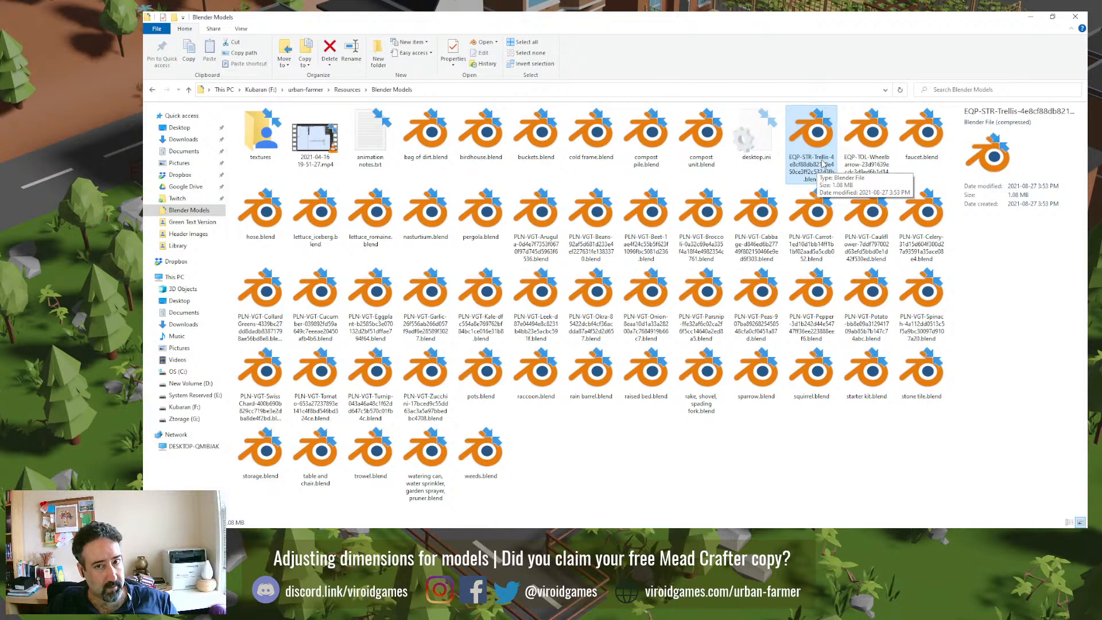
pyautogui.click(822, 161)
pyautogui.write('Trellises')
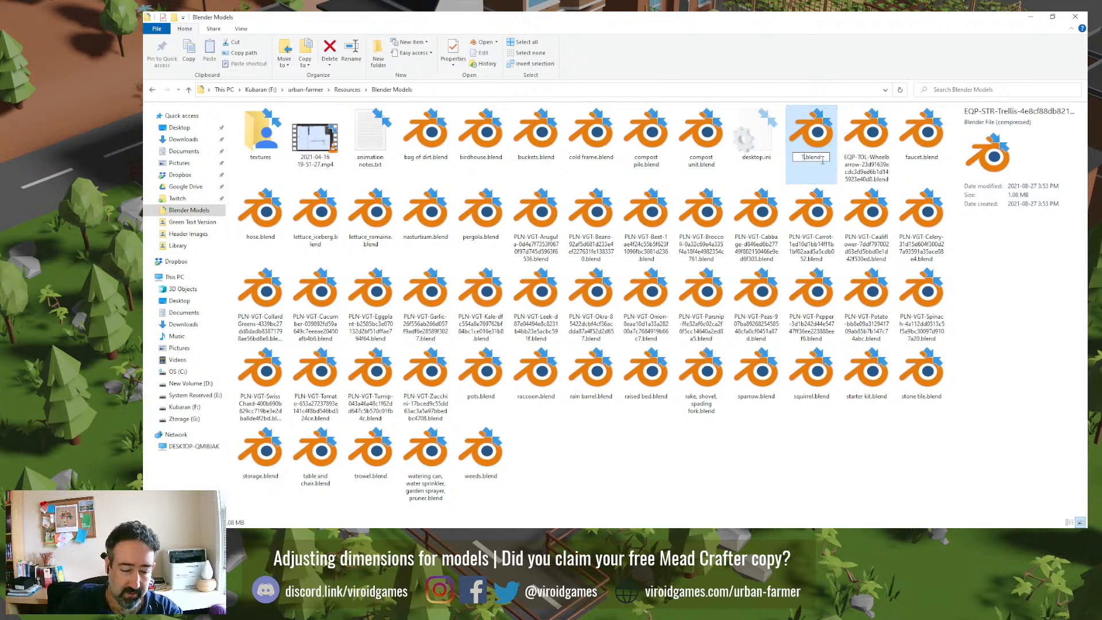
pyautogui.press('Return')
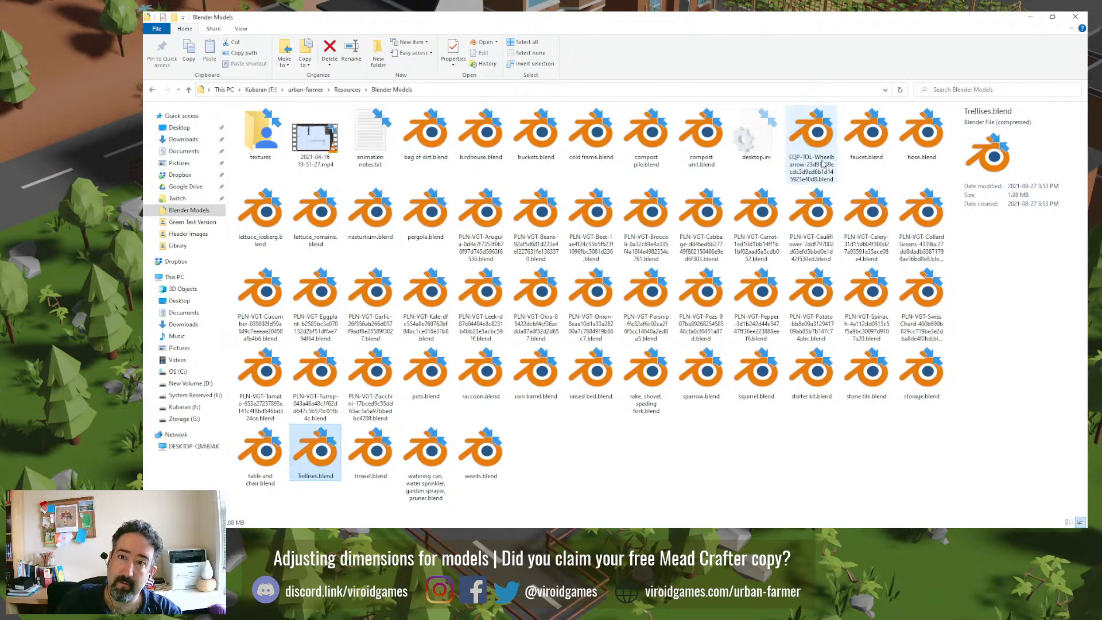
pyautogui.press('Return')
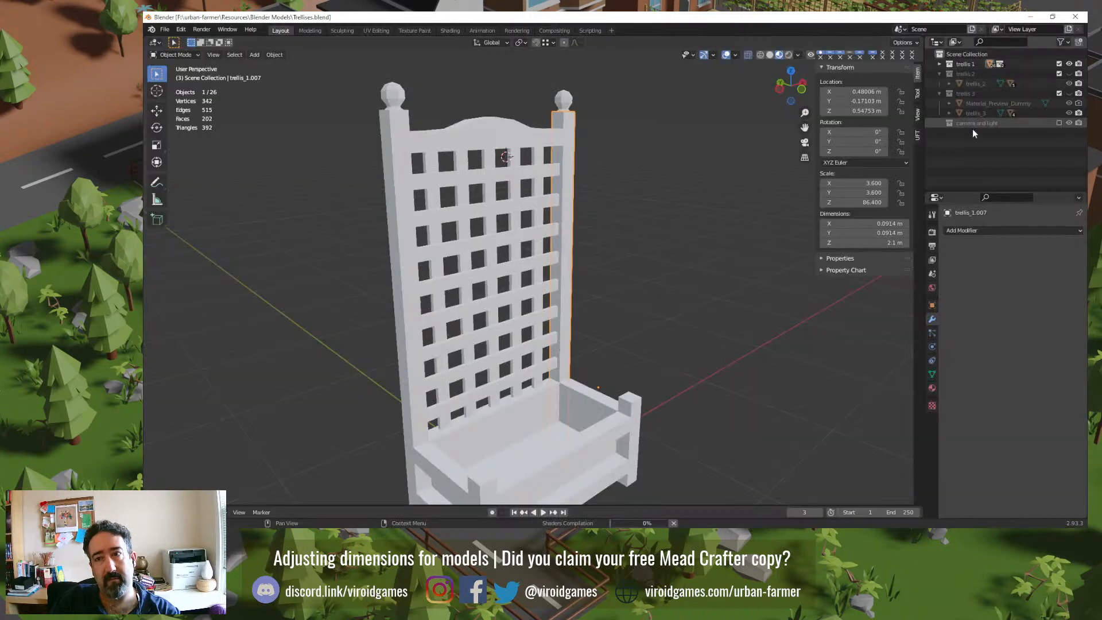
# Step: Show the trellis 1, trellis 2 and trellis 3 collections one at a time to review each model
pyautogui.click(973, 63)
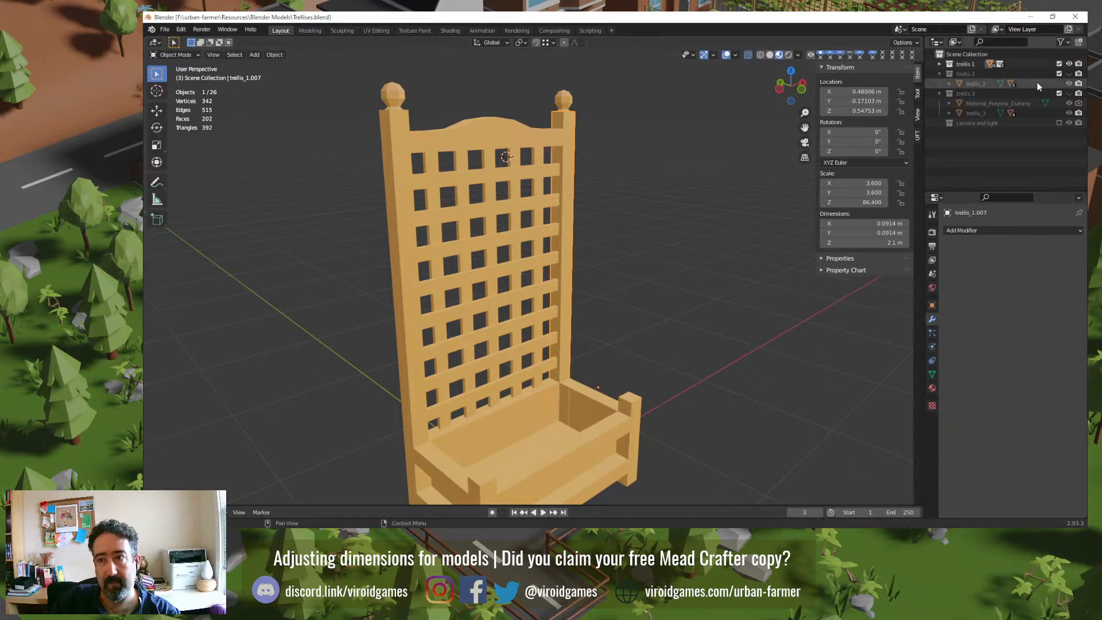
pyautogui.click(1068, 64)
pyautogui.click(1068, 73)
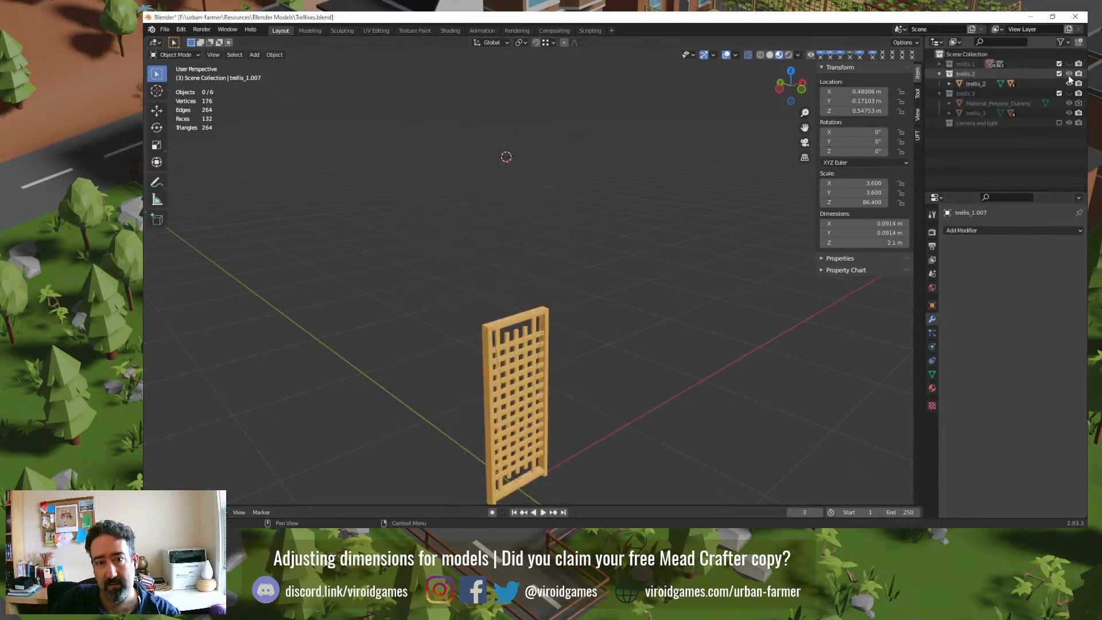
pyautogui.click(1069, 73)
pyautogui.click(1068, 93)
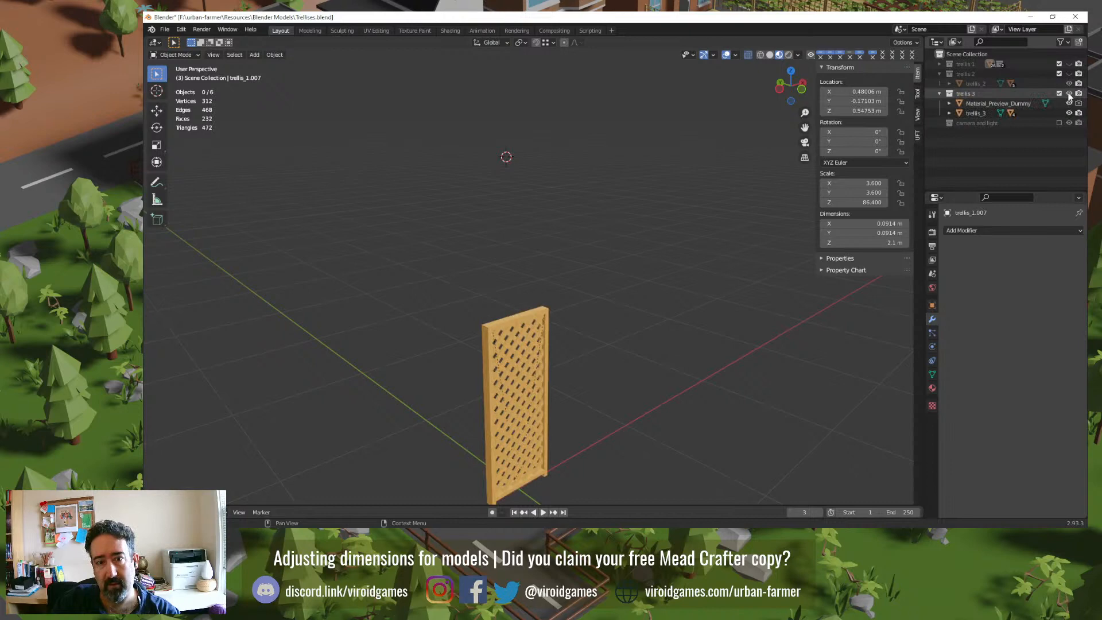
pyautogui.click(1068, 93)
pyautogui.click(1069, 73)
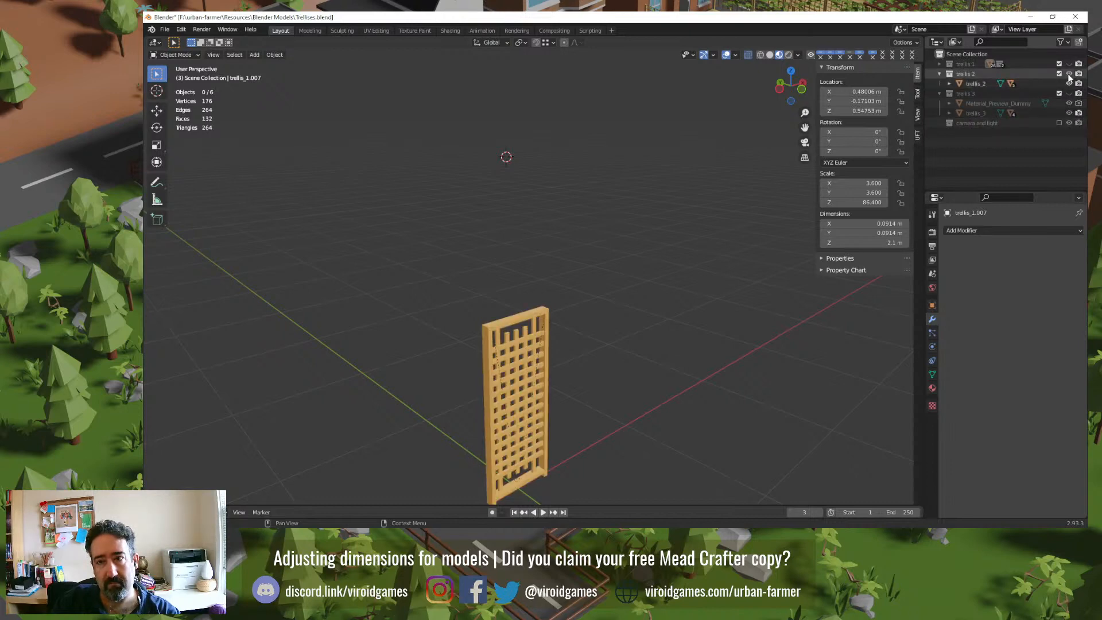
pyautogui.click(1068, 73)
pyautogui.click(1069, 64)
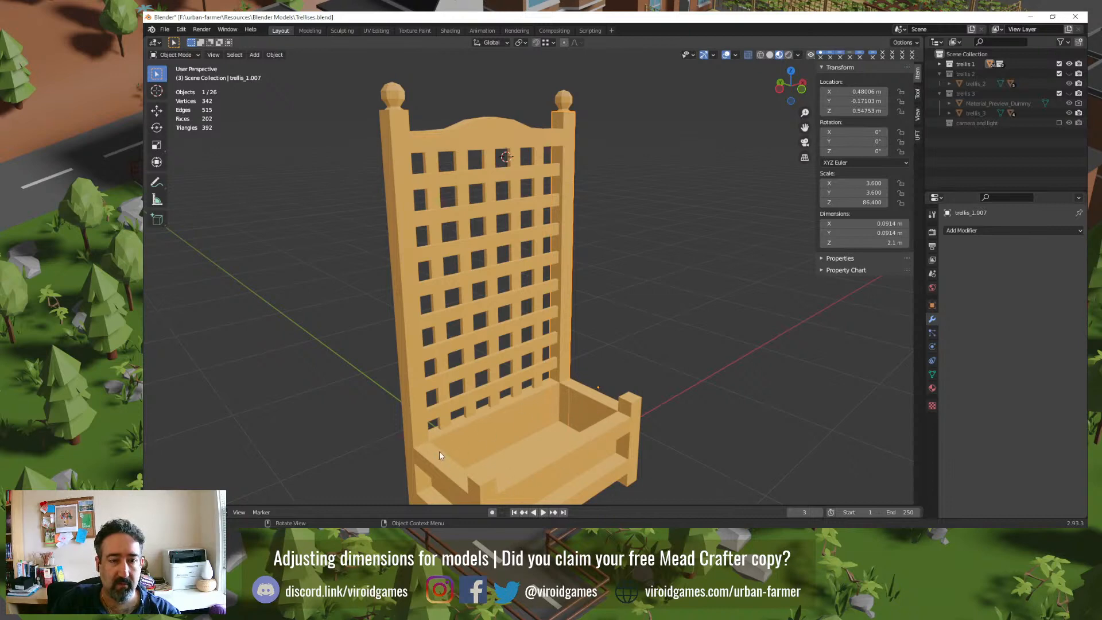
# Step: Compare the trellis 2 and trellis 3 panels, both overlaid and individually, including from the front
pyautogui.click(1068, 64)
pyautogui.click(1068, 73)
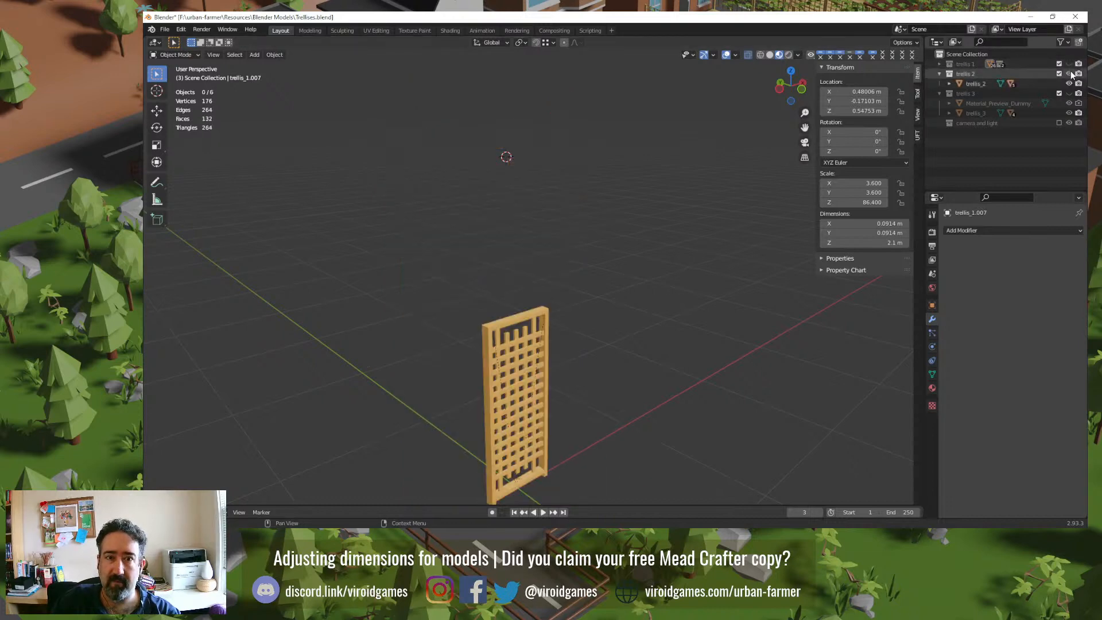
pyautogui.click(1068, 93)
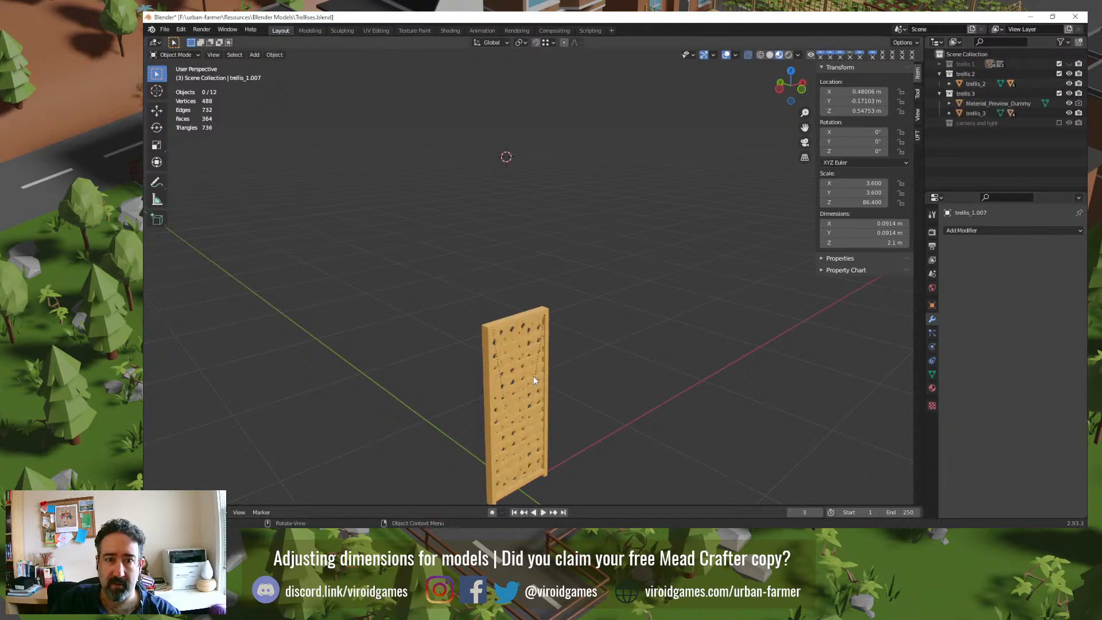
pyautogui.click(1068, 93)
pyautogui.click(1068, 74)
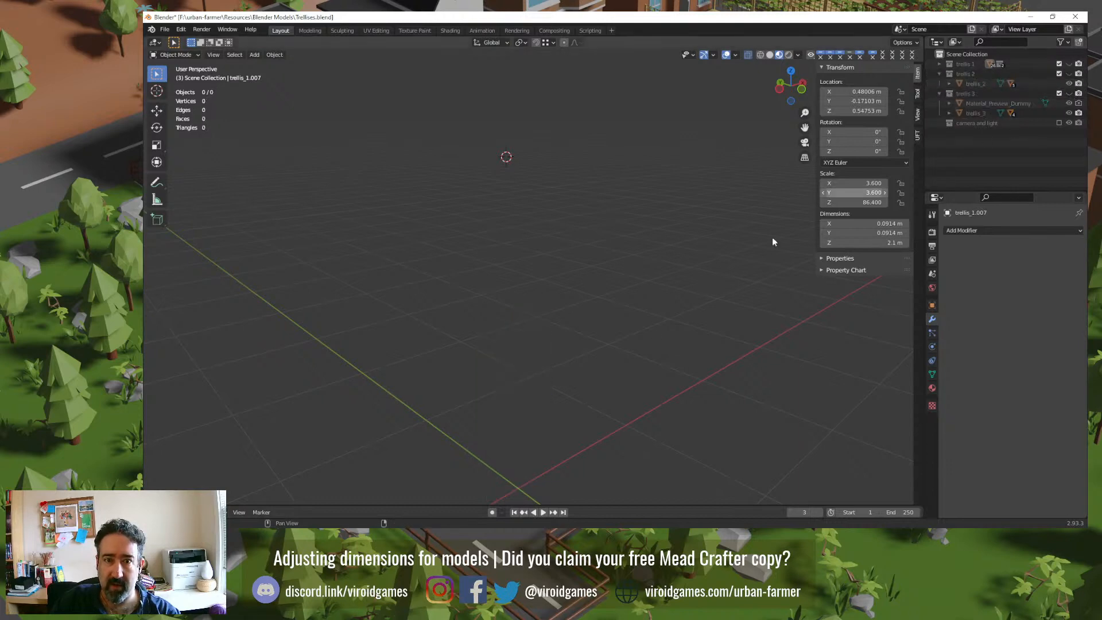
pyautogui.click(1069, 93)
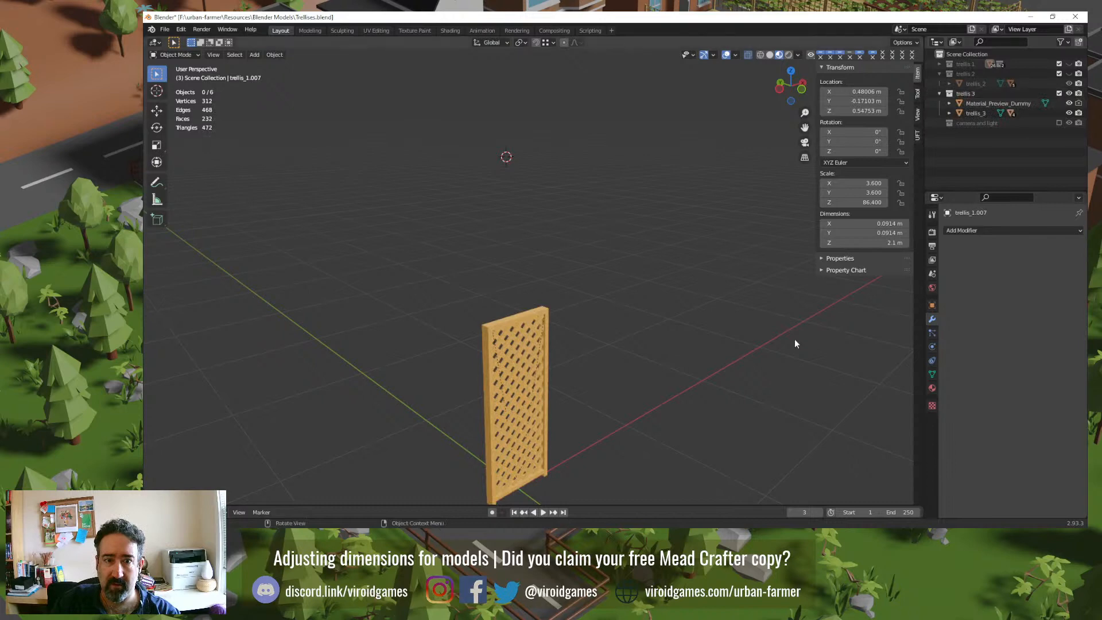
pyautogui.moveTo(796, 343); pyautogui.dragTo(696, 357, button='middle')
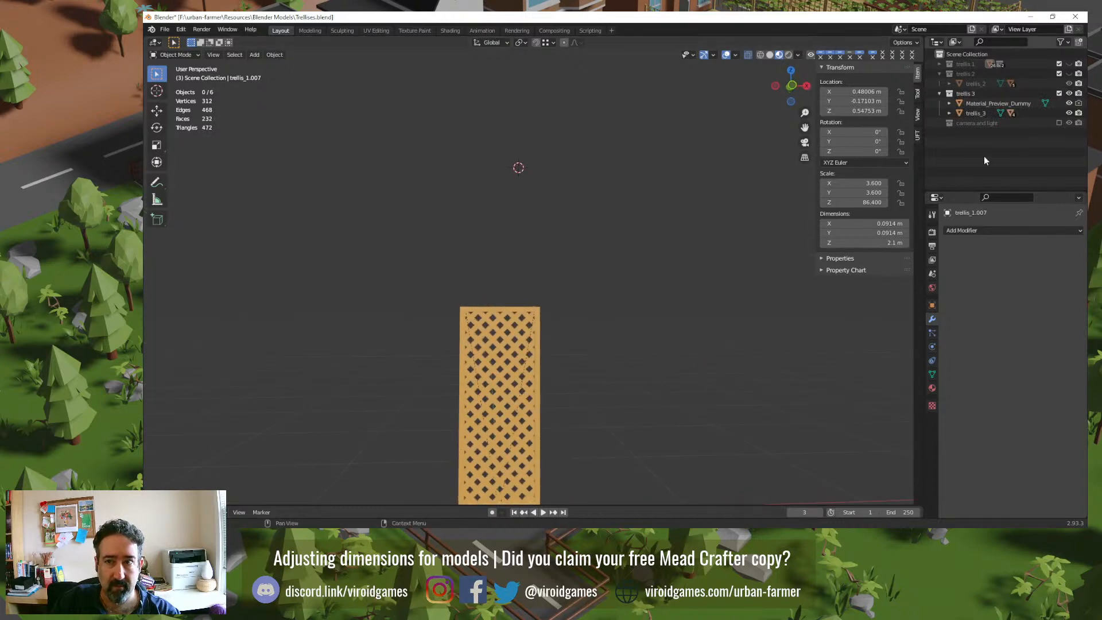
pyautogui.click(1069, 93)
pyautogui.click(1068, 73)
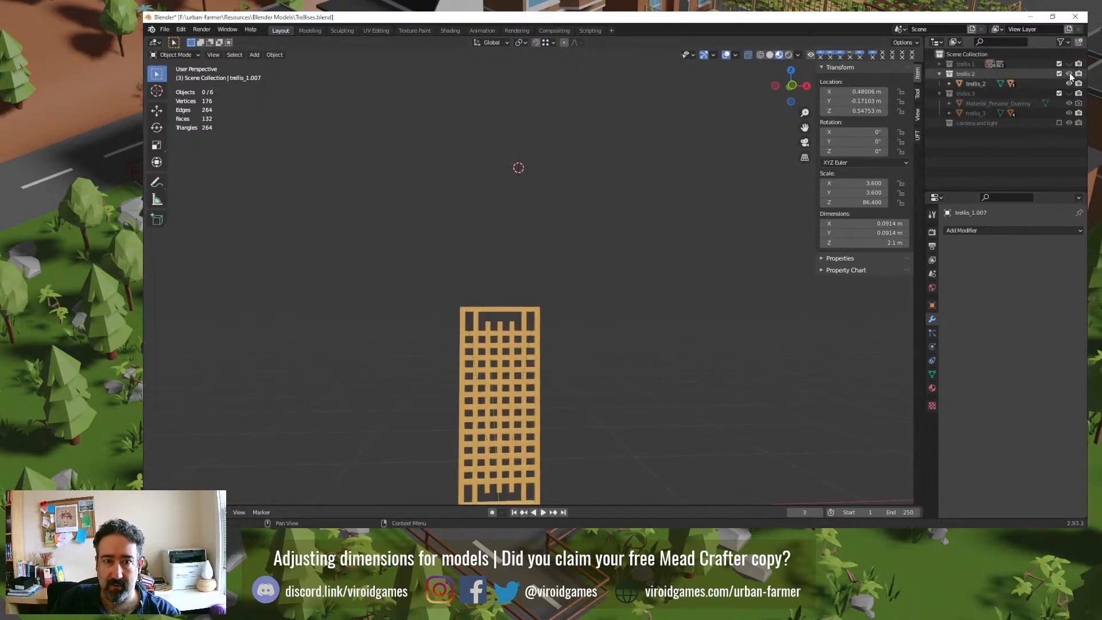
pyautogui.click(1069, 74)
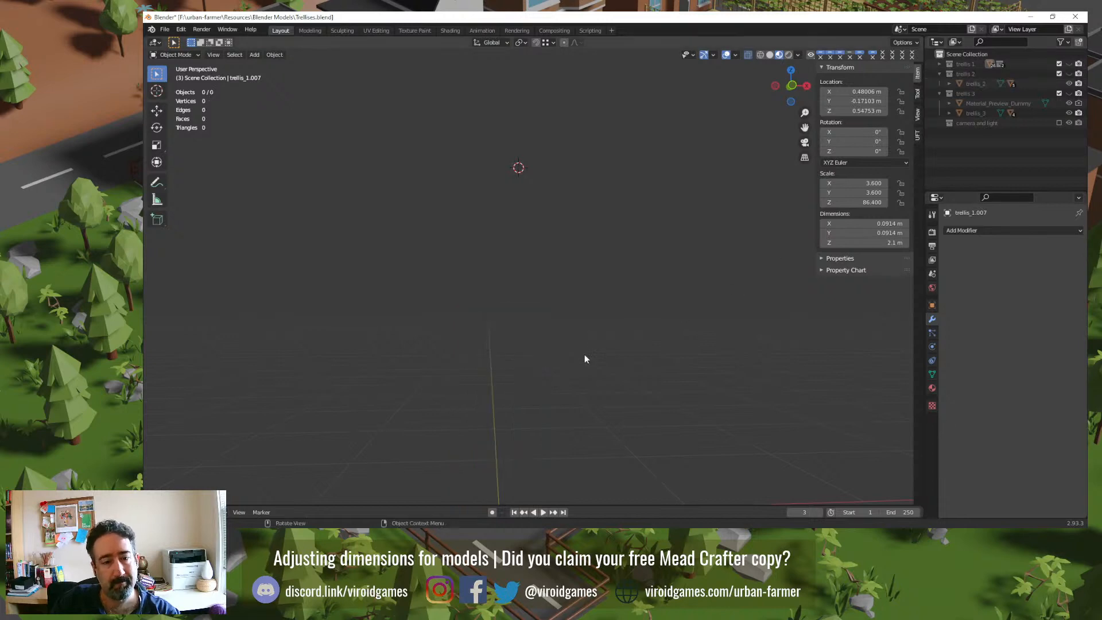
# Step: Show only the trellis 1 collection and examine its planter box and lattice from an elevated angle
pyautogui.click(1069, 64)
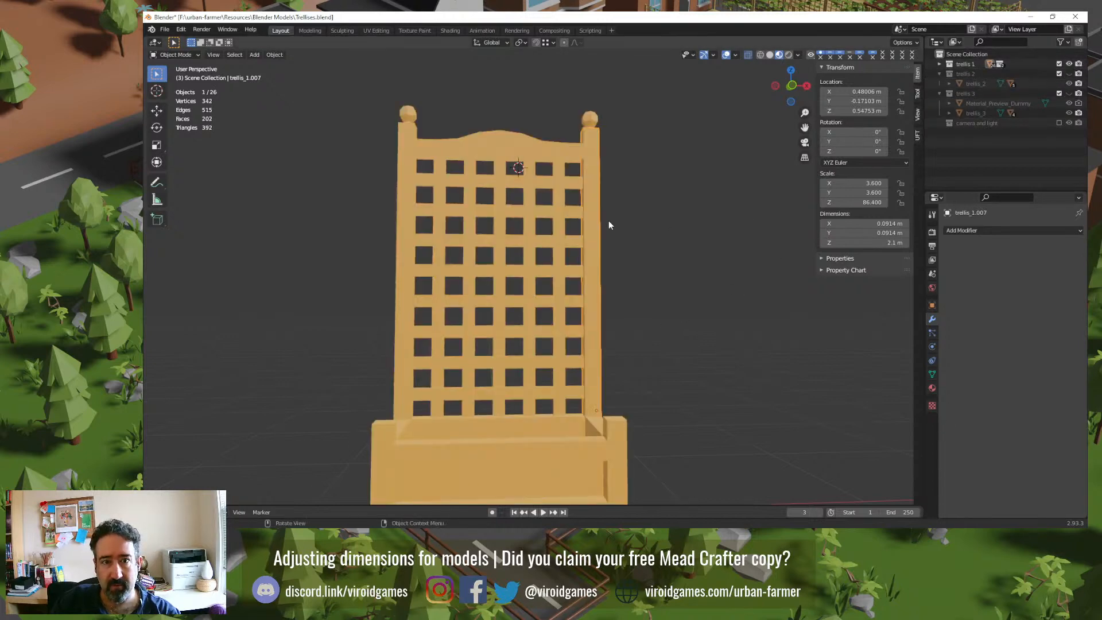
pyautogui.moveTo(525, 329); pyautogui.dragTo(581, 380, button='middle')
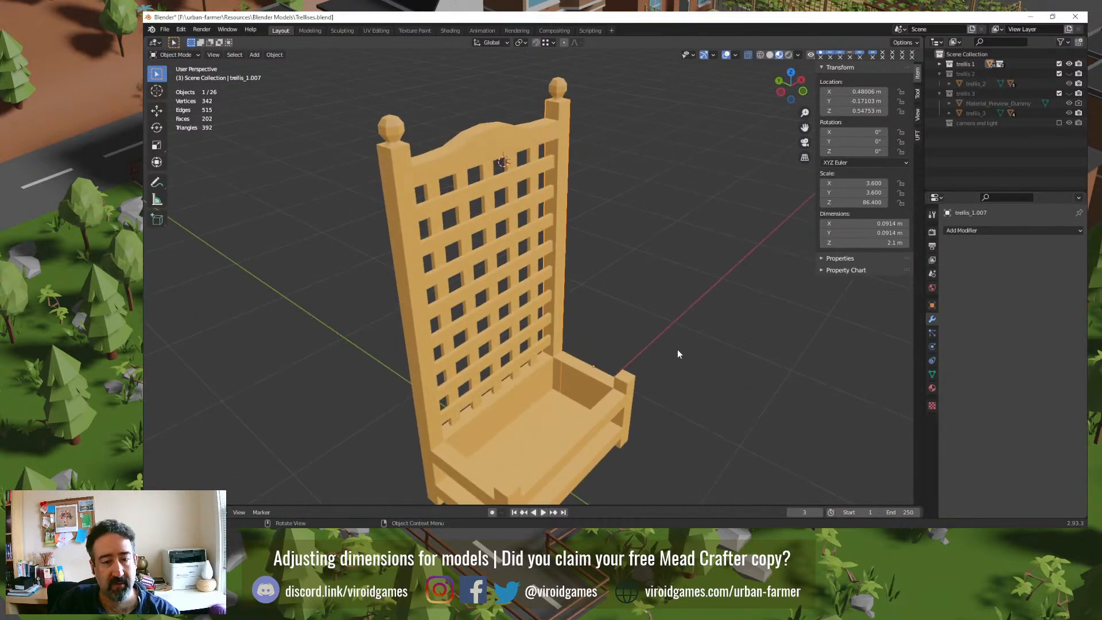
pyautogui.moveTo(659, 354); pyautogui.dragTo(647, 325, button='middle')
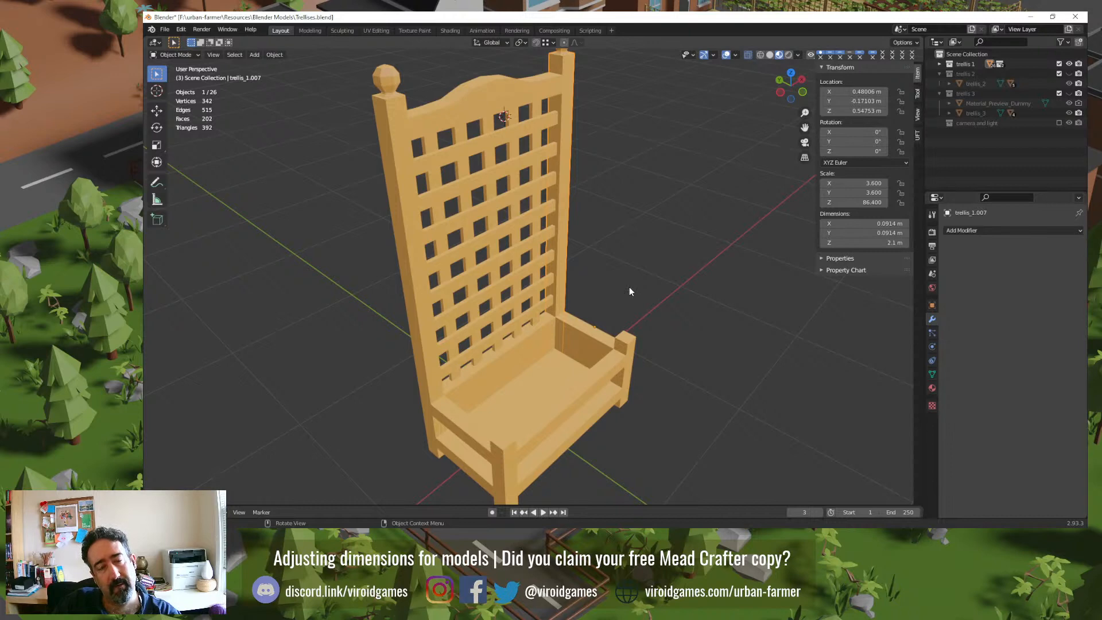
# Step: Switch to the browser's MD5 Hash Generator, enter "Square Boxed Trellis" in place of the old text and copy its hash
pyautogui.hotkey('alt', 'Tab')
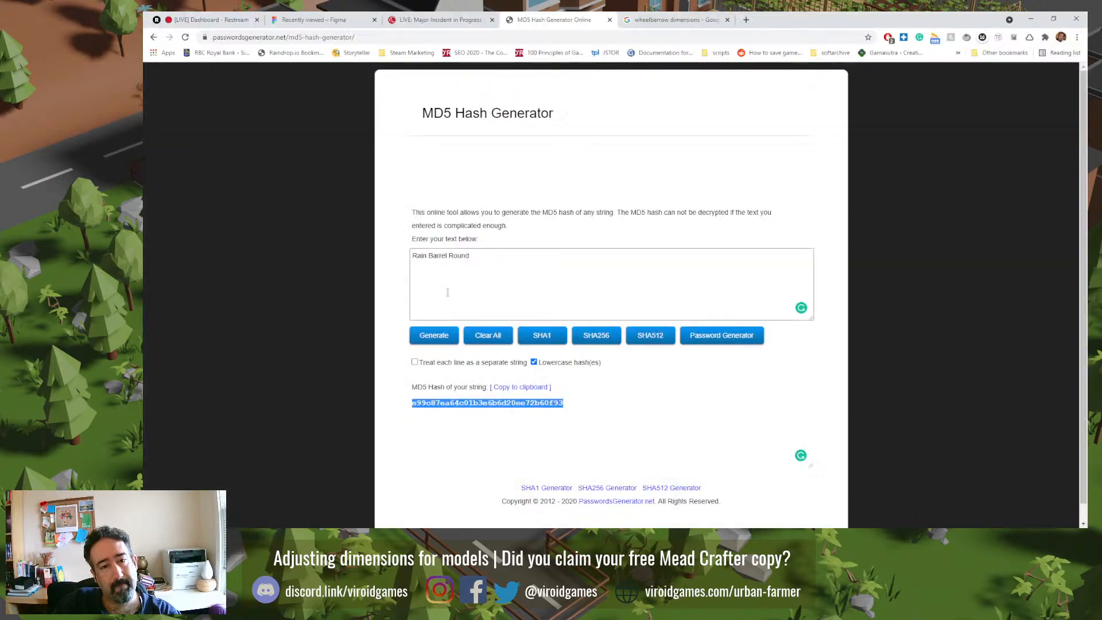
pyautogui.click(470, 284)
pyautogui.hotkey('ctrl', 'a')
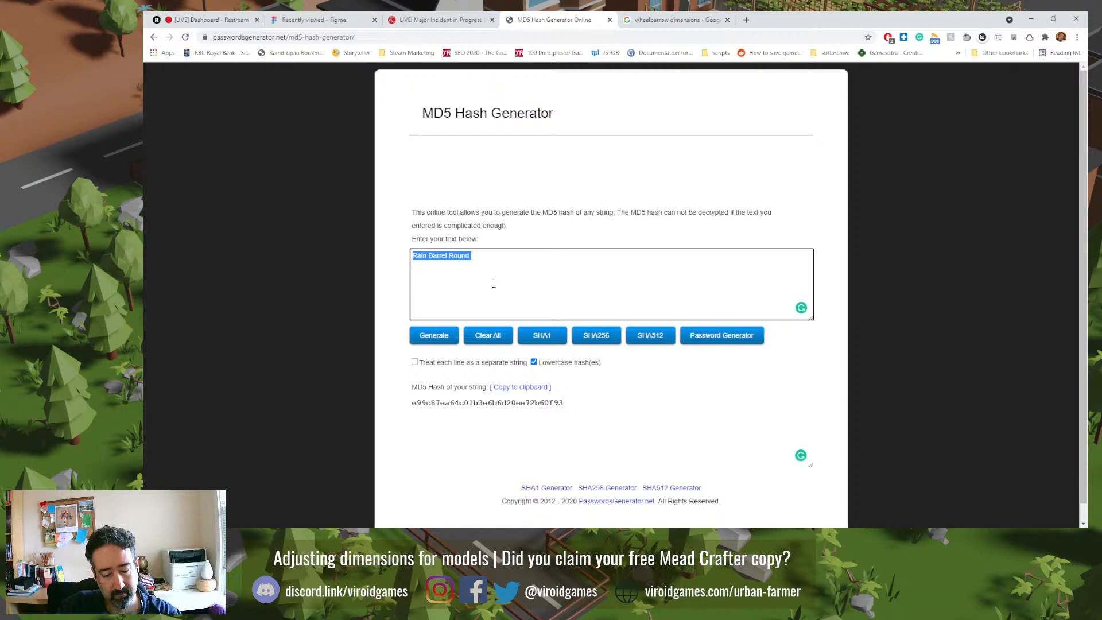
pyautogui.write('Square ')
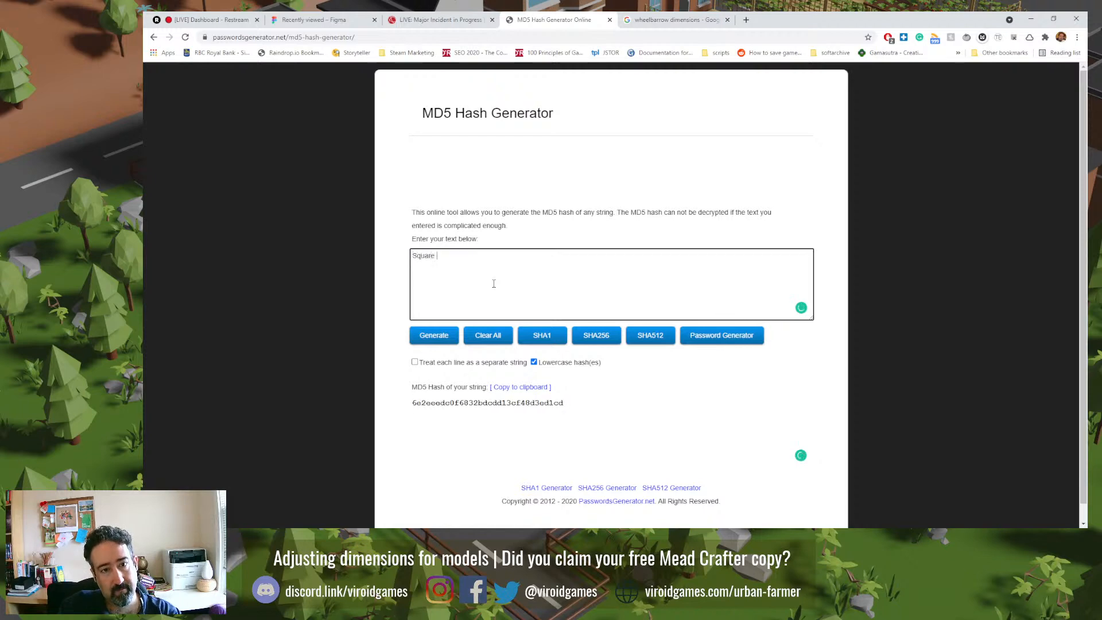
pyautogui.write('Boxed Trel')
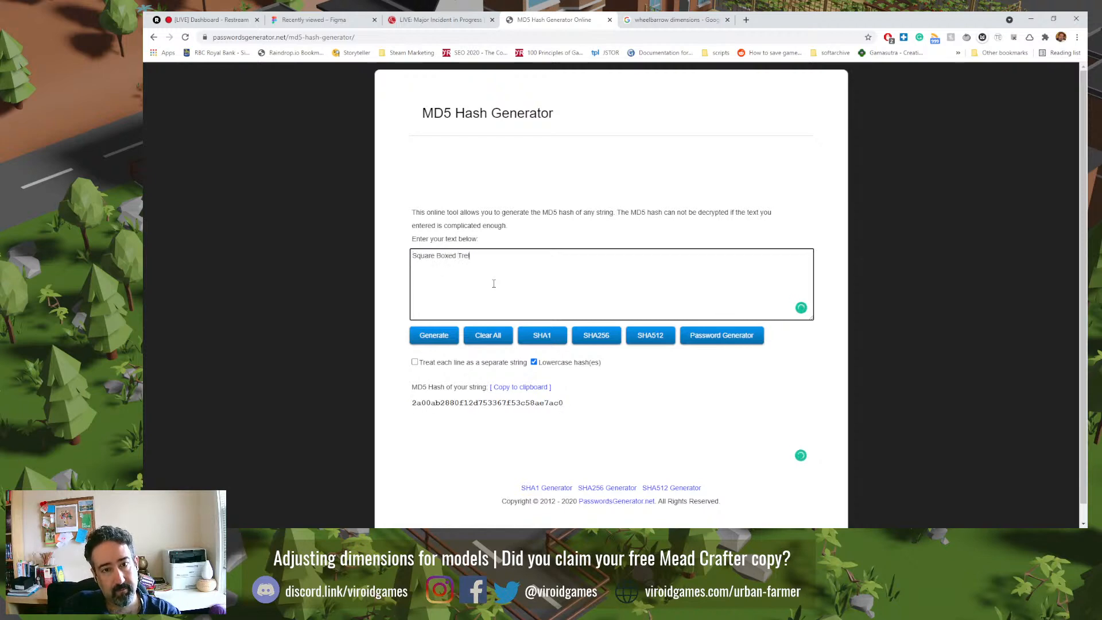
pyautogui.write('lis')
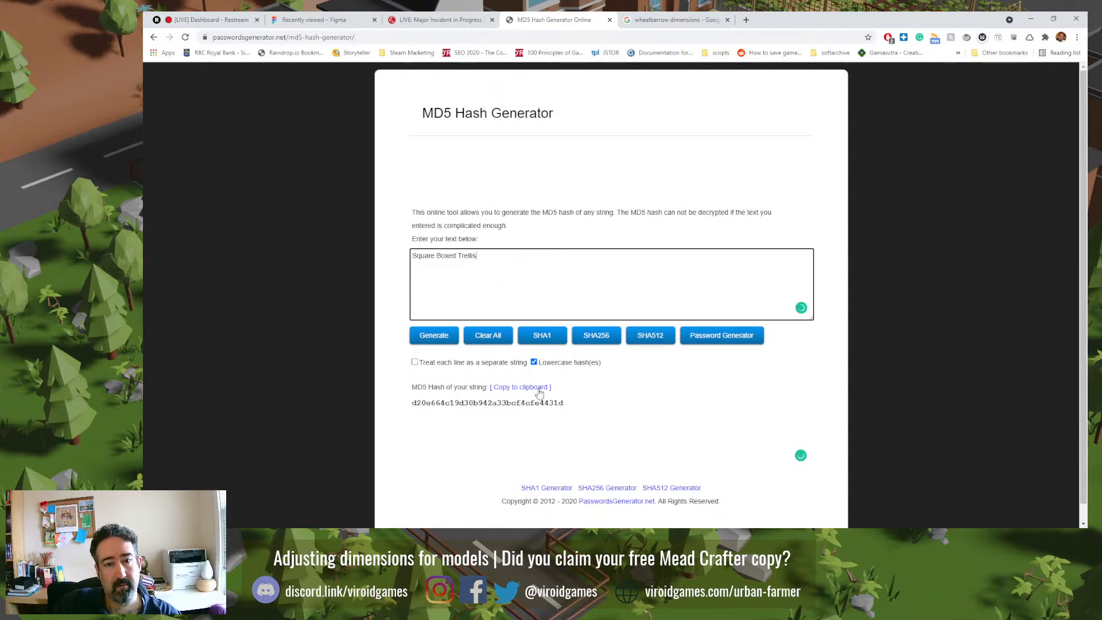
pyautogui.click(535, 388)
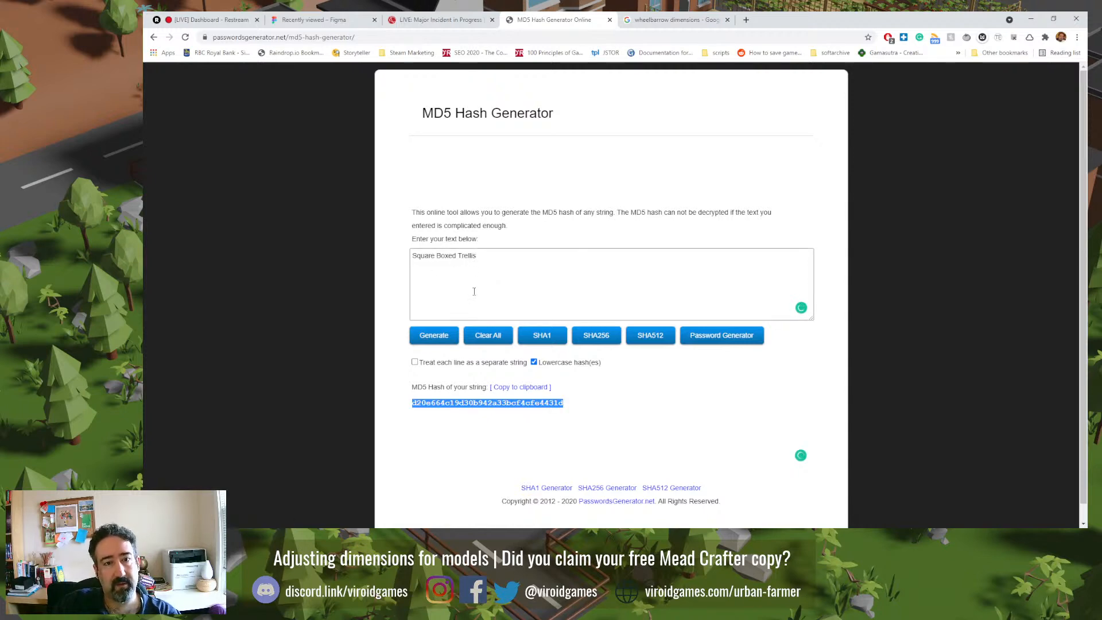
pyautogui.hotkey('alt', 'Tab')
pyautogui.hotkey('alt', 'Tab')
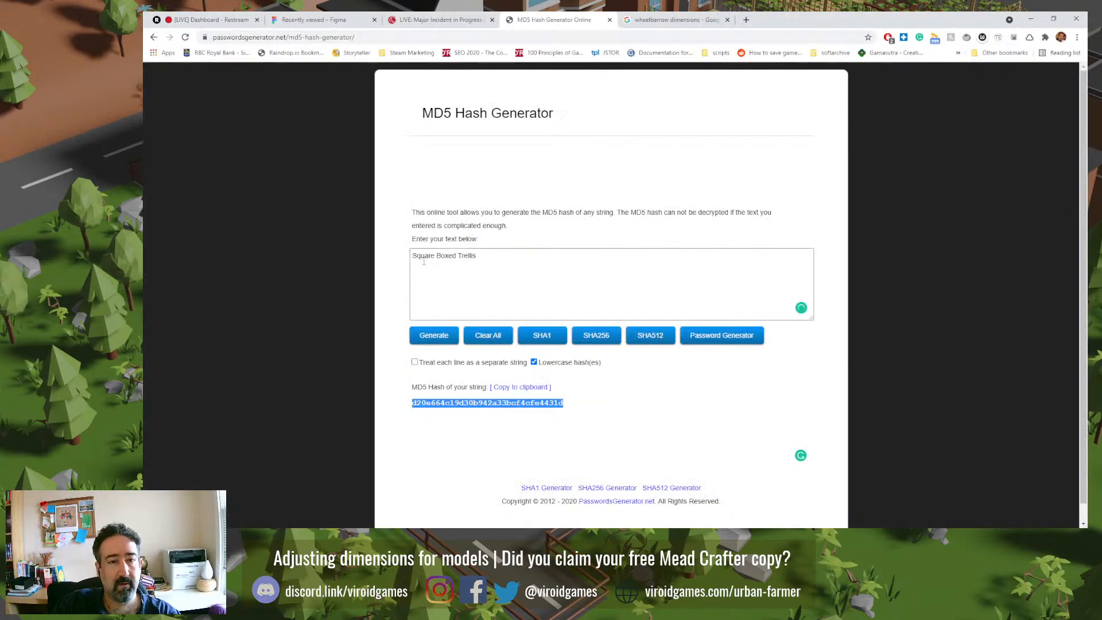
# Step: Reword the hash text to "Trellis Boxed Square", copy its MD5 hash and return to Blender
pyautogui.click(420, 268)
pyautogui.write('Trellis')
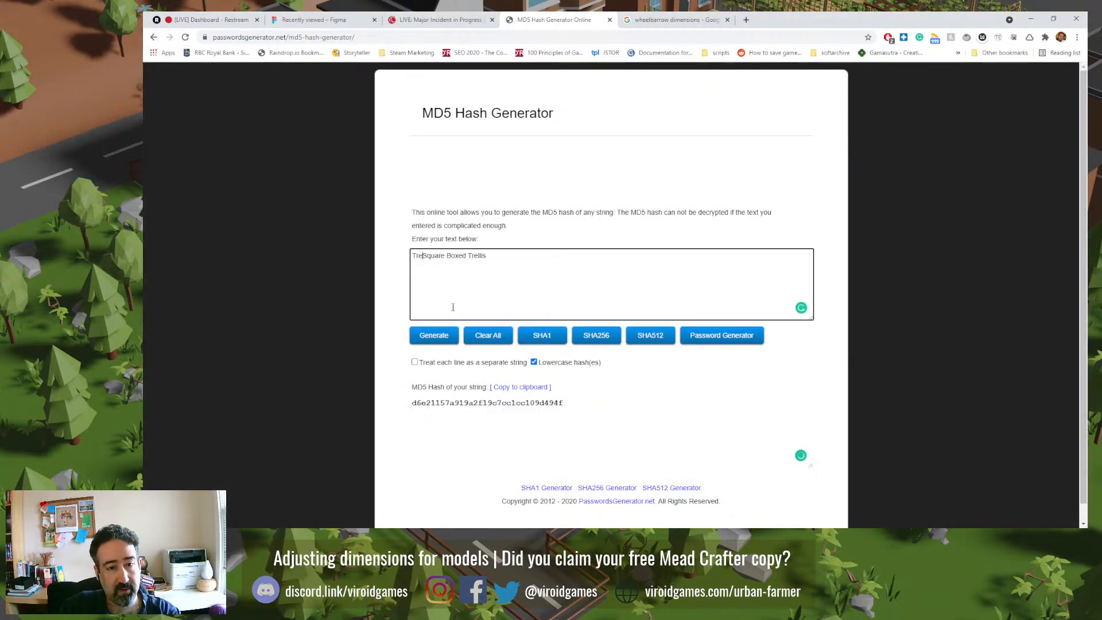
pyautogui.press('End')
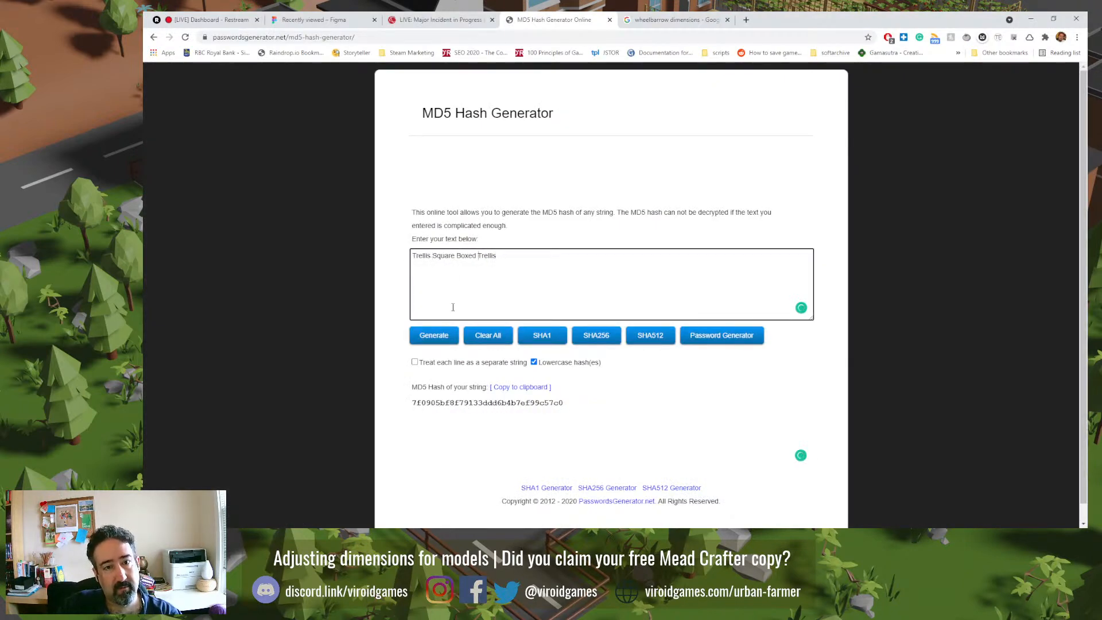
pyautogui.hotkey('ctrl', 'Left')
pyautogui.hotkey('ctrl', 'shift', 'Left')
pyautogui.press('BackSpace')
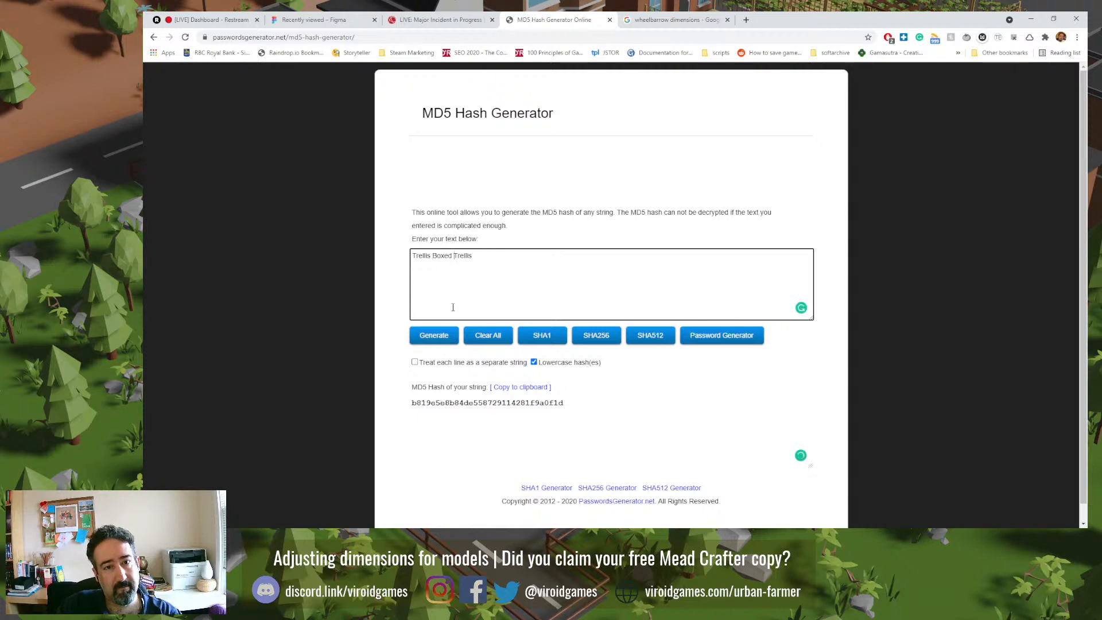
pyautogui.hotkey('shift', 'End')
pyautogui.write('Square')
pyautogui.press('BackSpace')
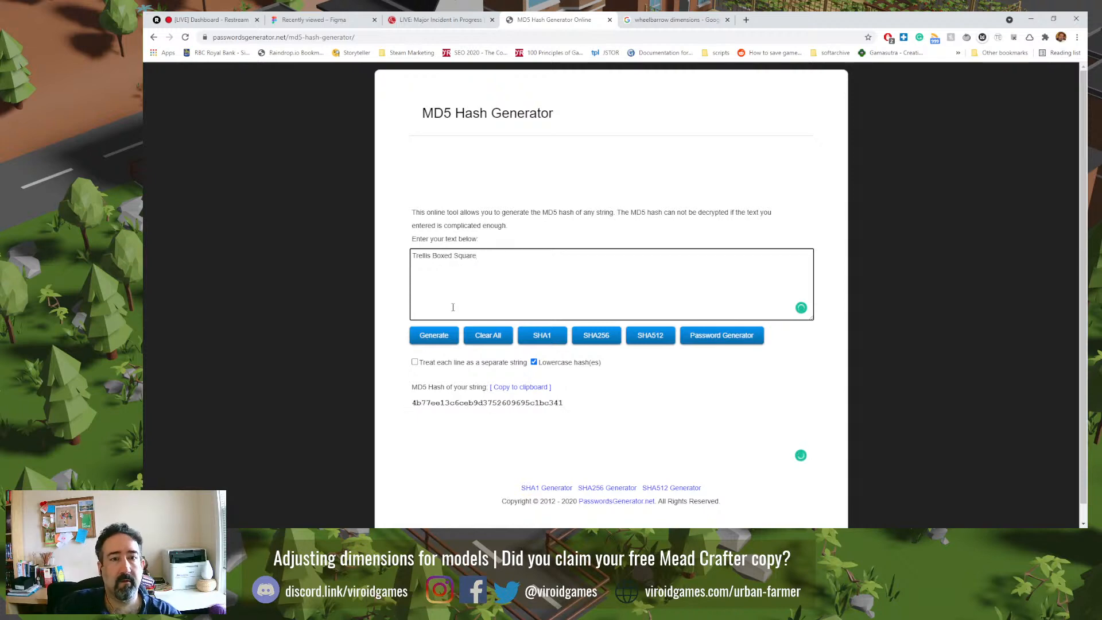
pyautogui.click(526, 387)
pyautogui.hotkey('alt', 'Tab')
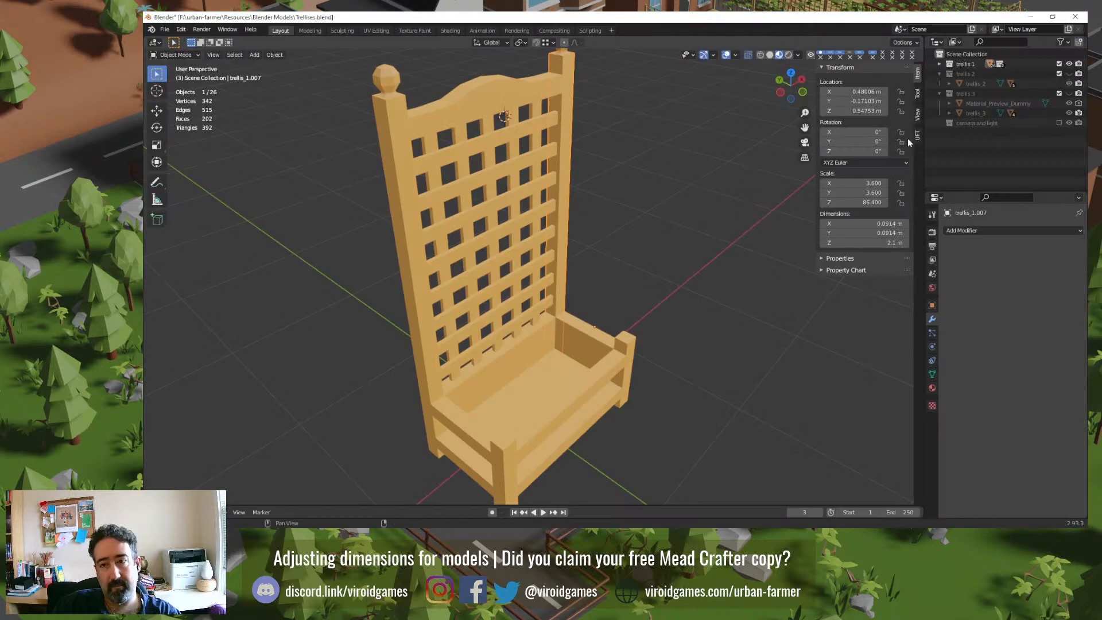
# Step: Rename the trellis 1 collection as "EQP-STR-Trellis Boxed Square-" followed by the copied MD5 hash
pyautogui.click(967, 64)
pyautogui.doubleClick(967, 63)
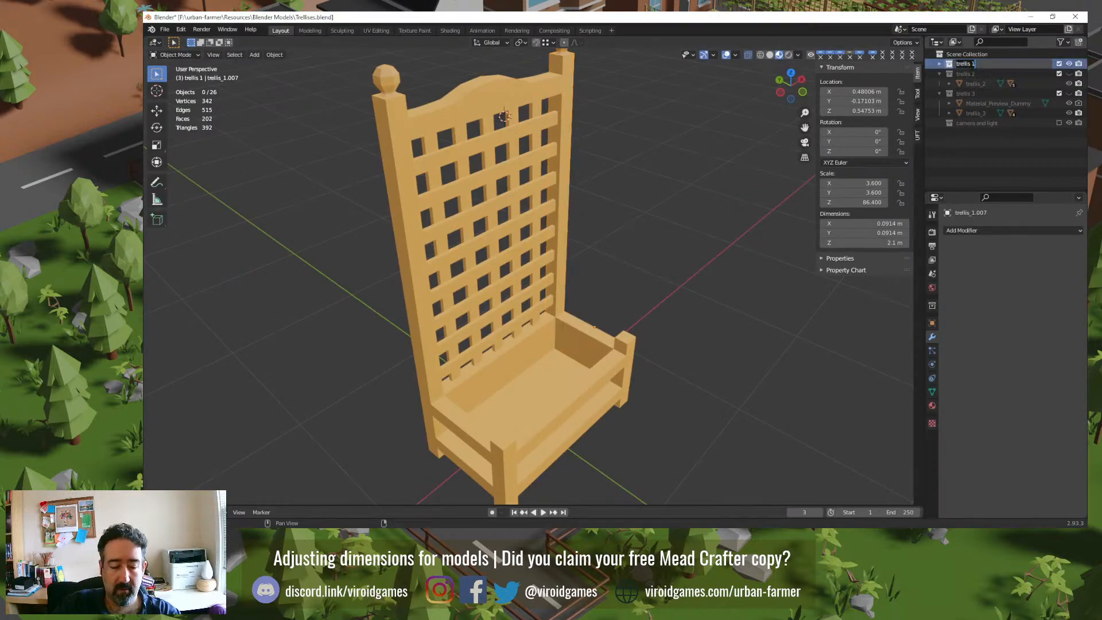
pyautogui.write('EQP-')
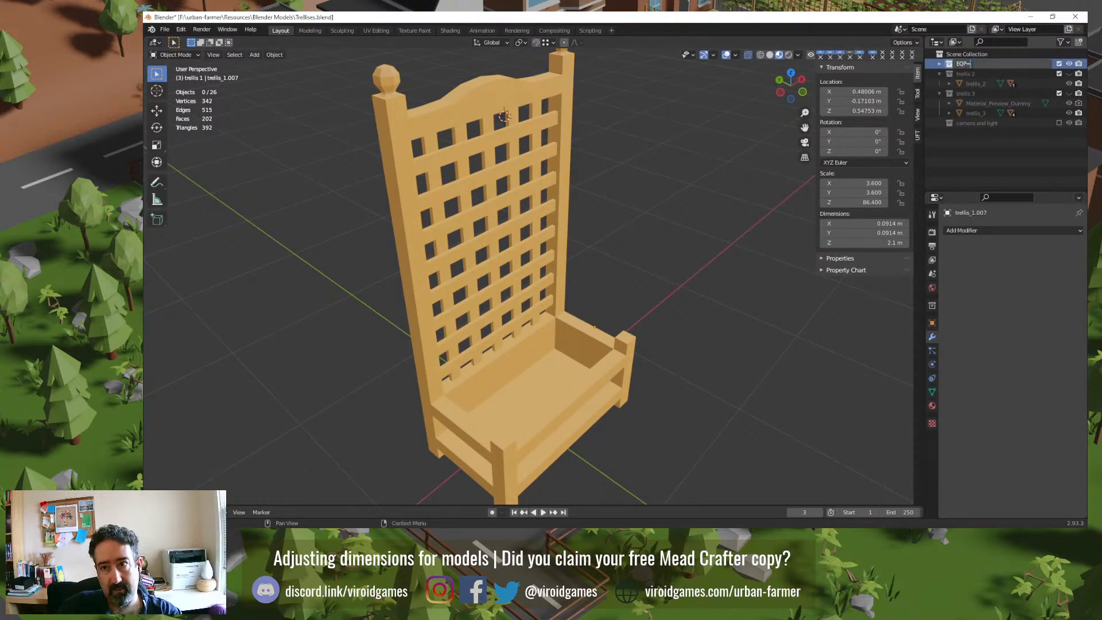
pyautogui.write('_TR')
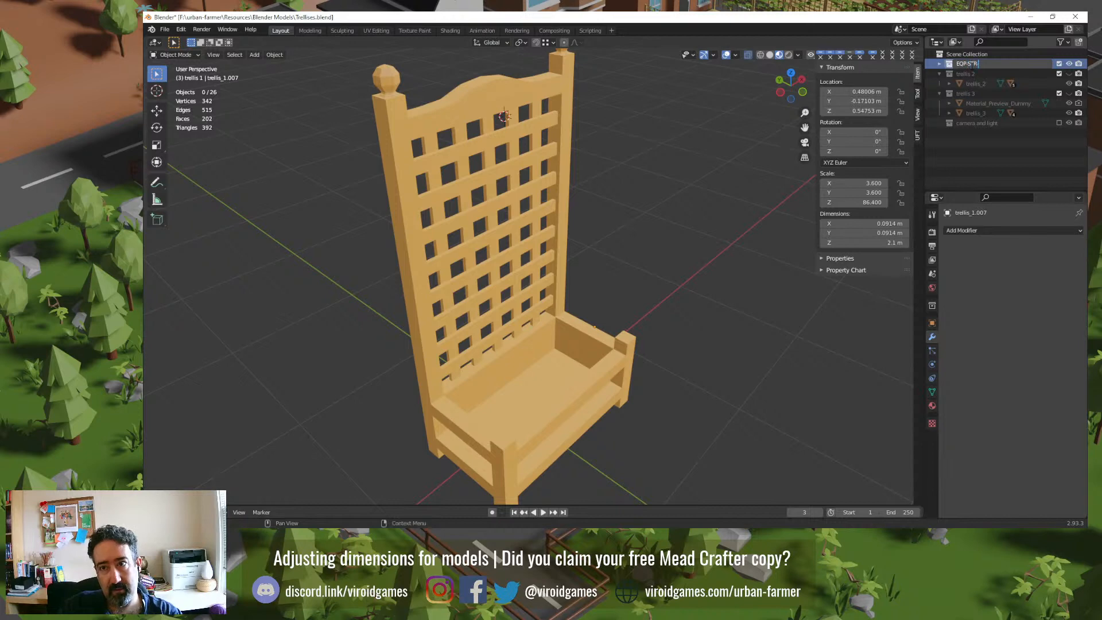
pyautogui.write('_Trel')
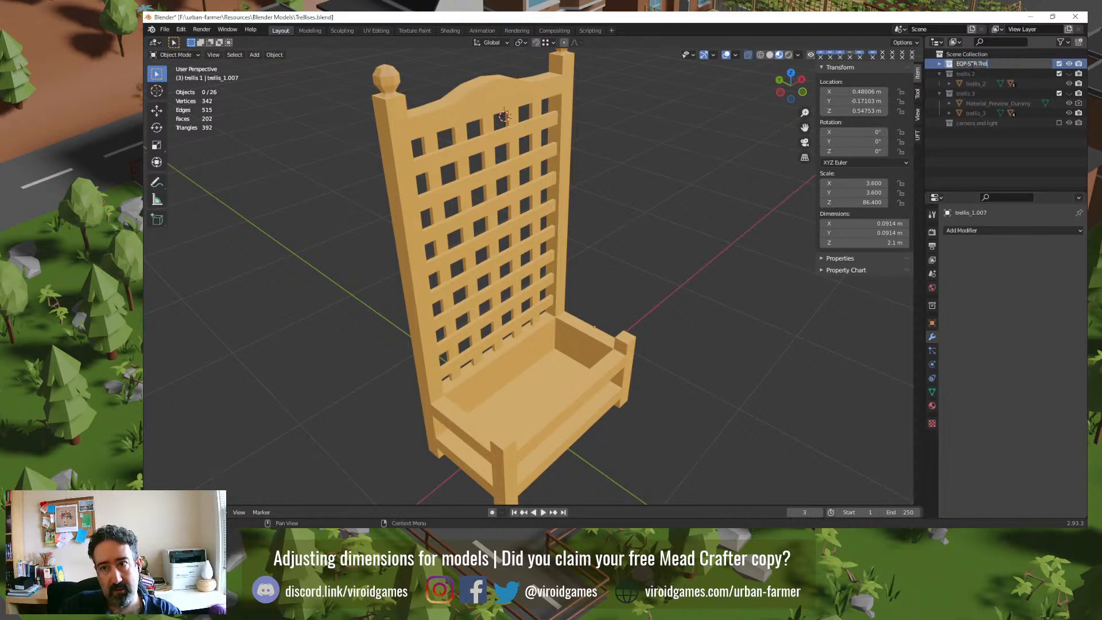
pyautogui.write('lis B')
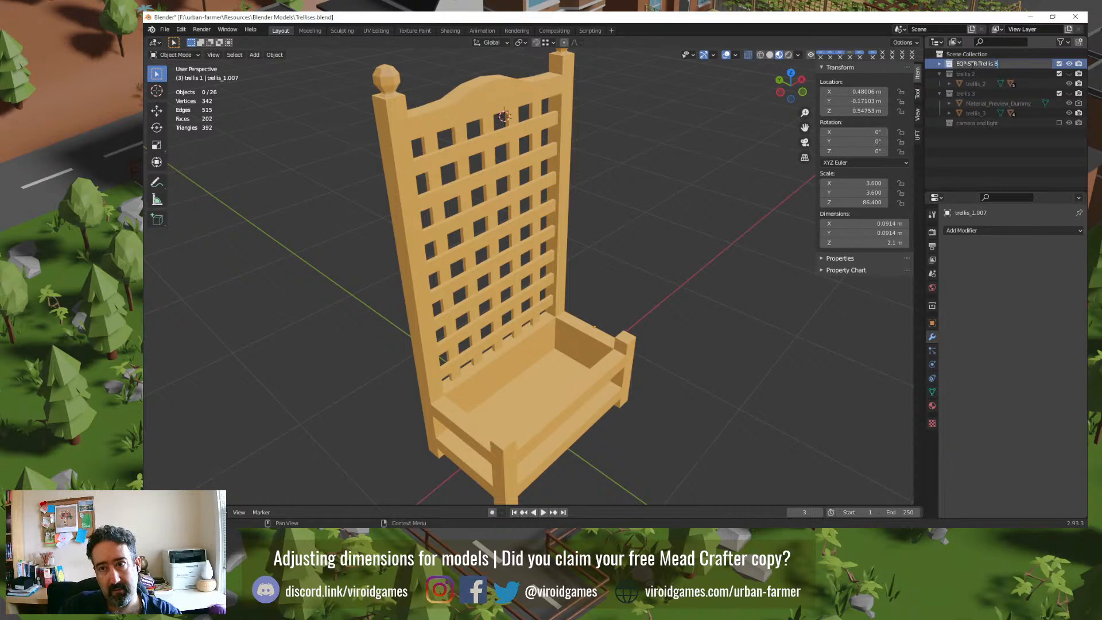
pyautogui.write('oxed Sq')
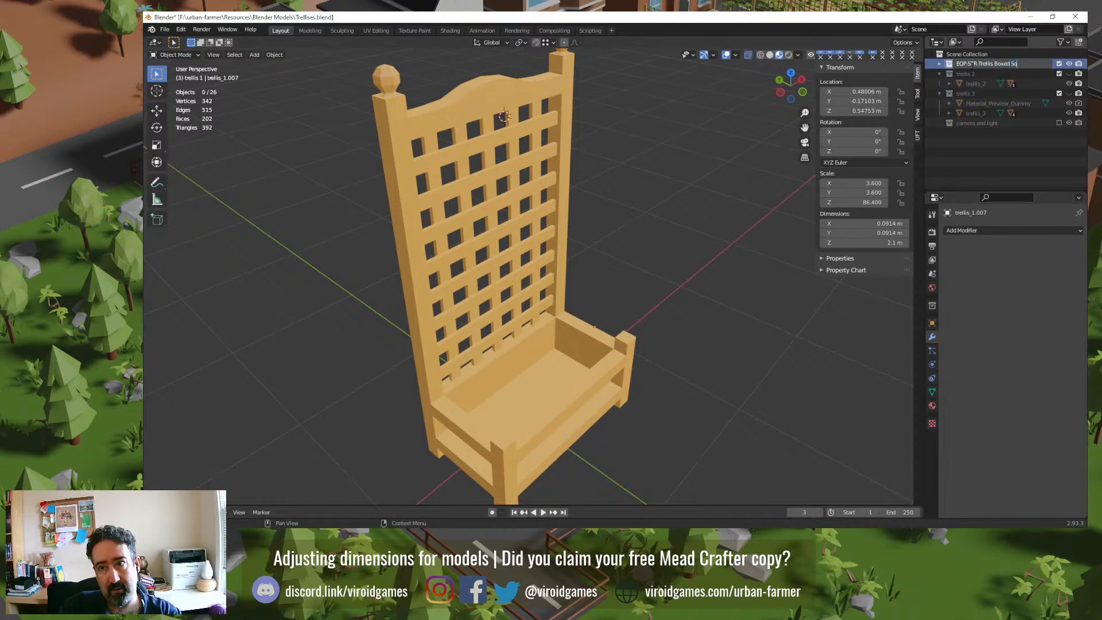
pyautogui.write('uare')
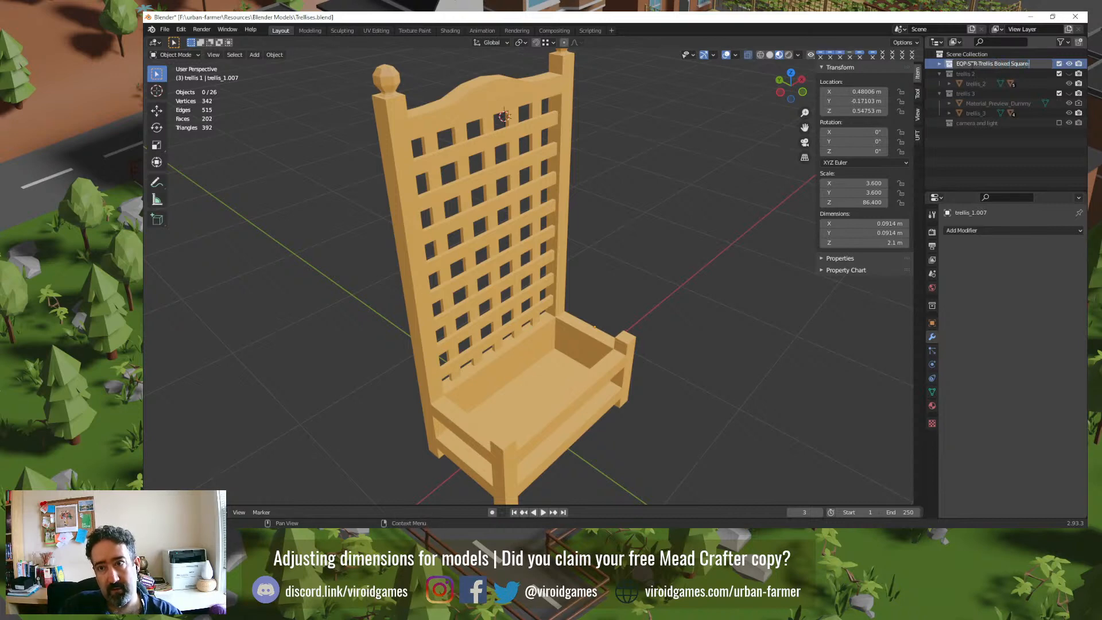
pyautogui.hotkey('ctrl', 'v')
pyautogui.press('Return')
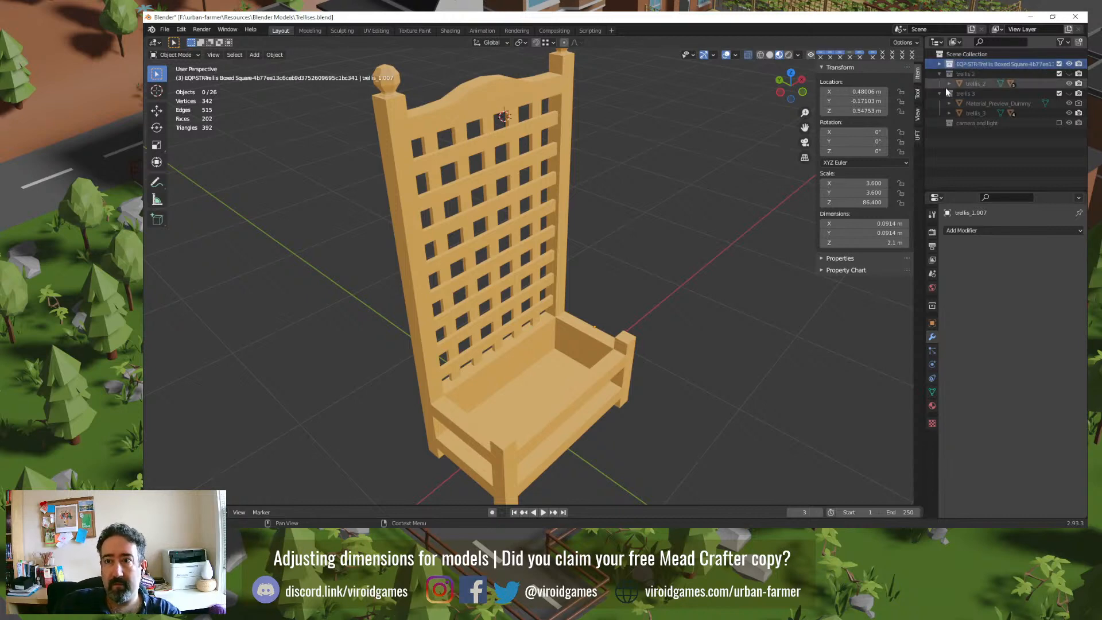
# Step: Switch to the browser's MD5 Hash Generator and shorten the hash text to "Trellis Square"
pyautogui.hotkey('alt', 'Tab')
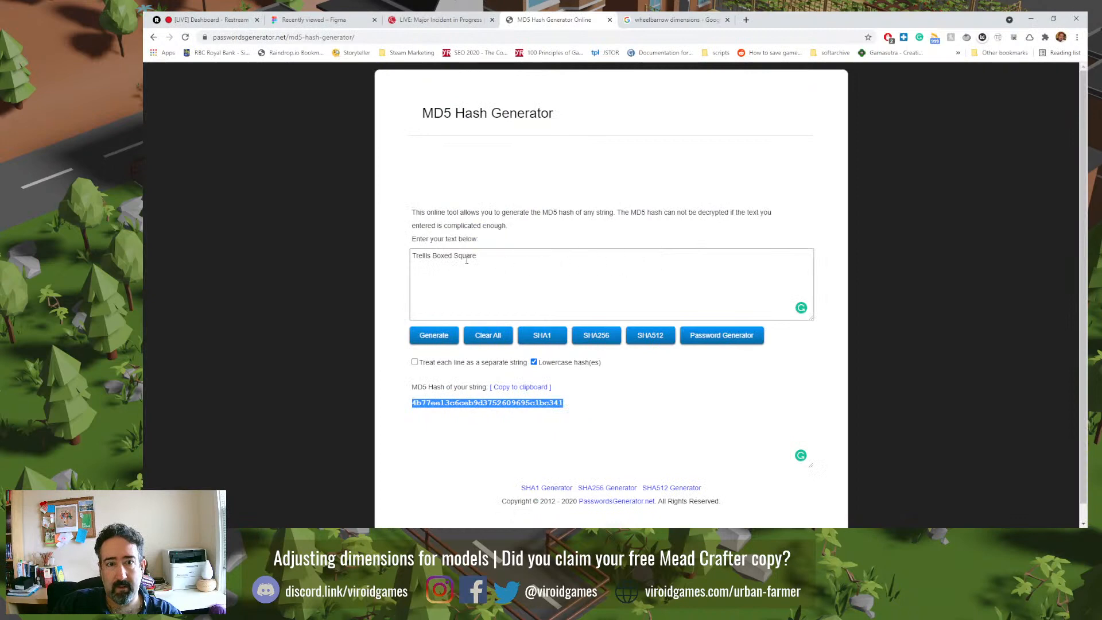
pyautogui.doubleClick(463, 256)
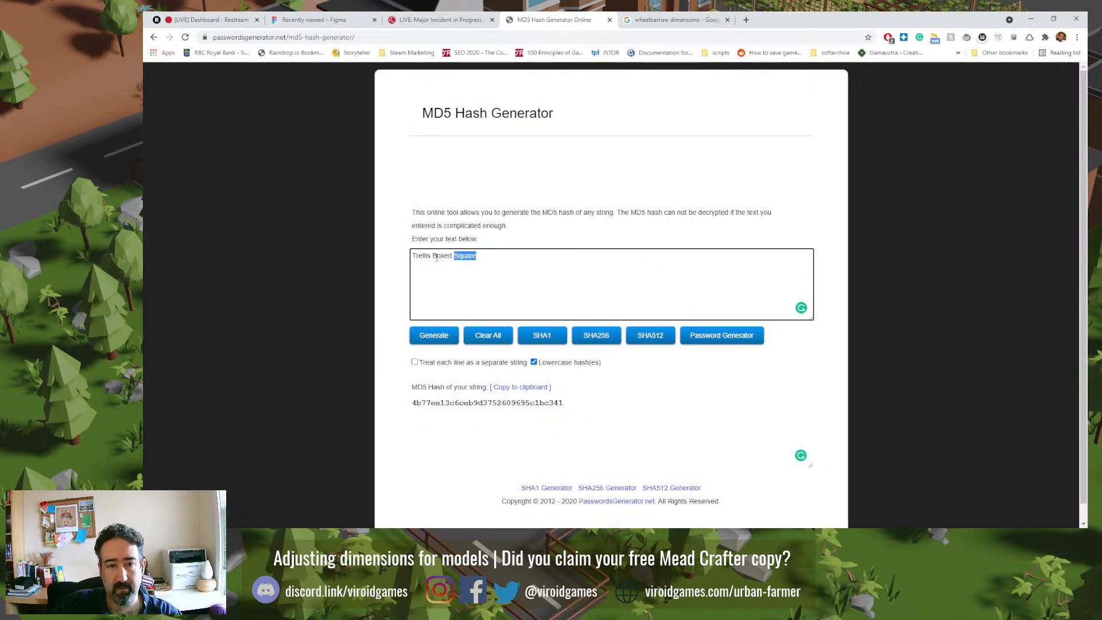
pyautogui.doubleClick(439, 256)
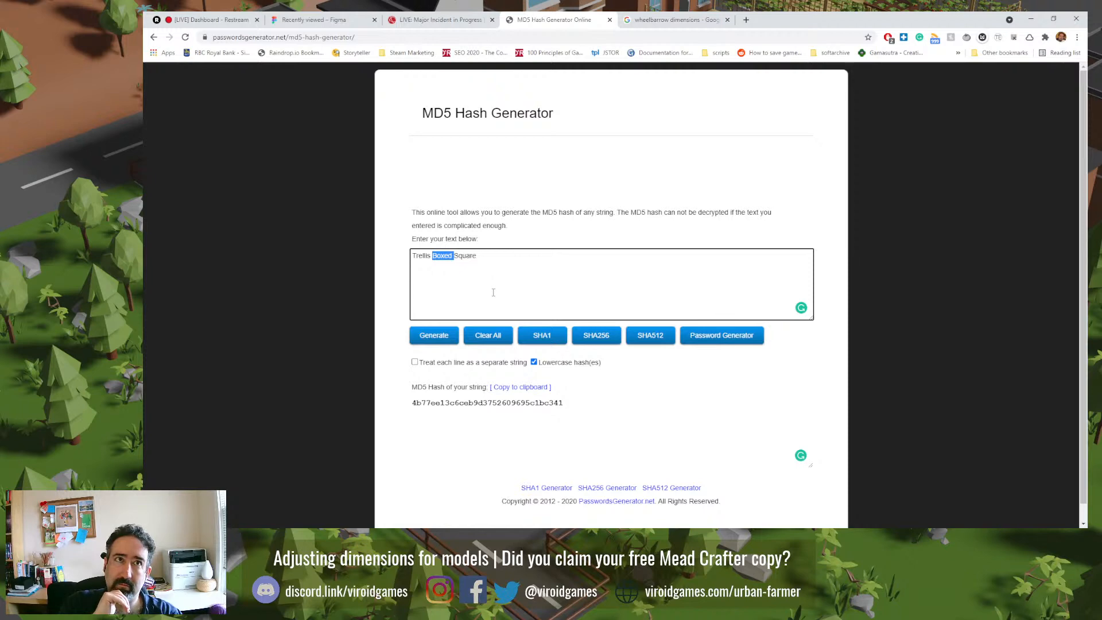
pyautogui.press('BackSpace')
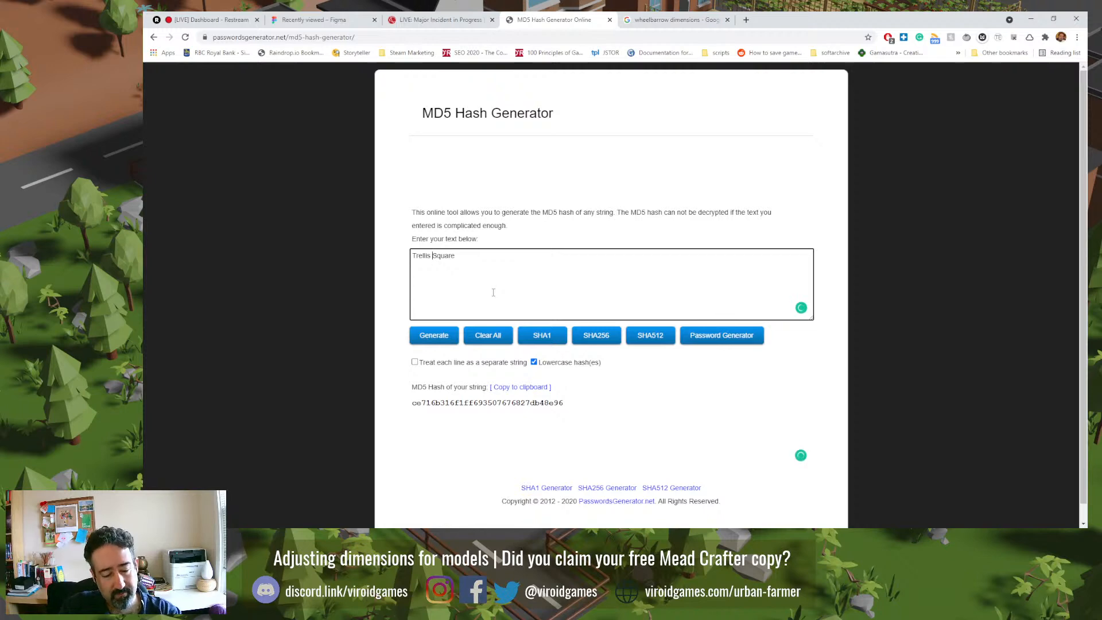
# Step: Search Google Images for "trellis" in a new browser tab and look through the trellis designs
pyautogui.hotkey('ctrl', 't')
pyautogui.write('trellis')
pyautogui.press('Return')
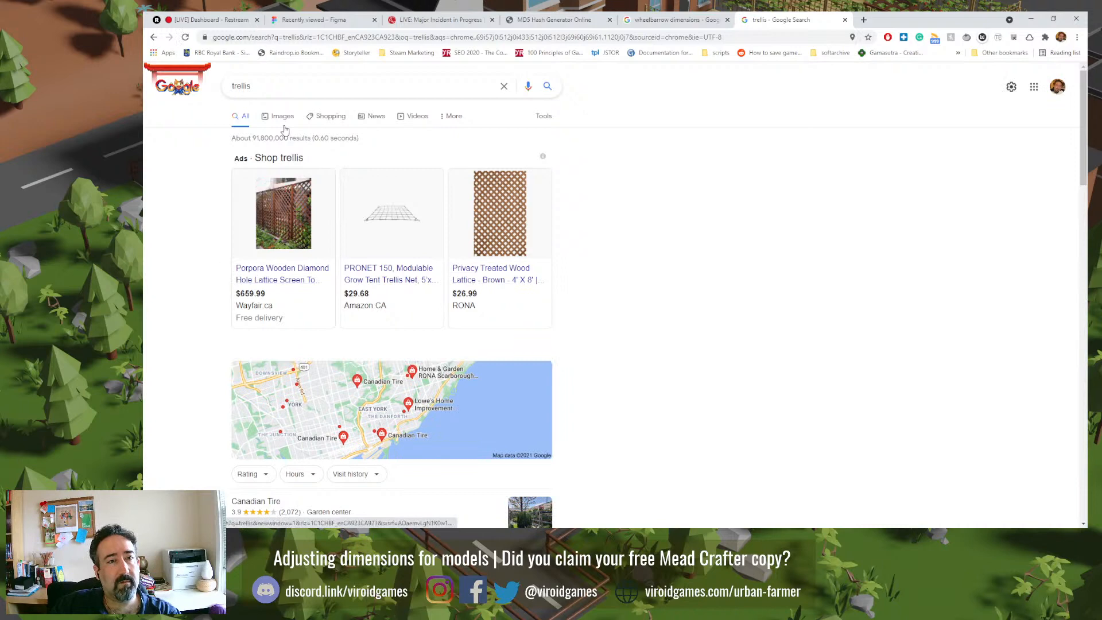
pyautogui.click(283, 118)
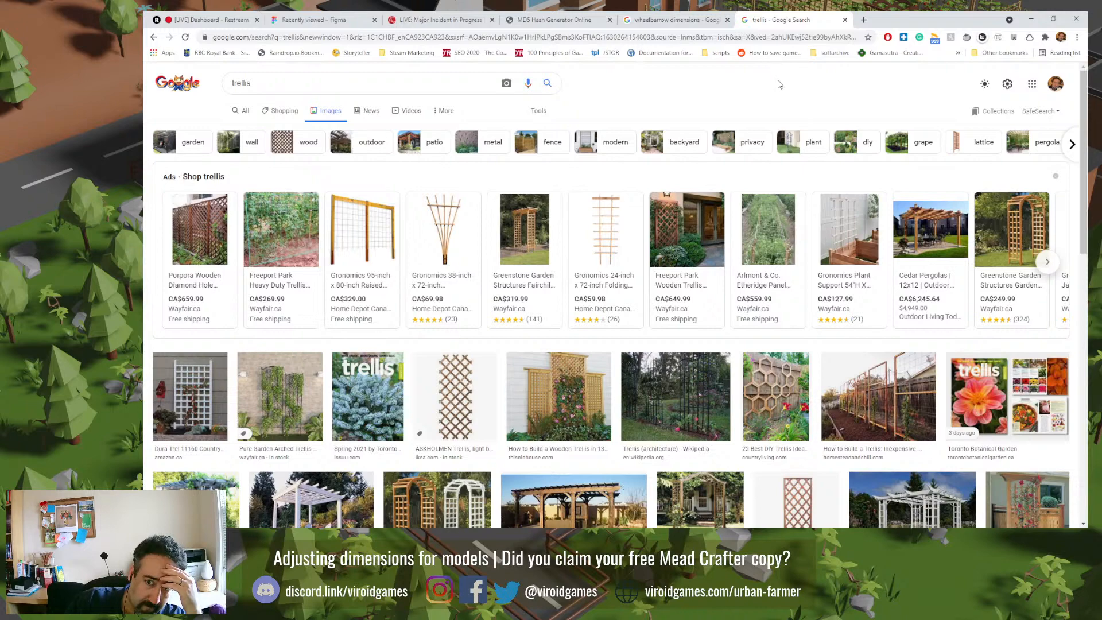
pyautogui.scroll(-2, 784, 91)
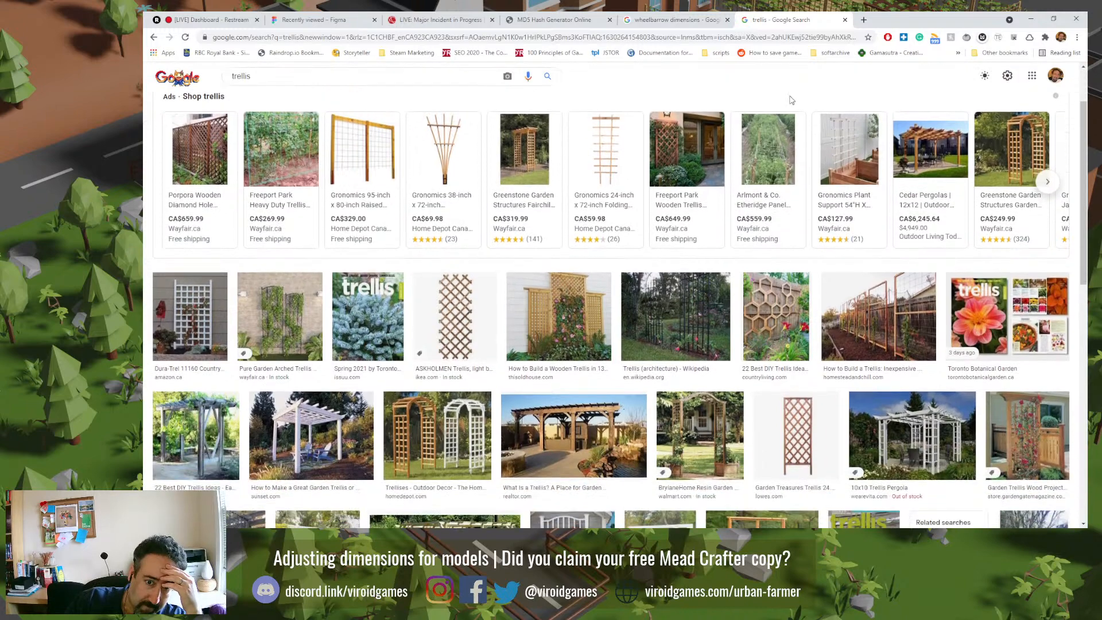
pyautogui.scroll(-2, 836, 367)
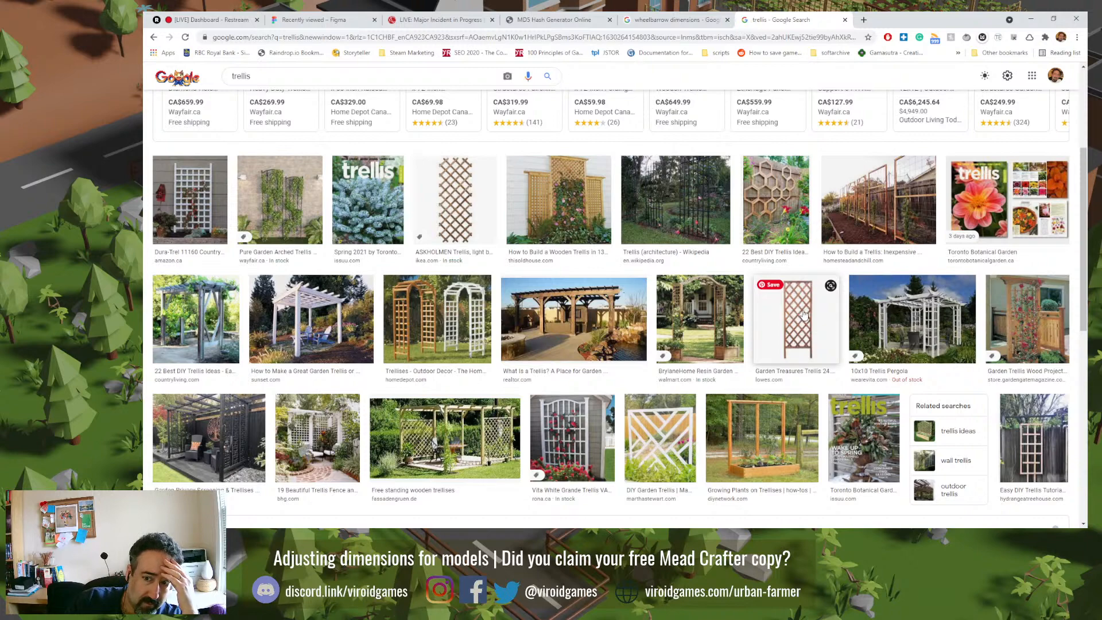
pyautogui.scroll(-3, 805, 314)
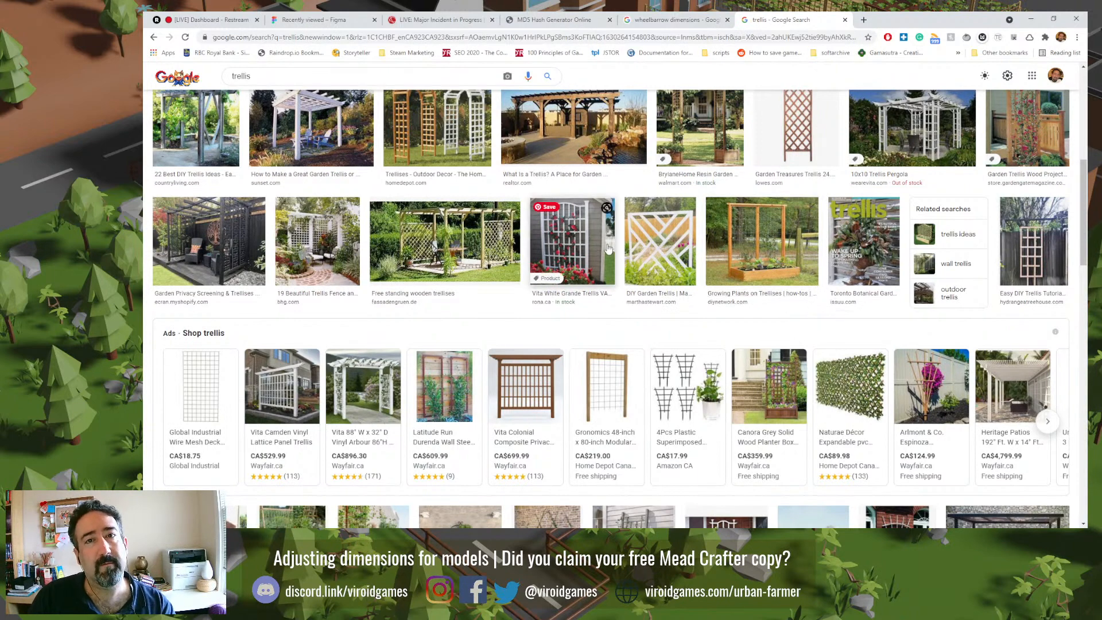
# Step: Return to the MD5 Hash Generator, copy the hash of "Trellis Square" and switch back to Blender
pyautogui.click(553, 19)
pyautogui.hotkey('alt', 'Tab')
pyautogui.hotkey('alt', 'Tab')
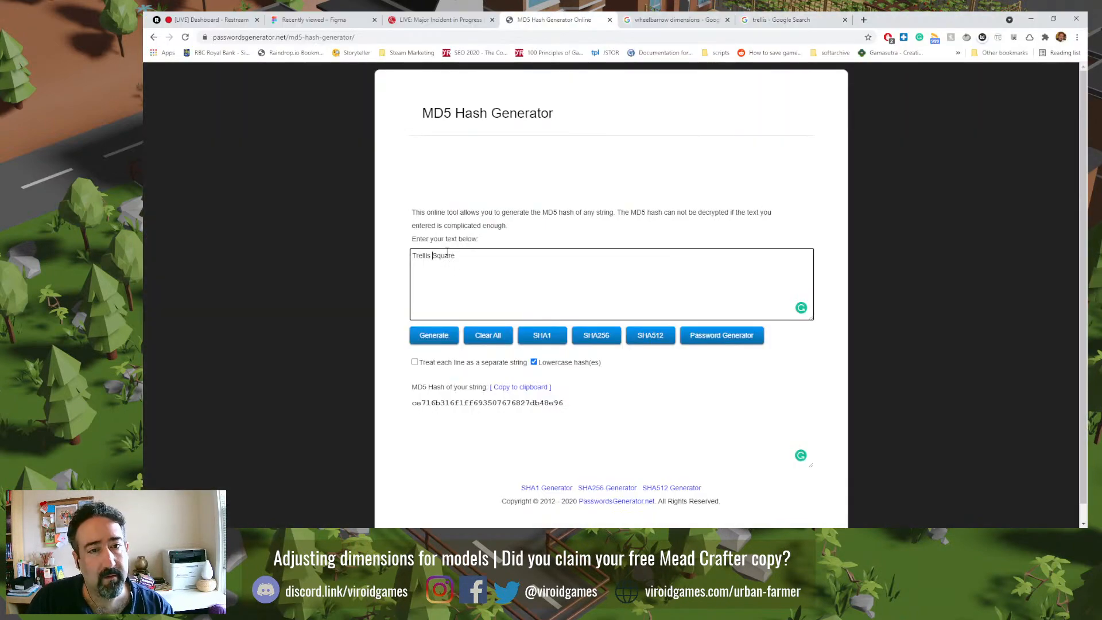
pyautogui.click(520, 387)
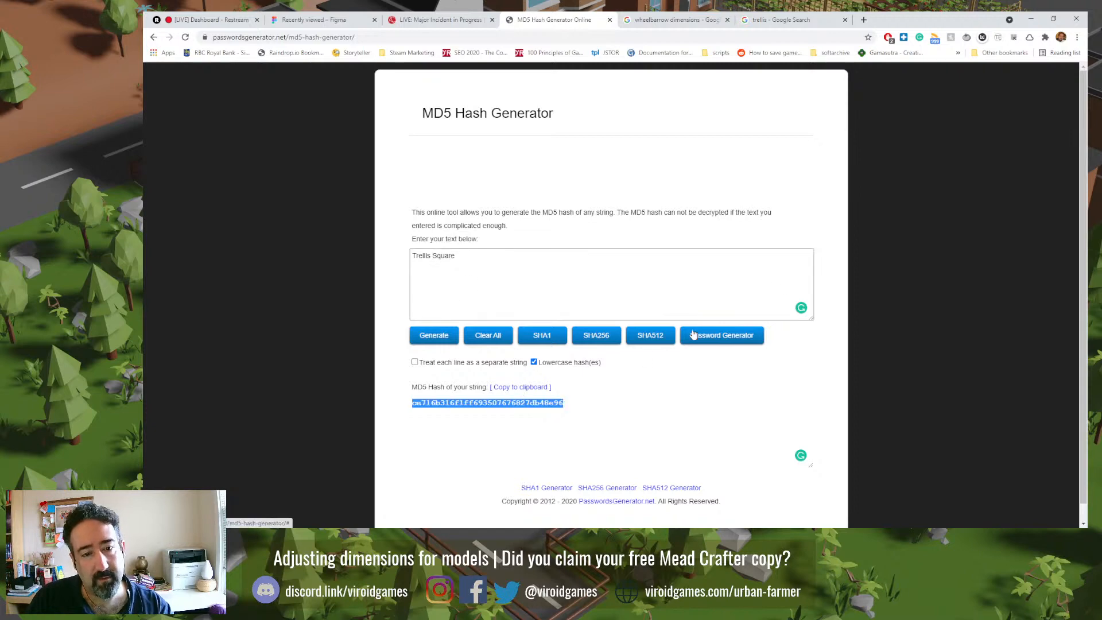
pyautogui.hotkey('alt', 'Tab')
# Step: Rename the trellis 2 collection as "EQP-STR-Trellis Square-" followed by the copied MD5 hash
pyautogui.doubleClick(976, 76)
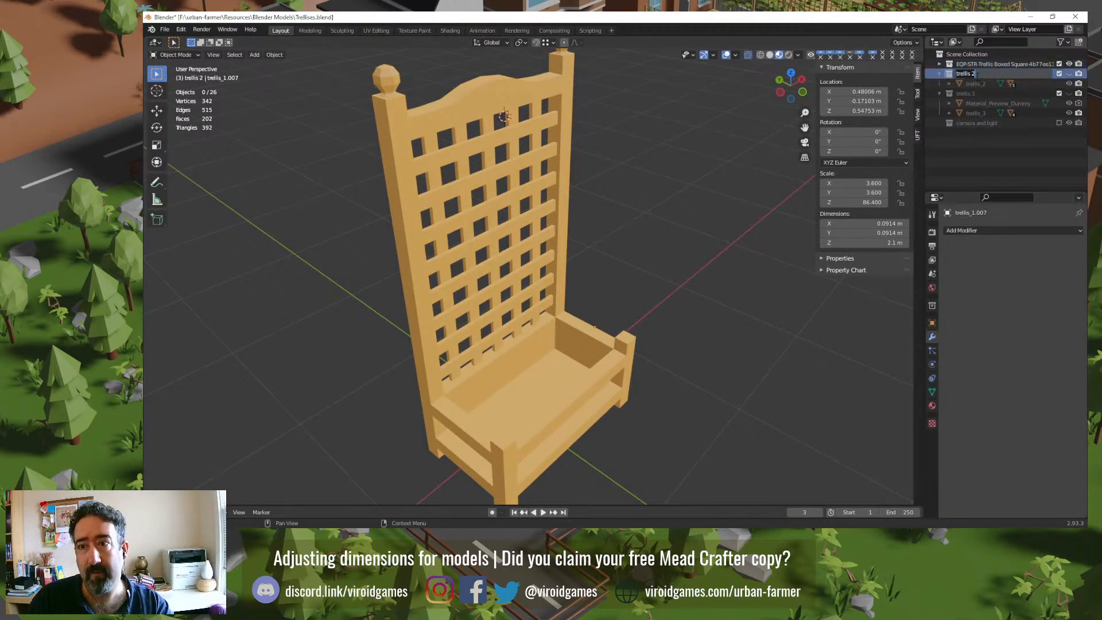
pyautogui.write('EQP-ST')
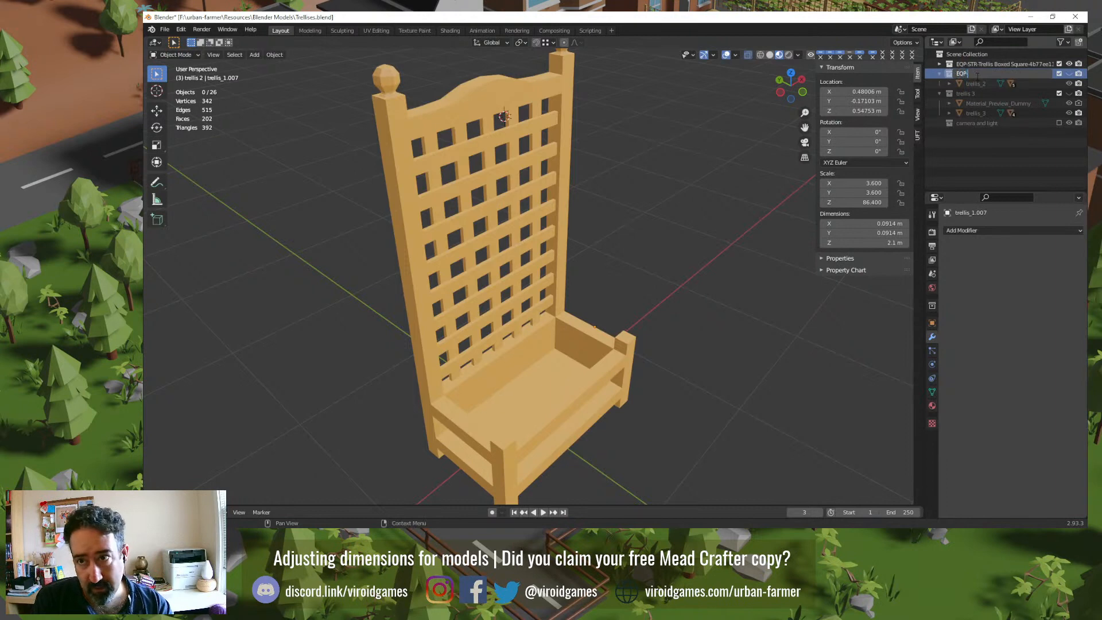
pyautogui.write('R-')
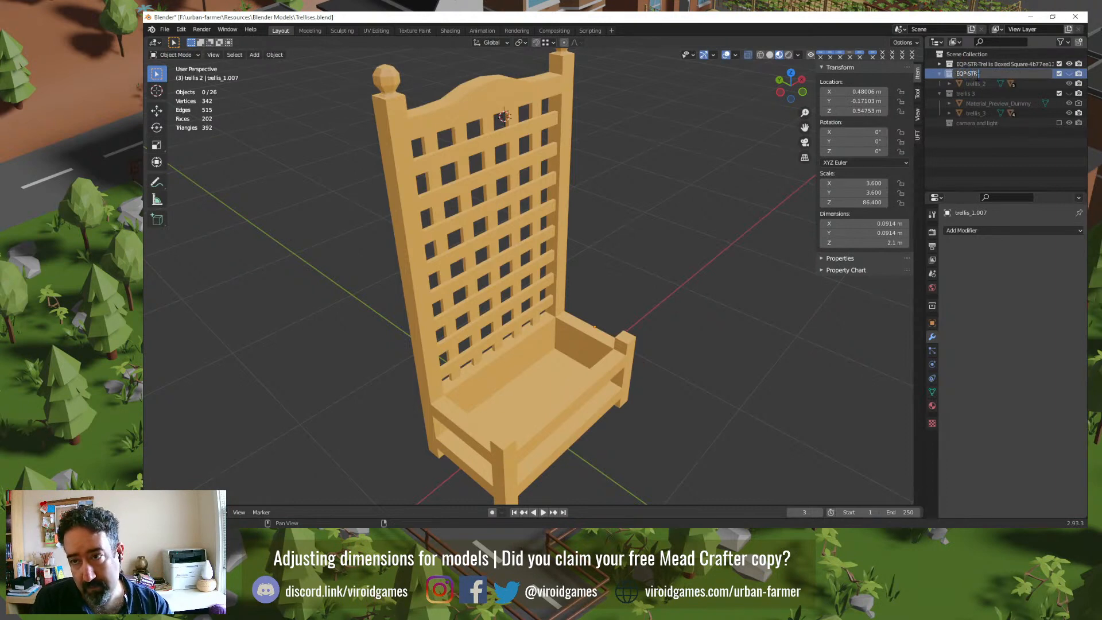
pyautogui.write('Trellis S')
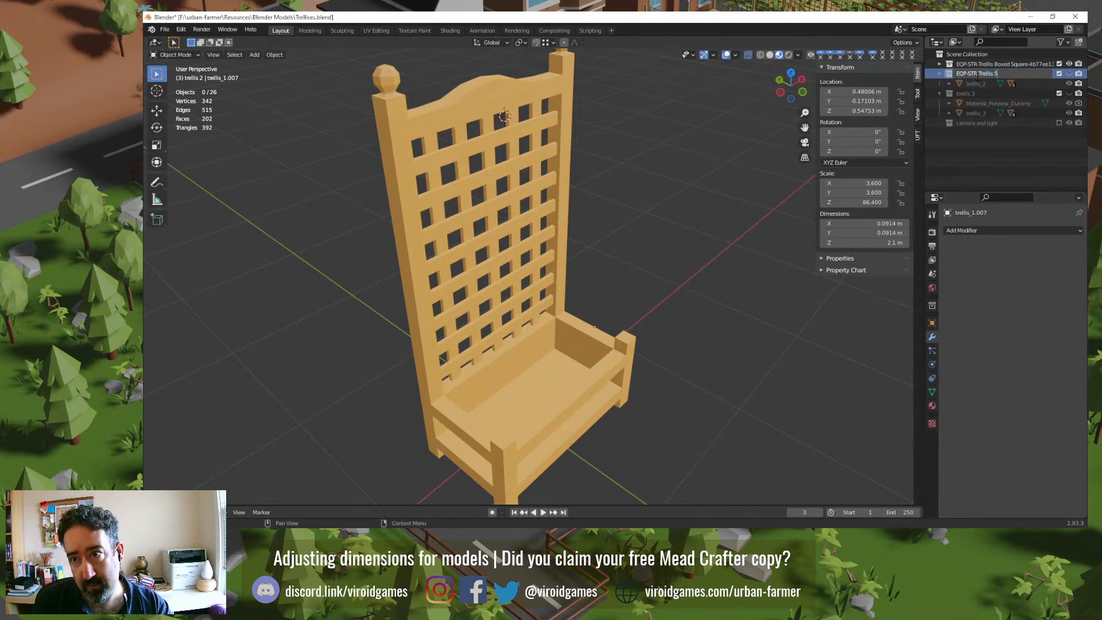
pyautogui.write('quare')
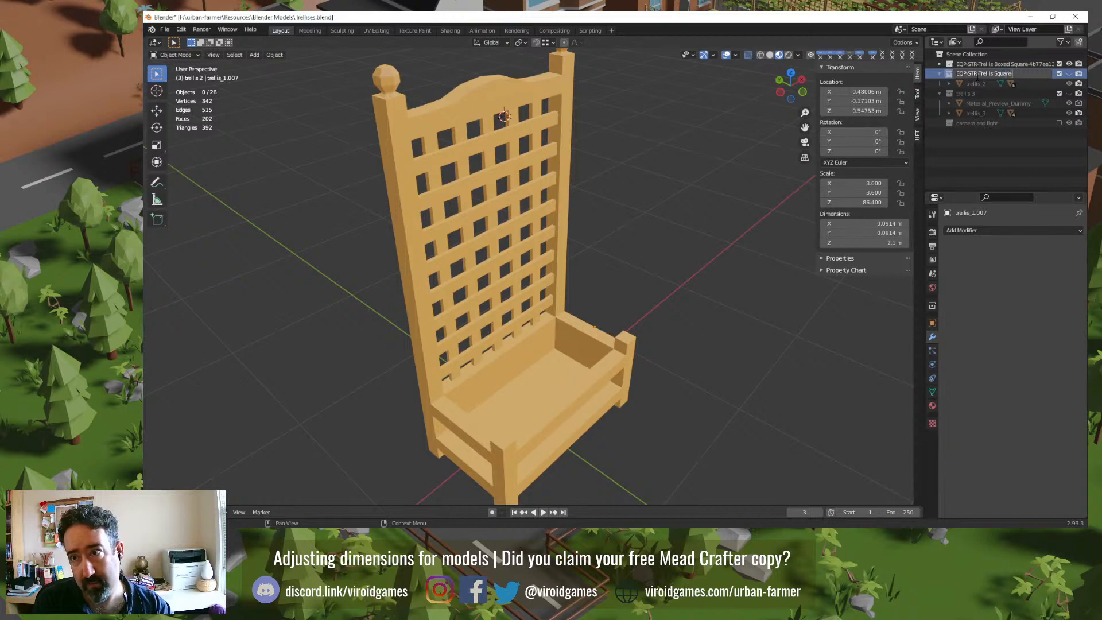
pyautogui.press('Return')
# Step: Switch to the browser, change the hash text to "Trellis Diamond", copy its MD5 hash and return to Blender
pyautogui.hotkey('alt', 'Tab')
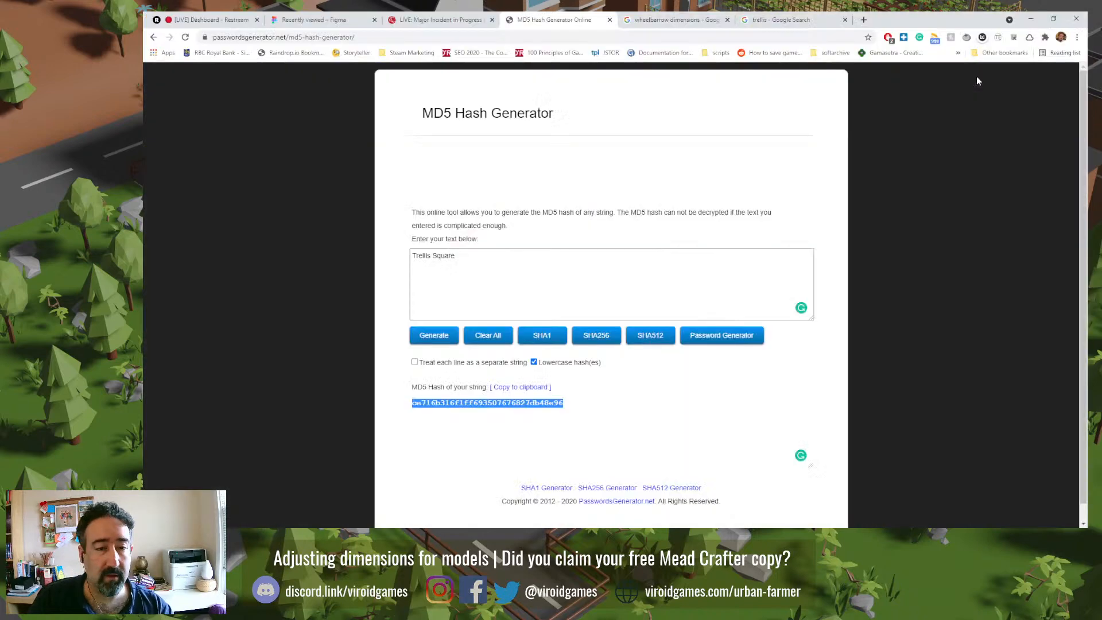
pyautogui.doubleClick(444, 256)
pyautogui.write('Dia')
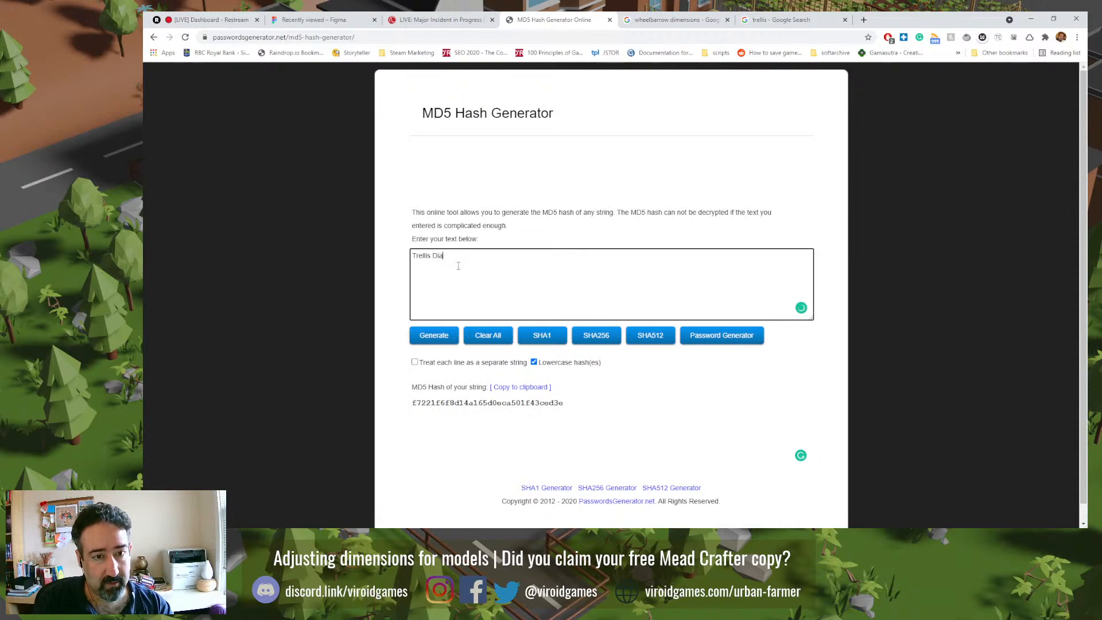
pyautogui.write('mond')
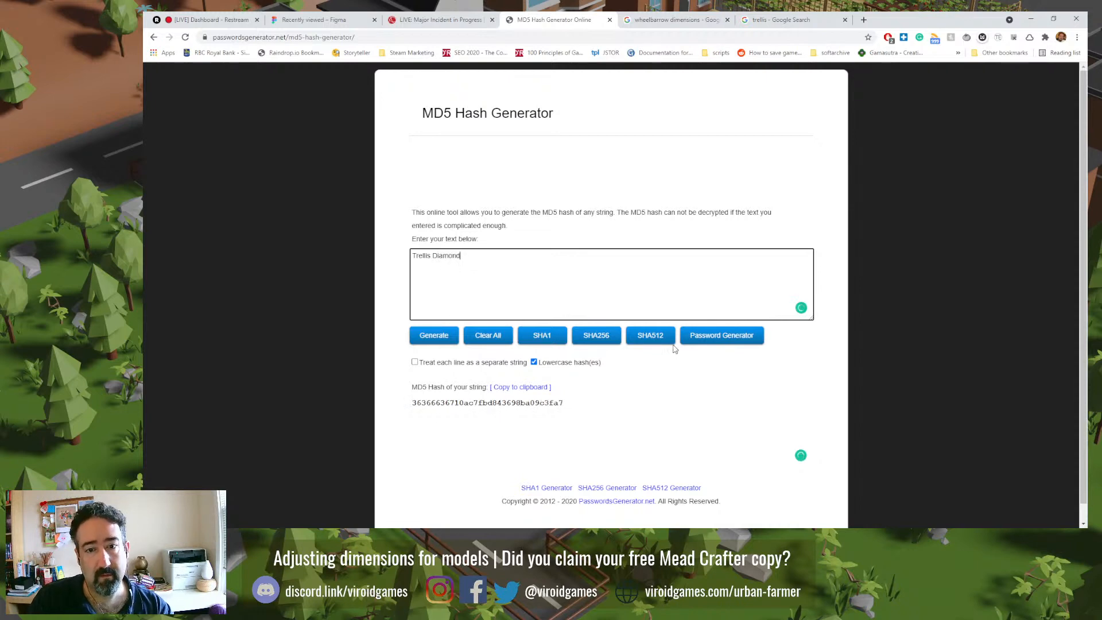
pyautogui.click(519, 387)
pyautogui.hotkey('alt', 'Tab')
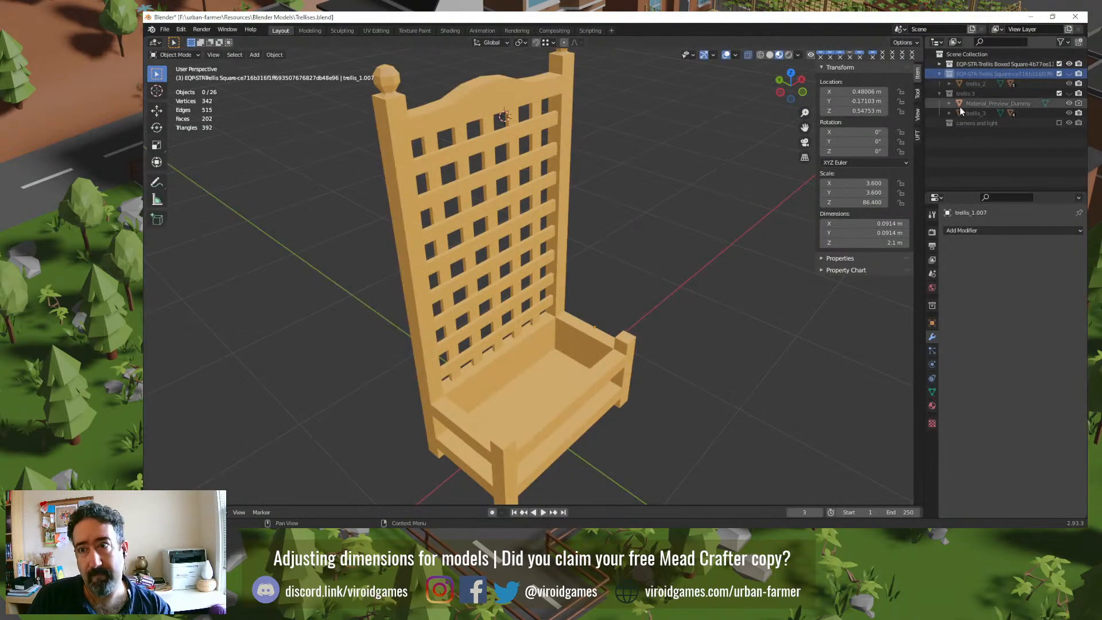
# Step: Rename the trellis 3 collection as "EQP-STR-Trellis Diamond-" followed by the copied MD5 hash
pyautogui.doubleClick(969, 94)
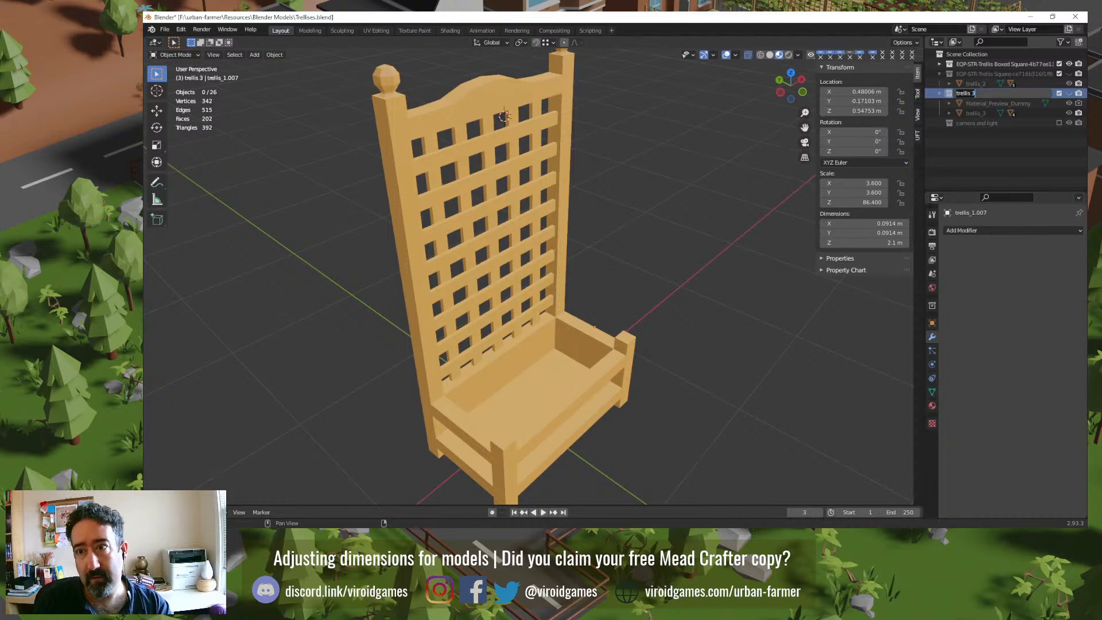
pyautogui.write('EQP')
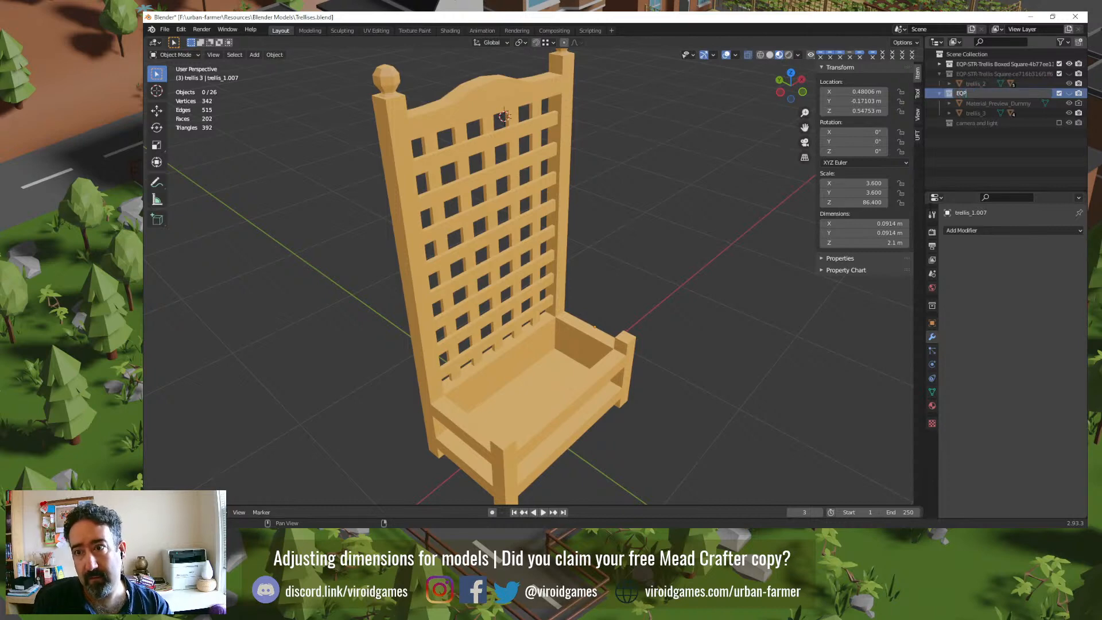
pyautogui.write('-STR')
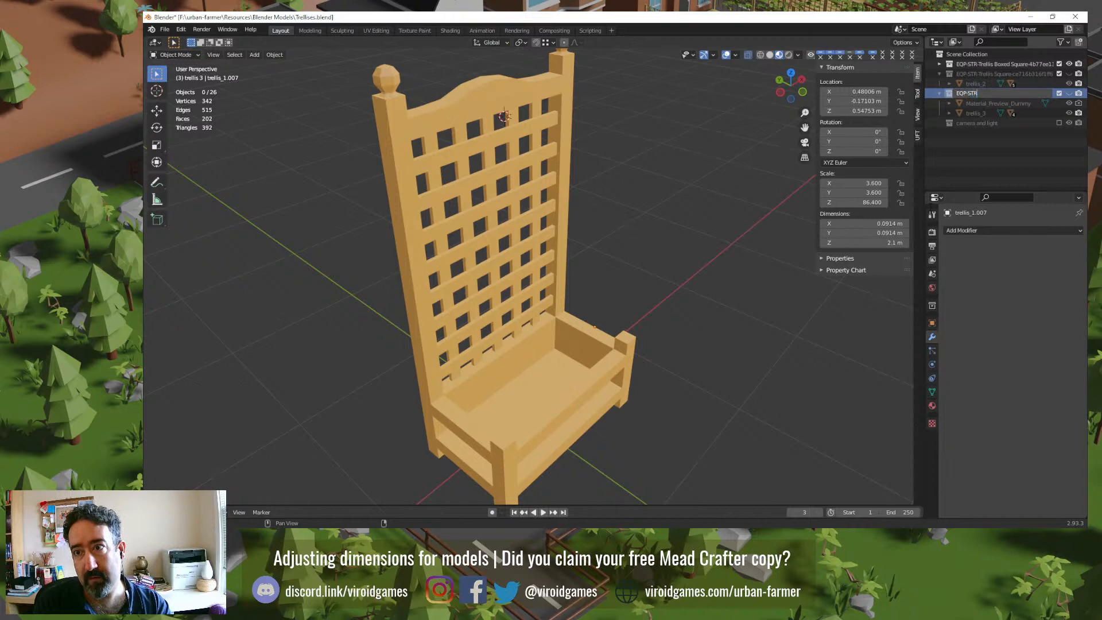
pyautogui.write('-Trellis Diamond-')
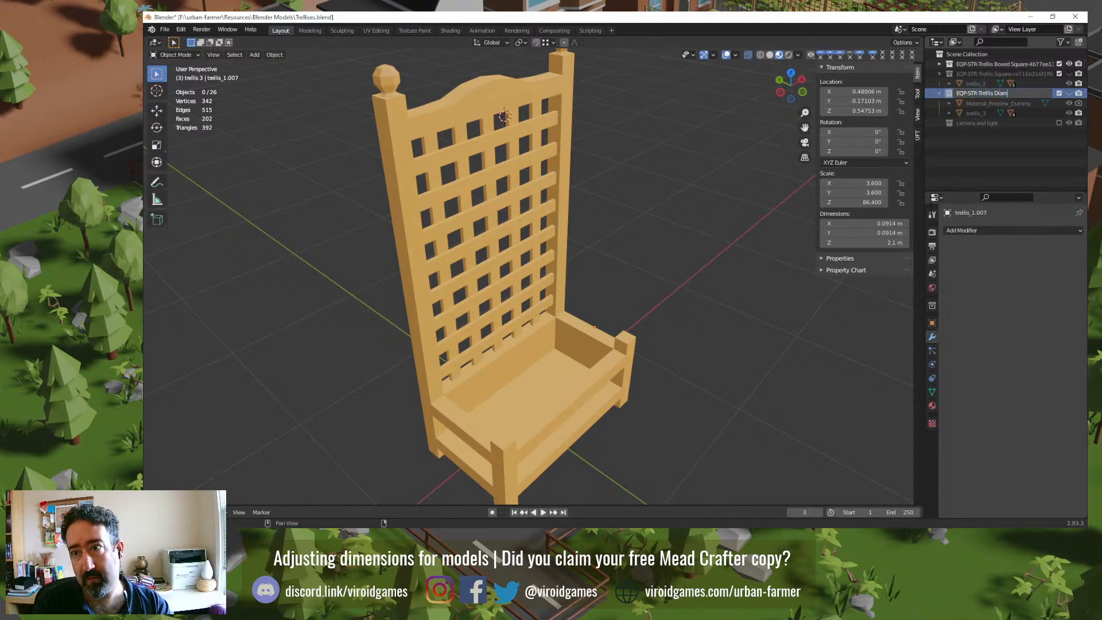
pyautogui.hotkey('ctrl', 'v')
pyautogui.press('Return')
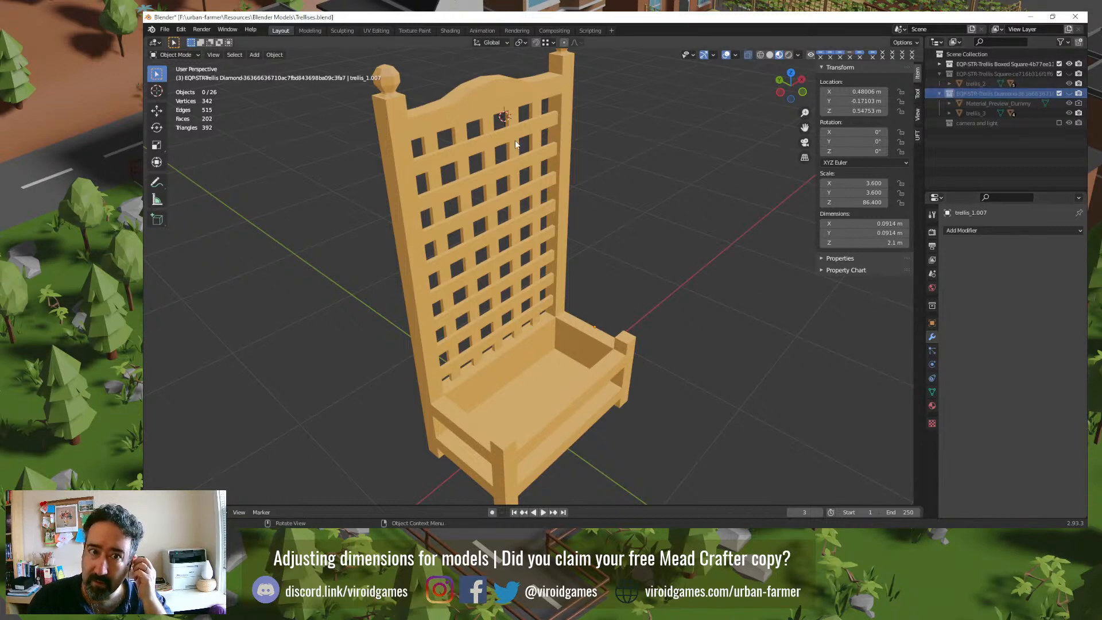
pyautogui.click(564, 133)
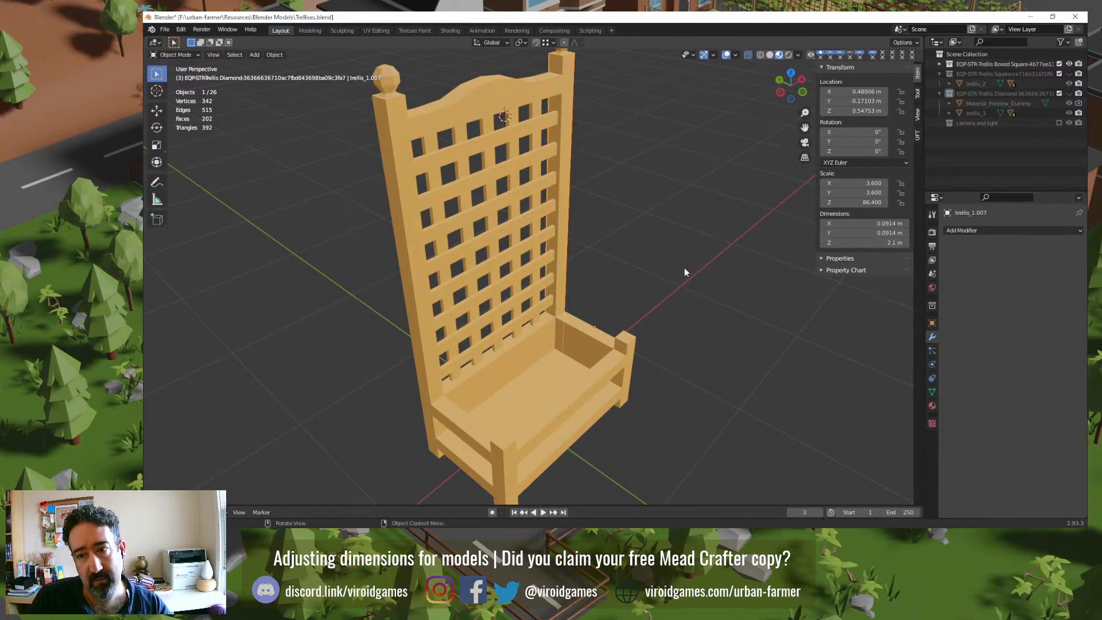
pyautogui.moveTo(687, 281)
pyautogui.mouseDown(button='middle')
pyautogui.moveTo(659, 226)
pyautogui.moveTo(673, 280)
pyautogui.mouseUp(button='middle')
pyautogui.click(648, 249)
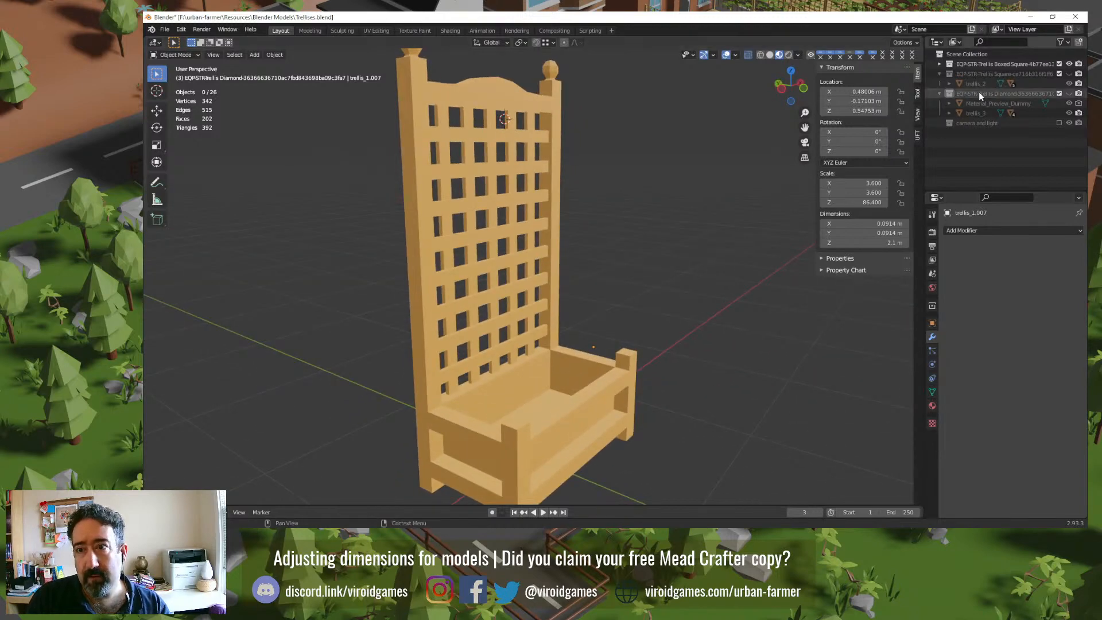
# Step: Hide the Trellis Boxed Square collection and show the Trellis Square collection for a close view of its lattice
pyautogui.click(1069, 64)
pyautogui.click(1069, 73)
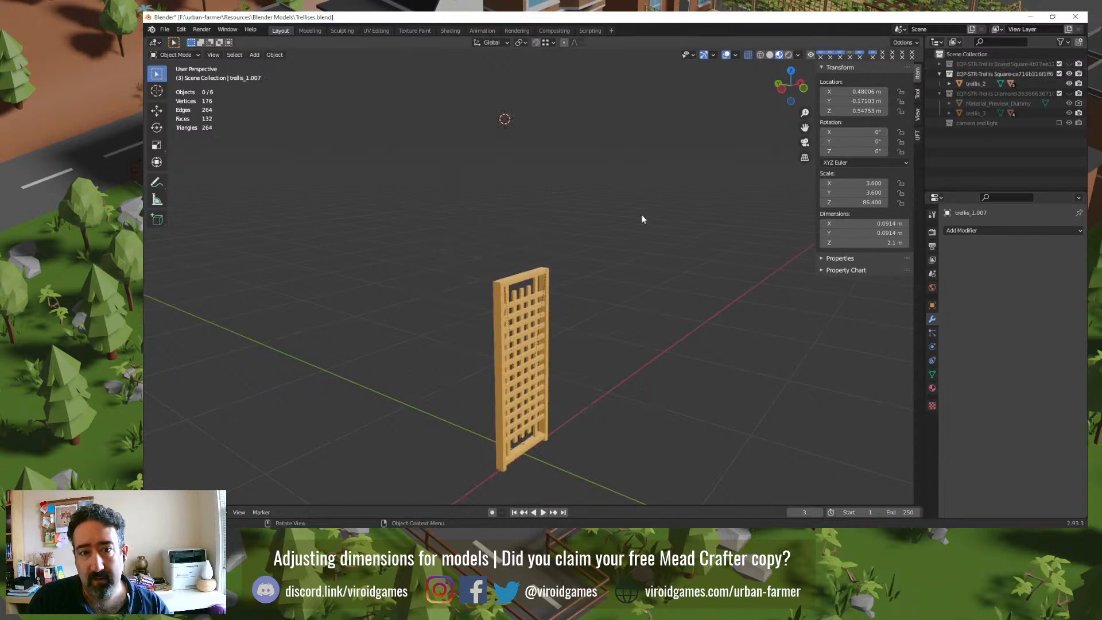
pyautogui.moveTo(625, 330); pyautogui.dragTo(488, 301, button='middle')
pyautogui.scroll(5, 576, 328)
pyautogui.scroll(5, 488, 300)
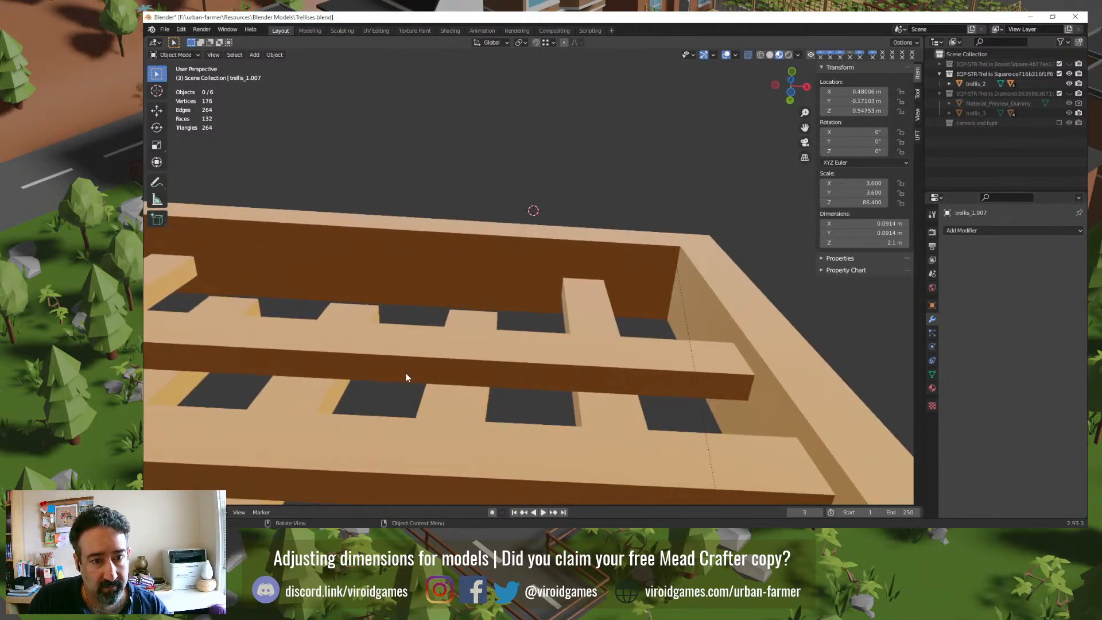
pyautogui.moveTo(560, 390); pyautogui.dragTo(583, 431, button='middle')
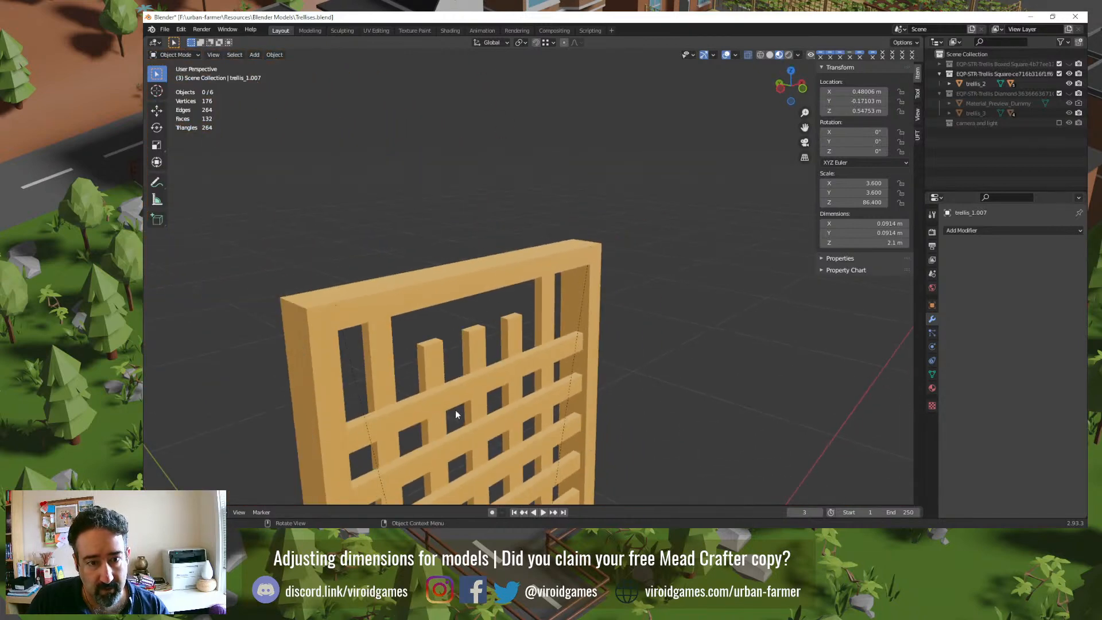
# Step: Examine the square trellis's slats and frame from several angles, checking which parts are separate objects and how the vertical slats end
pyautogui.click(339, 437)
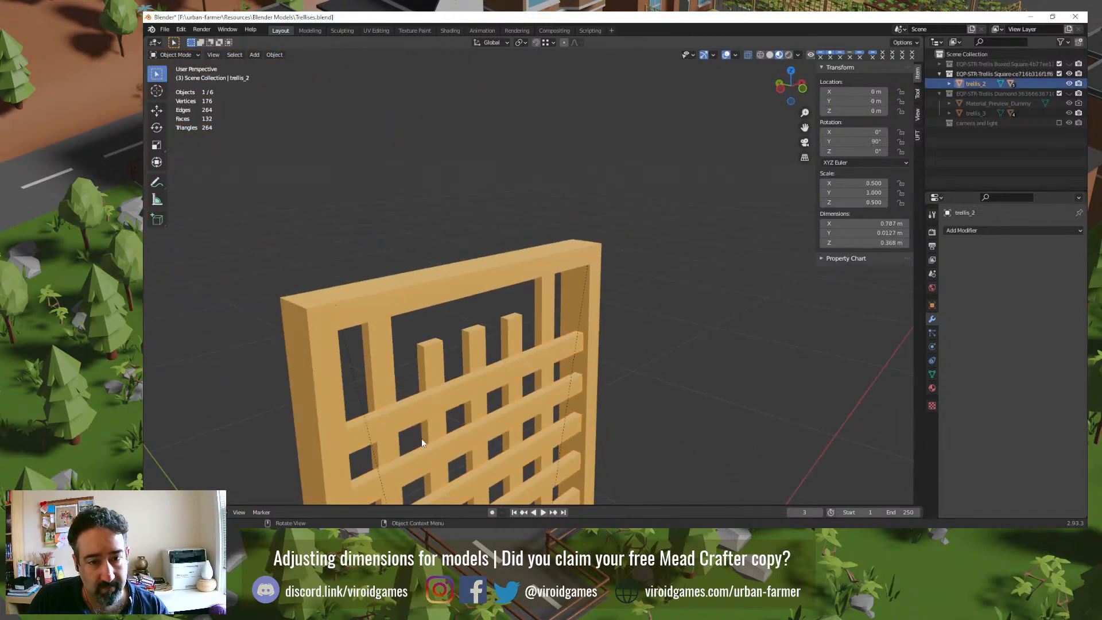
pyautogui.moveTo(421, 439); pyautogui.dragTo(442, 409, button='middle')
pyautogui.click(389, 265)
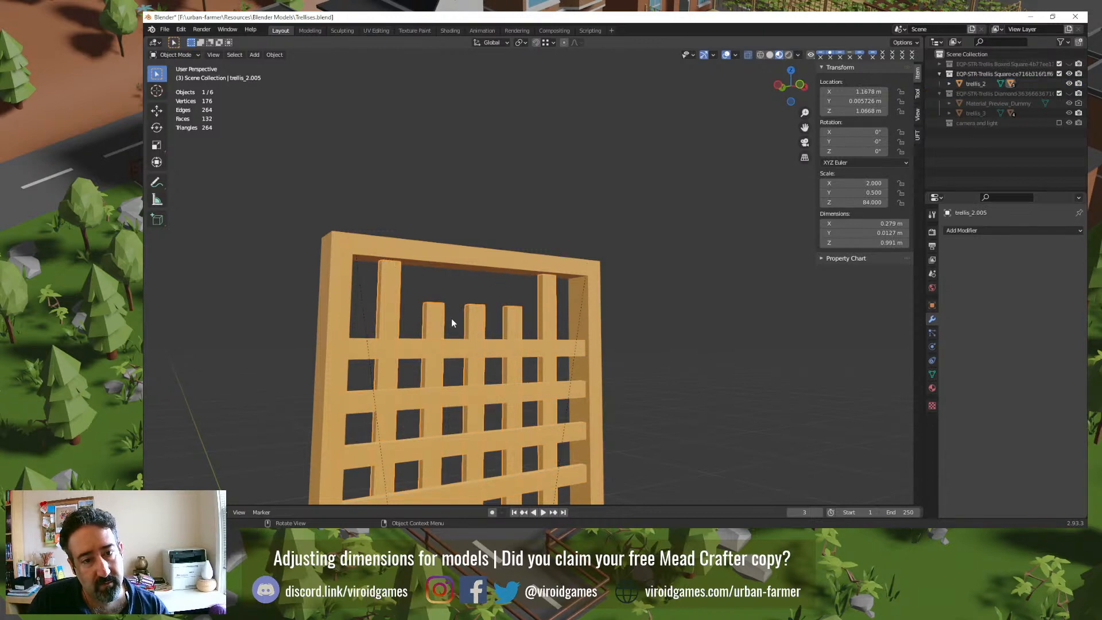
pyautogui.moveTo(451, 319); pyautogui.dragTo(426, 320, button='middle')
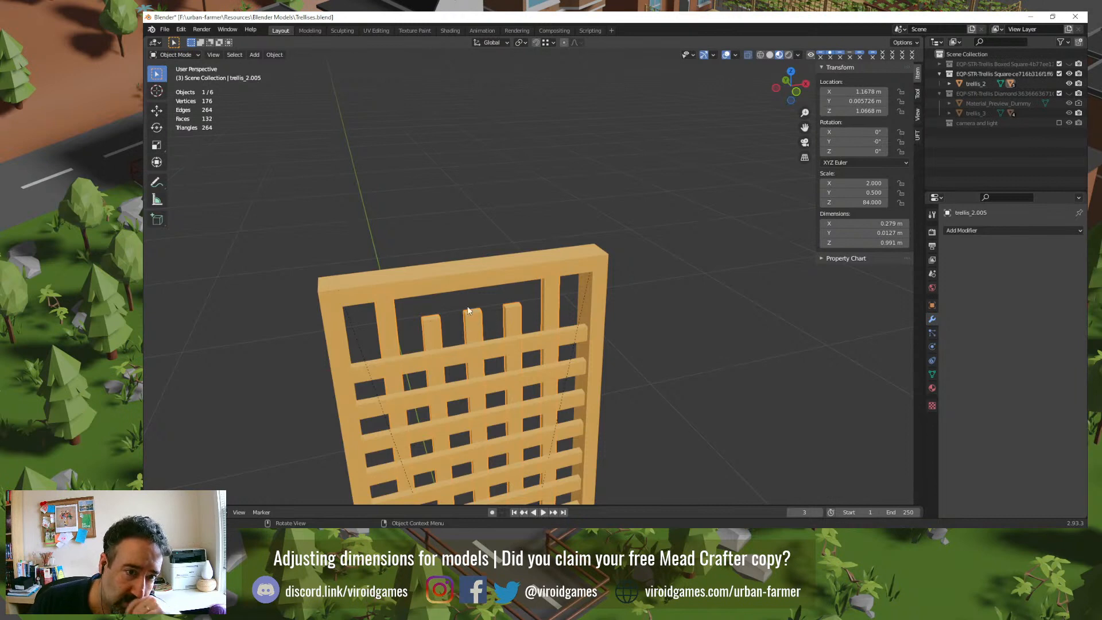
pyautogui.moveTo(467, 307); pyautogui.dragTo(447, 272, button='middle')
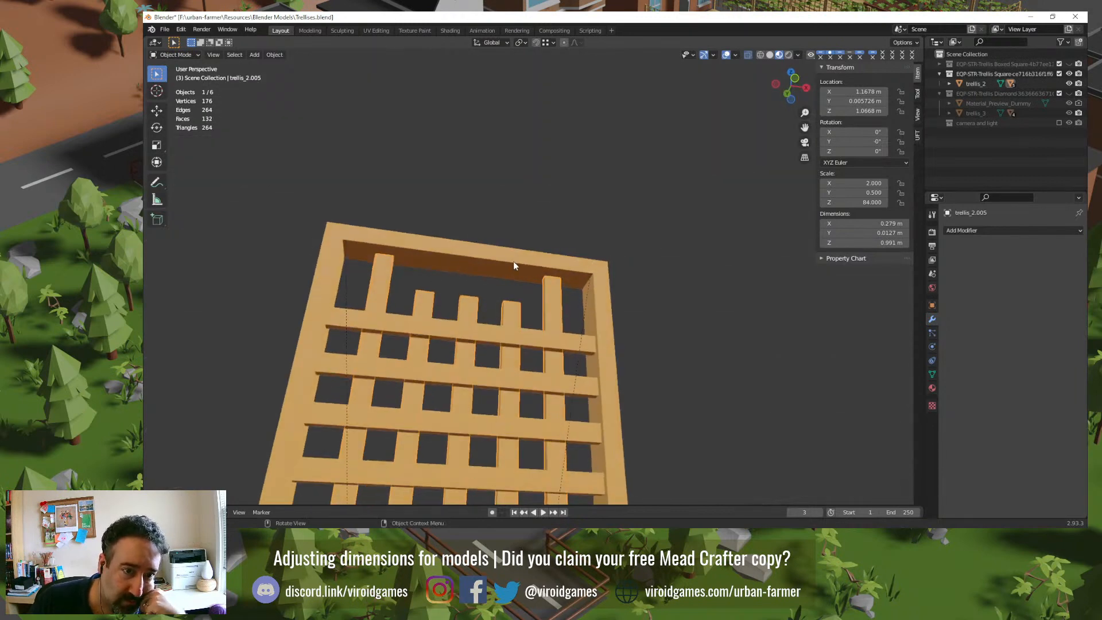
pyautogui.moveTo(511, 303)
pyautogui.mouseDown(button='middle')
pyautogui.moveTo(519, 371)
pyautogui.moveTo(518, 298)
pyautogui.mouseUp(button='middle')
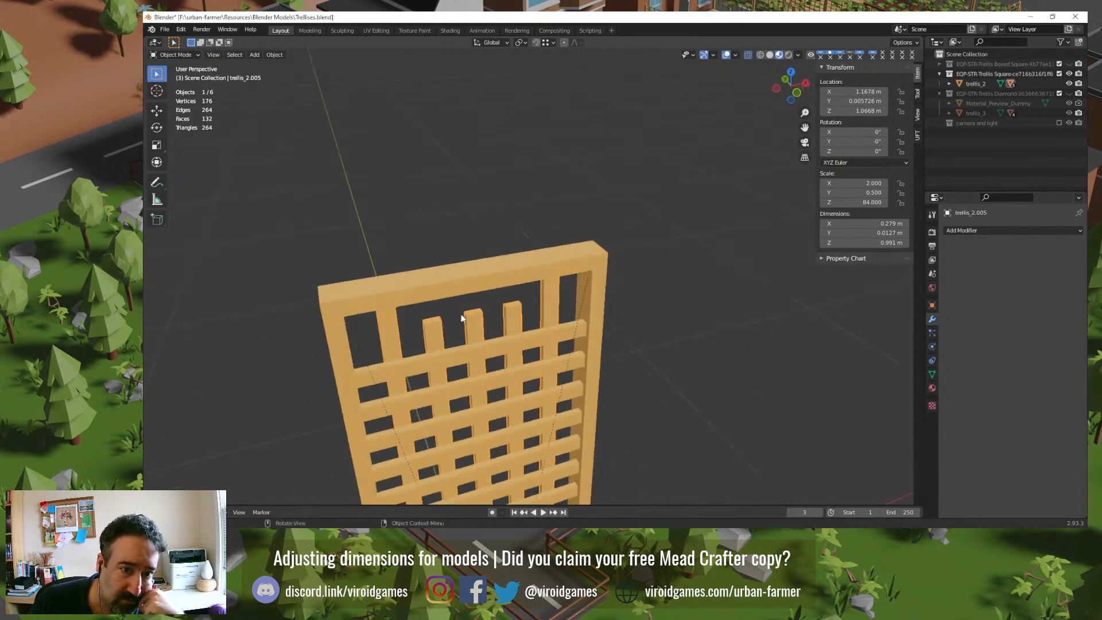
pyautogui.scroll(-4, 490, 372)
pyautogui.moveTo(499, 383); pyautogui.dragTo(516, 446, button='middle')
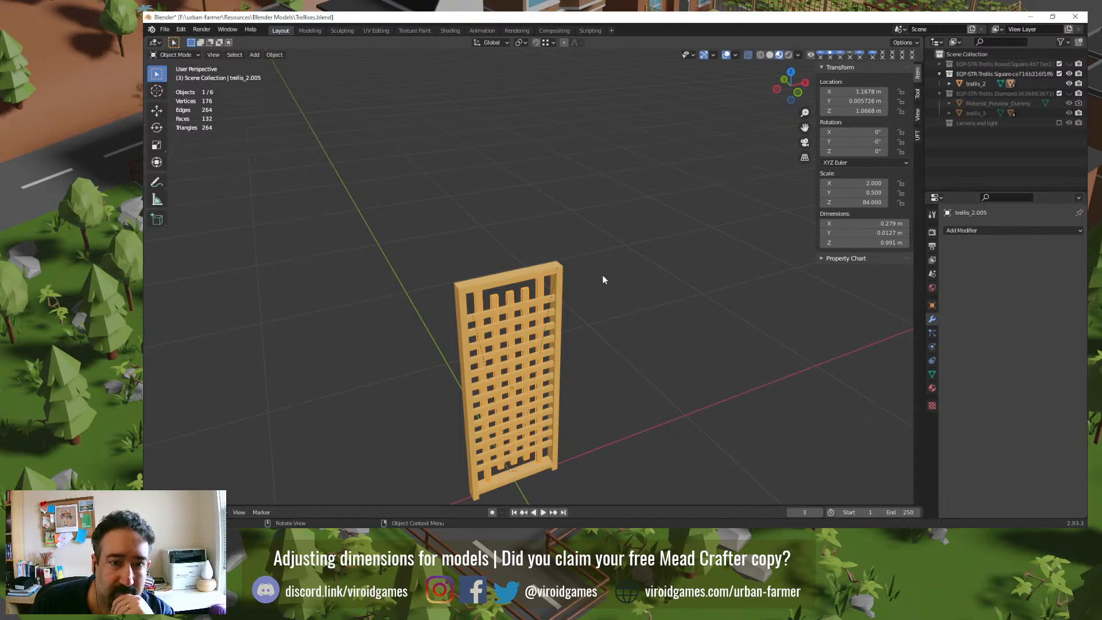
pyautogui.click(561, 289)
pyautogui.click(608, 349)
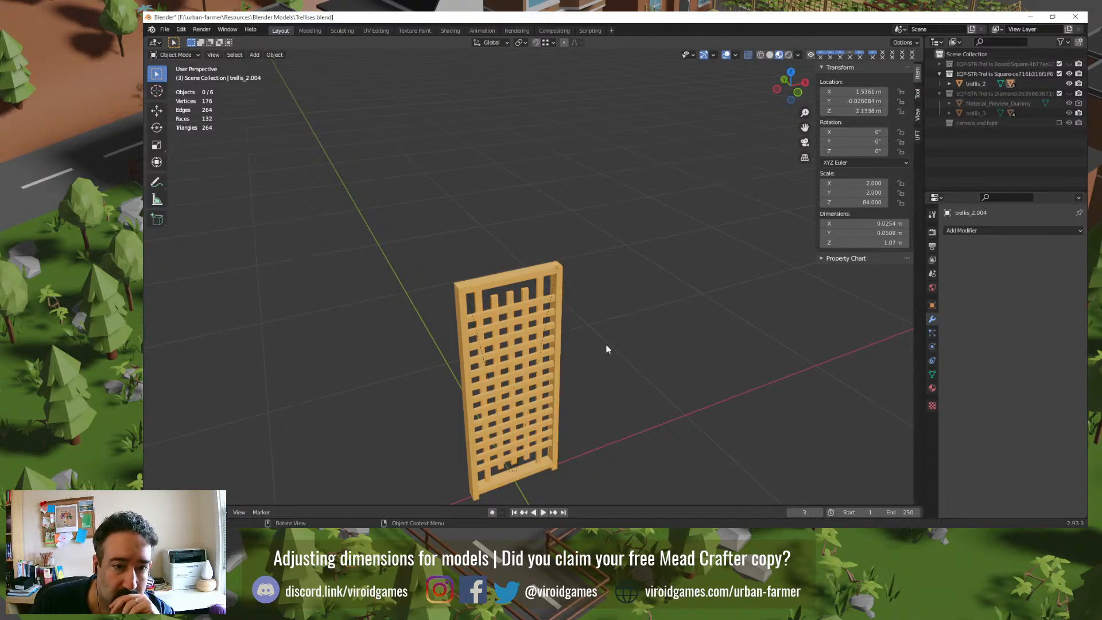
pyautogui.moveTo(587, 343); pyautogui.dragTo(559, 315, button='middle')
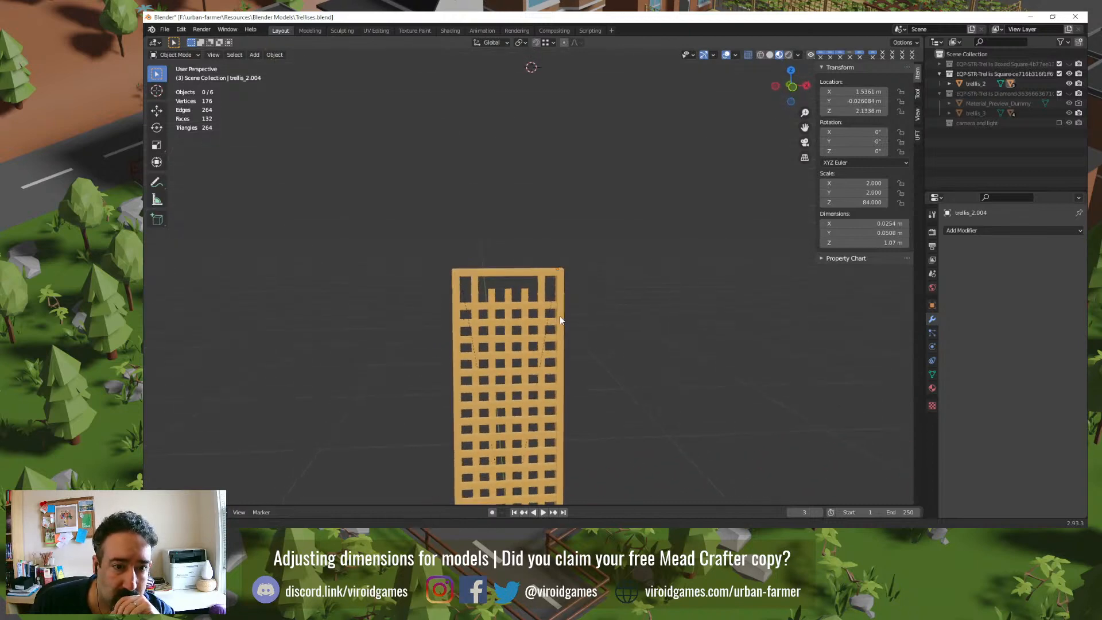
pyautogui.moveTo(493, 350); pyautogui.dragTo(553, 376, button='middle')
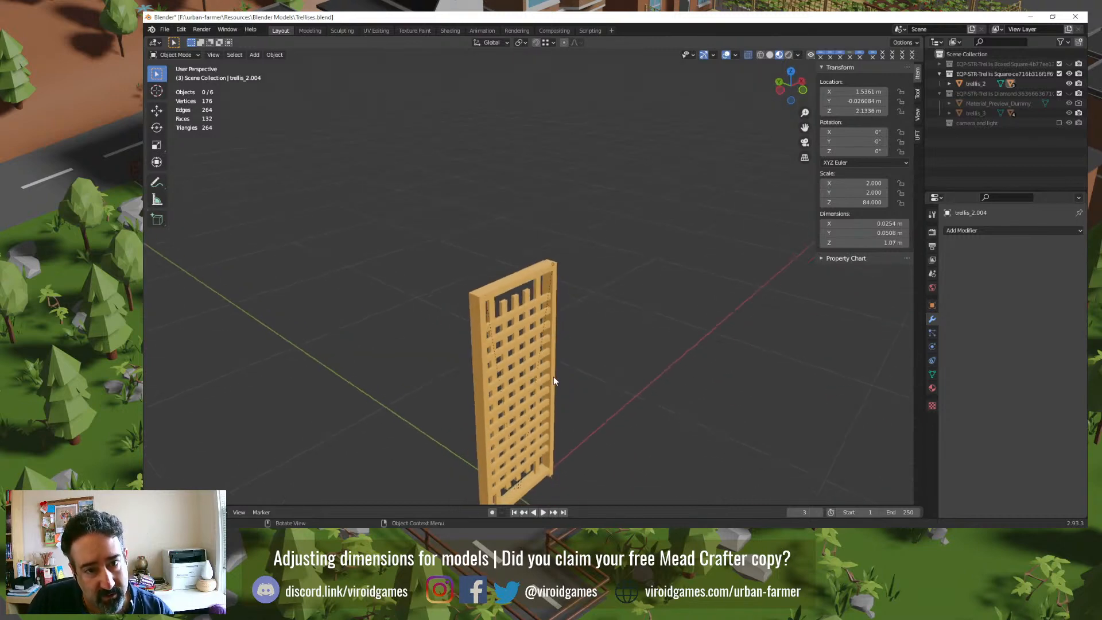
pyautogui.scroll(6, 508, 371)
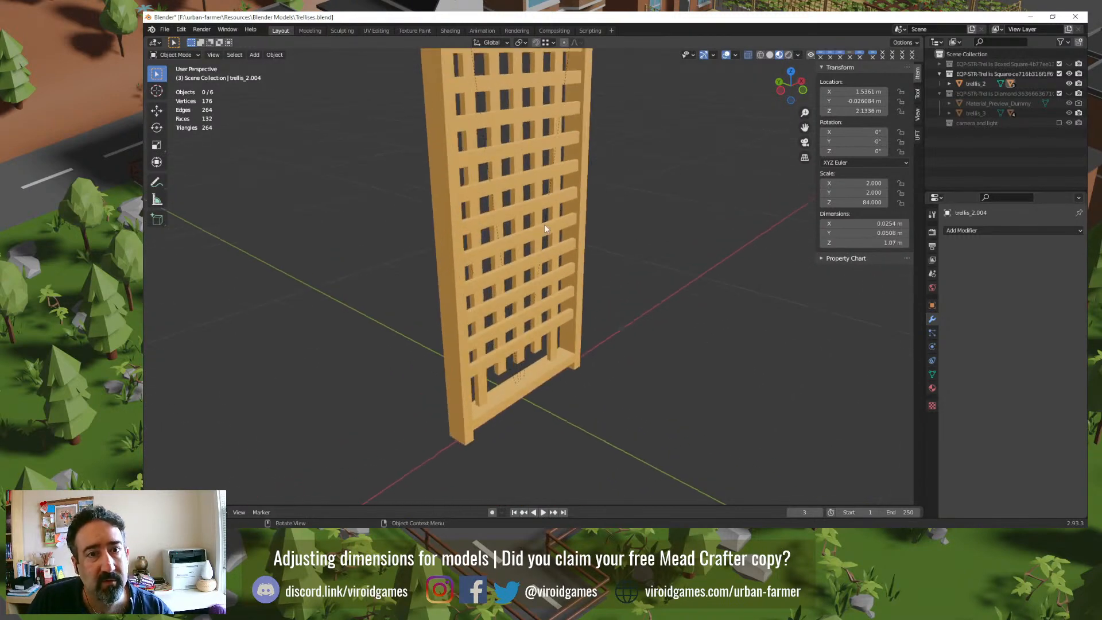
# Step: Separate the square trellis's horizontal slats into individual objects by loose parts
pyautogui.moveTo(542, 308); pyautogui.dragTo(497, 325, button='middle')
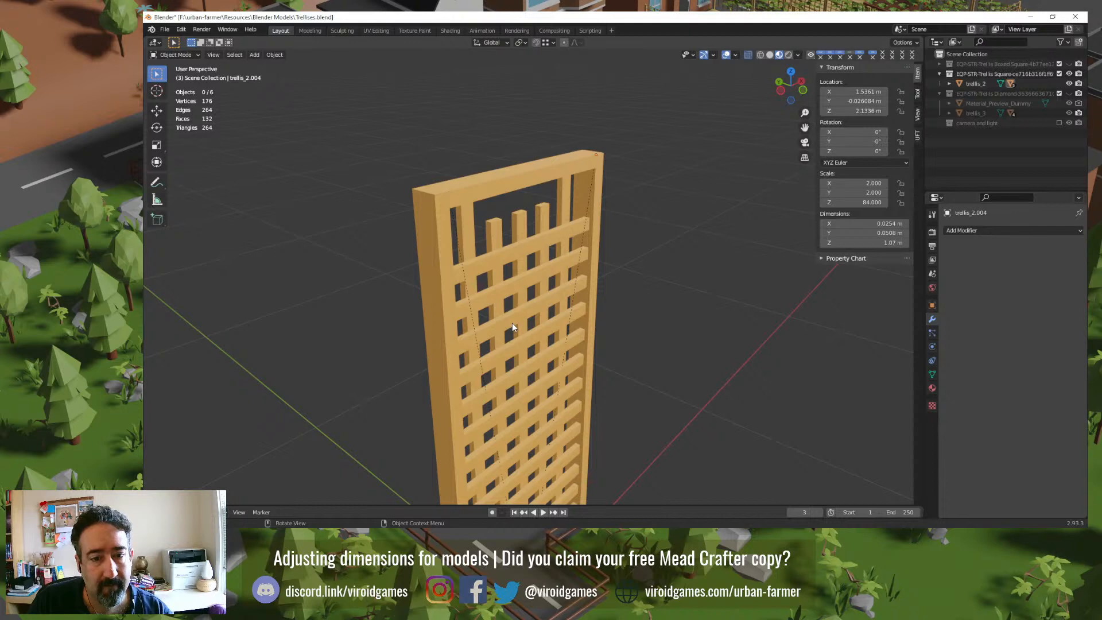
pyautogui.moveTo(511, 327); pyautogui.dragTo(471, 290, button='middle')
pyautogui.click(474, 288)
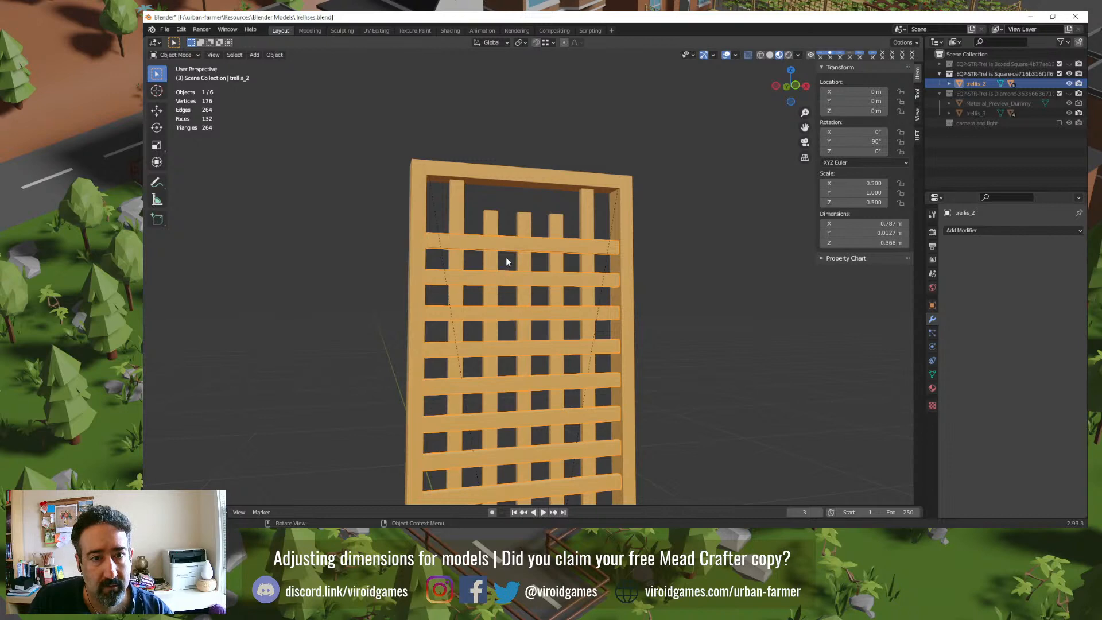
pyautogui.press('Tab')
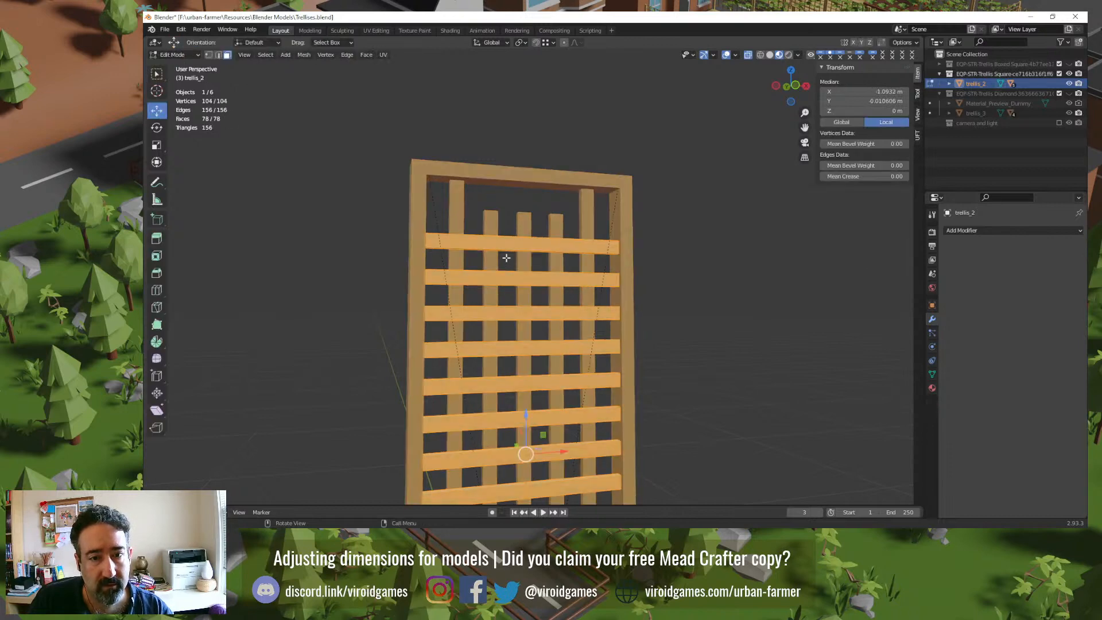
pyautogui.click(506, 257)
pyautogui.press('a')
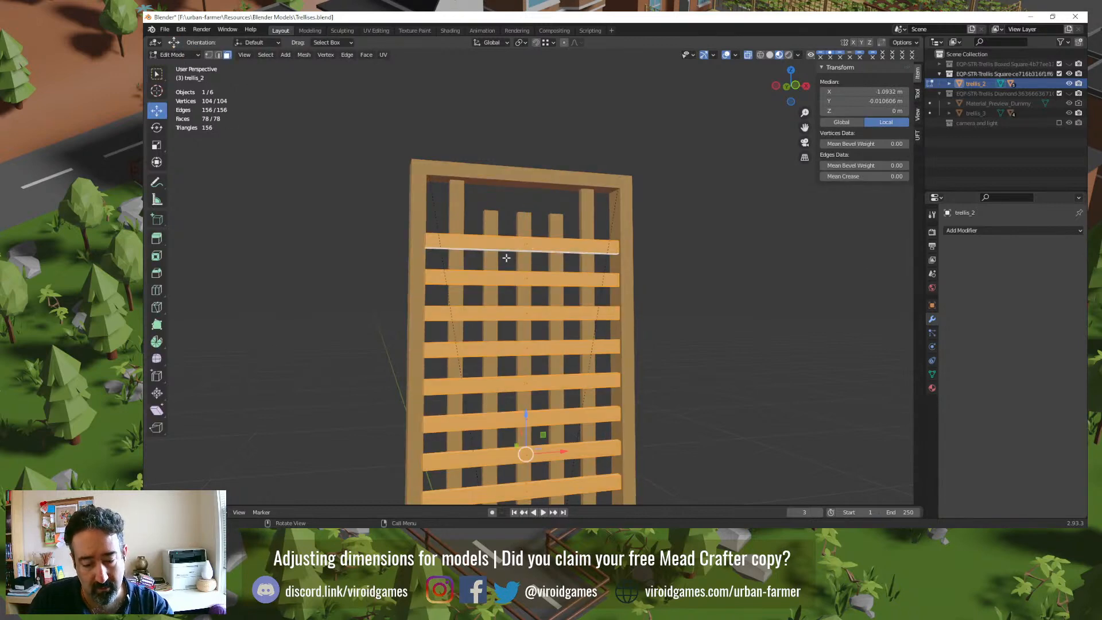
pyautogui.press('p')
pyautogui.click(491, 280)
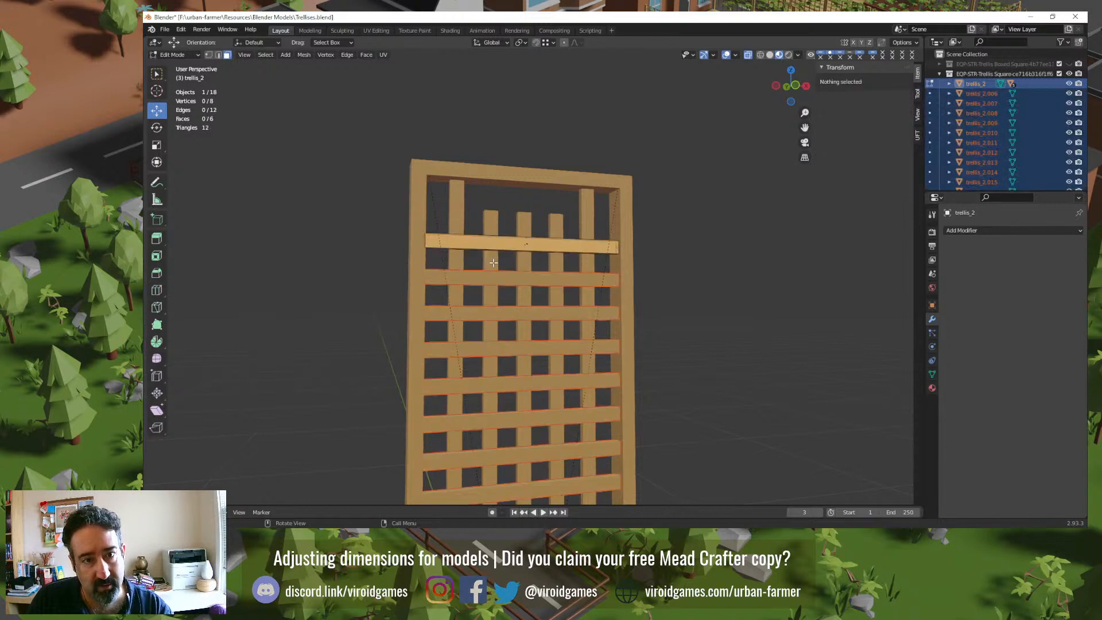
pyautogui.press('Tab')
# Step: Separate the square trellis's vertical slats into individual objects by loose parts and clear the selection
pyautogui.click(489, 230)
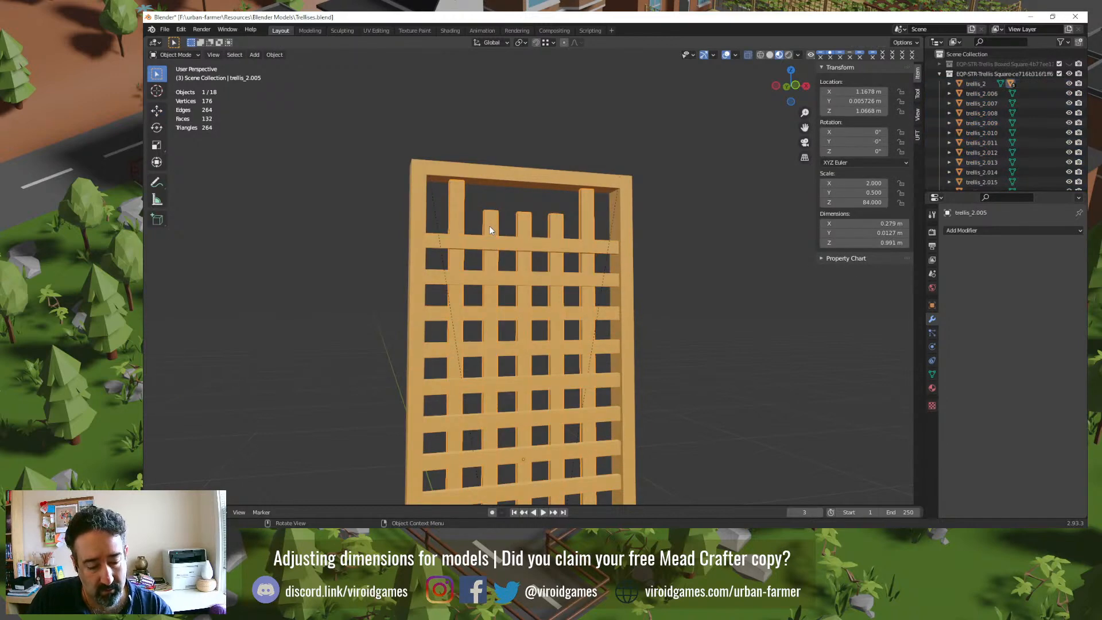
pyautogui.press('Tab')
pyautogui.press('p')
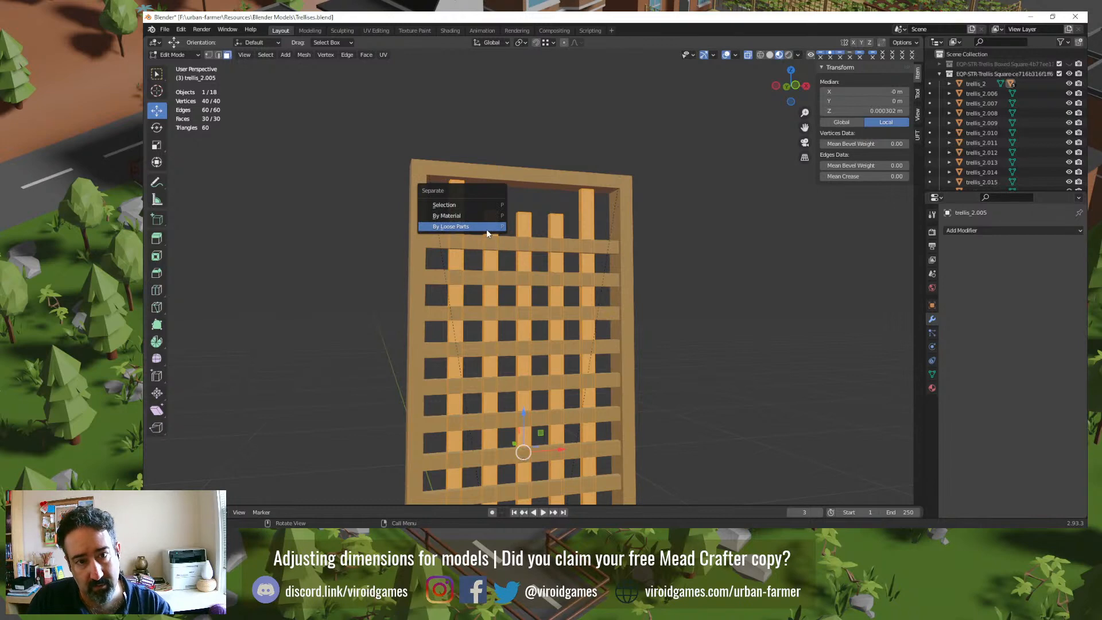
pyautogui.click(487, 227)
pyautogui.press('Tab')
pyautogui.click(525, 145)
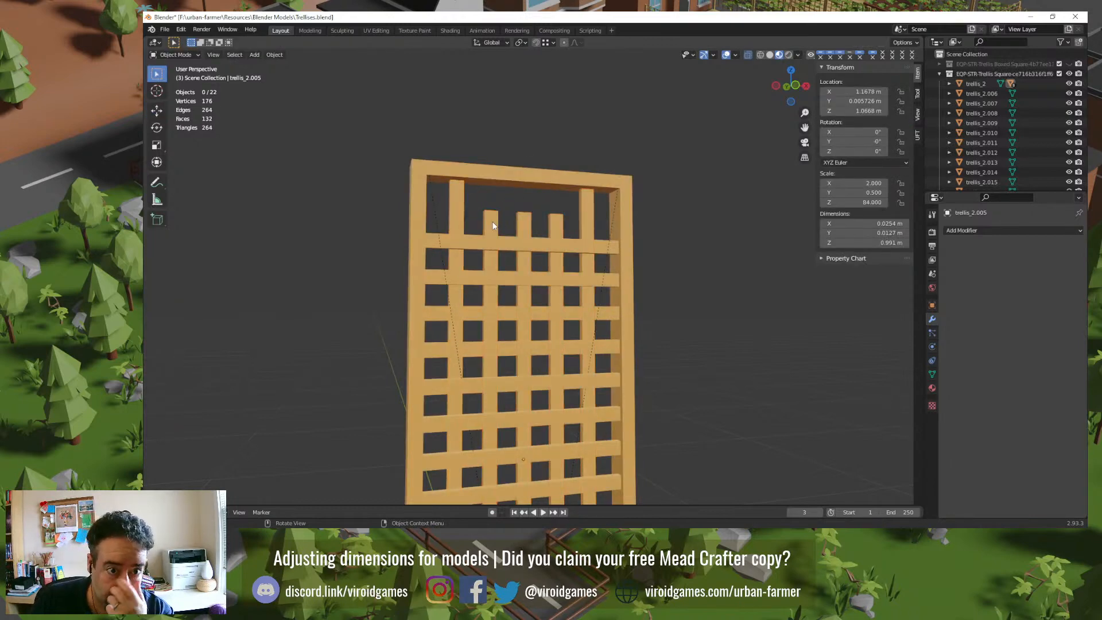
pyautogui.moveTo(491, 222); pyautogui.dragTo(471, 241, button='middle')
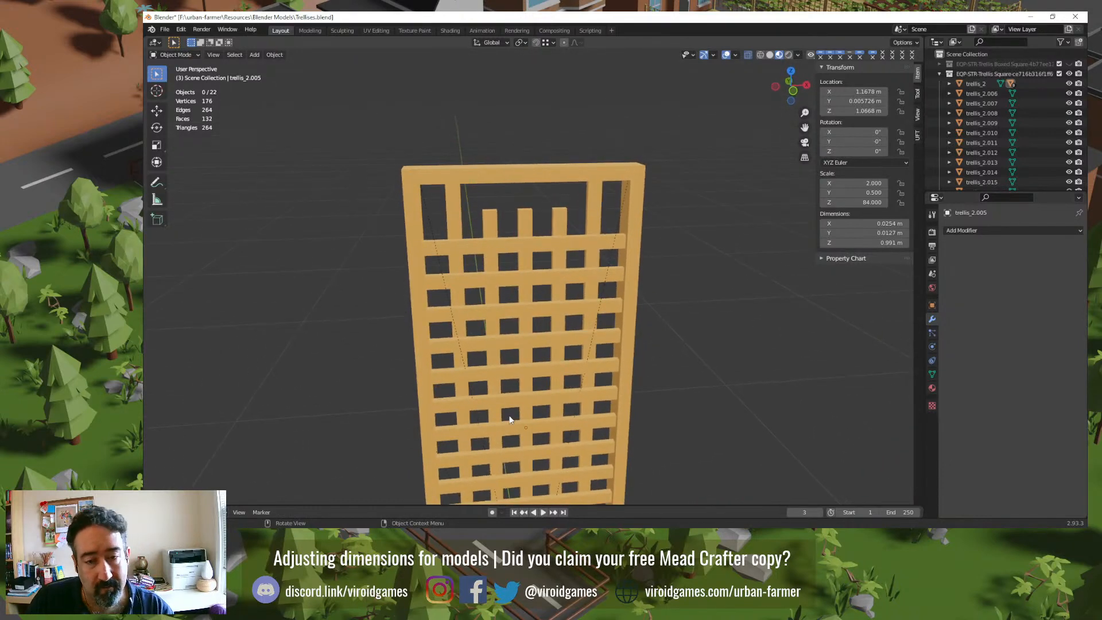
pyautogui.moveTo(508, 423); pyautogui.dragTo(466, 297, button='middle')
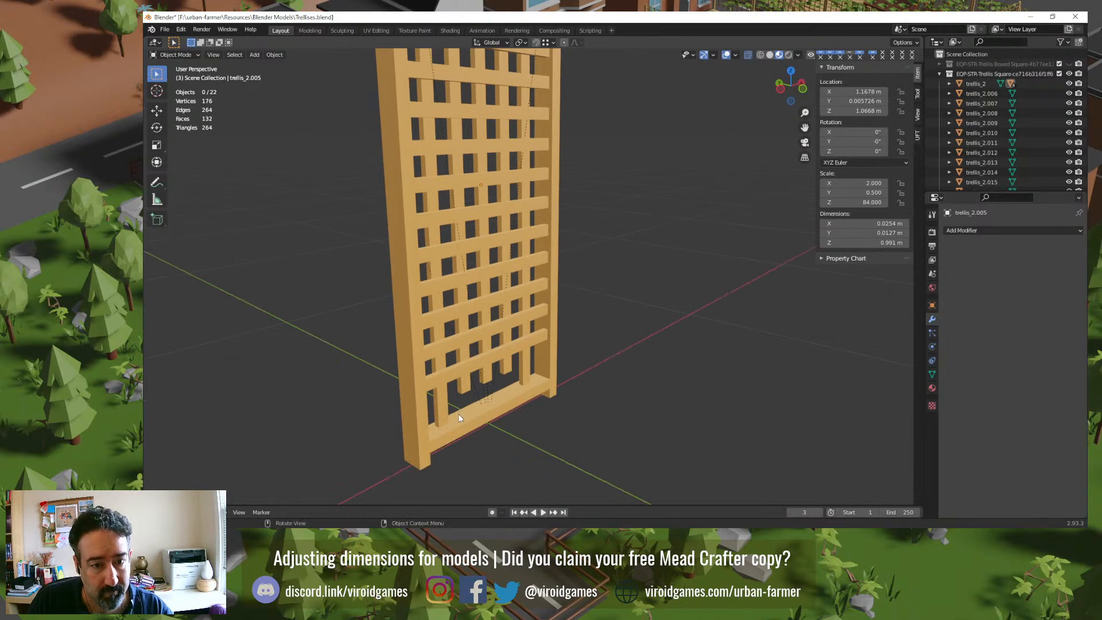
# Step: Delete the two end faces of the trellis frame's bottom rail where it meets the side posts
pyautogui.click(450, 436)
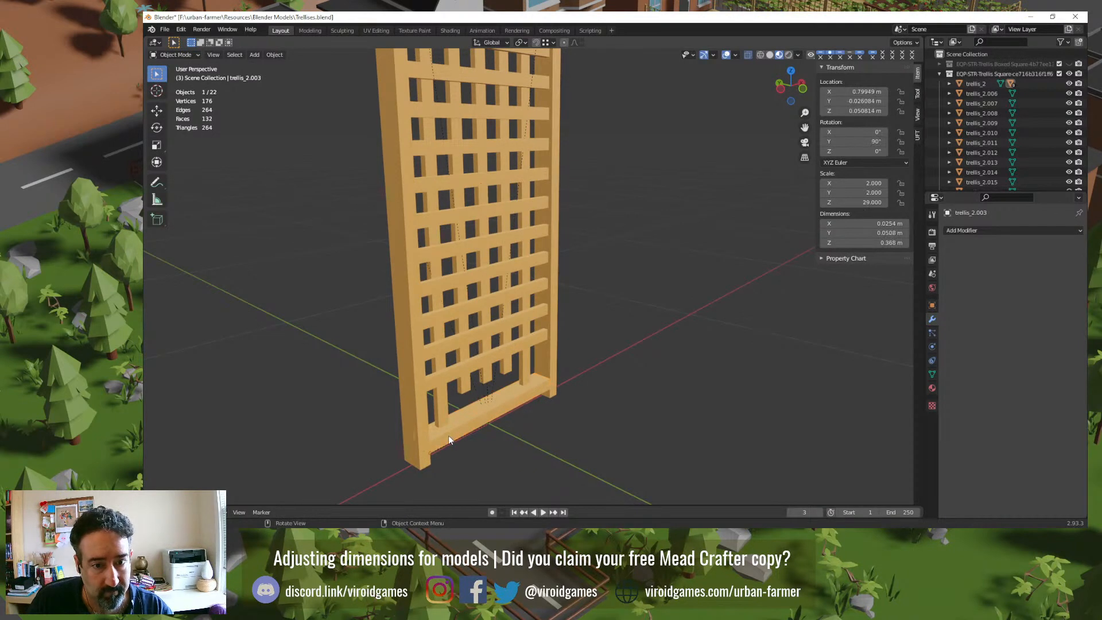
pyautogui.press('Tab')
pyautogui.click(420, 439)
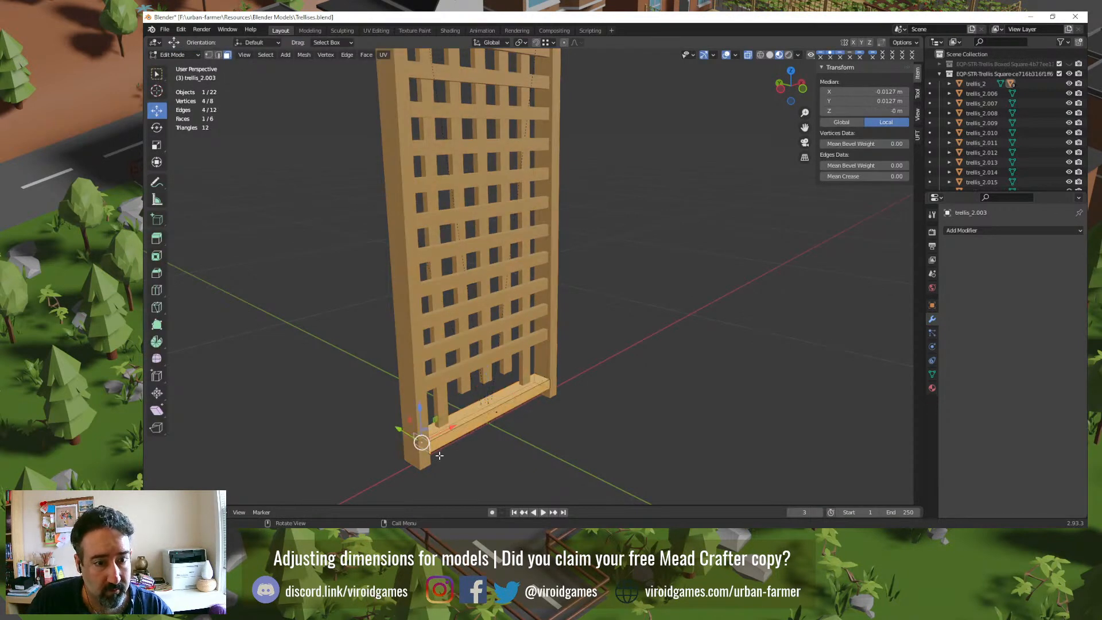
pyautogui.keyDown('shift'); pyautogui.click(542, 380); pyautogui.keyUp('shift')
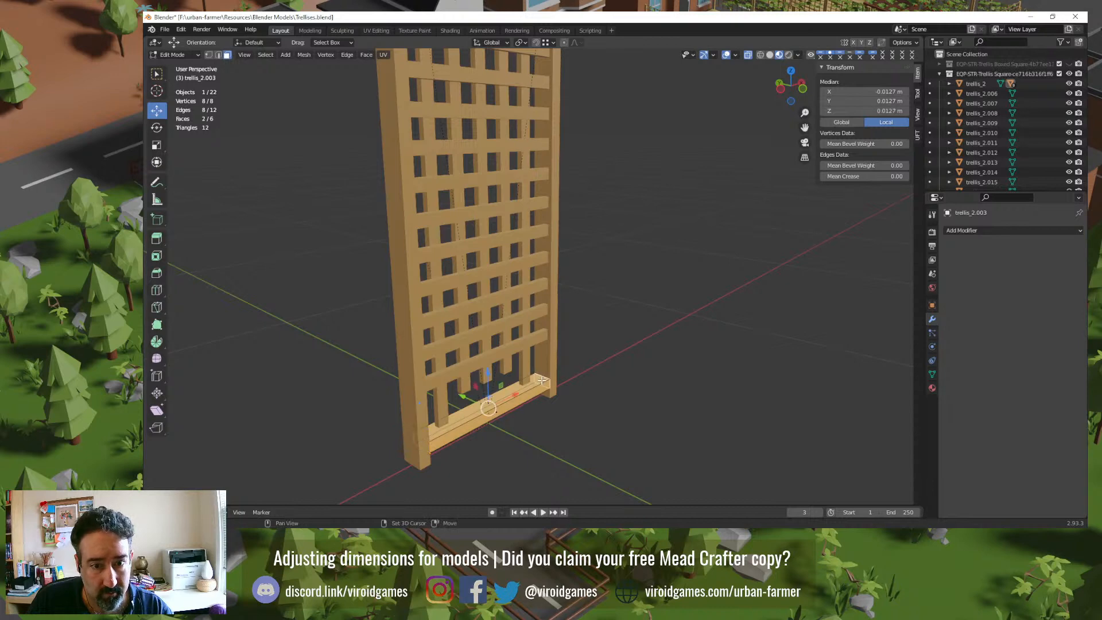
pyautogui.press('x')
pyautogui.click(525, 424)
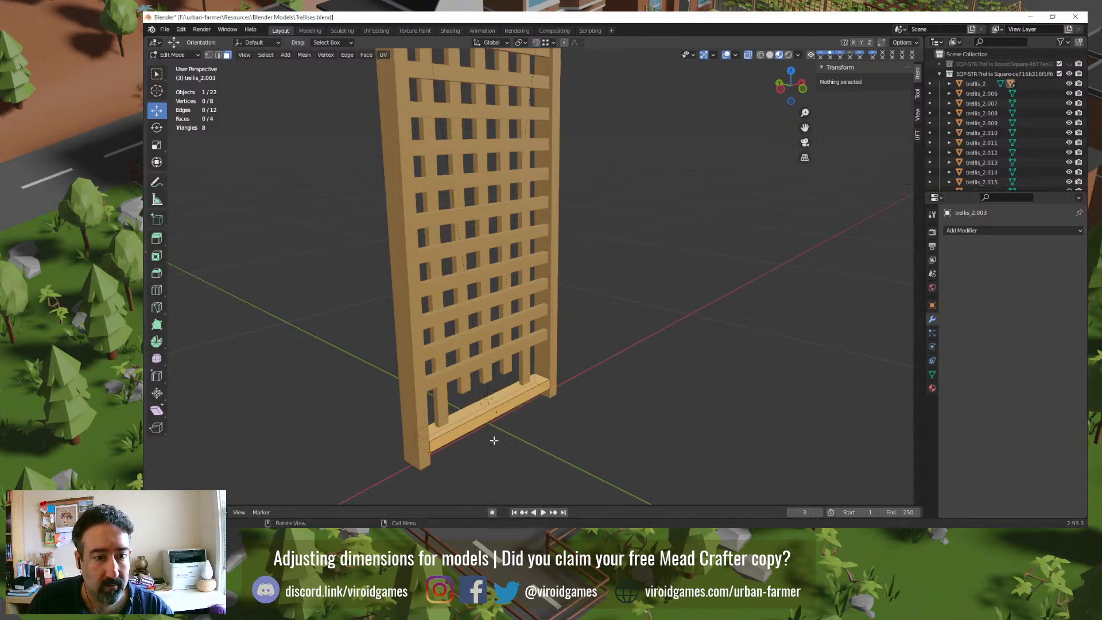
pyautogui.press('Tab')
# Step: Delete the bottom end faces of both vertical side posts of the trellis frame
pyautogui.click(424, 455)
pyautogui.moveTo(424, 454); pyautogui.dragTo(424, 262, button='middle')
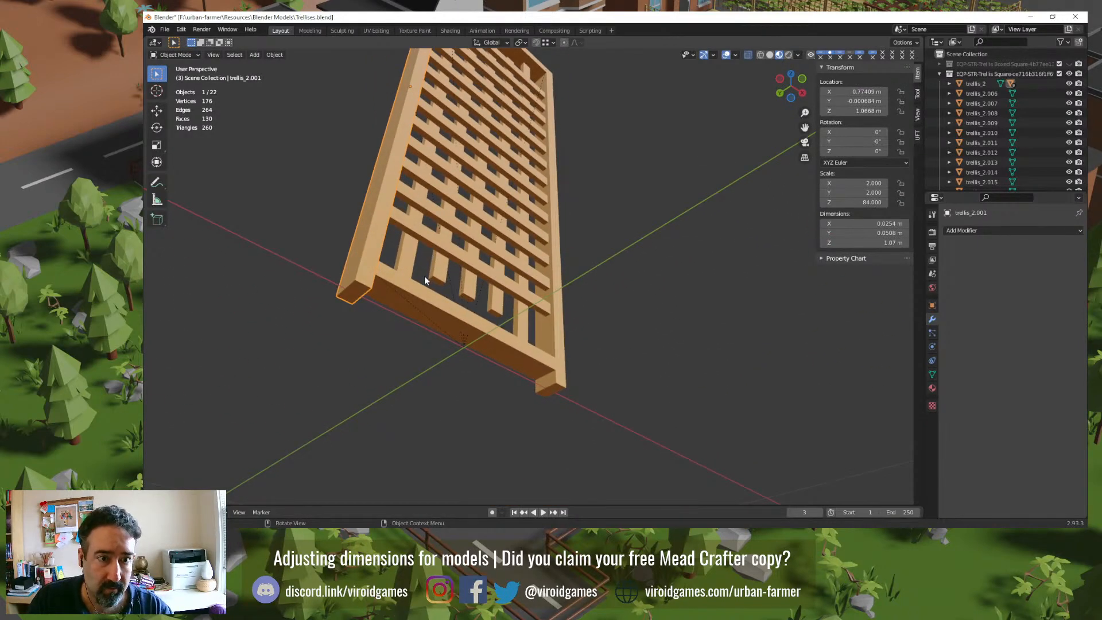
pyautogui.keyDown('shift'); pyautogui.click(556, 380); pyautogui.keyUp('shift')
pyautogui.press('Tab')
pyautogui.click(355, 292)
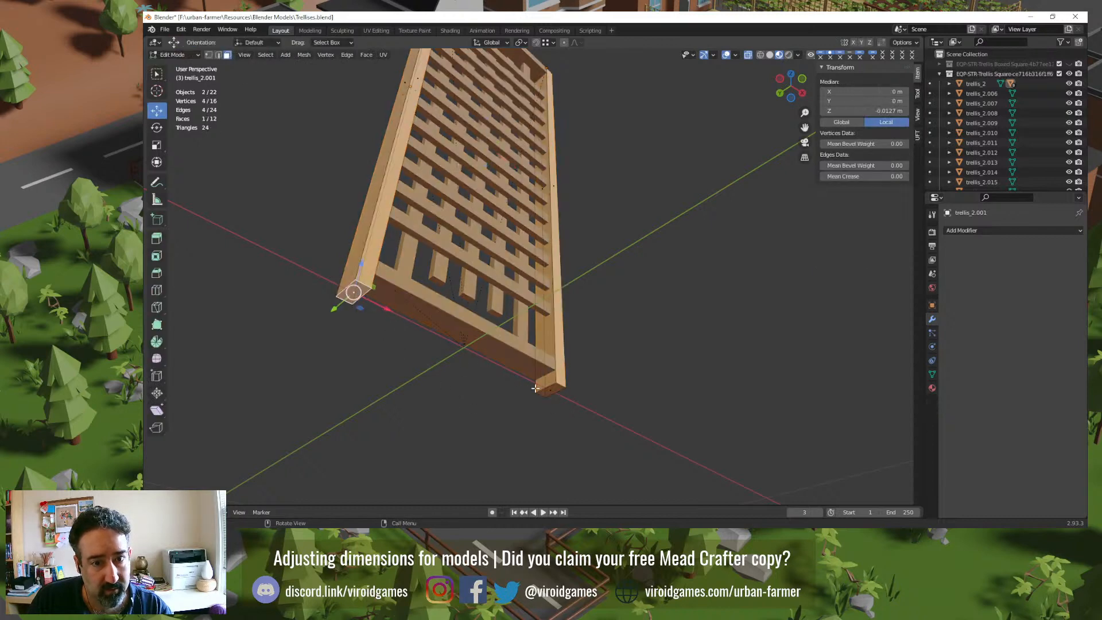
pyautogui.keyDown('shift'); pyautogui.click(550, 390); pyautogui.keyUp('shift')
pyautogui.press('x')
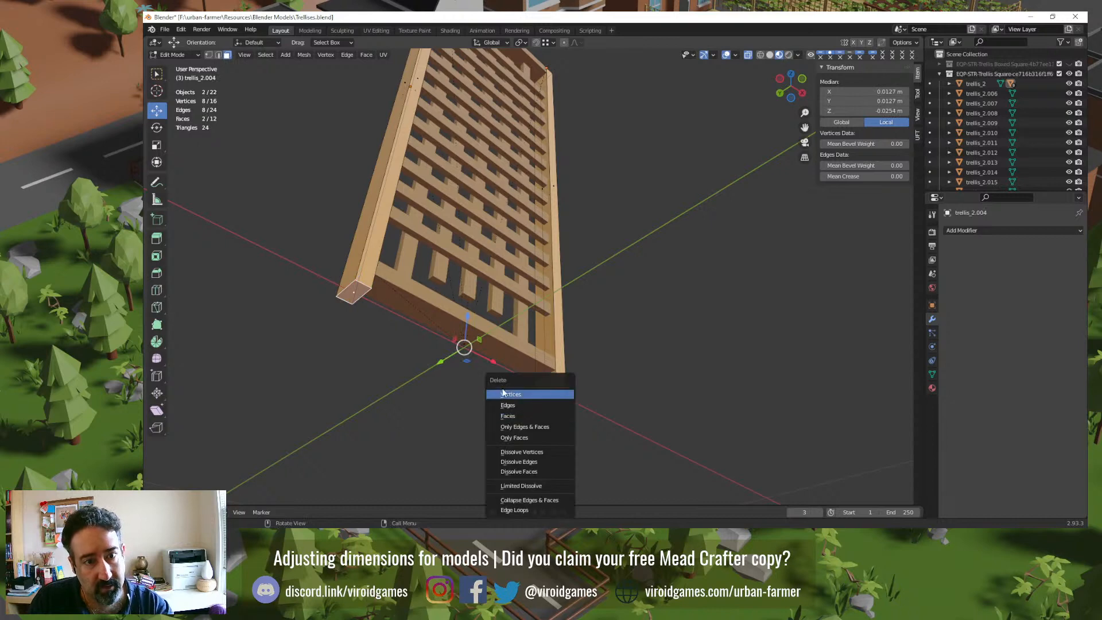
pyautogui.click(509, 413)
pyautogui.press('Tab')
# Step: Delete the underside face of the trellis frame's bottom rail
pyautogui.click(438, 311)
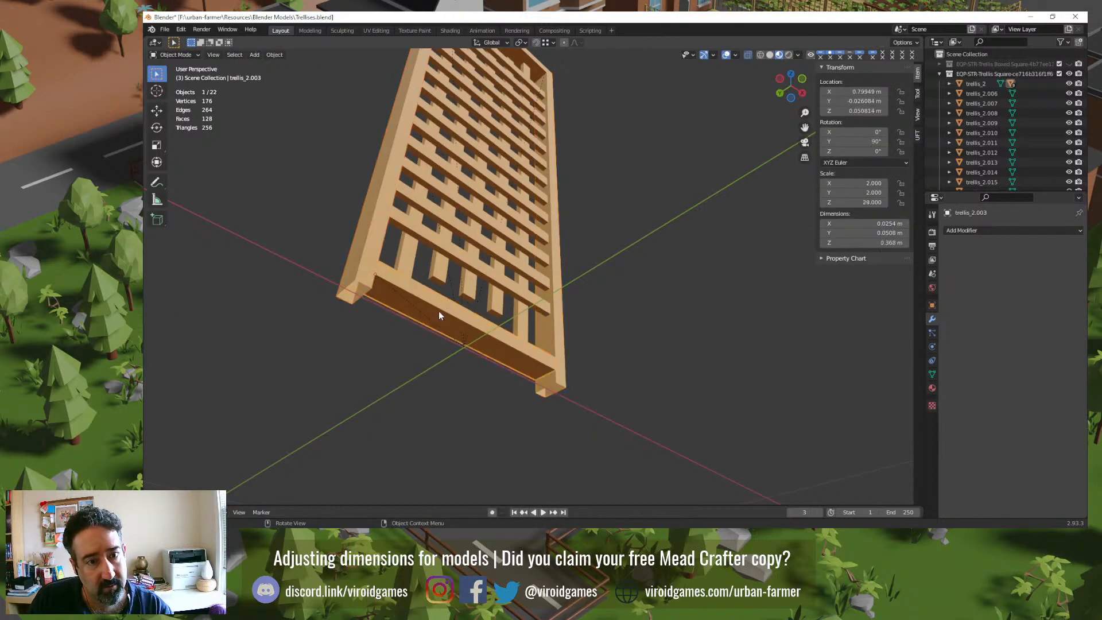
pyautogui.press('Tab')
pyautogui.click(468, 336)
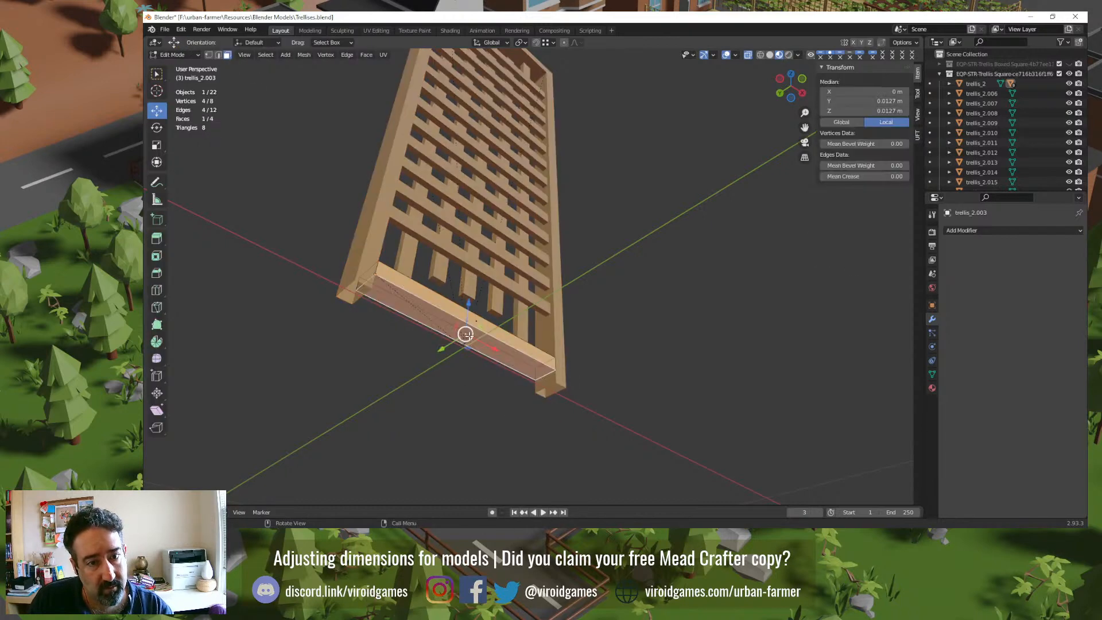
pyautogui.press('x')
pyautogui.click(468, 337)
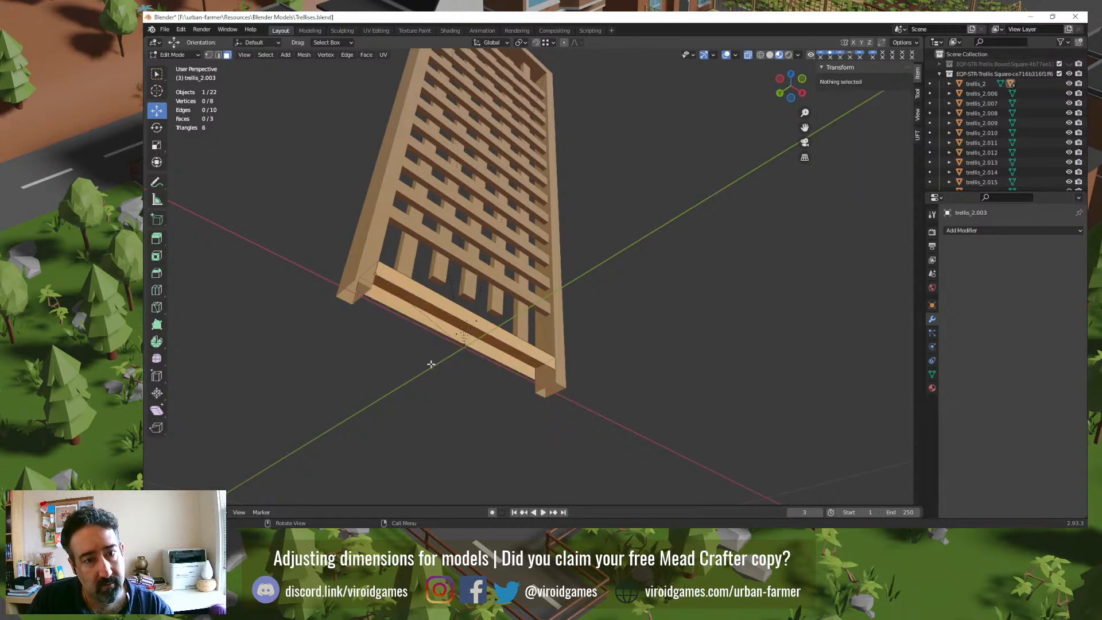
pyautogui.press('Tab')
# Step: Delete the bottom end faces of all five vertical lattice slats together
pyautogui.moveTo(392, 367); pyautogui.dragTo(373, 371, button='middle')
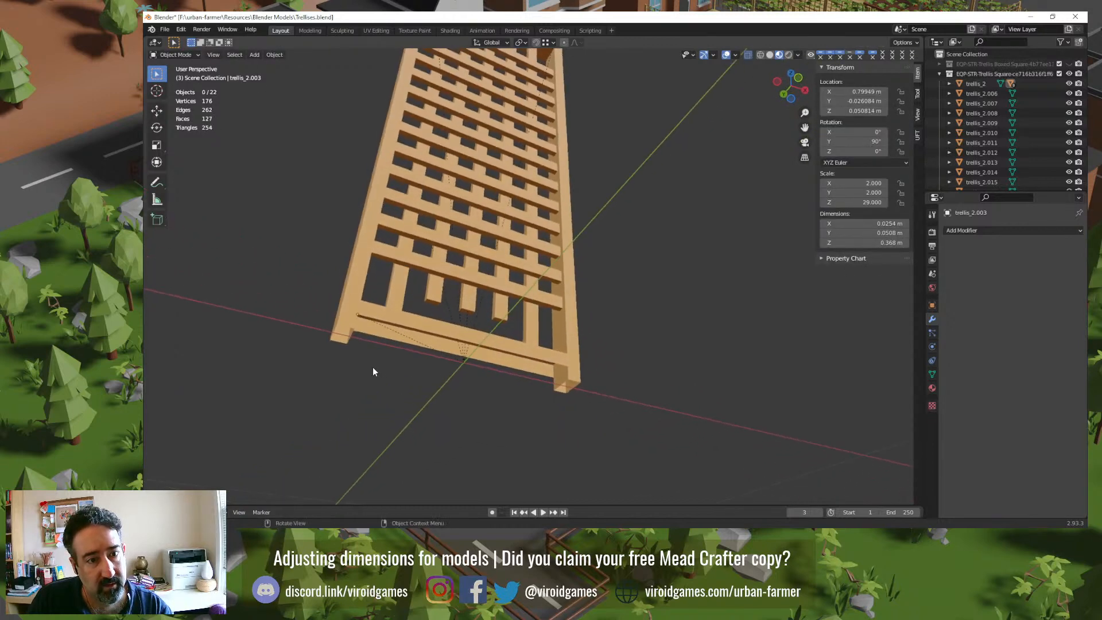
pyautogui.scroll(5, 404, 318)
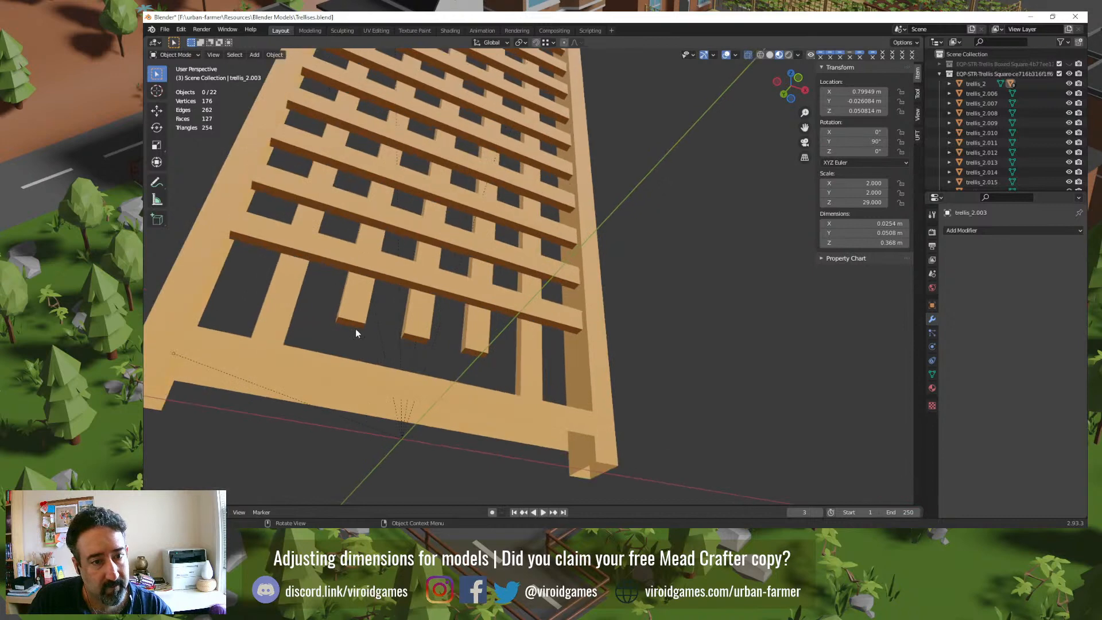
pyautogui.click(354, 323)
pyautogui.keyDown('shift'); pyautogui.click(424, 328); pyautogui.keyUp('shift')
pyautogui.keyDown('shift'); pyautogui.click(468, 334); pyautogui.keyUp('shift')
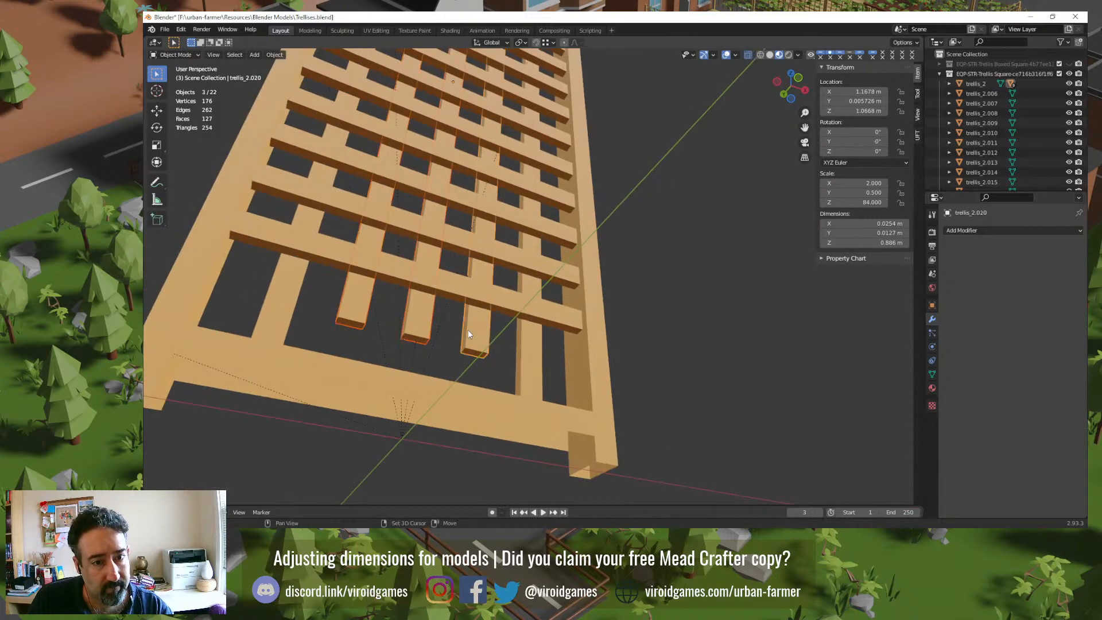
pyautogui.keyDown('shift'); pyautogui.click(299, 323); pyautogui.keyUp('shift')
pyautogui.keyDown('shift'); pyautogui.click(528, 374); pyautogui.keyUp('shift')
pyautogui.press('Tab')
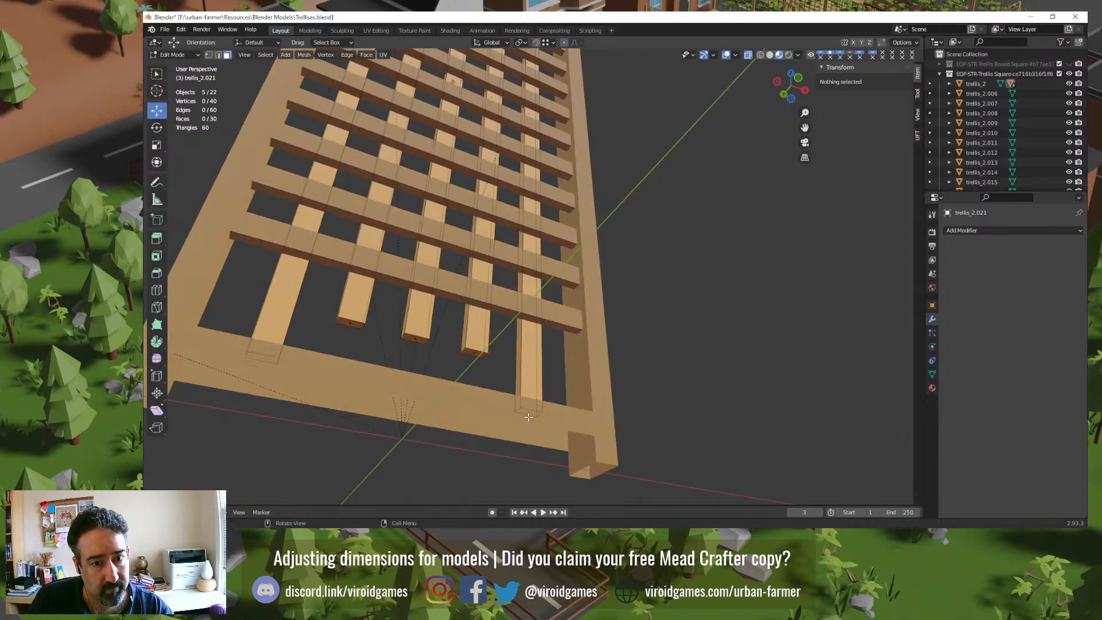
pyautogui.click(528, 414)
pyautogui.keyDown('shift'); pyautogui.click(474, 352); pyautogui.keyUp('shift')
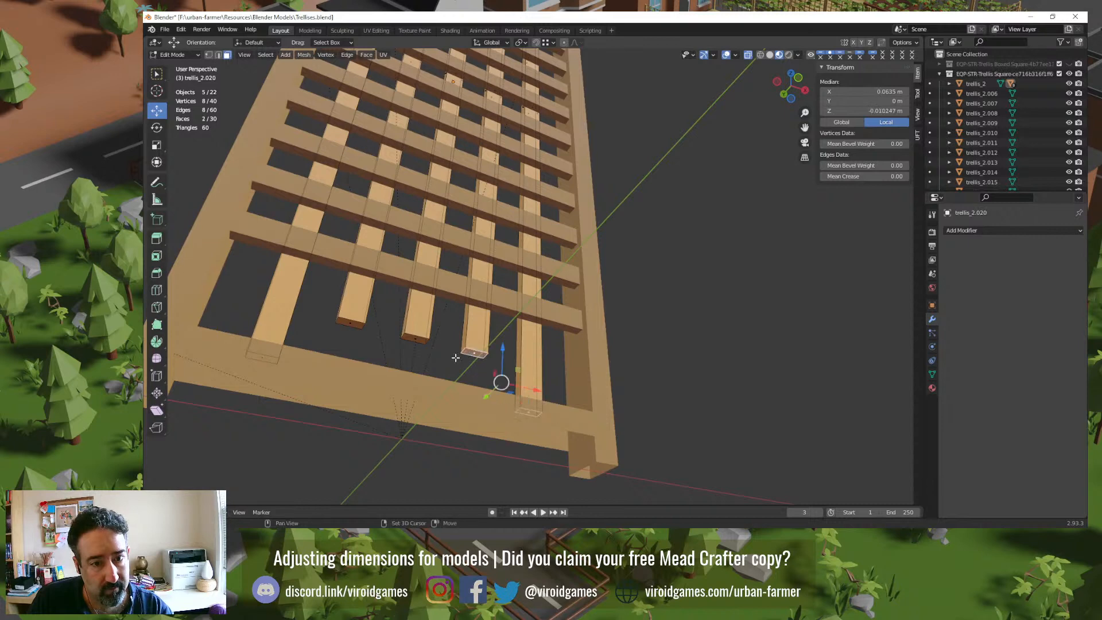
pyautogui.keyDown('shift'); pyautogui.click(413, 339); pyautogui.keyUp('shift')
pyautogui.keyDown('shift'); pyautogui.click(350, 324); pyautogui.keyUp('shift')
pyautogui.keyDown('shift'); pyautogui.click(263, 357); pyautogui.keyUp('shift')
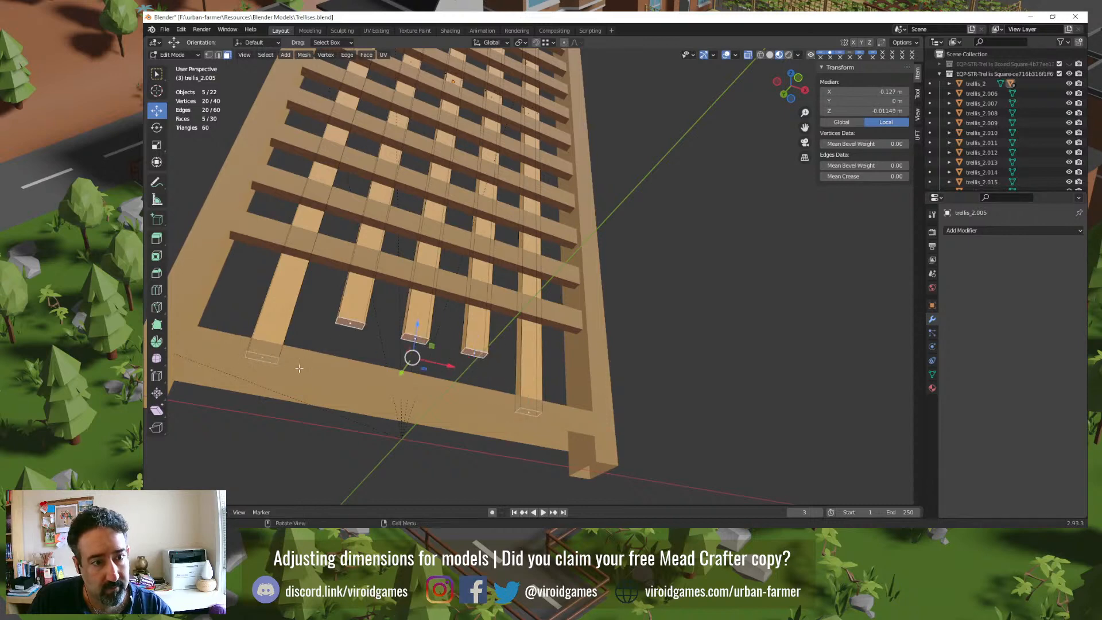
pyautogui.press('x')
pyautogui.click(319, 370)
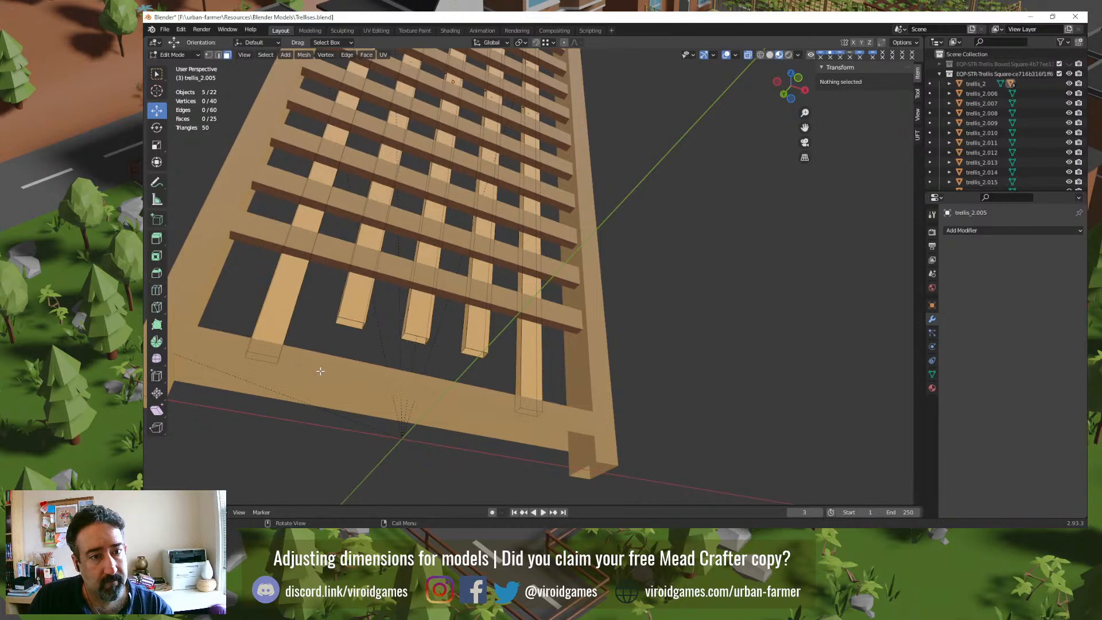
pyautogui.press('Tab')
# Step: Delete the underside face and both end faces of the lowest horizontal lattice slat
pyautogui.moveTo(653, 337); pyautogui.dragTo(591, 323, button='middle')
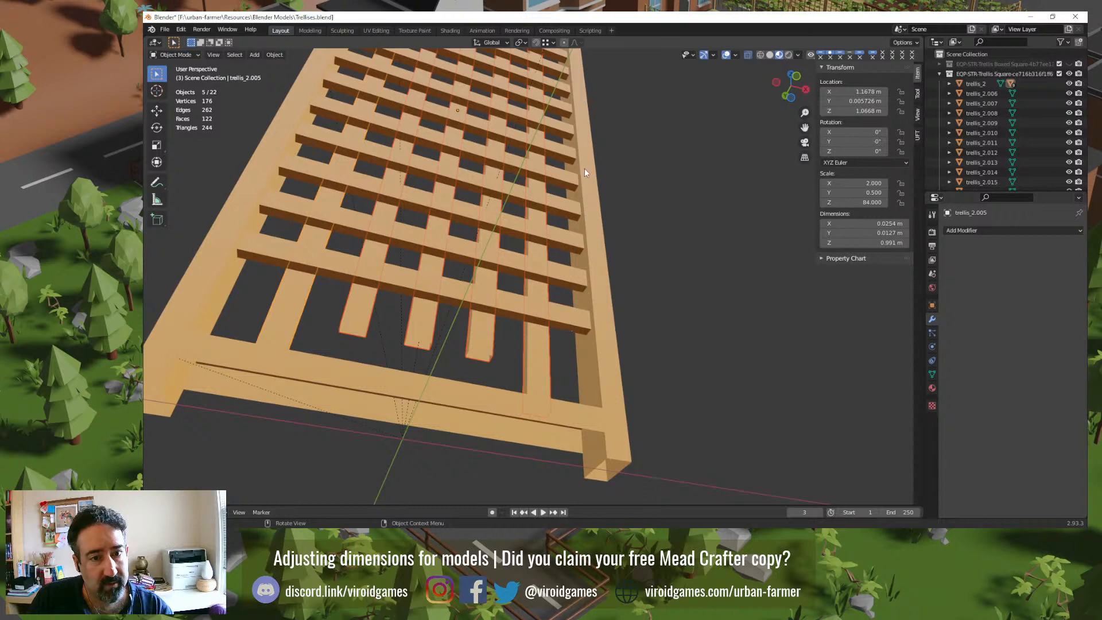
pyautogui.moveTo(578, 131); pyautogui.dragTo(469, 231, button='middle')
pyautogui.scroll(-6, 468, 226)
pyautogui.moveTo(475, 179); pyautogui.dragTo(503, 200, button='middle')
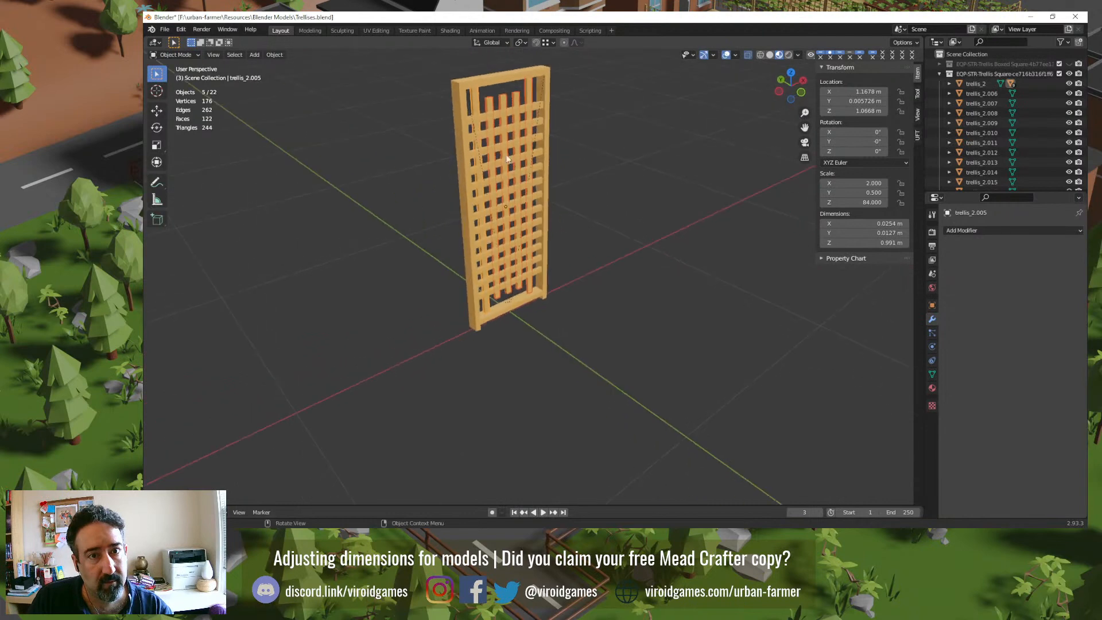
pyautogui.keyDown('shift'); pyautogui.moveTo(499, 149); pyautogui.dragTo(488, 222, button='middle'); pyautogui.keyUp('shift')
pyautogui.scroll(5, 489, 225)
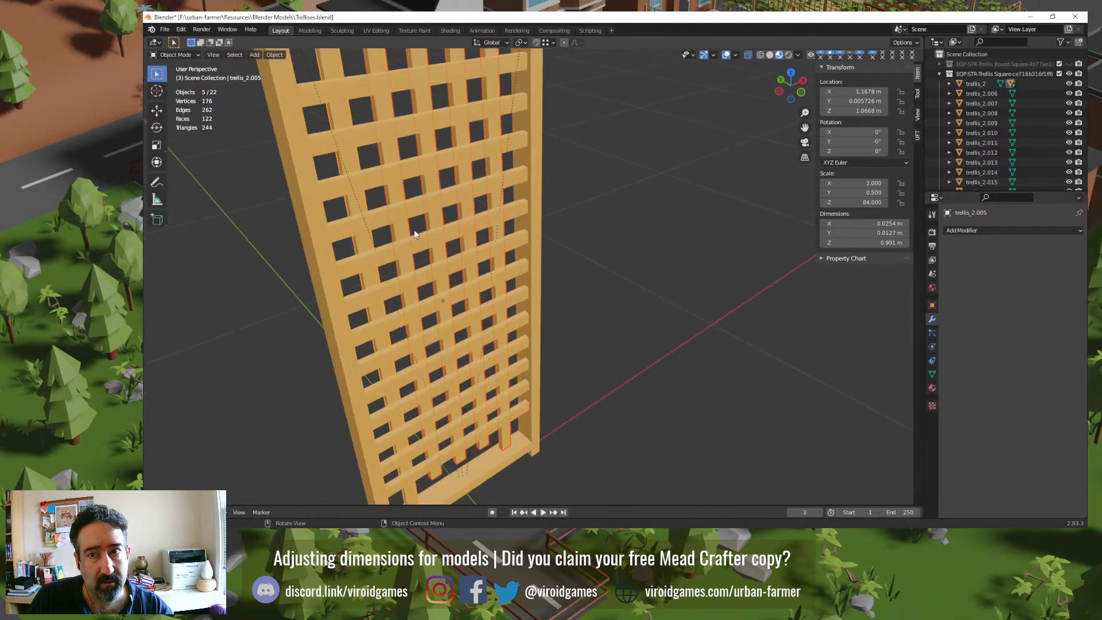
pyautogui.moveTo(439, 322); pyautogui.dragTo(409, 340, button='middle')
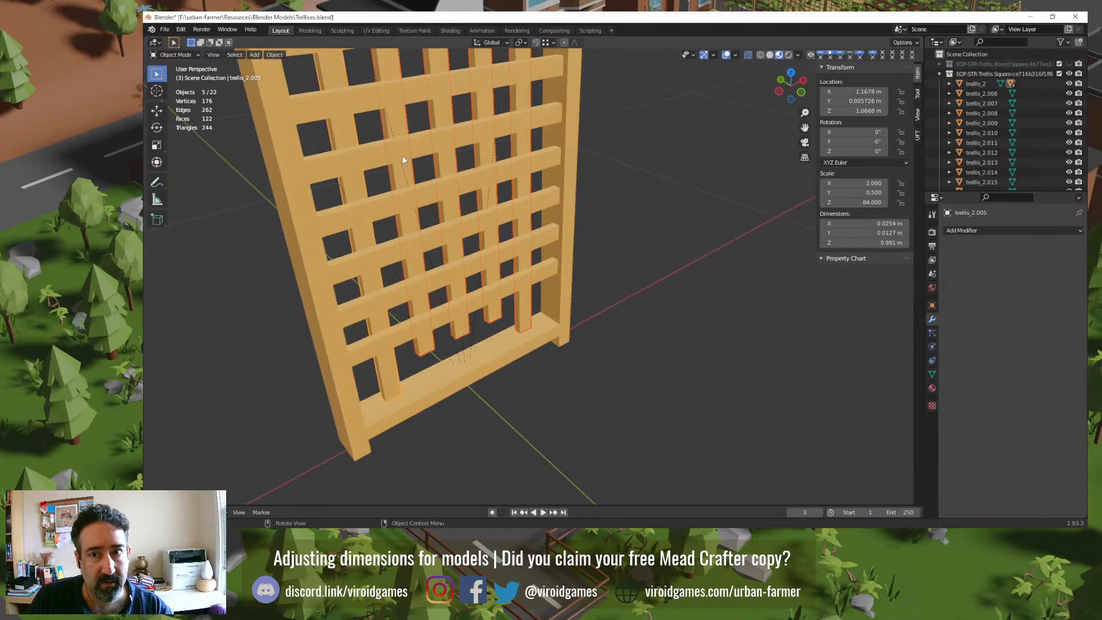
pyautogui.click(400, 330)
pyautogui.scroll(3, 398, 332)
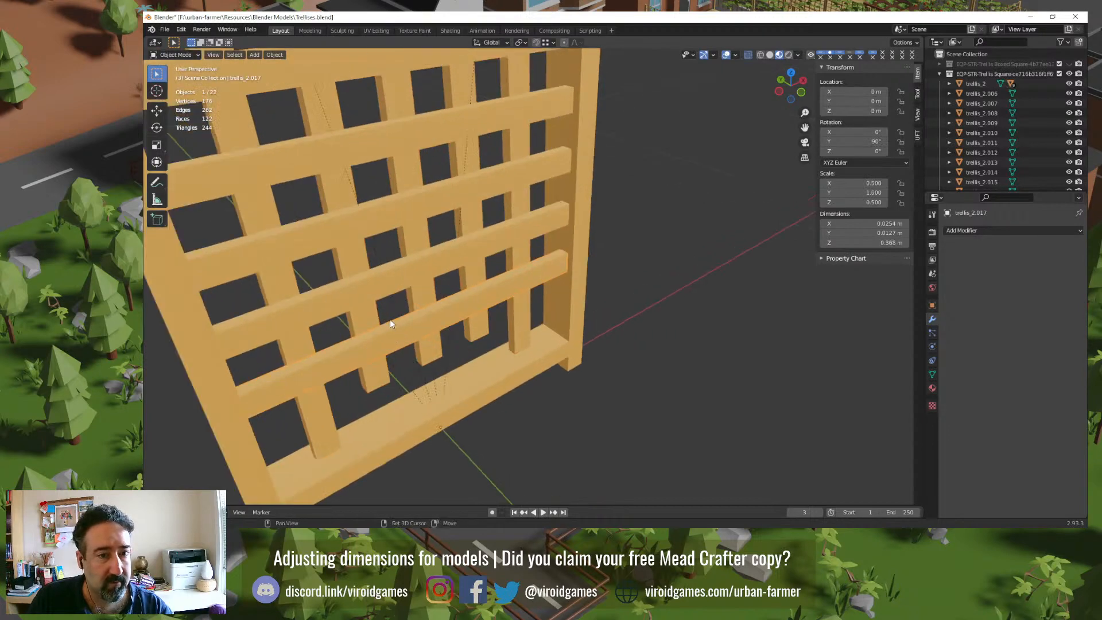
pyautogui.moveTo(390, 319); pyautogui.dragTo(381, 239, button='middle')
pyautogui.press('Tab')
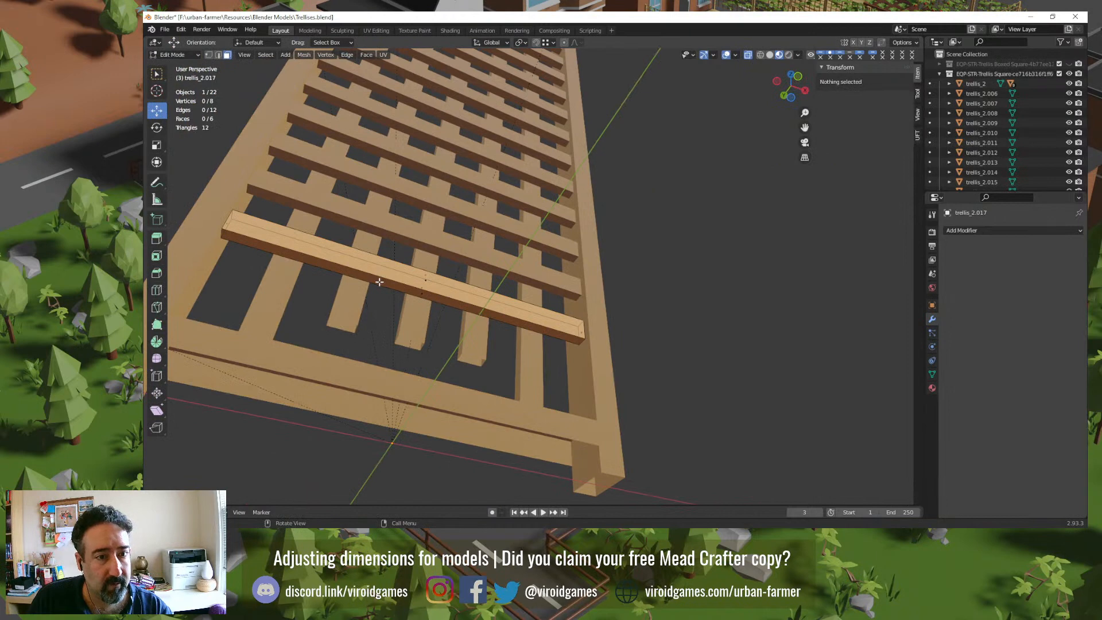
pyautogui.click(416, 294)
pyautogui.rightClick(434, 308)
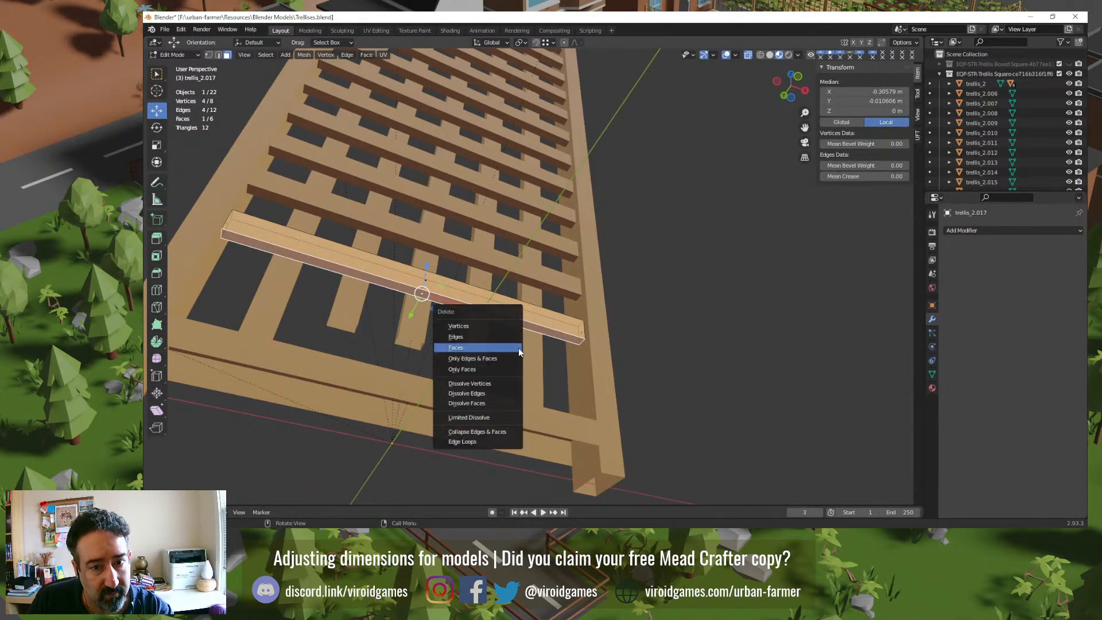
pyautogui.keyDown('shift'); pyautogui.click(581, 332); pyautogui.keyUp('shift')
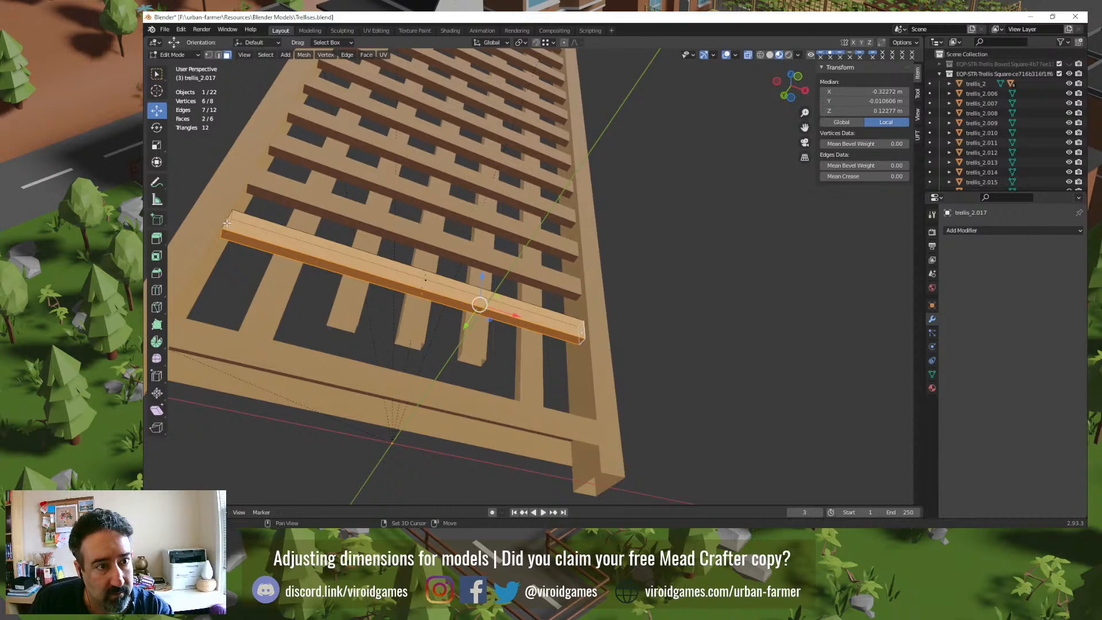
pyautogui.keyDown('shift'); pyautogui.click(228, 225); pyautogui.keyUp('shift')
pyautogui.rightClick(239, 262)
pyautogui.click(247, 265)
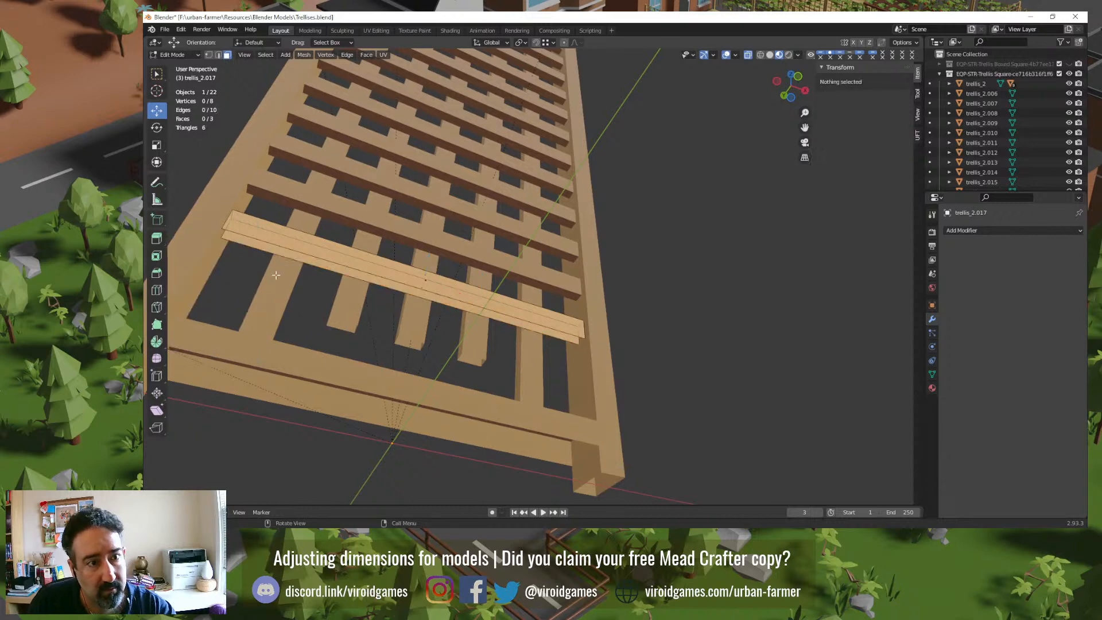
pyautogui.press('Tab')
# Step: Delete the twelve horizontal lattice slats above the lowest one, working in the front orthographic view
pyautogui.moveTo(292, 268); pyautogui.dragTo(388, 287, button='middle')
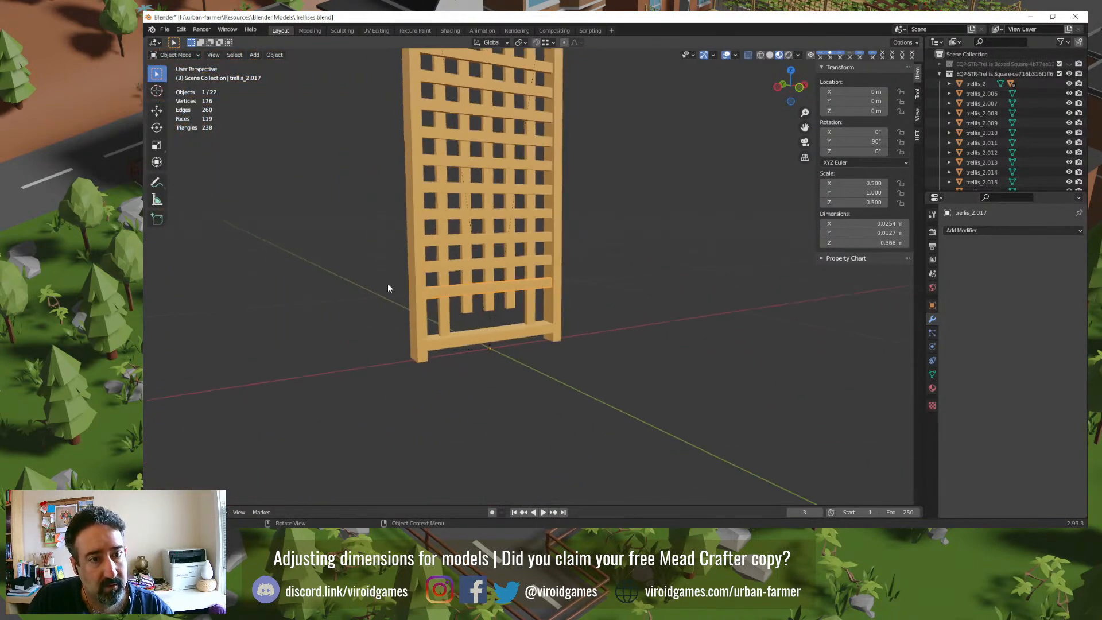
pyautogui.moveTo(466, 210); pyautogui.dragTo(415, 161, button='middle')
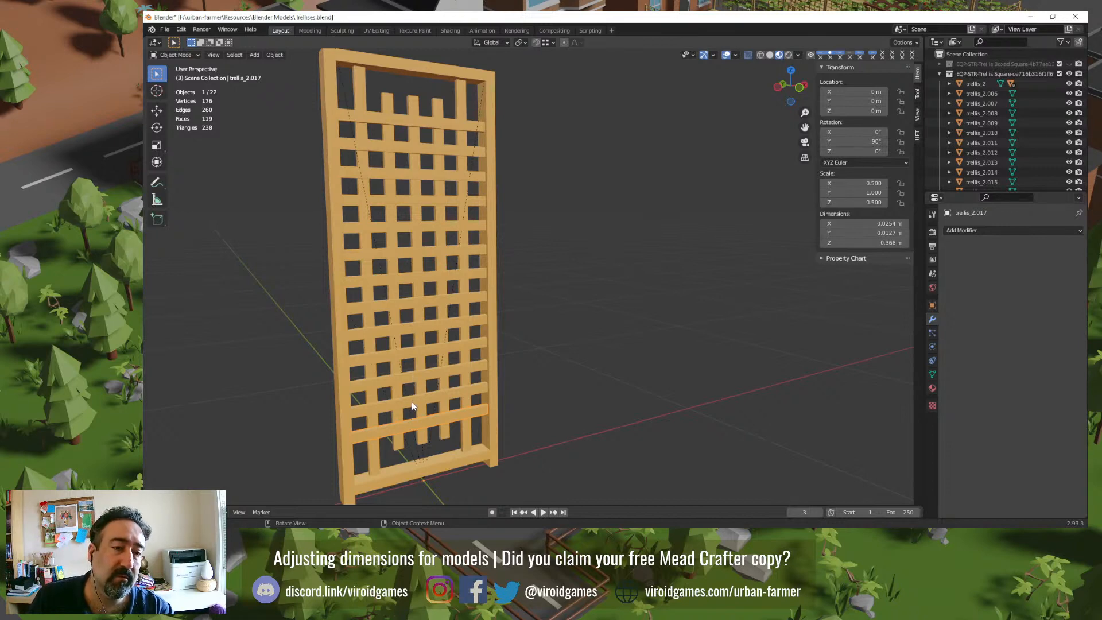
pyautogui.press('KP_1')
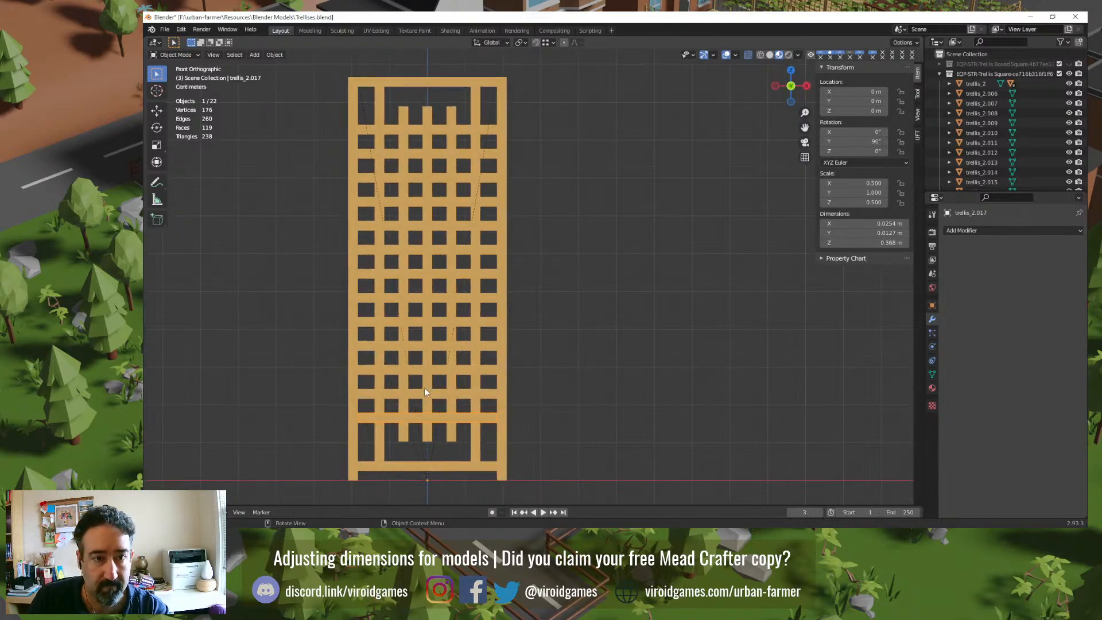
pyautogui.moveTo(417, 108); pyautogui.dragTo(416, 405)
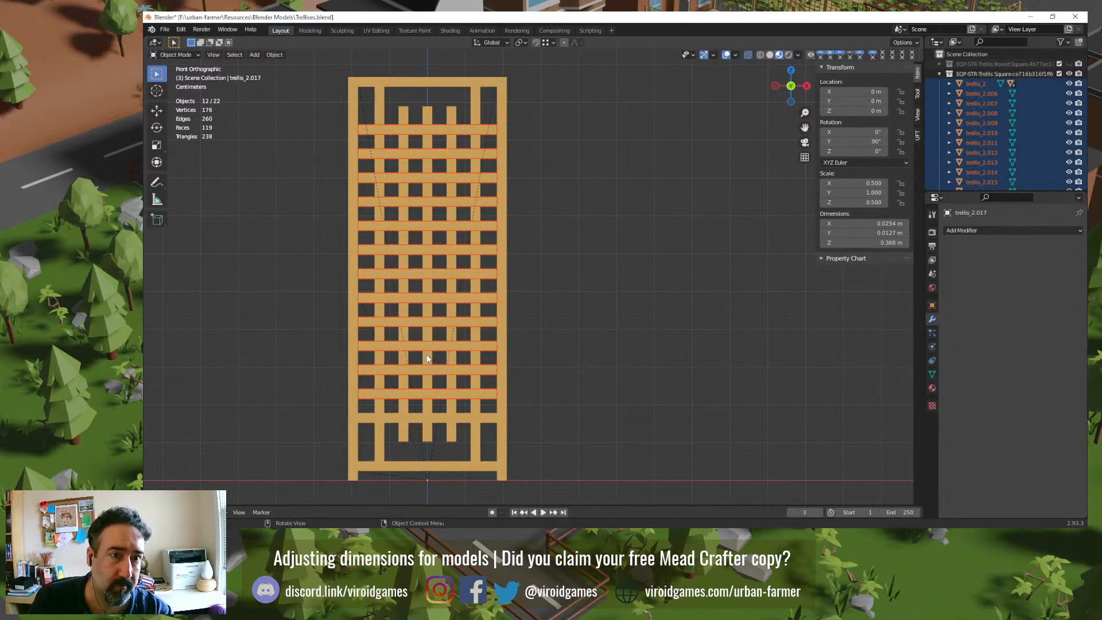
pyautogui.press('Delete')
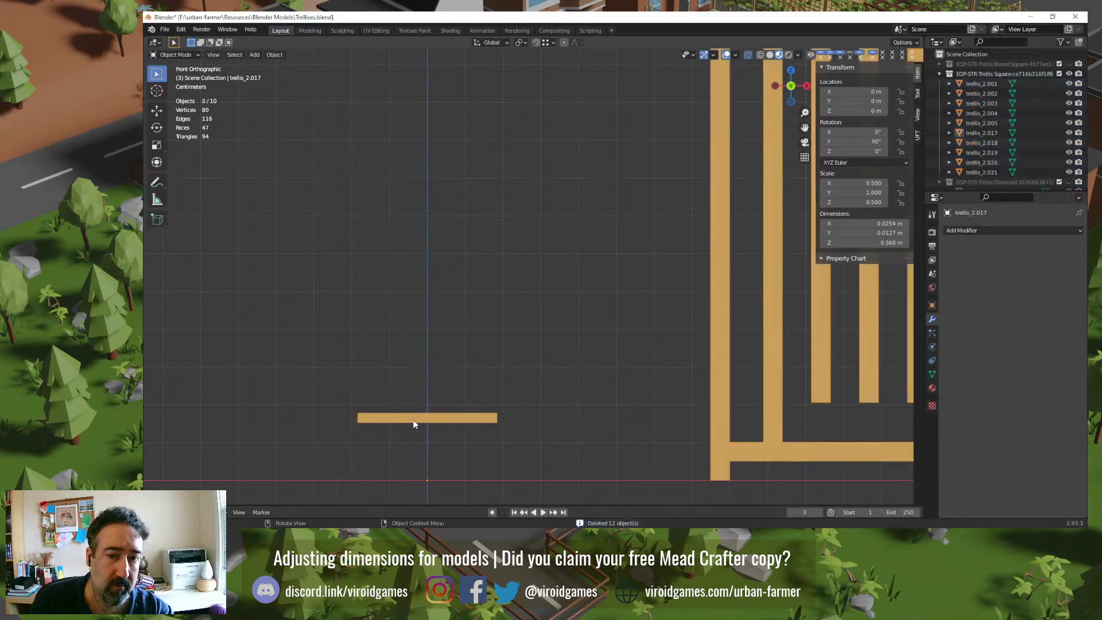
pyautogui.scroll(-8, 425, 387)
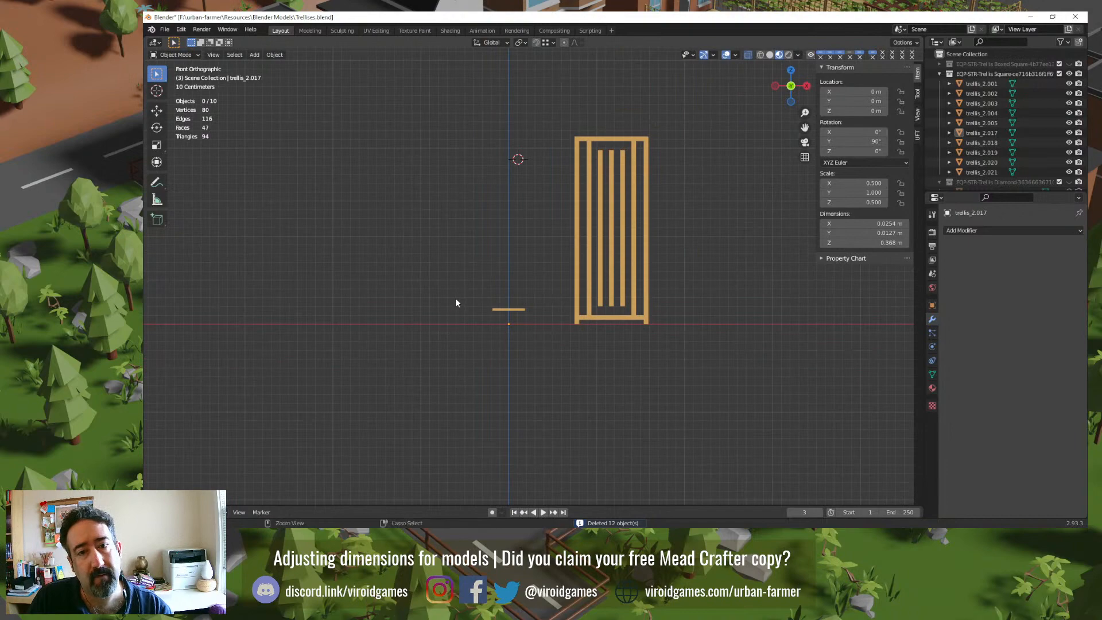
# Step: Undo the deletion of the twelve horizontal slats
pyautogui.hotkey('ctrl', 'z')
pyautogui.scroll(4, 470, 303)
pyautogui.scroll(3, 480, 314)
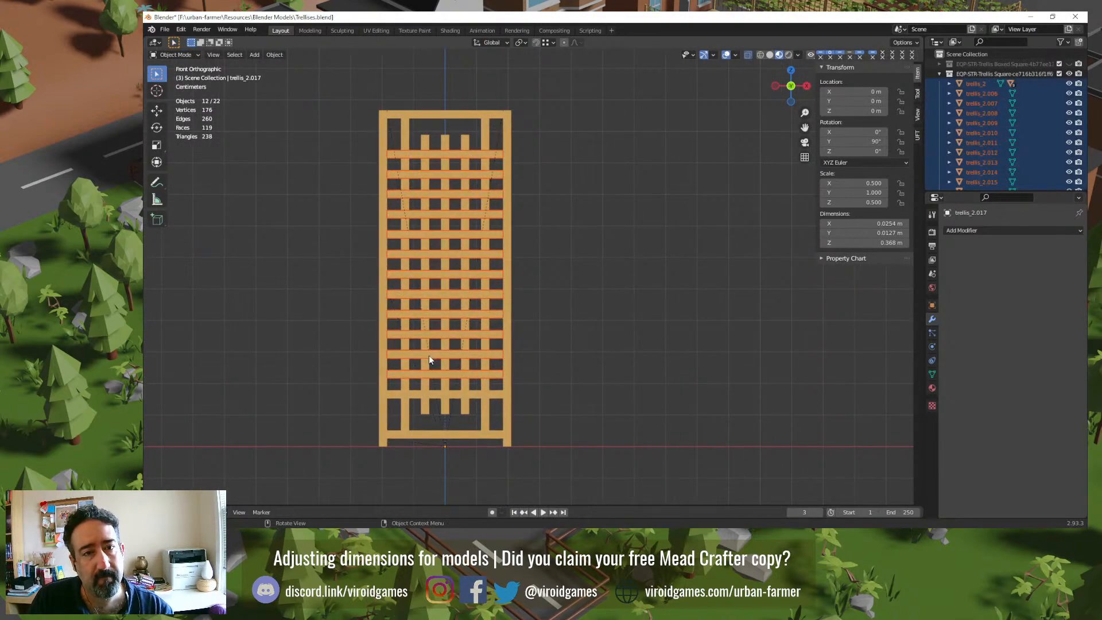
# Step: Apply all transforms to the twelve selected horizontal slats above the lowest one, and delete them
pyautogui.scroll(-2, 972, 146)
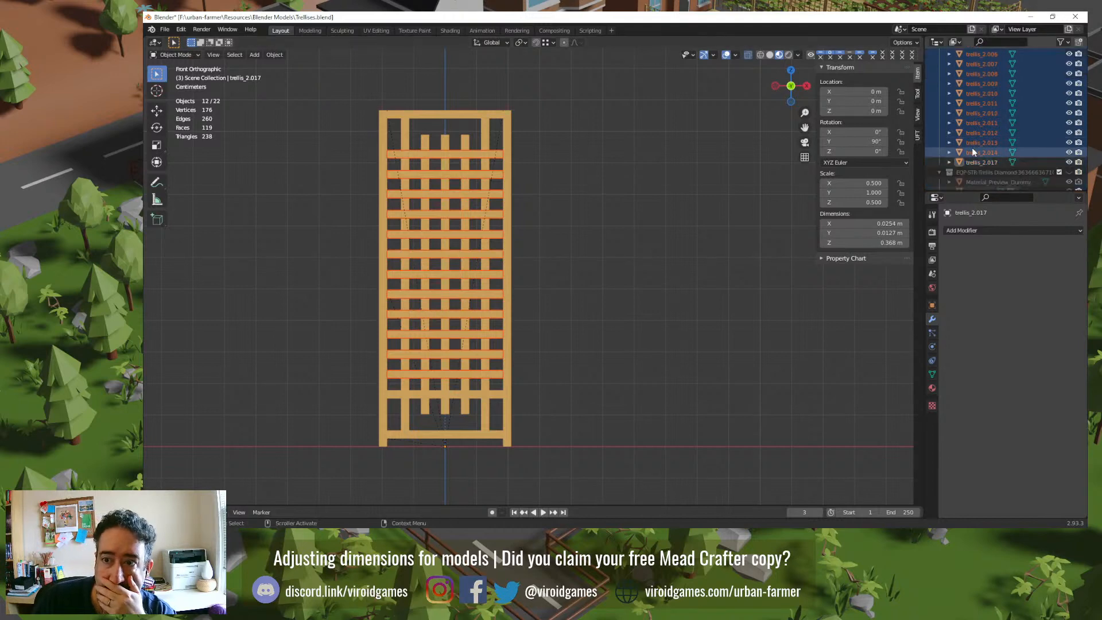
pyautogui.hotkey('ctrl', 'a')
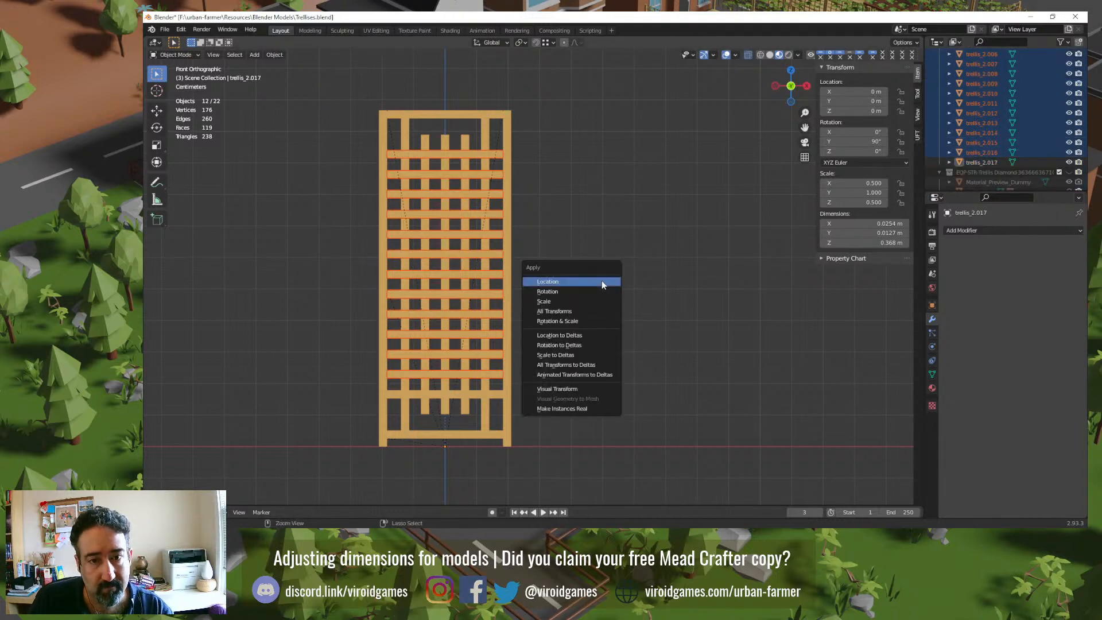
pyautogui.click(586, 311)
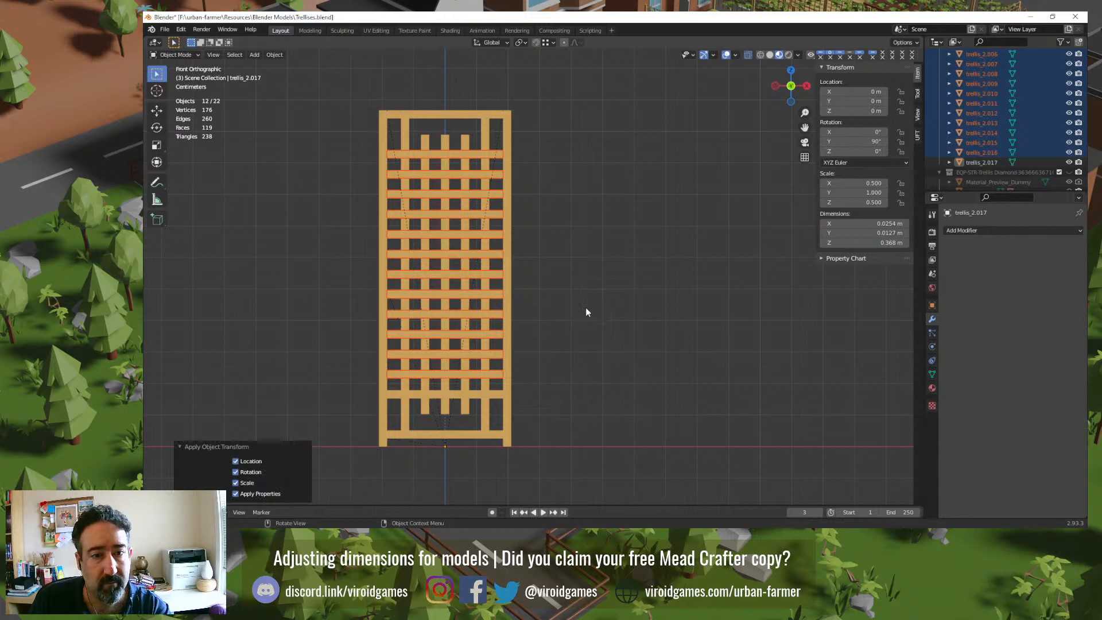
pyautogui.press('Delete')
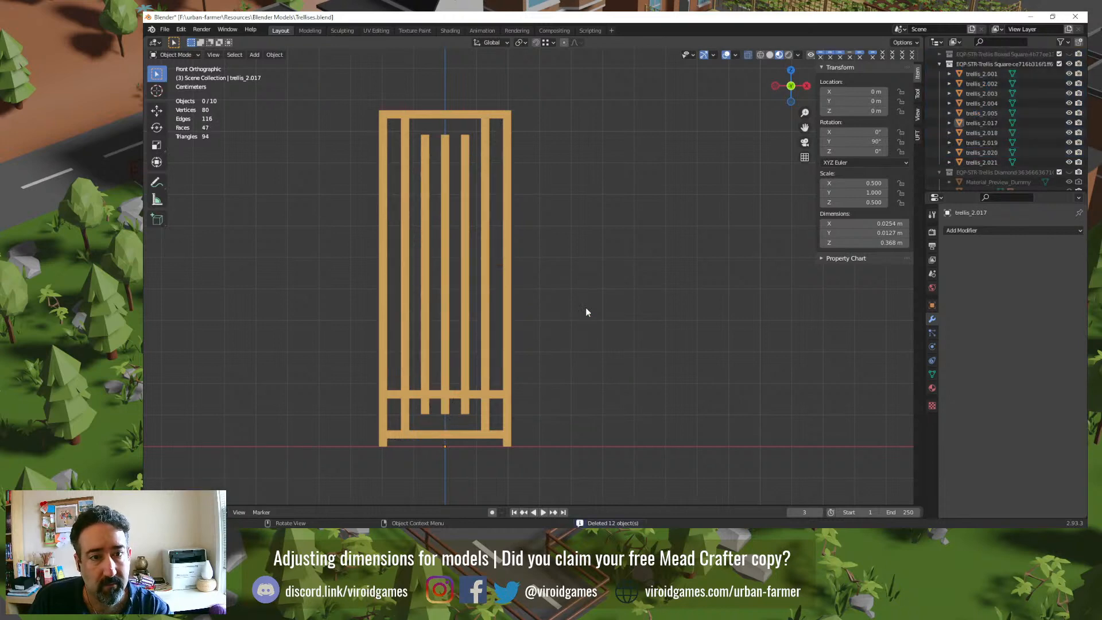
# Step: Add an Array modifier with a count of 12 to the remaining lowest horizontal slat
pyautogui.click(435, 396)
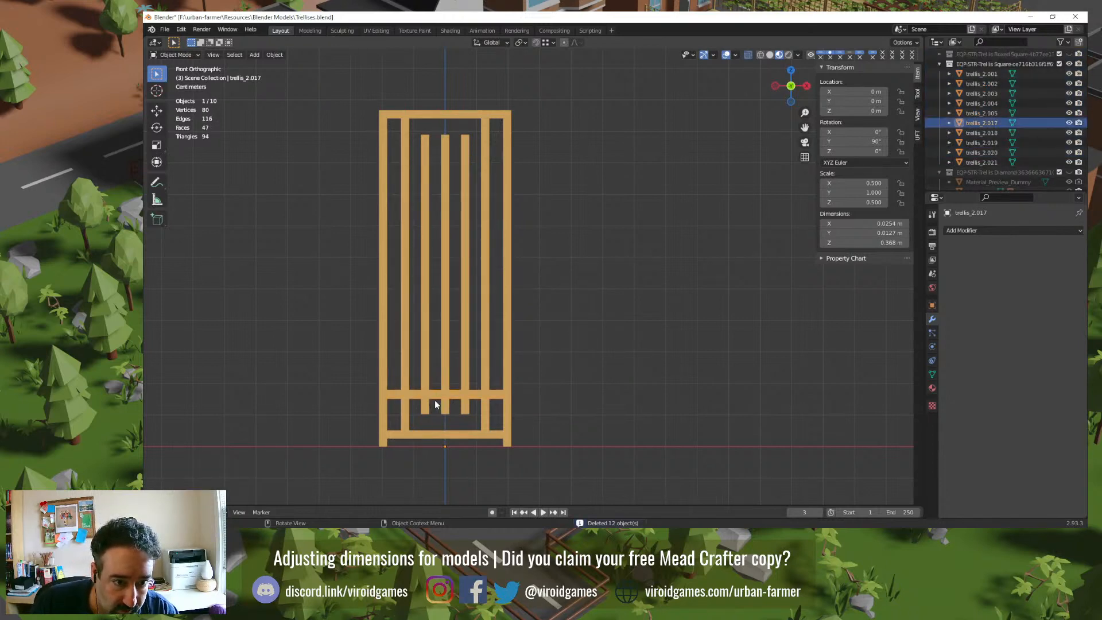
pyautogui.click(969, 231)
pyautogui.click(889, 258)
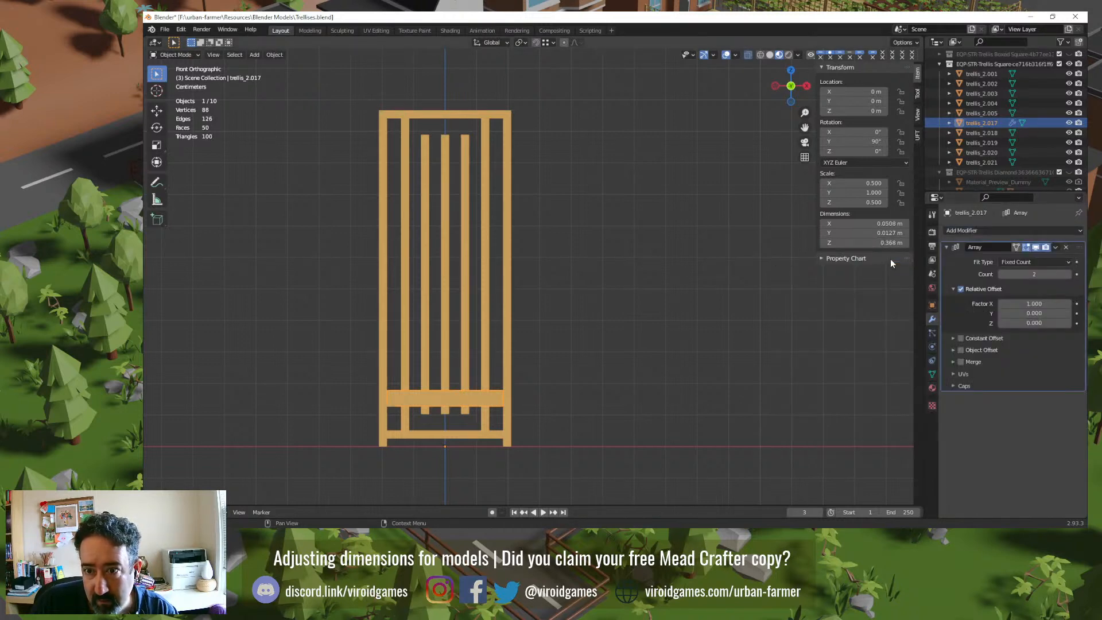
pyautogui.click(1004, 275)
pyautogui.write('12')
pyautogui.press('Return')
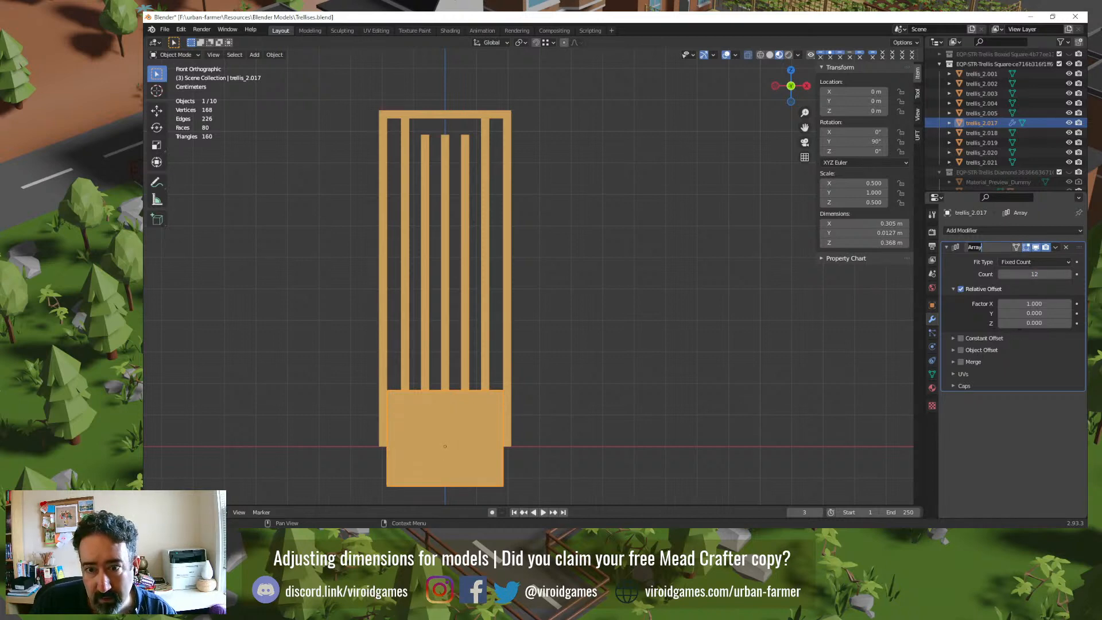
# Step: Apply all transforms to the arrayed slat and set its array's relative offset factors to X 0 and Z 1
pyautogui.hotkey('ctrl', 'a')
pyautogui.click(612, 386)
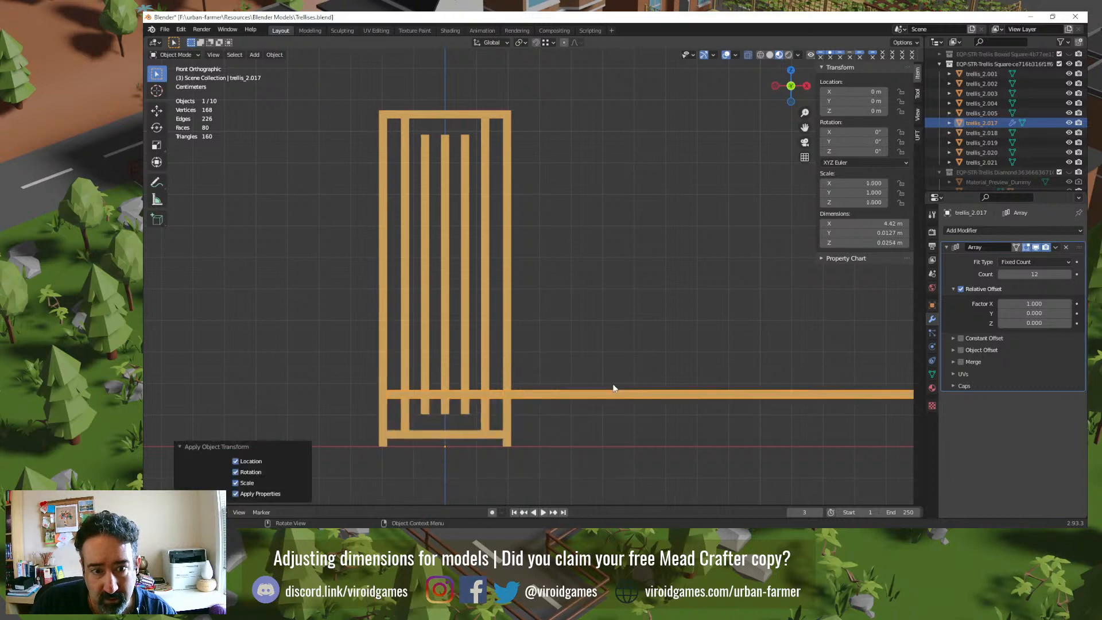
pyautogui.click(1034, 322)
pyautogui.write('1')
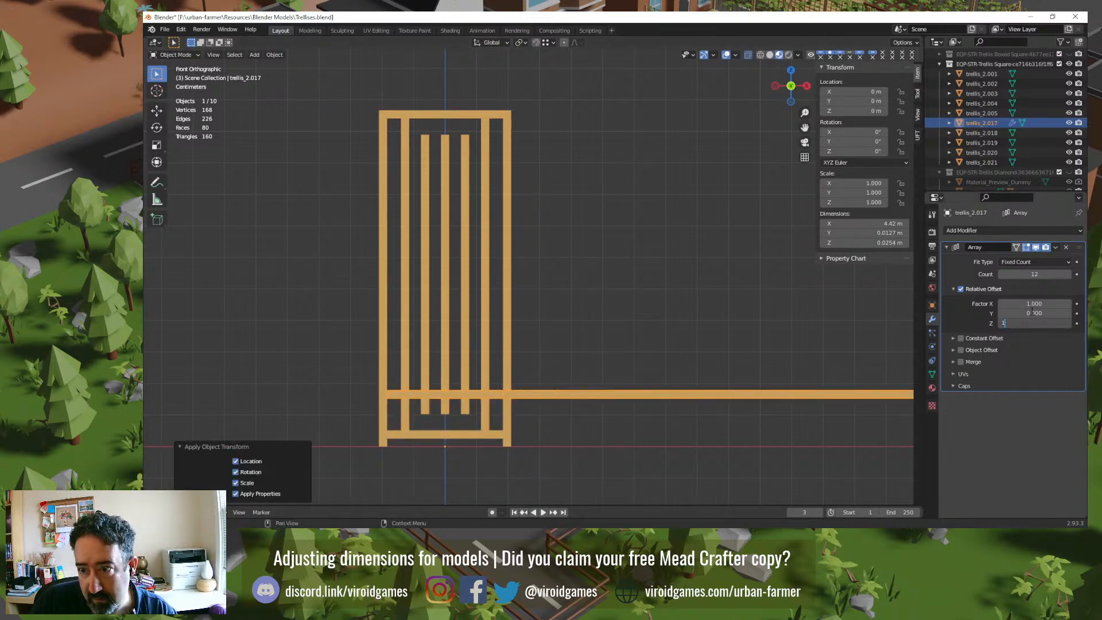
pyautogui.press('Return')
pyautogui.click(1034, 304)
pyautogui.write('0')
pyautogui.press('Return')
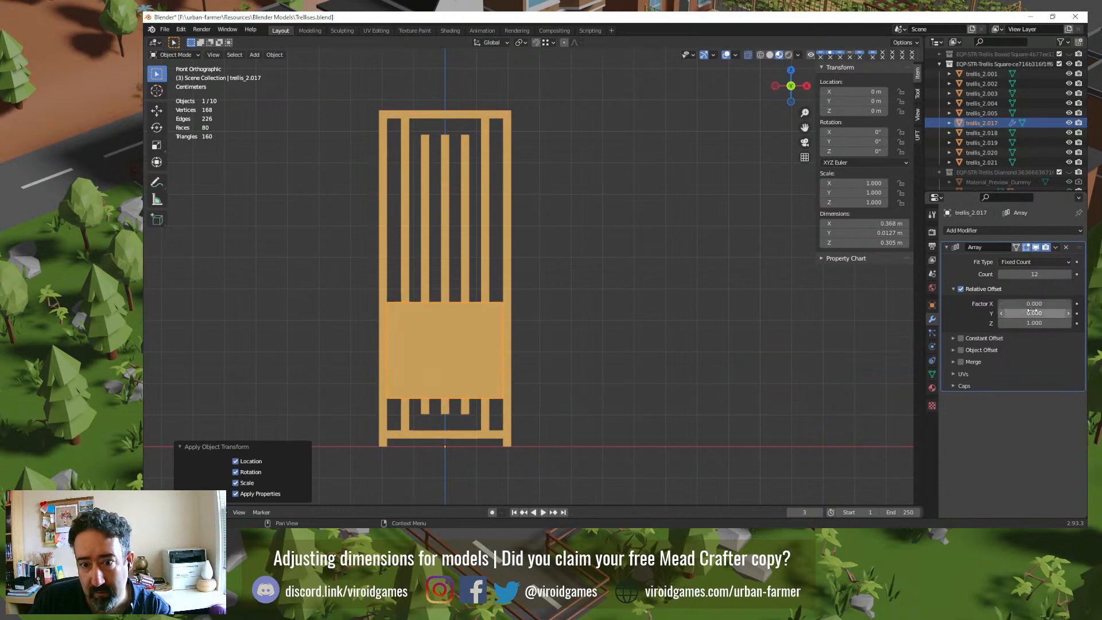
# Step: Try relative Z offset factors of 2, 3 and 2.5 for the horizontal slat array
pyautogui.click(1029, 325)
pyautogui.write('2')
pyautogui.press('Return')
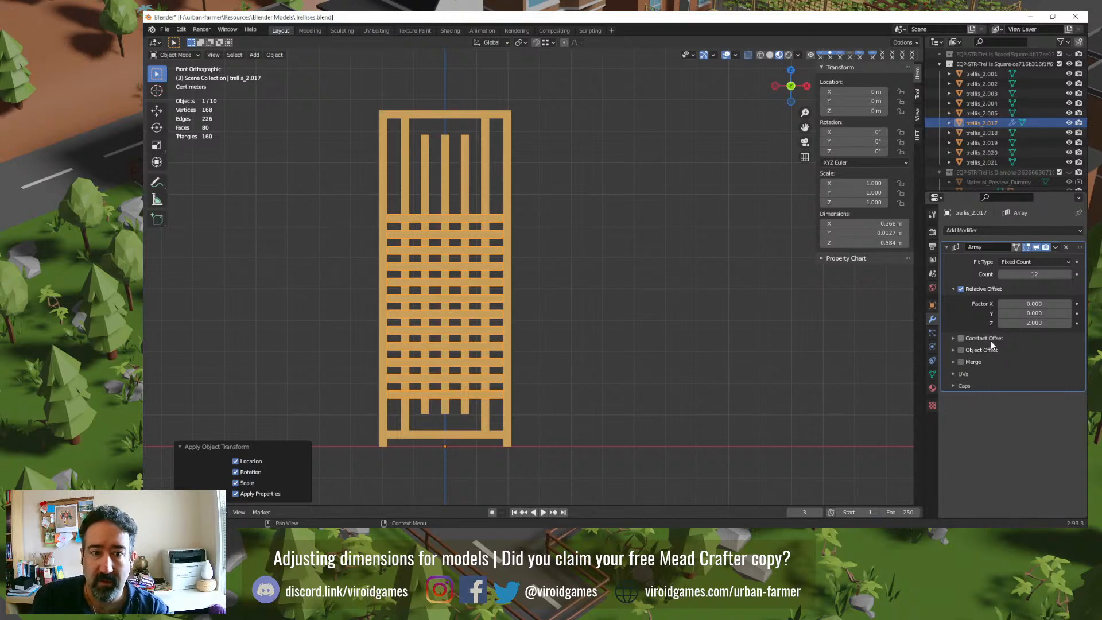
pyautogui.click(1044, 323)
pyautogui.write('3')
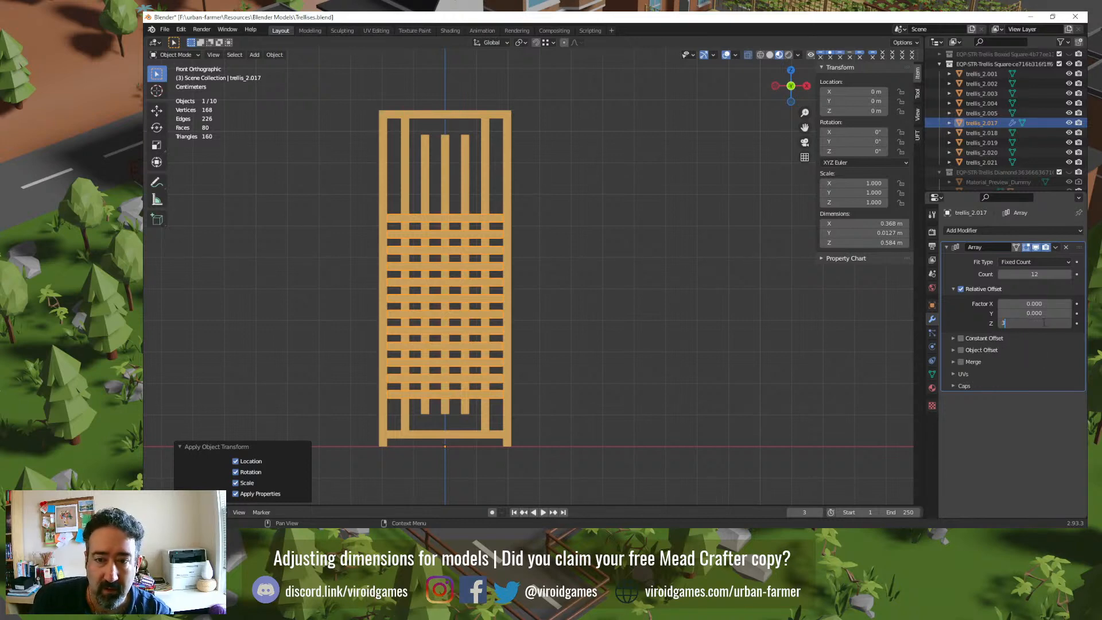
pyautogui.press('Return')
pyautogui.click(1042, 322)
pyautogui.write('2.5')
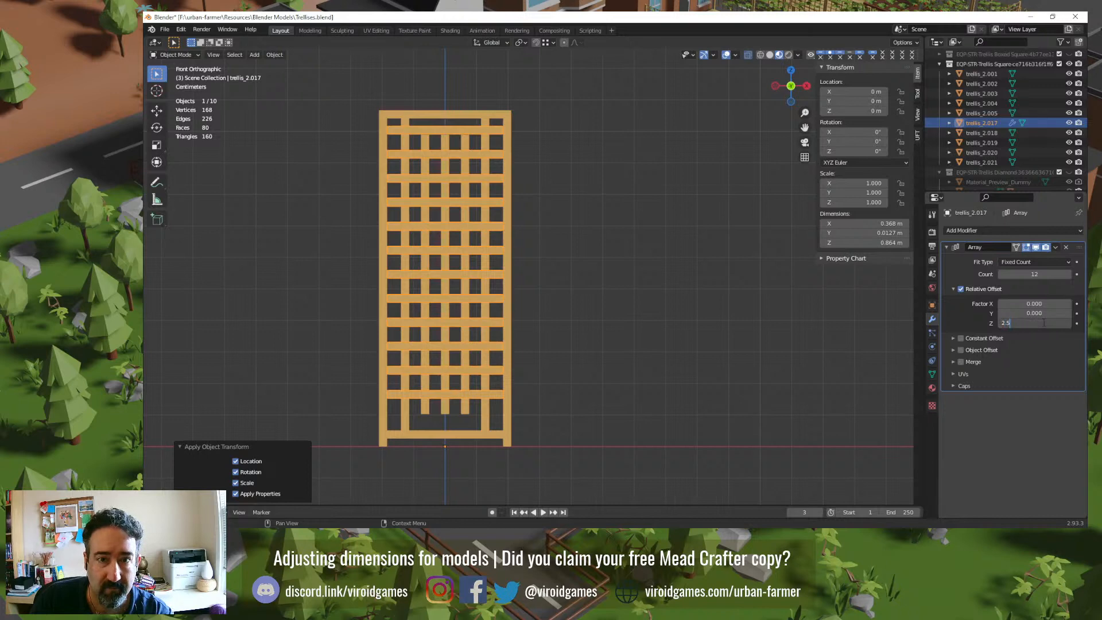
pyautogui.press('Return')
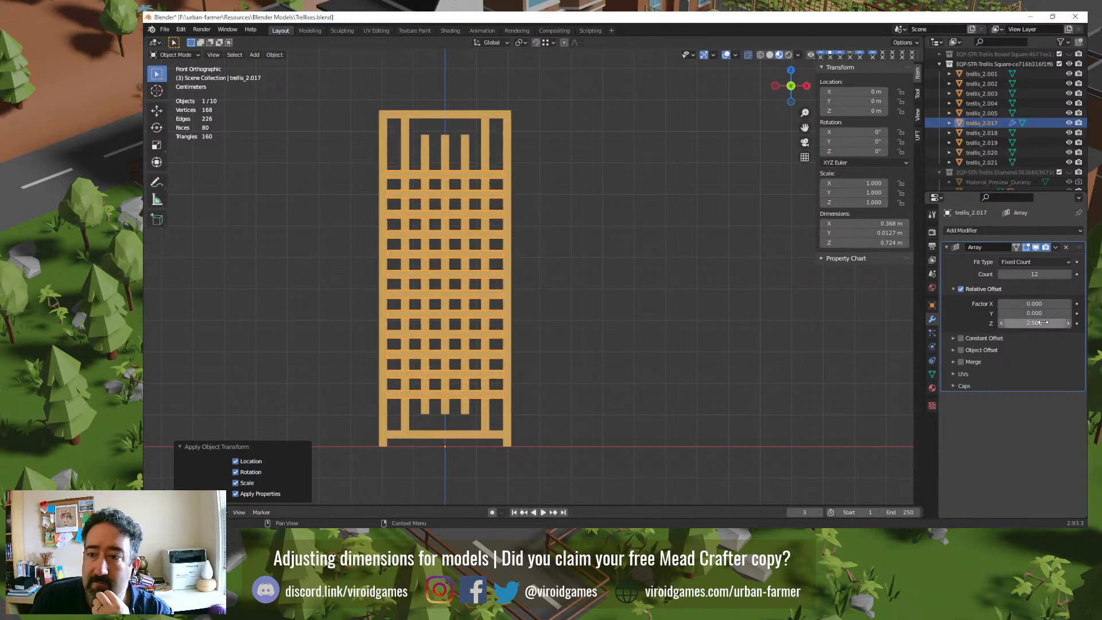
# Step: Set the horizontal slat array's relative Z offset factor to 2.75 and deselect the slat
pyautogui.click(1043, 322)
pyautogui.write('2.75')
pyautogui.press('Return')
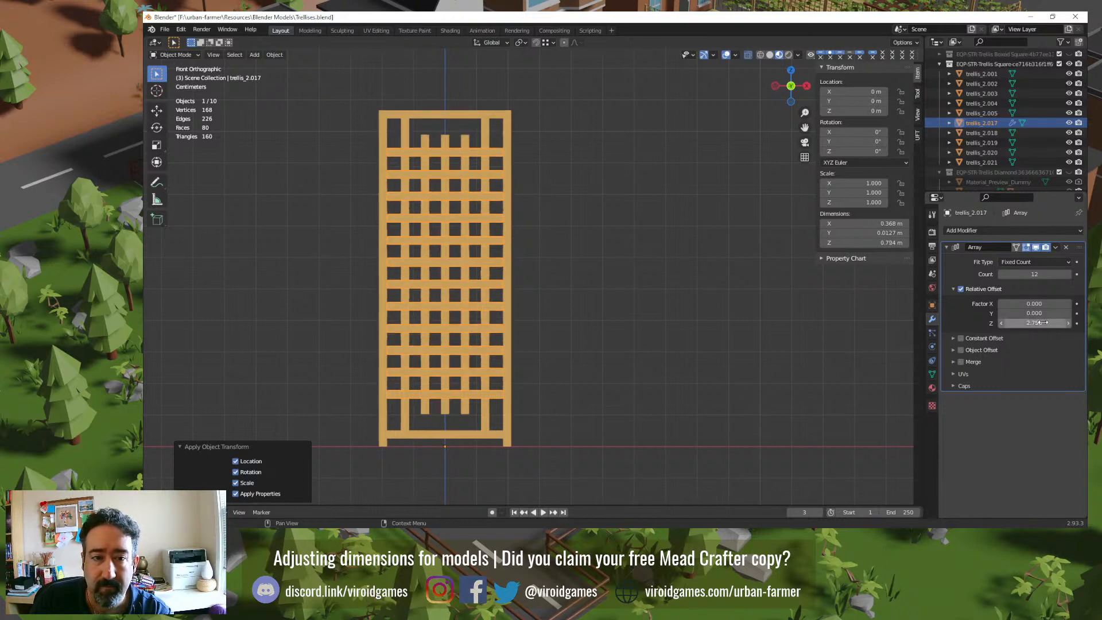
pyautogui.click(614, 309)
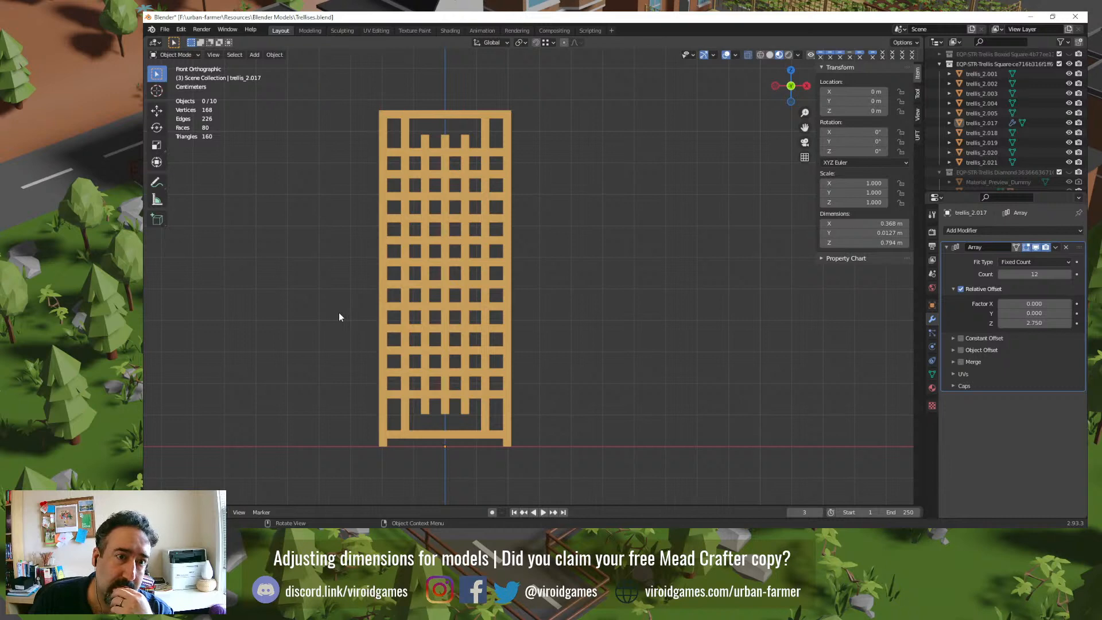
# Step: Try to bring the two outermost vertical lattice slats closer together by scaling them jointly along X
pyautogui.moveTo(338, 317); pyautogui.dragTo(402, 333, button='middle')
pyautogui.press('KP_5')
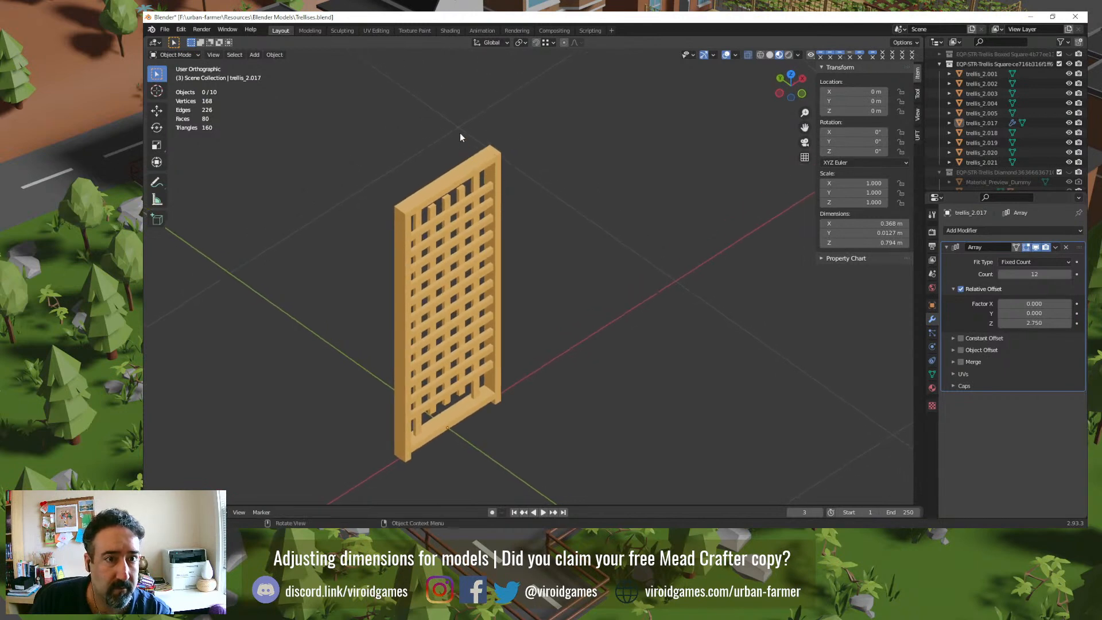
pyautogui.moveTo(453, 201); pyautogui.dragTo(430, 137, button='middle')
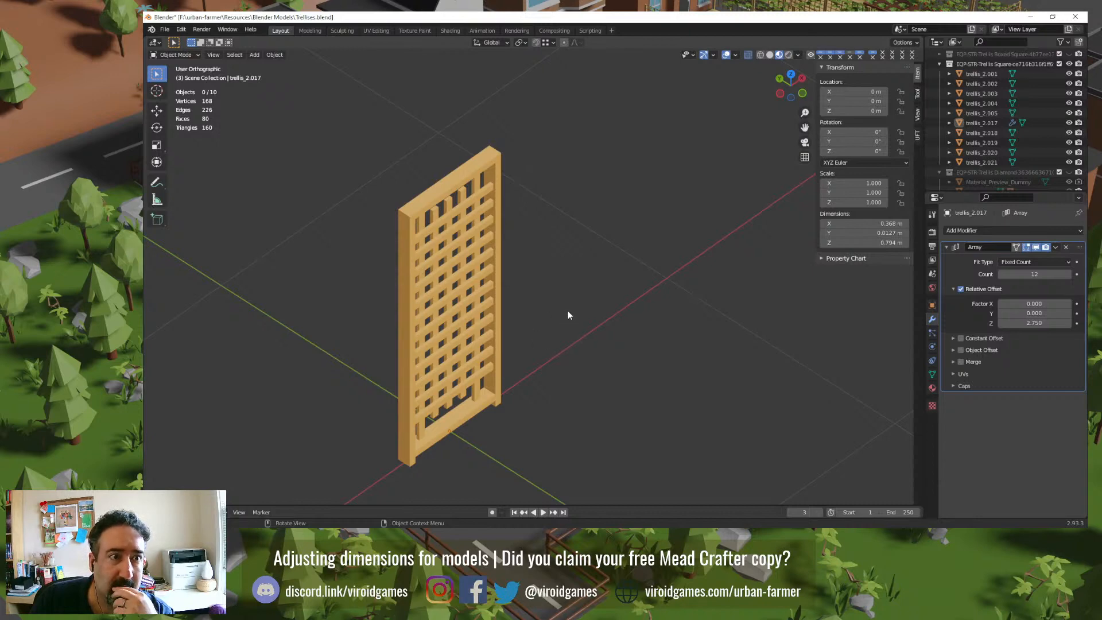
pyautogui.moveTo(560, 288); pyautogui.dragTo(498, 237, button='middle')
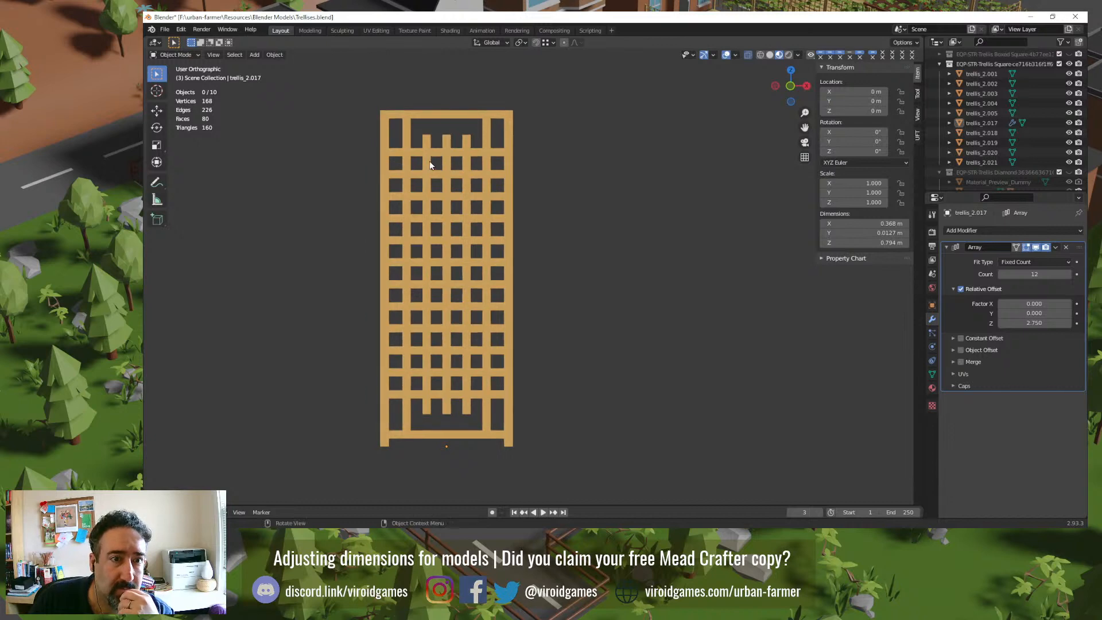
pyautogui.click(443, 148)
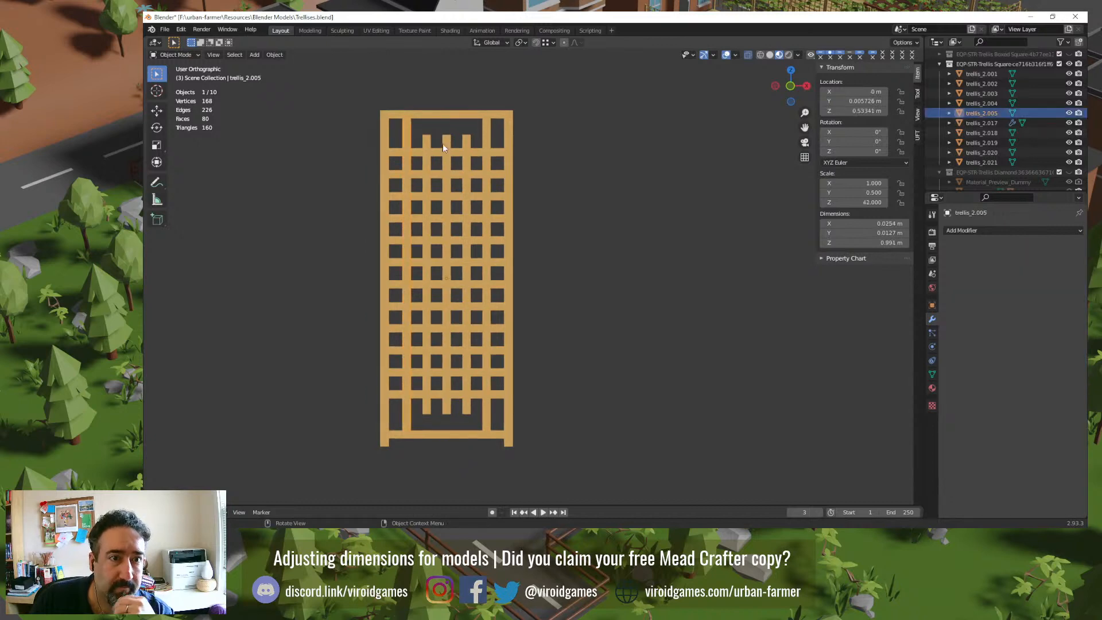
pyautogui.keyDown('shift'); pyautogui.click(487, 135); pyautogui.keyUp('shift')
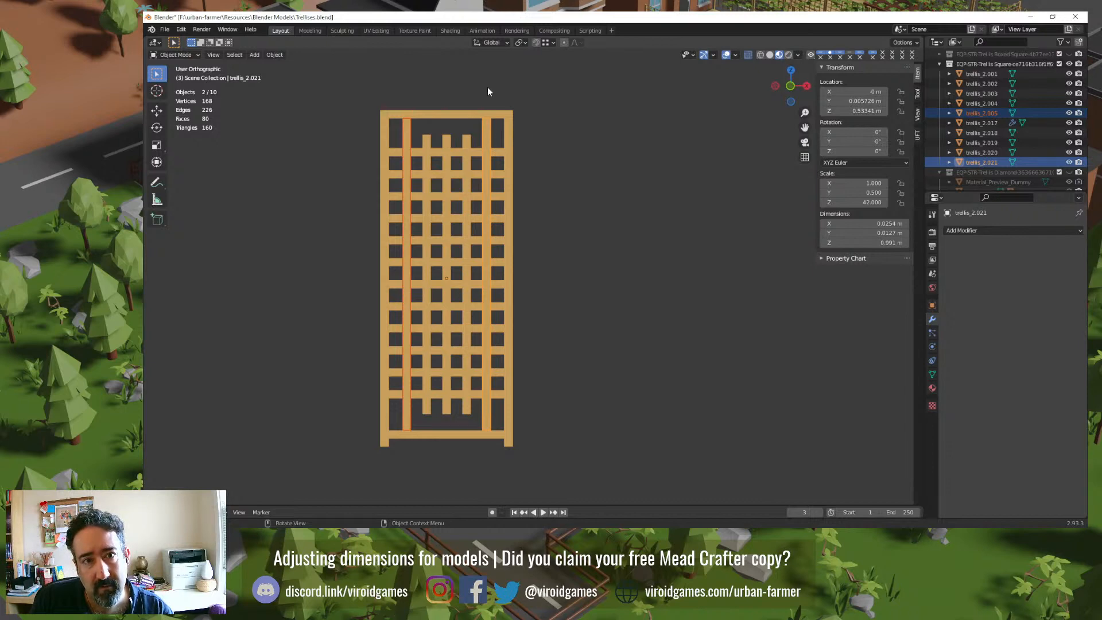
pyautogui.click(488, 92)
pyautogui.click(484, 131)
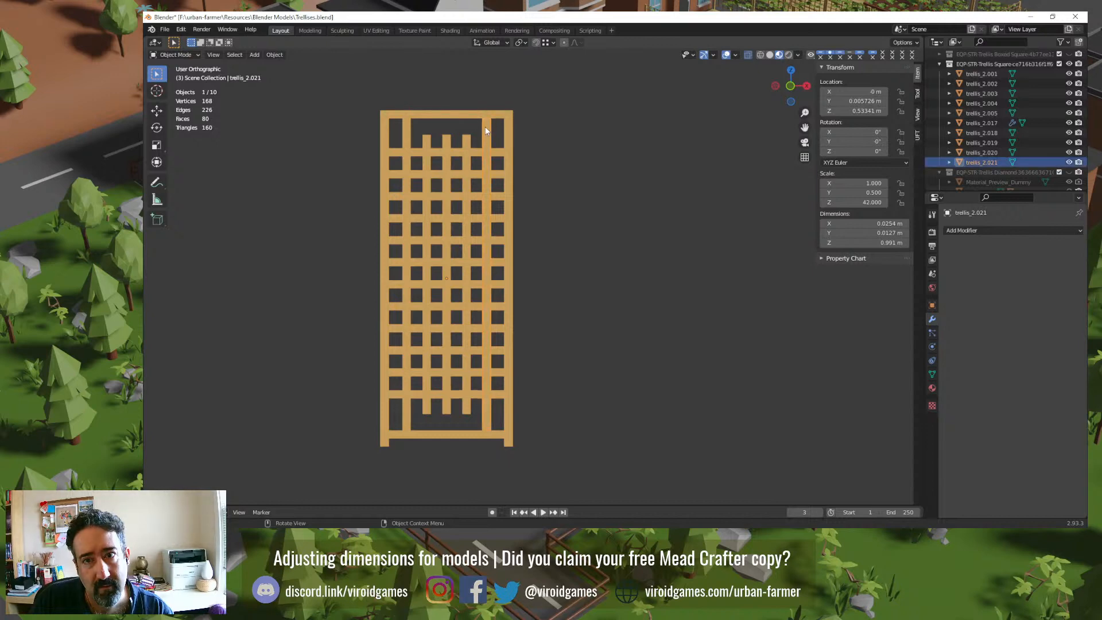
pyautogui.keyDown('shift'); pyautogui.click(408, 135); pyautogui.keyUp('shift')
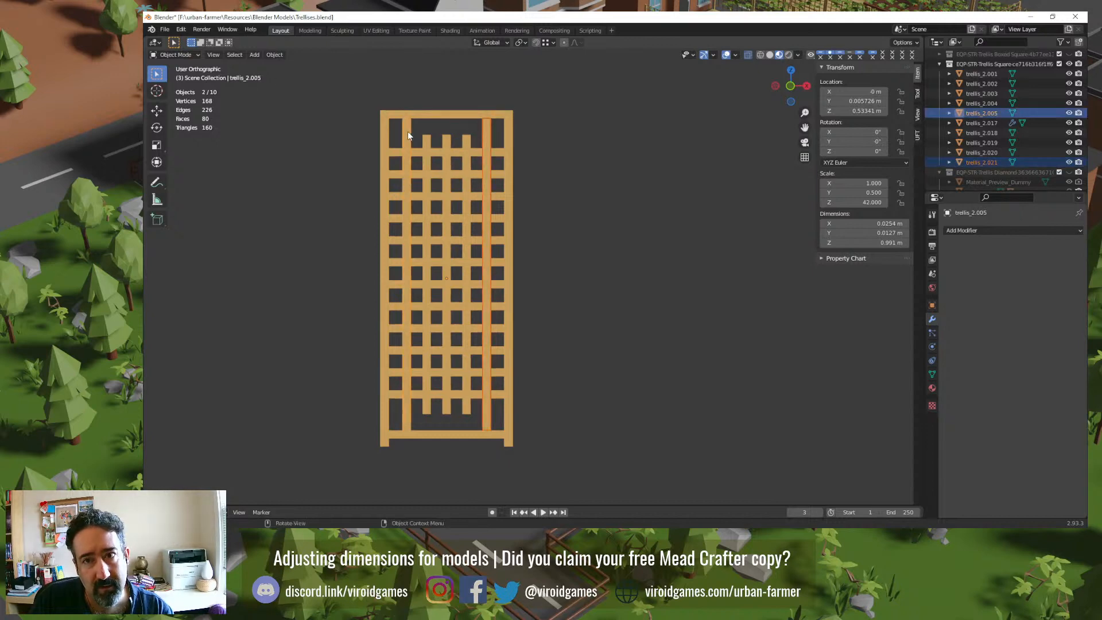
pyautogui.press('s')
pyautogui.press('x')
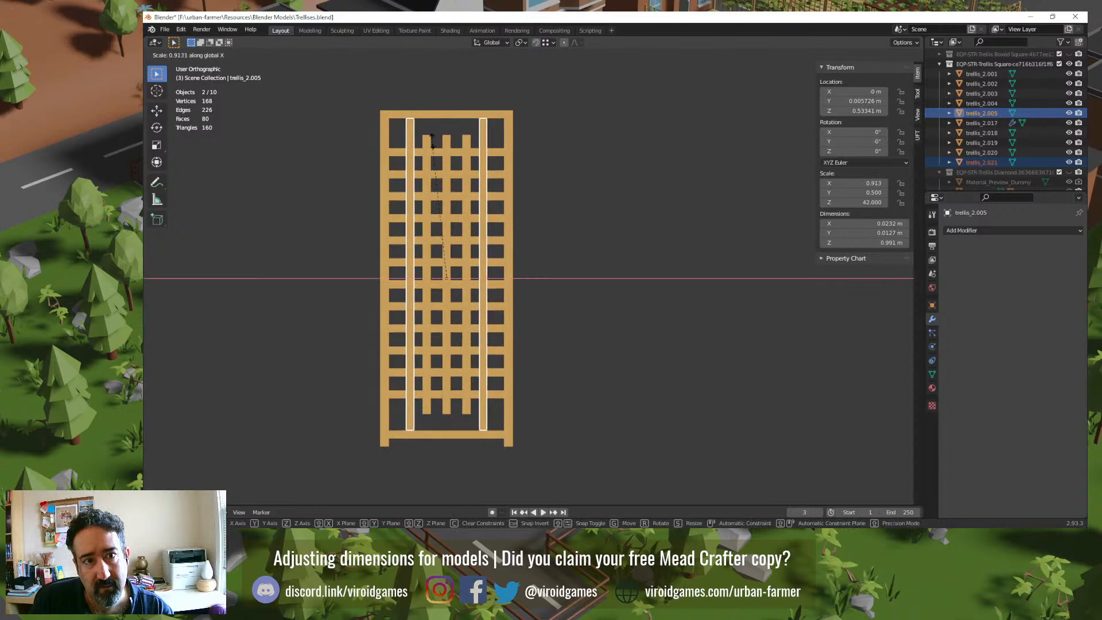
pyautogui.click(459, 203)
pyautogui.hotkey('ctrl', 'z')
# Step: Move the outermost vertical lattice slat on the positive X side by -0.01 m along global X
pyautogui.moveTo(440, 154); pyautogui.dragTo(452, 170, button='middle')
pyautogui.scroll(3, 422, 177)
pyautogui.moveTo(378, 170); pyautogui.dragTo(409, 229, button='middle')
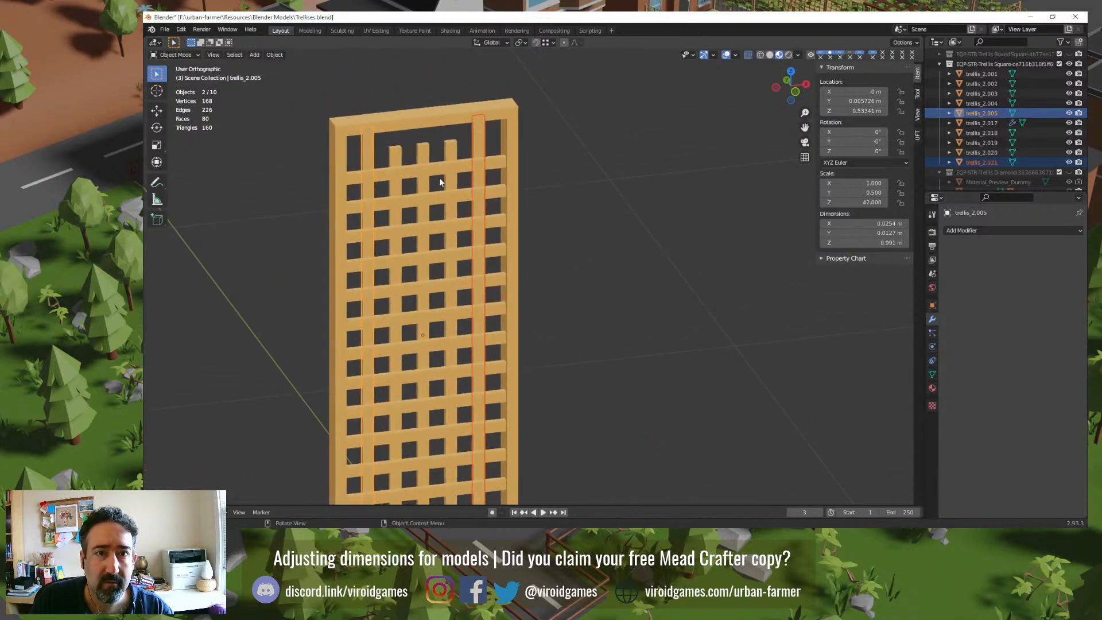
pyautogui.click(548, 132)
pyautogui.click(478, 149)
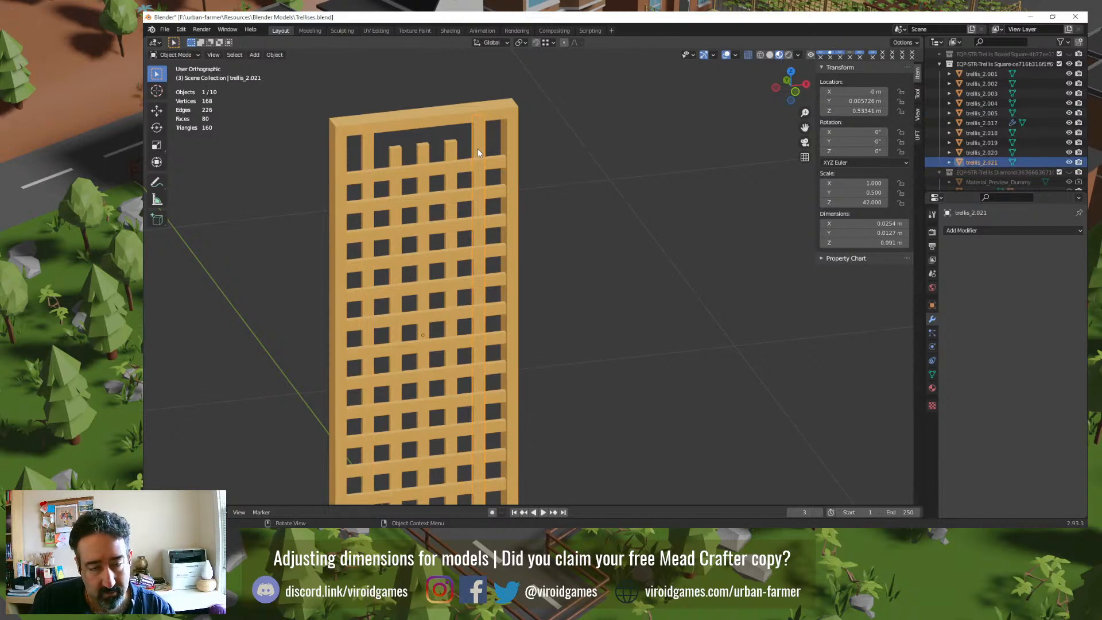
pyautogui.write('gx')
pyautogui.write('.1')
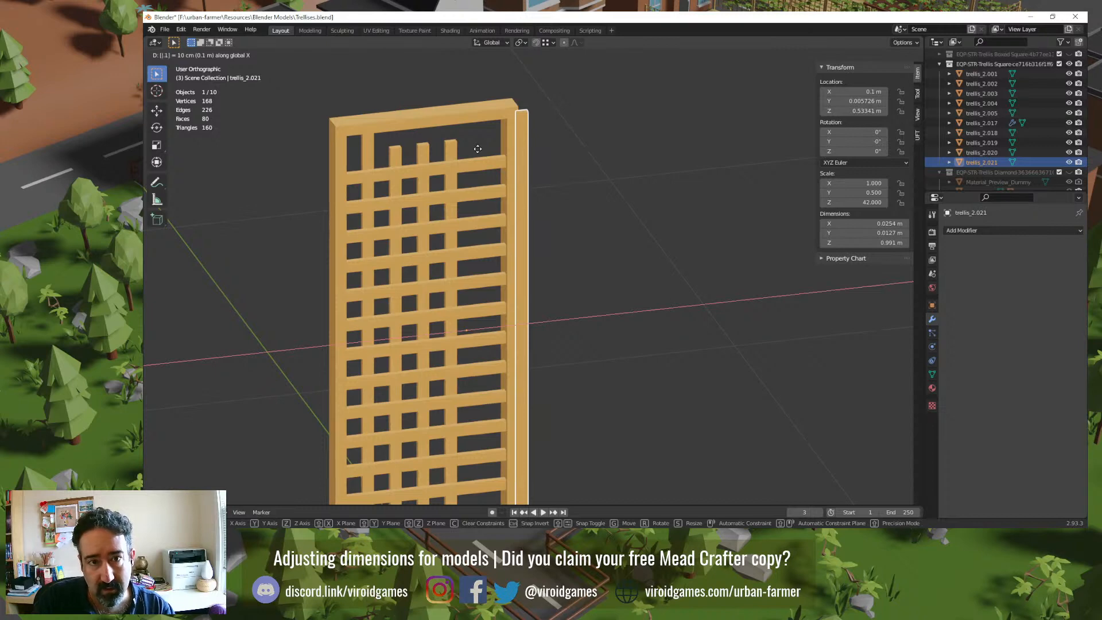
pyautogui.press('-')
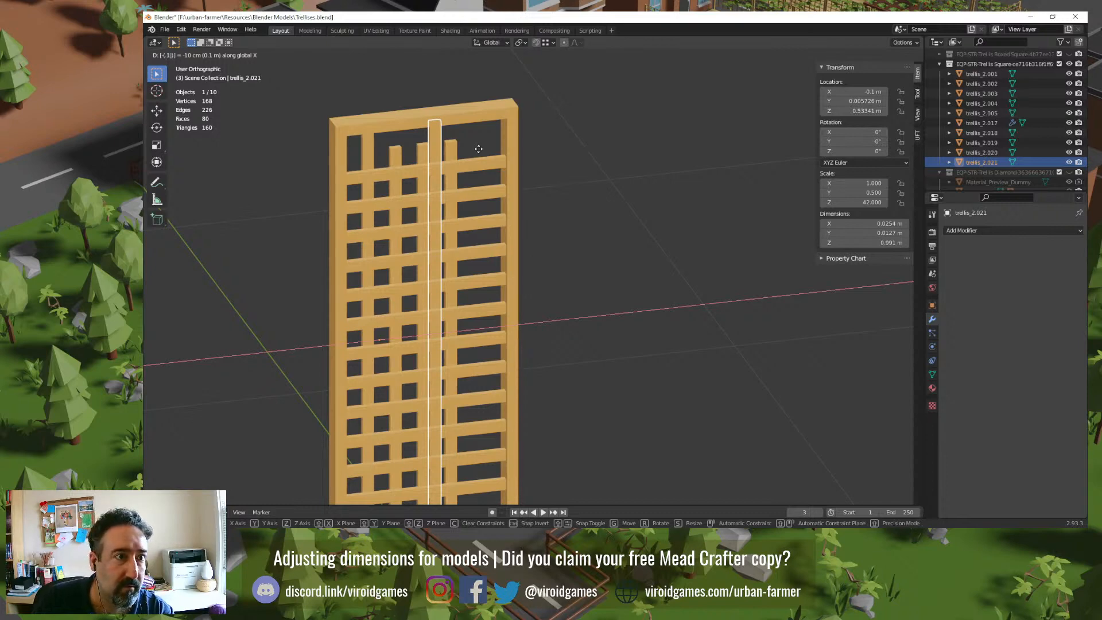
pyautogui.press('BackSpace')
pyautogui.write('05')
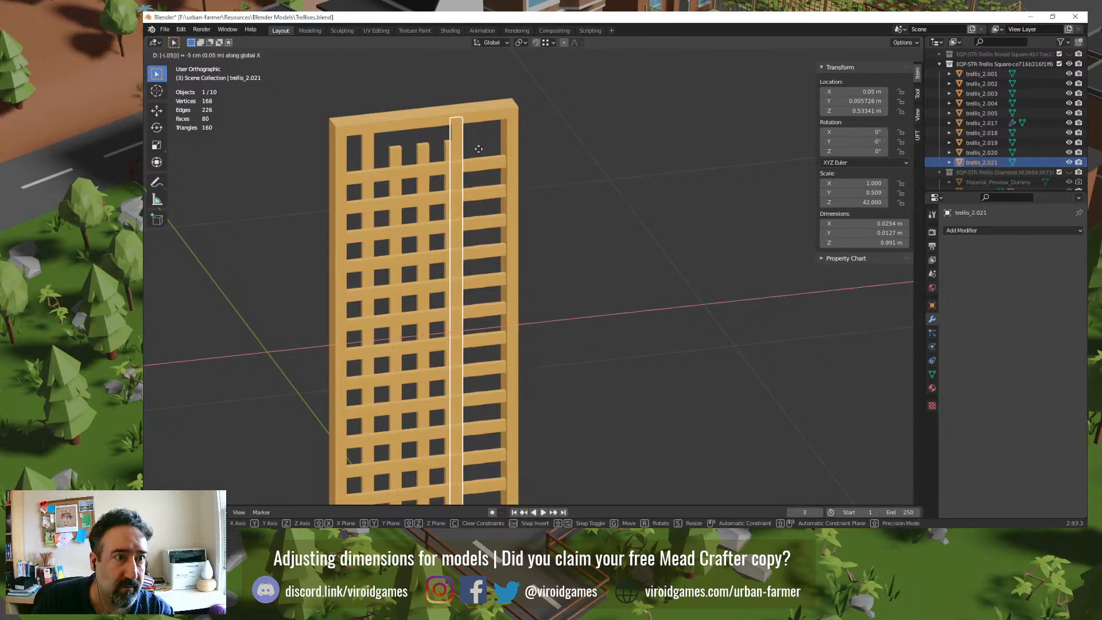
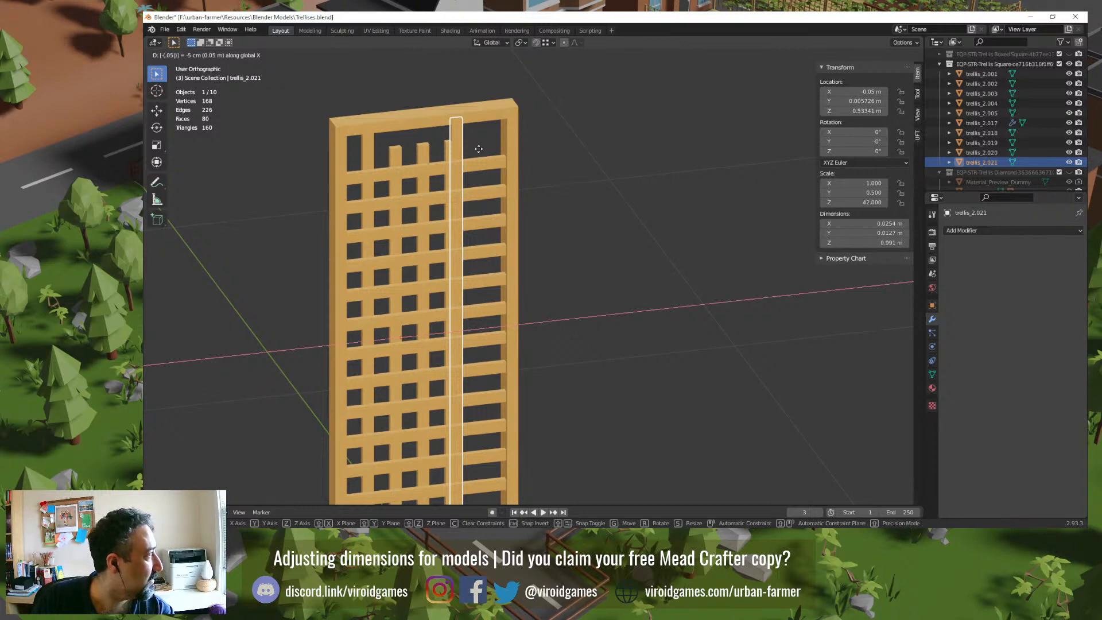
pyautogui.press('BackSpace')
pyautogui.write('1')
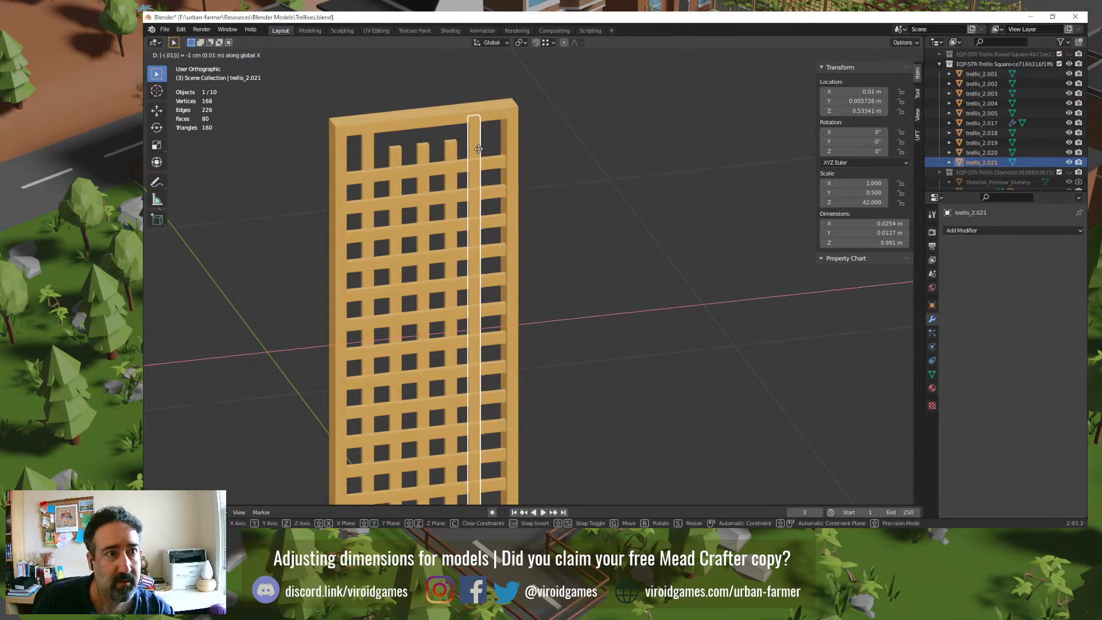
pyautogui.press('Return')
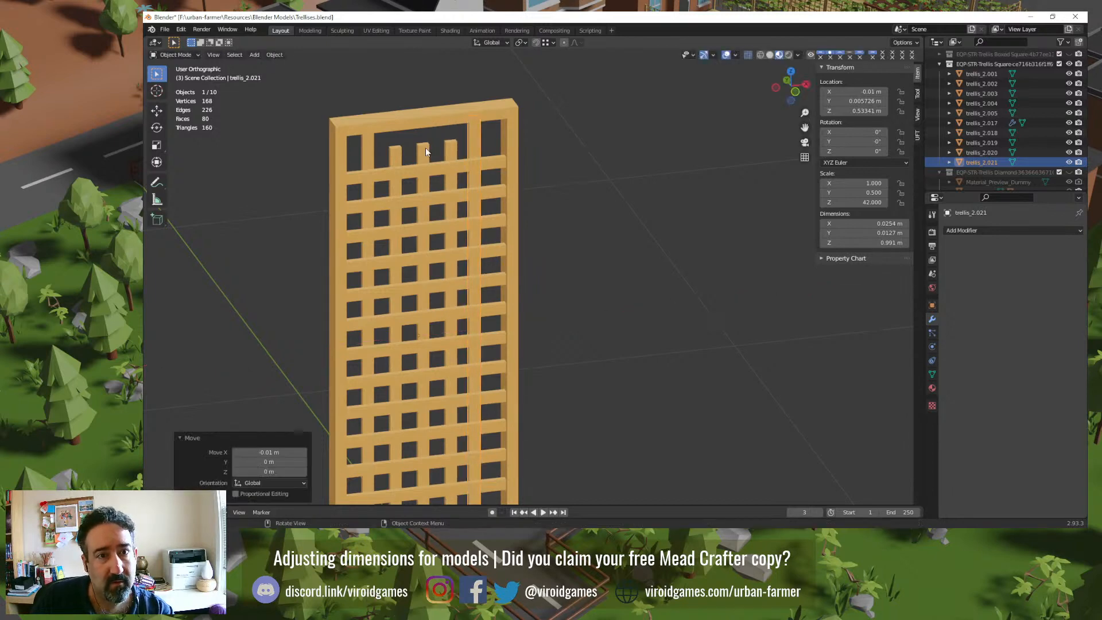
# Step: Move the outermost vertical lattice slat on the negative X side by 0.01 m along global X
pyautogui.click(361, 153)
pyautogui.write('g')
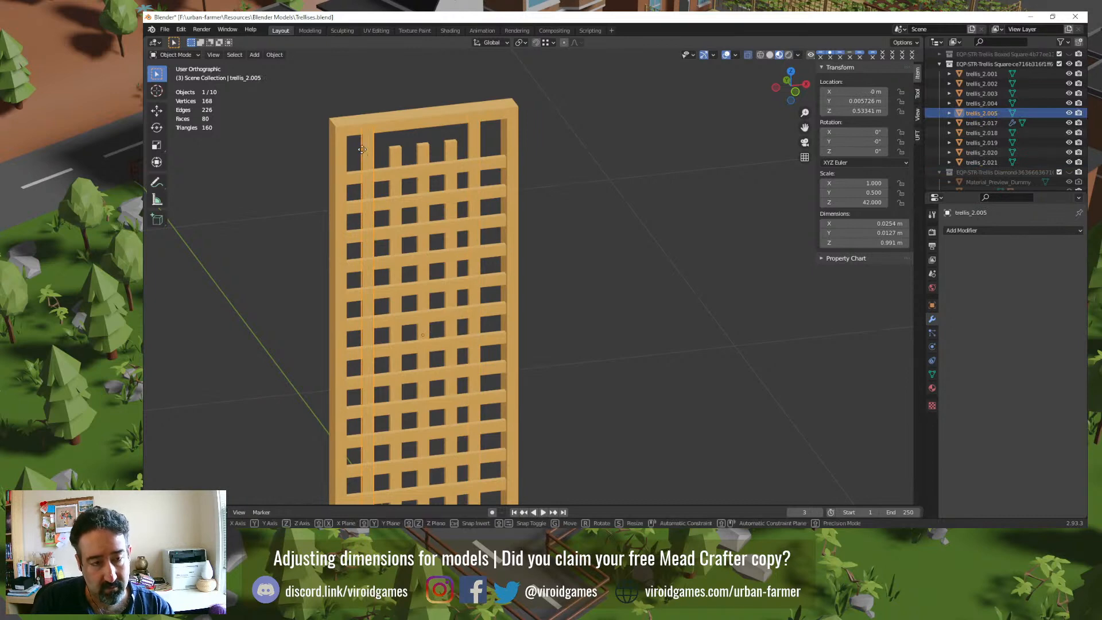
pyautogui.write('x.01')
pyautogui.press('Return')
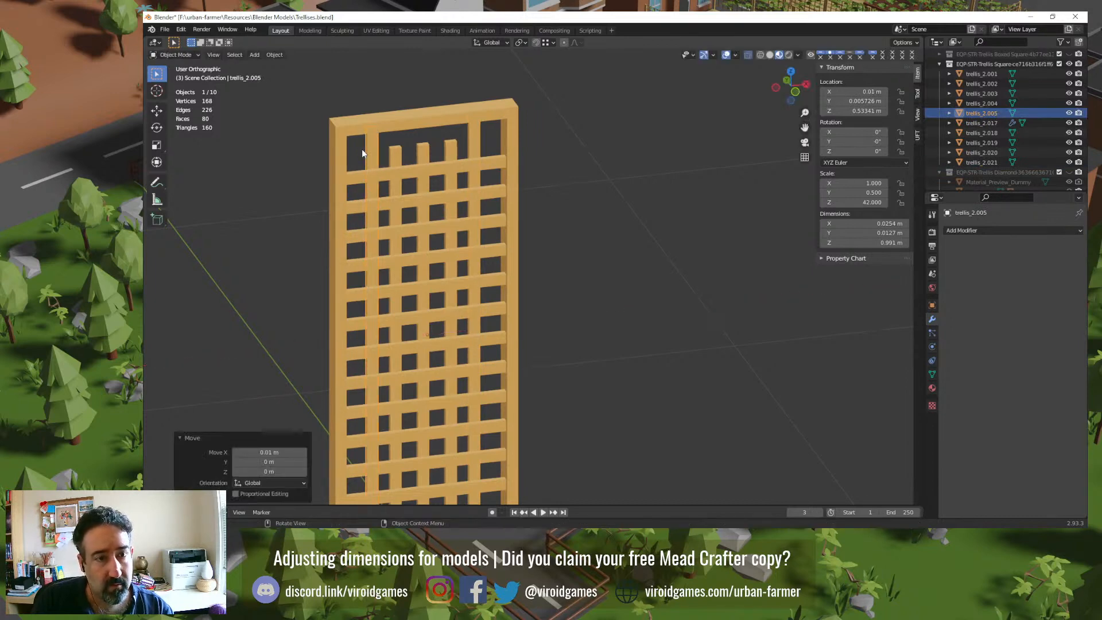
pyautogui.moveTo(576, 208); pyautogui.dragTo(517, 359, button='middle')
pyautogui.scroll(-5, 585, 235)
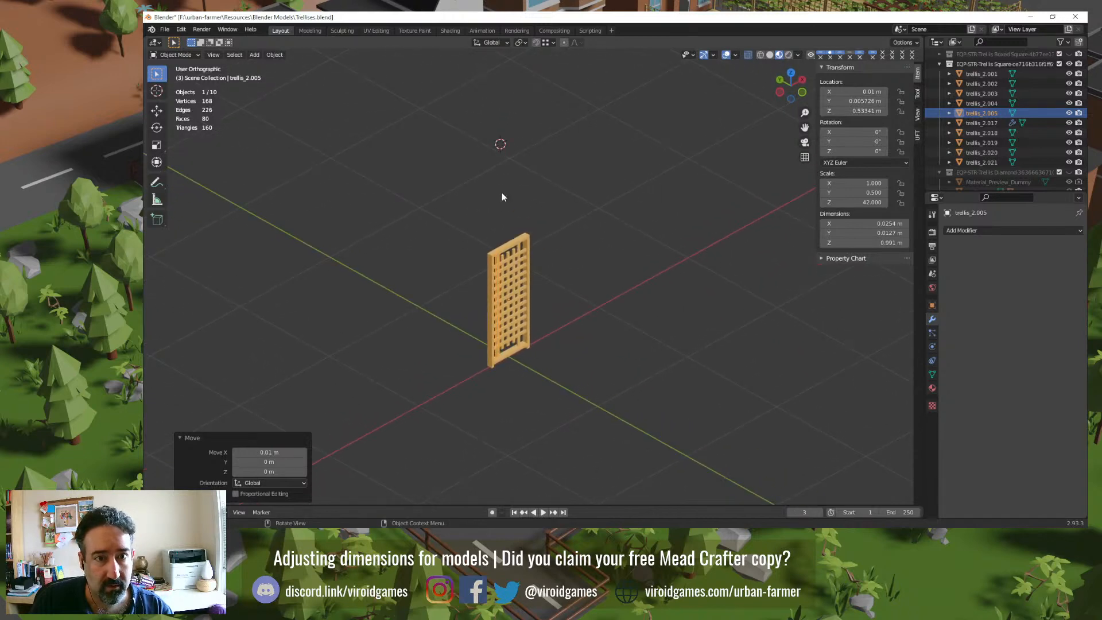
# Step: Hide the two short vertical slats flanking the central slat of the lattice
pyautogui.moveTo(510, 161); pyautogui.dragTo(515, 160, button='middle')
pyautogui.scroll(4, 517, 182)
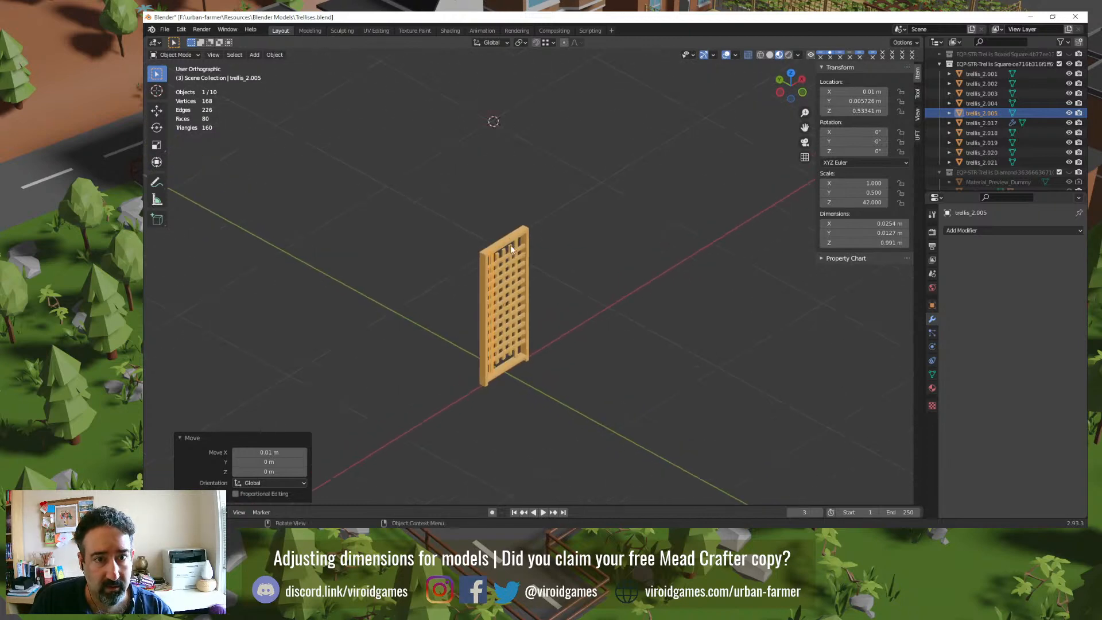
pyautogui.scroll(1, 495, 186)
pyautogui.click(487, 167)
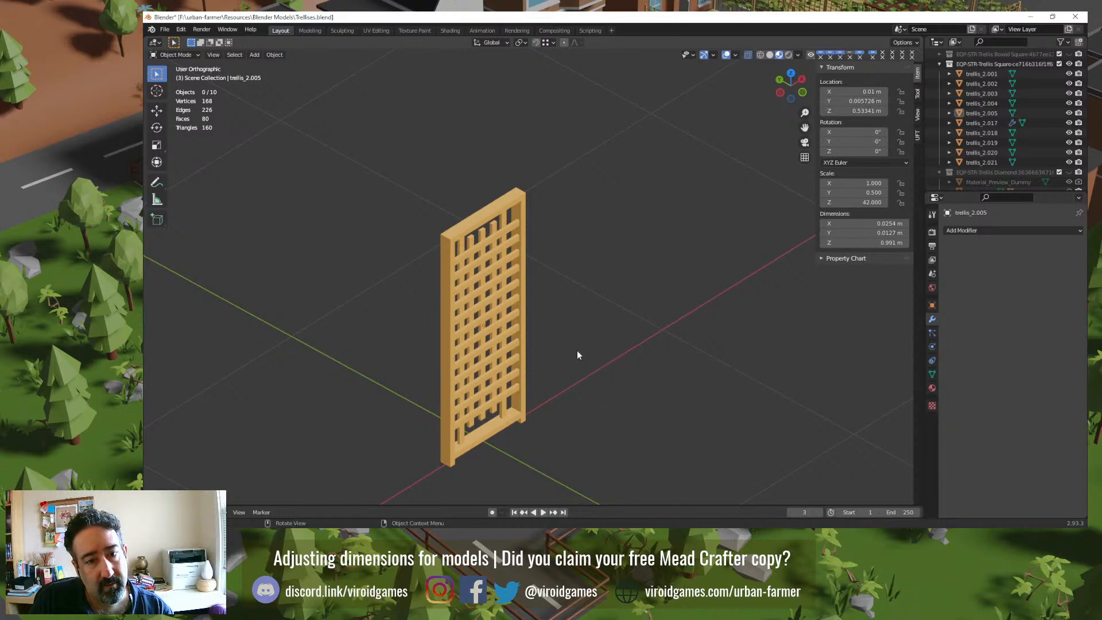
pyautogui.moveTo(539, 366); pyautogui.dragTo(511, 290, button='middle')
pyautogui.scroll(2, 512, 289)
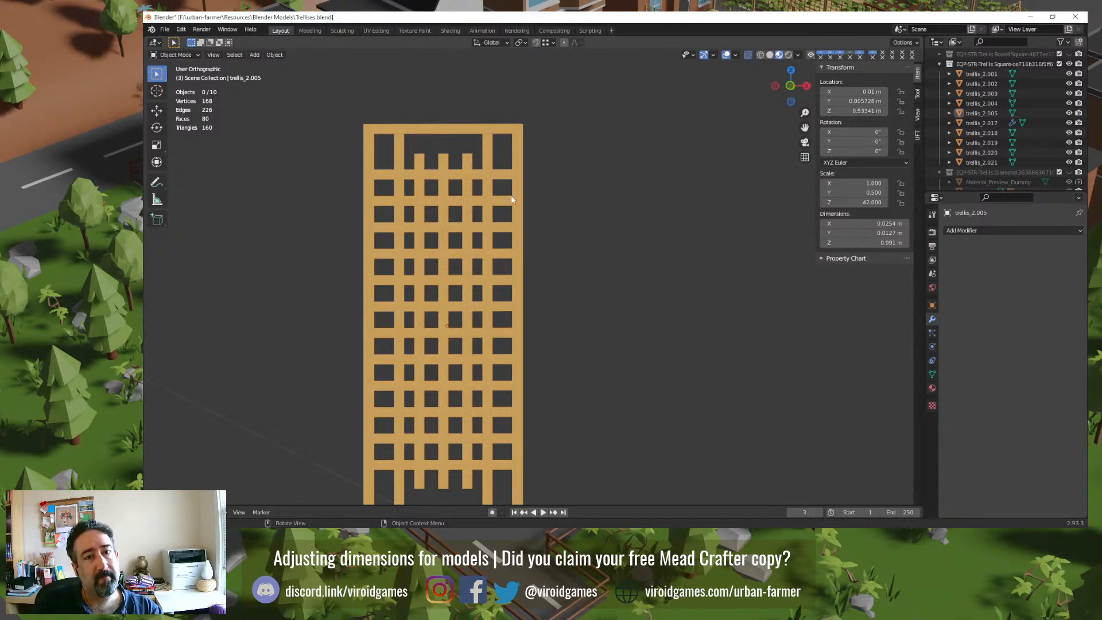
pyautogui.click(487, 158)
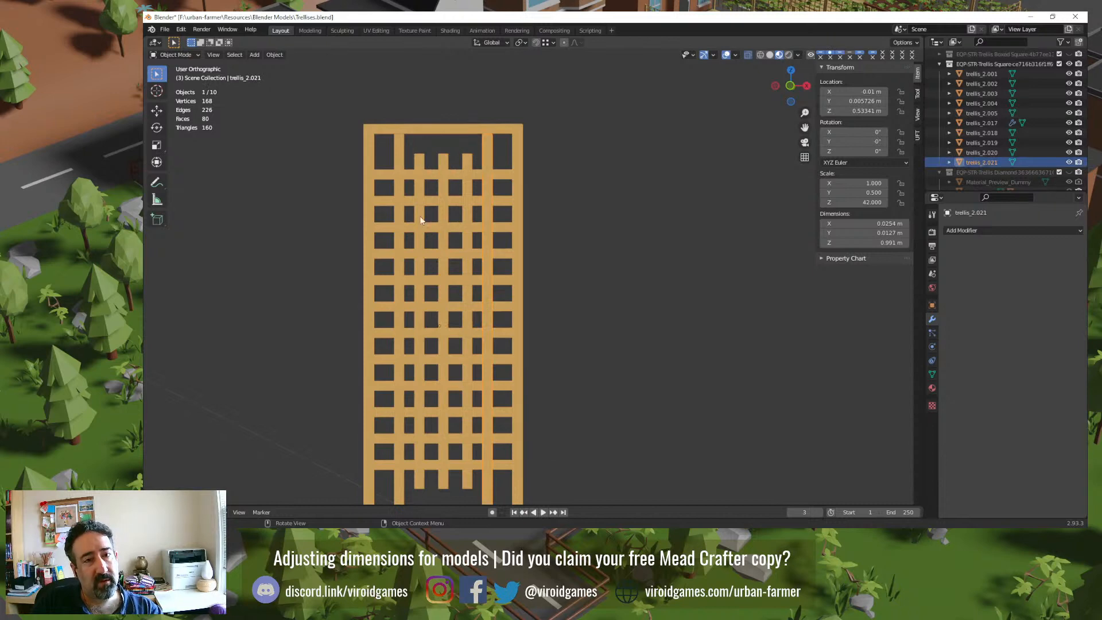
pyautogui.click(420, 161)
pyautogui.keyDown('shift'); pyautogui.click(468, 160); pyautogui.keyUp('shift')
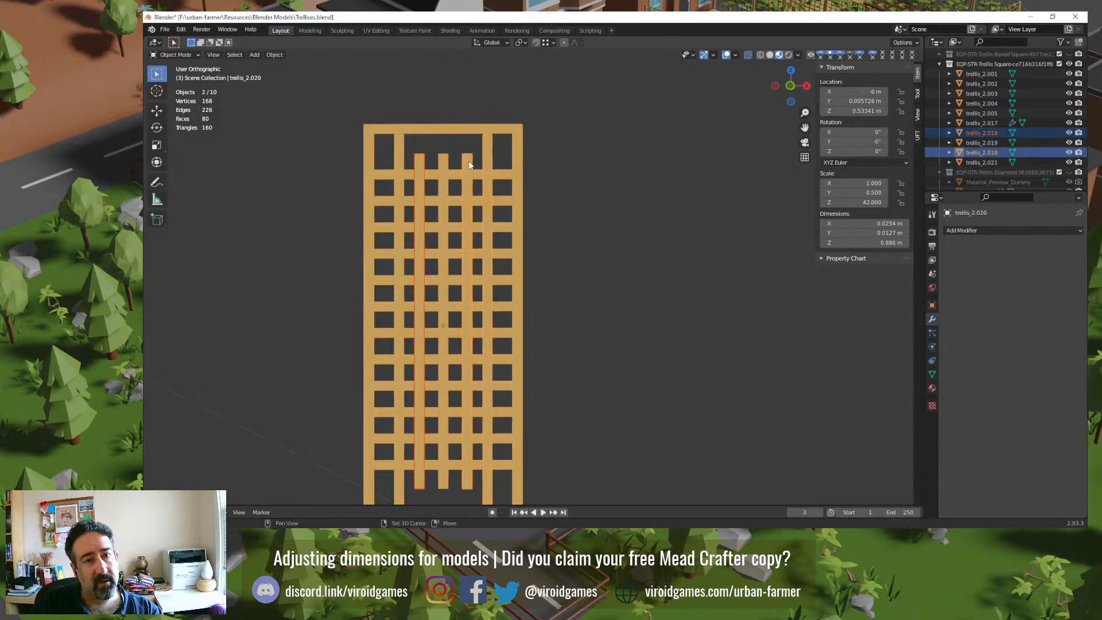
pyautogui.press('h')
# Step: Move the outermost vertical lattice slat on the negative X side another 0.01 m along global X
pyautogui.click(404, 159)
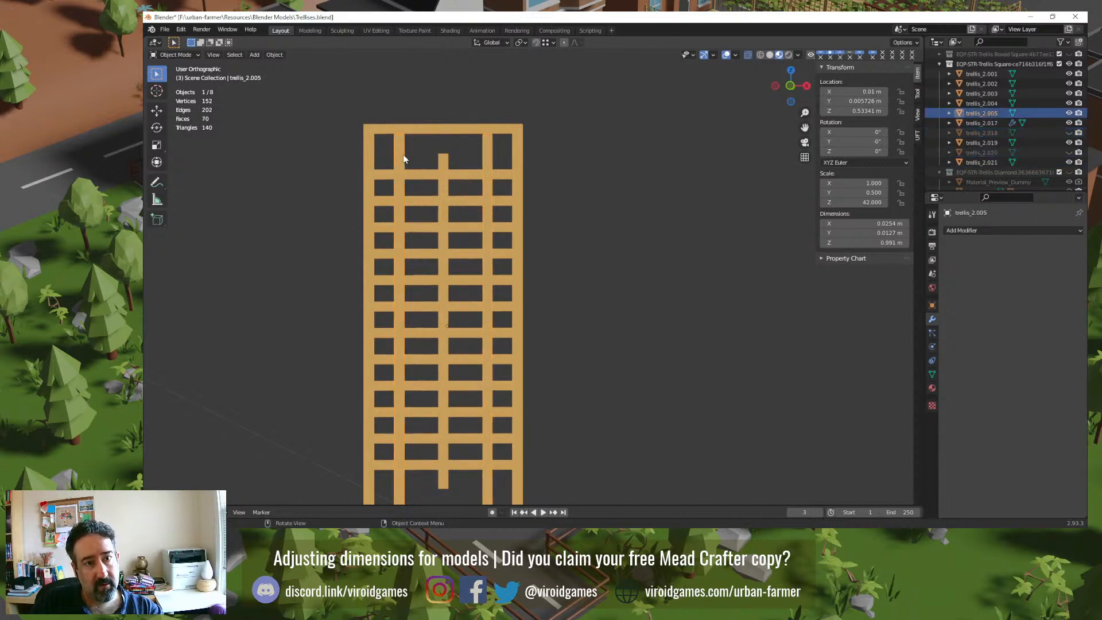
pyautogui.write('gx')
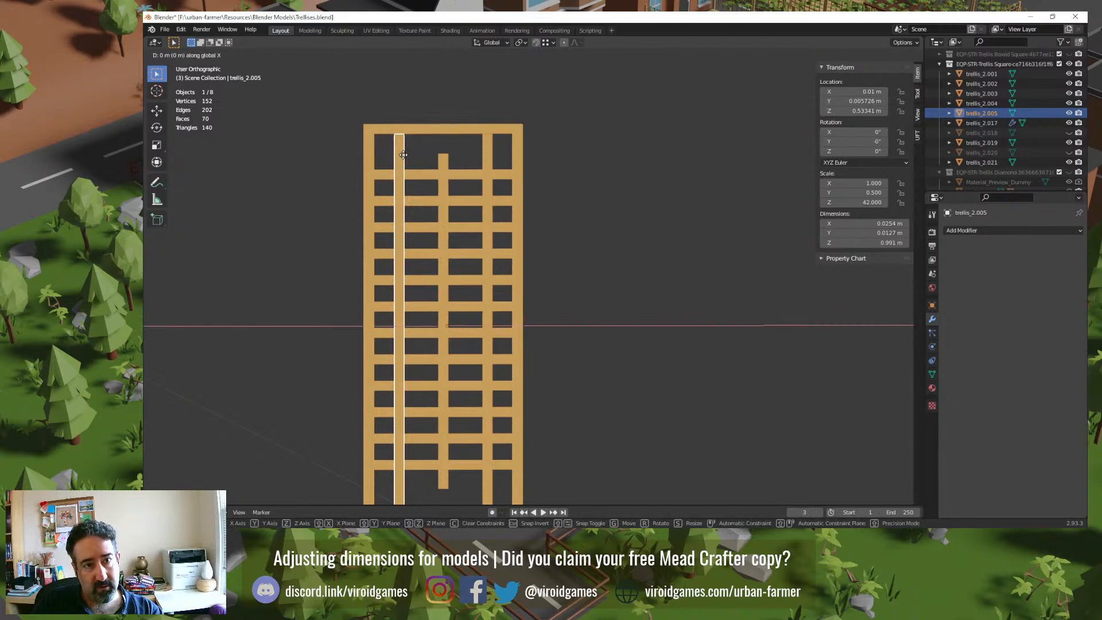
pyautogui.write('.01')
pyautogui.press('Return')
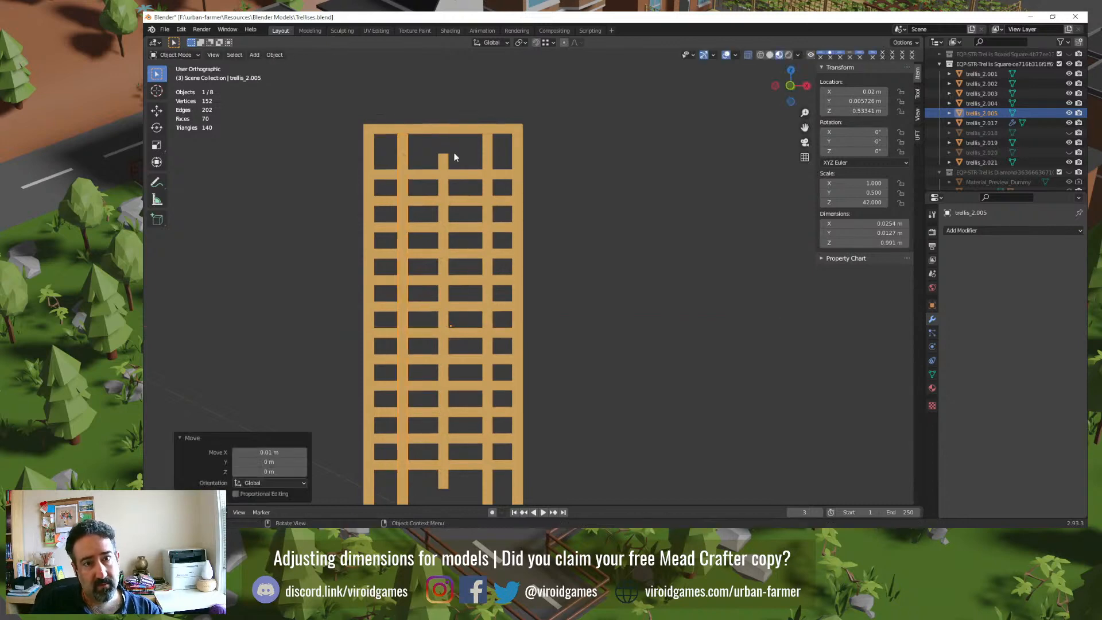
# Step: Move the outermost vertical lattice slat on the positive X side another -0.01 m along global X and deselect it
pyautogui.click(484, 149)
pyautogui.write('gx')
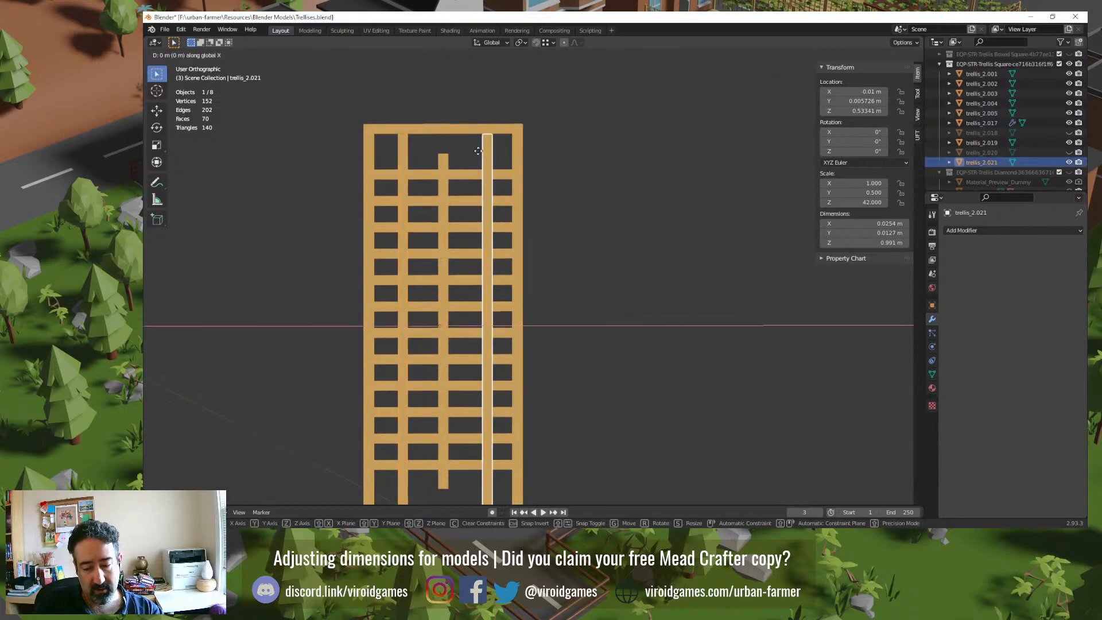
pyautogui.write('-.01')
pyautogui.press('Return')
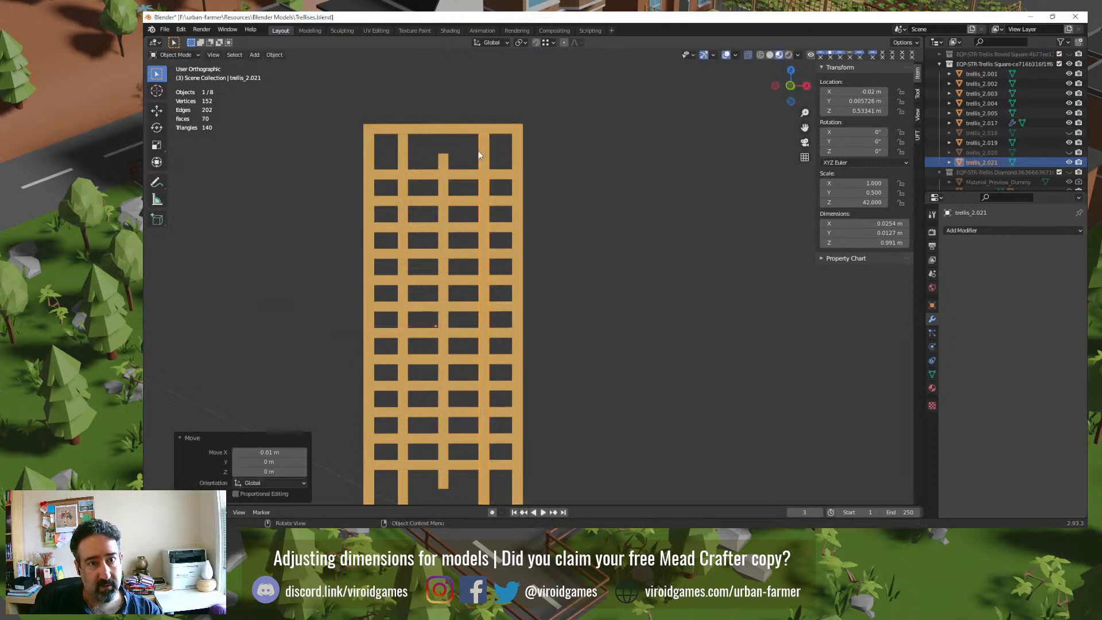
pyautogui.click(441, 104)
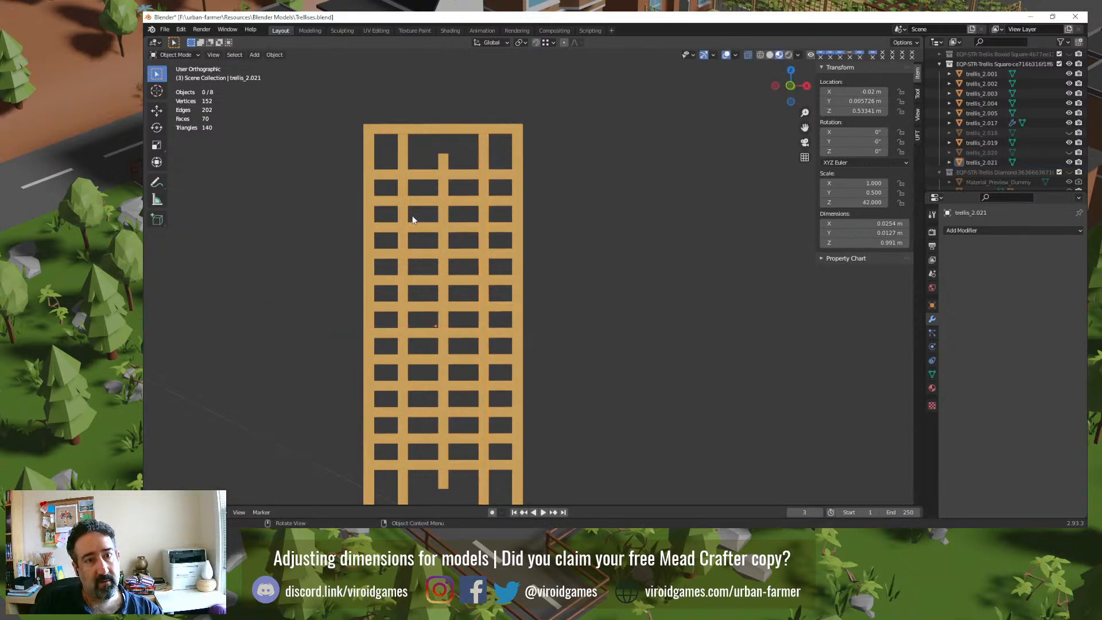
# Step: Reveal the two hidden short vertical slats and clear the selection
pyautogui.click(441, 166)
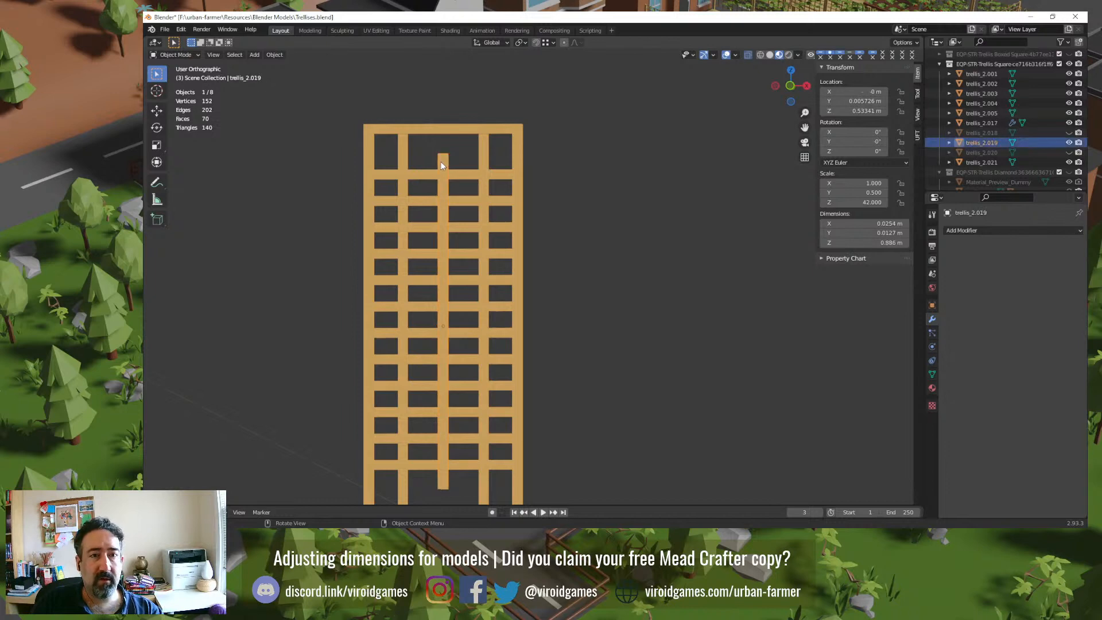
pyautogui.moveTo(428, 218); pyautogui.dragTo(545, 245, button='middle')
pyautogui.scroll(-5, 480, 263)
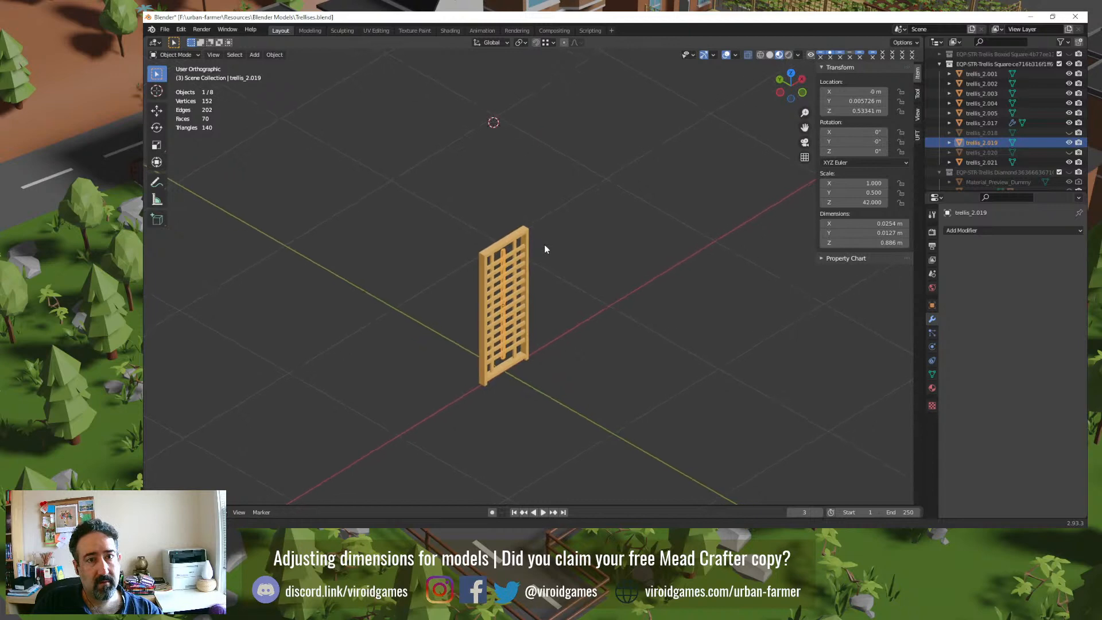
pyautogui.click(555, 242)
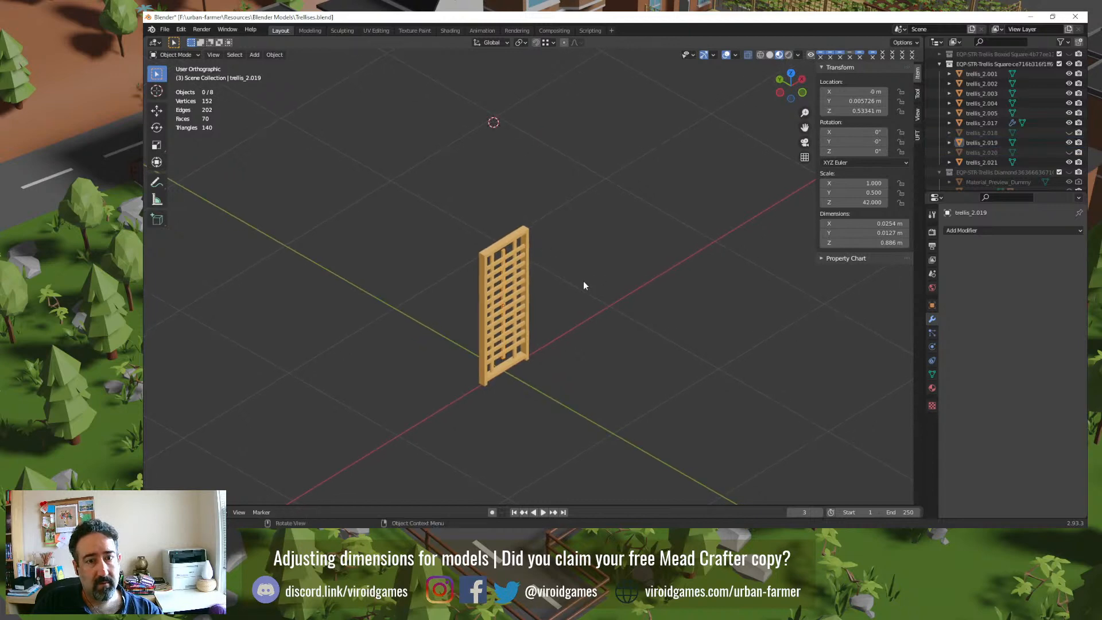
pyautogui.scroll(2, 575, 285)
pyautogui.moveTo(574, 286); pyautogui.dragTo(573, 279, button='middle')
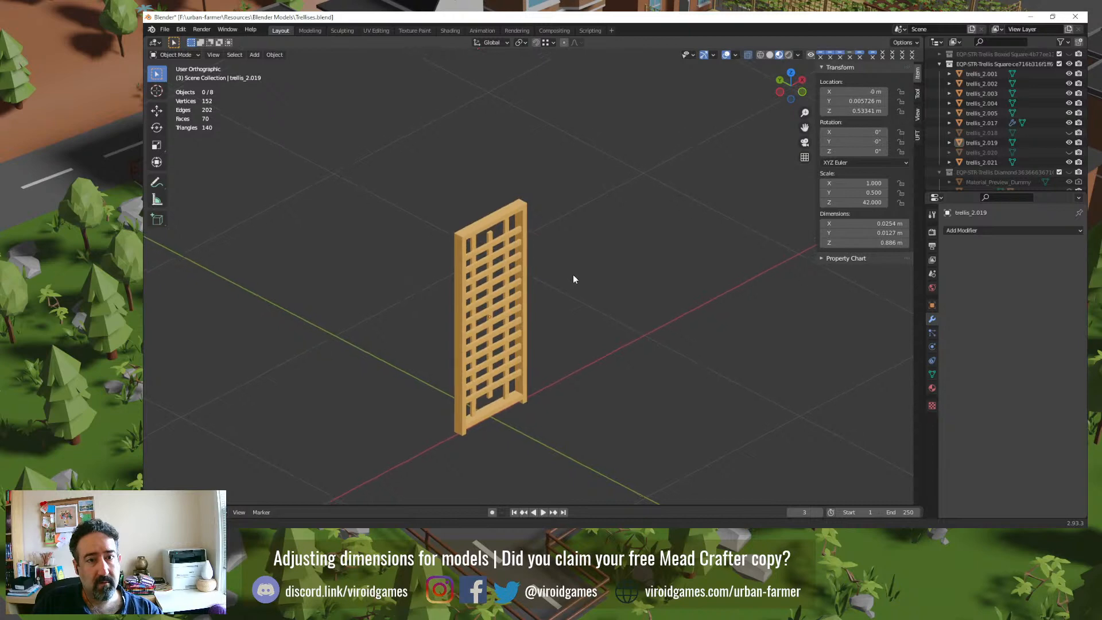
pyautogui.moveTo(573, 280); pyautogui.dragTo(573, 280, button='middle')
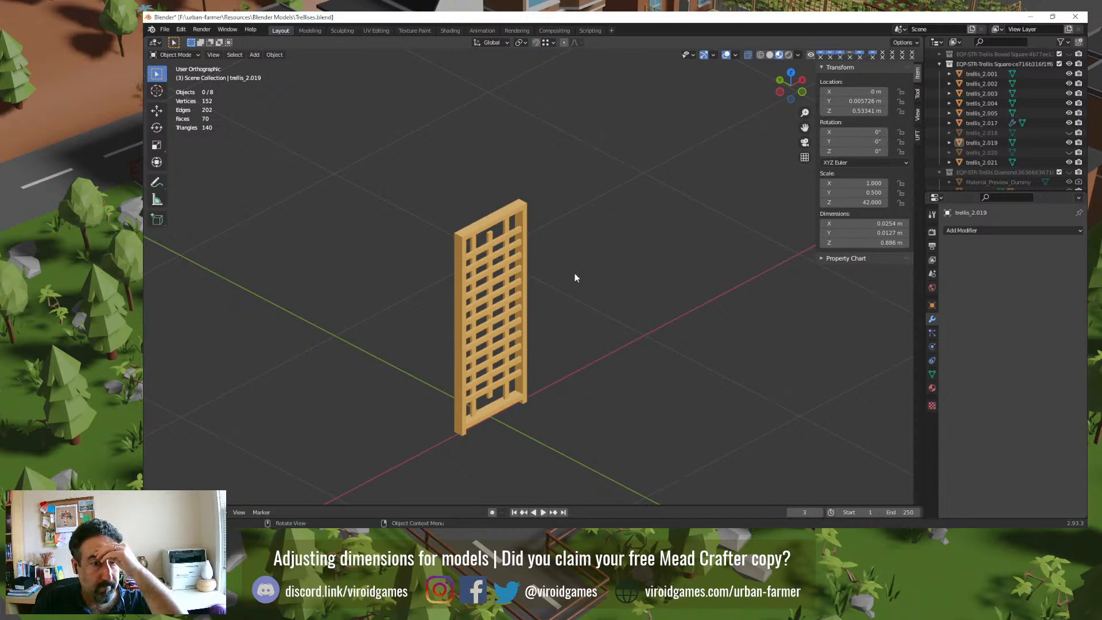
pyautogui.click(497, 248)
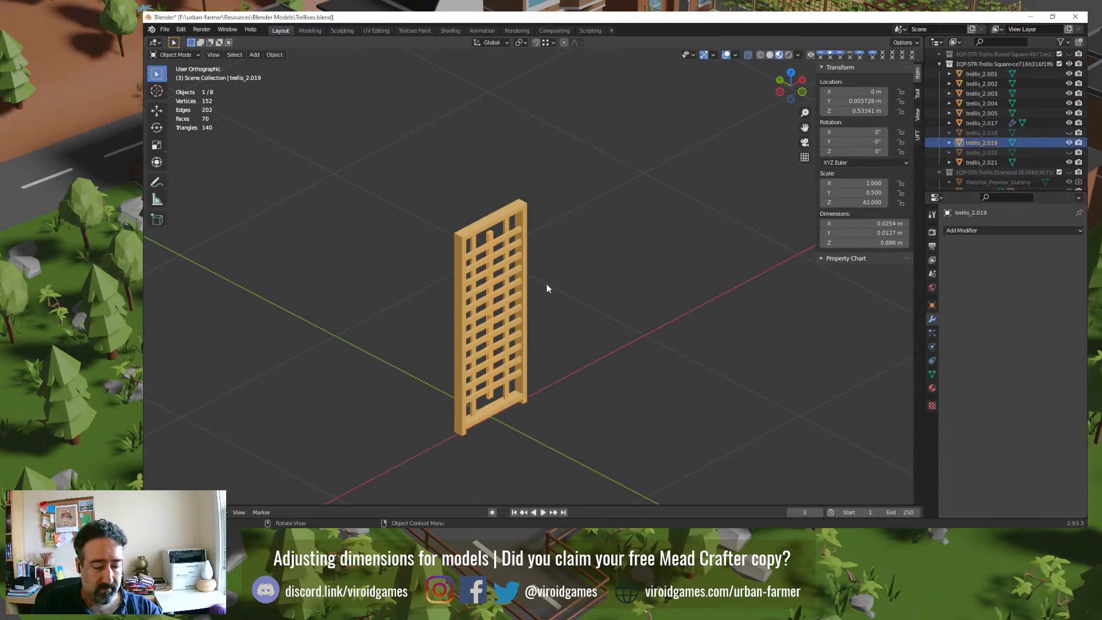
pyautogui.hotkey('alt', 'h')
pyautogui.click(575, 264)
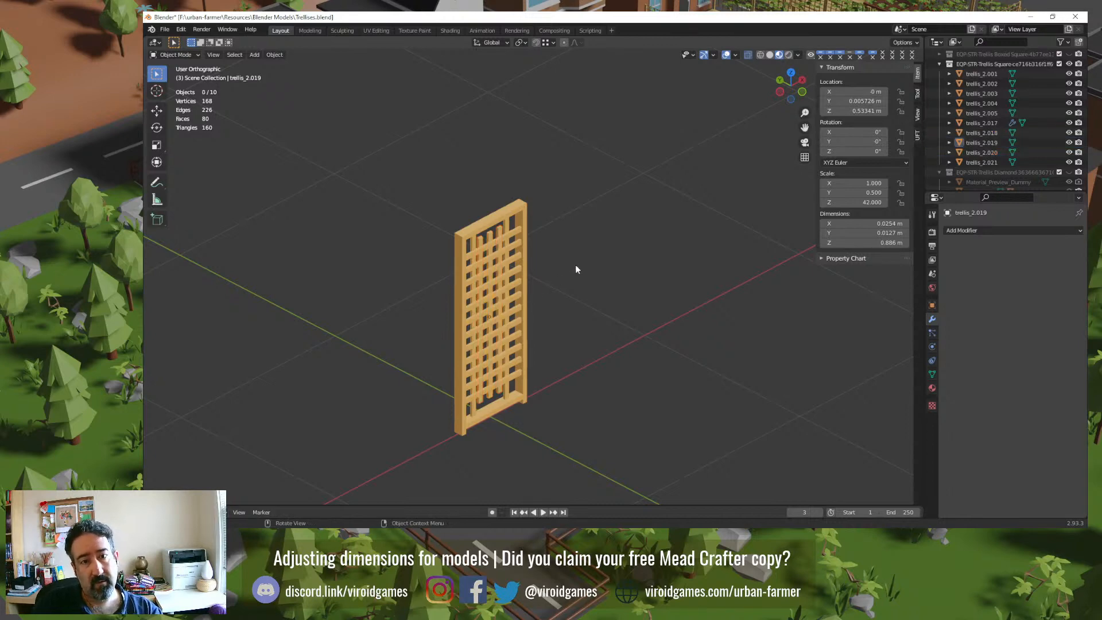
# Step: Delete the short vertical slat on the negative X side of the central slat
pyautogui.scroll(6, 574, 265)
pyautogui.moveTo(540, 270); pyautogui.dragTo(396, 235, button='middle')
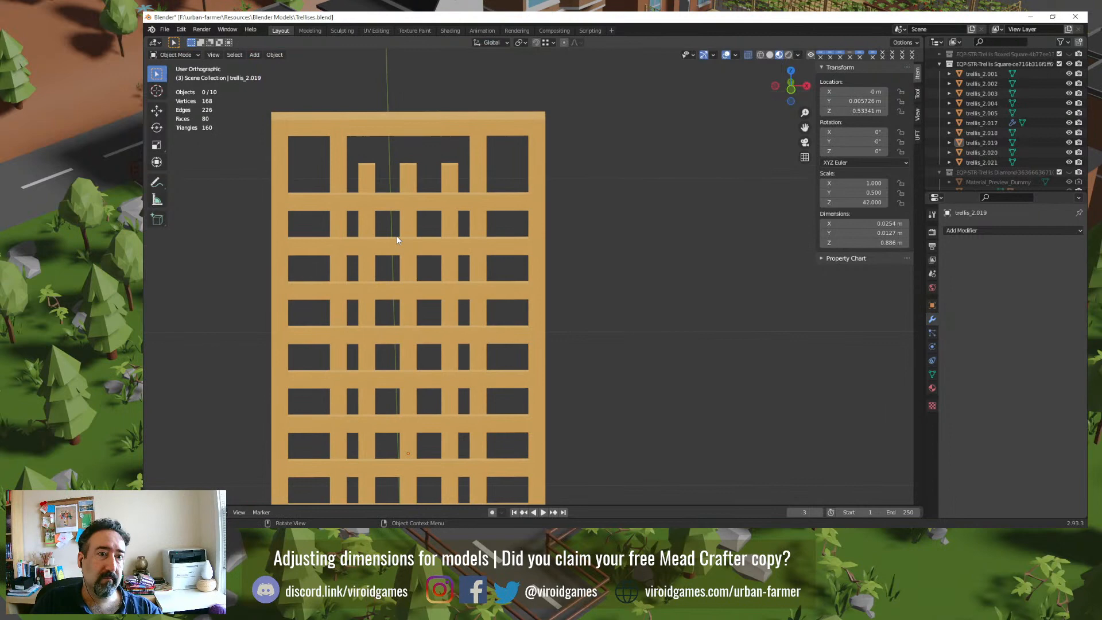
pyautogui.click(372, 188)
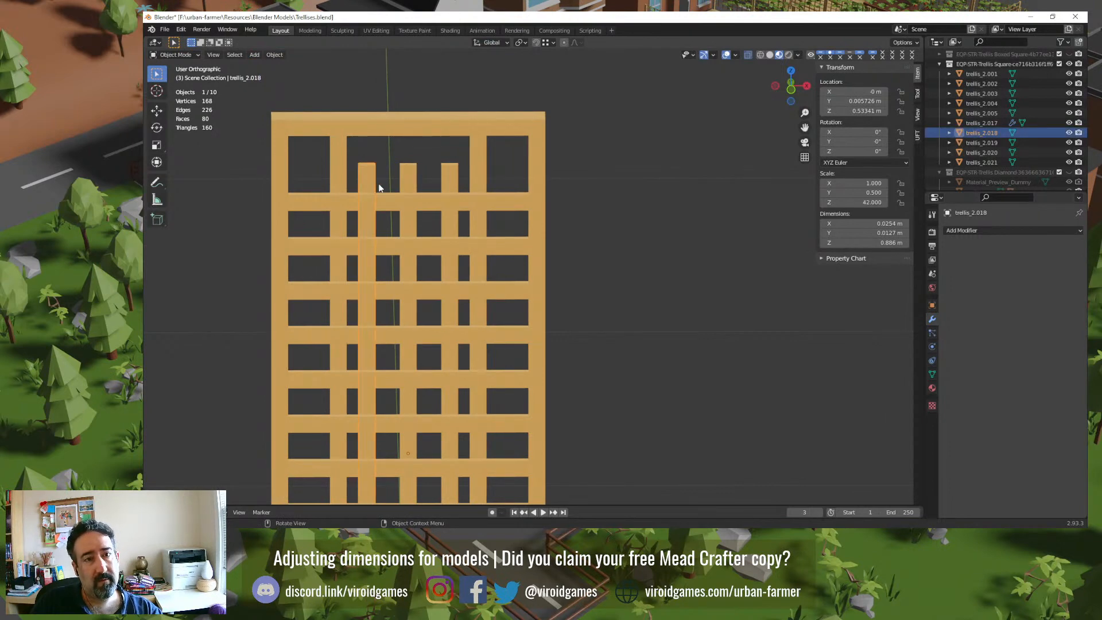
pyautogui.press('Delete')
# Step: Try to snap the two remaining short vertical slats to the 3D cursor in front view and undo it
pyautogui.click(409, 184)
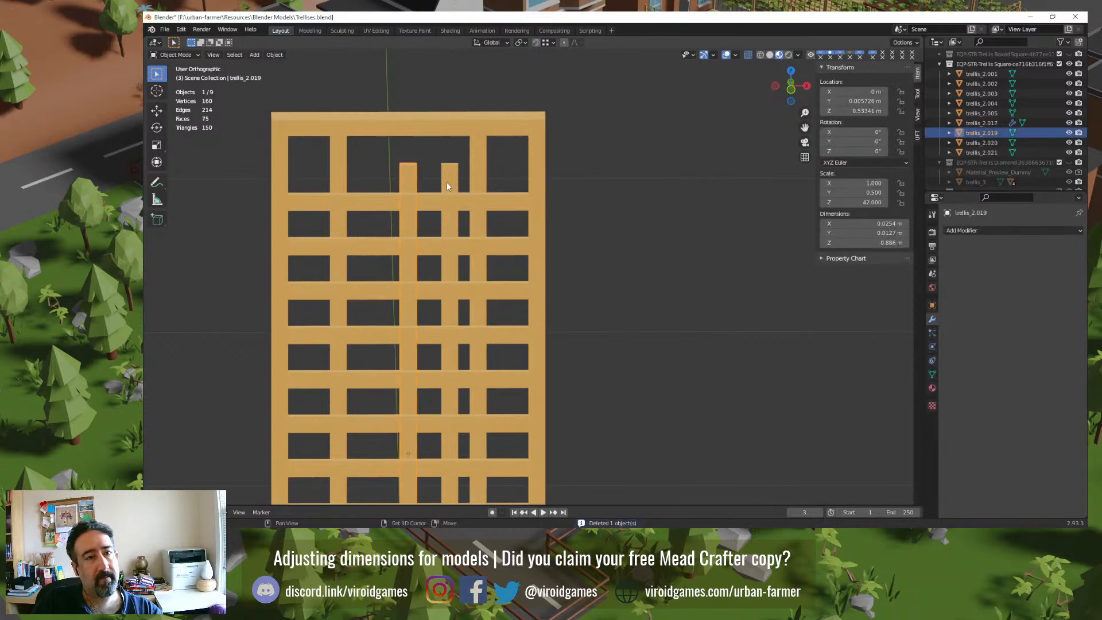
pyautogui.keyDown('shift'); pyautogui.click(448, 183); pyautogui.keyUp('shift')
pyautogui.press('KP_1')
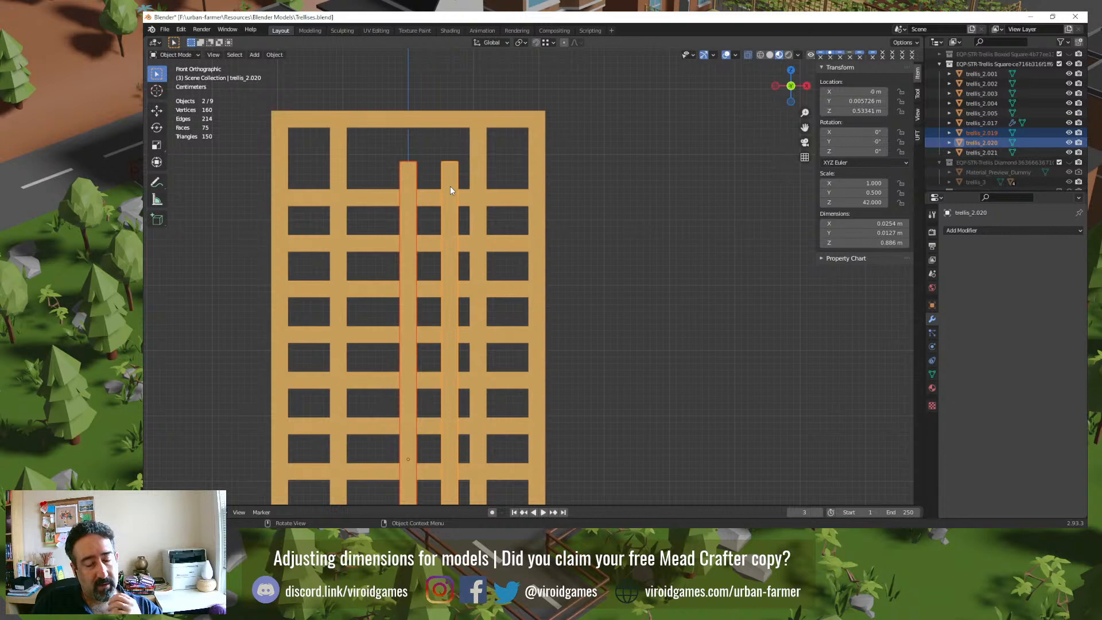
pyautogui.press('q')
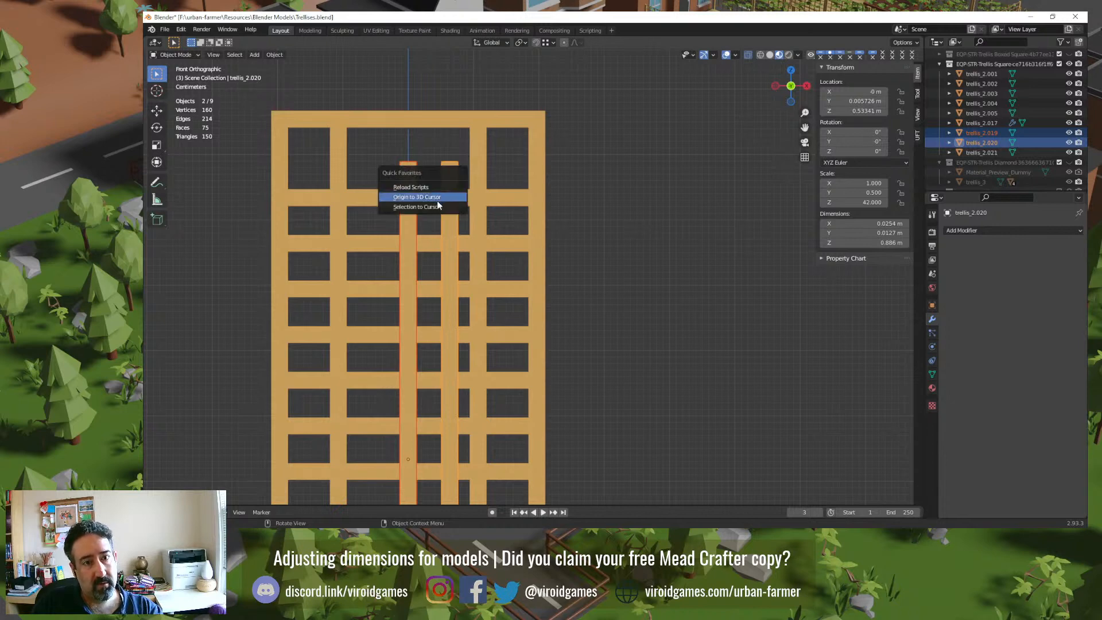
pyautogui.click(436, 208)
pyautogui.hotkey('ctrl', 'z')
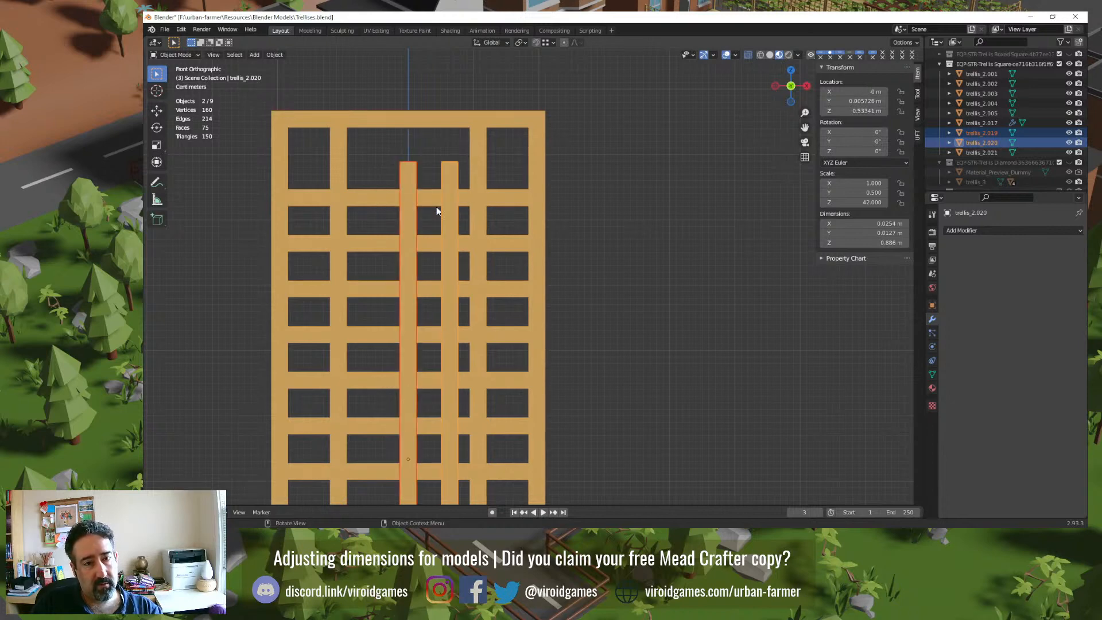
pyautogui.press('q')
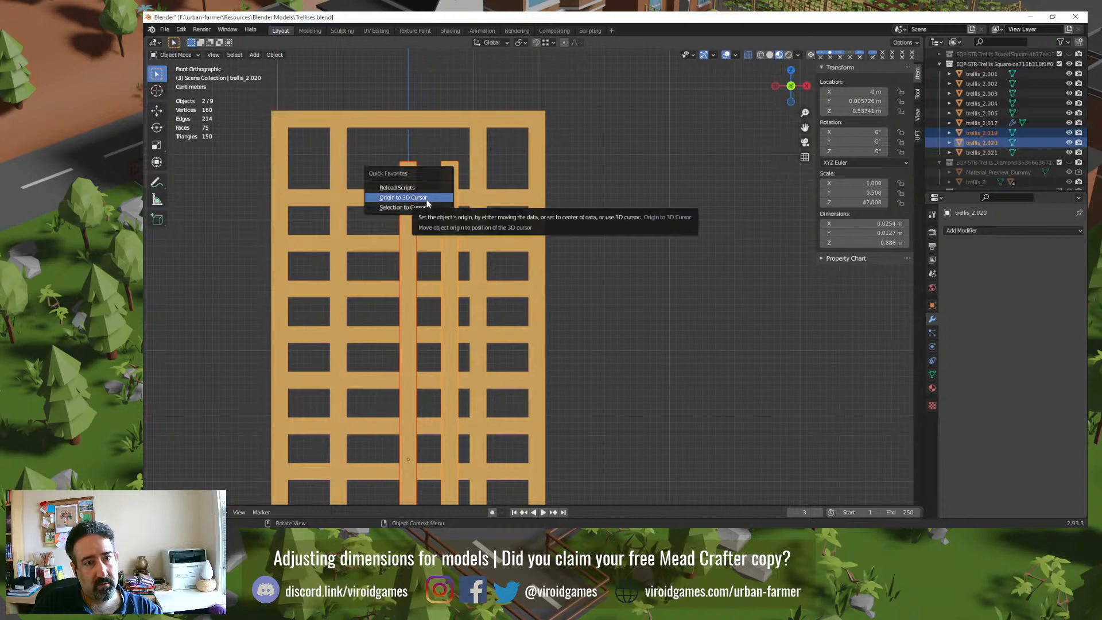
pyautogui.click(441, 90)
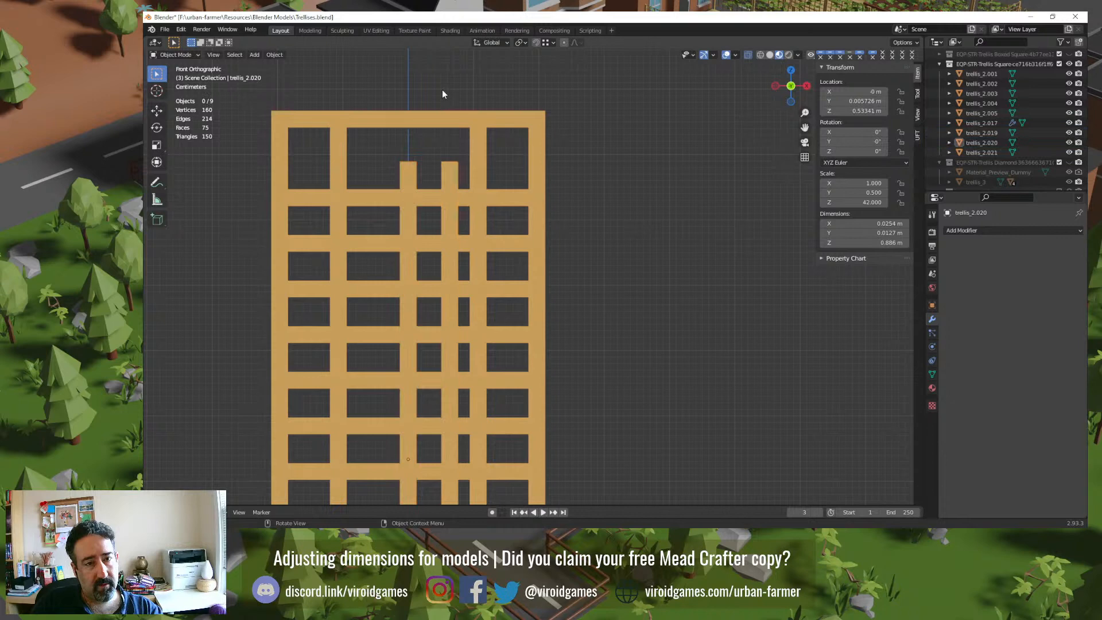
# Step: Select the two remaining short vertical slats and set the transform pivot point to Bounding Box Center
pyautogui.click(414, 167)
pyautogui.keyDown('shift'); pyautogui.click(442, 173); pyautogui.keyUp('shift')
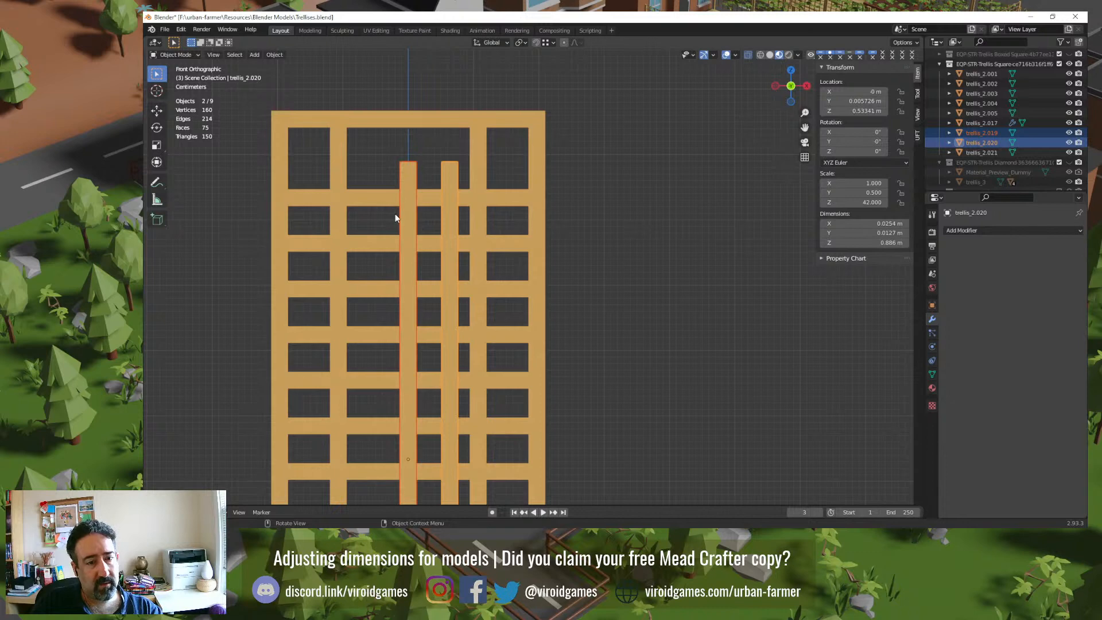
pyautogui.scroll(-5, 404, 257)
pyautogui.scroll(2, 404, 257)
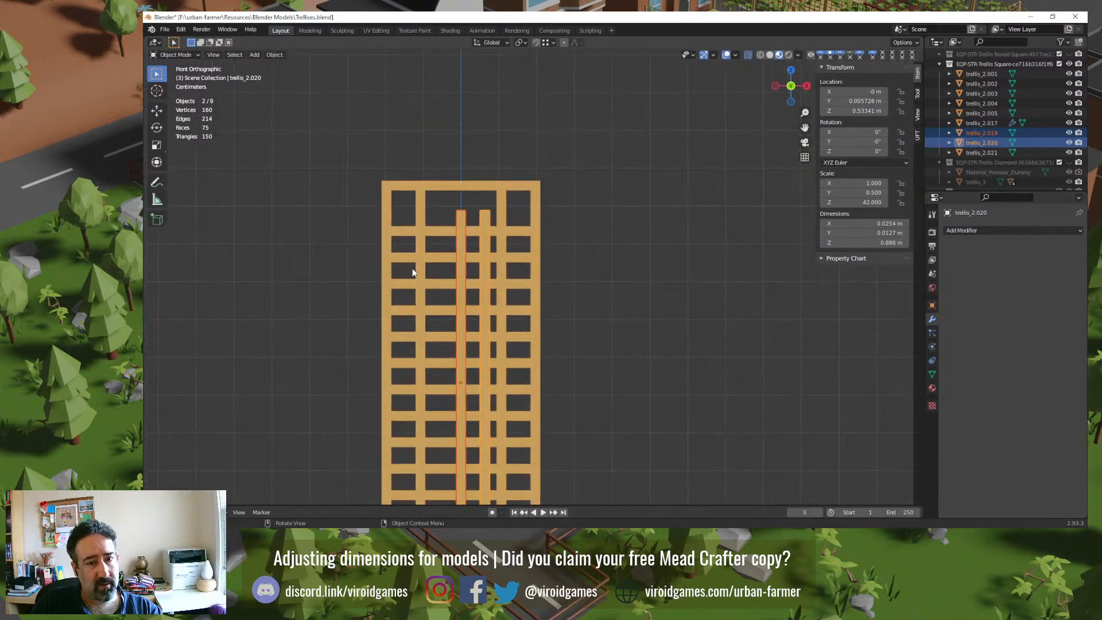
pyautogui.scroll(2, 412, 268)
pyautogui.click(521, 43)
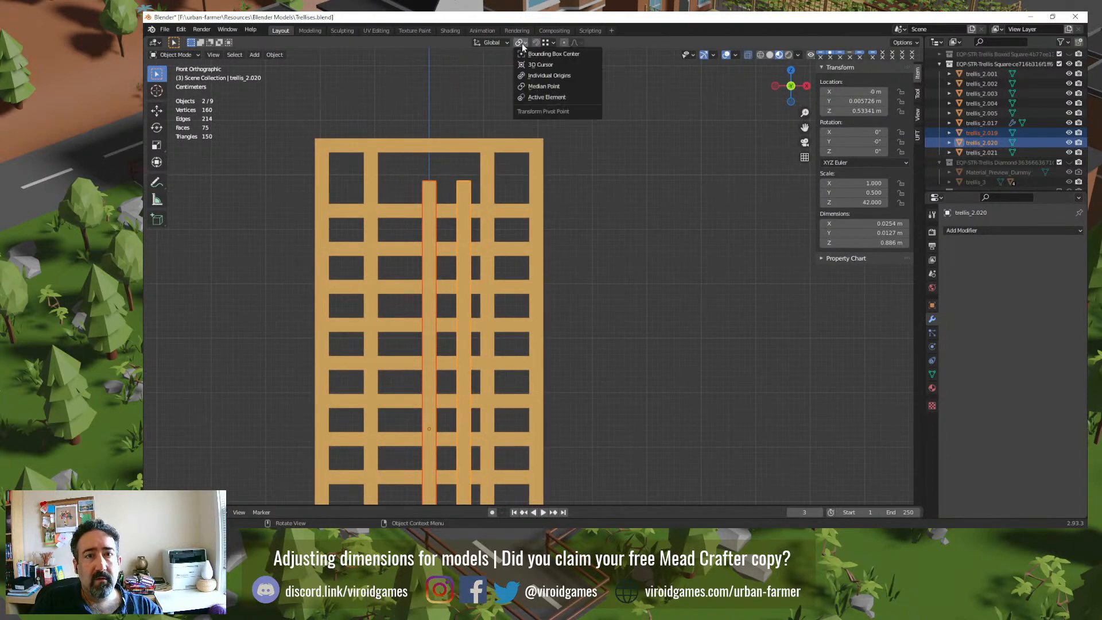
pyautogui.click(537, 51)
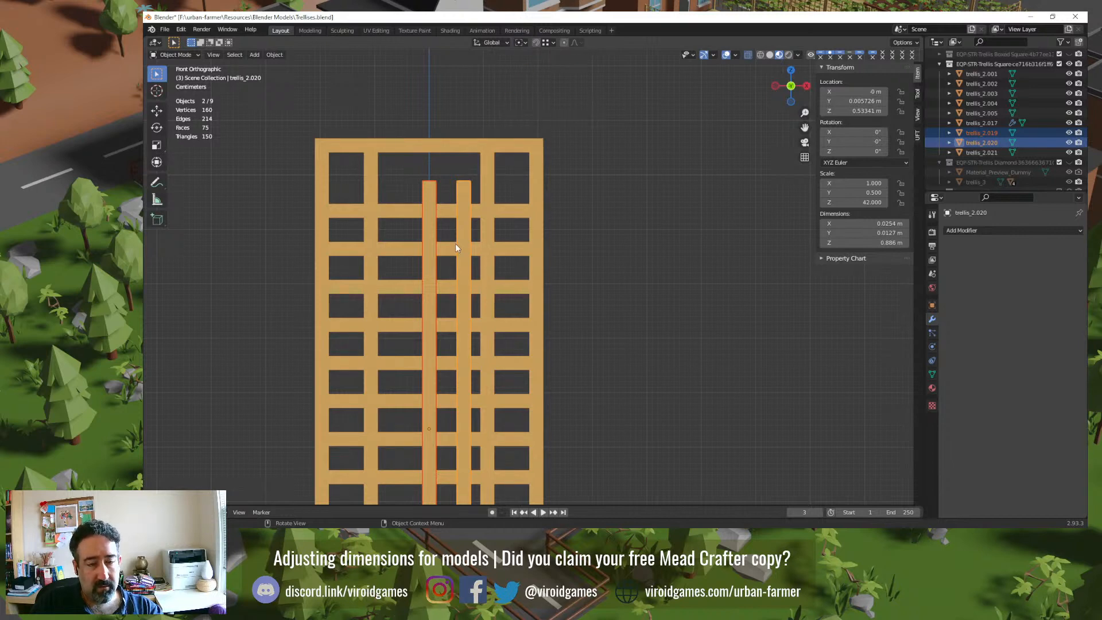
# Step: Shift both short vertical slats along global X by about -0.0108 m, and with snapping enabled by a further -0.0063 m
pyautogui.press('g')
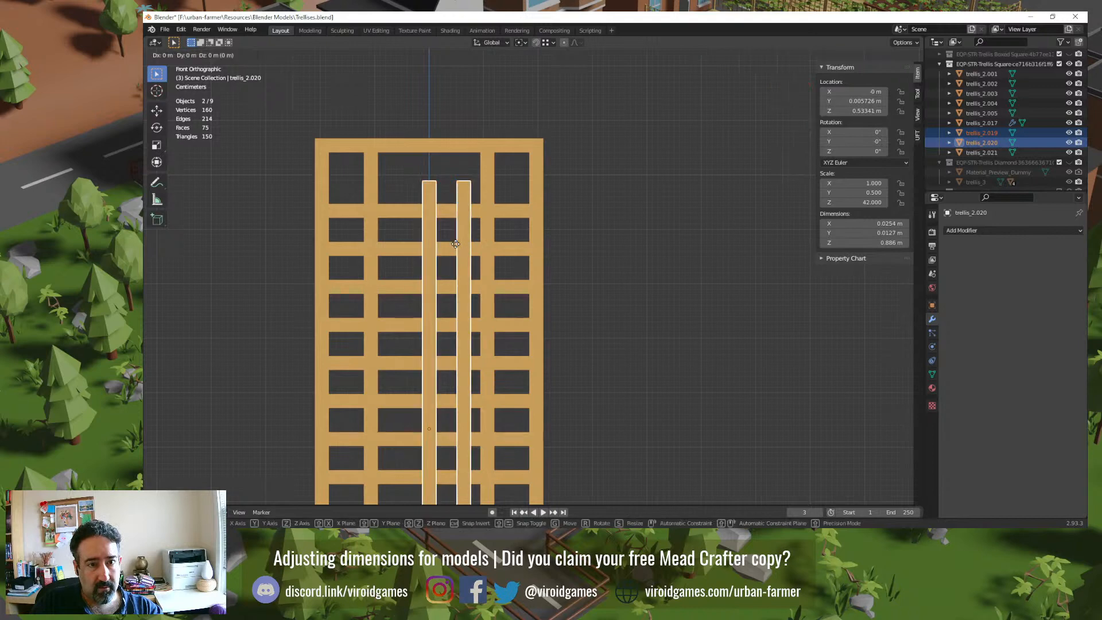
pyautogui.press('x')
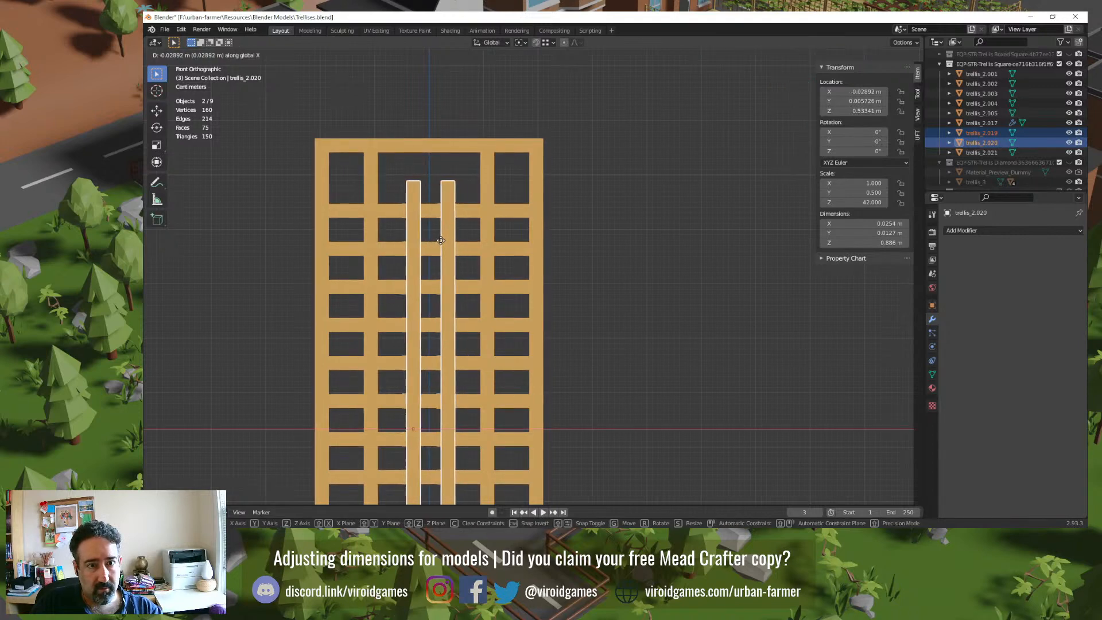
pyautogui.click(449, 224)
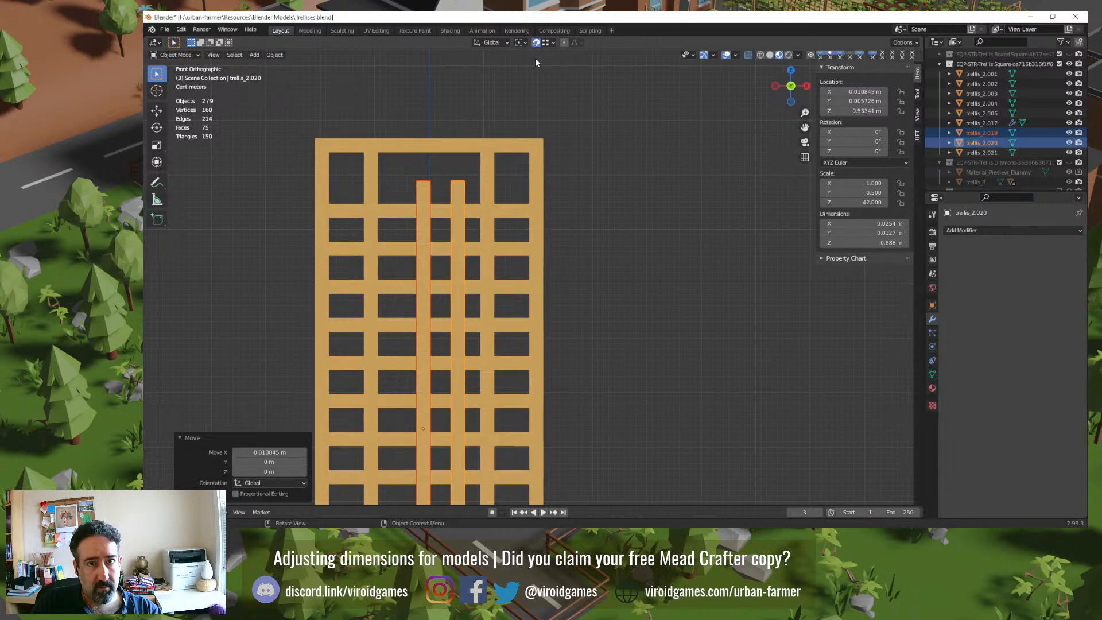
pyautogui.press('g')
pyautogui.press('x')
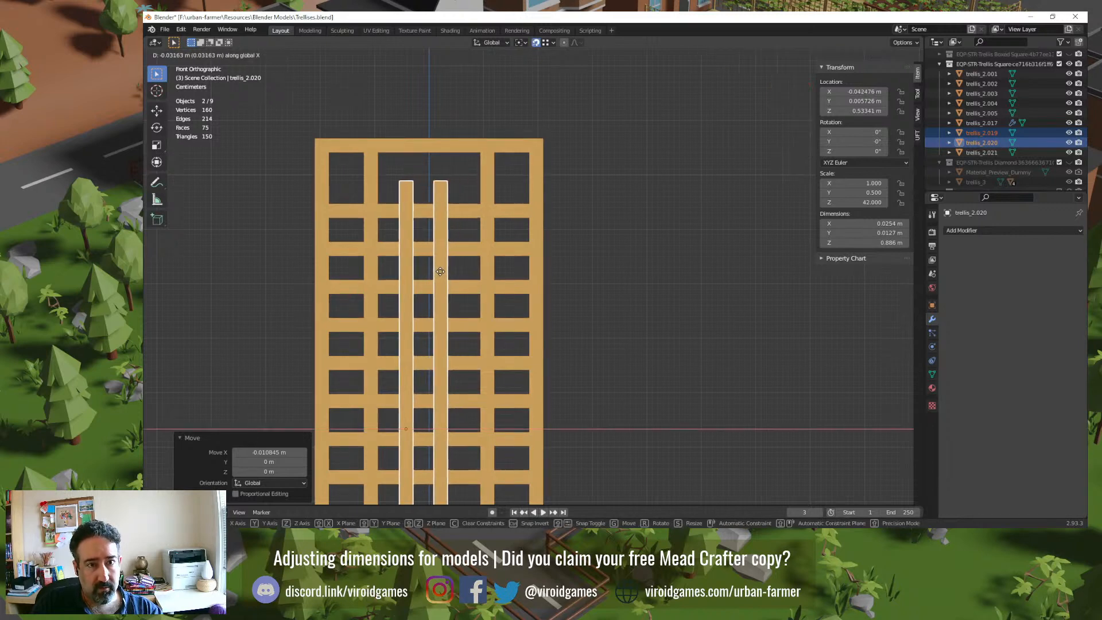
pyautogui.click(507, 146)
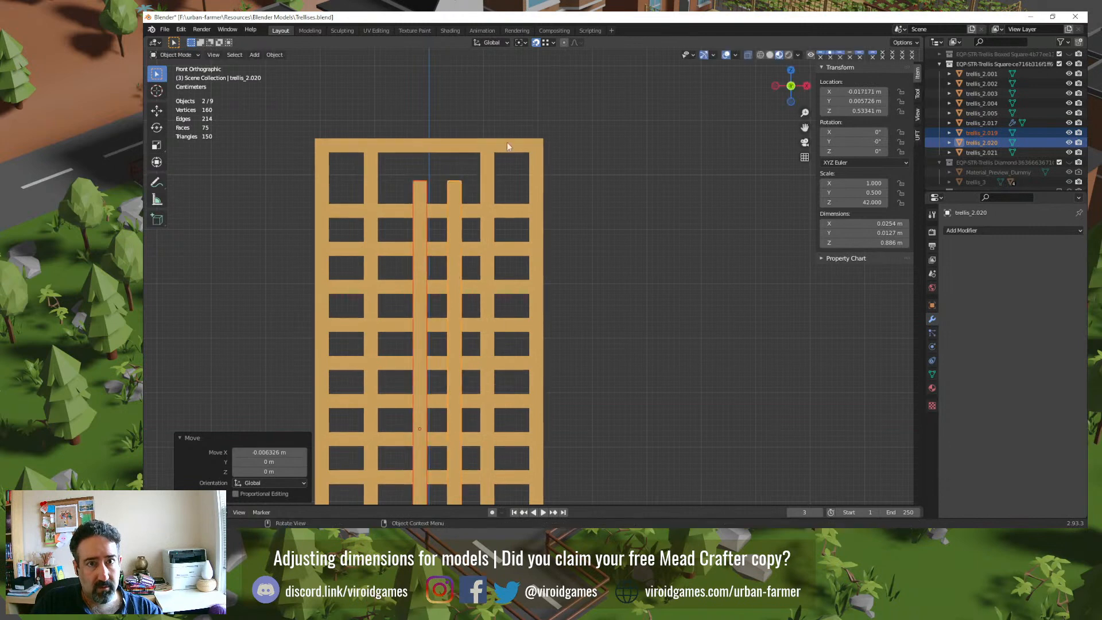
# Step: Set snapping to Increment and move both short vertical slats along global X by about -0.0128 m
pyautogui.click(549, 43)
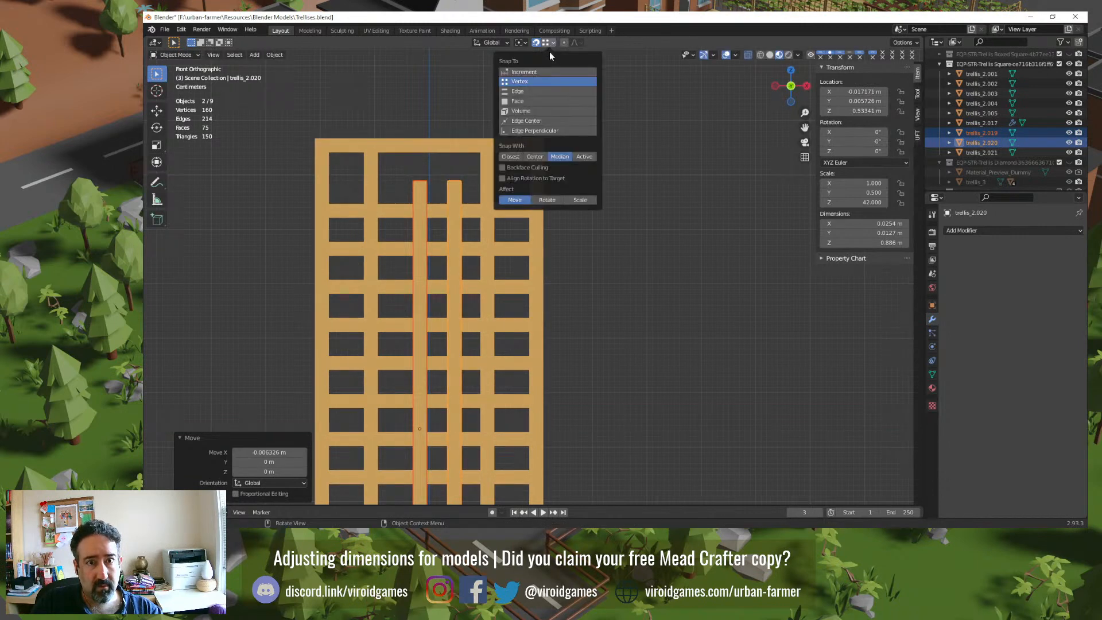
pyautogui.click(537, 73)
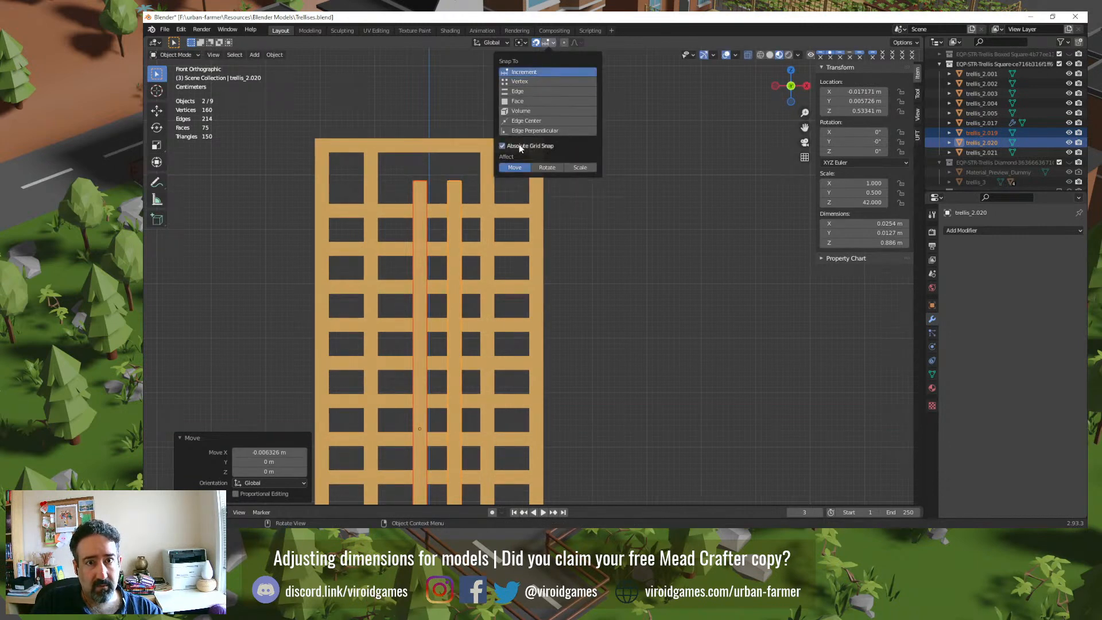
pyautogui.press('g')
pyautogui.press('x')
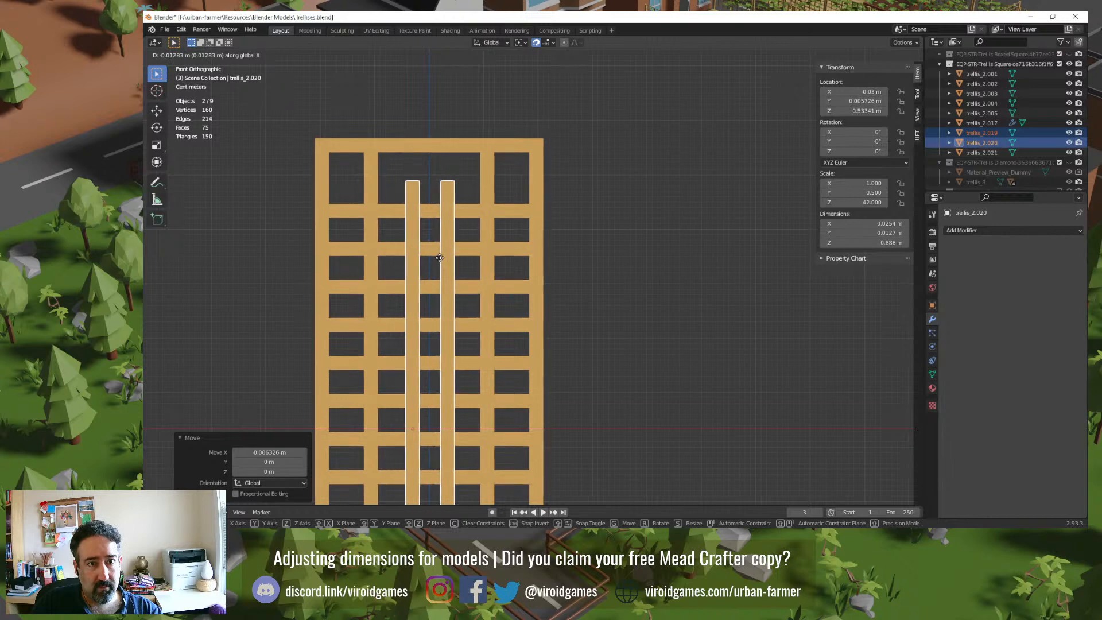
pyautogui.click(440, 261)
pyautogui.click(523, 268)
# Step: In front view, move the short vertical slat on the positive X side by 0.01 m along global X
pyautogui.moveTo(498, 318); pyautogui.dragTo(447, 312, button='middle')
pyautogui.scroll(2, 515, 347)
pyautogui.scroll(6, 436, 299)
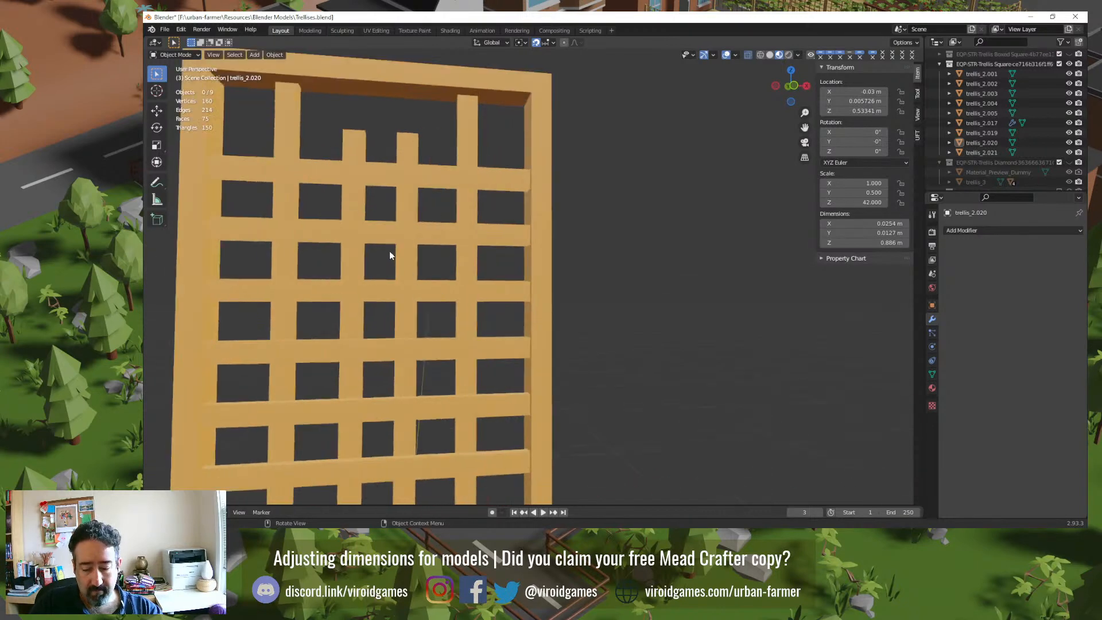
pyautogui.press('KP_1')
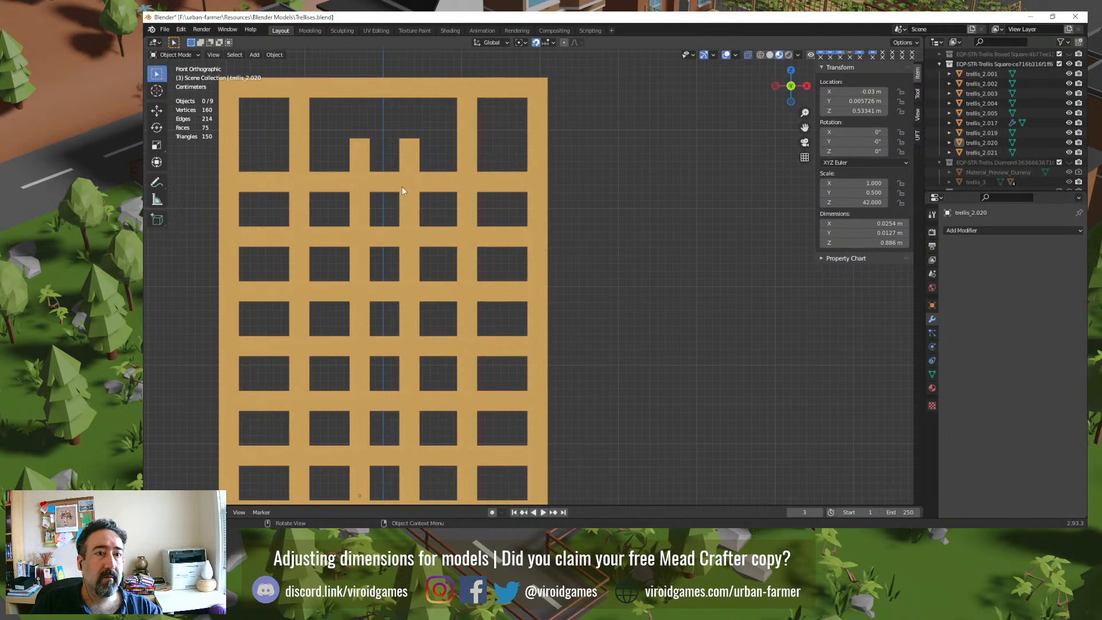
pyautogui.click(413, 166)
pyautogui.press('g')
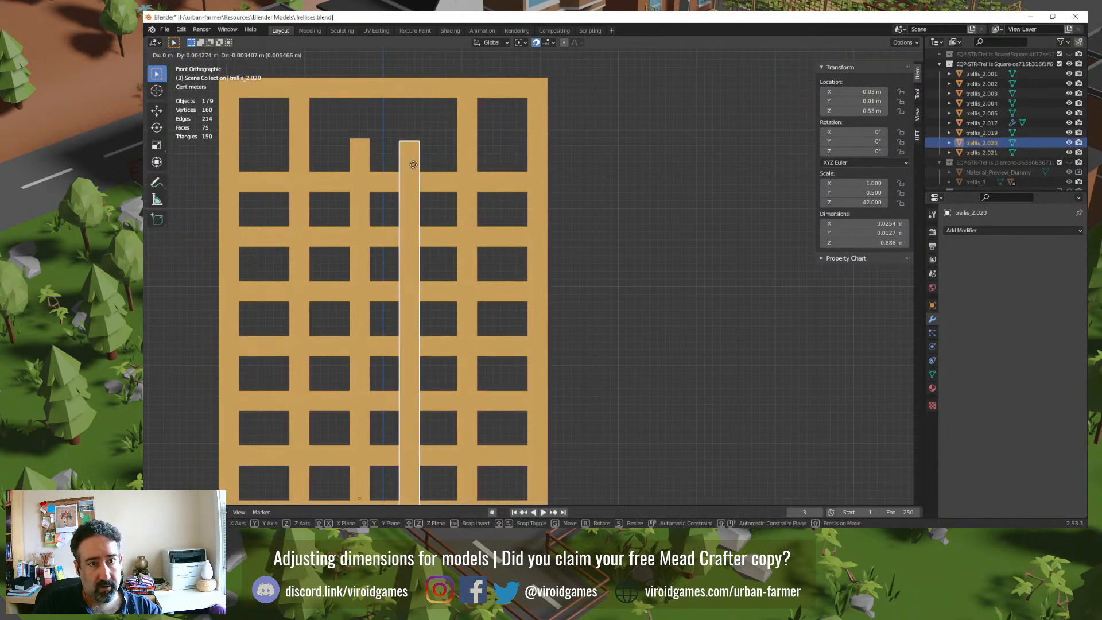
pyautogui.press('x')
pyautogui.press('.')
pyautogui.write('01')
pyautogui.press('Return')
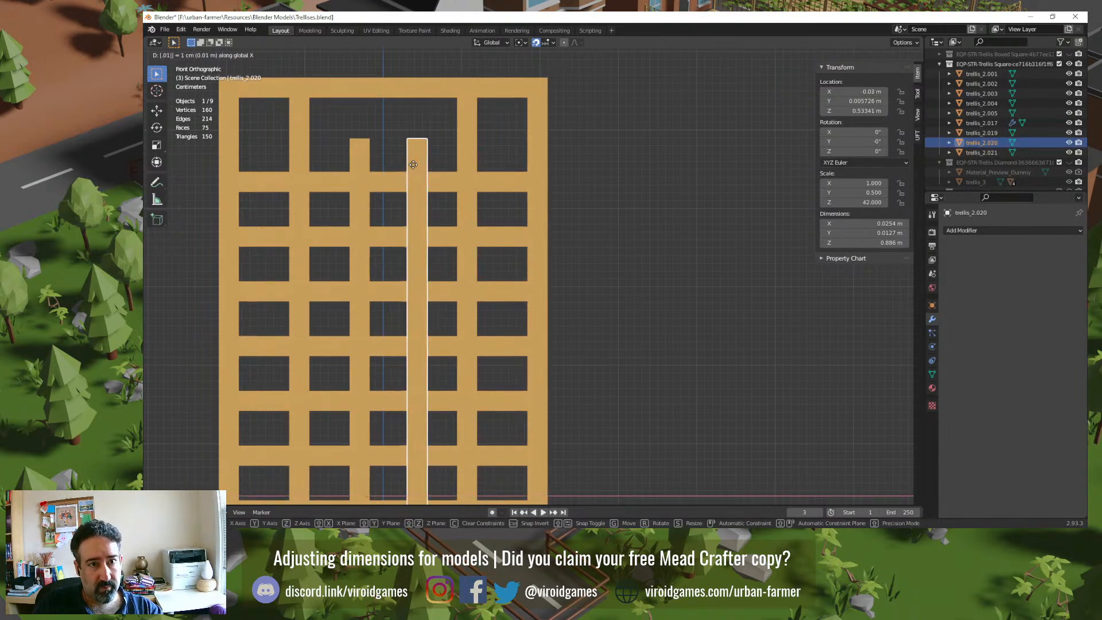
# Step: Move the short vertical slat on the negative X side by -0.01 m along global X
pyautogui.click(361, 167)
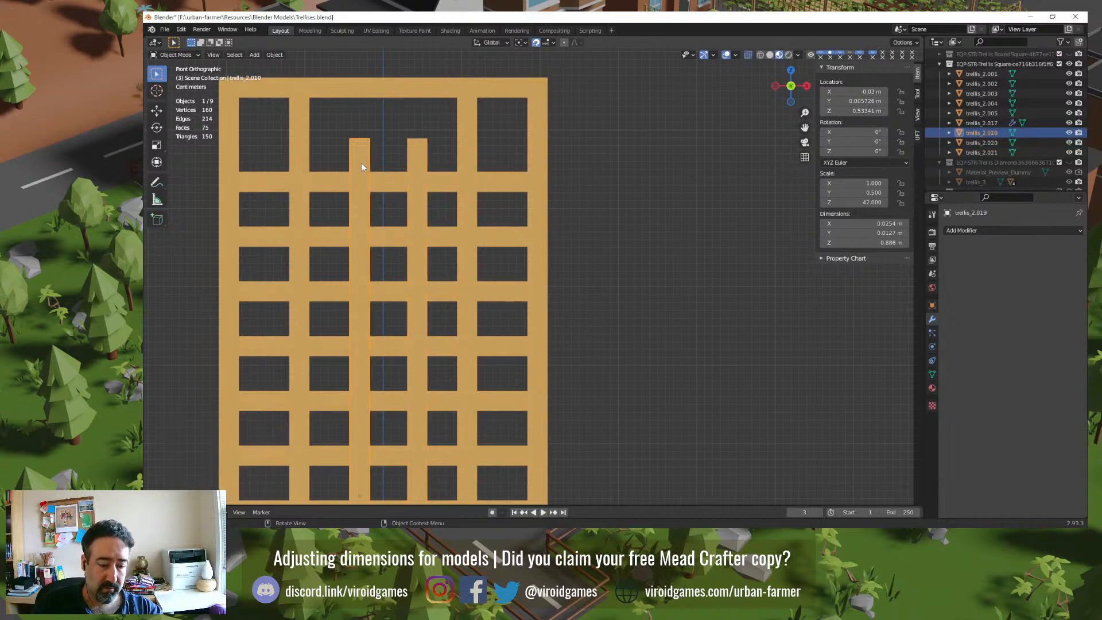
pyautogui.write('gx-.01')
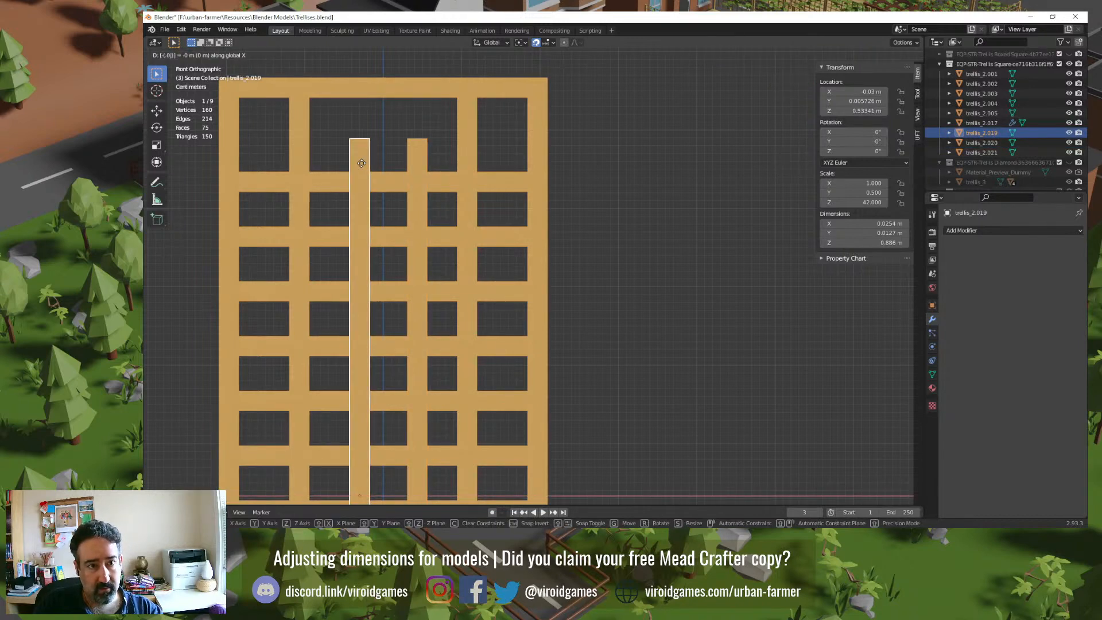
pyautogui.press('Return')
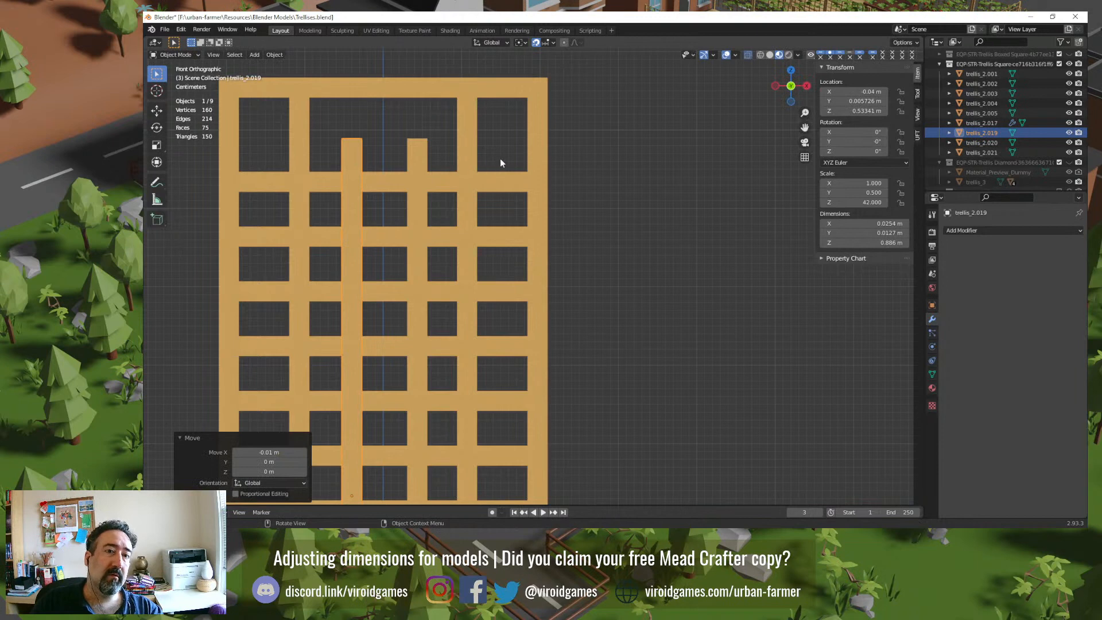
# Step: Move the long inner vertical slat on the positive X side by 0.01 m along global X
pyautogui.click(469, 157)
pyautogui.click(594, 148)
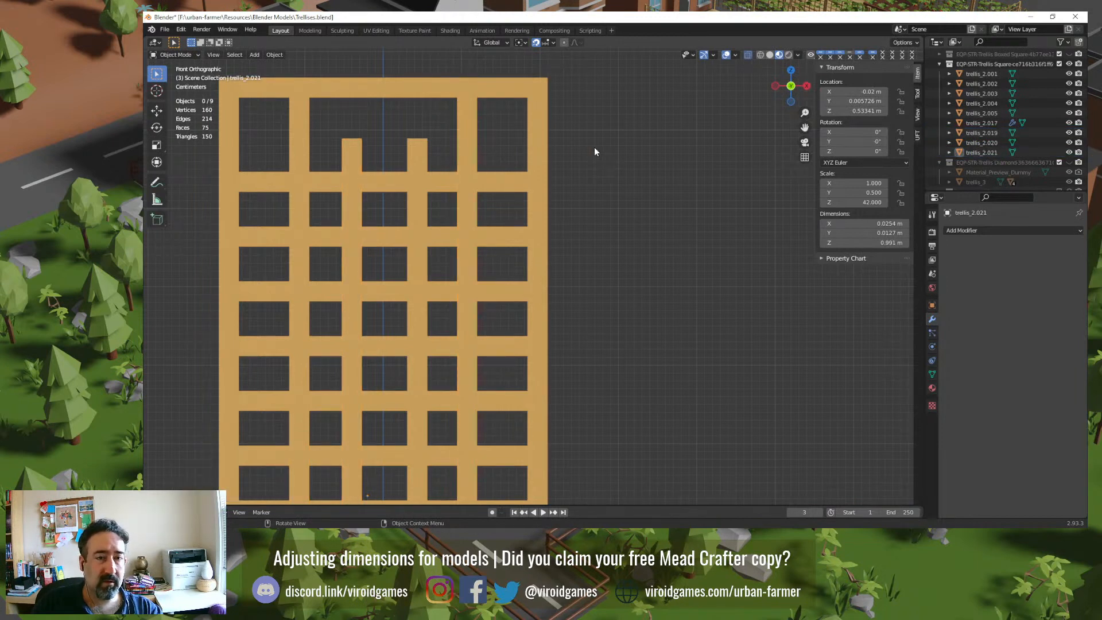
pyautogui.click(475, 150)
pyautogui.write('g')
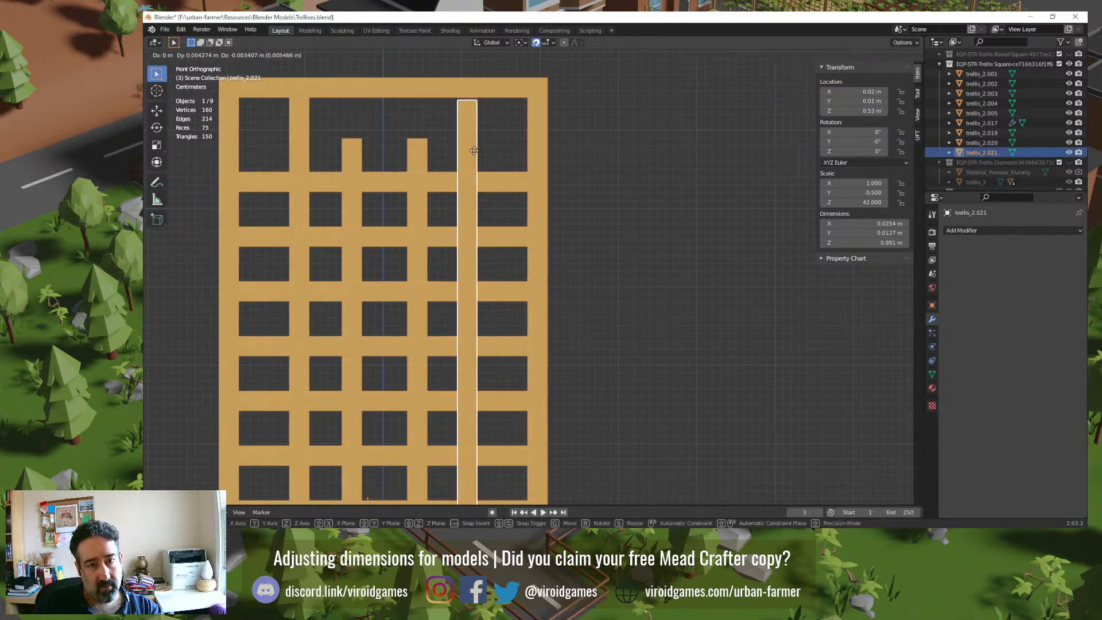
pyautogui.write('x.01')
pyautogui.press('Return')
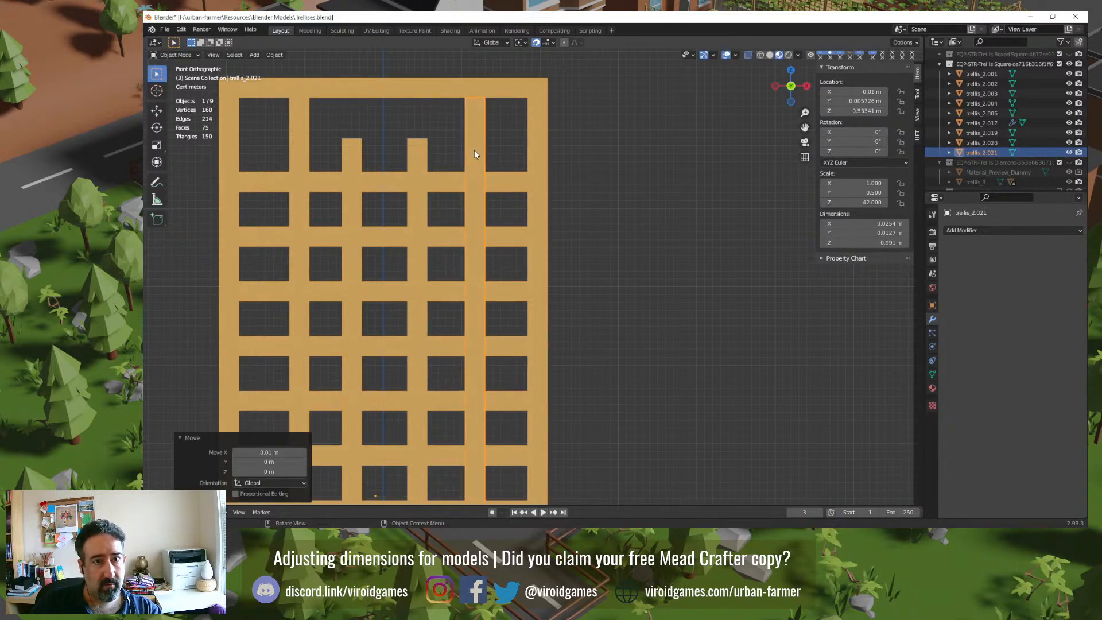
pyautogui.click(295, 151)
pyautogui.write('gx')
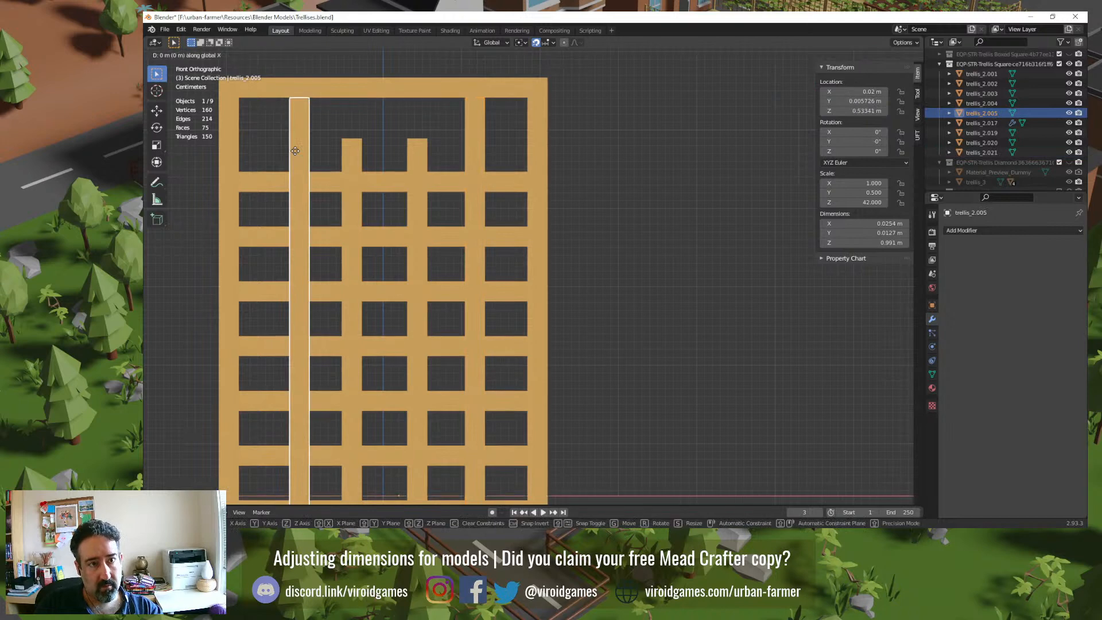
pyautogui.write('-01')
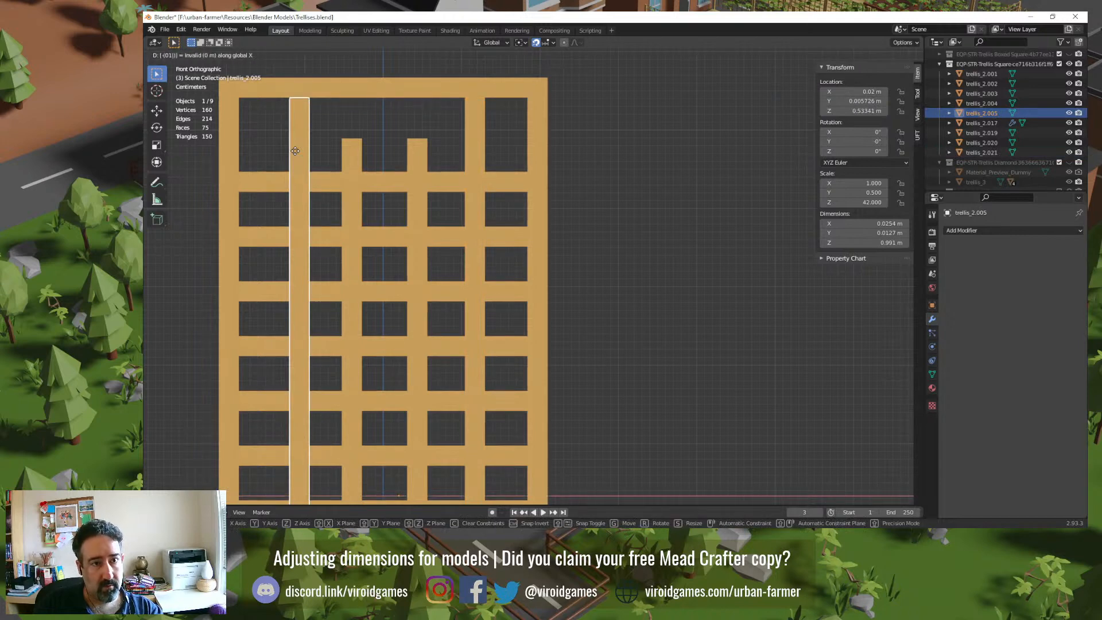
pyautogui.press('Return')
pyautogui.click(295, 151)
pyautogui.write('g')
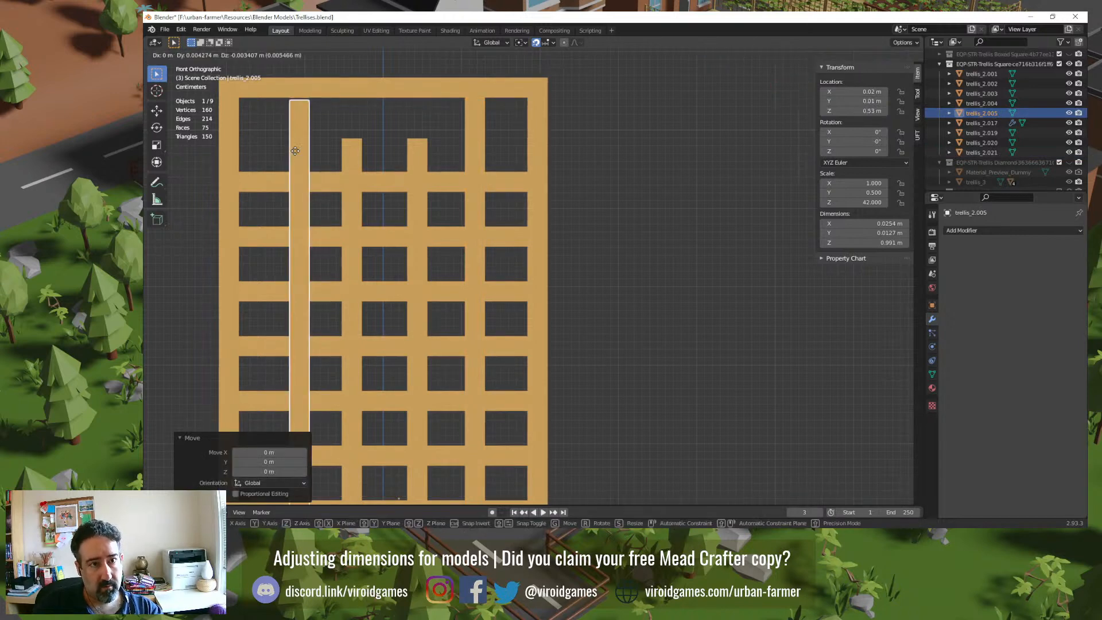
pyautogui.write('x-001')
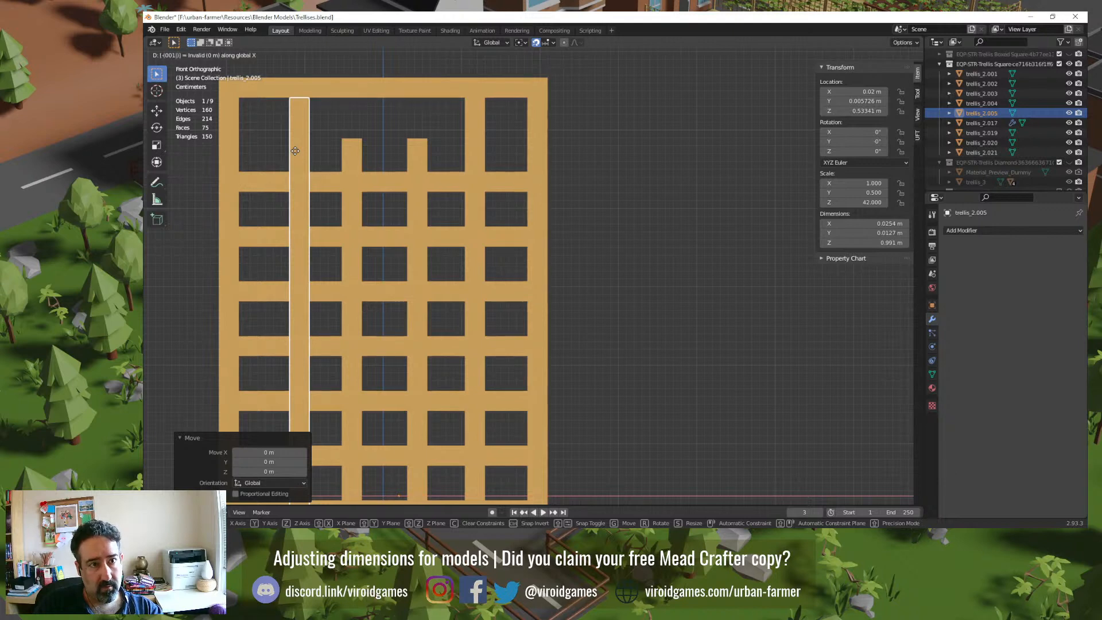
pyautogui.press('Home')
pyautogui.write('-')
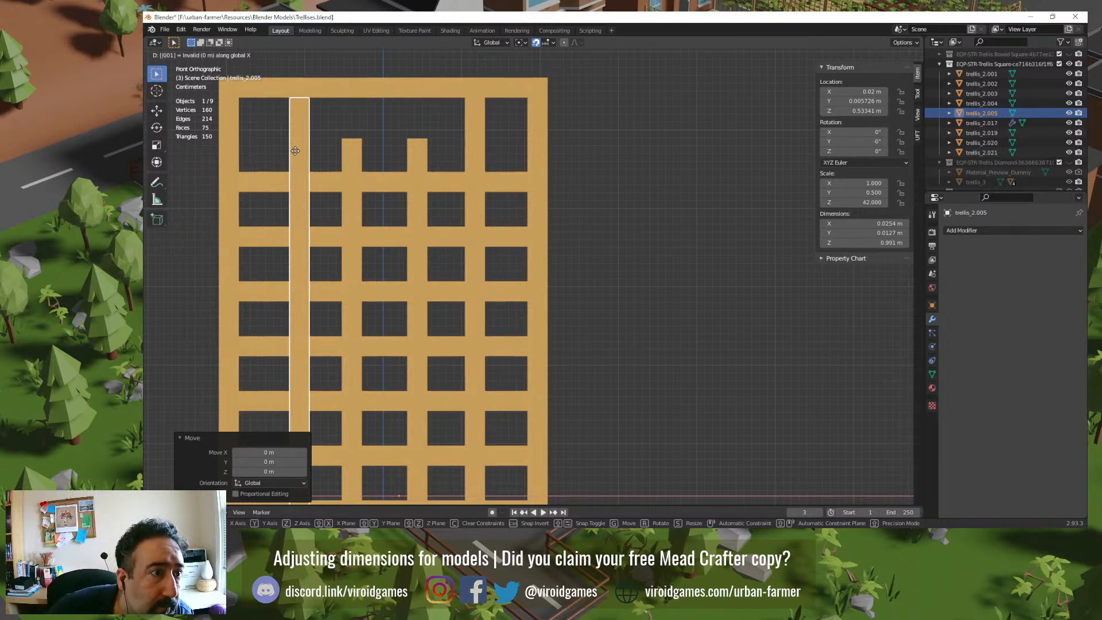
pyautogui.press('Right')
pyautogui.press('Right')
pyautogui.press('Escape')
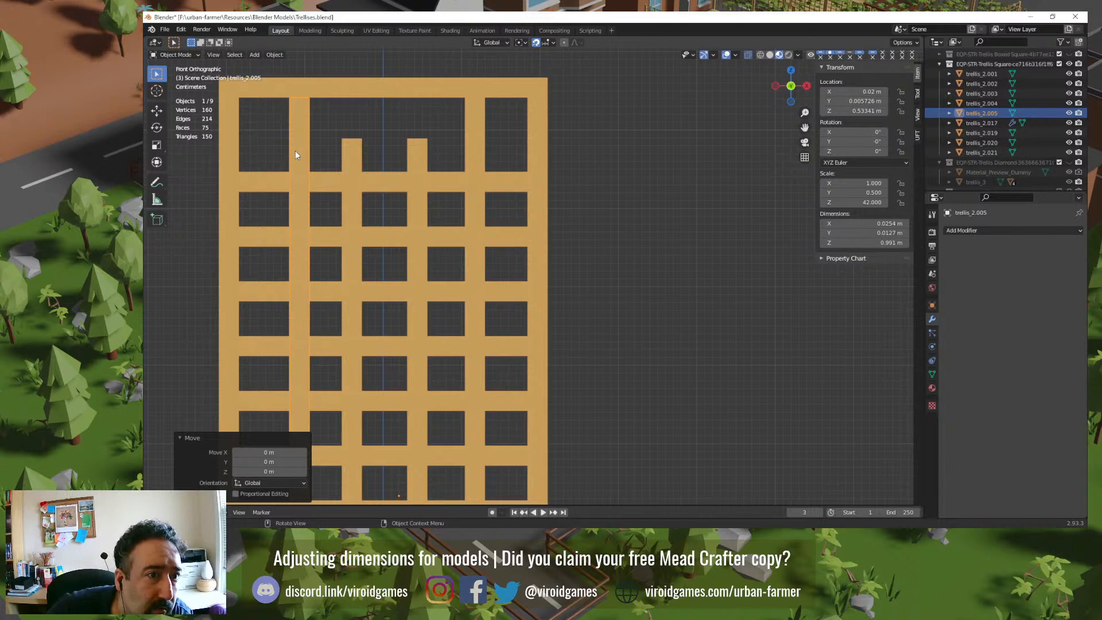
# Step: Move the long inner vertical slat on the negative X side by -0.01 m along global X and save the file
pyautogui.press('g')
pyautogui.write('x')
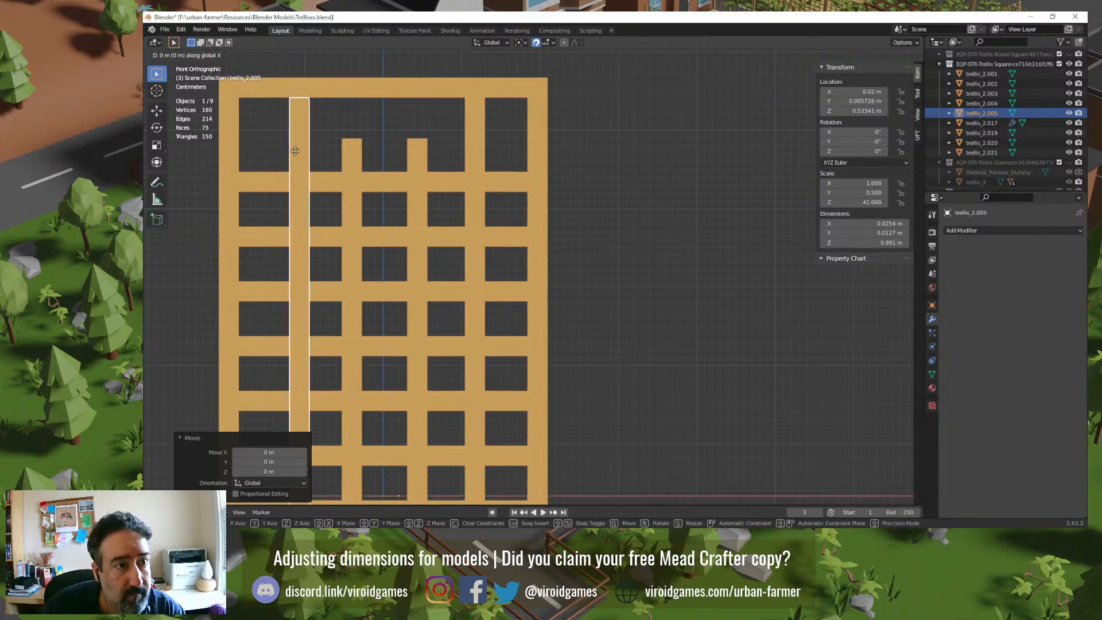
pyautogui.write('0.21')
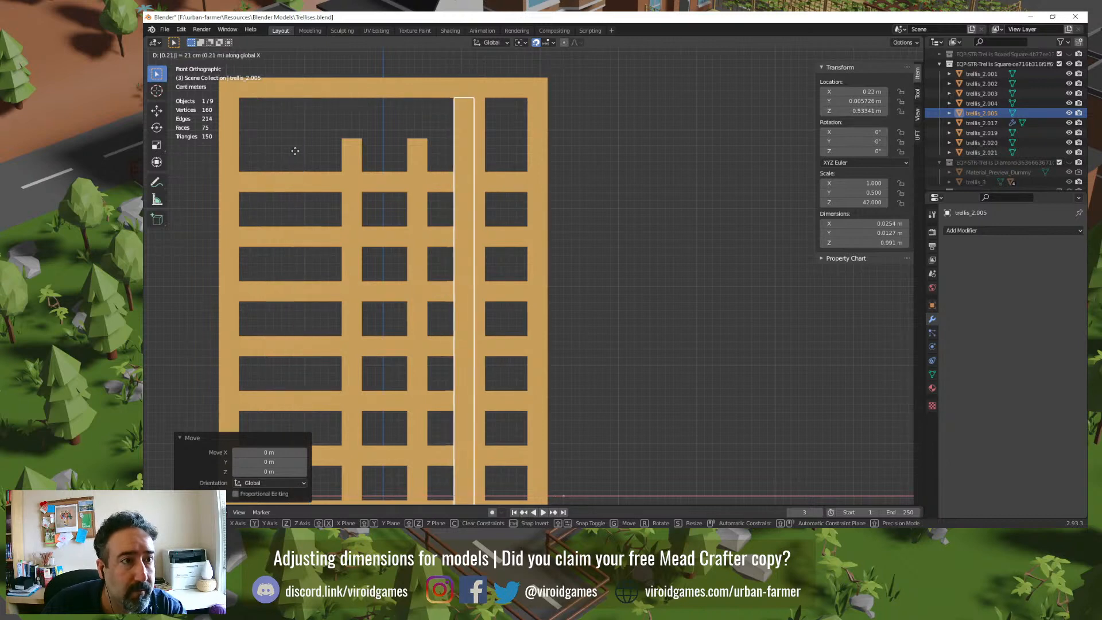
pyautogui.press('BackSpace')
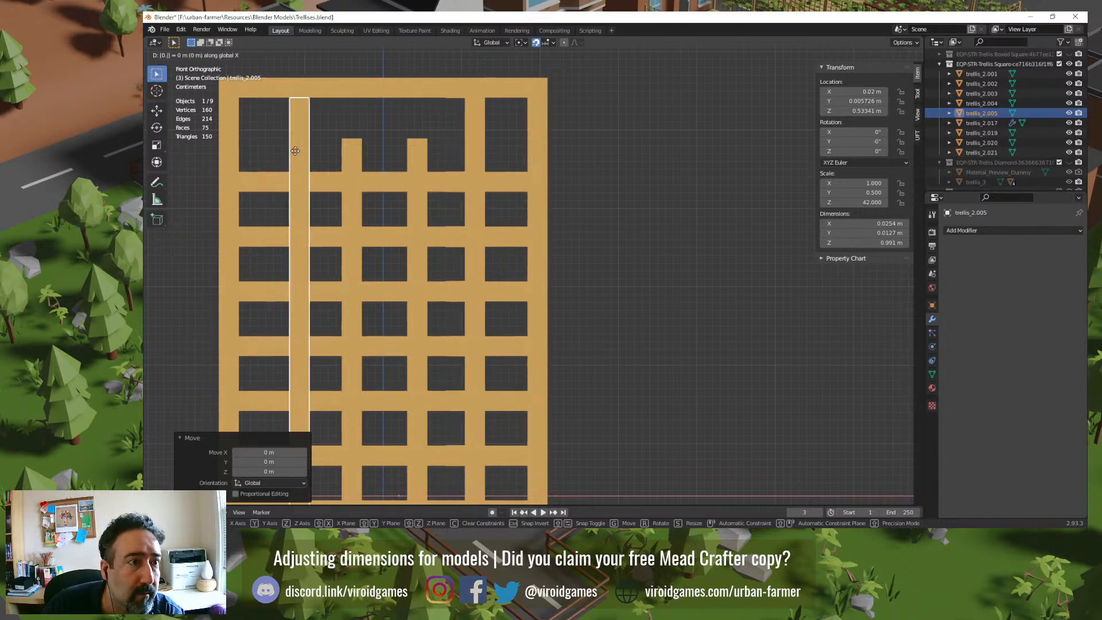
pyautogui.write('1')
pyautogui.press('Left')
pyautogui.write('0')
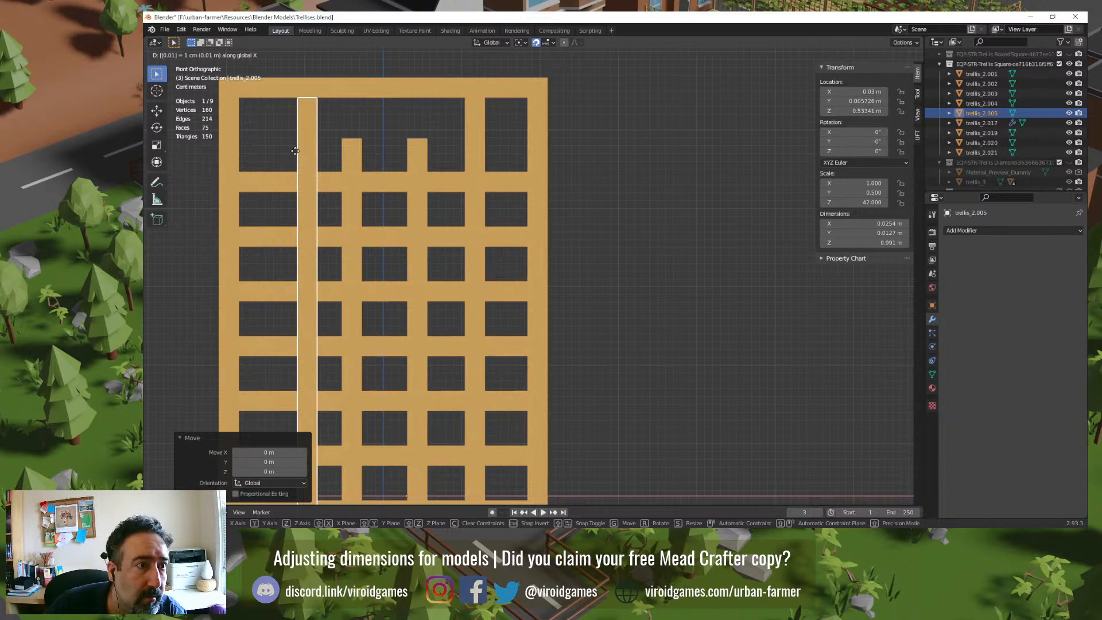
pyautogui.press('Return')
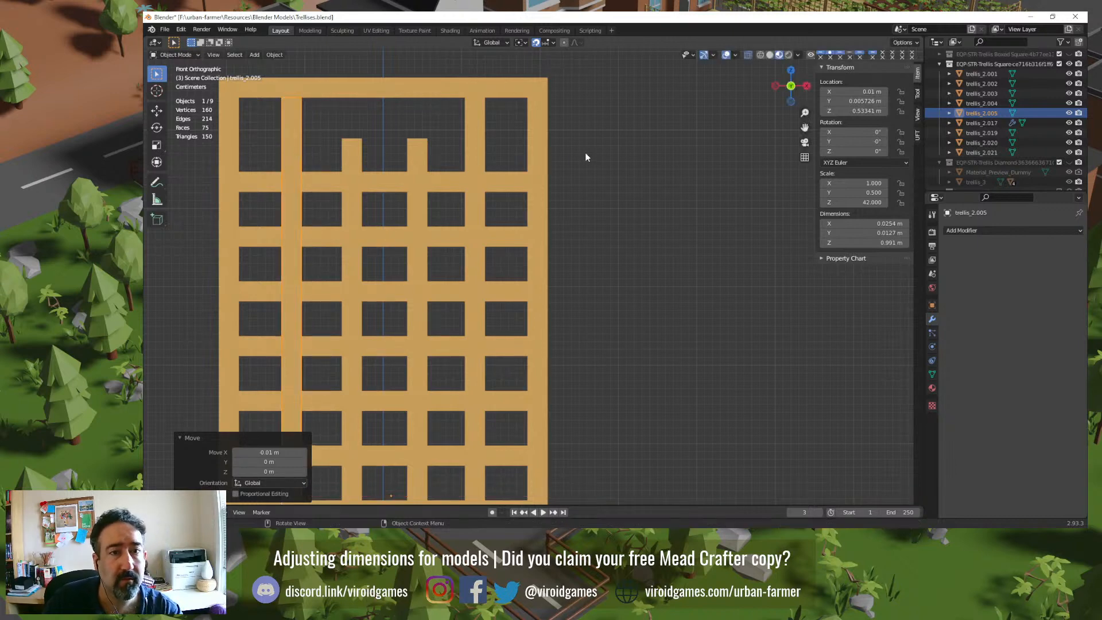
pyautogui.click(585, 157)
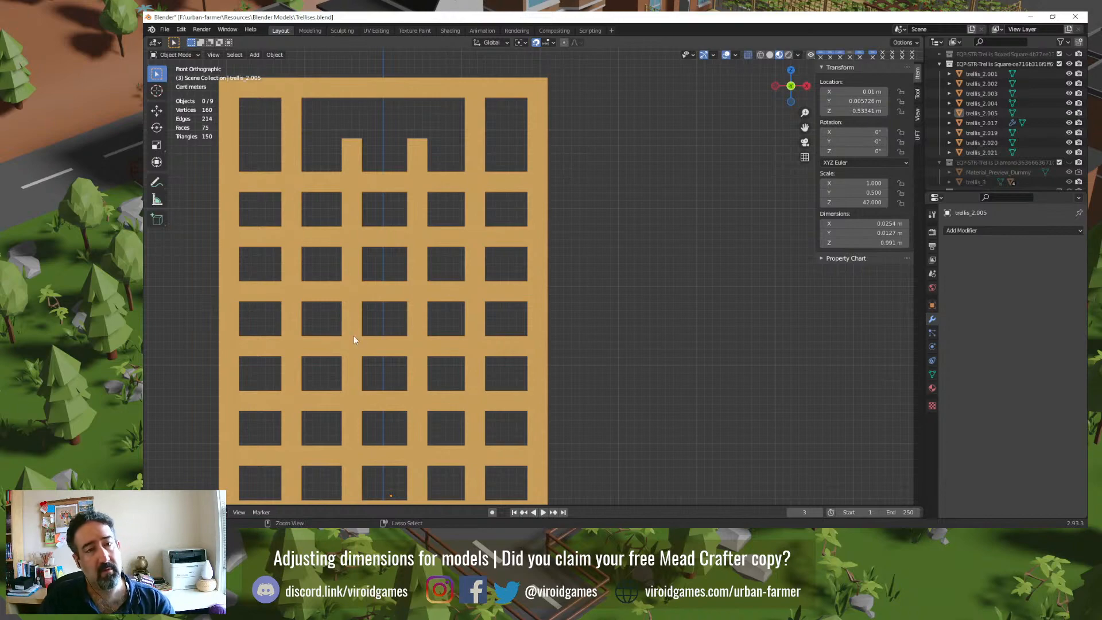
pyautogui.hotkey('ctrl', 's')
# Step: Examine the whole trellis and its slat spacing from an angled orthographic view
pyautogui.moveTo(431, 343); pyautogui.dragTo(466, 358, button='middle')
pyautogui.scroll(-5, 462, 347)
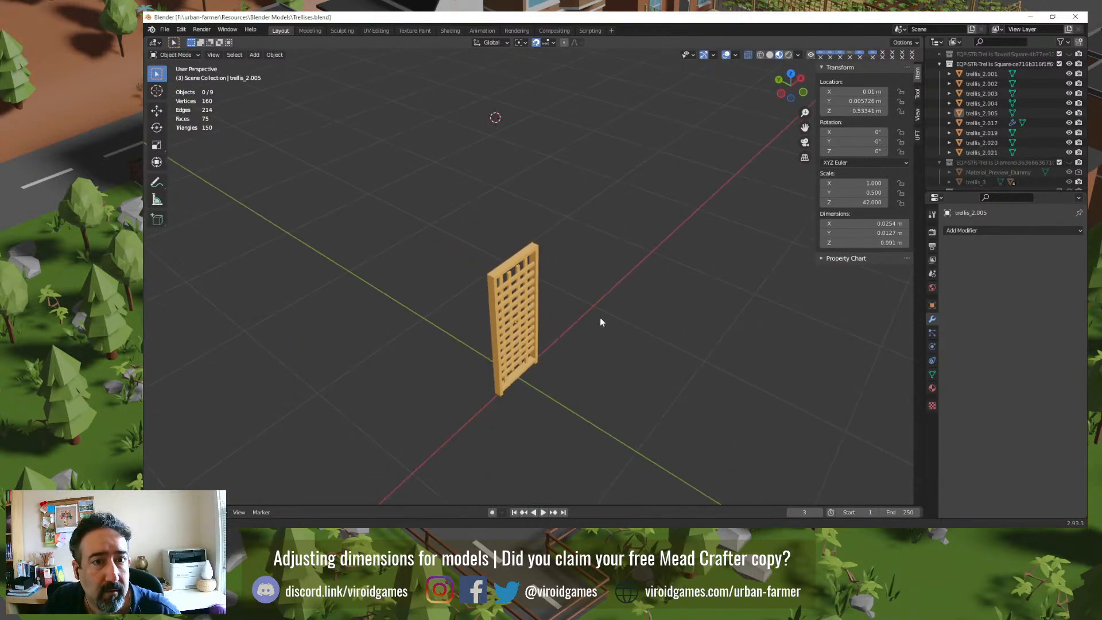
pyautogui.moveTo(594, 330); pyautogui.dragTo(595, 336, button='middle')
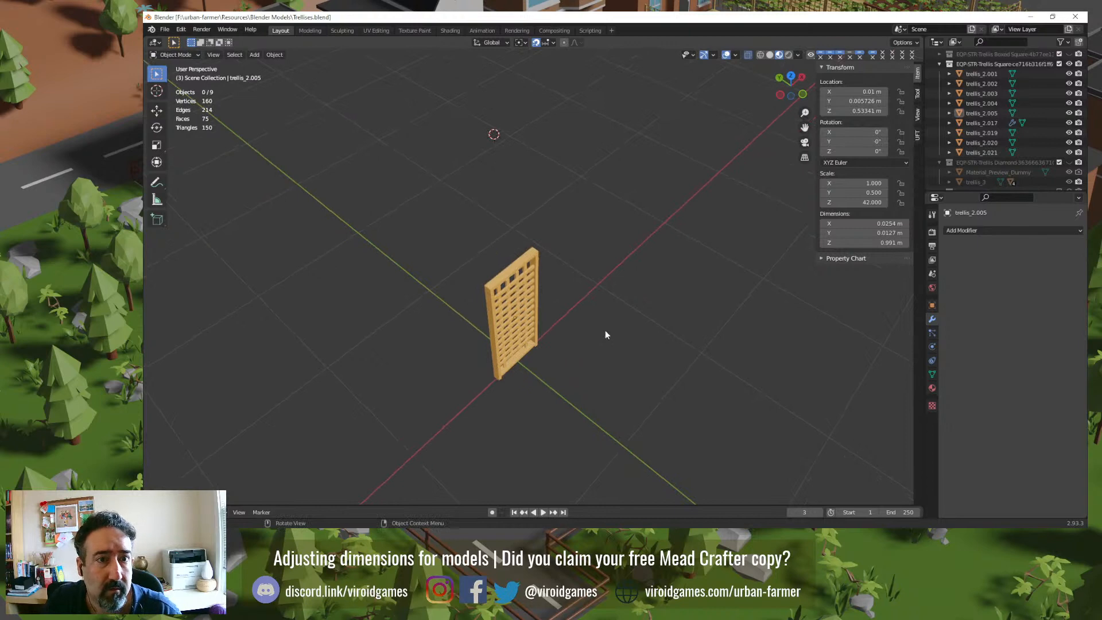
pyautogui.press('KP_5')
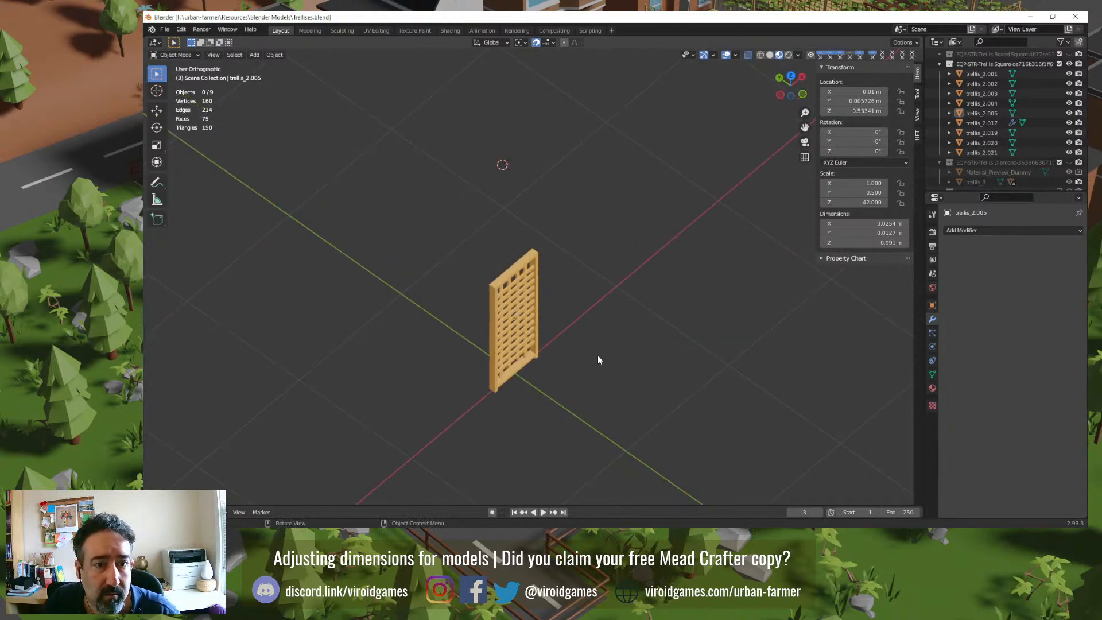
pyautogui.moveTo(597, 356); pyautogui.dragTo(594, 340, button='middle')
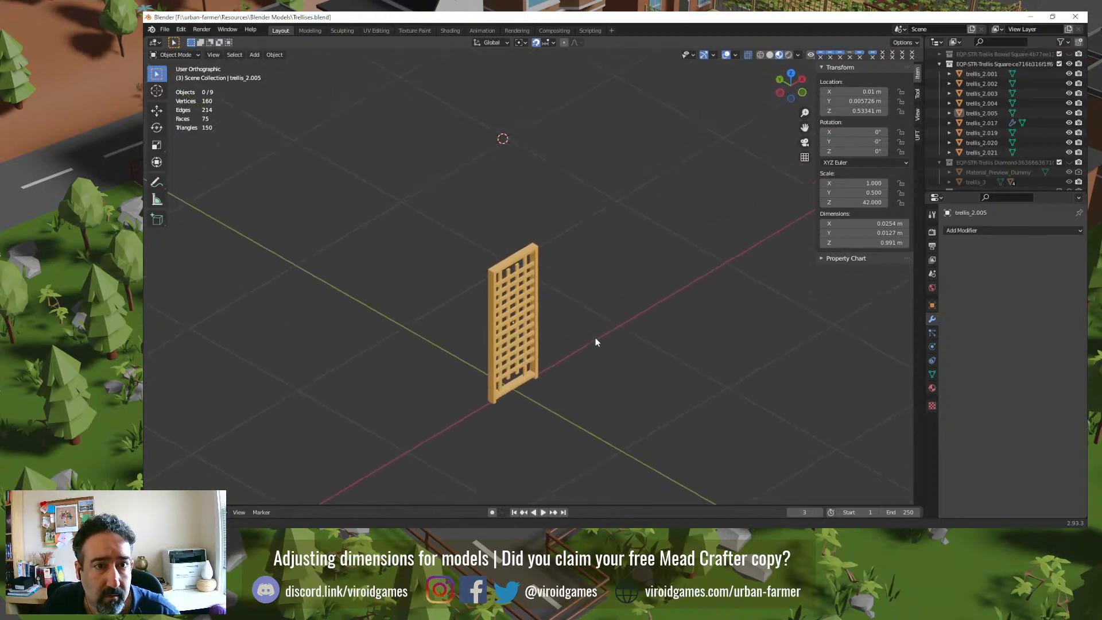
pyautogui.scroll(3, 589, 344)
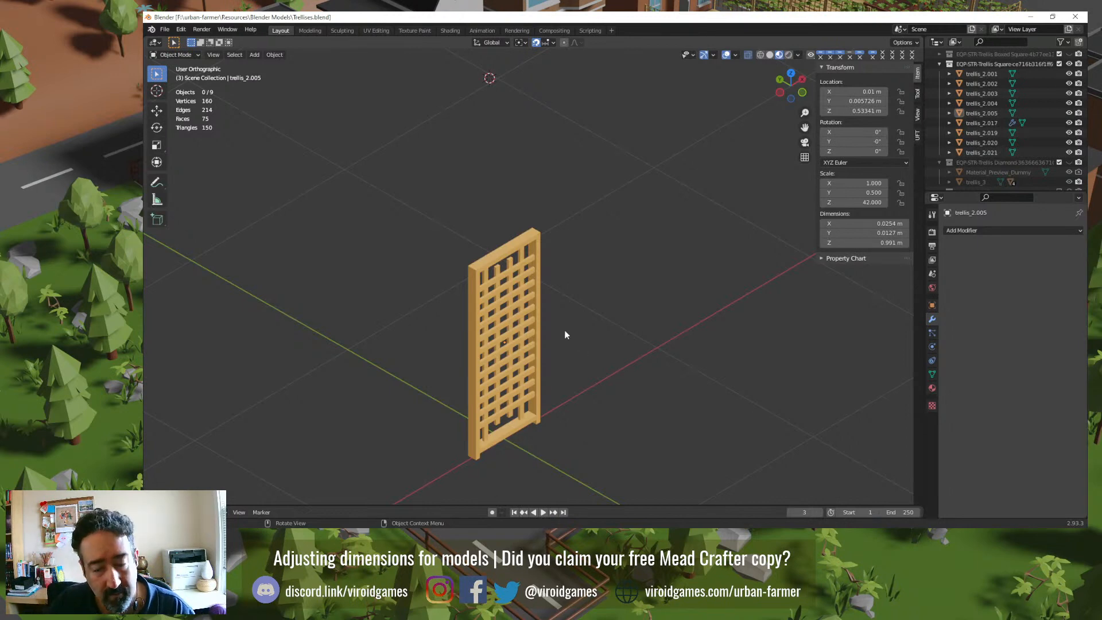
# Step: Turn off snapping and move the two short vertical slats about -0.0014 m along global Y
pyautogui.press('KP_1')
pyautogui.scroll(3, 459, 377)
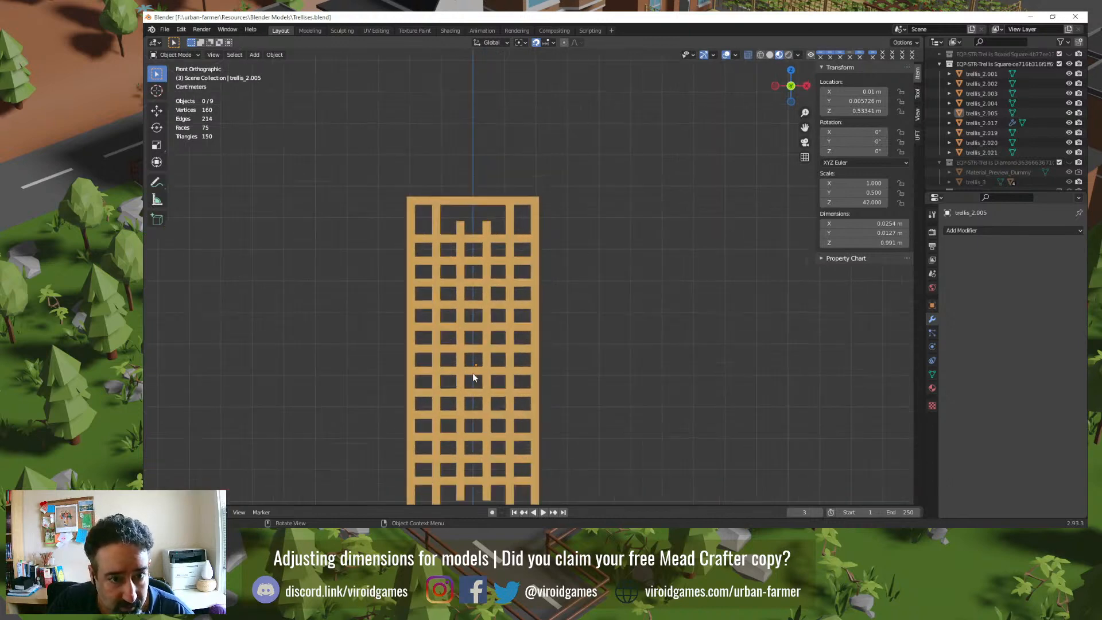
pyautogui.click(486, 229)
pyautogui.keyDown('shift'); pyautogui.click(462, 229); pyautogui.keyUp('shift')
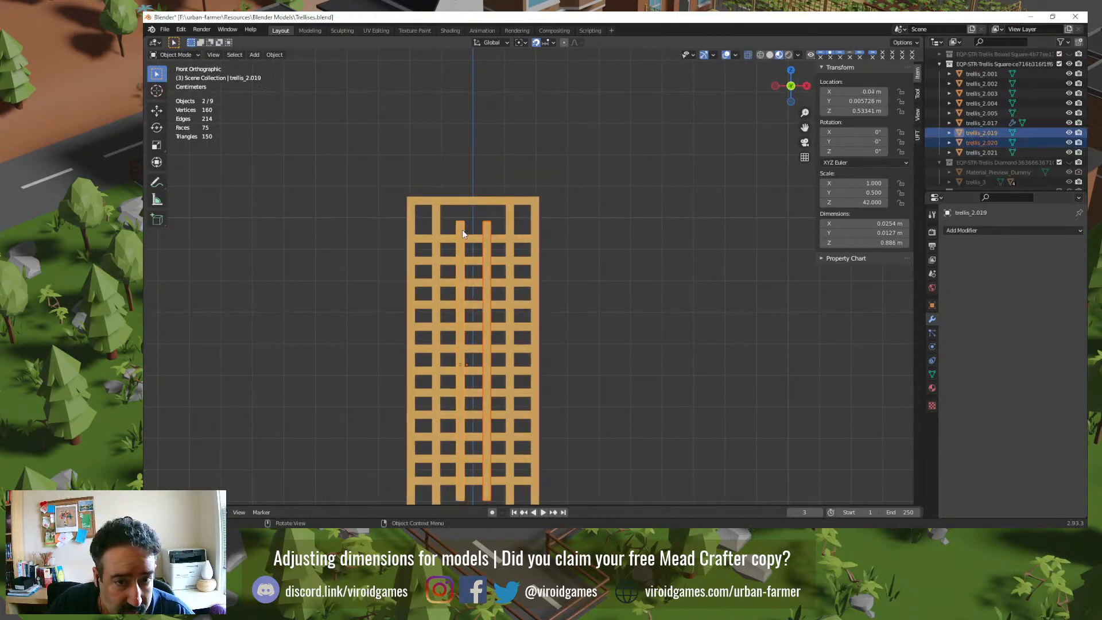
pyautogui.click(536, 43)
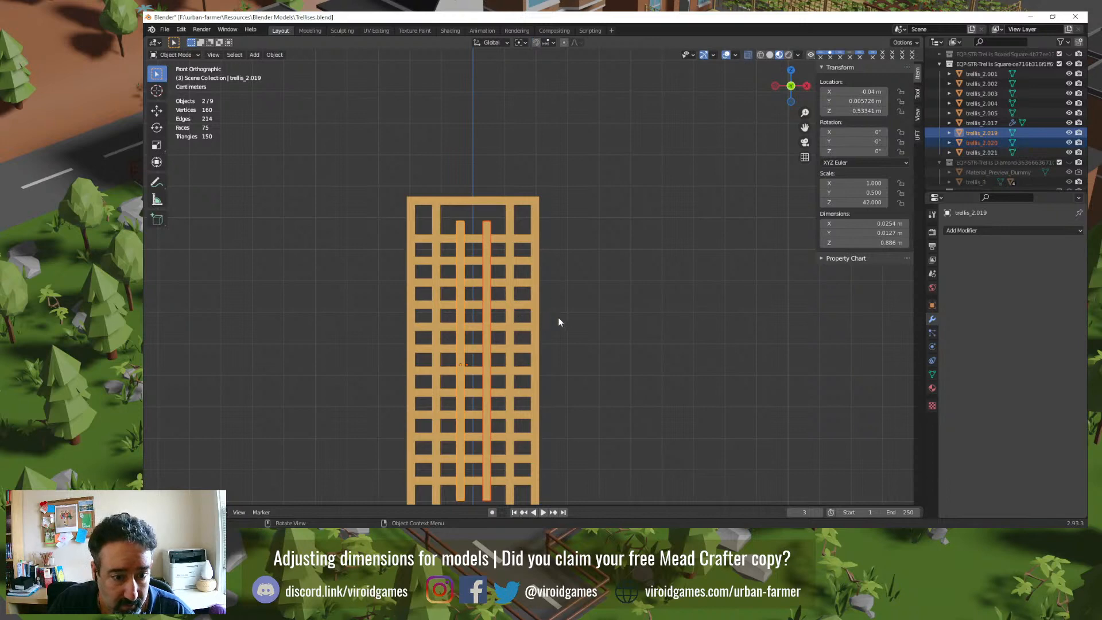
pyautogui.keyDown('shift'); pyautogui.moveTo(604, 329); pyautogui.dragTo(622, 231, button='middle'); pyautogui.keyUp('shift')
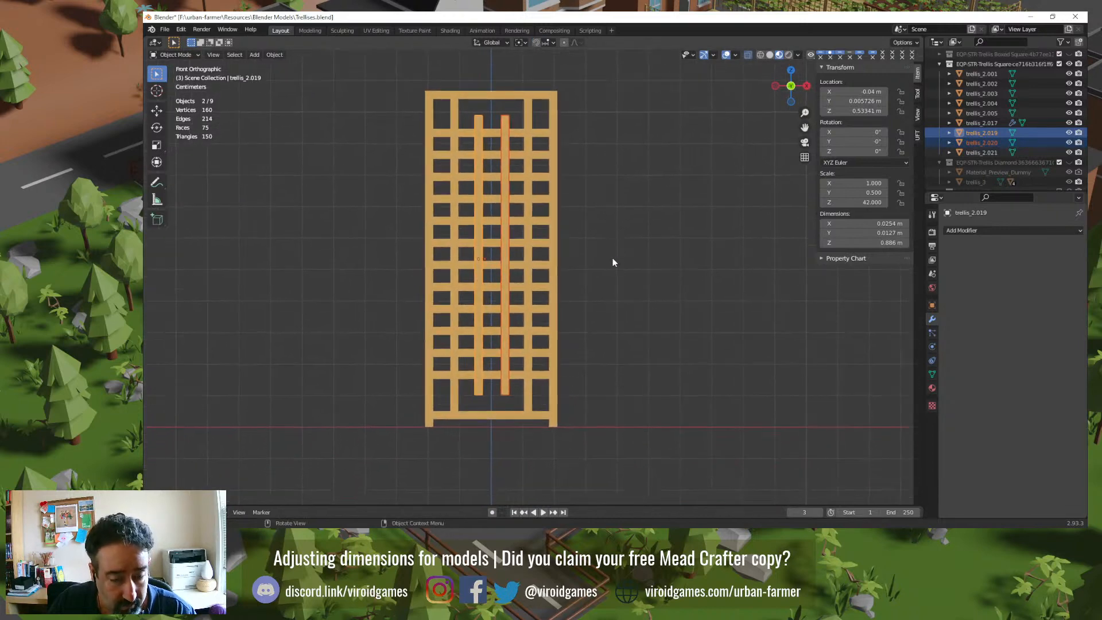
pyautogui.press('g')
pyautogui.press('y')
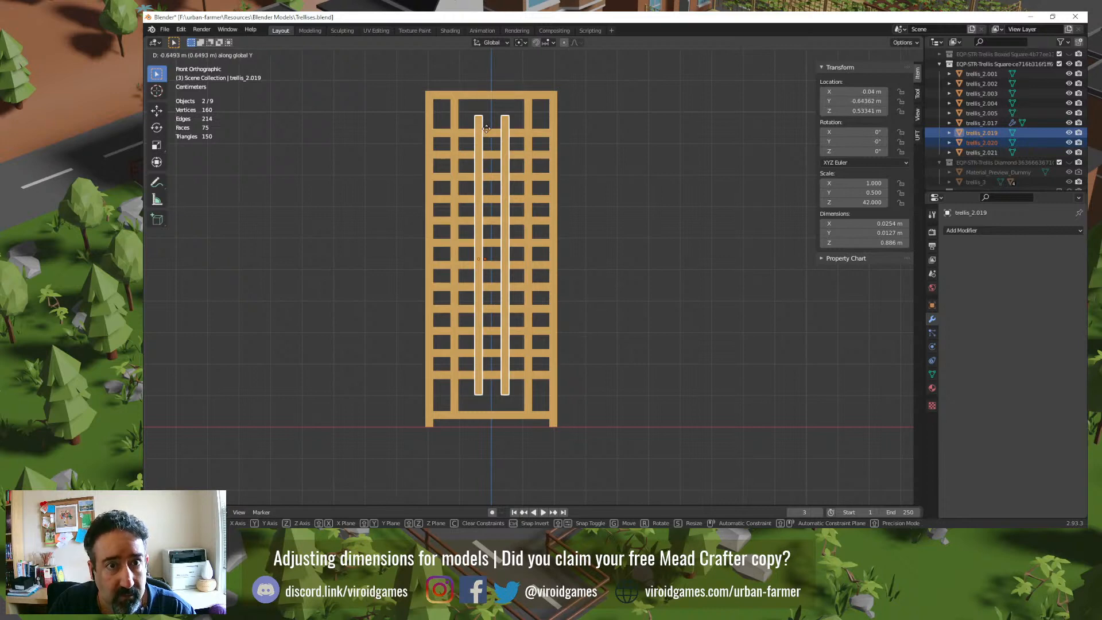
pyautogui.click(566, 253)
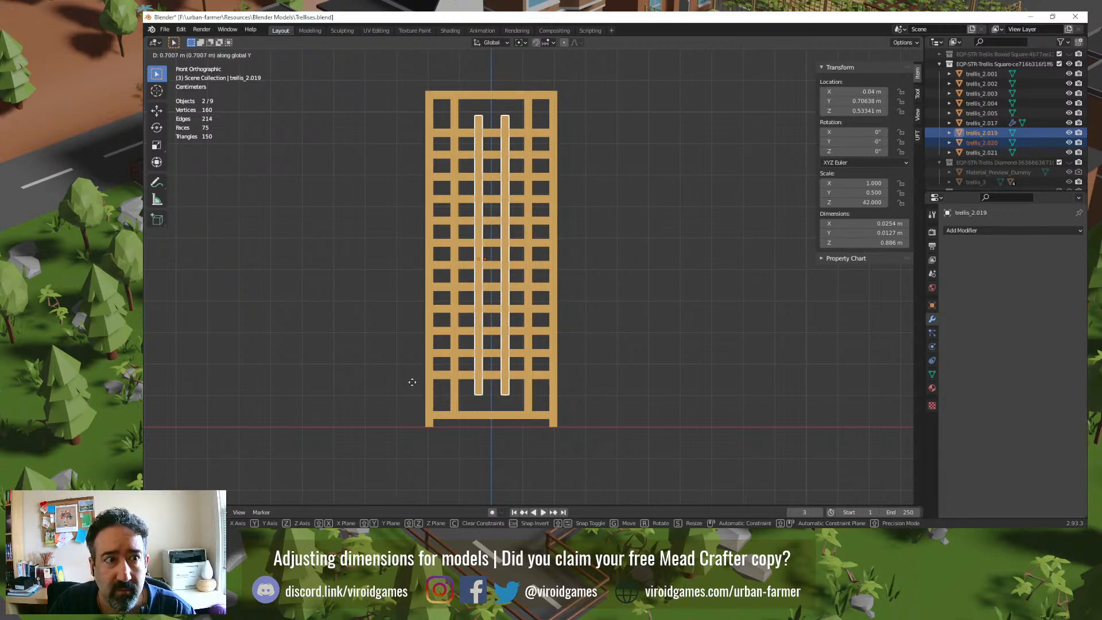
# Step: Check the snapping options and move the two short vertical slats about 0.0002 m along global Y
pyautogui.click(552, 43)
pyautogui.click(550, 43)
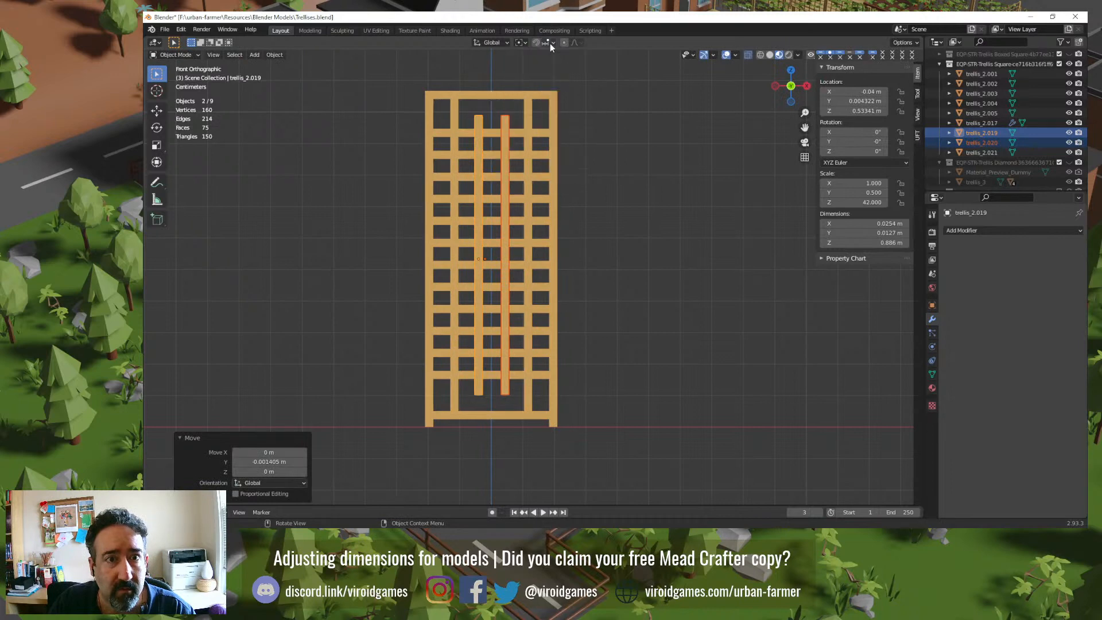
pyautogui.click(549, 43)
pyautogui.click(518, 147)
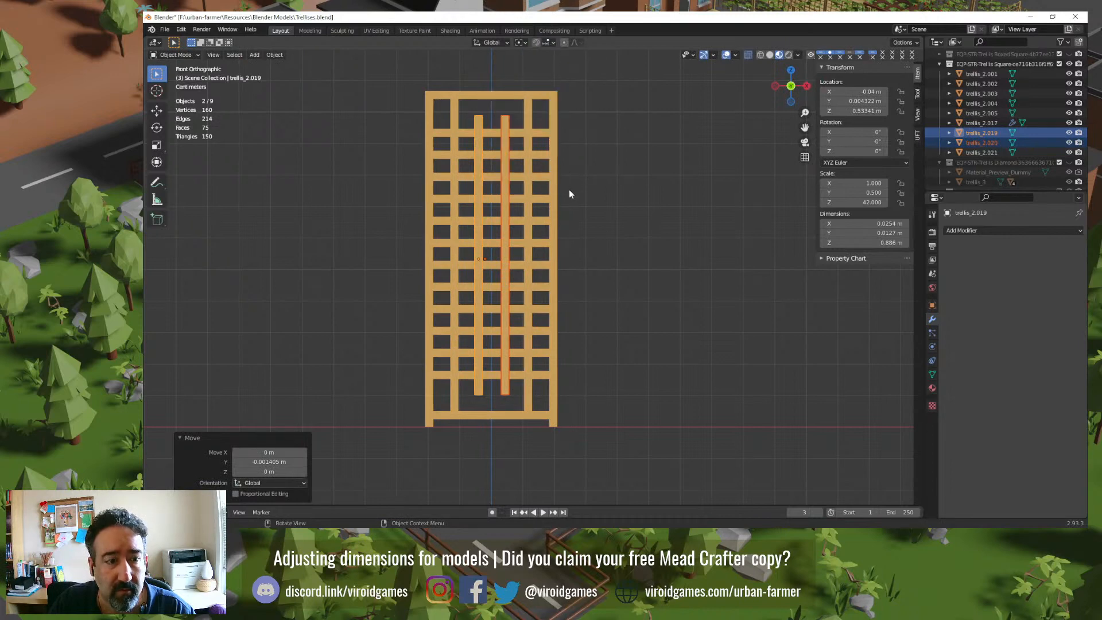
pyautogui.press('g')
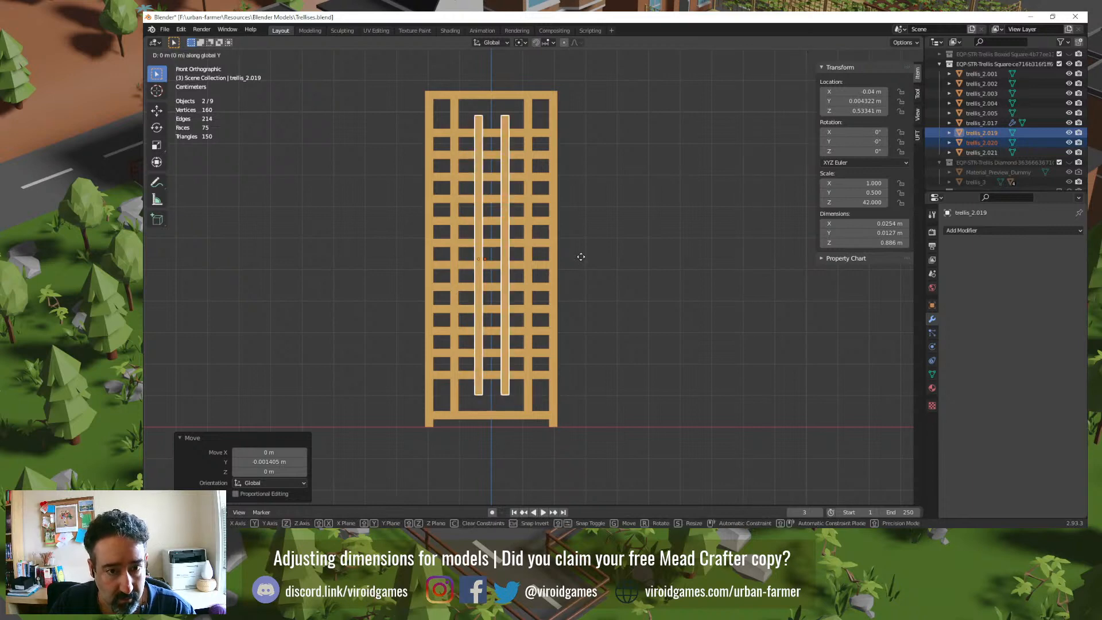
pyautogui.press('y')
pyautogui.click(577, 273)
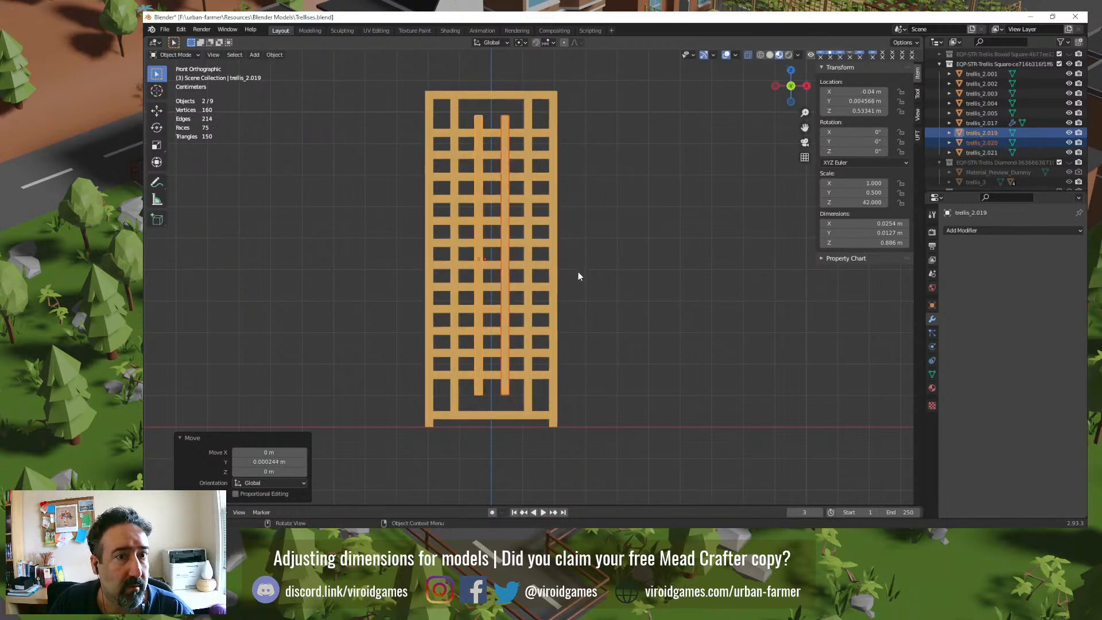
# Step: Reselect the two short vertical slats and move them about 0.018 m along global Y
pyautogui.click(585, 268)
pyautogui.click(505, 233)
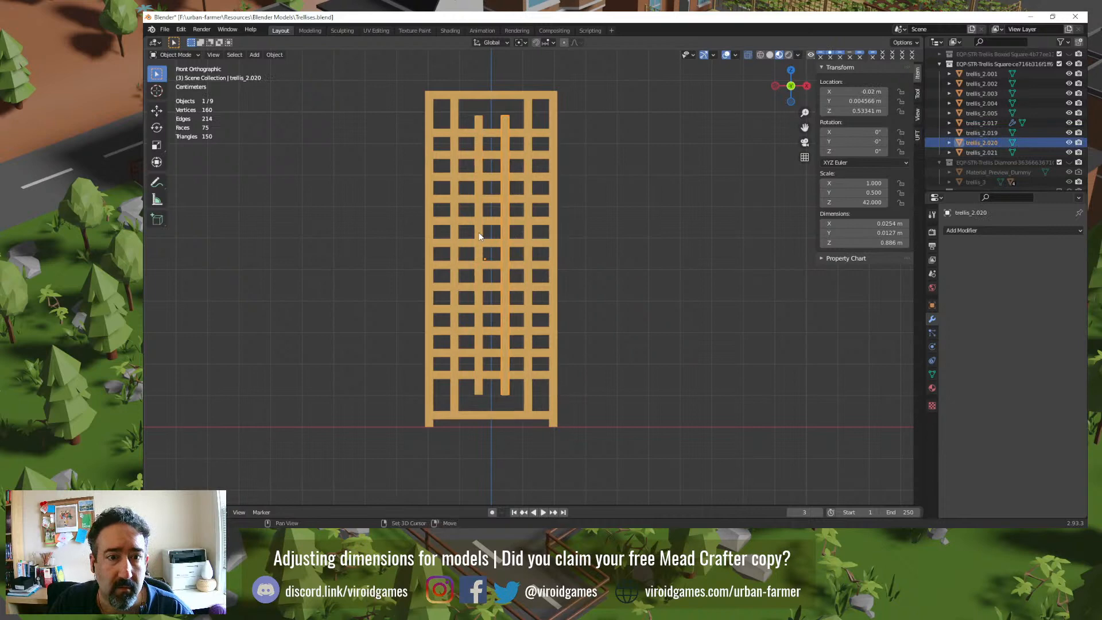
pyautogui.keyDown('shift'); pyautogui.click(480, 234); pyautogui.keyUp('shift')
pyautogui.press('g')
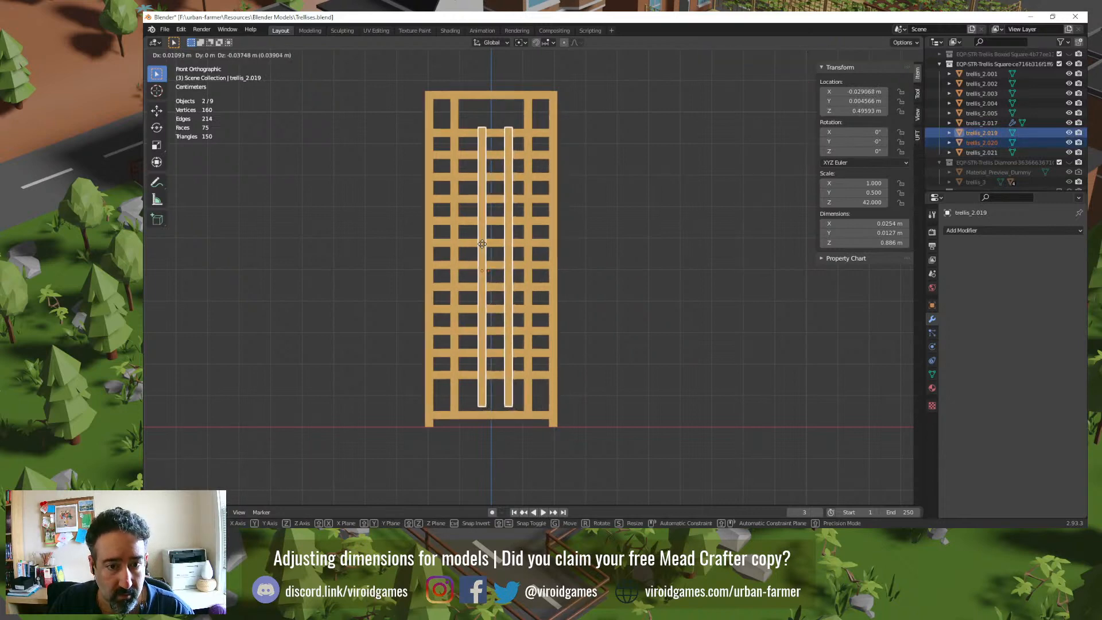
pyautogui.press('y')
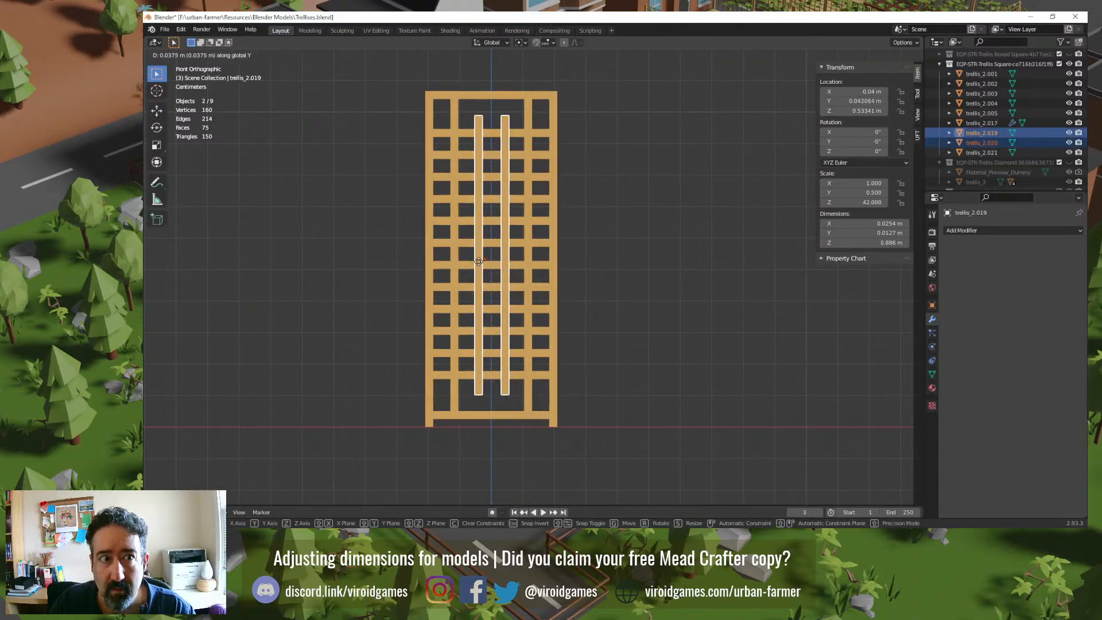
pyautogui.click(480, 258)
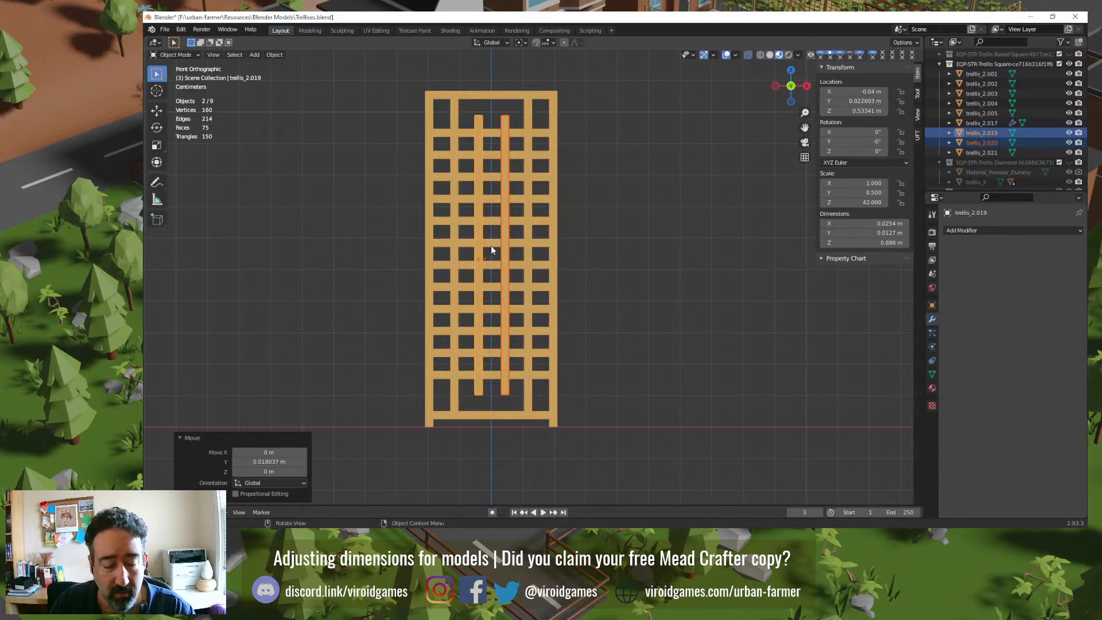
# Step: Lower the two short vertical slats by about 0.017 m along global Z
pyautogui.press('g')
pyautogui.press('z')
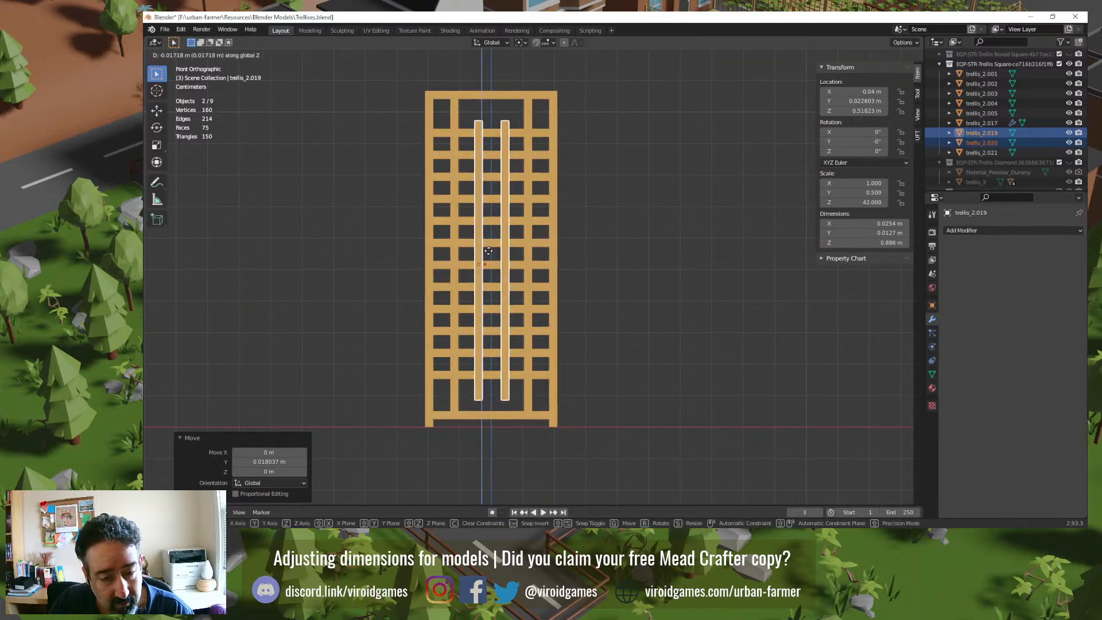
pyautogui.click(487, 251)
# Step: Raise the two short vertical slats by about 0.013 m along global Z and check them in an angled orthographic view
pyautogui.moveTo(550, 270)
pyautogui.mouseDown(button='middle')
pyautogui.moveTo(614, 281)
pyautogui.moveTo(613, 291)
pyautogui.moveTo(572, 287)
pyautogui.moveTo(539, 259)
pyautogui.mouseUp(button='middle')
pyautogui.press('g')
pyautogui.press('z')
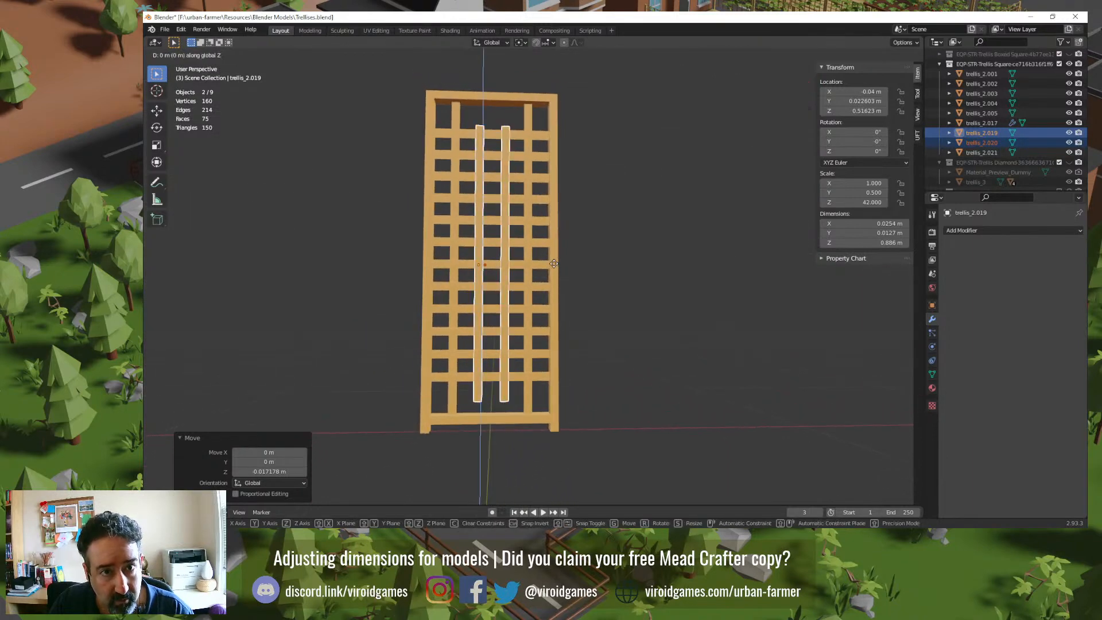
pyautogui.click(554, 263)
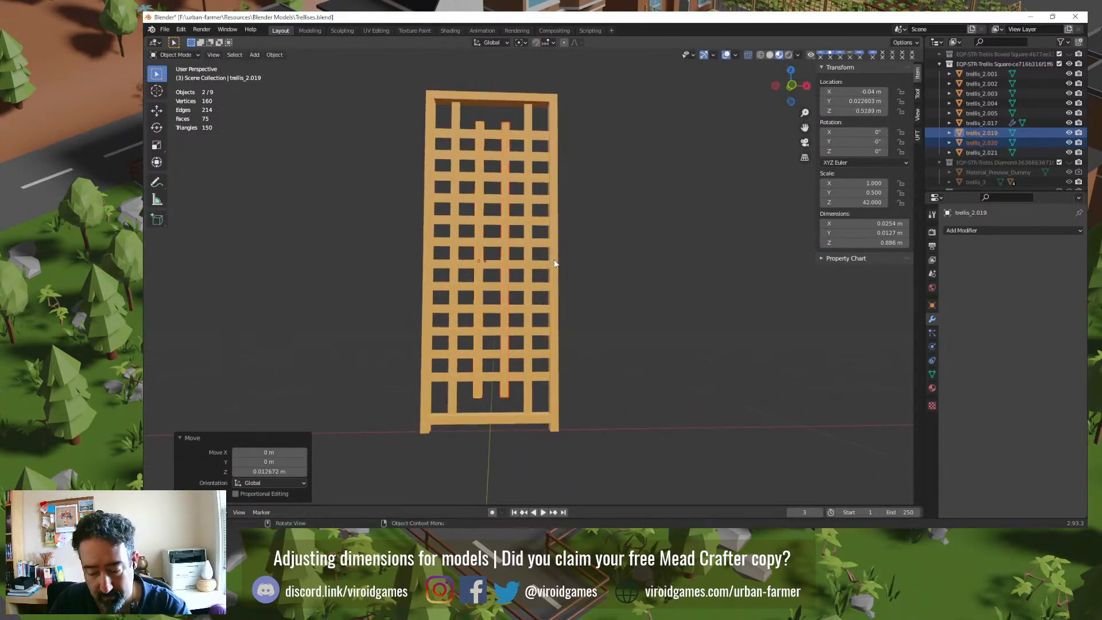
pyautogui.moveTo(554, 264); pyautogui.dragTo(590, 315, button='middle')
pyautogui.press('KP_5')
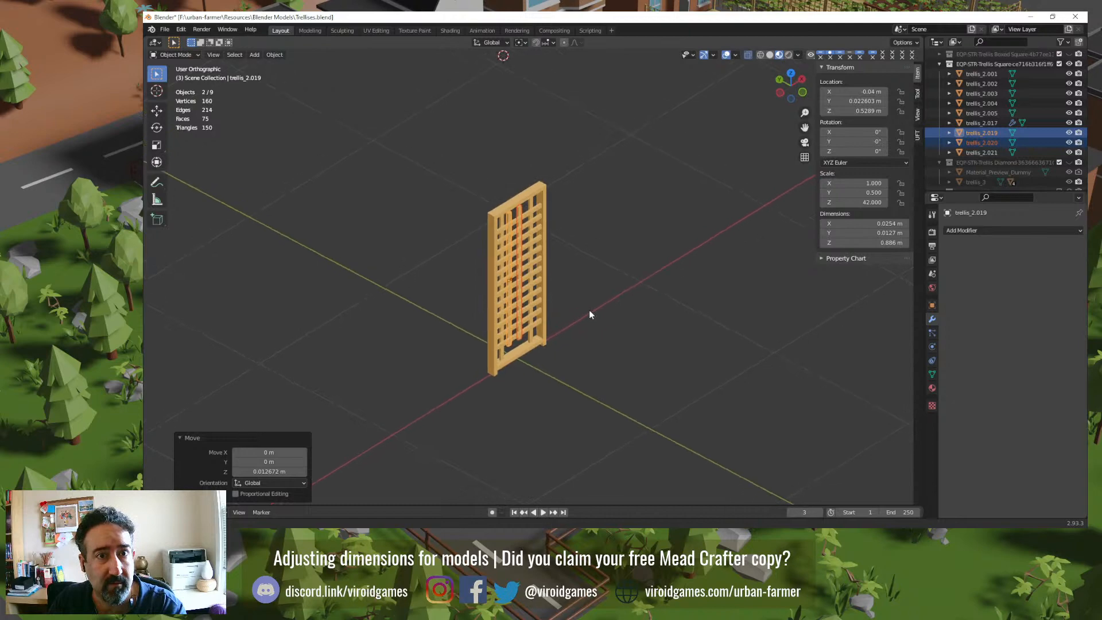
pyautogui.click(588, 314)
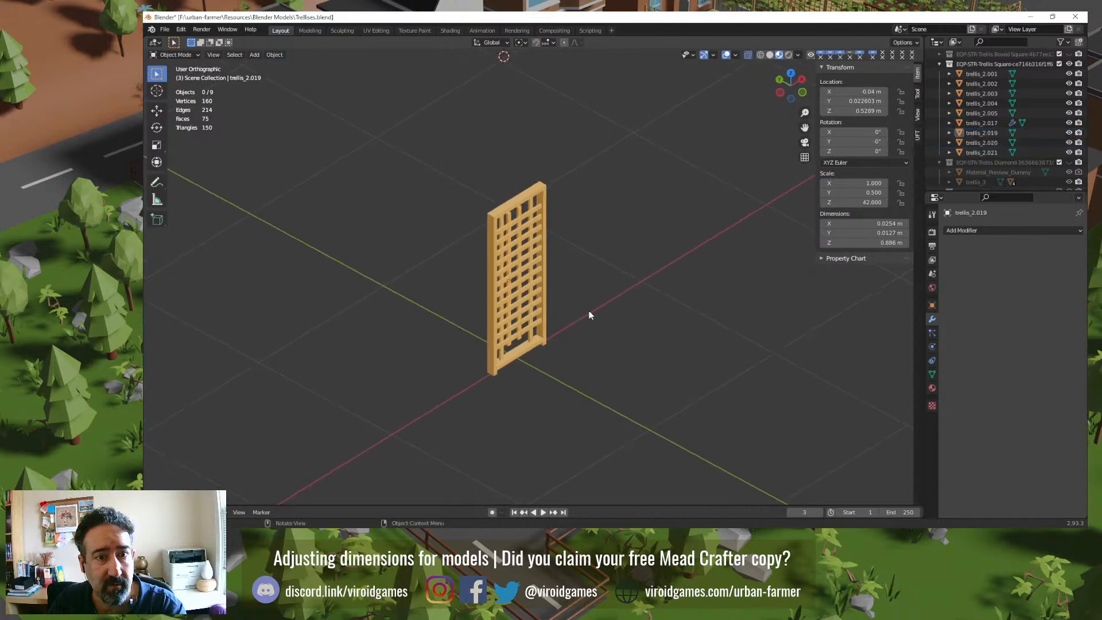
# Step: Reselect the two short vertical slats in the angled view and lower them about 0.03 m along global Z
pyautogui.click(515, 216)
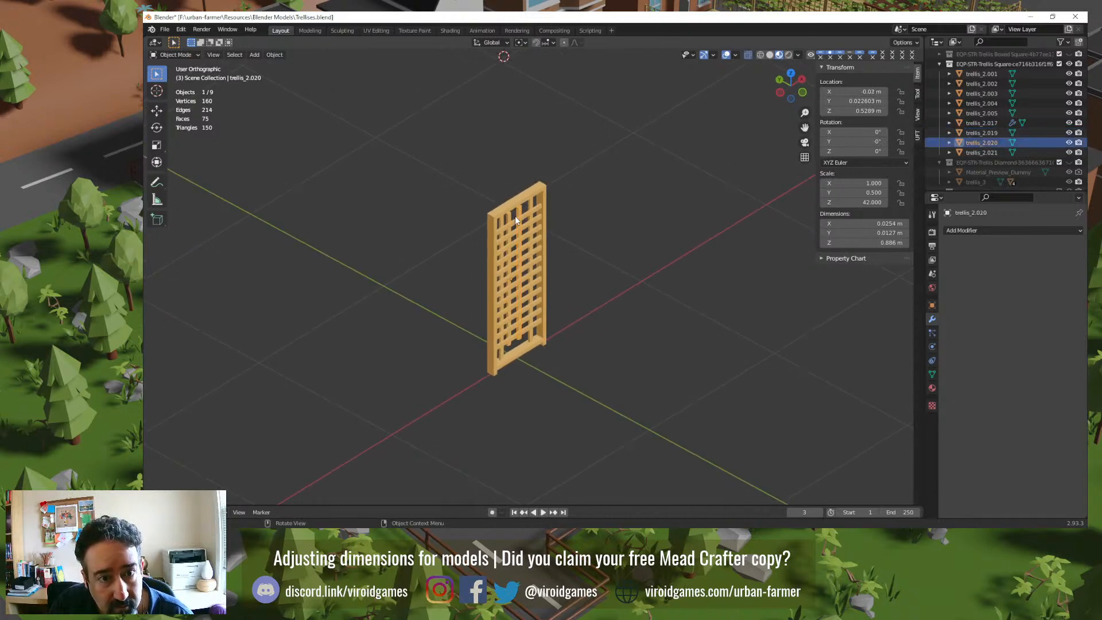
pyautogui.keyDown('shift'); pyautogui.click(513, 218); pyautogui.keyUp('shift')
pyautogui.press('g')
pyautogui.press('z')
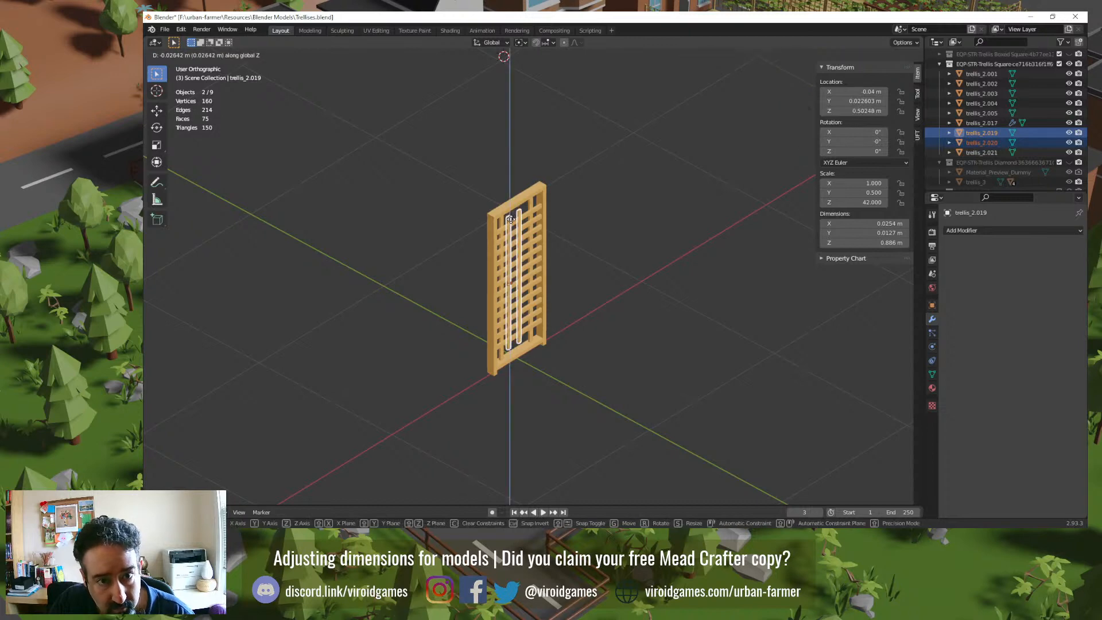
pyautogui.click(606, 230)
pyautogui.click(606, 230)
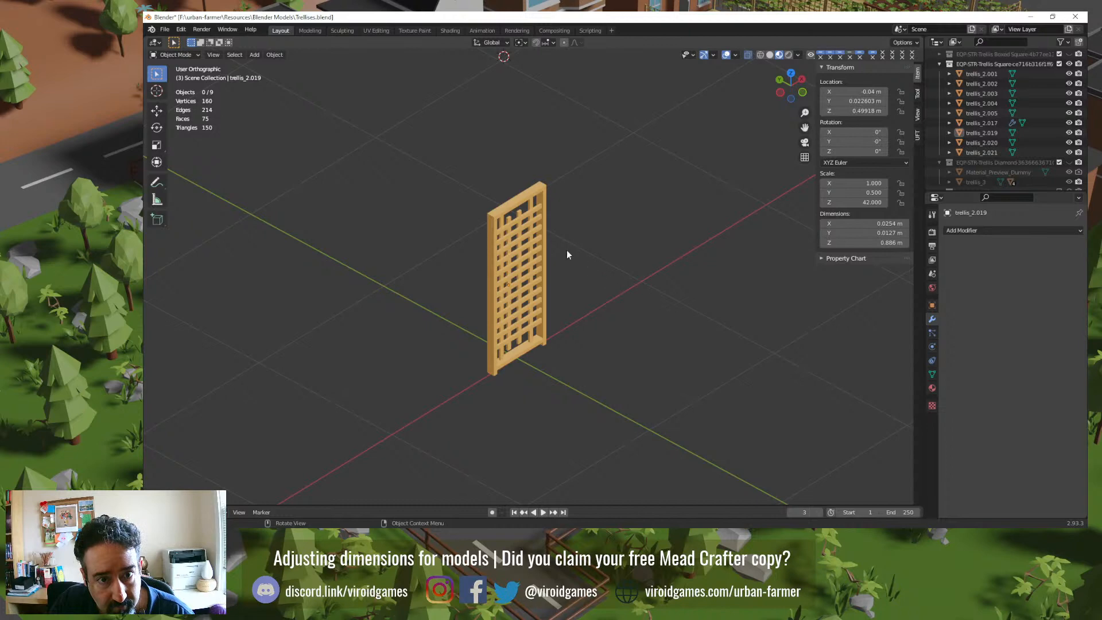
# Step: Raise the two short vertical slats by about 0.007 m along global Z in the angled view
pyautogui.click(520, 215)
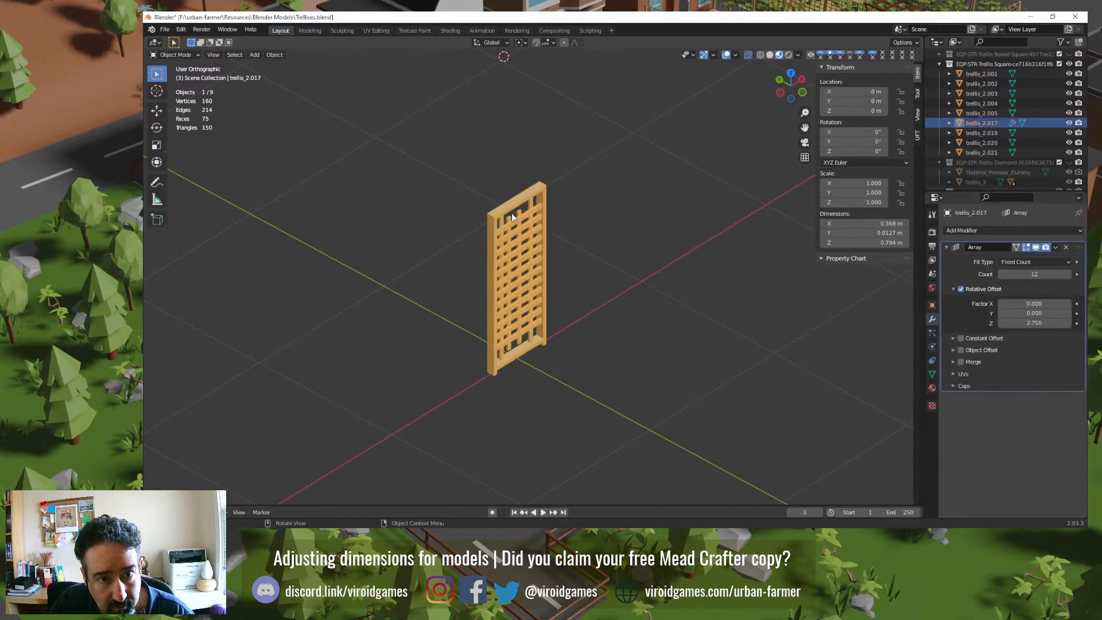
pyautogui.click(519, 209)
pyautogui.keyDown('shift'); pyautogui.click(519, 209); pyautogui.keyUp('shift')
pyautogui.press('g')
pyautogui.press('z')
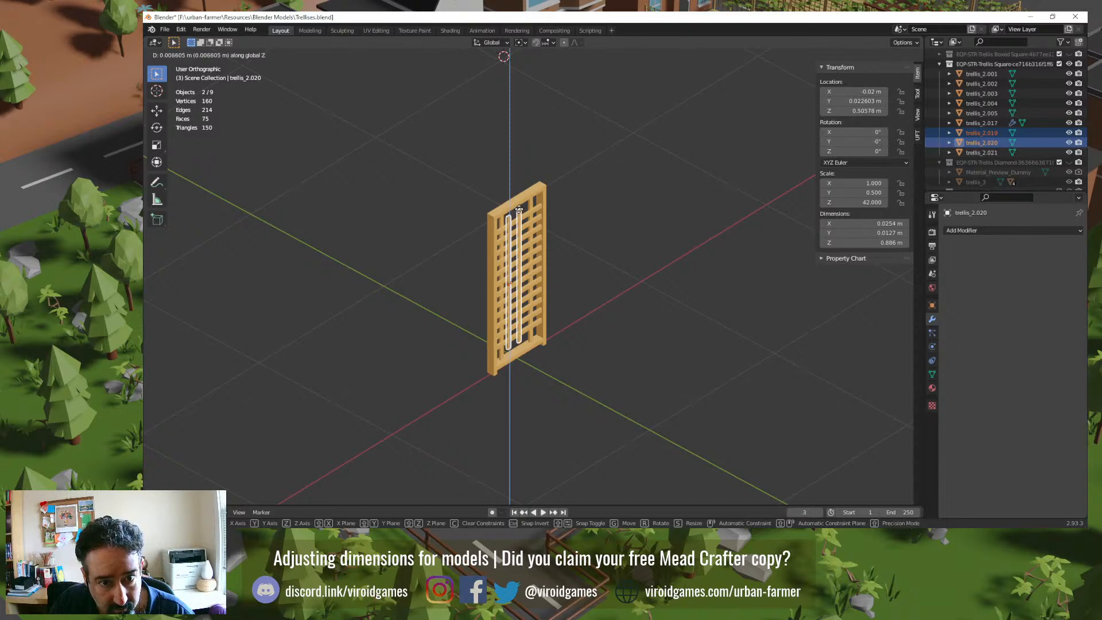
pyautogui.click(519, 209)
pyautogui.click(593, 247)
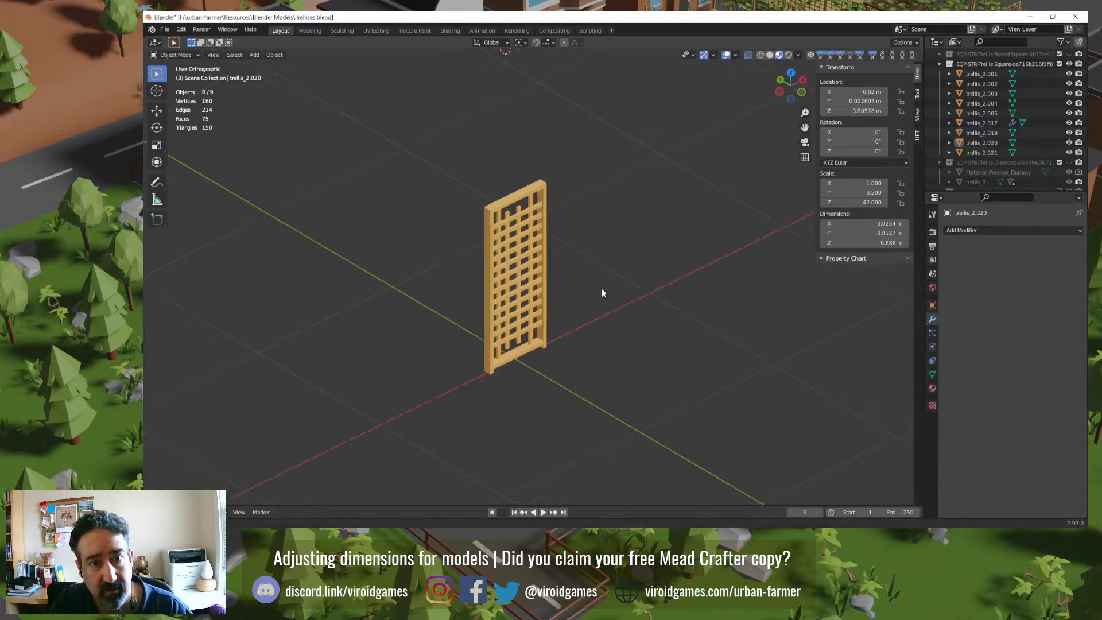
pyautogui.moveTo(602, 291)
pyautogui.mouseDown(button='middle')
pyautogui.moveTo(545, 248)
pyautogui.moveTo(605, 294)
pyautogui.mouseUp(button='middle')
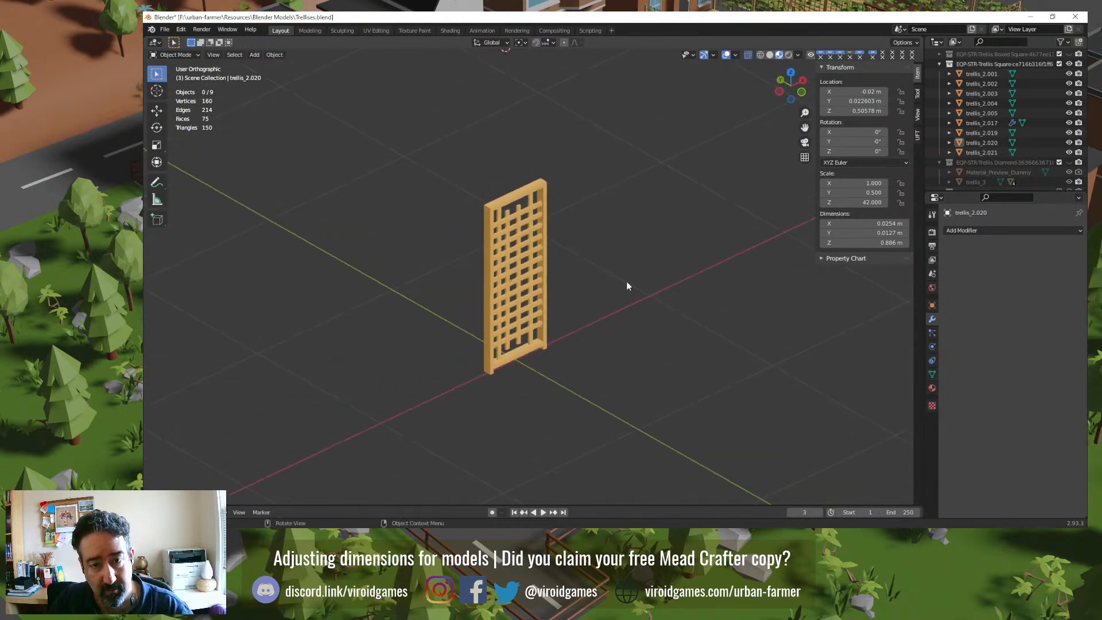
# Step: In the front view, raise the two short vertical slats by about 0.019 m along global Z and deselect them
pyautogui.press('KP_1')
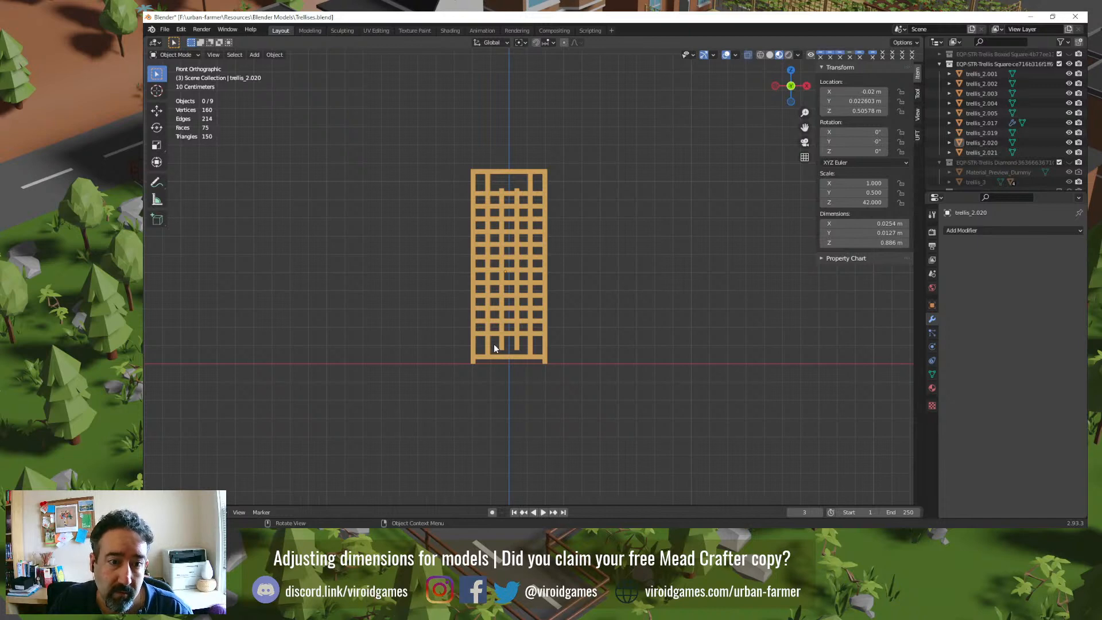
pyautogui.moveTo(493, 347); pyautogui.dragTo(517, 346)
pyautogui.press('g')
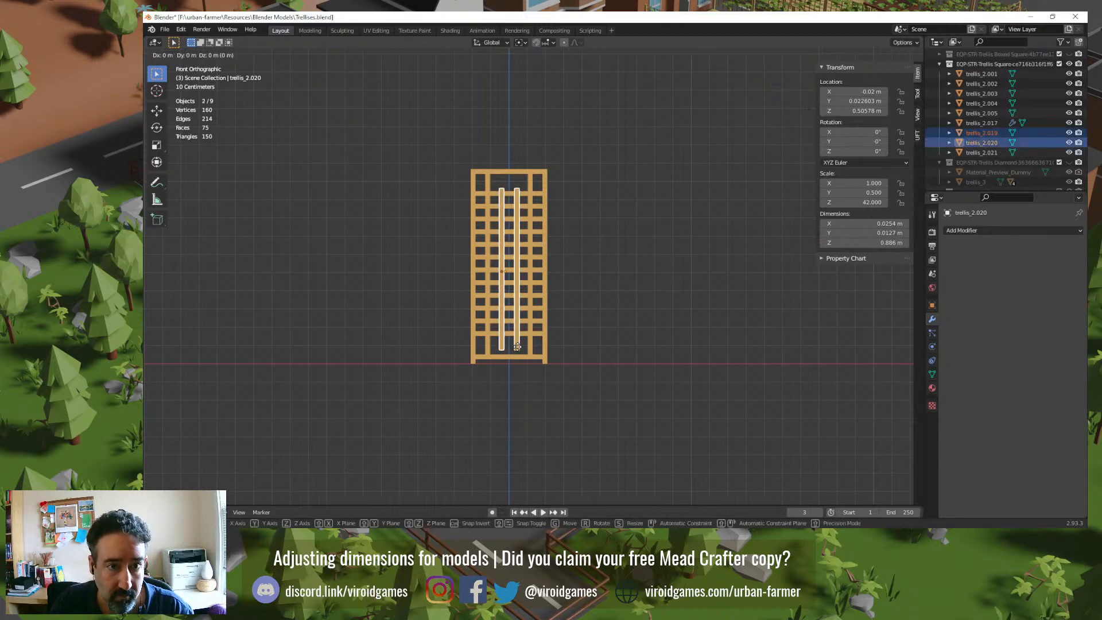
pyautogui.press('z')
pyautogui.click(513, 343)
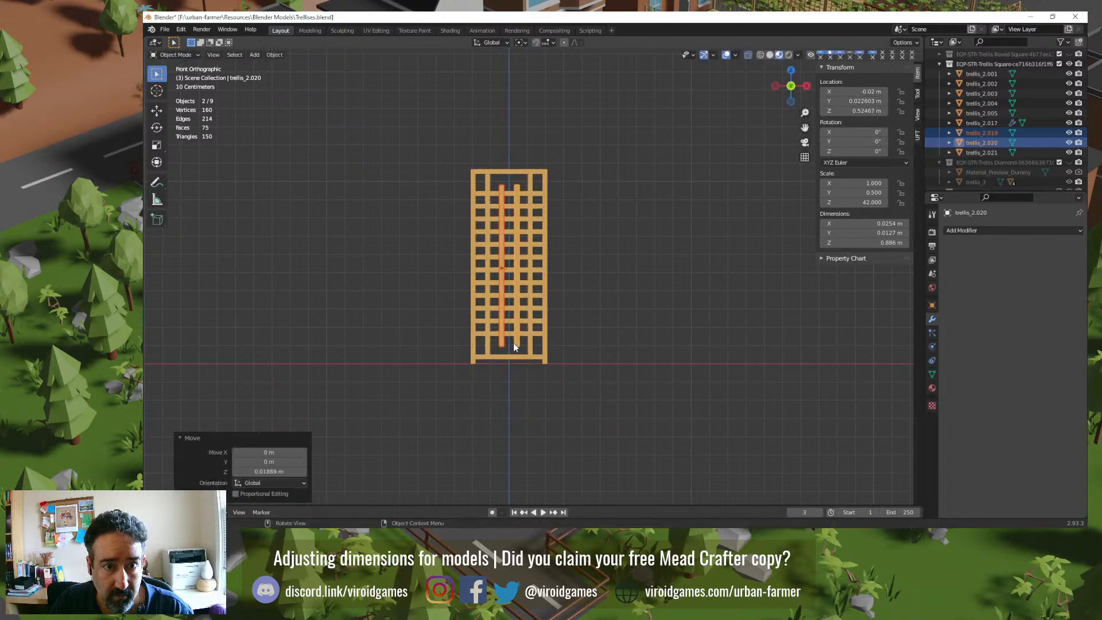
pyautogui.moveTo(513, 344); pyautogui.dragTo(660, 350, button='middle')
pyautogui.click(617, 364)
pyautogui.press('KP_5')
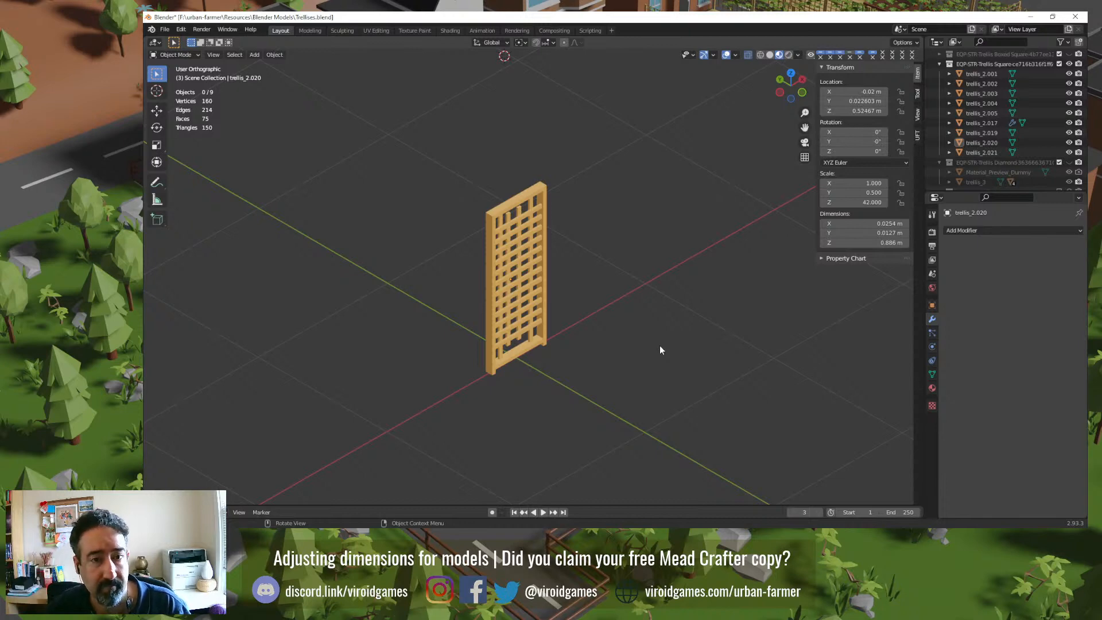
# Step: Delete the two end faces of the trellis's top rail where it meets the side posts
pyautogui.moveTo(659, 346); pyautogui.dragTo(579, 304, button='middle')
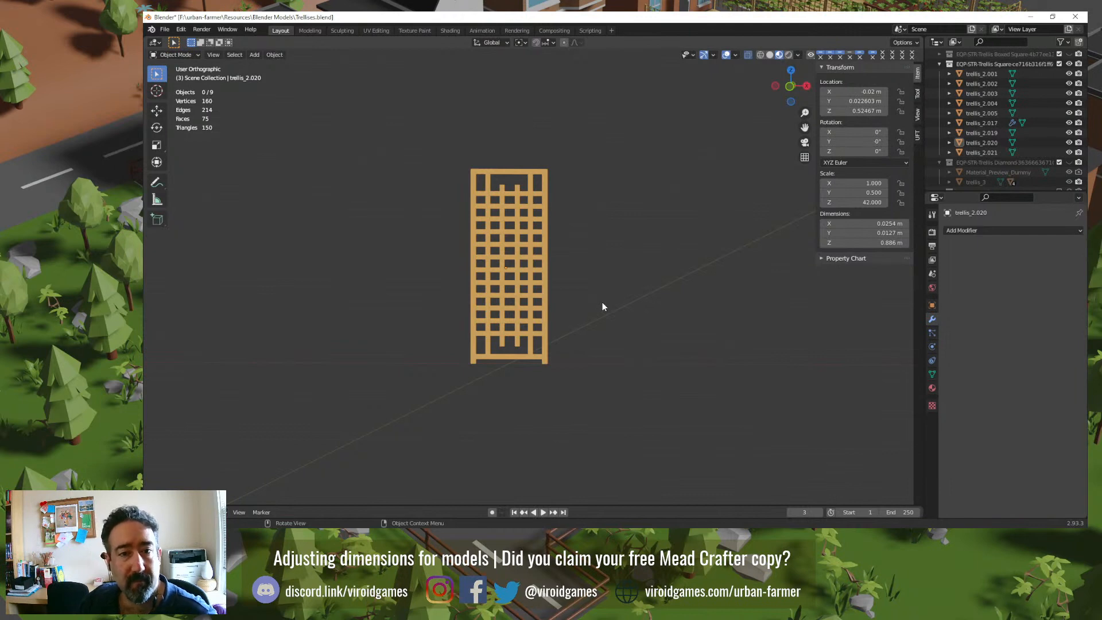
pyautogui.moveTo(601, 303); pyautogui.dragTo(581, 312, button='middle')
pyautogui.scroll(5, 606, 302)
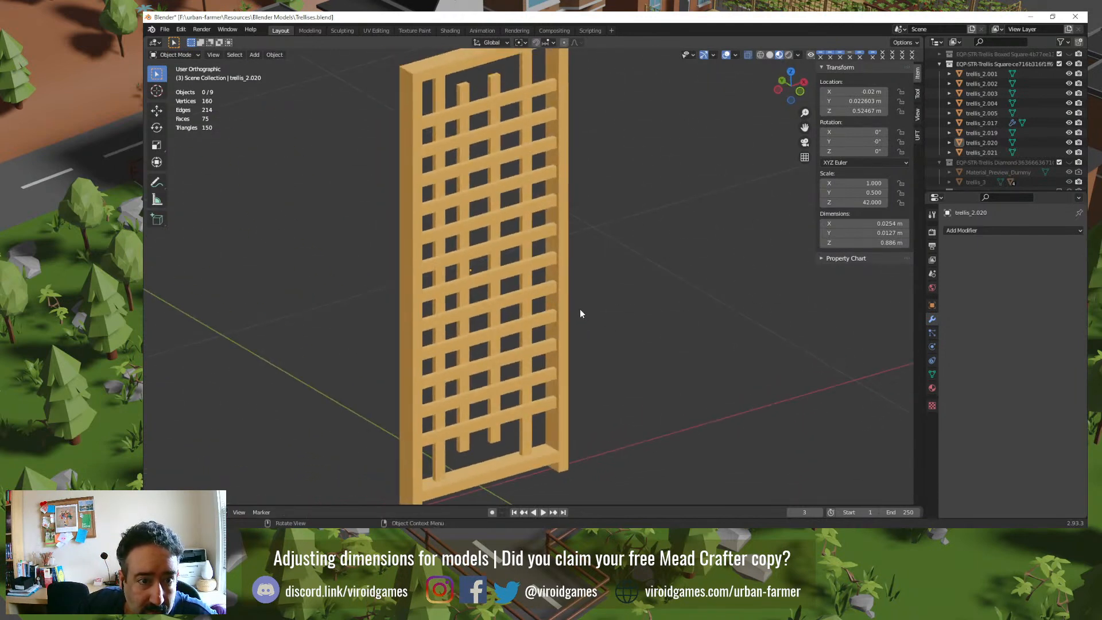
pyautogui.click(548, 264)
pyautogui.moveTo(607, 239); pyautogui.dragTo(506, 198, button='middle')
pyautogui.click(506, 198)
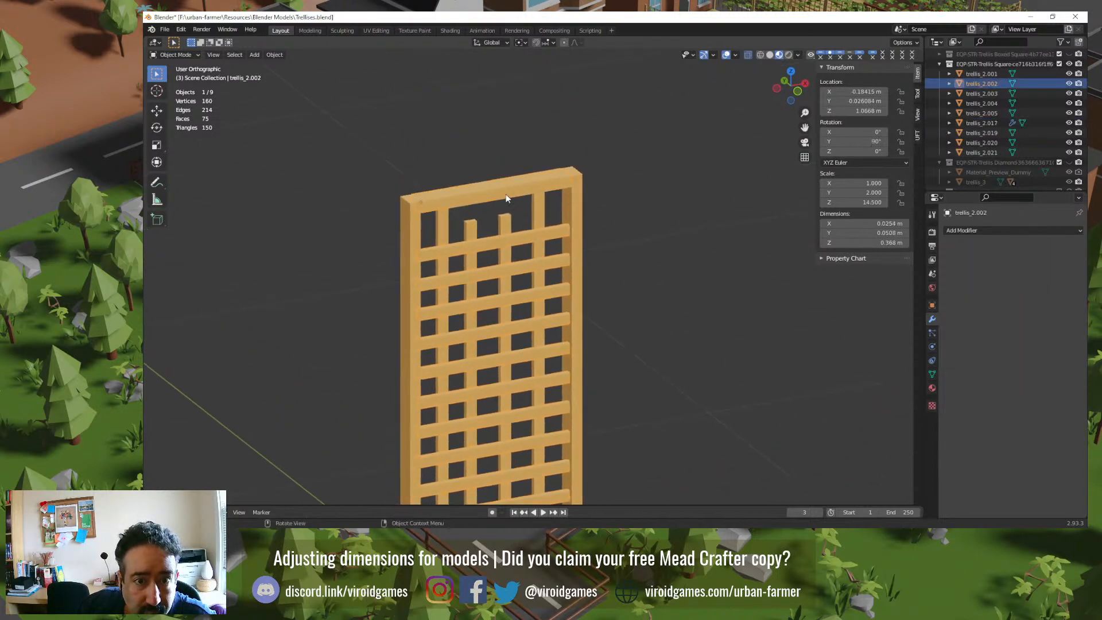
pyautogui.scroll(3, 501, 204)
pyautogui.press('Tab')
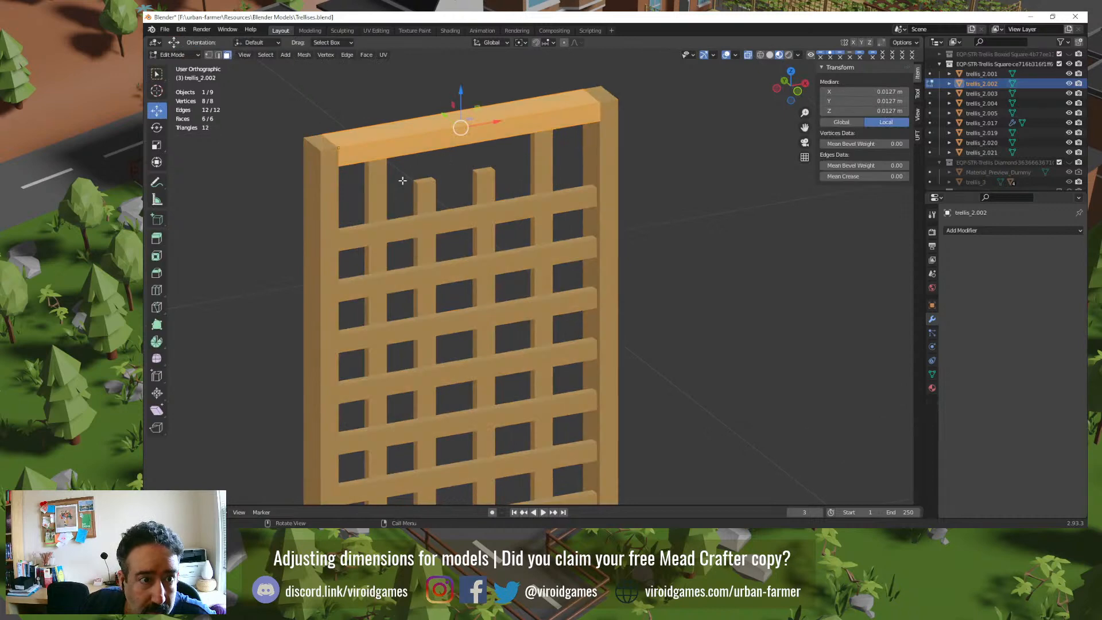
pyautogui.click(331, 152)
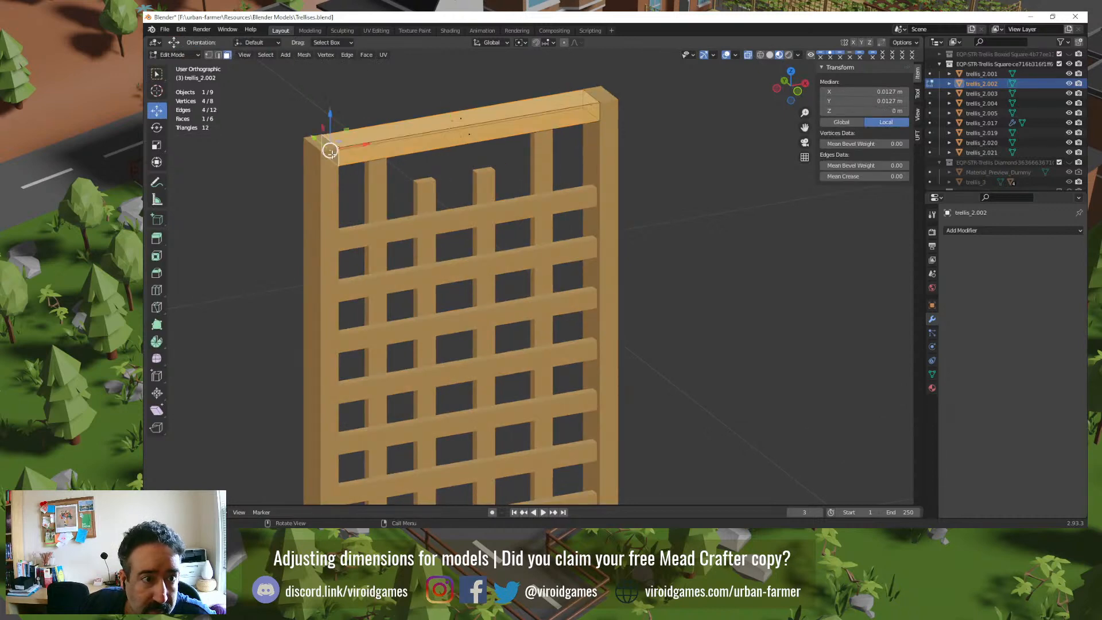
pyautogui.keyDown('shift'); pyautogui.click(591, 106); pyautogui.keyUp('shift')
pyautogui.press('x')
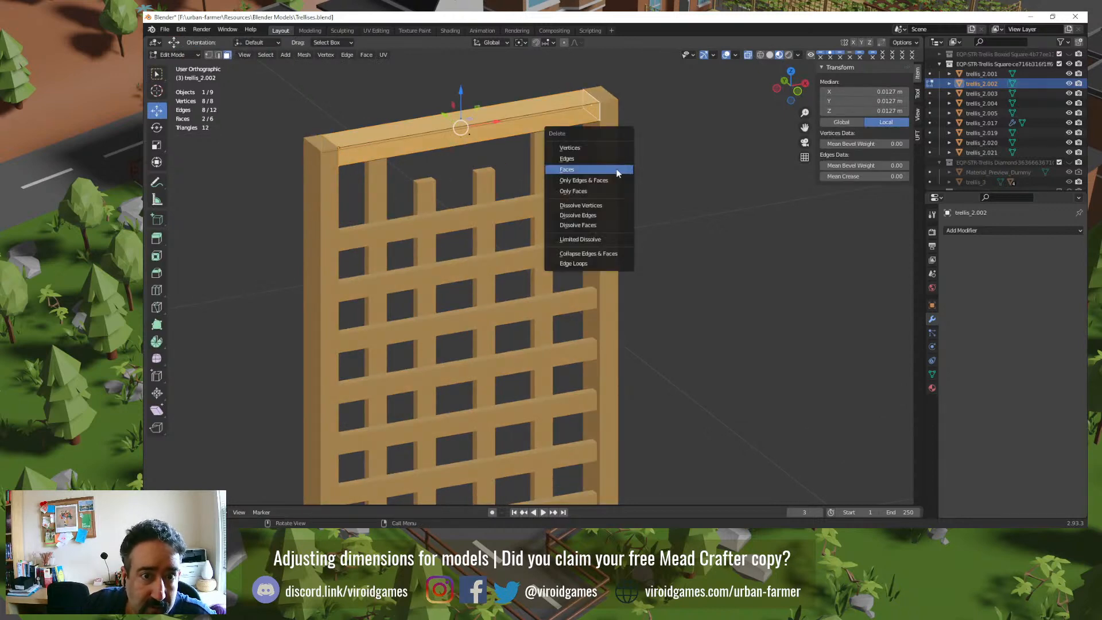
pyautogui.click(617, 171)
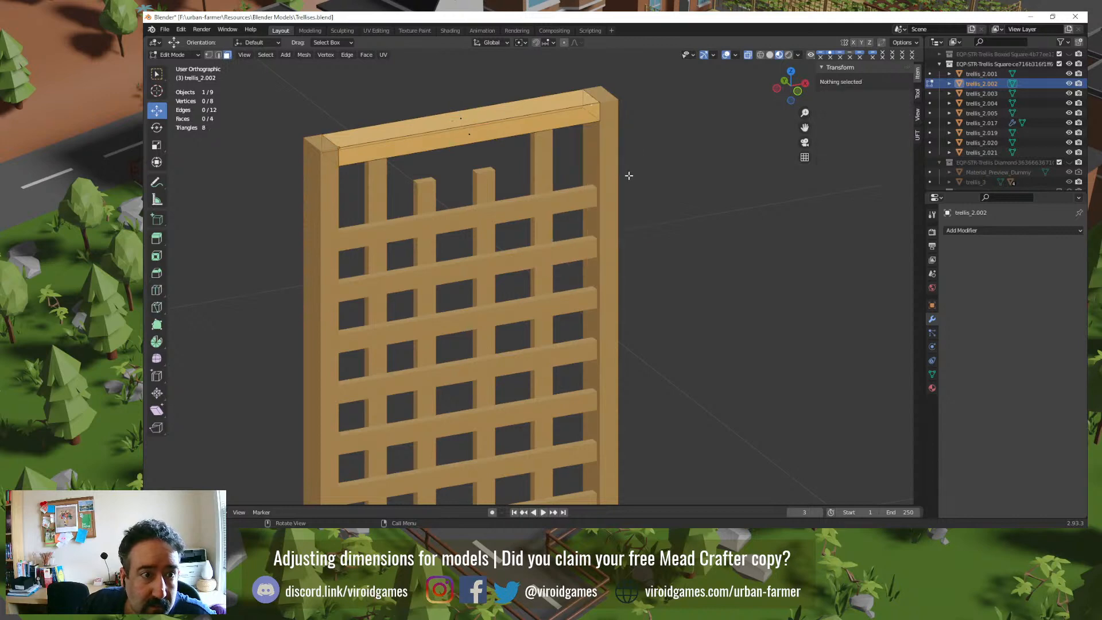
# Step: Delete the underside face of the top rail, then return to Object Mode and deselect the rail
pyautogui.click(461, 140)
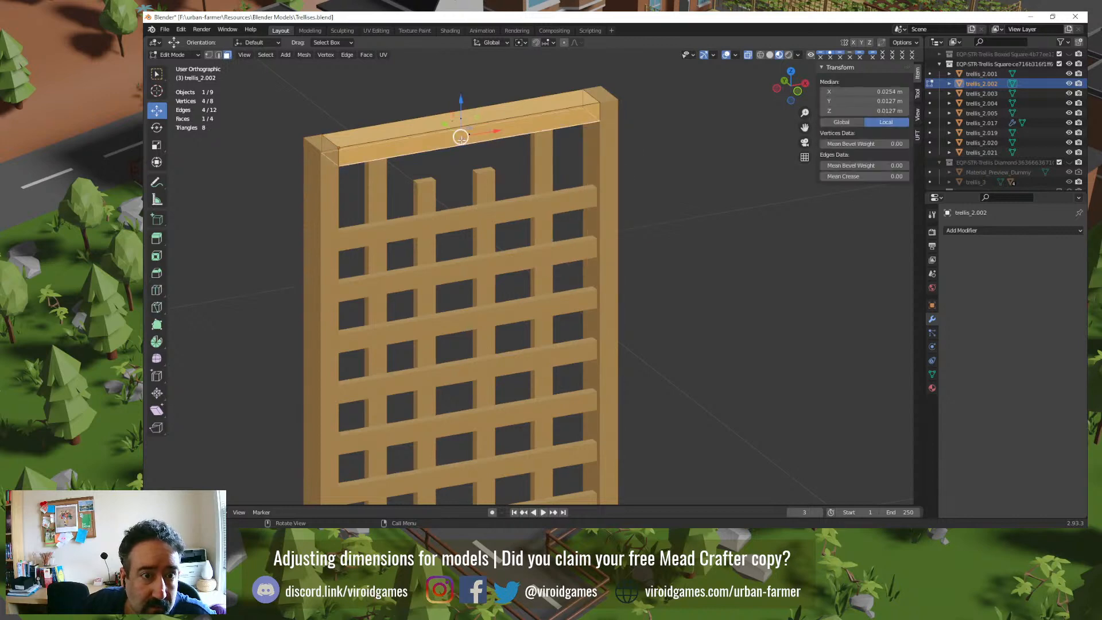
pyautogui.press('x')
pyautogui.click(483, 171)
pyautogui.press('Tab')
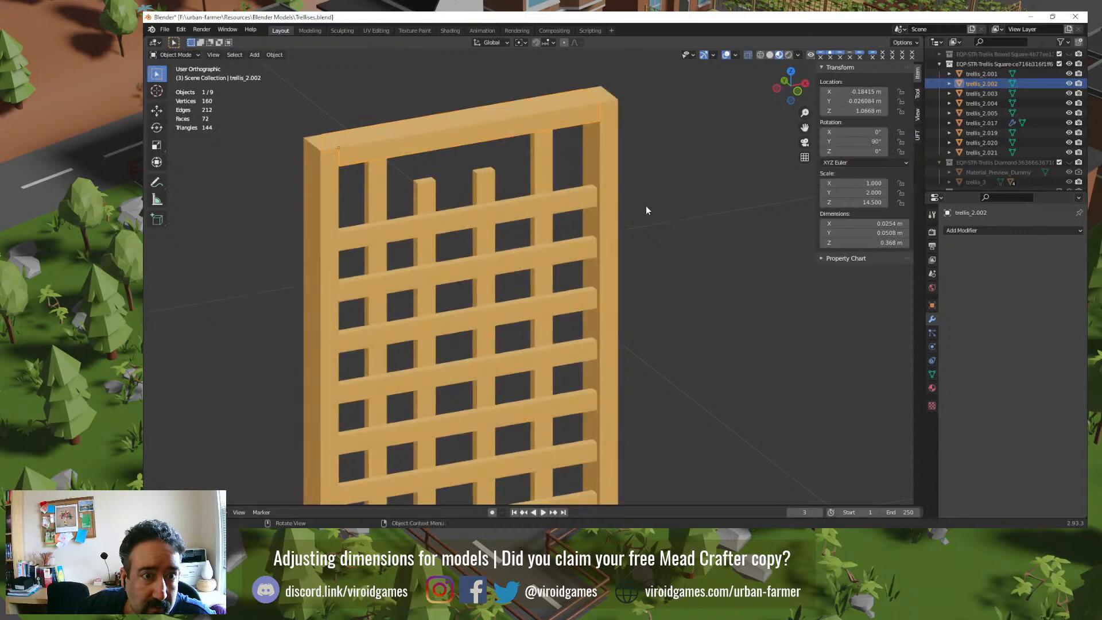
pyautogui.click(663, 240)
# Step: Select the two short vertical slats from behind and set the snap target to Edge
pyautogui.moveTo(664, 240); pyautogui.dragTo(443, 321, button='middle')
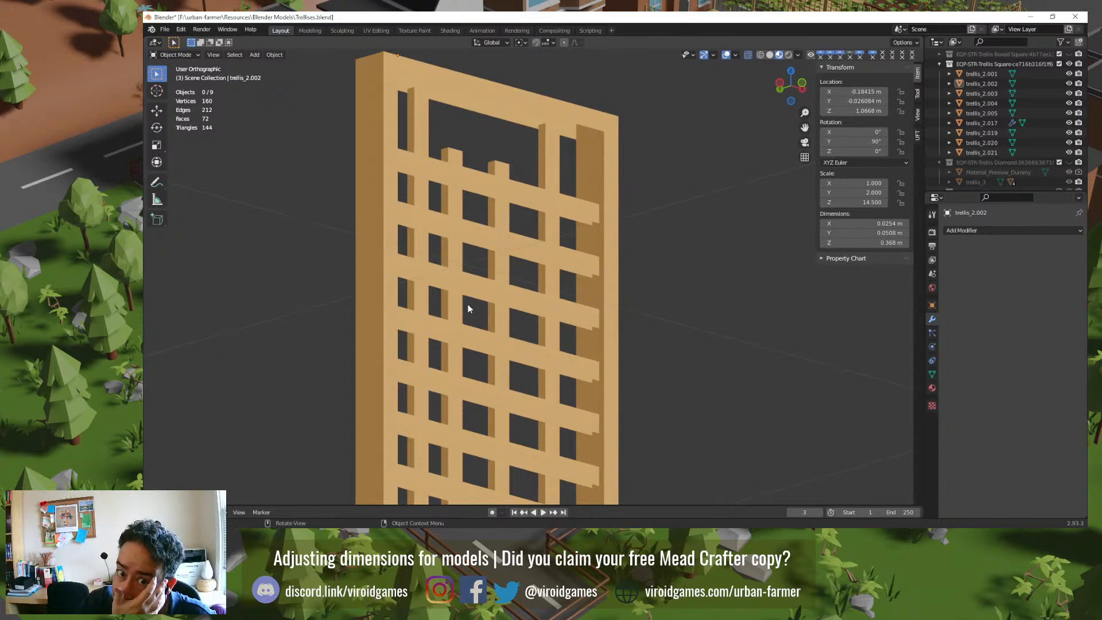
pyautogui.moveTo(523, 325)
pyautogui.mouseDown(button='middle')
pyautogui.moveTo(535, 394)
pyautogui.moveTo(432, 455)
pyautogui.moveTo(302, 423)
pyautogui.moveTo(294, 454)
pyautogui.moveTo(314, 471)
pyautogui.moveTo(352, 457)
pyautogui.moveTo(364, 433)
pyautogui.moveTo(512, 312)
pyautogui.mouseUp(button='middle')
pyautogui.scroll(4, 513, 312)
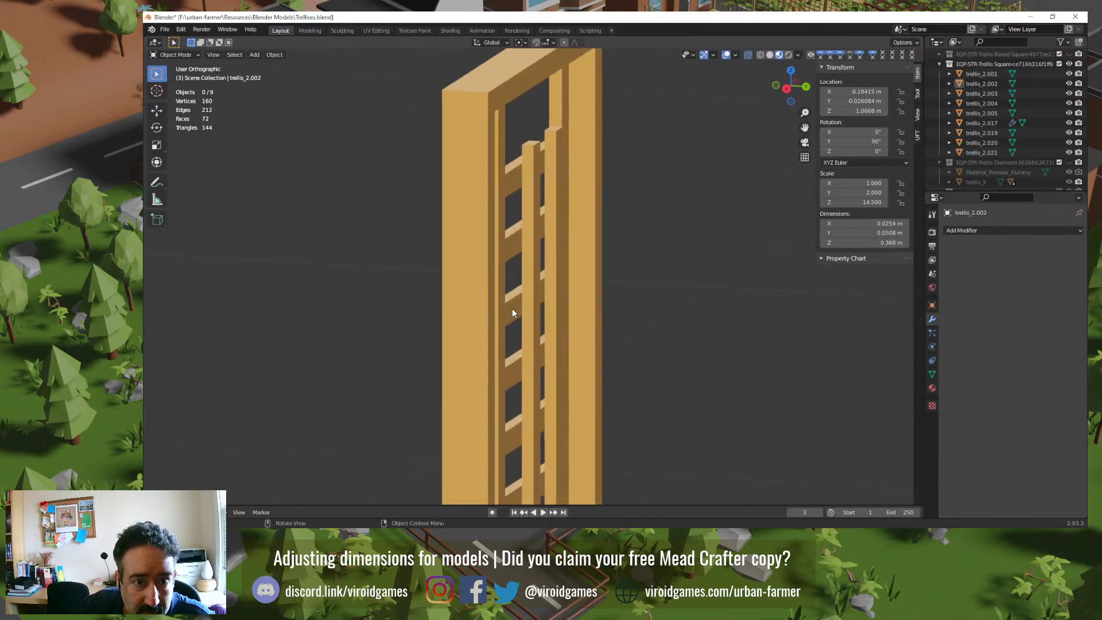
pyautogui.click(545, 202)
pyautogui.keyDown('shift'); pyautogui.click(556, 191); pyautogui.keyUp('shift')
pyautogui.moveTo(555, 191); pyautogui.dragTo(485, 348, button='middle')
pyautogui.scroll(3, 538, 153)
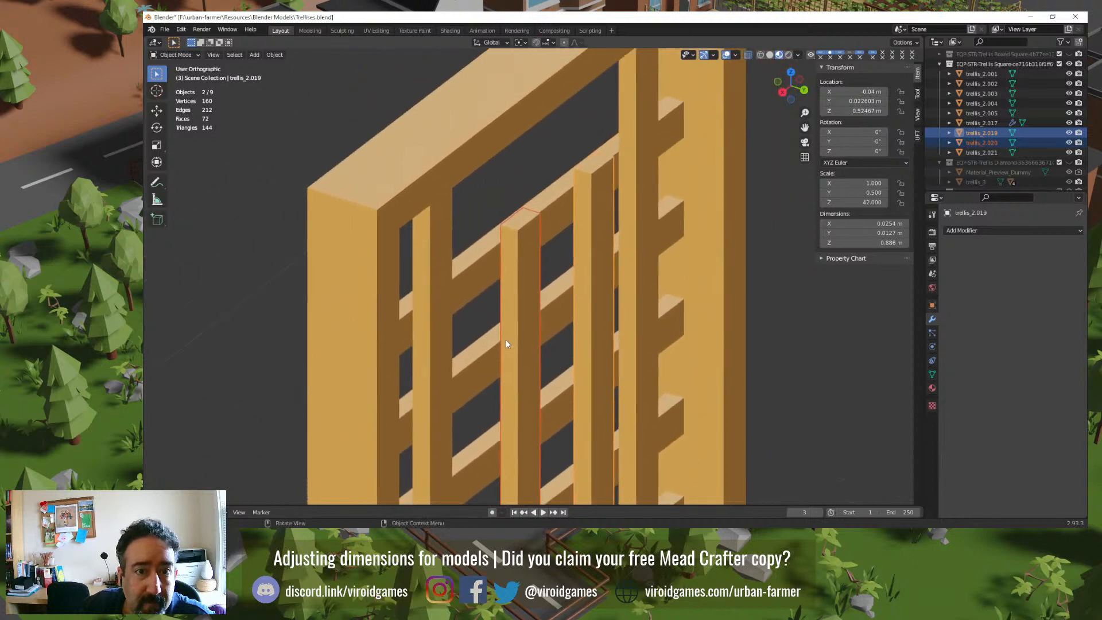
pyautogui.click(549, 43)
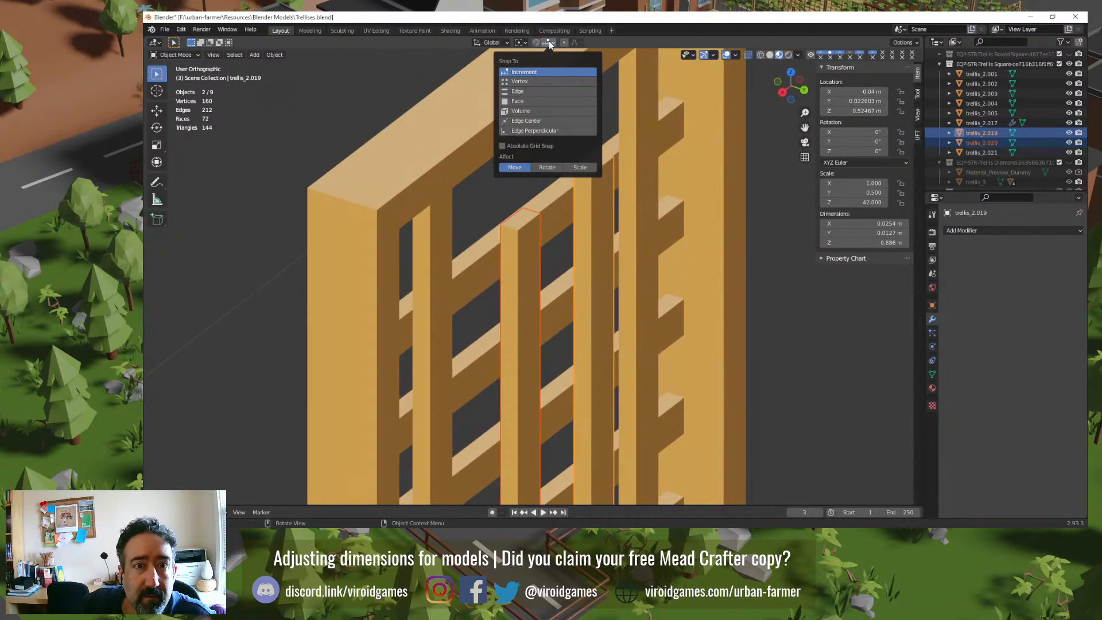
pyautogui.click(541, 92)
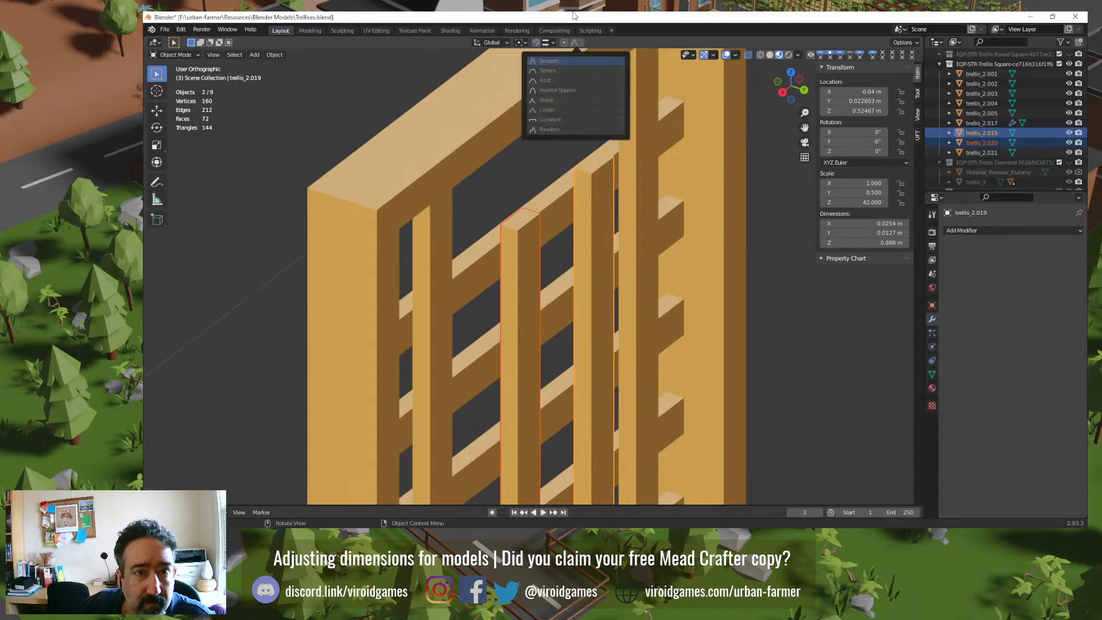
pyautogui.click(536, 42)
# Step: Nudge the two short vertical slats by about -0.0001 m along global Y with snapping off
pyautogui.moveTo(494, 321); pyautogui.dragTo(503, 281, button='middle')
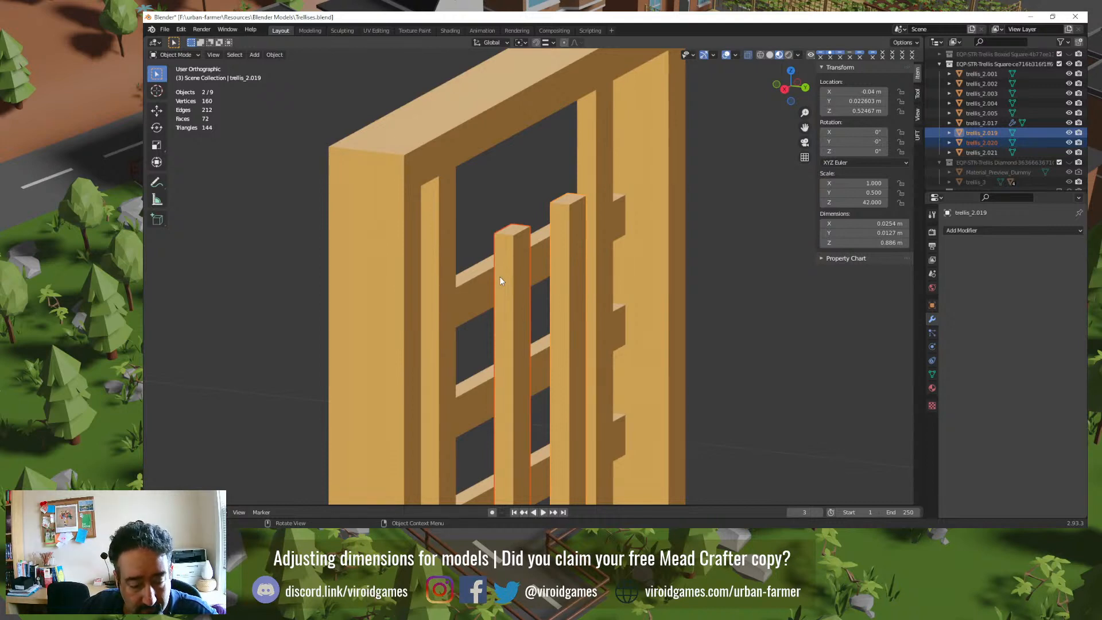
pyautogui.press('g')
pyautogui.press('y')
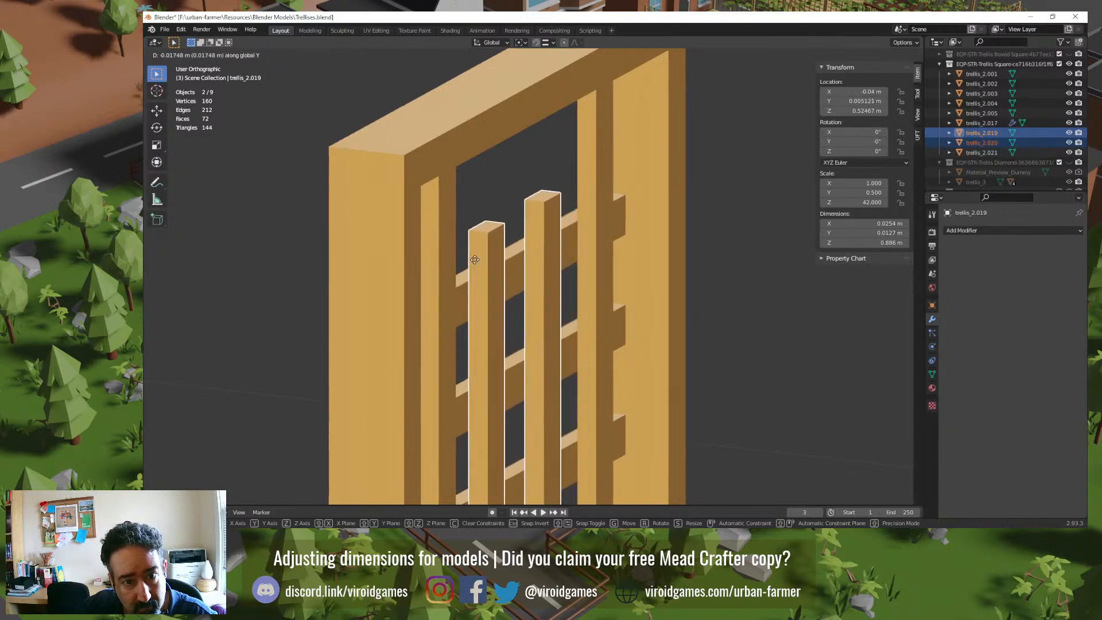
pyautogui.click(502, 274)
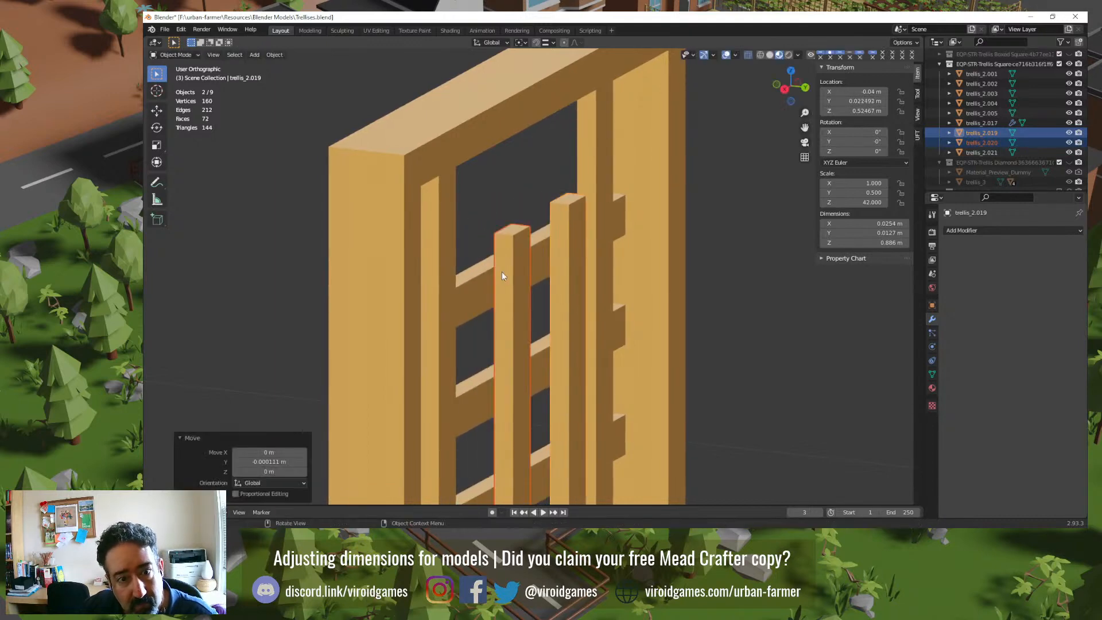
# Step: Enable snapping and move the two short vertical slats by about -0.0267 m along global Y
pyautogui.click(535, 43)
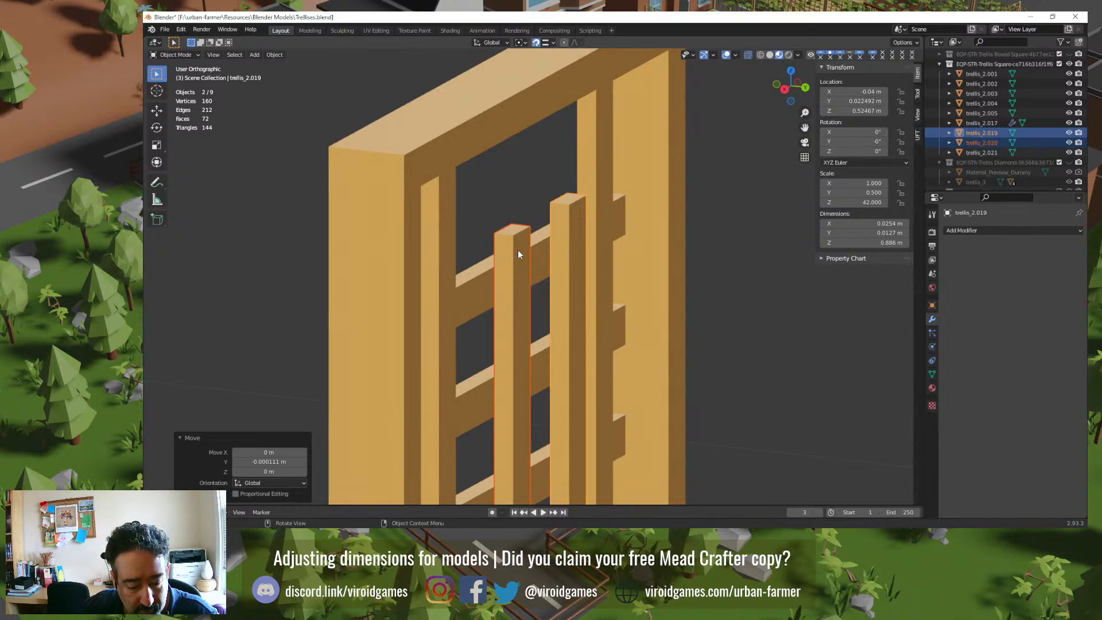
pyautogui.press('g')
pyautogui.press('y')
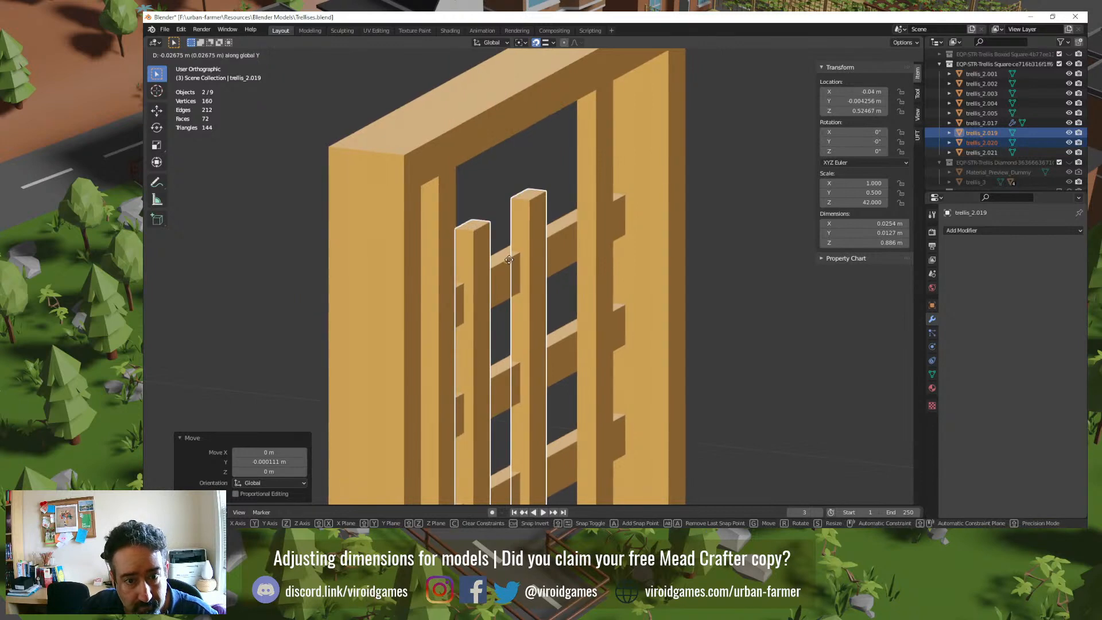
pyautogui.click(510, 258)
# Step: Try another snapped move of the two short vertical slats along global Y
pyautogui.moveTo(512, 257); pyautogui.dragTo(476, 285, button='middle')
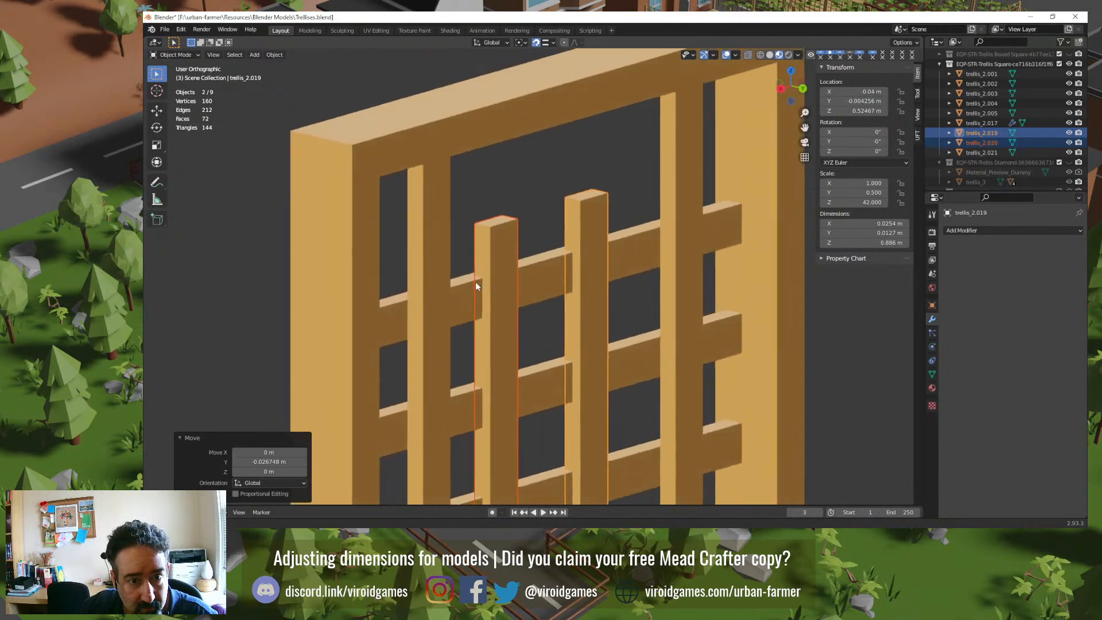
pyautogui.press('g')
pyautogui.press('y')
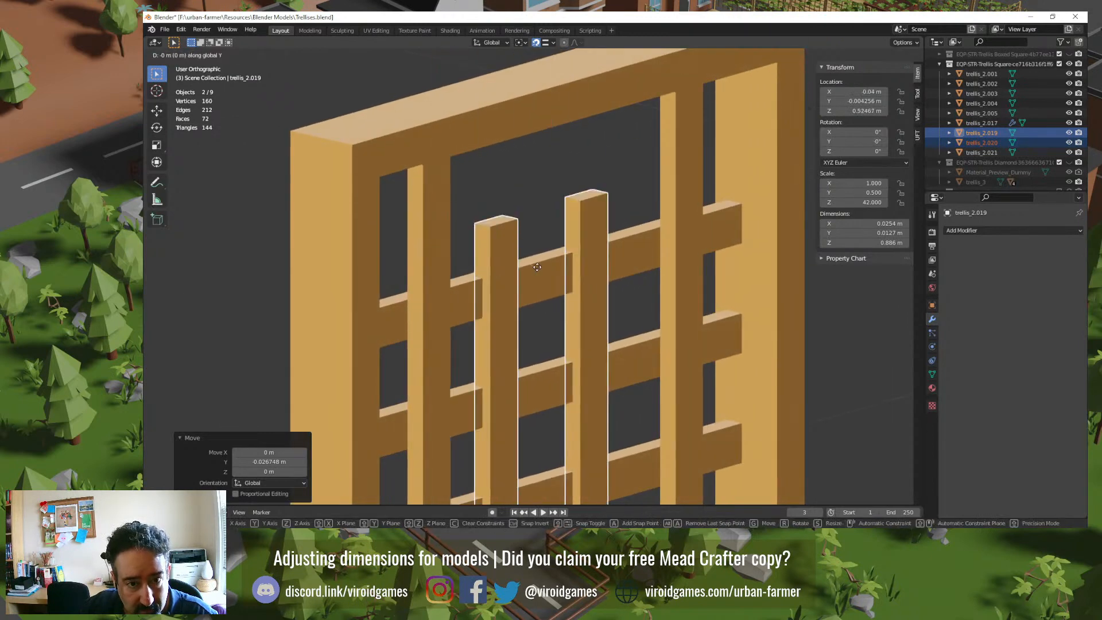
pyautogui.click(549, 269)
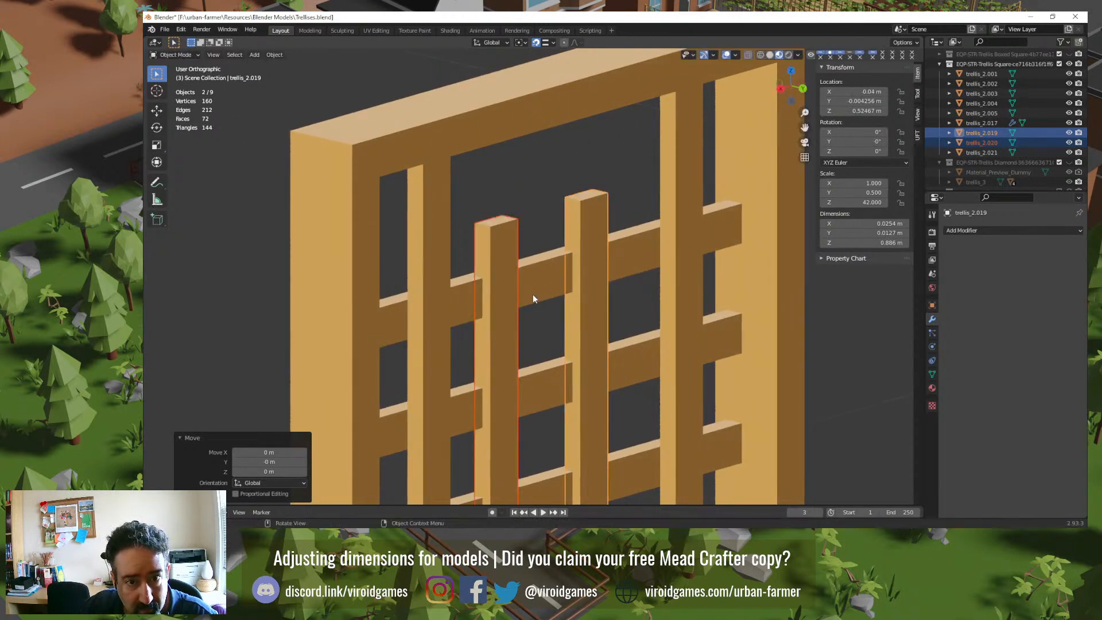
# Step: Set the transform pivot point to Individual Origins and try again to snap the two short vertical slats along global Y
pyautogui.moveTo(533, 297); pyautogui.dragTo(557, 277, button='middle')
pyautogui.scroll(-5, 521, 304)
pyautogui.moveTo(493, 331); pyautogui.dragTo(580, 361, button='middle')
pyautogui.scroll(2, 473, 363)
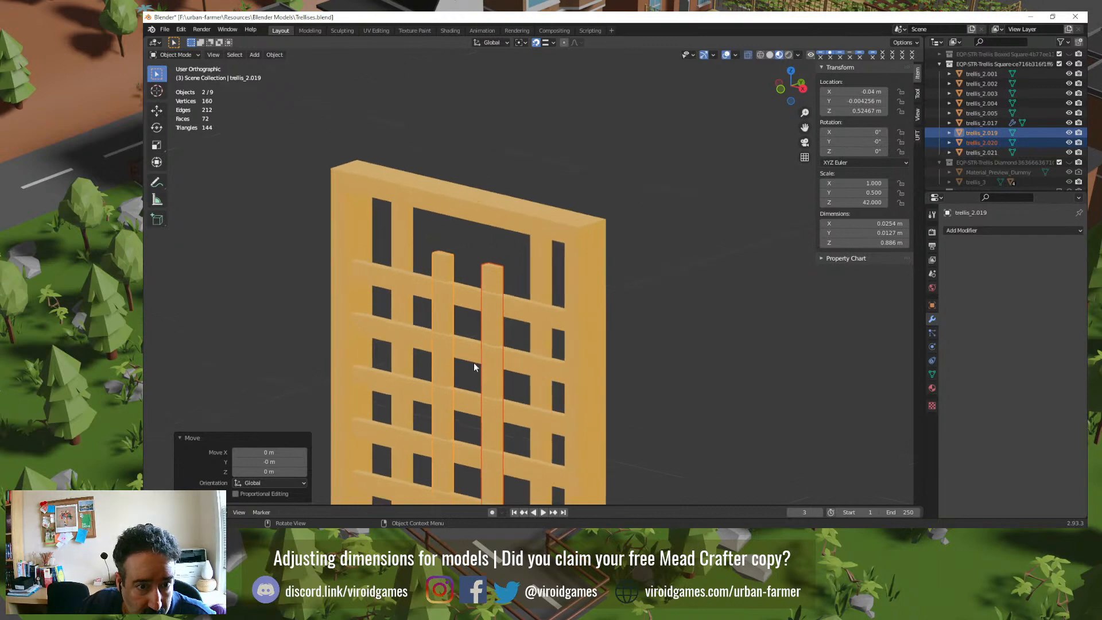
pyautogui.scroll(2, 463, 371)
pyautogui.moveTo(469, 364); pyautogui.dragTo(374, 391, button='middle')
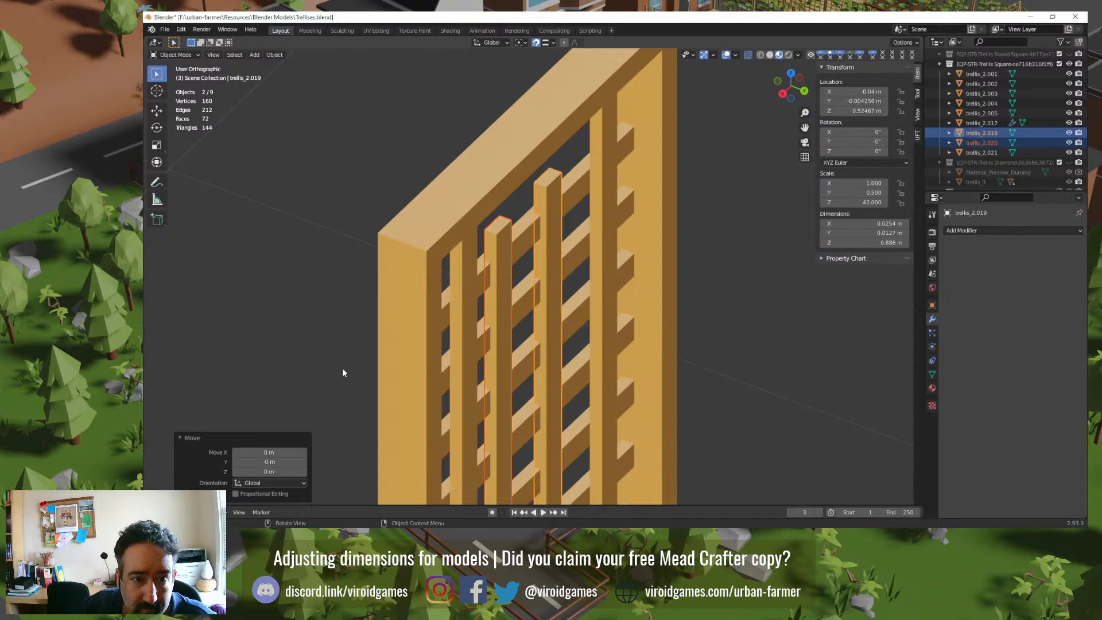
pyautogui.moveTo(342, 367); pyautogui.dragTo(390, 333, button='middle')
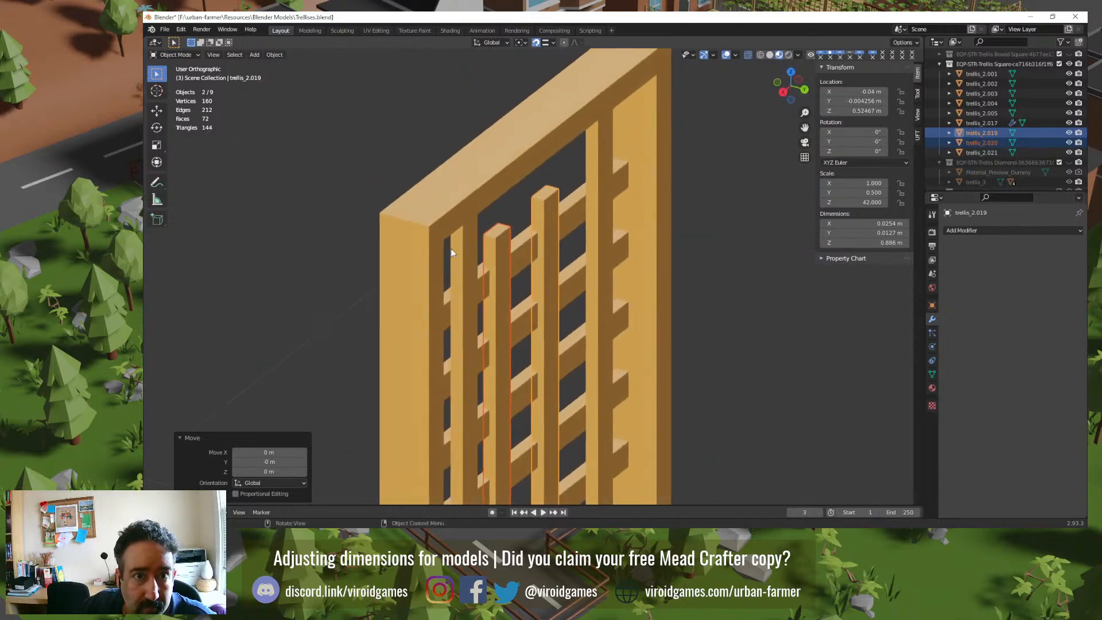
pyautogui.click(523, 43)
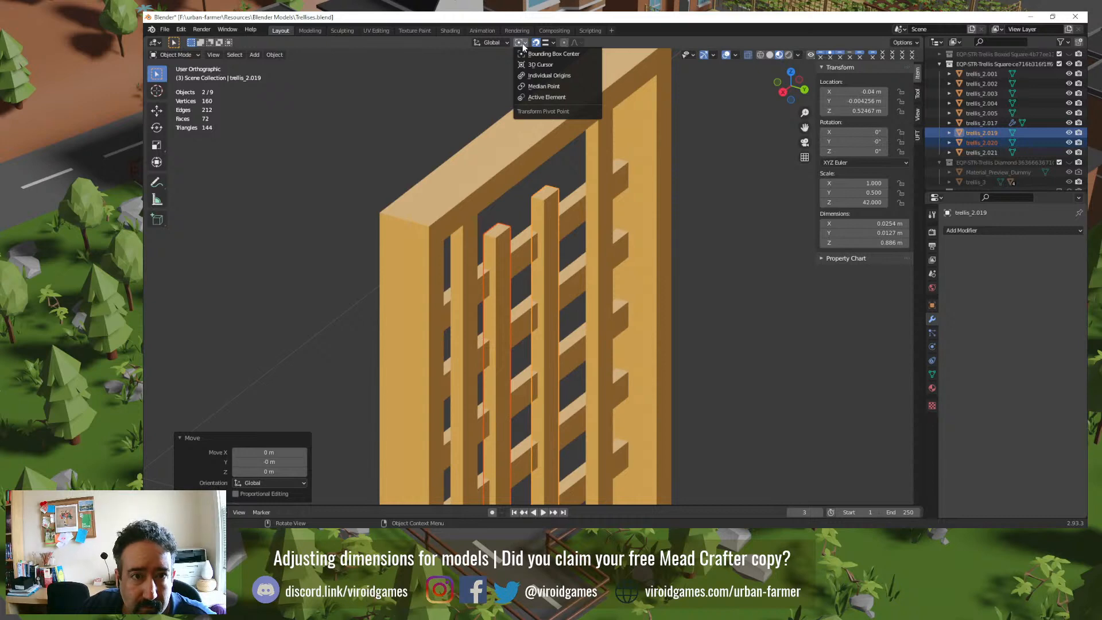
pyautogui.click(548, 75)
pyautogui.press('g')
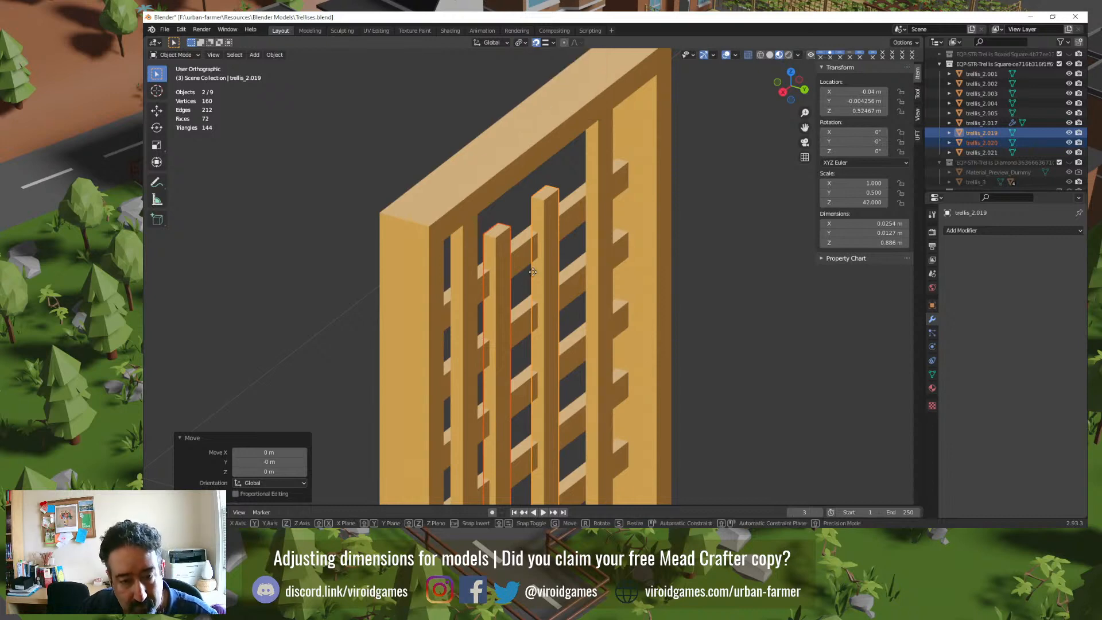
pyautogui.press('y')
pyautogui.click(530, 267)
# Step: Compare the depth of a full-height vertical slat with that of a short one by selecting each in turn
pyautogui.moveTo(513, 270)
pyautogui.mouseDown(button='middle')
pyautogui.moveTo(530, 281)
pyautogui.moveTo(439, 246)
pyautogui.moveTo(508, 304)
pyautogui.moveTo(531, 264)
pyautogui.mouseUp(button='middle')
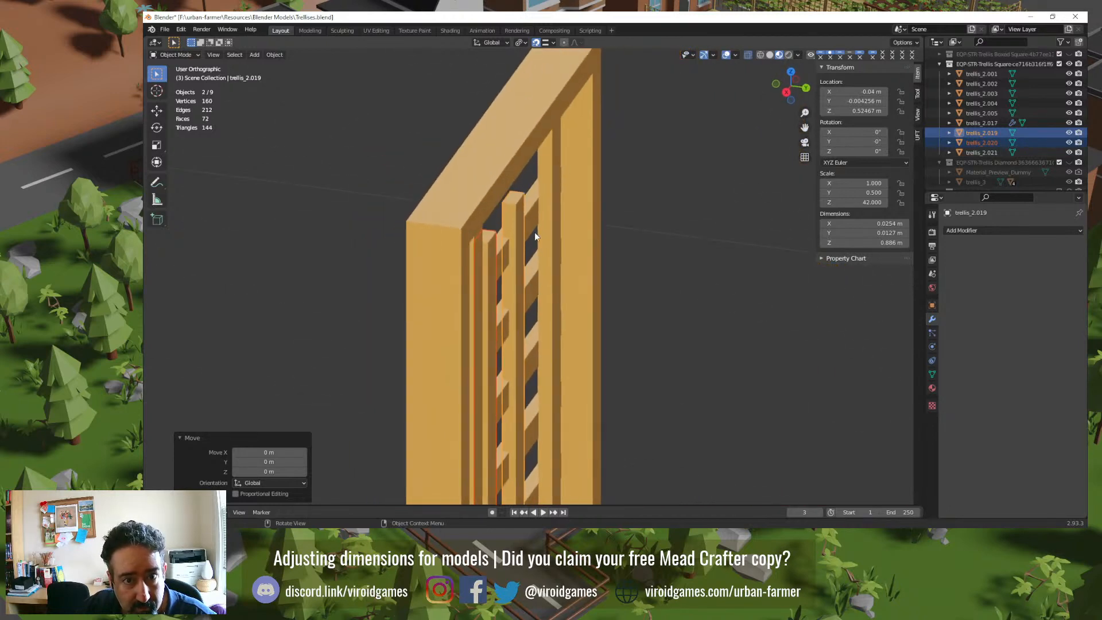
pyautogui.click(541, 206)
pyautogui.click(546, 195)
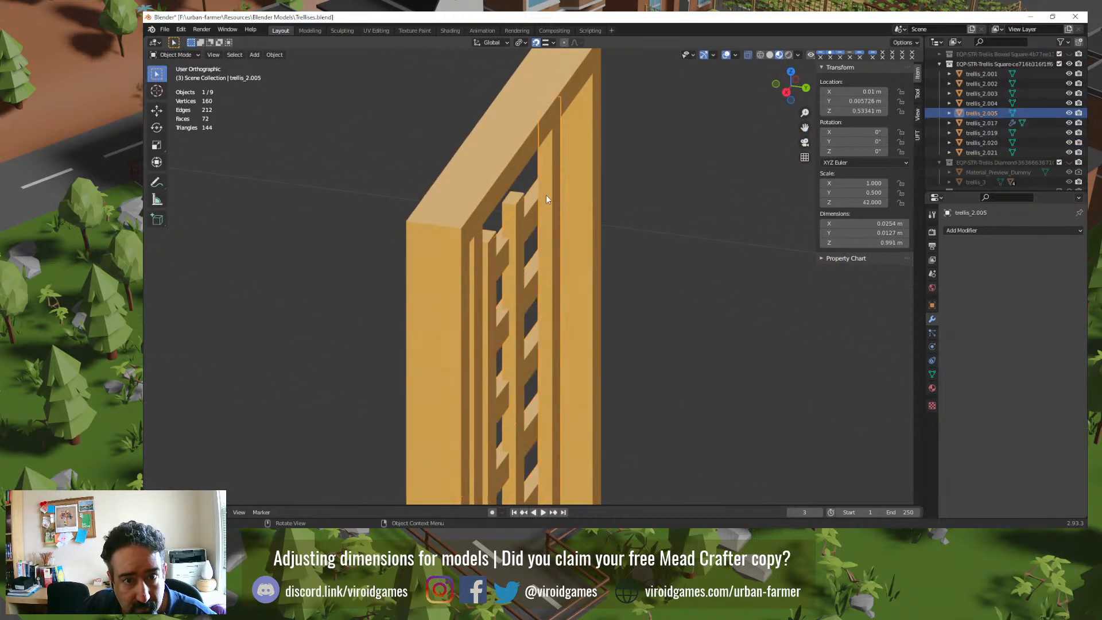
pyautogui.click(514, 242)
pyautogui.moveTo(513, 299); pyautogui.dragTo(454, 305, button='middle')
pyautogui.scroll(-5, 466, 324)
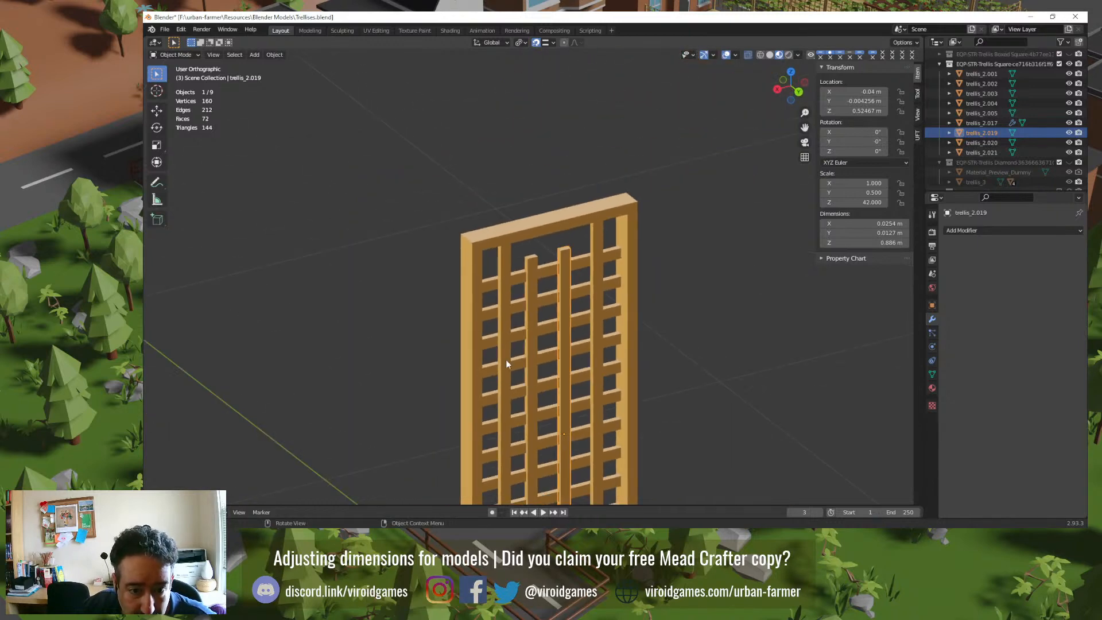
# Step: Inspect both short vertical slats straight on from behind and at an angle, selecting them individually to check where they meet the horizontal slats
pyautogui.moveTo(508, 361); pyautogui.dragTo(537, 319, button='middle')
pyautogui.click(489, 236)
pyautogui.click(526, 253)
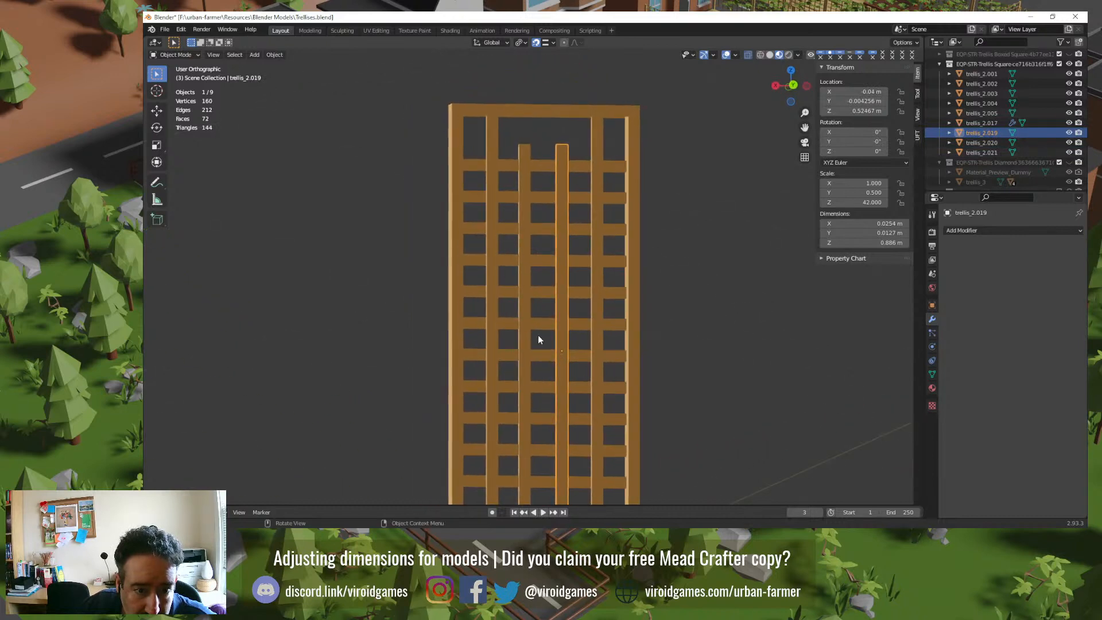
pyautogui.click(526, 332)
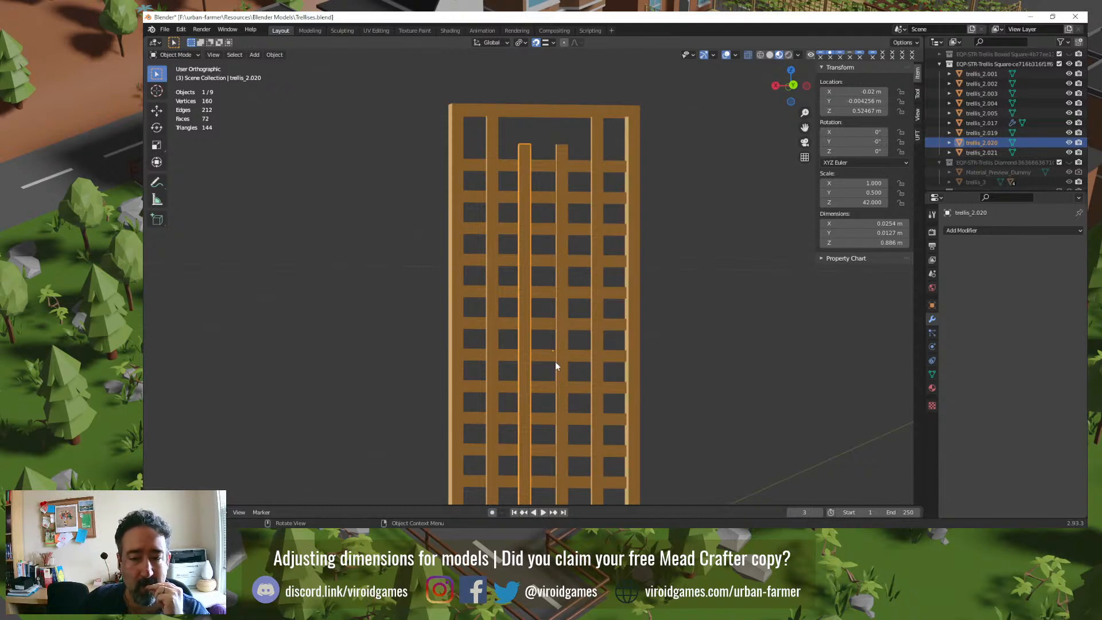
pyautogui.moveTo(533, 318)
pyautogui.mouseDown(button='middle')
pyautogui.moveTo(585, 339)
pyautogui.moveTo(514, 311)
pyautogui.mouseUp(button='middle')
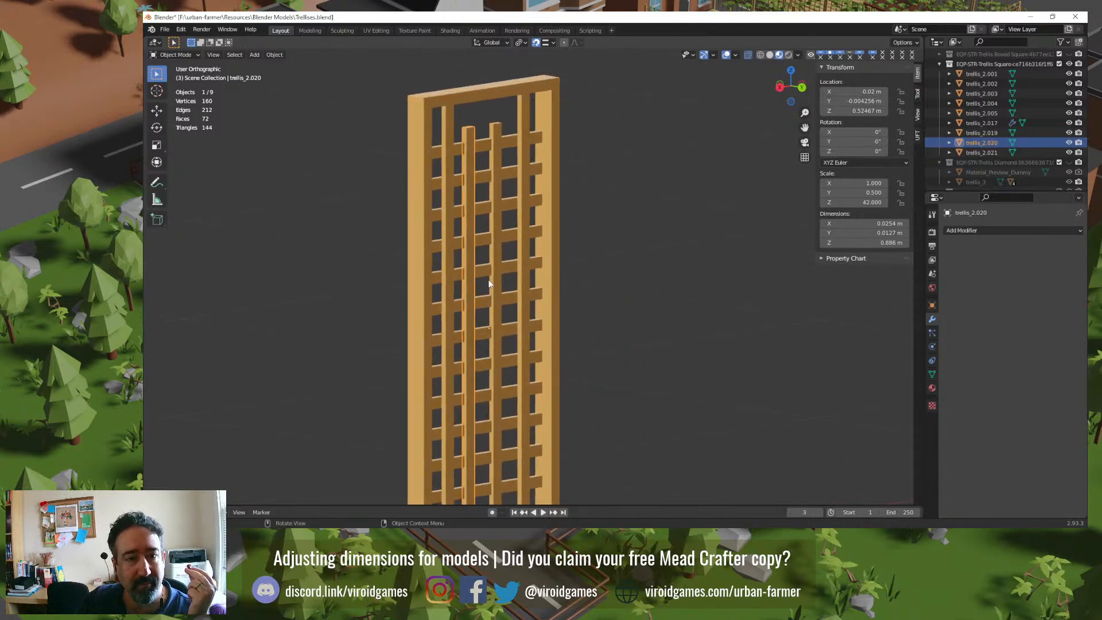
pyautogui.scroll(2, 487, 288)
pyautogui.click(649, 187)
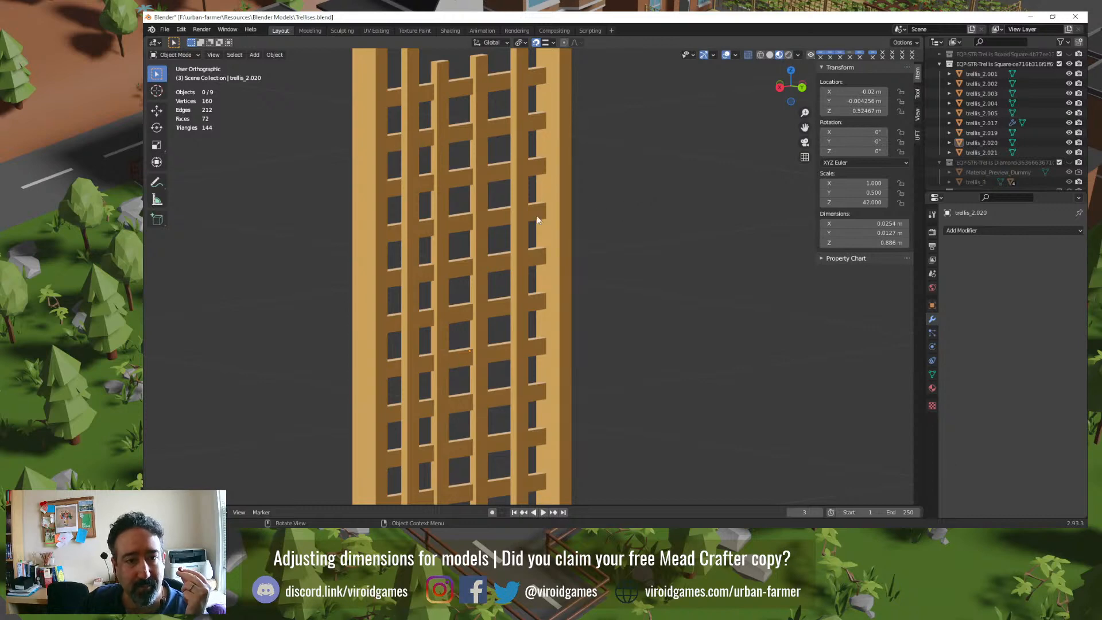
pyautogui.click(482, 241)
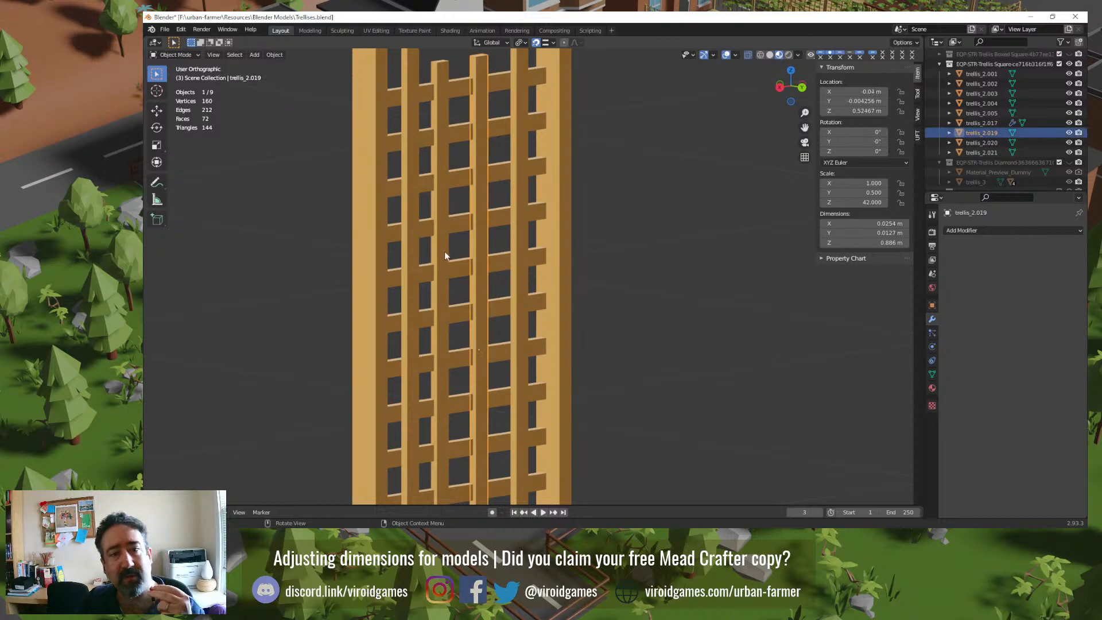
# Step: Join the two short vertical slats into a single object
pyautogui.hotkey('ctrl', 'z')
pyautogui.hotkey('ctrl', 'z')
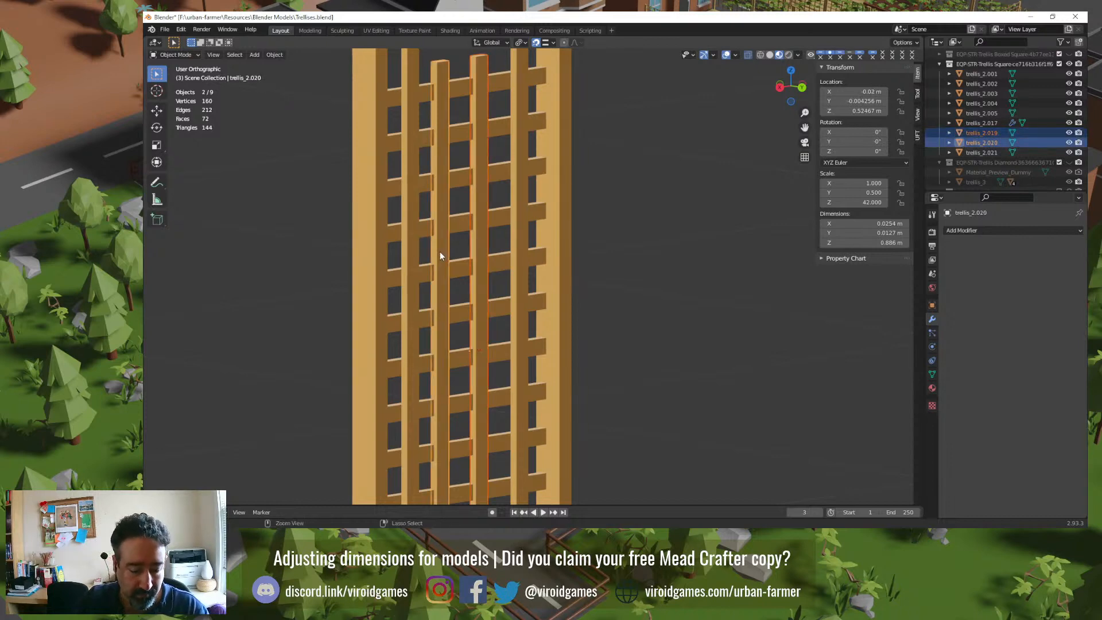
pyautogui.moveTo(583, 264); pyautogui.dragTo(617, 282, button='middle')
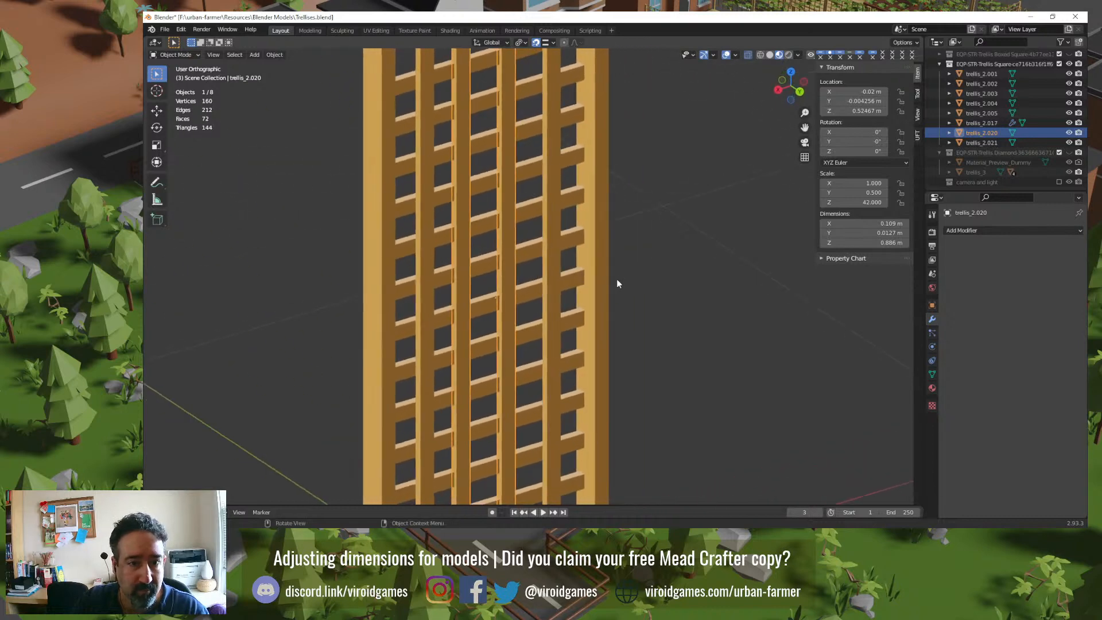
# Step: Snap the 3D cursor to the centre of the joined slats' full geometry and set the object's origin there
pyautogui.press('Tab')
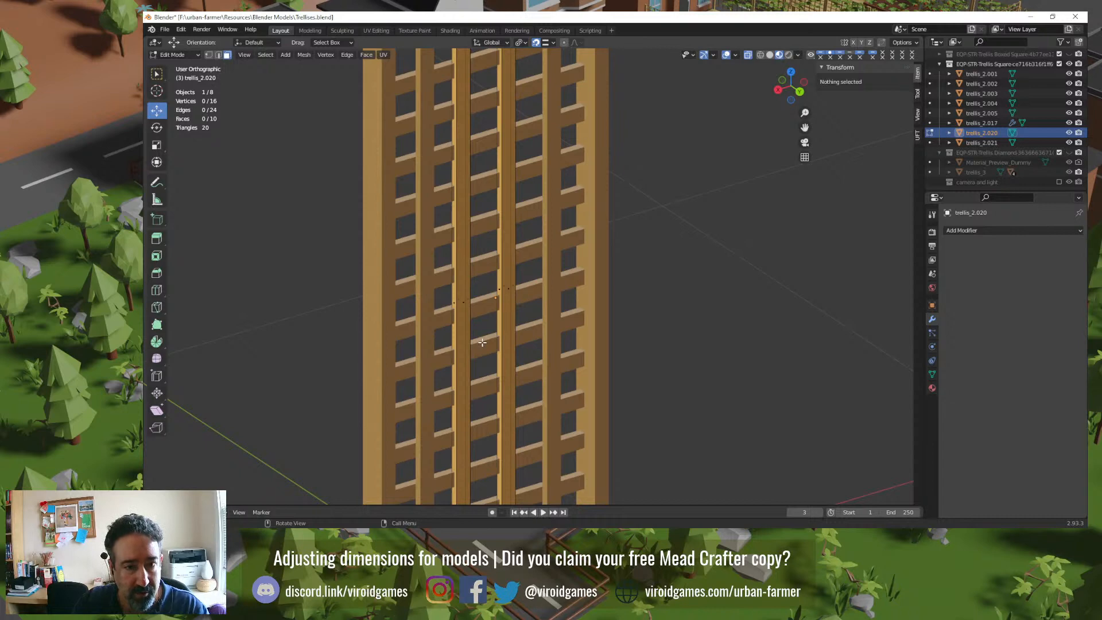
pyautogui.press('q')
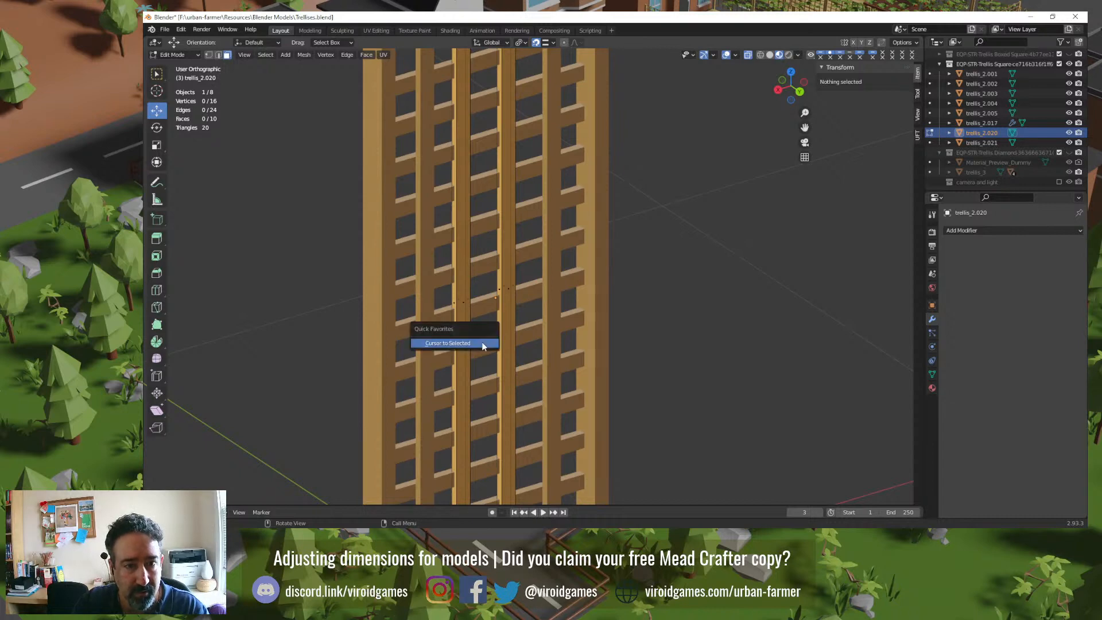
pyautogui.click(482, 343)
pyautogui.press('a')
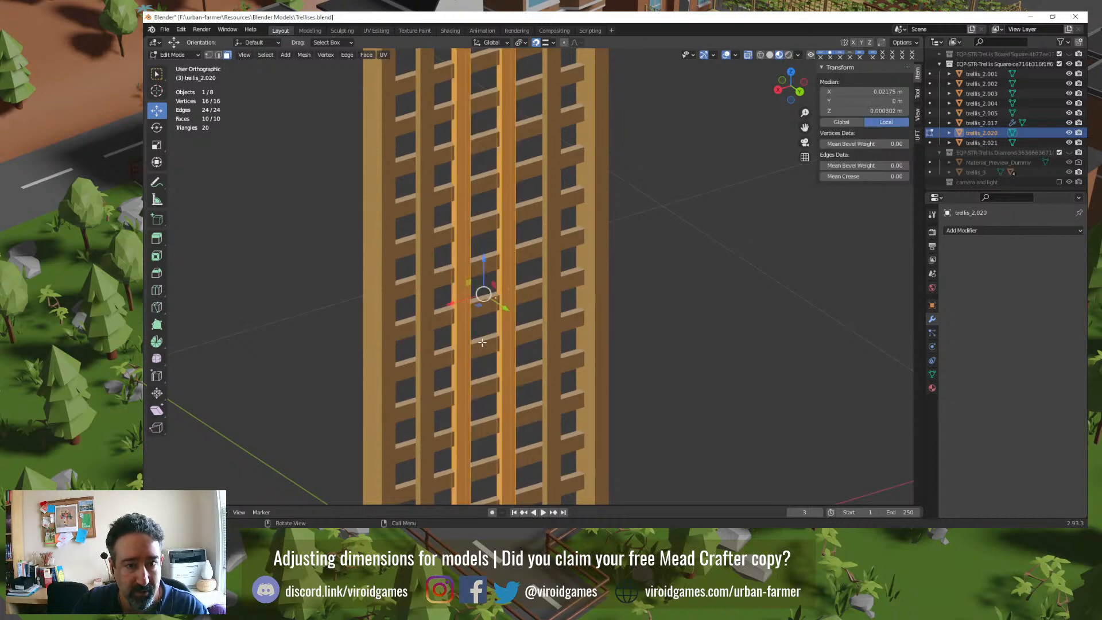
pyautogui.press('q')
pyautogui.click(482, 342)
pyautogui.press('Tab')
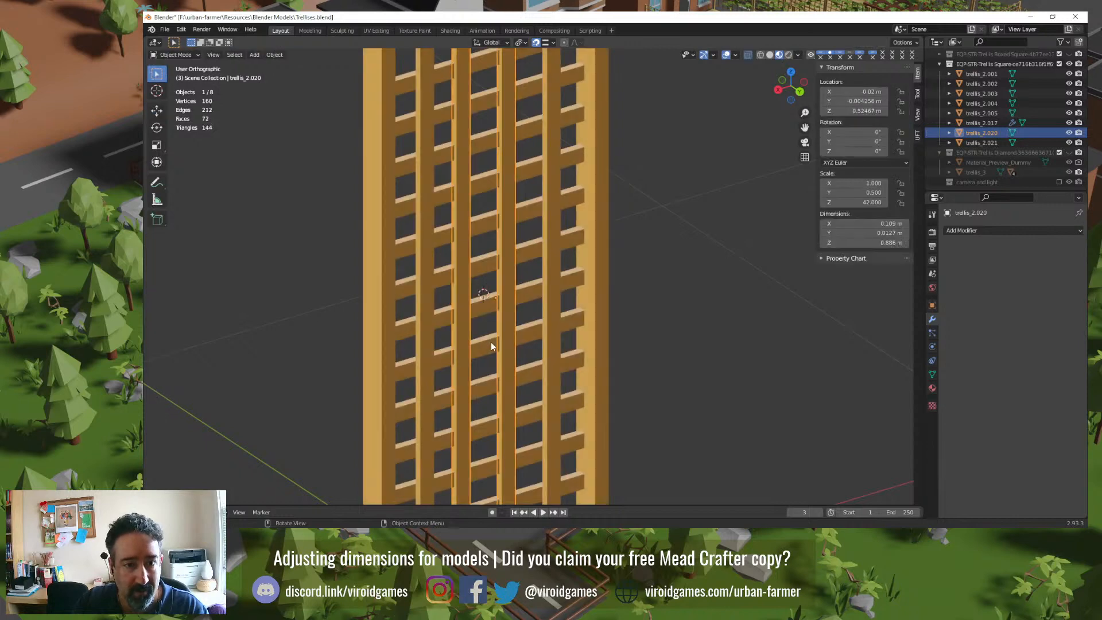
pyautogui.press('q')
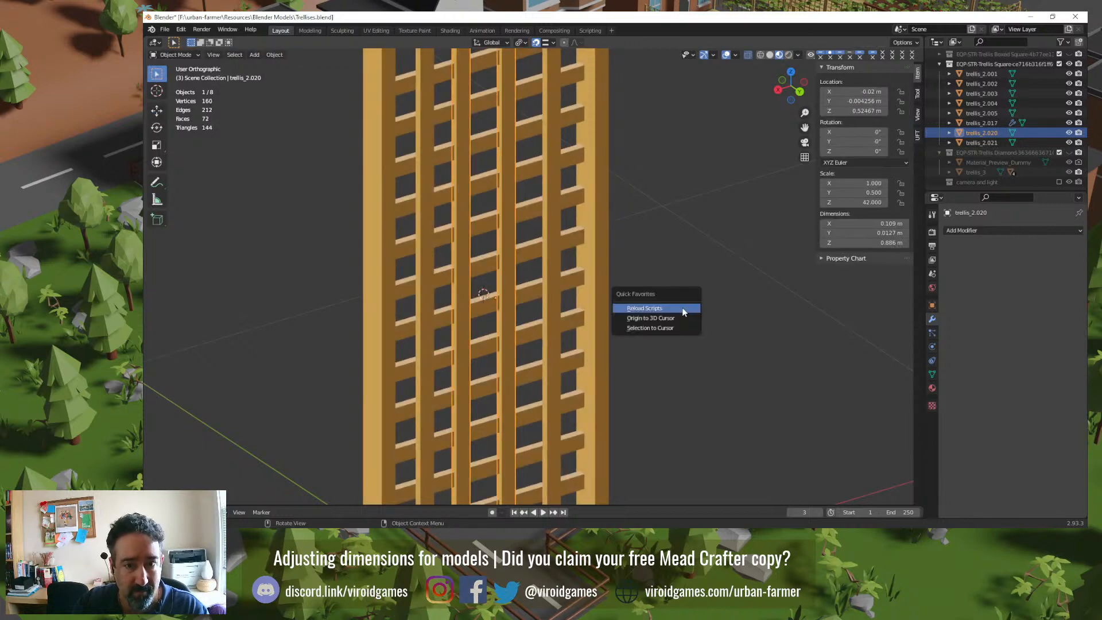
pyautogui.click(678, 314)
# Step: Examine the joined slats and their origin at close range, at an angle and from the right side
pyautogui.moveTo(618, 327); pyautogui.dragTo(513, 328, button='middle')
pyautogui.scroll(4, 512, 328)
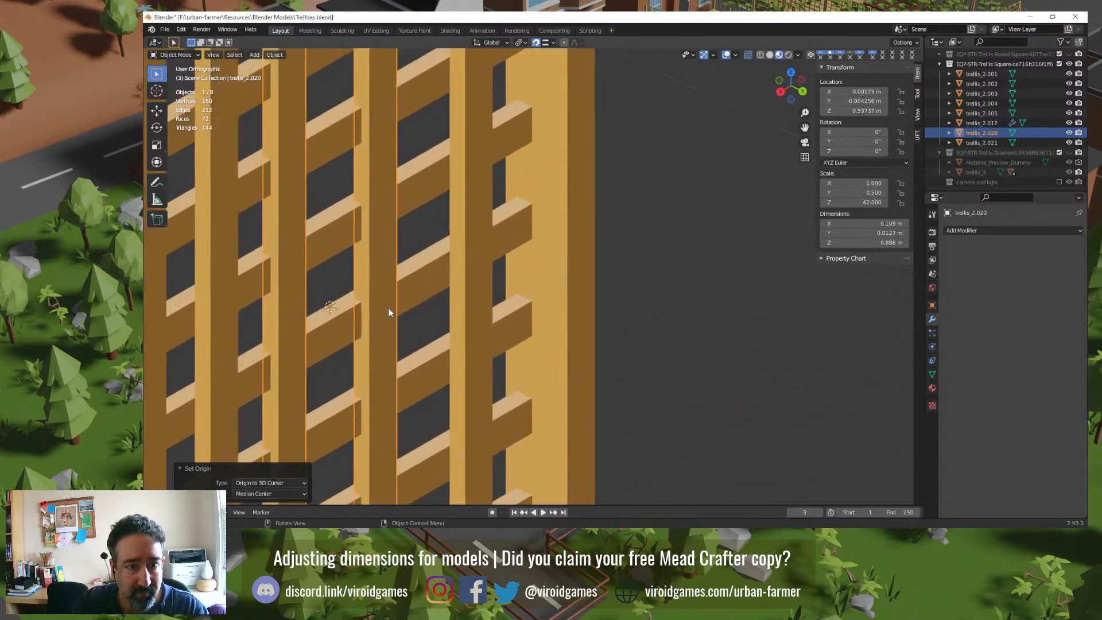
pyautogui.moveTo(363, 332); pyautogui.dragTo(309, 334, button='middle')
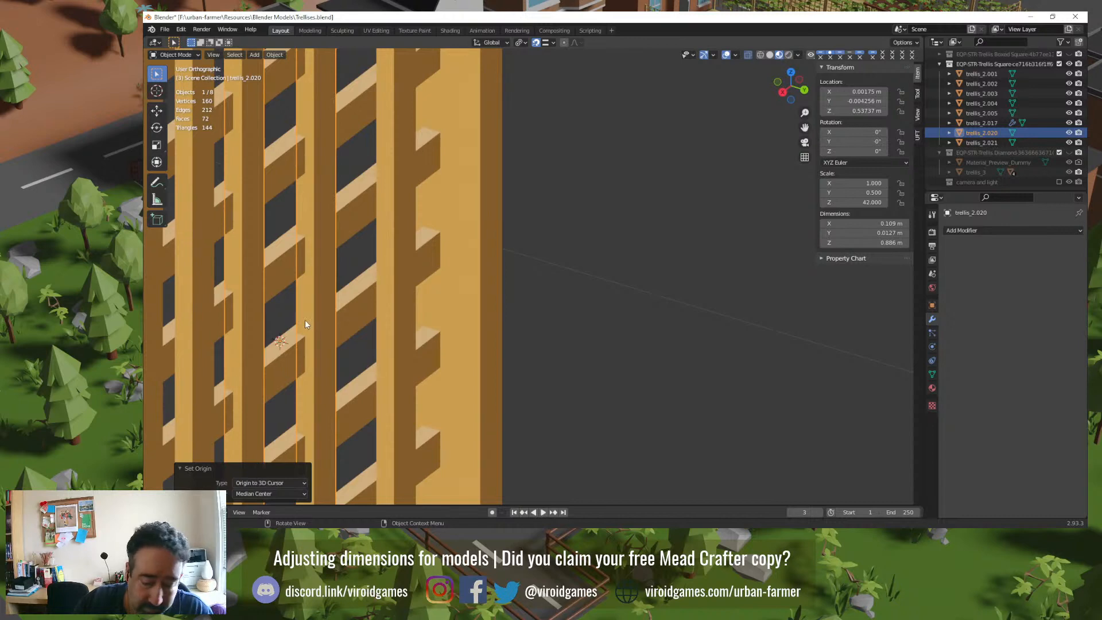
pyautogui.press('KP_1')
pyautogui.press('KP_3')
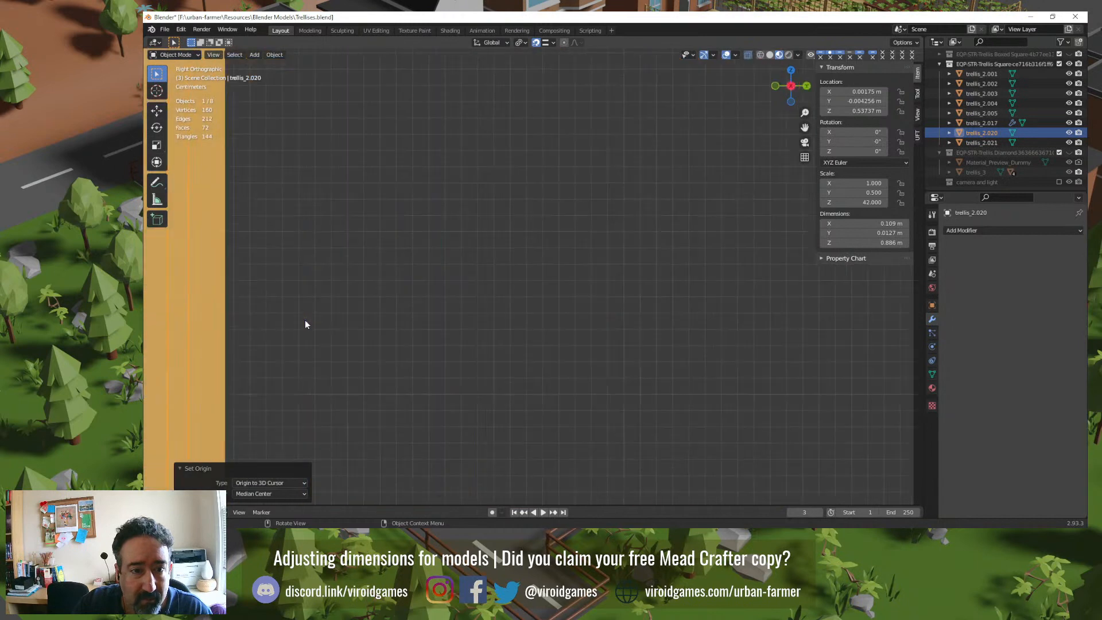
pyautogui.press('KP_Decimal')
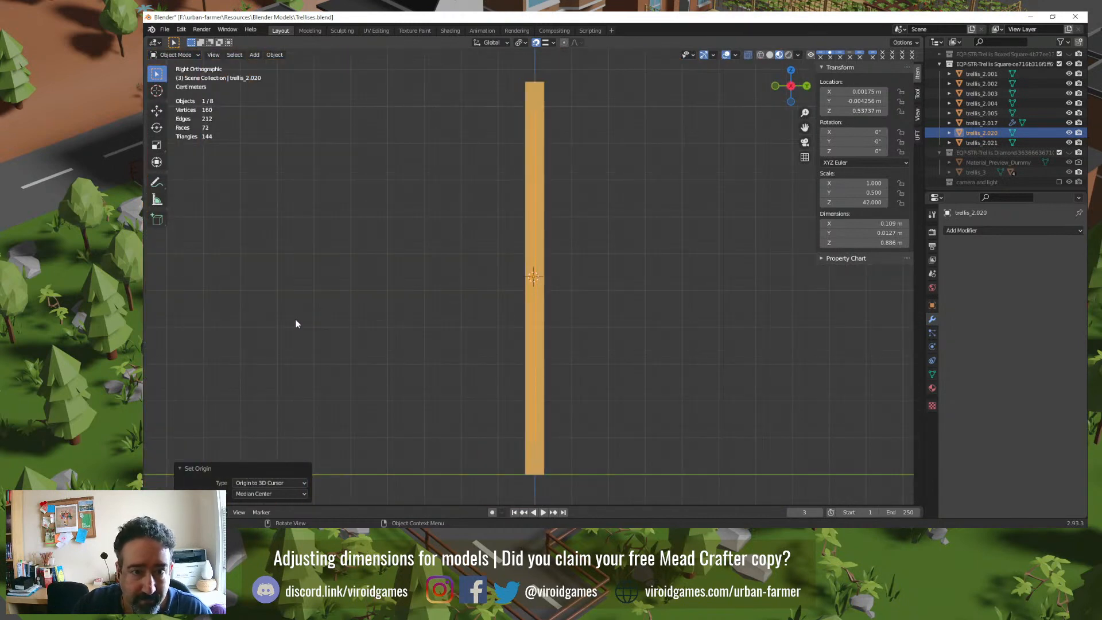
pyautogui.scroll(8, 520, 265)
pyautogui.moveTo(520, 265); pyautogui.dragTo(522, 296, button='middle')
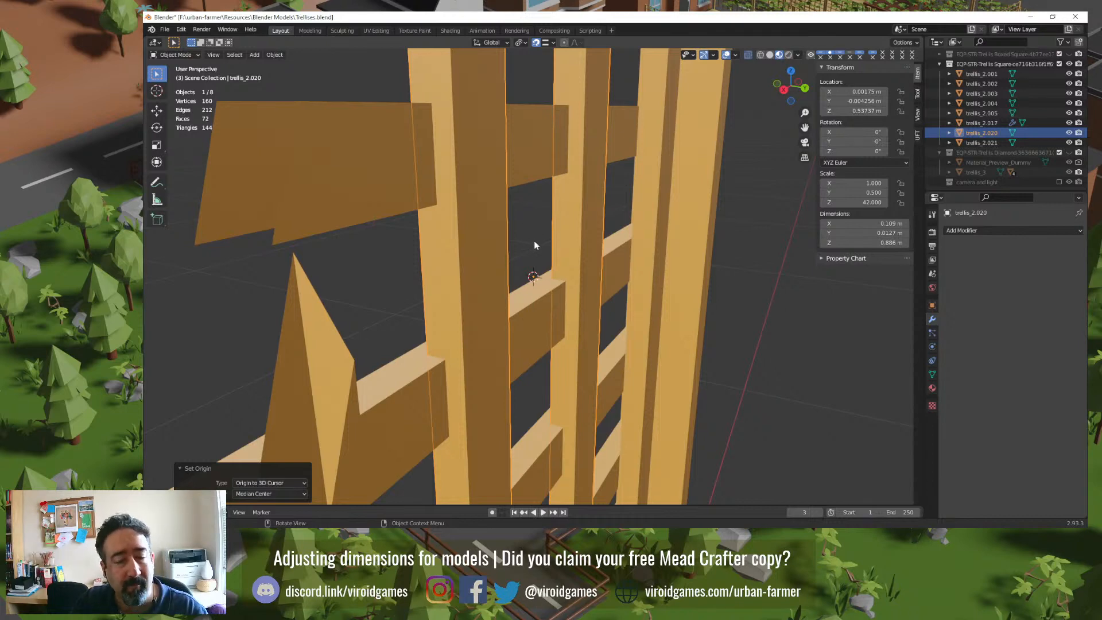
# Step: Examine the joined slats' long vertical edges in edge select mode, selecting individual edges and a diagonally opposite pair to compare their median coordinates
pyautogui.press('Tab')
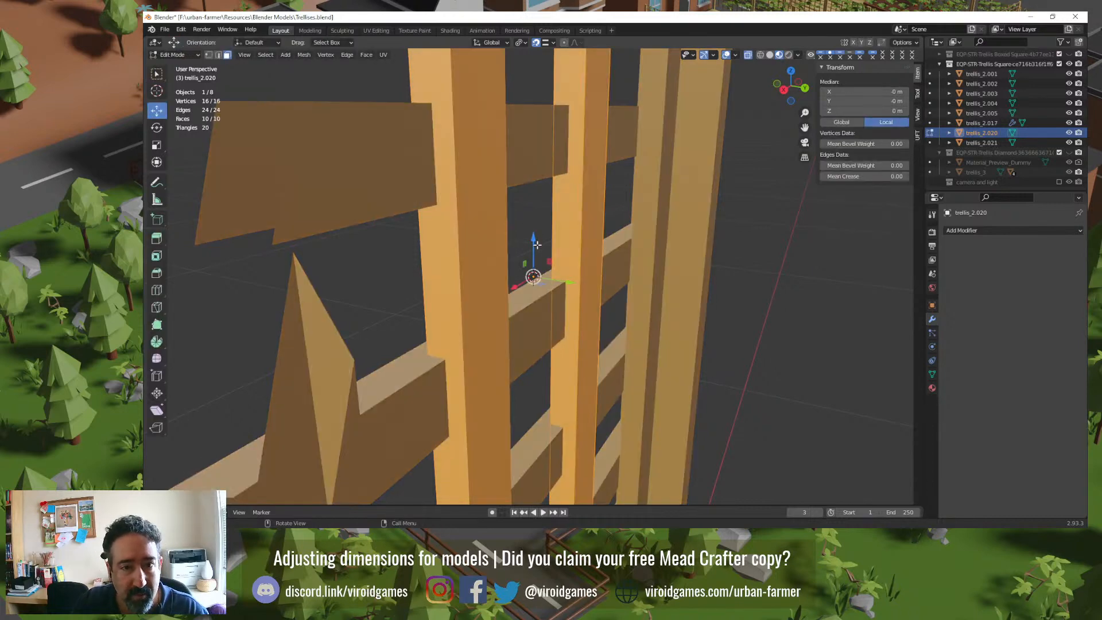
pyautogui.click(550, 214)
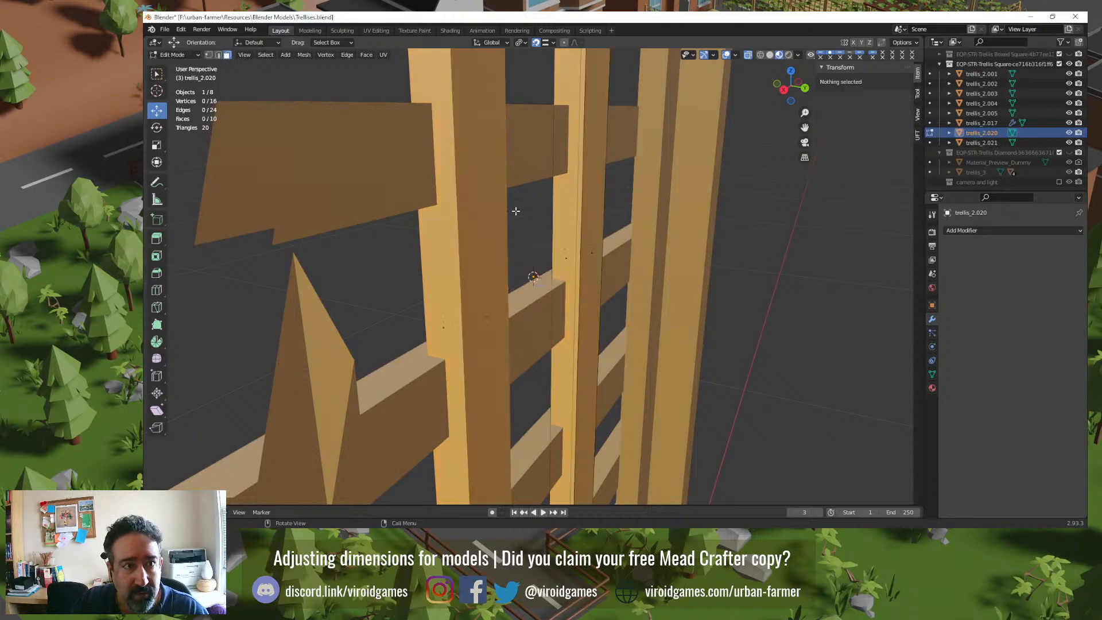
pyautogui.press('2')
pyautogui.click(551, 217)
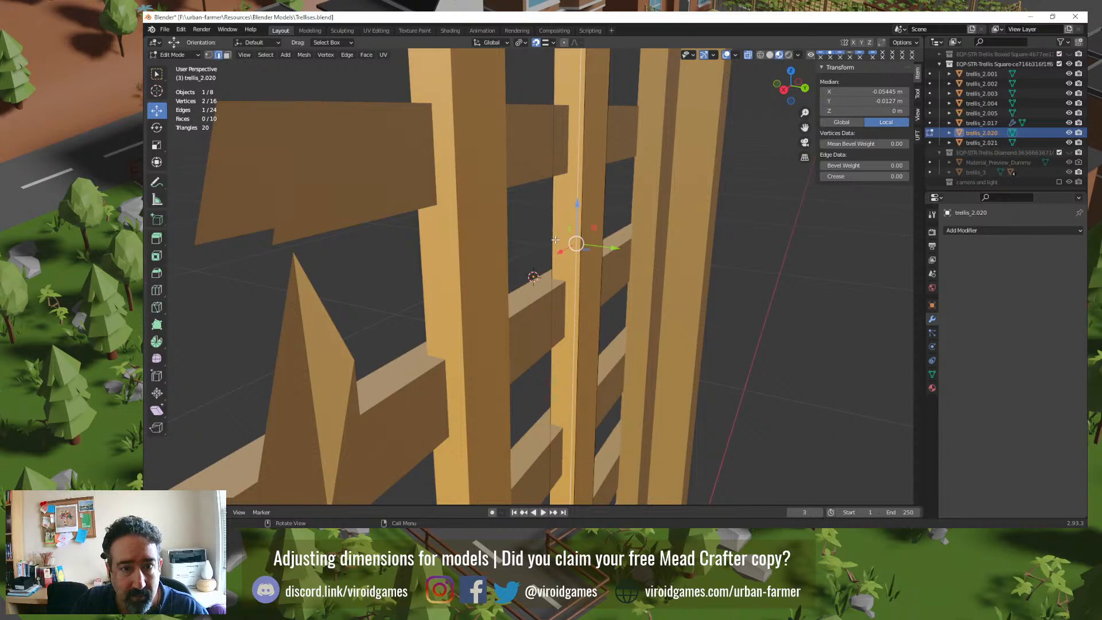
pyautogui.moveTo(555, 240)
pyautogui.mouseDown(button='middle')
pyautogui.moveTo(541, 245)
pyautogui.moveTo(561, 234)
pyautogui.mouseUp(button='middle')
pyautogui.click(570, 228)
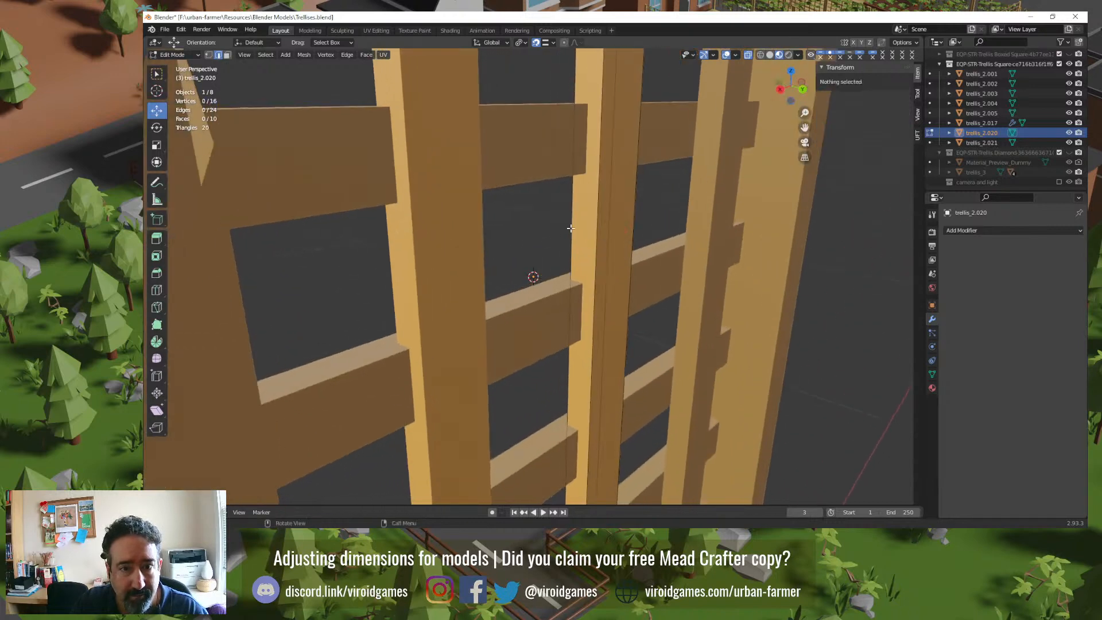
pyautogui.click(573, 229)
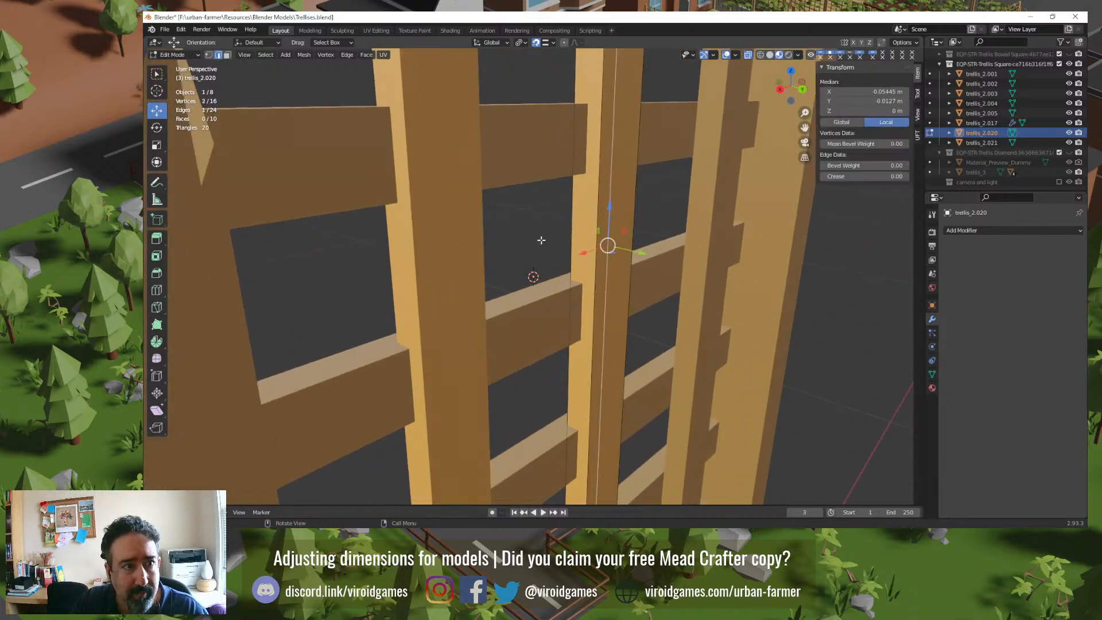
pyautogui.moveTo(541, 240); pyautogui.dragTo(489, 232, button='middle')
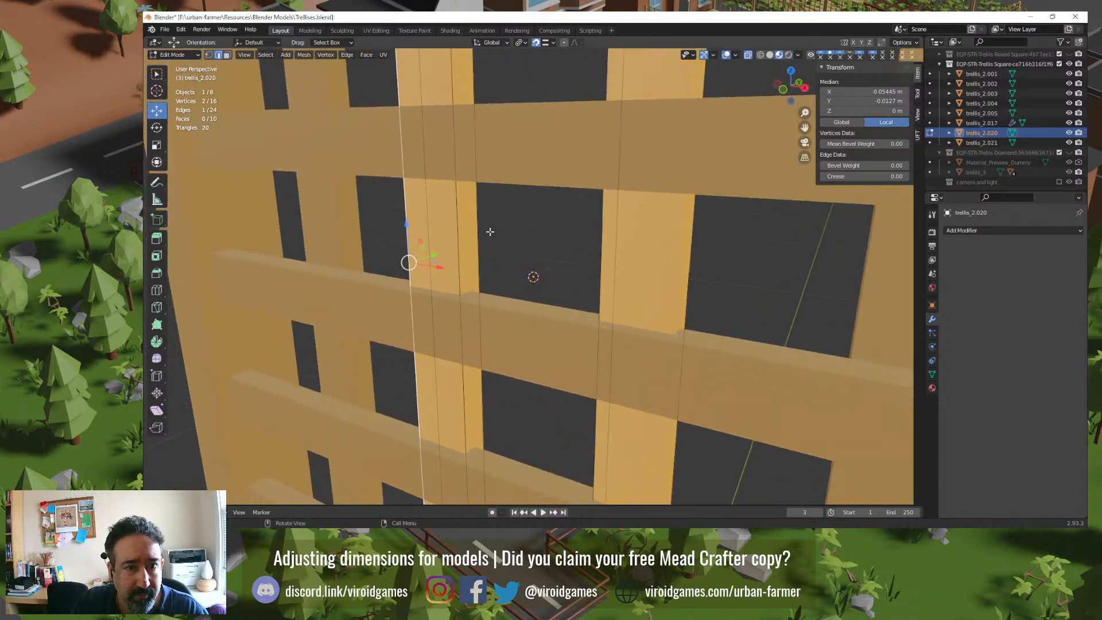
pyautogui.click(456, 232)
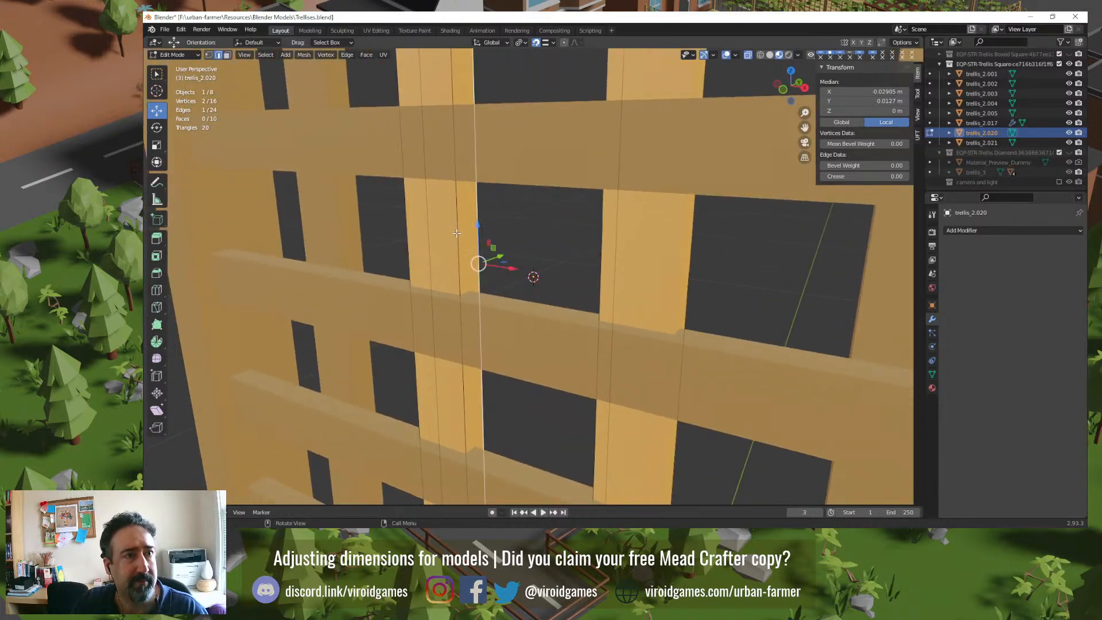
pyautogui.moveTo(457, 232); pyautogui.dragTo(486, 232, button='middle')
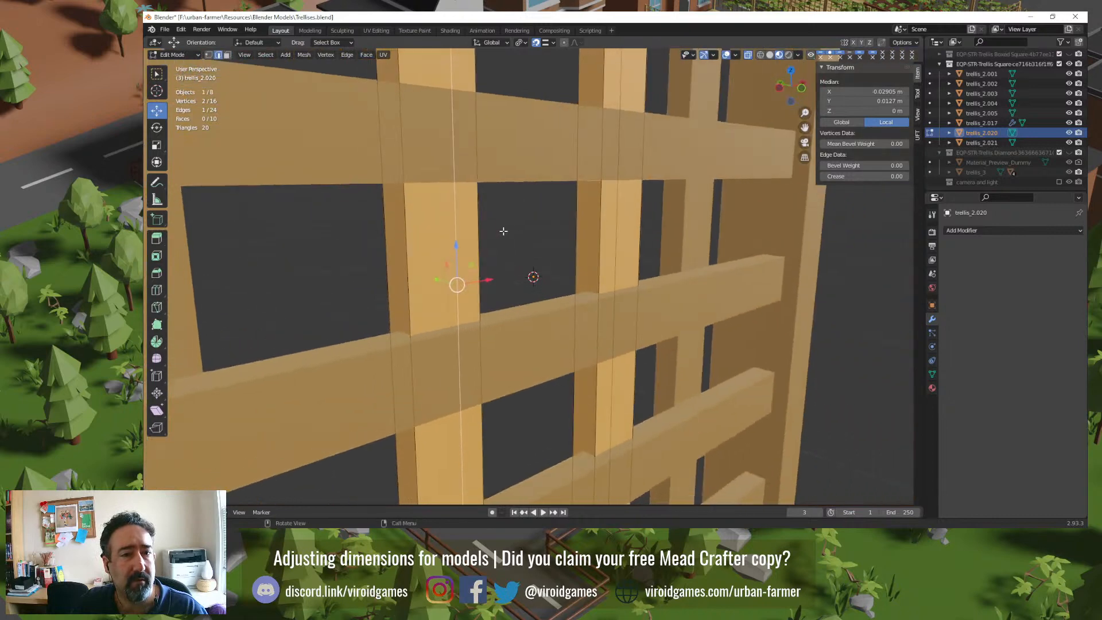
pyautogui.click(603, 239)
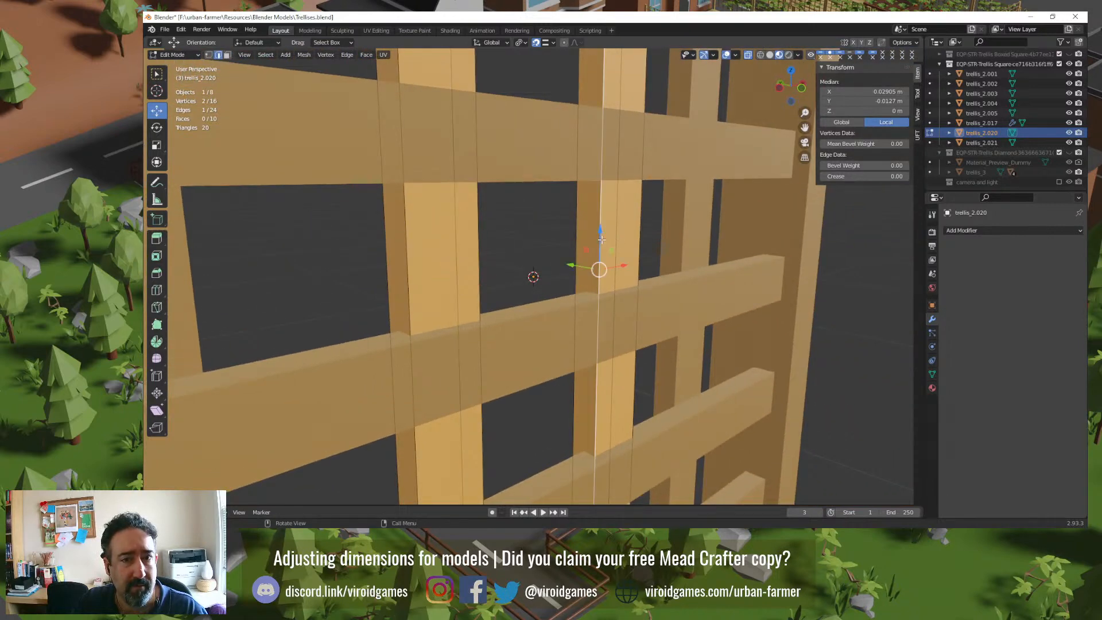
pyautogui.keyDown('shift'); pyautogui.click(459, 269); pyautogui.keyUp('shift')
pyautogui.moveTo(493, 256); pyautogui.dragTo(457, 259, button='middle')
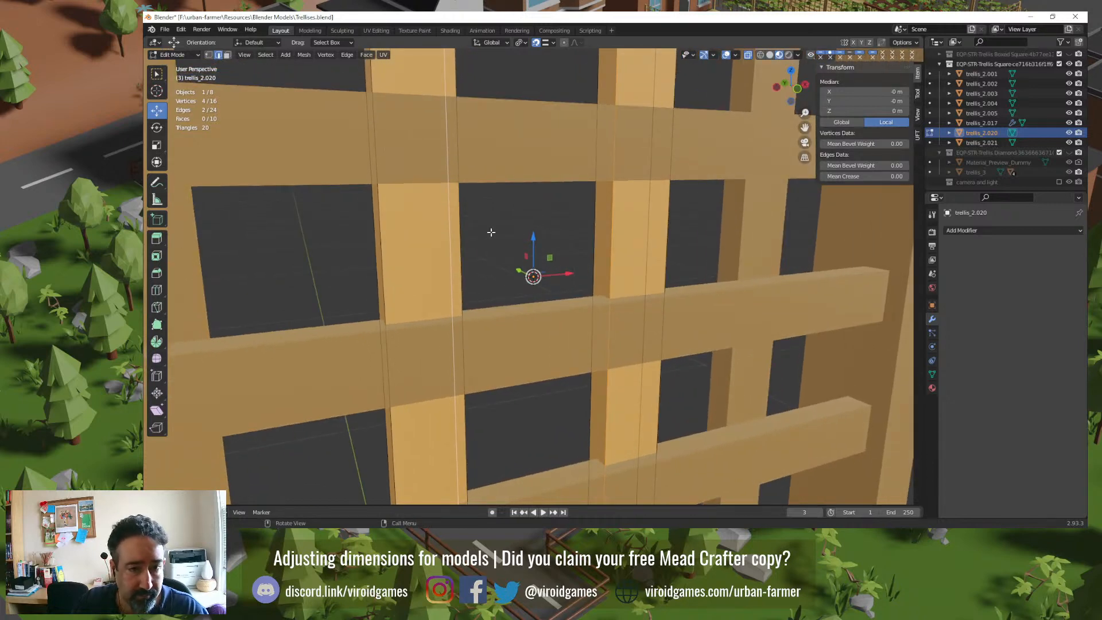
# Step: Apply all transforms to the joined slats object
pyautogui.press('Tab')
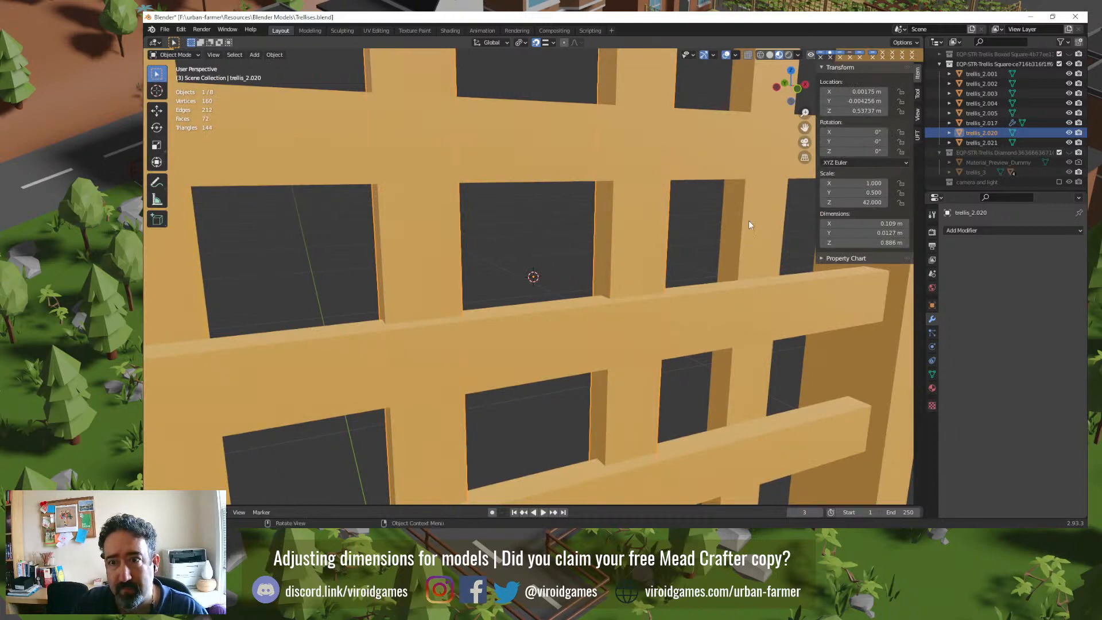
pyautogui.rightClick(604, 225)
pyautogui.click(604, 225)
# Step: Select the inner vertical edge on each slat's negative-Y face and snap the 3D cursor to the midpoint between them
pyautogui.press('Tab')
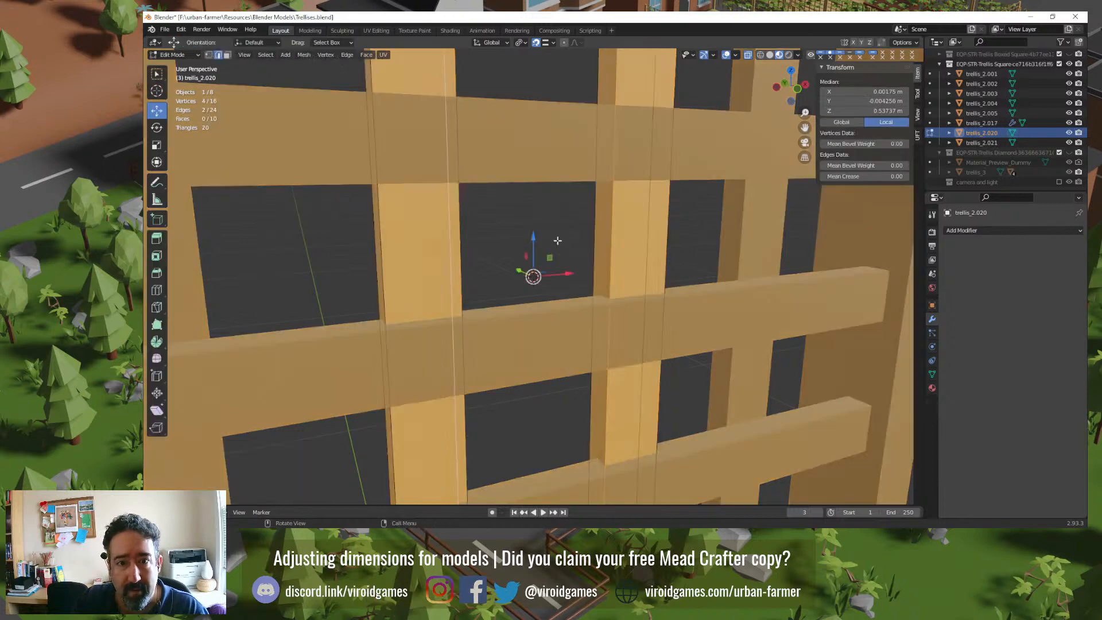
pyautogui.click(464, 253)
pyautogui.moveTo(464, 252); pyautogui.dragTo(387, 253, button='middle')
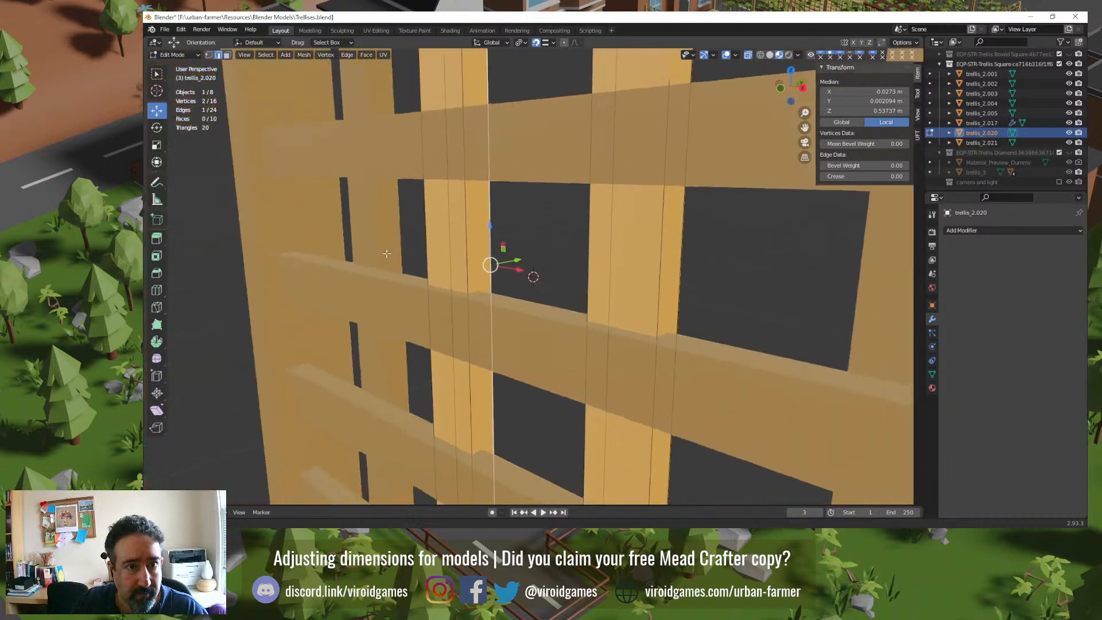
pyautogui.click(462, 253)
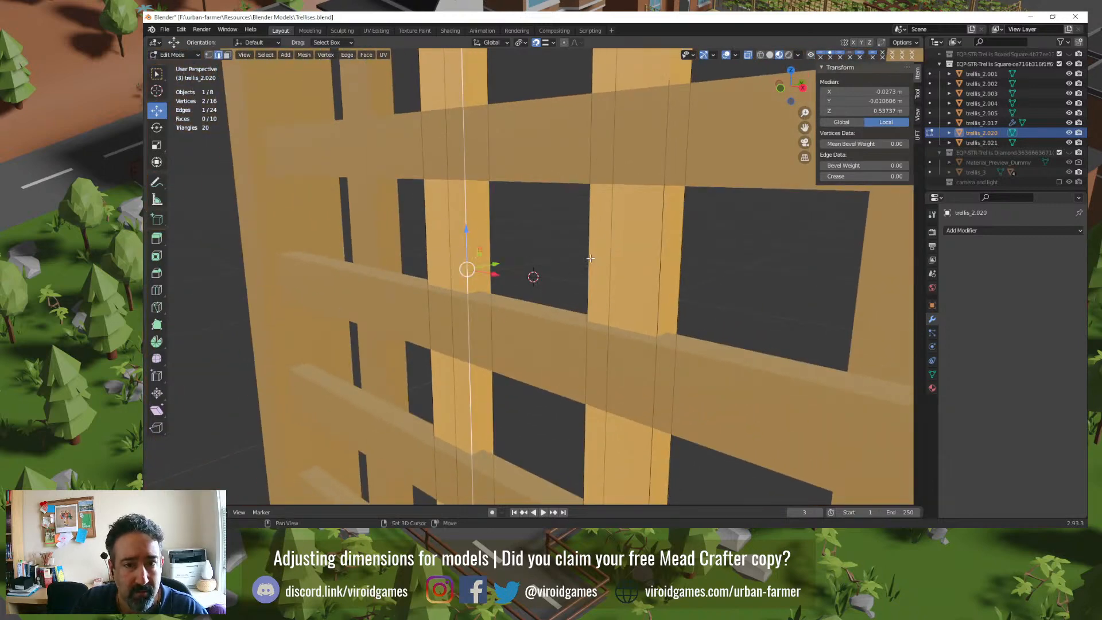
pyautogui.moveTo(590, 257); pyautogui.dragTo(644, 268, button='middle')
pyautogui.keyDown('shift'); pyautogui.click(612, 253); pyautogui.keyUp('shift')
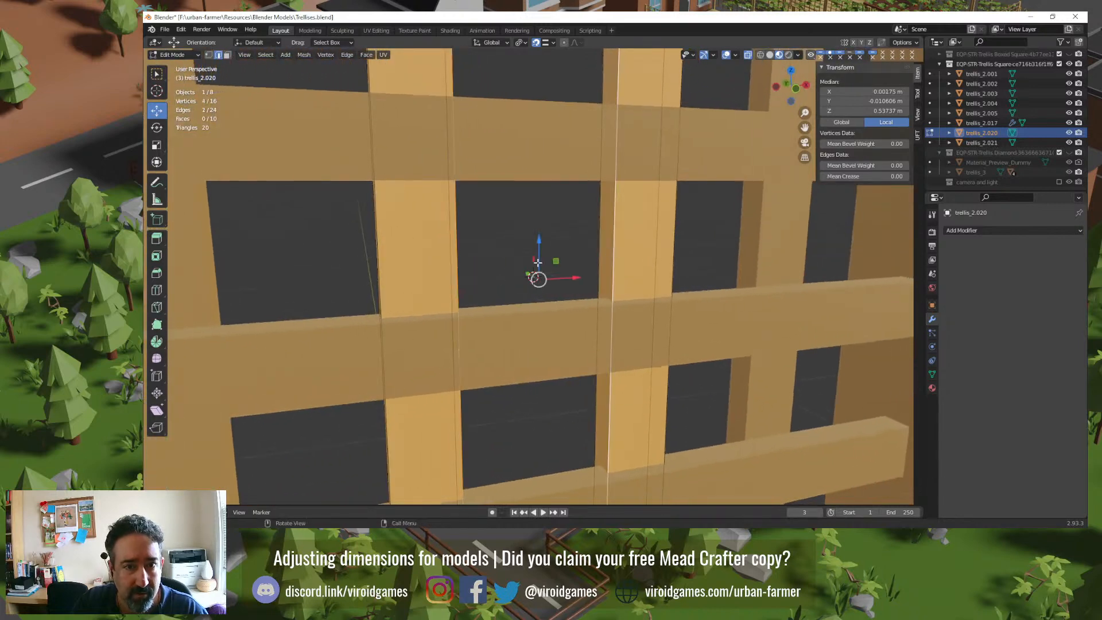
pyautogui.moveTo(489, 264); pyautogui.dragTo(428, 270, button='middle')
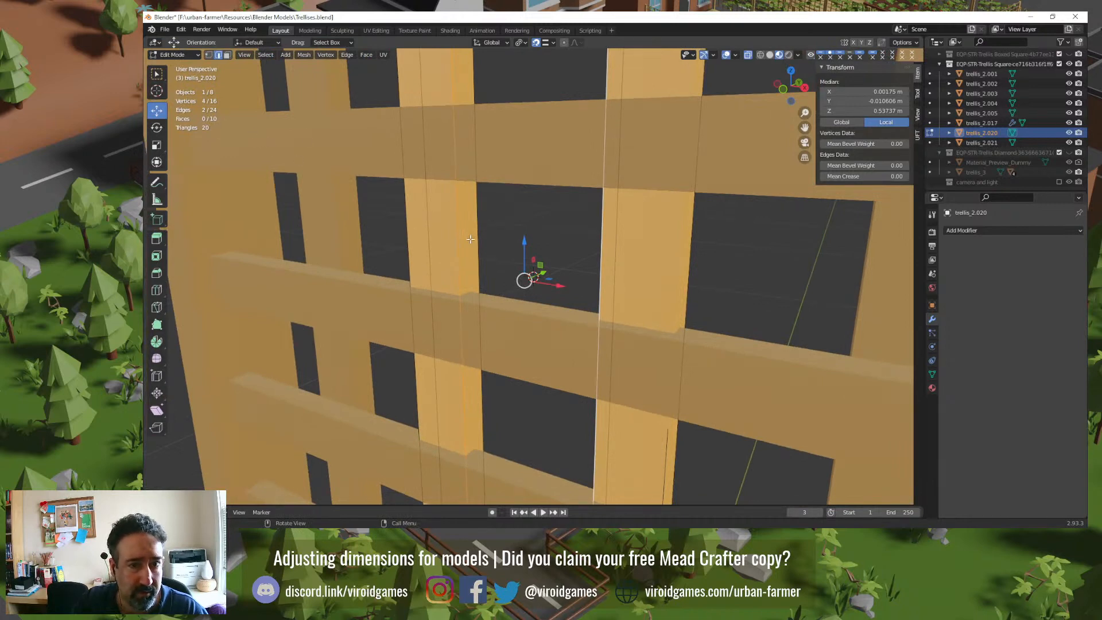
pyautogui.press('q')
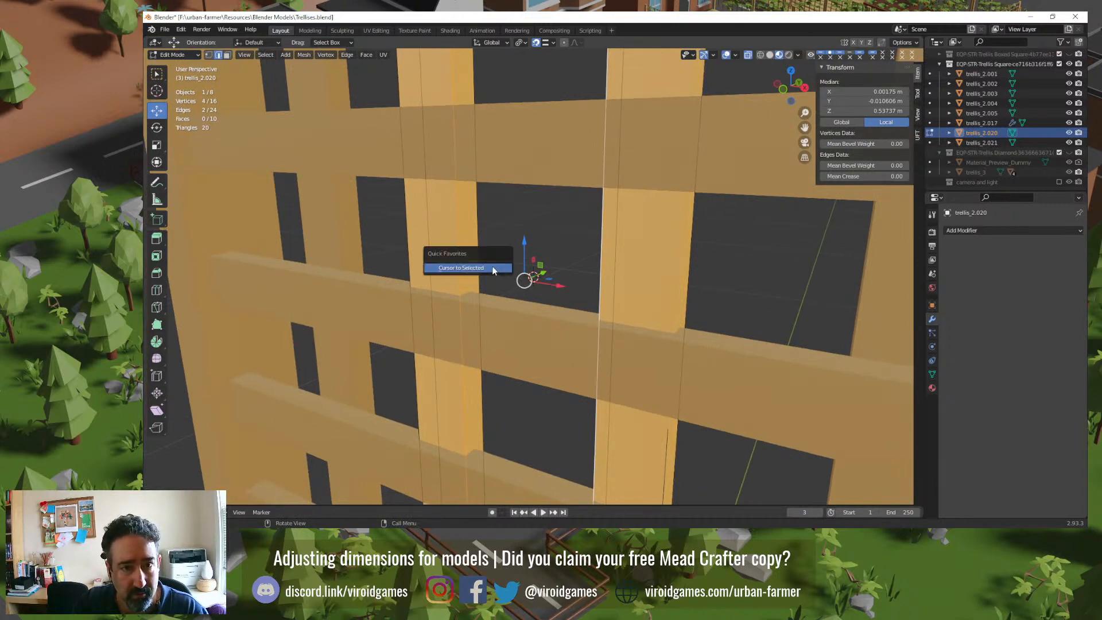
pyautogui.click(497, 268)
# Step: Set the joined slats' origin to the 3D cursor and check its position from the right side
pyautogui.press('Tab')
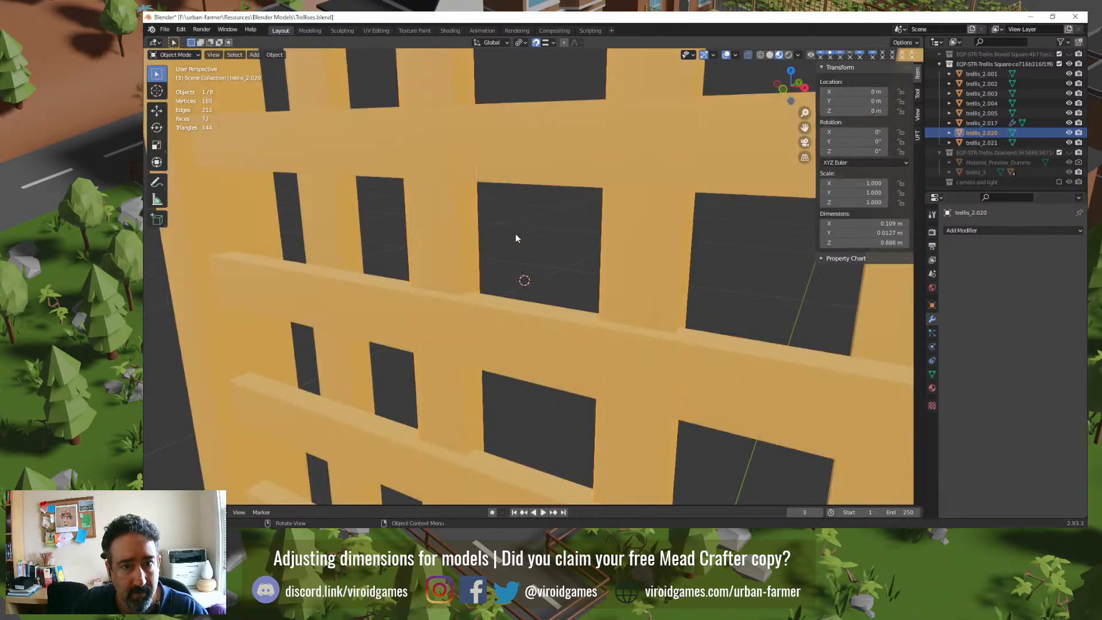
pyautogui.press('q')
pyautogui.click(509, 244)
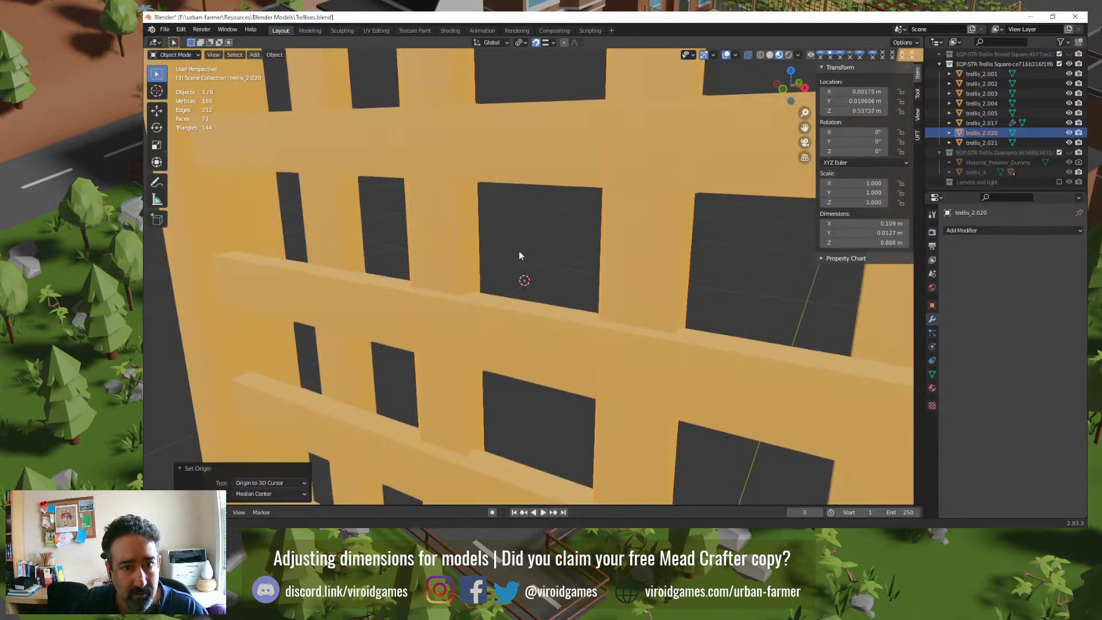
pyautogui.moveTo(519, 255); pyautogui.dragTo(460, 246, button='middle')
pyautogui.press('KP_3')
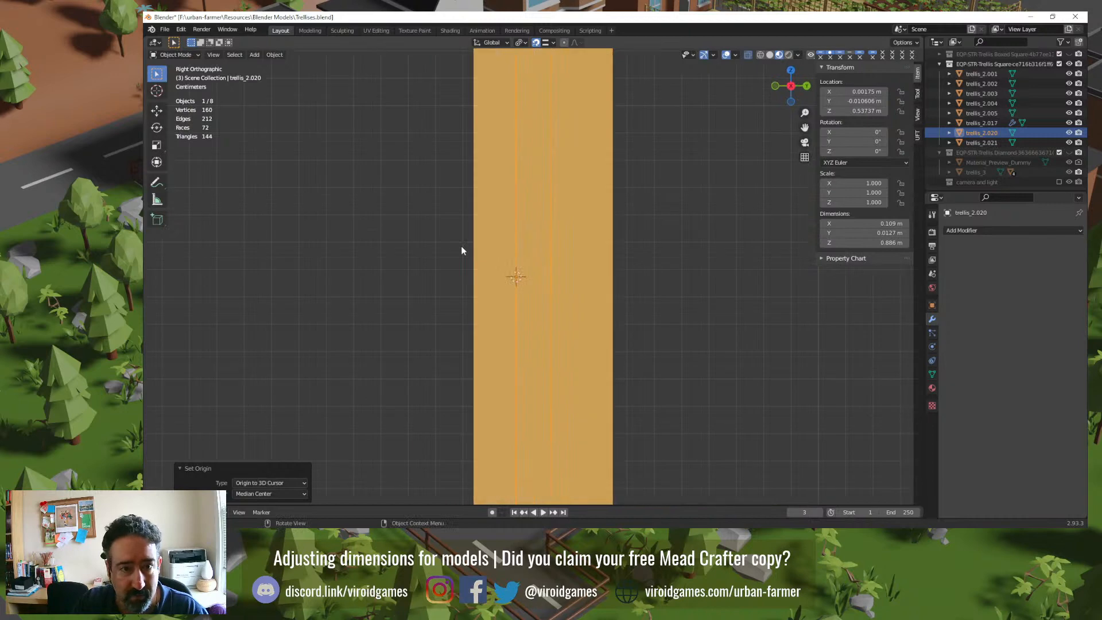
# Step: Move the joined slats 0.00635 m along global Y with snapping and check their depth from the right side
pyautogui.moveTo(518, 275); pyautogui.dragTo(485, 301, button='middle')
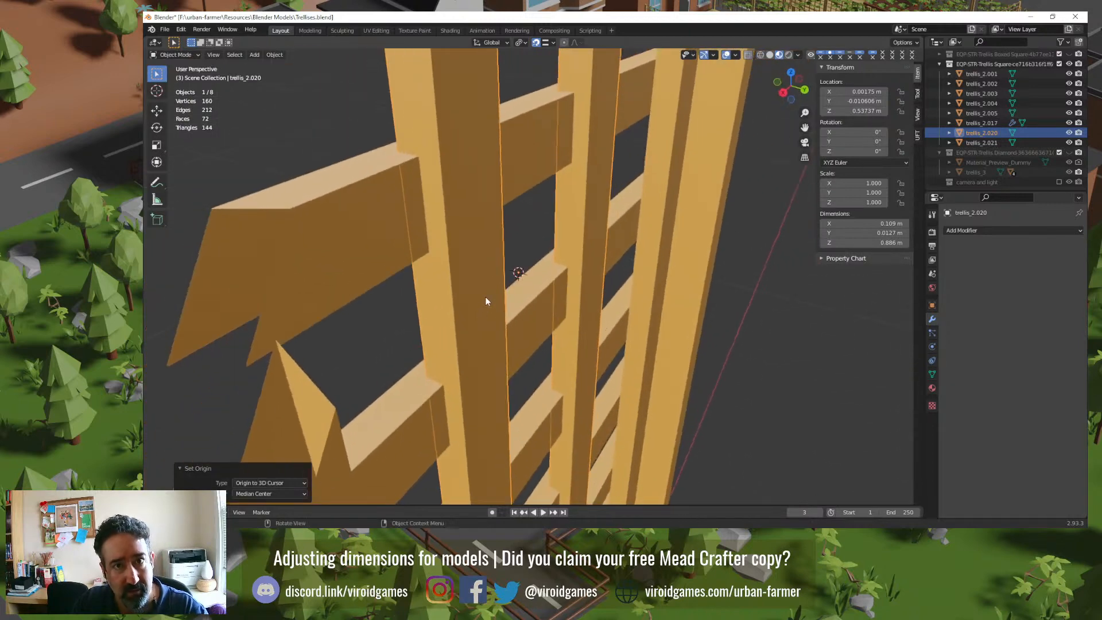
pyautogui.press('g')
pyautogui.press('y')
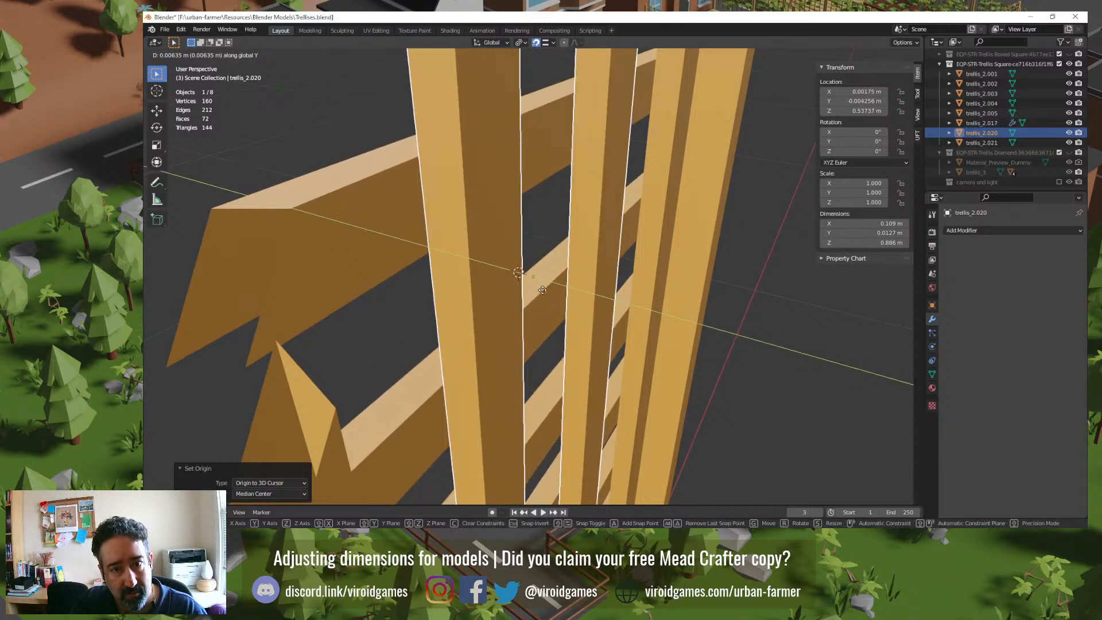
pyautogui.click(544, 294)
pyautogui.press('KP_3')
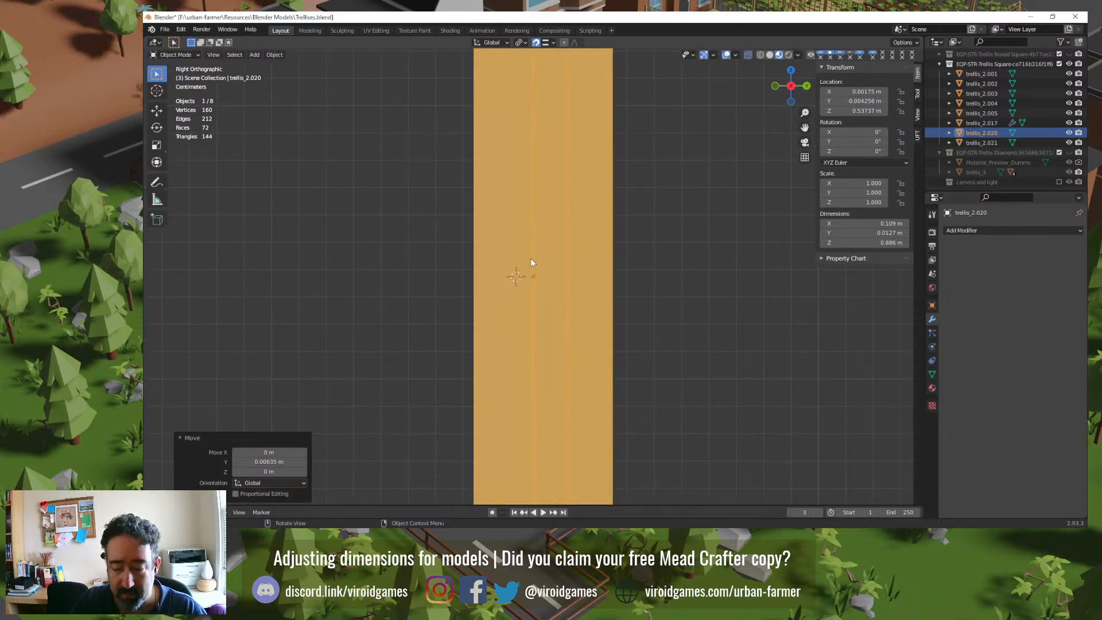
# Step: Examine the joined slats' depth against the outer vertical slats and the horizontal slats from the top and several perspective angles
pyautogui.press('KP_7')
pyautogui.moveTo(530, 262); pyautogui.dragTo(483, 223, button='middle')
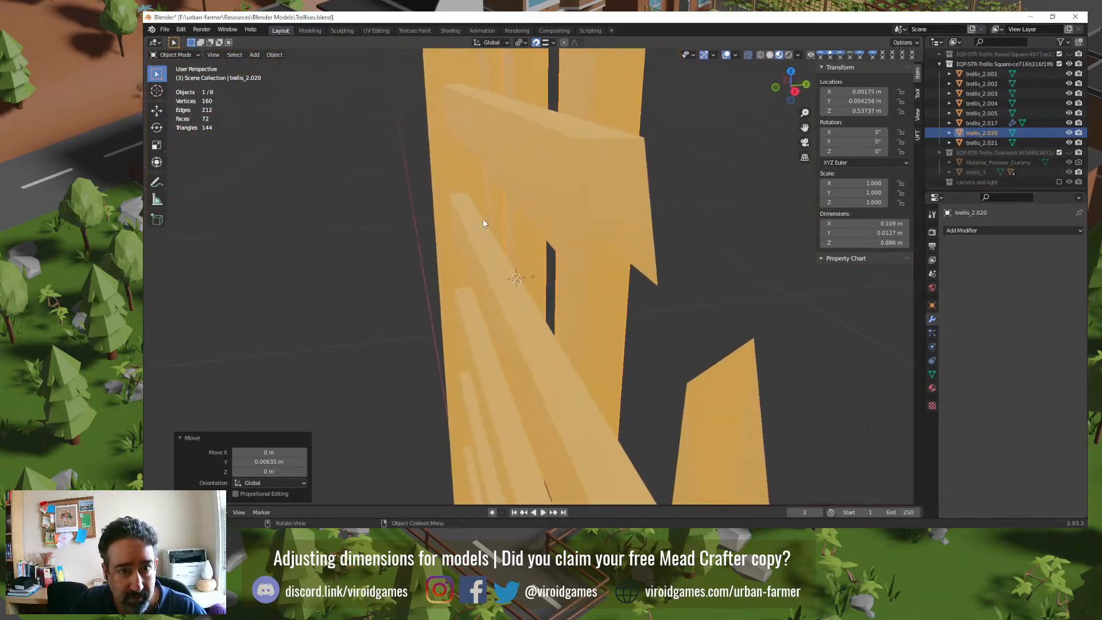
pyautogui.moveTo(689, 342); pyautogui.dragTo(374, 321, button='middle')
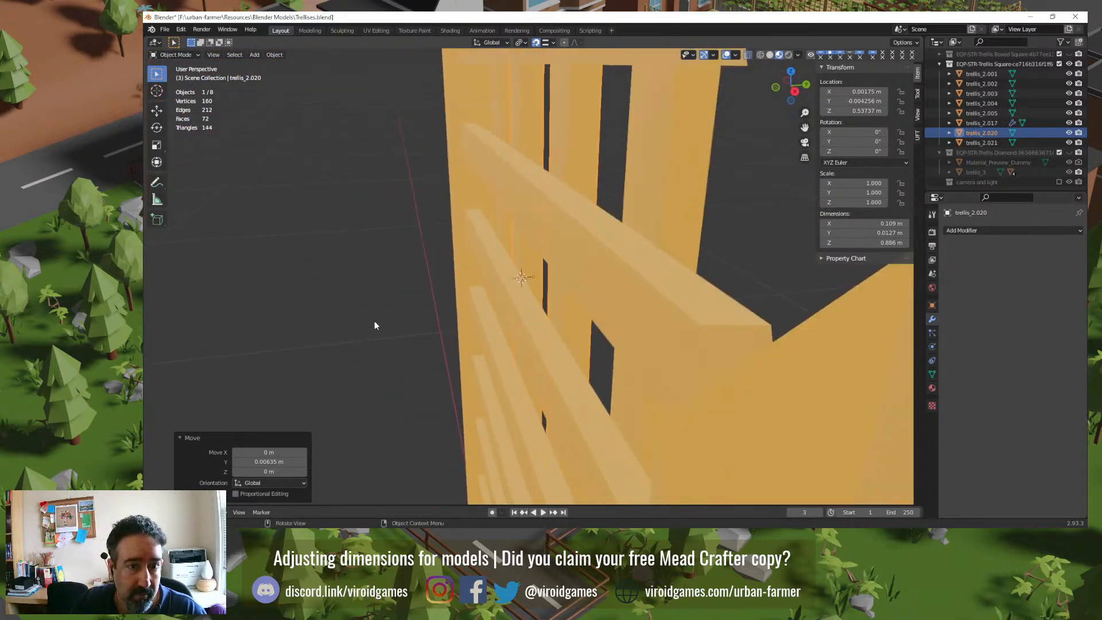
pyautogui.click(375, 322)
pyautogui.moveTo(454, 265); pyautogui.dragTo(473, 250, button='middle')
pyautogui.click(454, 248)
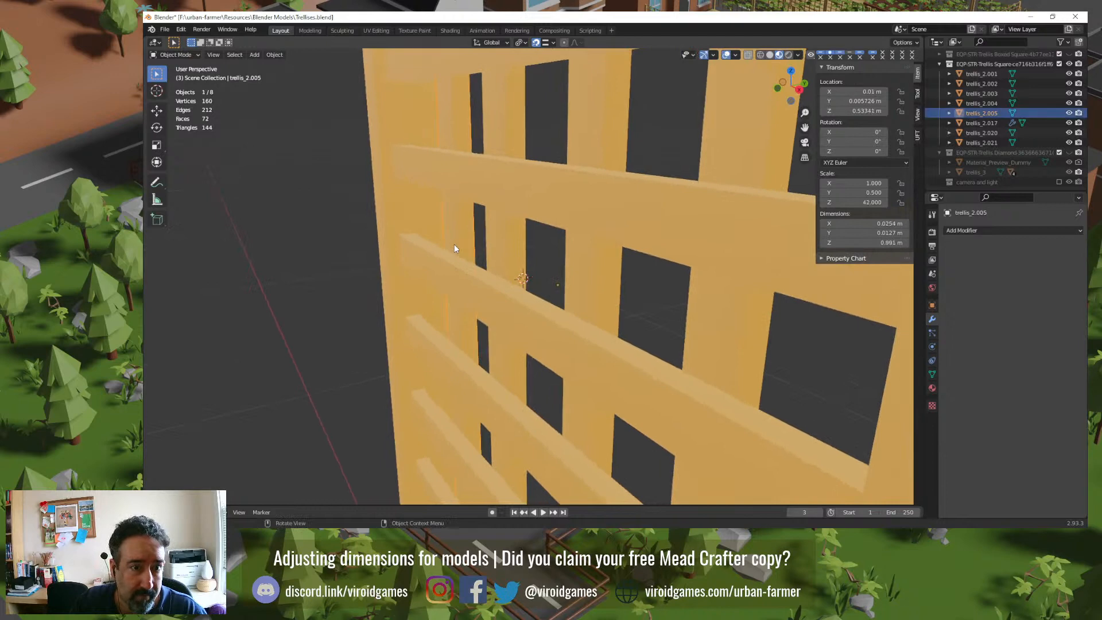
pyautogui.click(534, 268)
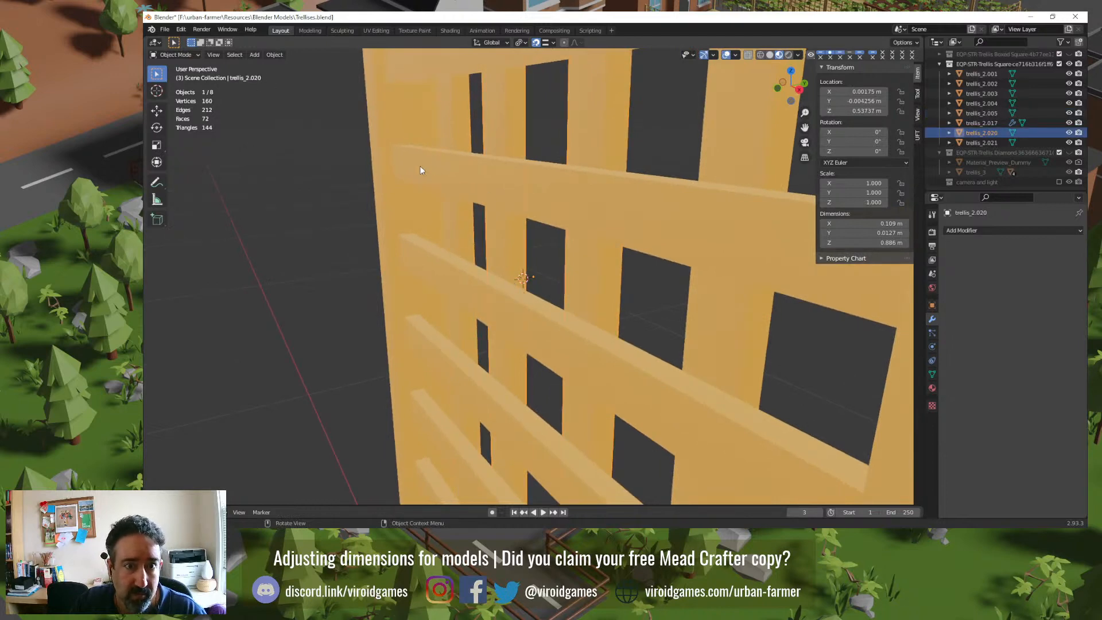
pyautogui.moveTo(640, 396)
pyautogui.mouseDown(button='middle')
pyautogui.moveTo(610, 374)
pyautogui.moveTo(618, 405)
pyautogui.moveTo(657, 403)
pyautogui.moveTo(640, 404)
pyautogui.moveTo(637, 392)
pyautogui.mouseUp(button='middle')
pyautogui.scroll(-5, 636, 390)
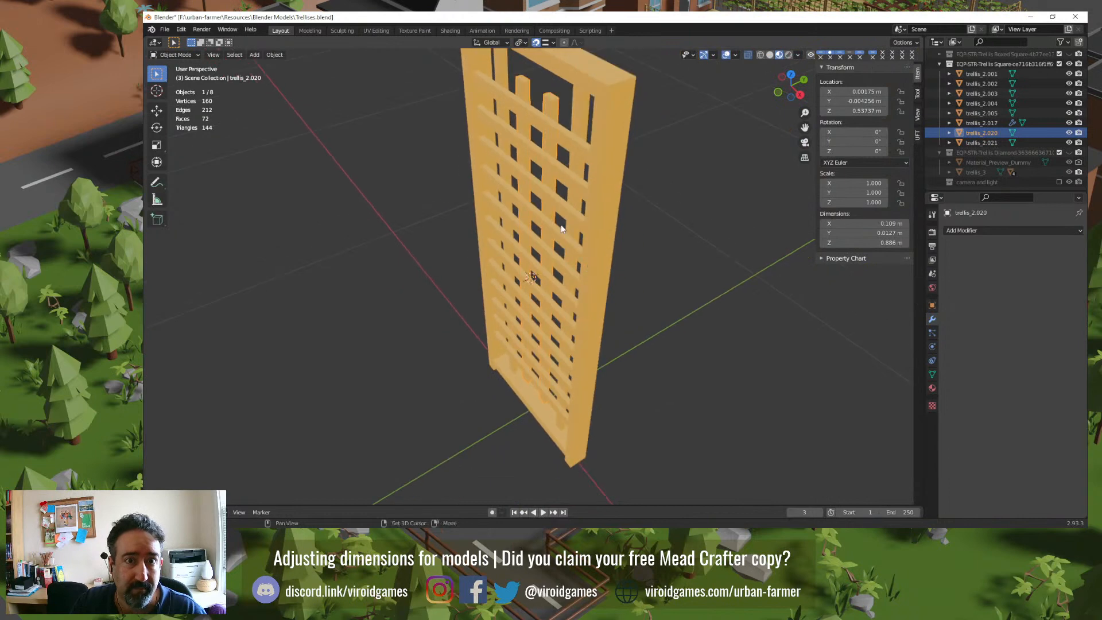
pyautogui.keyDown('shift'); pyautogui.moveTo(549, 166); pyautogui.dragTo(533, 292, button='middle'); pyautogui.keyUp('shift')
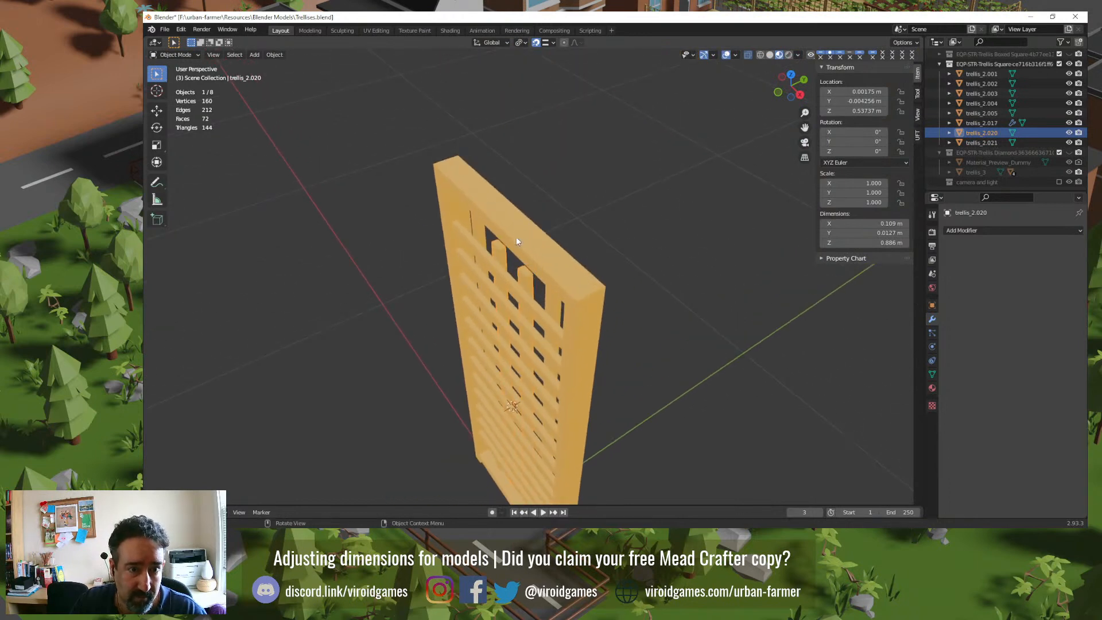
# Step: Hide the frame's top rail to inspect the slats from above, and undo the hiding
pyautogui.click(555, 208)
pyautogui.press('KP_7')
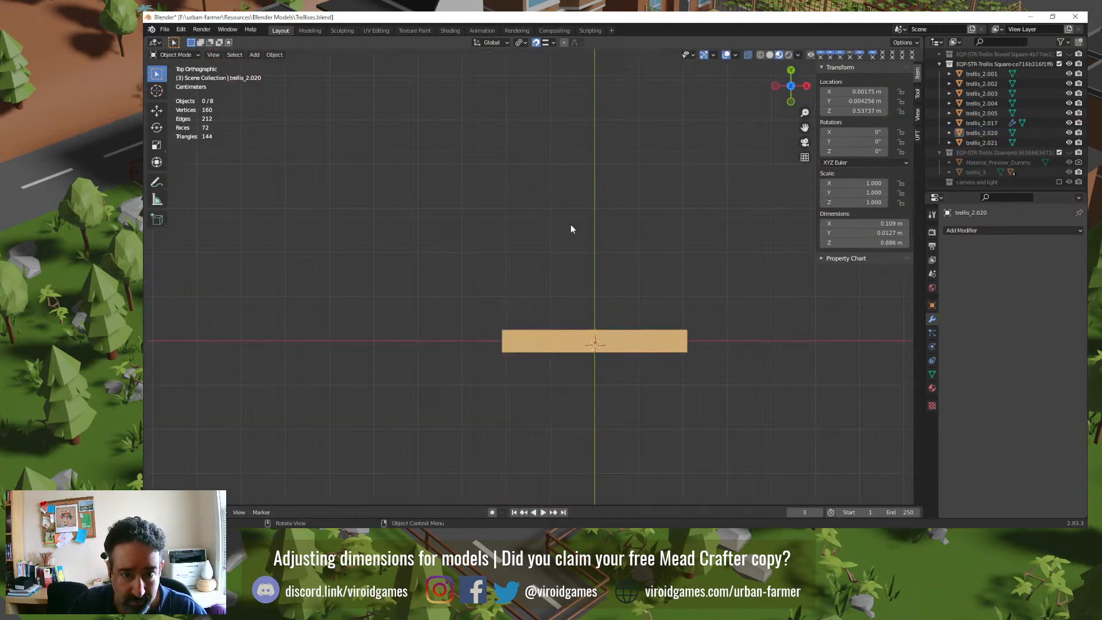
pyautogui.click(579, 348)
pyautogui.scroll(4, 579, 348)
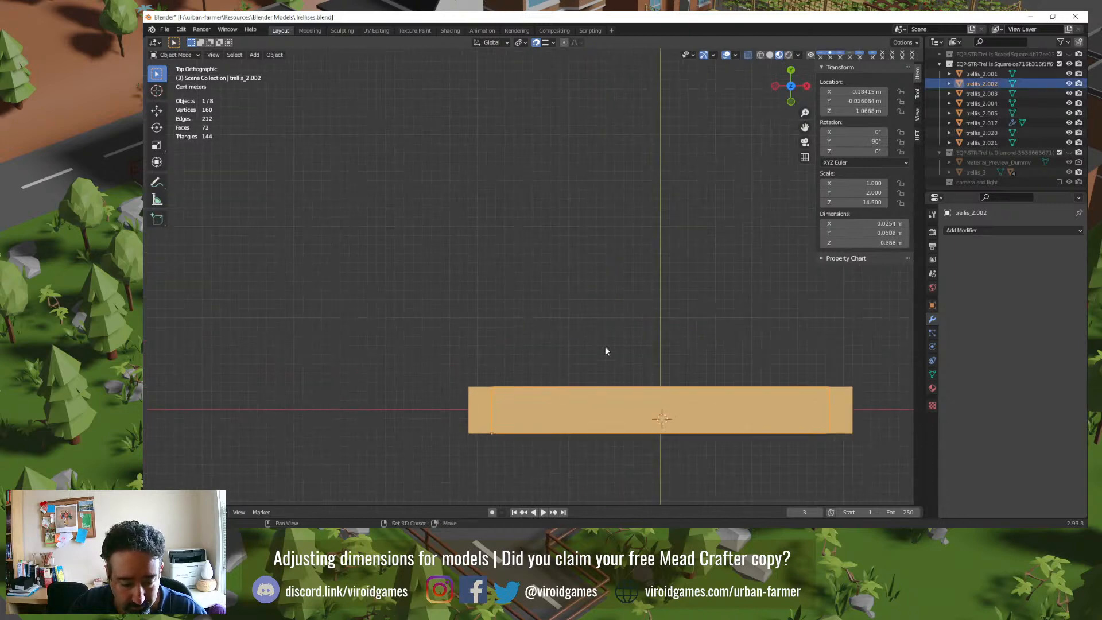
pyautogui.keyDown('shift'); pyautogui.moveTo(605, 349); pyautogui.dragTo(573, 266, button='middle'); pyautogui.keyUp('shift')
pyautogui.press('Delete')
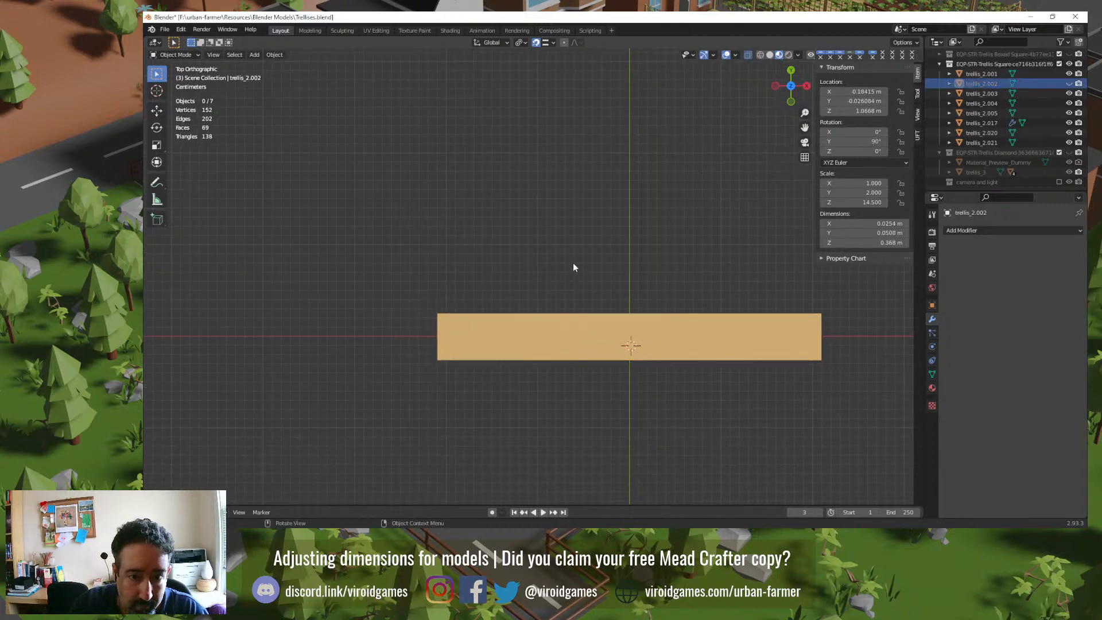
pyautogui.click(572, 333)
pyautogui.moveTo(571, 333); pyautogui.dragTo(561, 369, button='middle')
pyautogui.hotkey('ctrl', 'z')
pyautogui.hotkey('ctrl', 'z')
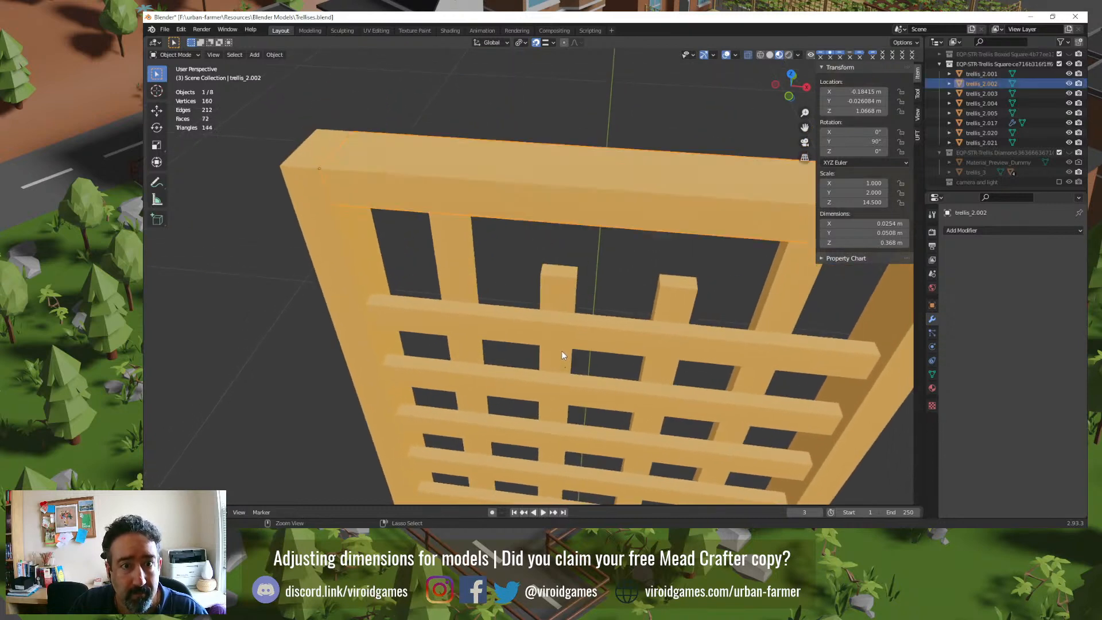
# Step: Save the trellis file, review the whole square trellis in orthographic view, and save again
pyautogui.click(563, 105)
pyautogui.hotkey('ctrl', 's')
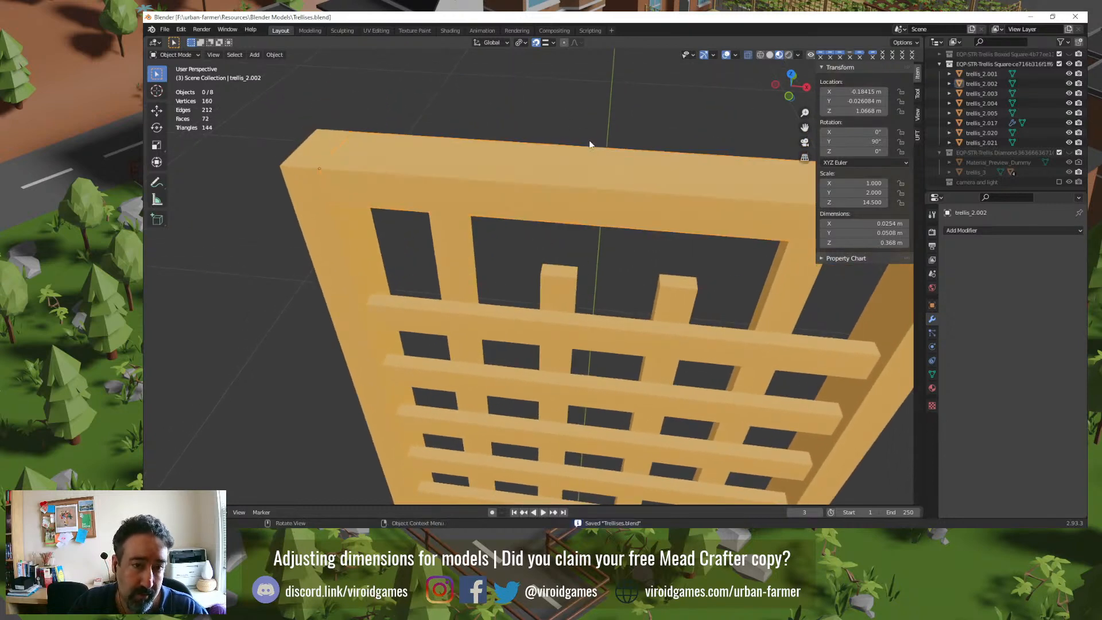
pyautogui.moveTo(643, 310); pyautogui.dragTo(576, 280, button='middle')
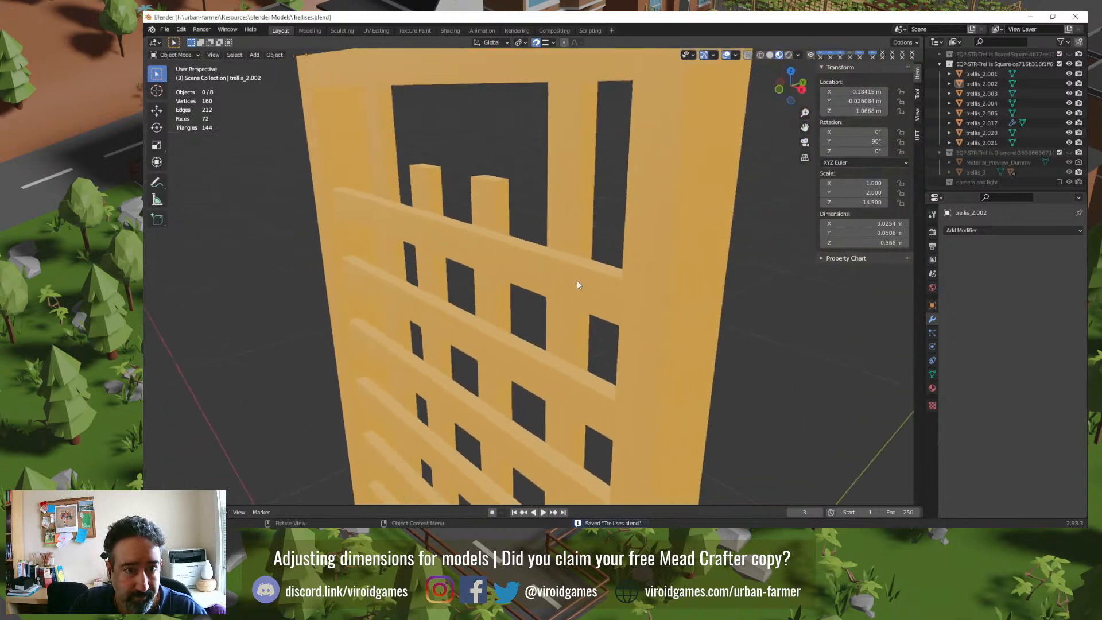
pyautogui.moveTo(515, 308); pyautogui.dragTo(544, 331, button='middle')
pyautogui.scroll(-8, 562, 326)
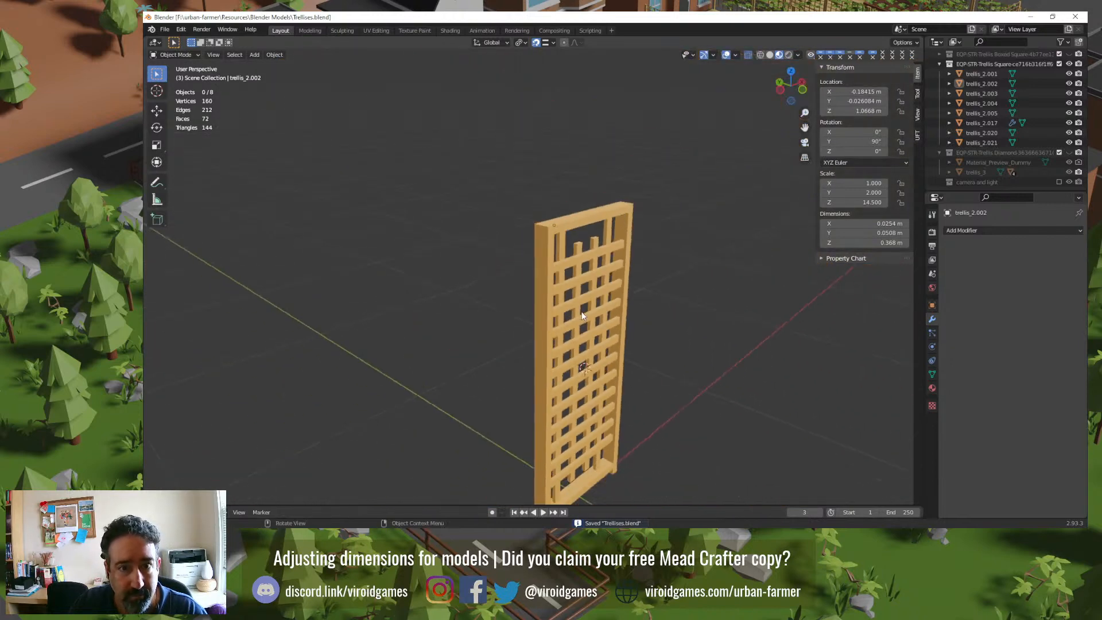
pyautogui.press('KP_5')
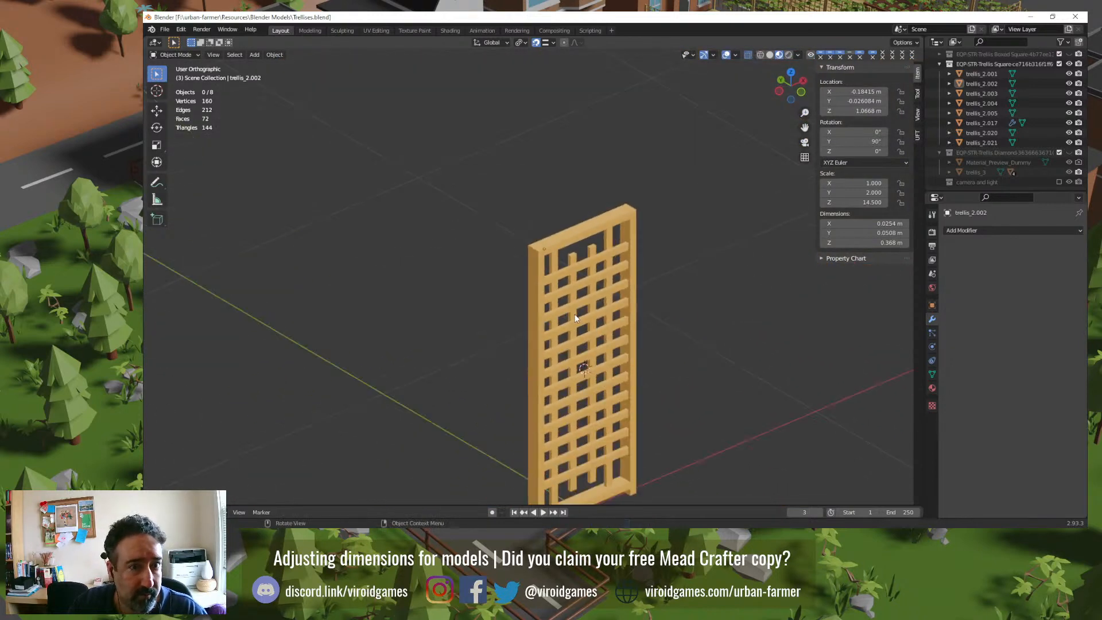
pyautogui.moveTo(609, 324)
pyautogui.mouseDown(button='middle')
pyautogui.moveTo(606, 308)
pyautogui.moveTo(614, 319)
pyautogui.mouseUp(button='middle')
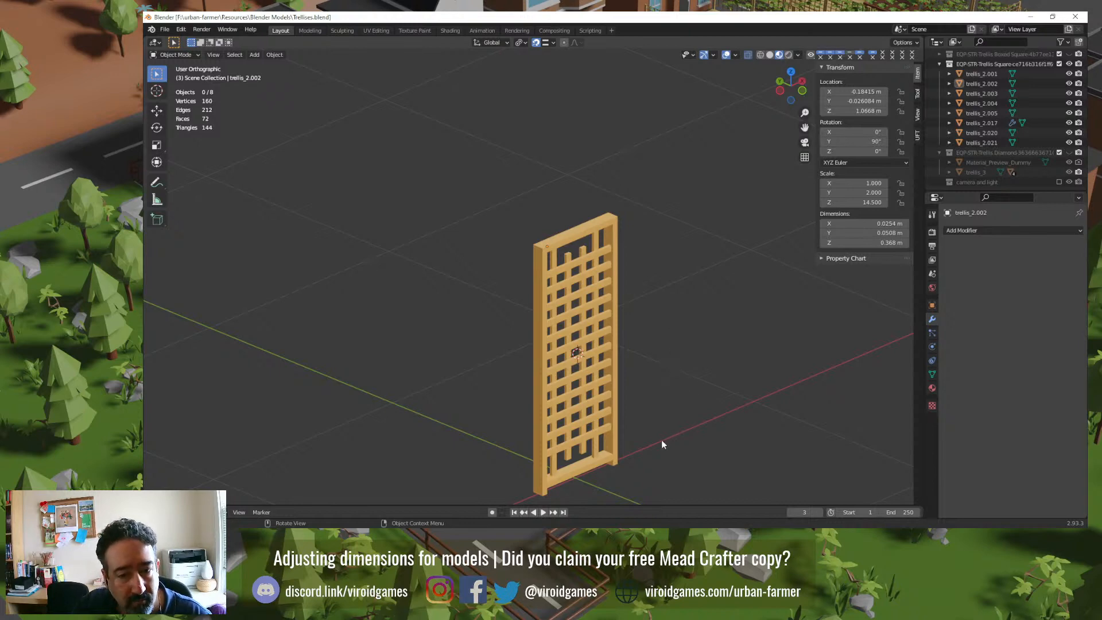
pyautogui.keyDown('shift'); pyautogui.moveTo(686, 439); pyautogui.dragTo(638, 395, button='middle'); pyautogui.keyUp('shift')
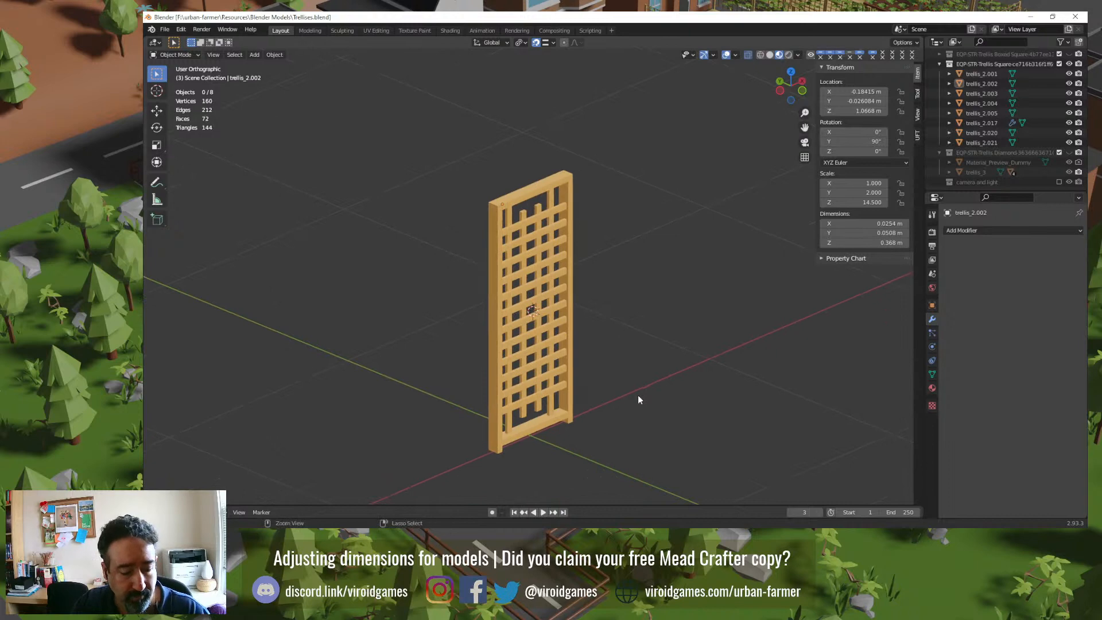
pyautogui.hotkey('ctrl', 's')
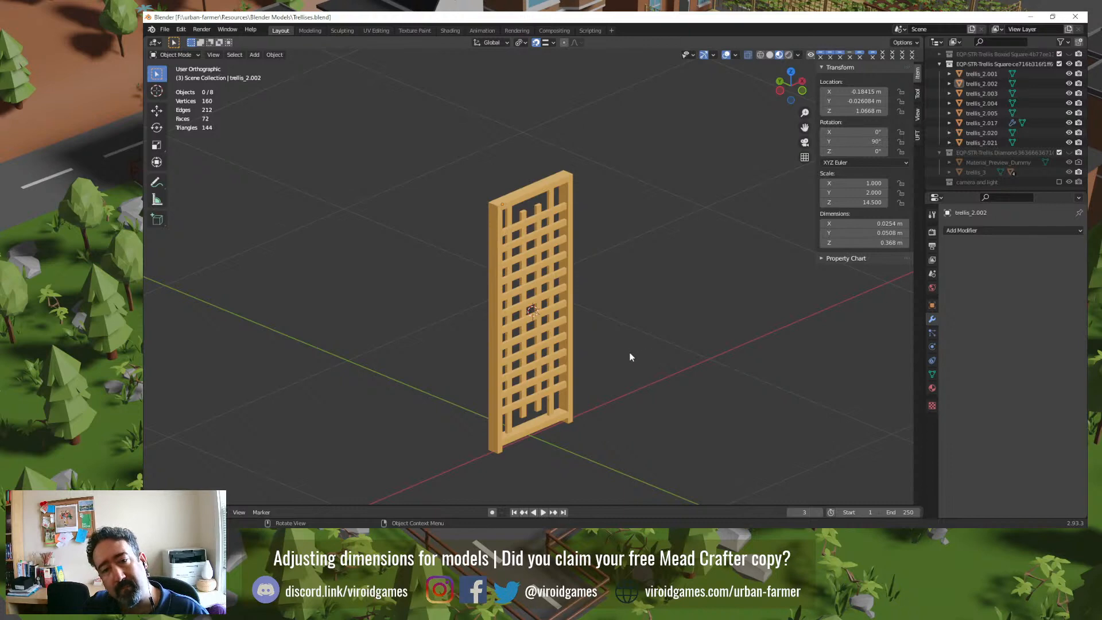
# Step: Compare the square trellis with the diamond trellis by swapping their collections' visibility, and return to the square trellis
pyautogui.moveTo(594, 280)
pyautogui.mouseDown(button='middle')
pyautogui.moveTo(529, 253)
pyautogui.moveTo(584, 274)
pyautogui.mouseUp(button='middle')
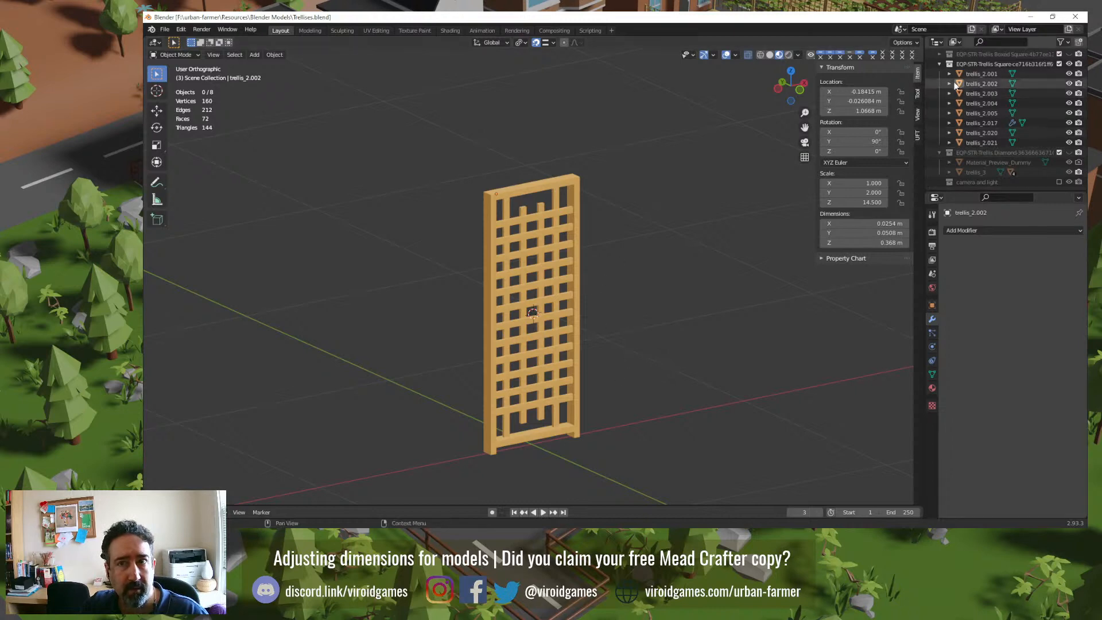
pyautogui.click(939, 64)
pyautogui.click(1068, 74)
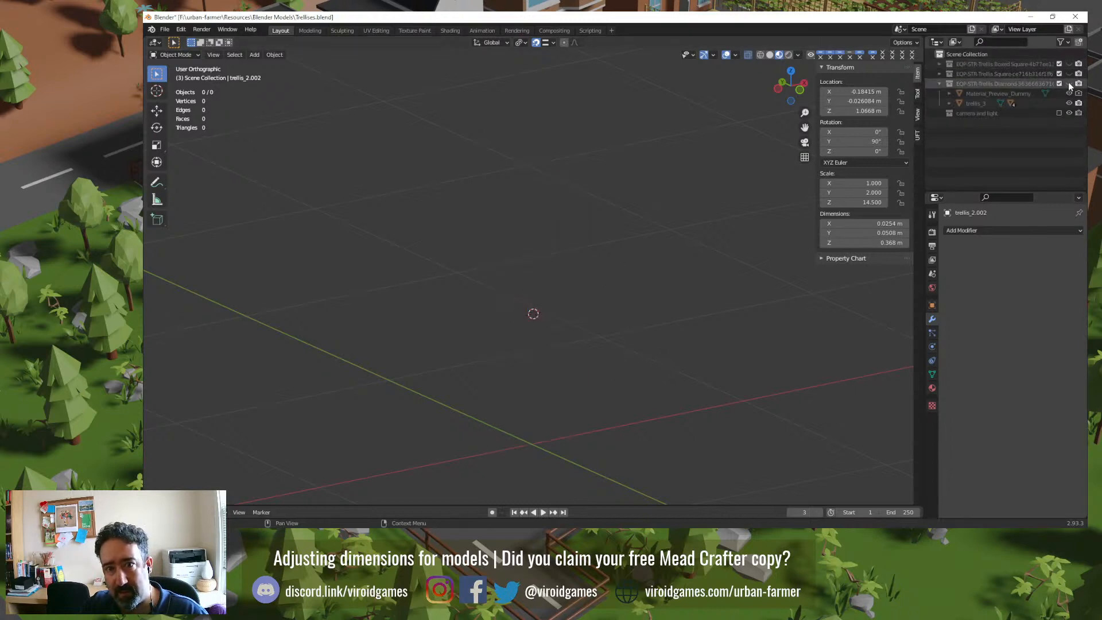
pyautogui.click(1068, 84)
pyautogui.moveTo(730, 310); pyautogui.dragTo(558, 414, button='middle')
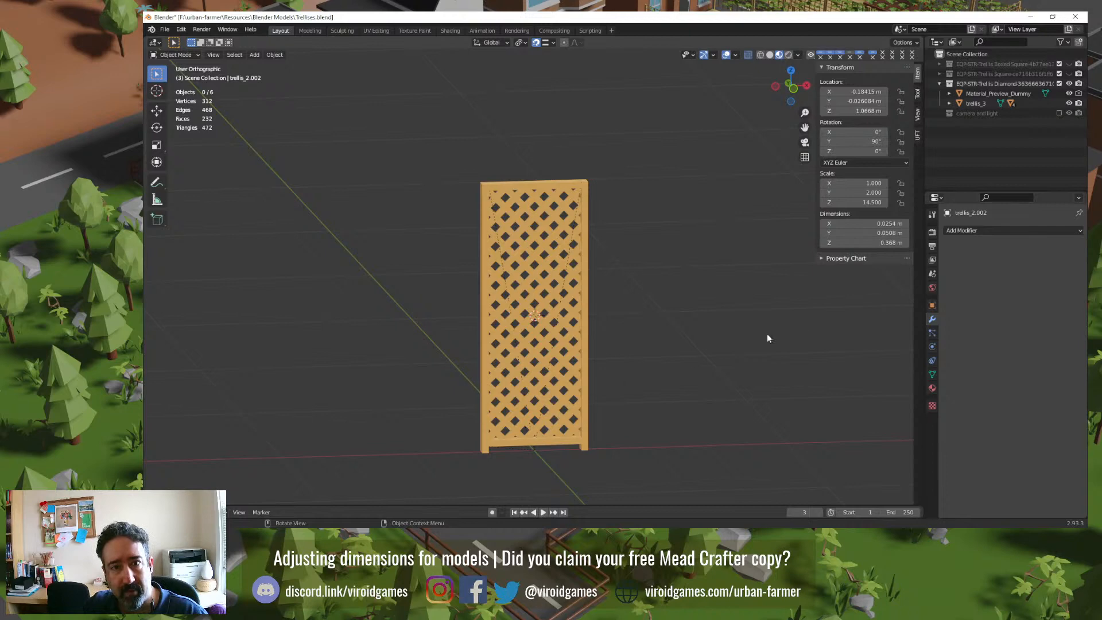
pyautogui.moveTo(698, 308); pyautogui.dragTo(738, 298, button='middle')
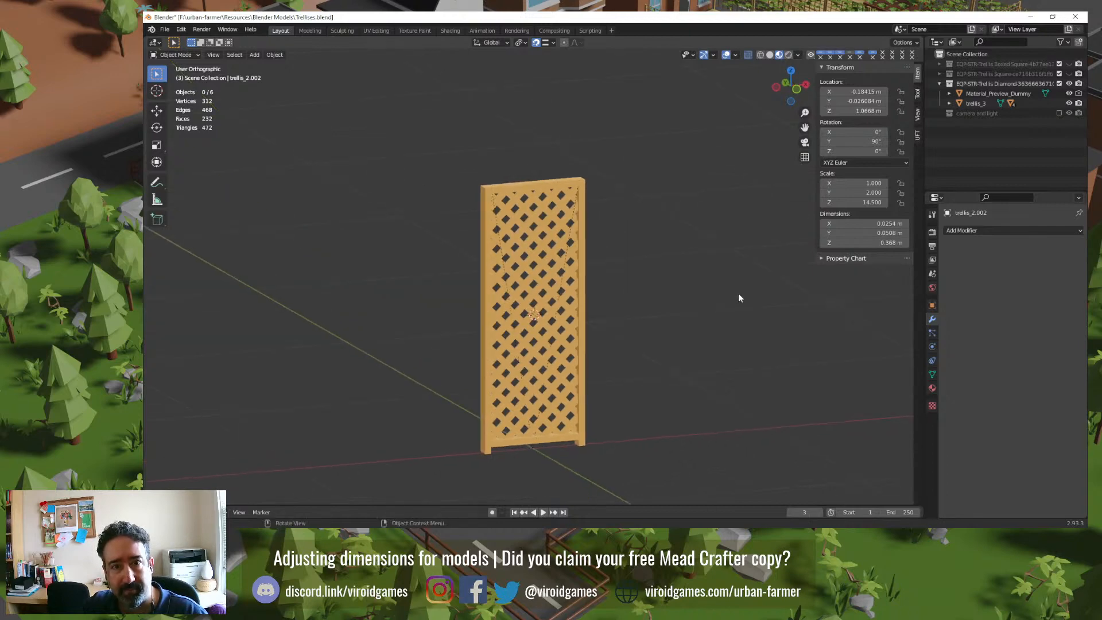
pyautogui.click(1068, 84)
pyautogui.click(1069, 74)
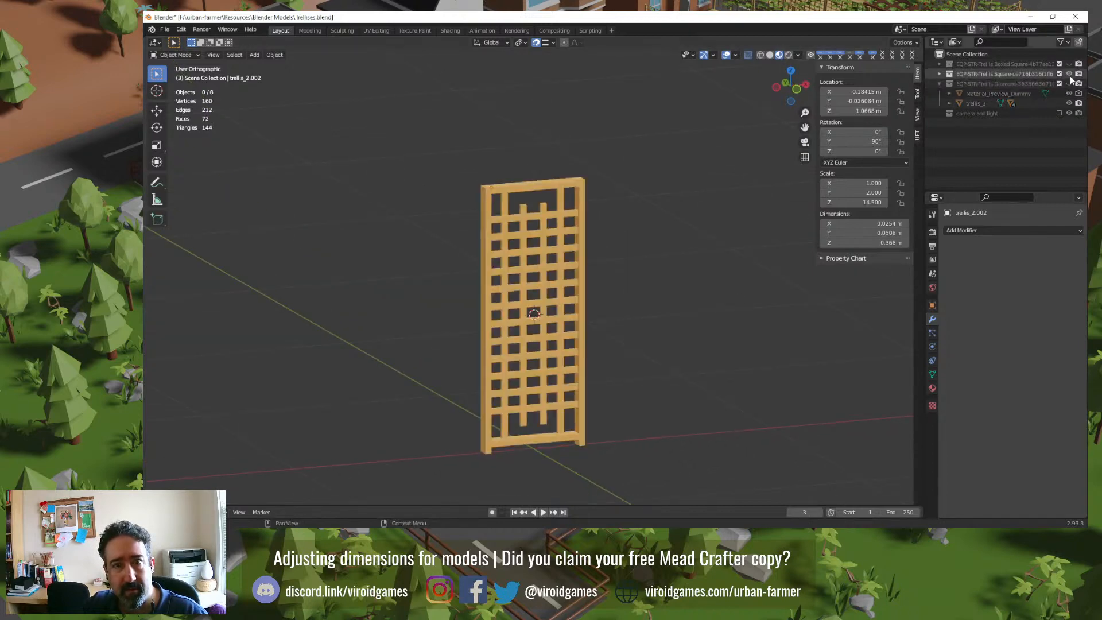
# Step: Join the square trellis's two side posts and the top and bottom rails into one frame object and deselect it
pyautogui.keyDown('shift'); pyautogui.click(483, 218); pyautogui.keyUp('shift')
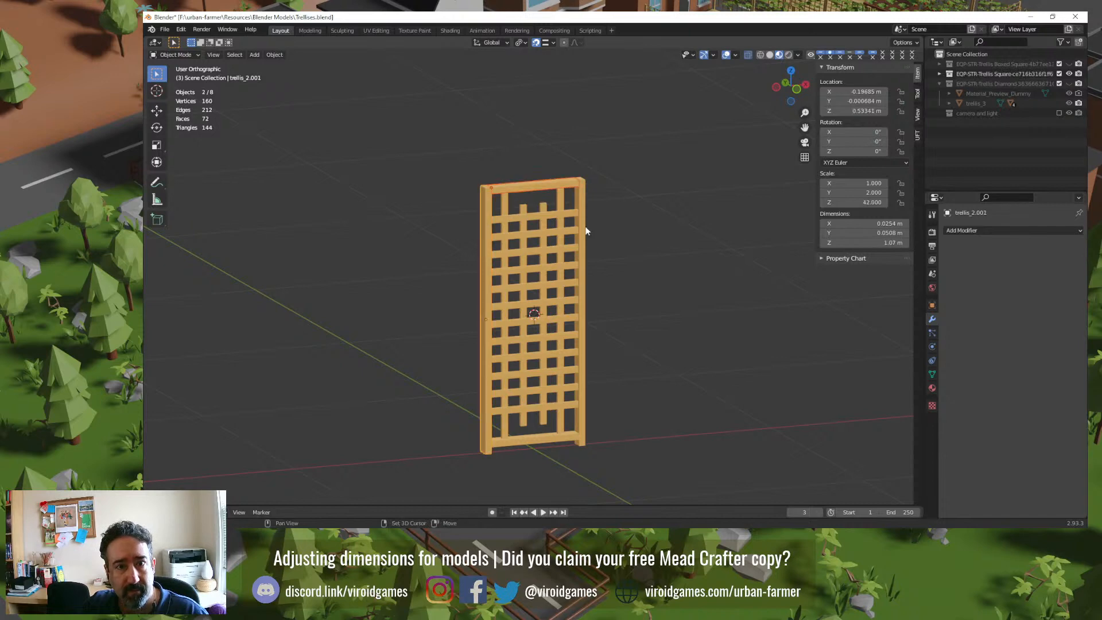
pyautogui.keyDown('shift'); pyautogui.click(586, 230); pyautogui.keyUp('shift')
pyautogui.keyDown('shift'); pyautogui.click(545, 430); pyautogui.keyUp('shift')
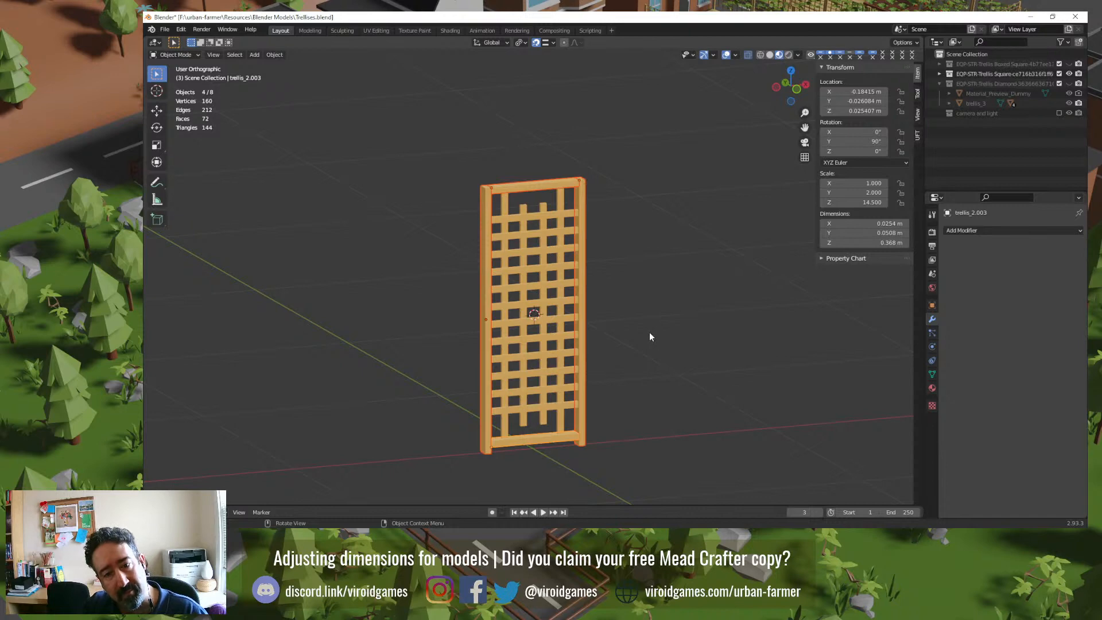
pyautogui.hotkey('ctrl', 'j')
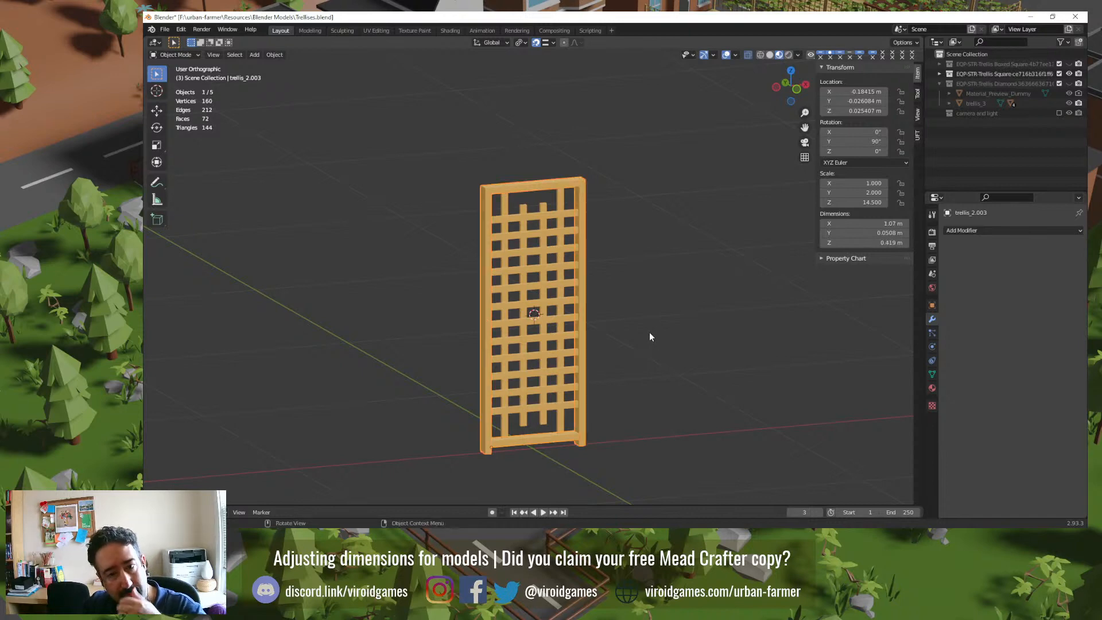
pyautogui.hotkey('alt', 'a')
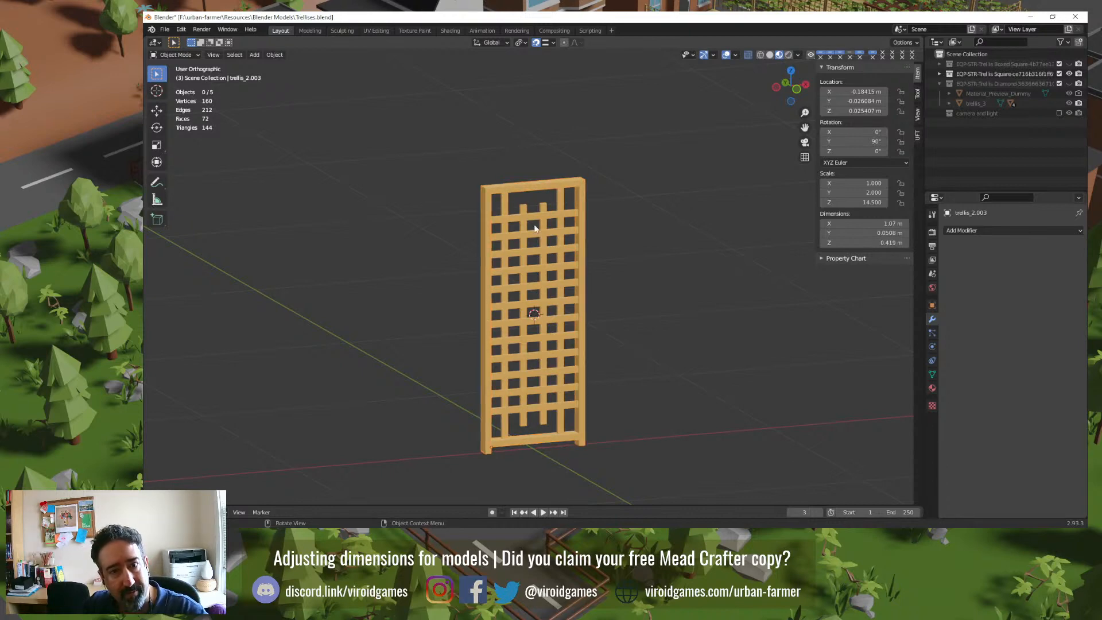
# Step: Apply the Array modifier on the horizontal slats
pyautogui.click(536, 408)
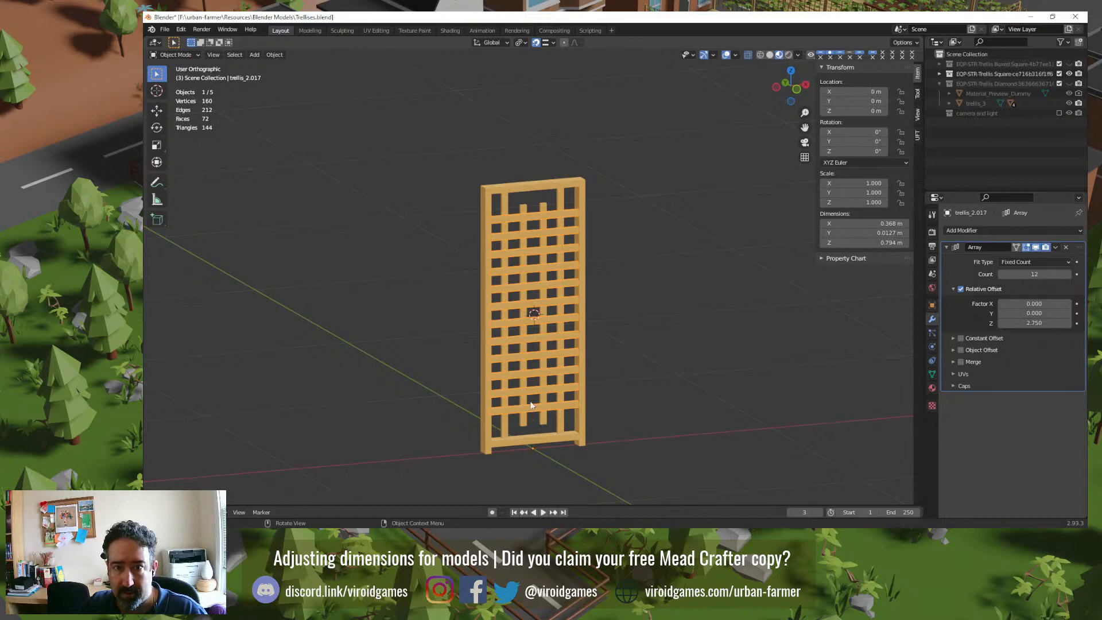
pyautogui.click(1055, 247)
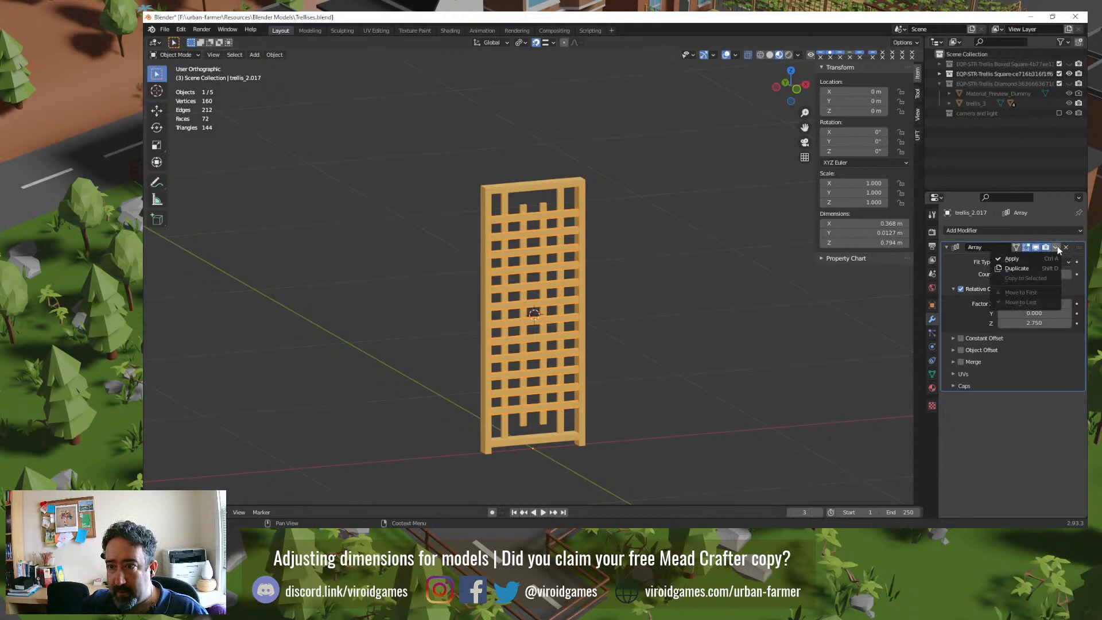
pyautogui.click(1012, 259)
# Step: Join the two outer vertical slats and the inner slat pair into a single vertical slats object and deselect it
pyautogui.click(506, 210)
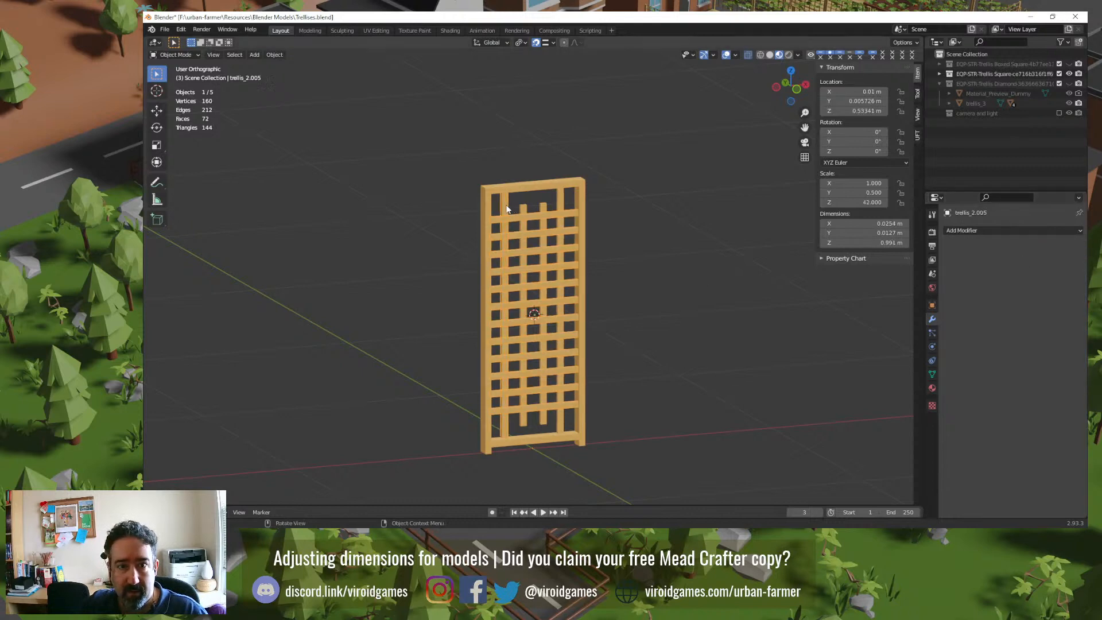
pyautogui.click(531, 414)
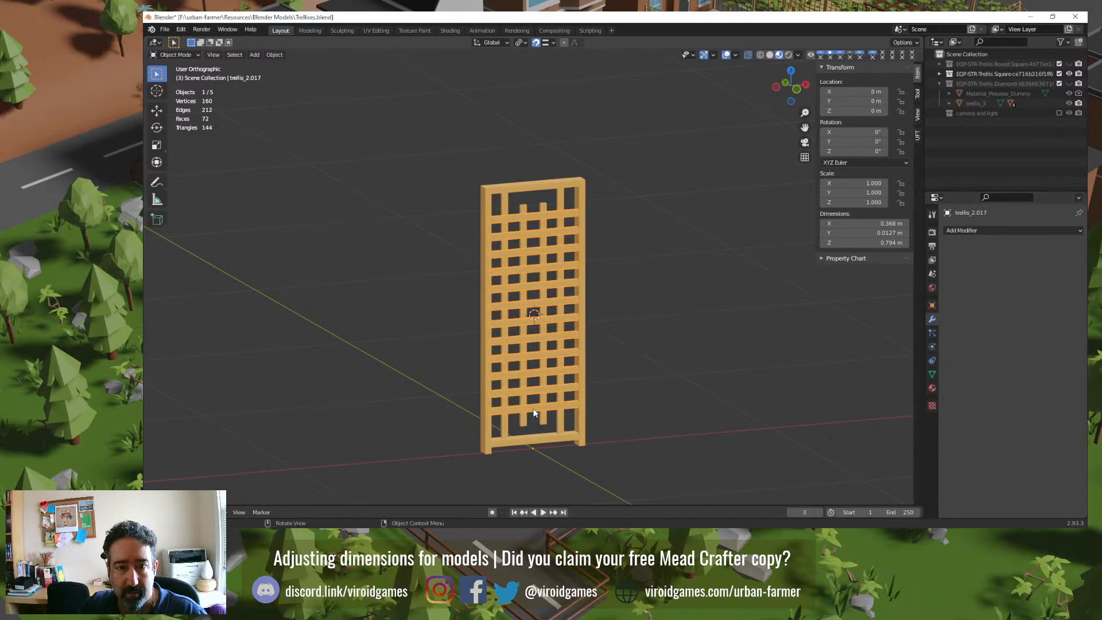
pyautogui.click(554, 204)
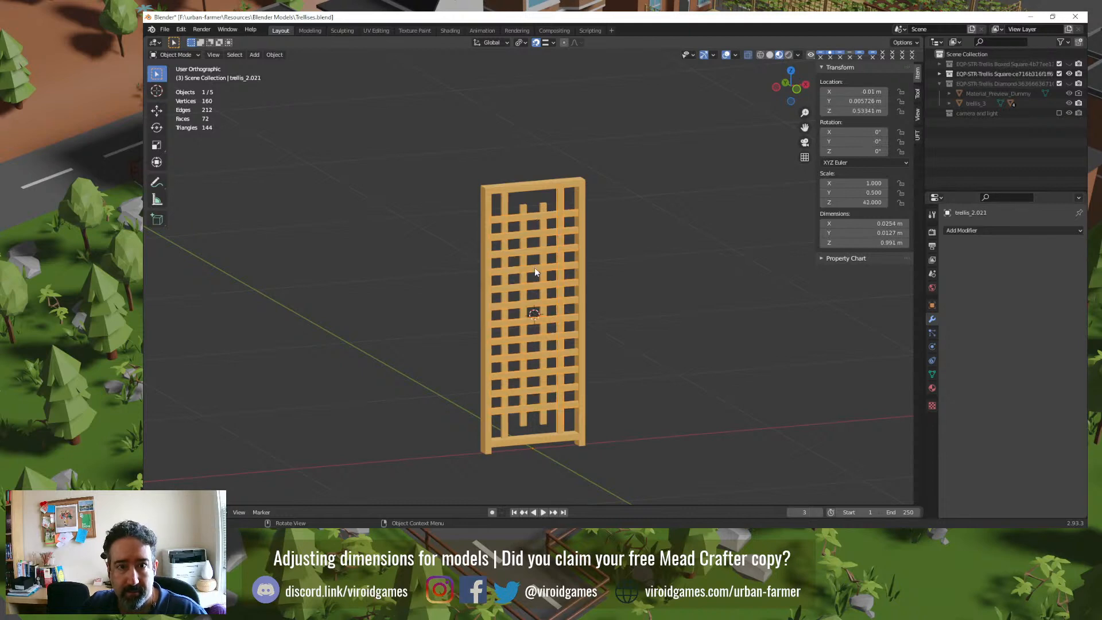
pyautogui.keyDown('shift'); pyautogui.click(541, 205); pyautogui.keyUp('shift')
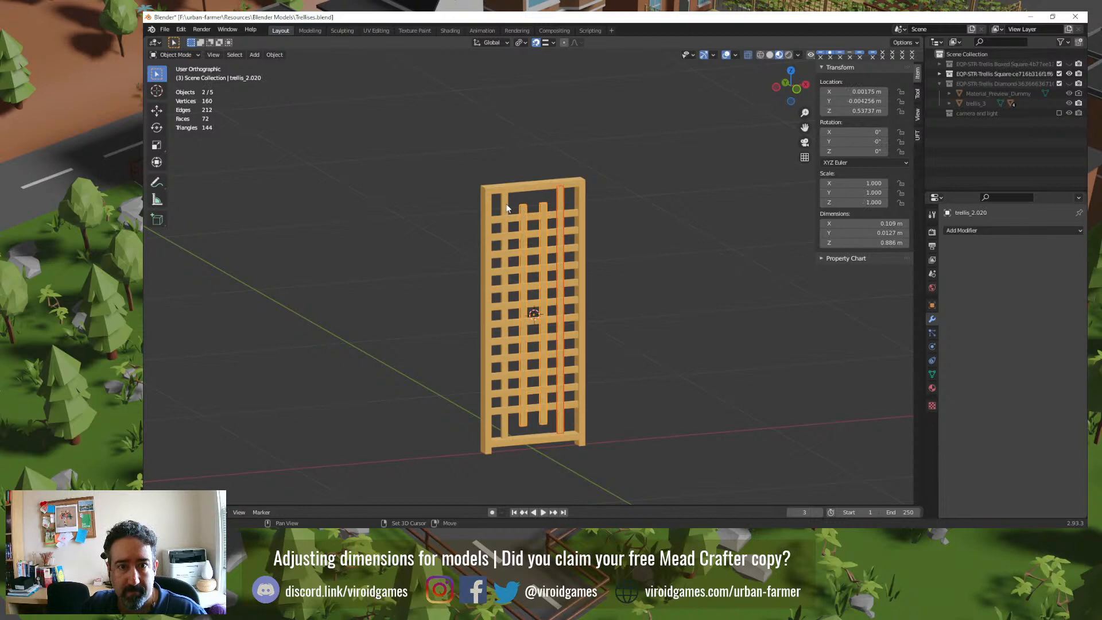
pyautogui.keyDown('shift'); pyautogui.click(521, 208); pyautogui.keyUp('shift')
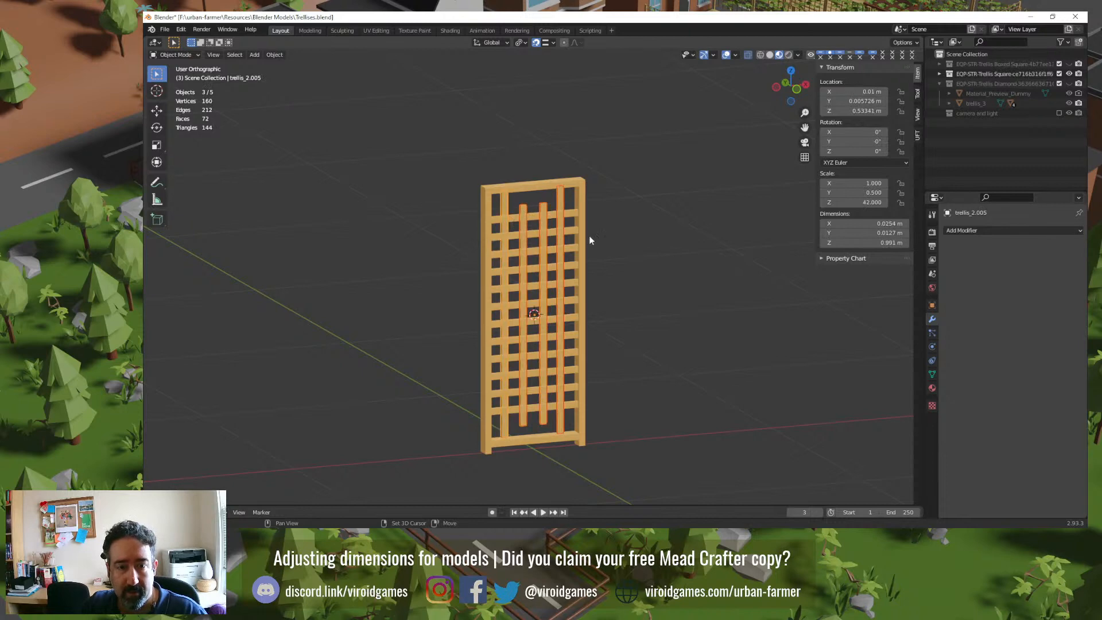
pyautogui.hotkey('ctrl', 'j')
pyautogui.click(620, 264)
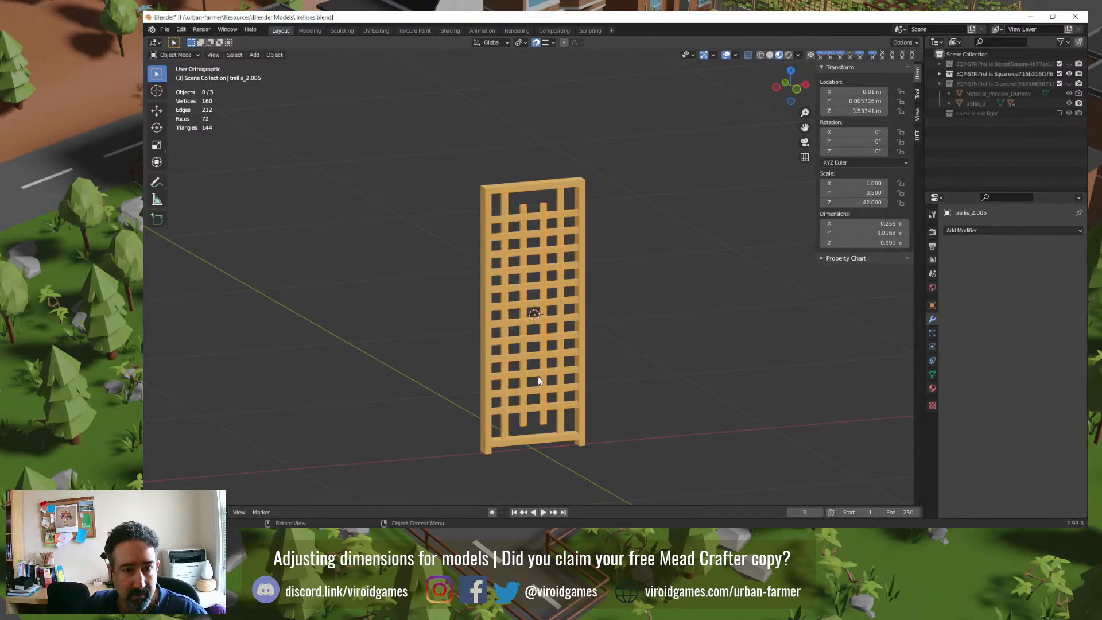
# Step: Parent the horizontal and vertical slat objects to the trellis frame, keeping their transforms, and deselect everything
pyautogui.click(542, 405)
pyautogui.keyDown('shift'); pyautogui.click(542, 416); pyautogui.keyUp('shift')
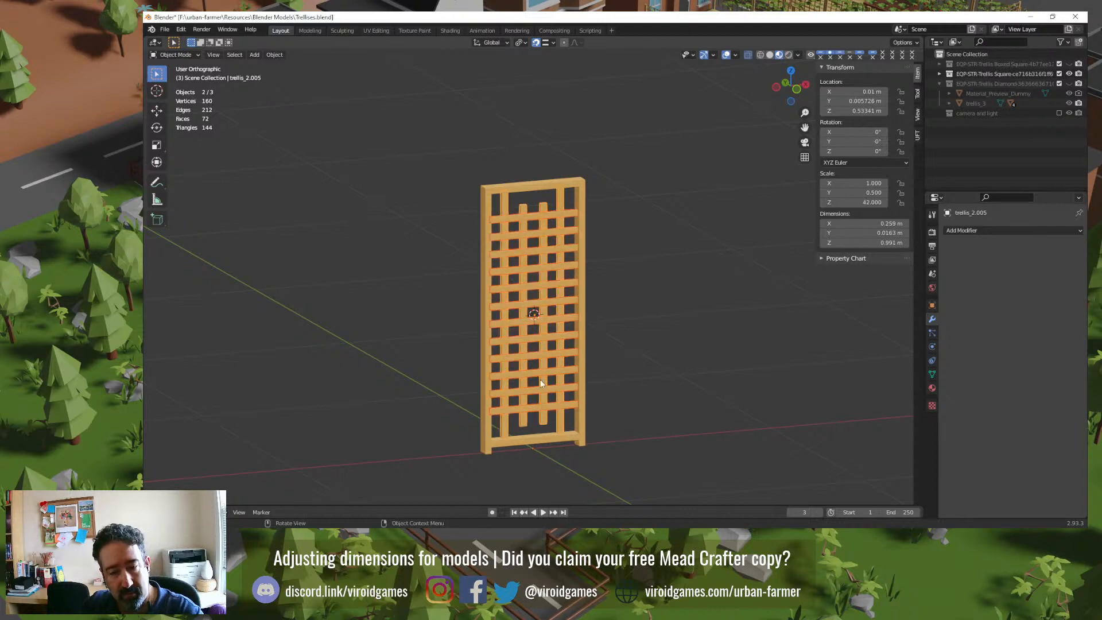
pyautogui.keyDown('shift'); pyautogui.click(582, 424); pyautogui.keyUp('shift')
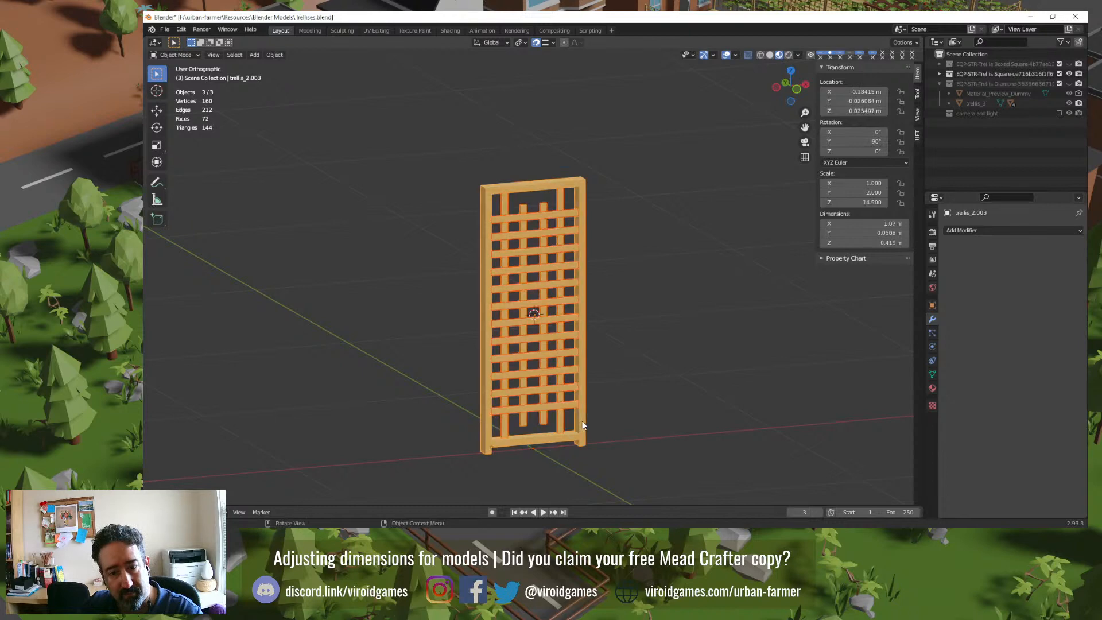
pyautogui.hotkey('ctrl', 'p')
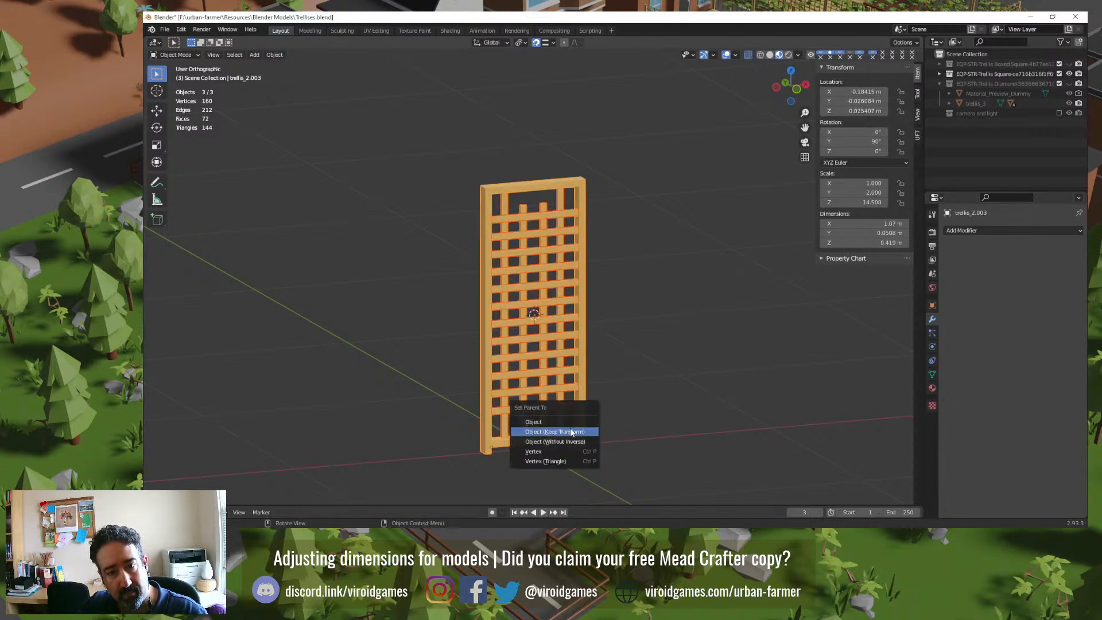
pyautogui.click(574, 432)
pyautogui.click(630, 363)
# Step: Test the parenting by moving the trellis frame, undo the move and deselect
pyautogui.click(585, 412)
pyautogui.press('g')
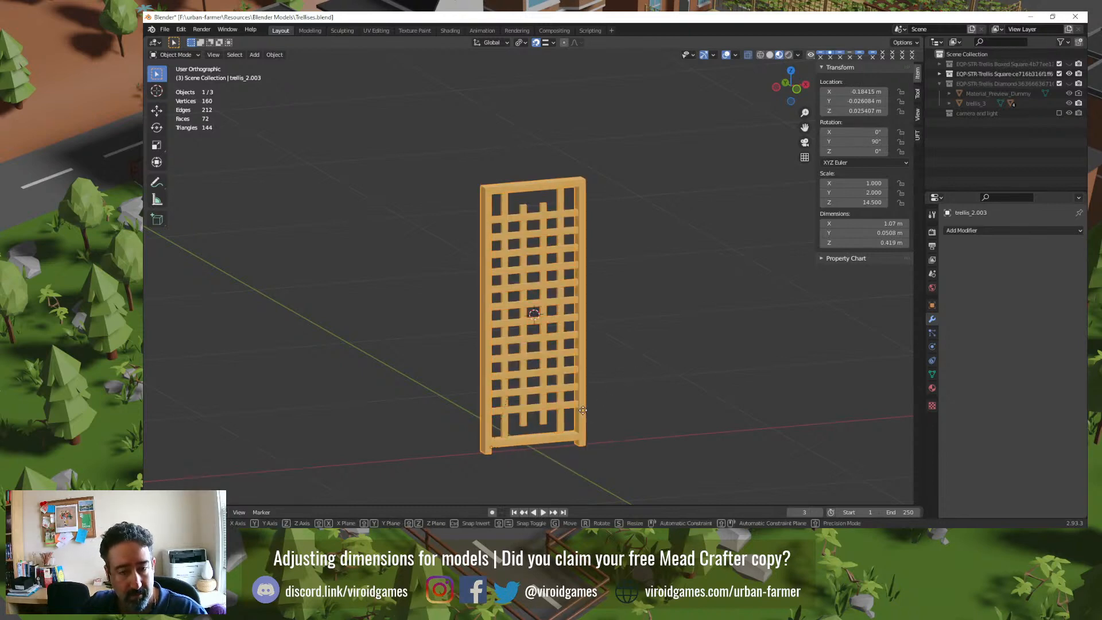
pyautogui.click(618, 364)
pyautogui.hotkey('ctrl', 'z')
pyautogui.click(622, 414)
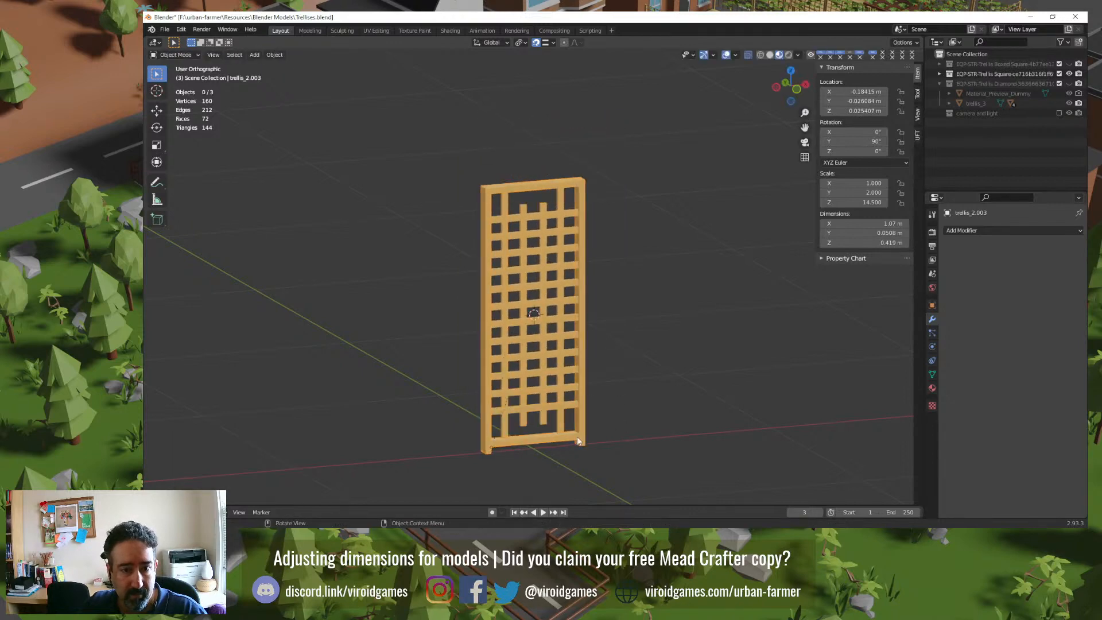
# Step: Place the 3D cursor midway between the bottom inner edges of the frame's two posts and return to Object Mode
pyautogui.click(539, 439)
pyautogui.press('Tab')
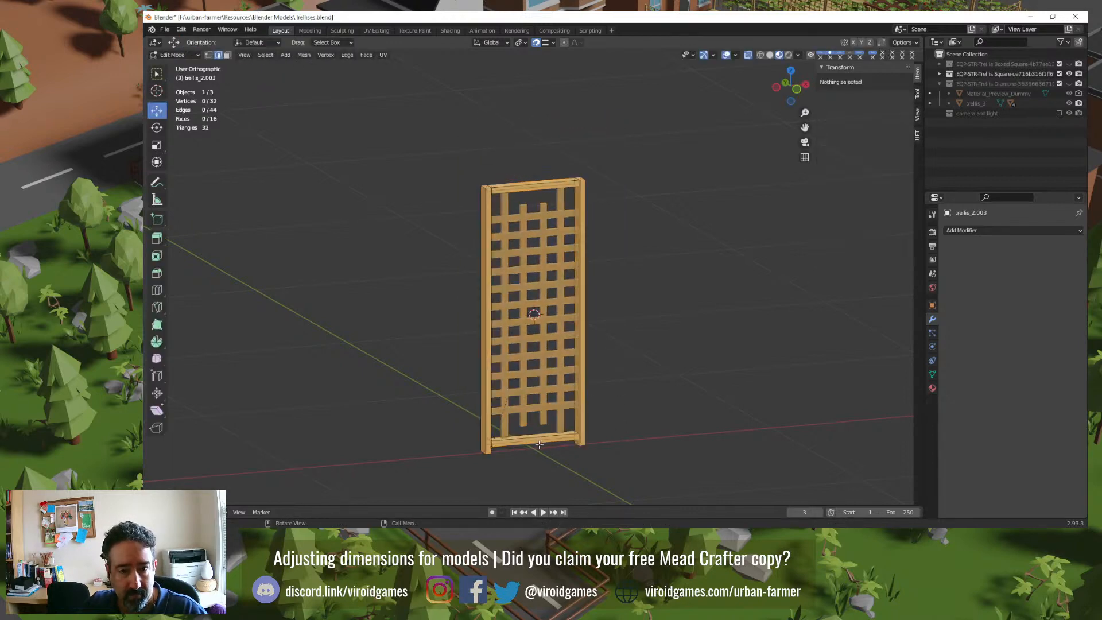
pyautogui.click(575, 445)
pyautogui.press('KP_Decimal')
pyautogui.scroll(-6, 556, 450)
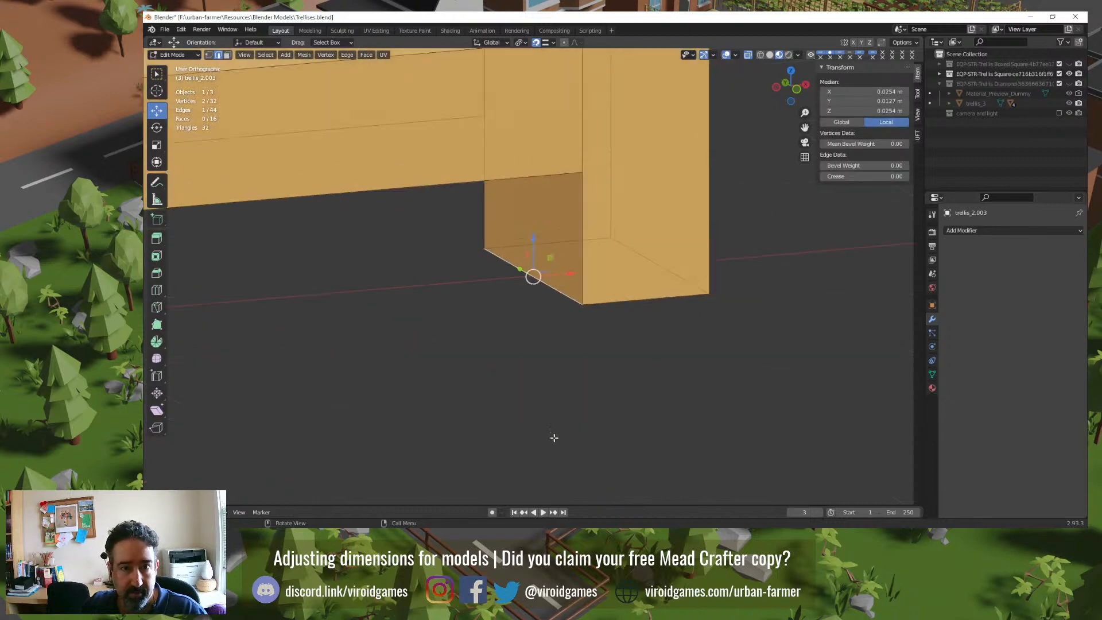
pyautogui.keyDown('shift'); pyautogui.moveTo(442, 346); pyautogui.dragTo(581, 335, button='middle'); pyautogui.keyUp('shift')
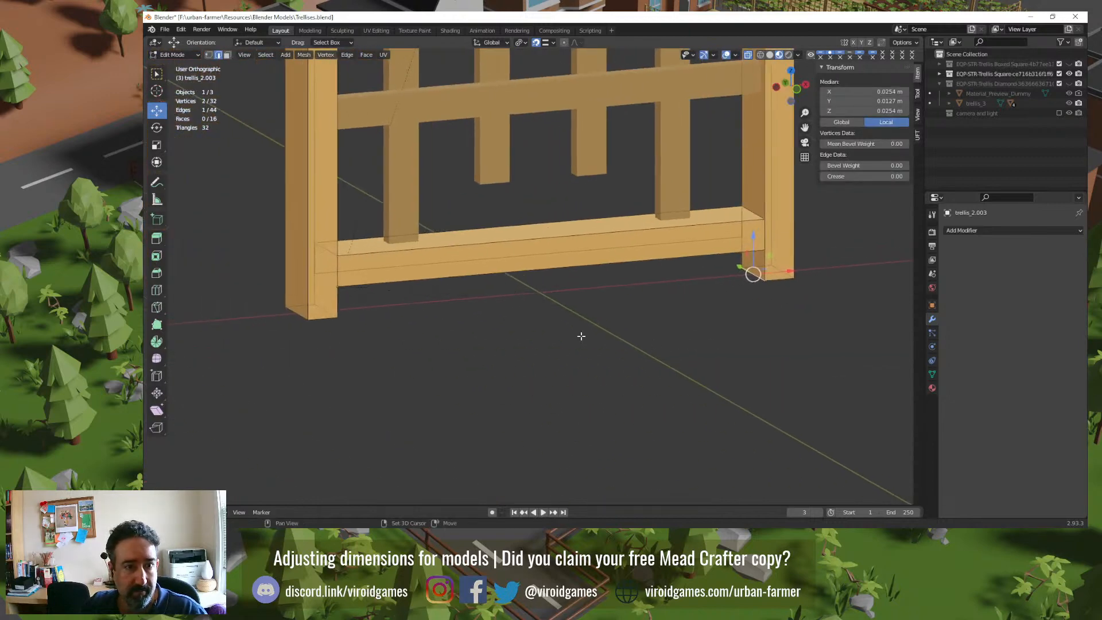
pyautogui.keyDown('shift'); pyautogui.click(310, 306); pyautogui.keyUp('shift')
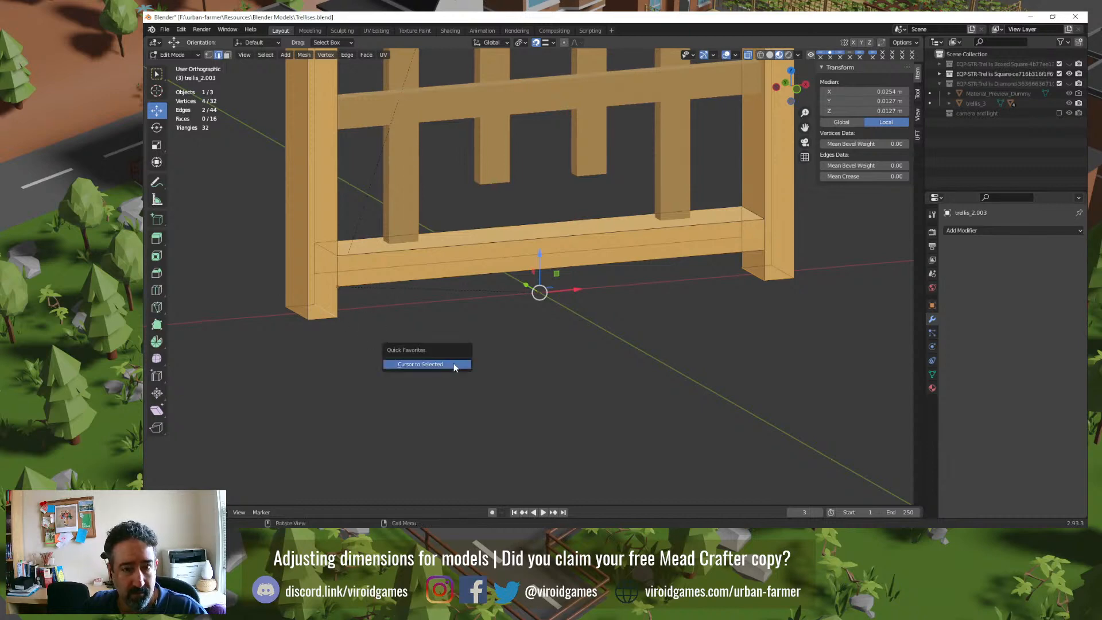
pyautogui.press('Tab')
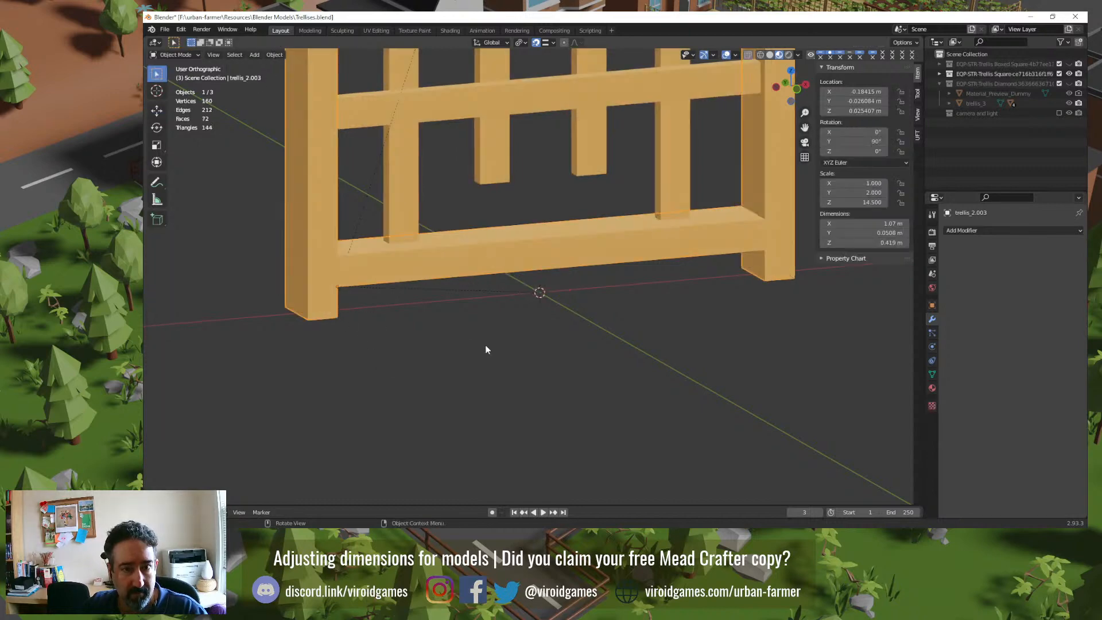
# Step: Set the trellis frame's origin to the 3D cursor and deselect the frame
pyautogui.press('q')
pyautogui.click(489, 275)
pyautogui.click(509, 309)
pyautogui.scroll(-2, 535, 342)
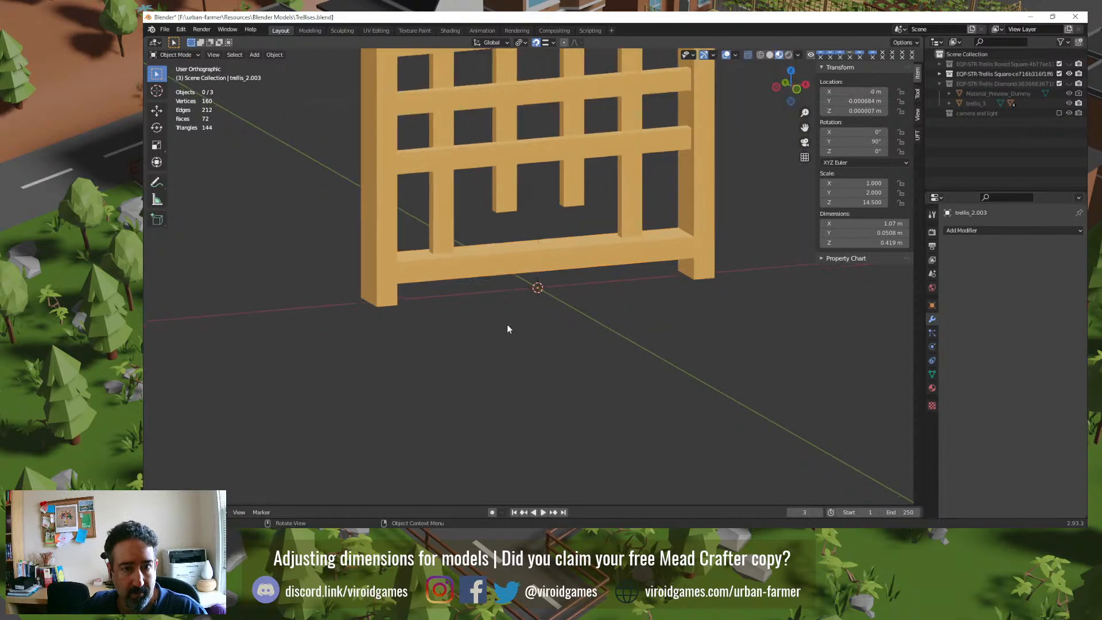
pyautogui.scroll(3, 613, 288)
pyautogui.scroll(-7, 614, 284)
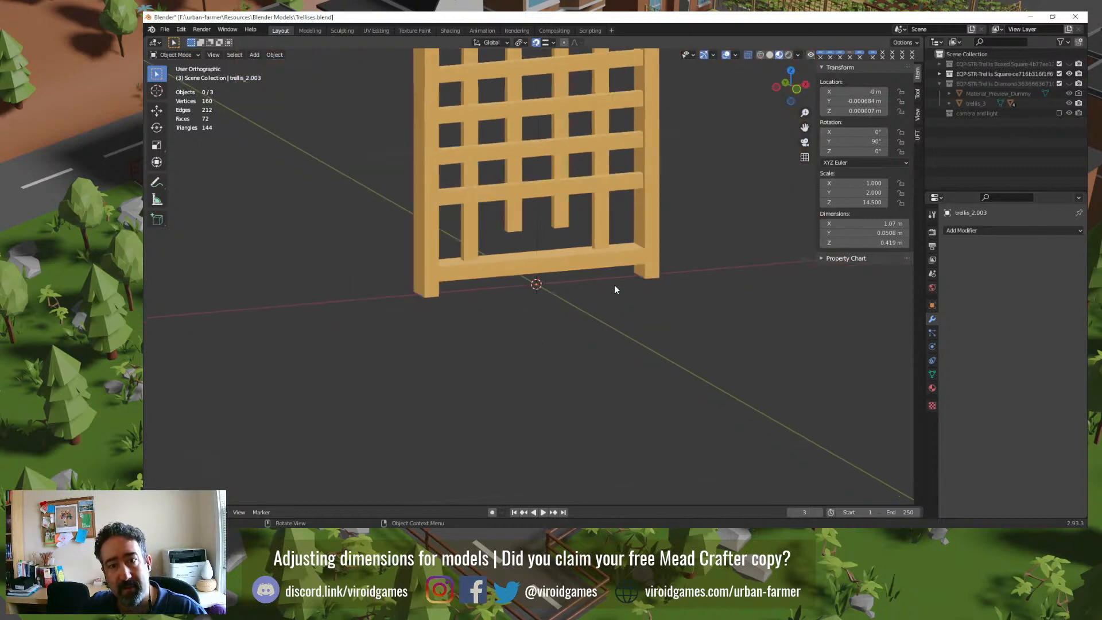
# Step: Scale the trellis frame and its parented slats uniformly by 4.75 and deselect
pyautogui.click(607, 129)
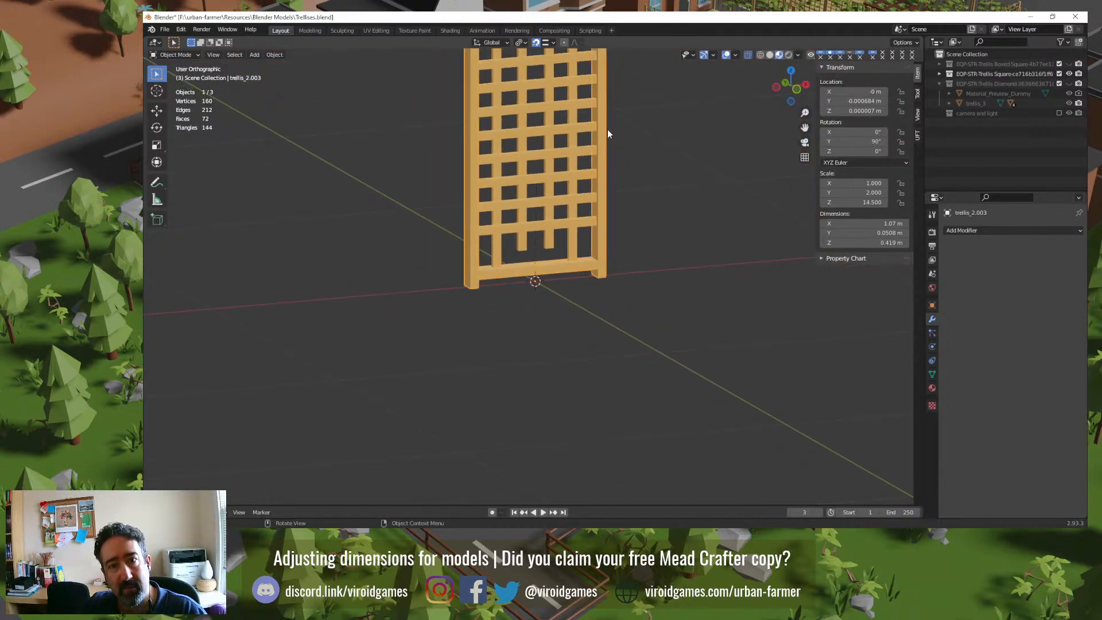
pyautogui.scroll(-3, 626, 119)
pyautogui.keyDown('shift'); pyautogui.moveTo(626, 119); pyautogui.dragTo(607, 268, button='middle'); pyautogui.keyUp('shift')
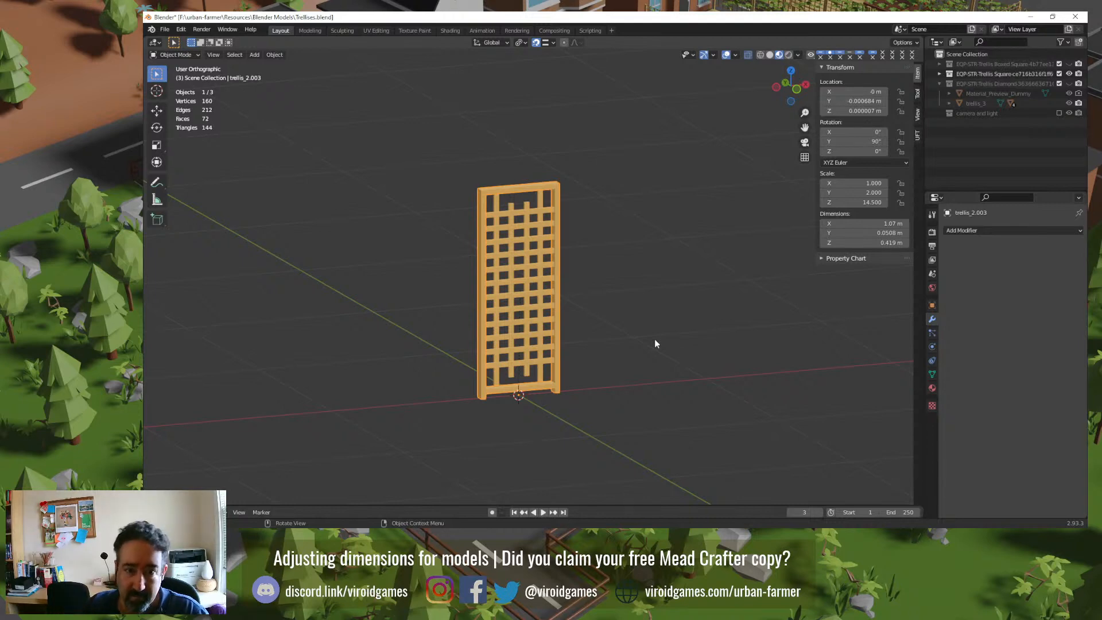
pyautogui.write('s4')
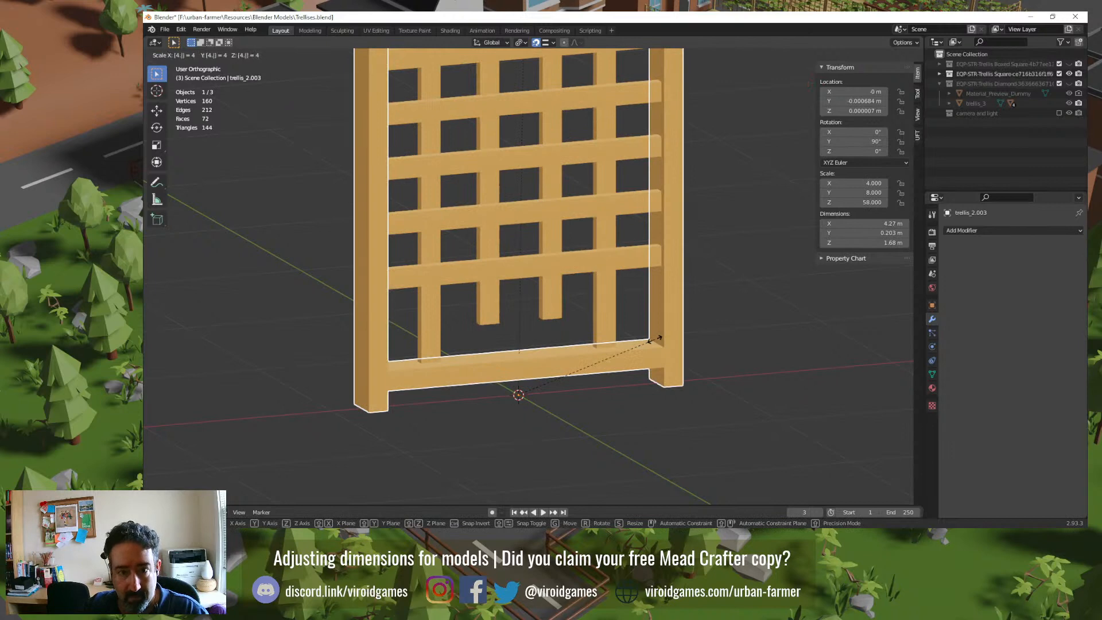
pyautogui.write('.75')
pyautogui.press('Return')
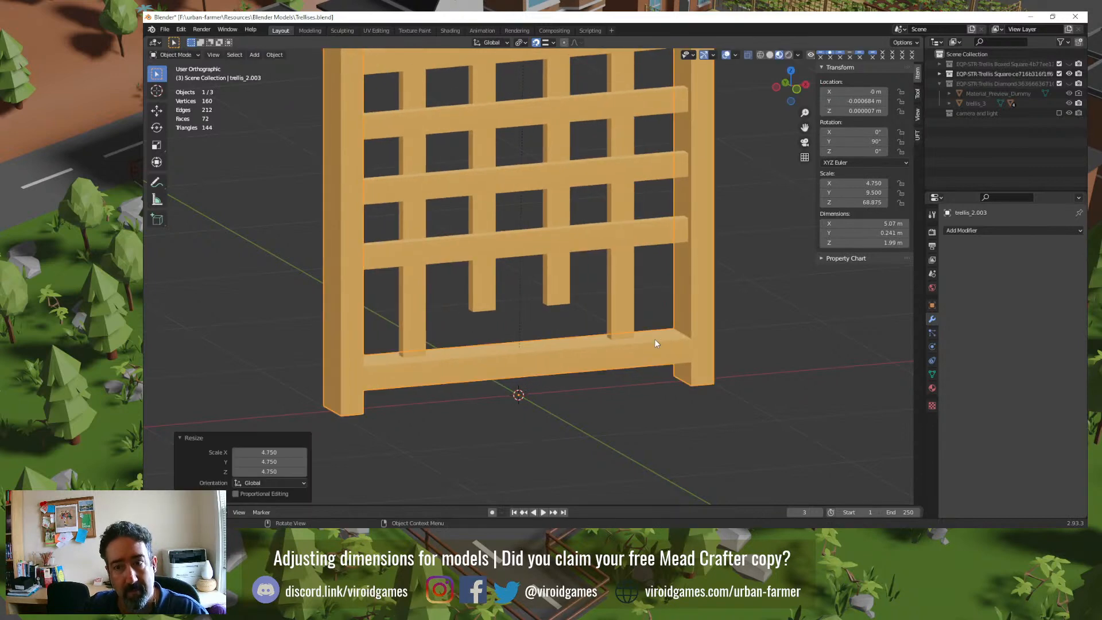
pyautogui.click(753, 318)
# Step: Check the whole enlarged square trellis and save the Blender file
pyautogui.scroll(-4, 728, 318)
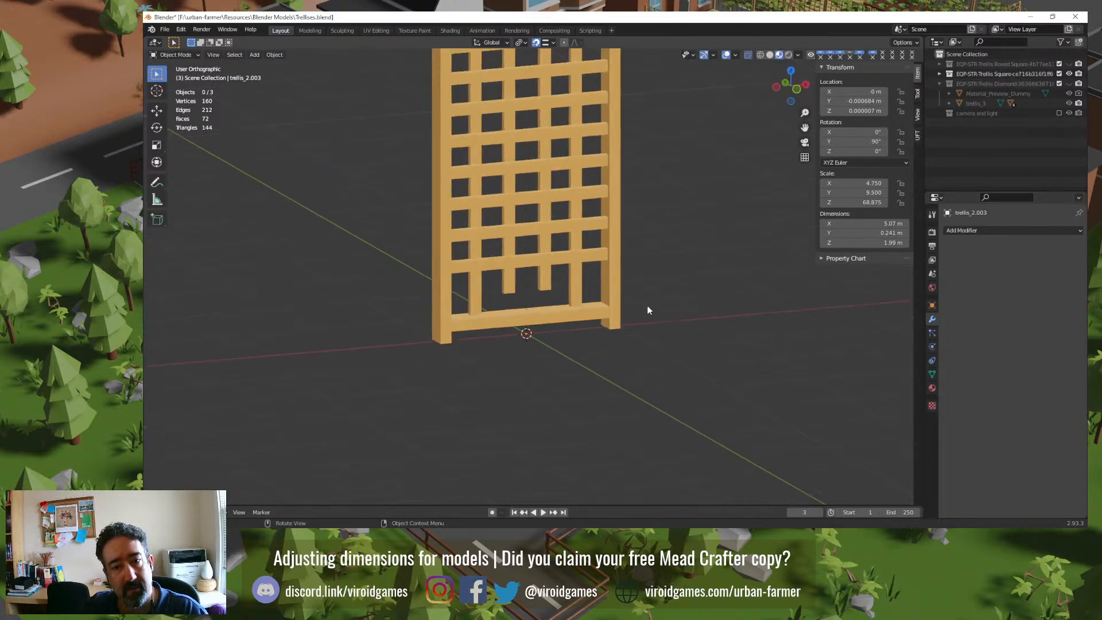
pyautogui.scroll(-2, 596, 281)
pyautogui.moveTo(574, 243); pyautogui.dragTo(557, 327, button='middle')
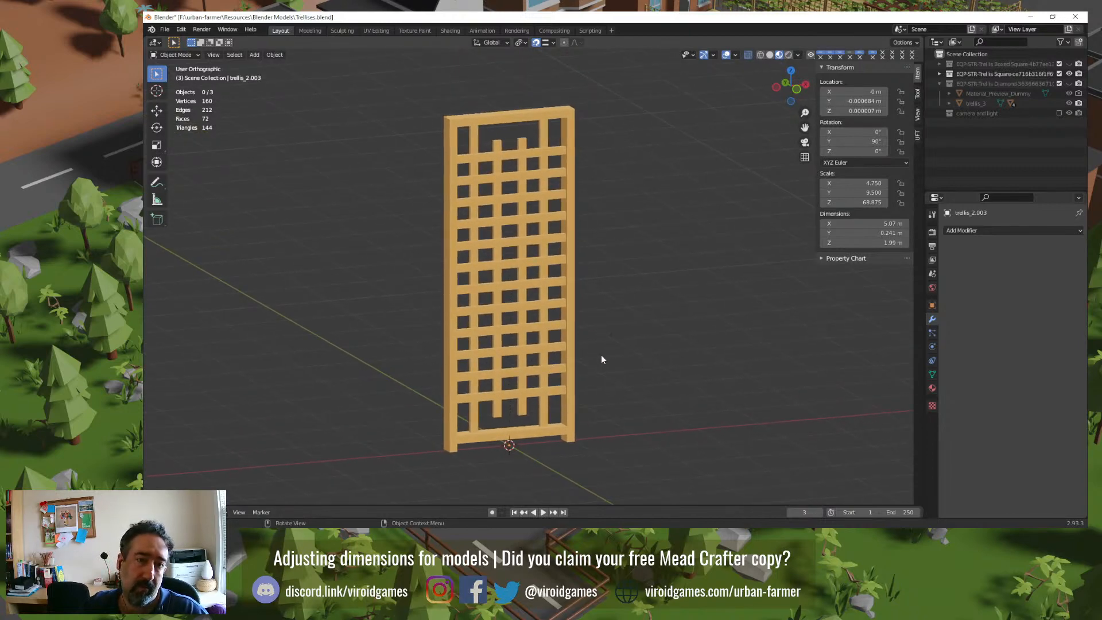
pyautogui.moveTo(613, 343)
pyautogui.mouseDown(button='middle')
pyautogui.moveTo(648, 342)
pyautogui.moveTo(624, 359)
pyautogui.mouseUp(button='middle')
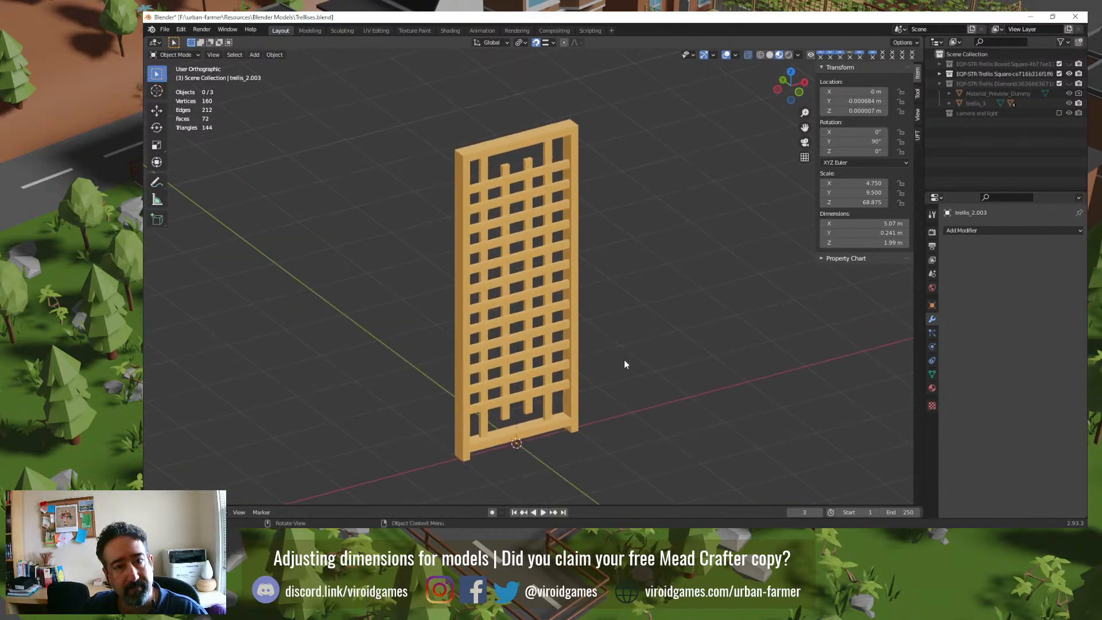
pyautogui.hotkey('ctrl', 's')
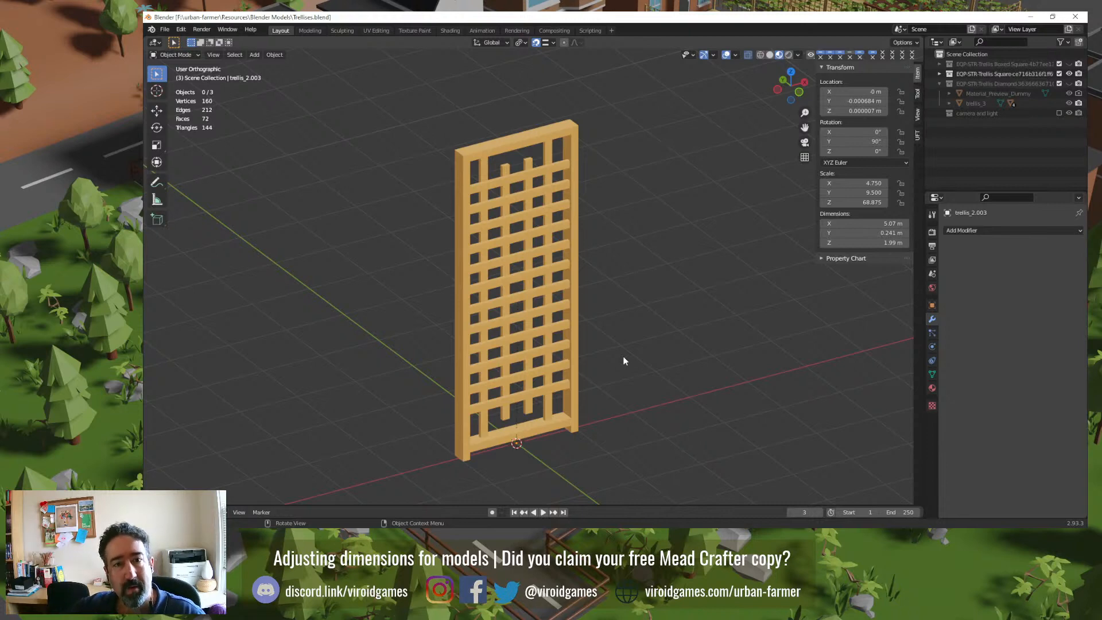
# Step: Hide the square trellis collection, show the diamond trellis collection and frame its lattice in the view
pyautogui.moveTo(622, 361); pyautogui.dragTo(642, 376, button='middle')
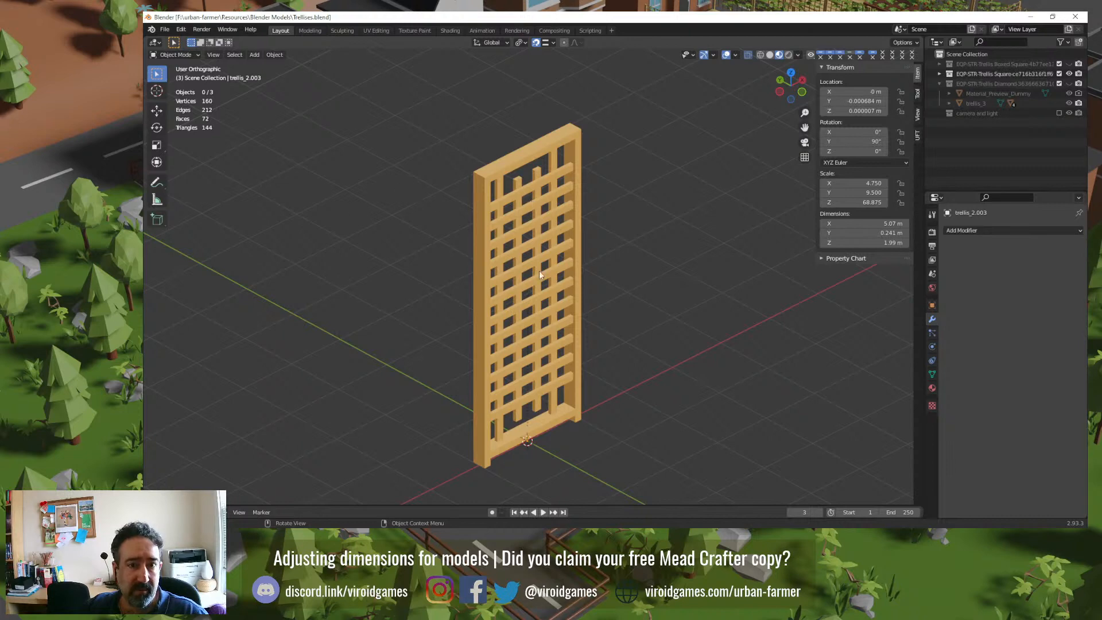
pyautogui.moveTo(551, 388); pyautogui.dragTo(508, 258, button='middle')
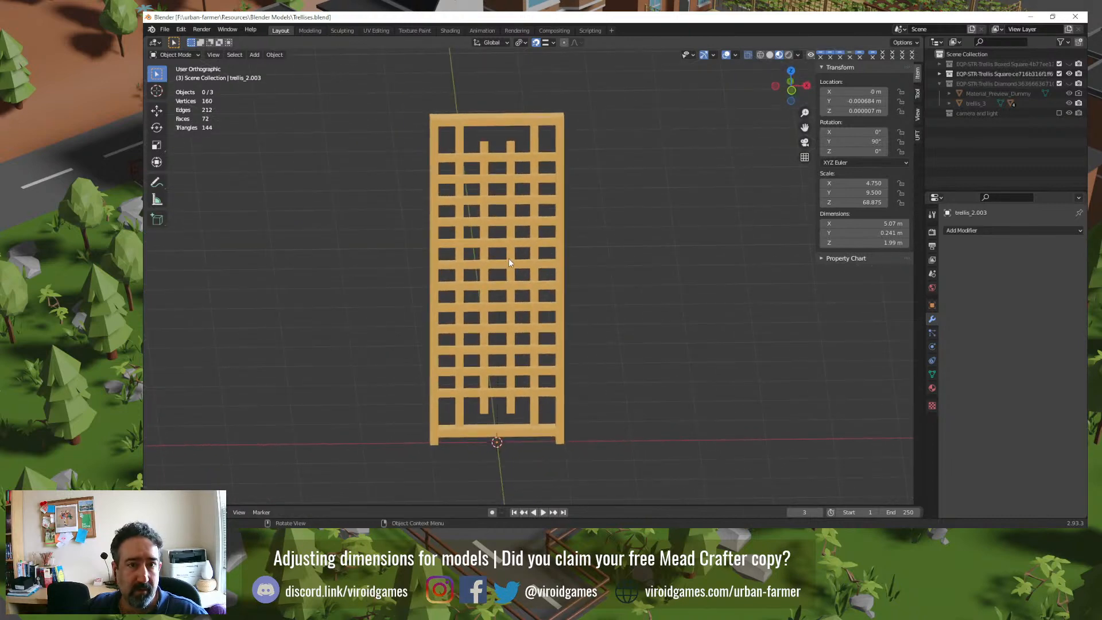
pyautogui.click(482, 143)
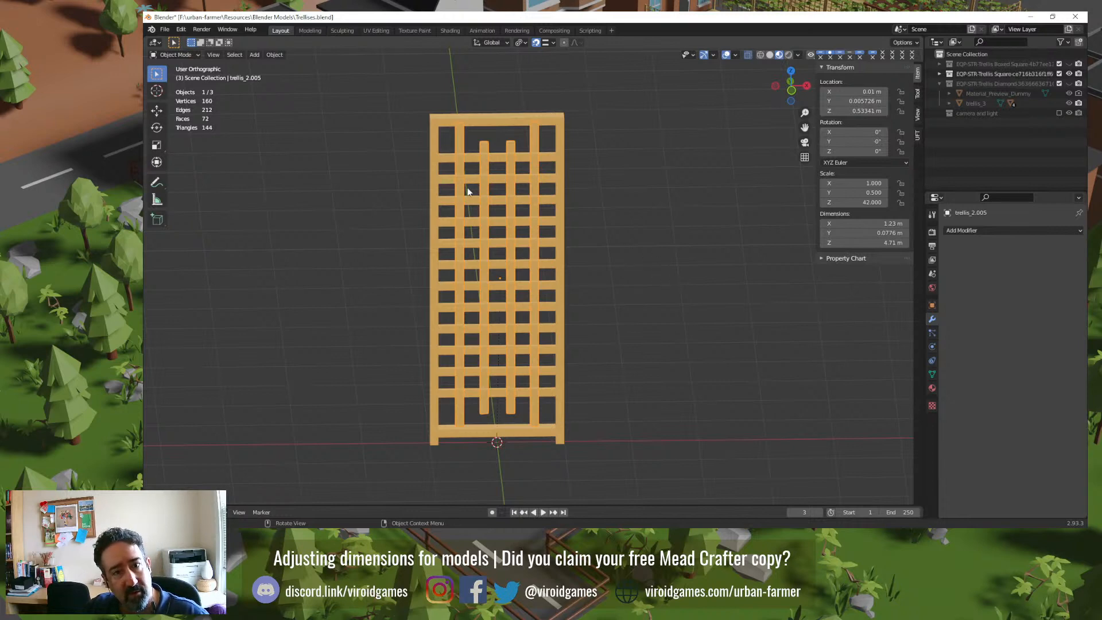
pyautogui.click(1068, 74)
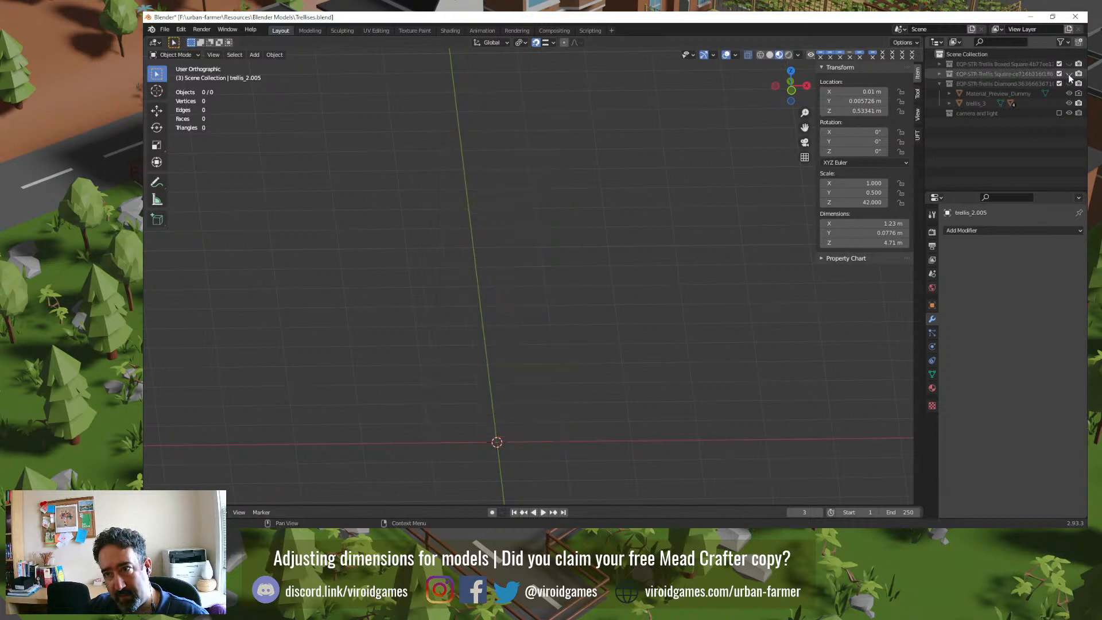
pyautogui.click(1068, 83)
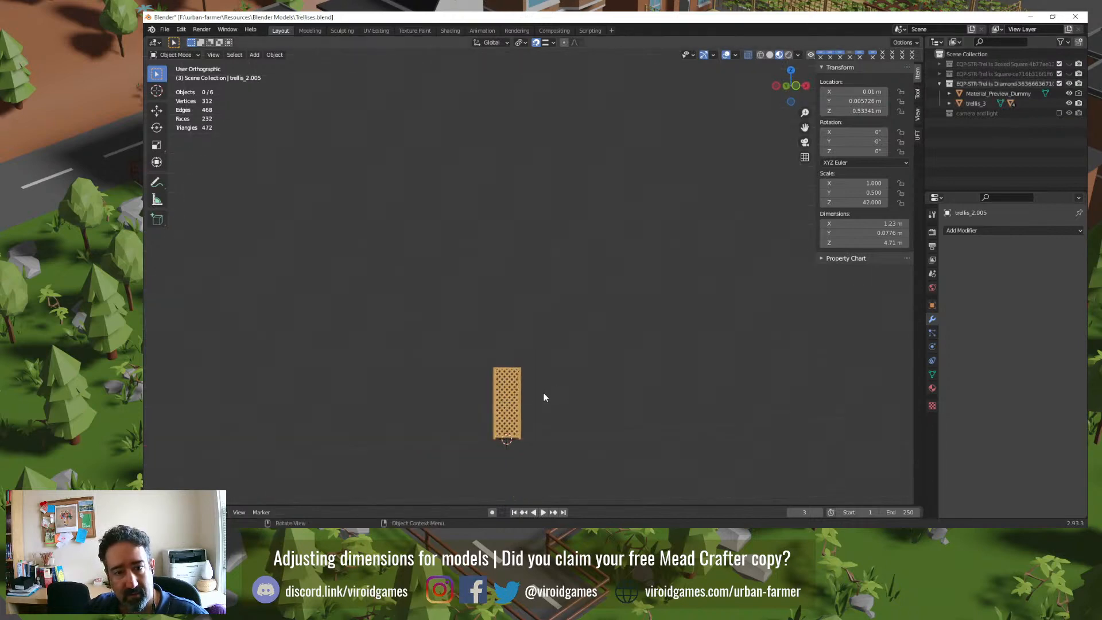
pyautogui.click(505, 413)
pyautogui.press('KP_Decimal')
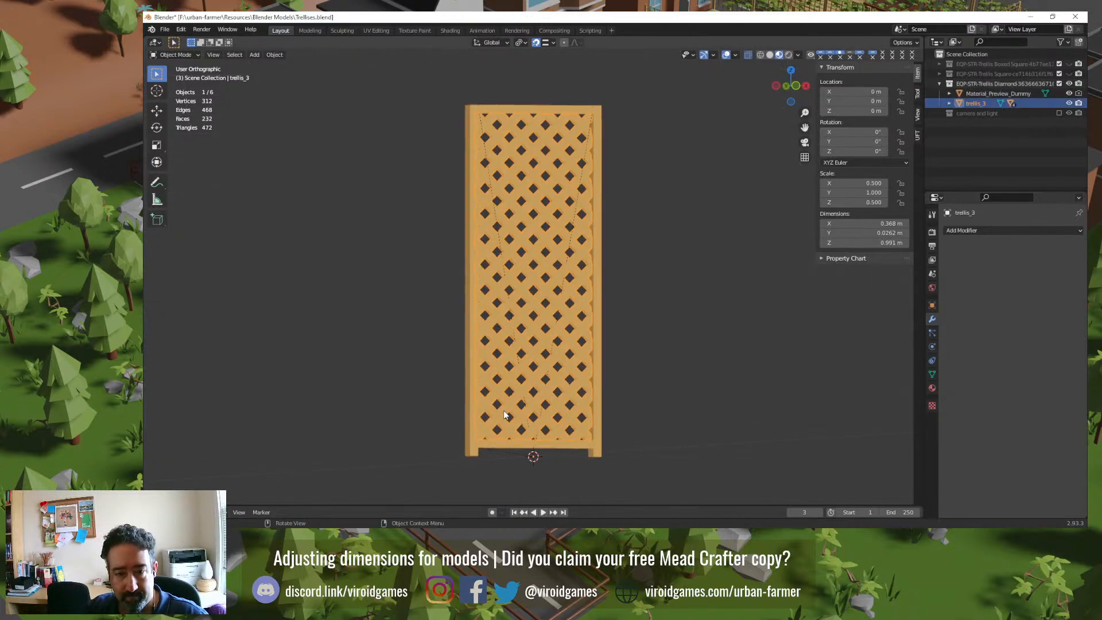
pyautogui.click(389, 326)
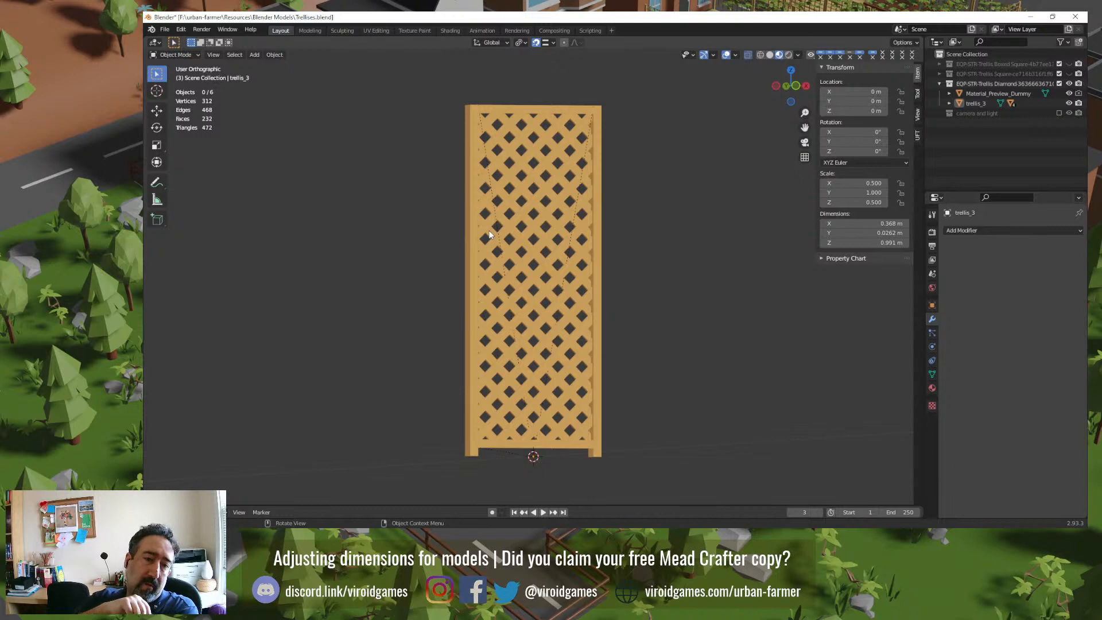
# Step: Examine the diamond trellis lattice from the front, checking its mesh in Edit Mode and the scene statistics
pyautogui.scroll(5, 489, 234)
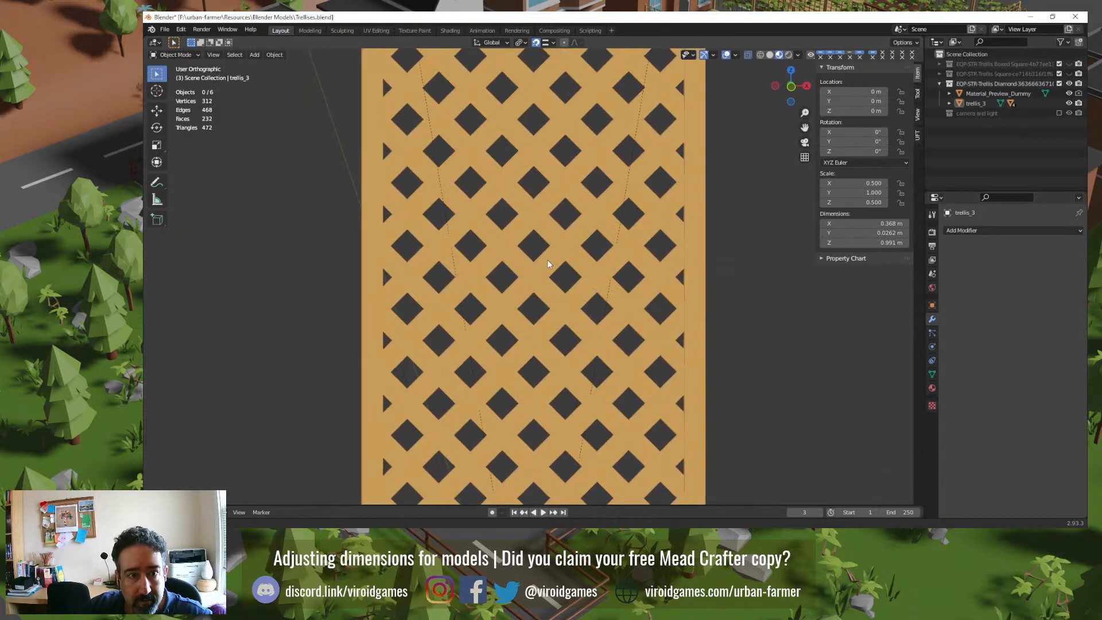
pyautogui.press('KP_1')
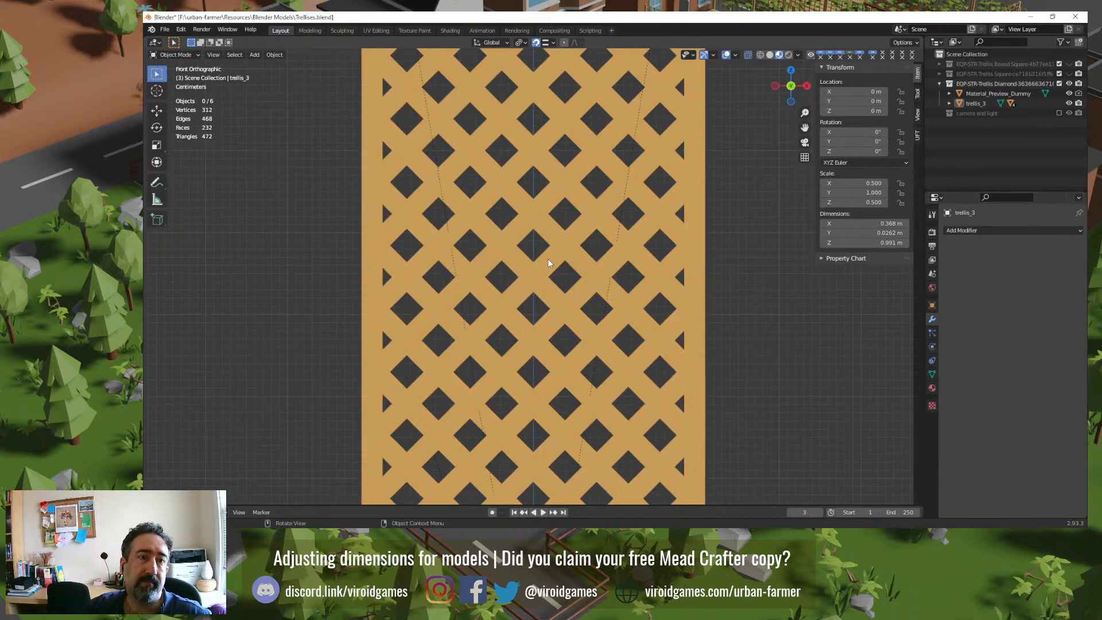
pyautogui.scroll(-2, 511, 232)
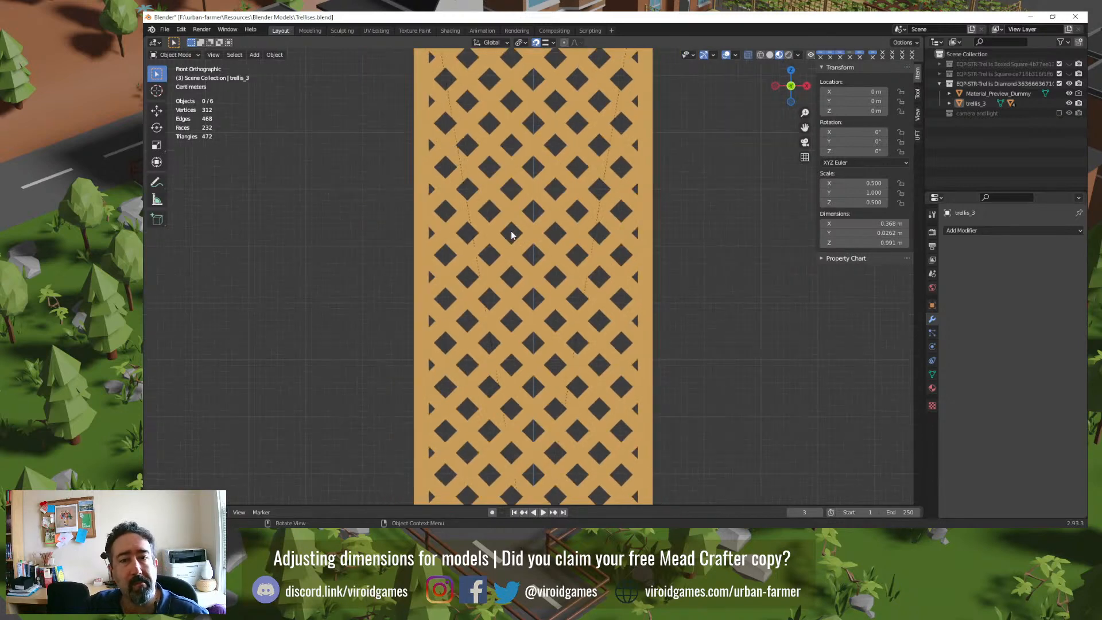
pyautogui.scroll(-1, 513, 234)
pyautogui.click(512, 234)
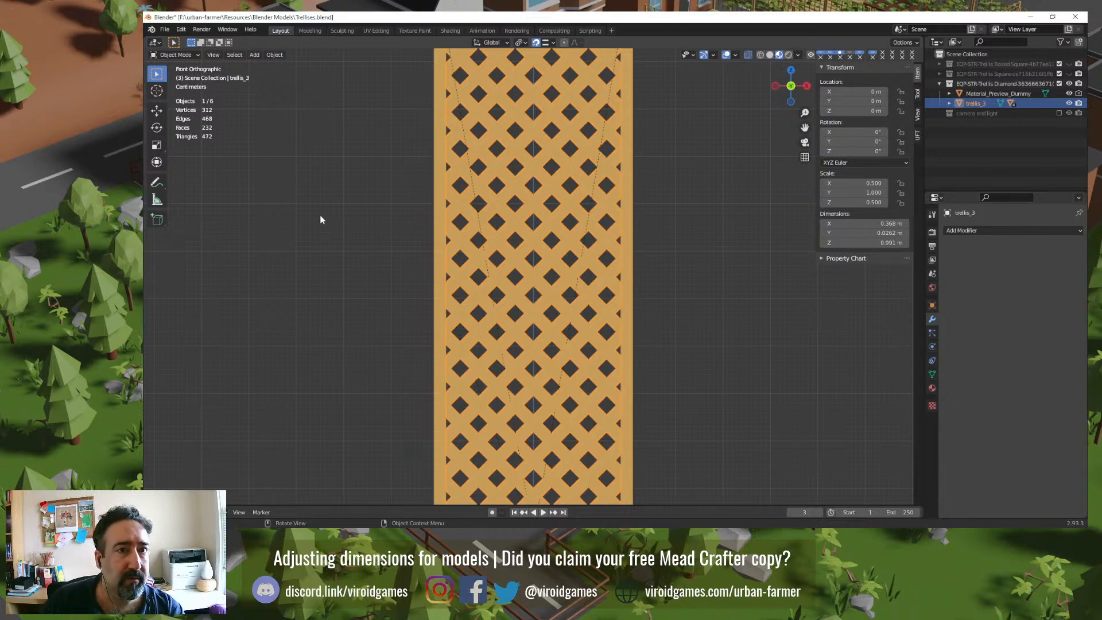
pyautogui.moveTo(384, 208)
pyautogui.keyDown('shift'); pyautogui.mouseDown(button='middle')
pyautogui.moveTo(381, 251)
pyautogui.moveTo(381, 160)
pyautogui.moveTo(388, 218)
pyautogui.mouseUp(button='middle'); pyautogui.keyUp('shift')
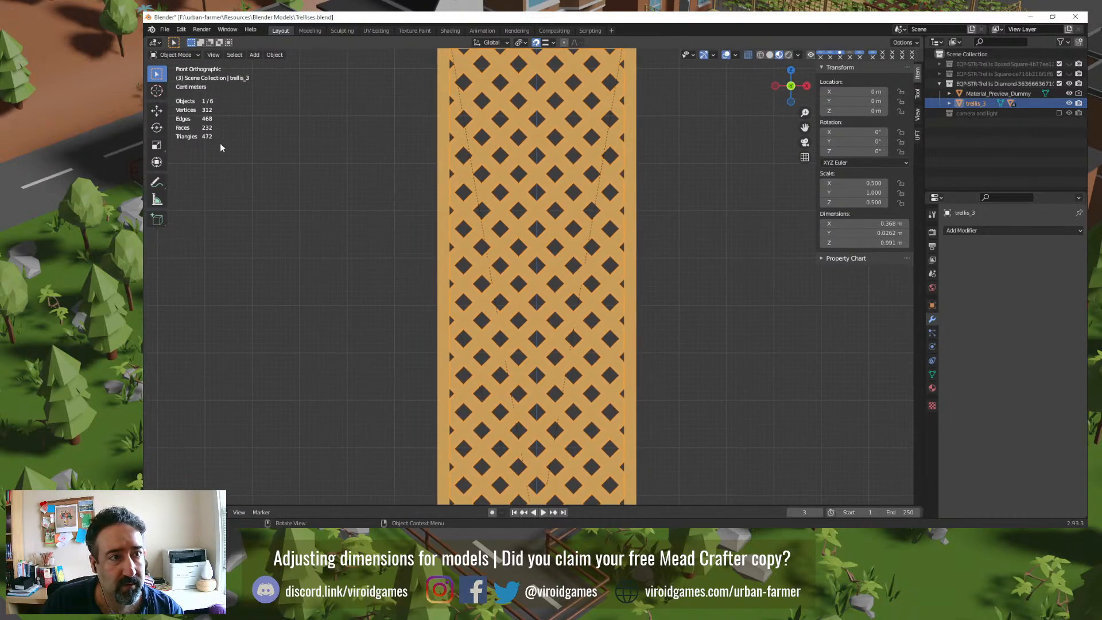
pyautogui.click(241, 195)
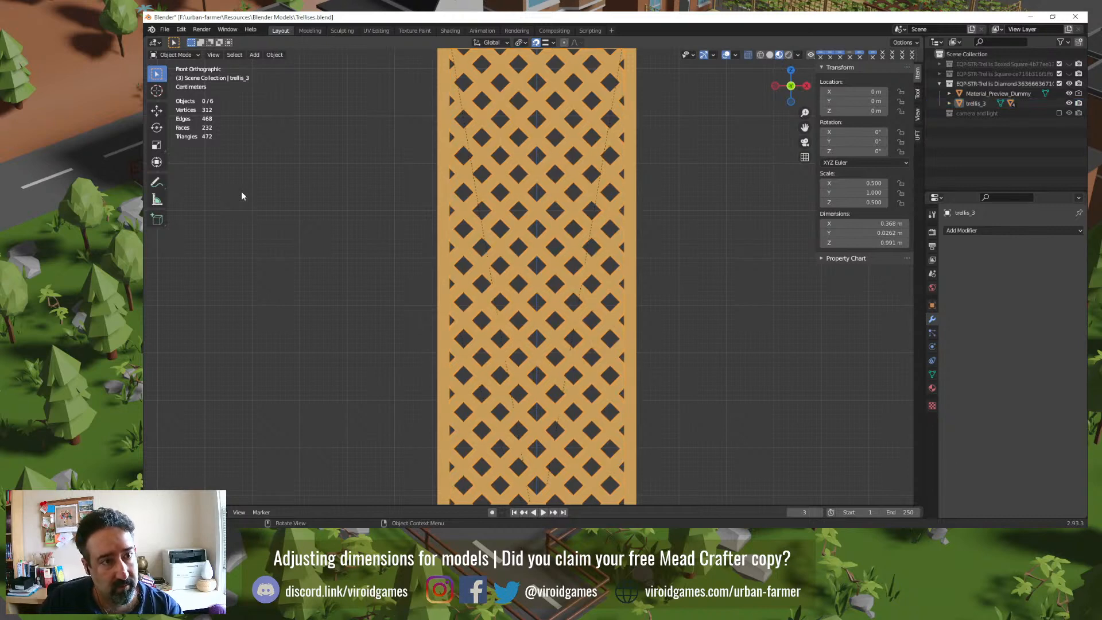
pyautogui.click(465, 212)
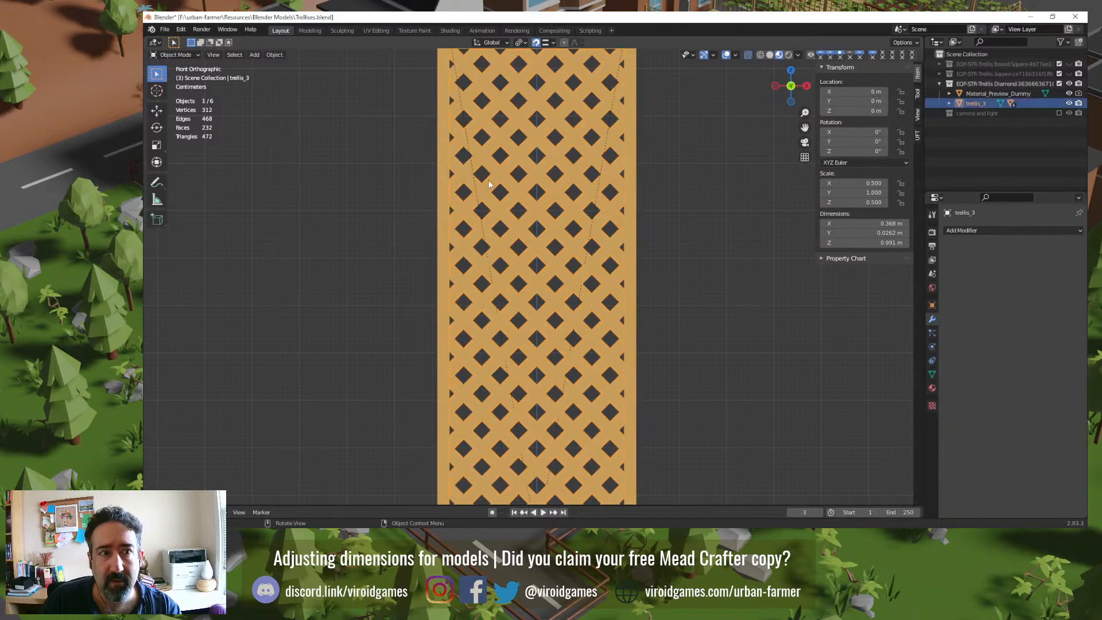
pyautogui.press('Tab')
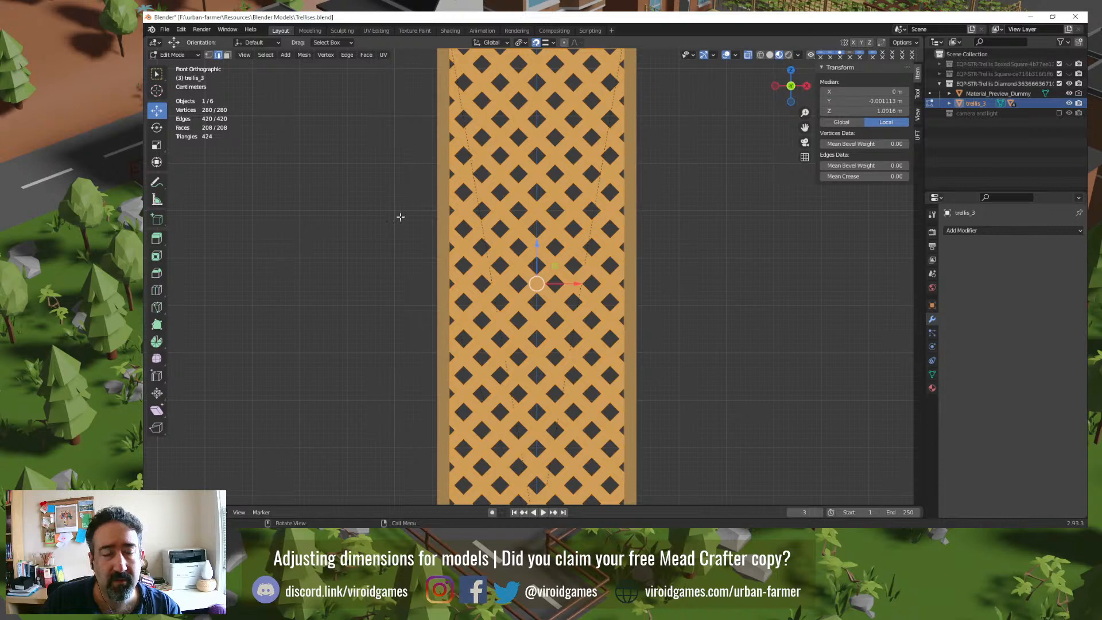
pyautogui.press('Tab')
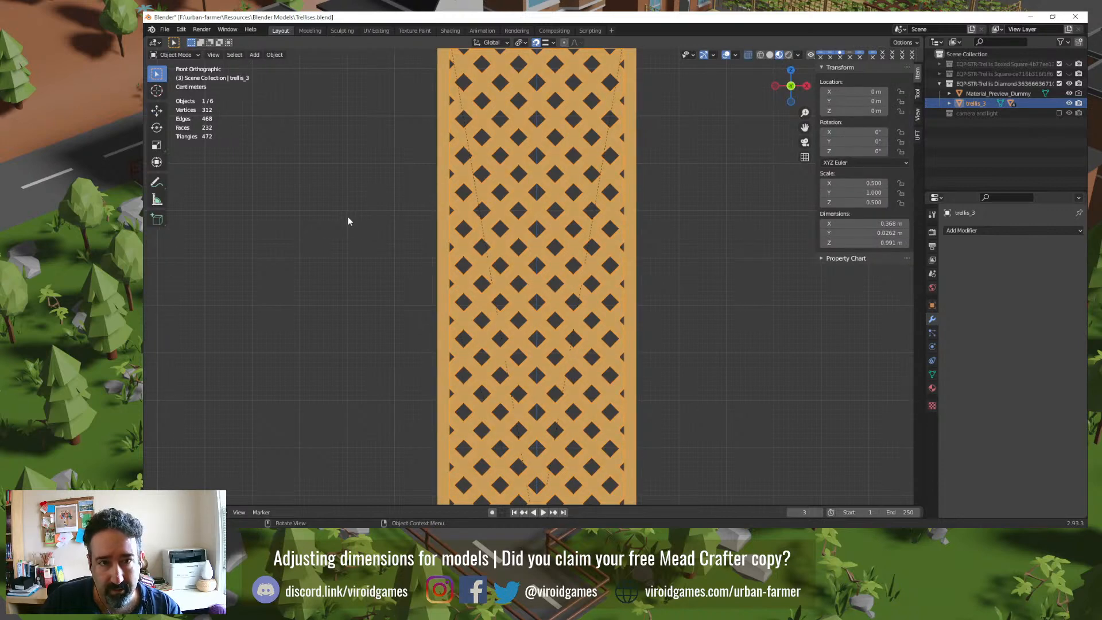
pyautogui.click(348, 221)
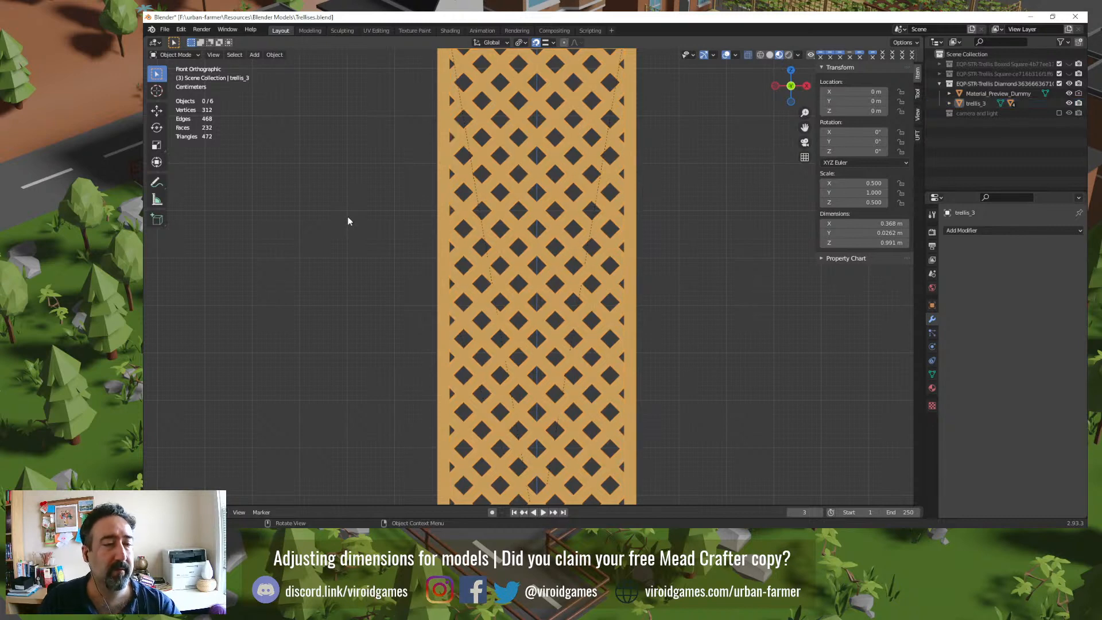
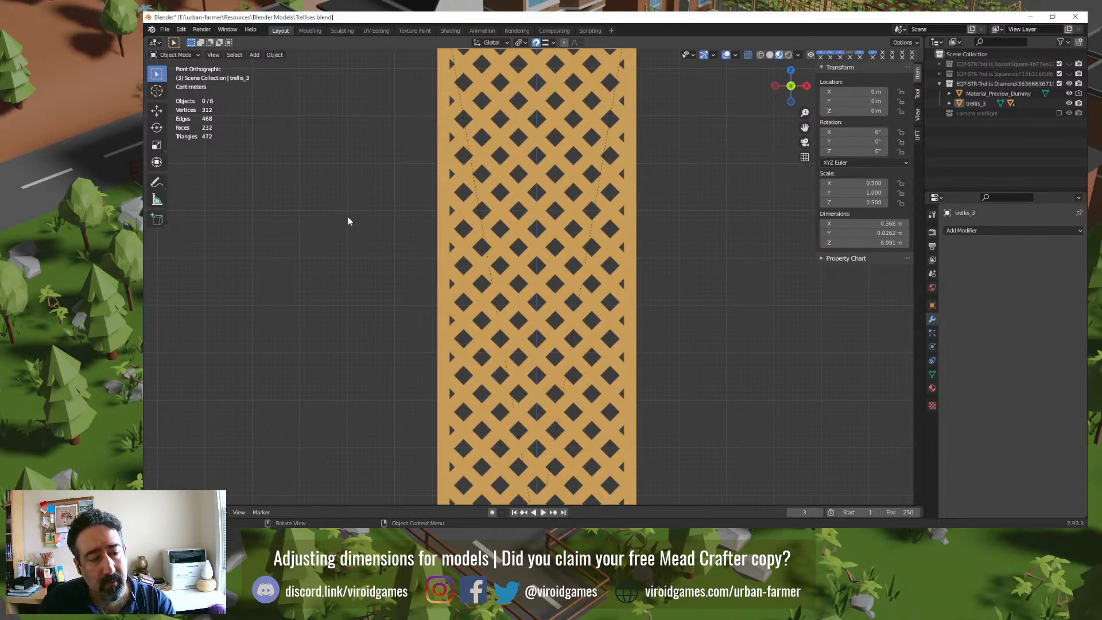
pyautogui.click(493, 208)
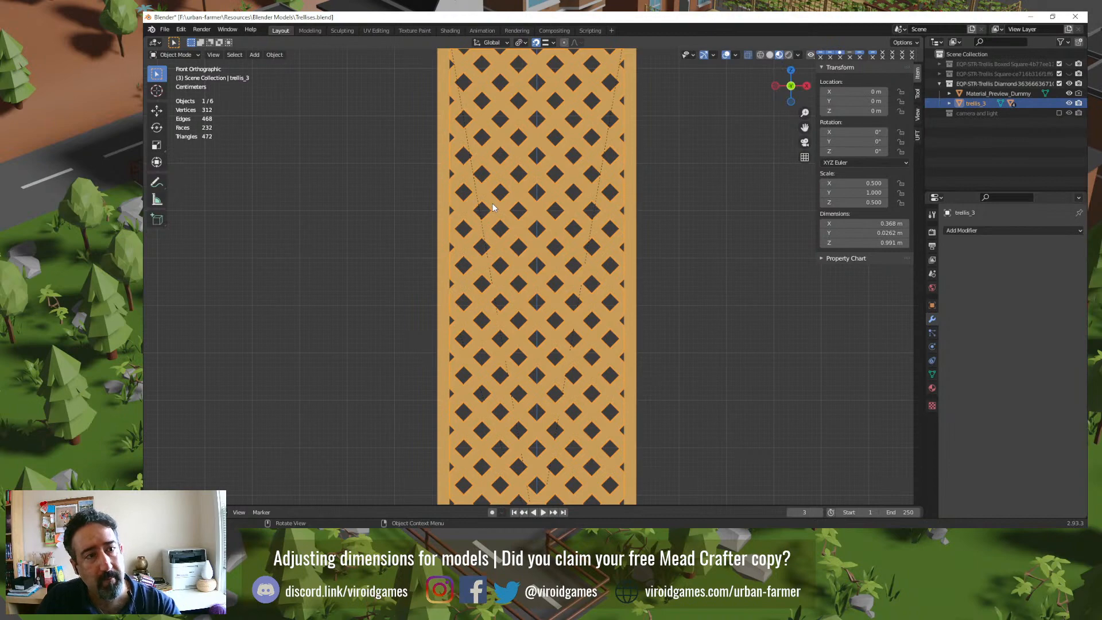
pyautogui.press('Tab')
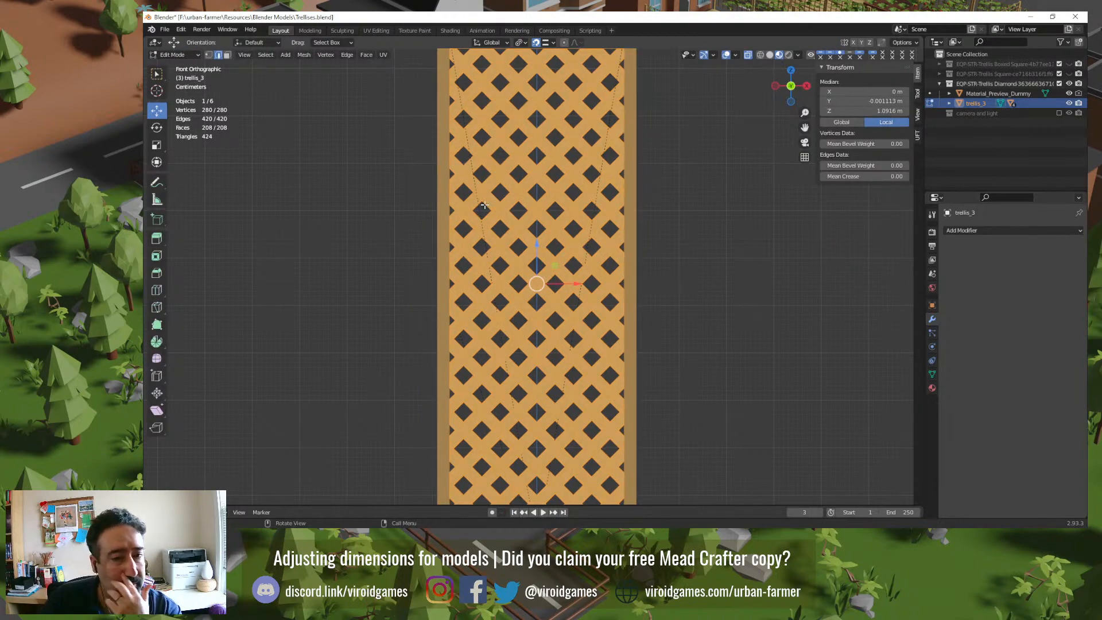
pyautogui.press('Tab')
pyautogui.click(716, 166)
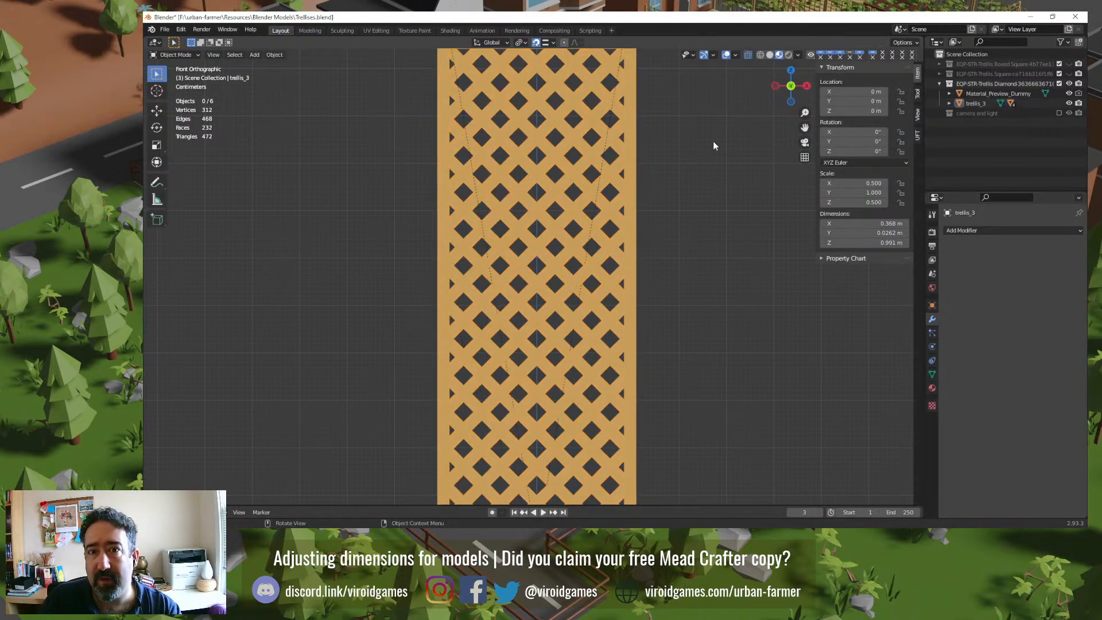
# Step: Delete the diamond trellis's four frame pieces, both side posts and the upper and lower rails, leaving only the lattice
pyautogui.moveTo(686, 169); pyautogui.dragTo(669, 291, button='middle')
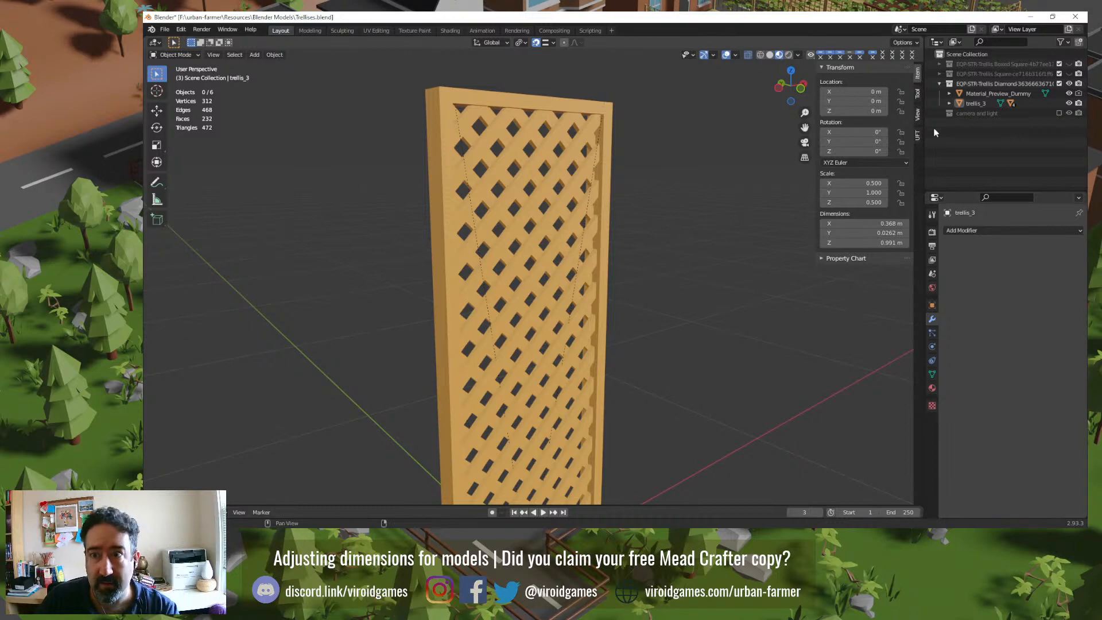
pyautogui.click(497, 105)
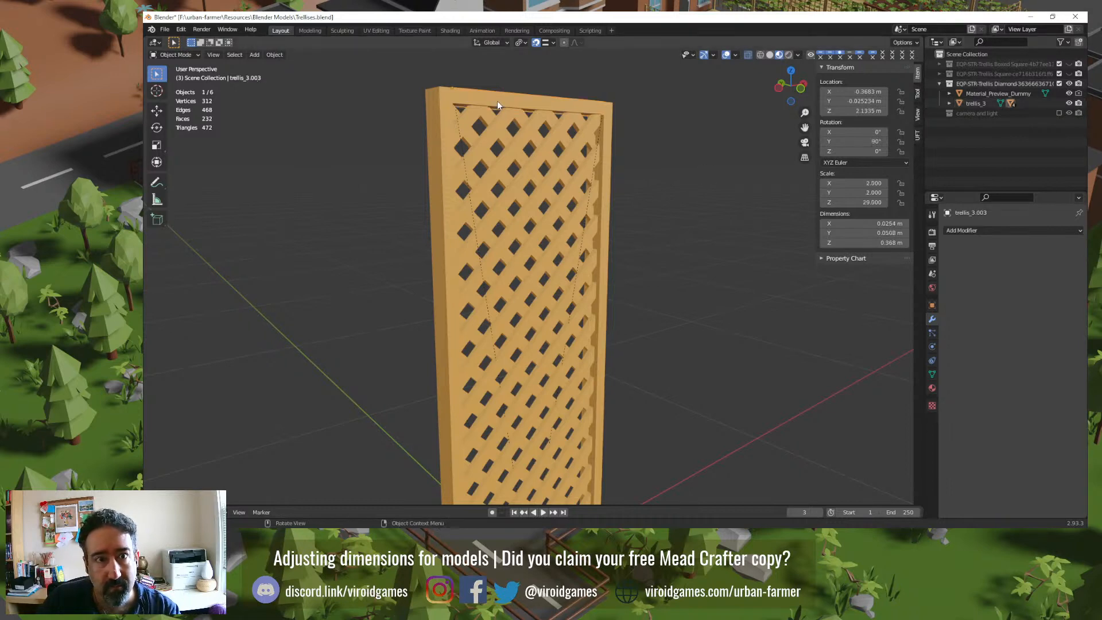
pyautogui.keyDown('shift'); pyautogui.click(443, 139); pyautogui.keyUp('shift')
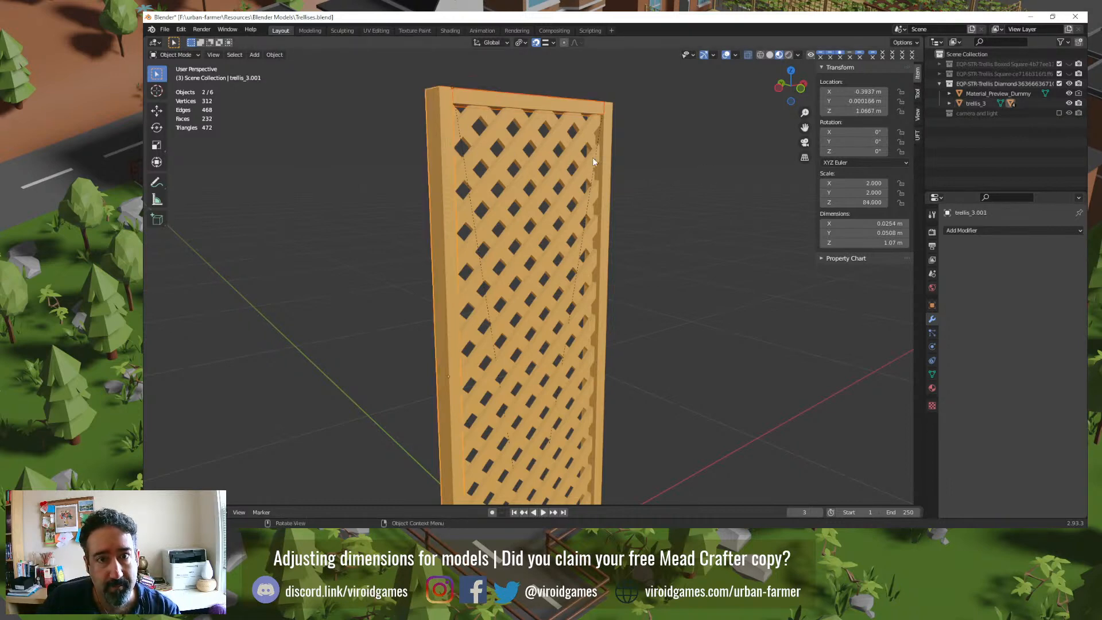
pyautogui.keyDown('shift'); pyautogui.click(606, 163); pyautogui.keyUp('shift')
pyautogui.moveTo(606, 163); pyautogui.dragTo(608, 325, button='middle')
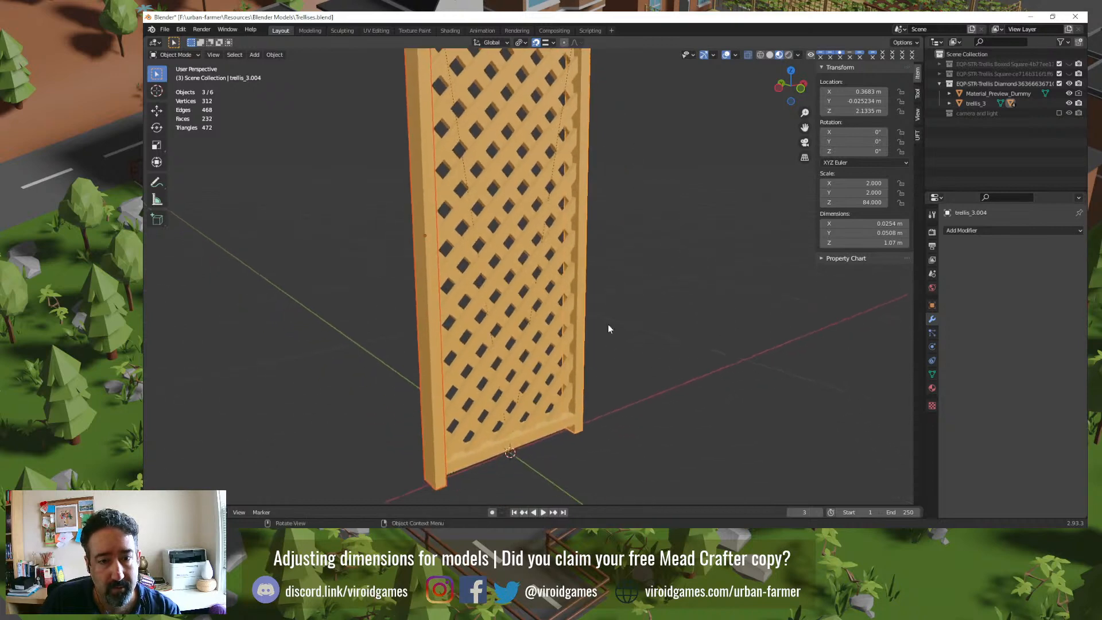
pyautogui.keyDown('shift'); pyautogui.click(549, 428); pyautogui.keyUp('shift')
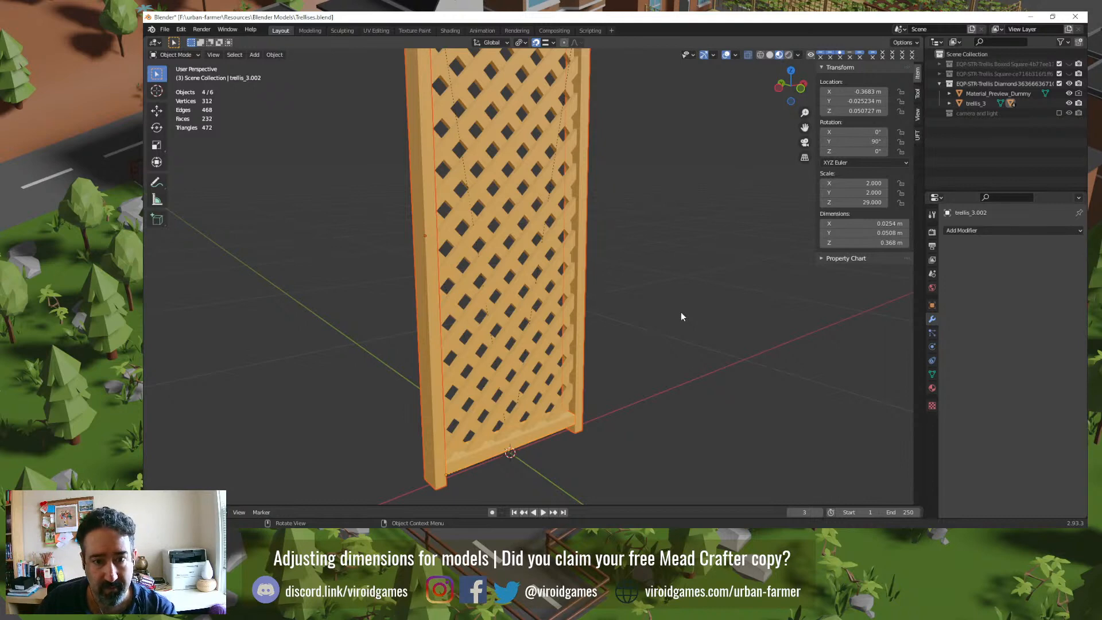
pyautogui.press('Delete')
pyautogui.moveTo(681, 316); pyautogui.dragTo(541, 265, button='middle')
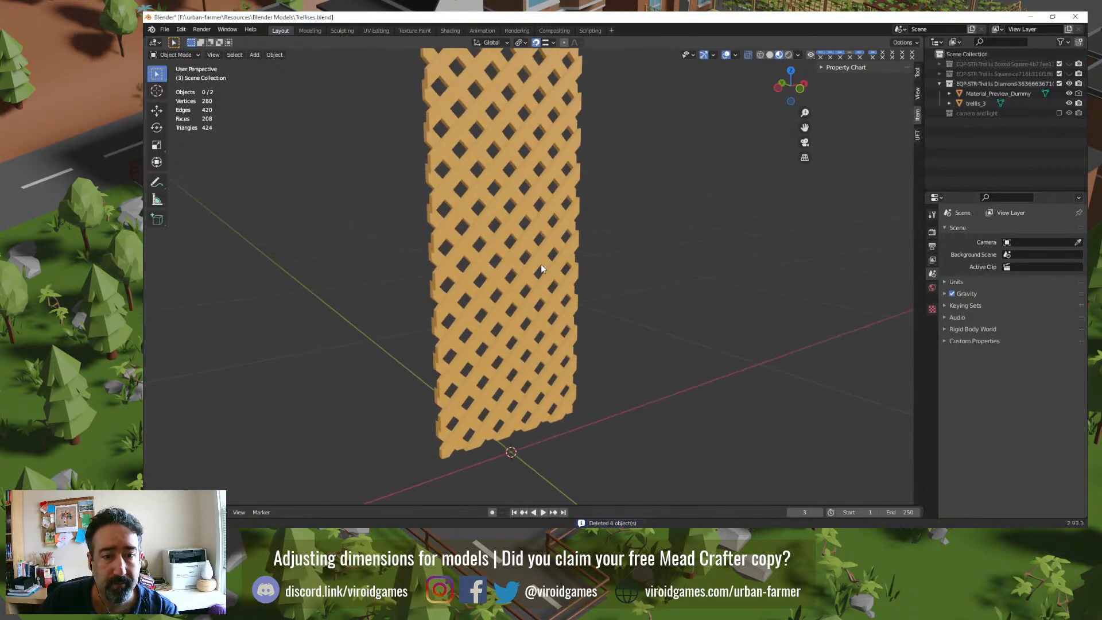
pyautogui.scroll(-5, 632, 239)
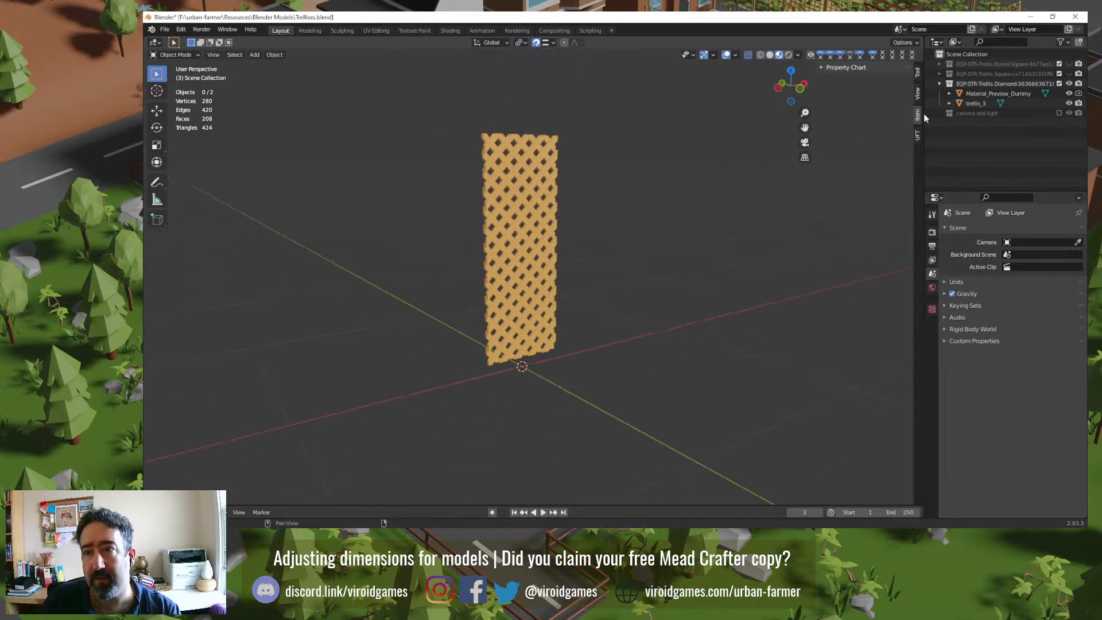
# Step: Show the square trellis collection and select its outer frame
pyautogui.click(985, 76)
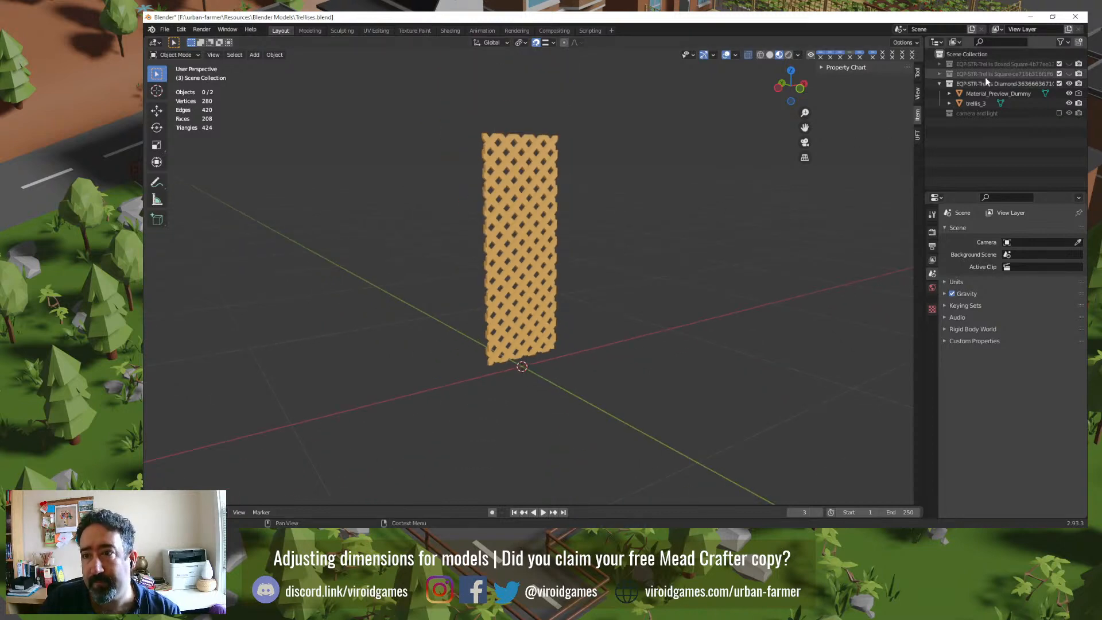
pyautogui.click(1068, 74)
pyautogui.moveTo(614, 276); pyautogui.dragTo(620, 293, button='middle')
pyautogui.click(621, 294)
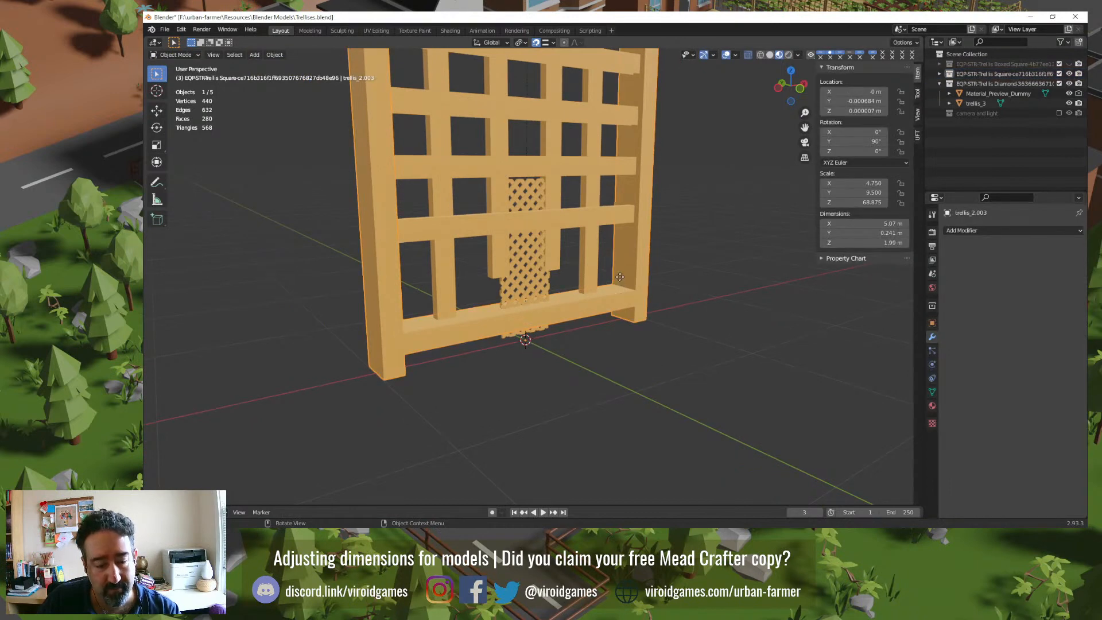
pyautogui.press('g')
pyautogui.click(612, 271)
pyautogui.hotkey('ctrl', 'z')
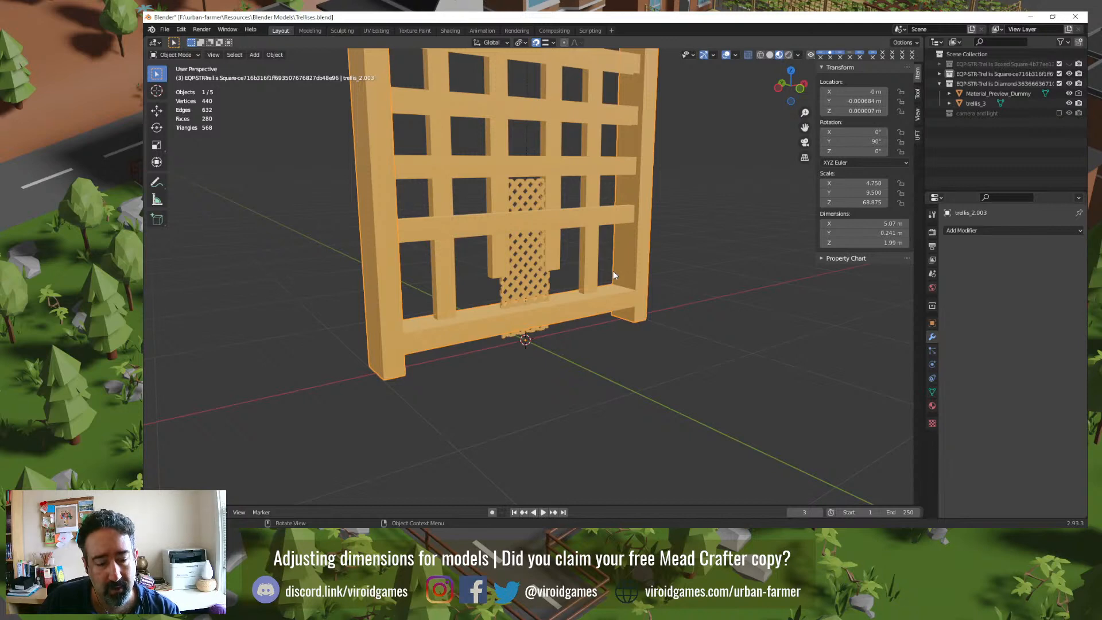
pyautogui.hotkey('alt', 'd')
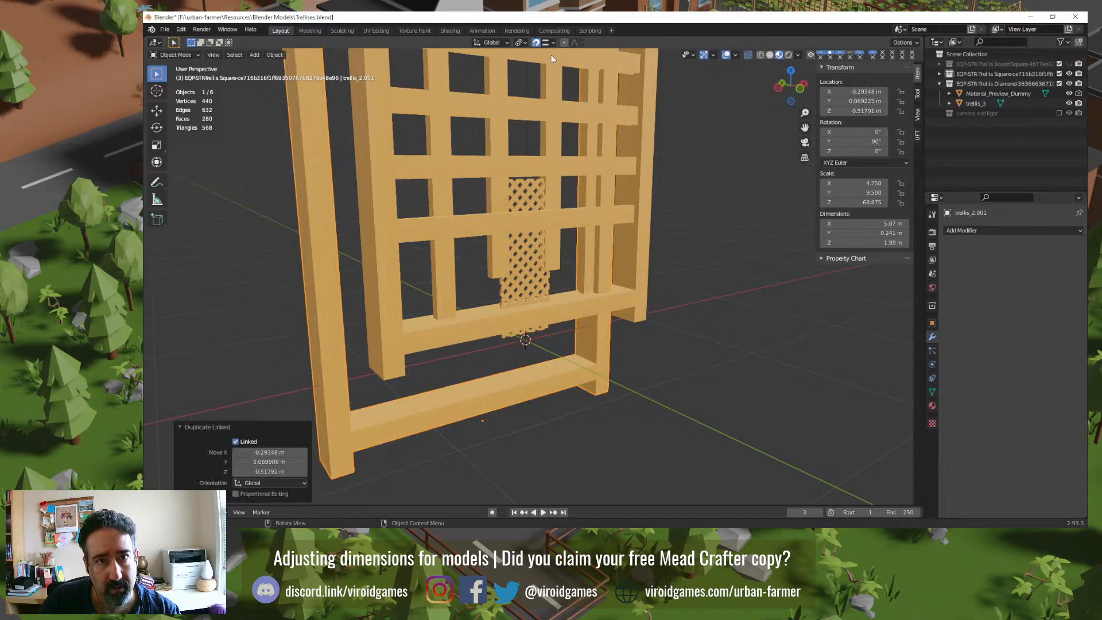
pyautogui.press('Delete')
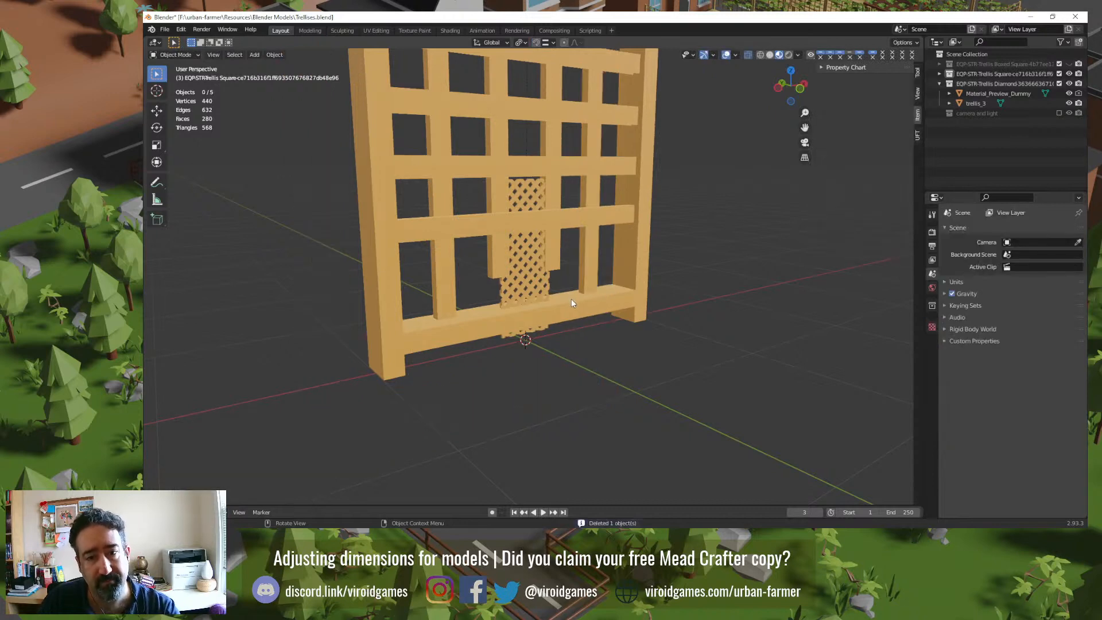
# Step: Make a linked duplicate of the square trellis's outer frame in place and move the copy into the diamond trellis collection
pyautogui.click(577, 304)
pyautogui.hotkey('alt', 'd')
pyautogui.press('Escape')
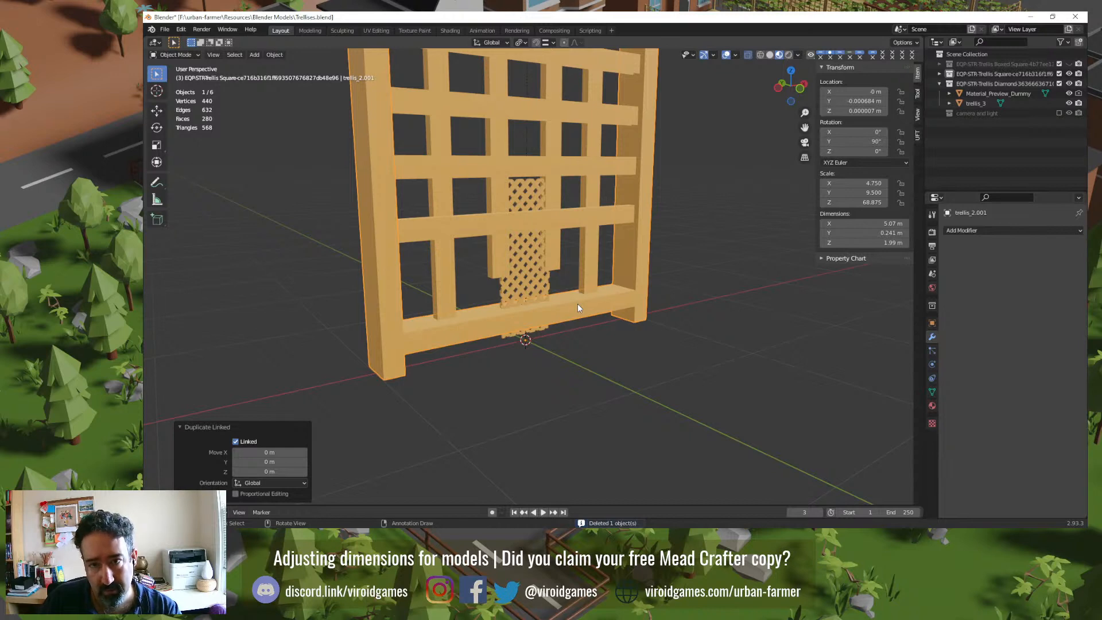
pyautogui.press('m')
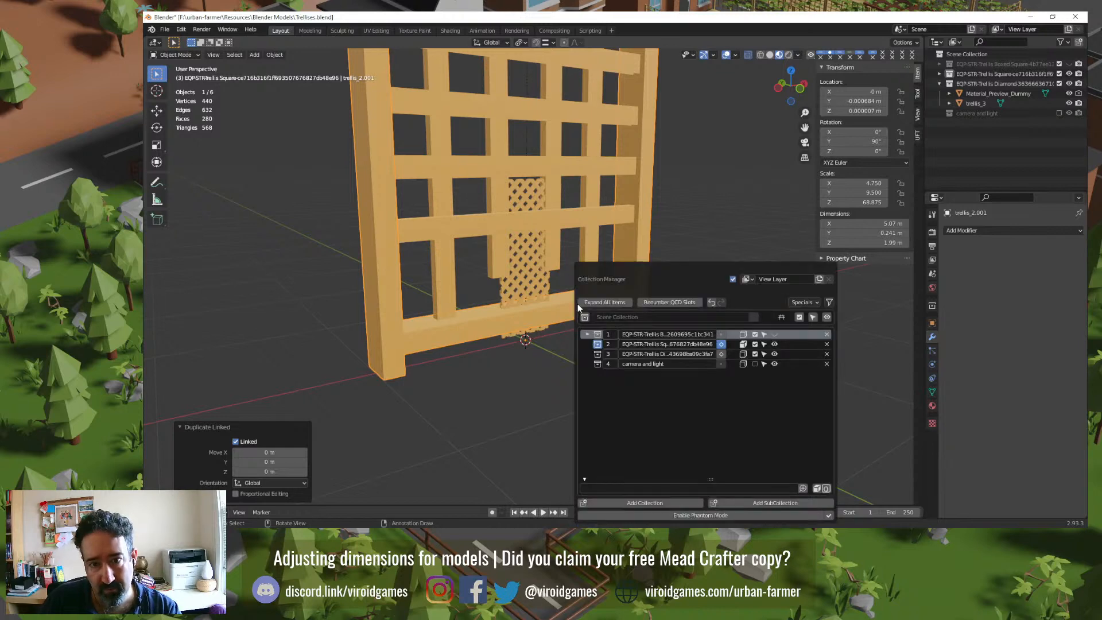
pyautogui.click(743, 354)
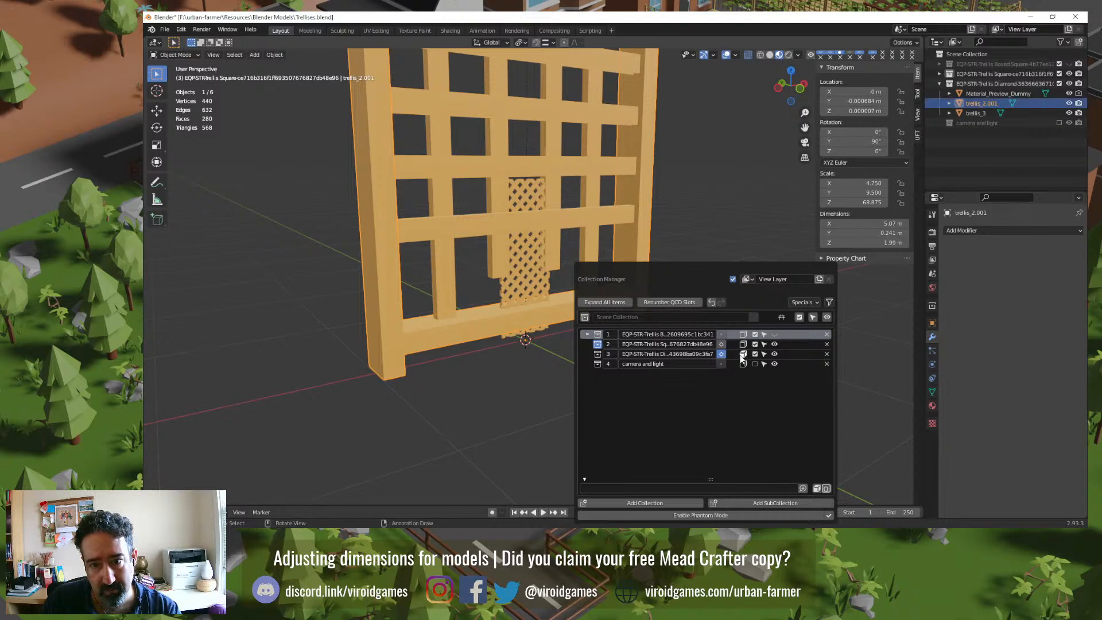
# Step: Hide the square trellis collection, keeping the diamond lattice and the copied frame in view
pyautogui.click(1059, 73)
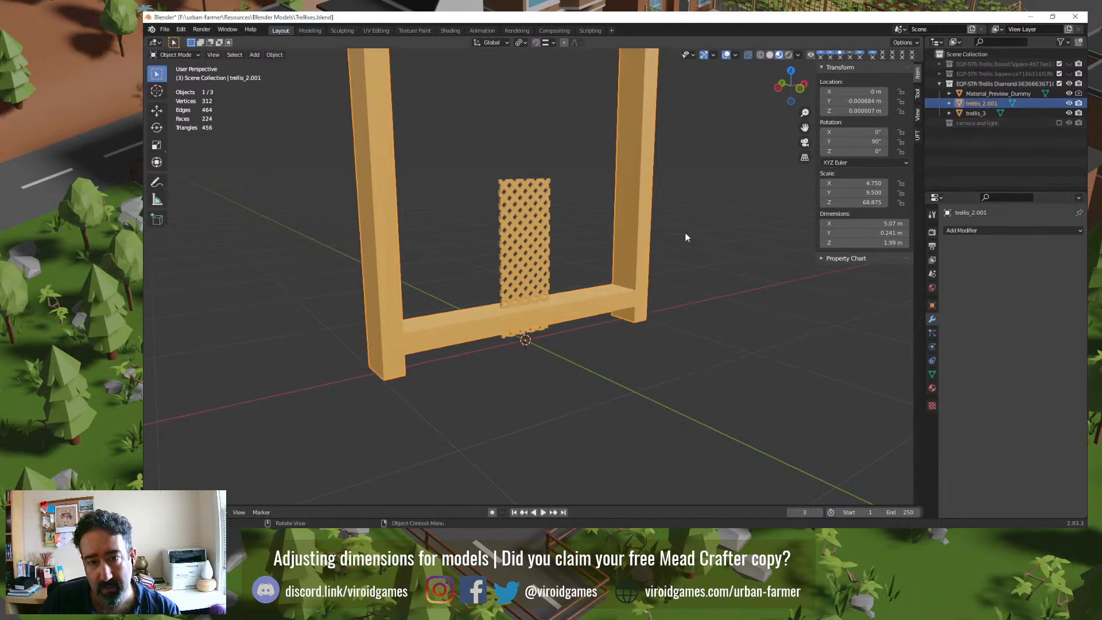
pyautogui.scroll(-4, 480, 215)
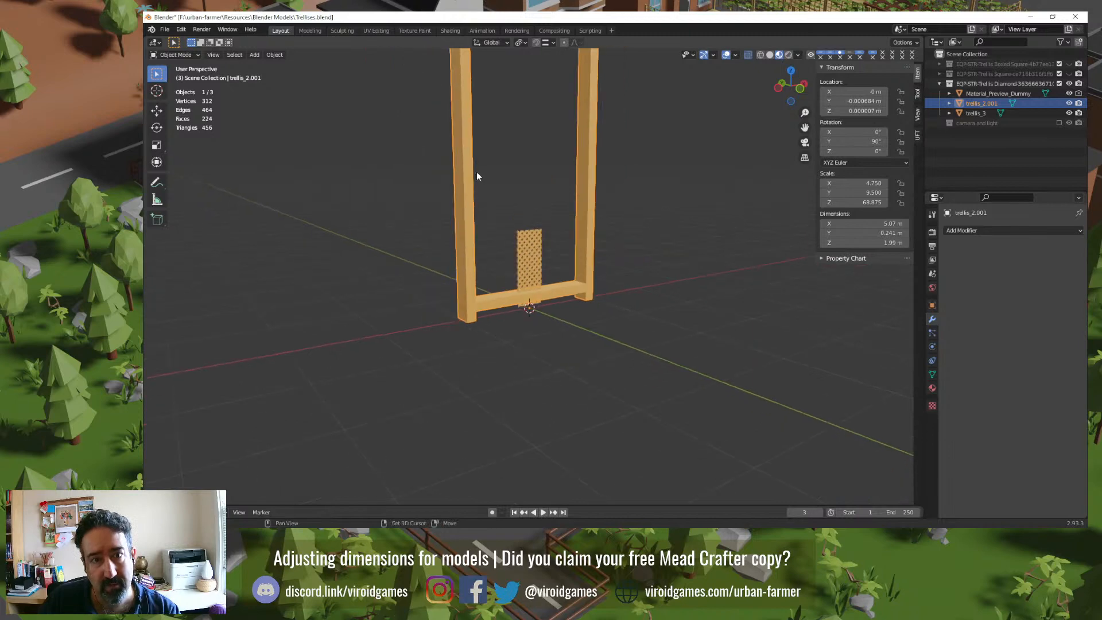
pyautogui.keyDown('shift'); pyautogui.moveTo(476, 171); pyautogui.dragTo(487, 377, button='middle'); pyautogui.keyUp('shift')
pyautogui.keyDown('shift'); pyautogui.moveTo(540, 348); pyautogui.dragTo(501, 256, button='middle'); pyautogui.keyUp('shift')
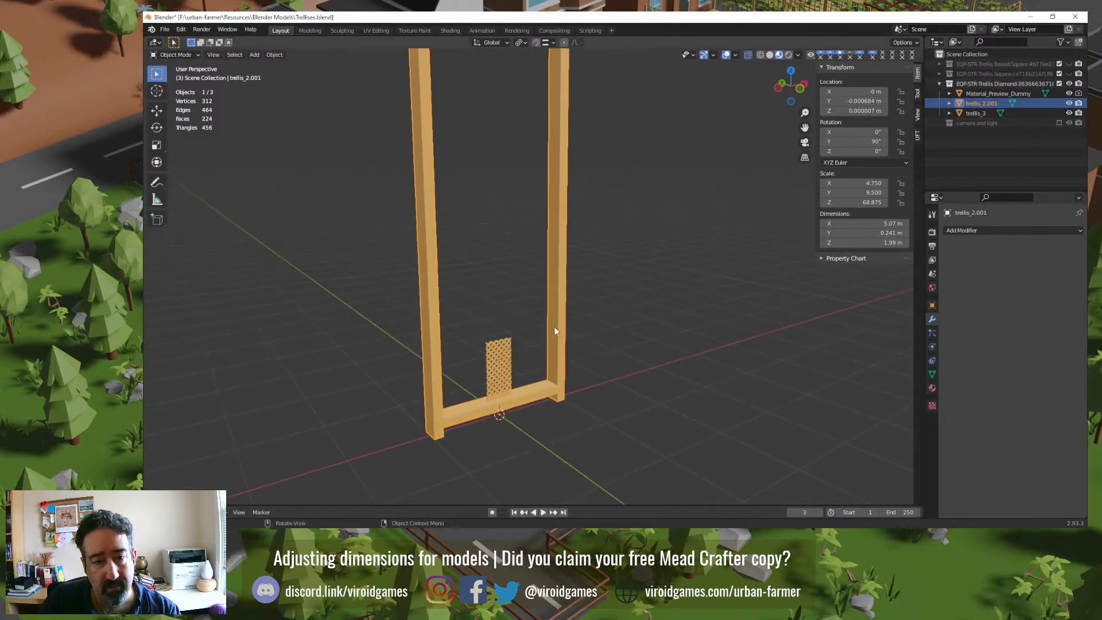
# Step: Scale the diamond lattice up uniformly to about 1.77 m wide and 4.75 m high so it fits inside the frame
pyautogui.click(502, 357)
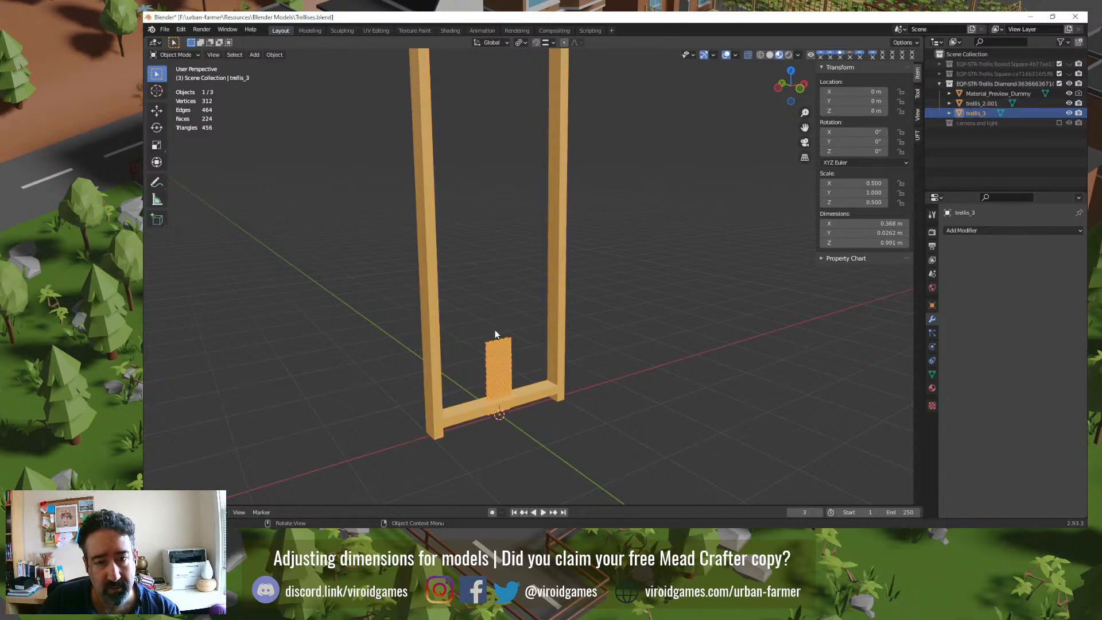
pyautogui.press('s')
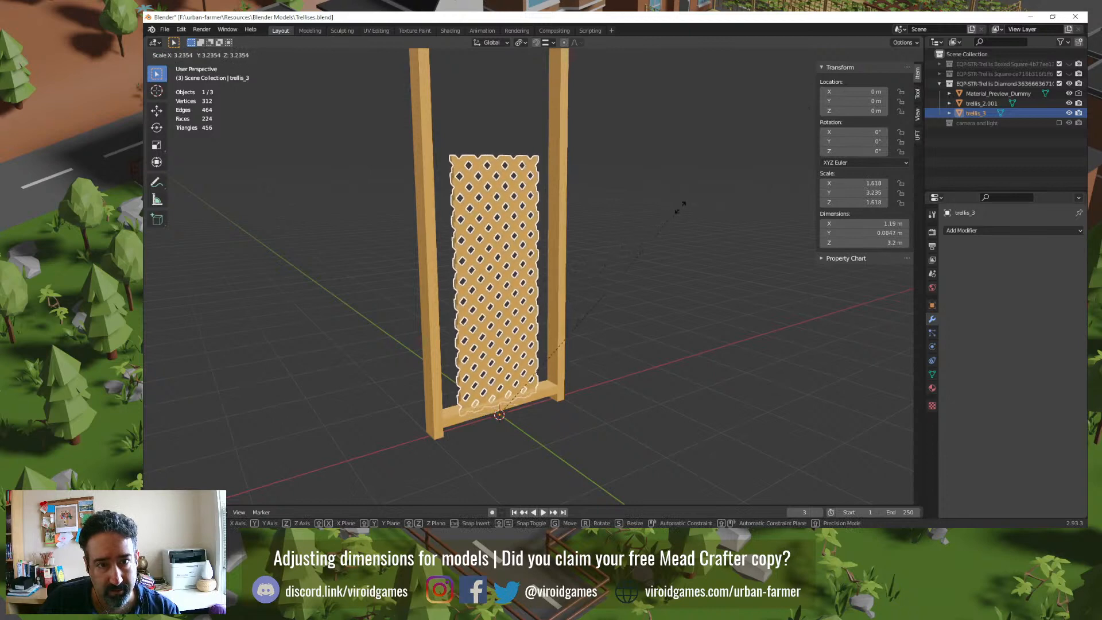
pyautogui.click(765, 103)
pyautogui.moveTo(652, 208); pyautogui.dragTo(653, 291, button='middle')
pyautogui.press('KP_1')
pyautogui.press('s')
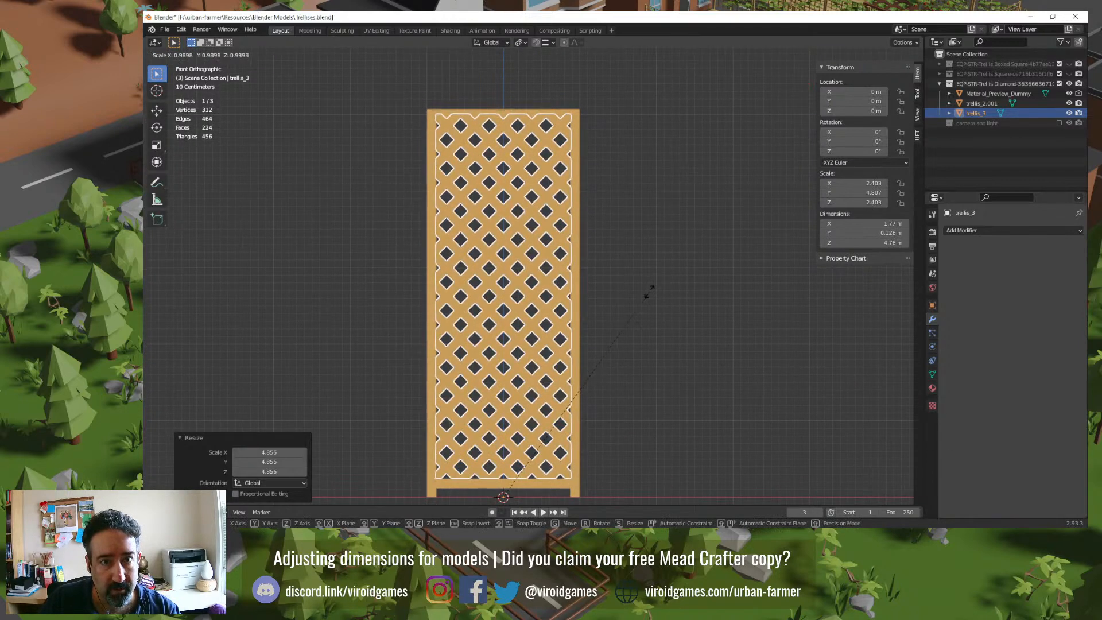
pyautogui.click(649, 291)
# Step: Inspect how the lattice meets the frame along the side posts, beneath the bottom rail and near the upper corner
pyautogui.scroll(4, 645, 292)
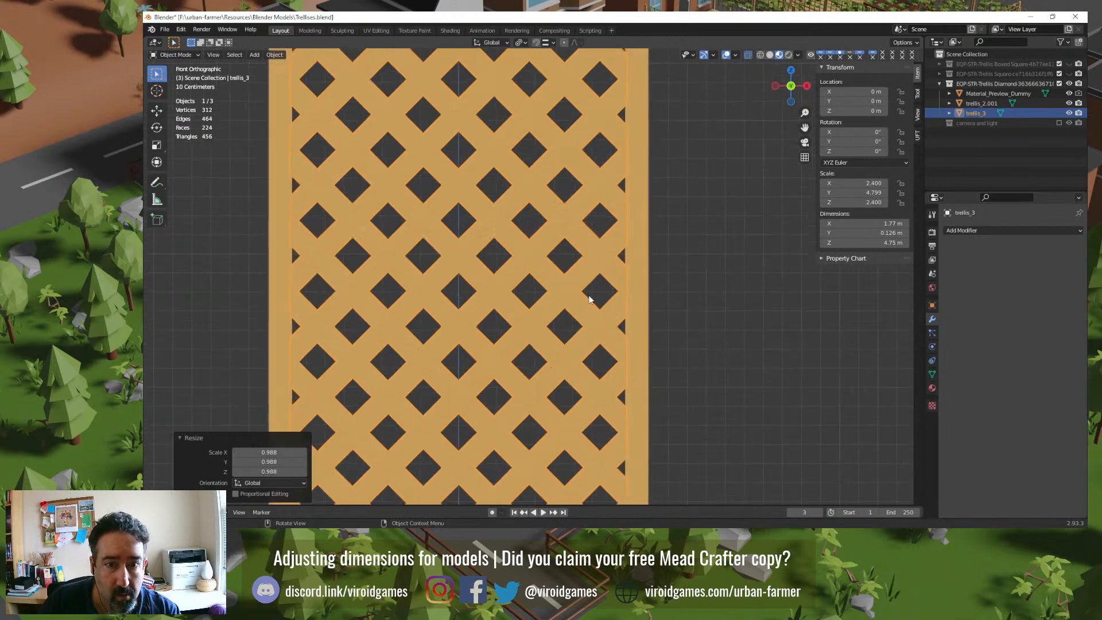
pyautogui.scroll(3, 588, 299)
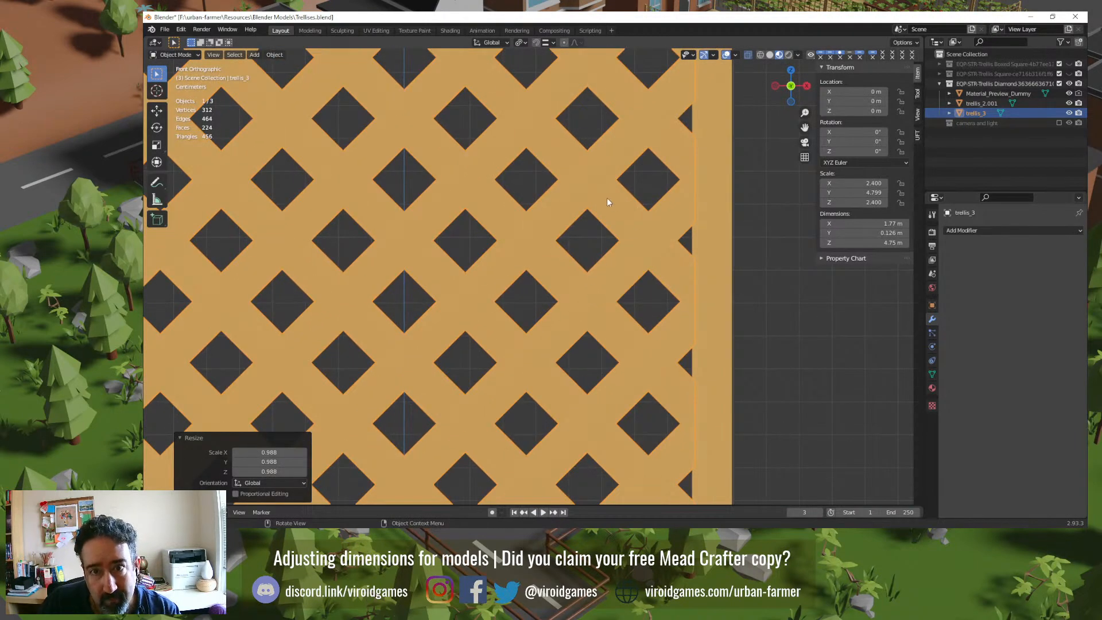
pyautogui.moveTo(578, 348)
pyautogui.keyDown('shift'); pyautogui.mouseDown(button='middle')
pyautogui.moveTo(570, 189)
pyautogui.moveTo(582, 193)
pyautogui.moveTo(579, 211)
pyautogui.moveTo(581, 202)
pyautogui.mouseUp(button='middle'); pyautogui.keyUp('shift')
pyautogui.scroll(-6, 561, 358)
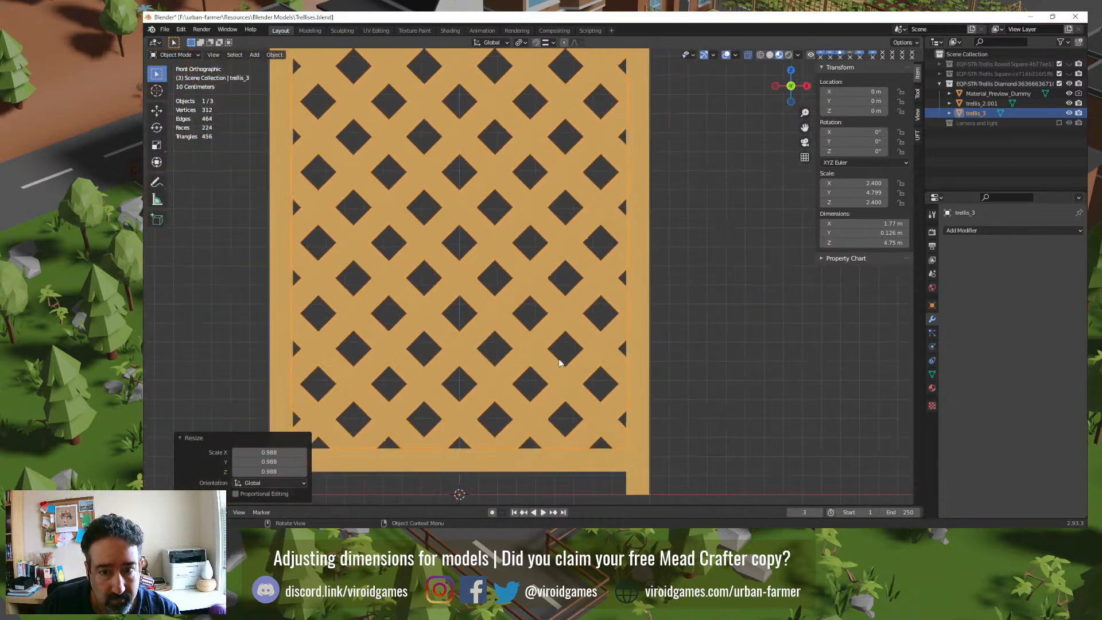
pyautogui.moveTo(548, 382); pyautogui.dragTo(589, 347, button='middle')
pyautogui.click(561, 390)
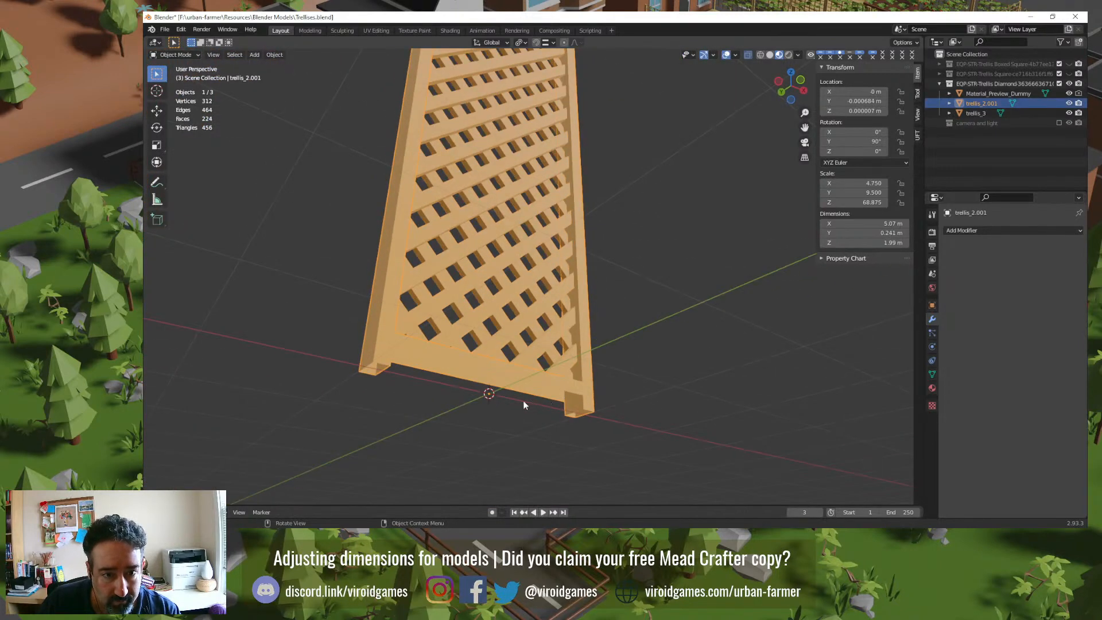
pyautogui.moveTo(524, 405); pyautogui.dragTo(448, 291, button='middle')
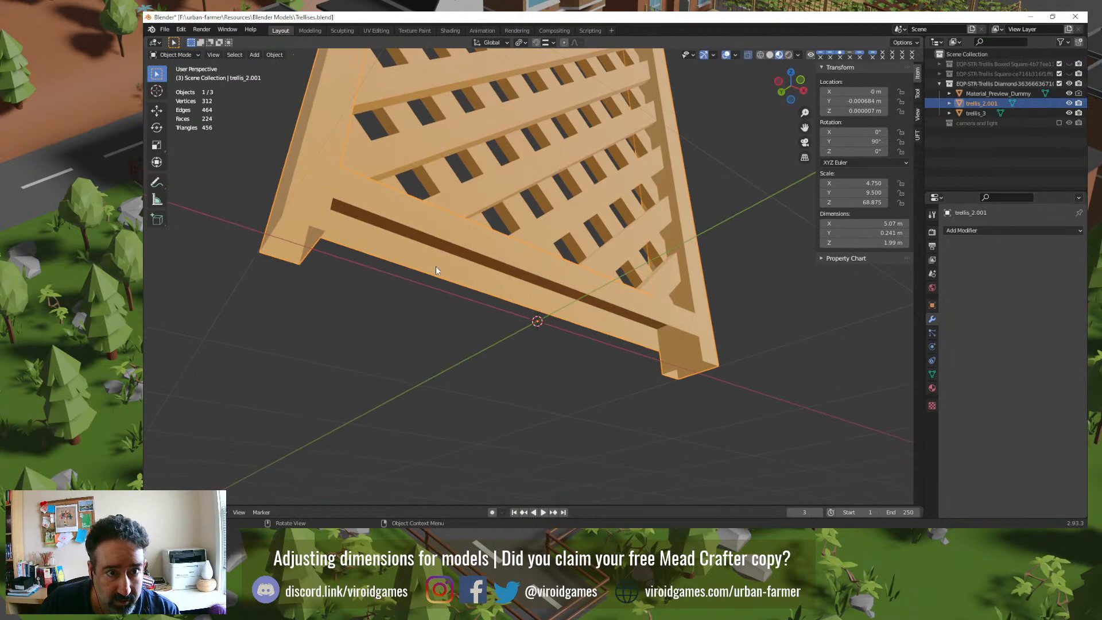
pyautogui.moveTo(704, 353); pyautogui.dragTo(445, 277, button='middle')
pyautogui.click(519, 121)
pyautogui.scroll(1, 451, 235)
pyautogui.keyDown('shift'); pyautogui.moveTo(444, 172); pyautogui.dragTo(440, 298, button='middle'); pyautogui.keyUp('shift')
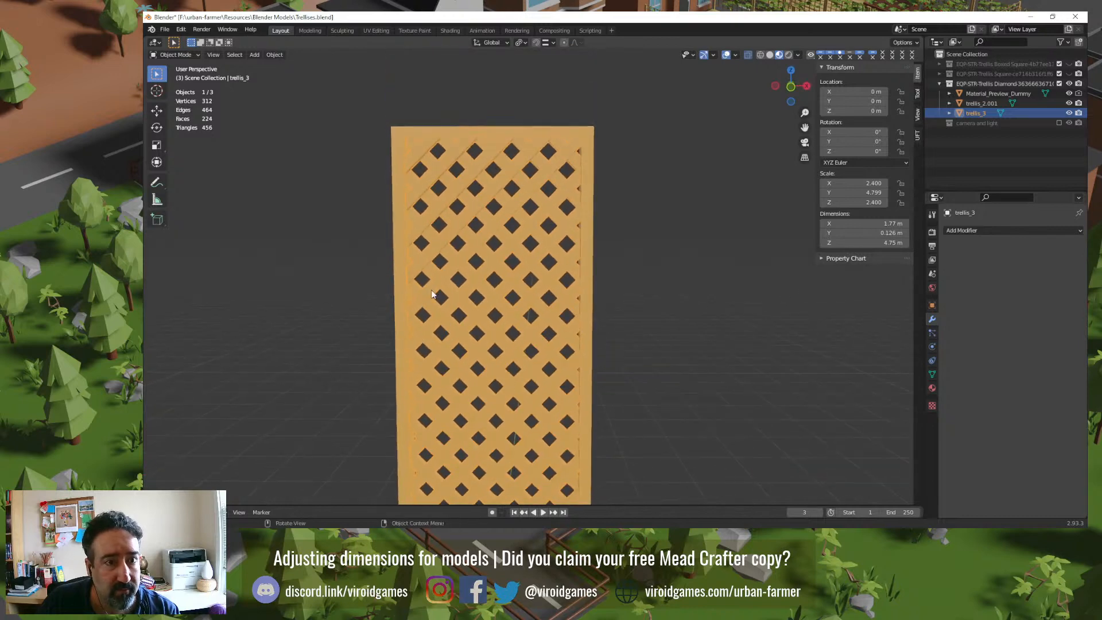
pyautogui.scroll(1, 440, 296)
pyautogui.click(299, 251)
pyautogui.moveTo(425, 206); pyautogui.dragTo(403, 220, button='middle')
pyautogui.scroll(6, 413, 219)
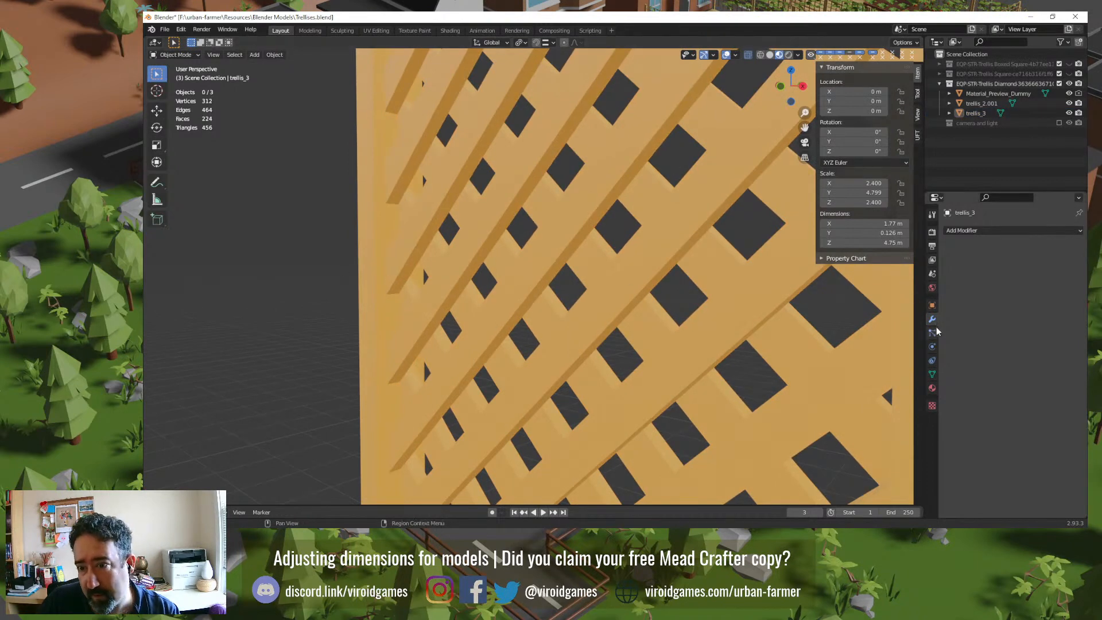
# Step: Turn on Ambient Occlusion in the Eevee render settings to shade the gaps between the lattice slats
pyautogui.click(933, 275)
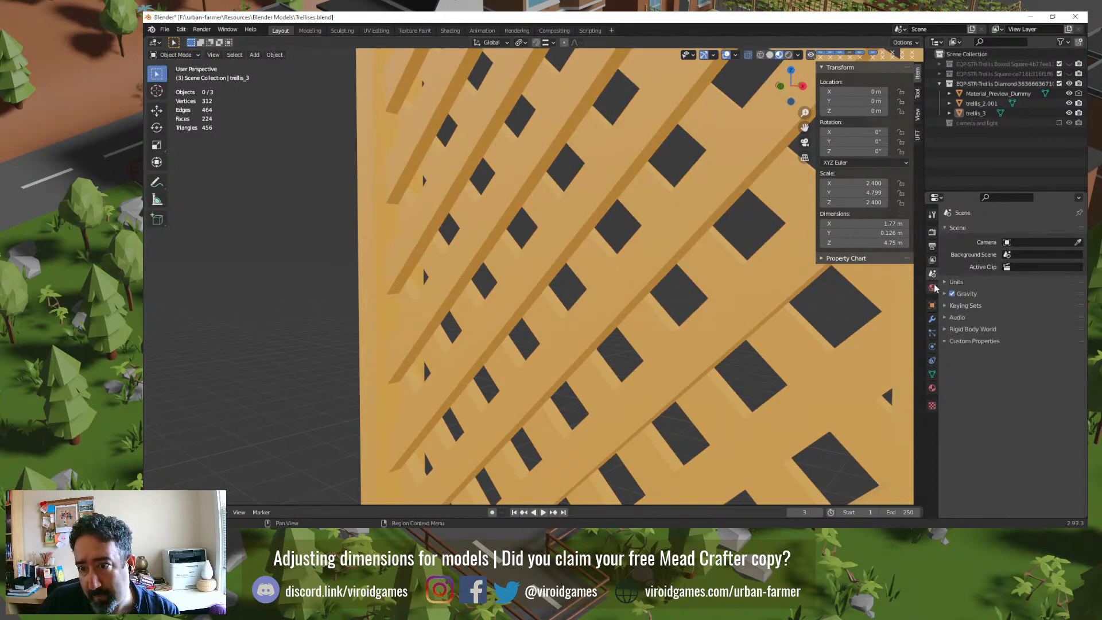
pyautogui.click(932, 287)
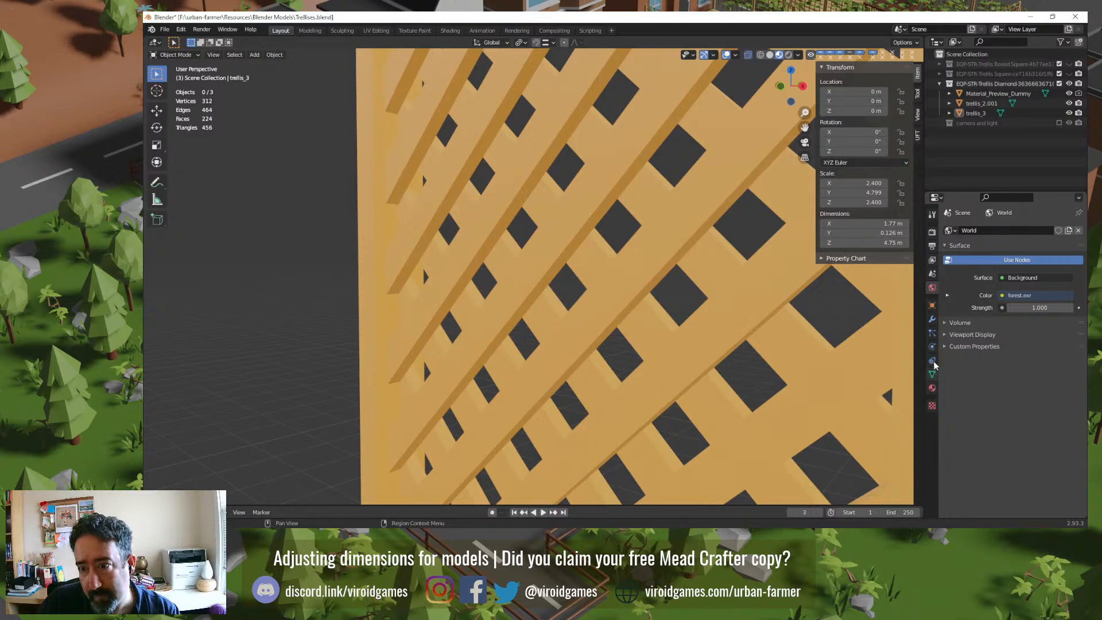
pyautogui.click(932, 232)
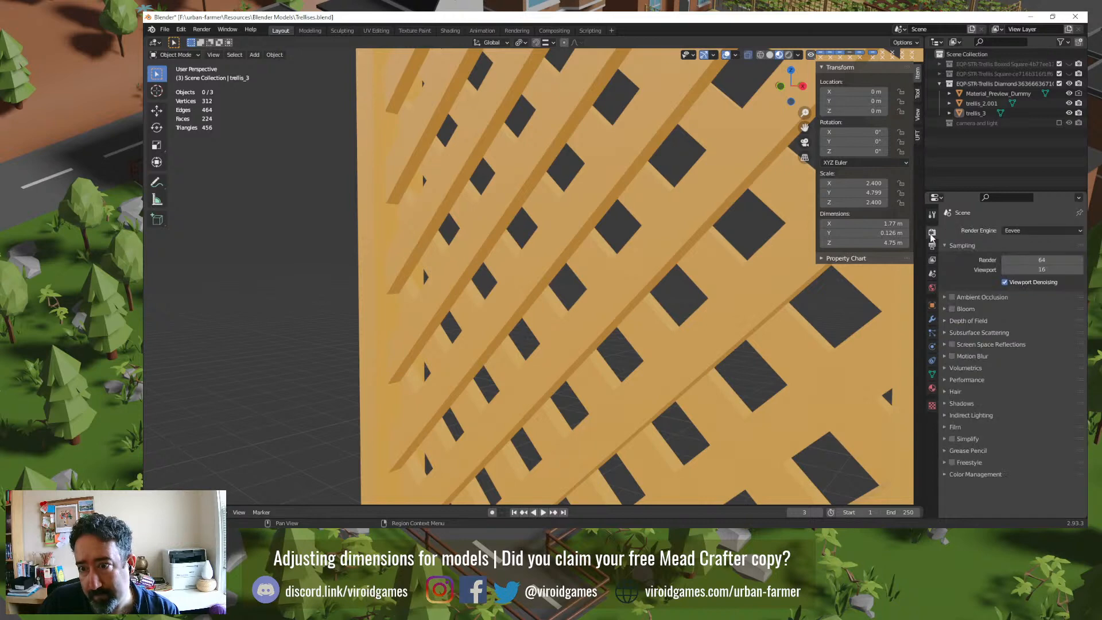
pyautogui.click(952, 297)
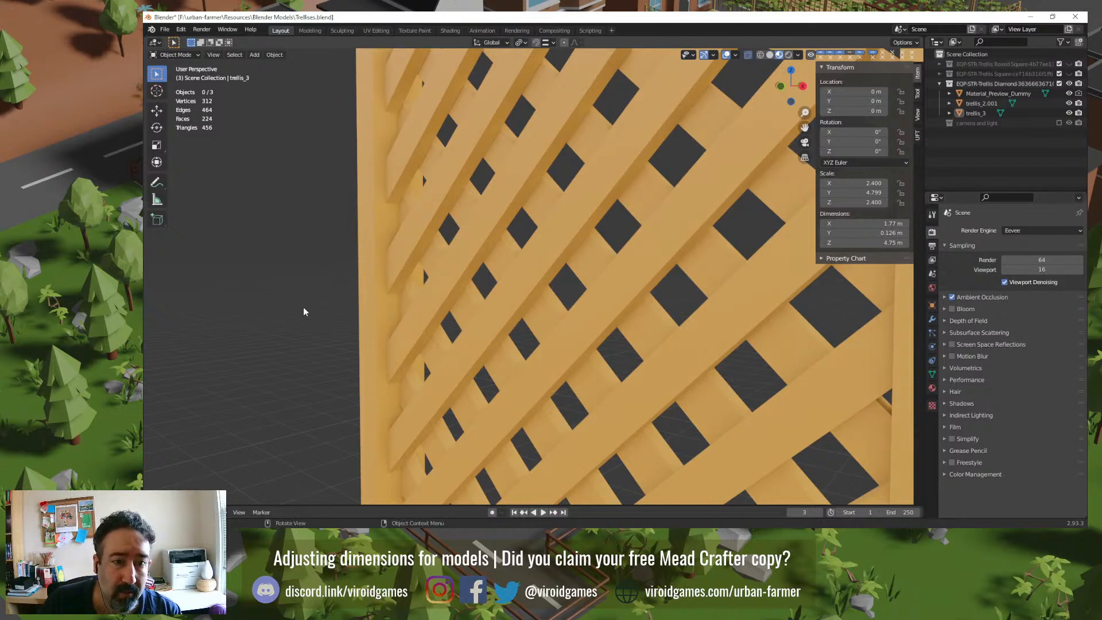
pyautogui.moveTo(303, 306); pyautogui.dragTo(334, 311, button='middle')
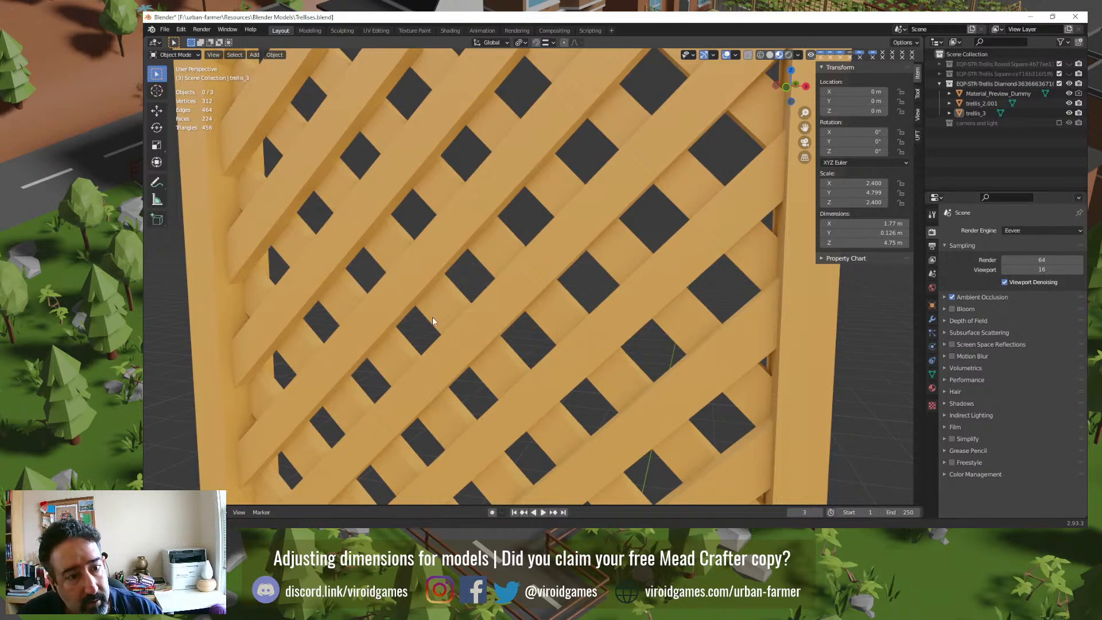
pyautogui.moveTo(432, 317); pyautogui.dragTo(578, 335, button='middle')
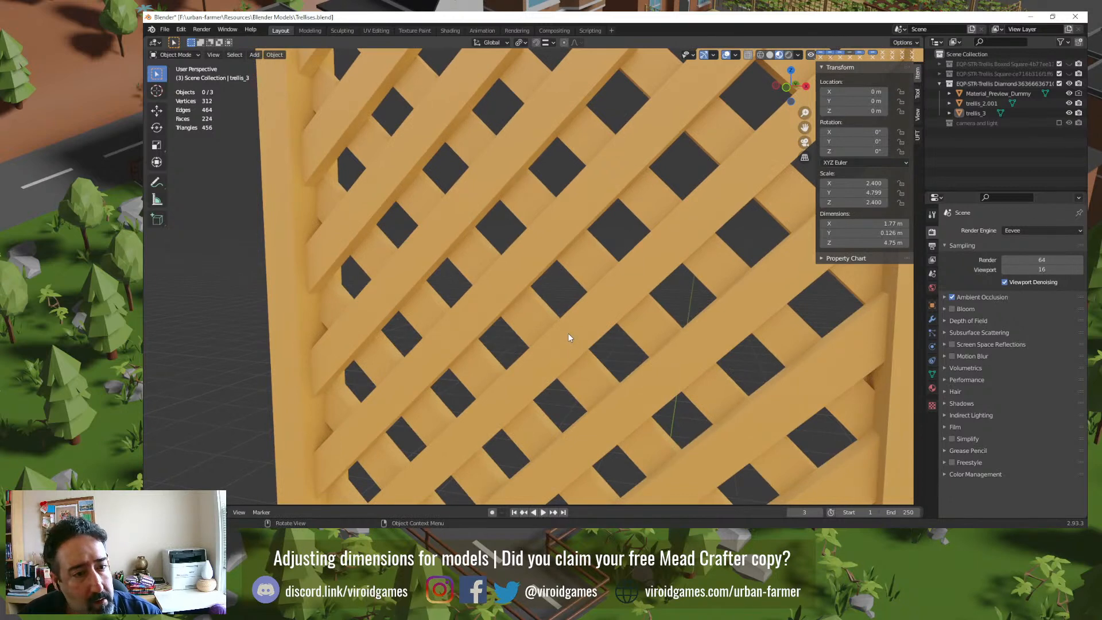
# Step: Examine the lattice's slat ends beside the side post in Edit Mode, checking their edges and end faces, and leave the mesh deselected
pyautogui.click(326, 258)
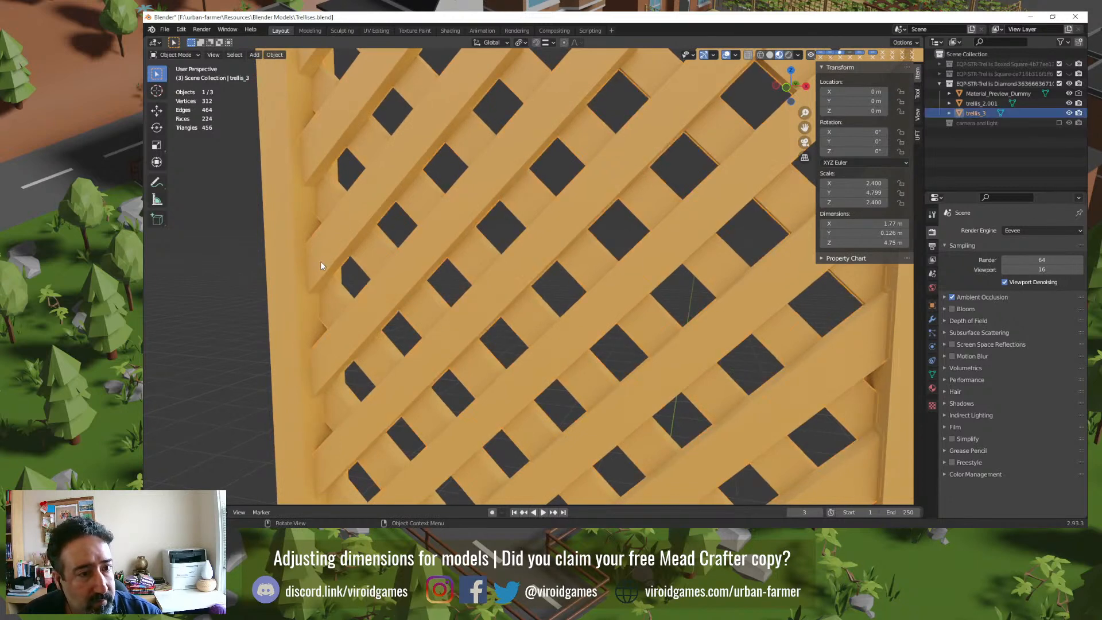
pyautogui.press('Tab')
pyautogui.scroll(2, 279, 275)
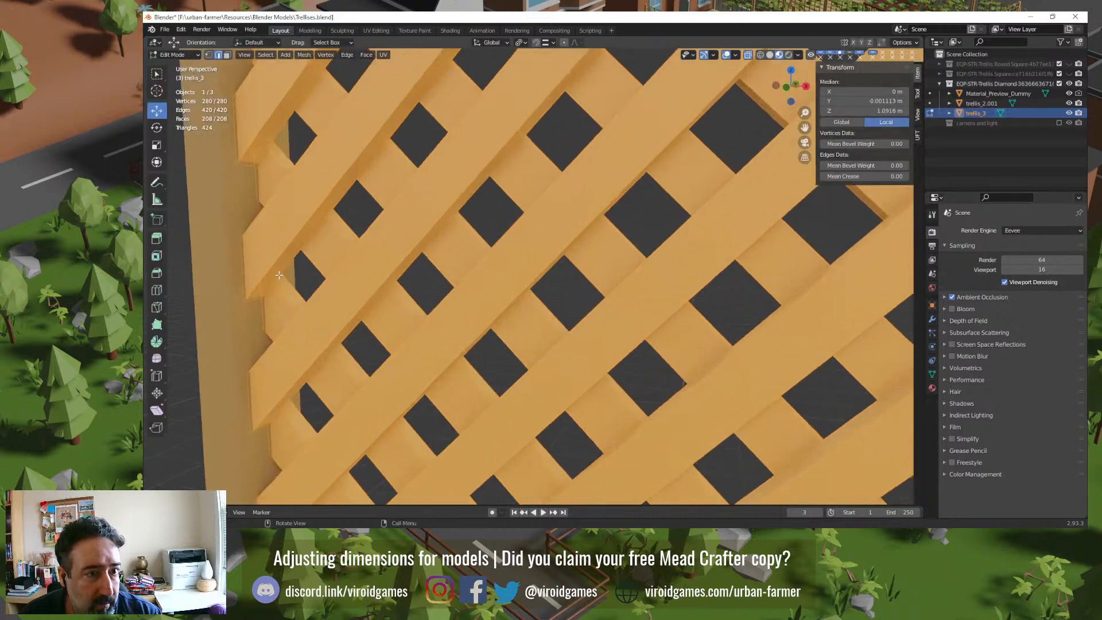
pyautogui.scroll(-2, 279, 275)
pyautogui.click(291, 302)
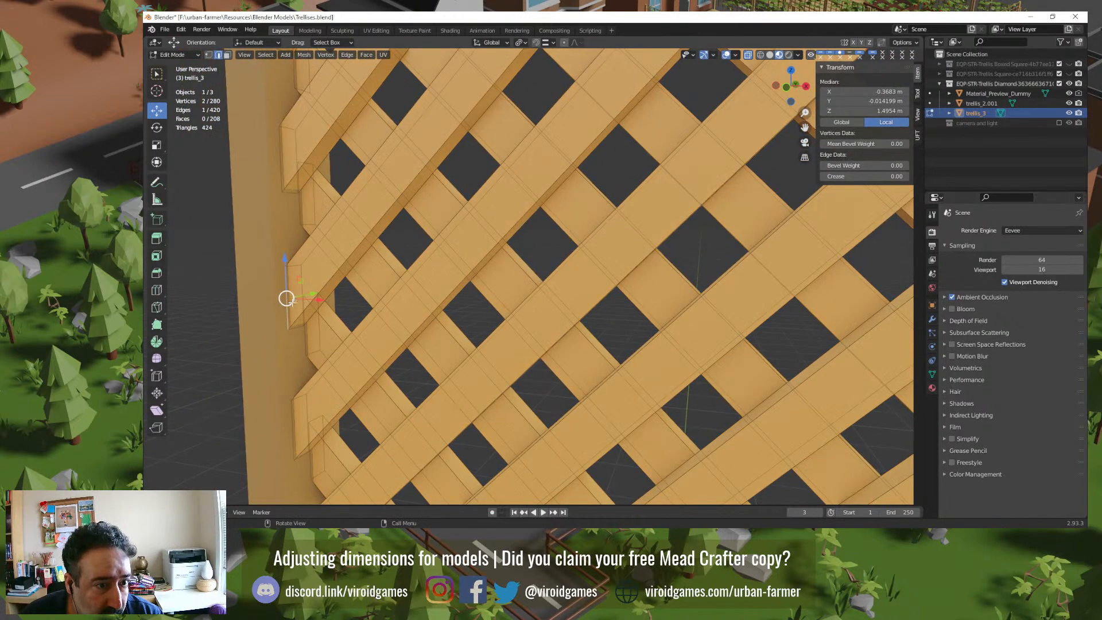
pyautogui.click(297, 285)
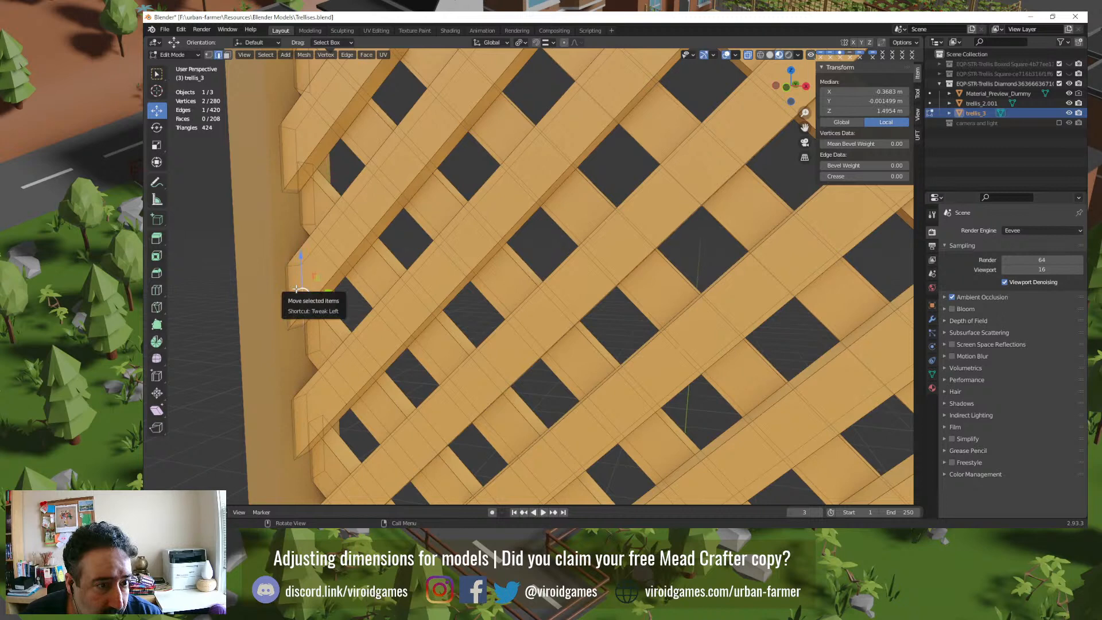
pyautogui.click(227, 55)
pyautogui.click(293, 291)
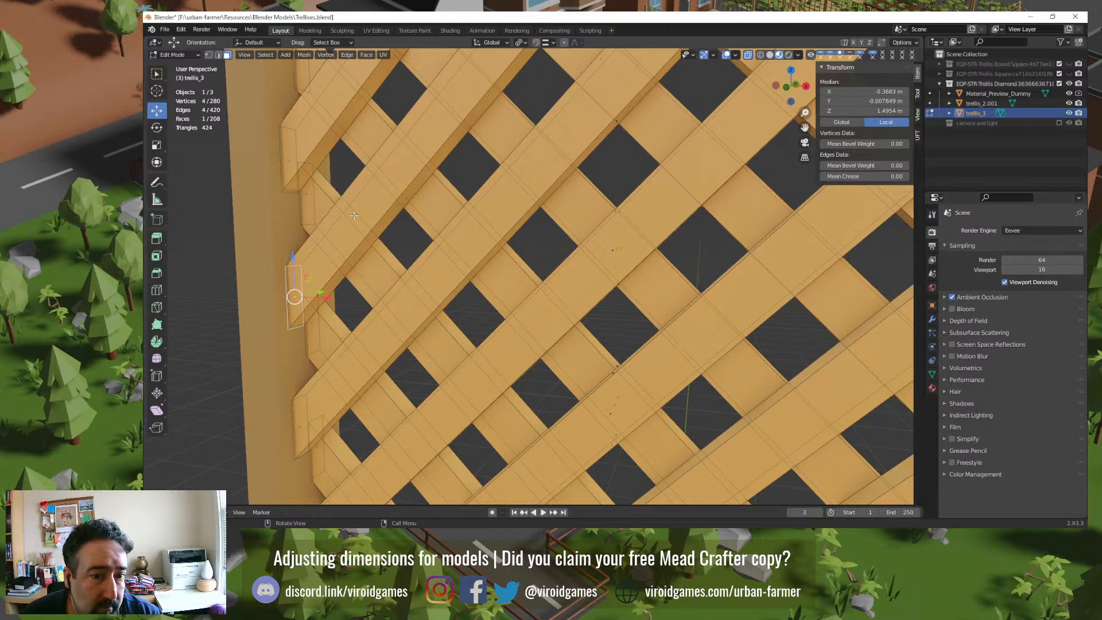
pyautogui.press('Tab')
pyautogui.scroll(-7, 354, 215)
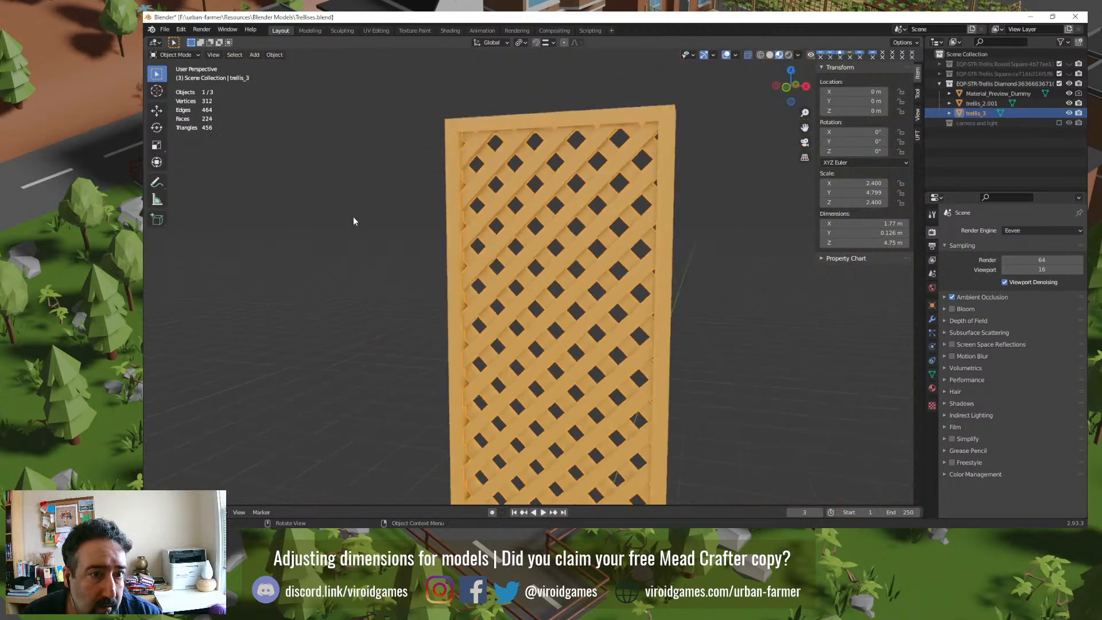
pyautogui.click(349, 242)
pyautogui.moveTo(349, 242); pyautogui.dragTo(377, 260, button='middle')
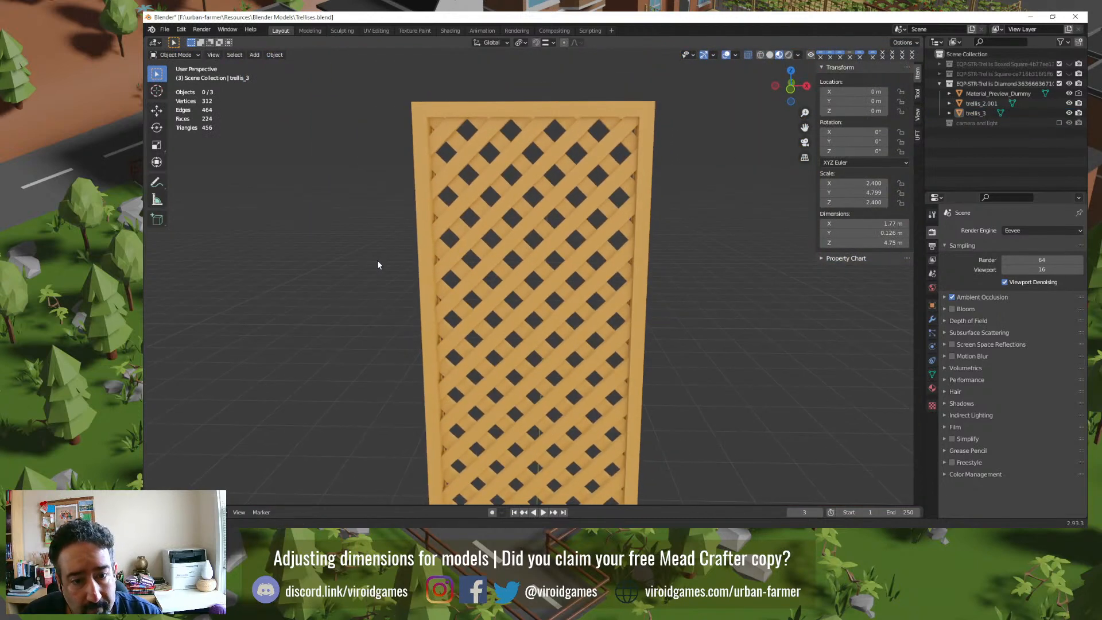
# Step: Show the square trellis collection, hide the diamond trellis collection, and select the square trellis's horizontal slats
pyautogui.click(1031, 75)
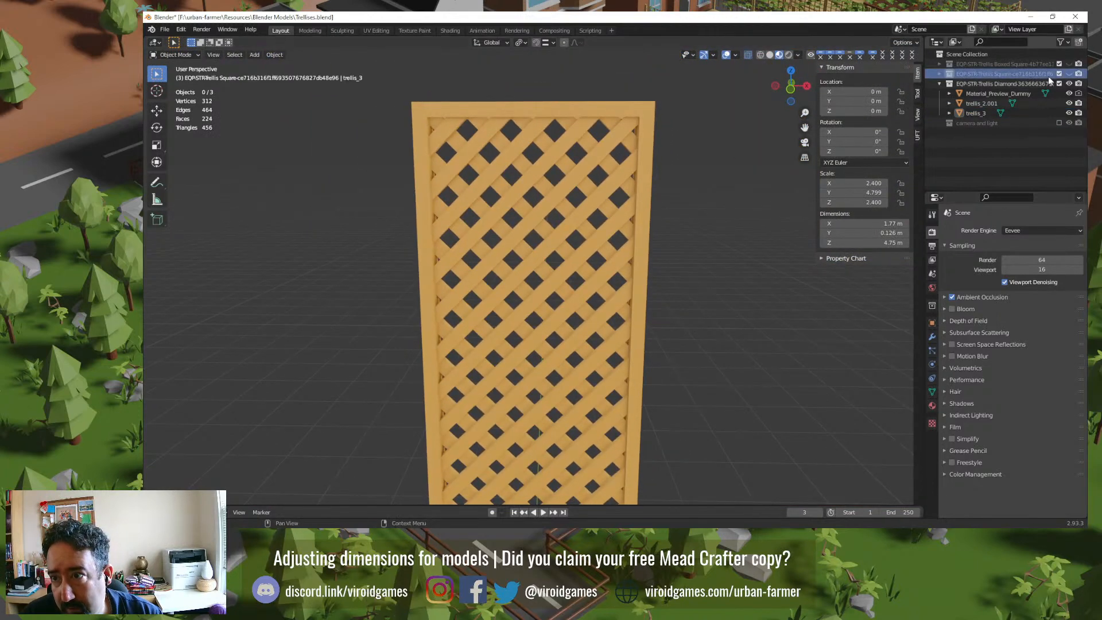
pyautogui.click(1068, 74)
pyautogui.click(1068, 83)
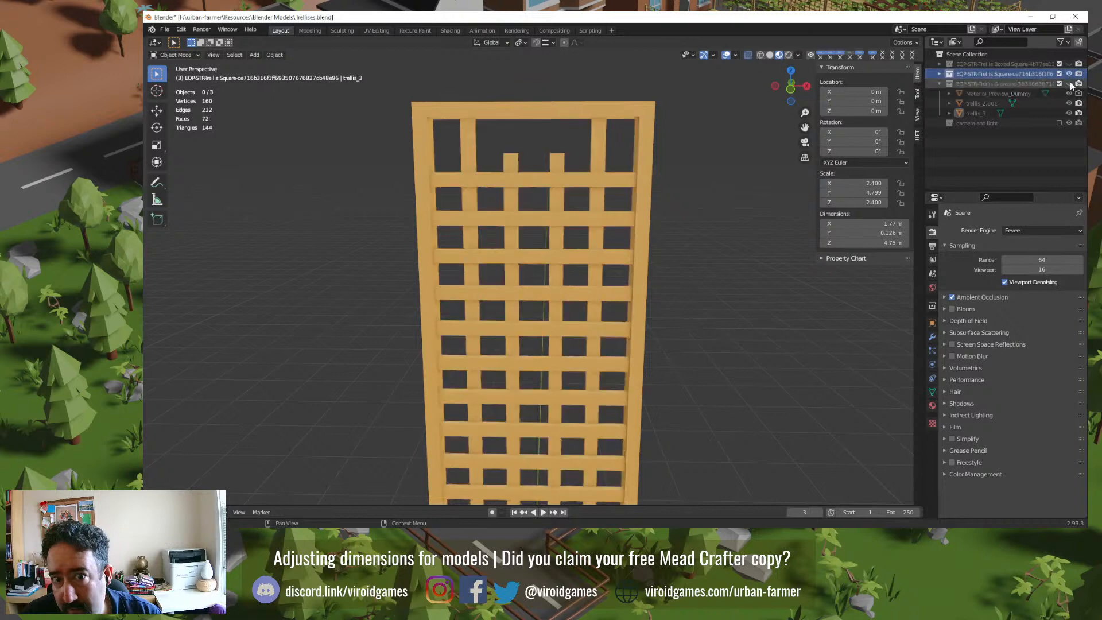
pyautogui.click(542, 218)
pyautogui.keyDown('shift'); pyautogui.moveTo(525, 392); pyautogui.dragTo(539, 352, button='middle'); pyautogui.keyUp('shift')
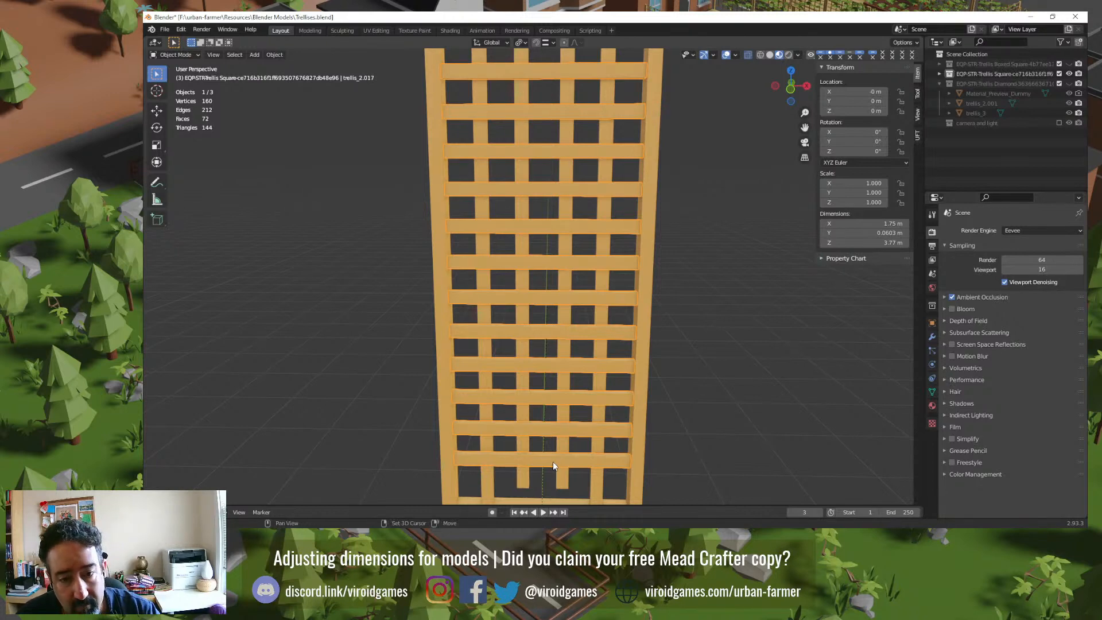
# Step: Duplicate the horizontal slats in place and move the copy into the diamond trellis collection
pyautogui.hotkey('shift', 'd')
pyautogui.press('Escape')
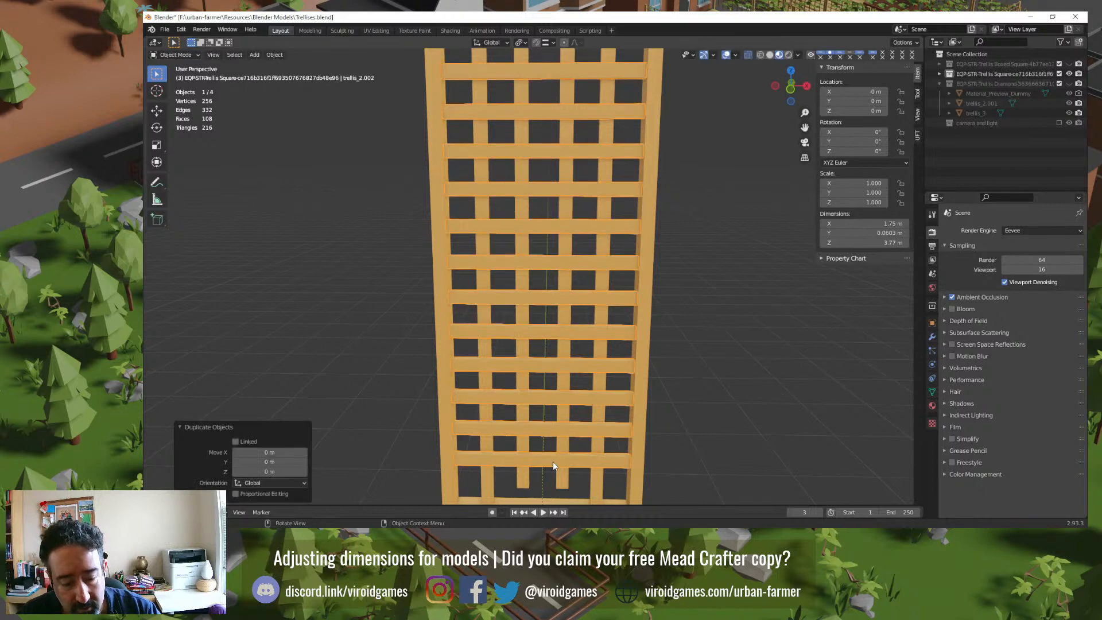
pyautogui.hotkey('shift', 'm')
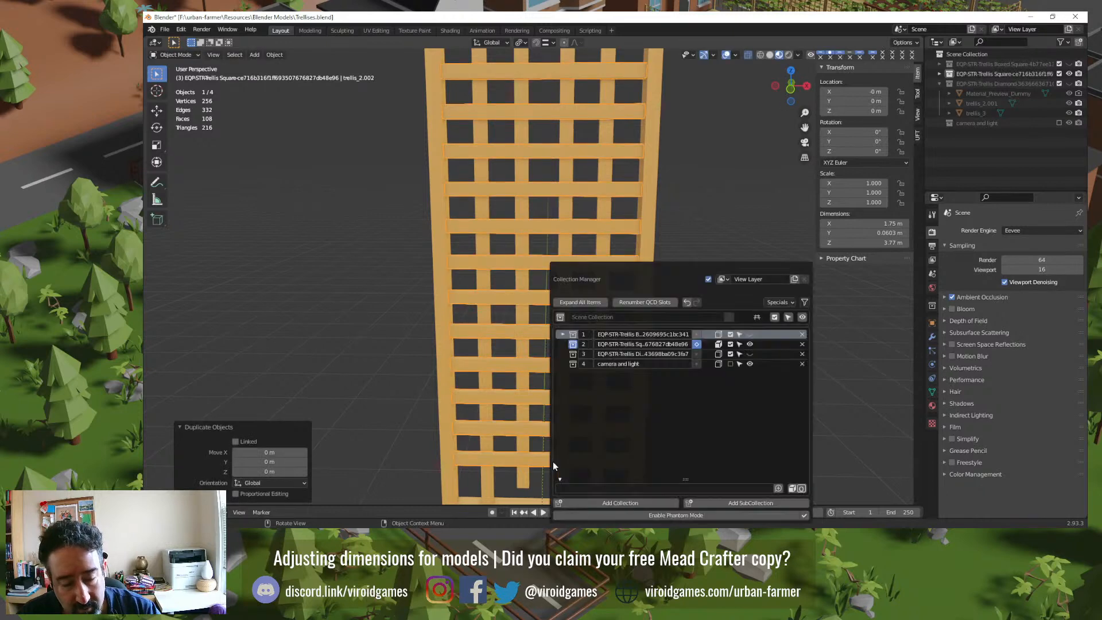
pyautogui.click(717, 356)
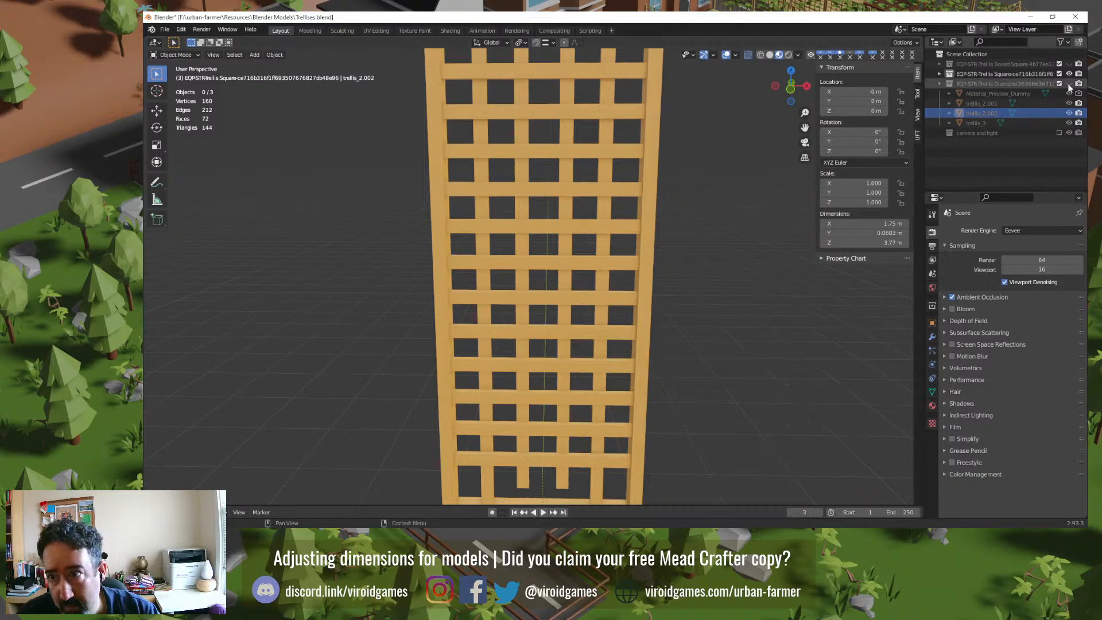
# Step: Hide the square trellis collection, show the diamond one, and move the copied slats about 2.36 m along X, clear of the trellis
pyautogui.click(1069, 73)
pyautogui.click(1069, 83)
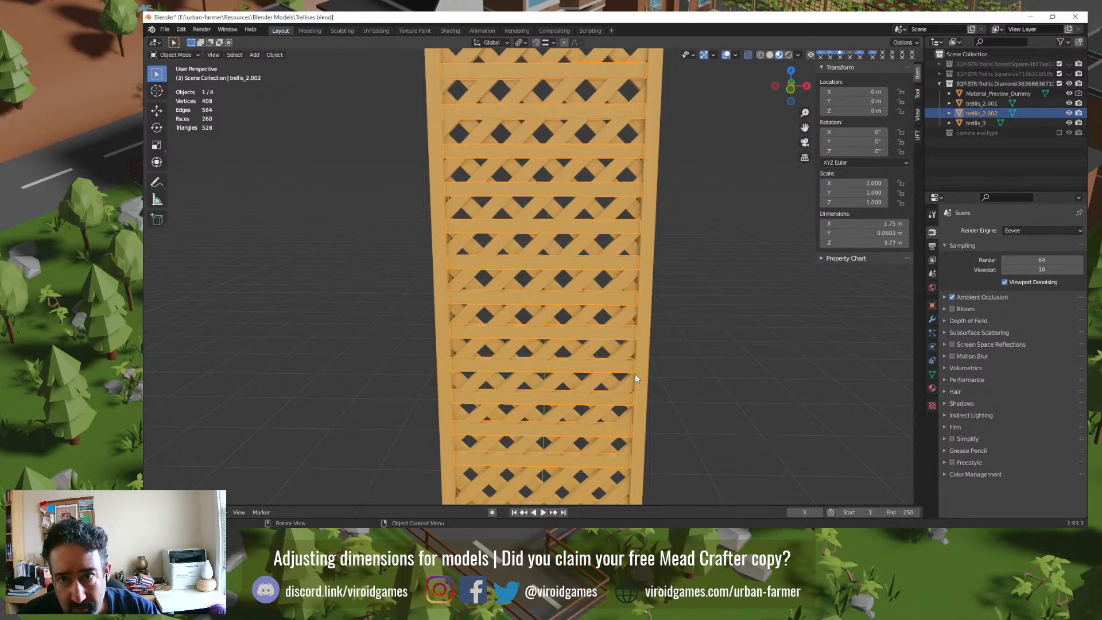
pyautogui.press('g')
pyautogui.press('x')
pyautogui.click(866, 381)
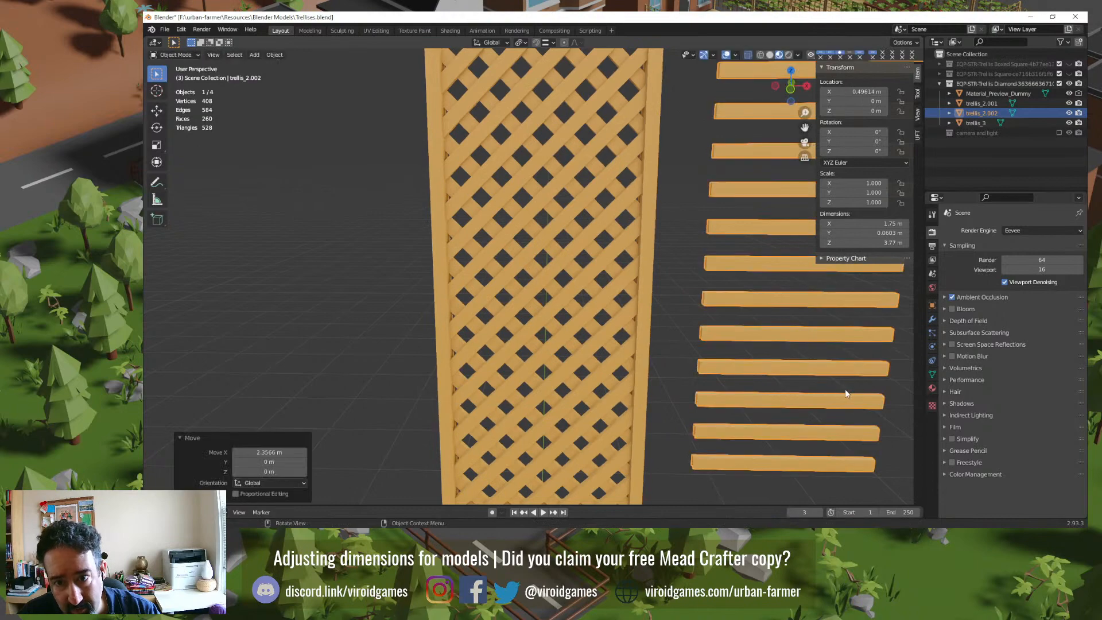
# Step: Examine the frame, lattice and copied slats together in Edit Mode, then return to Object Mode with only the copied slats selected
pyautogui.scroll(-5, 827, 379)
pyautogui.press('a')
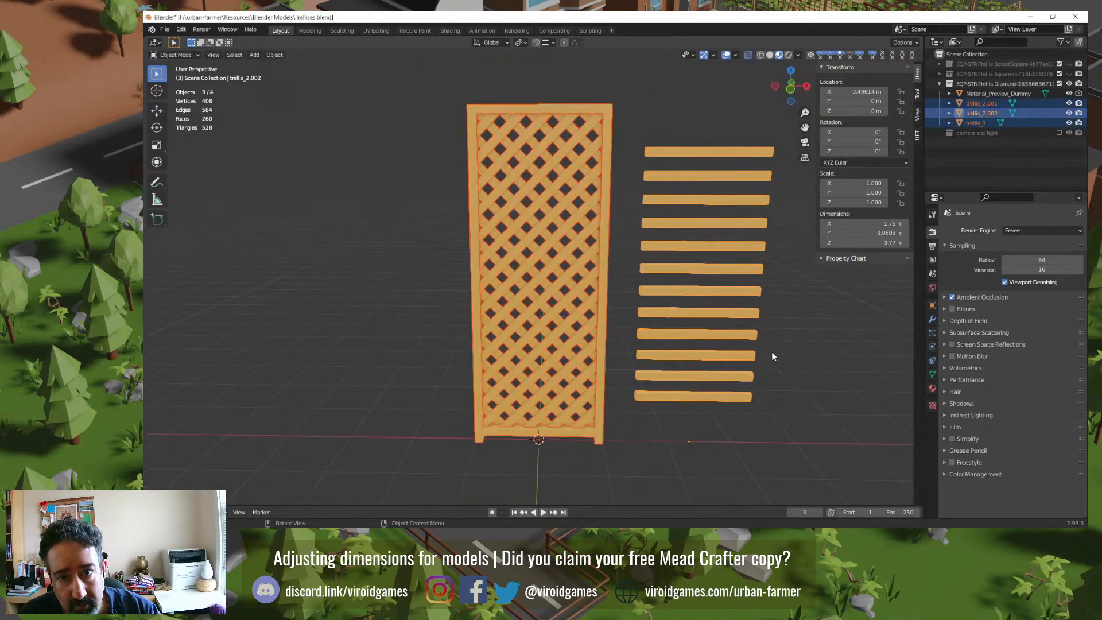
pyautogui.click(772, 353)
pyautogui.click(729, 351)
pyautogui.press('a')
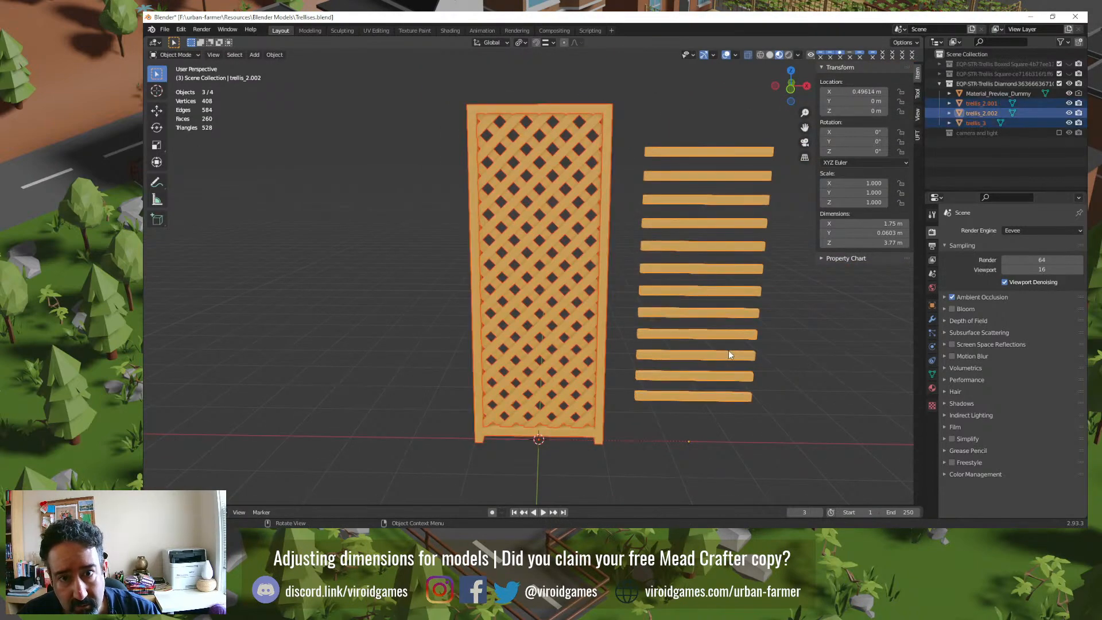
pyautogui.press('Tab')
pyautogui.click(726, 339)
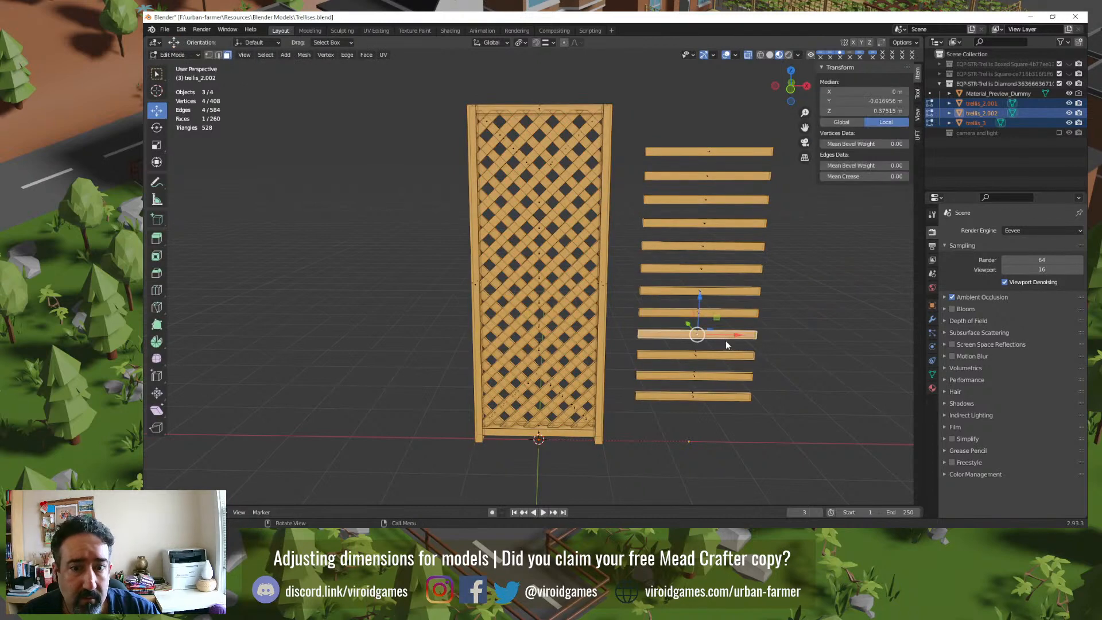
pyautogui.press('Tab')
pyautogui.click(799, 329)
pyautogui.click(746, 315)
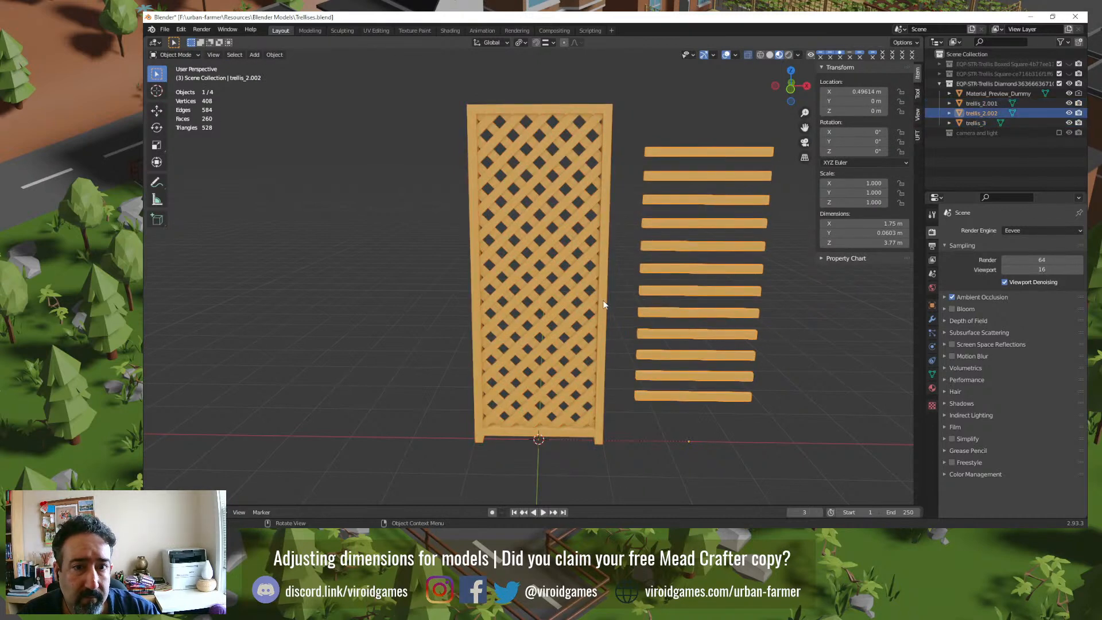
pyautogui.press('g')
pyautogui.click(626, 306)
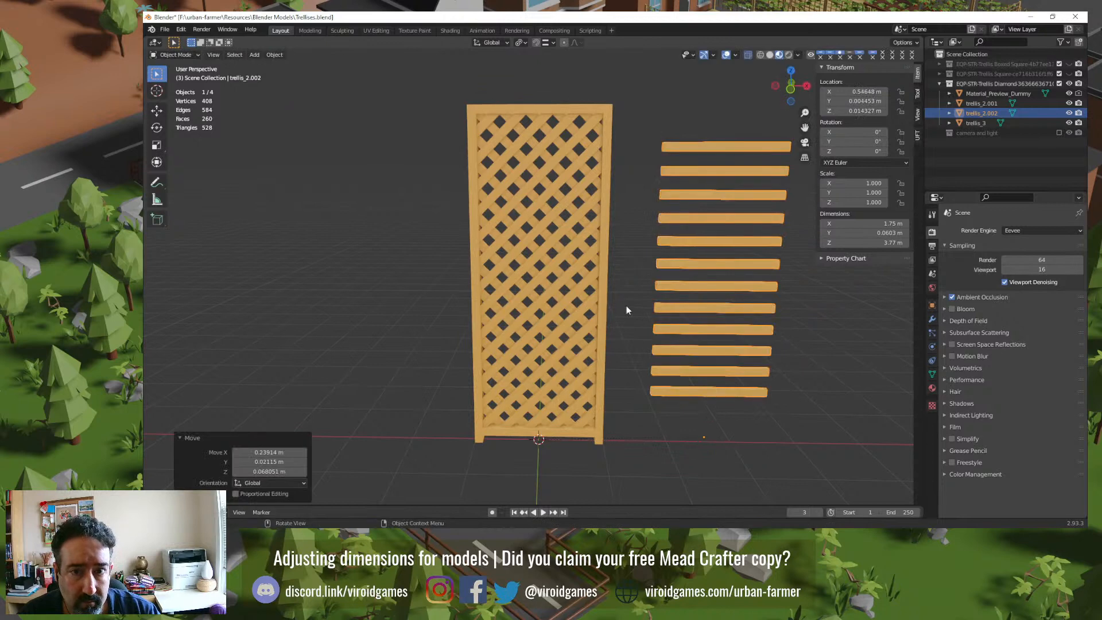
pyautogui.hotkey('ctrl', 'z')
# Step: Separate the copied slats into individual objects by loose parts and delete all but the lowest slat
pyautogui.press('Tab')
pyautogui.press('a')
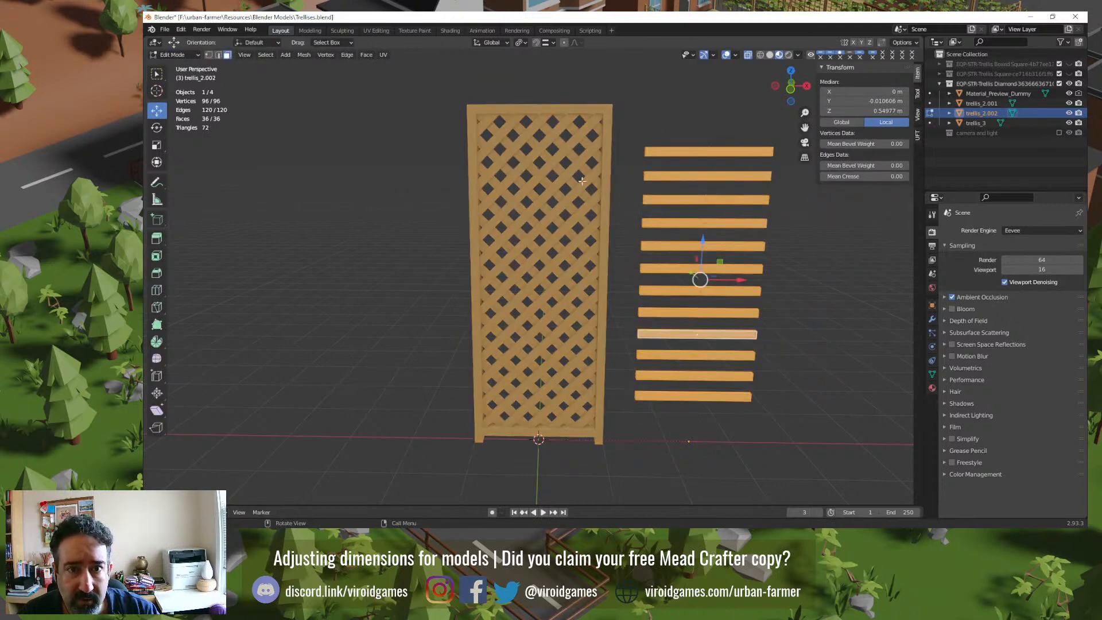
pyautogui.press('p')
pyautogui.click(541, 284)
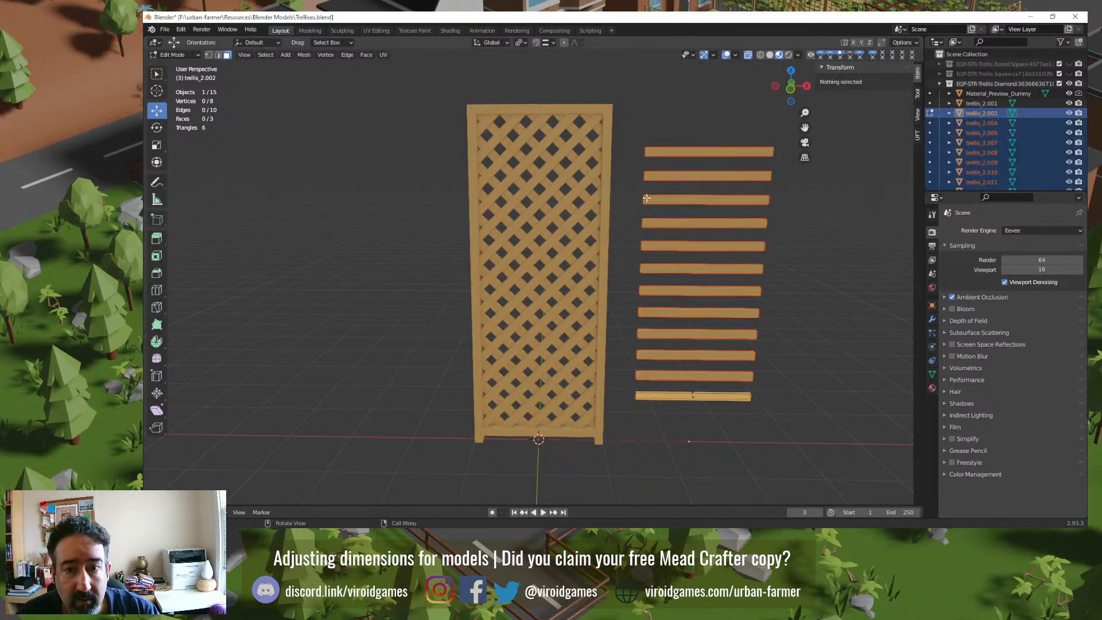
pyautogui.press('Tab')
pyautogui.moveTo(688, 117); pyautogui.dragTo(696, 380)
pyautogui.press('Delete')
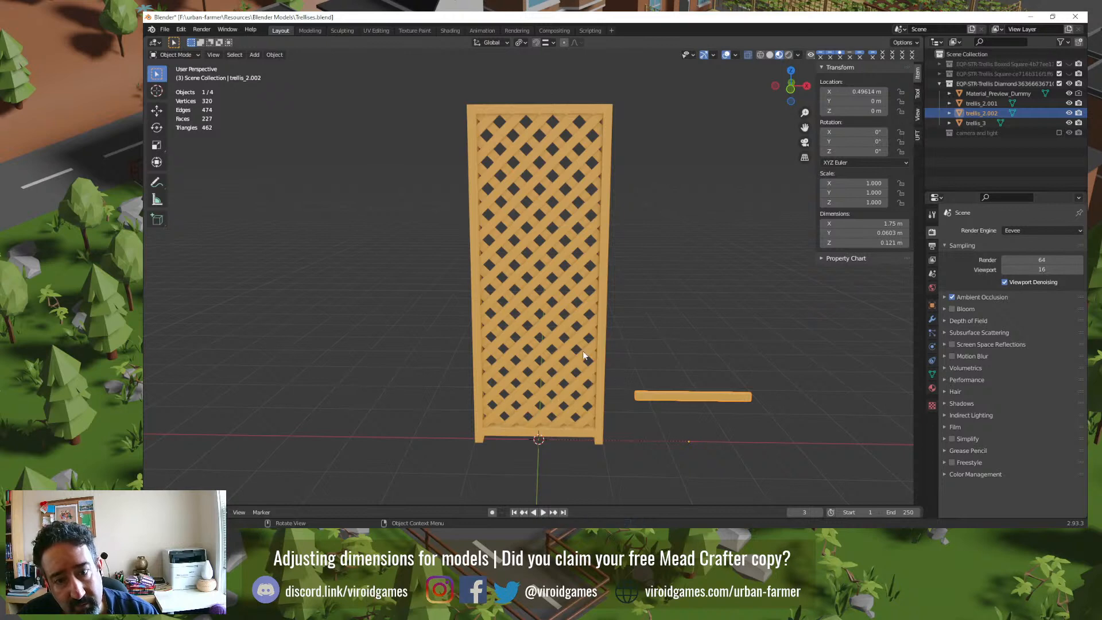
# Step: Examine the remaining slat and the overlapping diamond lattice from several angles and in orthographic view
pyautogui.moveTo(583, 350); pyautogui.dragTo(563, 388, button='middle')
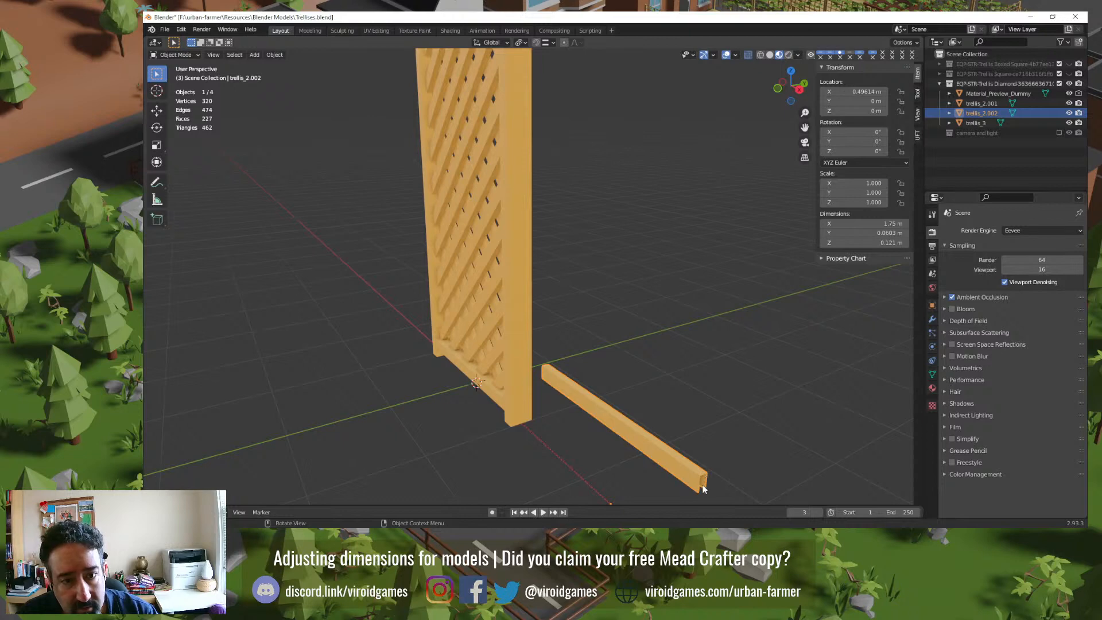
pyautogui.moveTo(479, 383); pyautogui.dragTo(525, 348, button='middle')
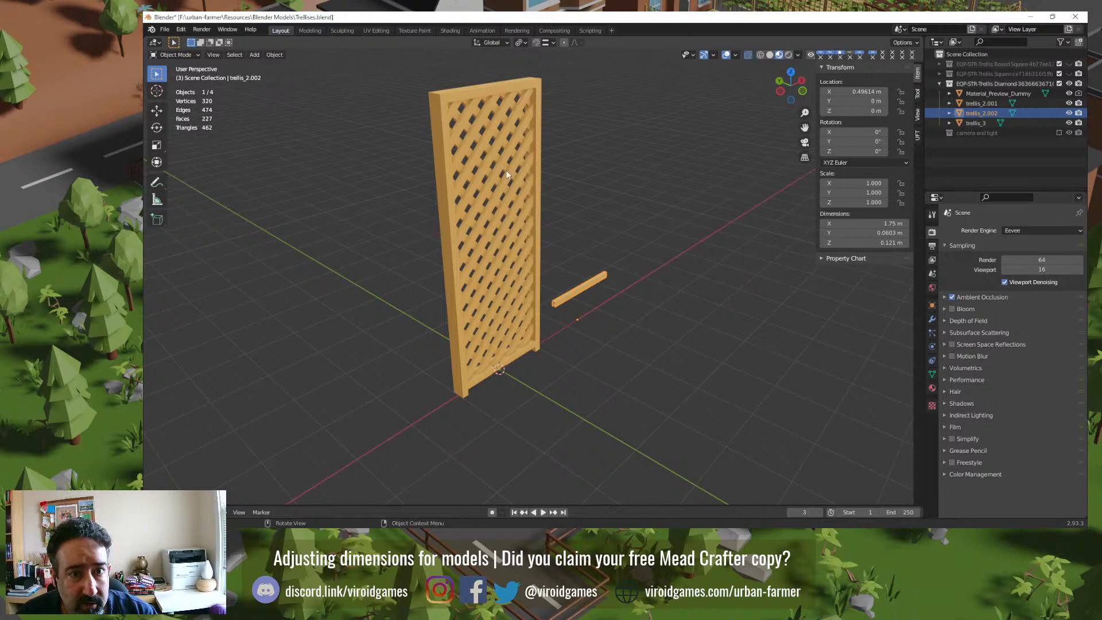
pyautogui.scroll(3, 482, 155)
pyautogui.scroll(4, 459, 146)
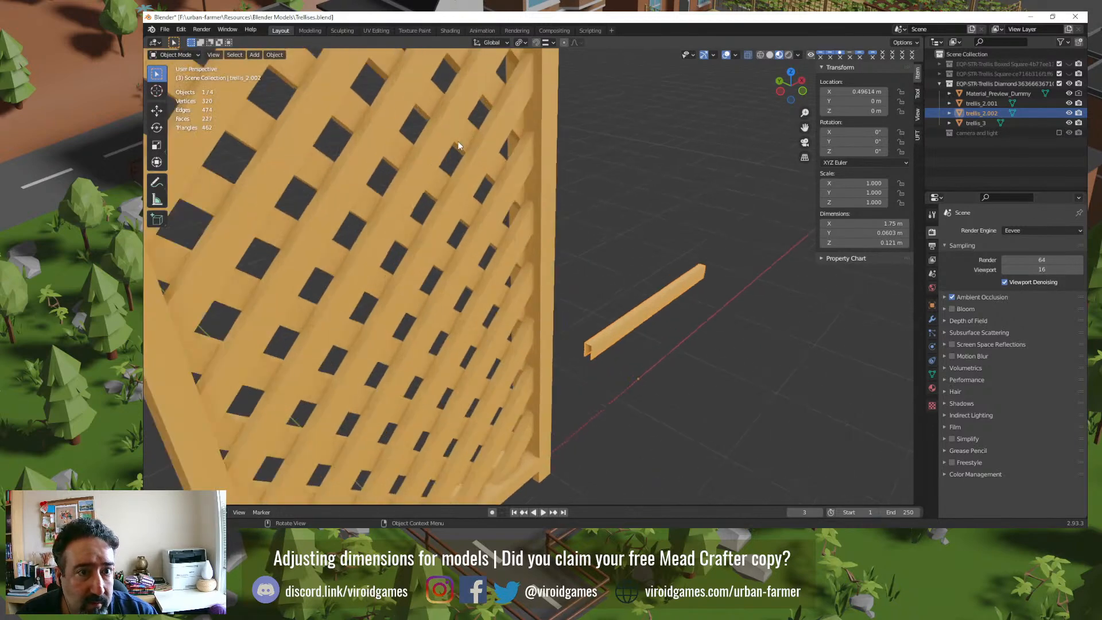
pyautogui.scroll(2, 453, 141)
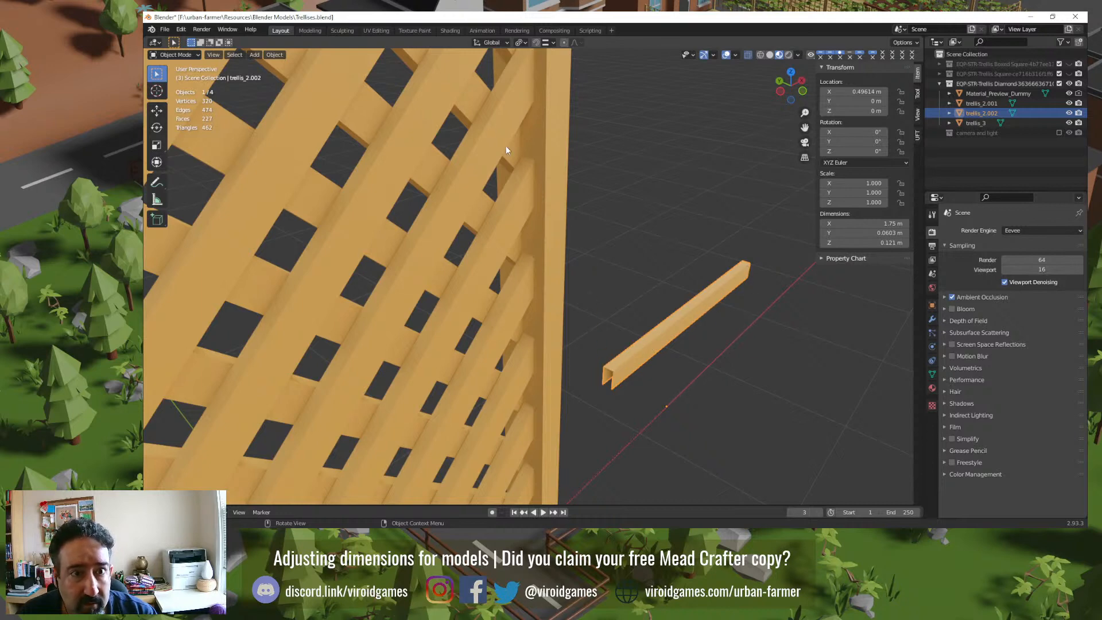
pyautogui.click(412, 62)
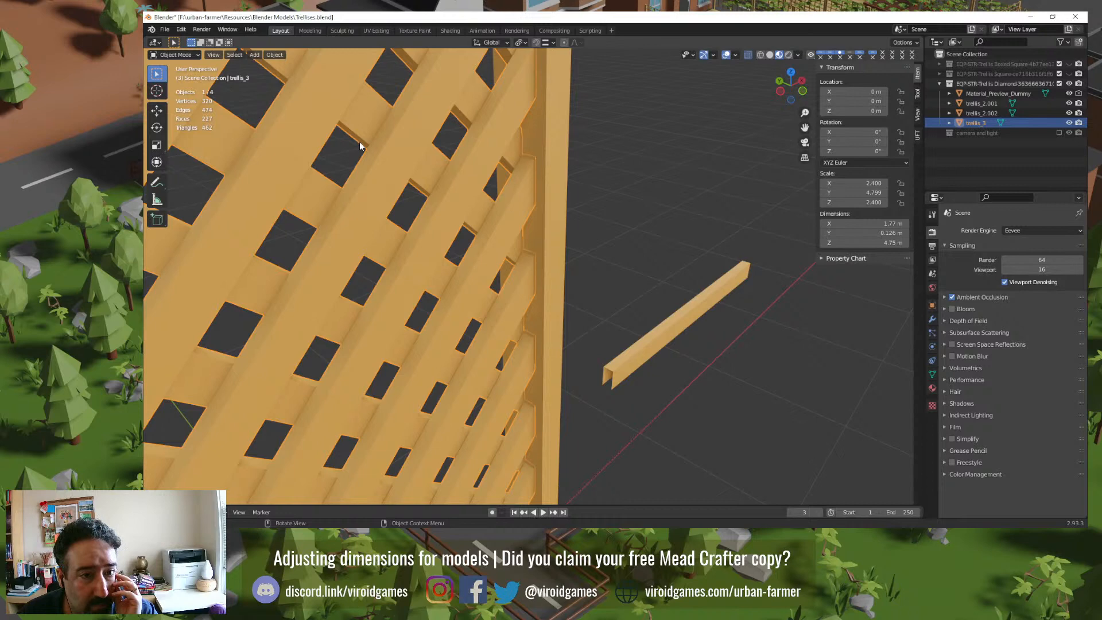
pyautogui.scroll(-8, 359, 142)
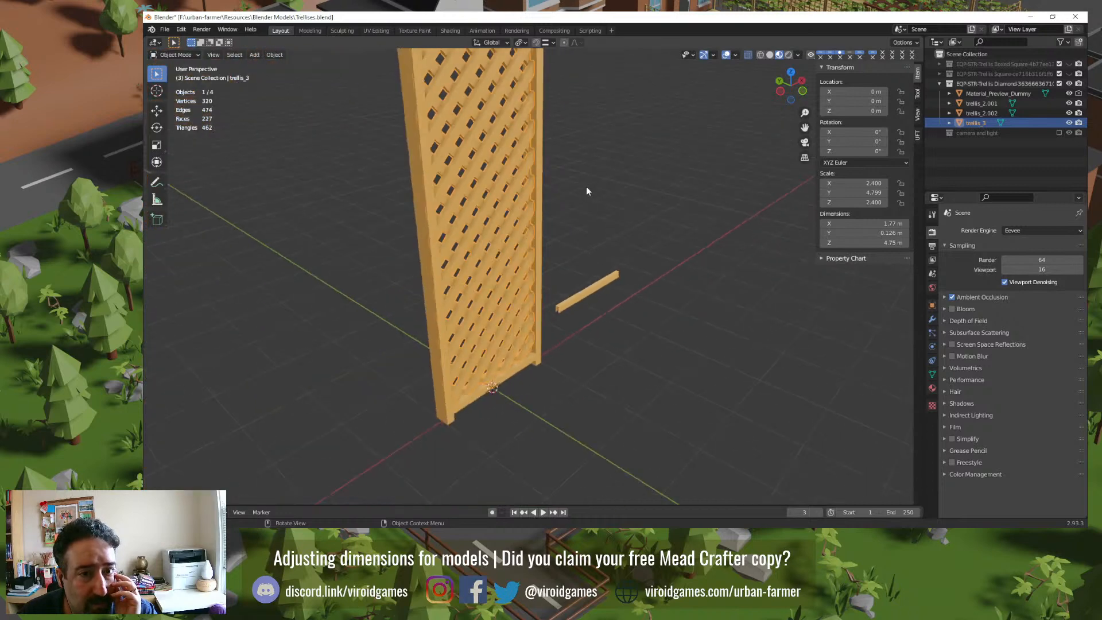
pyautogui.click(578, 221)
pyautogui.moveTo(579, 222); pyautogui.dragTo(577, 236, button='middle')
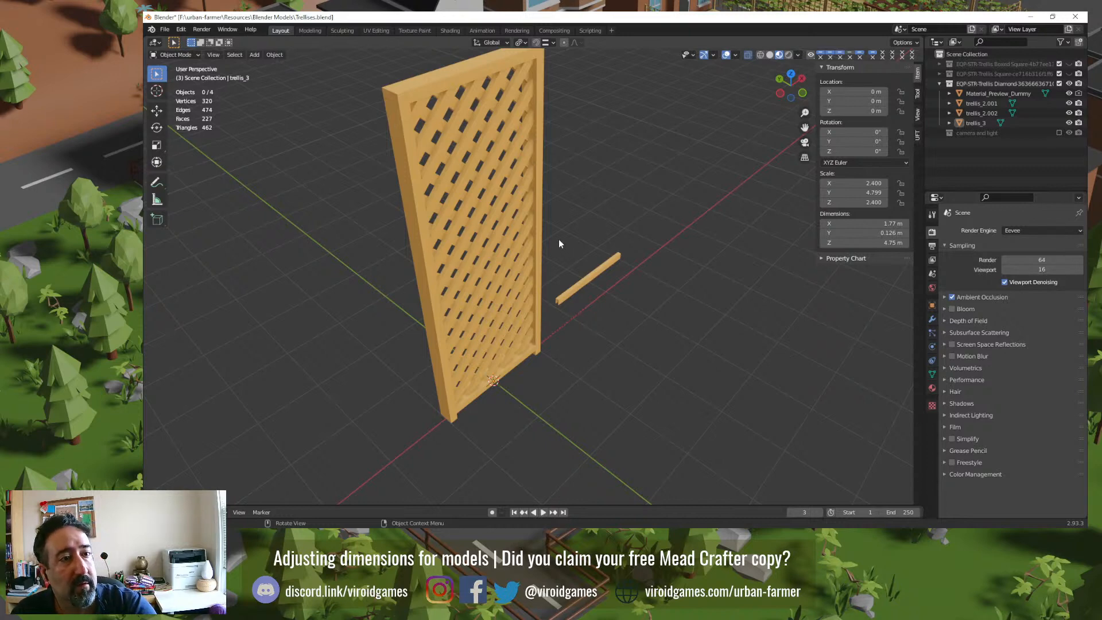
pyautogui.press('KP_5')
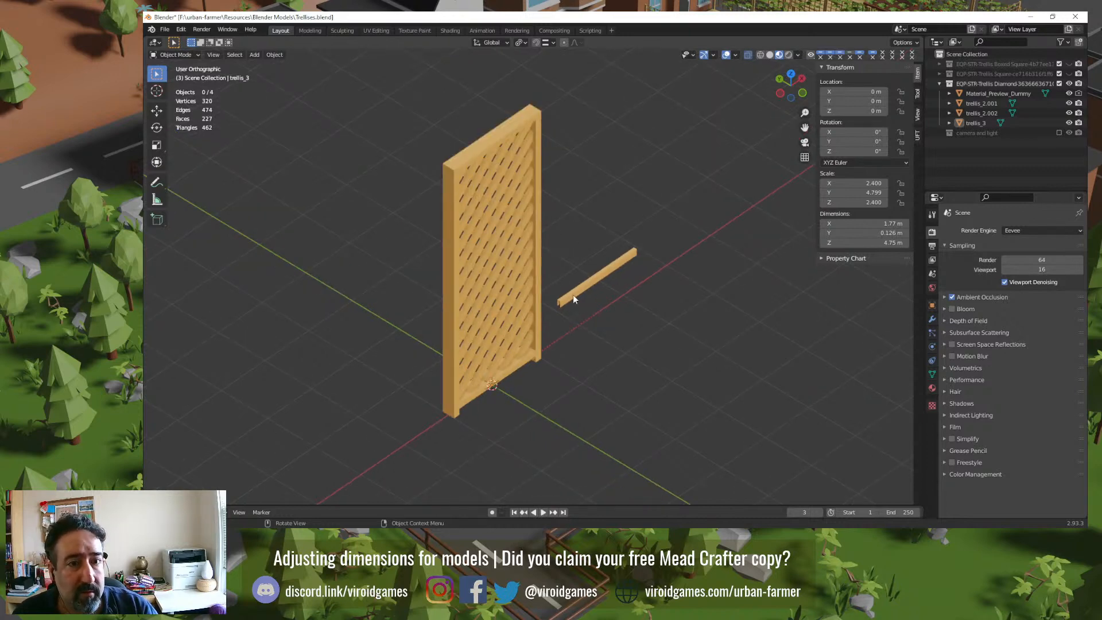
pyautogui.moveTo(580, 337)
pyautogui.mouseDown(button='middle')
pyautogui.moveTo(603, 340)
pyautogui.moveTo(571, 337)
pyautogui.mouseUp(button='middle')
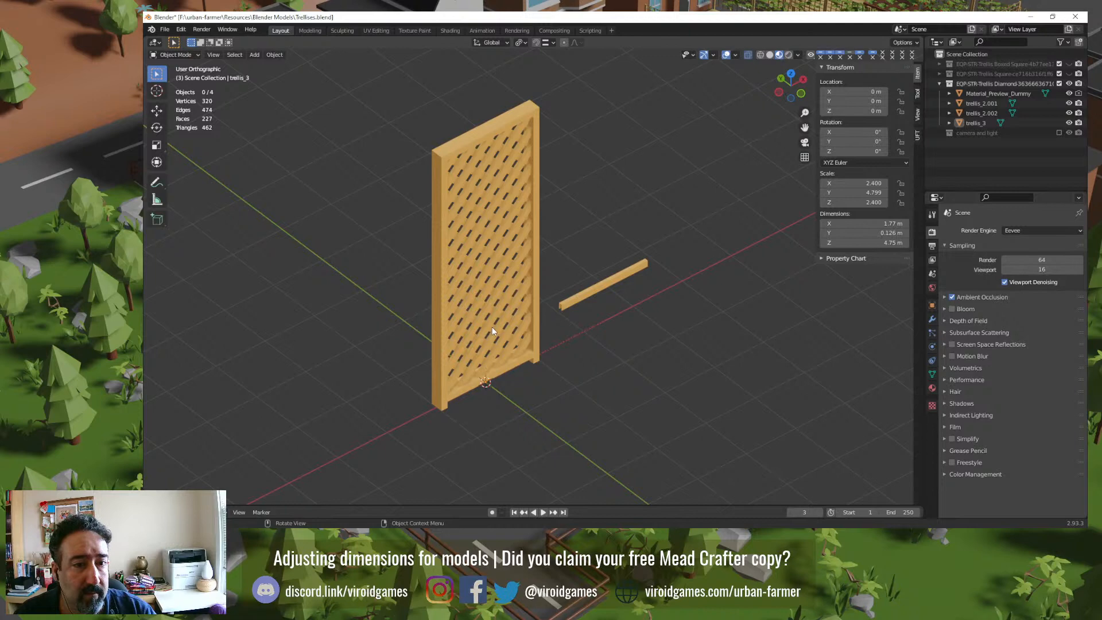
pyautogui.moveTo(492, 330); pyautogui.dragTo(498, 333, button='middle')
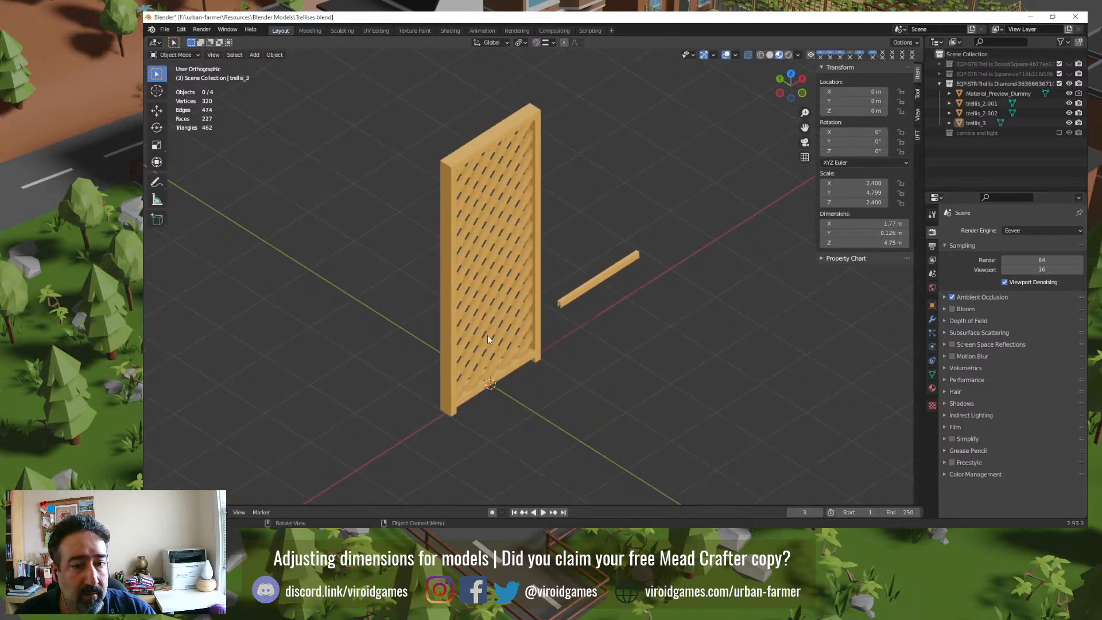
pyautogui.scroll(1, 488, 338)
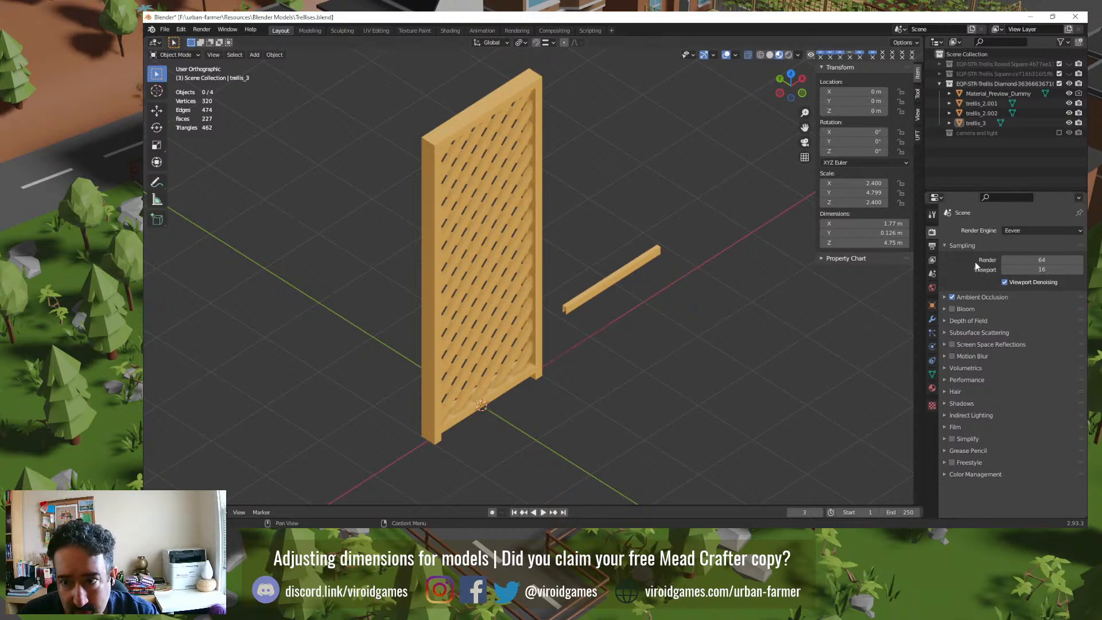
# Step: Snap the 3D cursor to the centre of the single slat's geometry and set the slat's origin there
pyautogui.click(605, 284)
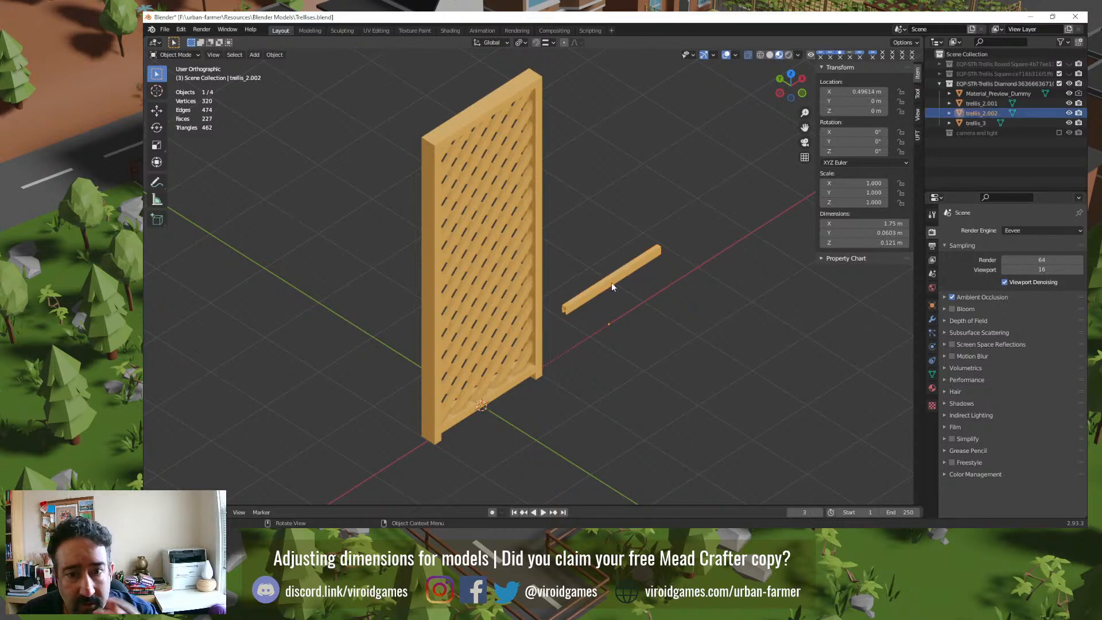
pyautogui.moveTo(665, 326); pyautogui.dragTo(636, 335, button='middle')
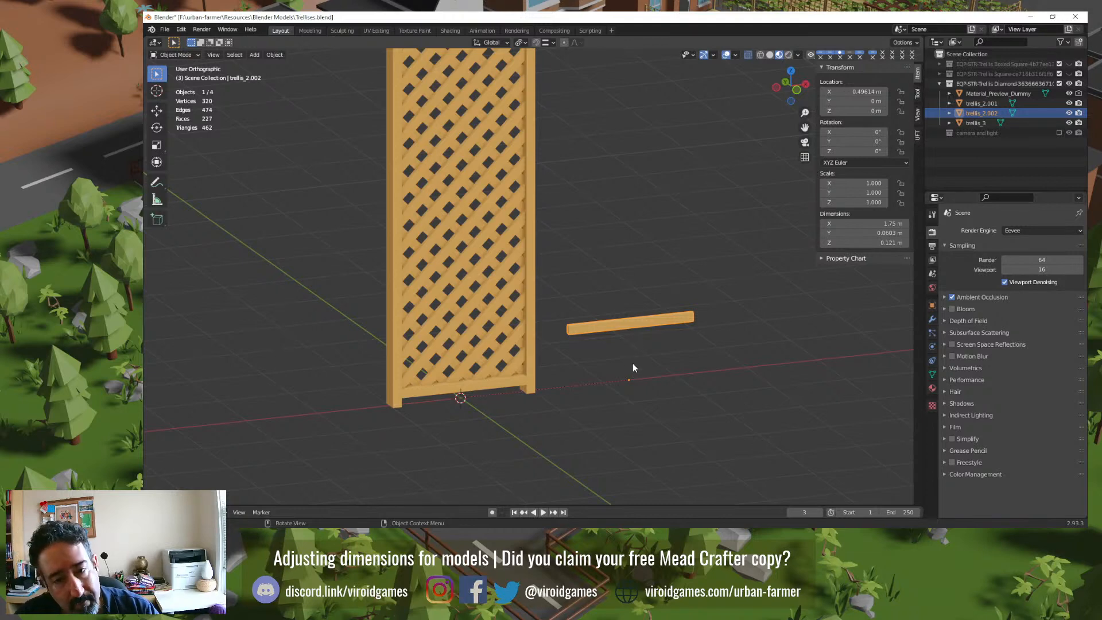
pyautogui.press('q')
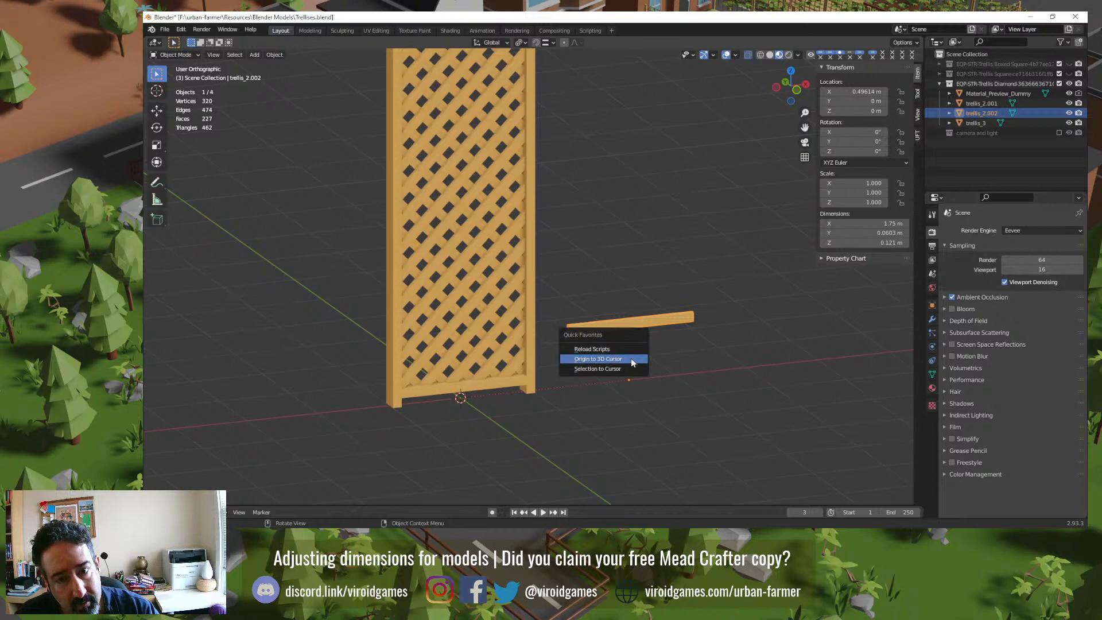
pyautogui.click(631, 360)
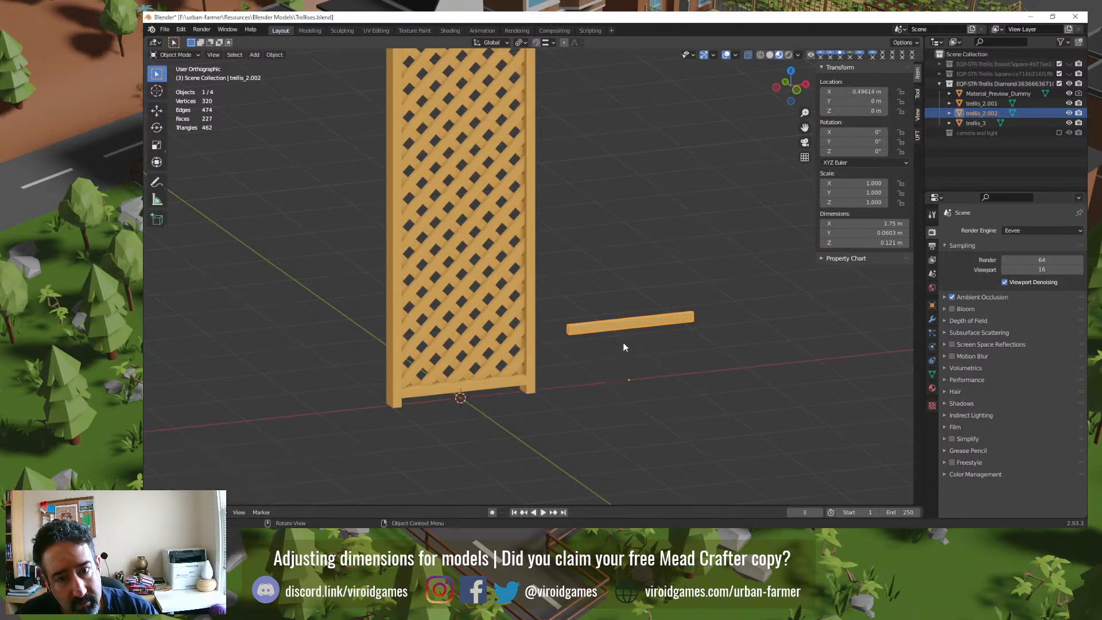
pyautogui.press('Tab')
pyautogui.press('a')
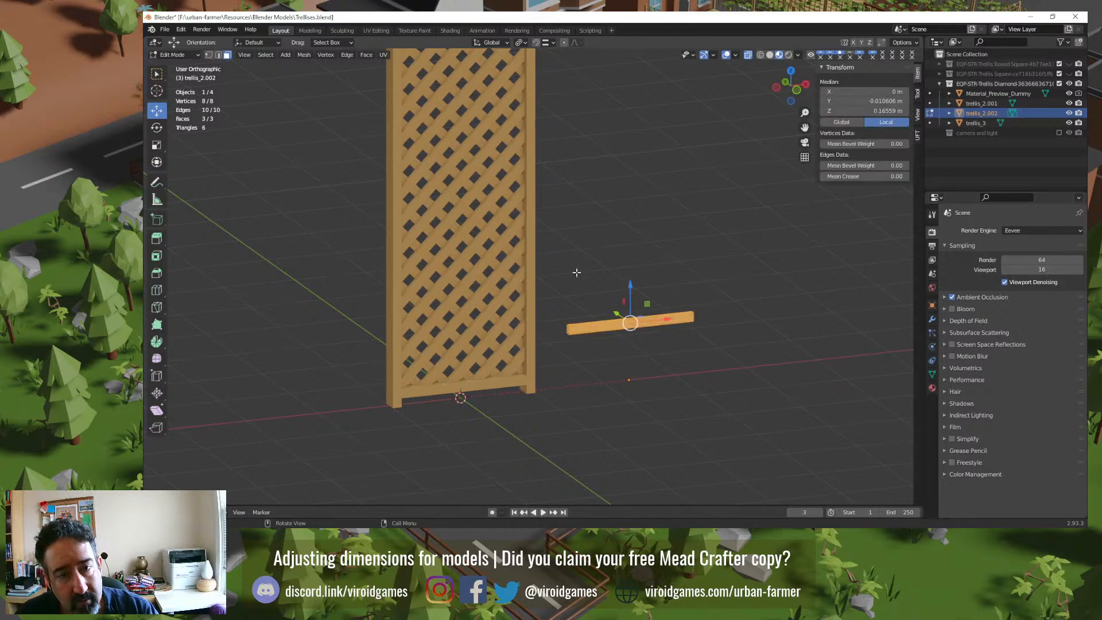
pyautogui.press('q')
pyautogui.click(599, 302)
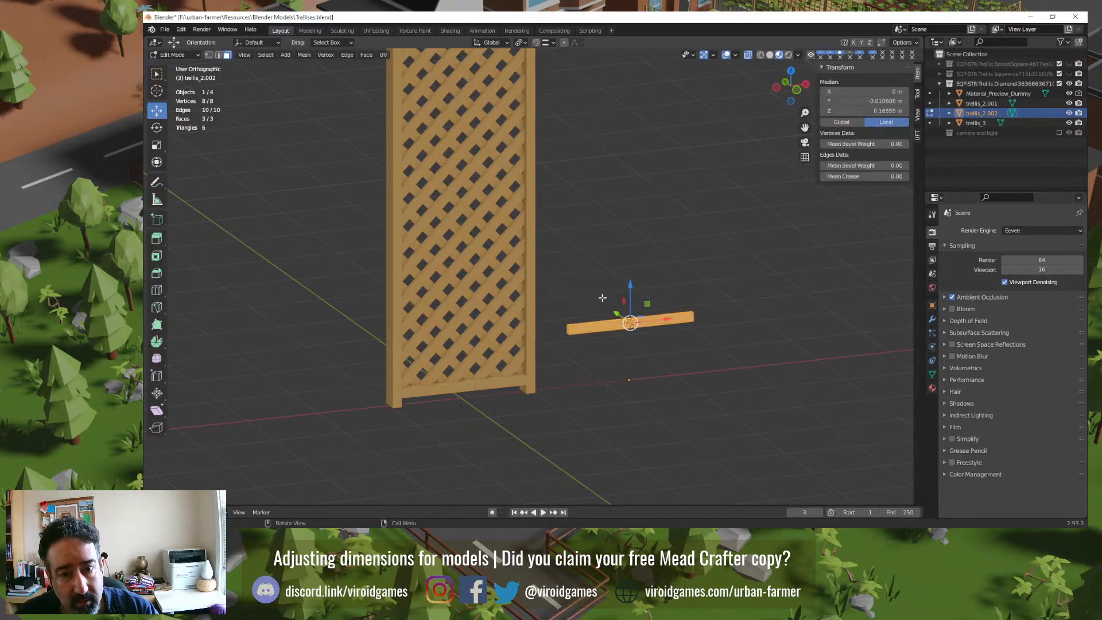
pyautogui.press('Tab')
pyautogui.press('q')
pyautogui.click(607, 303)
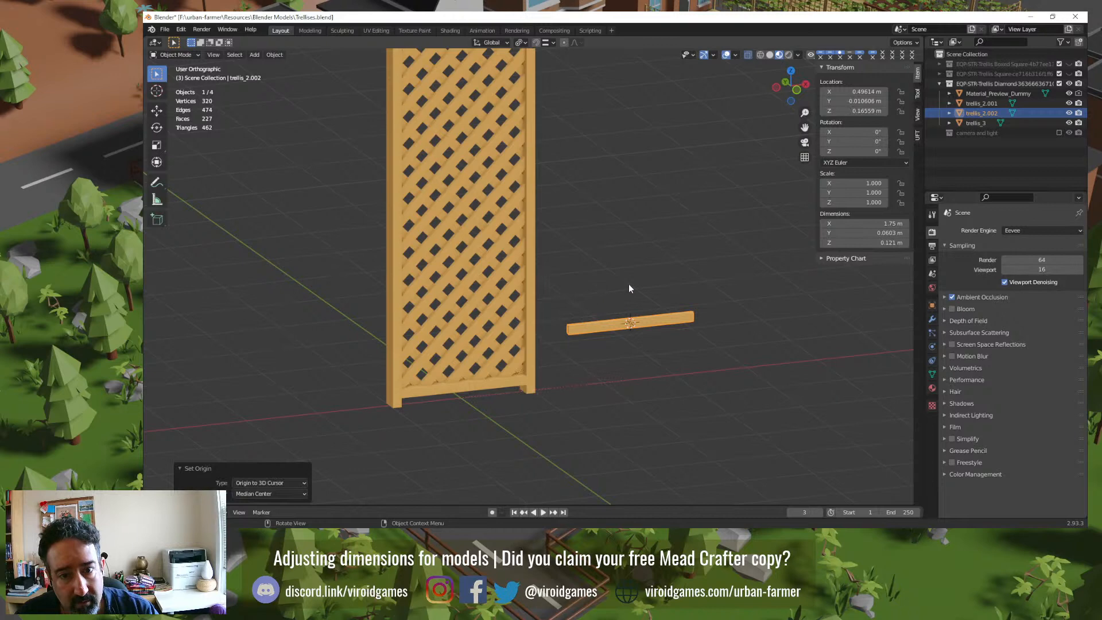
pyautogui.click(628, 287)
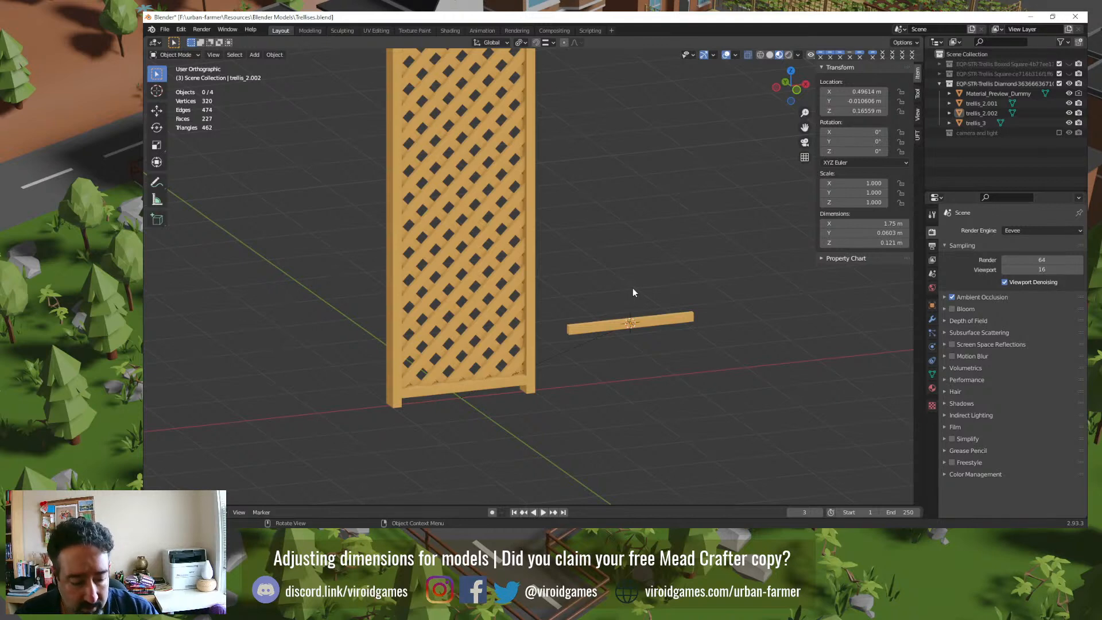
# Step: Rotate the single slat 45° about the global Y axis and show it in the front view
pyautogui.click(652, 317)
pyautogui.press('r')
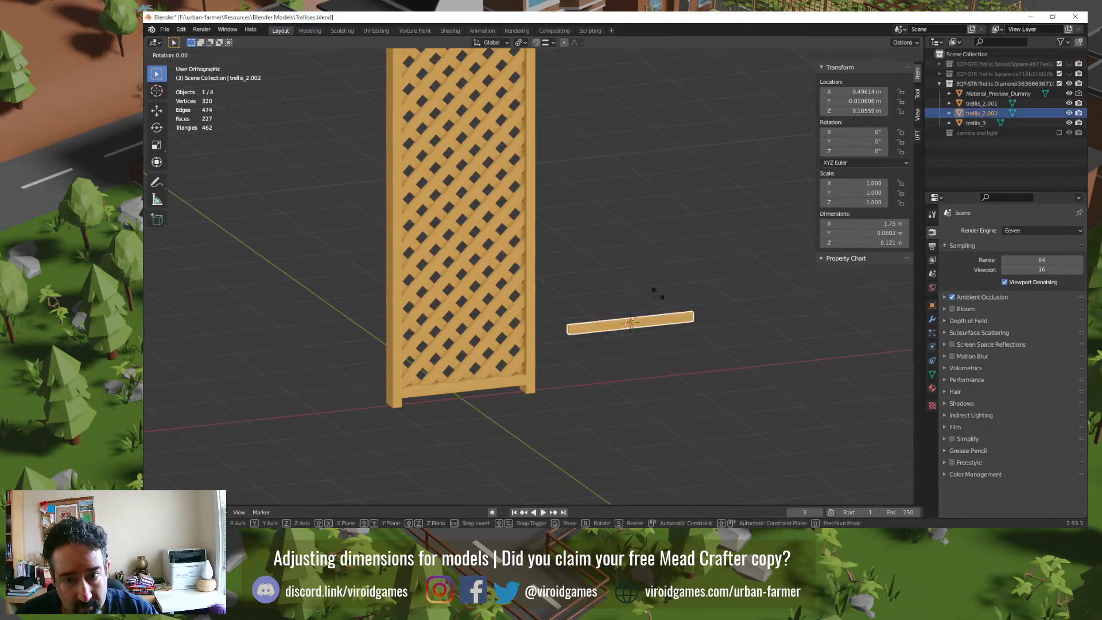
pyautogui.write('y')
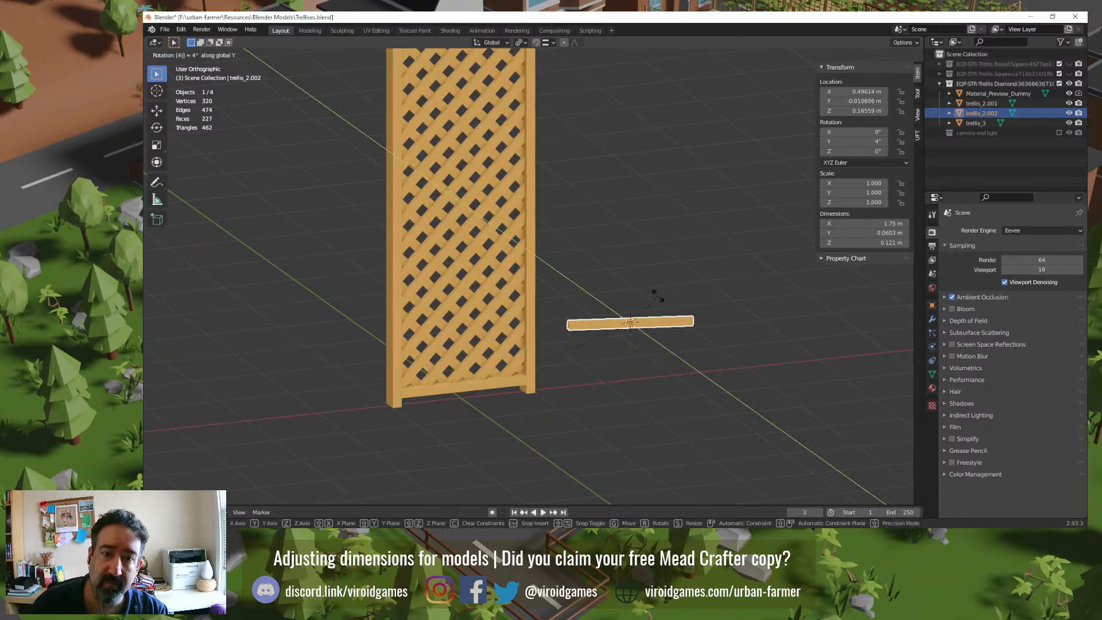
pyautogui.write('45')
pyautogui.press('Return')
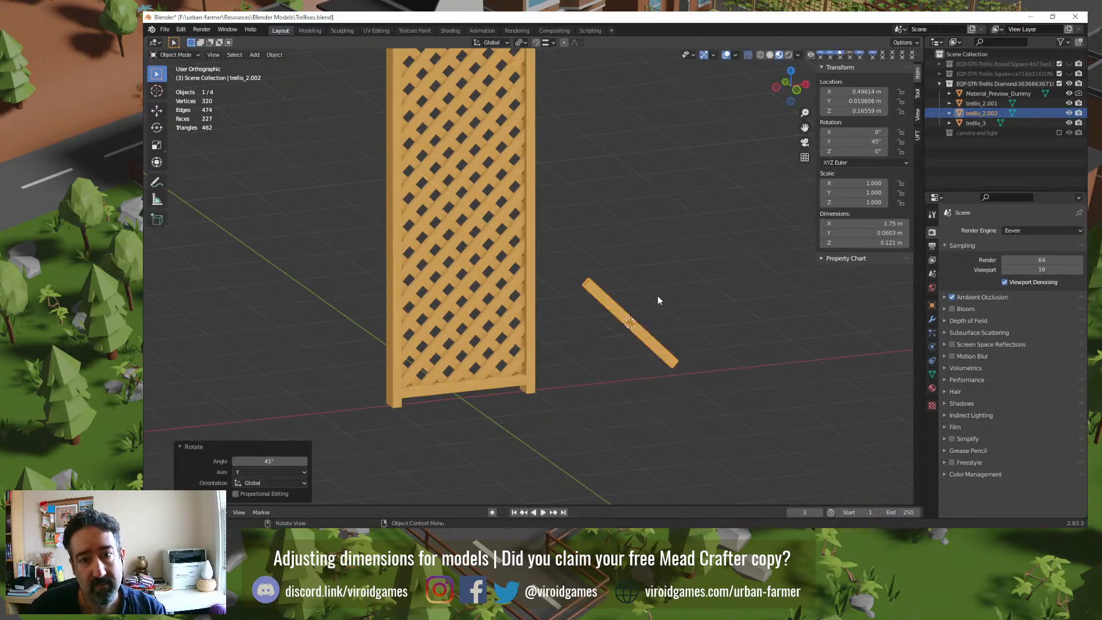
pyautogui.press('KP_1')
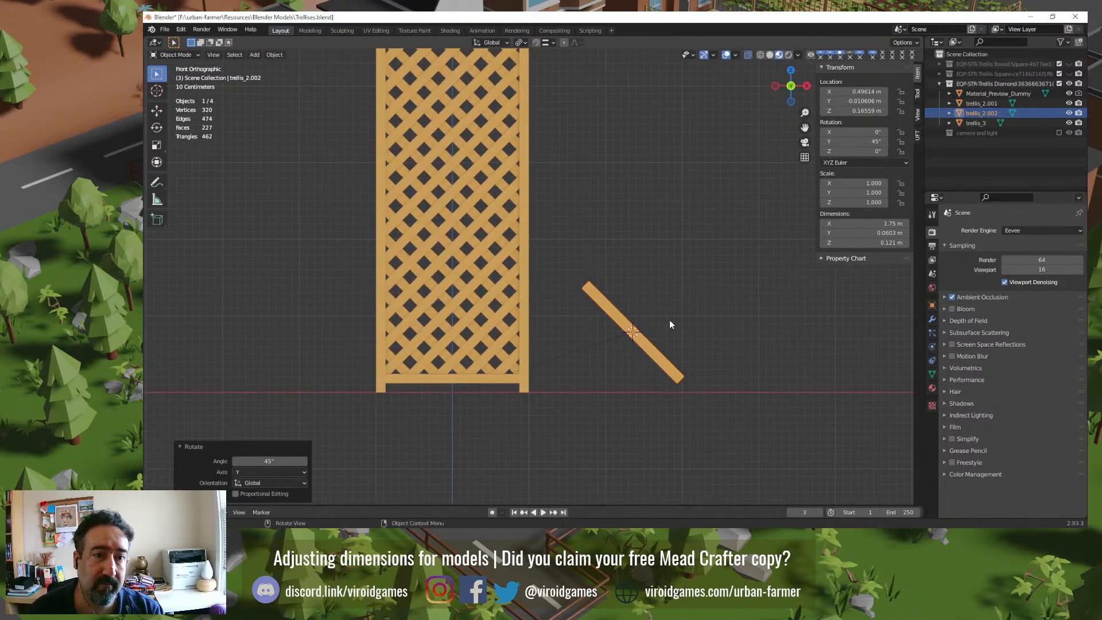
pyautogui.press('g')
pyautogui.press('y')
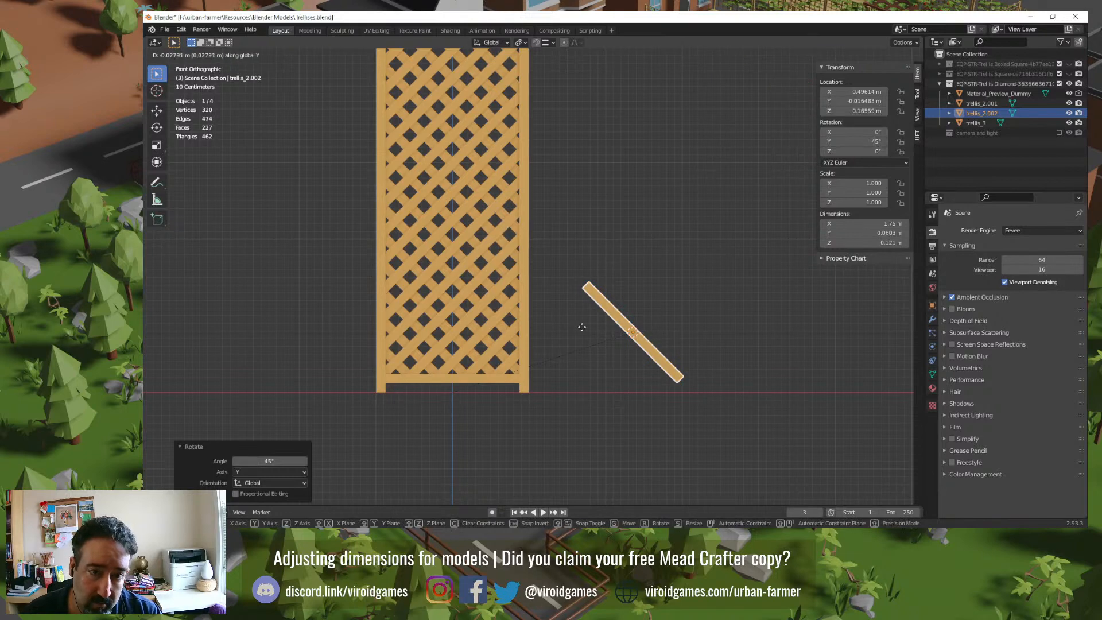
pyautogui.press('x')
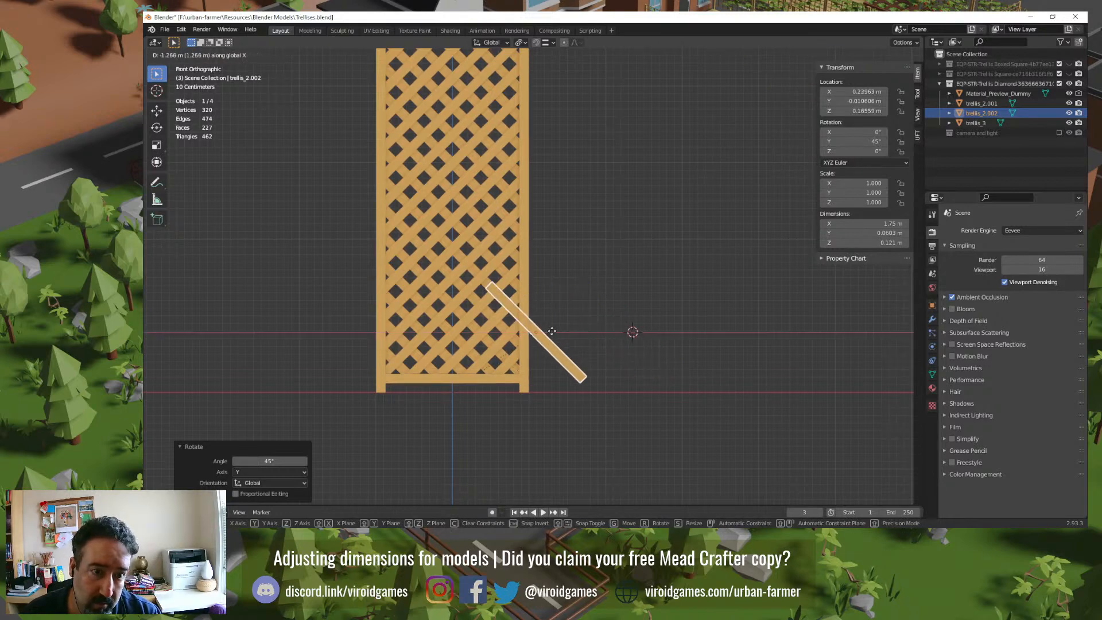
pyautogui.click(647, 331)
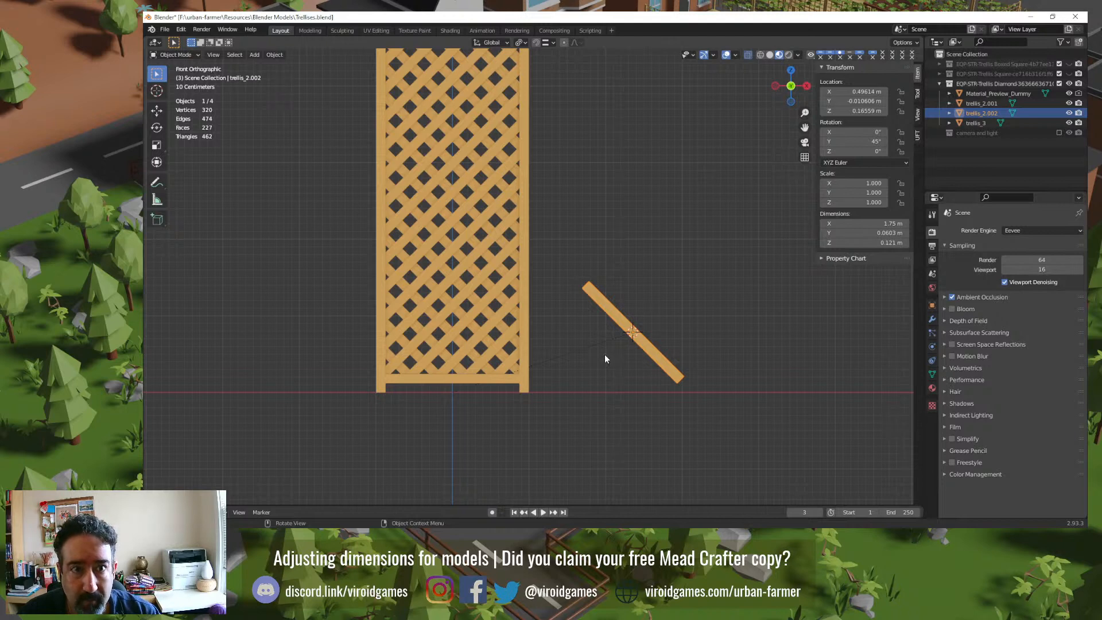
# Step: Add an Array modifier to the rotated slat with a fixed count of 6
pyautogui.click(932, 320)
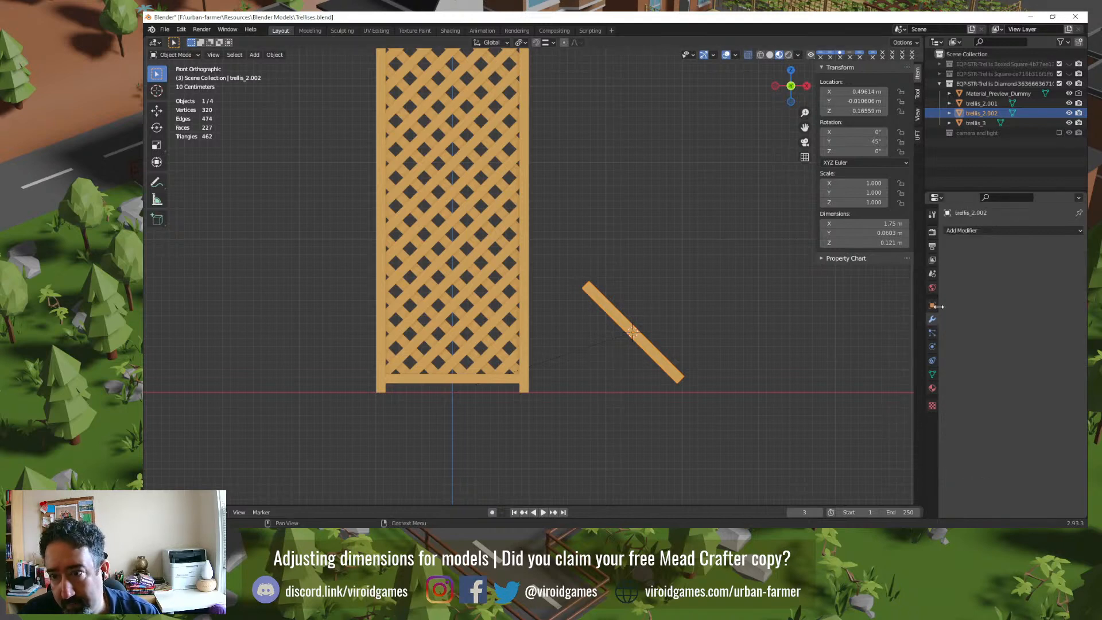
pyautogui.click(990, 233)
pyautogui.click(900, 260)
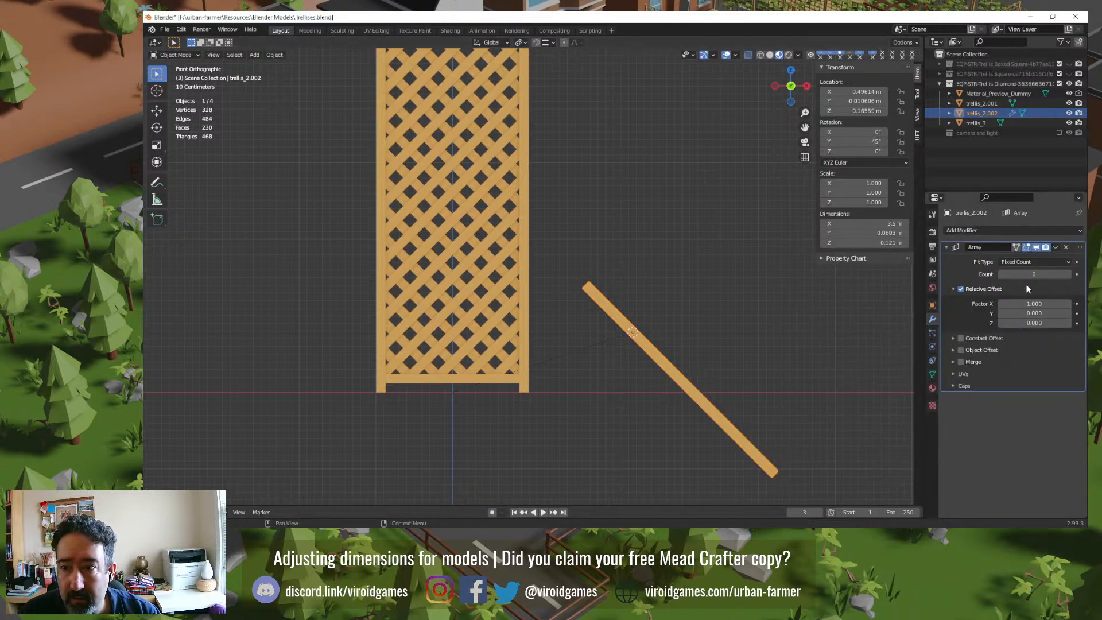
pyautogui.click(1069, 274)
pyautogui.click(1069, 274)
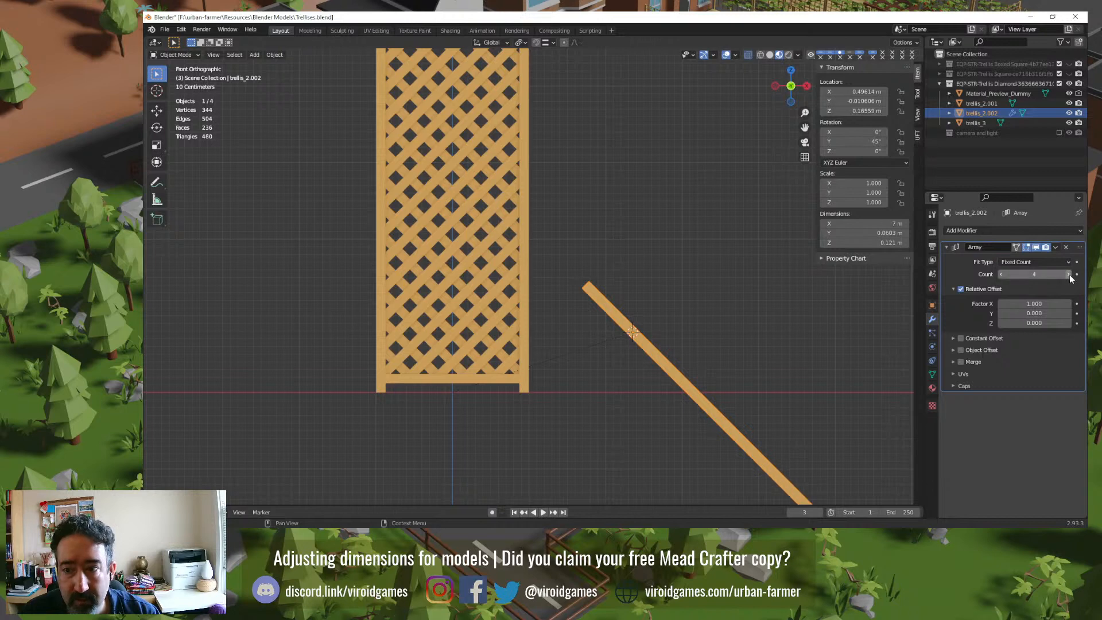
pyautogui.click(1069, 274)
pyautogui.click(1069, 274)
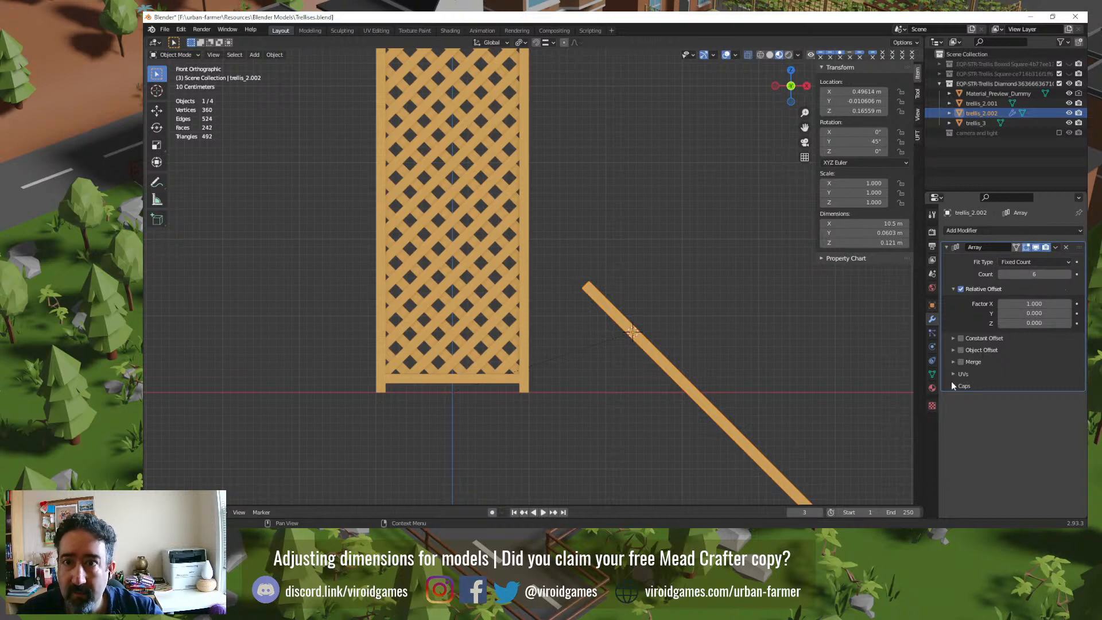
# Step: Set the array's relative Z offset factor to 2.5 and apply the slat's location, rotation and scale
pyautogui.moveTo(1065, 323); pyautogui.dragTo(1101, 323)
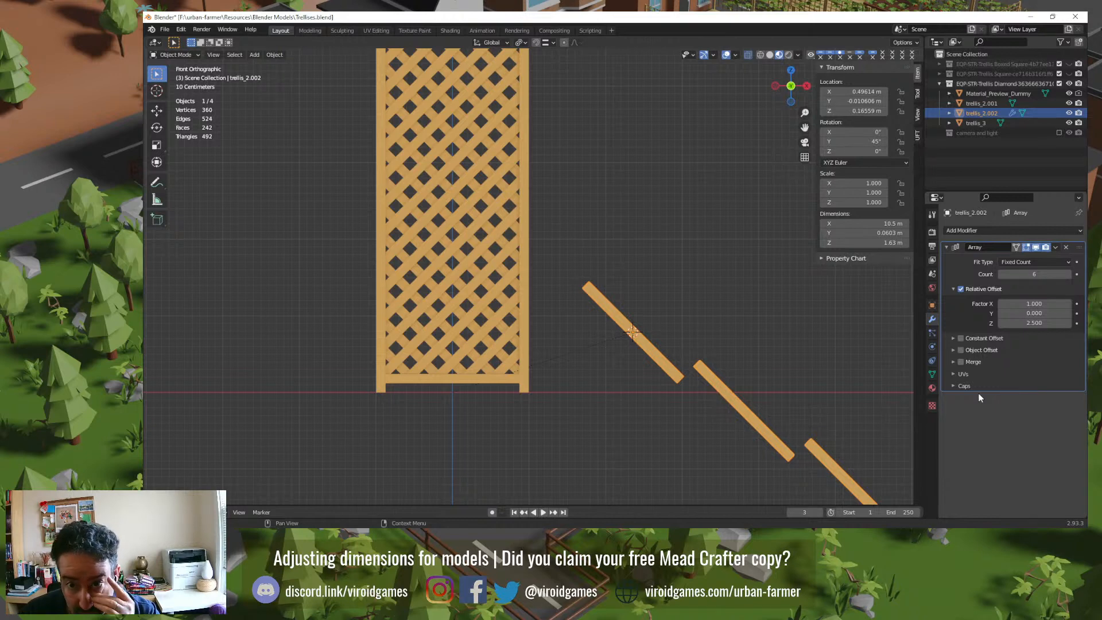
pyautogui.hotkey('ctrl', 'a')
pyautogui.click(736, 310)
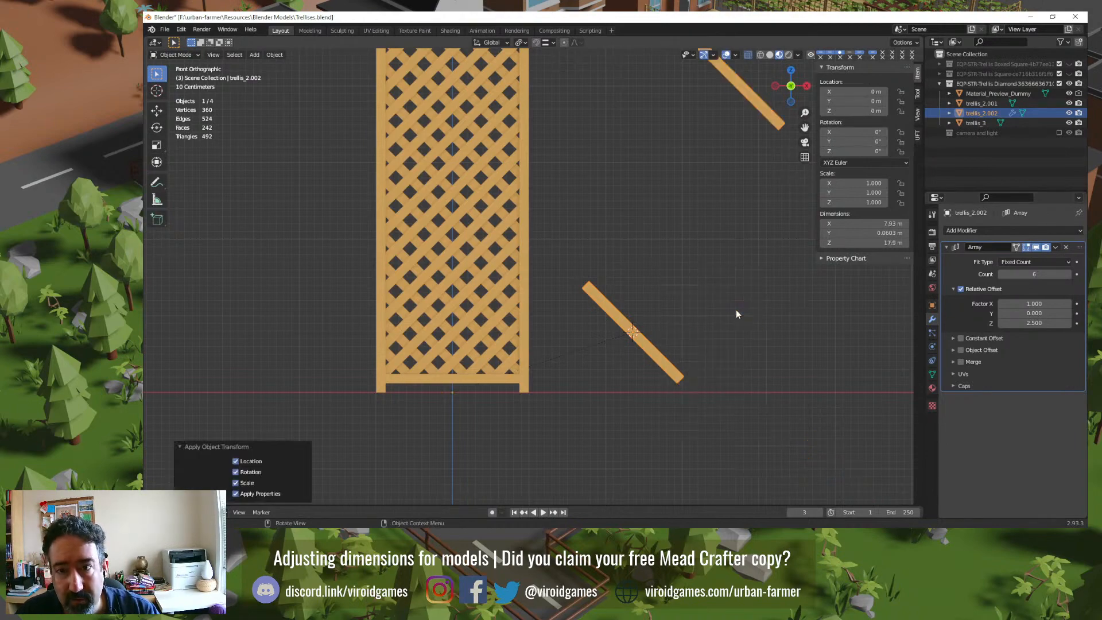
# Step: Set the slat array's relative offset factors to 0 on X and 0.2 on Z so the slats stack vertically
pyautogui.moveTo(1039, 324); pyautogui.dragTo(987, 324)
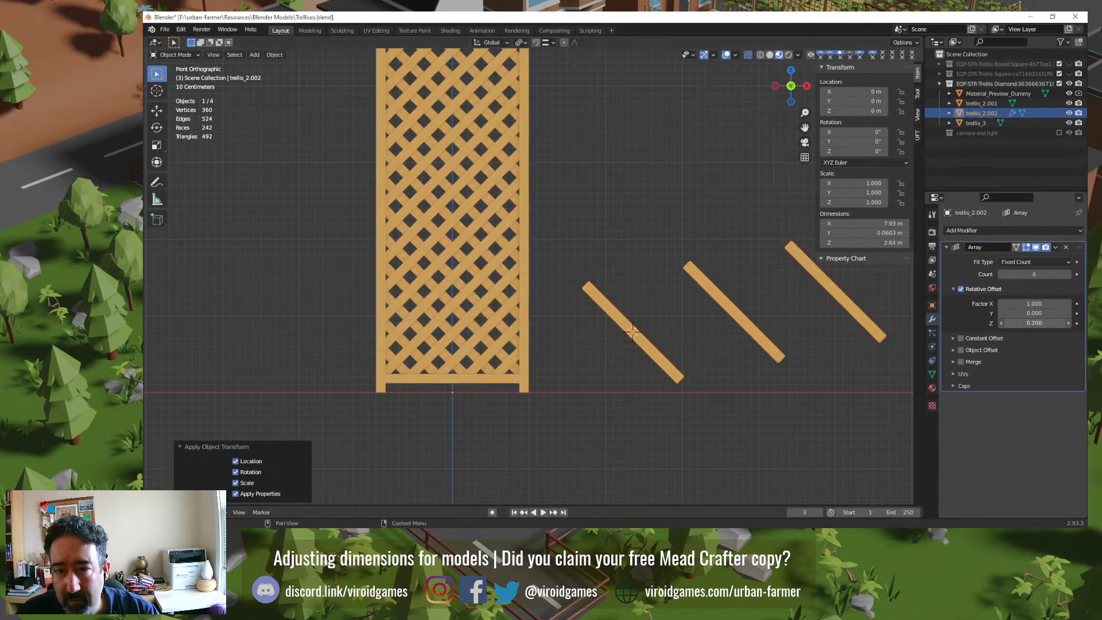
pyautogui.click(1042, 308)
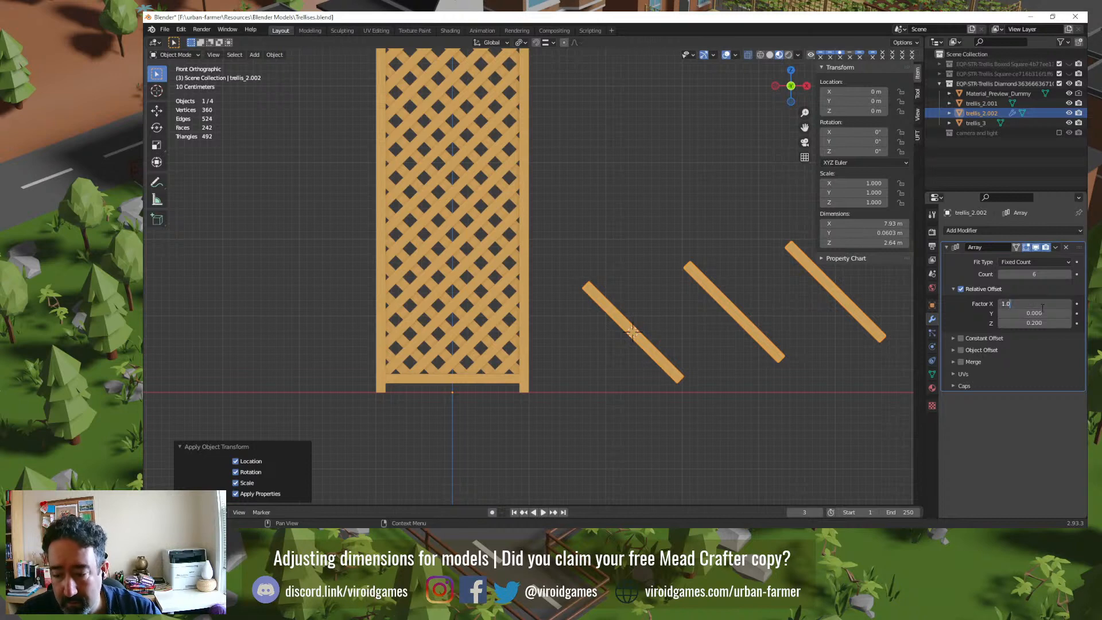
pyautogui.press('BackSpace')
pyautogui.press('BackSpace')
pyautogui.press('BackSpace')
pyautogui.write('0')
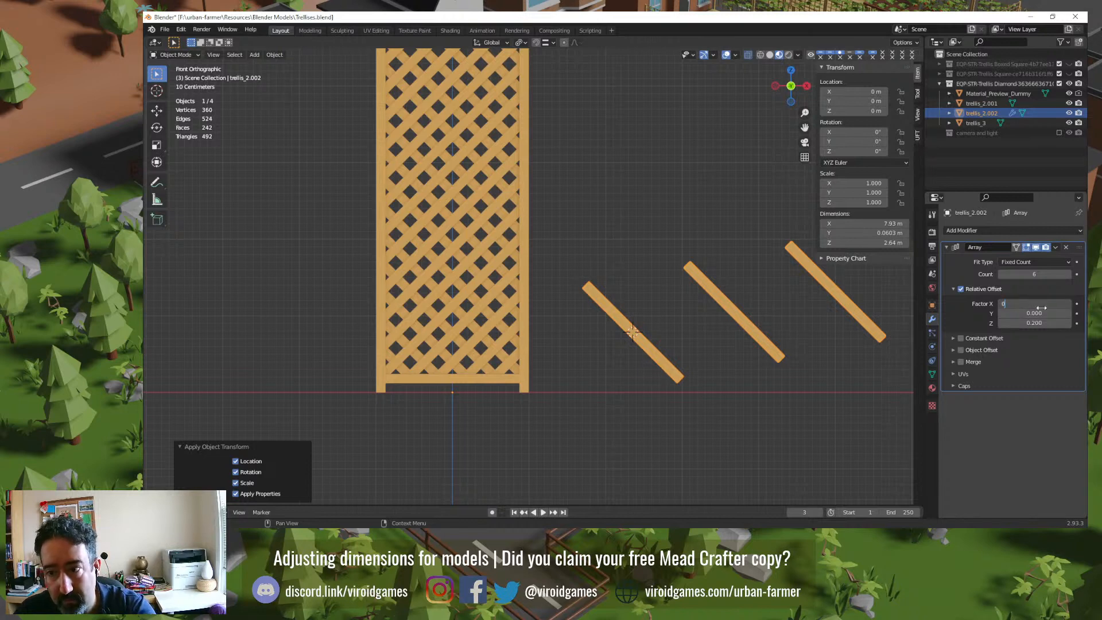
pyautogui.press('Return')
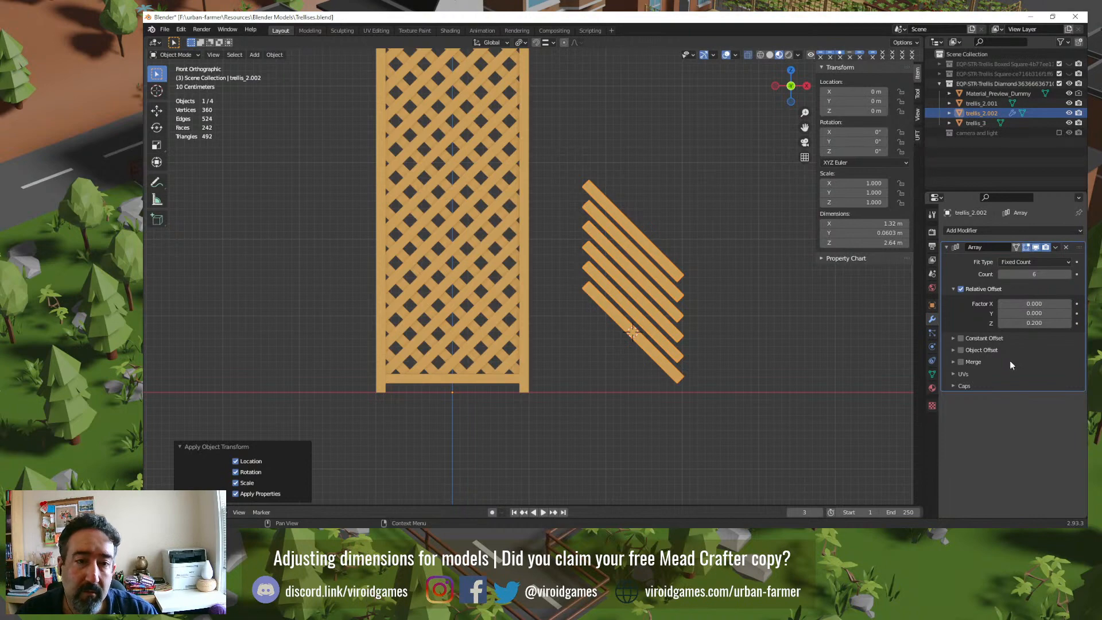
# Step: Set the slat array's count to 8 and its relative Z offset to 0.3
pyautogui.keyDown('shift'); pyautogui.moveTo(773, 323); pyautogui.dragTo(778, 393, button='middle'); pyautogui.keyUp('shift')
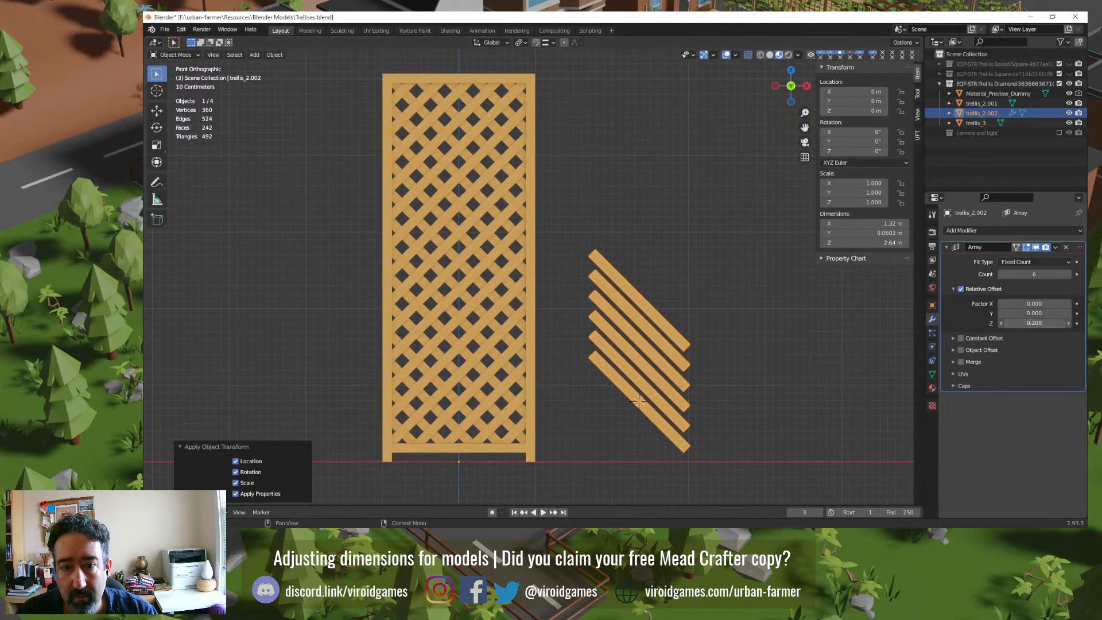
pyautogui.moveTo(1034, 322); pyautogui.dragTo(1050, 323)
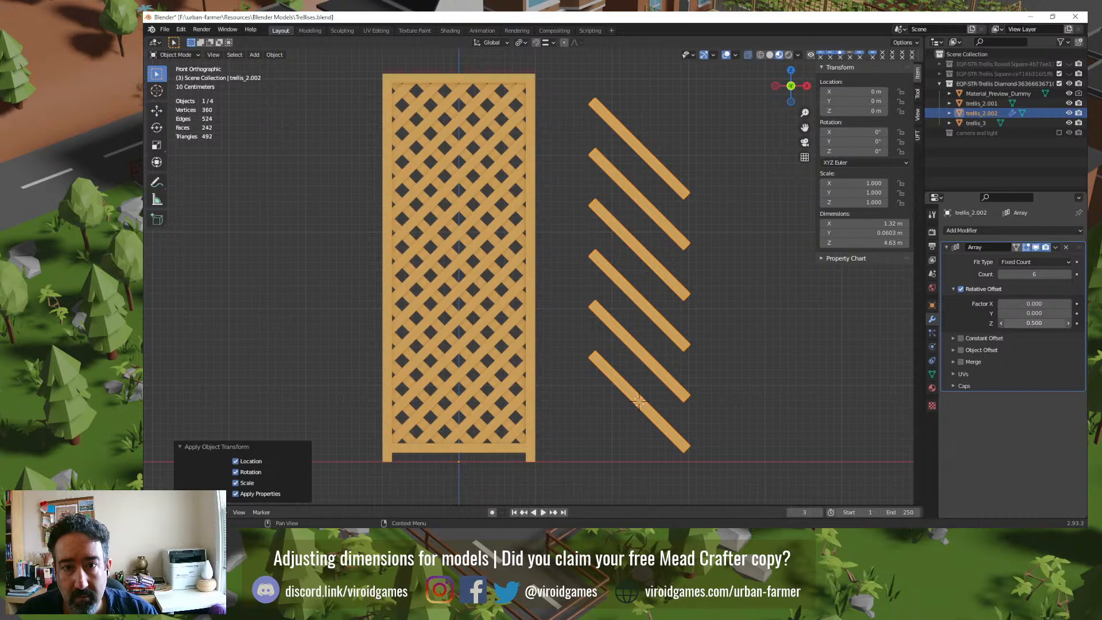
pyautogui.click(1074, 274)
pyautogui.click(1074, 274)
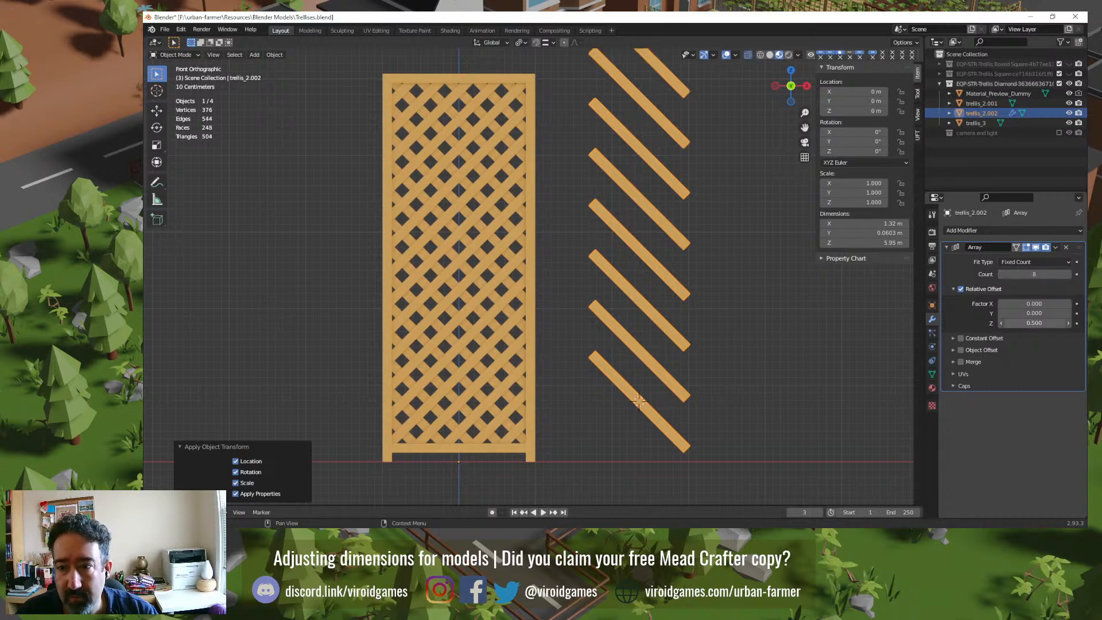
pyautogui.click(1001, 323)
pyautogui.click(1001, 323)
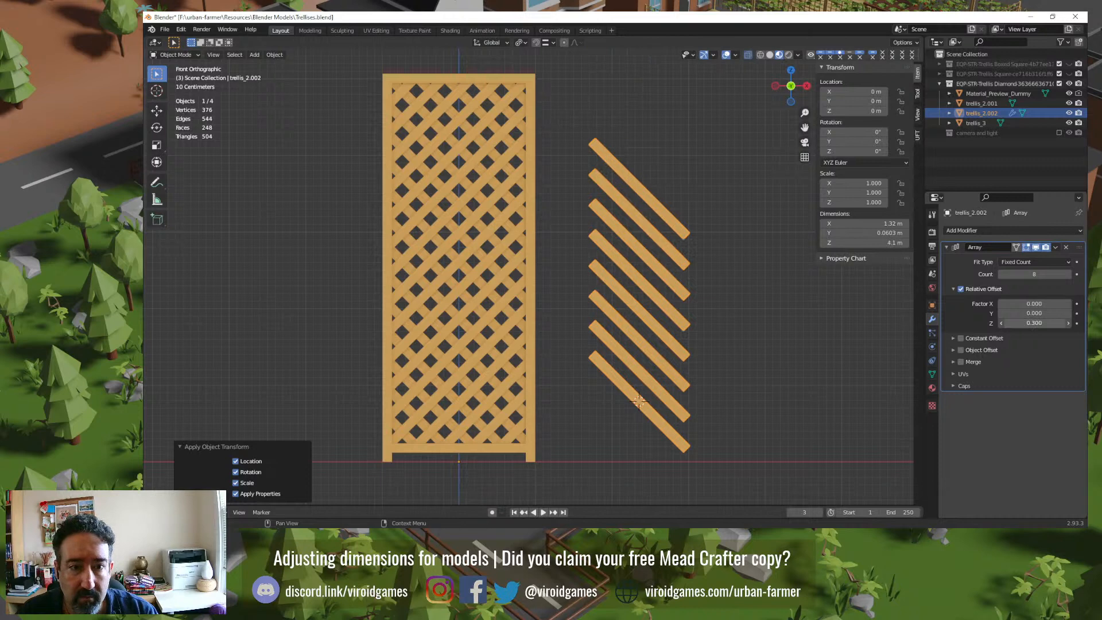
# Step: Increase the slat array's count to 16
pyautogui.click(1068, 275)
pyautogui.click(1068, 274)
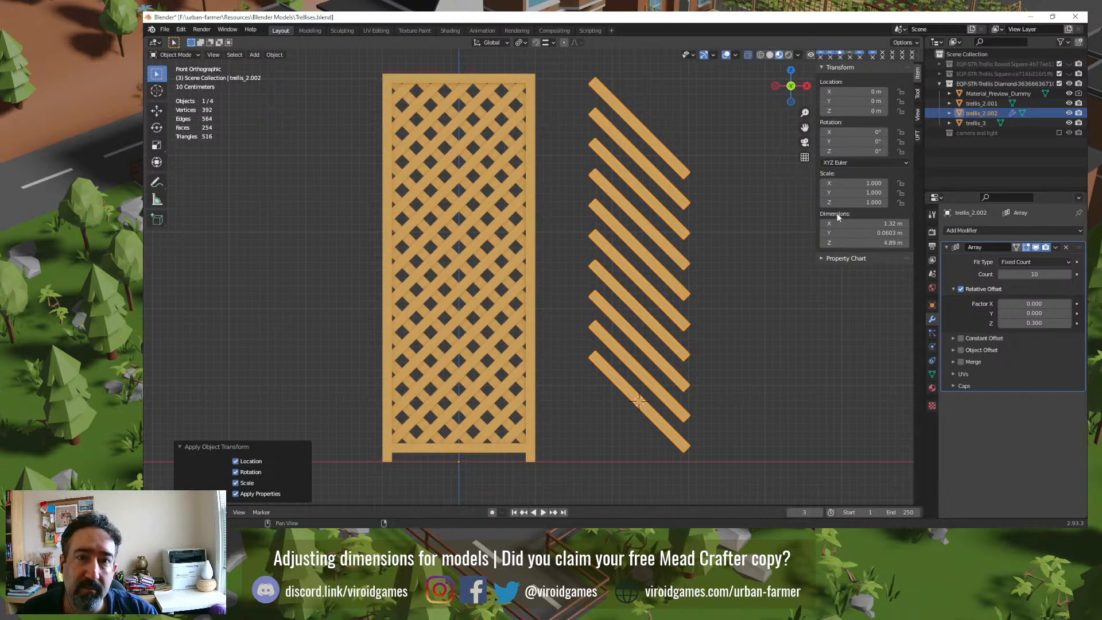
pyautogui.click(1068, 274)
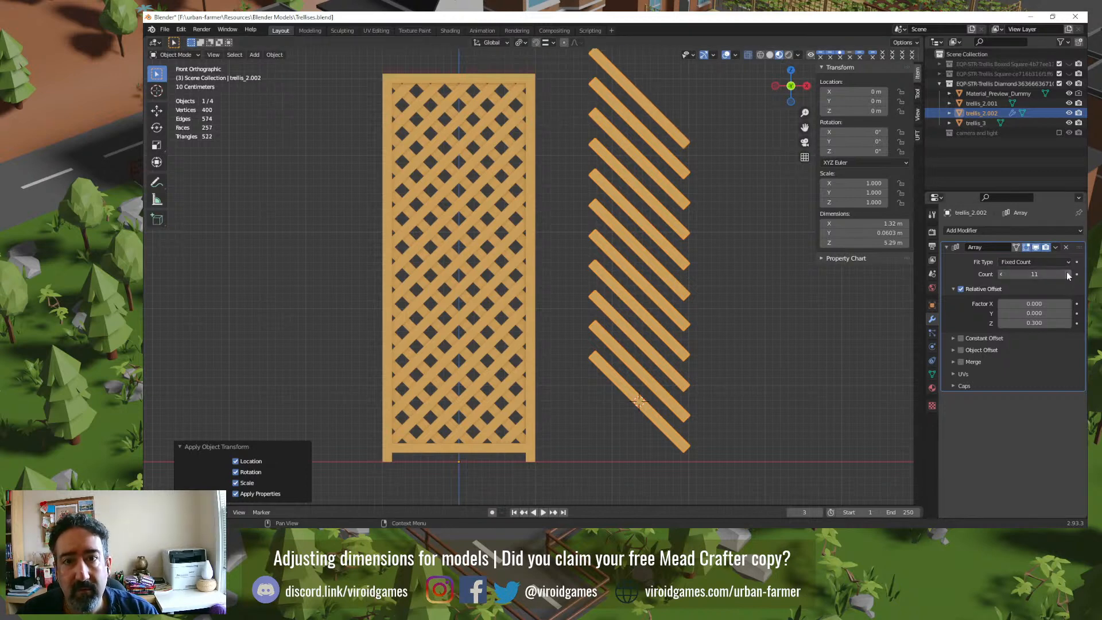
pyautogui.click(1067, 274)
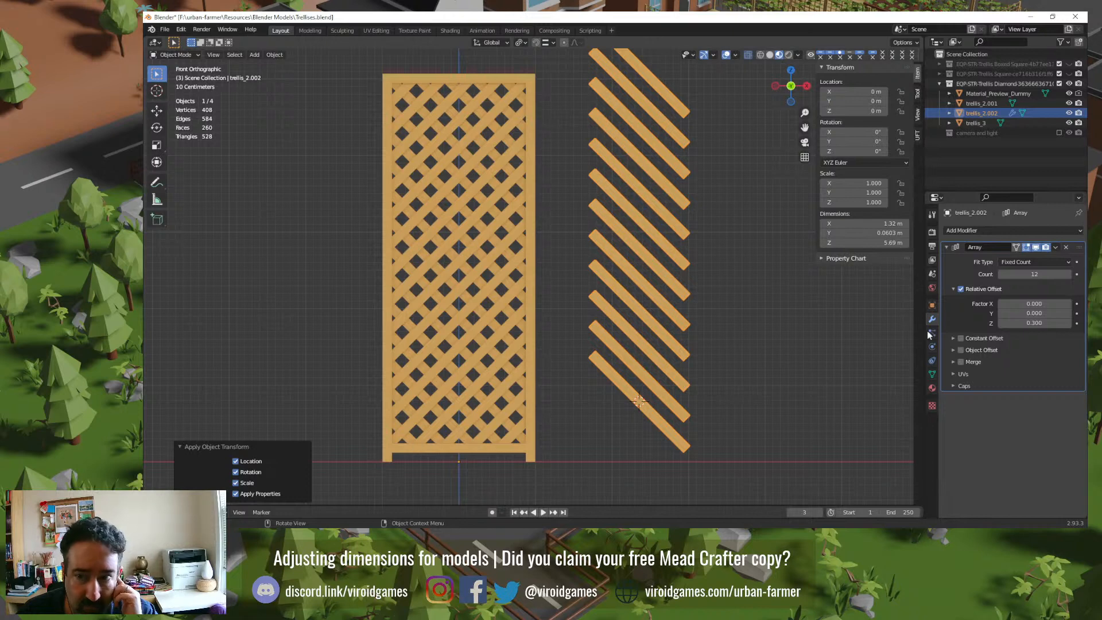
pyautogui.click(1069, 274)
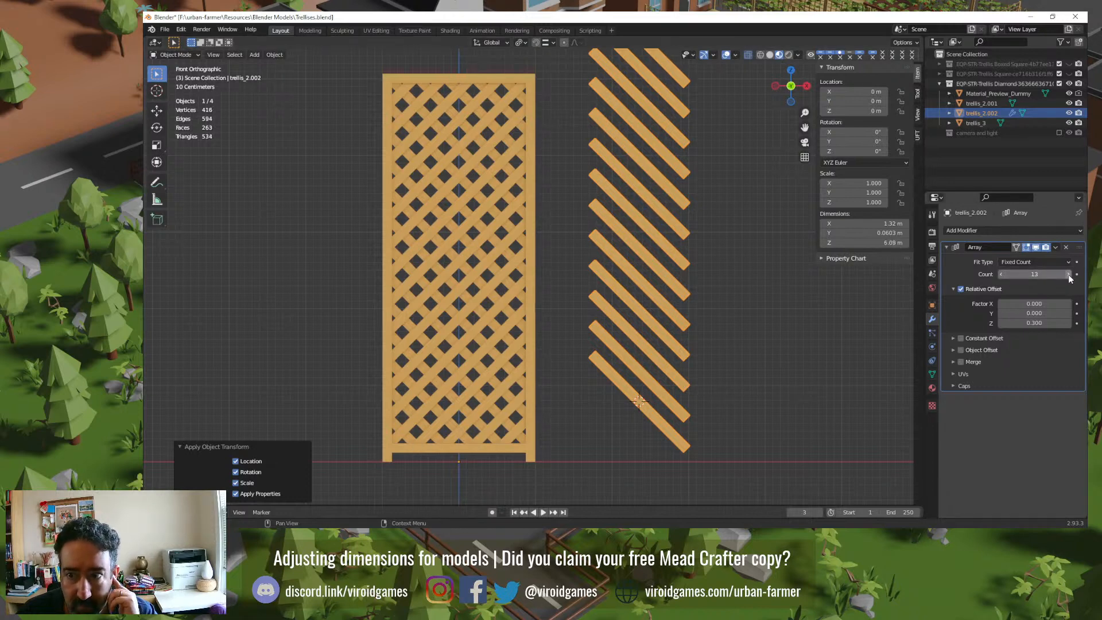
pyautogui.click(1068, 274)
pyautogui.click(1068, 274)
pyautogui.click(1068, 274)
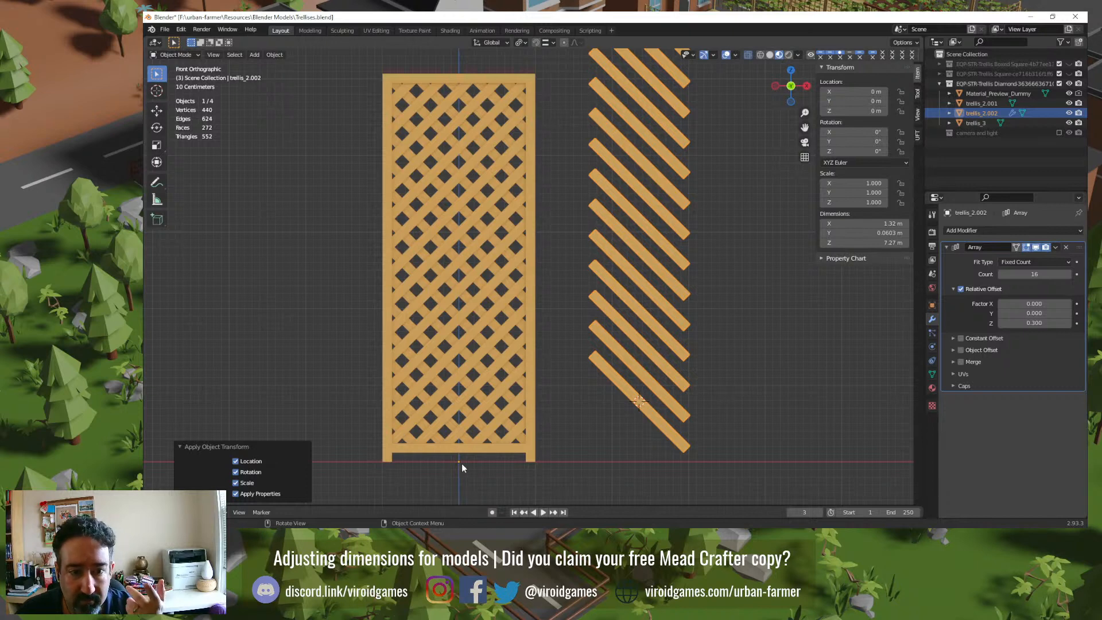
# Step: Move the slat array down along the global Z axis by about 0.78 m
pyautogui.press('g')
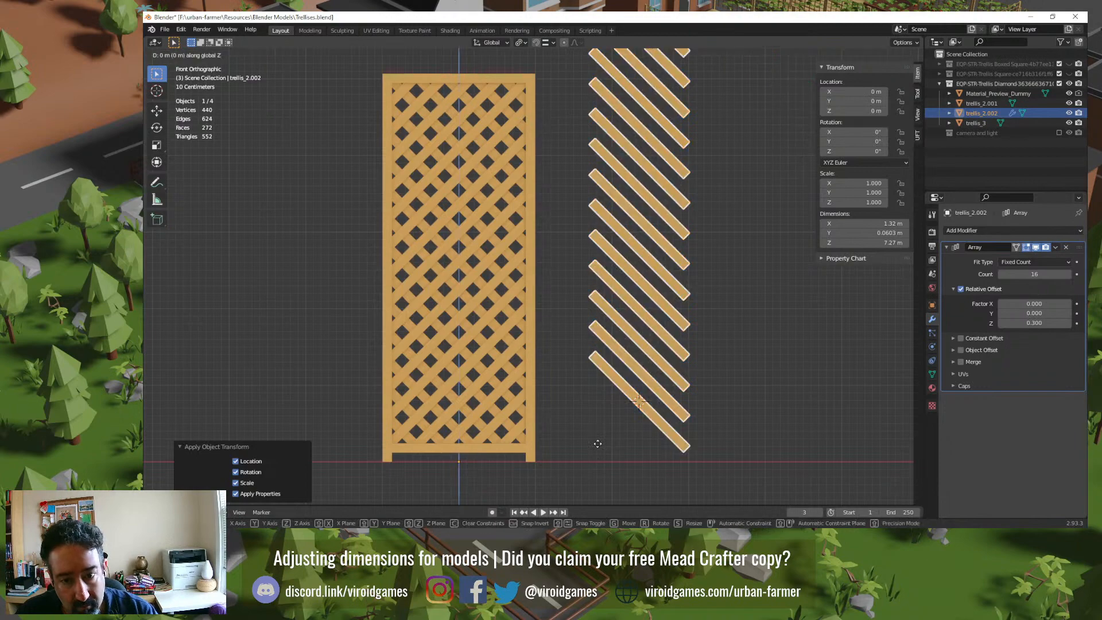
pyautogui.press('z')
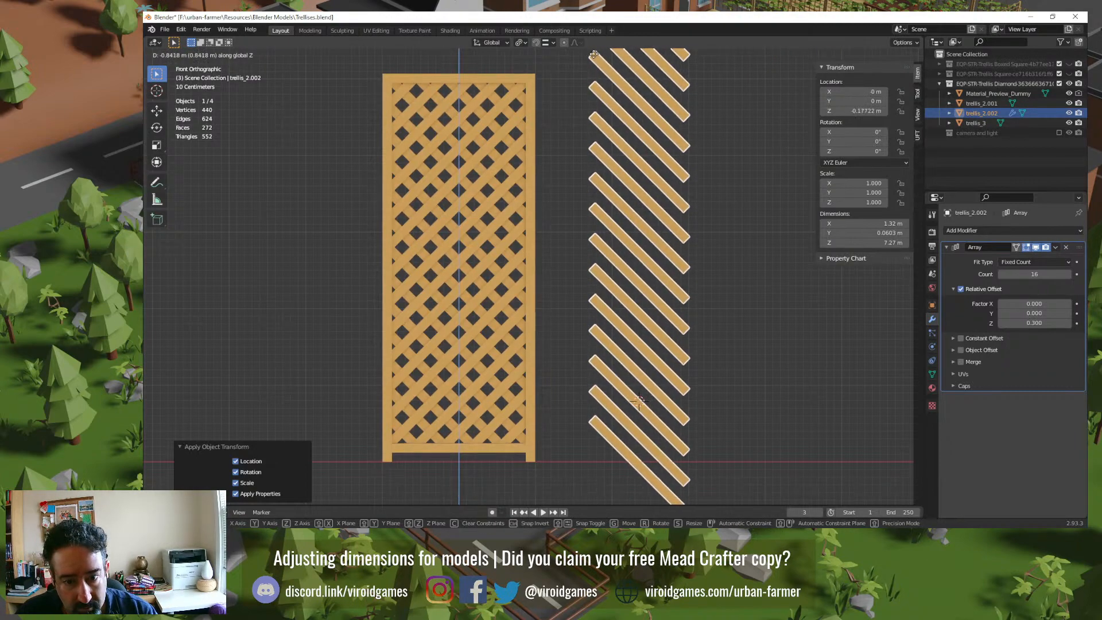
pyautogui.click(594, 502)
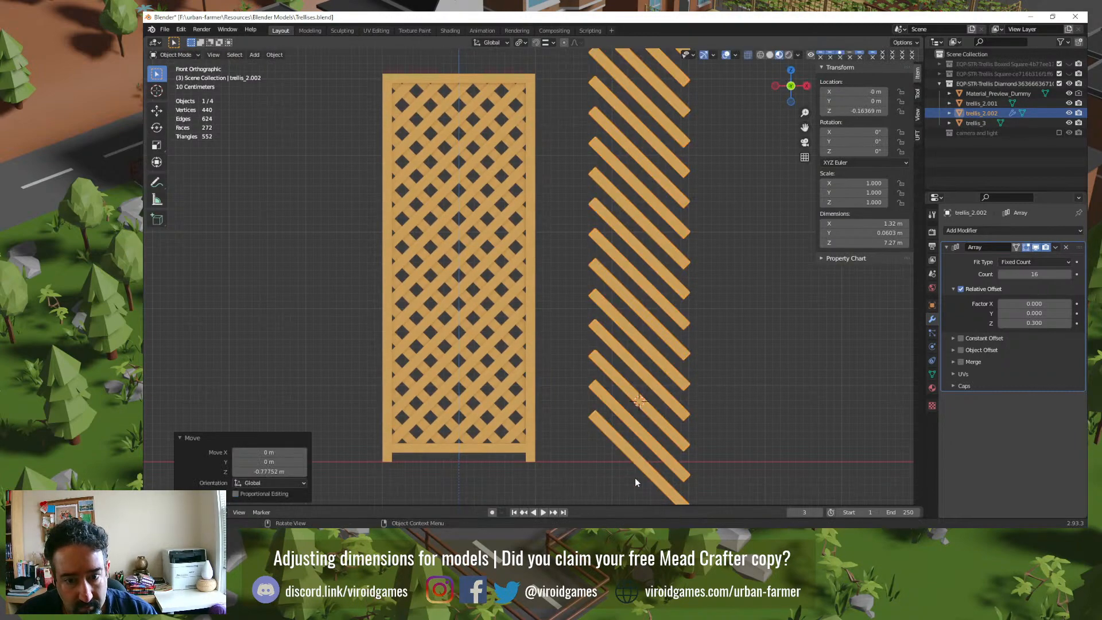
# Step: Reduce the slat array's count to 14 and deselect it
pyautogui.scroll(-1, 740, 427)
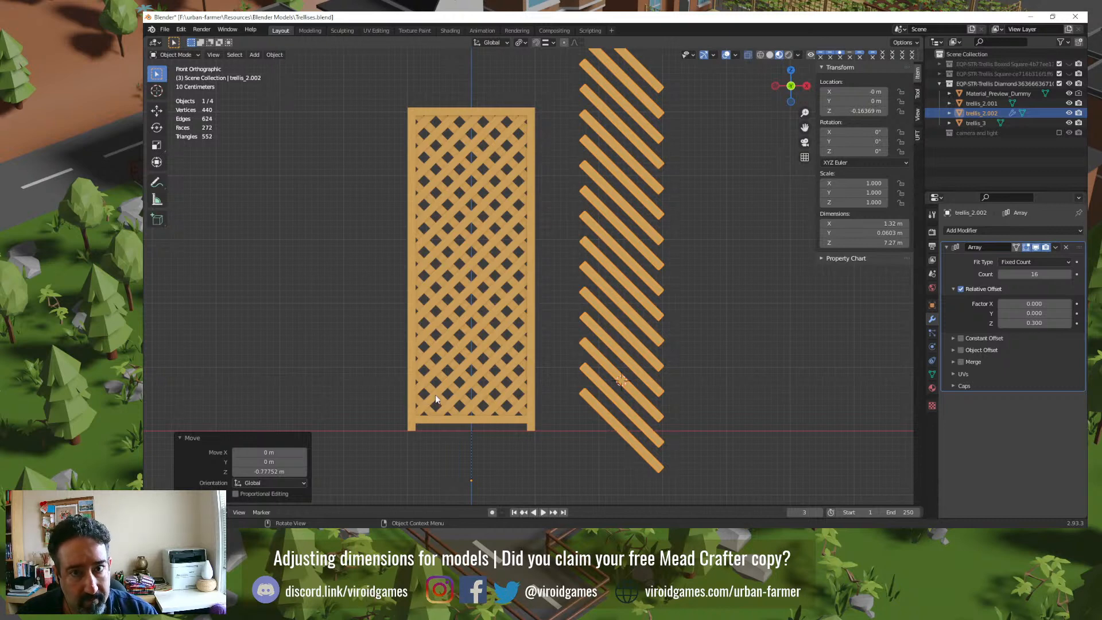
pyautogui.click(1002, 275)
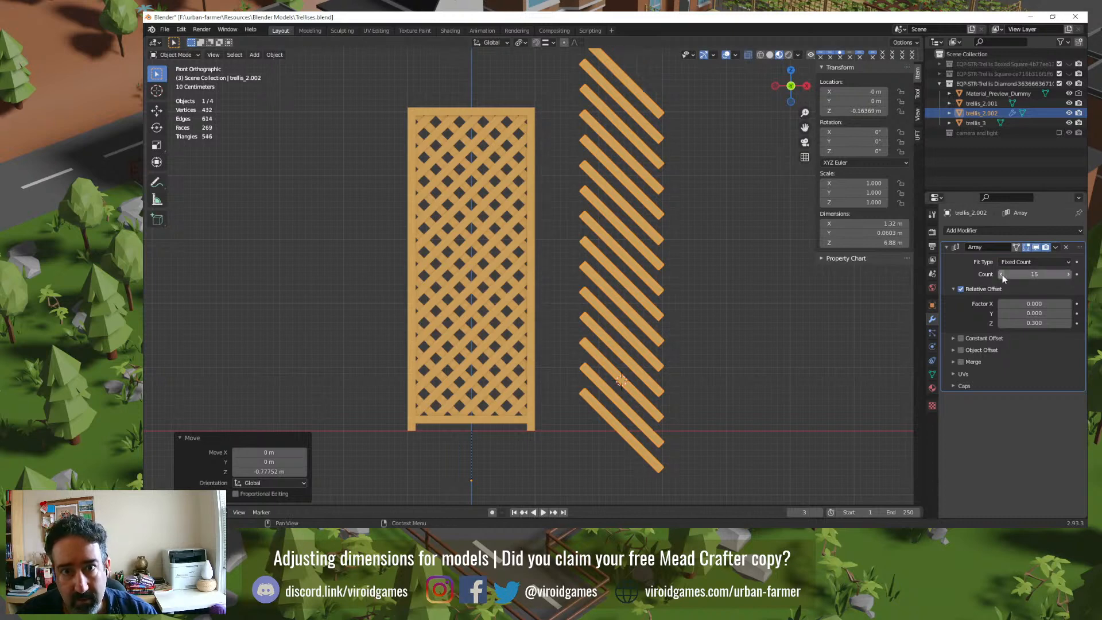
pyautogui.click(1001, 274)
pyautogui.click(1002, 274)
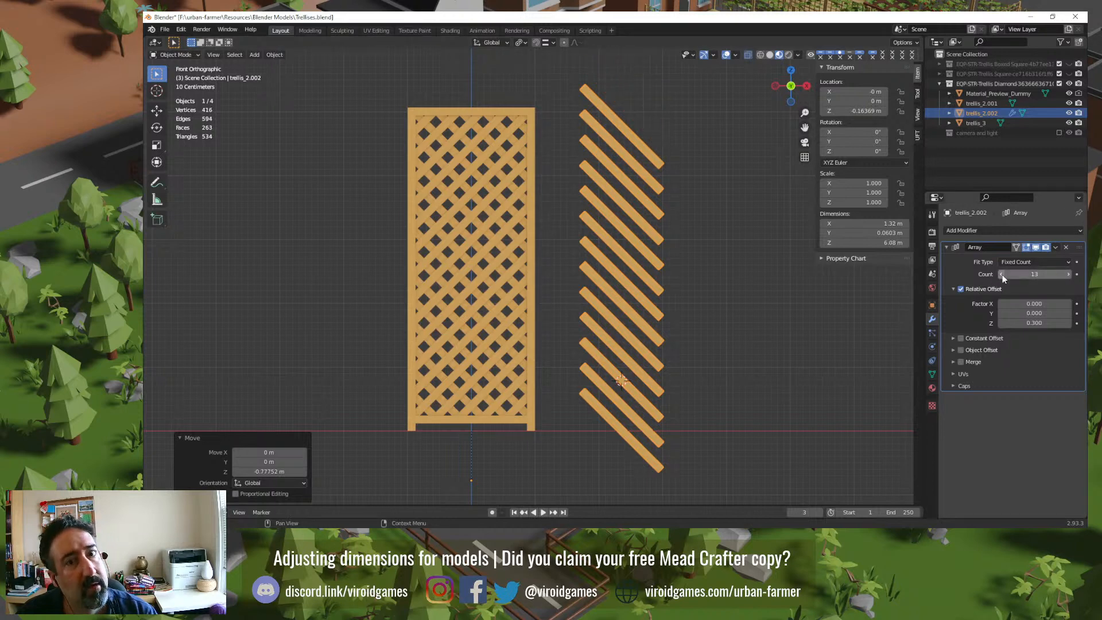
pyautogui.click(1068, 274)
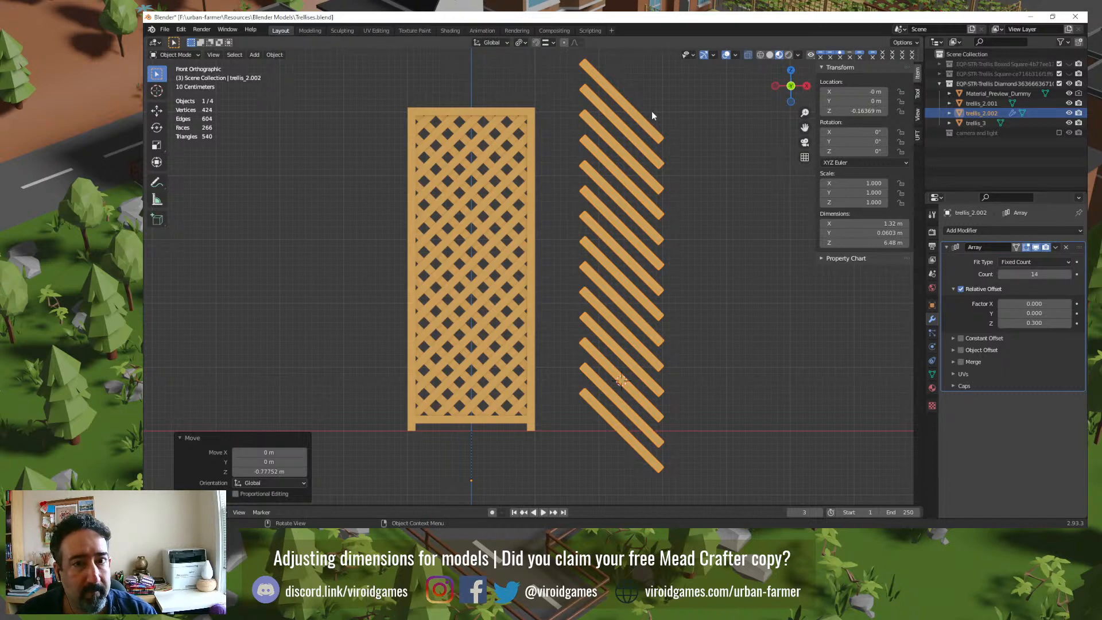
pyautogui.click(701, 206)
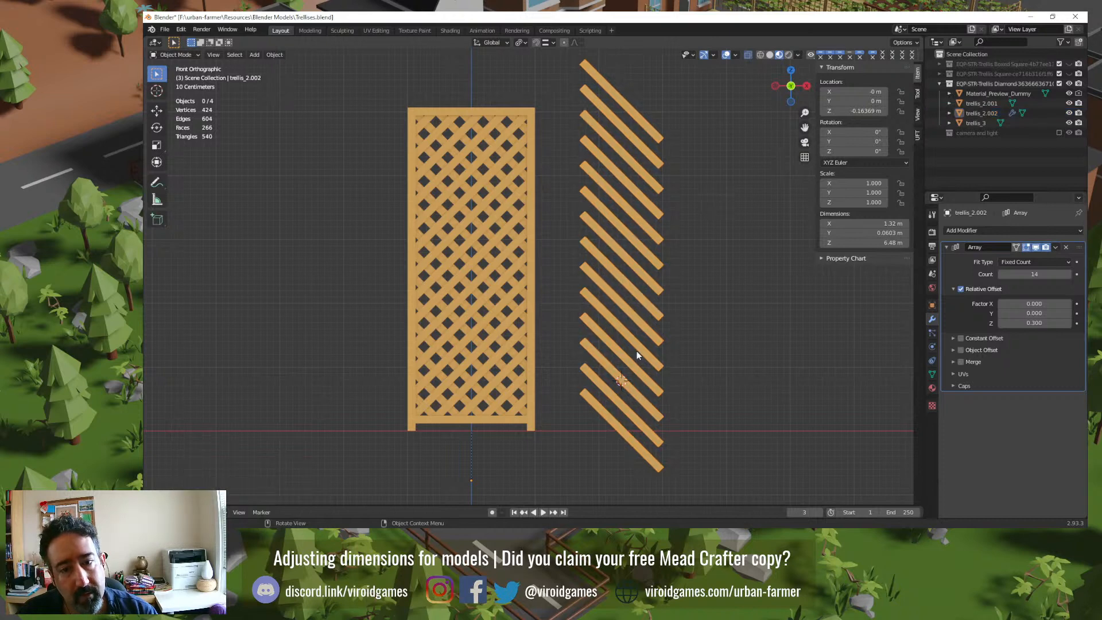
# Step: Make a linked duplicate of the slat array in place and rotate it 180° about the global Z axis
pyautogui.click(601, 415)
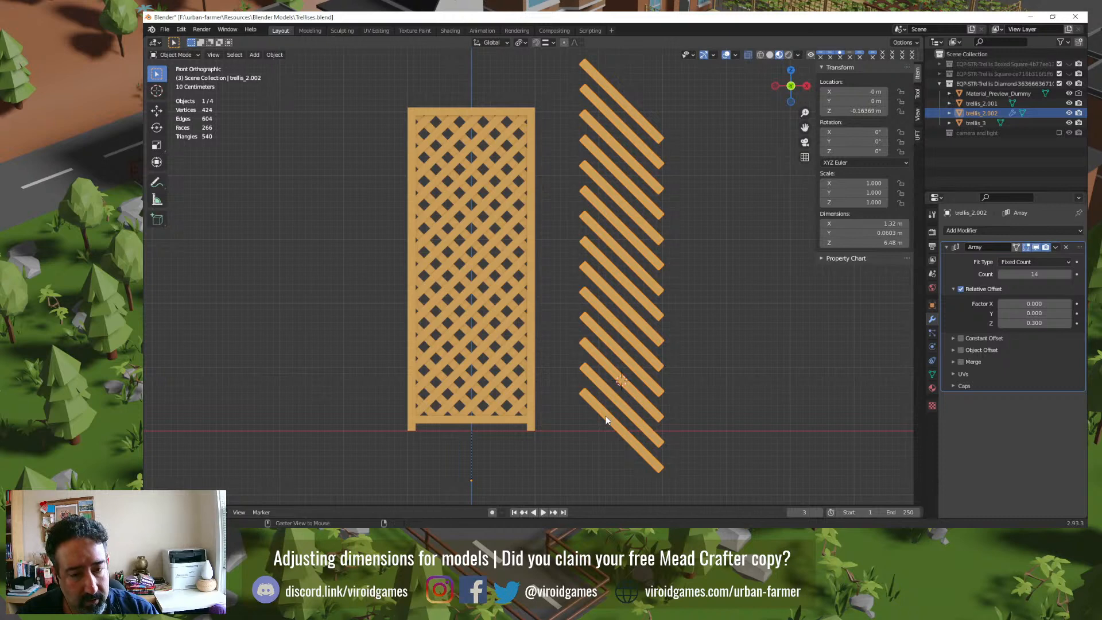
pyautogui.hotkey('shift', 'd')
pyautogui.rightClick(605, 416)
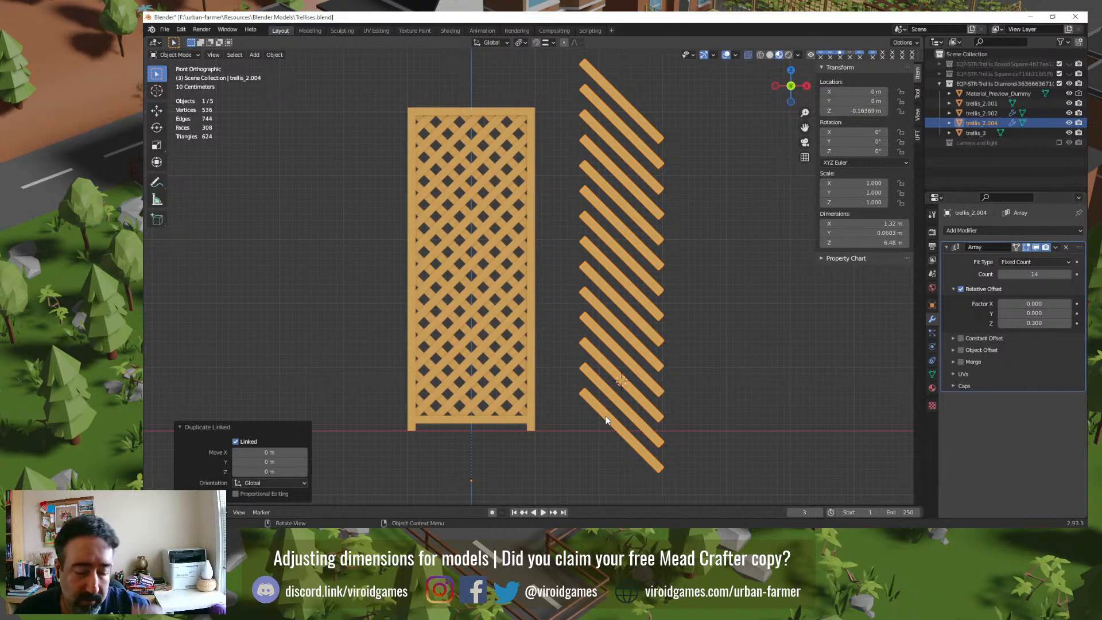
pyautogui.write('rz')
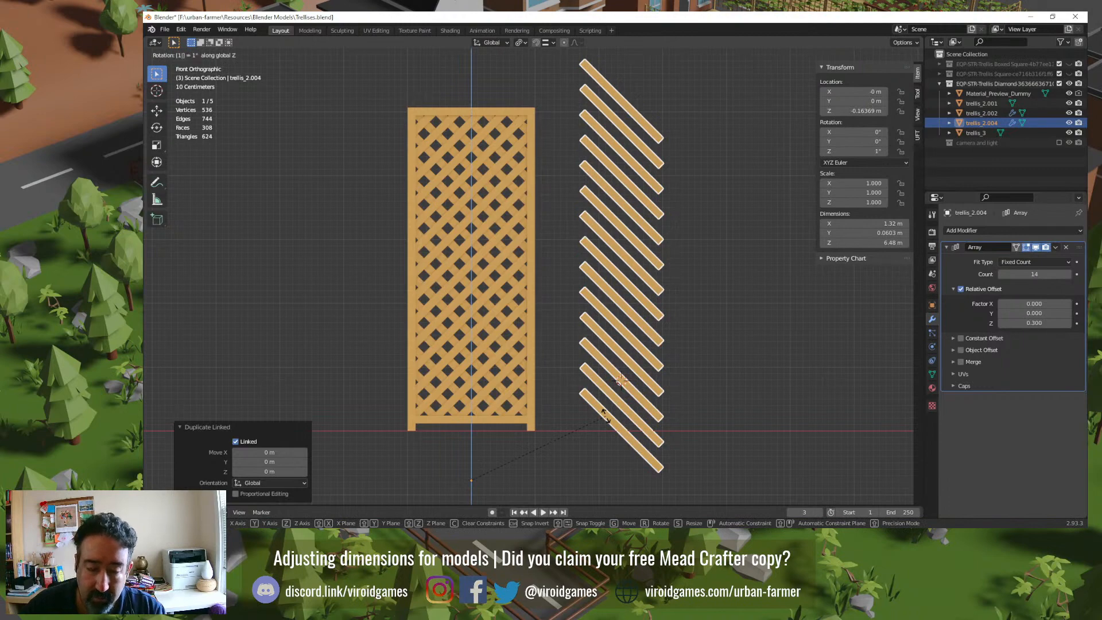
pyautogui.write('180')
pyautogui.press('Return')
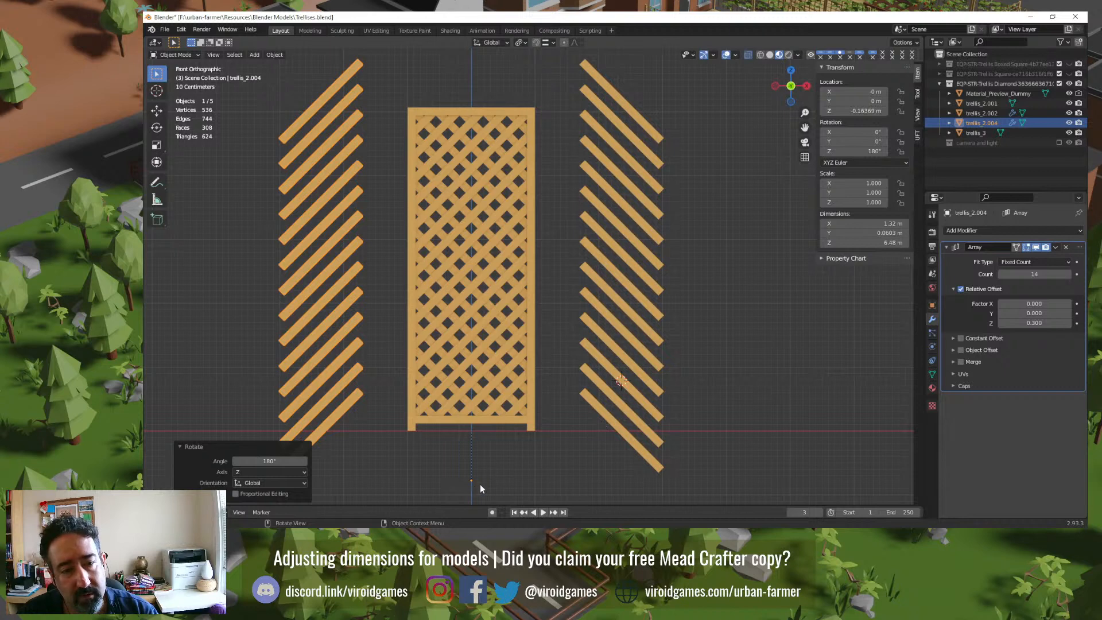
# Step: Move the rotated slat array about 4.72 m along X onto the original slats to form a diamond lattice, and deselect it
pyautogui.click(333, 424)
pyautogui.click(344, 432)
pyautogui.click(333, 423)
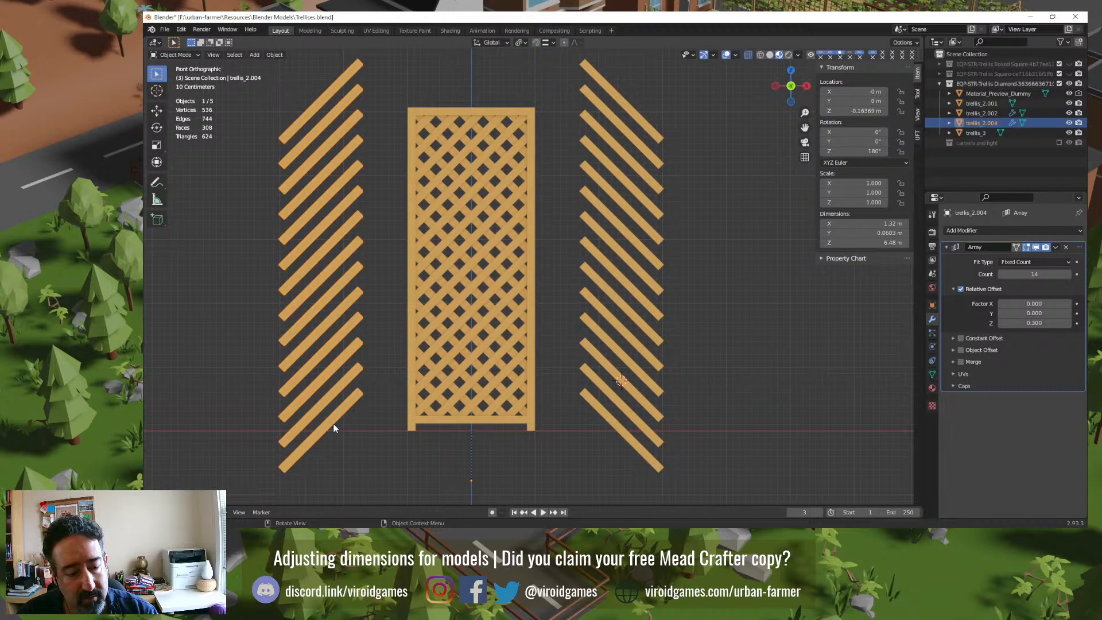
pyautogui.press('g')
pyautogui.press('x')
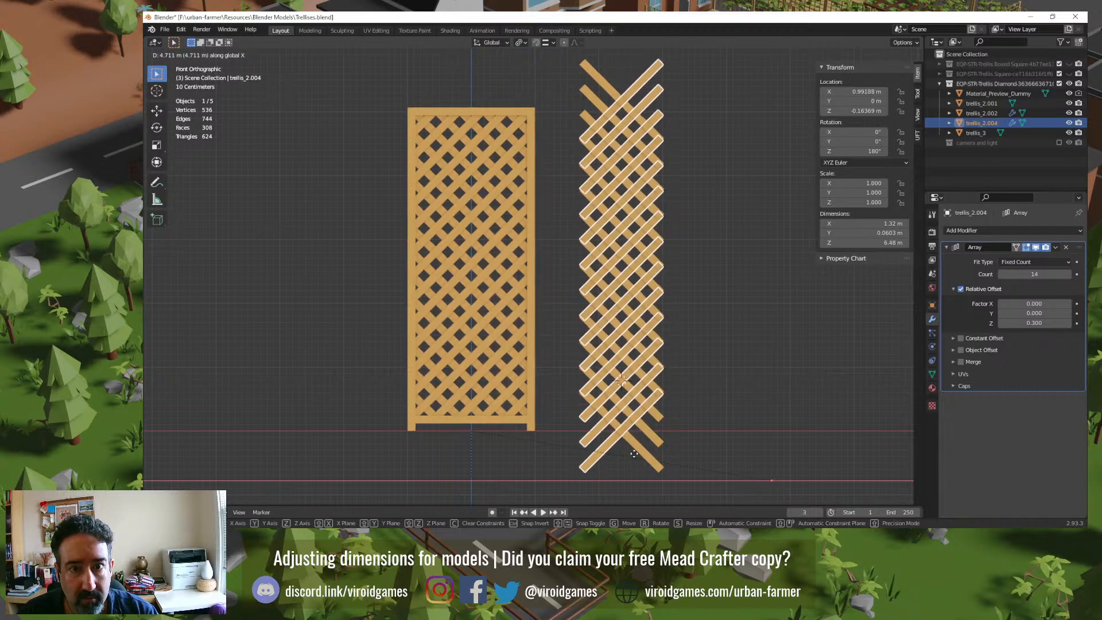
pyautogui.click(634, 453)
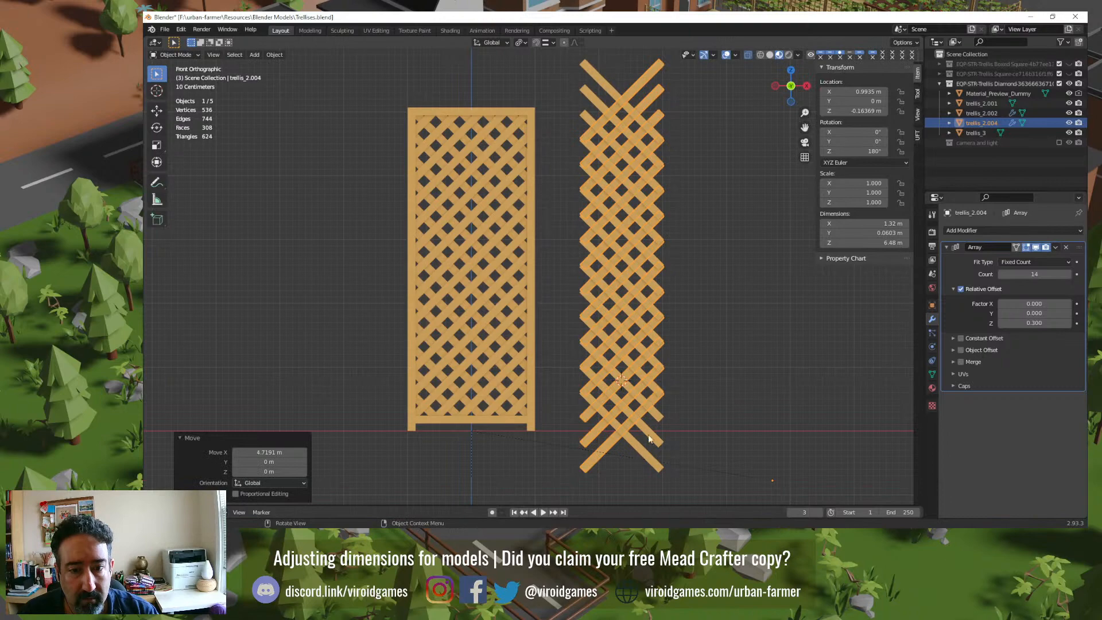
pyautogui.click(709, 355)
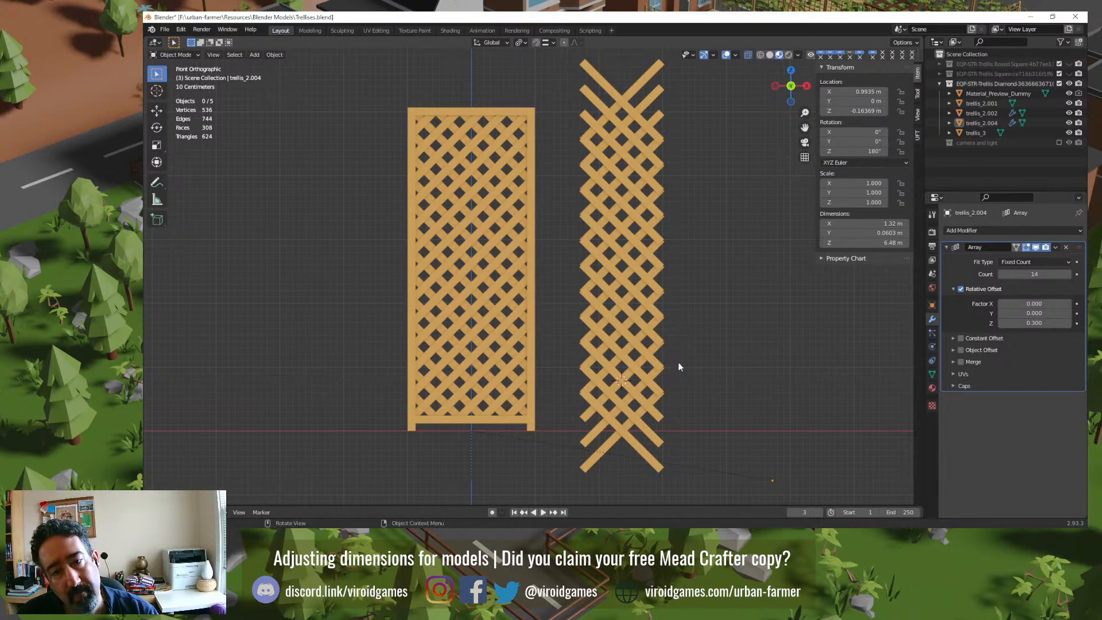
# Step: Try to apply all transforms to the diamond trellis's frame, trellis_2.001
pyautogui.click(530, 319)
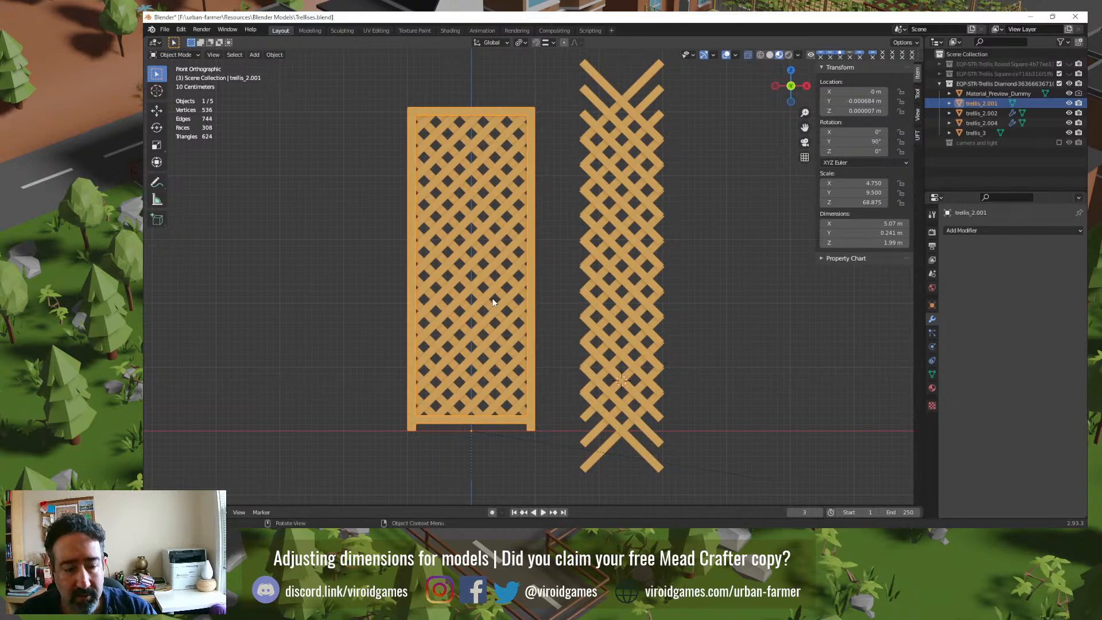
pyautogui.hotkey('ctrl', 'a')
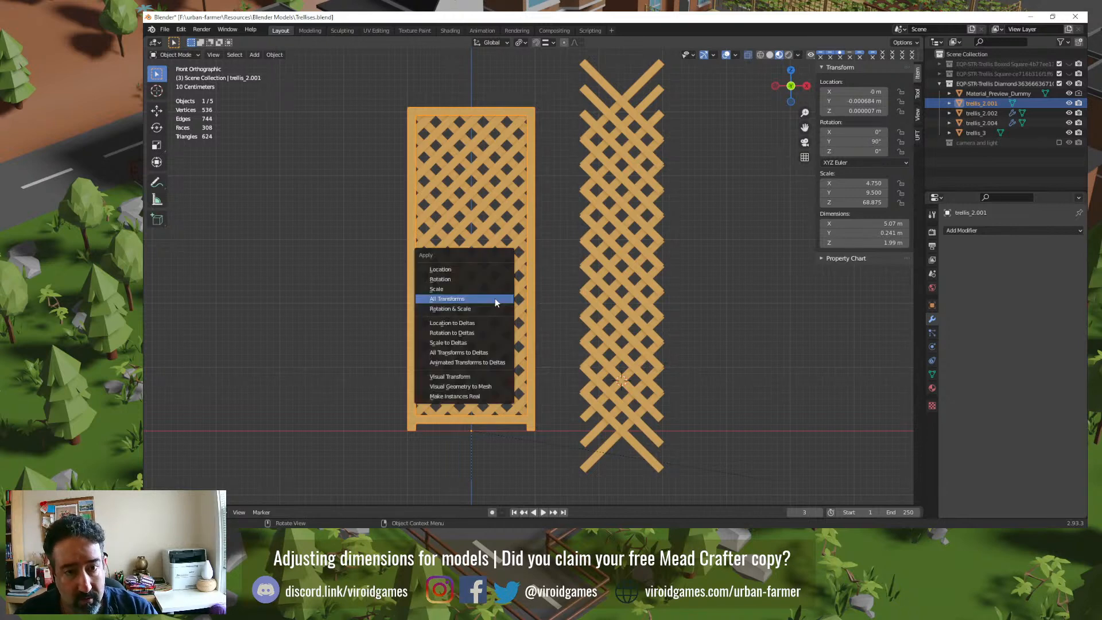
pyautogui.click(494, 298)
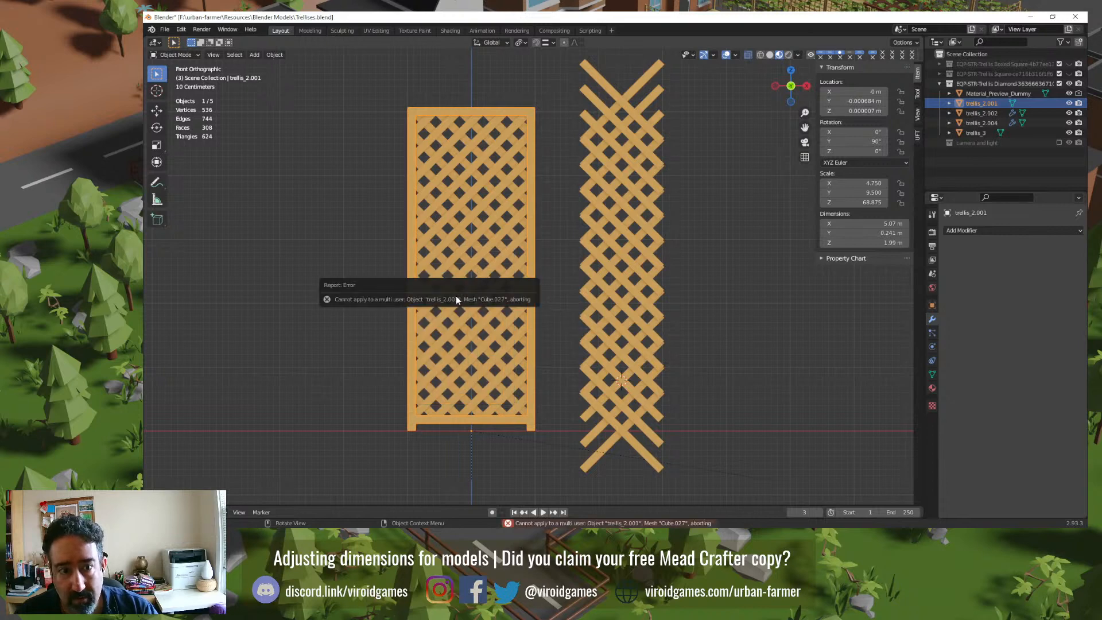
pyautogui.click(371, 240)
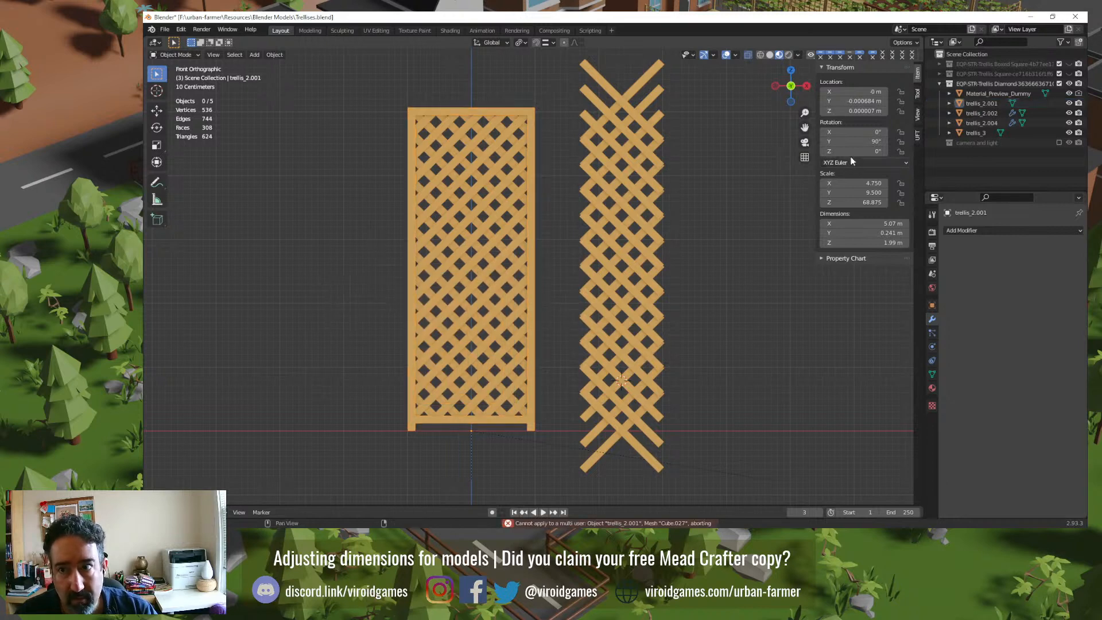
# Step: Hide the Trellis Diamond collection, show the Trellis Square collection and select the square trellis's frame
pyautogui.click(1068, 83)
pyautogui.click(1068, 74)
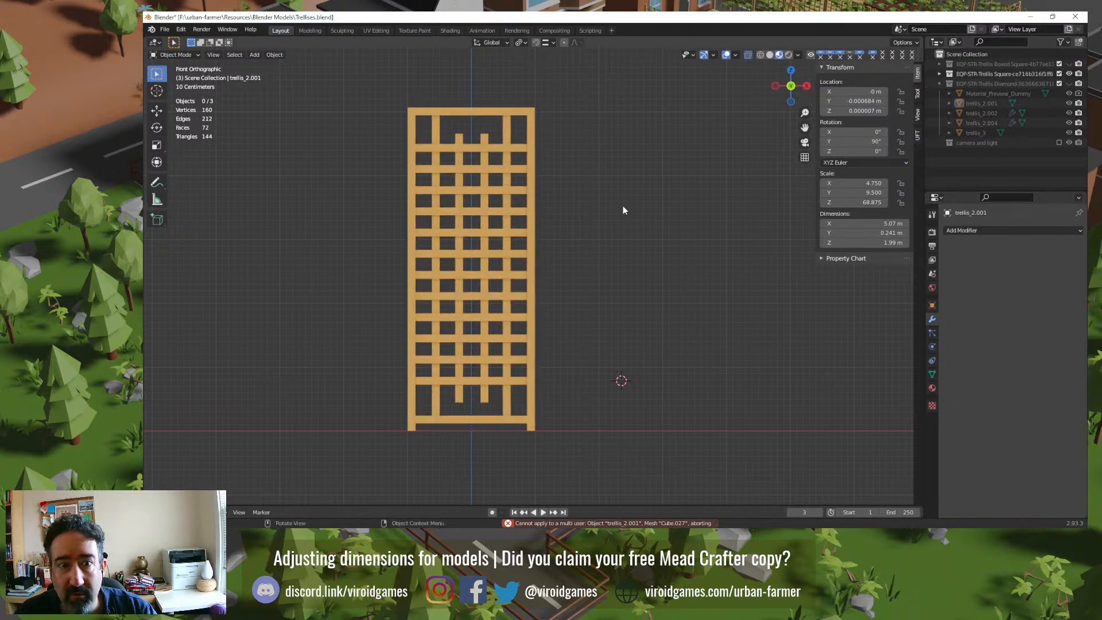
pyautogui.click(534, 231)
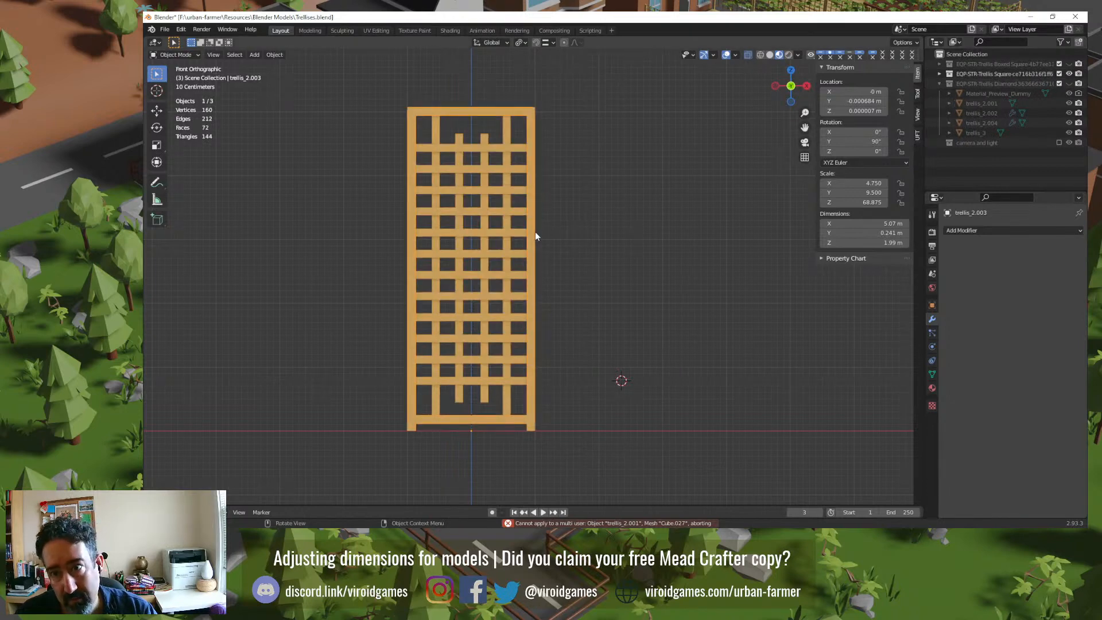
# Step: Try to apply all transforms to the square trellis's selected frame, trellis_2.003
pyautogui.hotkey('ctrl', 'a')
pyautogui.click(535, 232)
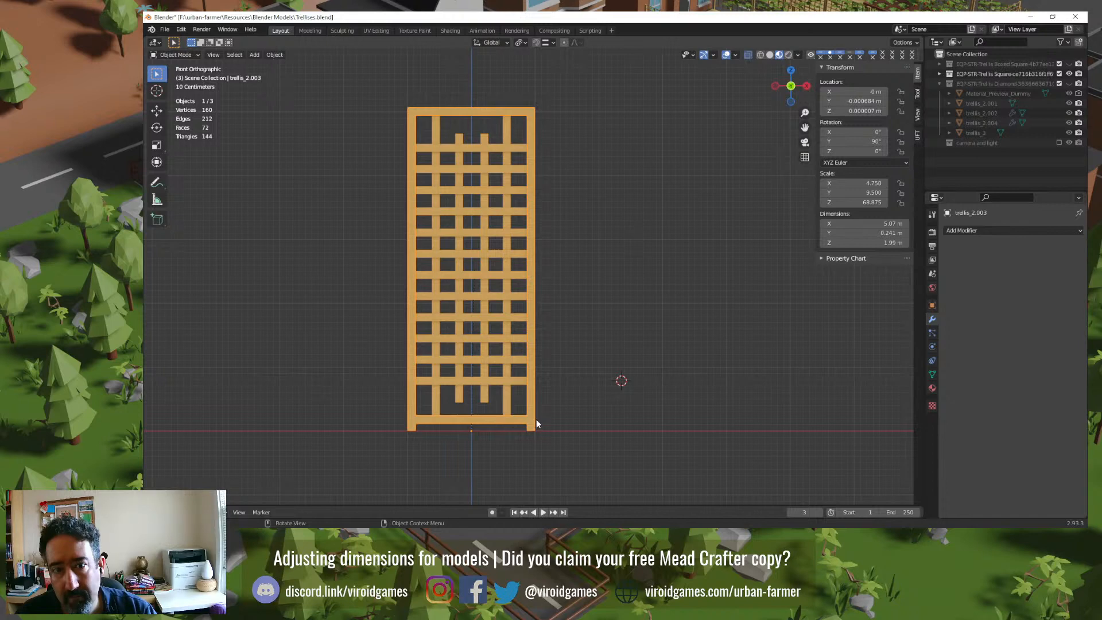
pyautogui.moveTo(536, 423); pyautogui.dragTo(591, 365, button='middle')
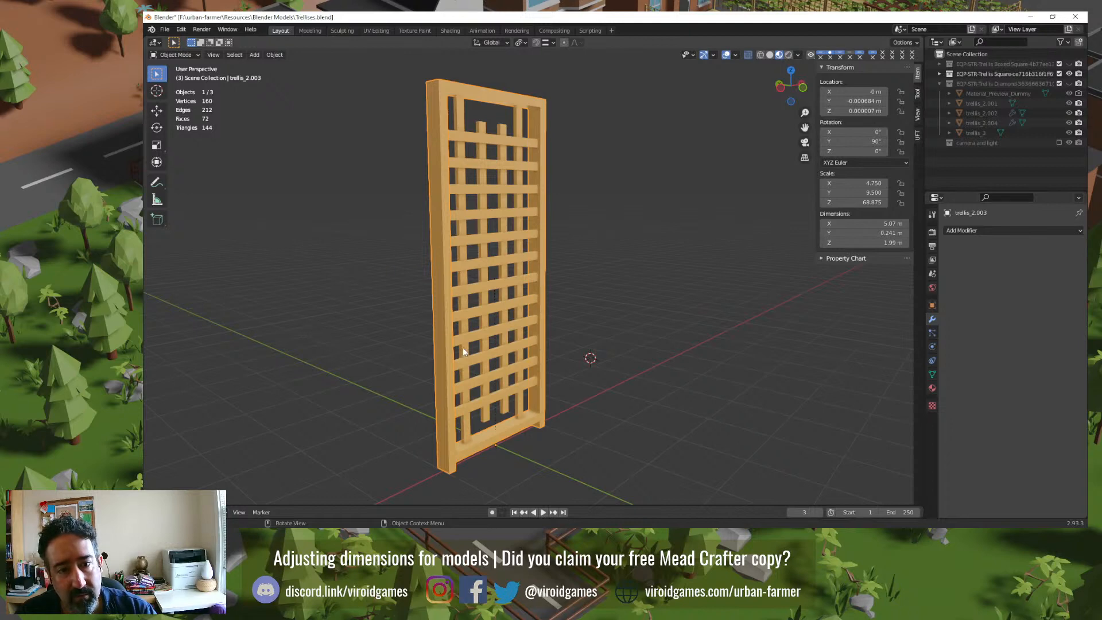
# Step: Try rotating the square trellis about 76.9° around the global Y axis, and undo the rotation
pyautogui.press('r')
pyautogui.press('y')
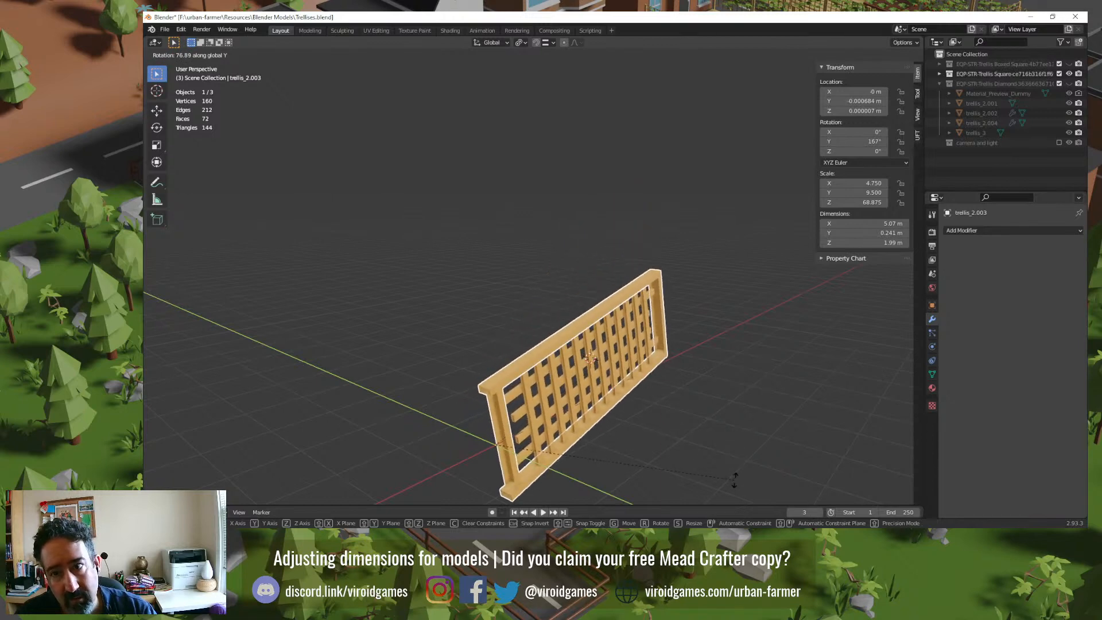
pyautogui.click(755, 452)
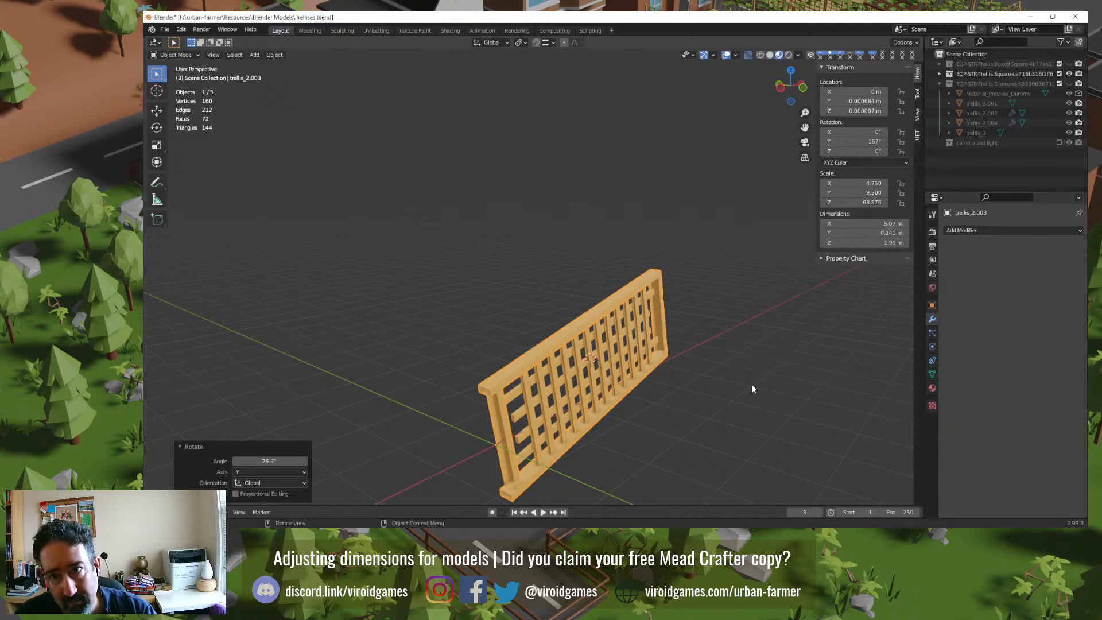
pyautogui.moveTo(729, 377); pyautogui.dragTo(746, 386, button='middle')
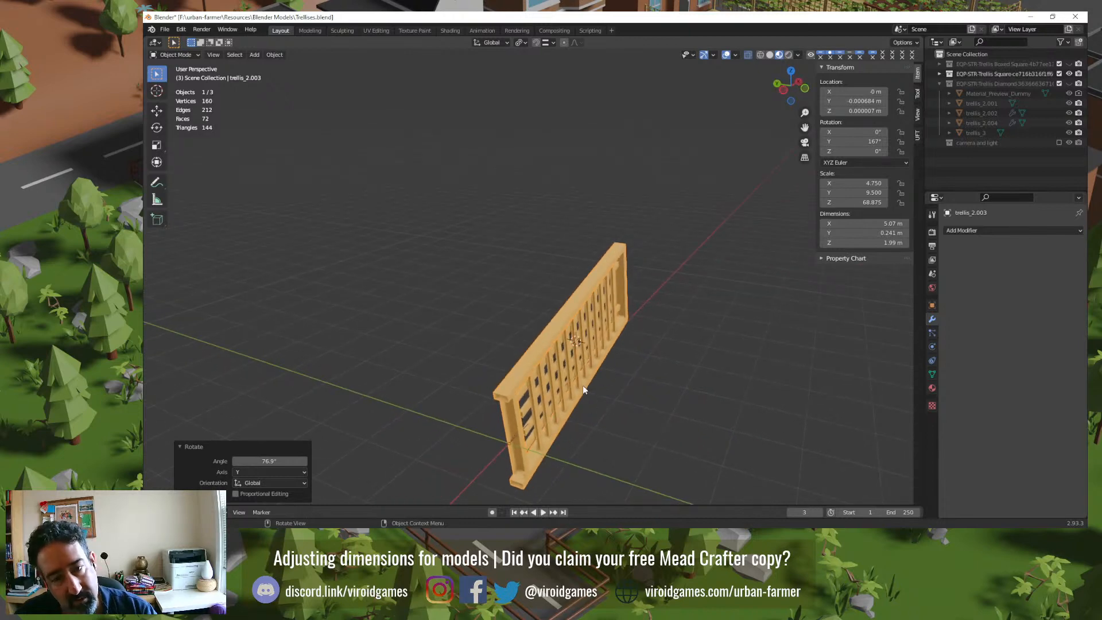
pyautogui.hotkey('ctrl', 'z')
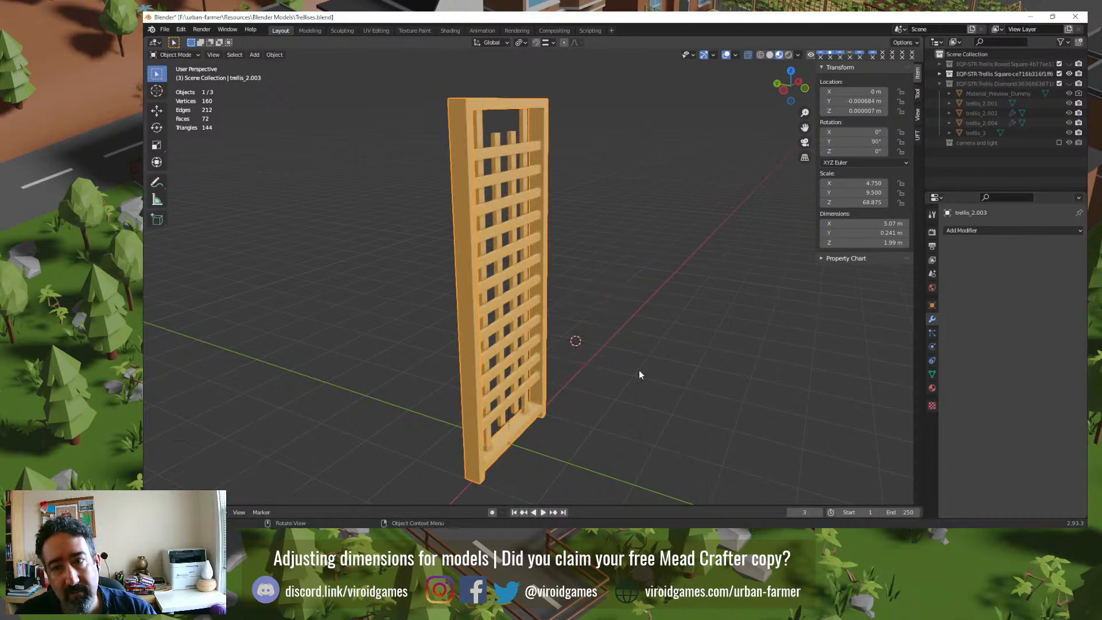
pyautogui.hotkey('ctrl', 'z')
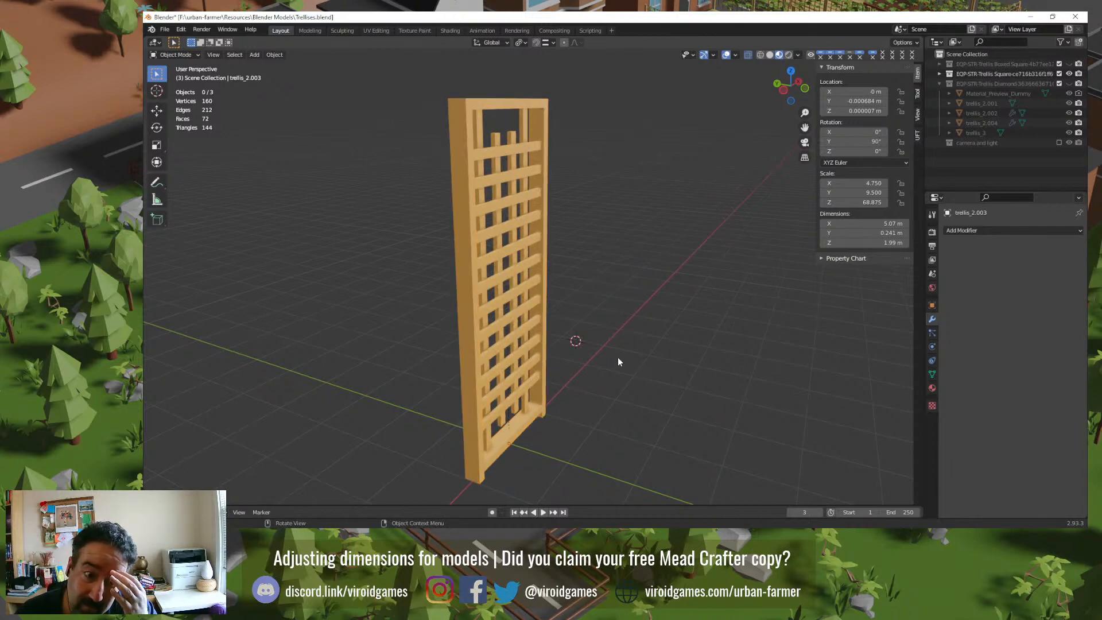
# Step: Reselect the square trellis's frame and try applying all transforms to it again
pyautogui.moveTo(617, 356); pyautogui.dragTo(545, 347, button='middle')
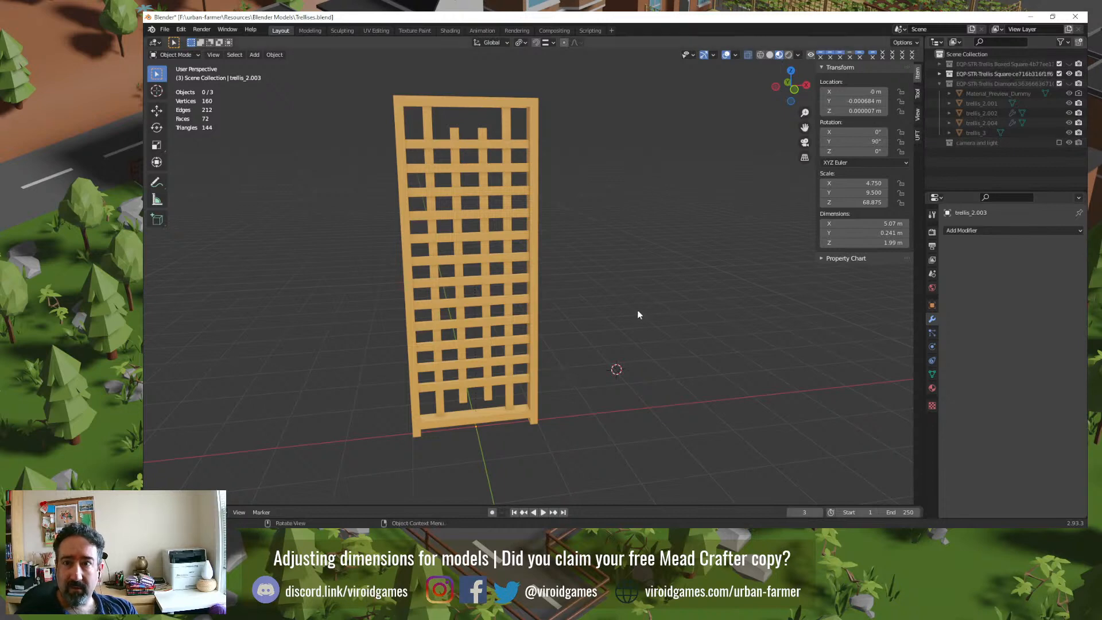
pyautogui.rightClick(584, 292)
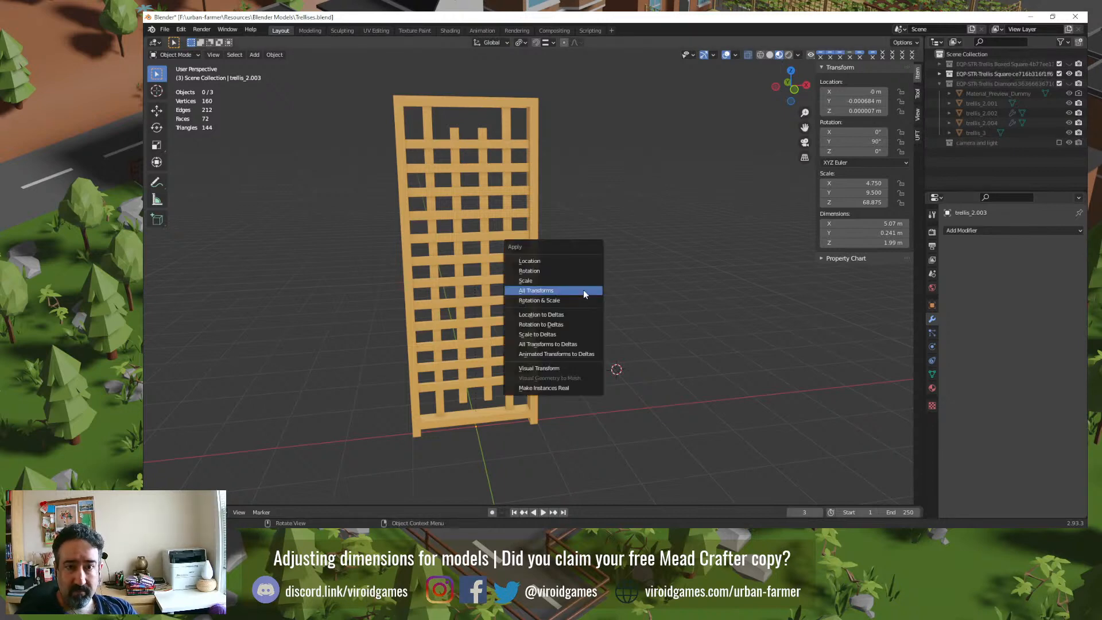
pyautogui.press('Escape')
pyautogui.click(546, 226)
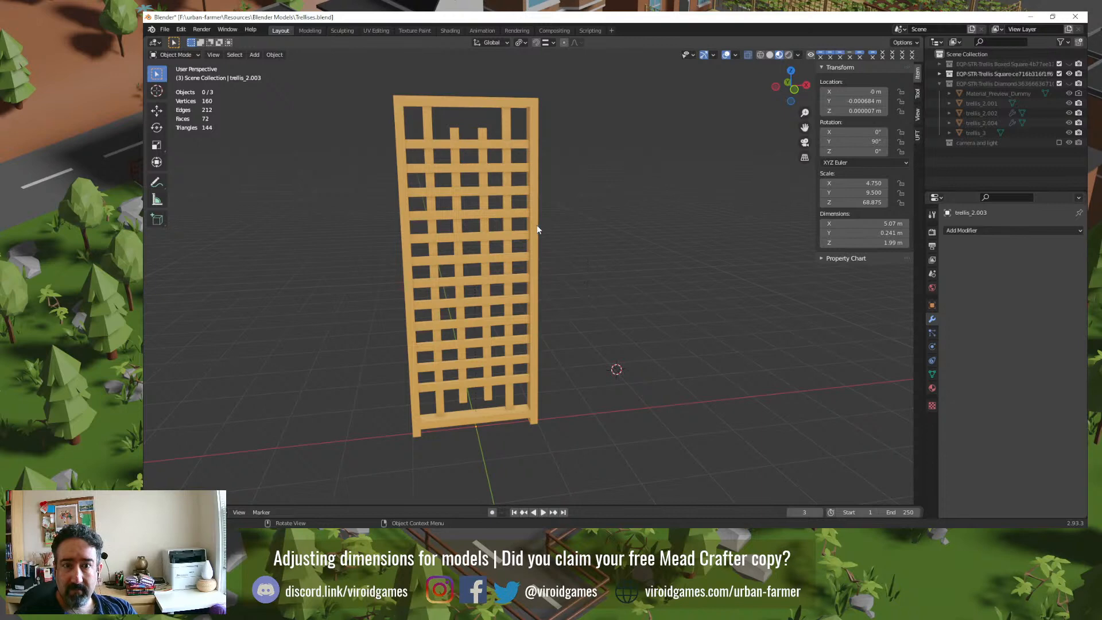
pyautogui.hotkey('ctrl', 'a')
pyautogui.click(545, 226)
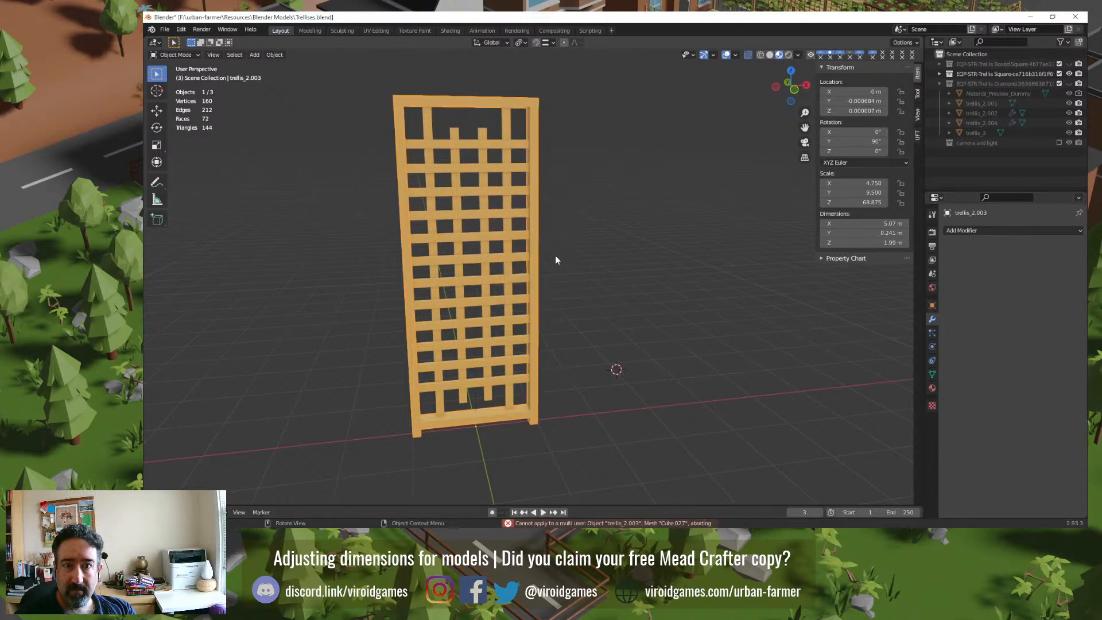
# Step: Select the frame's entire mesh in Edit Mode, return to Object Mode and deselect everything
pyautogui.press('Tab')
pyautogui.click(534, 241)
pyautogui.press('a')
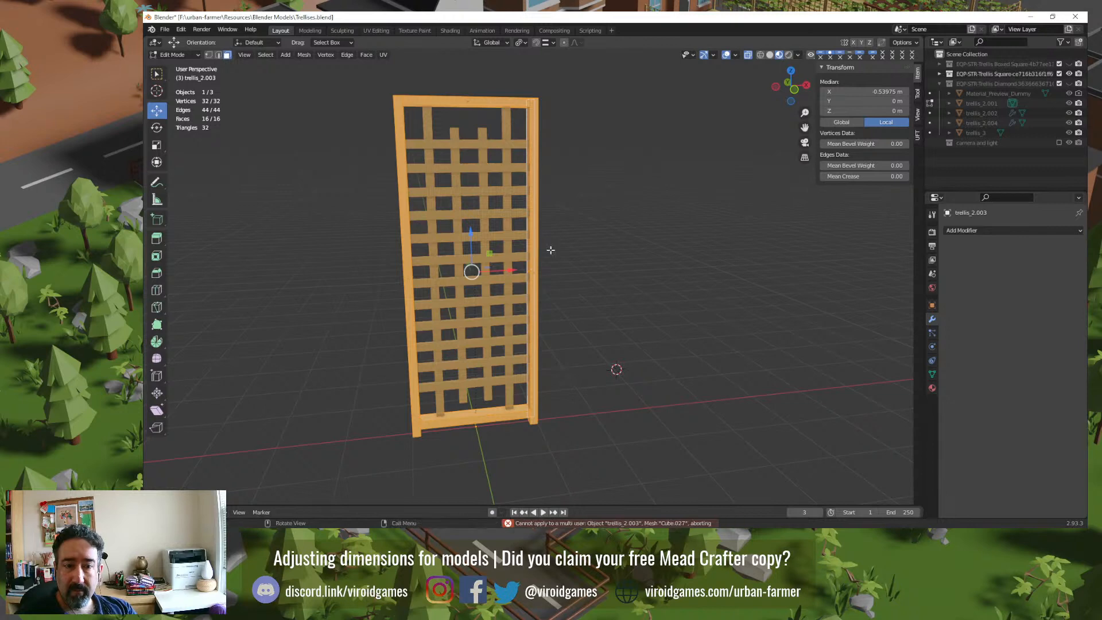
pyautogui.press('Tab')
pyautogui.click(576, 263)
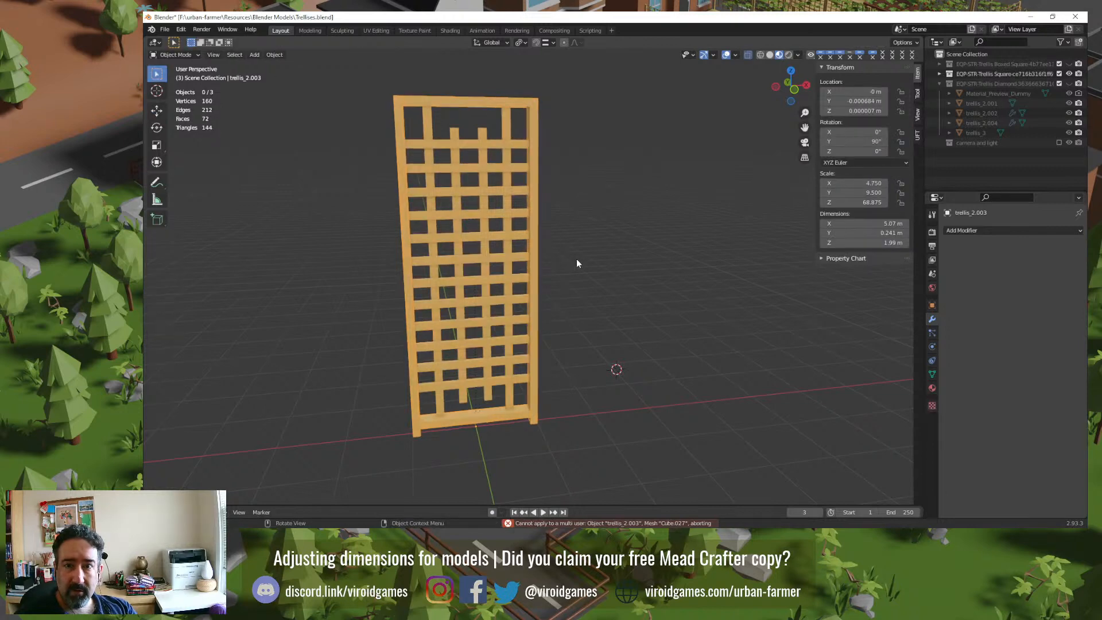
# Step: Save the changes to Trellises.blend
pyautogui.moveTo(576, 263)
pyautogui.mouseDown(button='middle')
pyautogui.moveTo(568, 296)
pyautogui.moveTo(565, 278)
pyautogui.mouseUp(button='middle')
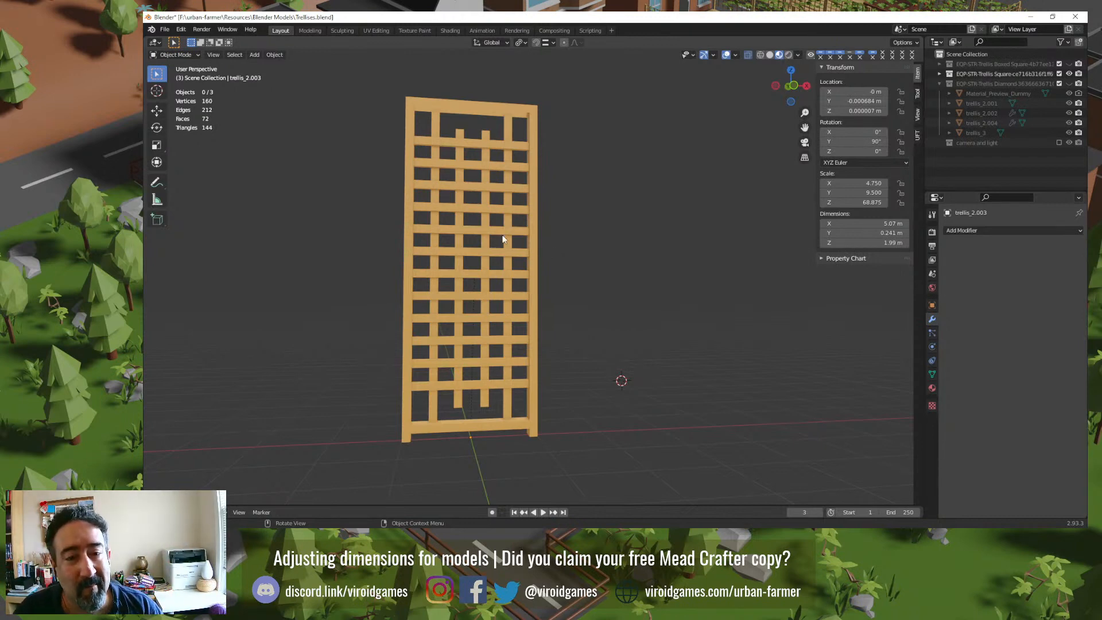
pyautogui.moveTo(595, 251); pyautogui.dragTo(643, 285, button='middle')
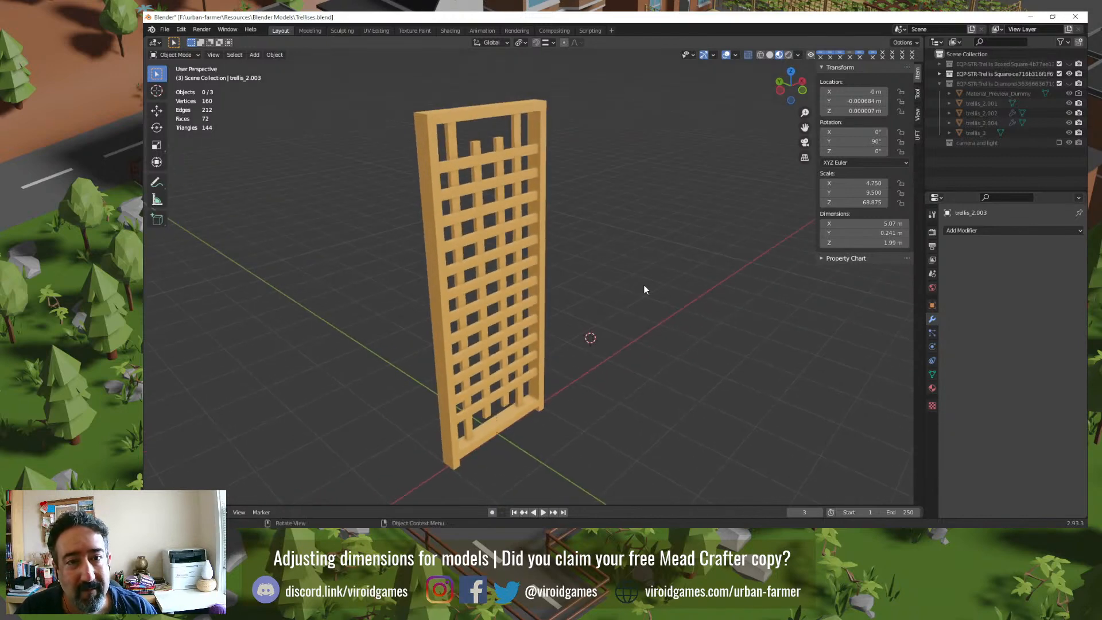
pyautogui.hotkey('ctrl', 's')
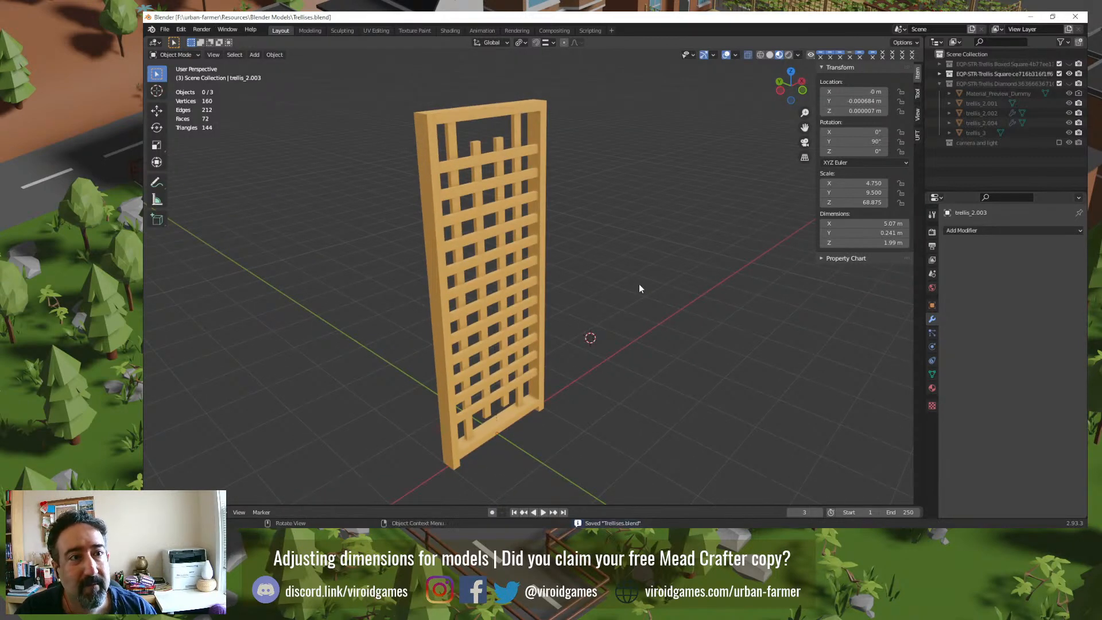
# Step: View the Trellis Diamond collection in place of Trellis Square, and switch back to showing Trellis Square
pyautogui.click(1069, 74)
pyautogui.click(1069, 83)
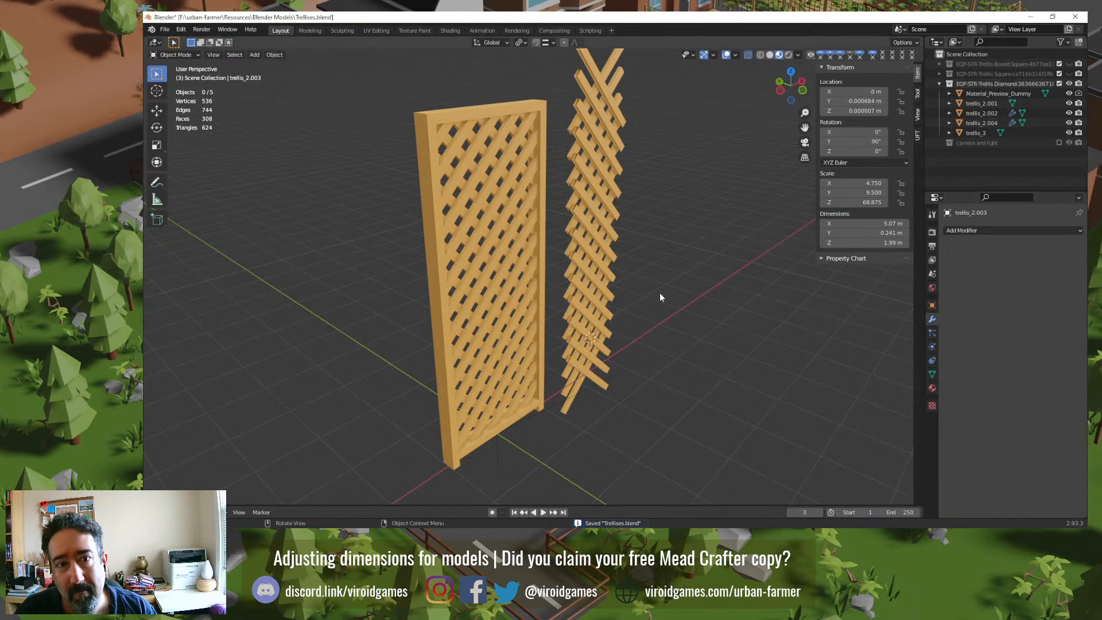
pyautogui.click(1069, 83)
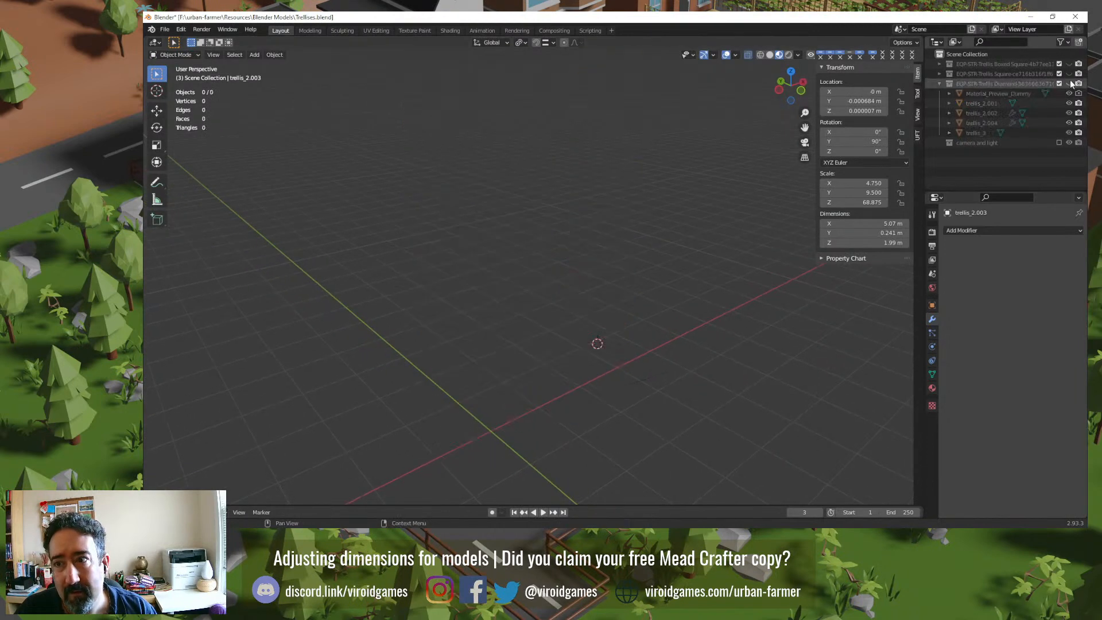
pyautogui.click(1069, 74)
# Step: Select the visible frame, trellis_2.003, and attempt once more to apply all its transforms
pyautogui.click(541, 132)
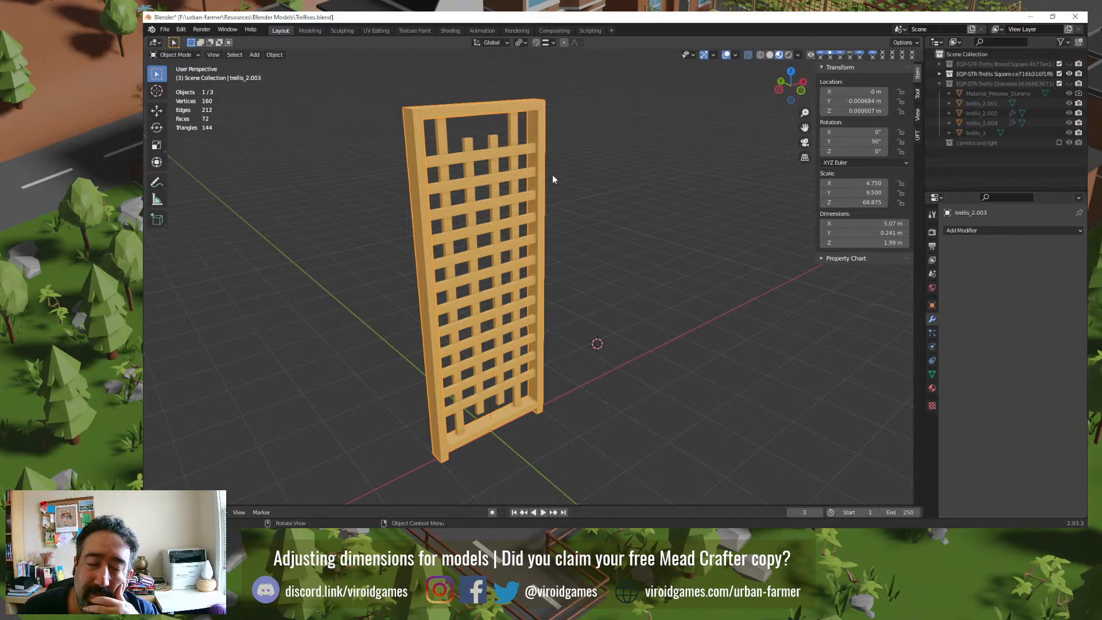
pyautogui.hotkey('ctrl', 'a')
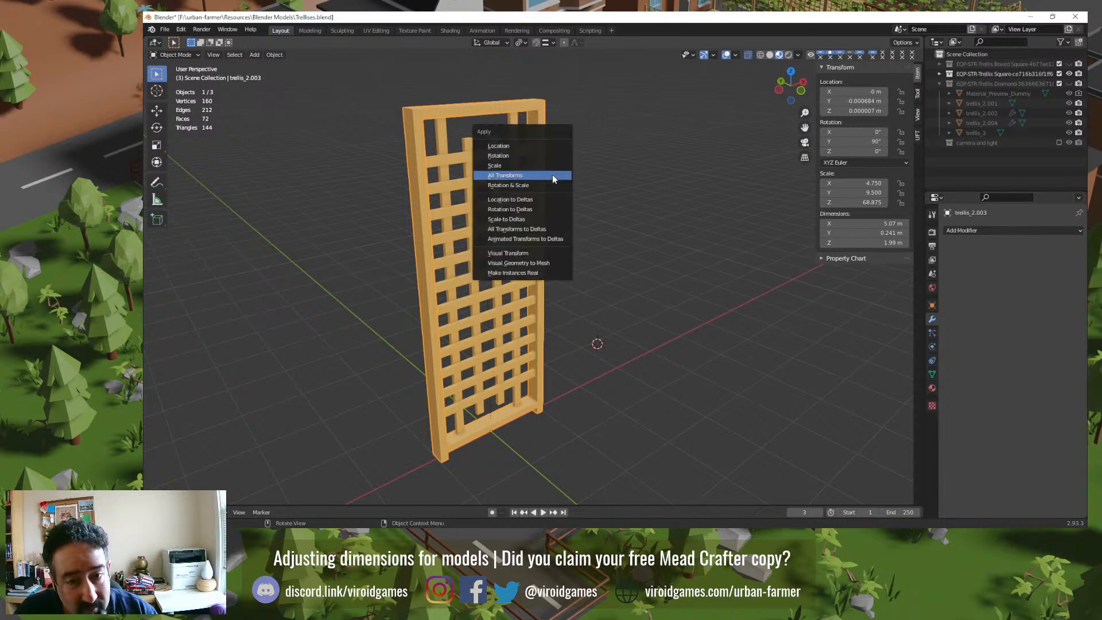
pyautogui.click(552, 178)
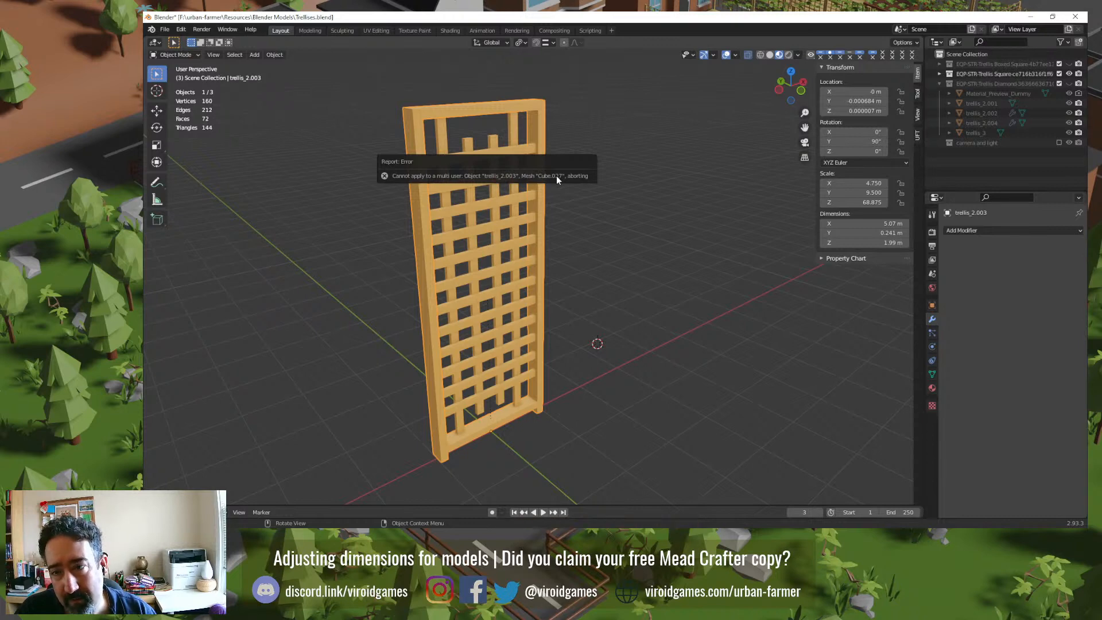
# Step: Expand the Trellis Square collection and trellis_2.003 to examine the frame's mesh data and child objects
pyautogui.click(939, 74)
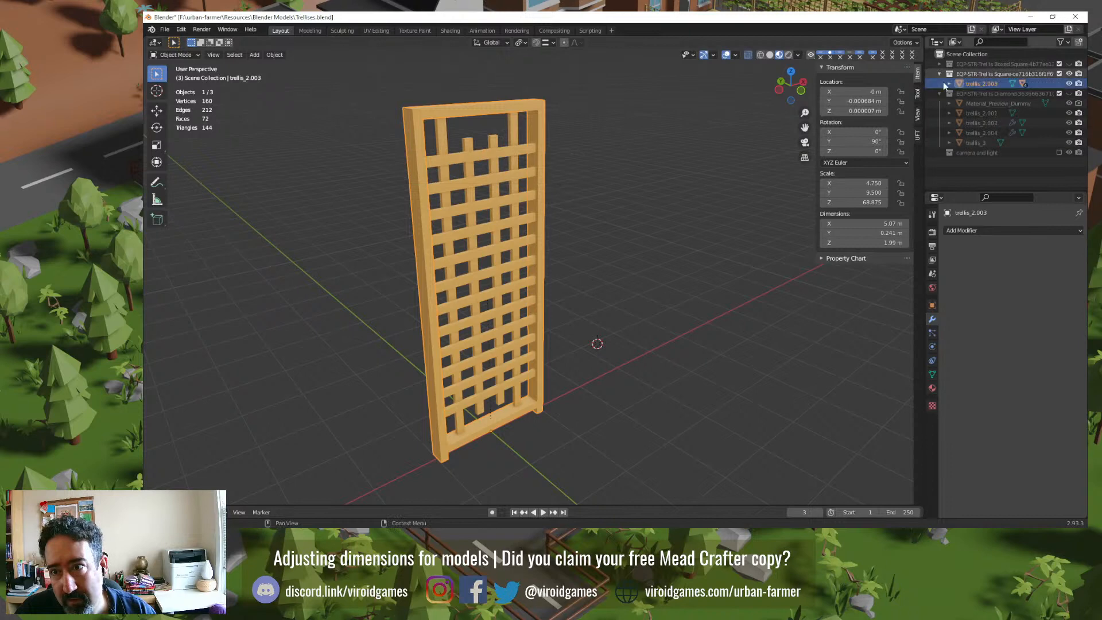
pyautogui.click(949, 84)
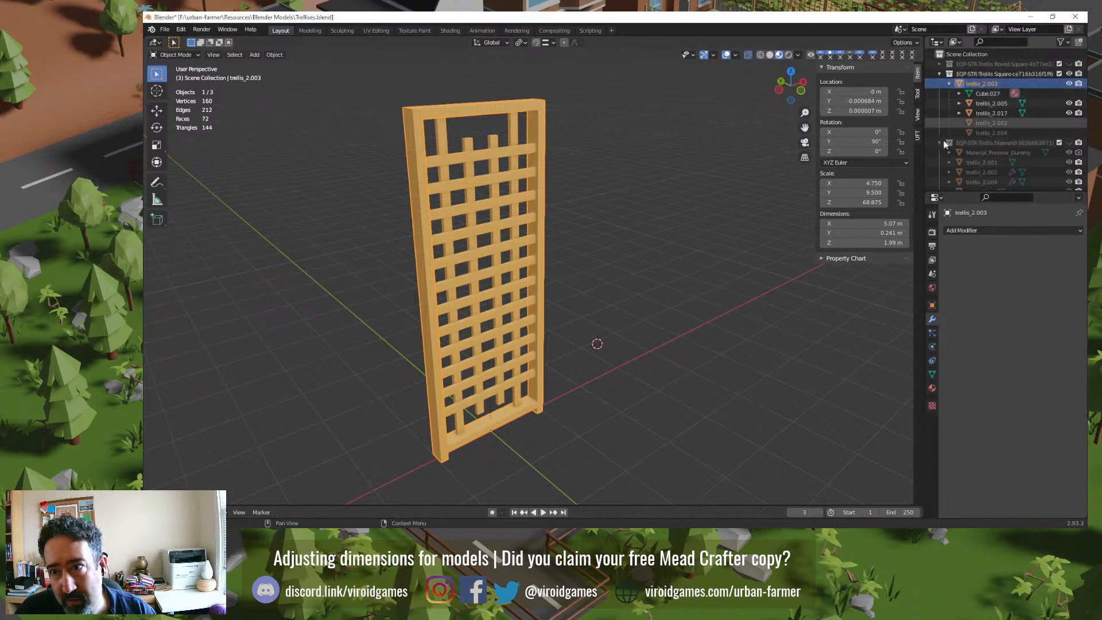
pyautogui.hotkey('ctrl', 'a')
pyautogui.click(657, 267)
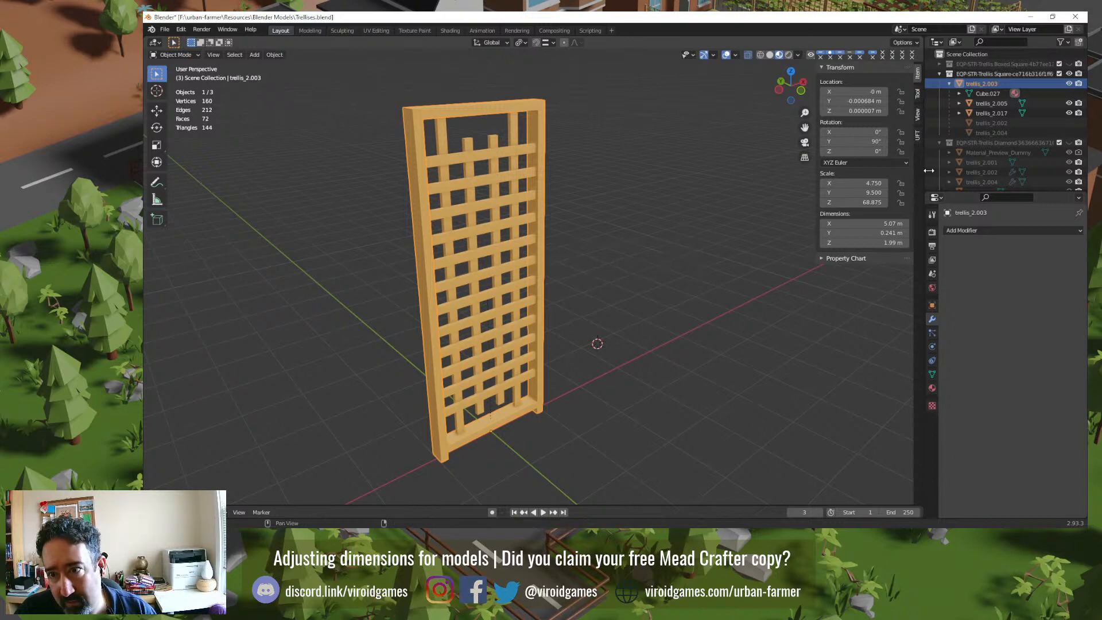
# Step: Hide the Trellis Square collection, show Trellis Diamond and delete its frame, trellis_2.001
pyautogui.click(993, 145)
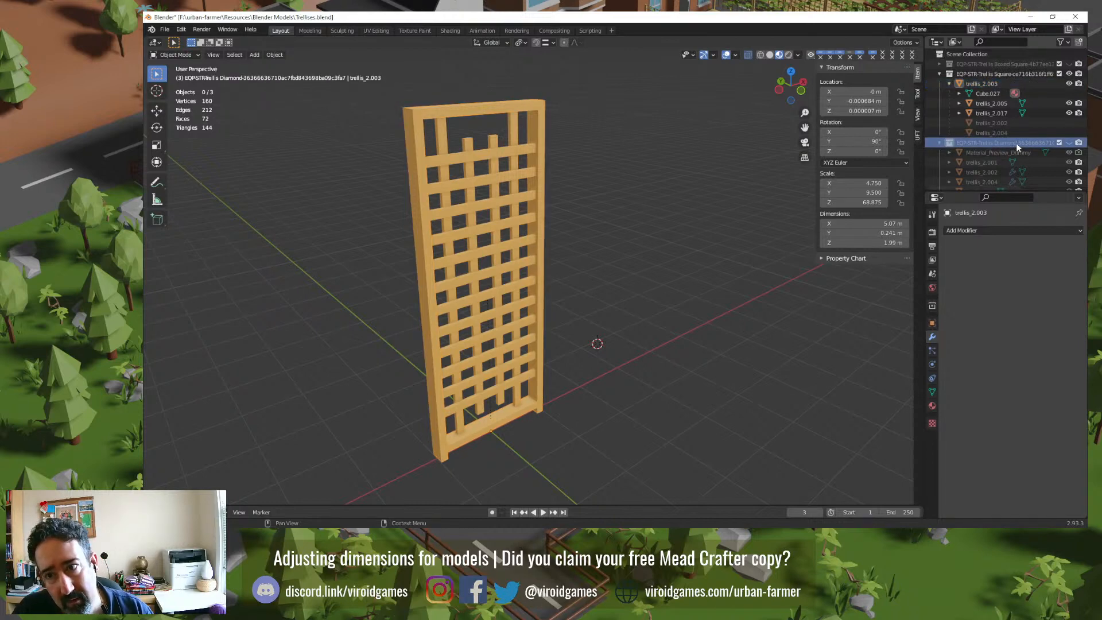
pyautogui.click(1068, 74)
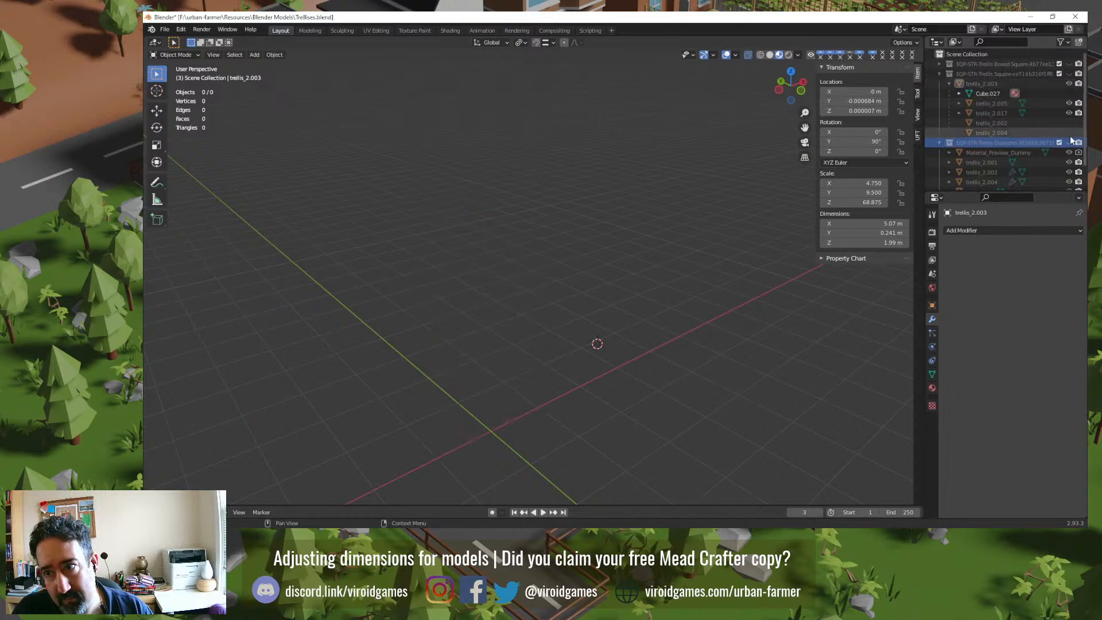
pyautogui.click(1068, 143)
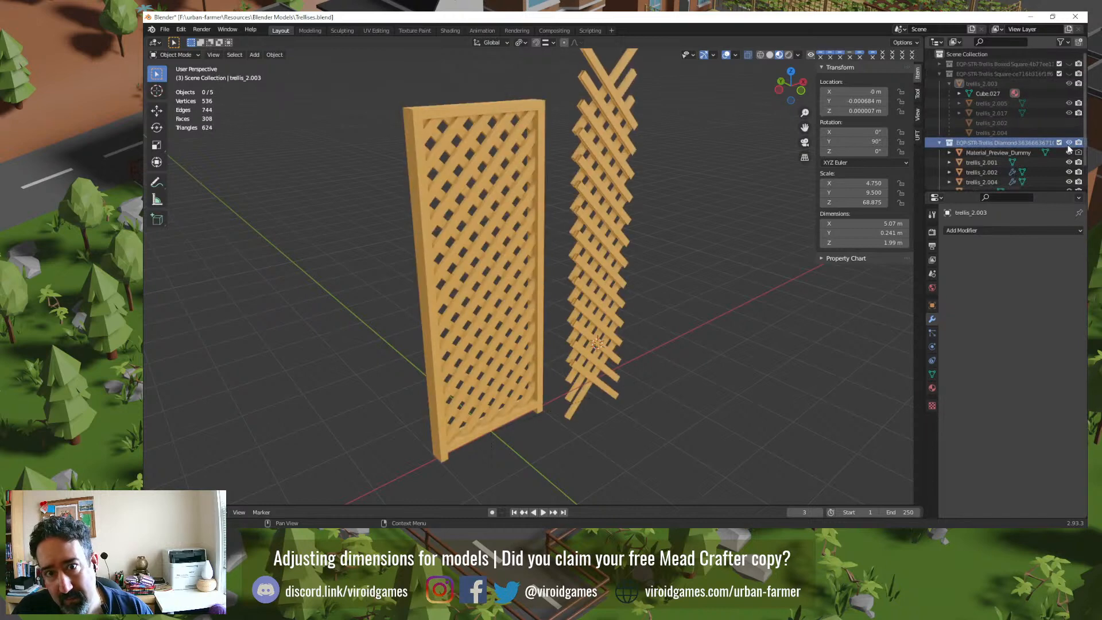
pyautogui.click(545, 140)
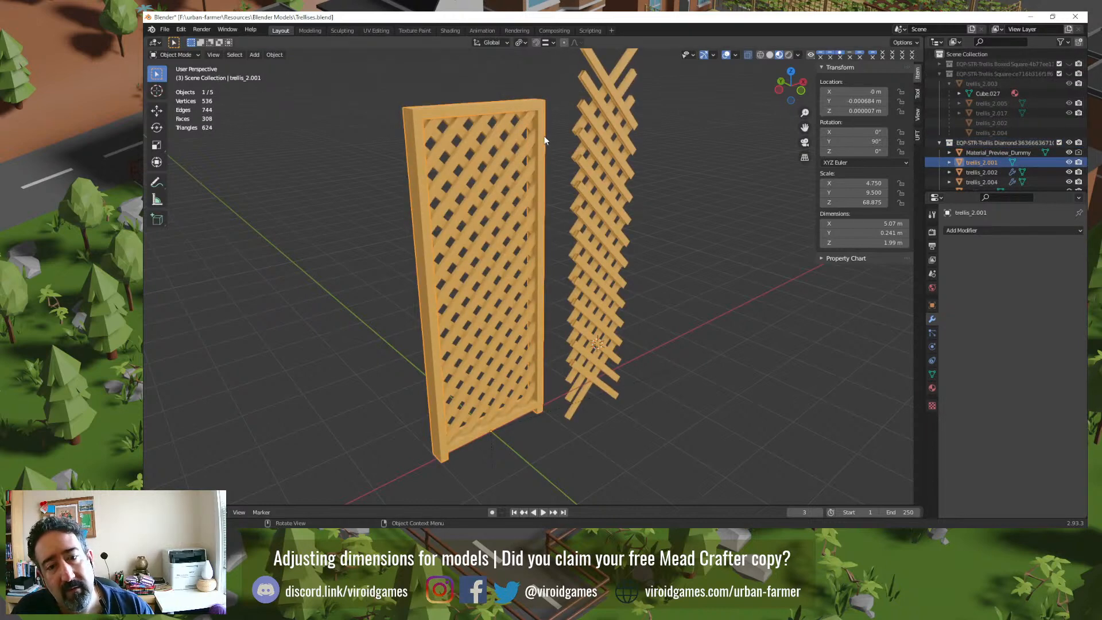
pyautogui.press('Delete')
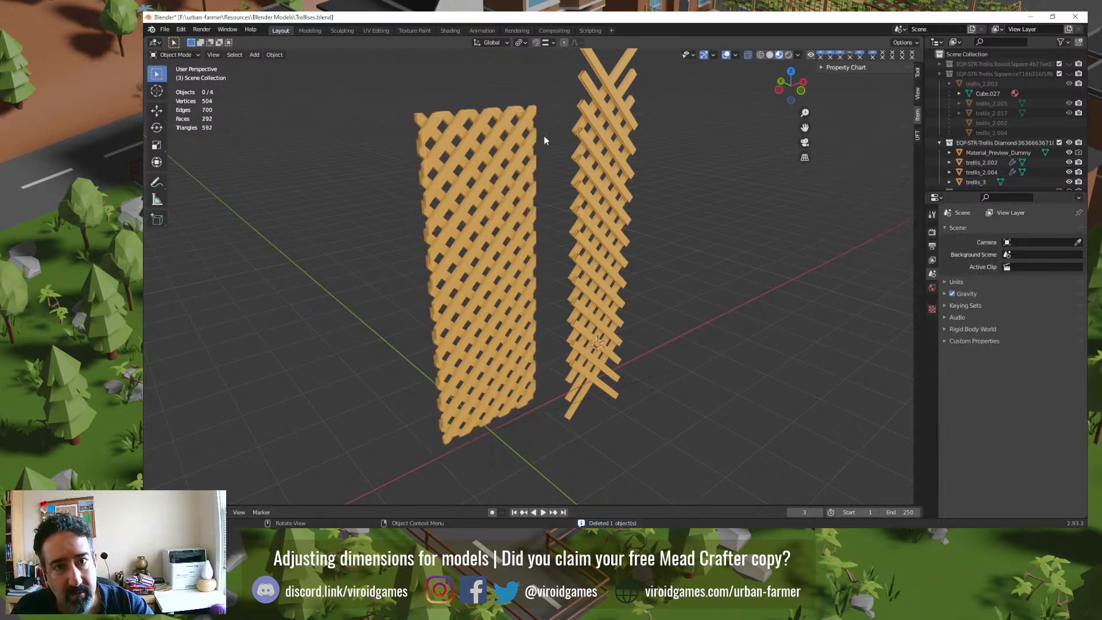
# Step: Show the Trellis Square collection, apply all transforms to its frame, trellis_2.003, and deselect it
pyautogui.click(1068, 73)
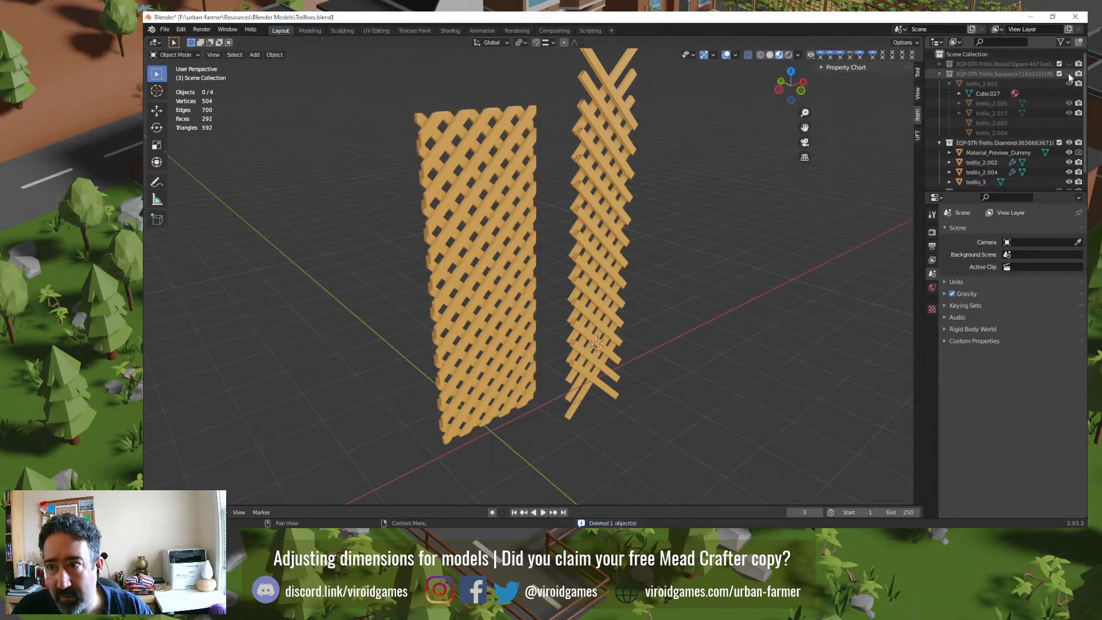
pyautogui.click(542, 143)
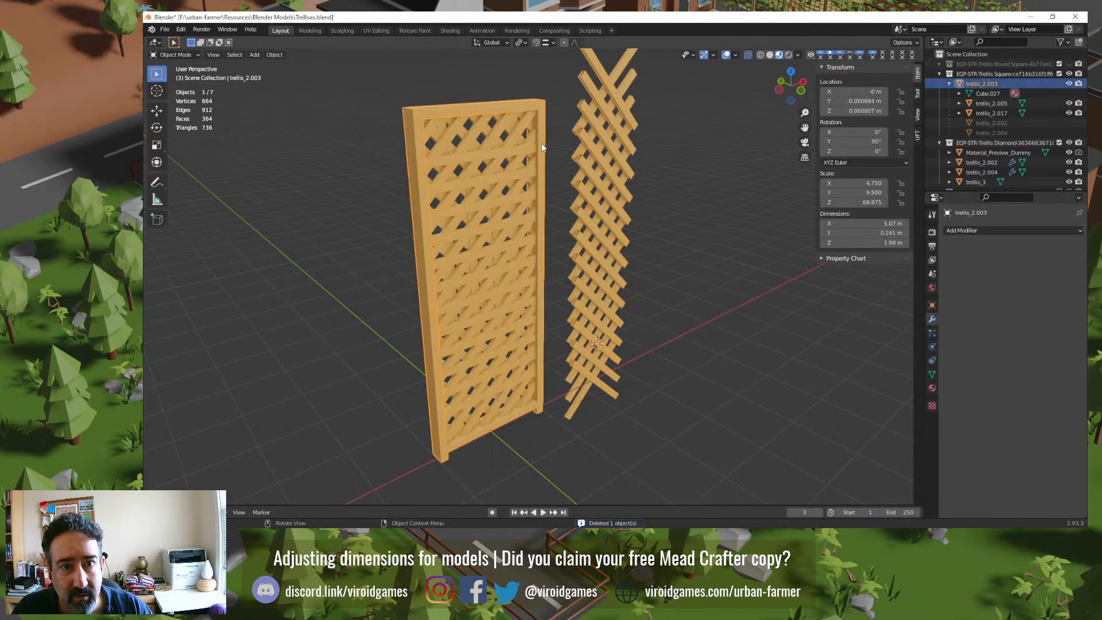
pyautogui.hotkey('ctrl', 'a')
pyautogui.click(542, 143)
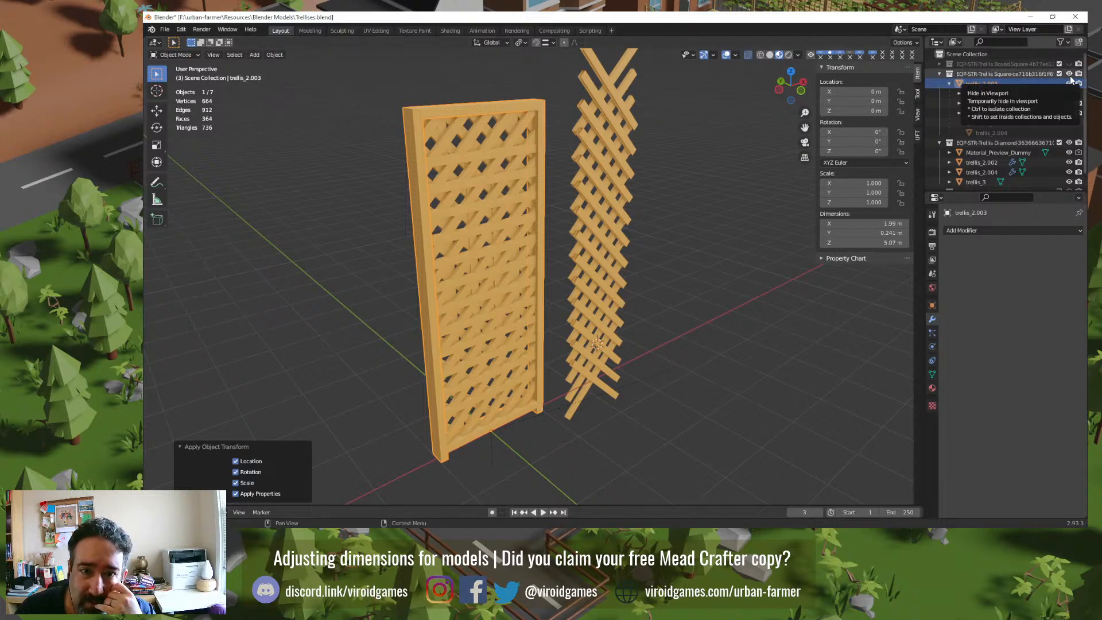
pyautogui.click(485, 72)
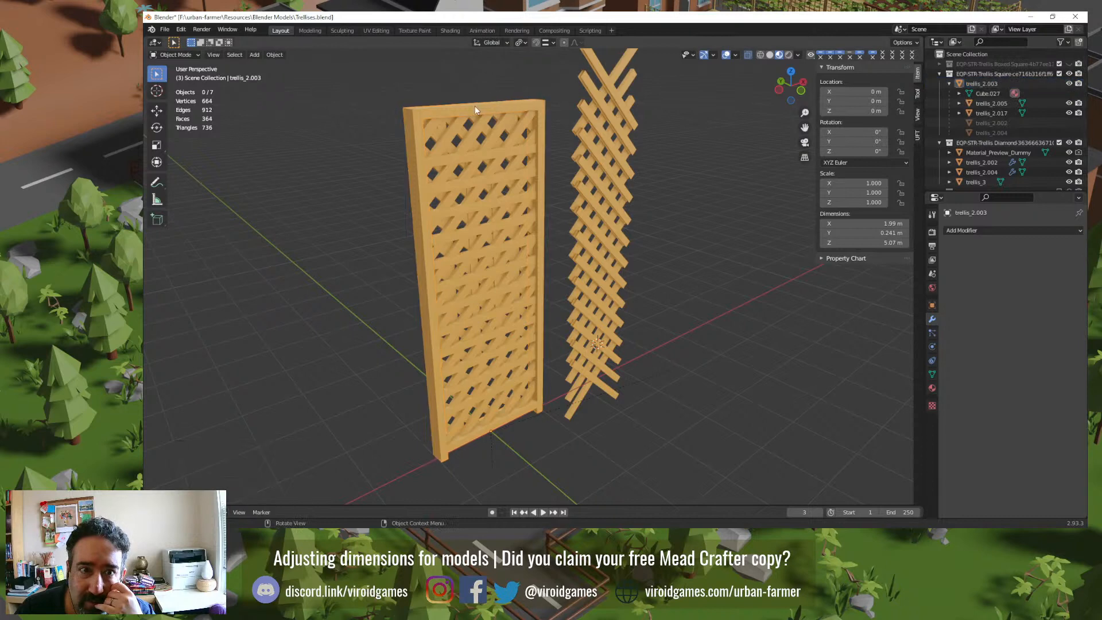
# Step: Make a linked duplicate of the square trellis frame in place, move it to the Trellis Diamond collection, and hide the Trellis Square collection
pyautogui.click(476, 109)
pyautogui.hotkey('alt', 'd')
pyautogui.press('Escape')
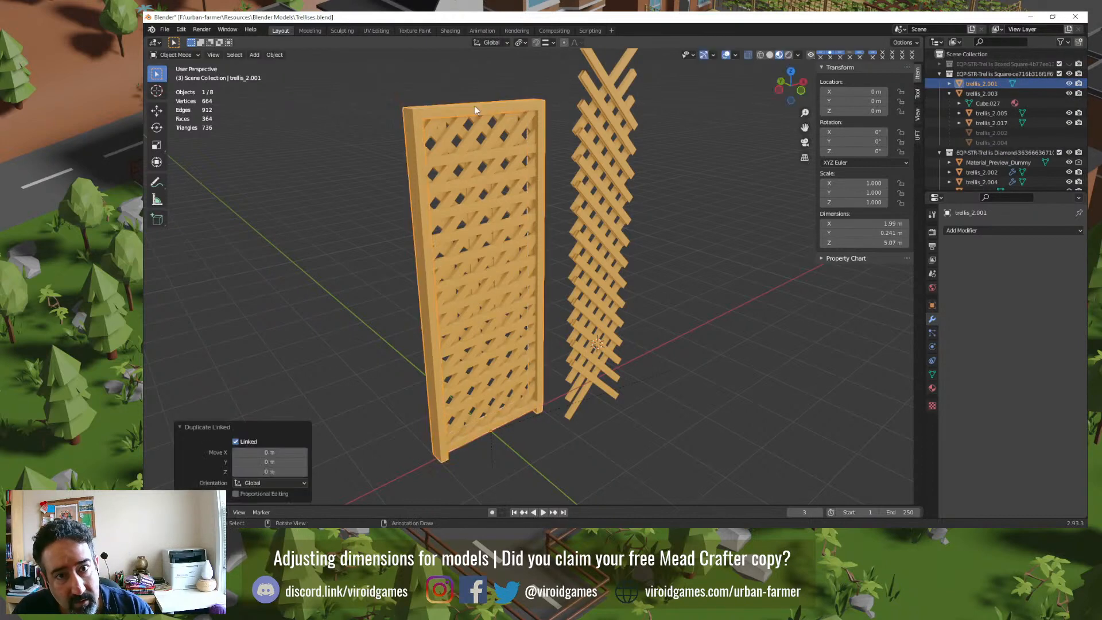
pyautogui.press('m')
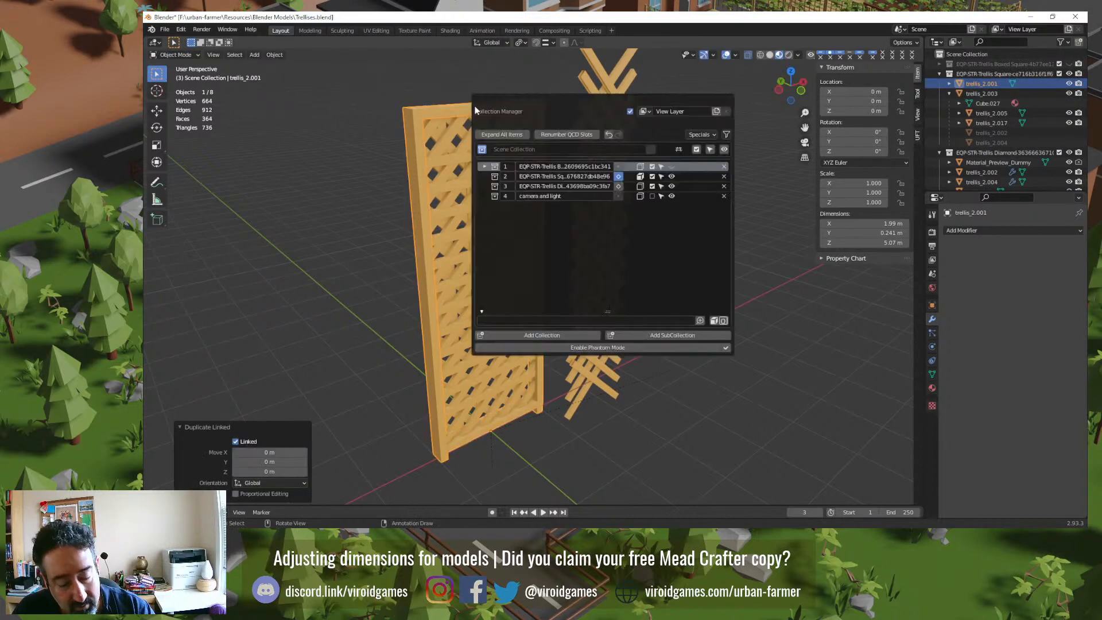
pyautogui.click(640, 186)
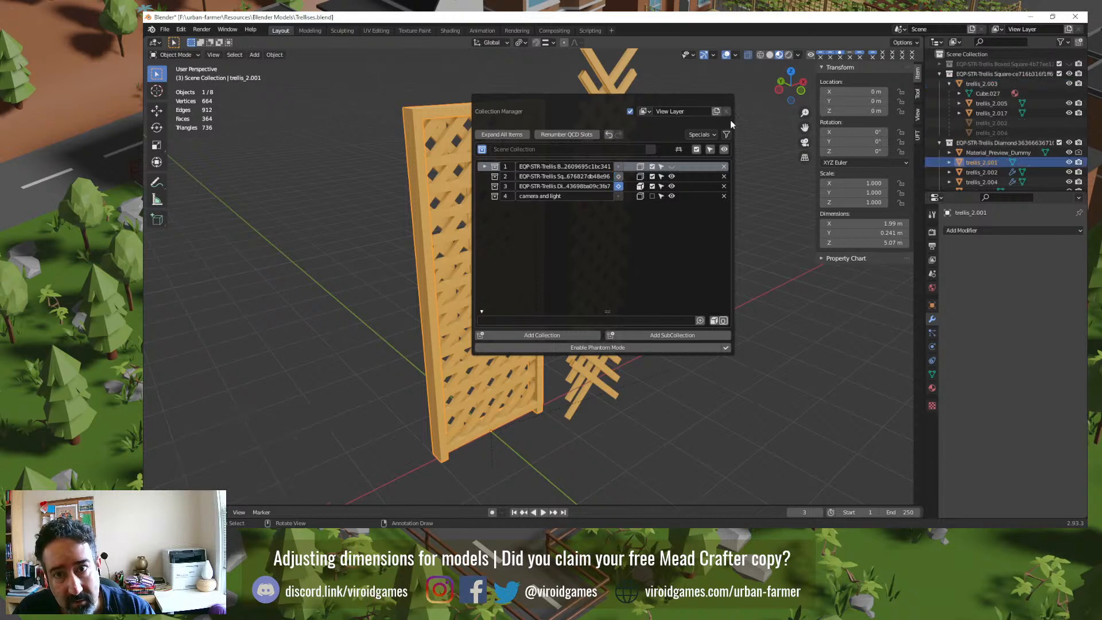
pyautogui.click(1068, 74)
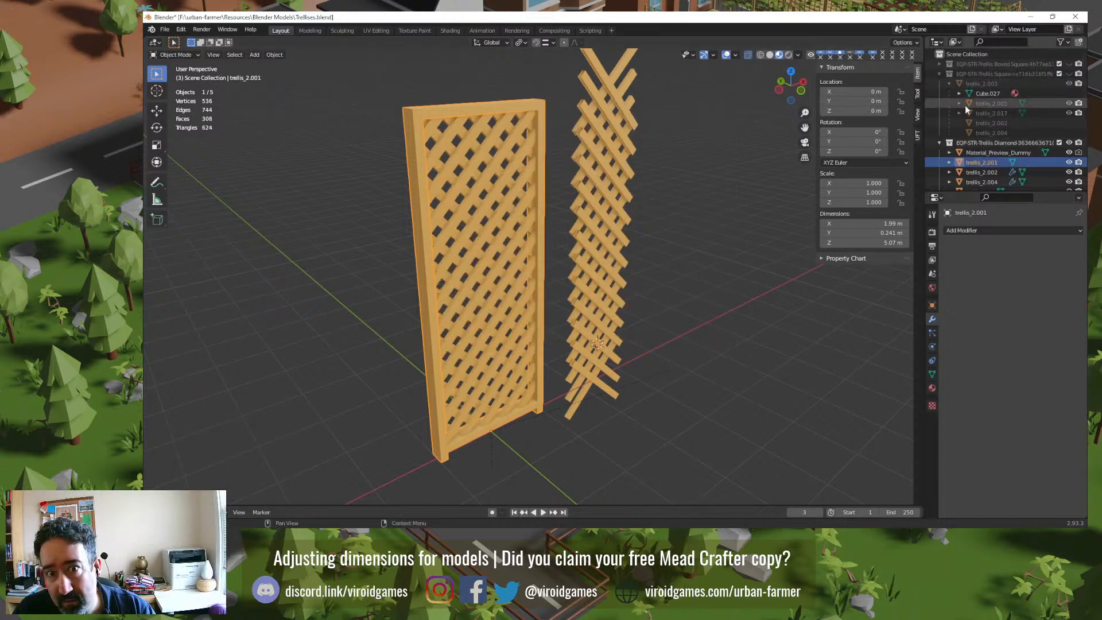
pyautogui.click(703, 268)
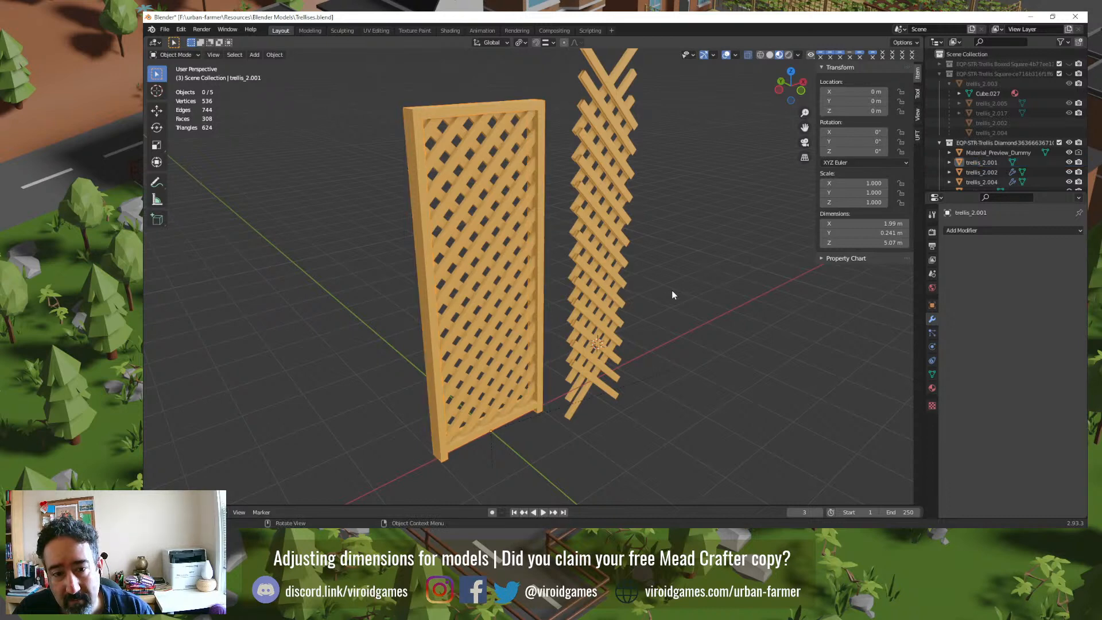
# Step: Examine the diamond trellis's new frame in Edit Mode and check its object data for the linked mesh
pyautogui.moveTo(672, 291); pyautogui.dragTo(575, 135, button='middle')
pyautogui.click(539, 128)
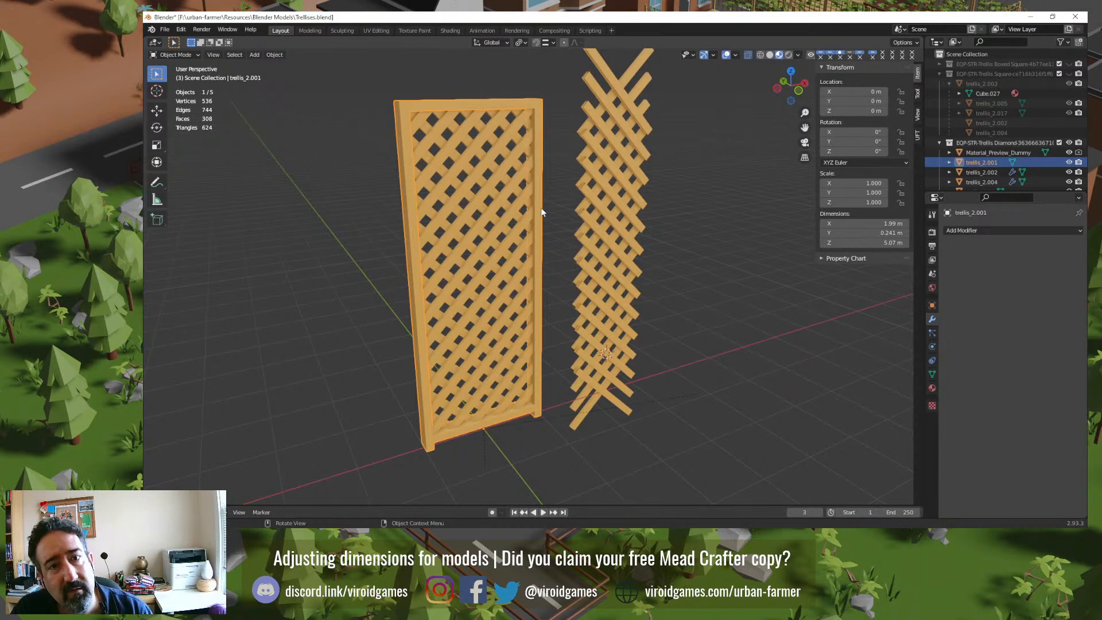
pyautogui.press('Tab')
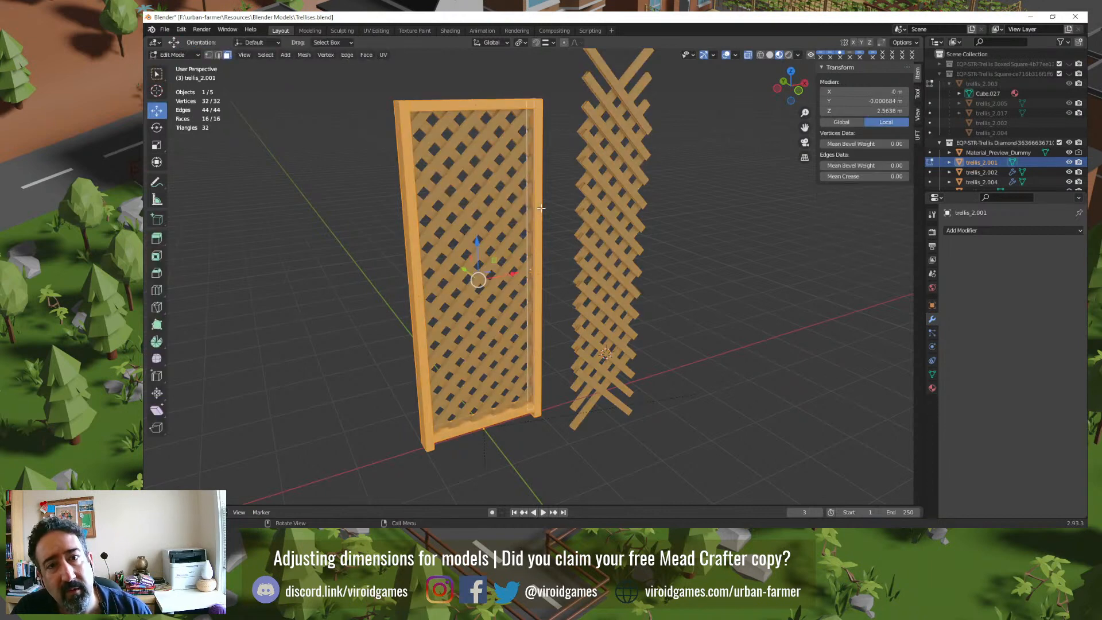
pyautogui.click(932, 373)
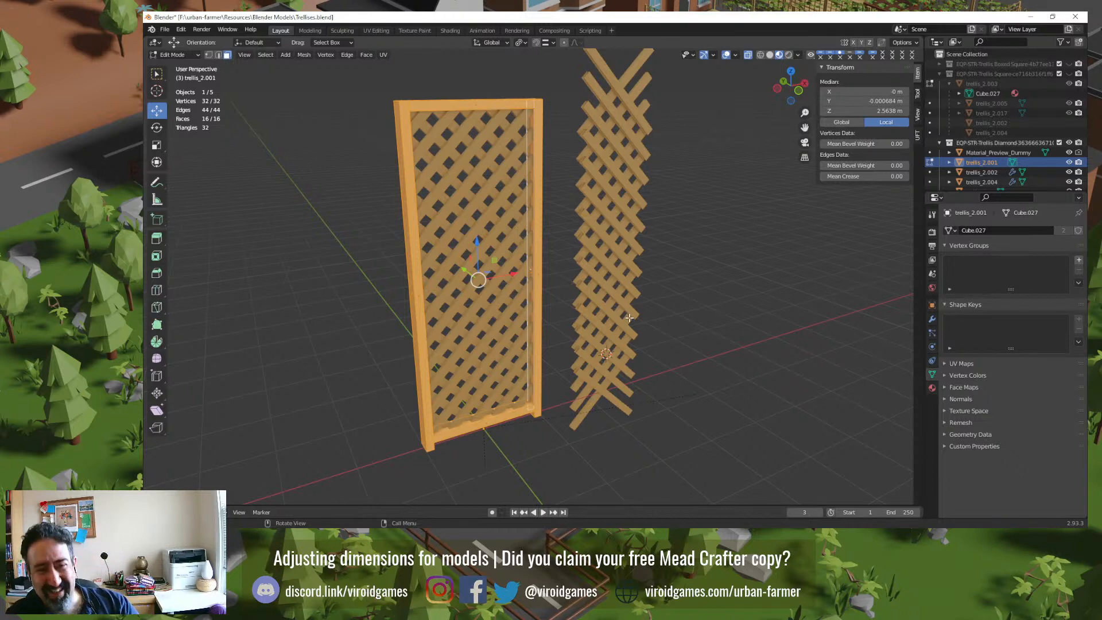
pyautogui.press('Tab')
pyautogui.click(761, 314)
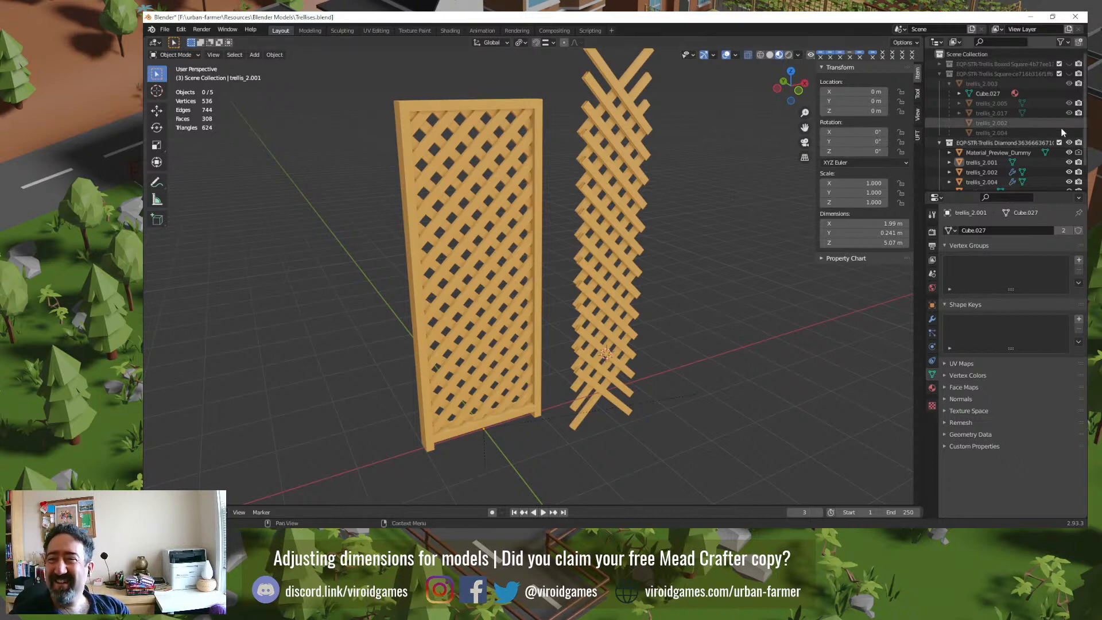
# Step: Hide the Trellis Diamond collection, show Trellis Boxed Square, and check the transforms of its corner post and top rail
pyautogui.click(1069, 142)
pyautogui.click(1069, 74)
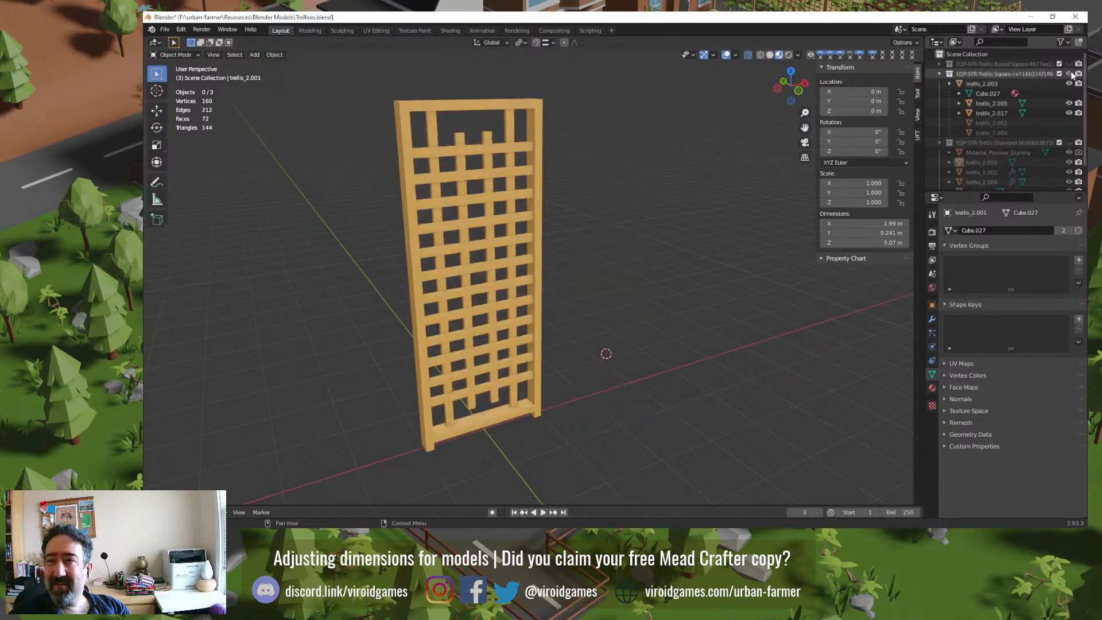
pyautogui.click(1068, 74)
pyautogui.click(1069, 63)
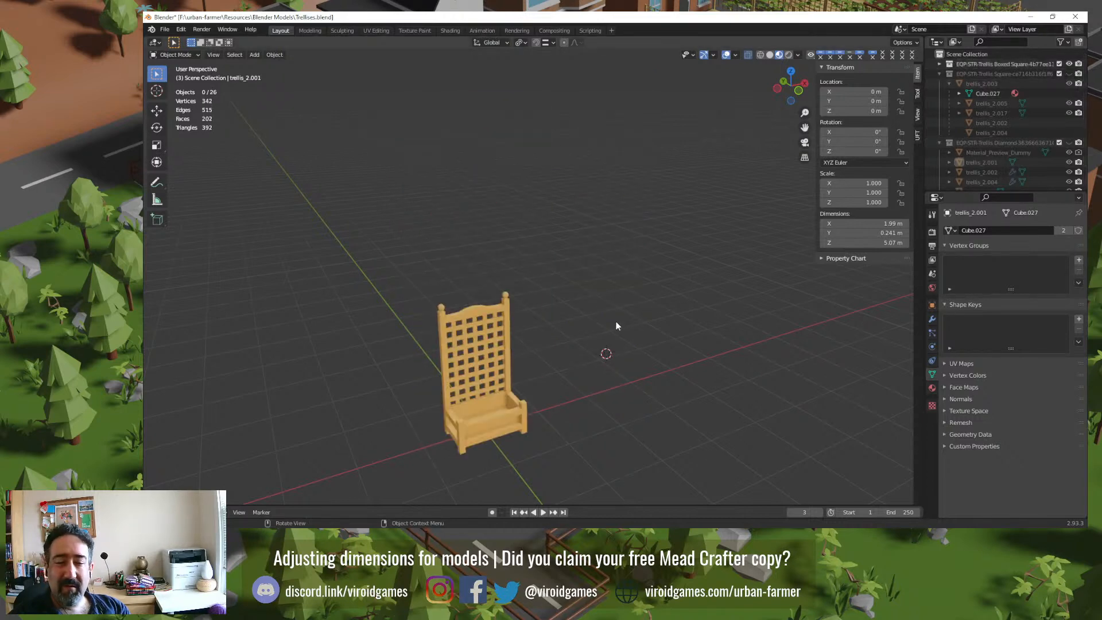
pyautogui.click(510, 363)
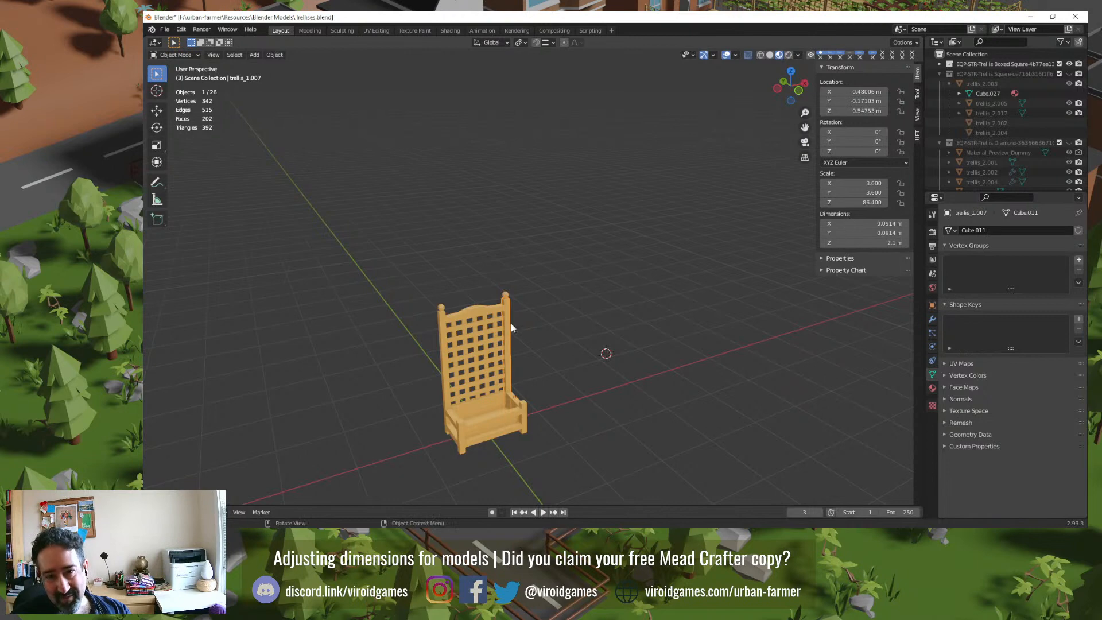
pyautogui.click(478, 311)
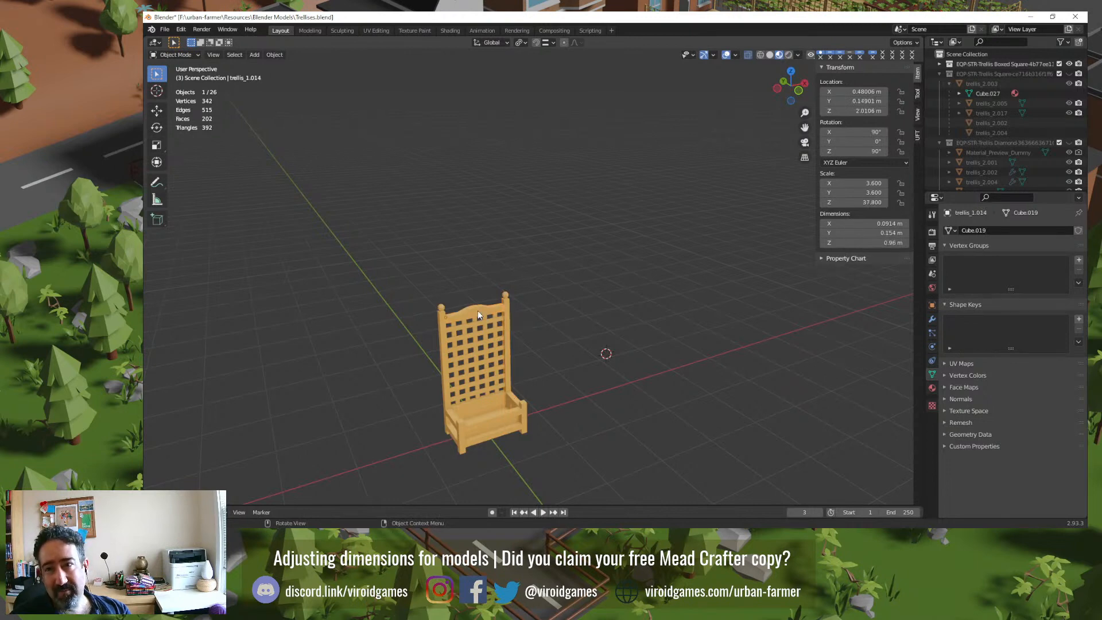
# Step: Try to apply all transforms to every part of the boxed trellis at once, and undo it
pyautogui.click(383, 268)
pyautogui.moveTo(370, 263); pyautogui.dragTo(527, 454)
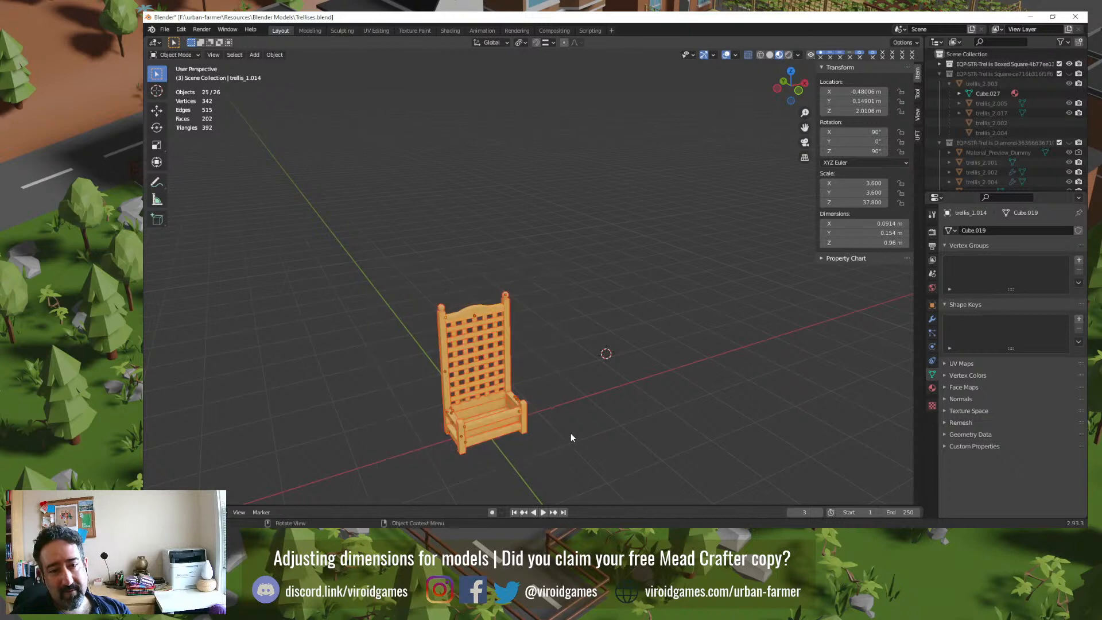
pyautogui.hotkey('ctrl', 'a')
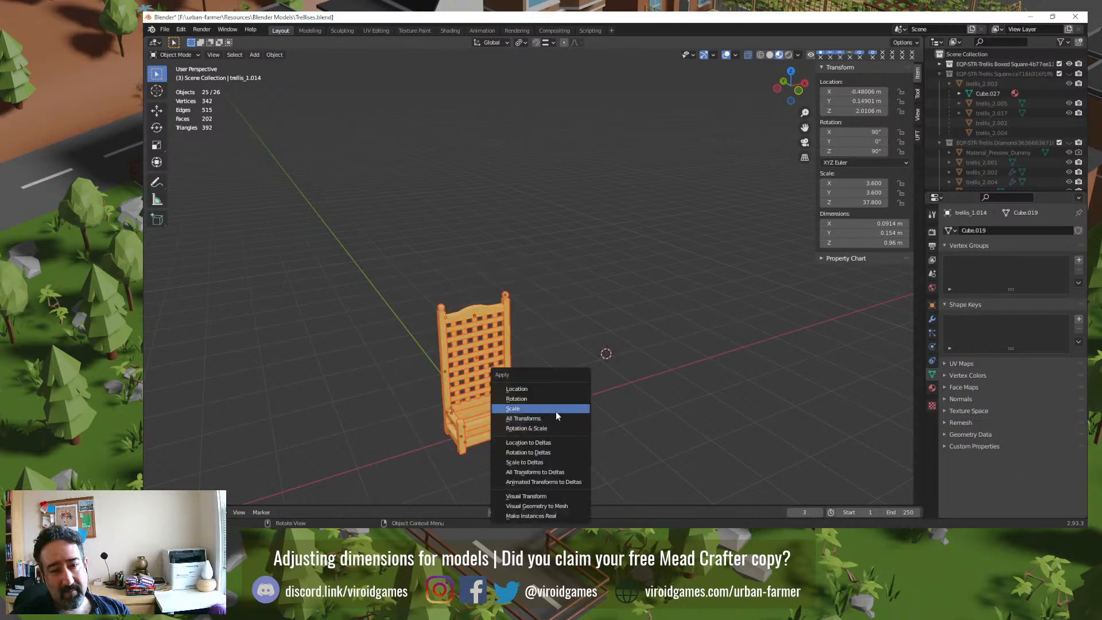
pyautogui.click(556, 417)
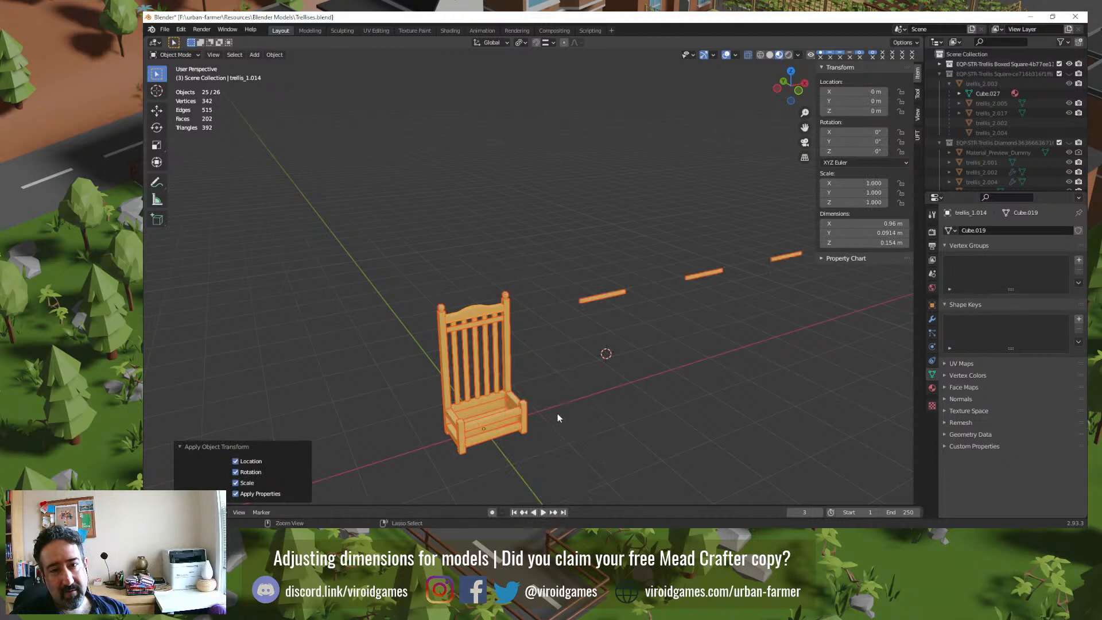
pyautogui.hotkey('ctrl', 'z')
pyautogui.hotkey('ctrl', 'z')
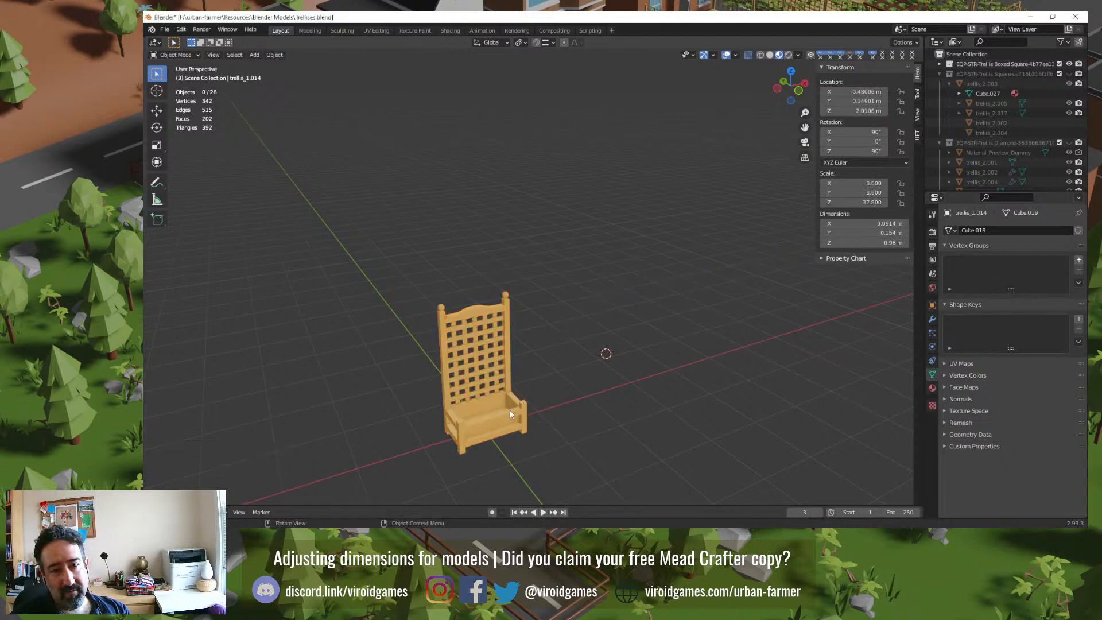
# Step: Try to apply all transforms to the boxed trellis's horizontal-plank object alone, and undo it
pyautogui.click(484, 392)
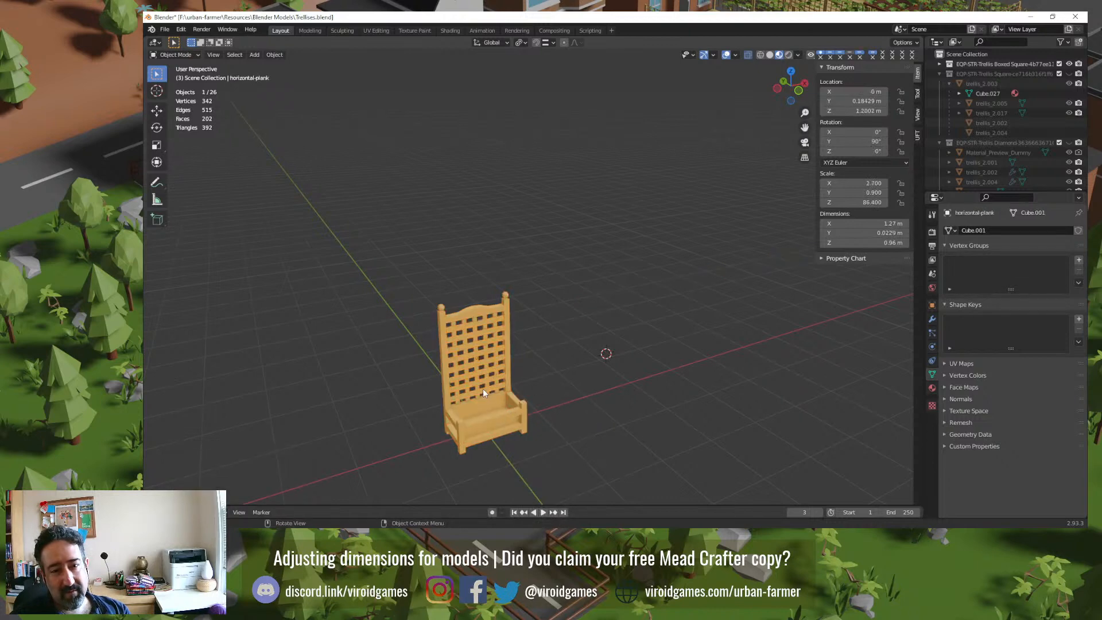
pyautogui.hotkey('ctrl', 'a')
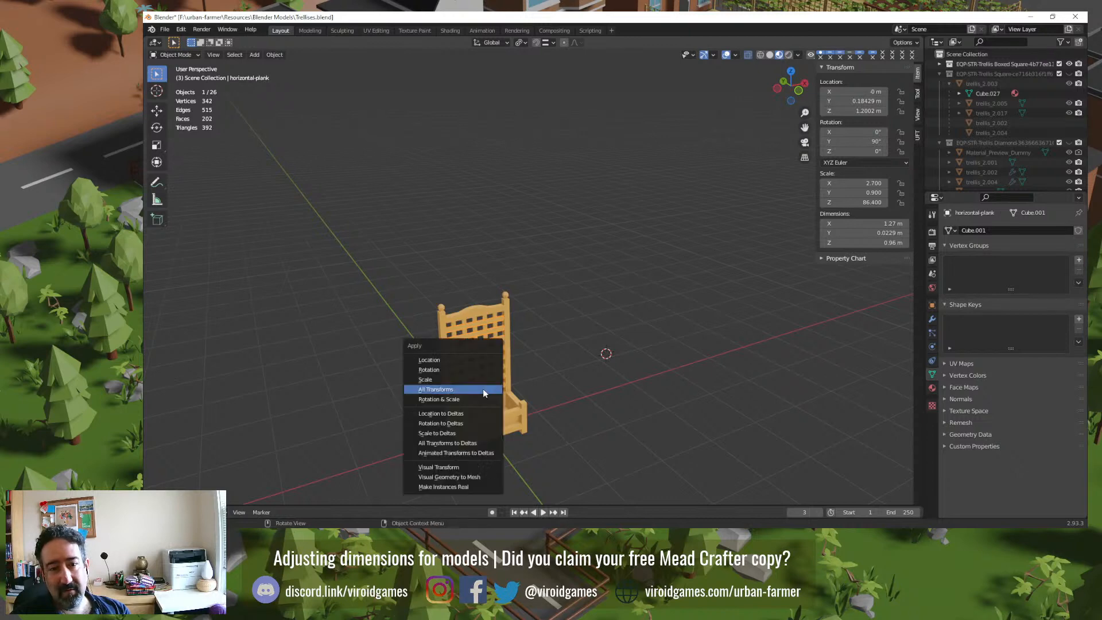
pyautogui.click(483, 388)
pyautogui.hotkey('ctrl', 'z')
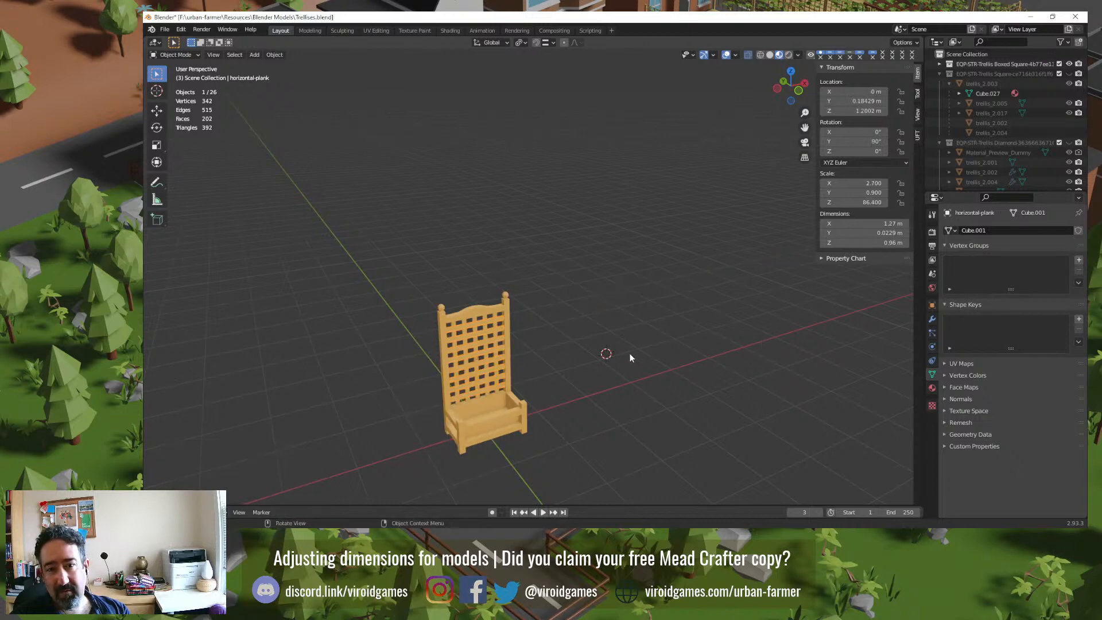
# Step: Apply the Array modifier on the selected horizontal-plank object, and apply all its transforms
pyautogui.click(932, 318)
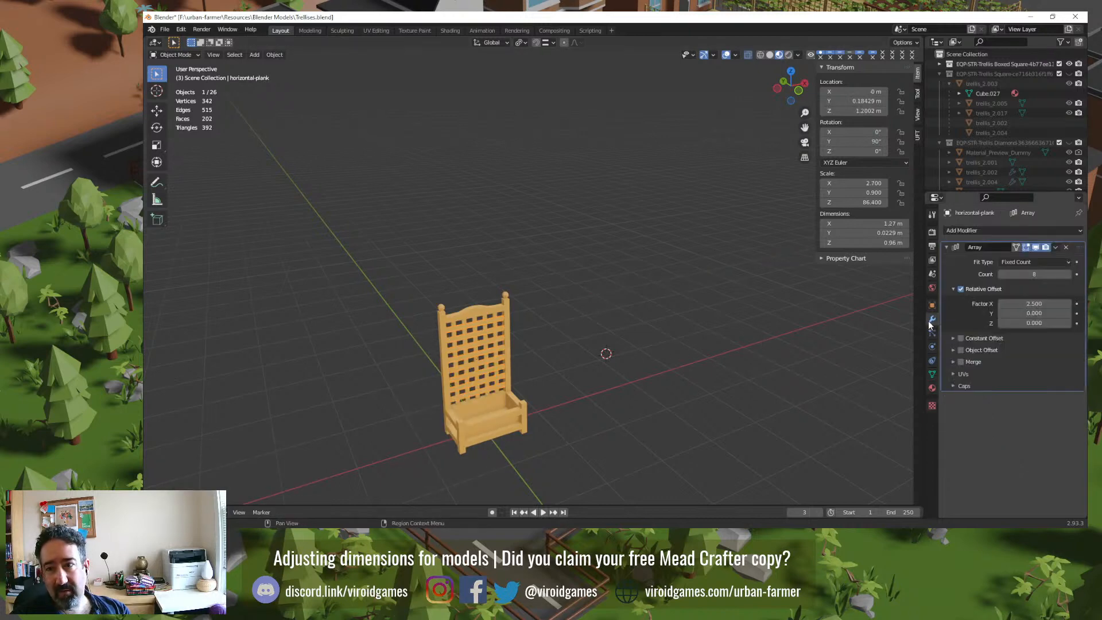
pyautogui.click(1056, 247)
pyautogui.click(1025, 259)
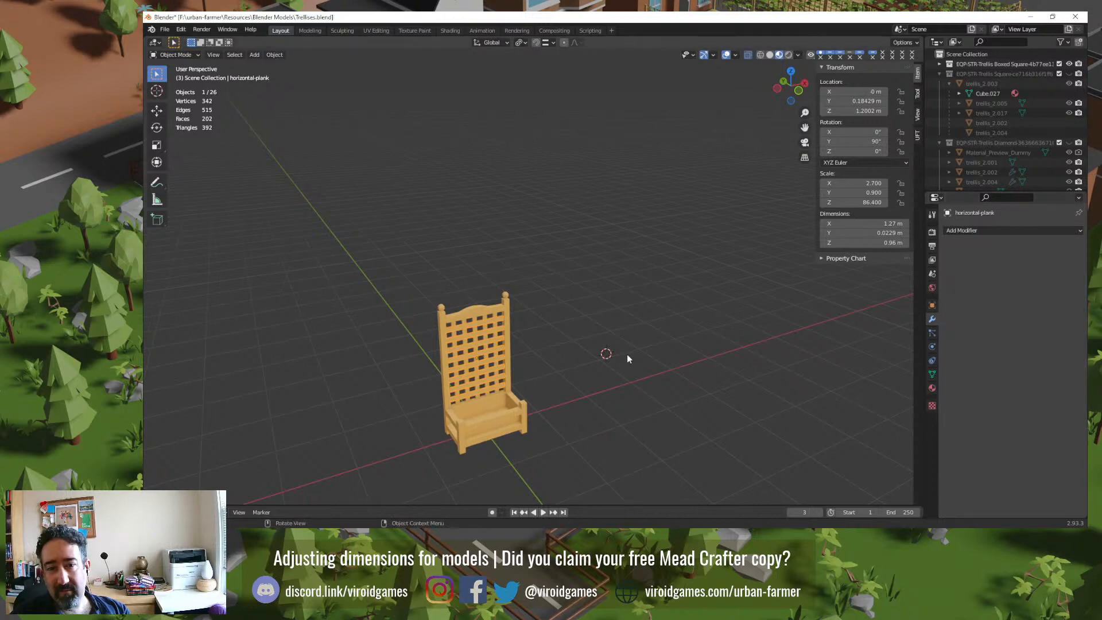
pyautogui.hotkey('ctrl', 'a')
pyautogui.click(618, 356)
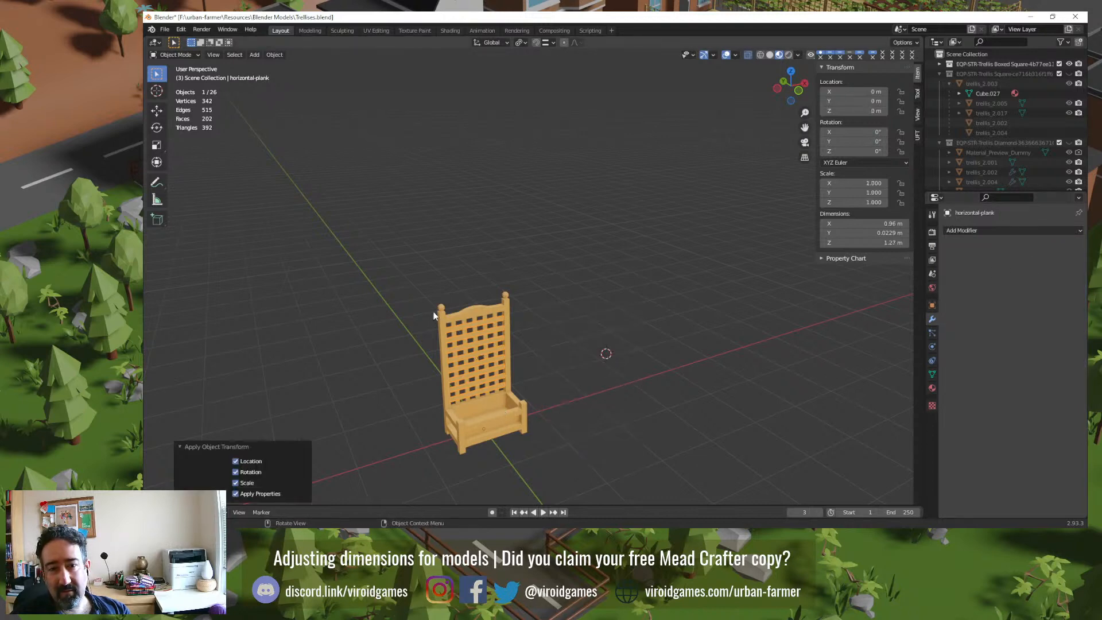
# Step: Apply all transforms to all parts of the boxed trellis together and deselect them
pyautogui.moveTo(393, 269); pyautogui.dragTo(539, 472)
pyautogui.hotkey('ctrl', 'a')
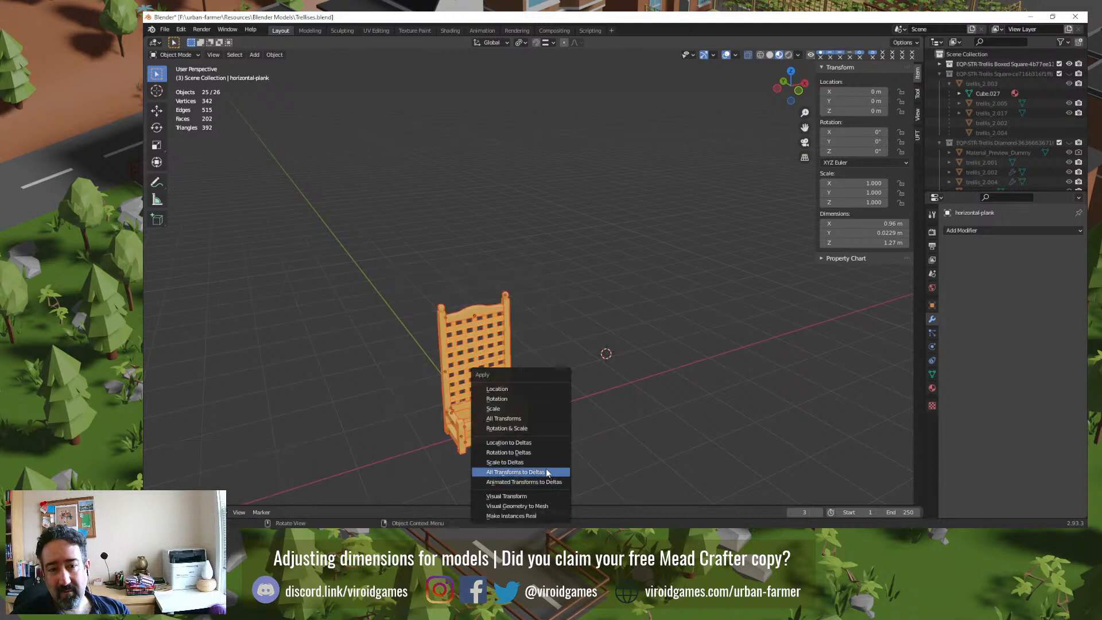
pyautogui.click(538, 418)
pyautogui.click(550, 387)
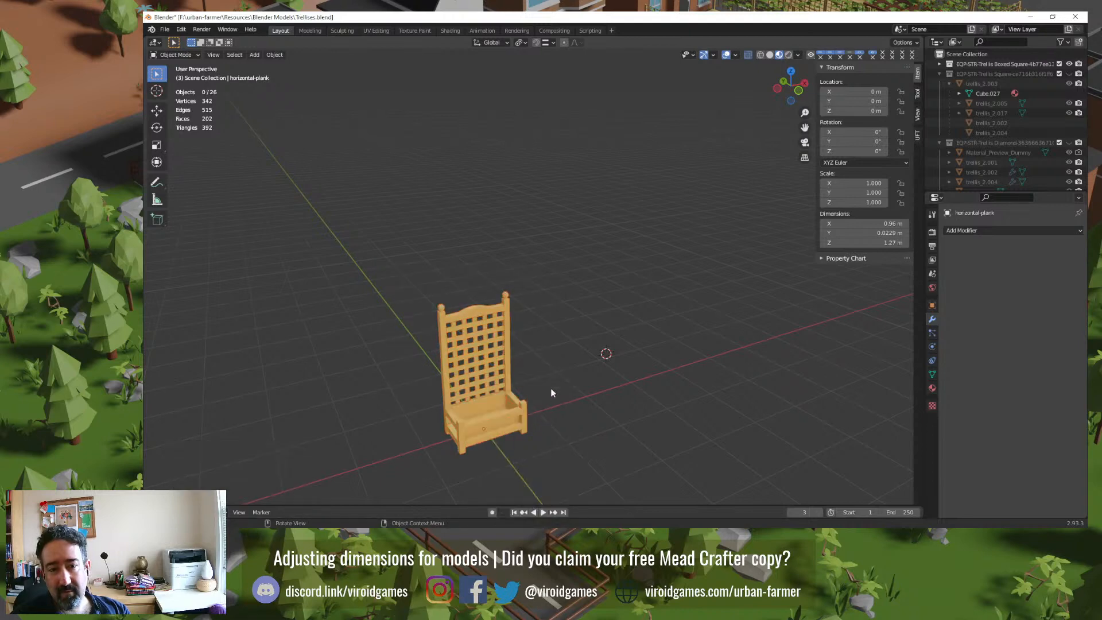
# Step: Check the transforms of the boxed trellis's post, top rail, lattice and planter box, and save the file
pyautogui.moveTo(561, 416); pyautogui.dragTo(543, 407, button='middle')
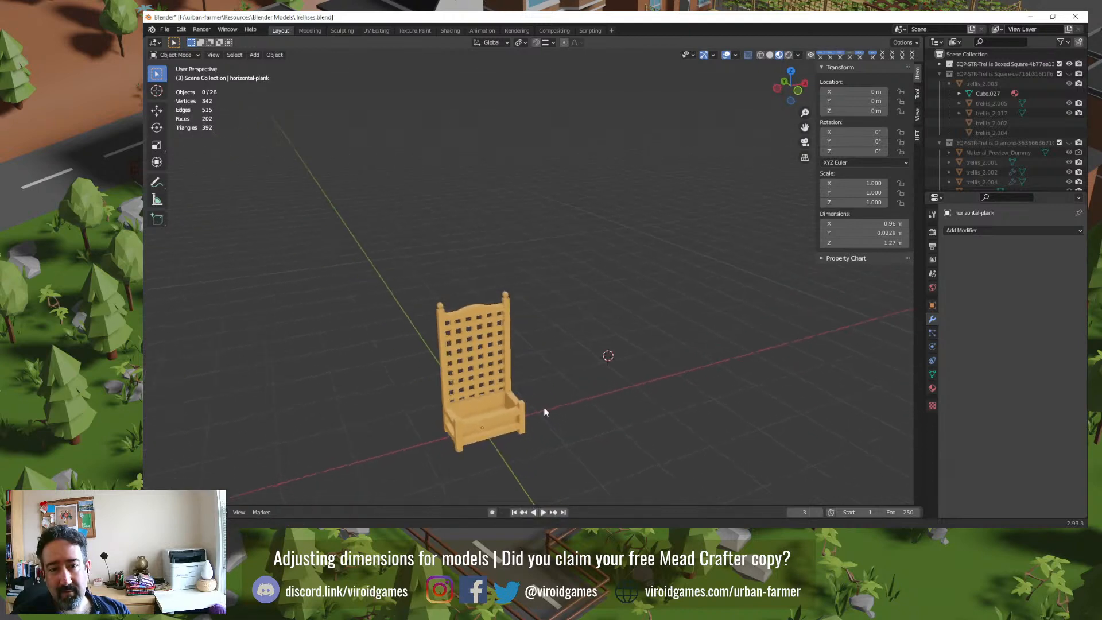
pyautogui.click(508, 301)
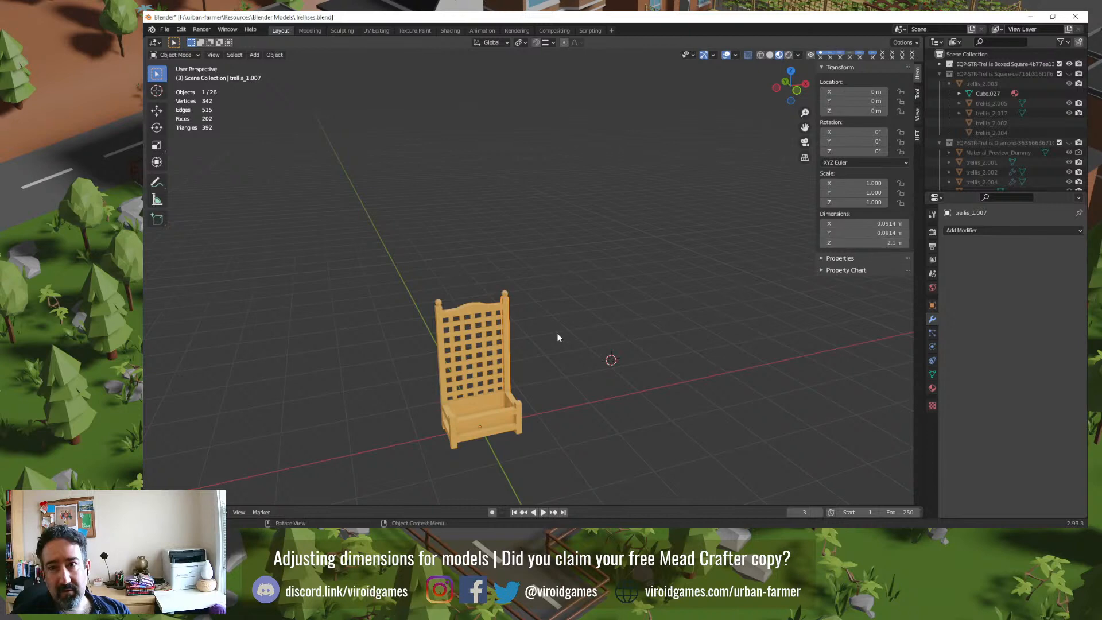
pyautogui.click(552, 317)
pyautogui.click(474, 313)
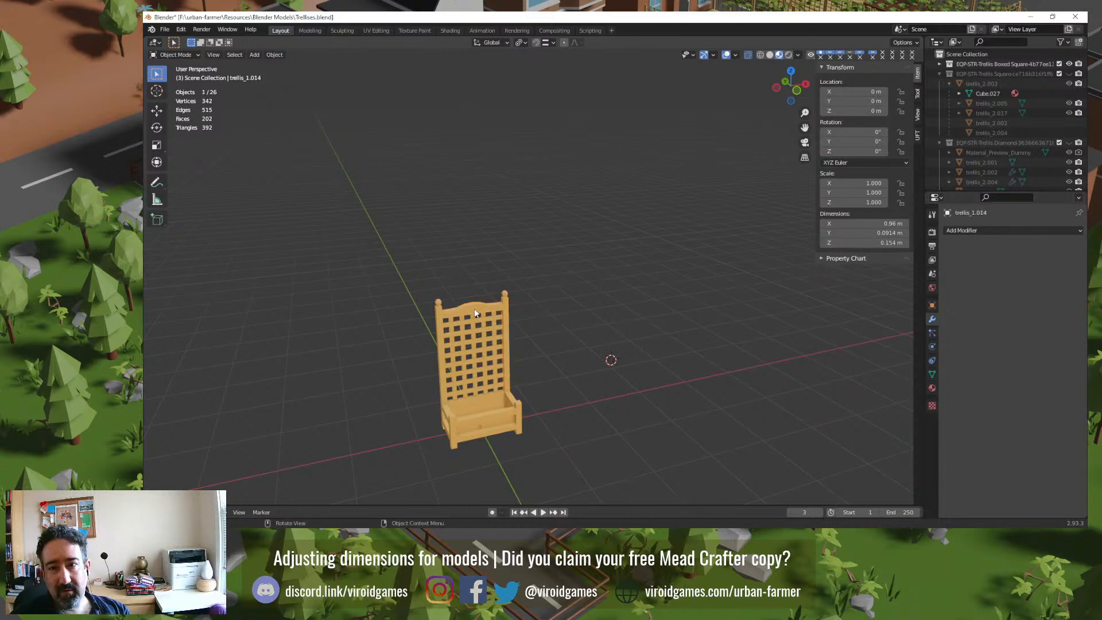
pyautogui.click(477, 356)
pyautogui.click(486, 421)
pyautogui.click(545, 366)
pyautogui.hotkey('ctrl', 's')
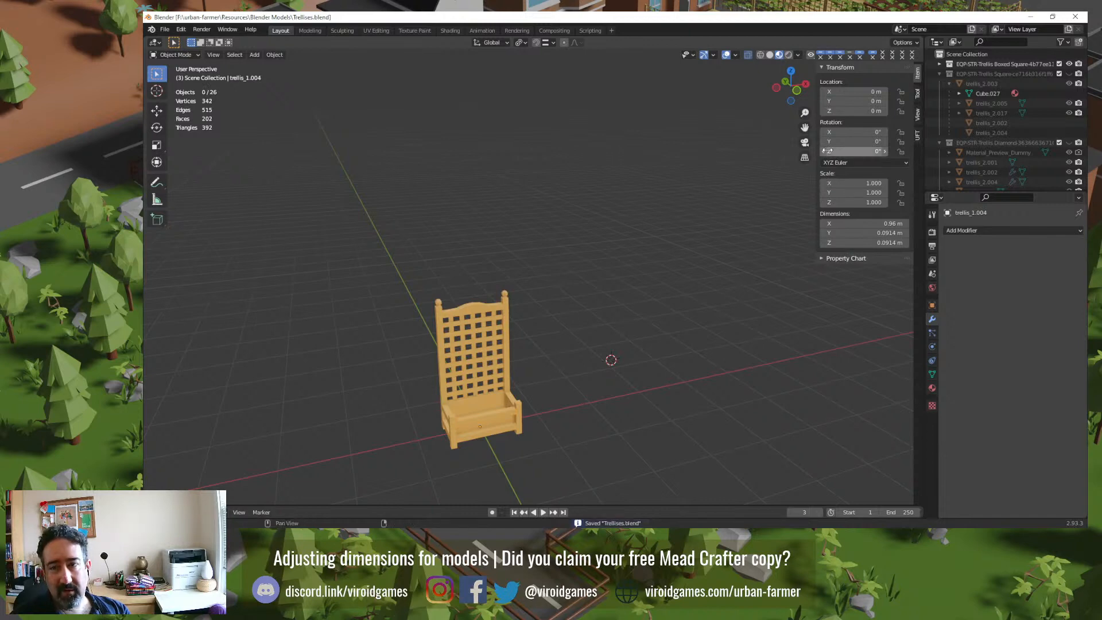
# Step: Hide the Trellis Boxed Square collection, show Trellis Square, and select its frame
pyautogui.click(1068, 64)
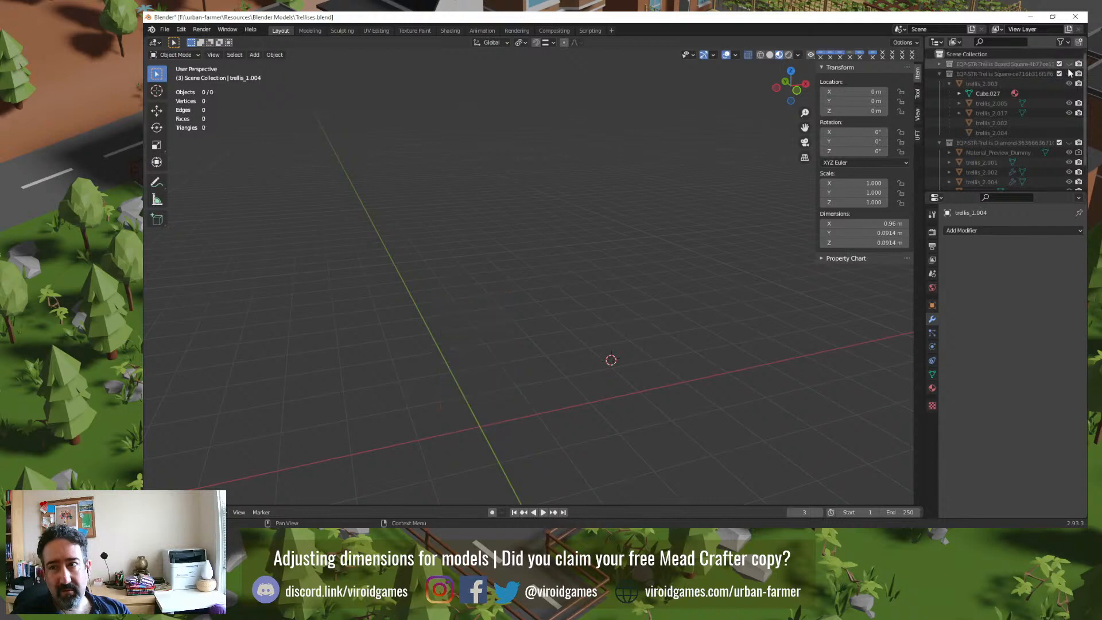
pyautogui.click(1069, 73)
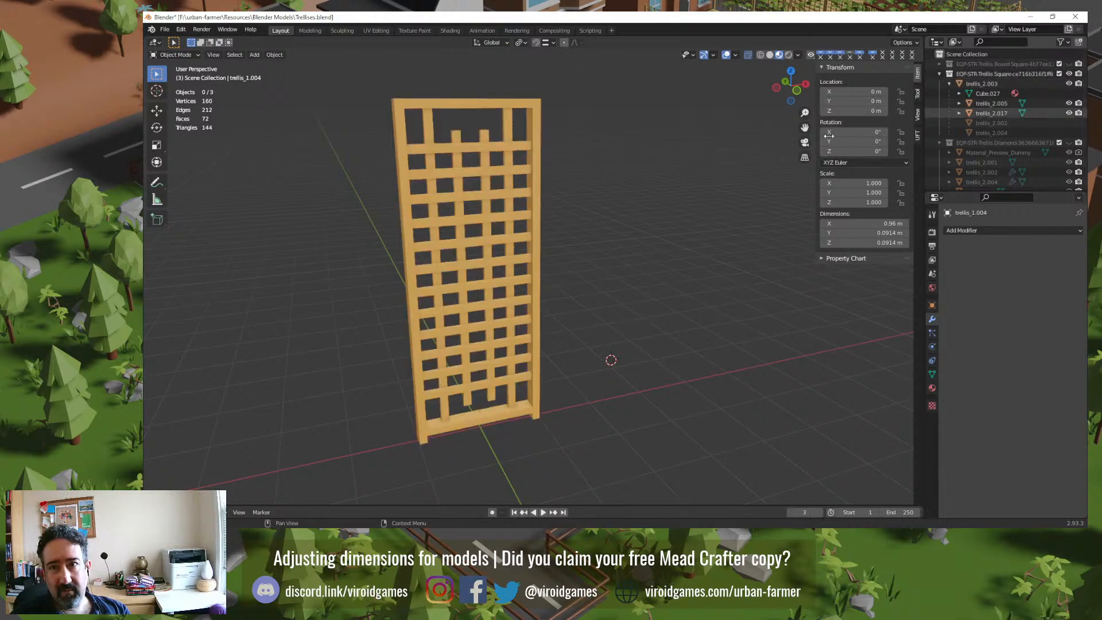
pyautogui.click(538, 148)
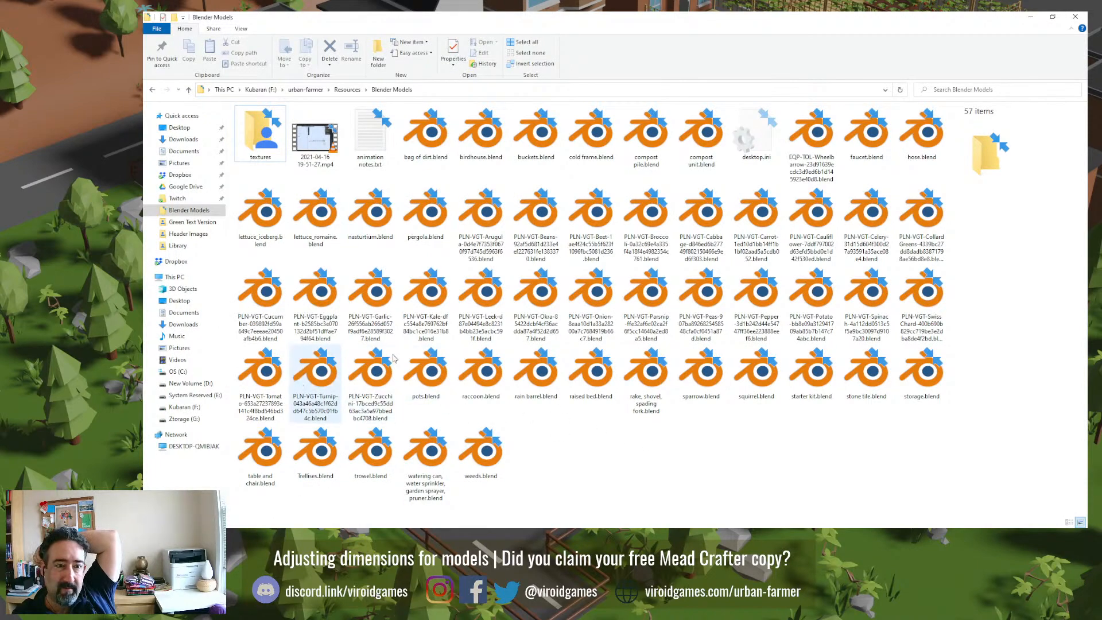
# Step: Open the PLN-VGT-Tomato Blender file from the Blender Models folder and view its unripe fruit-bearing and fully grown flowering stages in turn
pyautogui.click(273, 385)
pyautogui.doubleClick(274, 386)
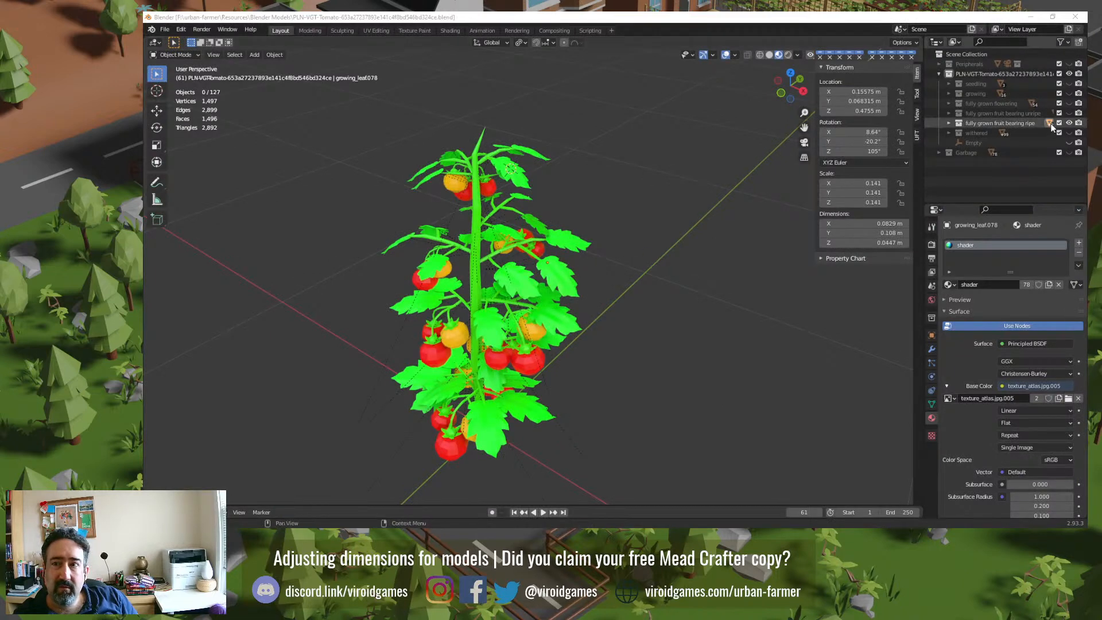
pyautogui.click(1068, 123)
pyautogui.click(1068, 113)
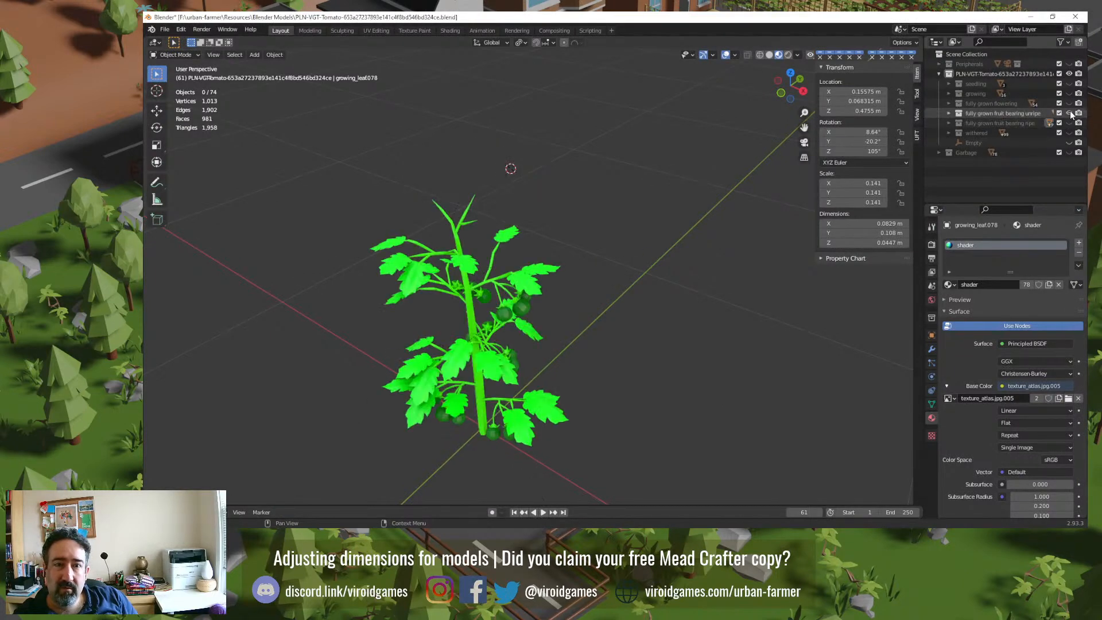
pyautogui.click(1069, 114)
pyautogui.click(1069, 104)
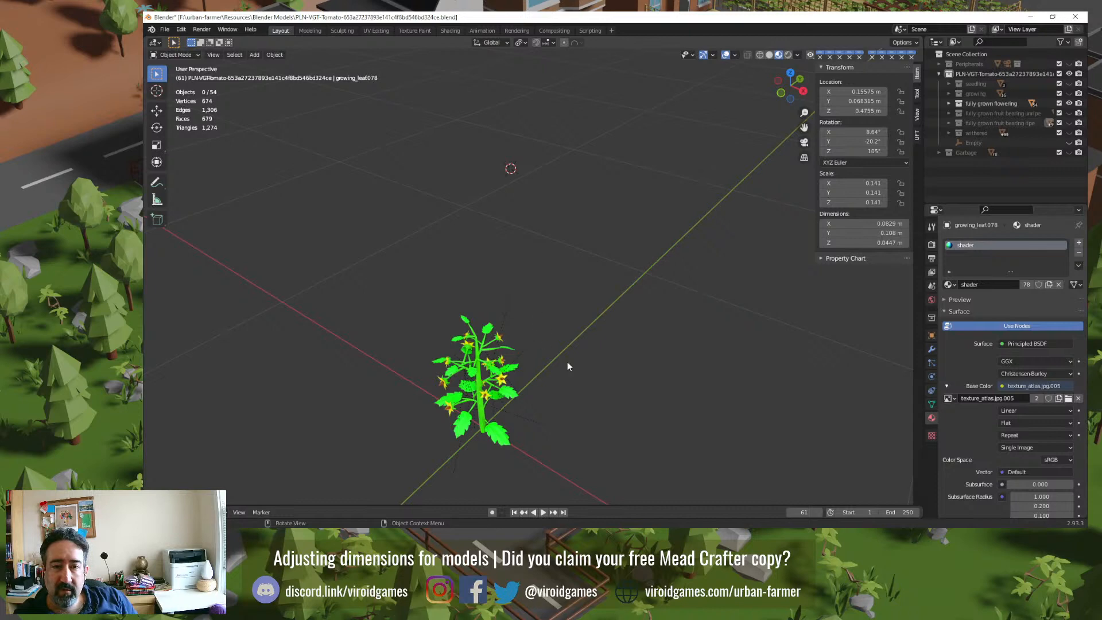
# Step: Hide the tomato's fully grown flowering stage, show the withered stage and select one of its top leaves
pyautogui.click(1068, 103)
pyautogui.click(1068, 133)
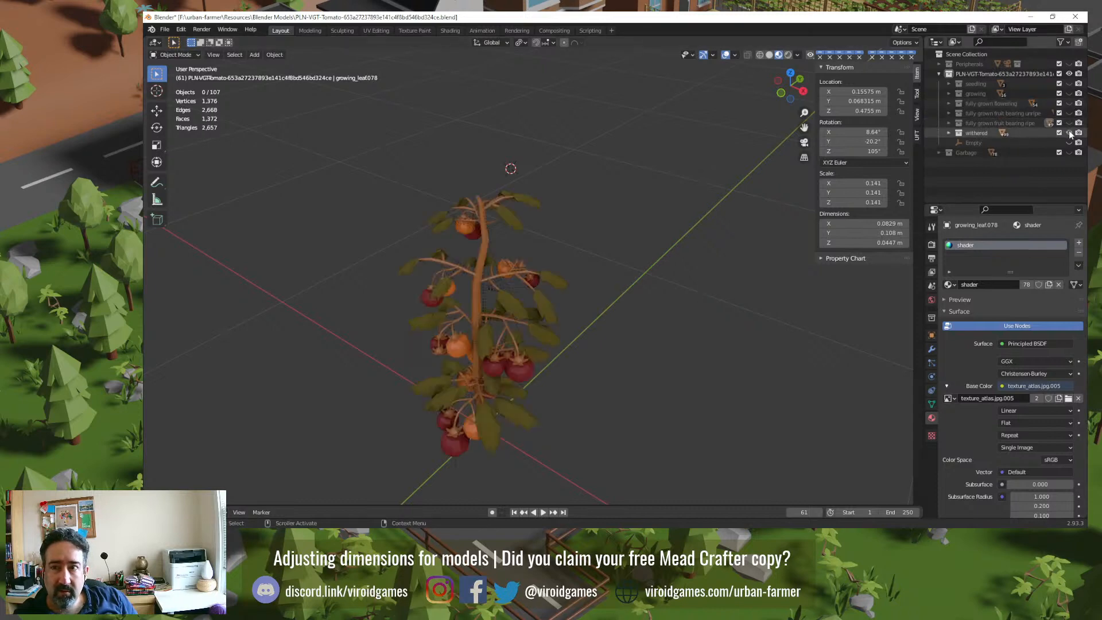
pyautogui.moveTo(653, 311); pyautogui.dragTo(586, 302, button='middle')
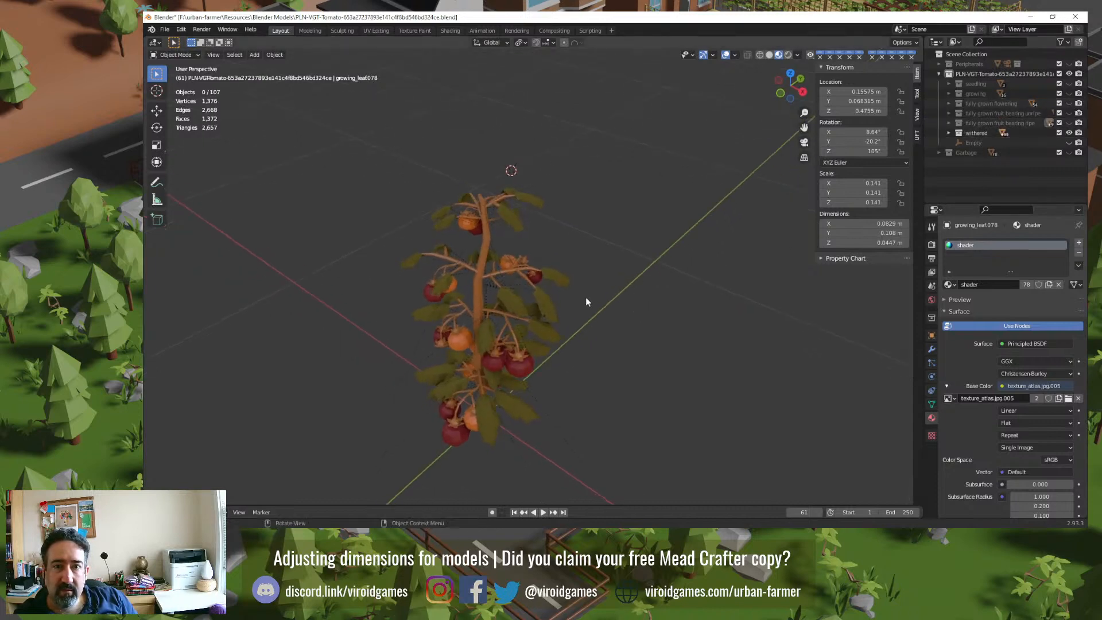
pyautogui.click(531, 200)
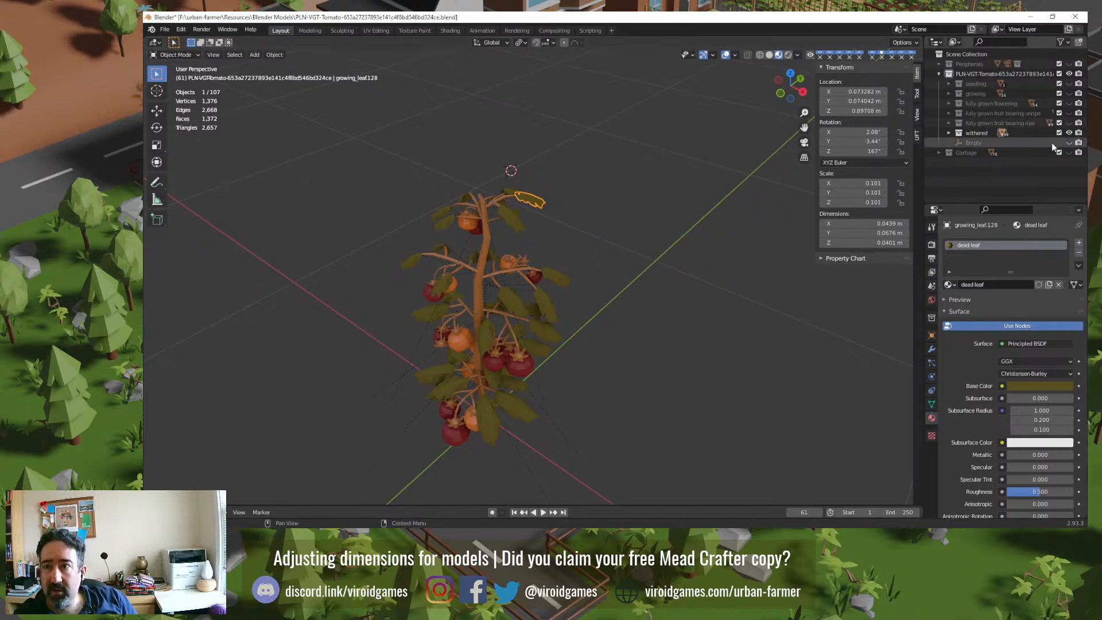
# Step: Show the ripe fruit-bearing stage instead of the withered one and examine the plant's size from the side and from above
pyautogui.click(1068, 133)
pyautogui.click(1068, 123)
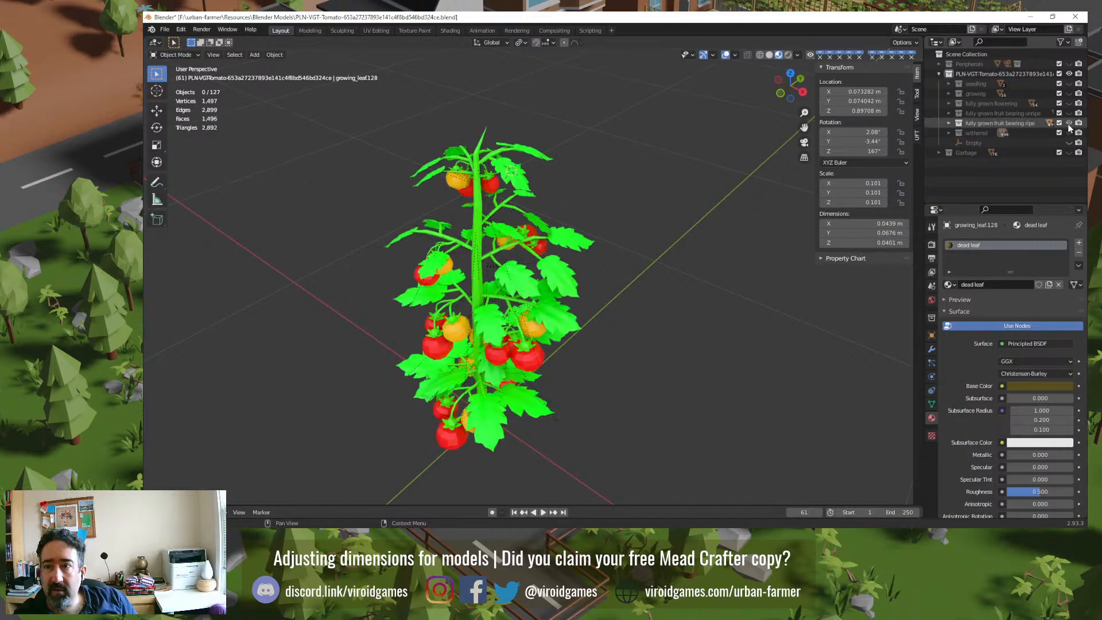
pyautogui.click(534, 159)
pyautogui.moveTo(732, 209); pyautogui.dragTo(688, 236, button='middle')
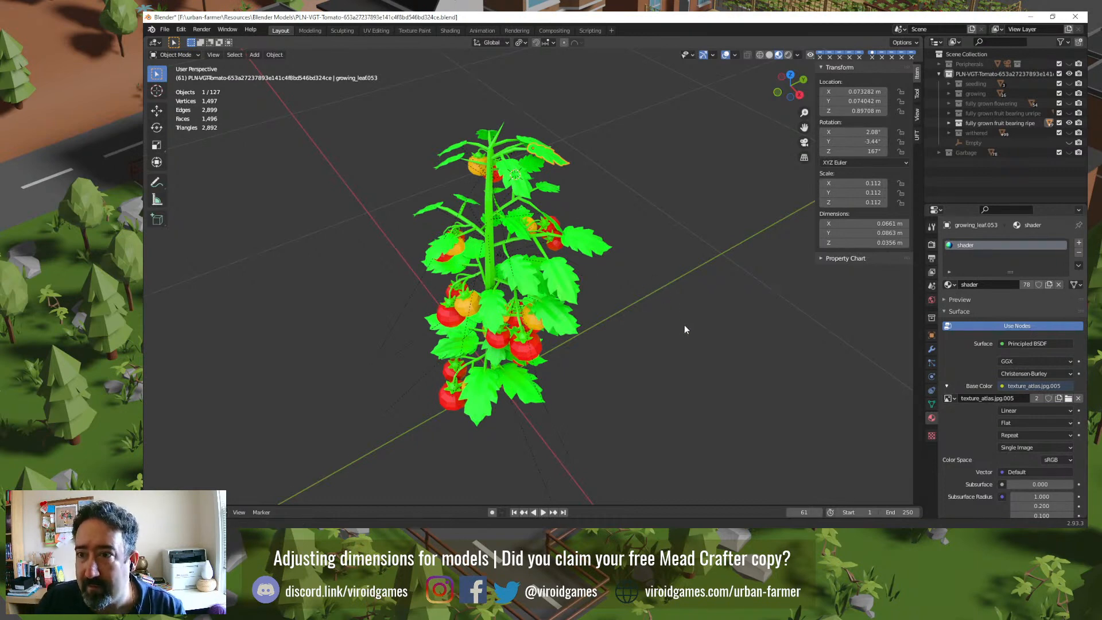
pyautogui.moveTo(684, 325); pyautogui.dragTo(660, 319, button='middle')
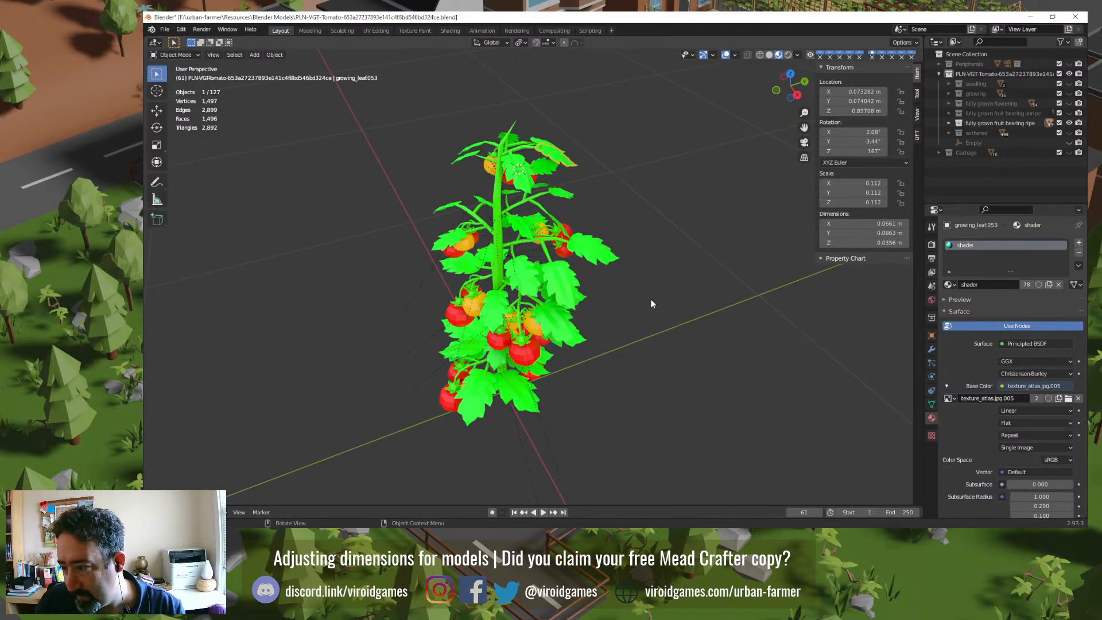
pyautogui.moveTo(635, 293); pyautogui.dragTo(544, 322, button='middle')
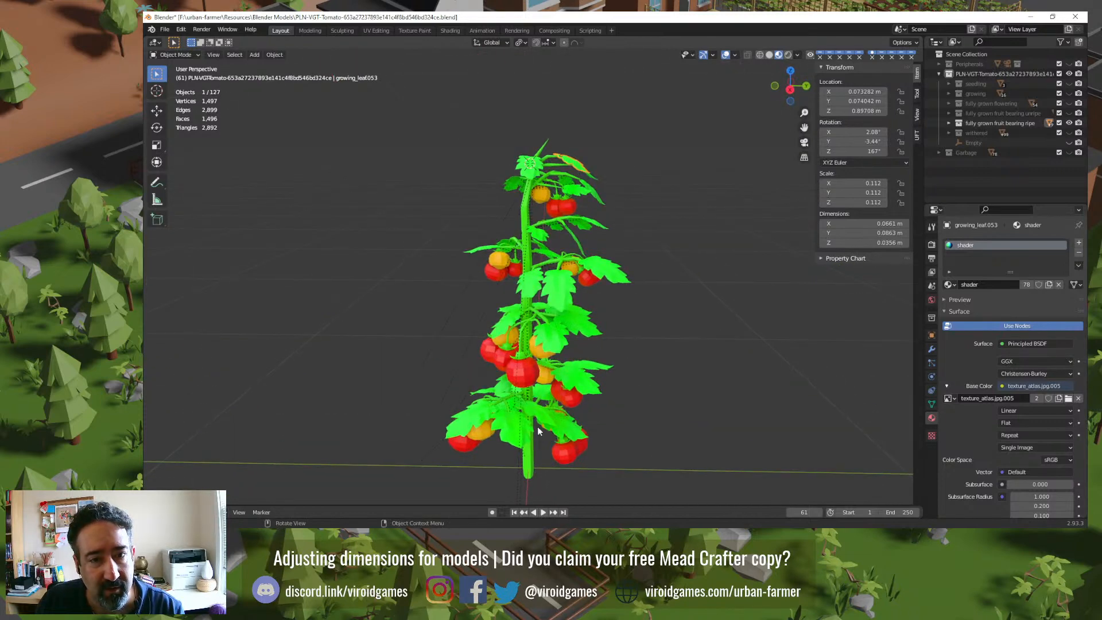
pyautogui.press('KP_7')
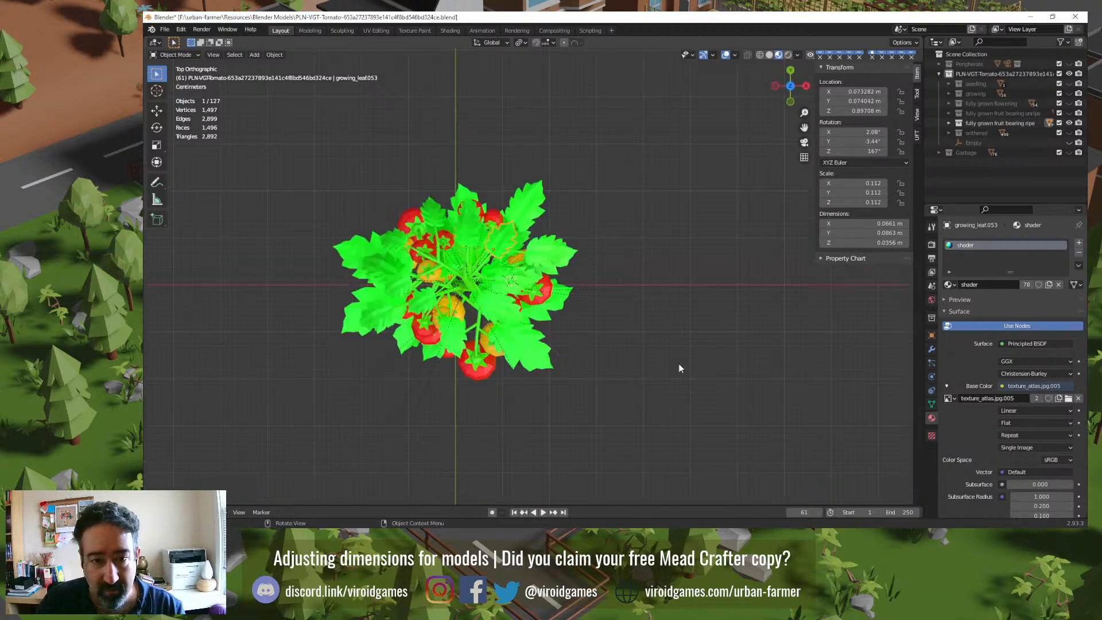
pyautogui.click(505, 165)
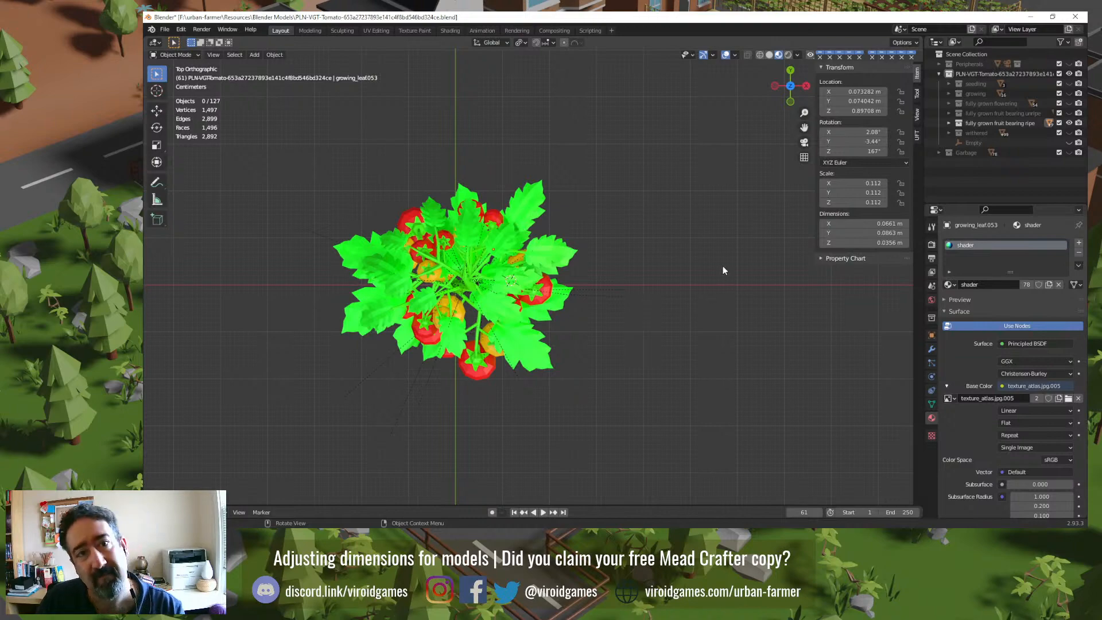
pyautogui.moveTo(673, 328); pyautogui.dragTo(647, 243, button='middle')
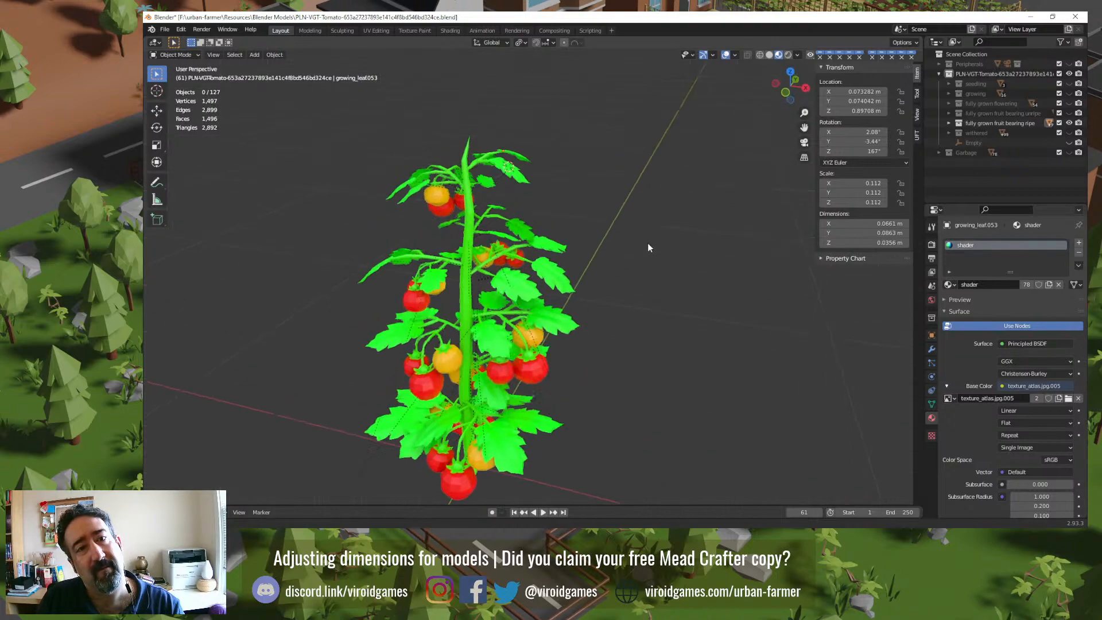
# Step: Close the tomato file without saving and return to the square trellis in the Trellises file
pyautogui.click(1075, 17)
pyautogui.click(634, 292)
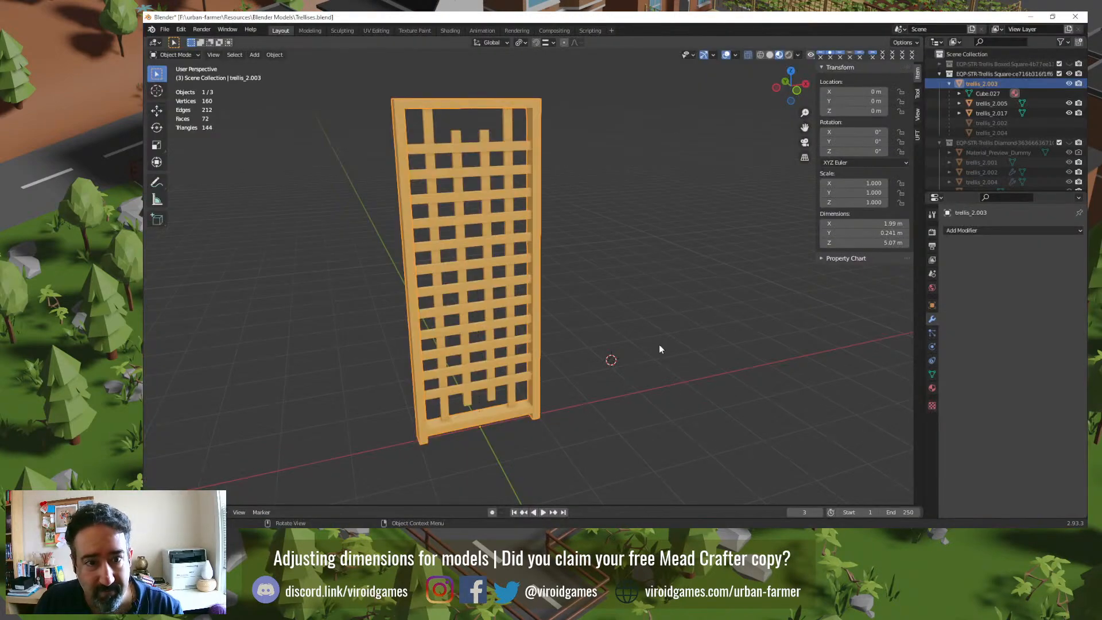
pyautogui.moveTo(659, 344); pyautogui.dragTo(575, 251, button='middle')
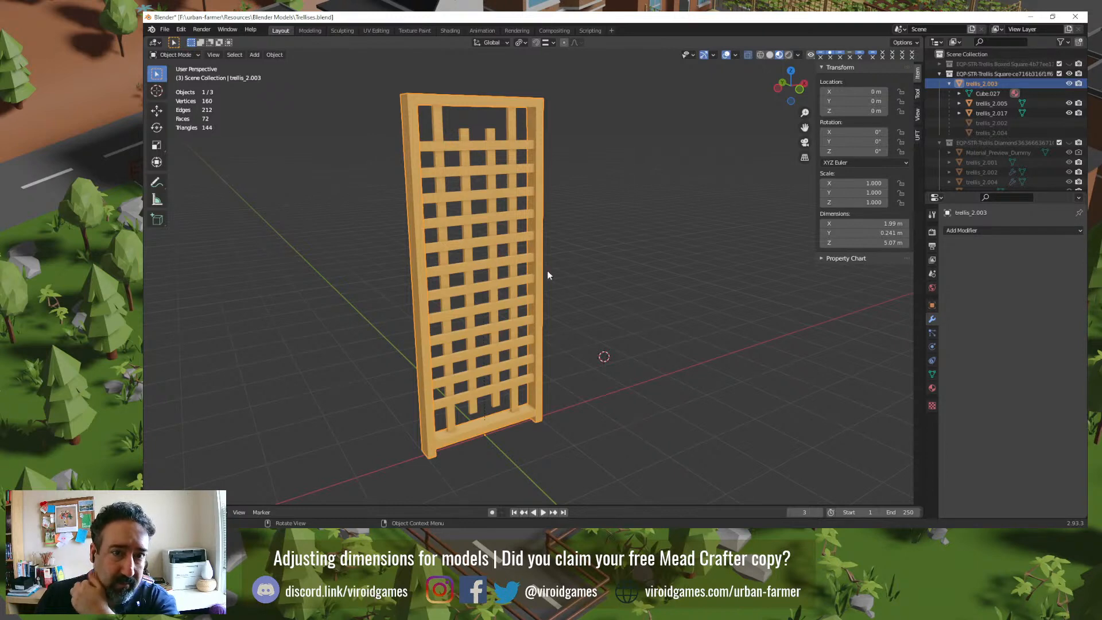
# Step: Scale the square trellis frame, together with its lattice, uniformly by 0.4
pyautogui.click(607, 270)
pyautogui.click(540, 208)
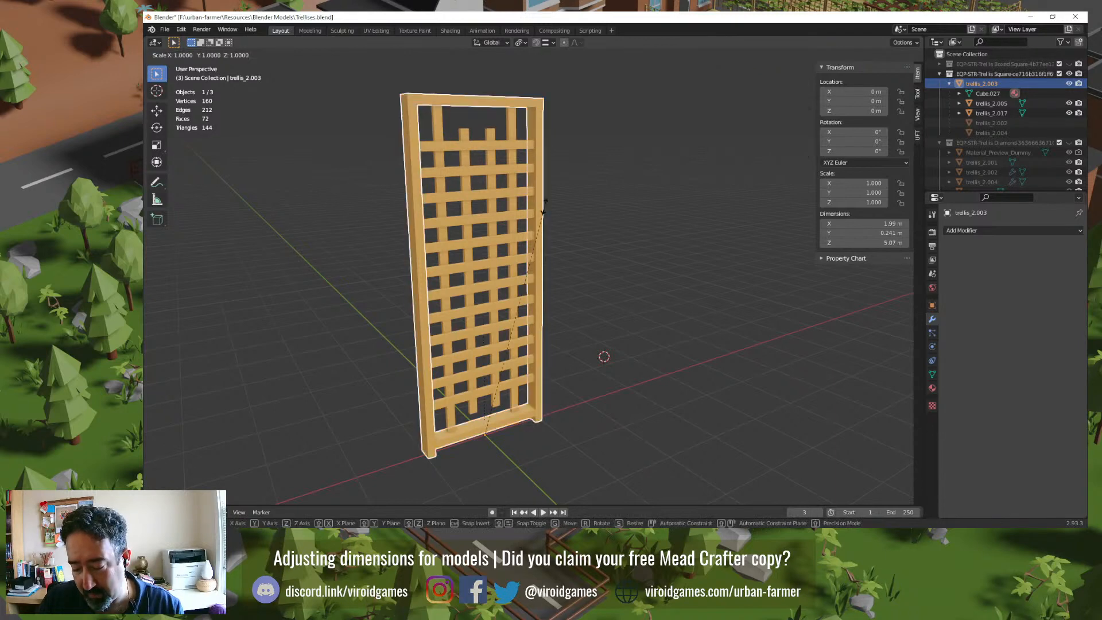
pyautogui.write('s.4')
pyautogui.press('Return')
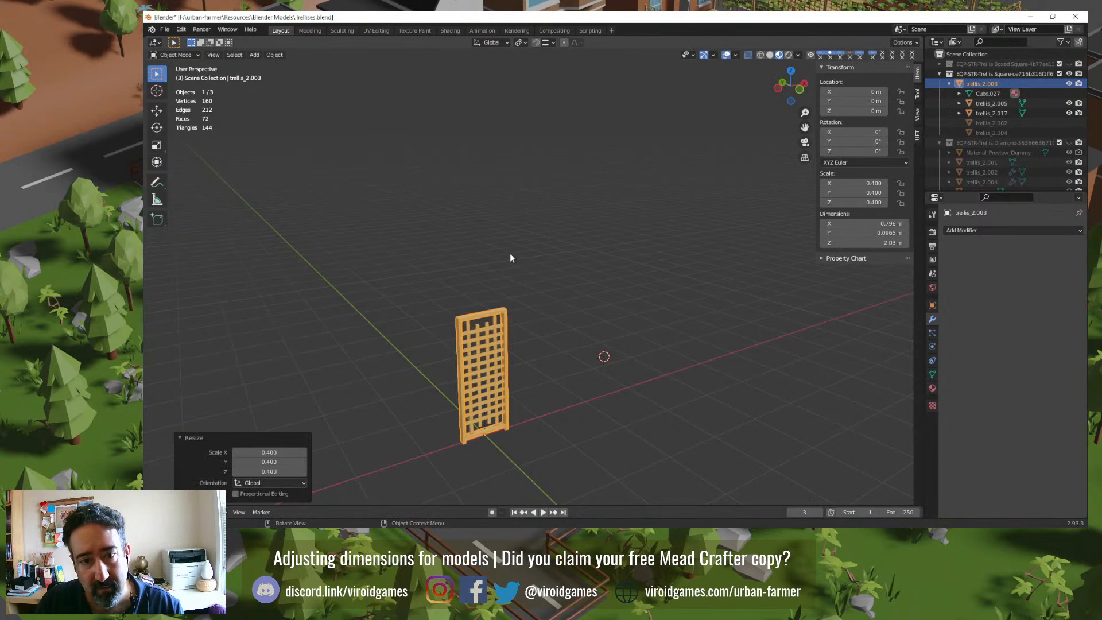
# Step: Try to apply all transforms to the frame and both lattice parts of the square trellis together
pyautogui.click(518, 288)
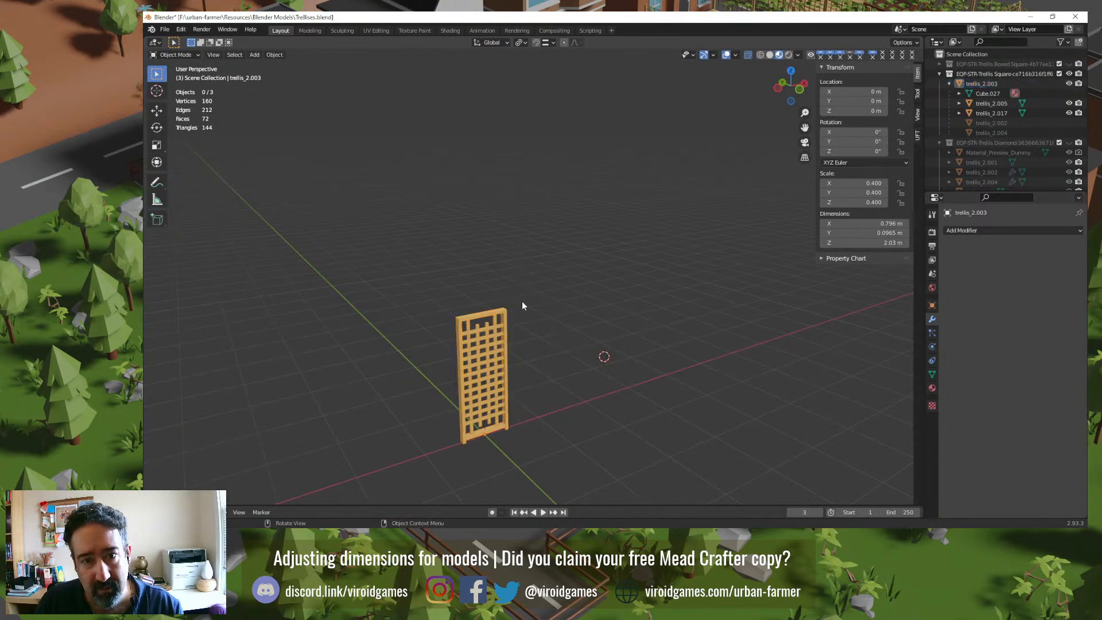
pyautogui.moveTo(522, 300); pyautogui.dragTo(429, 460)
pyautogui.hotkey('ctrl', 'a')
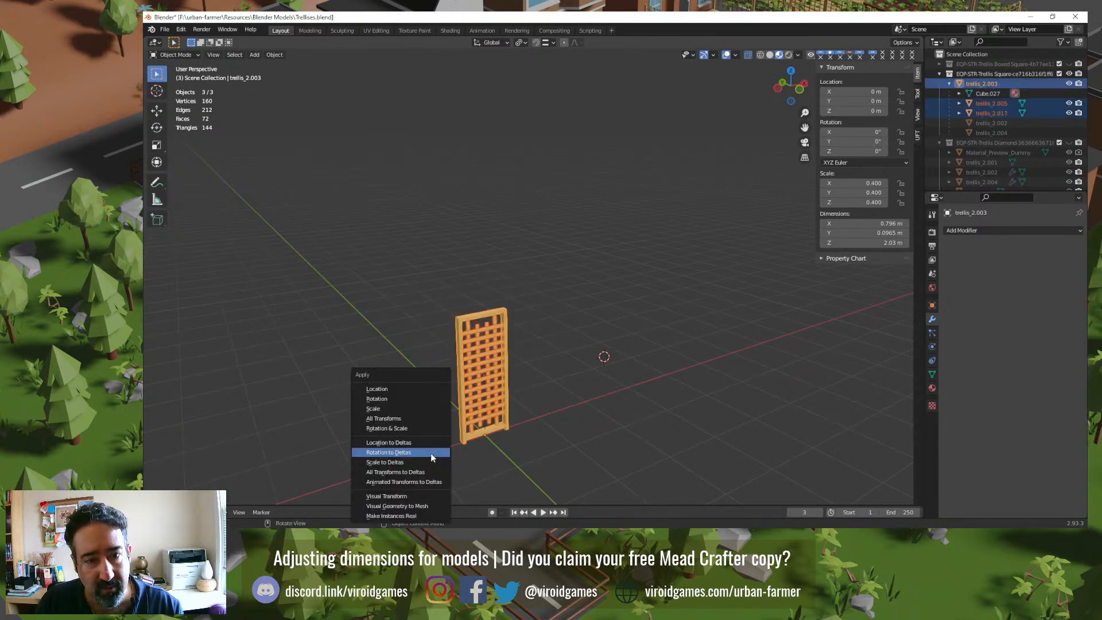
pyautogui.click(411, 418)
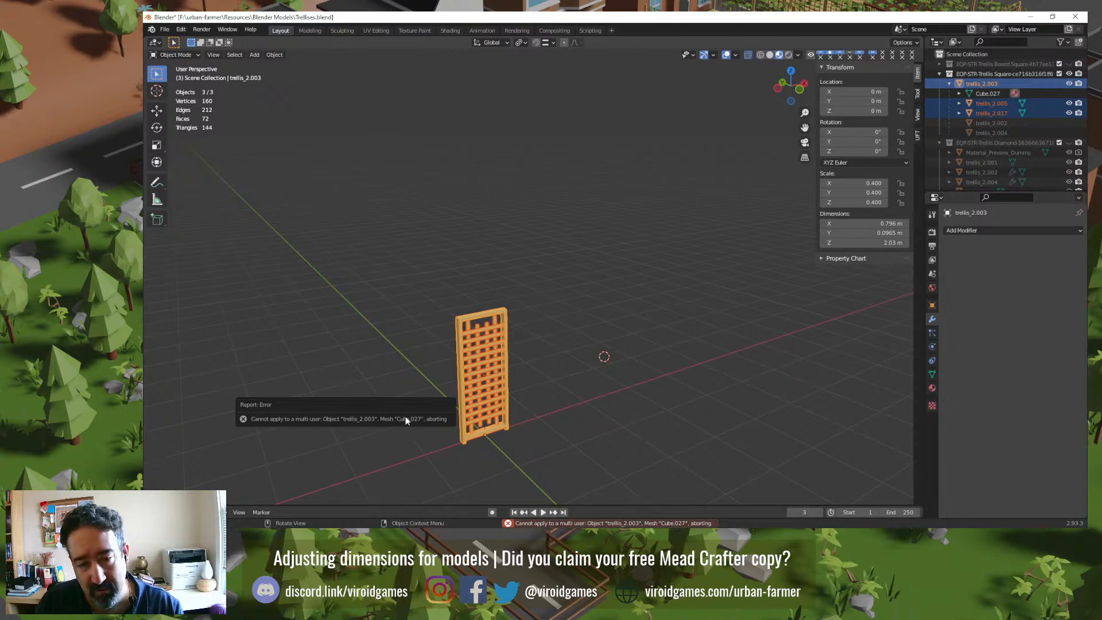
pyautogui.click(508, 303)
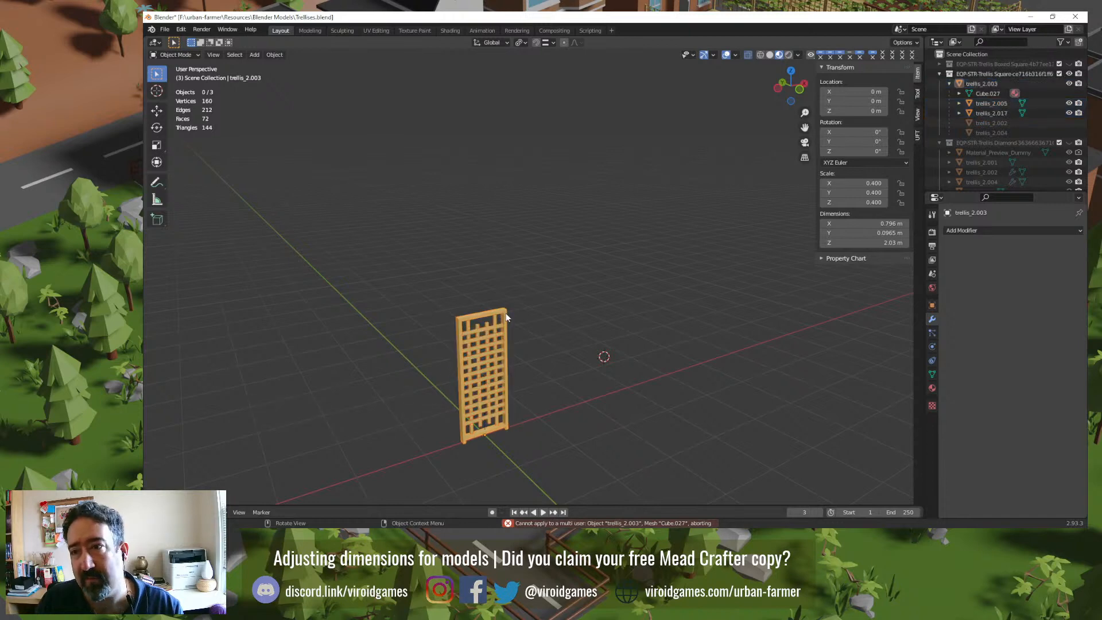
# Step: Make the square trellis frame's mesh data a single-user copy
pyautogui.moveTo(505, 314); pyautogui.dragTo(546, 277, button='middle')
pyautogui.scroll(2, 531, 332)
pyautogui.scroll(1, 510, 208)
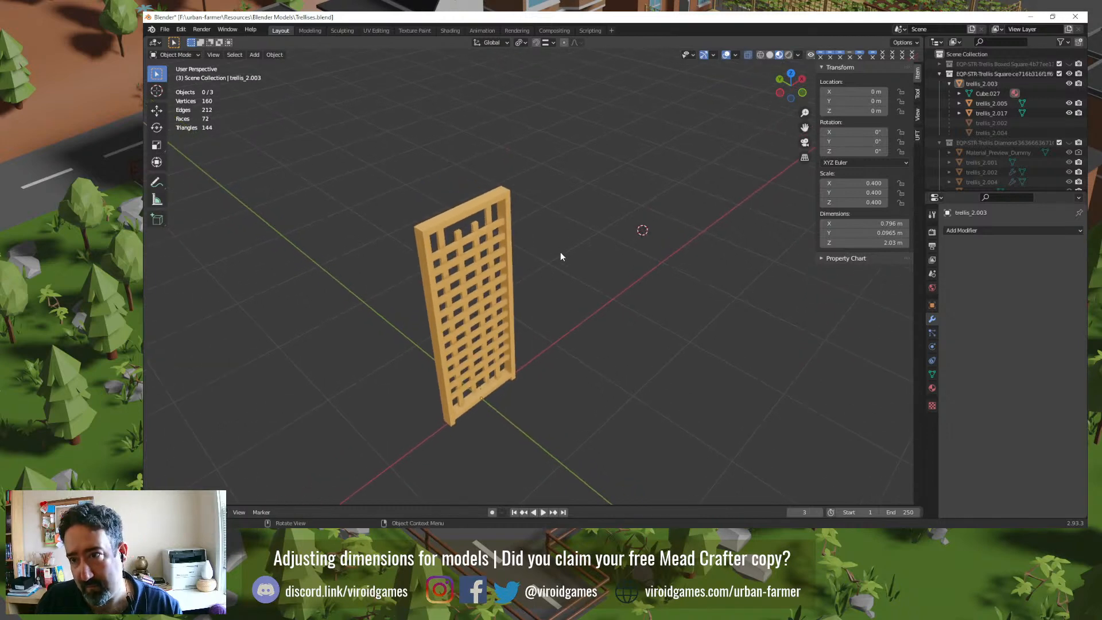
pyautogui.click(510, 213)
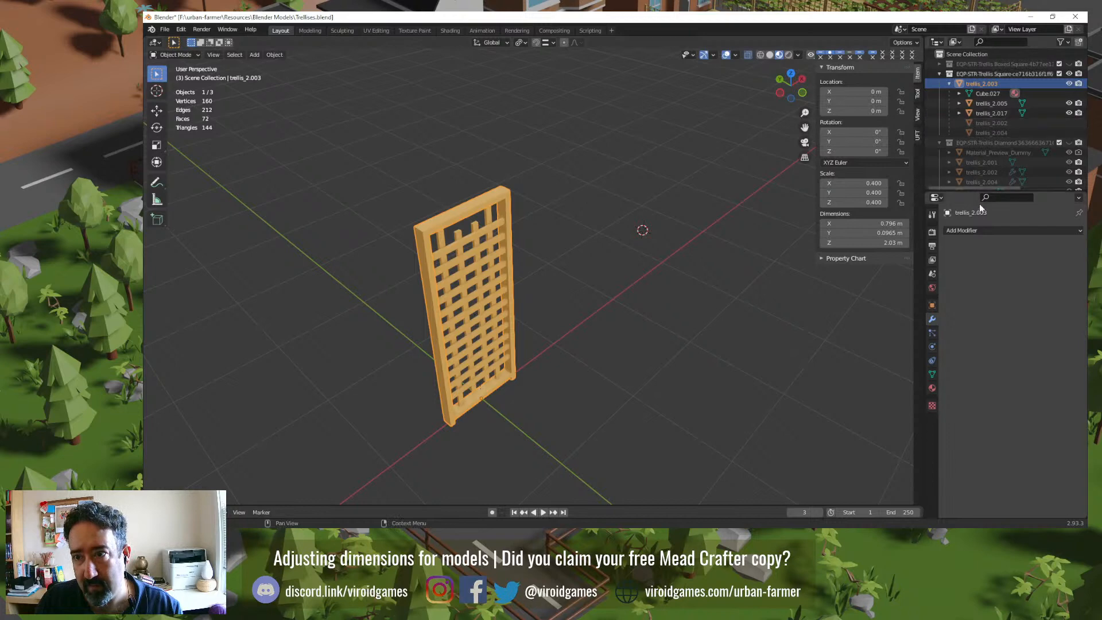
pyautogui.click(931, 373)
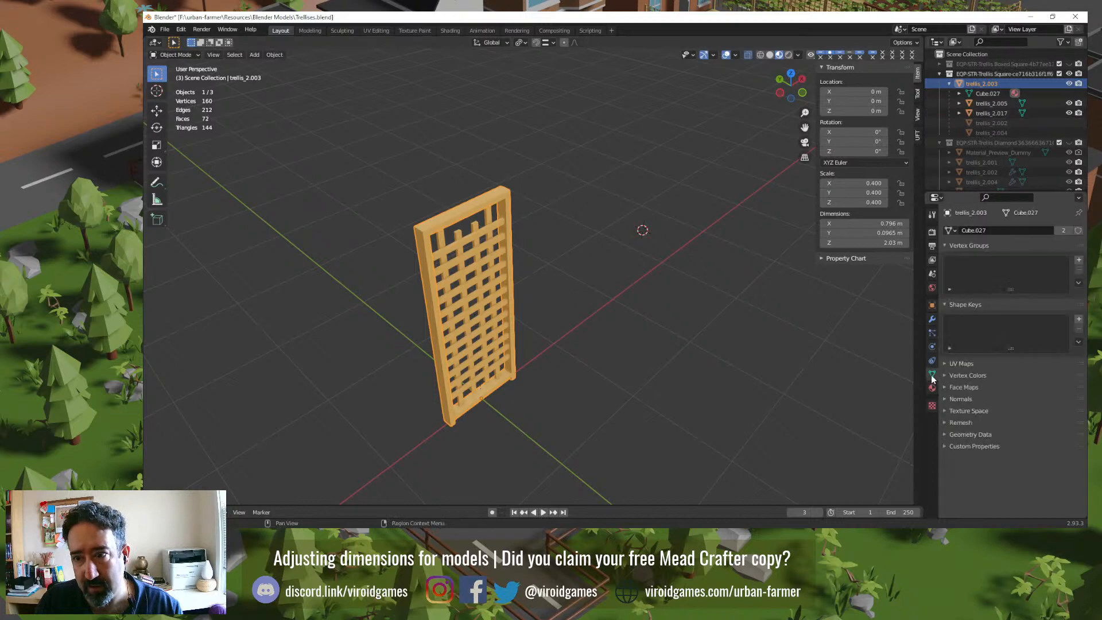
pyautogui.click(1064, 230)
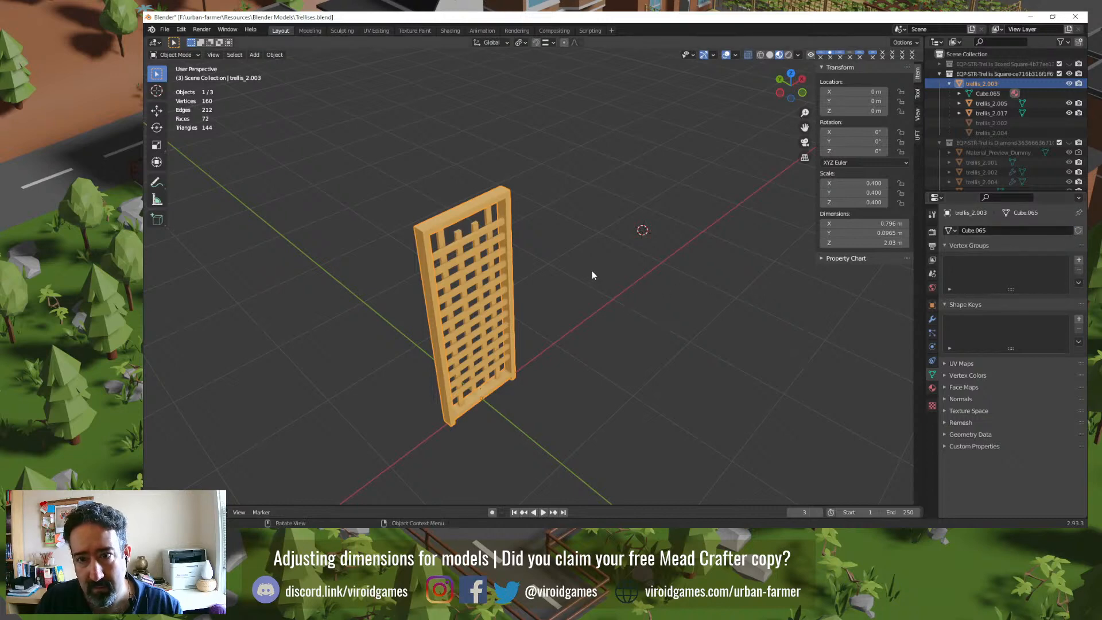
# Step: Apply all transforms to the square trellis frame and deselect it
pyautogui.hotkey('ctrl', 'a')
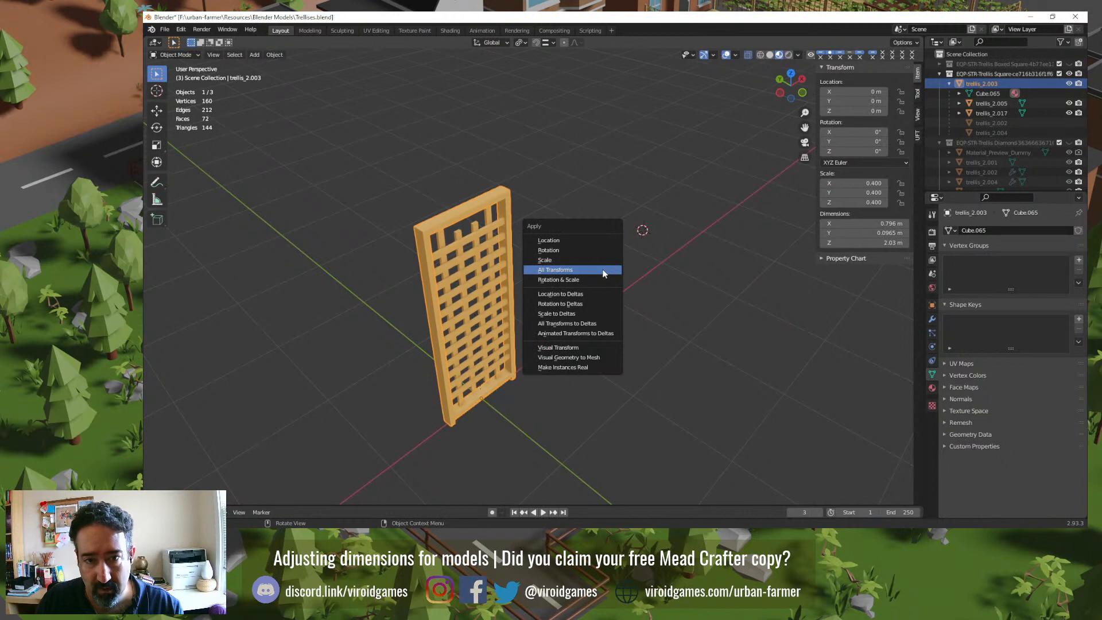
pyautogui.click(602, 270)
pyautogui.click(602, 274)
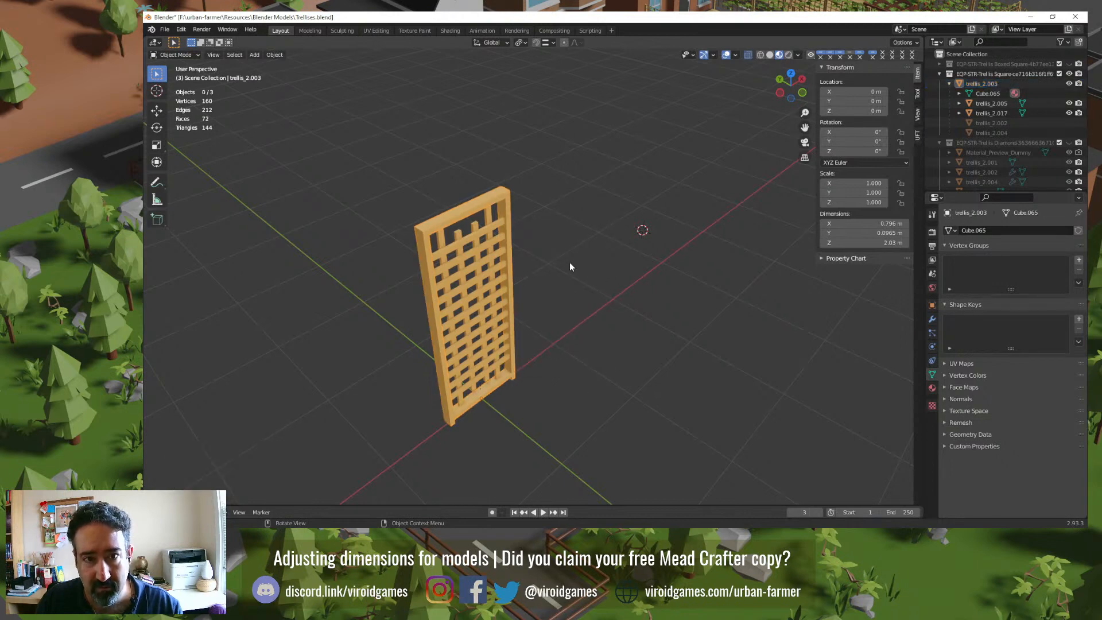
# Step: Raise the top face of the frame's right post by about 0.24 m in Edit Mode
pyautogui.click(507, 200)
pyautogui.press('Tab')
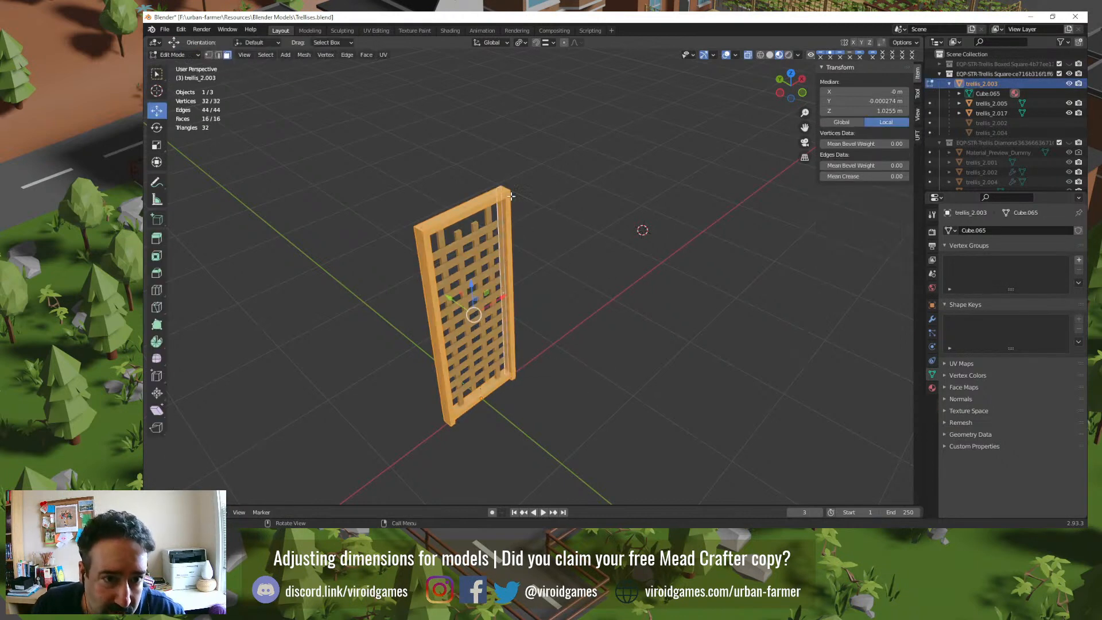
pyautogui.click(503, 190)
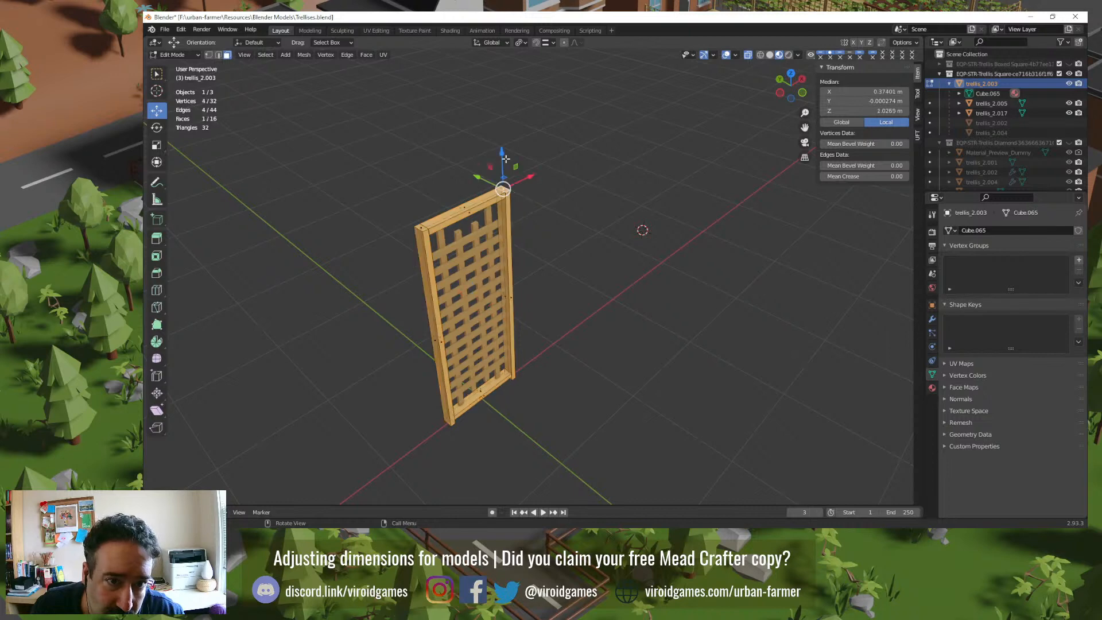
pyautogui.moveTo(502, 156); pyautogui.dragTo(496, 124)
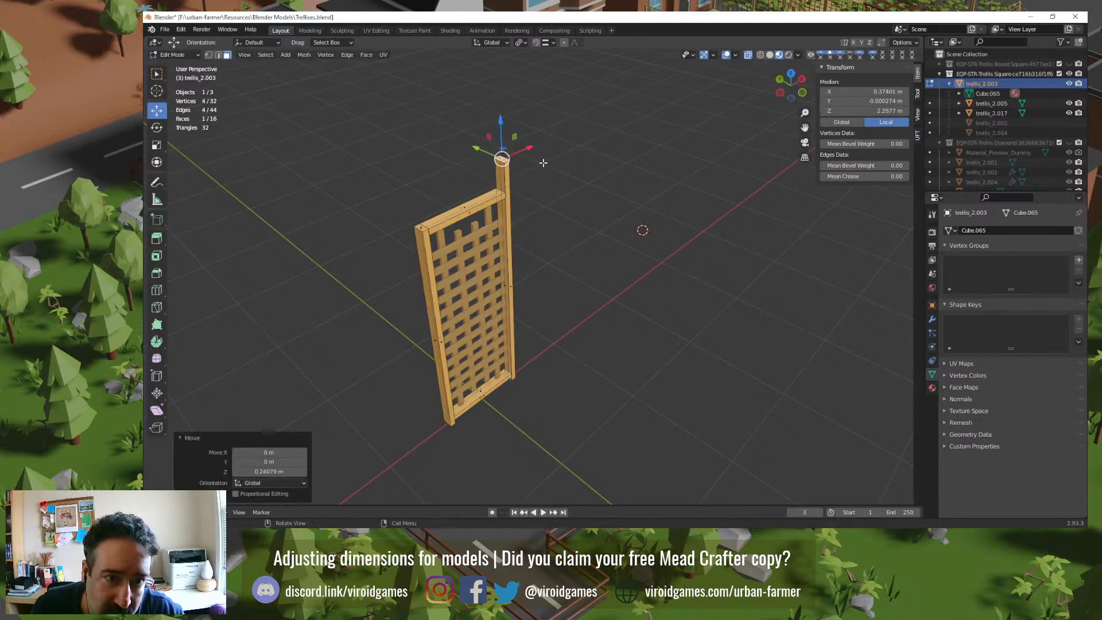
pyautogui.press('Tab')
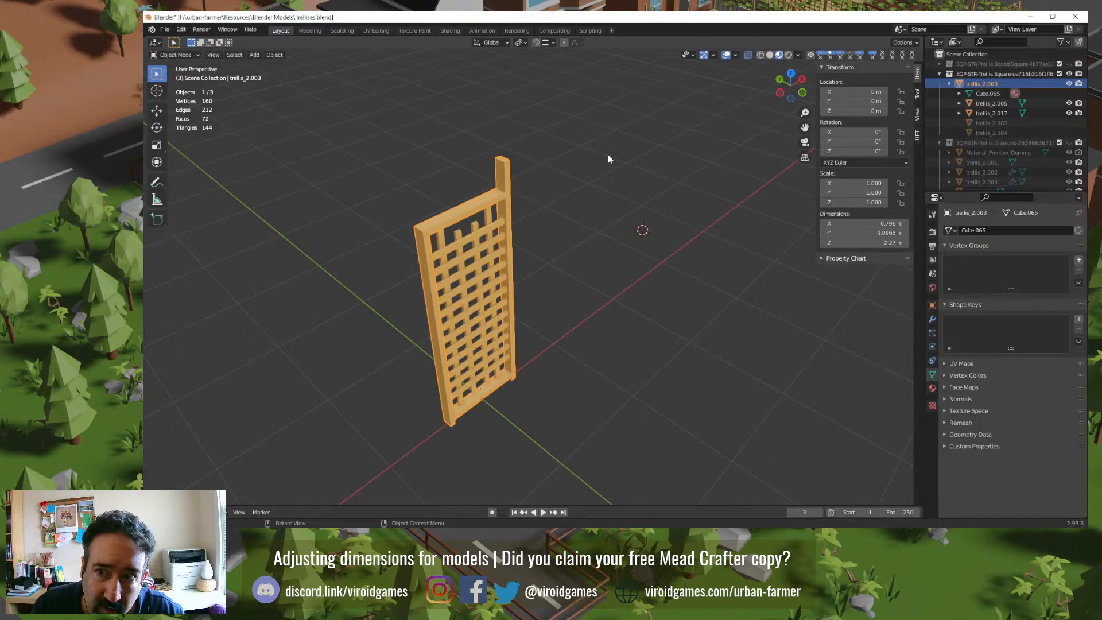
# Step: Show the Trellis Diamond collection alone to check its frame for the post edit, and return to Trellis Square
pyautogui.click(1069, 73)
pyautogui.click(1068, 142)
pyautogui.scroll(-5, 629, 205)
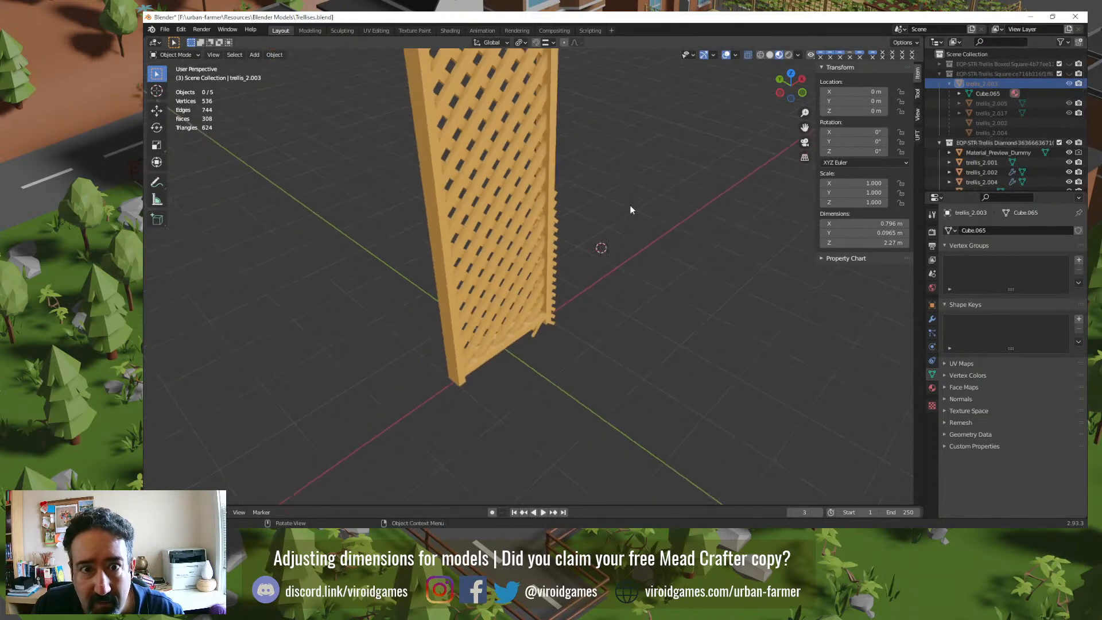
pyautogui.keyDown('shift'); pyautogui.moveTo(605, 168); pyautogui.dragTo(594, 254, button='middle'); pyautogui.keyUp('shift')
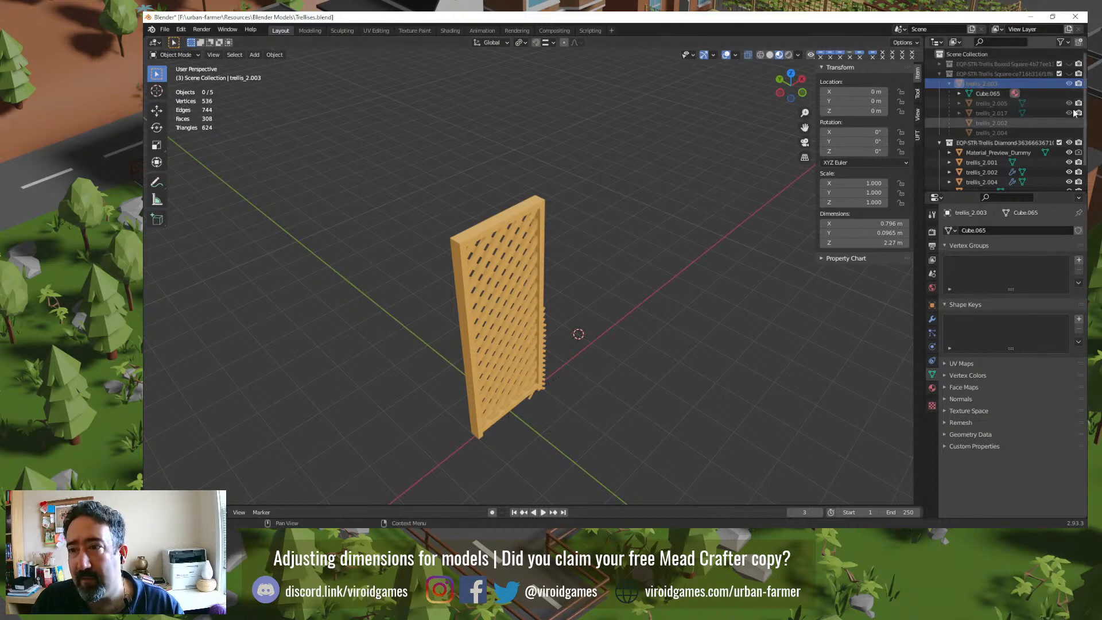
pyautogui.click(1069, 73)
pyautogui.click(1069, 142)
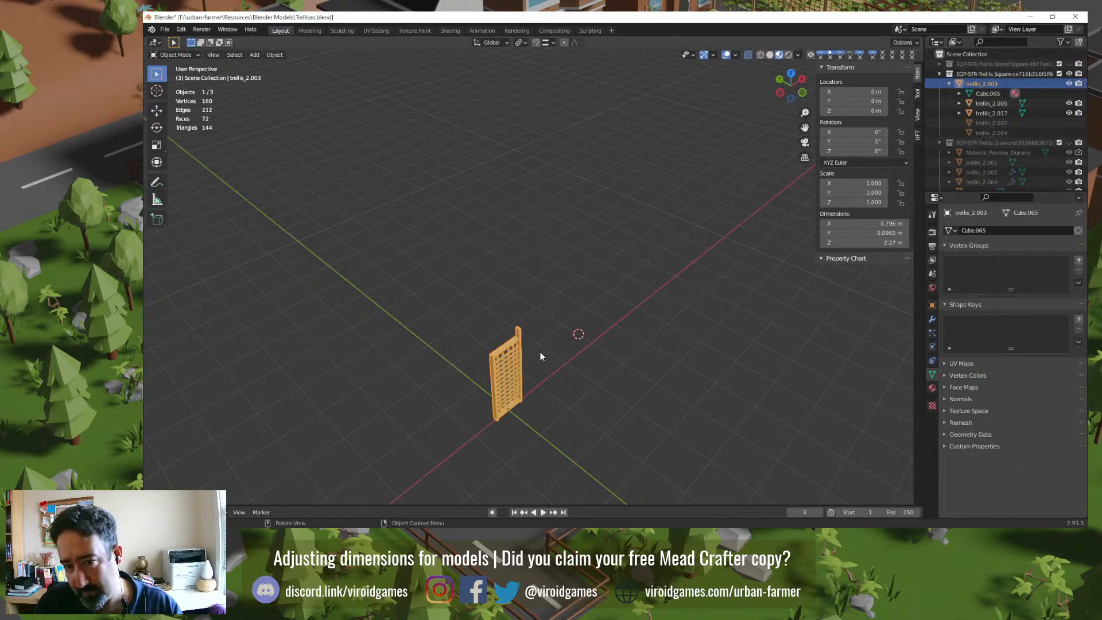
pyautogui.press('KP_Decimal')
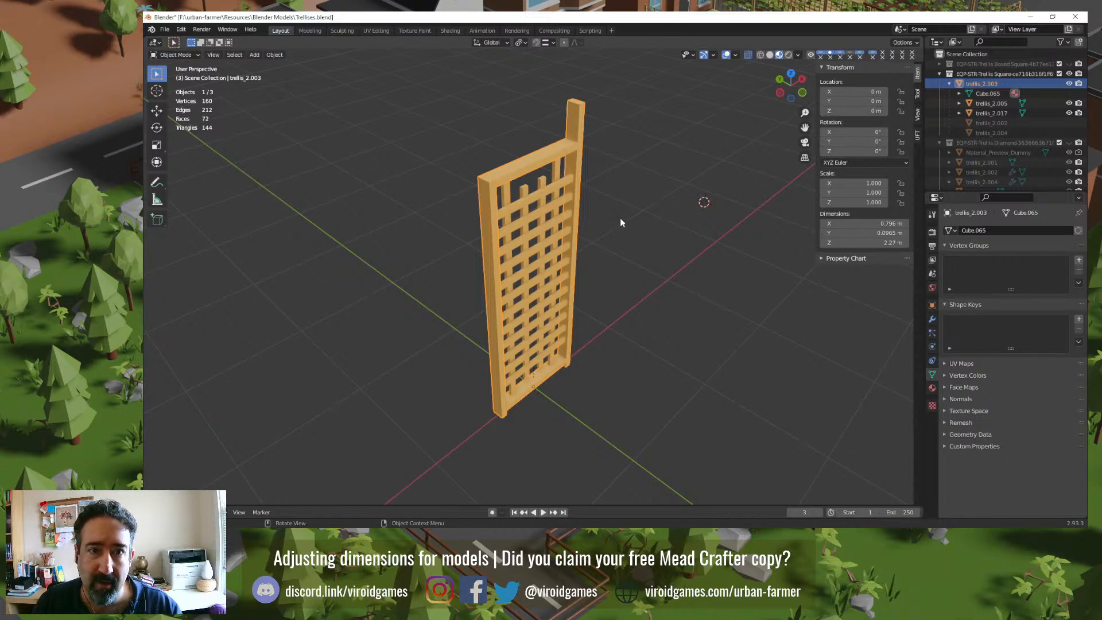
# Step: Undo the upward move of the post's top face on the square trellis frame
pyautogui.hotkey('ctrl', 'z')
pyautogui.hotkey('ctrl', 'z')
pyautogui.hotkey('ctrl', 'z')
pyautogui.hotkey('ctrl', 'shift', 'z')
pyautogui.hotkey('ctrl', 'shift', 'z')
pyautogui.hotkey('ctrl', 'shift', 'z')
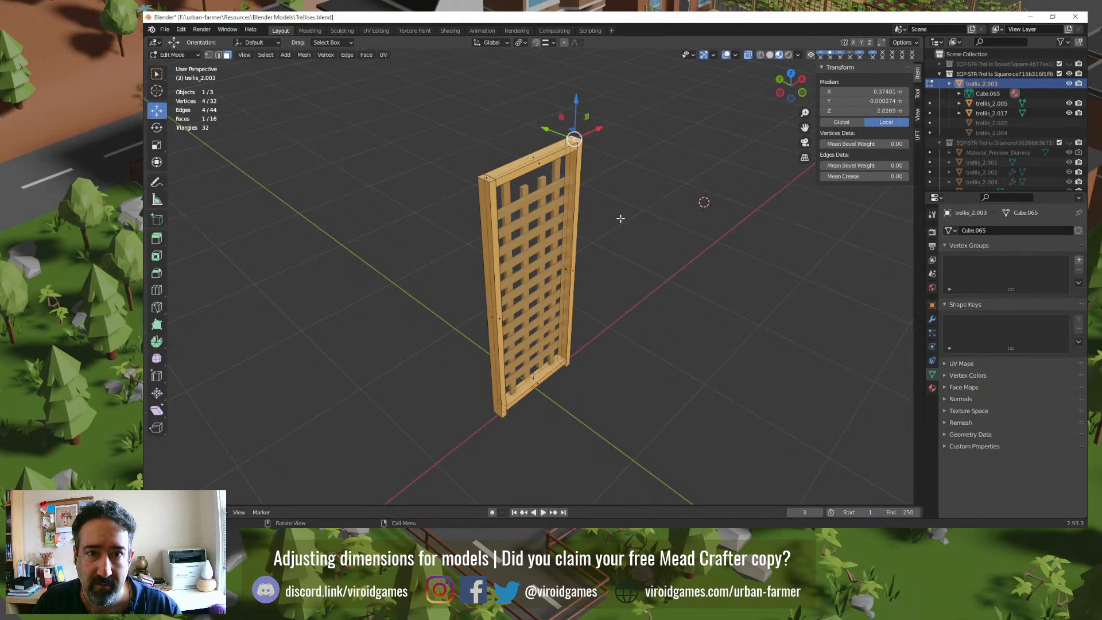
# Step: Rename the square trellis frame's mesh data to Usefull
pyautogui.moveTo(622, 228); pyautogui.dragTo(606, 227, button='middle')
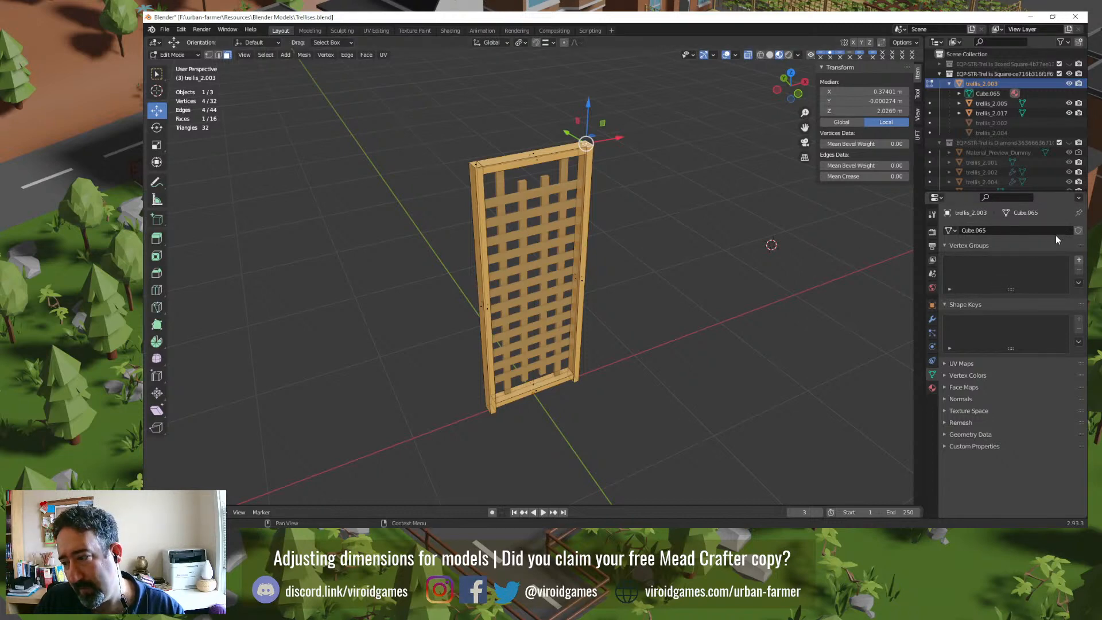
pyautogui.click(995, 232)
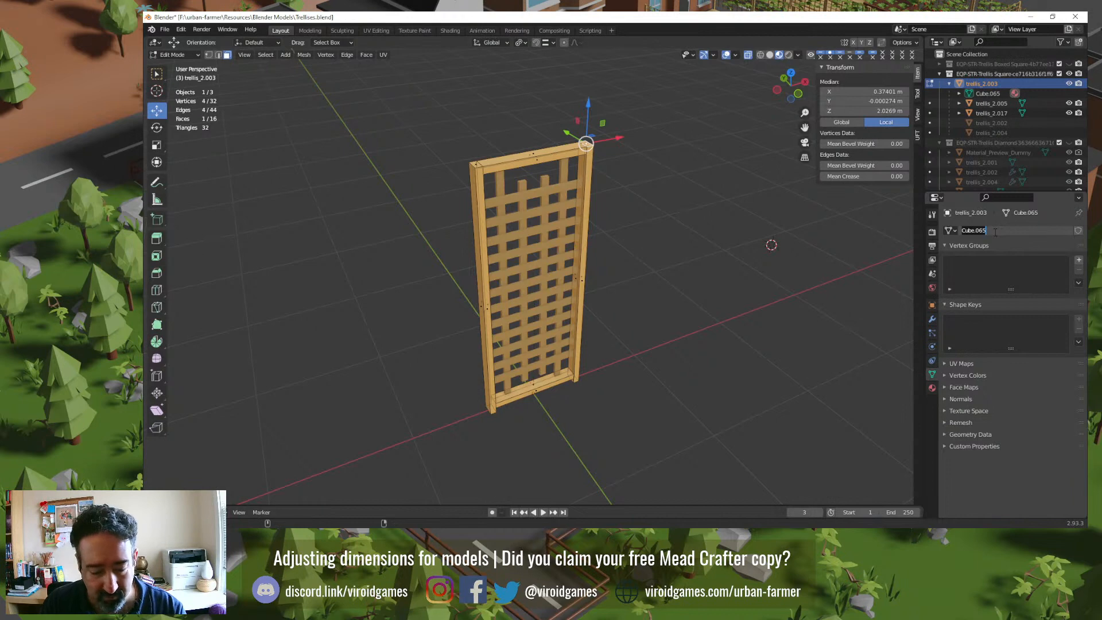
pyautogui.write('Usefu')
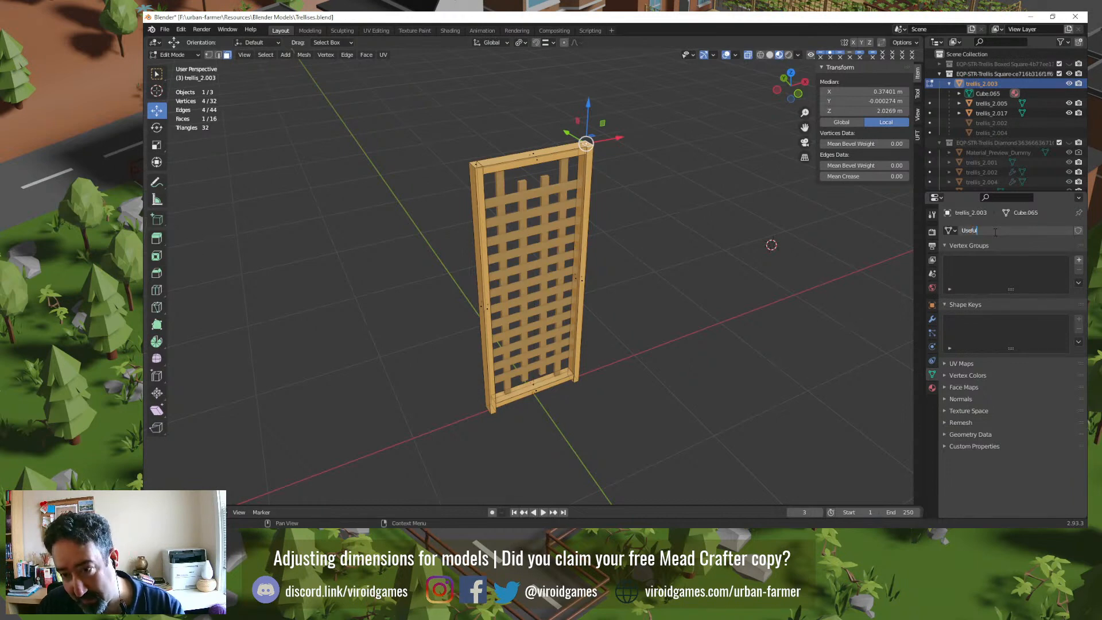
pyautogui.write('l')
pyautogui.press('Return')
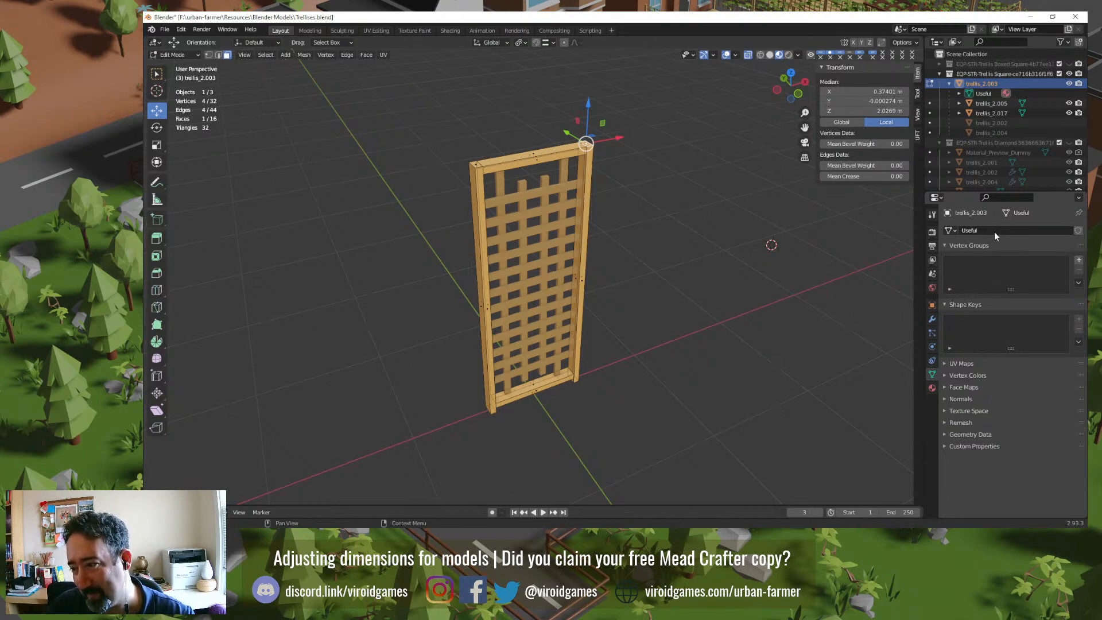
pyautogui.click(994, 232)
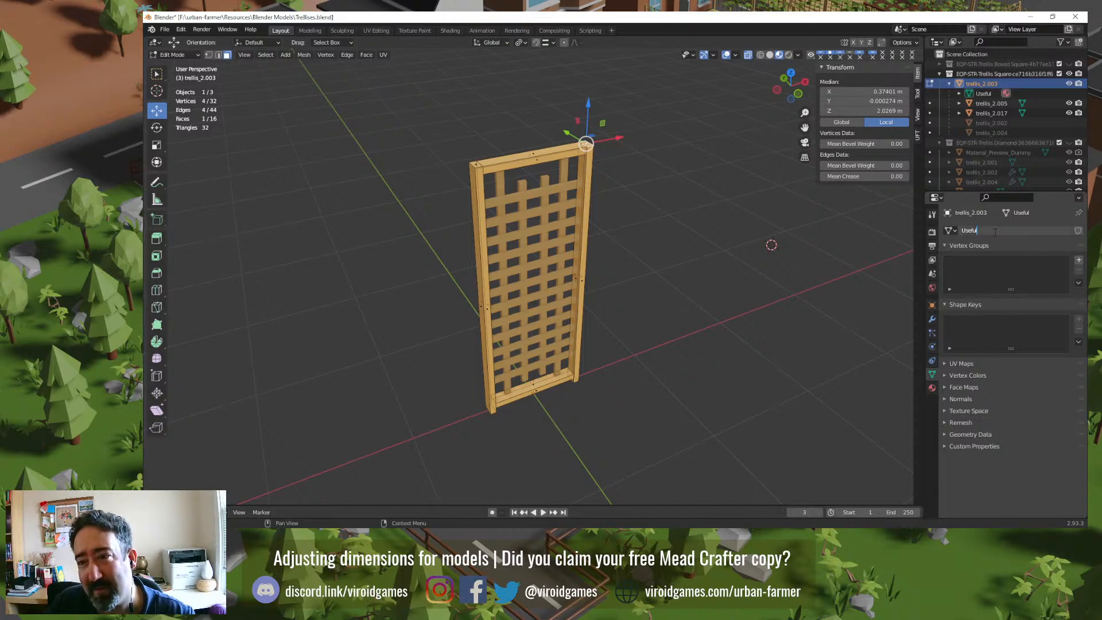
pyautogui.write('l')
pyautogui.press('Return')
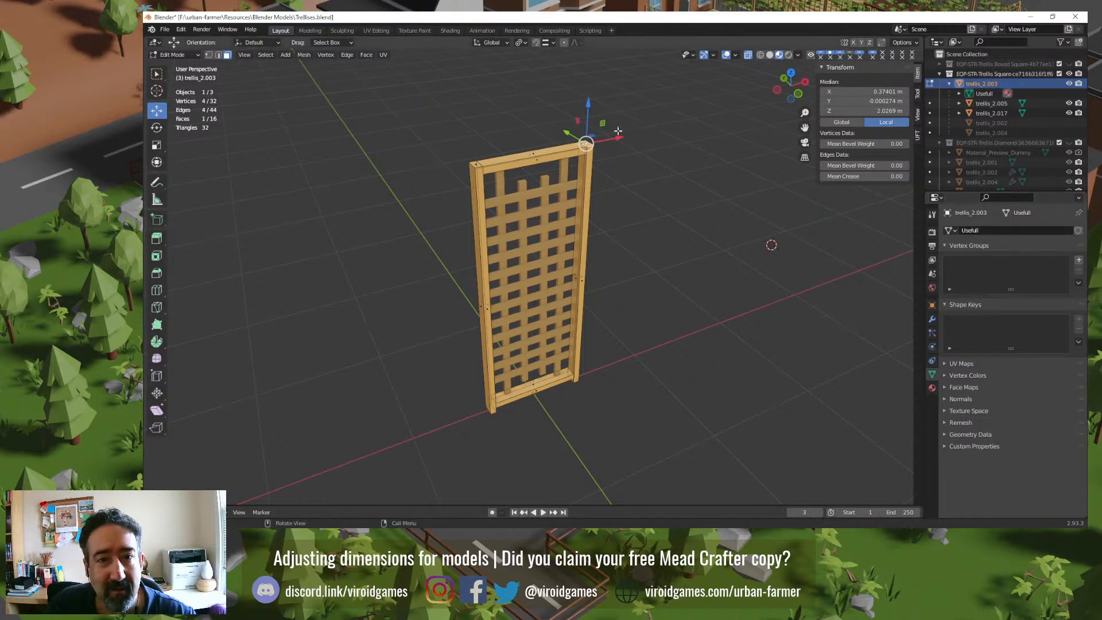
# Step: Raise the right post's top face by about 0.14 m, and show the Trellis Diamond collection with its frame selected in Object Mode
pyautogui.moveTo(588, 105); pyautogui.dragTo(587, 71)
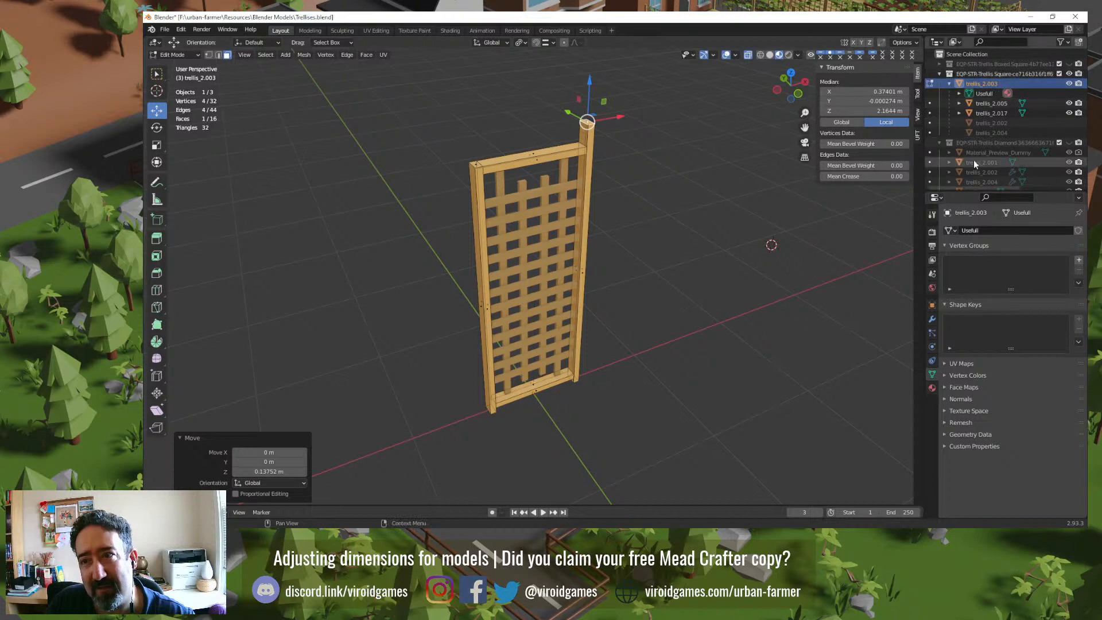
pyautogui.click(1069, 143)
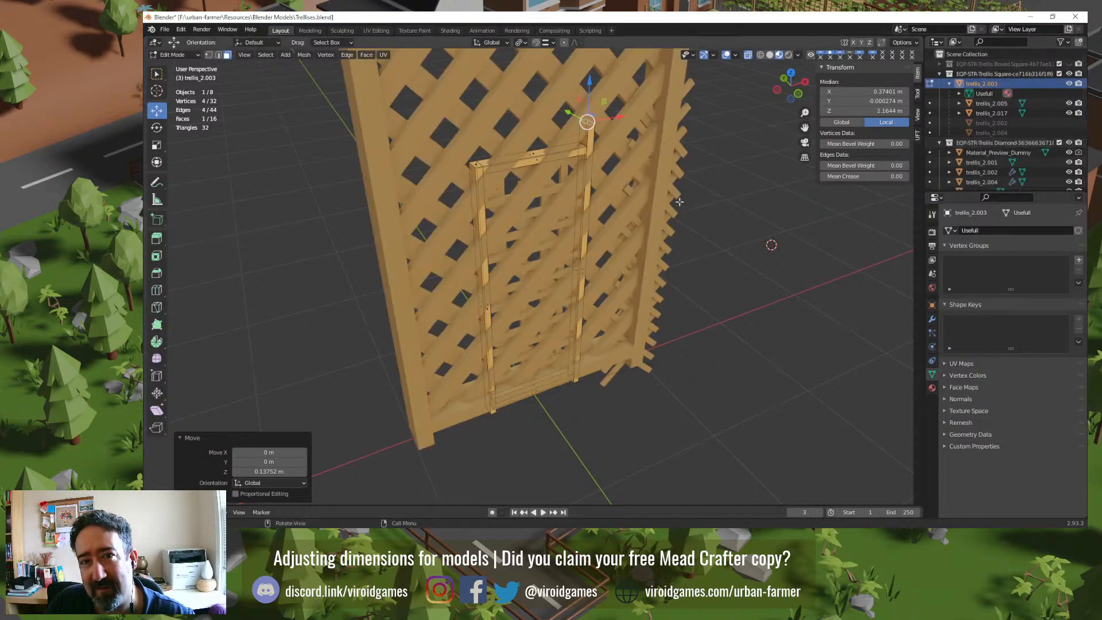
pyautogui.scroll(-5, 669, 196)
pyautogui.press('Tab')
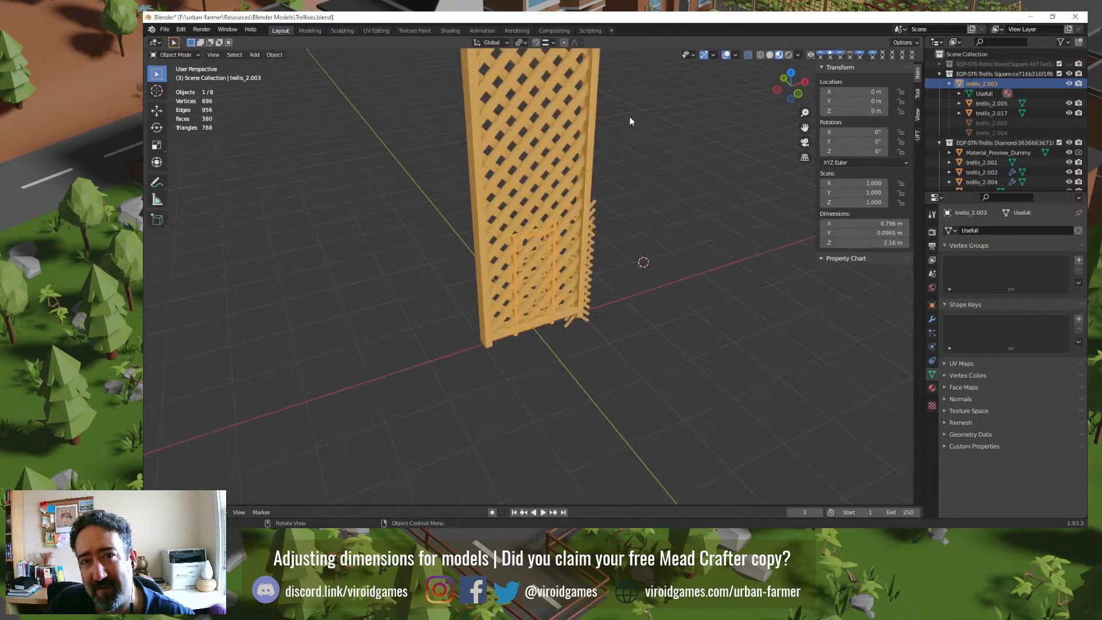
pyautogui.moveTo(628, 112); pyautogui.dragTo(629, 276, button='middle')
pyautogui.click(596, 229)
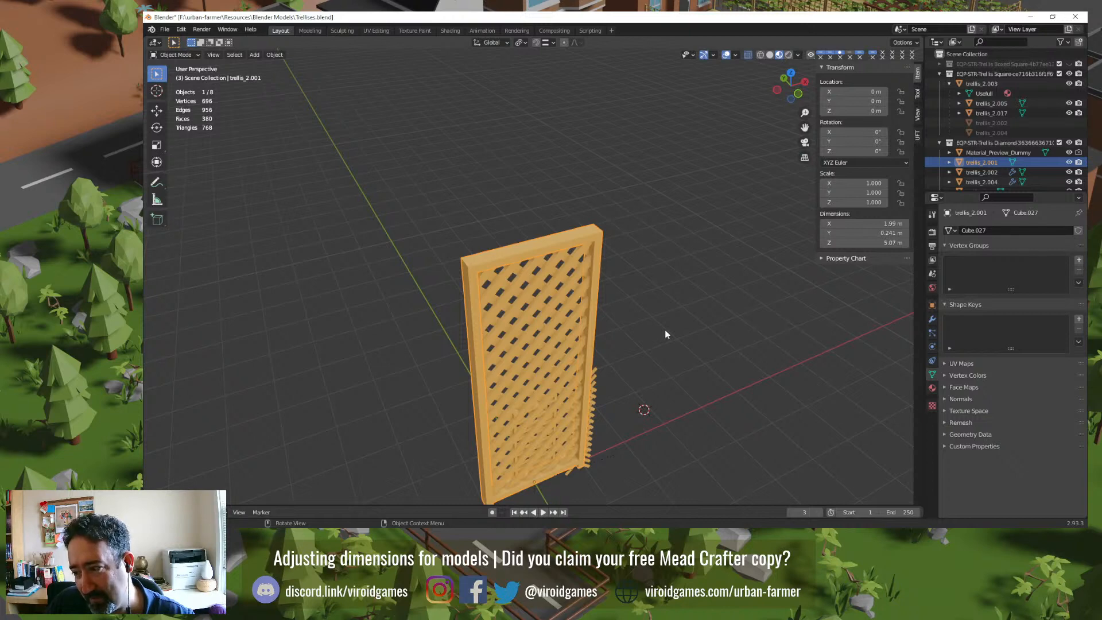
pyautogui.click(997, 230)
pyautogui.click(953, 230)
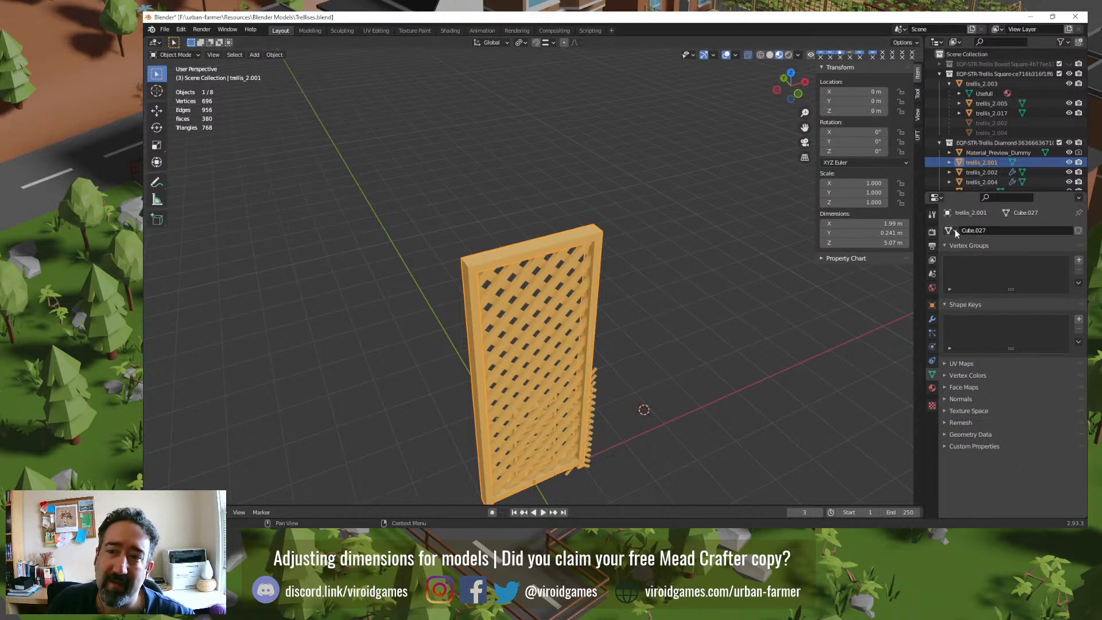
pyautogui.click(953, 230)
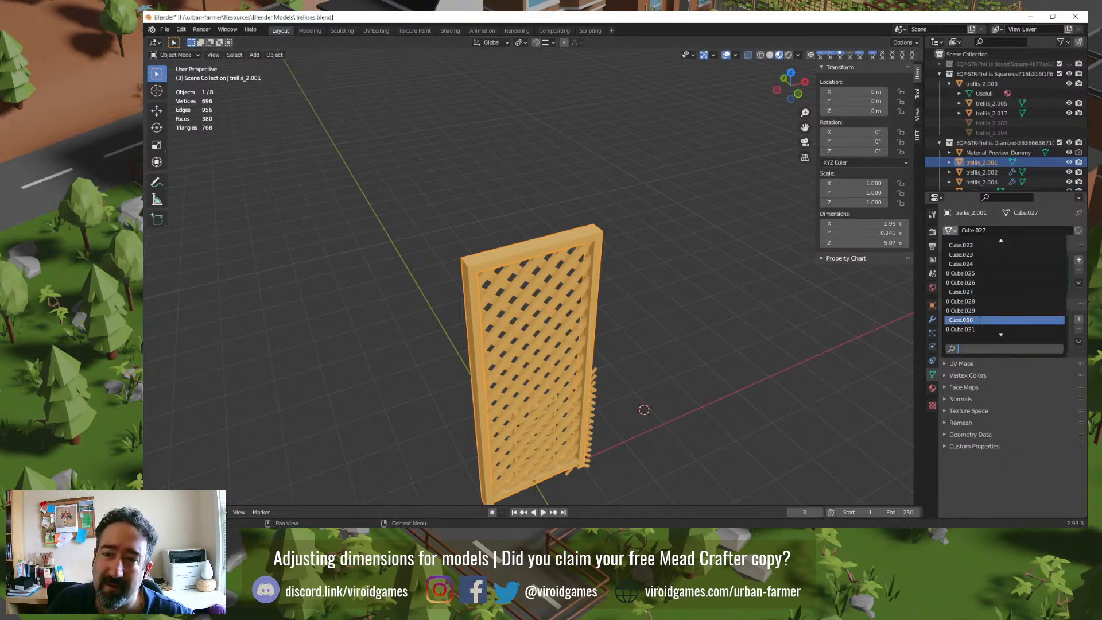
pyautogui.scroll(-4, 990, 268)
pyautogui.doubleClick(990, 231)
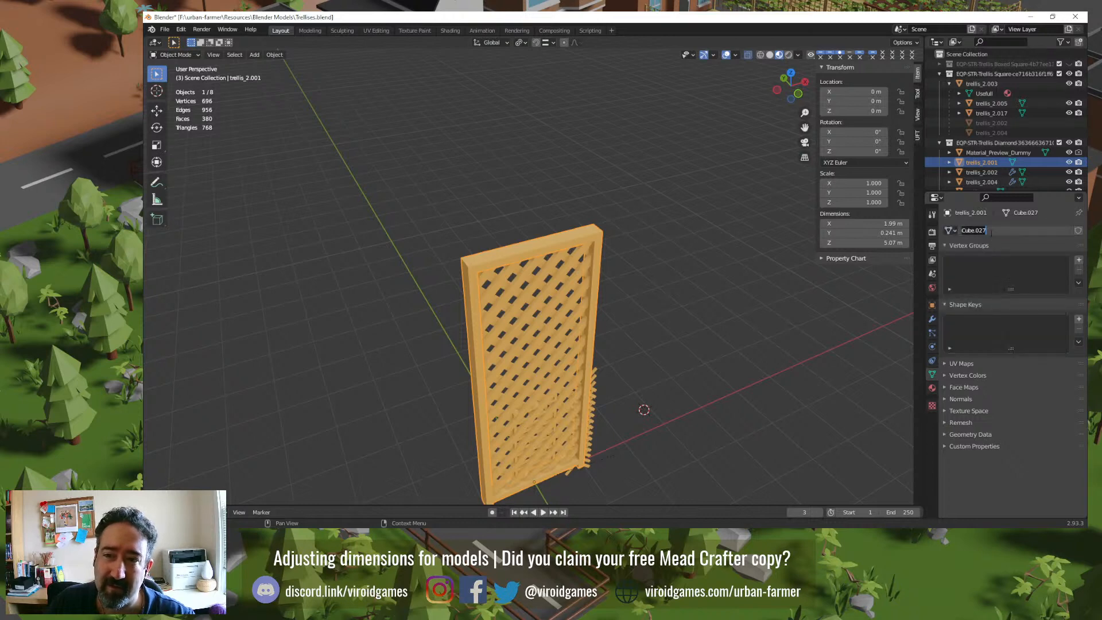
pyautogui.write('Use')
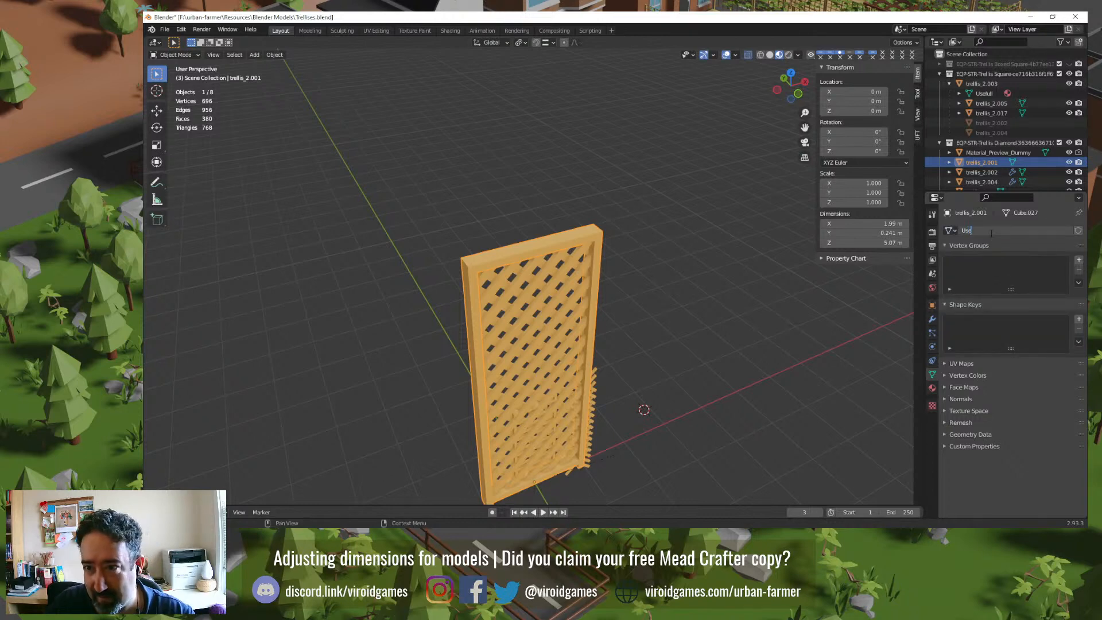
pyautogui.press('BackSpace')
pyautogui.press('BackSpace')
pyautogui.press('BackSpace')
pyautogui.press('BackSpace')
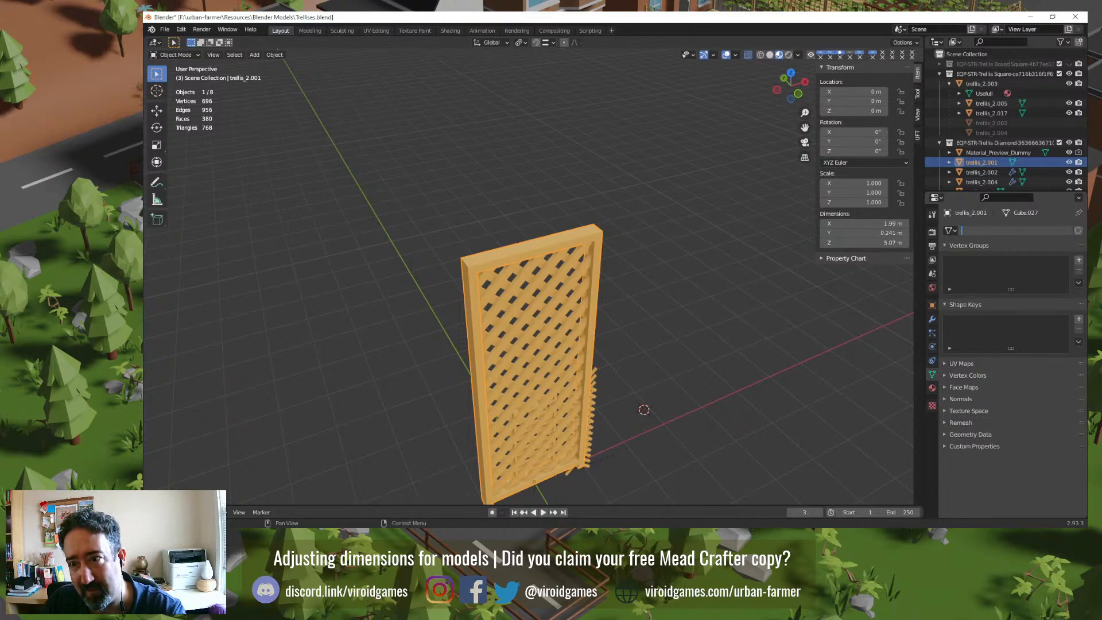
# Step: Assign the Usefull mesh data to the diamond trellis frame and hide the Trellis Square collection
pyautogui.click(951, 234)
pyautogui.click(951, 234)
pyautogui.click(957, 329)
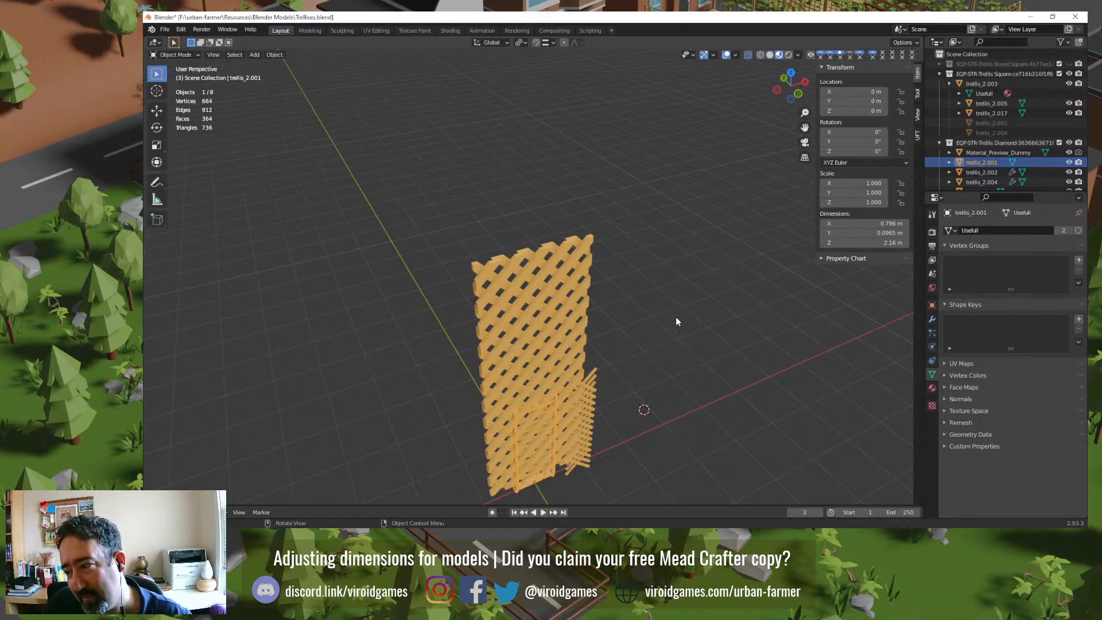
pyautogui.click(1068, 73)
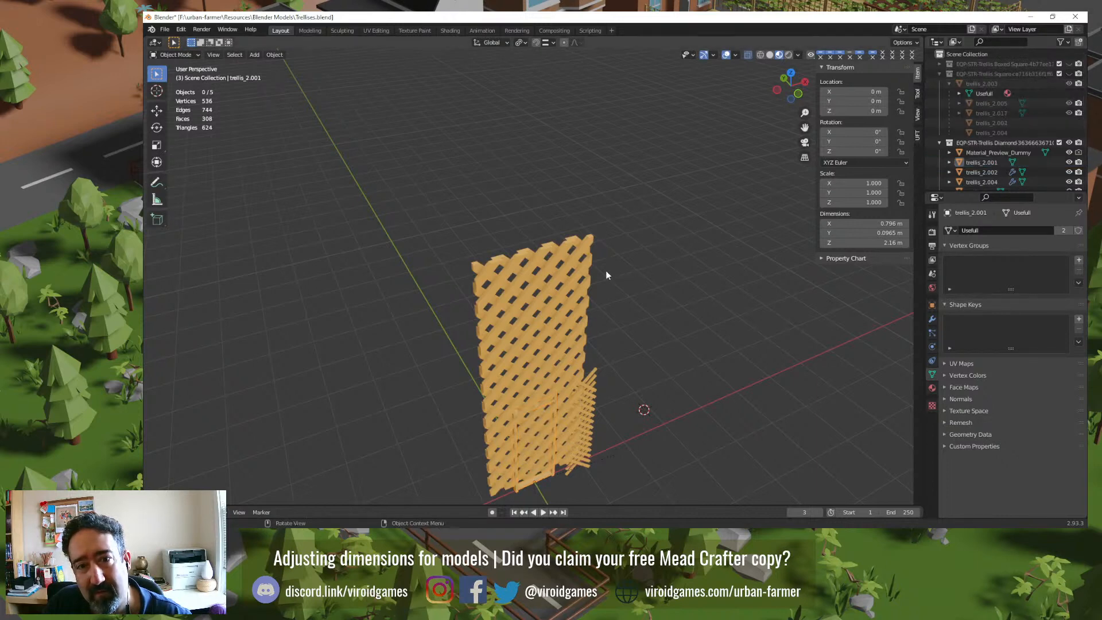
# Step: Move the large diamond lattice aside to expose the frame behind it, and clear its location again
pyautogui.click(590, 274)
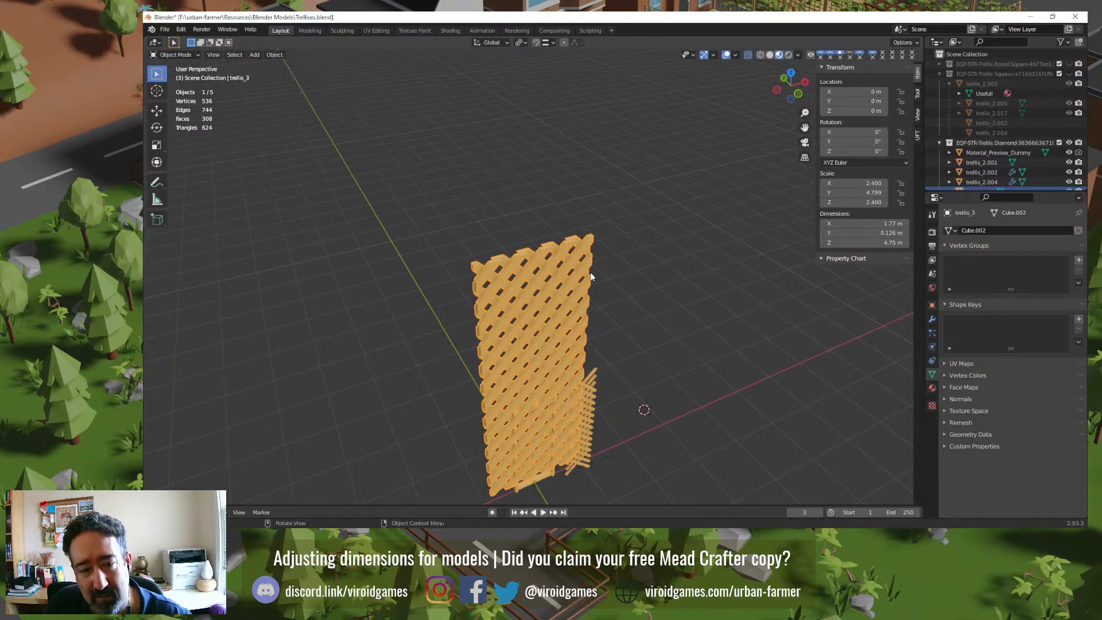
pyautogui.press('g')
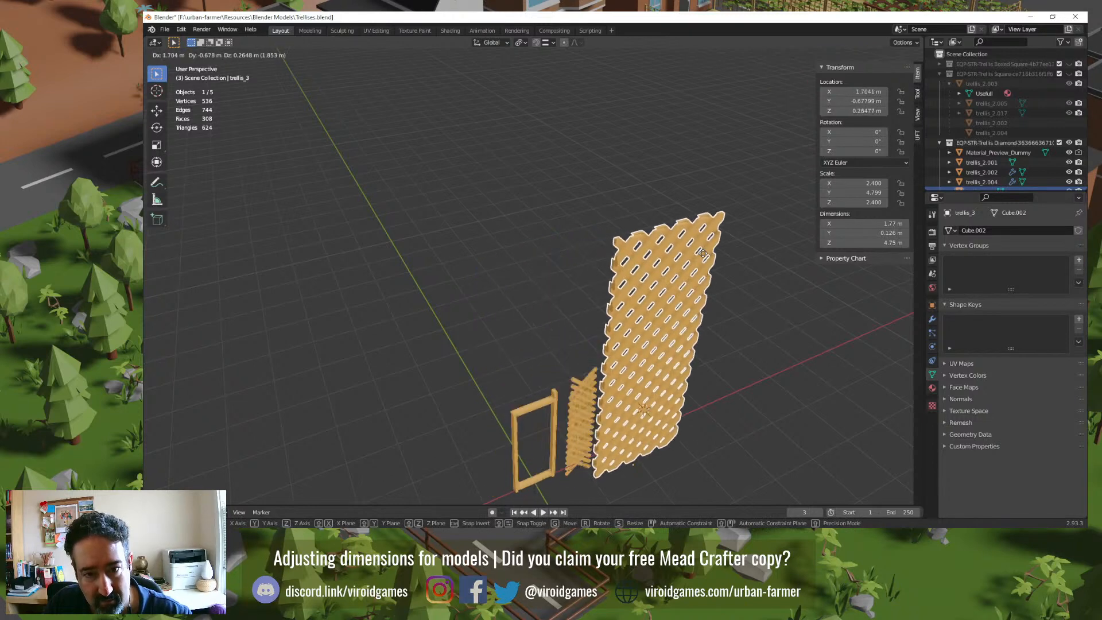
pyautogui.click(733, 248)
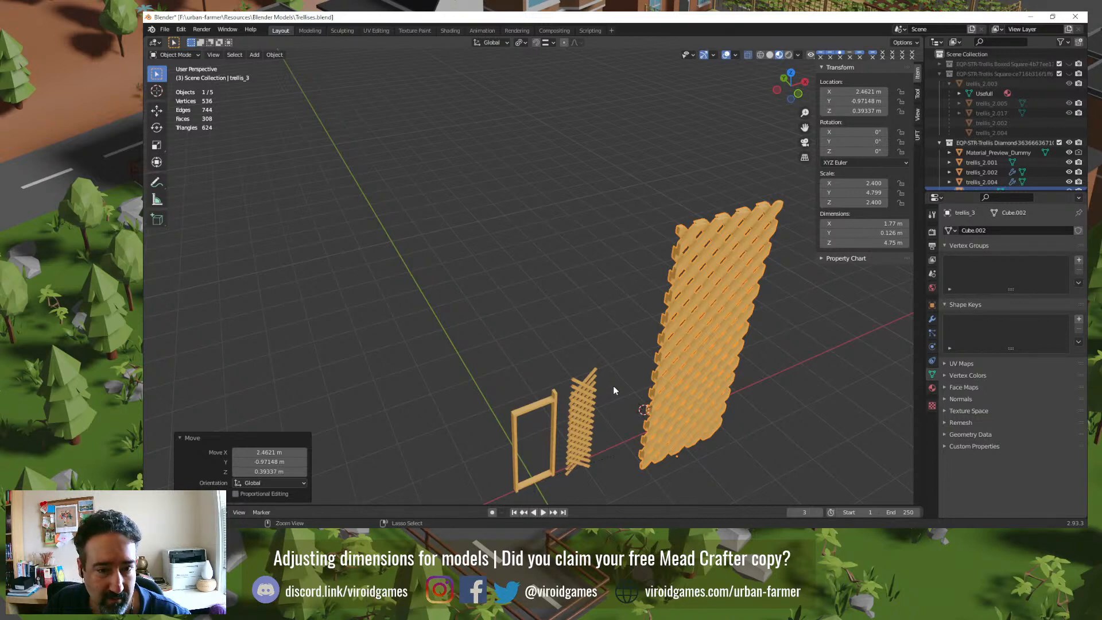
pyautogui.hotkey('alt', 'g')
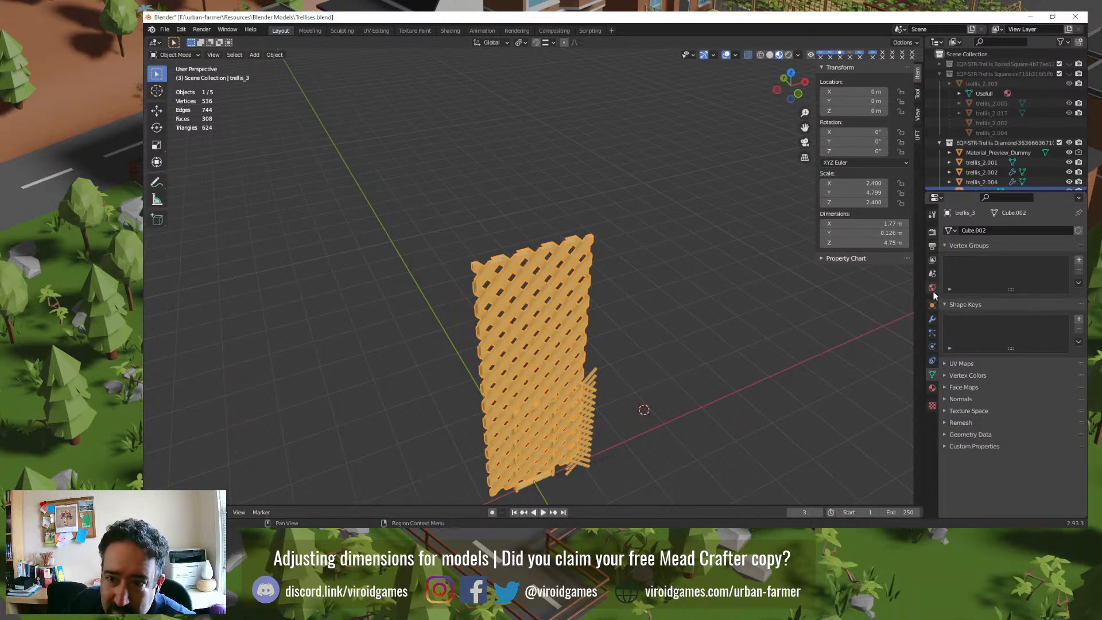
# Step: Examine the materials and mesh data-blocks that can be assigned to the small diamond lattice
pyautogui.click(932, 388)
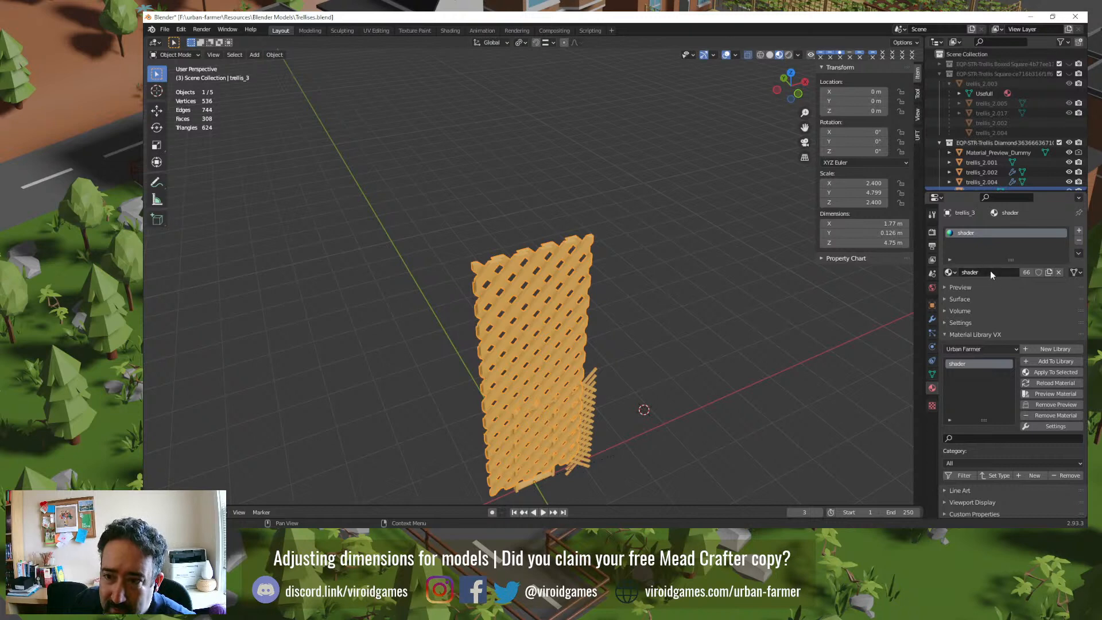
pyautogui.click(607, 387)
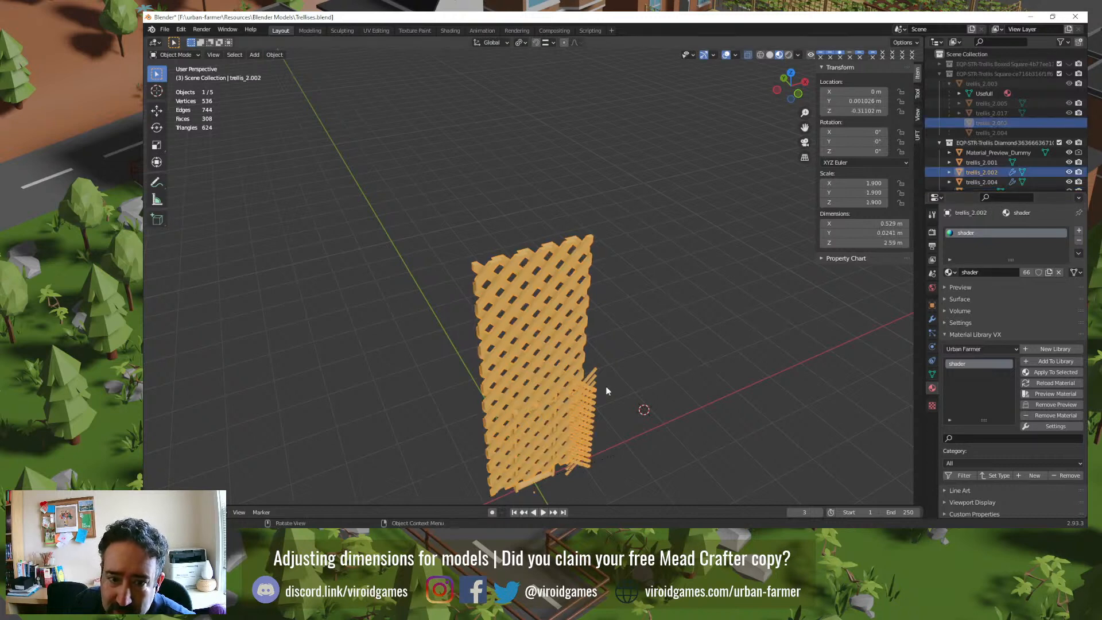
pyautogui.click(953, 275)
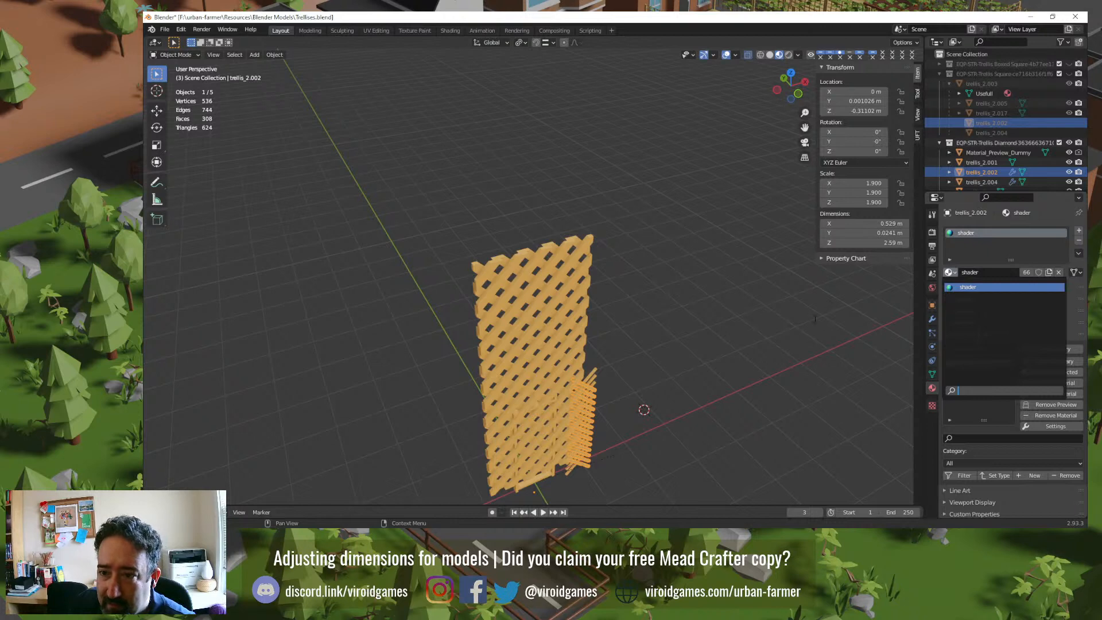
pyautogui.click(932, 373)
pyautogui.click(955, 231)
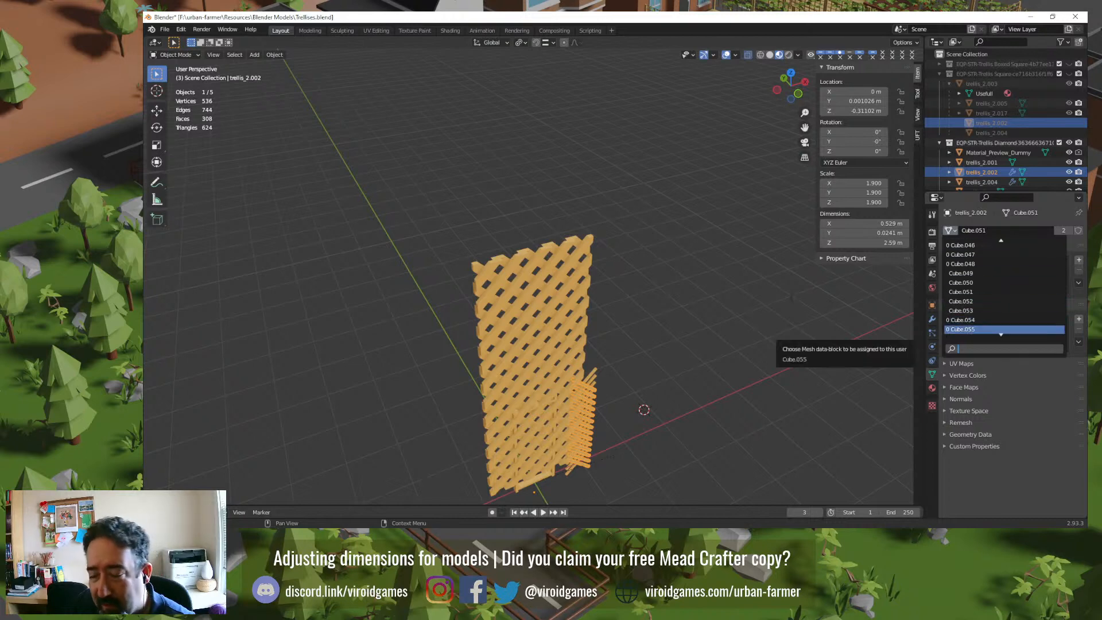
pyautogui.click(786, 299)
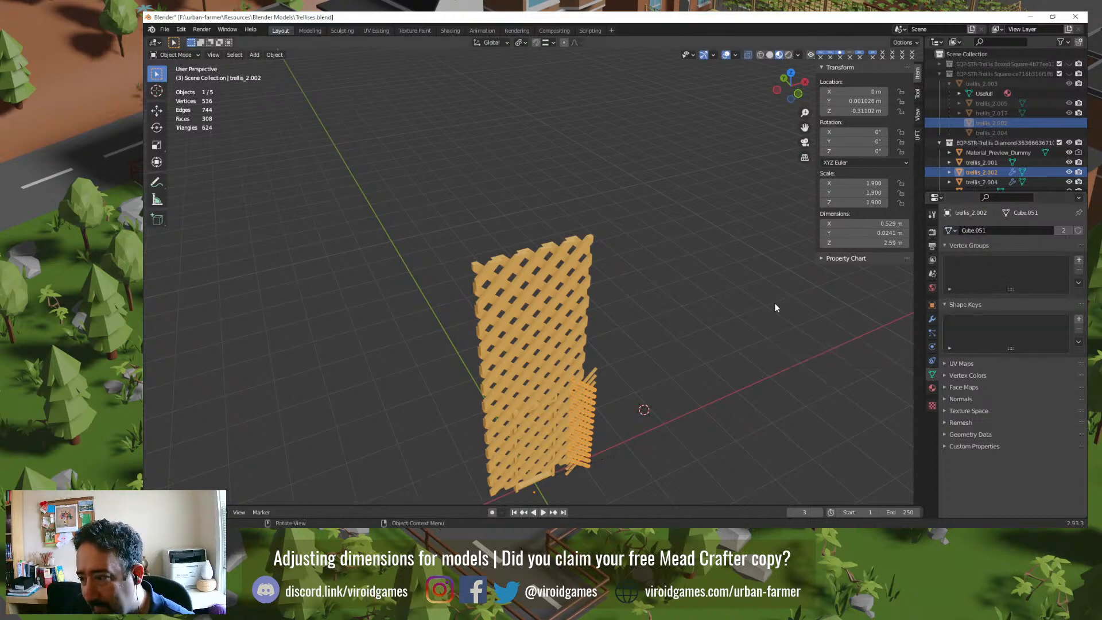
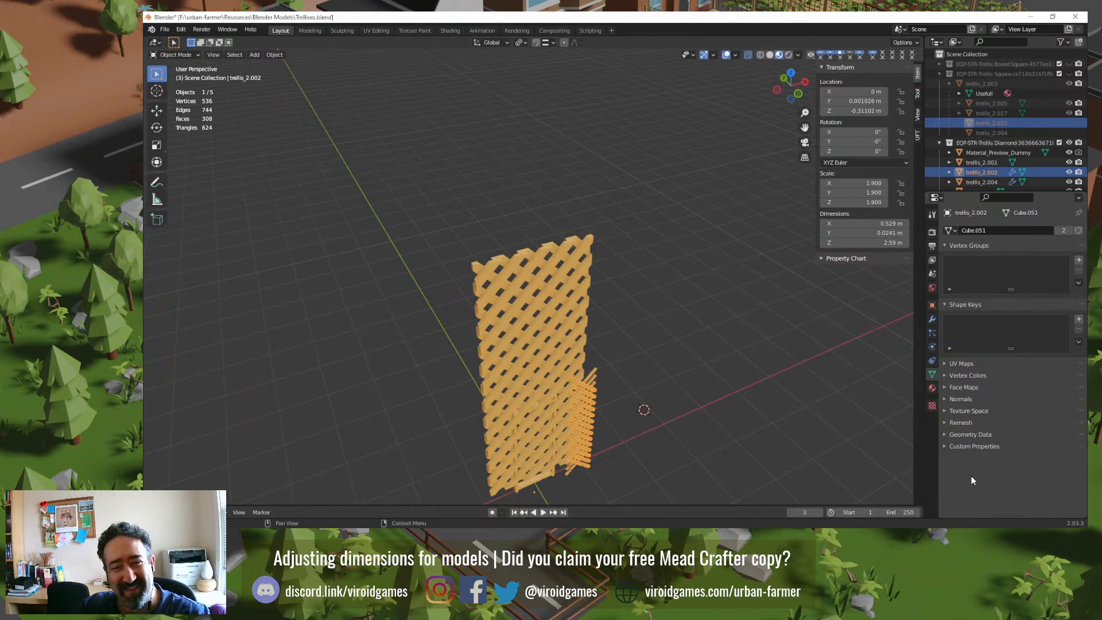
# Step: Show the Trellis Square collection and hide Trellis Diamond
pyautogui.moveTo(625, 438); pyautogui.dragTo(586, 397, button='middle')
pyautogui.scroll(2, 585, 397)
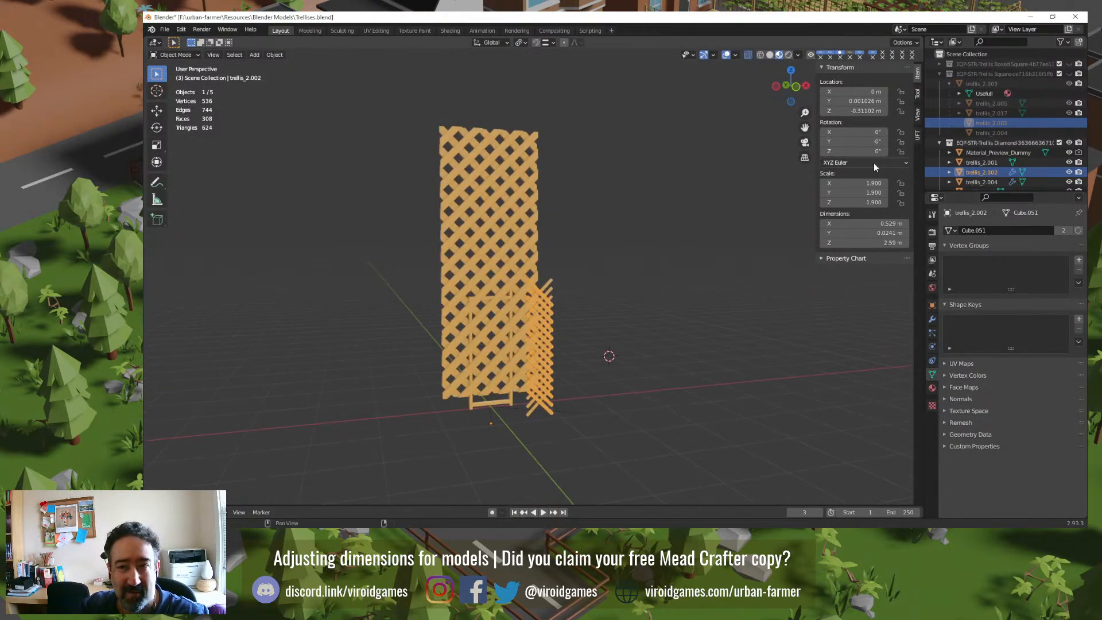
pyautogui.click(1037, 73)
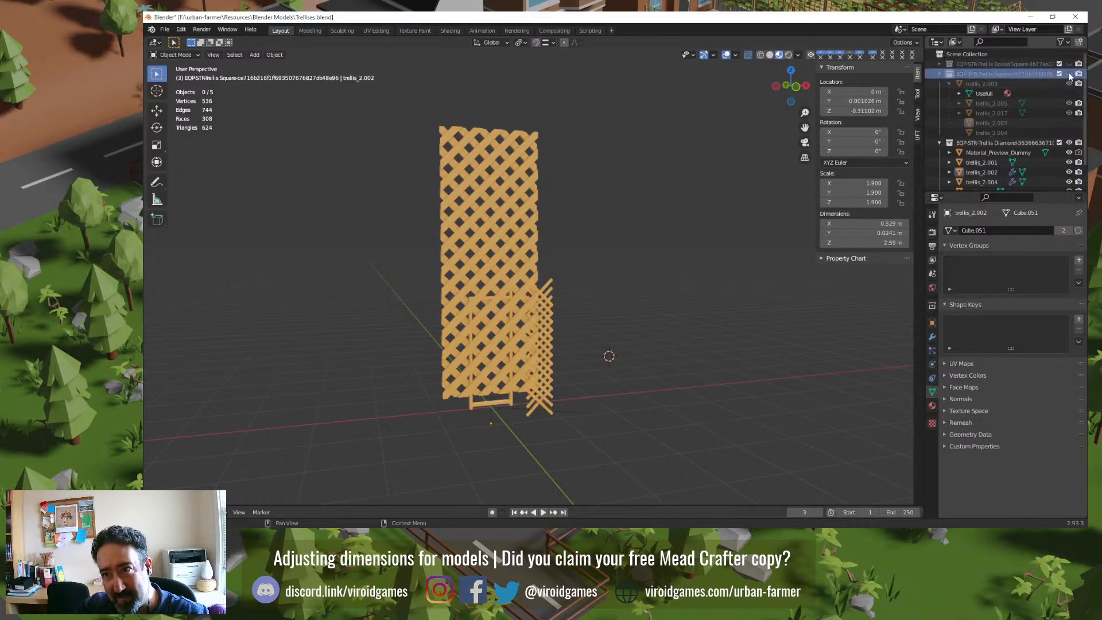
pyautogui.click(1069, 73)
pyautogui.click(1069, 142)
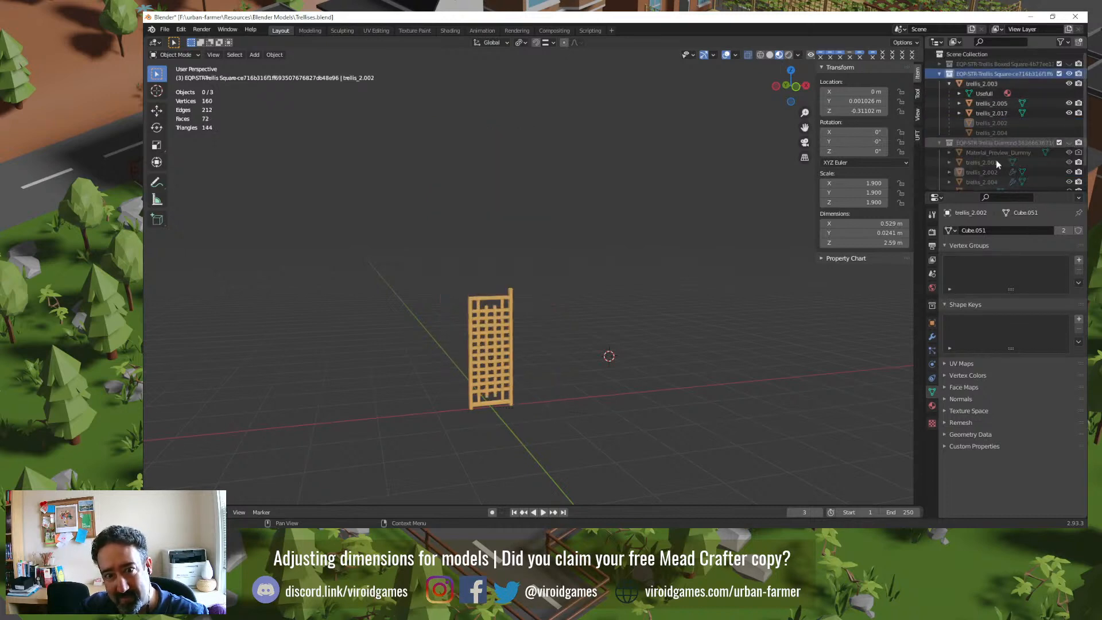
# Step: Open the square trellis frame mesh in Edit Mode at the corner post that sticks up above the top rail
pyautogui.click(497, 316)
pyautogui.click(510, 304)
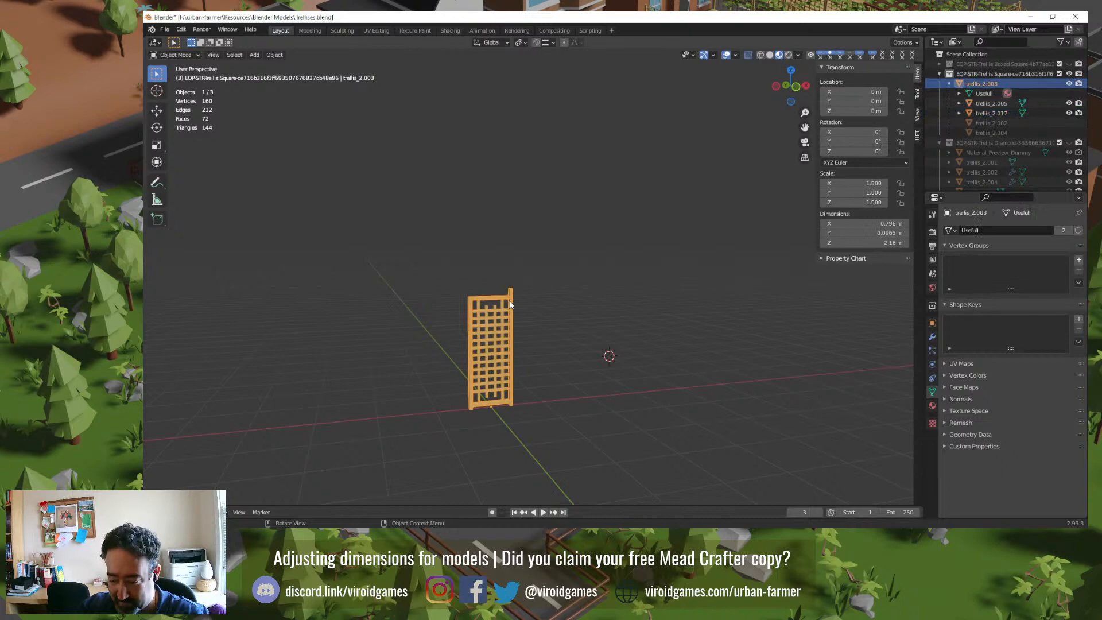
pyautogui.press('KP_Decimal')
pyautogui.moveTo(500, 220); pyautogui.dragTo(537, 261, button='middle')
pyautogui.scroll(3, 550, 206)
pyautogui.keyDown('shift'); pyautogui.moveTo(552, 193); pyautogui.dragTo(507, 420, button='middle'); pyautogui.keyUp('shift')
pyautogui.press('Tab')
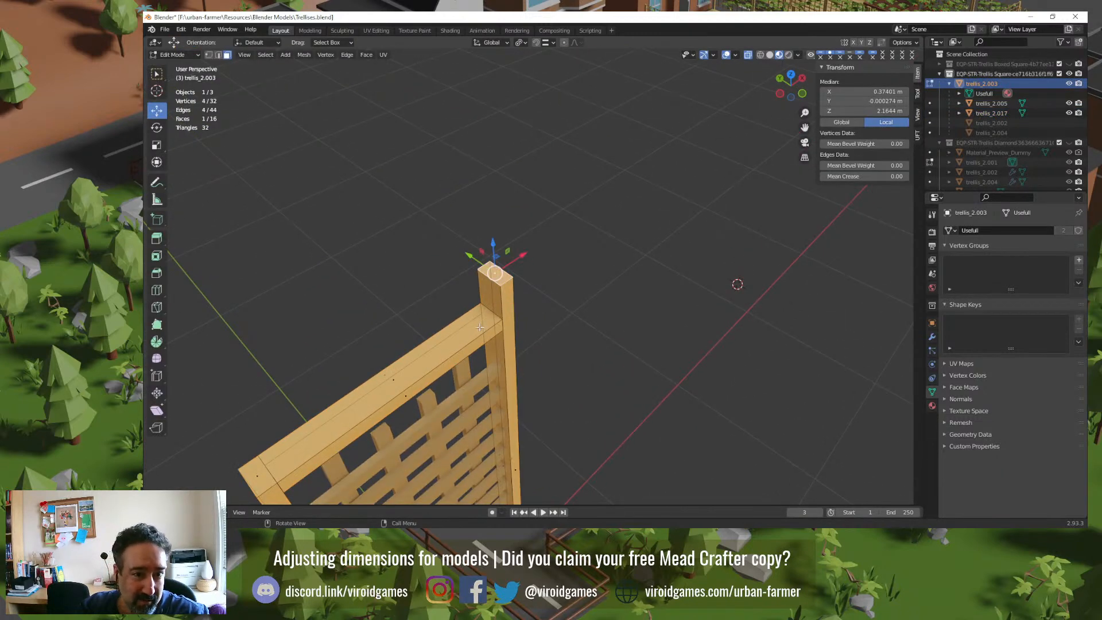
pyautogui.moveTo(472, 327); pyautogui.dragTo(469, 319, button='middle')
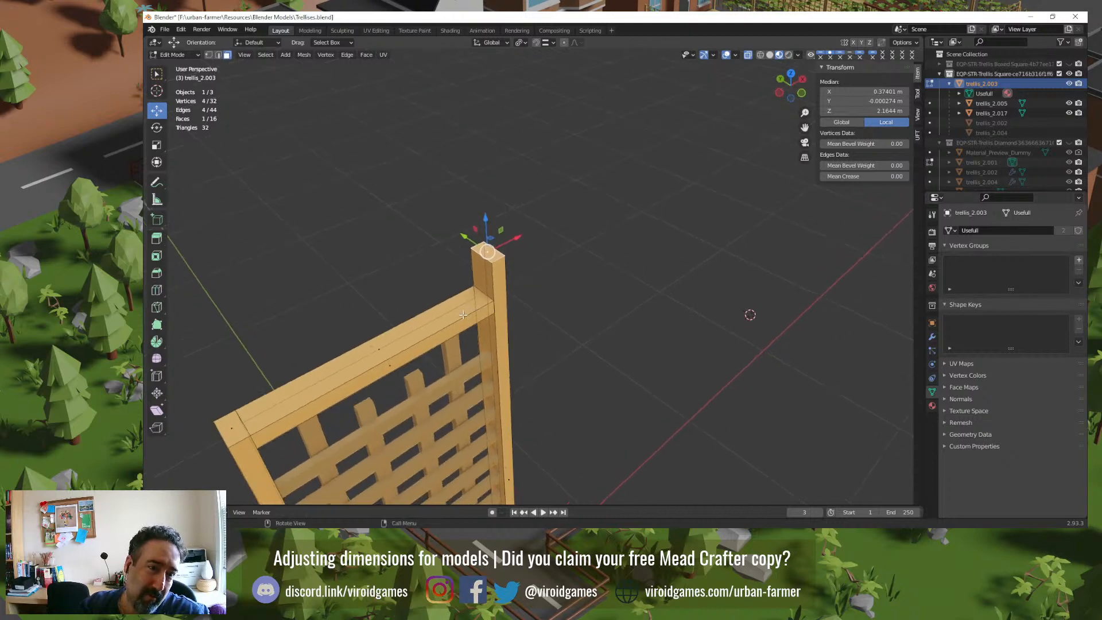
pyautogui.scroll(2, 460, 314)
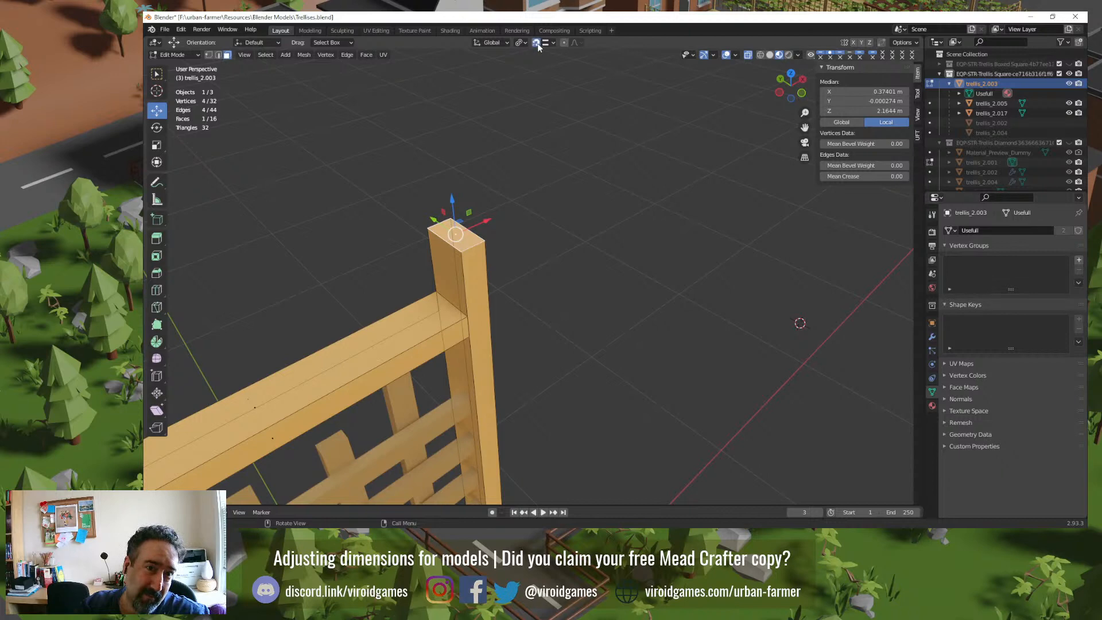
# Step: Switch to edge selection with snapping enabled, and select the two opposite long edges on the protruding post's top face
pyautogui.click(545, 187)
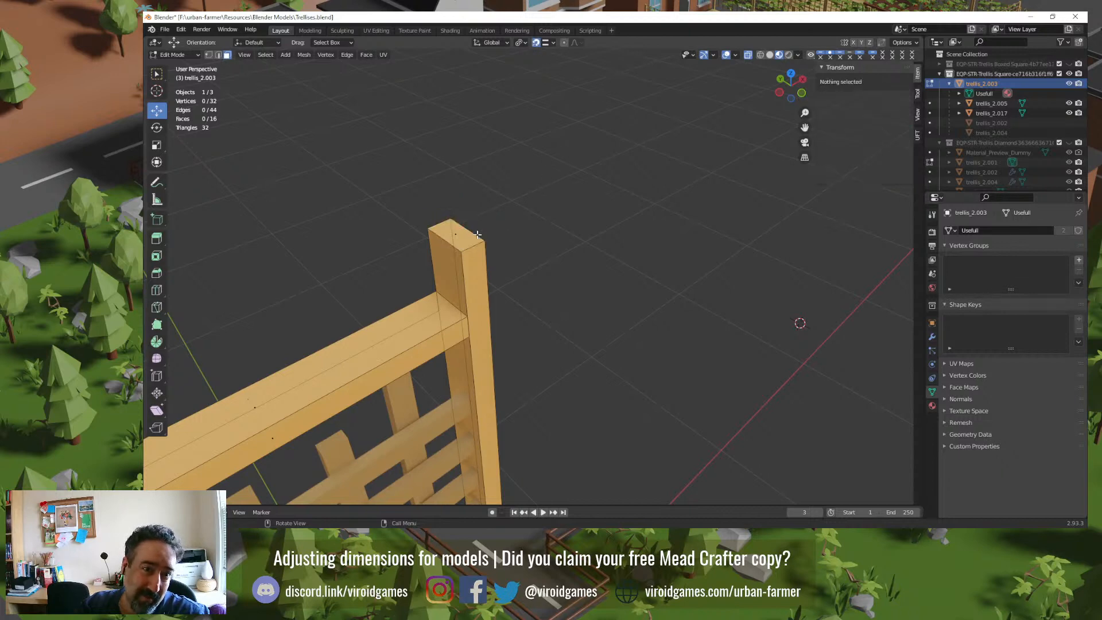
pyautogui.click(456, 234)
pyautogui.click(219, 54)
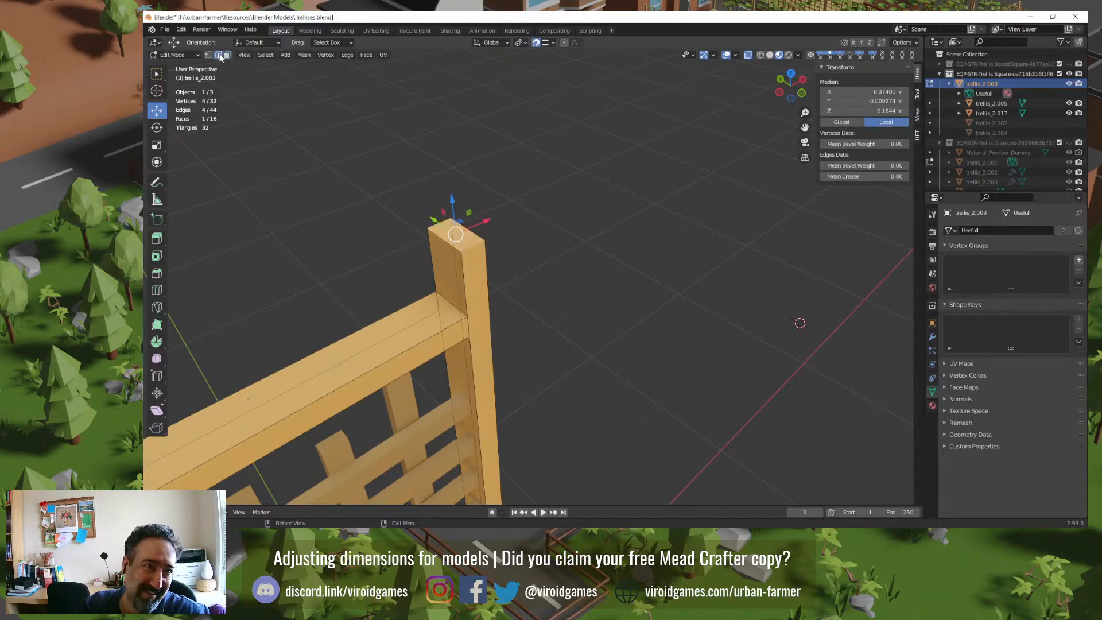
pyautogui.click(365, 162)
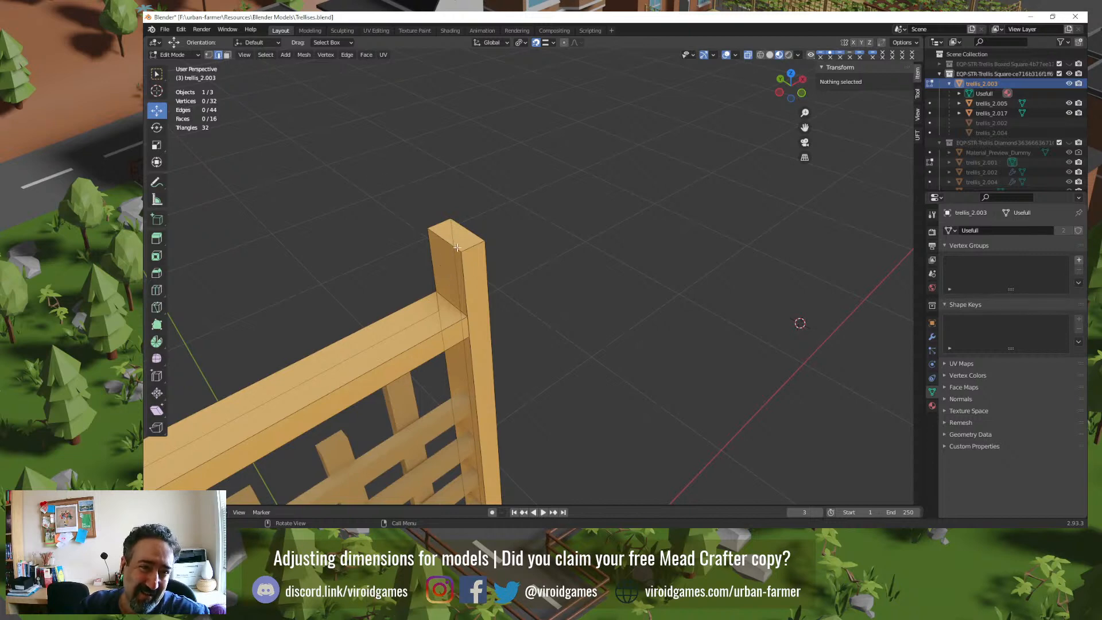
pyautogui.click(457, 246)
pyautogui.keyDown('shift'); pyautogui.click(475, 236); pyautogui.keyUp('shift')
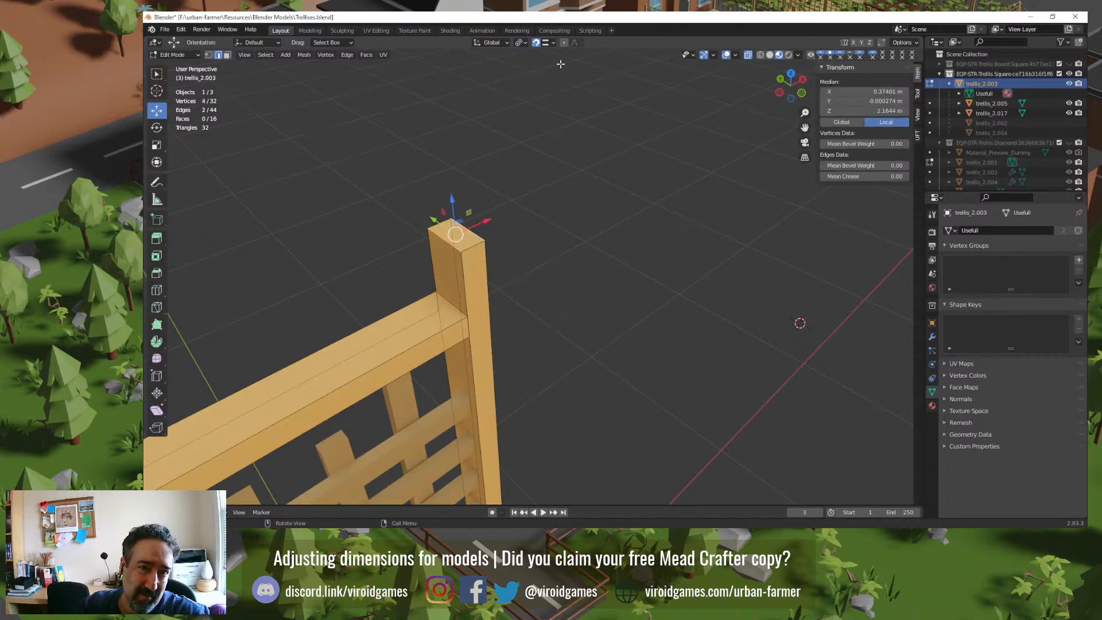
# Step: Try to snap both top edges of the post down to the top rail together
pyautogui.click(554, 43)
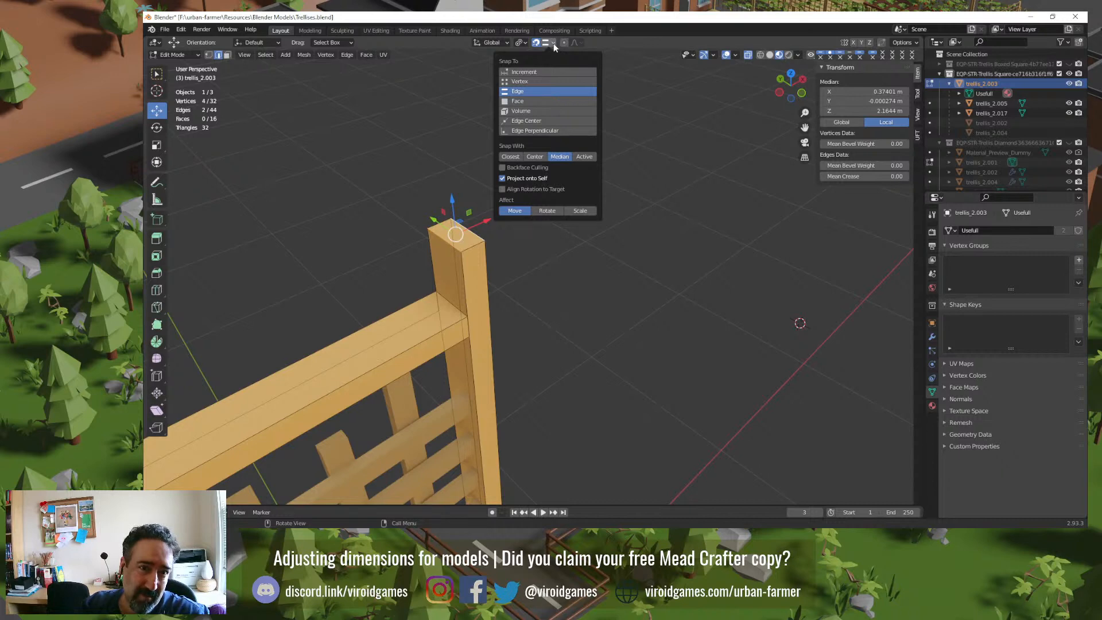
pyautogui.click(554, 44)
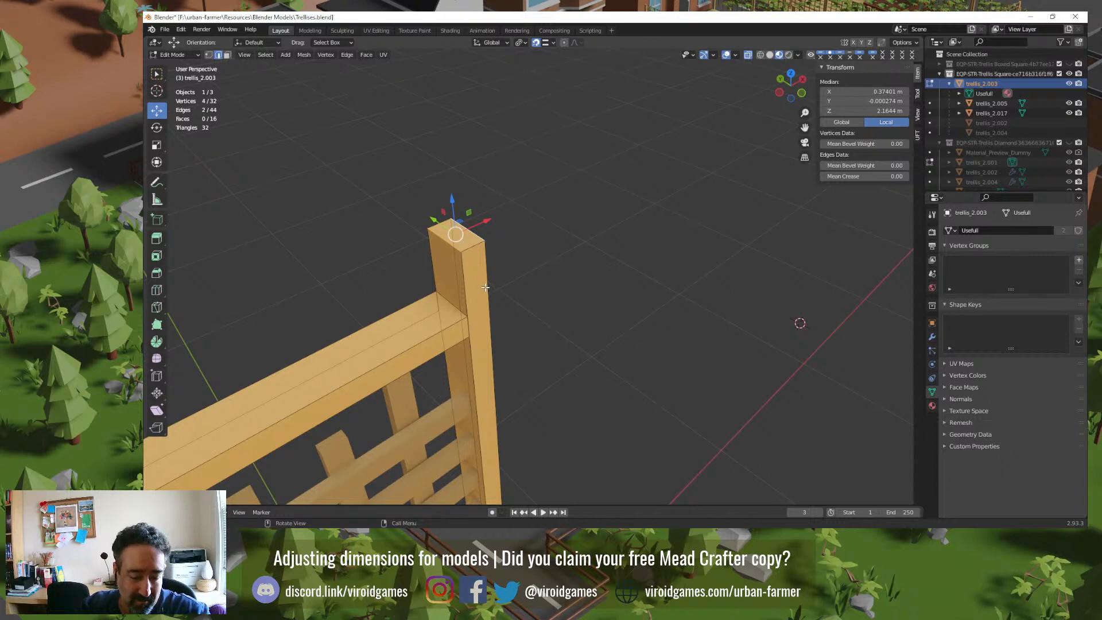
pyautogui.press('g')
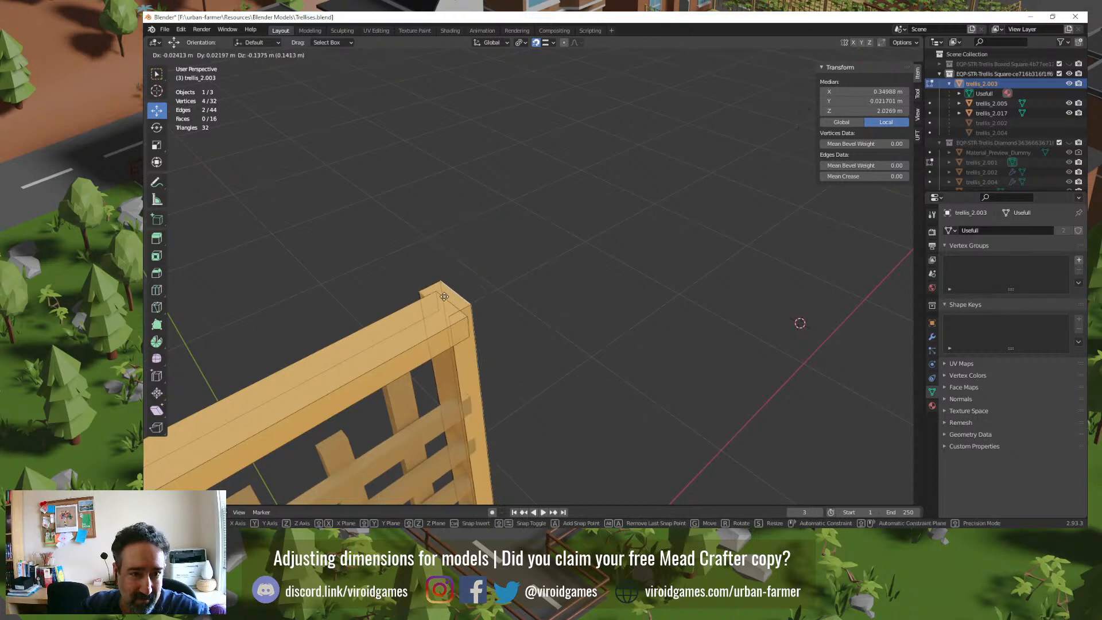
pyautogui.click(468, 292)
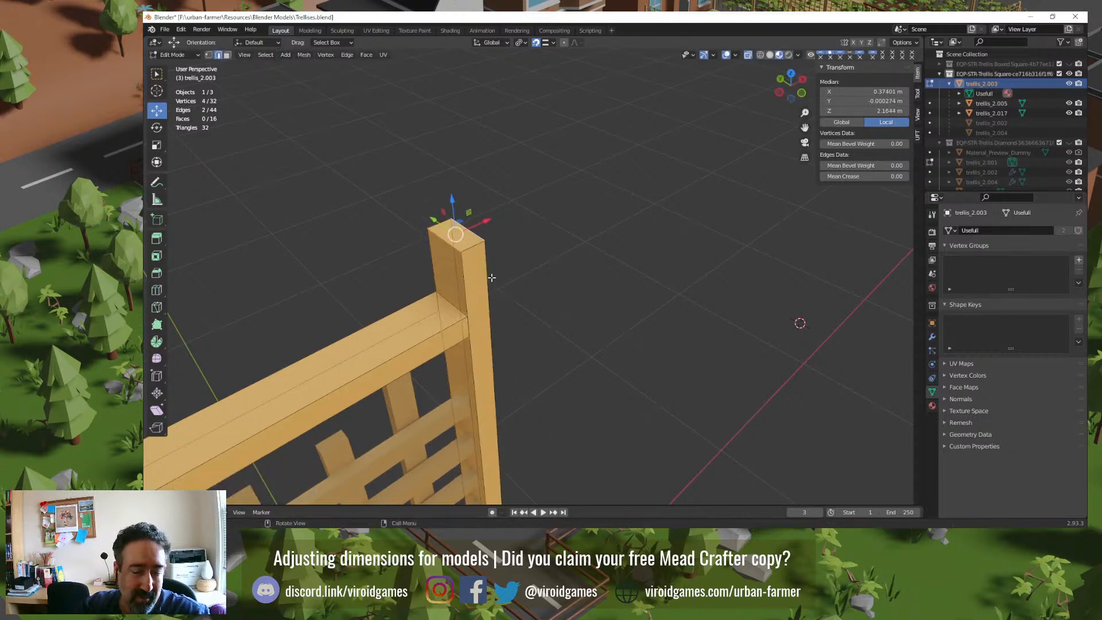
pyautogui.click(444, 241)
pyautogui.keyDown('shift'); pyautogui.click(476, 235); pyautogui.keyUp('shift')
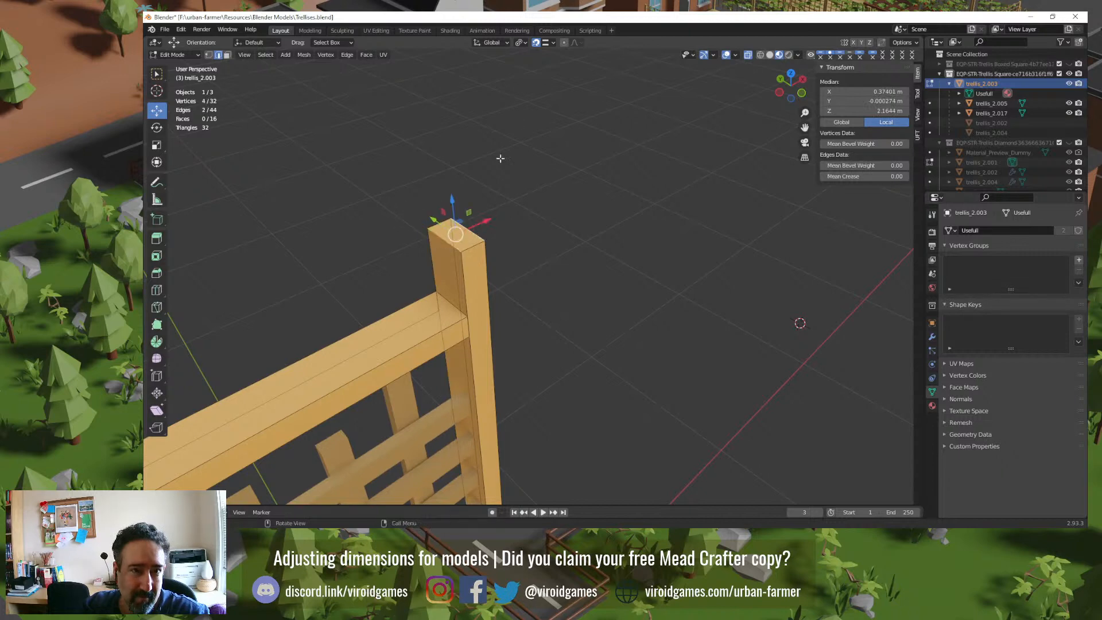
pyautogui.click(524, 43)
pyautogui.click(534, 253)
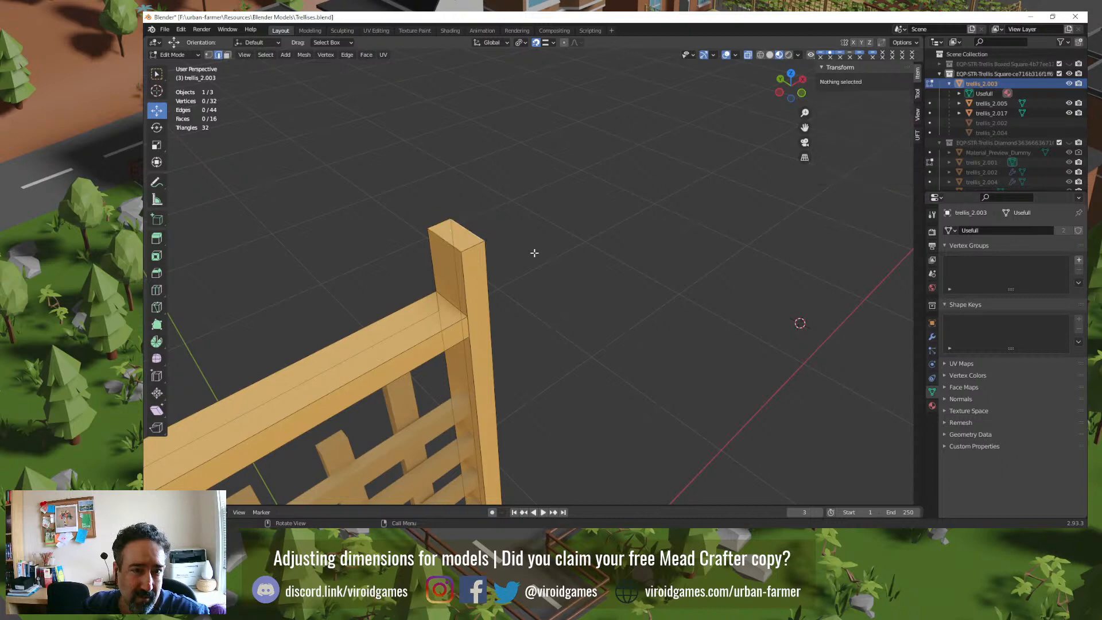
# Step: Move the post's inner top edge straight down along Z, snapping it to the upper edge of the top rail
pyautogui.click(450, 243)
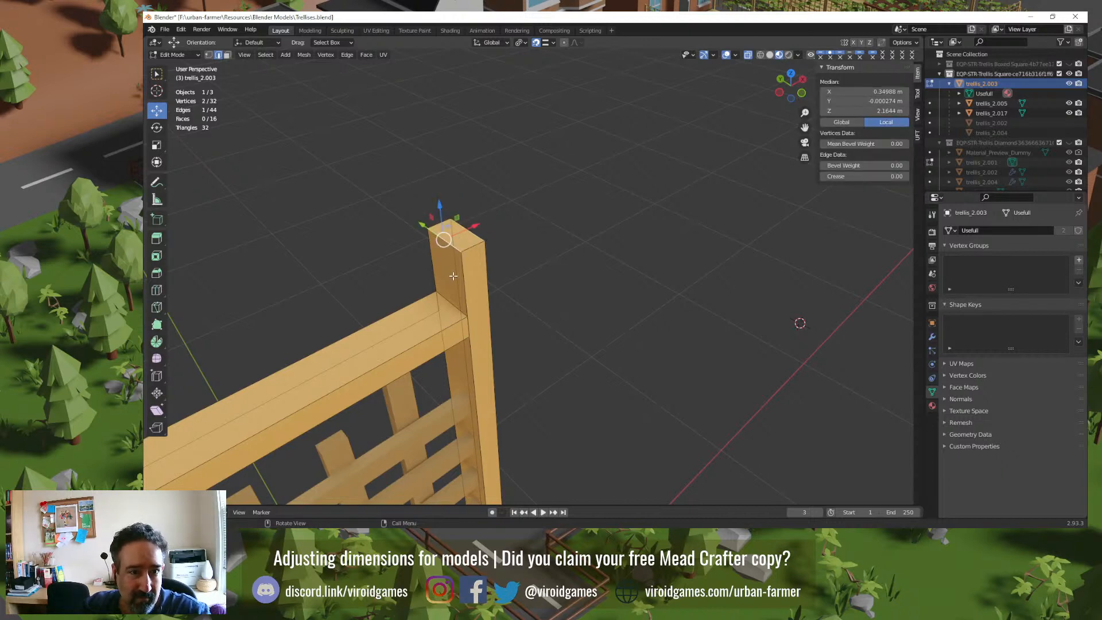
pyautogui.press('g')
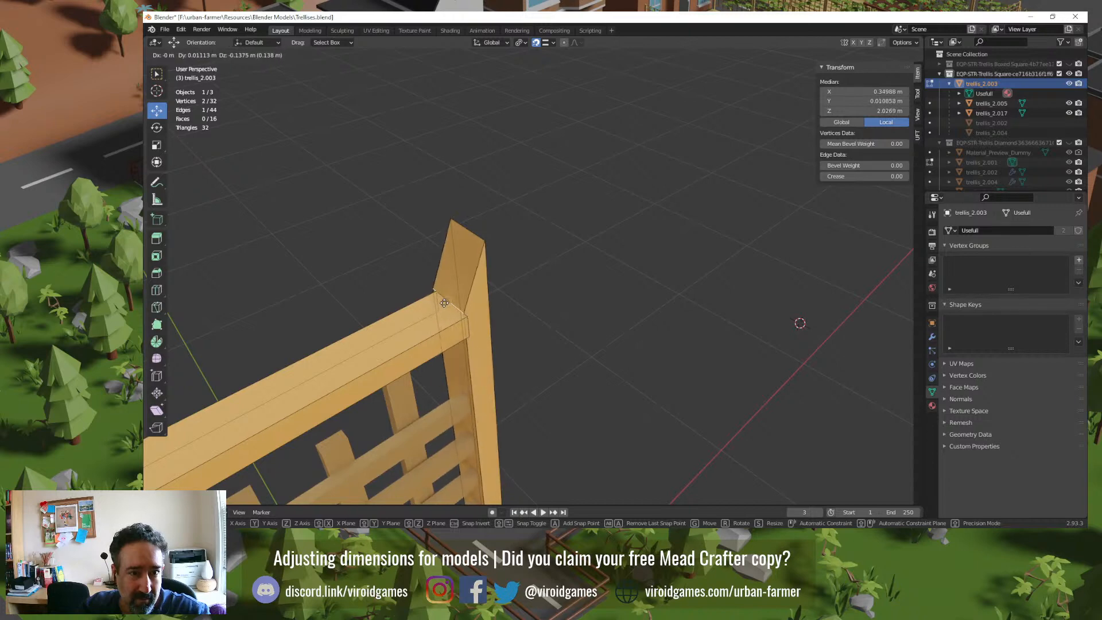
pyautogui.press('z')
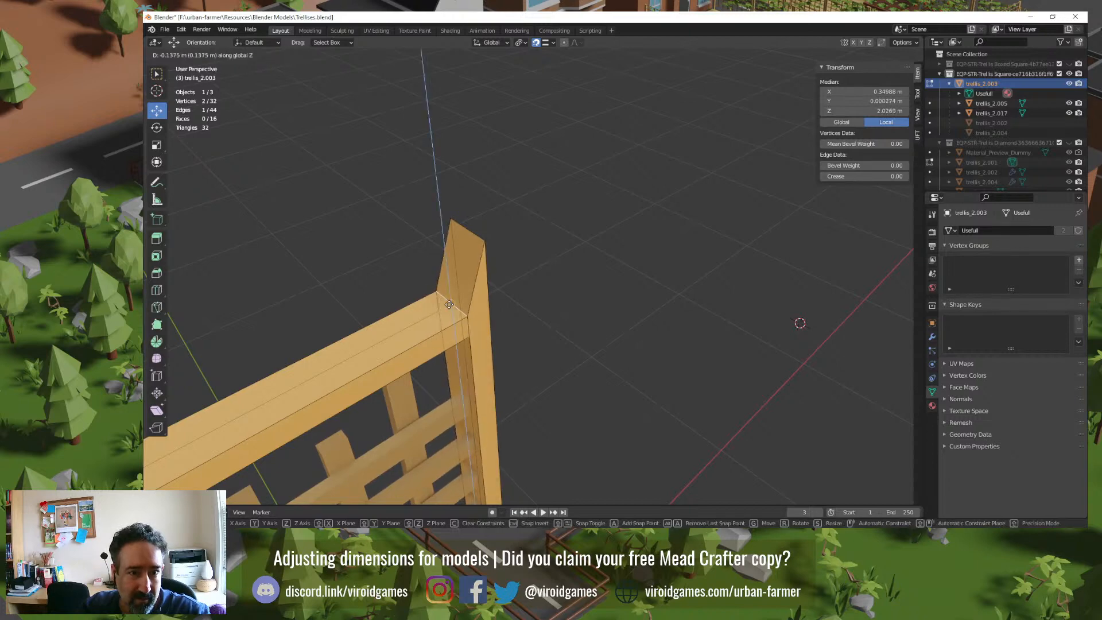
pyautogui.click(449, 304)
# Step: Lower the post's outer top edge 0.13752 m along Z to level with the rail, and return to Object Mode
pyautogui.hotkey('ctrl', 'z')
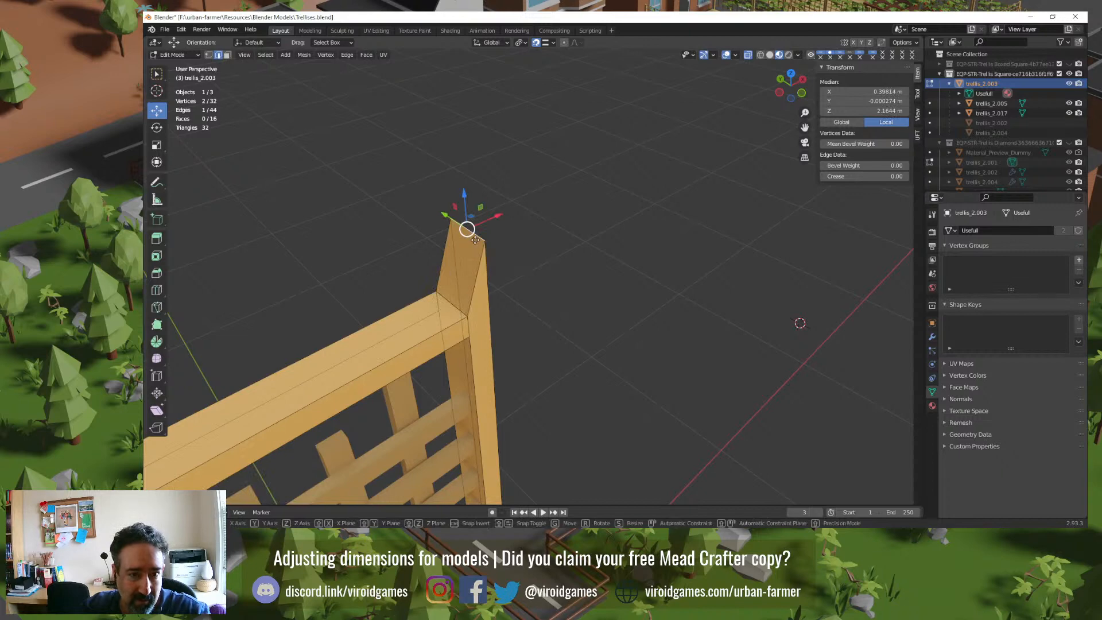
pyautogui.press('z')
pyautogui.click(530, 284)
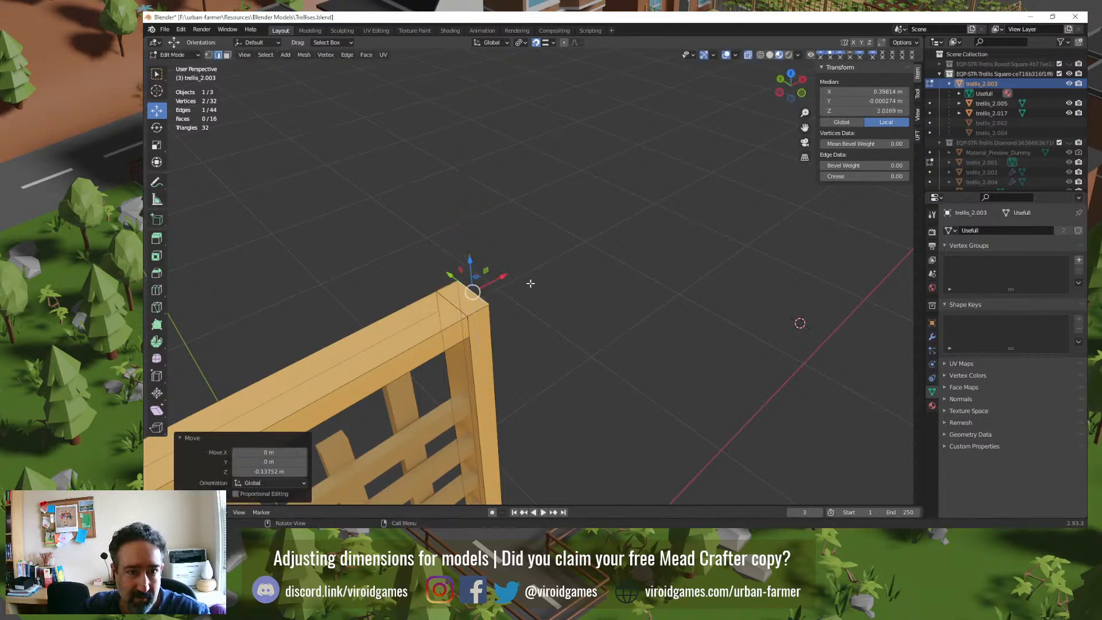
pyautogui.press('Tab')
pyautogui.click(547, 322)
pyautogui.moveTo(547, 323); pyautogui.dragTo(503, 292, button='middle')
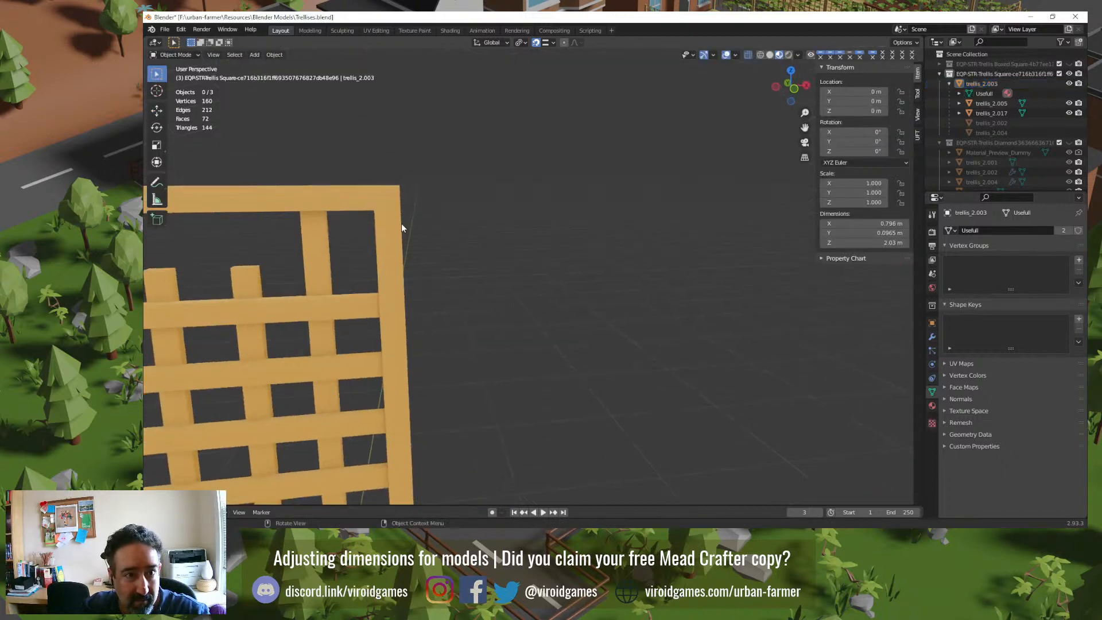
pyautogui.click(401, 224)
pyautogui.moveTo(398, 226); pyautogui.dragTo(486, 286, button='middle')
pyautogui.press('Tab')
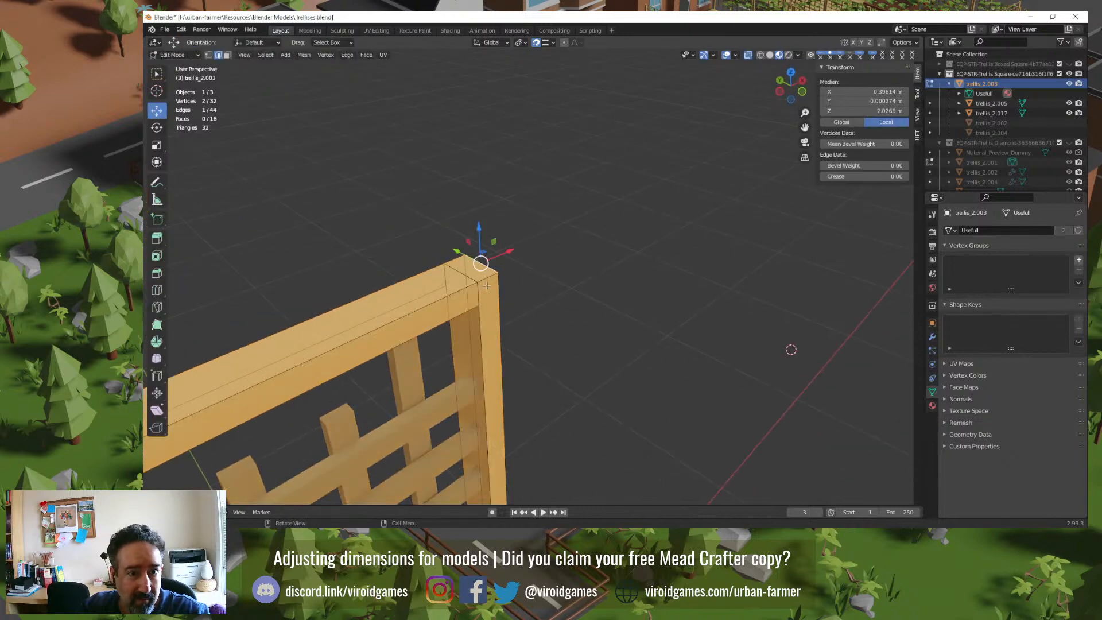
pyautogui.press('Tab')
pyautogui.click(539, 292)
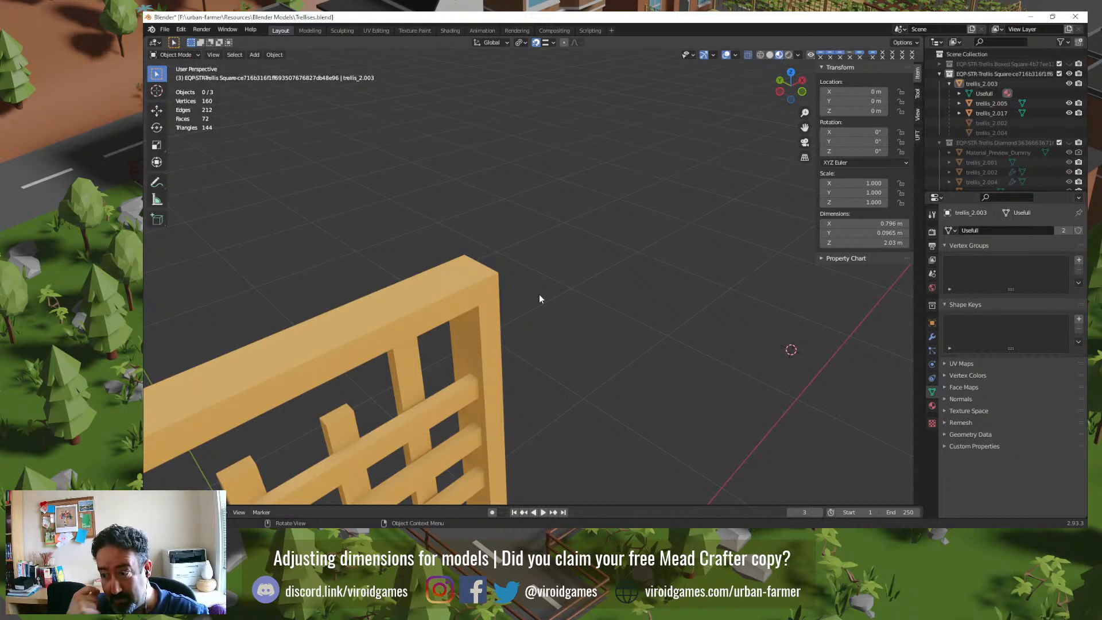
# Step: Review the snapping and transform pivot options, and how they relate to the post's two top edges selected together
pyautogui.click(551, 43)
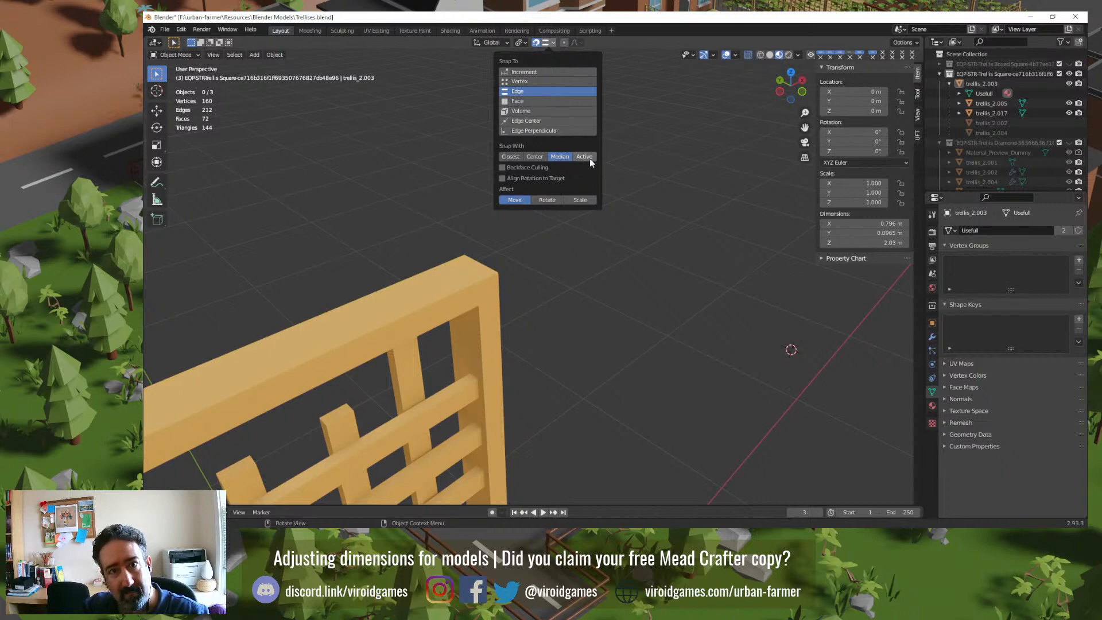
pyautogui.click(521, 43)
pyautogui.click(520, 43)
pyautogui.click(521, 43)
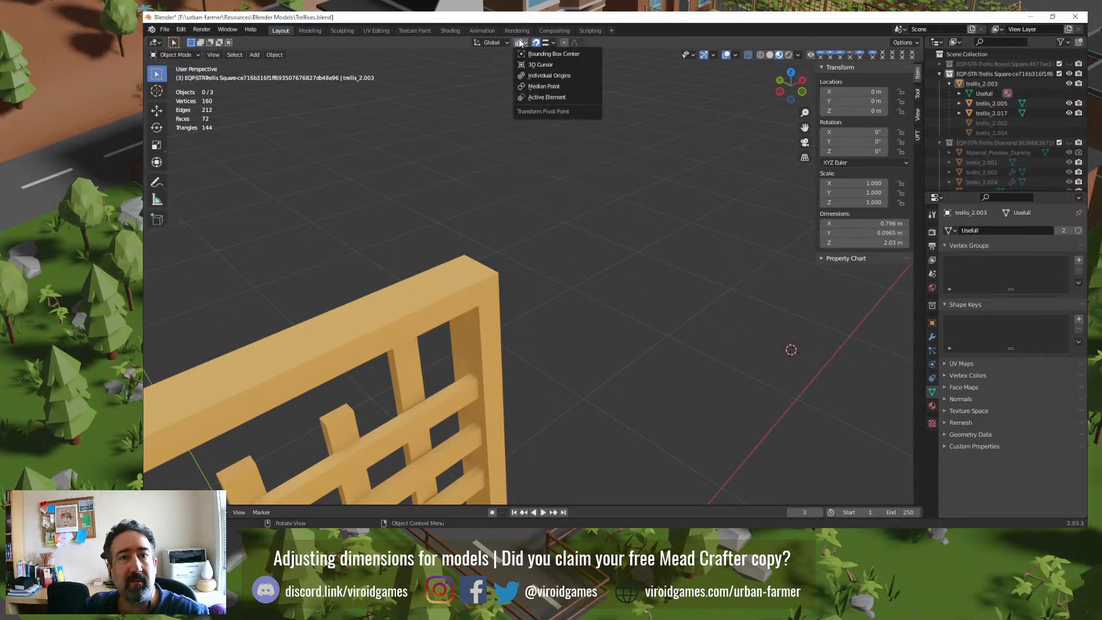
pyautogui.click(540, 101)
pyautogui.press('Tab')
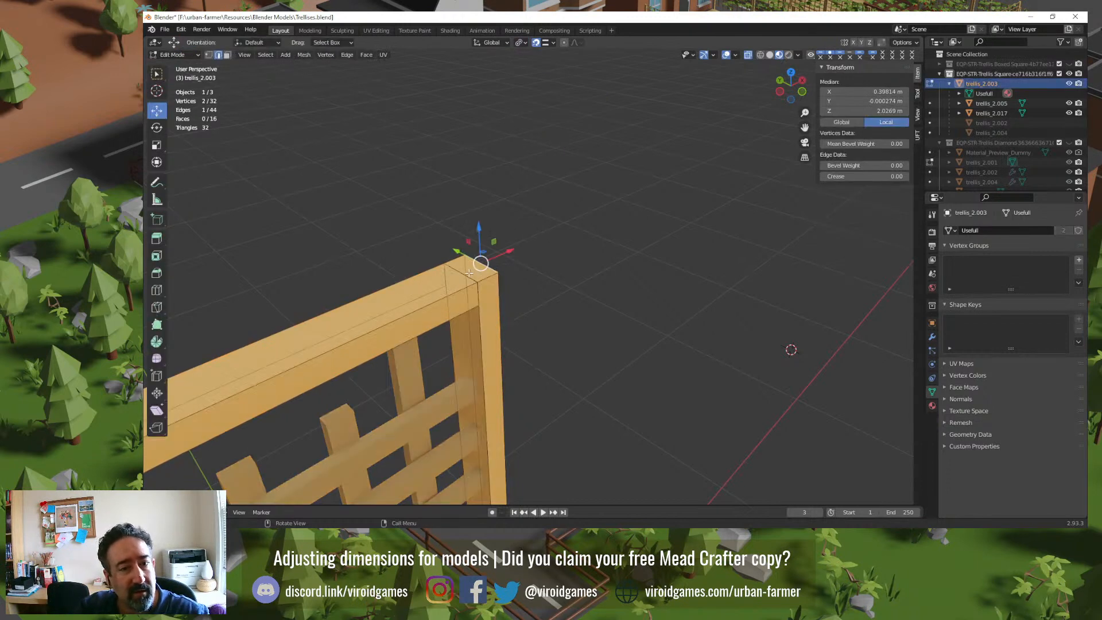
pyautogui.click(461, 271)
pyautogui.keyDown('shift'); pyautogui.click(480, 266); pyautogui.keyUp('shift')
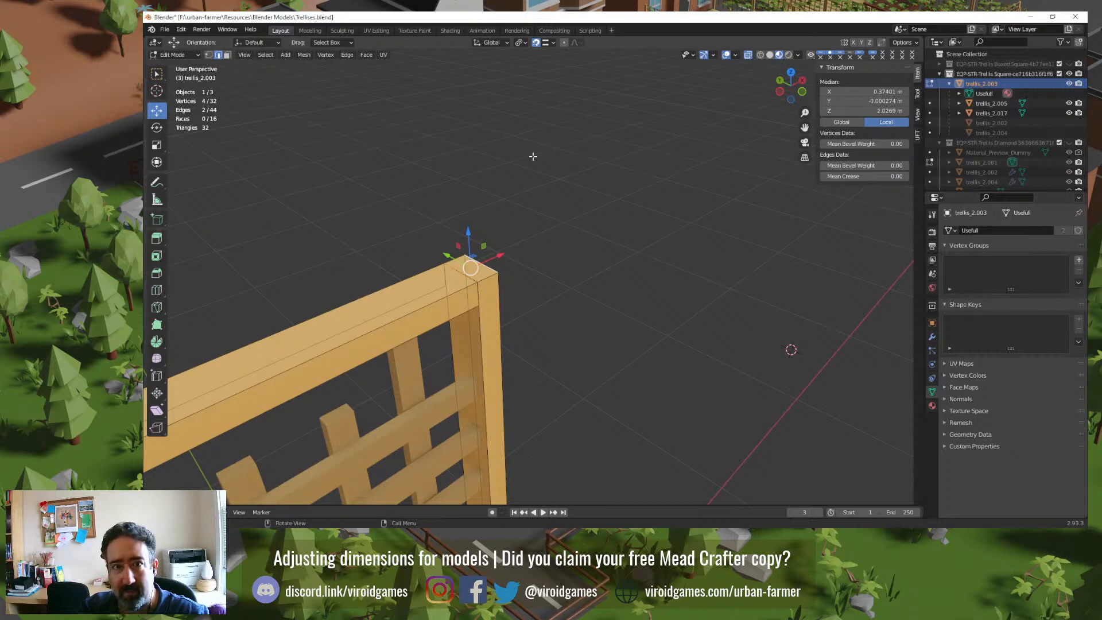
pyautogui.press('Tab')
pyautogui.click(560, 270)
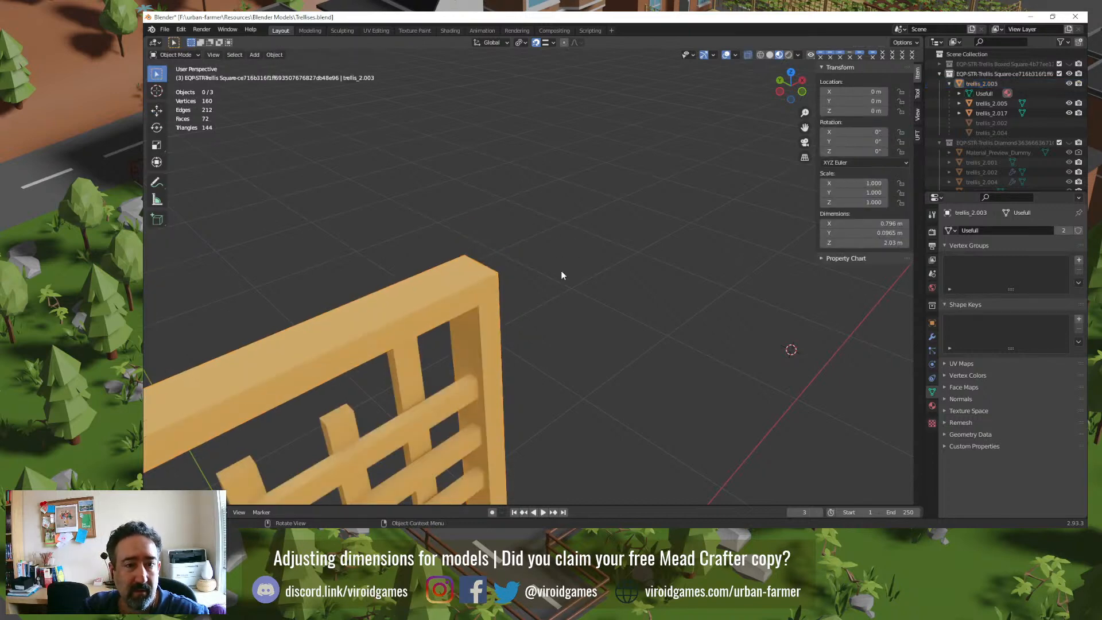
# Step: Examine the vertical slats of the square trellis in Edit Mode
pyautogui.moveTo(560, 271); pyautogui.dragTo(501, 211, button='middle')
pyautogui.click(307, 178)
pyautogui.press('Tab')
pyautogui.moveTo(307, 177); pyautogui.dragTo(348, 185, button='middle')
pyautogui.press('Tab')
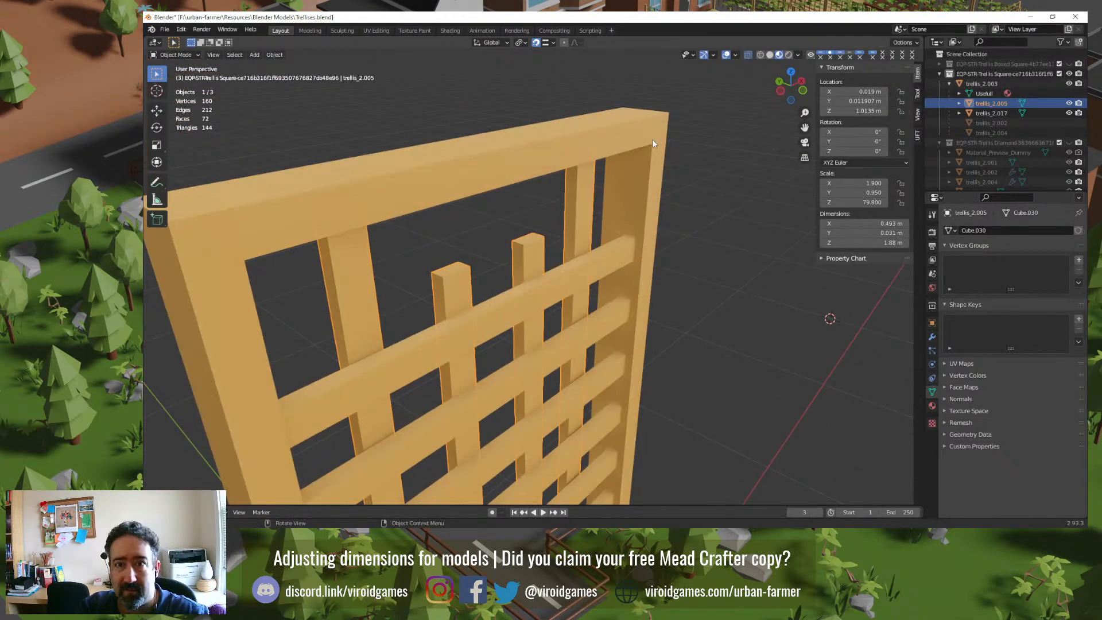
# Step: Hide the Trellis Square collection and show Trellis Diamond
pyautogui.click(1068, 74)
pyautogui.click(1068, 143)
pyautogui.scroll(-5, 690, 250)
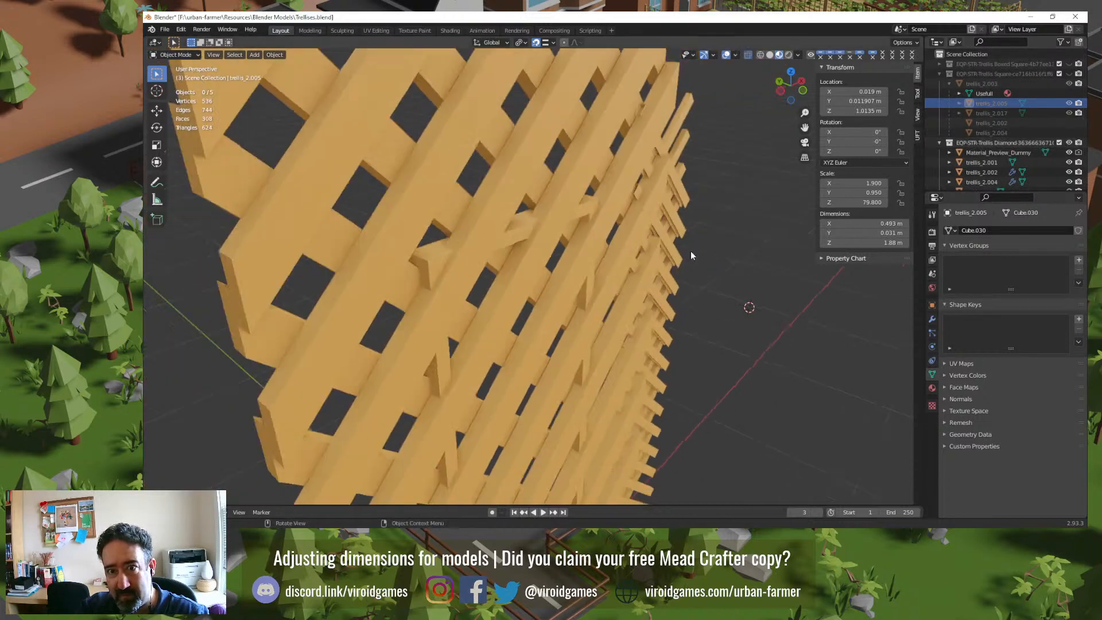
# Step: Move the large diamond lattice aside to check the shared frame behind it, and clear its location again
pyautogui.click(566, 167)
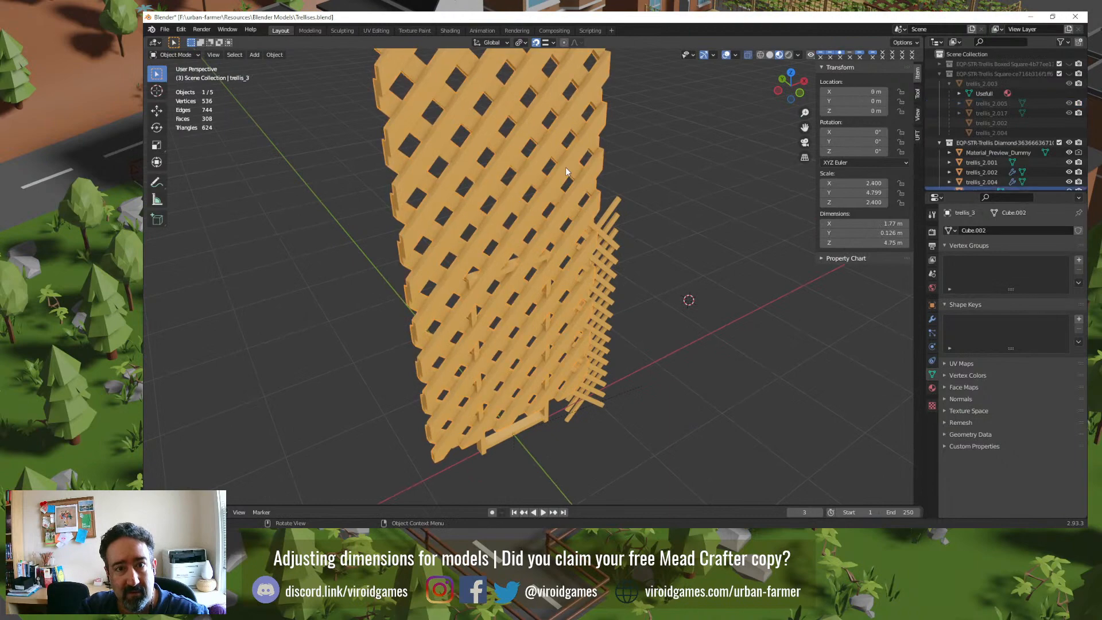
pyautogui.press('g')
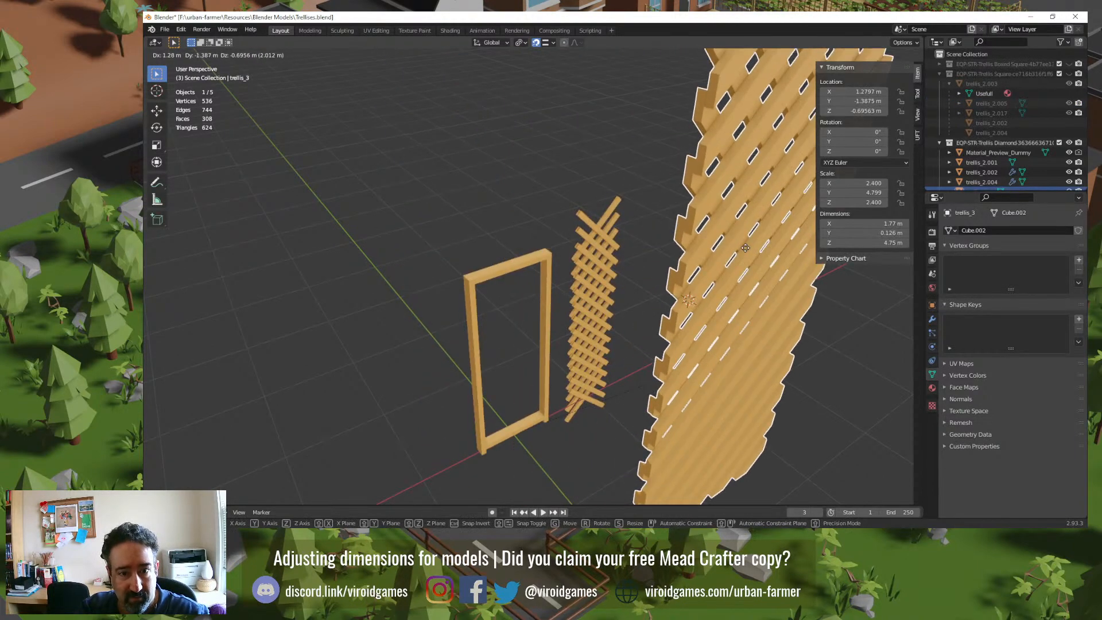
pyautogui.click(745, 247)
pyautogui.hotkey('alt', 'g')
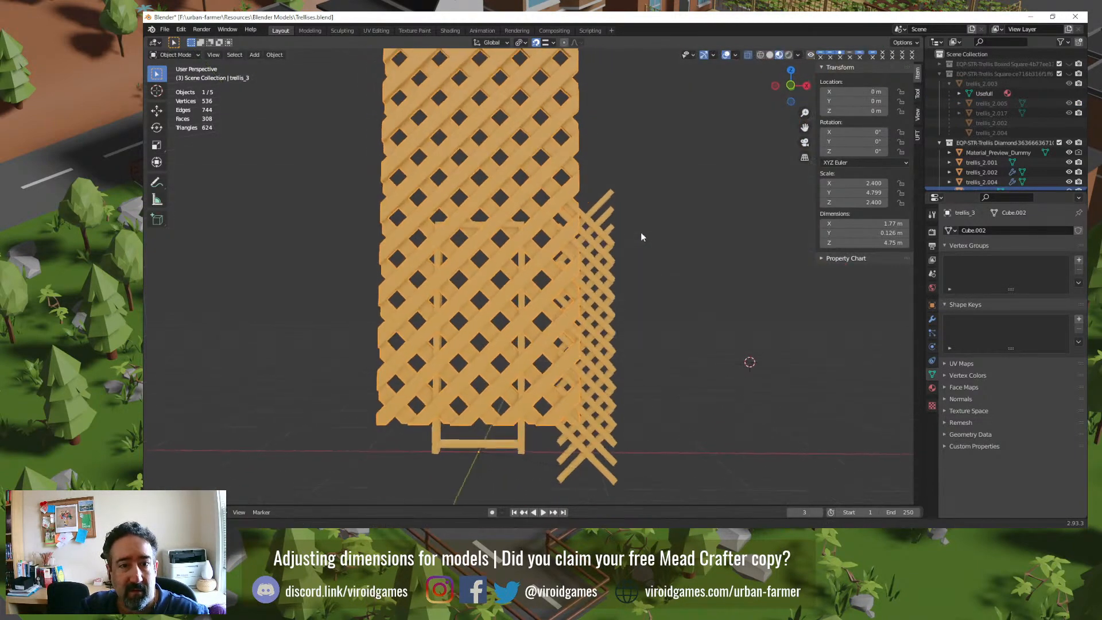
# Step: Check the mesh data and dimensions of the diamond trellis frame, the small lattice and the large lattice
pyautogui.click(524, 438)
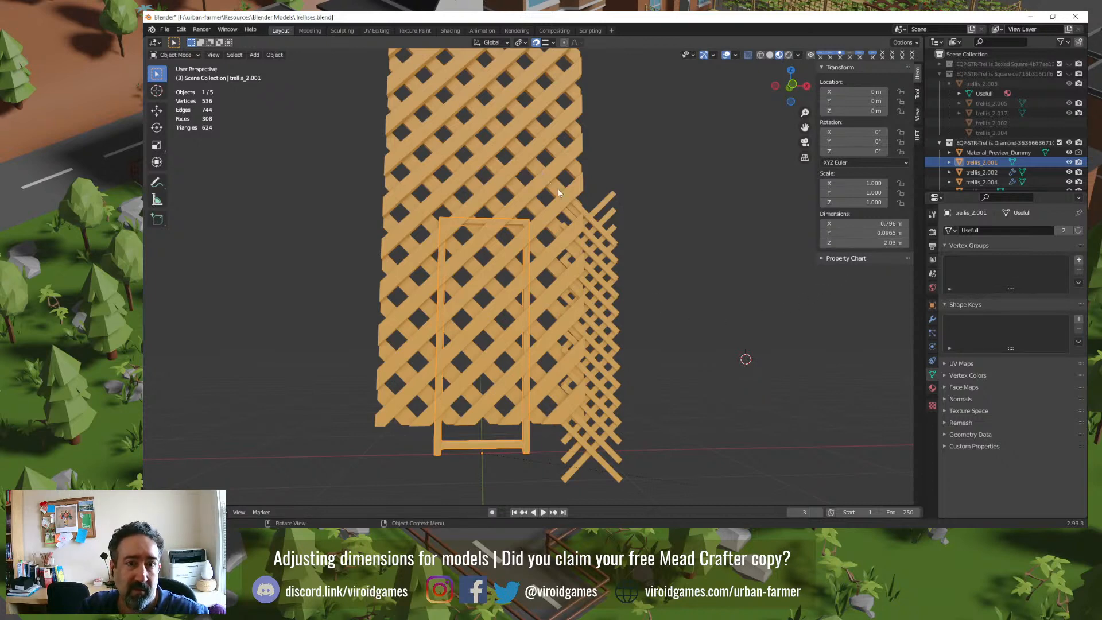
pyautogui.click(604, 259)
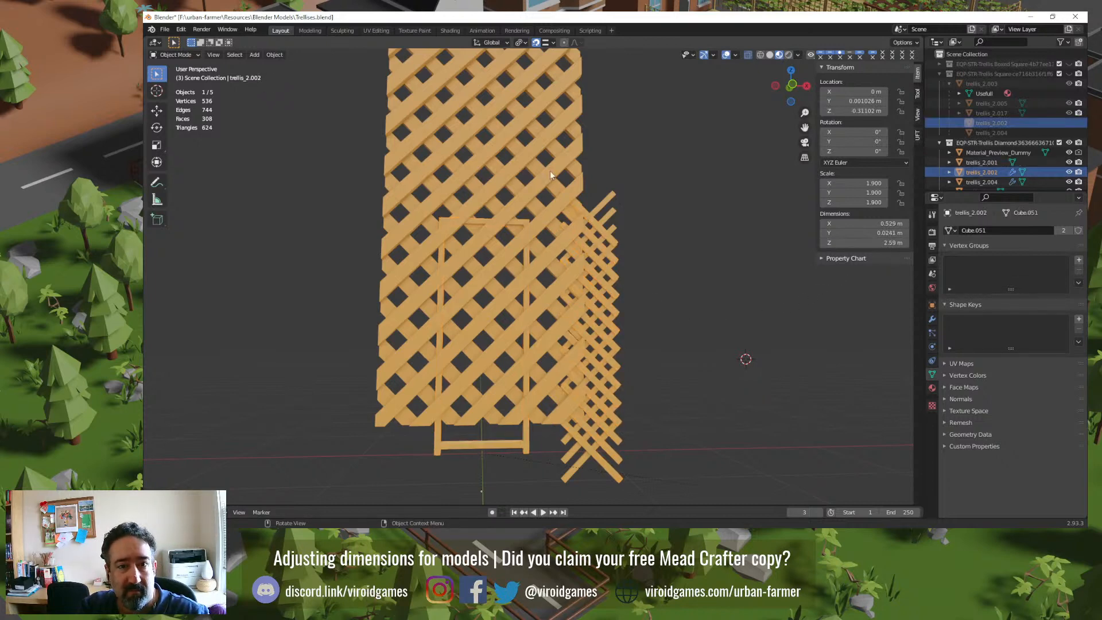
pyautogui.click(524, 155)
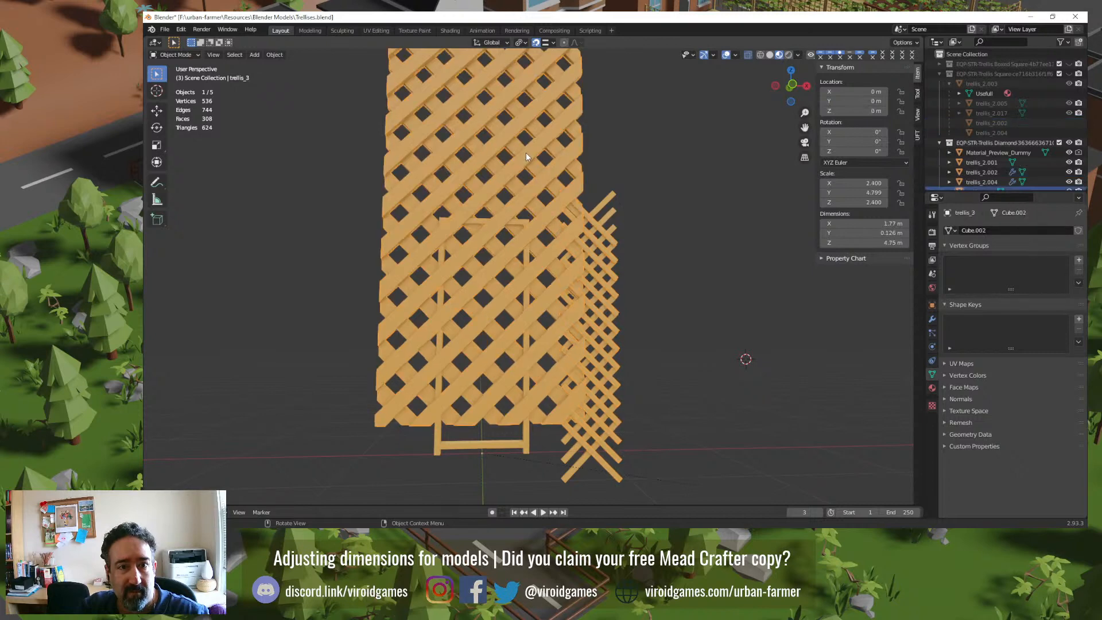
# Step: Delete the large diamond lattice and select the narrow lattice beside the trellis frame
pyautogui.press('Delete')
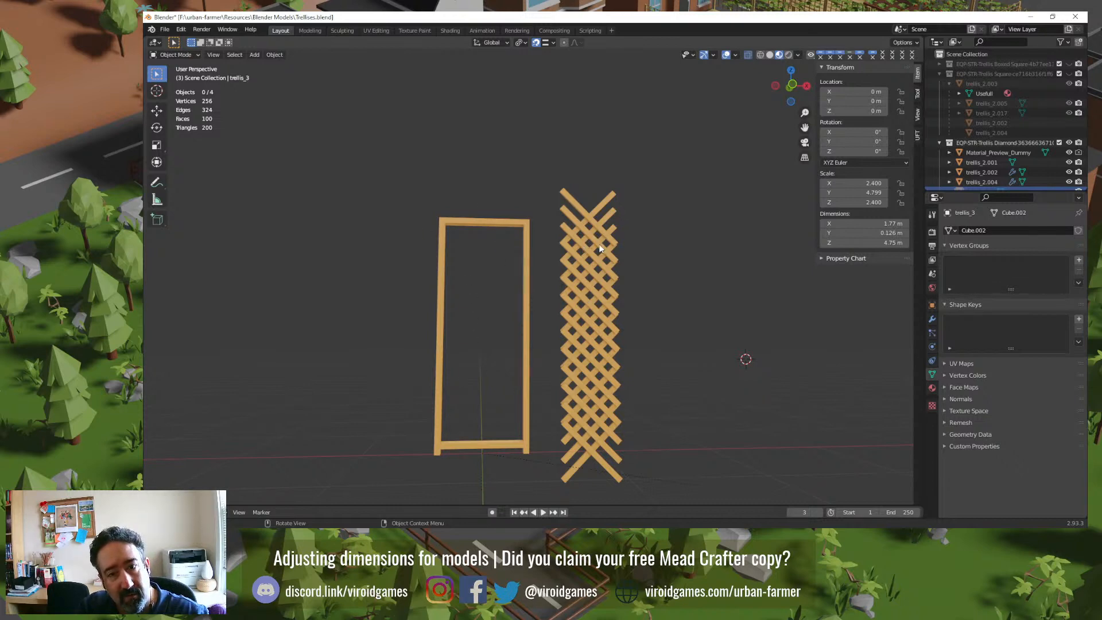
pyautogui.click(584, 459)
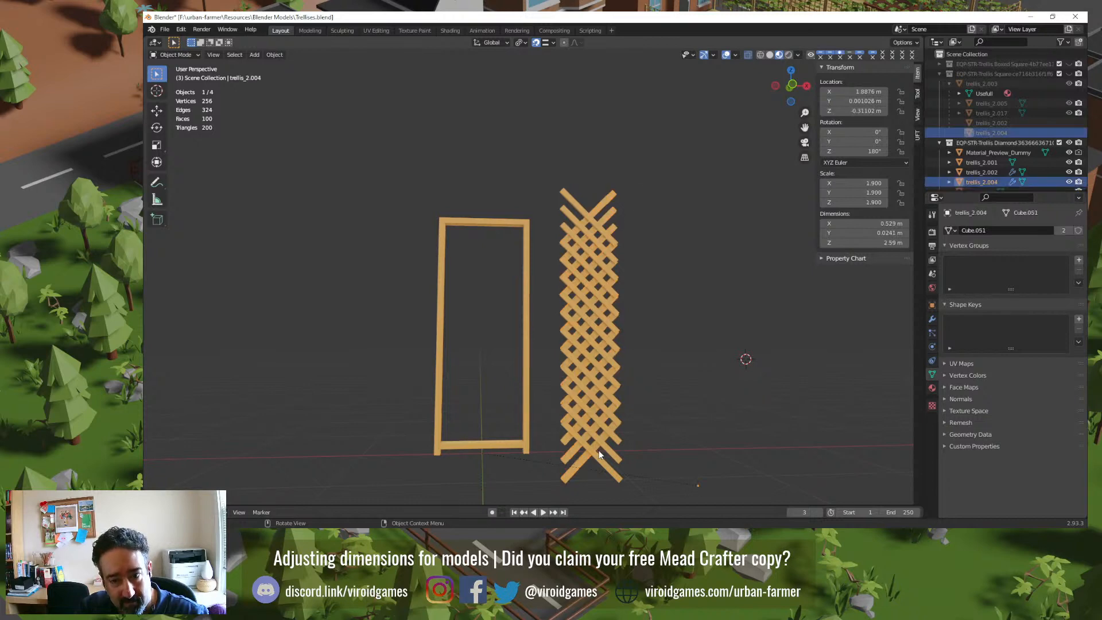
pyautogui.scroll(5, 598, 450)
pyautogui.moveTo(549, 261); pyautogui.dragTo(582, 290, button='middle')
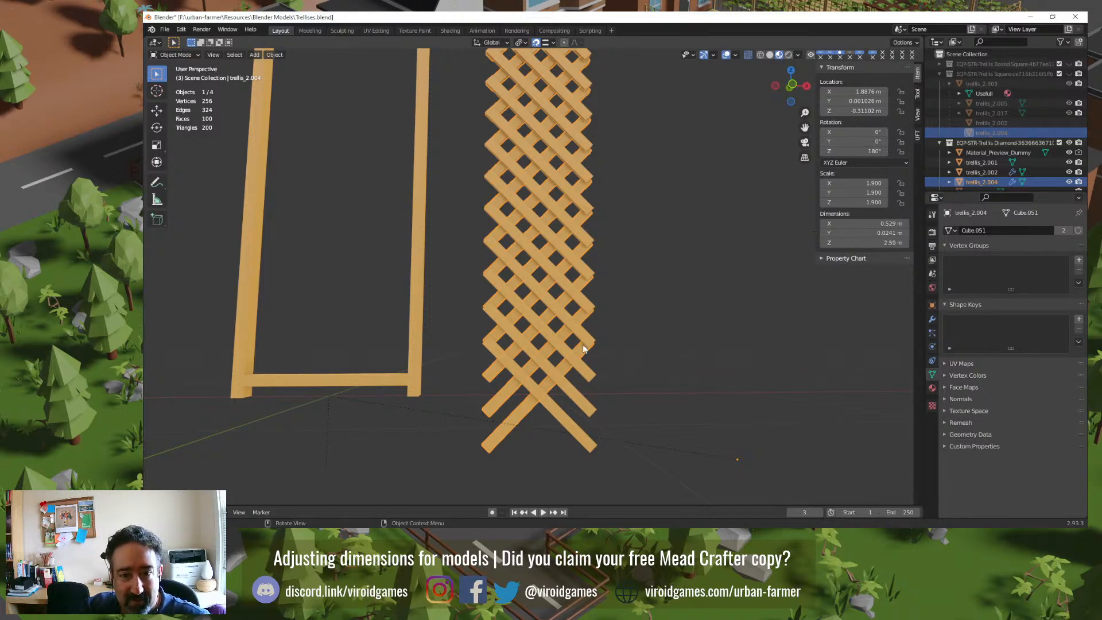
# Step: In Edit Mode, select the four vertices at the upper end of the narrow lattice's base diagonal slat using vertex selection
pyautogui.press('Tab')
pyautogui.click(574, 390)
pyautogui.moveTo(615, 347); pyautogui.dragTo(594, 360, button='middle')
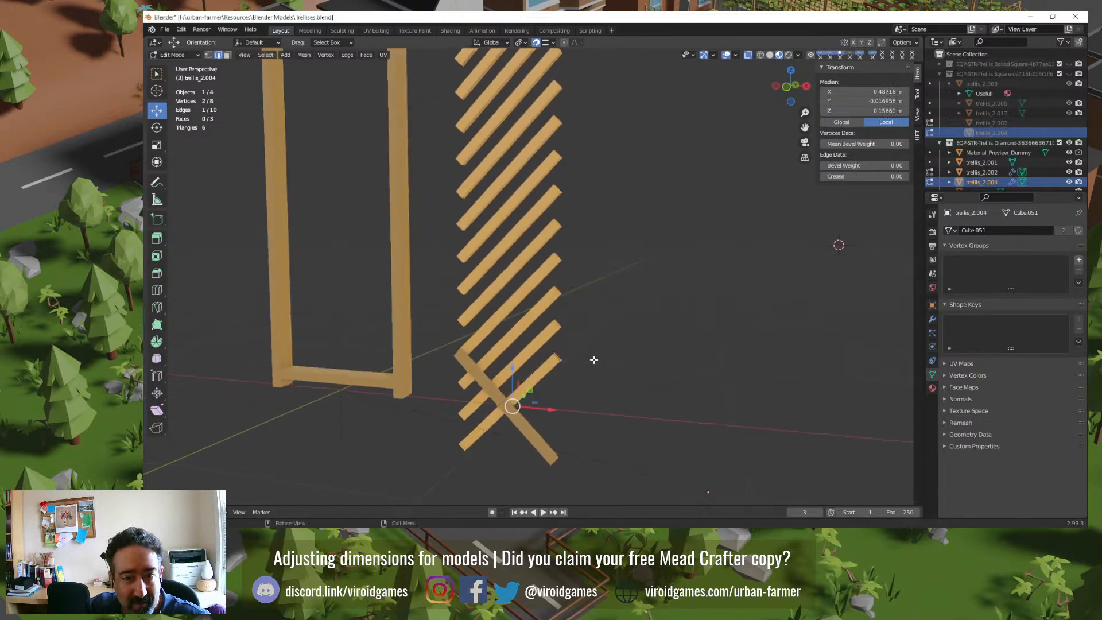
pyautogui.scroll(3, 593, 359)
pyautogui.keyDown('shift'); pyautogui.moveTo(578, 396); pyautogui.dragTo(547, 280, button='middle'); pyautogui.keyUp('shift')
pyautogui.scroll(1, 562, 332)
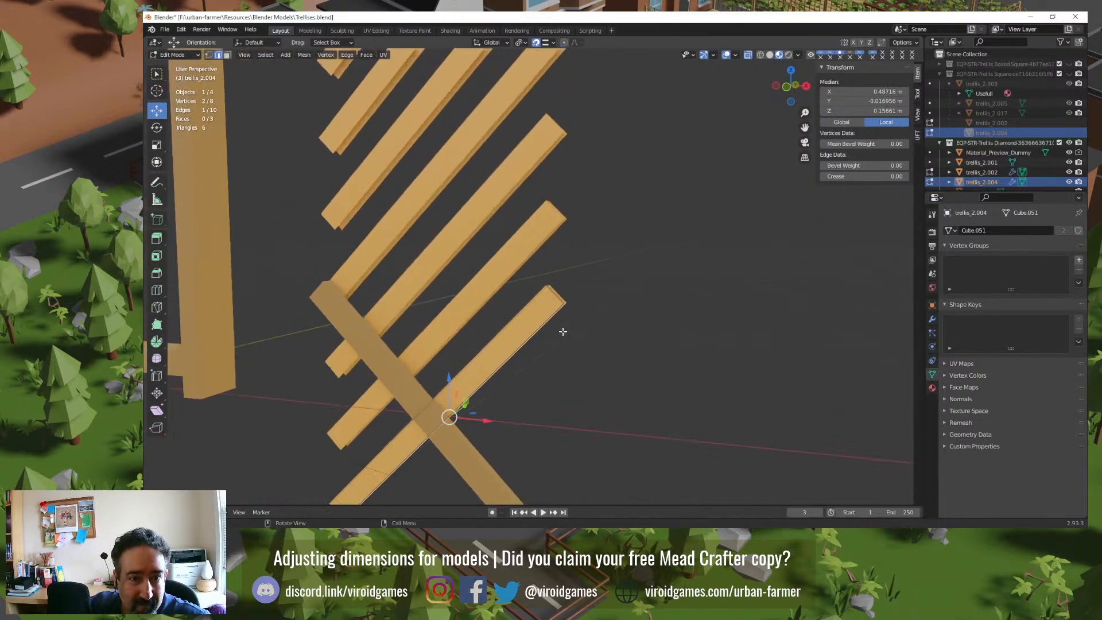
pyautogui.scroll(3, 563, 331)
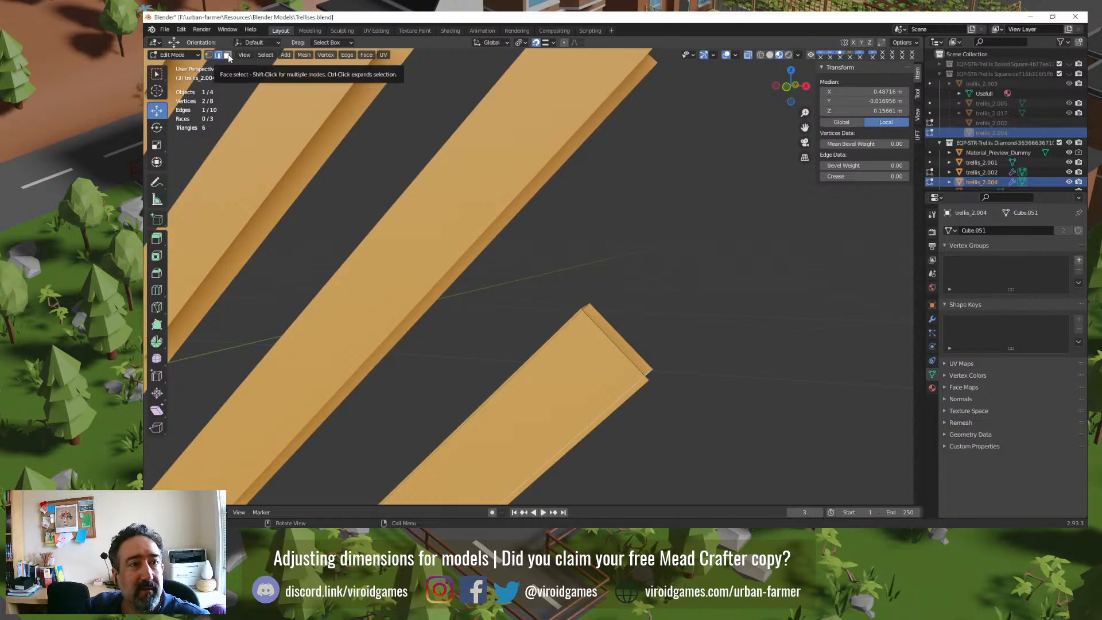
pyautogui.click(208, 55)
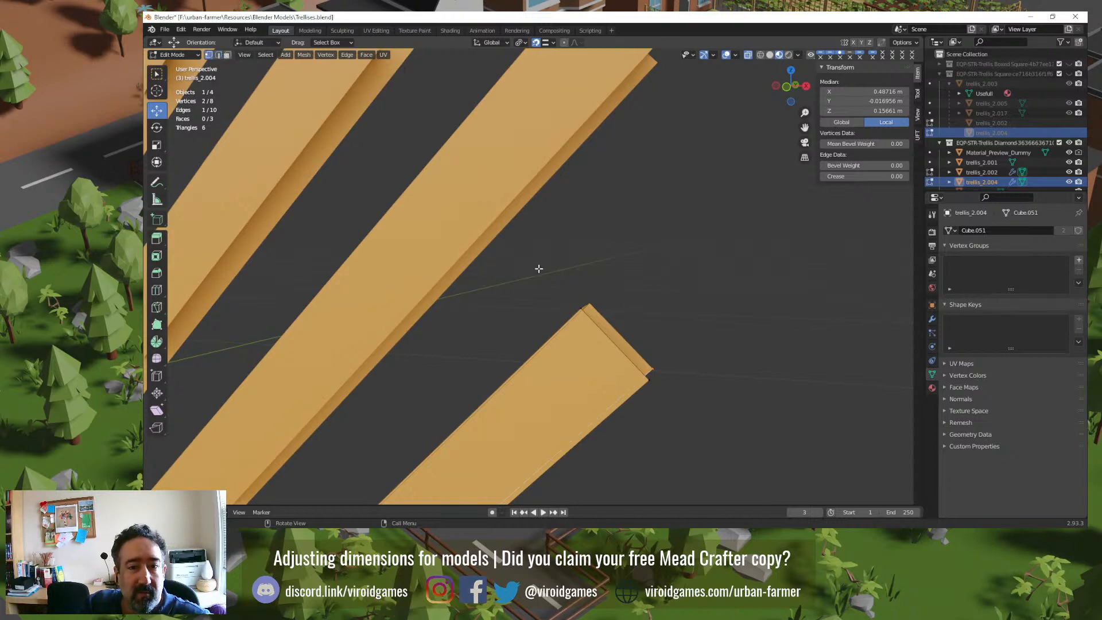
pyautogui.moveTo(538, 268); pyautogui.dragTo(720, 428)
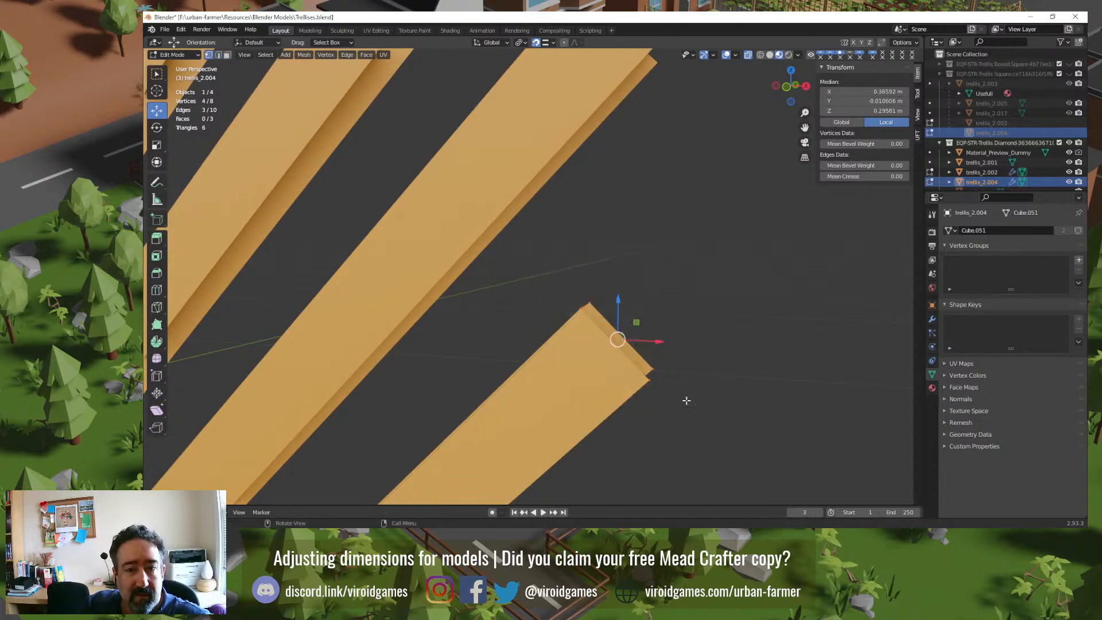
# Step: Set the transform orientation to Normal and try sliding the slat end along its length, undoing the move
pyautogui.click(494, 43)
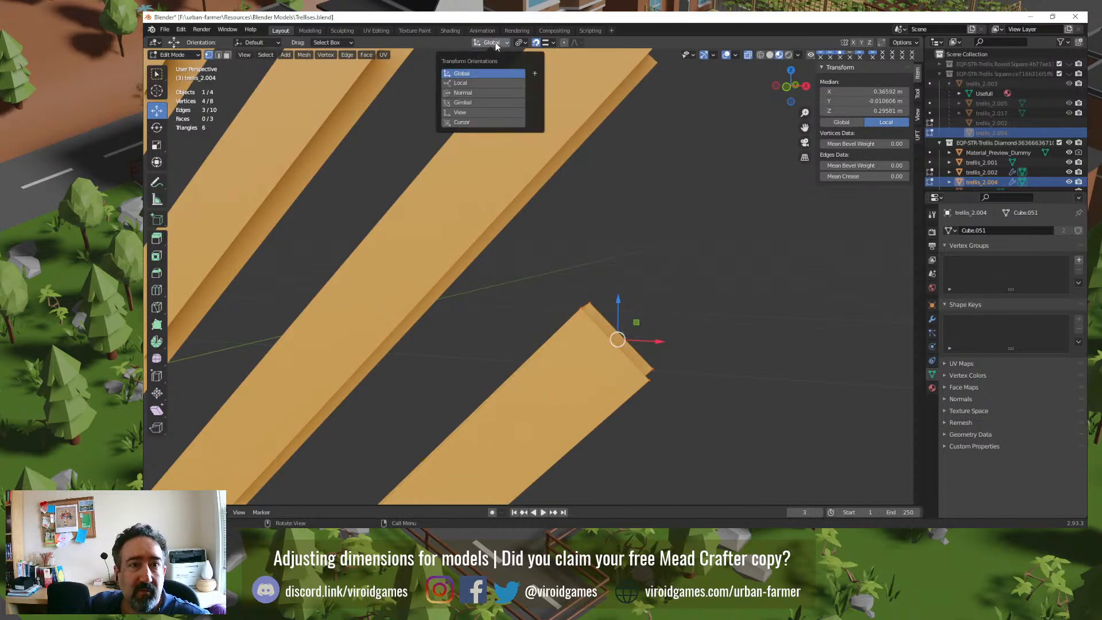
pyautogui.click(479, 93)
pyautogui.moveTo(590, 366); pyautogui.dragTo(607, 350)
pyautogui.hotkey('ctrl', 'z')
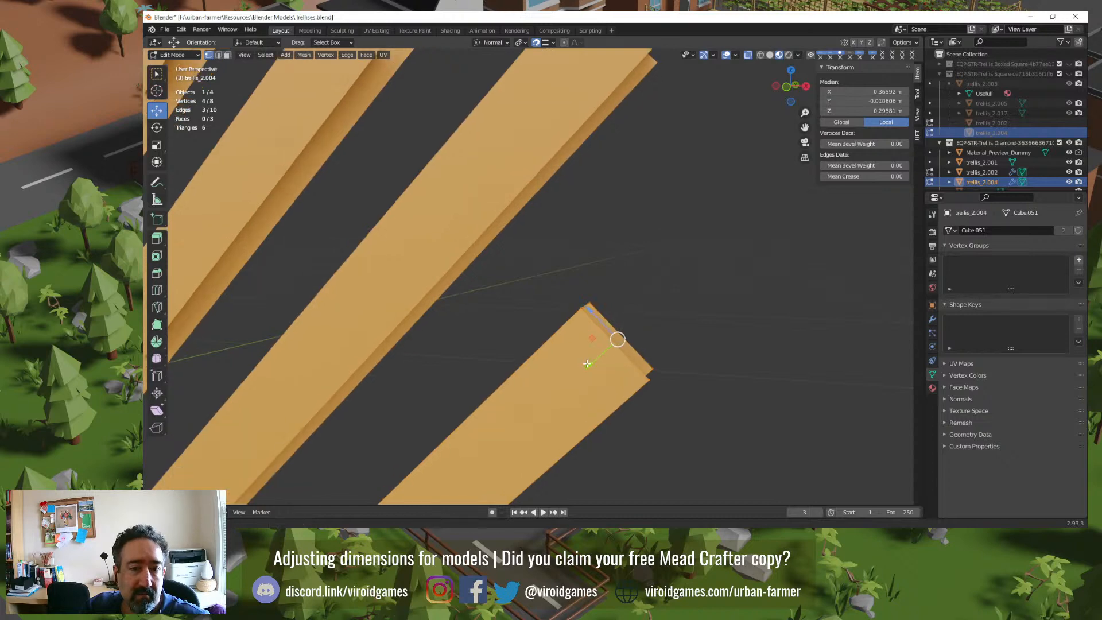
# Step: Turn off snapping and test moving the slat end along its length, undoing the test moves
pyautogui.moveTo(588, 364); pyautogui.dragTo(601, 367, button='middle')
pyautogui.moveTo(680, 394); pyautogui.dragTo(707, 367)
pyautogui.hotkey('ctrl', 'z')
pyautogui.click(538, 47)
pyautogui.hotkey('ctrl', 'z')
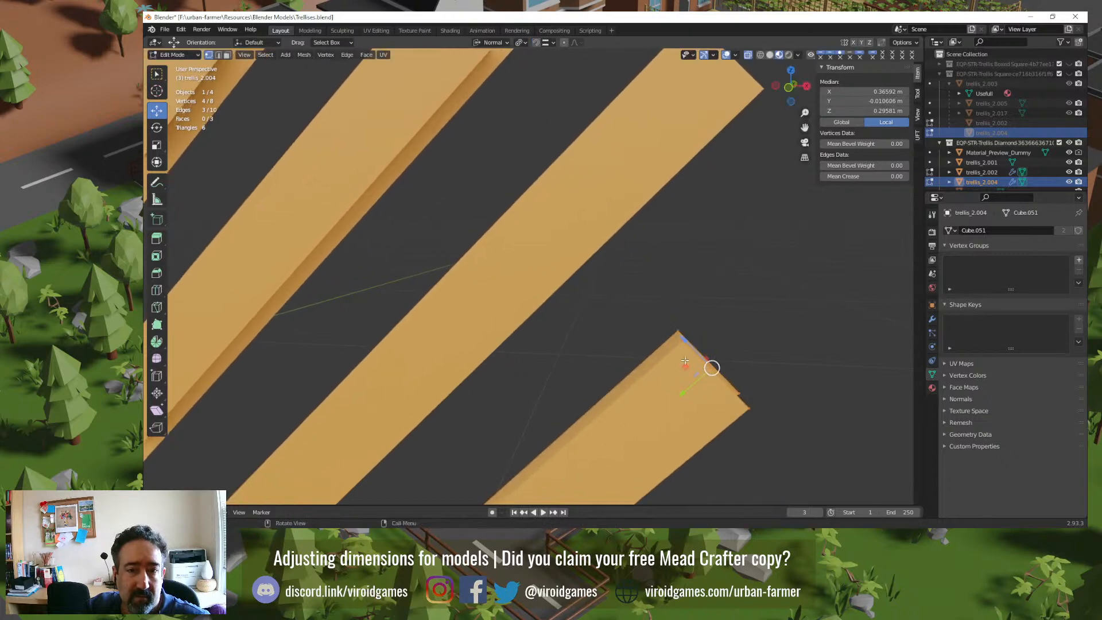
# Step: Retry moving the slat end and undo it, and try to apply all transforms to the narrow lattice
pyautogui.click(495, 43)
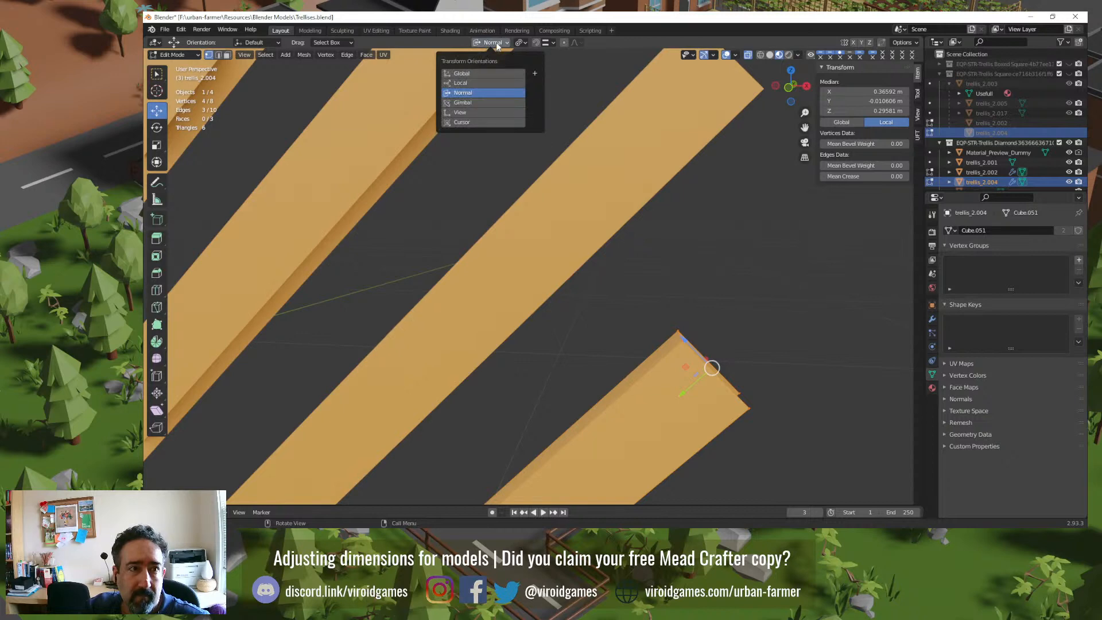
pyautogui.click(496, 43)
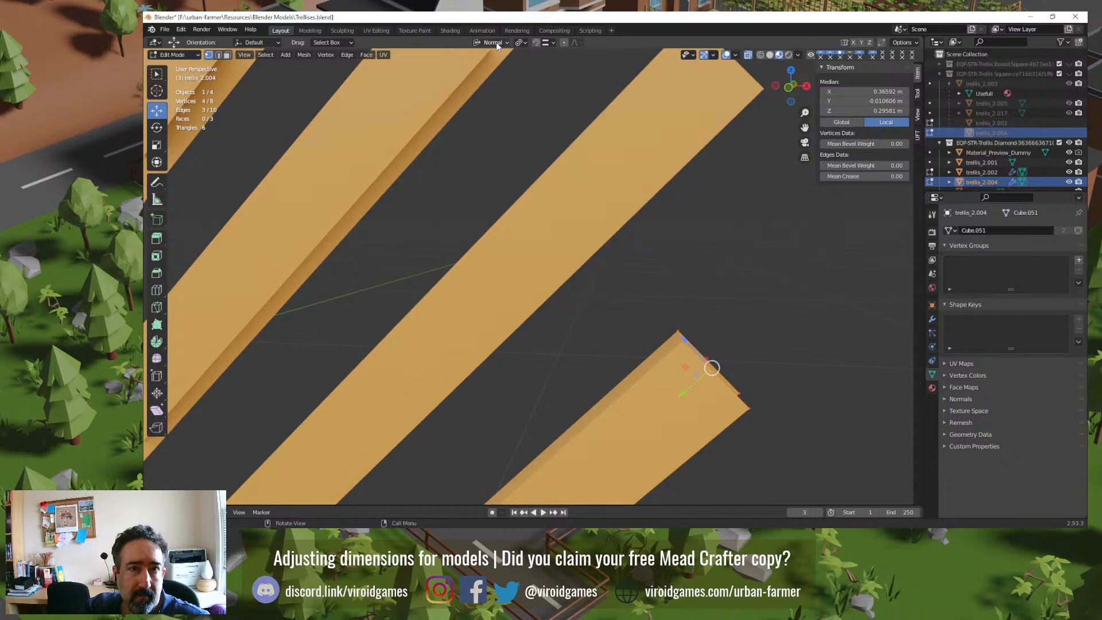
pyautogui.click(520, 43)
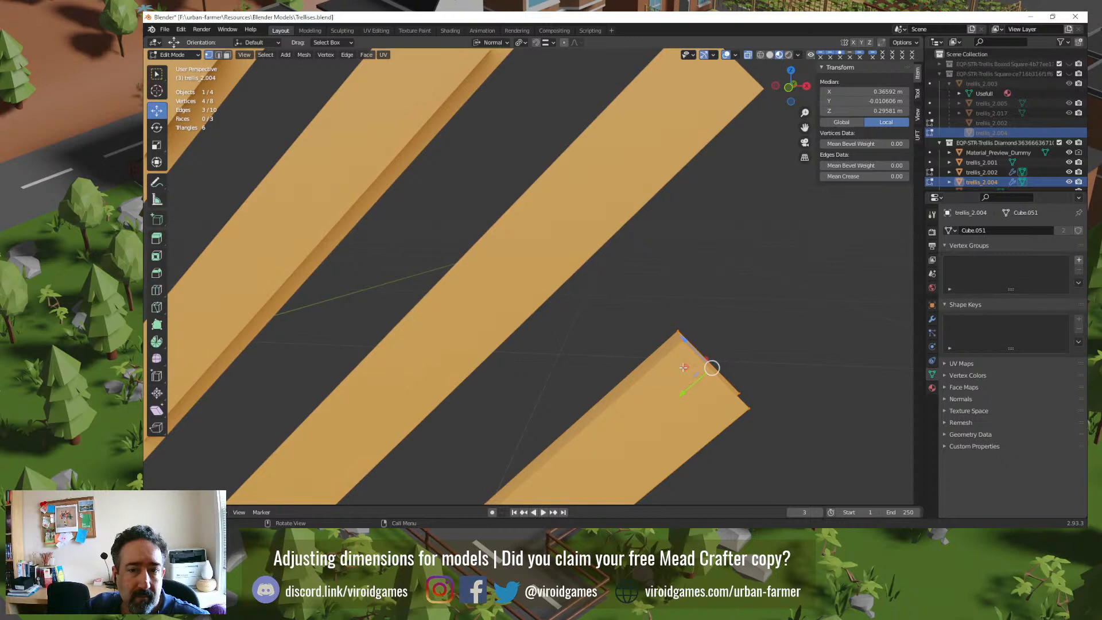
pyautogui.moveTo(684, 343); pyautogui.dragTo(703, 355)
pyautogui.hotkey('ctrl', 'z')
pyautogui.press('Tab')
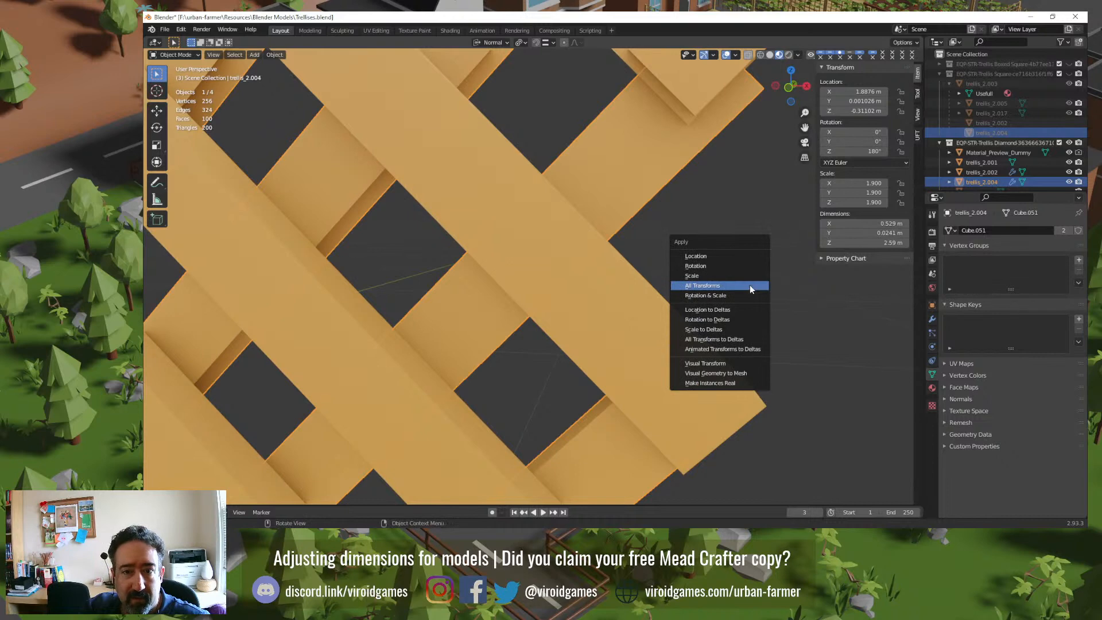
pyautogui.click(750, 286)
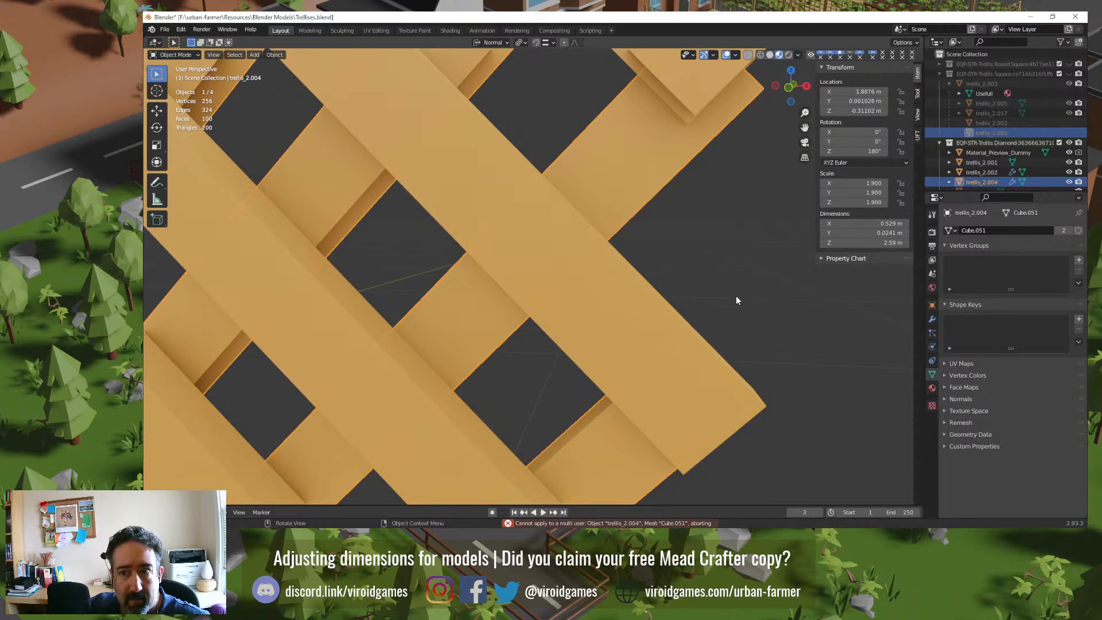
# Step: Make the narrow lattice's mesh data single-user and rename it RotatedSlats
pyautogui.click(1062, 229)
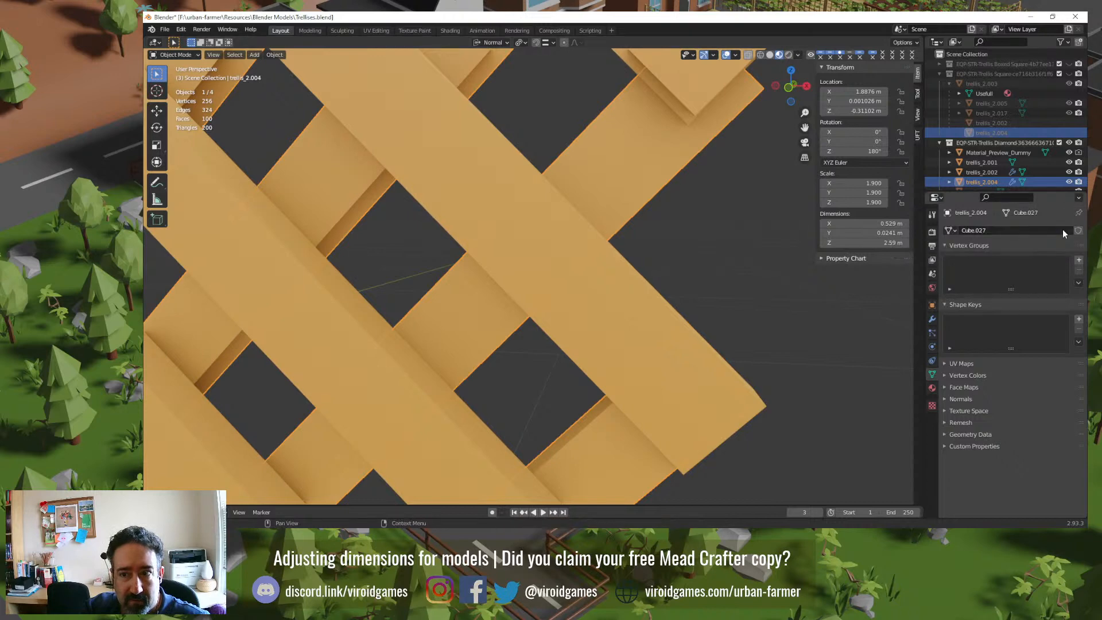
pyautogui.click(1031, 229)
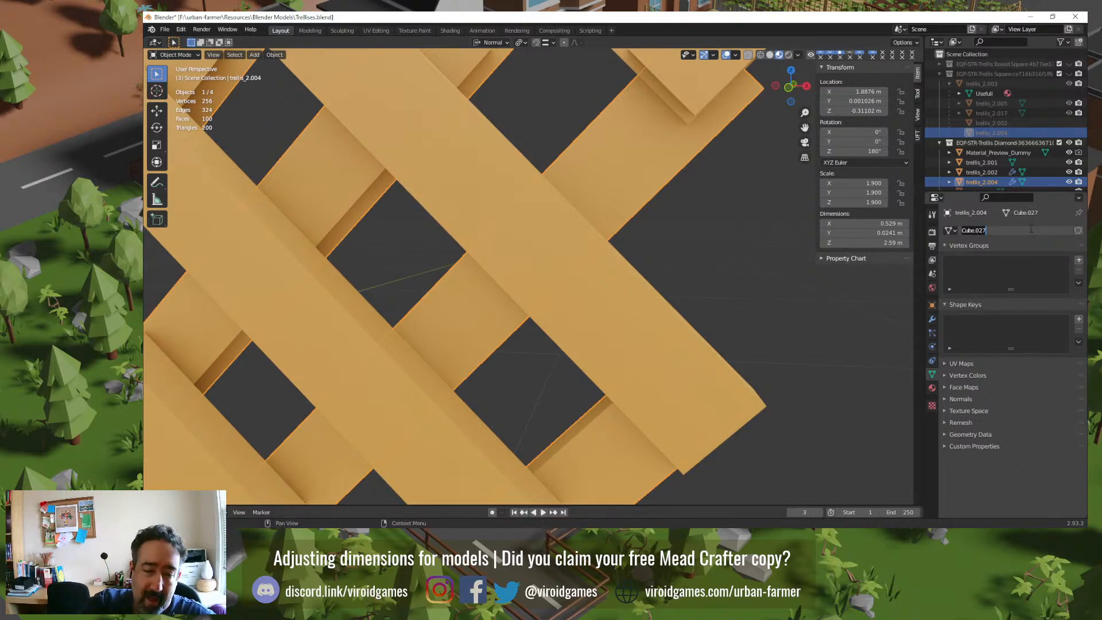
pyautogui.write('Rotate')
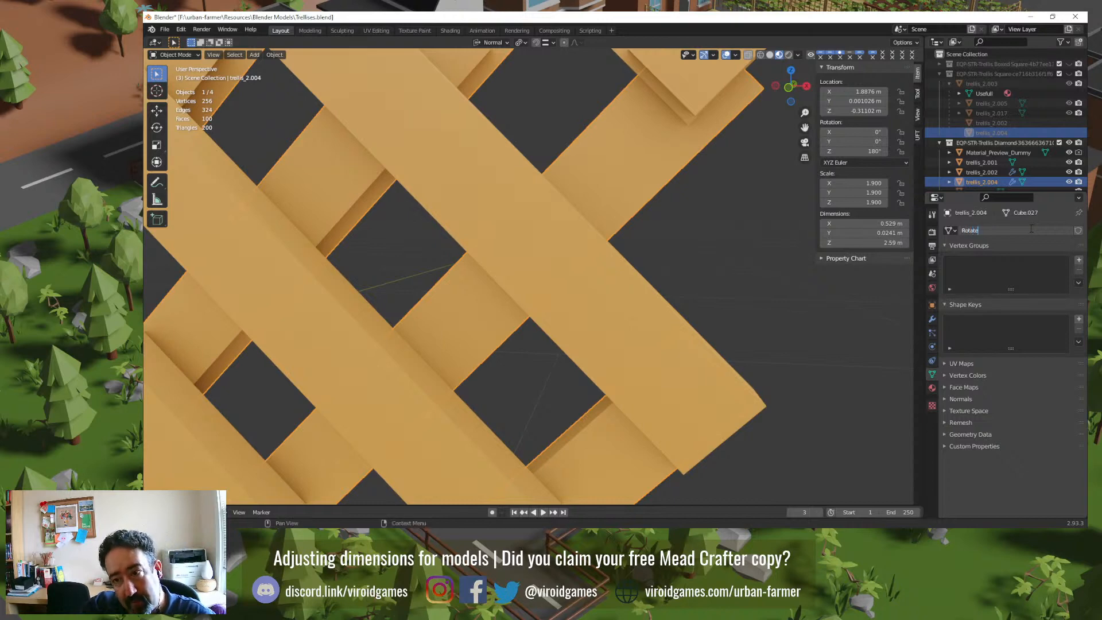
pyautogui.write('dSlats')
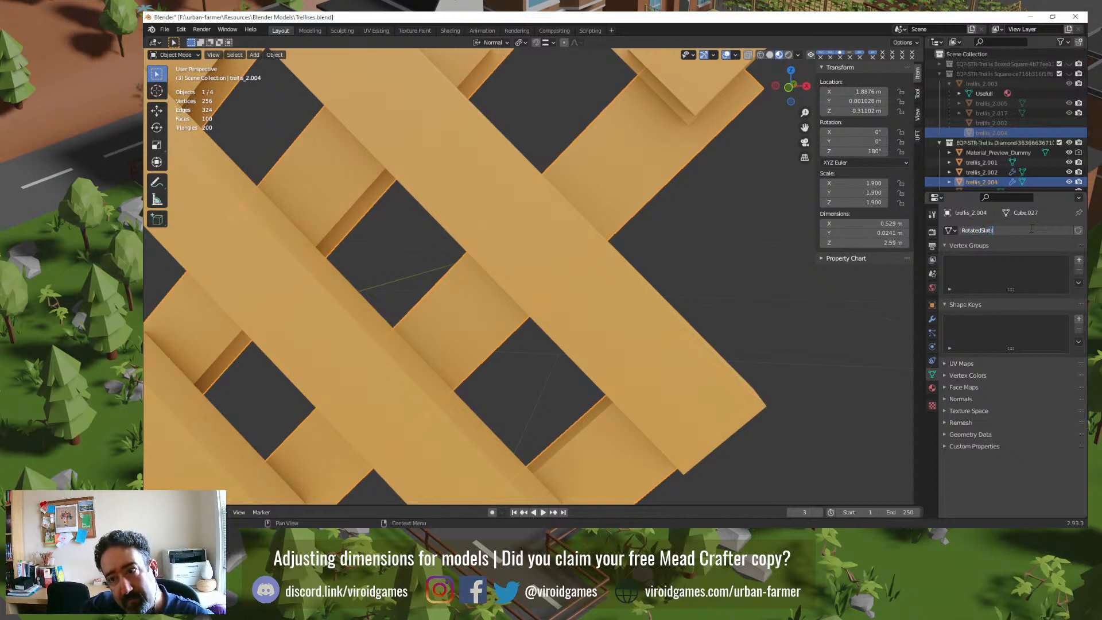
pyautogui.press('Return')
# Step: Try moving the slat end along its normal Y axis in Edit Mode, and undo the move
pyautogui.press('Tab')
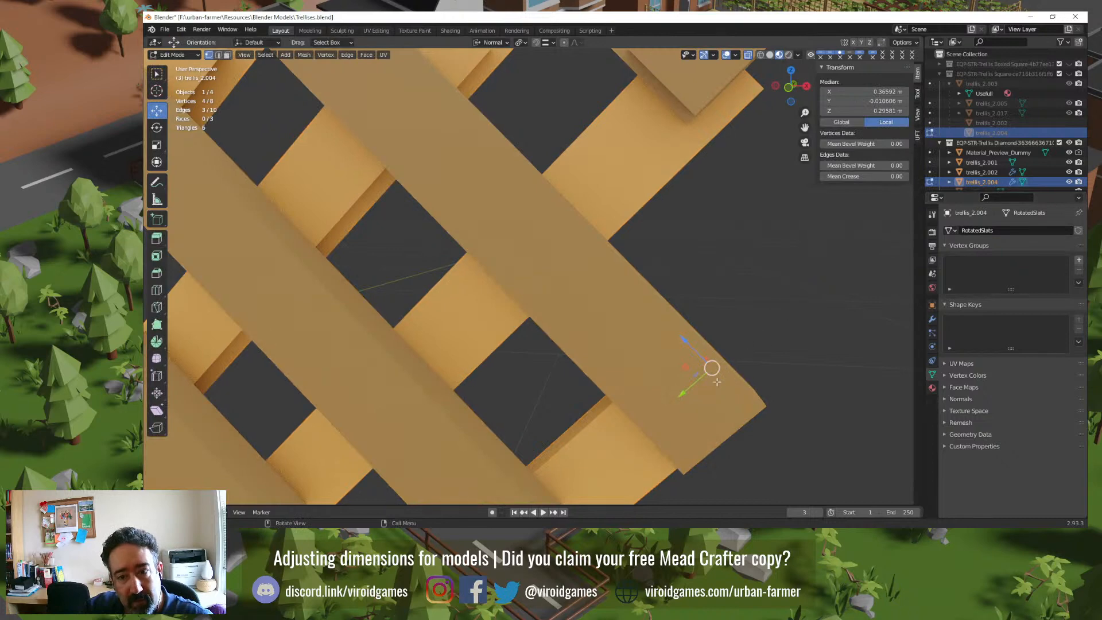
pyautogui.moveTo(681, 393); pyautogui.dragTo(757, 330)
pyautogui.moveTo(765, 369); pyautogui.dragTo(701, 373, button='middle')
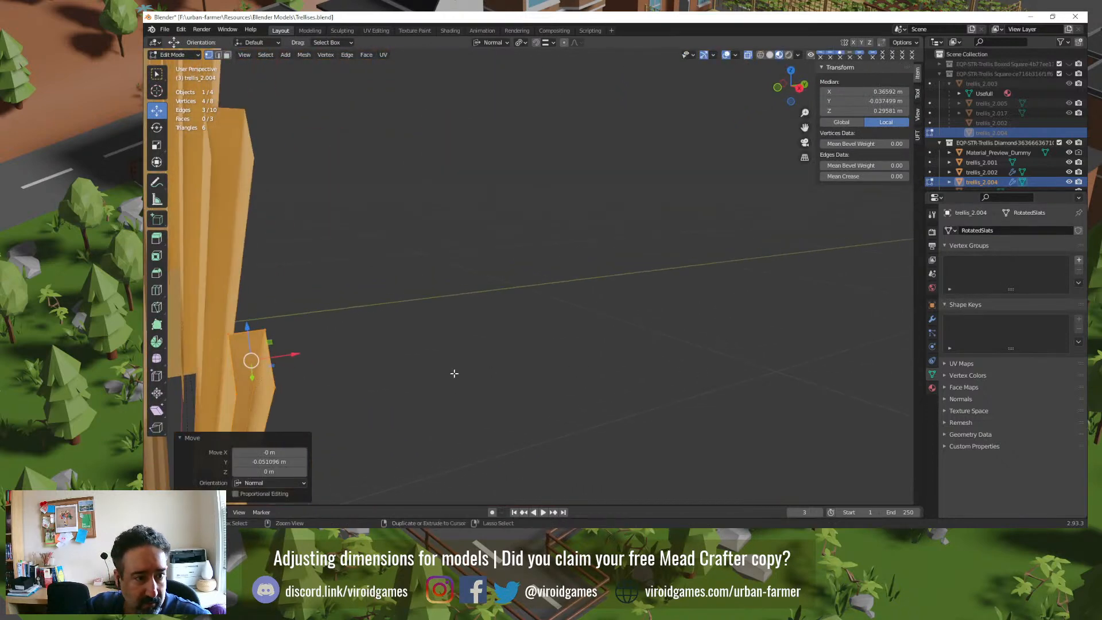
pyautogui.hotkey('ctrl', 'z')
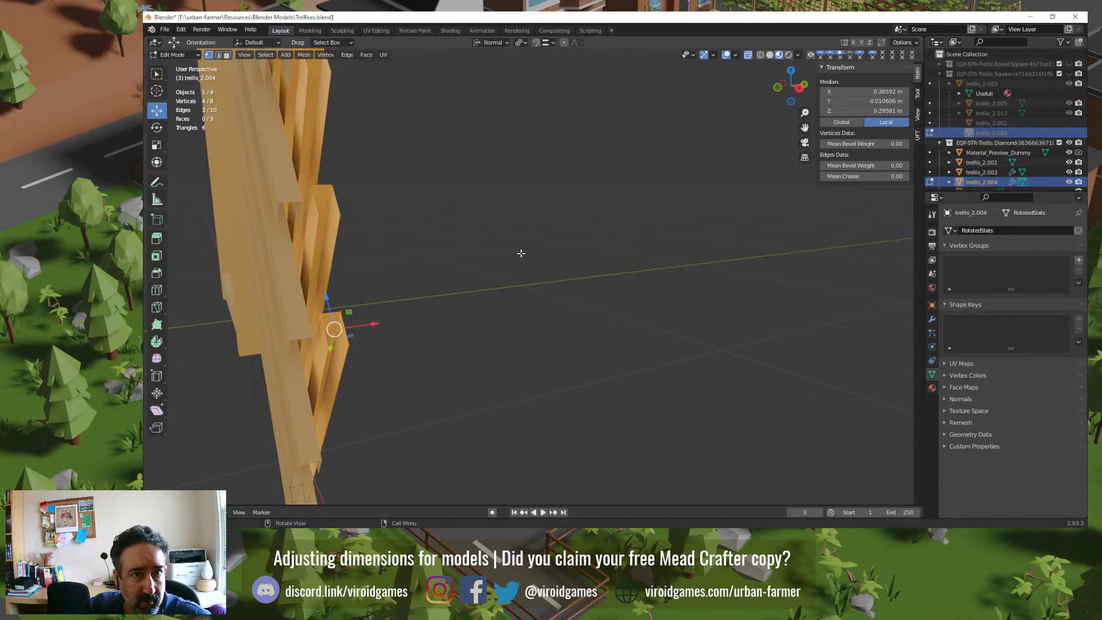
pyautogui.click(497, 44)
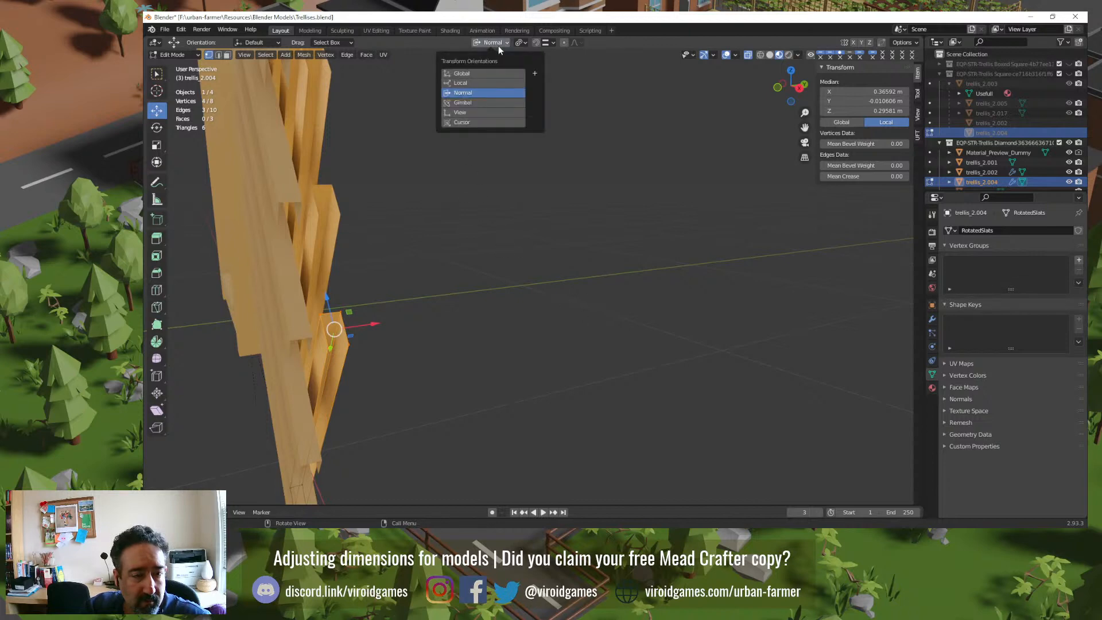
pyautogui.press('Escape')
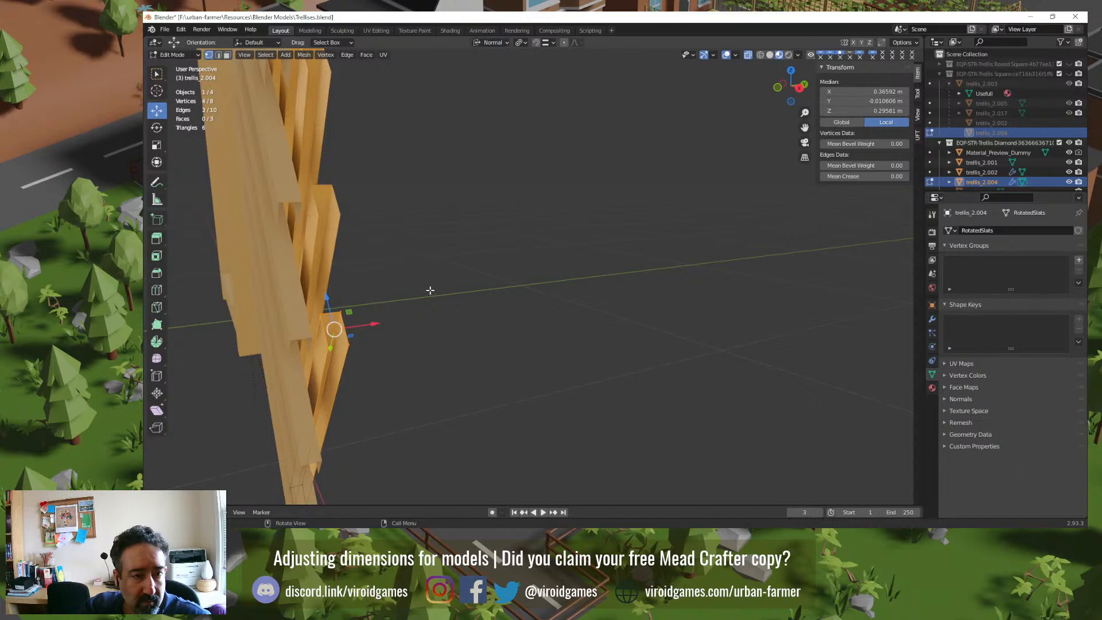
# Step: Apply all transforms to the narrow lattice in Object Mode
pyautogui.press('Tab')
pyautogui.hotkey('ctrl', 'a')
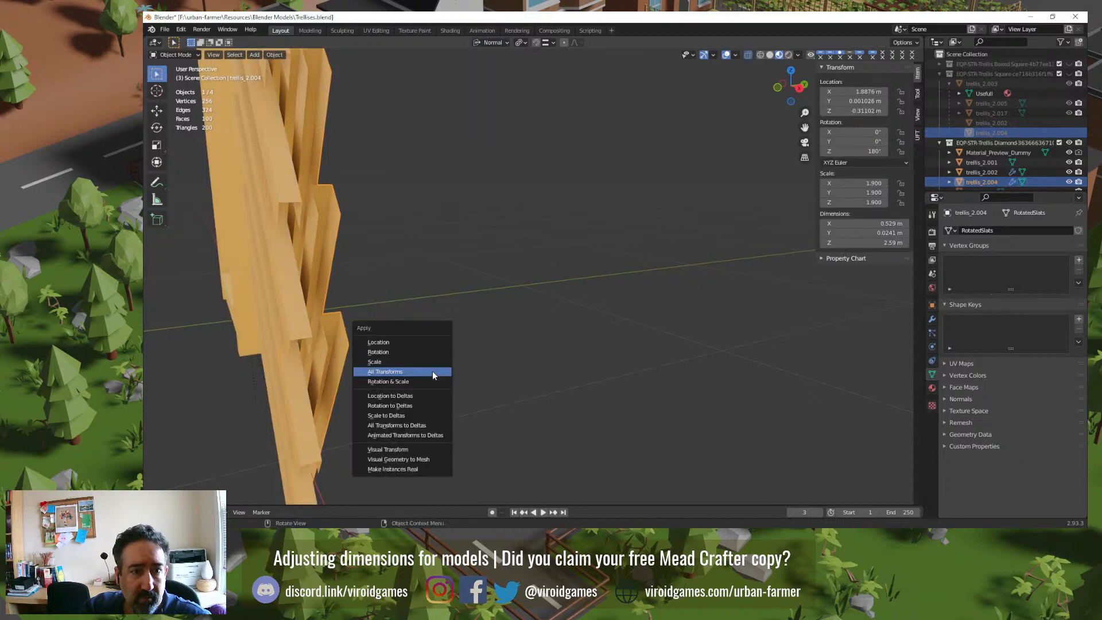
pyautogui.click(432, 370)
pyautogui.moveTo(317, 377); pyautogui.dragTo(754, 341, button='middle')
pyautogui.moveTo(443, 356)
pyautogui.mouseDown(button='middle')
pyautogui.moveTo(398, 352)
pyautogui.moveTo(428, 351)
pyautogui.mouseUp(button='middle')
pyautogui.scroll(4, 401, 360)
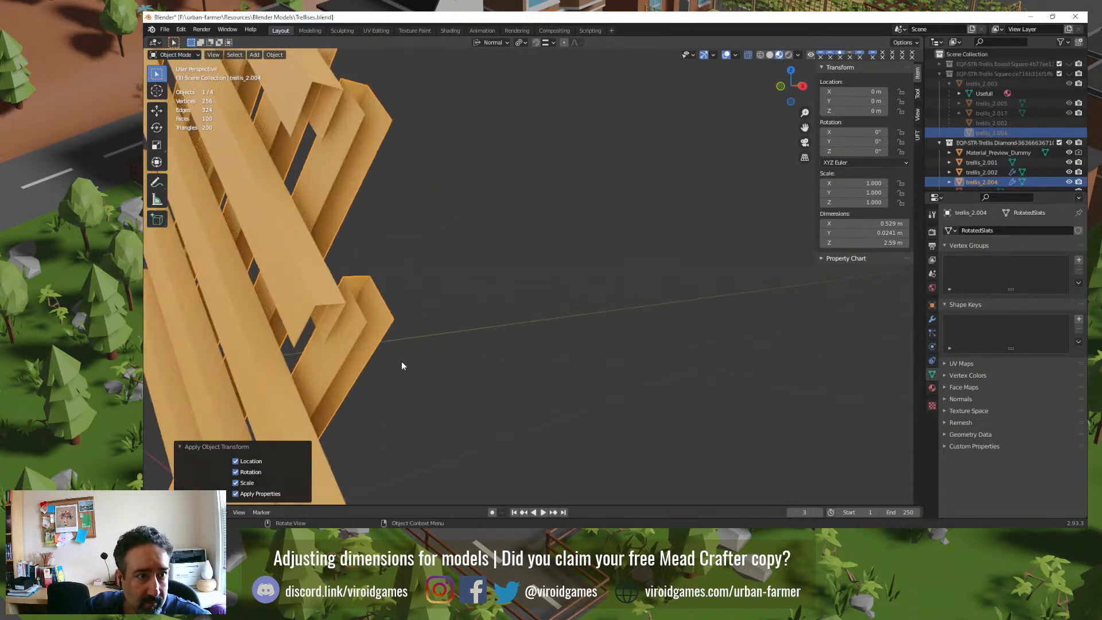
pyautogui.press('Tab')
pyautogui.moveTo(280, 333); pyautogui.dragTo(288, 315)
pyautogui.hotkey('ctrl', 'z')
pyautogui.press('Tab')
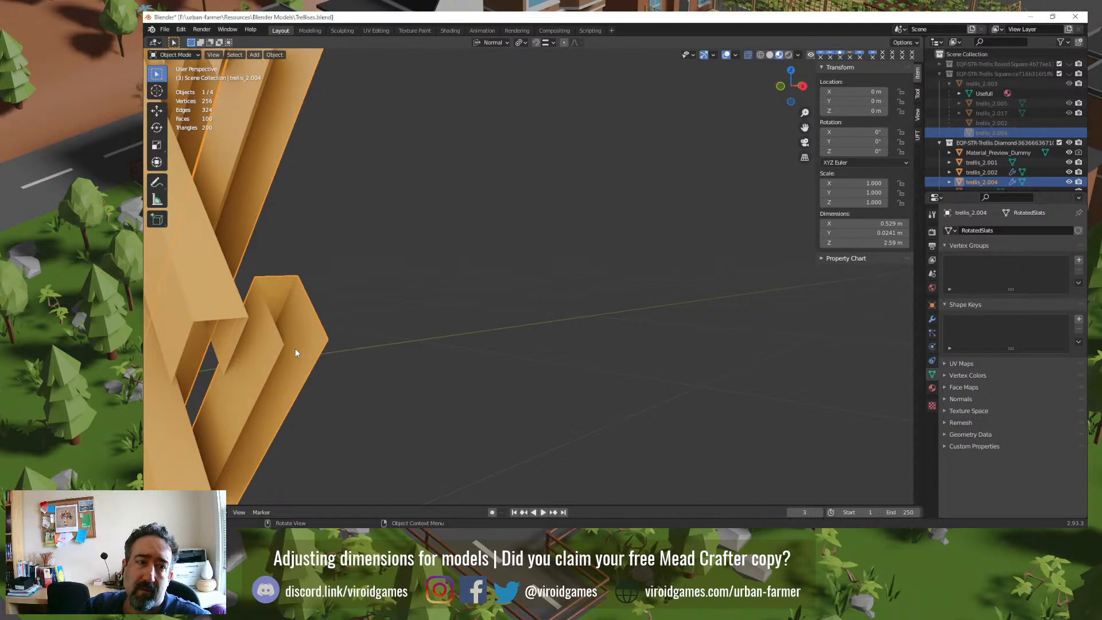
# Step: Lengthen the diagonal slat by moving its end outward along the normal X axis by about 0.06 m and another 0.10 m
pyautogui.press('Tab')
pyautogui.press('KP_Decimal')
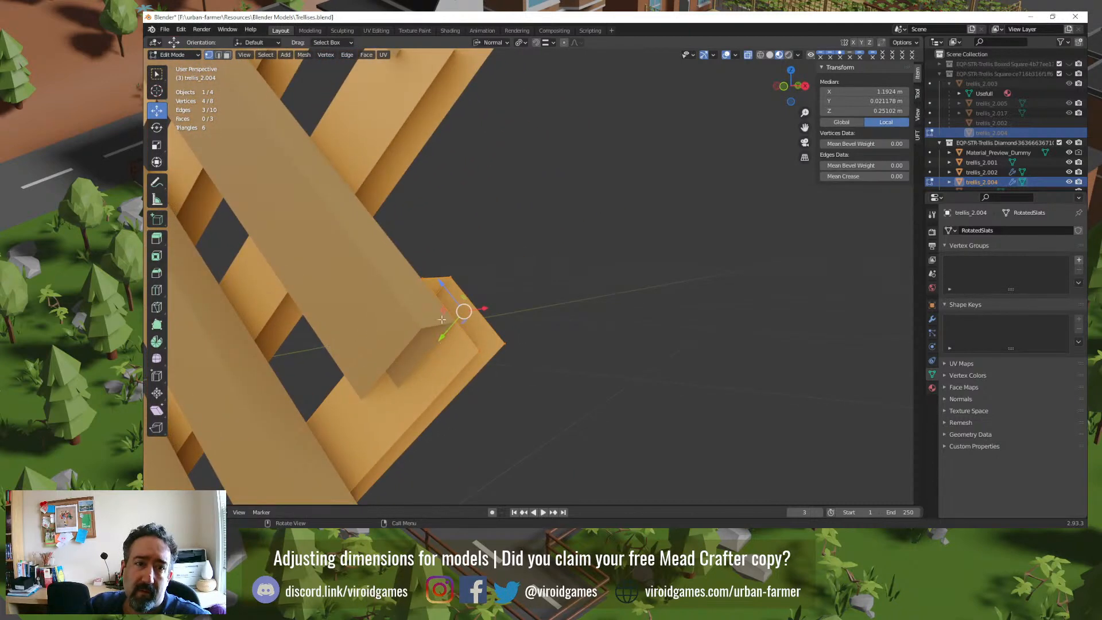
pyautogui.moveTo(439, 284); pyautogui.dragTo(422, 348)
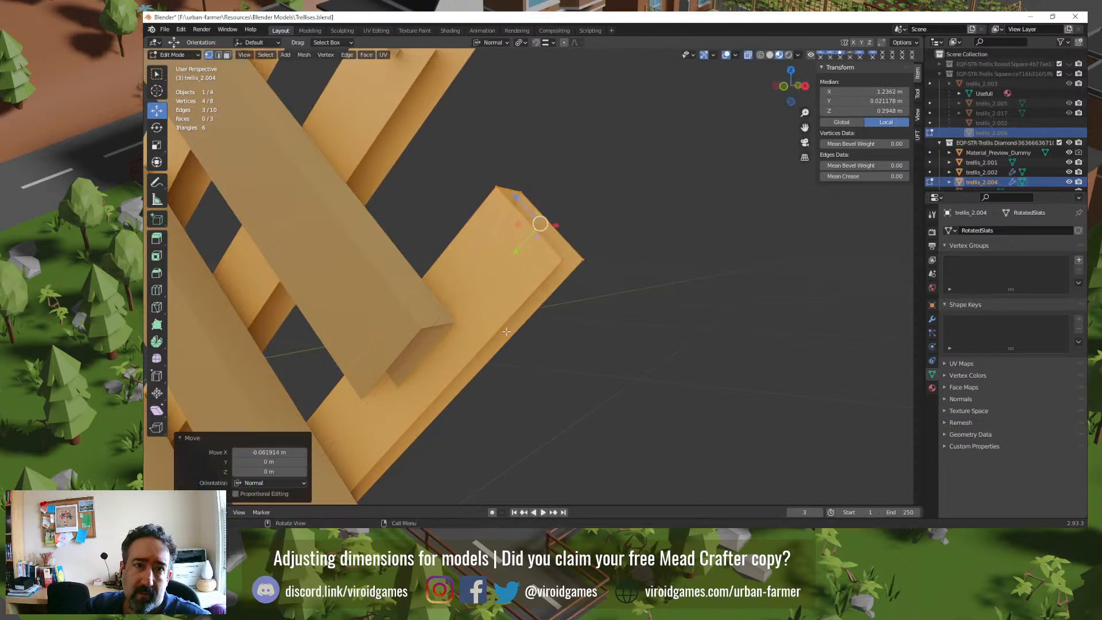
pyautogui.moveTo(509, 334); pyautogui.dragTo(475, 337, button='middle')
pyautogui.scroll(-8, 375, 329)
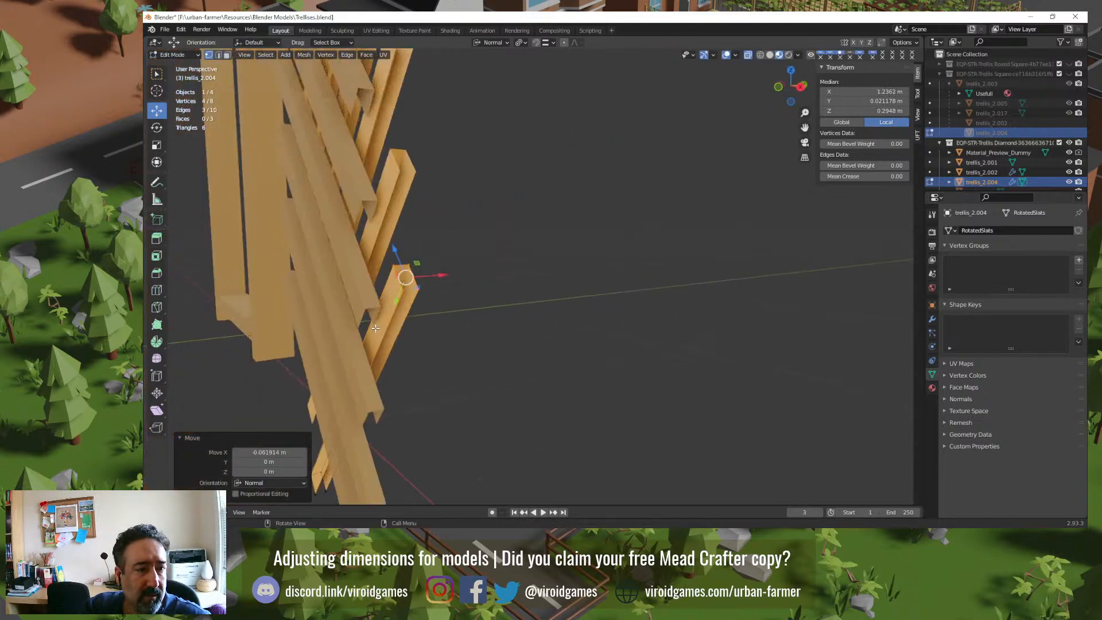
pyautogui.moveTo(376, 328); pyautogui.dragTo(424, 331, button='middle')
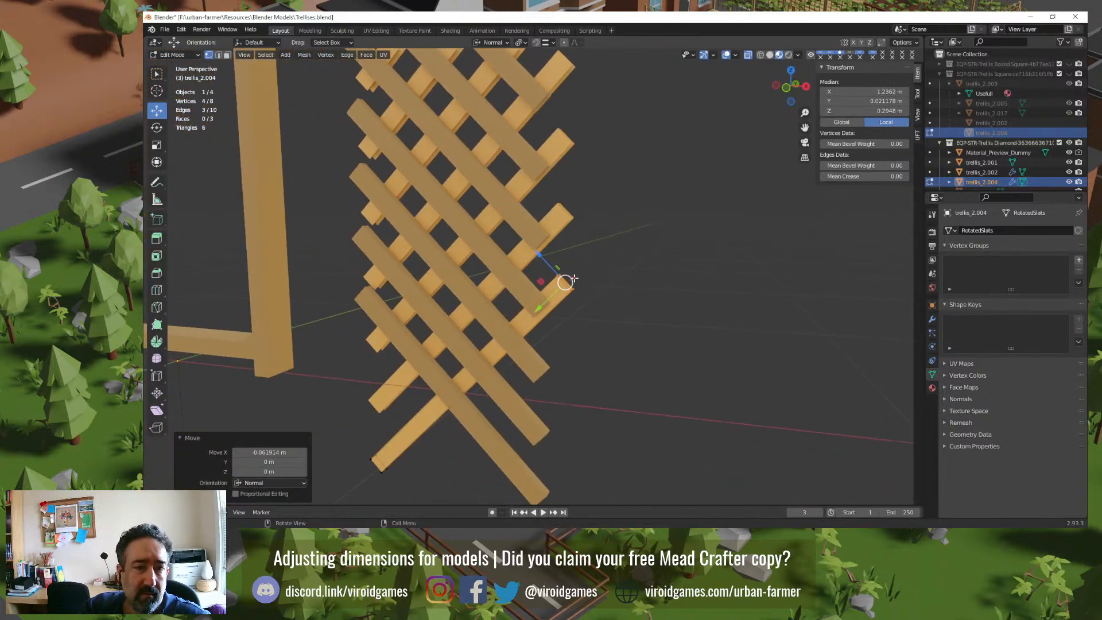
pyautogui.moveTo(575, 279)
pyautogui.mouseDown()
pyautogui.moveTo(558, 293)
pyautogui.moveTo(594, 283)
pyautogui.mouseUp()
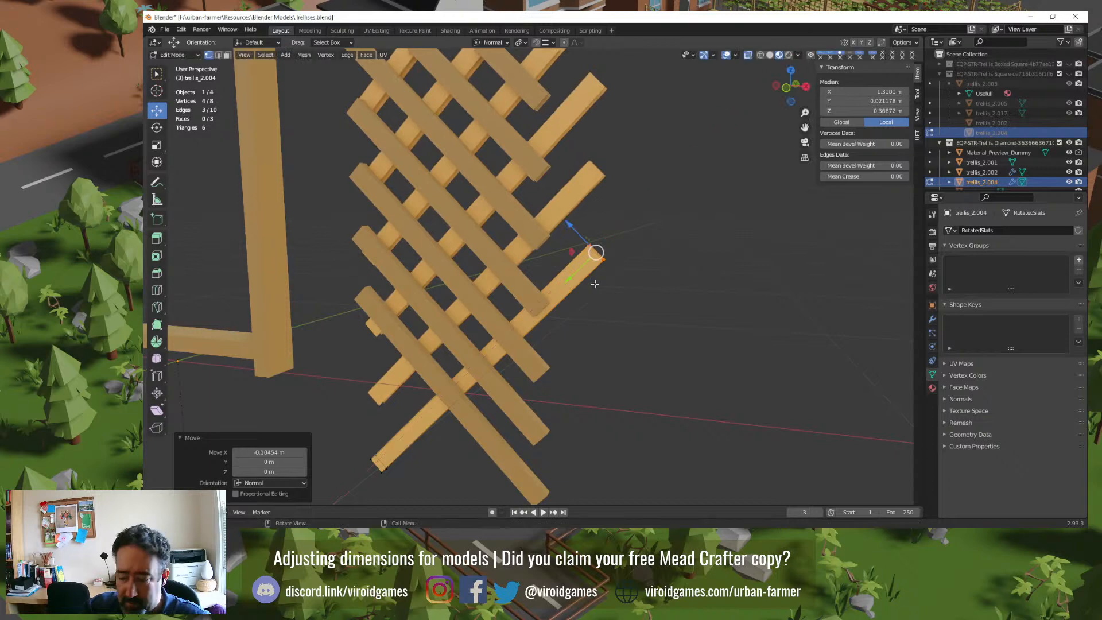
pyautogui.press('KP_1')
pyautogui.scroll(-3, 603, 278)
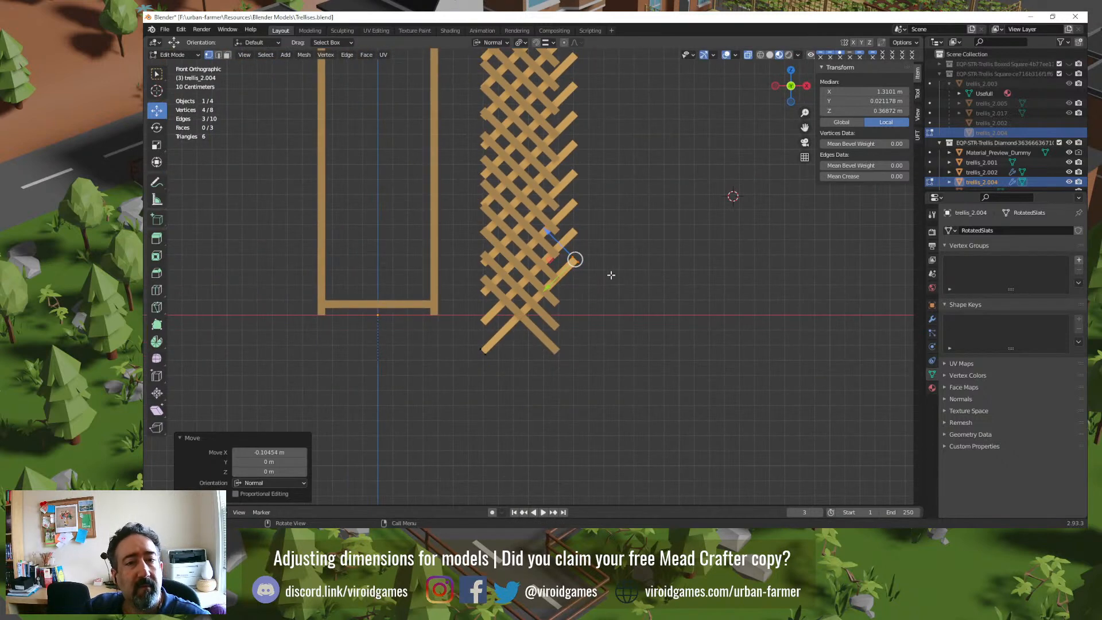
pyautogui.scroll(-1, 647, 323)
pyautogui.keyDown('shift'); pyautogui.moveTo(647, 323); pyautogui.dragTo(647, 331, button='middle'); pyautogui.keyUp('shift')
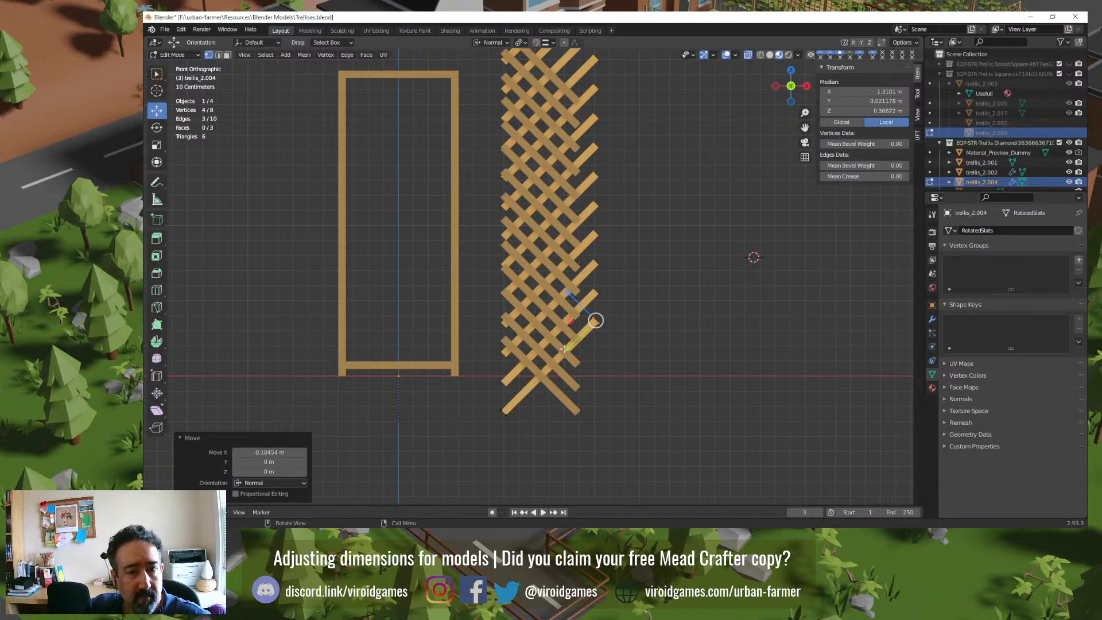
# Step: Try assigning the RotatedSlats mesh to the opposite-direction slats and applying all their transforms, and undo the mesh change
pyautogui.press('Tab')
pyautogui.click(638, 304)
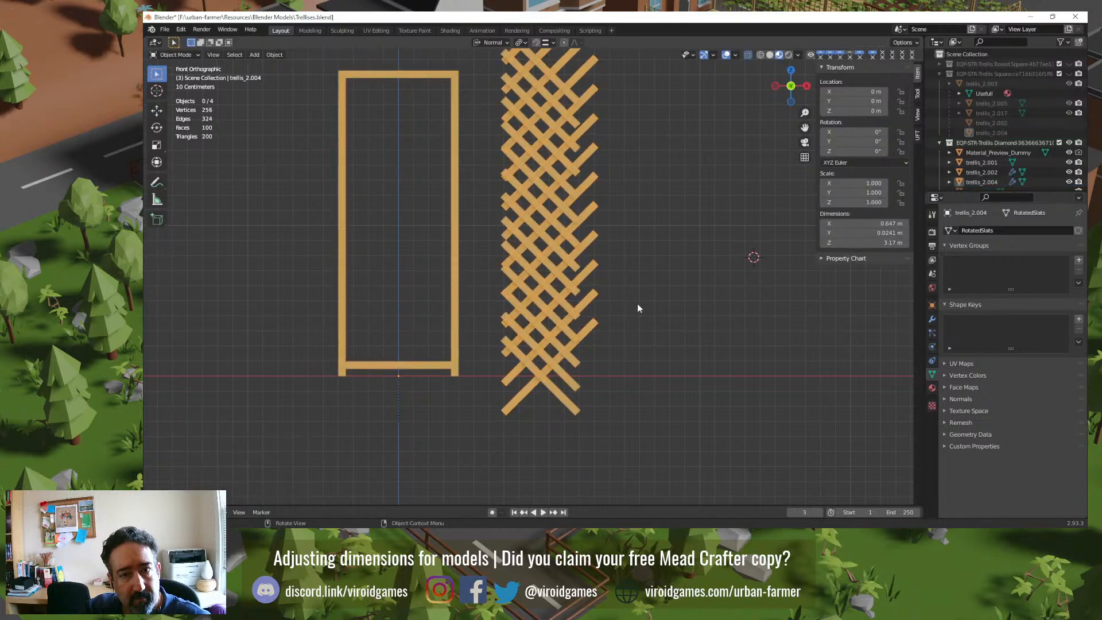
pyautogui.click(530, 371)
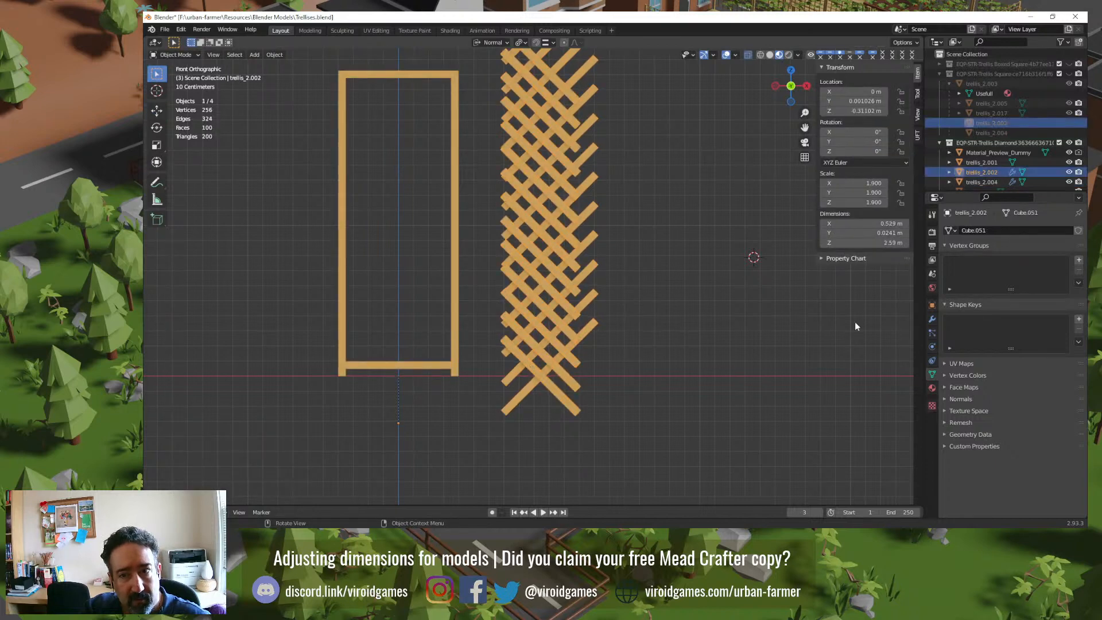
pyautogui.click(952, 231)
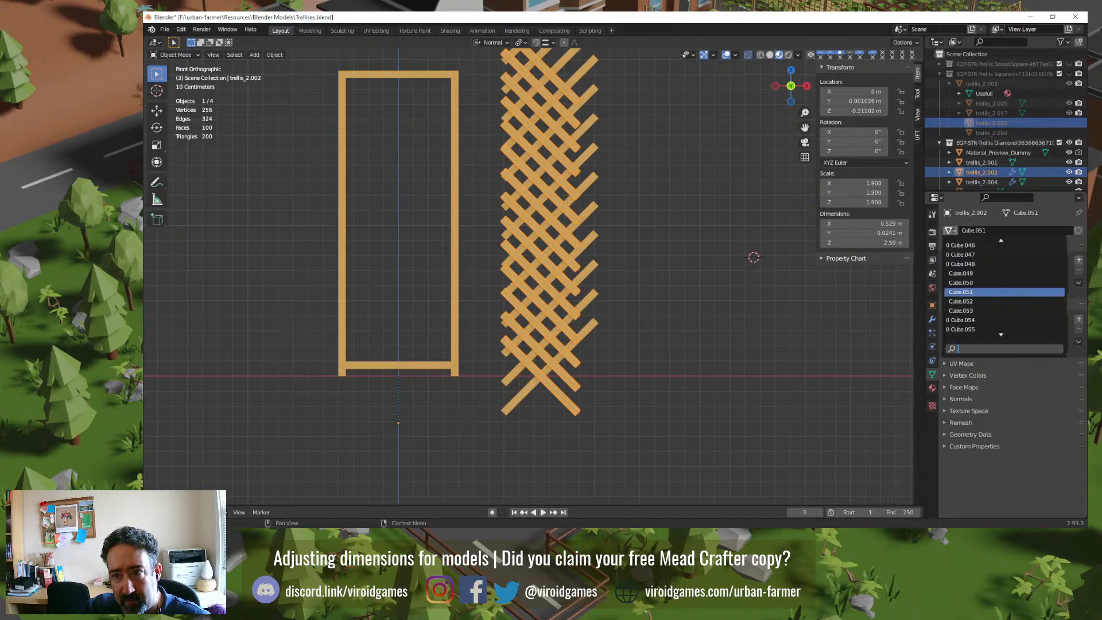
pyautogui.write('ro')
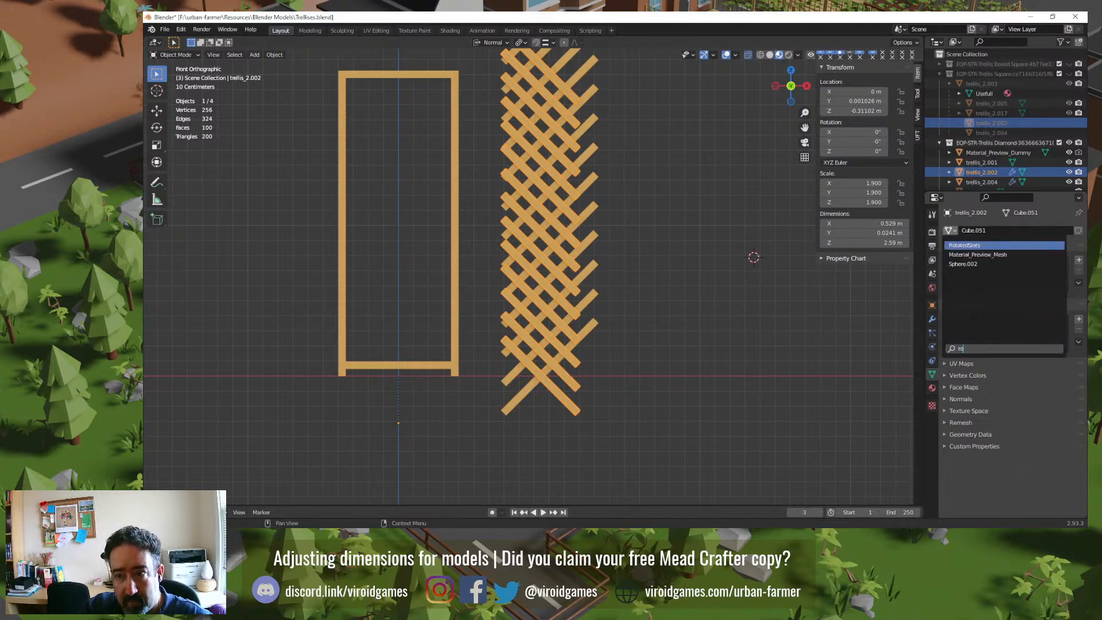
pyautogui.click(976, 245)
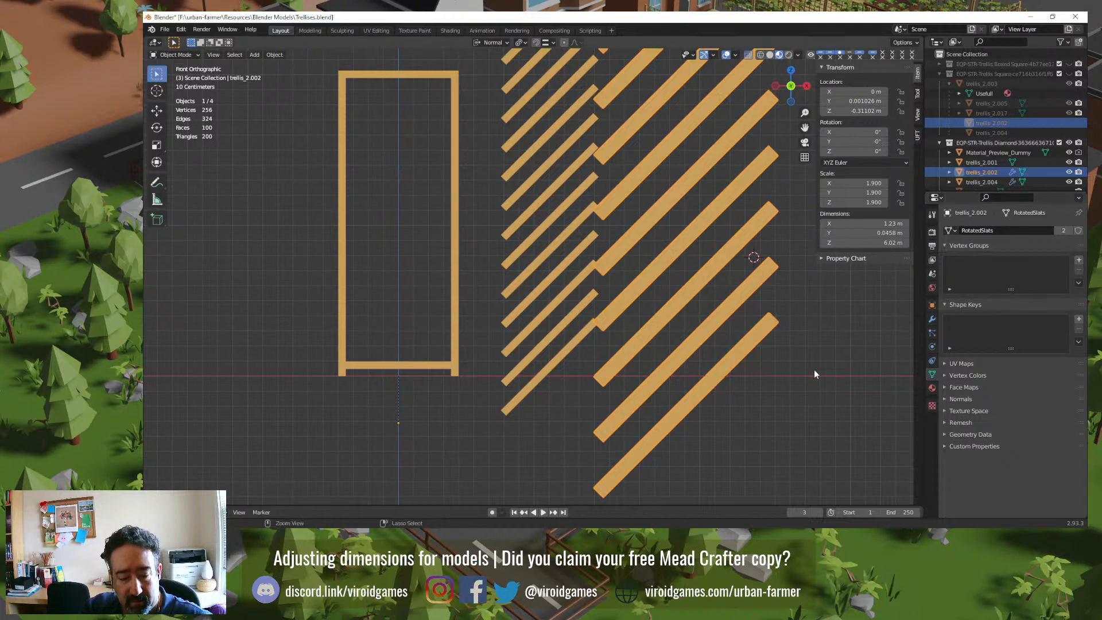
pyautogui.hotkey('ctrl', 'a')
pyautogui.click(797, 371)
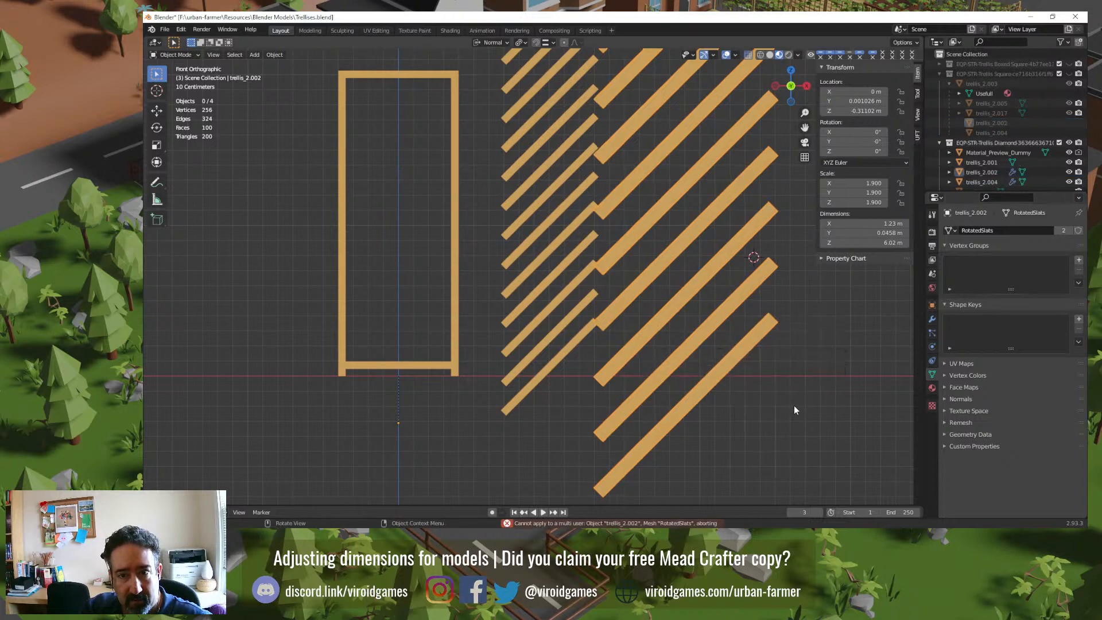
pyautogui.hotkey('ctrl', 'z')
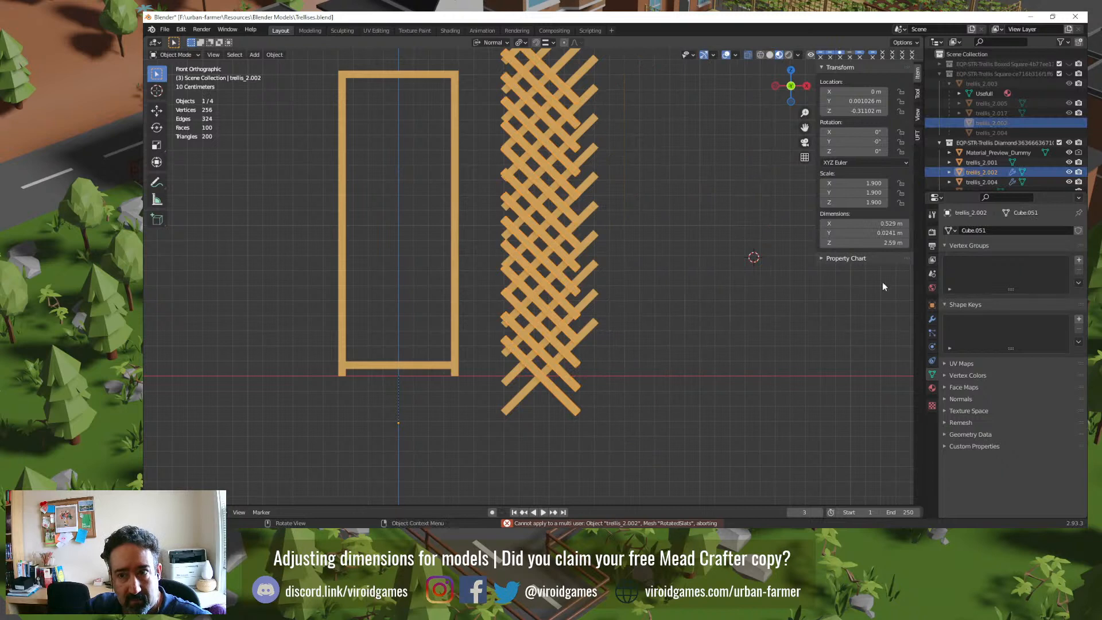
# Step: Apply all transforms to the opposite-direction slats and assign the RotatedSlats mesh to them
pyautogui.hotkey('ctrl', 'a')
pyautogui.click(789, 287)
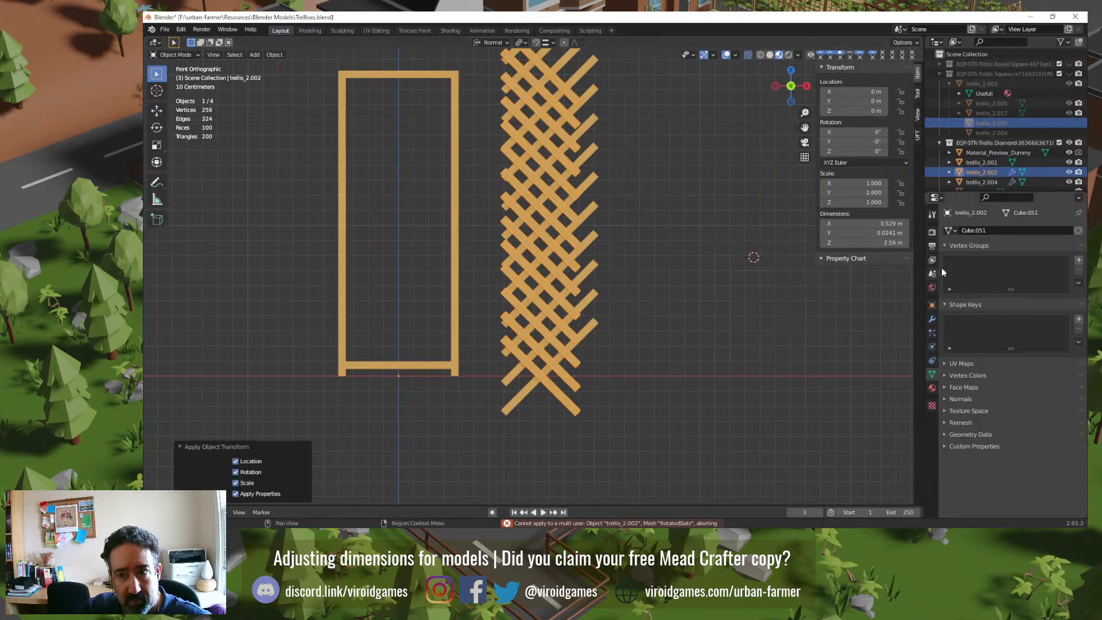
pyautogui.click(951, 230)
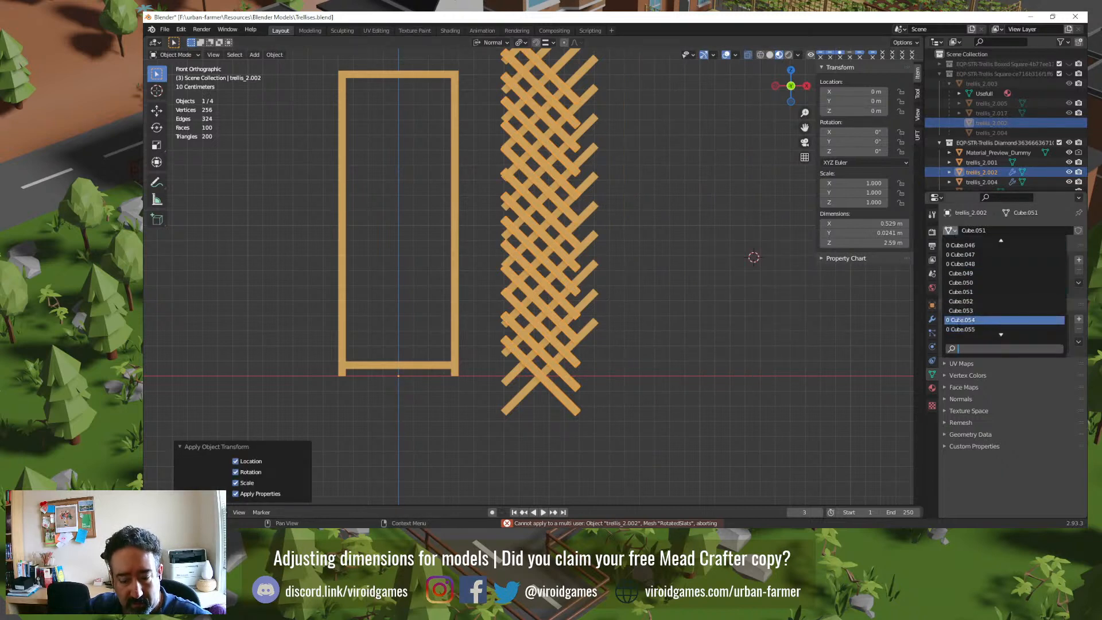
pyautogui.write('r')
pyautogui.click(966, 247)
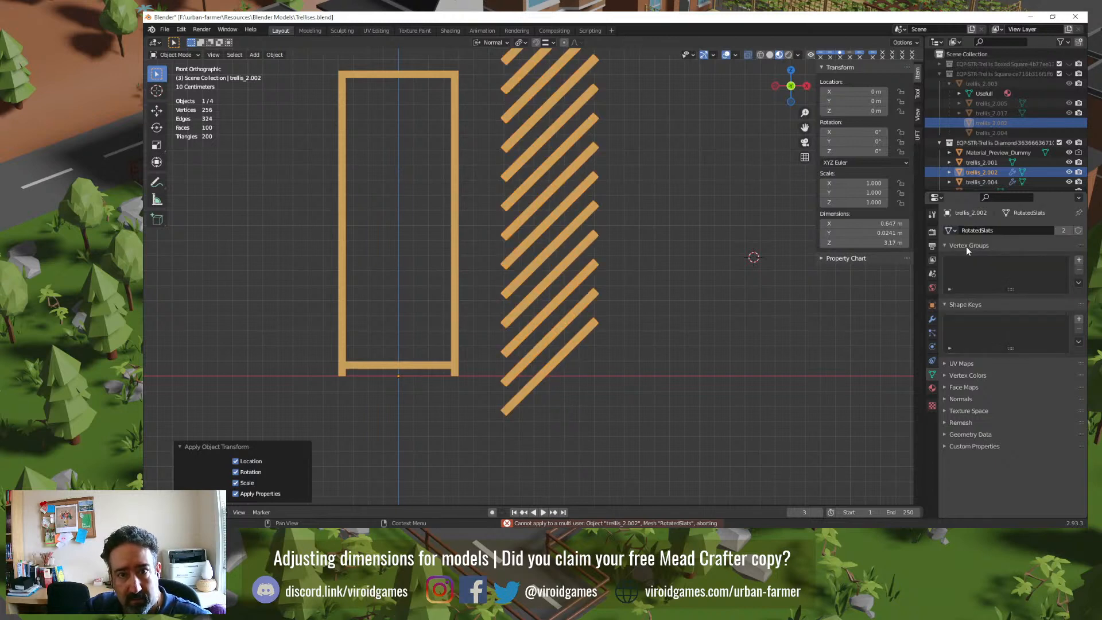
# Step: Delete the duplicate slat array trellis_2.002 that overlaps the remaining diagonal slats
pyautogui.scroll(-10, 659, 275)
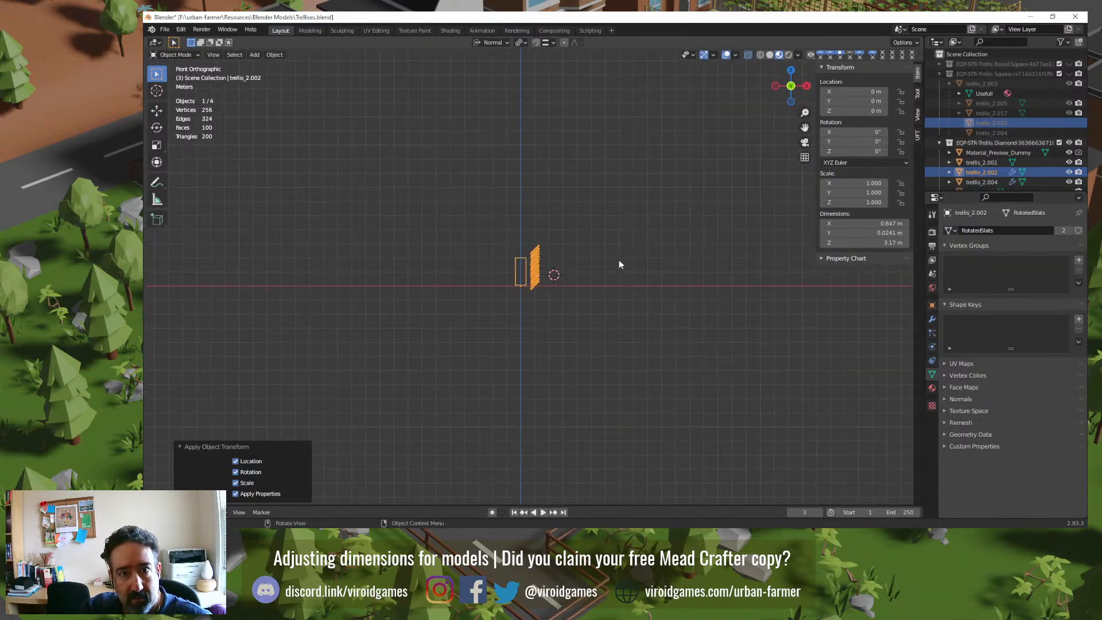
pyautogui.scroll(-5, 618, 260)
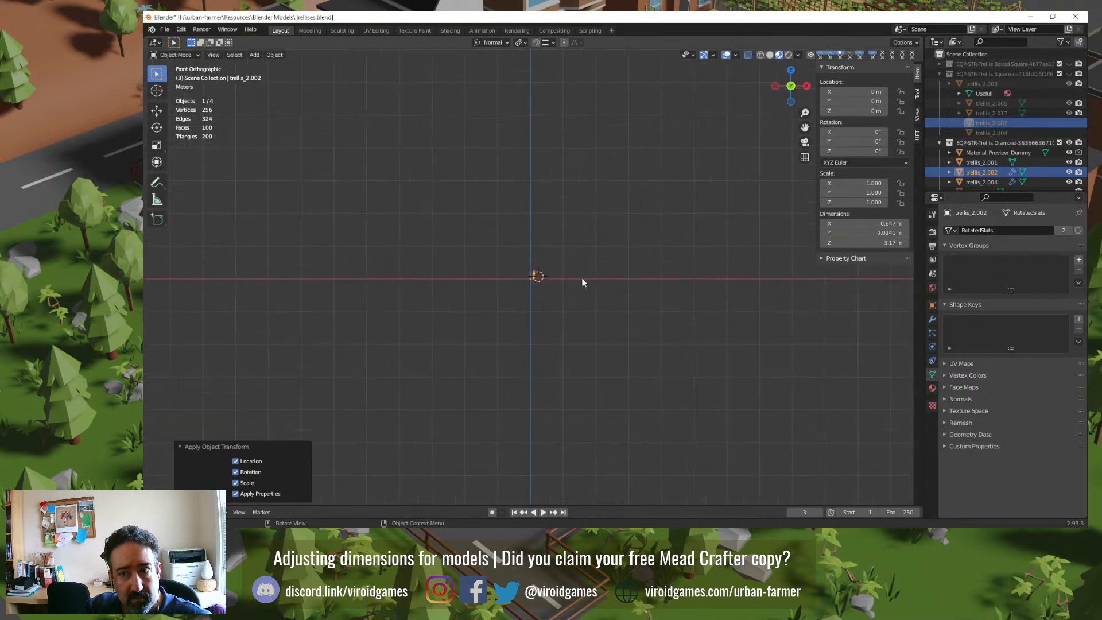
pyautogui.scroll(8, 580, 278)
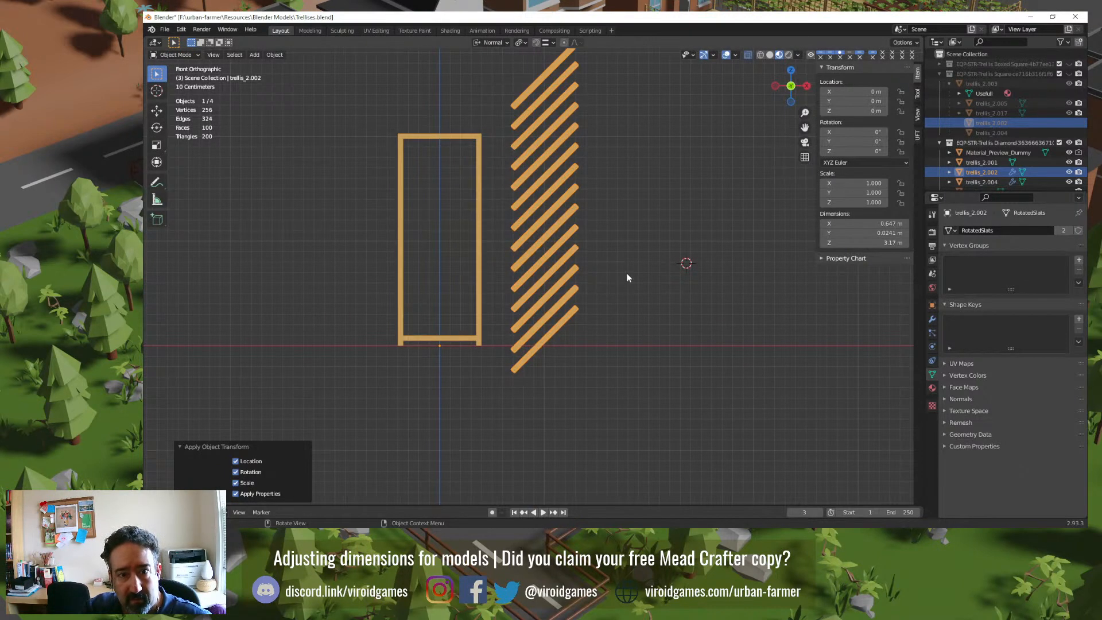
pyautogui.hotkey('ctrl', 'z')
pyautogui.hotkey('ctrl', 'z')
pyautogui.hotkey('ctrl', 'z')
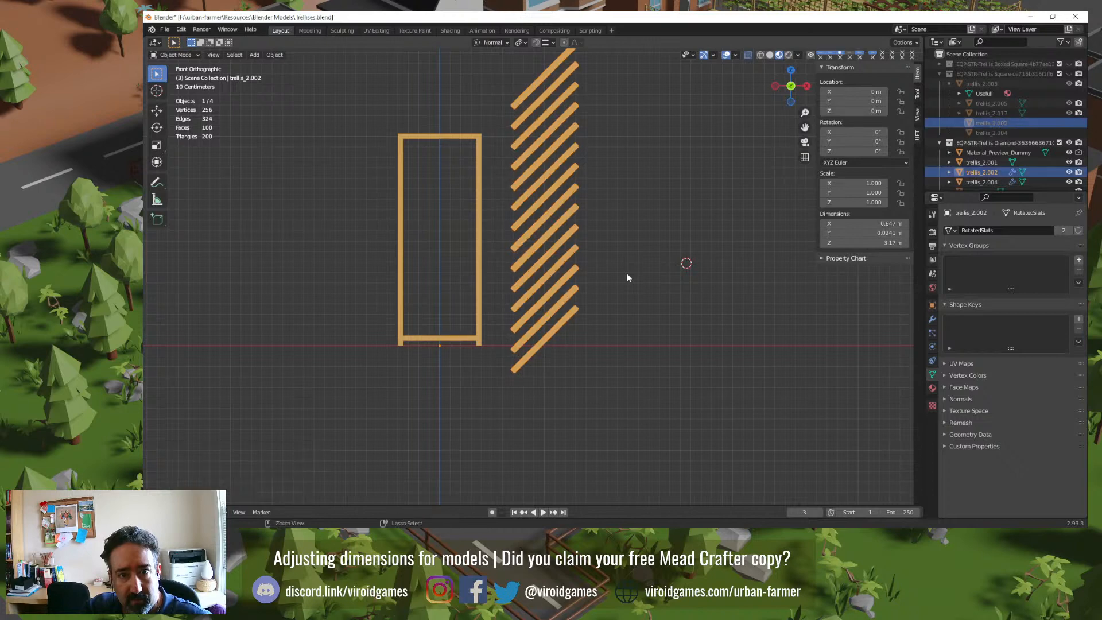
pyautogui.press('Delete')
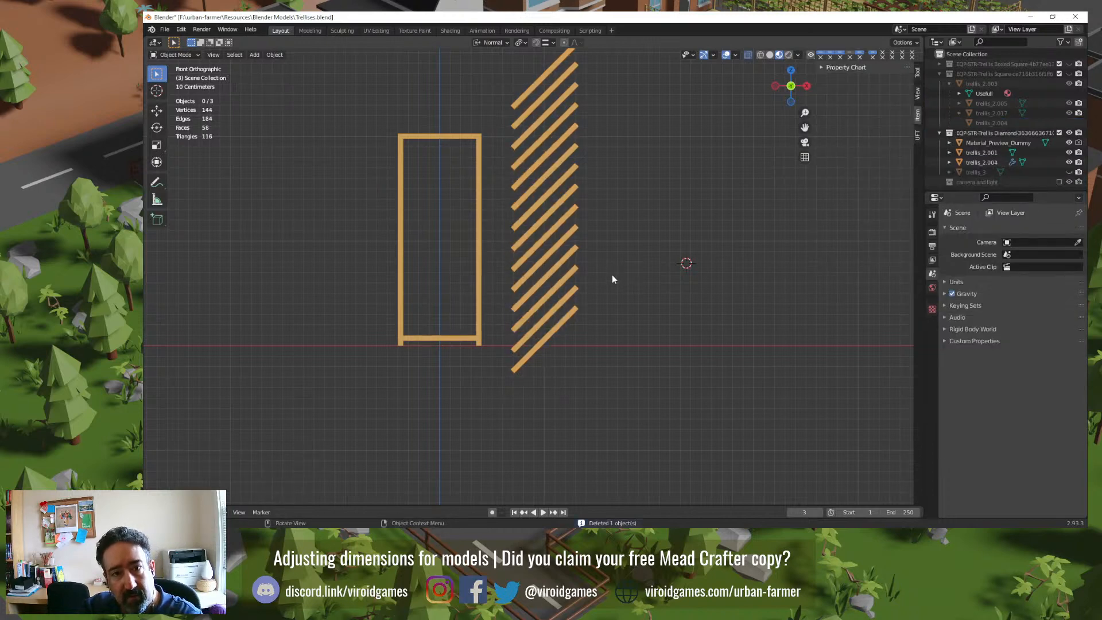
# Step: Move the remaining diagonal slats along the global X axis by about -1.06 m onto the frame
pyautogui.click(575, 316)
pyautogui.scroll(2, 594, 285)
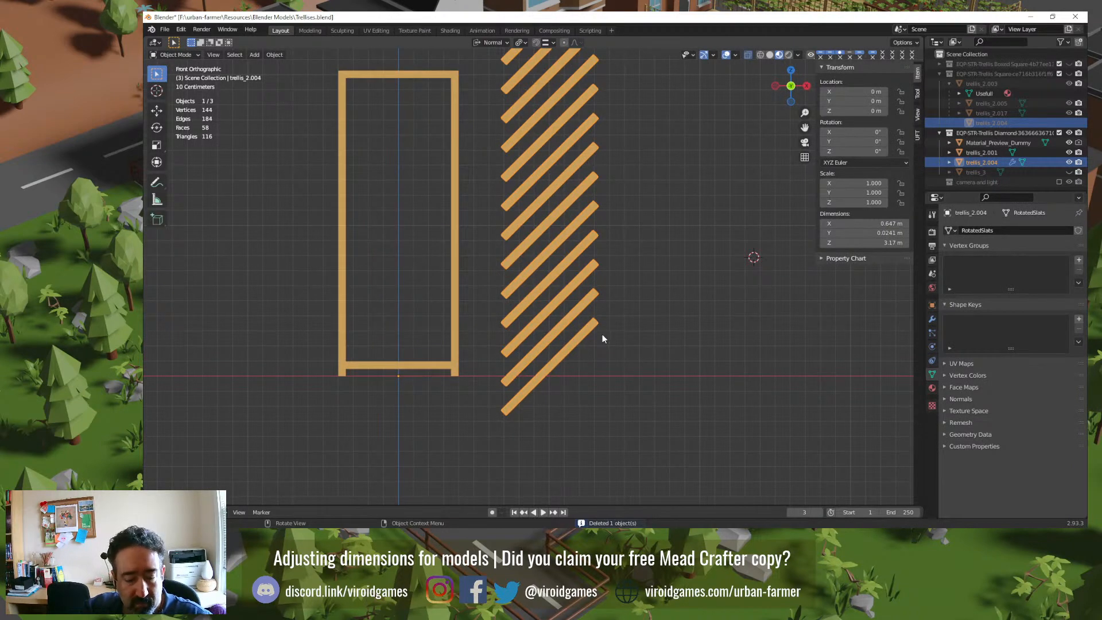
pyautogui.press('g')
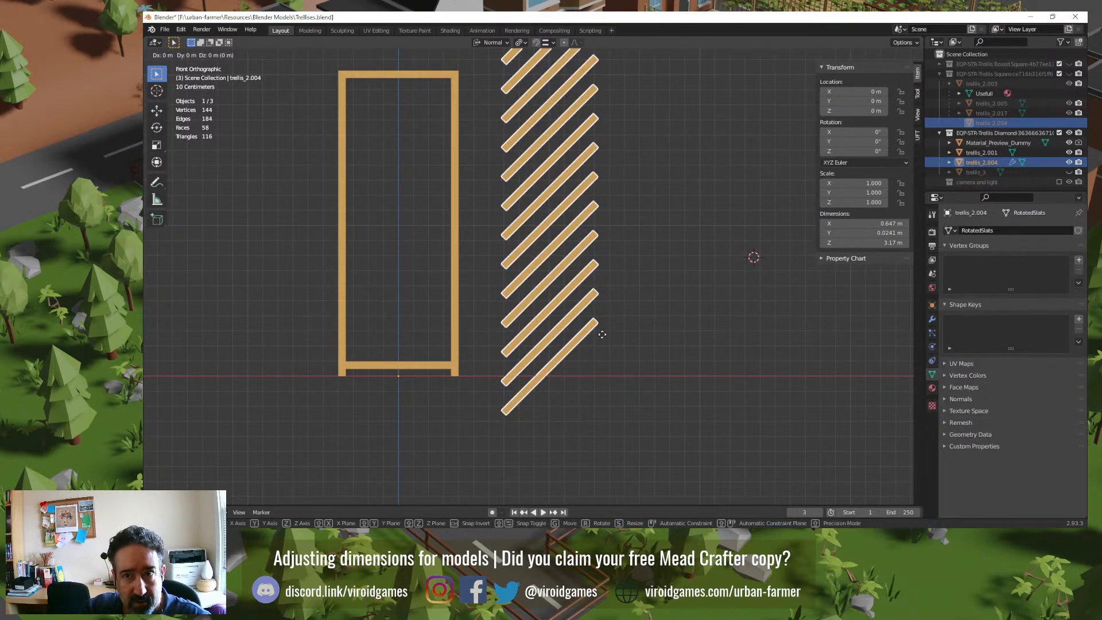
pyautogui.press('x')
pyautogui.press('x')
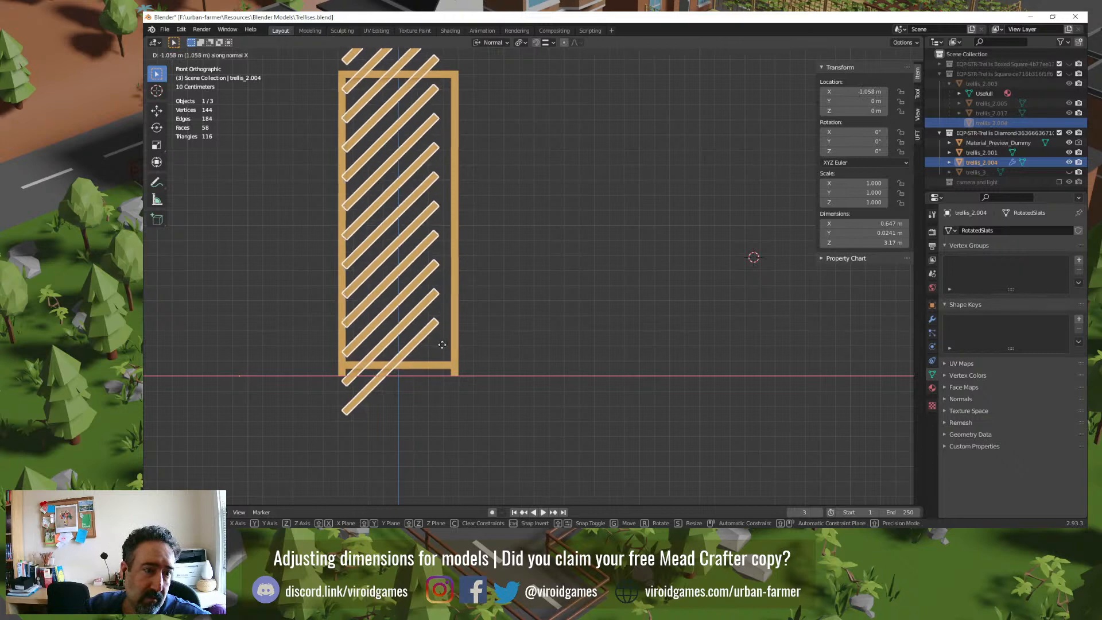
pyautogui.click(442, 344)
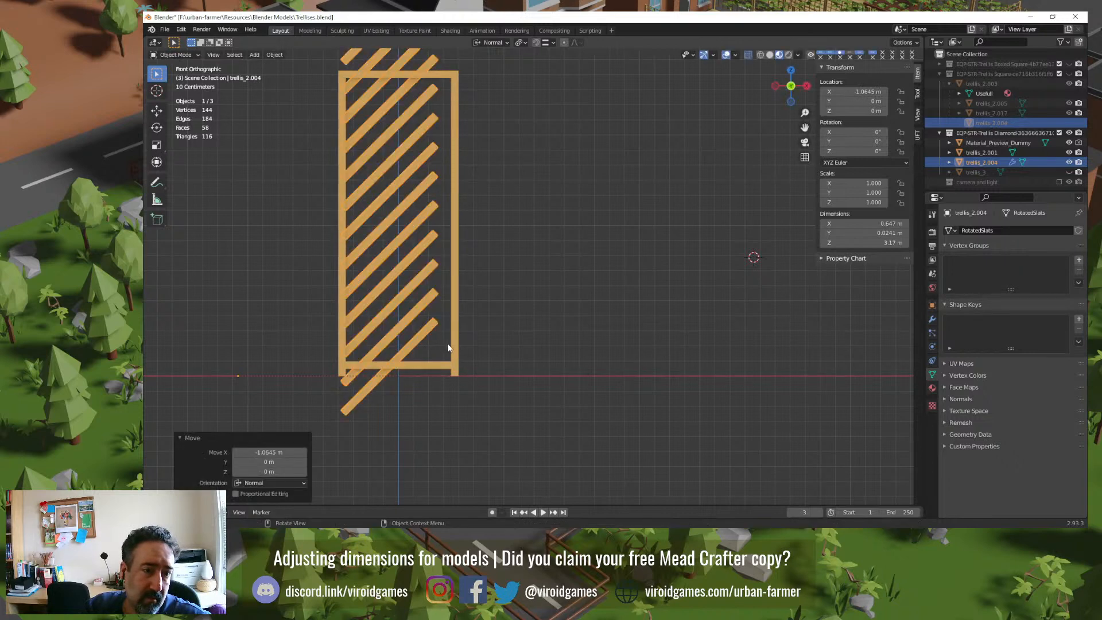
# Step: Extend the slat's free end in Edit Mode along its normal X axis by about 0.12 m and another 0.06 m to meet the frame's post
pyautogui.press('Tab')
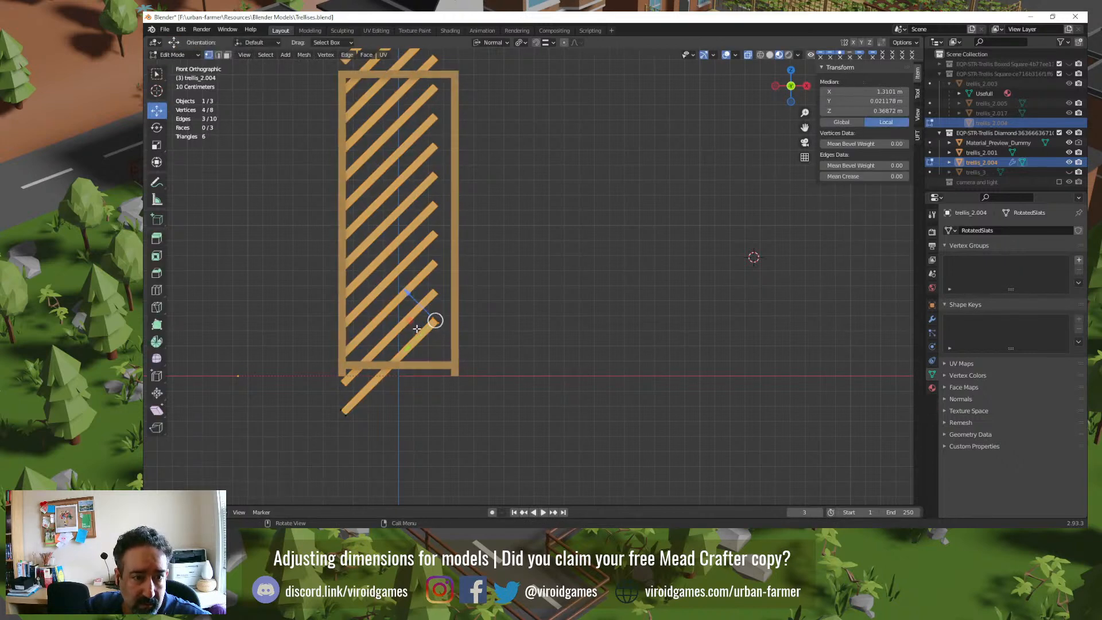
pyautogui.moveTo(408, 348); pyautogui.dragTo(410, 346)
pyautogui.hotkey('ctrl', 'z')
pyautogui.moveTo(485, 326); pyautogui.dragTo(459, 345, button='middle')
pyautogui.moveTo(439, 311)
pyautogui.mouseDown()
pyautogui.moveTo(455, 302)
pyautogui.moveTo(439, 319)
pyautogui.mouseUp()
pyautogui.press('KP_1')
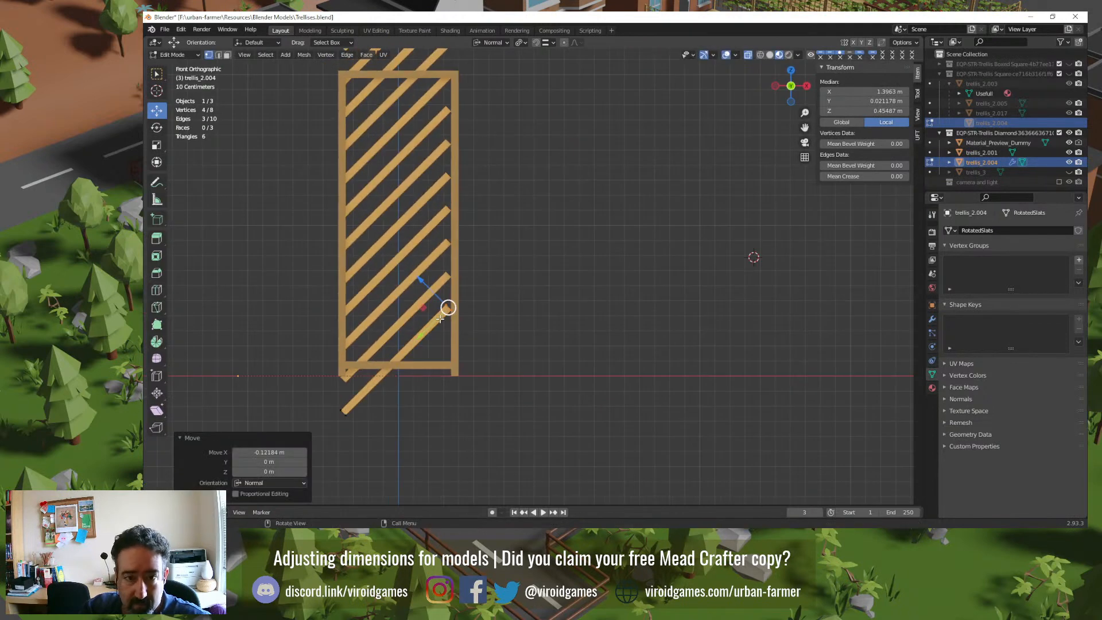
pyautogui.press('g')
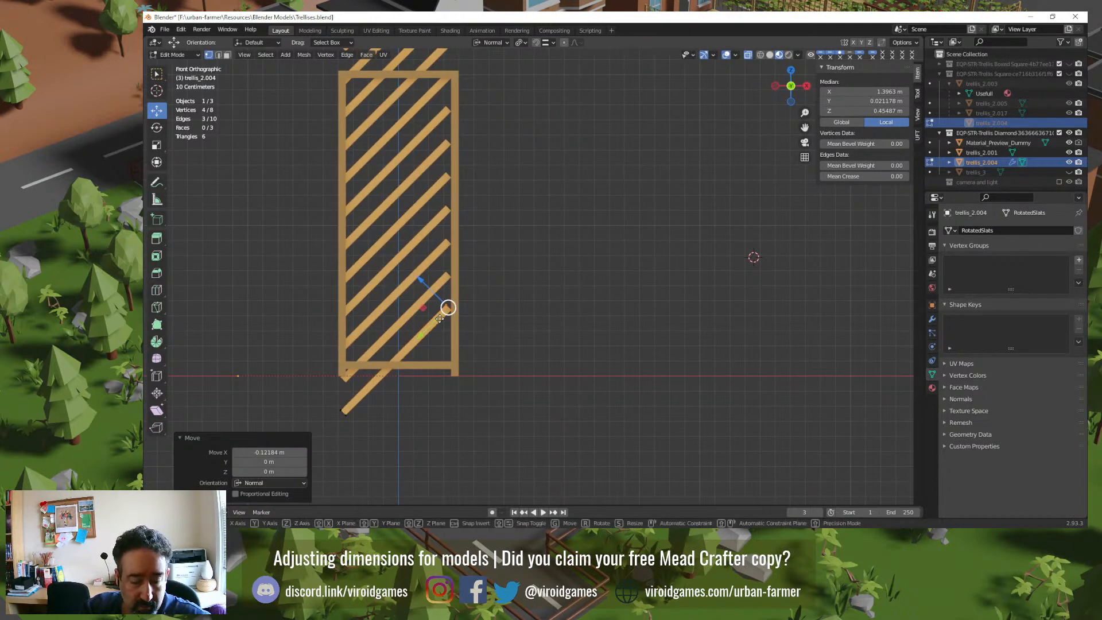
pyautogui.press('x')
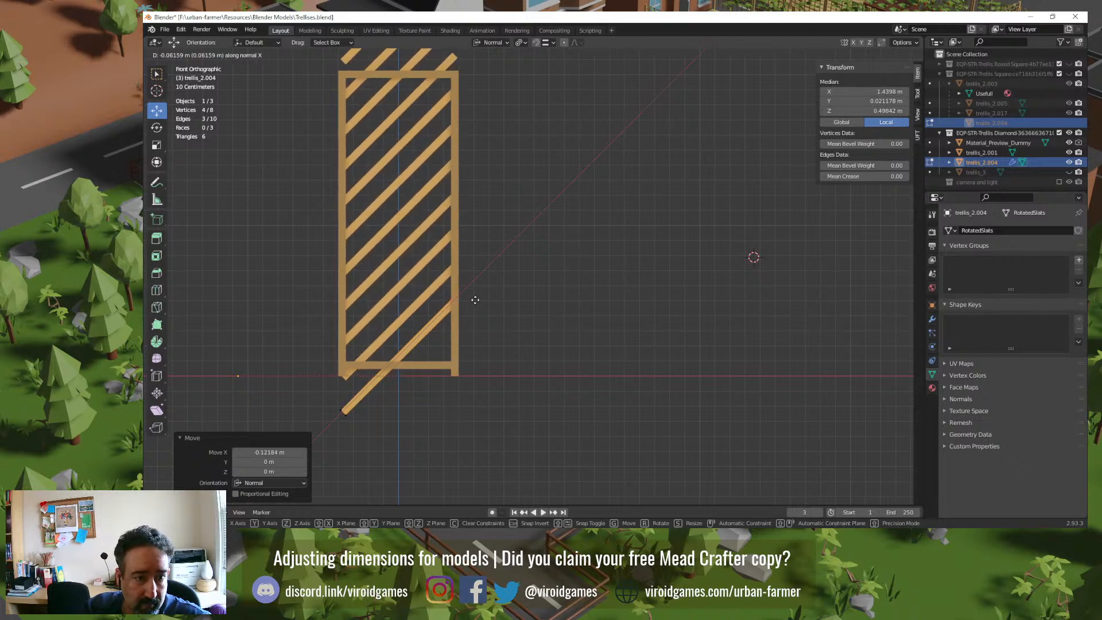
pyautogui.click(476, 299)
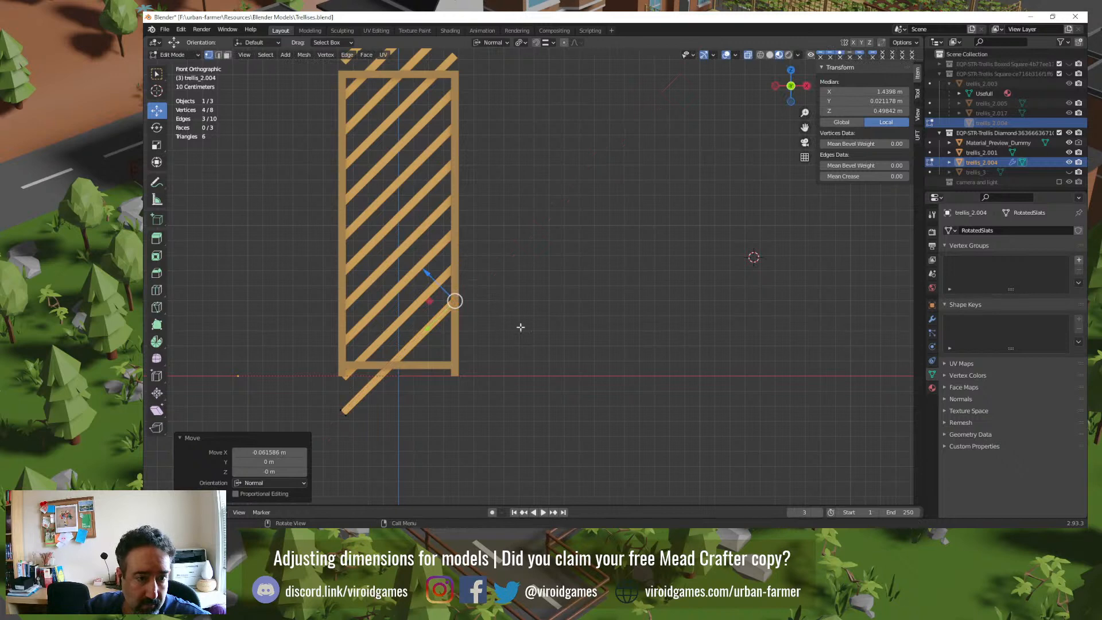
pyautogui.press('Tab')
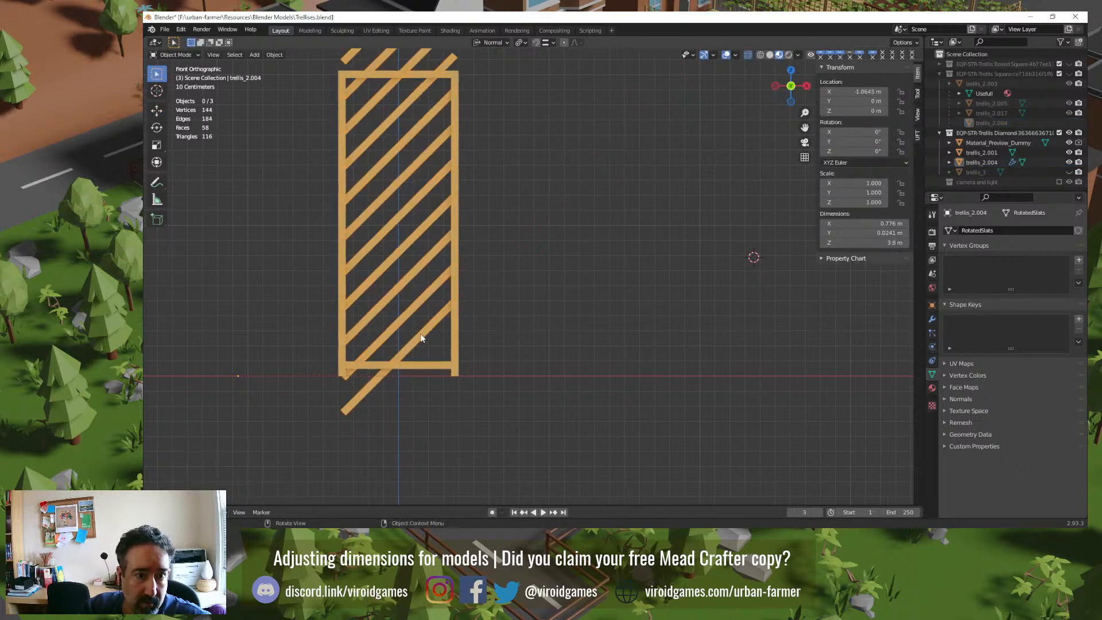
# Step: Set the diagonal slats' Array modifier count to 11
pyautogui.click(932, 319)
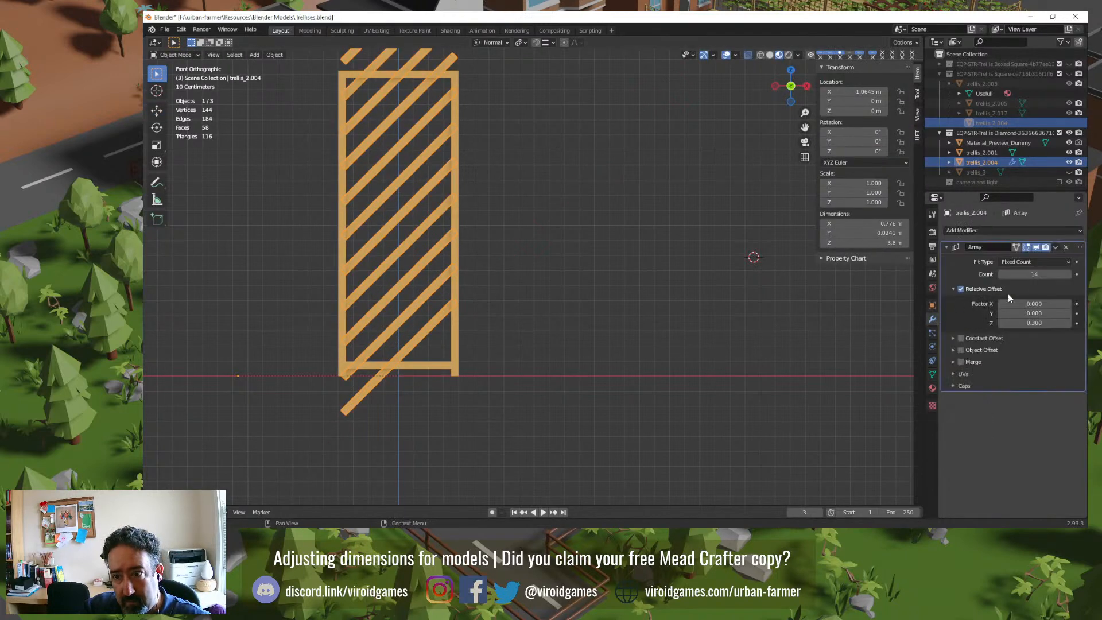
pyautogui.click(1001, 275)
pyautogui.click(1001, 274)
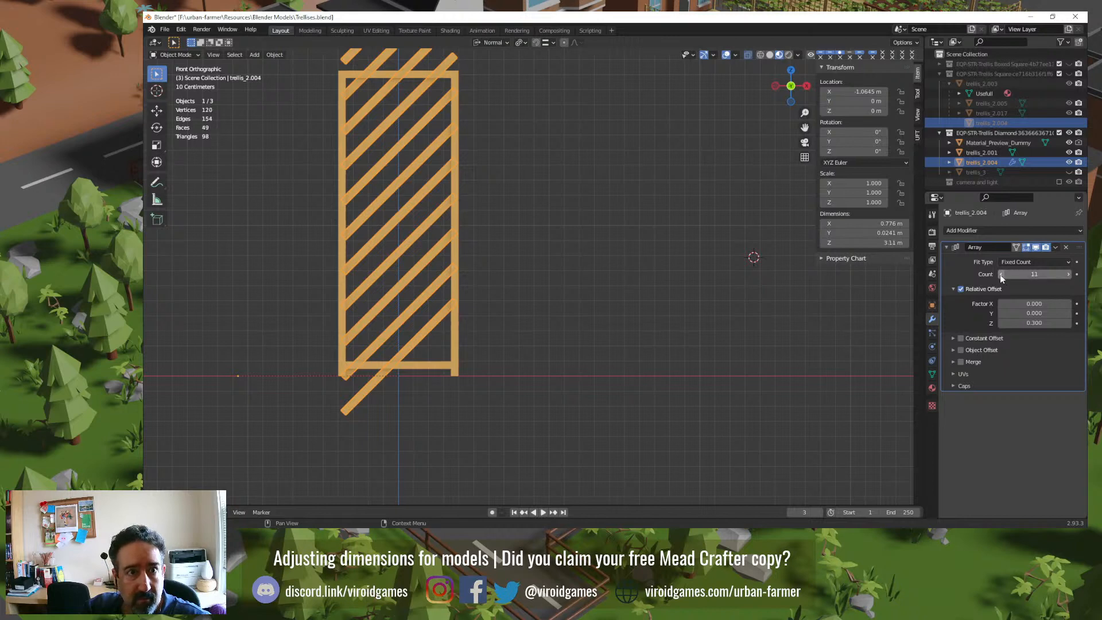
pyautogui.click(1001, 274)
pyautogui.click(1001, 274)
pyautogui.click(1000, 275)
pyautogui.click(1001, 274)
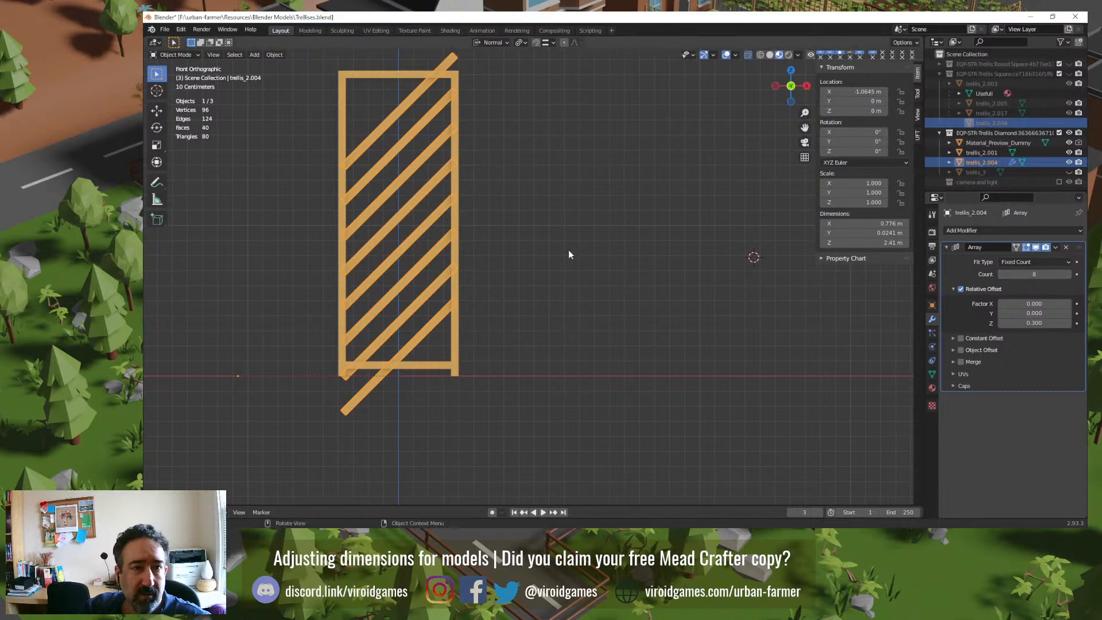
pyautogui.click(1069, 275)
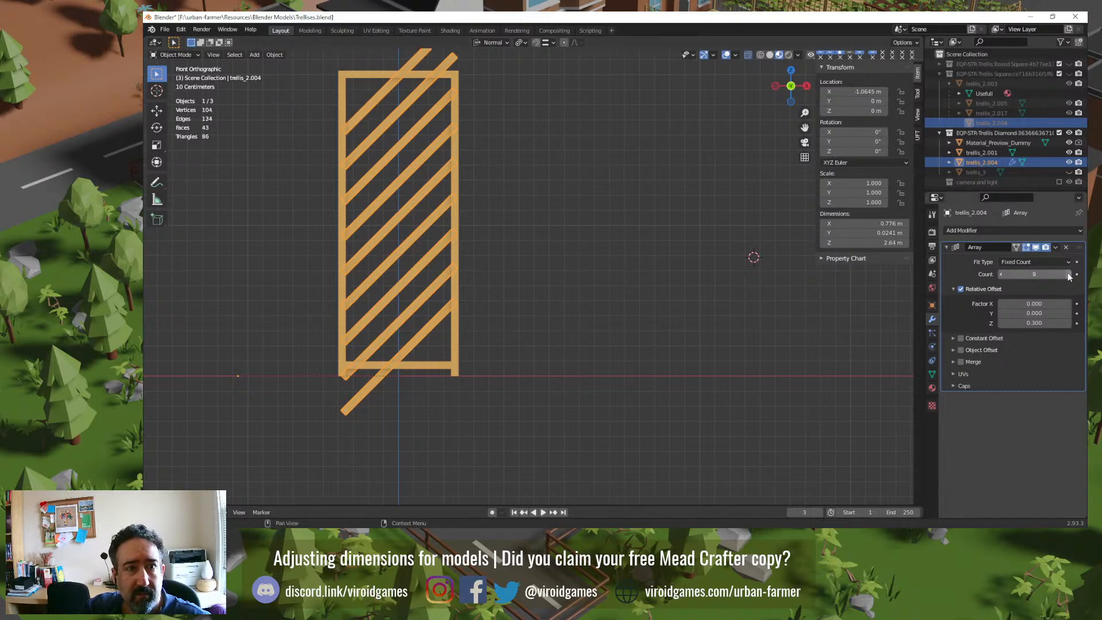
pyautogui.click(1068, 274)
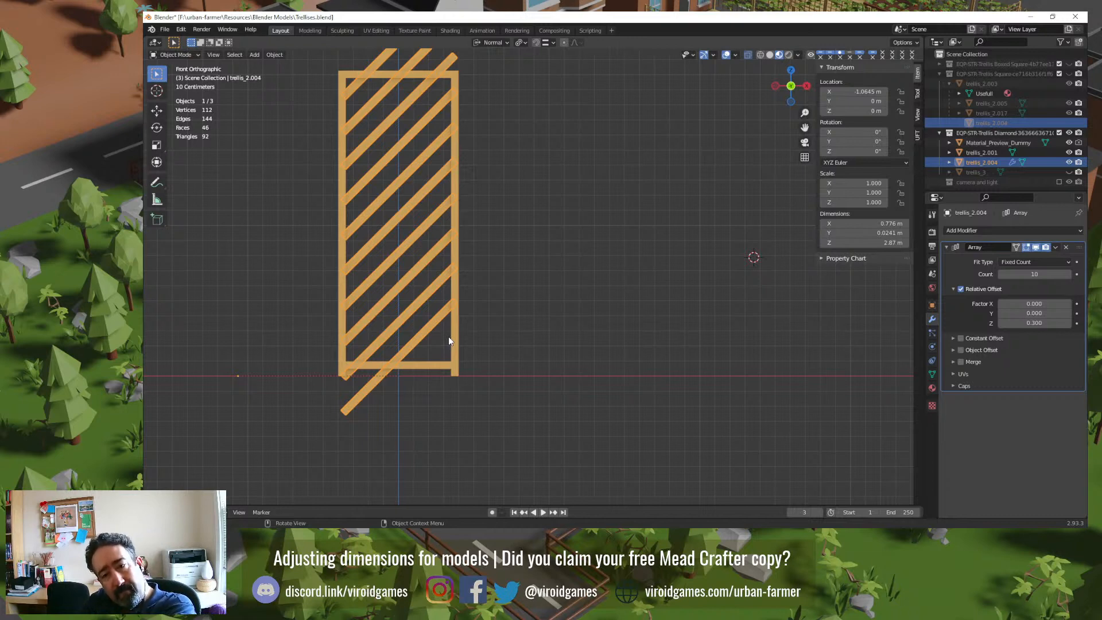
pyautogui.click(1069, 275)
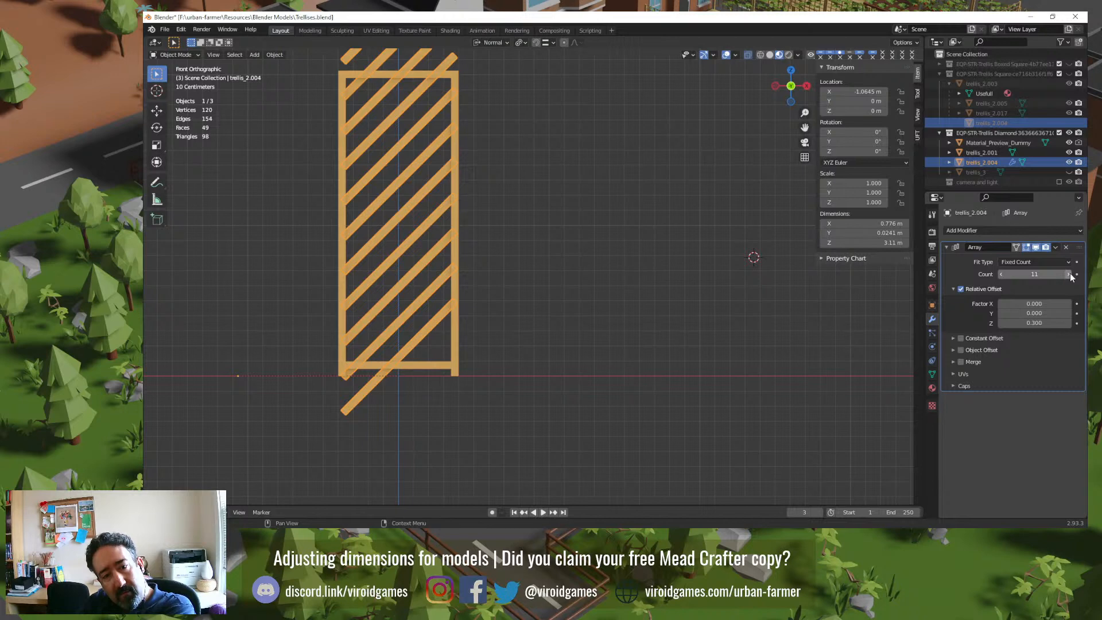
# Step: Move the diagonal slats along the global Z axis by about -0.25 m and save the file
pyautogui.scroll(-2, 569, 342)
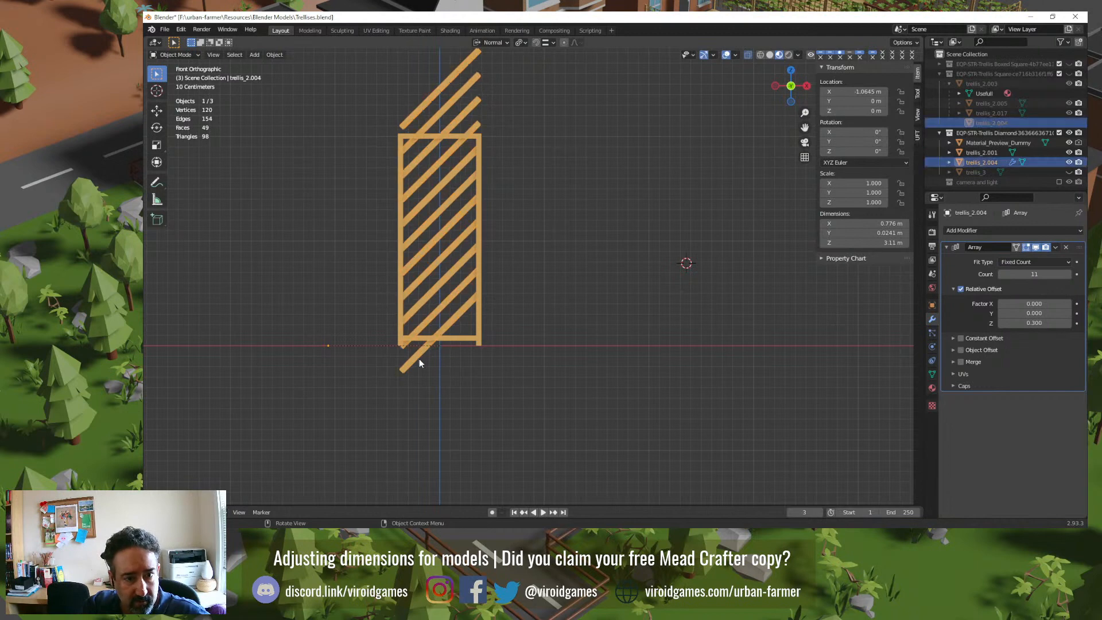
pyautogui.click(509, 43)
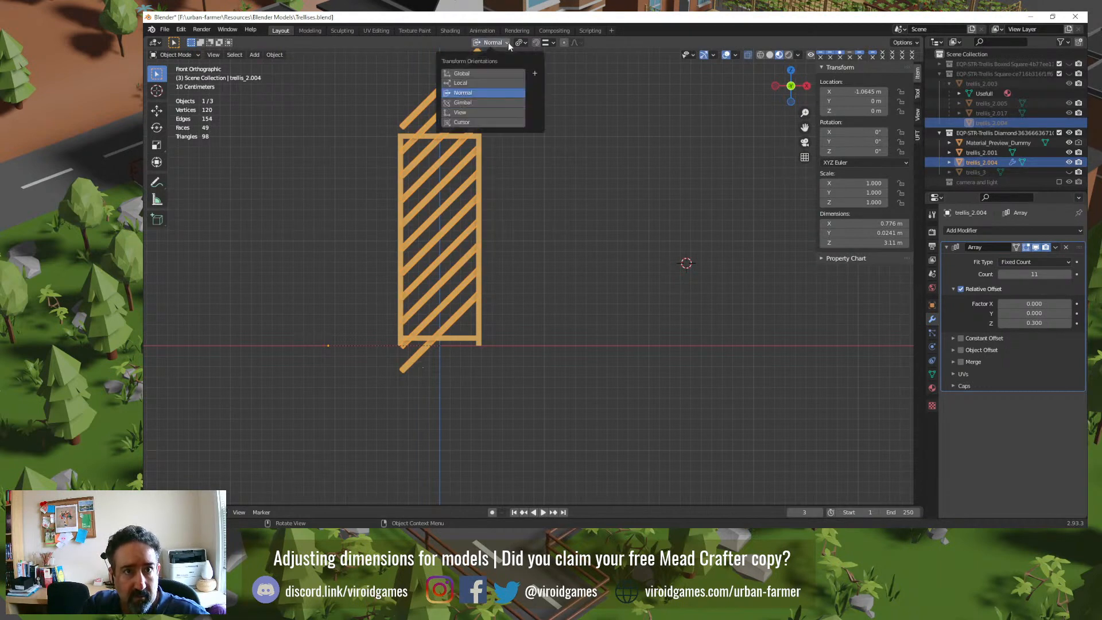
pyautogui.click(487, 71)
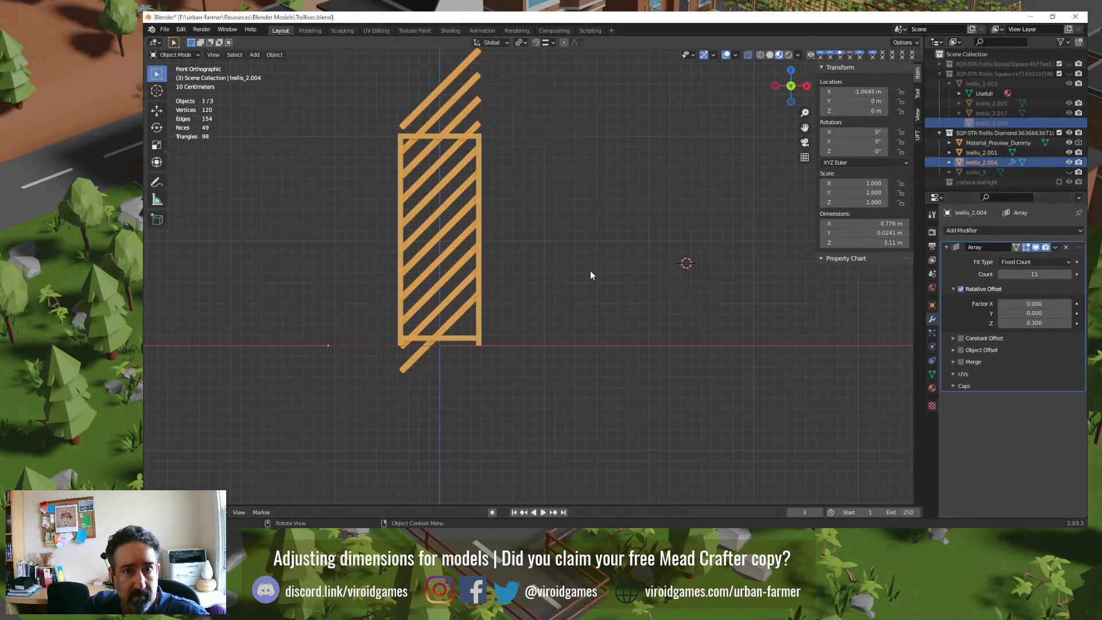
pyautogui.press('g')
pyautogui.press('z')
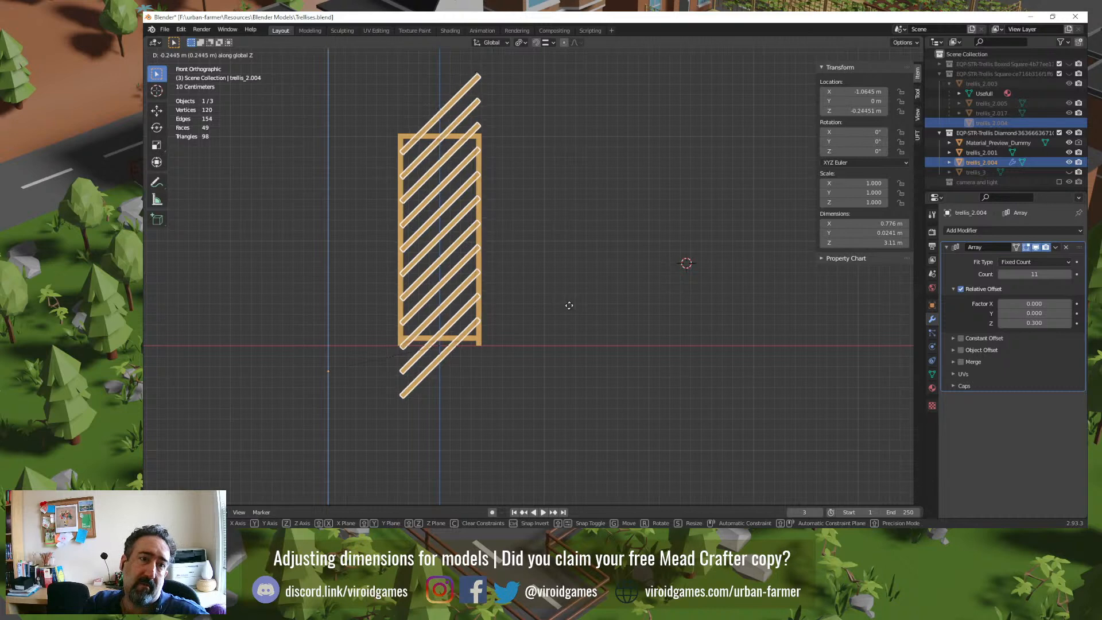
pyautogui.click(569, 306)
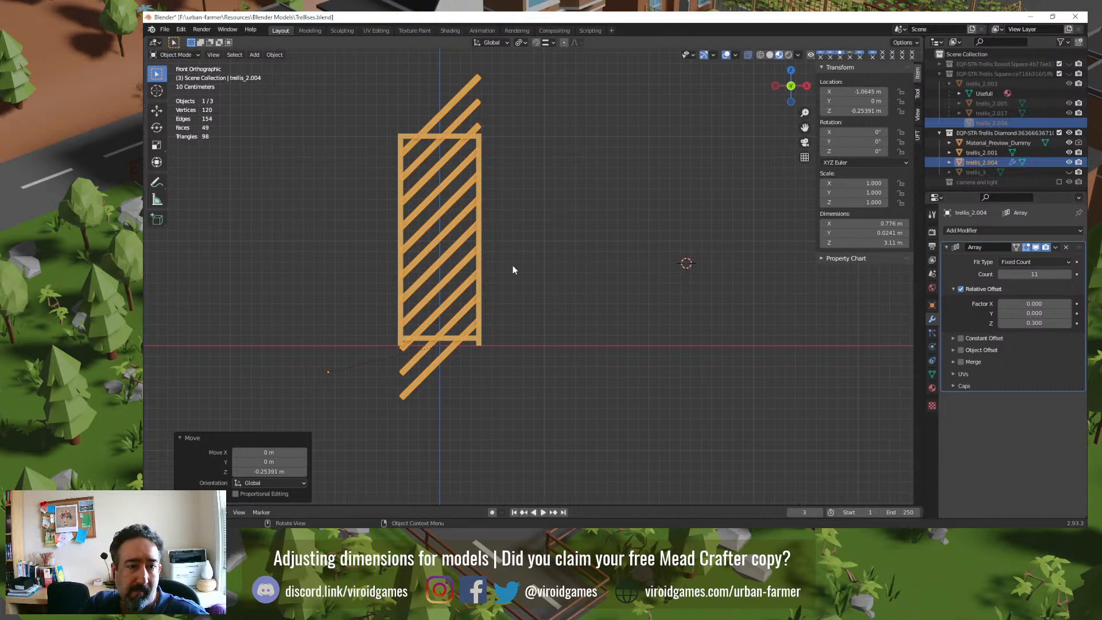
pyautogui.moveTo(478, 286); pyautogui.dragTo(531, 275, button='middle')
pyautogui.scroll(3, 413, 271)
pyautogui.hotkey('ctrl', 's')
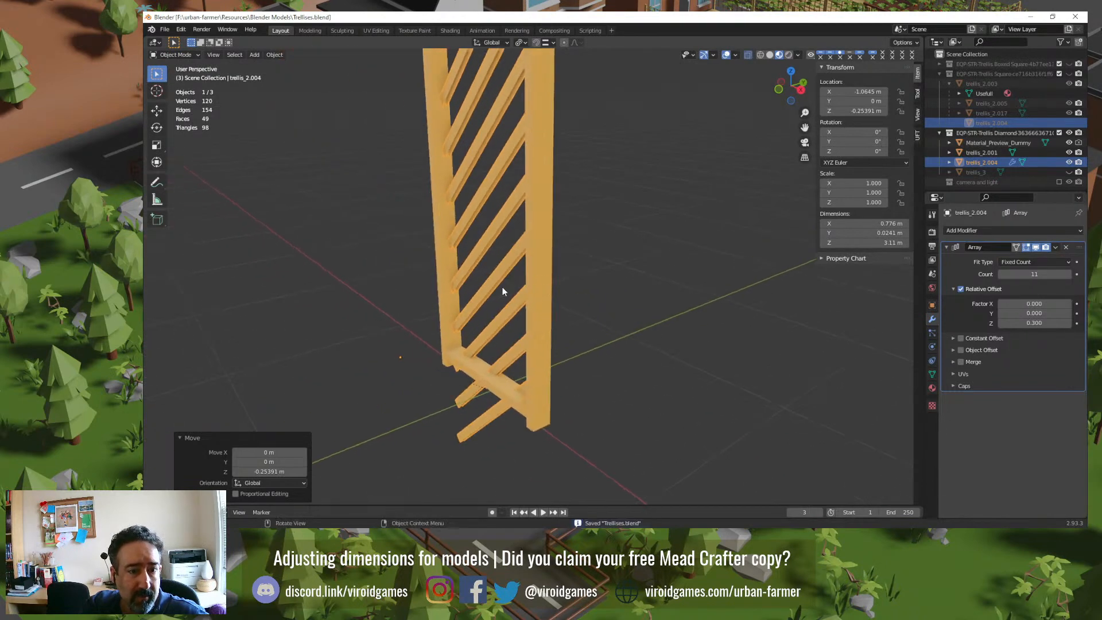
# Step: Try to set the diagonal slats' origin to the current 3D cursor position
pyautogui.moveTo(451, 343); pyautogui.dragTo(524, 354, button='middle')
pyautogui.press('q')
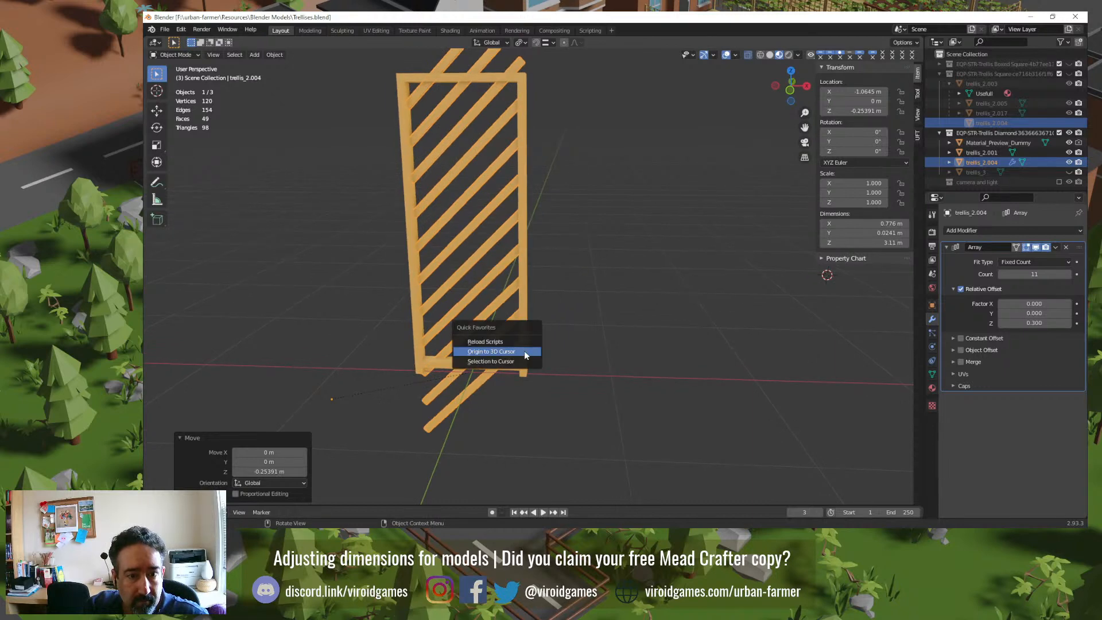
pyautogui.click(524, 351)
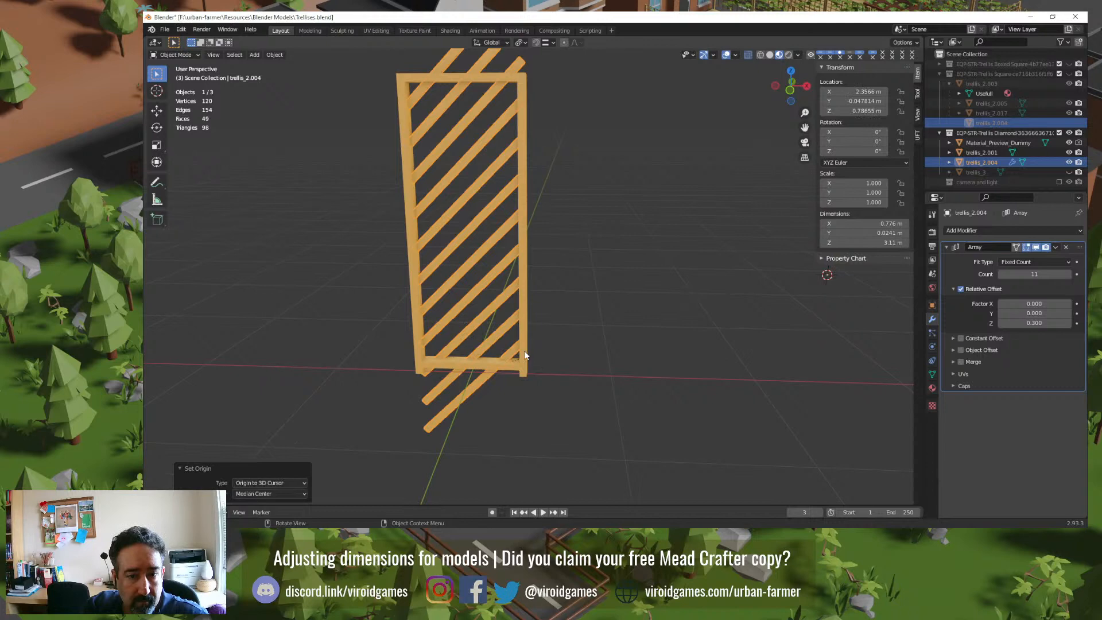
# Step: Snap the 3D cursor to the base slat's full geometry in Edit Mode and set the slats' origin to the cursor
pyautogui.press('Tab')
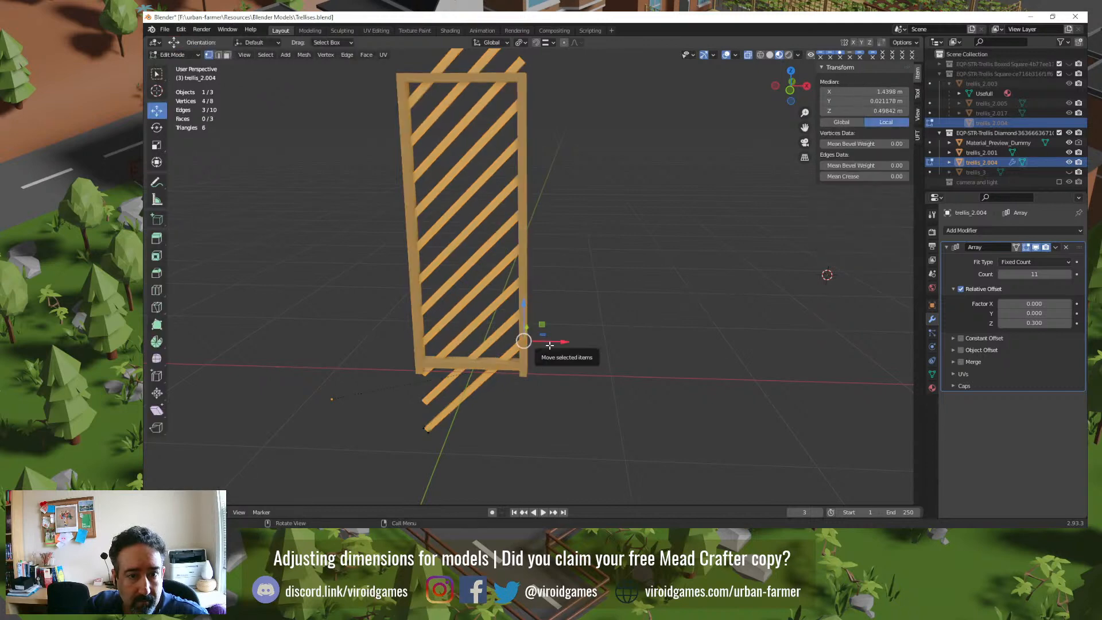
pyautogui.press('a')
pyautogui.press('q')
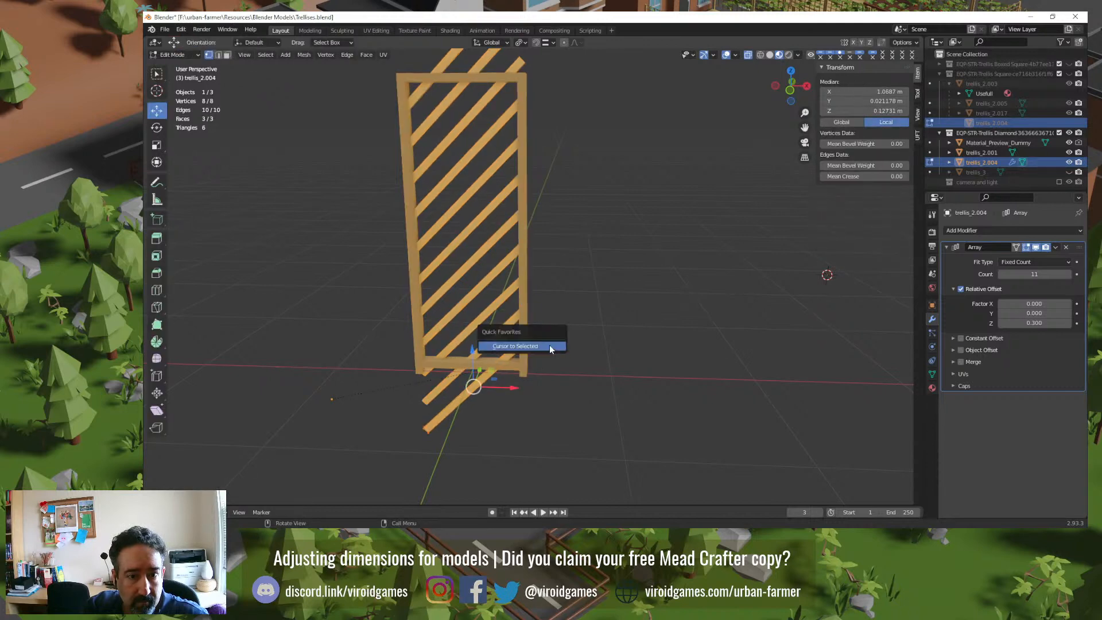
pyautogui.click(549, 346)
pyautogui.press('Tab')
pyautogui.hotkey('ctrl', 'alt', 'shift', 'c')
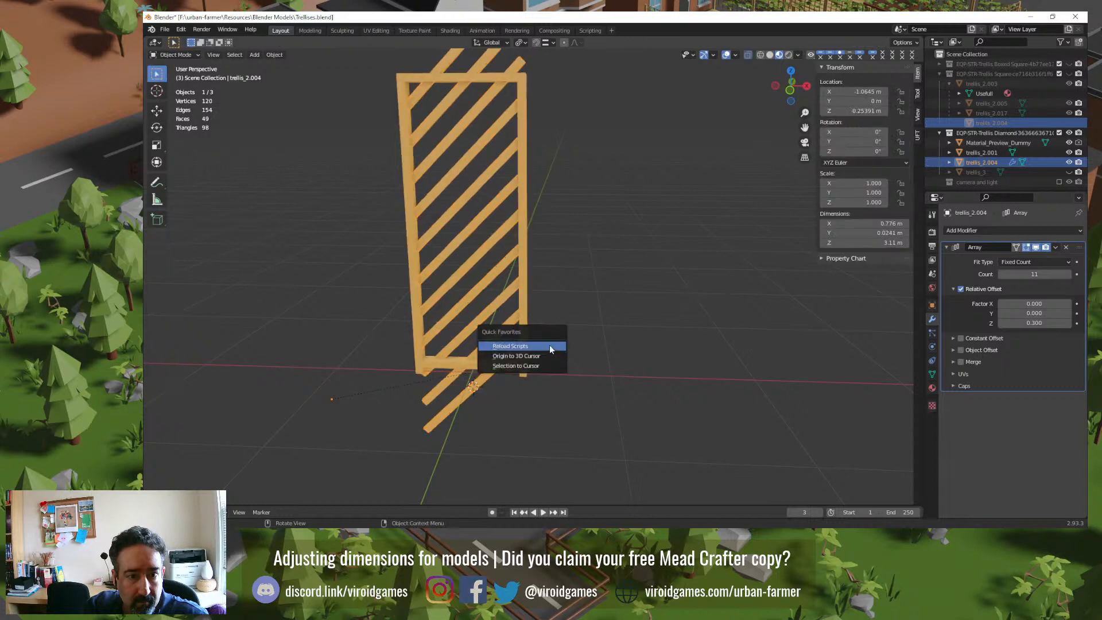
pyautogui.click(549, 350)
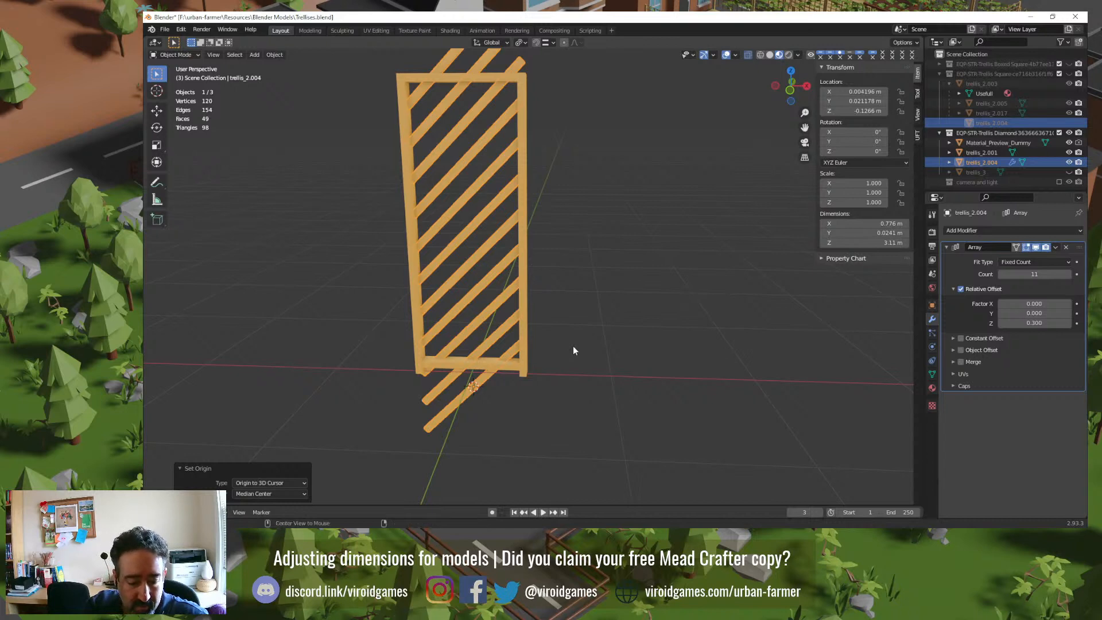
# Step: Make a linked duplicate of the diagonal slats in place and rotate it 180° about the global Z axis
pyautogui.hotkey('shift', 'd')
pyautogui.rightClick(572, 346)
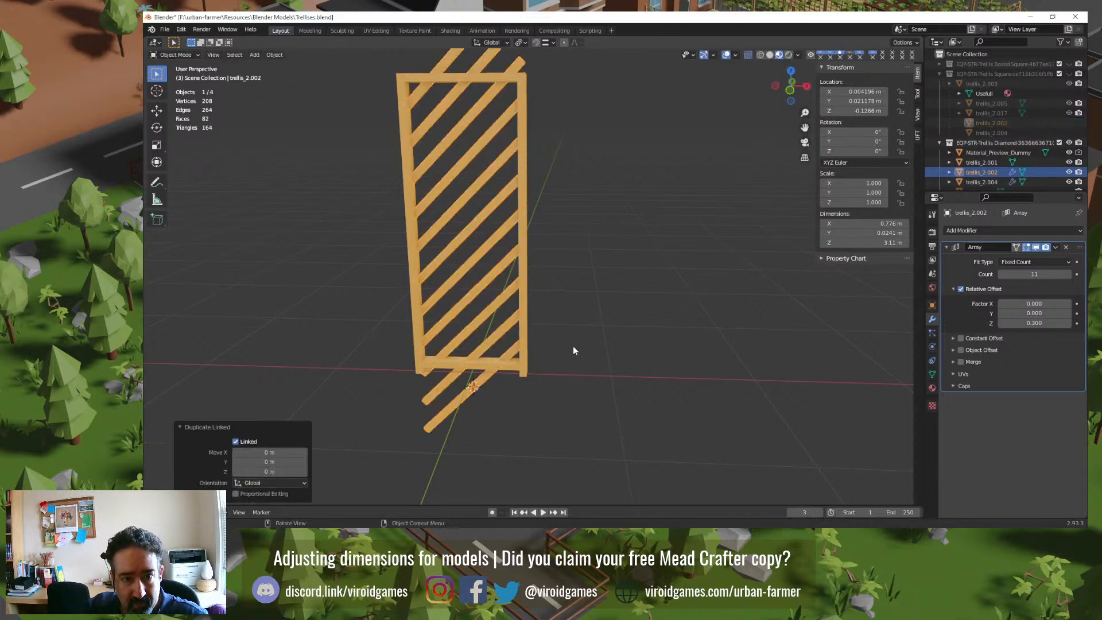
pyautogui.write('rz')
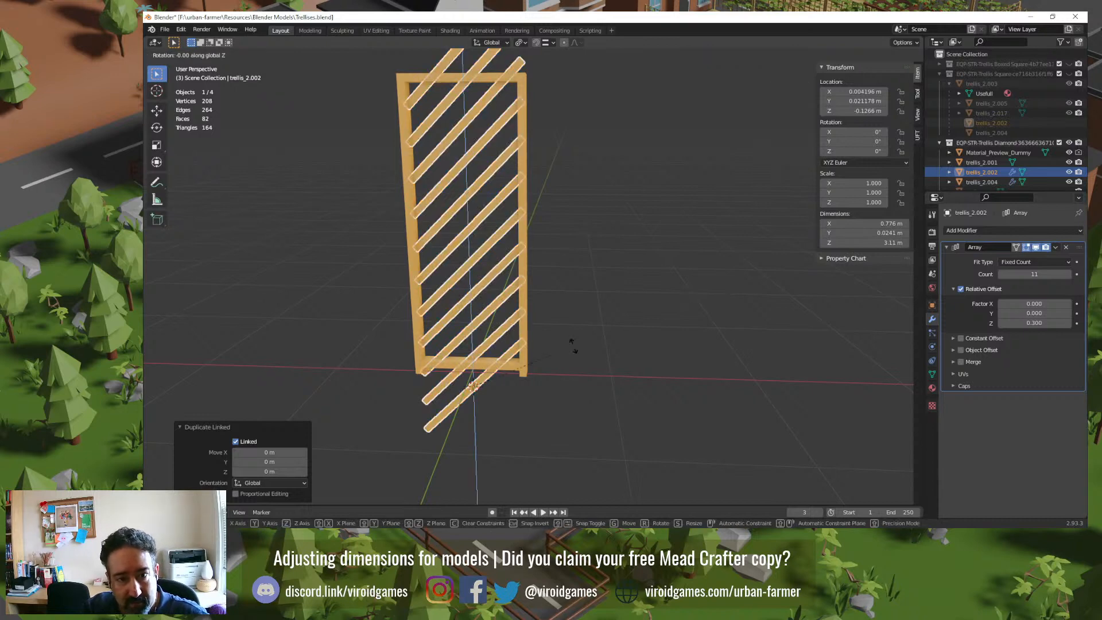
pyautogui.write('180')
pyautogui.press('Return')
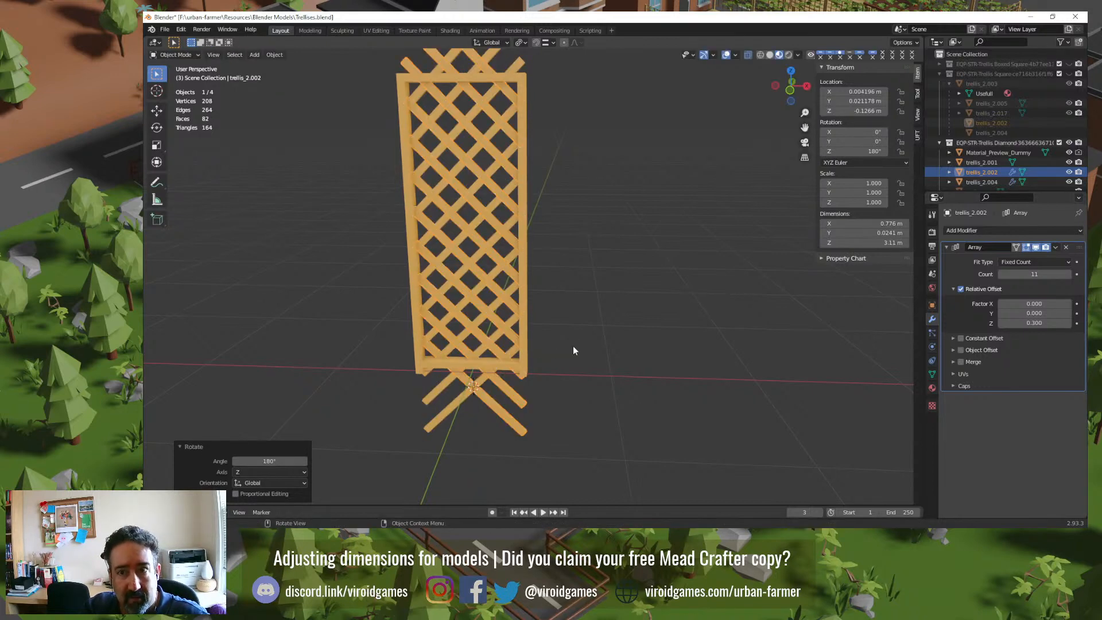
# Step: Make the rotated duplicate's mesh single-user and apply all transforms to the object
pyautogui.hotkey('ctrl', 'a')
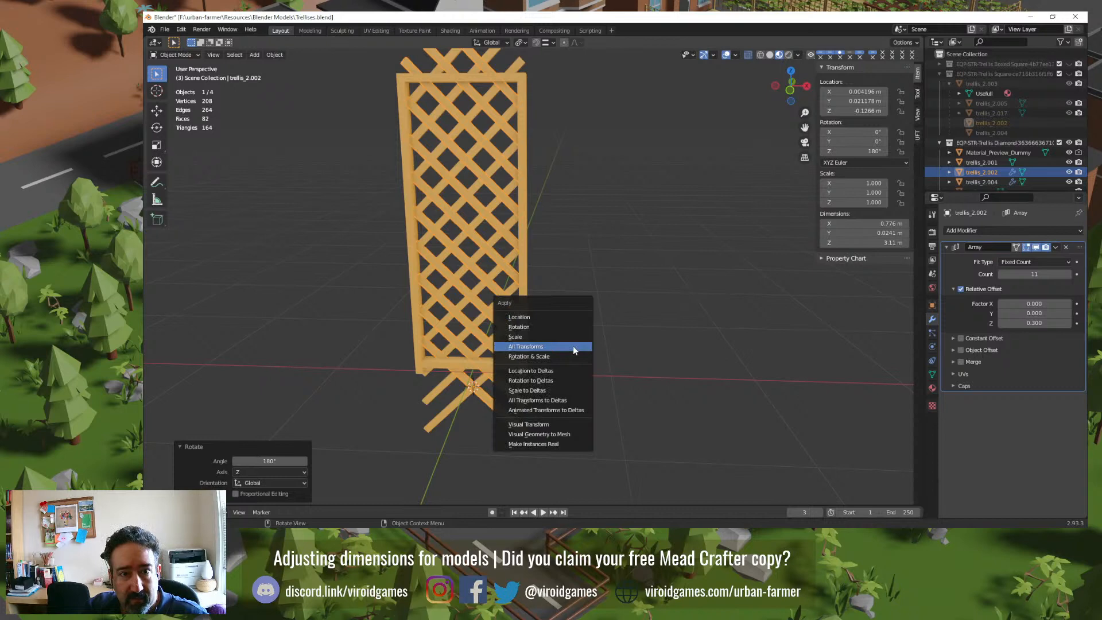
pyautogui.click(573, 347)
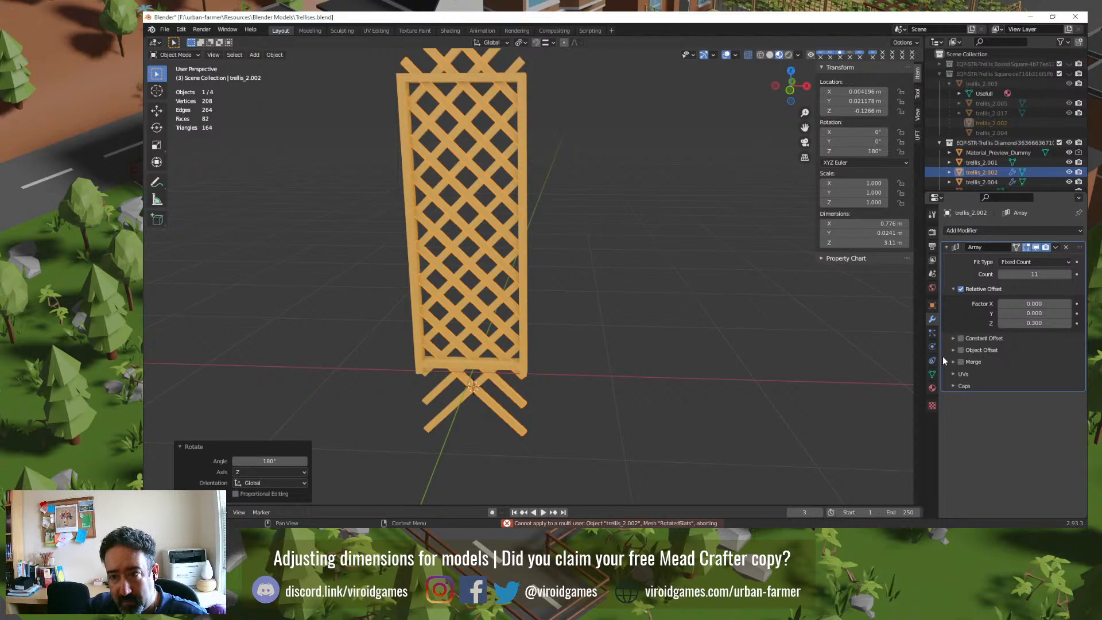
pyautogui.click(932, 374)
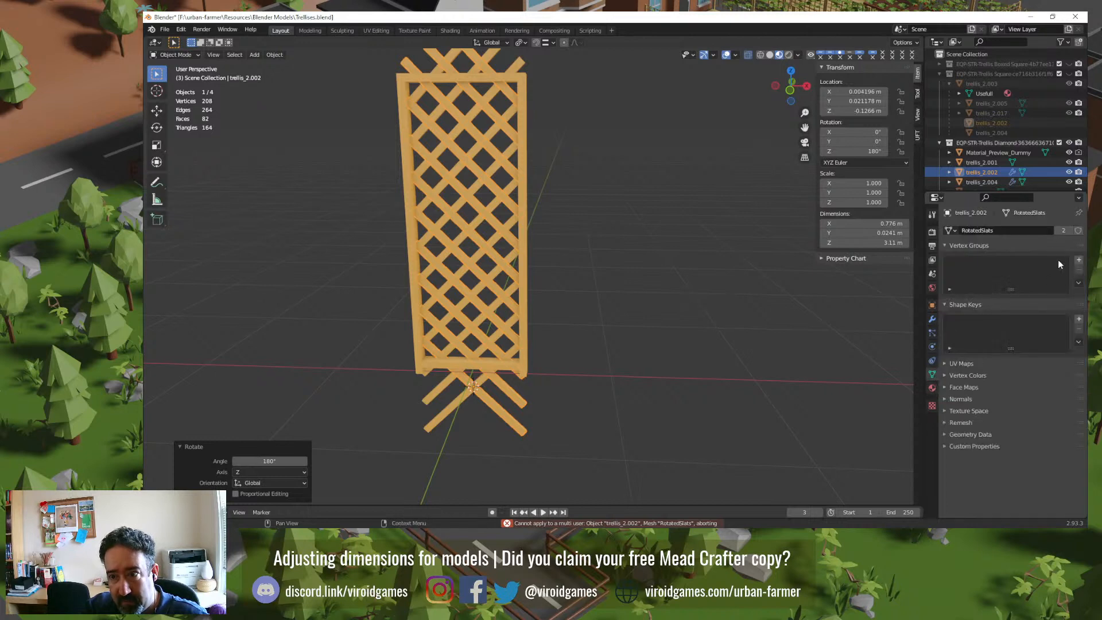
pyautogui.click(1062, 231)
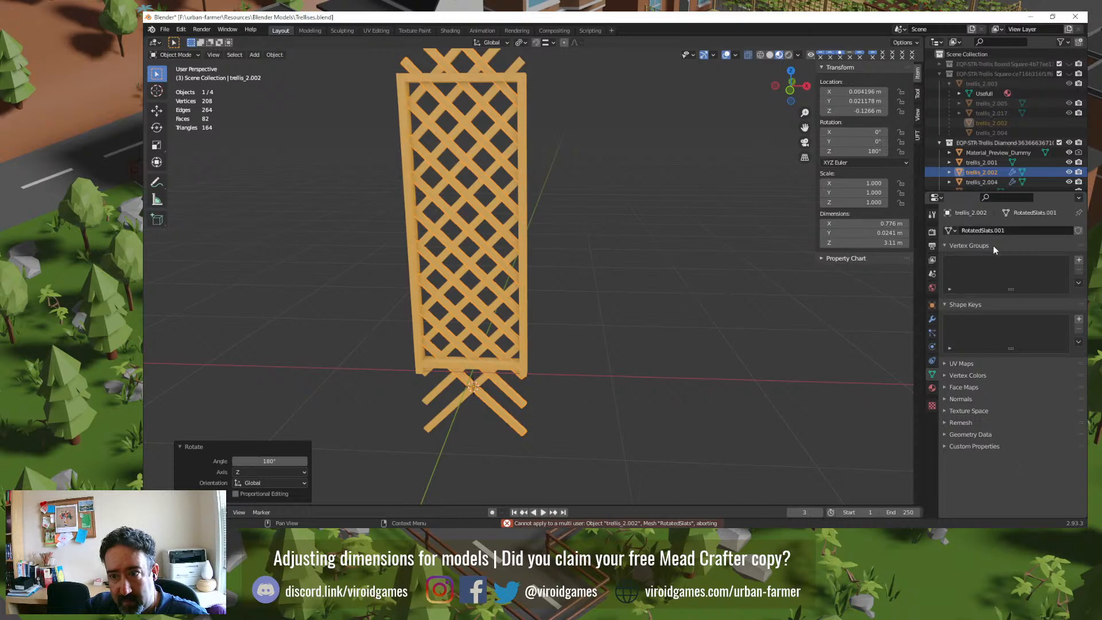
pyautogui.hotkey('ctrl', 's')
pyautogui.hotkey('ctrl', 'a')
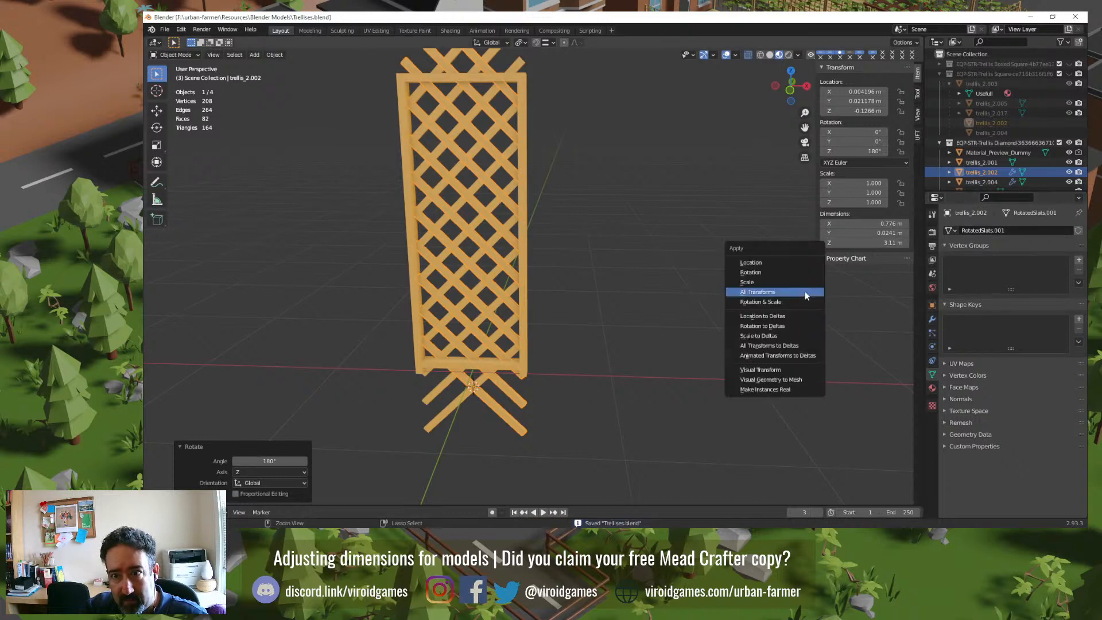
pyautogui.click(805, 291)
# Step: Try to assign the RotatedSlats mesh to the duplicate, undo it, and delete the duplicate slats
pyautogui.click(950, 230)
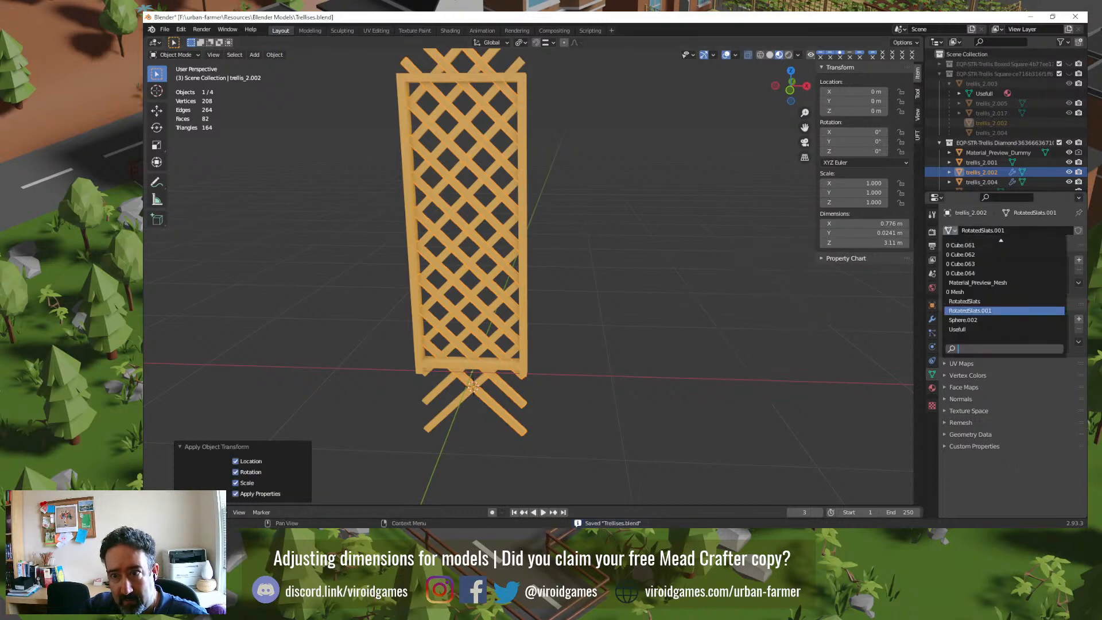
pyautogui.click(974, 307)
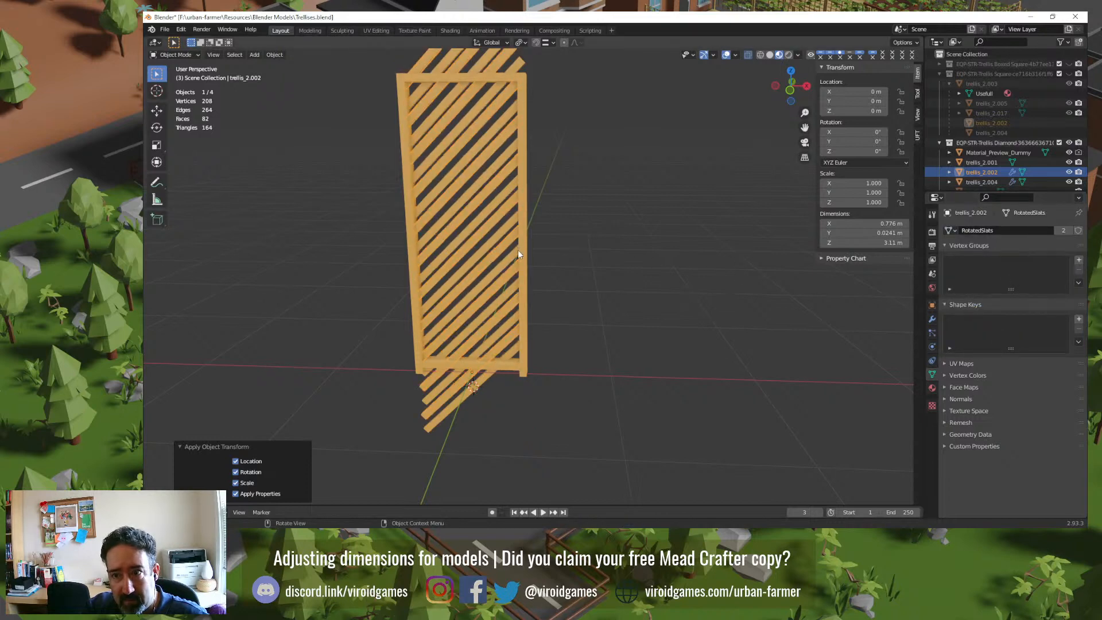
pyautogui.hotkey('ctrl', 'z')
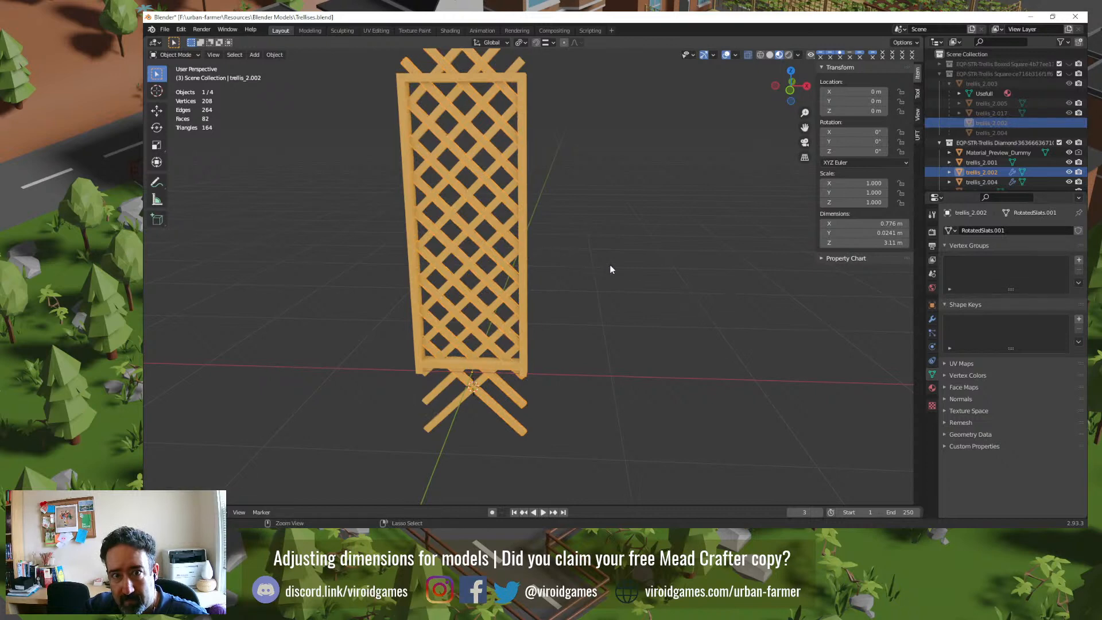
pyautogui.press('Delete')
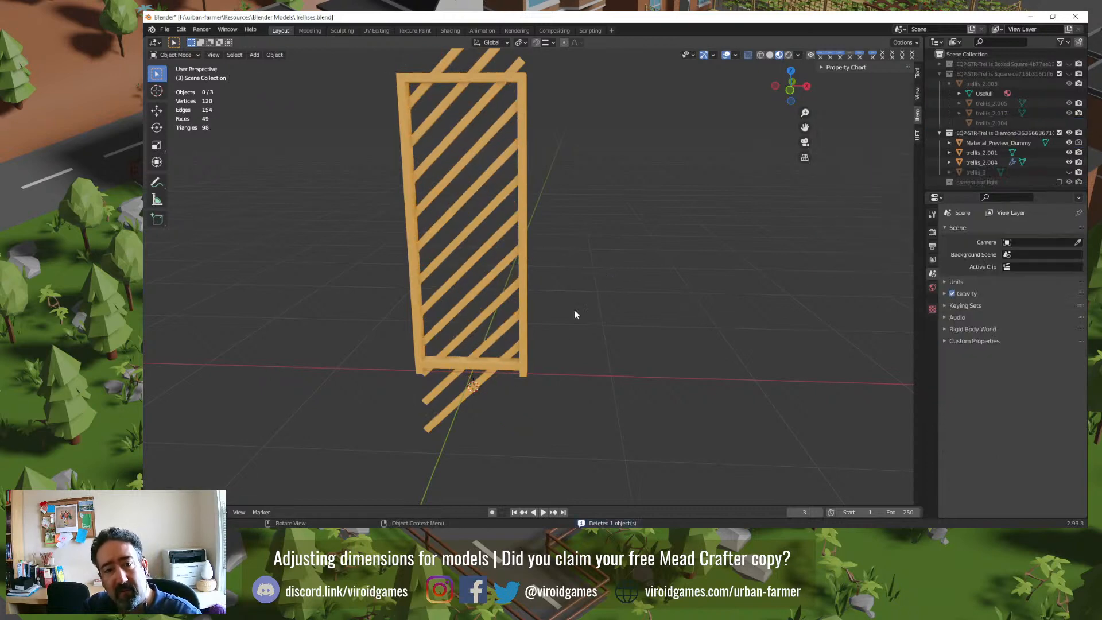
# Step: Create a linked duplicate of the remaining diagonal slats trellis_2.004 in the same position
pyautogui.click(462, 399)
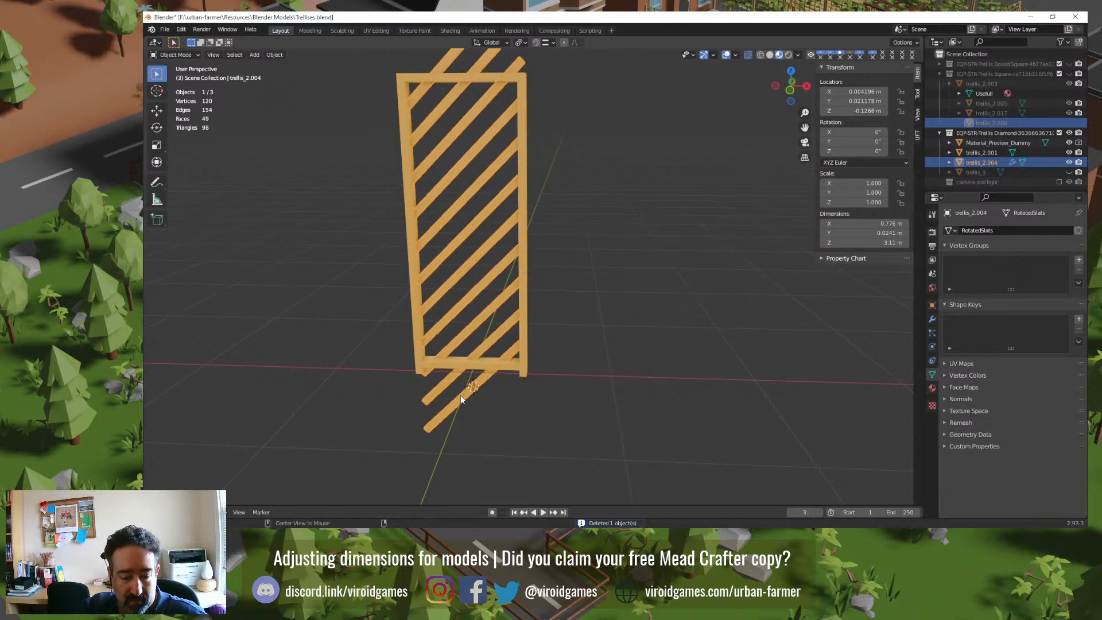
pyautogui.hotkey('alt', 'd')
pyautogui.rightClick(462, 400)
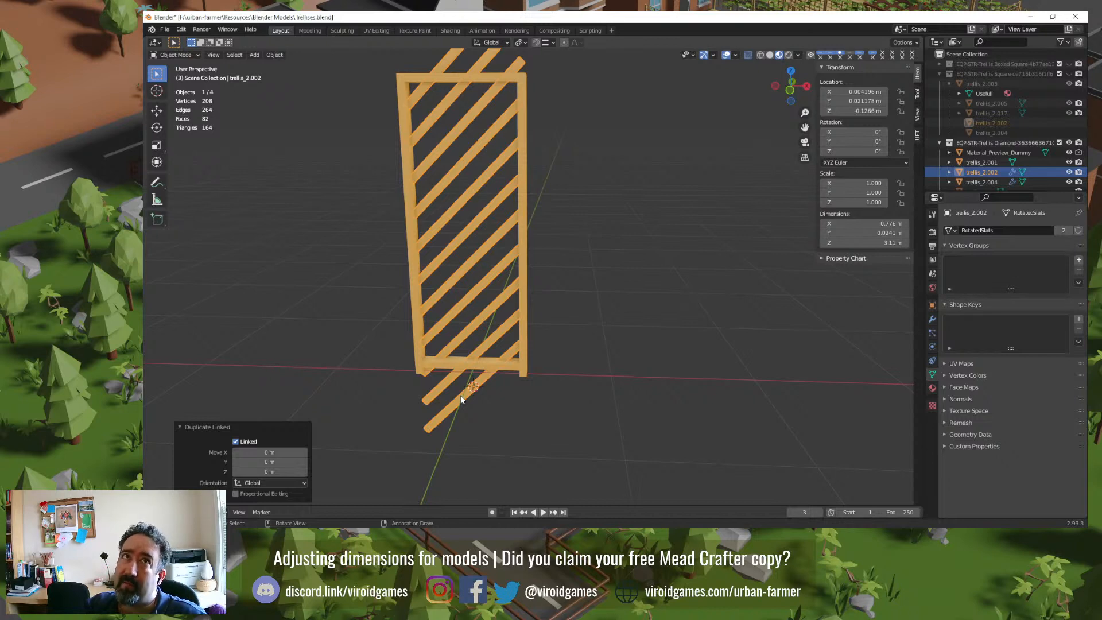
# Step: Try to rotate the linked duplicate's mesh 180° about the global Z axis in Edit Mode, and undo the rotation
pyautogui.press('Tab')
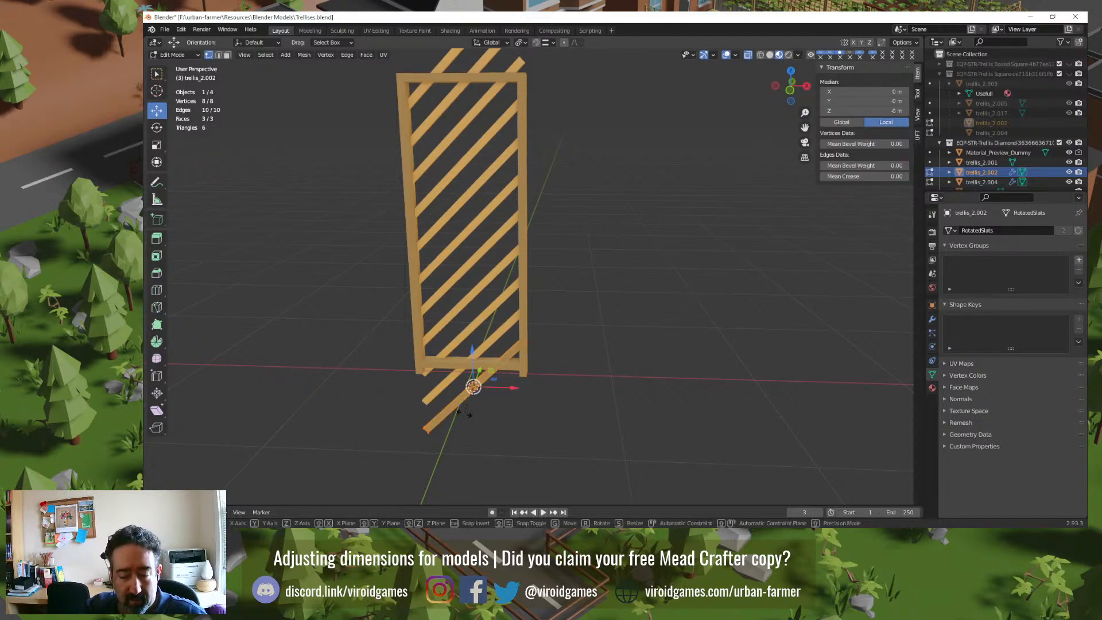
pyautogui.write('rz180')
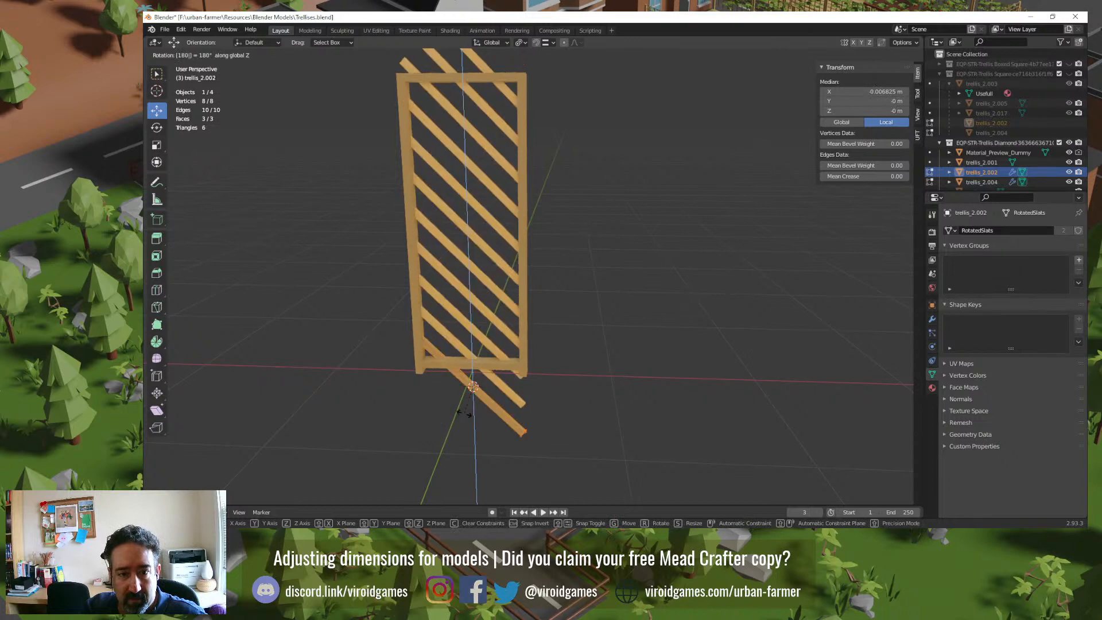
pyautogui.press('Return')
pyautogui.press('Tab')
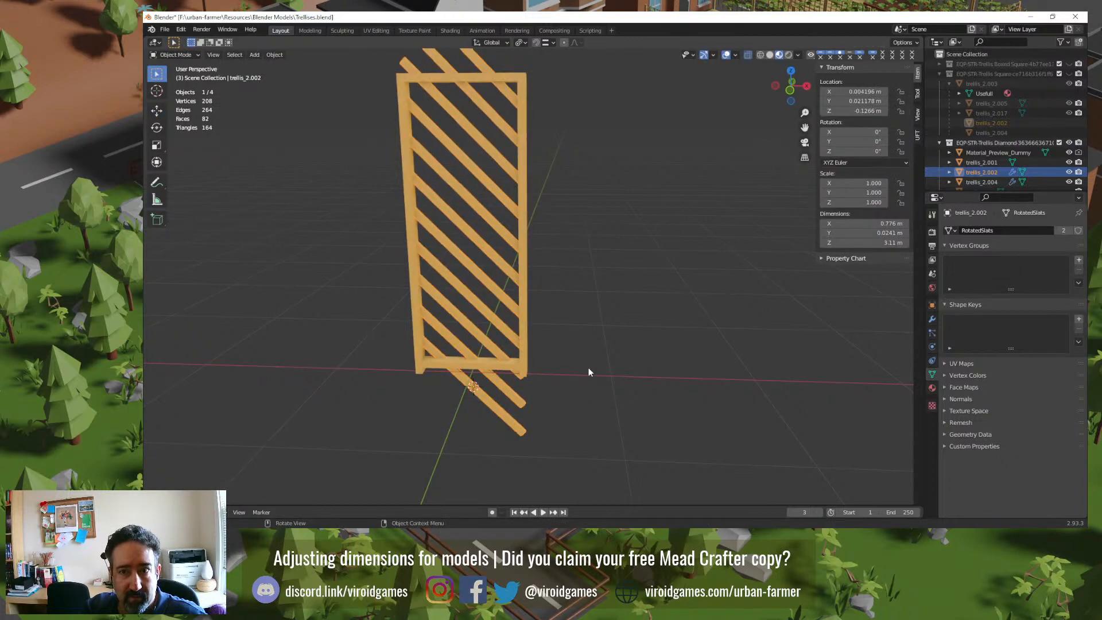
pyautogui.hotkey('ctrl', 'z')
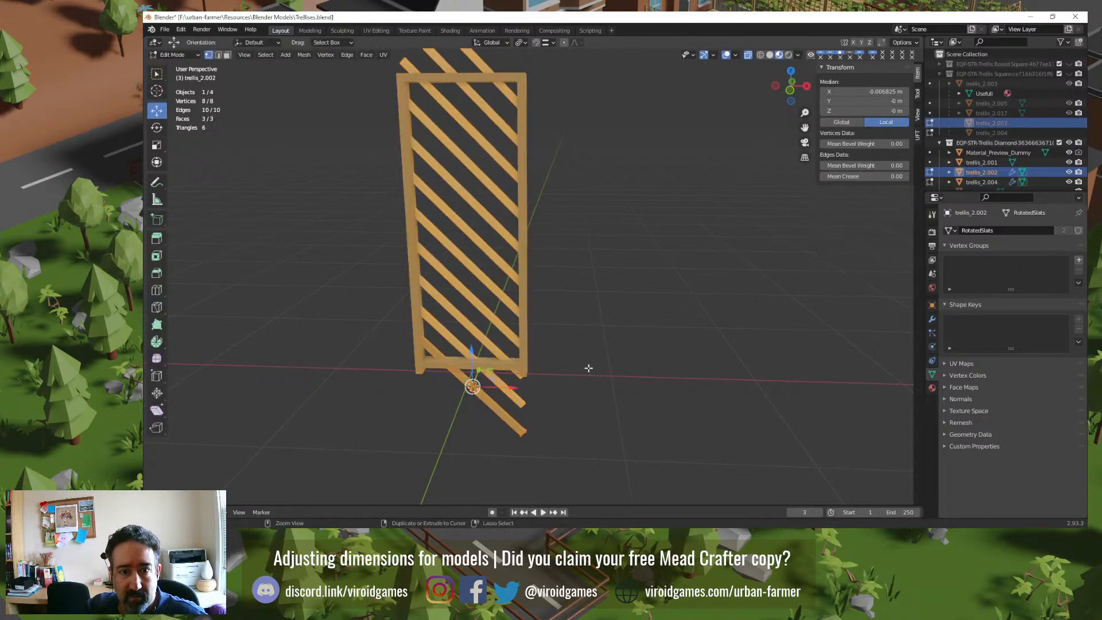
pyautogui.hotkey('ctrl', 'z')
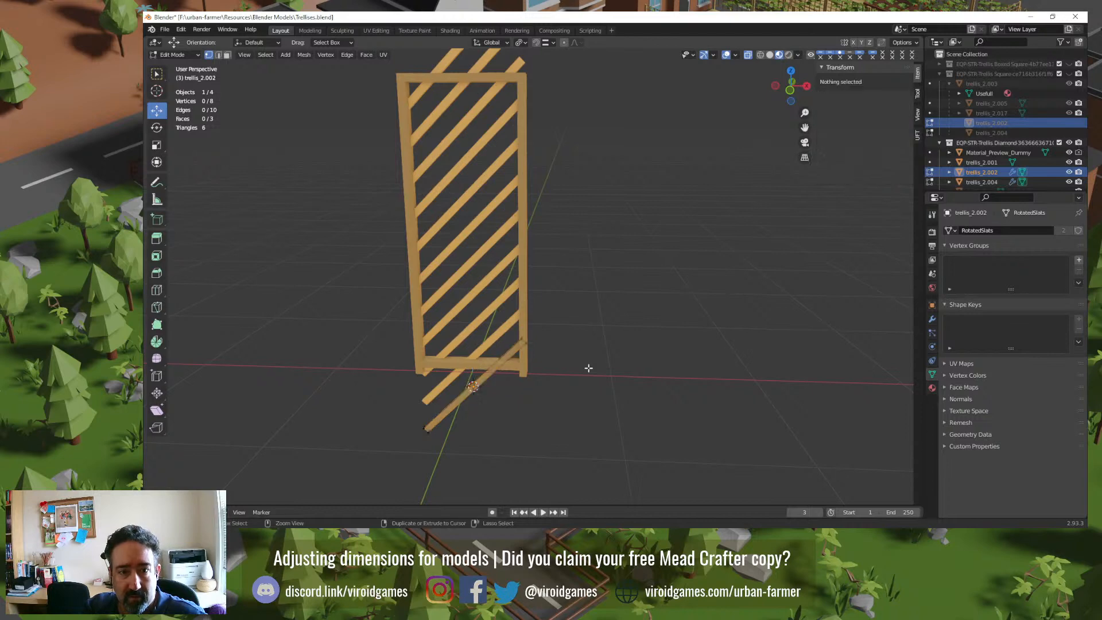
pyautogui.press('a')
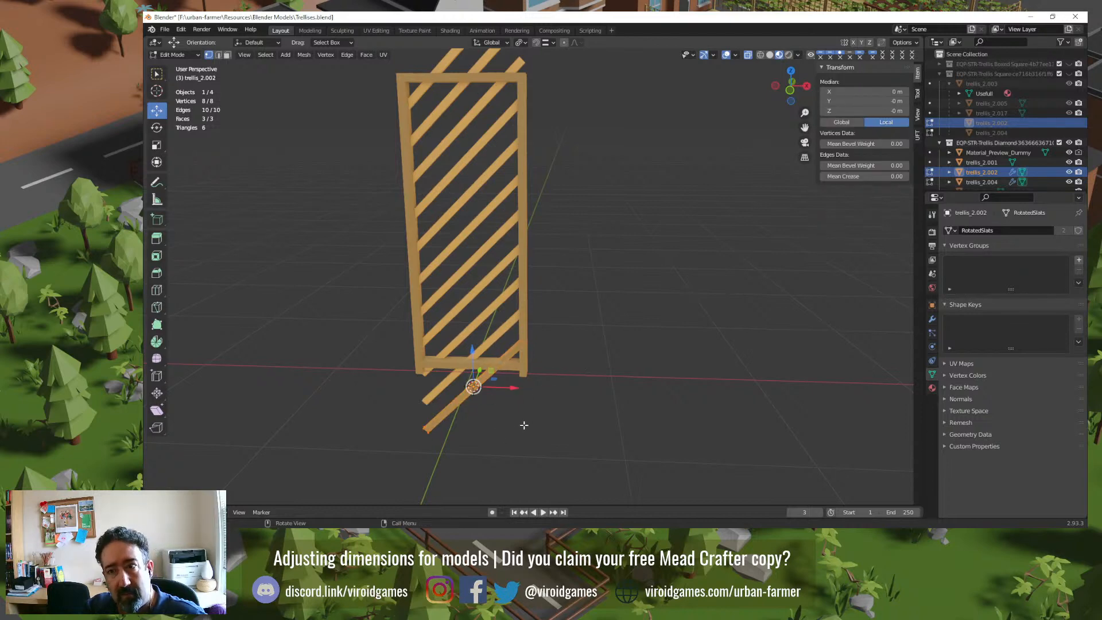
pyautogui.press('Tab')
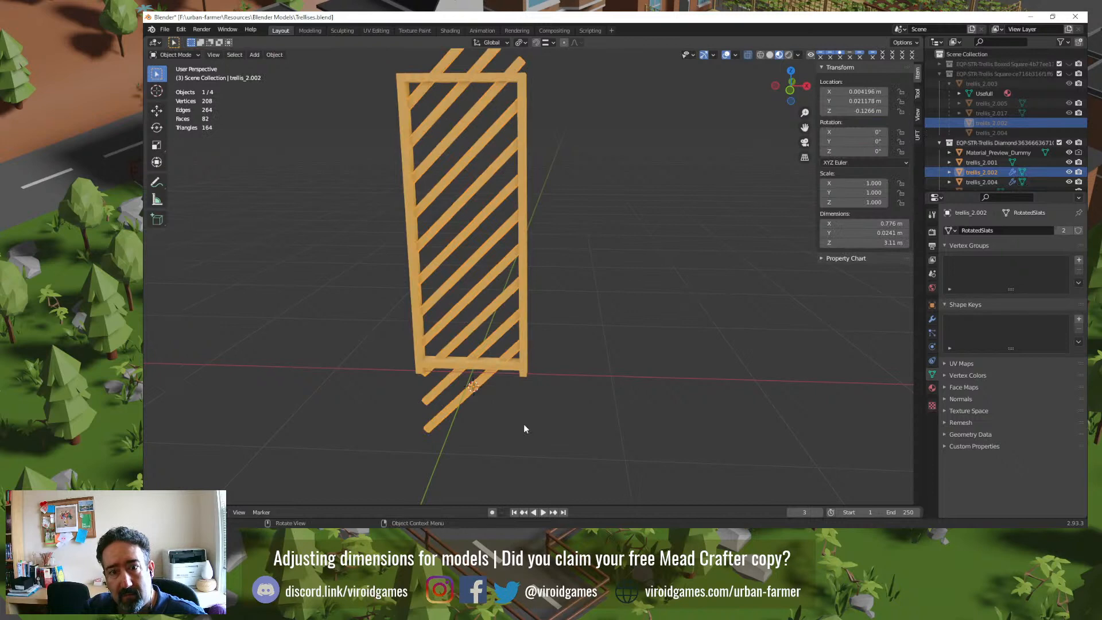
# Step: Try to move the linked duplicate slats freely away from the originals, and undo the move
pyautogui.click(501, 412)
pyautogui.click(463, 402)
pyautogui.press('g')
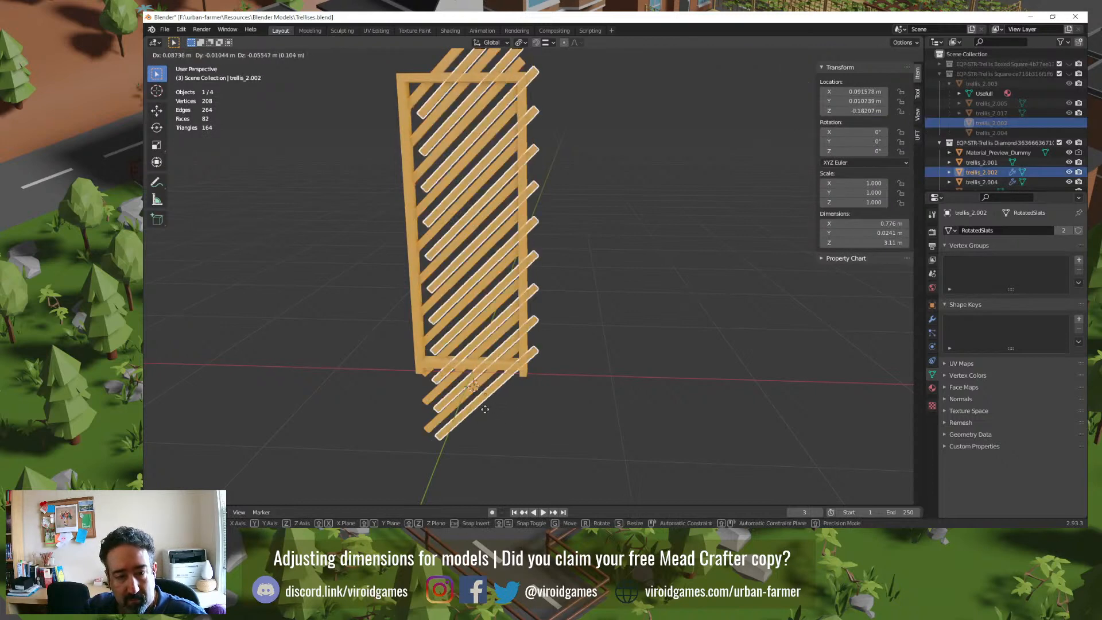
pyautogui.click(539, 405)
pyautogui.hotkey('ctrl', 'z')
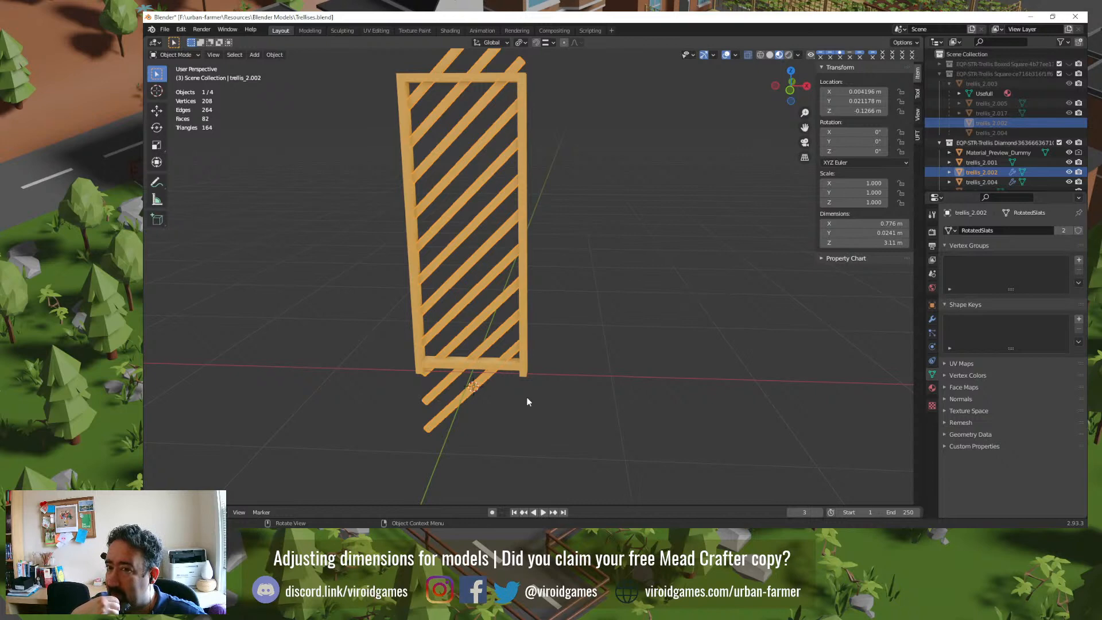
# Step: Rotate the linked duplicate slats trellis_2.002 by 180° about the global Z axis so they cross the originals
pyautogui.write('r')
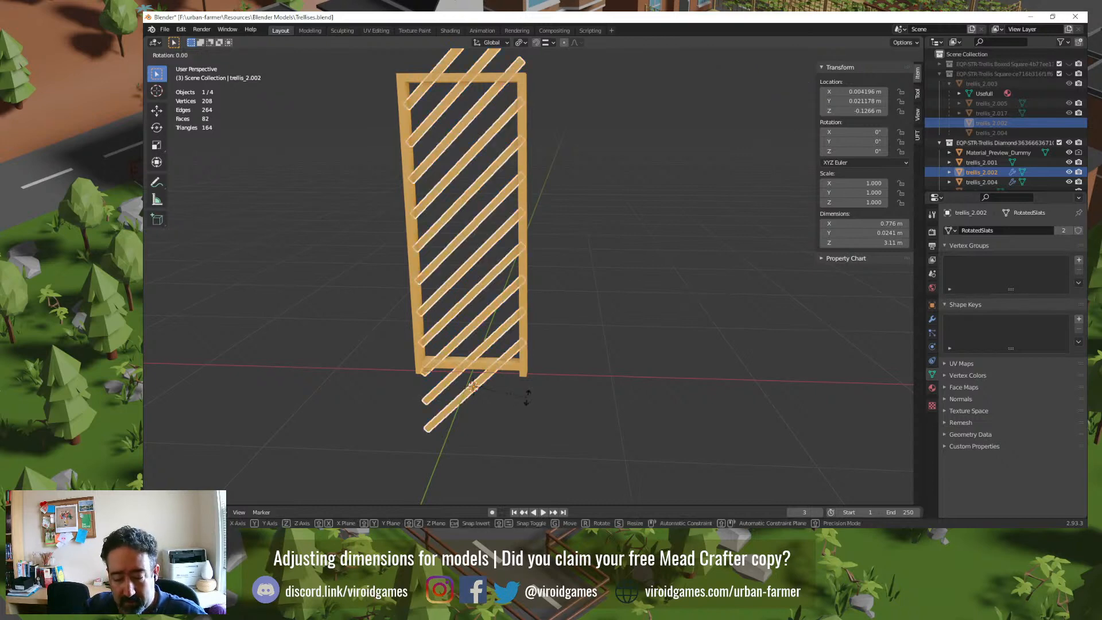
pyautogui.write('z180')
pyautogui.press('Return')
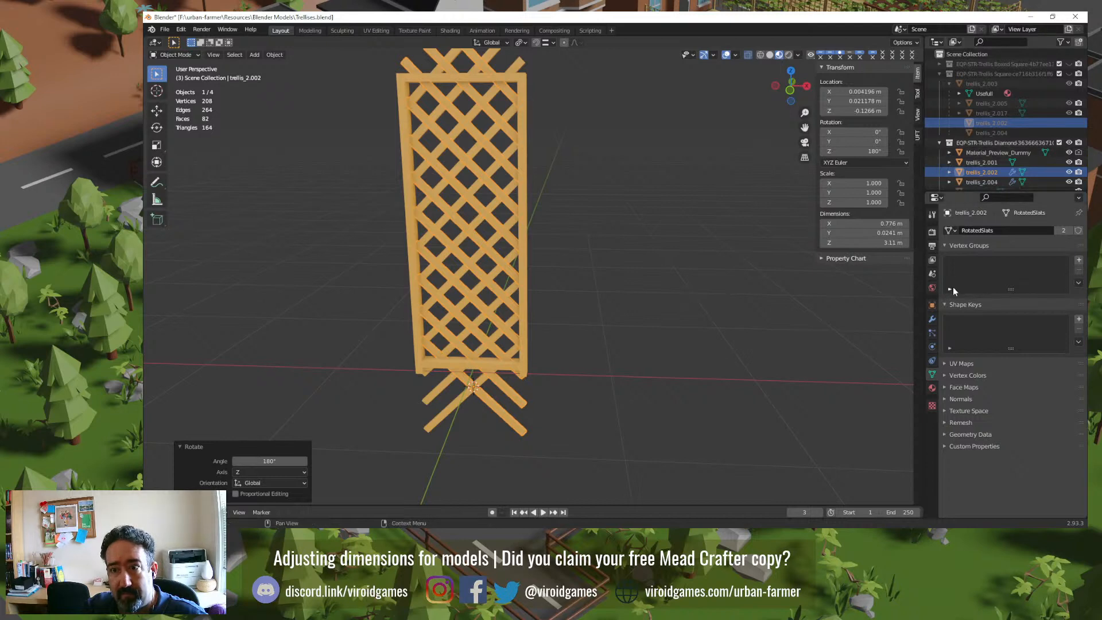
# Step: Make the rotated duplicate's RotatedSlats mesh single-user and apply all of the object's transforms
pyautogui.click(1062, 231)
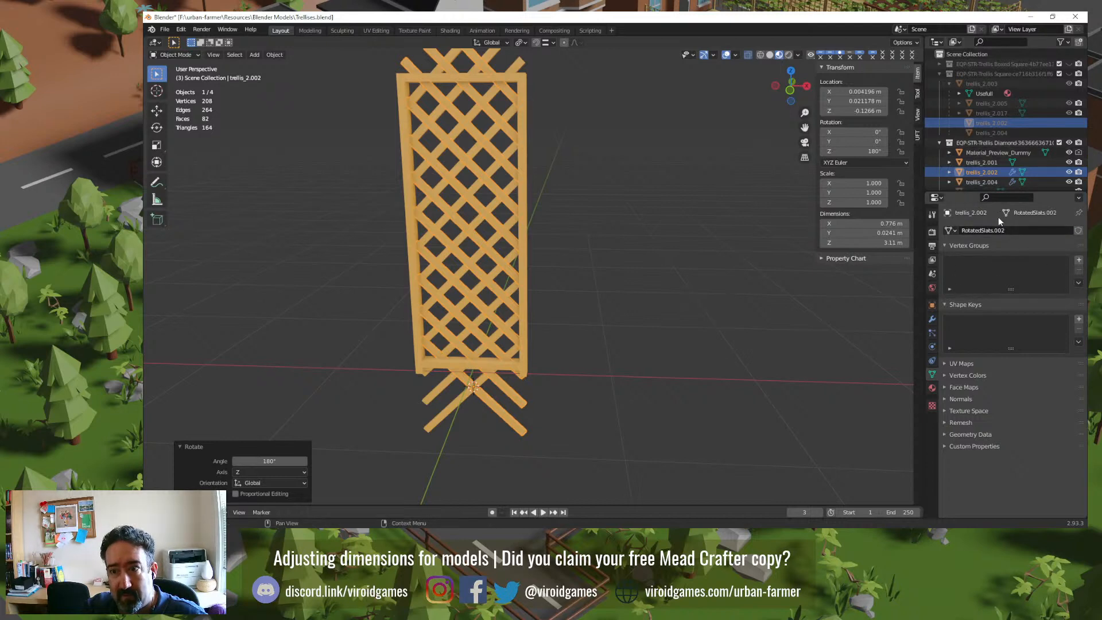
pyautogui.hotkey('ctrl', 'a')
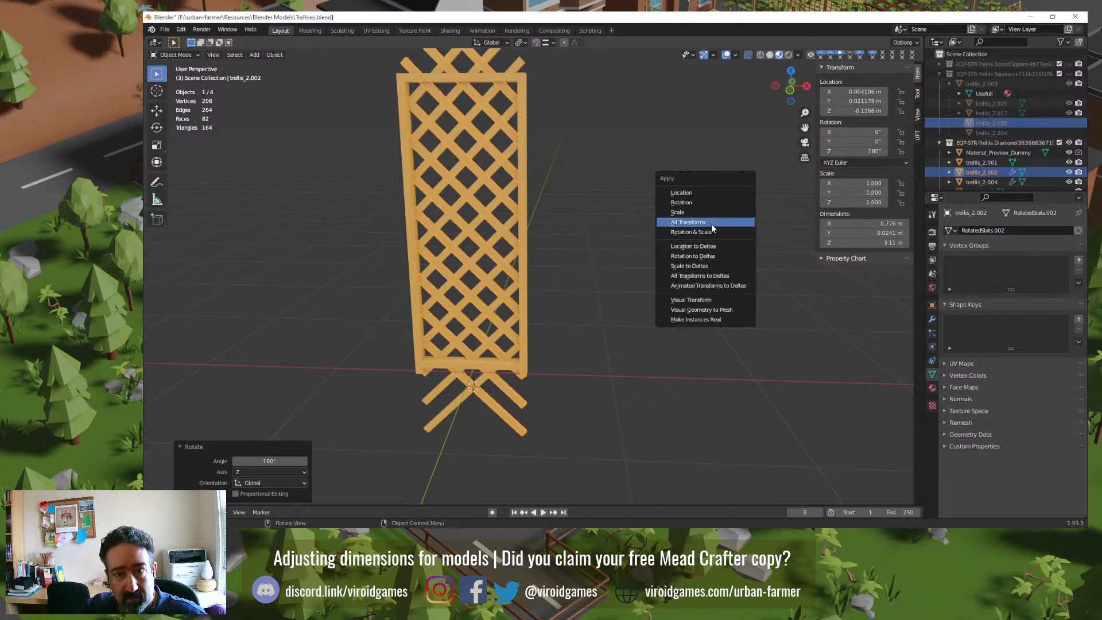
pyautogui.click(711, 224)
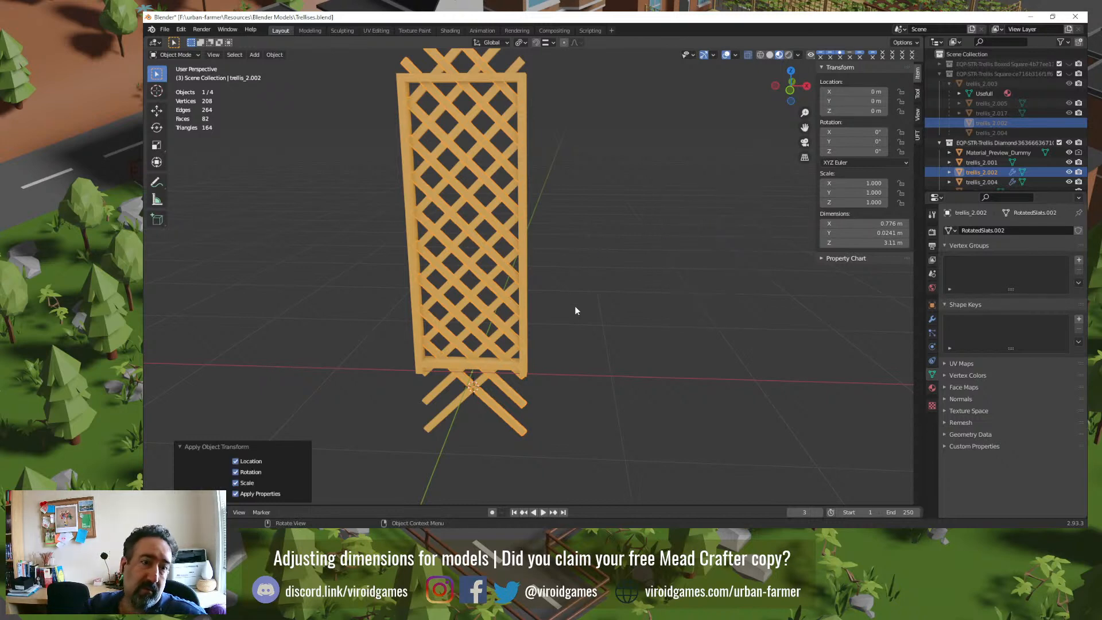
pyautogui.click(581, 336)
pyautogui.click(494, 406)
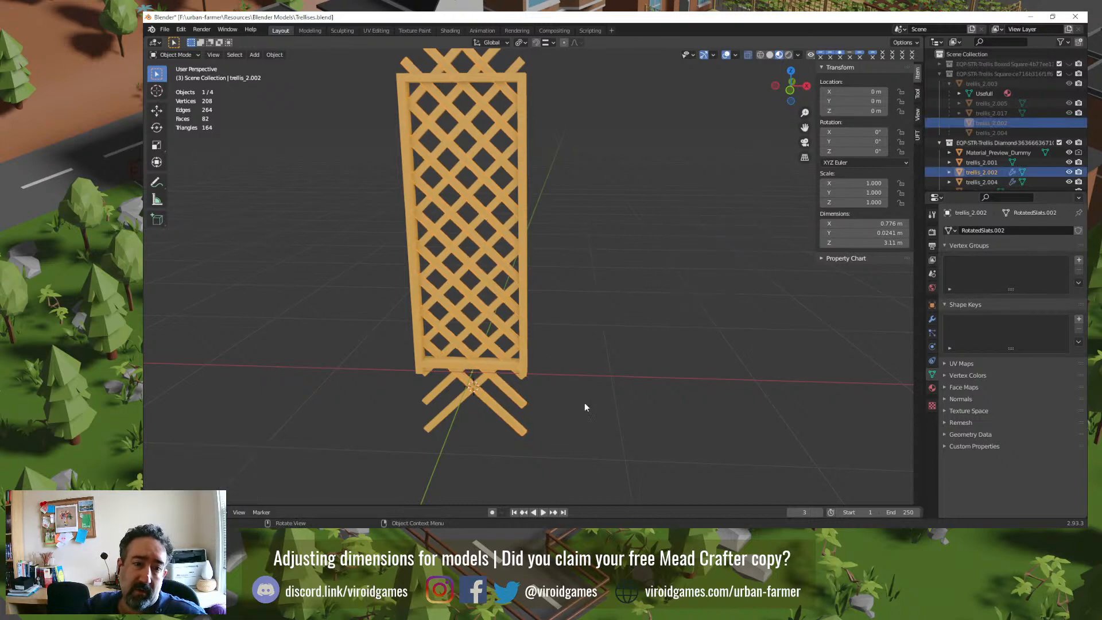
# Step: Examine the slats' Array modifier settings and check the frame and slat meshes in Edit Mode, together and separately
pyautogui.click(932, 319)
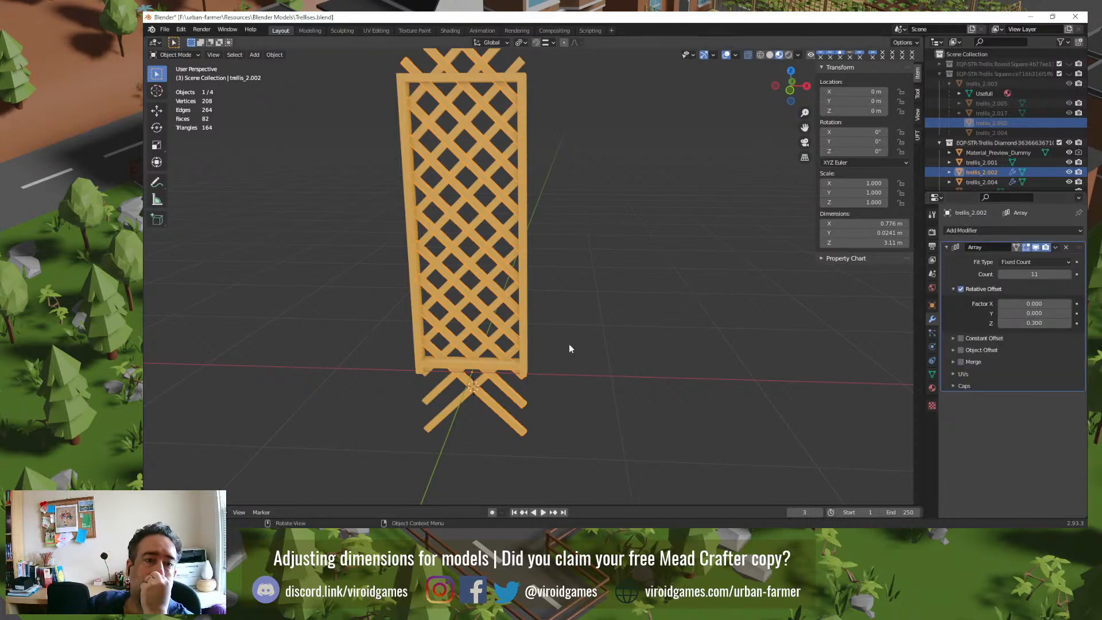
pyautogui.moveTo(571, 343); pyautogui.dragTo(613, 340, button='middle')
pyautogui.click(598, 295)
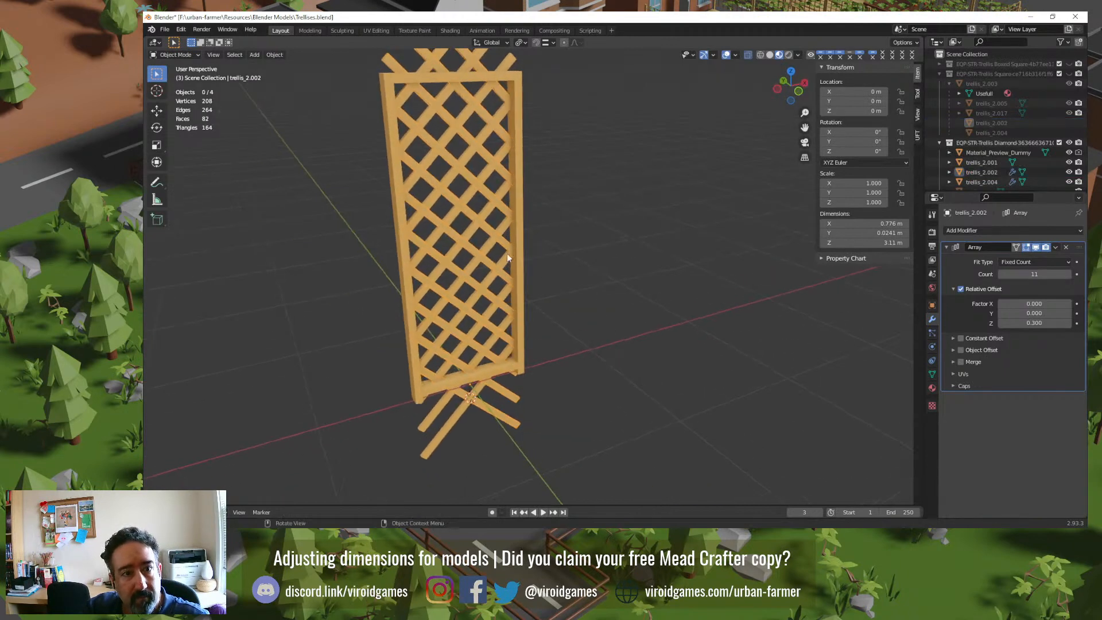
pyautogui.click(465, 213)
pyautogui.press('a')
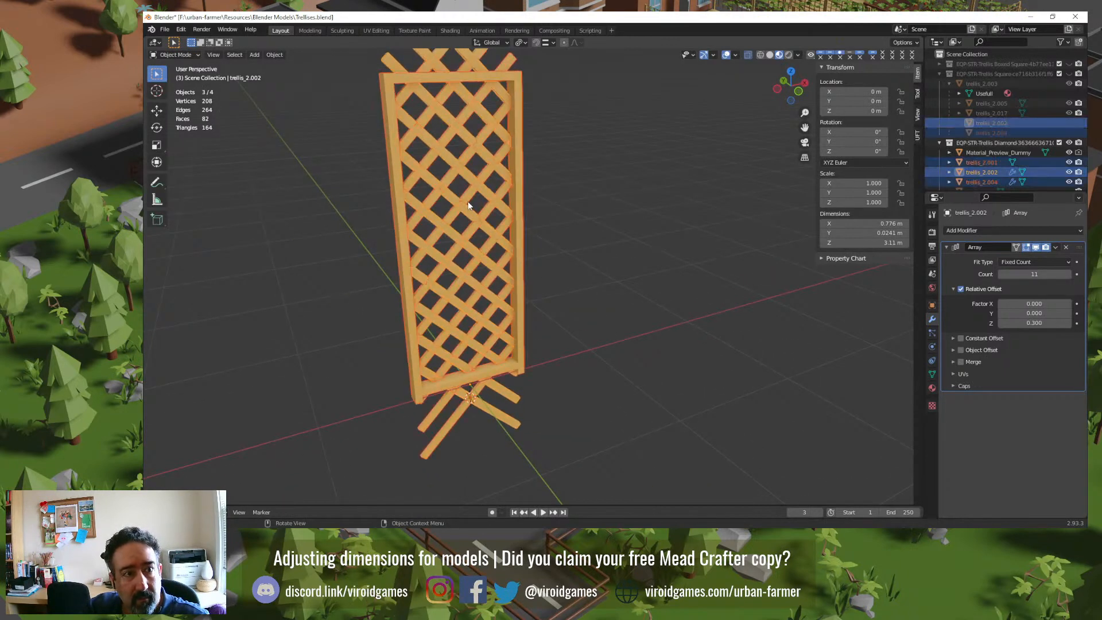
pyautogui.click(554, 207)
pyautogui.click(469, 199)
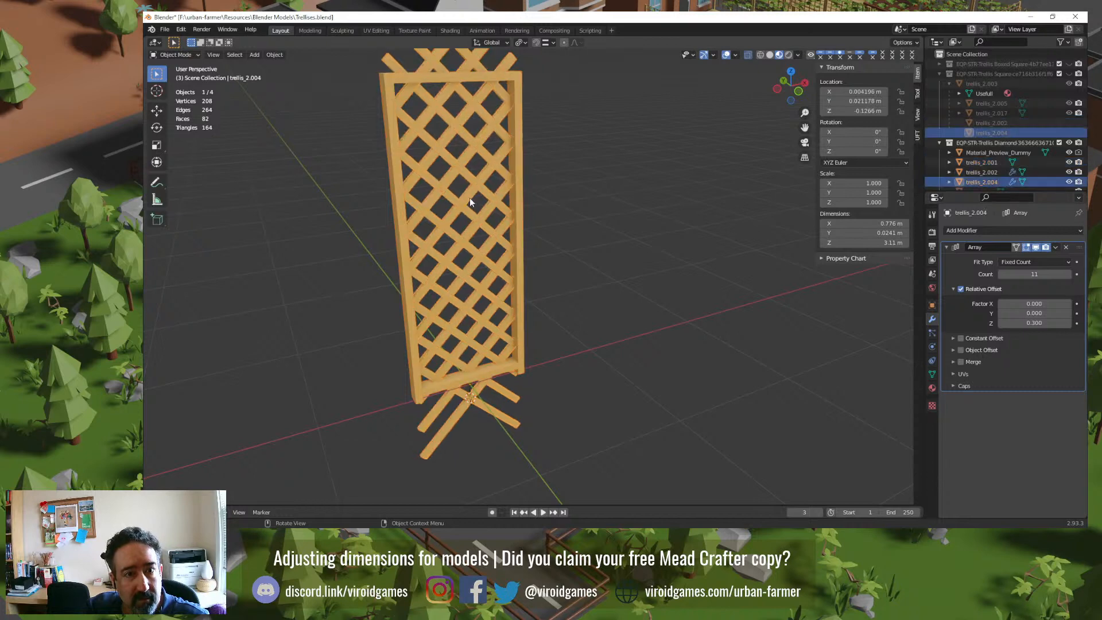
pyautogui.press('a')
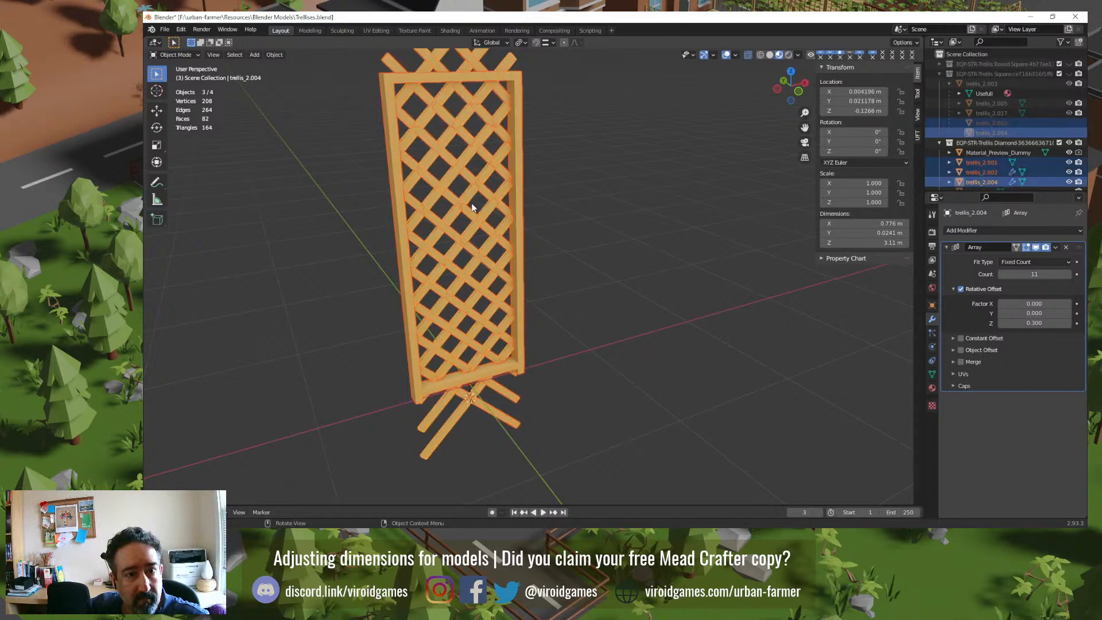
pyautogui.press('Tab')
pyautogui.click(517, 206)
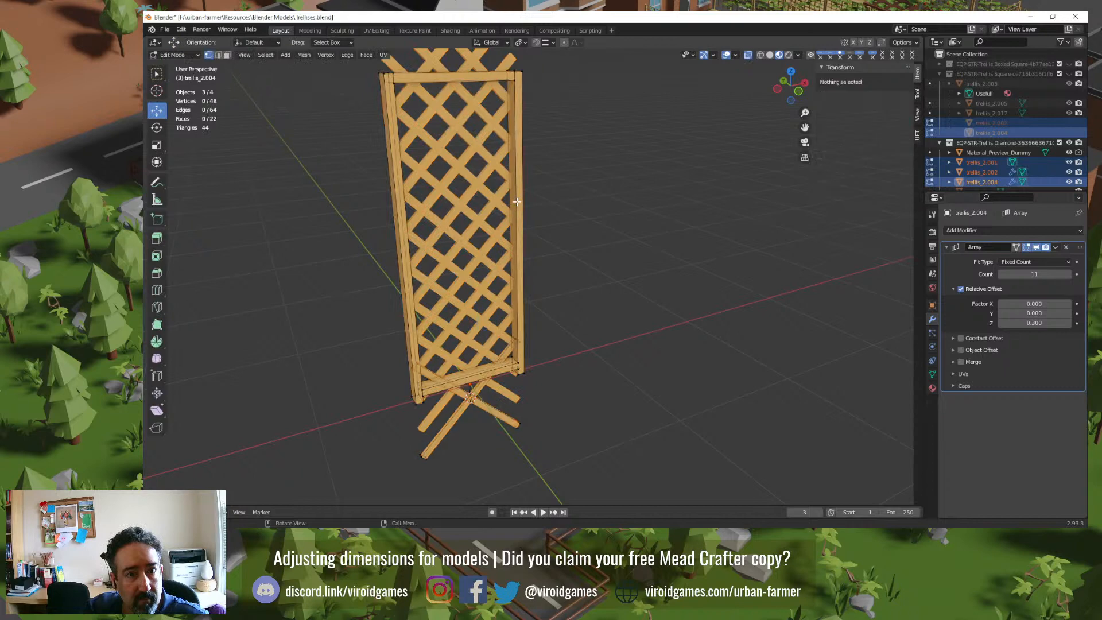
pyautogui.press('Tab')
pyautogui.click(517, 205)
pyautogui.press('Tab')
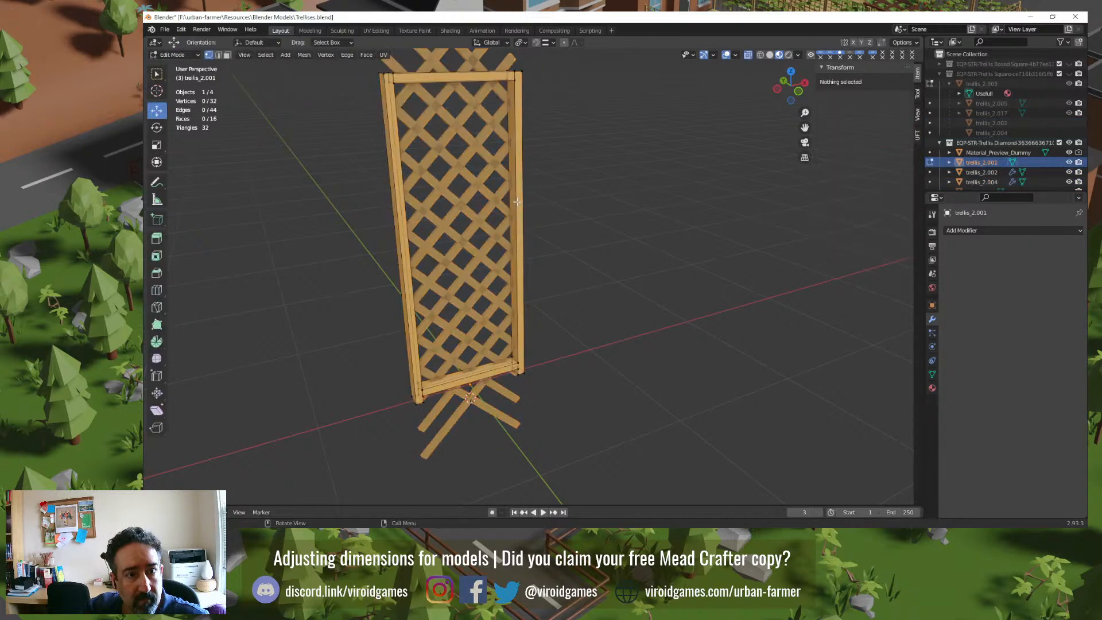
pyautogui.press('a')
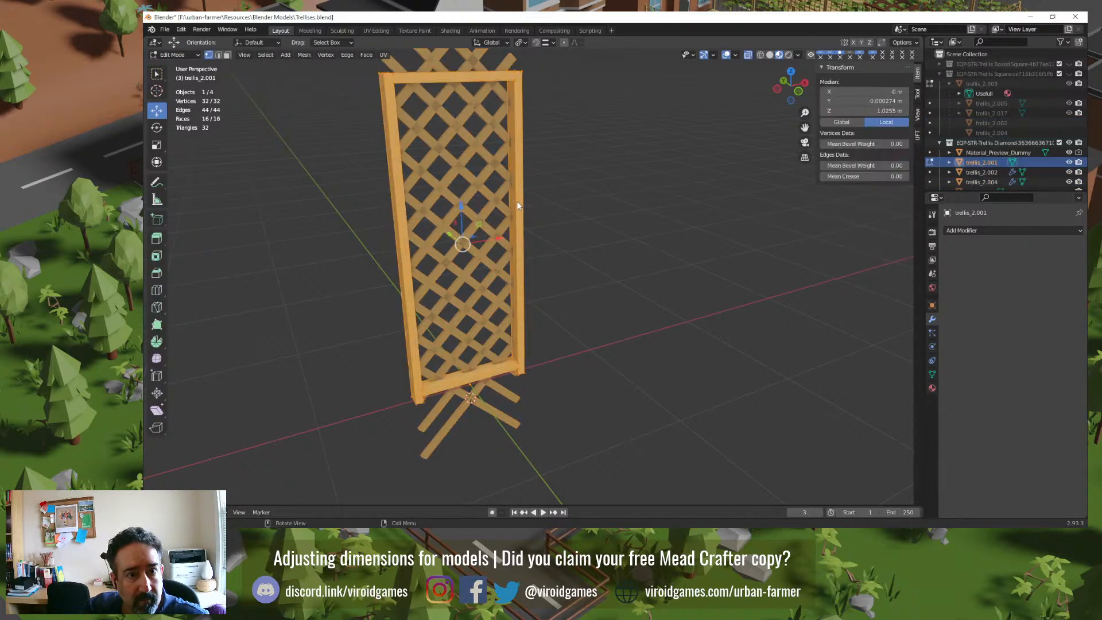
pyautogui.press('Tab')
pyautogui.click(551, 195)
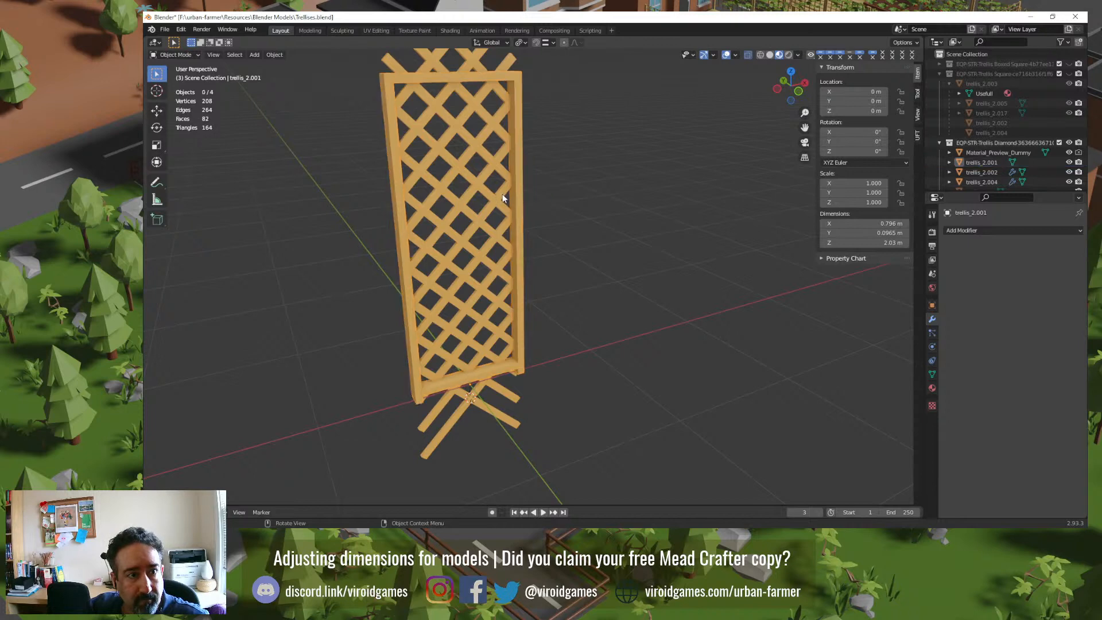
pyautogui.click(503, 198)
pyautogui.press('Tab')
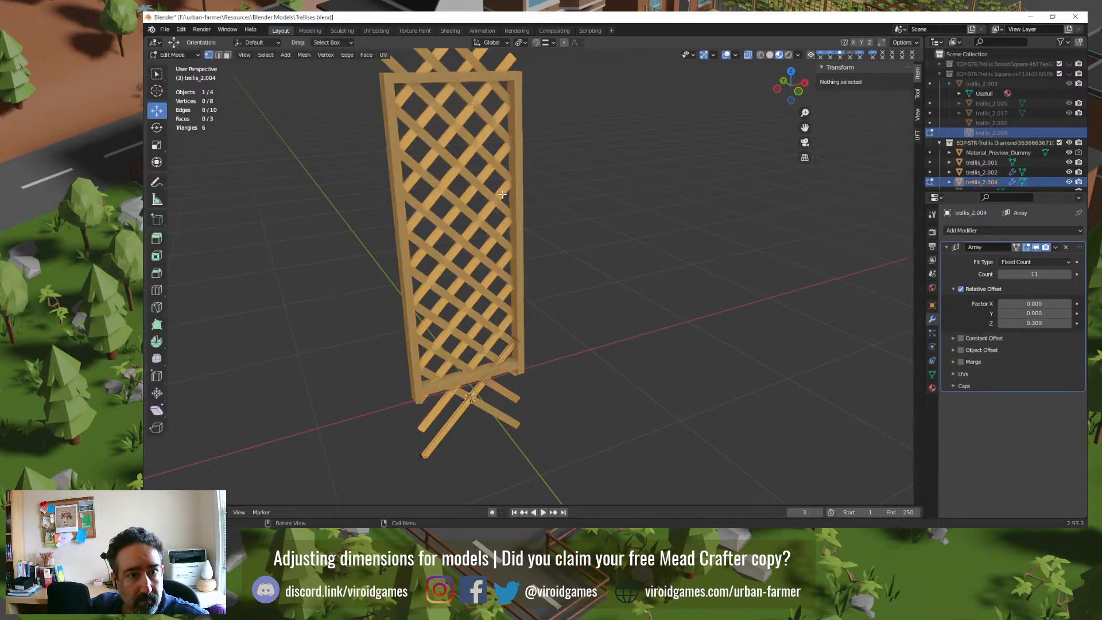
pyautogui.press('a')
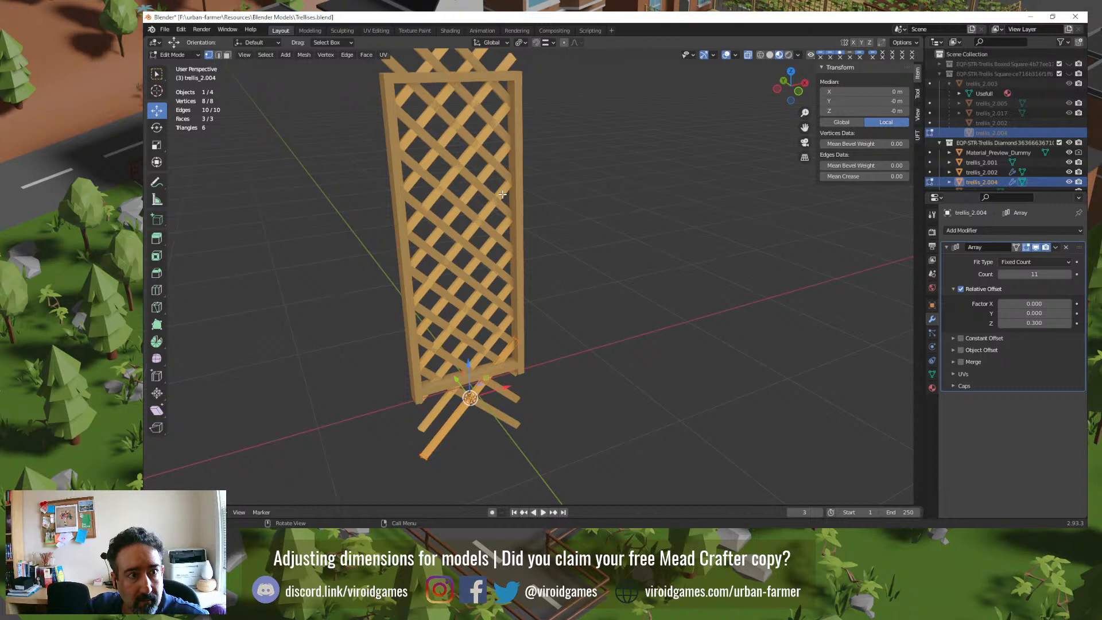
pyautogui.press('Tab')
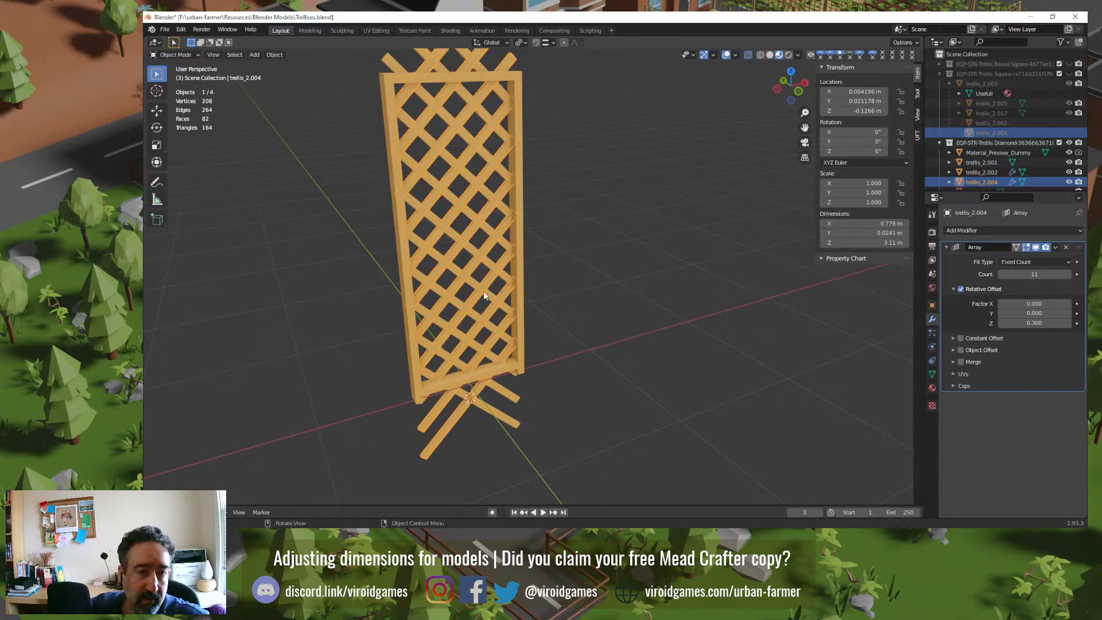
# Step: Increase the Array count of the trellis_2.004 slats to 12
pyautogui.moveTo(479, 275); pyautogui.dragTo(452, 263, button='middle')
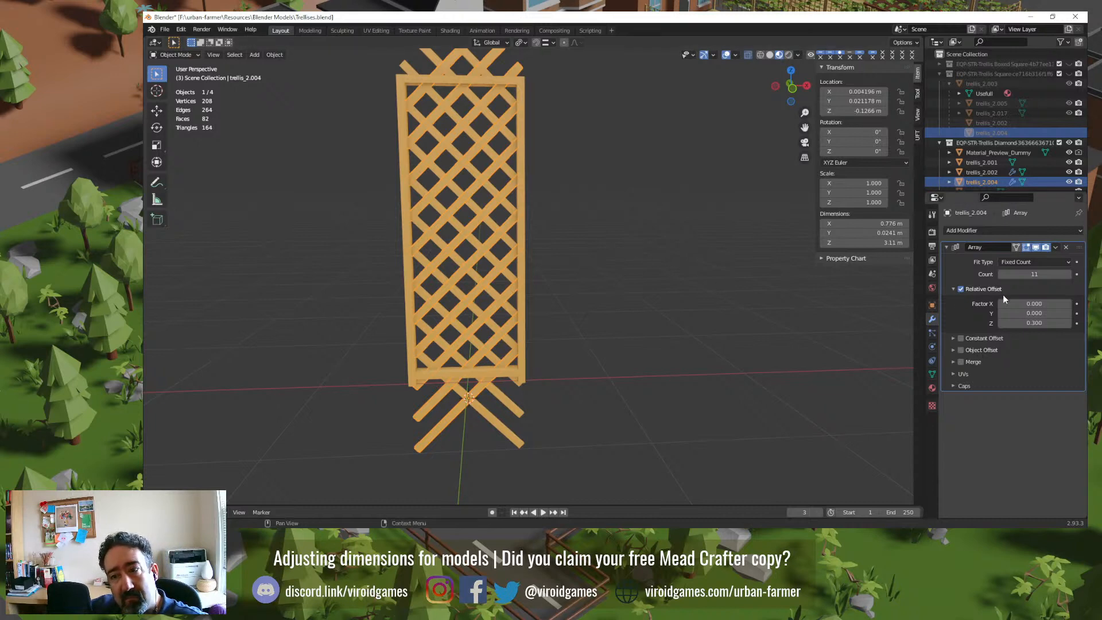
pyautogui.click(1069, 274)
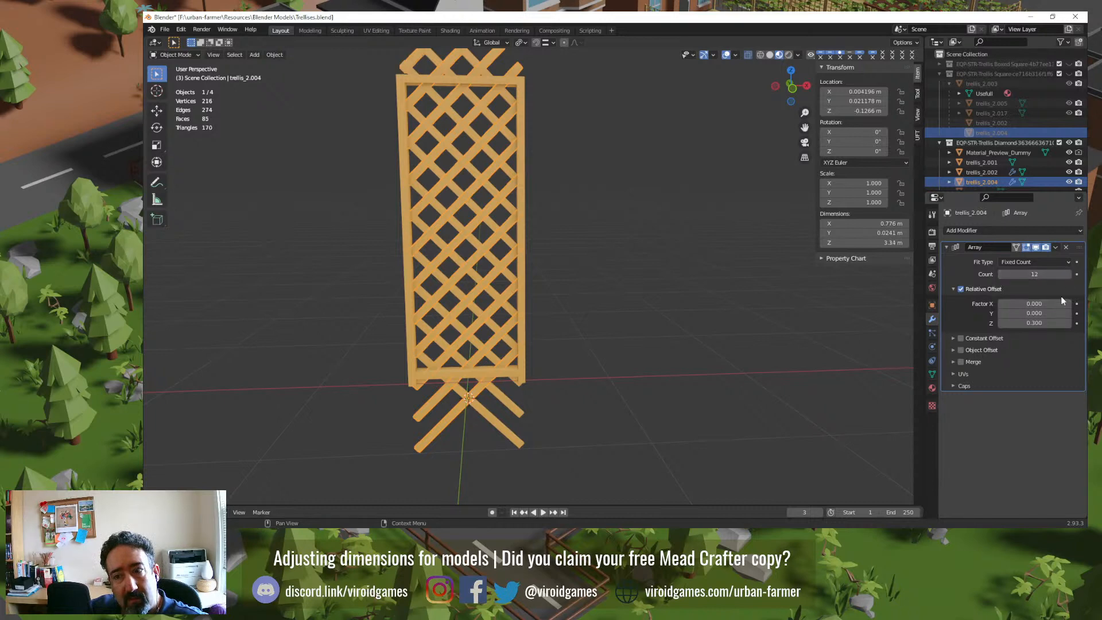
# Step: Try relative Z offset factors of 0.2 and 0.25 on the trellis_2.004 slat array
pyautogui.doubleClick(1041, 324)
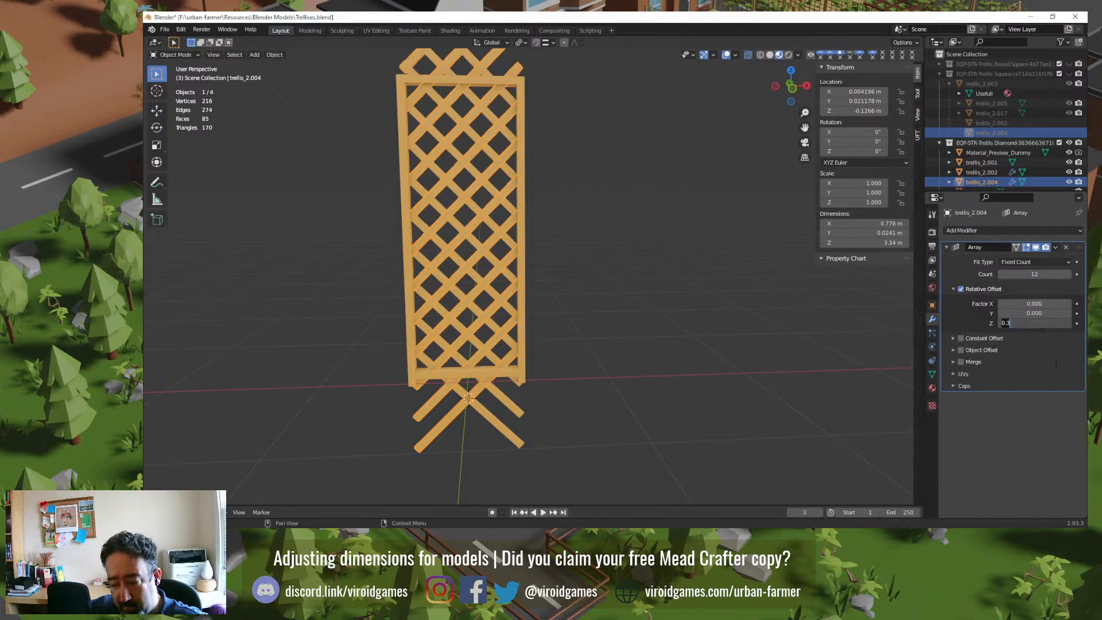
pyautogui.press('BackSpace')
pyautogui.write('2')
pyautogui.press('Return')
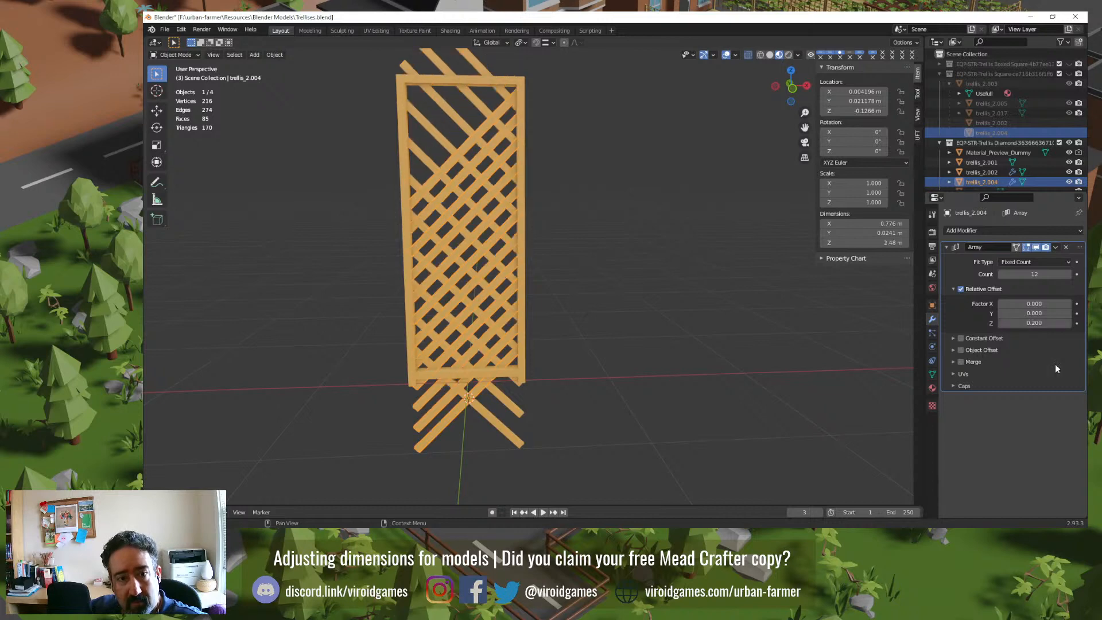
pyautogui.doubleClick(1041, 324)
pyautogui.write('.')
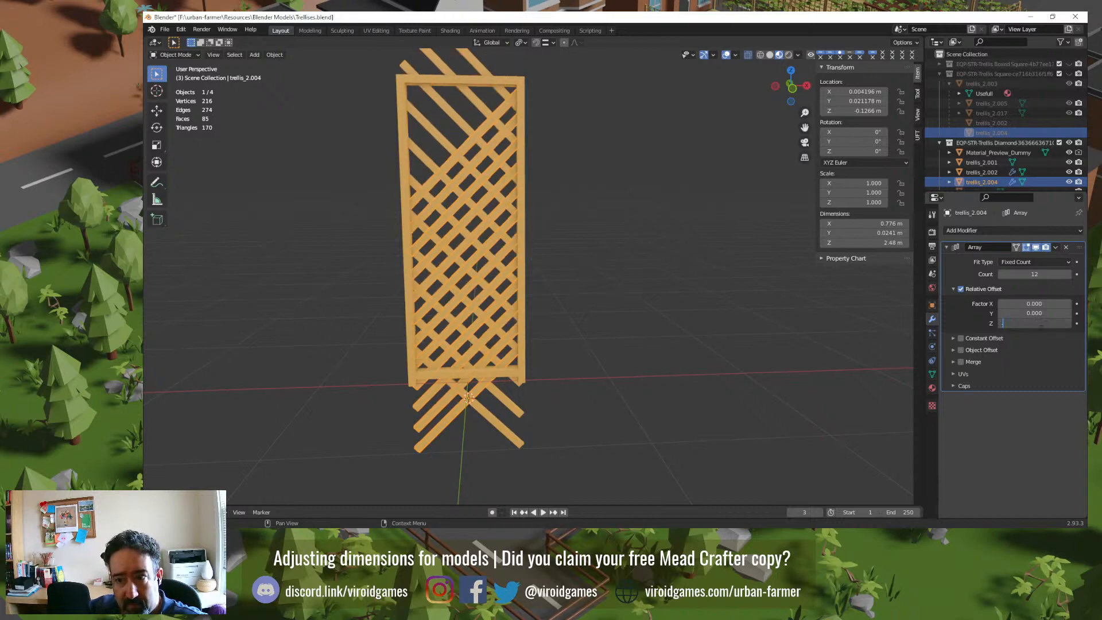
pyautogui.write('25')
pyautogui.press('Return')
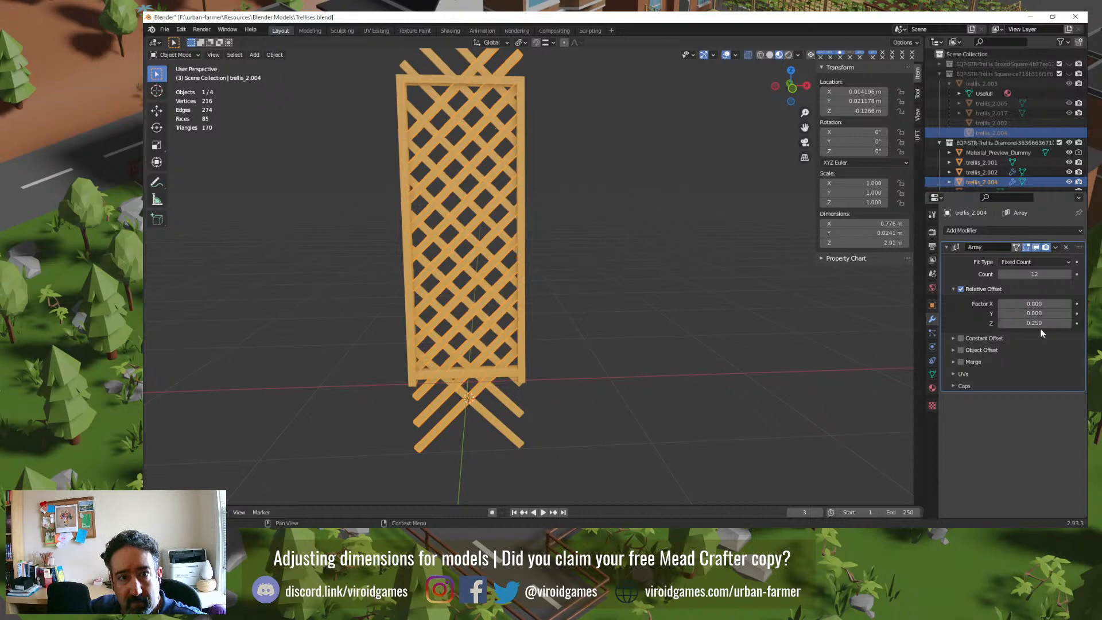
# Step: Switch the trellis_2.004 array from relative to constant offset and set its X distance to 0 m
pyautogui.click(962, 290)
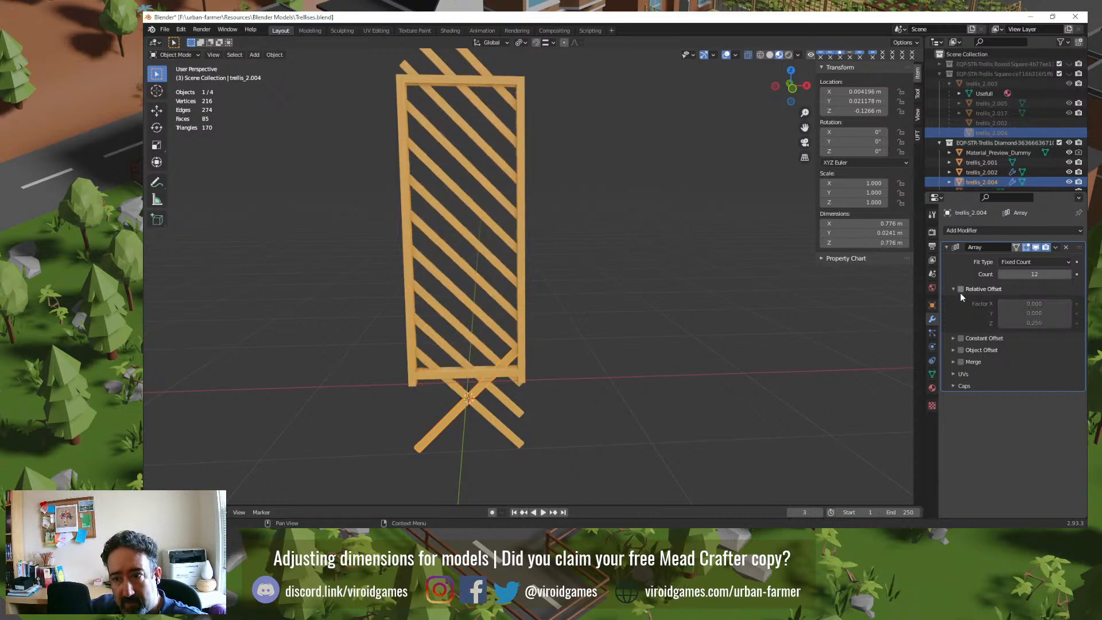
pyautogui.click(960, 339)
pyautogui.click(953, 338)
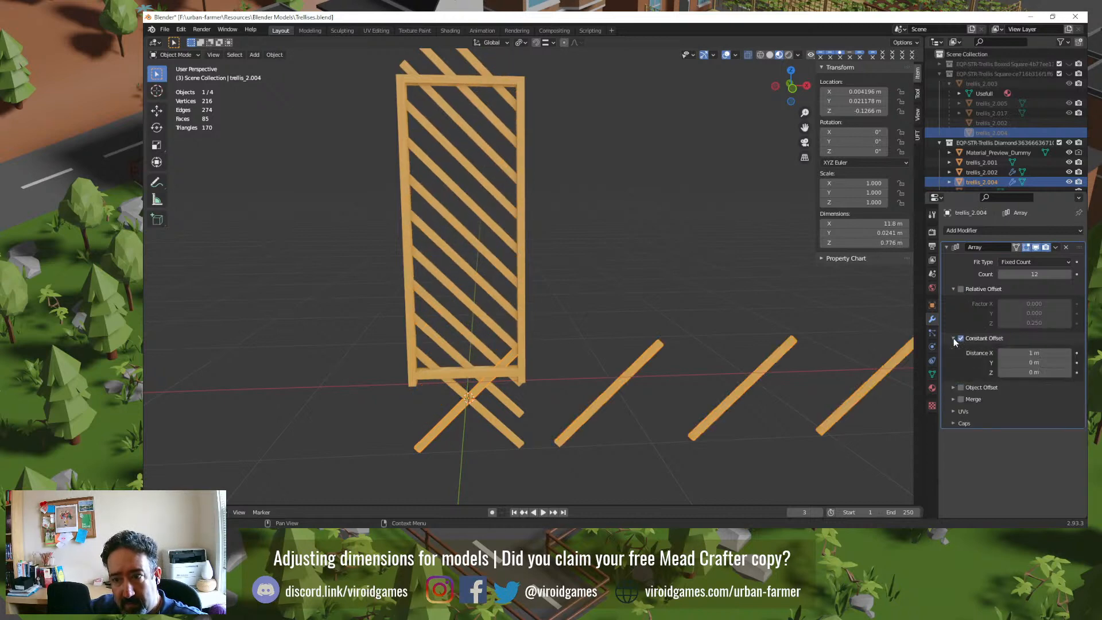
pyautogui.click(1033, 353)
pyautogui.write('0')
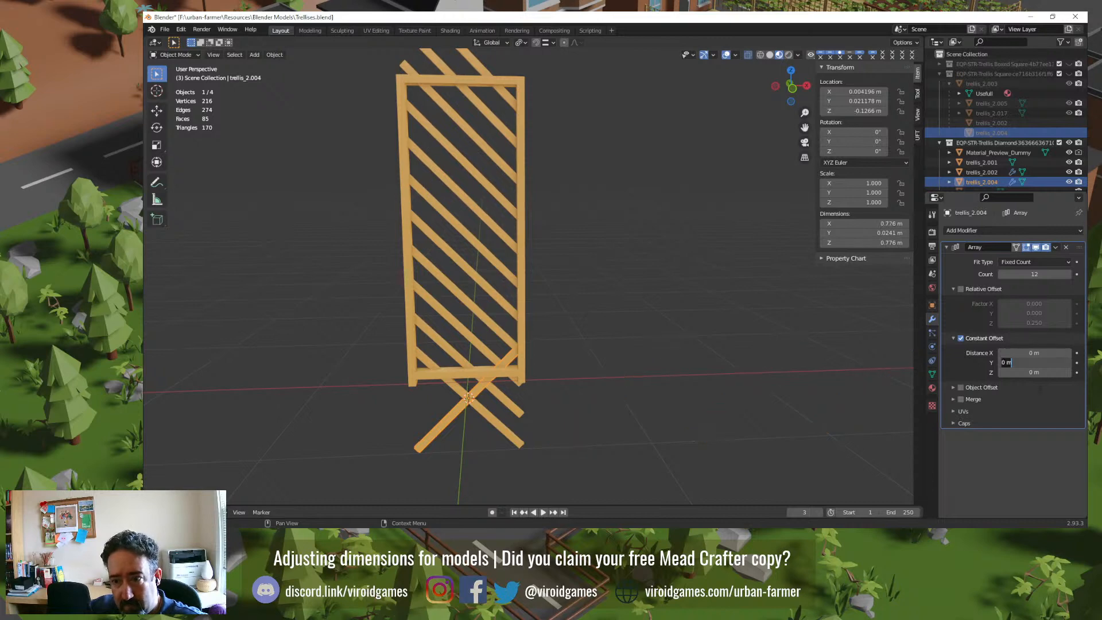
# Step: Try constant Z distances of 0.15 m and 0.3 m for the trellis_2.004 slat array
pyautogui.click(1036, 372)
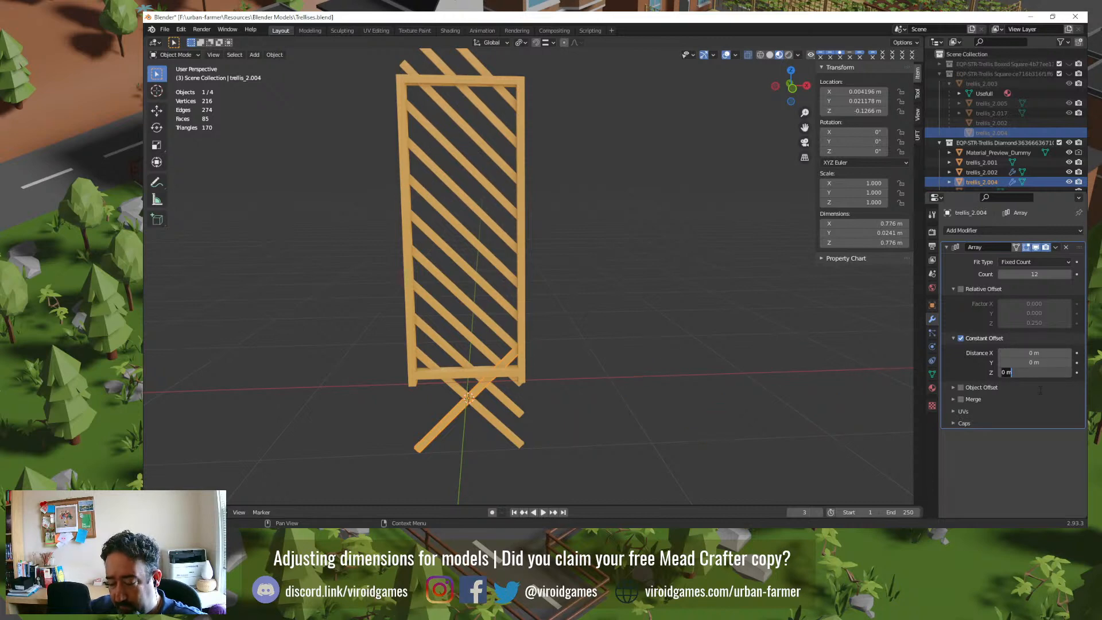
pyautogui.write('.15')
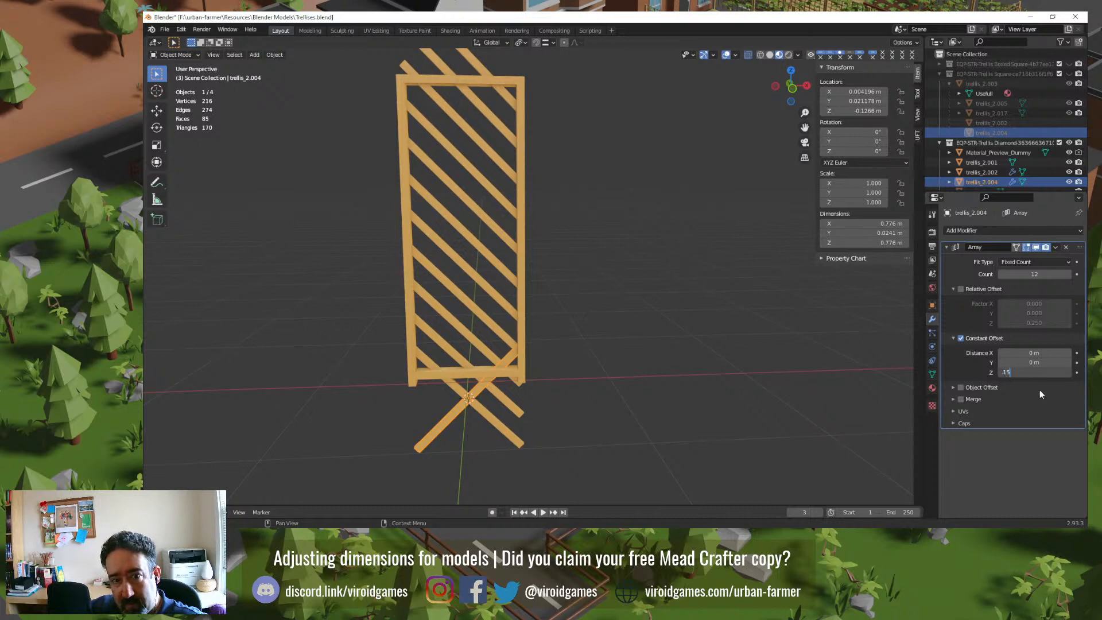
pyautogui.press('Return')
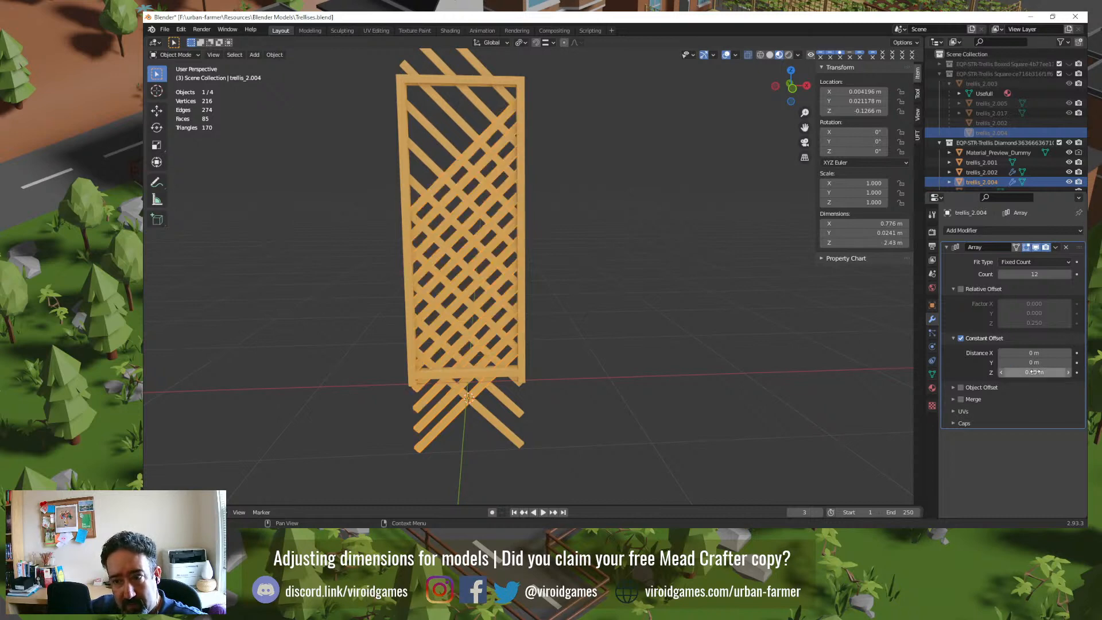
pyautogui.click(1034, 372)
pyautogui.write('3')
pyautogui.press('Return')
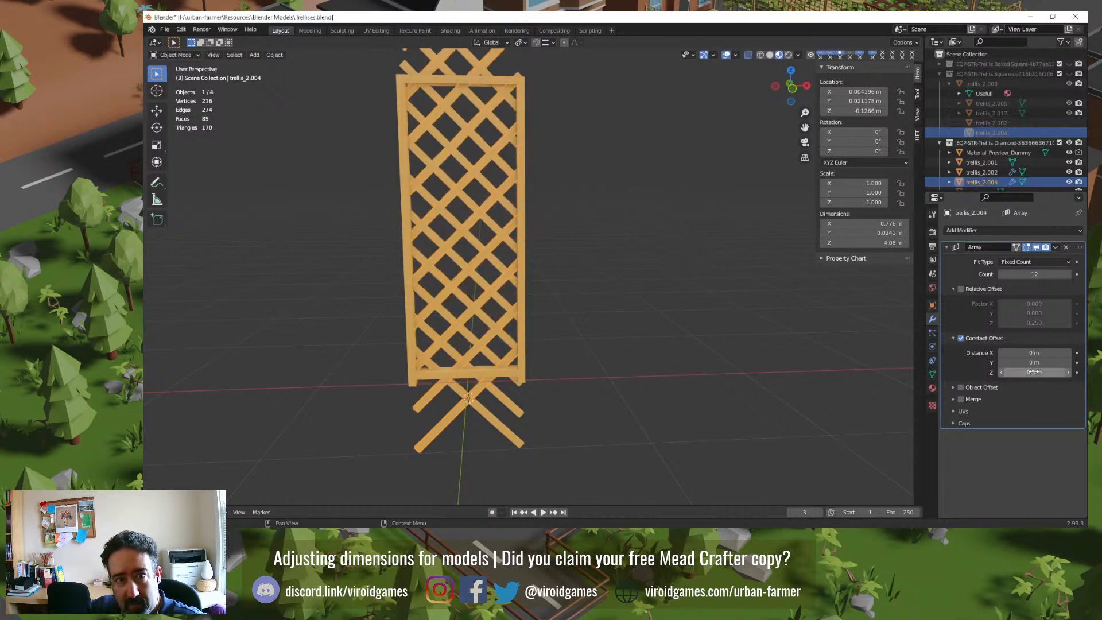
# Step: Set the constant Z distance of the trellis_2.004 slat array to 0.2 m
pyautogui.click(1033, 372)
pyautogui.write('.2')
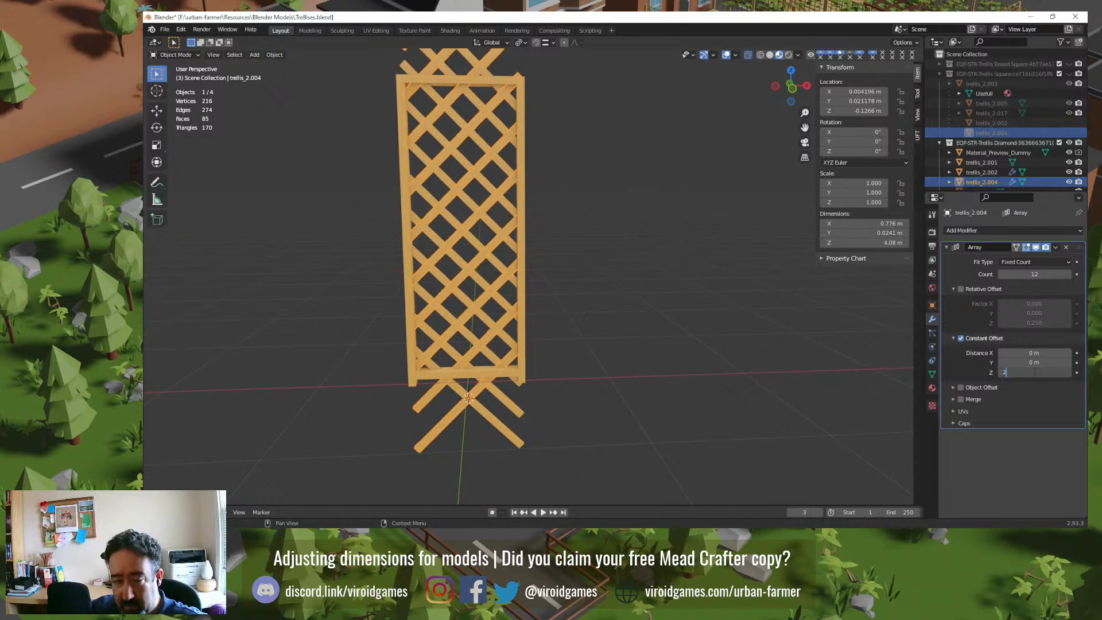
pyautogui.press('Return')
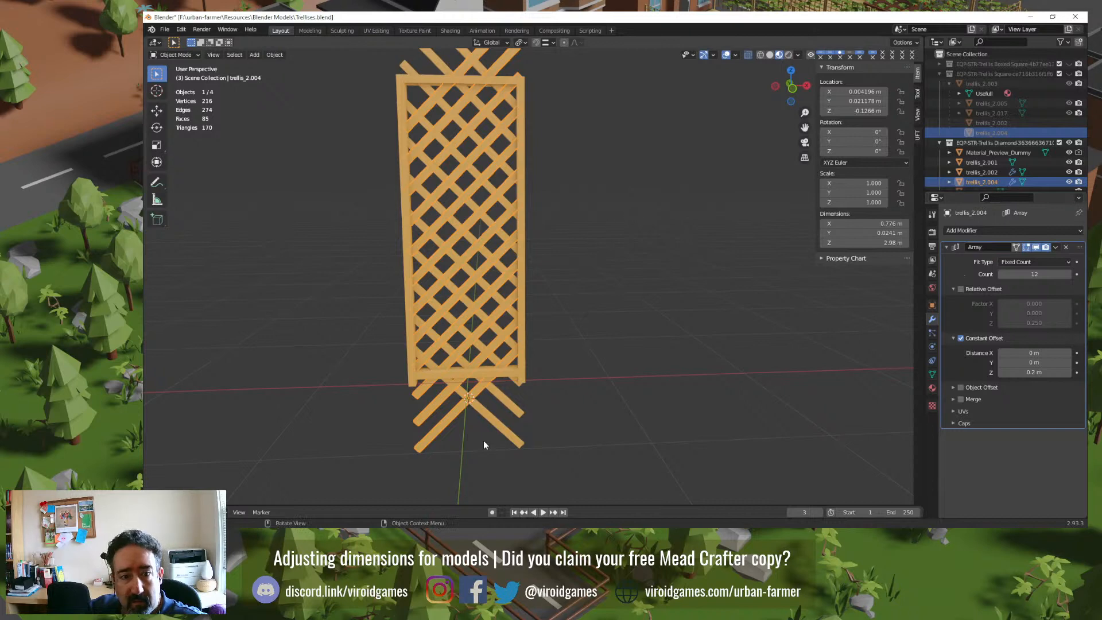
# Step: Switch the array of the trellis_2.002 slats from relative offset to constant offset
pyautogui.click(493, 425)
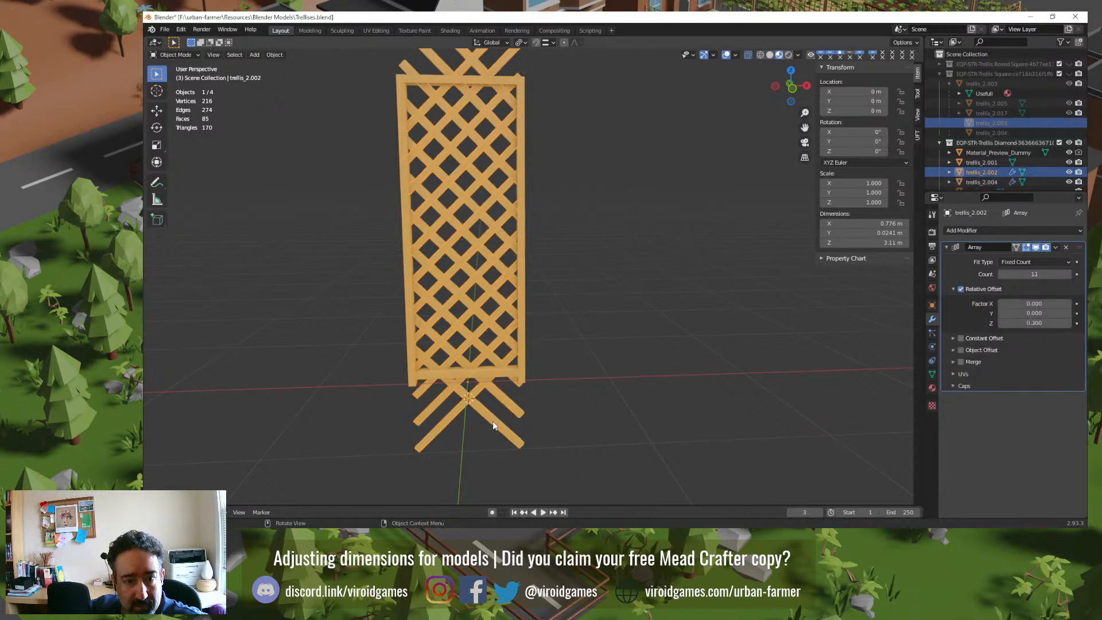
pyautogui.click(961, 289)
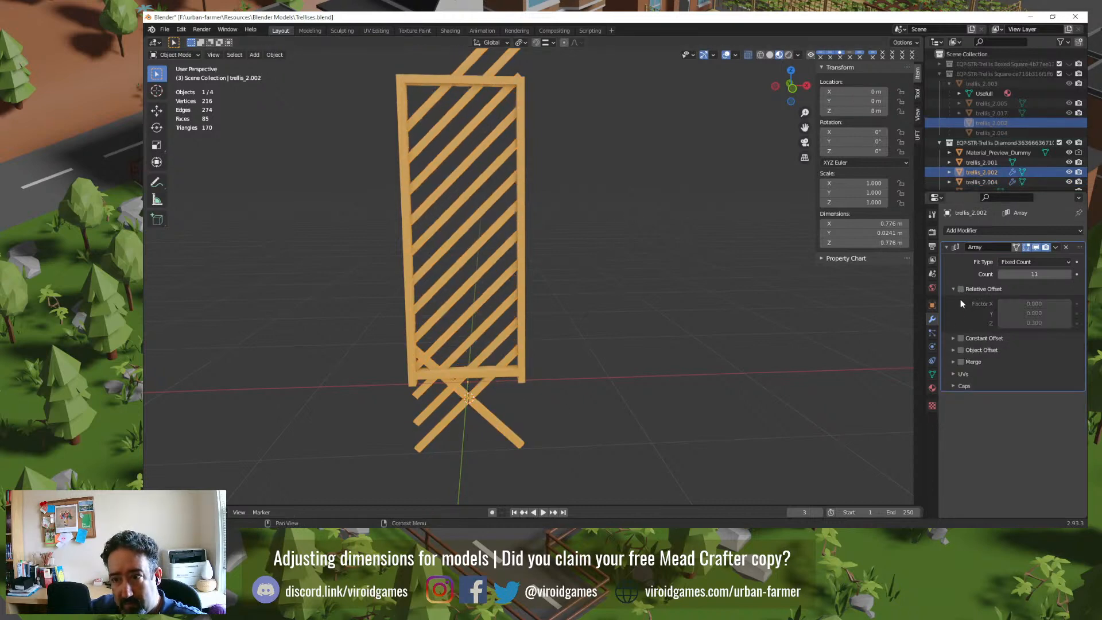
pyautogui.click(961, 338)
pyautogui.click(976, 338)
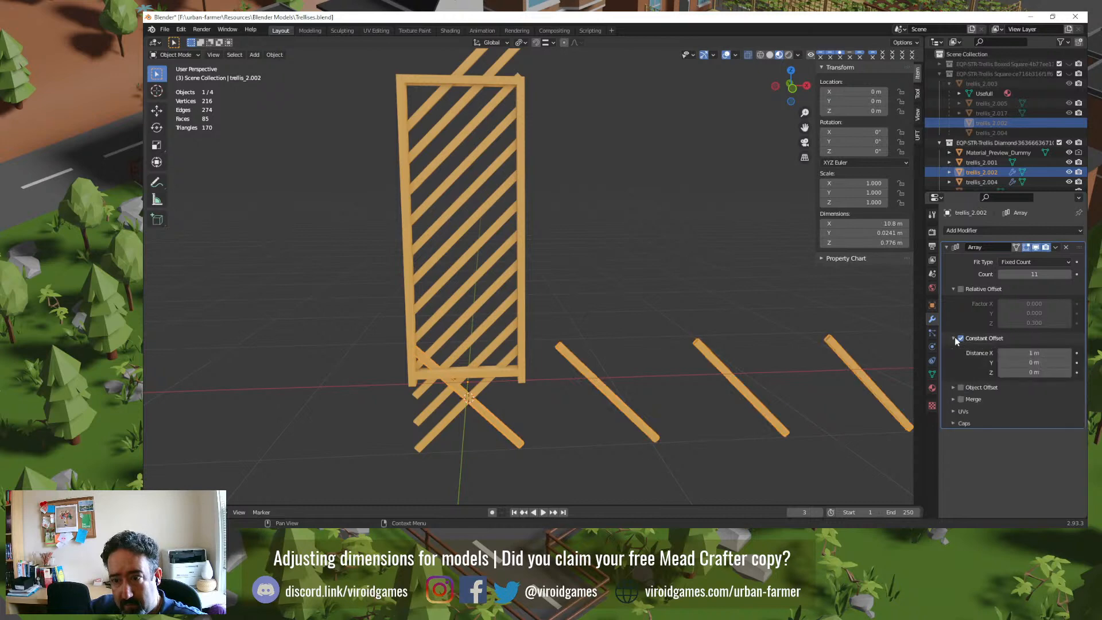
# Step: Set the constant offset of the trellis_2.002 slat array to 0 m in X and 0.2 m in Z
pyautogui.click(1034, 373)
pyautogui.write('.2')
pyautogui.hotkey('shift', 'Tab')
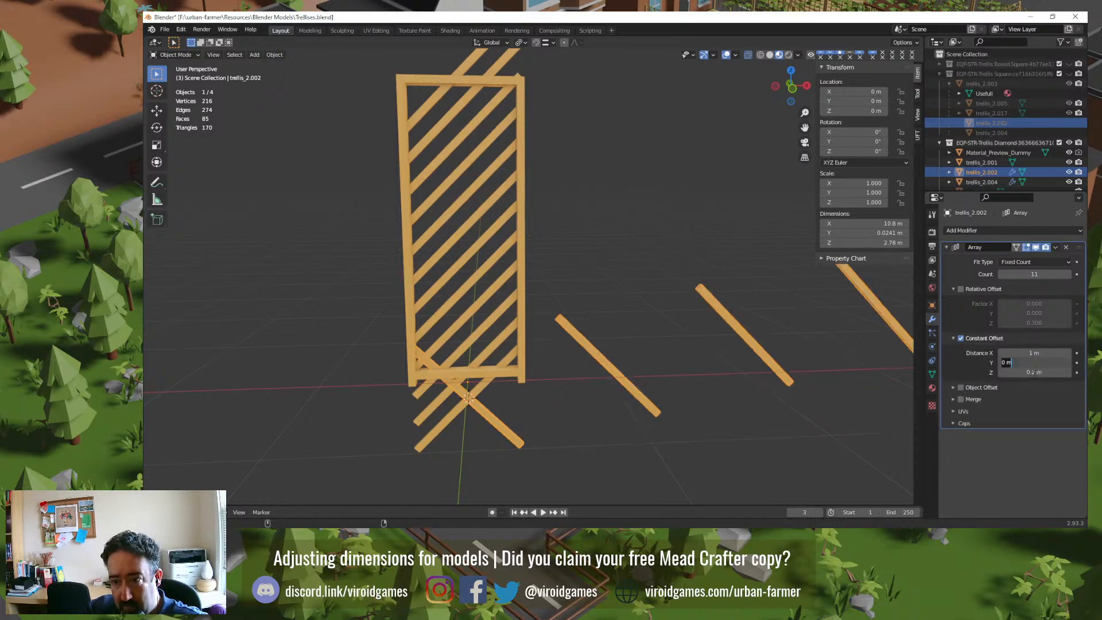
pyautogui.hotkey('shift', 'Tab')
pyautogui.write('0')
pyautogui.press('Tab')
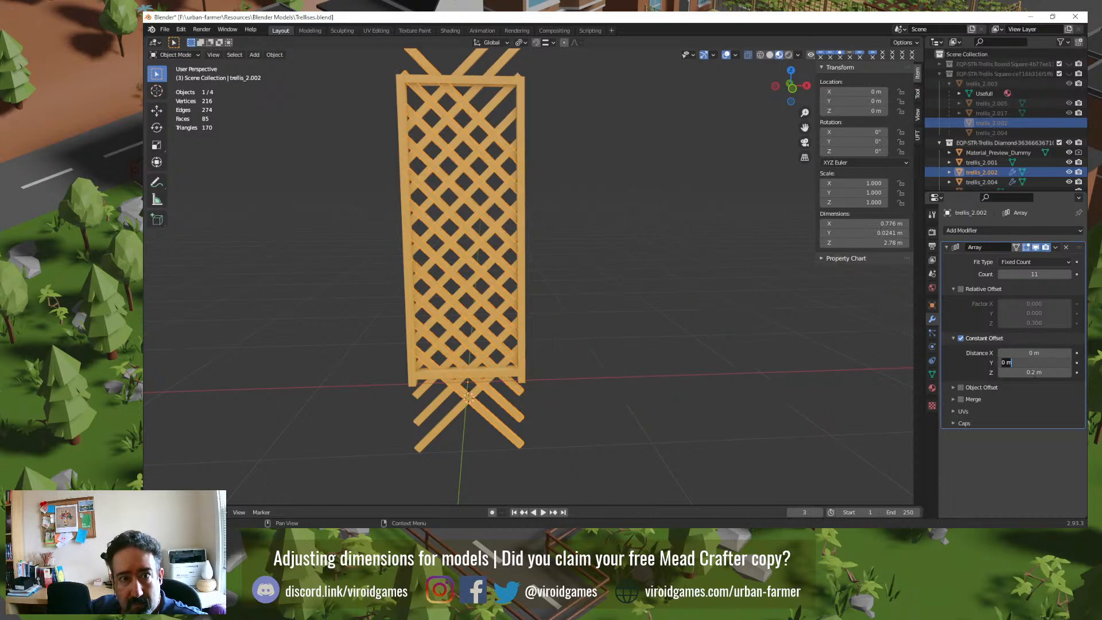
pyautogui.press('Return')
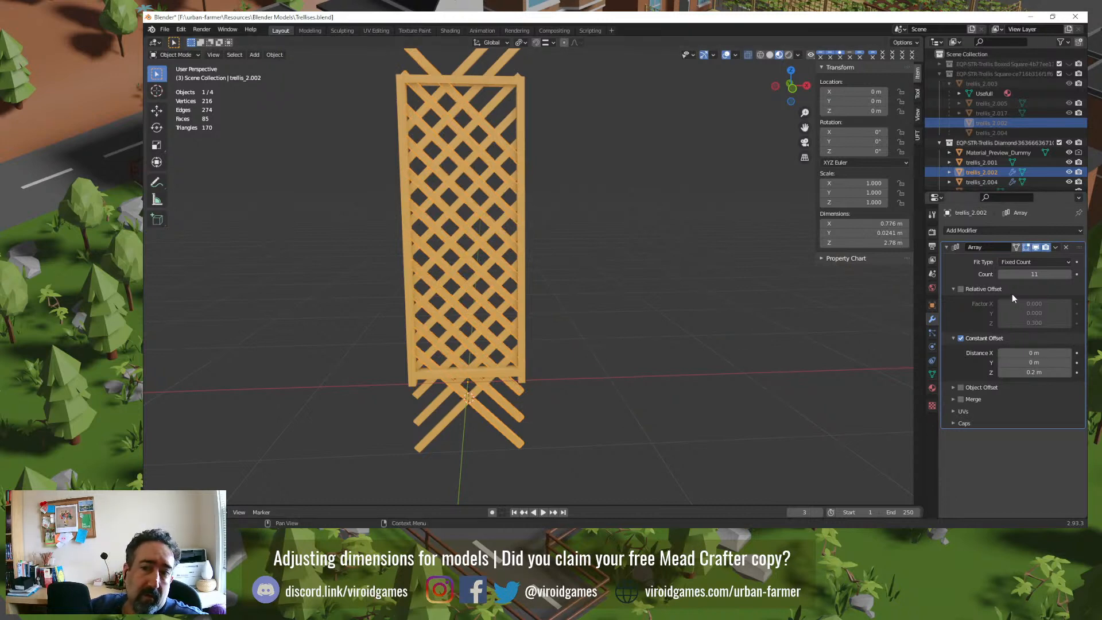
# Step: Set the trellis_2.002 slat array count to 12 and compare its settings with the trellis_2.004 array
pyautogui.click(1067, 274)
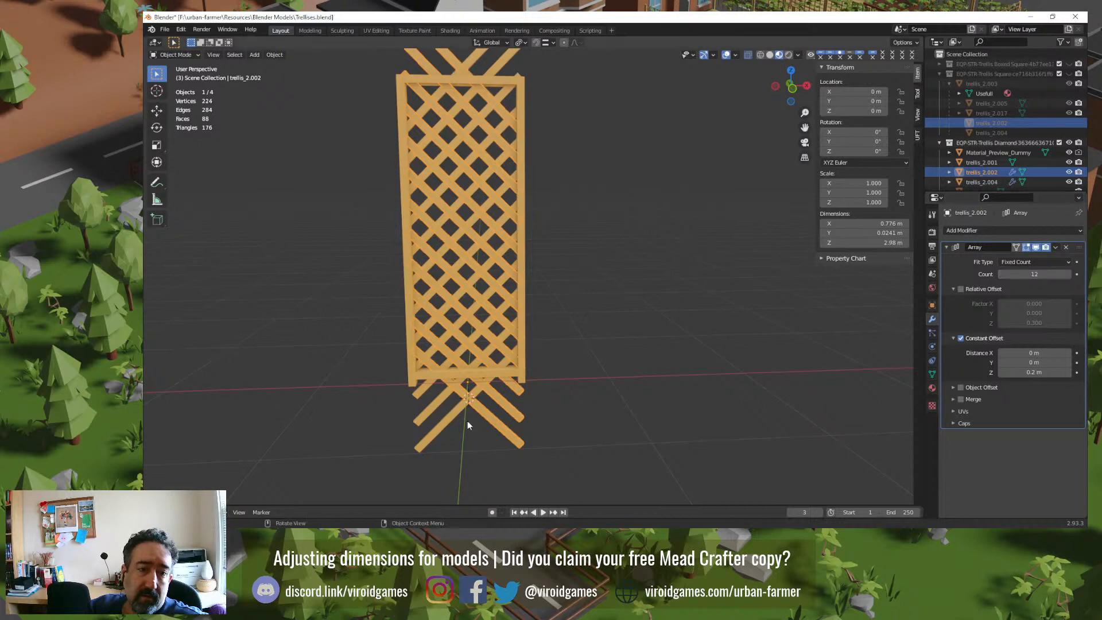
pyautogui.click(450, 417)
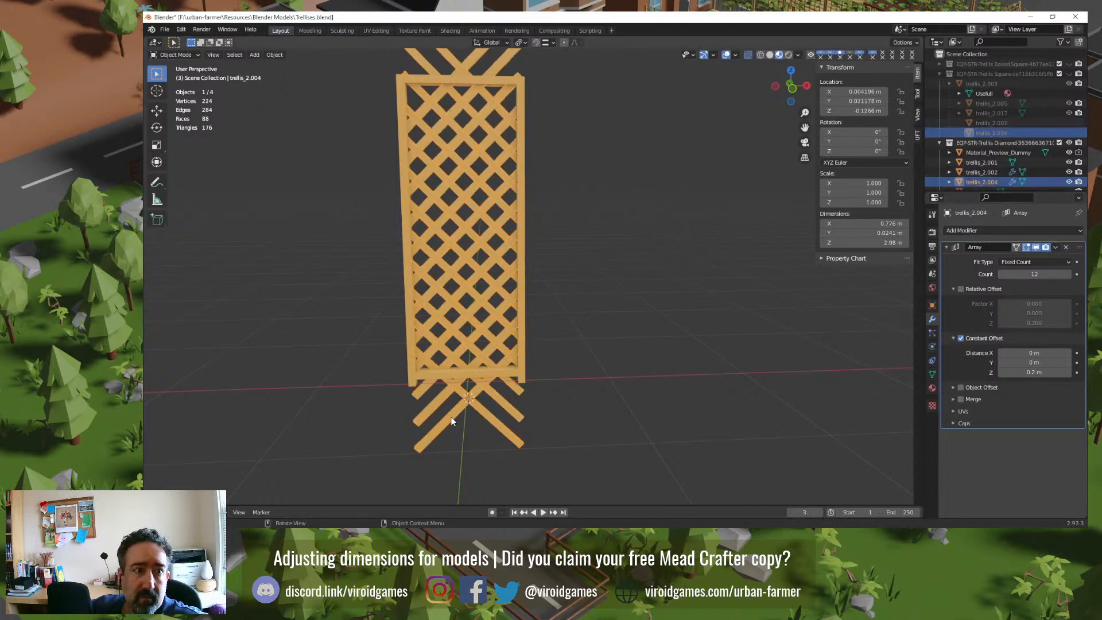
pyautogui.click(483, 415)
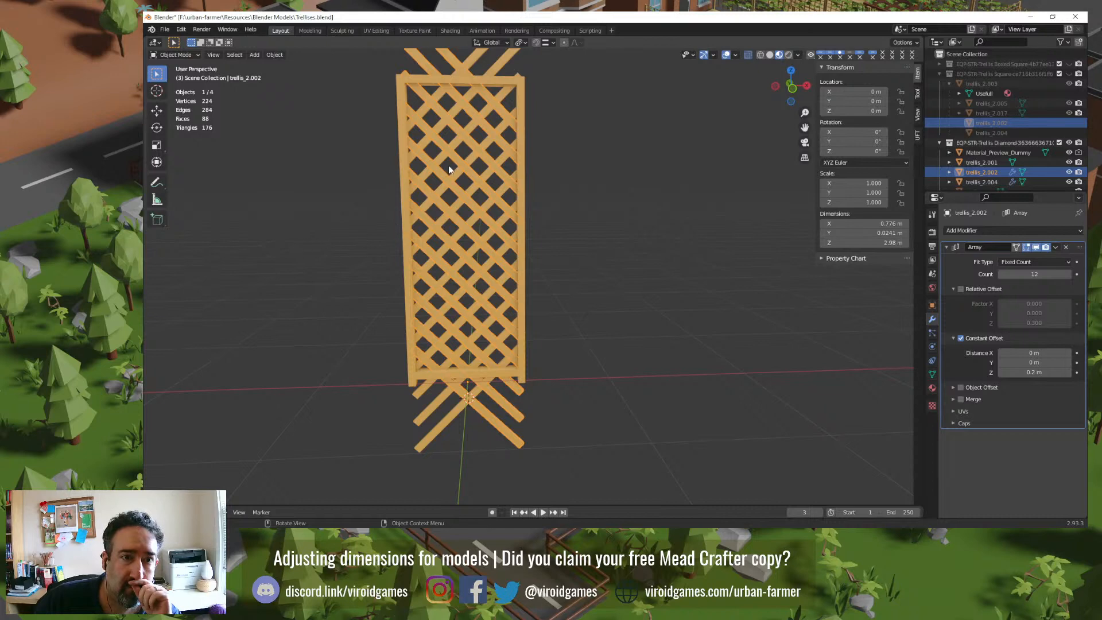
# Step: Examine up close how the crossed slats overlap and meet the trellis frame
pyautogui.scroll(3, 417, 172)
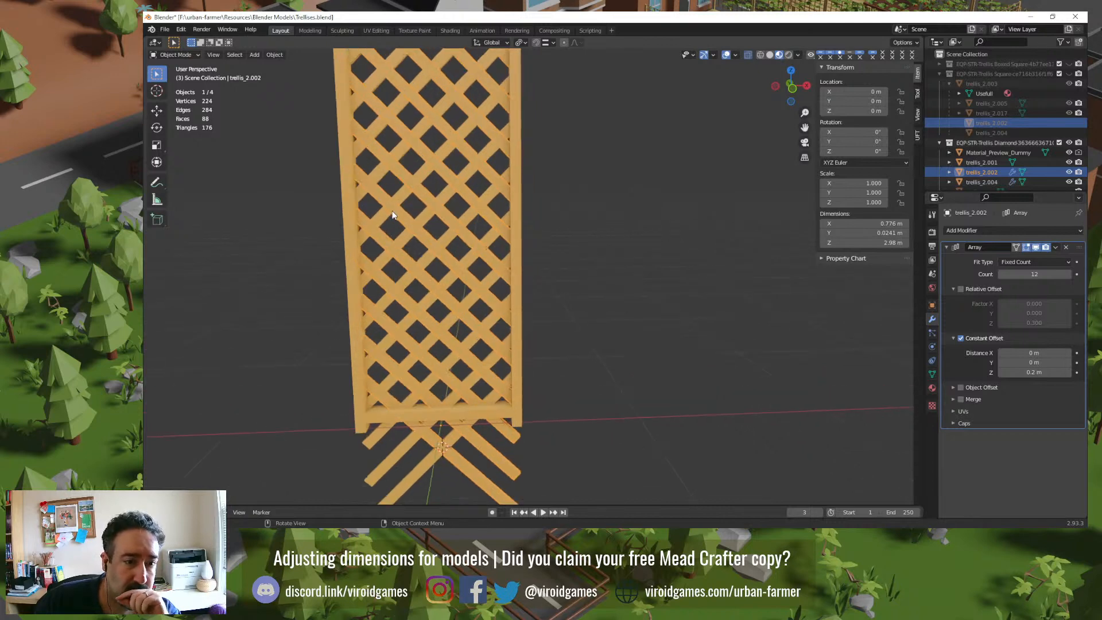
pyautogui.moveTo(393, 219); pyautogui.dragTo(367, 305, button='middle')
pyautogui.scroll(5, 367, 303)
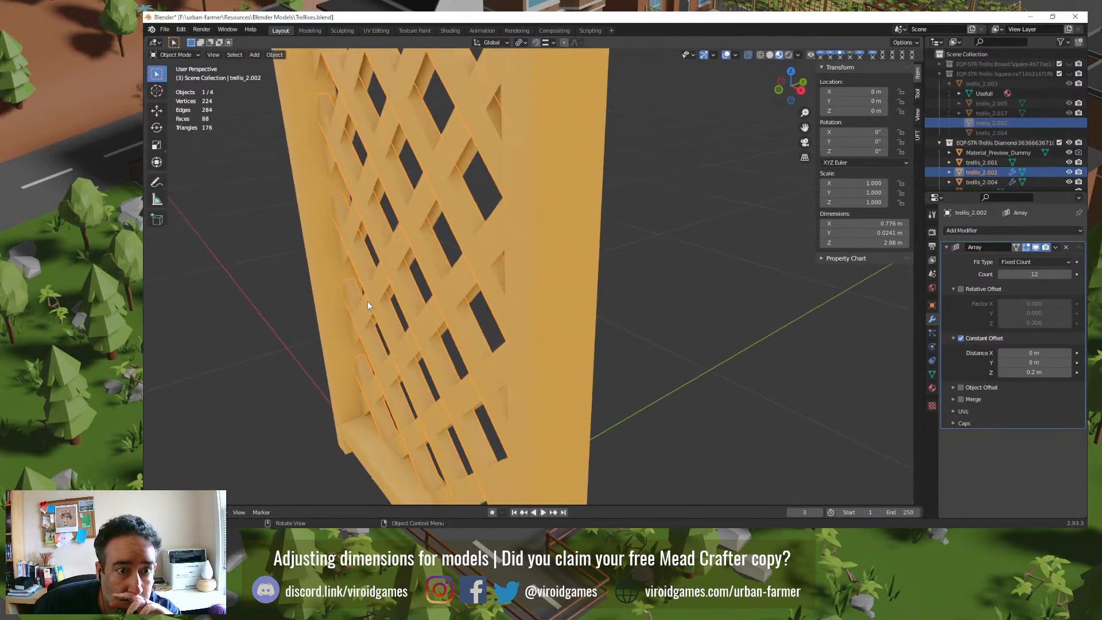
pyautogui.click(669, 215)
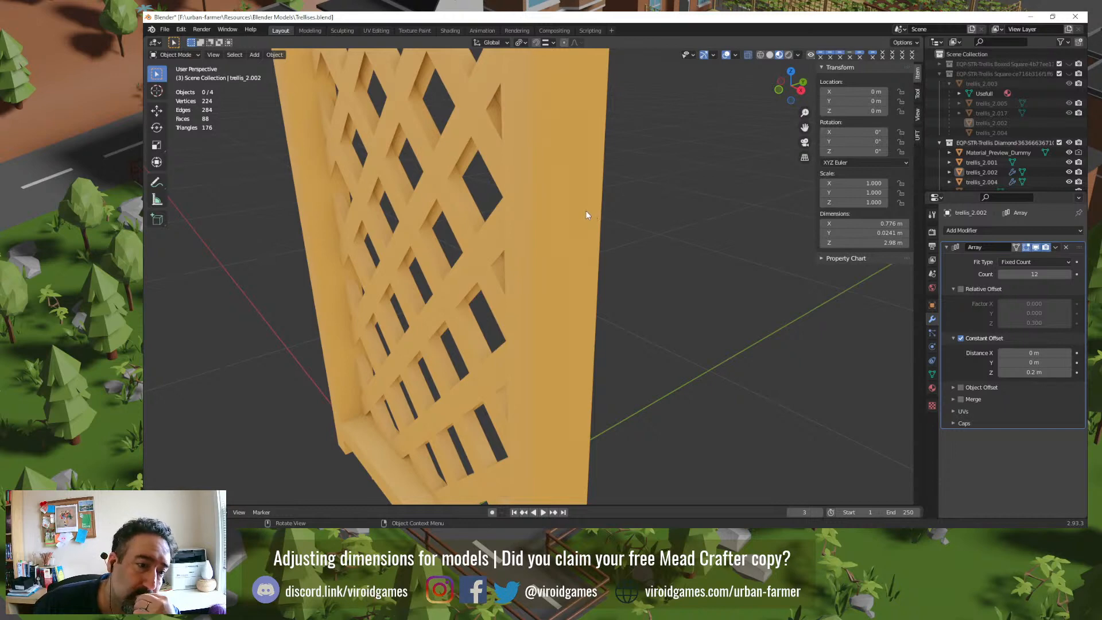
pyautogui.moveTo(452, 265); pyautogui.dragTo(306, 137, button='middle')
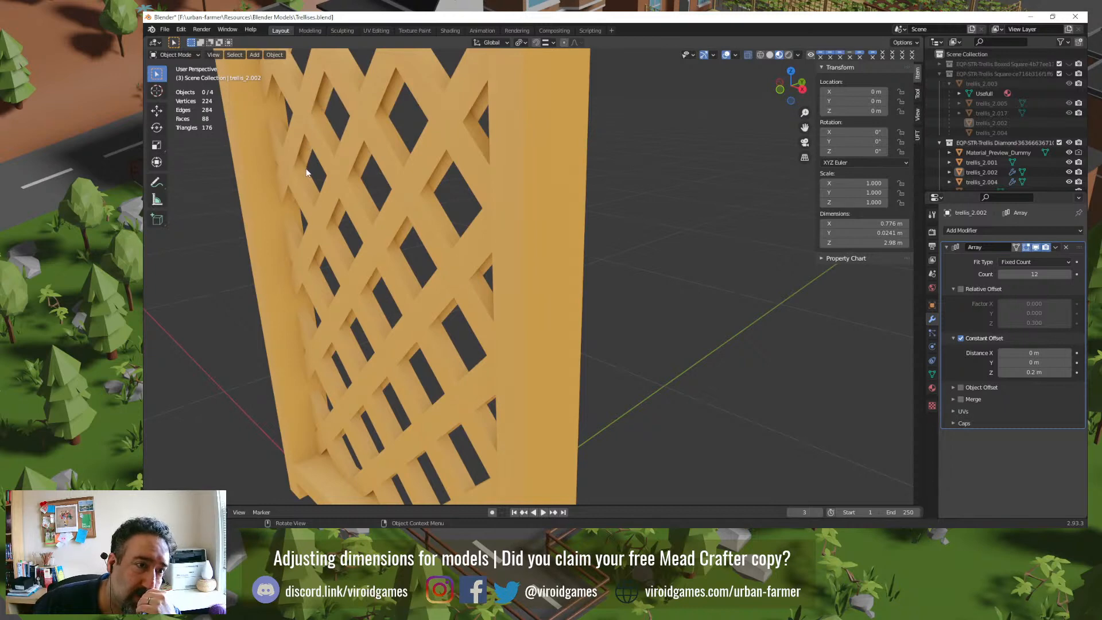
pyautogui.moveTo(322, 180); pyautogui.dragTo(415, 298, button='middle')
pyautogui.scroll(-4, 428, 253)
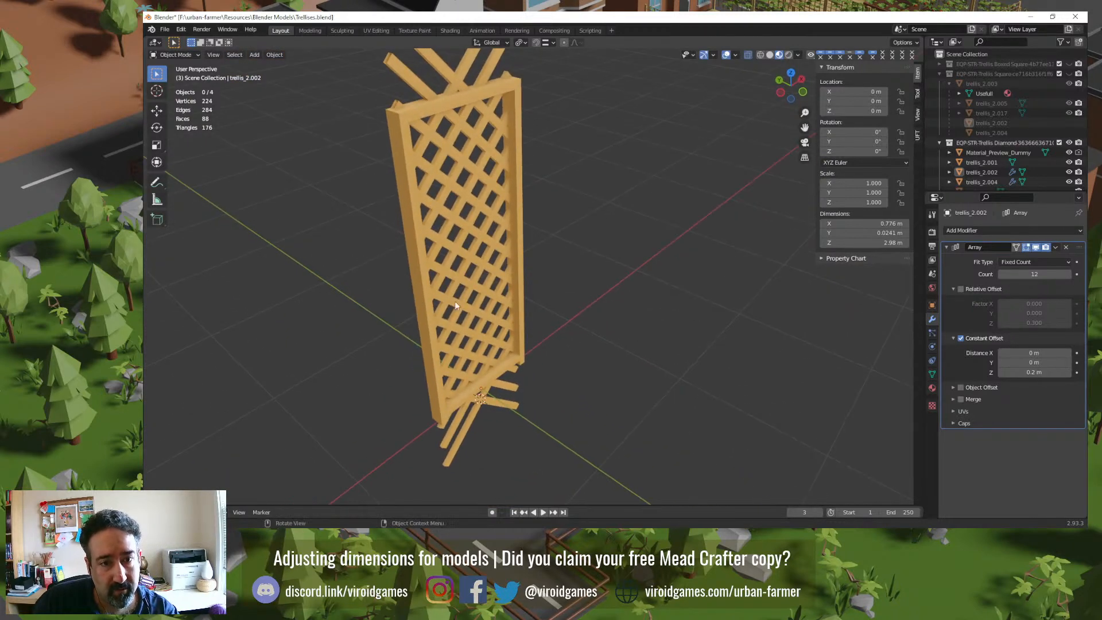
# Step: Compare the diamond lattice in orthographic and perspective projection from several angles
pyautogui.press('KP_5')
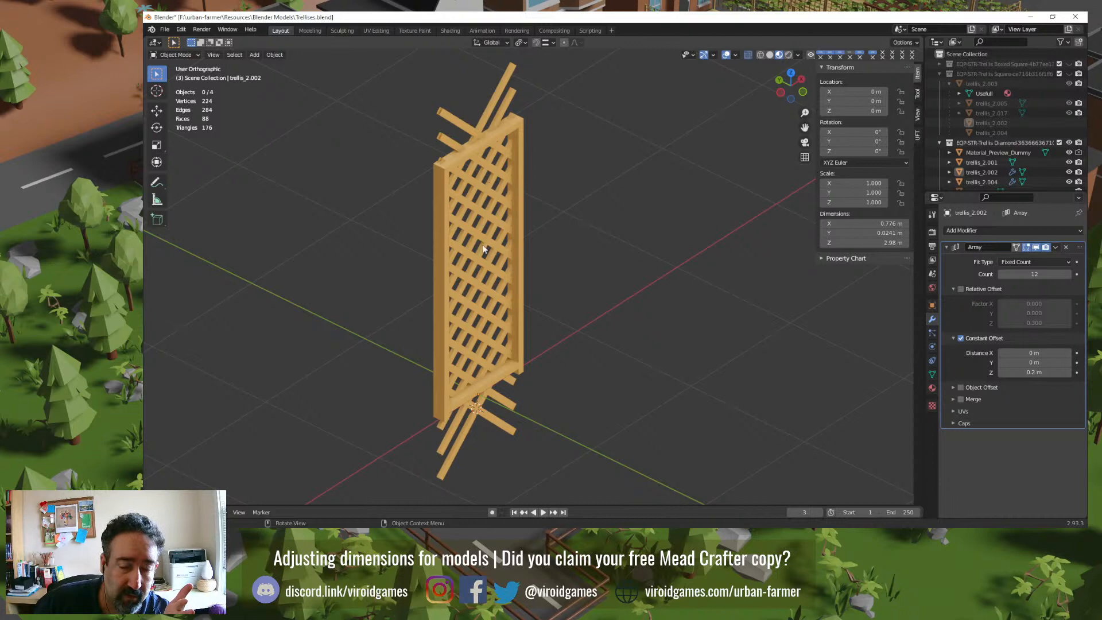
pyautogui.moveTo(483, 247); pyautogui.dragTo(475, 243, button='middle')
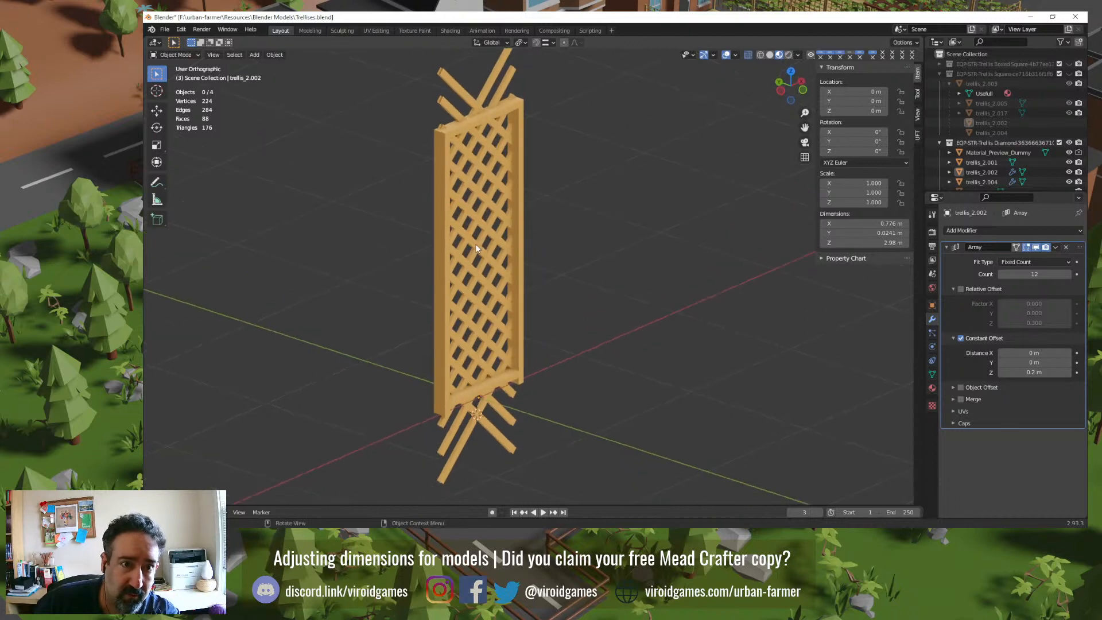
pyautogui.press('KP_5')
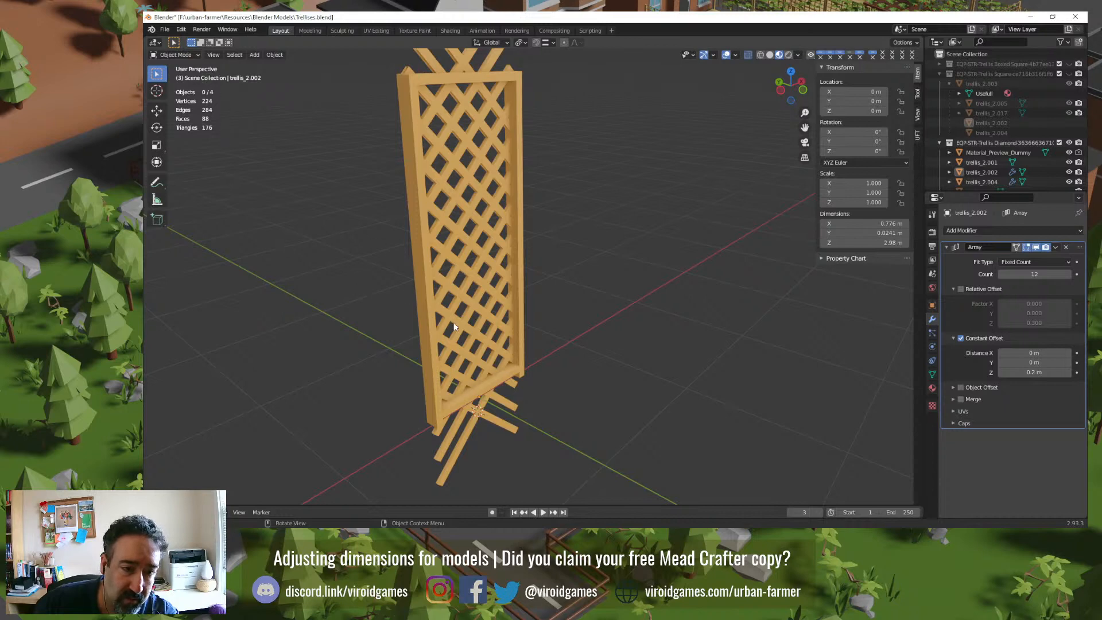
pyautogui.press('KP_5')
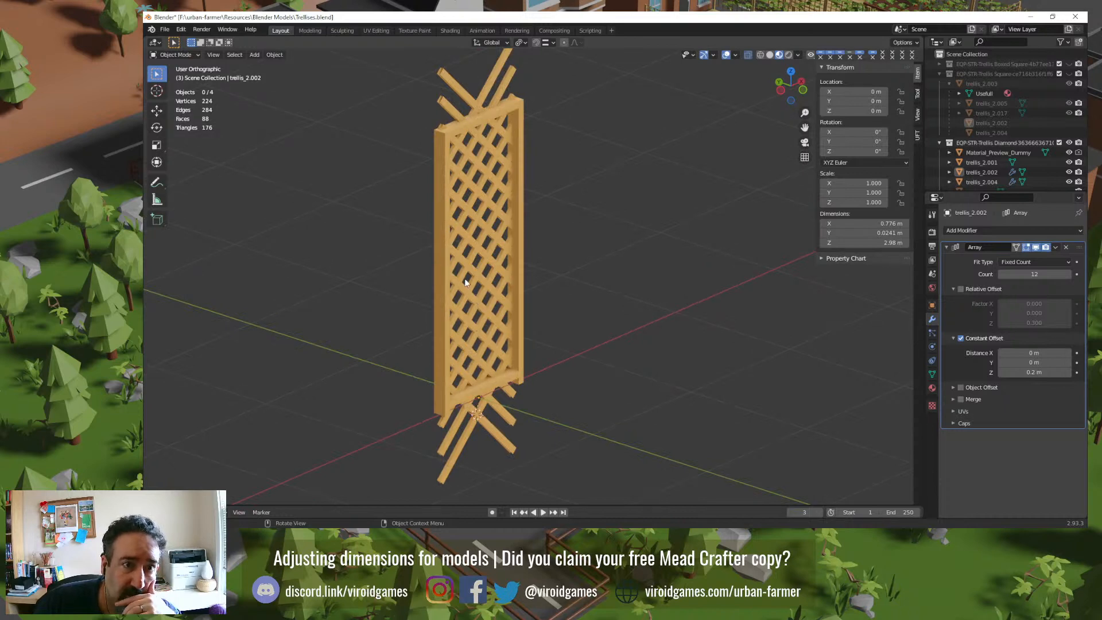
pyautogui.moveTo(475, 318); pyautogui.dragTo(475, 290, button='middle')
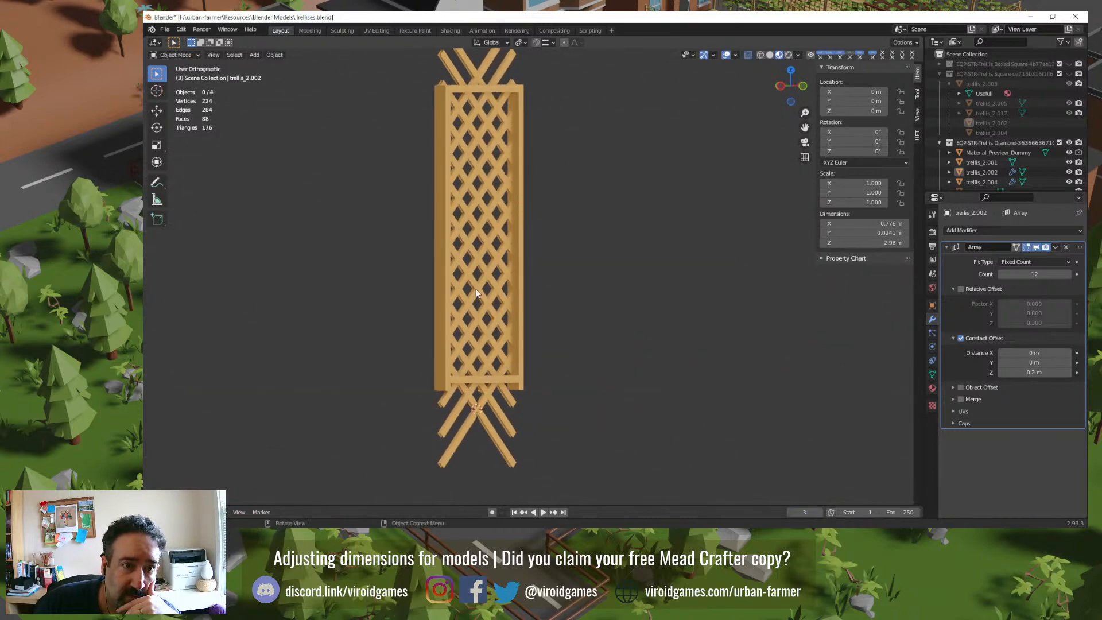
pyautogui.moveTo(490, 200); pyautogui.dragTo(484, 271, button='middle')
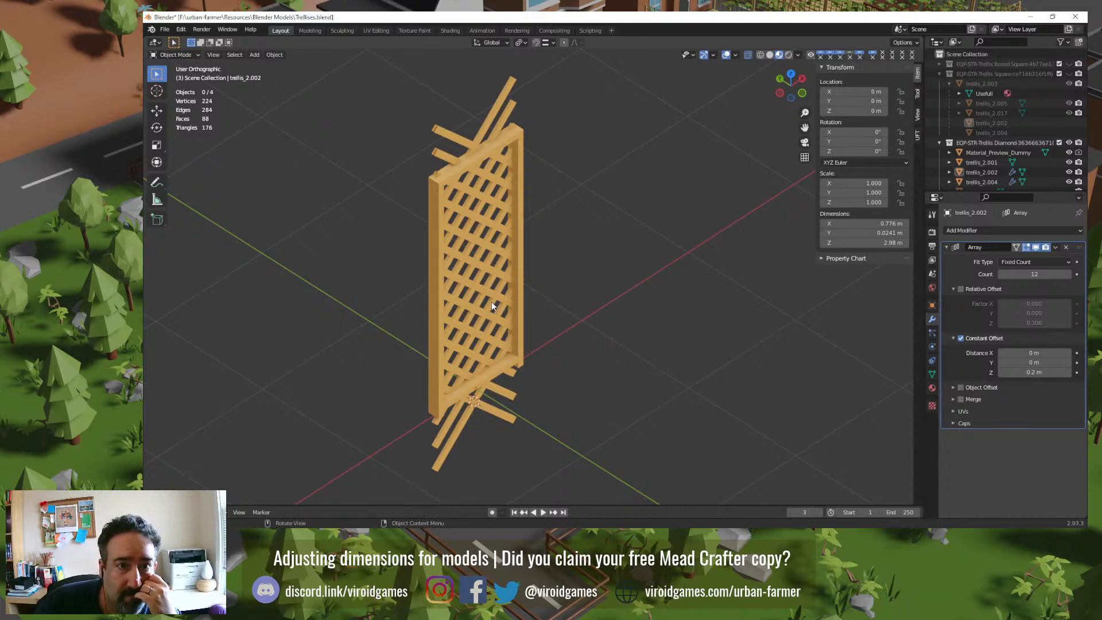
pyautogui.moveTo(492, 301); pyautogui.dragTo(416, 246, button='middle')
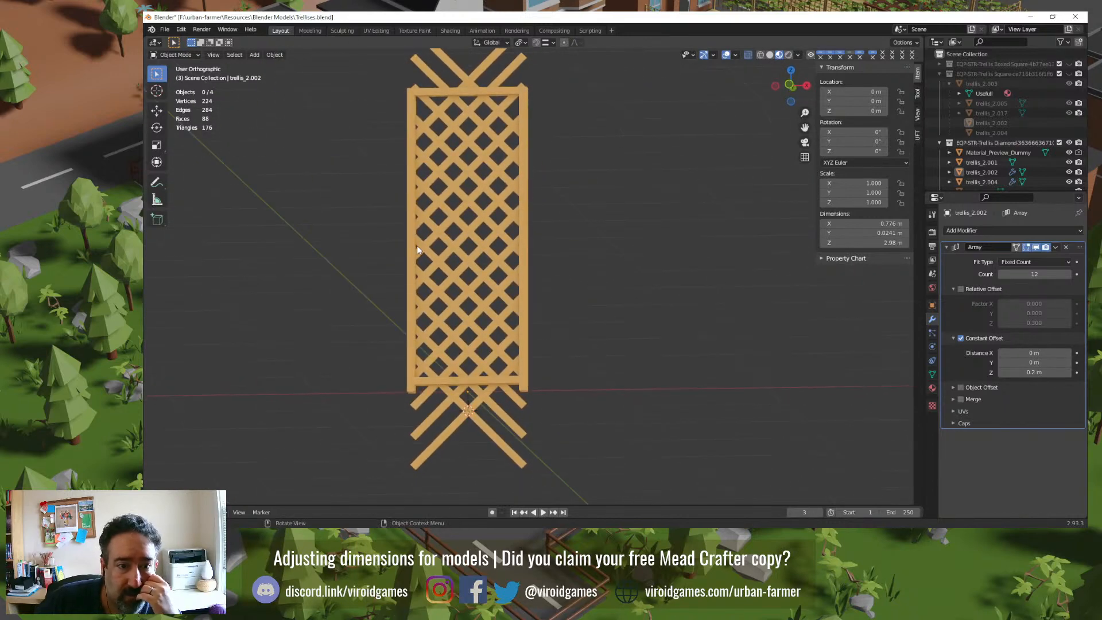
# Step: In front view, move both diagonal slat arrays up about 0.052 m along Z
pyautogui.press('KP_1')
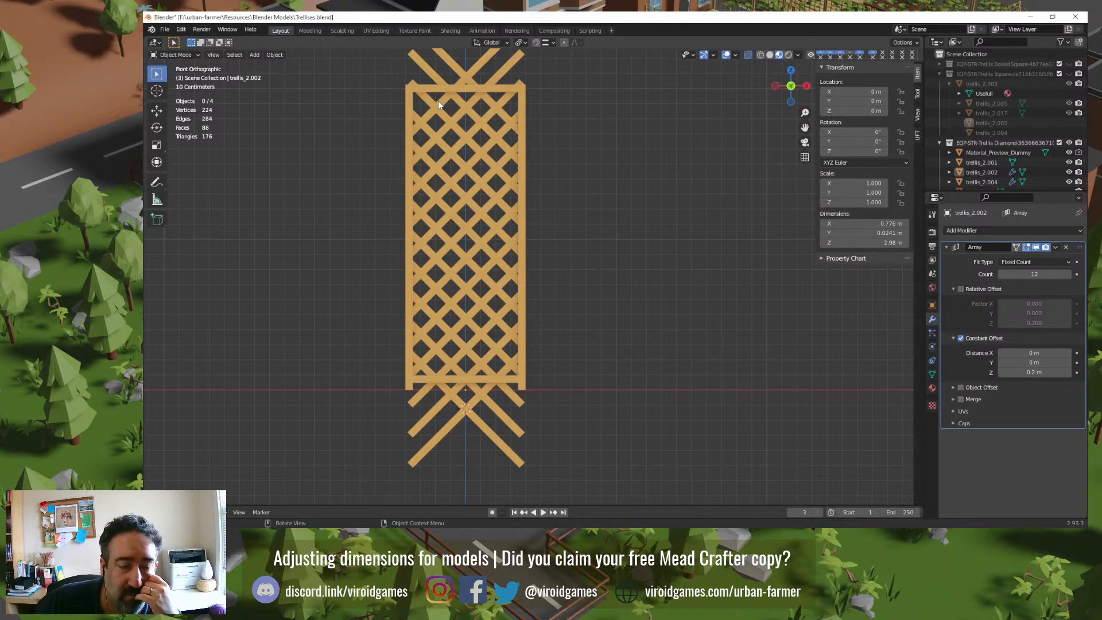
pyautogui.click(494, 436)
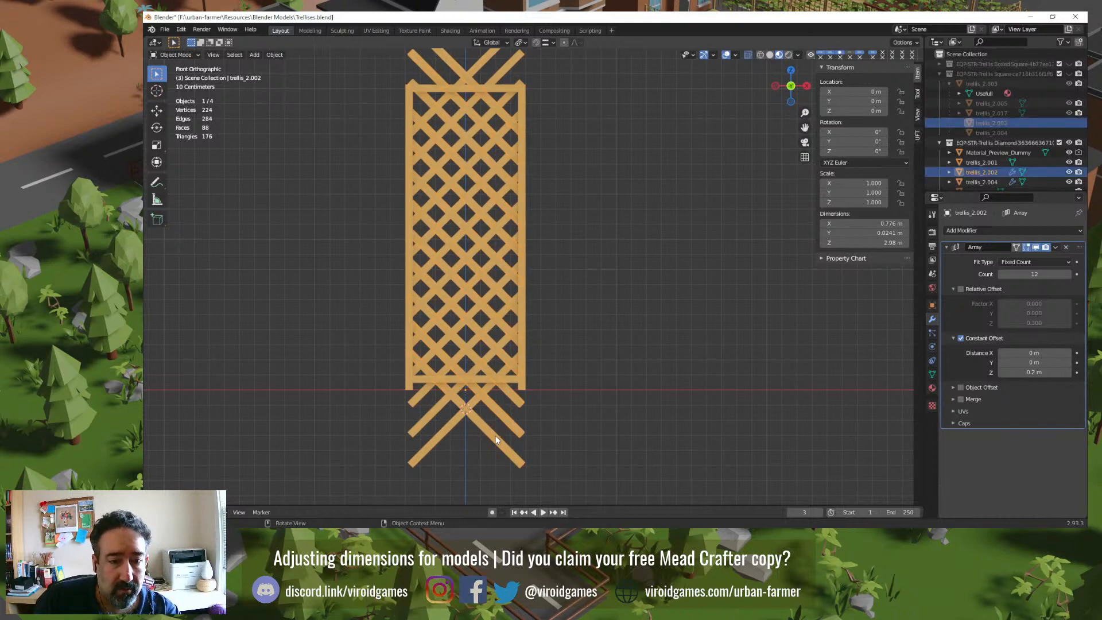
pyautogui.keyDown('shift'); pyautogui.click(445, 432); pyautogui.keyUp('shift')
pyautogui.hotkey('shift', 'd')
pyautogui.press('z')
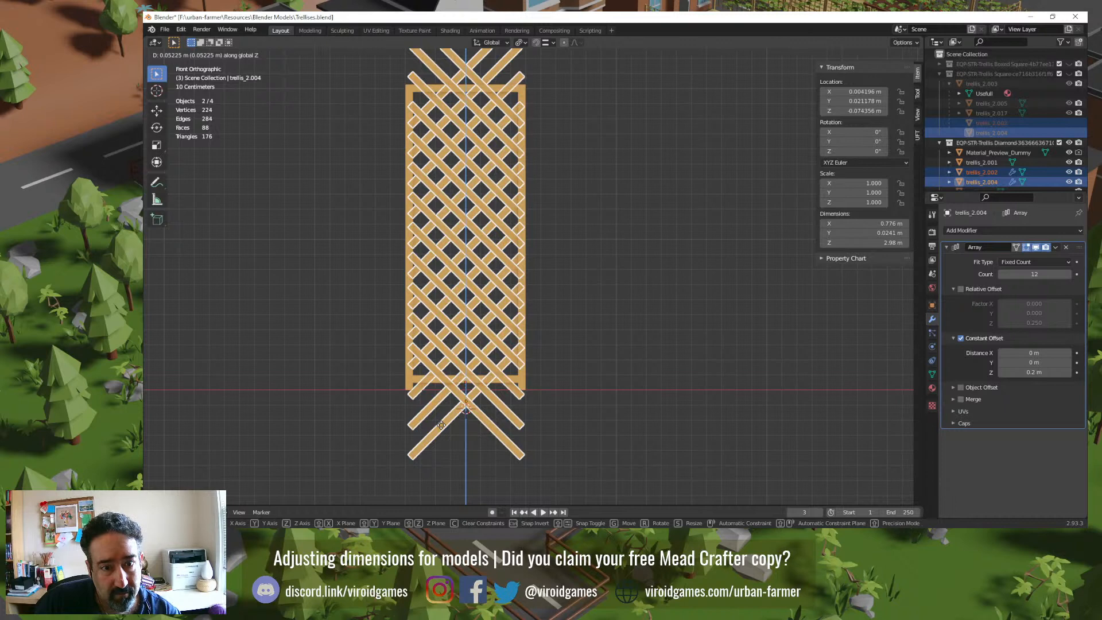
pyautogui.press('Escape')
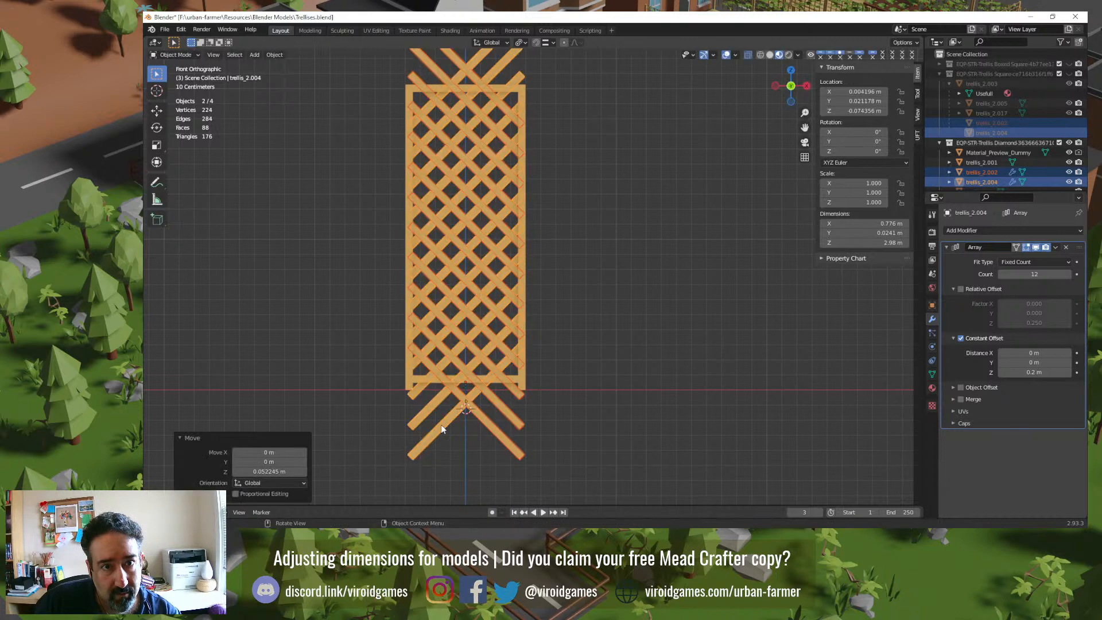
pyautogui.click(569, 289)
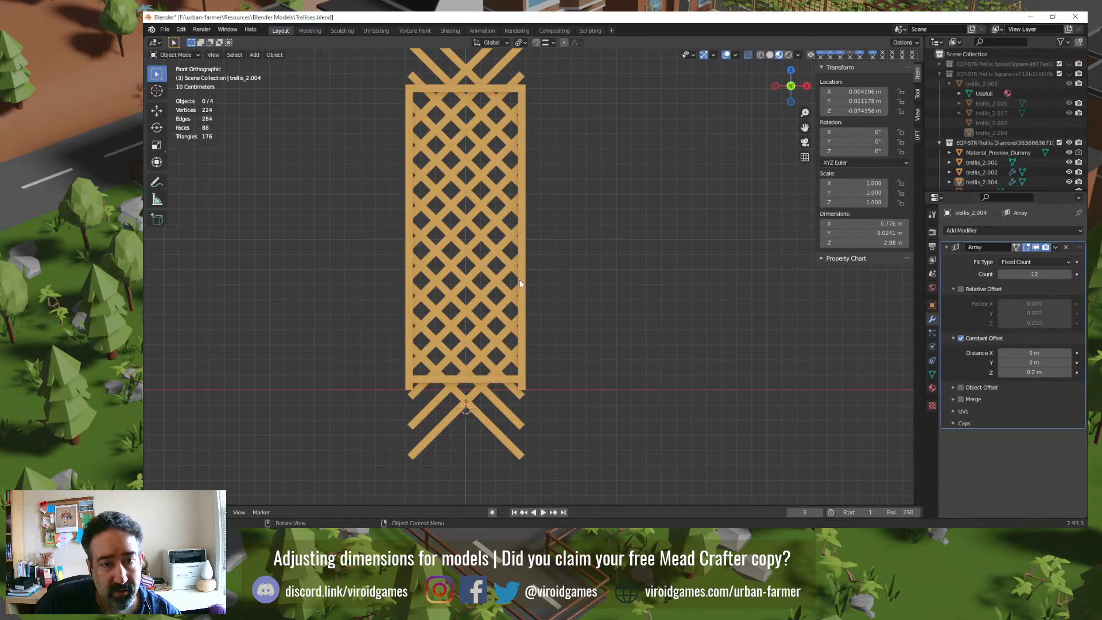
# Step: Set the array count to 13 for both the trellis_2.004 and trellis_2.002 slats
pyautogui.click(442, 428)
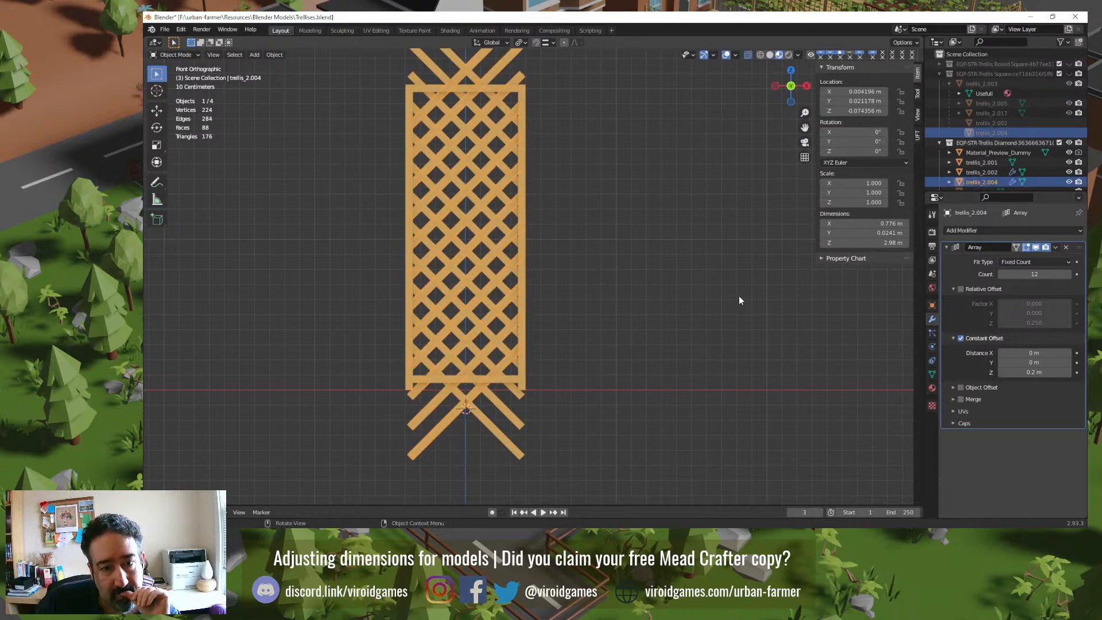
pyautogui.click(1068, 274)
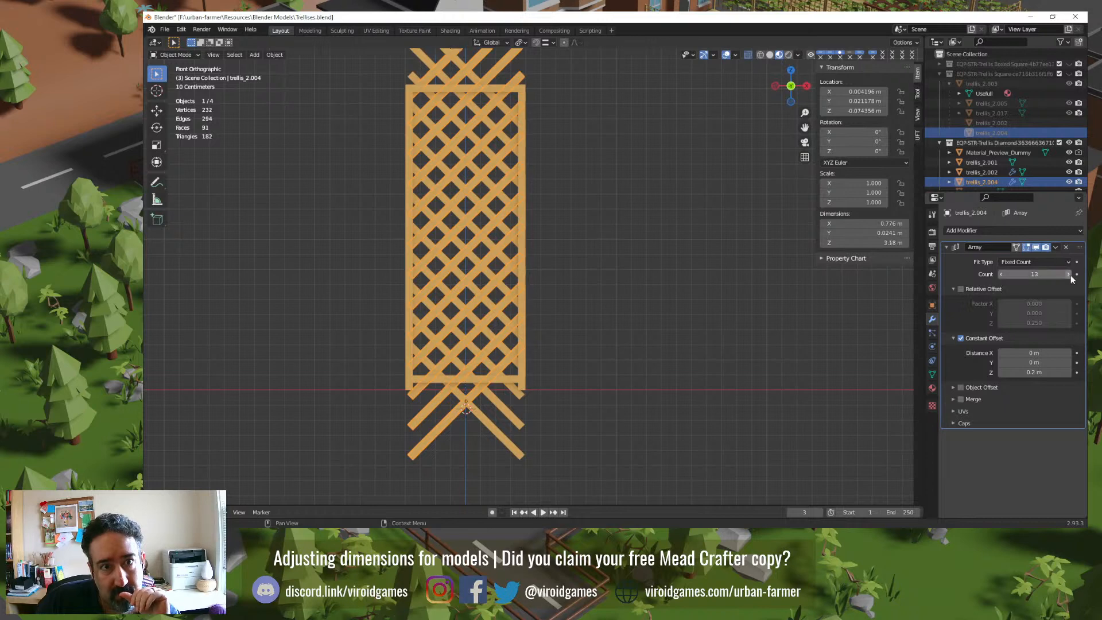
pyautogui.click(666, 289)
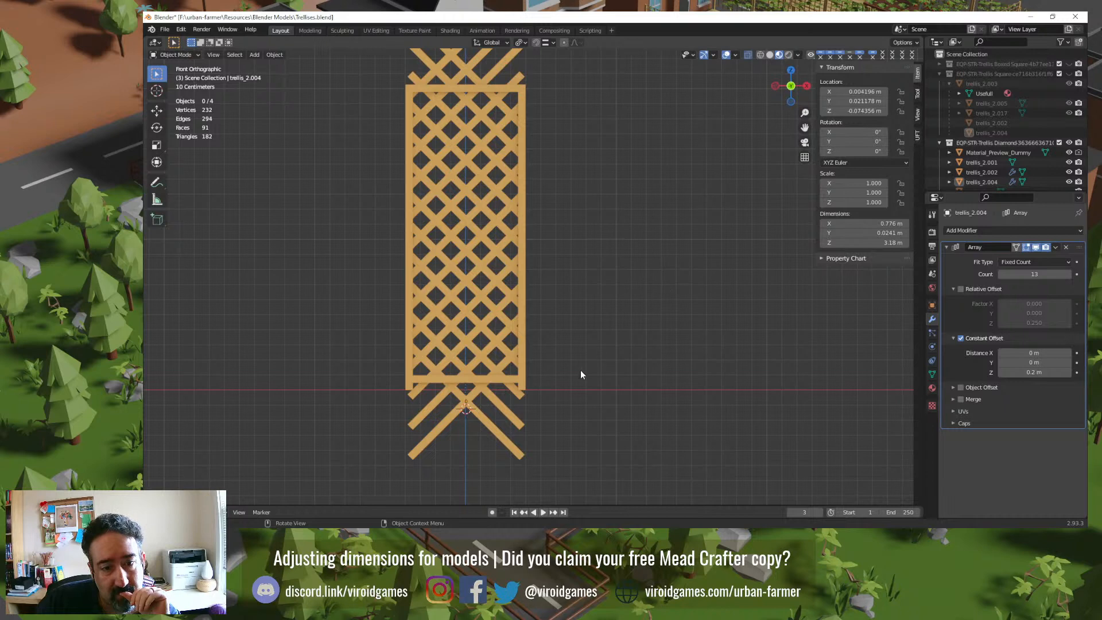
pyautogui.click(505, 435)
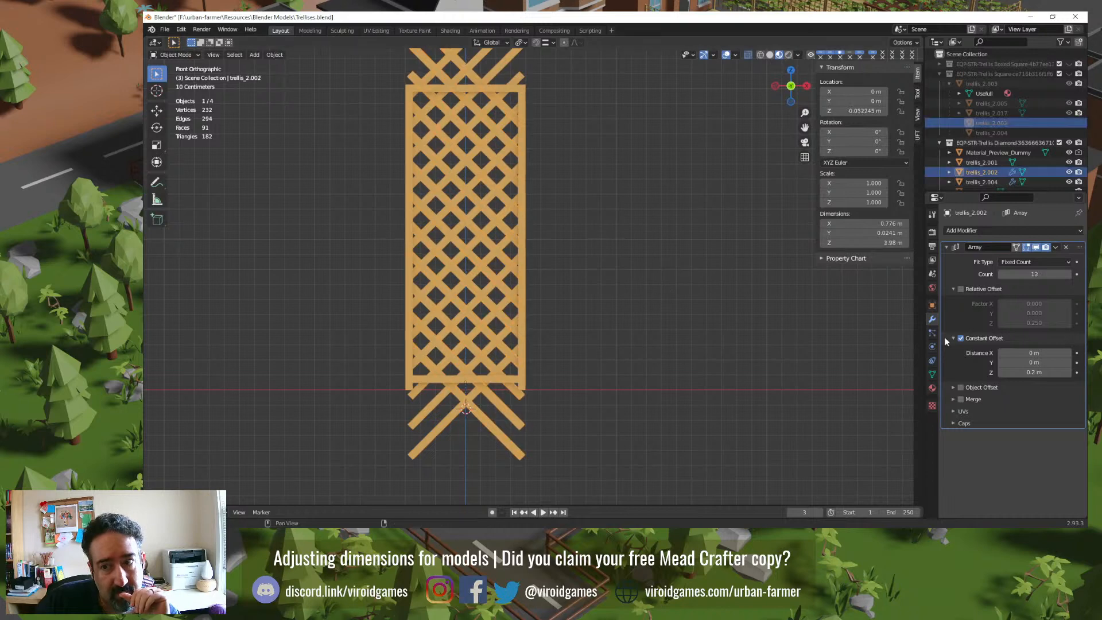
pyautogui.click(1069, 275)
pyautogui.click(589, 328)
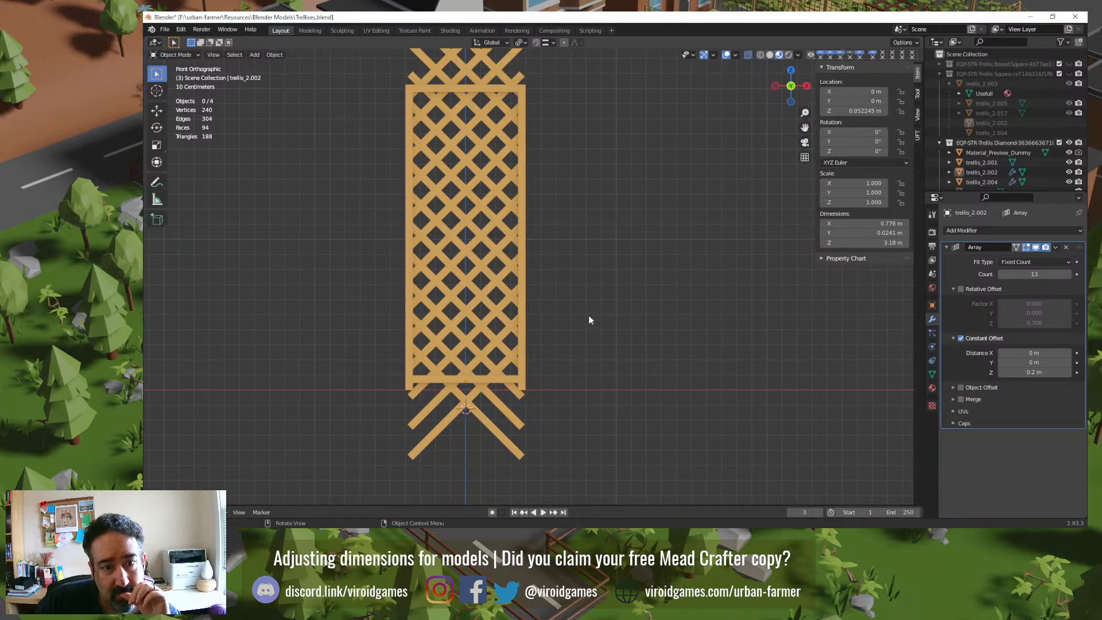
# Step: Move both diagonal slat arrays down about 0.075 m along Z
pyautogui.moveTo(402, 481); pyautogui.dragTo(528, 450)
pyautogui.press('g')
pyautogui.press('z')
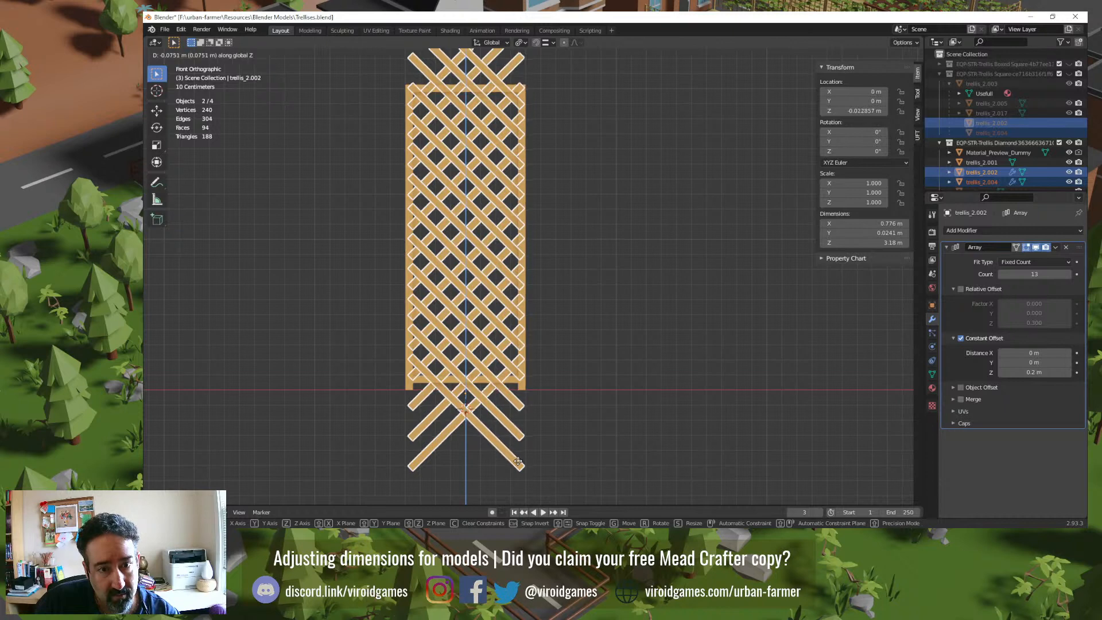
pyautogui.click(519, 462)
pyautogui.hotkey('alt', 'a')
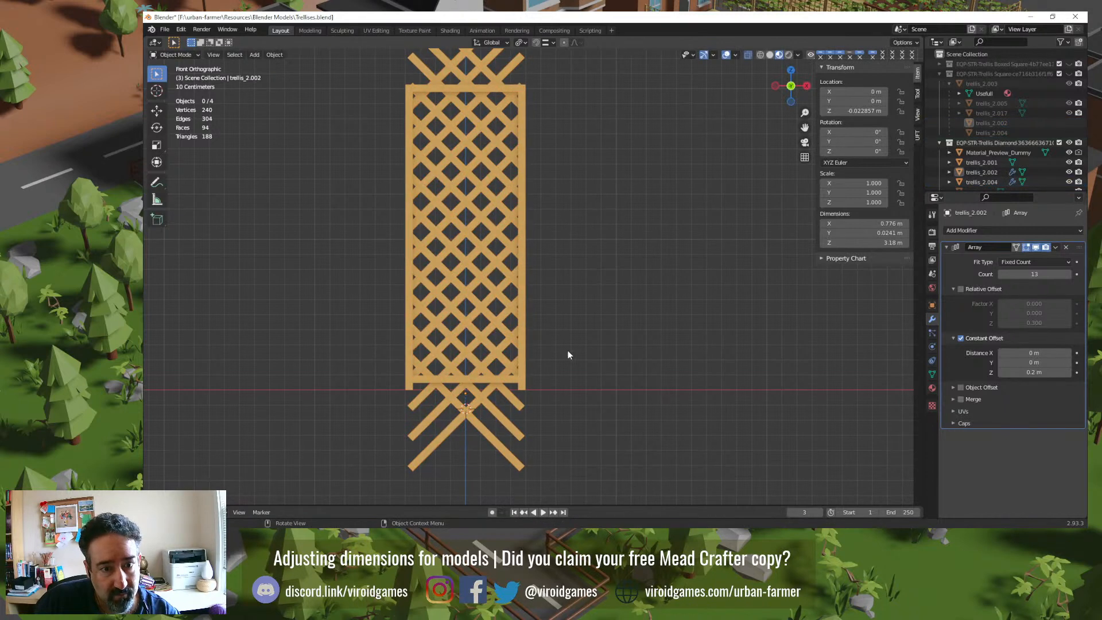
# Step: Set the array's constant Z offset to 0.25 m for both diagonal slat objects, trellis_2.002 and trellis_2.004
pyautogui.click(494, 429)
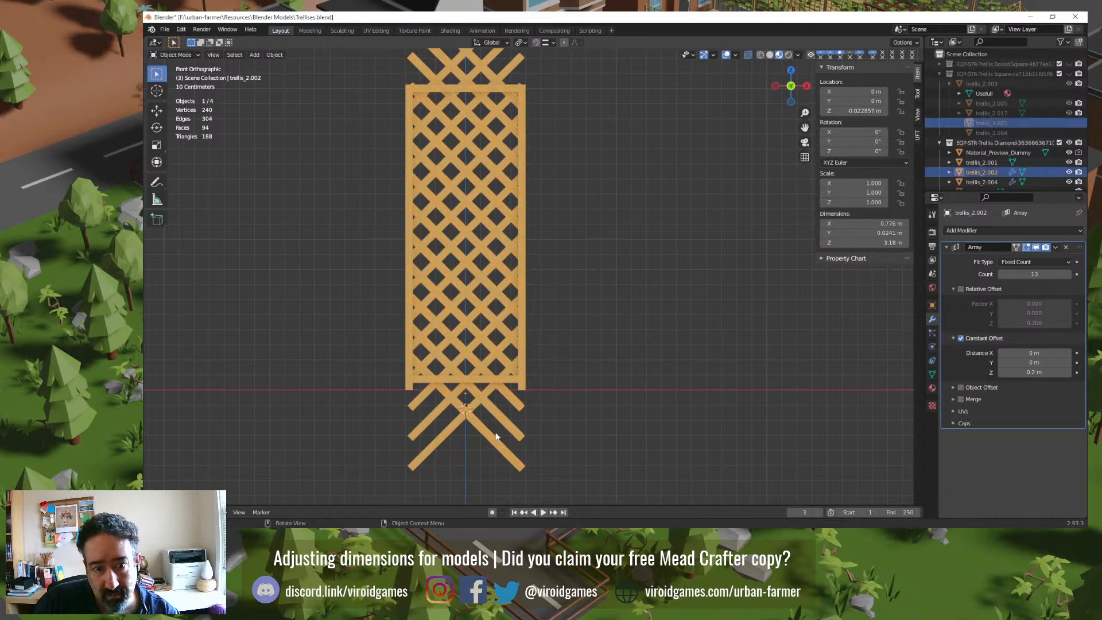
pyautogui.click(1033, 372)
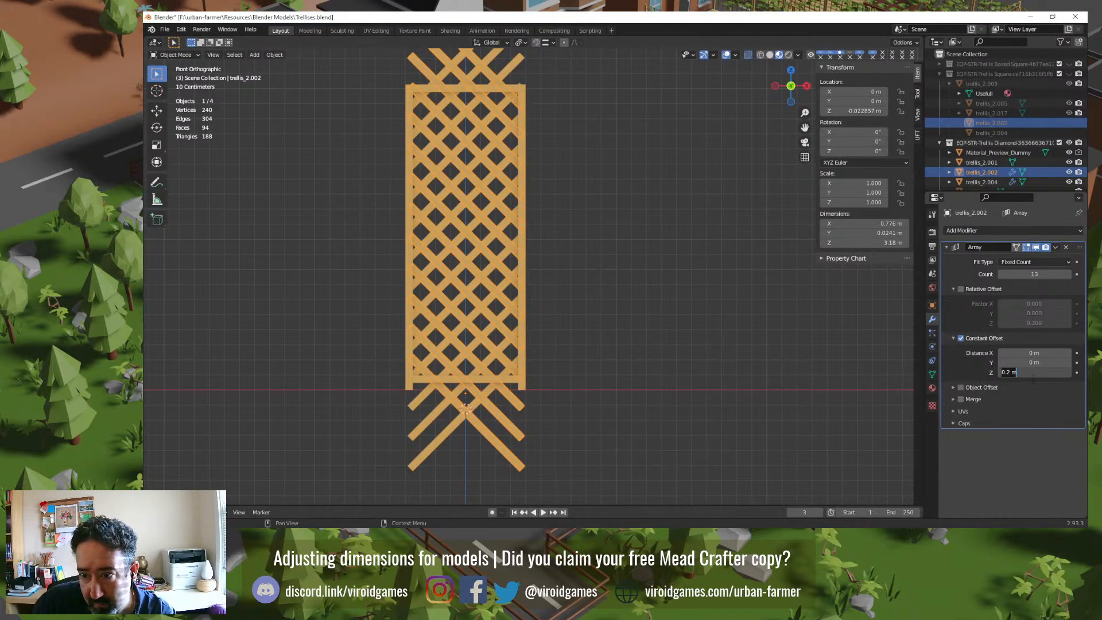
pyautogui.write('25')
pyautogui.press('Return')
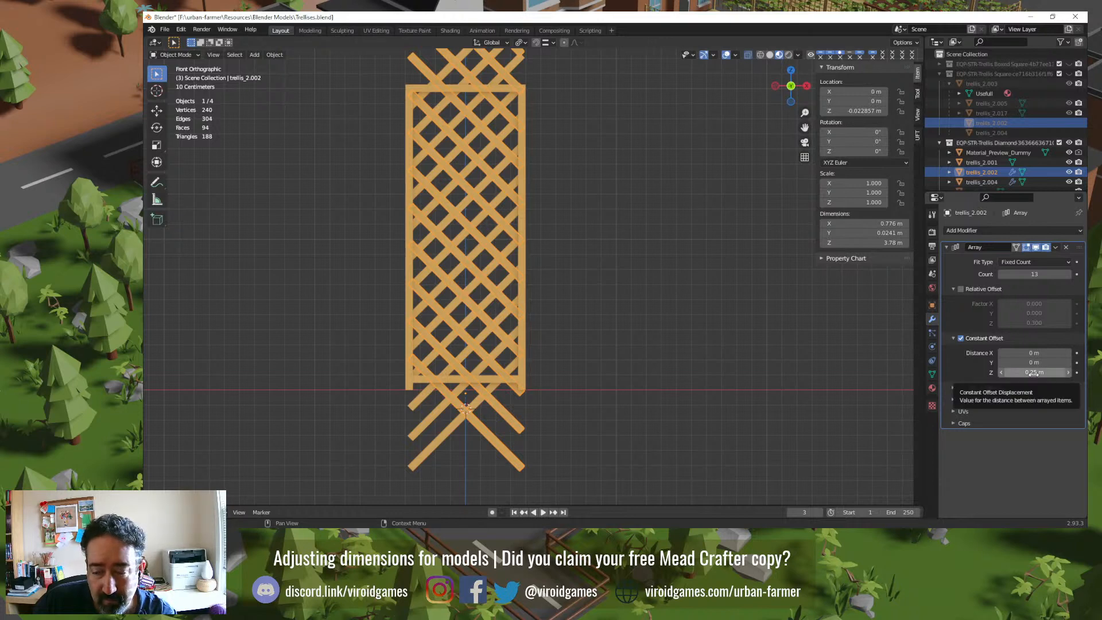
pyautogui.click(478, 441)
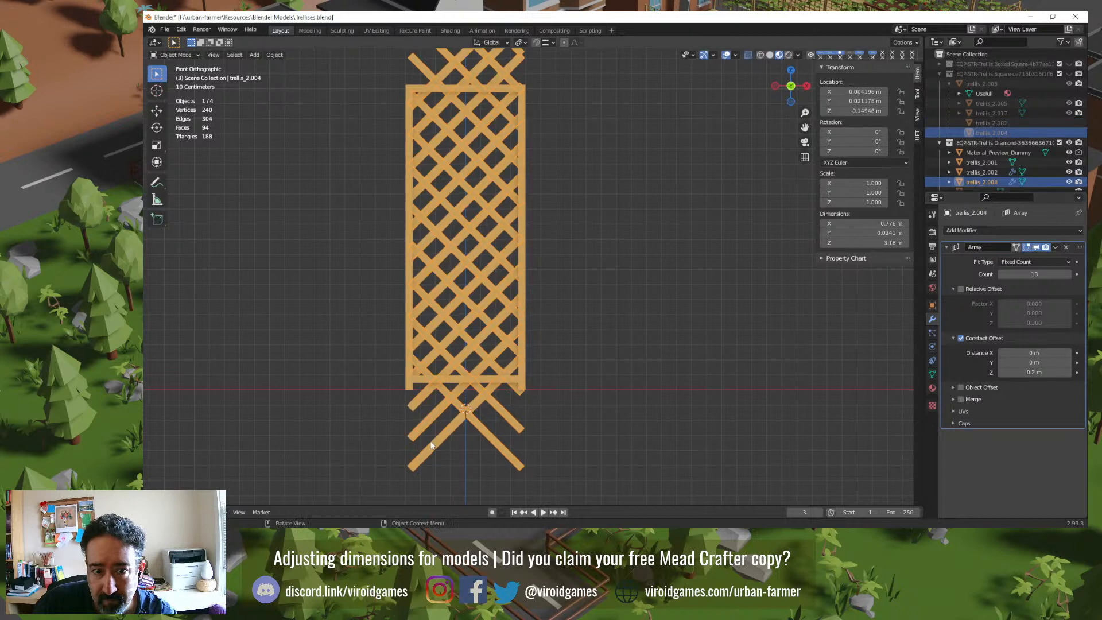
pyautogui.click(1030, 372)
pyautogui.write('.25')
pyautogui.press('Return')
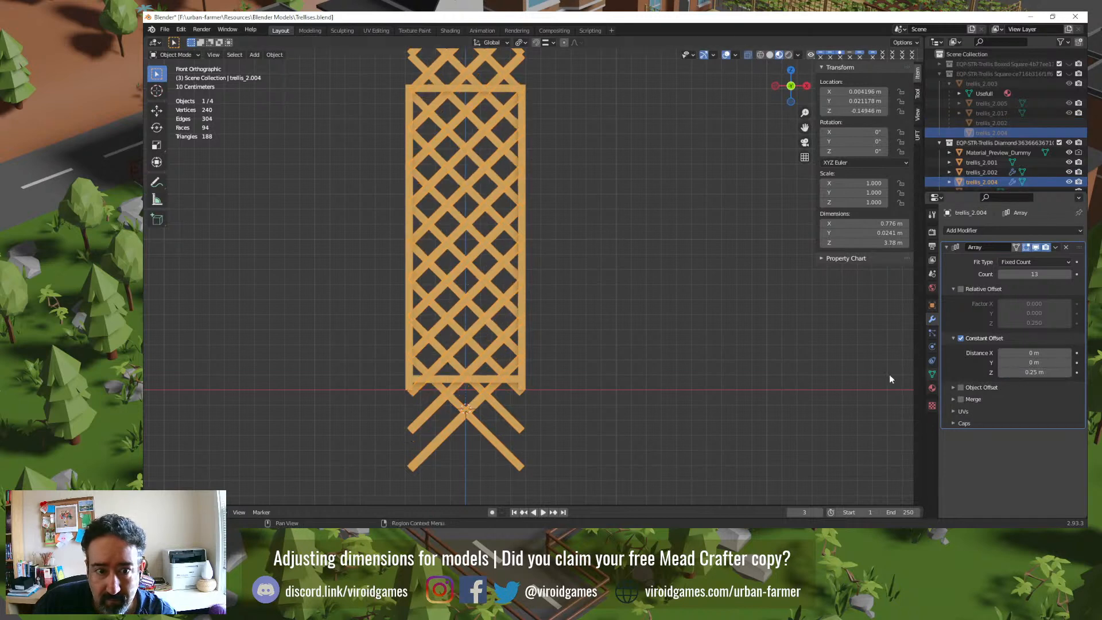
pyautogui.click(702, 372)
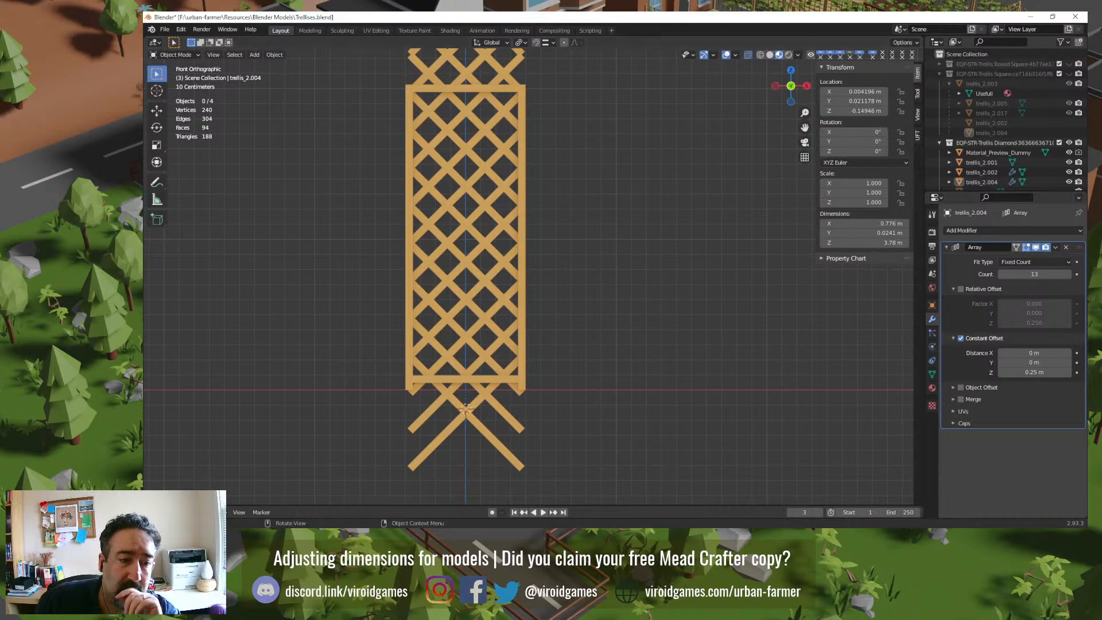
# Step: Switch to the Chrome browser and search Google for "trellis" in a new tab
pyautogui.hotkey('alt', 'Tab')
pyautogui.hotkey('alt', 'Tab')
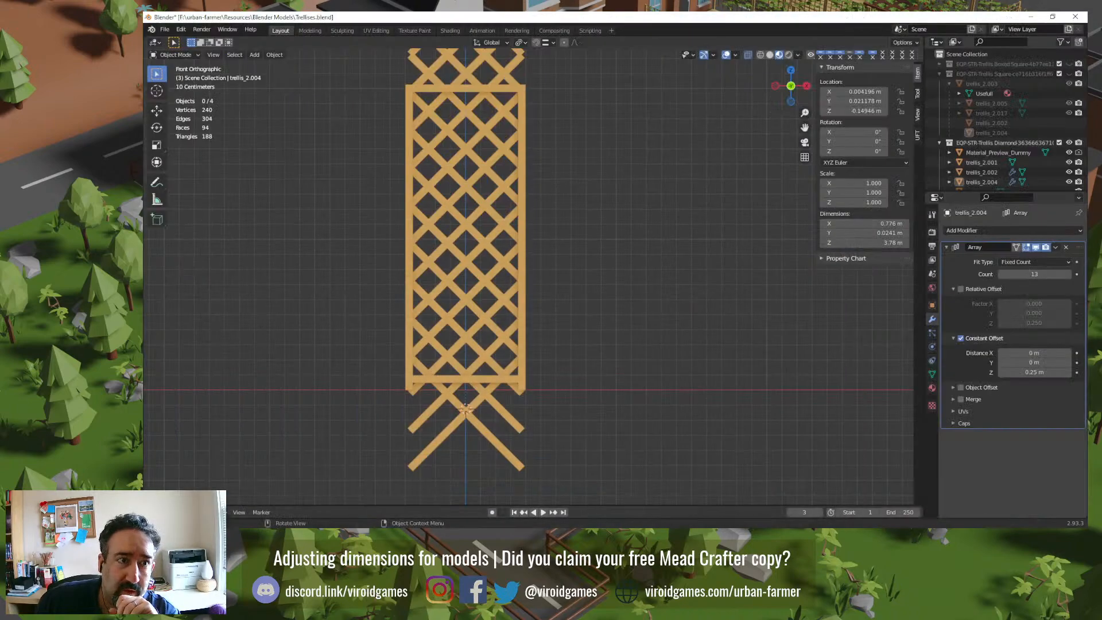
pyautogui.hotkey('alt', 'Tab')
pyautogui.click(863, 19)
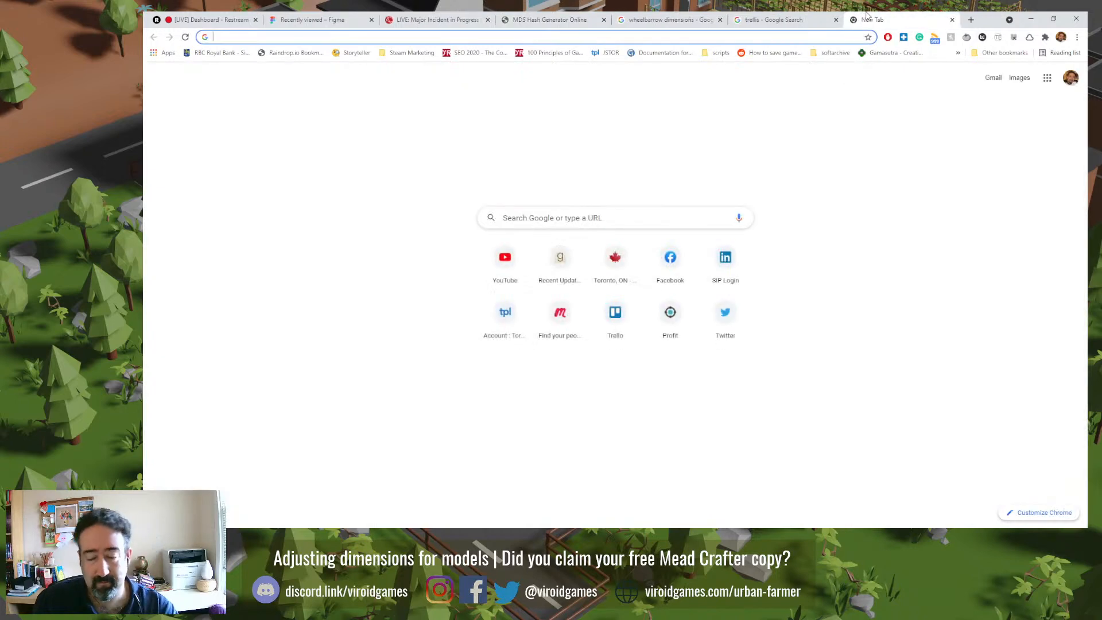
pyautogui.write('trellis')
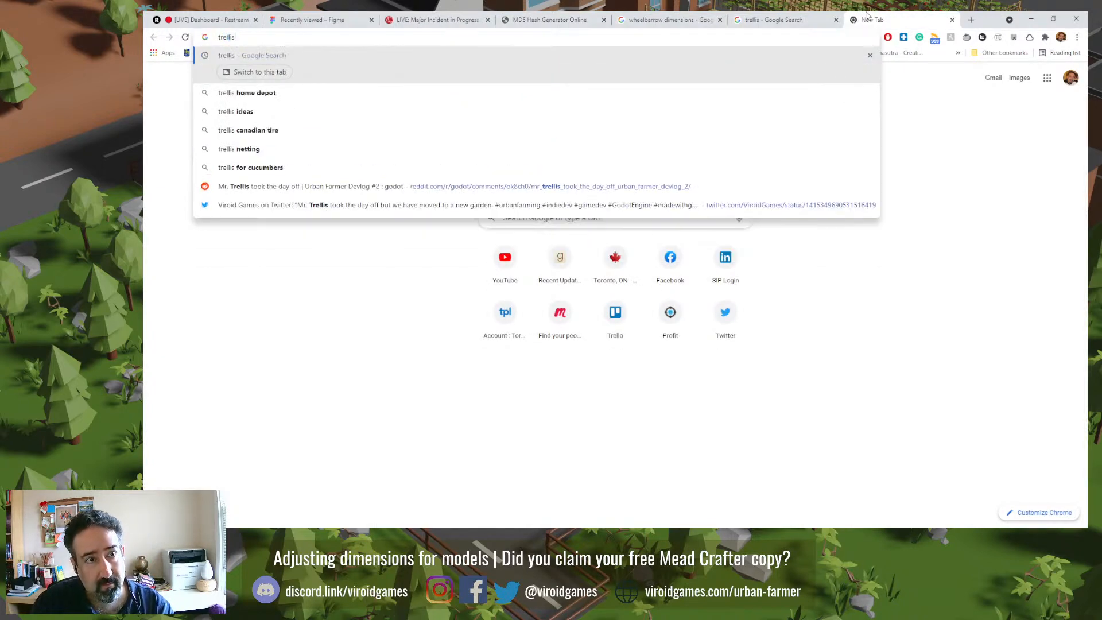
pyautogui.press('Return')
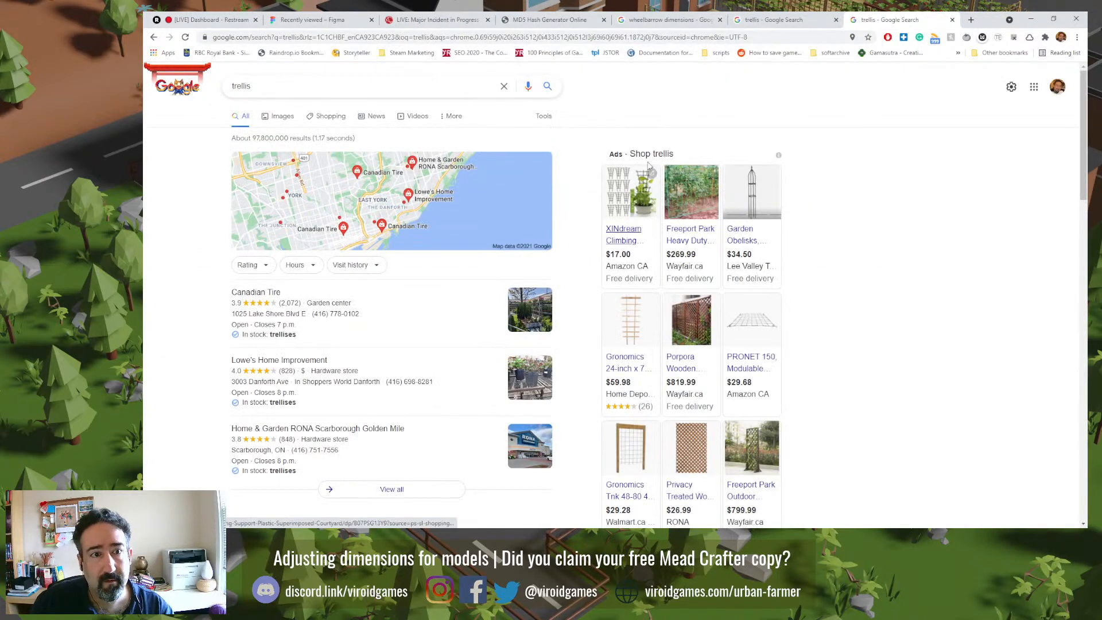
# Step: Look through the existing Google Images results for trellis to find reference designs with diamond slats
pyautogui.click(772, 19)
pyautogui.scroll(-3, 696, 276)
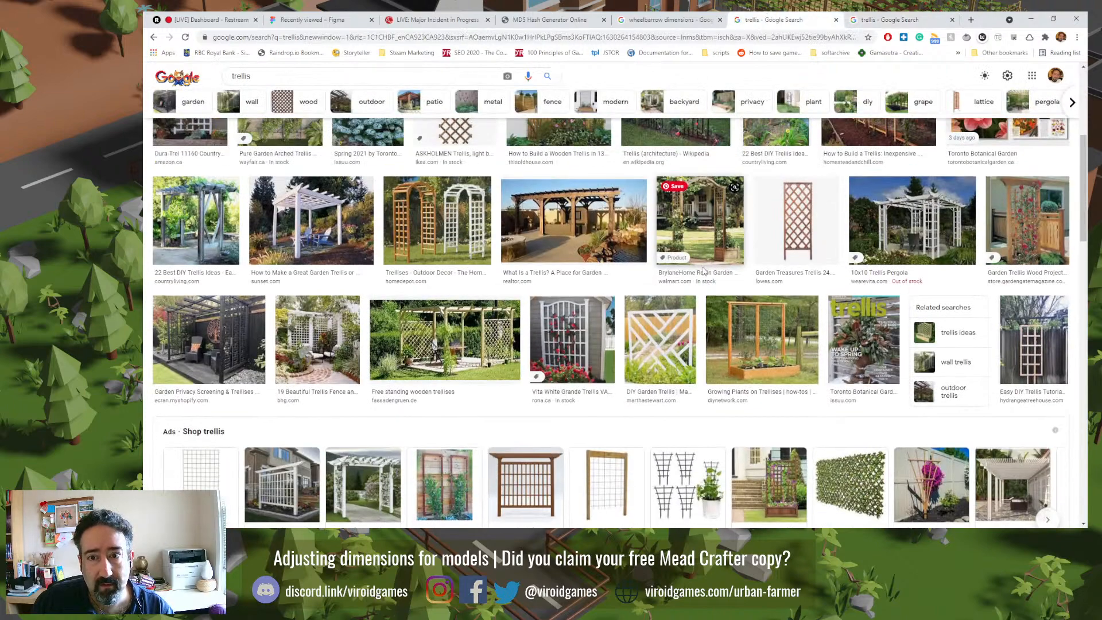
pyautogui.scroll(4, 697, 276)
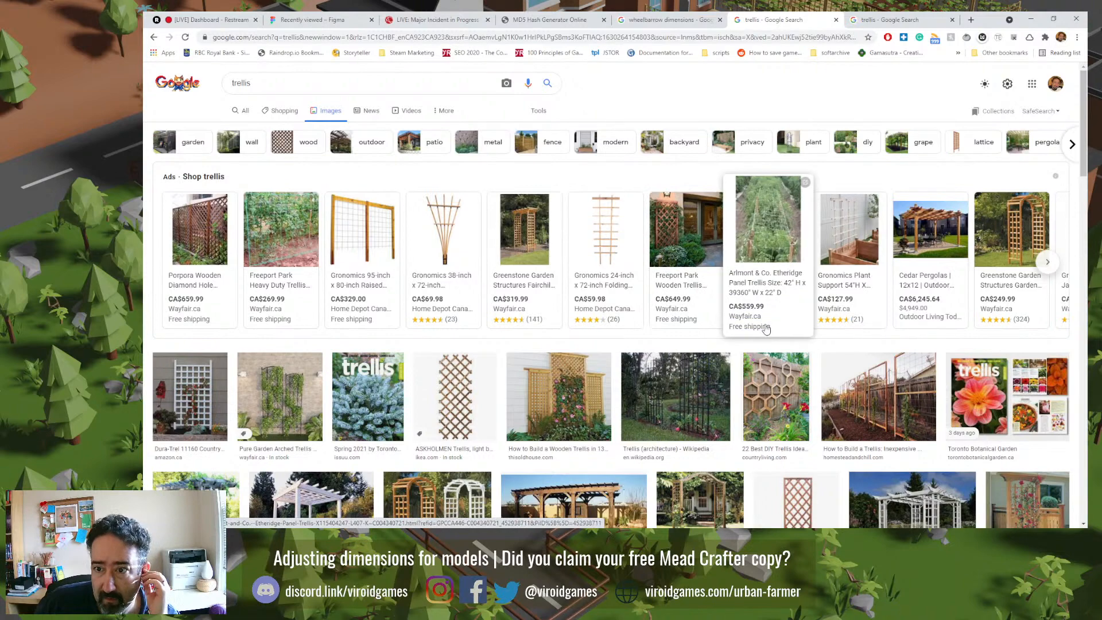
pyautogui.scroll(-1, 769, 324)
pyautogui.scroll(-1, 771, 324)
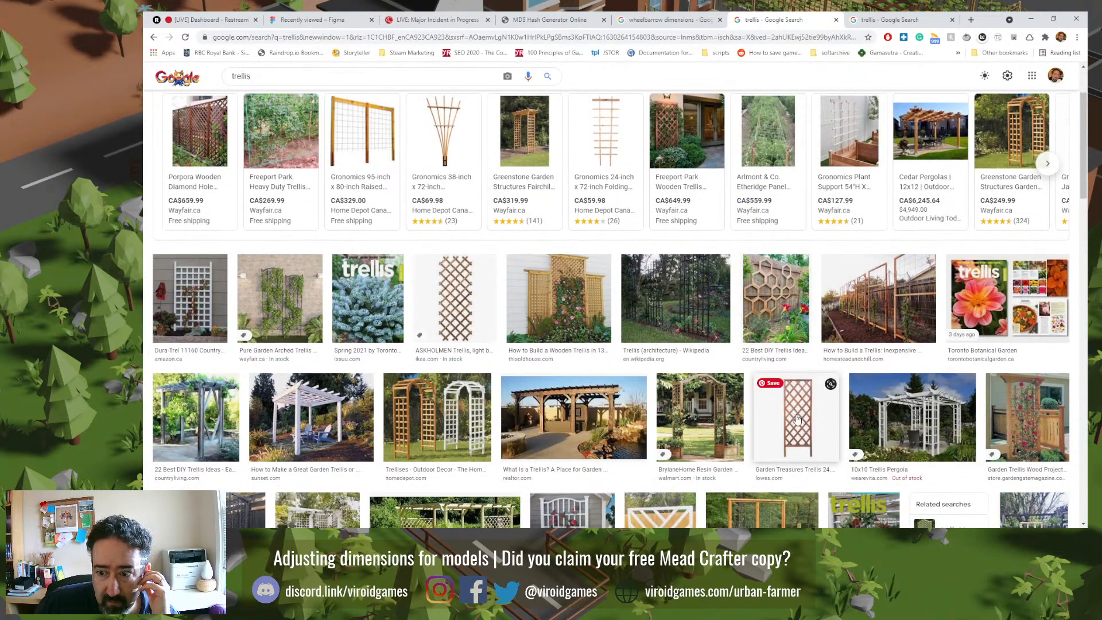
pyautogui.scroll(2, 798, 420)
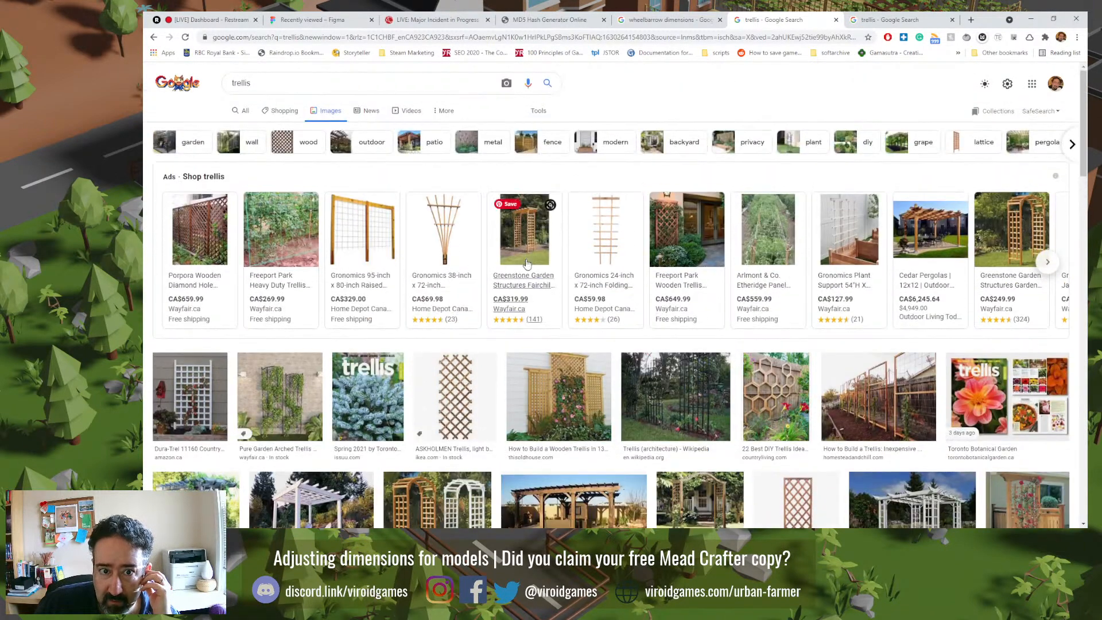
pyautogui.moveTo(523, 252)
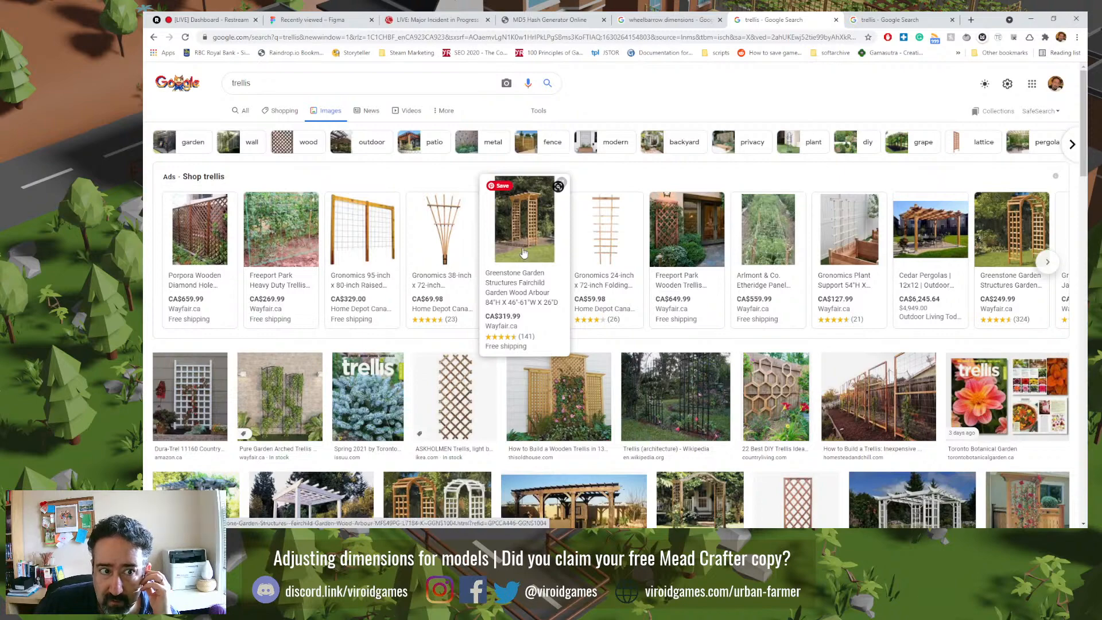
pyautogui.scroll(-4, 564, 320)
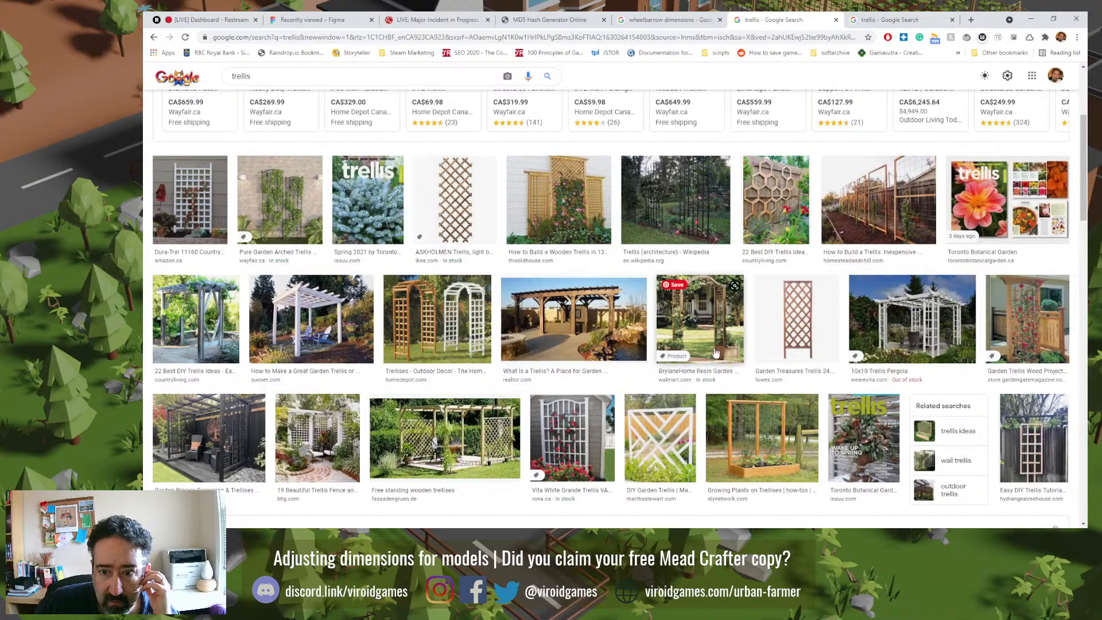
# Step: View the Garden Treasures brown diamond trellis image from Lowe's and look through its related images
pyautogui.click(797, 323)
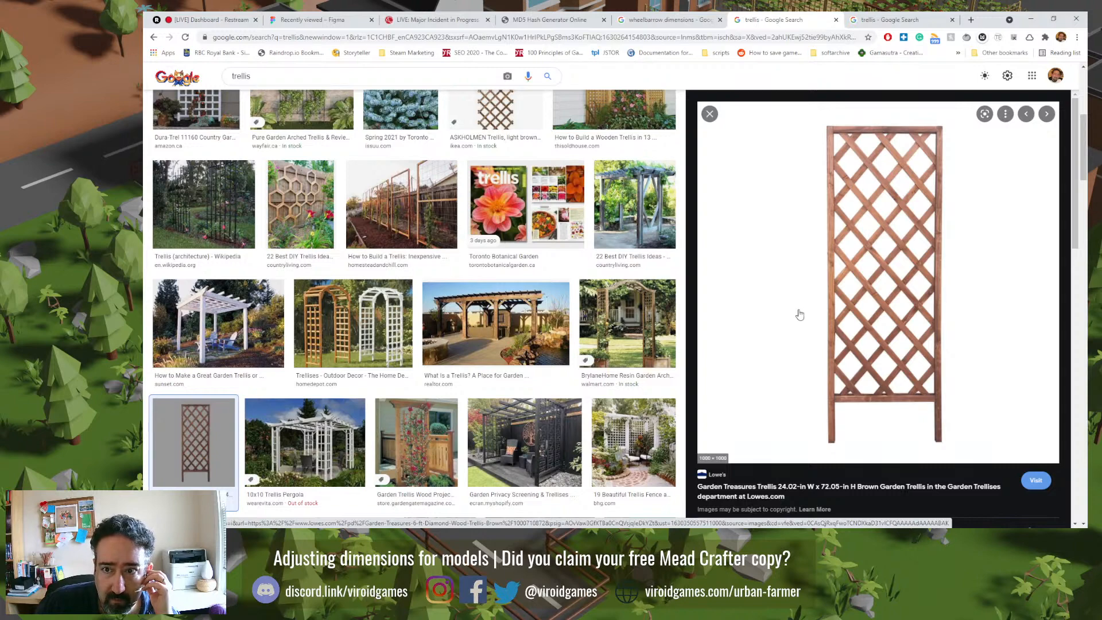
pyautogui.scroll(-1, 856, 343)
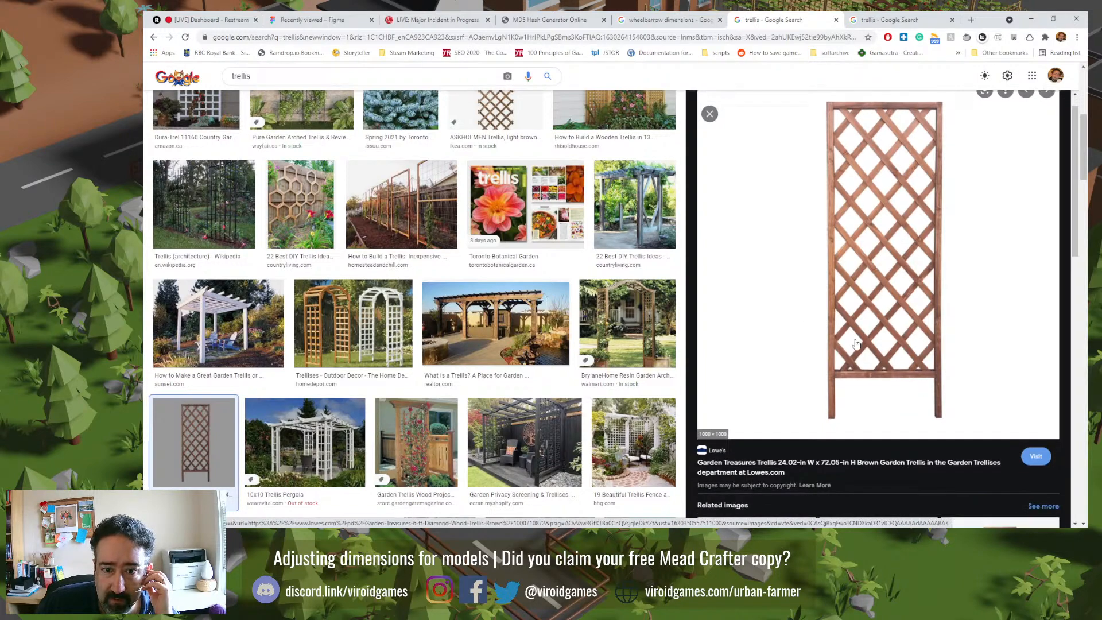
pyautogui.scroll(-5, 856, 343)
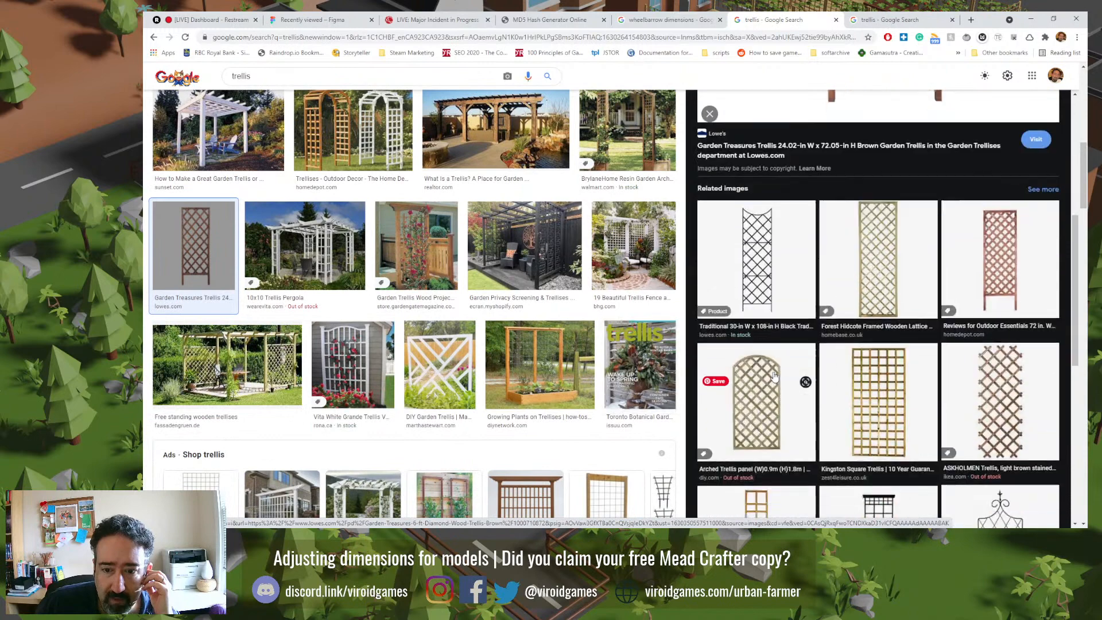
pyautogui.scroll(-3, 774, 376)
pyautogui.scroll(-3, 486, 379)
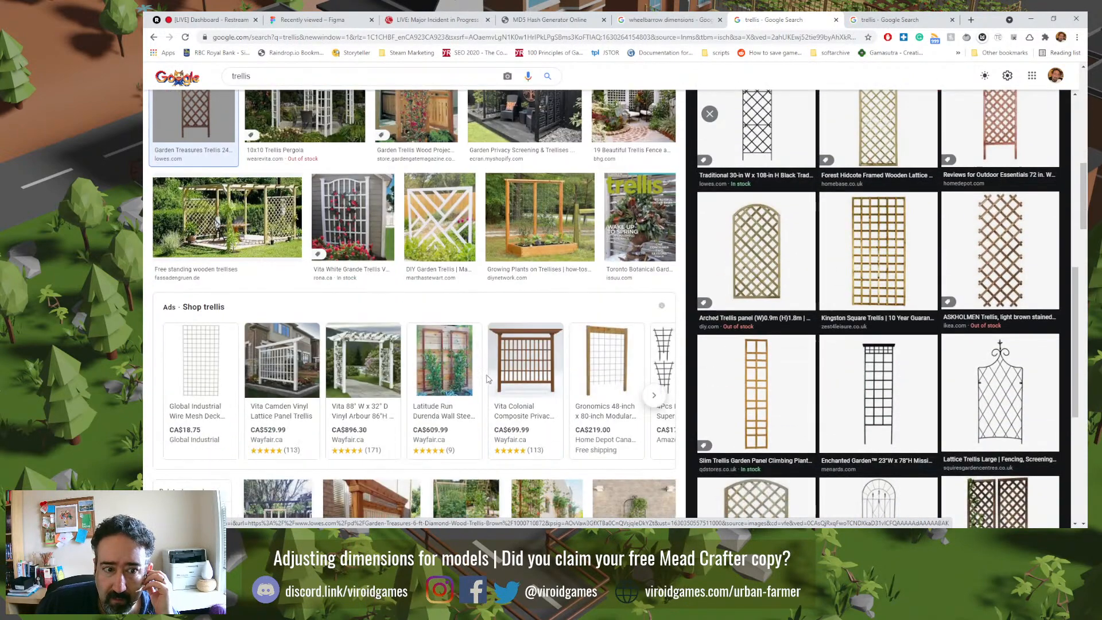
# Step: Find the brown wood lattice among the trellis results and examine its RONA product page for slat spacing and specifications
pyautogui.scroll(-2, 487, 379)
pyautogui.scroll(-5, 487, 370)
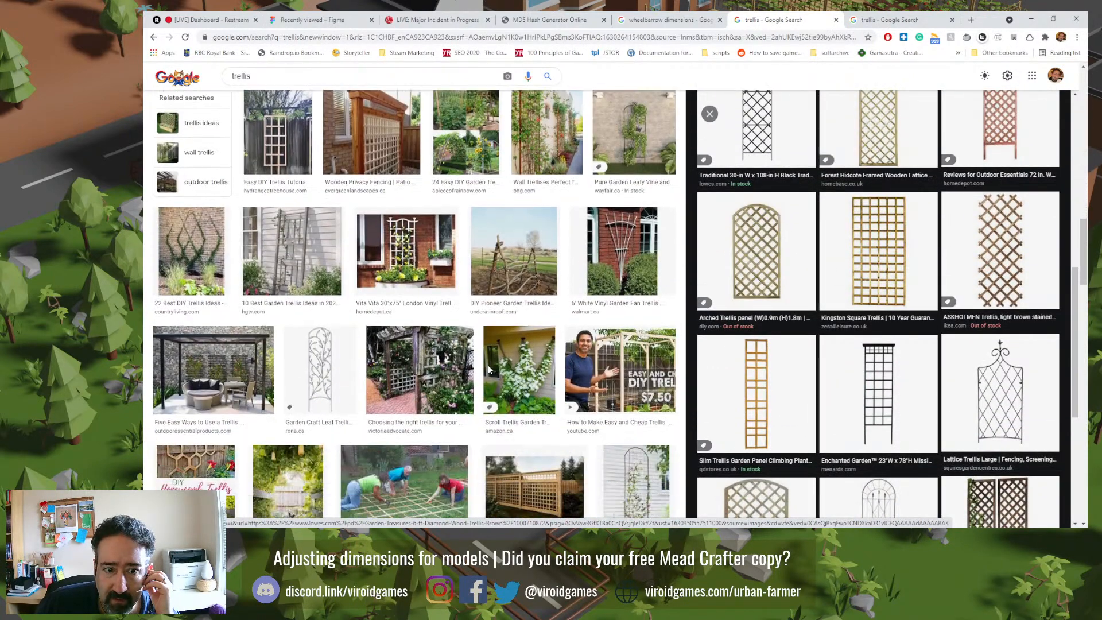
pyautogui.scroll(-3, 488, 365)
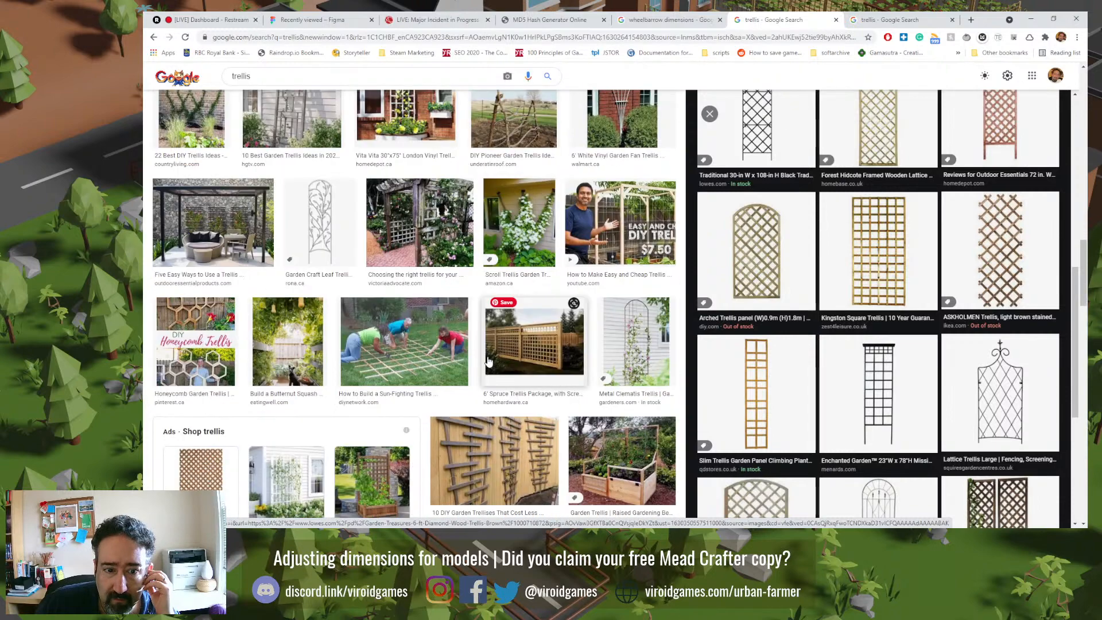
pyautogui.scroll(-2, 488, 361)
pyautogui.click(195, 388)
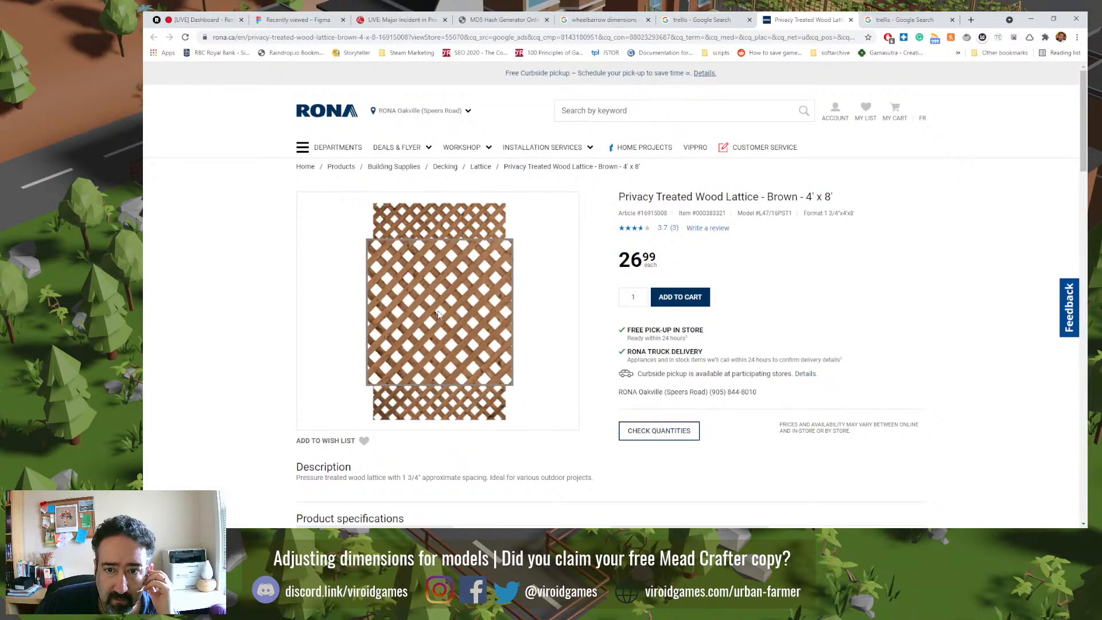
pyautogui.scroll(-6, 438, 314)
pyautogui.scroll(6, 438, 314)
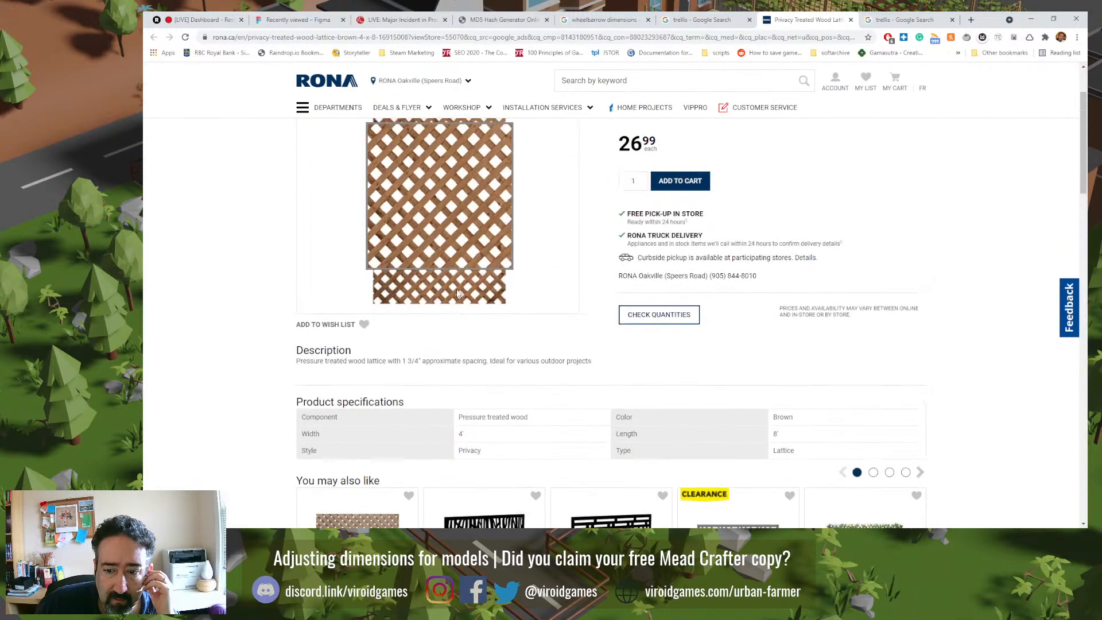
# Step: Switch back to Blender and set the array count of the trellis_2.002 slats to 11
pyautogui.hotkey('alt', 'Tab')
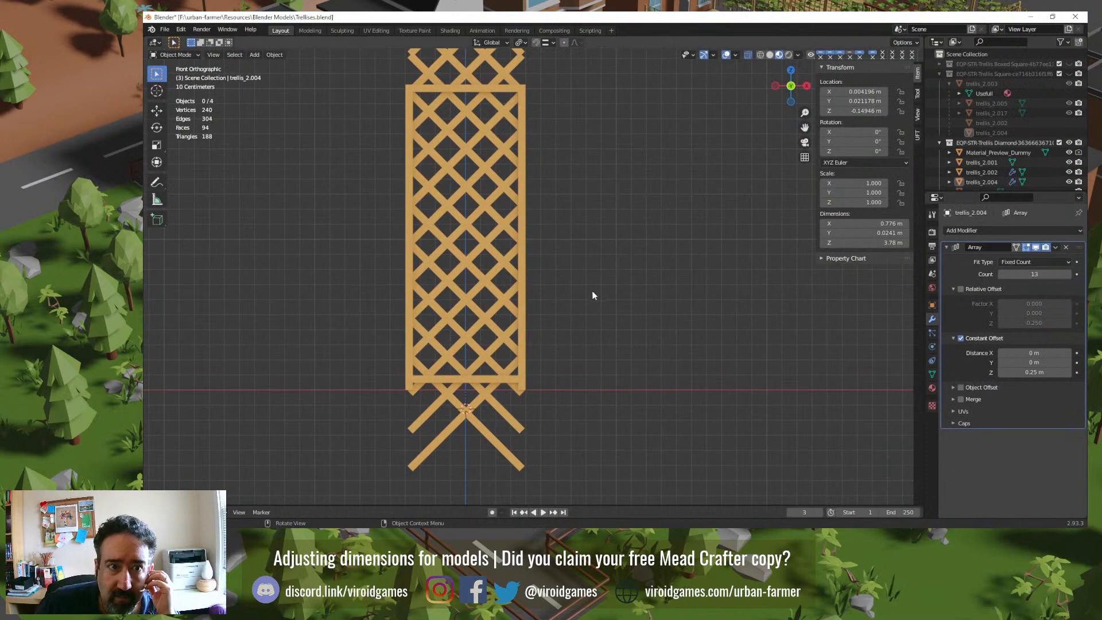
pyautogui.moveTo(572, 267); pyautogui.dragTo(583, 290, button='middle')
pyautogui.click(515, 395)
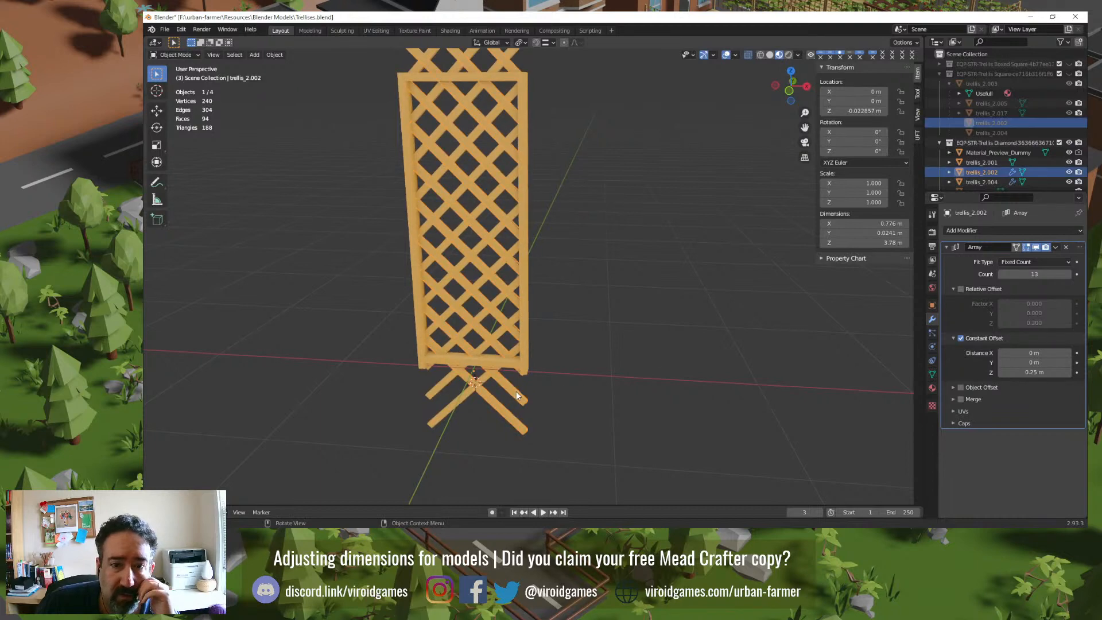
pyautogui.click(1001, 273)
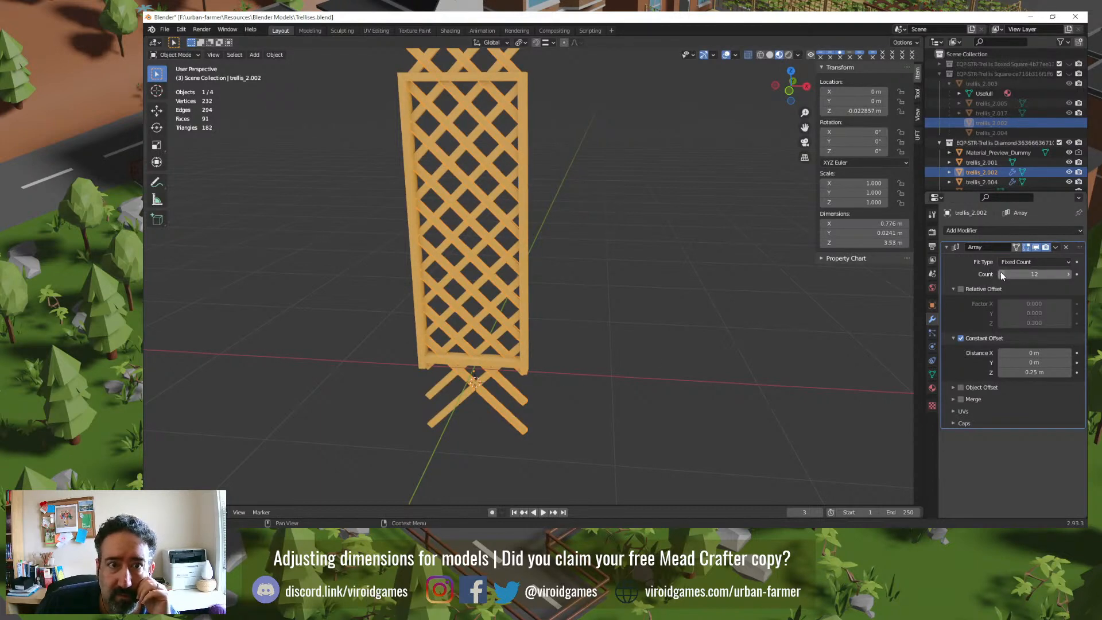
pyautogui.click(1001, 274)
pyautogui.click(1001, 275)
pyautogui.click(1068, 274)
pyautogui.moveTo(697, 235); pyautogui.dragTo(695, 214, button='middle')
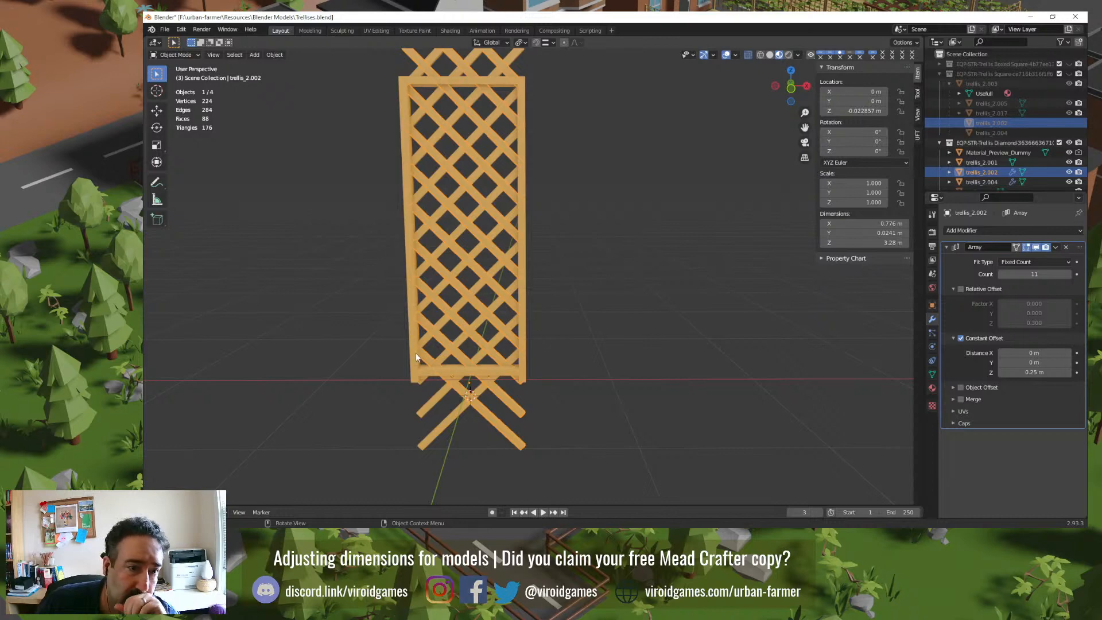
# Step: Set the Array modifier count of the trellis_2.002 diagonal slats to 10
pyautogui.click(1001, 275)
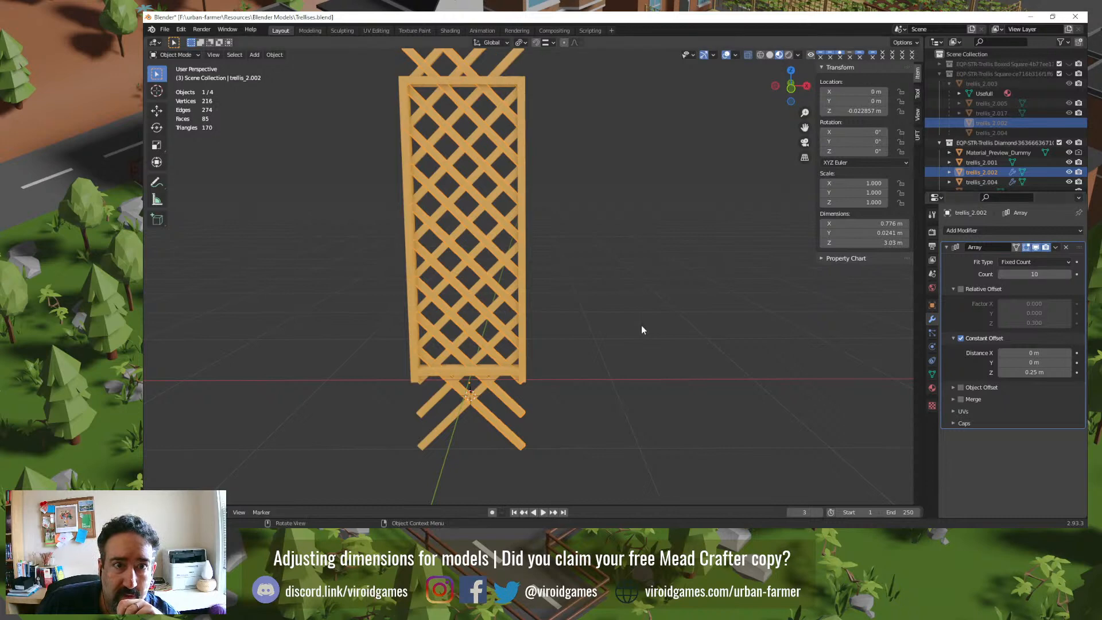
pyautogui.press('KP_1')
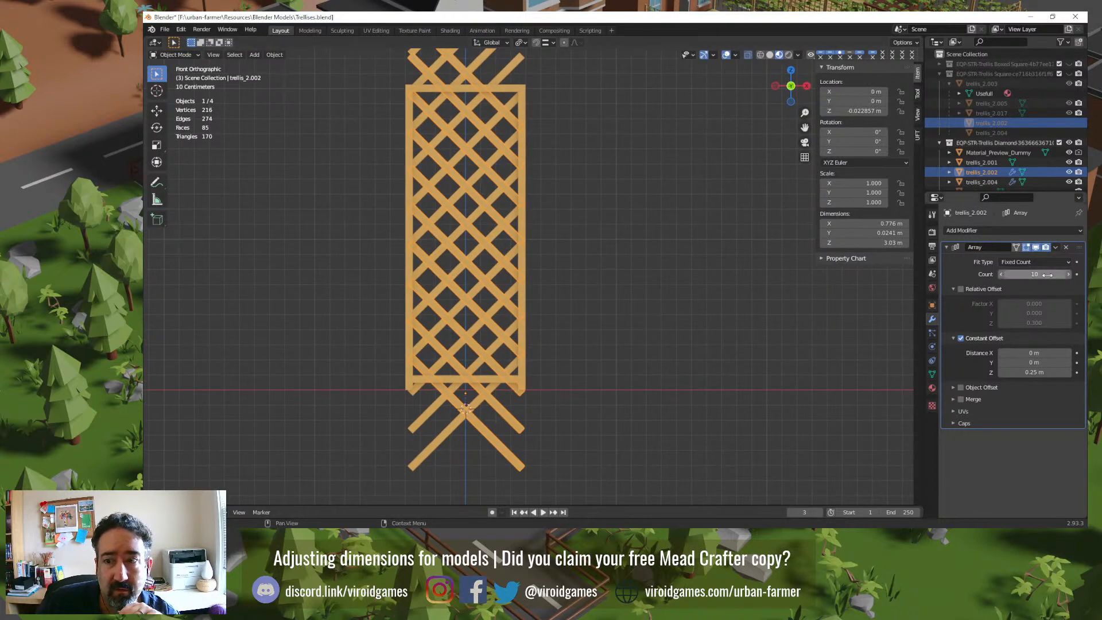
pyautogui.click(1069, 274)
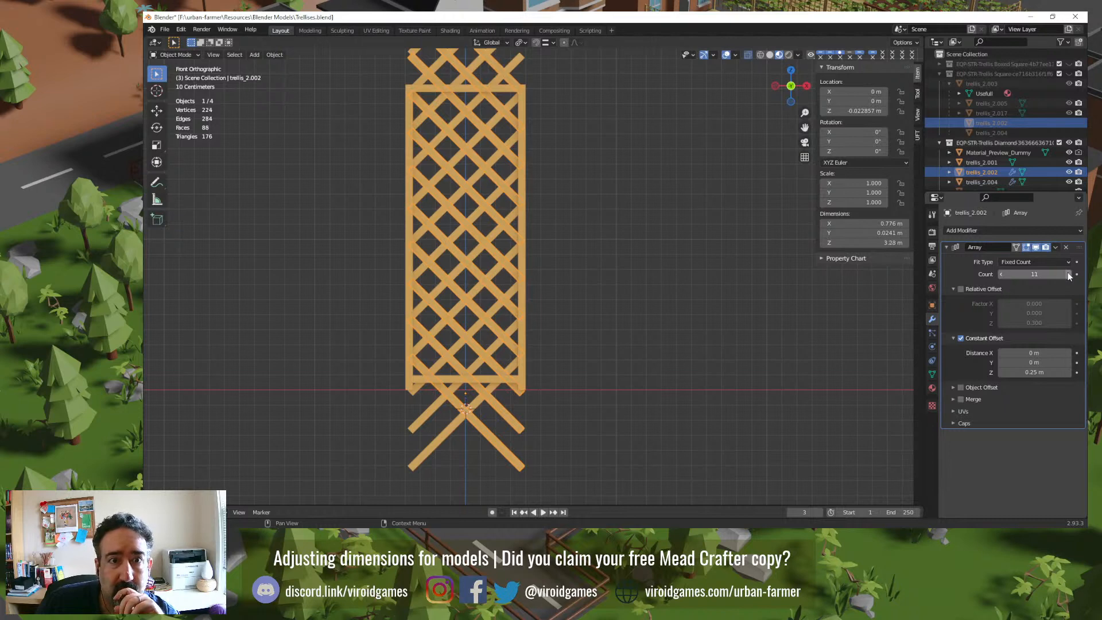
pyautogui.click(1001, 275)
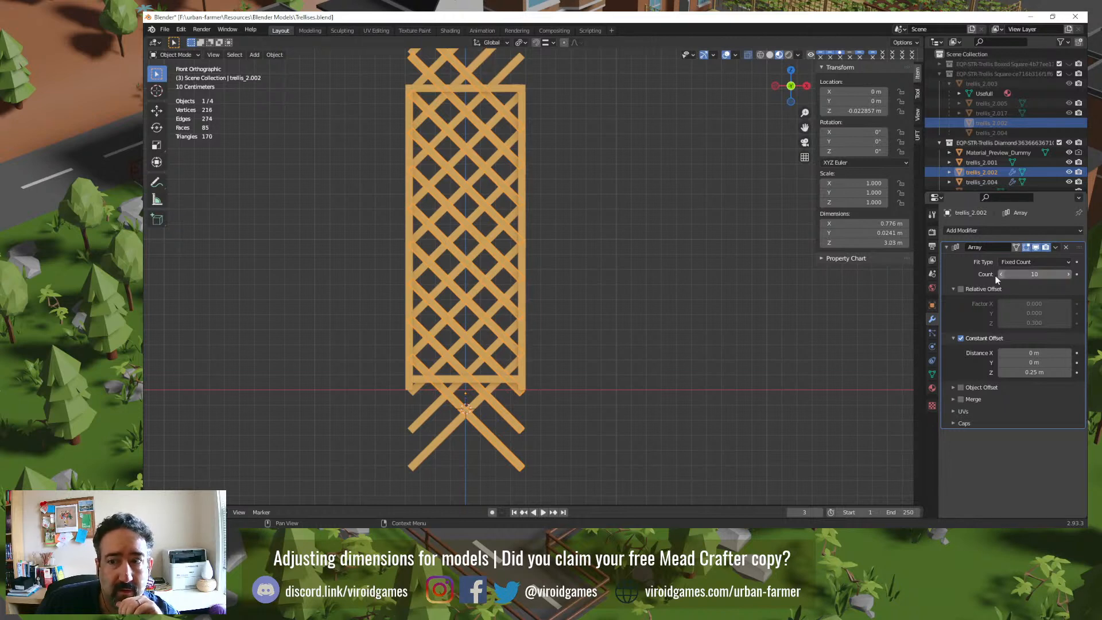
# Step: Set the Array modifier count of the opposite diagonal slats, trellis_2.004, to 10 and clear the selection
pyautogui.click(444, 438)
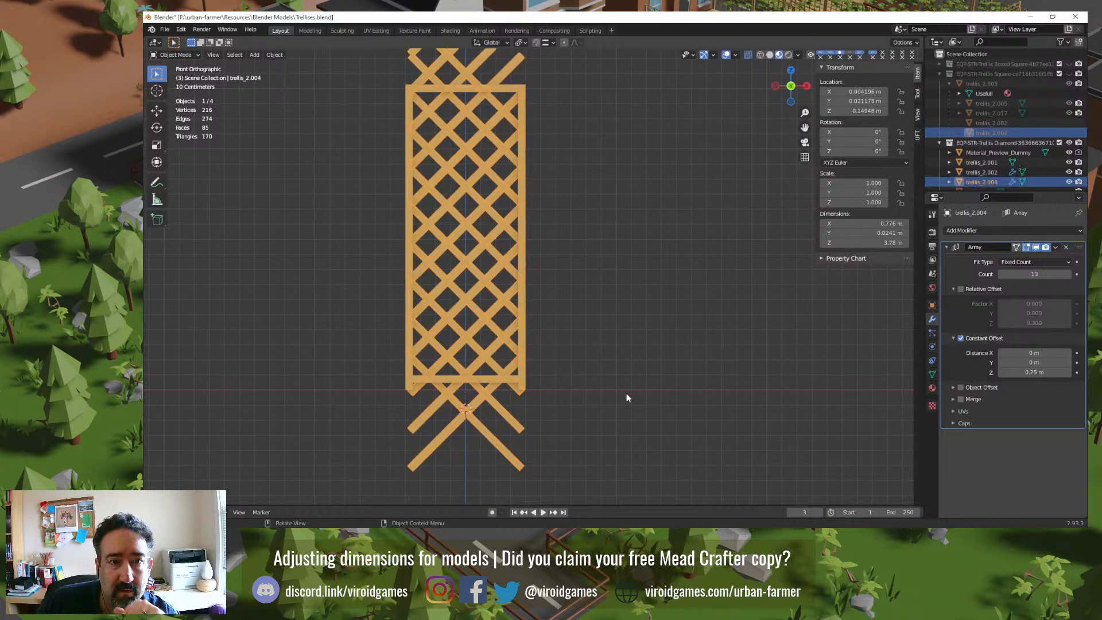
pyautogui.click(1002, 274)
pyautogui.click(1002, 275)
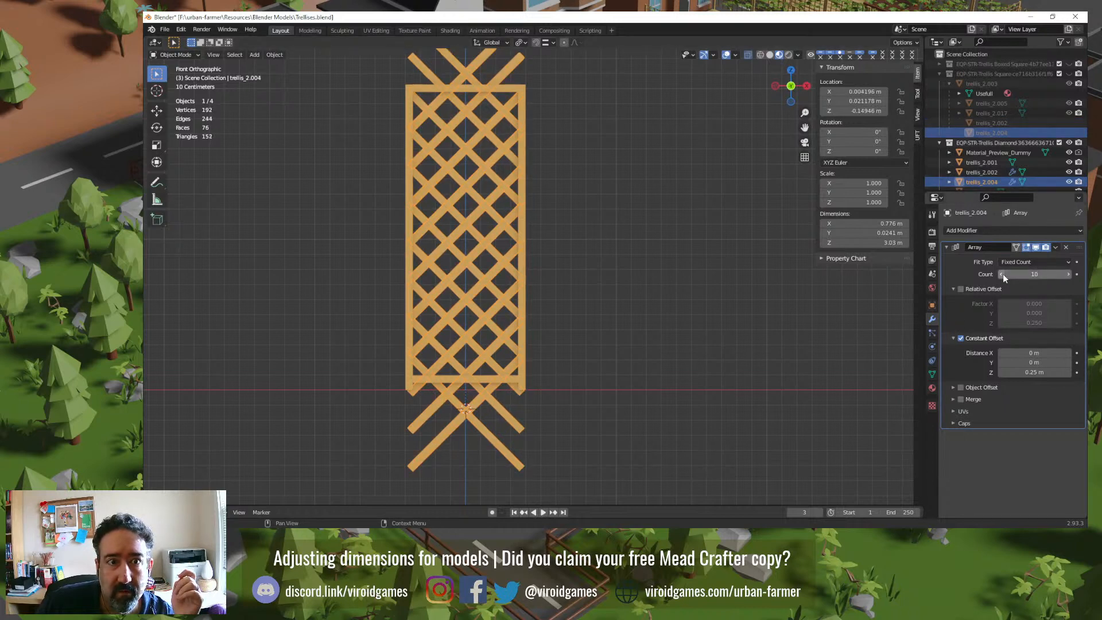
pyautogui.click(1002, 274)
pyautogui.click(761, 324)
# Step: Examine how the ends of the diagonal slats meet the upper part of the trellis frame
pyautogui.moveTo(447, 141); pyautogui.dragTo(422, 122, button='middle')
pyautogui.scroll(4, 414, 112)
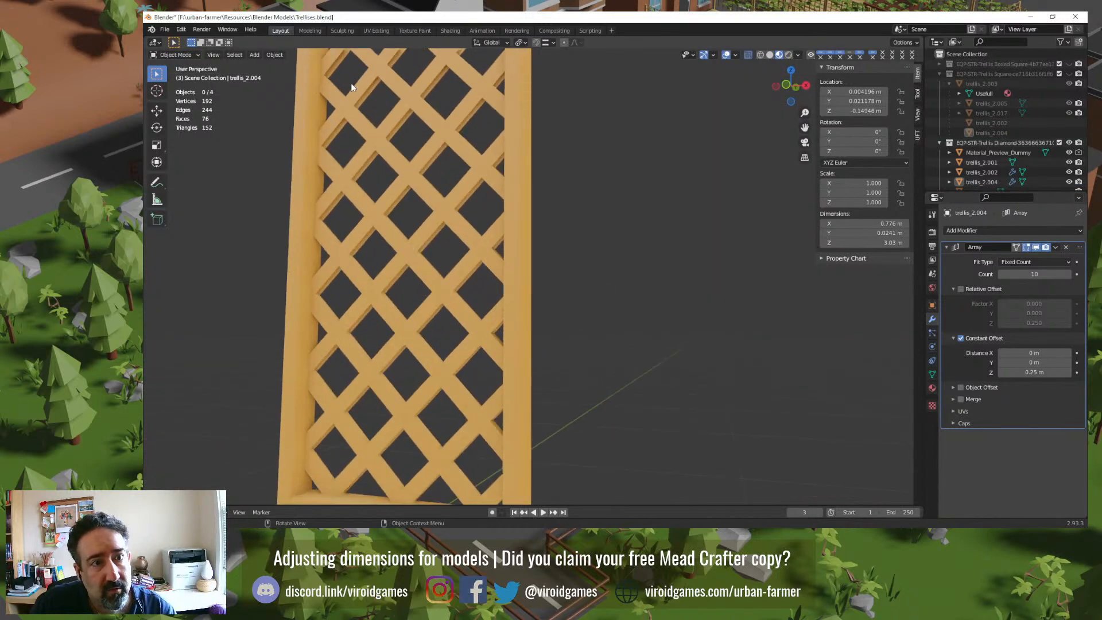
pyautogui.keyDown('shift'); pyautogui.moveTo(347, 77); pyautogui.dragTo(403, 312, button='middle'); pyautogui.keyUp('shift')
pyautogui.scroll(3, 355, 166)
pyautogui.keyDown('shift'); pyautogui.moveTo(340, 158); pyautogui.dragTo(387, 343, button='middle'); pyautogui.keyUp('shift')
pyautogui.click(388, 282)
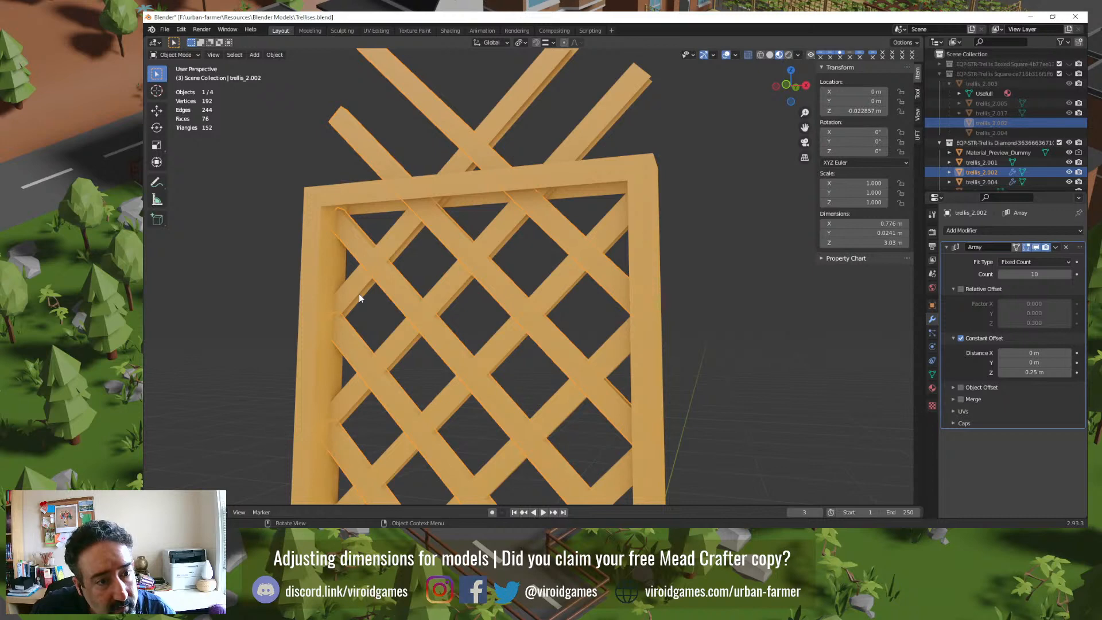
pyautogui.scroll(2, 359, 294)
pyautogui.moveTo(262, 328); pyautogui.dragTo(442, 388, button='middle')
pyautogui.scroll(2, 281, 364)
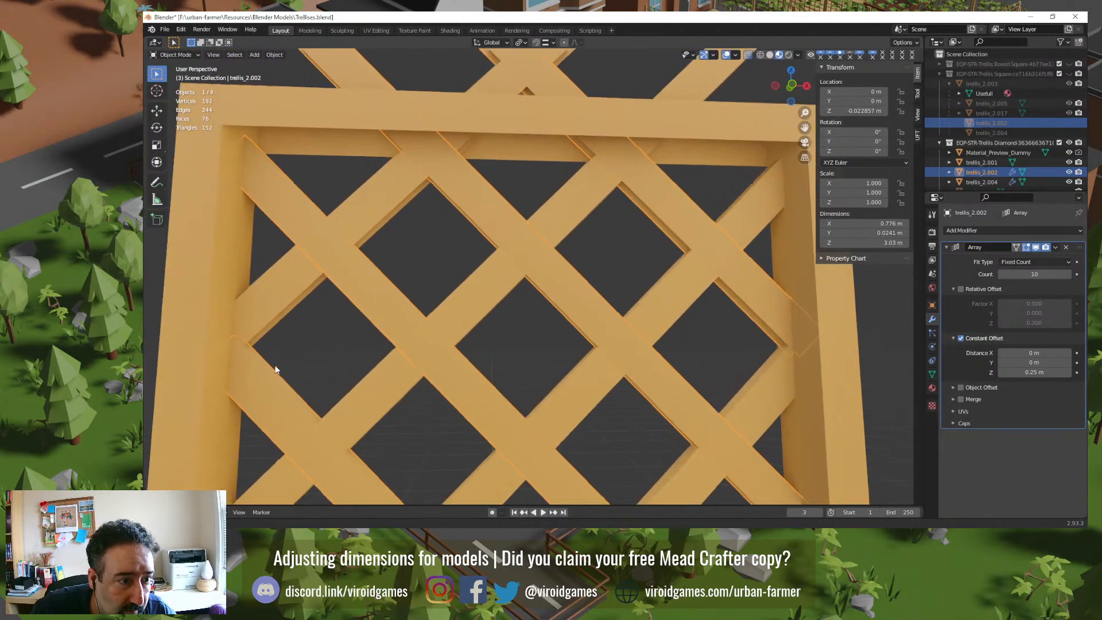
pyautogui.moveTo(275, 368); pyautogui.dragTo(435, 386, button='middle')
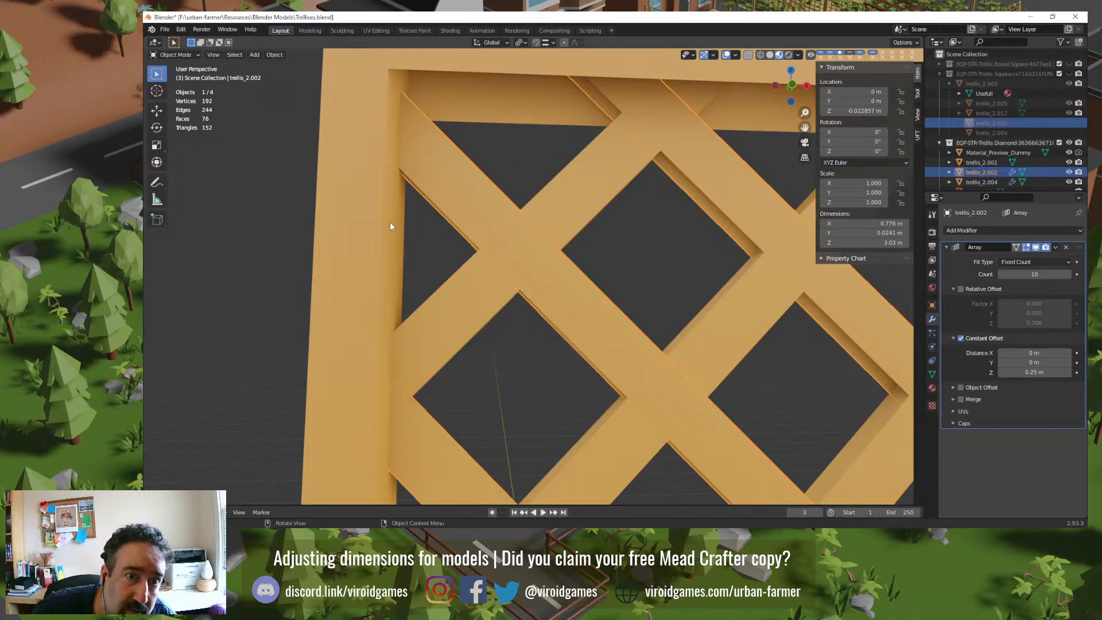
# Step: In front view, move both diagonal slat arrays together about -0.0044 m along X to centre them in the frame
pyautogui.press('KP_1')
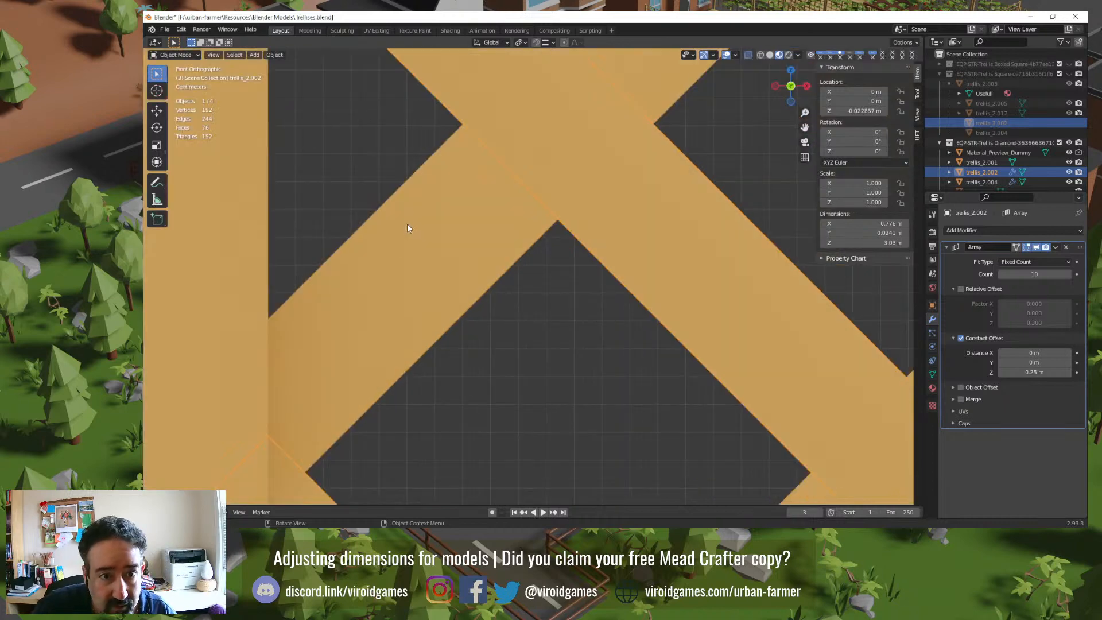
pyautogui.scroll(-4, 411, 241)
pyautogui.scroll(2, 413, 249)
pyautogui.keyDown('shift'); pyautogui.moveTo(580, 322); pyautogui.dragTo(398, 310, button='middle'); pyautogui.keyUp('shift')
pyautogui.scroll(-1, 472, 331)
pyautogui.keyDown('shift'); pyautogui.moveTo(548, 346); pyautogui.dragTo(508, 351, button='middle'); pyautogui.keyUp('shift')
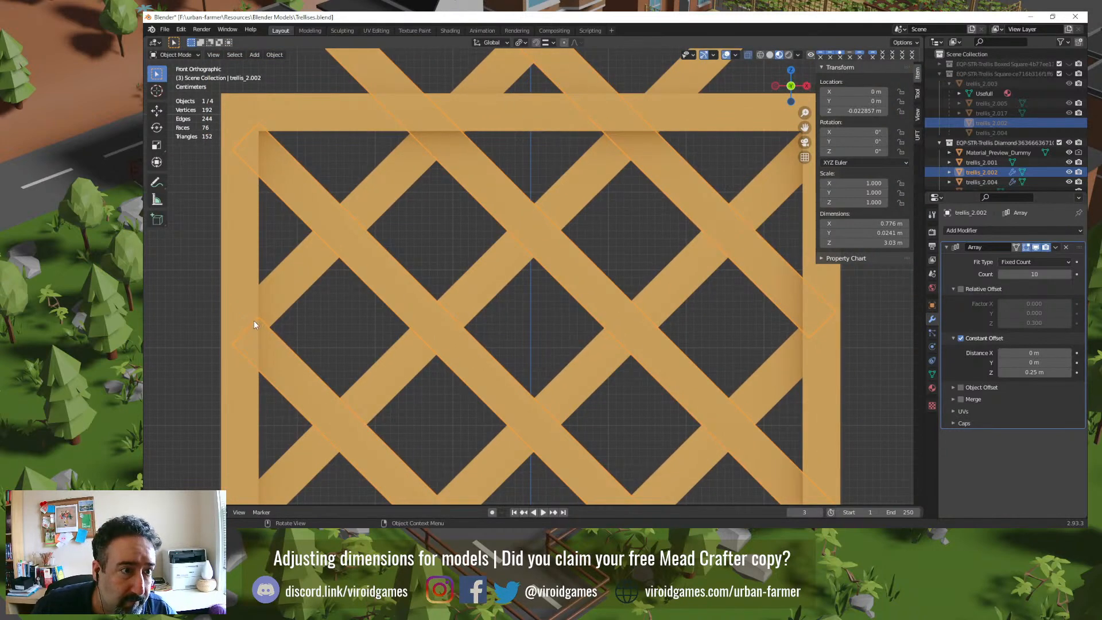
pyautogui.click(490, 268)
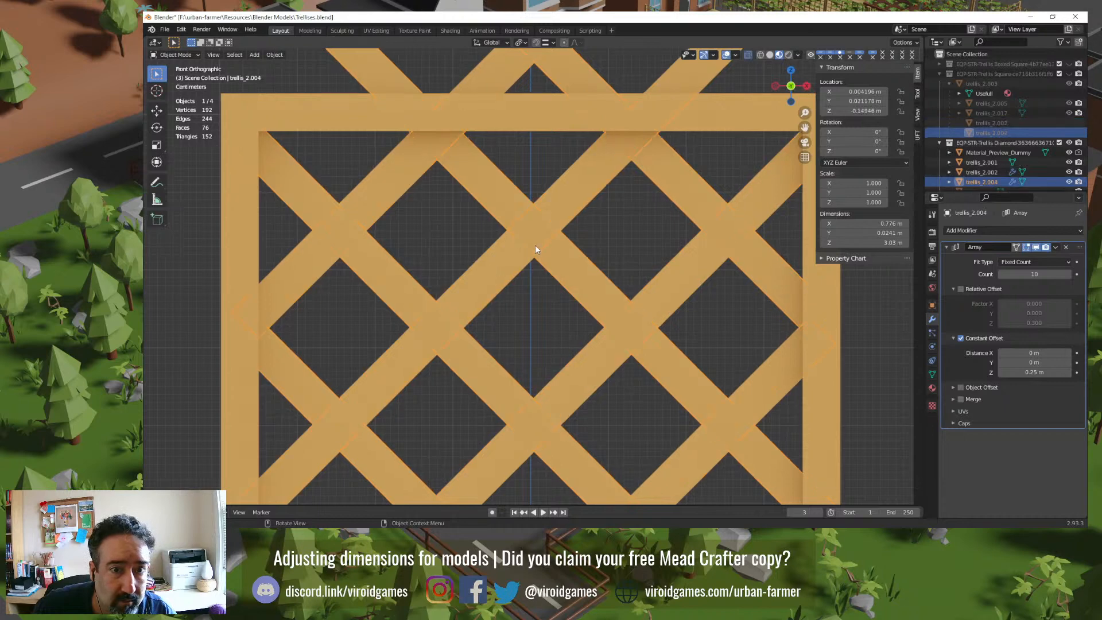
pyautogui.keyDown('shift'); pyautogui.click(554, 257); pyautogui.keyUp('shift')
pyautogui.press('g')
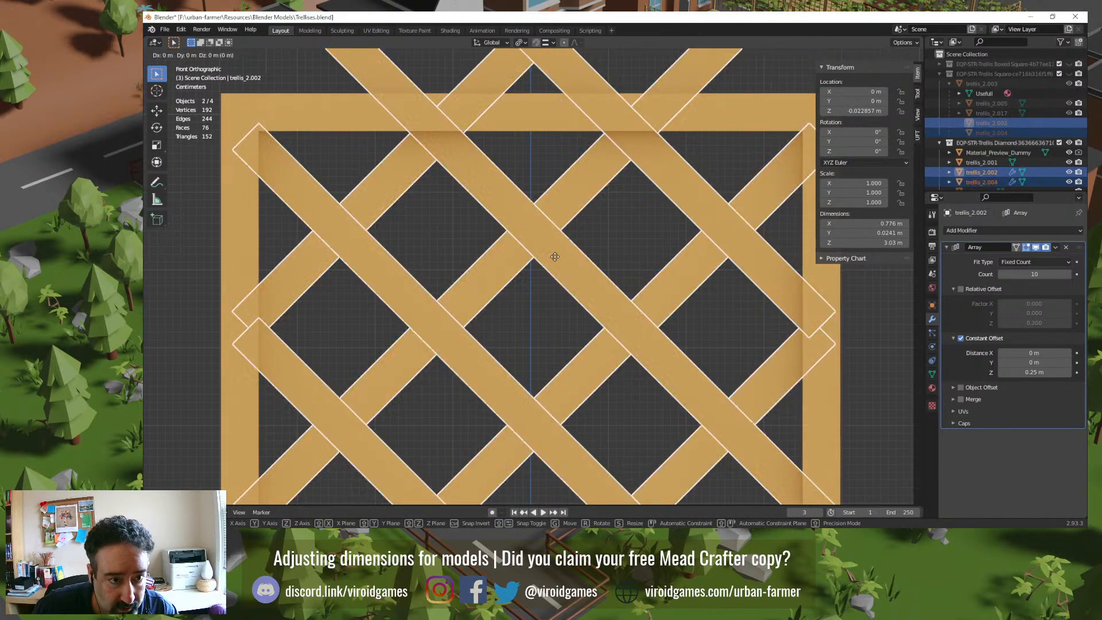
pyautogui.press('x')
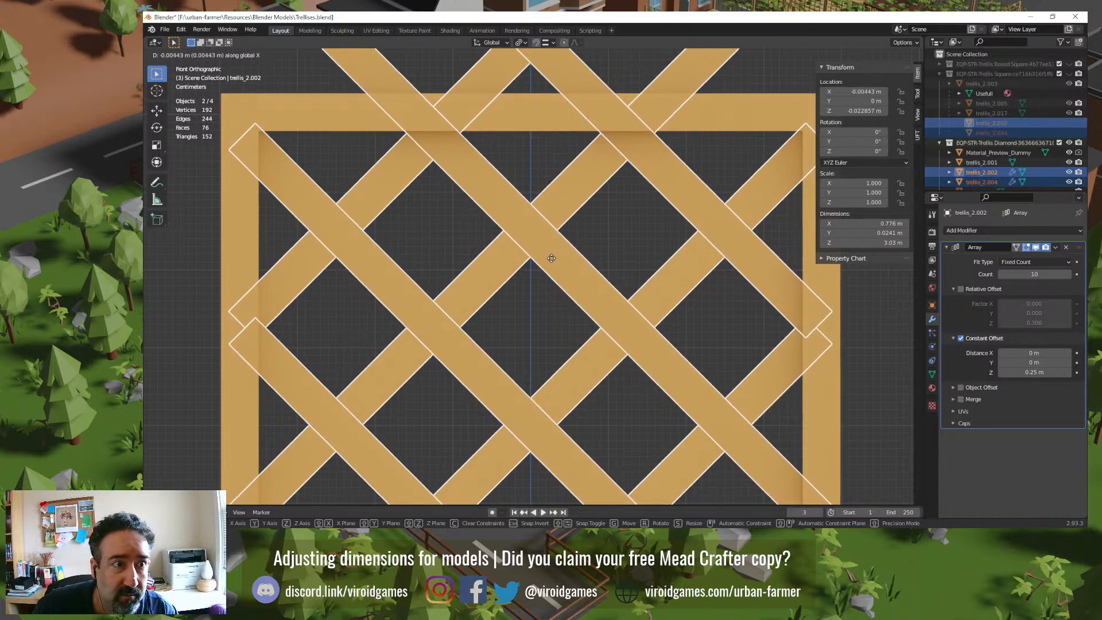
pyautogui.click(551, 258)
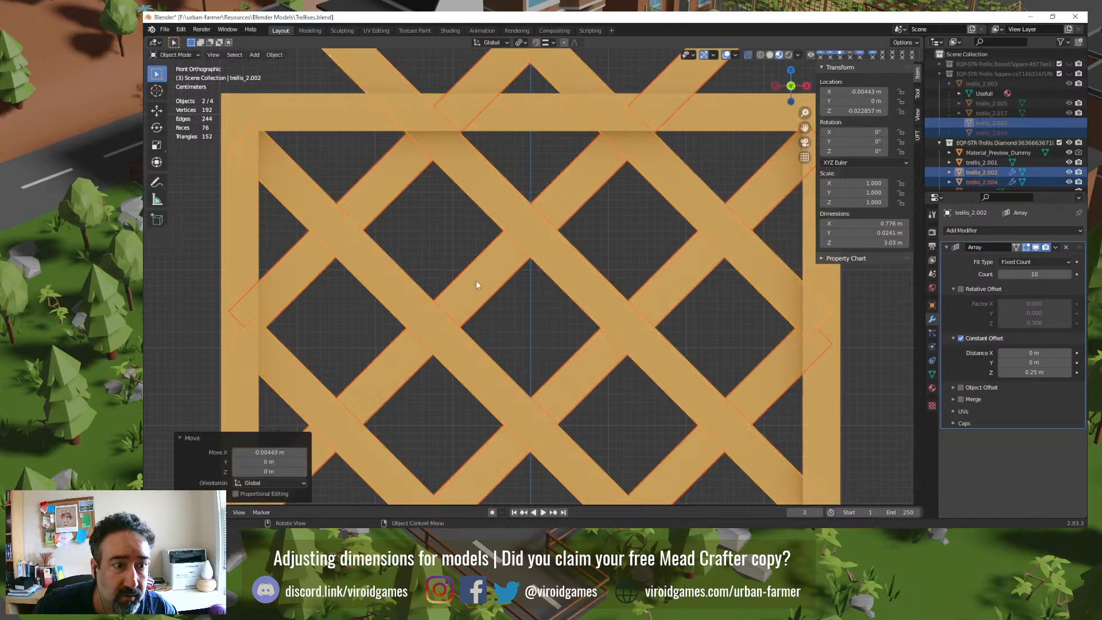
pyautogui.click(454, 257)
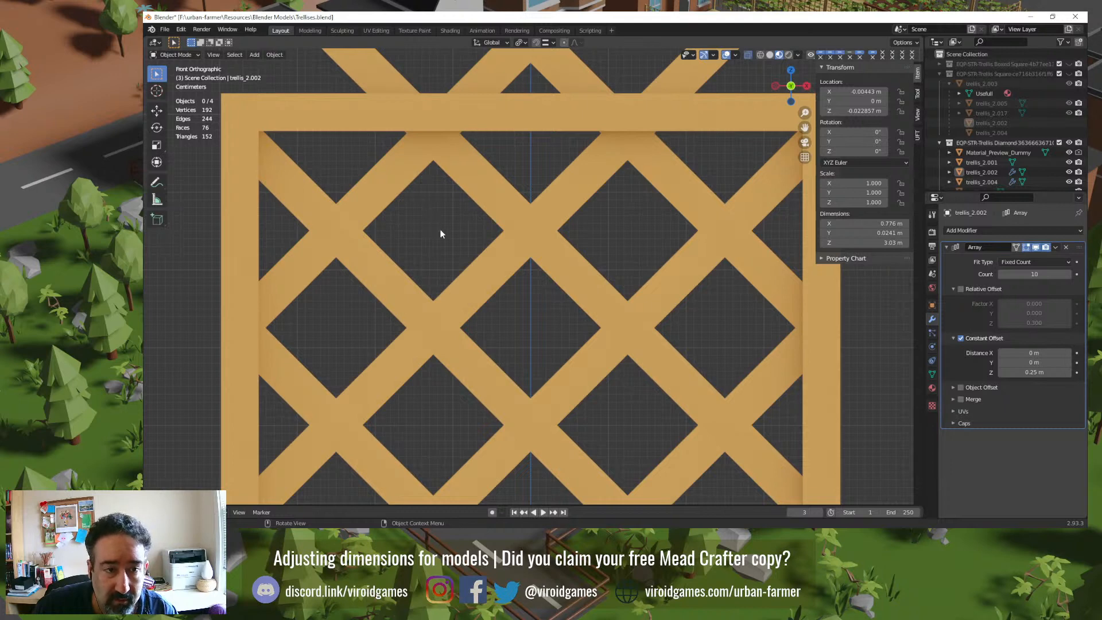
# Step: Examine the slat alignment along the side posts and over the whole trellis, from the front and at an angle
pyautogui.scroll(-5, 440, 235)
pyautogui.moveTo(521, 411); pyautogui.dragTo(506, 373, button='middle')
pyautogui.scroll(4, 511, 373)
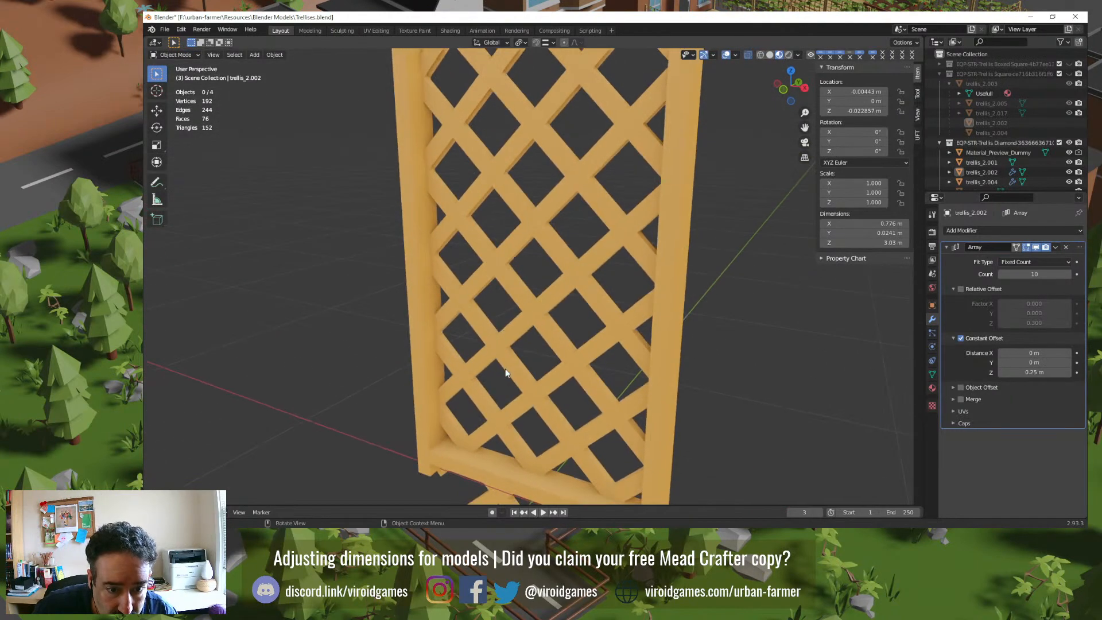
pyautogui.press('KP_1')
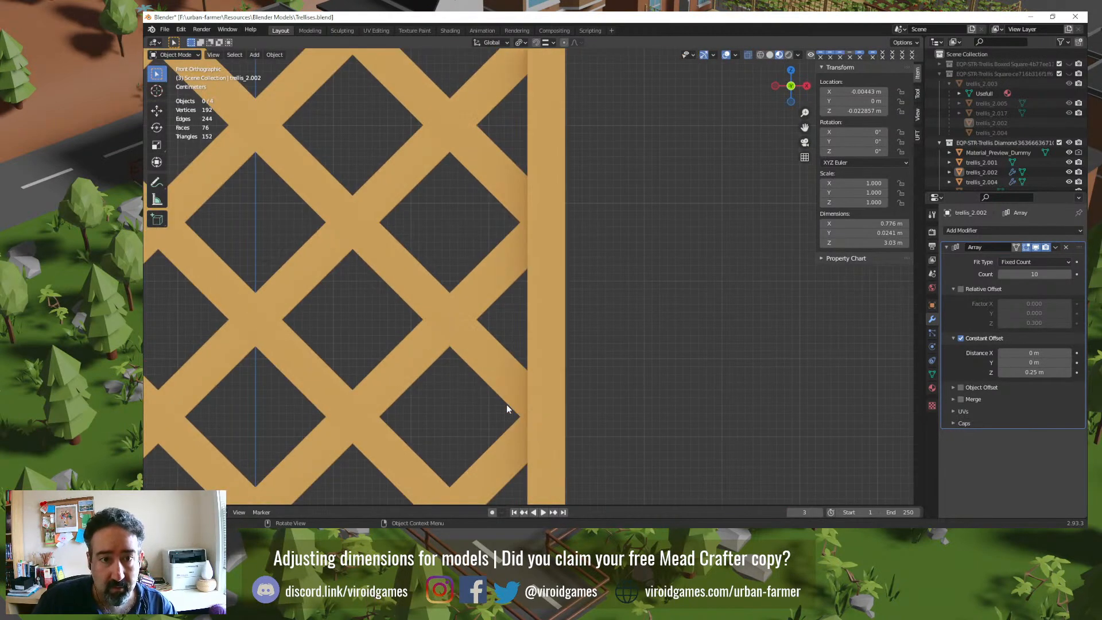
pyautogui.click(550, 376)
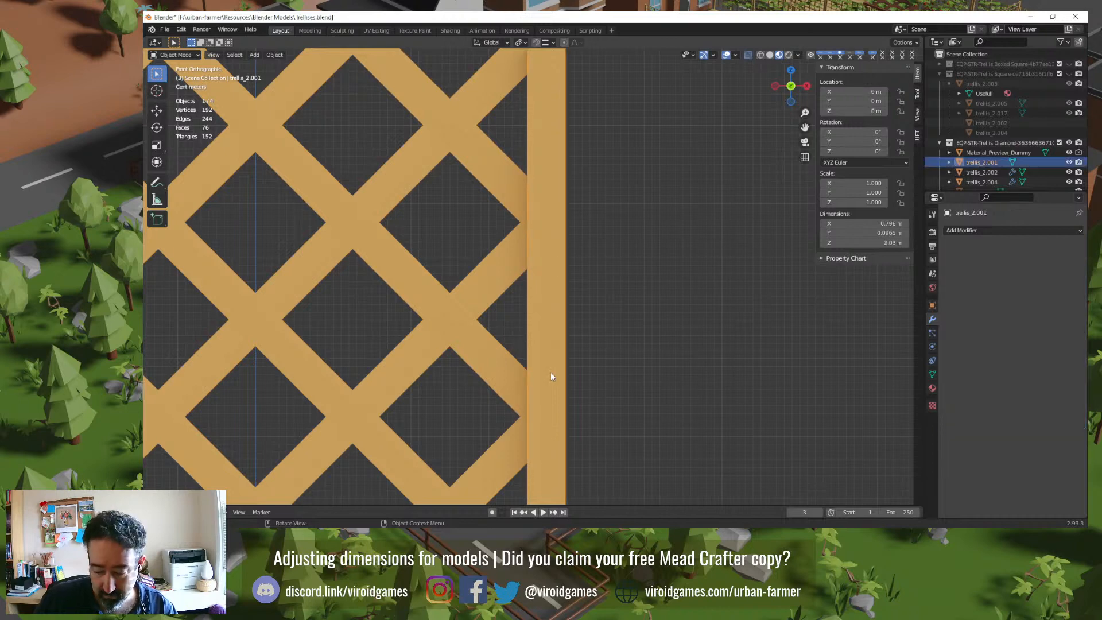
pyautogui.press('KP_Decimal')
pyautogui.click(689, 312)
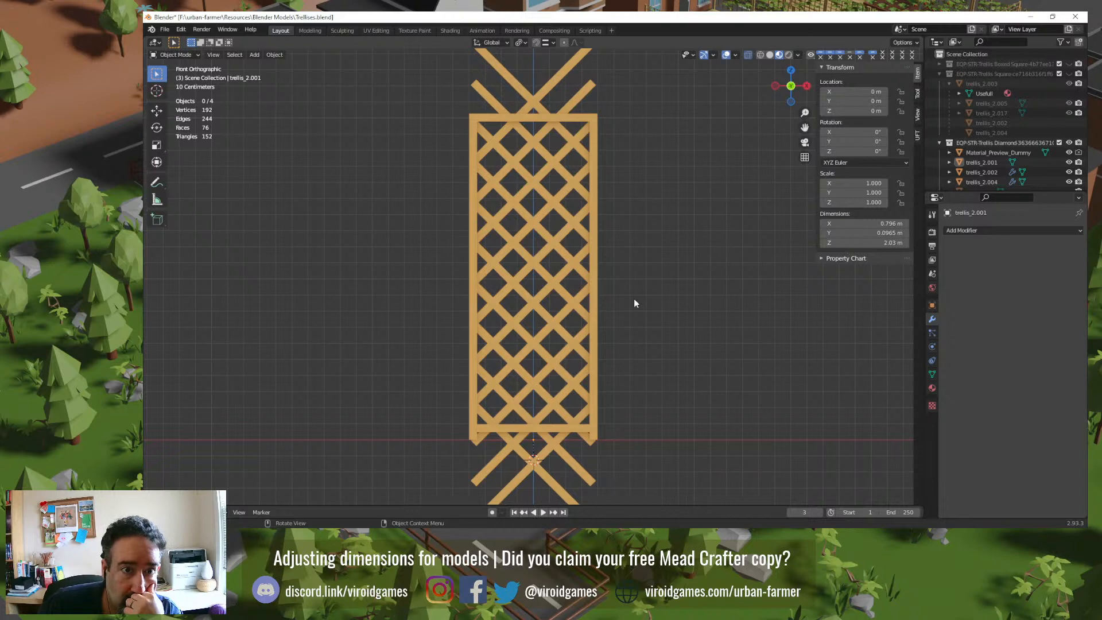
pyautogui.moveTo(486, 324); pyautogui.dragTo(542, 359, button='middle')
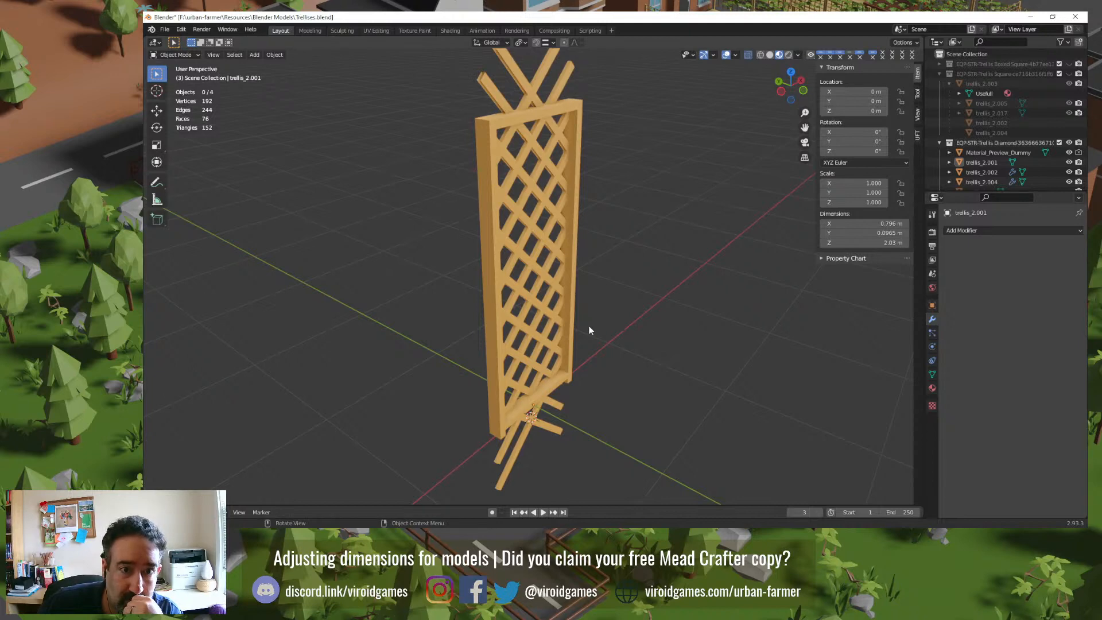
# Step: Select the trellis_2.002 slats and save the Trellises.blend file
pyautogui.click(549, 427)
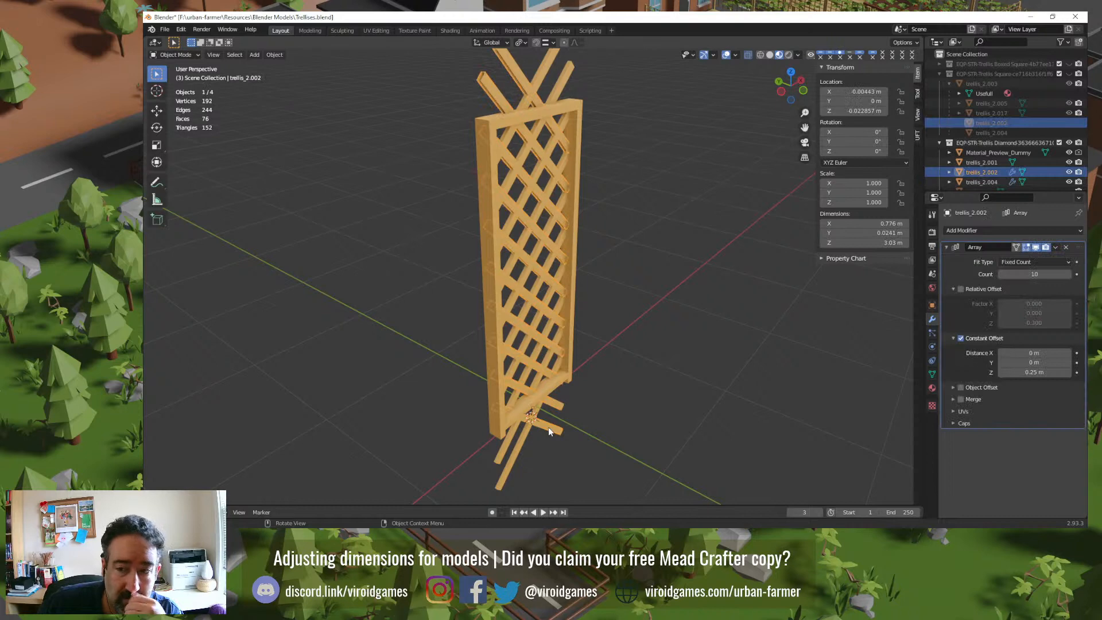
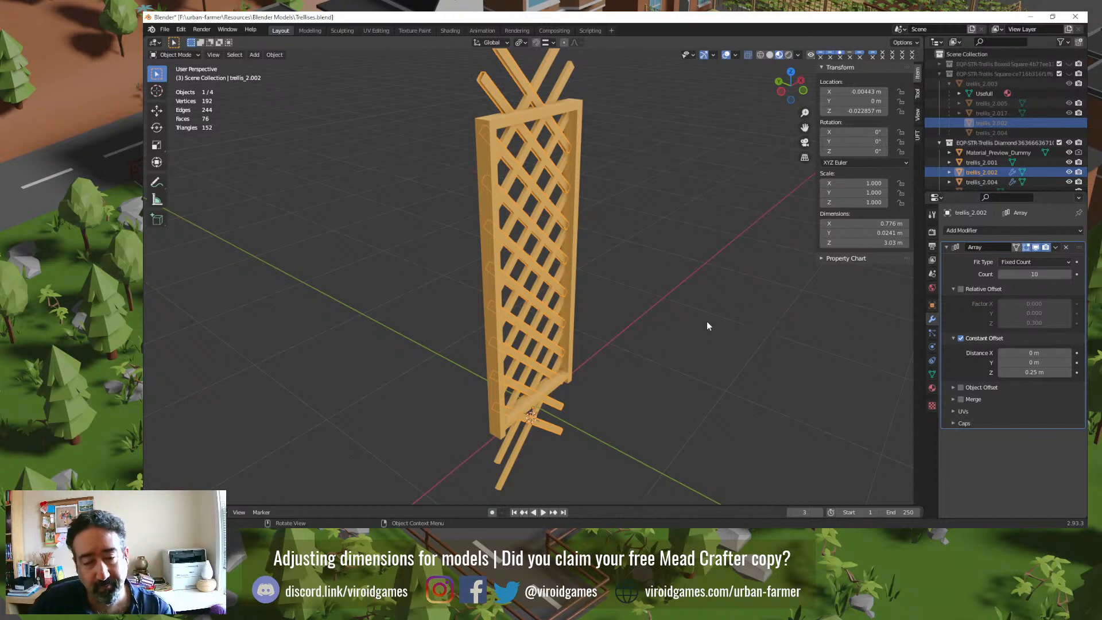
pyautogui.keyDown('ctrl'); pyautogui.moveTo(707, 322); pyautogui.dragTo(622, 339, button='middle'); pyautogui.keyUp('ctrl')
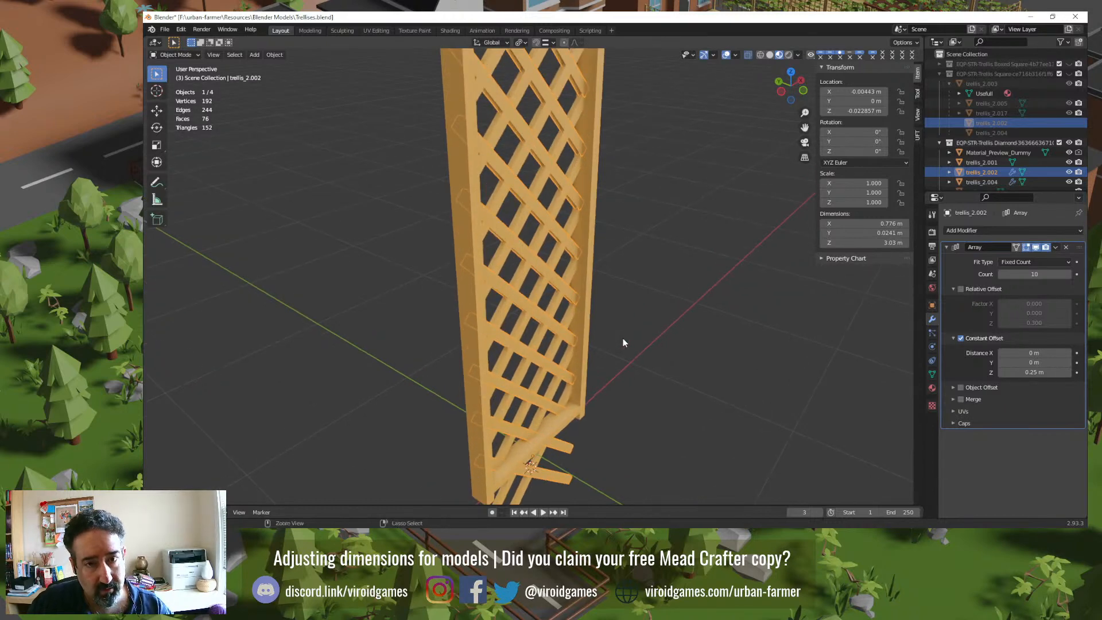
pyautogui.hotkey('ctrl', 's')
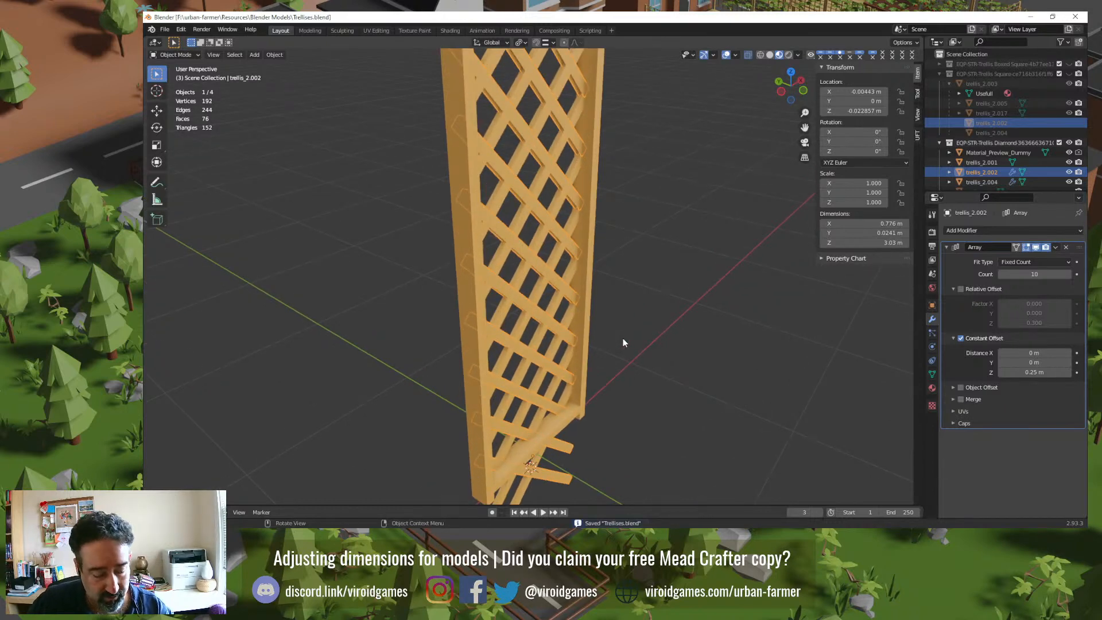
# Step: Move the trellis_2.002 slats 0.024 m along Y and clear the selection
pyautogui.press('g')
pyautogui.press('y')
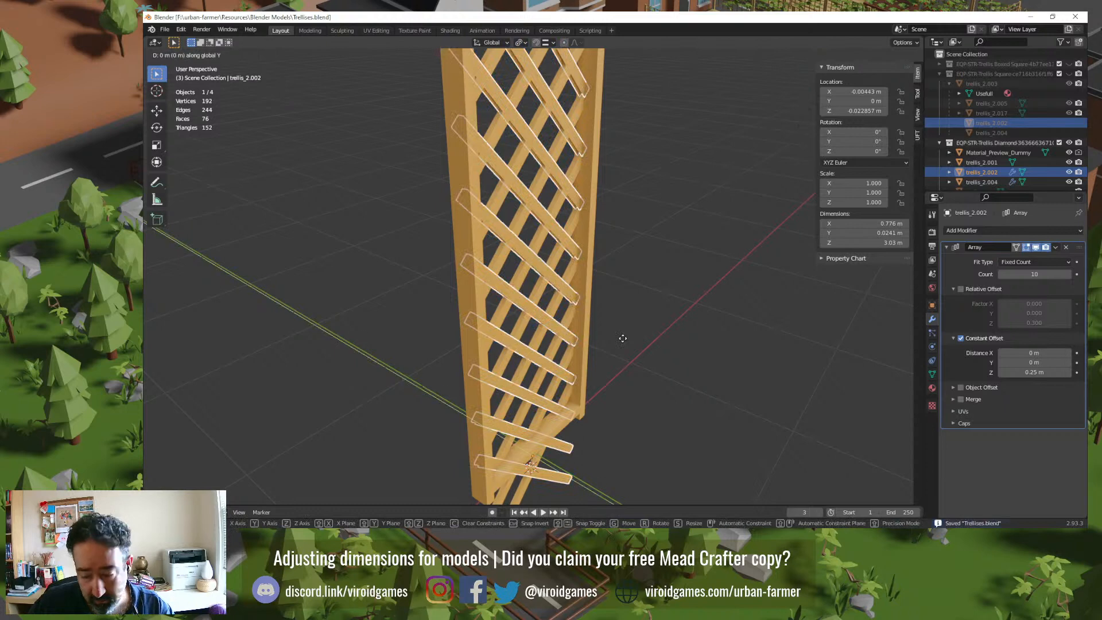
pyautogui.write('.')
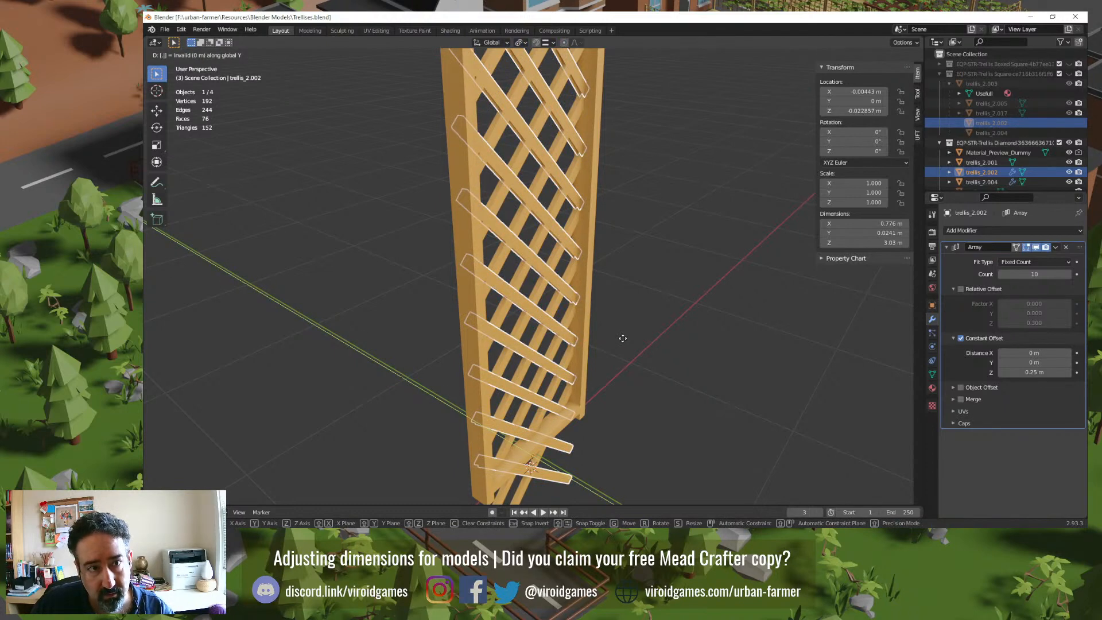
pyautogui.write('25')
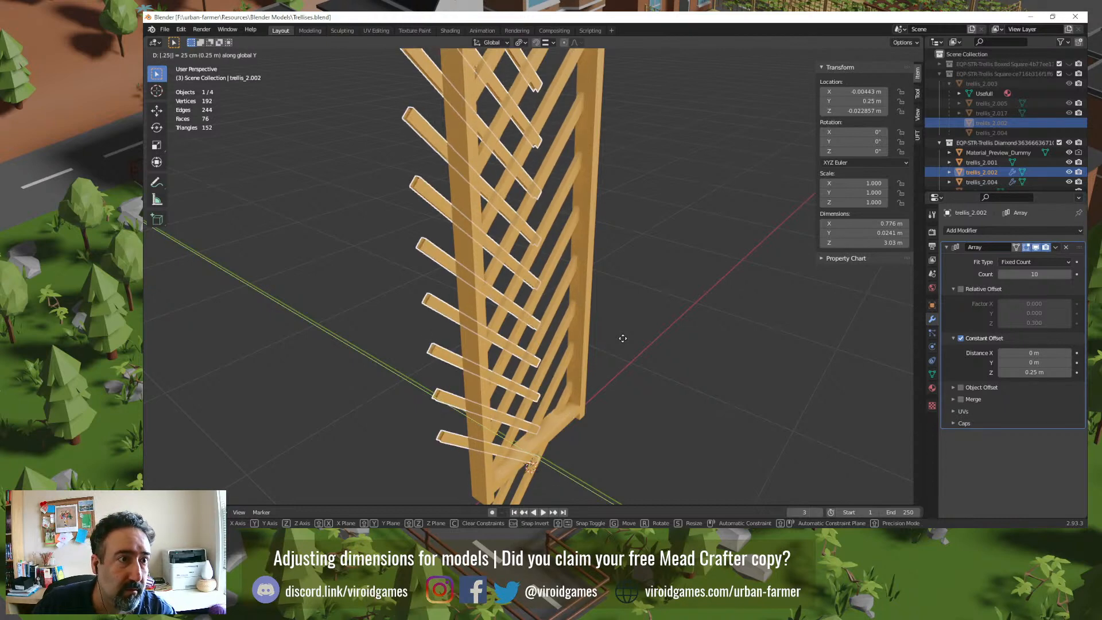
pyautogui.write('0')
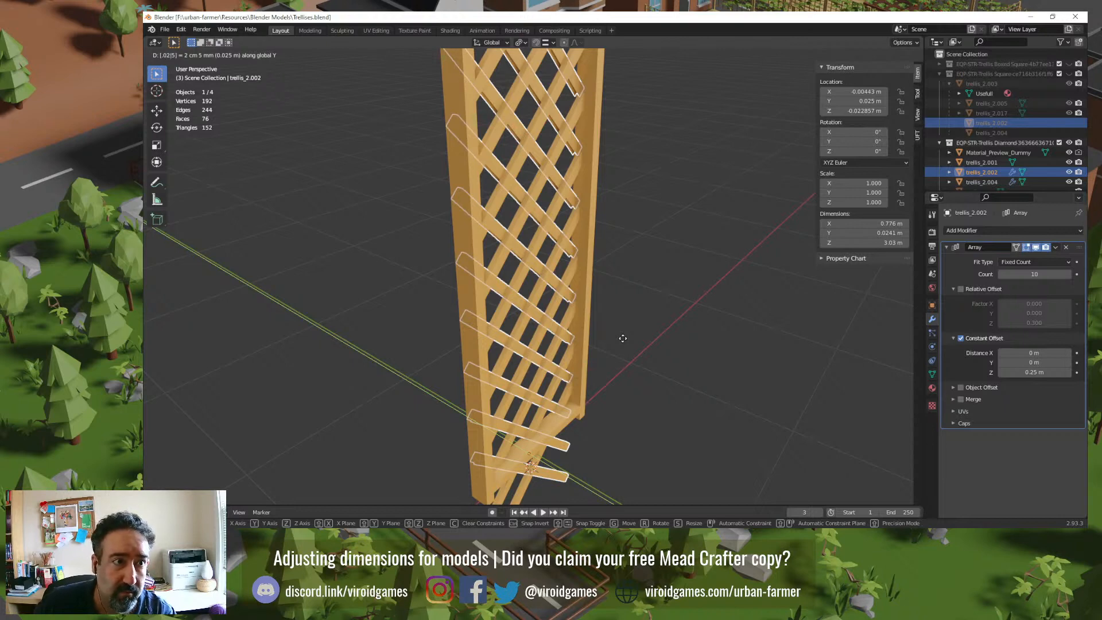
pyautogui.press('BackSpace')
pyautogui.write('4')
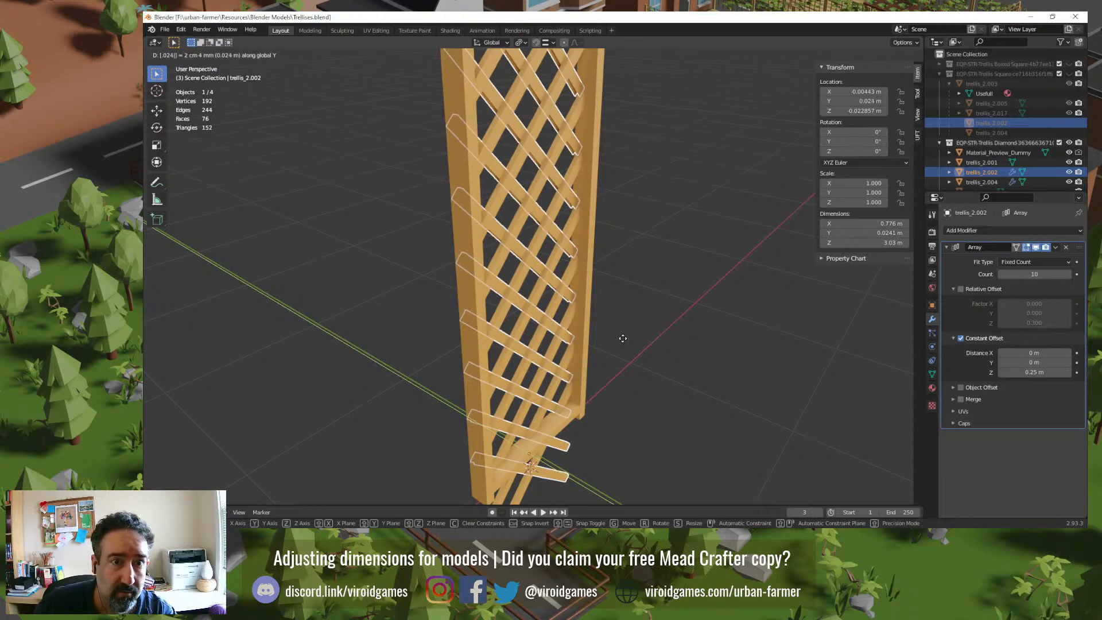
pyautogui.press('Return')
pyautogui.click(627, 337)
# Step: Select the trellis_2.004 slats and examine at an angle how the two slat layers meet within the frame's depth
pyautogui.scroll(2, 614, 338)
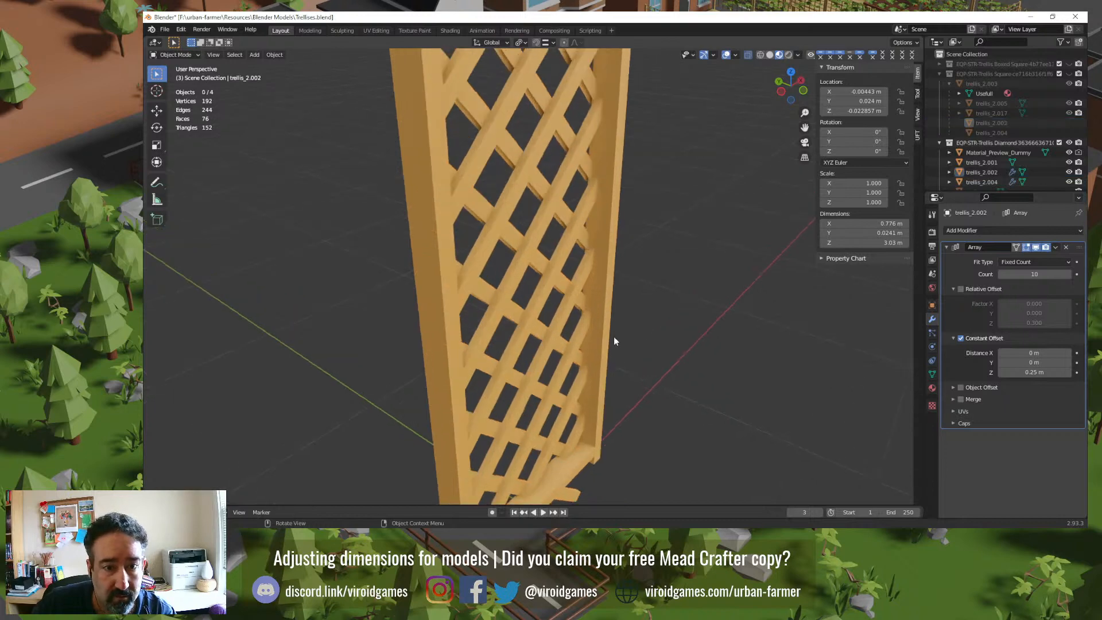
pyautogui.moveTo(614, 337); pyautogui.dragTo(565, 302, button='middle')
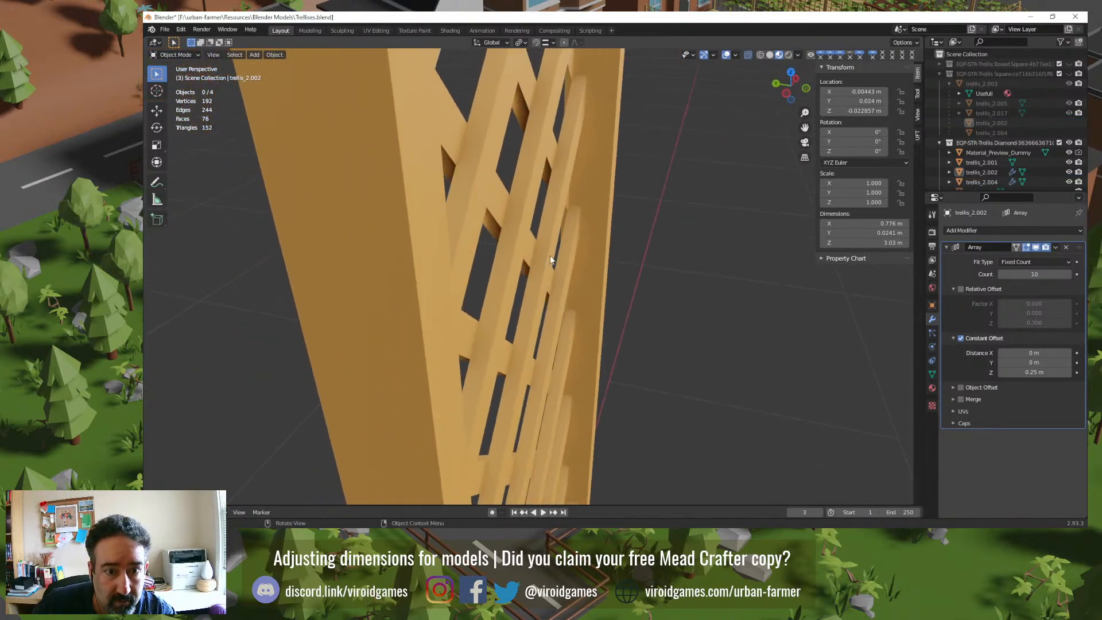
pyautogui.click(546, 252)
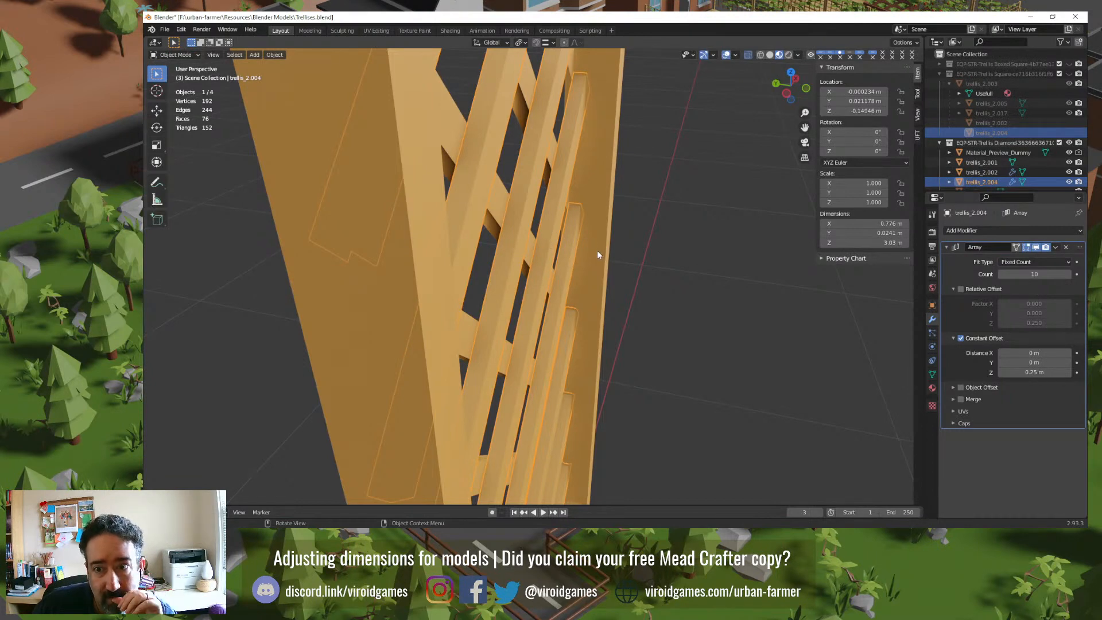
pyautogui.moveTo(596, 250)
pyautogui.mouseDown(button='middle')
pyautogui.moveTo(604, 259)
pyautogui.moveTo(586, 267)
pyautogui.mouseUp(button='middle')
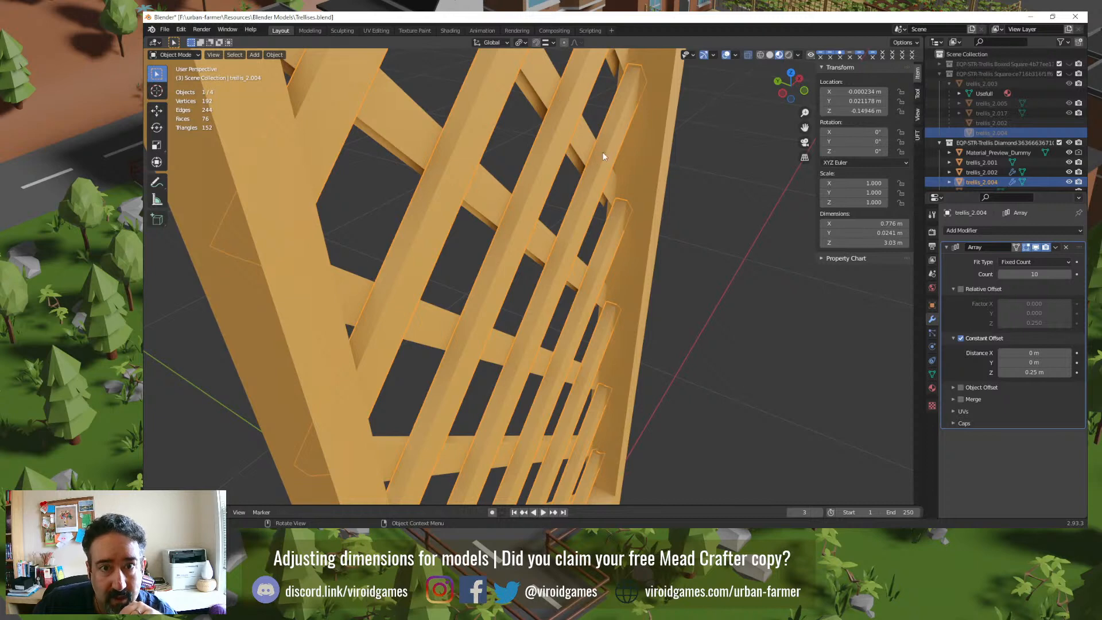
# Step: Move the trellis_2.002 and trellis_2.004 slats together -0.025 m along Y and clear the selection
pyautogui.moveTo(607, 280); pyautogui.dragTo(580, 283, button='middle')
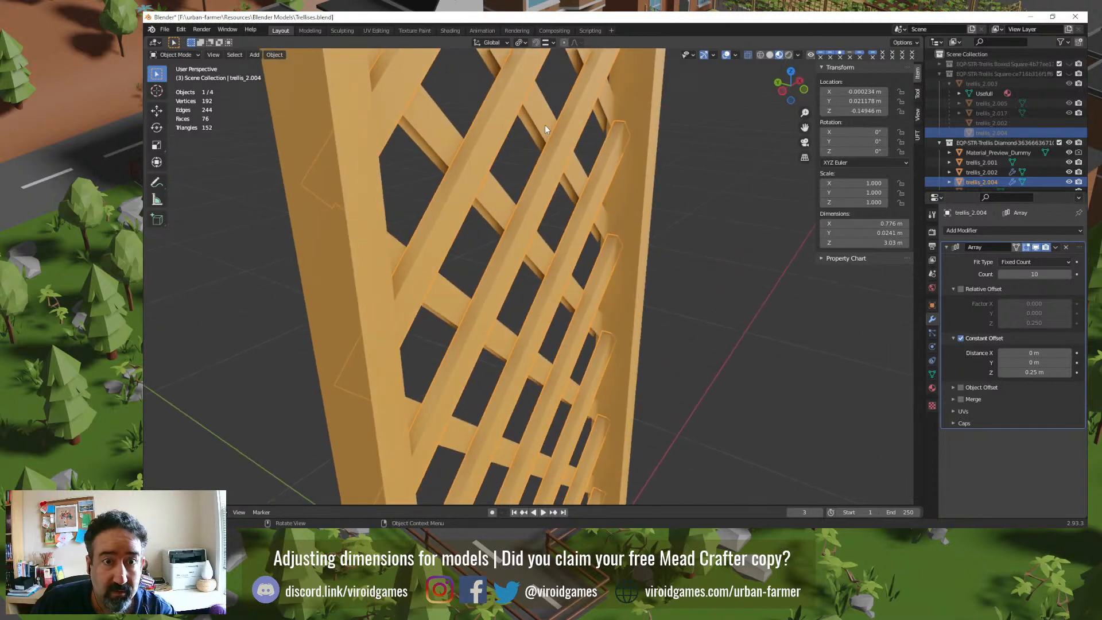
pyautogui.keyDown('shift'); pyautogui.click(561, 139); pyautogui.keyUp('shift')
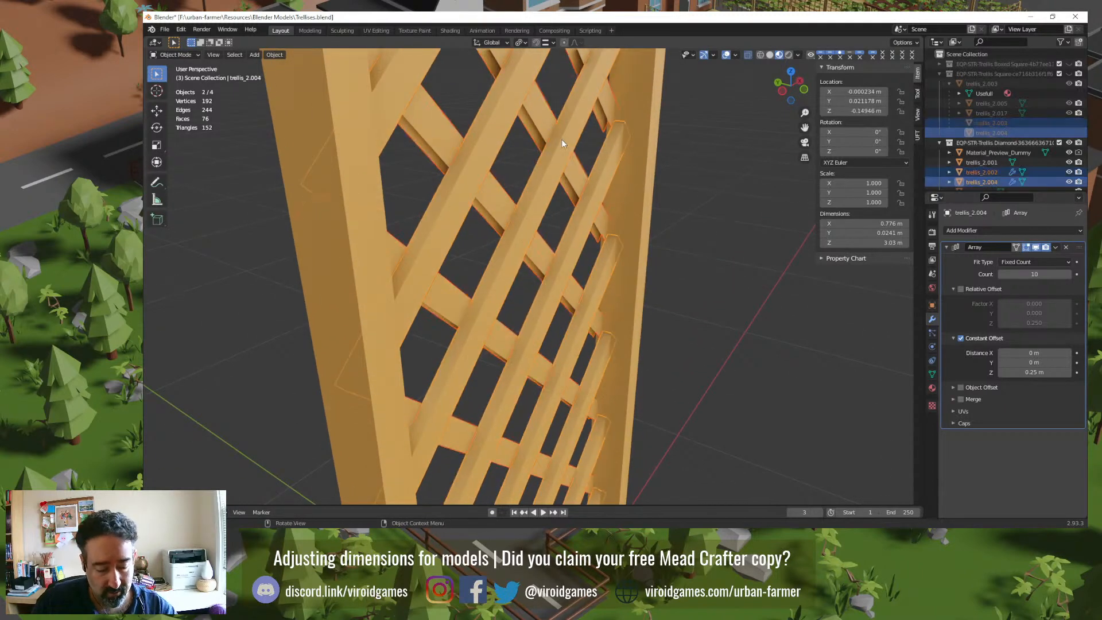
pyautogui.press('g')
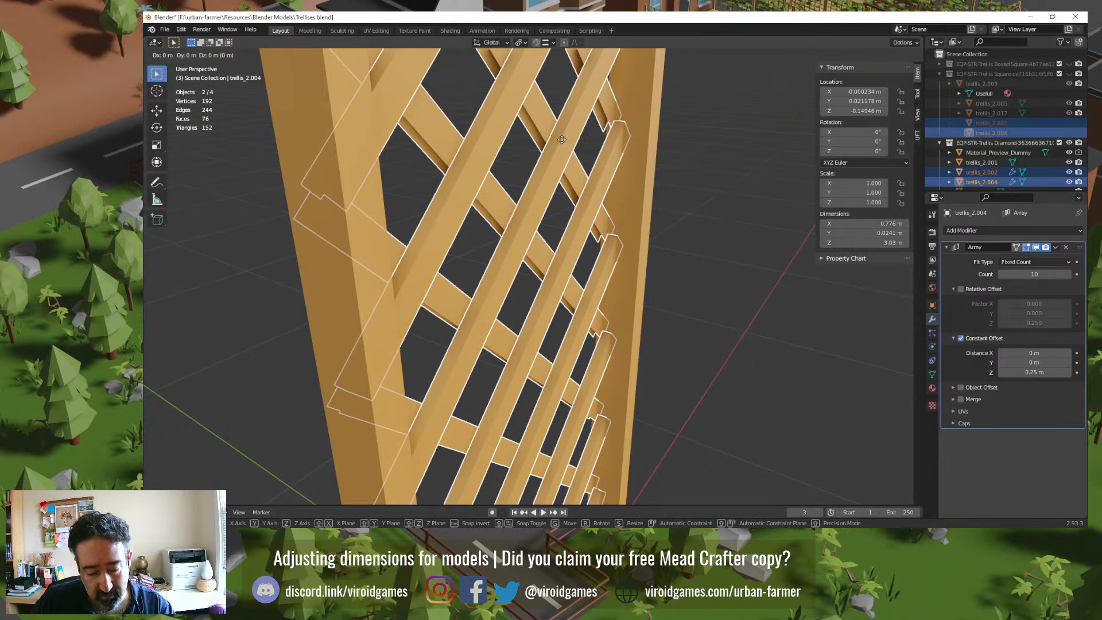
pyautogui.write('y')
pyautogui.write('.02')
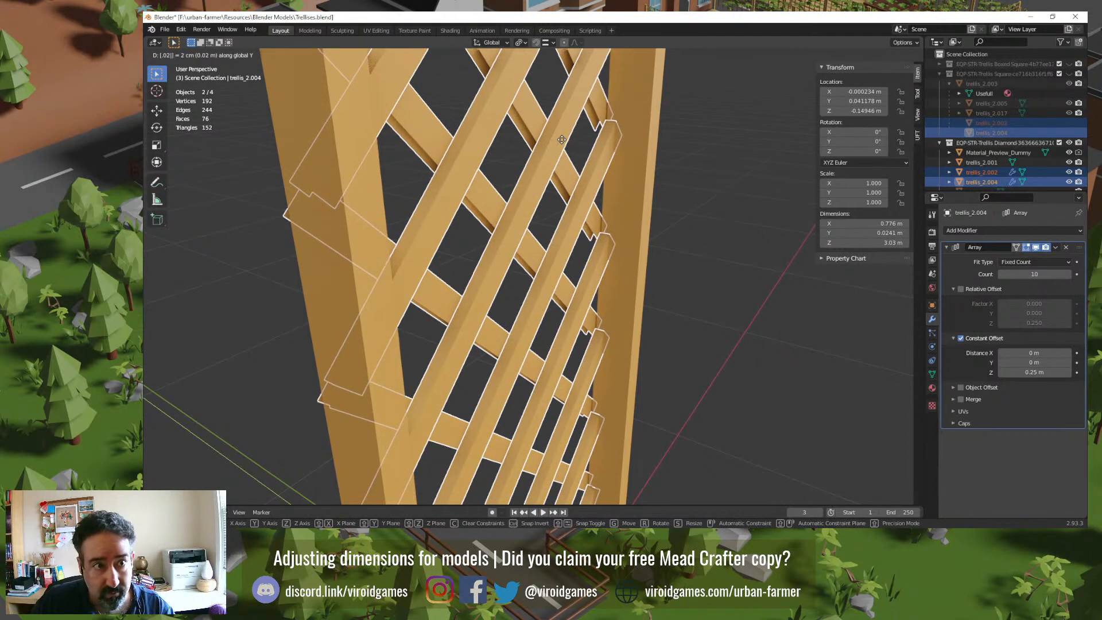
pyautogui.write('5')
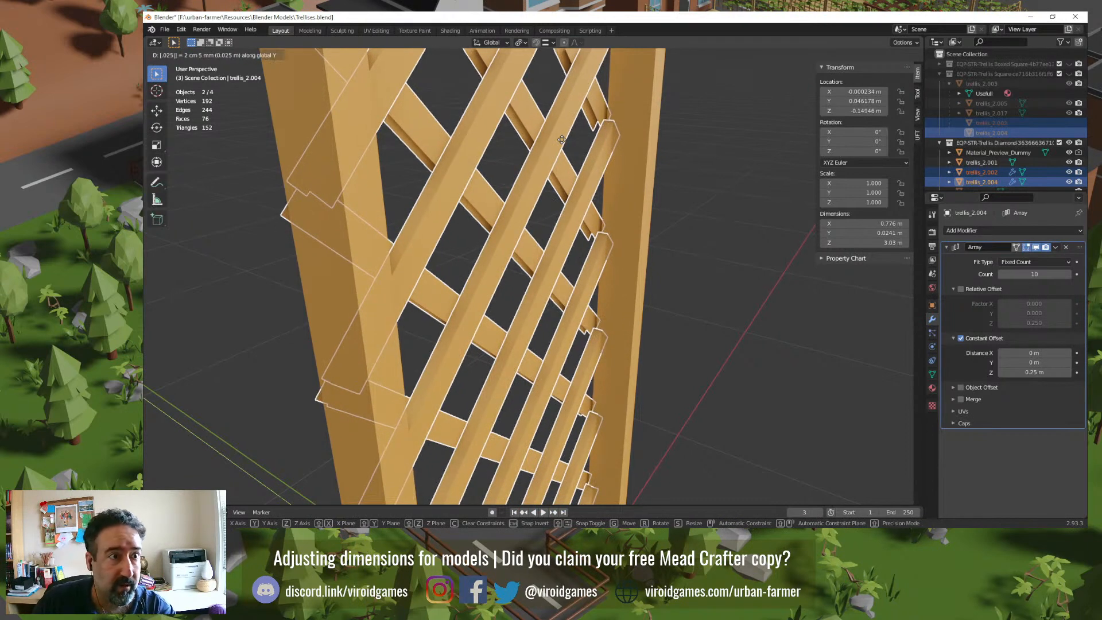
pyautogui.press('Home')
pyautogui.press('Delete')
pyautogui.write('-')
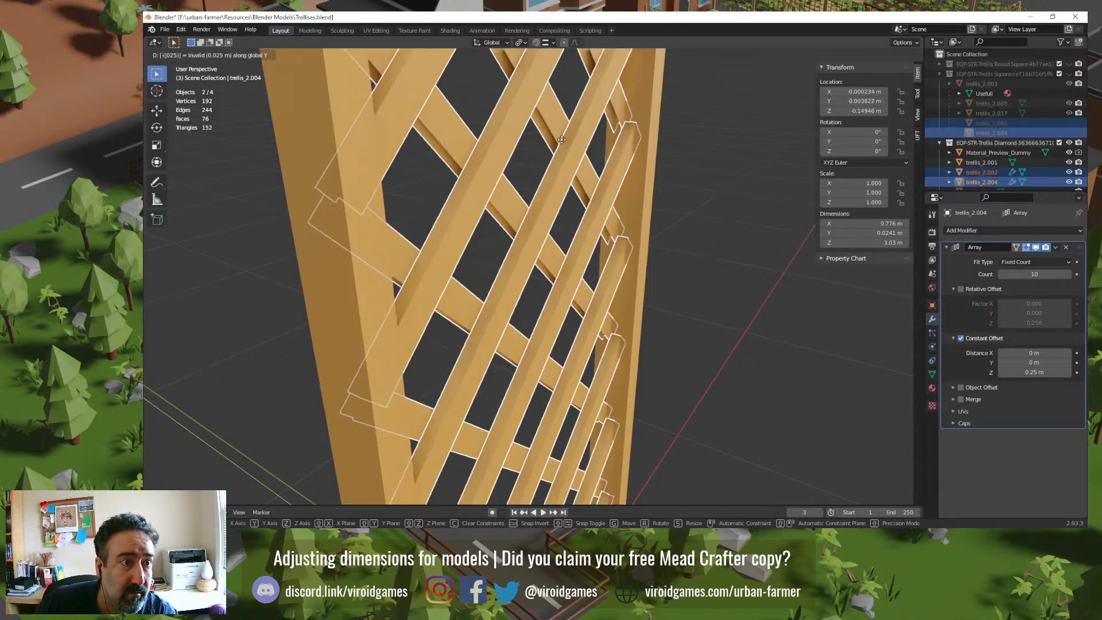
pyautogui.press('Return')
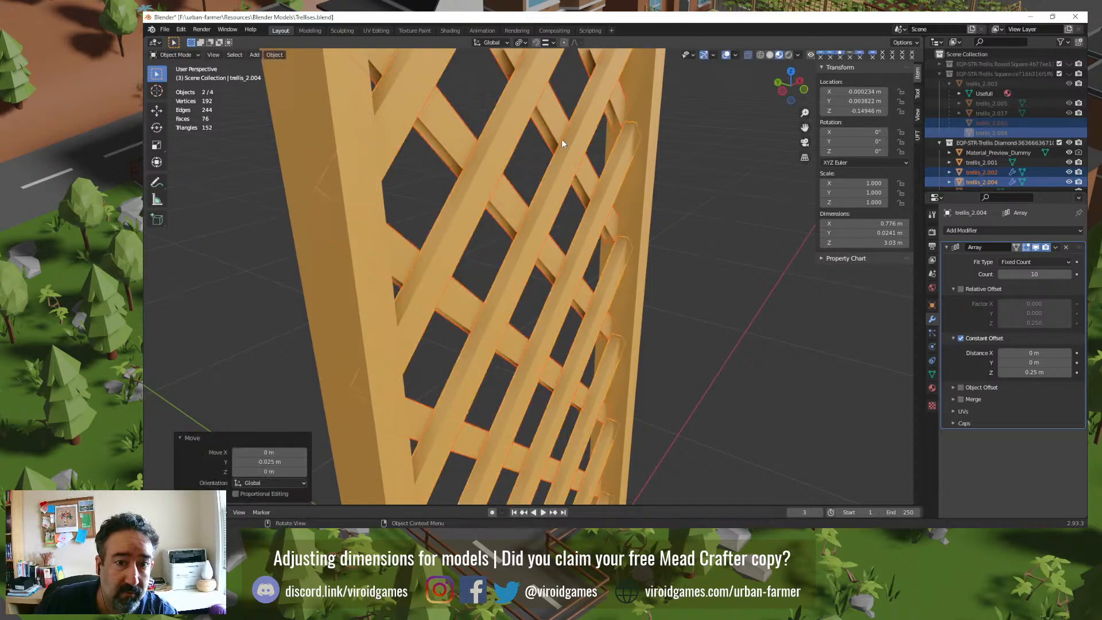
pyautogui.click(690, 218)
# Step: Shift both slat layers together about -0.007 m further along Y within the frame's depth and clear the selection
pyautogui.moveTo(602, 275); pyautogui.dragTo(484, 266, button='middle')
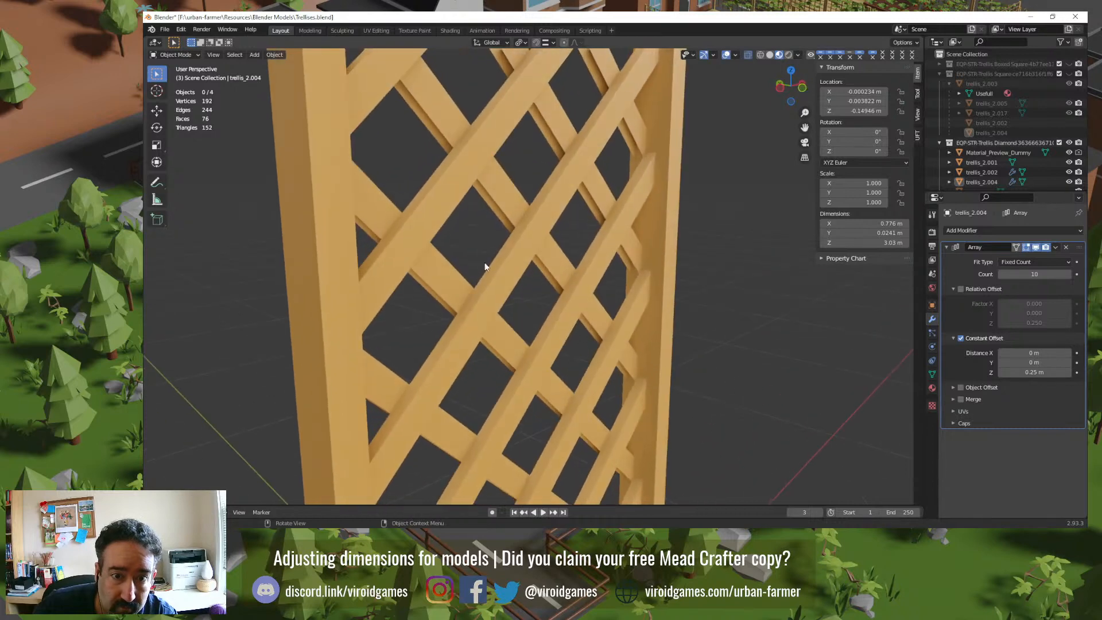
pyautogui.click(587, 265)
pyautogui.keyDown('shift'); pyautogui.click(554, 270); pyautogui.keyUp('shift')
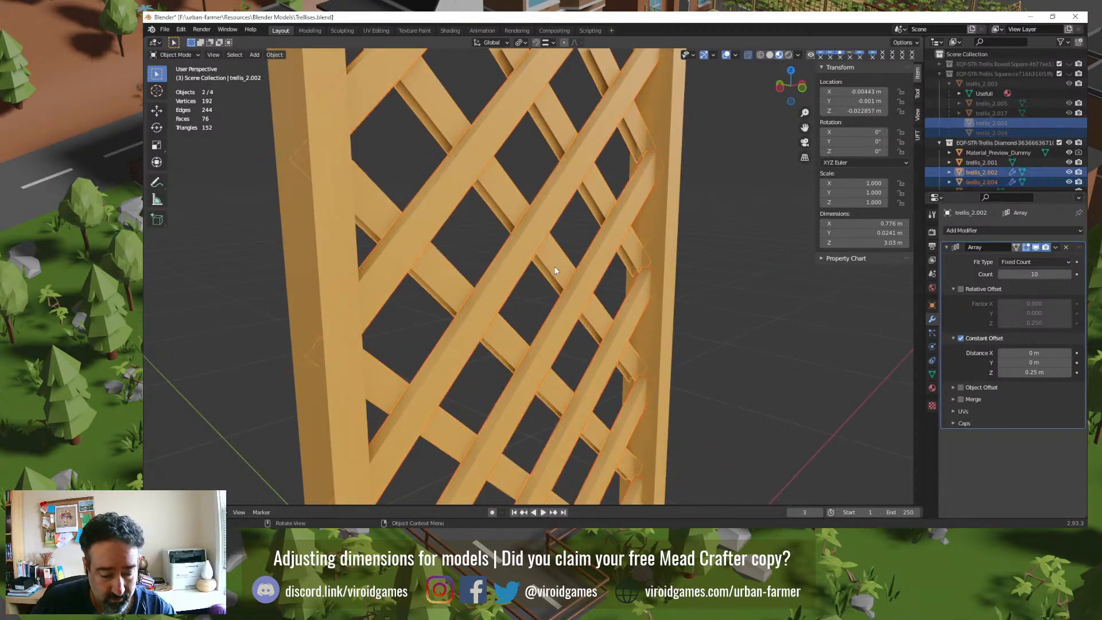
pyautogui.press('g')
pyautogui.press('y')
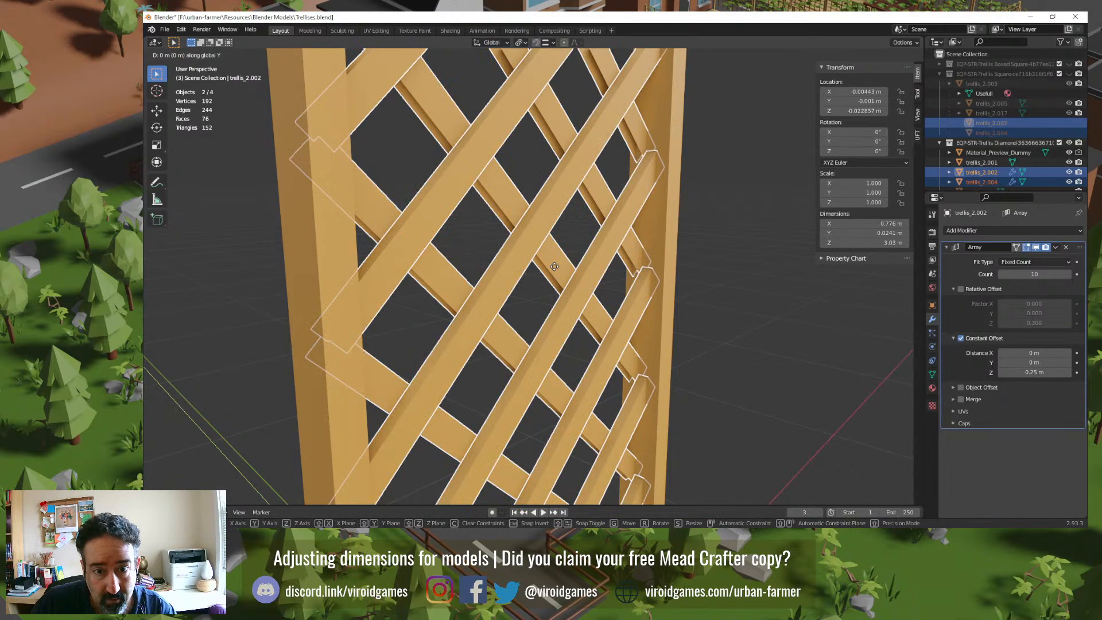
pyautogui.click(551, 279)
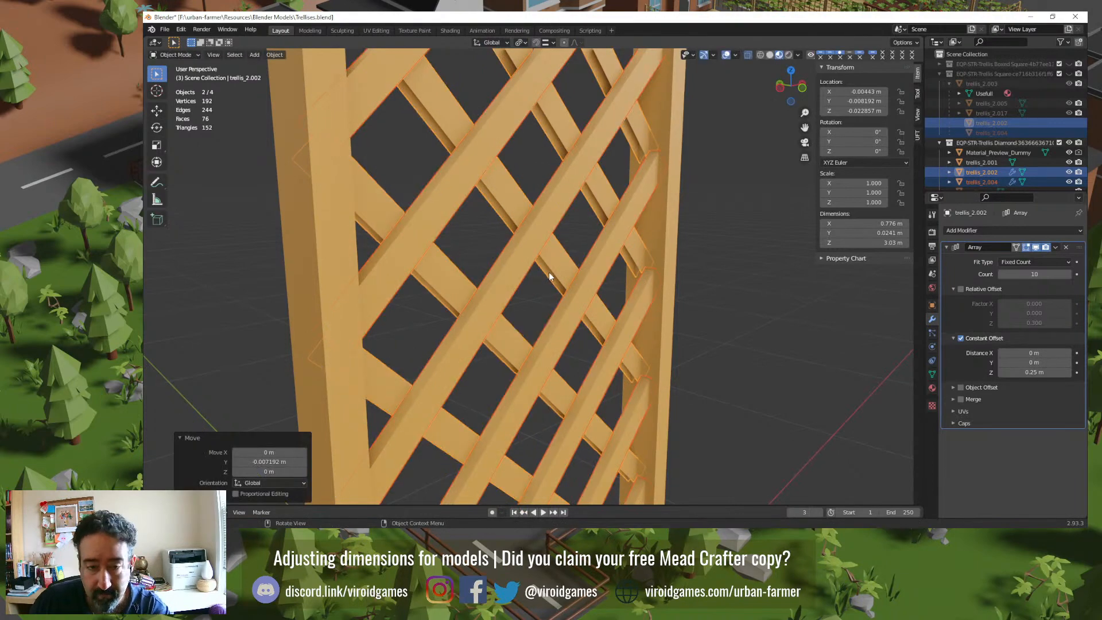
pyautogui.press('KP_3')
pyautogui.moveTo(545, 271); pyautogui.dragTo(652, 289, button='middle')
pyautogui.click(683, 277)
# Step: Select the trellis_2.004 slats in an orthographic view of the whole trellis and save the Trellises.blend file
pyautogui.scroll(-4, 481, 379)
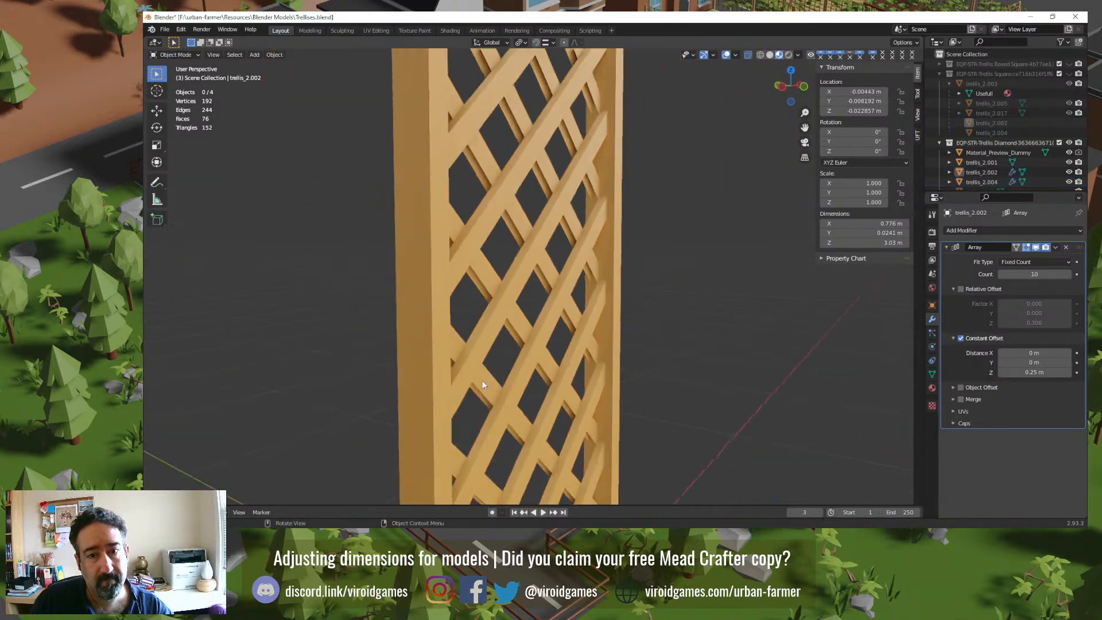
pyautogui.moveTo(459, 391); pyautogui.dragTo(433, 383, button='middle')
pyautogui.press('KP_5')
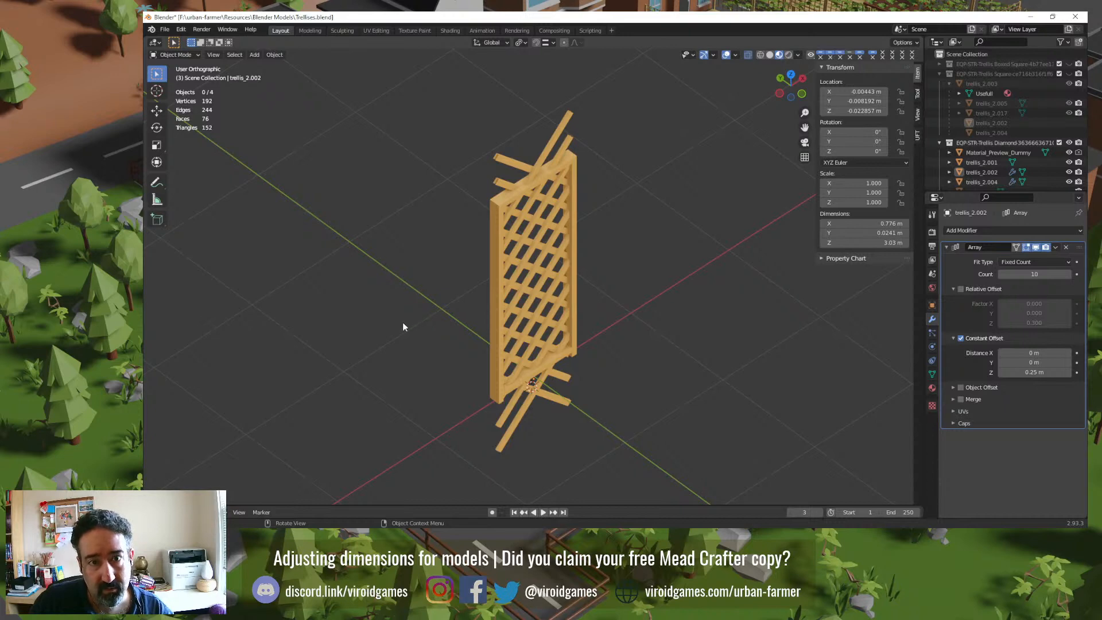
pyautogui.moveTo(430, 302); pyautogui.dragTo(411, 246, button='middle')
pyautogui.click(541, 125)
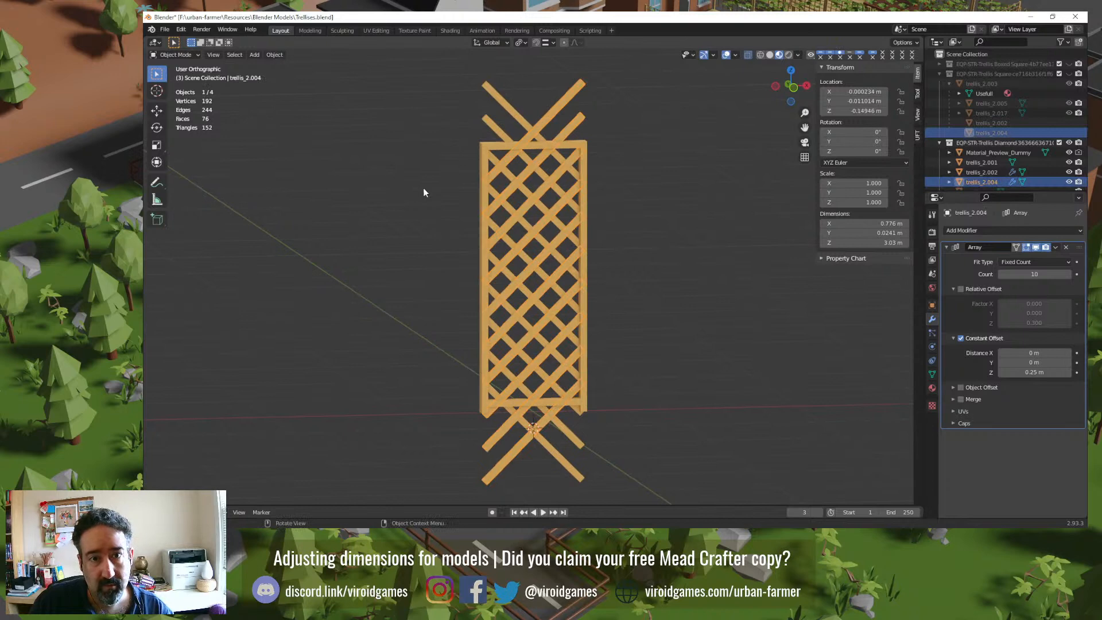
pyautogui.hotkey('ctrl', 's')
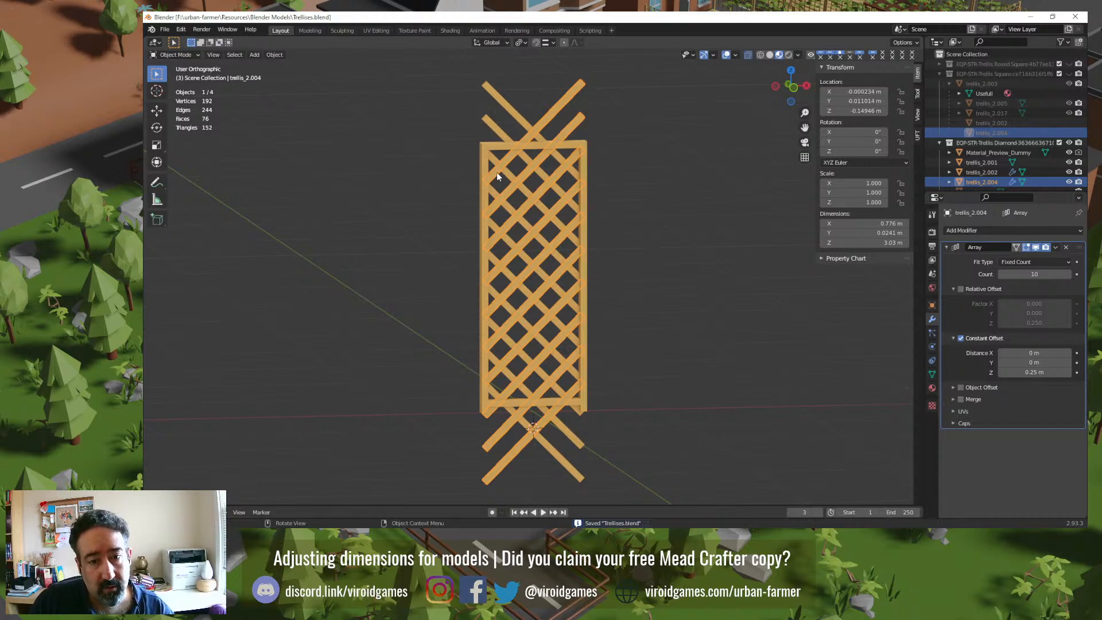
# Step: Apply the Array modifier on trellis_2.004 and select the upper end vertices of its topmost slat in Edit Mode
pyautogui.click(1056, 248)
pyautogui.click(1037, 262)
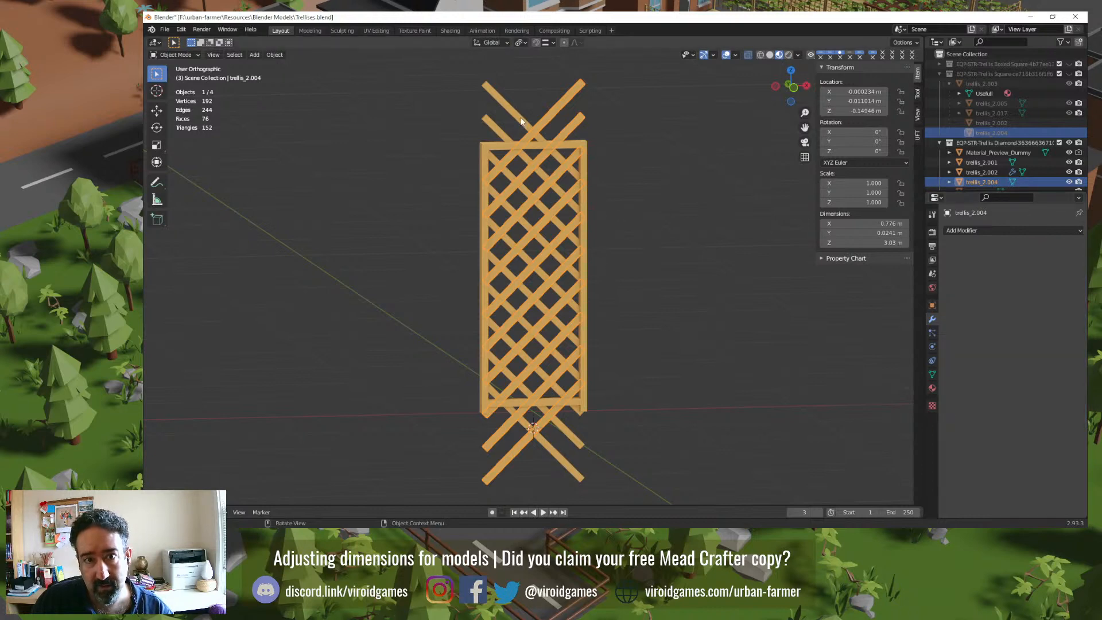
pyautogui.press('Tab')
pyautogui.scroll(3, 579, 116)
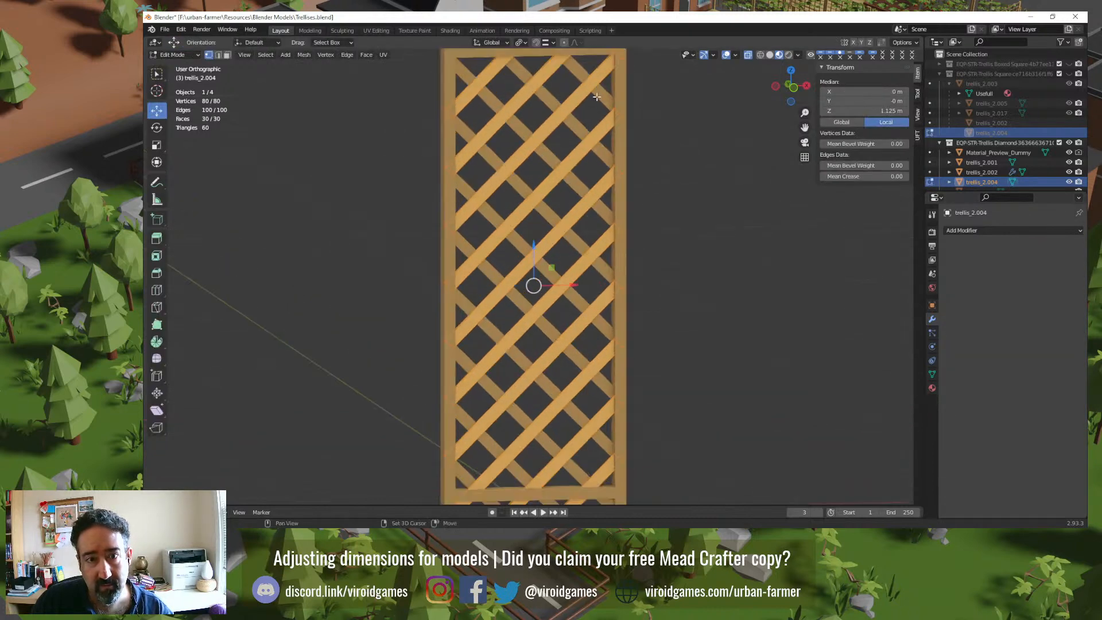
pyautogui.keyDown('shift'); pyautogui.moveTo(598, 109); pyautogui.dragTo(588, 407, button='middle'); pyautogui.keyUp('shift')
pyautogui.click(674, 267)
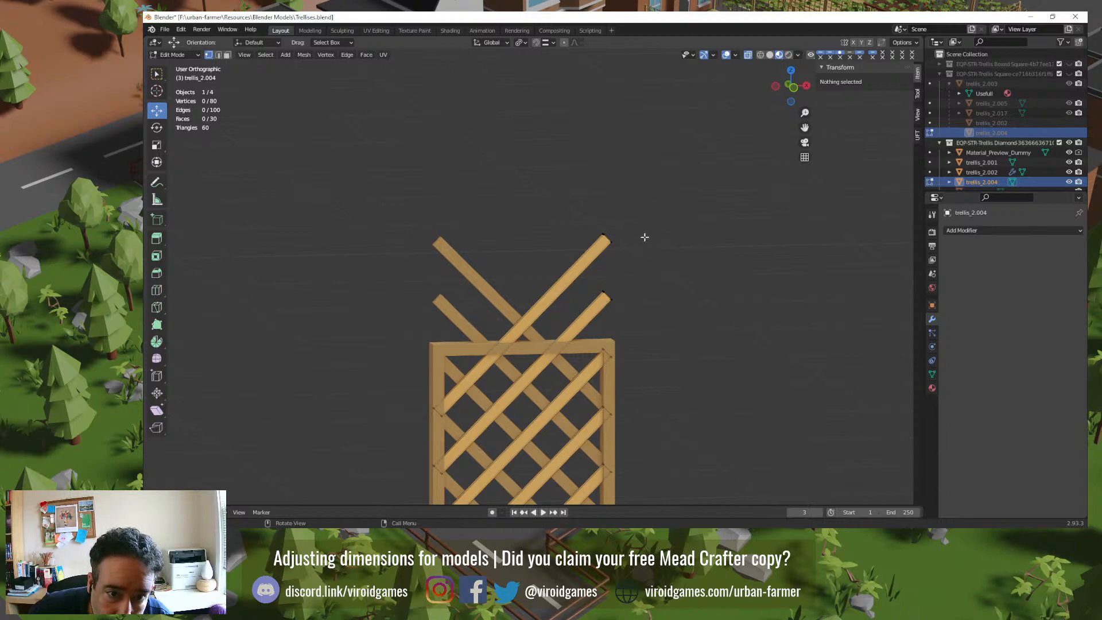
pyautogui.moveTo(644, 207); pyautogui.dragTo(581, 260)
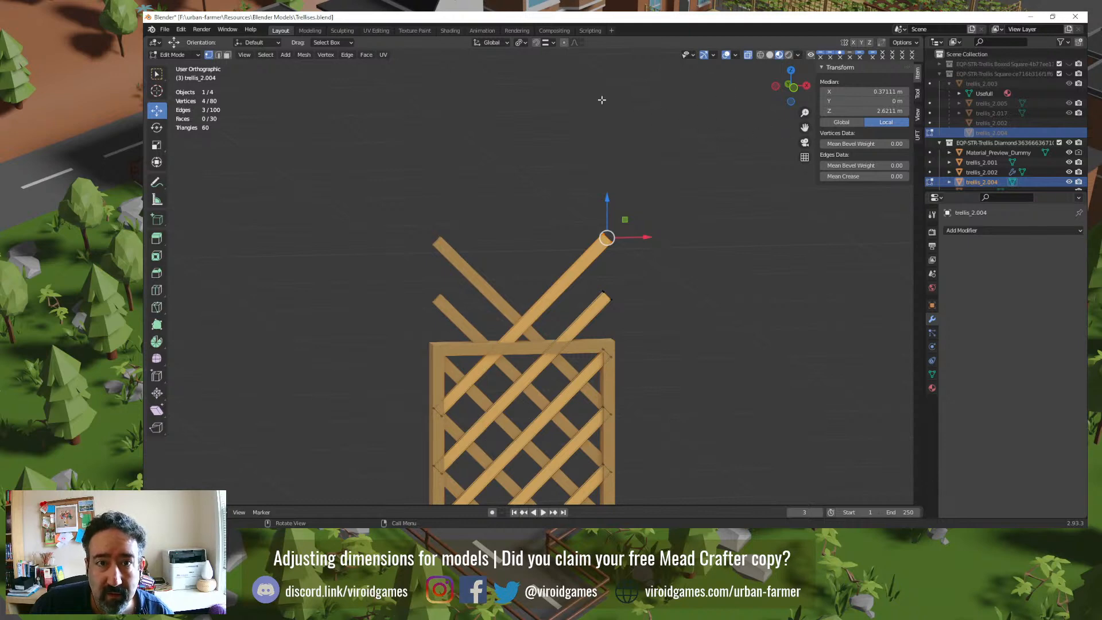
# Step: Set the transform orientation to Normal, try to move the topmost slat's end along its length, and undo the move
pyautogui.click(507, 43)
pyautogui.click(487, 93)
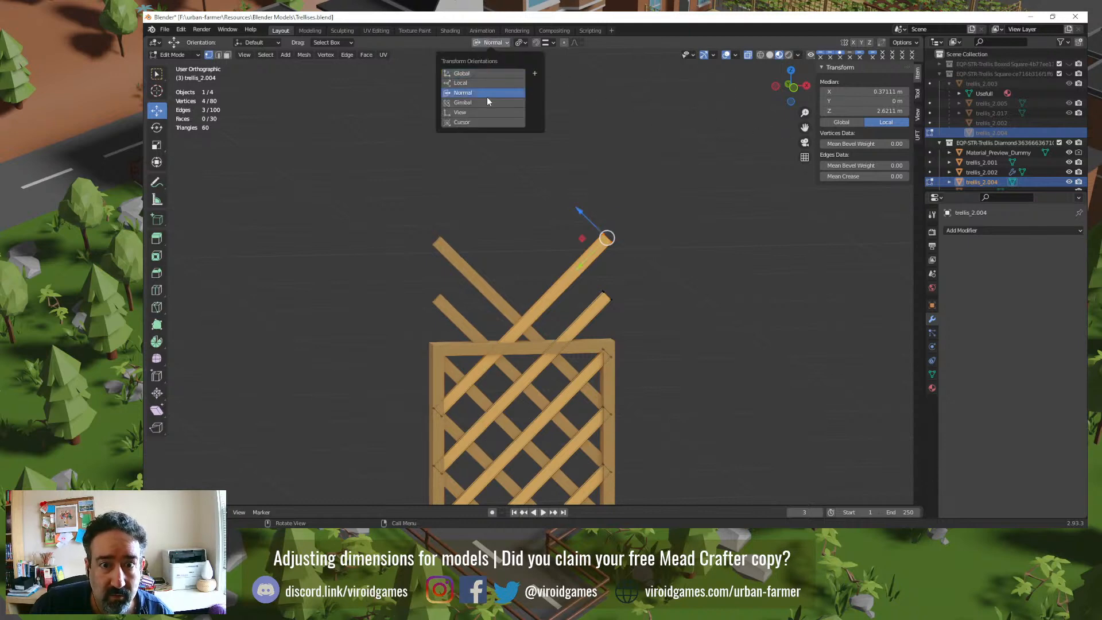
pyautogui.moveTo(577, 266); pyautogui.dragTo(562, 292)
pyautogui.hotkey('ctrl', 'z')
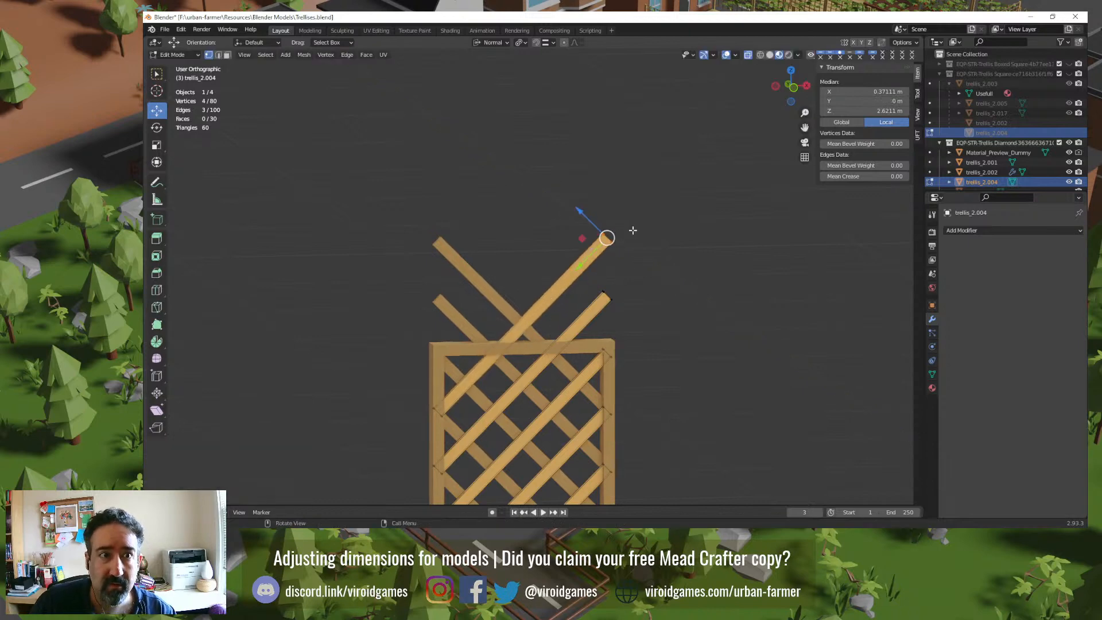
# Step: Try moving the slat's end with the median coordinates in Global, undo the move, and return the coordinates to Local
pyautogui.click(839, 122)
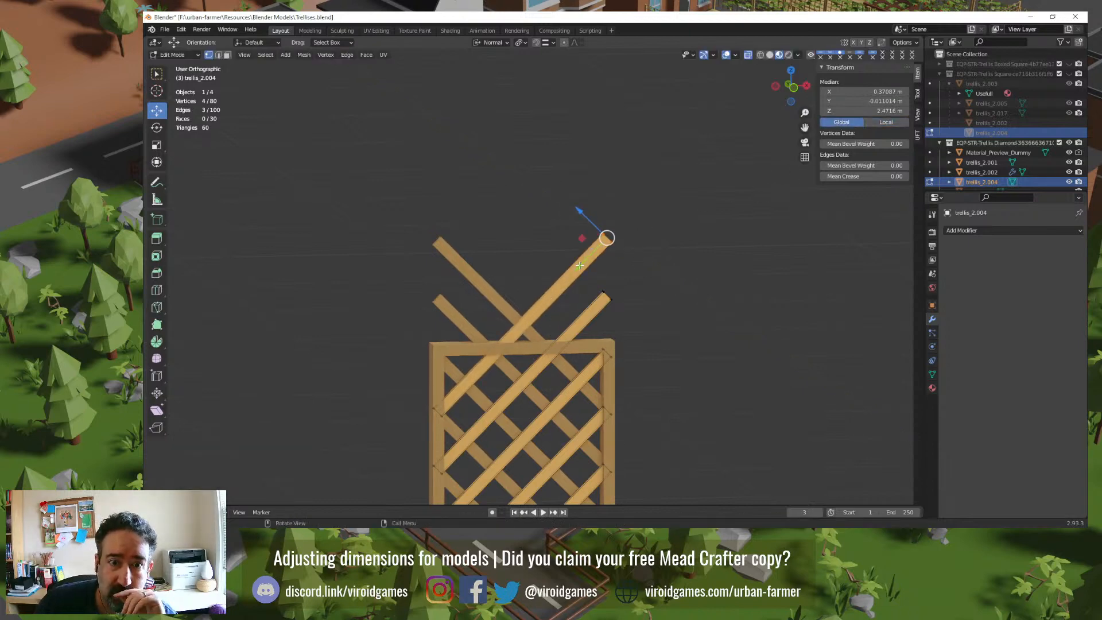
pyautogui.moveTo(581, 264); pyautogui.dragTo(605, 261)
pyautogui.hotkey('ctrl', 'z')
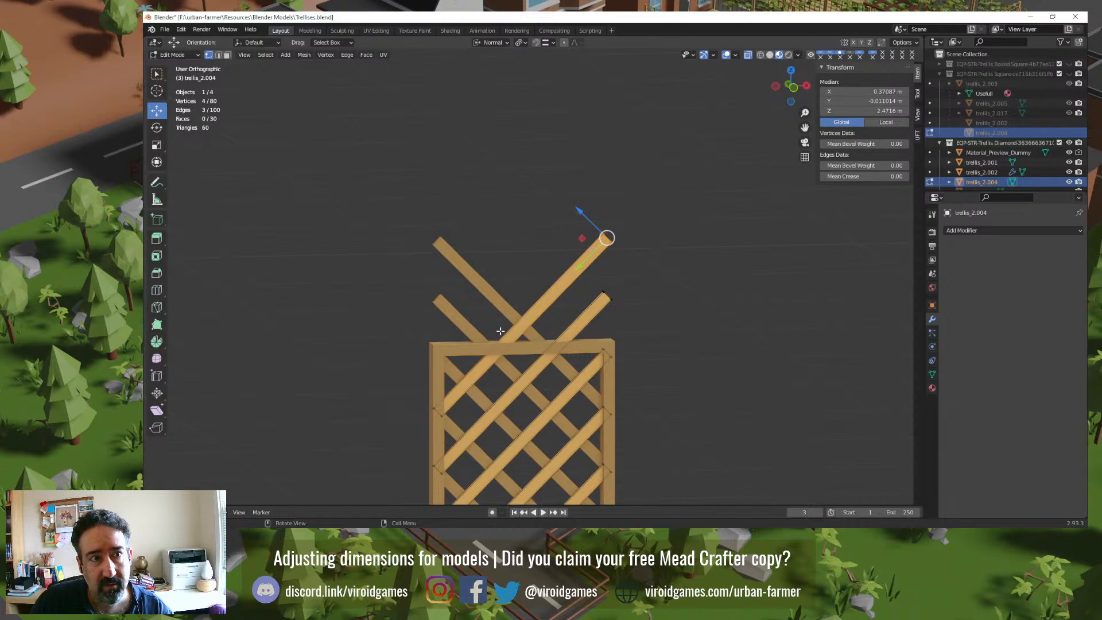
pyautogui.click(886, 121)
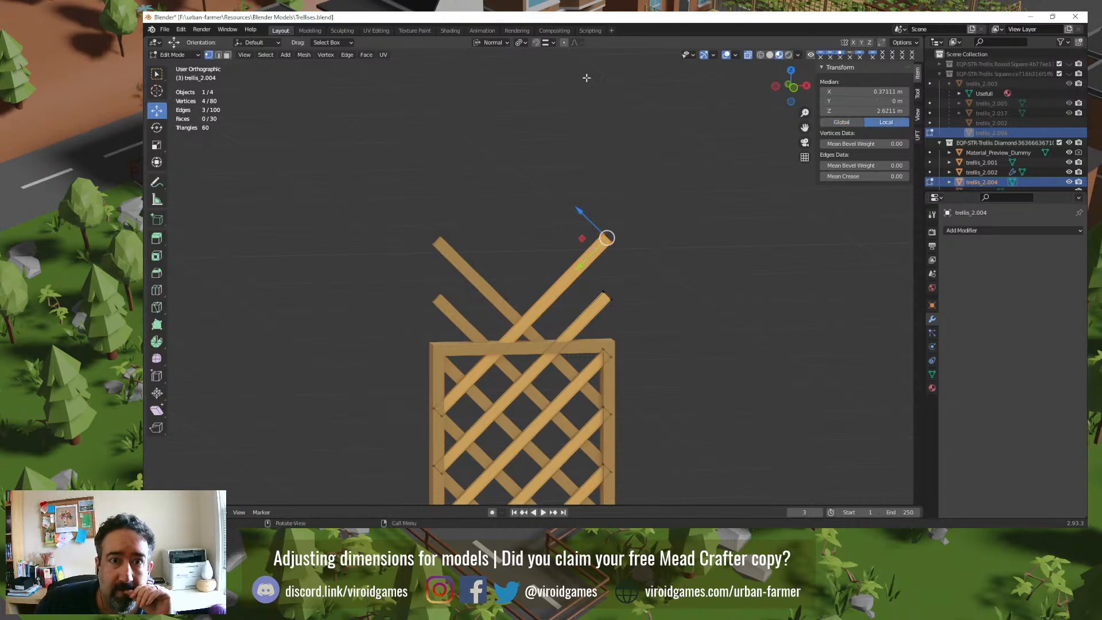
# Step: Try the Gimbal transform orientation on the selected slat end and return to Normal
pyautogui.click(504, 45)
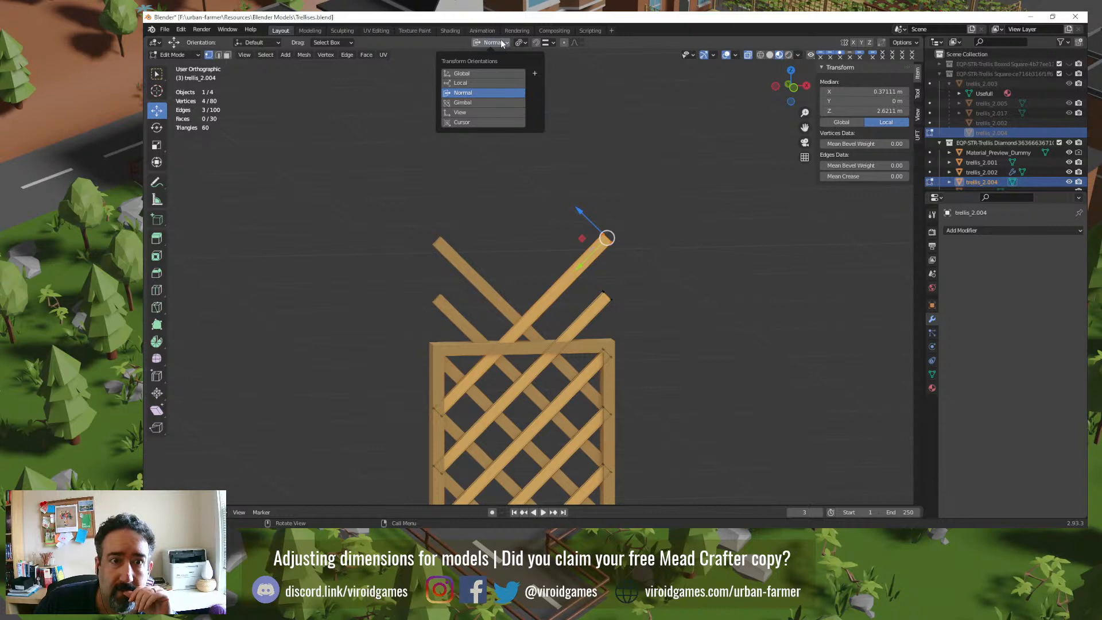
pyautogui.click(464, 103)
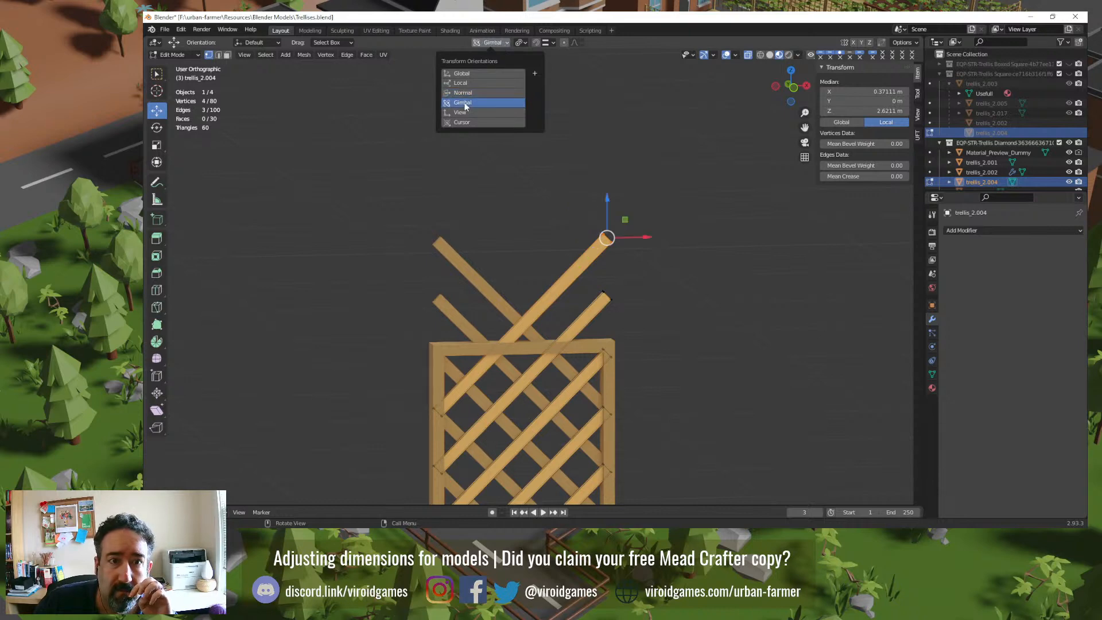
pyautogui.click(467, 94)
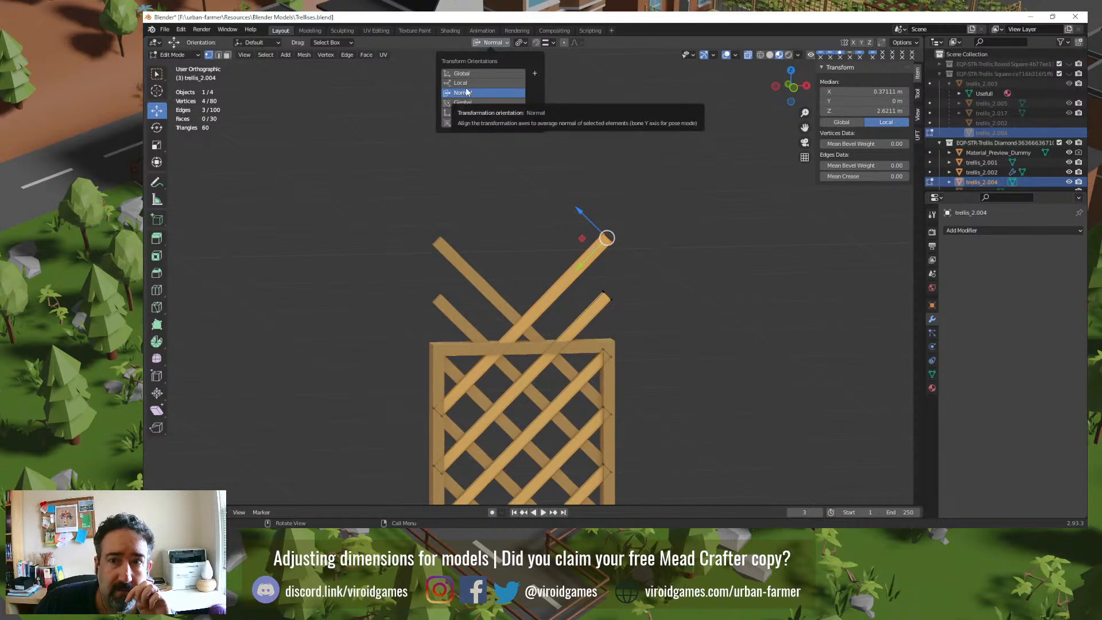
# Step: Check the object transforms of the trellis_2.001 frame and trellis_2.004 slats, and reselect the topmost slat's upper end vertices in Edit Mode
pyautogui.press('Tab')
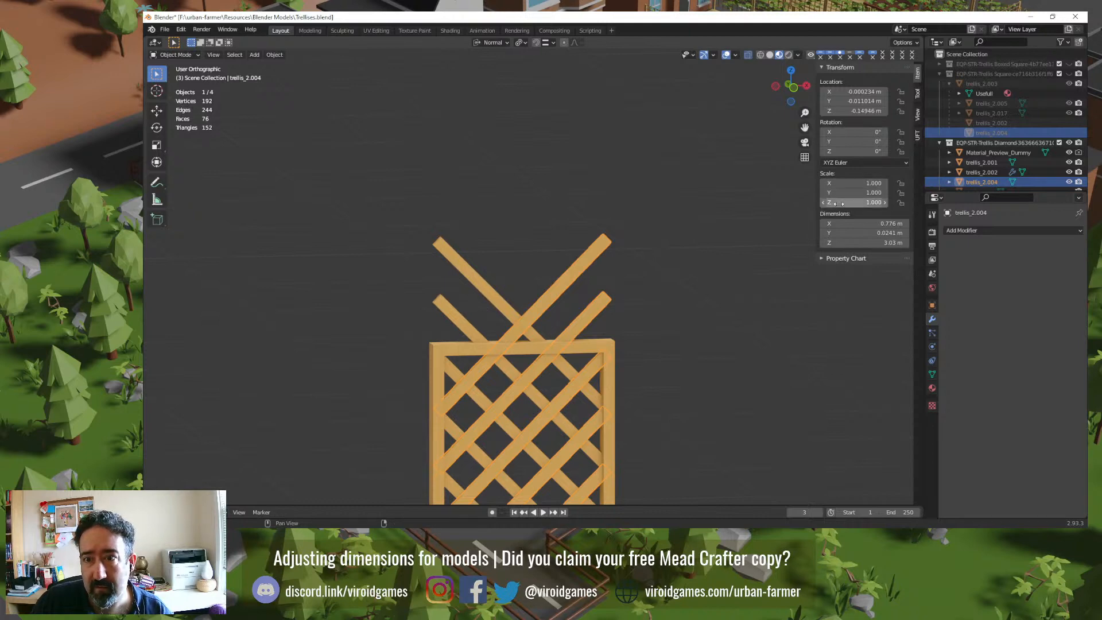
pyautogui.click(643, 260)
pyautogui.click(613, 351)
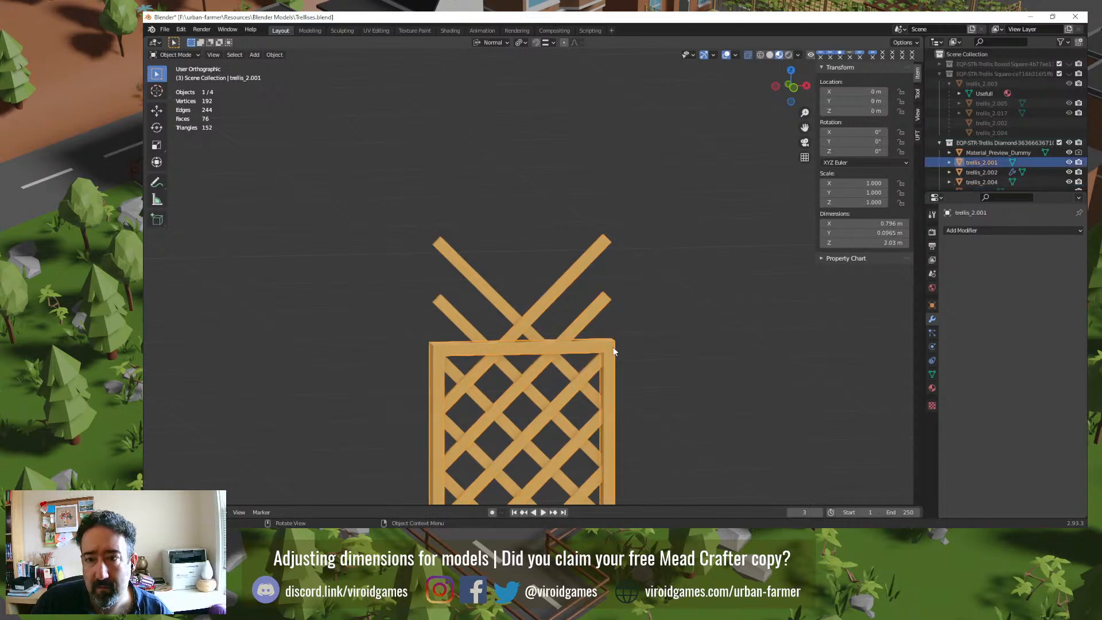
pyautogui.click(573, 275)
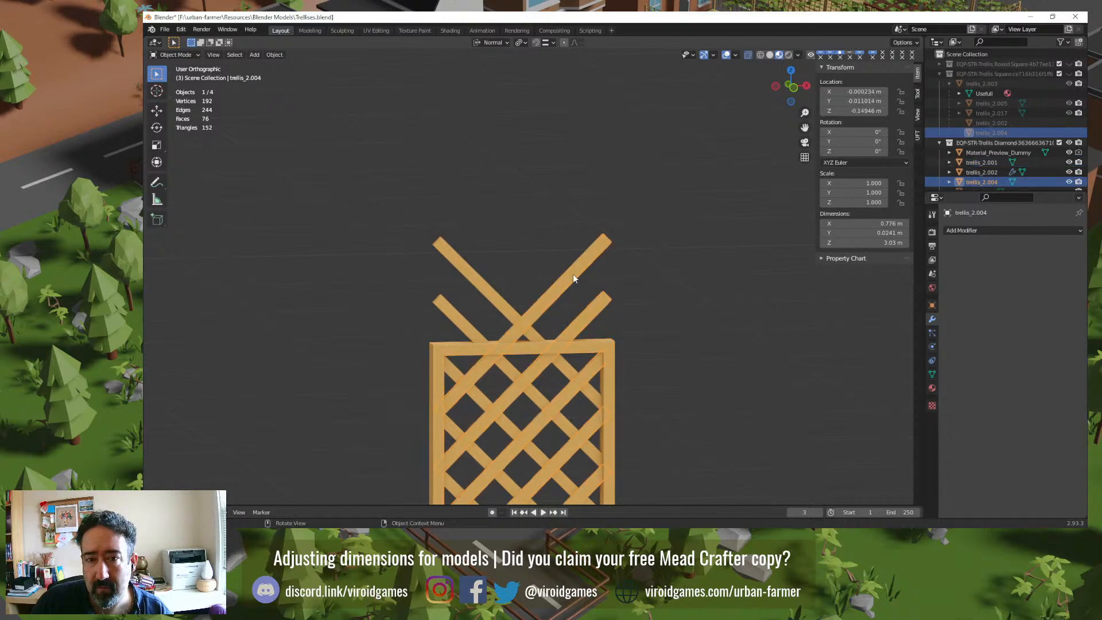
pyautogui.press('Tab')
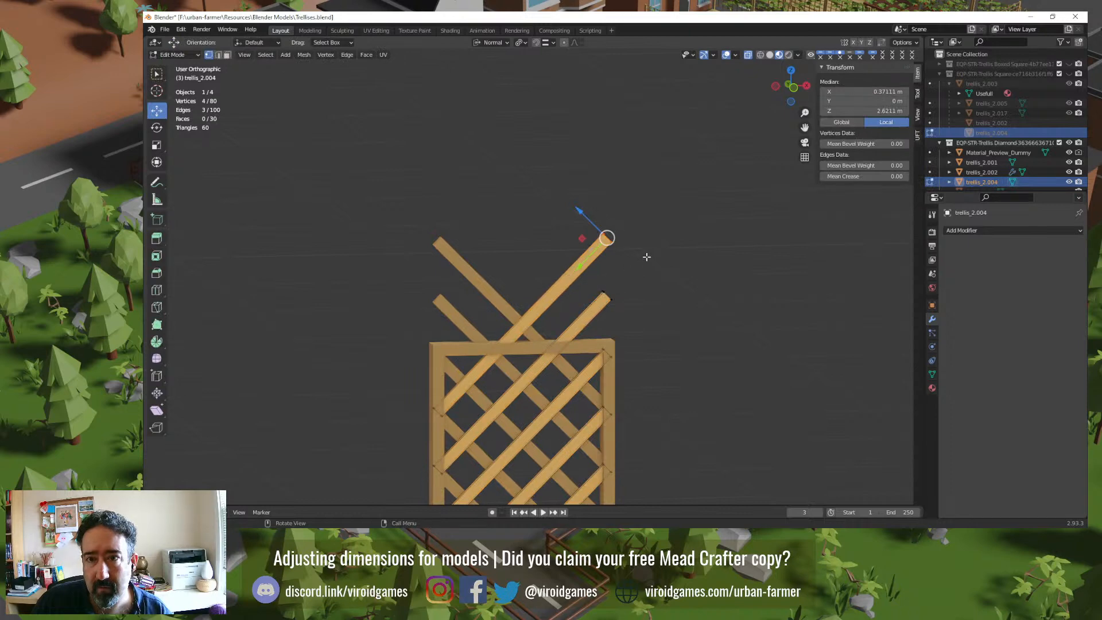
pyautogui.click(655, 235)
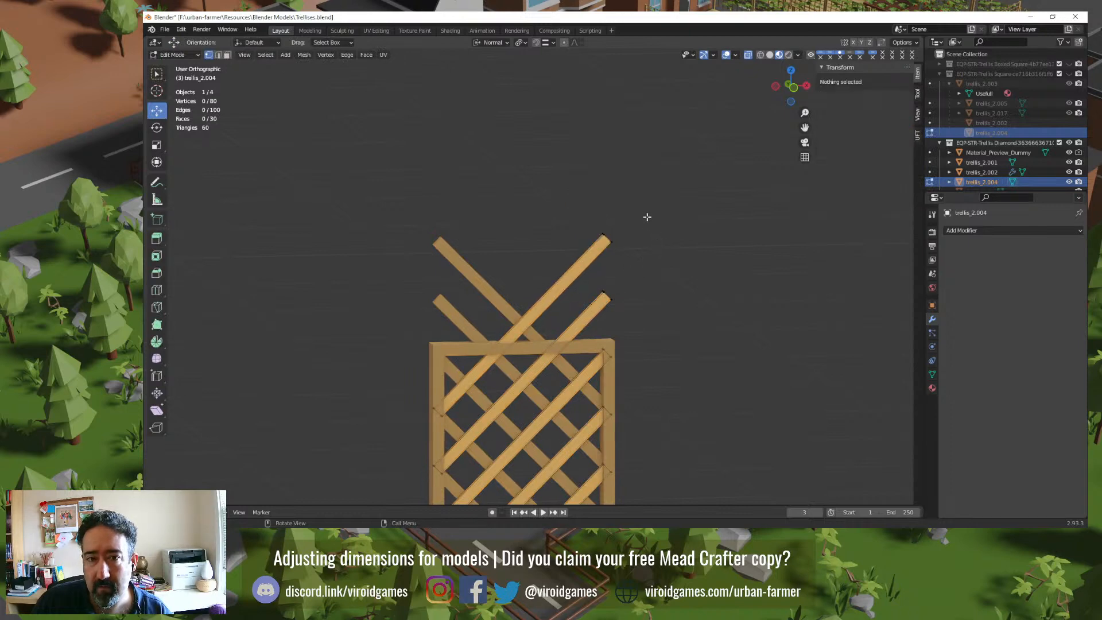
pyautogui.moveTo(647, 209); pyautogui.dragTo(579, 263)
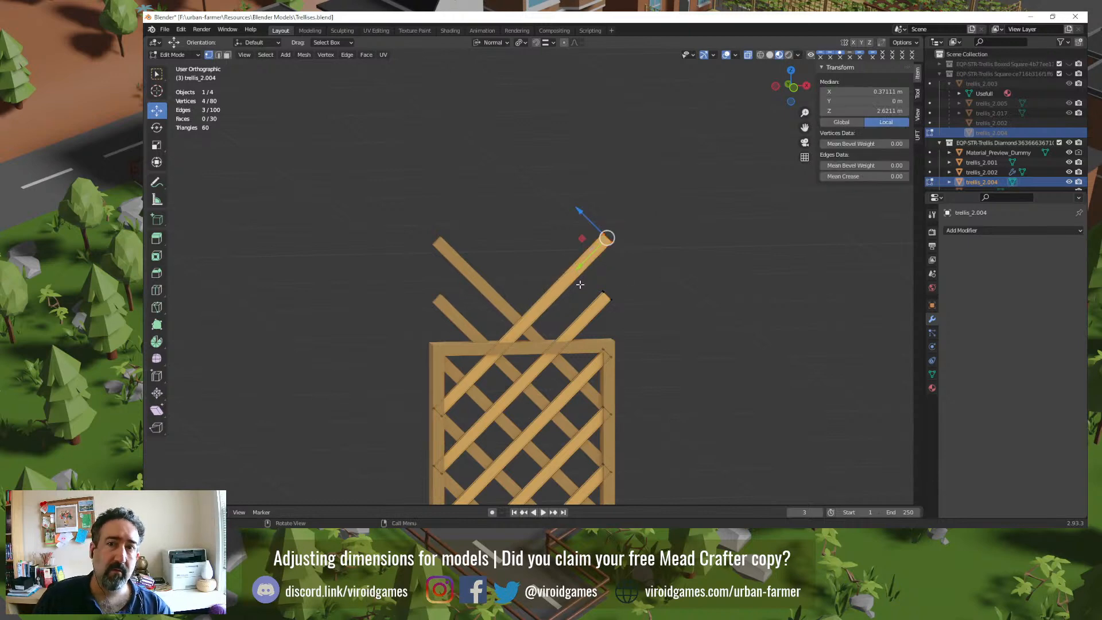
# Step: Switch to the web browser and search for "blender move along normal"
pyautogui.hotkey('alt', 'Tab')
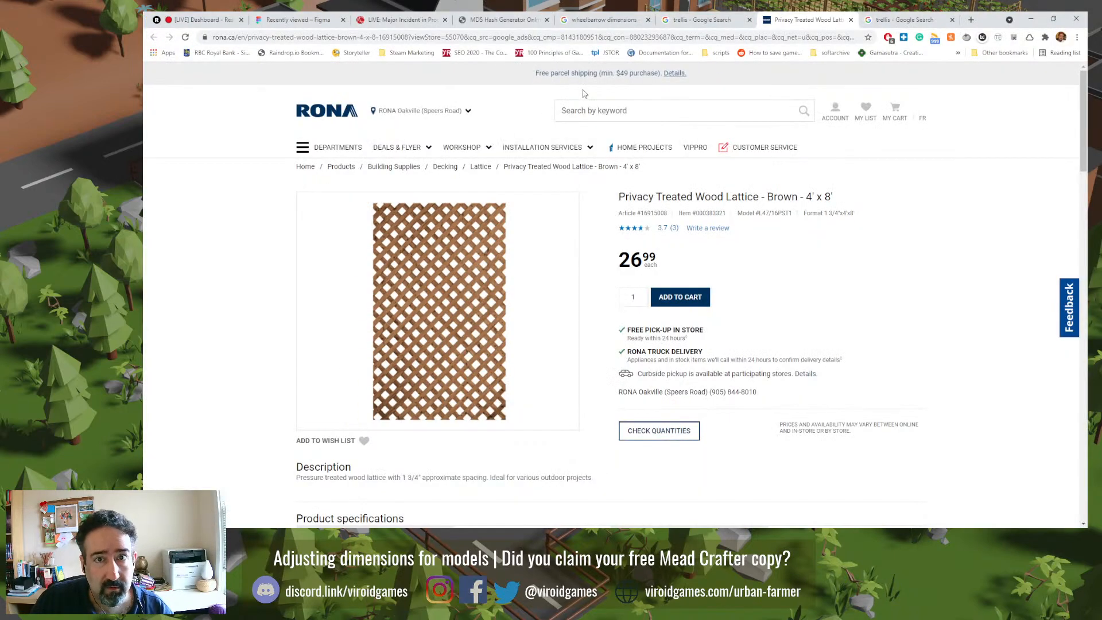
pyautogui.click(687, 39)
pyautogui.write('BLENDER')
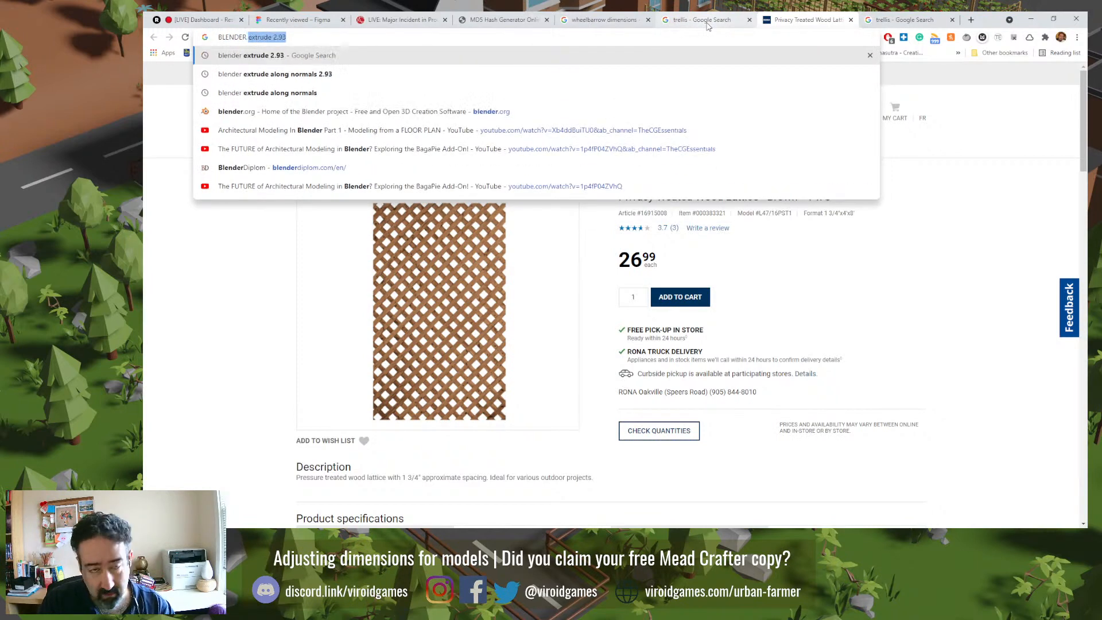
pyautogui.write(' move')
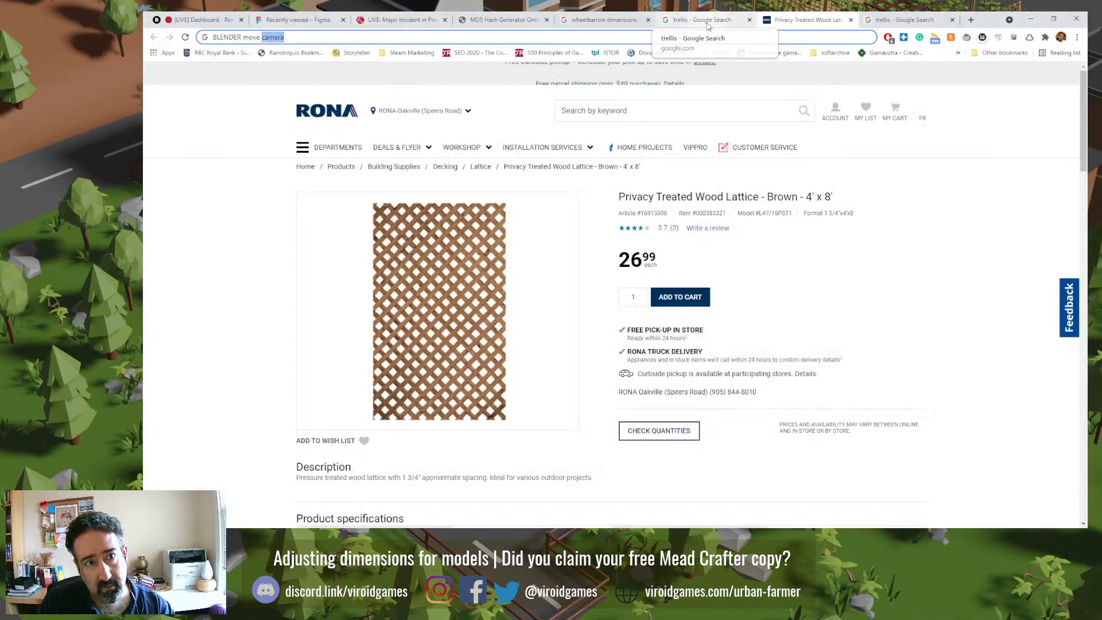
pyautogui.write('along')
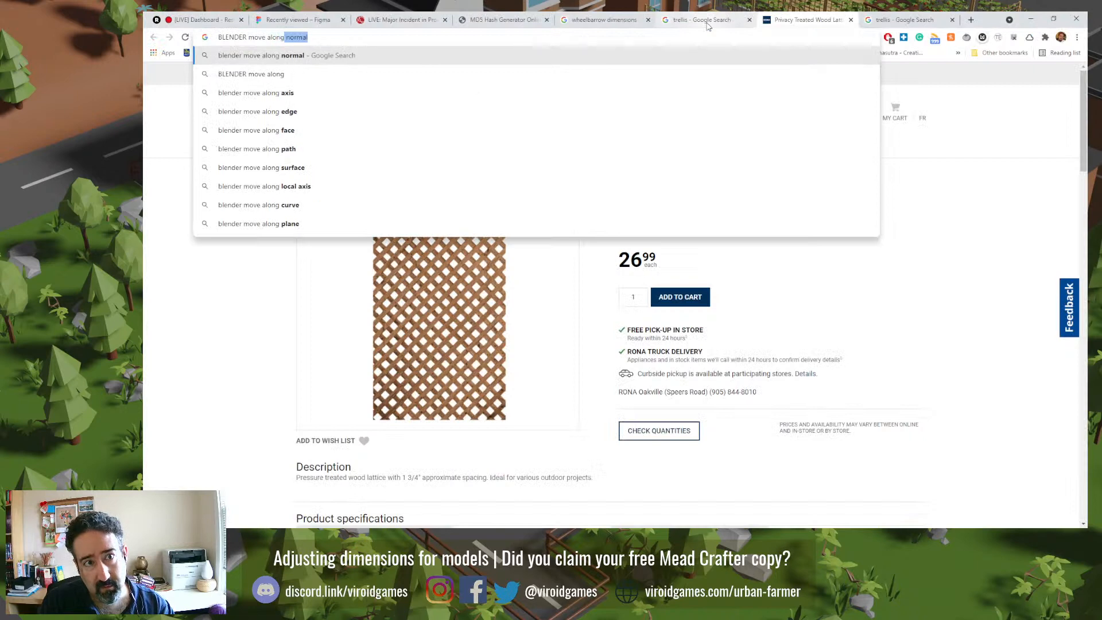
pyautogui.press('Return')
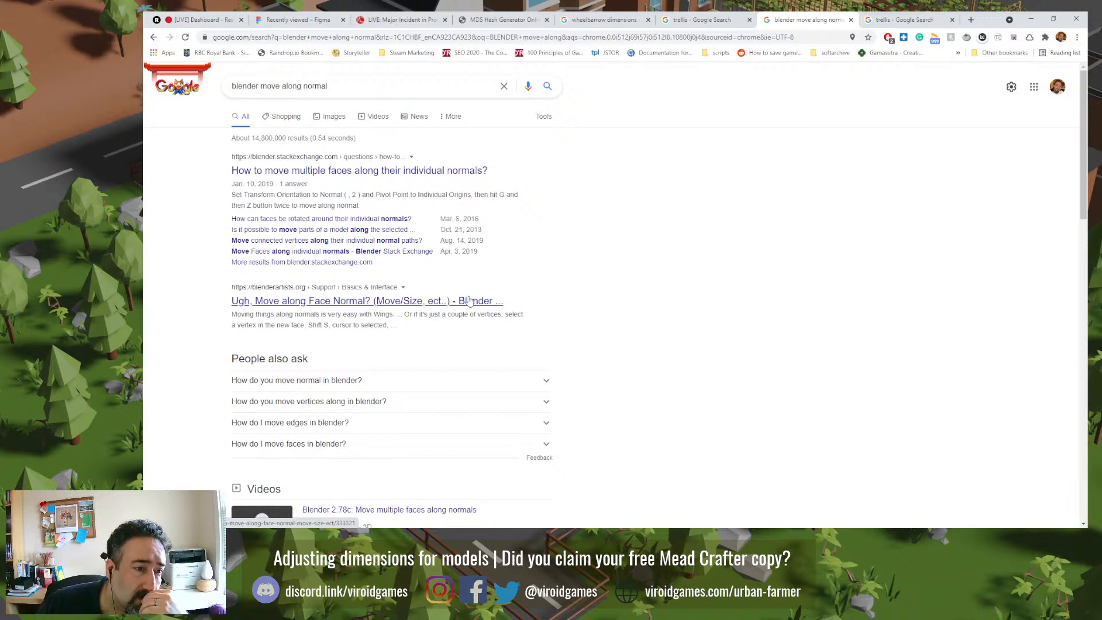
# Step: Look through the search results, open the Stack Exchange question on moving multiple faces along their individual normals, and read its answer
pyautogui.scroll(-2, 467, 322)
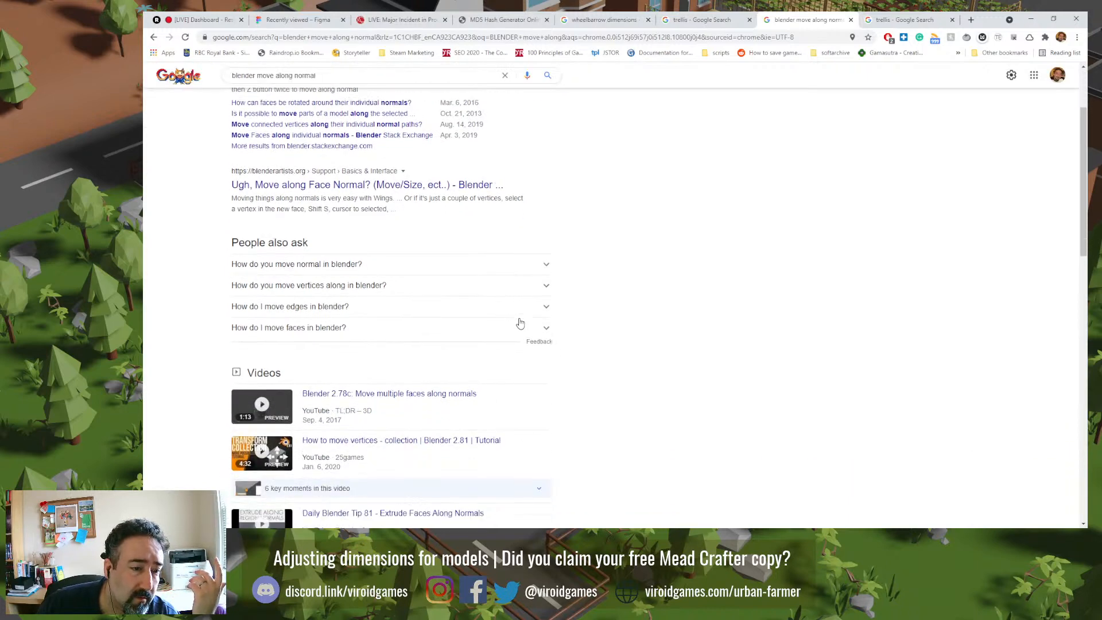
pyautogui.scroll(-3, 521, 313)
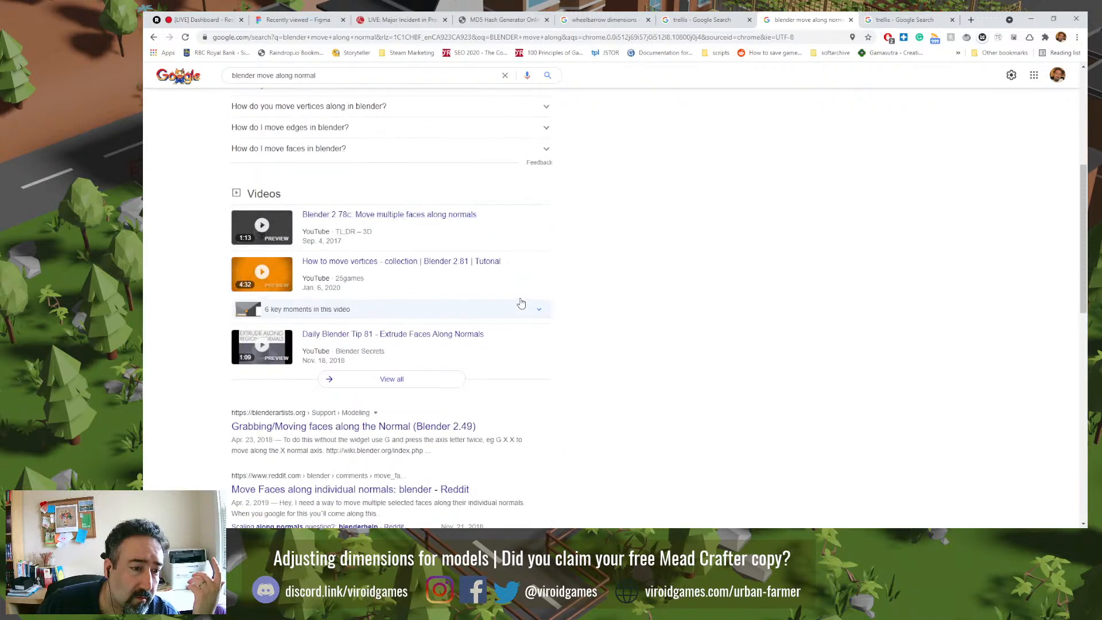
pyautogui.scroll(5, 534, 344)
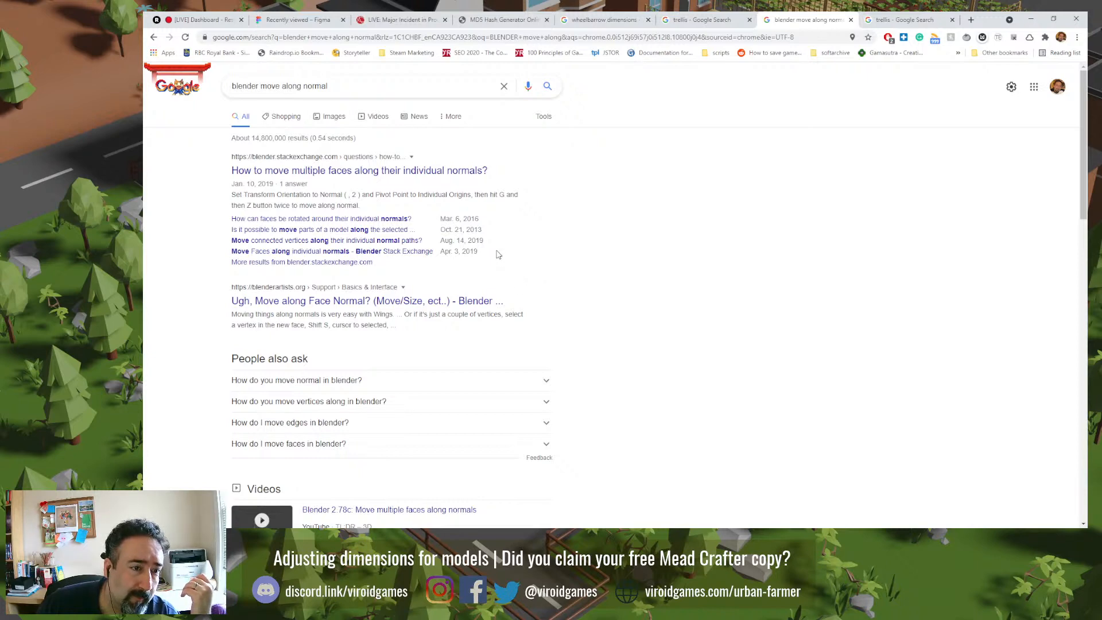
pyautogui.click(449, 175)
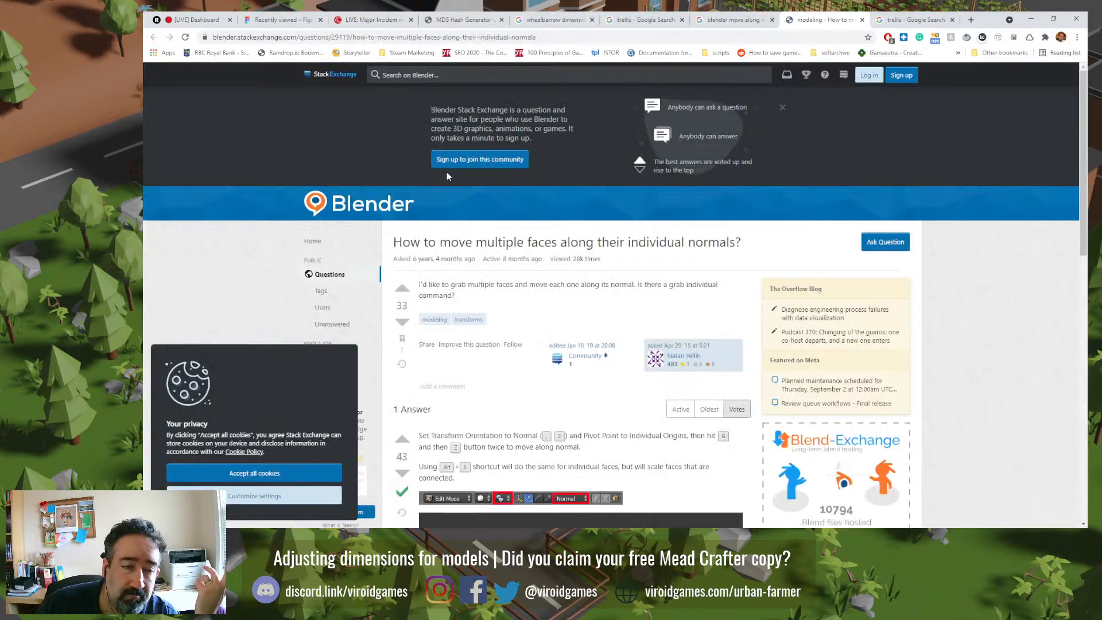
pyautogui.scroll(-5, 497, 301)
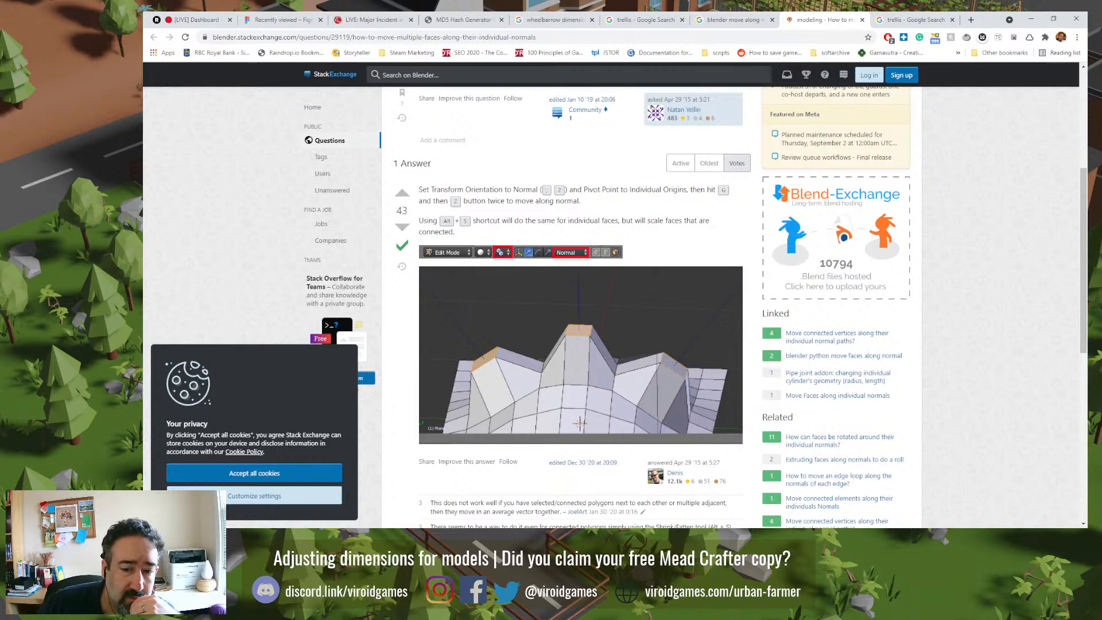
# Step: Return to Blender, set the transform pivot point to Individual Origins, and try moving the slat's end along its length
pyautogui.hotkey('alt', 'Tab')
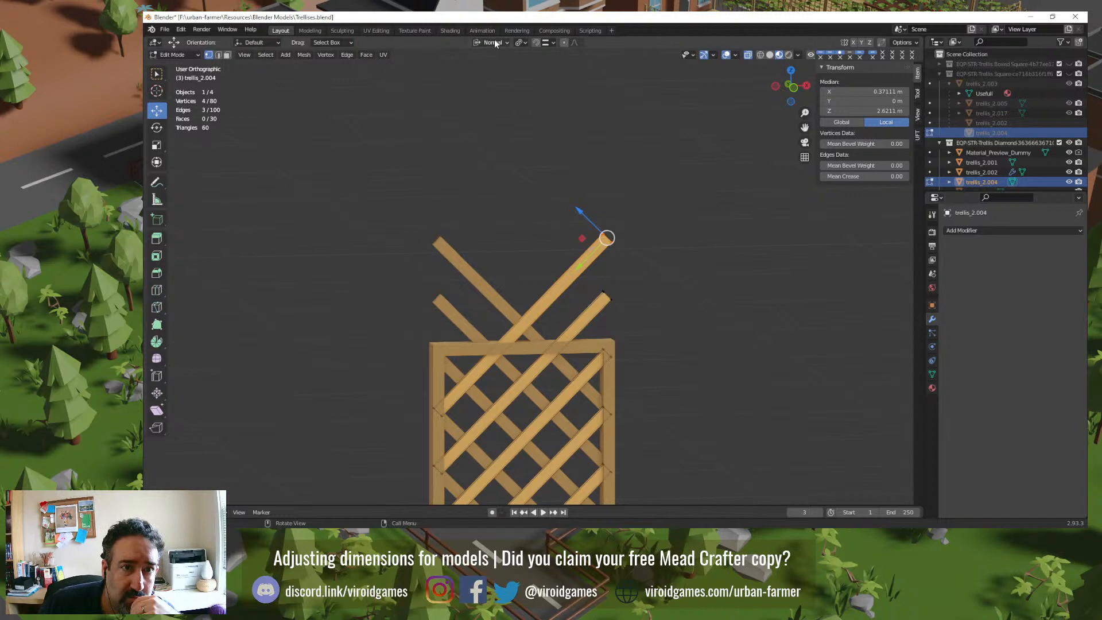
pyautogui.hotkey('alt', 'Tab')
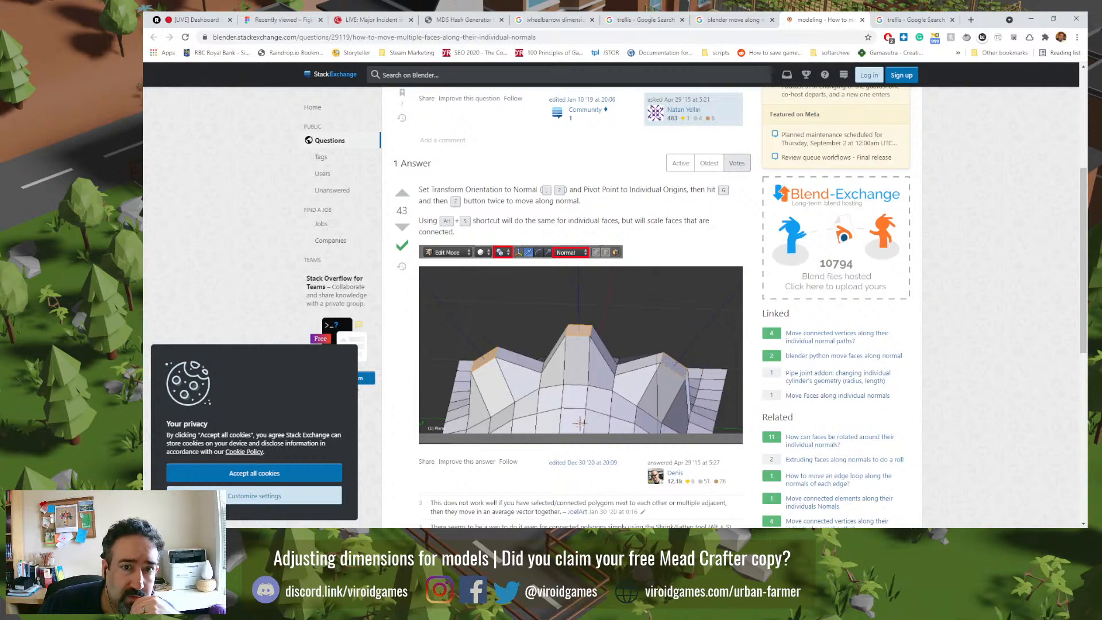
pyautogui.hotkey('alt', 'Tab')
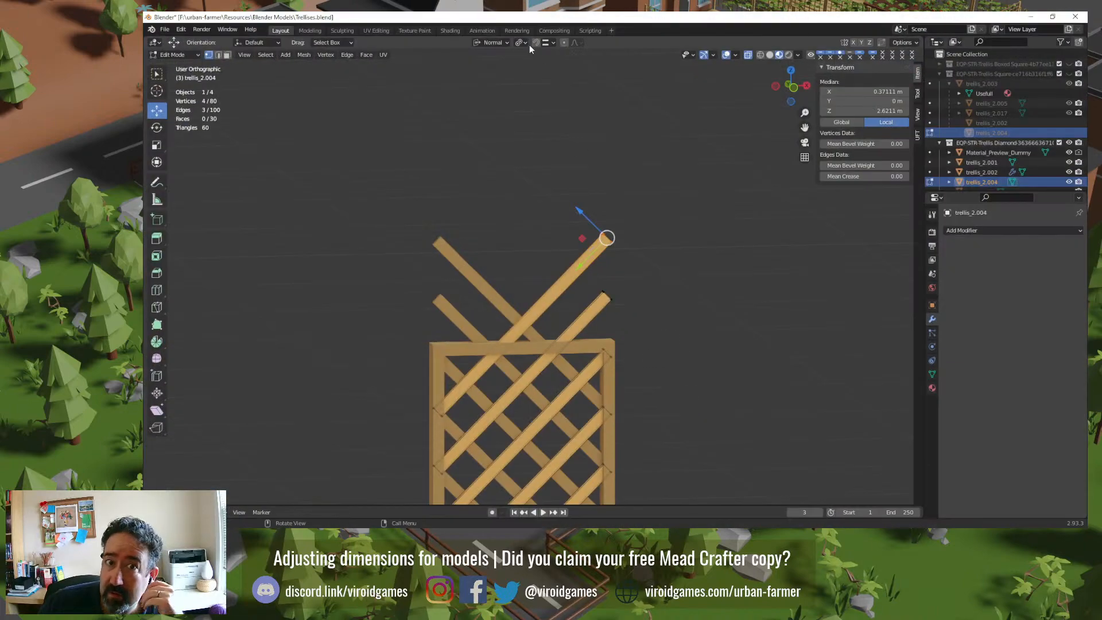
pyautogui.click(522, 43)
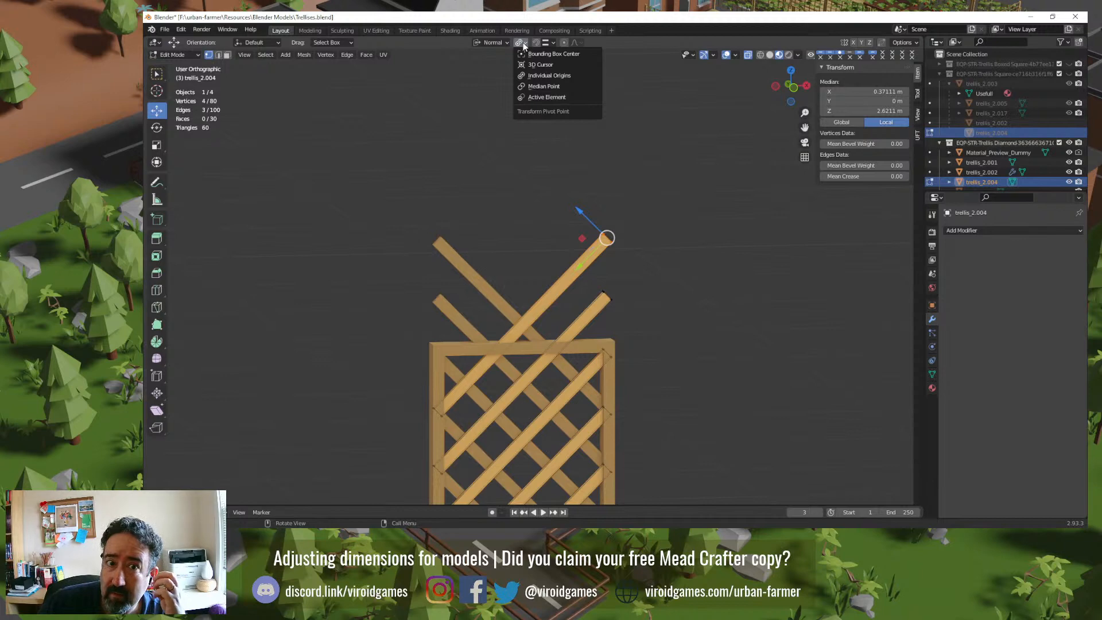
pyautogui.click(543, 75)
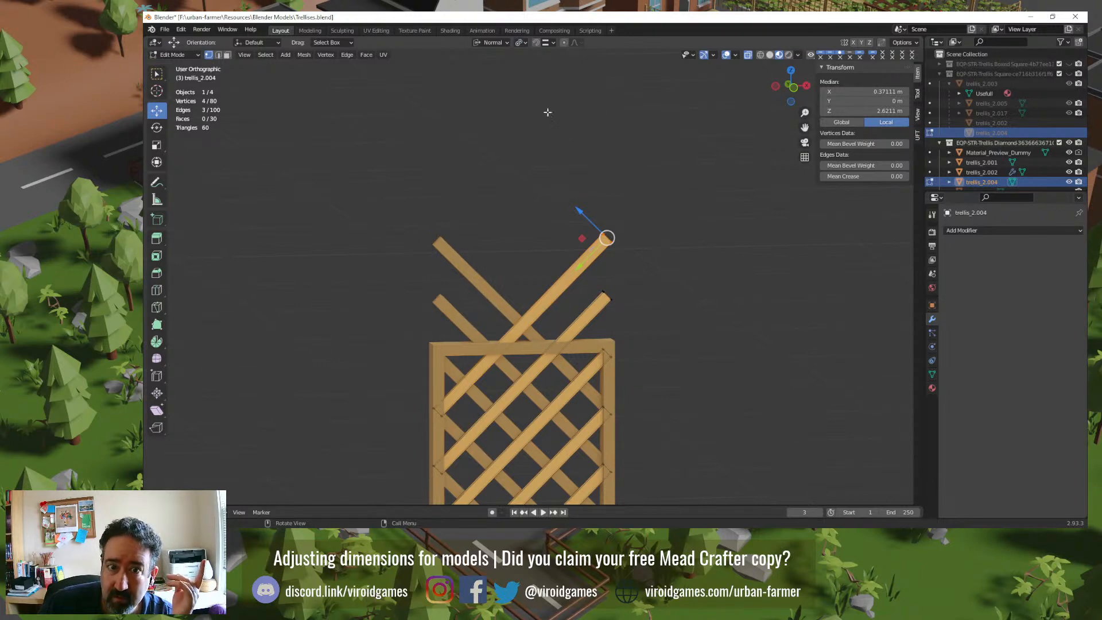
pyautogui.moveTo(580, 260); pyautogui.dragTo(554, 283)
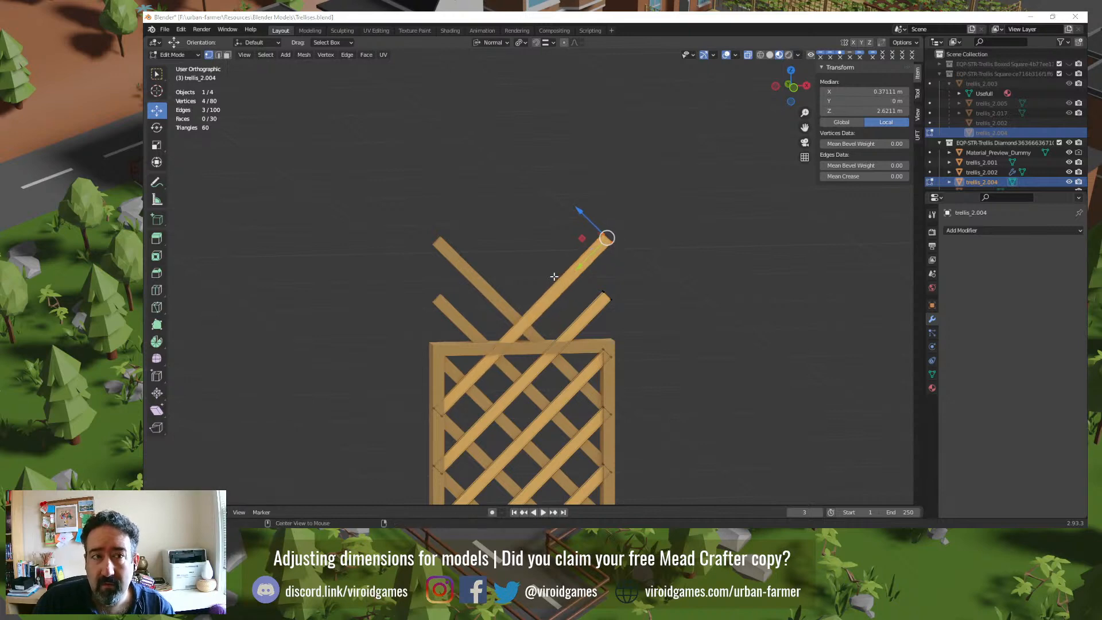
# Step: Compare the transform settings in the Stack Exchange answer with the Move tool's orientation options in Blender
pyautogui.hotkey('alt', 'Tab')
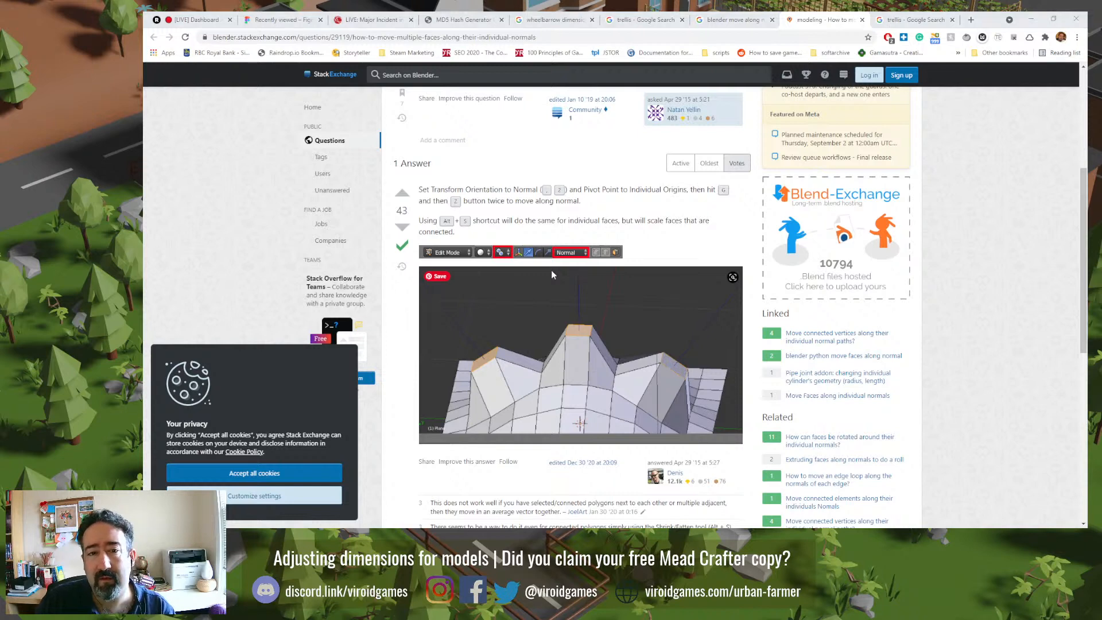
pyautogui.hotkey('alt', 'Tab')
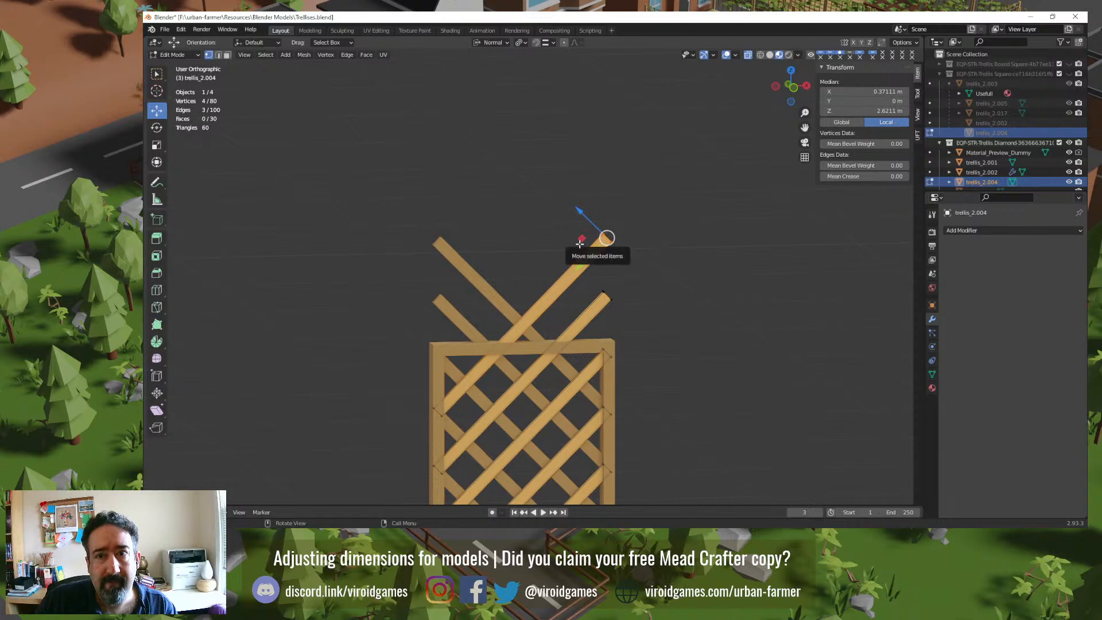
pyautogui.click(254, 42)
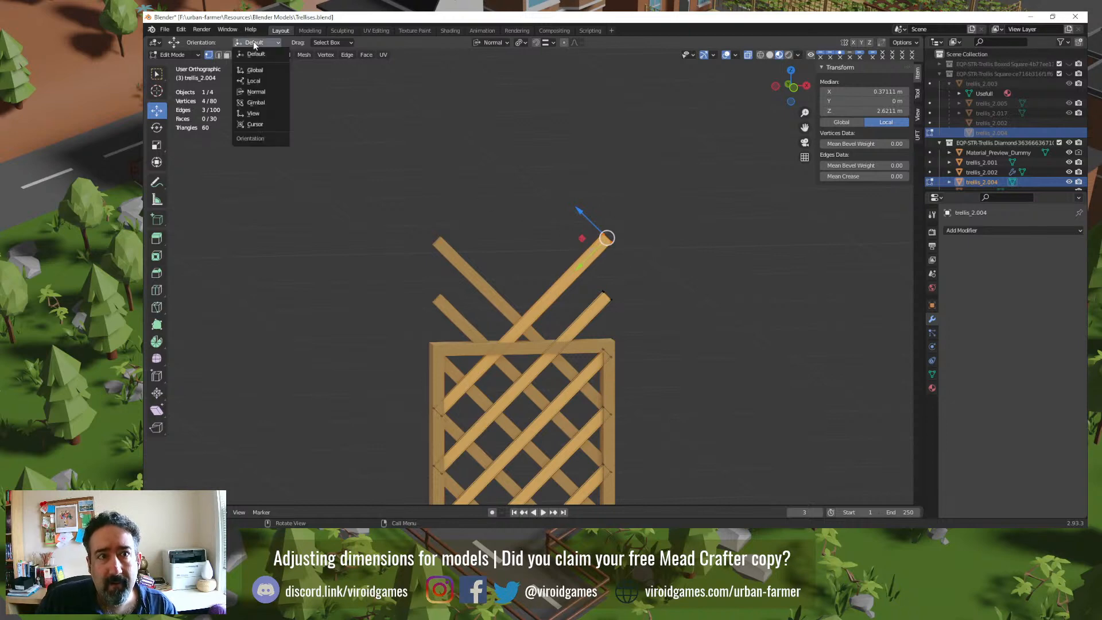
pyautogui.click(254, 44)
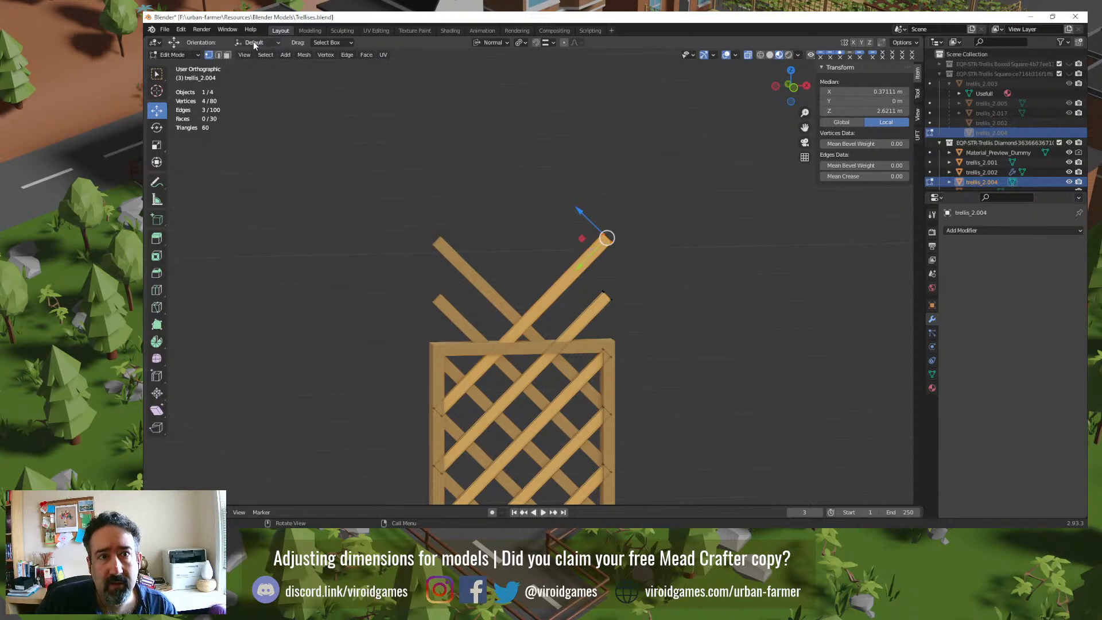
pyautogui.hotkey('alt', 'Tab')
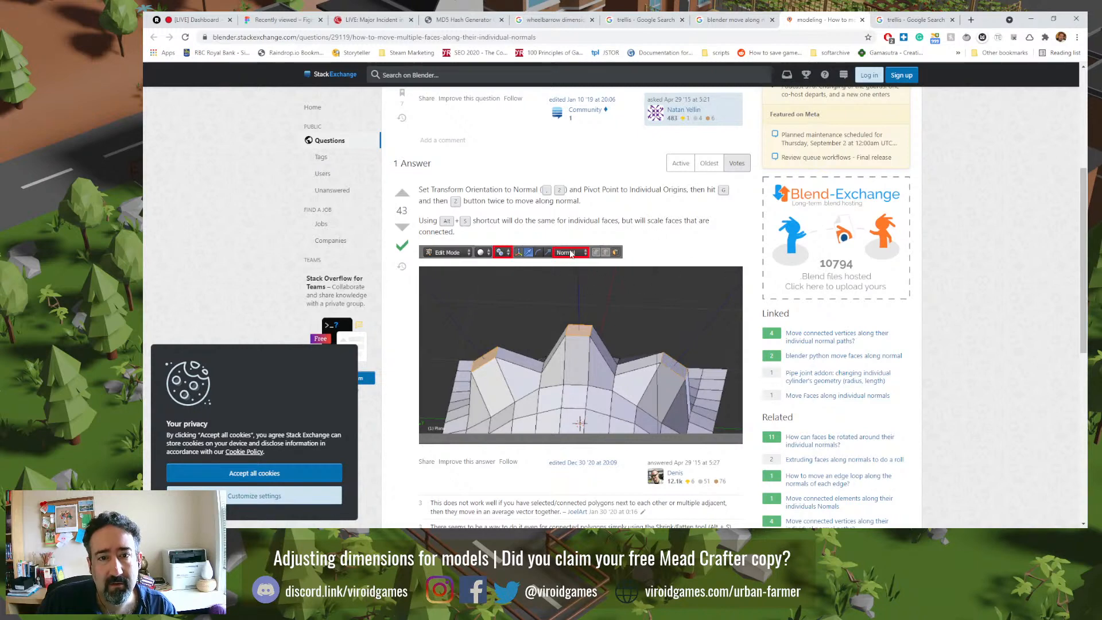
pyautogui.hotkey('alt', 'Tab')
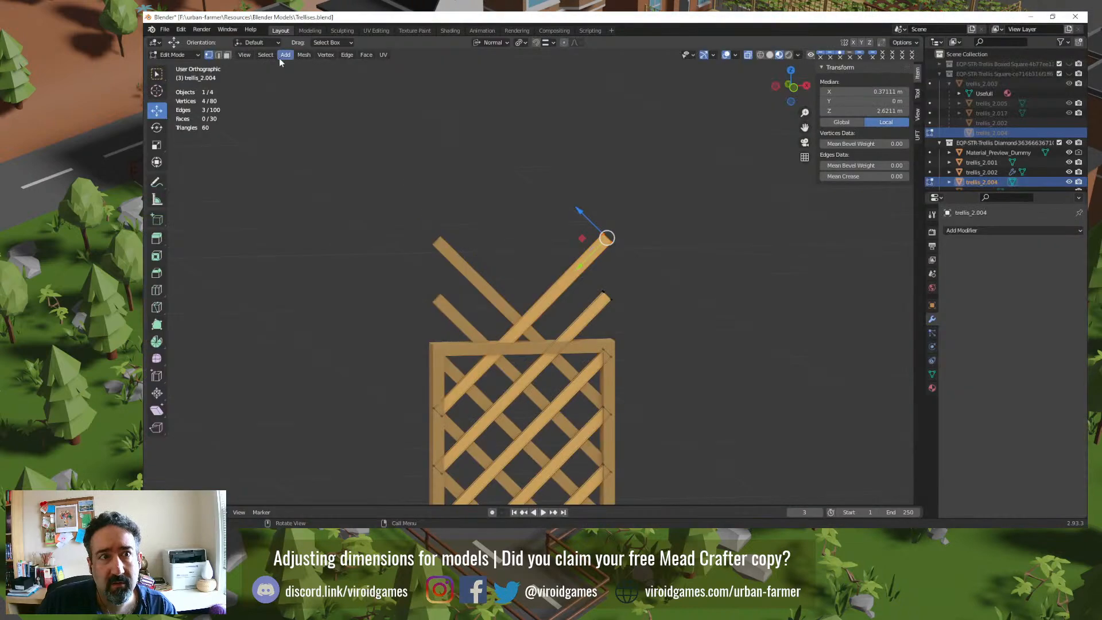
# Step: Set the Move tool's own orientation to Normal, try moving the slat's end, and undo the move
pyautogui.click(260, 44)
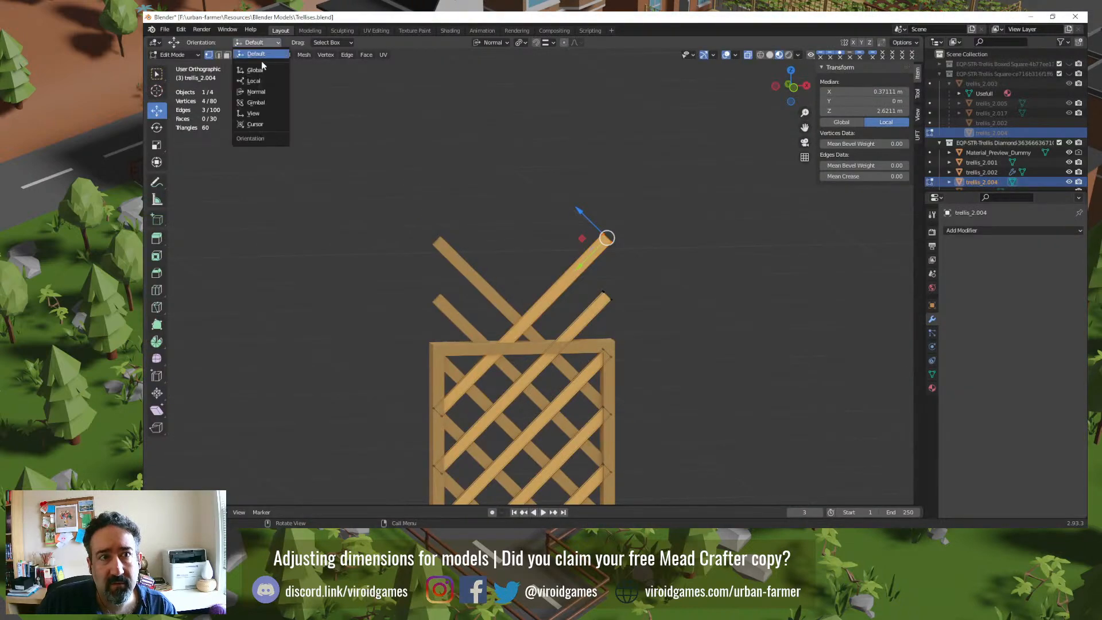
pyautogui.click(258, 93)
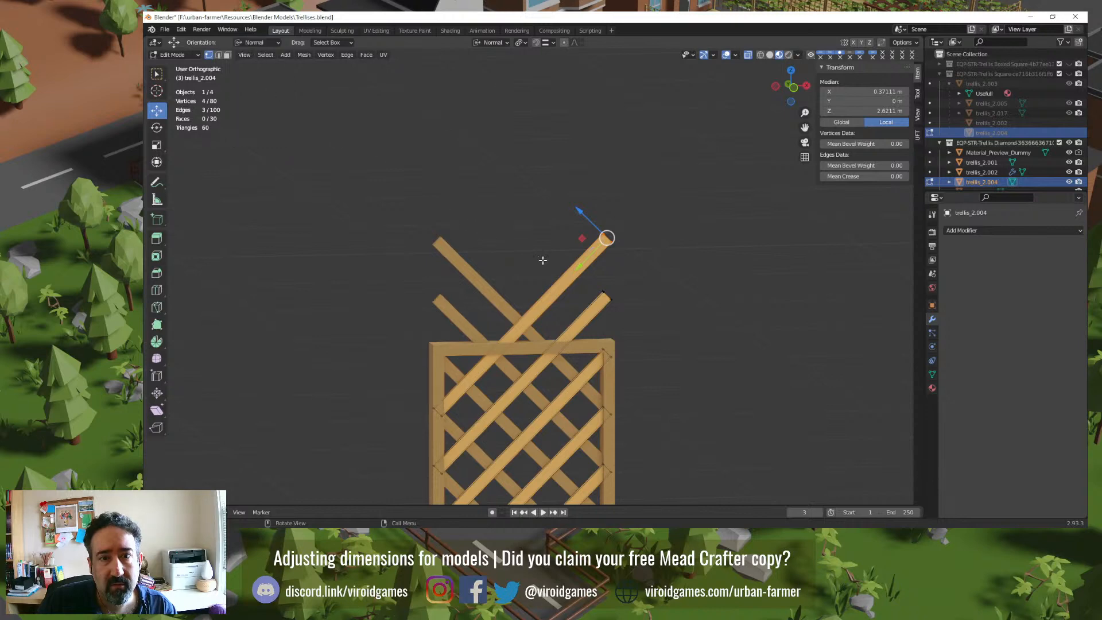
pyautogui.moveTo(577, 268); pyautogui.dragTo(581, 274)
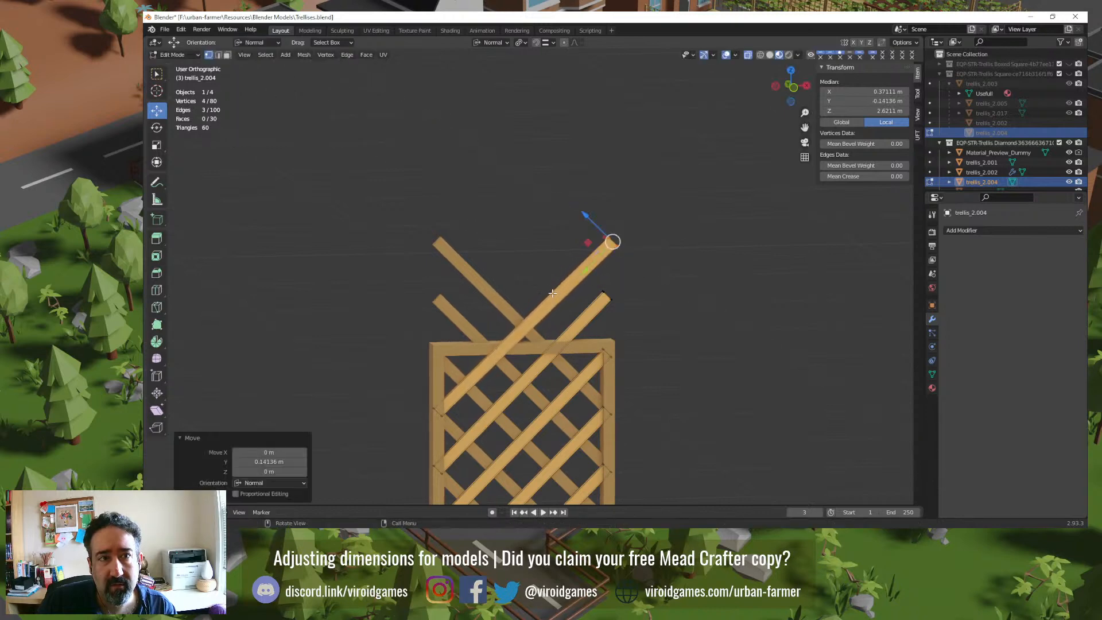
pyautogui.hotkey('ctrl', 'z')
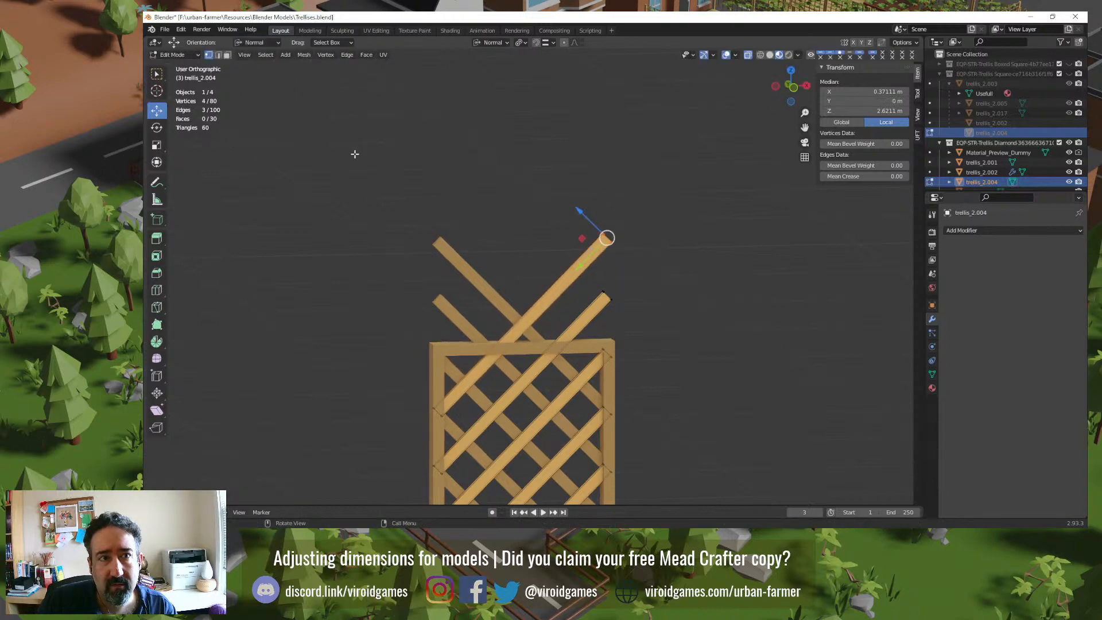
pyautogui.click(270, 44)
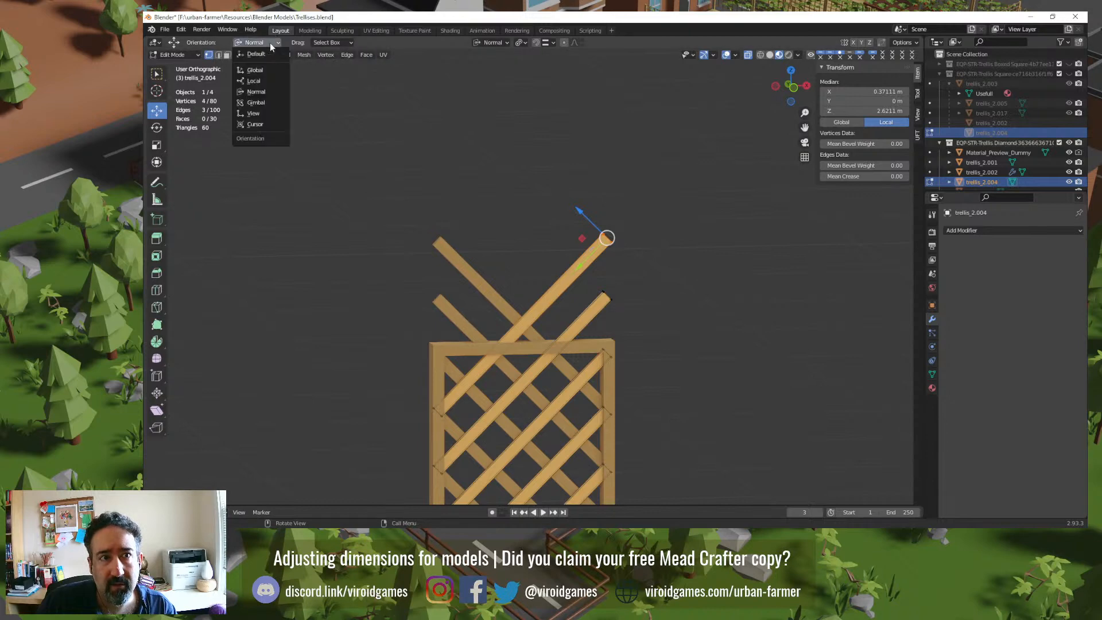
pyautogui.click(269, 43)
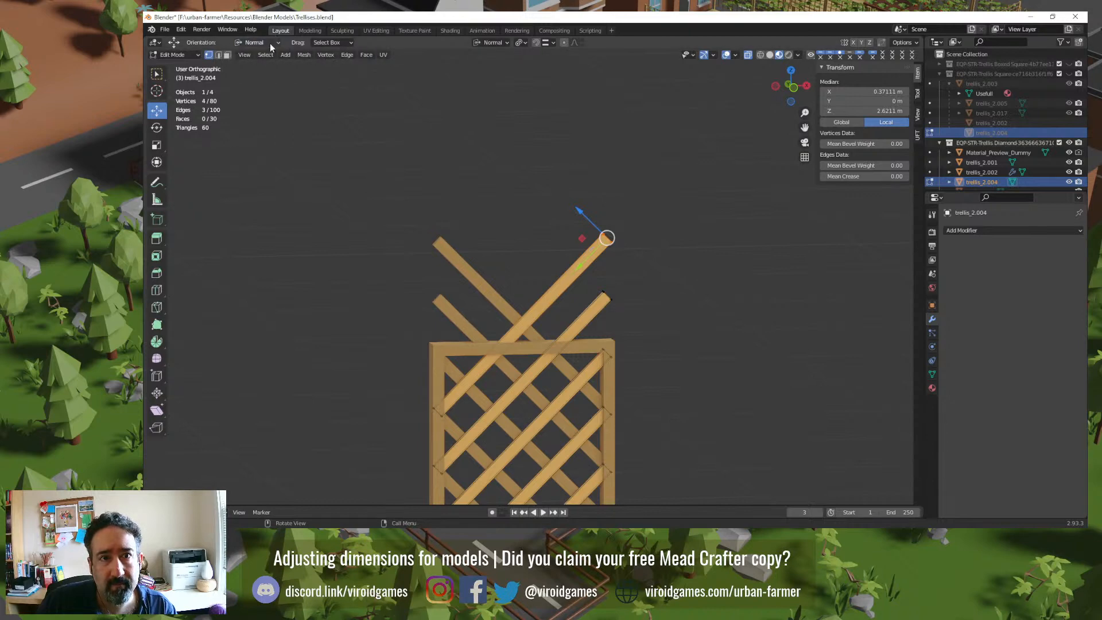
# Step: Switch the transform orientation to Global, try moving the slat's end, and undo the move
pyautogui.click(490, 42)
pyautogui.click(481, 73)
pyautogui.moveTo(578, 266); pyautogui.dragTo(552, 279)
pyautogui.hotkey('ctrl', 'z')
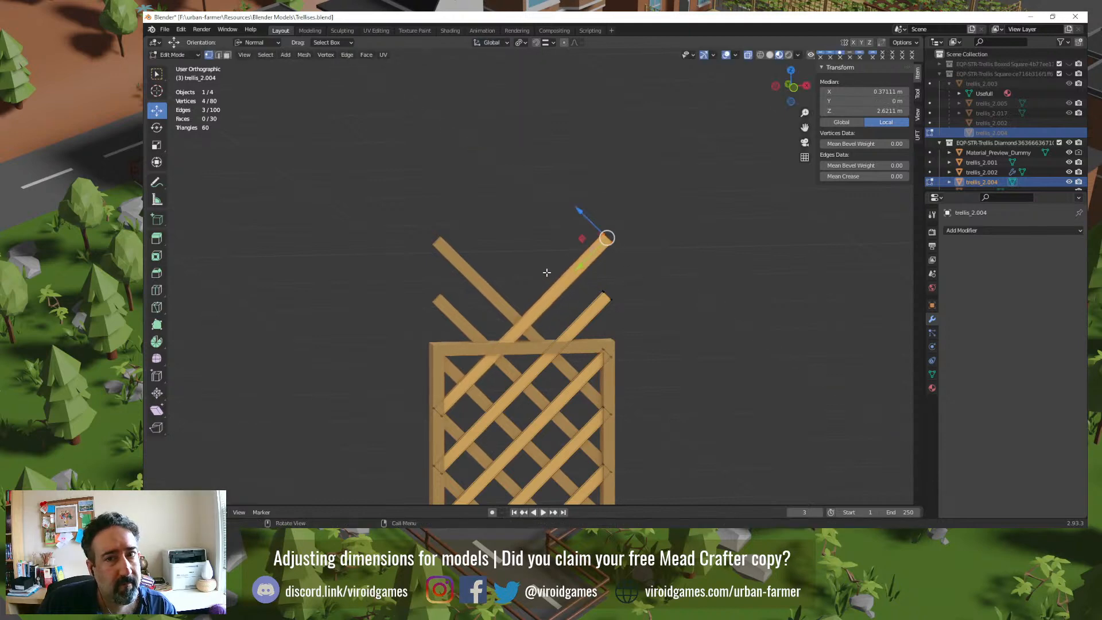
pyautogui.click(519, 42)
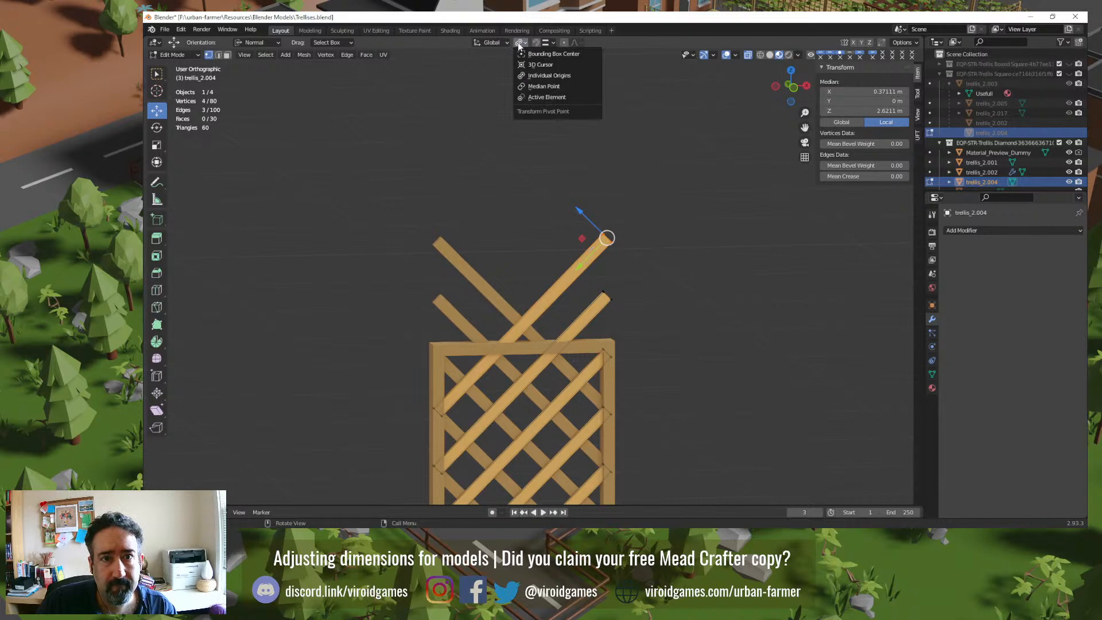
pyautogui.click(518, 42)
# Step: Return the Move tool's orientation to Default and the scene's transform orientation to Normal
pyautogui.click(265, 43)
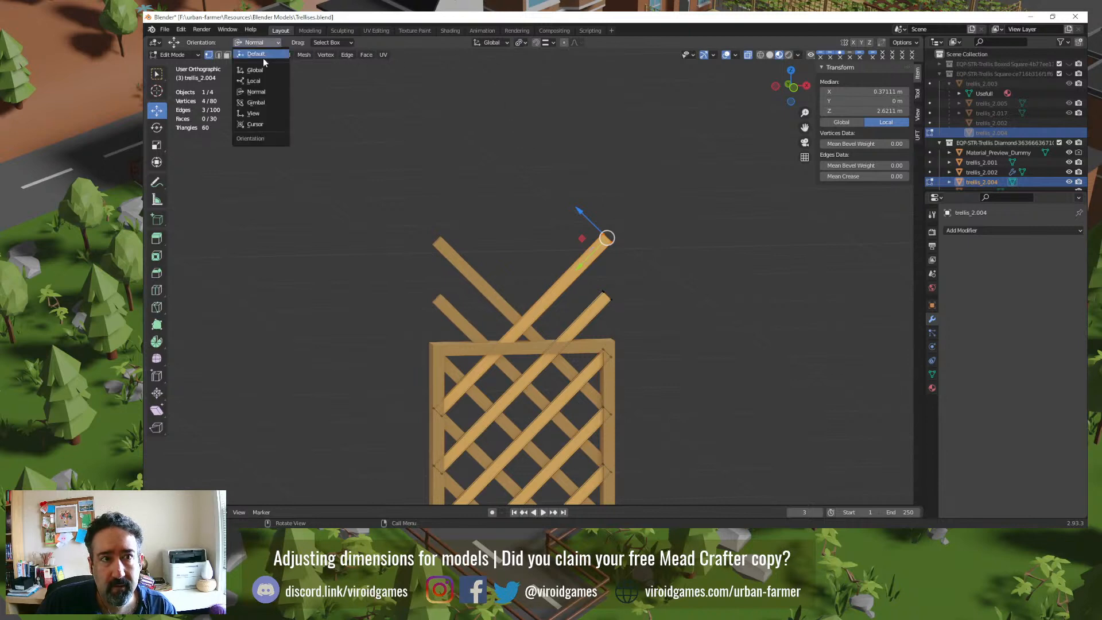
pyautogui.click(260, 56)
pyautogui.click(485, 42)
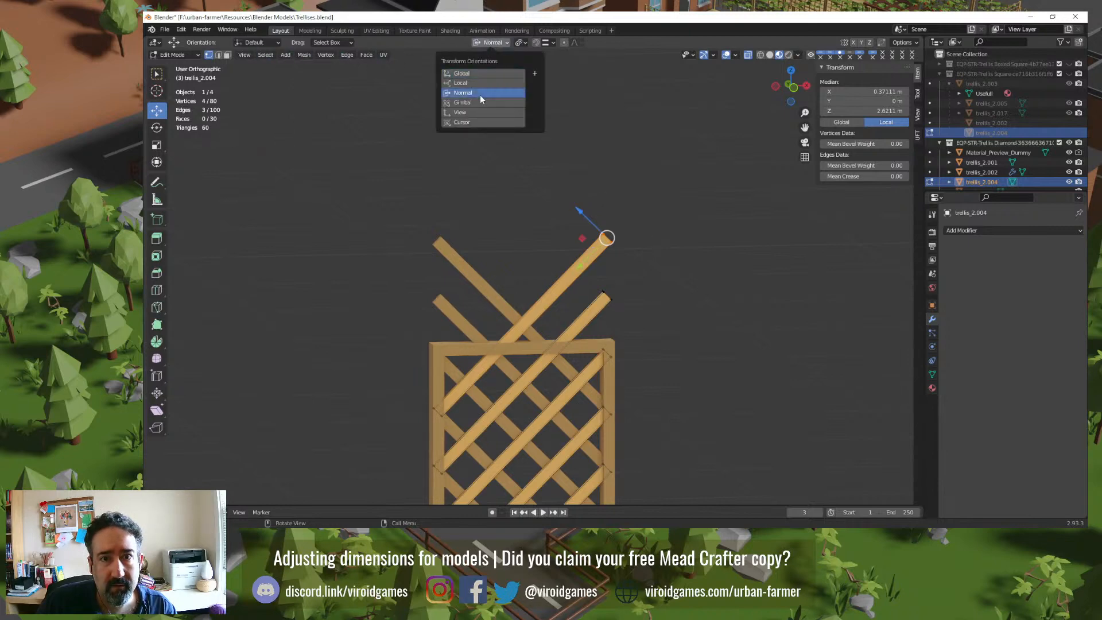
# Step: Try moving the slat's protruding end along the Z axis and repeatedly along the Y axis, reverting each attempt
pyautogui.press('g')
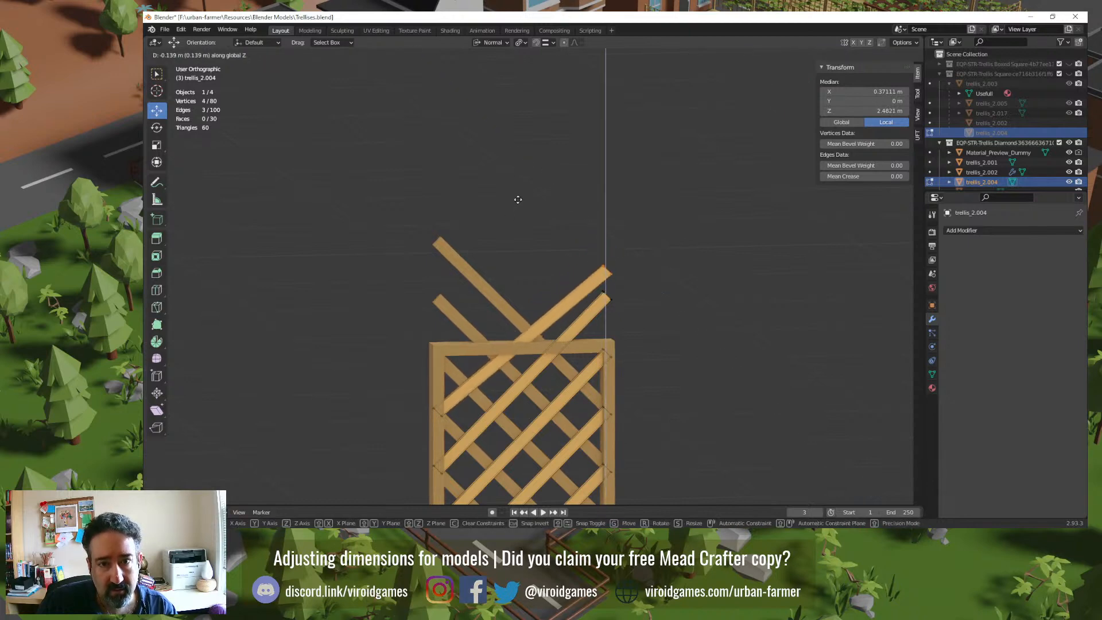
pyautogui.press('Escape')
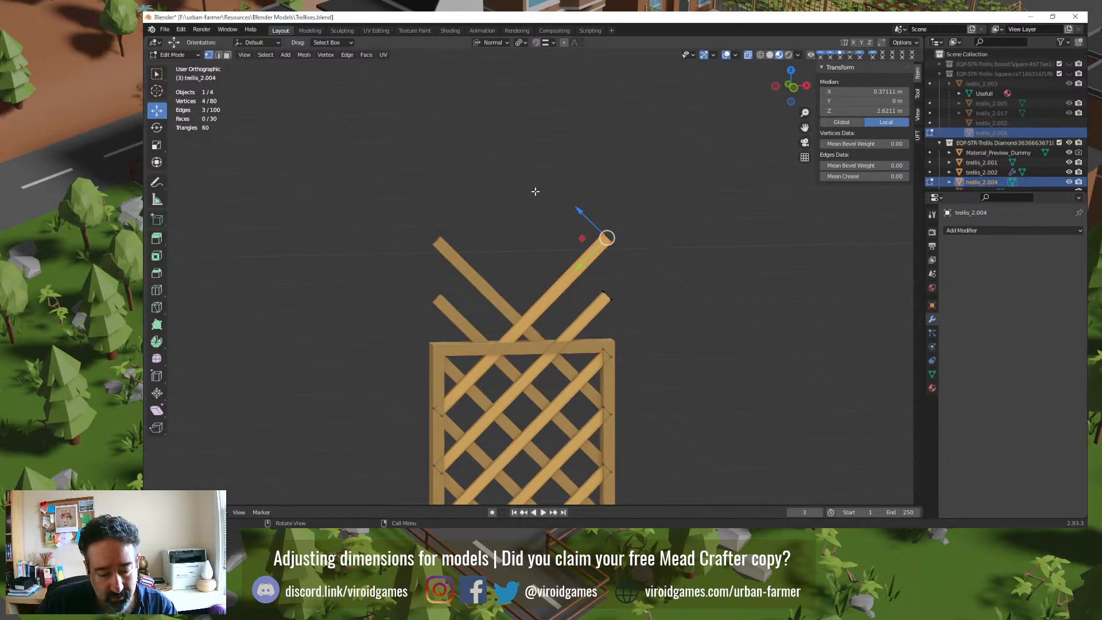
pyautogui.press('g')
pyautogui.press('y')
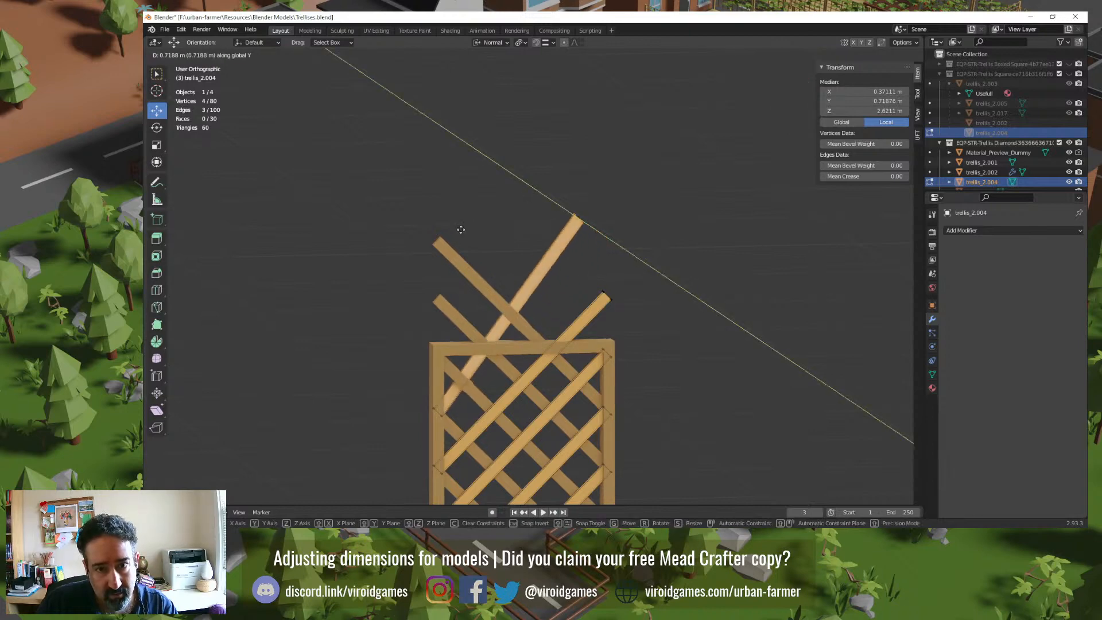
pyautogui.click(541, 233)
pyautogui.hotkey('ctrl', 'z')
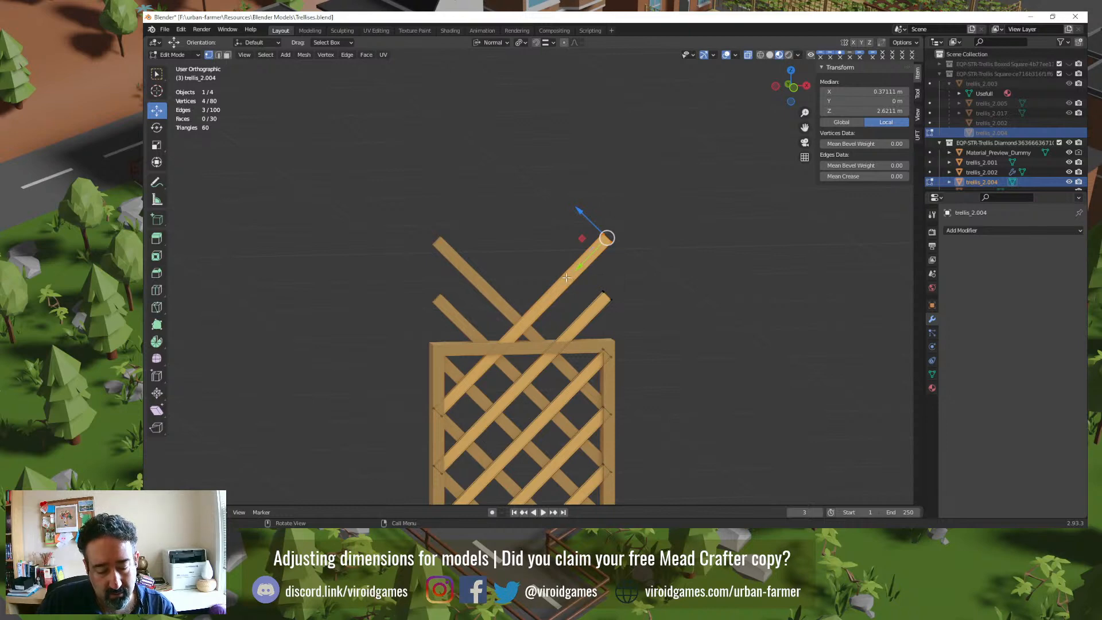
pyautogui.press('g')
pyautogui.press('y')
pyautogui.click(551, 308)
pyautogui.hotkey('ctrl', 'z')
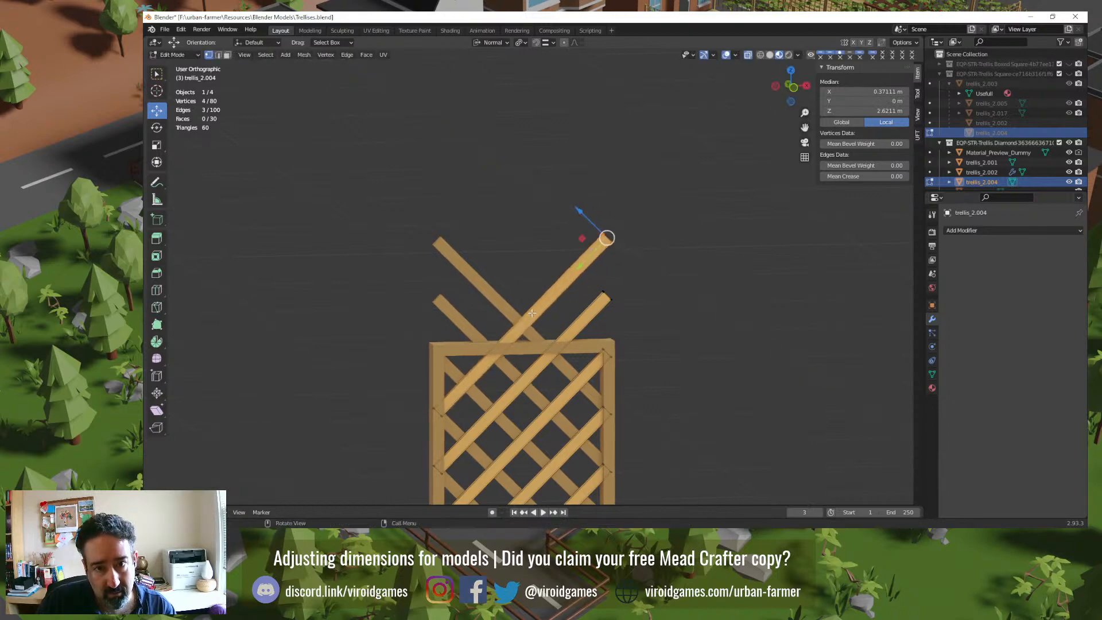
pyautogui.press('g')
pyautogui.press('y')
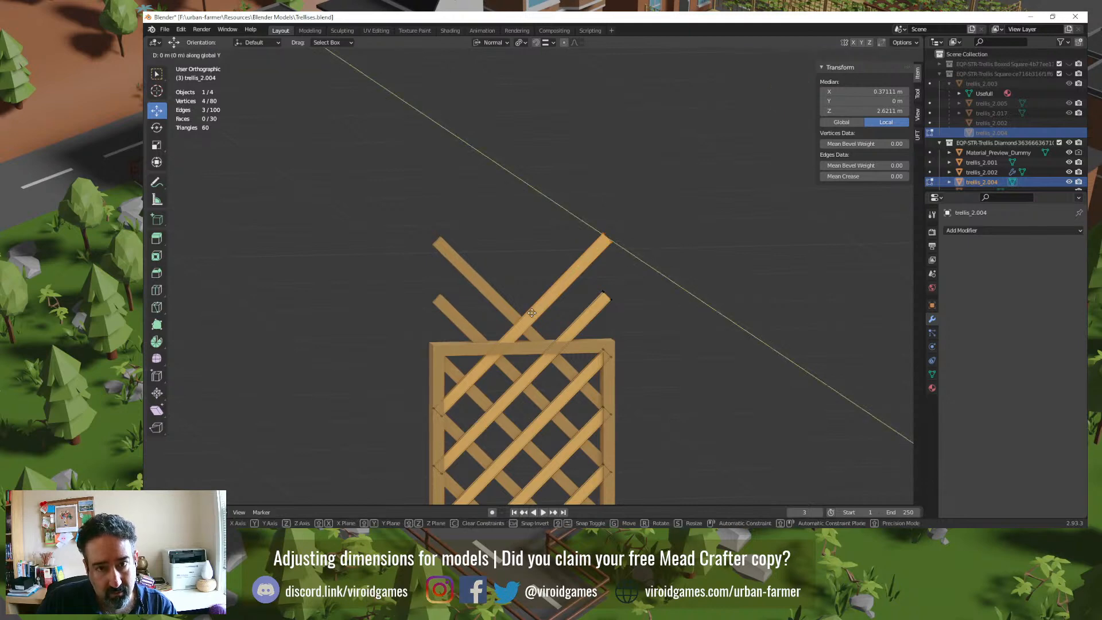
pyautogui.click(533, 351)
pyautogui.hotkey('ctrl', 'z')
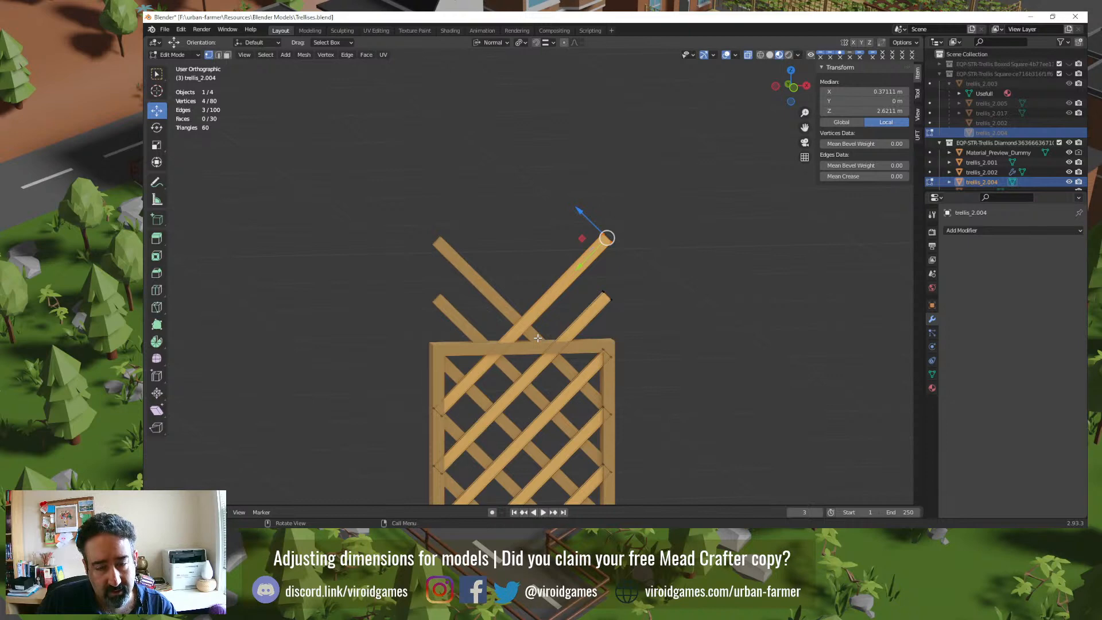
# Step: Move the slat's protruding end about 0.25 m inward along its normal X axis, and undo a trial move along normal Y
pyautogui.press('g')
pyautogui.press('x')
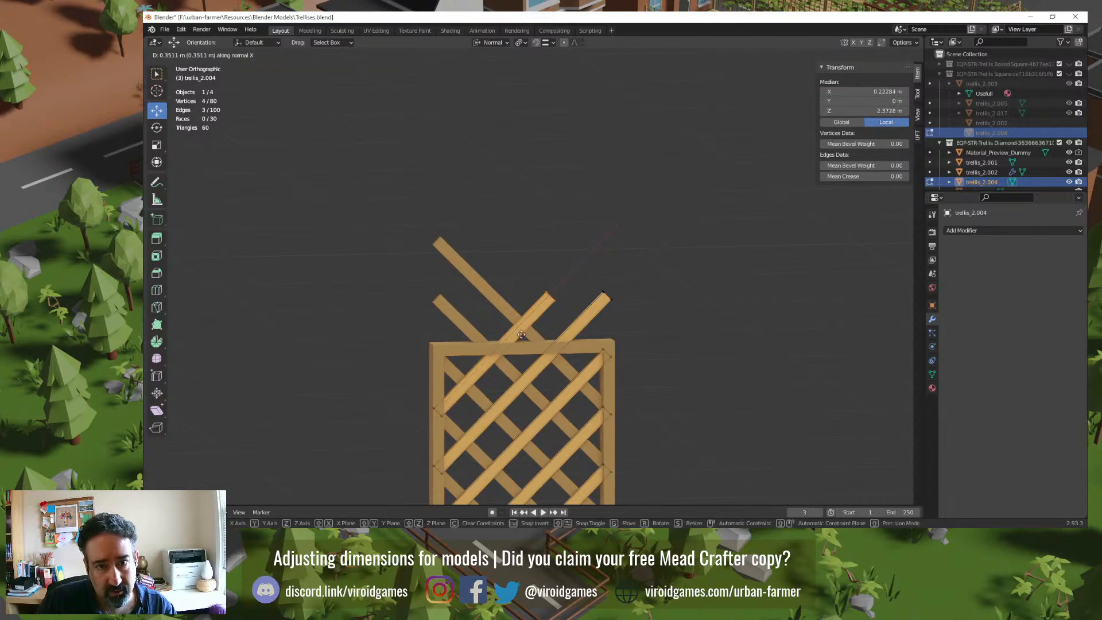
pyautogui.click(558, 289)
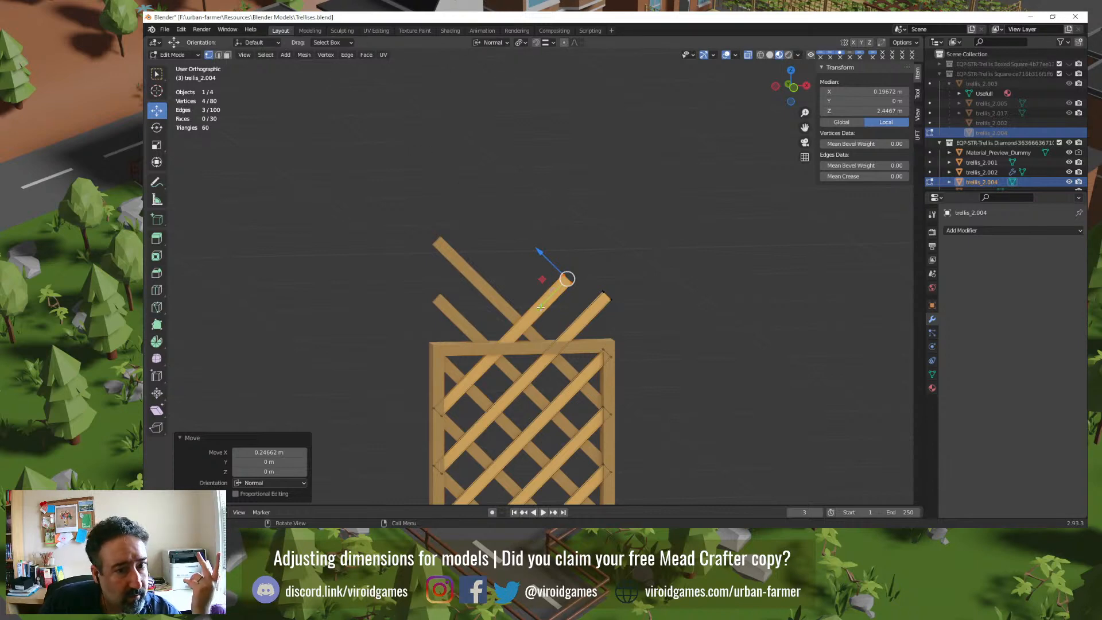
pyautogui.moveTo(539, 309); pyautogui.dragTo(515, 329)
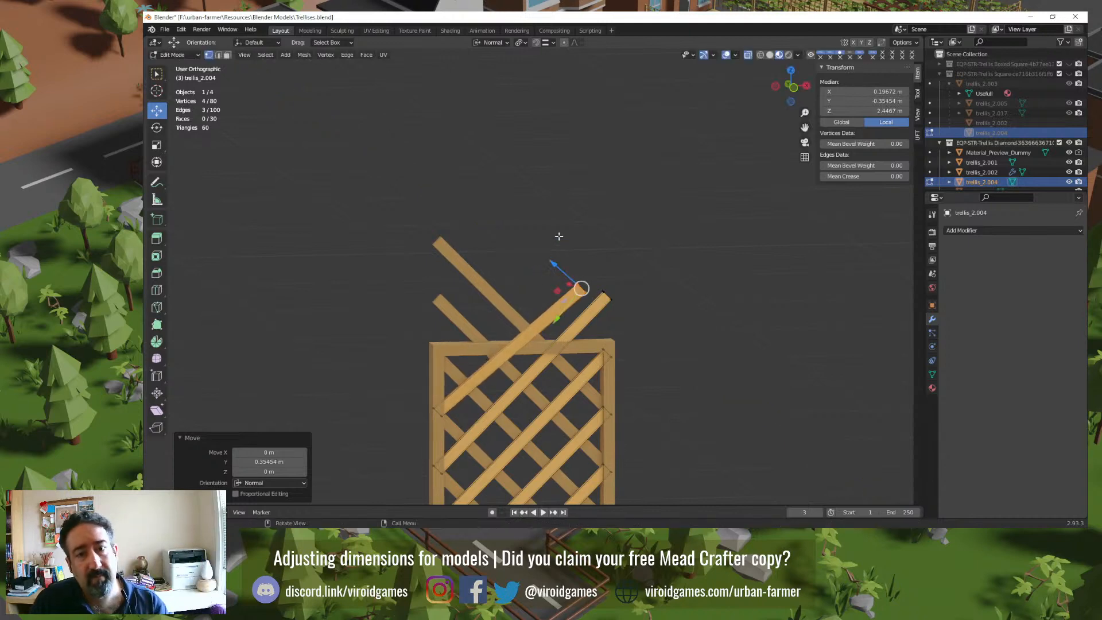
pyautogui.hotkey('ctrl', 'z')
# Step: Switch to the browser, review the Stack Exchange answer and comments on moving faces along normals, and close that page
pyautogui.hotkey('alt', 'Tab')
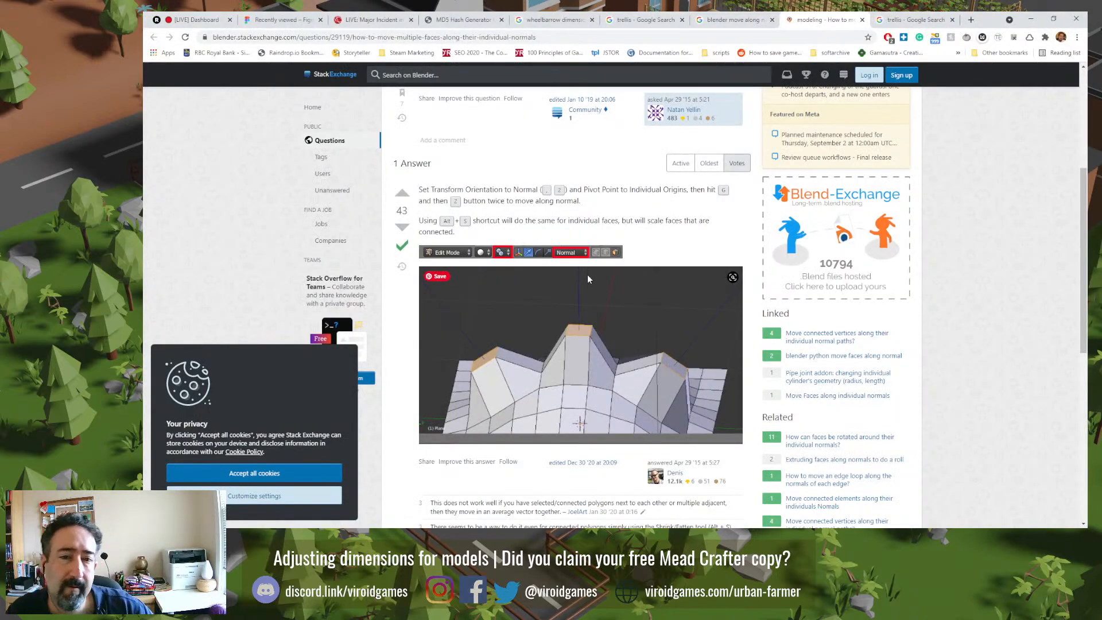
pyautogui.scroll(-3, 533, 291)
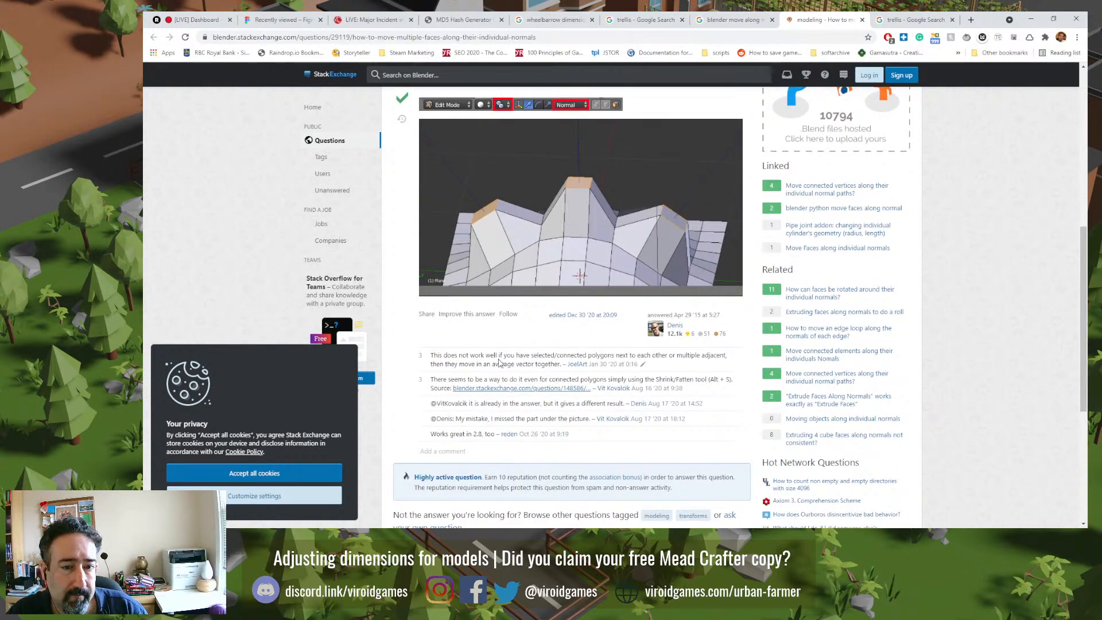
pyautogui.scroll(-3, 498, 363)
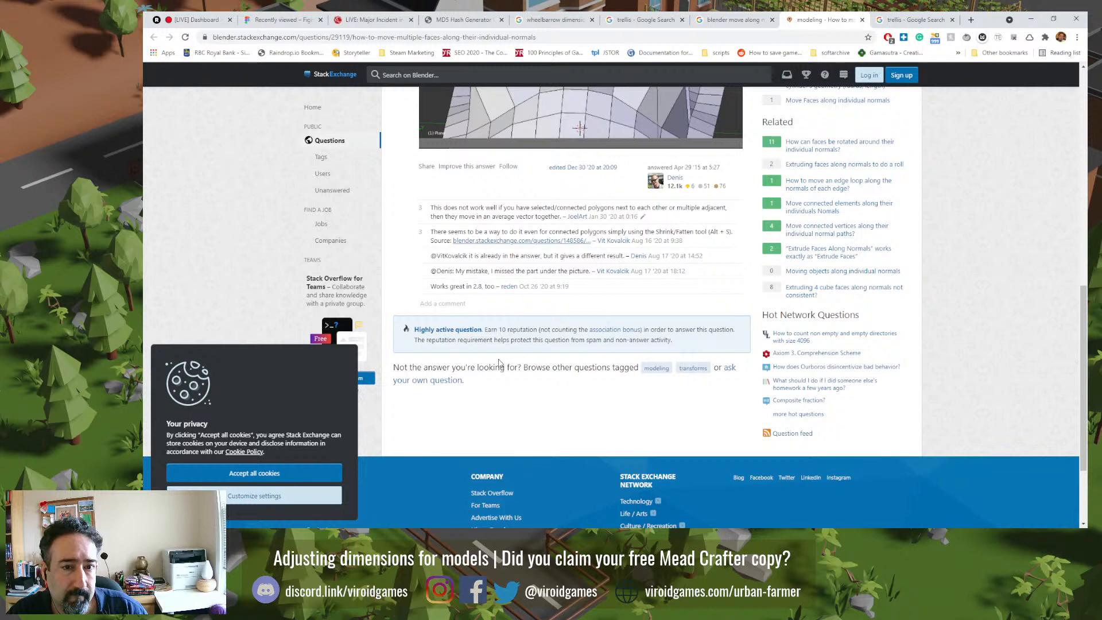
pyautogui.scroll(5, 499, 362)
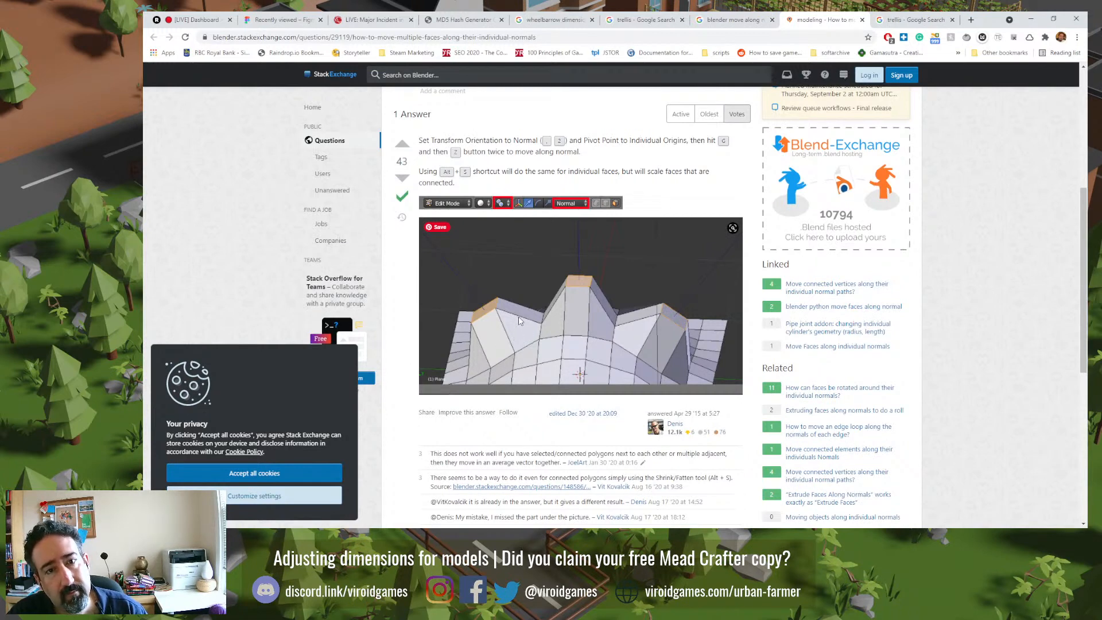
pyautogui.hotkey('ctrl', 'w')
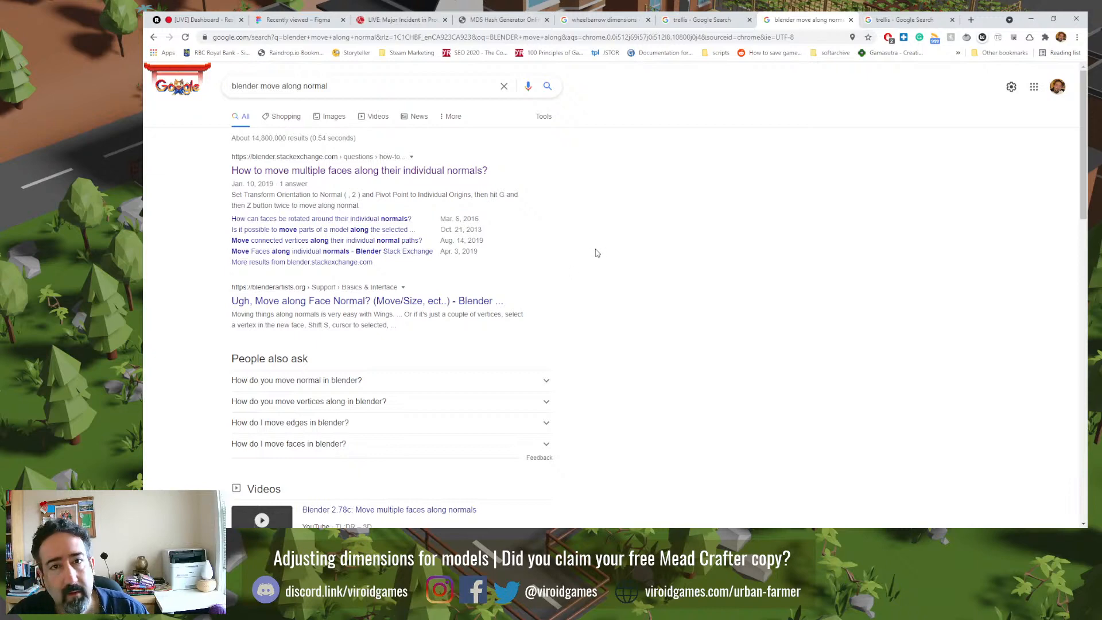
# Step: Return to Blender and move the slat's end about 0.41 m further along normal X to bring it behind the frame's top rail
pyautogui.hotkey('alt', 'Tab')
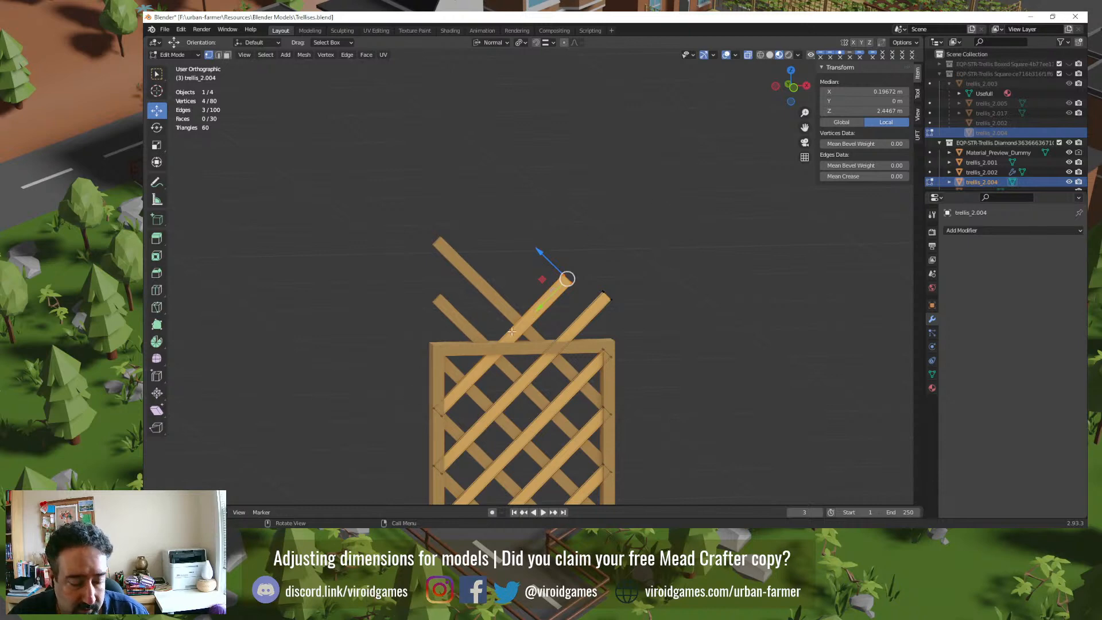
pyautogui.press('g')
pyautogui.press('x')
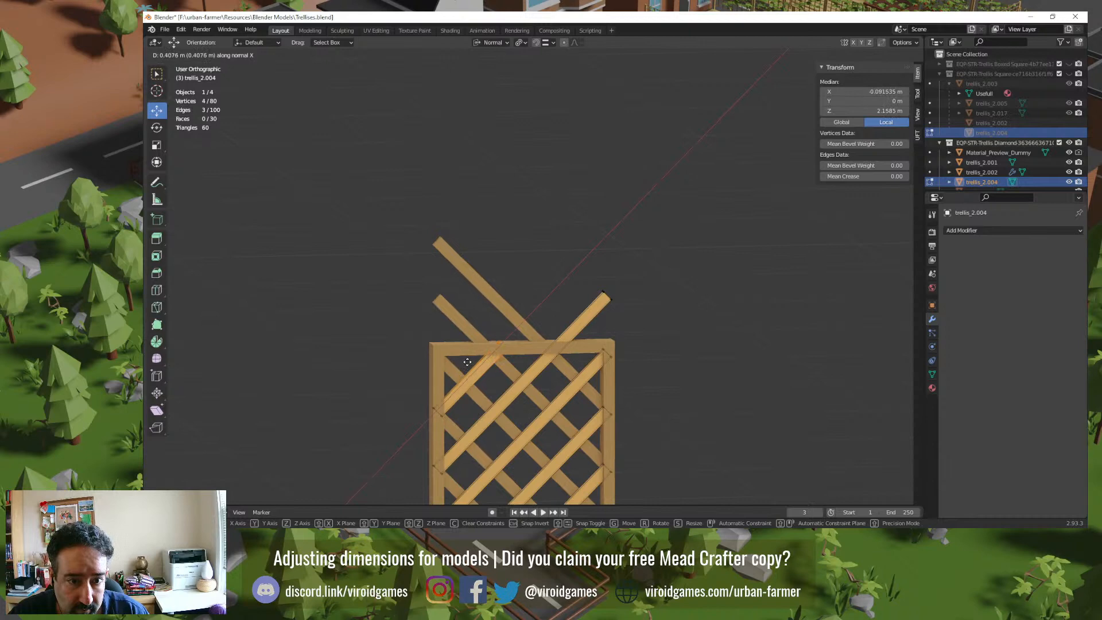
pyautogui.click(467, 362)
# Step: From a close front view, edge-slide the slat's end by a factor of 0.019 to centre it within the top rail
pyautogui.press('KP_1')
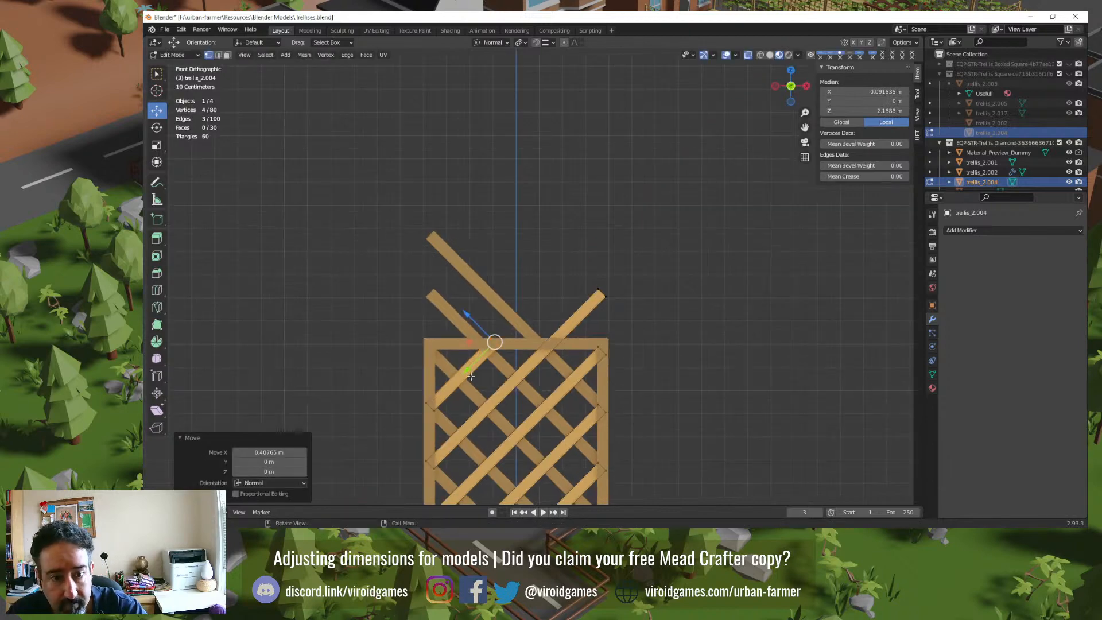
pyautogui.scroll(4, 471, 372)
pyautogui.press('KP_Decimal')
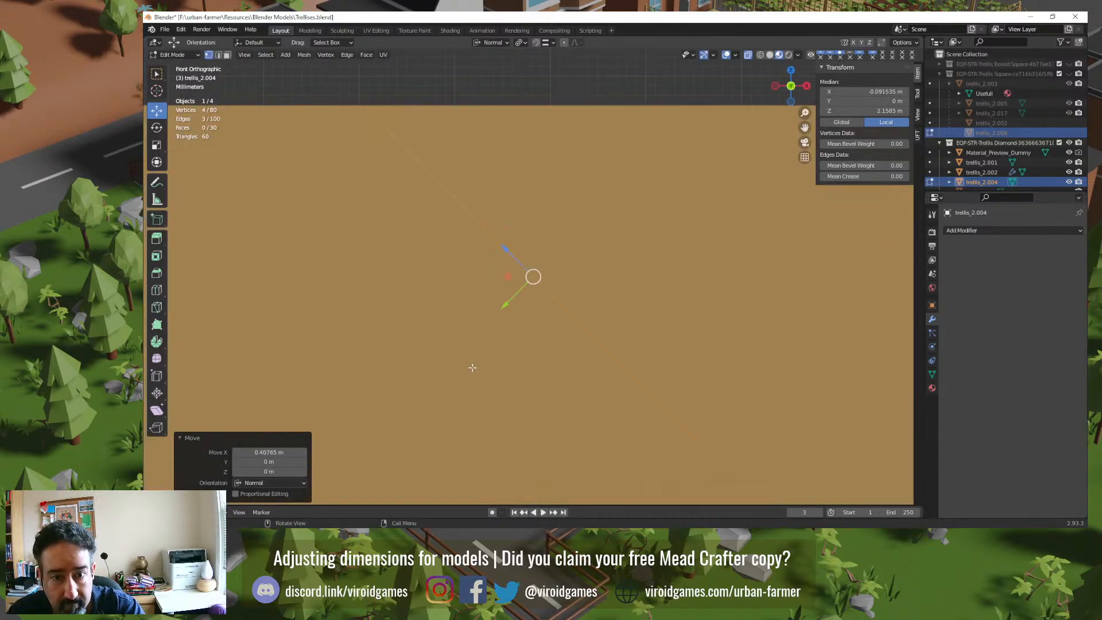
pyautogui.scroll(-3, 475, 345)
pyautogui.press('g')
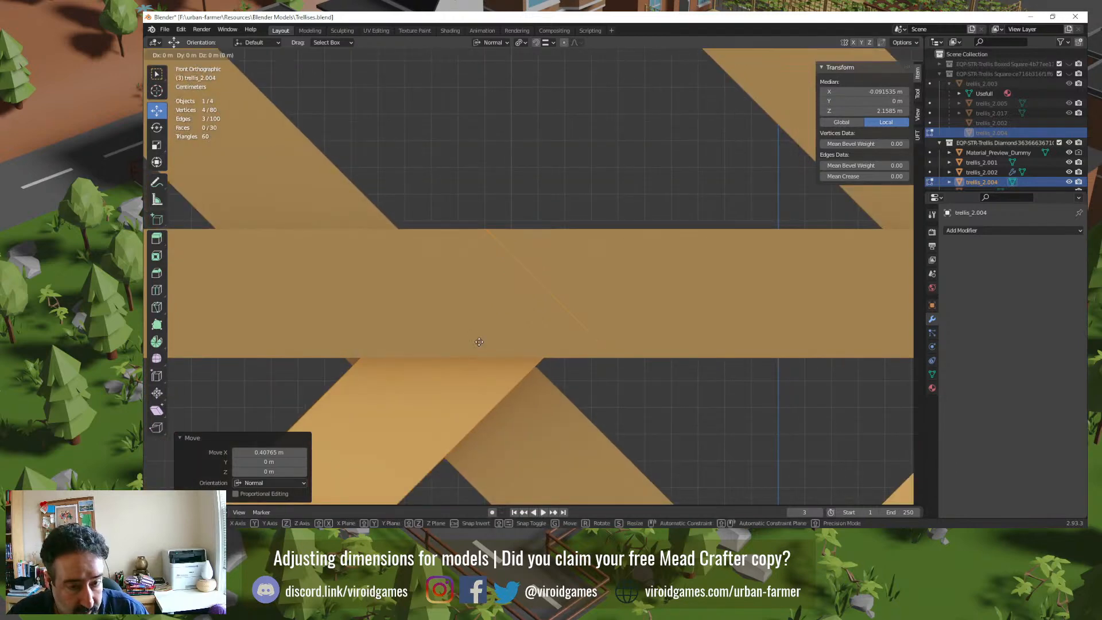
pyautogui.press('x')
pyautogui.press('g')
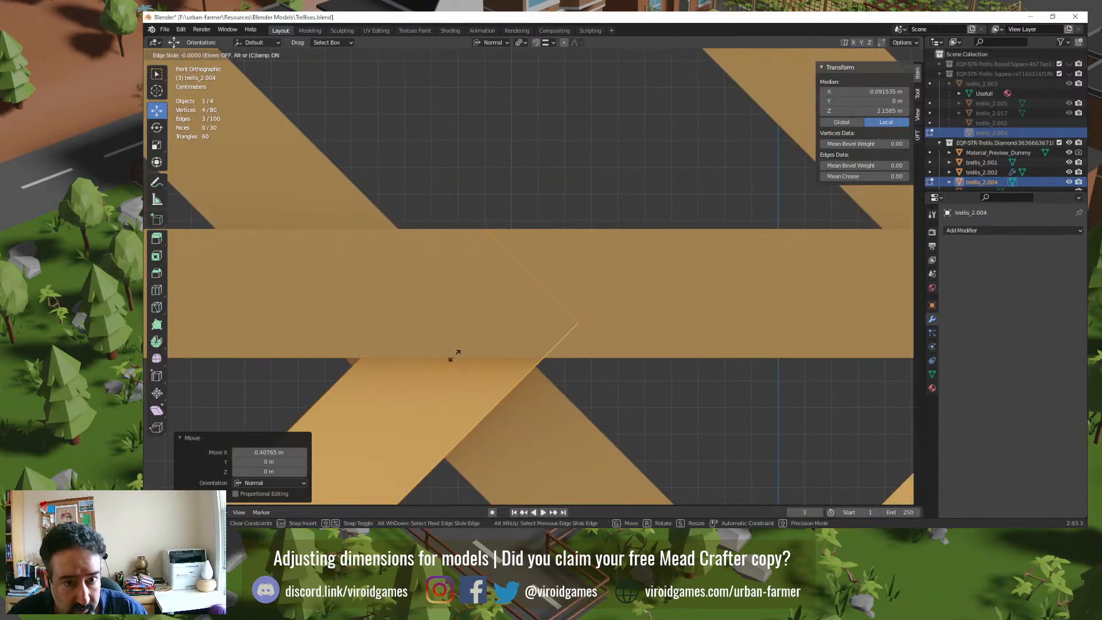
pyautogui.click(443, 358)
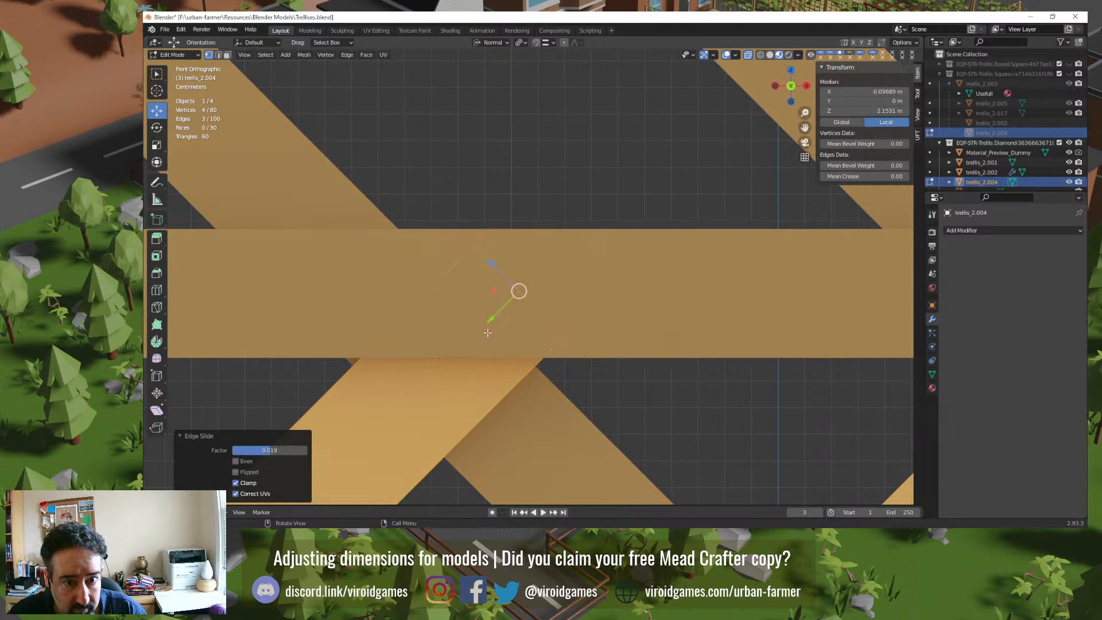
# Step: Select the other protruding end in this slat set and move it about 0.31 m along normal X into the top rail
pyautogui.hotkey('alt', 'a')
pyautogui.scroll(-8, 534, 245)
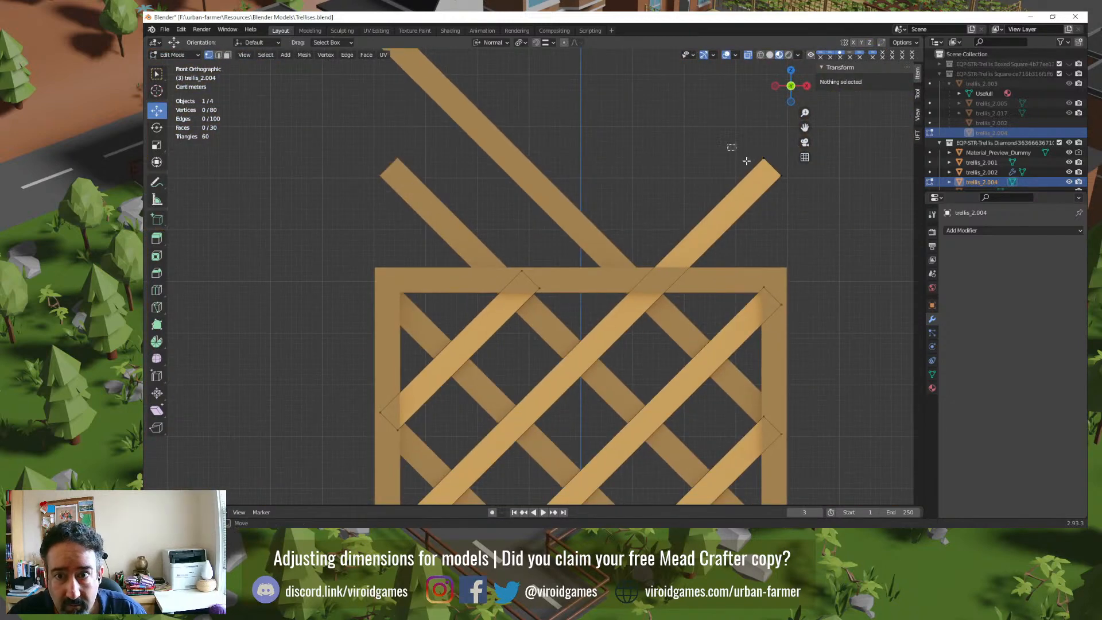
pyautogui.moveTo(730, 148); pyautogui.dragTo(816, 212)
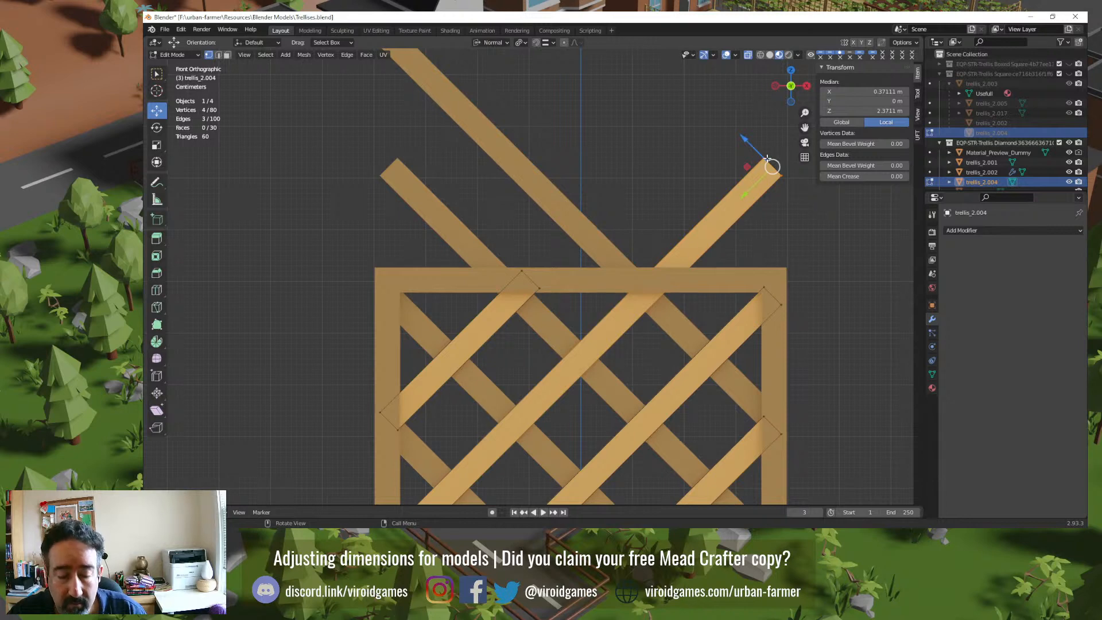
pyautogui.moveTo(767, 158); pyautogui.dragTo(565, 302)
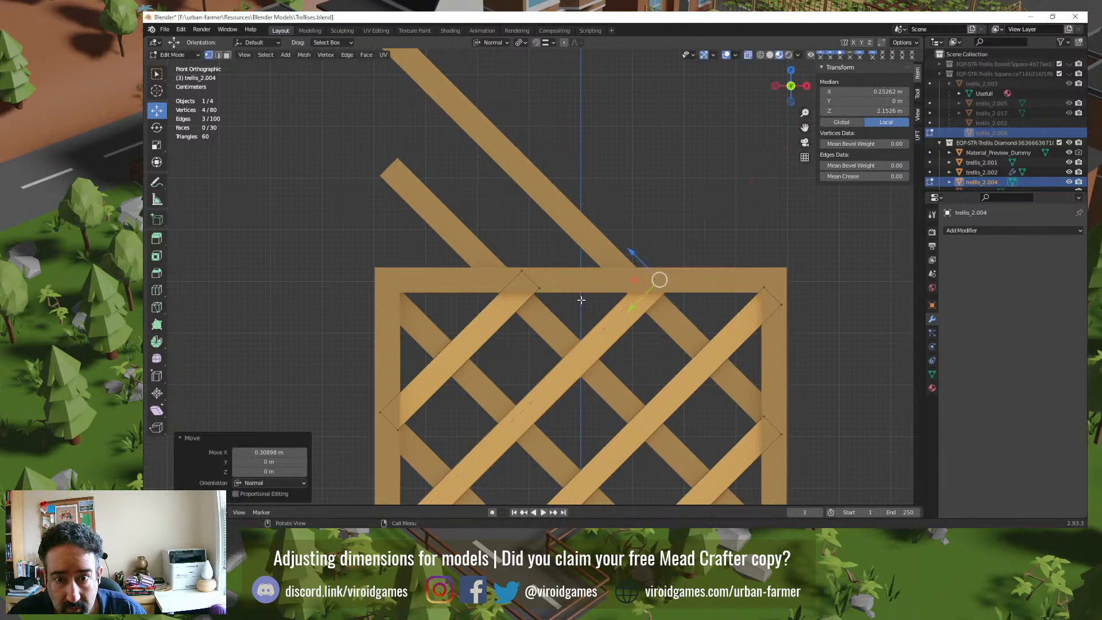
# Step: Select the slats running in the opposite diagonal direction, trellis_2.002, and apply their Array modifier
pyautogui.press('Tab')
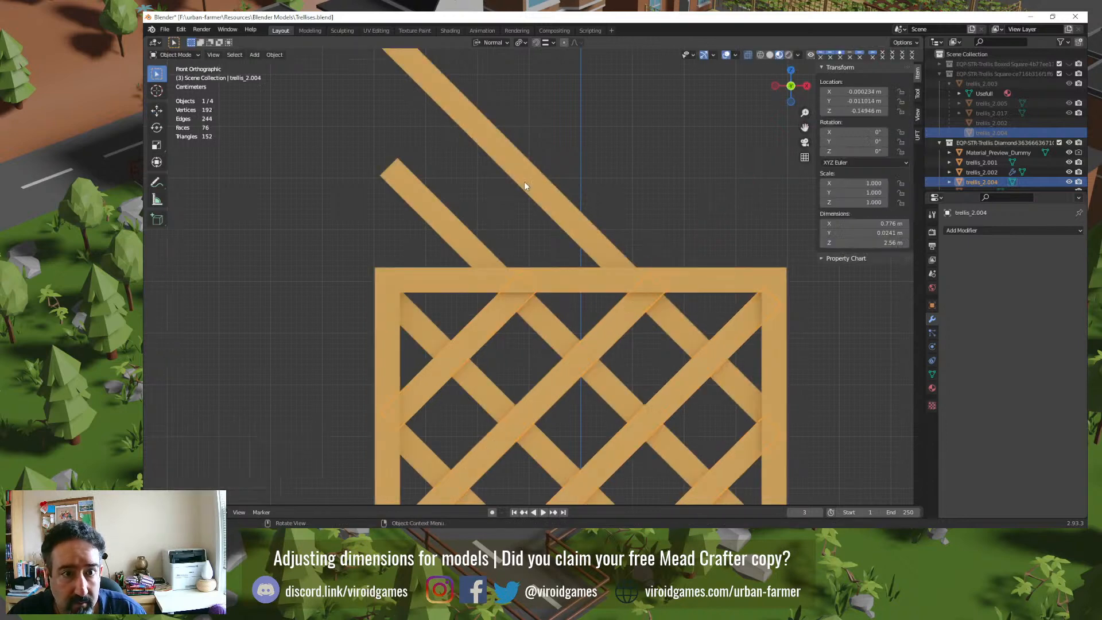
pyautogui.click(524, 181)
pyautogui.keyDown('shift'); pyautogui.moveTo(508, 171); pyautogui.dragTo(551, 261, button='middle'); pyautogui.keyUp('shift')
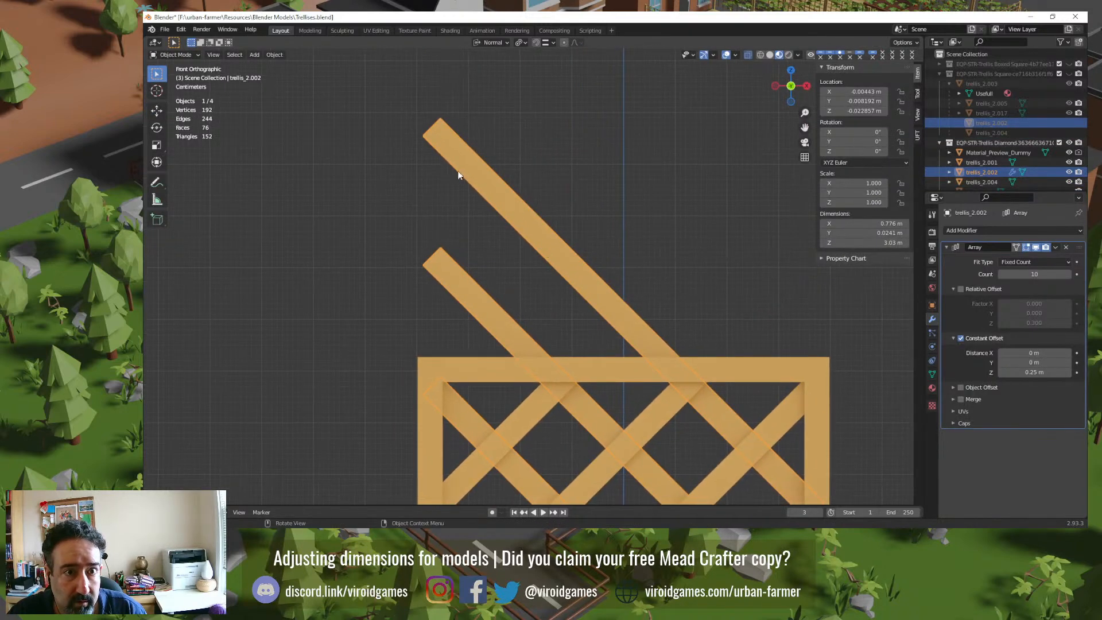
pyautogui.press('Tab')
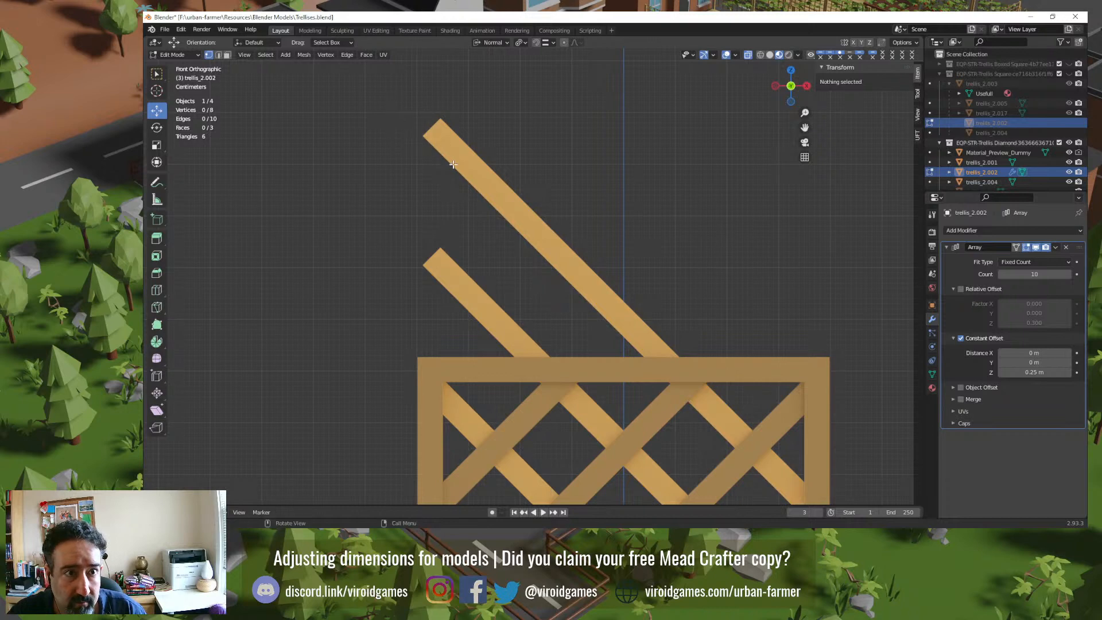
pyautogui.press('Tab')
pyautogui.press('Tab')
pyautogui.press('Tab')
pyautogui.hotkey('alt', 'a')
pyautogui.click(453, 145)
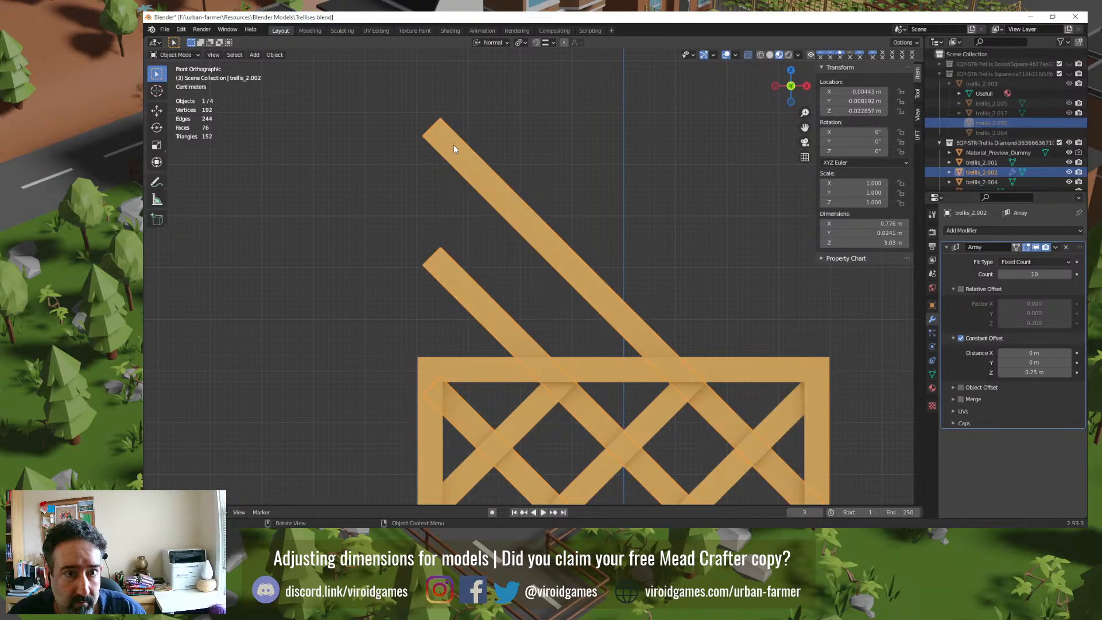
pyautogui.click(1055, 248)
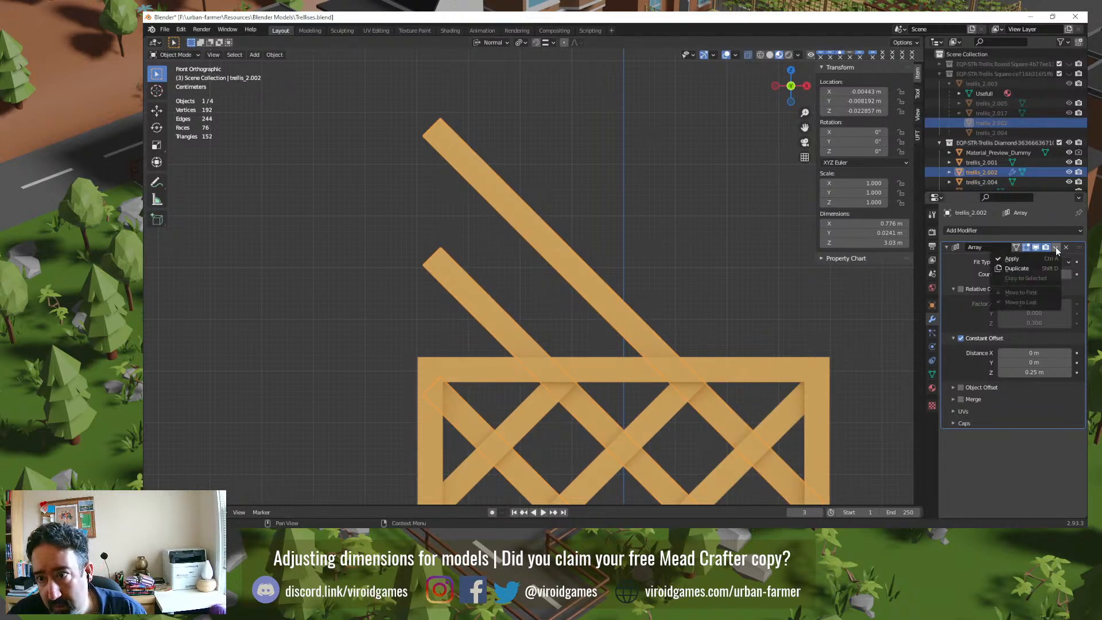
pyautogui.click(1029, 261)
# Step: Select the uppermost end of the trellis_2.002 slats and move it about 0.66 m along normal X into the top rail
pyautogui.press('Tab')
pyautogui.moveTo(396, 104); pyautogui.dragTo(473, 164)
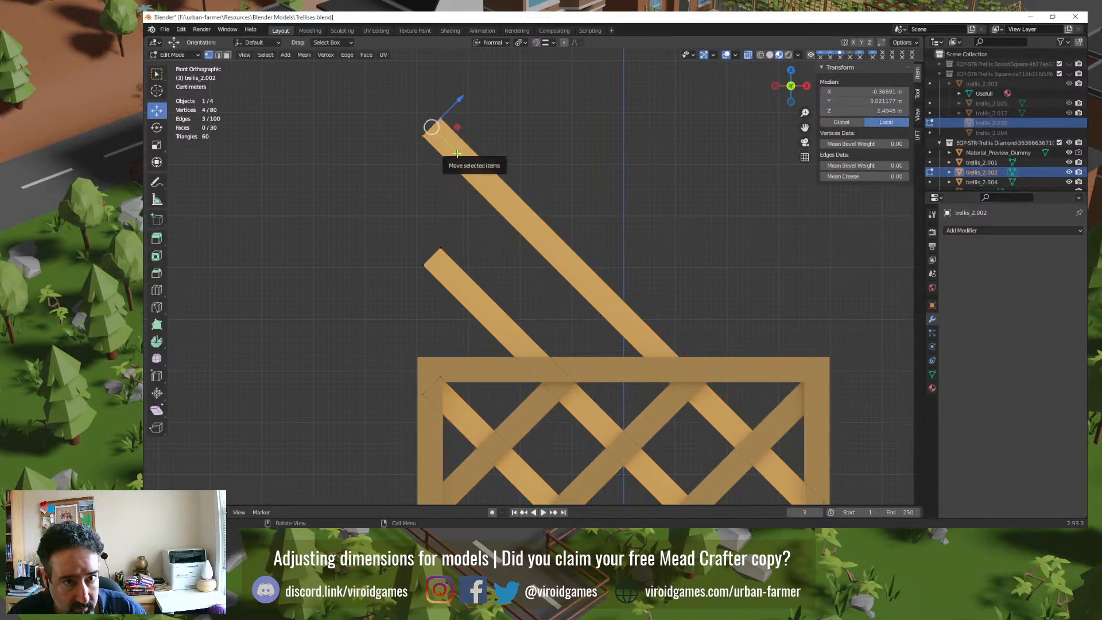
pyautogui.moveTo(457, 153); pyautogui.dragTo(490, 182)
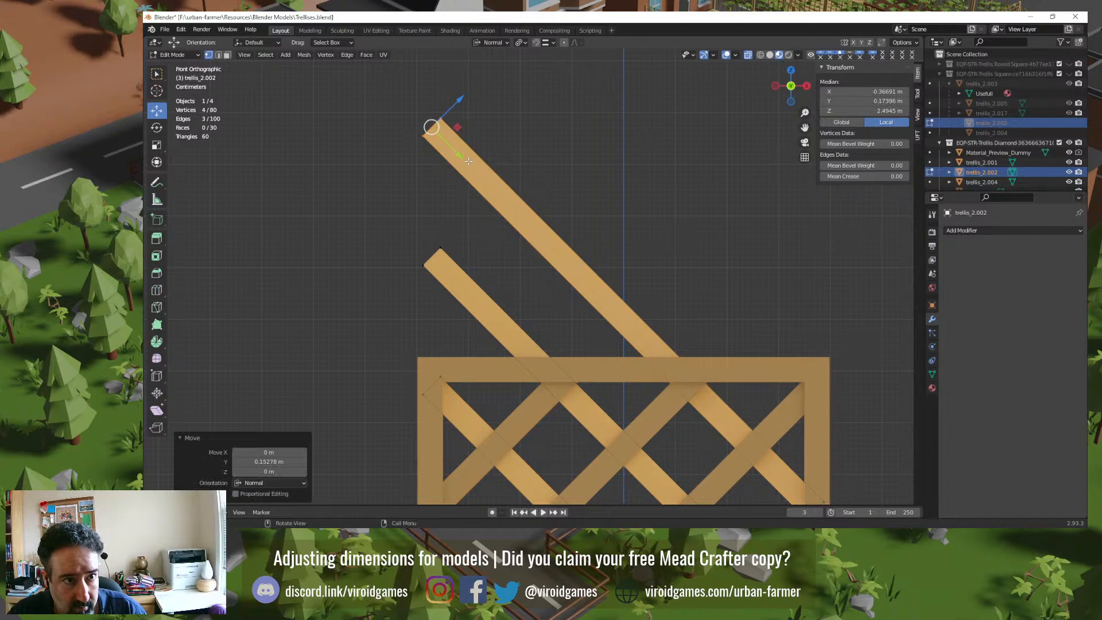
pyautogui.hotkey('ctrl', 'z')
pyautogui.press('g')
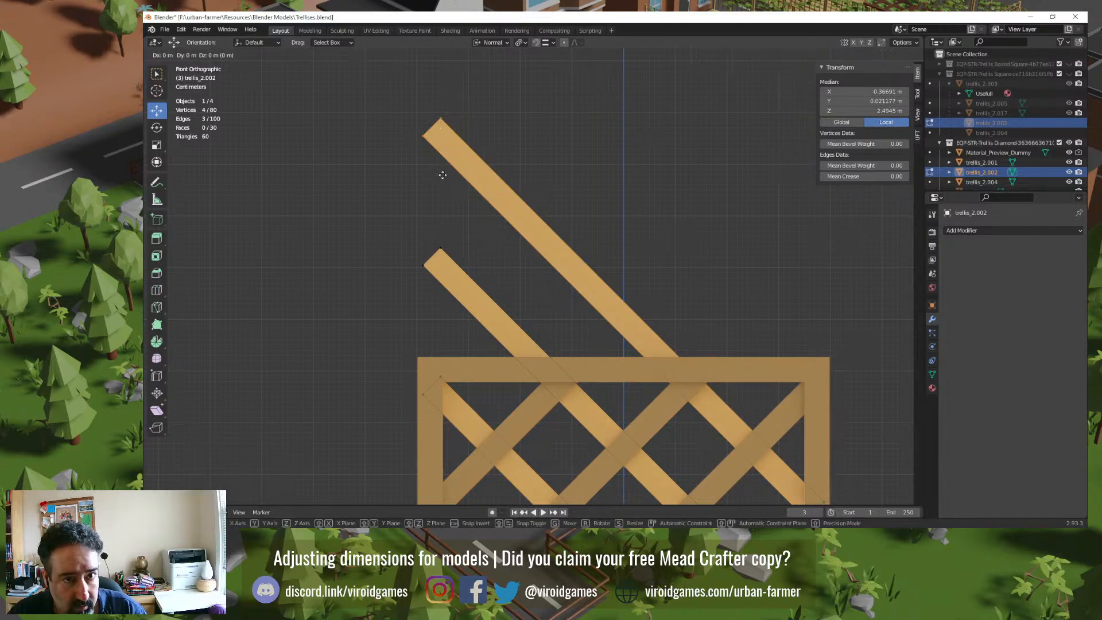
pyautogui.press('x')
pyautogui.press('x')
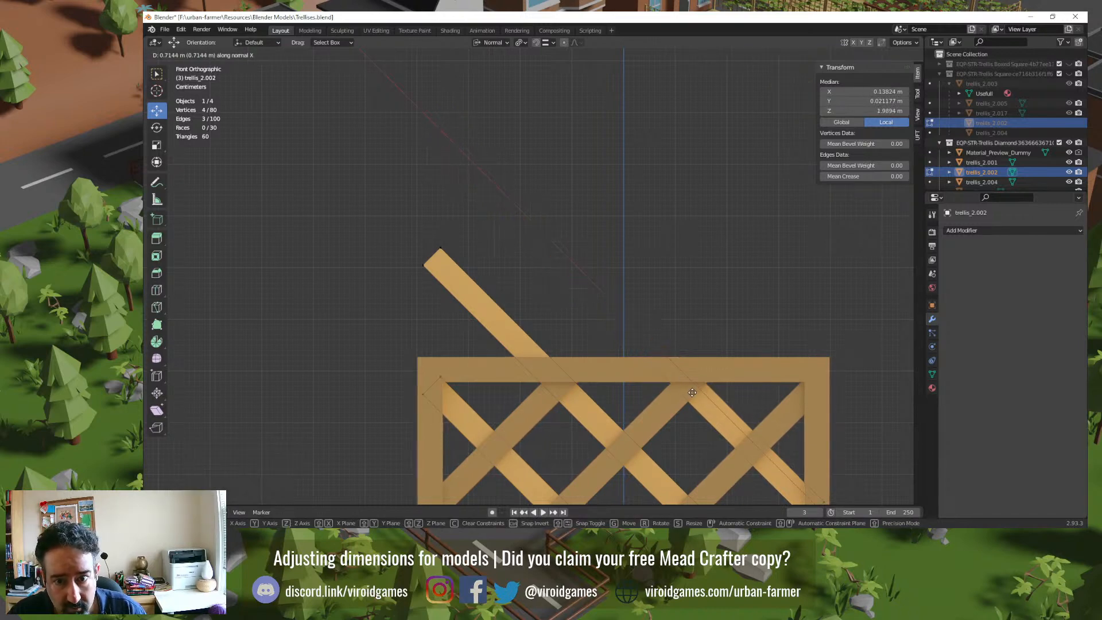
pyautogui.click(677, 385)
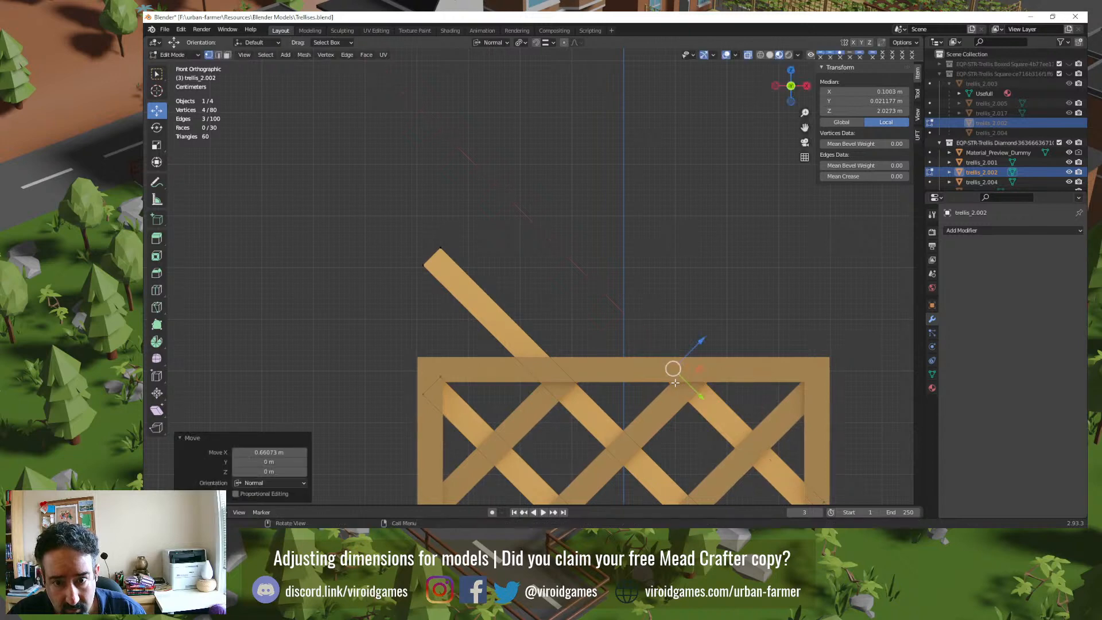
# Step: Move the remaining protruding upper end of the trellis_2.002 slats about 0.30 m along normal X into the top rail, then finish editing
pyautogui.moveTo(382, 232); pyautogui.dragTo(468, 294)
pyautogui.press('g')
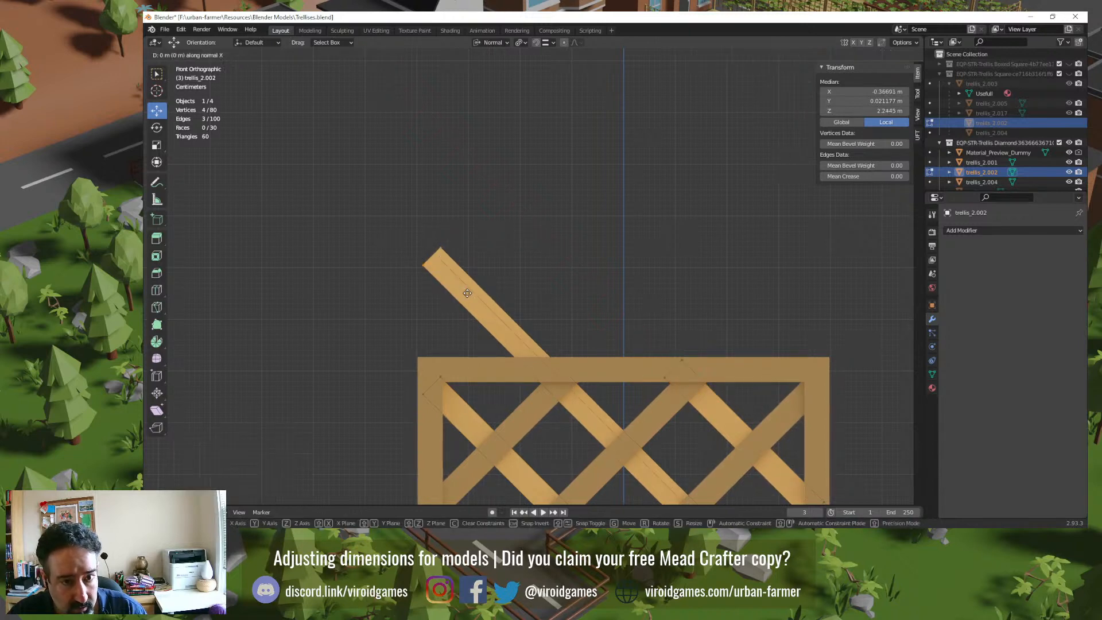
pyautogui.press('x')
pyautogui.press('x')
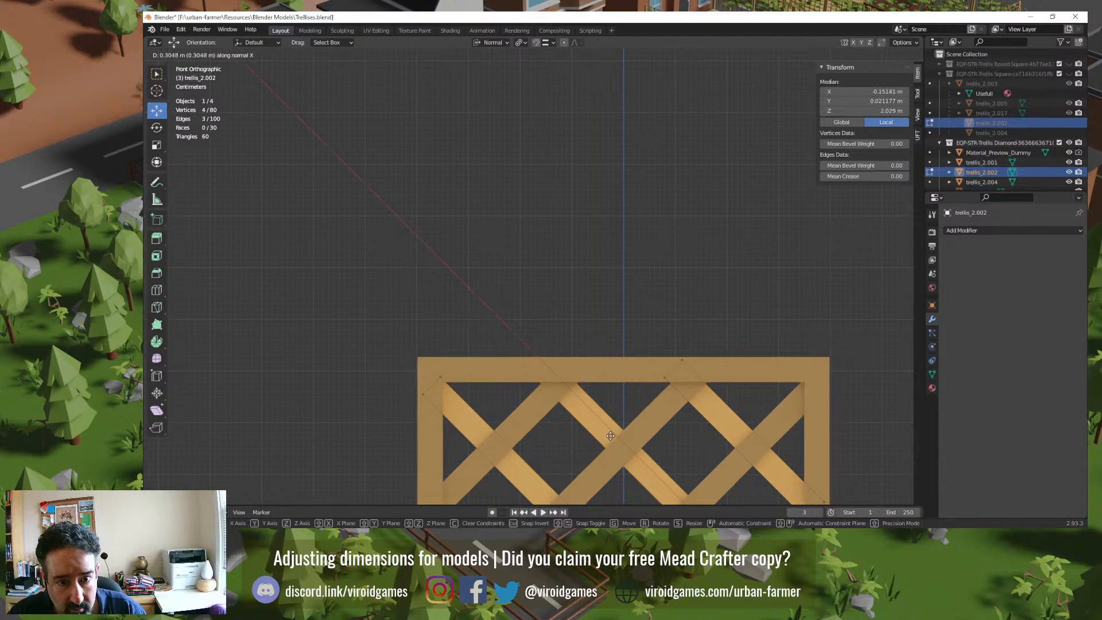
pyautogui.click(610, 436)
pyautogui.scroll(3, 596, 429)
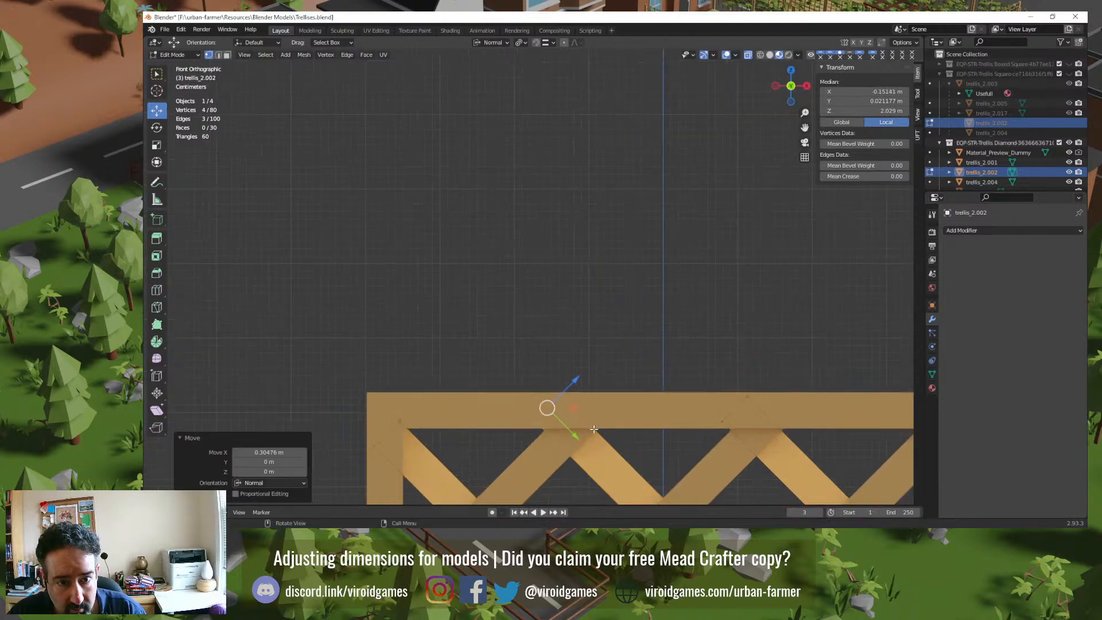
pyautogui.keyDown('shift'); pyautogui.moveTo(591, 429); pyautogui.dragTo(572, 287, button='middle'); pyautogui.keyUp('shift')
pyautogui.scroll(3, 555, 309)
pyautogui.scroll(-4, 555, 309)
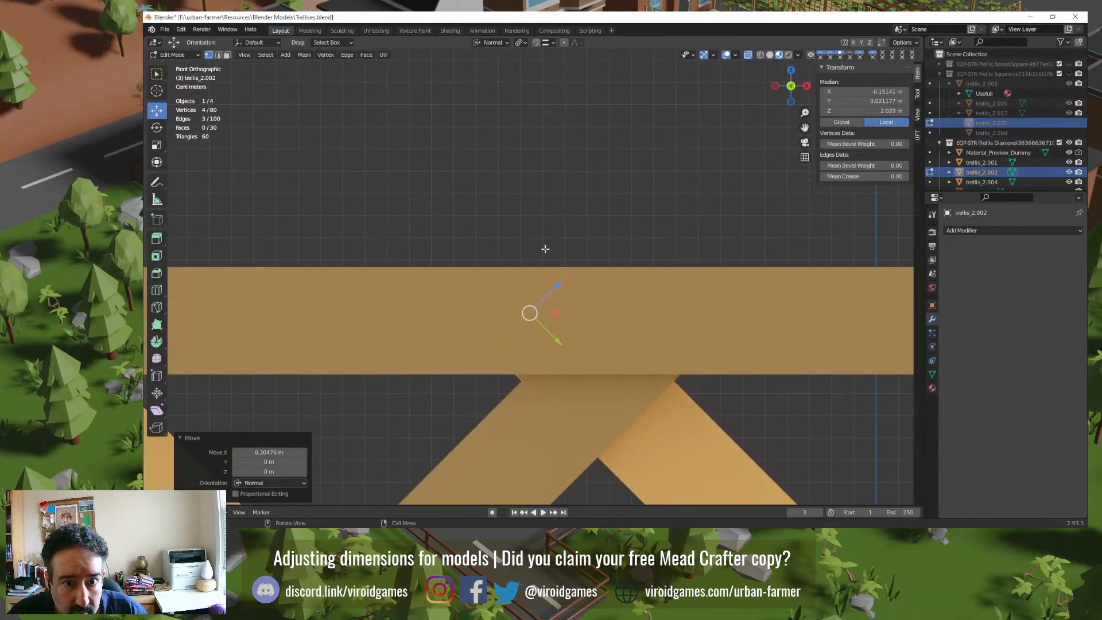
pyautogui.press('Tab')
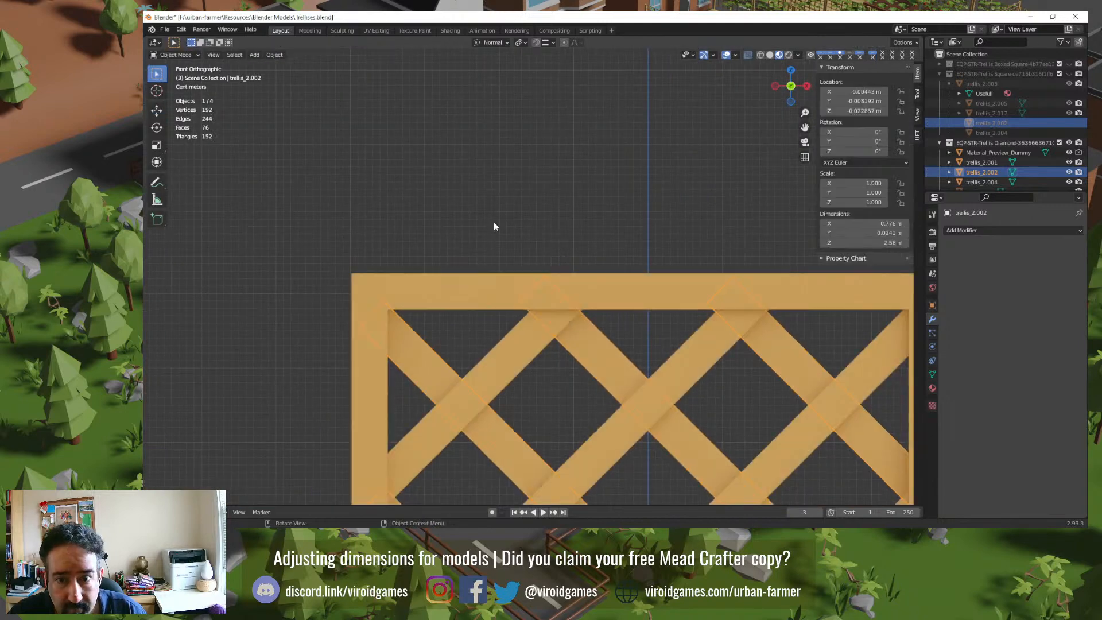
pyautogui.click(576, 226)
# Step: Edit the trellis_2.004 slats and move the end sticking out beside the left leg along normal X into the bottom rail
pyautogui.scroll(-4, 579, 230)
pyautogui.keyDown('shift'); pyautogui.scroll(-6, 598, 360); pyautogui.keyUp('shift')
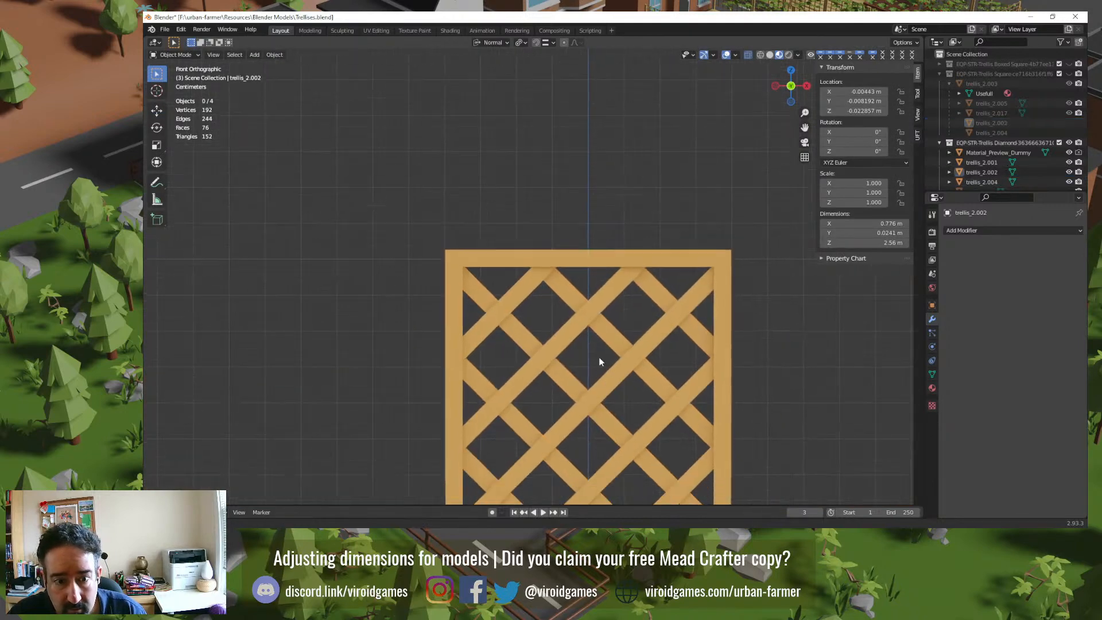
pyautogui.keyDown('shift'); pyautogui.scroll(-10, 570, 376); pyautogui.keyUp('shift')
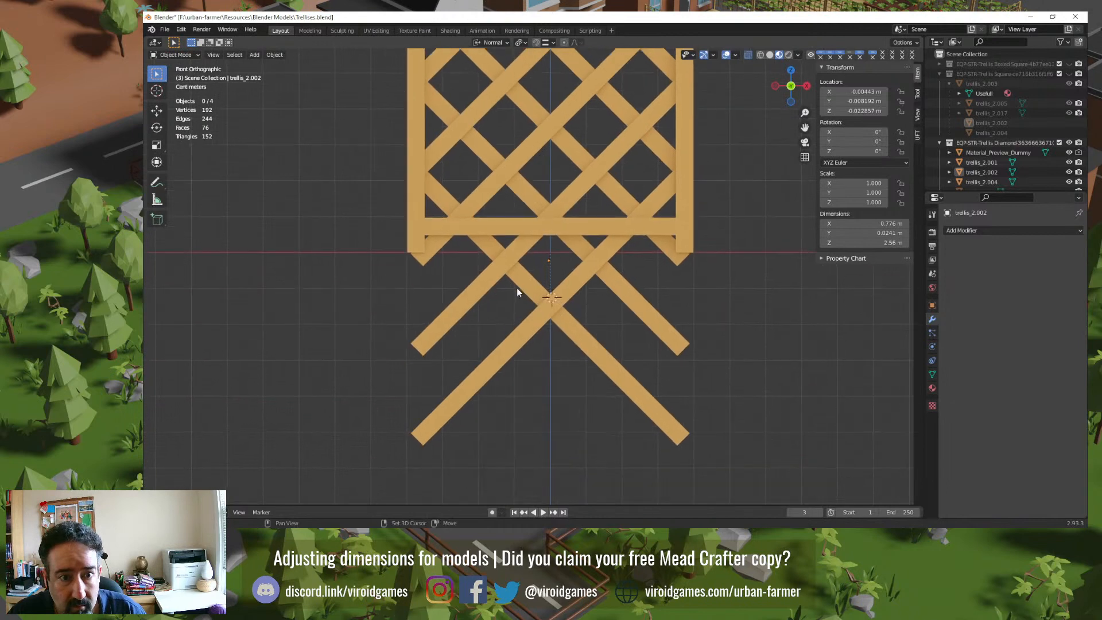
pyautogui.click(438, 253)
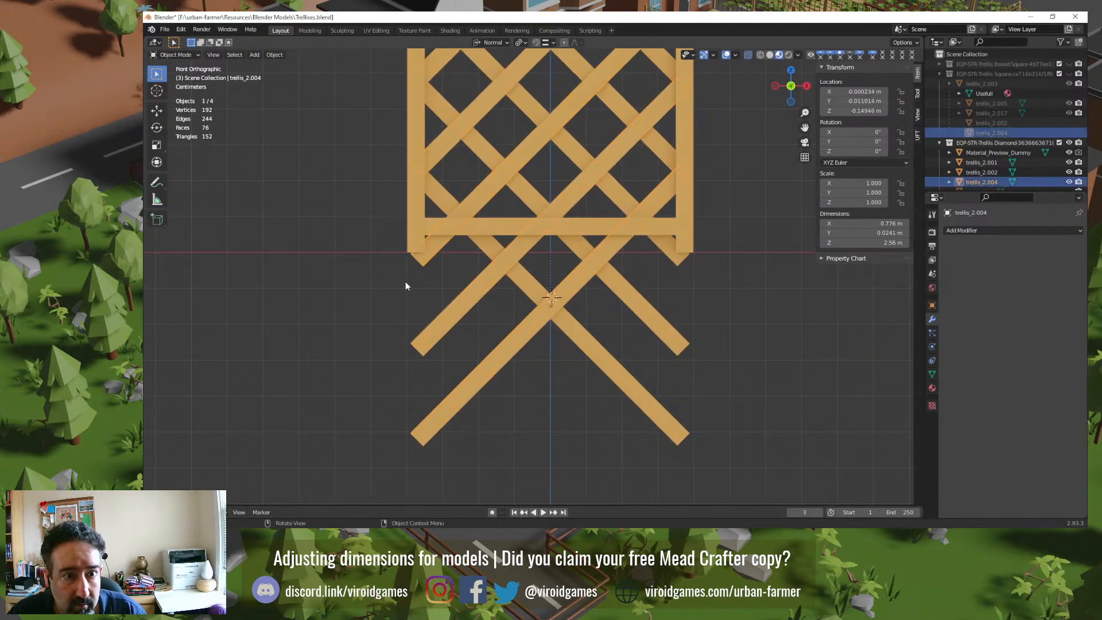
pyautogui.scroll(5, 401, 282)
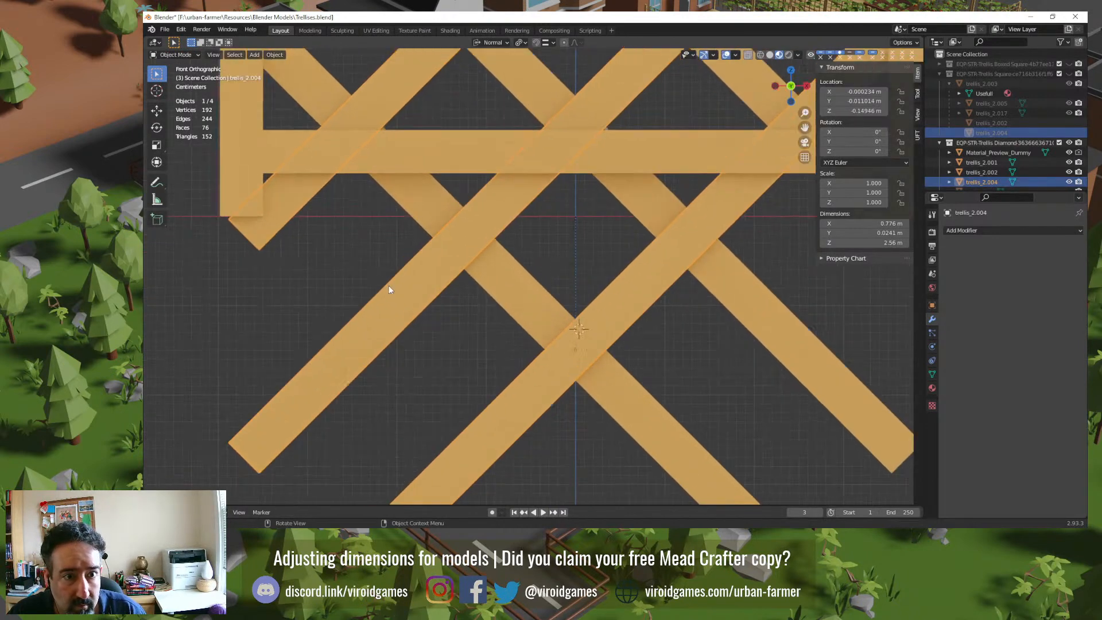
pyautogui.press('Tab')
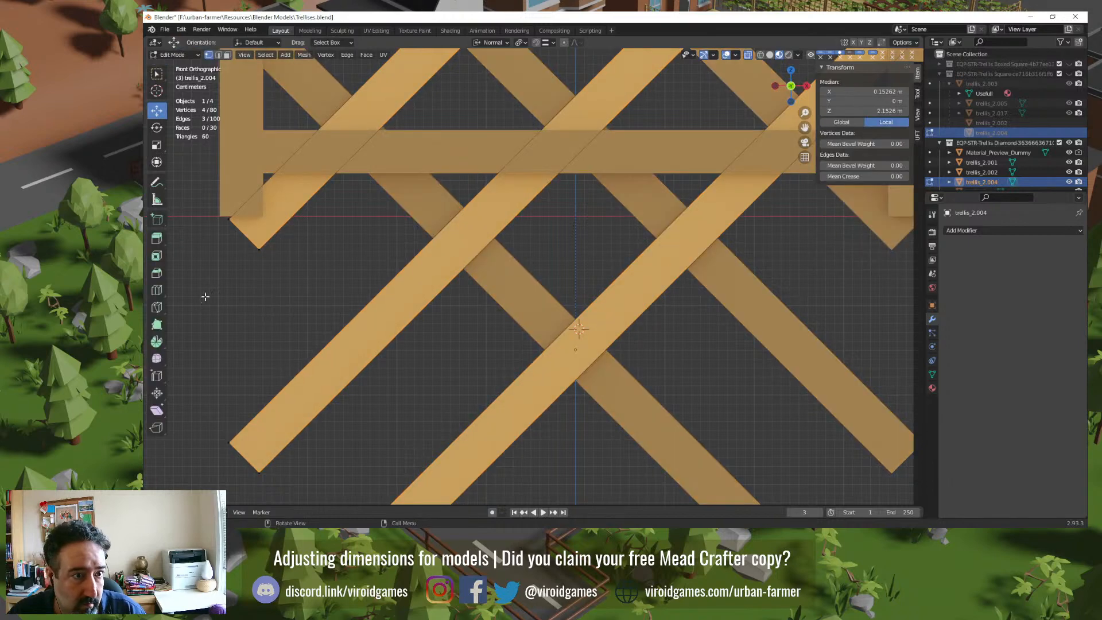
pyautogui.moveTo(205, 297); pyautogui.dragTo(307, 198)
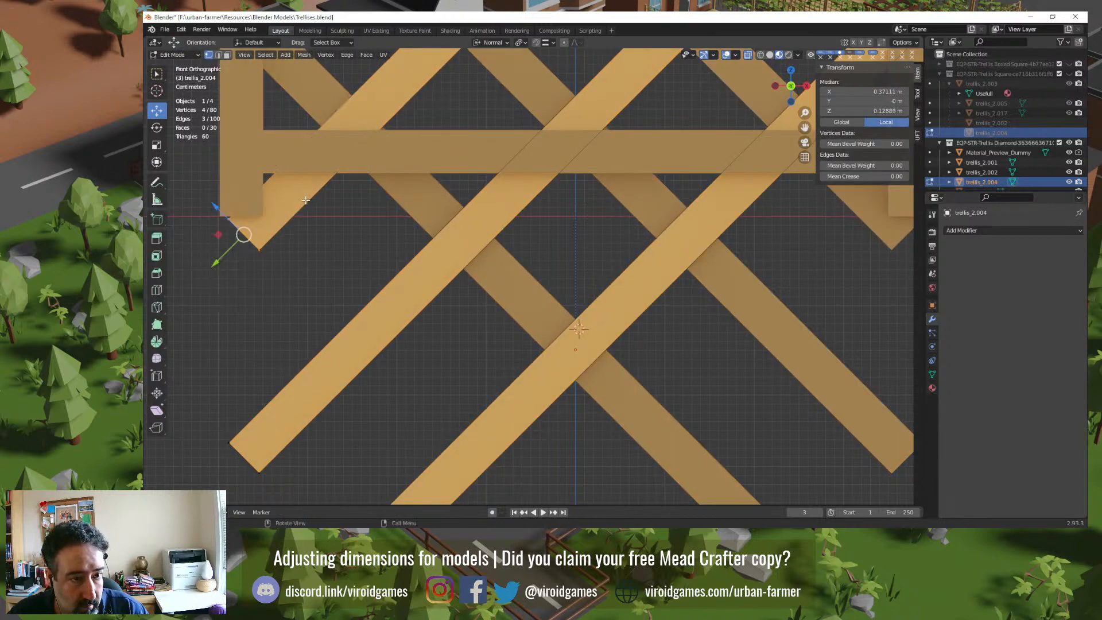
pyautogui.press('g')
pyautogui.press('x')
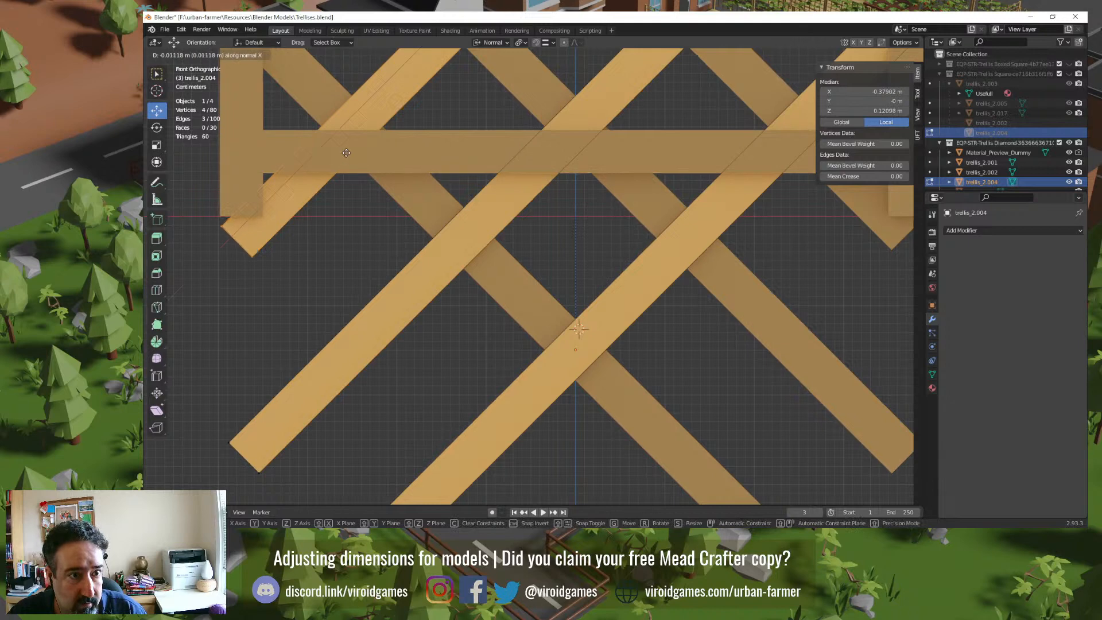
pyautogui.click(172, 365)
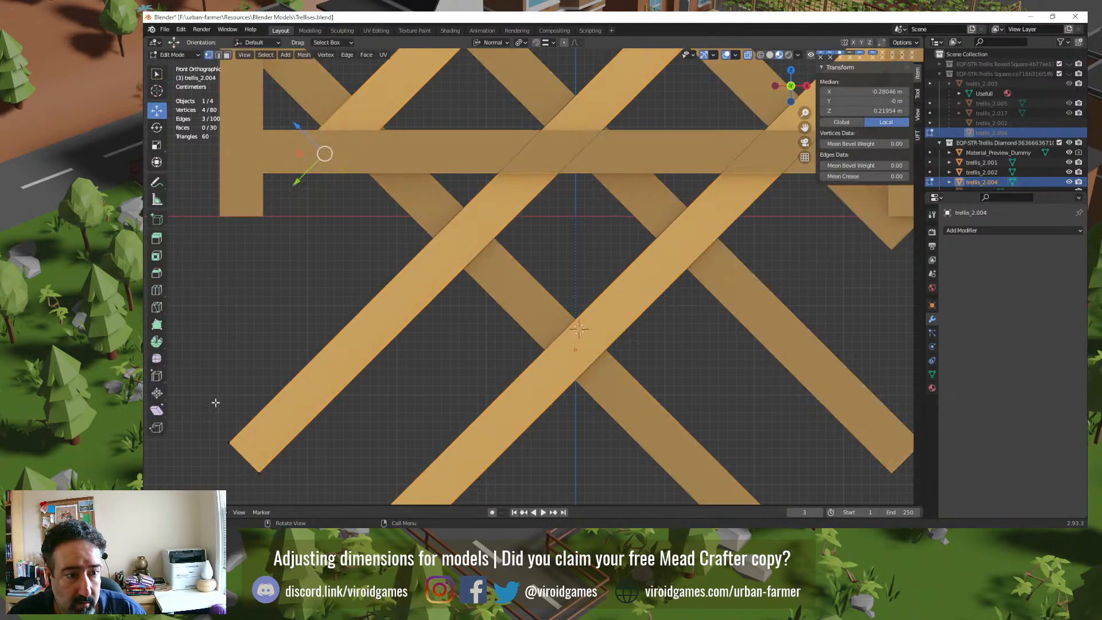
# Step: Move the middle protruding lower end of the trellis_2.004 slats about 0.48 m along normal X into the bottom rail
pyautogui.moveTo(212, 402); pyautogui.dragTo(294, 495)
pyautogui.press('g')
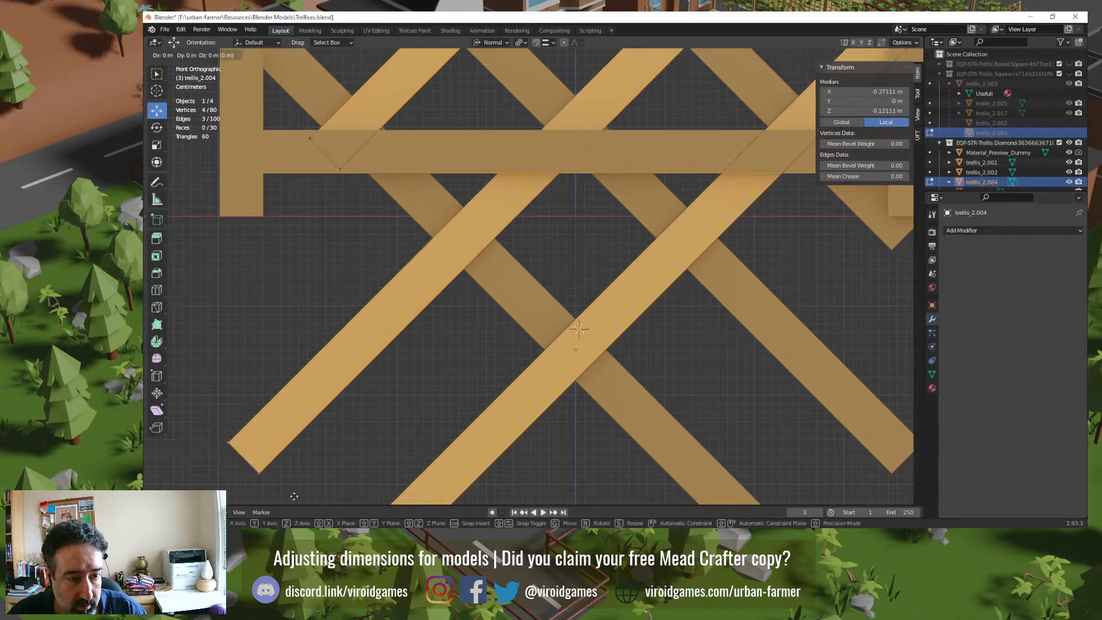
pyautogui.press('x')
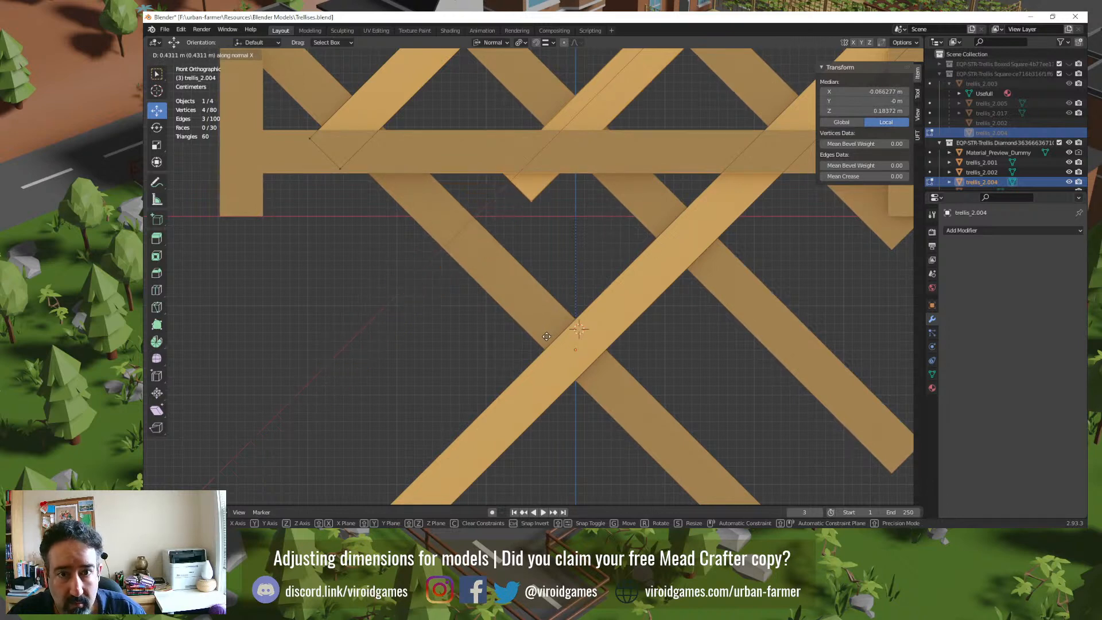
pyautogui.click(533, 351)
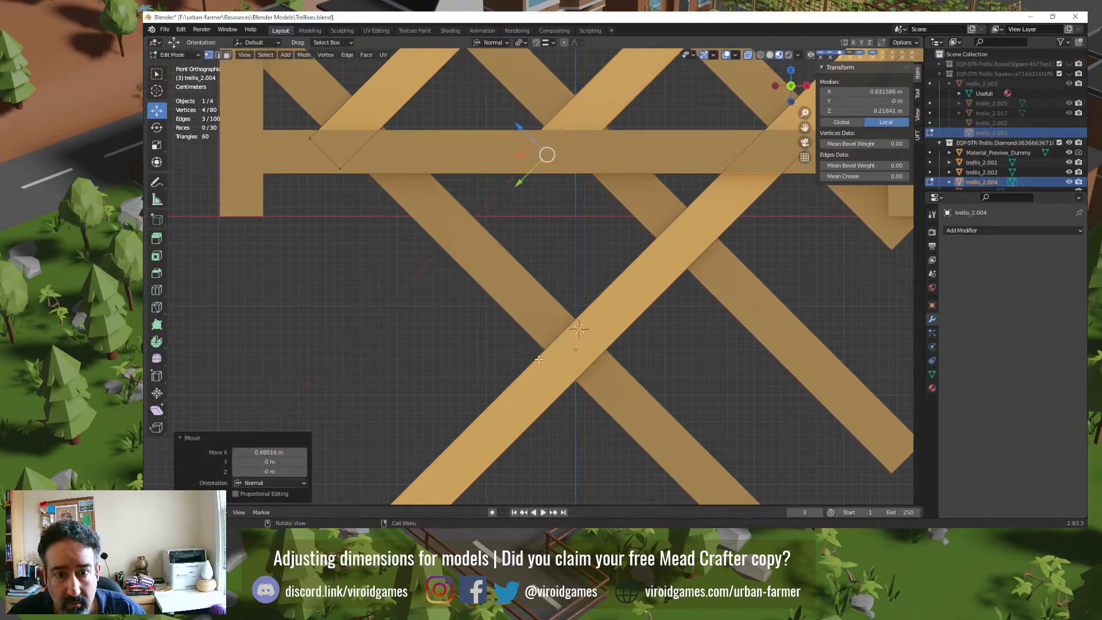
pyautogui.press('Tab')
# Step: Select the lowest end of the trellis_2.004 slats and move it about 0.64 m along normal X toward the bottom rail
pyautogui.keyDown('shift'); pyautogui.moveTo(706, 396); pyautogui.dragTo(713, 186, button='middle'); pyautogui.keyUp('shift')
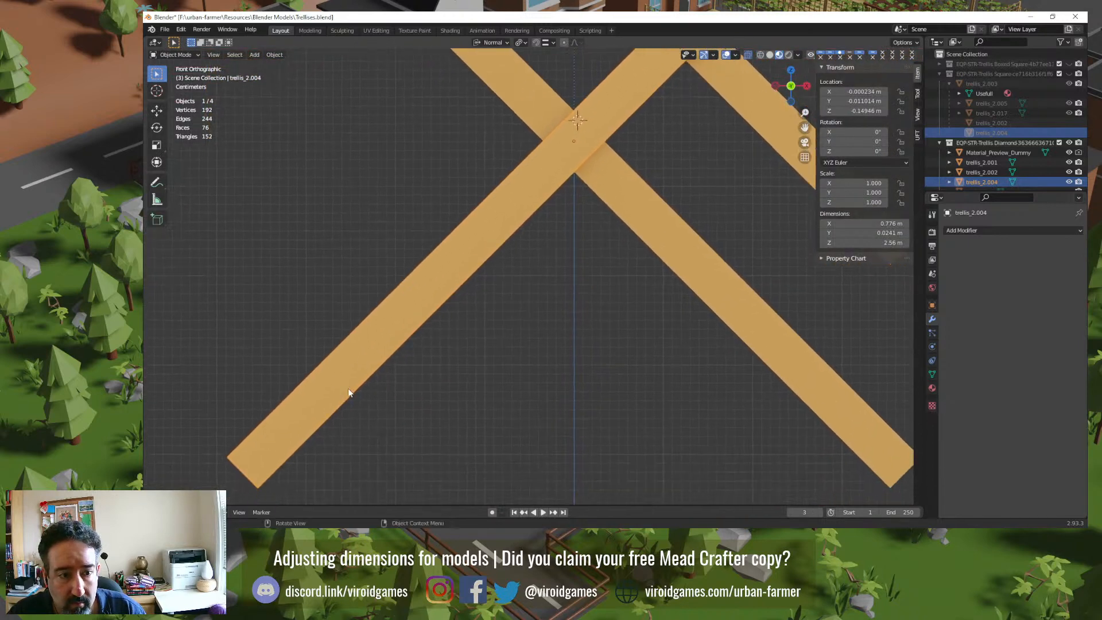
pyautogui.press('Tab')
pyautogui.moveTo(204, 427); pyautogui.dragTo(300, 506)
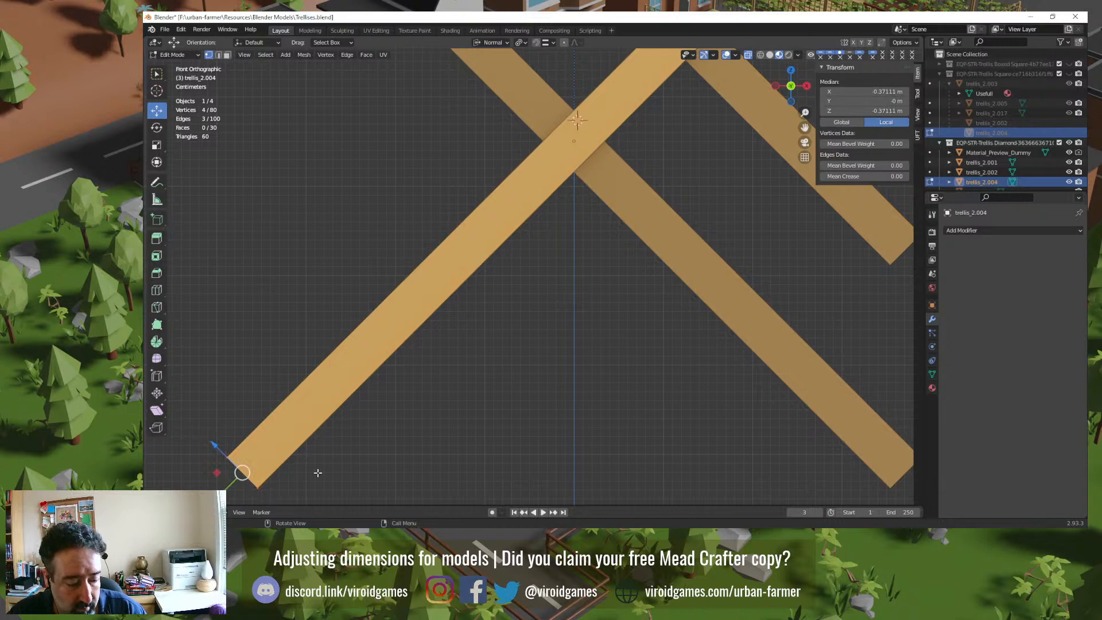
pyautogui.press('g')
pyautogui.press('x')
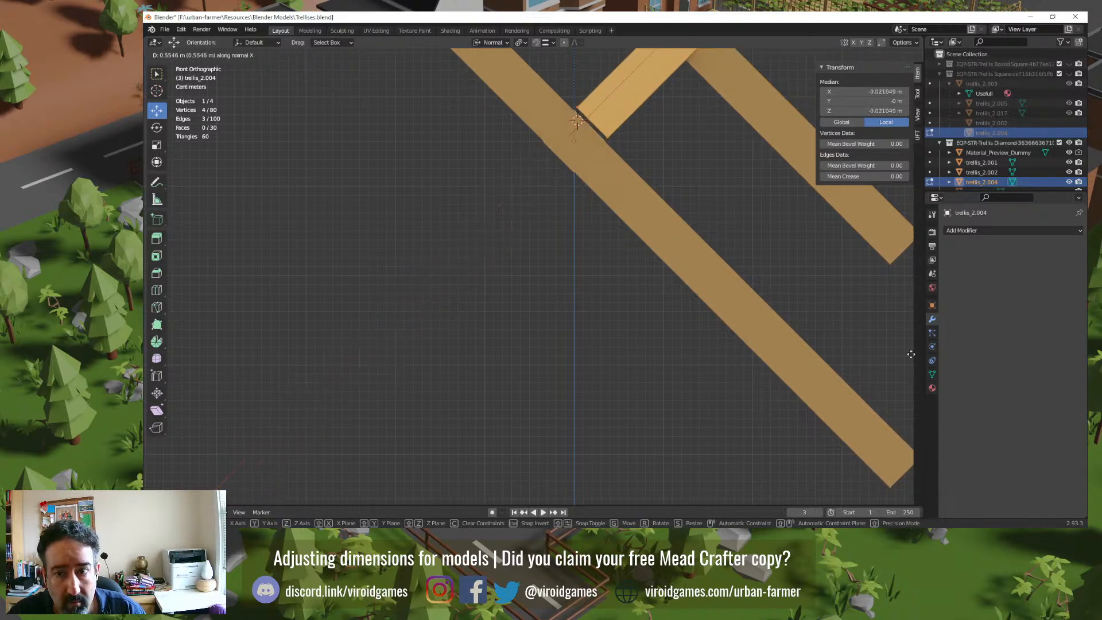
pyautogui.click(158, 345)
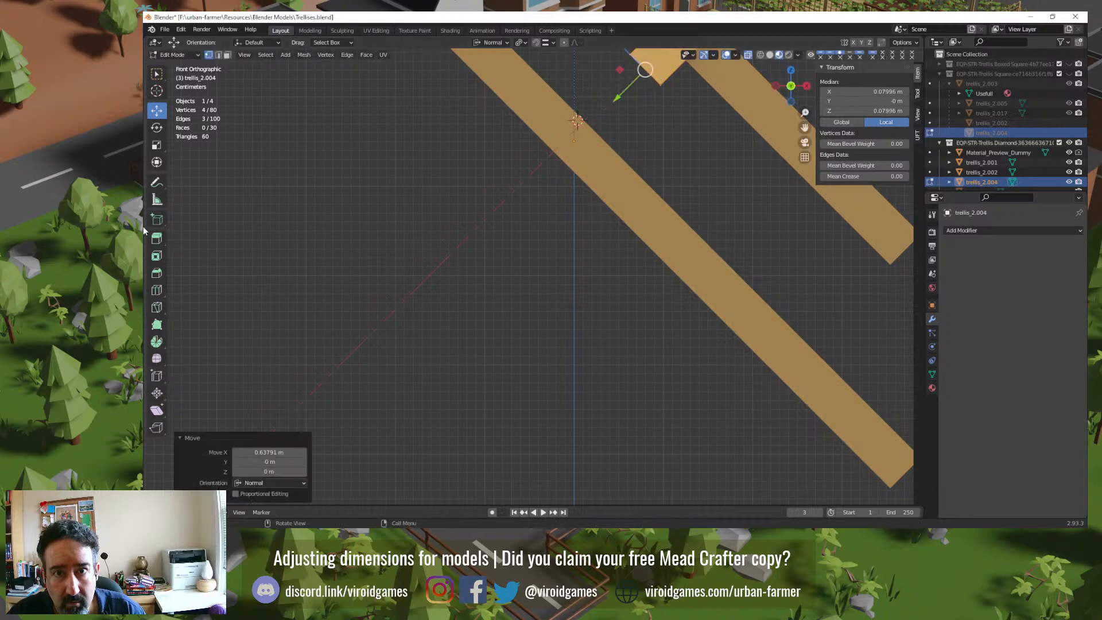
# Step: Move the same trellis_2.004 slat end further along normal X into the bottom rail and finish editing these slats
pyautogui.keyDown('shift'); pyautogui.moveTo(442, 219); pyautogui.dragTo(329, 377, button='middle'); pyautogui.keyUp('shift')
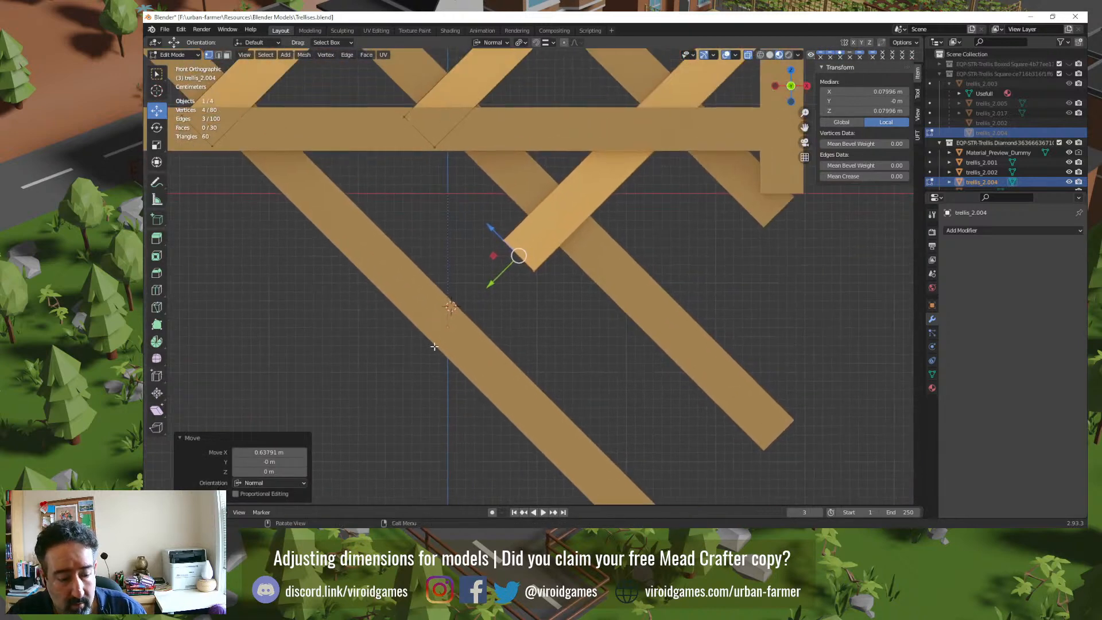
pyautogui.press('g')
pyautogui.press('x')
pyautogui.press('x')
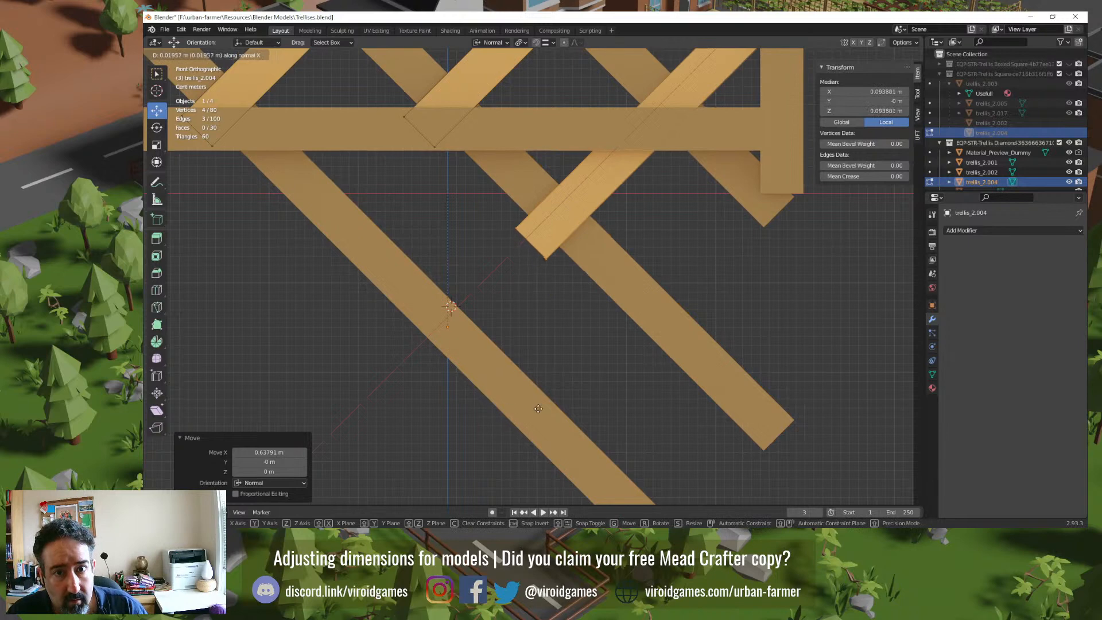
pyautogui.click(451, 91)
pyautogui.press('Tab')
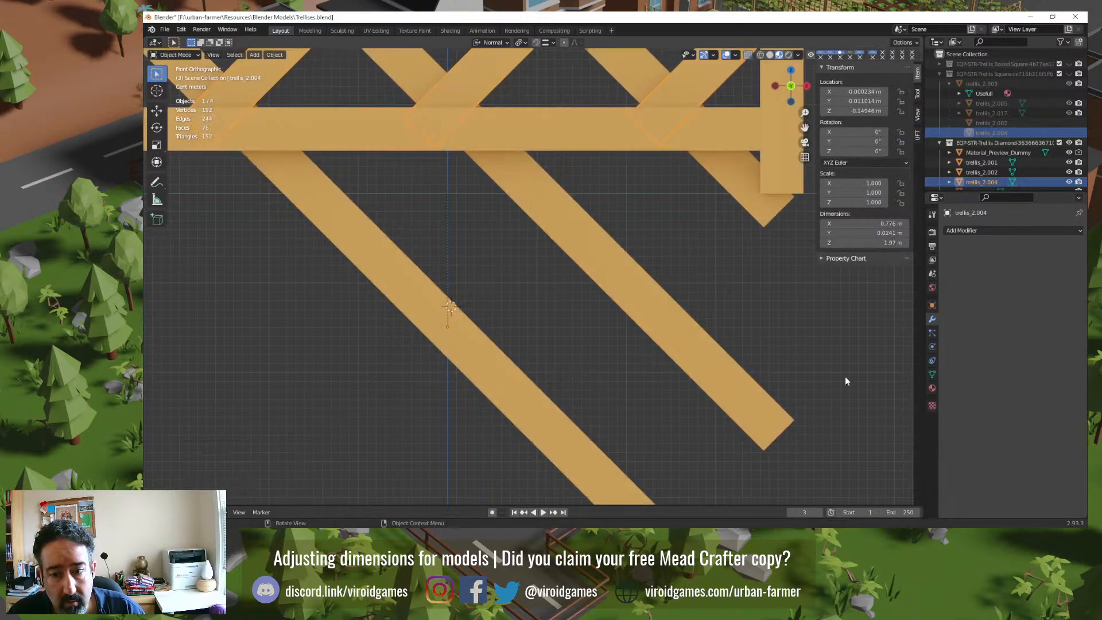
# Step: Edit the trellis_2.002 slats and move their middle protruding lower end about 0.48 m along normal X into the bottom rail
pyautogui.click(784, 419)
pyautogui.press('Tab')
pyautogui.moveTo(830, 395); pyautogui.dragTo(741, 463)
pyautogui.press('g')
pyautogui.press('x')
pyautogui.press('x')
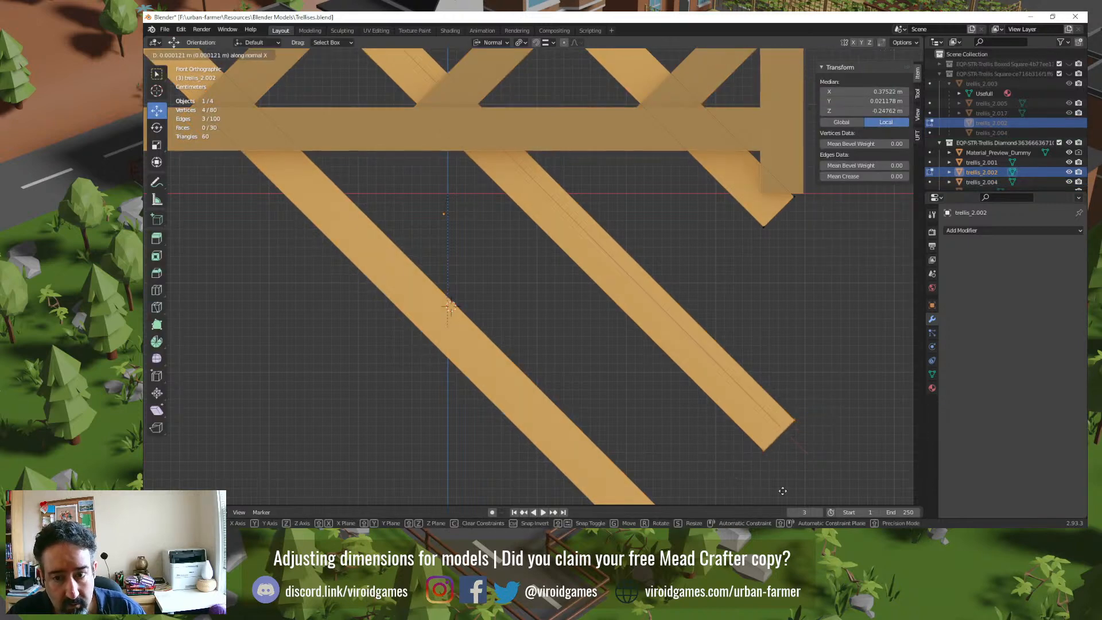
pyautogui.click(250, 325)
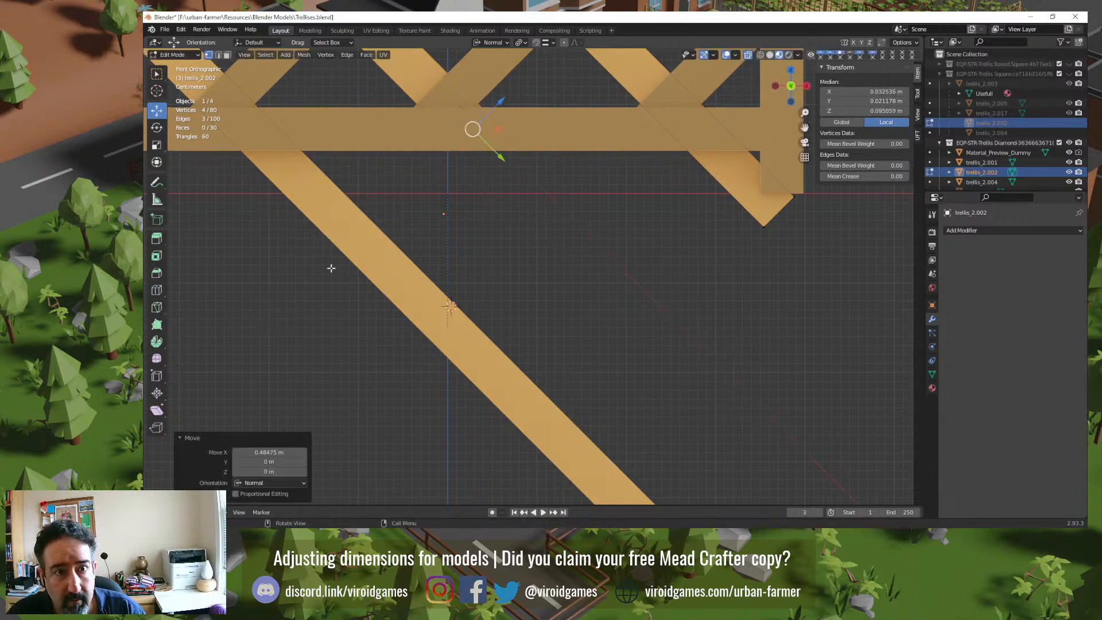
# Step: Move the trellis_2.002 slat end protruding beside the right leg about 0.13 m along normal X into the bottom rail
pyautogui.click(571, 228)
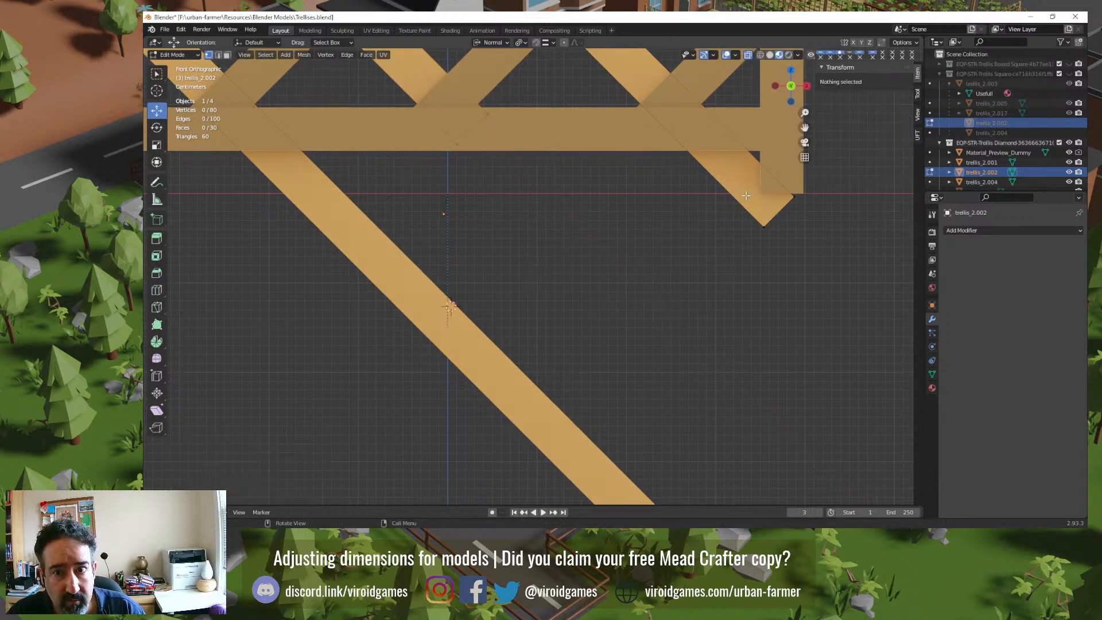
pyautogui.moveTo(726, 265); pyautogui.dragTo(809, 195)
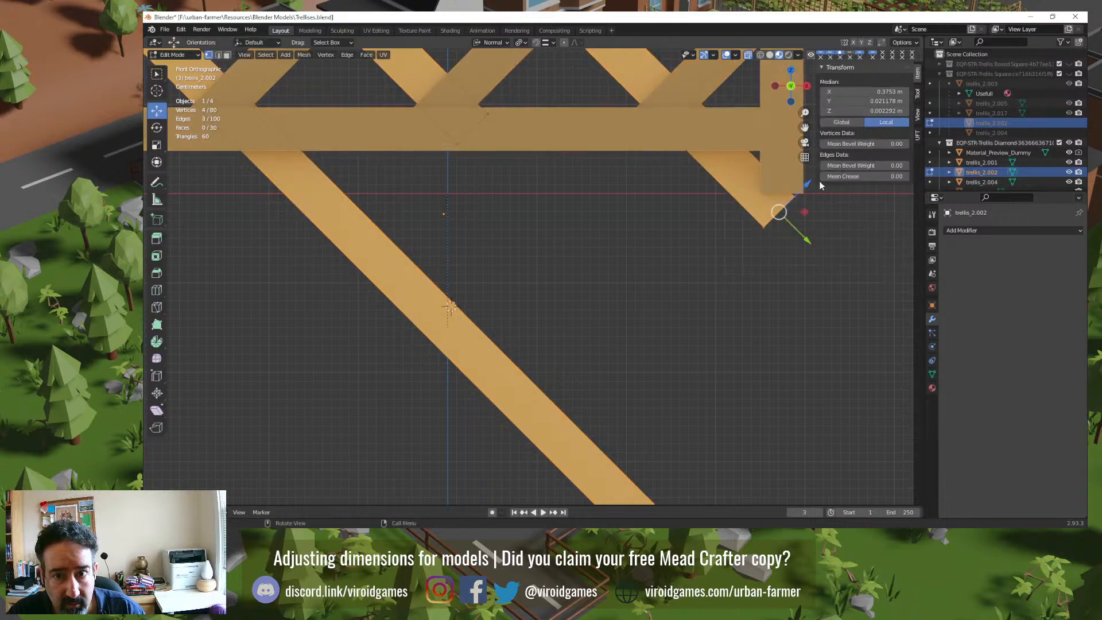
pyautogui.press('g')
pyautogui.press('x')
pyautogui.press('x')
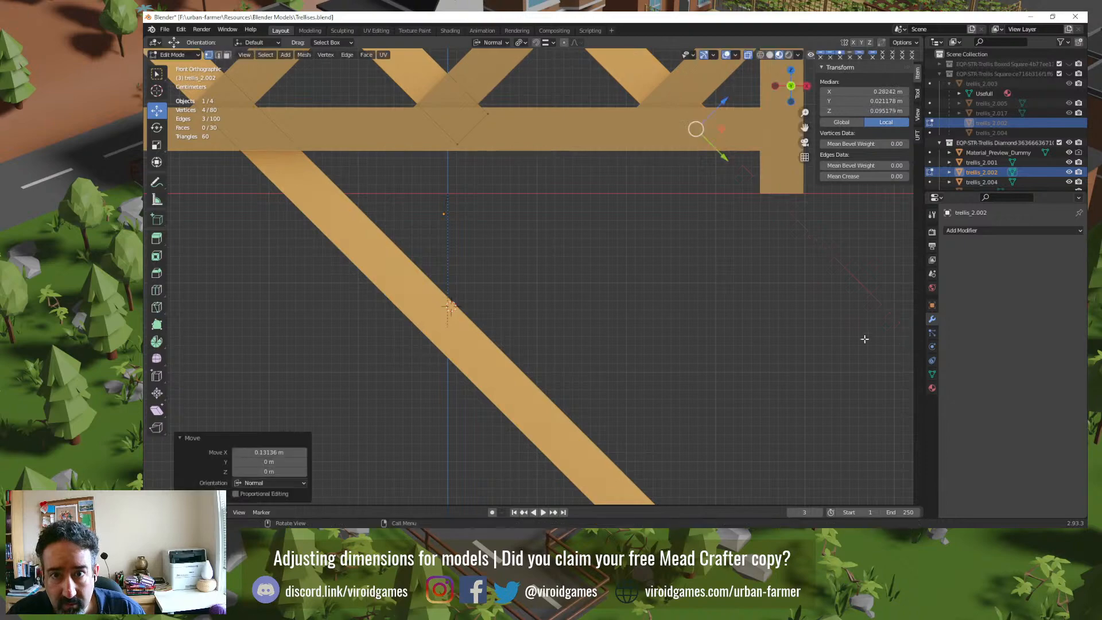
pyautogui.click(901, 344)
pyautogui.press('Tab')
pyautogui.click(740, 363)
# Step: Select the lowest end of the trellis_2.002 slats and move it about 0.64 m along normal X toward the bottom rail
pyautogui.keyDown('shift'); pyautogui.moveTo(741, 396); pyautogui.dragTo(645, 343, button='middle'); pyautogui.keyUp('shift')
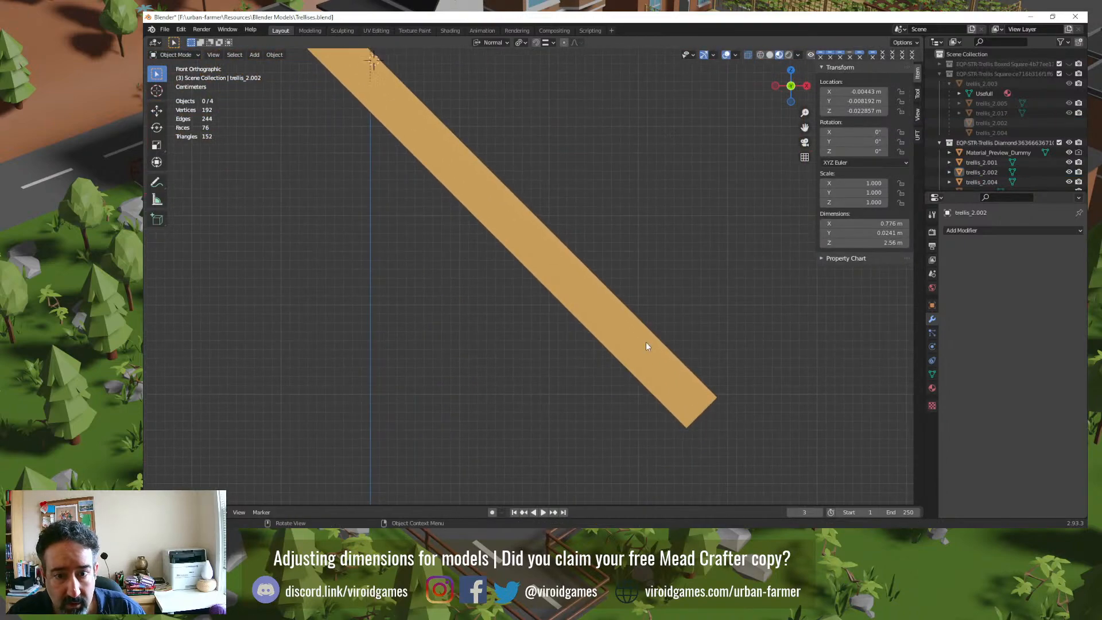
pyautogui.press('Tab')
pyautogui.moveTo(756, 363); pyautogui.dragTo(655, 462)
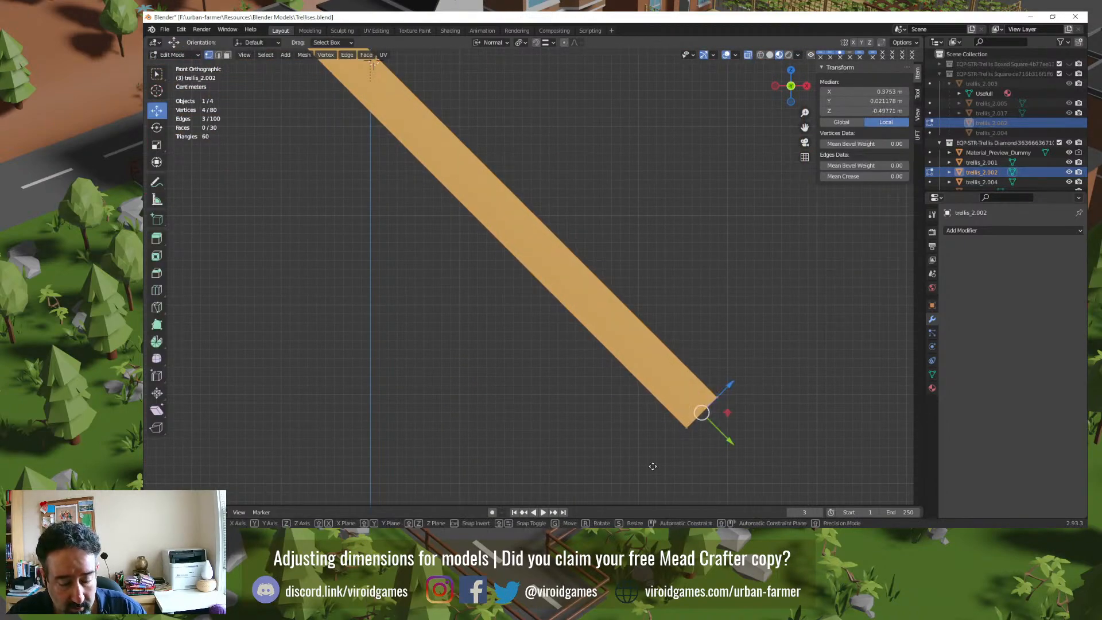
pyautogui.press('g')
pyautogui.press('x')
pyautogui.press('x')
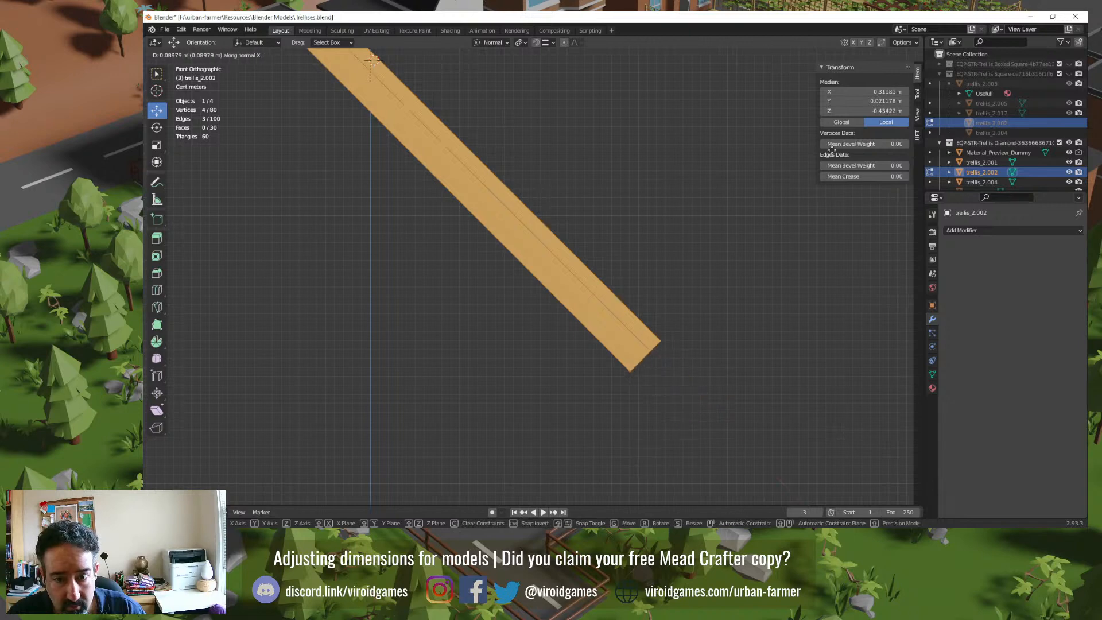
pyautogui.click(881, 367)
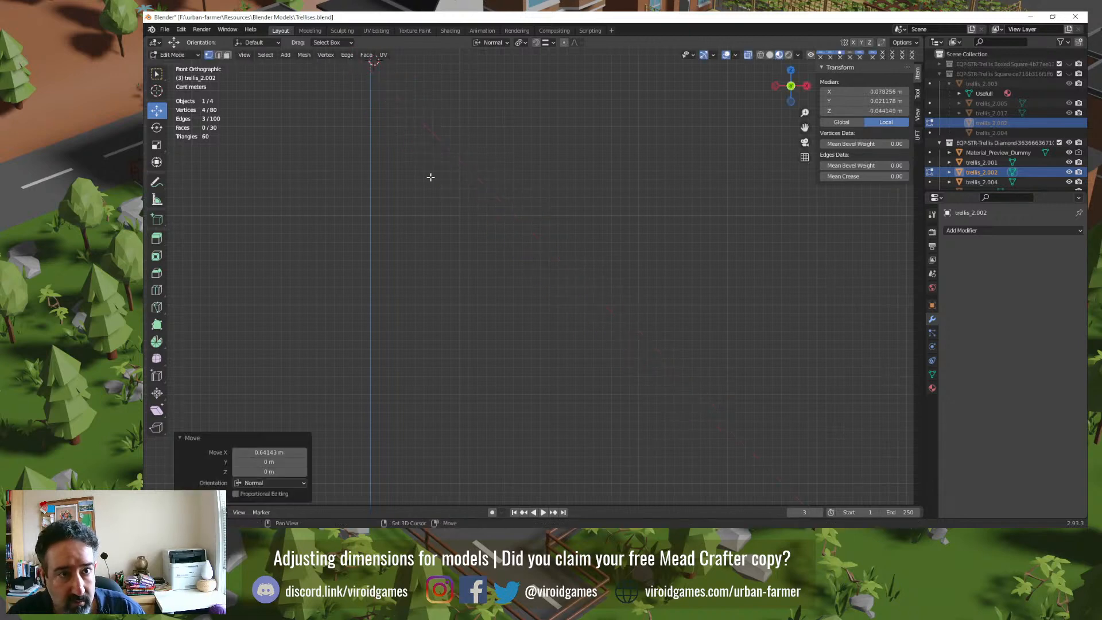
# Step: Move the same trellis_2.002 slat end further along normal X until it sits within the bottom rail
pyautogui.keyDown('shift'); pyautogui.moveTo(430, 178); pyautogui.dragTo(583, 24, button='middle'); pyautogui.keyUp('shift')
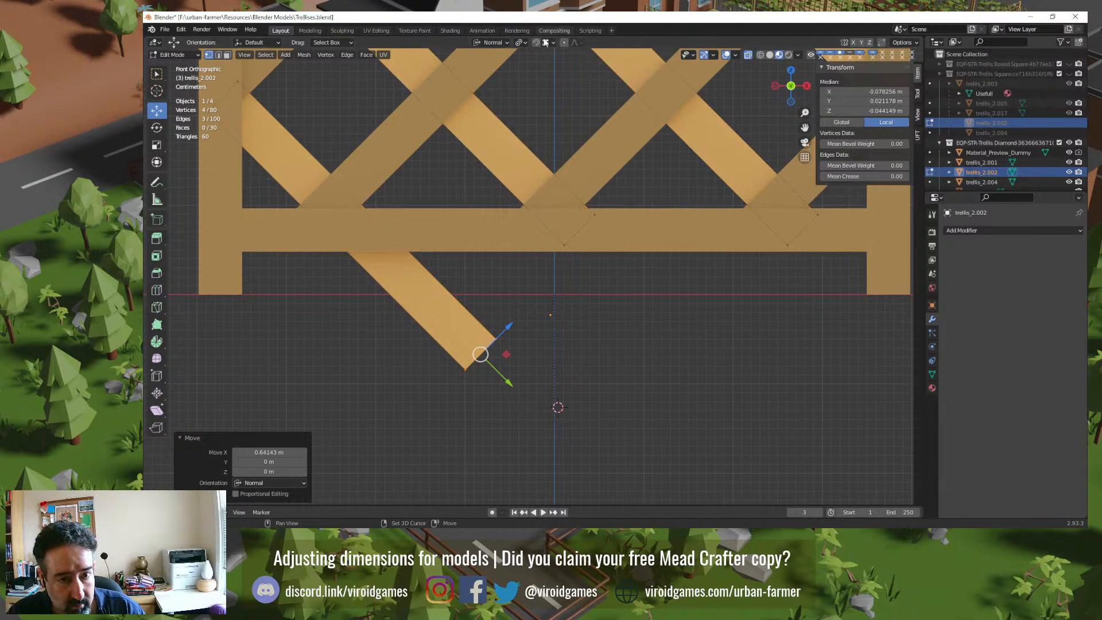
pyautogui.press('g')
pyautogui.press('x')
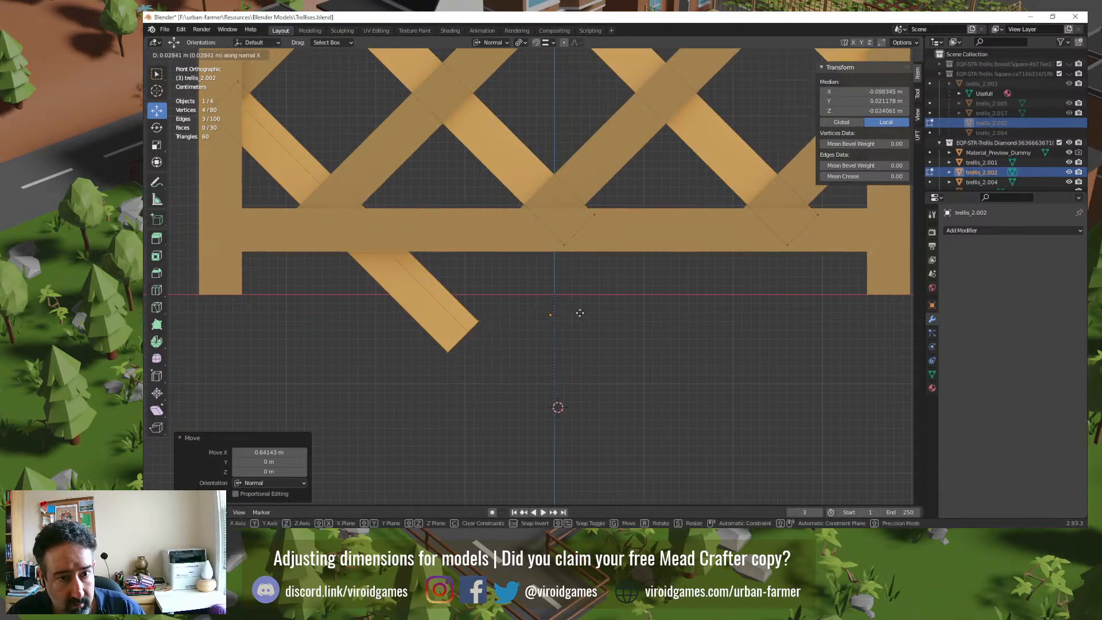
pyautogui.click(641, 416)
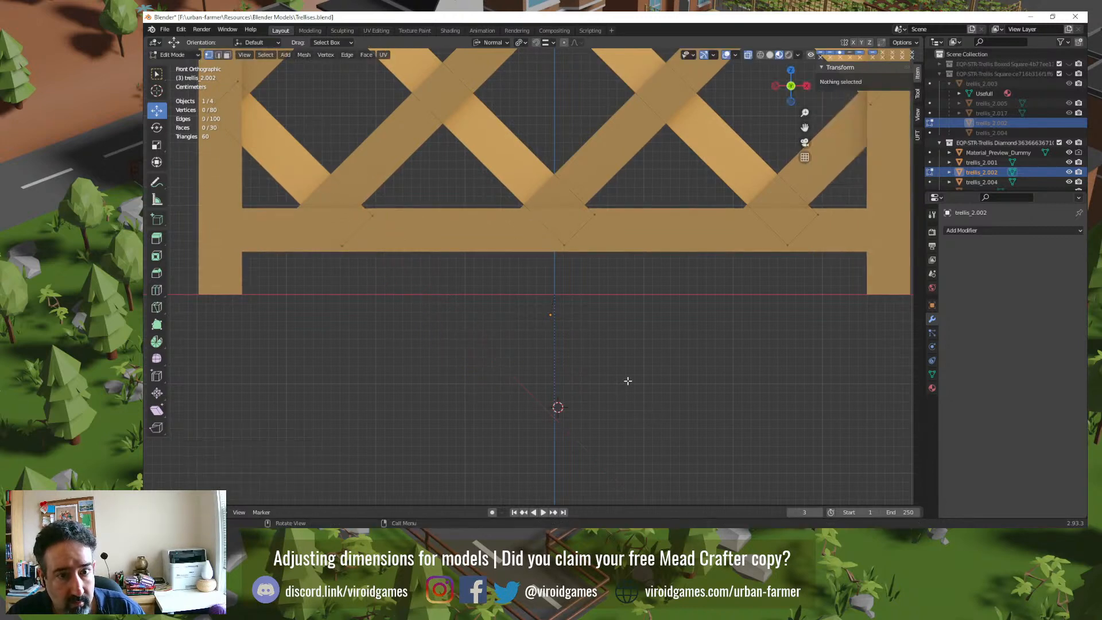
# Step: Finish editing the slats, check their lower ends from the side and save the file
pyautogui.press('Tab')
pyautogui.click(626, 361)
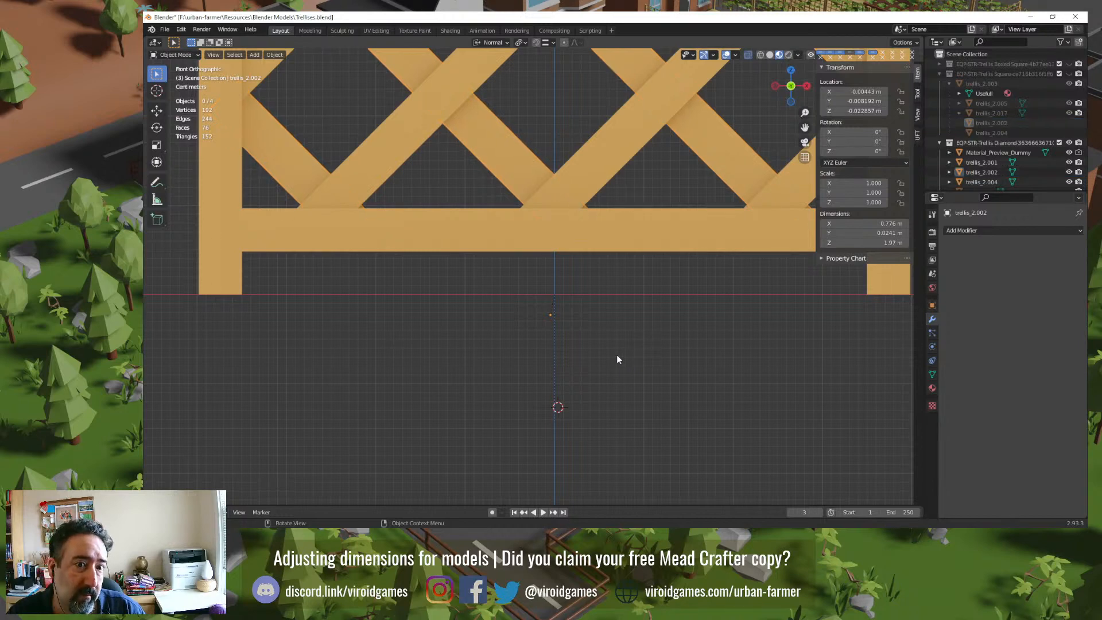
pyautogui.moveTo(617, 360); pyautogui.dragTo(522, 396, button='middle')
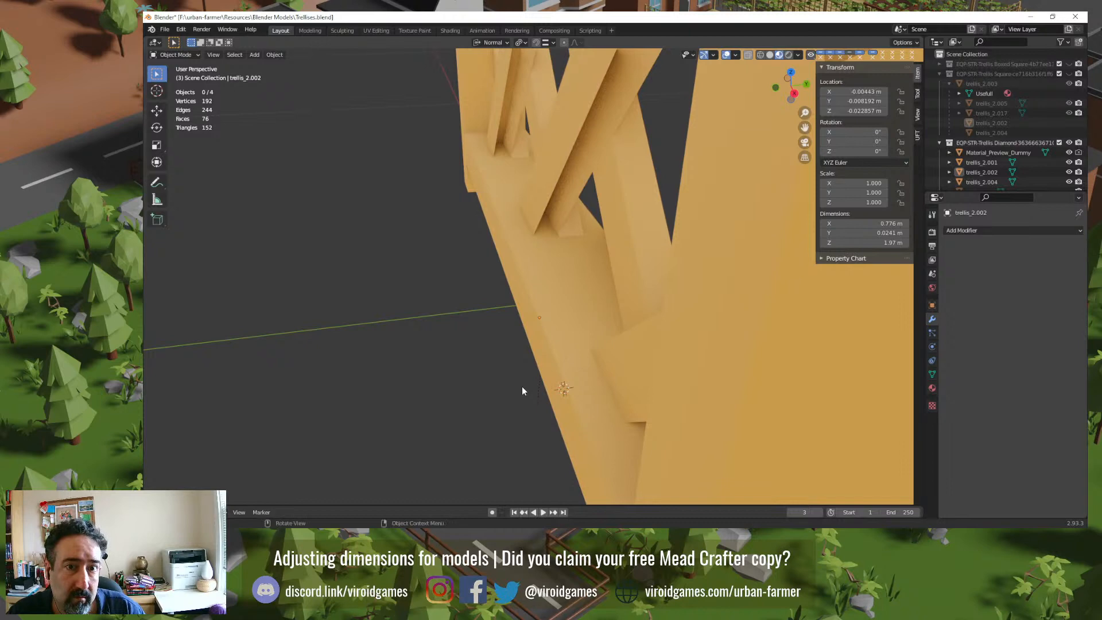
pyautogui.click(617, 130)
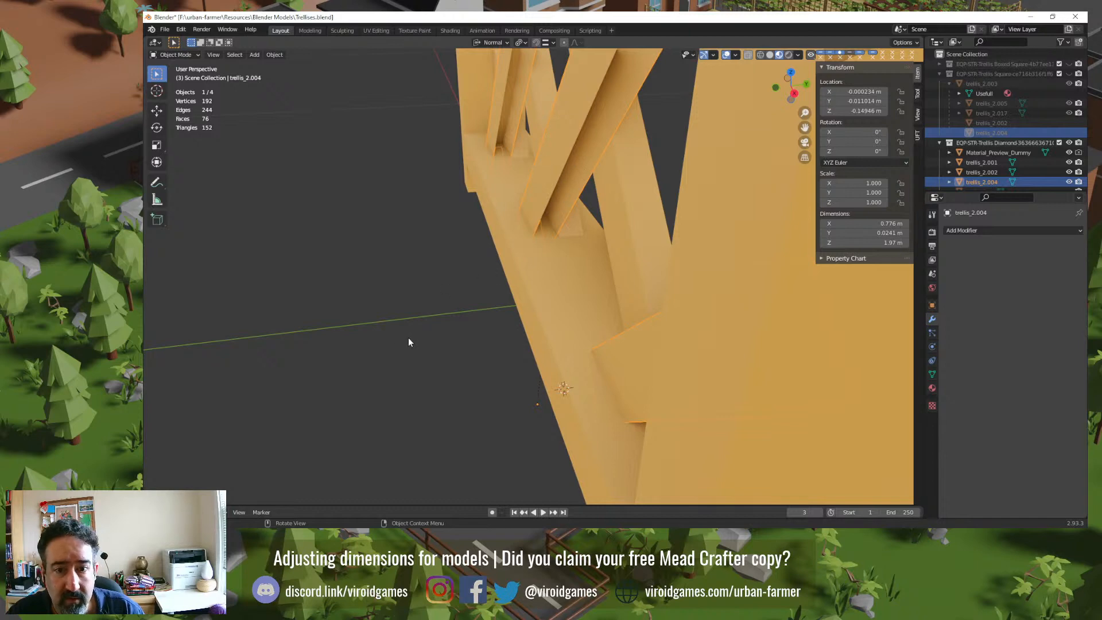
pyautogui.moveTo(408, 337); pyautogui.dragTo(394, 295, button='middle')
pyautogui.scroll(-2, 393, 295)
pyautogui.moveTo(391, 291); pyautogui.dragTo(463, 271, button='middle')
pyautogui.hotkey('ctrl', 's')
# Step: Select the two slat objects trellis_2.004 and trellis_2.002 and join them into one object
pyautogui.click(462, 267)
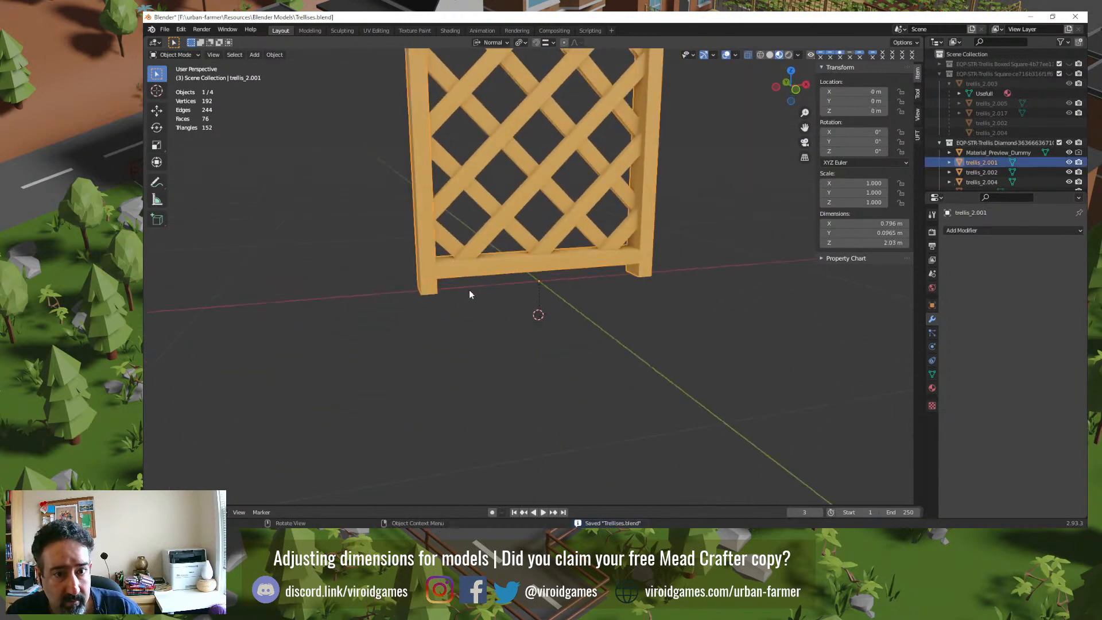
pyautogui.click(469, 304)
pyautogui.click(508, 227)
pyautogui.keyDown('shift'); pyautogui.click(514, 230); pyautogui.keyUp('shift')
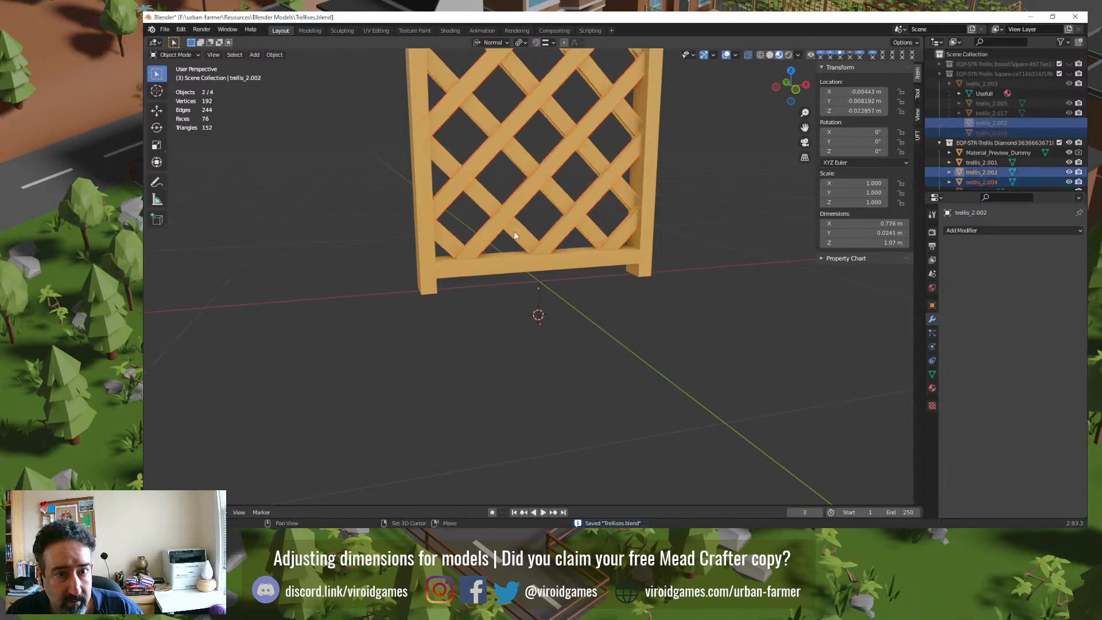
pyautogui.hotkey('ctrl', 'j')
# Step: Parent the joined slats to the trellis_2.001 frame with the Object (Keep Transform) option
pyautogui.keyDown('shift'); pyautogui.click(512, 269); pyautogui.keyUp('shift')
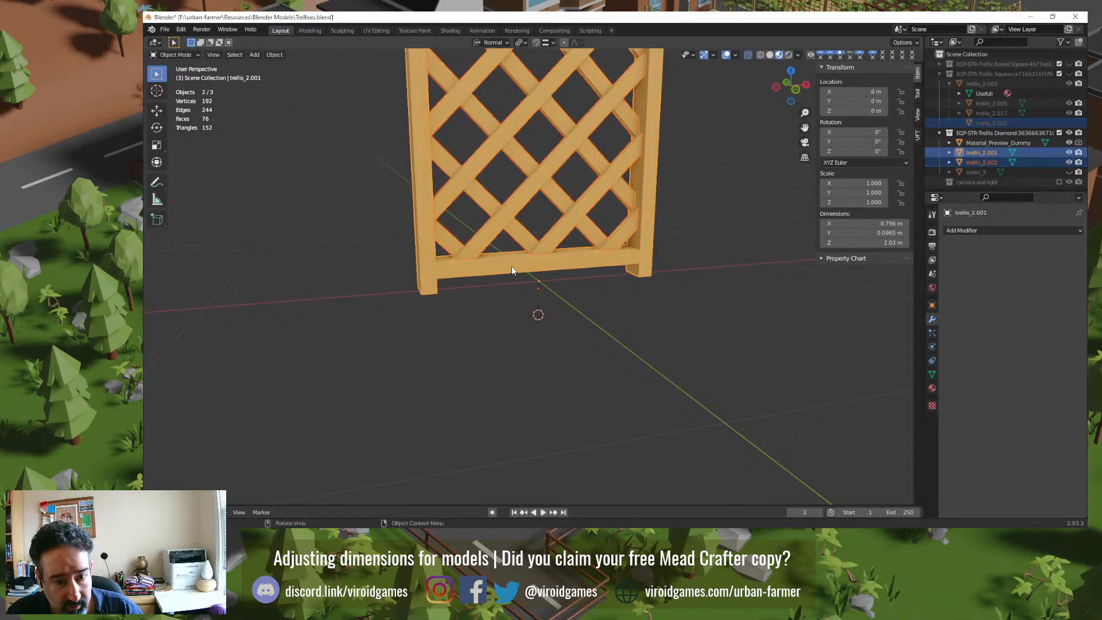
pyautogui.hotkey('ctrl', 'p')
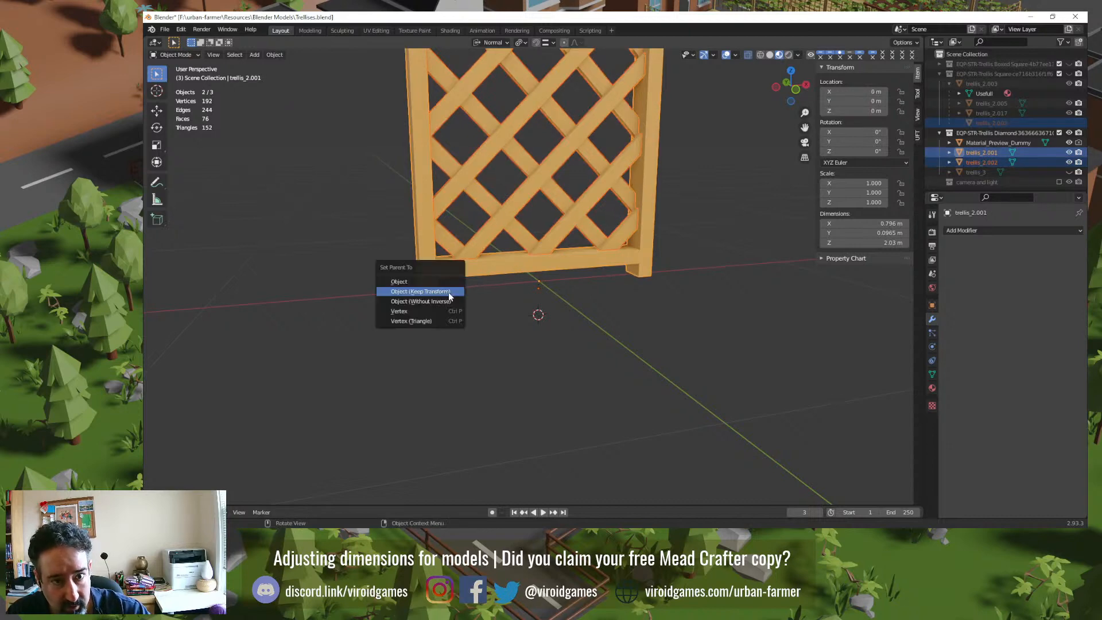
pyautogui.click(449, 290)
# Step: Test-move the trellis_2.001 frame to check the parenting and undo the move
pyautogui.click(457, 334)
pyautogui.click(447, 277)
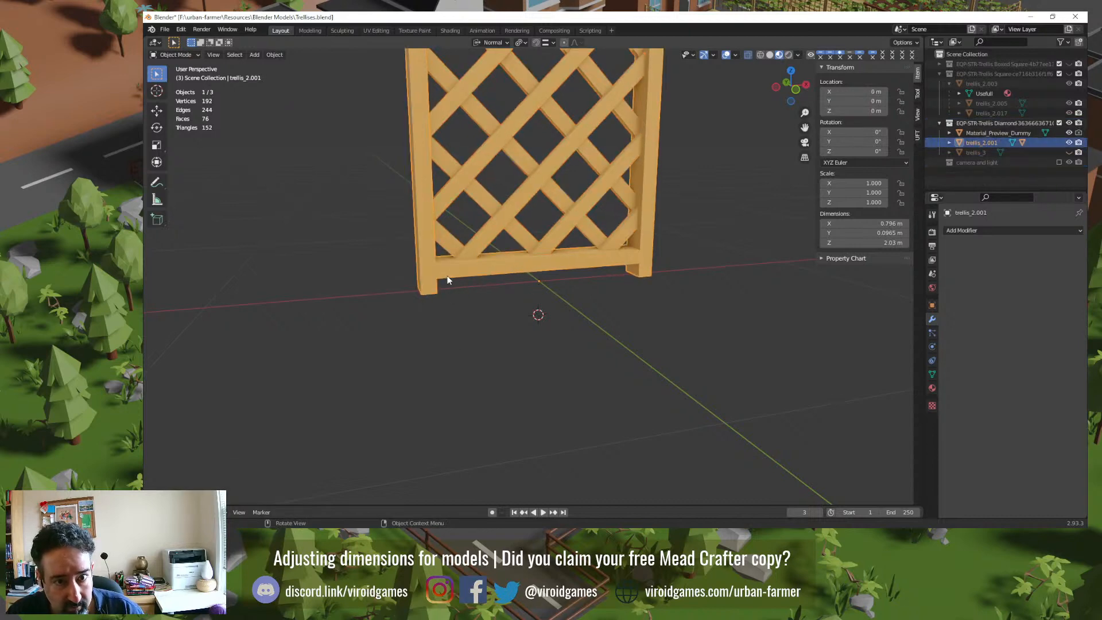
pyautogui.press('g')
pyautogui.click(459, 287)
pyautogui.hotkey('ctrl', 'z')
pyautogui.hotkey('ctrl', 'z')
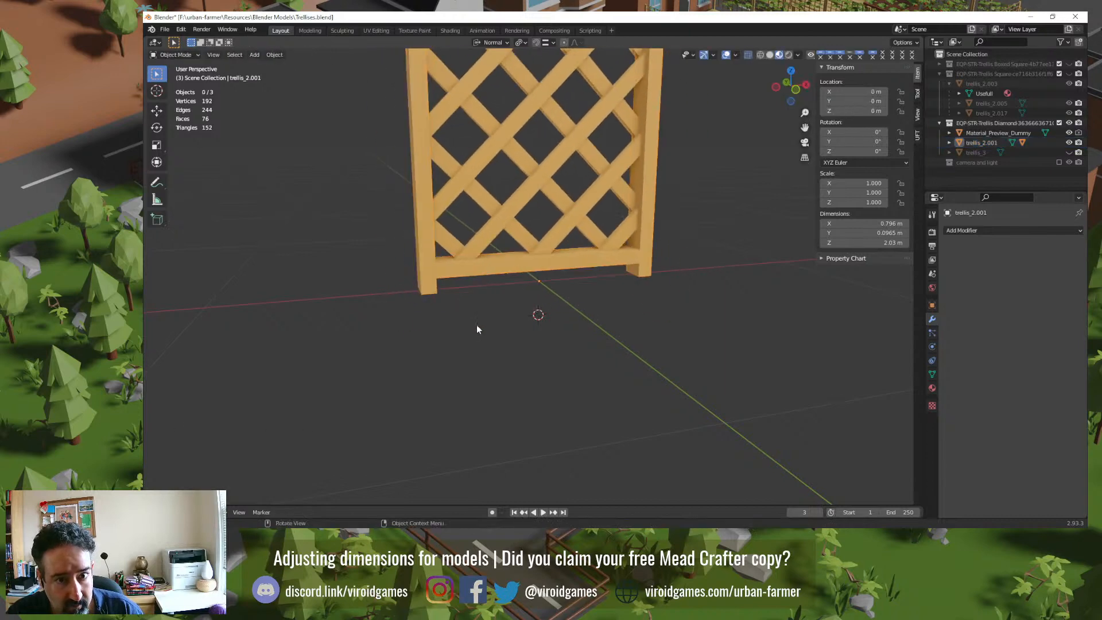
# Step: Examine the whole diamond trellis in an angled orthographic view, including its slats object
pyautogui.scroll(-5, 476, 325)
pyautogui.moveTo(461, 326); pyautogui.dragTo(507, 328, button='middle')
pyautogui.scroll(-3, 510, 324)
pyautogui.keyDown('shift'); pyautogui.moveTo(574, 225); pyautogui.dragTo(546, 342, button='middle'); pyautogui.keyUp('shift')
pyautogui.scroll(4, 519, 321)
pyautogui.press('KP_5')
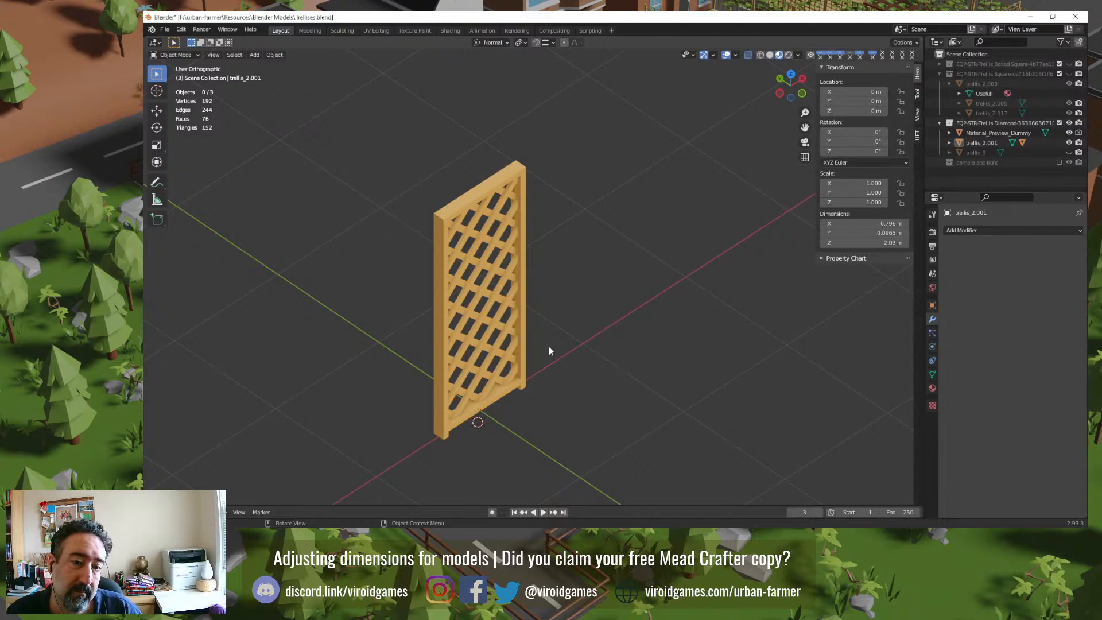
pyautogui.click(512, 374)
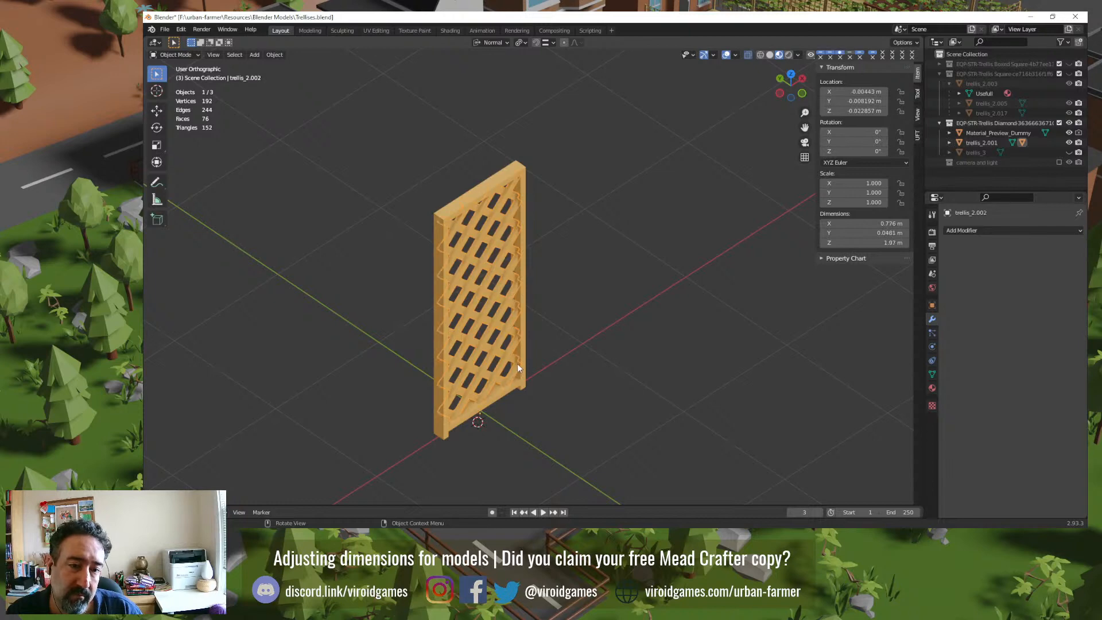
pyautogui.click(564, 344)
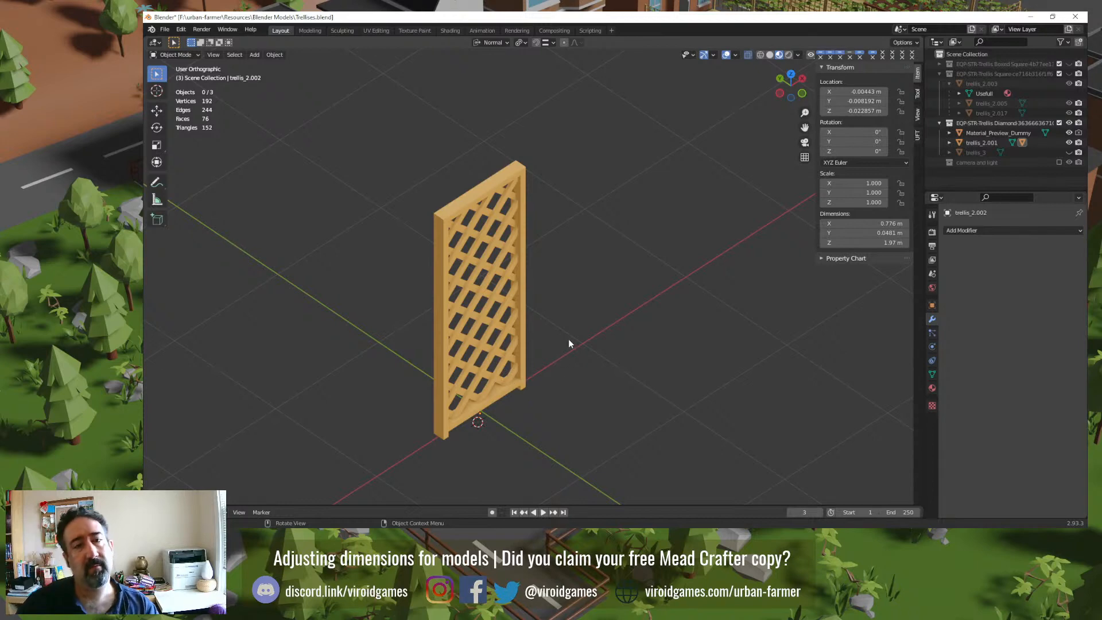
# Step: Check the joined slats mesh from the front in Edit Mode and save the file
pyautogui.press('KP_1')
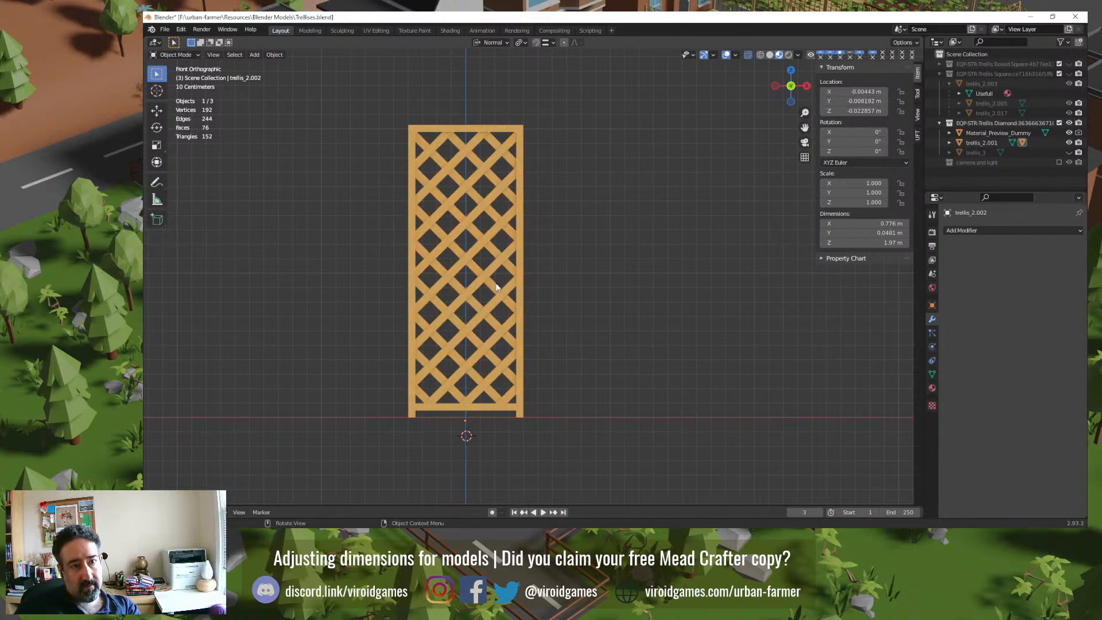
pyautogui.press('Tab')
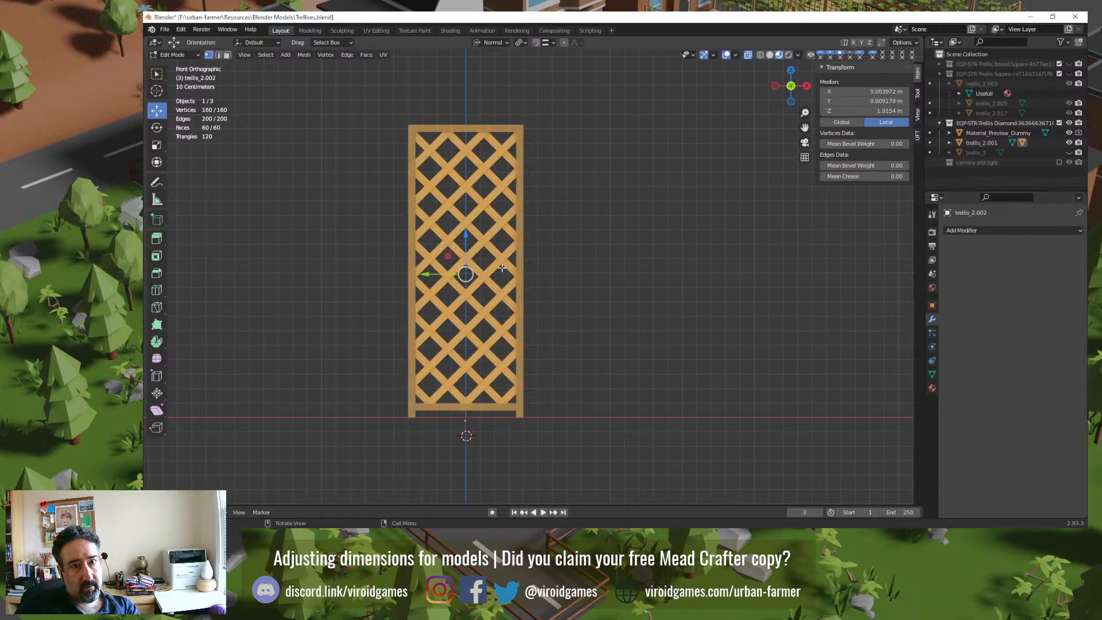
pyautogui.click(574, 235)
pyautogui.press('a')
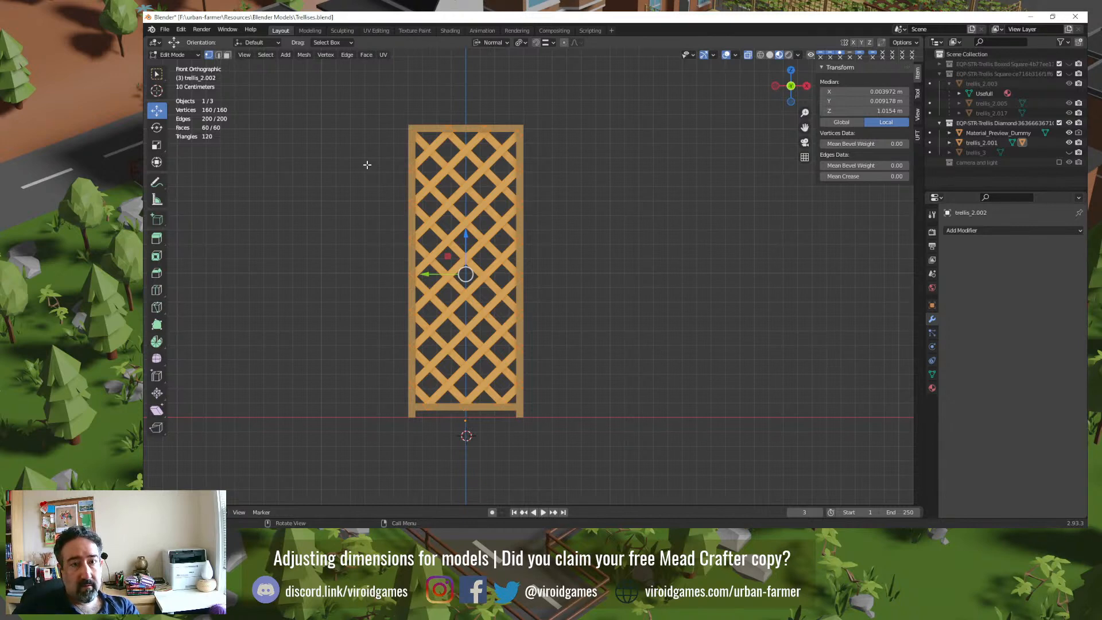
pyautogui.press('Tab')
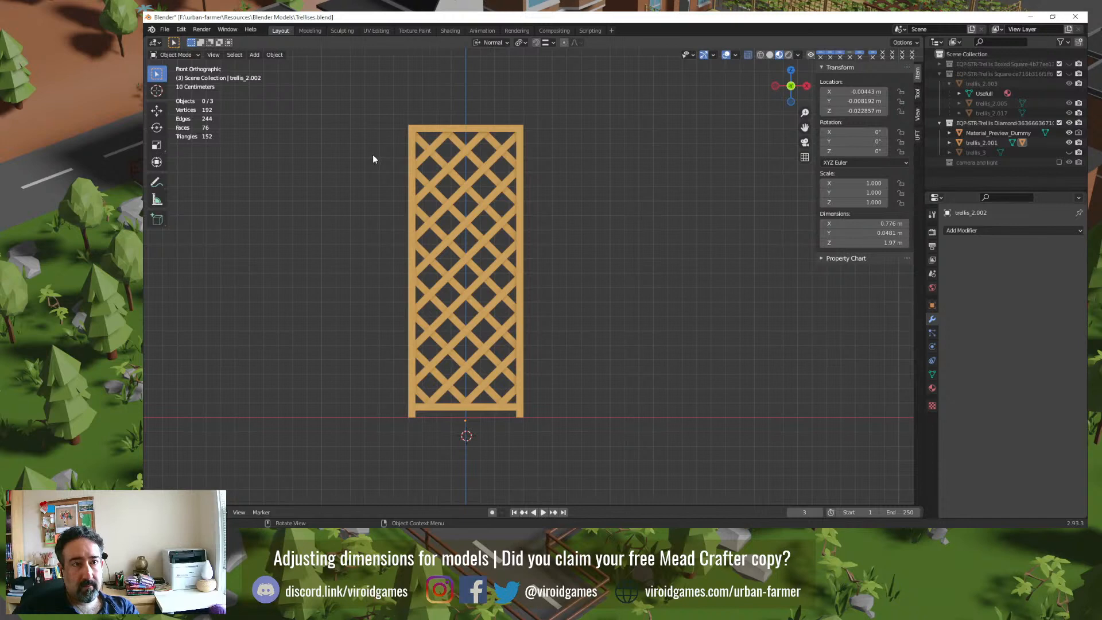
pyautogui.hotkey('ctrl', 's')
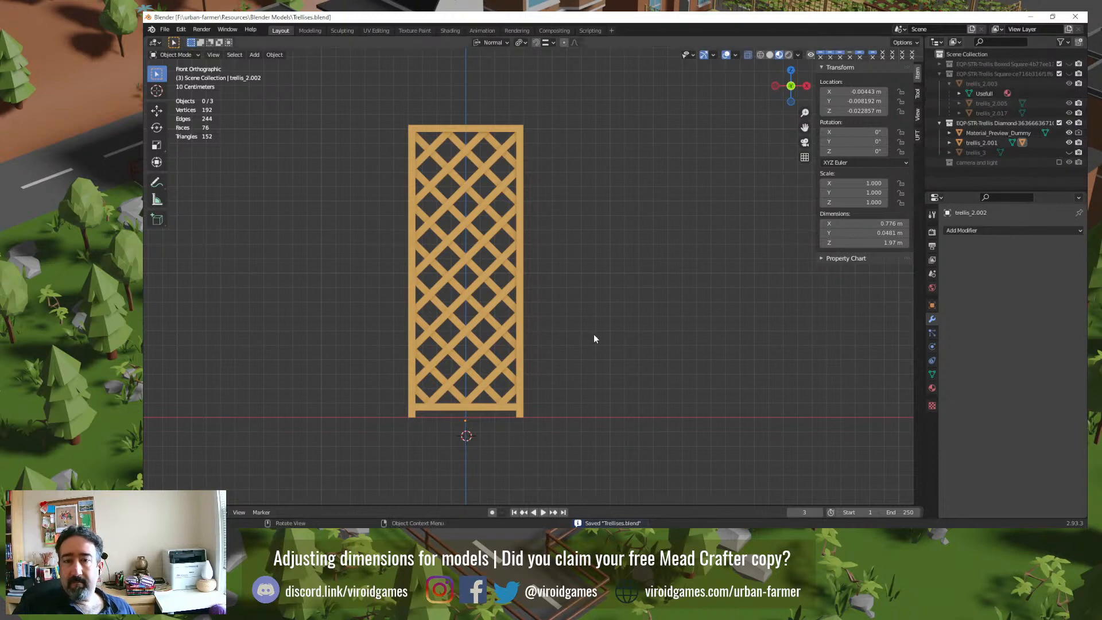
# Step: Close the open Blender windows for the Trellises, rain barrel, buckets and wheelbarrow files
pyautogui.press('KP_5')
pyautogui.moveTo(346, 348); pyautogui.dragTo(406, 378, button='middle')
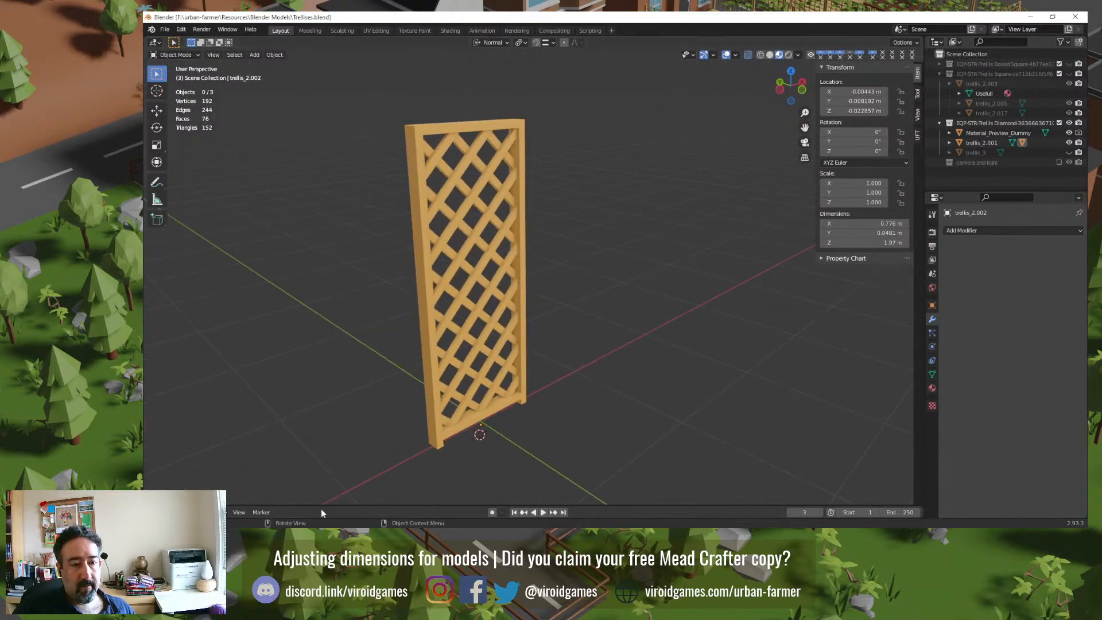
pyautogui.hotkey('alt', 'Tab')
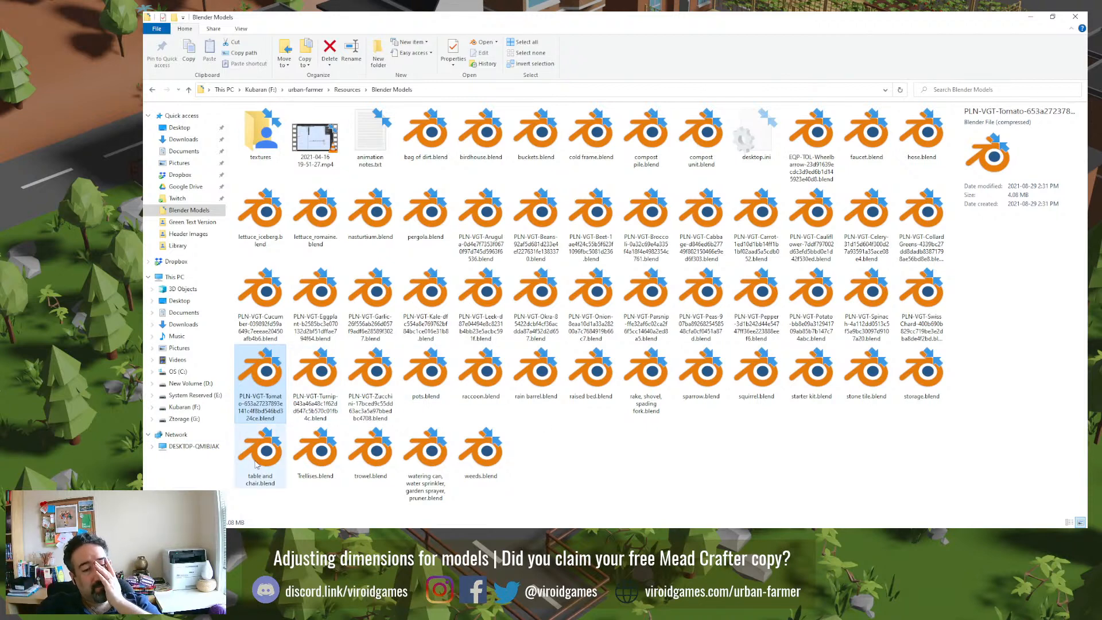
pyautogui.doubleClick(317, 453)
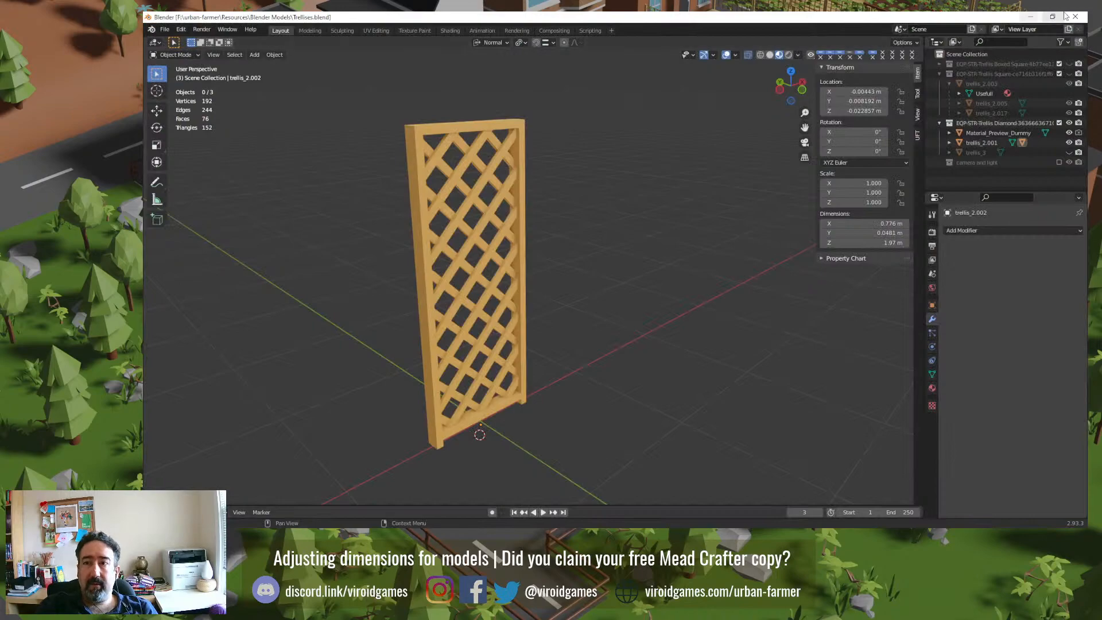
pyautogui.click(1066, 16)
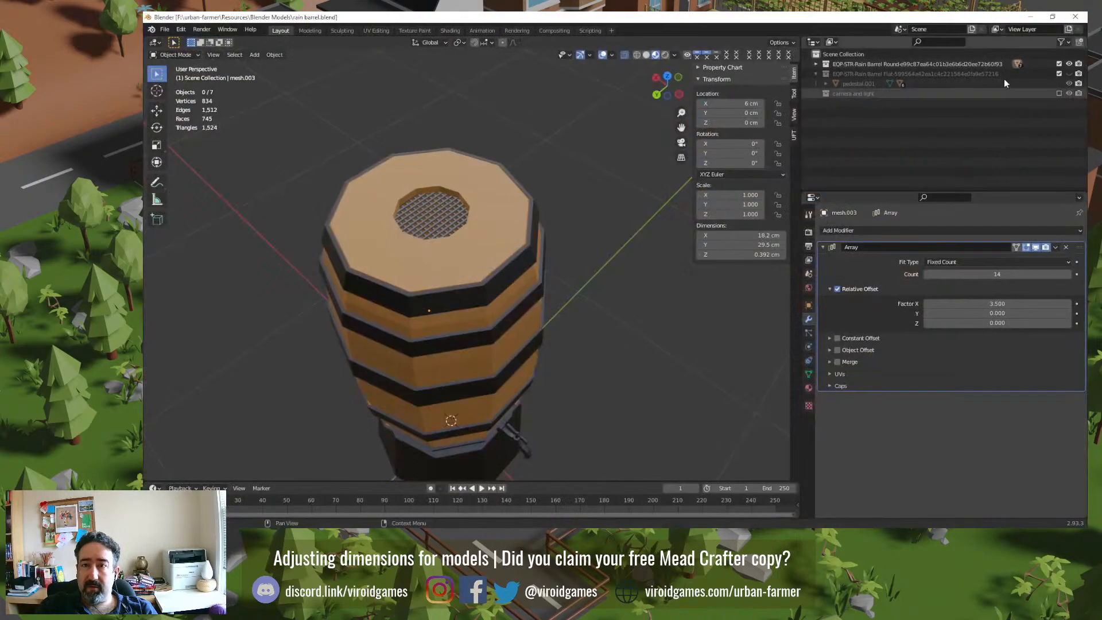
pyautogui.click(1074, 16)
pyautogui.doubleClick(700, 298)
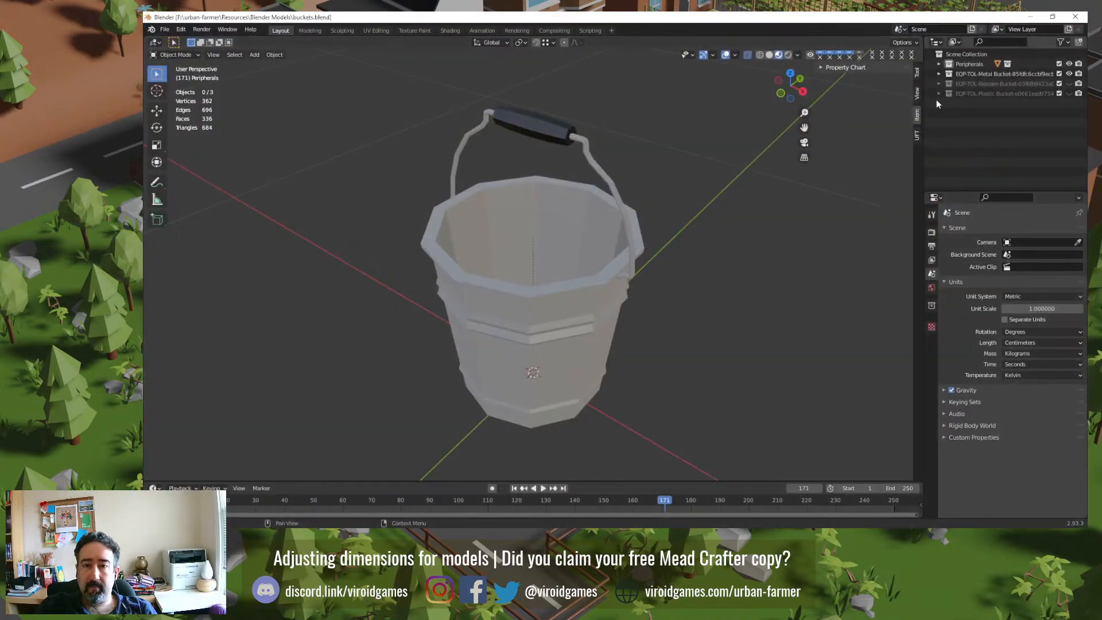
pyautogui.click(1074, 16)
pyautogui.doubleClick(865, 212)
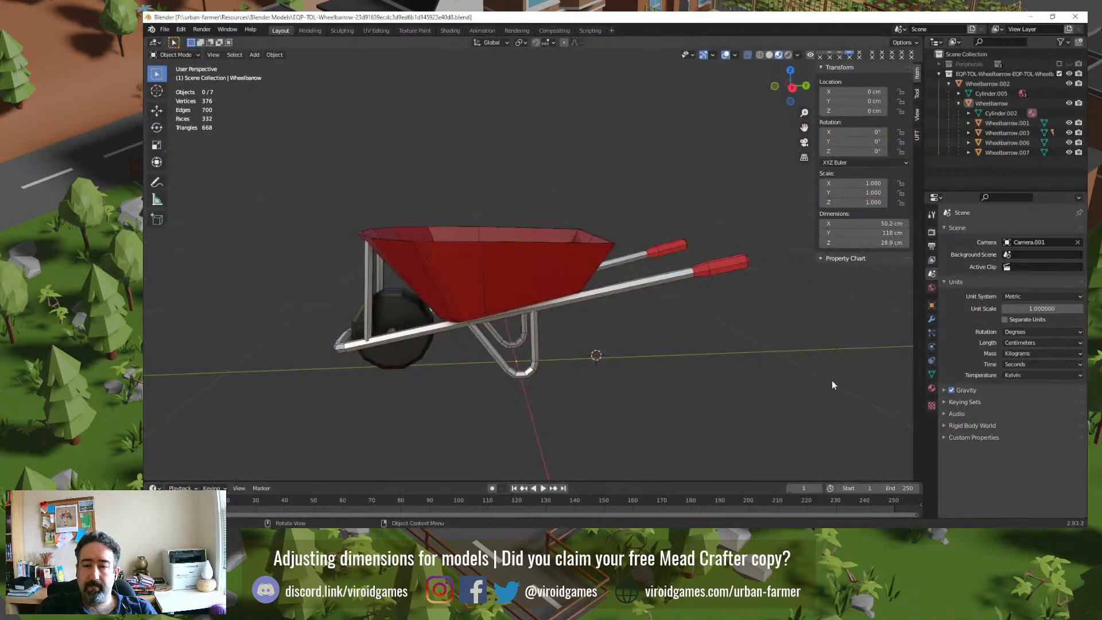
pyautogui.click(1075, 16)
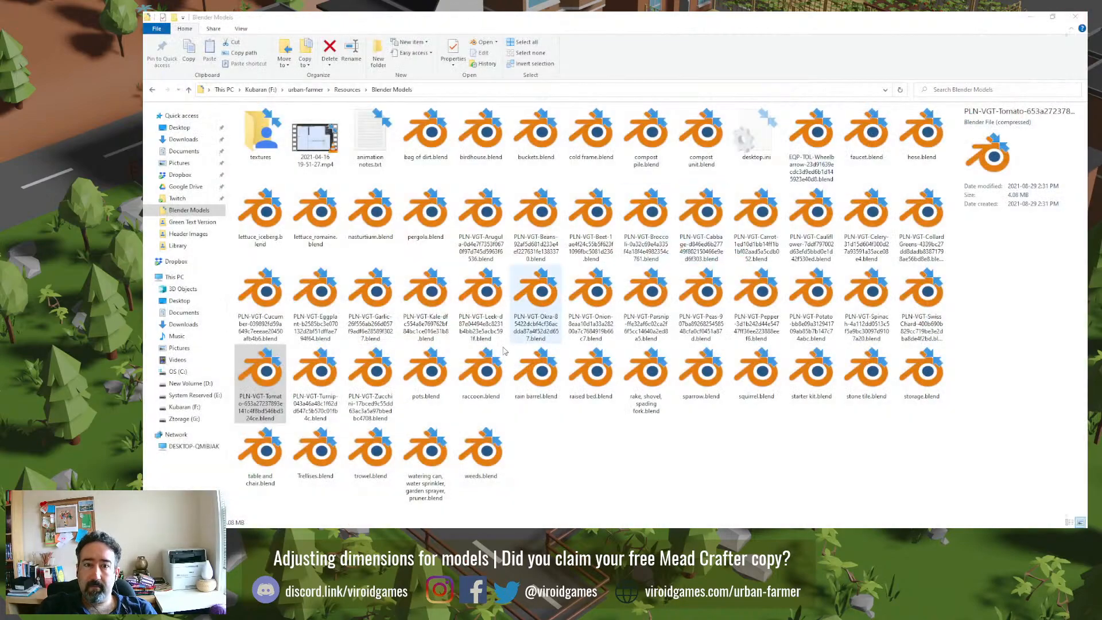
# Step: Open table and chair.blend from the Blender Models folder and select the table
pyautogui.doubleClick(259, 470)
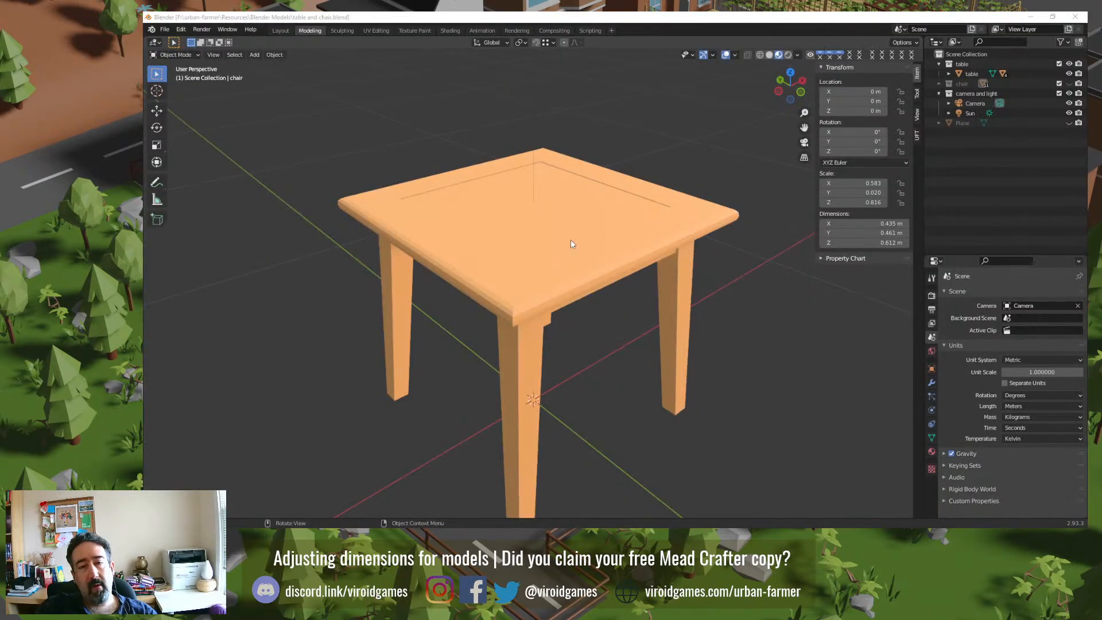
pyautogui.moveTo(624, 198); pyautogui.dragTo(580, 202, button='middle')
pyautogui.click(540, 212)
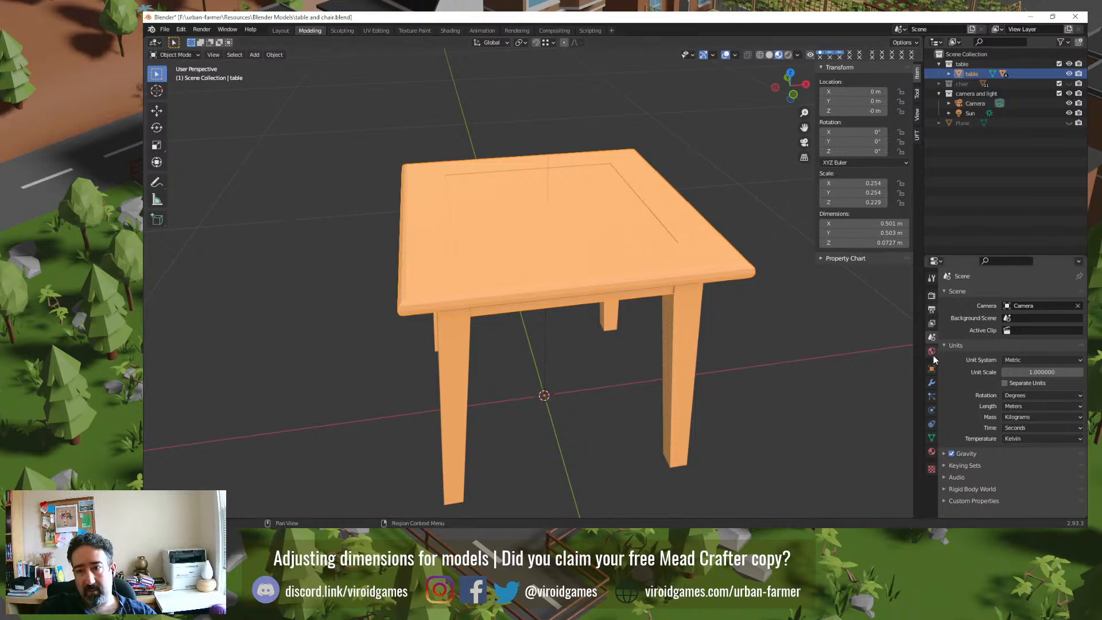
# Step: Enable Ambient Occlusion in the Eevee render settings and compare the table's shading with it off and on
pyautogui.click(931, 295)
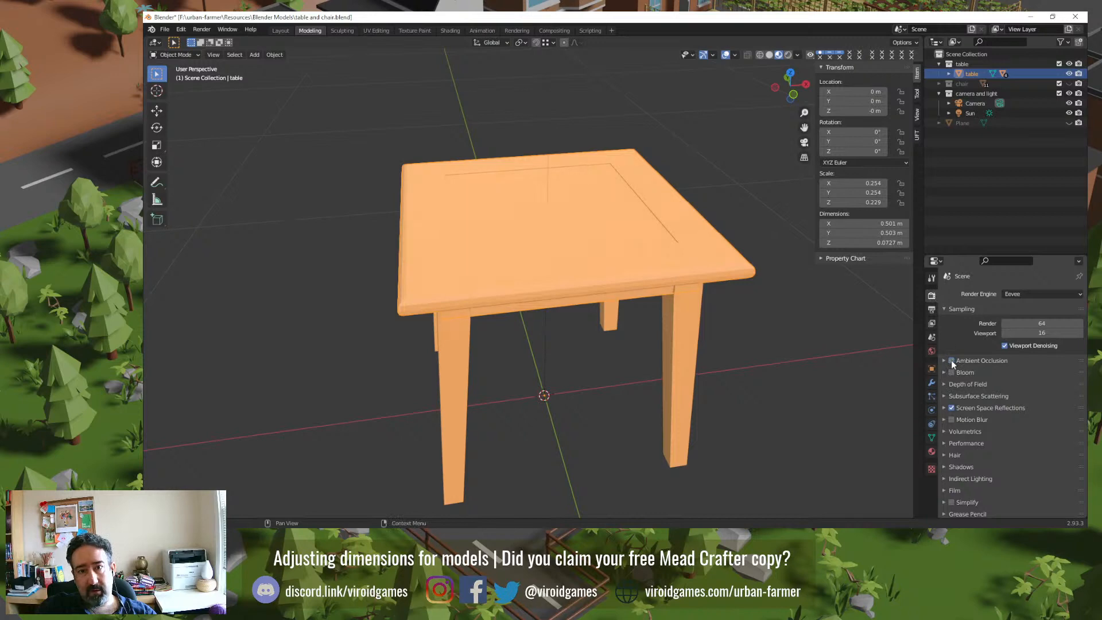
pyautogui.moveTo(554, 376); pyautogui.dragTo(595, 367, button='middle')
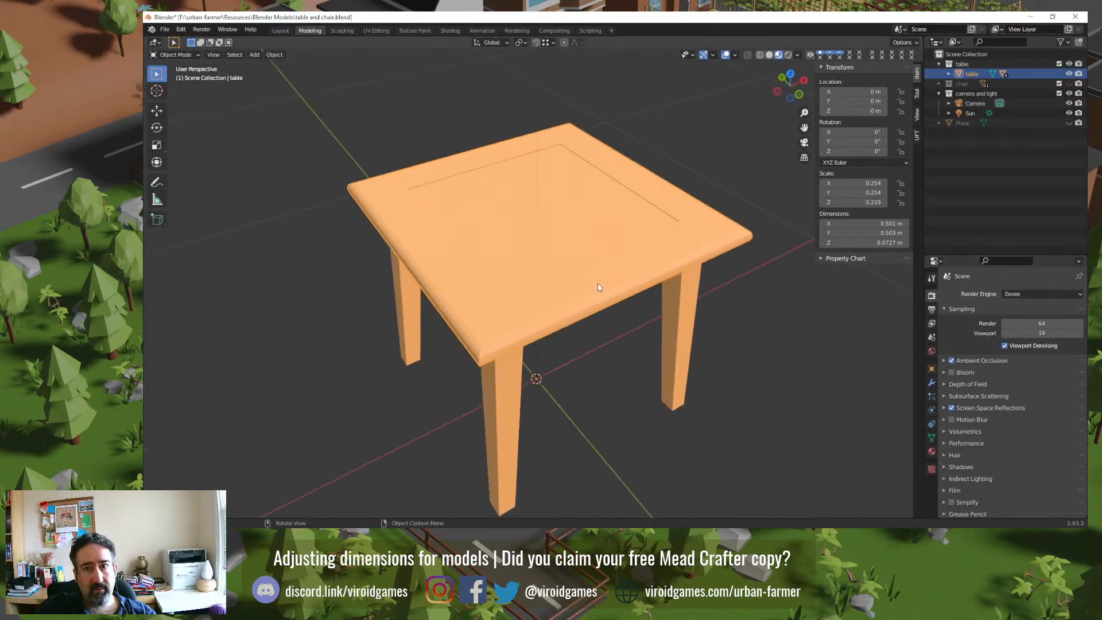
pyautogui.scroll(2, 597, 283)
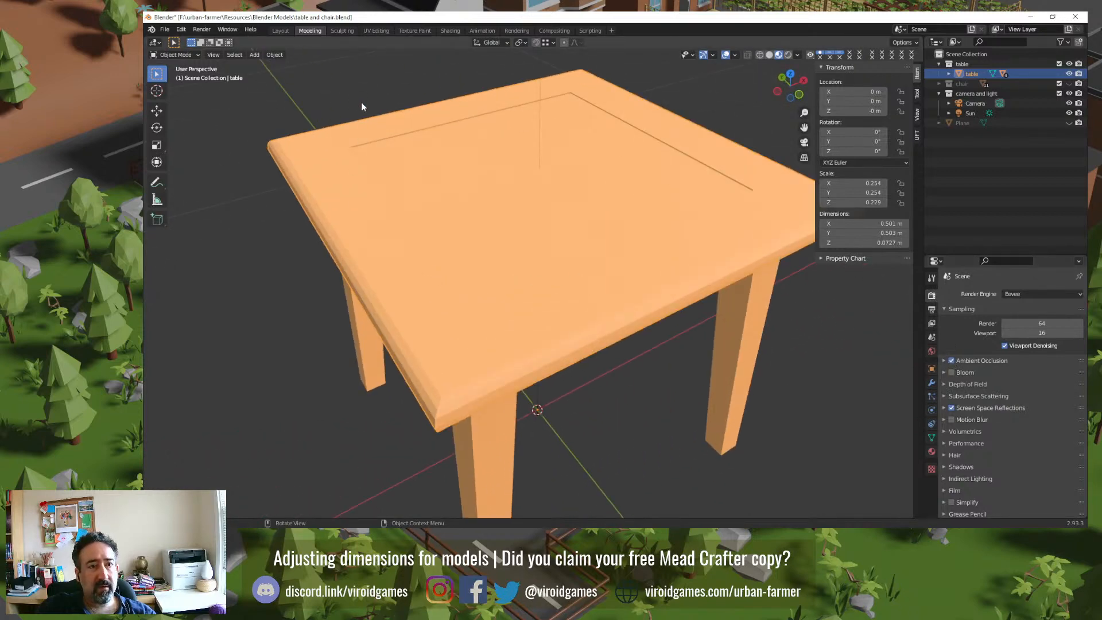
pyautogui.moveTo(385, 156); pyautogui.dragTo(410, 173, button='middle')
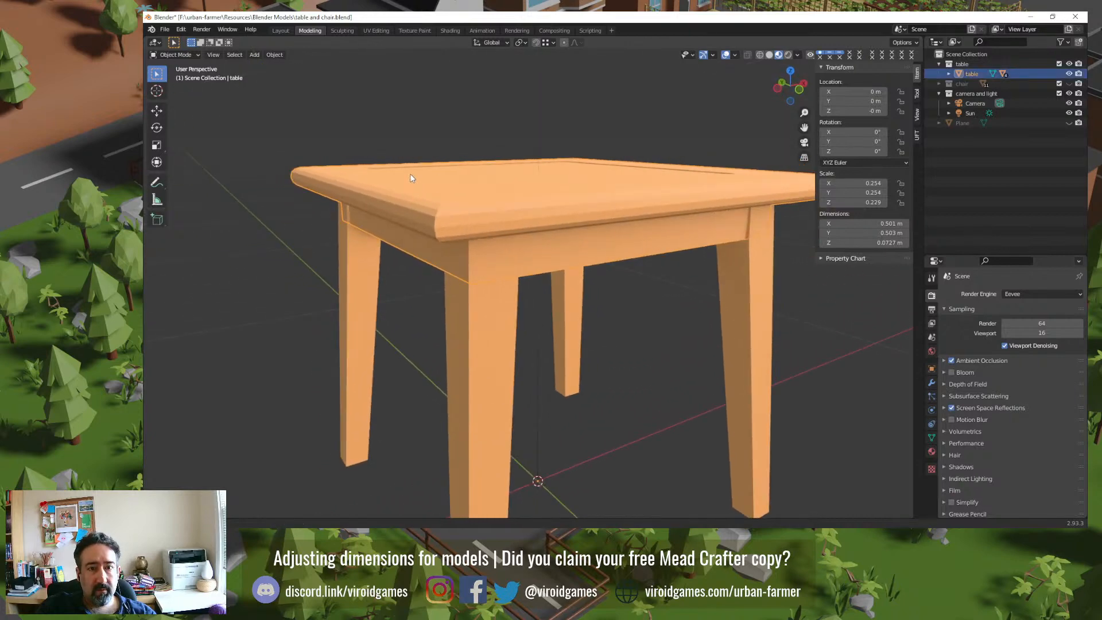
pyautogui.click(952, 361)
pyautogui.click(952, 361)
# Step: Examine the tabletop's inset panel grooves up close, including its mesh in Edit Mode
pyautogui.moveTo(673, 355); pyautogui.dragTo(632, 361, button='middle')
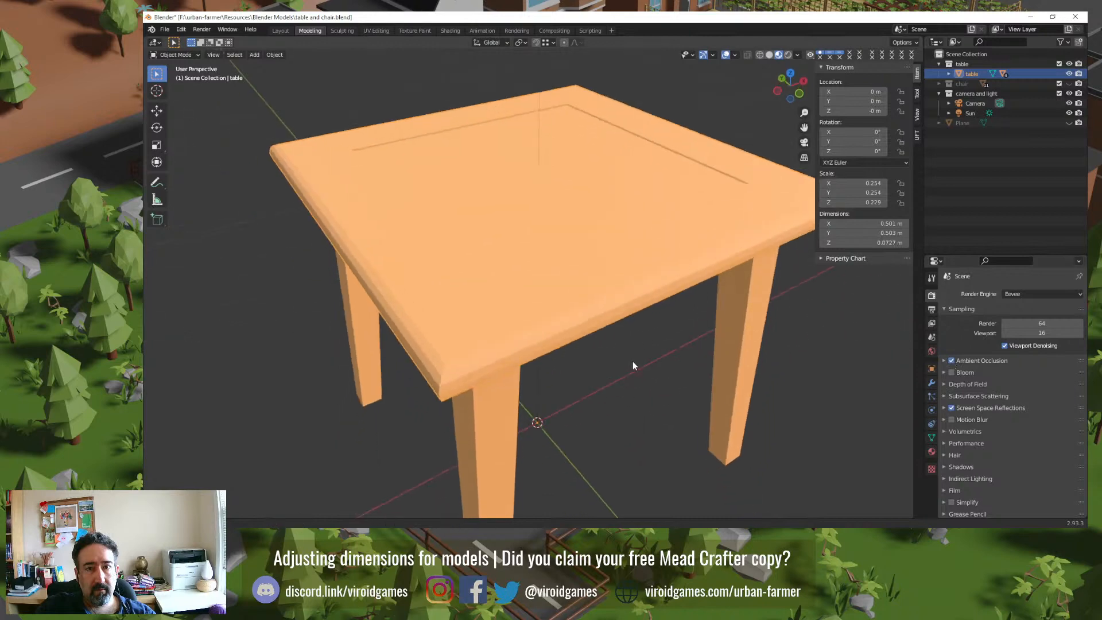
pyautogui.scroll(5, 645, 181)
pyautogui.scroll(-2, 431, 178)
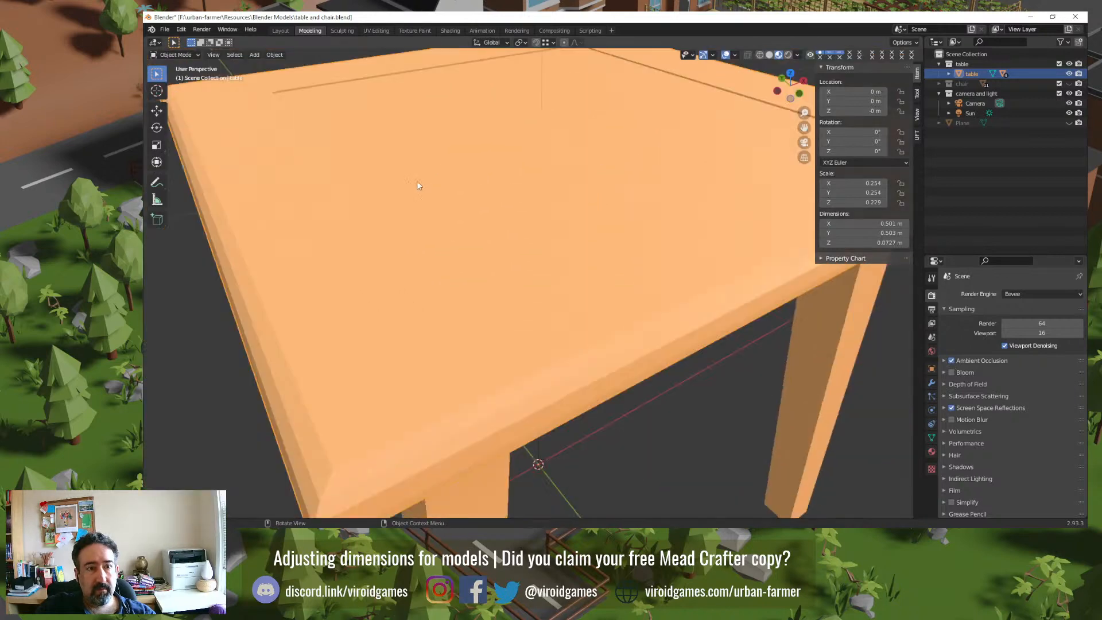
pyautogui.moveTo(419, 172); pyautogui.dragTo(388, 219, button='middle')
pyautogui.press('Tab')
pyautogui.click(444, 242)
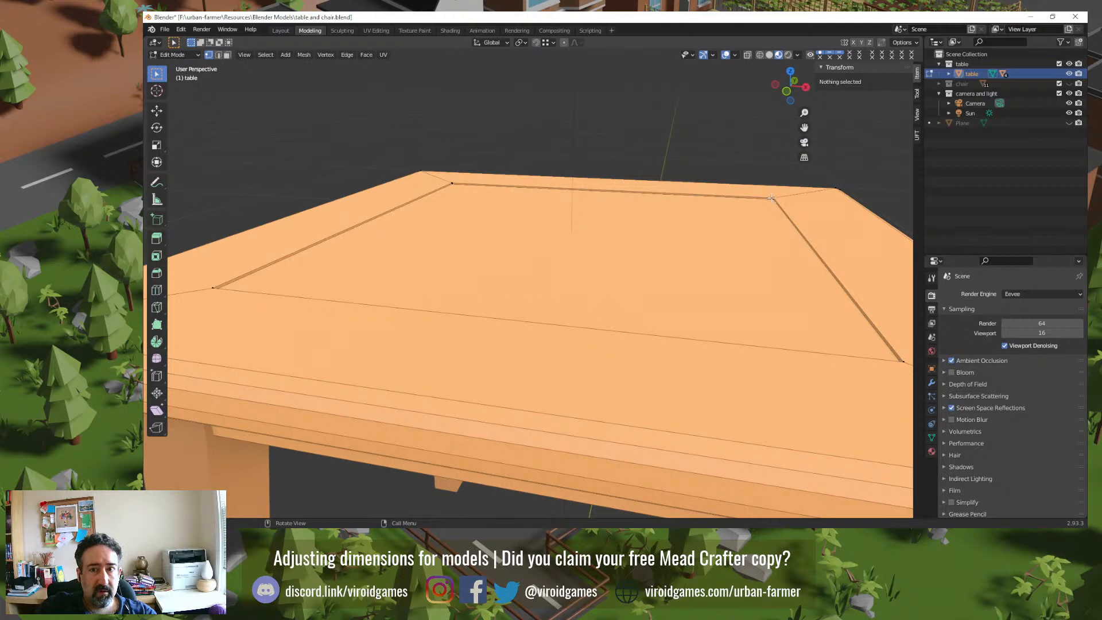
pyautogui.scroll(-4, 442, 218)
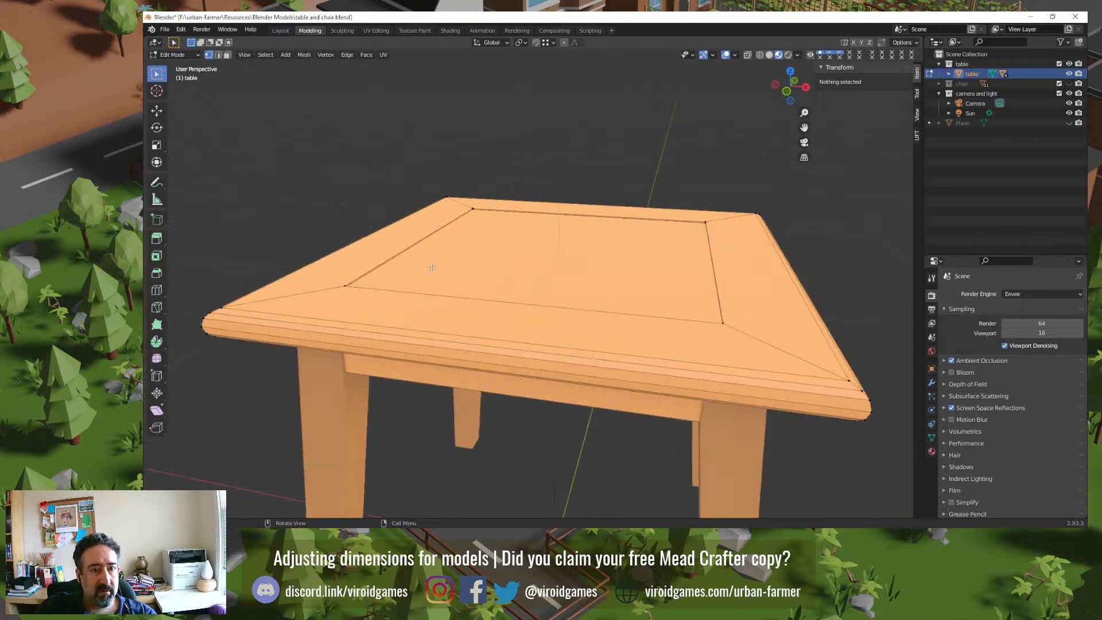
pyautogui.moveTo(432, 267); pyautogui.dragTo(362, 248, button='middle')
pyautogui.press('Tab')
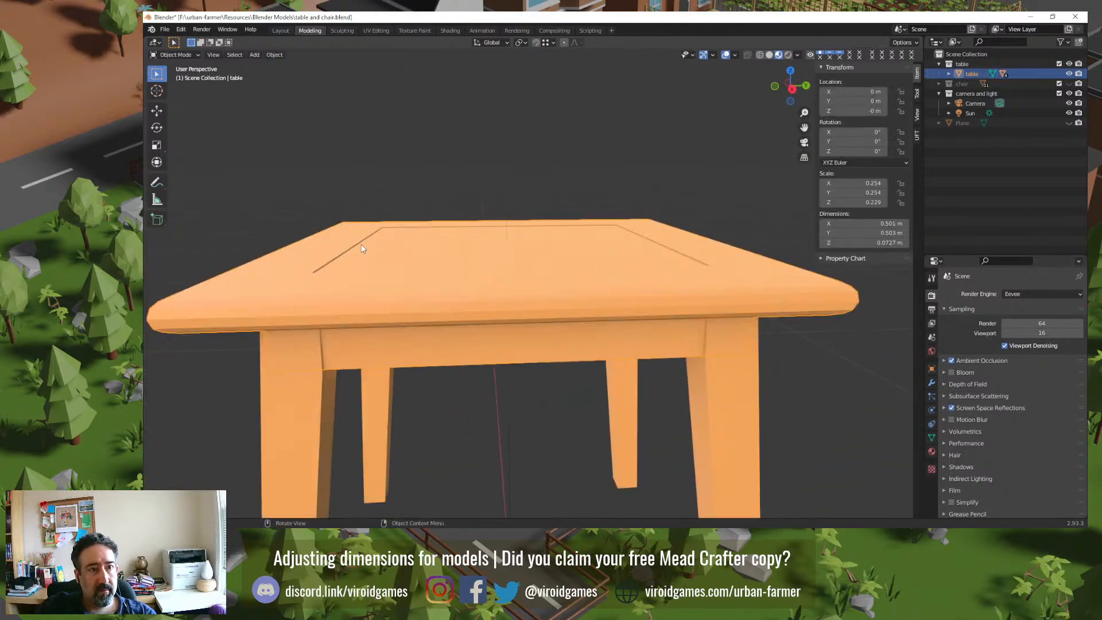
# Step: Turn on the Statistics overlay in the viewport and inspect the tabletop from a corner angle
pyautogui.click(734, 55)
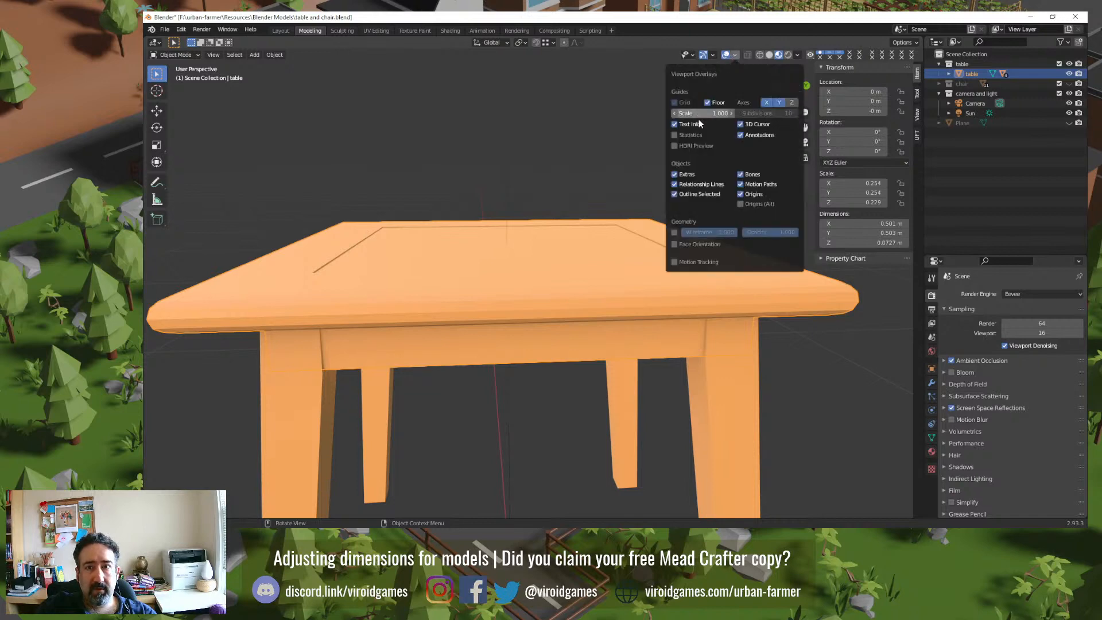
pyautogui.click(686, 135)
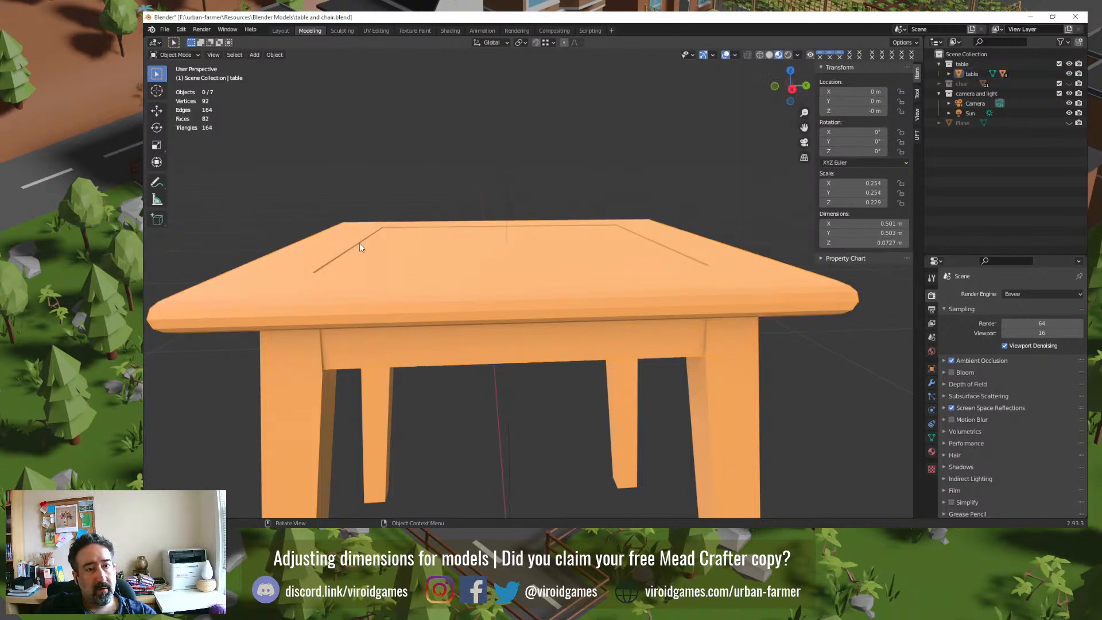
pyautogui.moveTo(352, 251); pyautogui.dragTo(425, 260, button='middle')
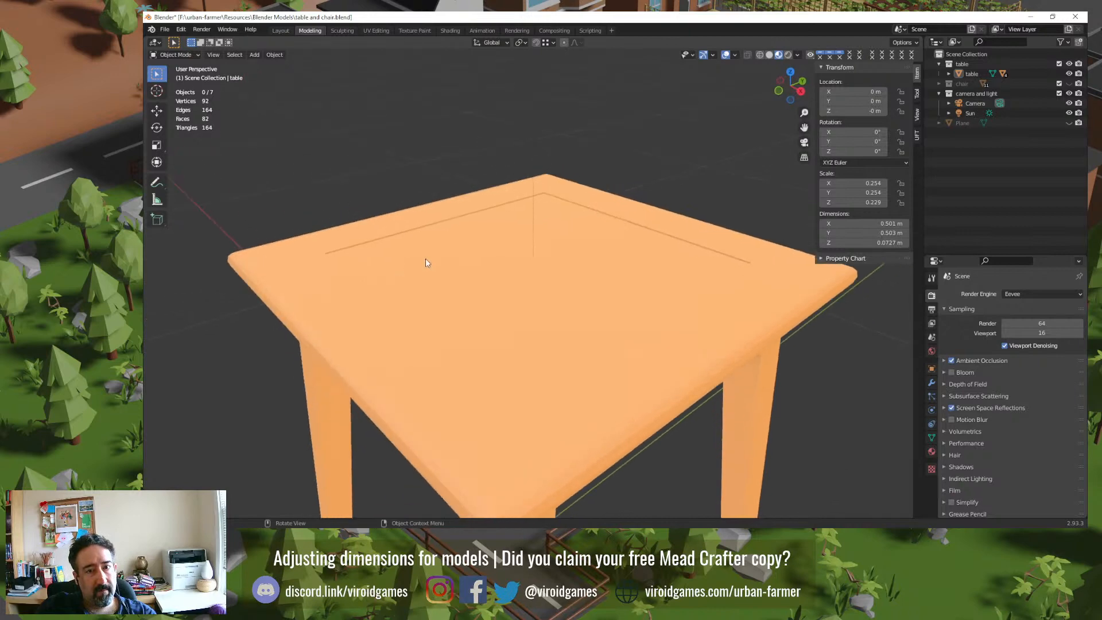
pyautogui.click(428, 262)
pyautogui.click(425, 175)
# Step: Switch to the Urban Farmer project in Godot, run the game, and bring the trellis planter up close
pyautogui.click(724, 535)
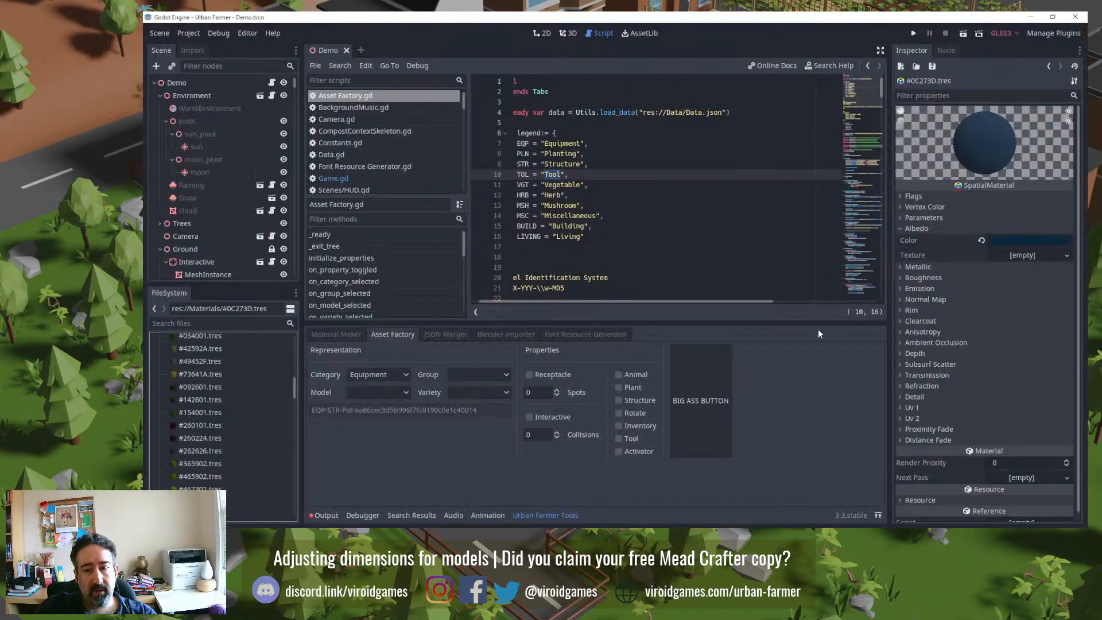
pyautogui.click(913, 34)
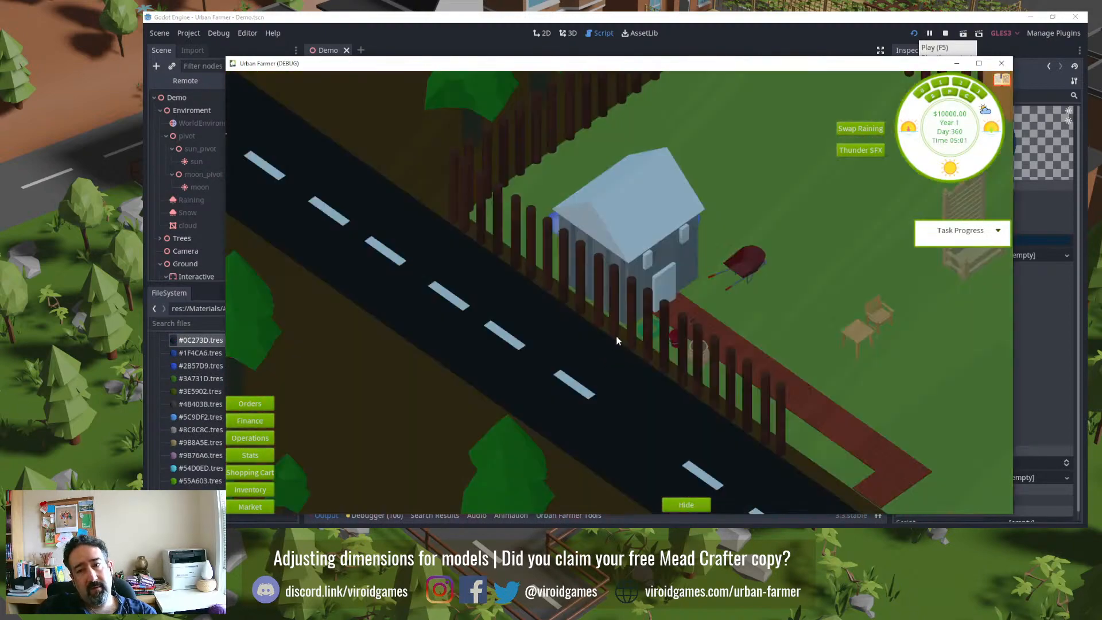
pyautogui.press('d')
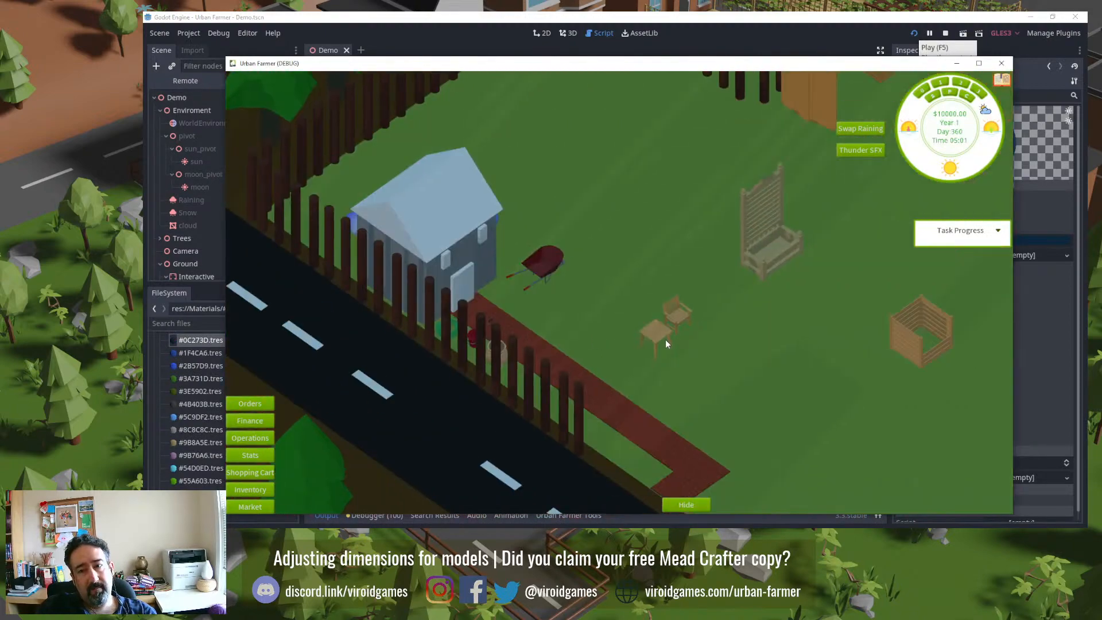
pyautogui.scroll(5, 627, 352)
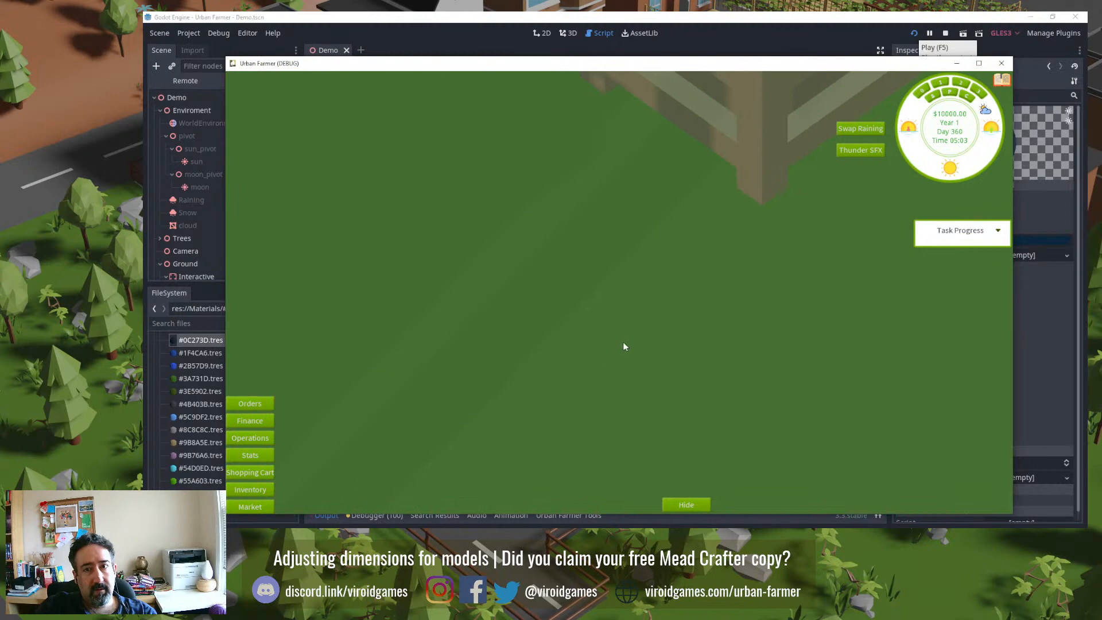
pyautogui.press('d')
pyautogui.press('w')
pyautogui.press('d')
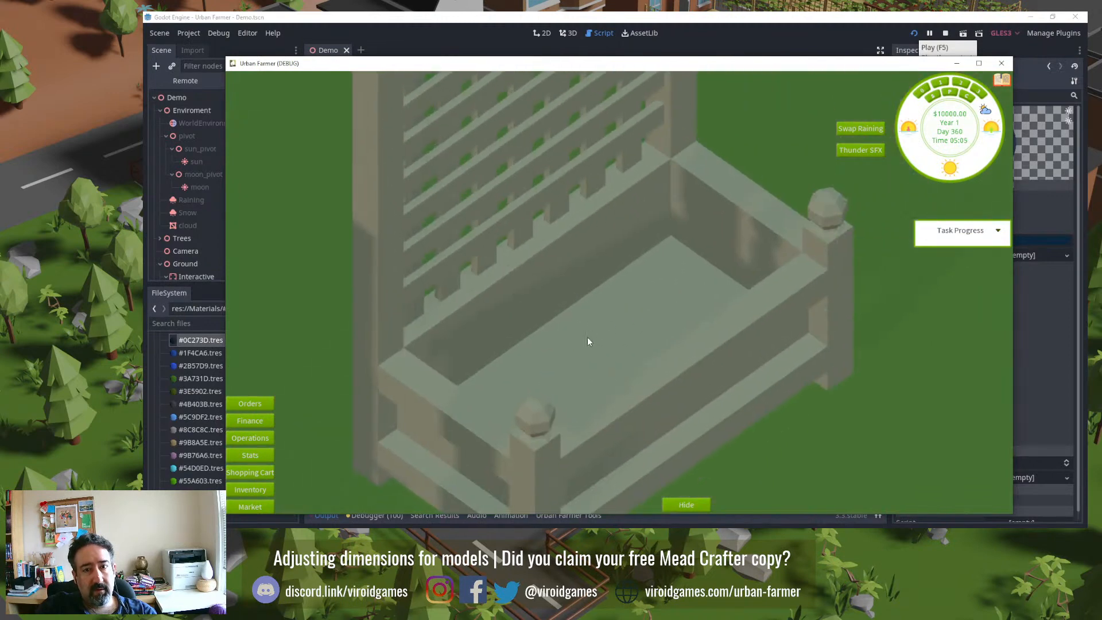
# Step: Fill the trellis planter with Standard Silty soil from the game inventory
pyautogui.click(264, 489)
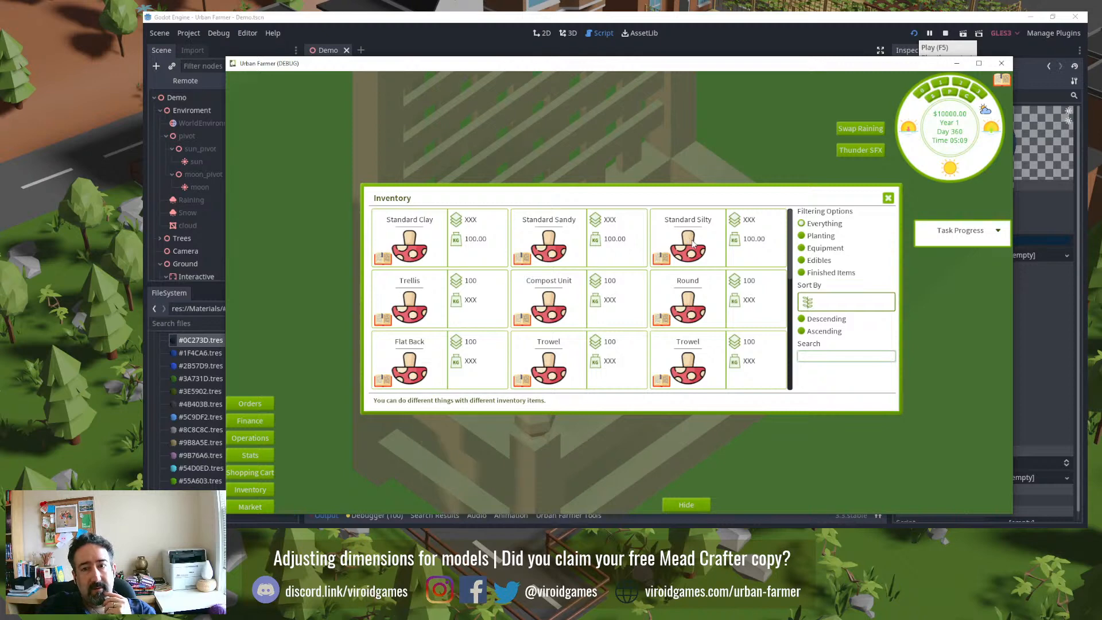
pyautogui.click(774, 238)
pyautogui.click(750, 229)
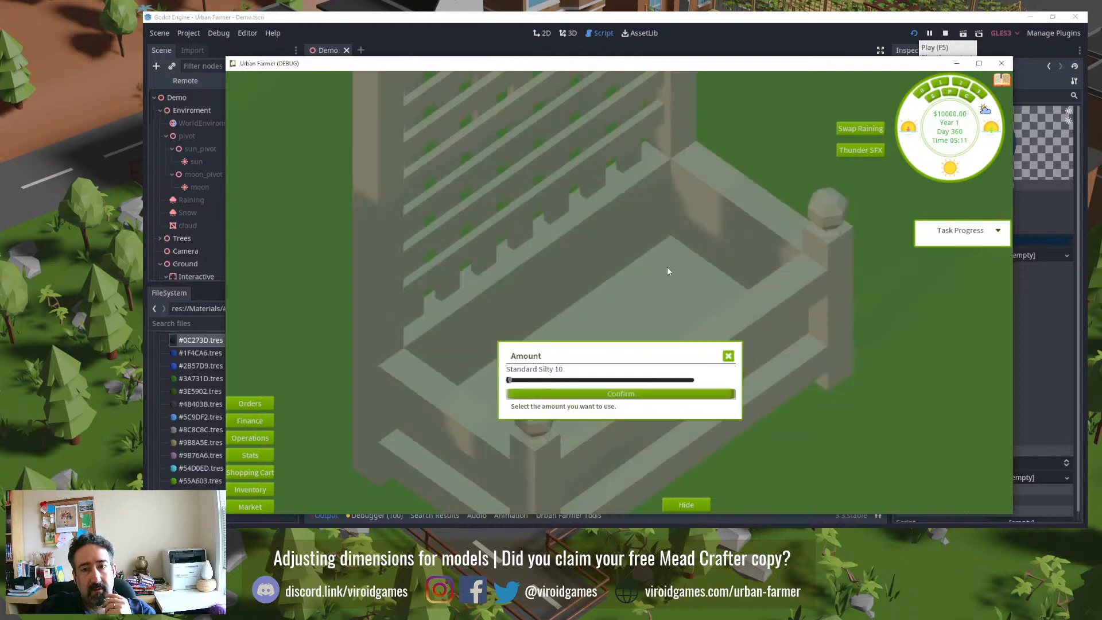
pyautogui.click(690, 380)
pyautogui.click(629, 395)
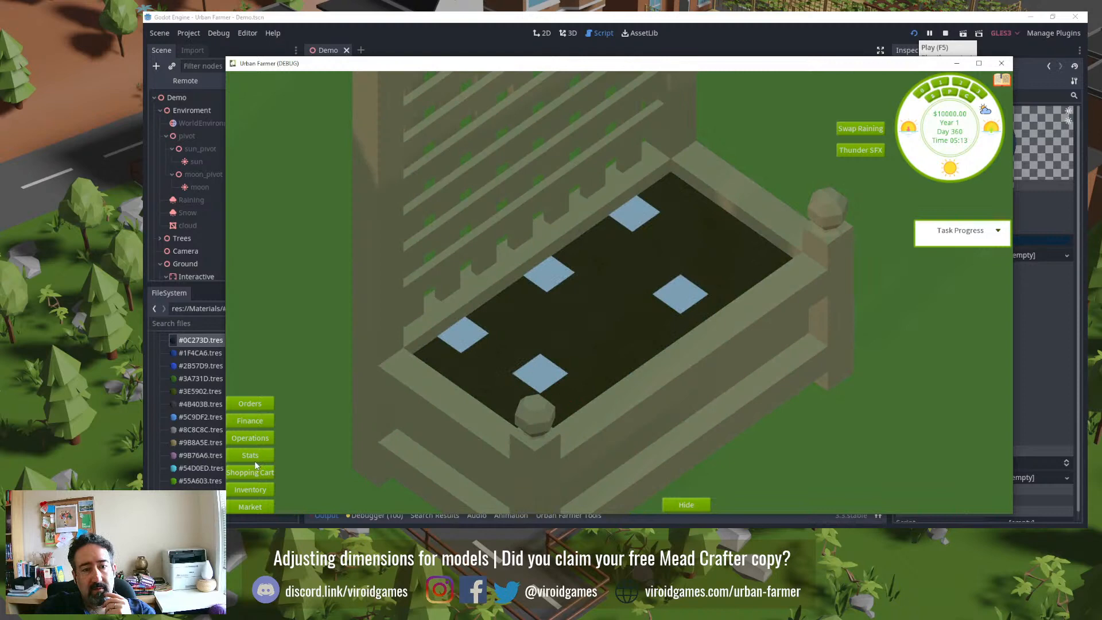
# Step: Plant Mountain Merit from the inventory in the two front spots of the trellis planter
pyautogui.click(249, 490)
pyautogui.scroll(-1, 652, 349)
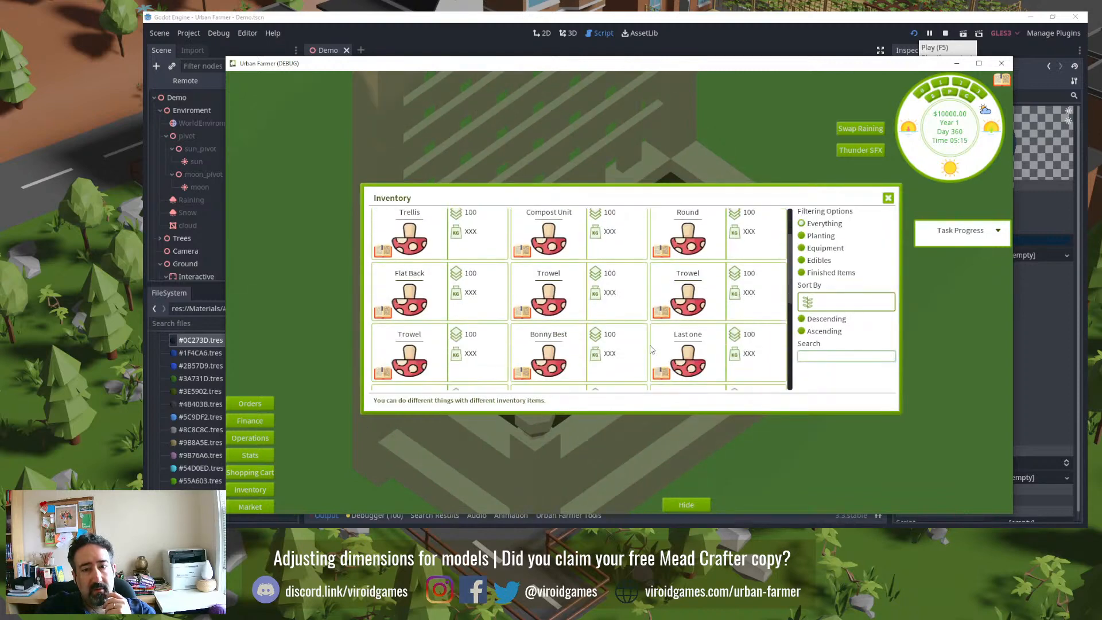
pyautogui.scroll(-8, 651, 349)
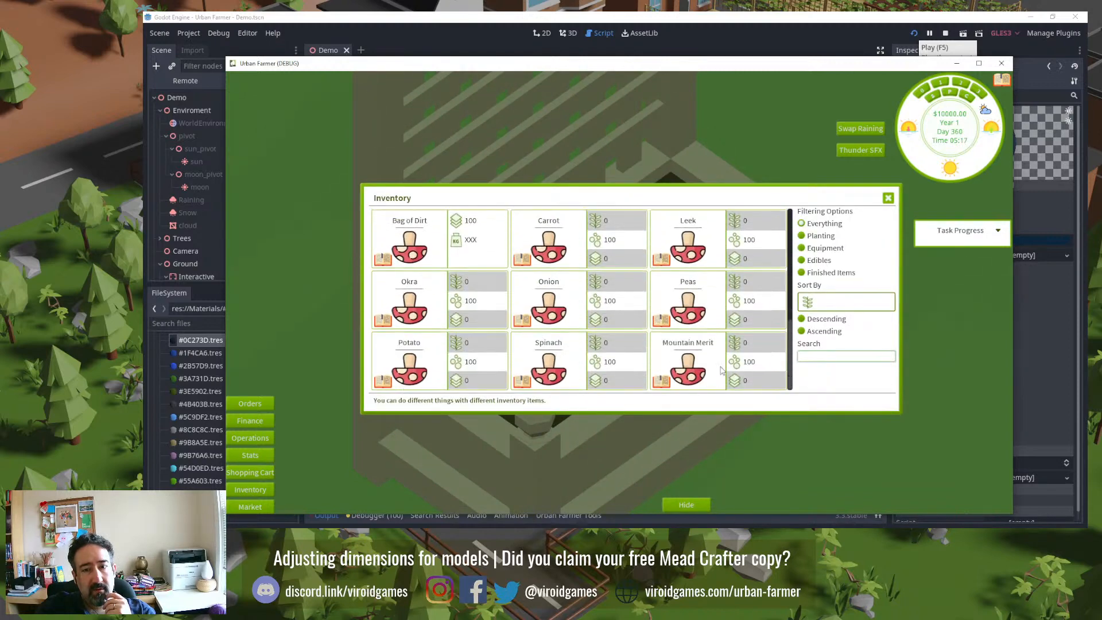
pyautogui.click(766, 362)
pyautogui.click(748, 350)
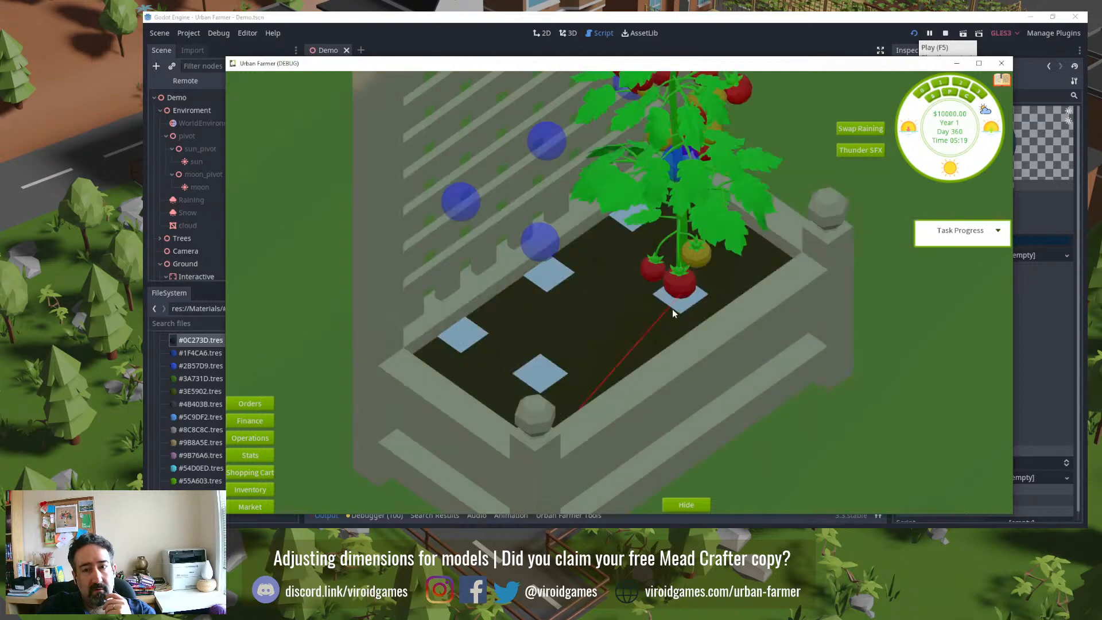
pyautogui.click(683, 278)
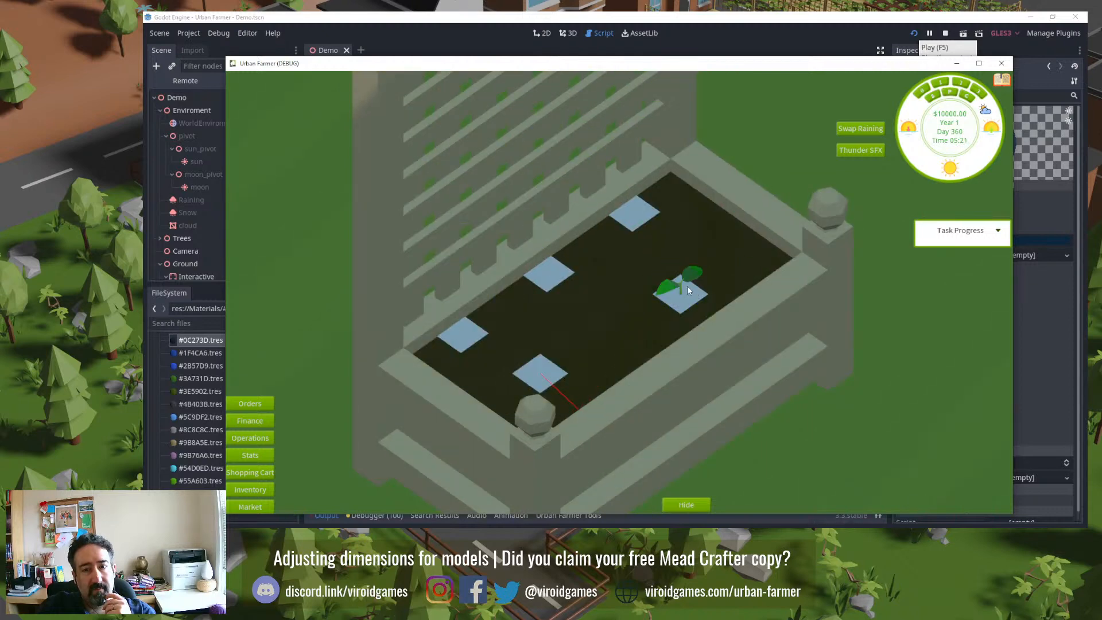
pyautogui.click(252, 490)
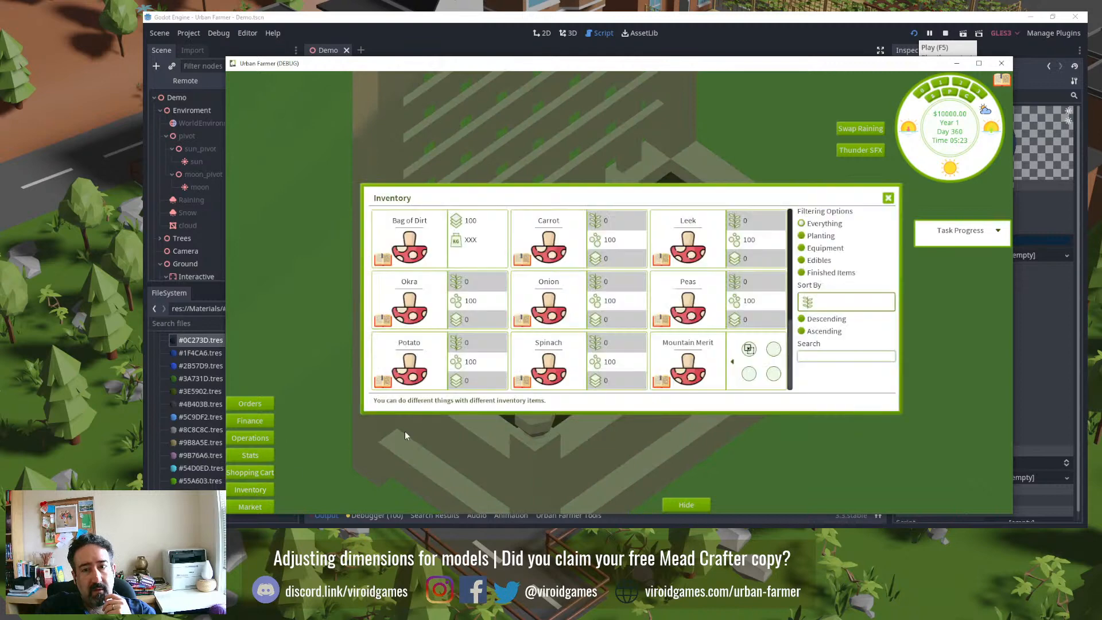
pyautogui.click(749, 349)
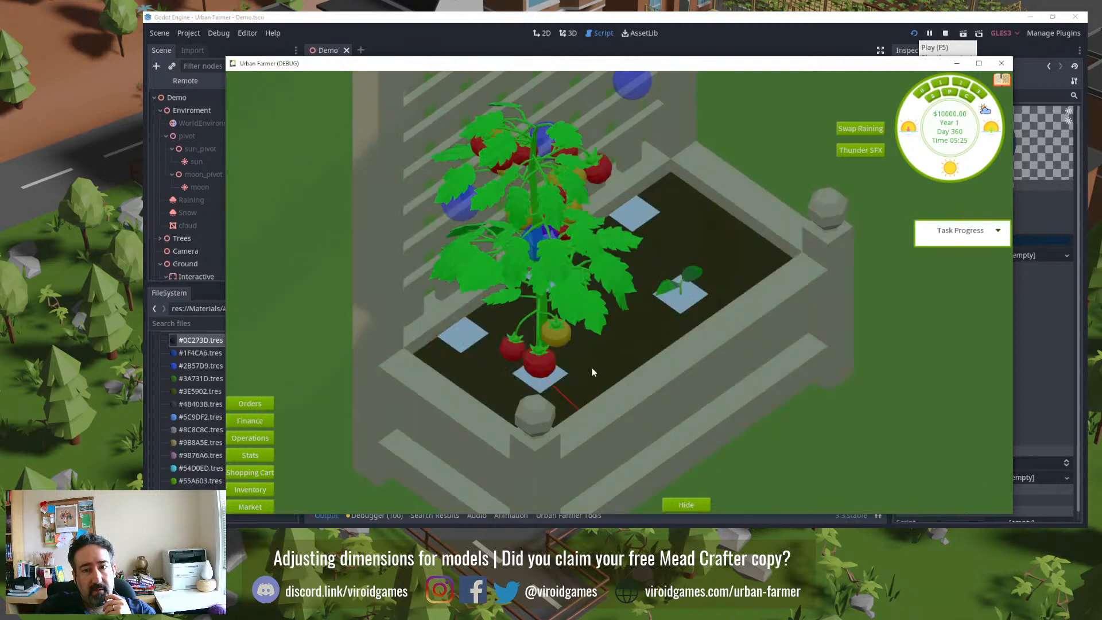
pyautogui.click(550, 378)
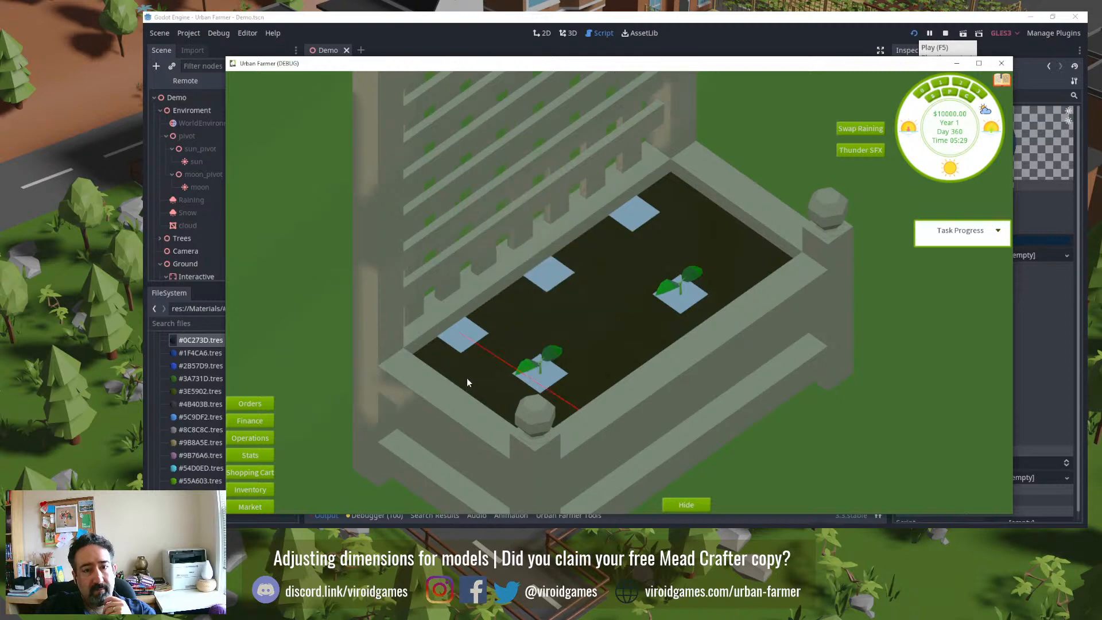
# Step: Fast-forward the game by 4 hours and examine the table and chair in daylight, up close and from farther away
pyautogui.scroll(-10, 466, 380)
pyautogui.scroll(4, 459, 378)
pyautogui.moveTo(557, 364); pyautogui.dragTo(539, 368, button='middle')
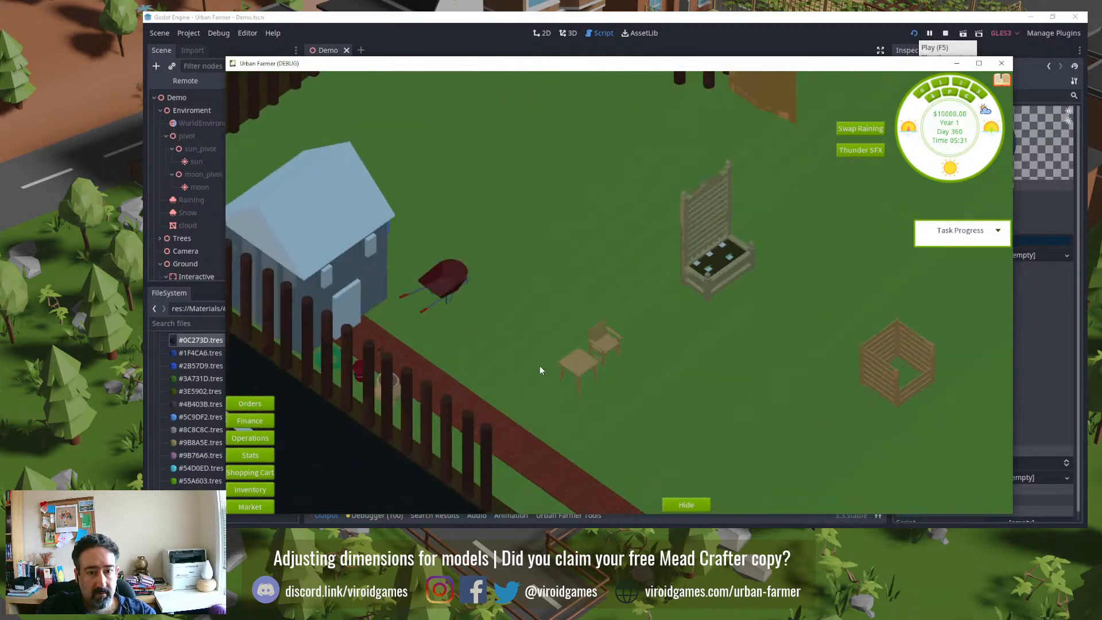
pyautogui.scroll(10, 581, 355)
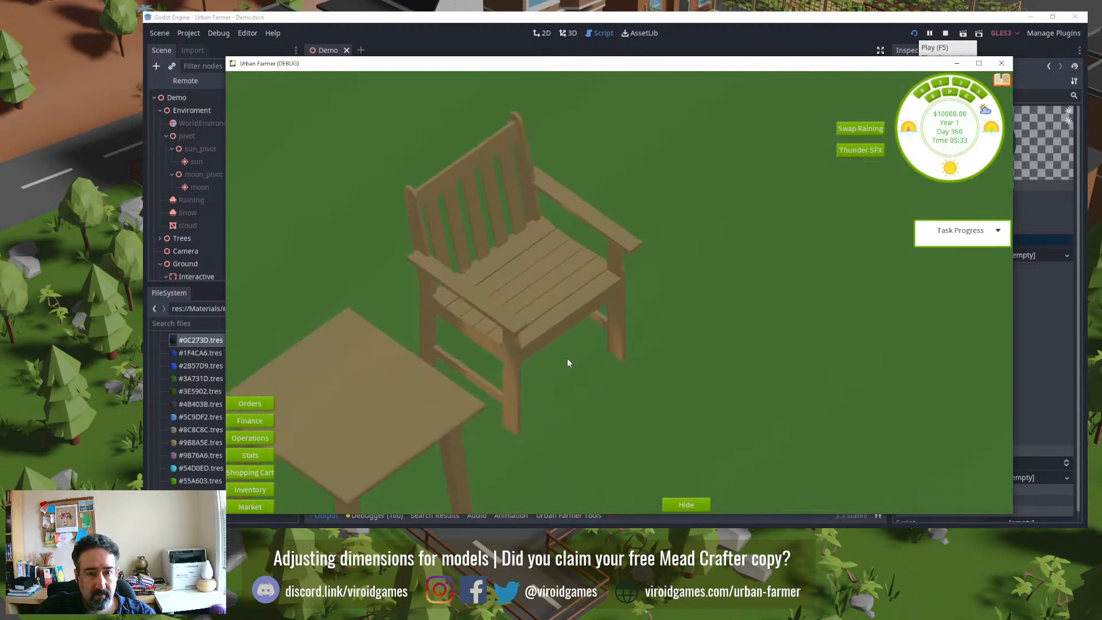
pyautogui.press('s')
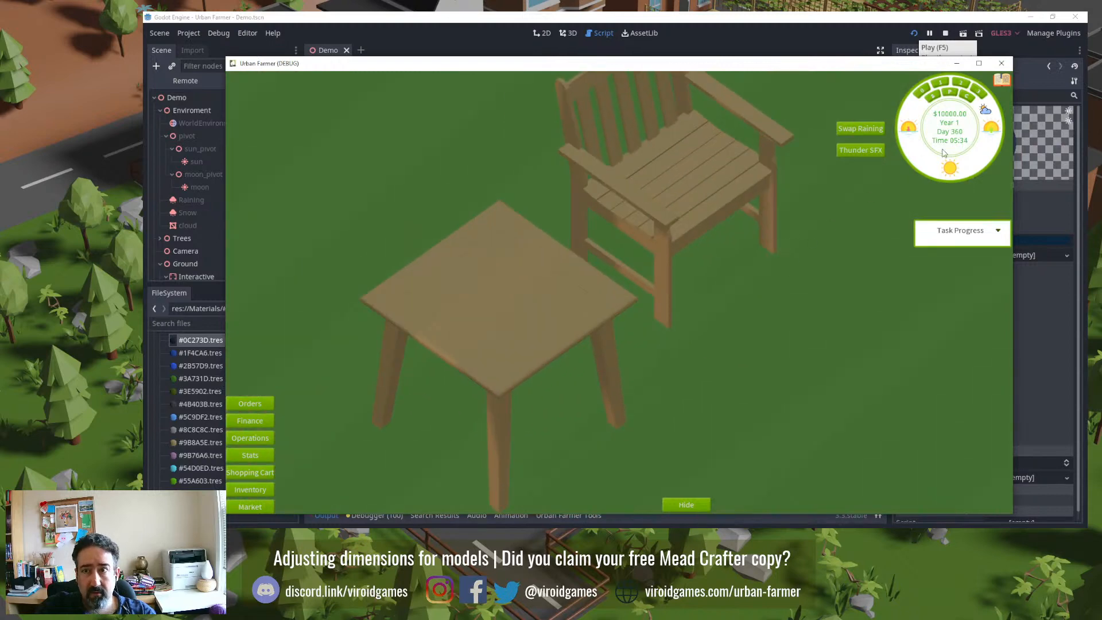
pyautogui.click(959, 113)
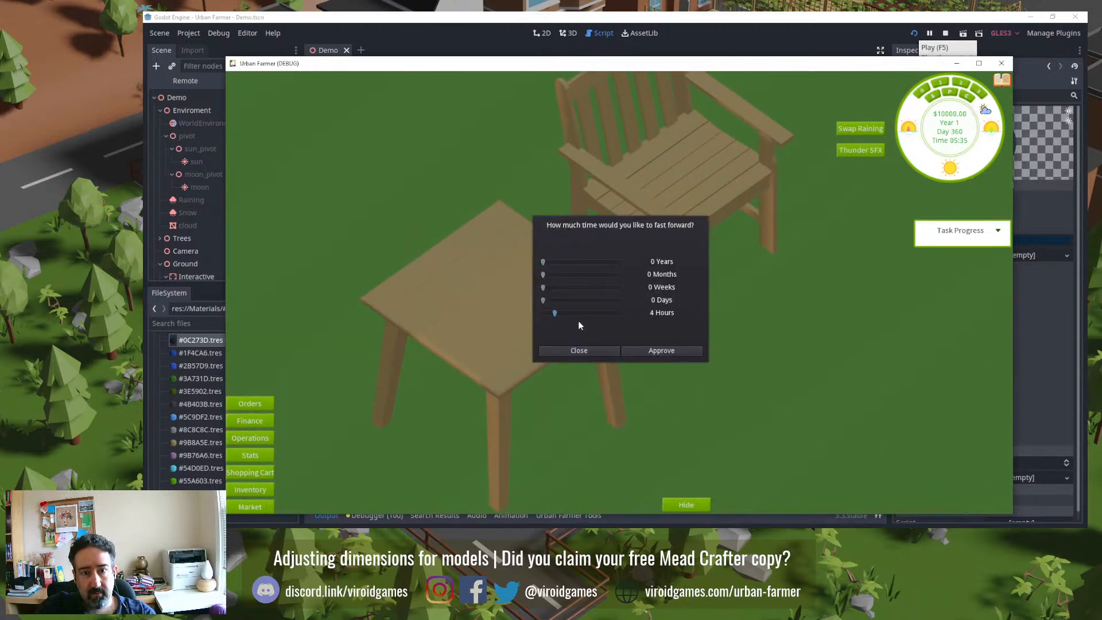
pyautogui.click(636, 348)
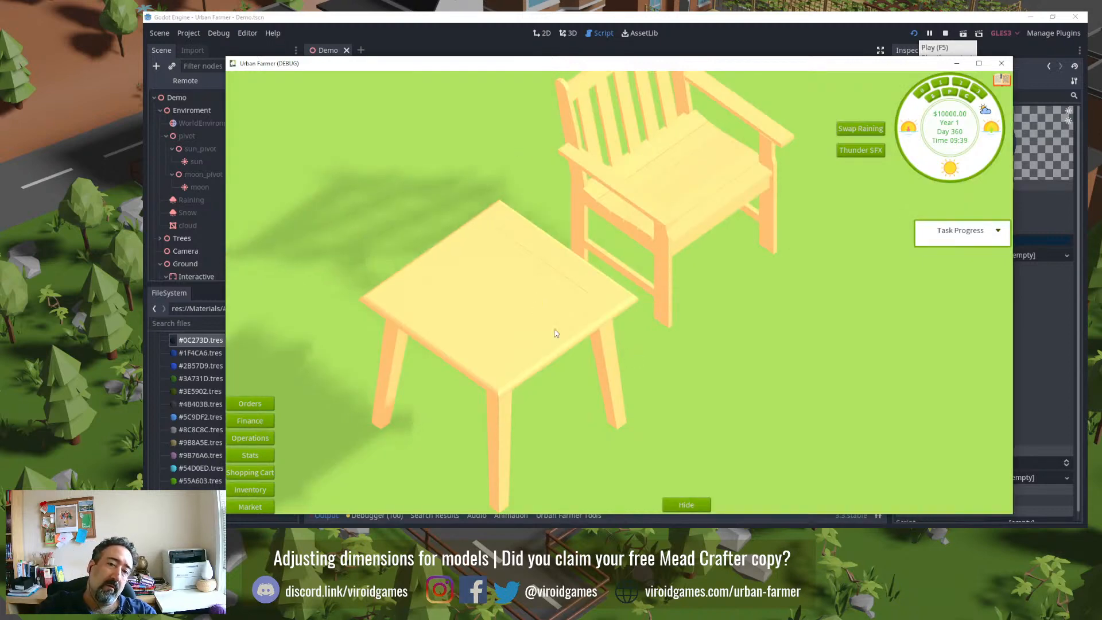
pyautogui.scroll(-5, 556, 333)
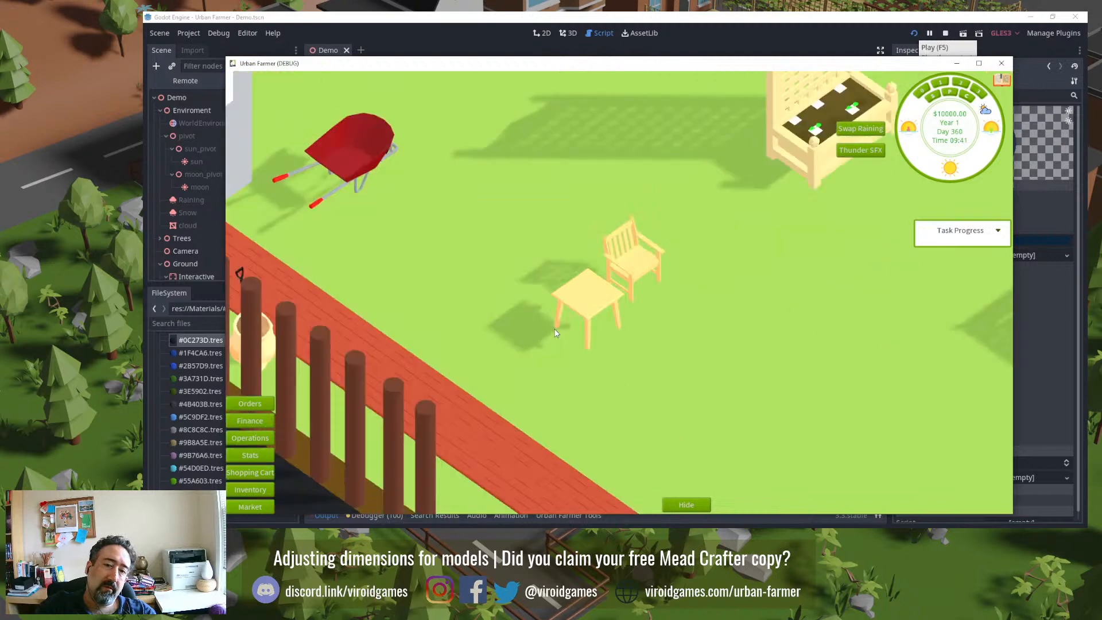
pyautogui.scroll(5, 561, 331)
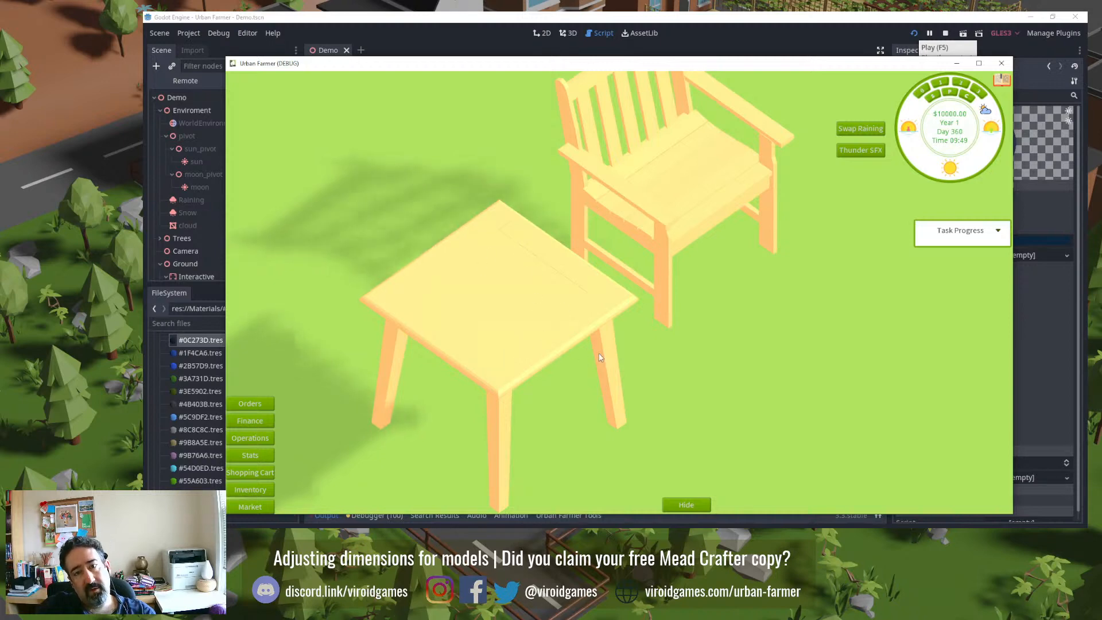
# Step: Return to Blender and lower the tabletop's central panel face along Z to a local median Z of 1.9606 m
pyautogui.hotkey('alt', 'Tab')
pyautogui.hotkey('alt', 'Tab')
pyautogui.hotkey('alt', 'Tab')
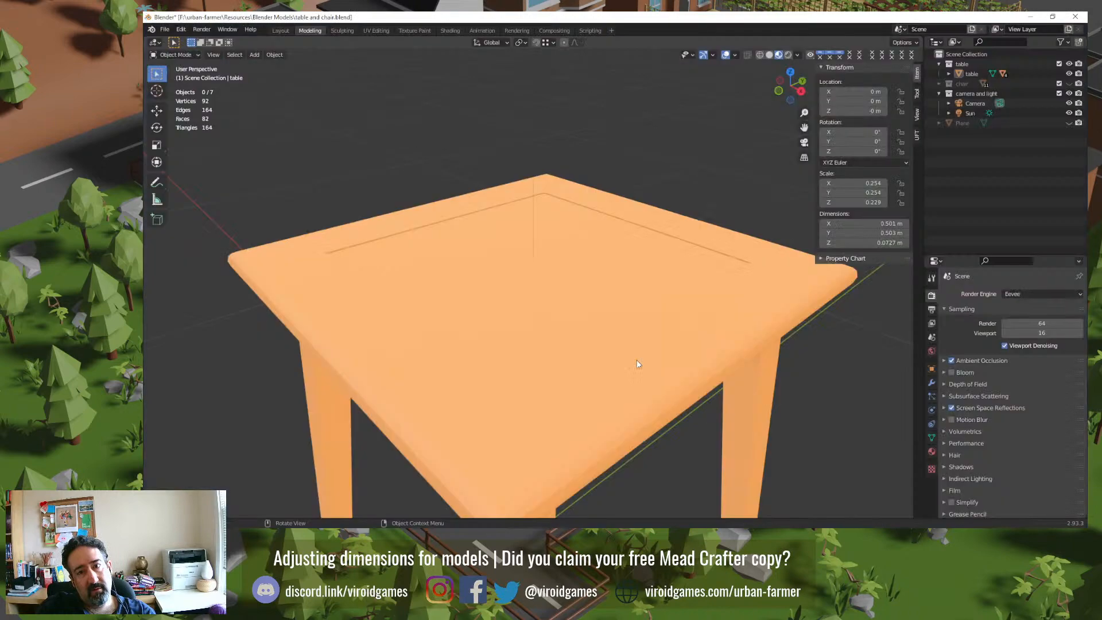
pyautogui.click(604, 296)
pyautogui.press('Tab')
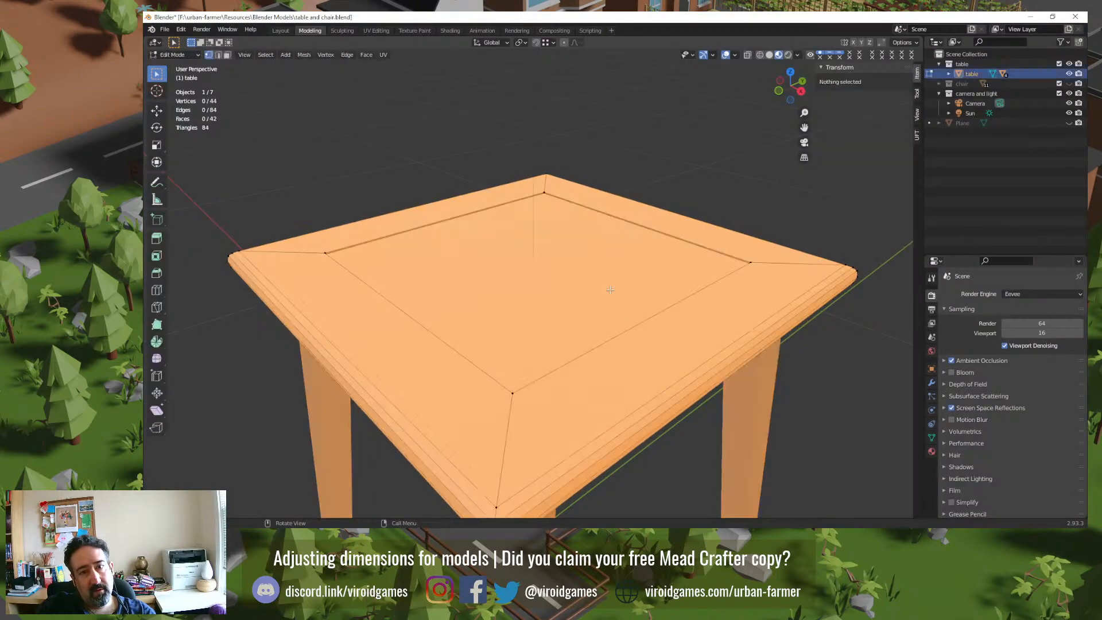
pyautogui.press('3')
pyautogui.click(587, 285)
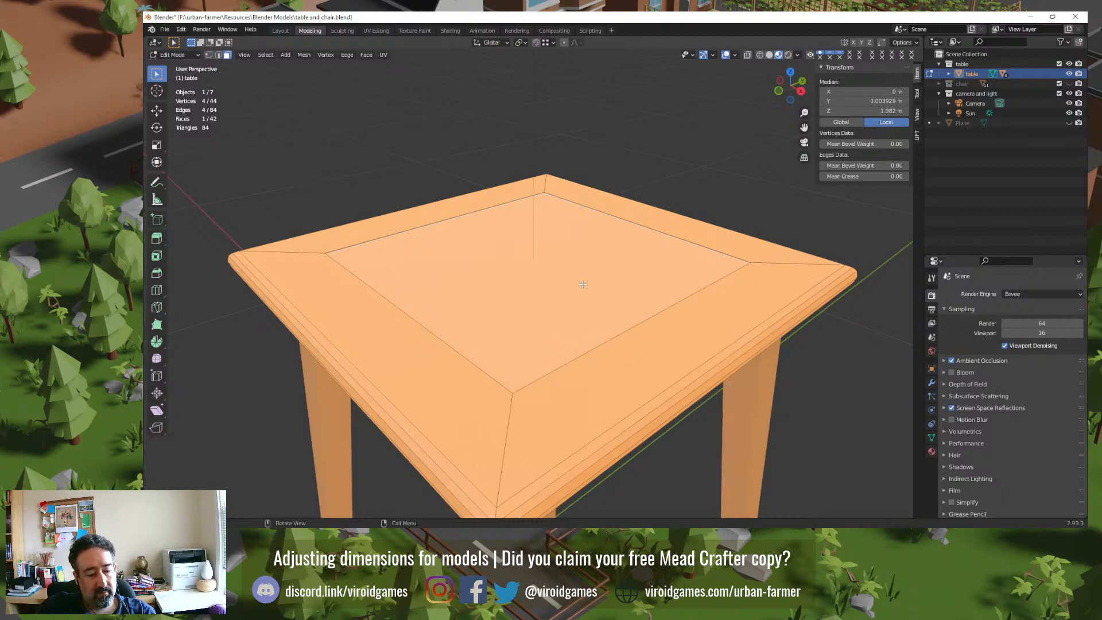
pyautogui.press('g')
pyautogui.press('z')
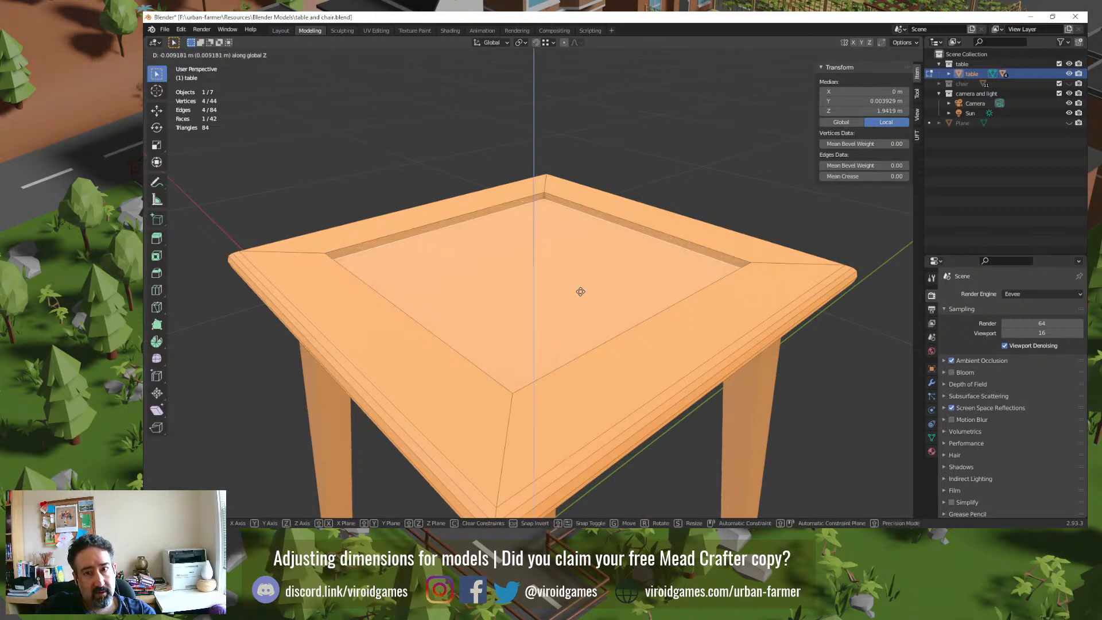
pyautogui.click(578, 288)
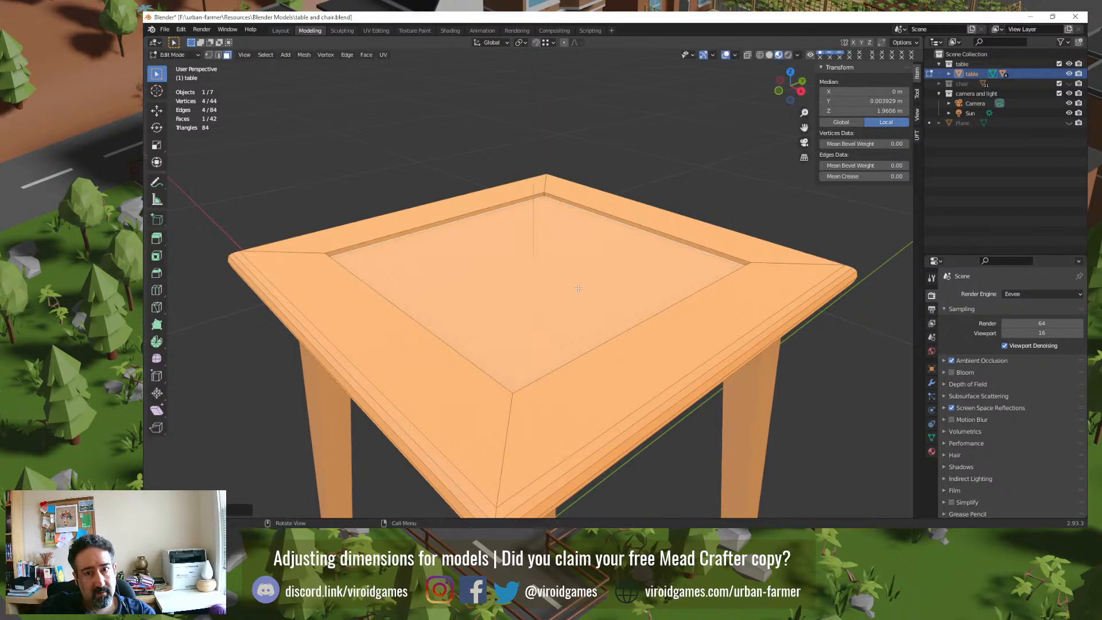
# Step: Scale the recessed panel face down to about 0.93 to slope the recess walls, and inspect them in Object Mode
pyautogui.press('s')
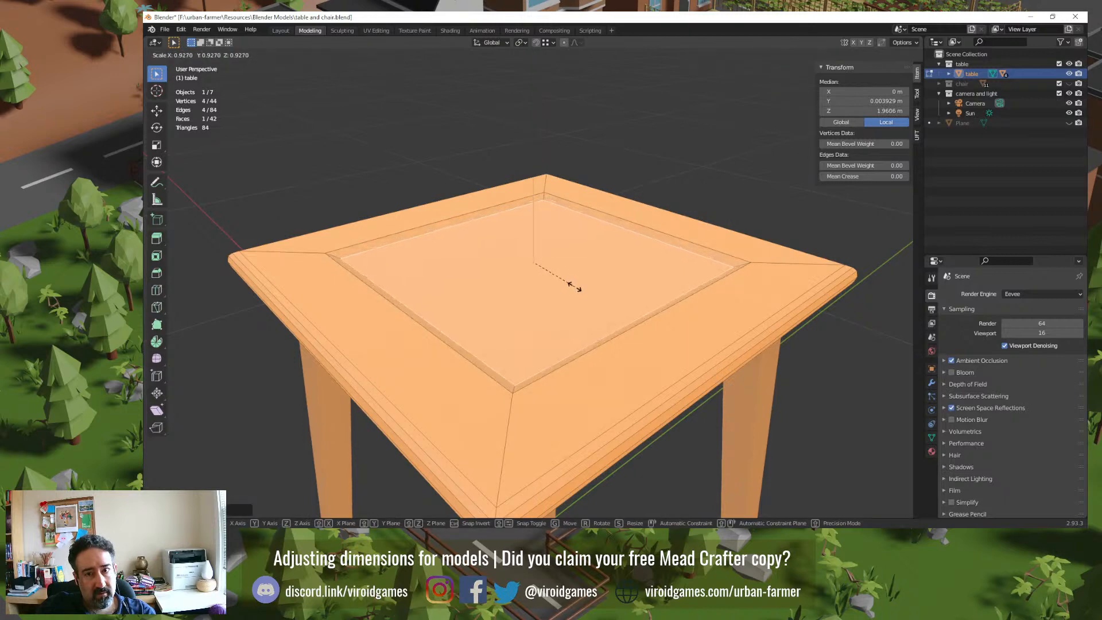
pyautogui.click(576, 287)
pyautogui.moveTo(599, 271); pyautogui.dragTo(636, 195, button='middle')
pyautogui.press('Tab')
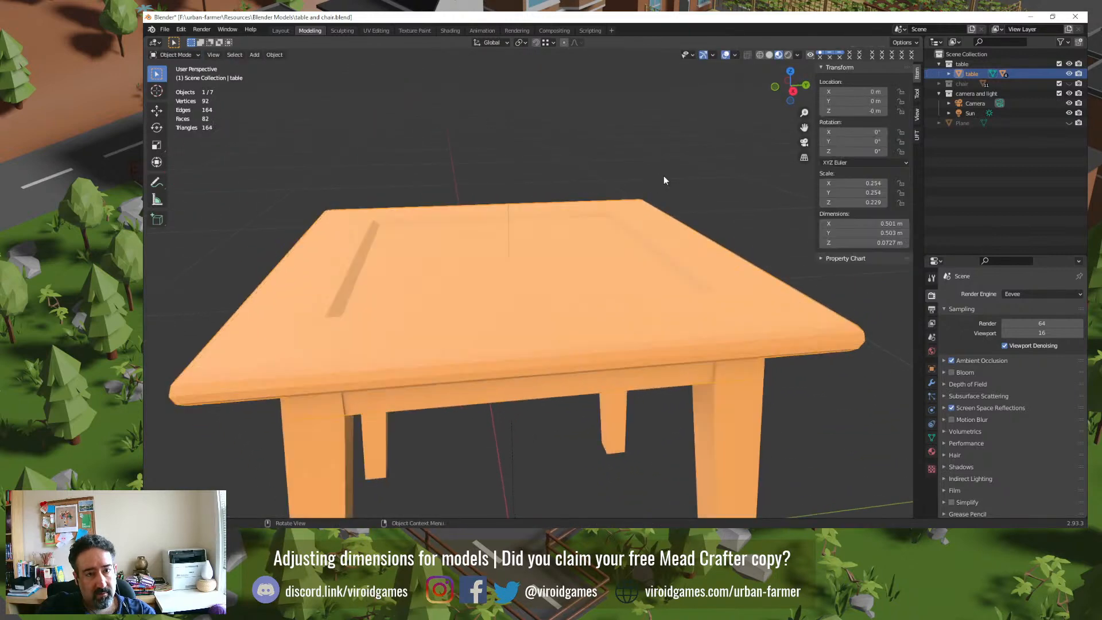
pyautogui.moveTo(539, 272); pyautogui.dragTo(449, 281, button='middle')
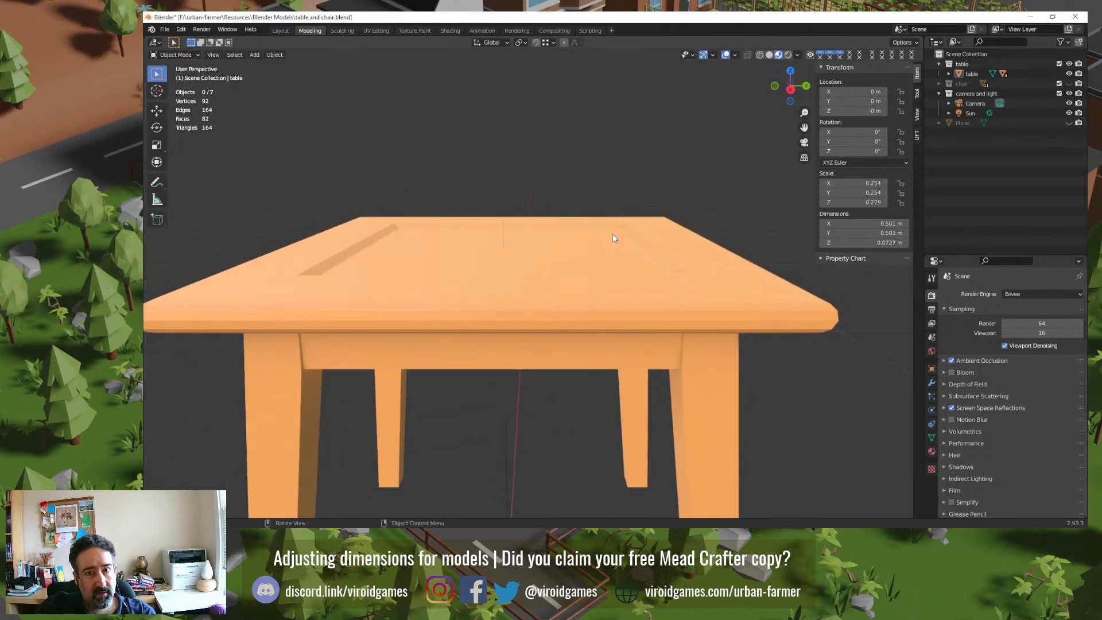
pyautogui.moveTo(525, 309); pyautogui.dragTo(449, 332, button='middle')
pyautogui.moveTo(574, 230); pyautogui.dragTo(544, 277, button='middle')
# Step: Scale the tabletop's recessed panel face up to about 1.03, deselect it, and inspect the table in Object Mode
pyautogui.click(546, 275)
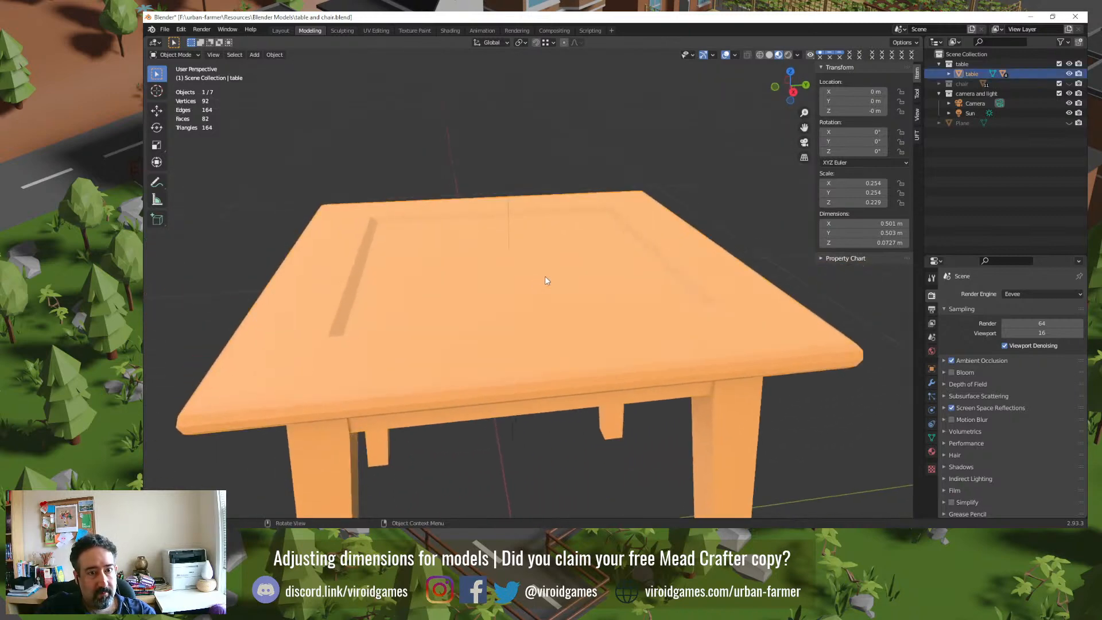
pyautogui.press('Tab')
pyautogui.press('s')
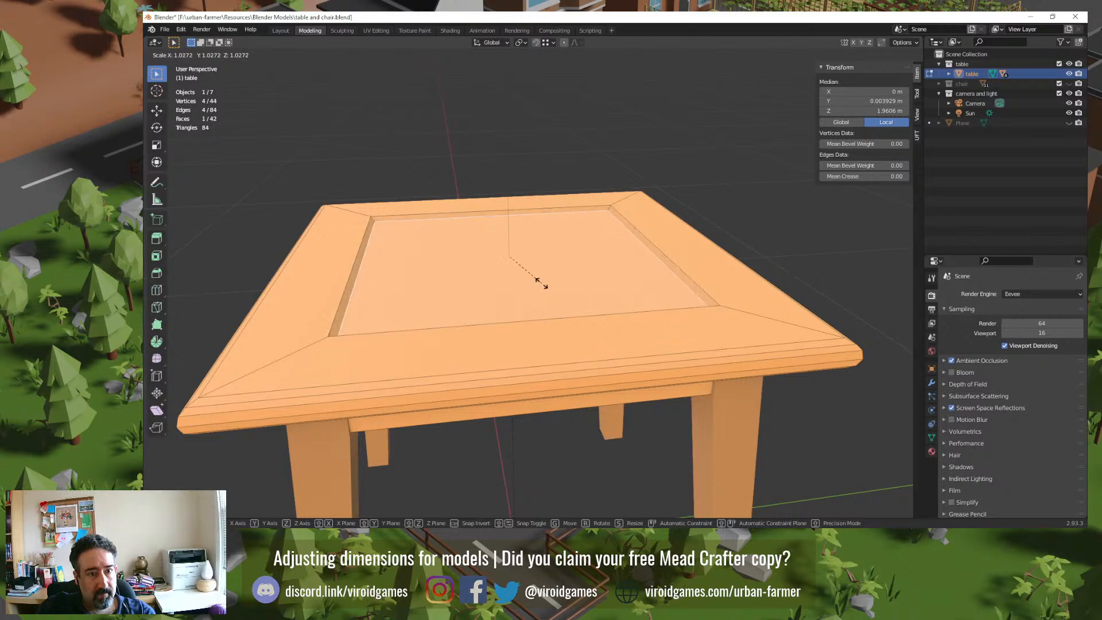
pyautogui.click(543, 285)
pyautogui.moveTo(542, 286); pyautogui.dragTo(505, 264, button='middle')
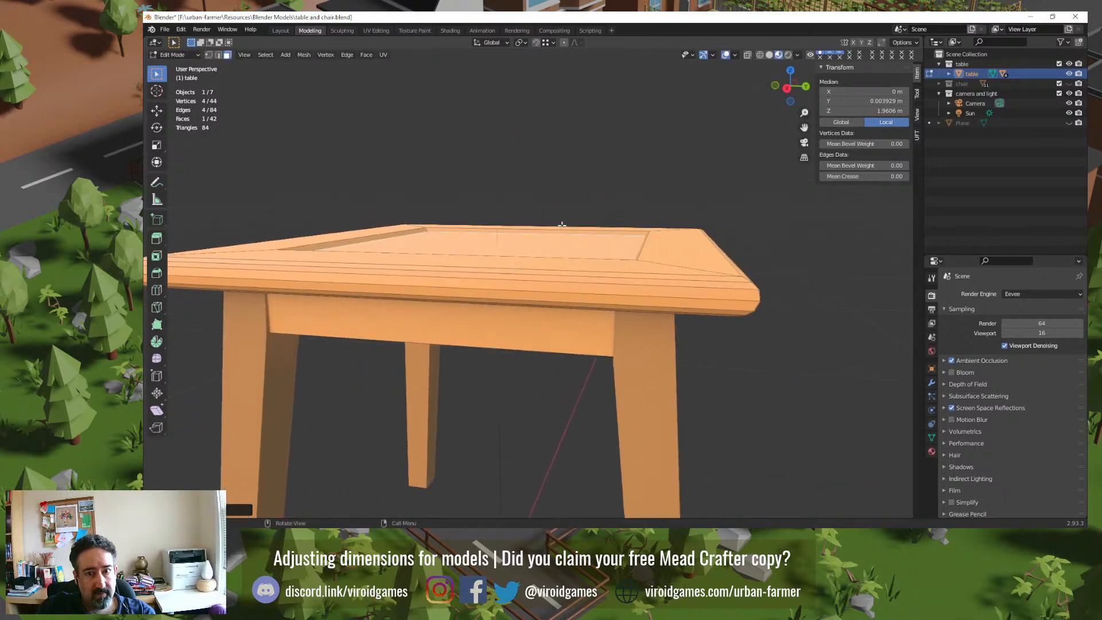
pyautogui.click(599, 198)
pyautogui.moveTo(599, 198); pyautogui.dragTo(589, 287, button='middle')
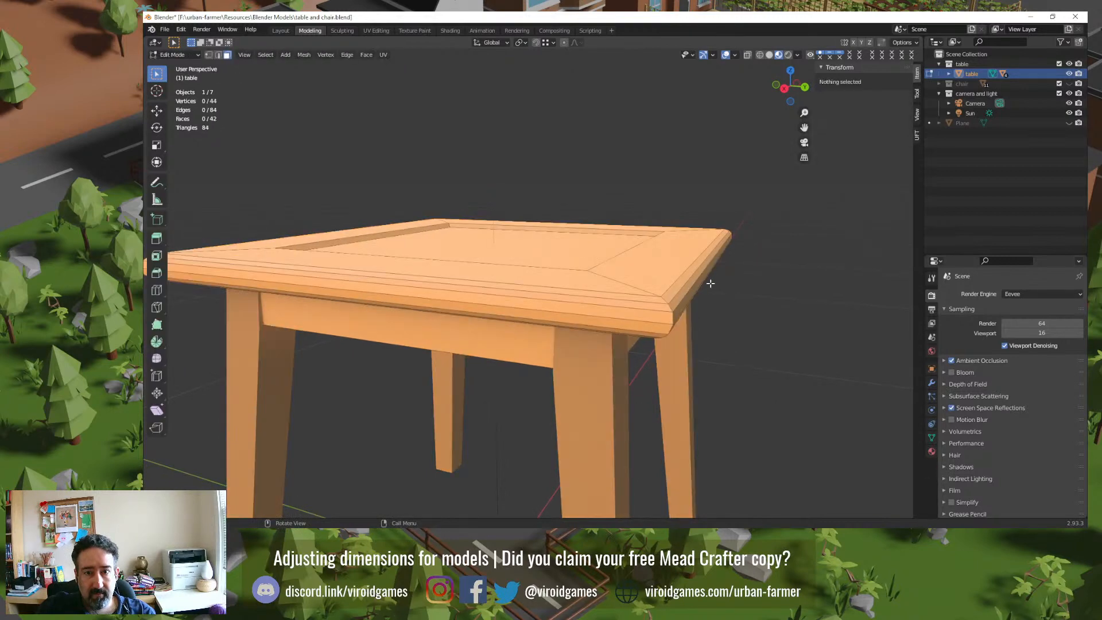
pyautogui.press('Tab')
pyautogui.moveTo(718, 283); pyautogui.dragTo(590, 288, button='middle')
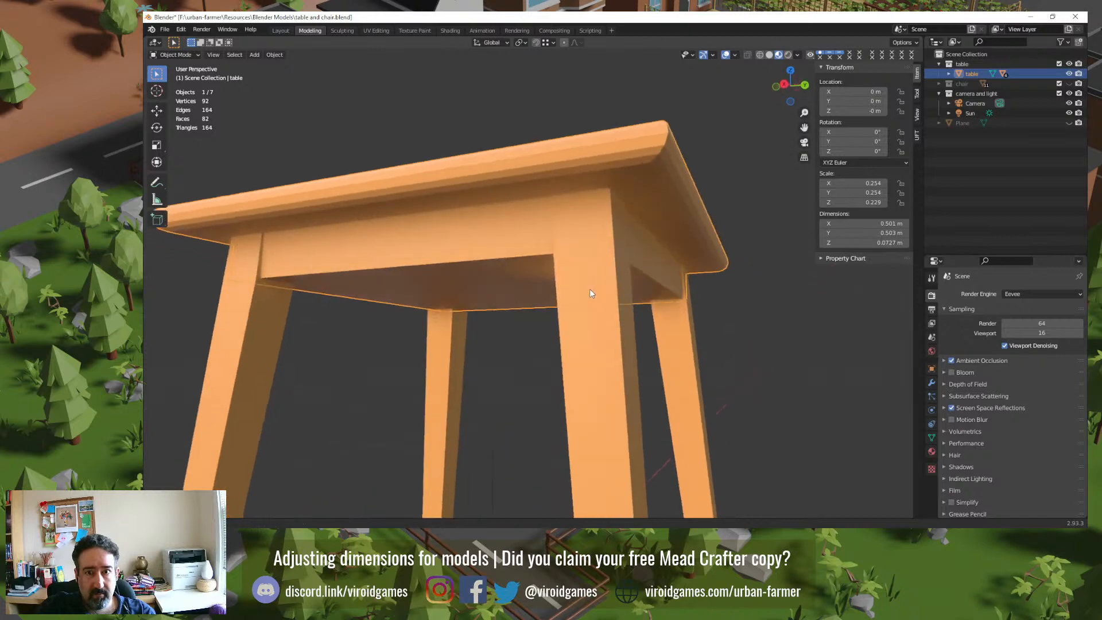
# Step: Inspect the table from below, try moving one leg away from the apron to see behind it, and undo the move
pyautogui.press('Tab')
pyautogui.moveTo(646, 211); pyautogui.dragTo(639, 198, button='middle')
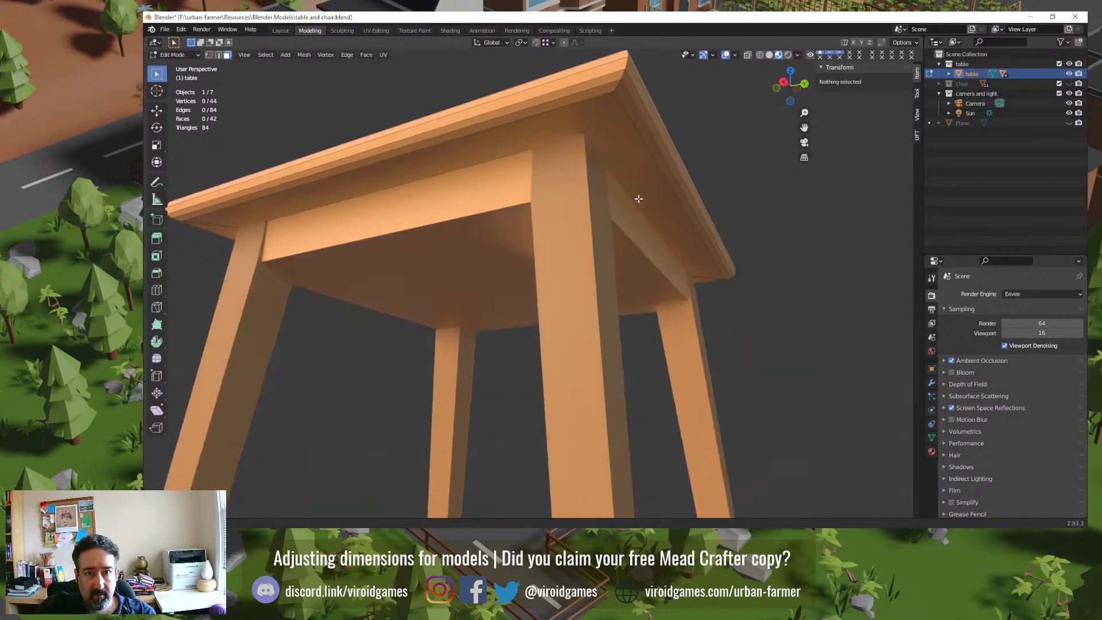
pyautogui.press('Tab')
pyautogui.click(270, 271)
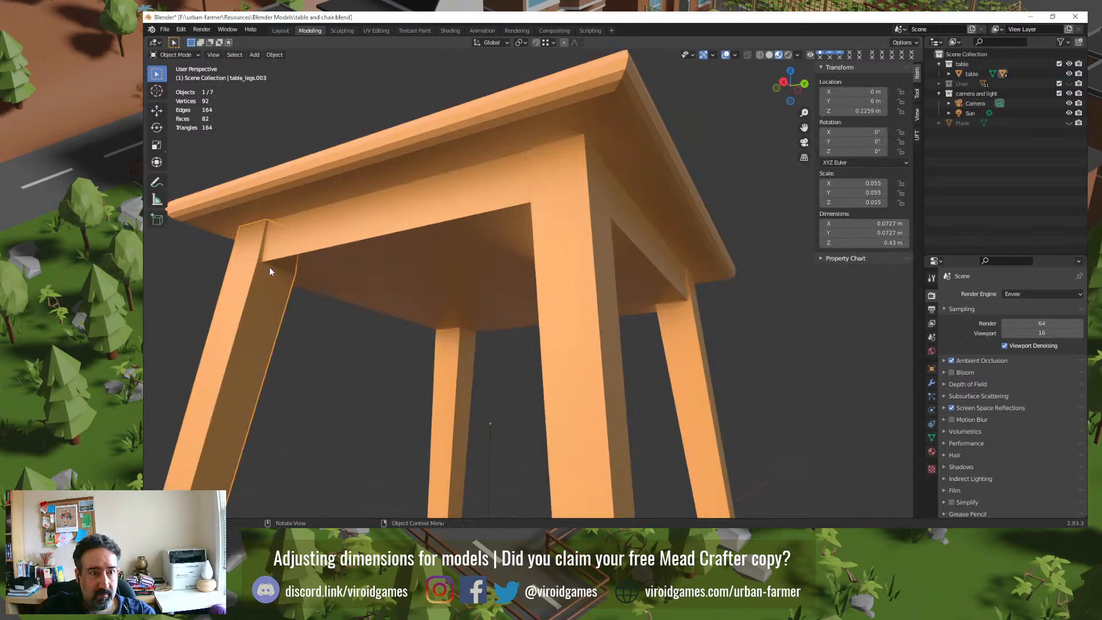
pyautogui.moveTo(258, 296); pyautogui.dragTo(297, 288, button='middle')
pyautogui.press('g')
pyautogui.click(235, 312)
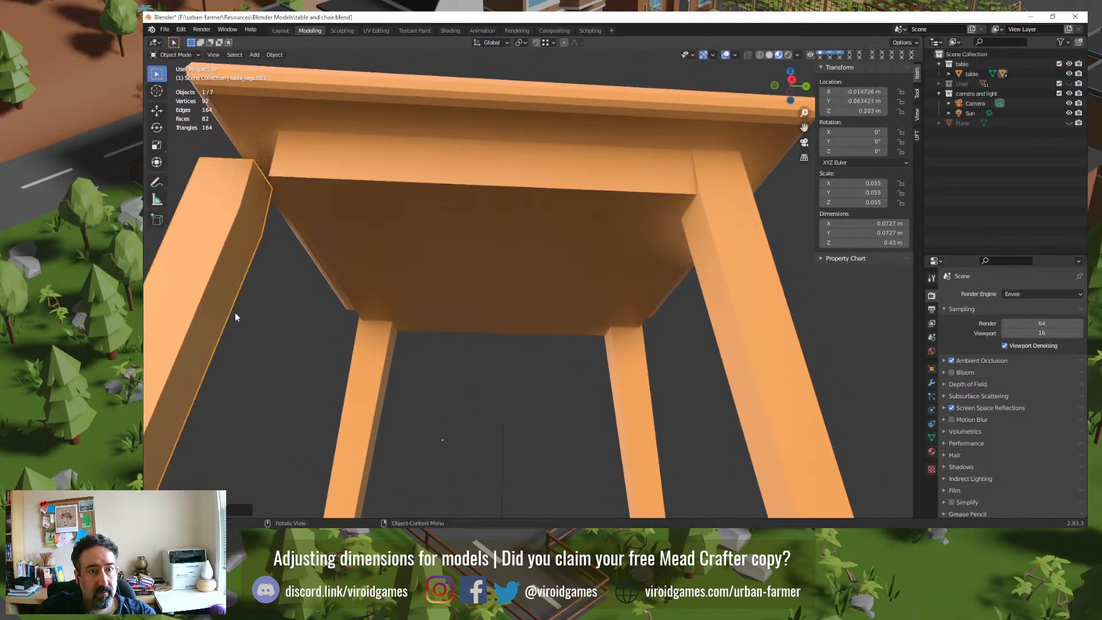
pyautogui.hotkey('ctrl', 'z')
# Step: Examine the table's underside and apron in Edit and Object Mode, and select the apron's front face
pyautogui.click(463, 183)
pyautogui.press('Tab')
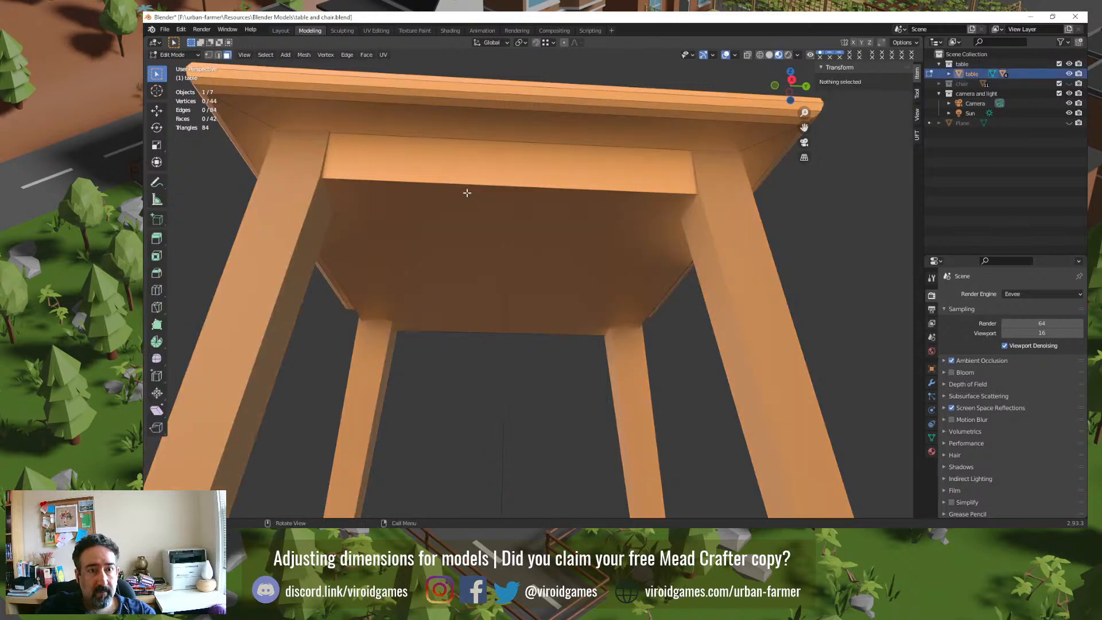
pyautogui.click(466, 193)
pyautogui.press('Tab')
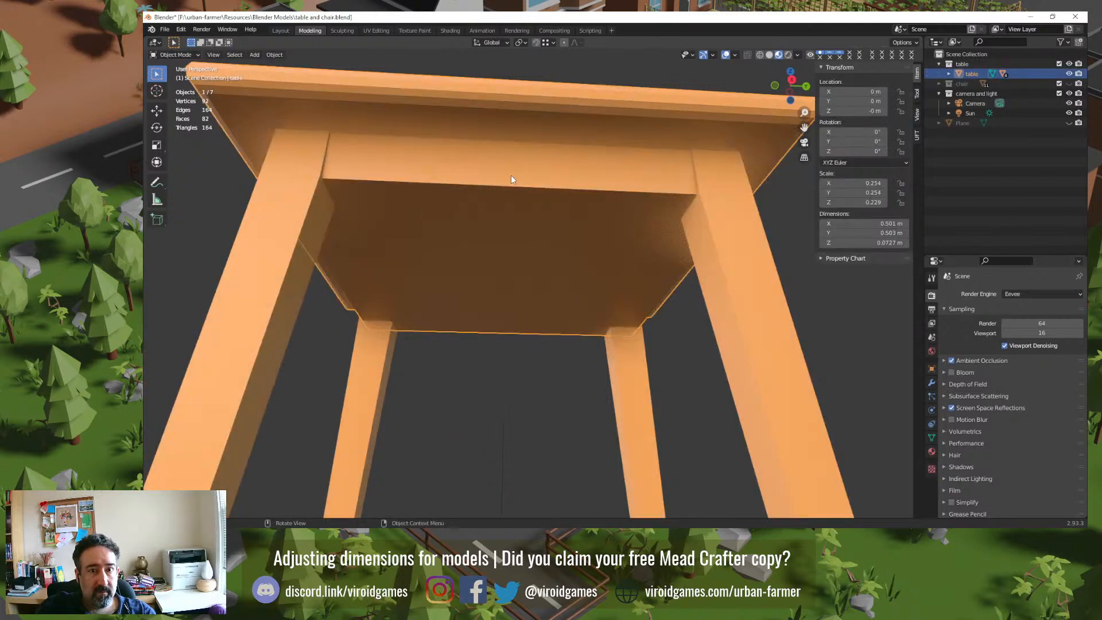
pyautogui.press('Tab')
pyautogui.moveTo(545, 180); pyautogui.dragTo(479, 275, button='middle')
pyautogui.press('Tab')
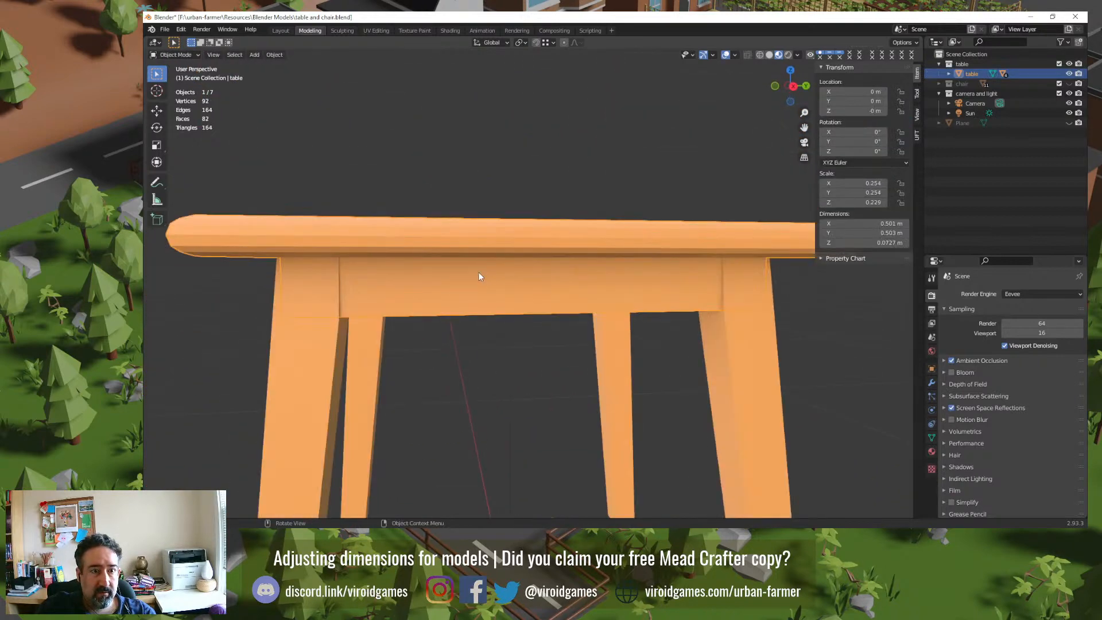
pyautogui.press('Tab')
pyautogui.click(478, 273)
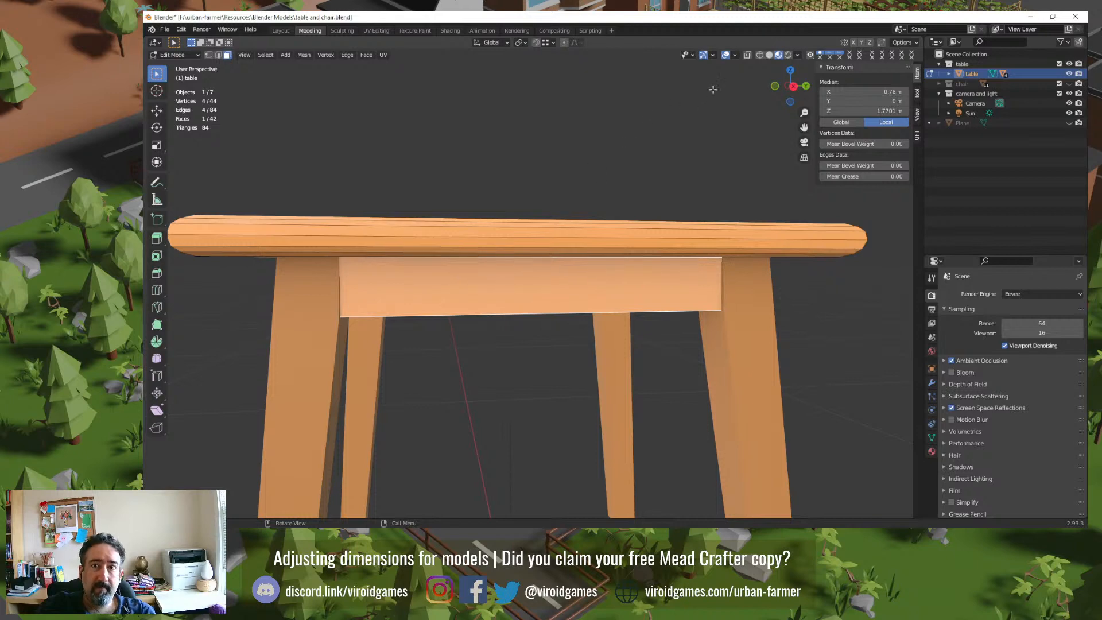
# Step: Turn on X-ray in Edit Mode and examine how the apron runs into the legs, then compare in Object Mode
pyautogui.click(747, 56)
pyautogui.moveTo(399, 261)
pyautogui.mouseDown(button='middle')
pyautogui.moveTo(424, 253)
pyautogui.moveTo(398, 264)
pyautogui.mouseUp(button='middle')
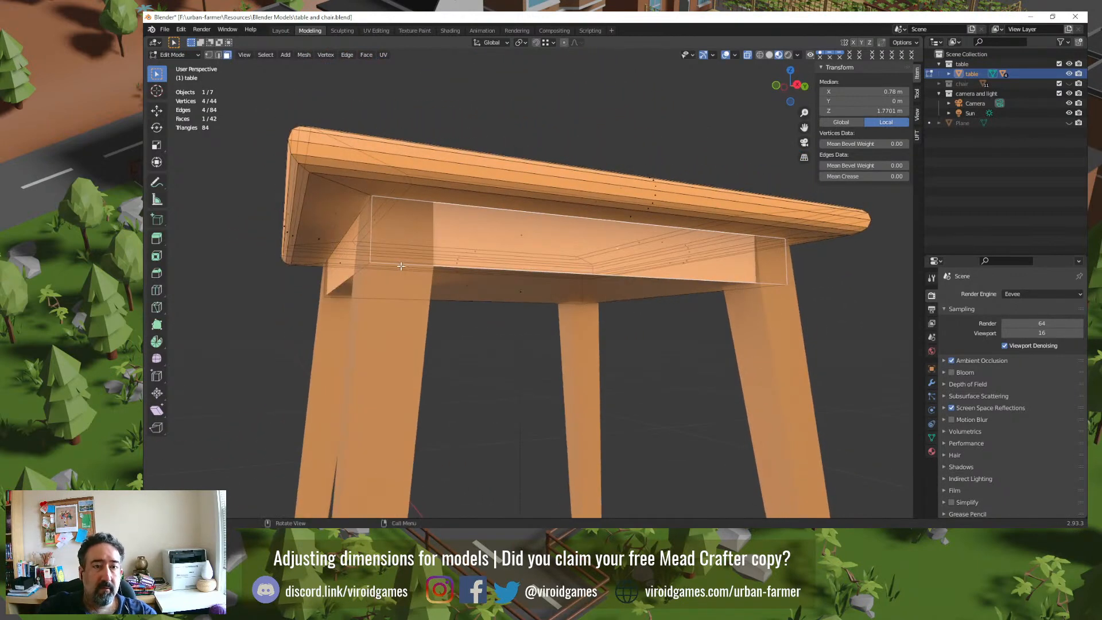
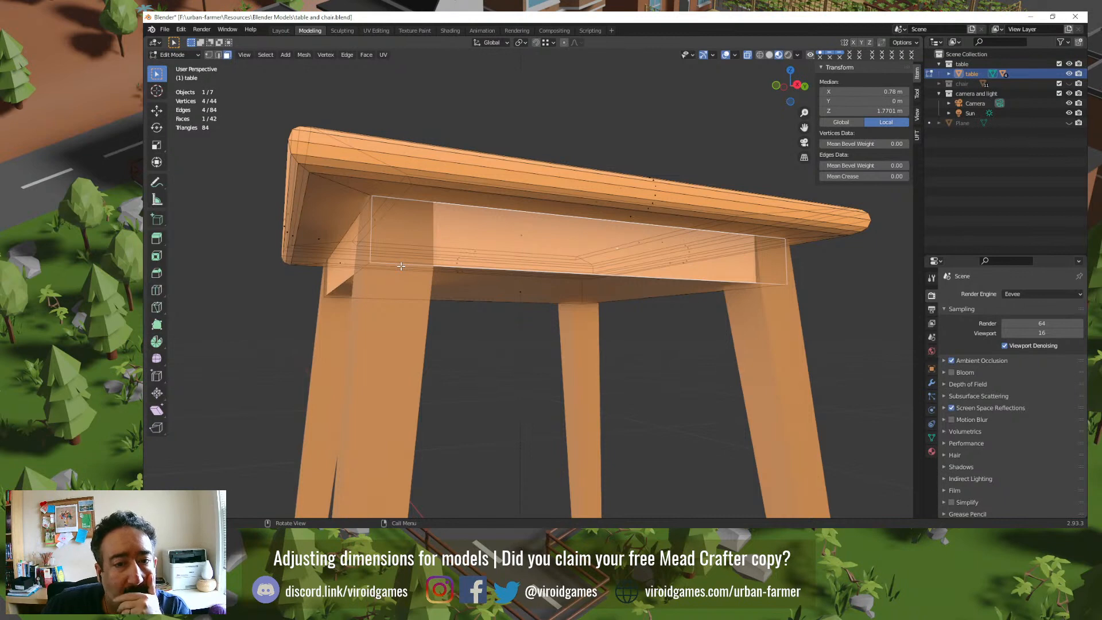
pyautogui.moveTo(448, 363); pyautogui.dragTo(404, 338, button='middle')
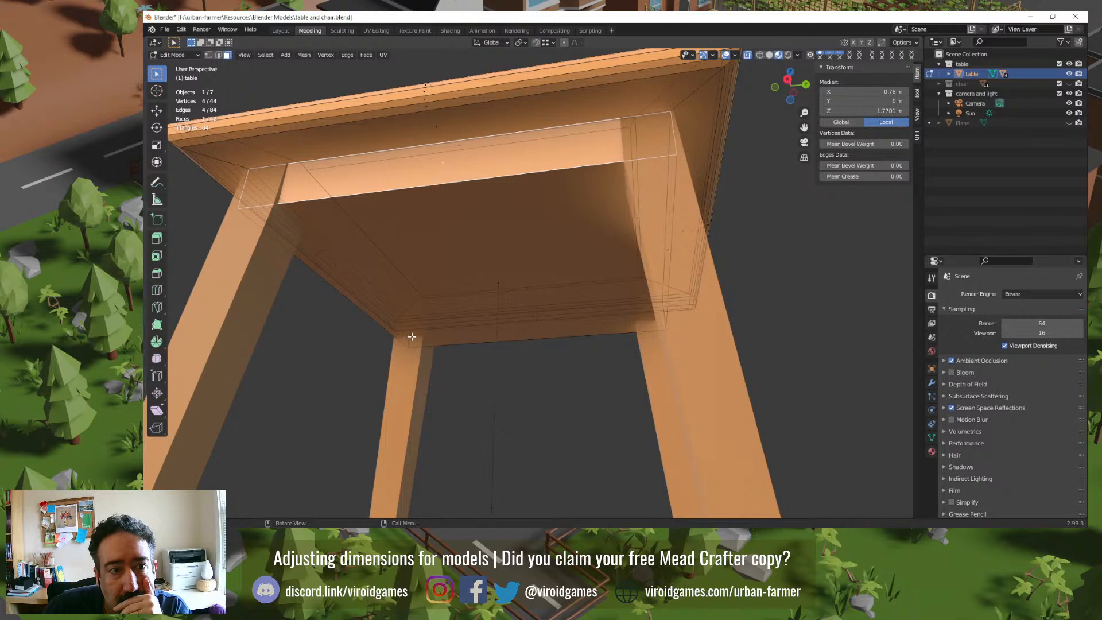
pyautogui.moveTo(305, 308)
pyautogui.mouseDown(button='middle')
pyautogui.moveTo(312, 350)
pyautogui.moveTo(308, 308)
pyautogui.mouseUp(button='middle')
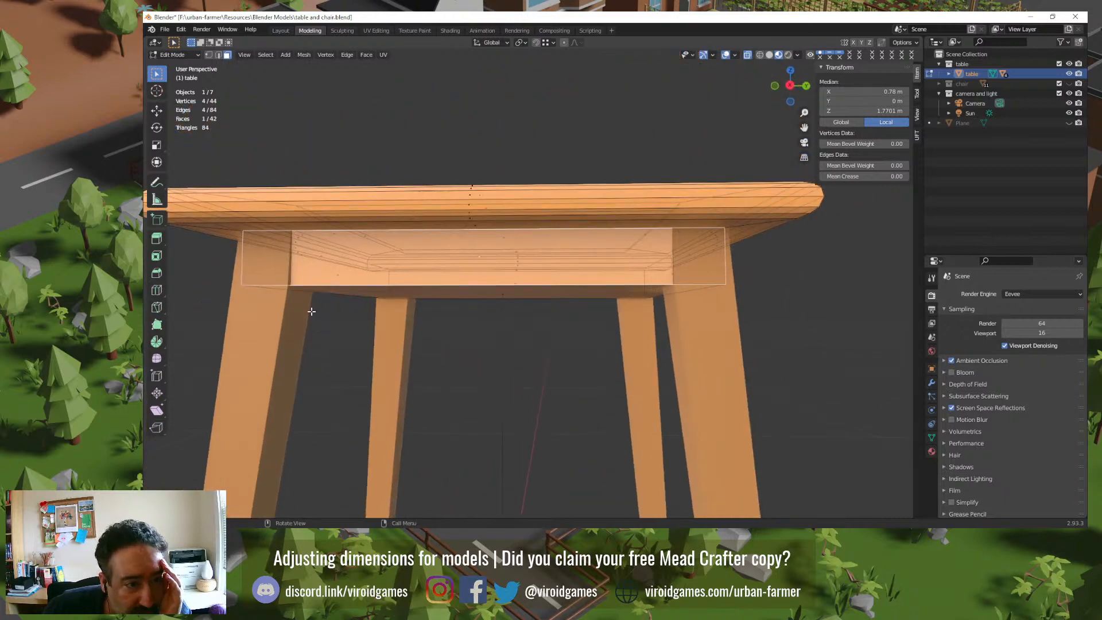
pyautogui.press('Tab')
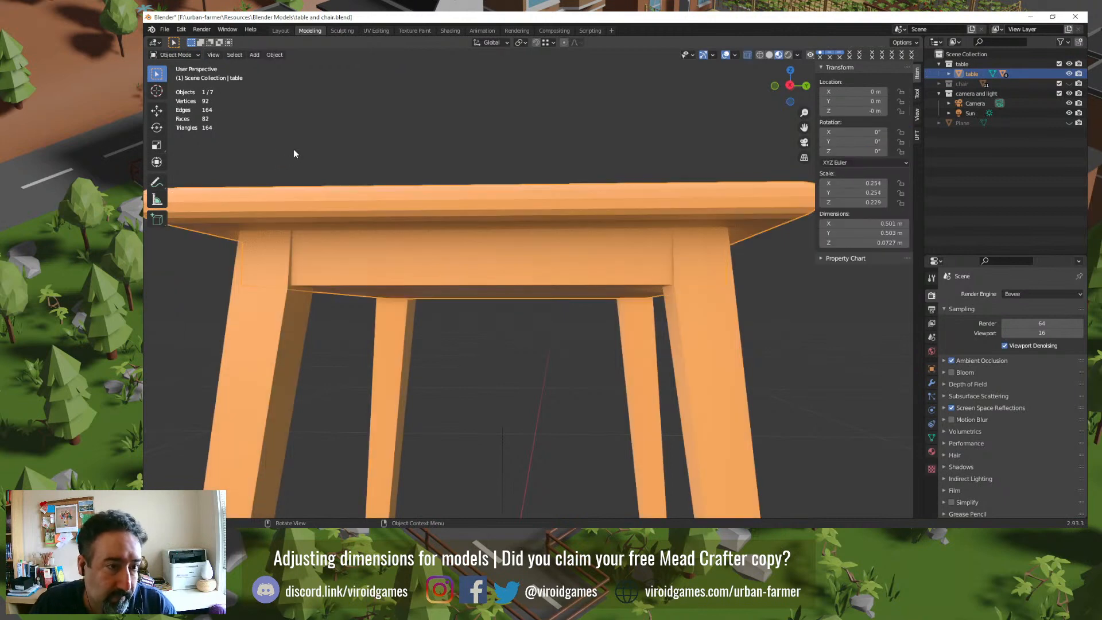
pyautogui.click(294, 149)
pyautogui.moveTo(263, 297); pyautogui.dragTo(428, 362, button='middle')
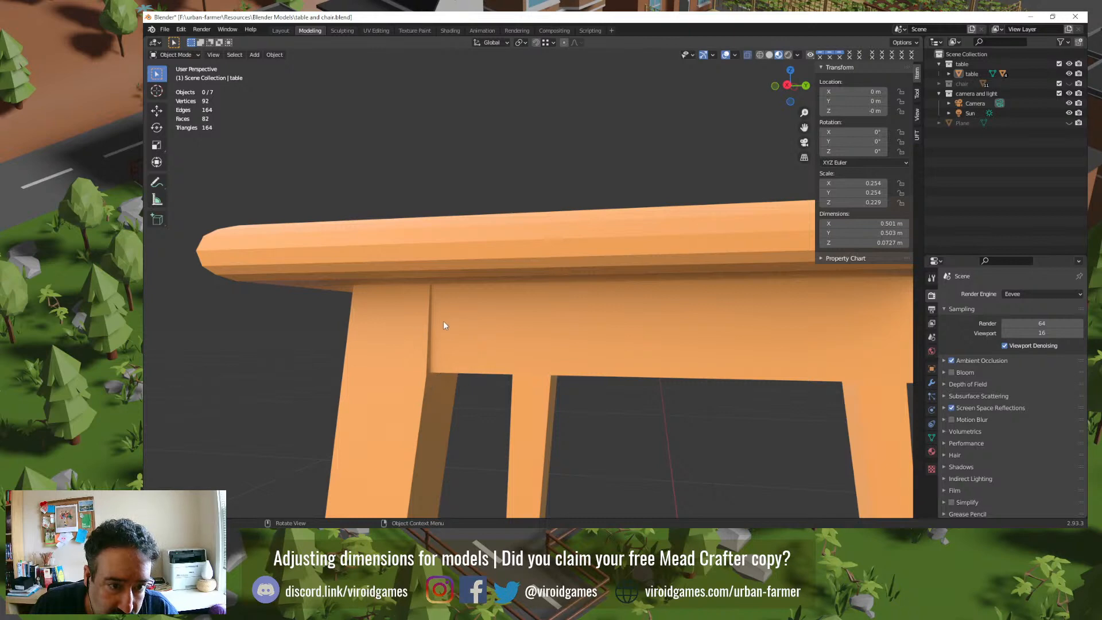
pyautogui.moveTo(455, 381); pyautogui.dragTo(367, 361, button='middle')
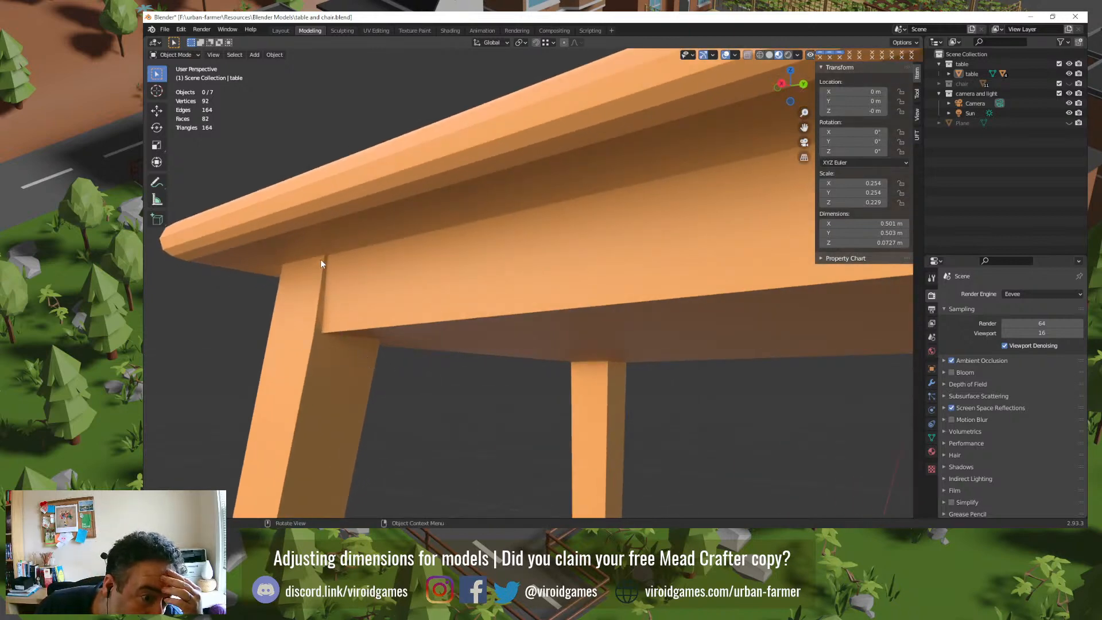
# Step: Examine the leg's geometry and its joint with the apron in Edit and Object Mode, up close and from farther away
pyautogui.click(305, 363)
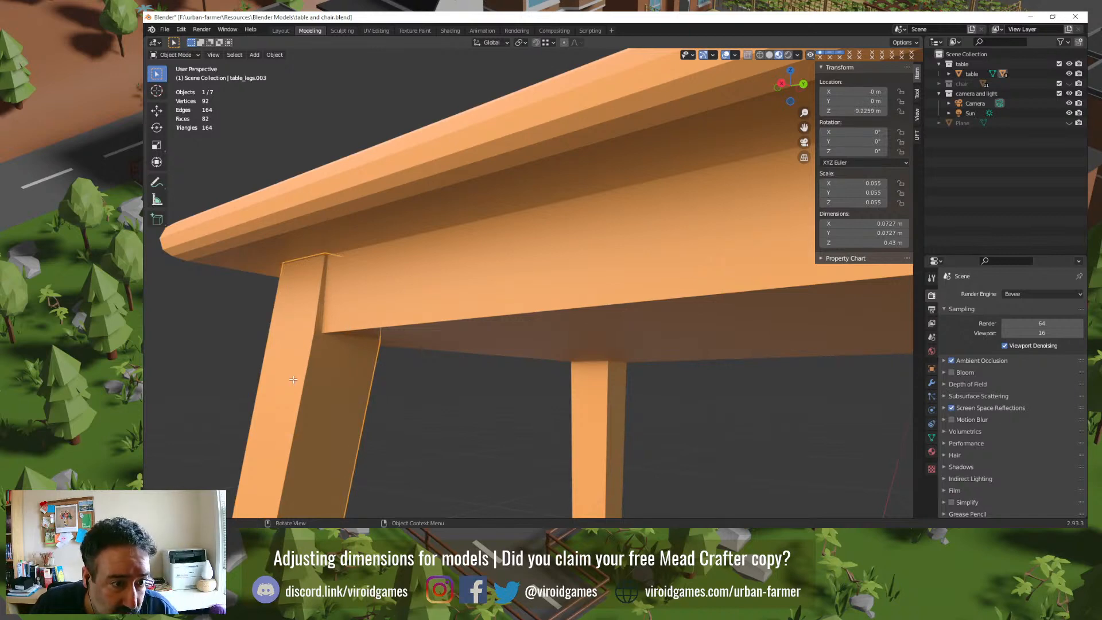
pyautogui.press('Tab')
pyautogui.moveTo(300, 356); pyautogui.dragTo(484, 359, button='middle')
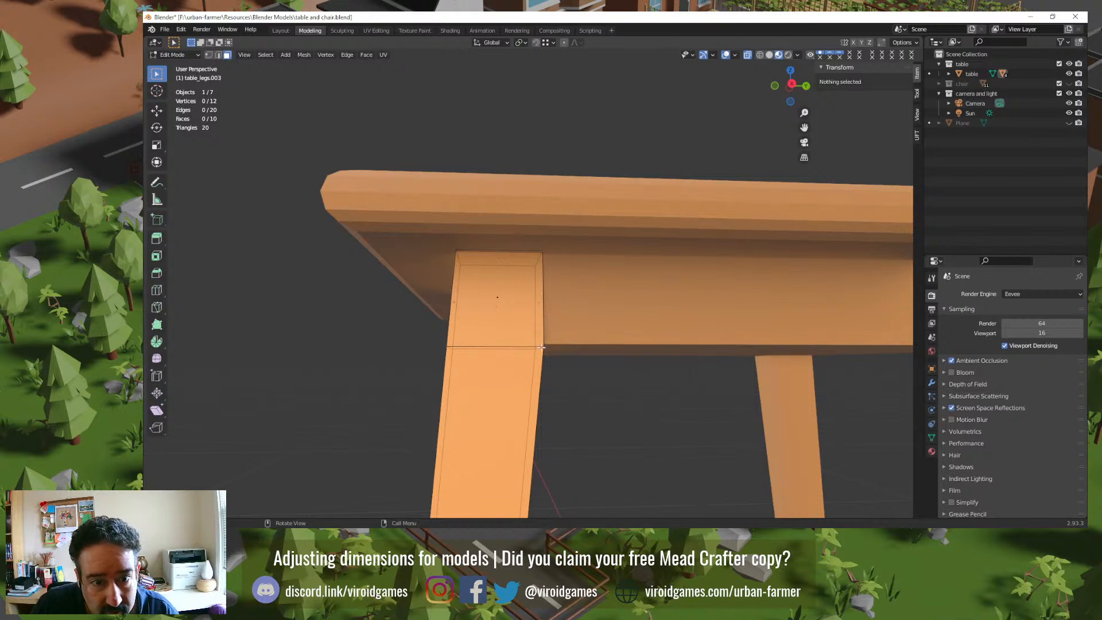
pyautogui.press('Tab')
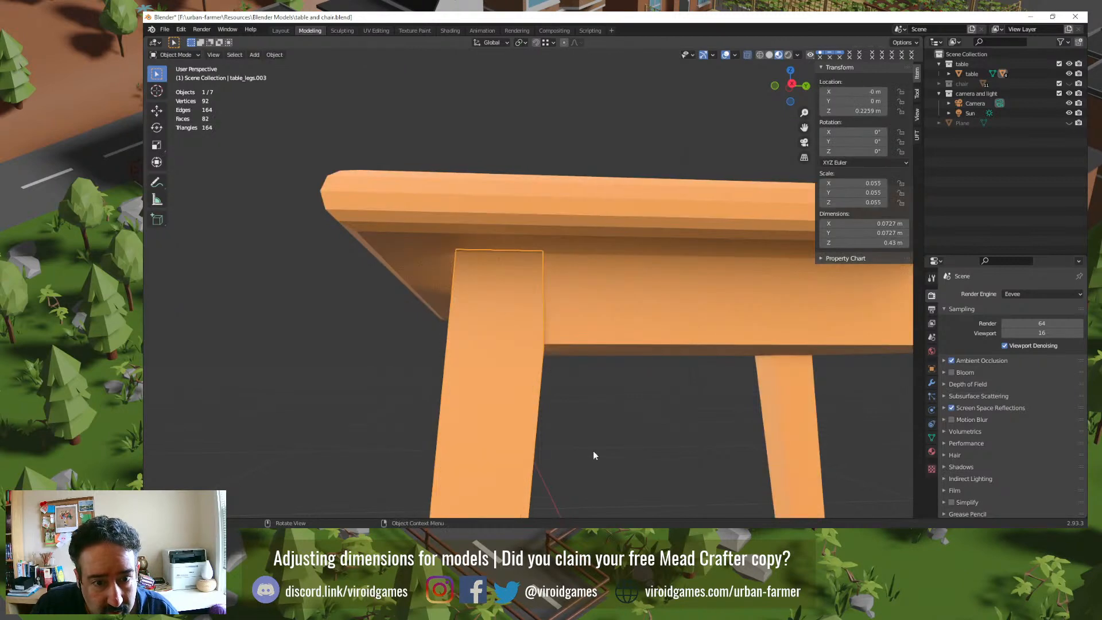
pyautogui.scroll(-8, 591, 451)
pyautogui.moveTo(521, 463); pyautogui.dragTo(567, 459, button='middle')
pyautogui.scroll(4, 546, 443)
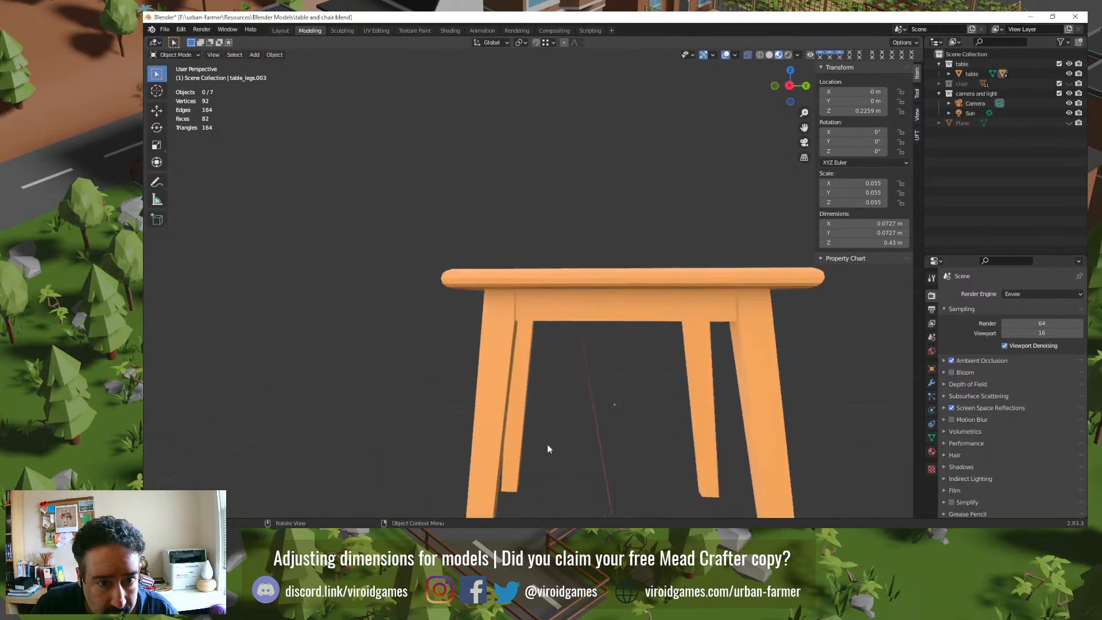
pyautogui.click(544, 326)
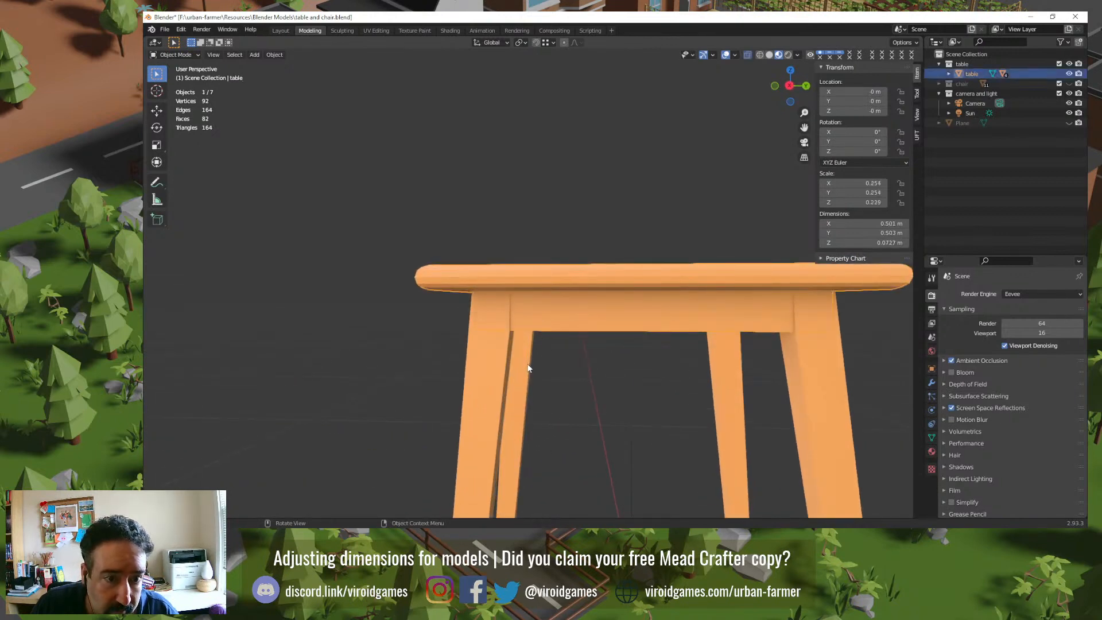
pyautogui.moveTo(530, 368); pyautogui.dragTo(496, 381, button='middle')
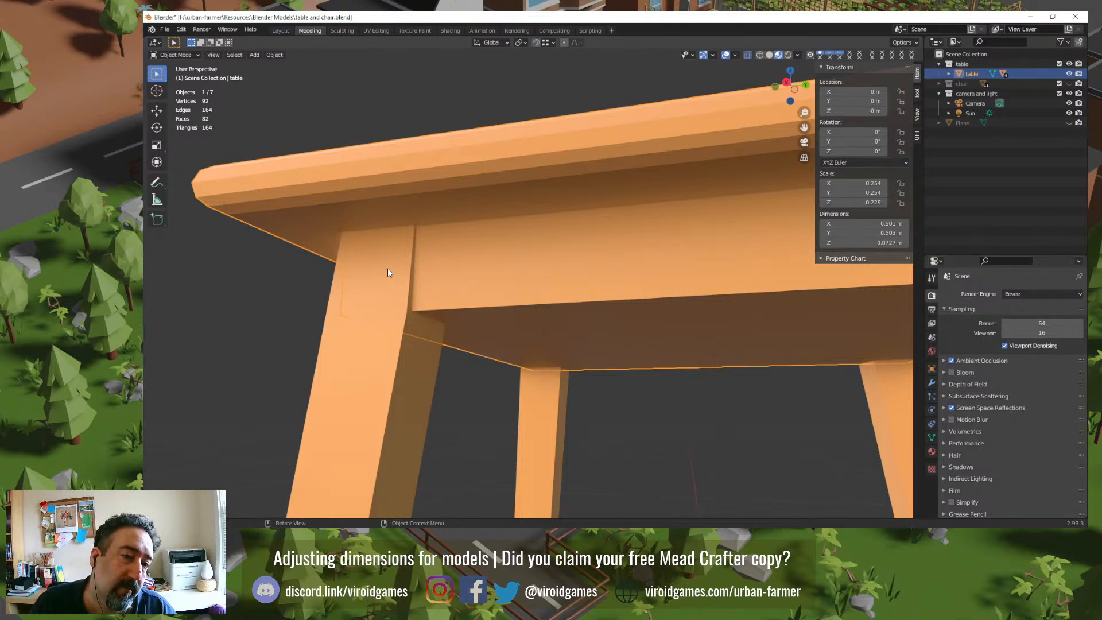
pyautogui.press('Tab')
pyautogui.press('Tab')
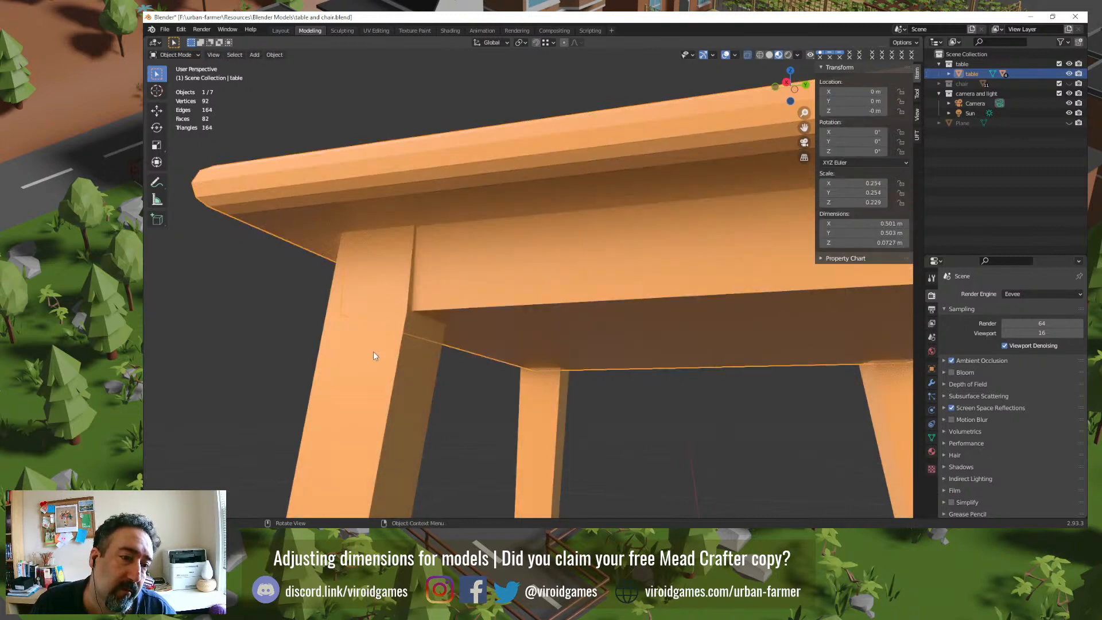
# Step: Delete the hidden top face of the table leg in Edit Mode
pyautogui.click(373, 352)
pyautogui.press('Tab')
pyautogui.click(394, 242)
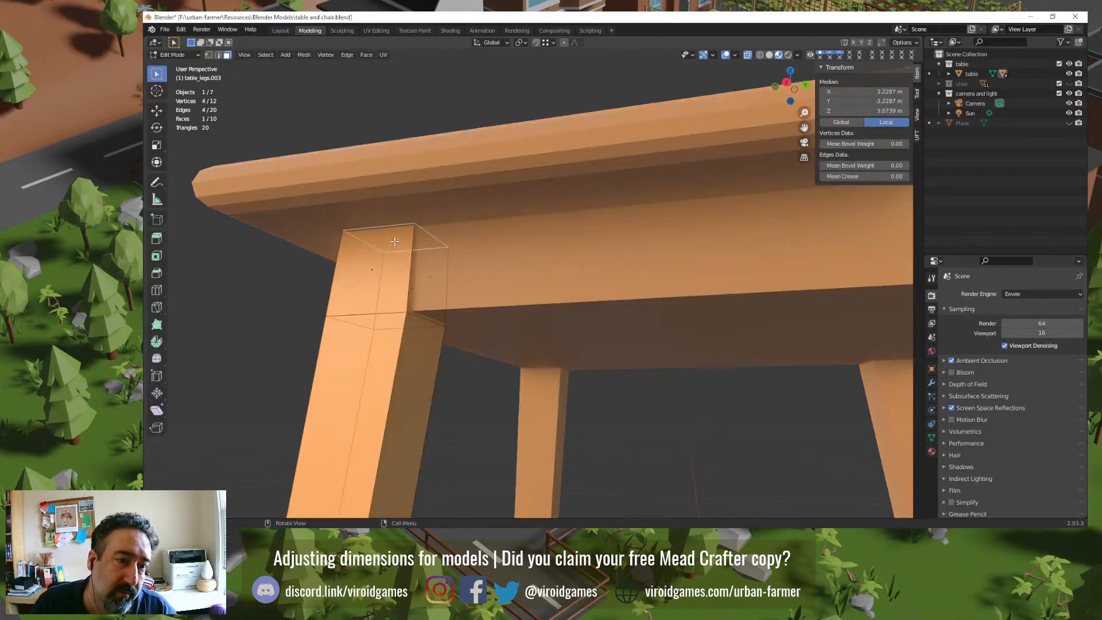
pyautogui.press('x')
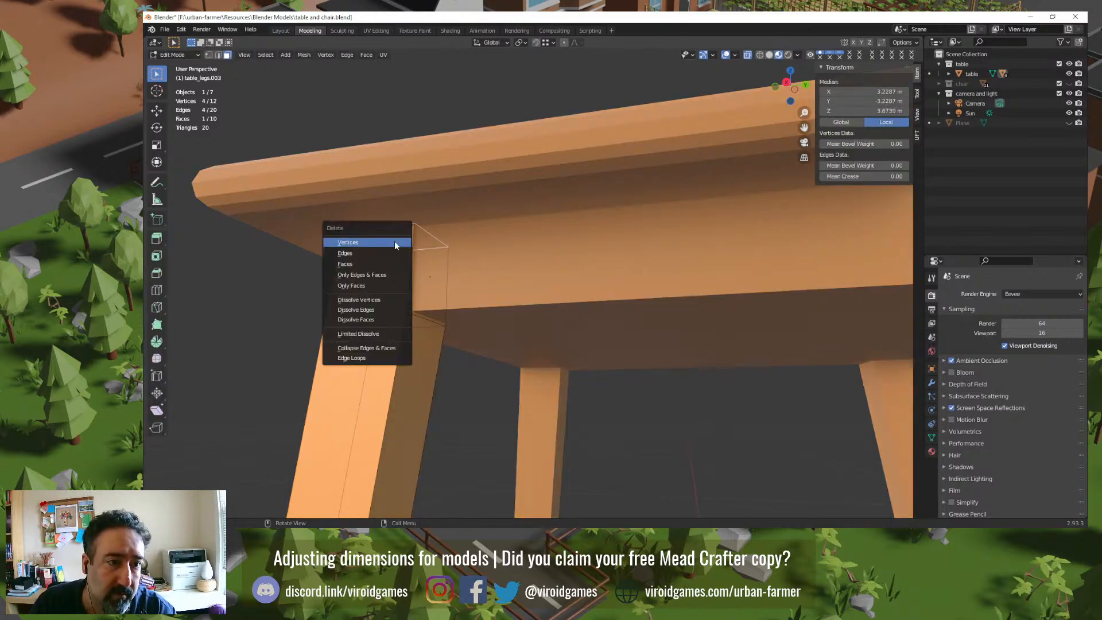
pyautogui.click(388, 263)
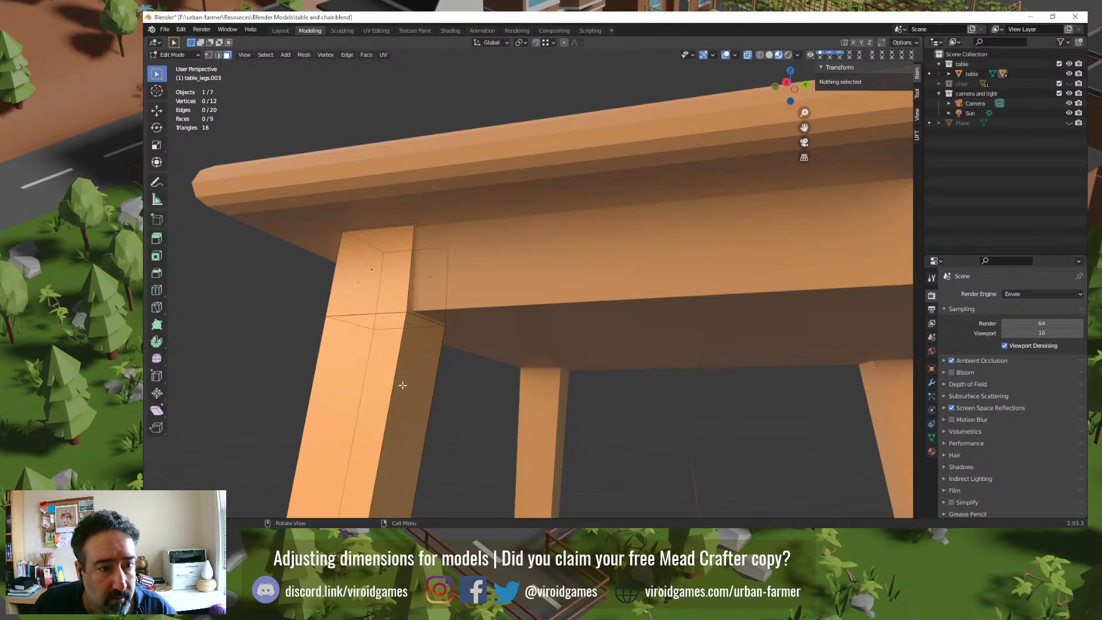
# Step: Delete the bottom face at the foot of the same table leg
pyautogui.scroll(-8, 397, 385)
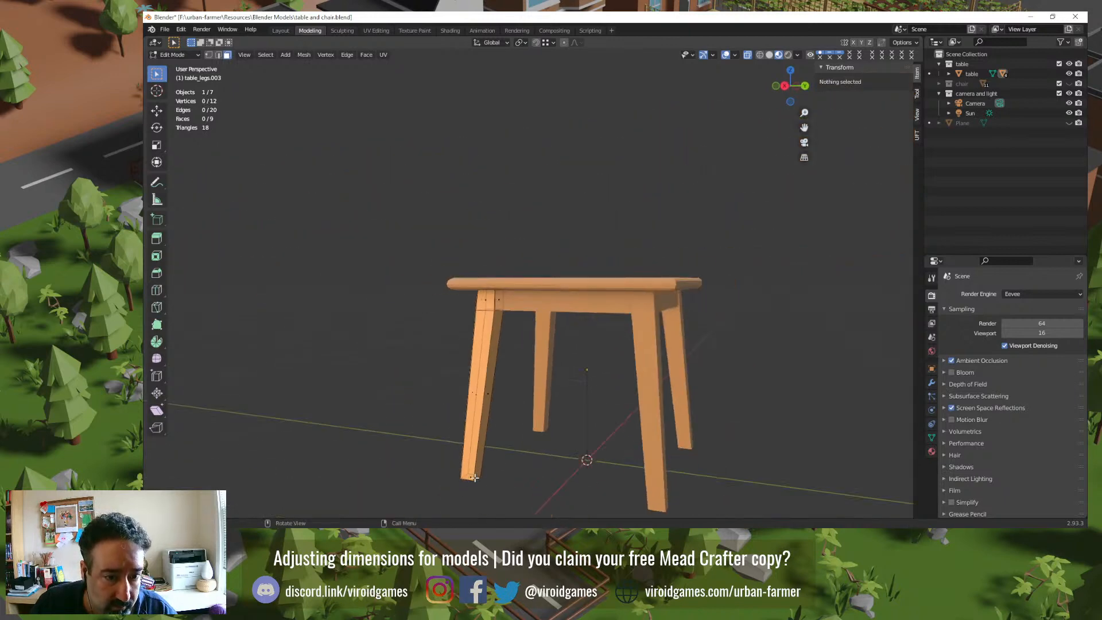
pyautogui.click(475, 478)
pyautogui.press('x')
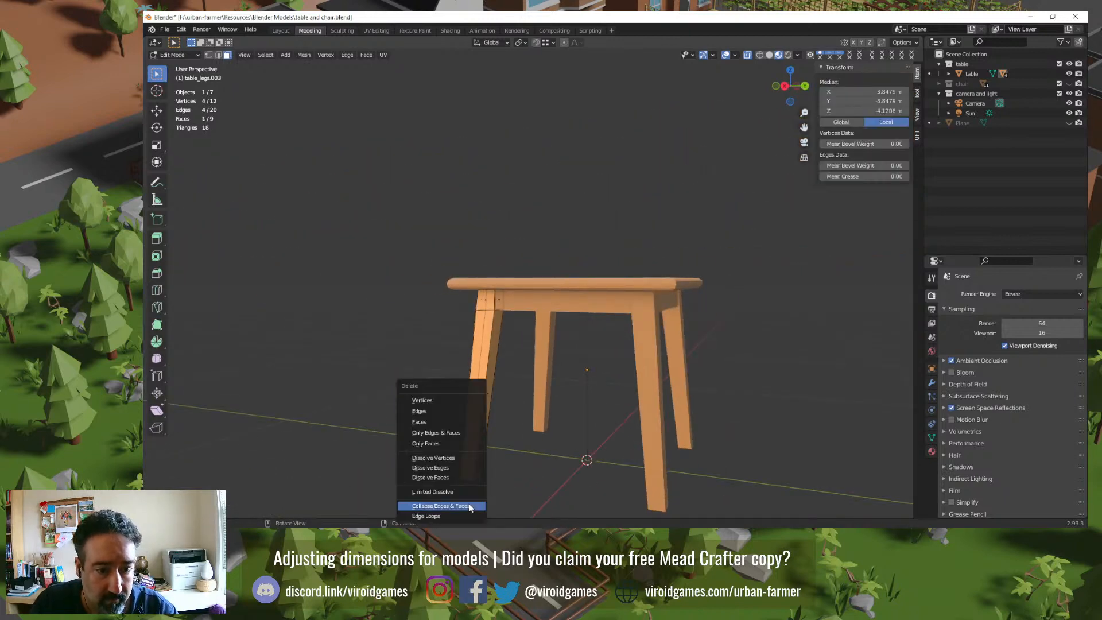
pyautogui.click(464, 423)
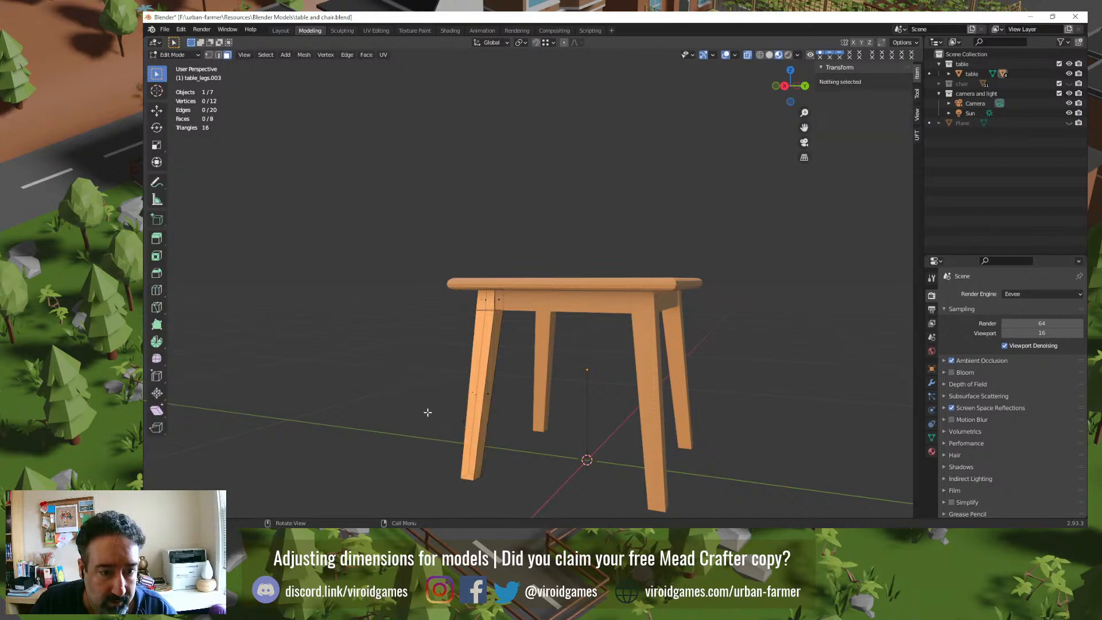
# Step: Select the edited leg's whole mesh and rename its mesh data as Leg
pyautogui.press('a')
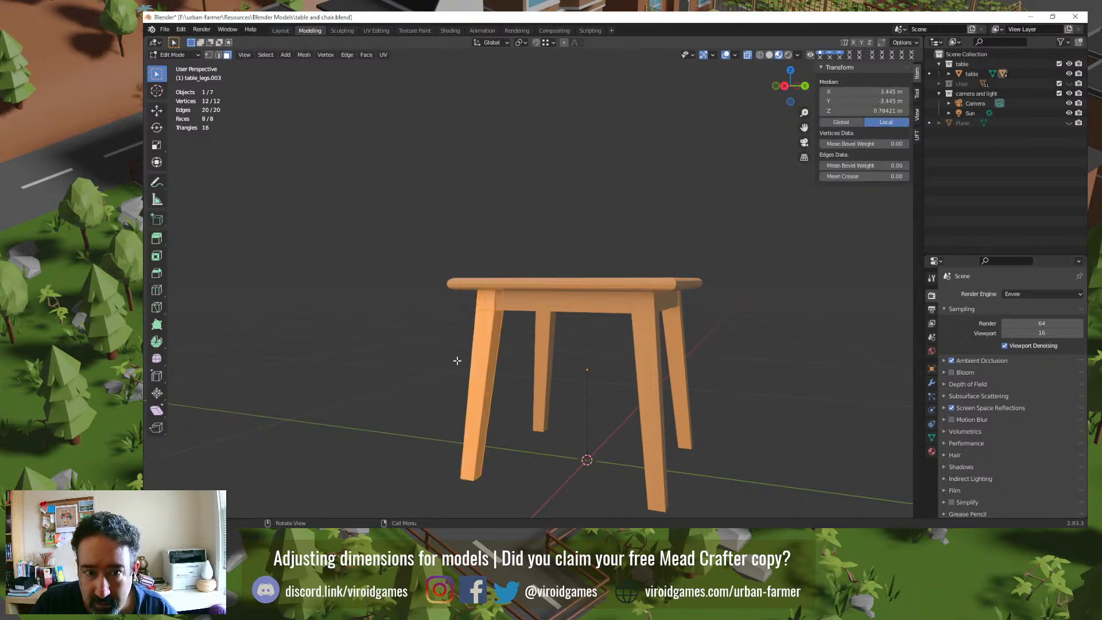
pyautogui.click(932, 437)
pyautogui.click(986, 294)
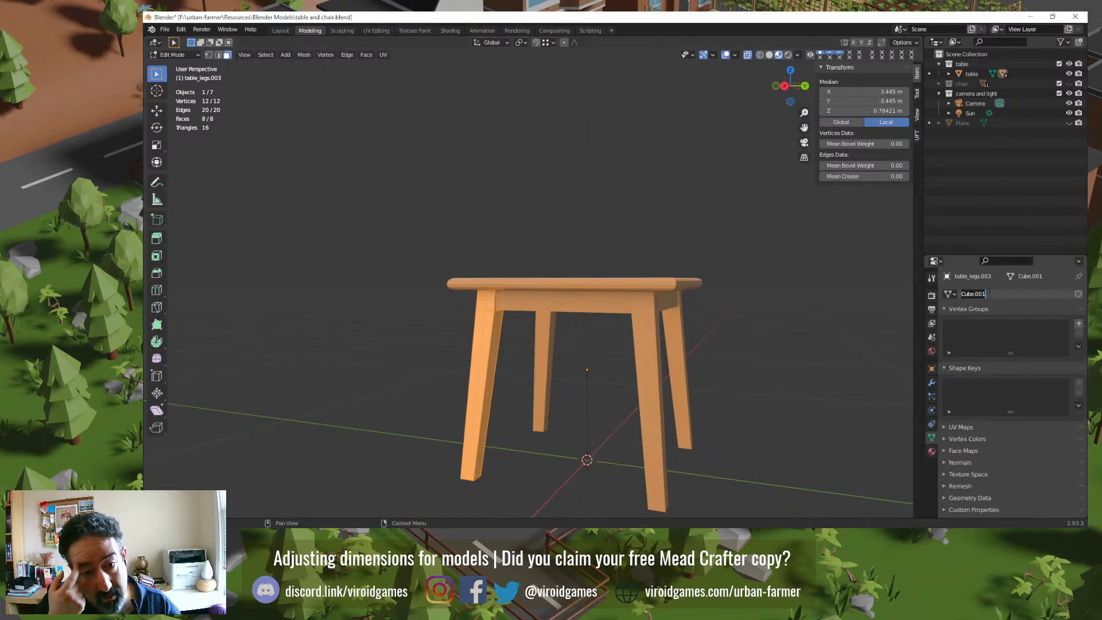
pyautogui.write('l')
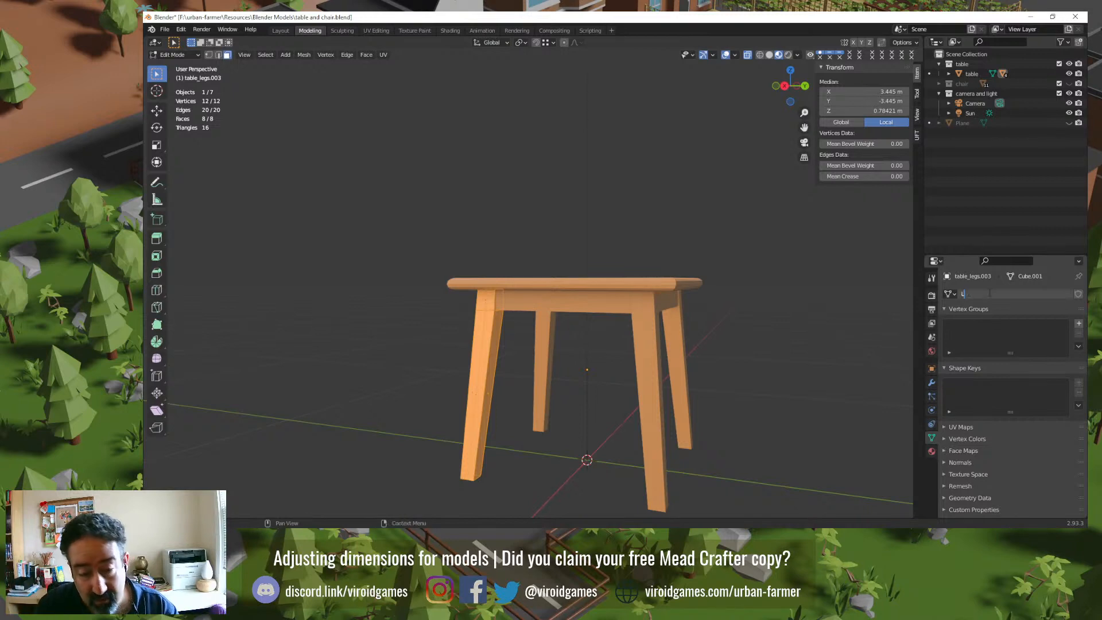
pyautogui.press('Return')
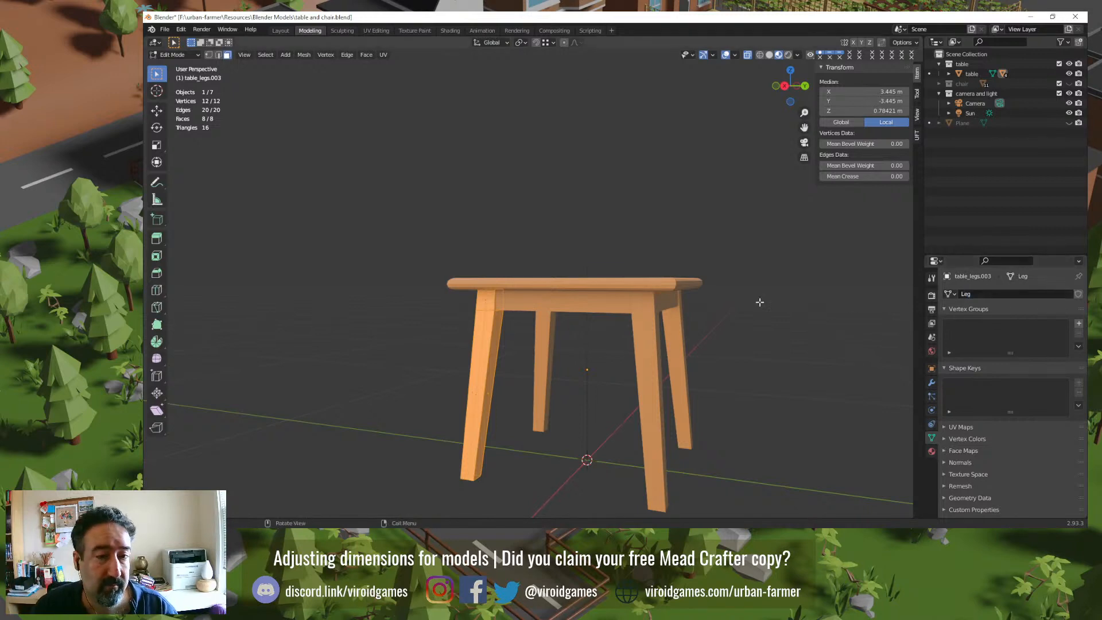
pyautogui.press('Tab')
pyautogui.press('Tab')
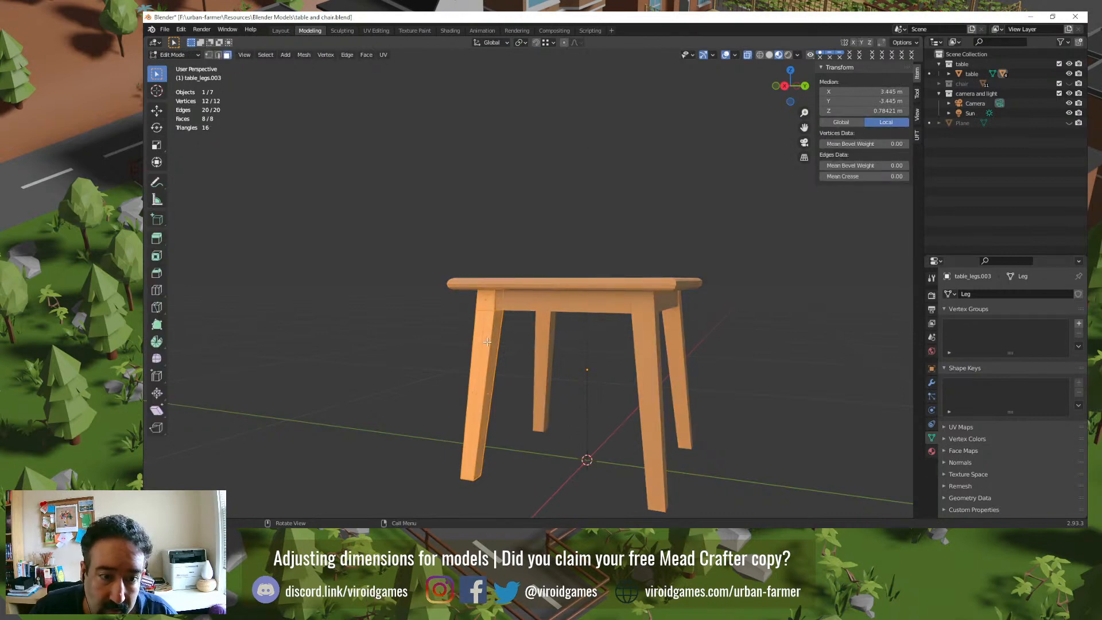
# Step: Select the other three table legs, link the active leg table_legs to the Leg mesh data, and check them in Edit Mode
pyautogui.press('Tab')
pyautogui.keyDown('shift'); pyautogui.click(650, 361); pyautogui.keyUp('shift')
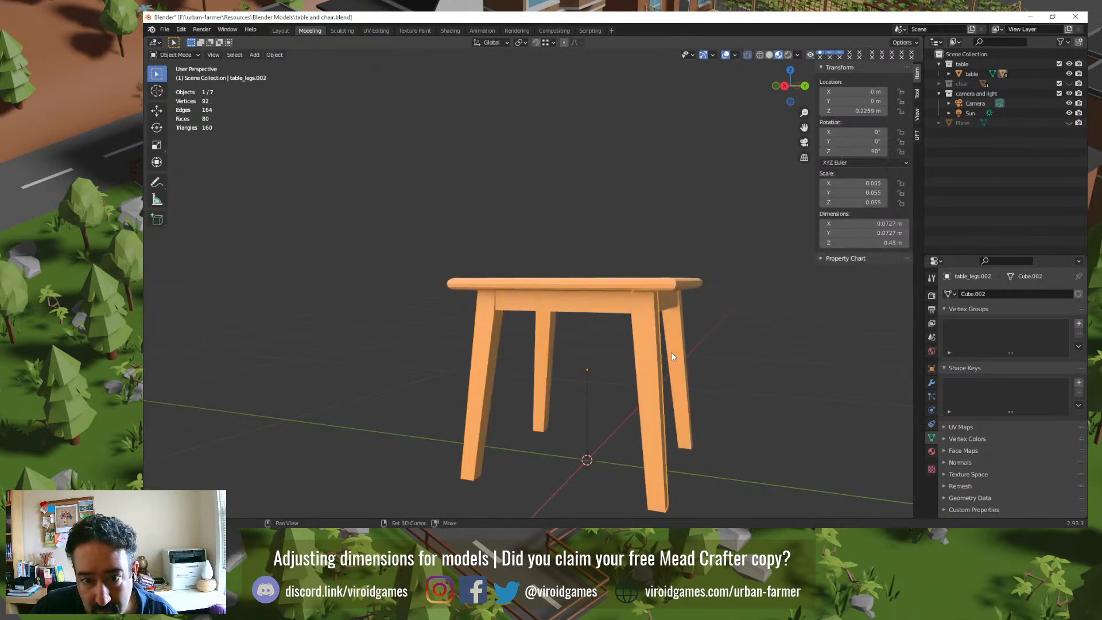
pyautogui.keyDown('shift'); pyautogui.click(552, 356); pyautogui.keyUp('shift')
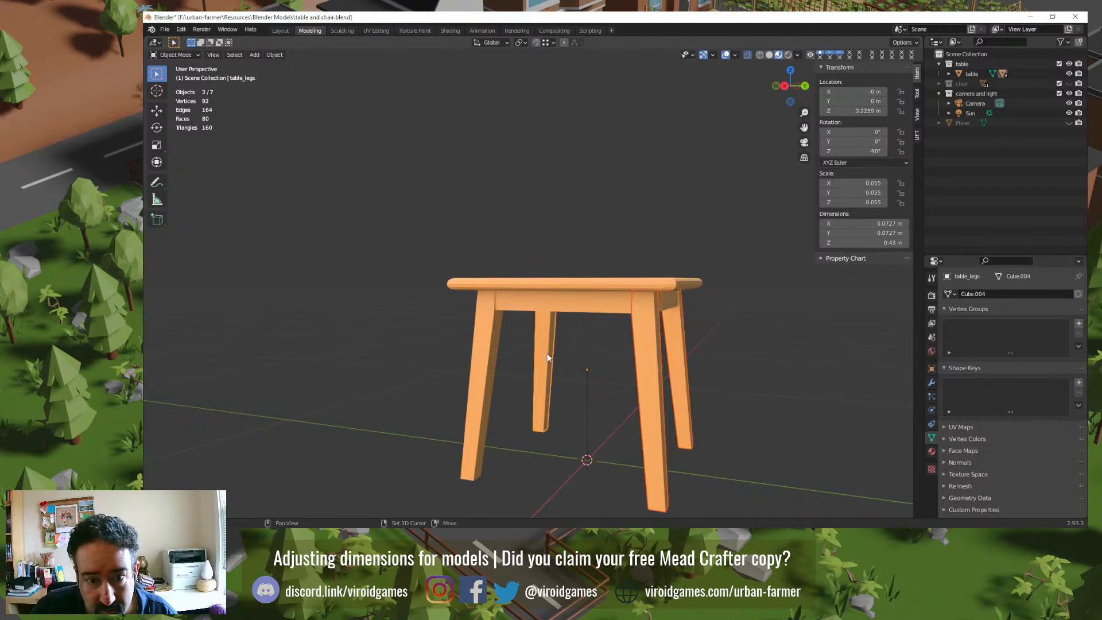
pyautogui.click(949, 294)
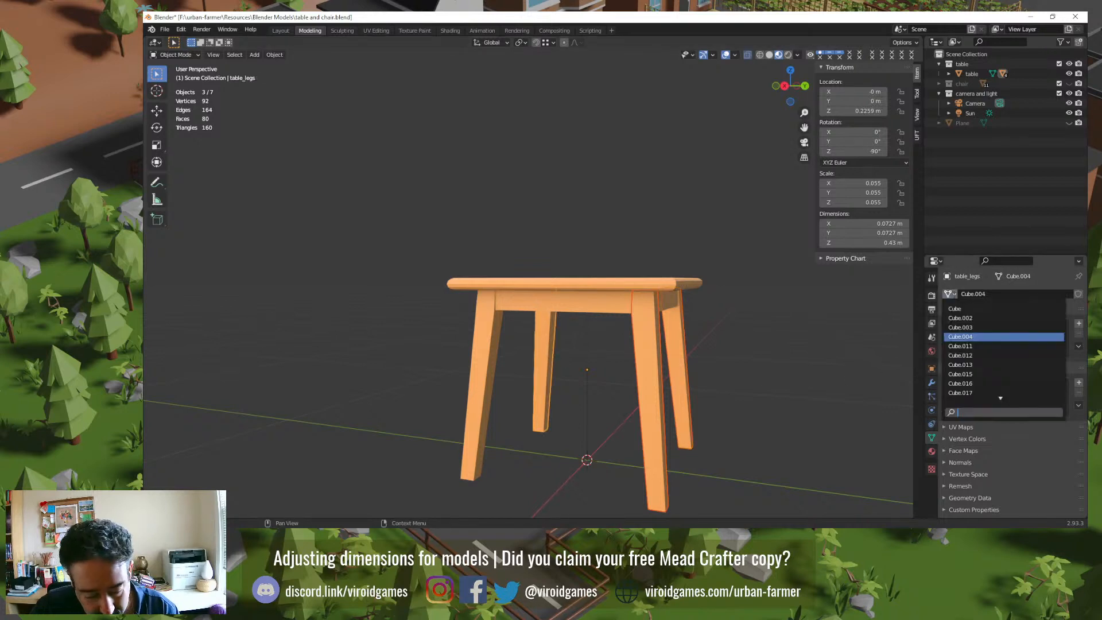
pyautogui.write('l')
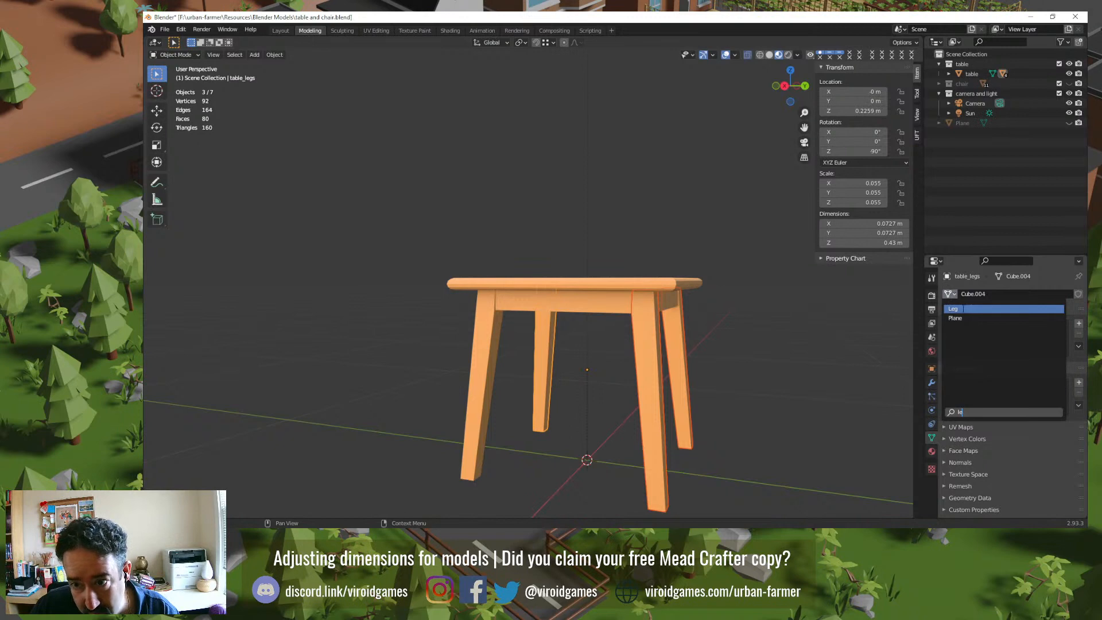
pyautogui.write('e')
pyautogui.press('Return')
pyautogui.press('Tab')
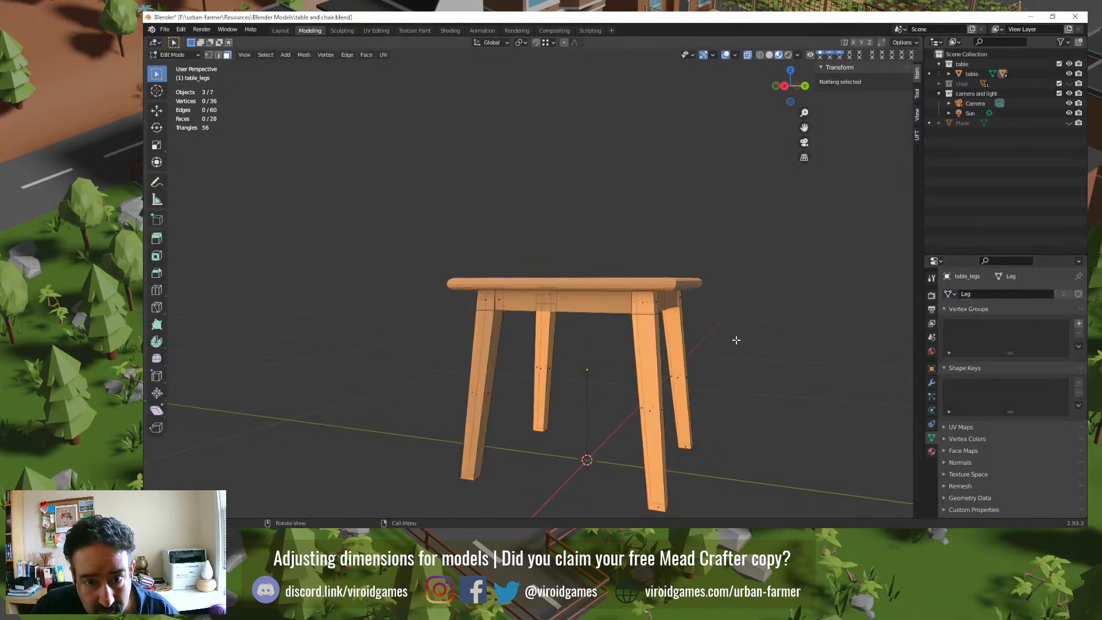
pyautogui.press('Tab')
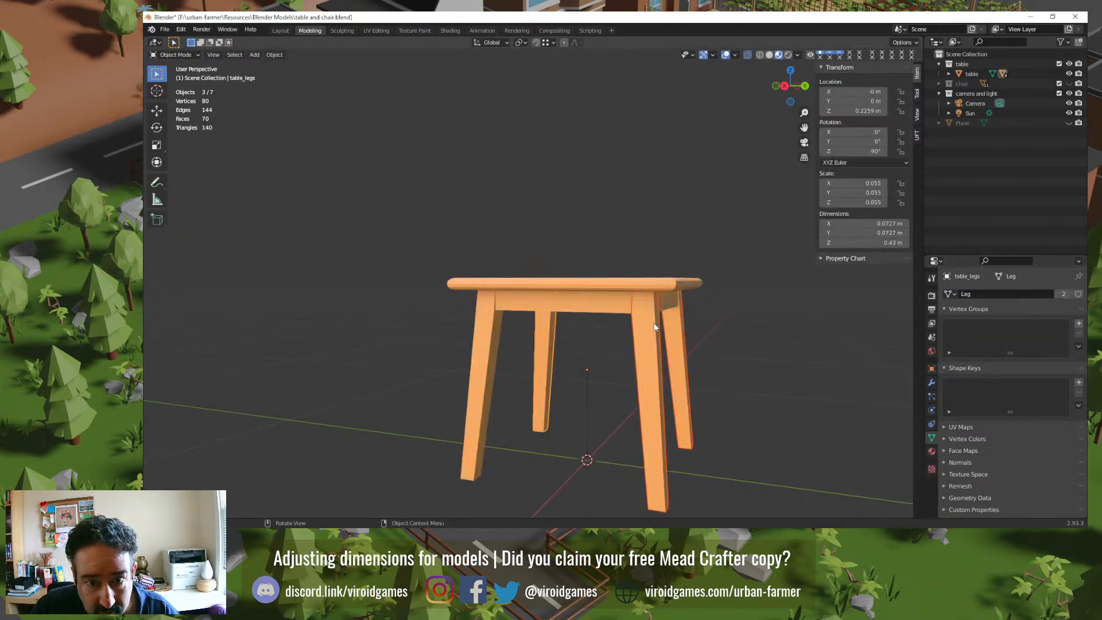
# Step: Examine the near corner leg and the already renamed leg in Edit Mode to see which legs share the mesh
pyautogui.moveTo(653, 323); pyautogui.dragTo(632, 349, button='middle')
pyautogui.click(626, 352)
pyautogui.press('Tab')
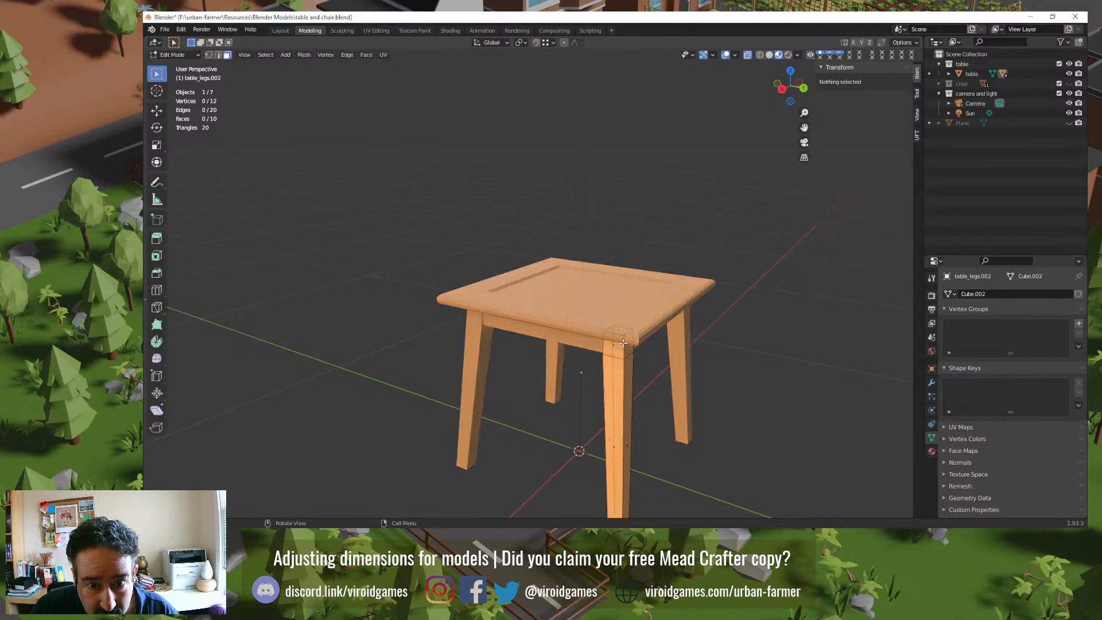
pyautogui.scroll(2, 641, 354)
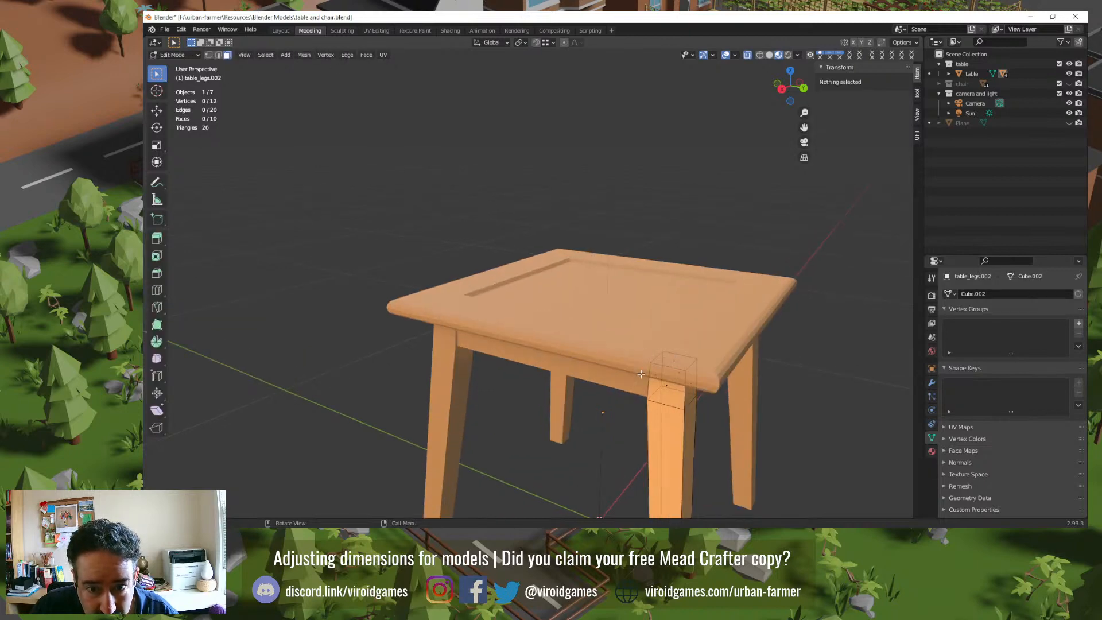
pyautogui.press('Tab')
pyautogui.click(443, 336)
pyautogui.press('Tab')
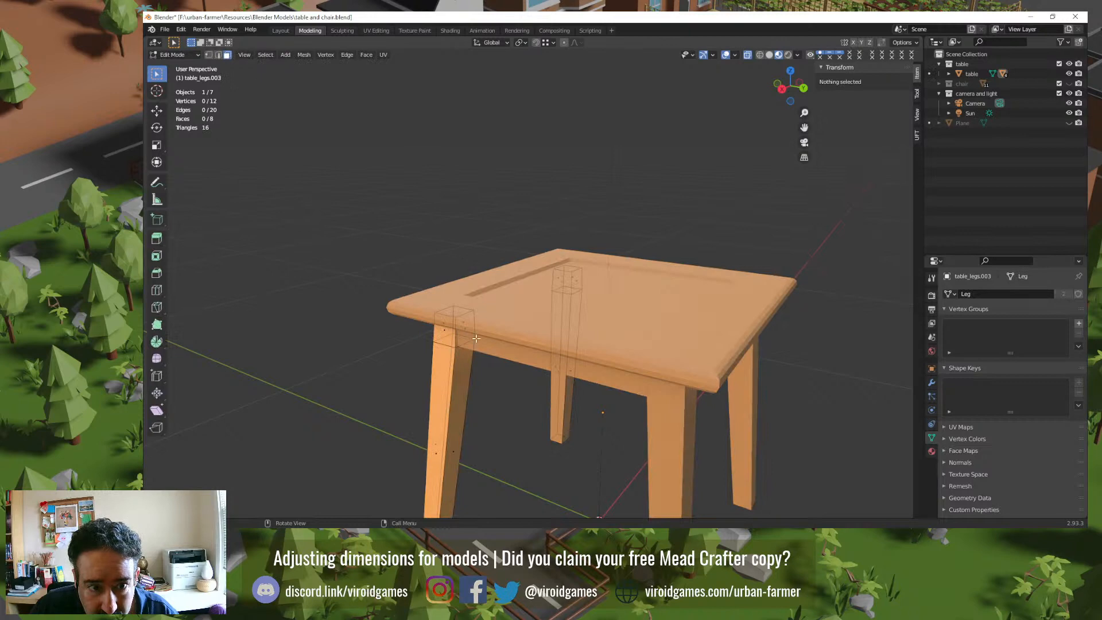
pyautogui.press('Tab')
# Step: Link the near corner leg, table_legs.002, to the Leg mesh data and check it in Edit Mode
pyautogui.click(660, 412)
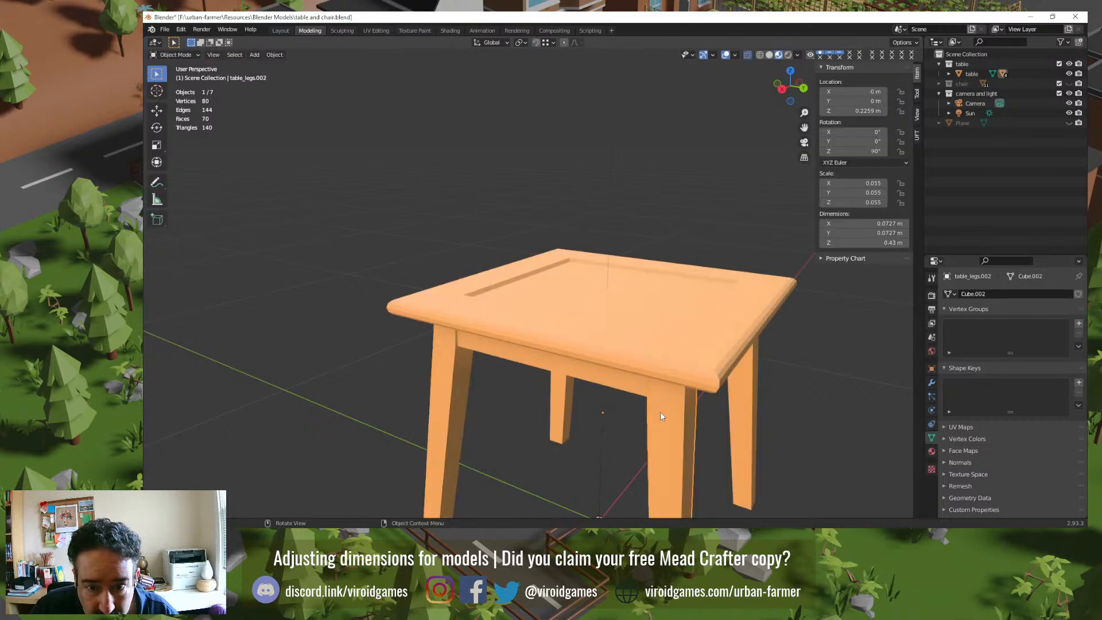
pyautogui.click(950, 294)
pyautogui.scroll(-5, 968, 318)
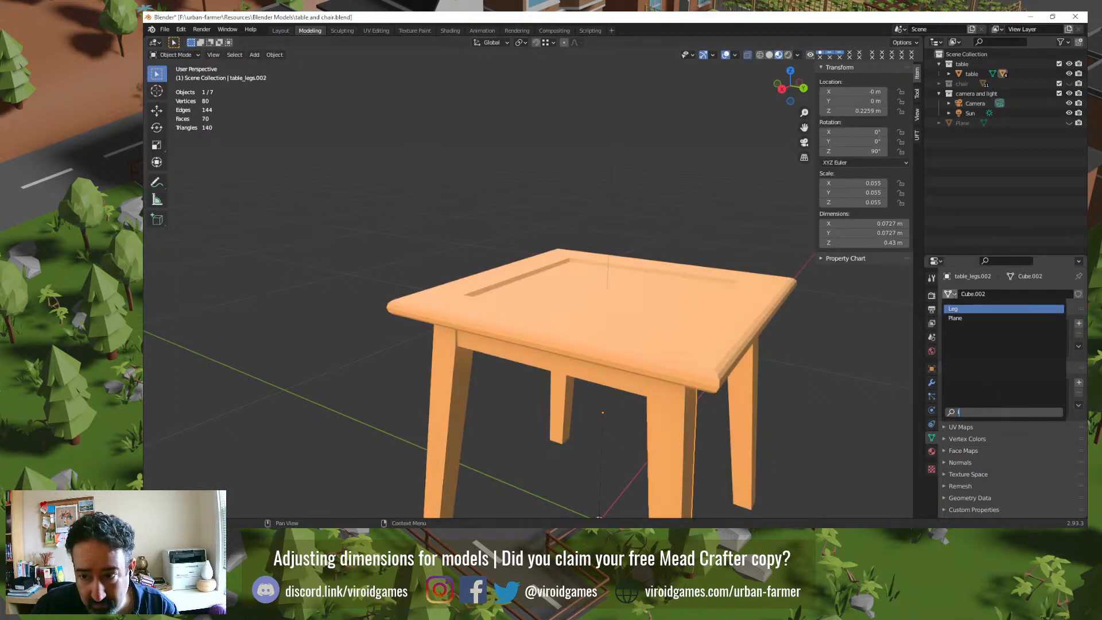
pyautogui.click(956, 310)
pyautogui.hotkey('alt', 'a')
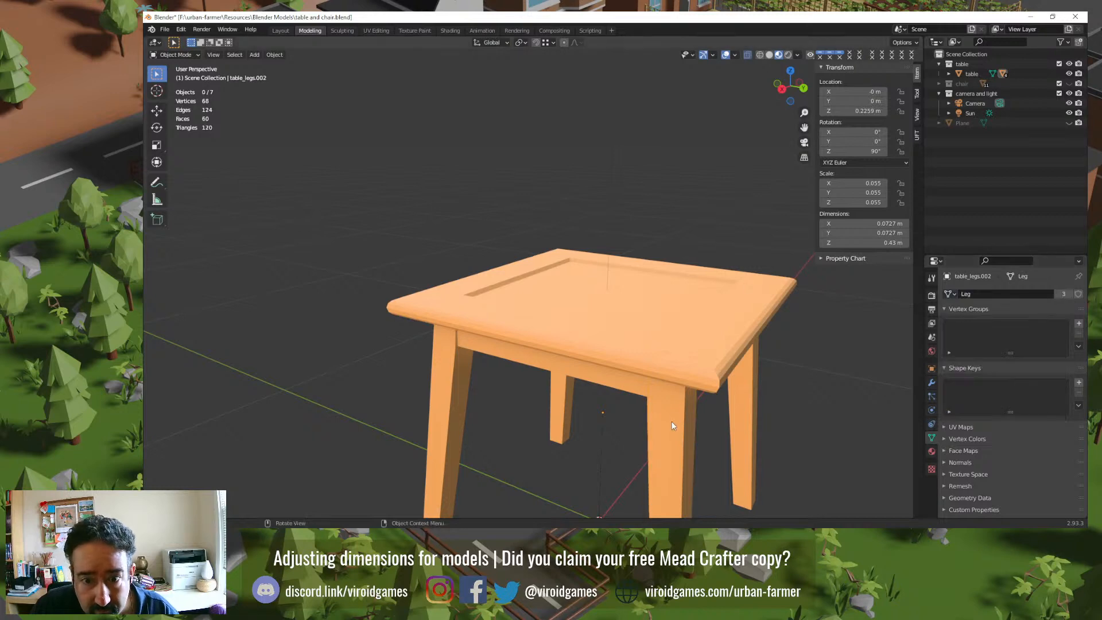
pyautogui.click(672, 425)
pyautogui.press('Tab')
pyautogui.press('Tab')
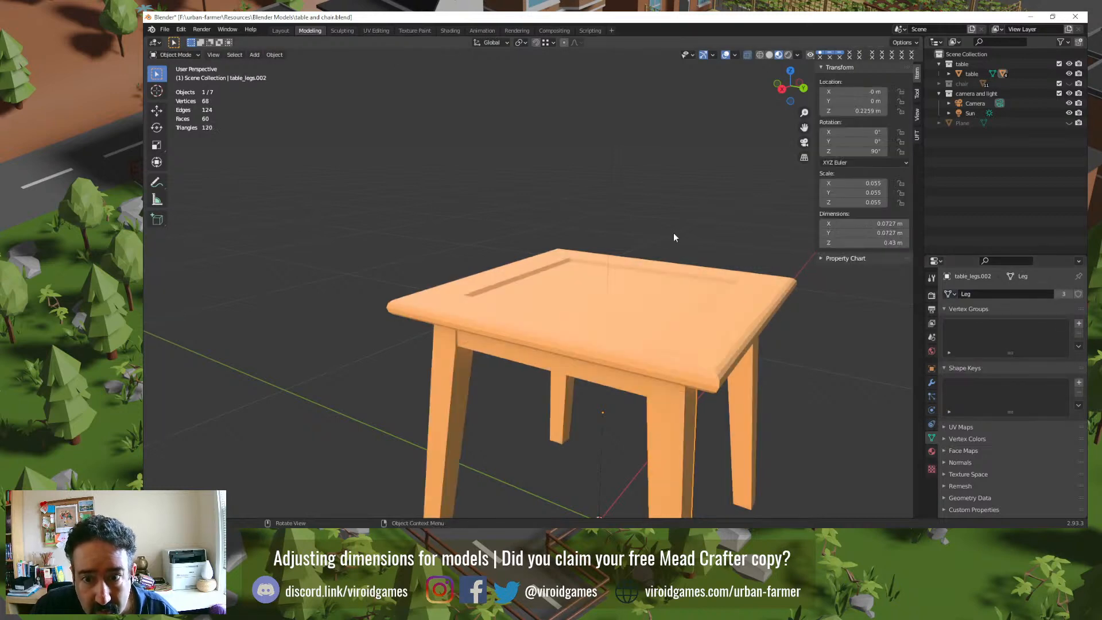
# Step: Link the remaining leg, table_legs.001, to the Leg mesh data and check in Edit Mode that all four legs share it
pyautogui.click(758, 373)
pyautogui.press('Tab')
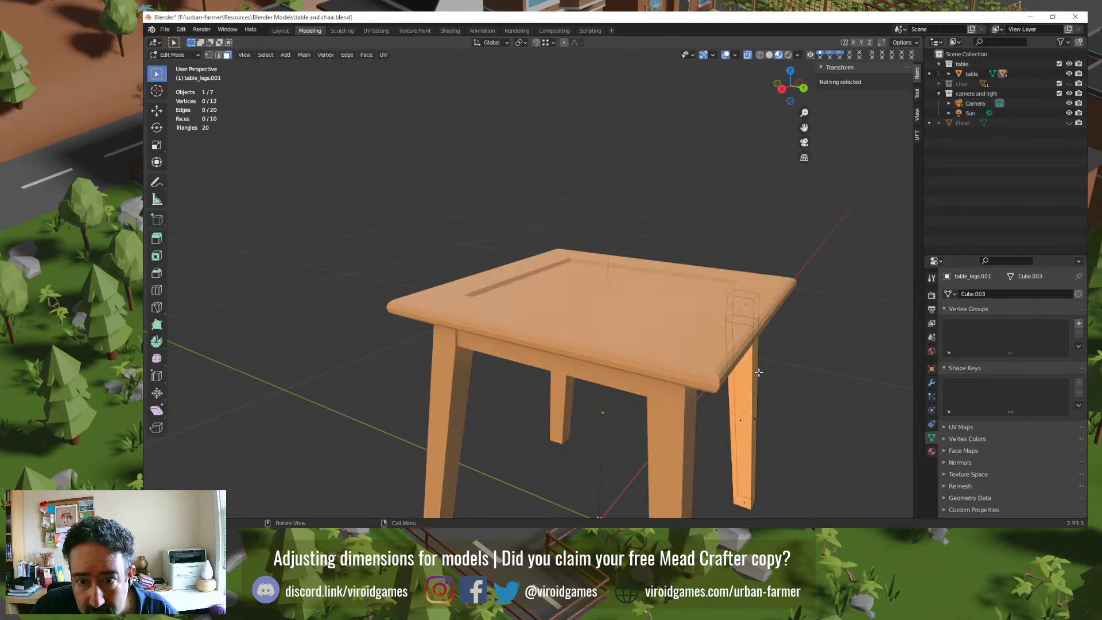
pyautogui.press('Tab')
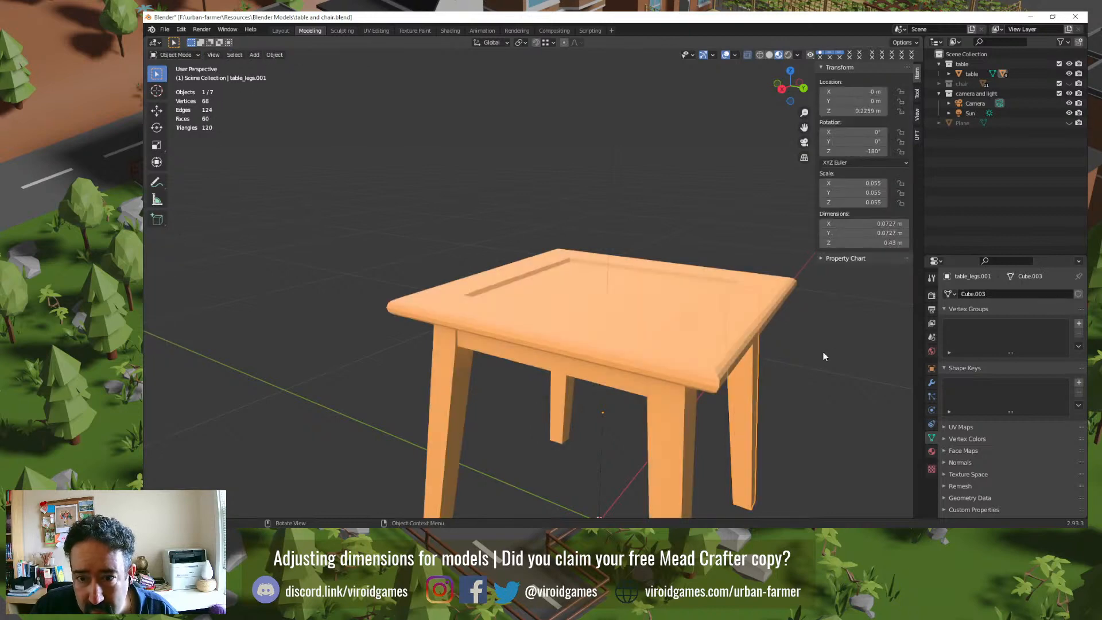
pyautogui.click(950, 294)
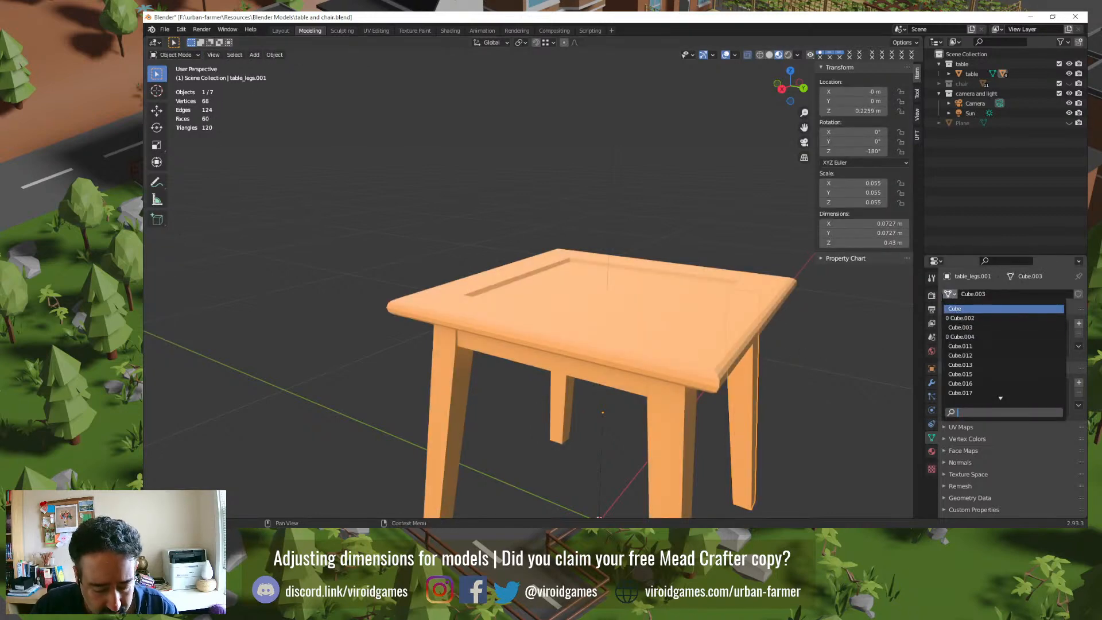
pyautogui.write('leg')
pyautogui.click(959, 309)
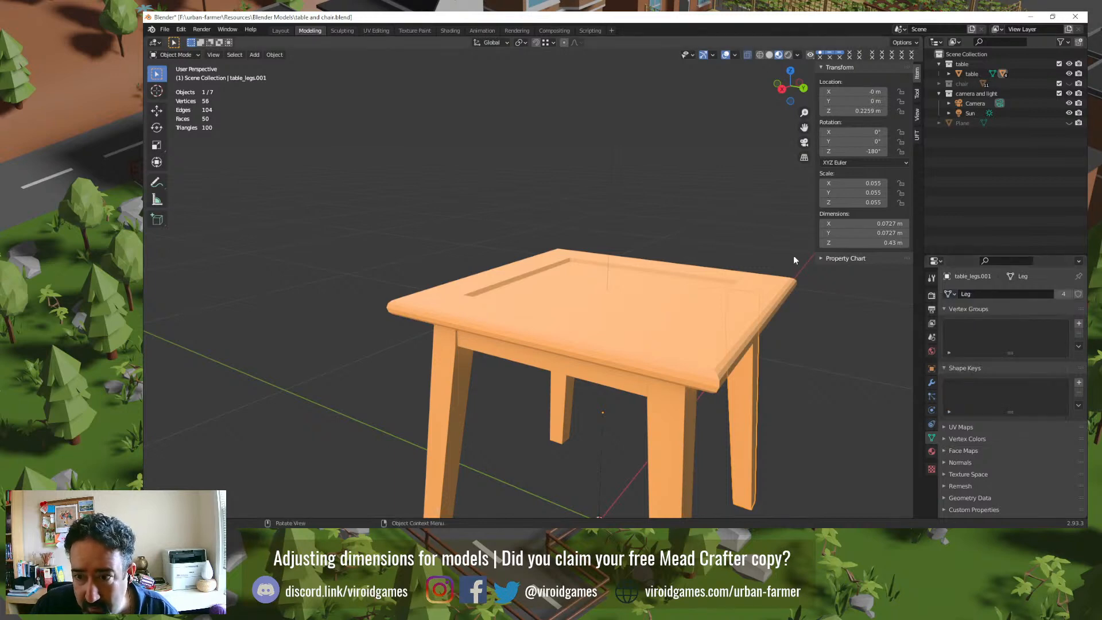
pyautogui.click(683, 407)
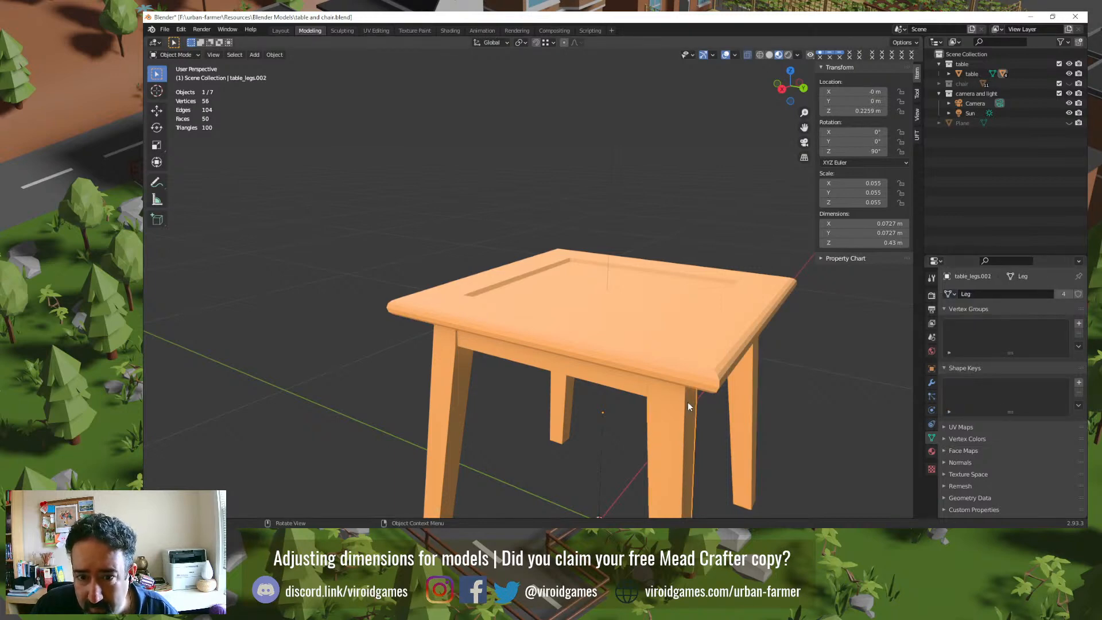
pyautogui.press('Tab')
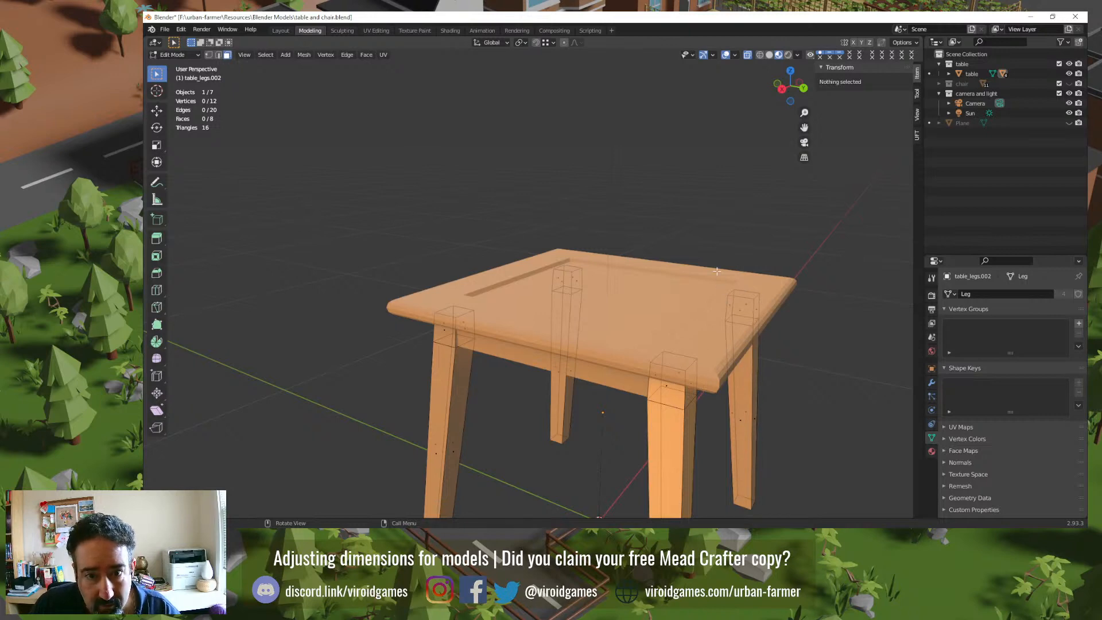
pyautogui.press('Tab')
# Step: Delete the bottom face enclosed by the apron under the tabletop in Edit Mode
pyautogui.click(660, 363)
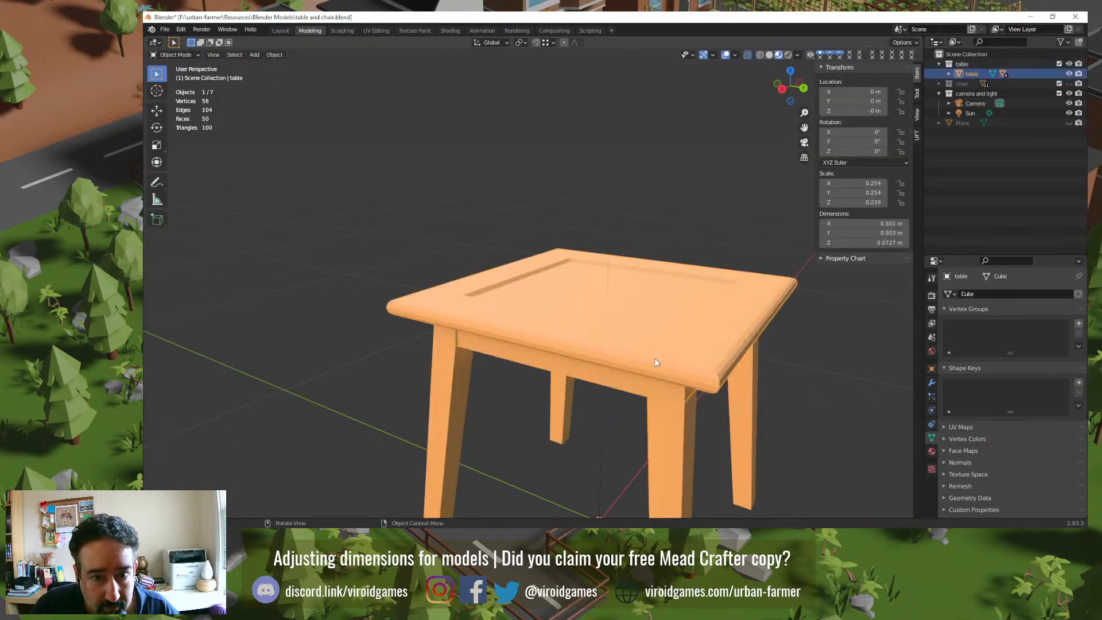
pyautogui.moveTo(634, 390); pyautogui.dragTo(566, 278, button='middle')
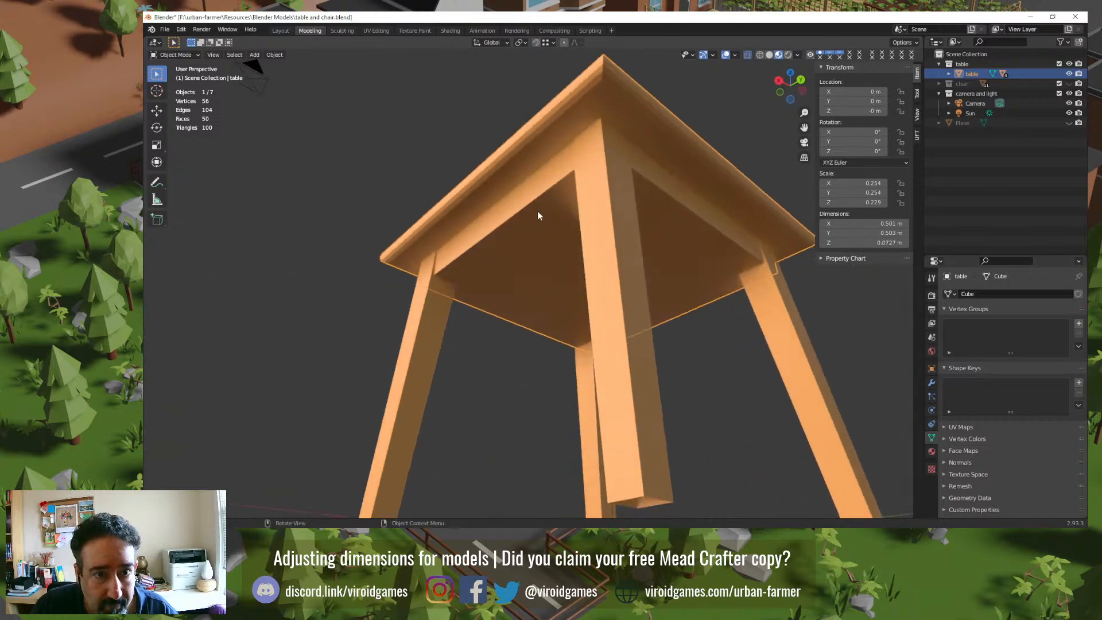
pyautogui.press('Tab')
pyautogui.hotkey('alt', 'a')
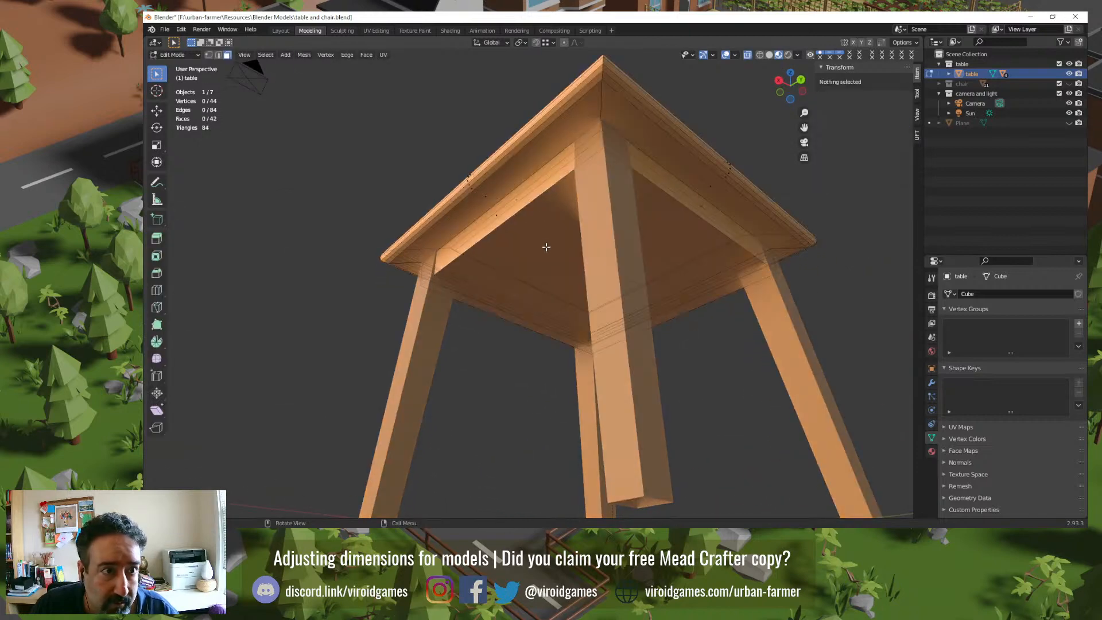
pyautogui.moveTo(562, 258); pyautogui.dragTo(539, 320, button='middle')
pyautogui.click(610, 296)
pyautogui.click(610, 296)
pyautogui.press('x')
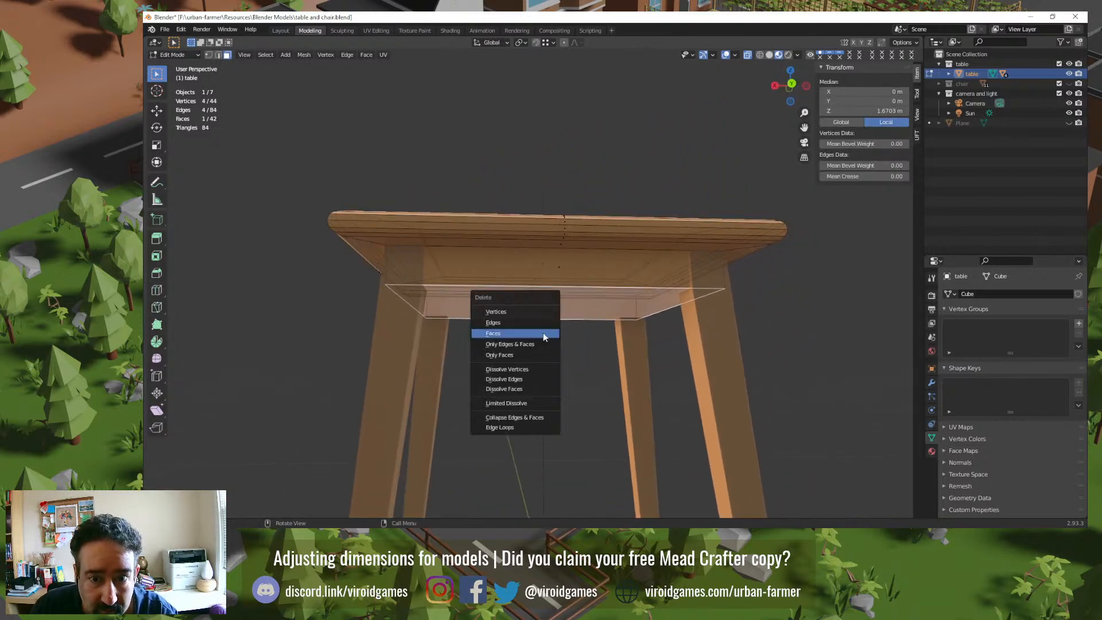
pyautogui.click(545, 335)
pyautogui.press('Tab')
pyautogui.hotkey('alt', 'a')
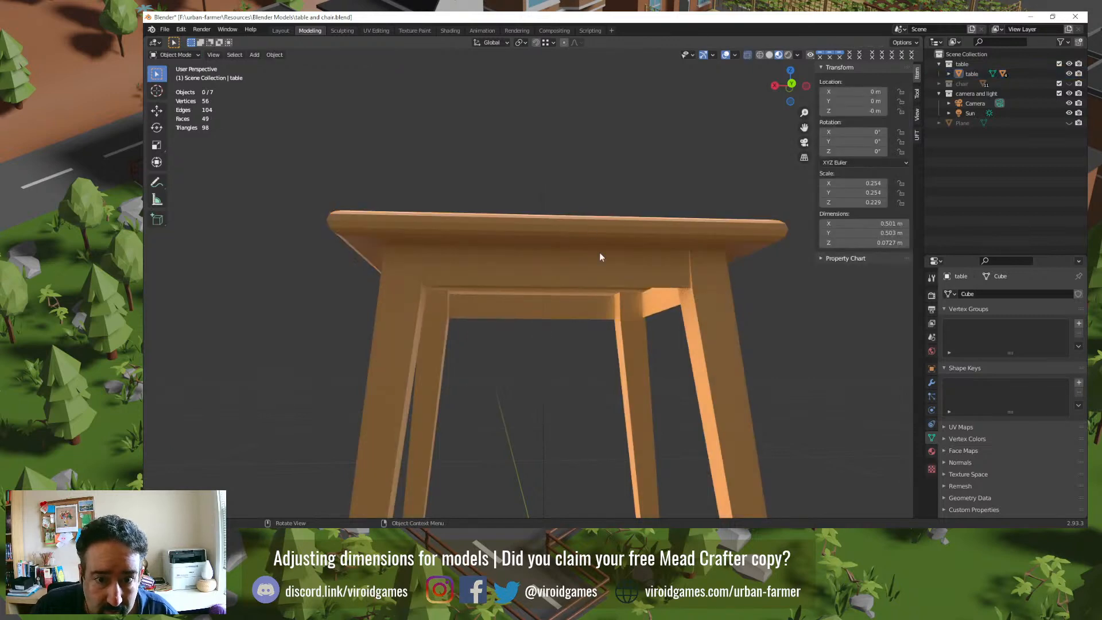
# Step: Delete the four underside faces that form the ring between the tabletop's rim and the apron in Edit Mode
pyautogui.moveTo(599, 252); pyautogui.dragTo(428, 248, button='middle')
pyautogui.press('Tab')
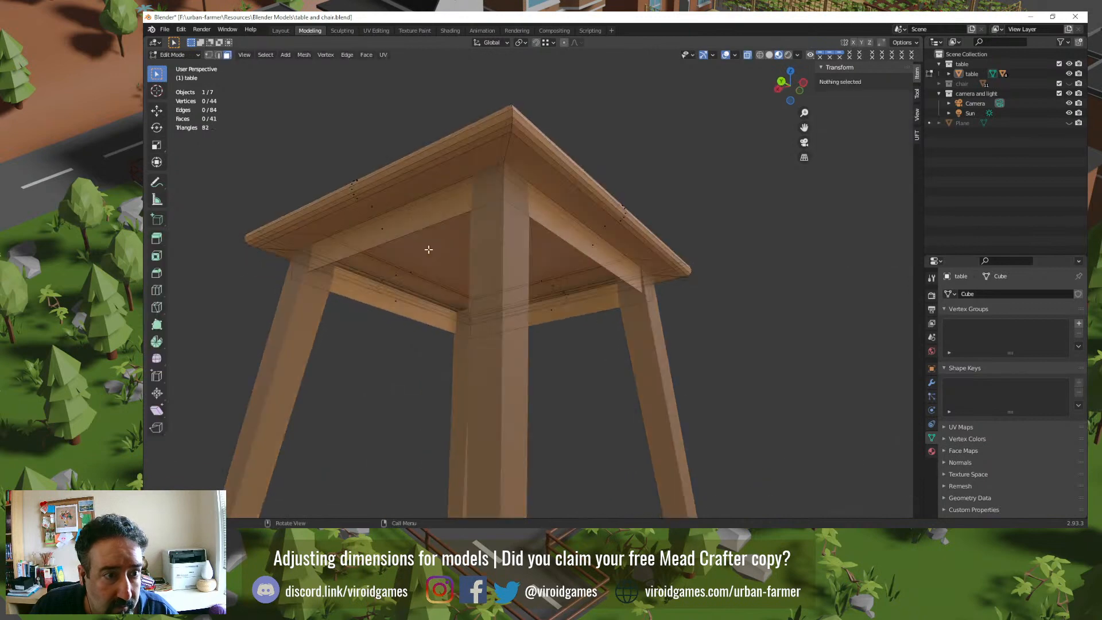
pyautogui.click(411, 197)
pyautogui.scroll(2, 404, 195)
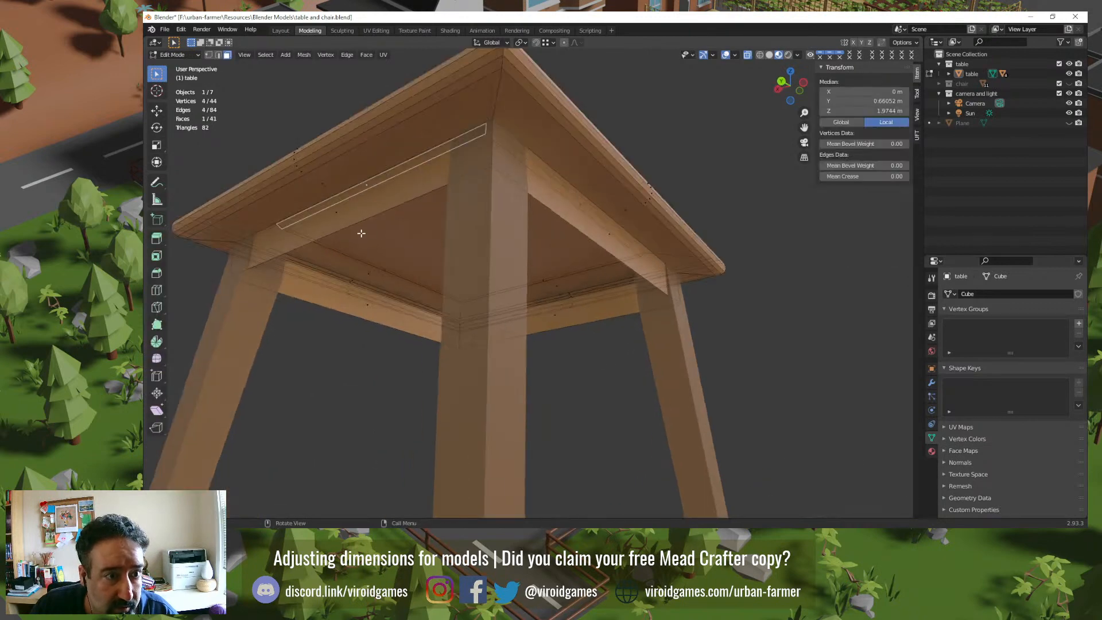
pyautogui.moveTo(352, 232); pyautogui.dragTo(467, 229, button='middle')
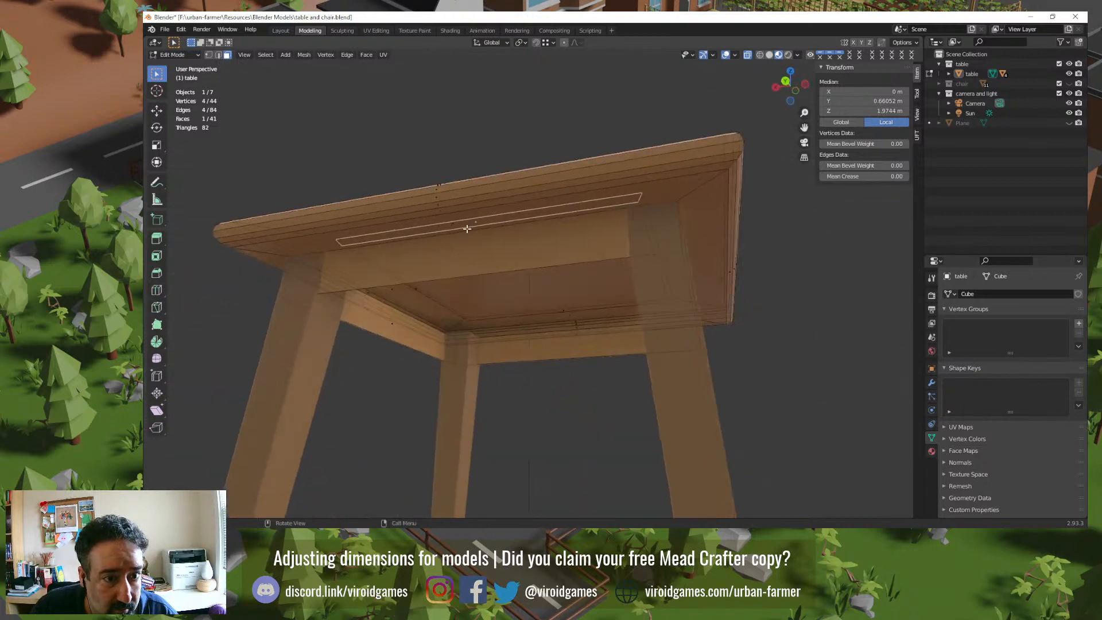
pyautogui.click(464, 218)
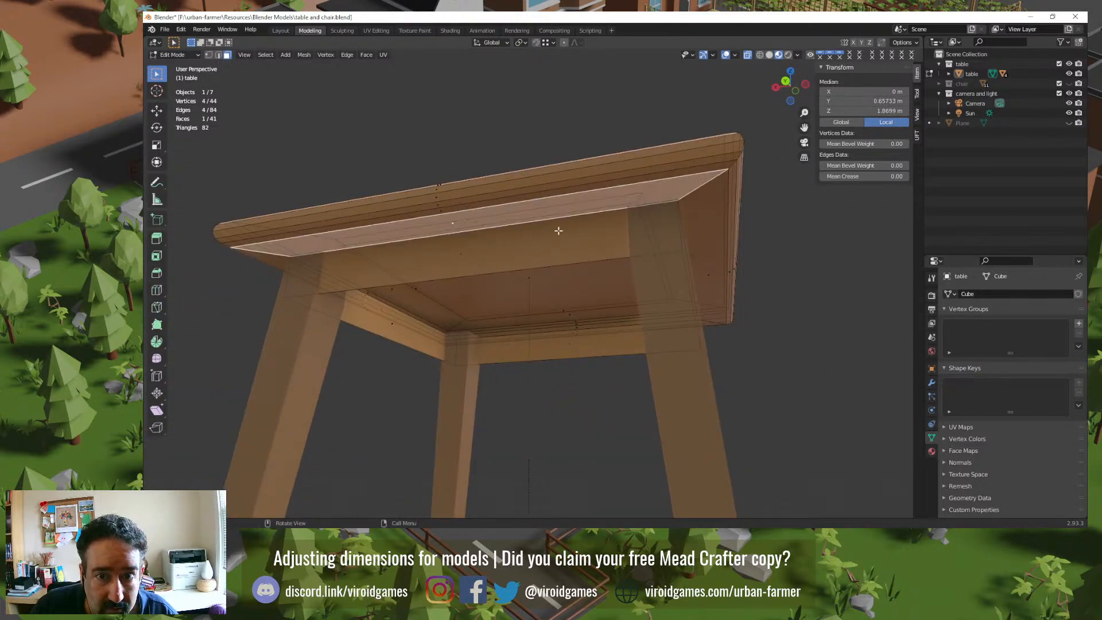
pyautogui.keyDown('shift'); pyautogui.click(705, 239); pyautogui.keyUp('shift')
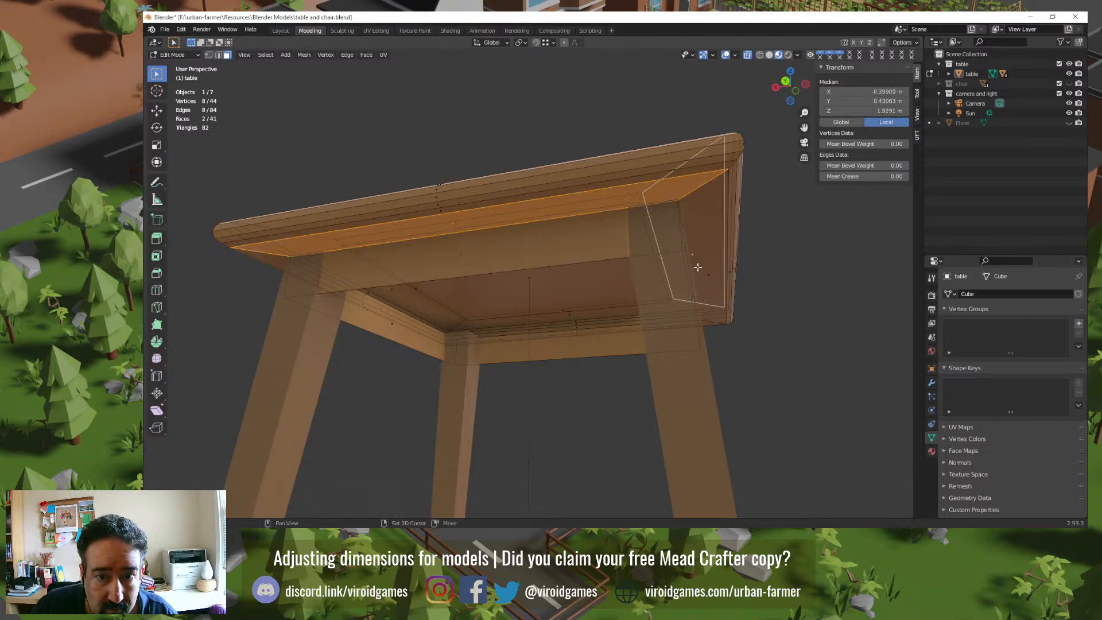
pyautogui.keyDown('shift'); pyautogui.click(696, 264); pyautogui.keyUp('shift')
pyautogui.keyDown('shift'); pyautogui.click(705, 272); pyautogui.keyUp('shift')
pyautogui.moveTo(711, 300); pyautogui.dragTo(688, 284, button='middle')
pyautogui.moveTo(466, 329); pyautogui.dragTo(518, 322, button='middle')
pyautogui.moveTo(457, 237); pyautogui.dragTo(503, 231, button='middle')
pyautogui.keyDown('shift'); pyautogui.click(504, 227); pyautogui.keyUp('shift')
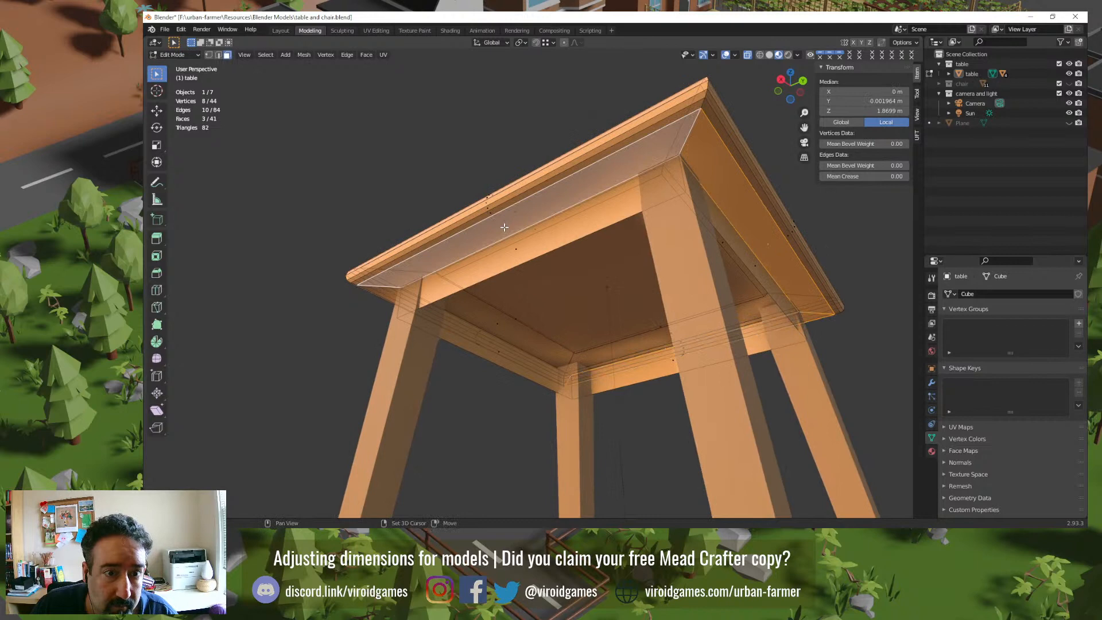
pyautogui.moveTo(500, 322); pyautogui.dragTo(535, 316, button='middle')
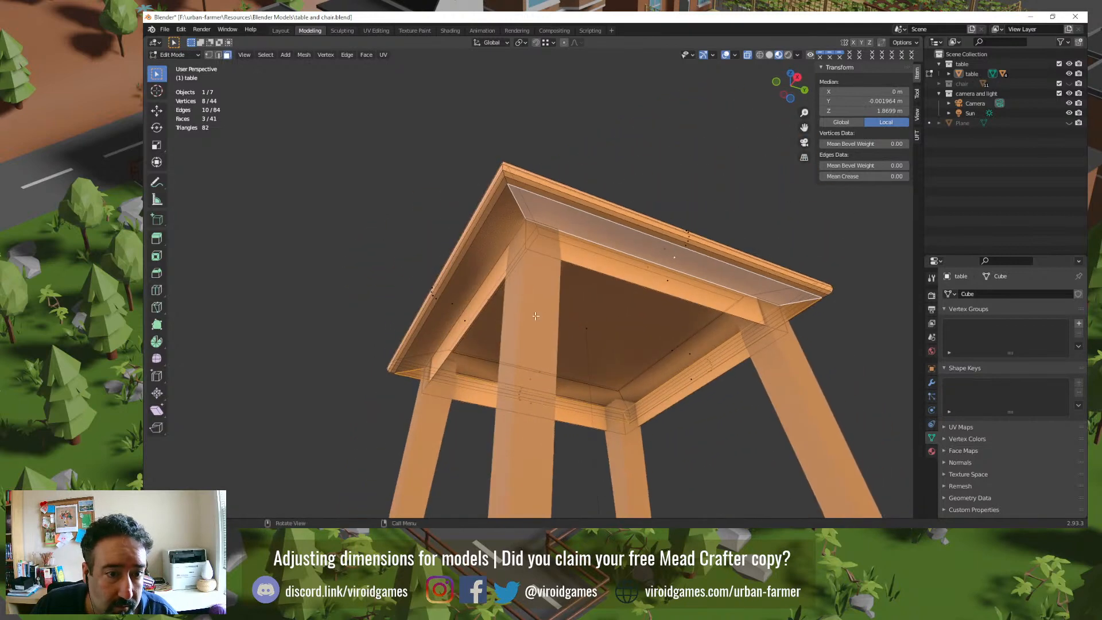
pyautogui.keyDown('shift'); pyautogui.click(452, 305); pyautogui.keyUp('shift')
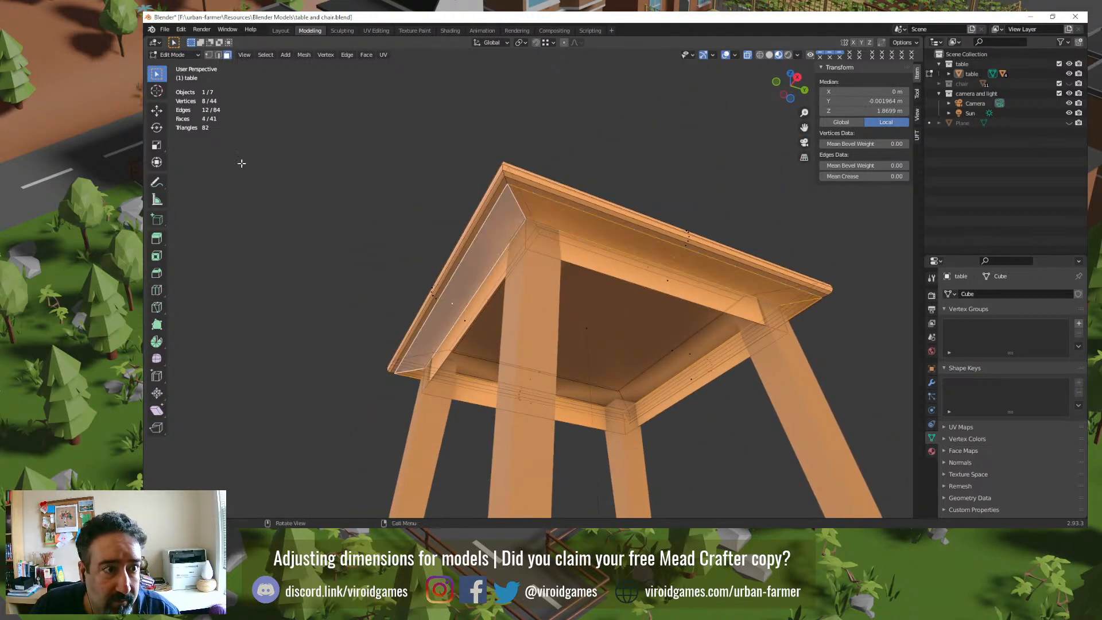
pyautogui.press('x')
pyautogui.click(400, 325)
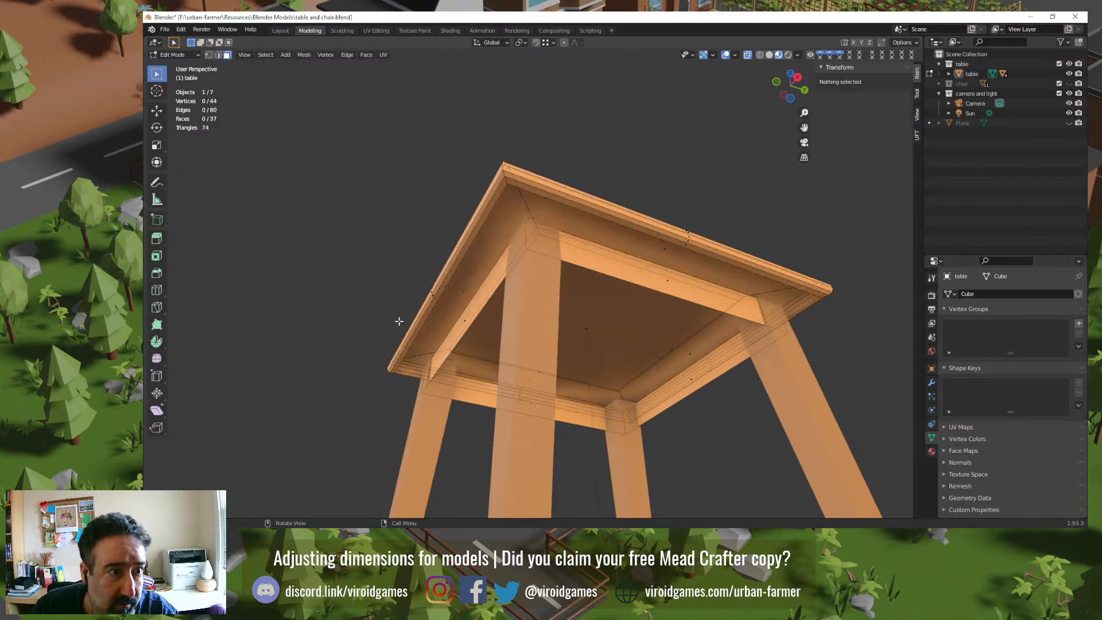
# Step: Delete the four narrow bevel faces along the lower rim of the tabletop and return to Object Mode
pyautogui.moveTo(489, 324); pyautogui.dragTo(403, 343, button='middle')
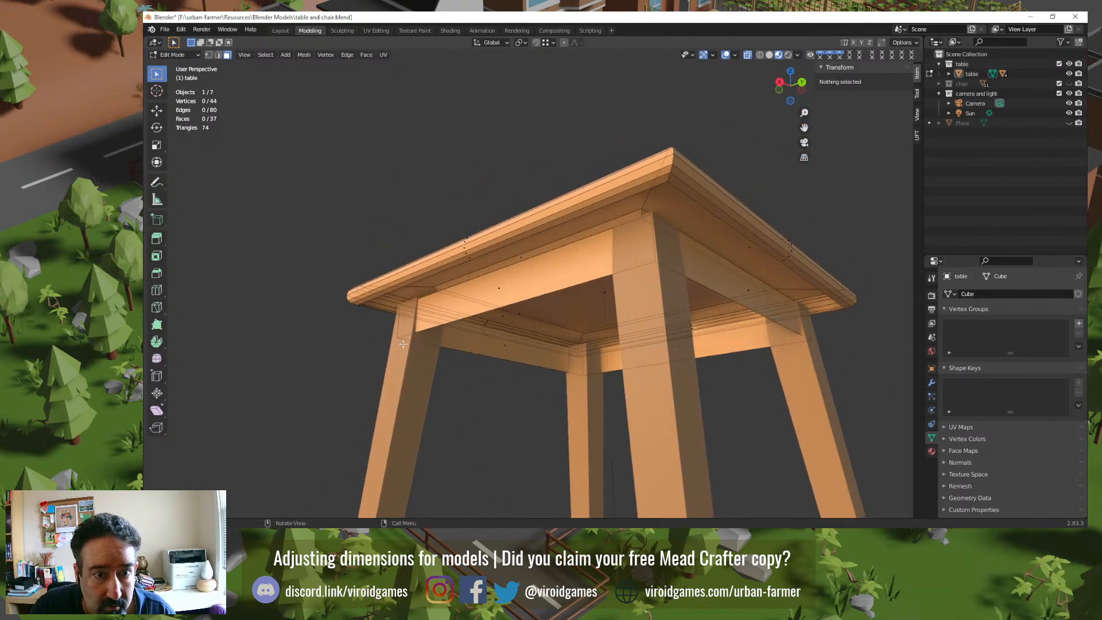
pyautogui.click(467, 264)
pyautogui.moveTo(467, 264); pyautogui.dragTo(432, 284, button='middle')
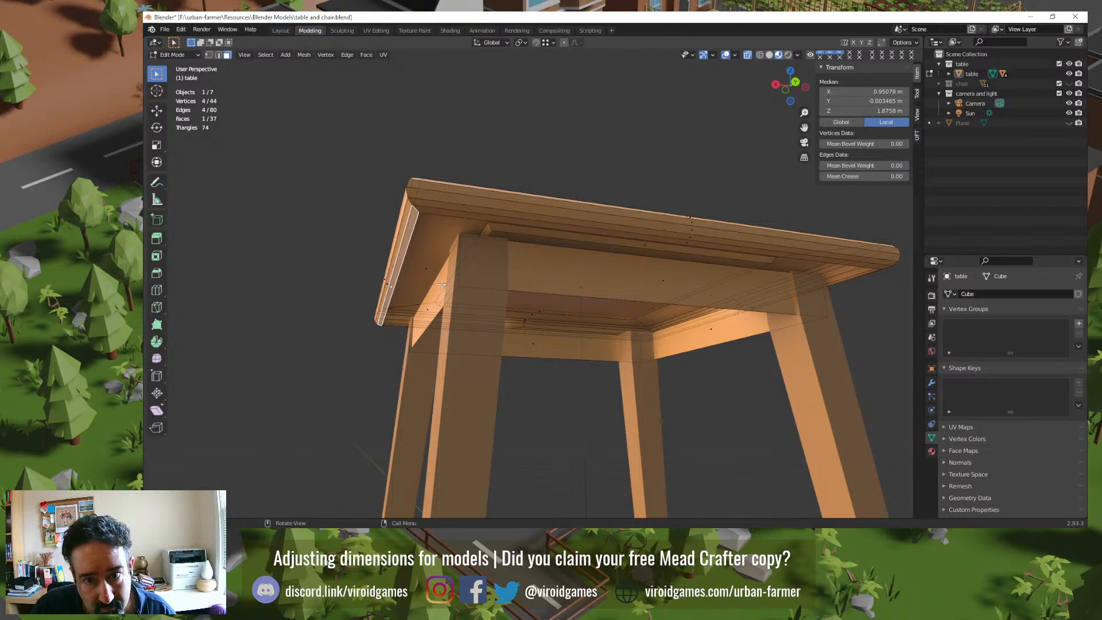
pyautogui.moveTo(433, 328); pyautogui.dragTo(442, 324, button='middle')
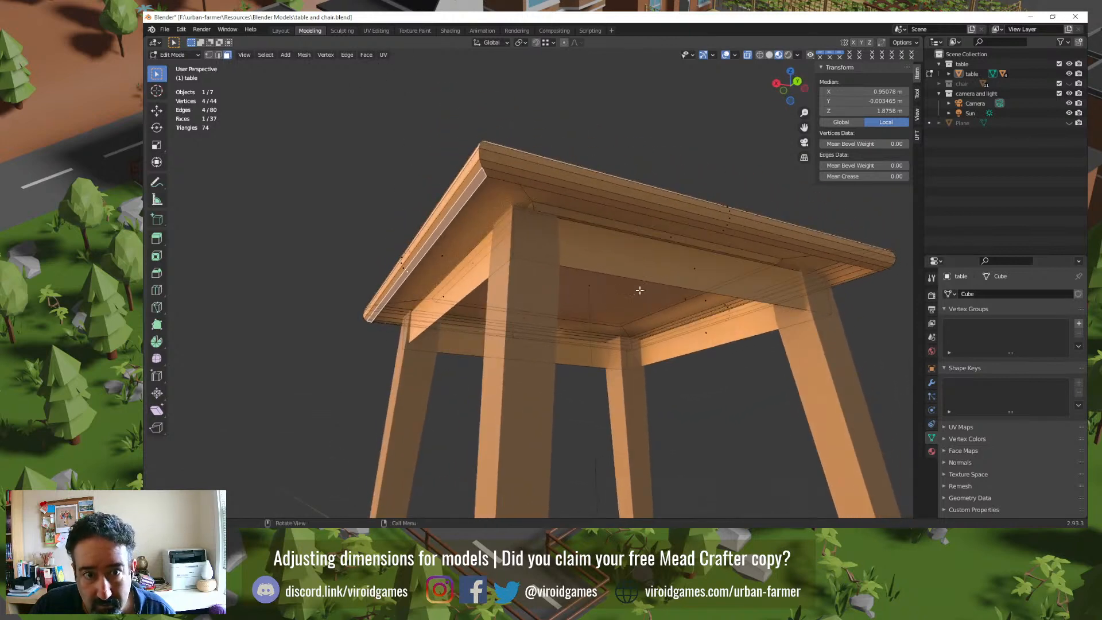
pyautogui.keyDown('shift'); pyautogui.click(724, 232); pyautogui.keyUp('shift')
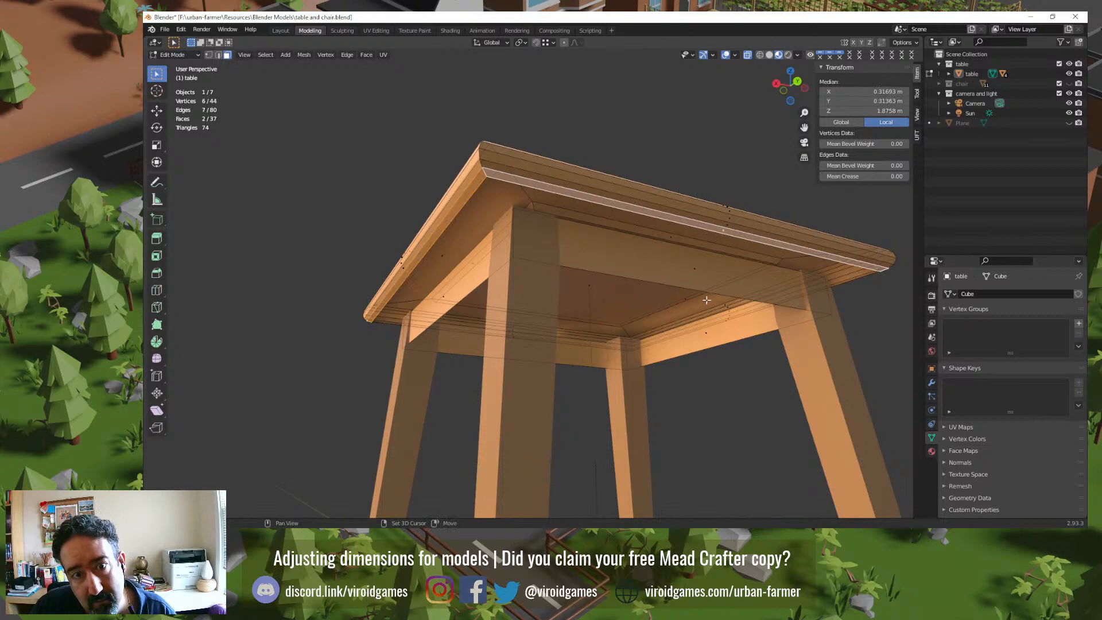
pyautogui.moveTo(738, 373); pyautogui.dragTo(645, 368, button='middle')
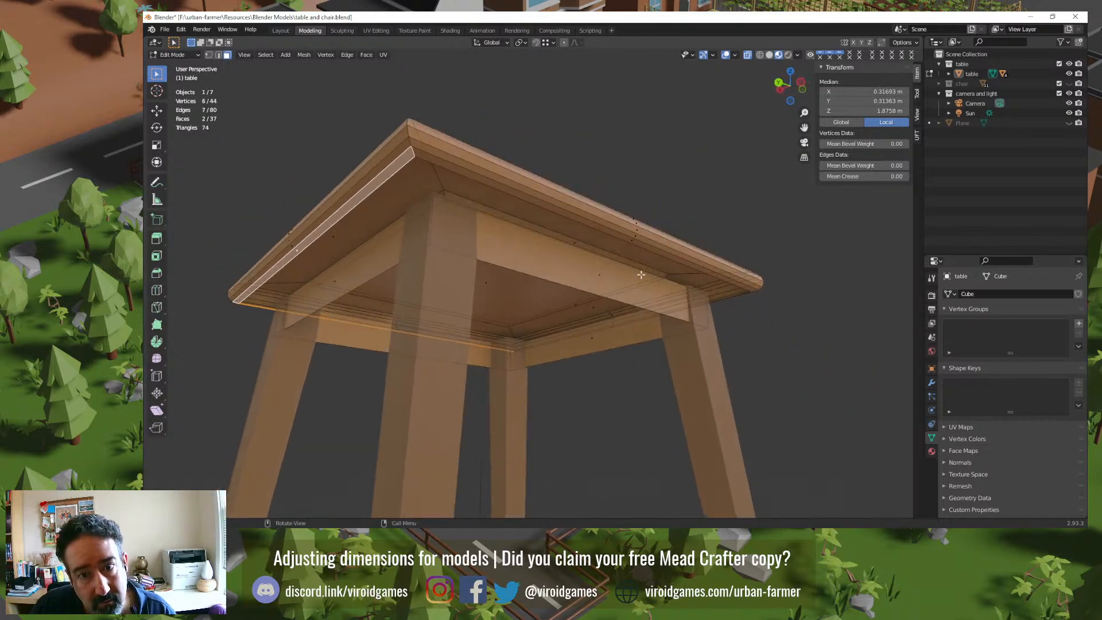
pyautogui.keyDown('shift'); pyautogui.click(630, 243); pyautogui.keyUp('shift')
pyautogui.moveTo(630, 243); pyautogui.dragTo(605, 285, button='middle')
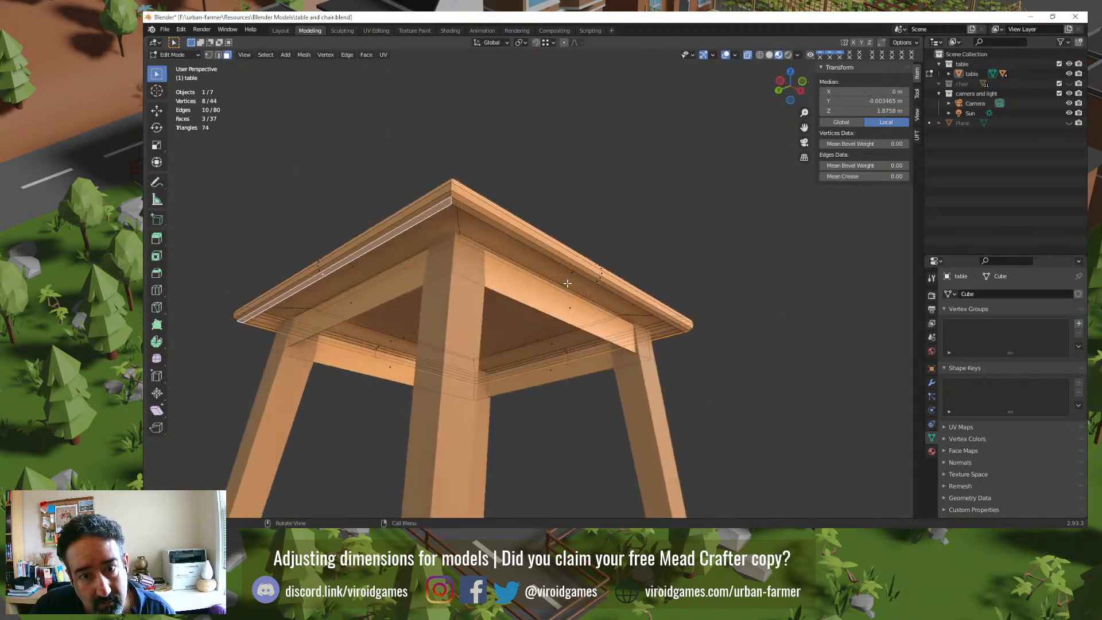
pyautogui.keyDown('shift'); pyautogui.click(598, 283); pyautogui.keyUp('shift')
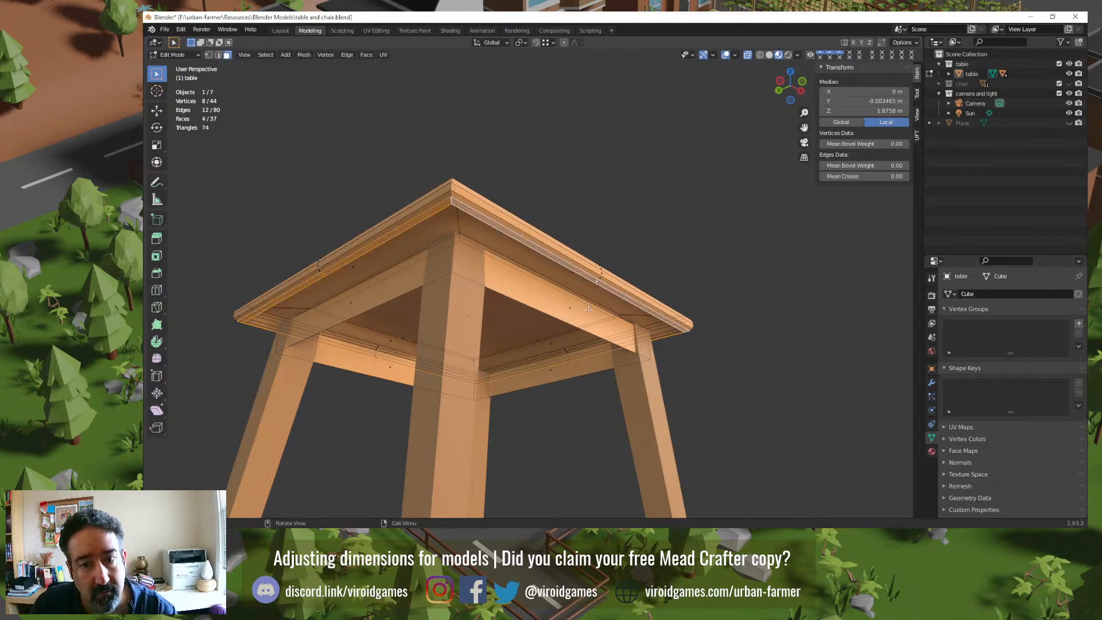
pyautogui.press('x')
pyautogui.click(588, 310)
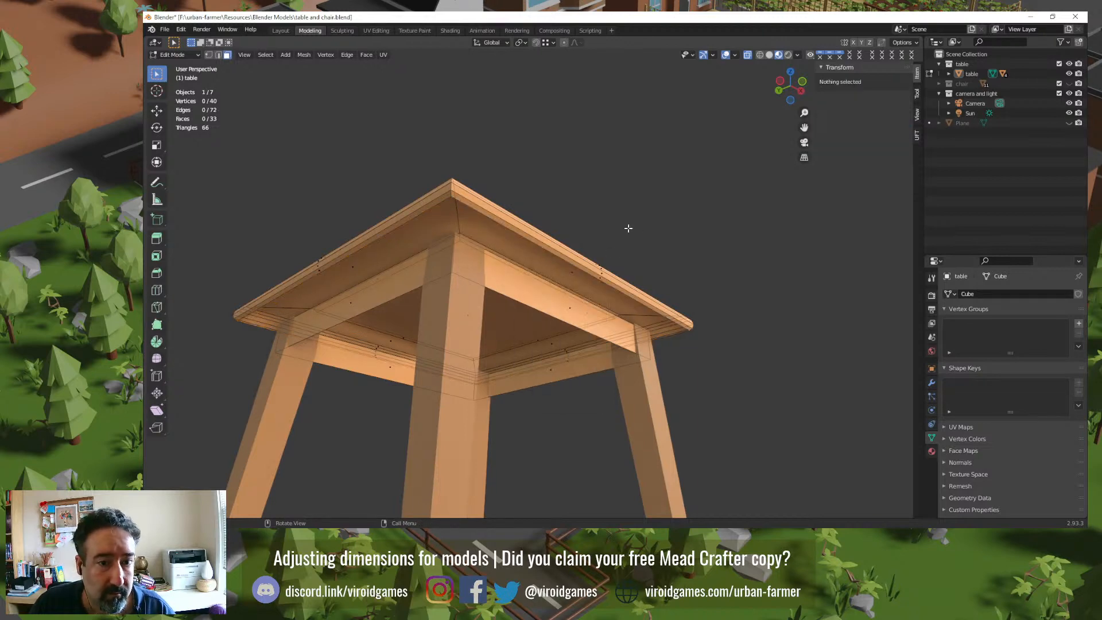
pyautogui.press('Tab')
# Step: Examine the cleaned-up tabletop from above and below in orthographic view, in both Object Mode and Edit Mode
pyautogui.moveTo(636, 222); pyautogui.dragTo(510, 318, button='middle')
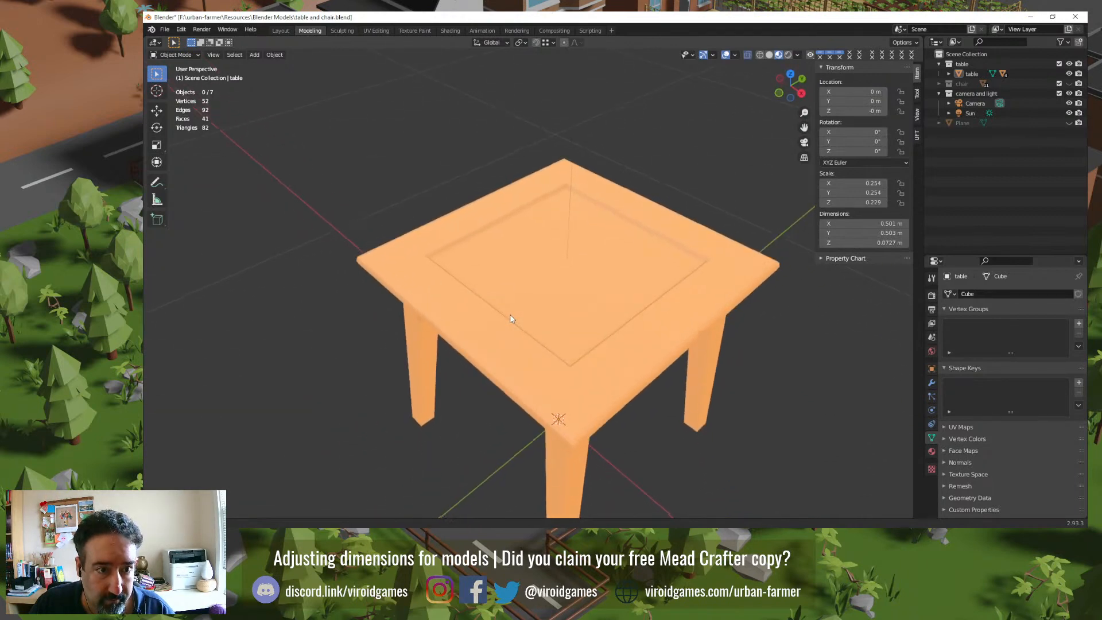
pyautogui.click(639, 386)
pyautogui.press('Tab')
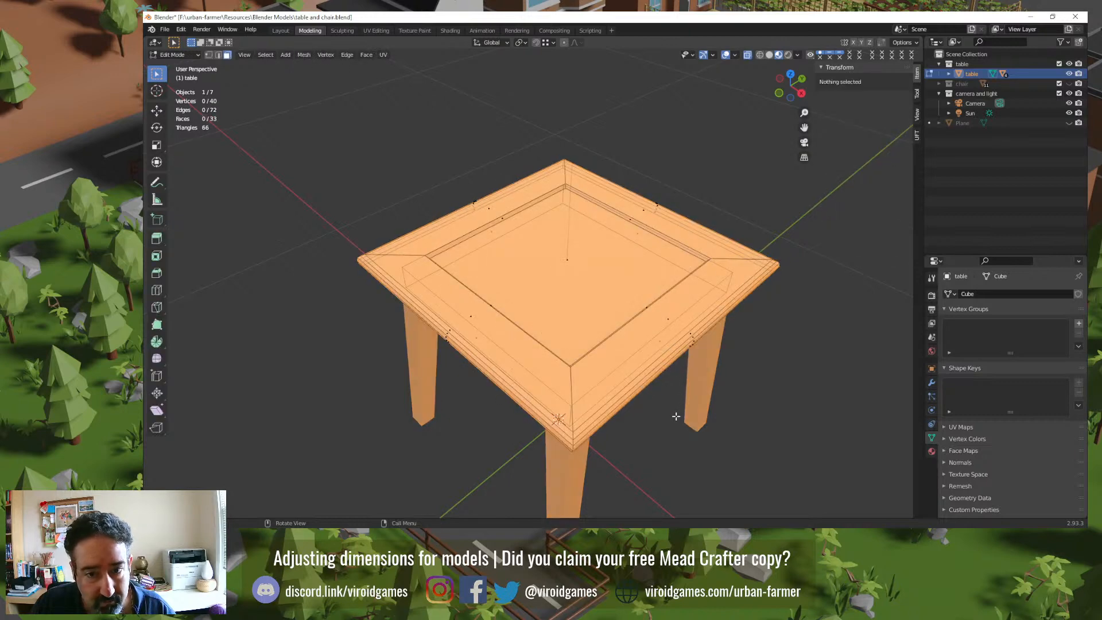
pyautogui.press('Tab')
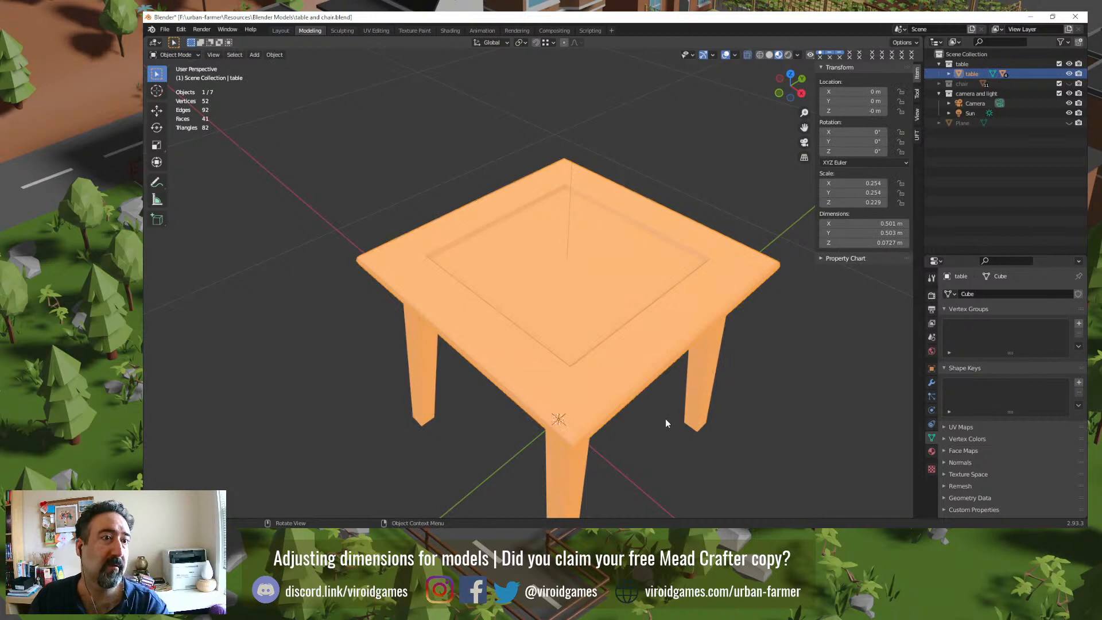
pyautogui.press('KP_5')
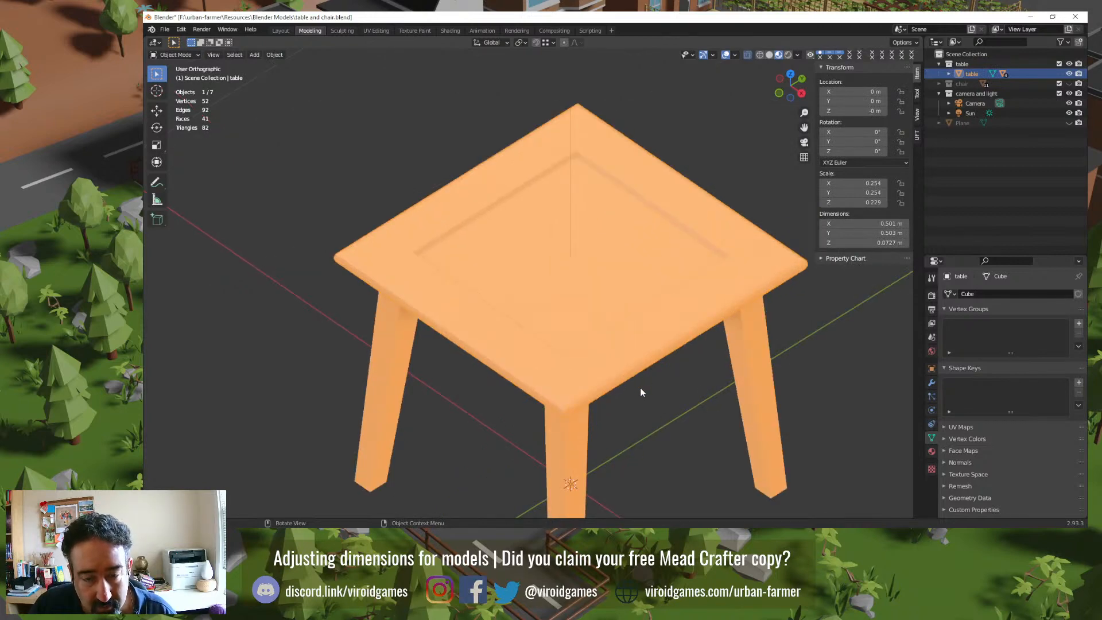
pyautogui.press('Tab')
pyautogui.moveTo(641, 392); pyautogui.dragTo(647, 306, button='middle')
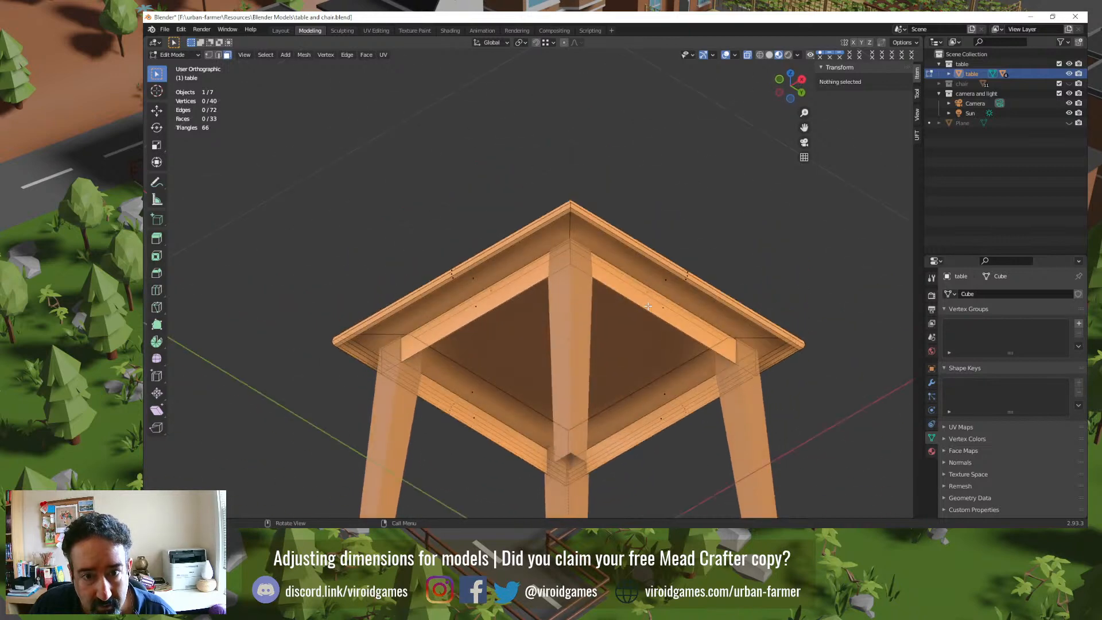
pyautogui.click(687, 280)
pyautogui.moveTo(707, 238); pyautogui.dragTo(707, 332, button='middle')
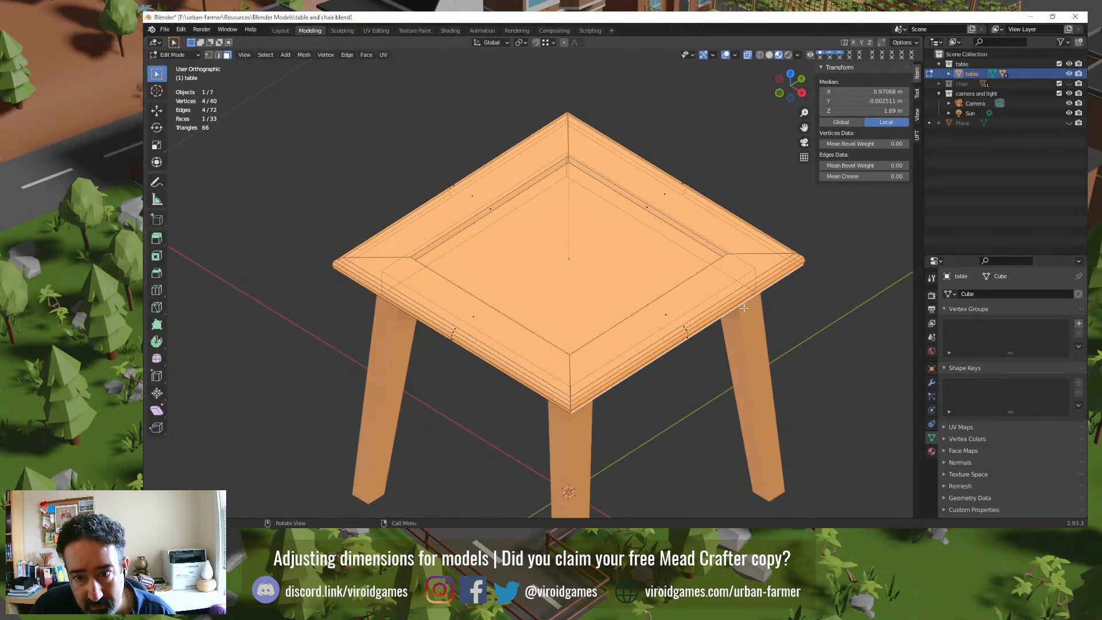
pyautogui.press('Tab')
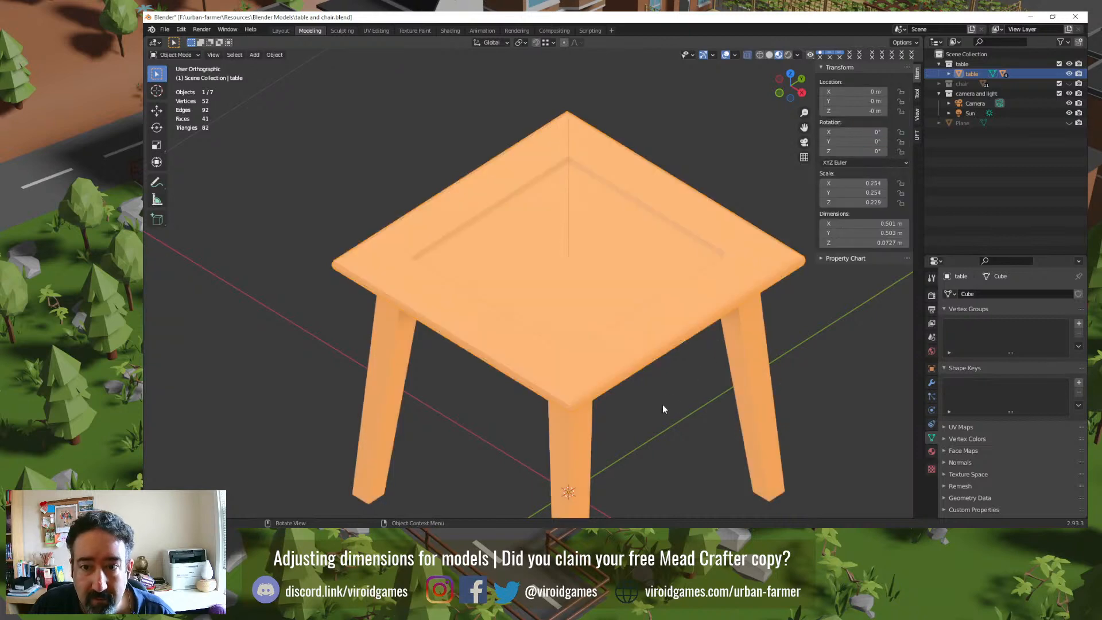
pyautogui.click(662, 404)
pyautogui.click(645, 326)
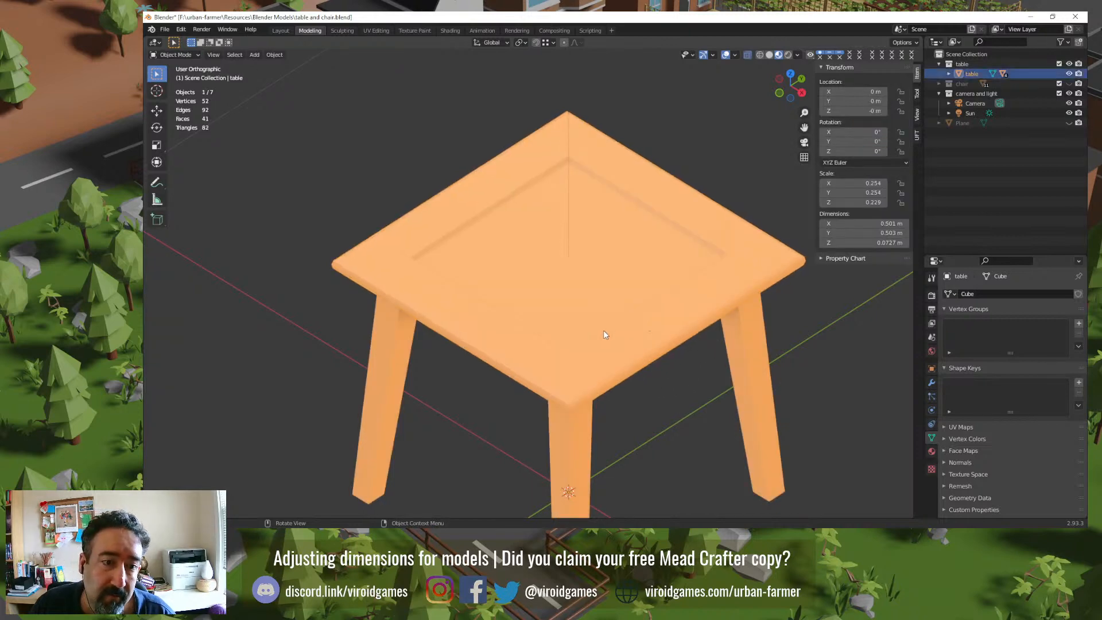
pyautogui.moveTo(603, 329); pyautogui.dragTo(604, 335, button='middle')
pyautogui.scroll(-2, 604, 335)
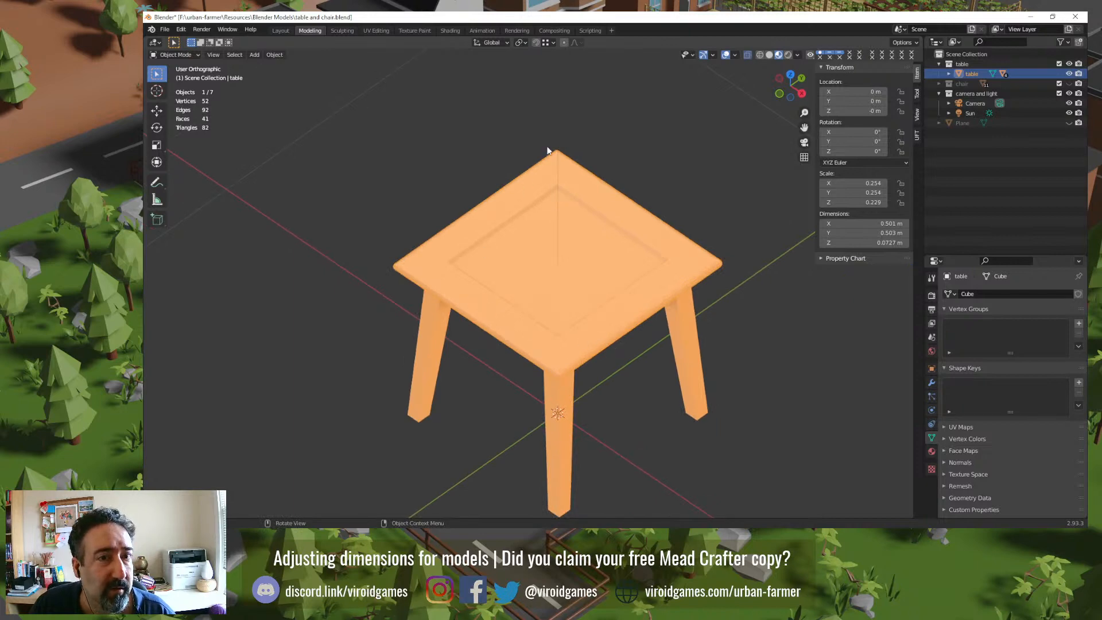
pyautogui.moveTo(603, 351); pyautogui.dragTo(626, 321, button='middle')
# Step: Try to apply the transforms of the table_legs.002 and table_legs.003 legs, using All Transforms for the latter
pyautogui.click(666, 302)
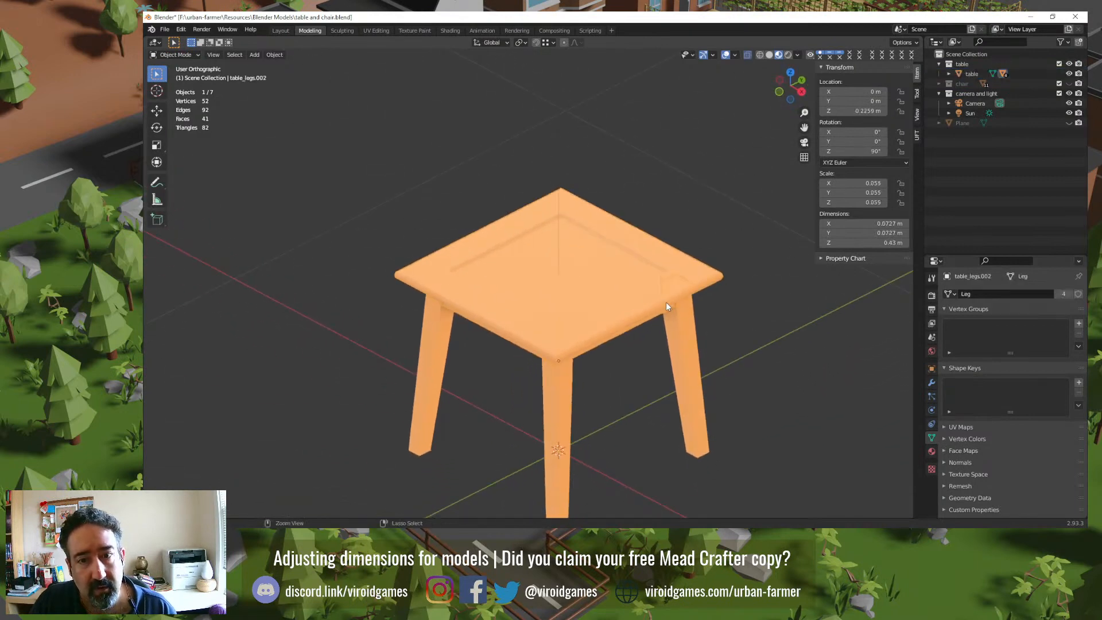
pyautogui.hotkey('ctrl', 'a')
pyautogui.click(658, 331)
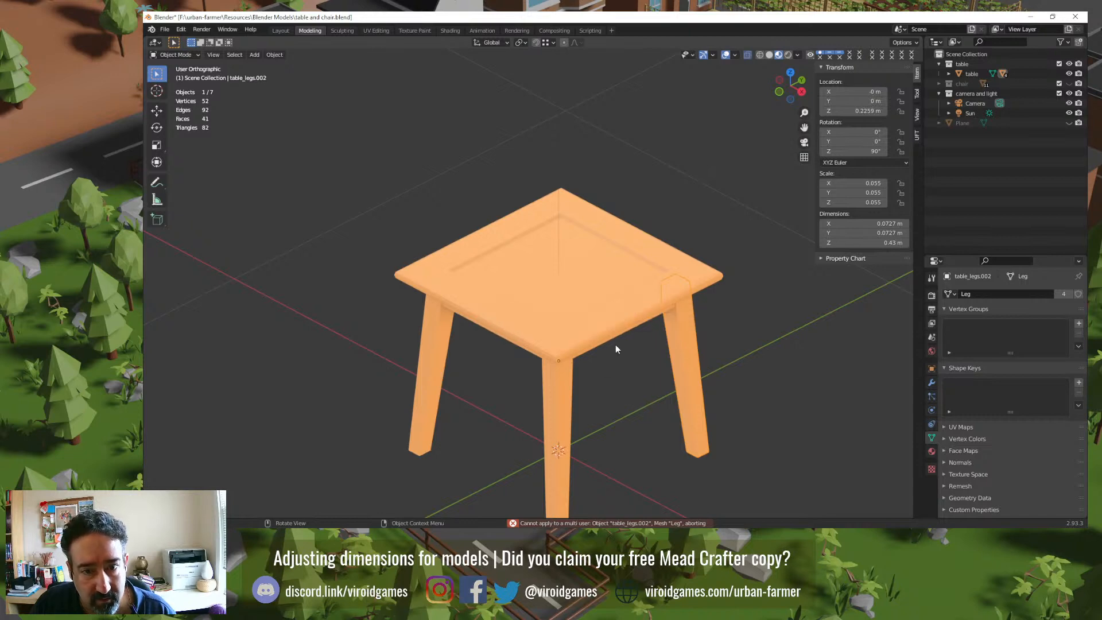
pyautogui.click(731, 324)
pyautogui.click(639, 302)
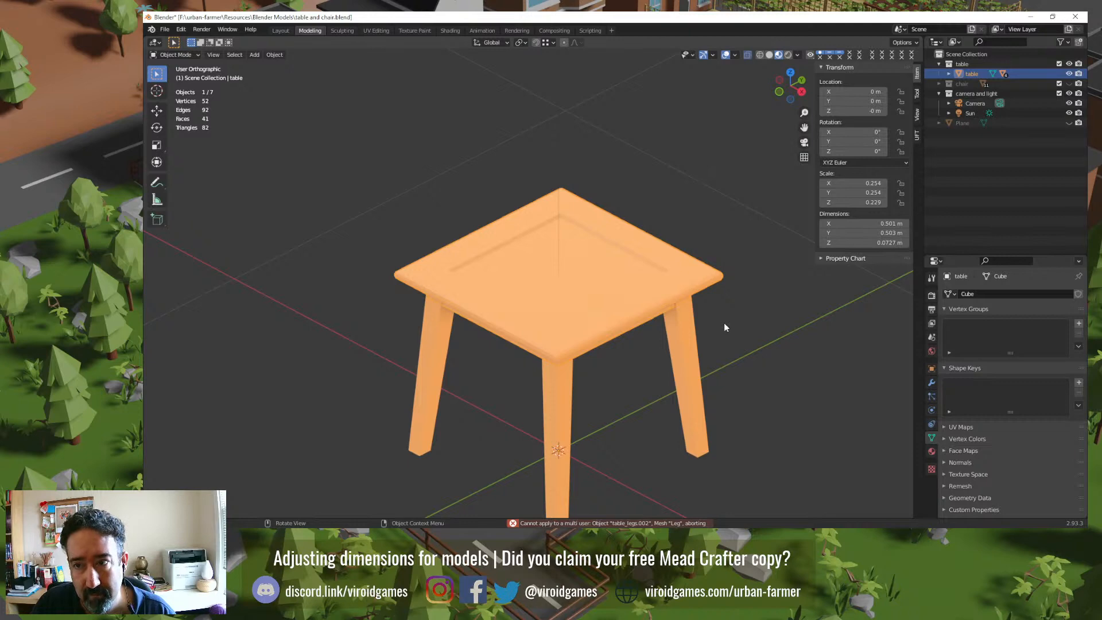
pyautogui.click(570, 382)
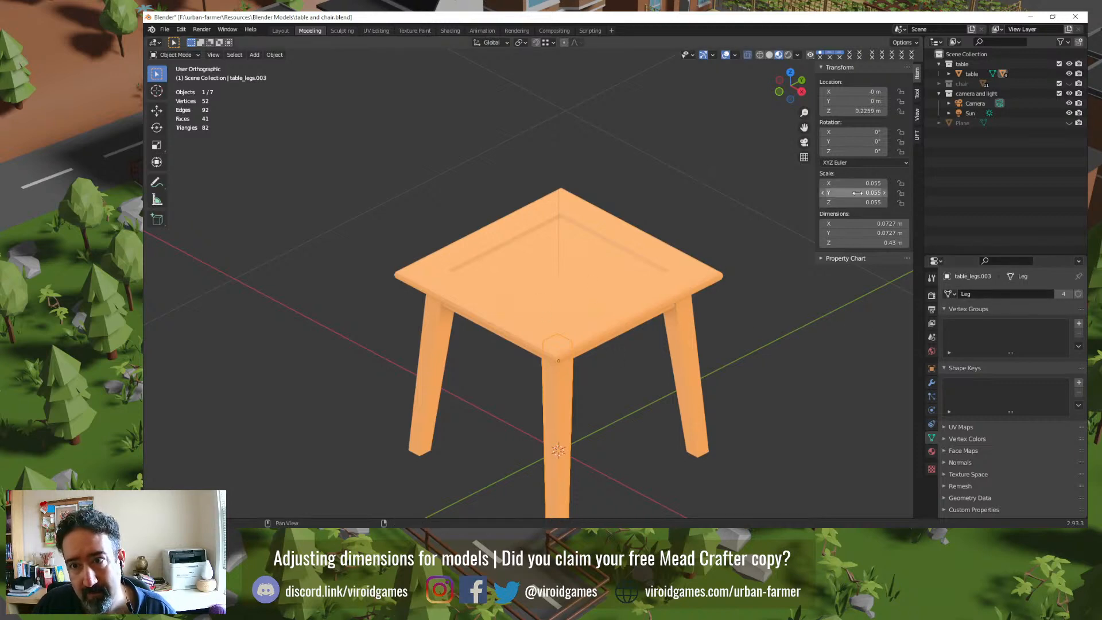
pyautogui.hotkey('ctrl', 'a')
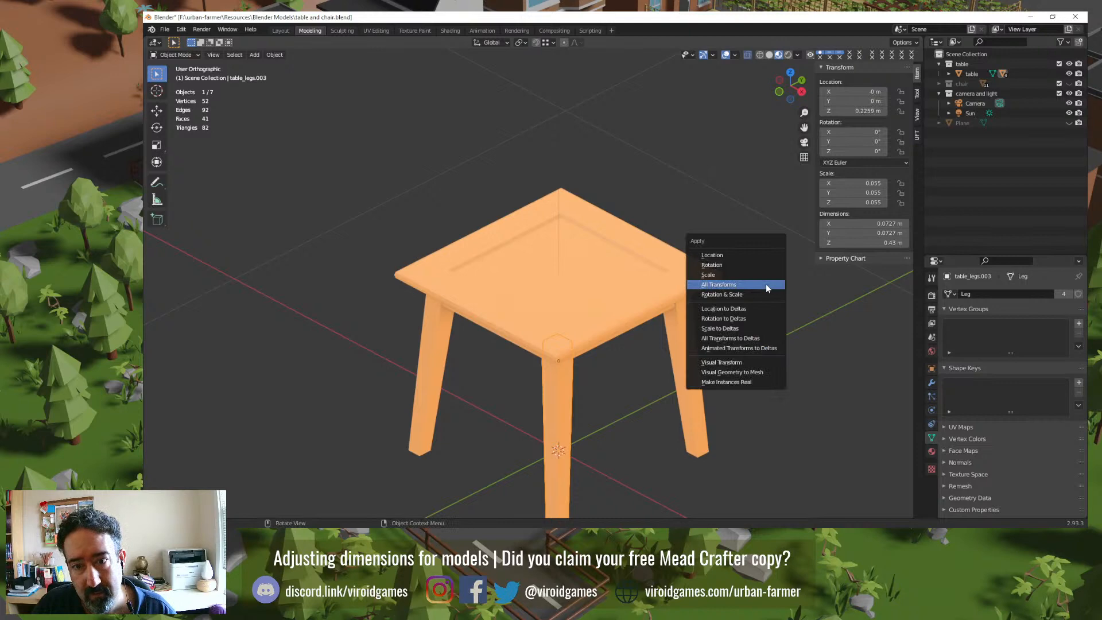
pyautogui.click(766, 285)
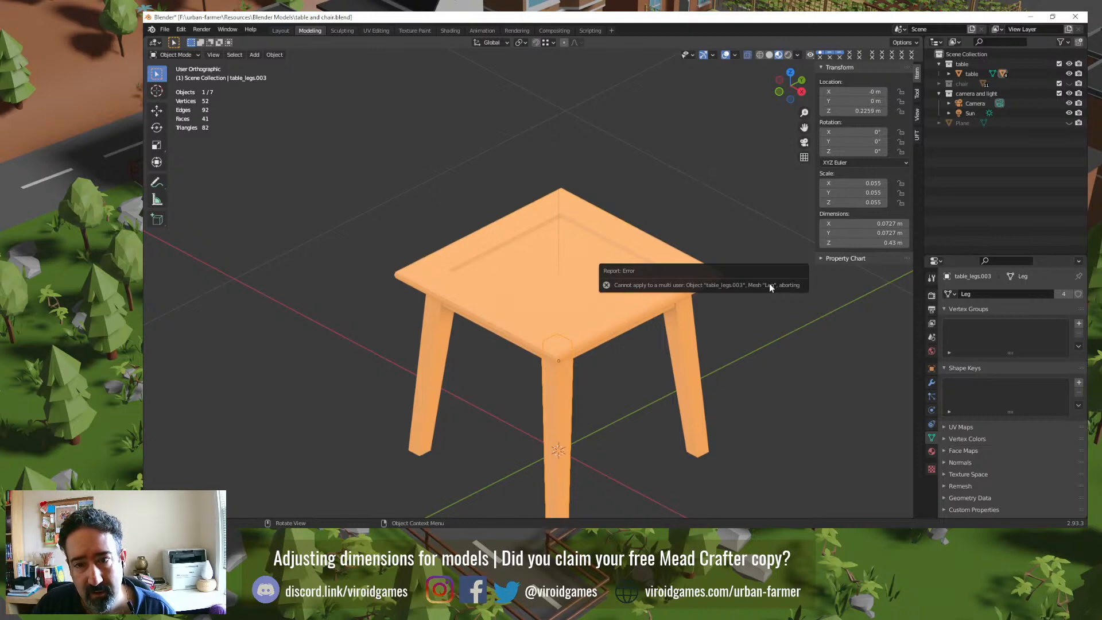
# Step: Deselect the leg and save the Blender file
pyautogui.click(785, 323)
pyautogui.hotkey('ctrl', 's')
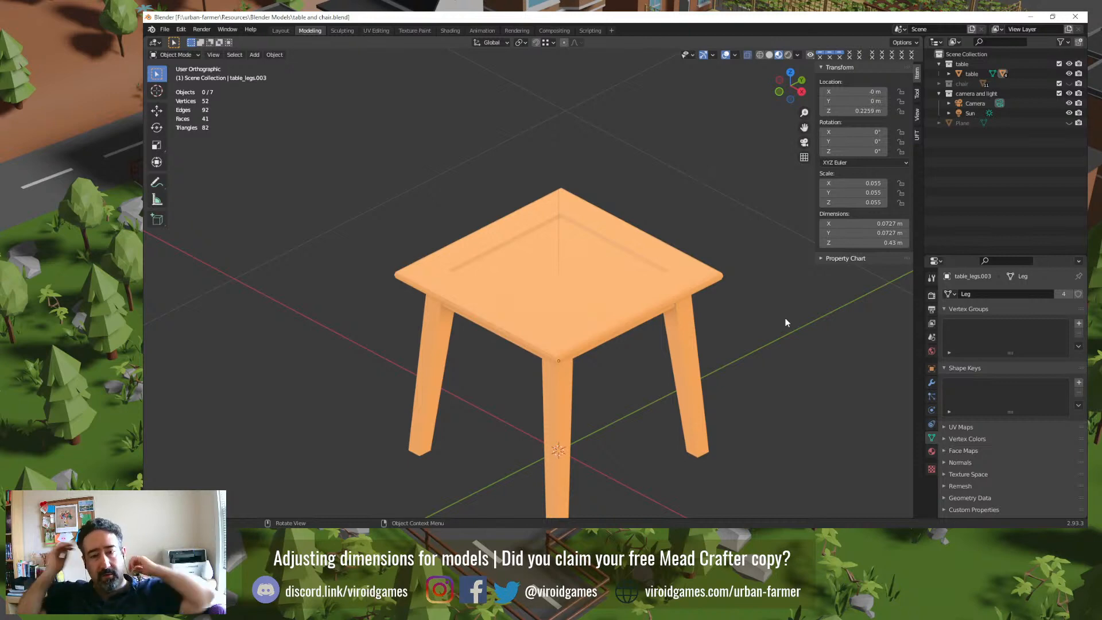
# Step: Select three of the table legs with table_legs active and make its Leg mesh a single-user copy
pyautogui.moveTo(806, 324); pyautogui.dragTo(558, 405, button='middle')
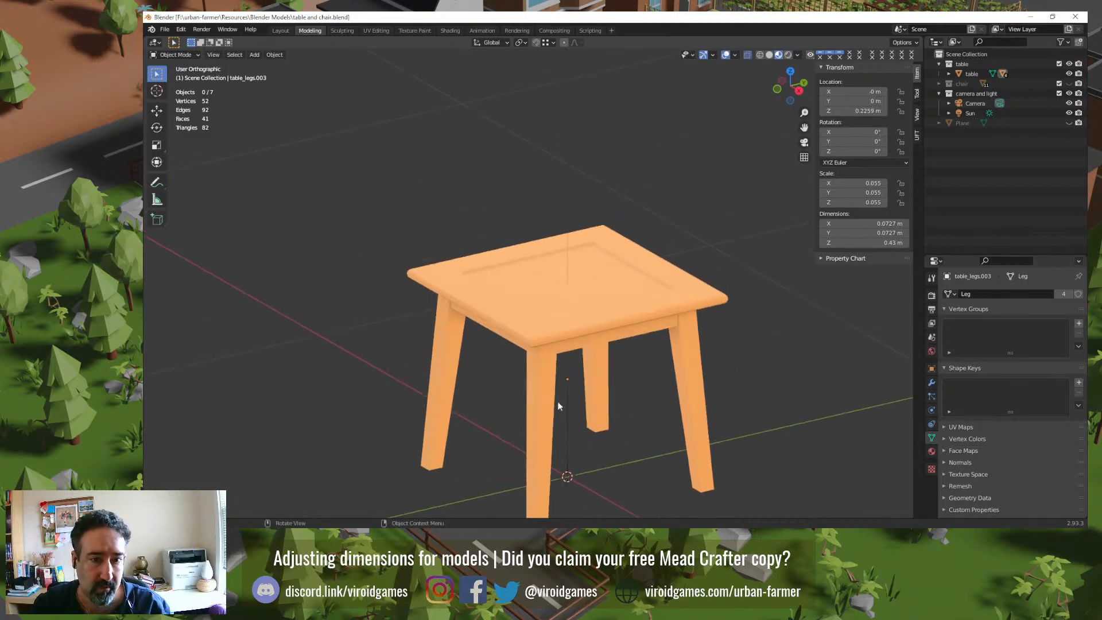
pyautogui.moveTo(364, 420); pyautogui.dragTo(744, 465)
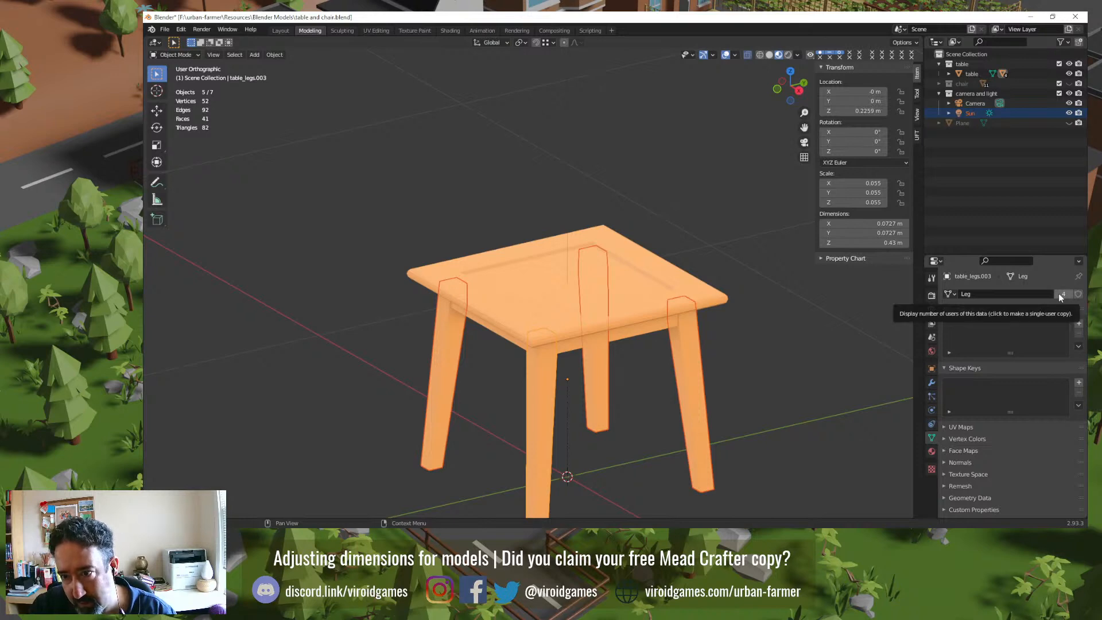
pyautogui.click(719, 412)
pyautogui.moveTo(594, 449); pyautogui.dragTo(705, 416)
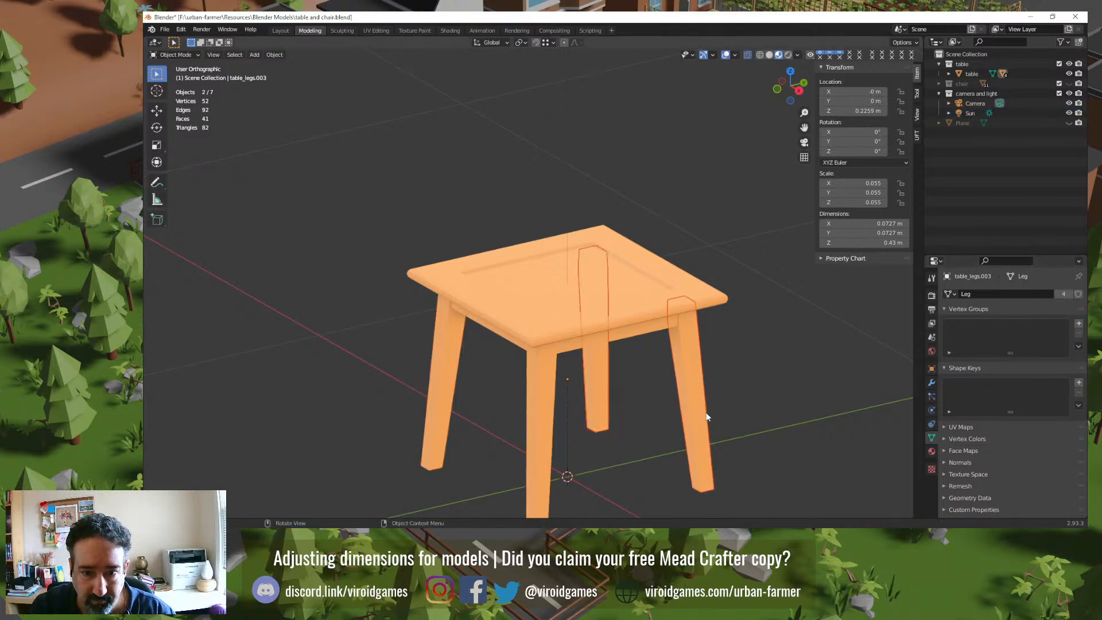
pyautogui.keyDown('shift'); pyautogui.click(446, 398); pyautogui.keyUp('shift')
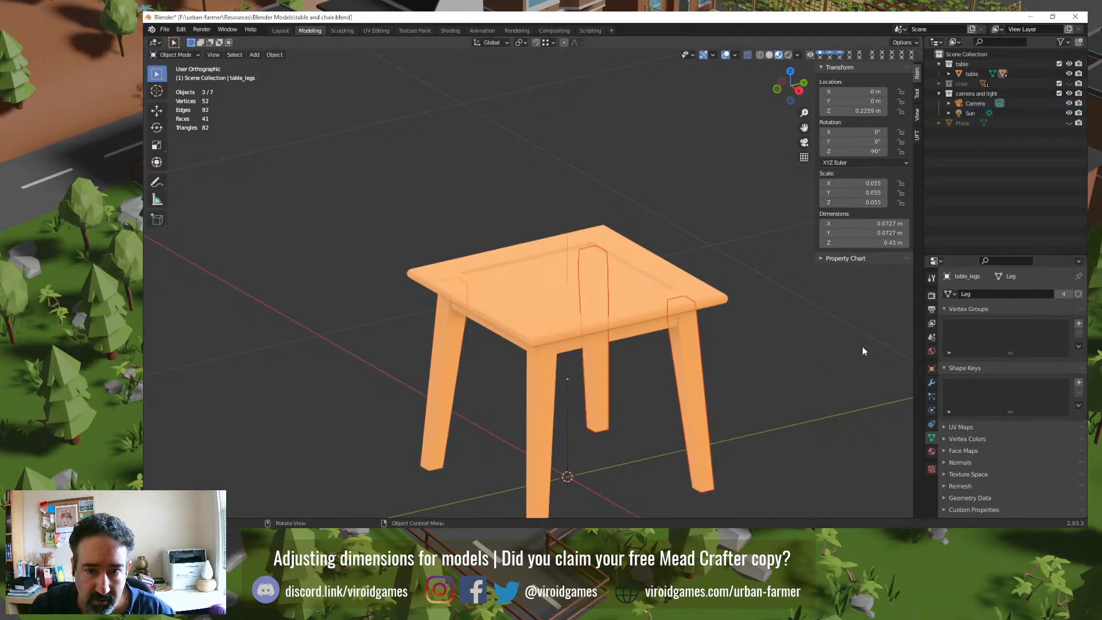
pyautogui.click(1060, 294)
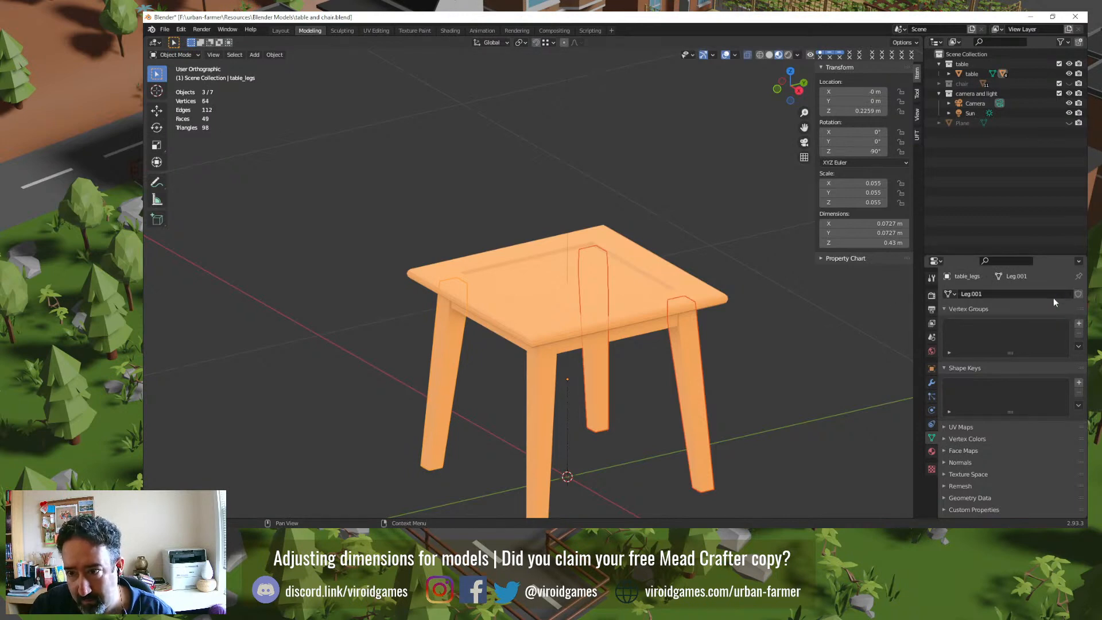
# Step: Make the shared Leg mesh single-user for the table_legs.002 and table_legs.001 legs, one after the other
pyautogui.click(705, 394)
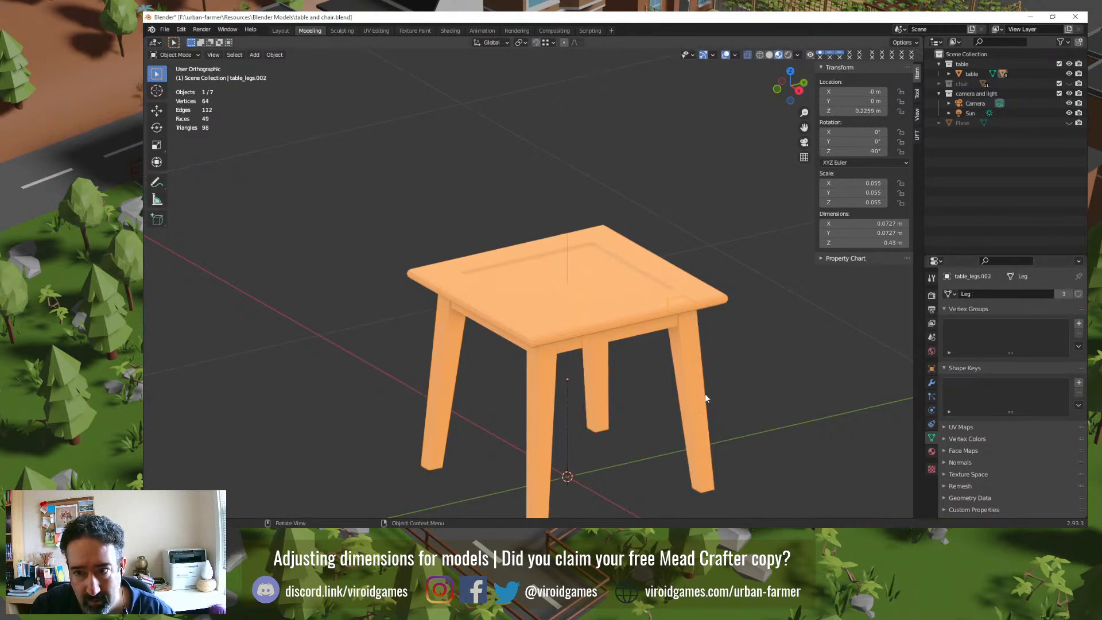
pyautogui.click(604, 380)
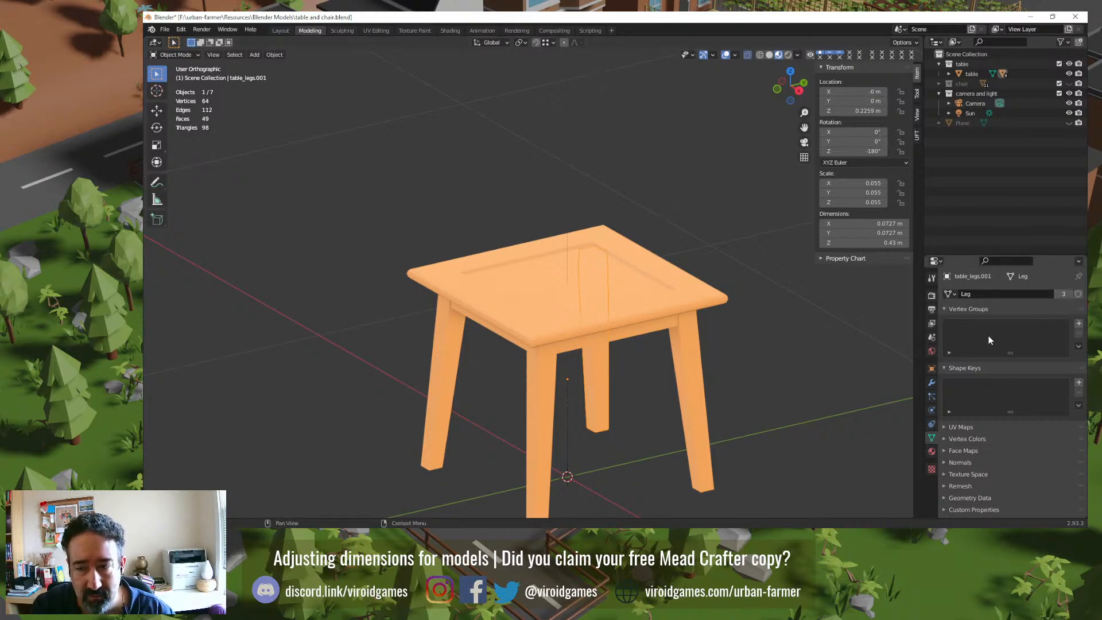
pyautogui.keyDown('shift'); pyautogui.click(691, 392); pyautogui.keyUp('shift')
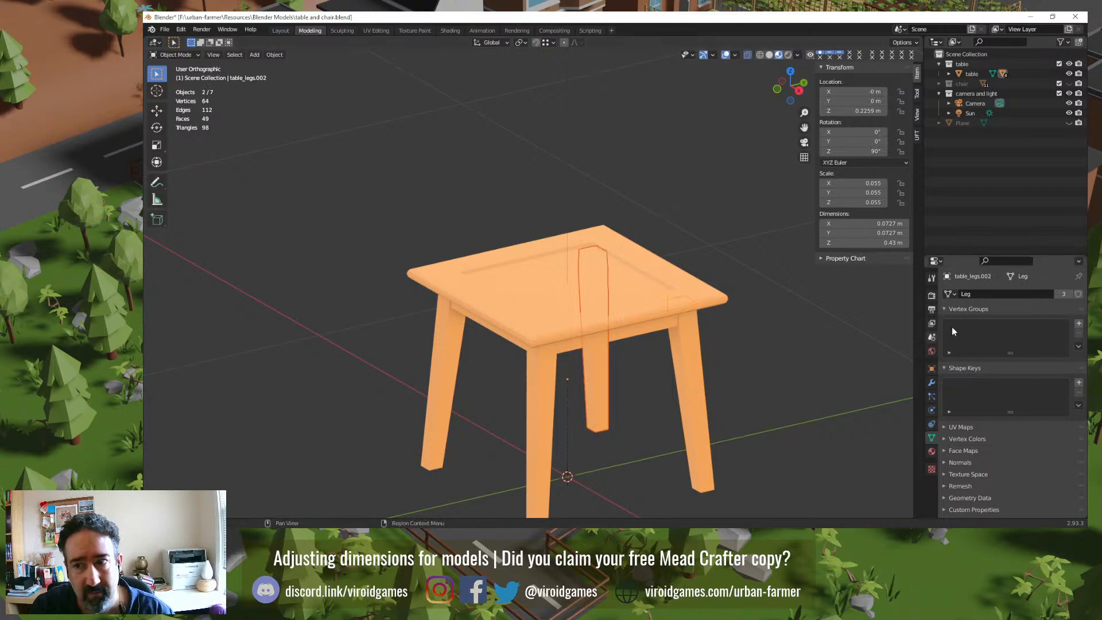
pyautogui.hotkey('alt', 'a')
pyautogui.click(692, 378)
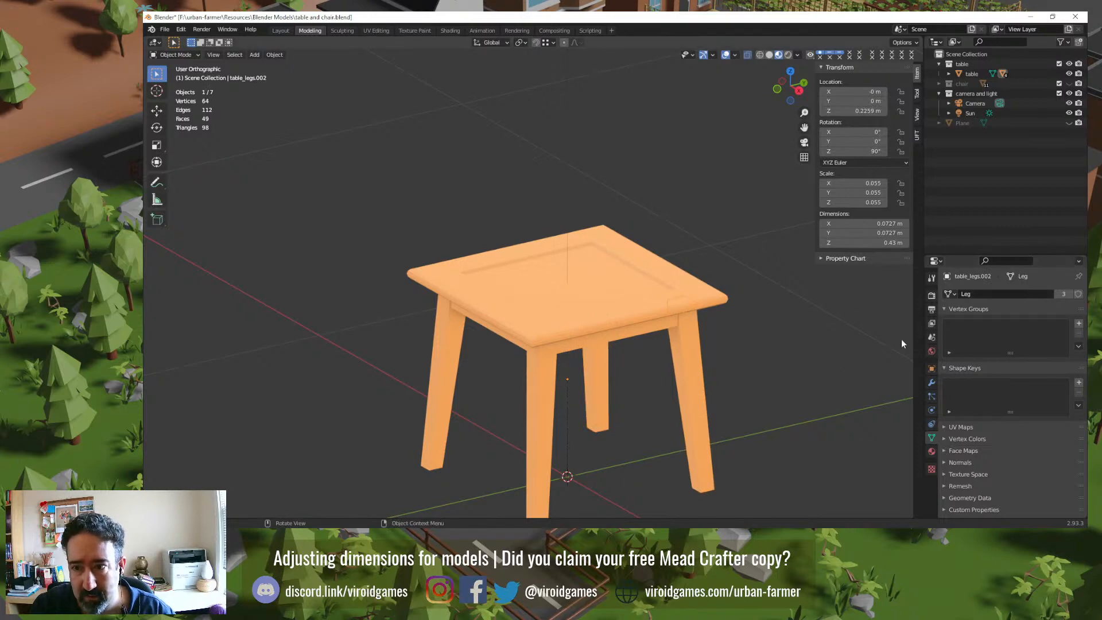
pyautogui.click(1063, 293)
pyautogui.click(602, 389)
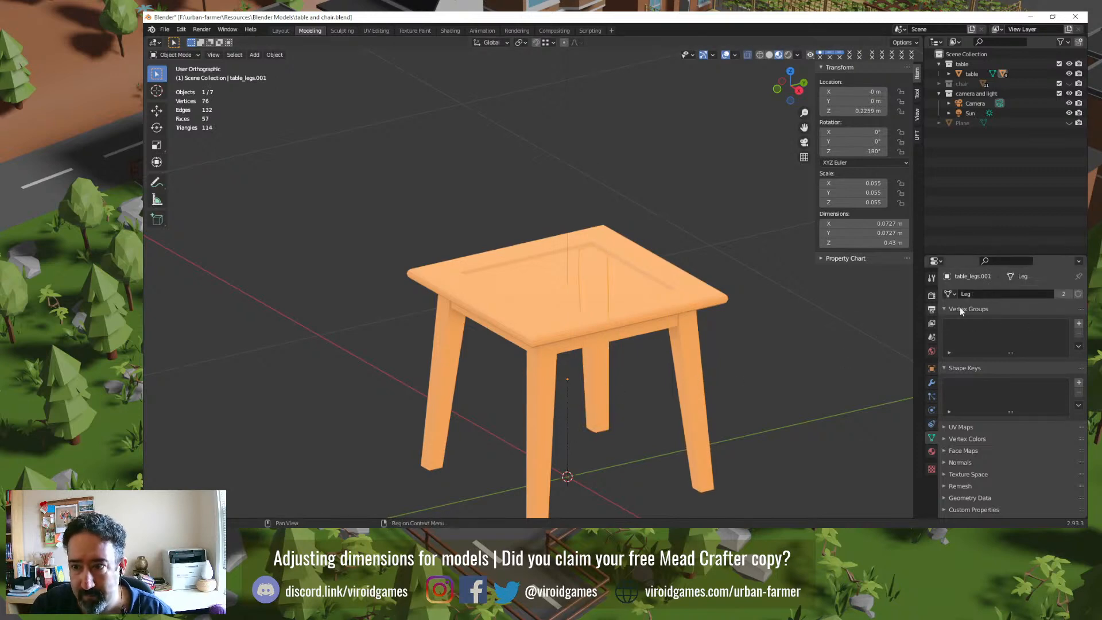
pyautogui.click(1063, 293)
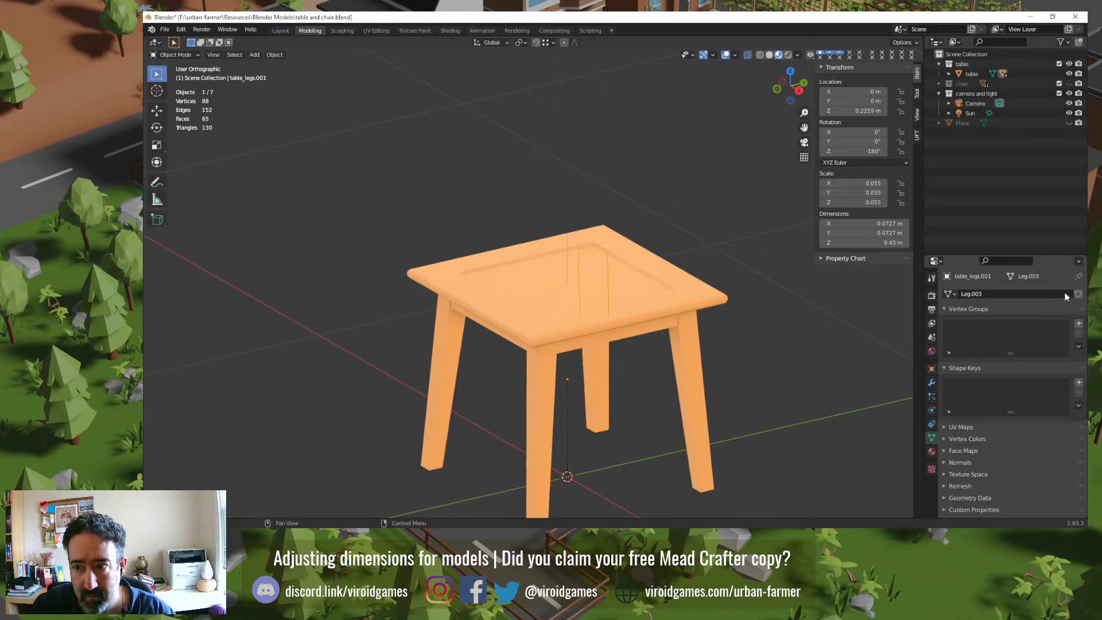
# Step: Select all four table legs and apply All Transforms to them
pyautogui.click(453, 395)
pyautogui.moveTo(382, 411); pyautogui.dragTo(722, 470)
pyautogui.hotkey('ctrl', 'a')
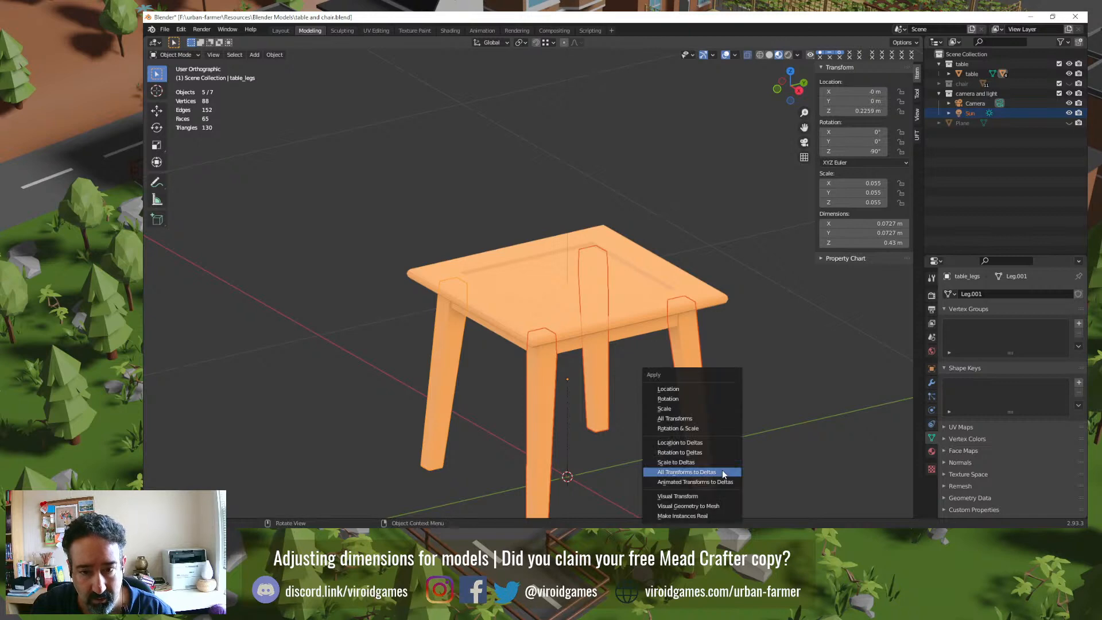
pyautogui.click(724, 418)
# Step: Try to relink table_legs.002 to the Leg mesh and move the leg aside, and undo both changes
pyautogui.click(695, 396)
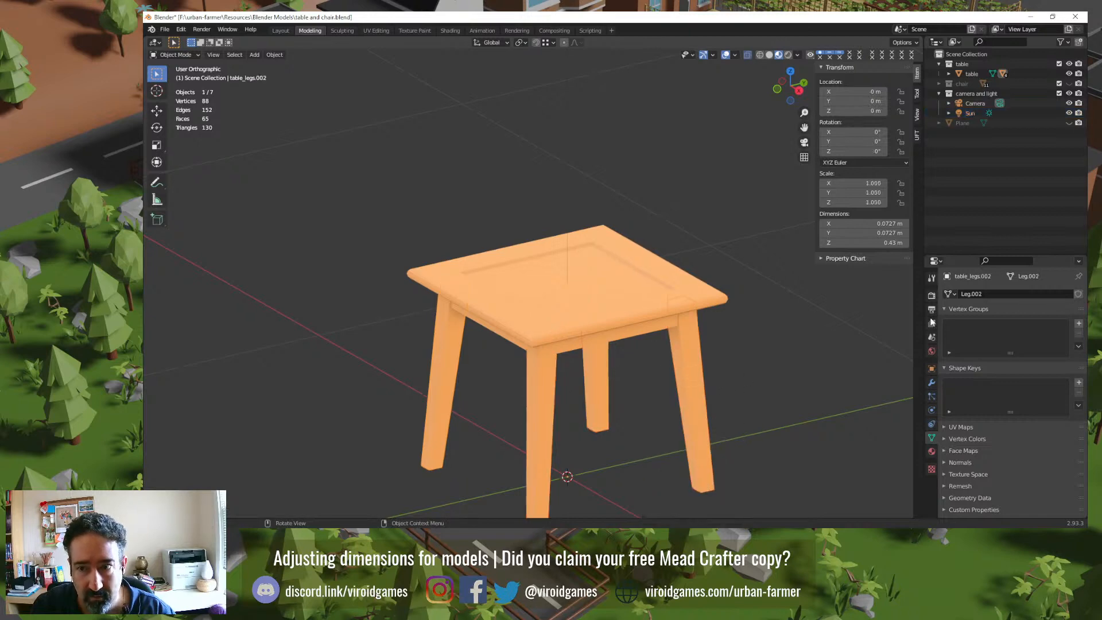
pyautogui.click(951, 293)
pyautogui.click(952, 355)
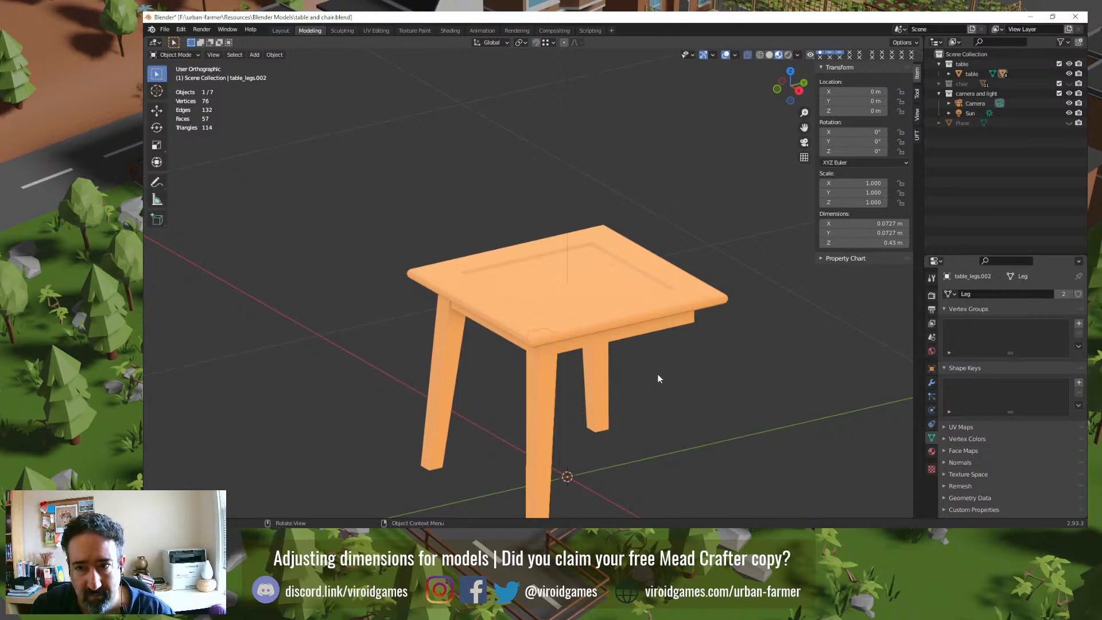
pyautogui.scroll(-10, 658, 374)
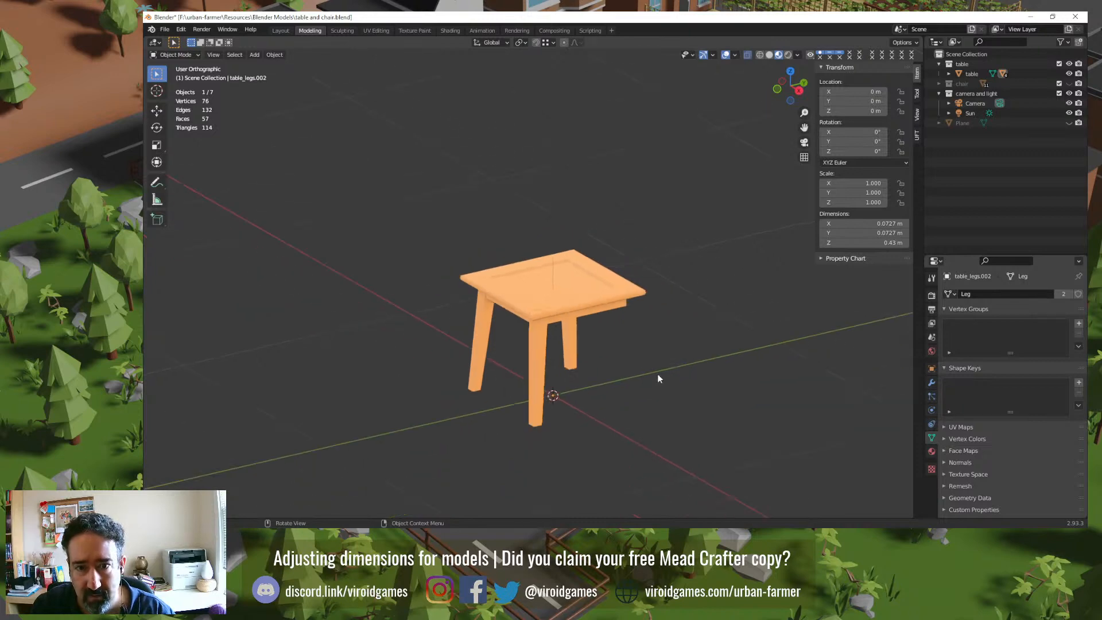
pyautogui.scroll(10, 607, 339)
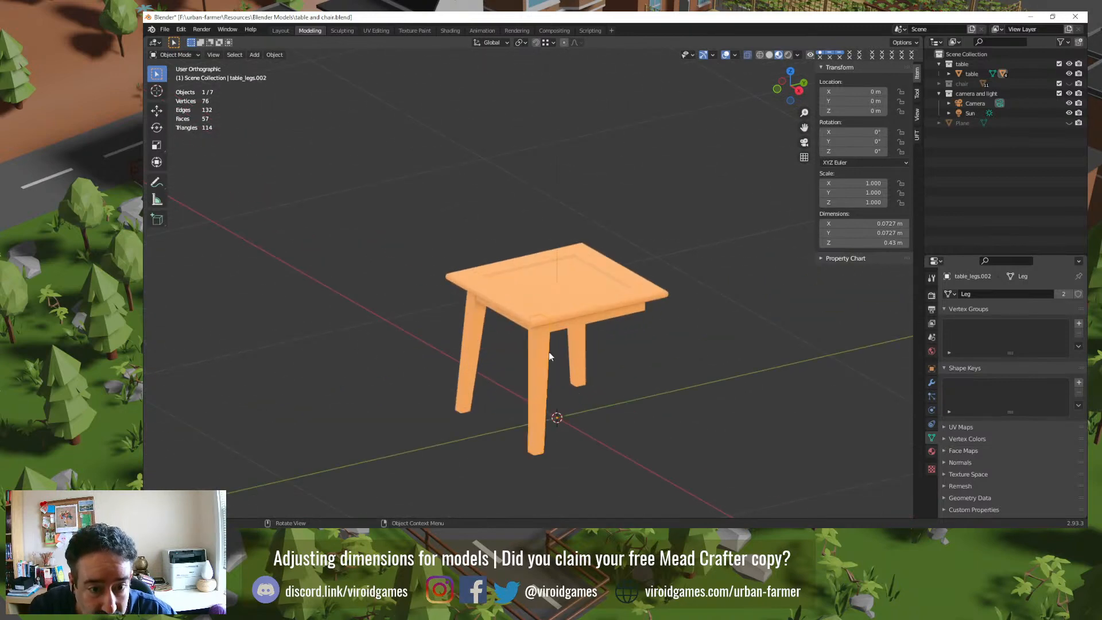
pyautogui.click(546, 367)
pyautogui.press('g')
pyautogui.click(625, 403)
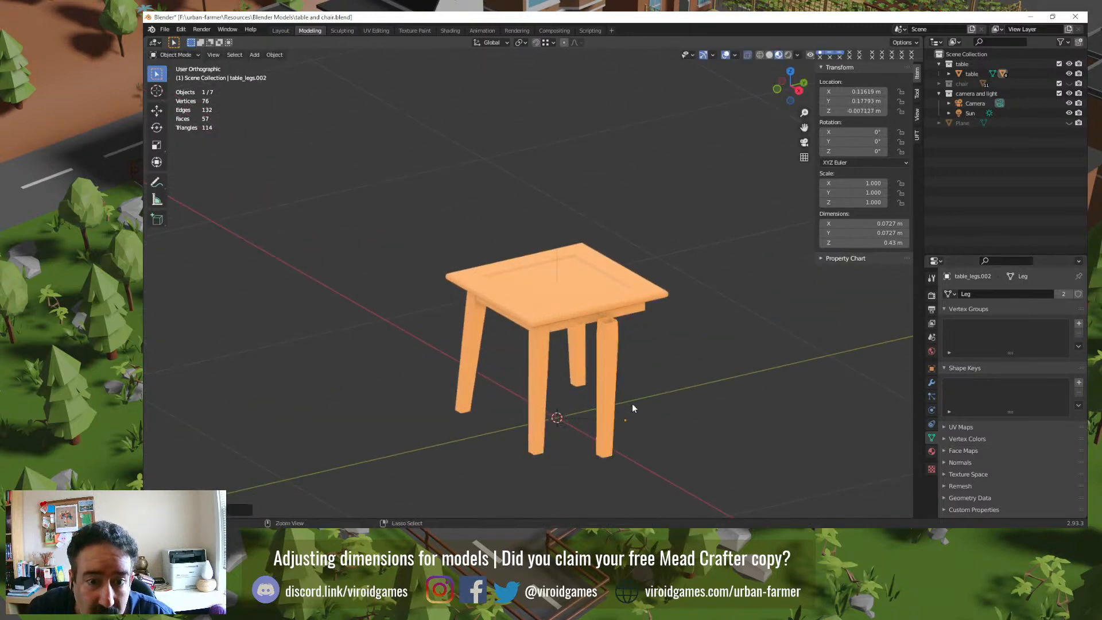
pyautogui.hotkey('ctrl', 'z')
pyautogui.hotkey('ctrl', 'z')
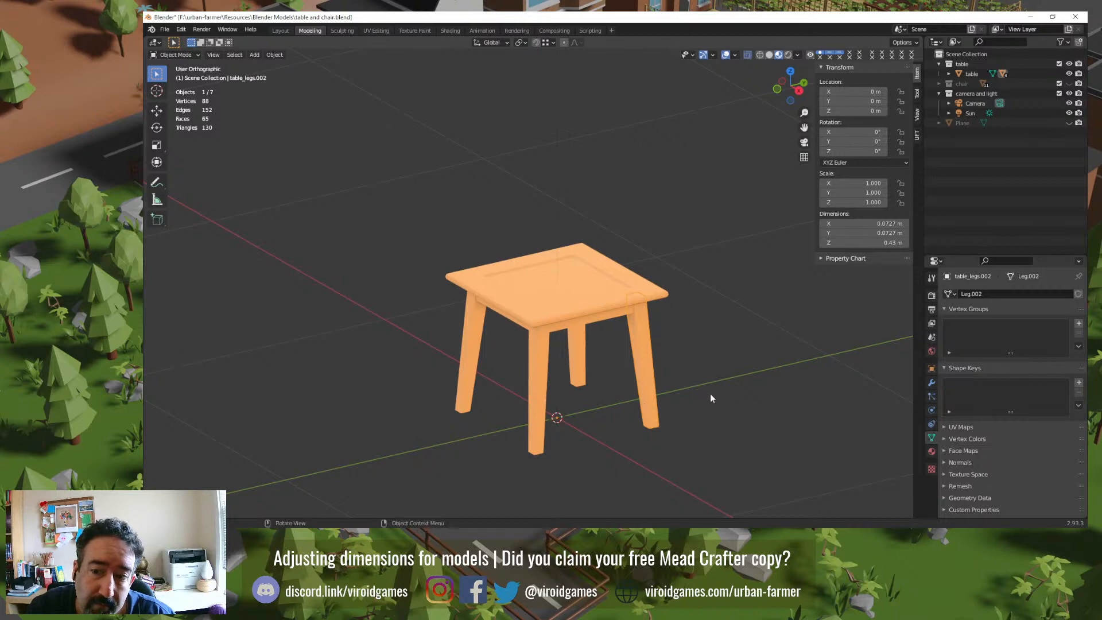
# Step: Examine each leg's mesh name and transform values, and view the table from several angles
pyautogui.moveTo(711, 393); pyautogui.dragTo(564, 384, button='middle')
pyautogui.click(520, 377)
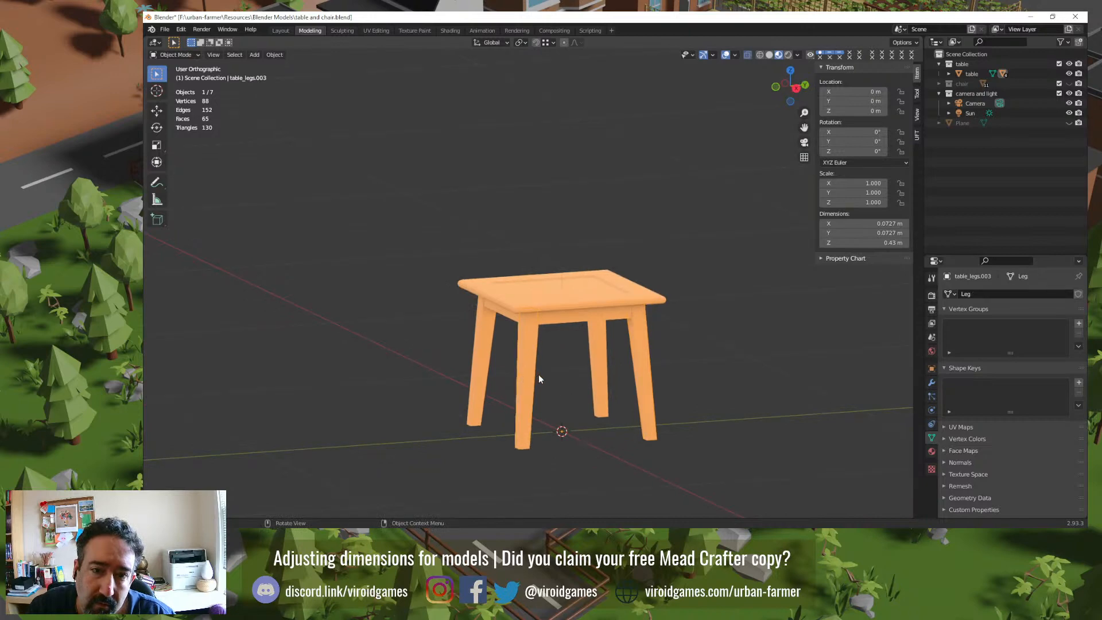
pyautogui.click(632, 374)
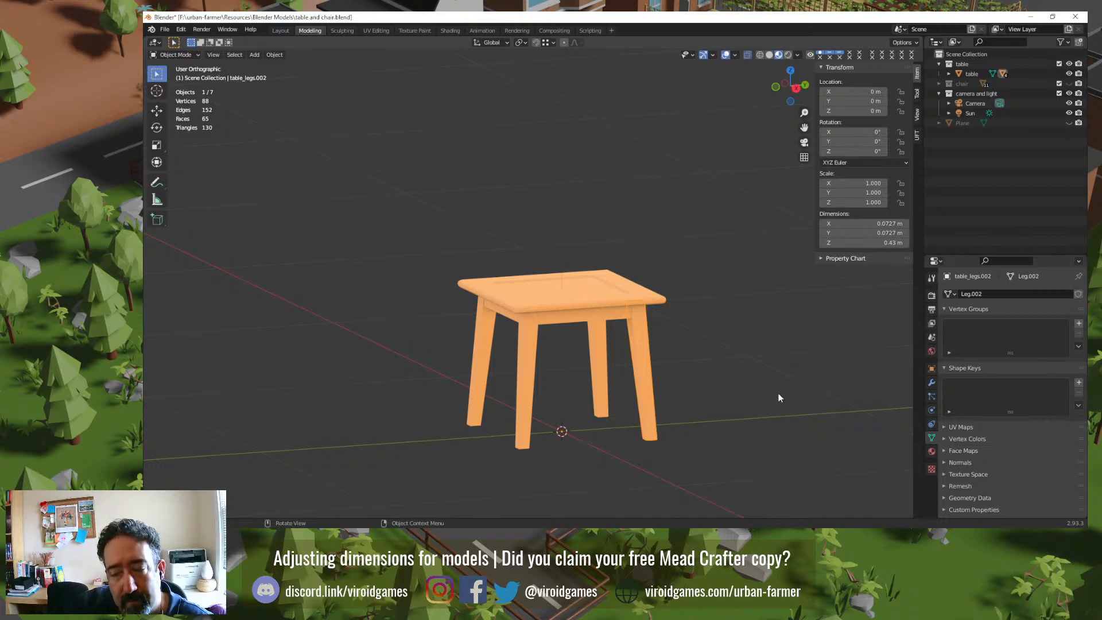
pyautogui.moveTo(669, 366)
pyautogui.mouseDown(button='middle')
pyautogui.moveTo(660, 366)
pyautogui.moveTo(675, 366)
pyautogui.mouseUp(button='middle')
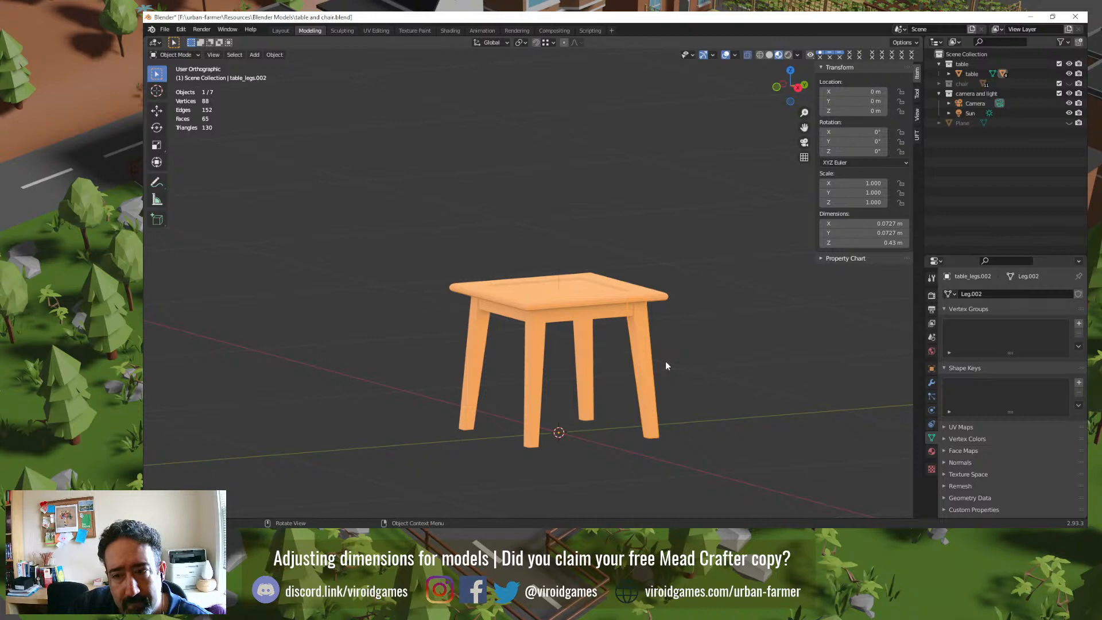
pyautogui.click(583, 355)
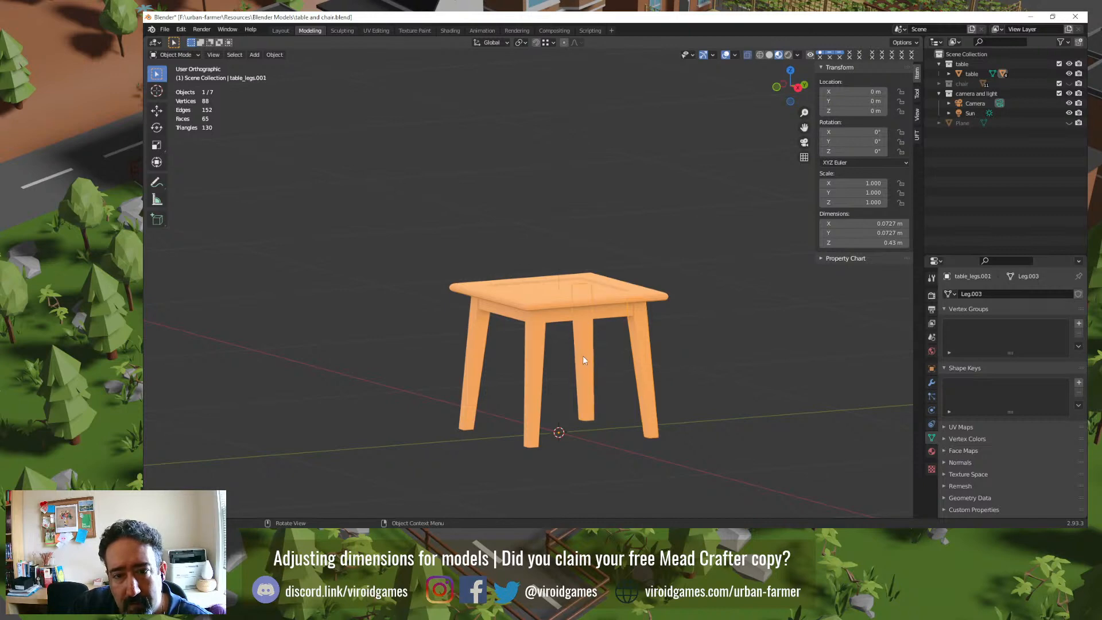
pyautogui.click(472, 359)
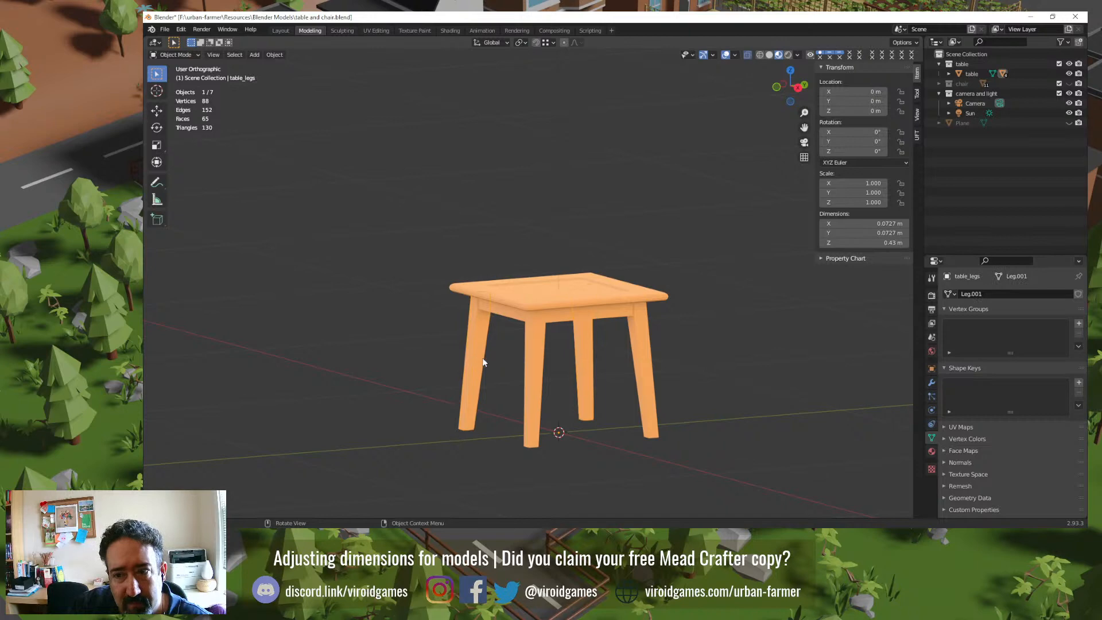
pyautogui.click(695, 352)
pyautogui.moveTo(696, 354); pyautogui.dragTo(660, 345, button='middle')
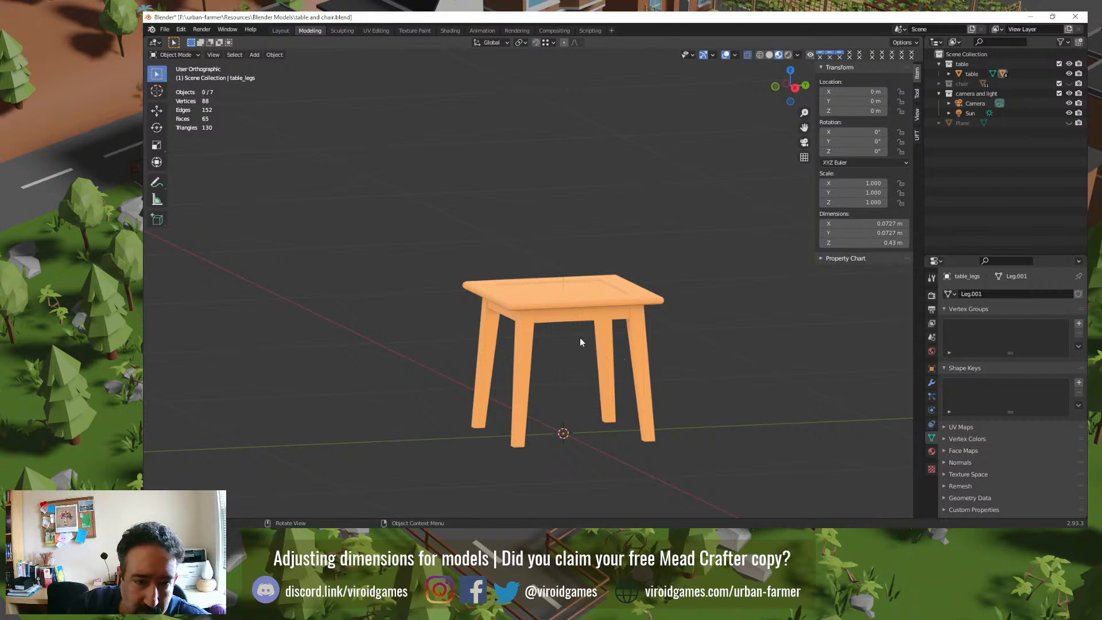
pyautogui.moveTo(569, 333); pyautogui.dragTo(587, 342, button='middle')
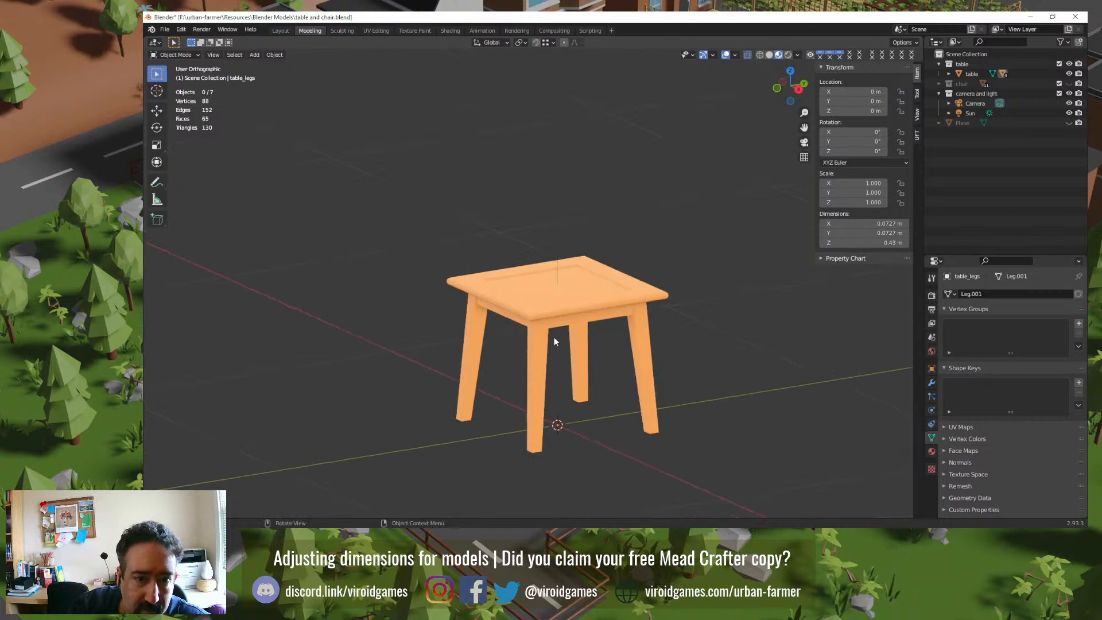
# Step: Apply All Transforms to the tabletop object
pyautogui.click(583, 323)
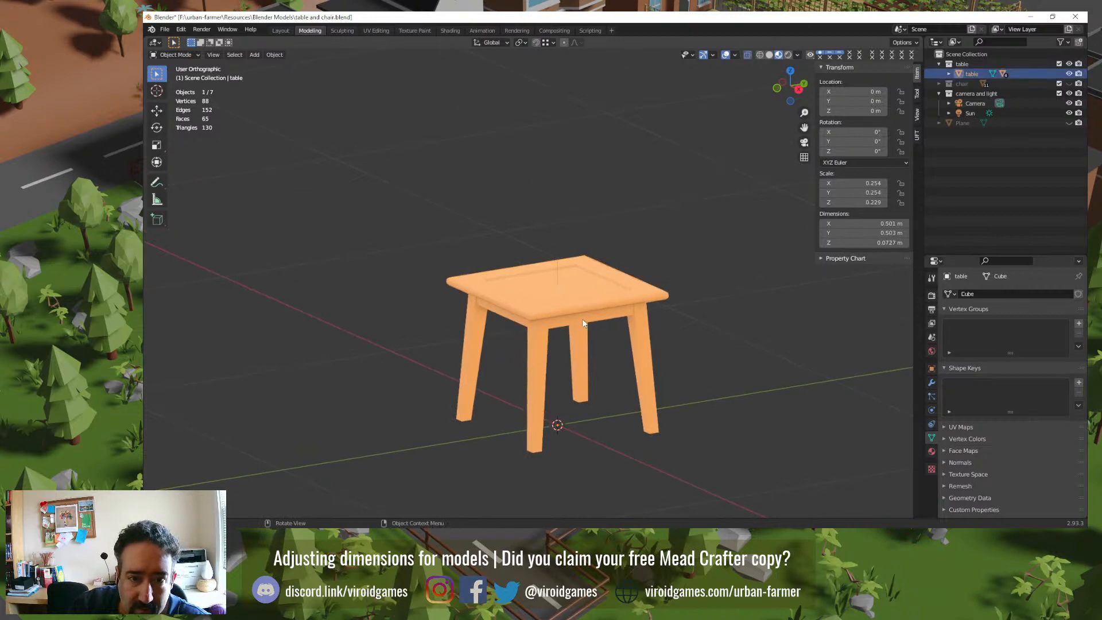
pyautogui.press('s')
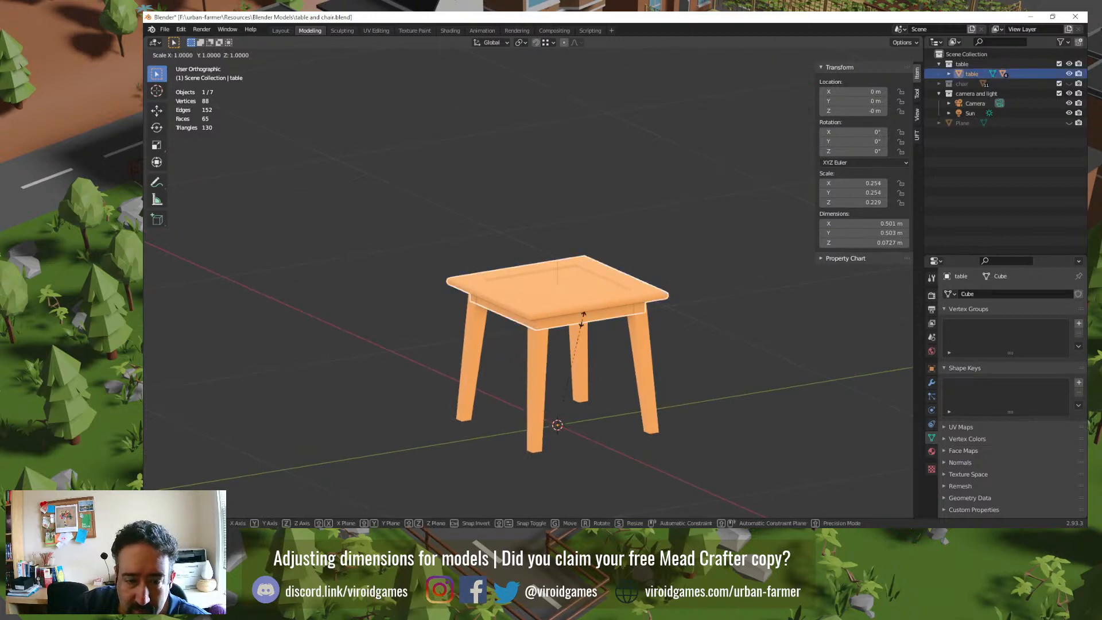
pyautogui.press('Escape')
pyautogui.hotkey('ctrl', 'a')
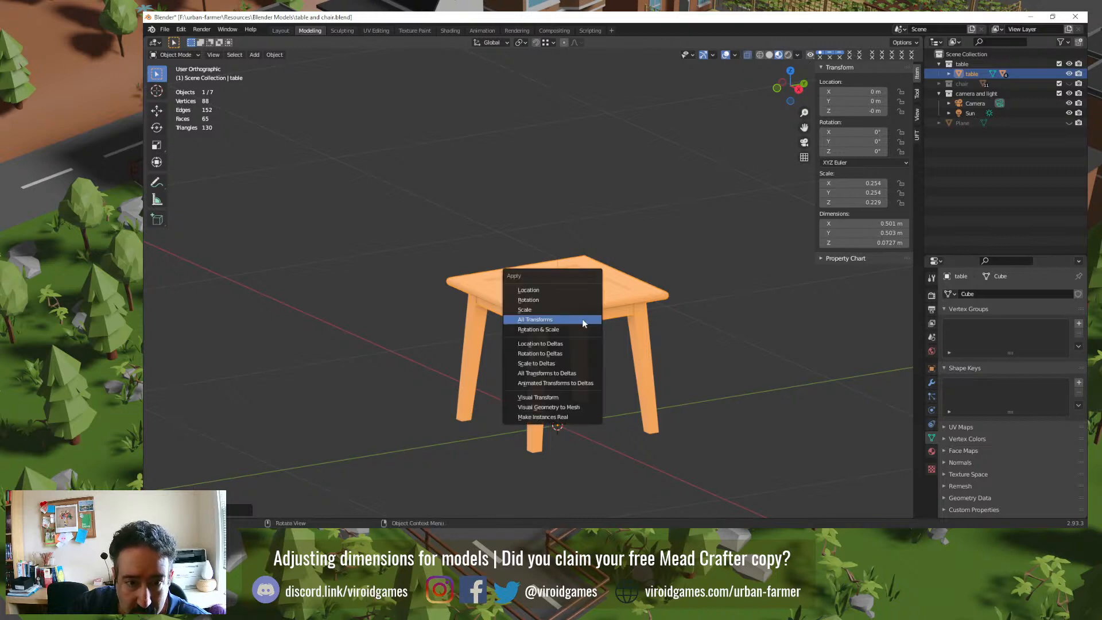
pyautogui.click(582, 318)
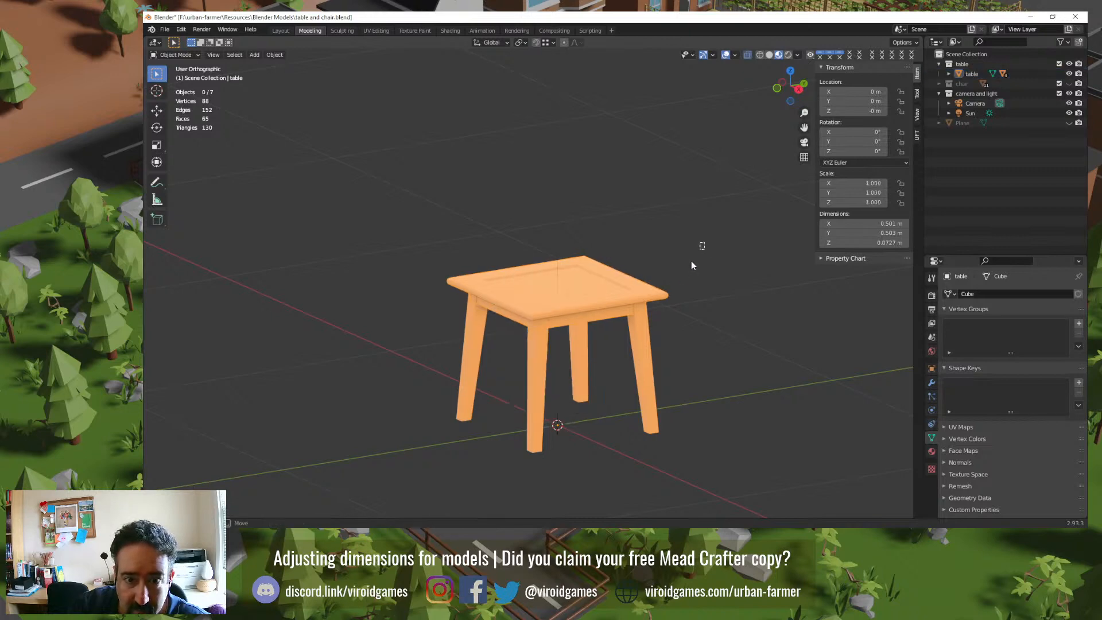
# Step: Move the tabletop freely as a test and undo the move
pyautogui.moveTo(703, 243); pyautogui.dragTo(468, 427)
pyautogui.click(565, 276)
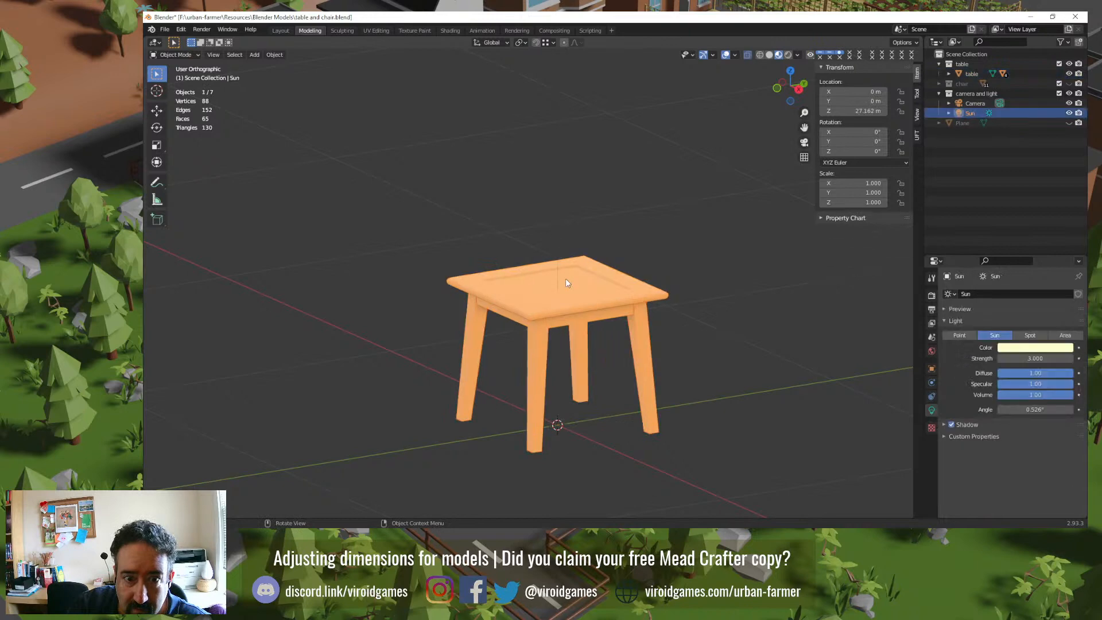
pyautogui.click(573, 283)
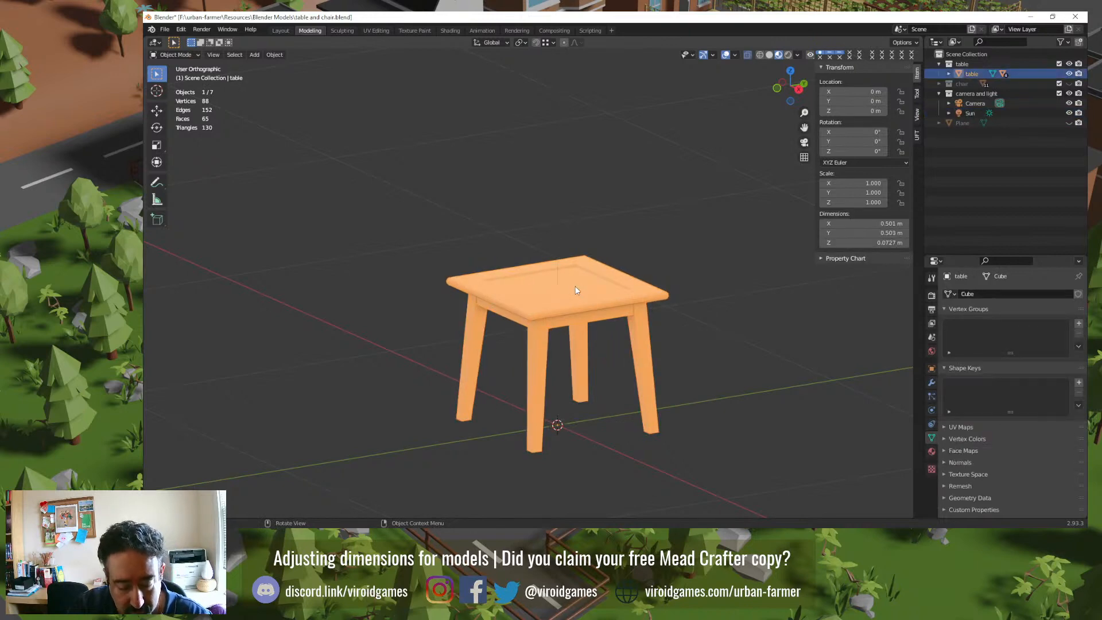
pyautogui.press('g')
pyautogui.click(620, 240)
pyautogui.hotkey('ctrl', 'z')
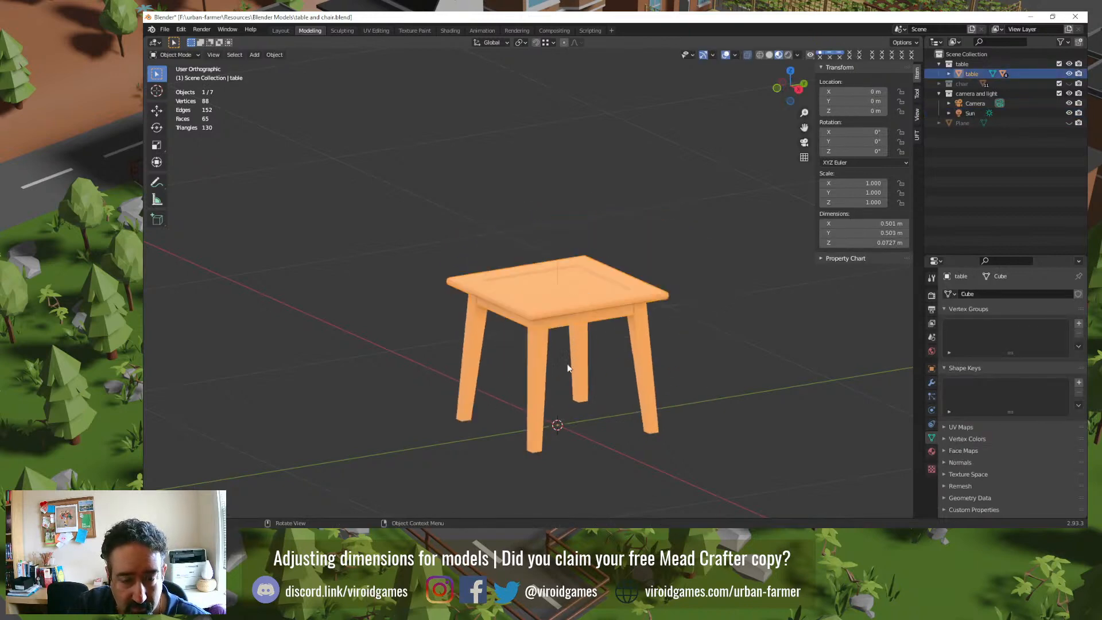
# Step: Set the scene's length unit to Centimeters
pyautogui.moveTo(567, 368); pyautogui.dragTo(544, 370, button='middle')
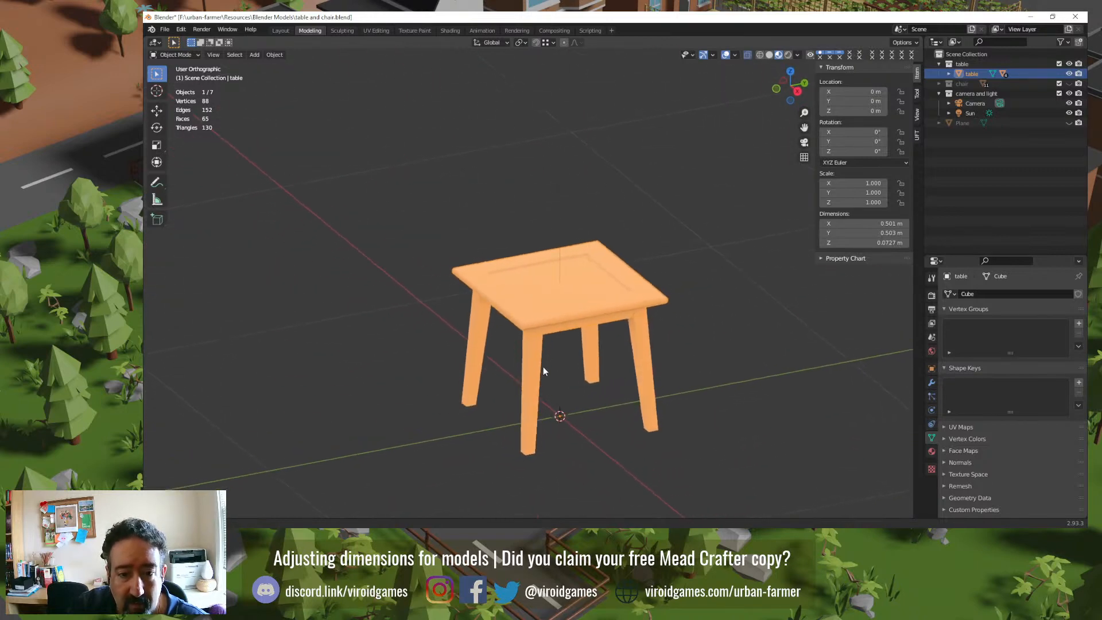
pyautogui.click(695, 295)
pyautogui.click(636, 293)
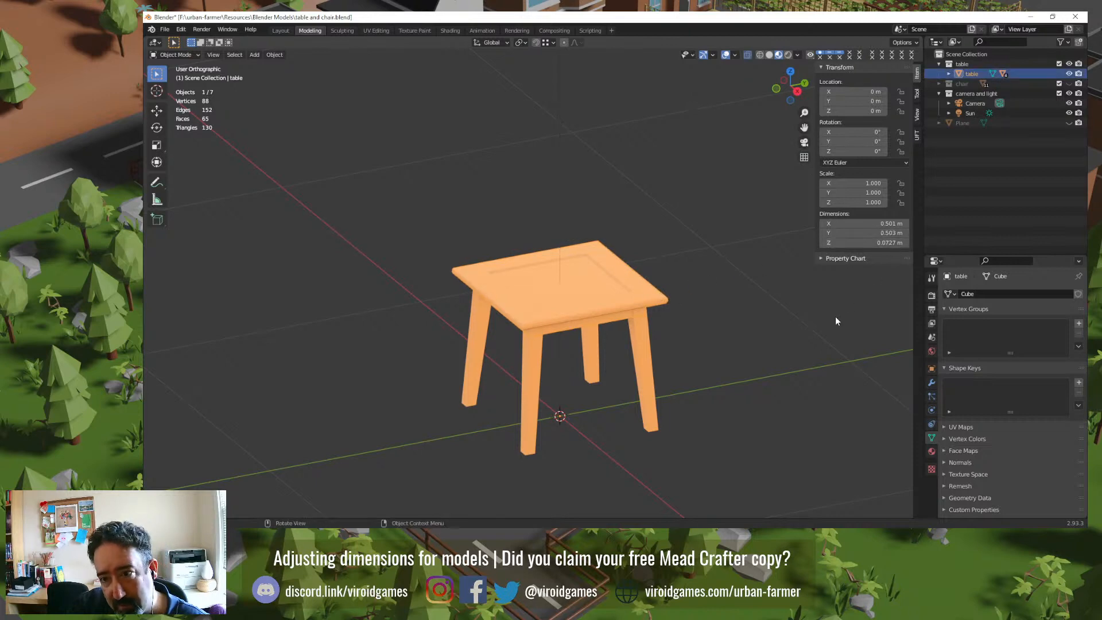
pyautogui.click(932, 296)
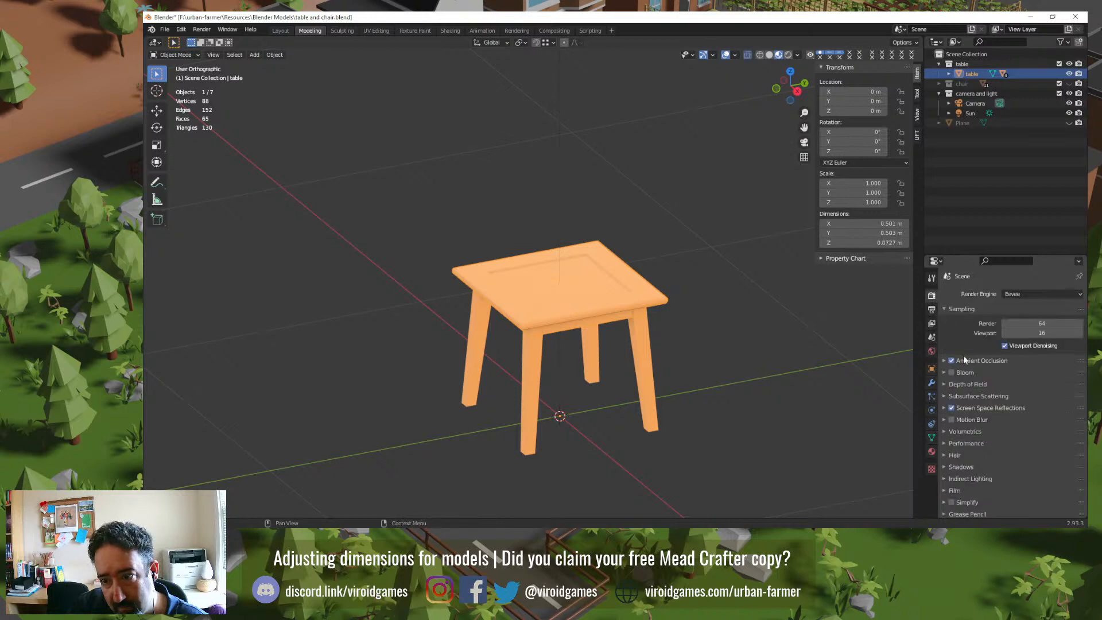
pyautogui.click(931, 311)
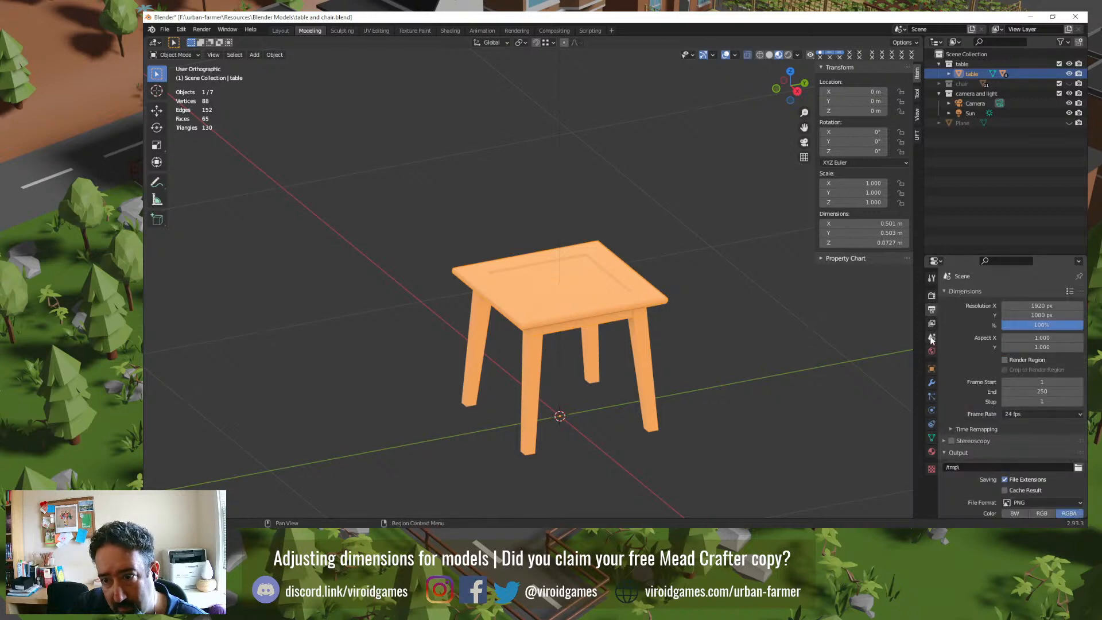
pyautogui.click(931, 338)
pyautogui.click(1028, 406)
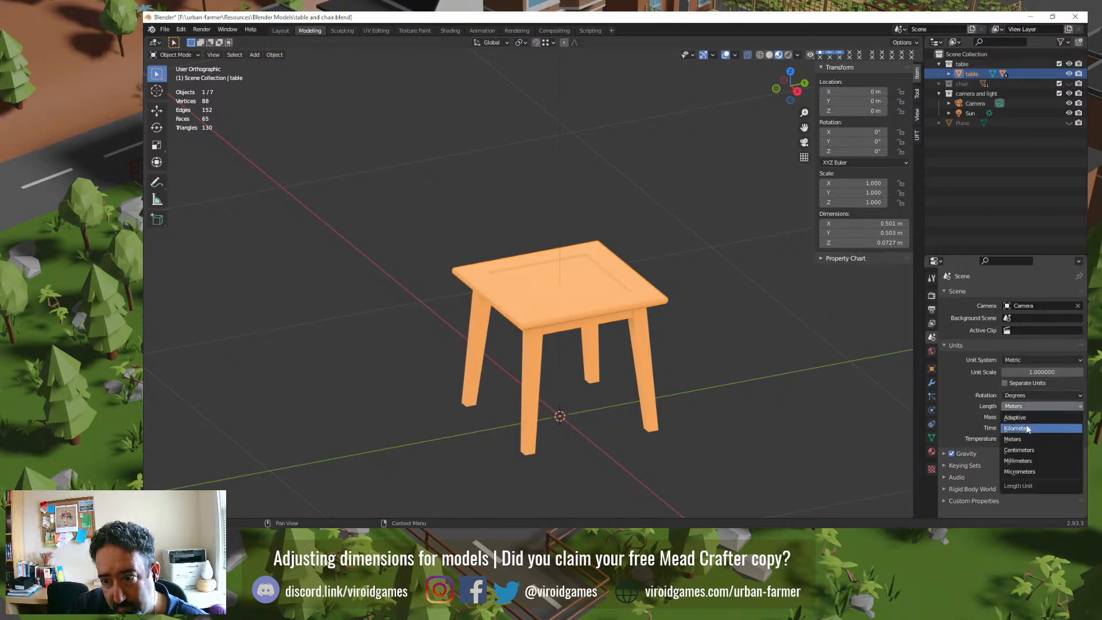
pyautogui.click(1026, 449)
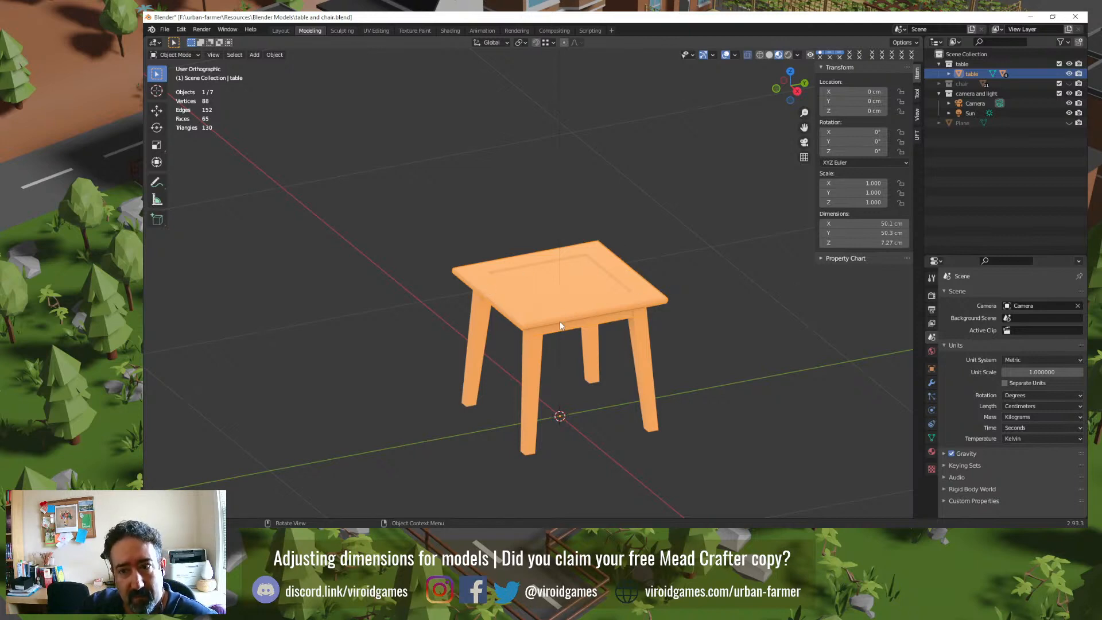
# Step: Examine the dimensions and transforms of the tabletop and individual legs, and view the table from several angles
pyautogui.click(595, 298)
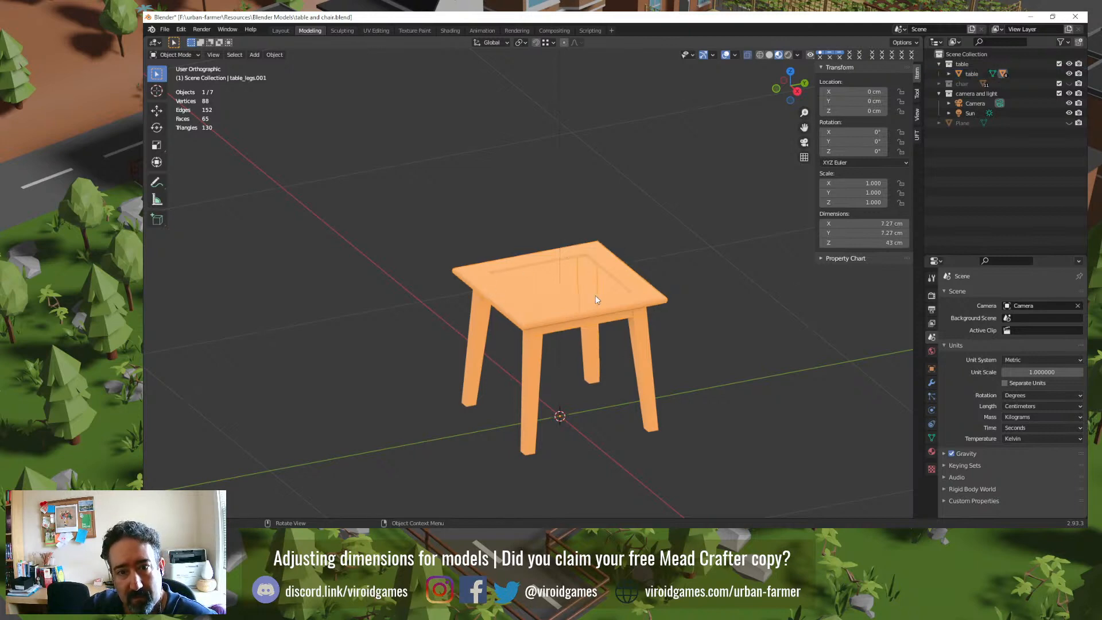
pyautogui.click(656, 295)
pyautogui.moveTo(656, 295)
pyautogui.mouseDown(button='middle')
pyautogui.moveTo(706, 337)
pyautogui.moveTo(625, 298)
pyautogui.moveTo(563, 317)
pyautogui.moveTo(623, 333)
pyautogui.moveTo(668, 307)
pyautogui.mouseUp(button='middle')
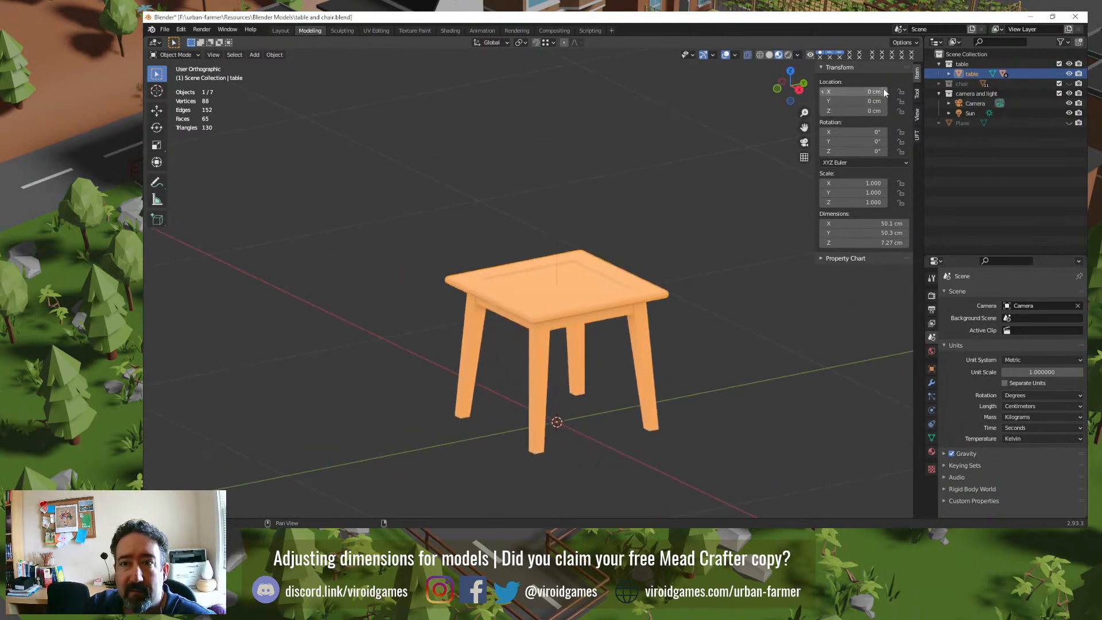
pyautogui.moveTo(703, 361)
pyautogui.mouseDown(button='middle')
pyautogui.moveTo(659, 326)
pyautogui.moveTo(694, 360)
pyautogui.mouseUp(button='middle')
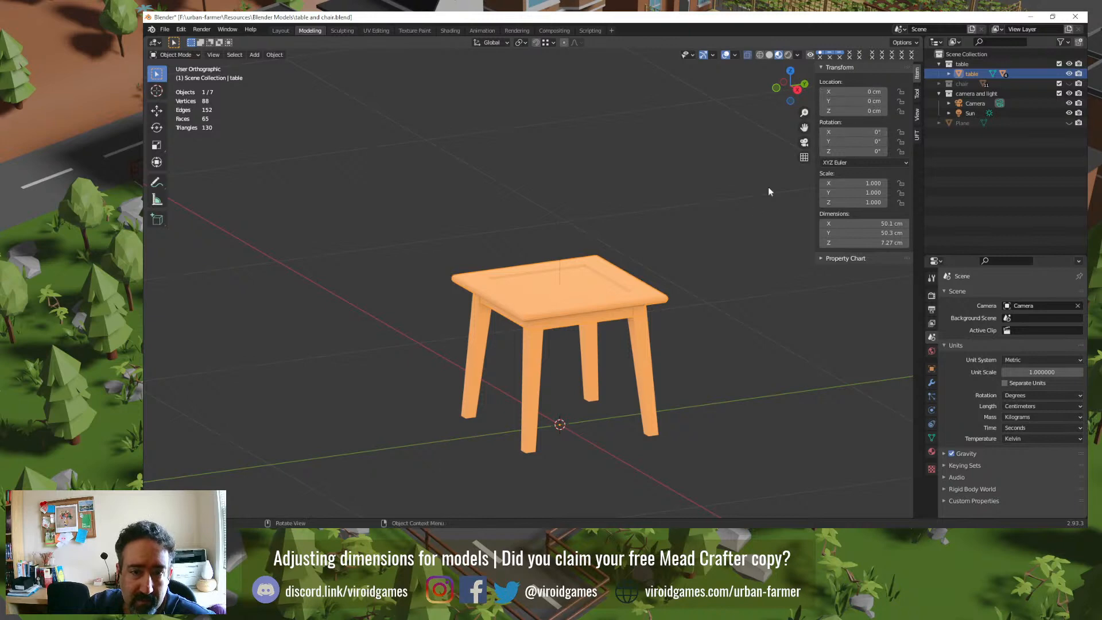
pyautogui.click(718, 315)
pyautogui.moveTo(717, 330); pyautogui.dragTo(648, 363, button='middle')
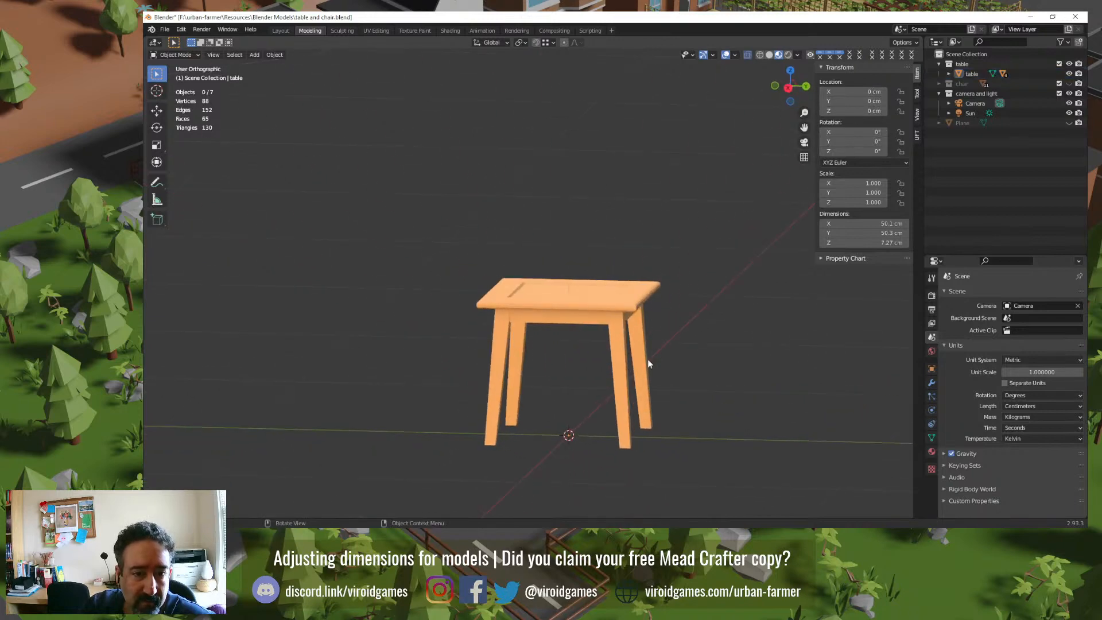
pyautogui.click(618, 368)
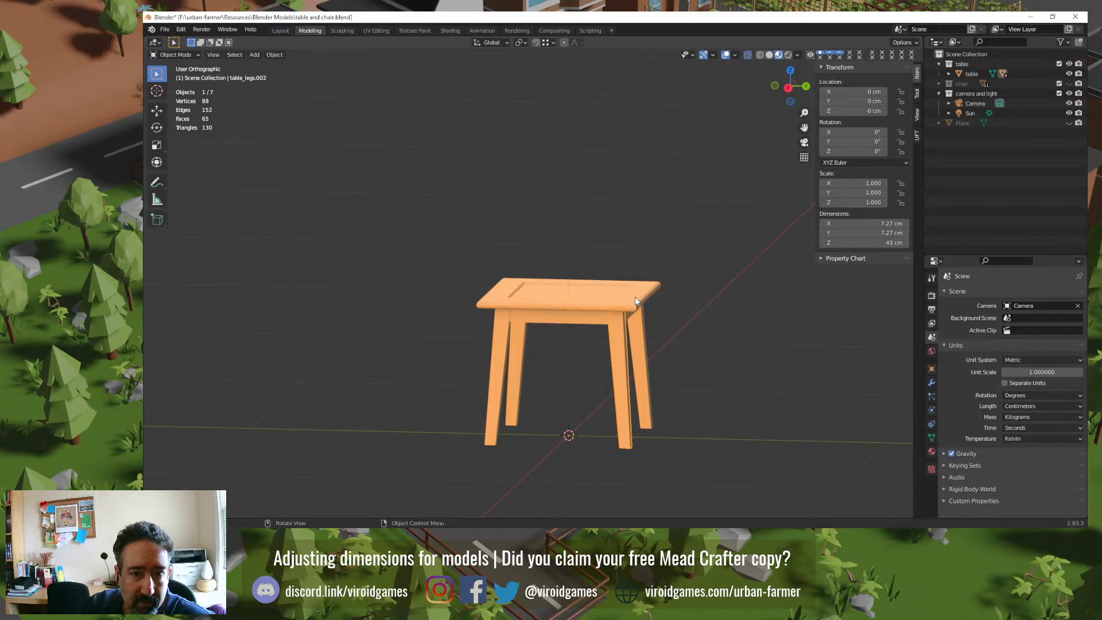
pyautogui.moveTo(634, 297)
pyautogui.mouseDown(button='middle')
pyautogui.moveTo(614, 322)
pyautogui.moveTo(623, 291)
pyautogui.mouseUp(button='middle')
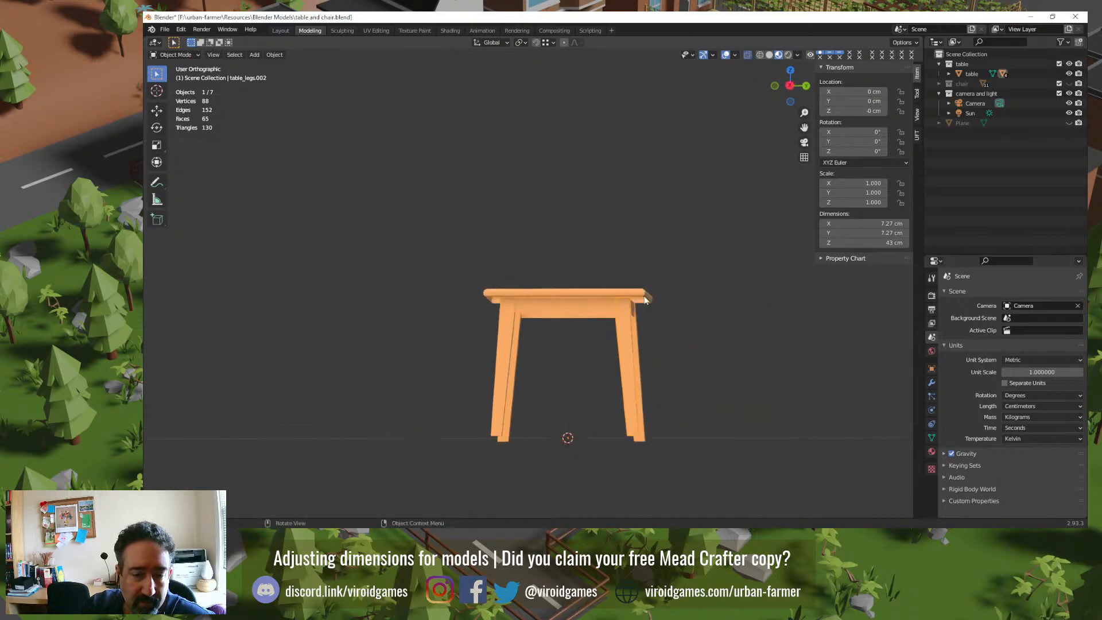
pyautogui.keyDown('shift'); pyautogui.click(570, 292); pyautogui.keyUp('shift')
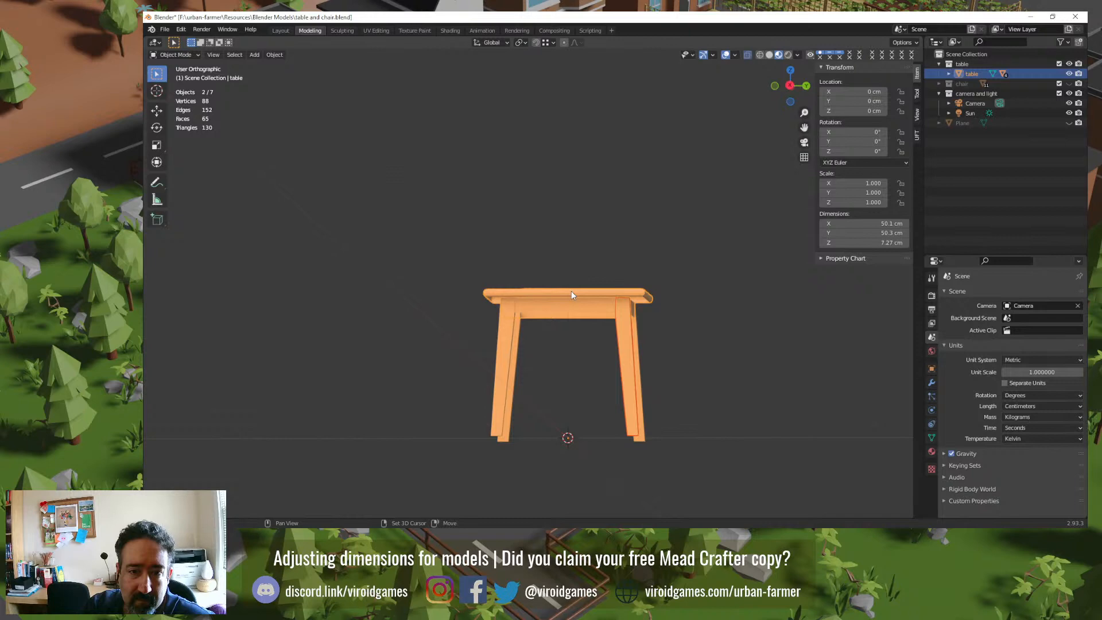
pyautogui.click(702, 254)
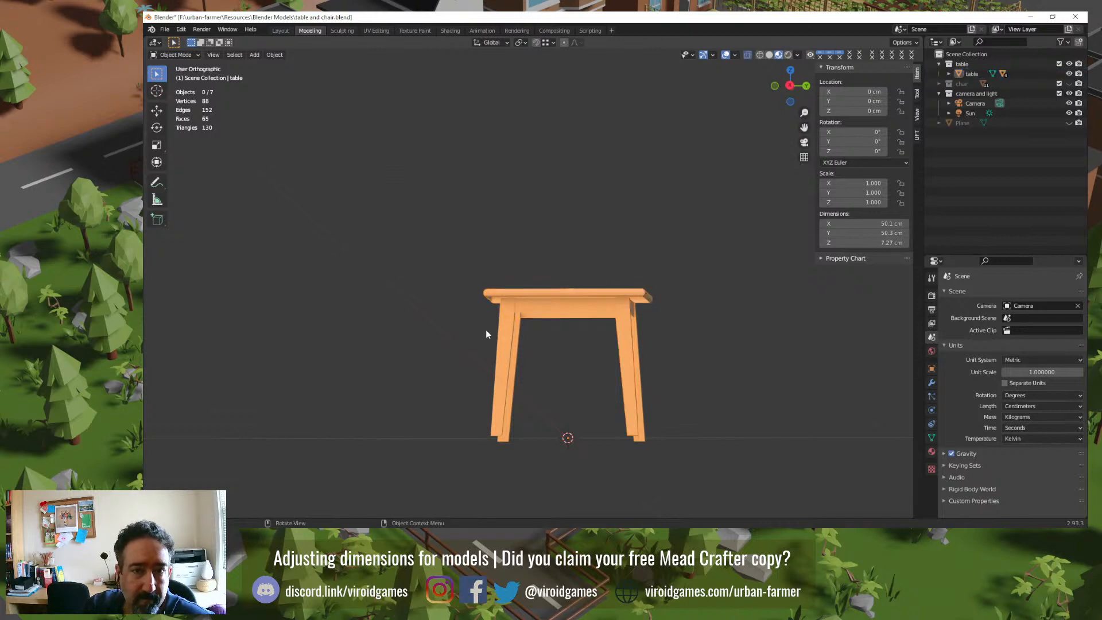
pyautogui.moveTo(486, 334); pyautogui.dragTo(514, 362, button='middle')
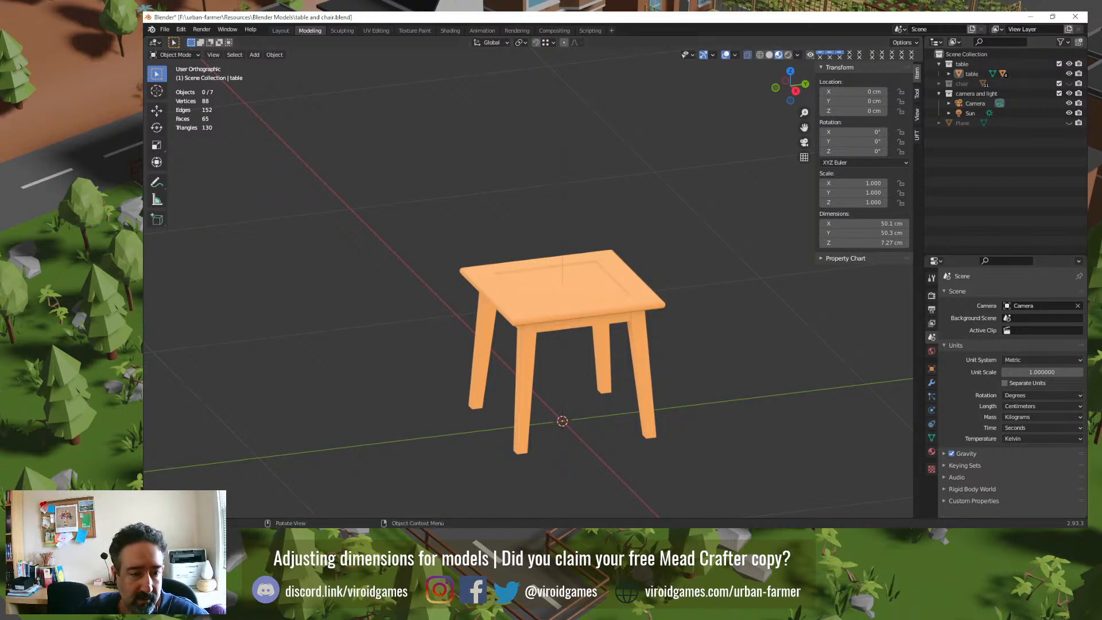
# Step: Switch to Chrome, generate the MD5 hash of "Table Square", copy it to the clipboard and return to Blender
pyautogui.moveTo(357, 535)
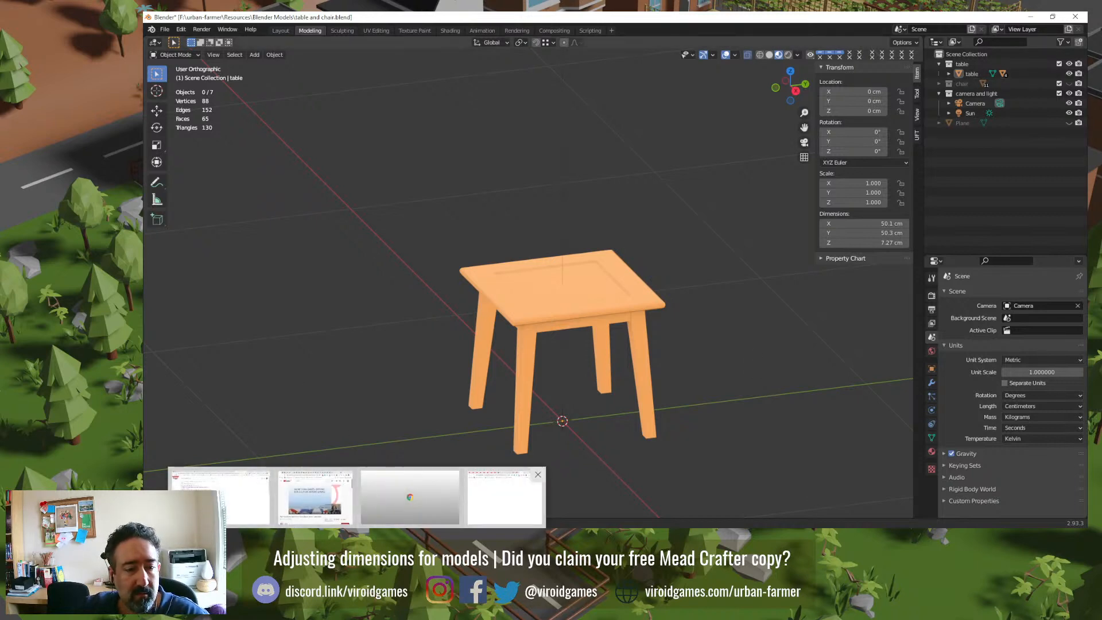
pyautogui.click(218, 497)
pyautogui.click(504, 19)
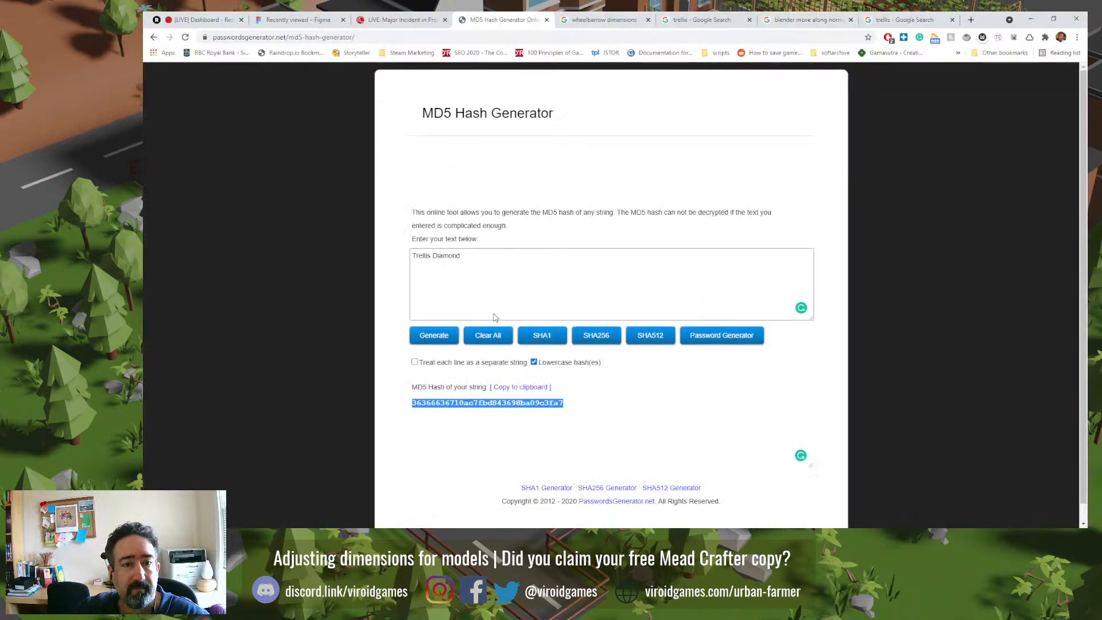
pyautogui.click(495, 293)
pyautogui.hotkey('ctrl', 'a')
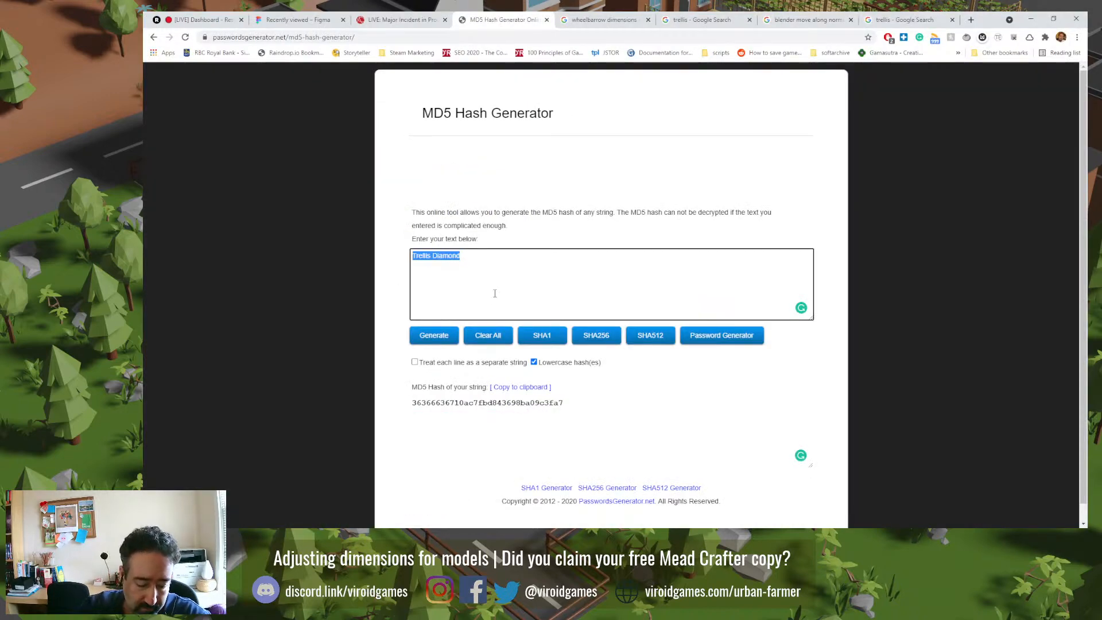
pyautogui.write('Table s')
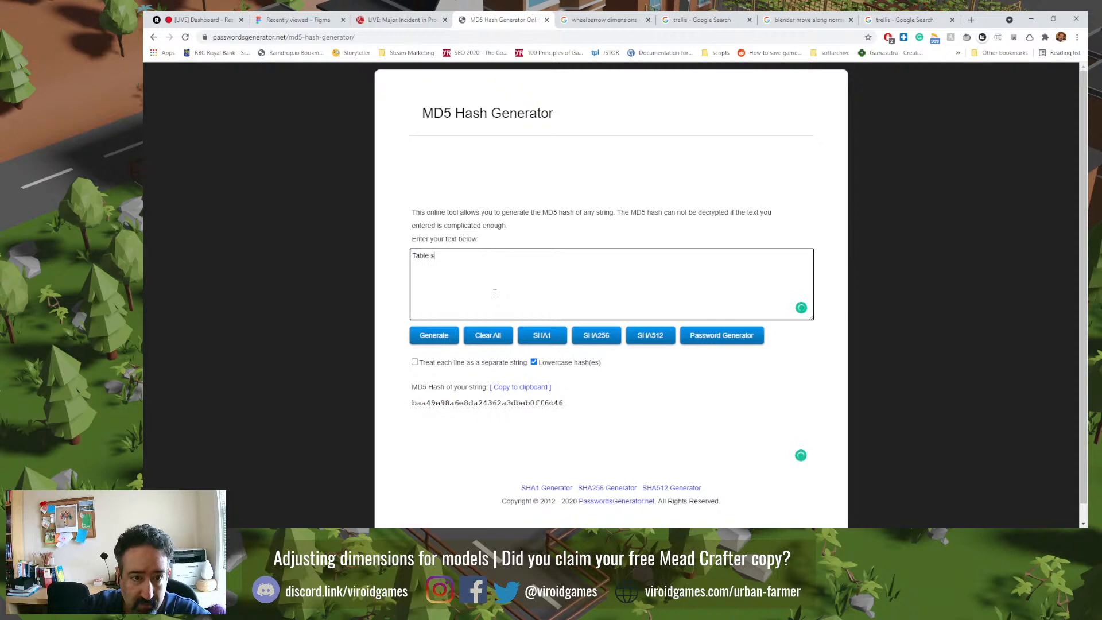
pyautogui.press('BackSpace')
pyautogui.write('Square')
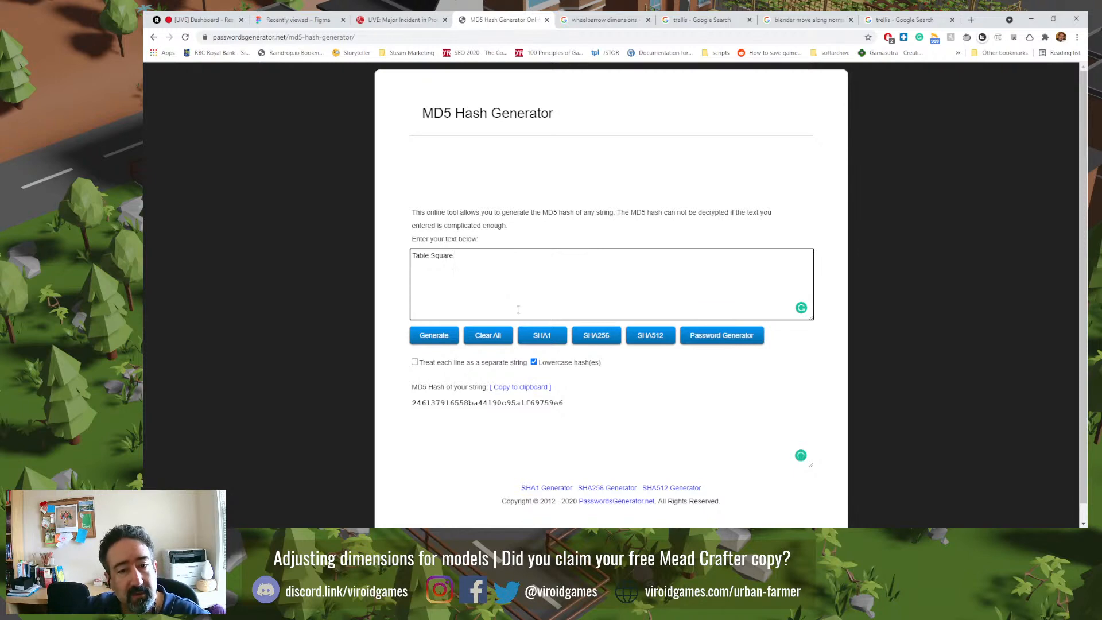
pyautogui.click(534, 387)
pyautogui.hotkey('alt', 'Tab')
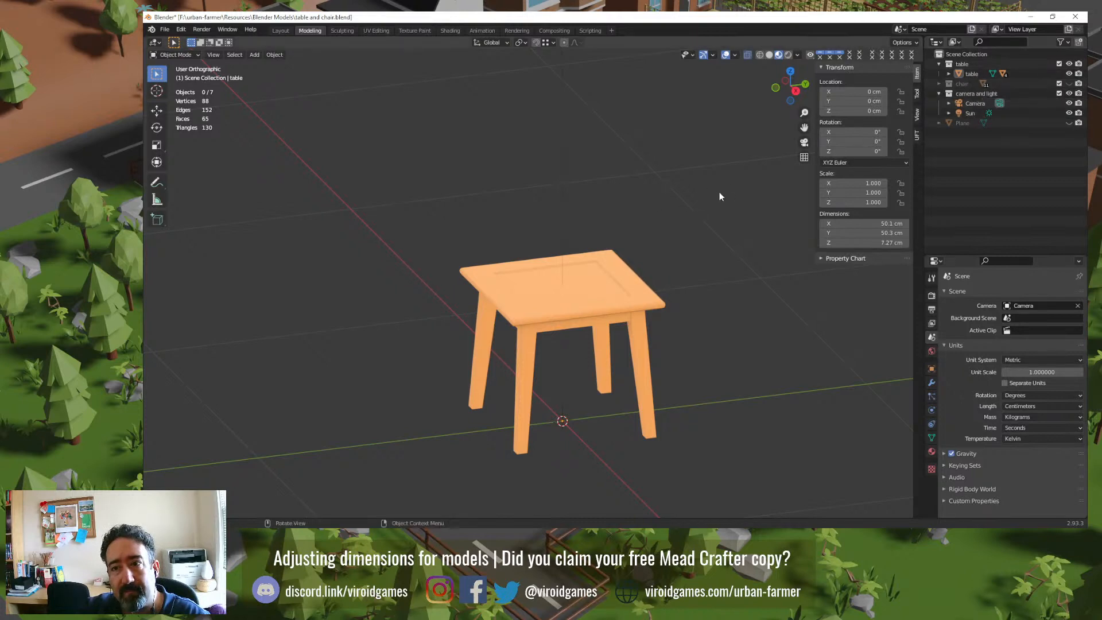
# Step: Create a new collection under the Scene Collection and name it Peripherals
pyautogui.rightClick(959, 54)
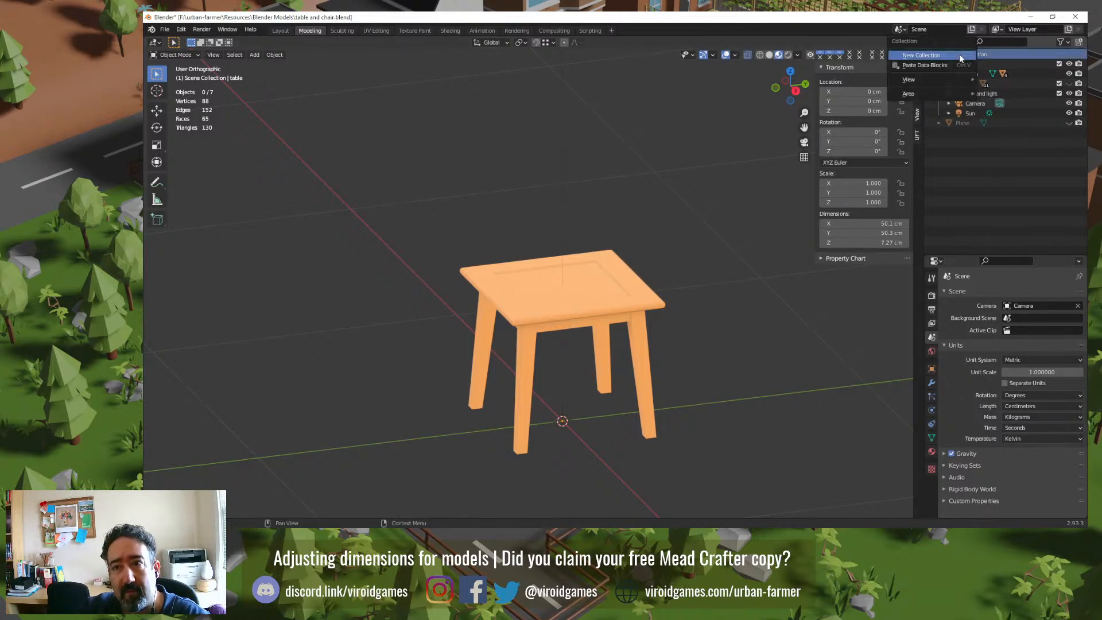
pyautogui.click(961, 56)
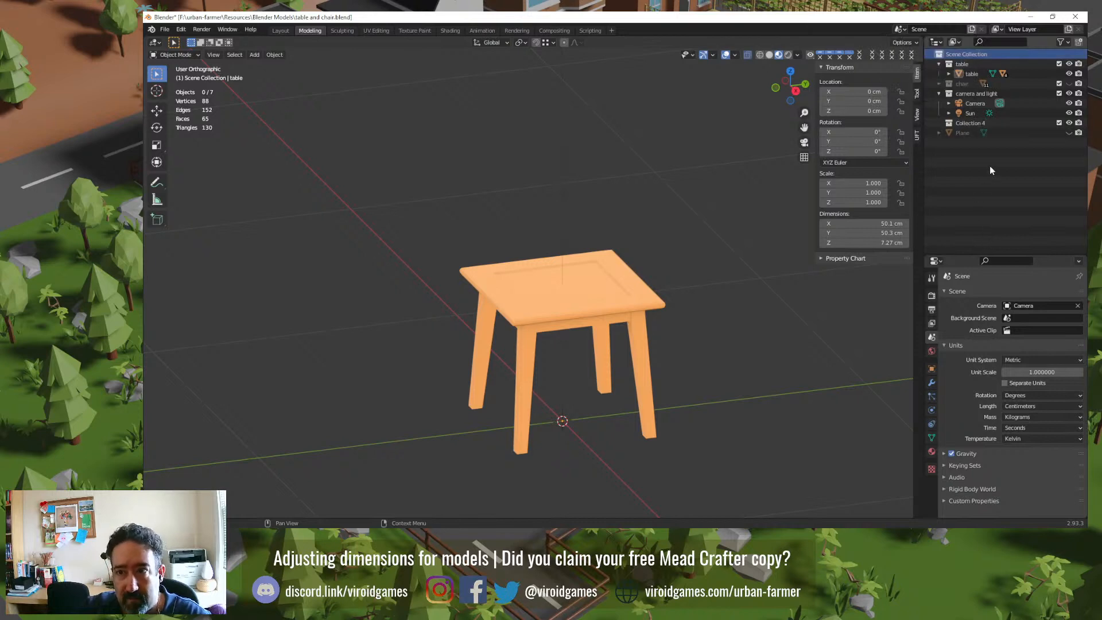
pyautogui.click(987, 124)
pyautogui.doubleClick(988, 125)
pyautogui.write('P')
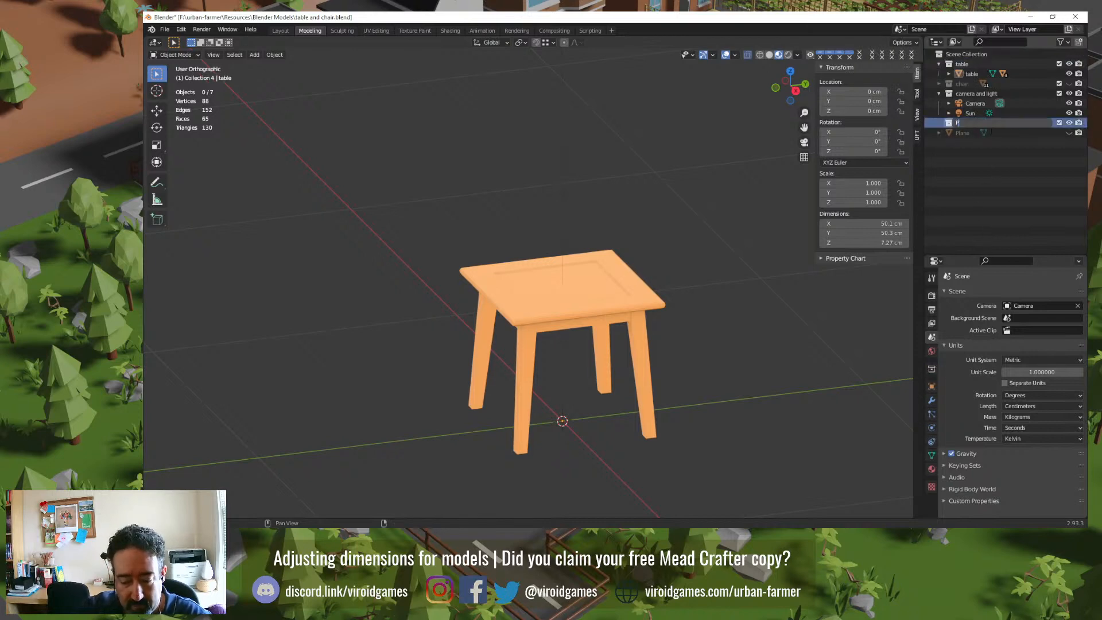
pyautogui.write('enipherals')
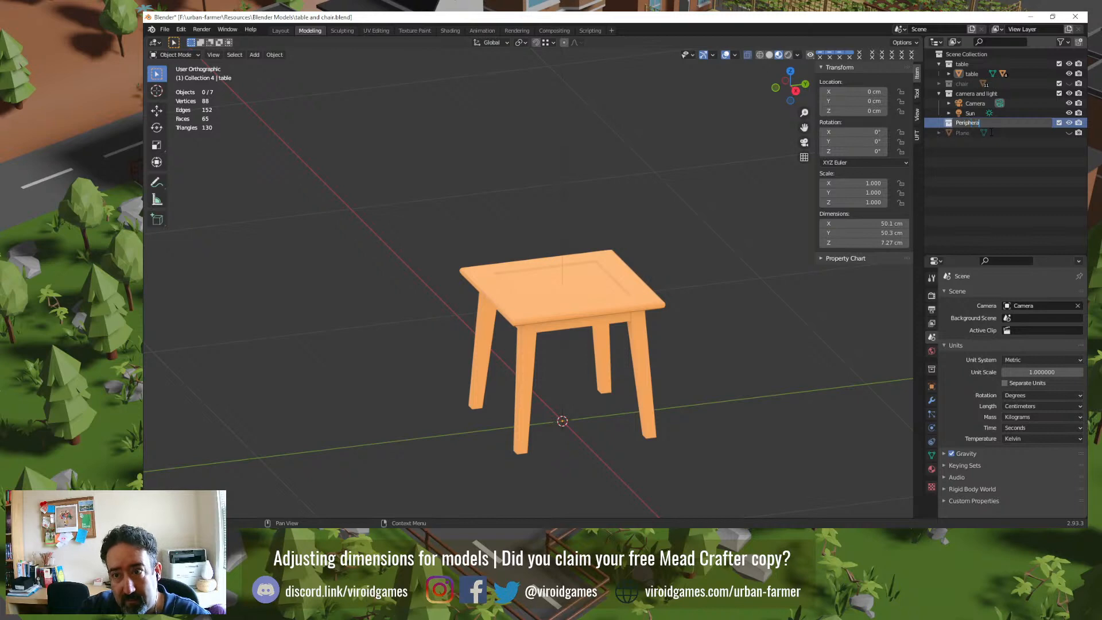
pyautogui.press('Return')
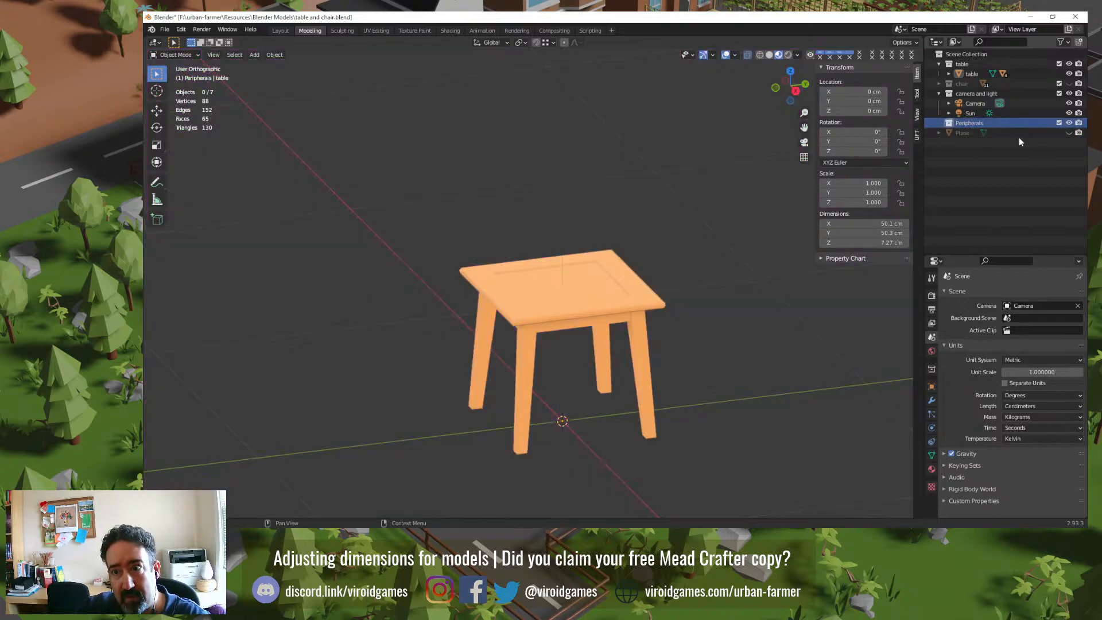
# Step: Delete the Plane object, and nest the camera and light collection inside Peripherals, hidden from the viewport
pyautogui.click(1012, 133)
pyautogui.press('Delete')
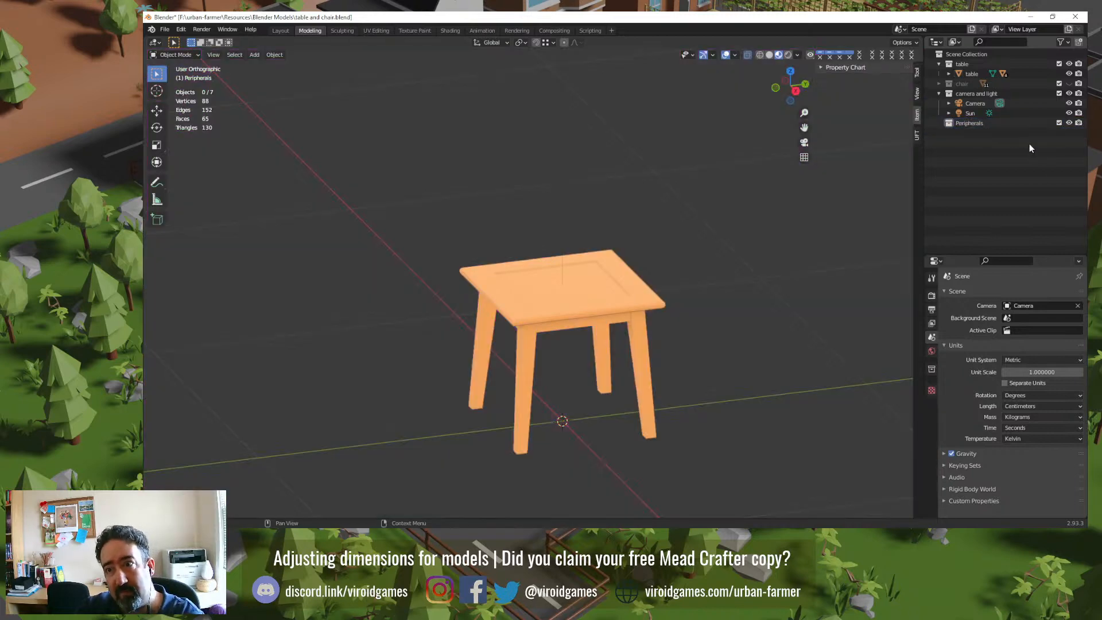
pyautogui.moveTo(971, 95); pyautogui.dragTo(972, 122)
pyautogui.click(1068, 94)
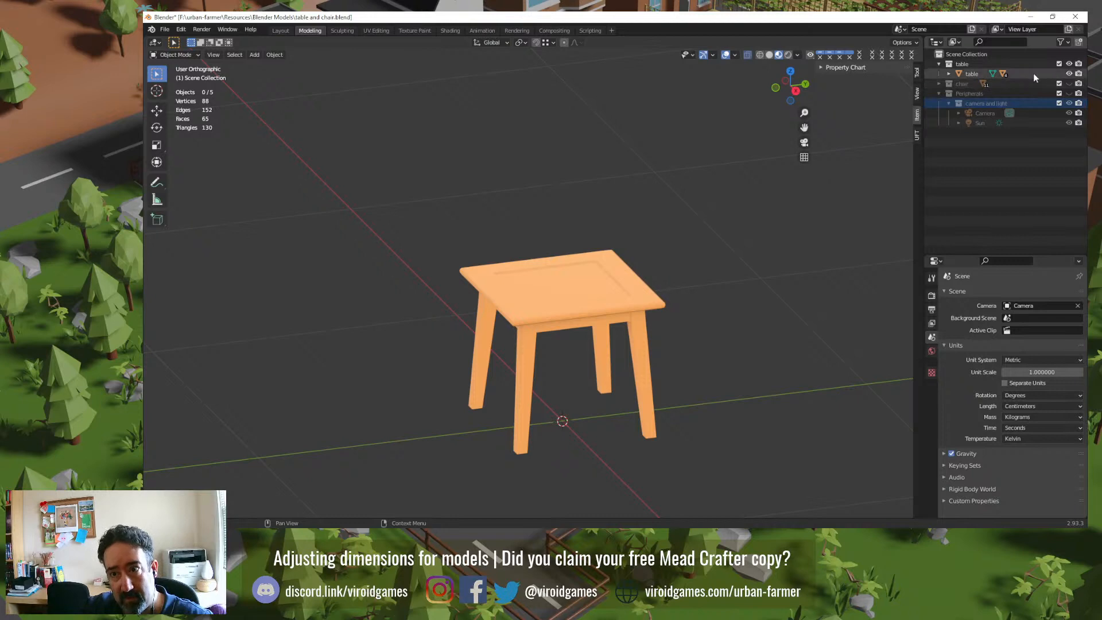
# Step: Rename the table collection, entering EQP-STR-Table as the start of its new name
pyautogui.click(969, 64)
pyautogui.doubleClick(972, 63)
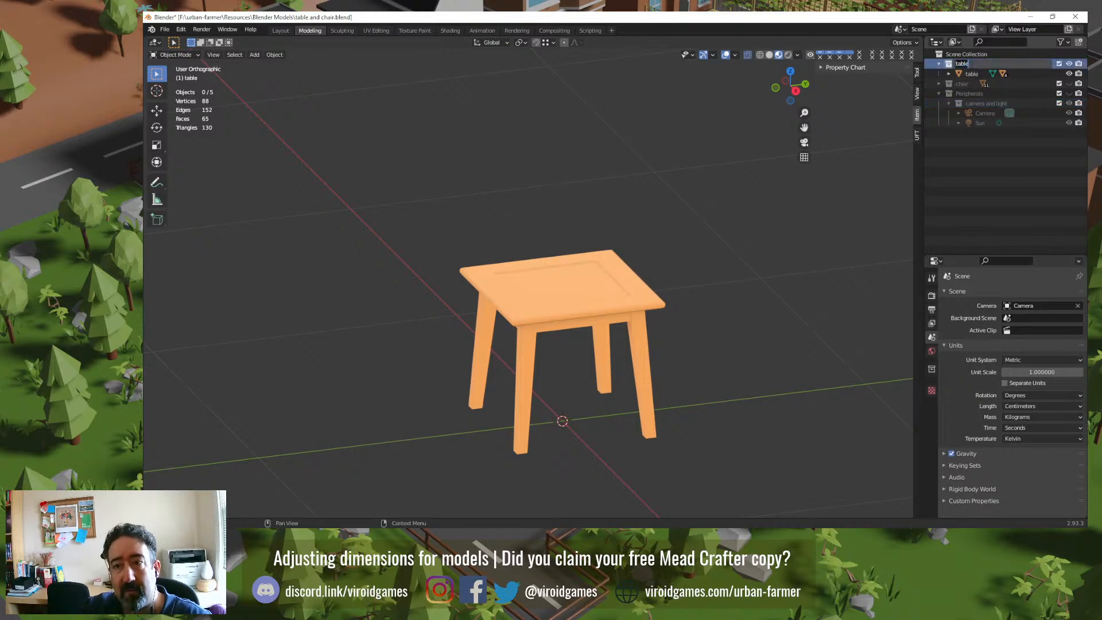
pyautogui.write('EOP')
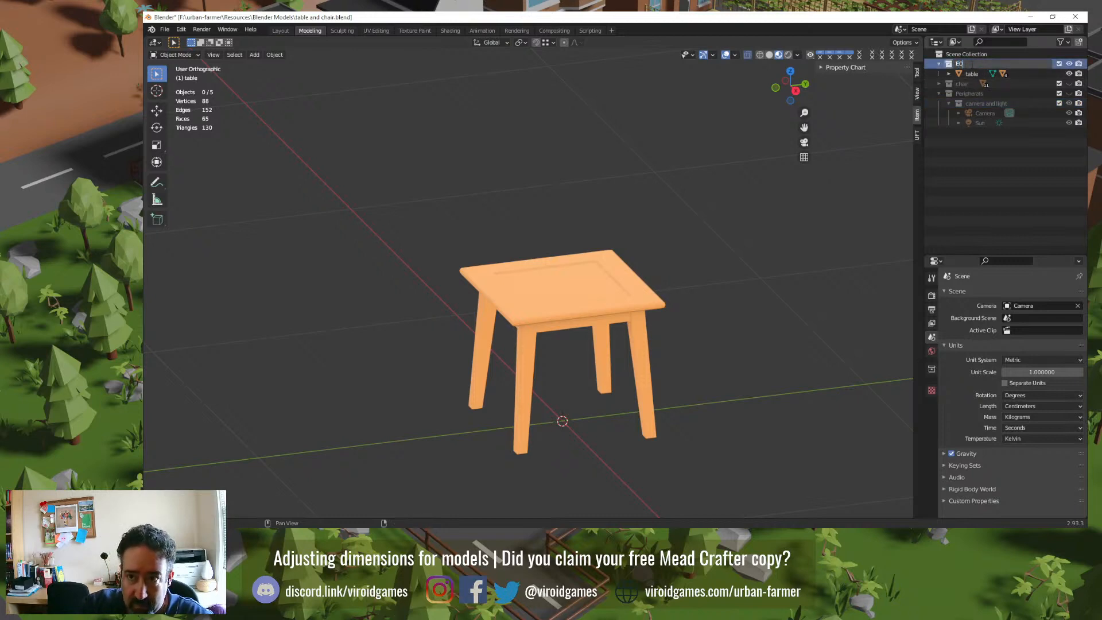
pyautogui.write('-ST')
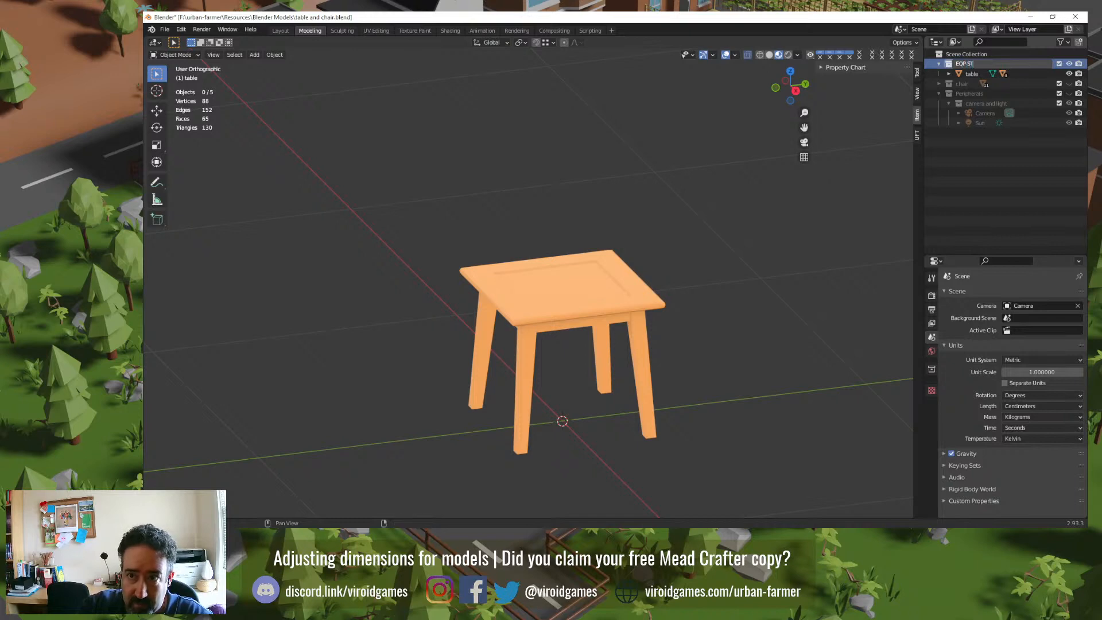
pyautogui.write('R-Table')
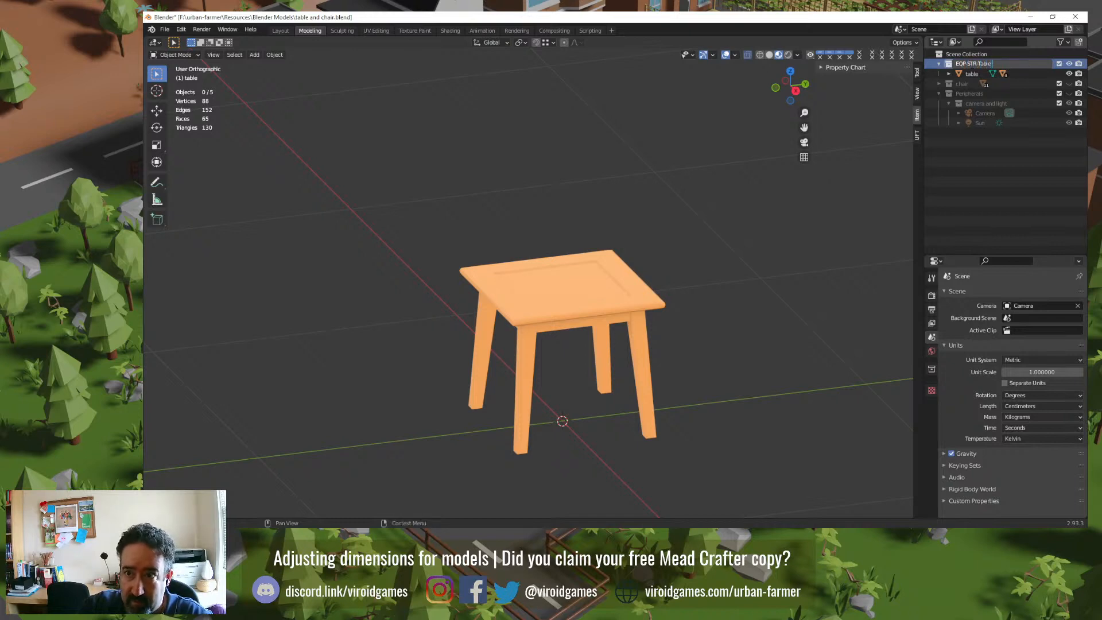
# Step: Rename the table's collection to EQP-STR-Table Square- followed by the copied MD5 hash
pyautogui.write(' Scuare')
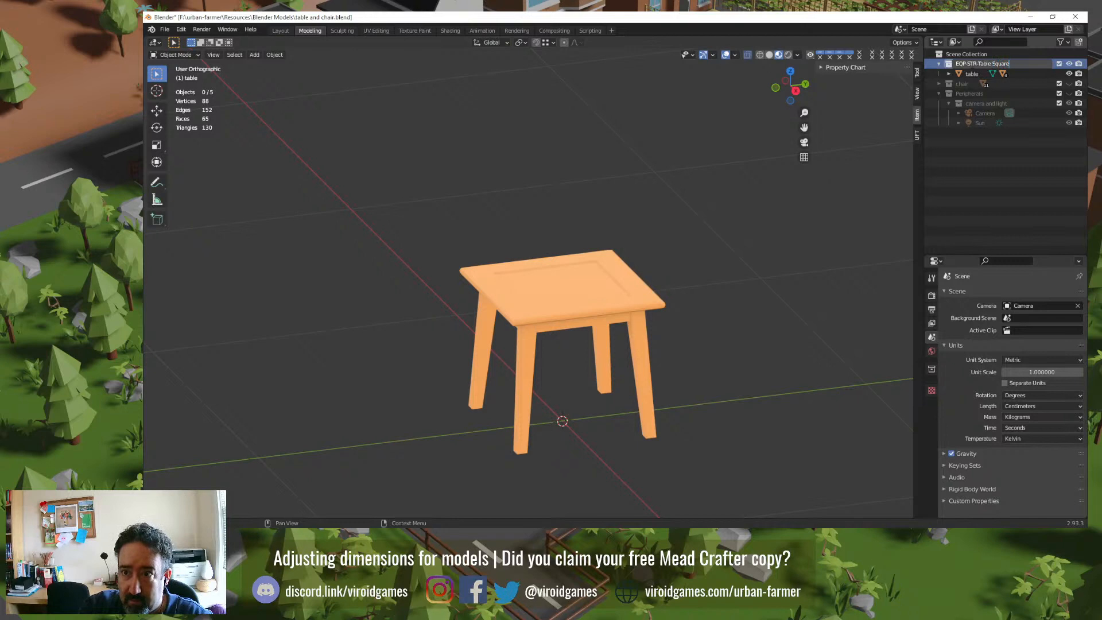
pyautogui.hotkey('ctrl', 'v')
pyautogui.press('Return')
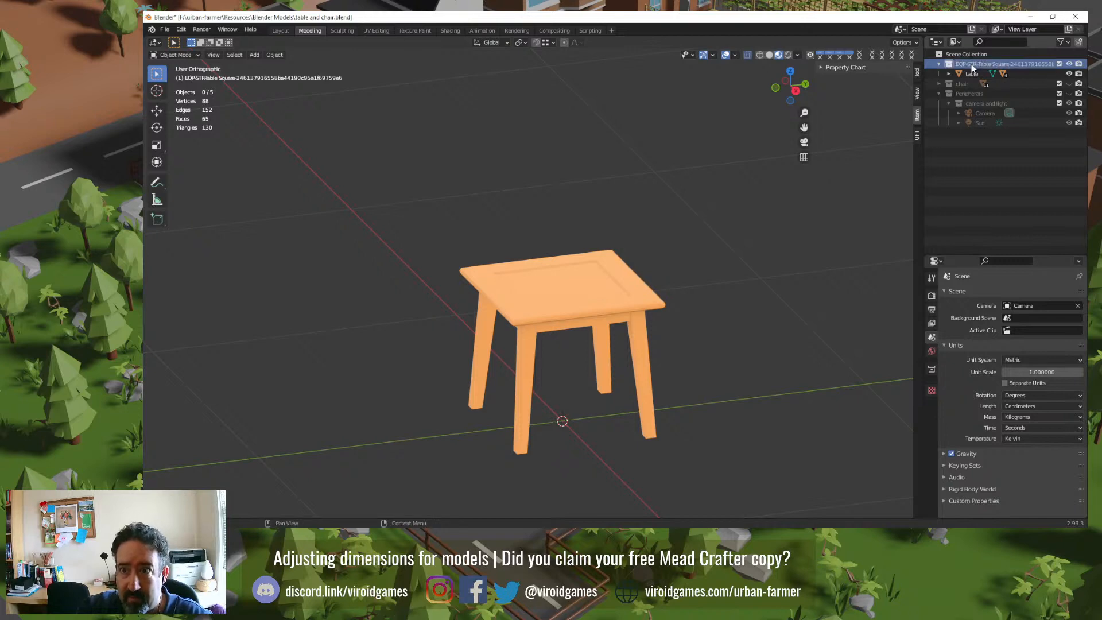
# Step: Switch to the browser's MD5 Hash Generator and generate the hash for Chair Basic, selecting it for copying
pyautogui.hotkey('alt', 'Tab')
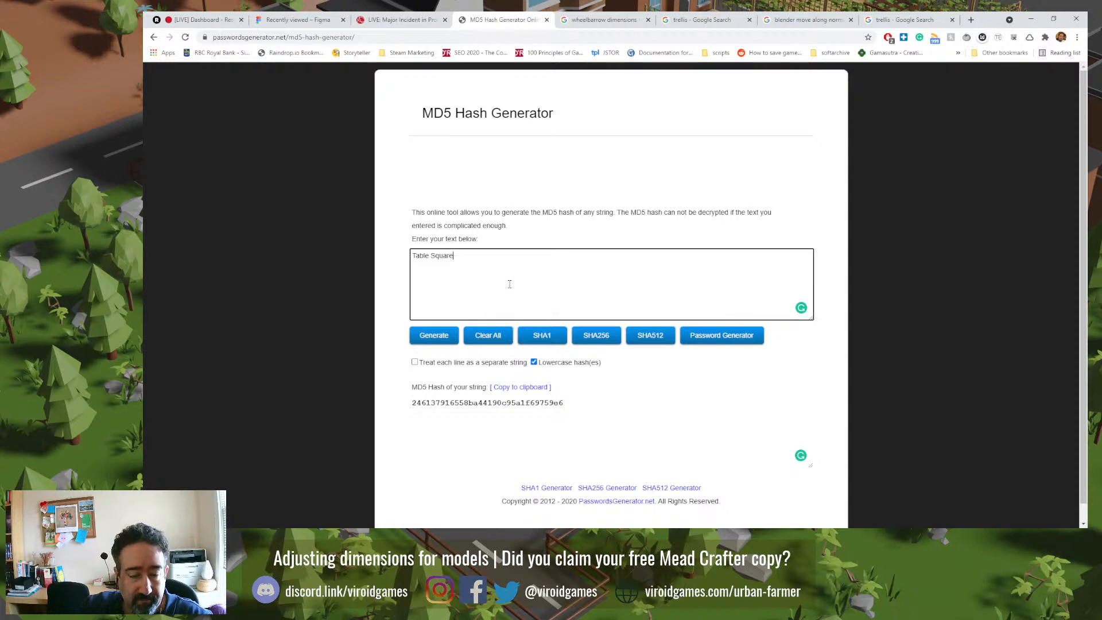
pyautogui.hotkey('ctrl', 'a')
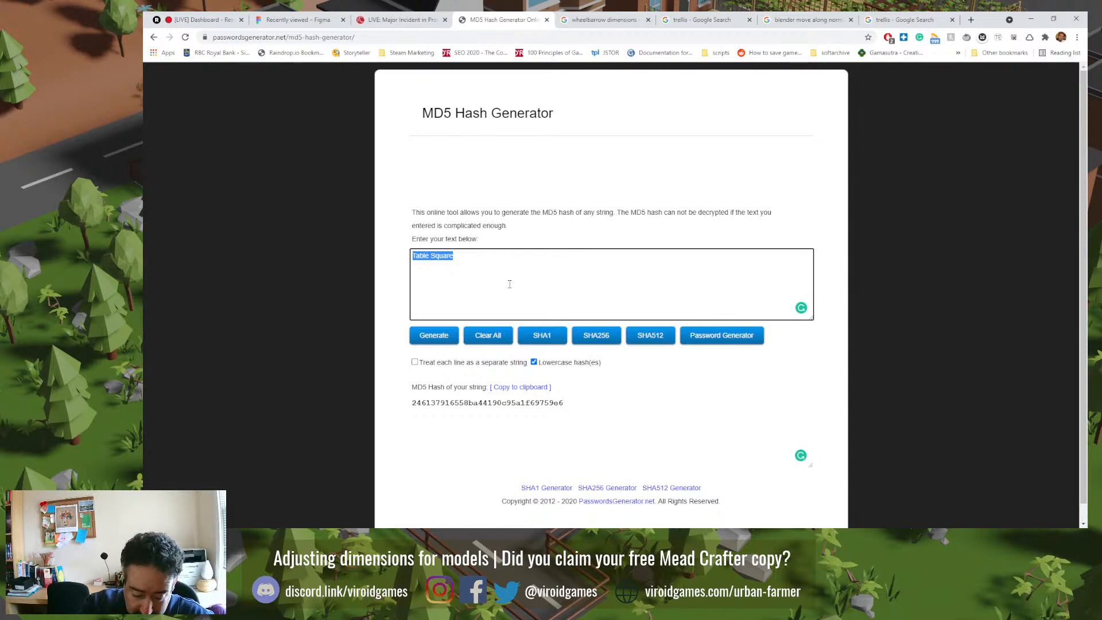
pyautogui.write('Chair Bas')
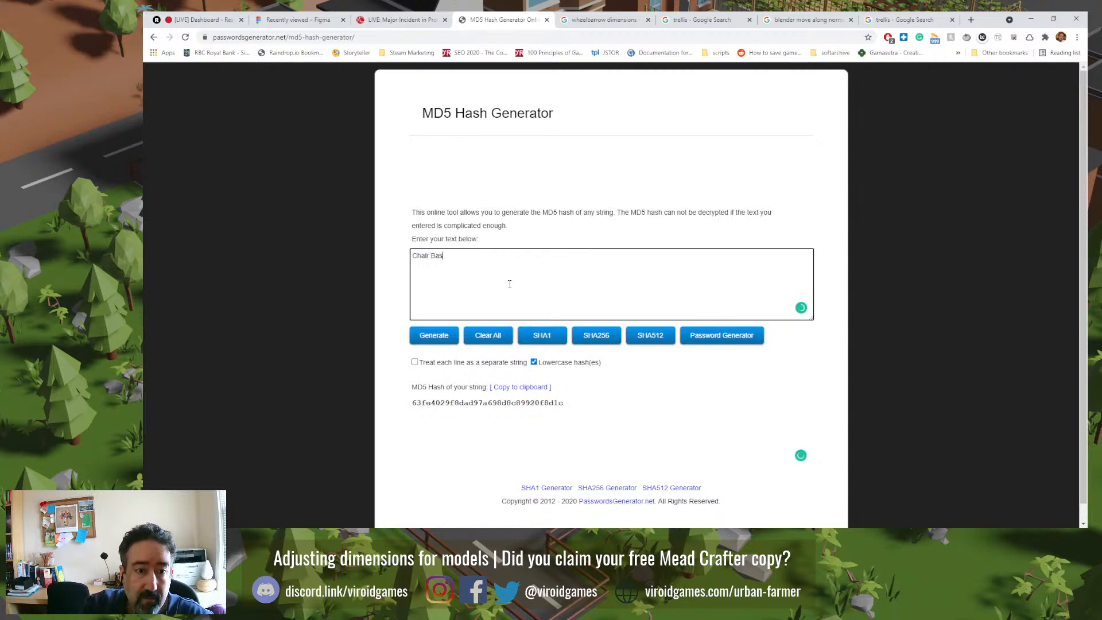
pyautogui.write('ic')
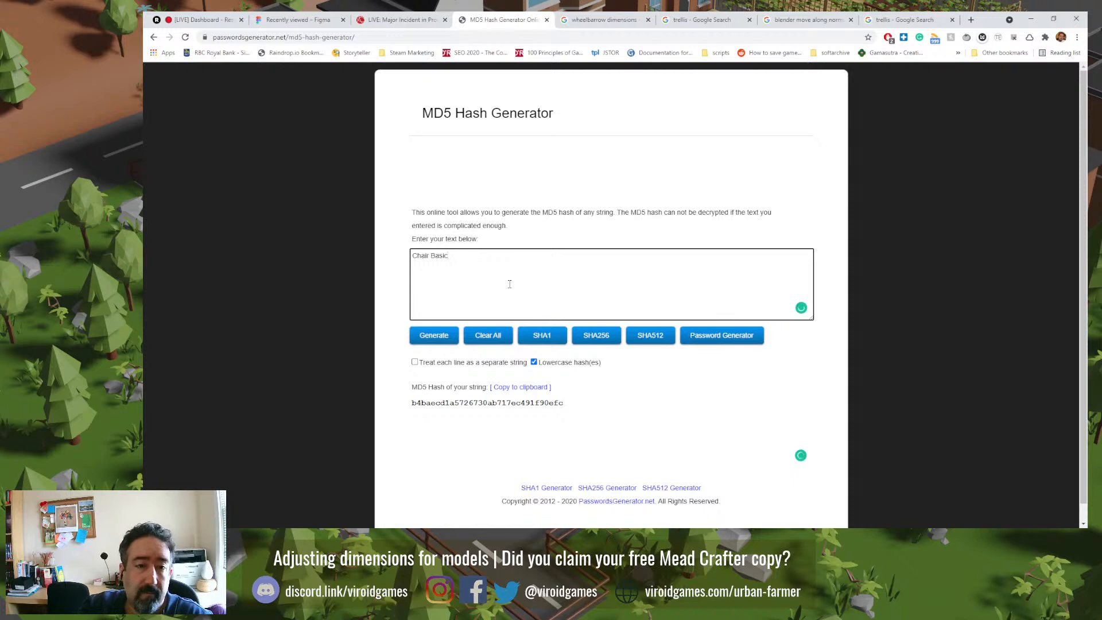
pyautogui.doubleClick(533, 402)
# Step: Return to Blender and rename the chair collection to EQP-STR-Chair Basic-b4baecd1a5726730ab717ec491f90efc
pyautogui.hotkey('alt', 'Tab')
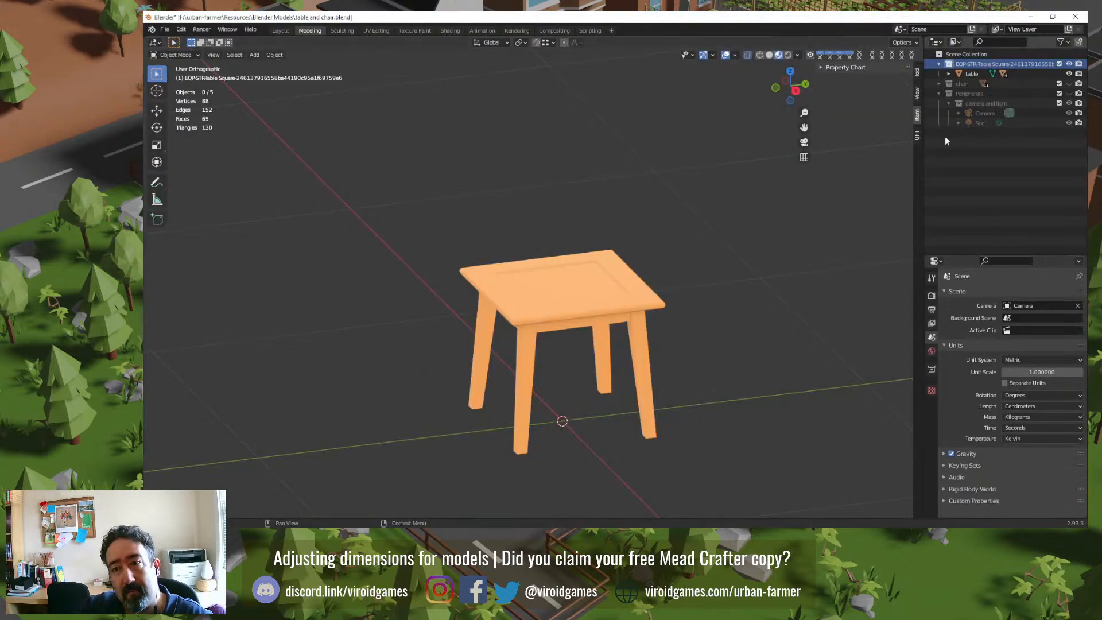
pyautogui.doubleClick(966, 83)
pyautogui.write('EQ')
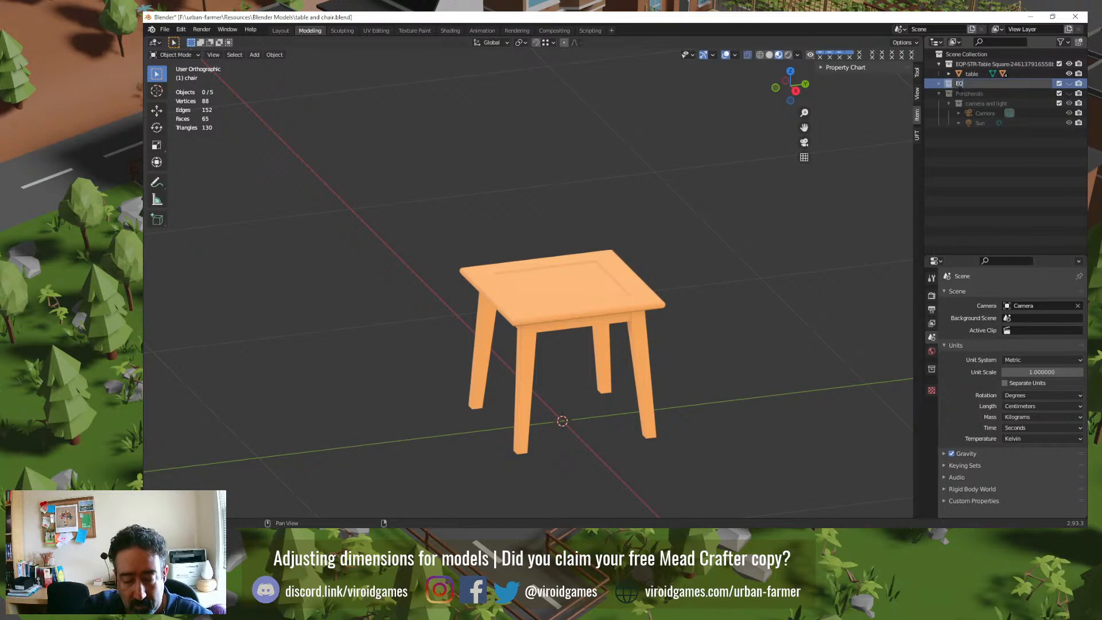
pyautogui.write('P-ST')
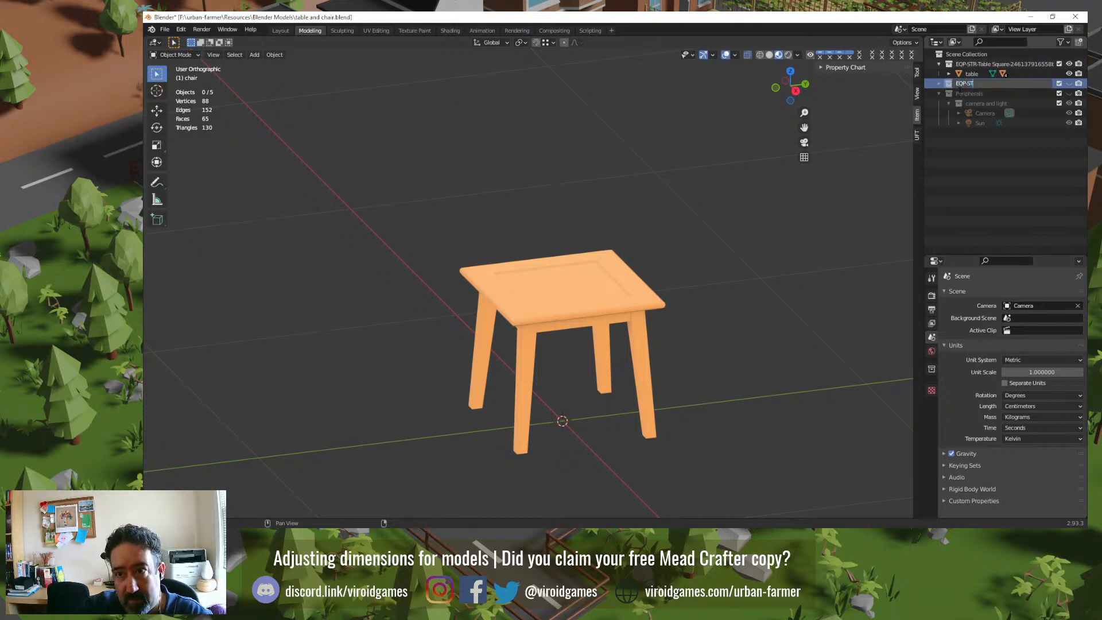
pyautogui.write('R-Chair')
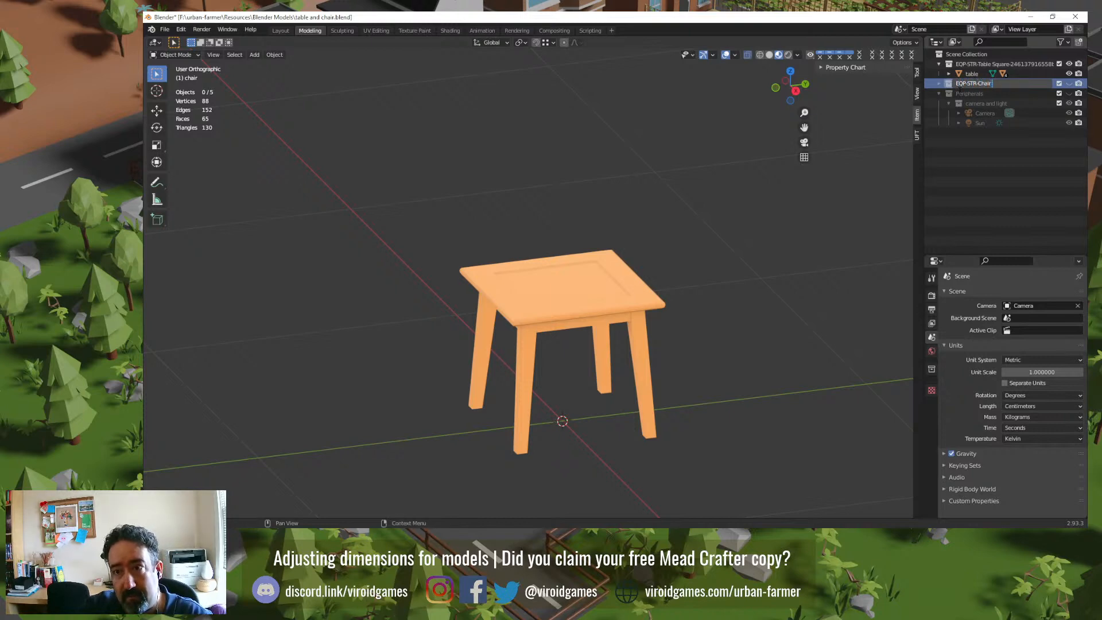
pyautogui.write(' Basic')
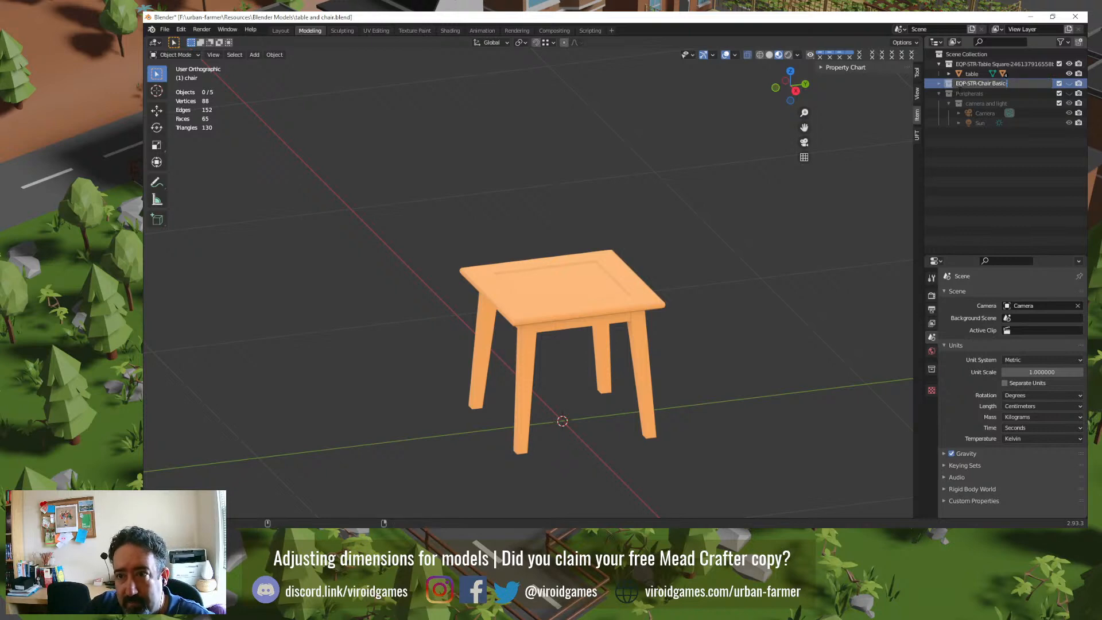
pyautogui.write('-b4baecd1a5726730ab717ec491f90efc')
pyautogui.press('Return')
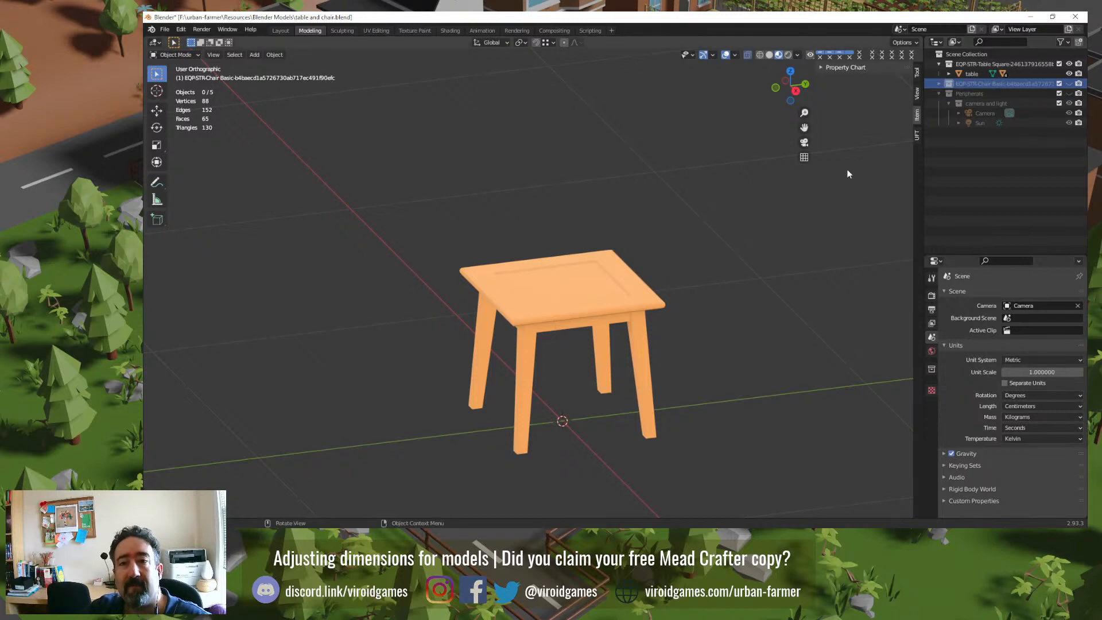
# Step: Show the Chair Basic collection in place of the Table Square collection and select the chair frame
pyautogui.click(1069, 63)
pyautogui.click(1068, 84)
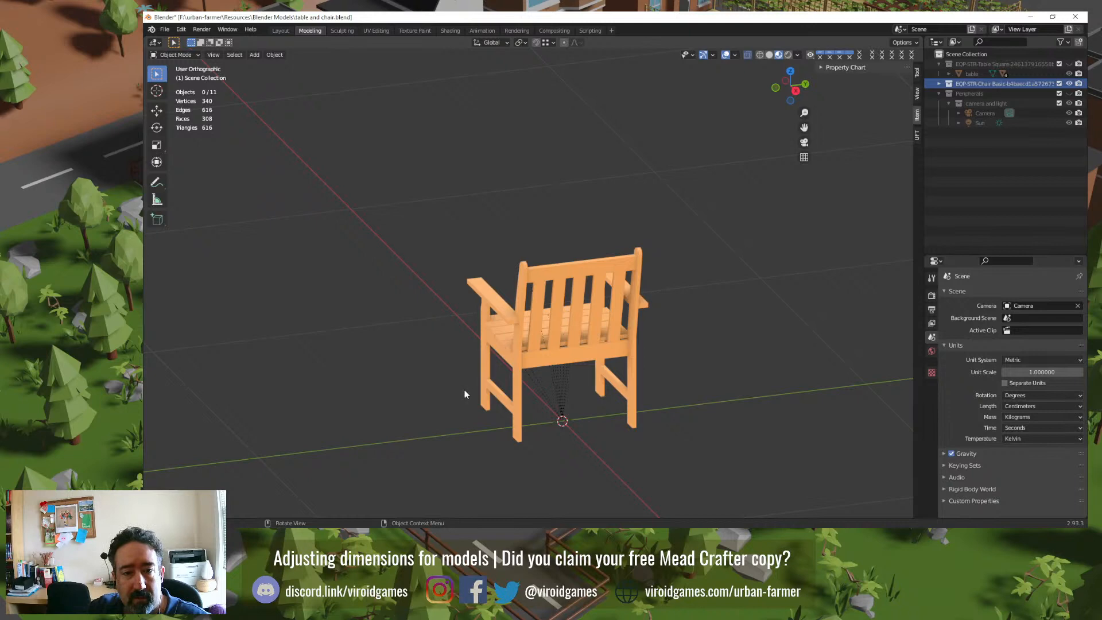
pyautogui.moveTo(464, 390); pyautogui.dragTo(587, 354, button='middle')
pyautogui.click(587, 256)
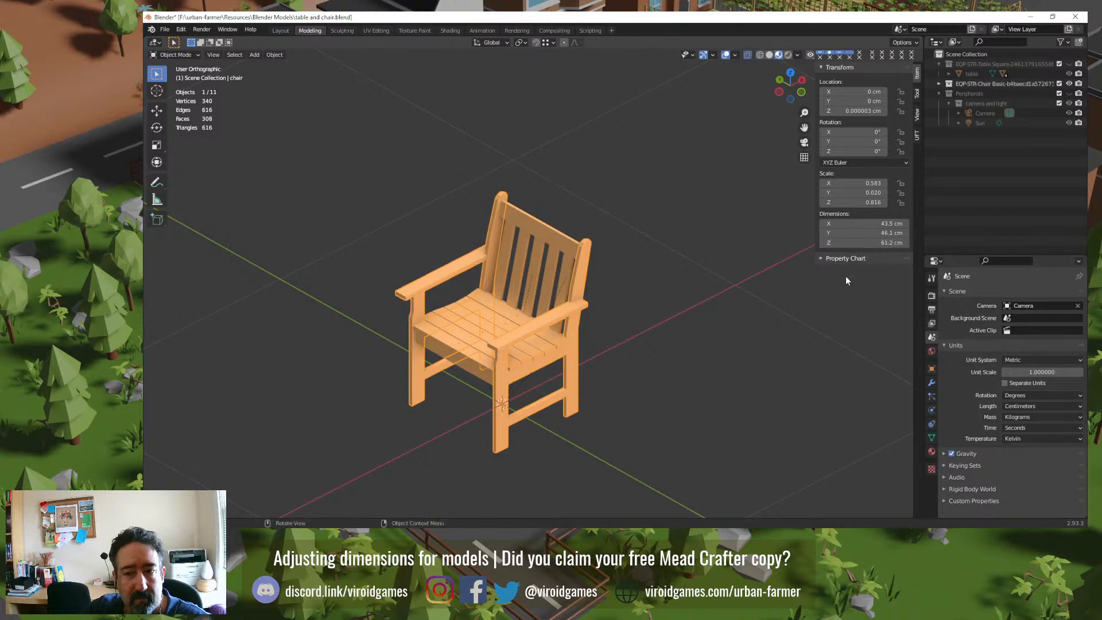
pyautogui.moveTo(664, 335); pyautogui.dragTo(628, 339, button='middle')
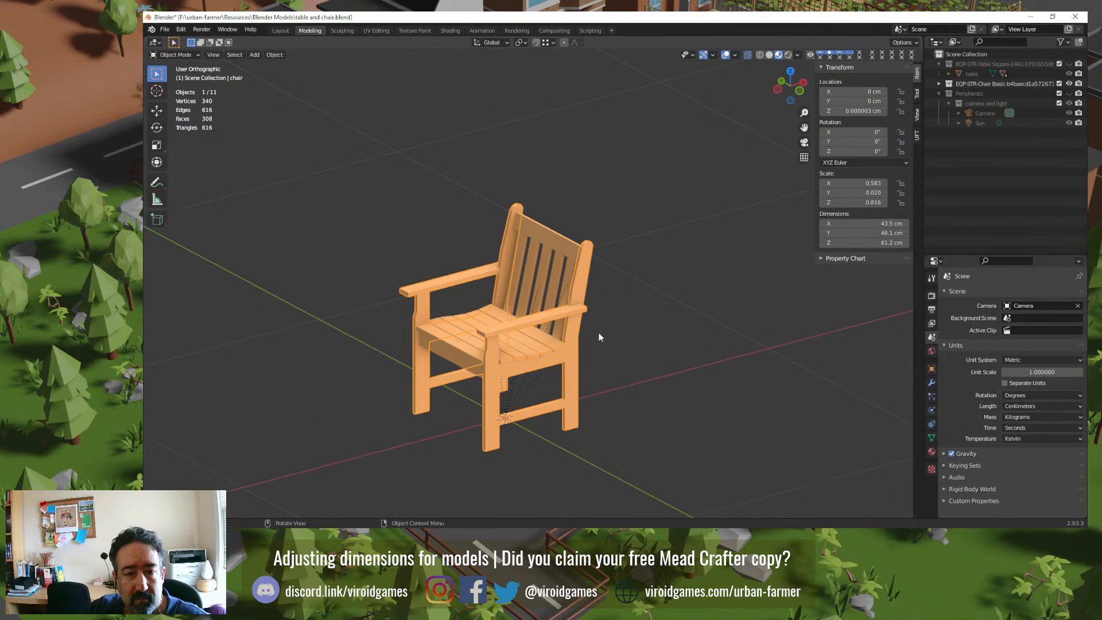
pyautogui.scroll(5, 459, 370)
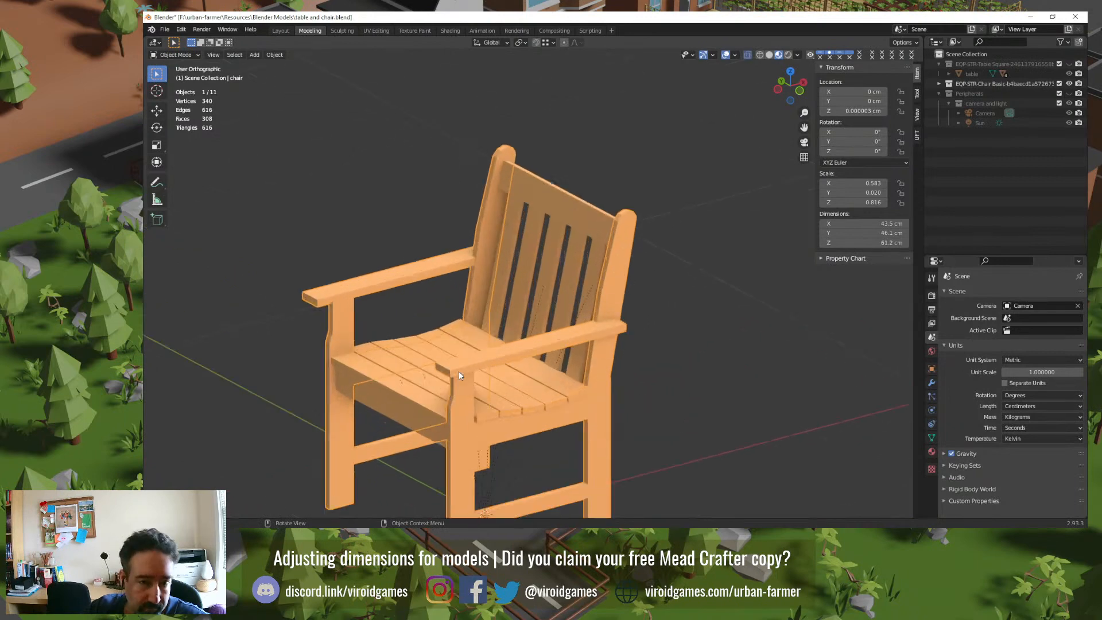
pyautogui.click(309, 243)
pyautogui.click(303, 290)
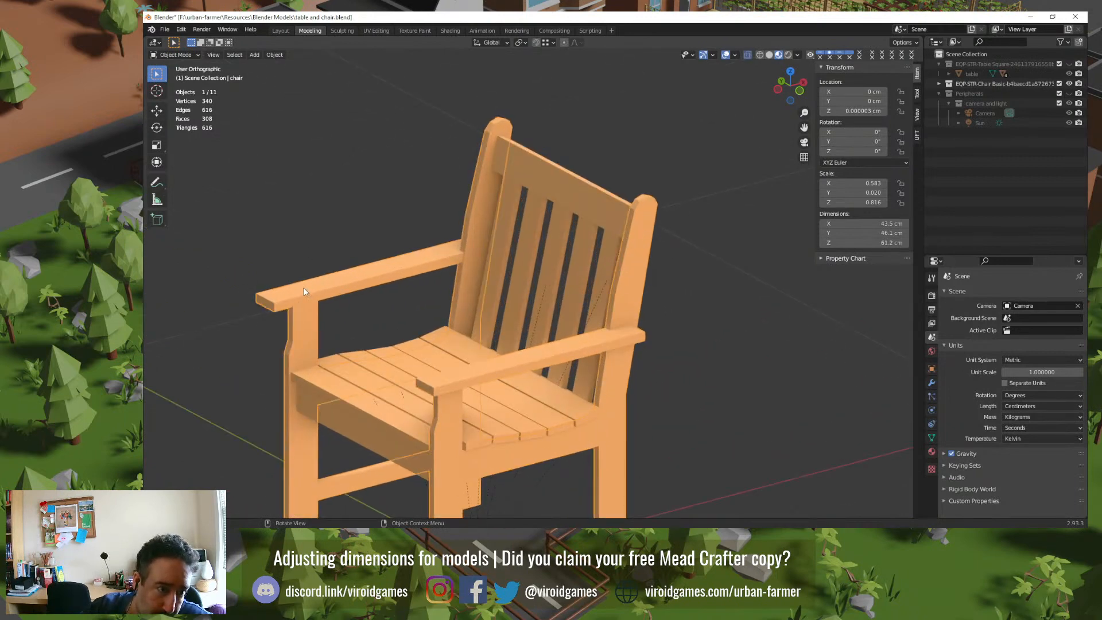
# Step: In Edit Mode on the chair frame, delete the underside face of one armrest
pyautogui.press('Tab')
pyautogui.moveTo(392, 355); pyautogui.dragTo(468, 377, button='middle')
pyautogui.scroll(3, 468, 377)
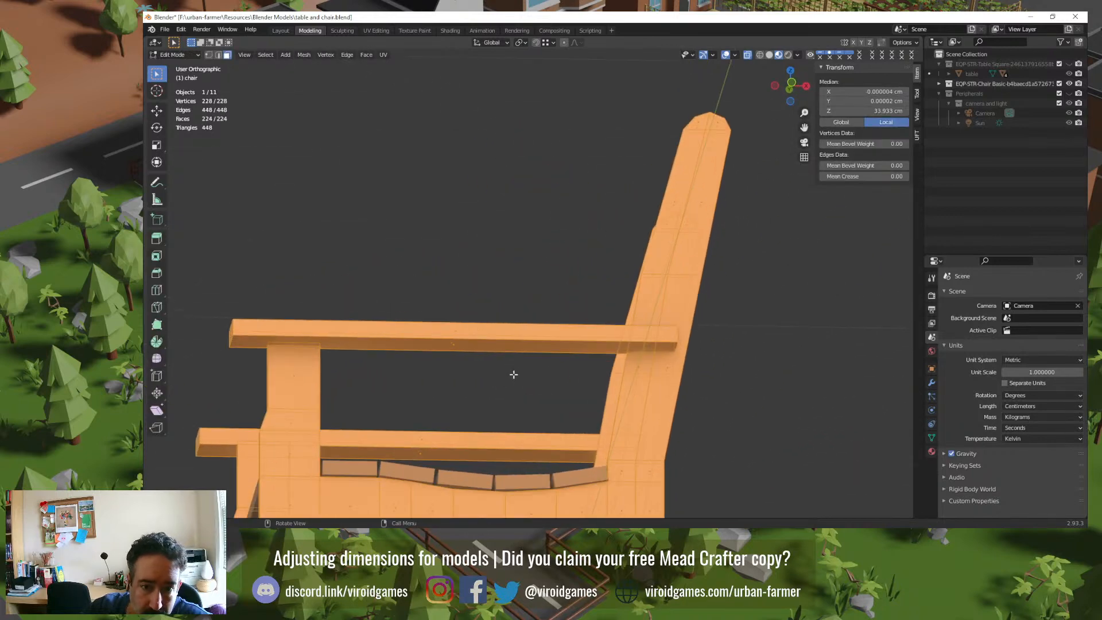
pyautogui.moveTo(505, 346); pyautogui.dragTo(703, 239, button='middle')
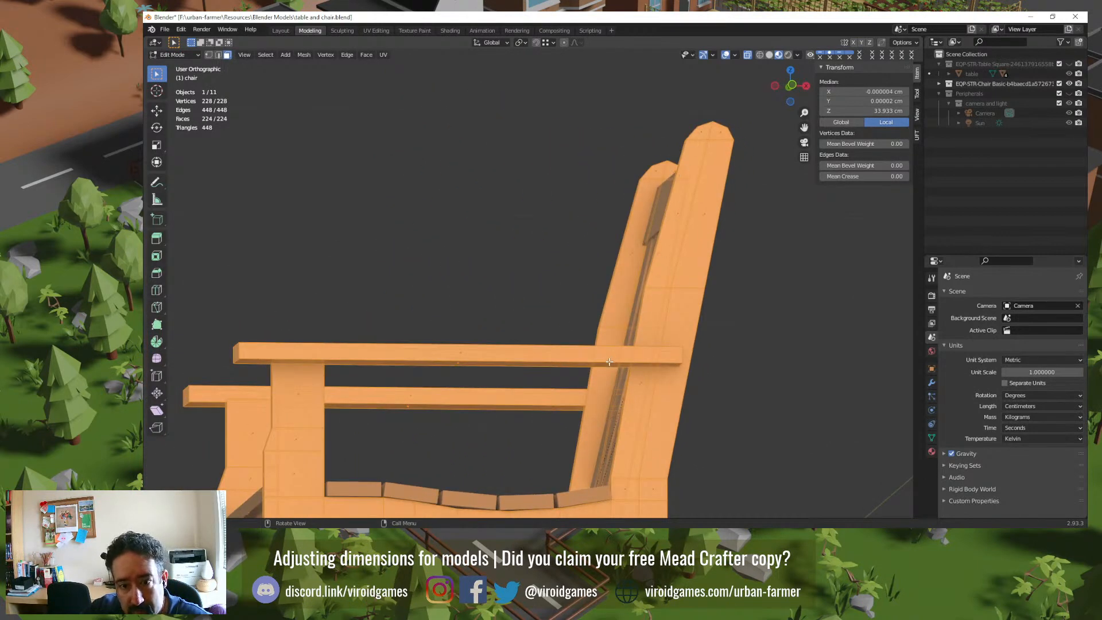
pyautogui.moveTo(609, 361); pyautogui.dragTo(372, 393, button='middle')
pyautogui.scroll(2, 558, 355)
pyautogui.click(337, 390)
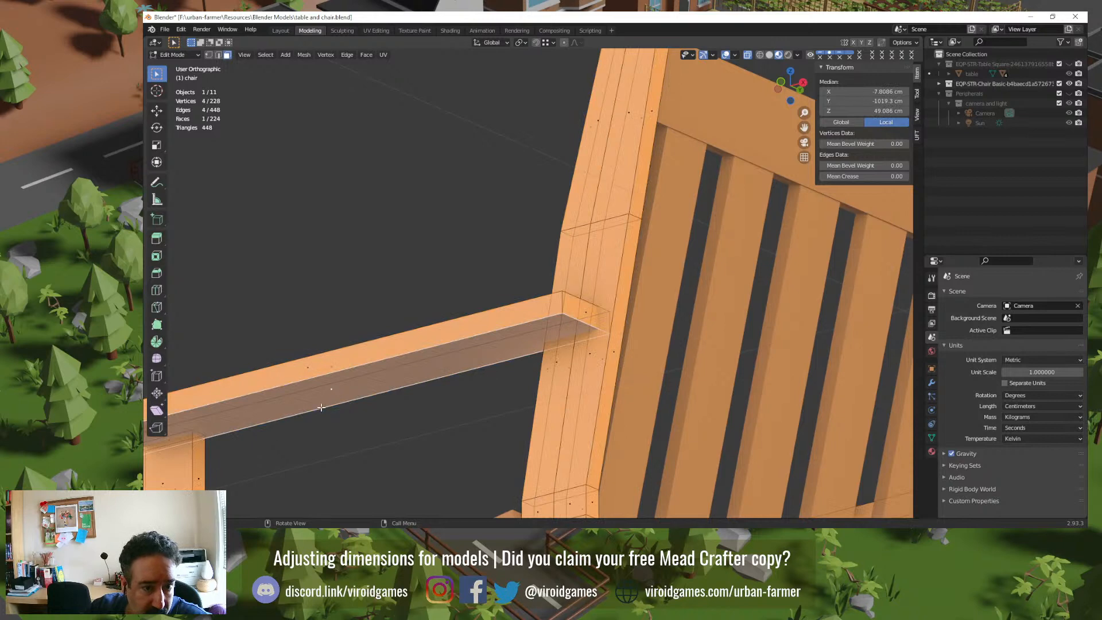
pyautogui.scroll(-2, 321, 407)
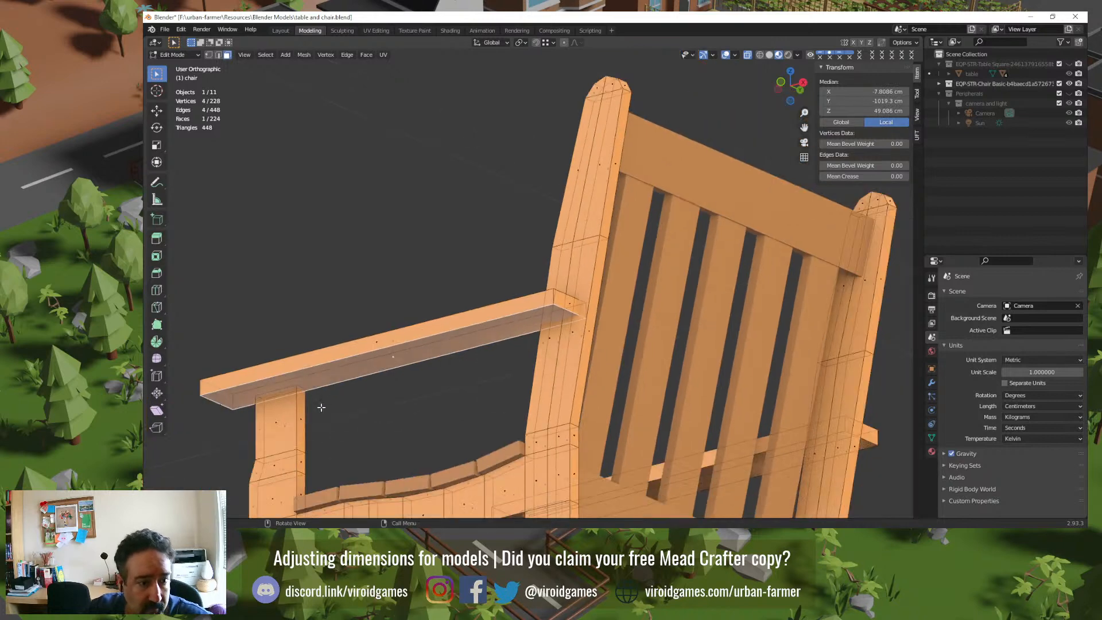
pyautogui.press('x')
pyautogui.click(375, 410)
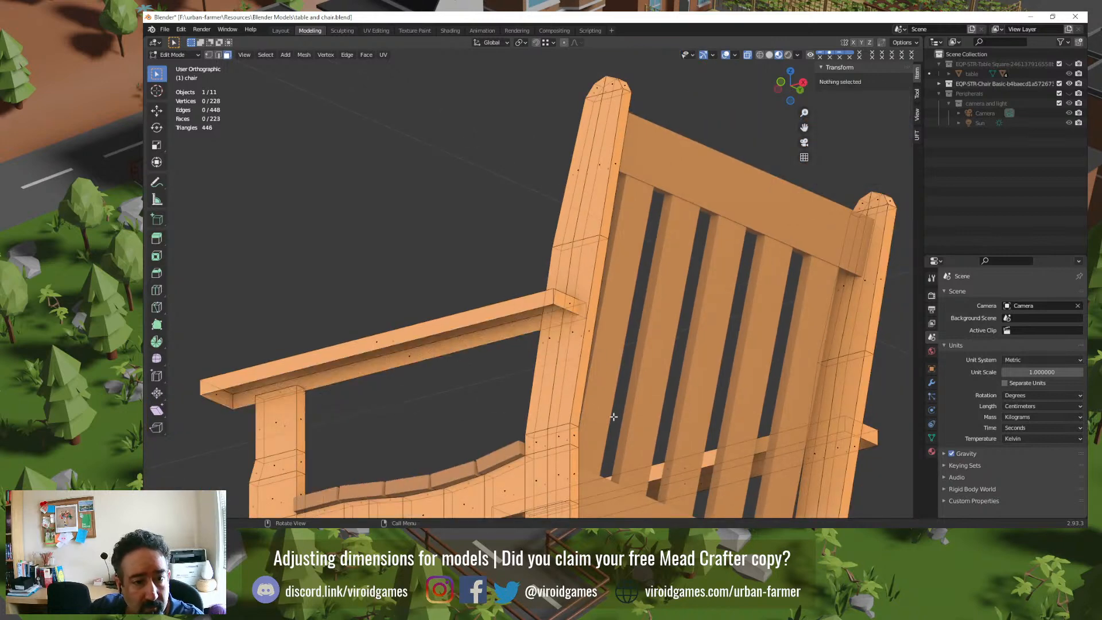
# Step: Delete the matching underside face of the opposite armrest
pyautogui.moveTo(797, 449); pyautogui.dragTo(842, 418, button='middle')
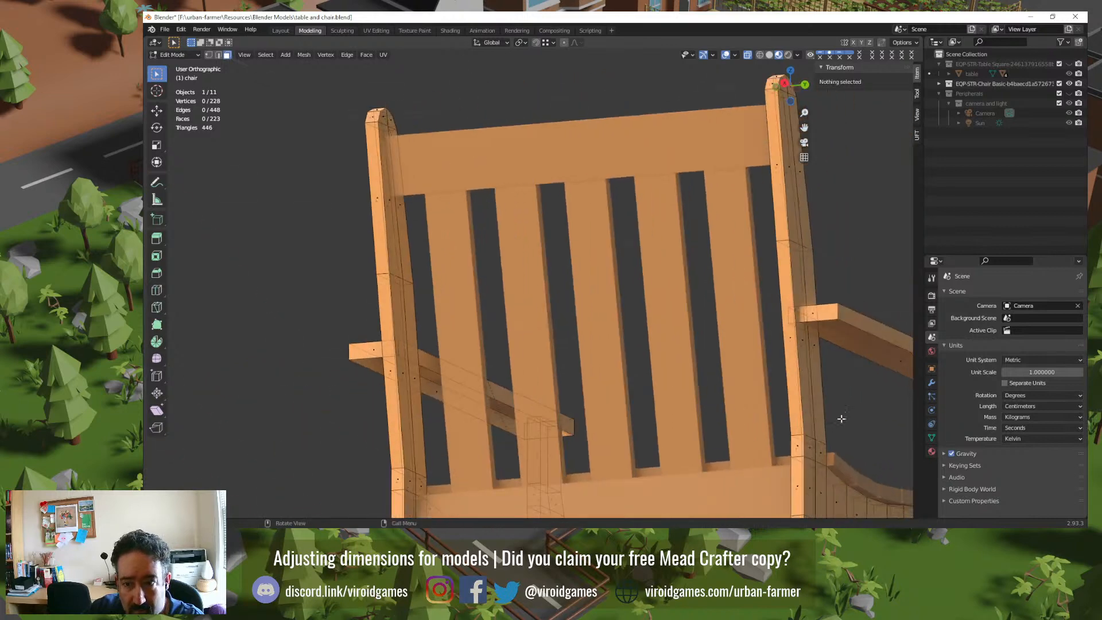
pyautogui.click(899, 367)
pyautogui.press('x')
pyautogui.click(889, 393)
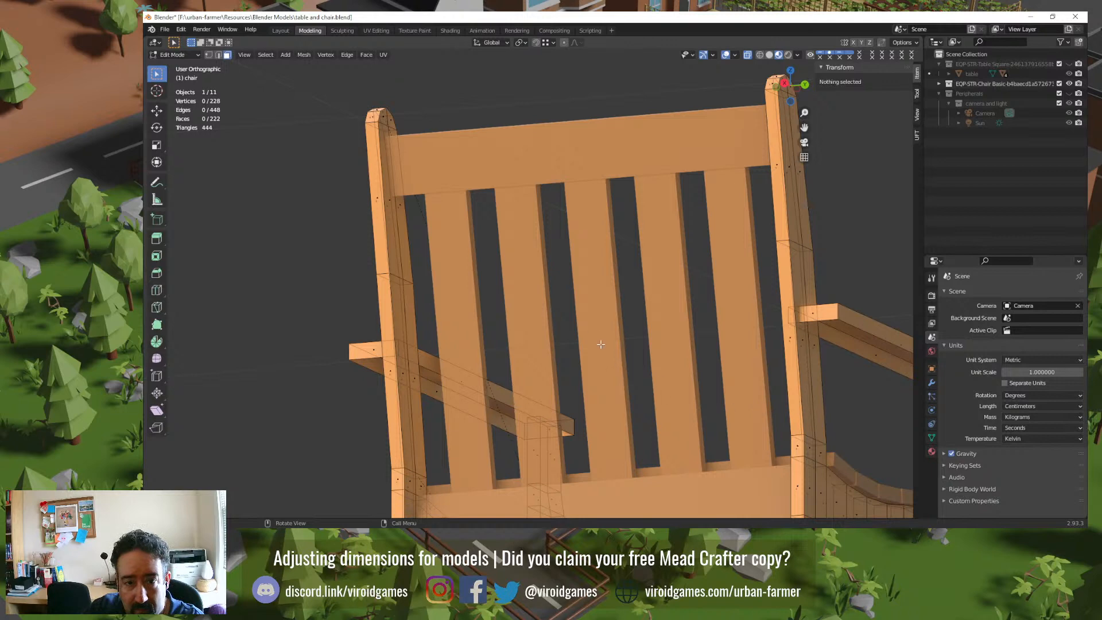
# Step: Delete the underside face of the lower horizontal backrest plank, then return to Object Mode
pyautogui.moveTo(600, 343); pyautogui.dragTo(568, 270, button='middle')
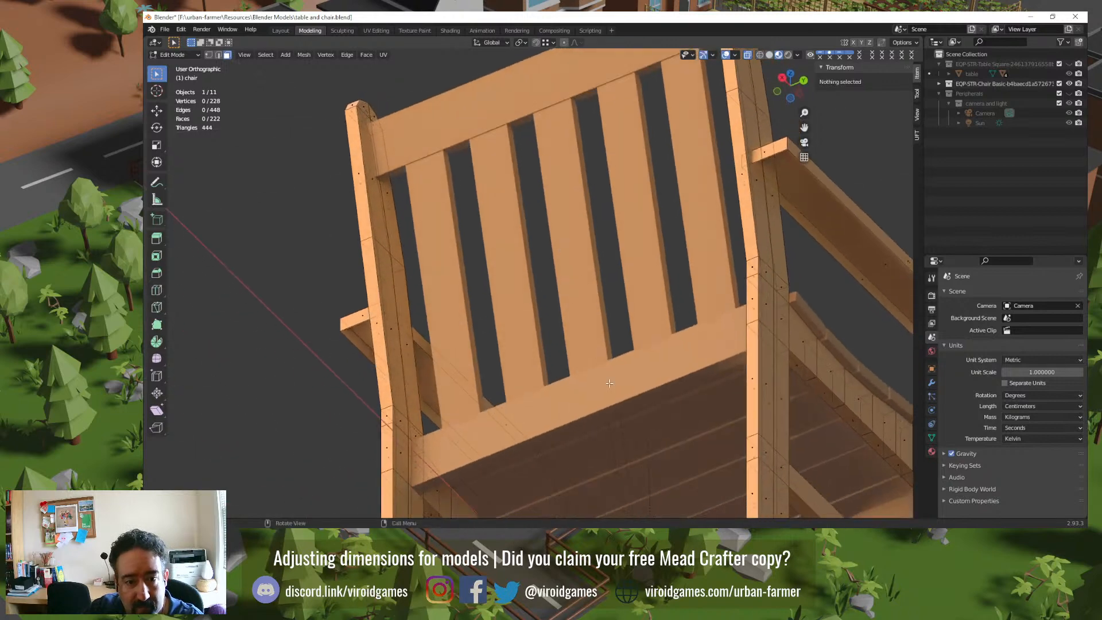
pyautogui.press('Tab')
pyautogui.click(654, 423)
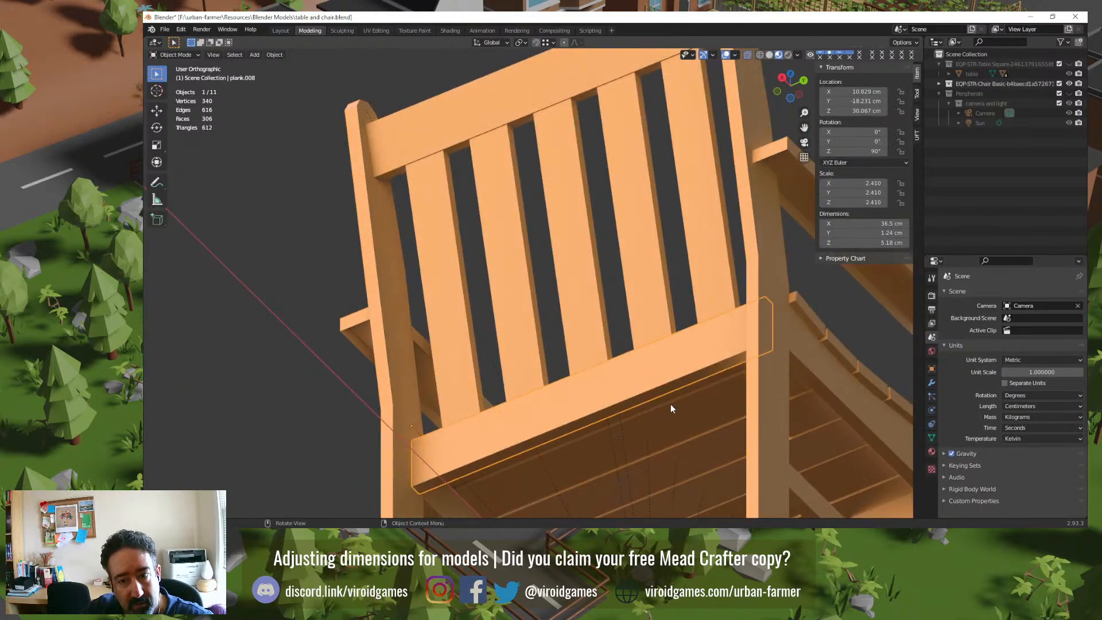
pyautogui.press('Tab')
pyautogui.click(651, 396)
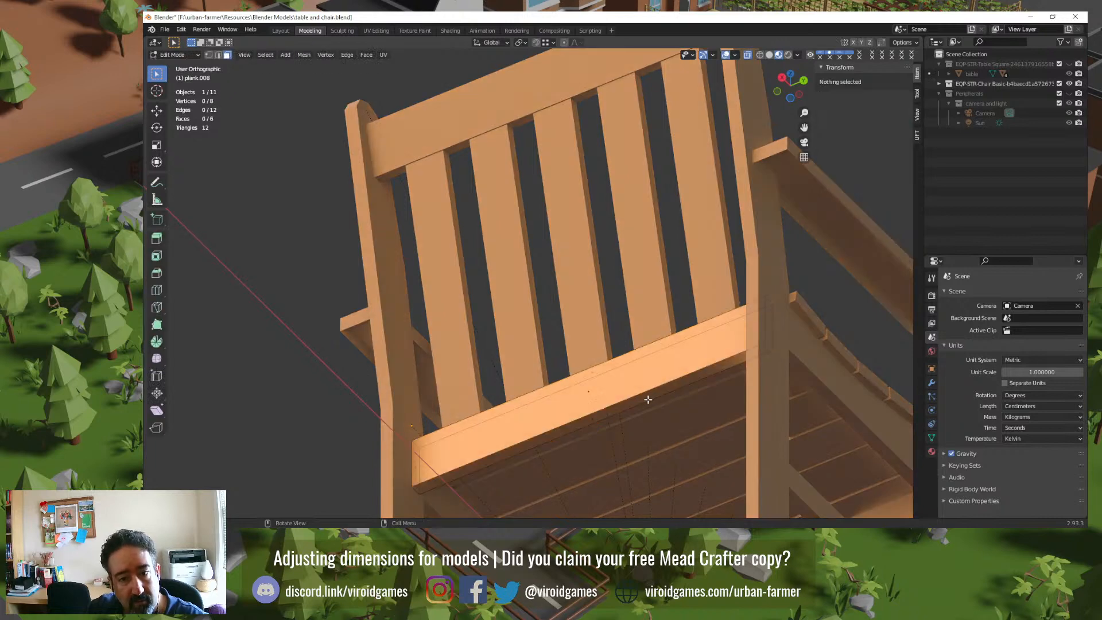
pyautogui.click(621, 411)
pyautogui.press('x')
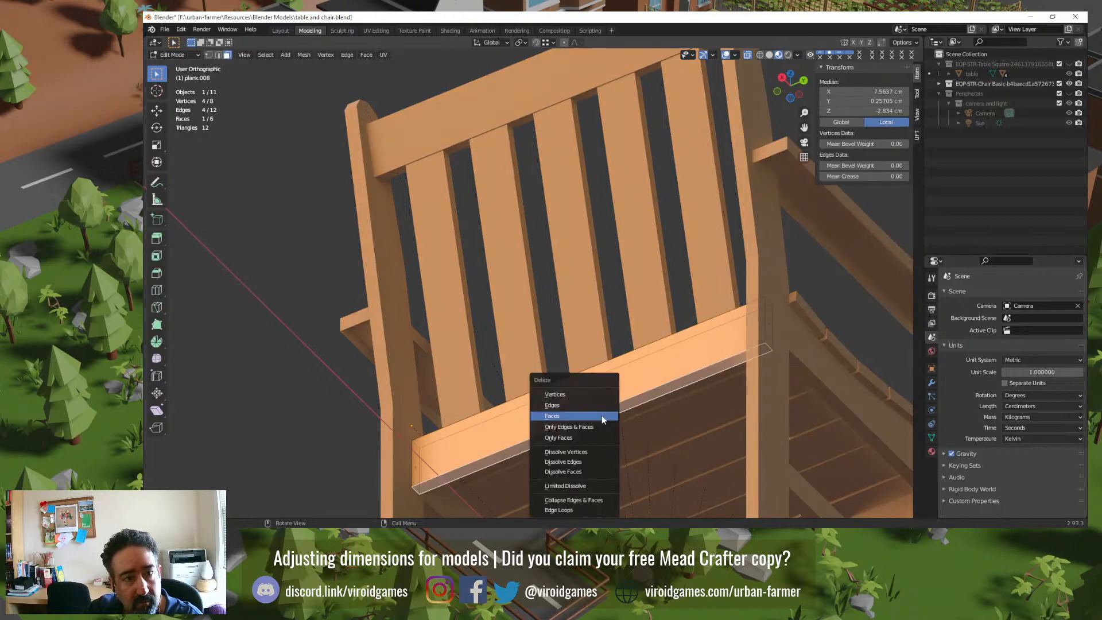
pyautogui.click(601, 414)
pyautogui.press('Tab')
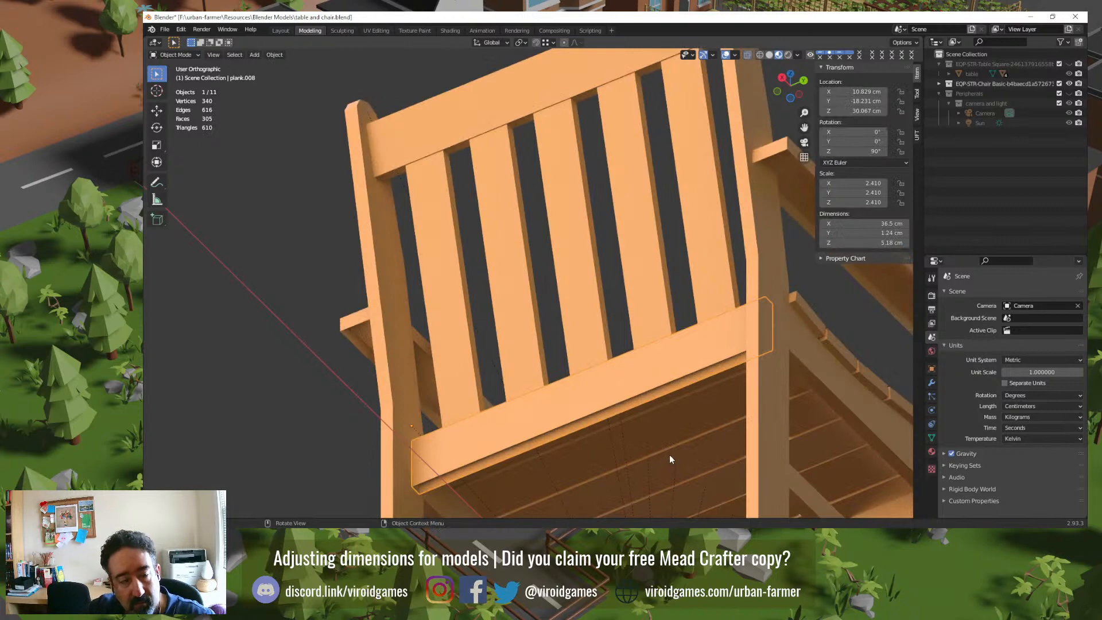
pyautogui.moveTo(537, 353); pyautogui.dragTo(549, 264, button='middle')
pyautogui.click(601, 242)
pyautogui.press('Tab')
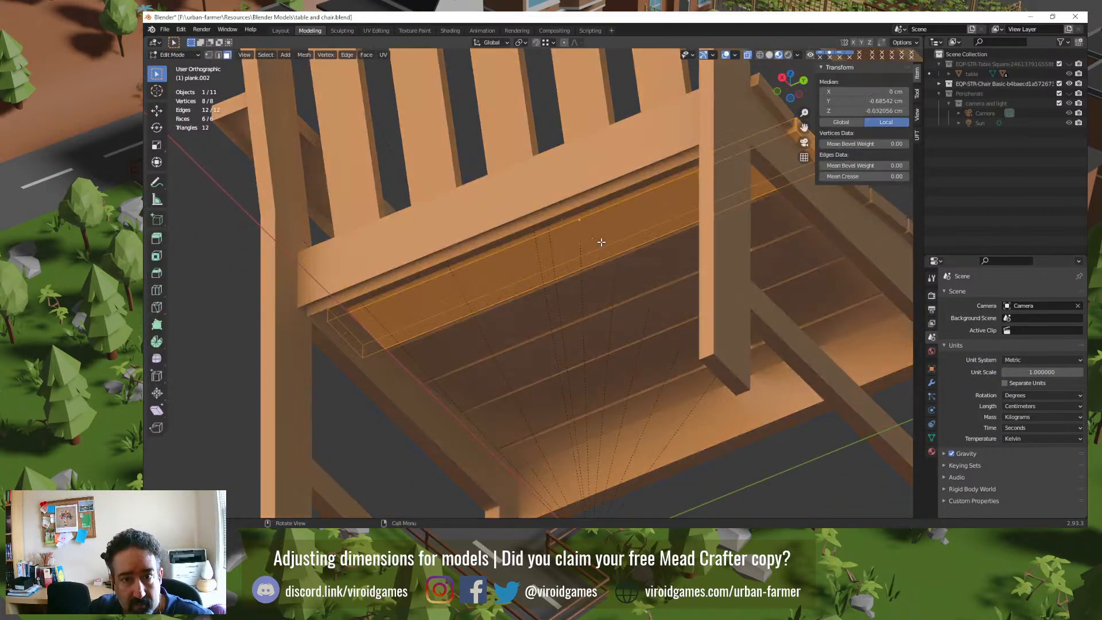
pyautogui.press('Tab')
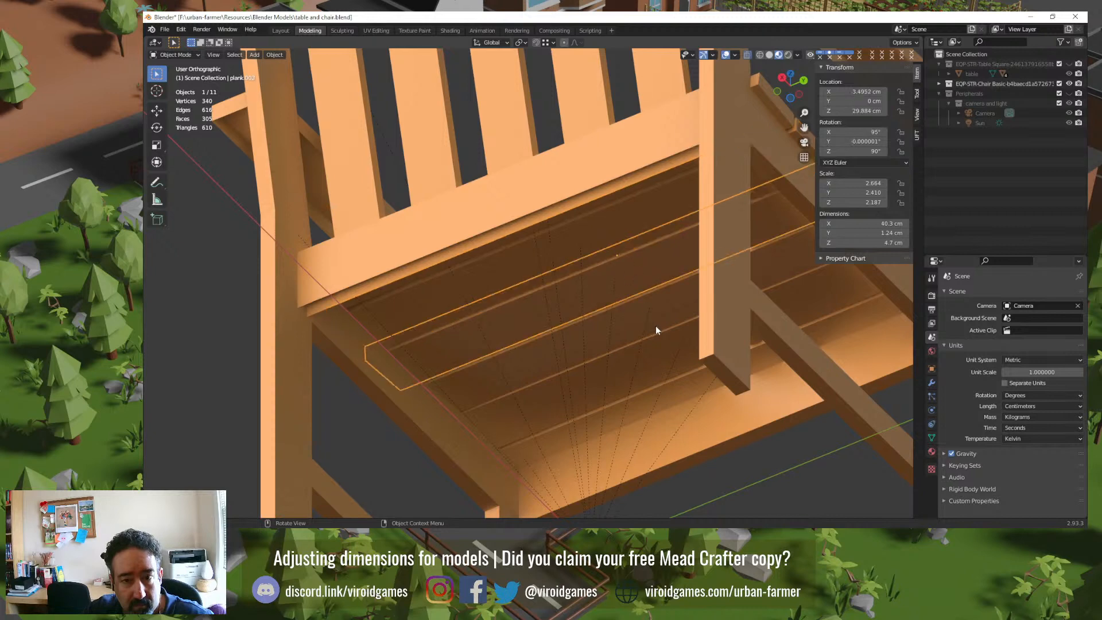
# Step: Select all five seat planks together from beneath the chair
pyautogui.click(673, 382)
pyautogui.keyDown('shift'); pyautogui.click(662, 340); pyautogui.keyUp('shift')
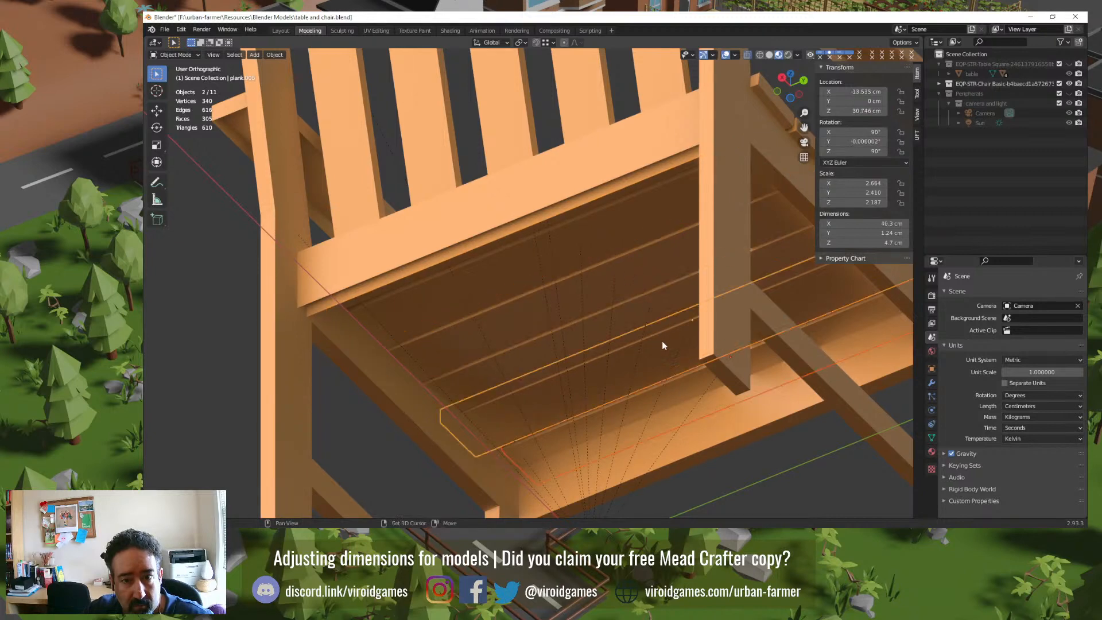
pyautogui.keyDown('shift'); pyautogui.click(655, 304); pyautogui.keyUp('shift')
pyautogui.keyDown('shift'); pyautogui.click(645, 262); pyautogui.keyUp('shift')
pyautogui.keyDown('shift'); pyautogui.click(627, 217); pyautogui.keyUp('shift')
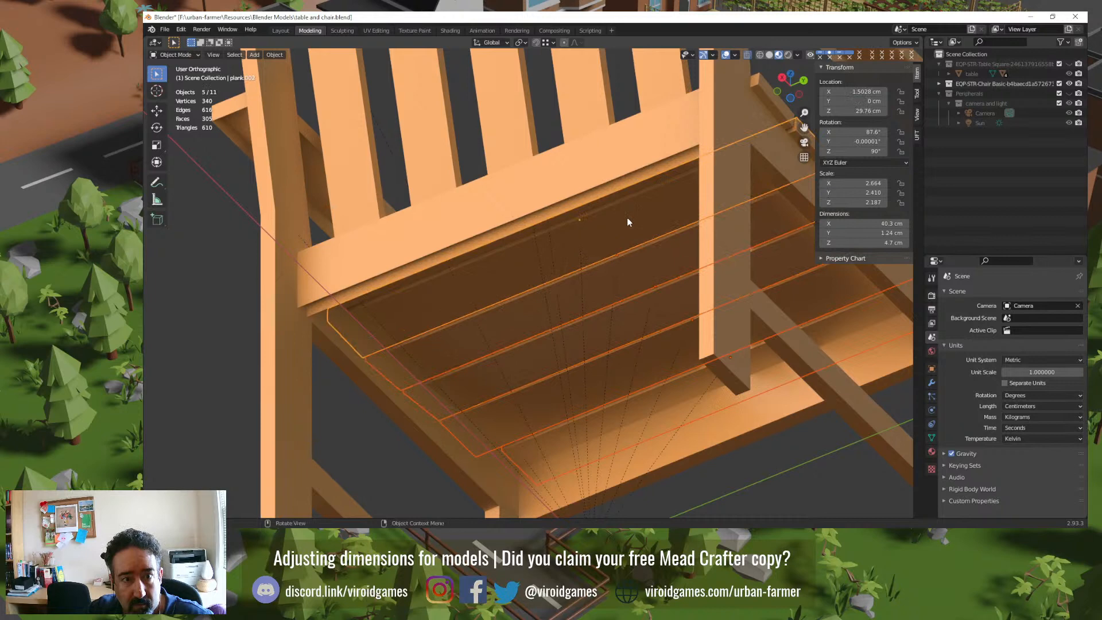
# Step: Delete the underside faces of the five selected seat planks in Edit Mode, then return to Object Mode
pyautogui.press('Tab')
pyautogui.hotkey('alt', 'a')
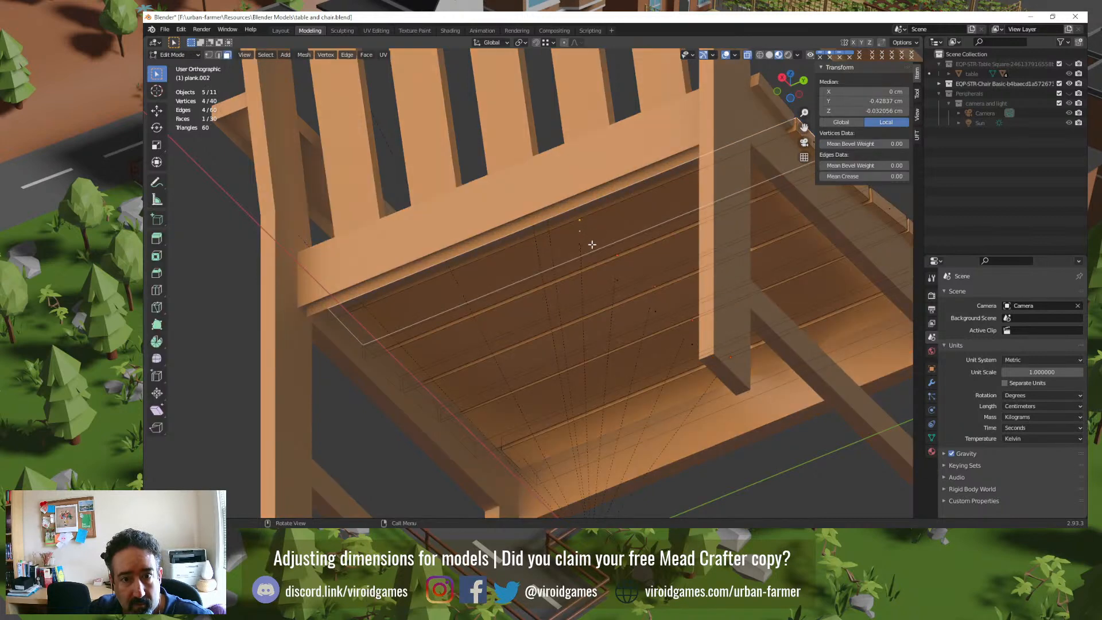
pyautogui.click(591, 245)
pyautogui.keyDown('shift'); pyautogui.click(626, 284); pyautogui.keyUp('shift')
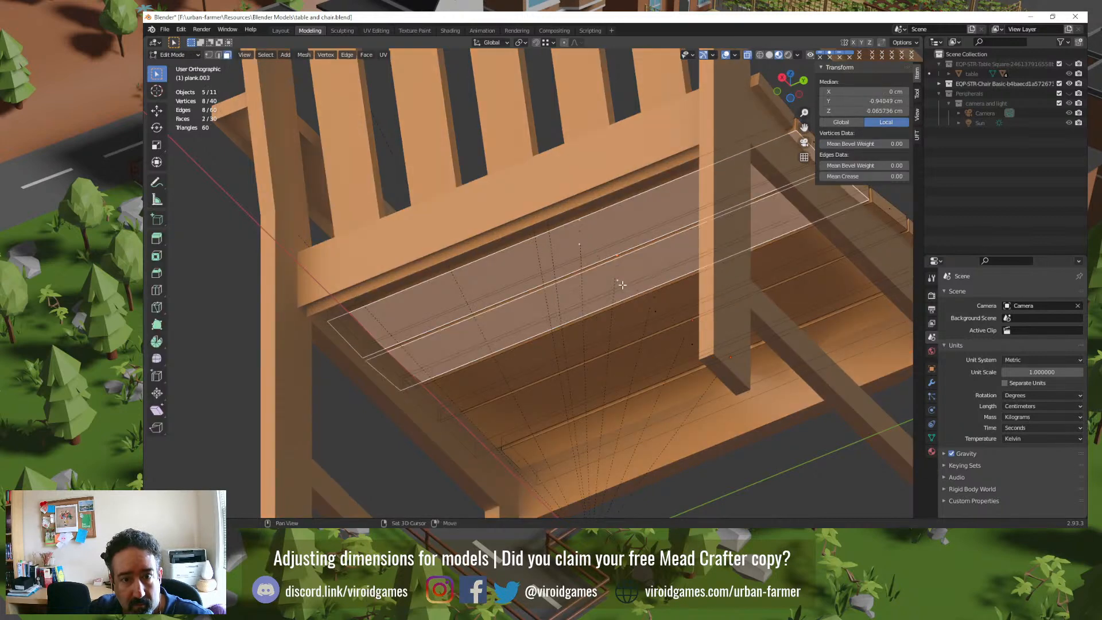
pyautogui.keyDown('shift'); pyautogui.click(654, 314); pyautogui.keyUp('shift')
pyautogui.keyDown('shift'); pyautogui.click(690, 348); pyautogui.keyUp('shift')
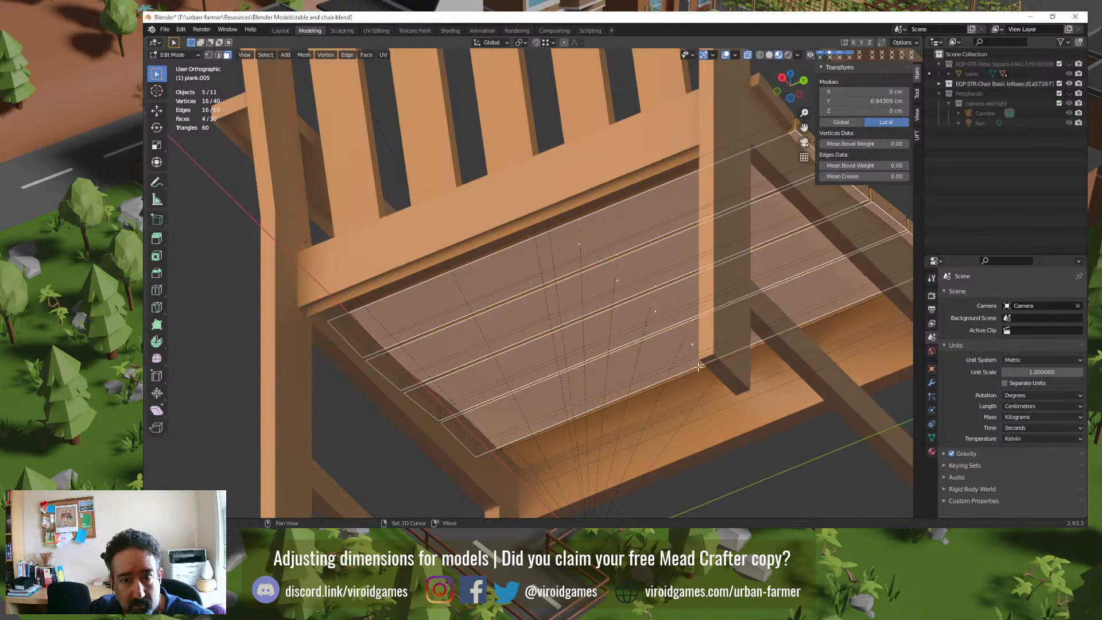
pyautogui.keyDown('shift'); pyautogui.click(726, 382); pyautogui.keyUp('shift')
pyautogui.moveTo(726, 383); pyautogui.dragTo(502, 411, button='middle')
pyautogui.press('x')
pyautogui.click(590, 410)
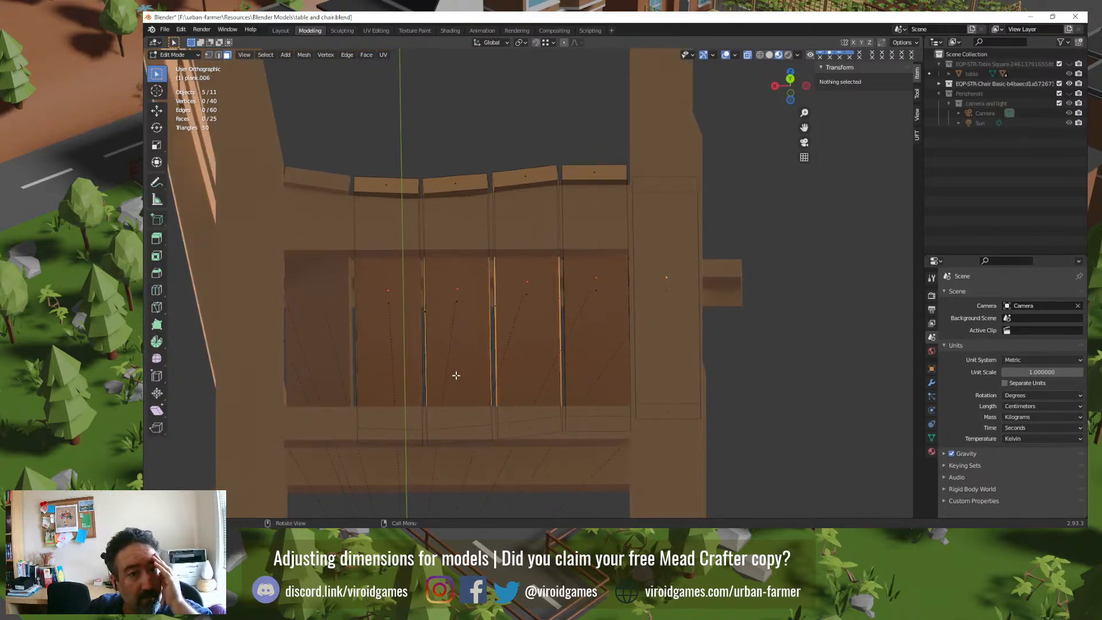
pyautogui.moveTo(450, 376); pyautogui.dragTo(383, 449, button='middle')
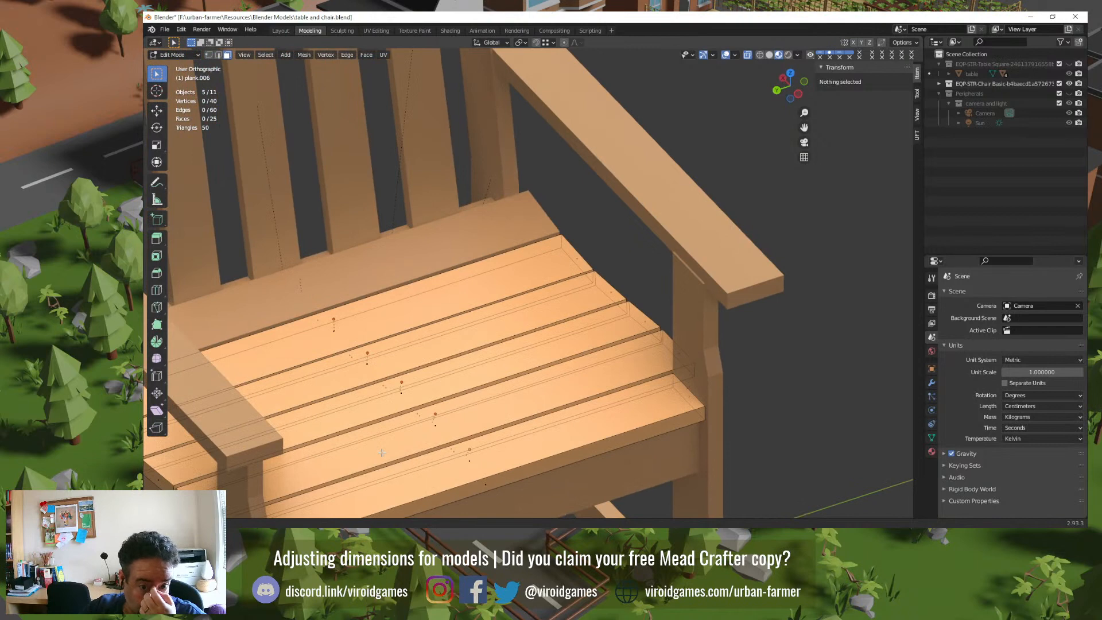
pyautogui.moveTo(381, 453); pyautogui.dragTo(382, 453, button='middle')
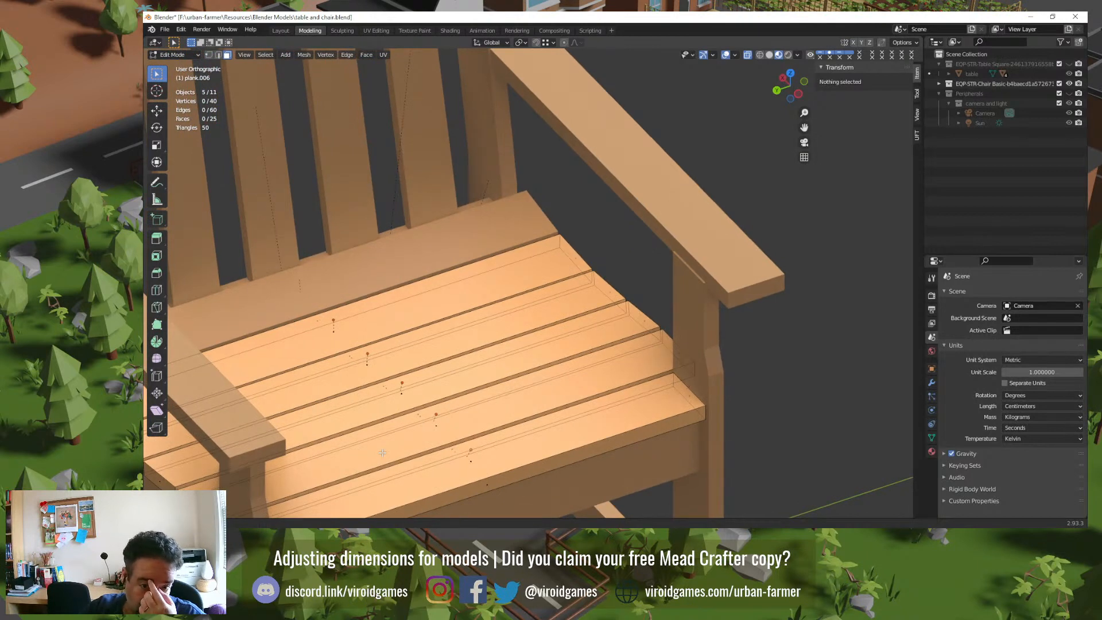
pyautogui.moveTo(382, 453); pyautogui.dragTo(272, 381, button='middle')
pyautogui.press('Tab')
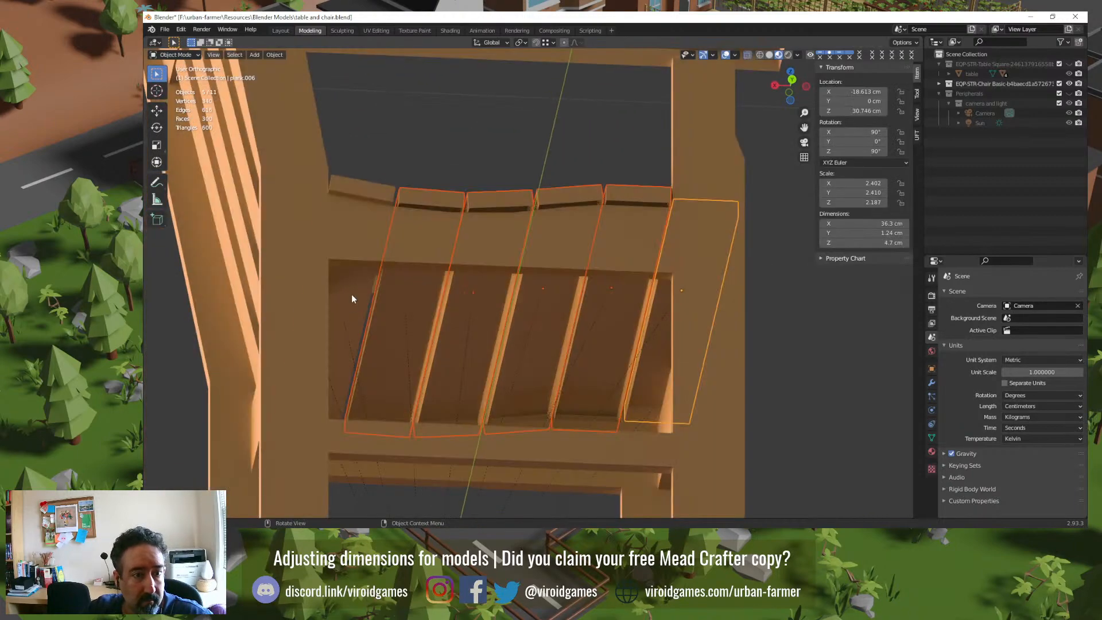
# Step: Delete the underside face of the remaining seat plank nearest the backrest, then return to Object Mode
pyautogui.click(351, 294)
pyautogui.press('Tab')
pyautogui.click(351, 294)
pyautogui.moveTo(351, 294); pyautogui.dragTo(308, 345, button='middle')
pyautogui.press('x')
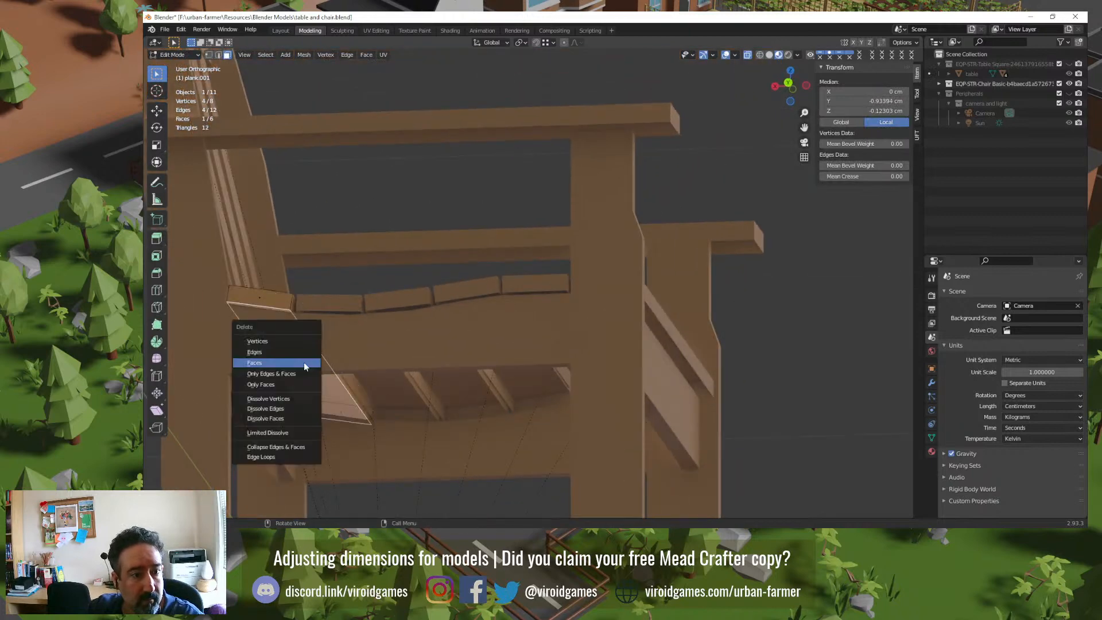
pyautogui.click(304, 362)
pyautogui.press('Tab')
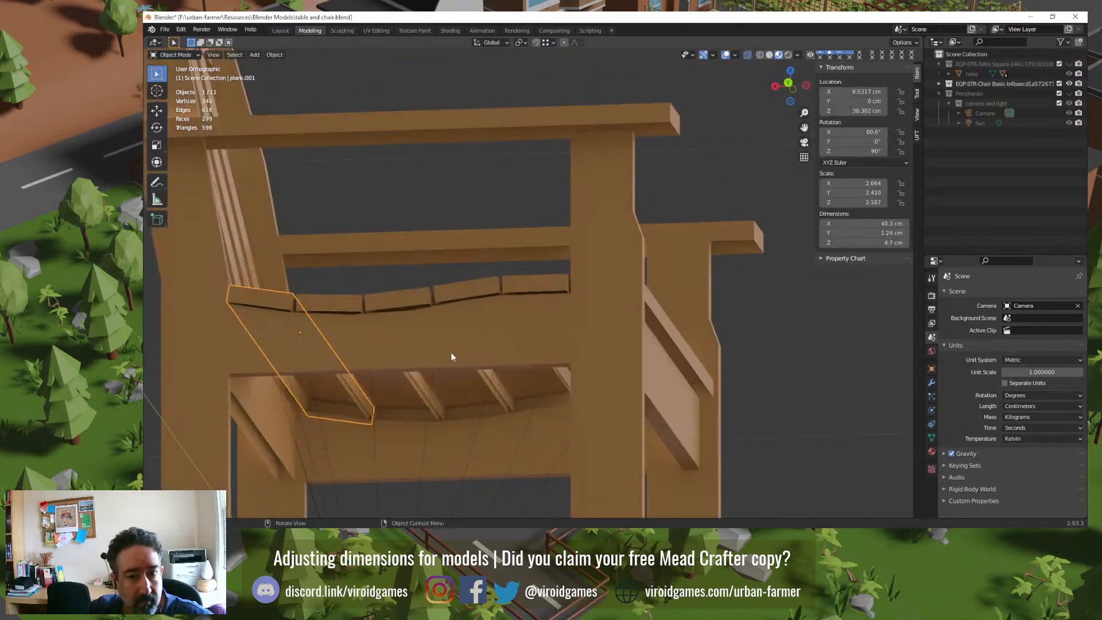
# Step: Examine the chair frame's curved side rails and their edge divisions beneath the seat planks, in both Edit and Object Mode
pyautogui.click(525, 355)
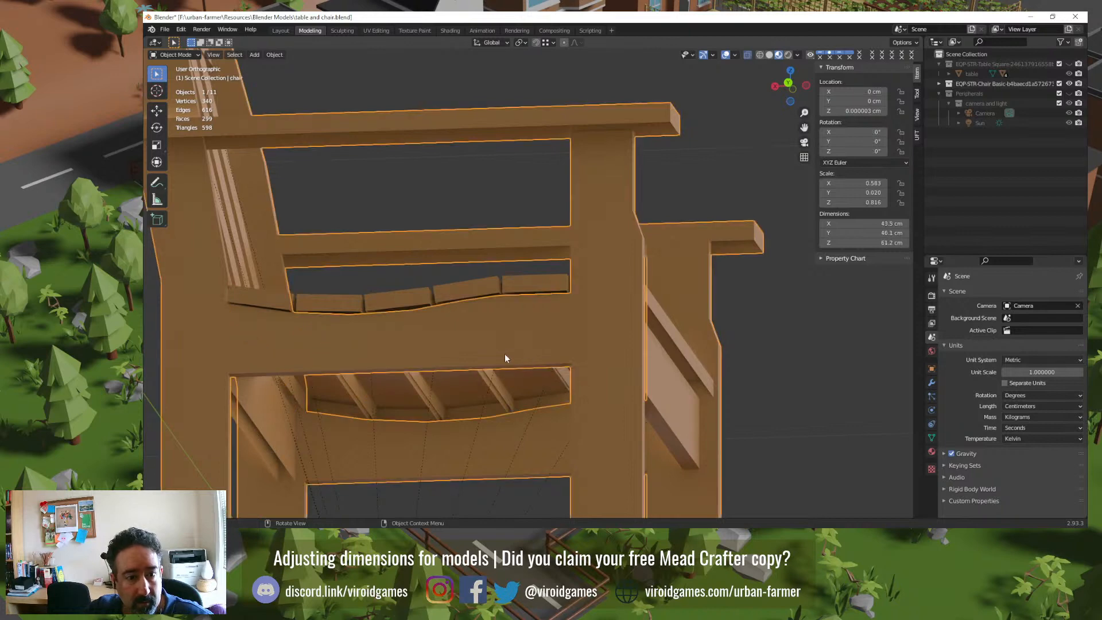
pyautogui.press('Tab')
pyautogui.moveTo(298, 367); pyautogui.dragTo(298, 353, button='middle')
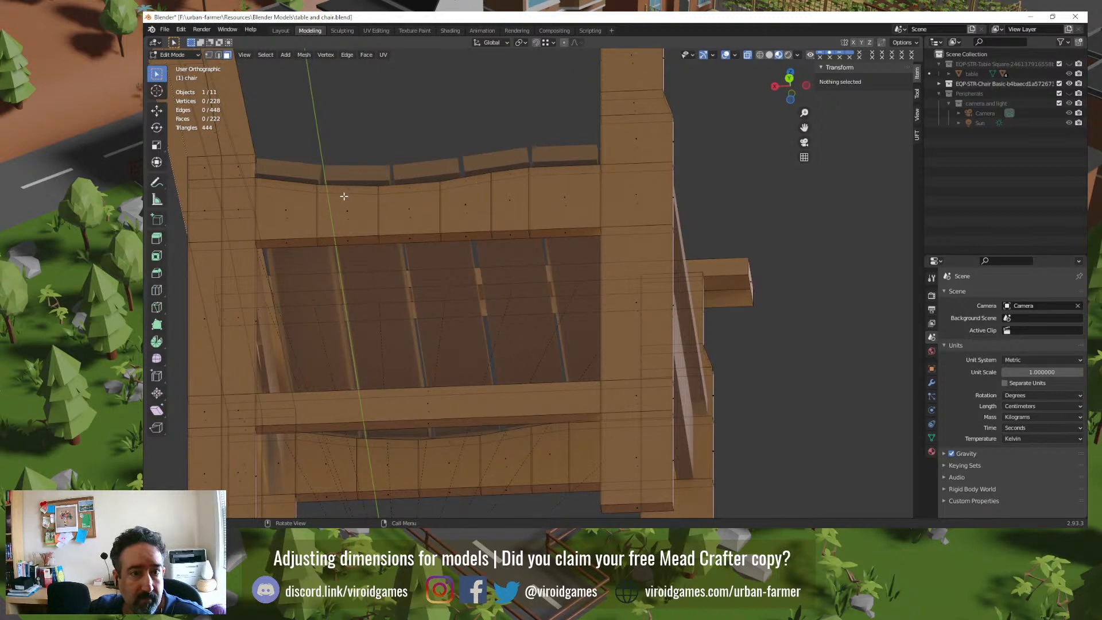
pyautogui.moveTo(346, 197); pyautogui.dragTo(366, 338, button='middle')
pyautogui.press('Tab')
pyautogui.click(189, 331)
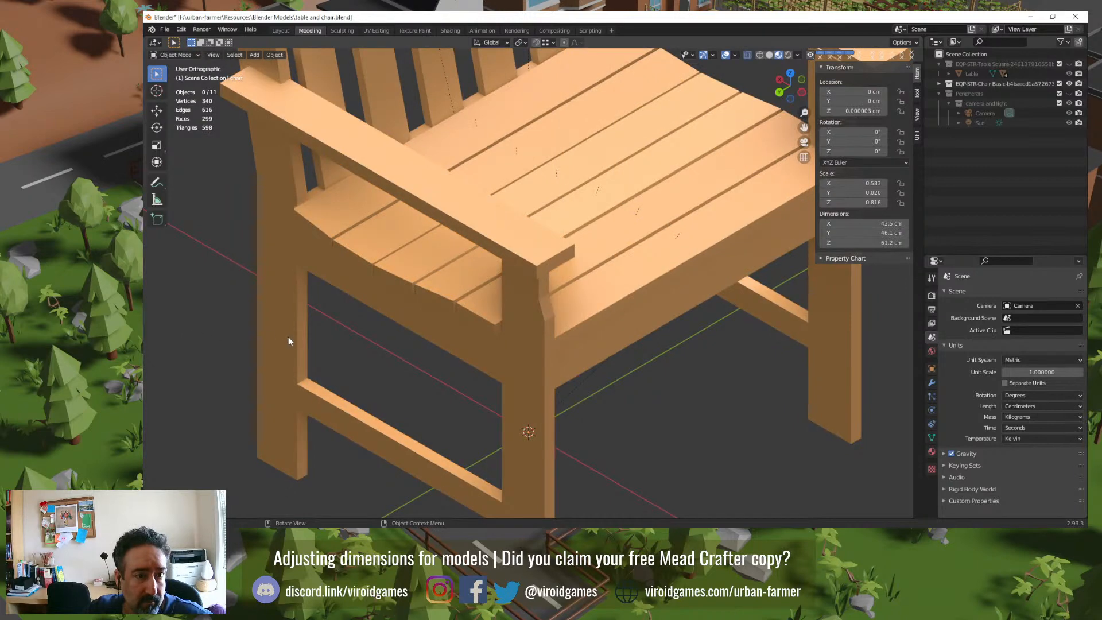
pyautogui.moveTo(329, 328); pyautogui.dragTo(357, 265, button='middle')
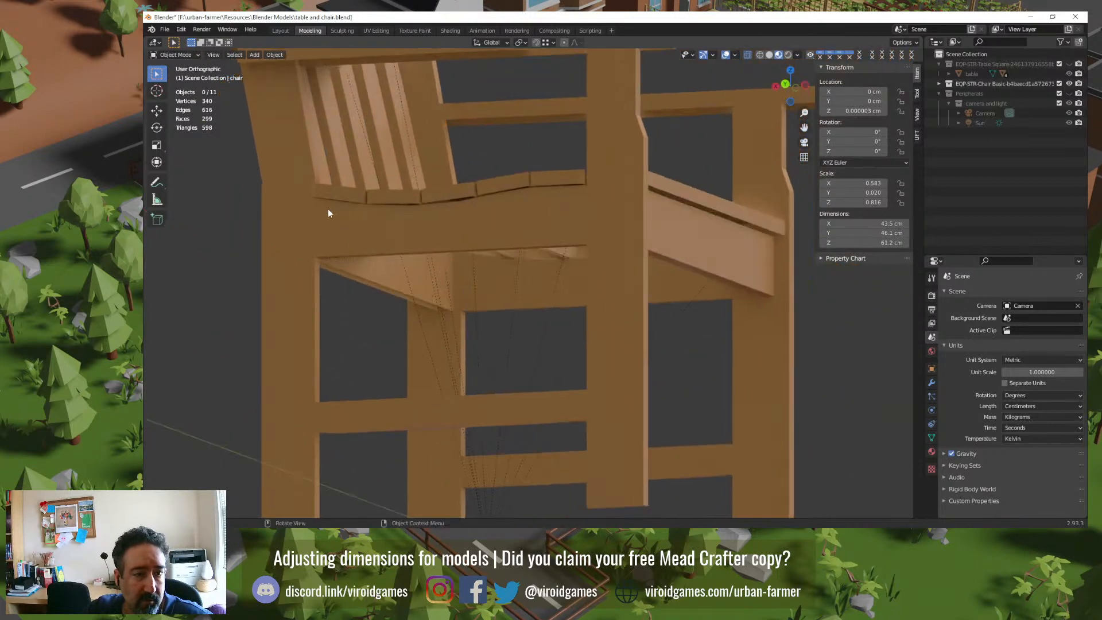
pyautogui.moveTo(329, 213); pyautogui.dragTo(449, 221, button='middle')
pyautogui.click(465, 235)
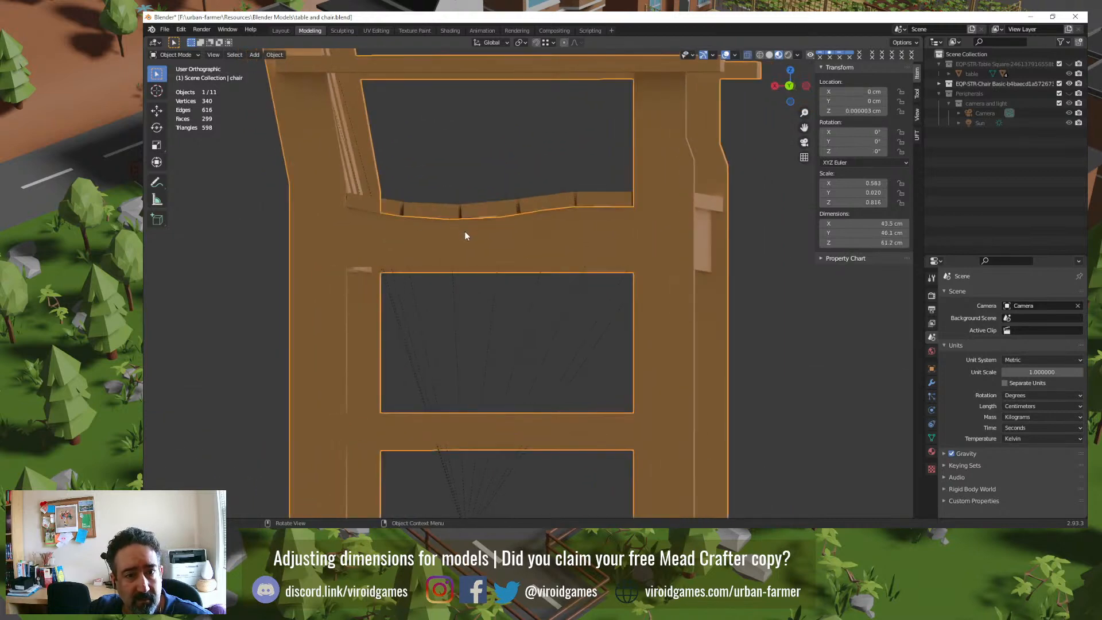
pyautogui.scroll(4, 463, 232)
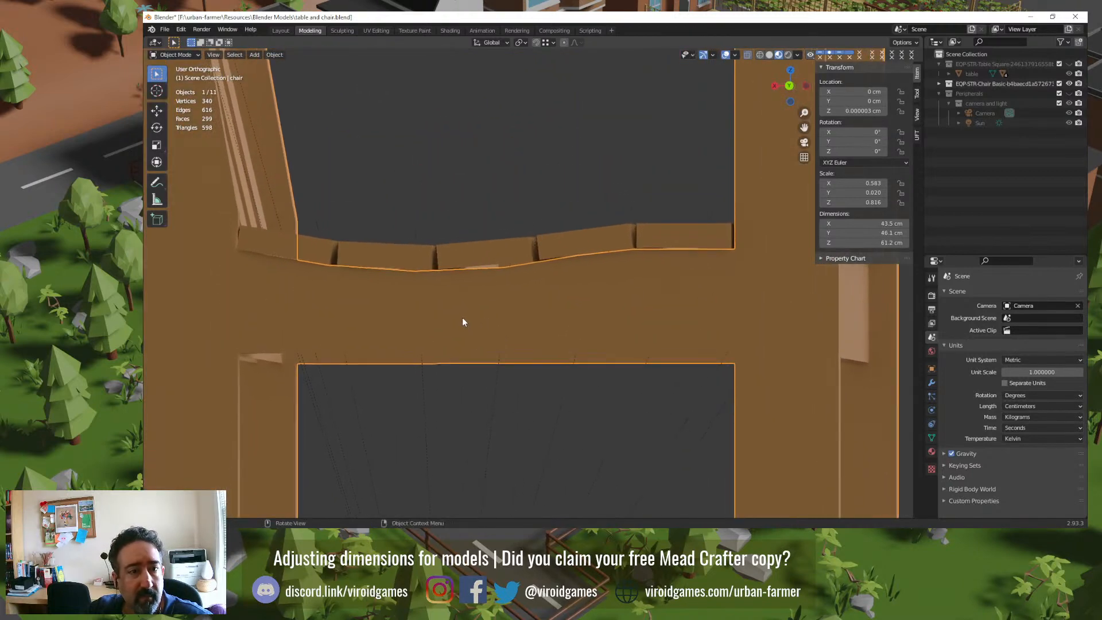
pyautogui.press('Tab')
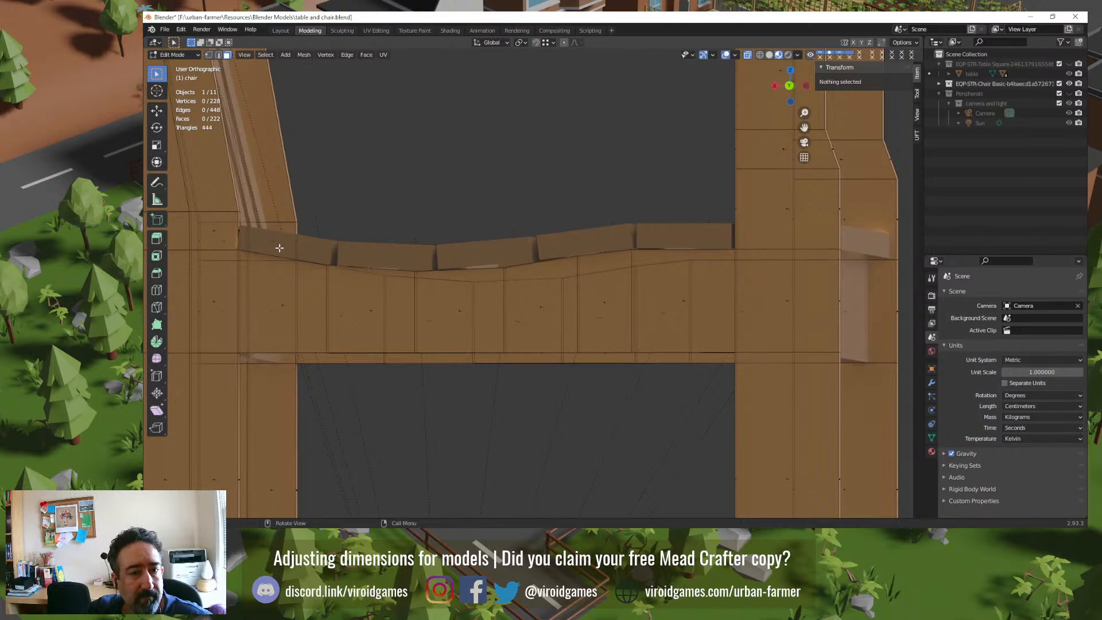
pyautogui.moveTo(280, 248); pyautogui.dragTo(296, 245, button='middle')
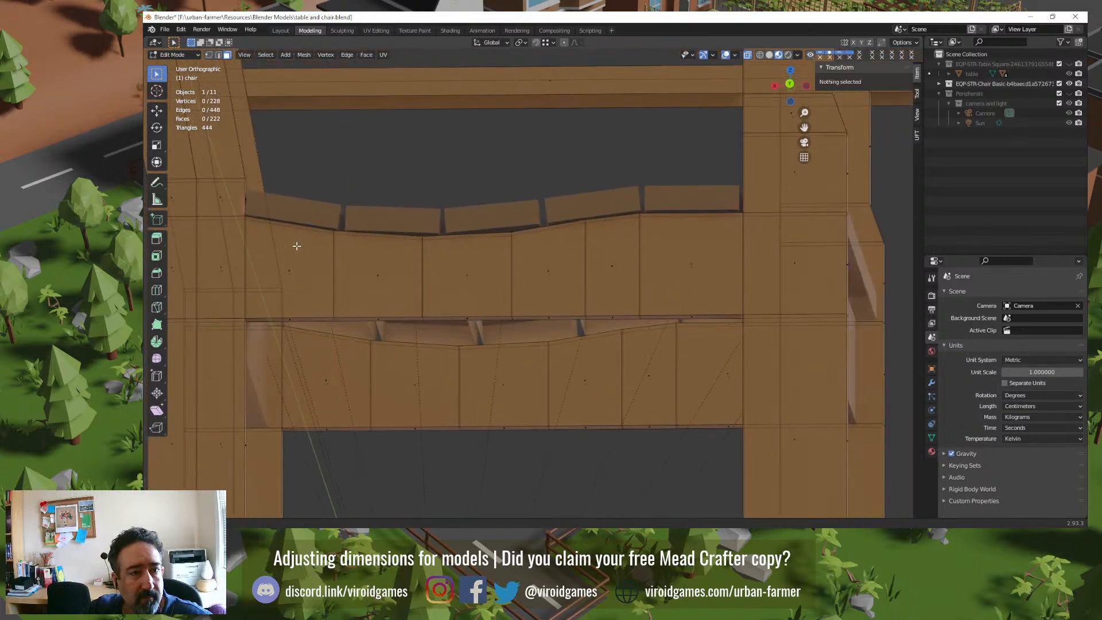
pyautogui.press('Tab')
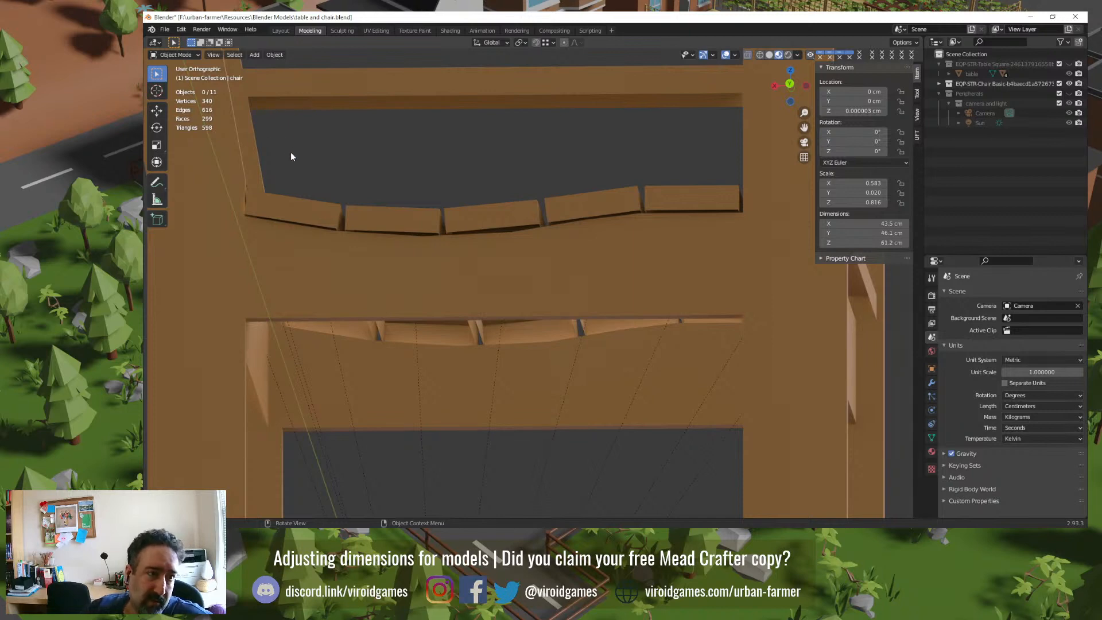
# Step: In the chair frame's vertex selection mode, dissolve the intermediate vertices along the near side rail under the seat
pyautogui.press('Tab')
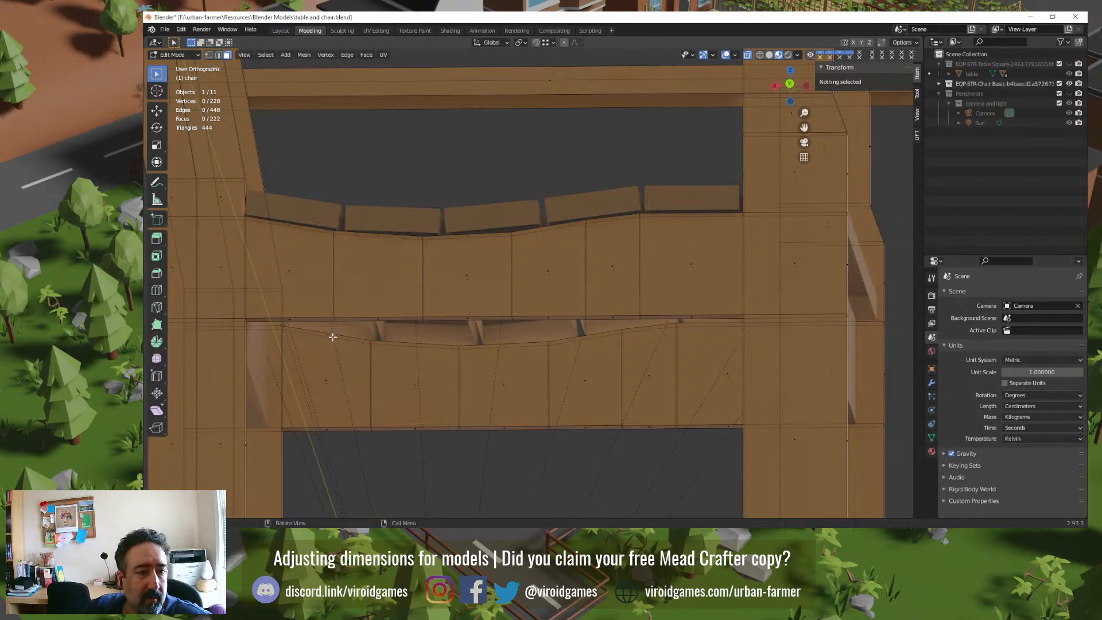
pyautogui.click(208, 55)
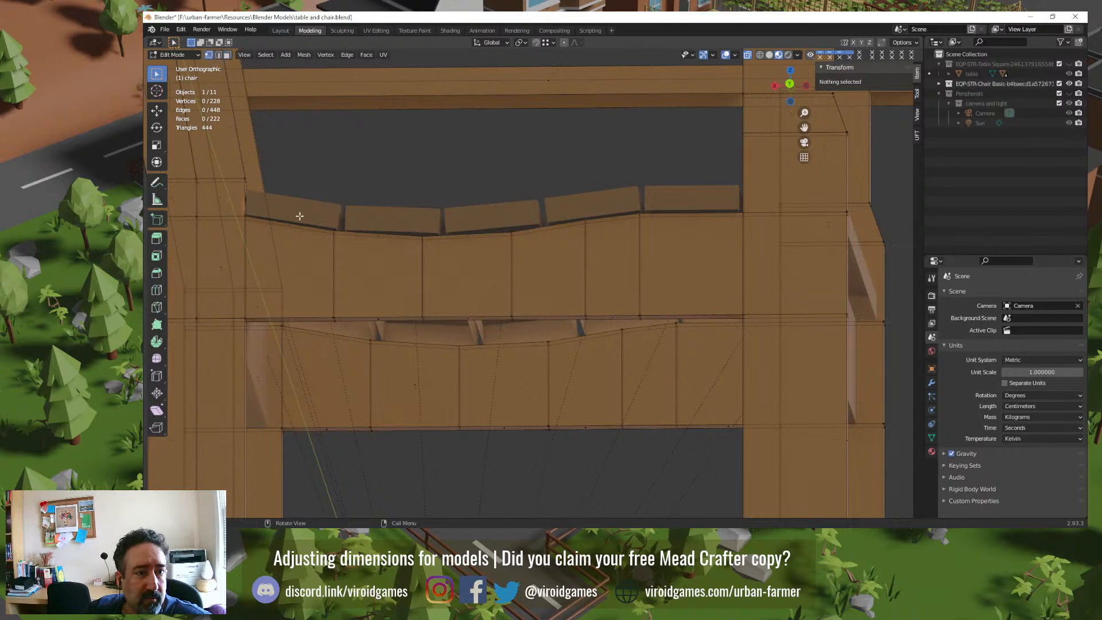
pyautogui.moveTo(306, 198); pyautogui.dragTo(661, 324)
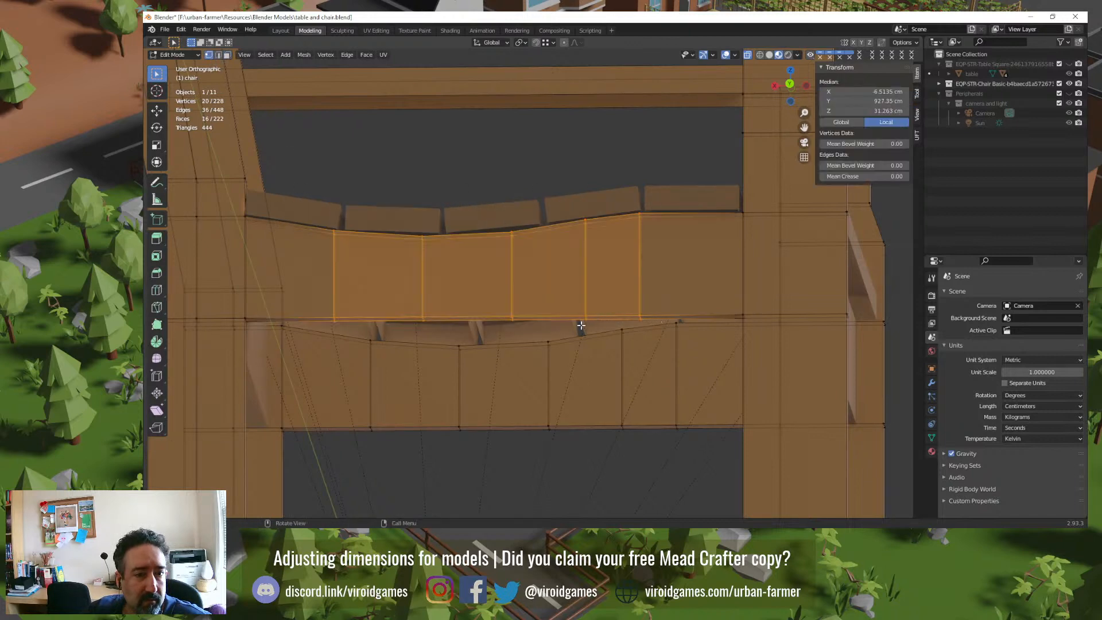
pyautogui.moveTo(580, 327)
pyautogui.mouseDown(button='middle')
pyautogui.moveTo(580, 308)
pyautogui.moveTo(583, 329)
pyautogui.mouseUp(button='middle')
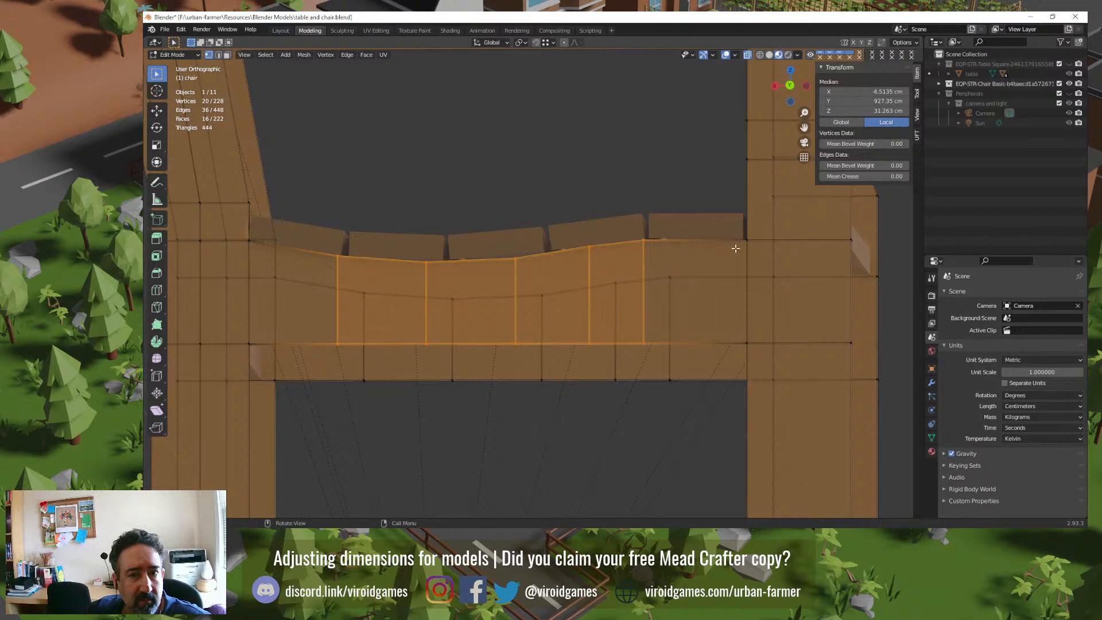
pyautogui.press('x')
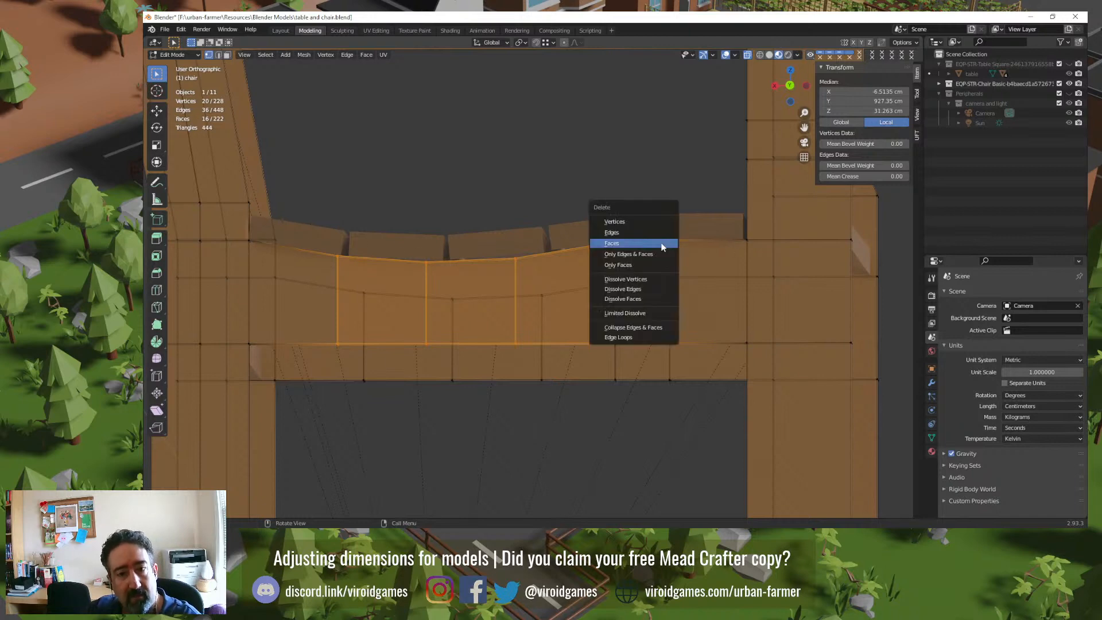
pyautogui.click(653, 281)
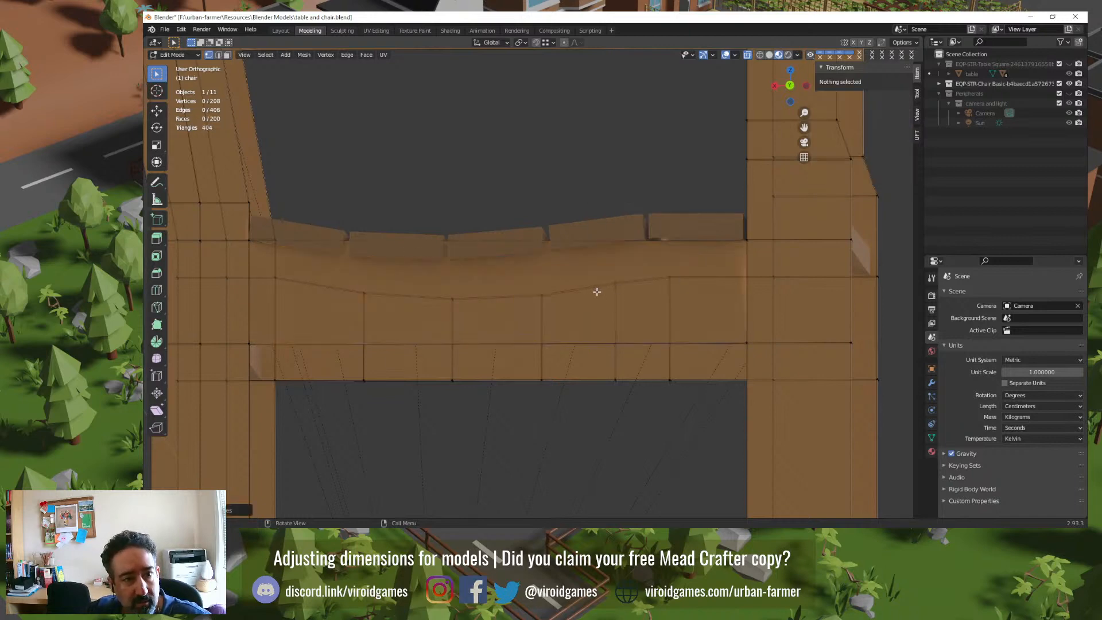
# Step: In edge selection mode, delete the upper and lower long outer edges of the simplified side rail
pyautogui.moveTo(571, 298); pyautogui.dragTo(428, 358, button='middle')
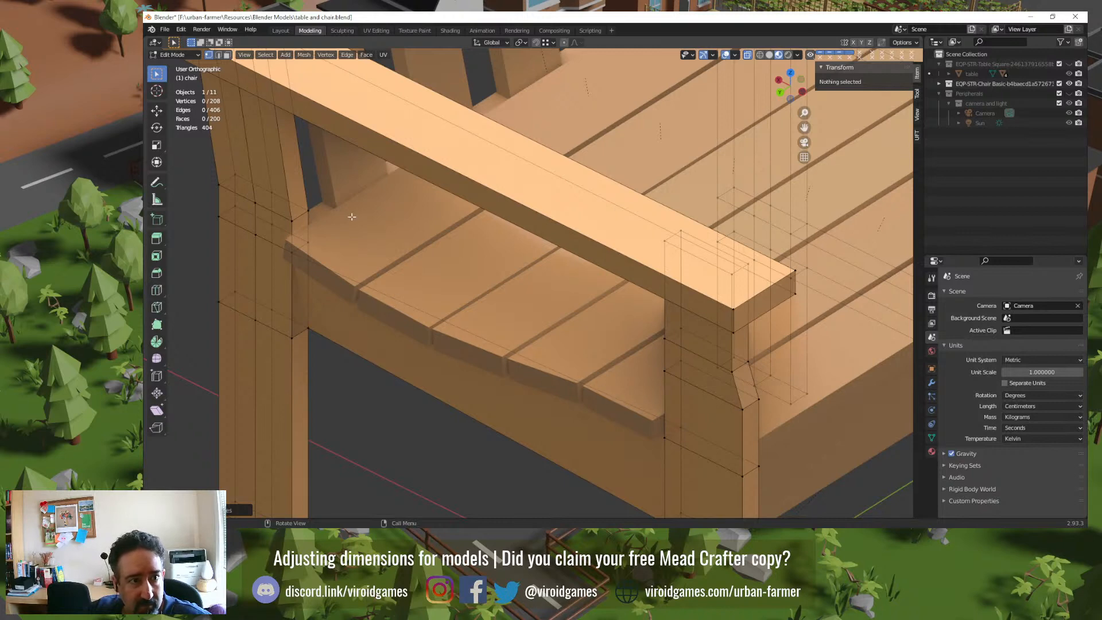
pyautogui.click(219, 55)
pyautogui.click(421, 309)
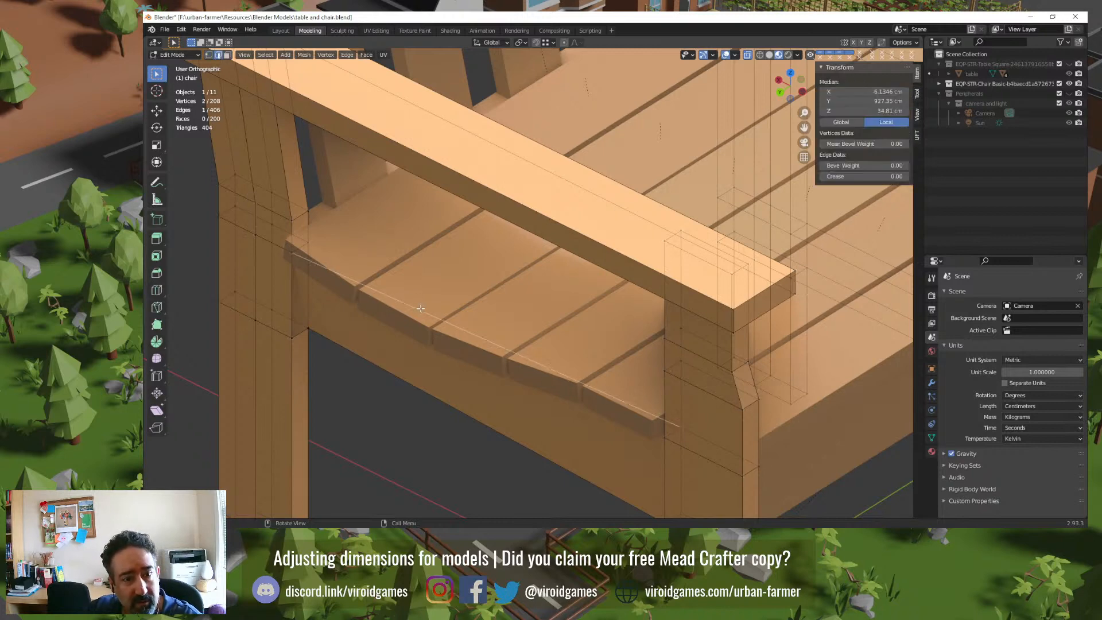
pyautogui.press('x')
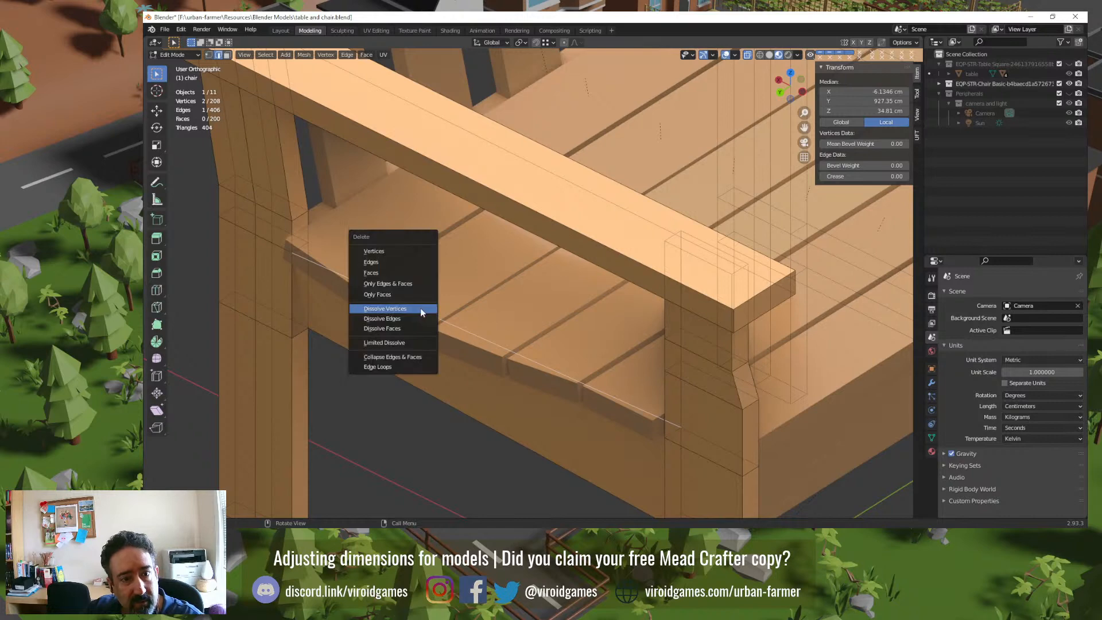
pyautogui.click(407, 267)
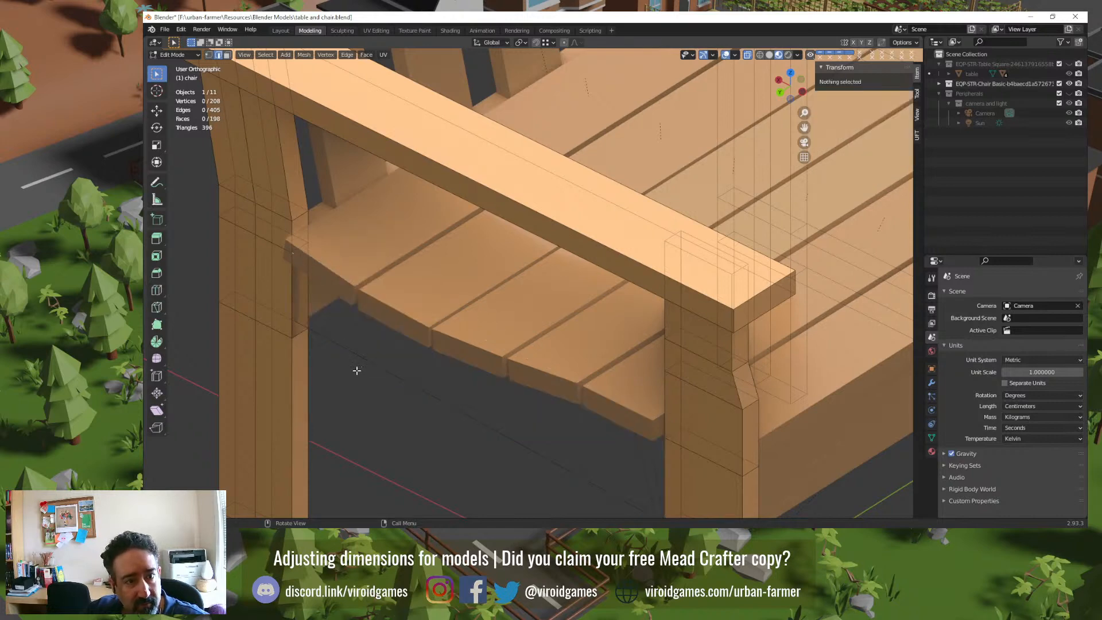
pyautogui.moveTo(357, 371); pyautogui.dragTo(384, 364, button='middle')
pyautogui.click(382, 367)
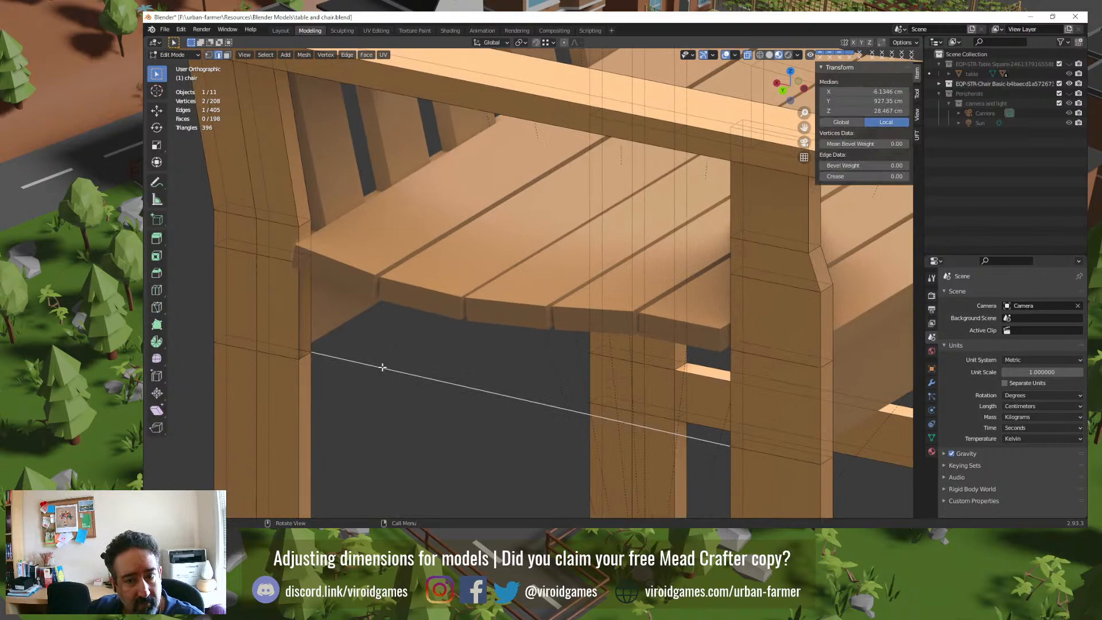
pyautogui.press('x')
pyautogui.click(382, 367)
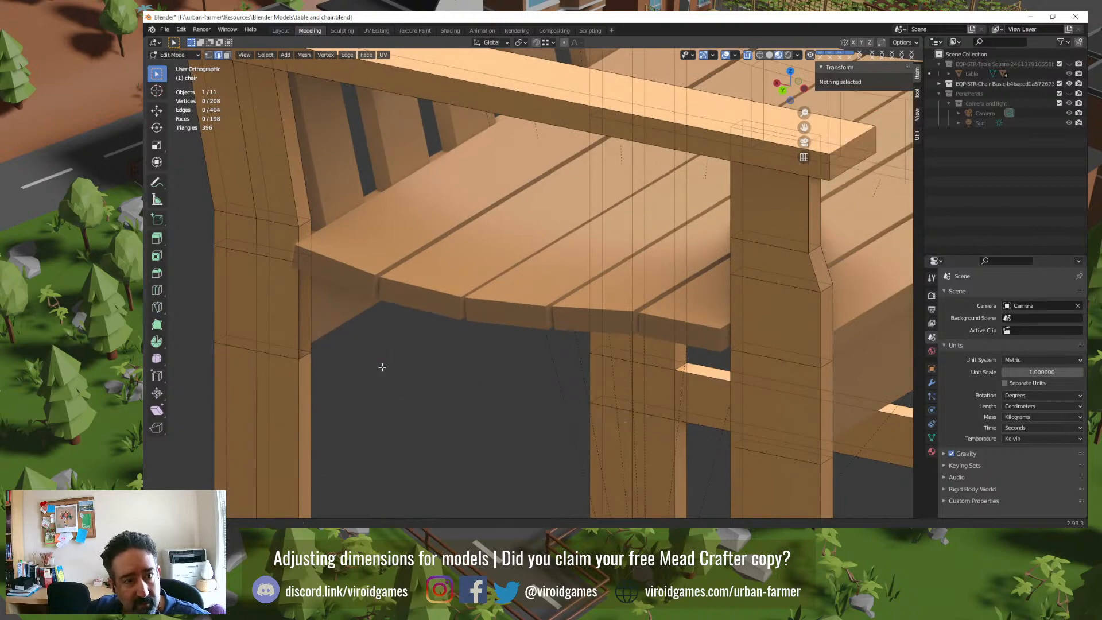
# Step: Fill one flat outer face on the near side rail between its two vertical end edges at the back and front legs
pyautogui.moveTo(382, 367); pyautogui.dragTo(346, 315, button='middle')
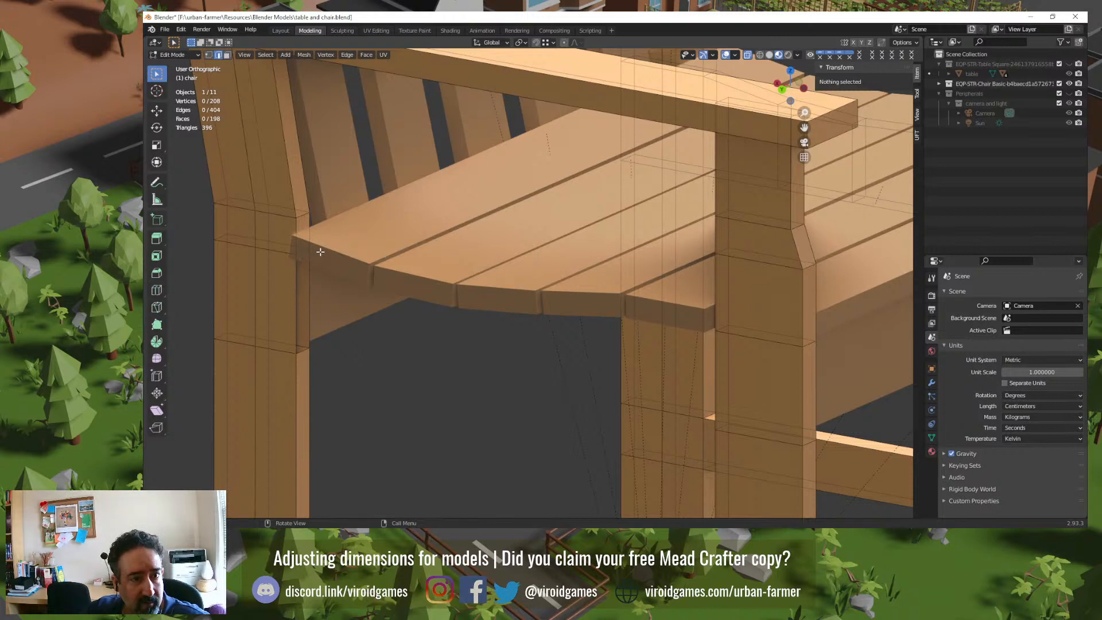
pyautogui.click(297, 340)
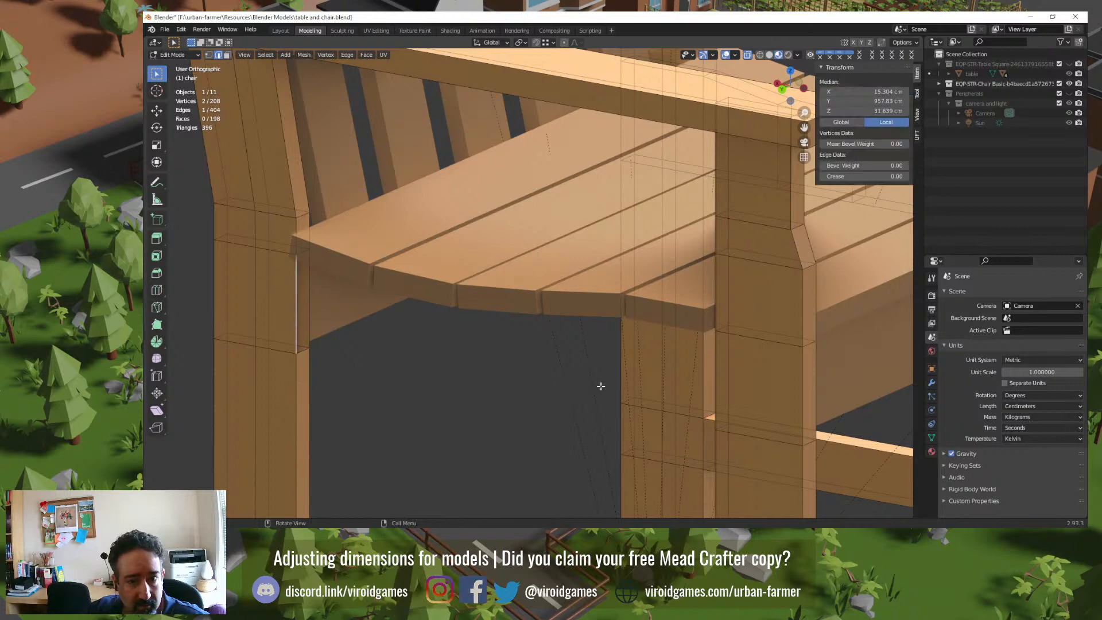
pyautogui.keyDown('shift'); pyautogui.click(618, 384); pyautogui.keyUp('shift')
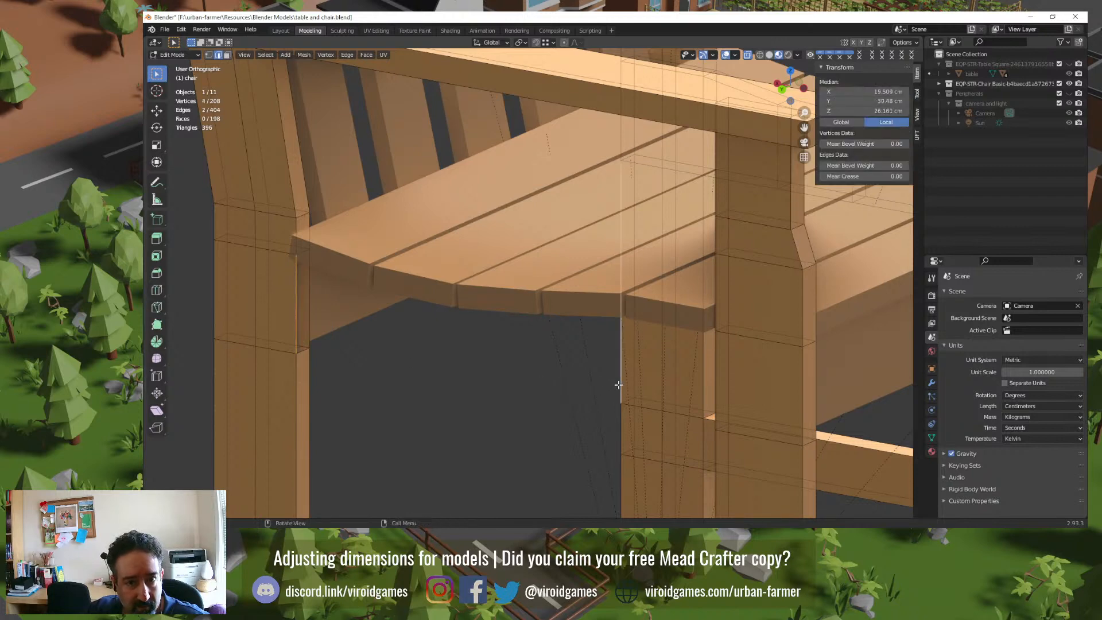
pyautogui.moveTo(532, 397); pyautogui.dragTo(551, 396, button='middle')
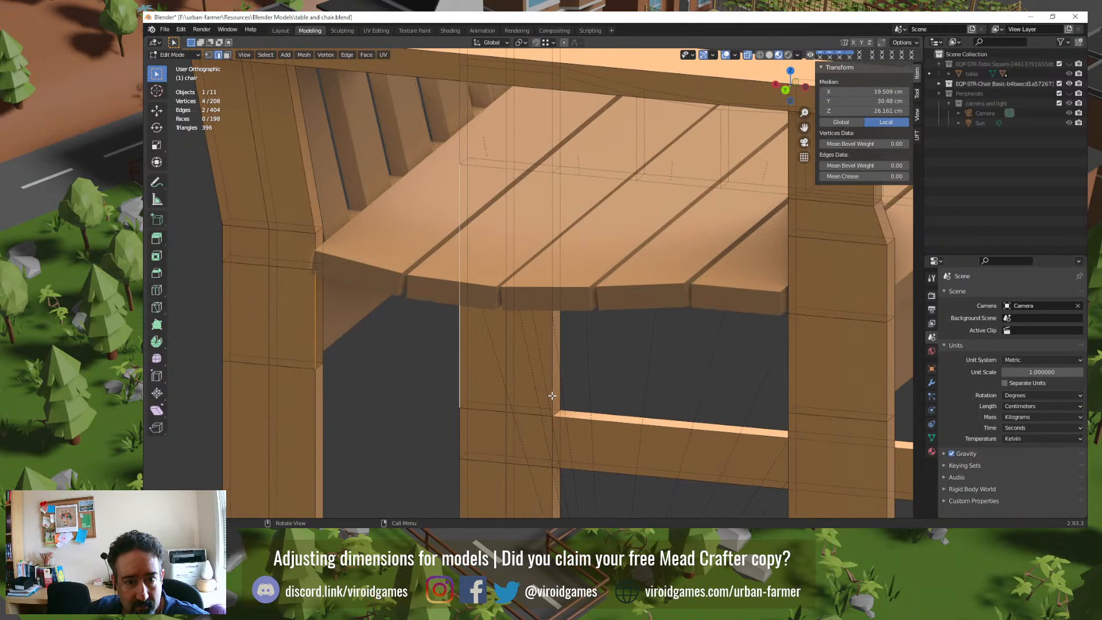
pyautogui.keyDown('shift'); pyautogui.click(460, 358); pyautogui.keyUp('shift')
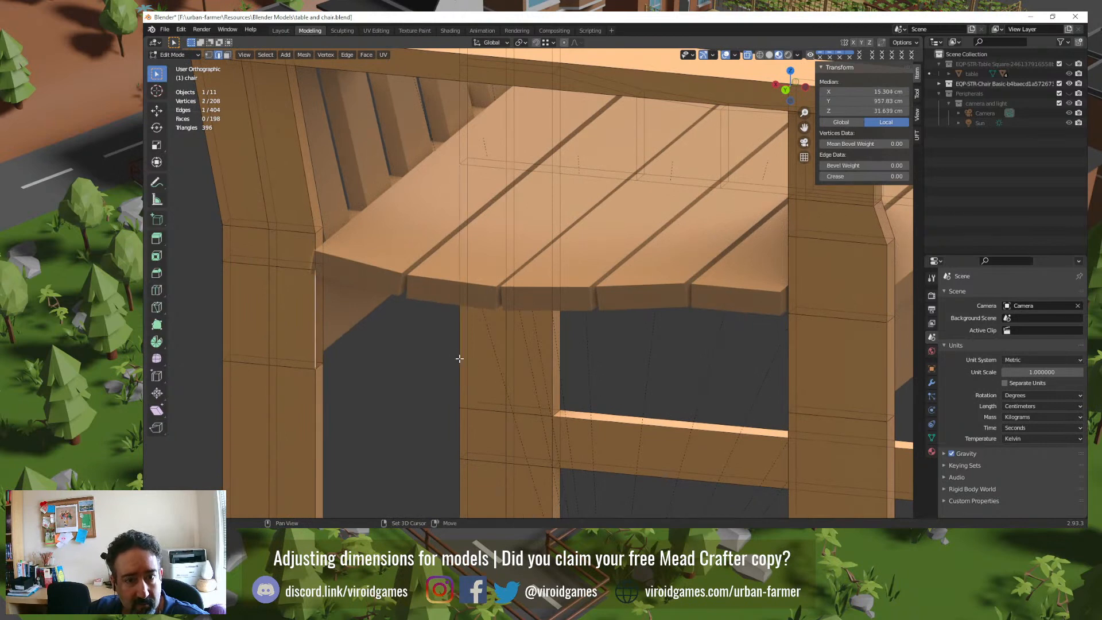
pyautogui.keyDown('shift'); pyautogui.click(786, 381); pyautogui.keyUp('shift')
pyautogui.press('f')
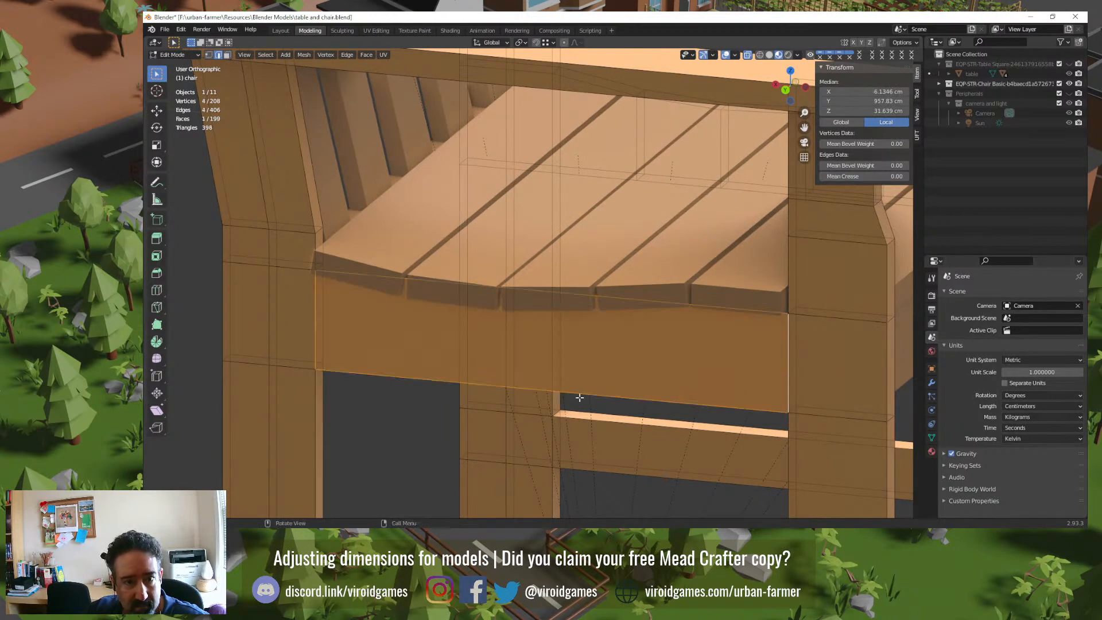
# Step: Examine the rebuilt side rail from outside and underneath the seat, in both Edit Mode and Object Mode with nothing selected
pyautogui.moveTo(411, 420); pyautogui.dragTo(448, 233, button='middle')
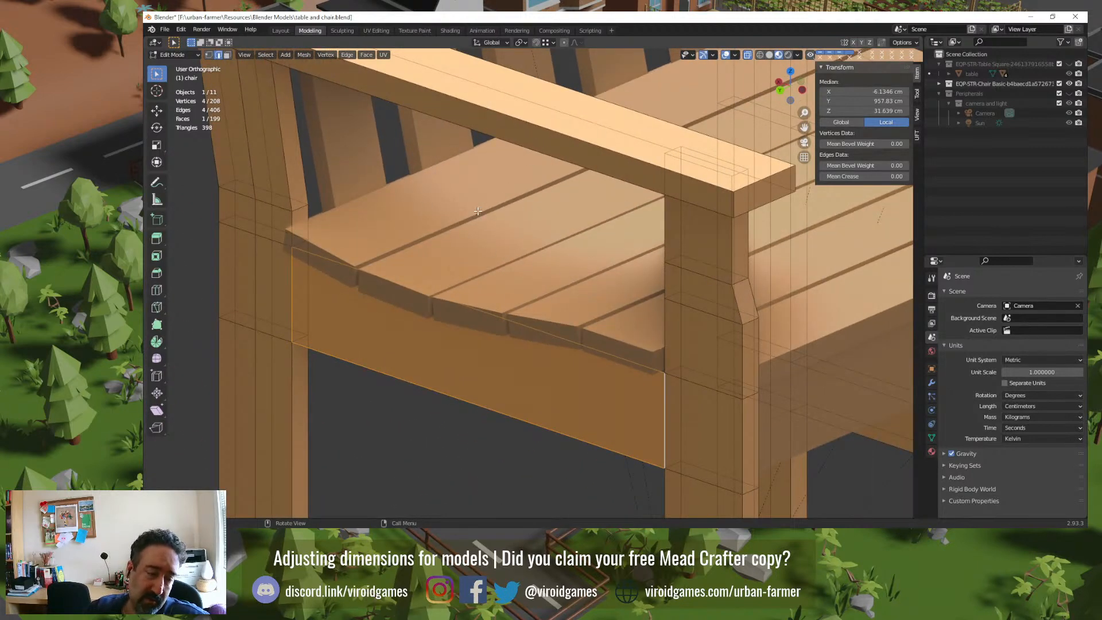
pyautogui.scroll(-8, 456, 215)
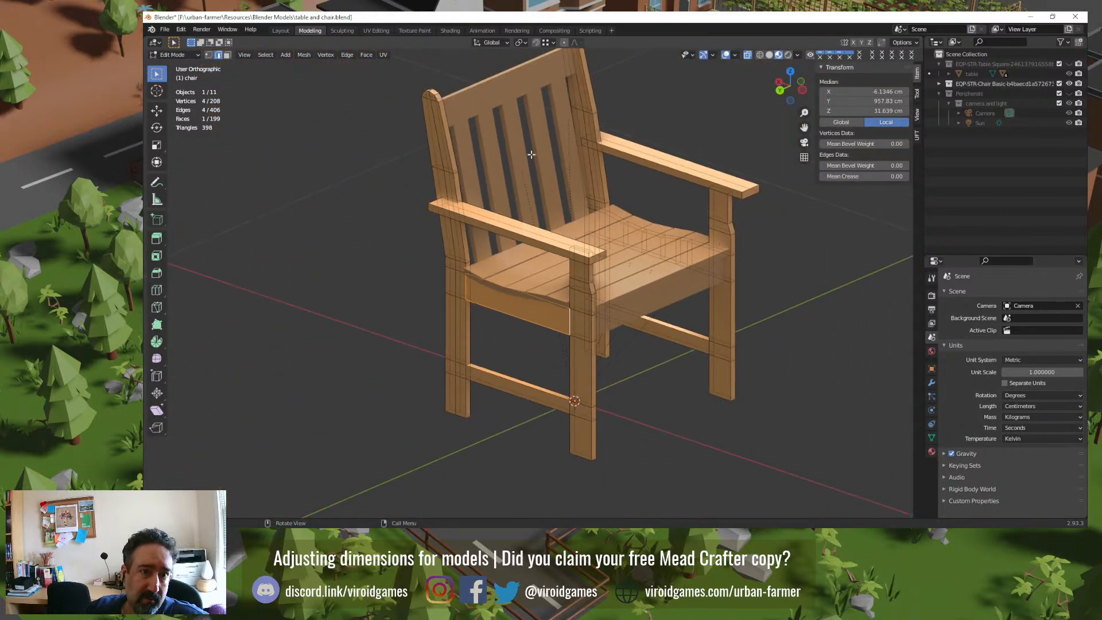
pyautogui.scroll(3, 512, 251)
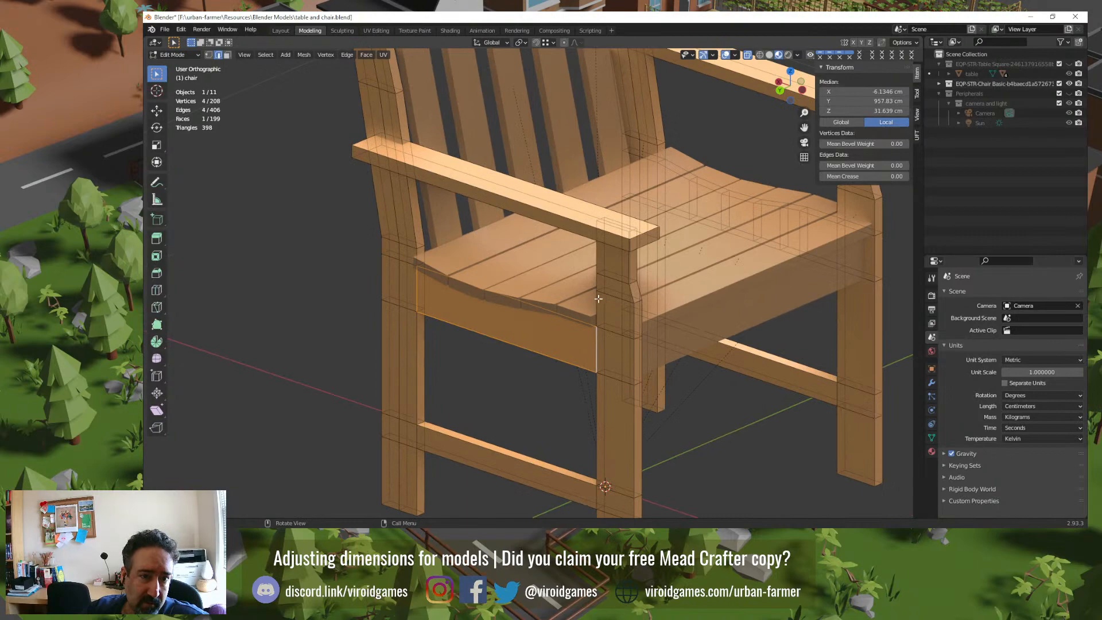
pyautogui.scroll(4, 572, 336)
pyautogui.moveTo(550, 374); pyautogui.dragTo(465, 322, button='middle')
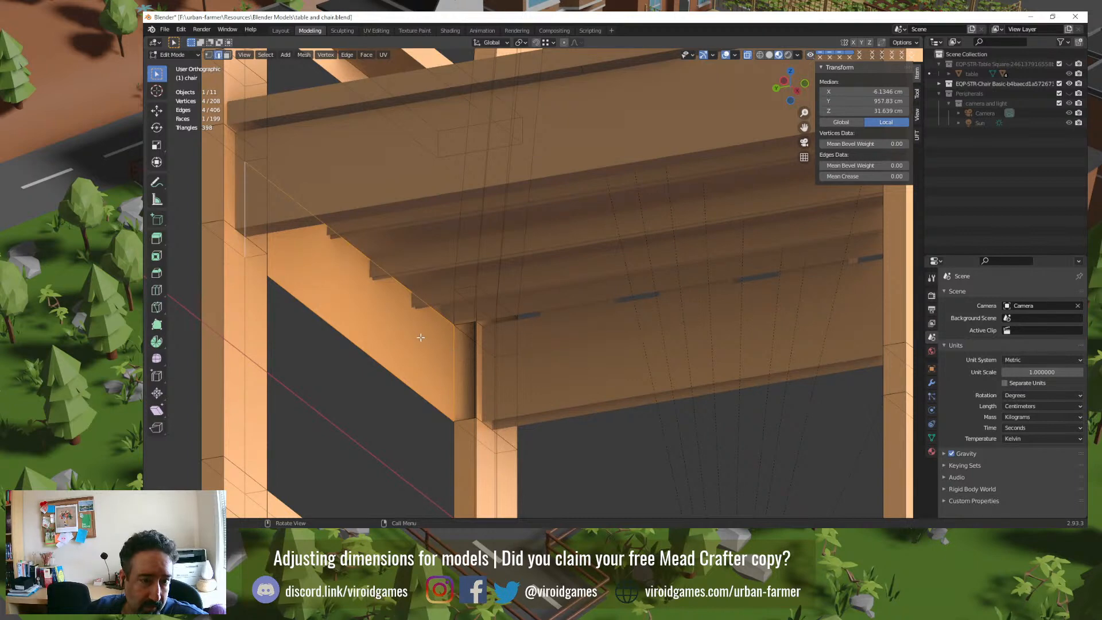
pyautogui.moveTo(421, 337); pyautogui.dragTo(422, 310, button='middle')
pyautogui.press('Tab')
pyautogui.click(461, 415)
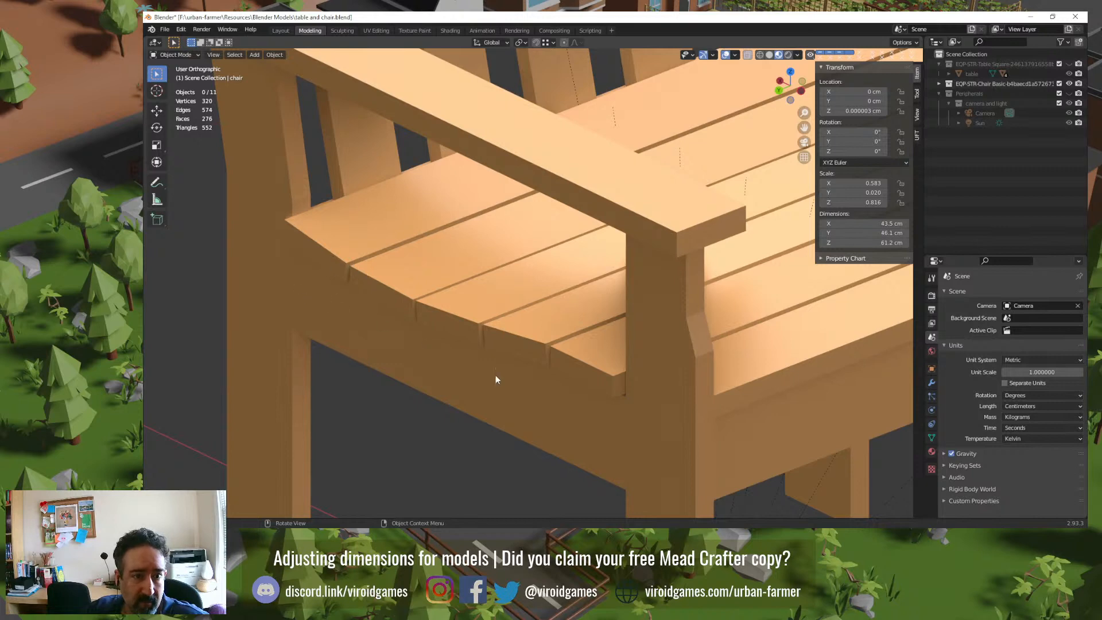
pyautogui.moveTo(496, 380); pyautogui.dragTo(367, 338, button='middle')
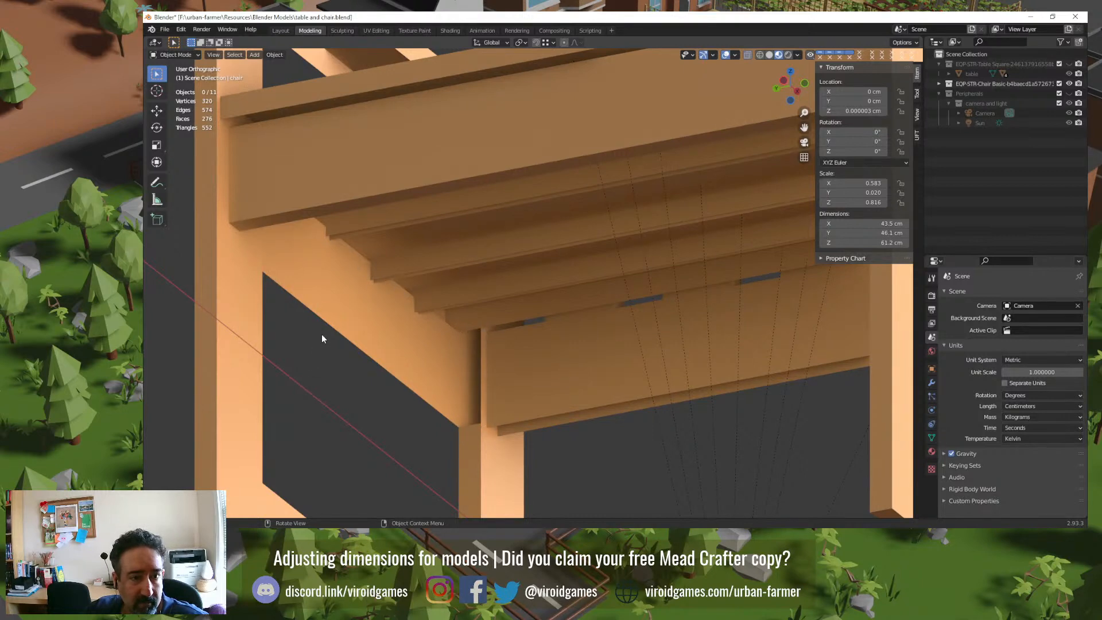
pyautogui.moveTo(268, 281); pyautogui.dragTo(314, 211, button='middle')
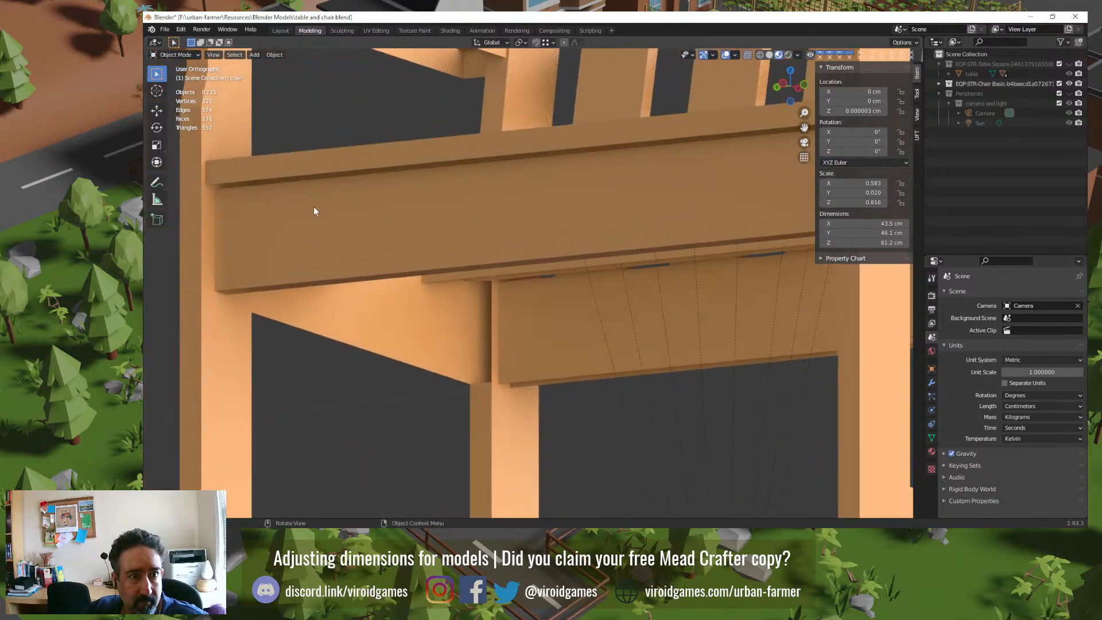
pyautogui.click(317, 173)
pyautogui.press('Tab')
pyautogui.press('Tab')
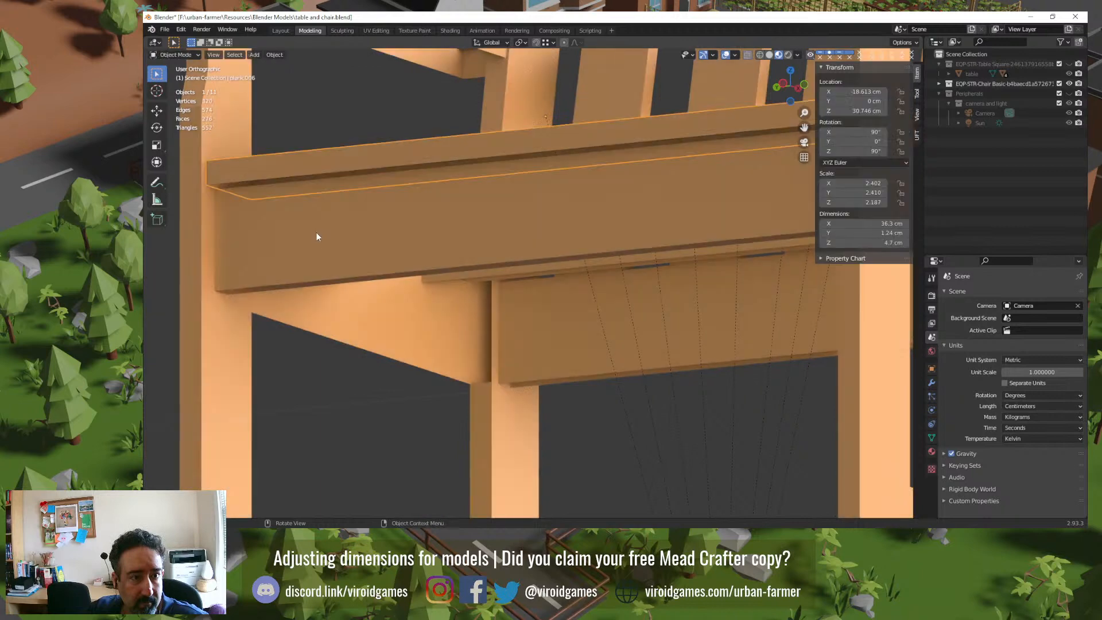
# Step: In face selection mode, delete the hidden inner face of the front rail under the seat
pyautogui.click(298, 286)
pyautogui.press('Tab')
pyautogui.click(298, 287)
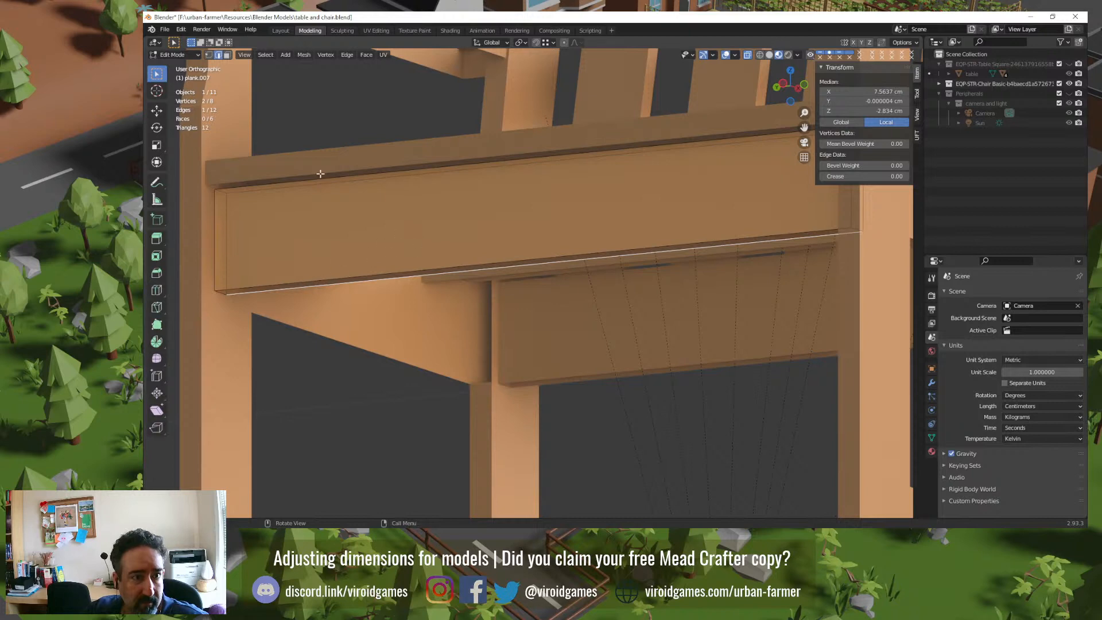
pyautogui.click(227, 55)
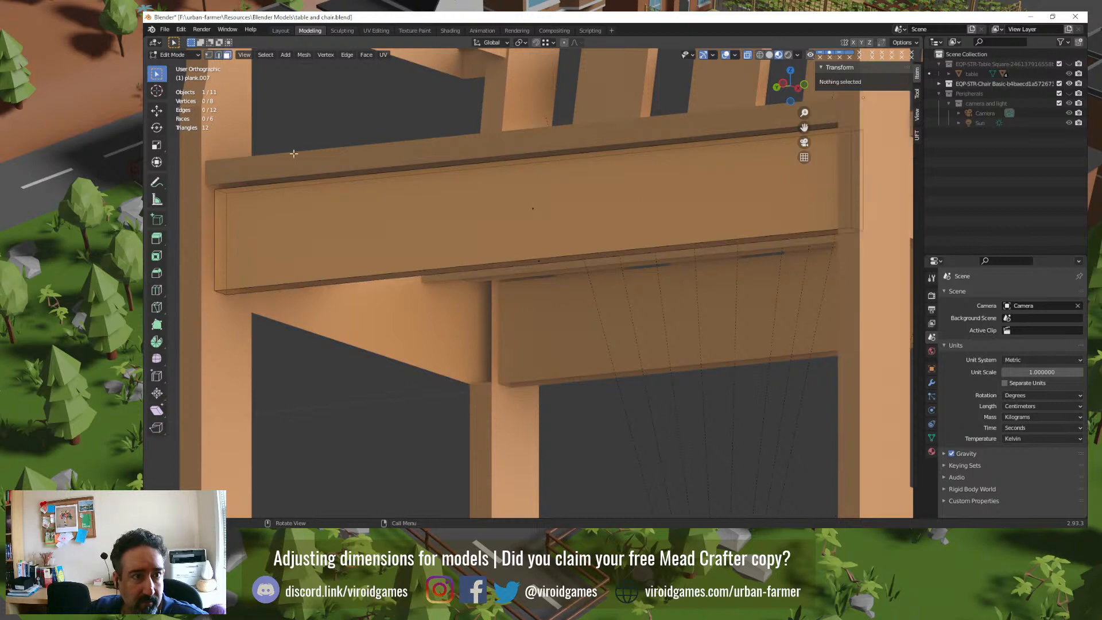
pyautogui.click(544, 211)
pyautogui.press('x')
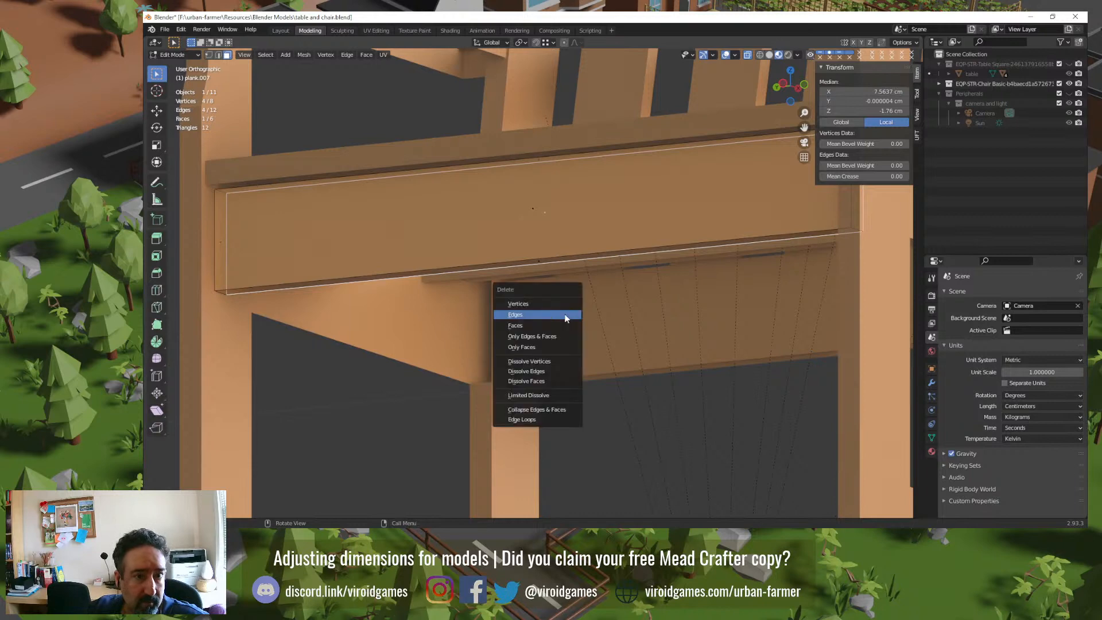
pyautogui.click(550, 325)
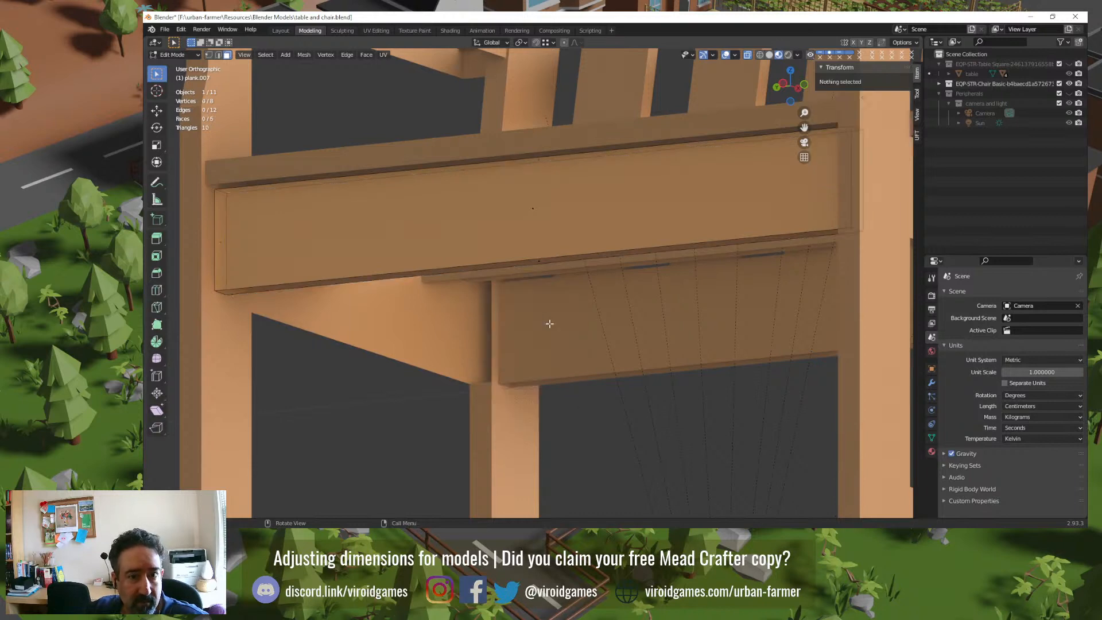
# Step: Delete the two end faces of the front rail where it meets the front legs
pyautogui.click(221, 249)
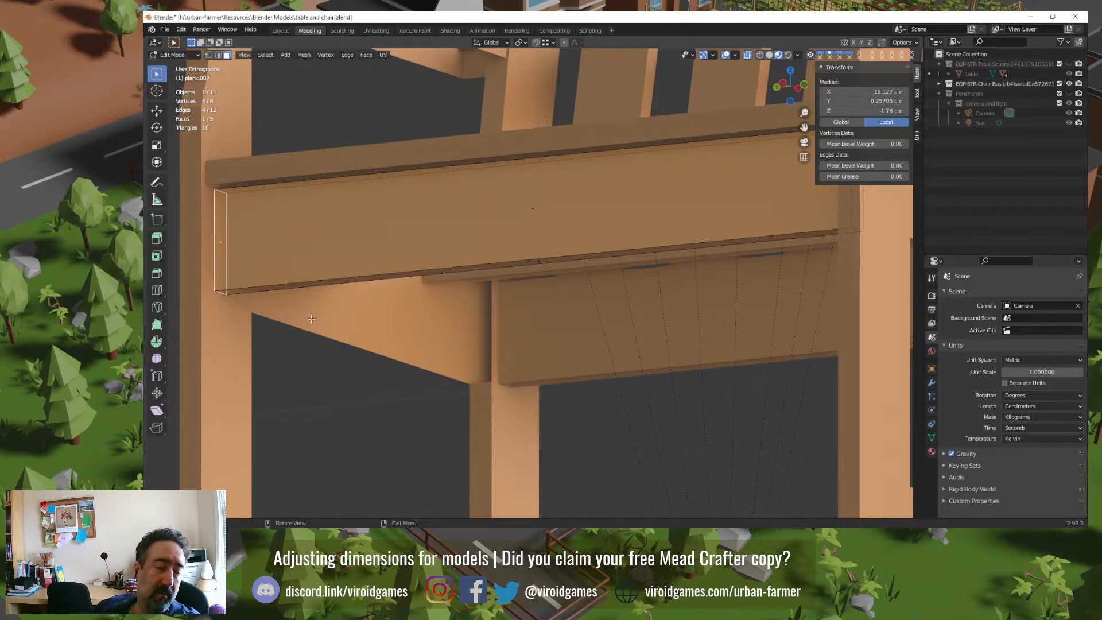
pyautogui.press('x')
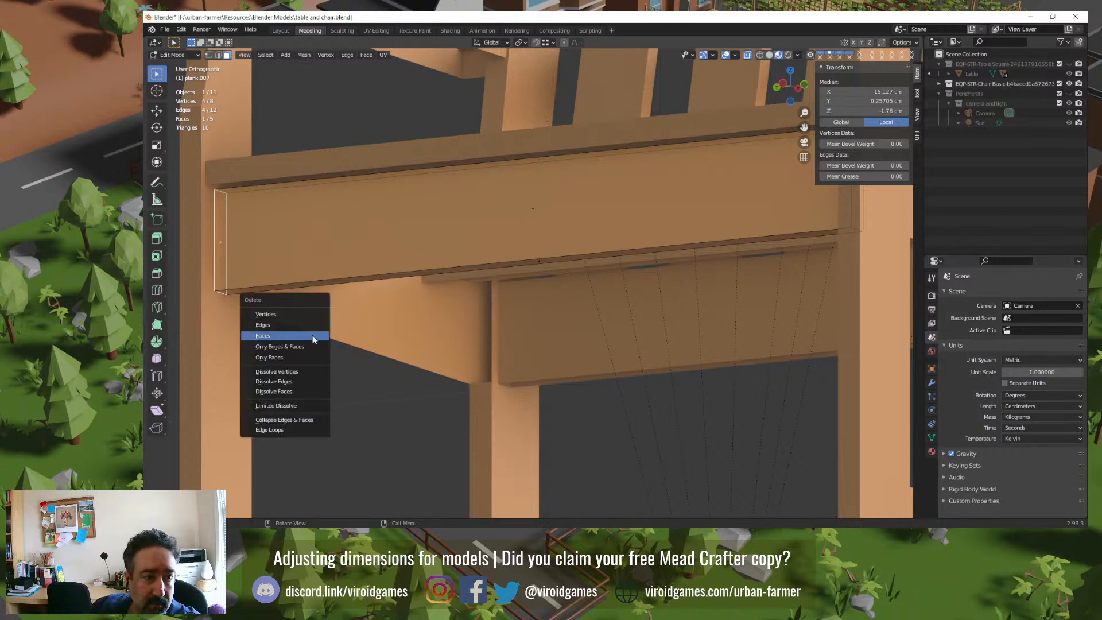
pyautogui.click(314, 337)
pyautogui.click(861, 179)
pyautogui.press('x')
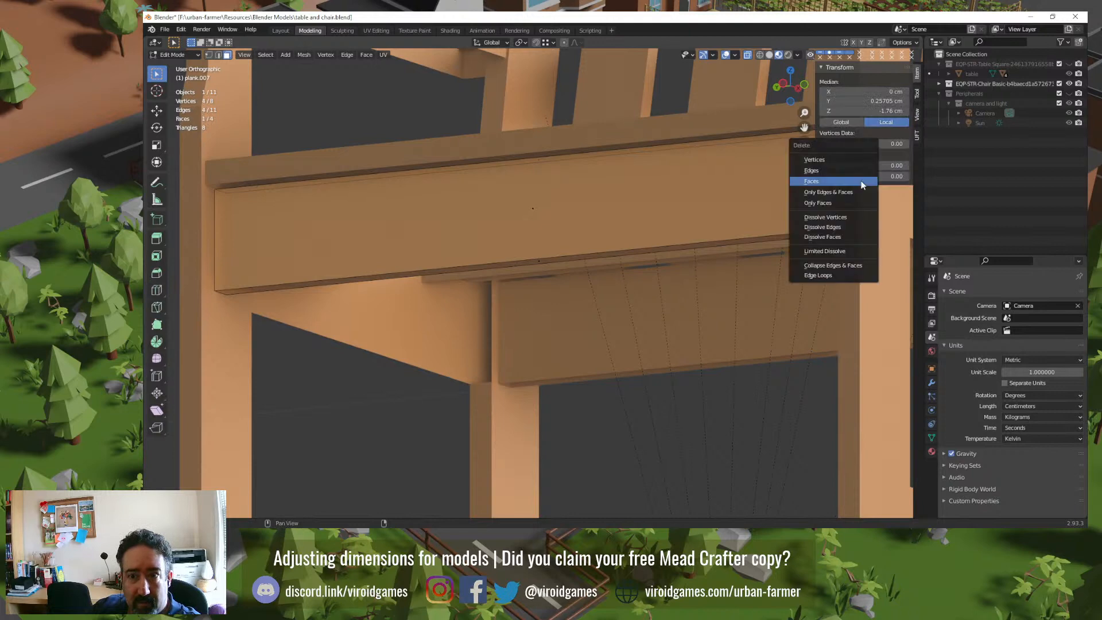
pyautogui.click(859, 179)
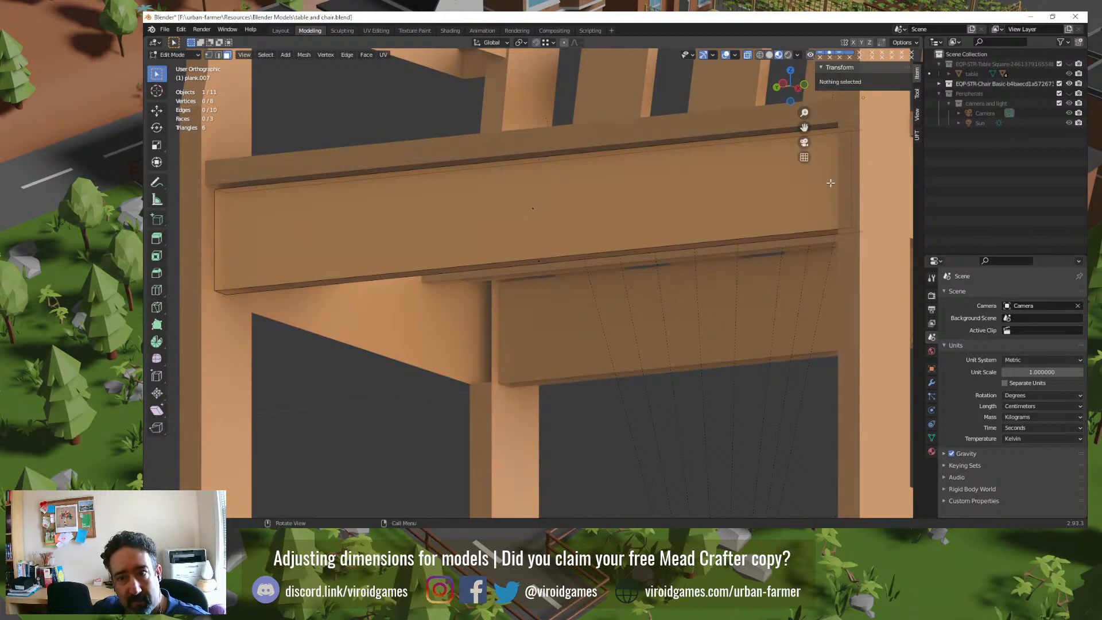
# Step: Delete the top and bottom faces of the front rail, then return to Object Mode and clear the selection
pyautogui.moveTo(590, 216); pyautogui.dragTo(660, 276, button='middle')
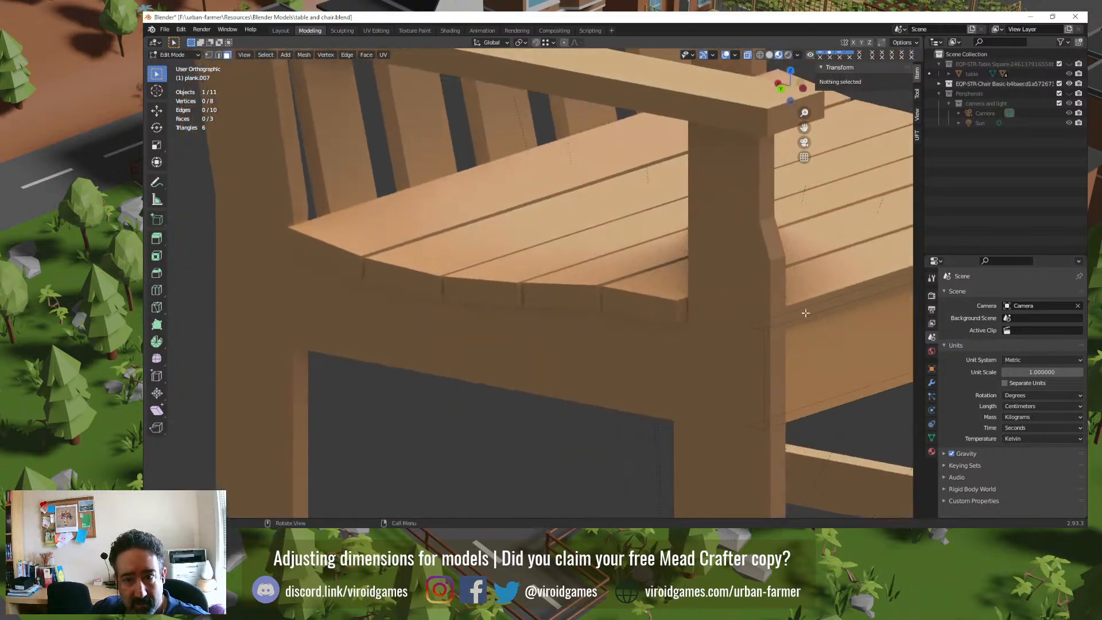
pyautogui.keyDown('shift'); pyautogui.moveTo(793, 319); pyautogui.dragTo(725, 302, button='middle'); pyautogui.keyUp('shift')
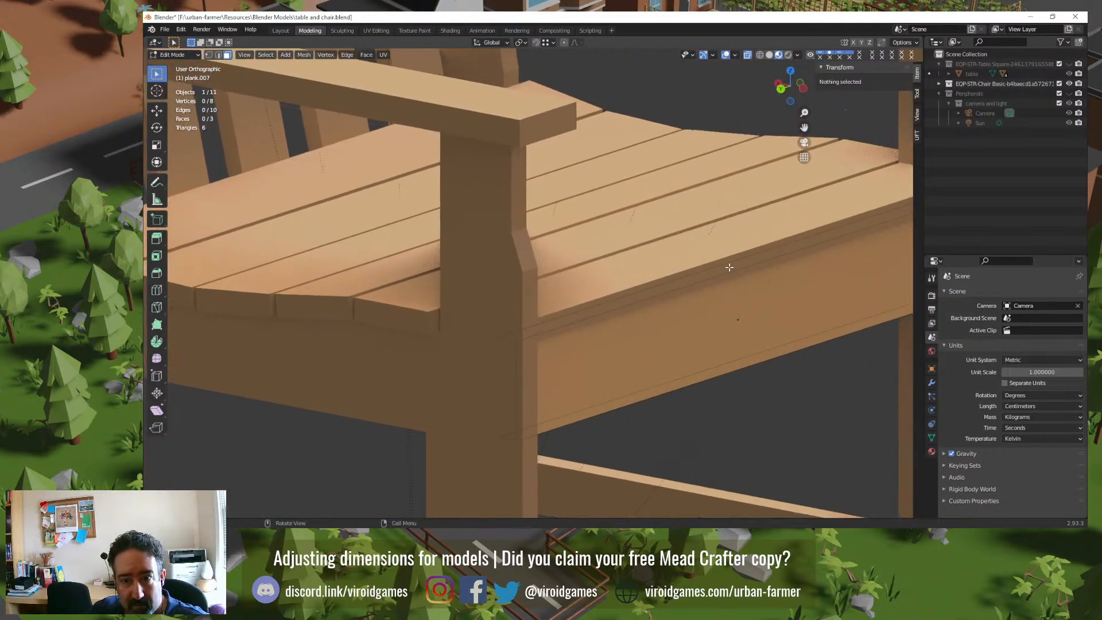
pyautogui.click(728, 268)
pyautogui.press('x')
pyautogui.click(711, 314)
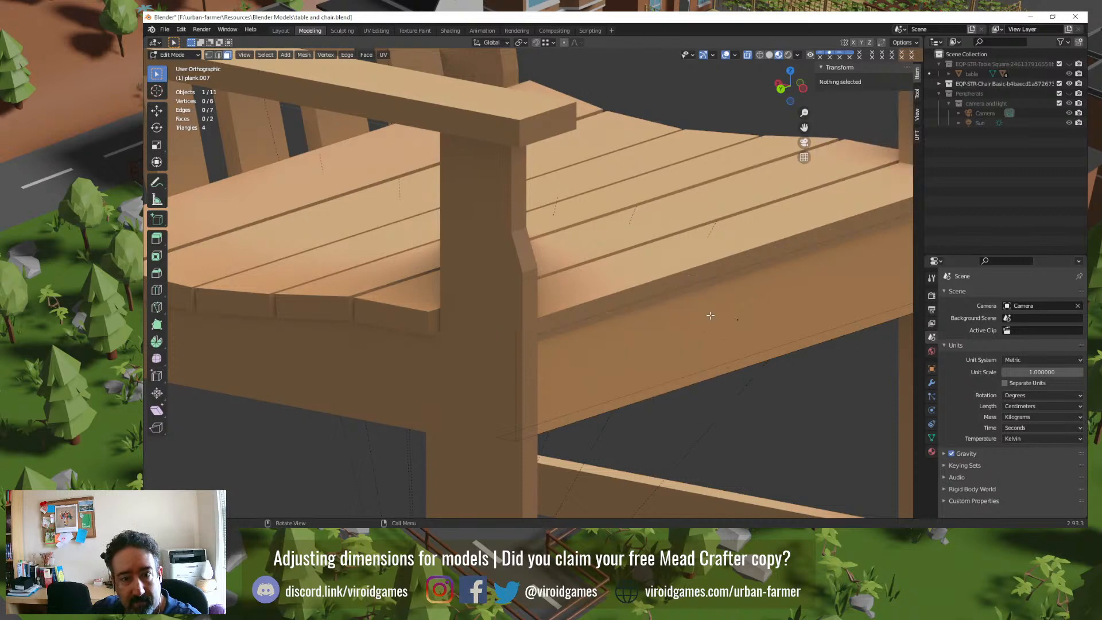
pyautogui.click(728, 370)
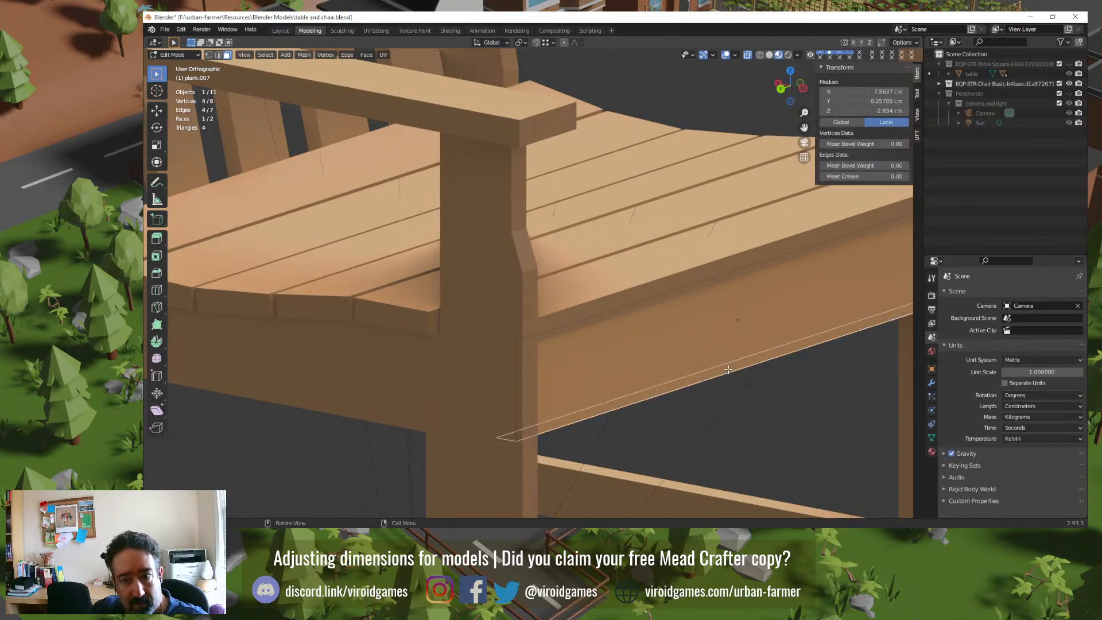
pyautogui.press('x')
pyautogui.click(724, 406)
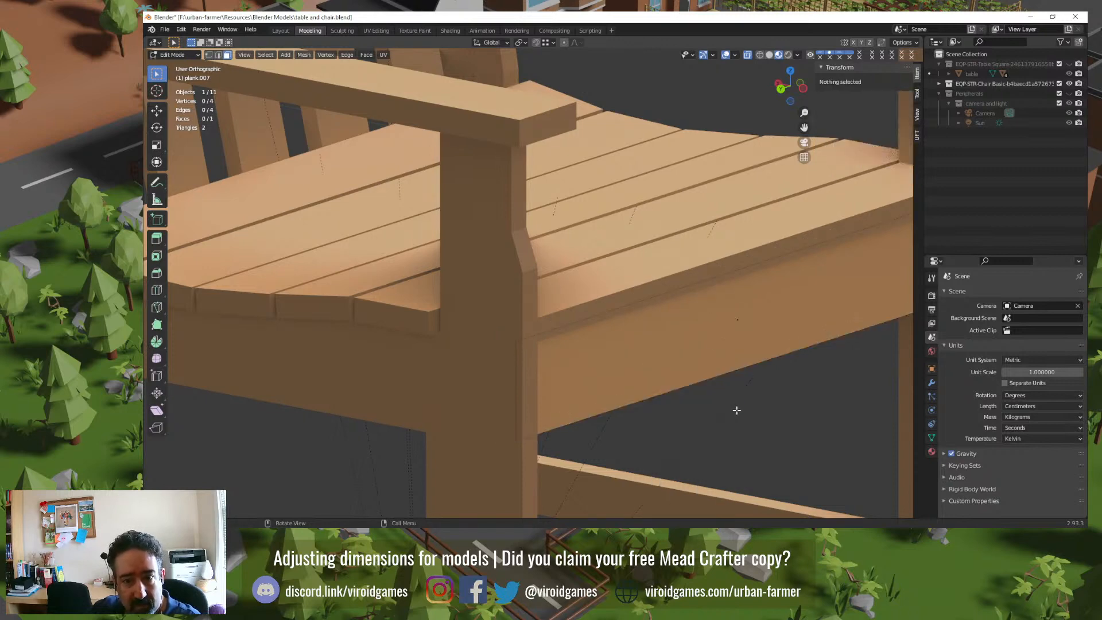
pyautogui.moveTo(735, 408); pyautogui.dragTo(568, 396, button='middle')
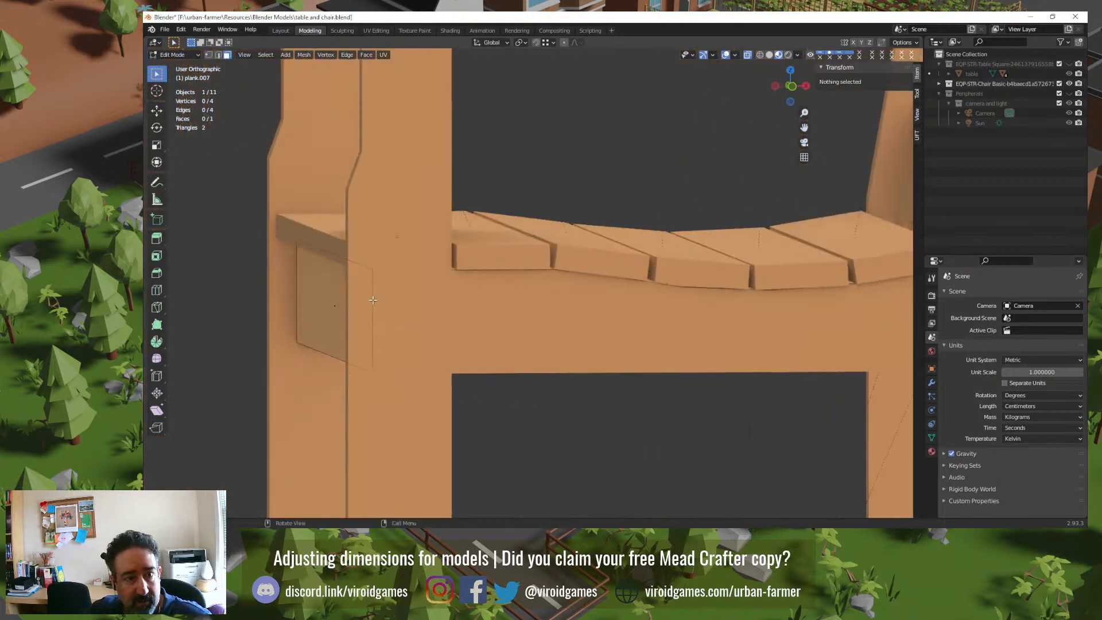
pyautogui.moveTo(332, 360); pyautogui.dragTo(556, 357, button='middle')
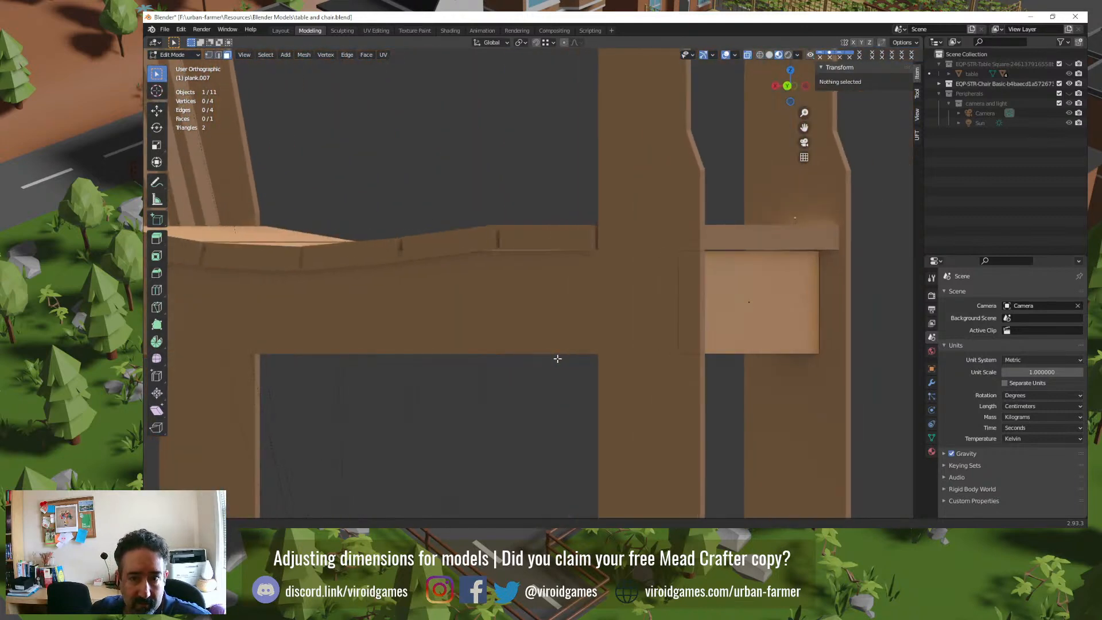
pyautogui.press('Tab')
pyautogui.moveTo(659, 377); pyautogui.dragTo(570, 431, button='middle')
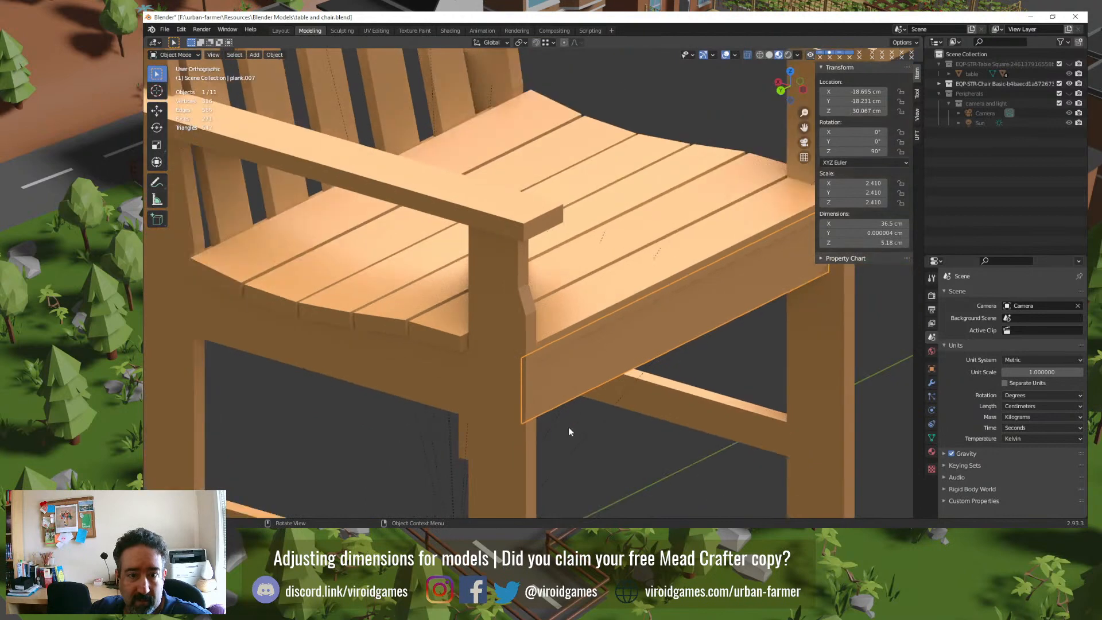
pyautogui.click(575, 443)
# Step: Select the chair frame object and open it in Edit Mode at the side rail under the armrest
pyautogui.moveTo(305, 406); pyautogui.dragTo(620, 394, button='middle')
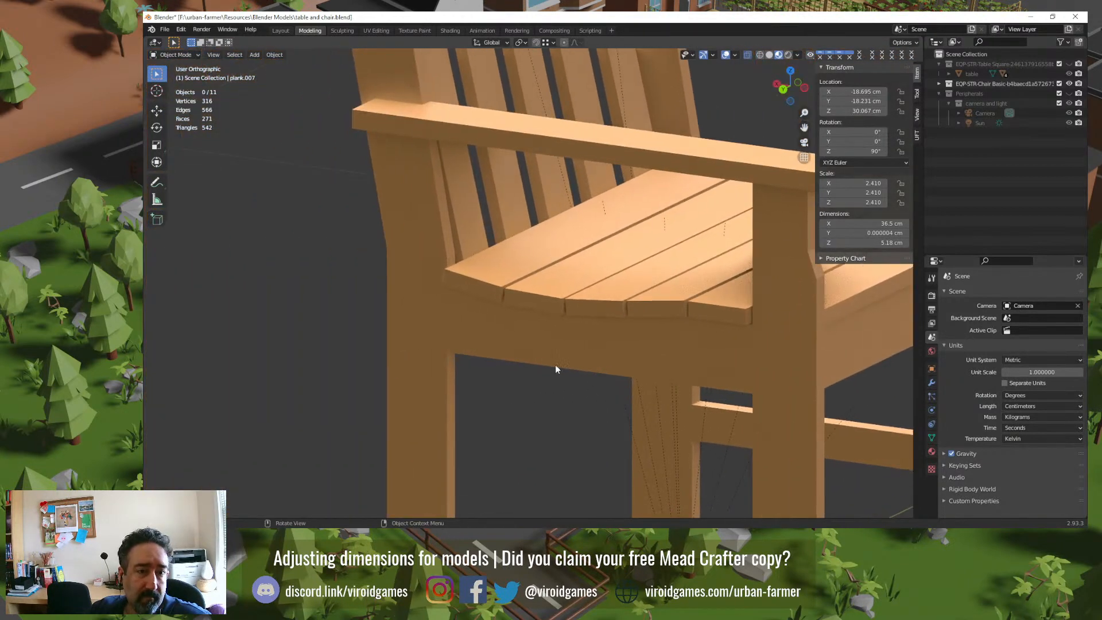
pyautogui.click(545, 347)
pyautogui.click(551, 420)
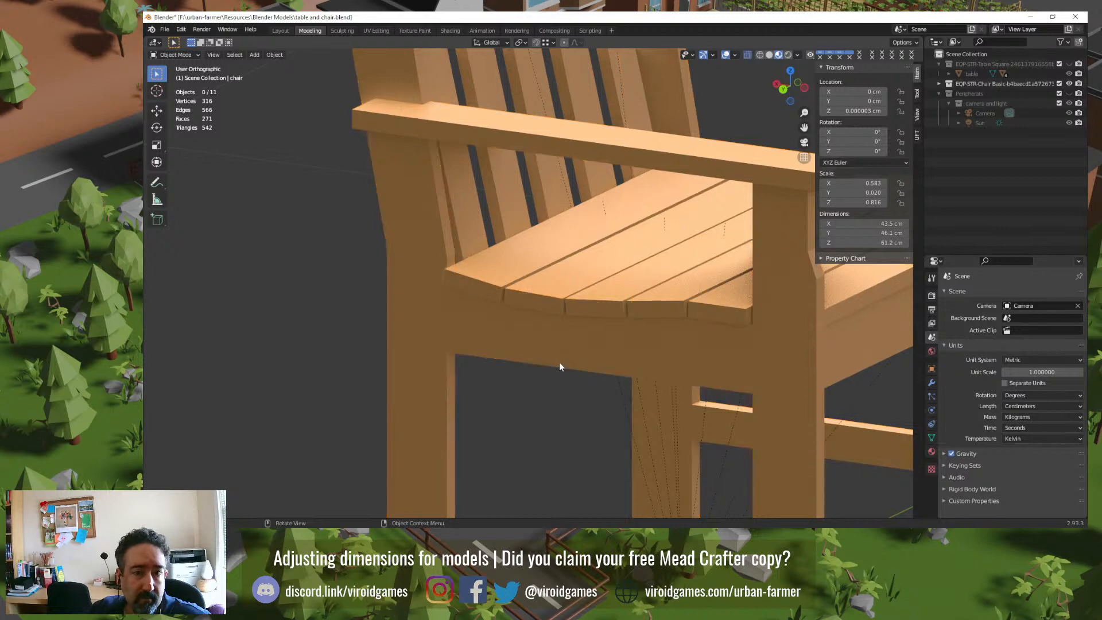
pyautogui.moveTo(569, 372); pyautogui.dragTo(700, 410, button='middle')
pyautogui.click(597, 352)
pyautogui.press('Tab')
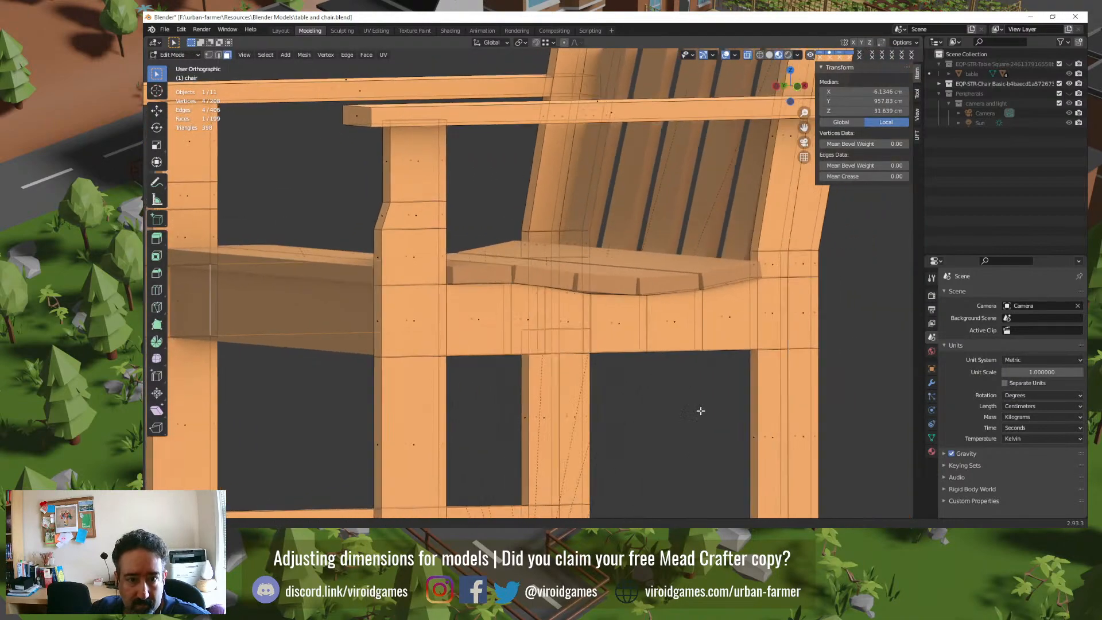
# Step: Merge all the outer faces of the side rail between the front and back legs into a single face
pyautogui.moveTo(635, 402); pyautogui.dragTo(423, 400, button='middle')
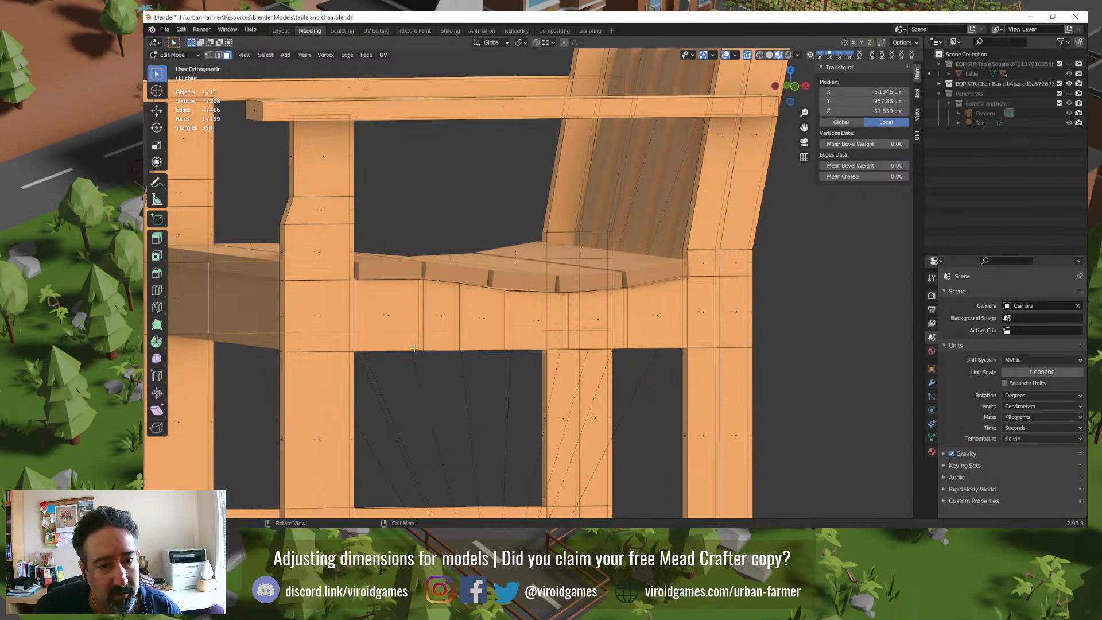
pyautogui.click(407, 329)
pyautogui.keyDown('shift'); pyautogui.click(451, 339); pyautogui.keyUp('shift')
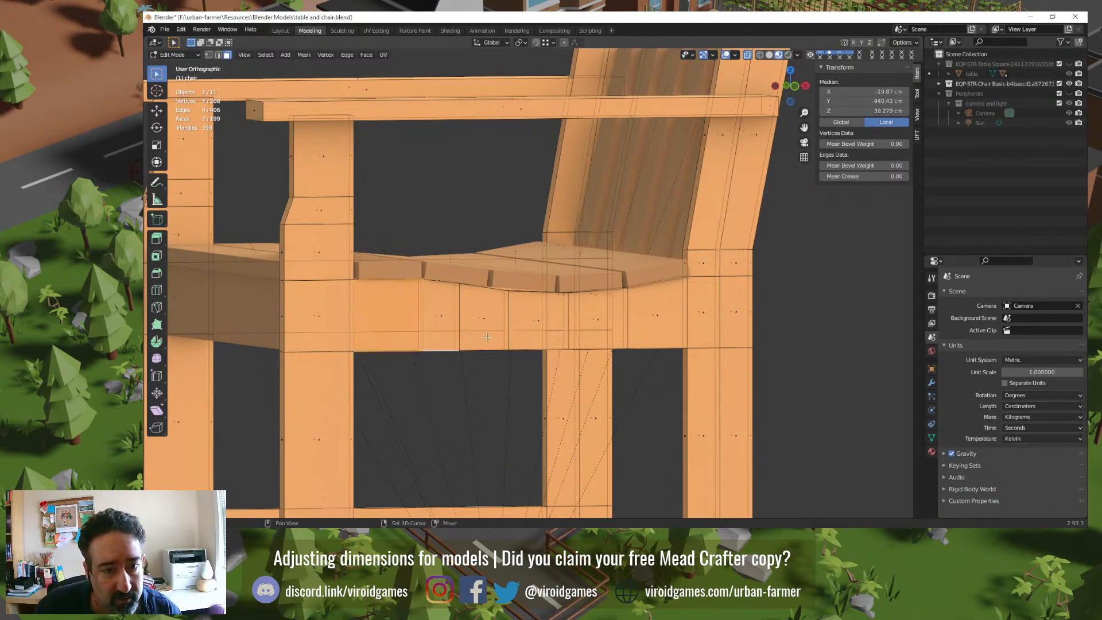
pyautogui.keyDown('shift'); pyautogui.click(486, 337); pyautogui.keyUp('shift')
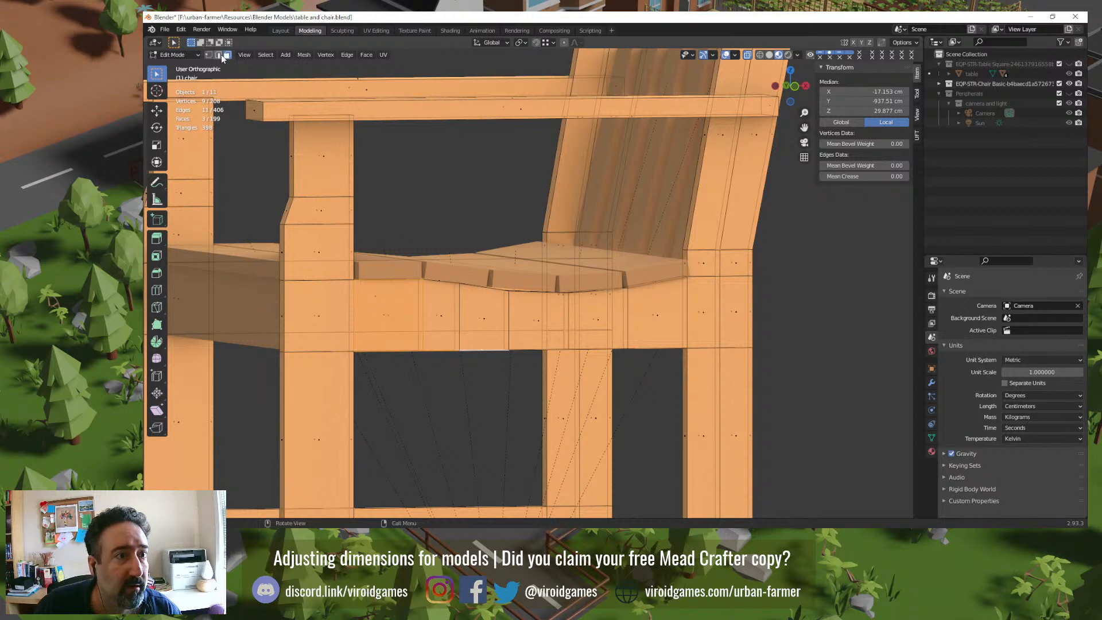
pyautogui.click(397, 319)
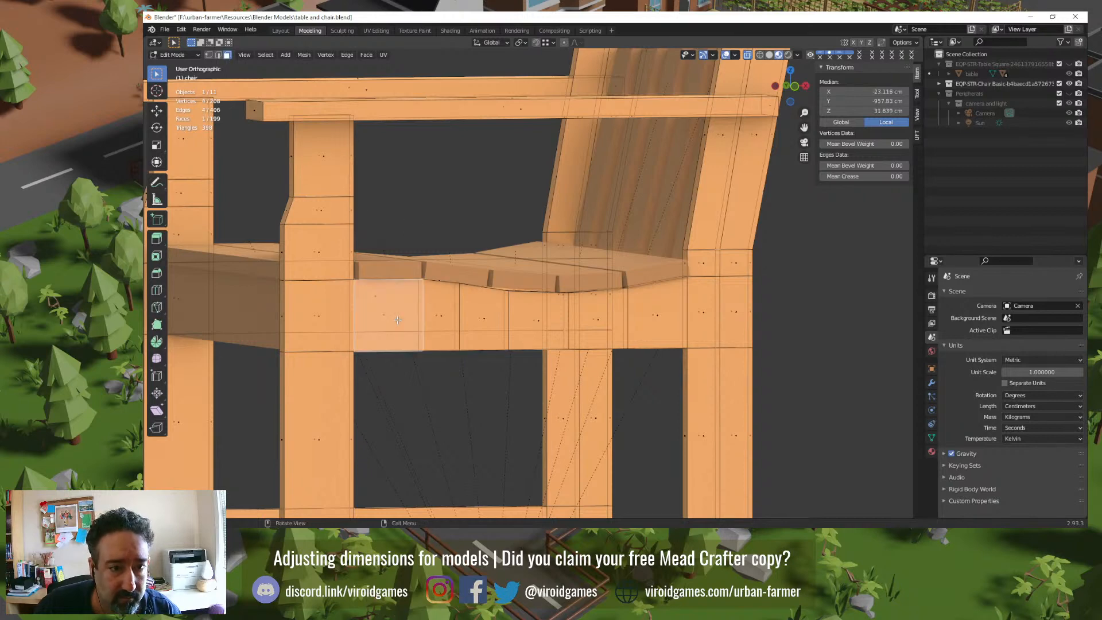
pyautogui.keyDown('shift'); pyautogui.click(447, 317); pyautogui.keyUp('shift')
pyautogui.keyDown('shift'); pyautogui.click(490, 308); pyautogui.keyUp('shift')
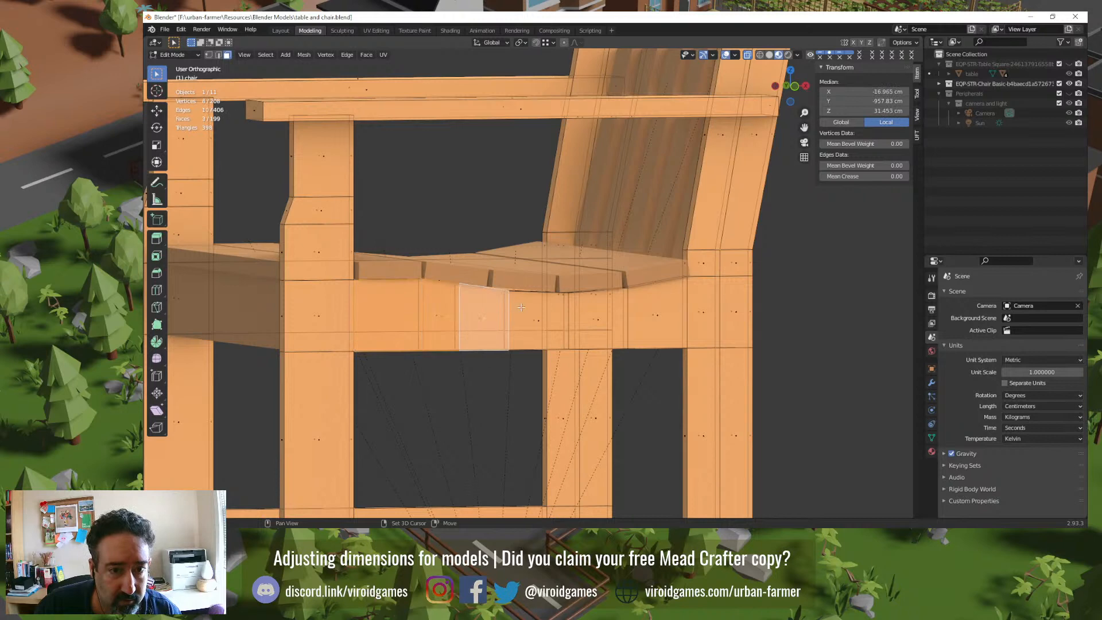
pyautogui.keyDown('shift'); pyautogui.click(539, 305); pyautogui.keyUp('shift')
pyautogui.keyDown('shift'); pyautogui.click(601, 310); pyautogui.keyUp('shift')
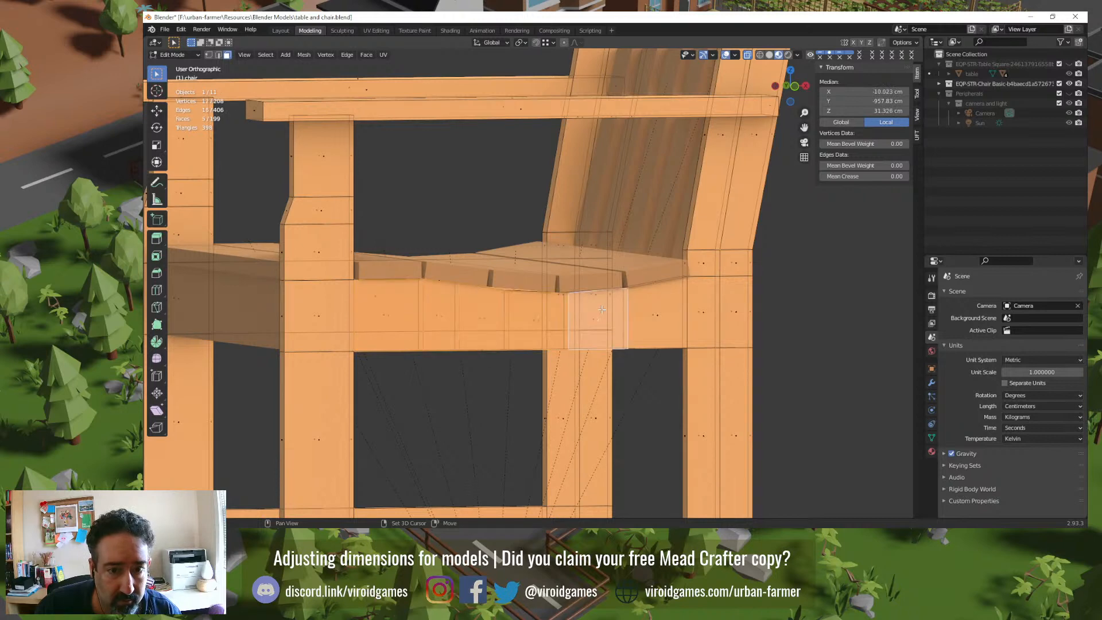
pyautogui.keyDown('shift'); pyautogui.click(658, 301); pyautogui.keyUp('shift')
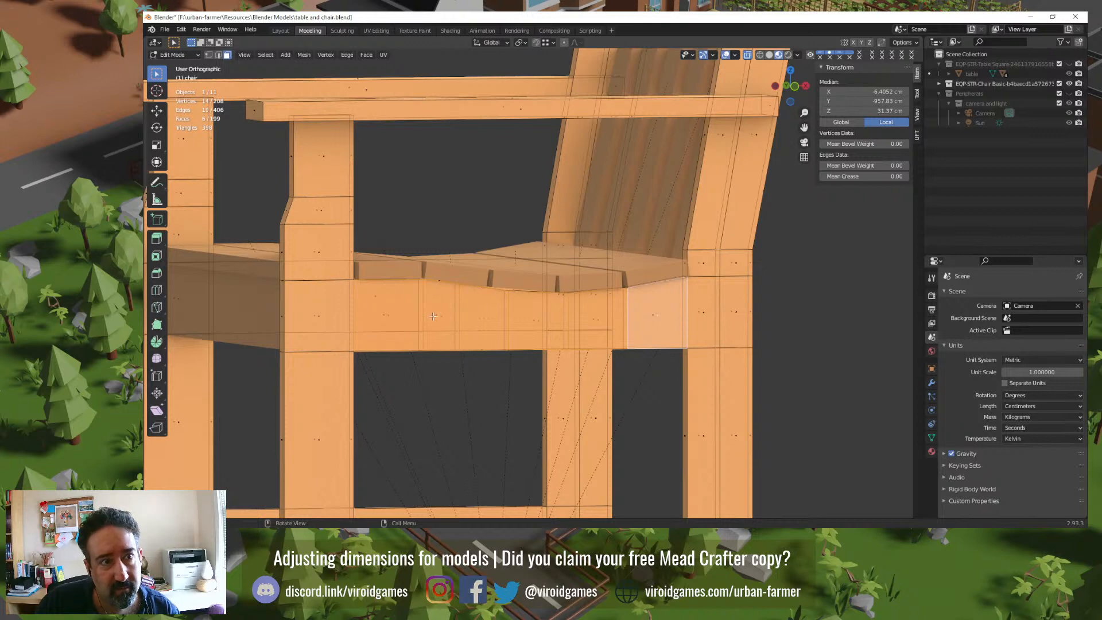
pyautogui.press('f')
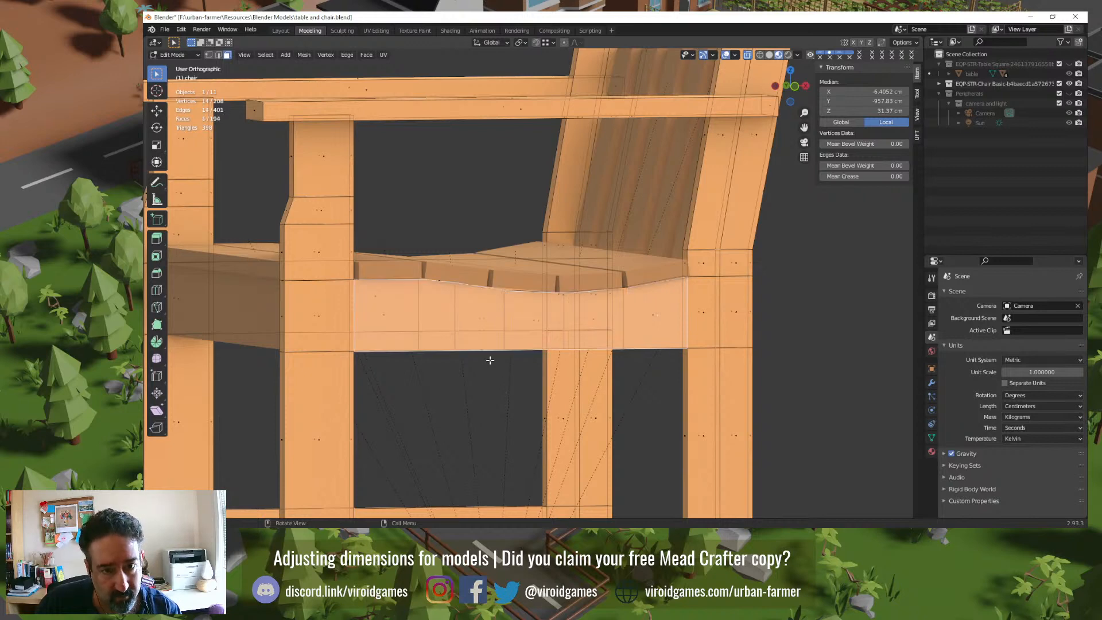
# Step: Examine the merged outer face of the side rail from a lower angle, in vertex and face selection modes
pyautogui.moveTo(478, 371)
pyautogui.mouseDown(button='middle')
pyautogui.moveTo(493, 366)
pyautogui.moveTo(477, 367)
pyautogui.mouseUp(button='middle')
pyautogui.click(489, 290)
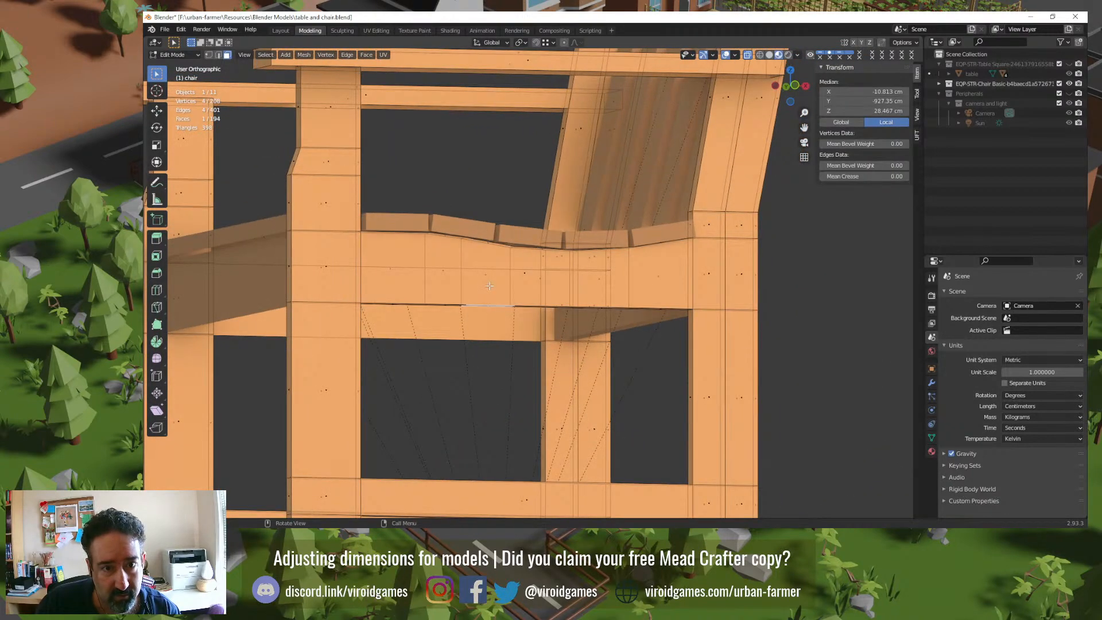
pyautogui.click(505, 272)
pyautogui.scroll(2, 508, 267)
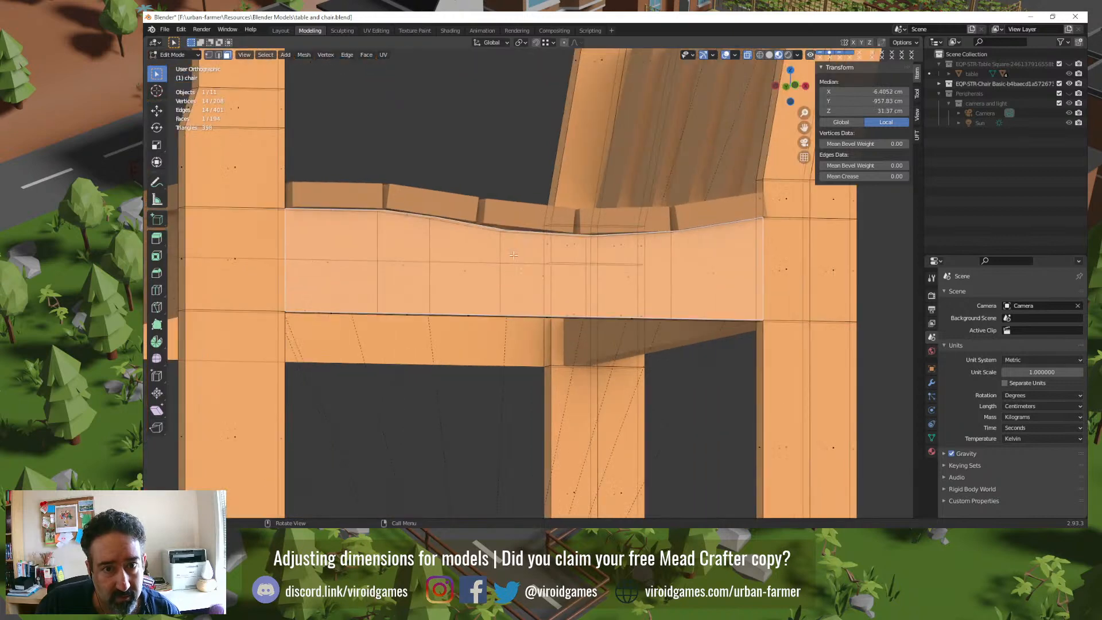
pyautogui.press('1')
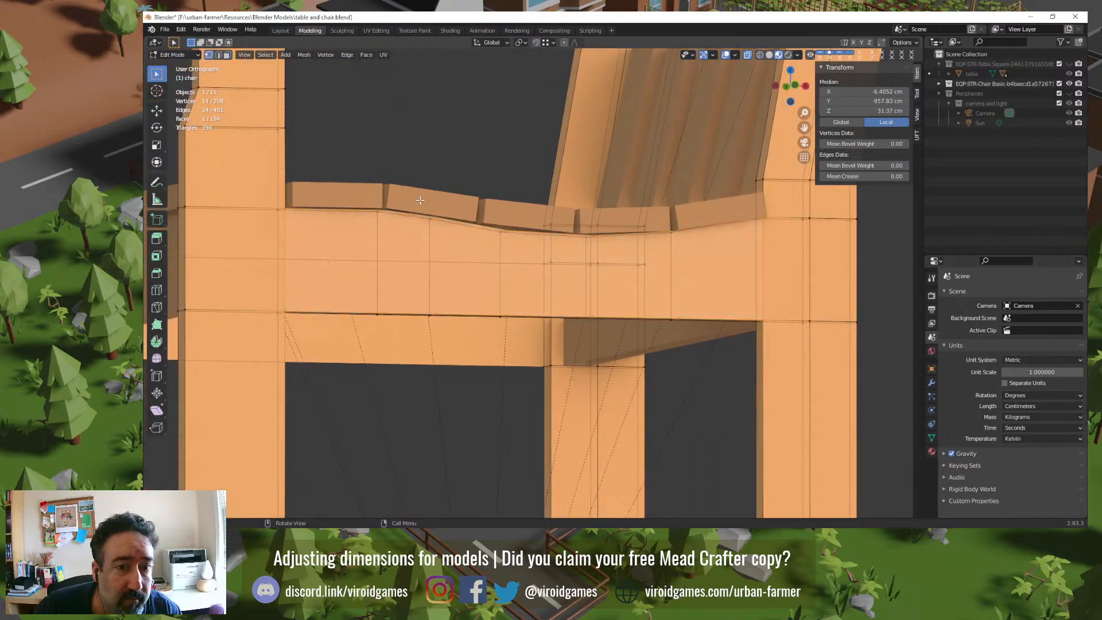
pyautogui.moveTo(464, 288); pyautogui.dragTo(461, 284, button='middle')
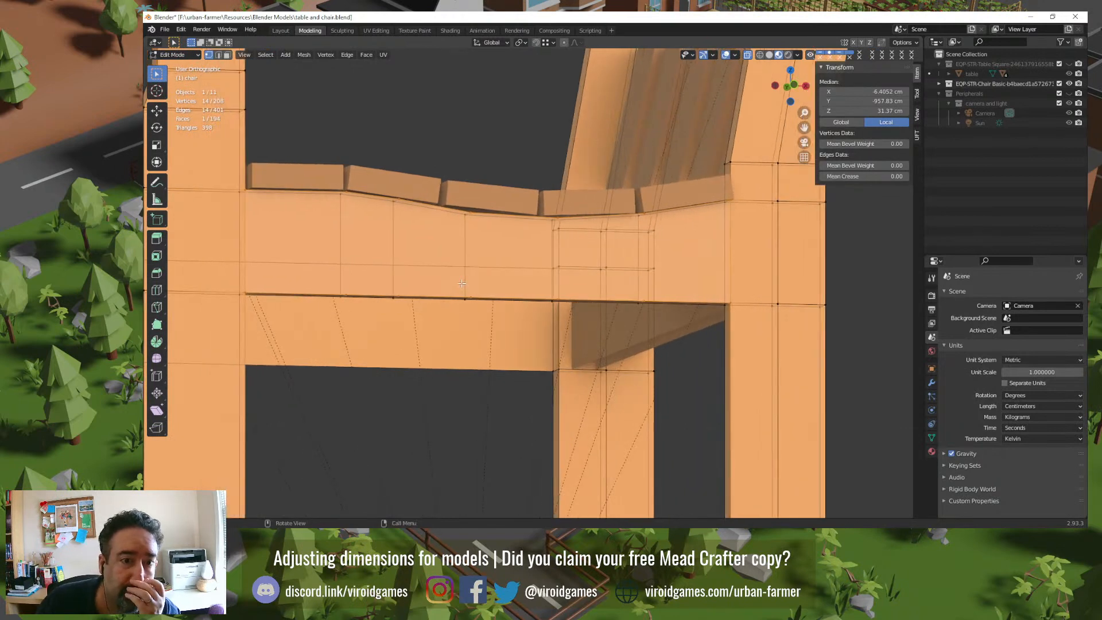
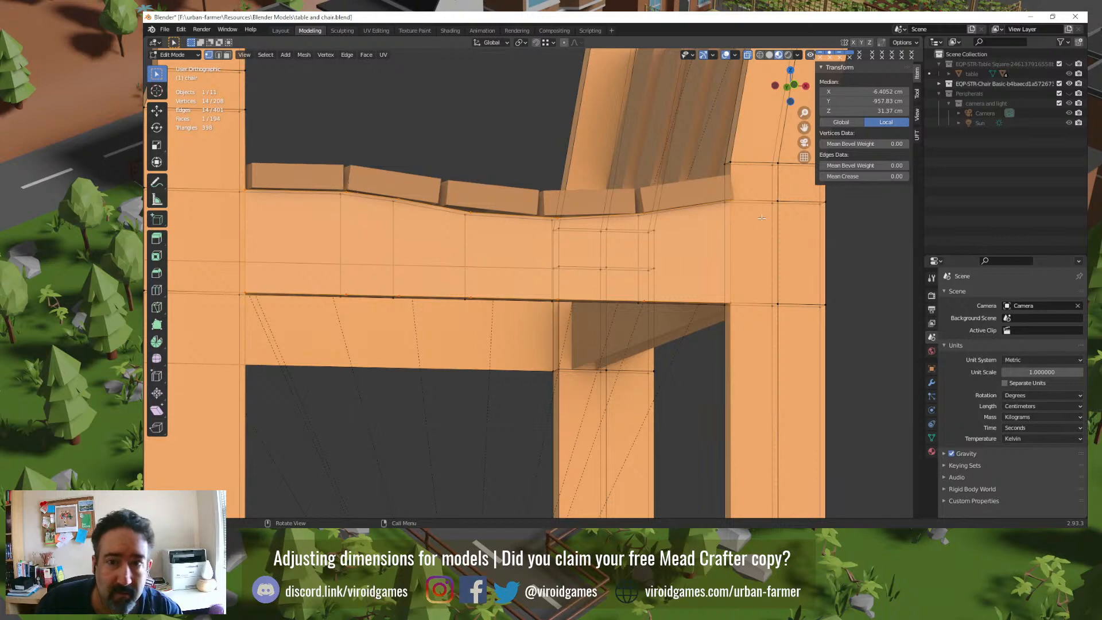
pyautogui.hotkey('ctrl', 'z')
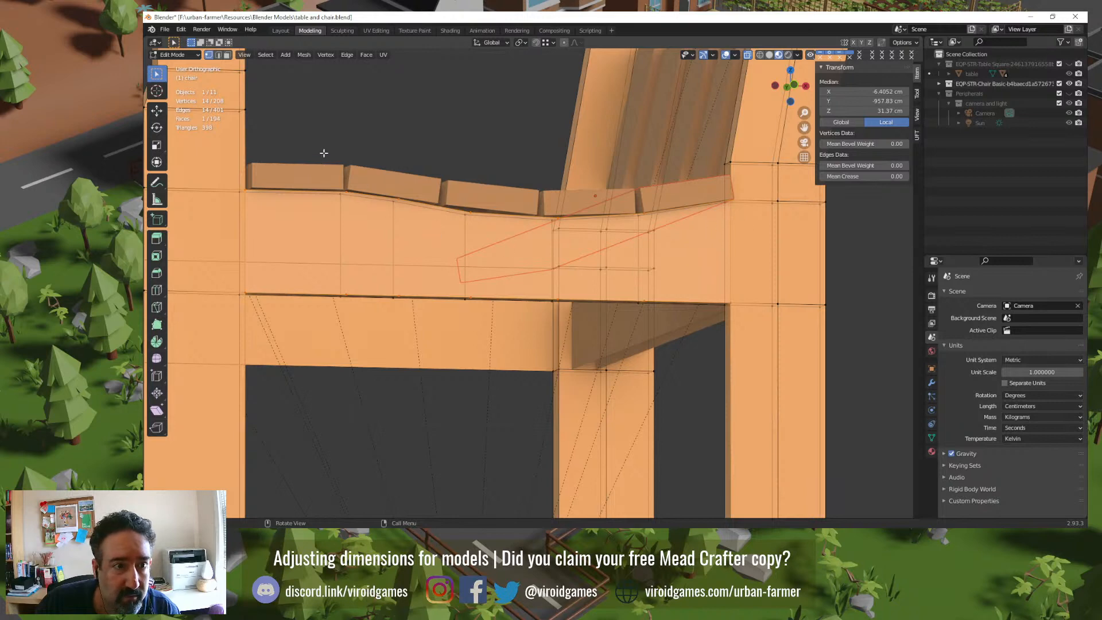
pyautogui.hotkey('alt', 'a')
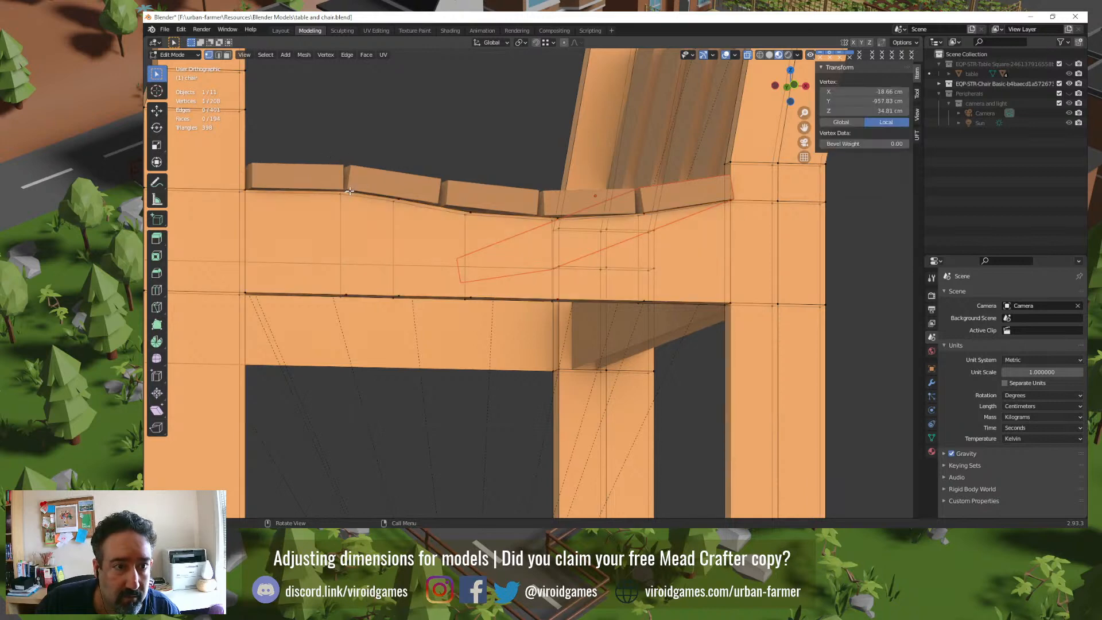
pyautogui.press('3')
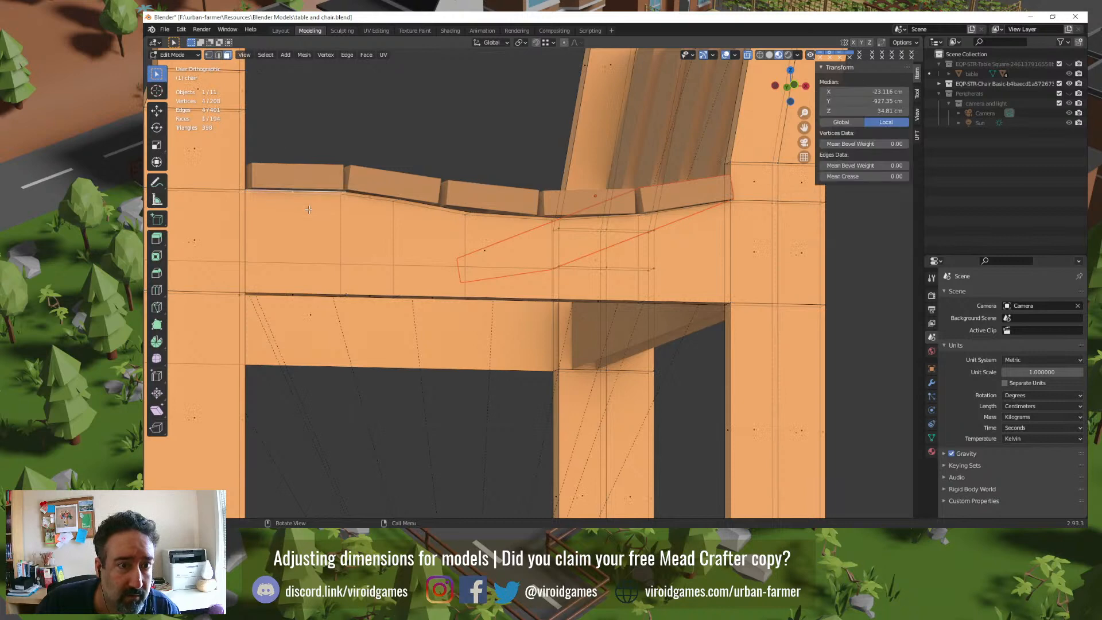
pyautogui.click(482, 248)
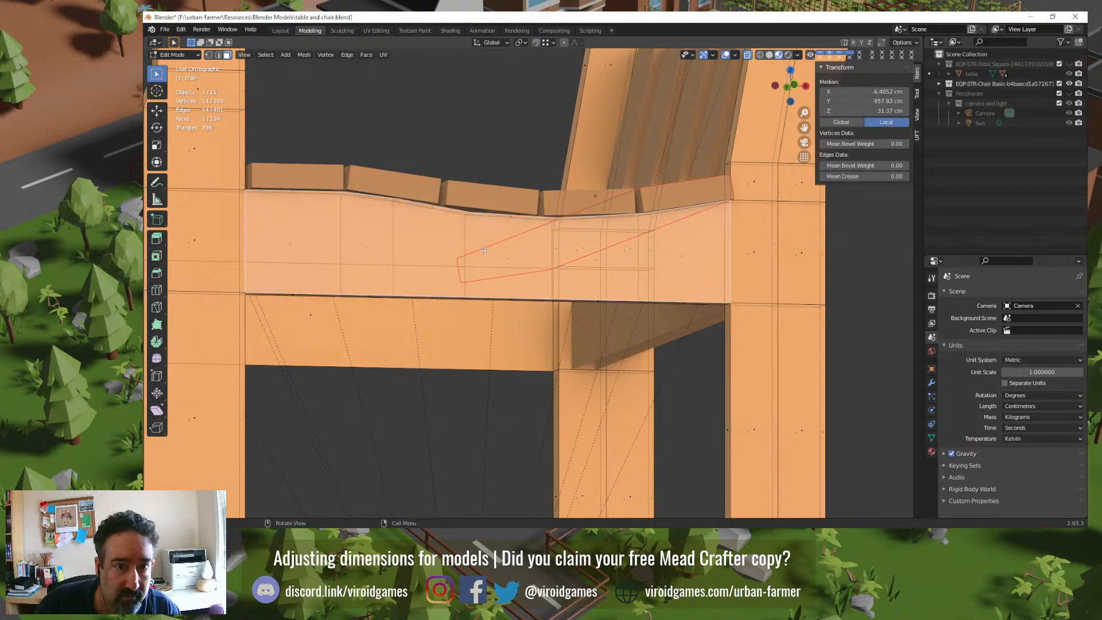
# Step: Clear the stray seat plank selection in Object Mode and reopen the chair frame in Edit Mode
pyautogui.press('Tab')
pyautogui.click(597, 189)
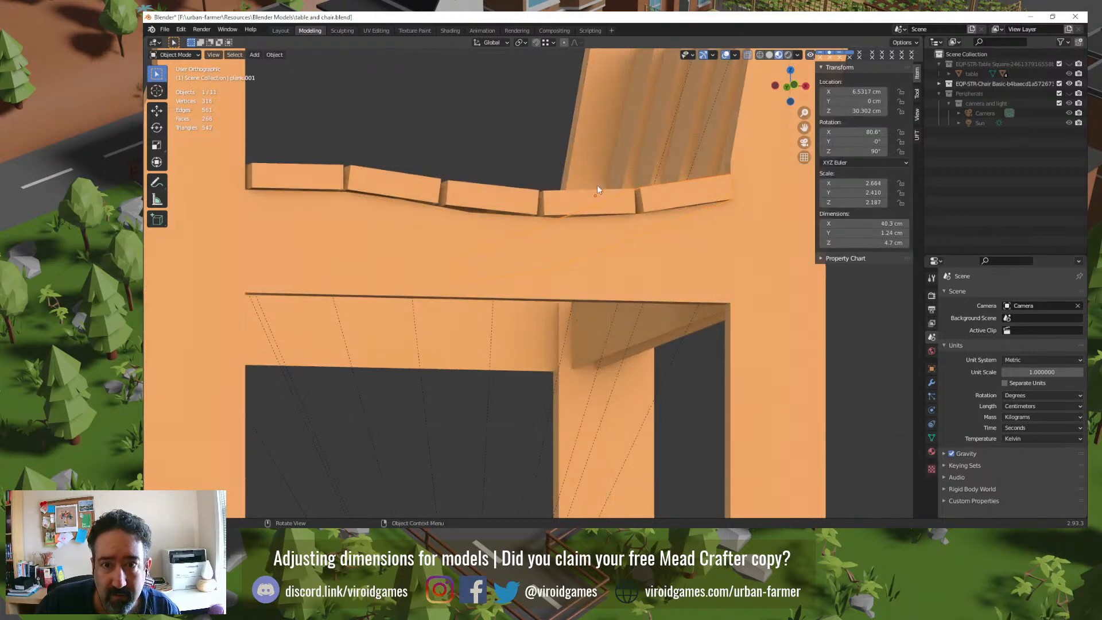
pyautogui.click(538, 249)
pyautogui.press('Tab')
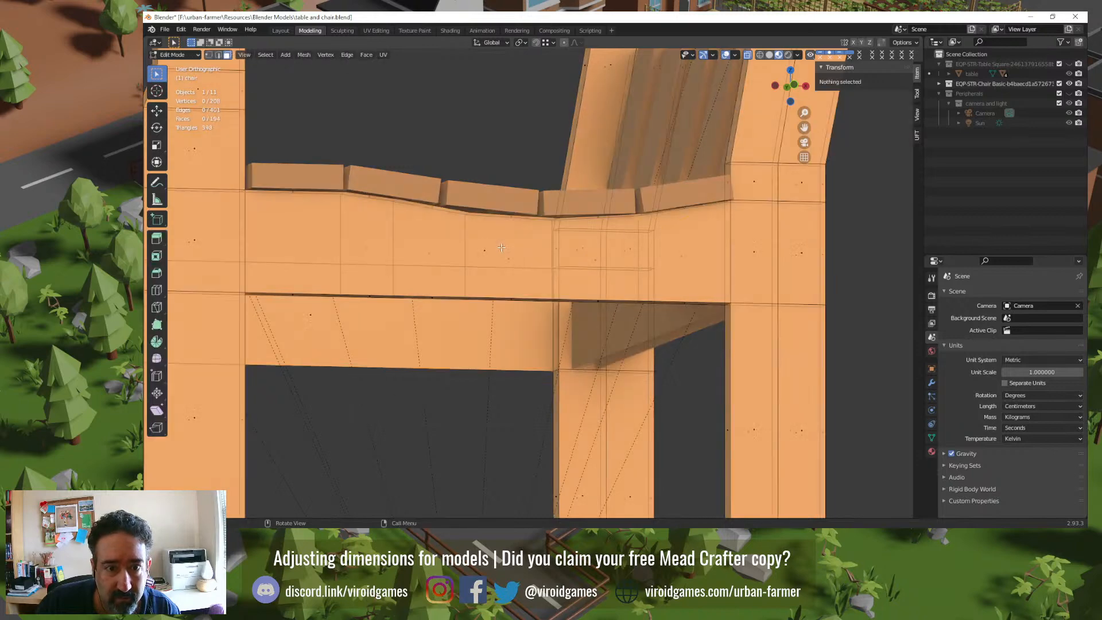
# Step: With X-ray off, select the side rail's merged face by its vertices, leaving out the four corners where it meets the legs
pyautogui.click(483, 249)
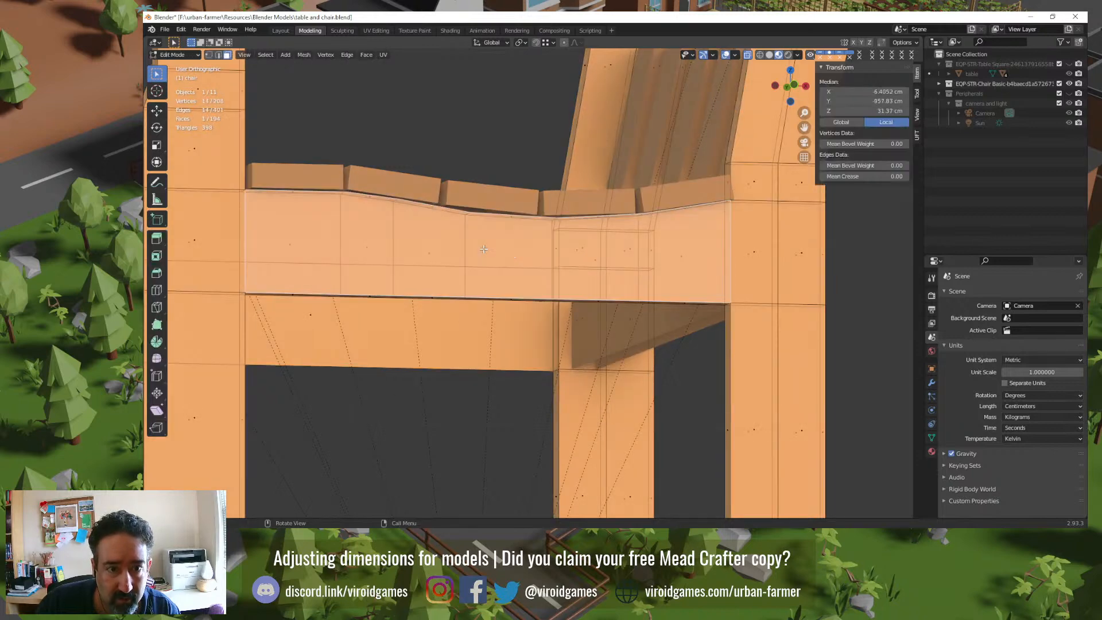
pyautogui.moveTo(451, 325); pyautogui.dragTo(459, 298, button='middle')
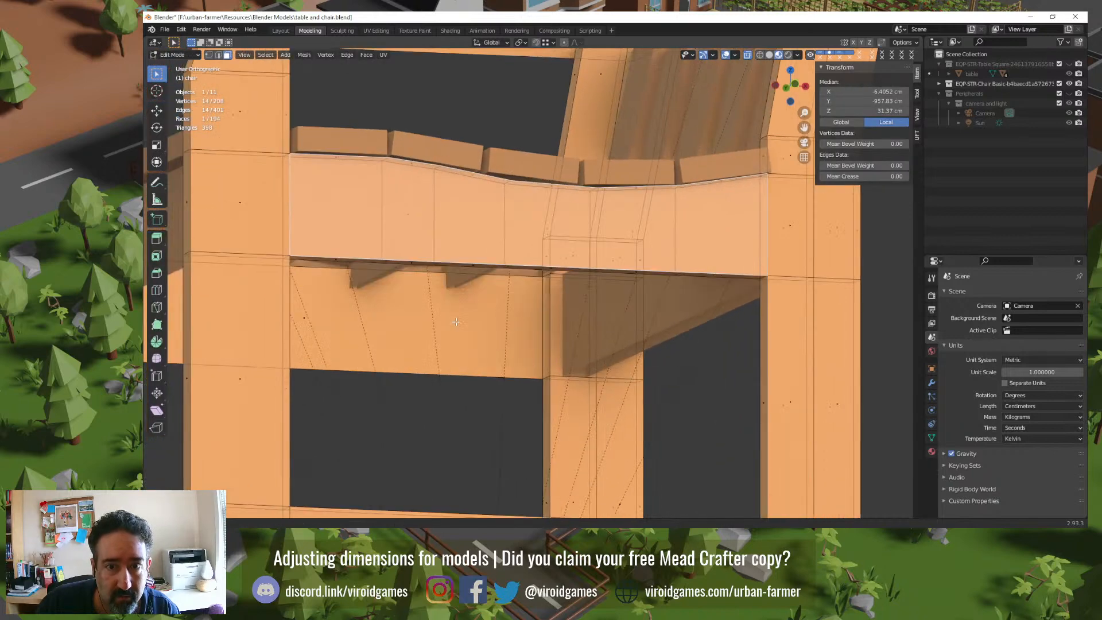
pyautogui.click(747, 55)
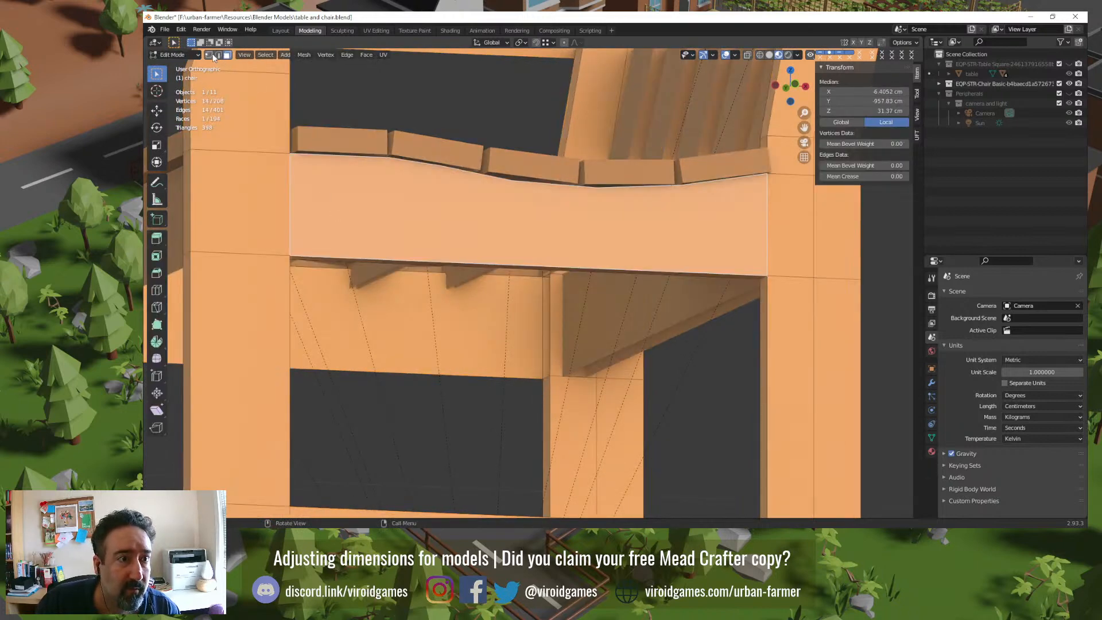
pyautogui.click(210, 55)
pyautogui.keyDown('ctrl'); pyautogui.moveTo(278, 245); pyautogui.dragTo(300, 264); pyautogui.keyUp('ctrl')
pyautogui.keyDown('ctrl'); pyautogui.moveTo(280, 143); pyautogui.dragTo(300, 158); pyautogui.keyUp('ctrl')
pyautogui.keyDown('ctrl'); pyautogui.moveTo(776, 161); pyautogui.dragTo(751, 305); pyautogui.keyUp('ctrl')
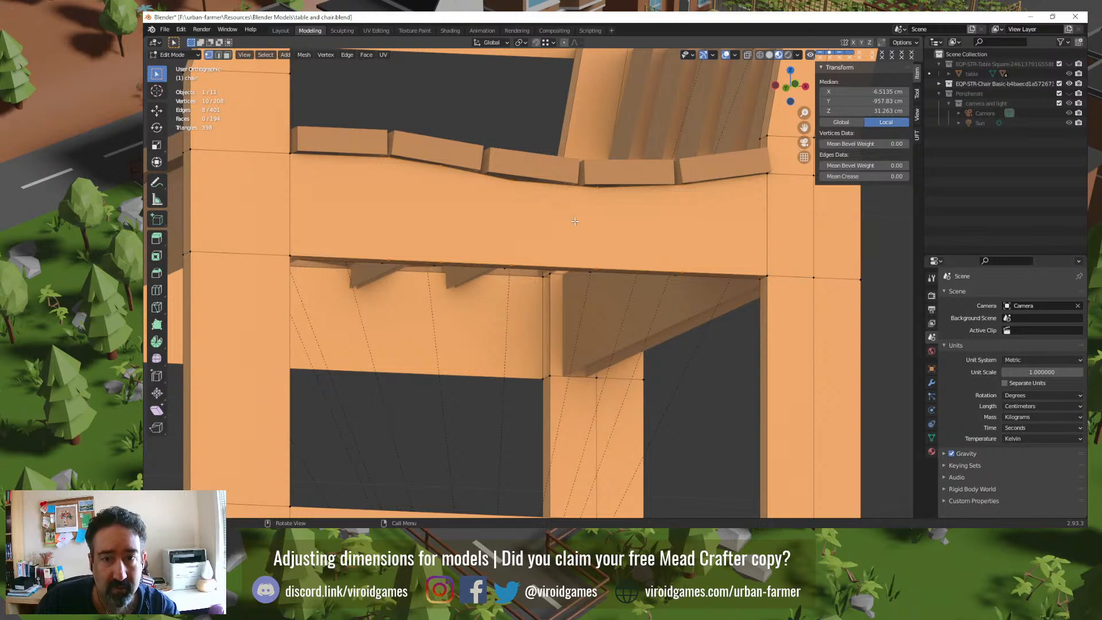
# Step: Try Dissolve Edges on the side rail's selected intermediate vertices and undo it
pyautogui.press('x')
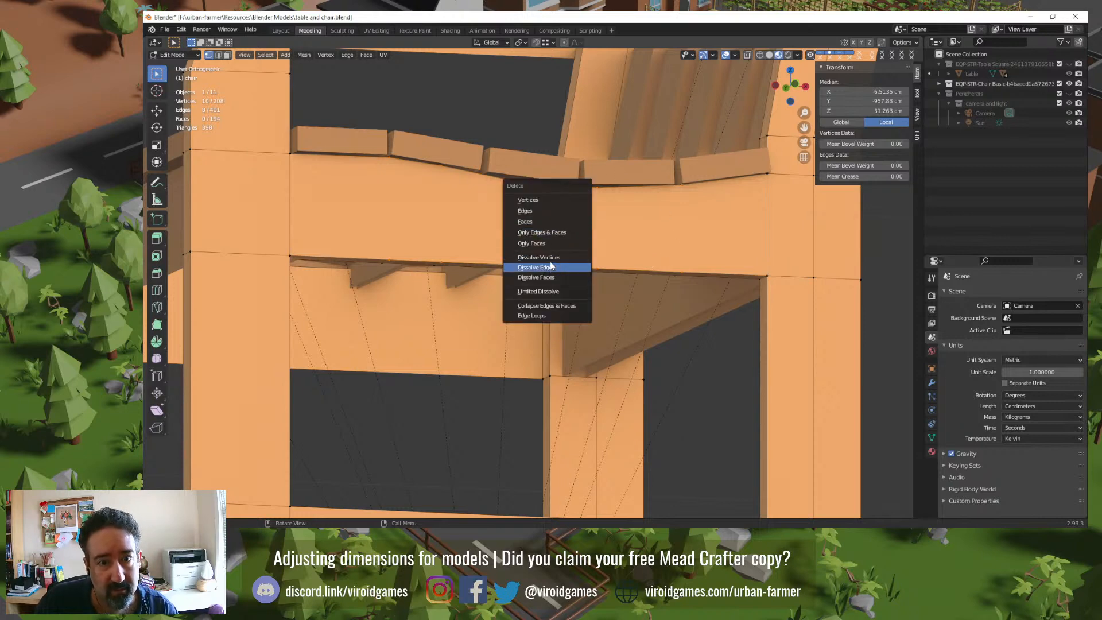
pyautogui.click(535, 267)
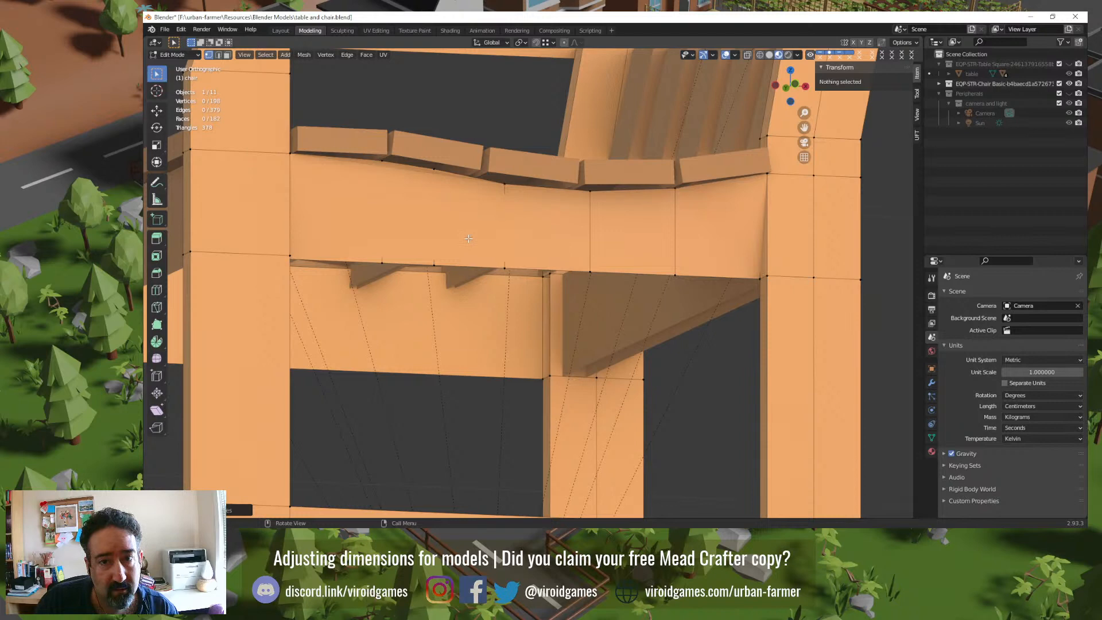
pyautogui.moveTo(468, 238); pyautogui.dragTo(496, 241, button='middle')
pyautogui.hotkey('ctrl', 'z')
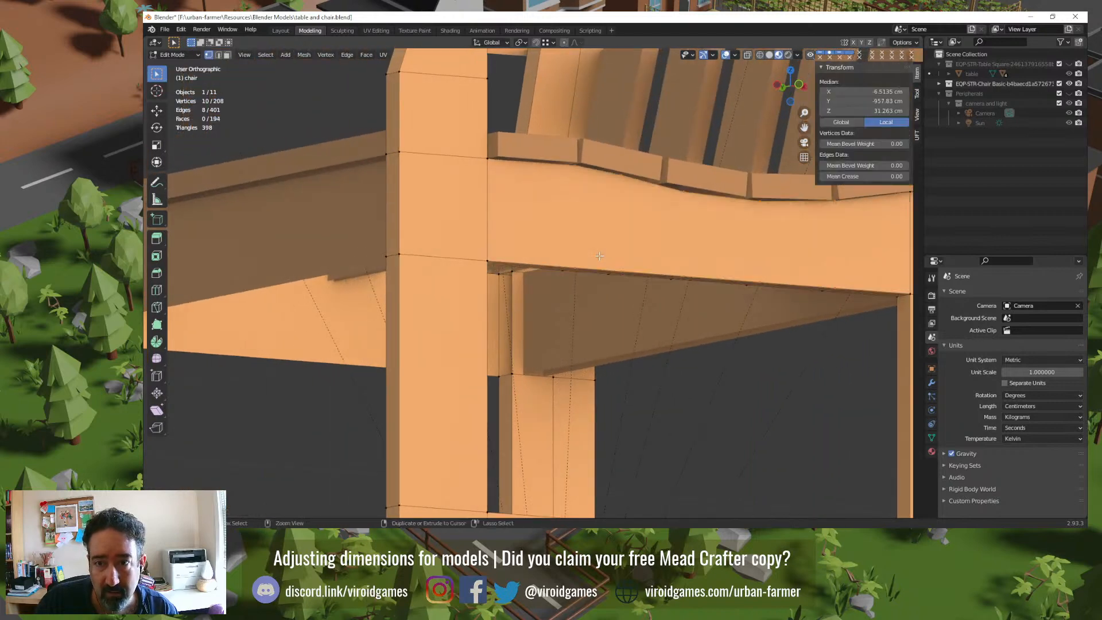
# Step: Delete the selected intermediate vertices along the outer side of the side rail
pyautogui.keyDown('shift'); pyautogui.moveTo(713, 262); pyautogui.dragTo(601, 285, button='middle'); pyautogui.keyUp('shift')
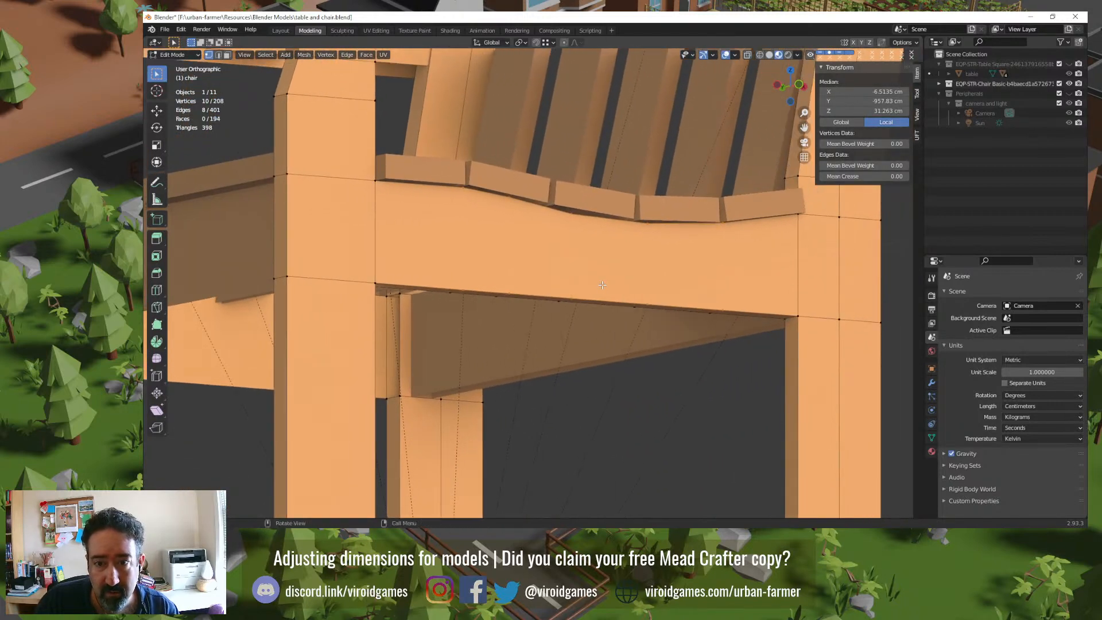
pyautogui.press('x')
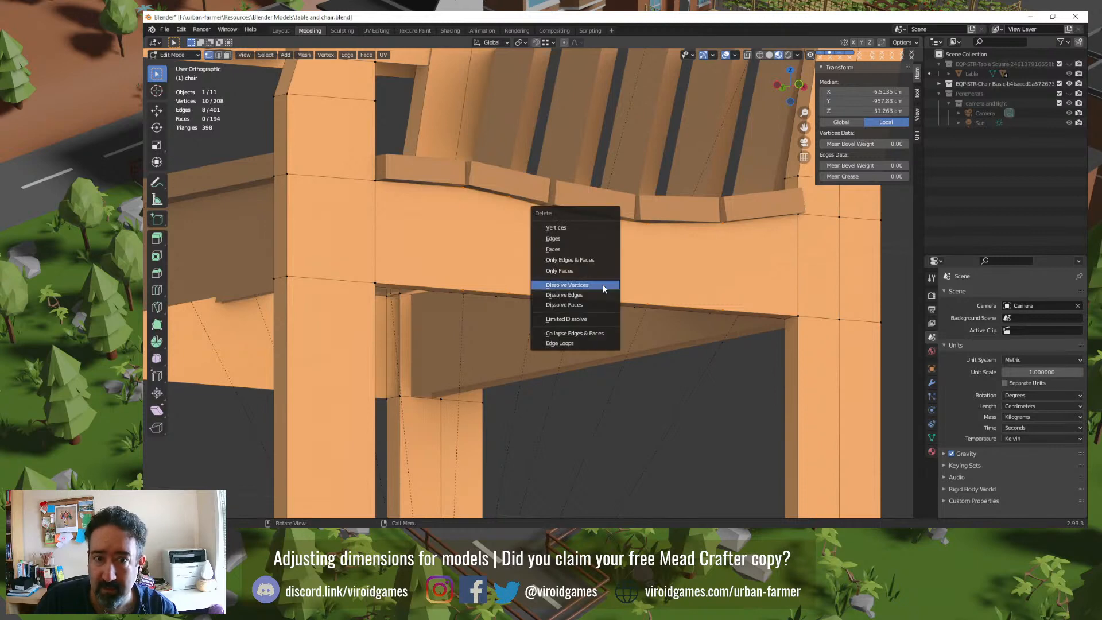
pyautogui.click(595, 228)
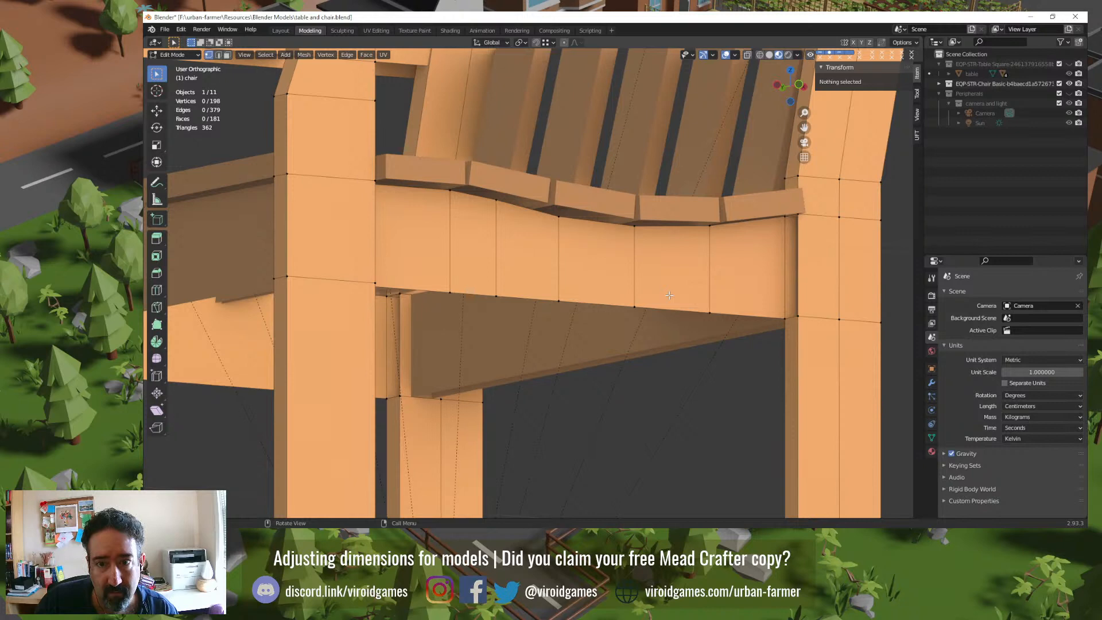
# Step: Try deleting the intermediate vertices of the side rail's remaining segmented face and undo the deletion
pyautogui.moveTo(667, 295); pyautogui.dragTo(642, 289, button='middle')
pyautogui.moveTo(550, 283); pyautogui.dragTo(436, 325, button='middle')
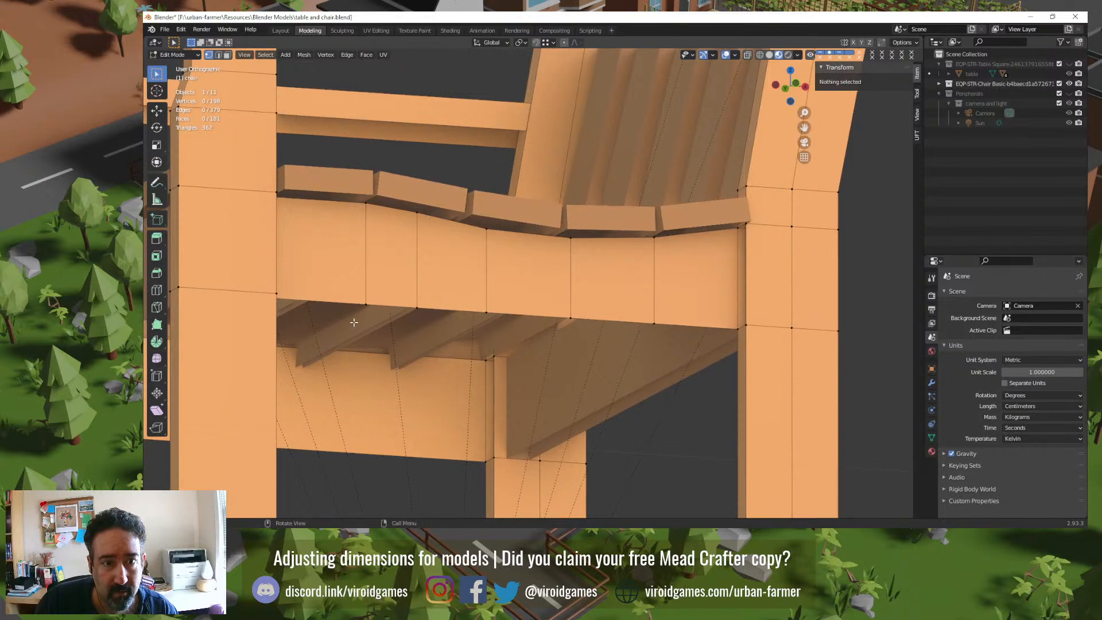
pyautogui.moveTo(351, 320); pyautogui.dragTo(683, 189)
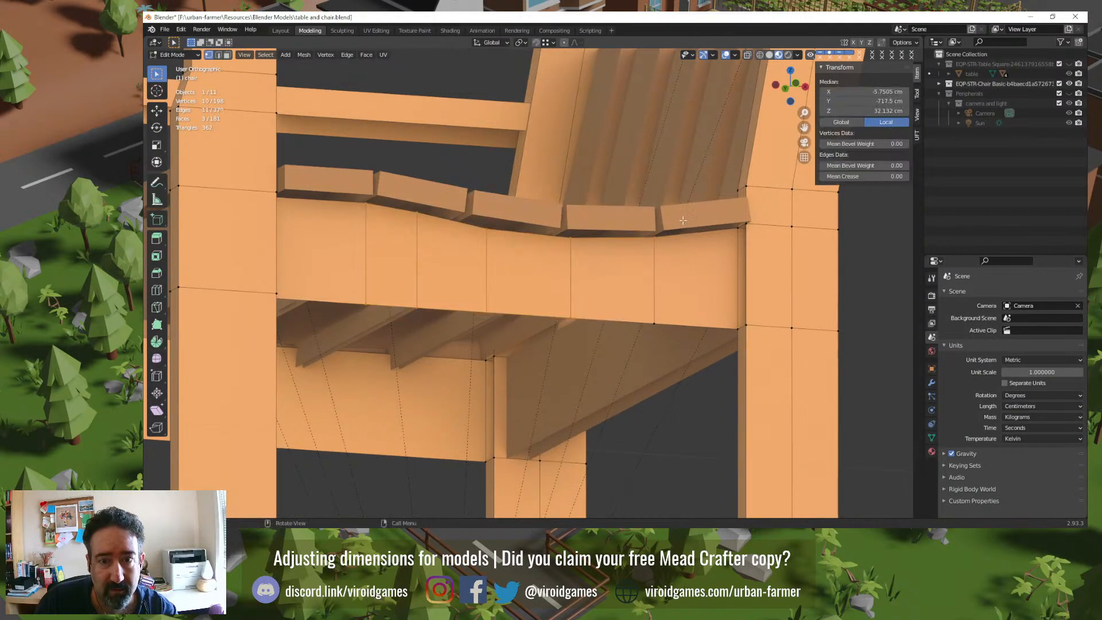
pyautogui.press('x')
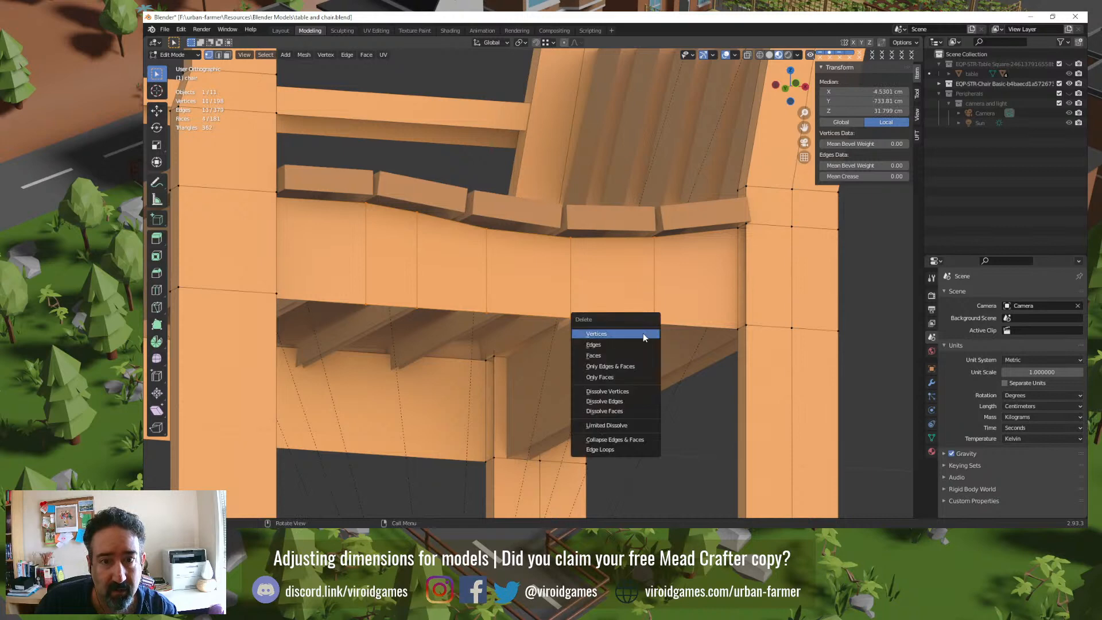
pyautogui.click(642, 333)
pyautogui.hotkey('ctrl', 'z')
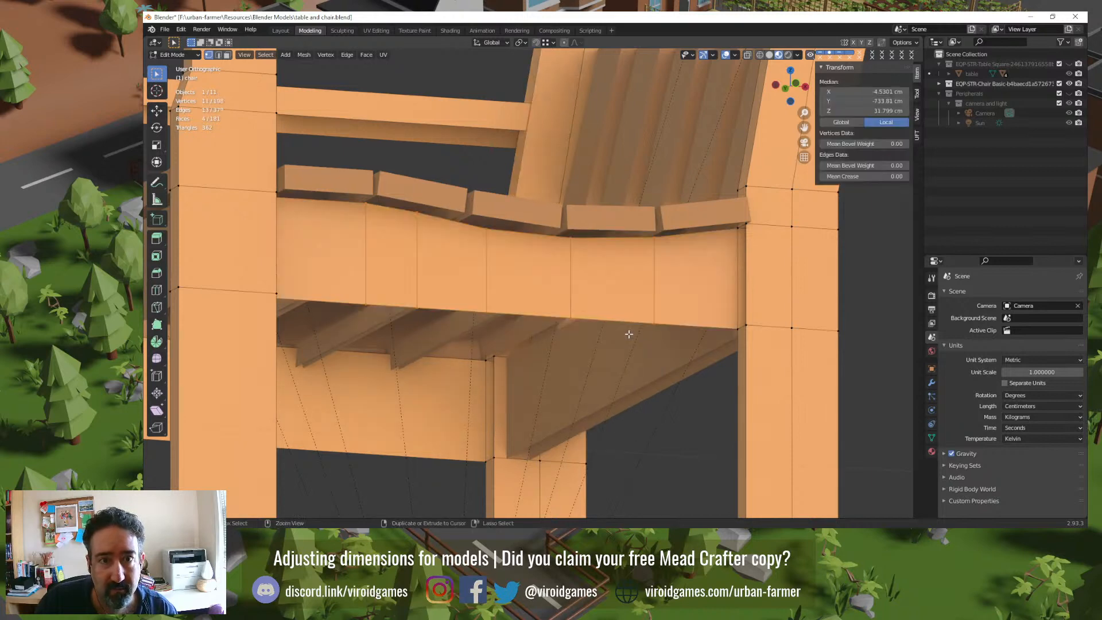
pyautogui.moveTo(629, 332); pyautogui.dragTo(571, 322, button='middle')
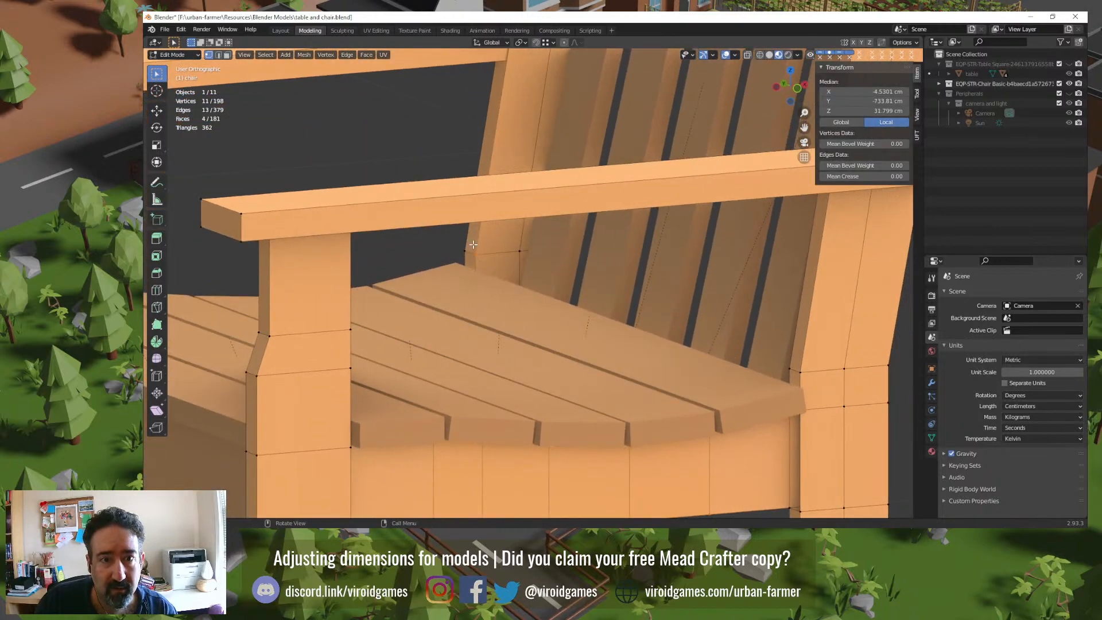
pyautogui.moveTo(494, 275)
pyautogui.mouseDown(button='middle')
pyautogui.moveTo(487, 296)
pyautogui.moveTo(476, 298)
pyautogui.moveTo(475, 279)
pyautogui.mouseUp(button='middle')
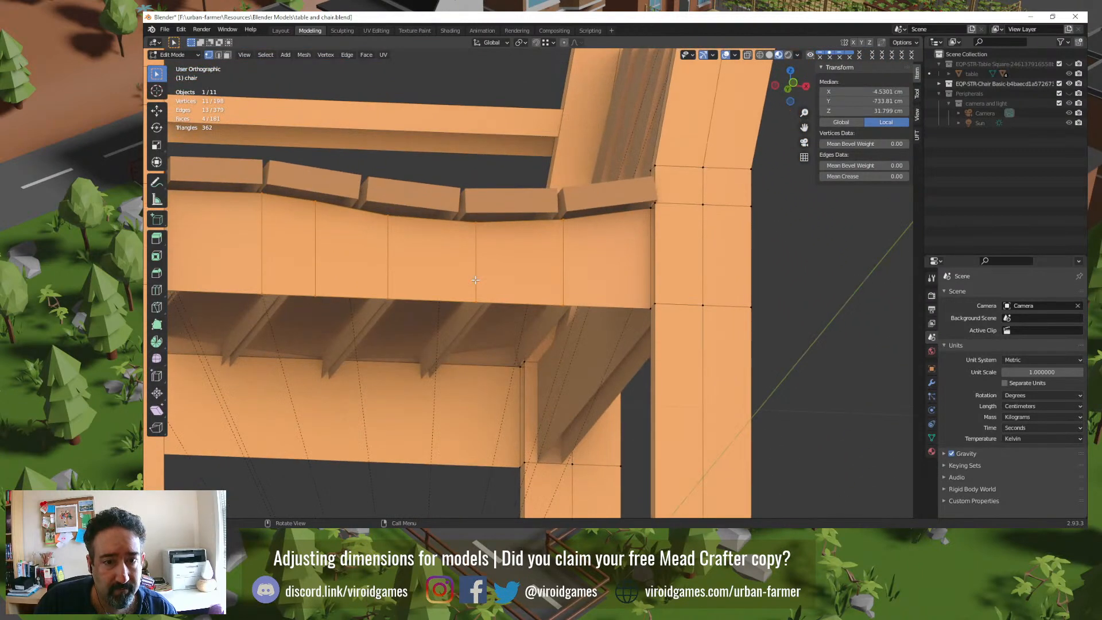
# Step: Undo the earlier deletion of the side rail's outer vertices to restore its merged outer face
pyautogui.hotkey('alt', 'a')
pyautogui.hotkey('ctrl', 'z')
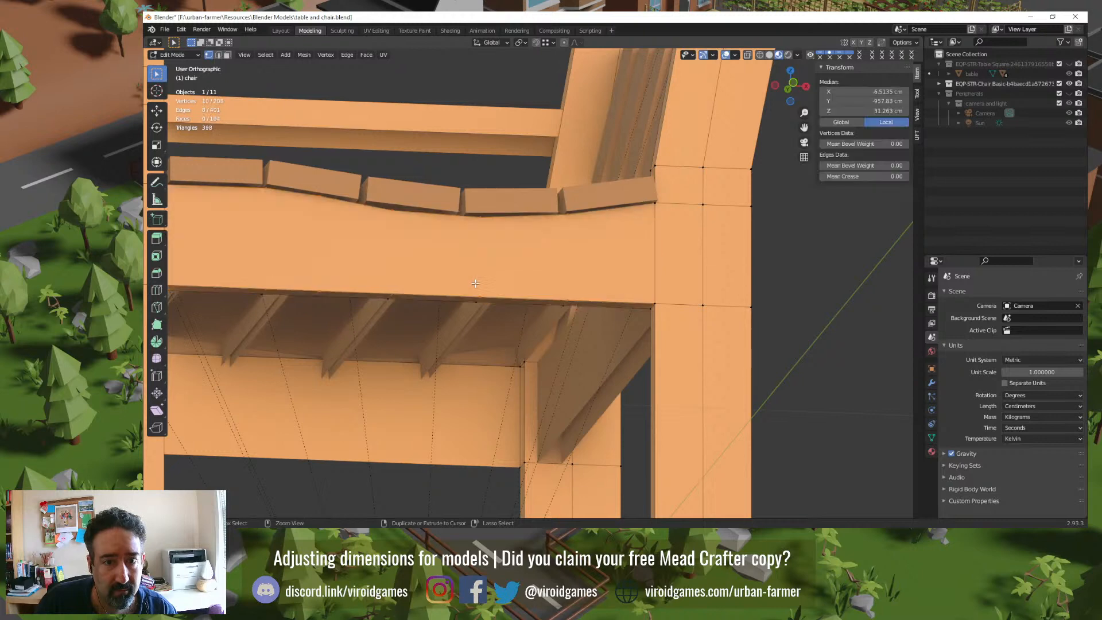
pyautogui.moveTo(476, 285); pyautogui.dragTo(488, 284, button='middle')
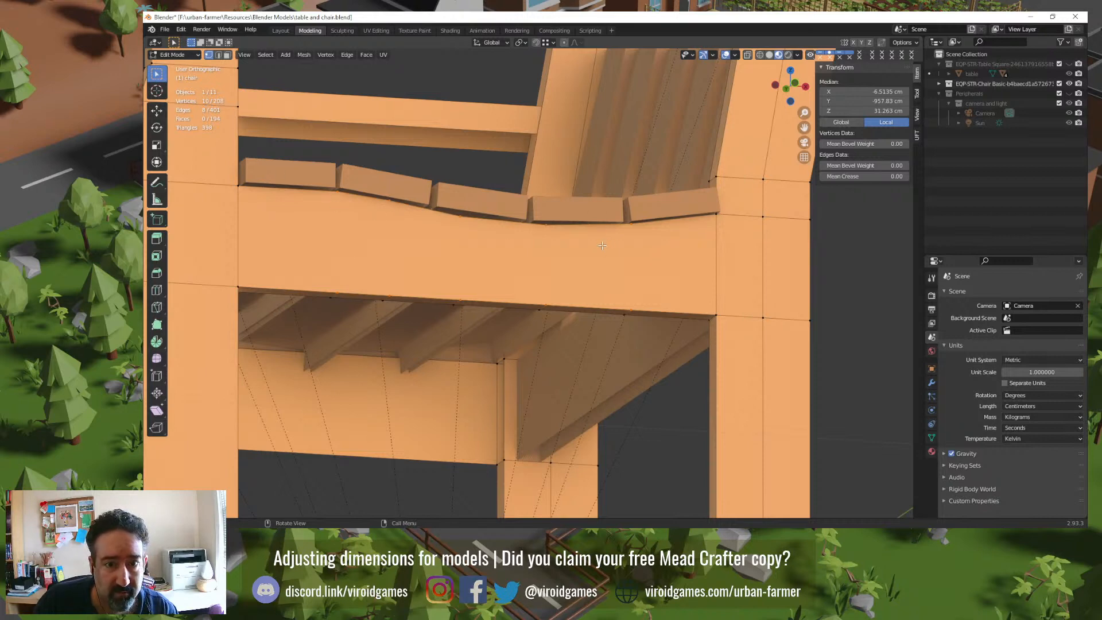
pyautogui.press('x')
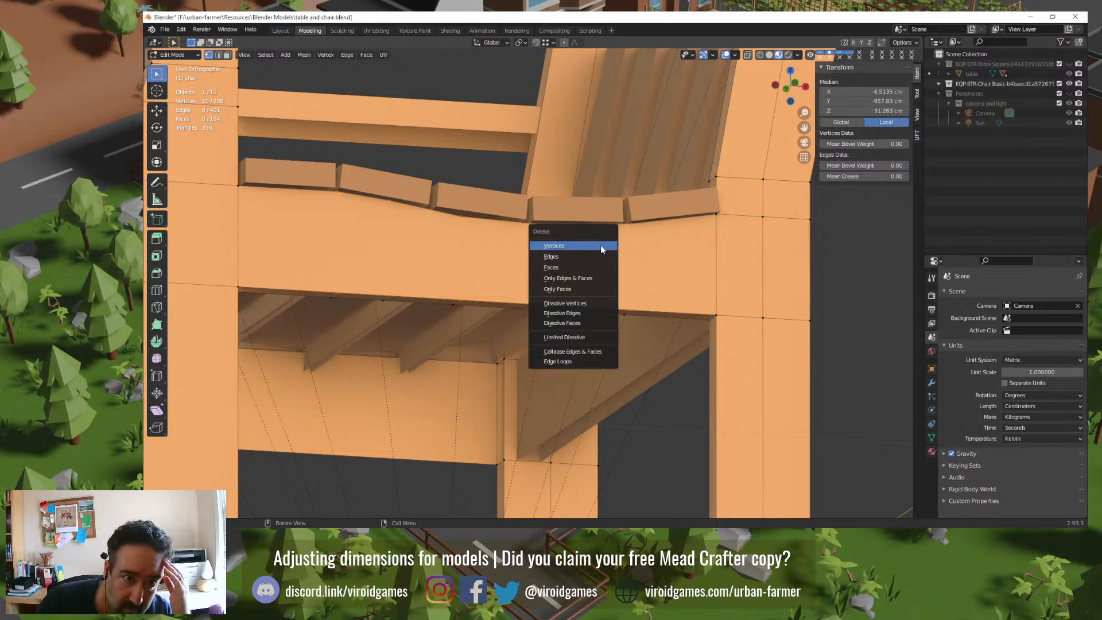
# Step: In edge selection, add the missing end edges along the side rail's upper and lower borders and dissolve the selected edges
pyautogui.click(218, 55)
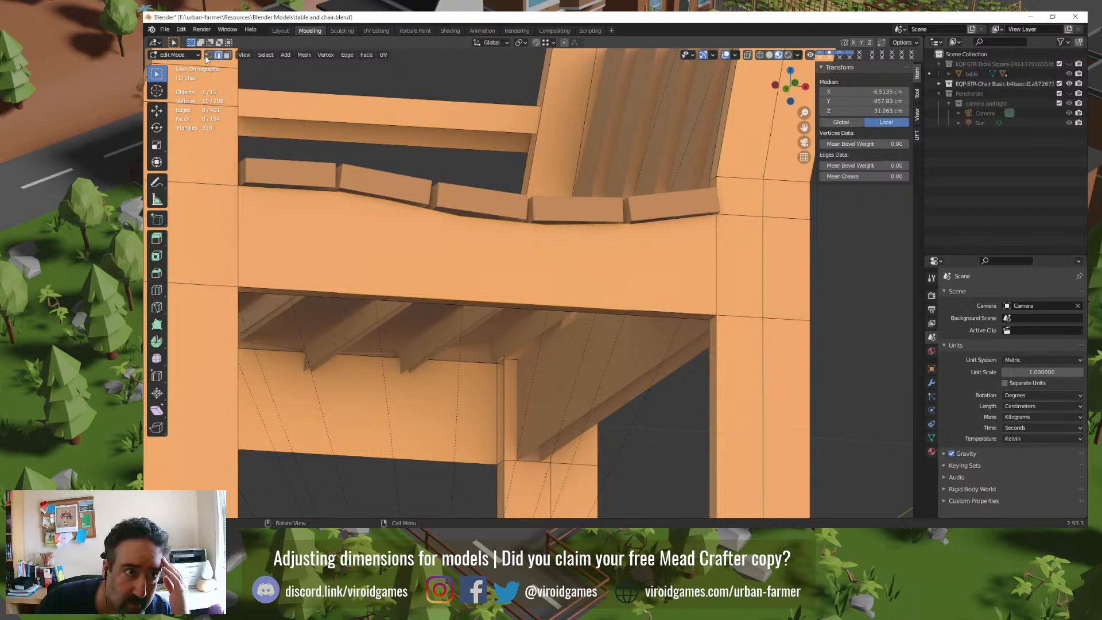
pyautogui.moveTo(338, 193); pyautogui.dragTo(344, 199, button='middle')
pyautogui.scroll(2, 305, 291)
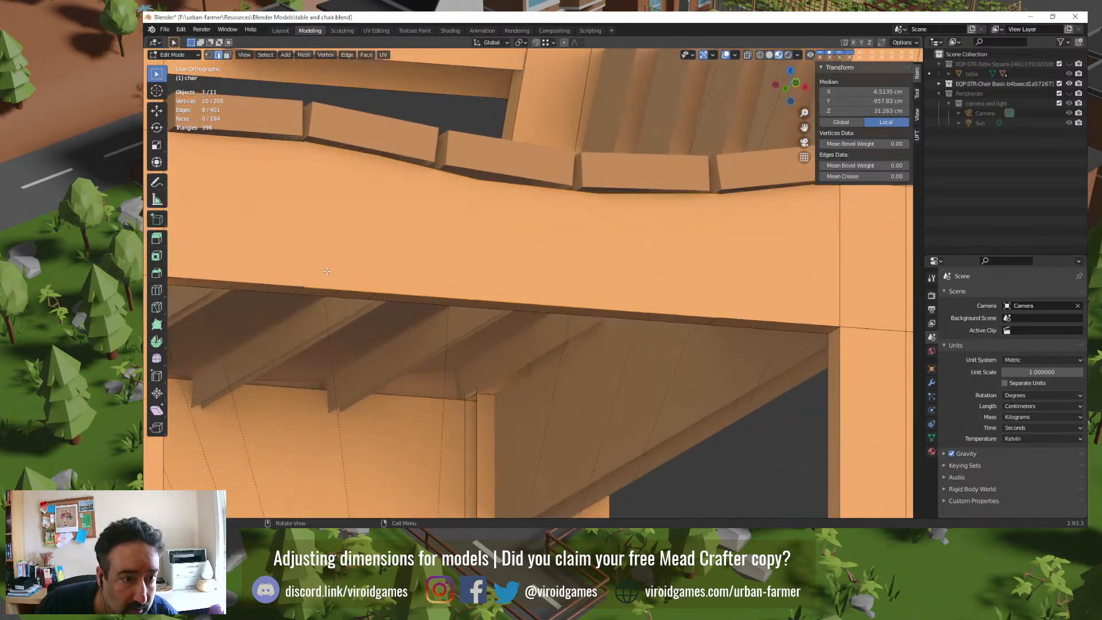
pyautogui.keyDown('shift'); pyautogui.click(279, 285); pyautogui.keyUp('shift')
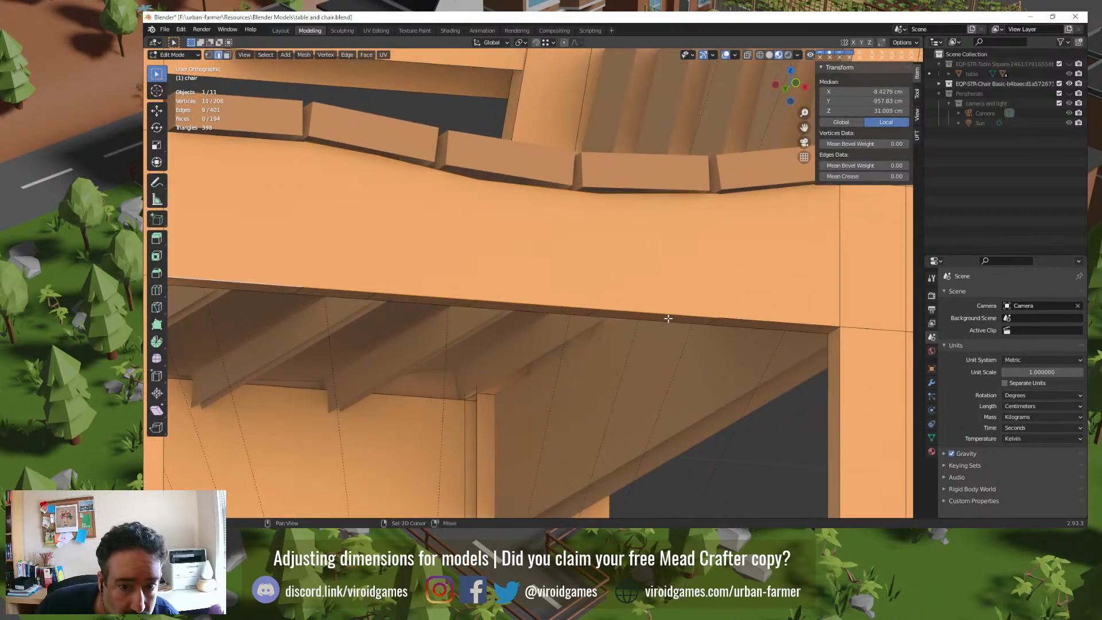
pyautogui.keyDown('shift'); pyautogui.click(736, 319); pyautogui.keyUp('shift')
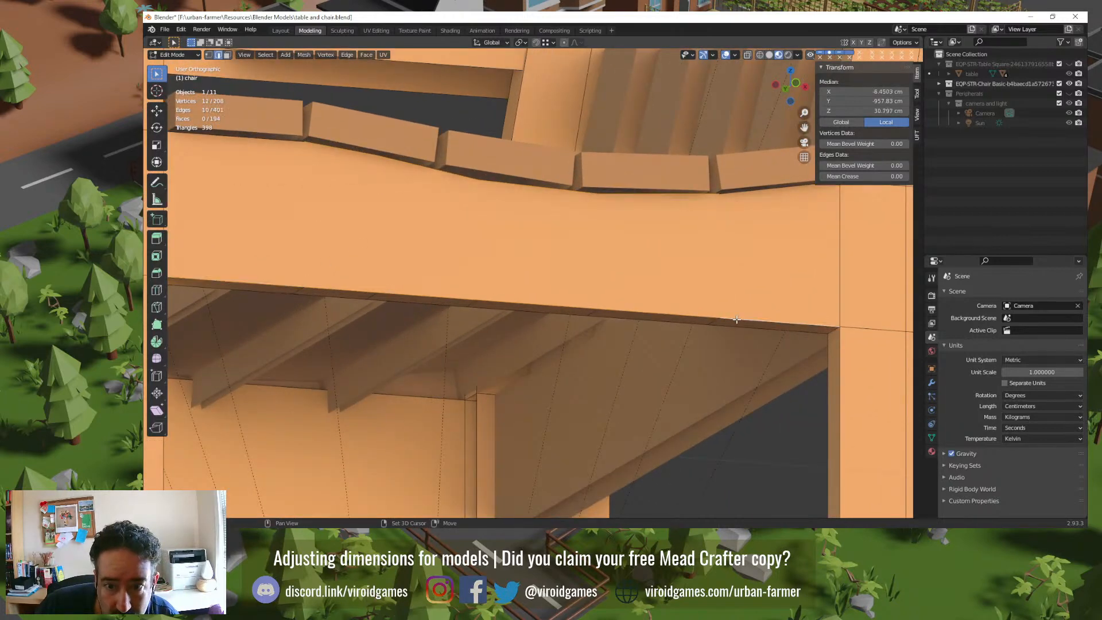
pyautogui.keyDown('shift'); pyautogui.click(752, 192); pyautogui.keyUp('shift')
pyautogui.keyDown('shift'); pyautogui.click(283, 140); pyautogui.keyUp('shift')
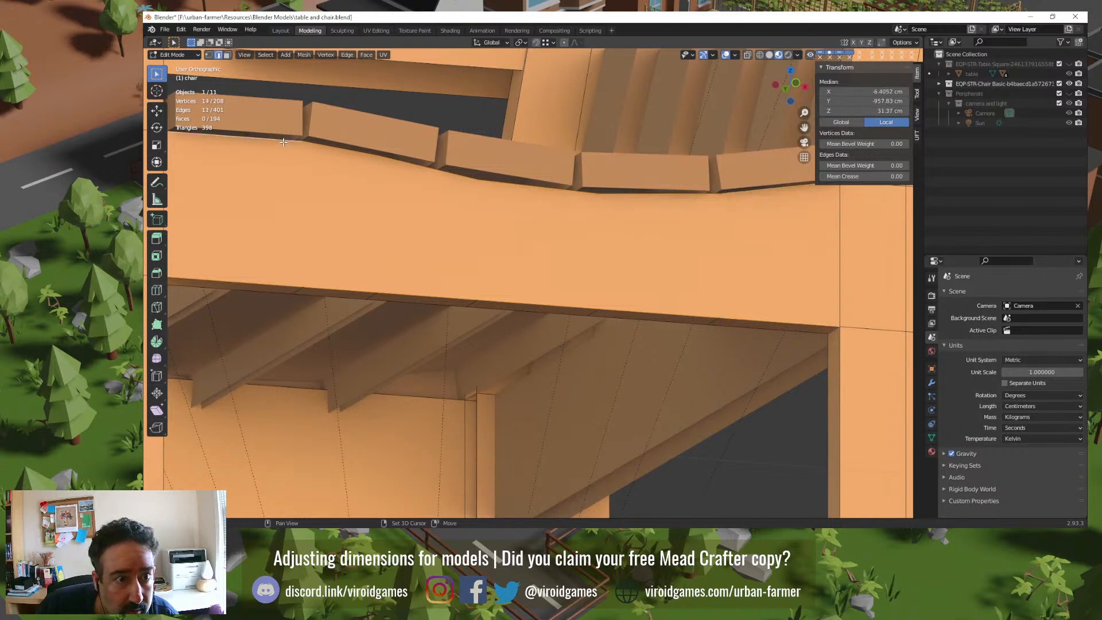
pyautogui.keyDown('shift'); pyautogui.click(324, 145); pyautogui.keyUp('shift')
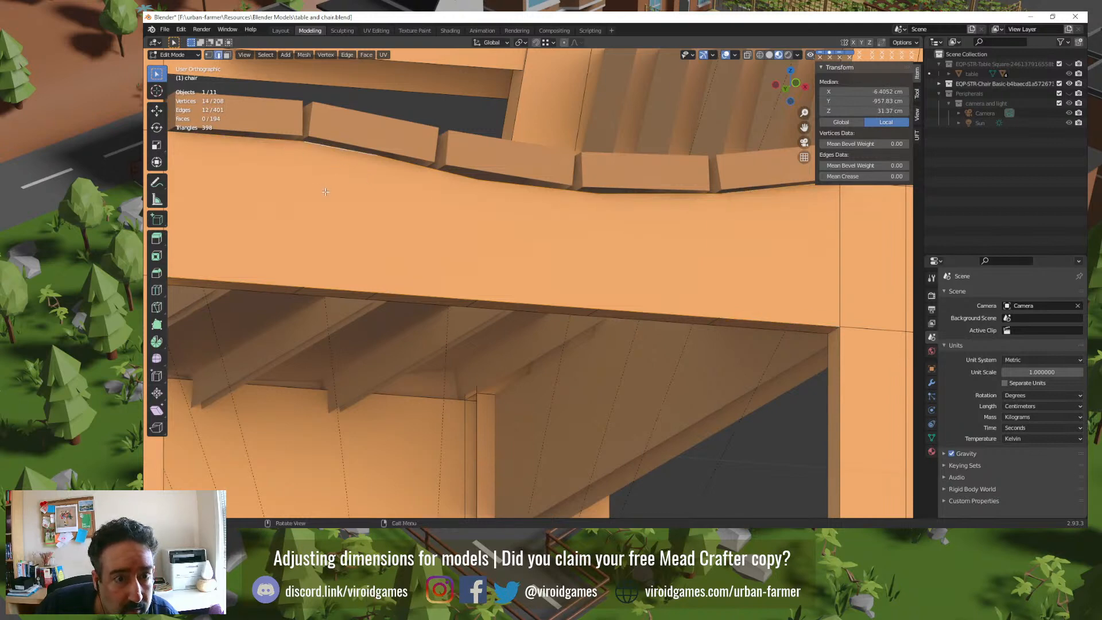
pyautogui.moveTo(323, 145); pyautogui.dragTo(327, 207, button='middle')
pyautogui.press('x')
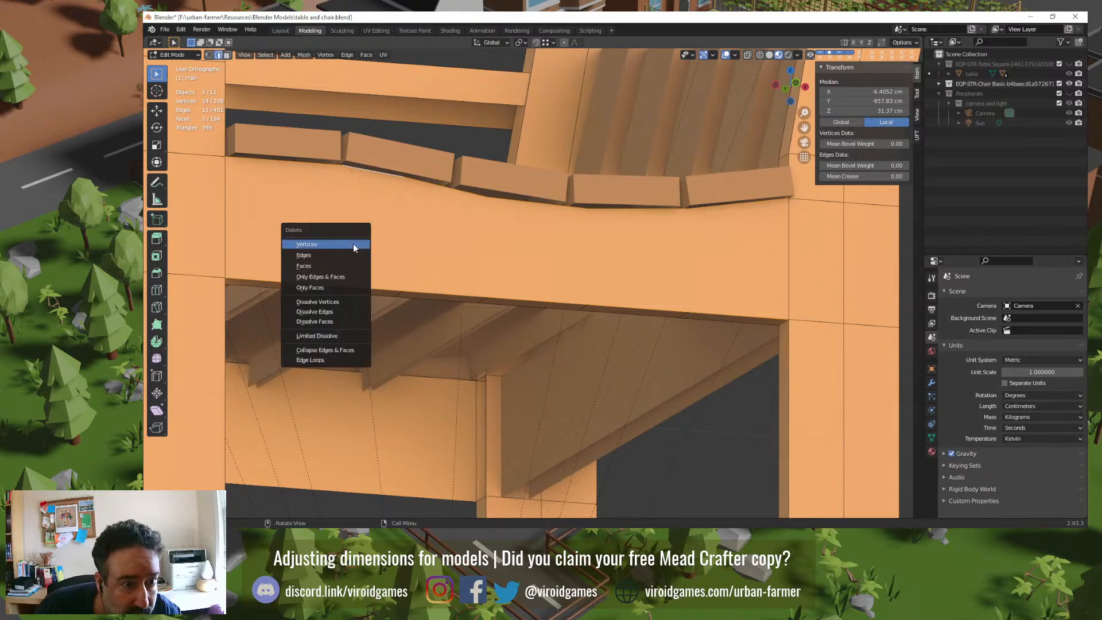
pyautogui.click(335, 309)
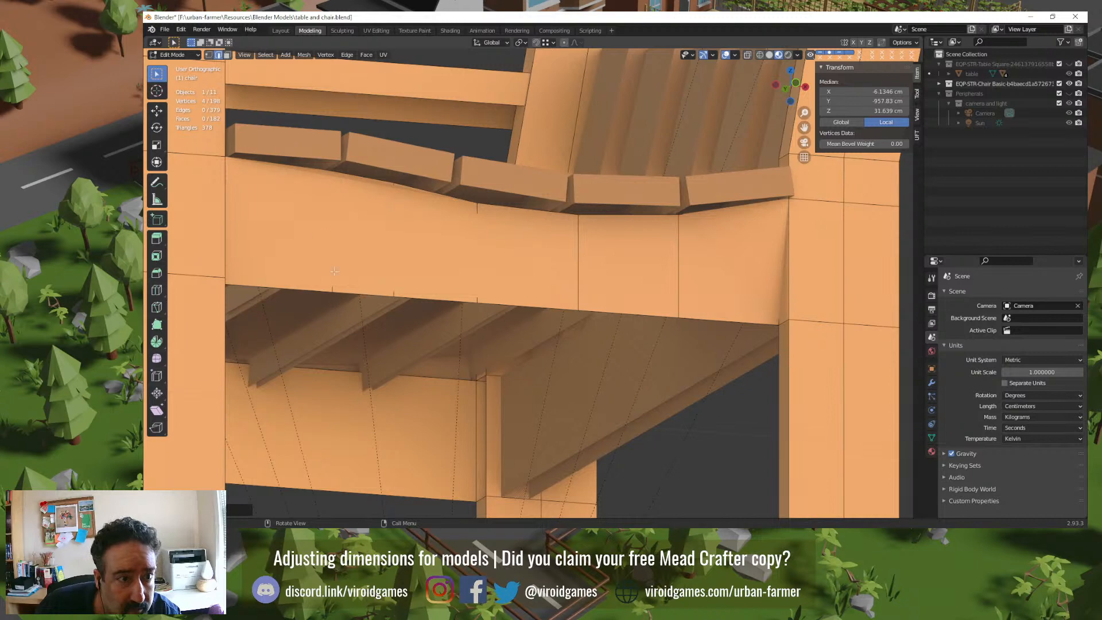
# Step: Select the five pairs of intermediate upper and lower vertices left on the side rail and delete them
pyautogui.press('1')
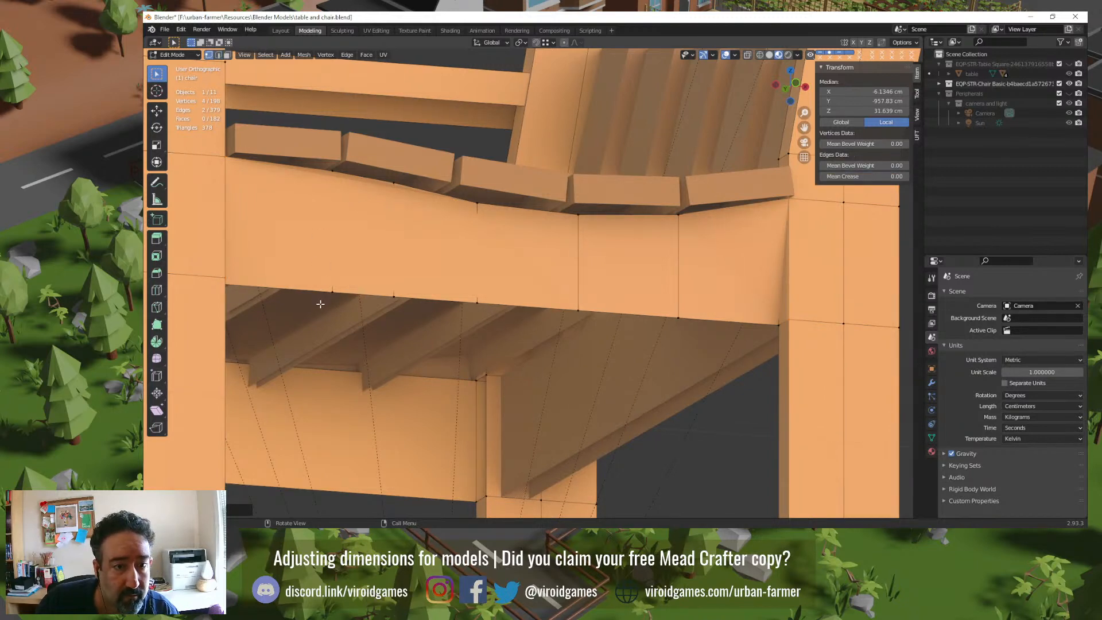
pyautogui.moveTo(323, 164); pyautogui.dragTo(341, 300)
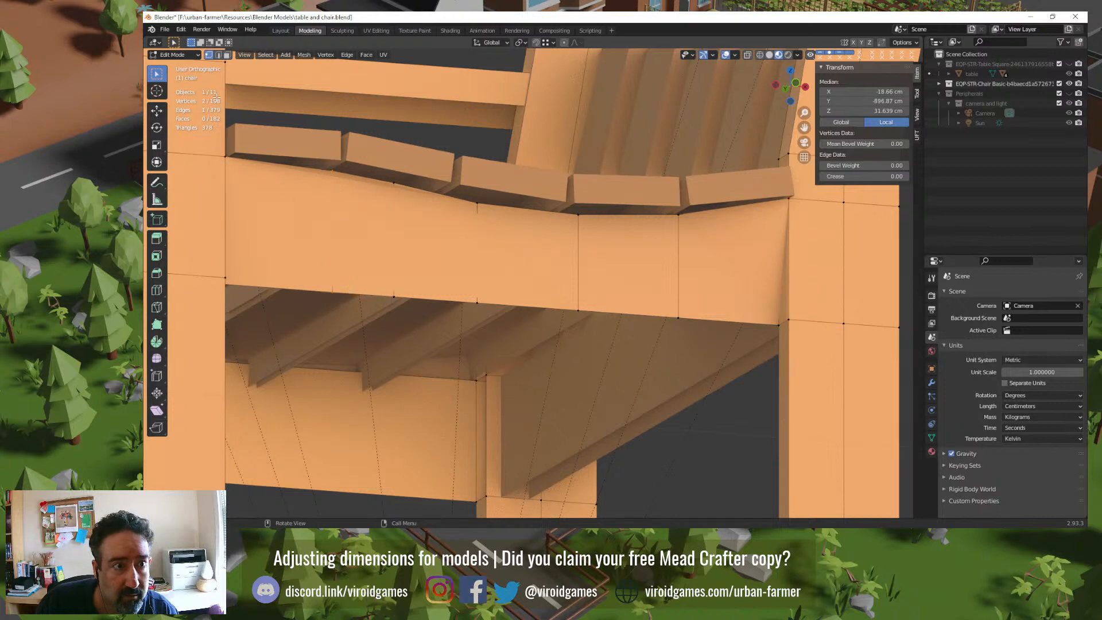
pyautogui.keyDown('shift'); pyautogui.moveTo(384, 176); pyautogui.dragTo(399, 307); pyautogui.keyUp('shift')
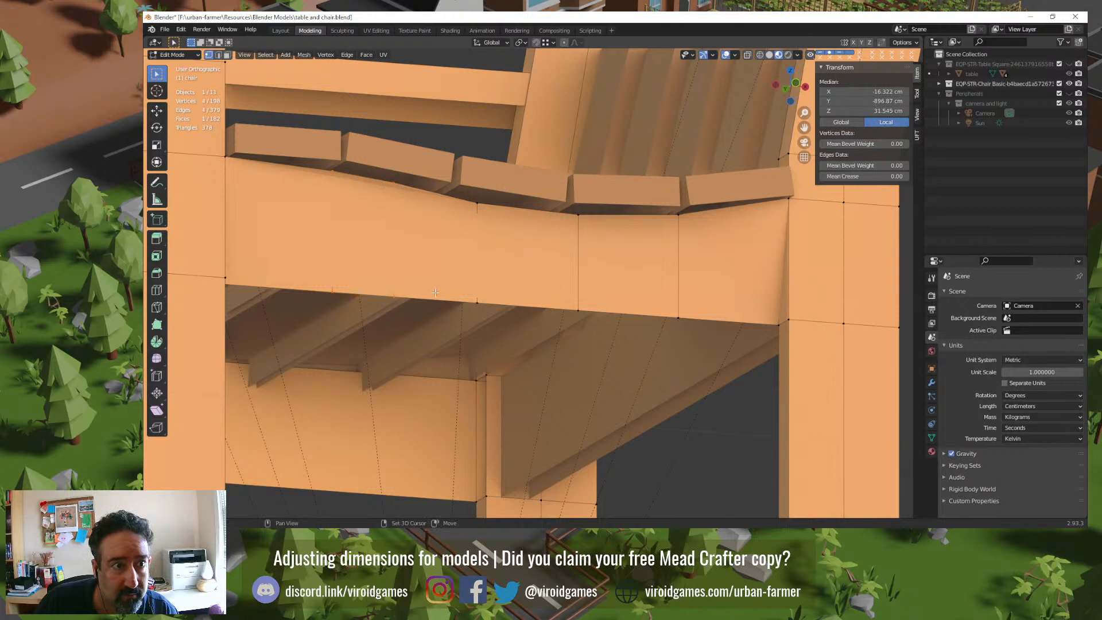
pyautogui.keyDown('shift'); pyautogui.moveTo(470, 190); pyautogui.dragTo(483, 315); pyautogui.keyUp('shift')
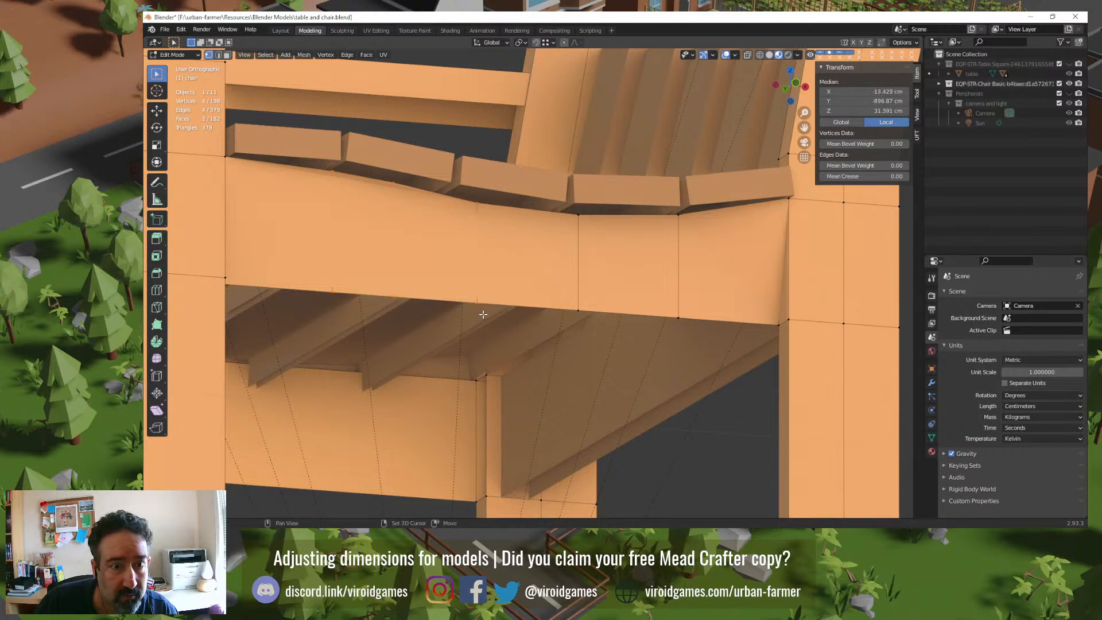
pyautogui.keyDown('shift'); pyautogui.moveTo(566, 321); pyautogui.dragTo(614, 208); pyautogui.keyUp('shift')
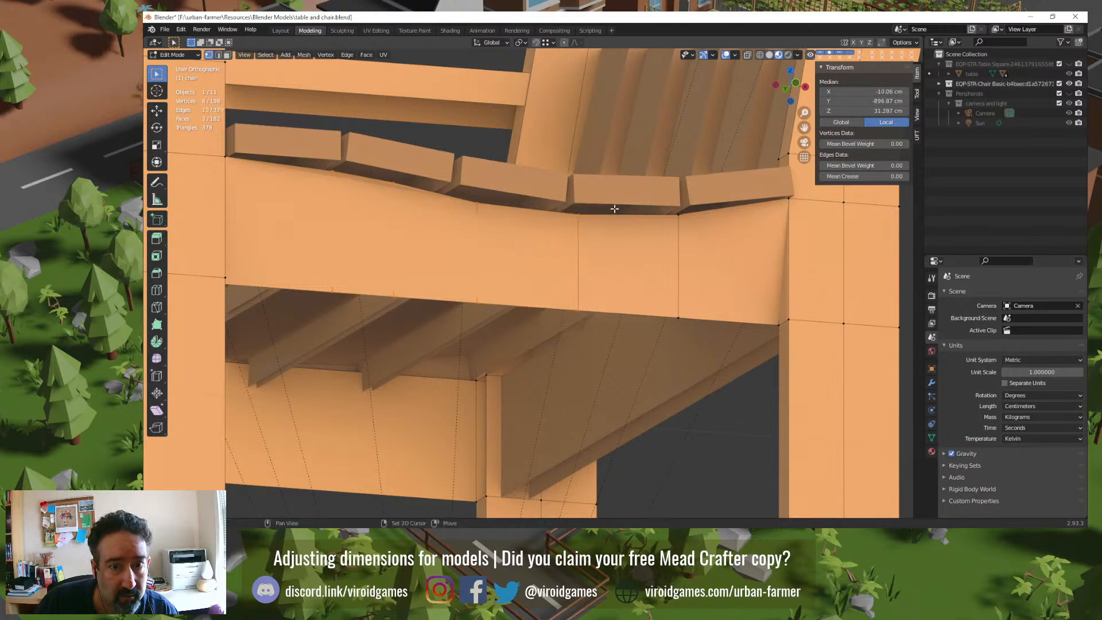
pyautogui.keyDown('shift'); pyautogui.moveTo(676, 326); pyautogui.dragTo(703, 208); pyautogui.keyUp('shift')
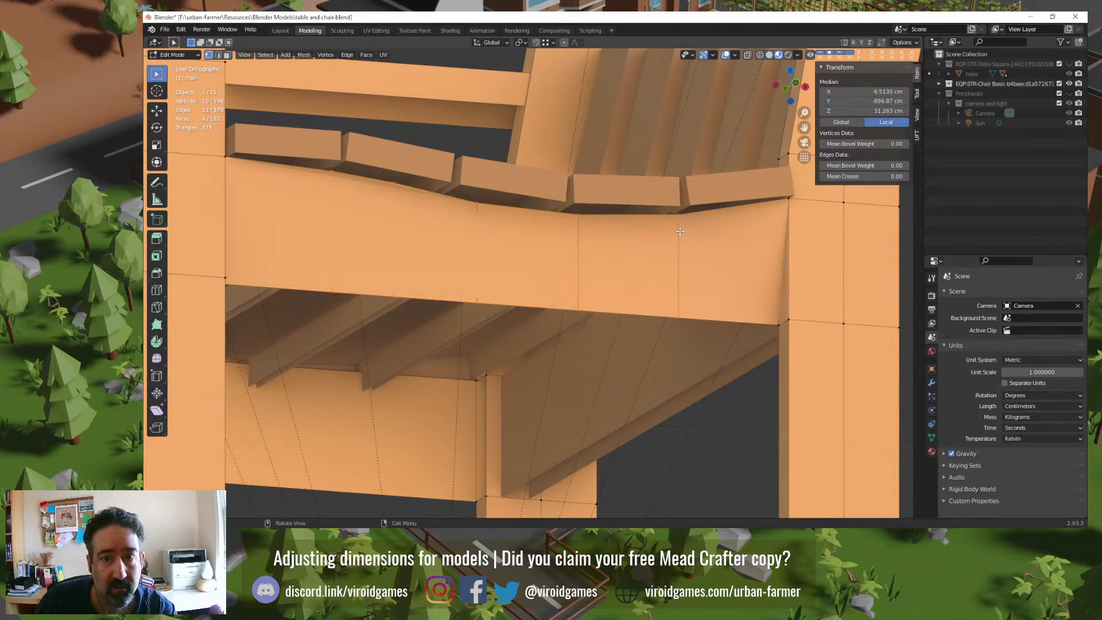
pyautogui.press('x')
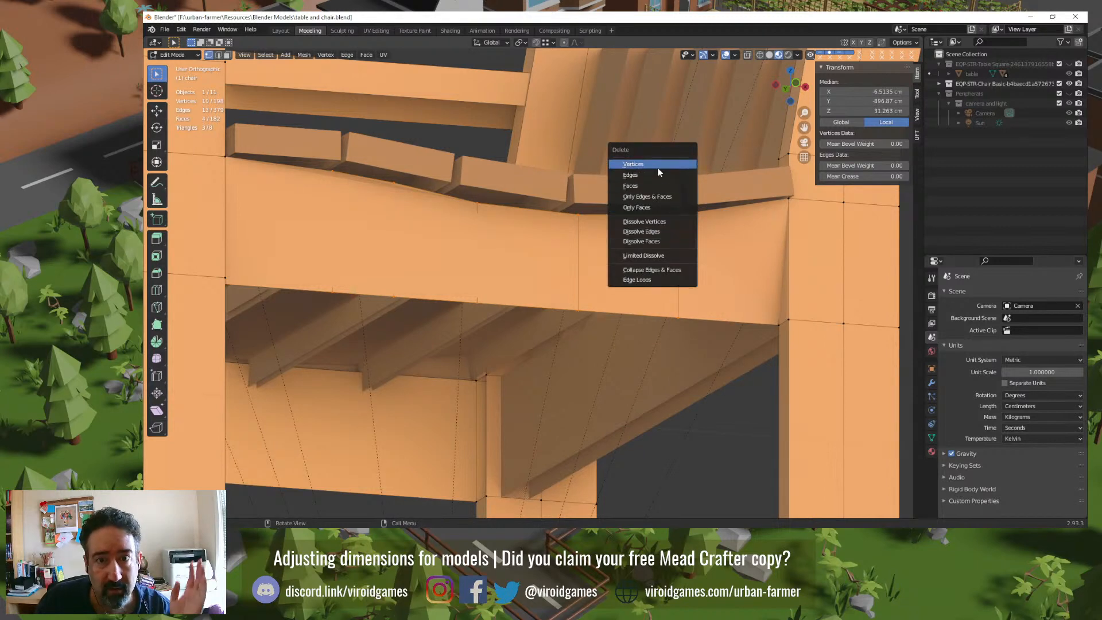
pyautogui.click(656, 168)
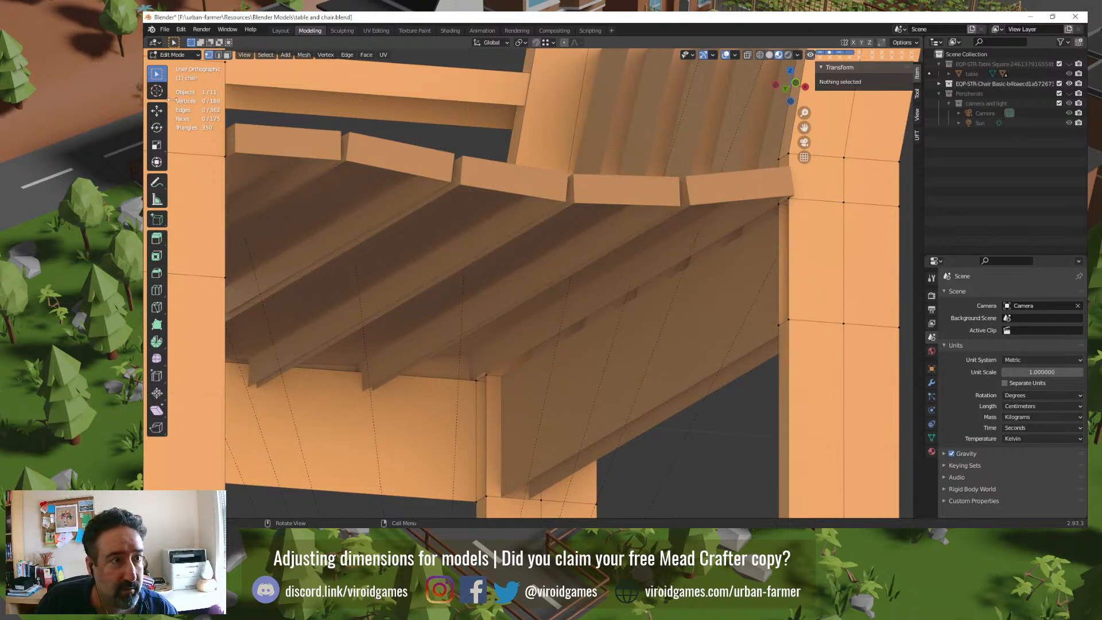
# Step: Fill a single face between the two vertical leg edges at the side rail's ends and return to Object Mode
pyautogui.click(218, 55)
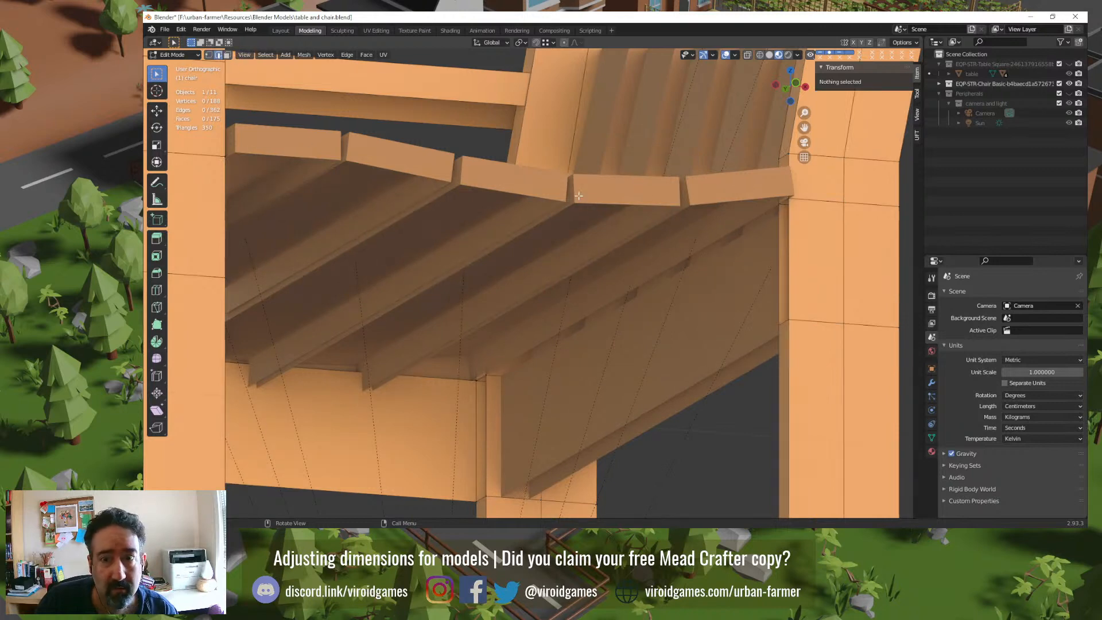
pyautogui.click(787, 270)
pyautogui.keyDown('shift'); pyautogui.click(224, 243); pyautogui.keyUp('shift')
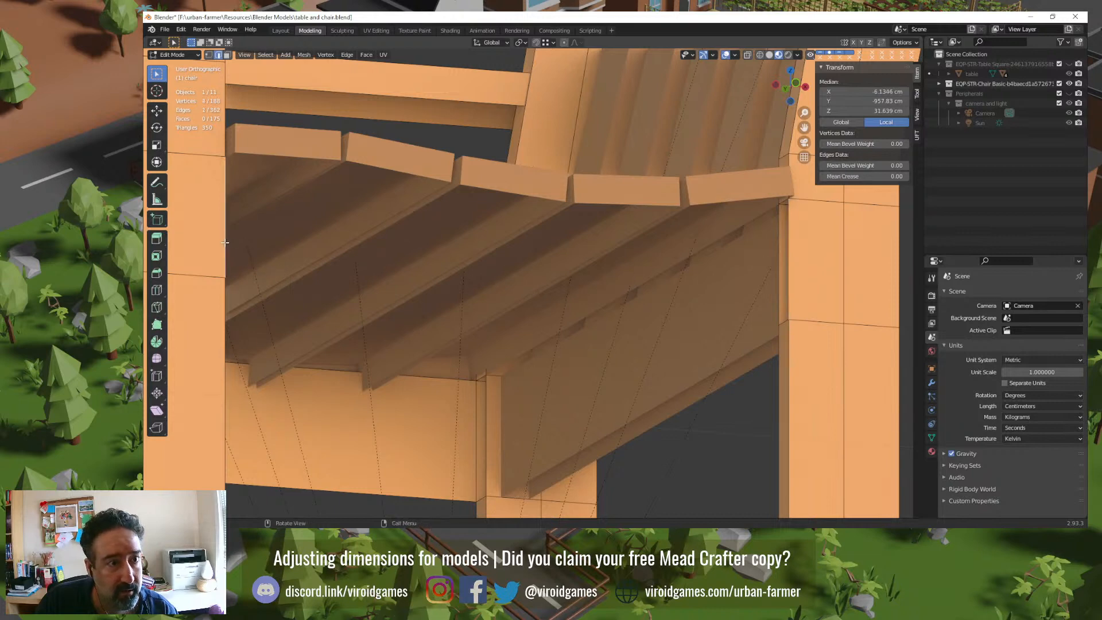
pyautogui.press('f')
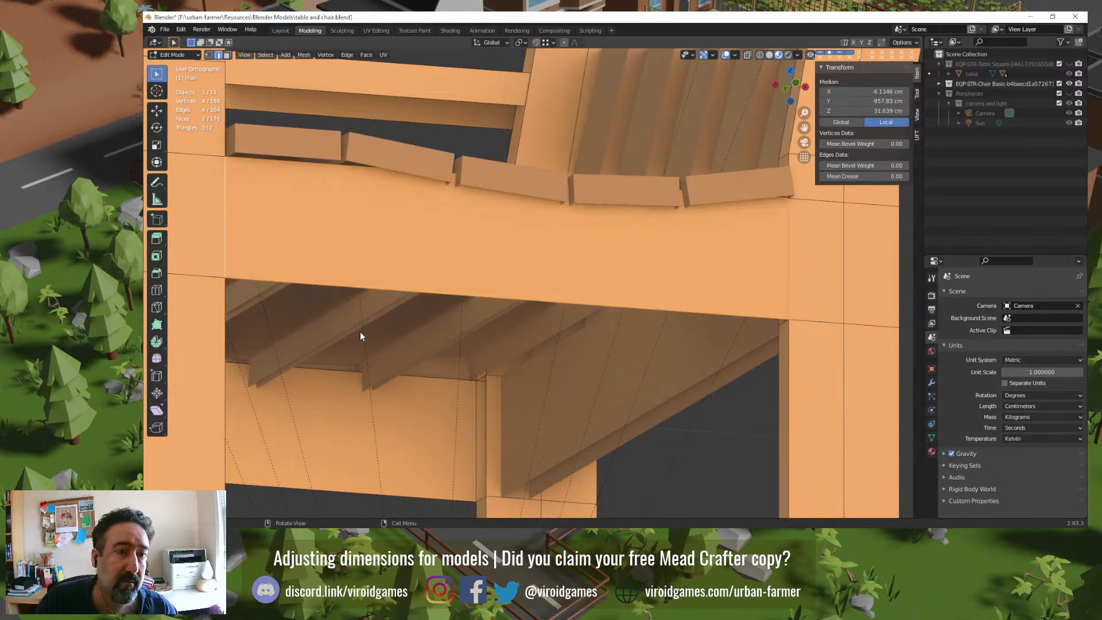
pyautogui.press('Tab')
pyautogui.click(420, 133)
pyautogui.moveTo(420, 133); pyautogui.dragTo(427, 184, button='middle')
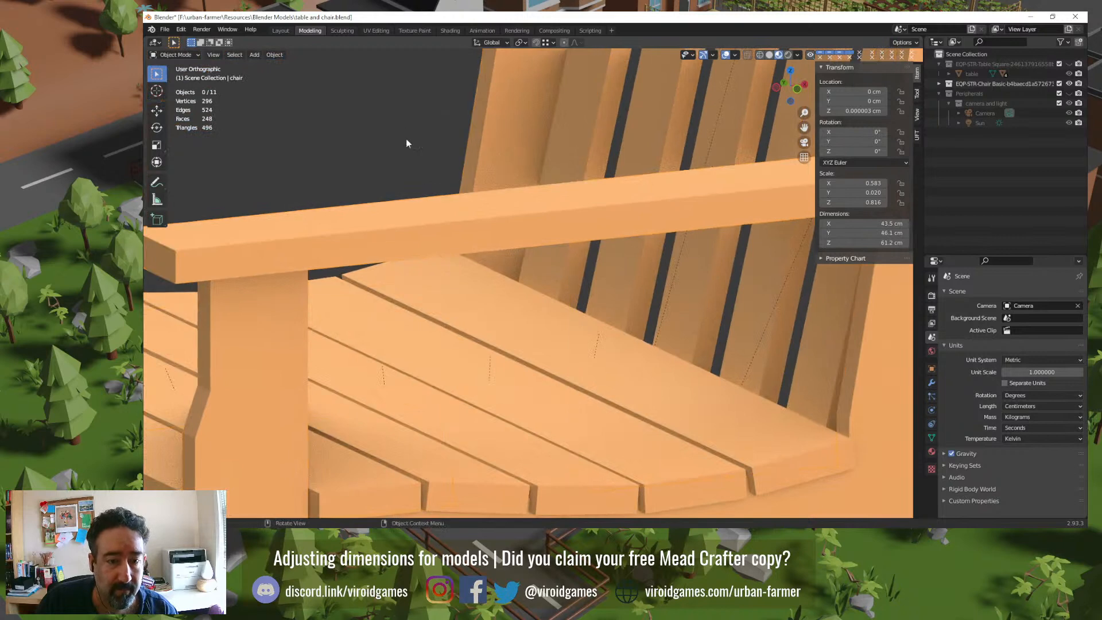
pyautogui.scroll(-1, 406, 138)
pyautogui.scroll(-2, 445, 293)
pyautogui.moveTo(463, 333); pyautogui.dragTo(440, 333, button='middle')
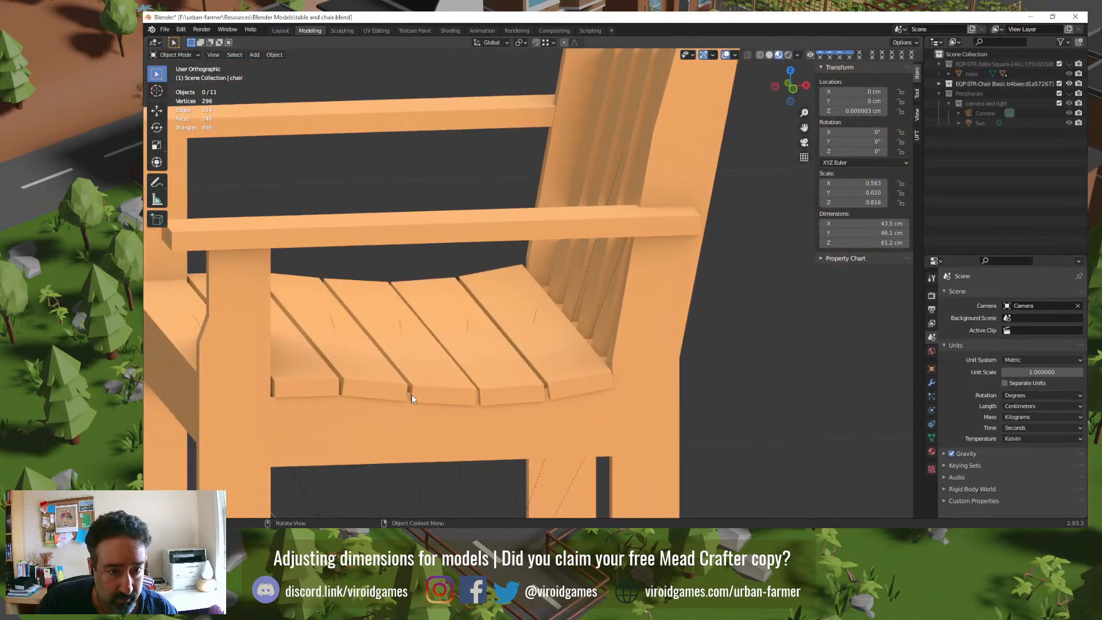
# Step: Examine the rebuilt rails on both sides of the chair frame in Edit Mode and Object Mode
pyautogui.click(553, 422)
pyautogui.press('Tab')
pyautogui.click(539, 429)
pyautogui.moveTo(537, 425); pyautogui.dragTo(481, 421, button='middle')
pyautogui.moveTo(362, 411); pyautogui.dragTo(544, 400, button='middle')
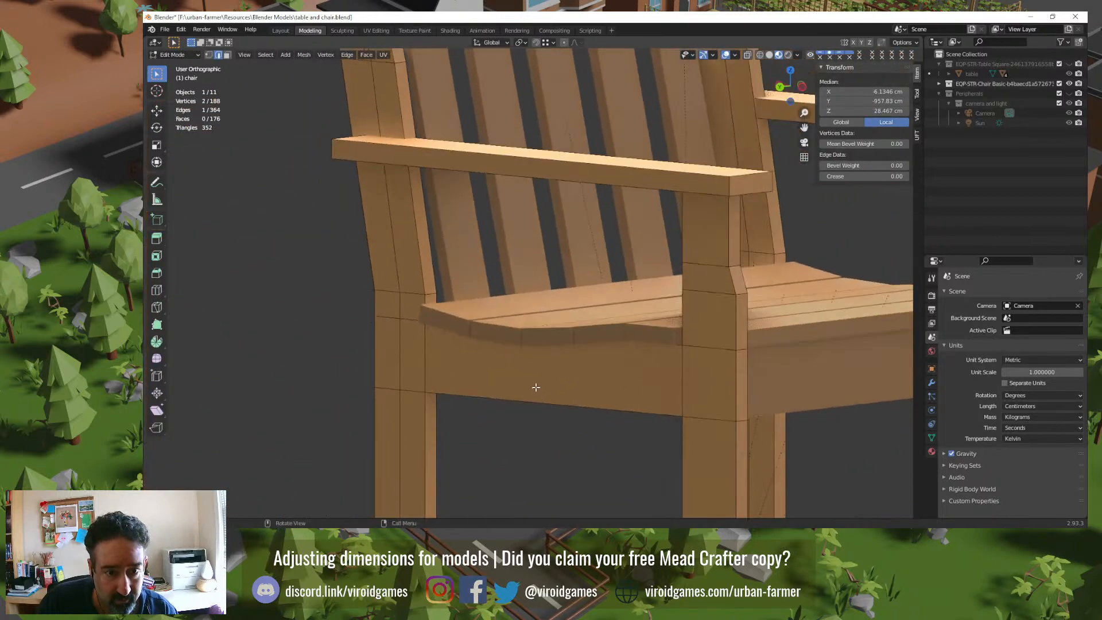
pyautogui.click(535, 387)
pyautogui.click(555, 362)
pyautogui.moveTo(555, 362); pyautogui.dragTo(487, 360, button='middle')
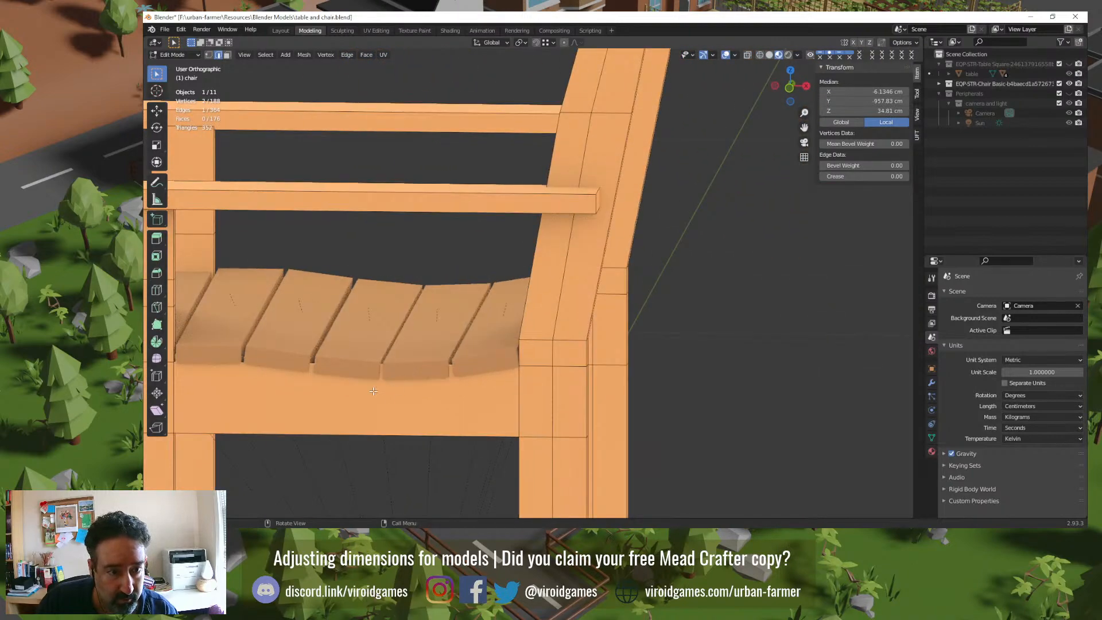
pyautogui.press('Tab')
pyautogui.click(346, 246)
pyautogui.moveTo(295, 311); pyautogui.dragTo(480, 345, button='middle')
pyautogui.scroll(-3, 487, 341)
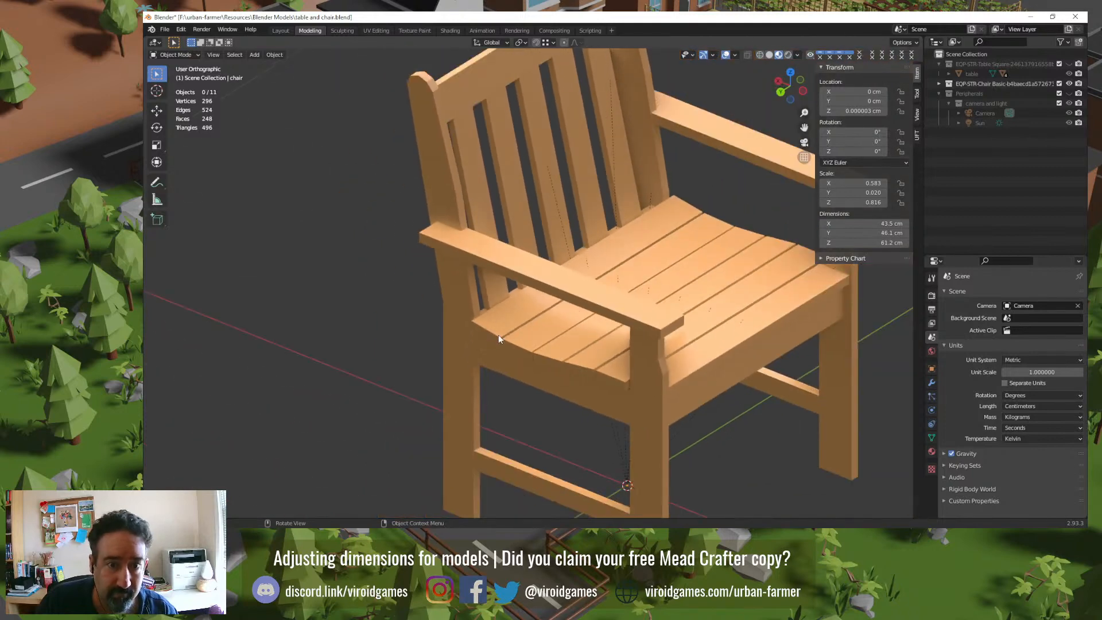
pyautogui.press('Tab')
pyautogui.click(390, 282)
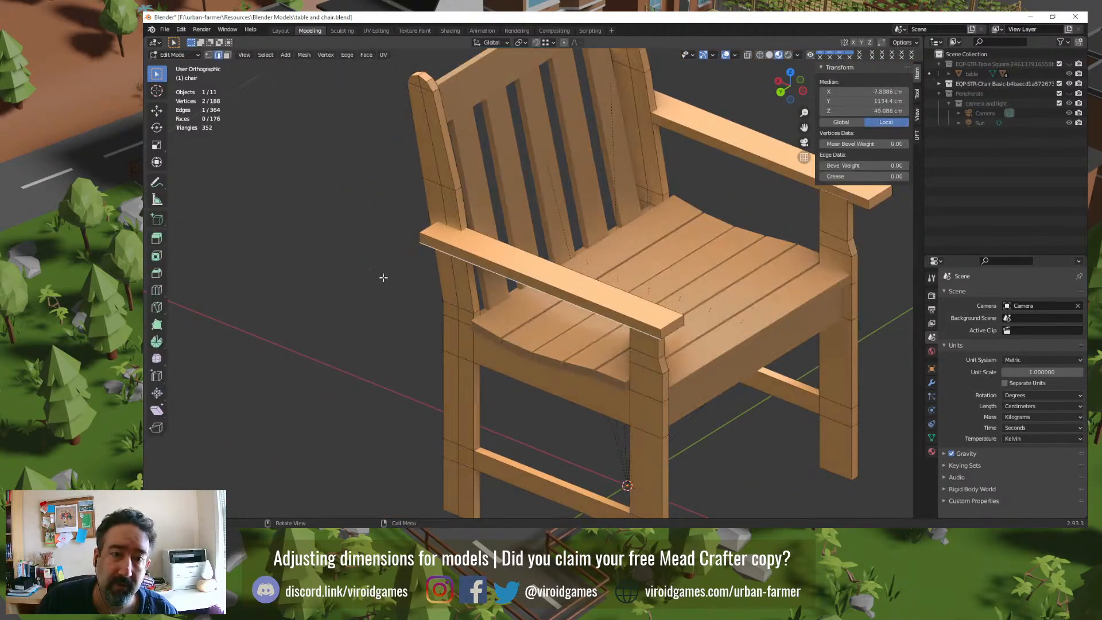
# Step: Return to Object Mode, save the file and select the chair's backrest planks
pyautogui.press('Tab')
pyautogui.hotkey('ctrl', 's')
pyautogui.moveTo(357, 248); pyautogui.dragTo(398, 276, button='middle')
pyautogui.click(475, 194)
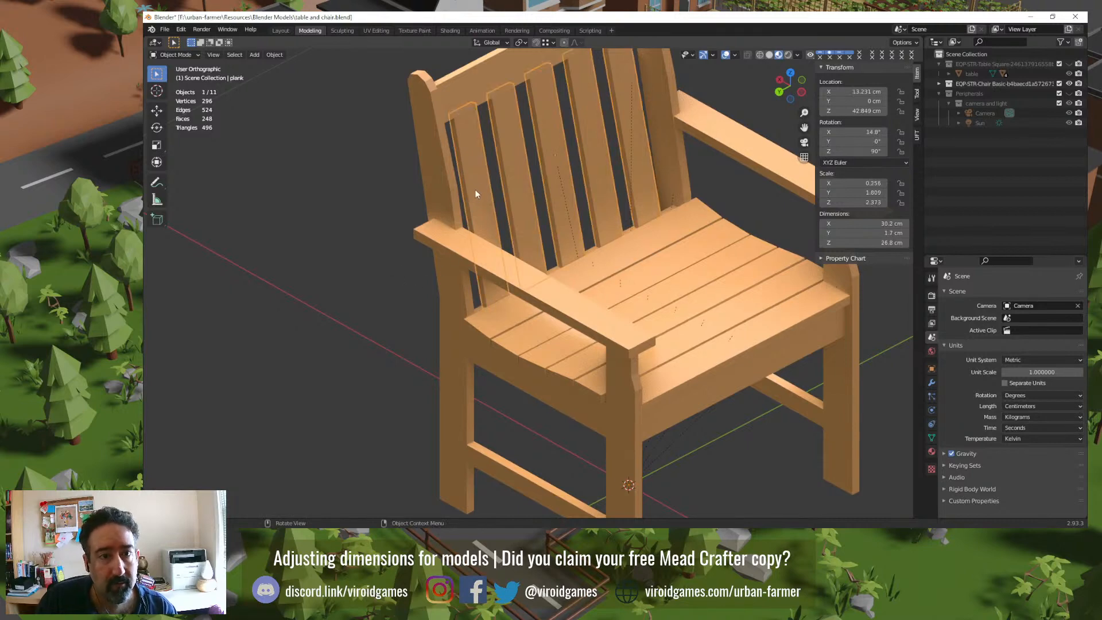
# Step: In face selection with X-ray on, delete the top and bottom end faces of all five backrest planks and return to Object Mode
pyautogui.moveTo(487, 136); pyautogui.dragTo(444, 283, button='middle')
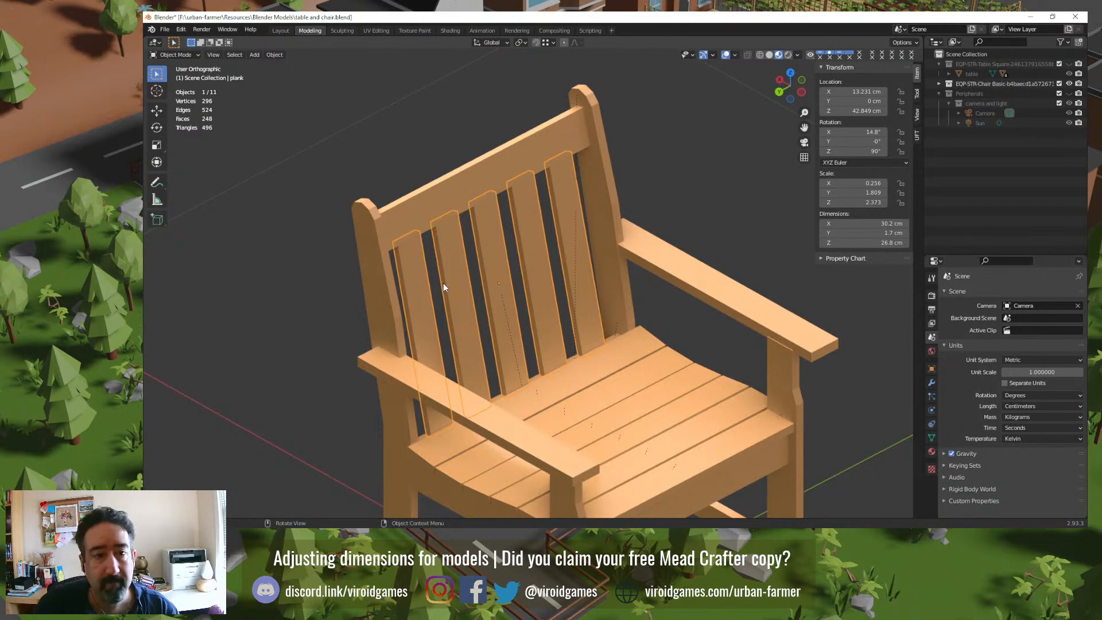
pyautogui.press('Tab')
pyautogui.scroll(2, 421, 252)
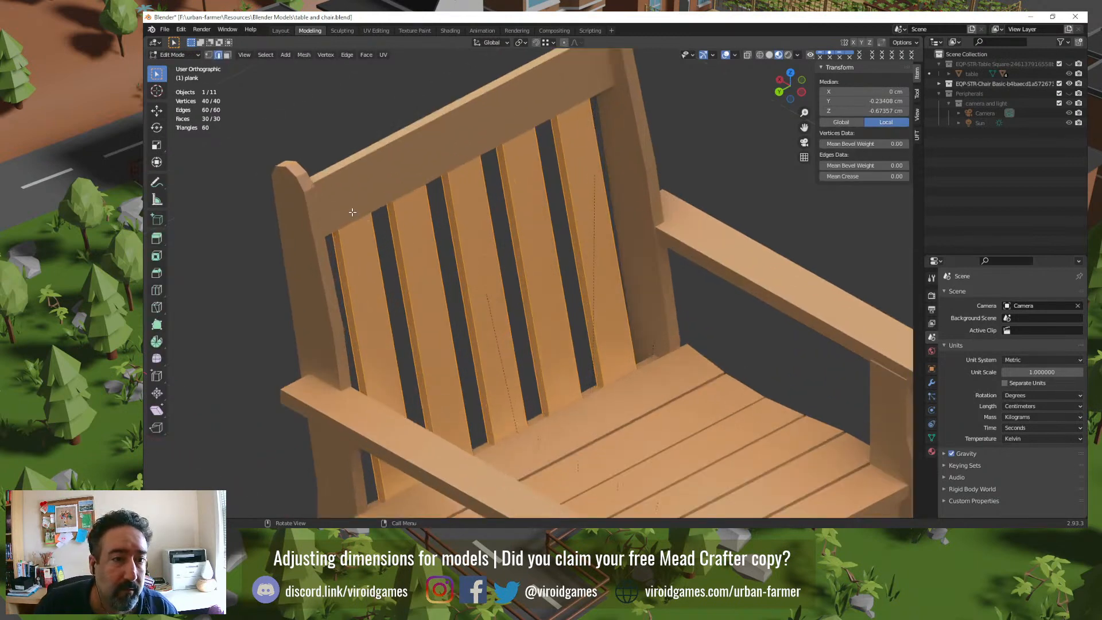
pyautogui.click(747, 55)
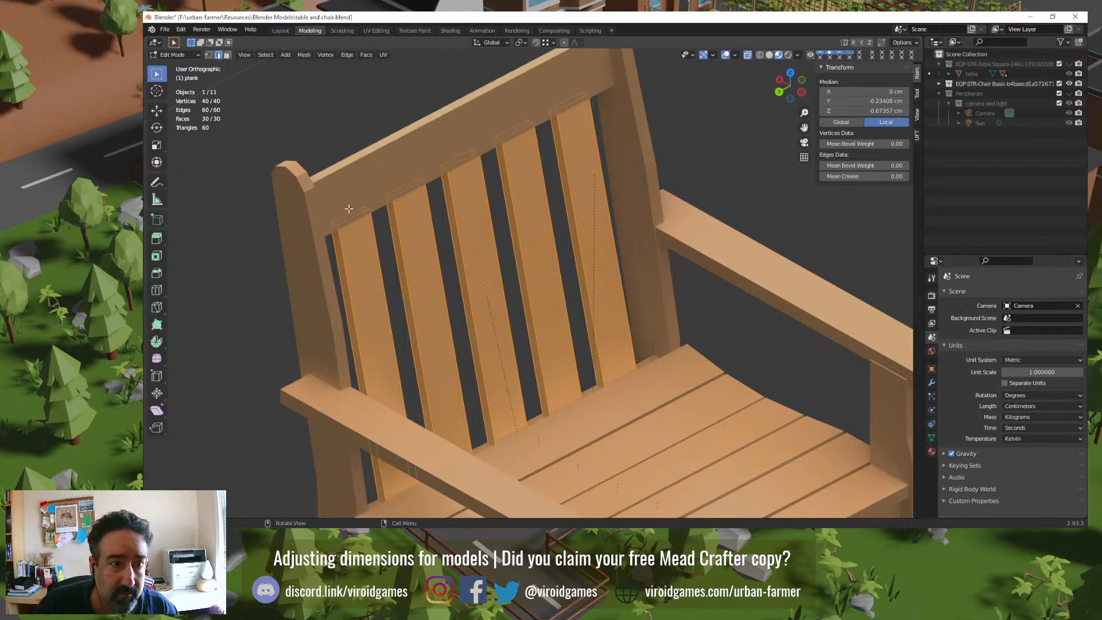
pyautogui.click(228, 55)
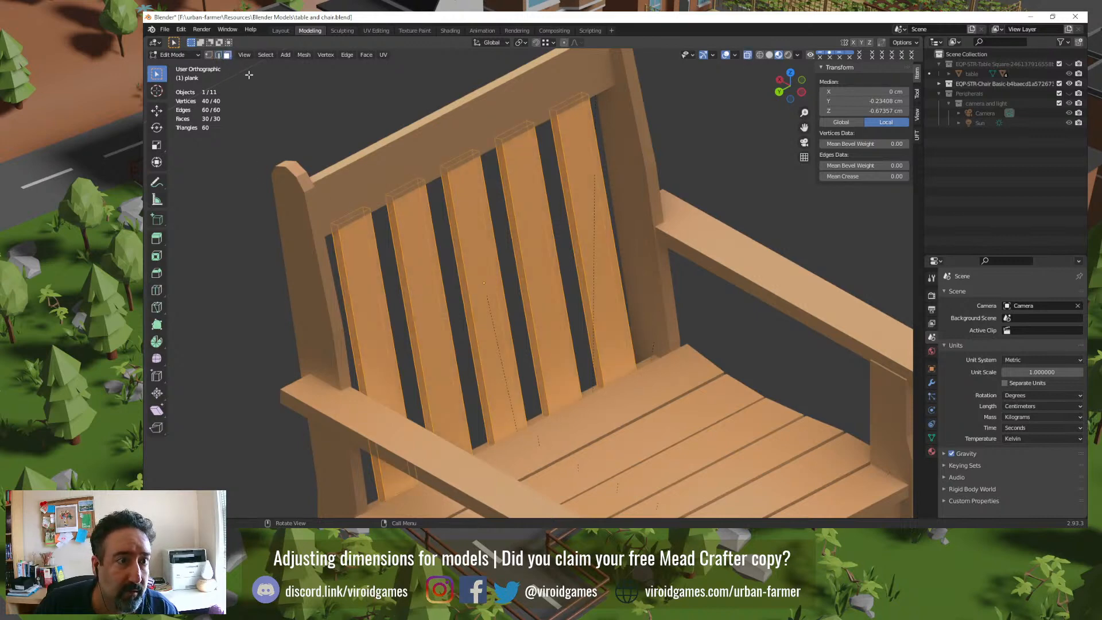
pyautogui.click(353, 217)
pyautogui.click(405, 188)
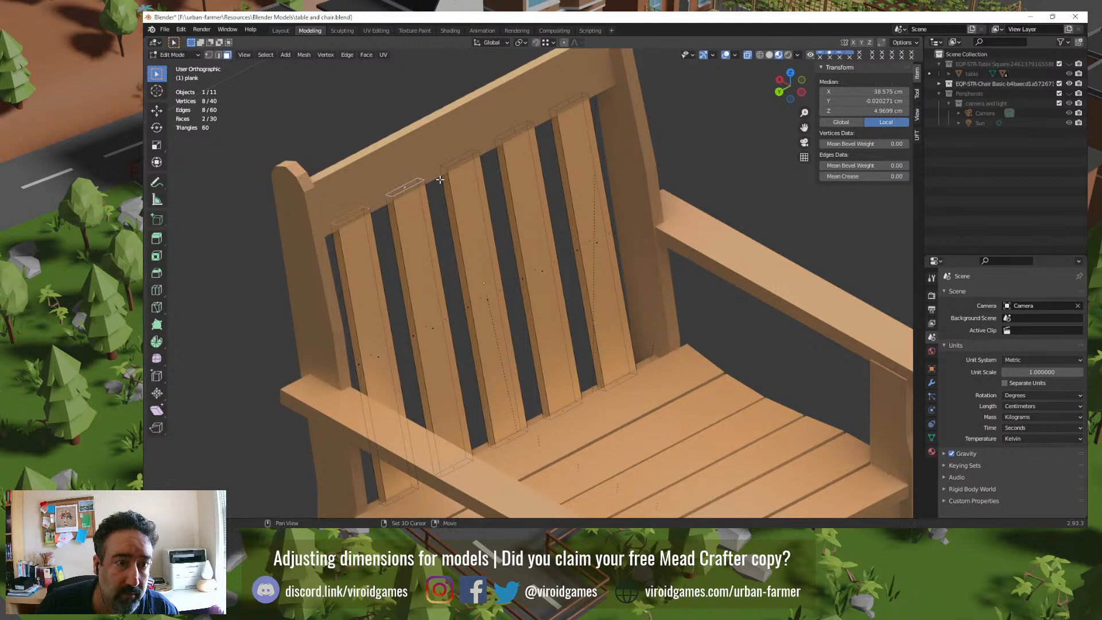
pyautogui.keyDown('shift'); pyautogui.click(462, 159); pyautogui.keyUp('shift')
pyautogui.keyDown('shift'); pyautogui.click(517, 130); pyautogui.keyUp('shift')
pyautogui.keyDown('shift'); pyautogui.click(571, 103); pyautogui.keyUp('shift')
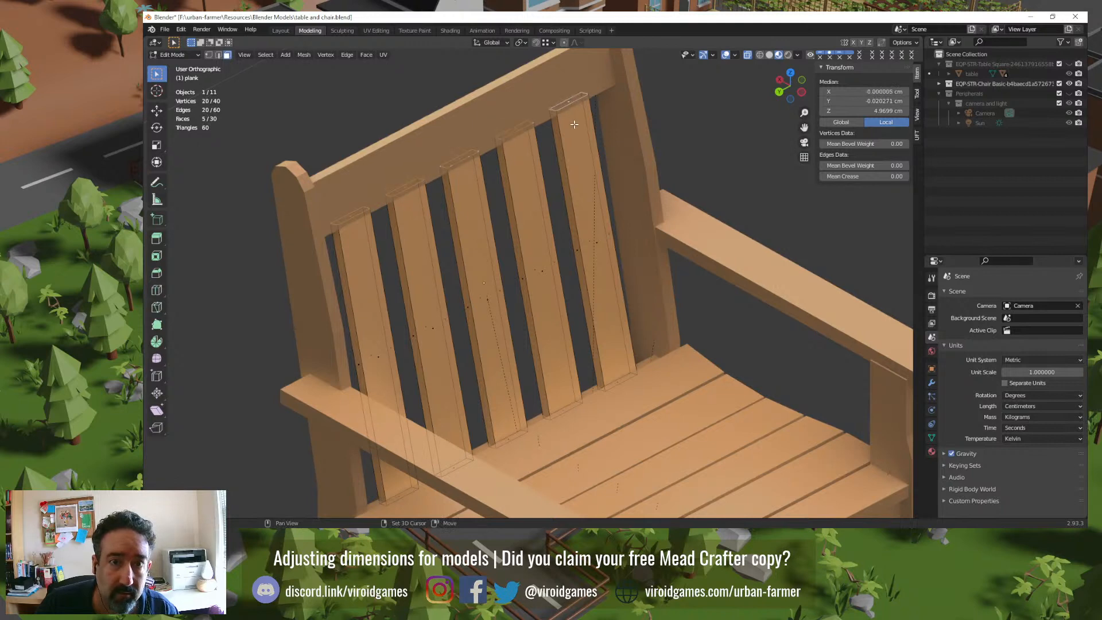
pyautogui.keyDown('shift'); pyautogui.click(620, 379); pyautogui.keyUp('shift')
pyautogui.keyDown('shift'); pyautogui.click(571, 410); pyautogui.keyUp('shift')
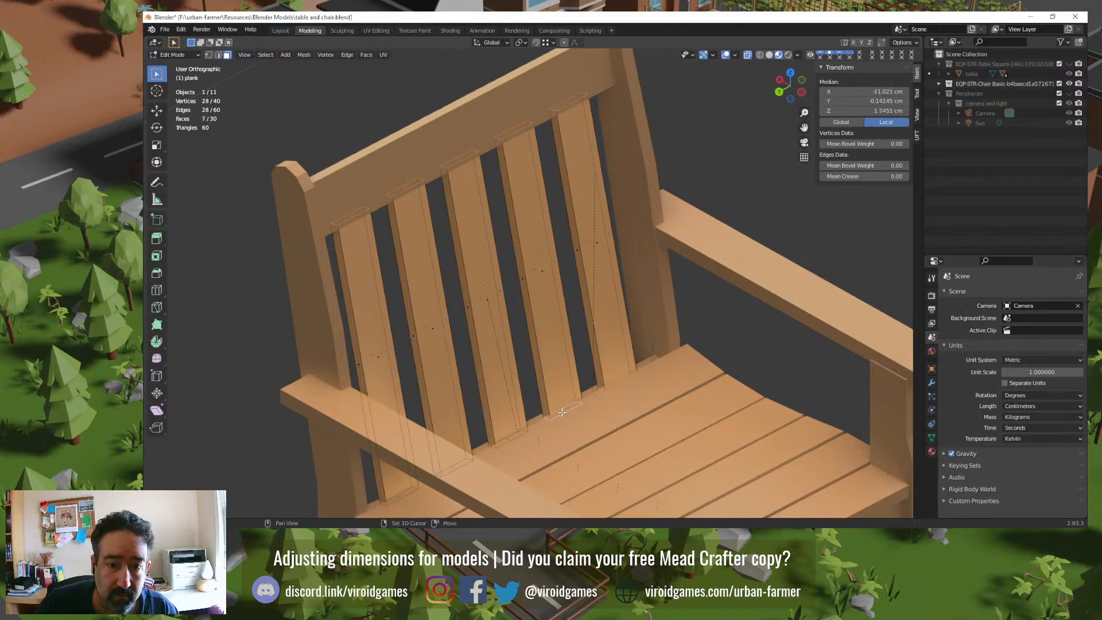
pyautogui.keyDown('shift'); pyautogui.click(508, 440); pyautogui.keyUp('shift')
pyautogui.keyDown('shift'); pyautogui.click(453, 469); pyautogui.keyUp('shift')
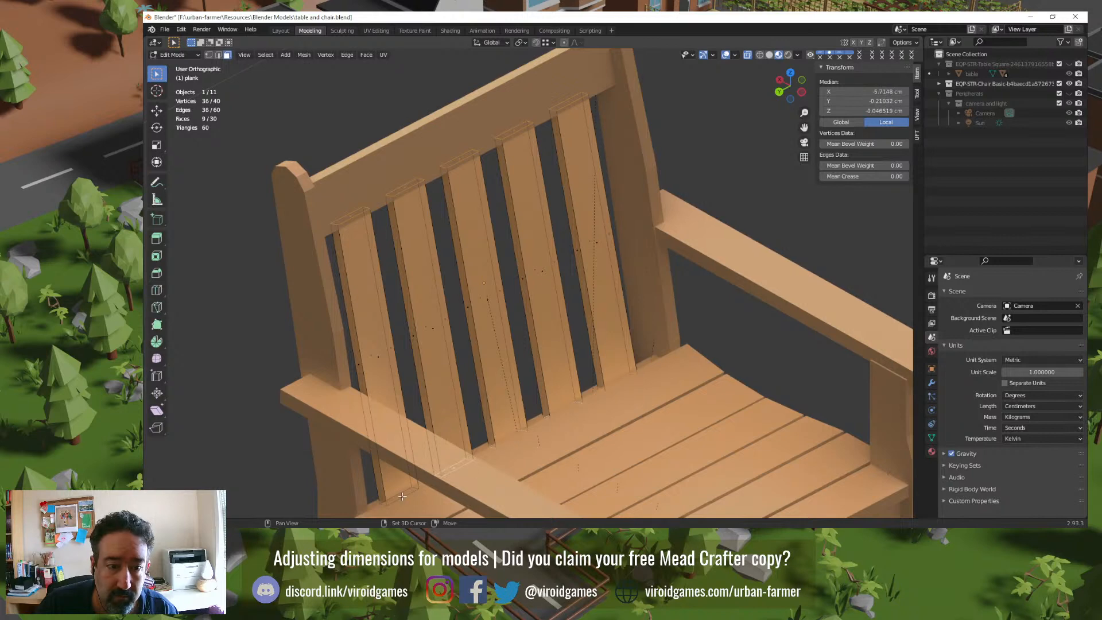
pyautogui.keyDown('shift'); pyautogui.click(400, 495); pyautogui.keyUp('shift')
pyautogui.press('x')
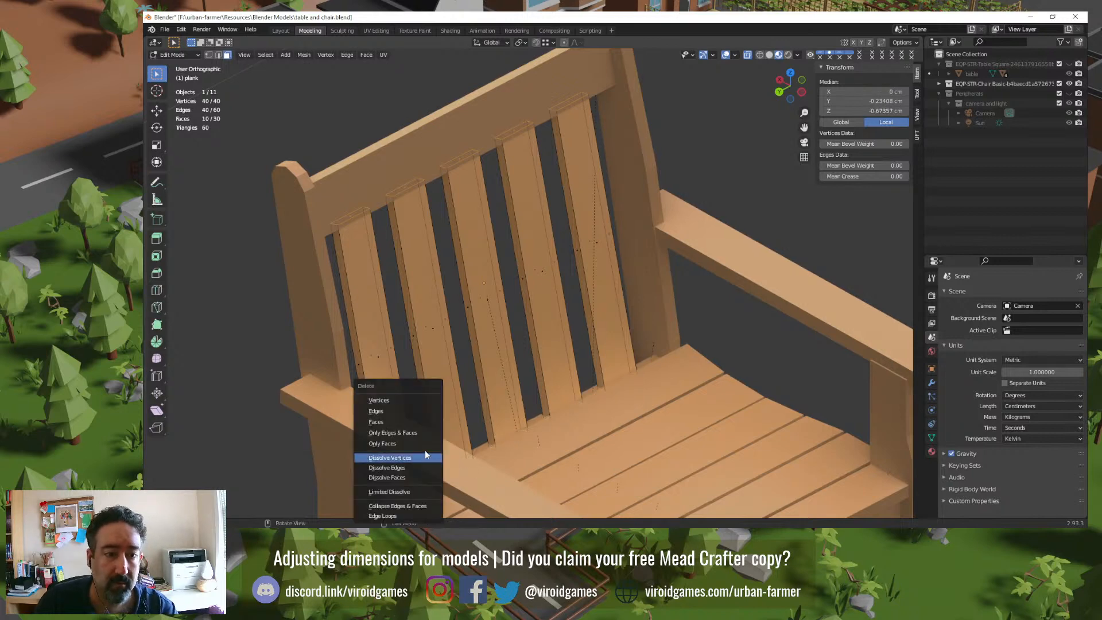
pyautogui.click(409, 422)
pyautogui.press('Tab')
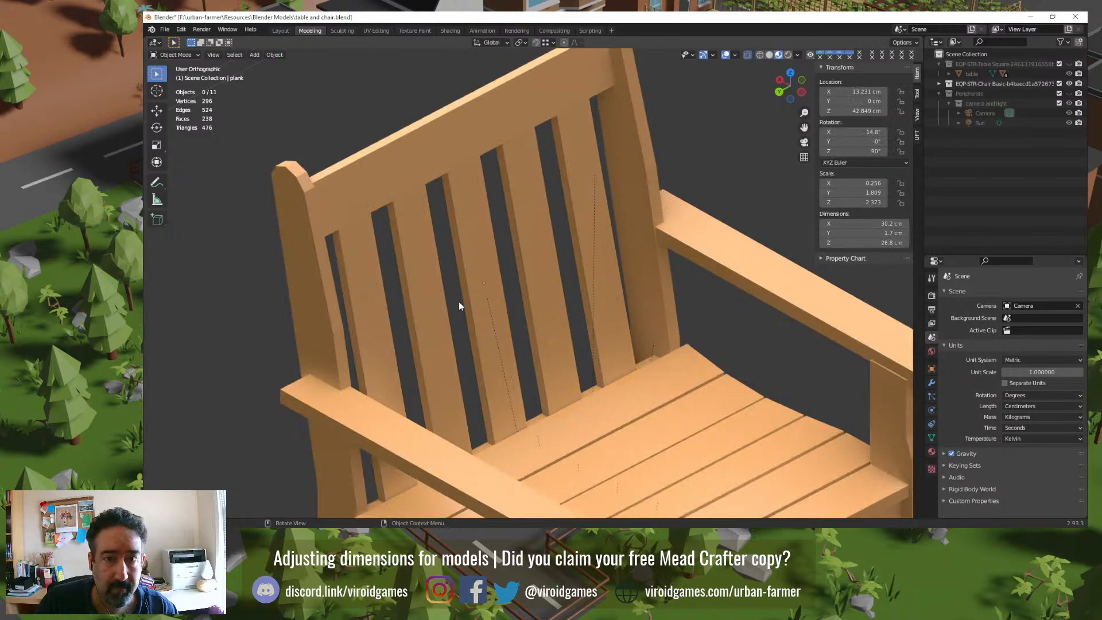
pyautogui.scroll(-3, 611, 283)
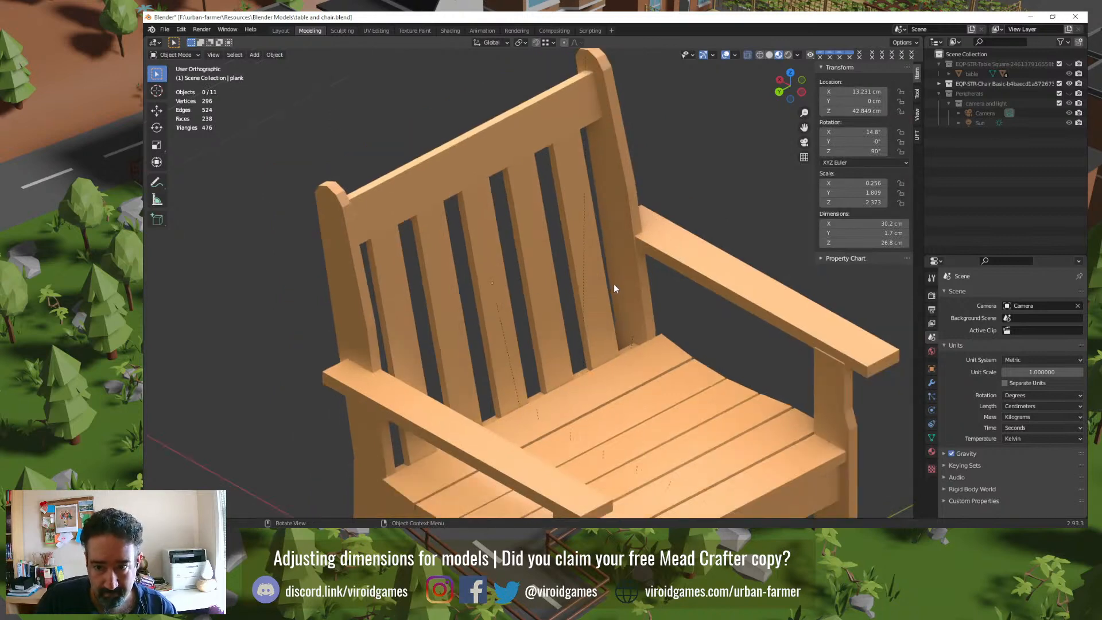
pyautogui.click(785, 357)
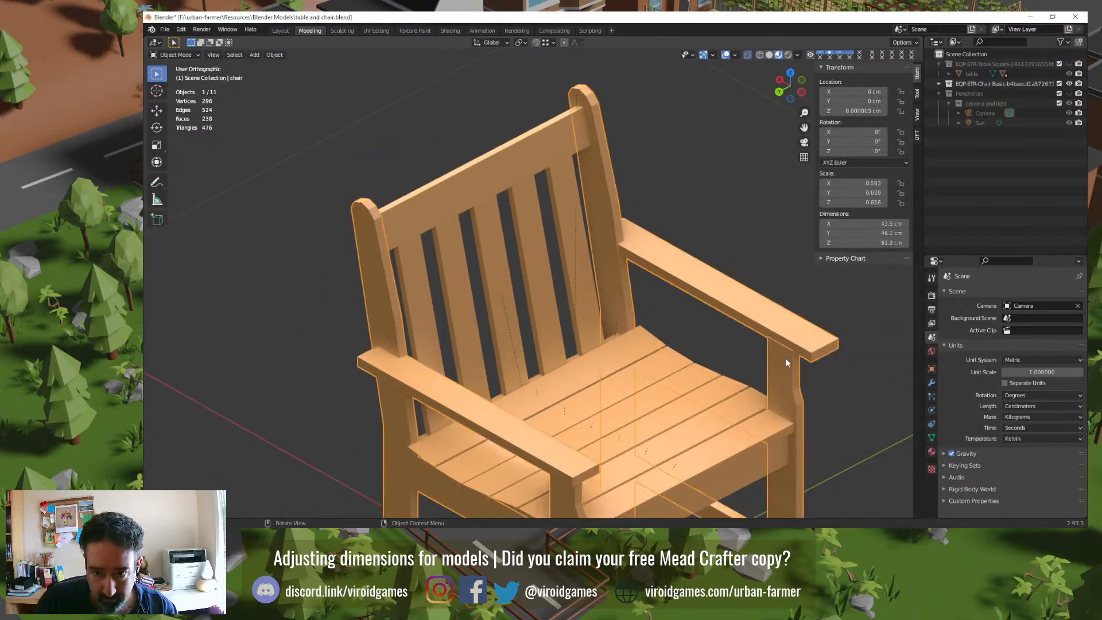
pyautogui.click(744, 233)
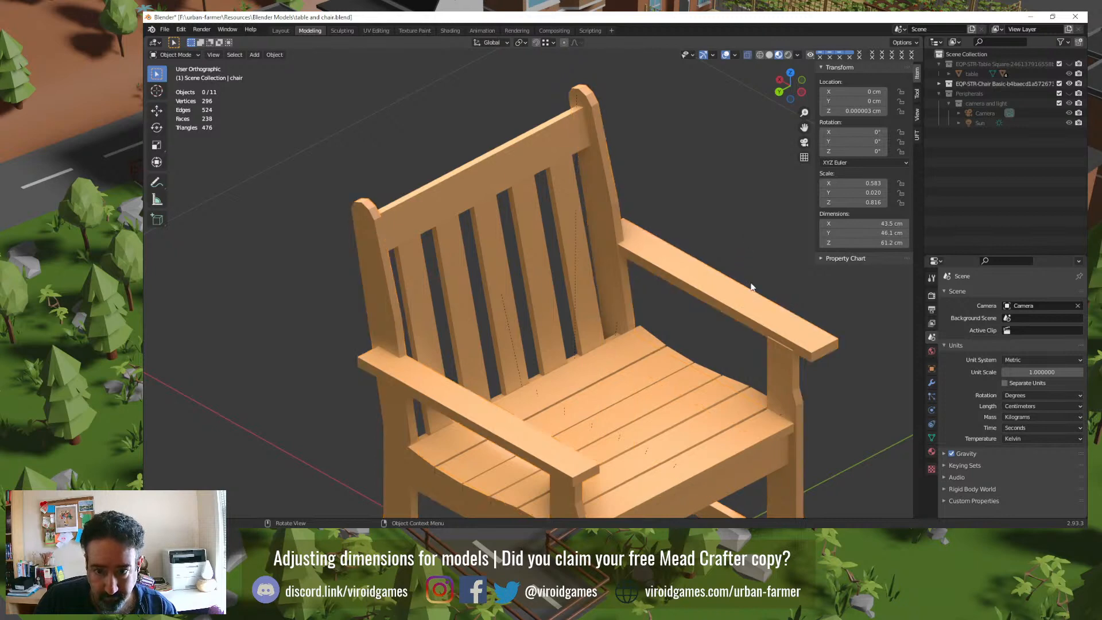
pyautogui.moveTo(752, 287); pyautogui.dragTo(696, 292, button='middle')
pyautogui.scroll(4, 694, 360)
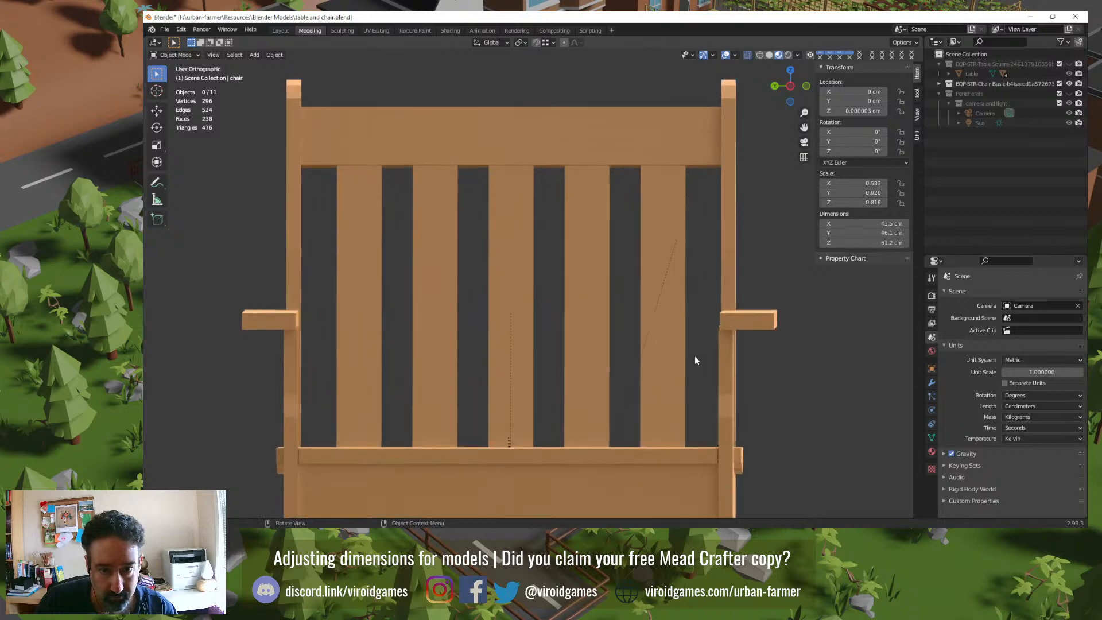
pyautogui.moveTo(734, 353); pyautogui.dragTo(727, 378, button='middle')
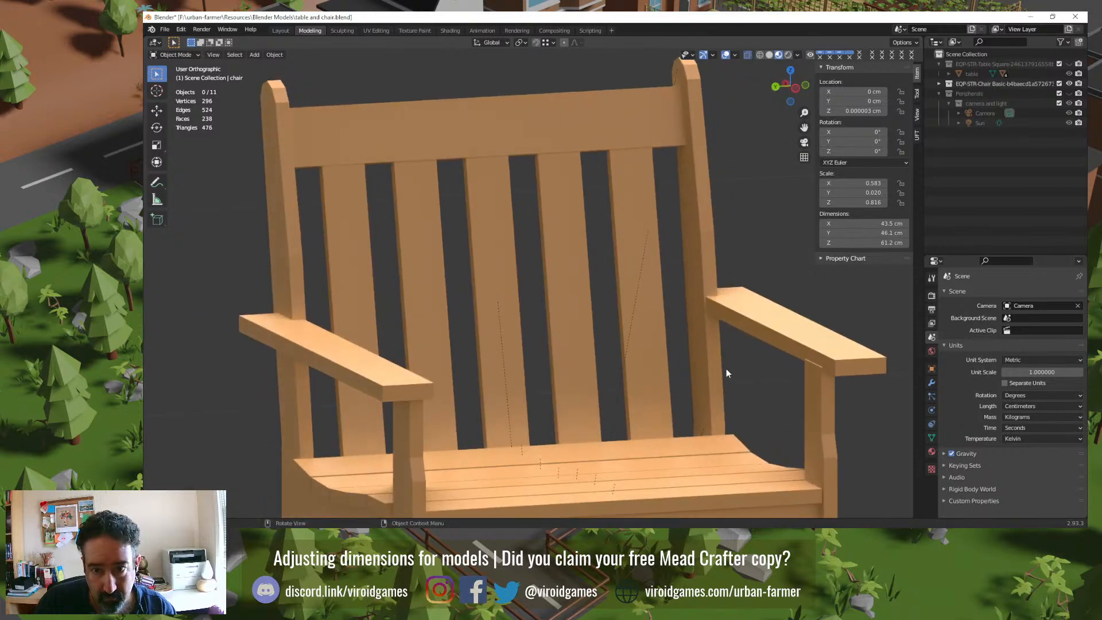
# Step: Separate the entire chair frame mesh into its loose parts, return to Object Mode and clear the selection
pyautogui.click(762, 328)
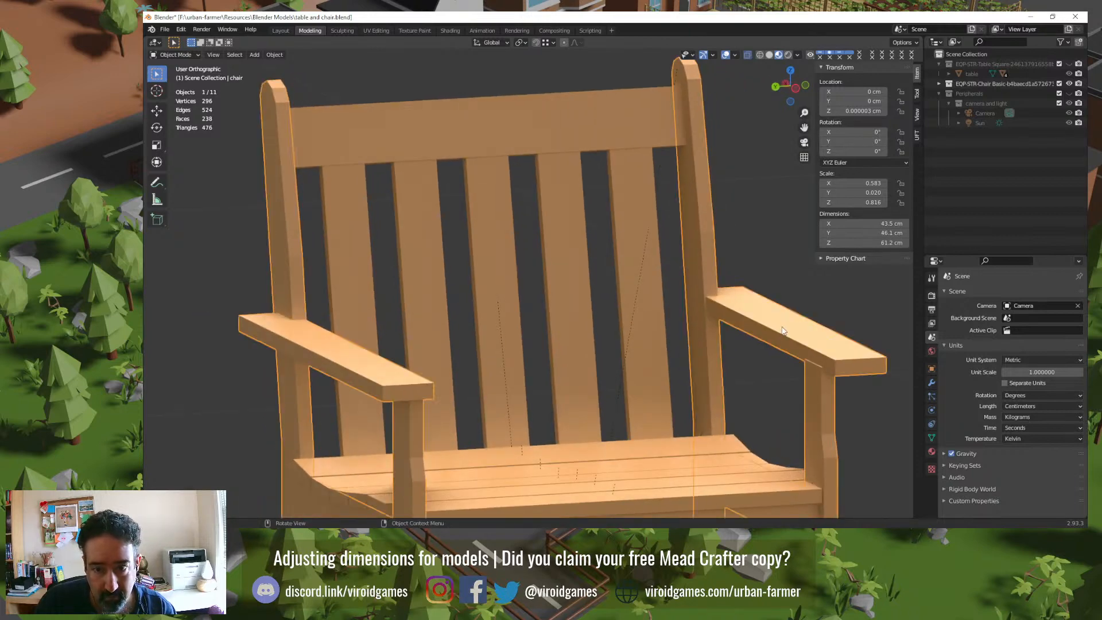
pyautogui.press('Tab')
pyautogui.click(782, 326)
pyautogui.press('Tab')
pyautogui.press('Tab')
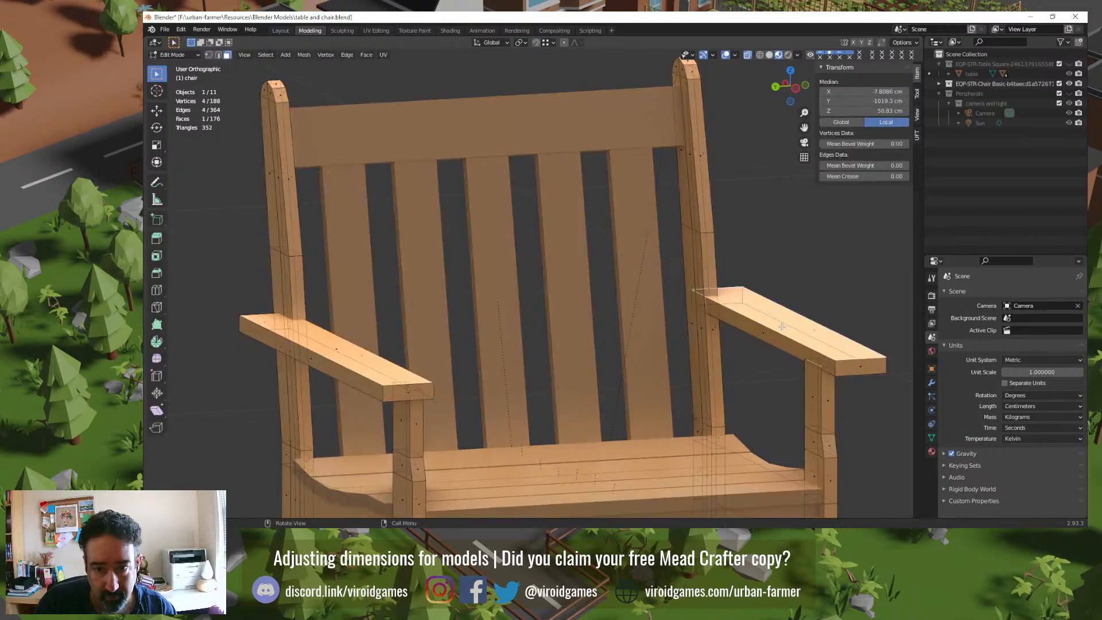
pyautogui.press('a')
pyautogui.press('Tab')
pyautogui.press('Tab')
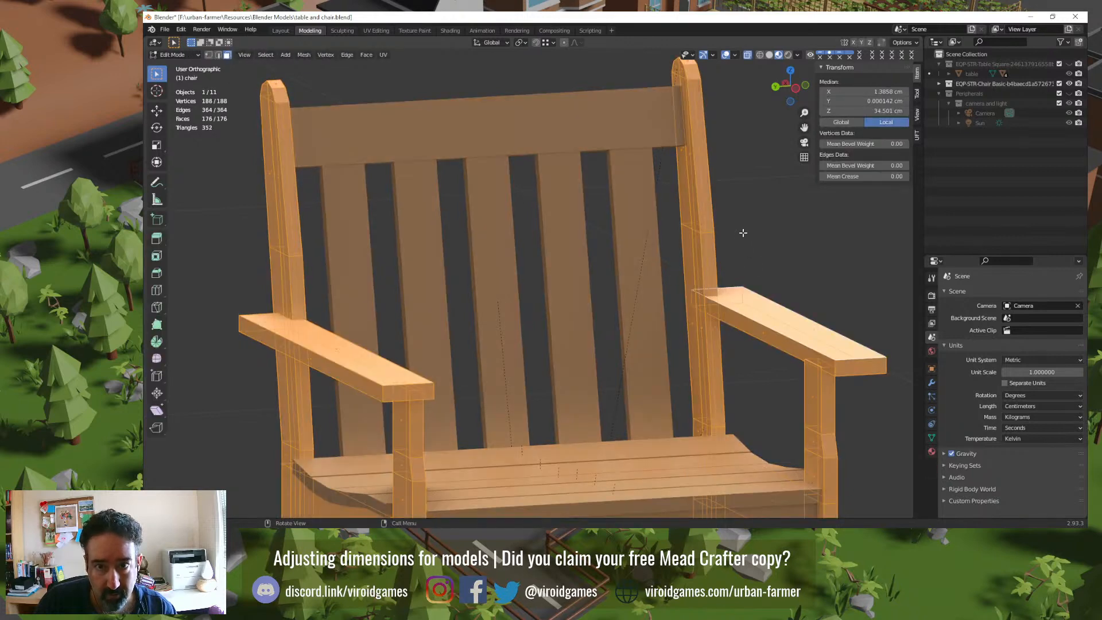
pyautogui.press('Tab')
pyautogui.press('Tab')
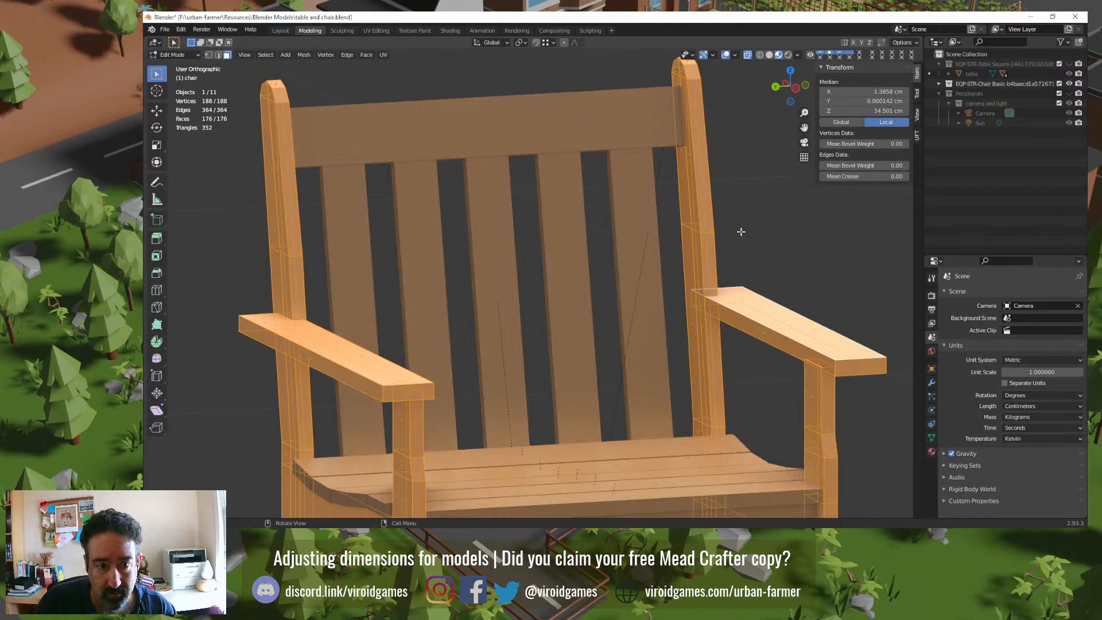
pyautogui.press('p')
pyautogui.click(734, 255)
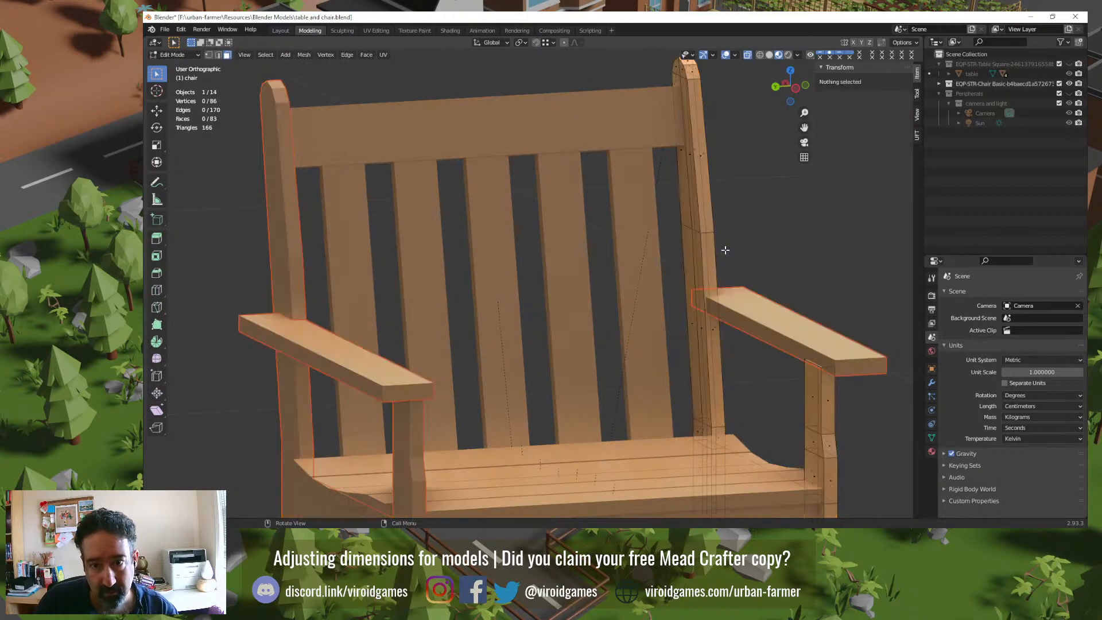
pyautogui.press('Tab')
pyautogui.click(747, 245)
# Step: Select both armrests in the left orthographic view and scale them together along the Y axis to about 0.992
pyautogui.click(810, 373)
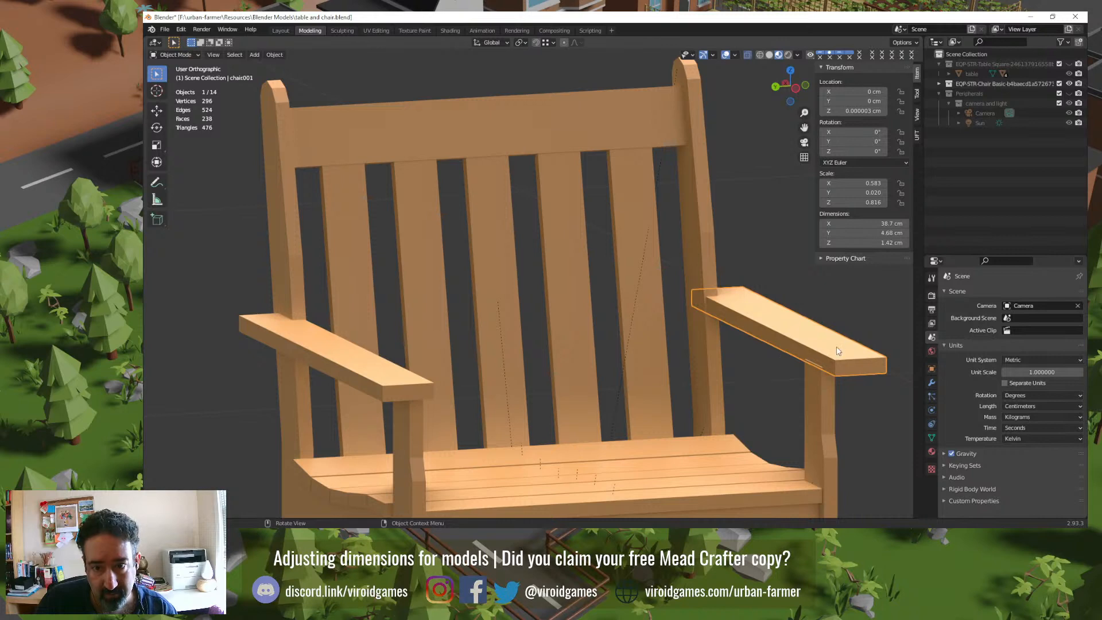
pyautogui.moveTo(836, 351); pyautogui.dragTo(804, 348, button='middle')
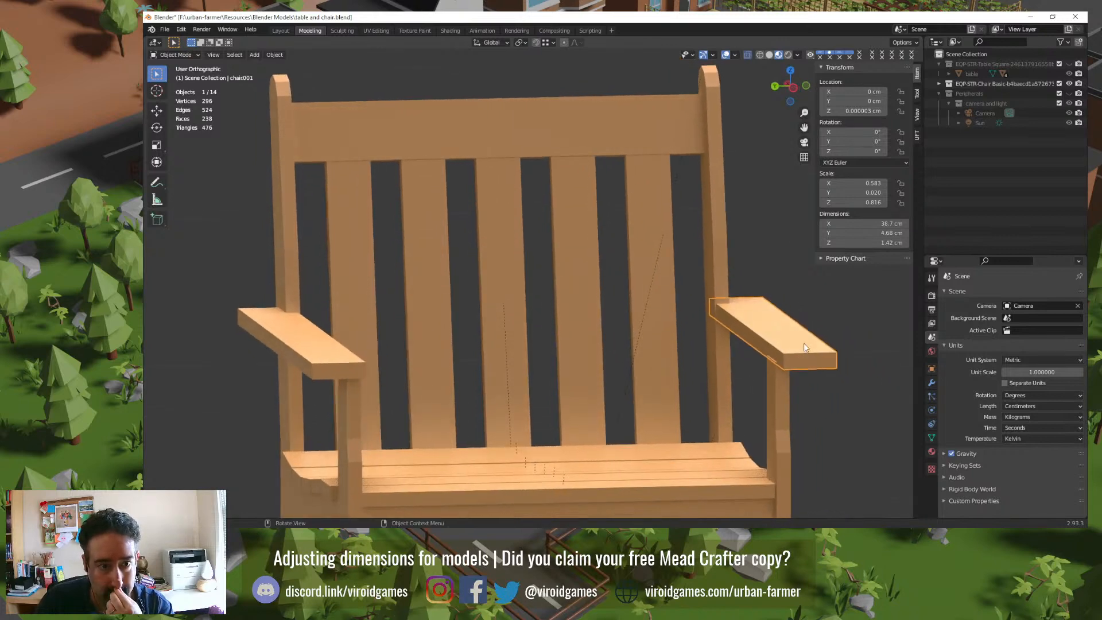
pyautogui.press('KP_1')
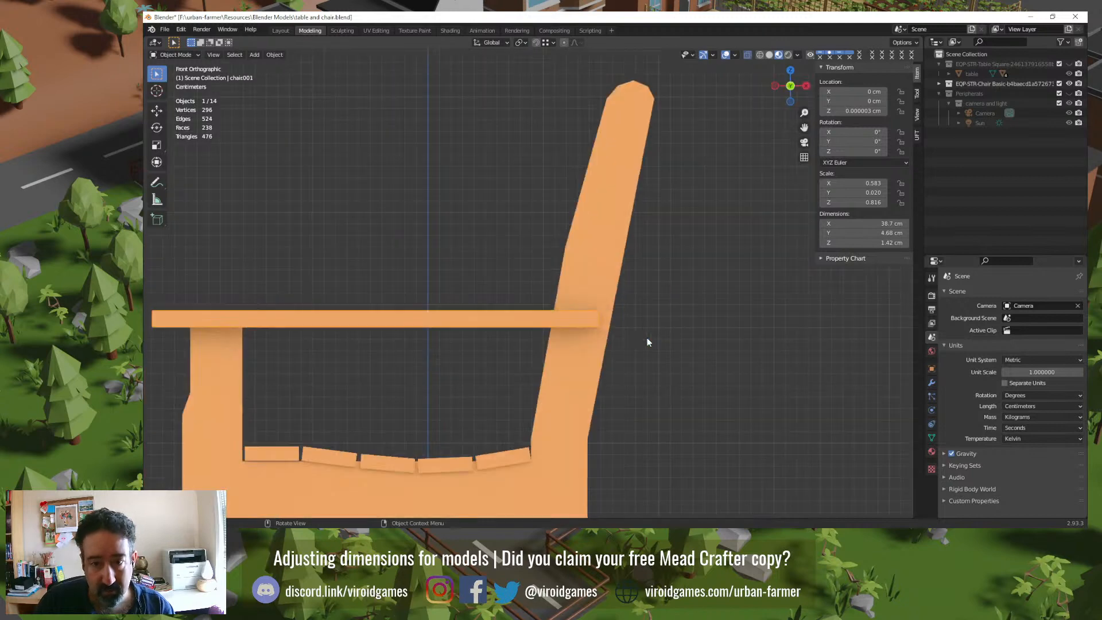
pyautogui.press('KP_7')
pyautogui.press('KP_1')
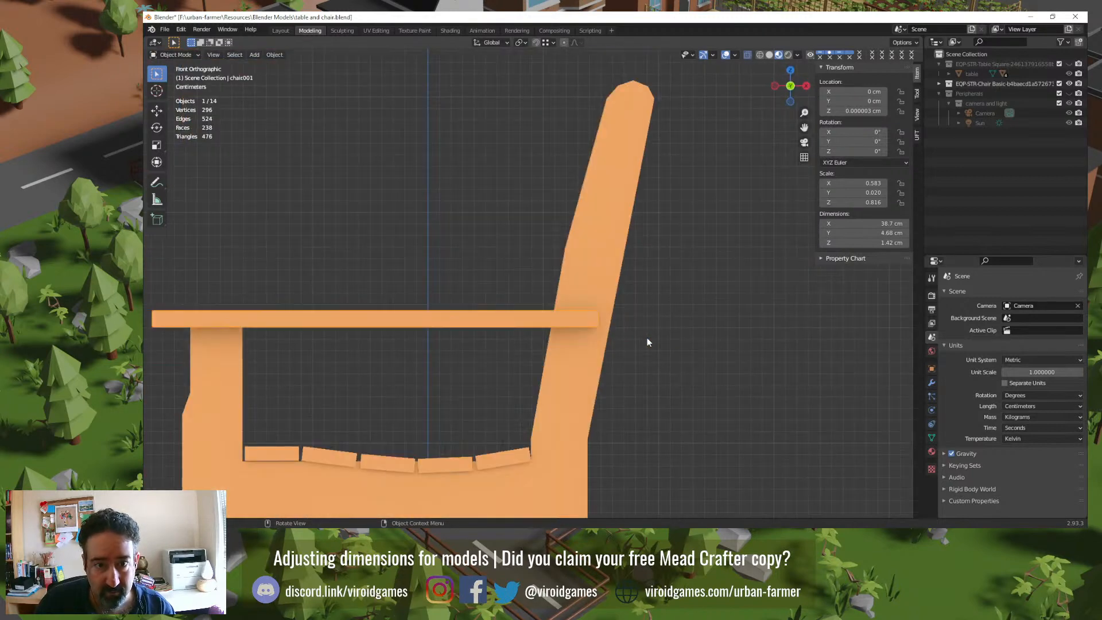
pyautogui.press('KP_3')
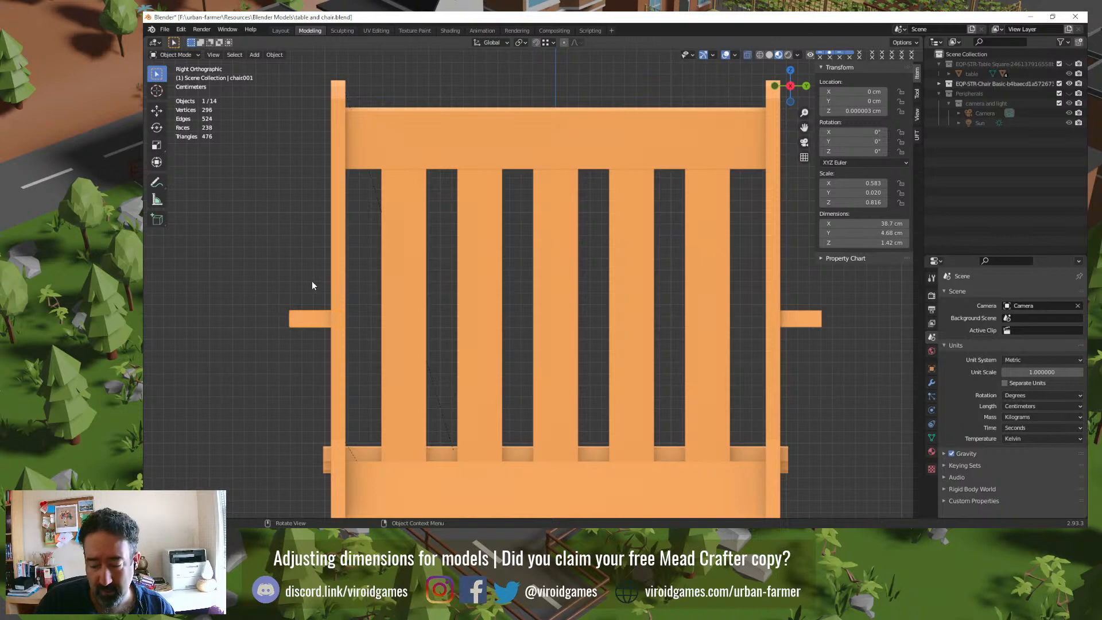
pyautogui.press('ctrl+KP_3')
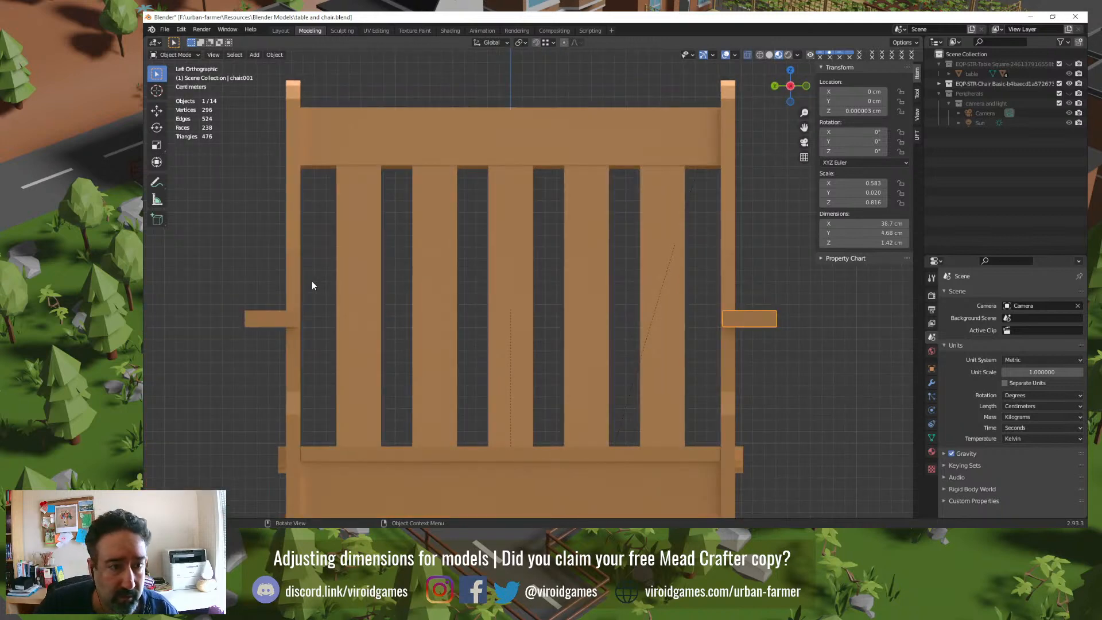
pyautogui.click(270, 318)
pyautogui.keyDown('shift'); pyautogui.click(733, 322); pyautogui.keyUp('shift')
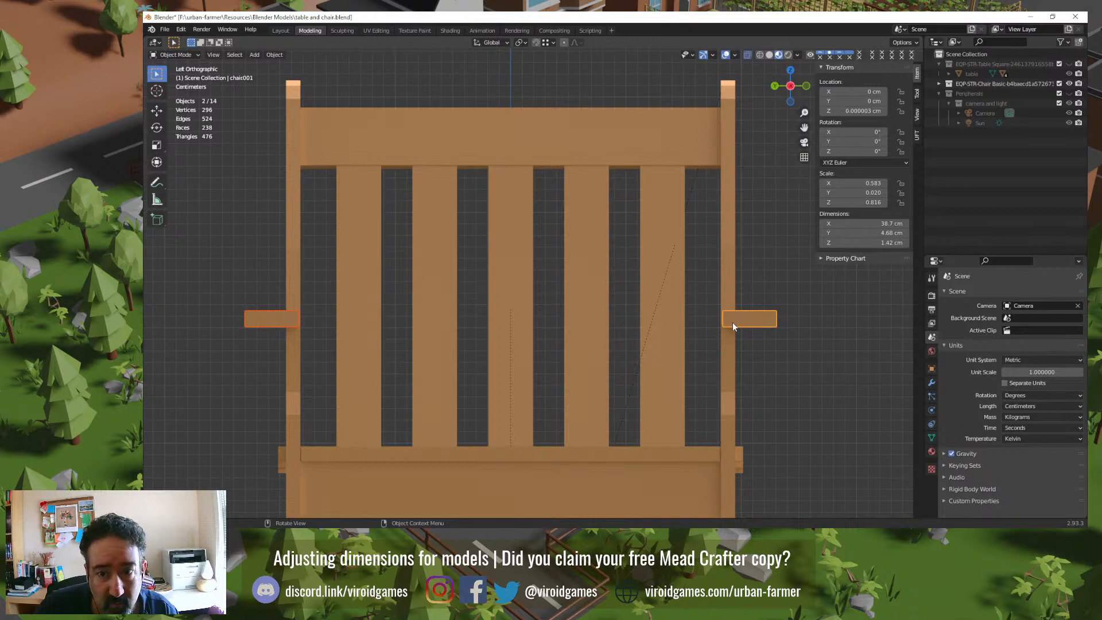
pyautogui.press('s')
pyautogui.press('y')
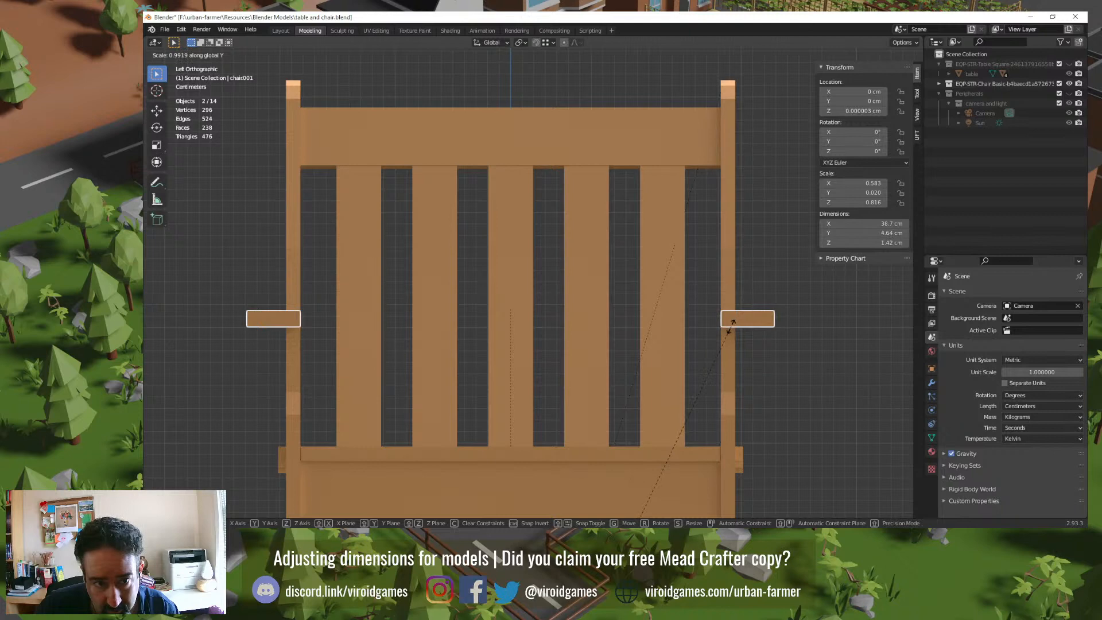
pyautogui.click(731, 325)
# Step: Examine up close how the rescaled armrest meets the back leg, and check the chair from the side
pyautogui.moveTo(697, 365); pyautogui.dragTo(782, 380, button='middle')
pyautogui.click(803, 323)
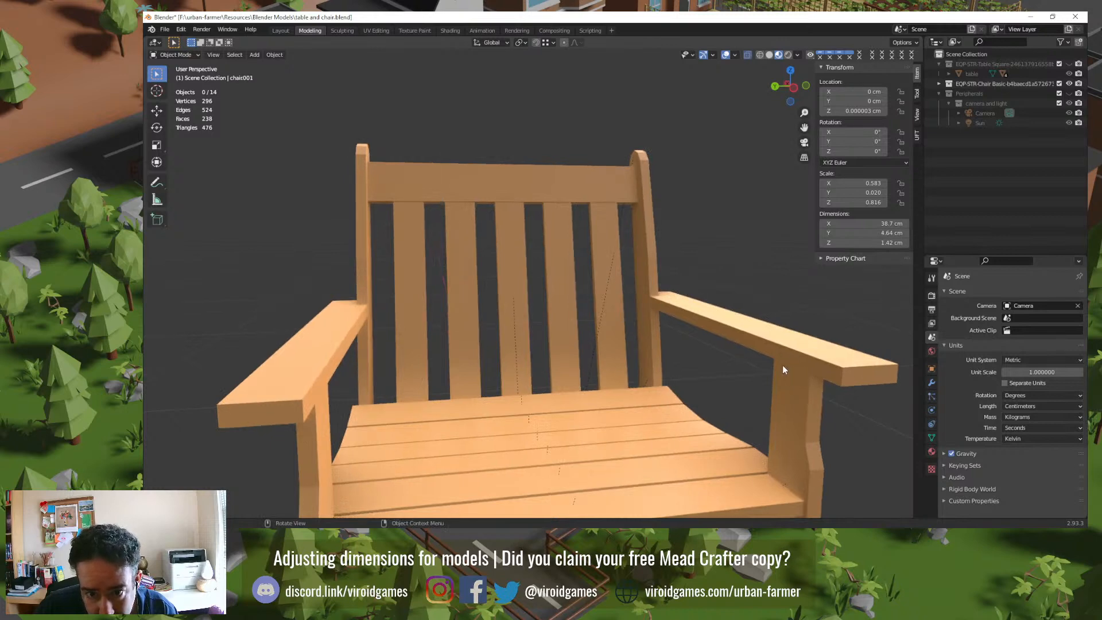
pyautogui.scroll(4, 358, 315)
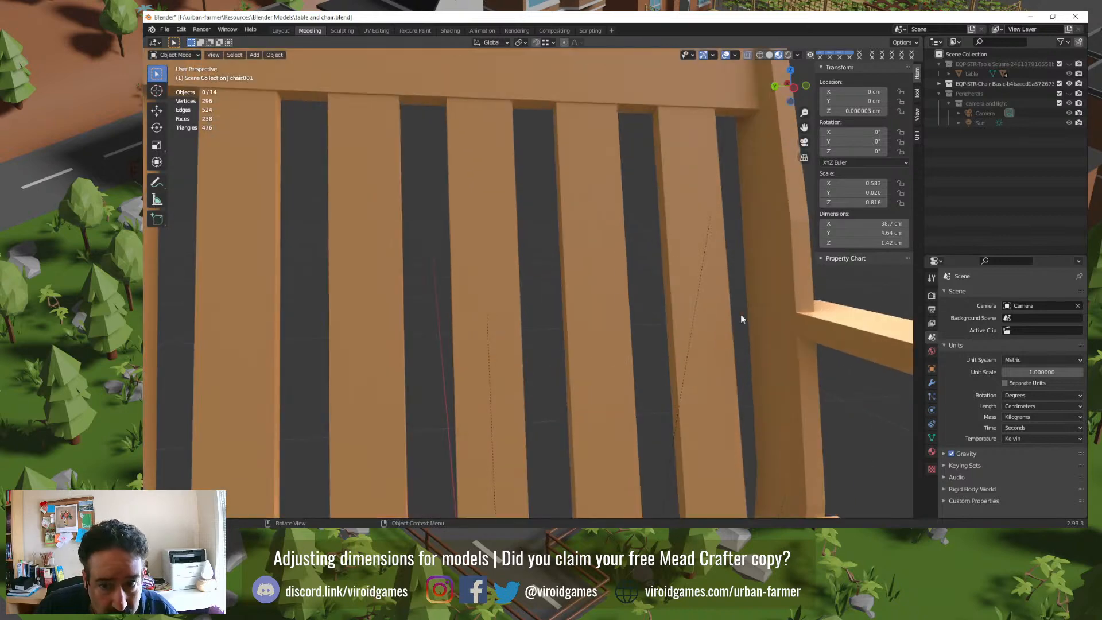
pyautogui.moveTo(688, 318); pyautogui.dragTo(590, 425, button='middle')
pyautogui.click(573, 439)
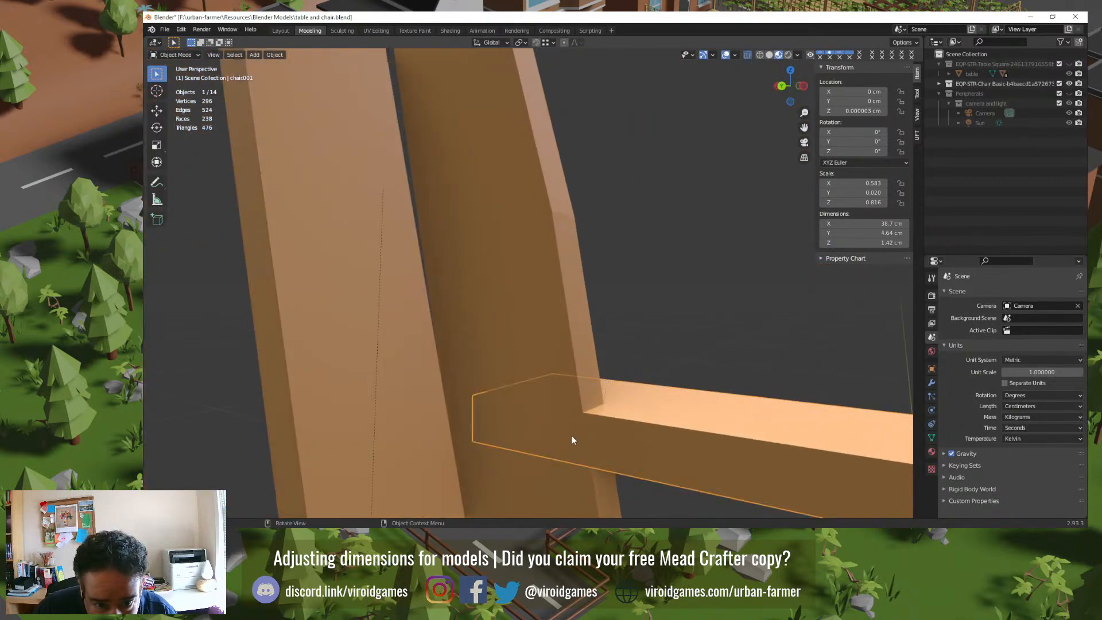
pyautogui.click(645, 313)
pyautogui.scroll(-8, 646, 311)
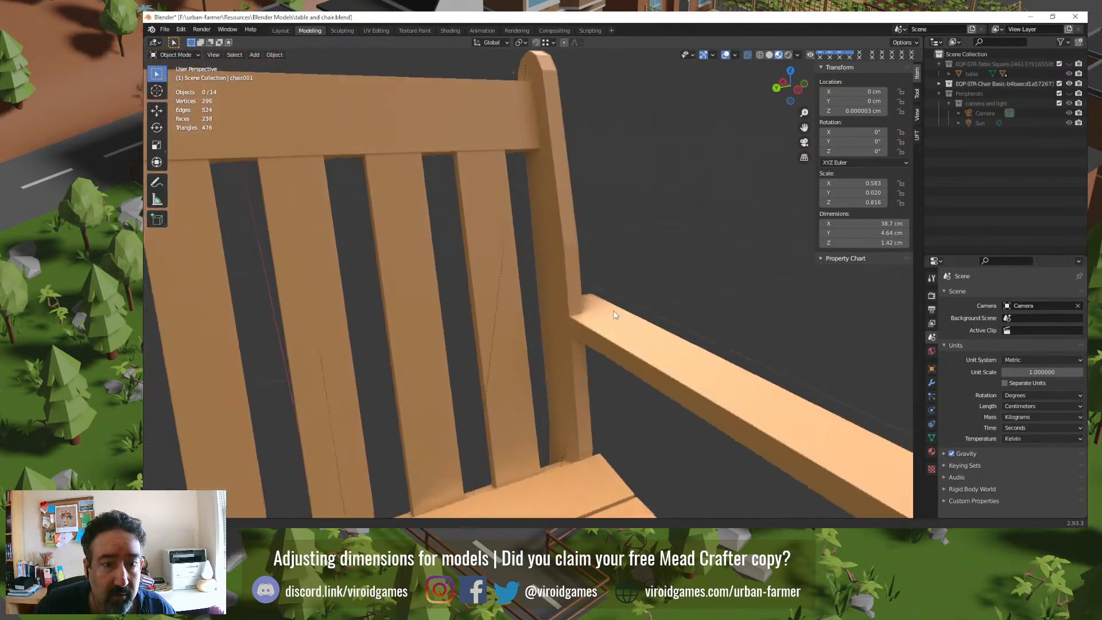
pyautogui.scroll(-3, 597, 319)
pyautogui.moveTo(543, 346); pyautogui.dragTo(474, 291, button='middle')
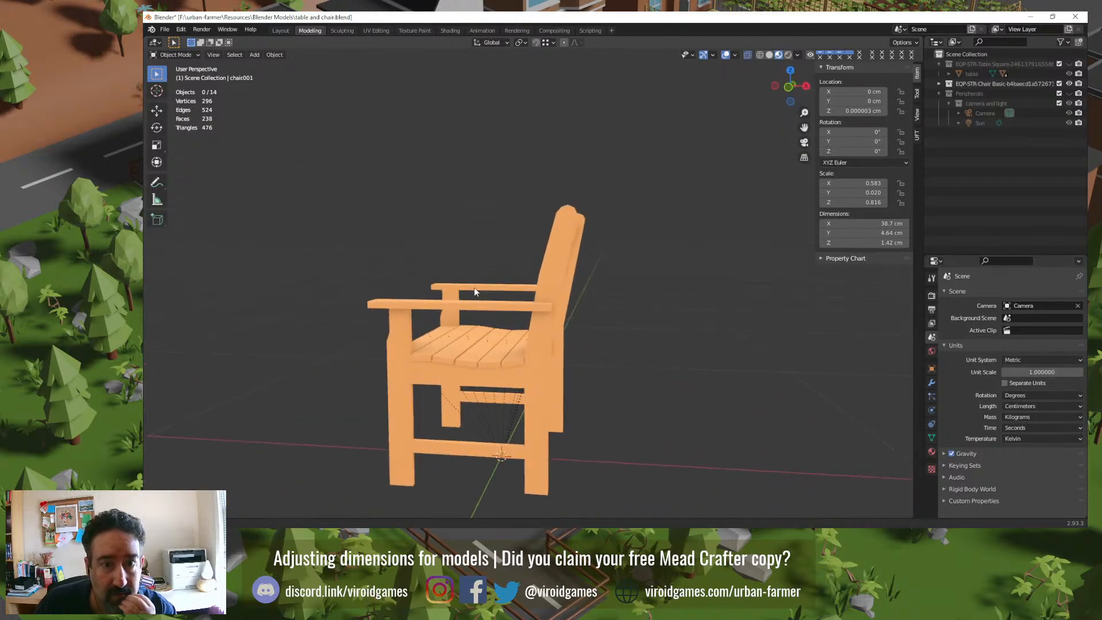
# Step: Delete the underside face of the backrest's top rail, save the file, and return to Object Mode
pyautogui.scroll(3, 566, 219)
pyautogui.keyDown('shift'); pyautogui.moveTo(566, 219); pyautogui.dragTo(504, 363, button='middle'); pyautogui.keyUp('shift')
pyautogui.scroll(-1, 510, 344)
pyautogui.scroll(3, 502, 358)
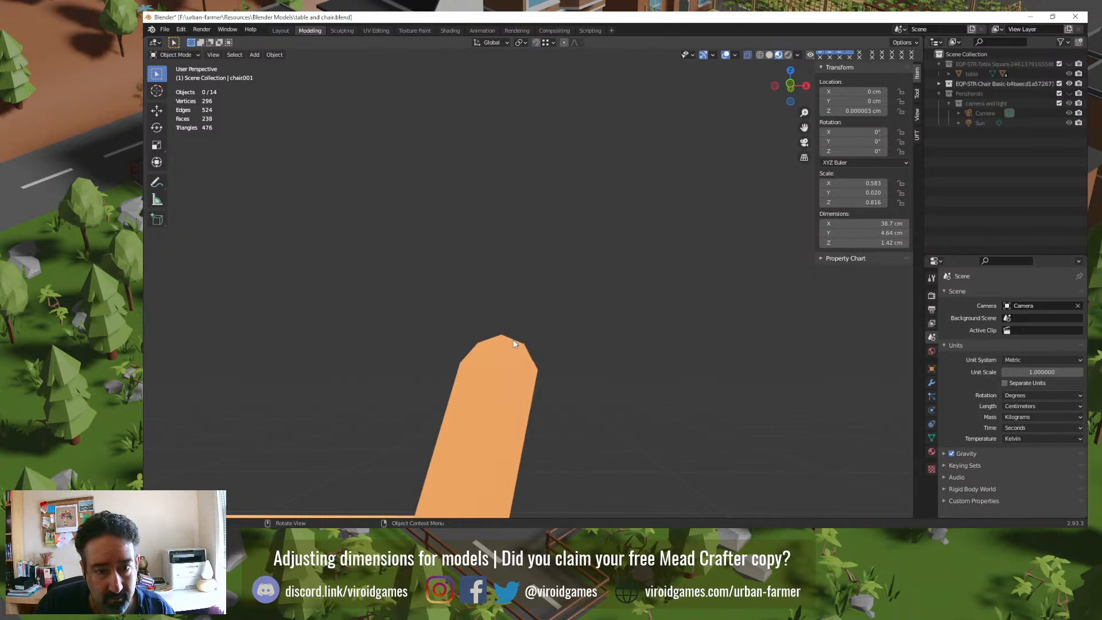
pyautogui.moveTo(512, 339); pyautogui.dragTo(536, 350, button='middle')
pyautogui.click(536, 350)
pyautogui.press('Tab')
pyautogui.hotkey('alt', 'a')
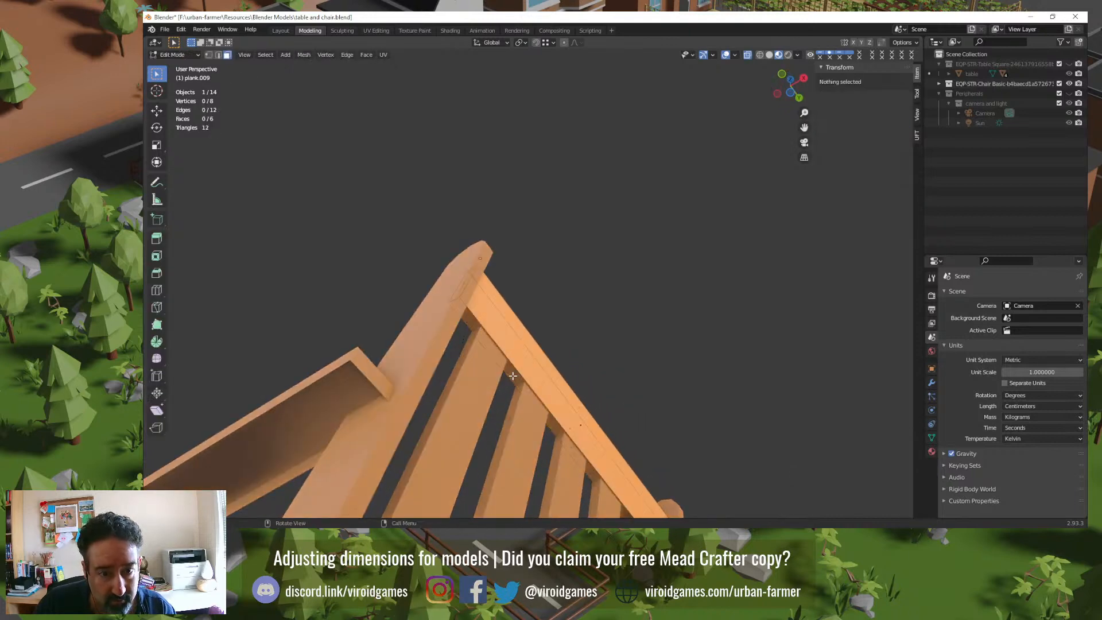
pyautogui.click(572, 448)
pyautogui.press('x')
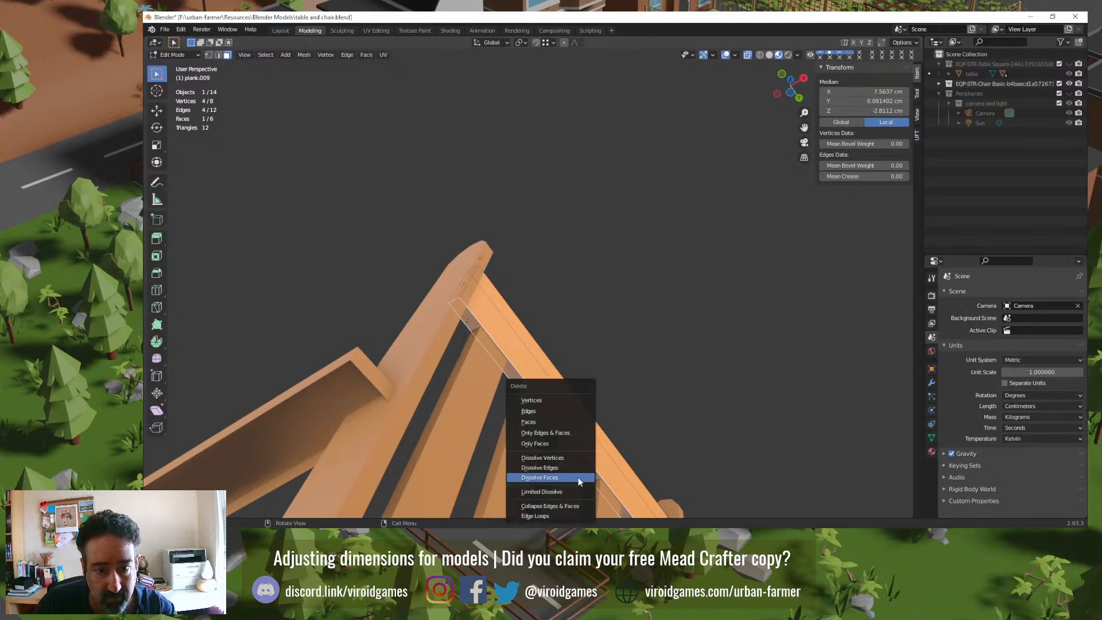
pyautogui.click(560, 423)
pyautogui.moveTo(372, 328); pyautogui.dragTo(442, 440, button='middle')
pyautogui.hotkey('ctrl', 's')
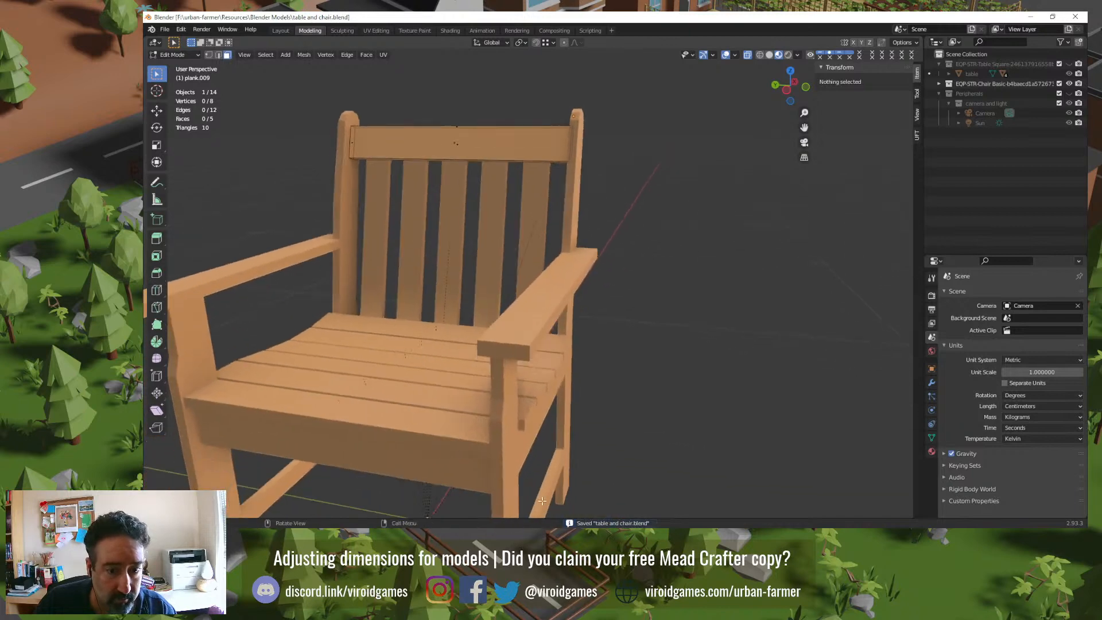
pyautogui.press('Tab')
# Step: Check the lower side rail's underside from below in Edit Mode by selecting its face, and return to Object Mode with nothing selected
pyautogui.click(549, 494)
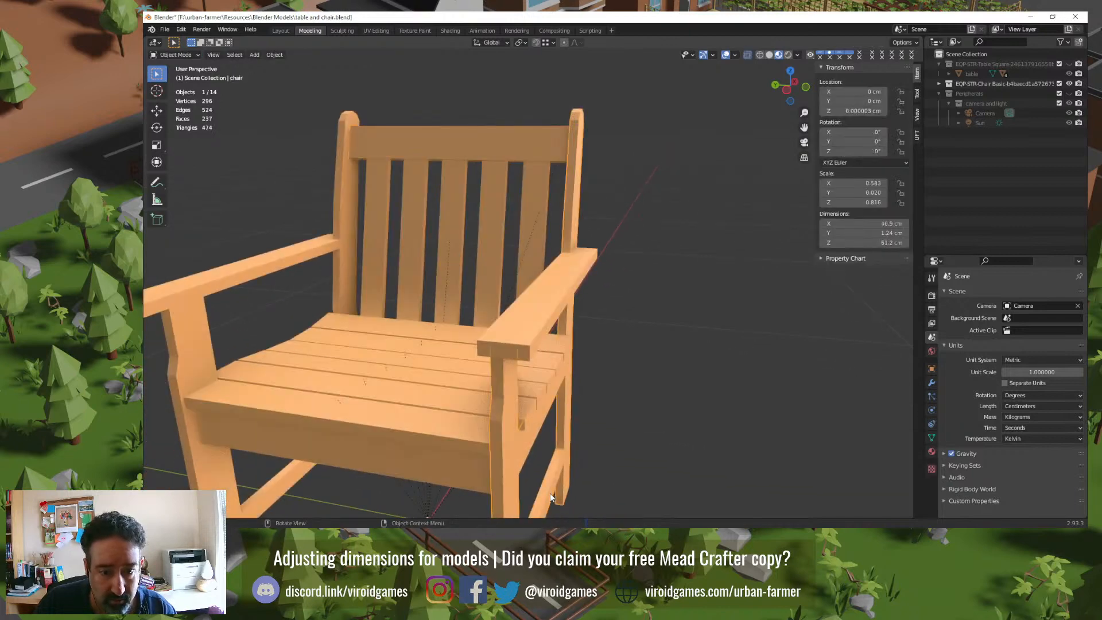
pyautogui.keyDown('shift'); pyautogui.moveTo(550, 494); pyautogui.dragTo(535, 272, button='middle'); pyautogui.keyUp('shift')
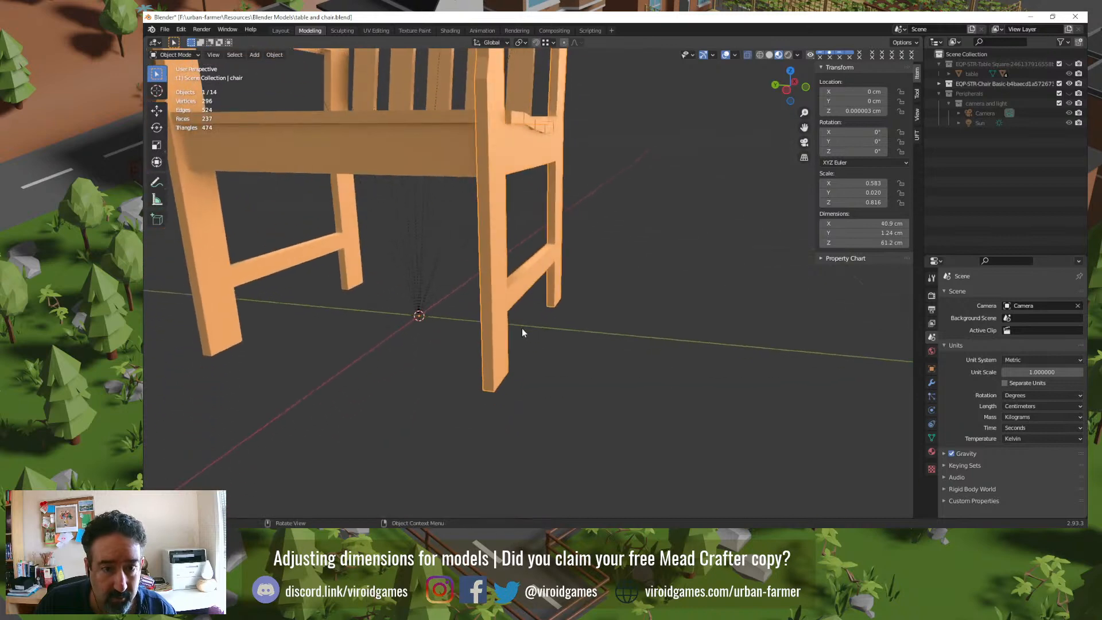
pyautogui.moveTo(521, 328); pyautogui.dragTo(539, 254, button='middle')
pyautogui.press('Tab')
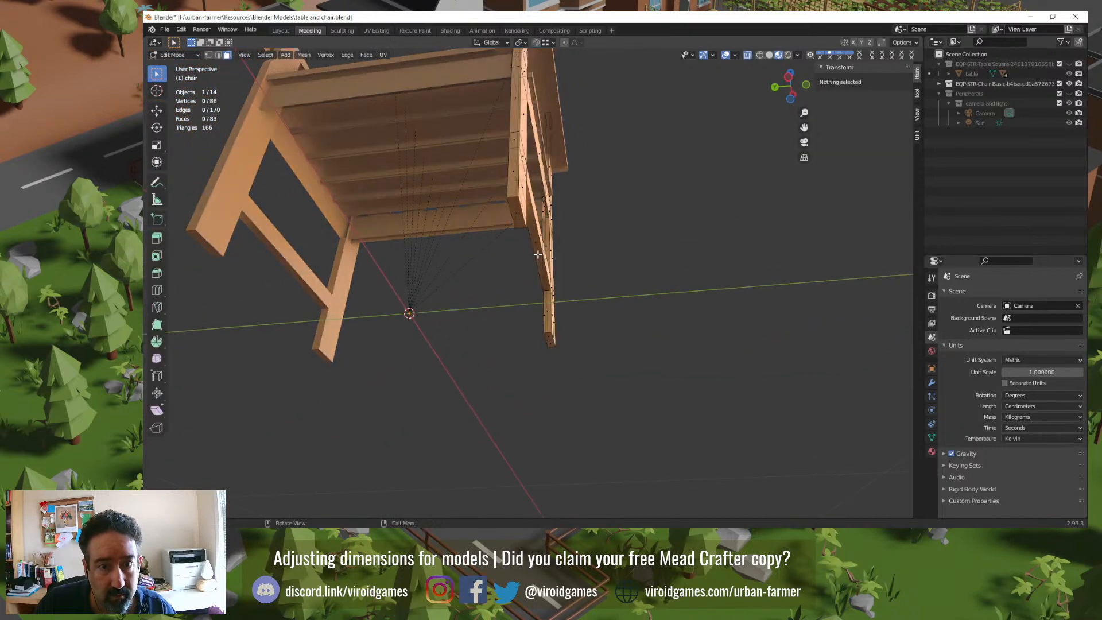
pyautogui.click(538, 254)
pyautogui.click(534, 246)
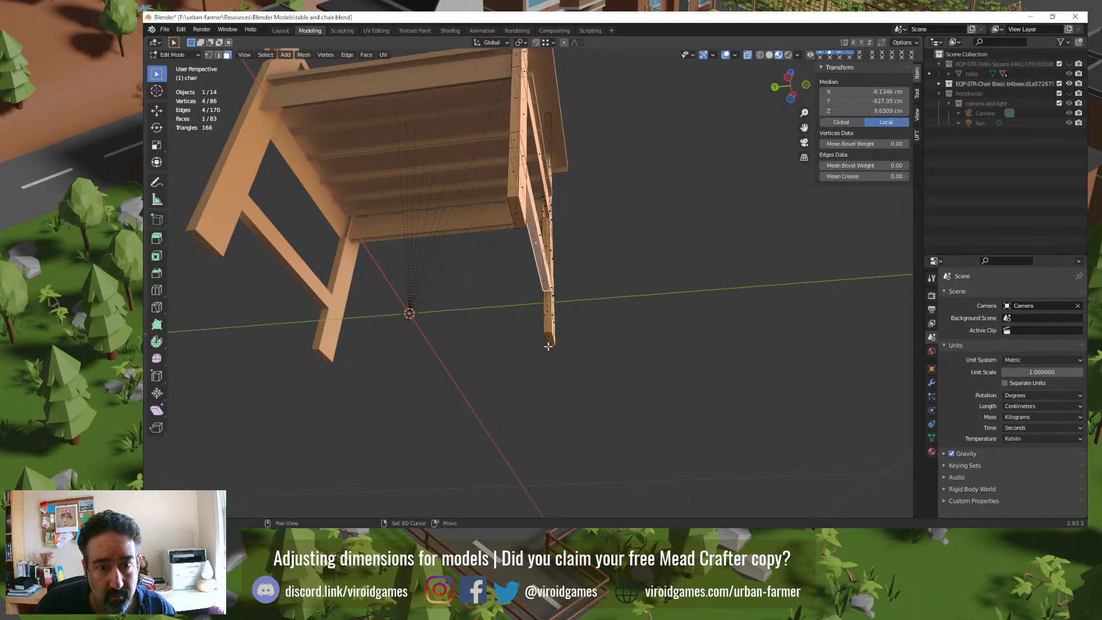
pyautogui.moveTo(546, 348); pyautogui.dragTo(487, 391, button='middle')
pyautogui.press('Tab')
pyautogui.click(635, 207)
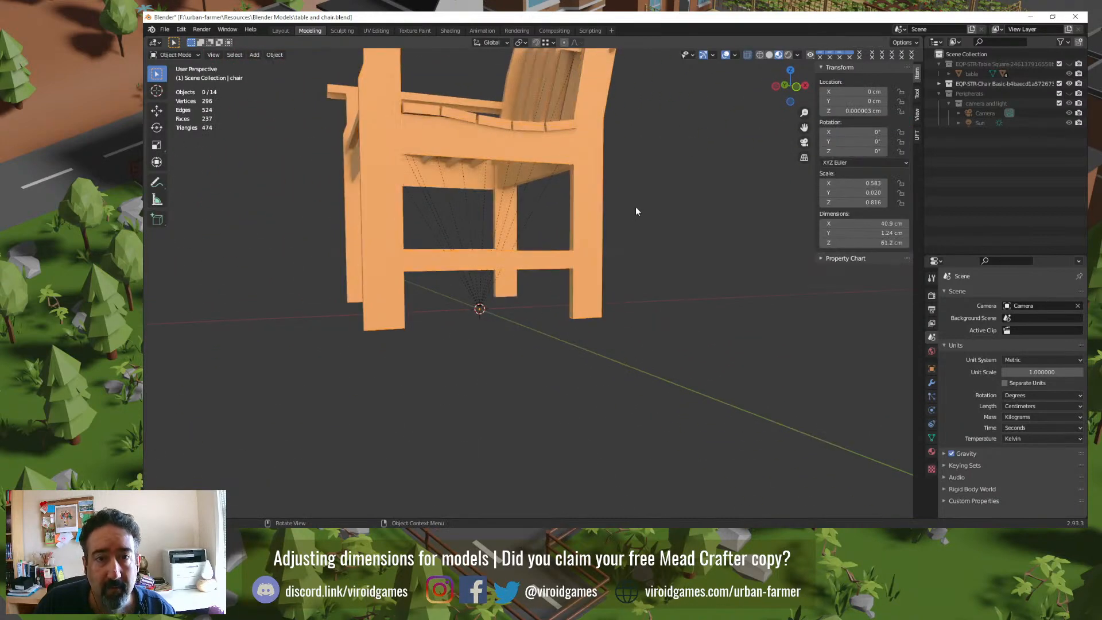
# Step: Examine the side frame's mesh around the back leg and armrest from several angles, both in Edit Mode and in Object Mode
pyautogui.scroll(-2, 635, 202)
pyautogui.keyDown('shift'); pyautogui.moveTo(635, 201); pyautogui.dragTo(584, 310, button='middle'); pyautogui.keyUp('shift')
pyautogui.press('Tab')
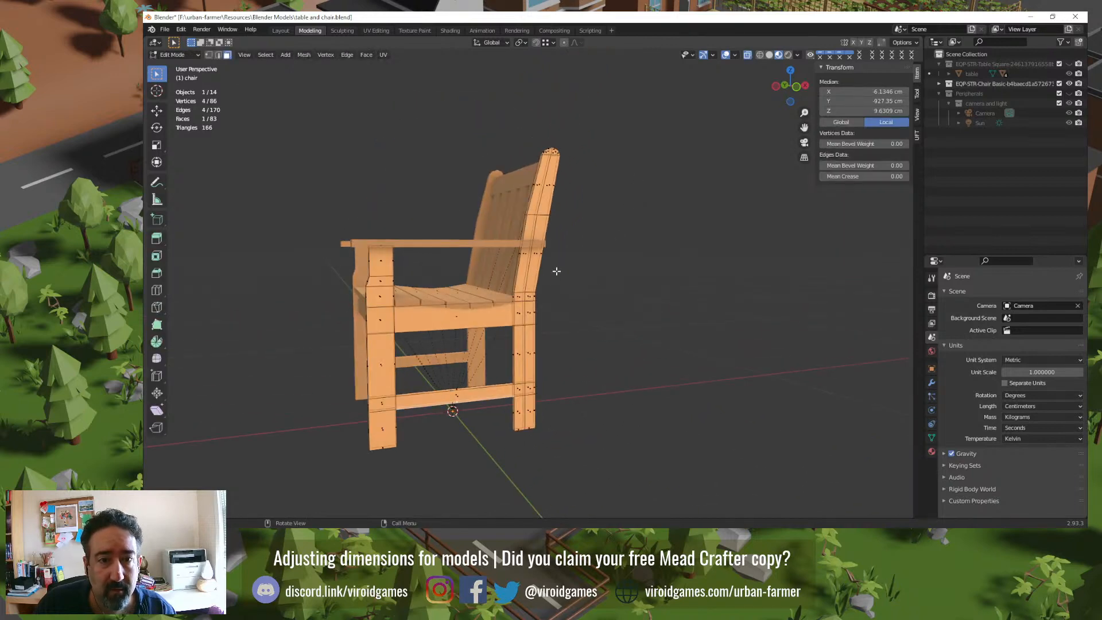
pyautogui.scroll(5, 562, 375)
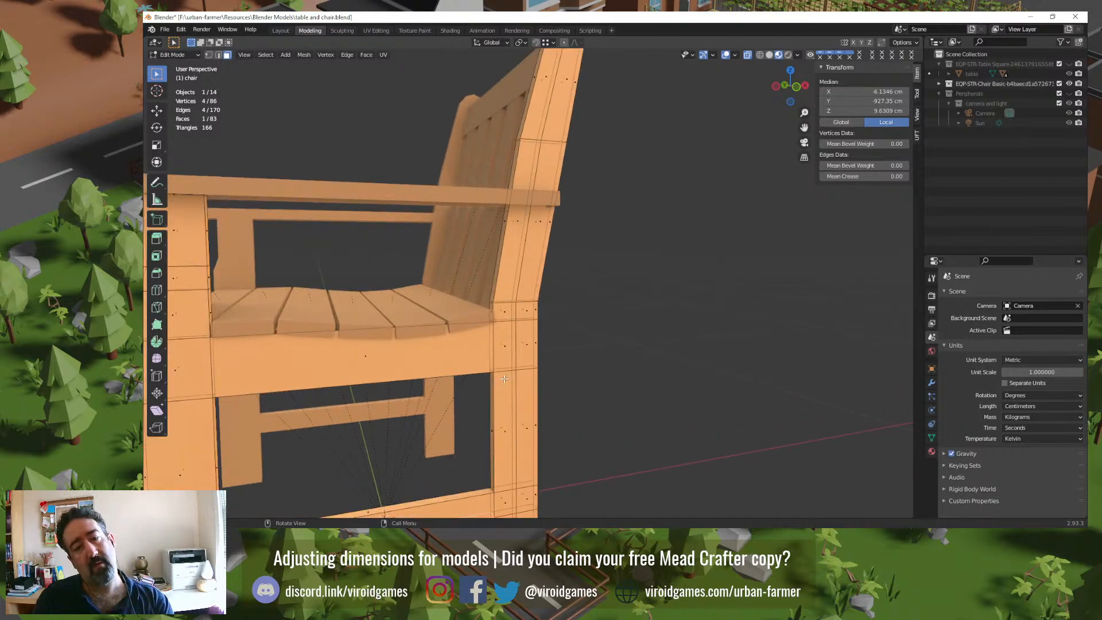
pyautogui.press('Tab')
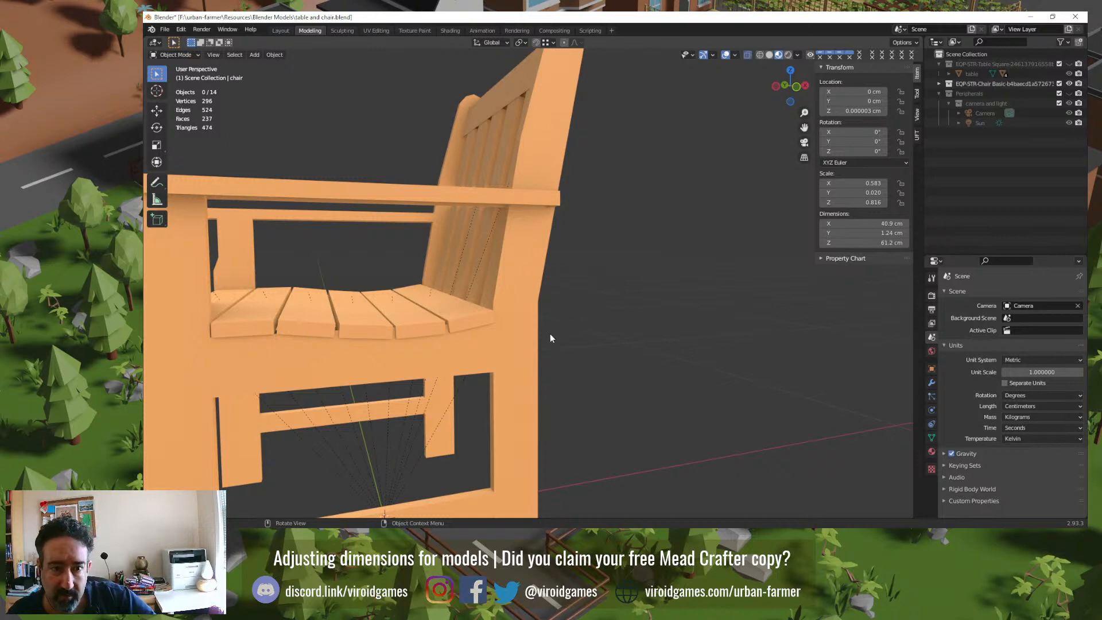
pyautogui.moveTo(541, 364); pyautogui.dragTo(518, 360, button='middle')
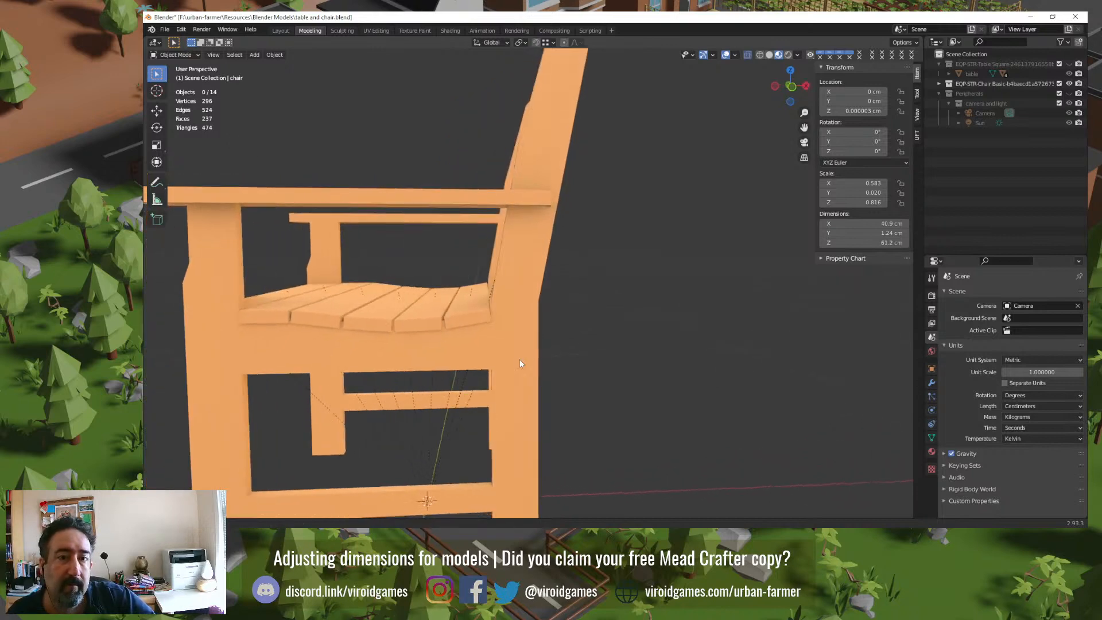
pyautogui.moveTo(526, 222); pyautogui.dragTo(576, 176, button='middle')
pyautogui.press('Tab')
pyautogui.scroll(-2, 582, 172)
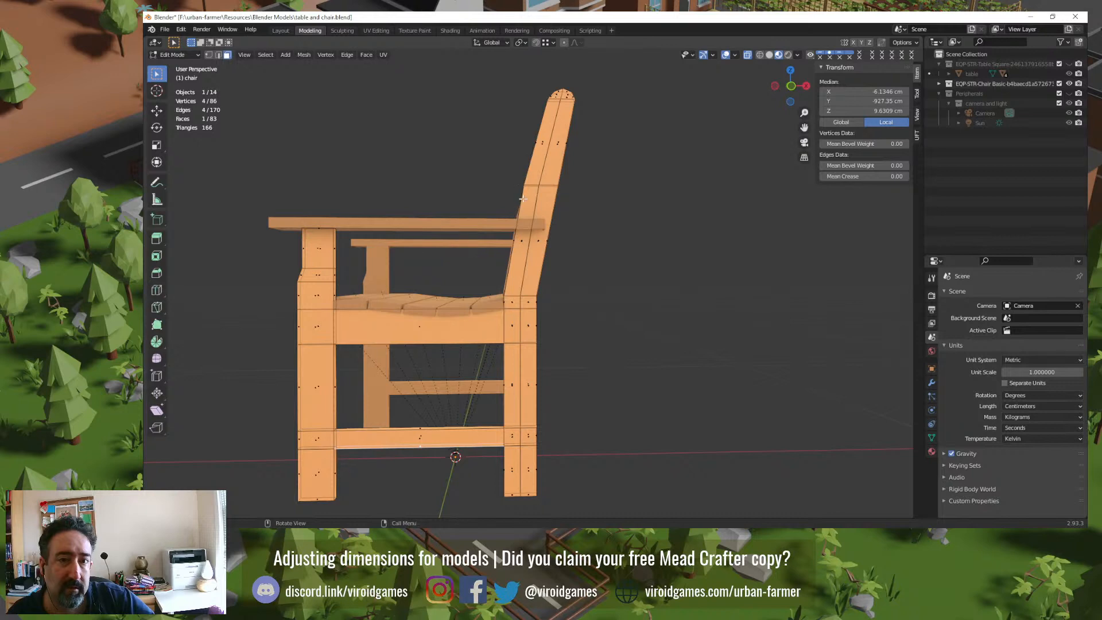
pyautogui.moveTo(512, 223); pyautogui.dragTo(643, 264, button='middle')
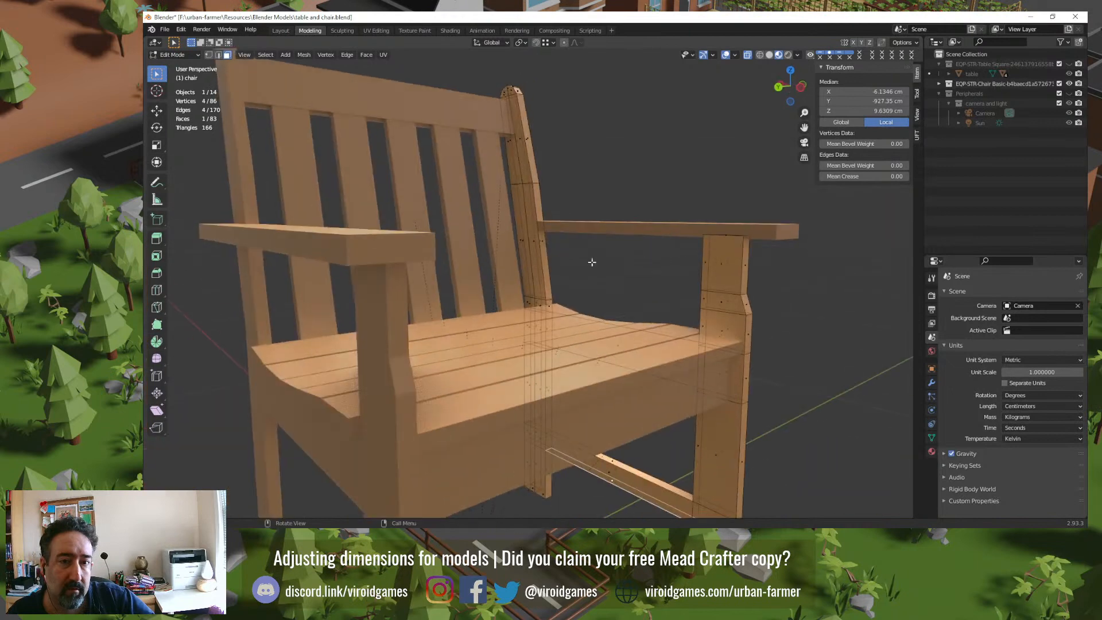
pyautogui.moveTo(555, 269); pyautogui.dragTo(580, 252, button='middle')
pyautogui.click(599, 179)
pyautogui.scroll(-4, 586, 200)
pyautogui.press('Tab')
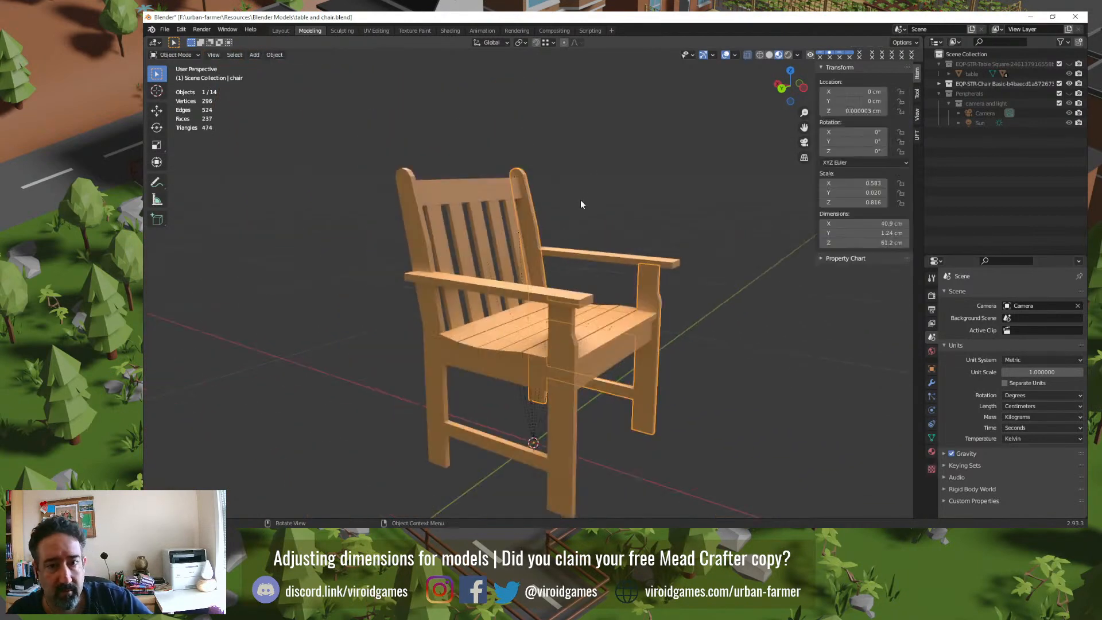
pyautogui.click(591, 191)
pyautogui.moveTo(592, 193); pyautogui.dragTo(739, 376, button='middle')
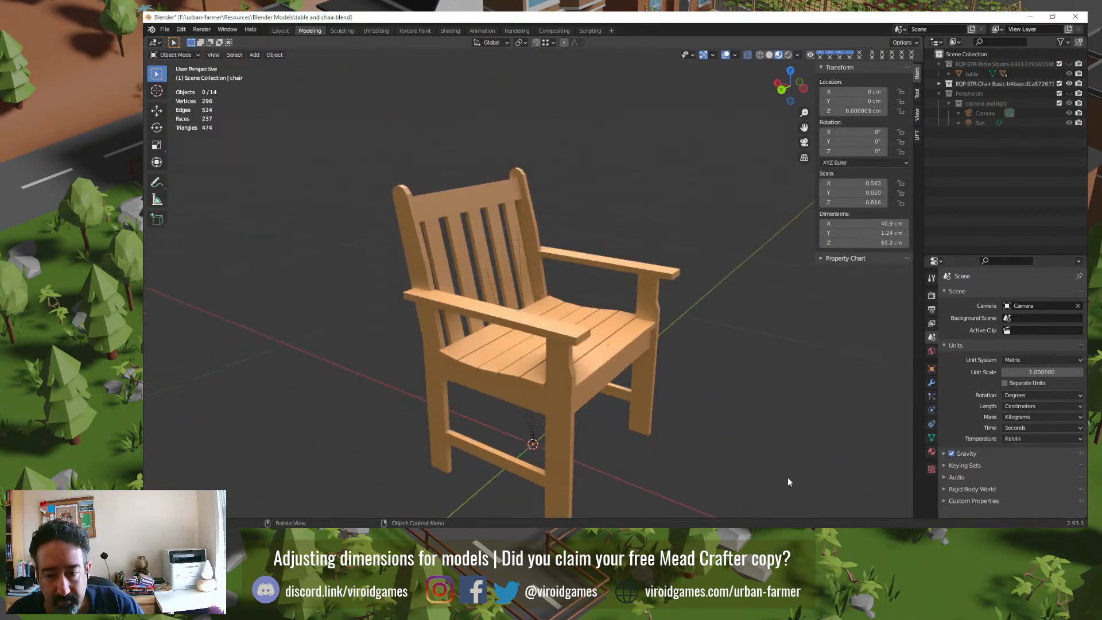
# Step: Switch to the running Urban Farmer game, bring the whole chair into view beside the table, and return to Blender
pyautogui.hotkey('alt', 'Tab')
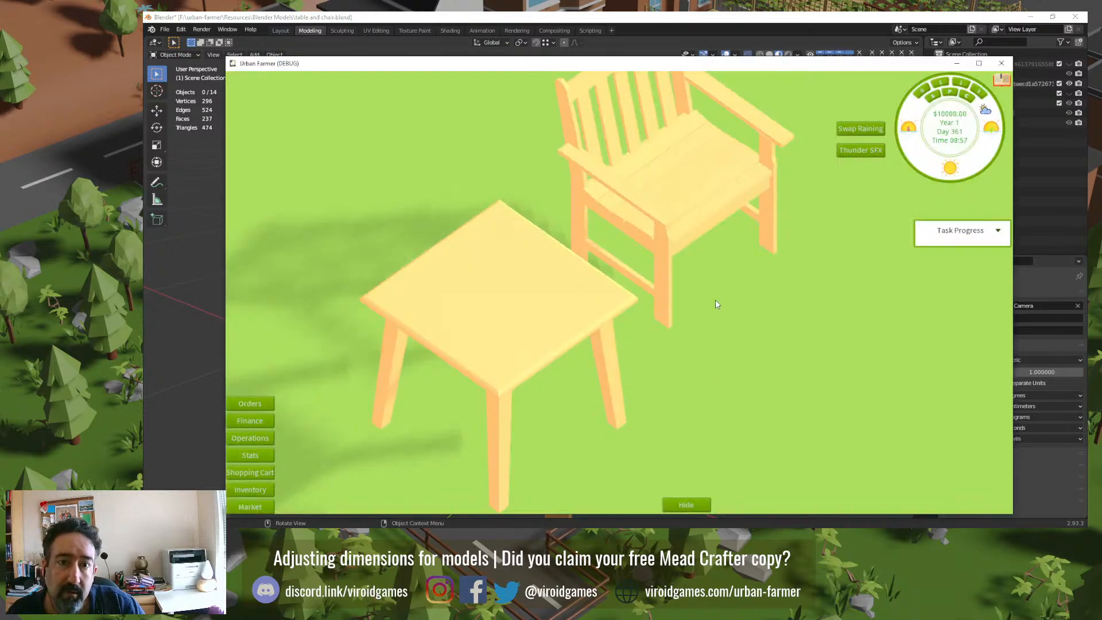
pyautogui.press('w')
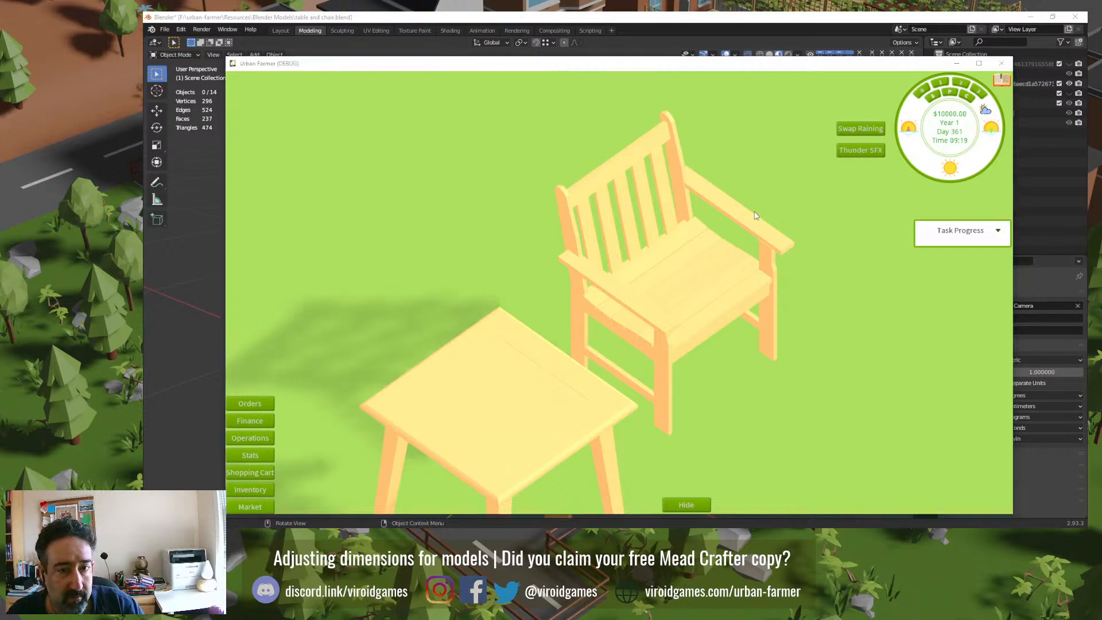
pyautogui.hotkey('alt', 'Tab')
# Step: Inspect the side frame's edge layout near the armrest joint in Edit Mode, and compare both side frames in Object Mode
pyautogui.moveTo(713, 228); pyautogui.dragTo(502, 254, button='middle')
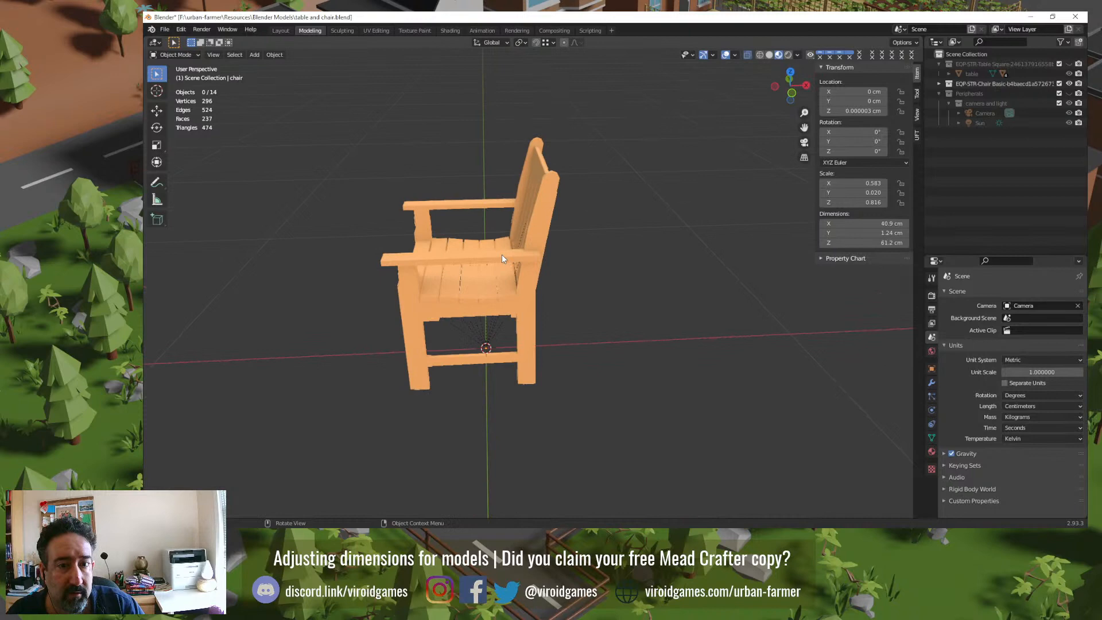
pyautogui.click(529, 215)
pyautogui.click(532, 212)
pyautogui.scroll(3, 537, 215)
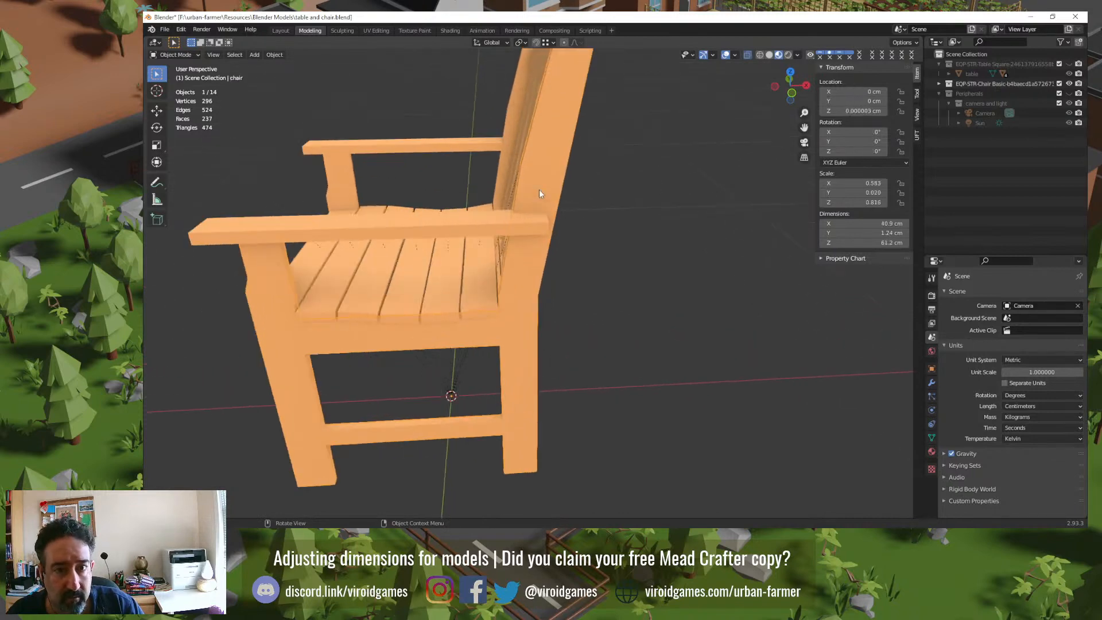
pyautogui.press('Tab')
pyautogui.moveTo(539, 171); pyautogui.dragTo(585, 153, button='middle')
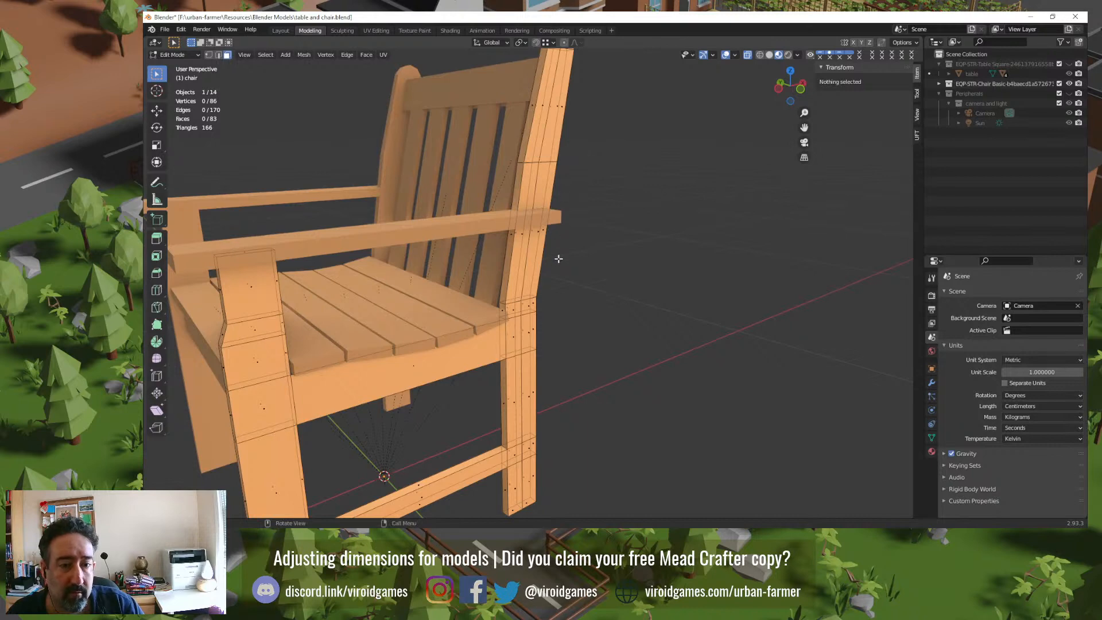
pyautogui.press('Home')
pyautogui.press('Tab')
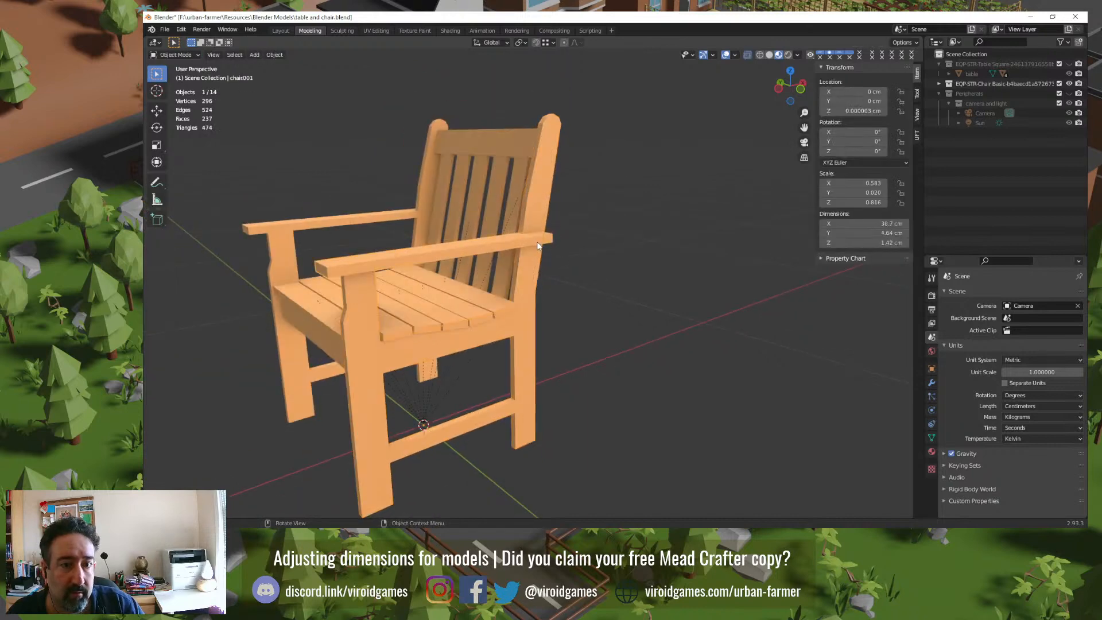
pyautogui.click(429, 173)
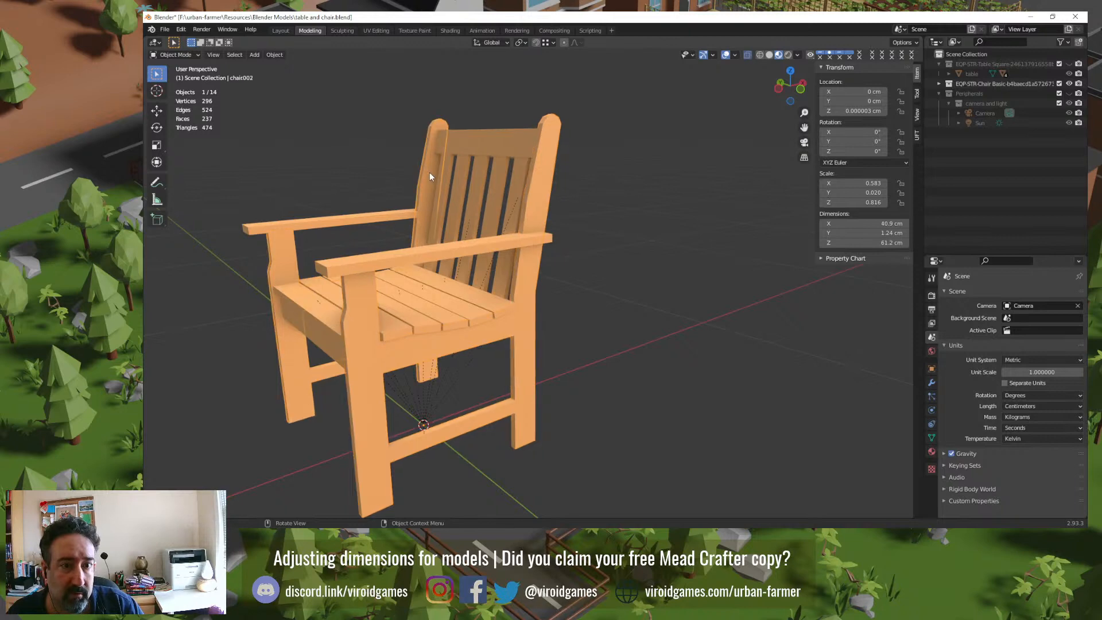
pyautogui.click(530, 192)
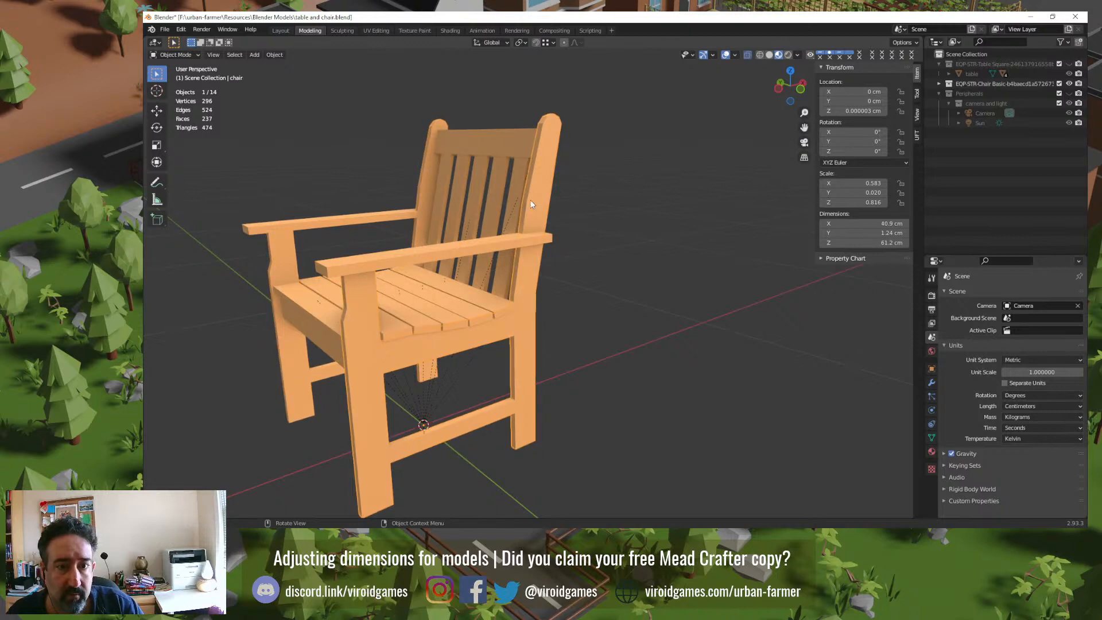
pyautogui.click(574, 233)
# Step: Apply Rotation & Scale to all the chair's parts, clear the selection, and save the file
pyautogui.press('a')
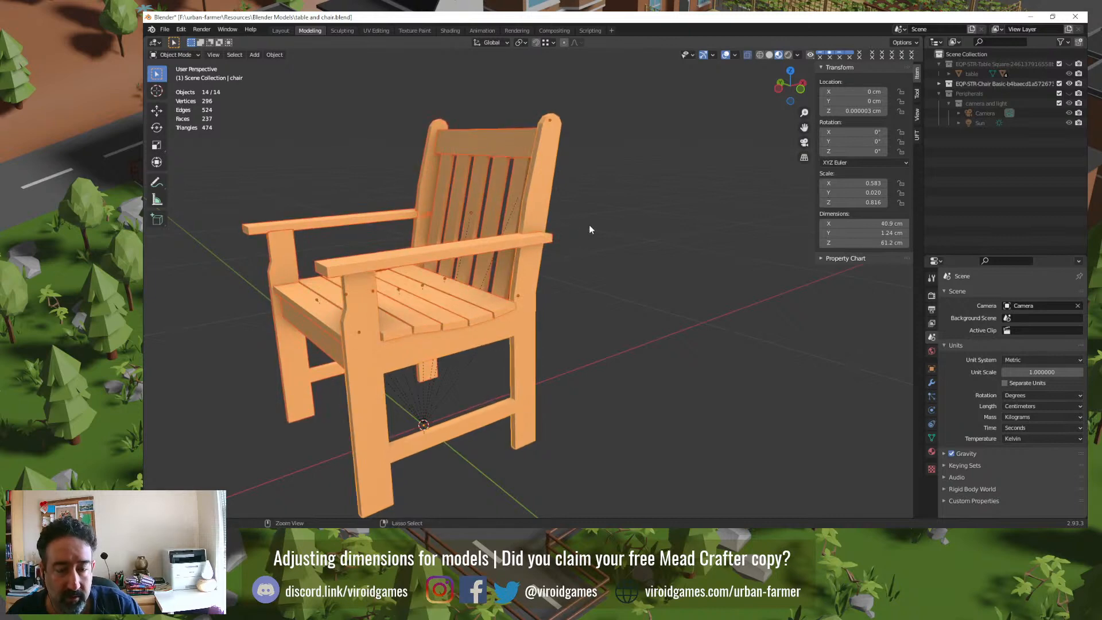
pyautogui.hotkey('ctrl', 'a')
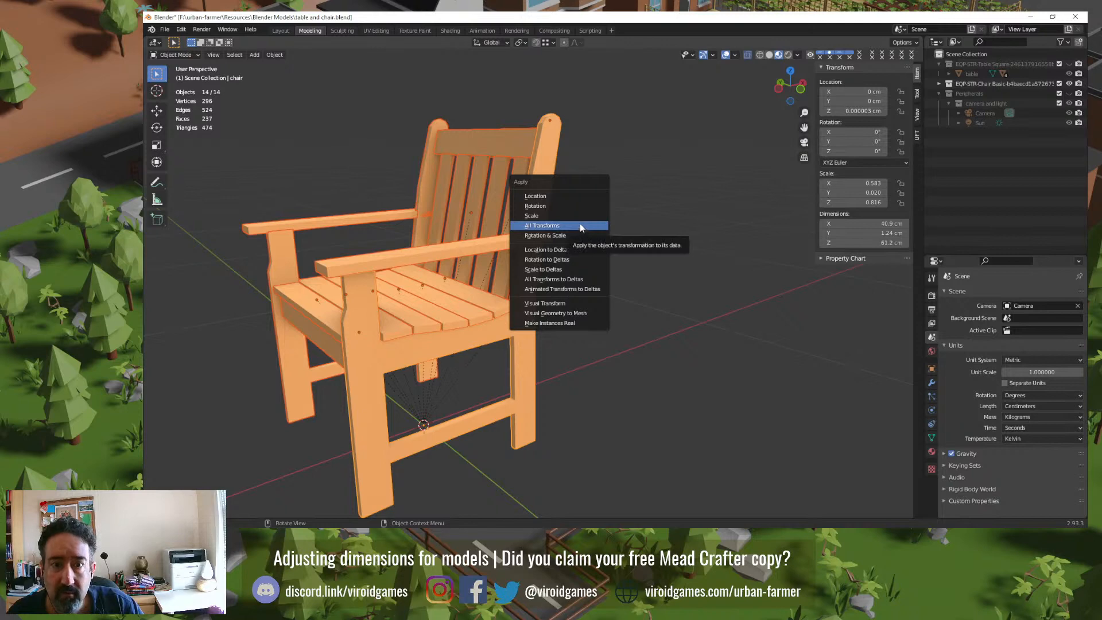
pyautogui.click(573, 236)
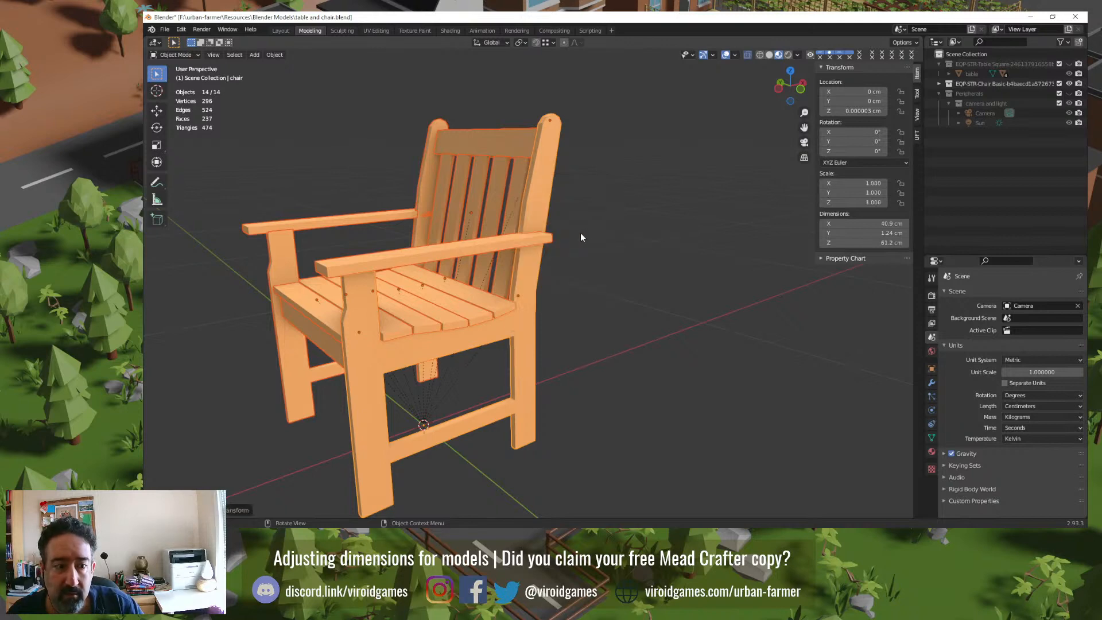
pyautogui.hotkey('alt', 'a')
pyautogui.hotkey('ctrl', 's')
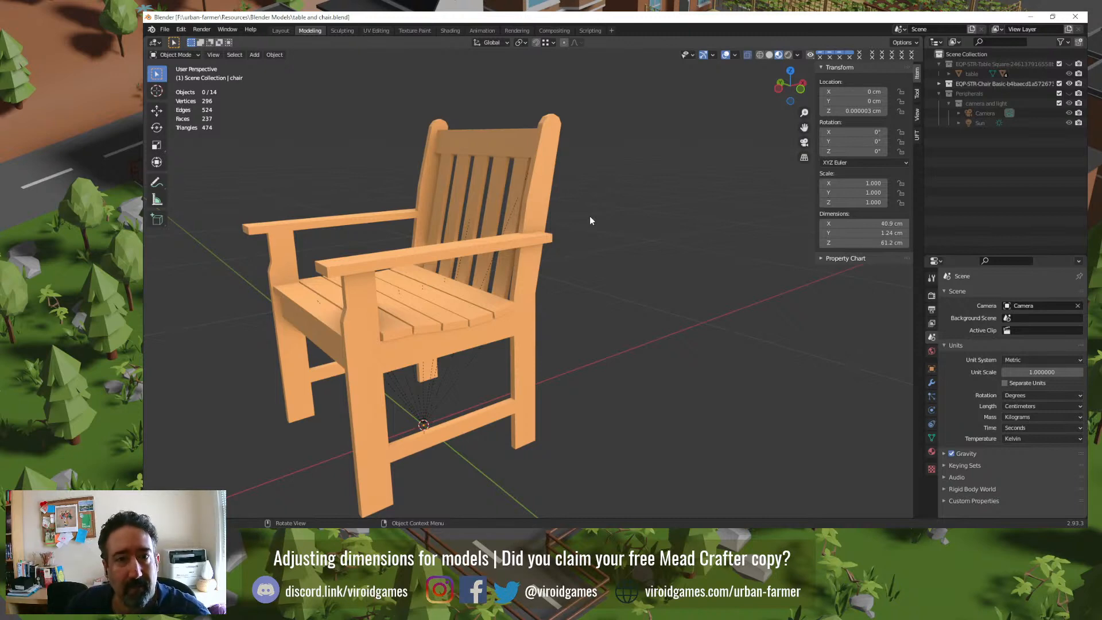
# Step: Select the side frame's centre-line vertices on the back leg at the lower rail joint and at the foot, in Edit Mode
pyautogui.click(549, 203)
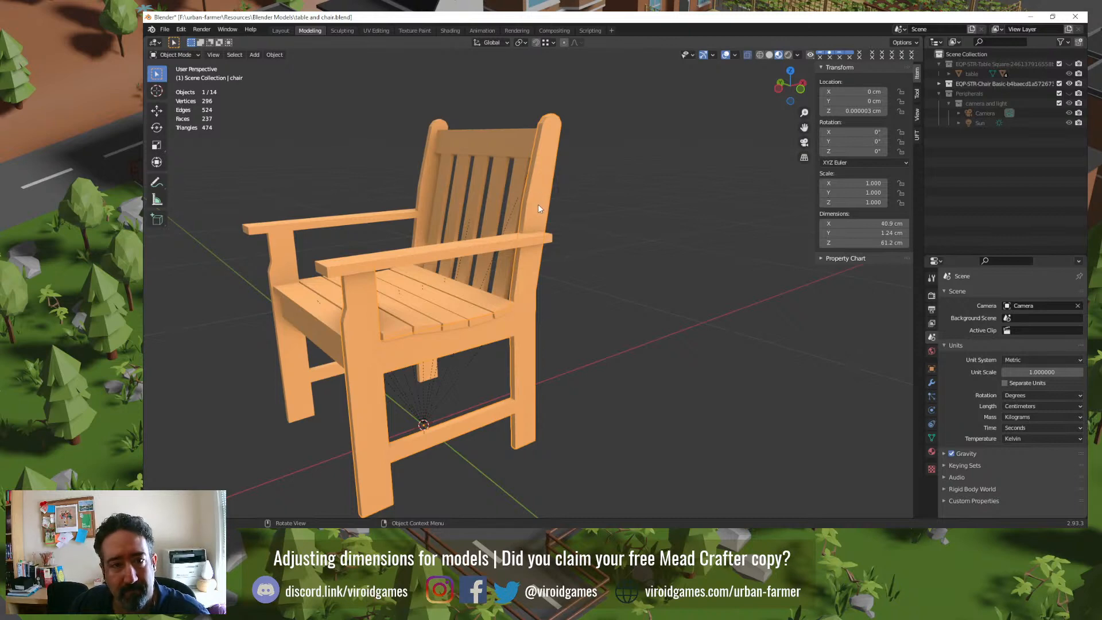
pyautogui.press('Tab')
pyautogui.moveTo(565, 270); pyautogui.dragTo(531, 245, button='middle')
pyautogui.scroll(-2, 537, 404)
pyautogui.scroll(3, 537, 404)
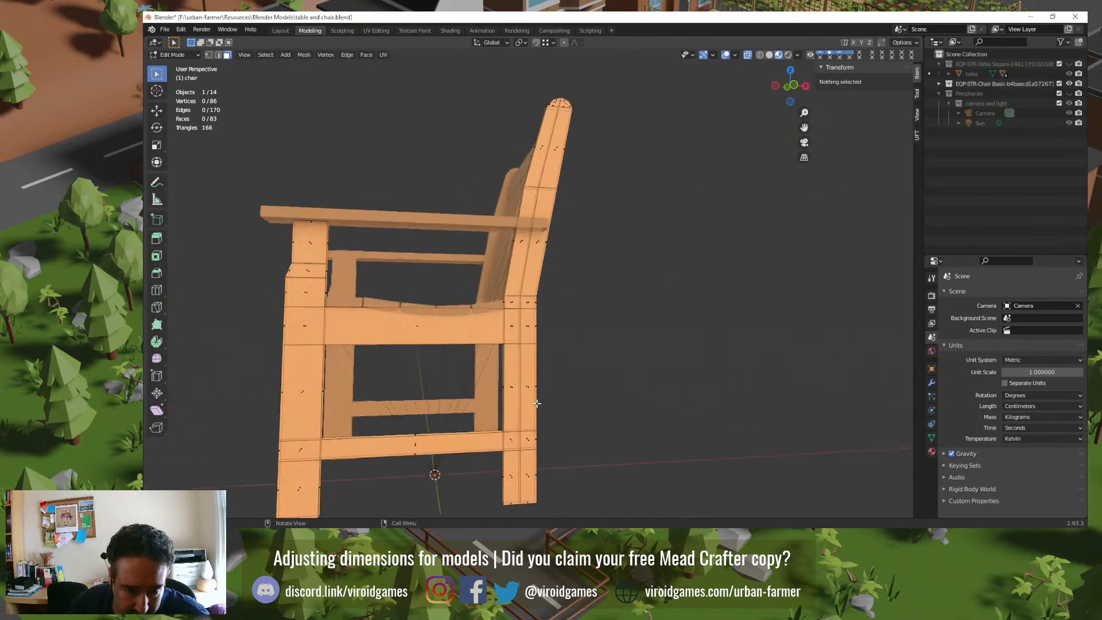
pyautogui.scroll(2, 536, 403)
pyautogui.moveTo(545, 445); pyautogui.dragTo(522, 241, button='middle')
pyautogui.scroll(2, 488, 374)
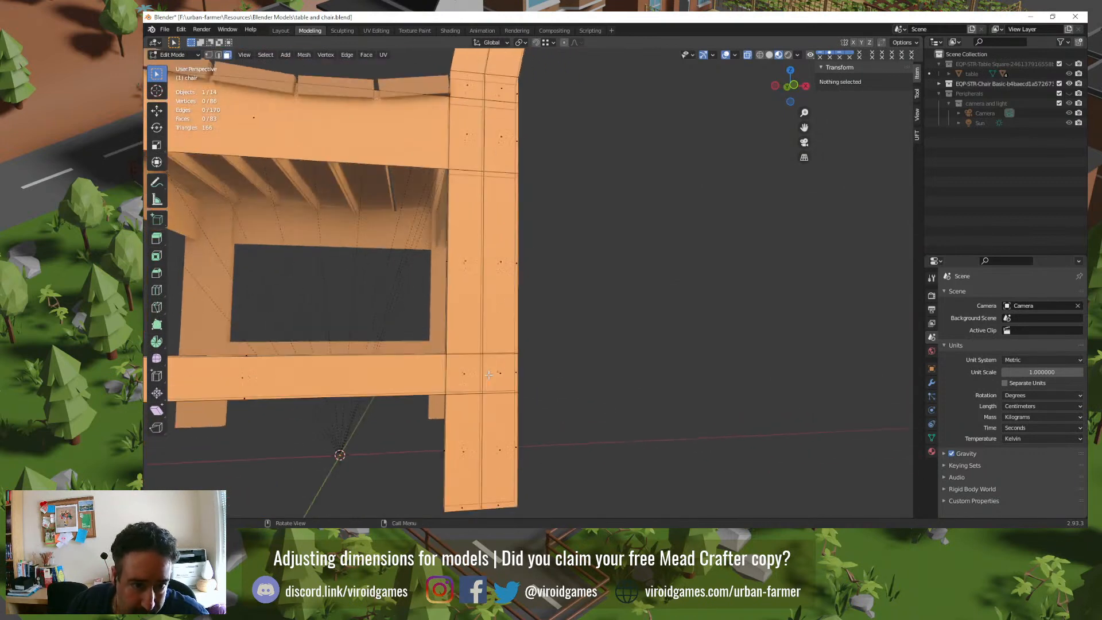
pyautogui.moveTo(488, 375); pyautogui.dragTo(446, 354, button='middle')
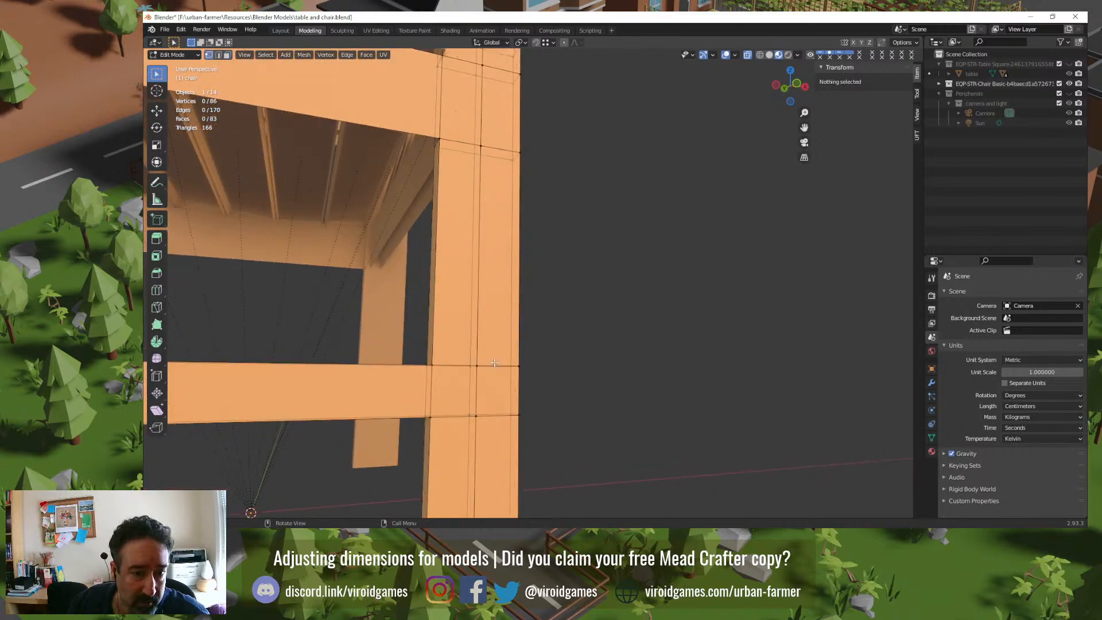
pyautogui.moveTo(488, 356); pyautogui.dragTo(457, 436)
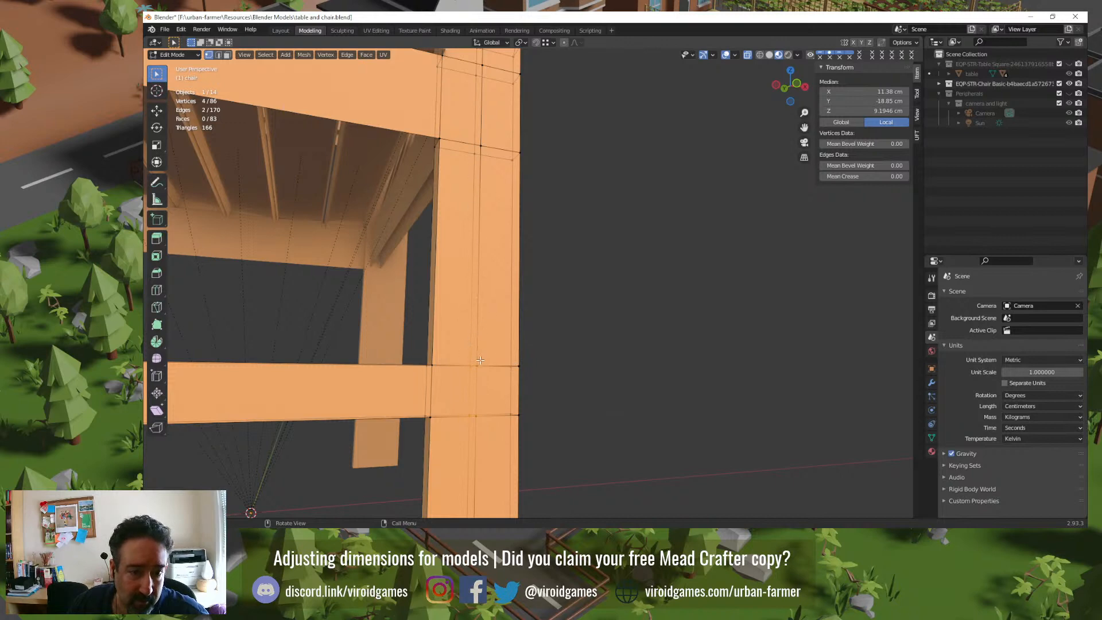
pyautogui.moveTo(560, 396); pyautogui.dragTo(466, 297, button='middle')
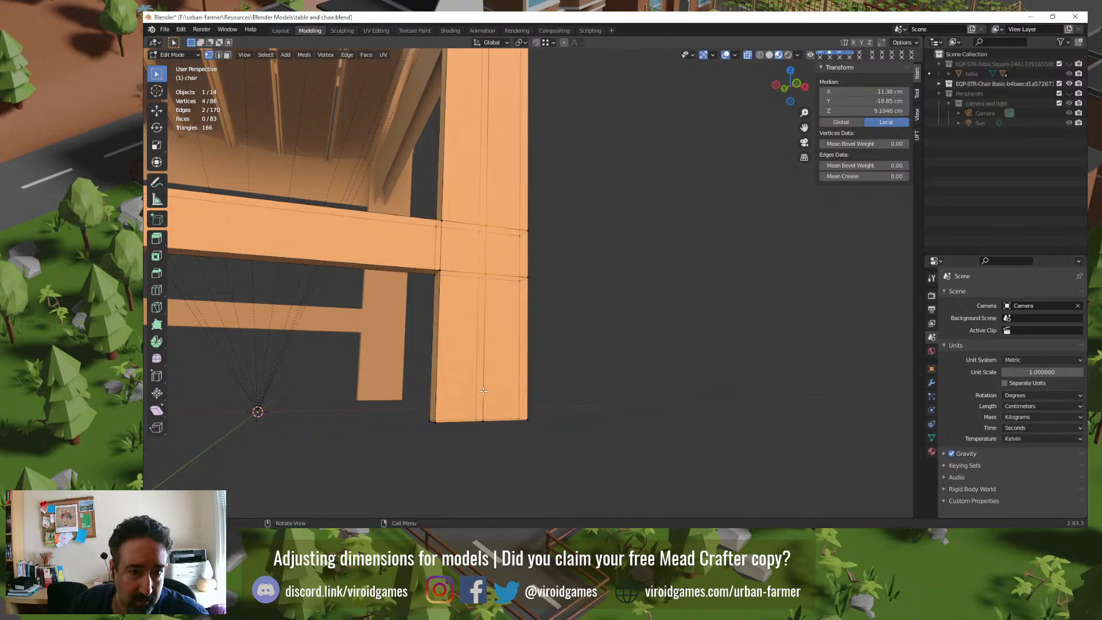
pyautogui.moveTo(482, 391); pyautogui.dragTo(462, 419, button='middle')
pyautogui.keyDown('shift'); pyautogui.moveTo(460, 420); pyautogui.dragTo(482, 450); pyautogui.keyUp('shift')
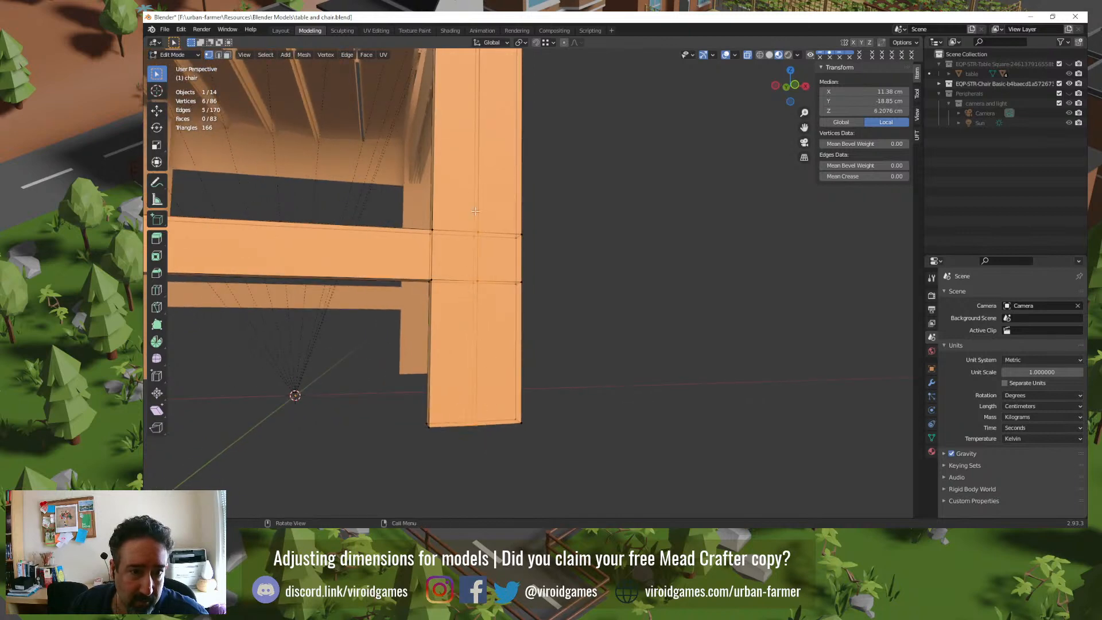
# Step: Add the back leg's remaining centre-line vertices, from the seat rail joint up past the armrest, to the selection
pyautogui.moveTo(475, 211); pyautogui.dragTo(479, 359, button='middle')
pyautogui.keyDown('shift'); pyautogui.moveTo(479, 272); pyautogui.dragTo(502, 297); pyautogui.keyUp('shift')
pyautogui.keyDown('shift'); pyautogui.moveTo(483, 210); pyautogui.dragTo(502, 179); pyautogui.keyUp('shift')
pyautogui.moveTo(491, 175); pyautogui.dragTo(460, 210, button='middle')
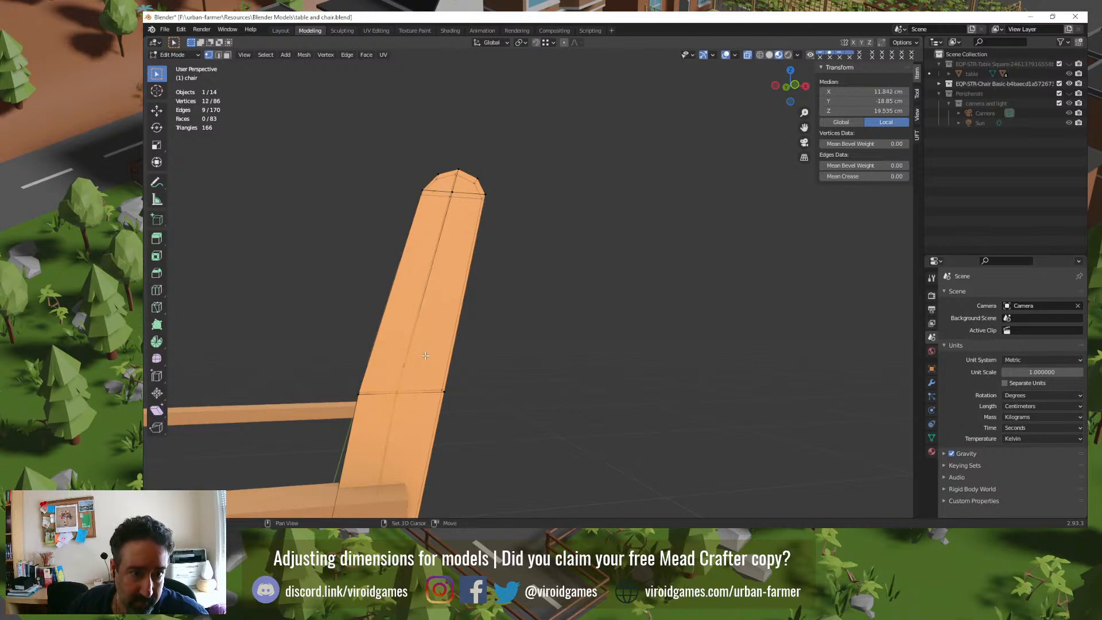
pyautogui.keyDown('shift'); pyautogui.click(451, 193); pyautogui.keyUp('shift')
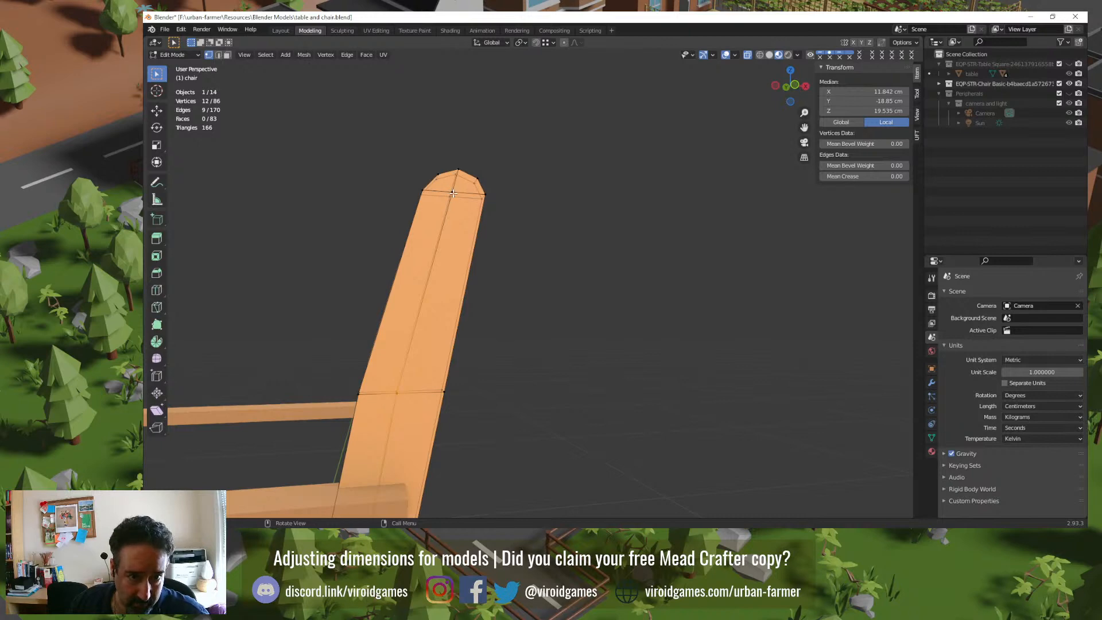
pyautogui.scroll(1, 454, 201)
pyautogui.keyDown('shift'); pyautogui.moveTo(444, 213); pyautogui.dragTo(433, 306, button='middle'); pyautogui.keyUp('shift')
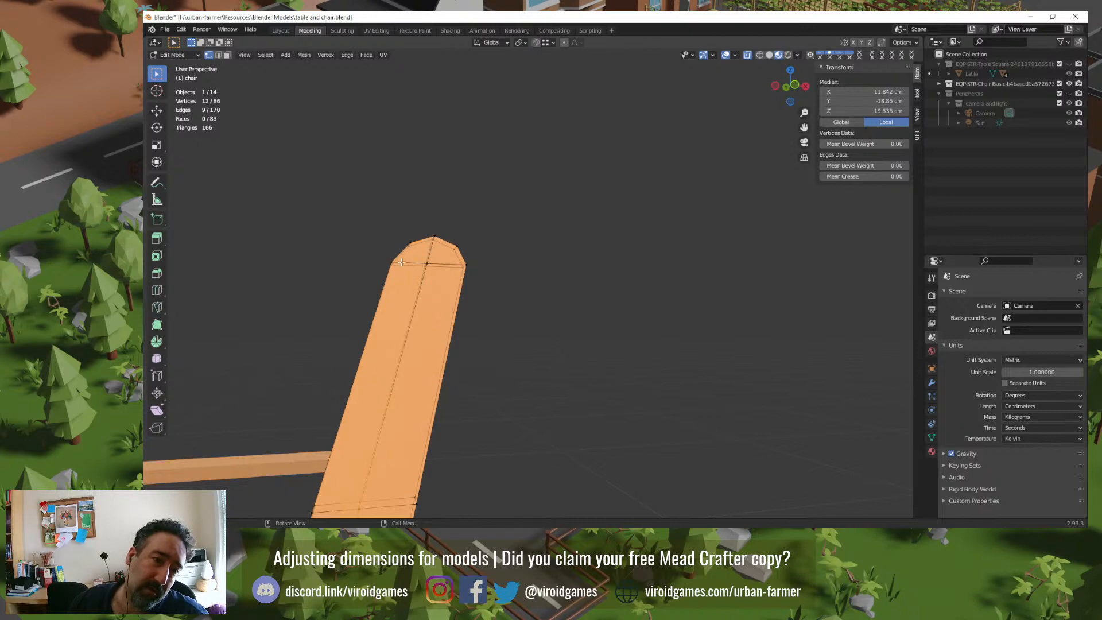
pyautogui.keyDown('shift'); pyautogui.moveTo(403, 417); pyautogui.dragTo(471, 339, button='middle'); pyautogui.keyUp('shift')
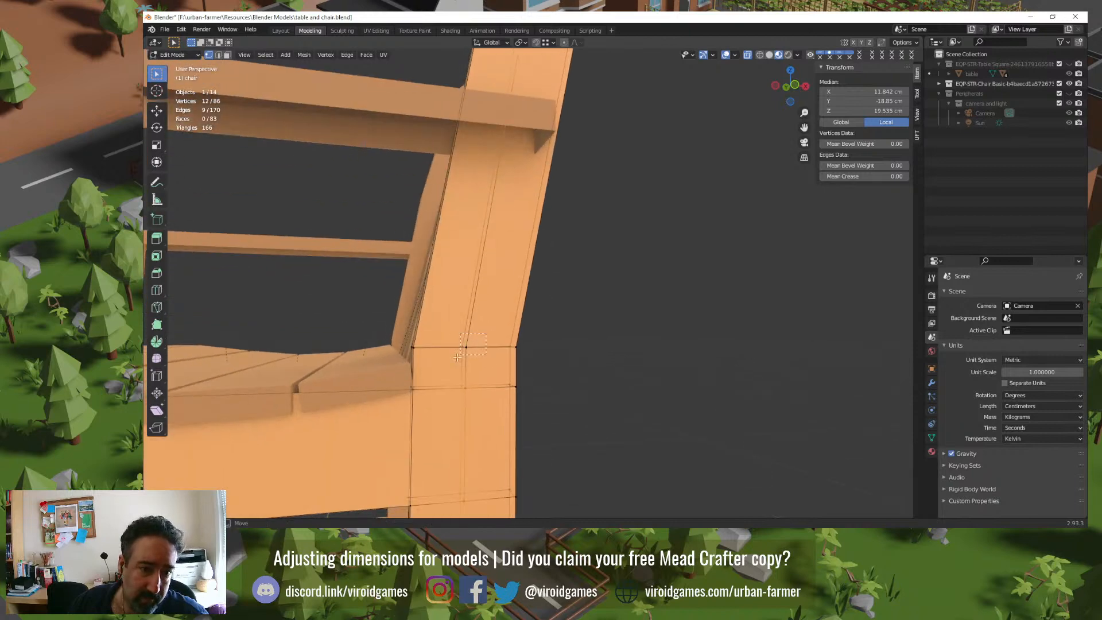
pyautogui.keyDown('alt'); pyautogui.keyDown('shift'); pyautogui.click(467, 348); pyautogui.keyUp('shift'); pyautogui.keyUp('alt')
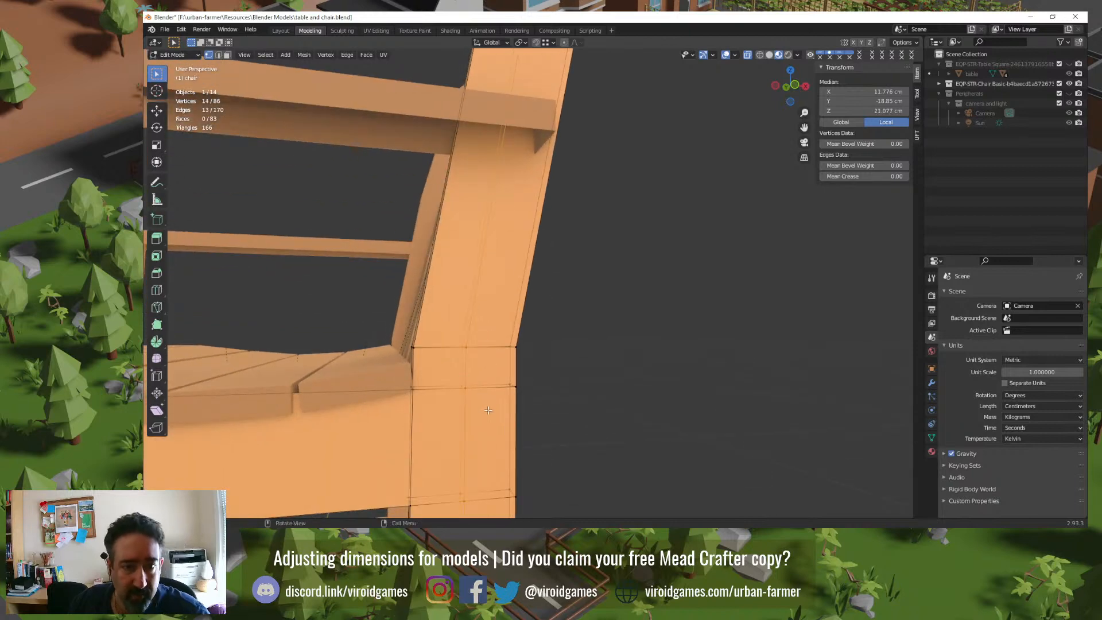
# Step: Try dissolving the back leg's selected centre-line vertices, and undo it
pyautogui.press('x')
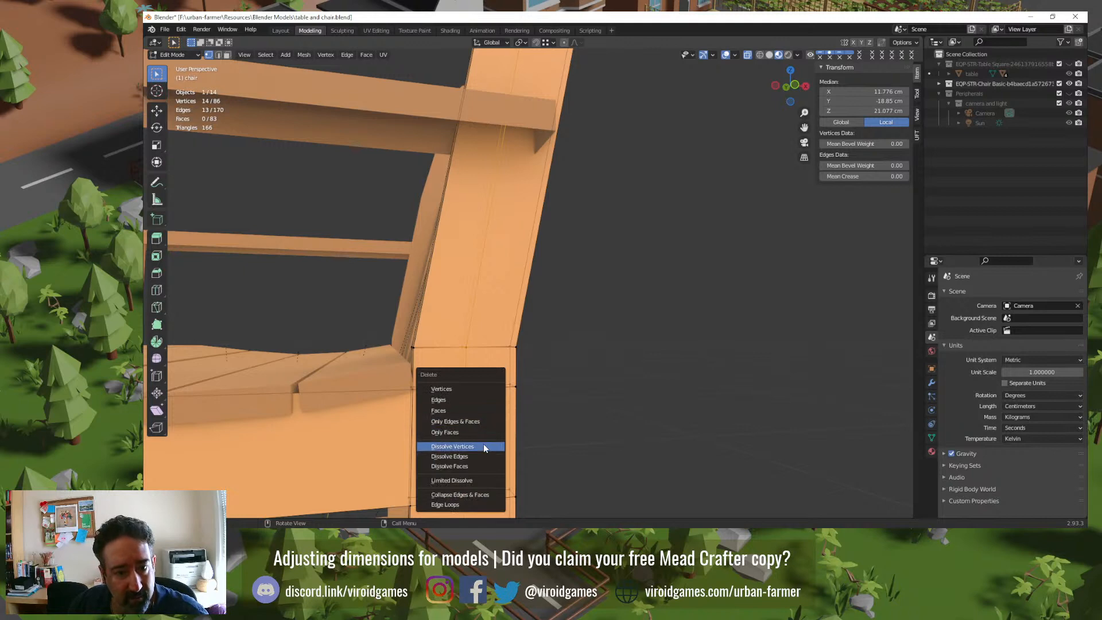
pyautogui.click(483, 447)
pyautogui.moveTo(489, 412); pyautogui.dragTo(474, 405, button='middle')
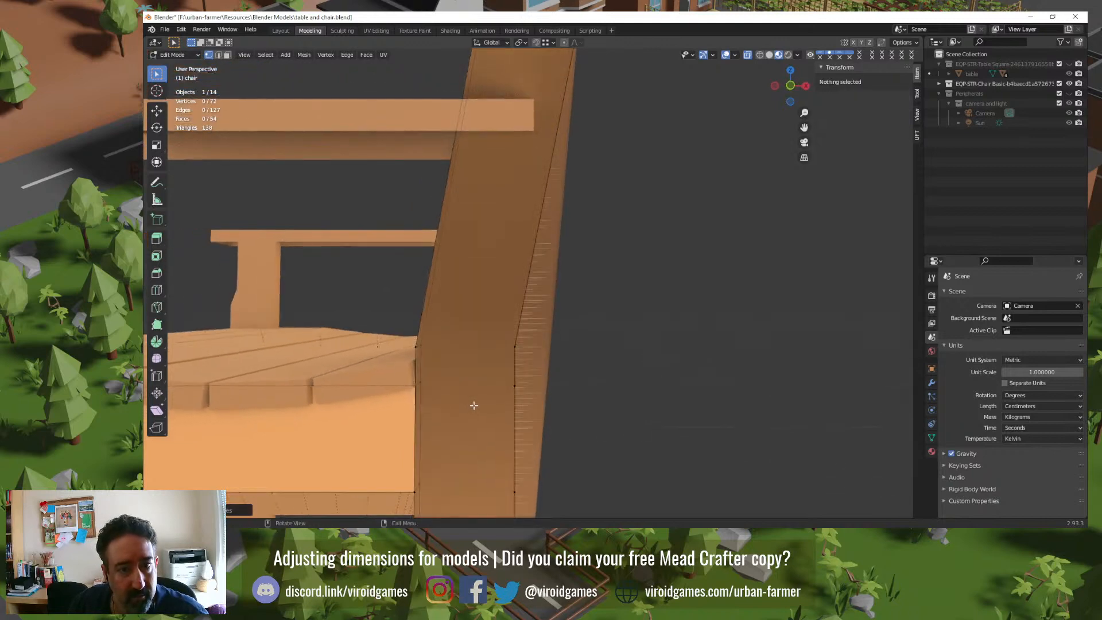
pyautogui.hotkey('ctrl', 'z')
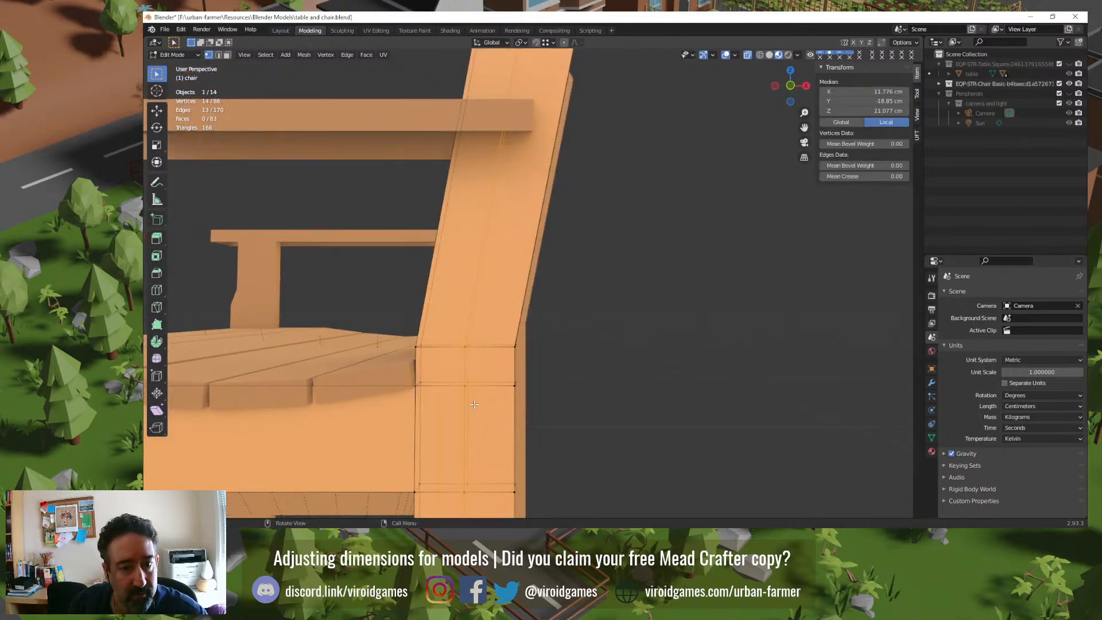
# Step: Delete the selected centre-line vertices from the side frame's back leg
pyautogui.press('x')
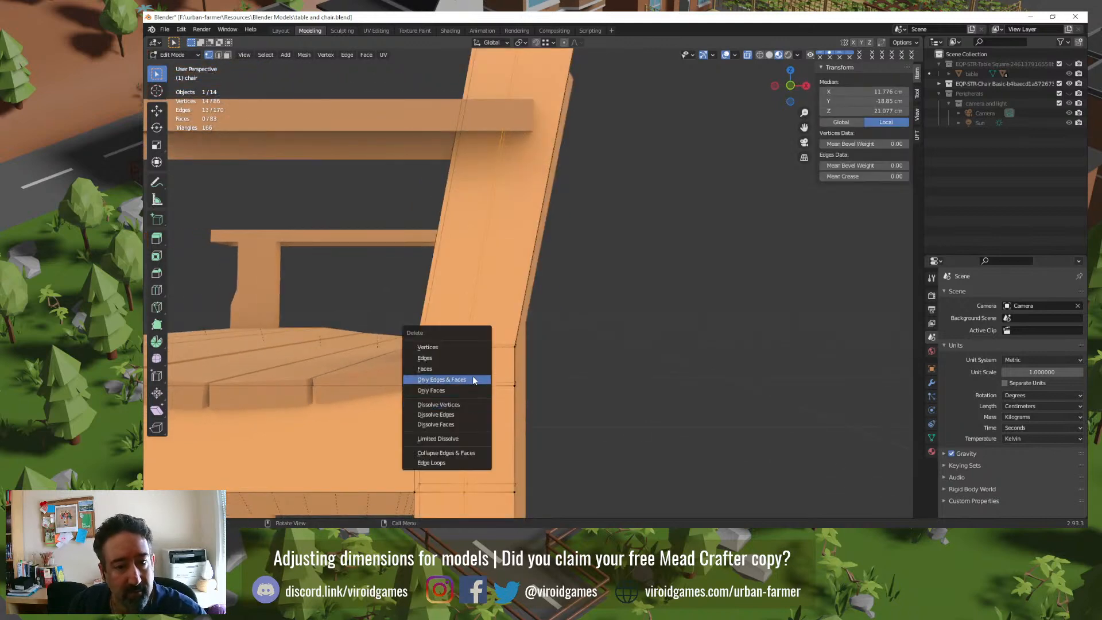
pyautogui.click(461, 346)
pyautogui.moveTo(460, 347); pyautogui.dragTo(553, 303, button='middle')
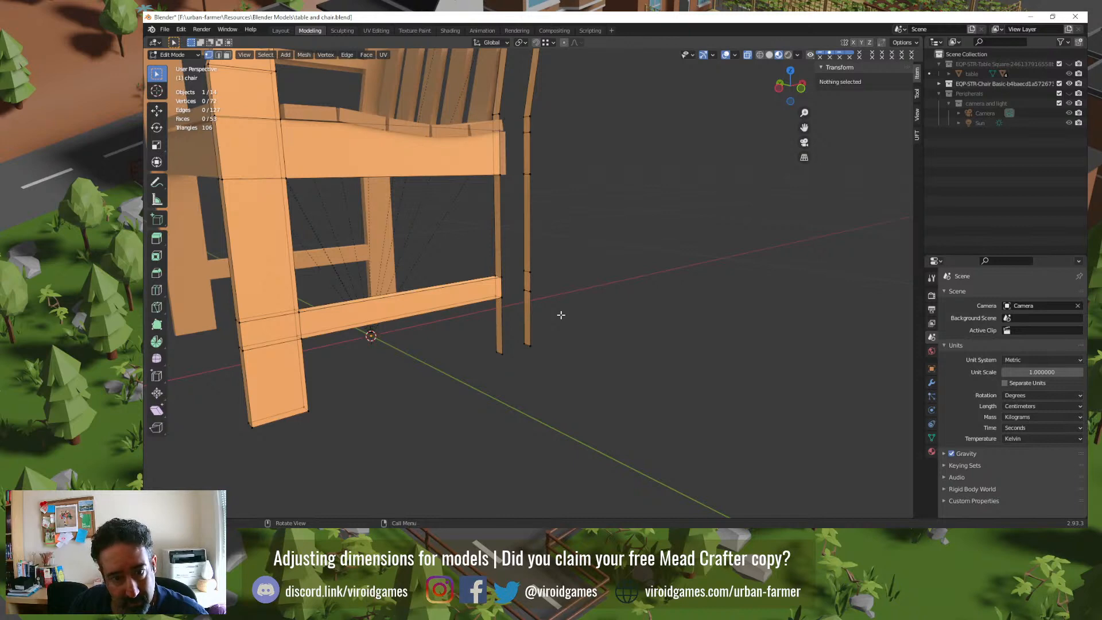
# Step: Merge all of the side frame's vertices by distance
pyautogui.press('a')
pyautogui.hotkey('alt', 'a')
pyautogui.press('a')
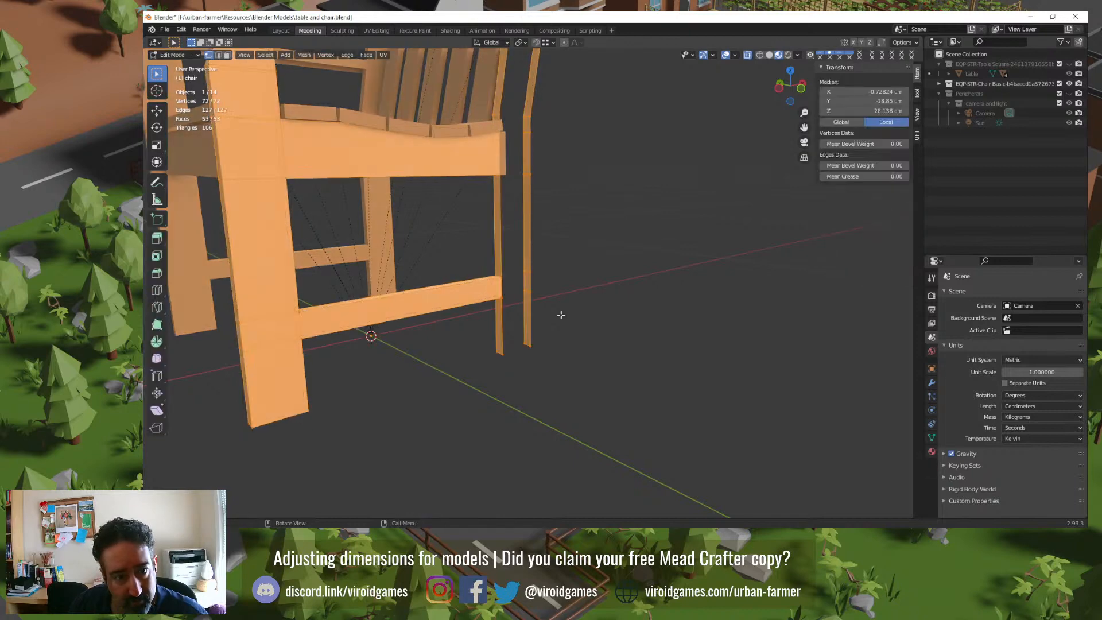
pyautogui.press('m')
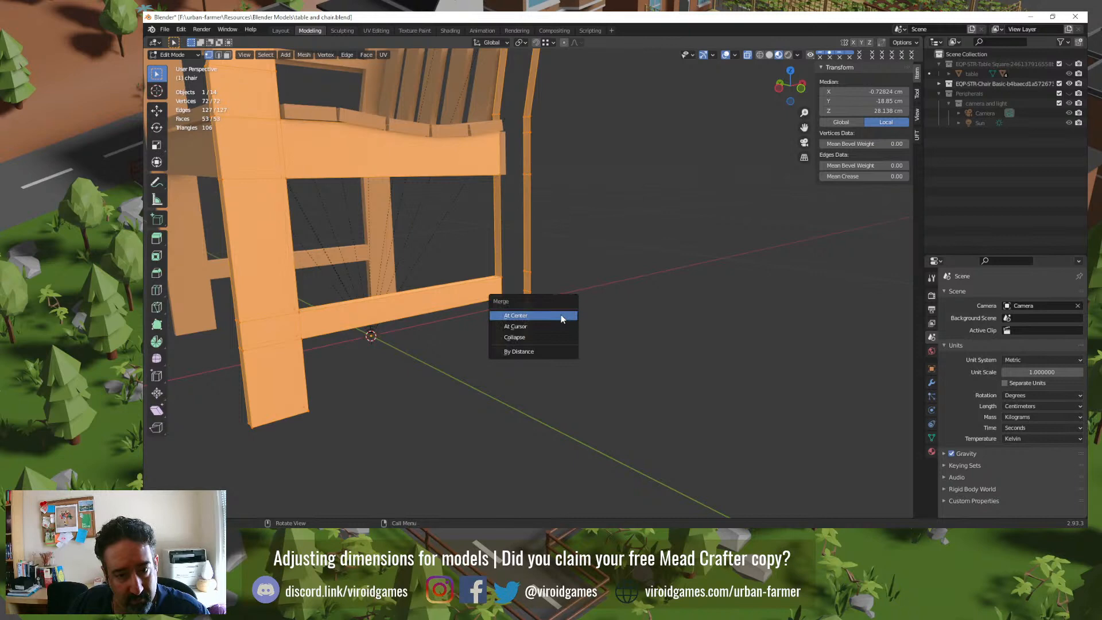
pyautogui.click(548, 353)
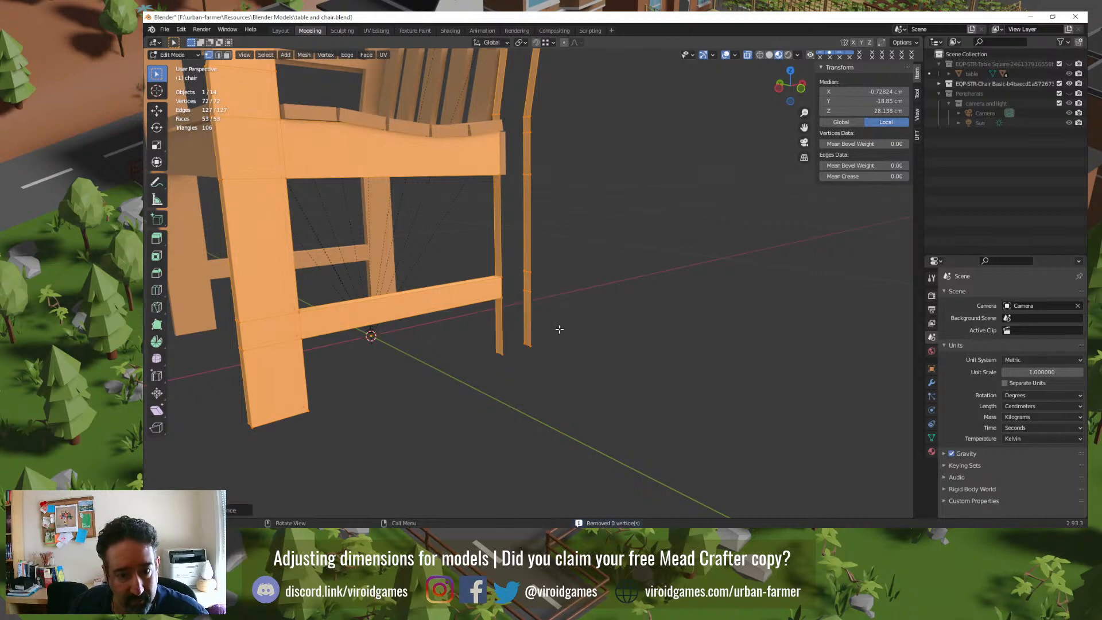
# Step: Examine the back leg's remaining narrow strips and the lower rail's end from both sides in Object Mode
pyautogui.press('Tab')
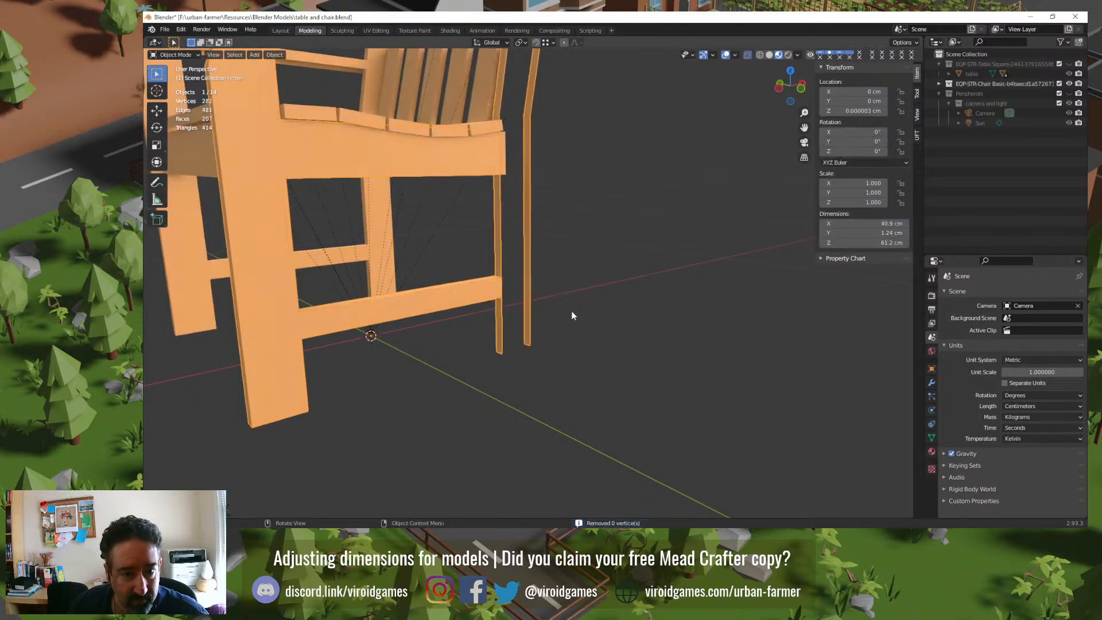
pyautogui.click(571, 311)
pyautogui.scroll(3, 531, 337)
pyautogui.scroll(4, 513, 355)
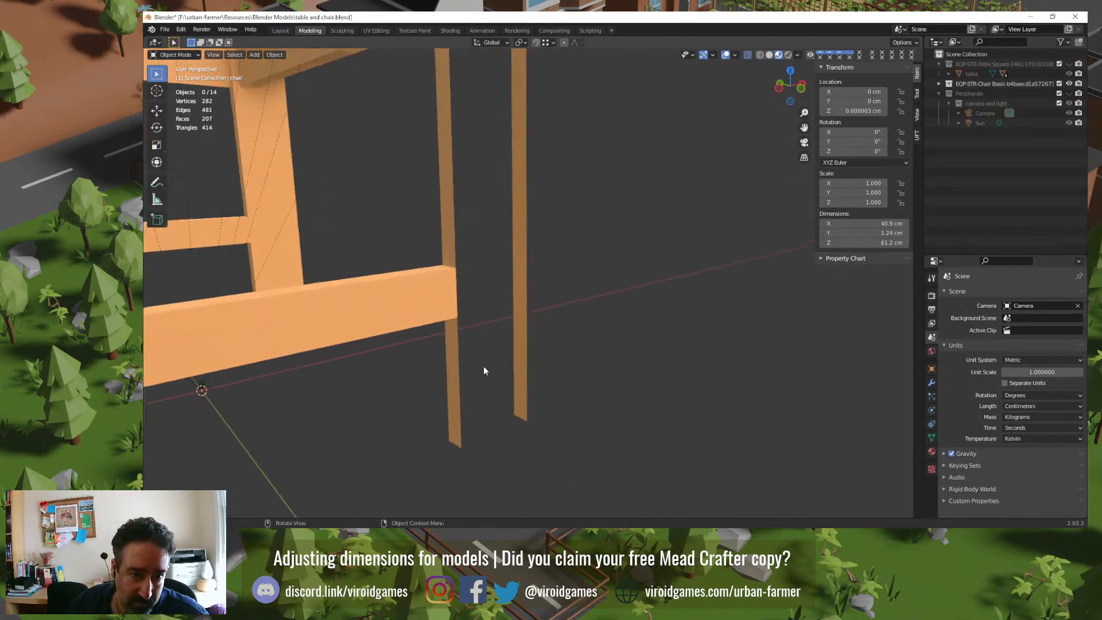
pyautogui.click(424, 350)
pyautogui.press('Tab')
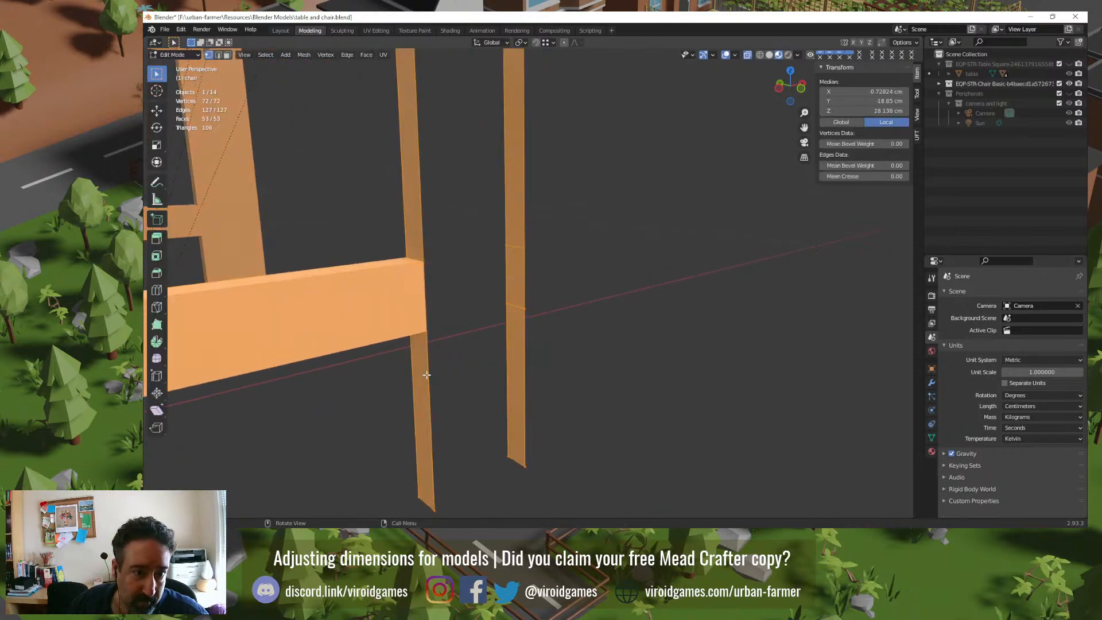
pyautogui.press('Tab')
pyautogui.click(462, 356)
pyautogui.moveTo(462, 356); pyautogui.dragTo(373, 356, button='middle')
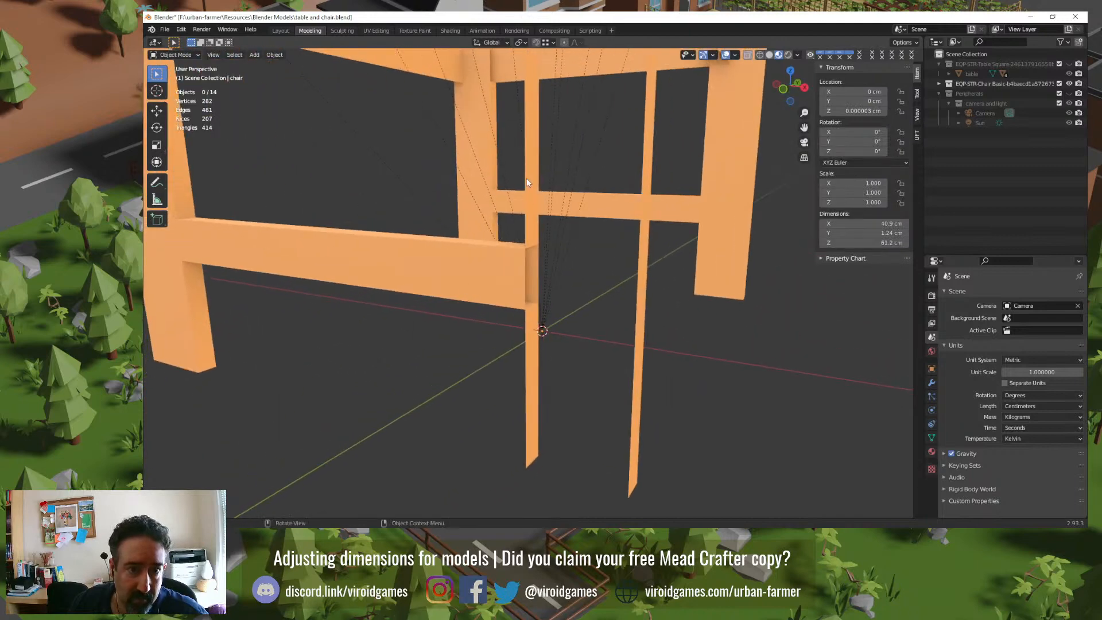
pyautogui.moveTo(507, 213); pyautogui.dragTo(562, 252, button='middle')
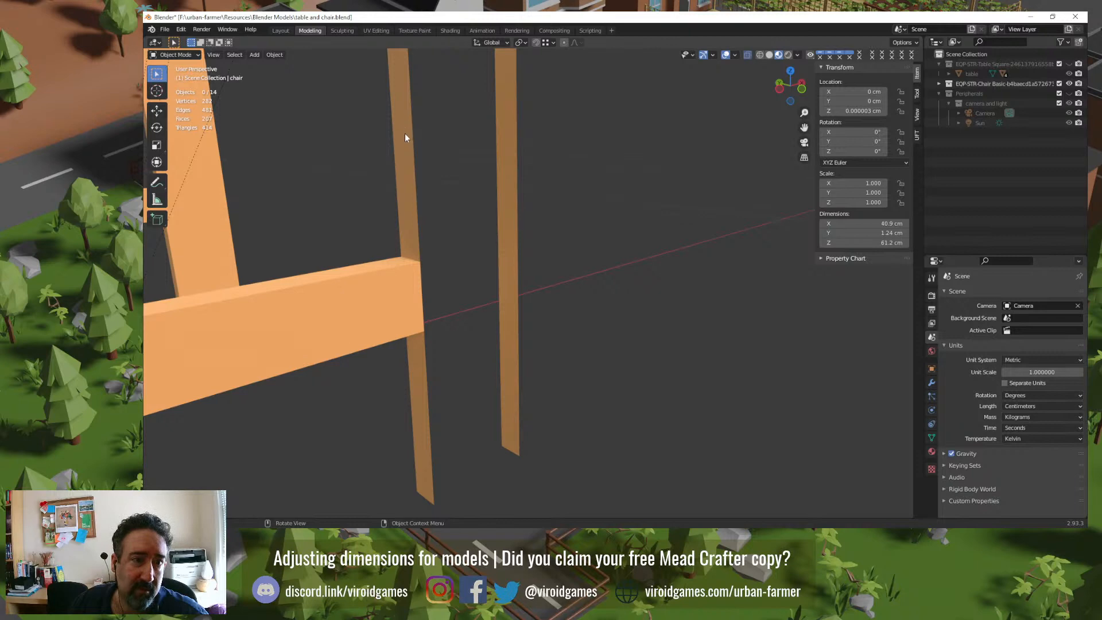
pyautogui.moveTo(404, 207); pyautogui.dragTo(491, 186, button='middle')
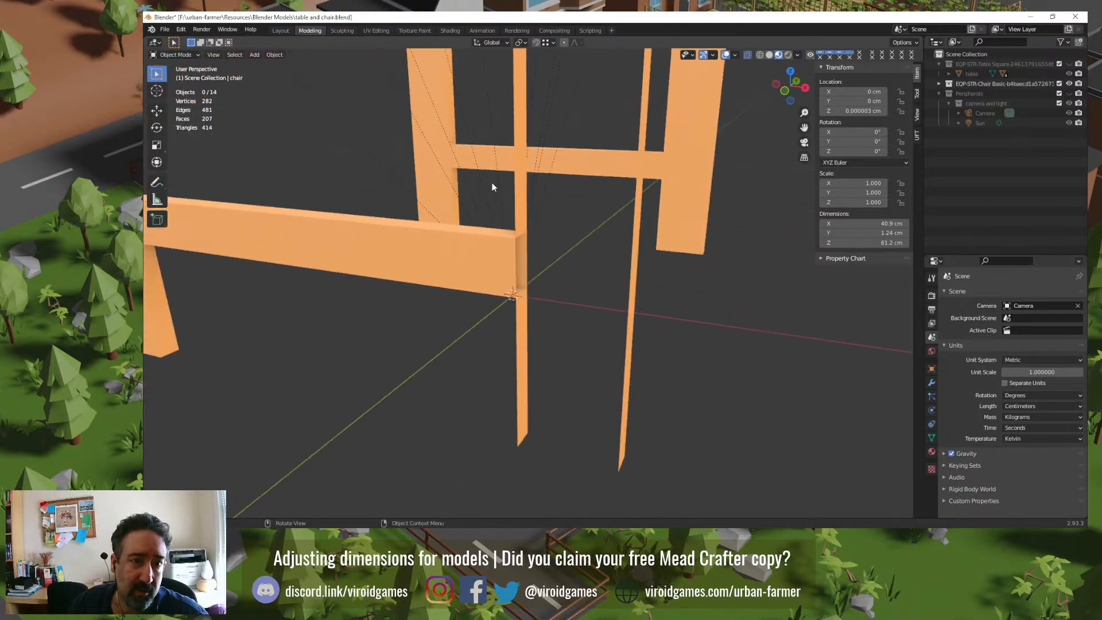
# Step: Recalculate the side frame's normals to the outside with the whole mesh selected, and return to Object Mode
pyautogui.press('a')
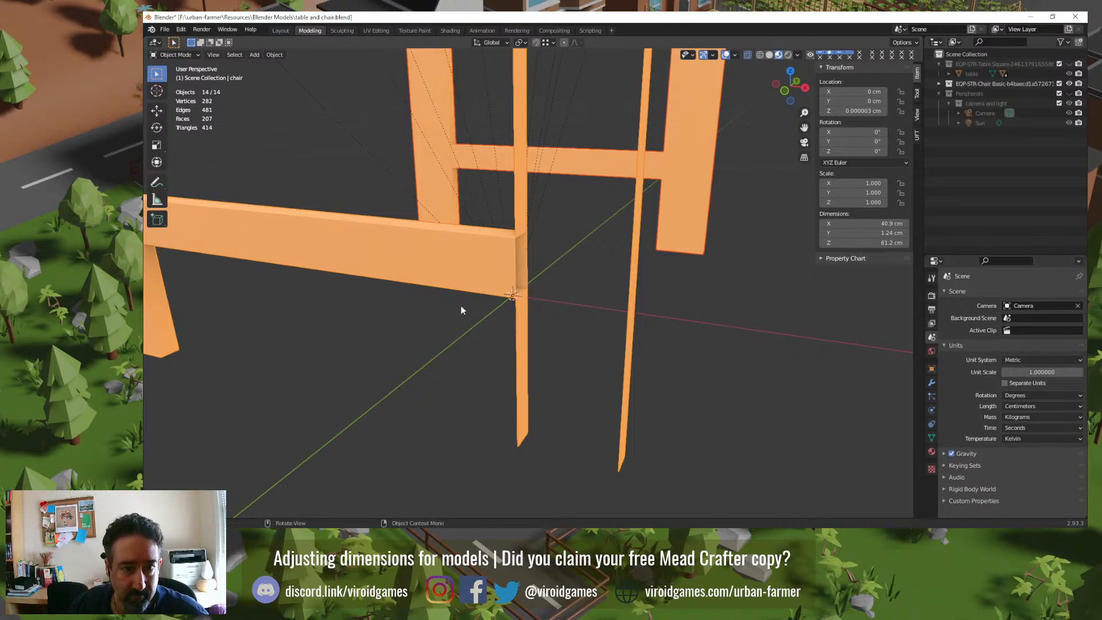
pyautogui.press('Tab')
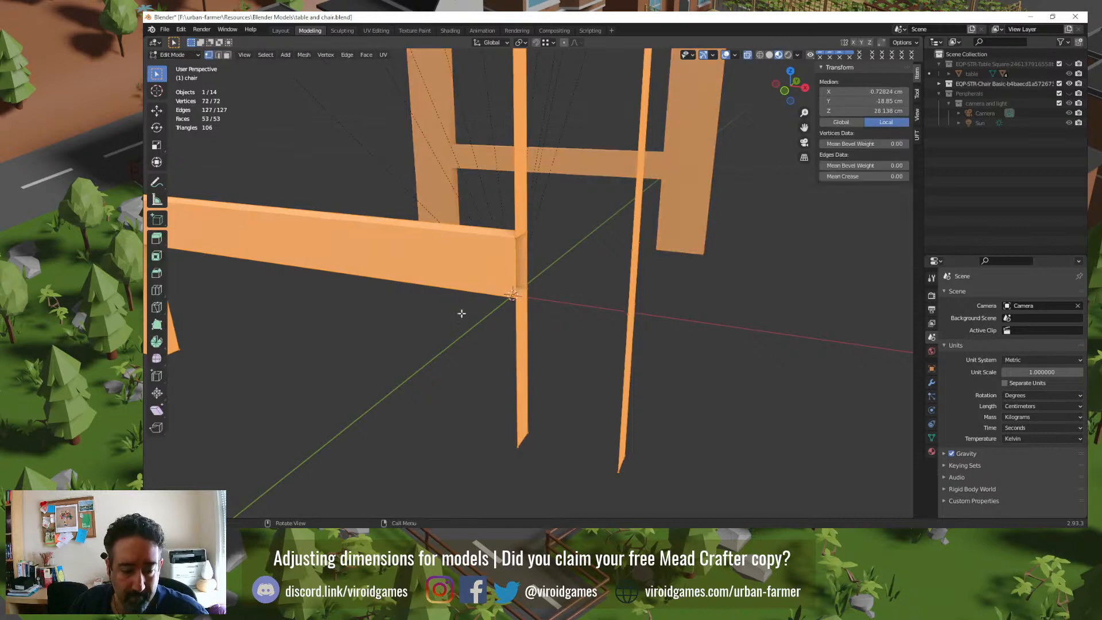
pyautogui.hotkey('shift', 'n')
pyautogui.click(237, 512)
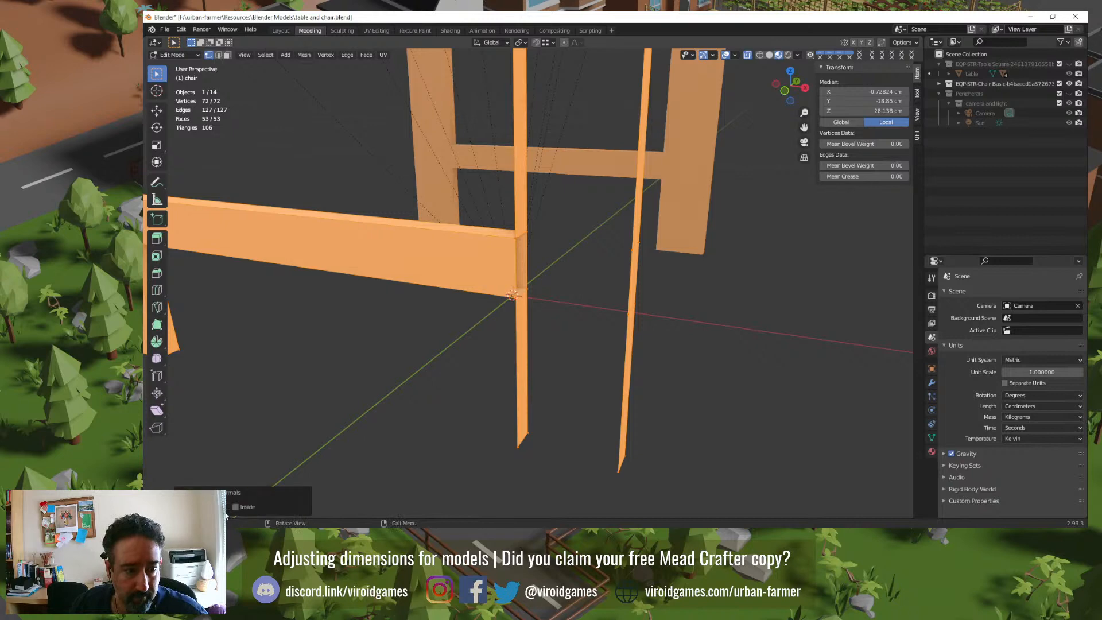
pyautogui.press('Tab')
pyautogui.moveTo(271, 451); pyautogui.dragTo(356, 393, button='middle')
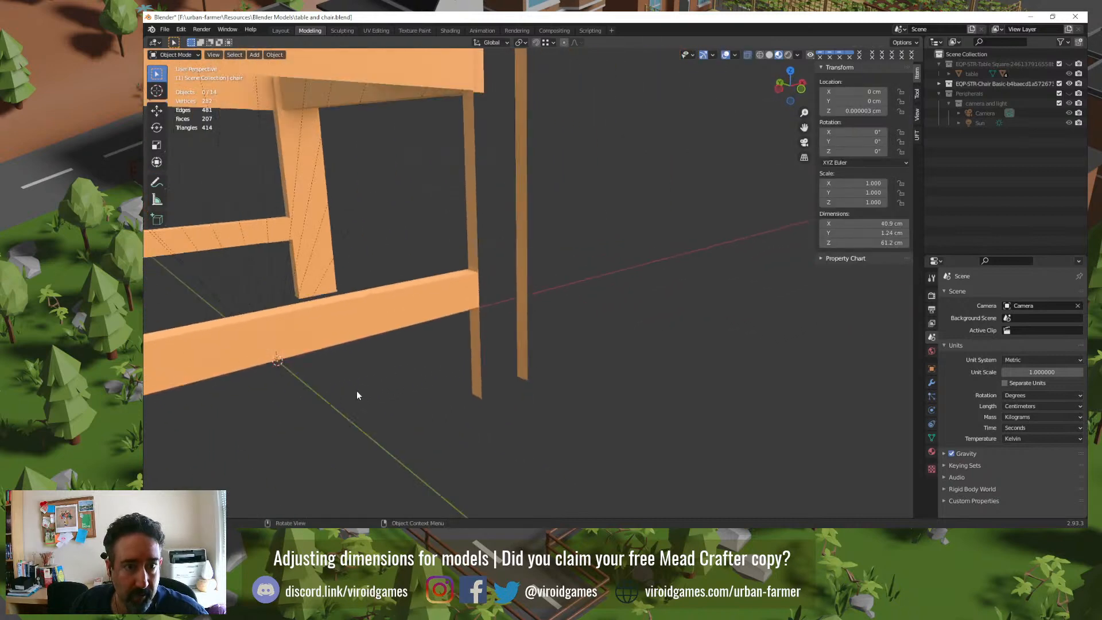
# Step: Try Auto Smooth at 37.5° on the side frame's mesh data, switch it off again and return to Object Mode
pyautogui.press('Tab')
pyautogui.press('Tab')
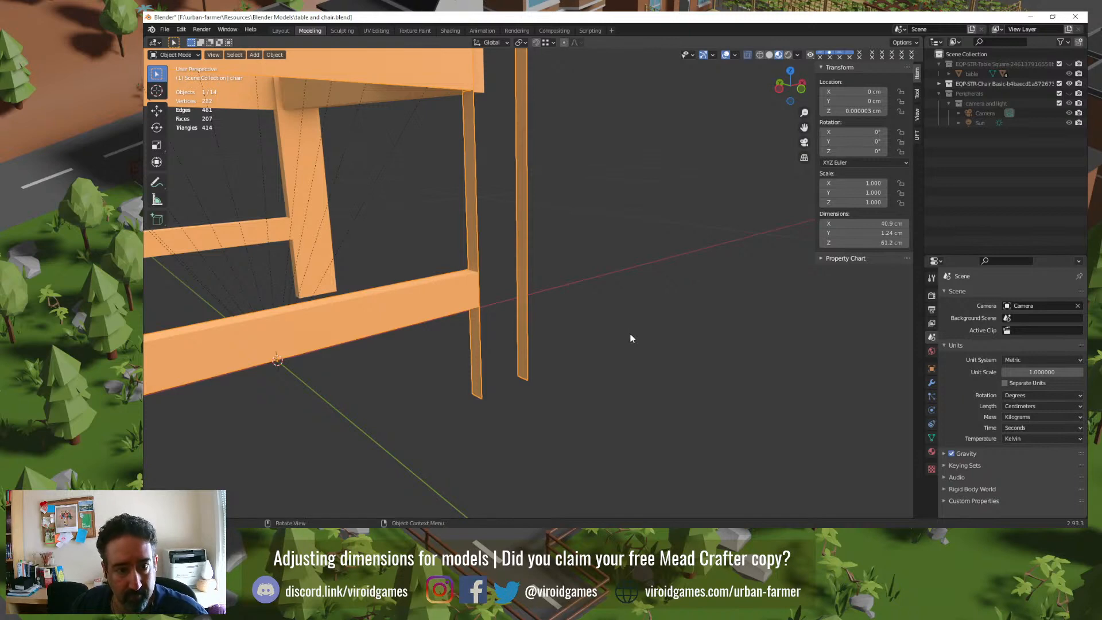
pyautogui.press('Tab')
pyautogui.press('a')
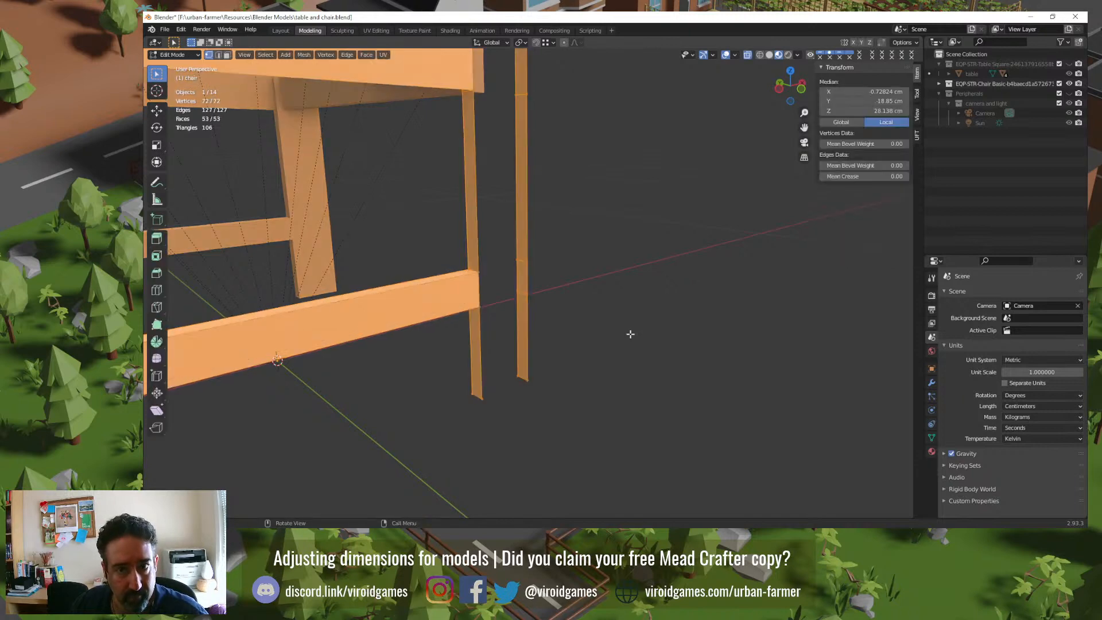
pyautogui.click(932, 370)
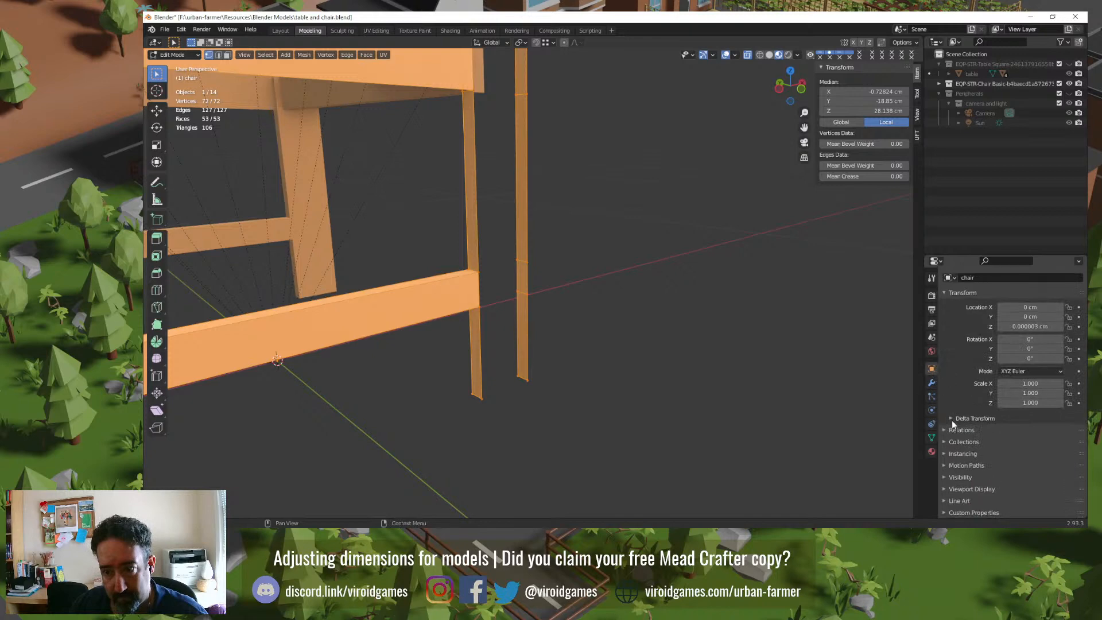
pyautogui.click(931, 438)
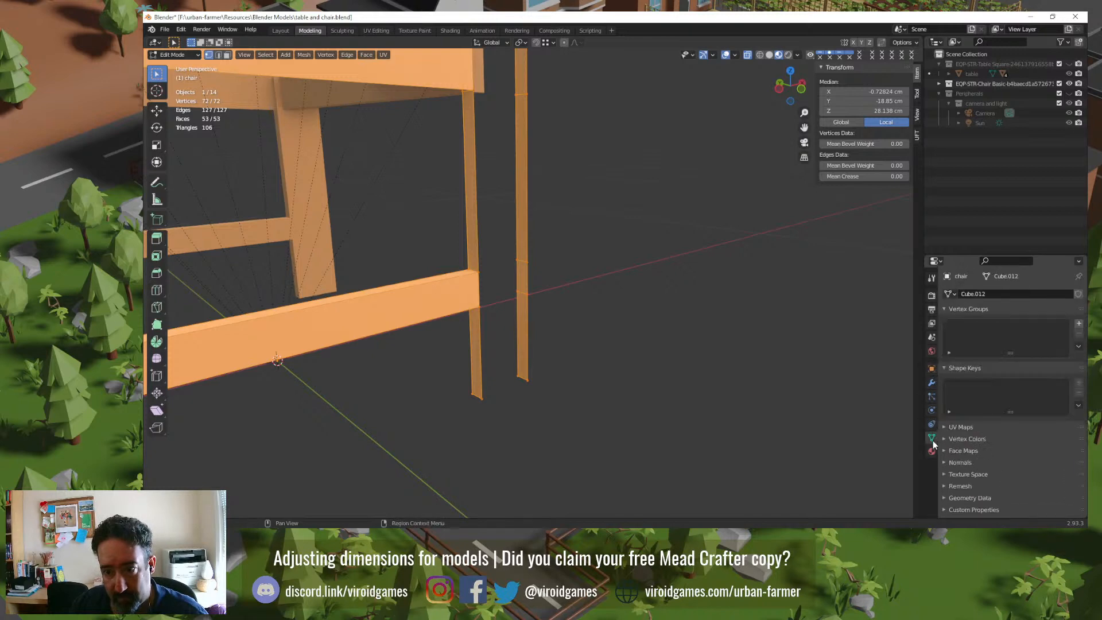
pyautogui.click(980, 462)
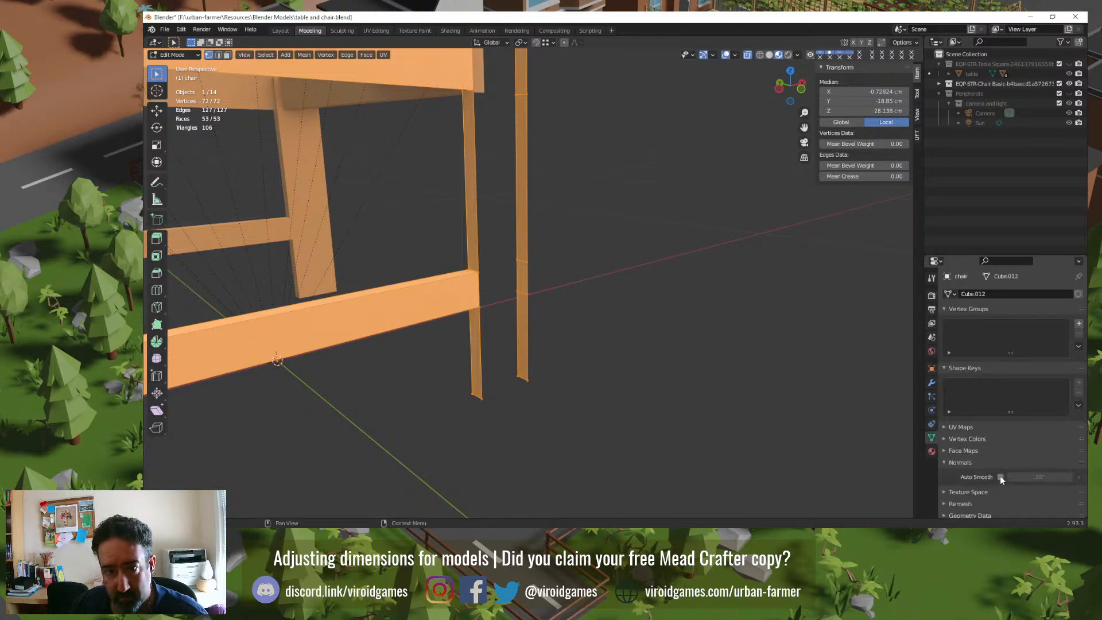
pyautogui.click(1000, 477)
pyautogui.moveTo(1033, 477); pyautogui.dragTo(1028, 477)
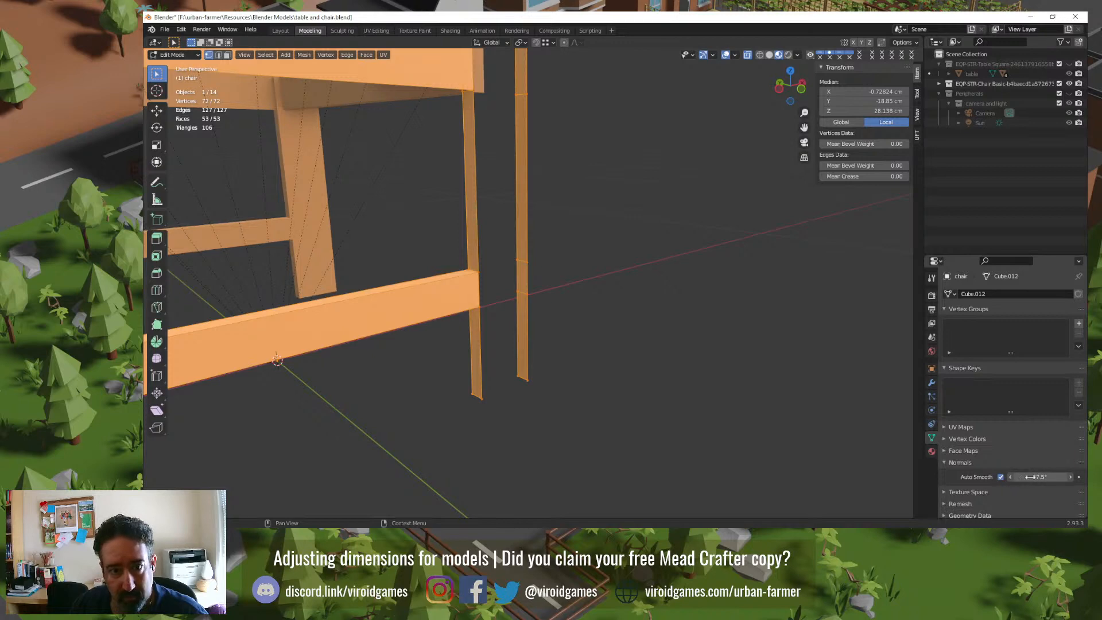
pyautogui.click(999, 477)
pyautogui.press('Tab')
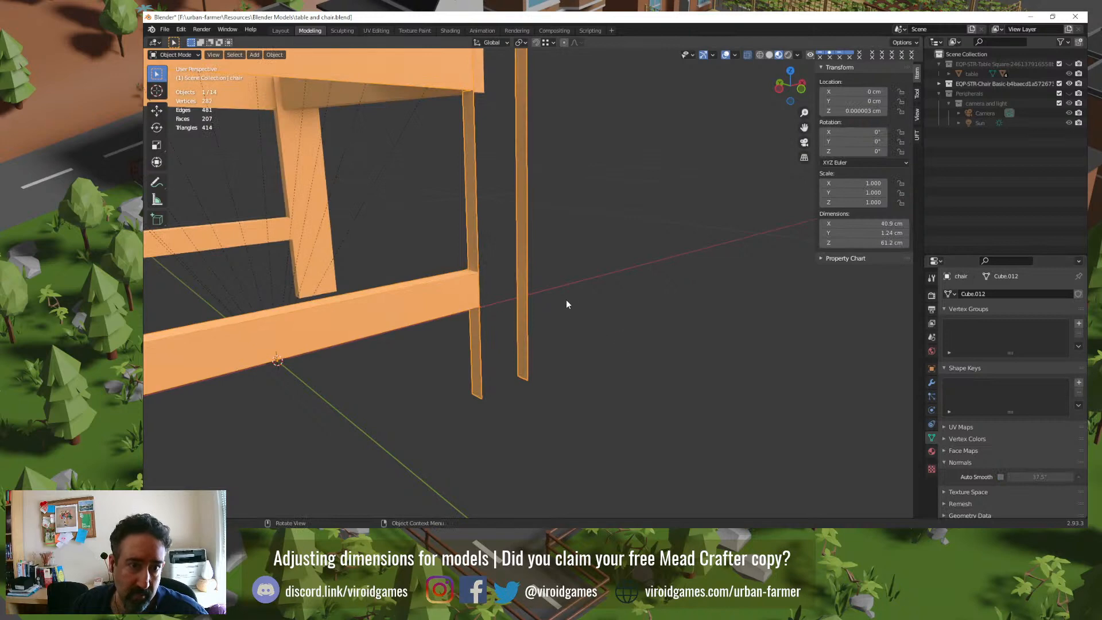
# Step: Examine the material settings assigned to the side frame
pyautogui.click(513, 253)
pyautogui.click(468, 256)
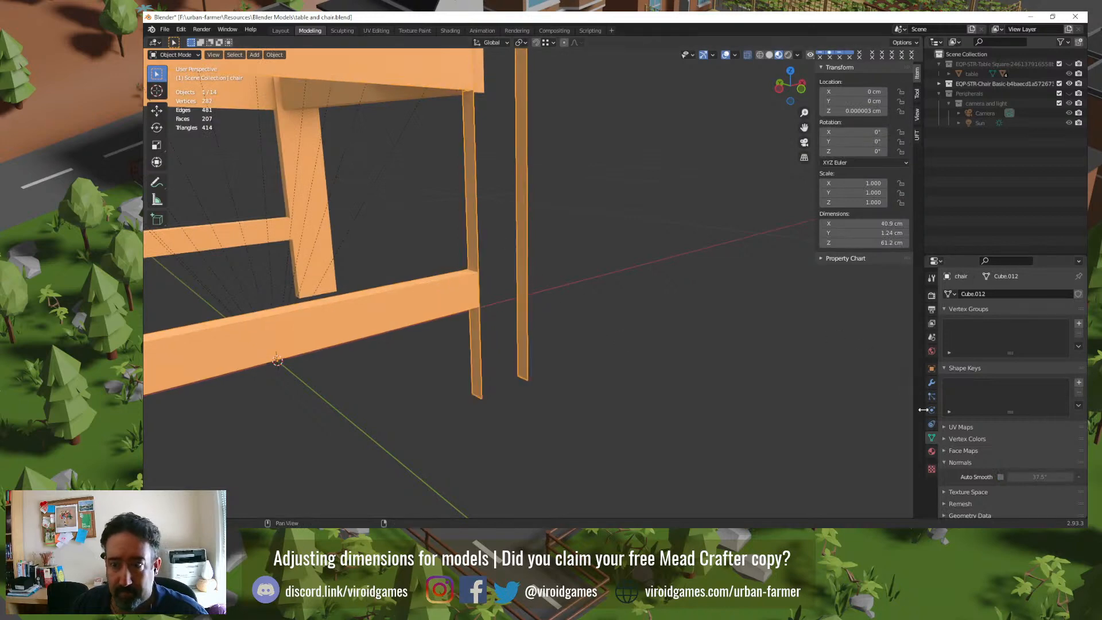
pyautogui.click(931, 452)
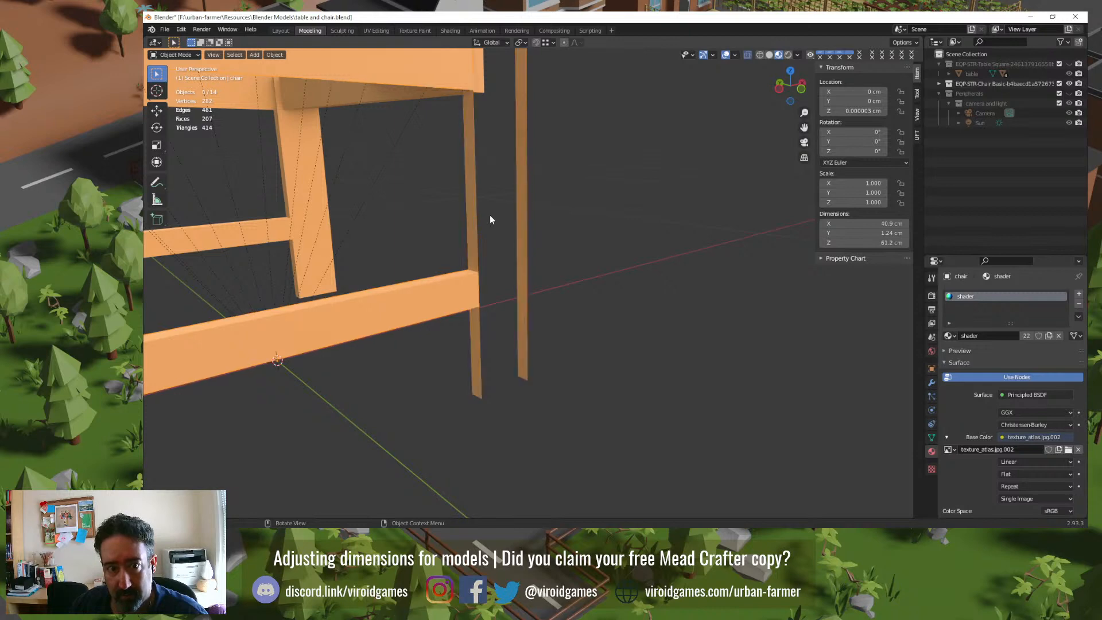
# Step: Join the bottom corner vertices of the back leg's two narrow strips with two edges across the foot
pyautogui.press('Tab')
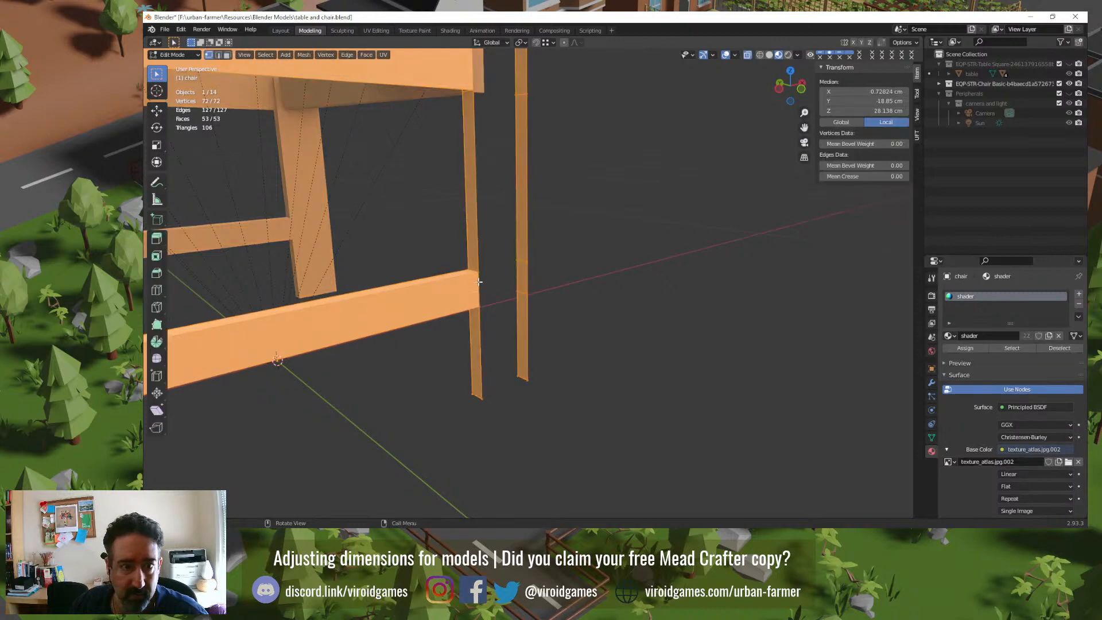
pyautogui.moveTo(492, 271); pyautogui.dragTo(517, 167, button='middle')
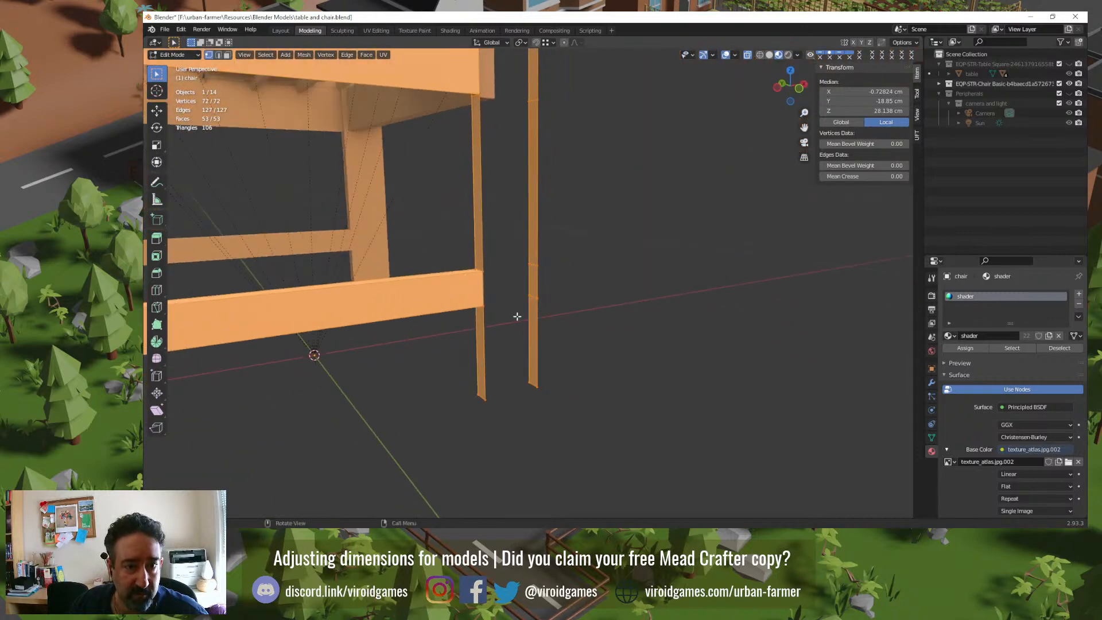
pyautogui.click(492, 401)
pyautogui.keyDown('shift'); pyautogui.click(540, 389); pyautogui.keyUp('shift')
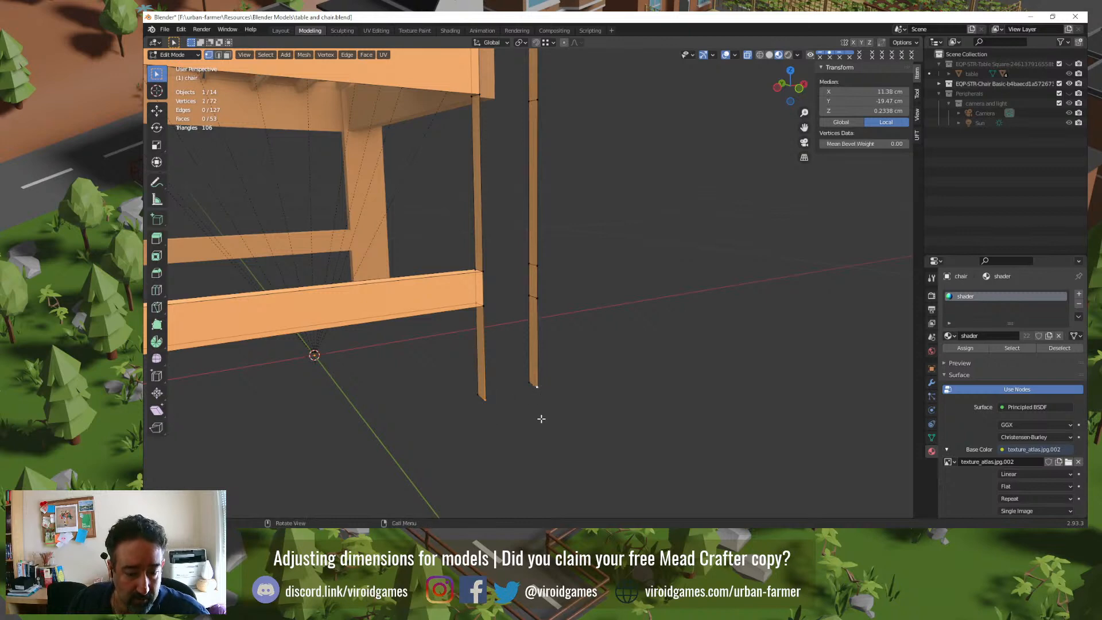
pyautogui.press('f')
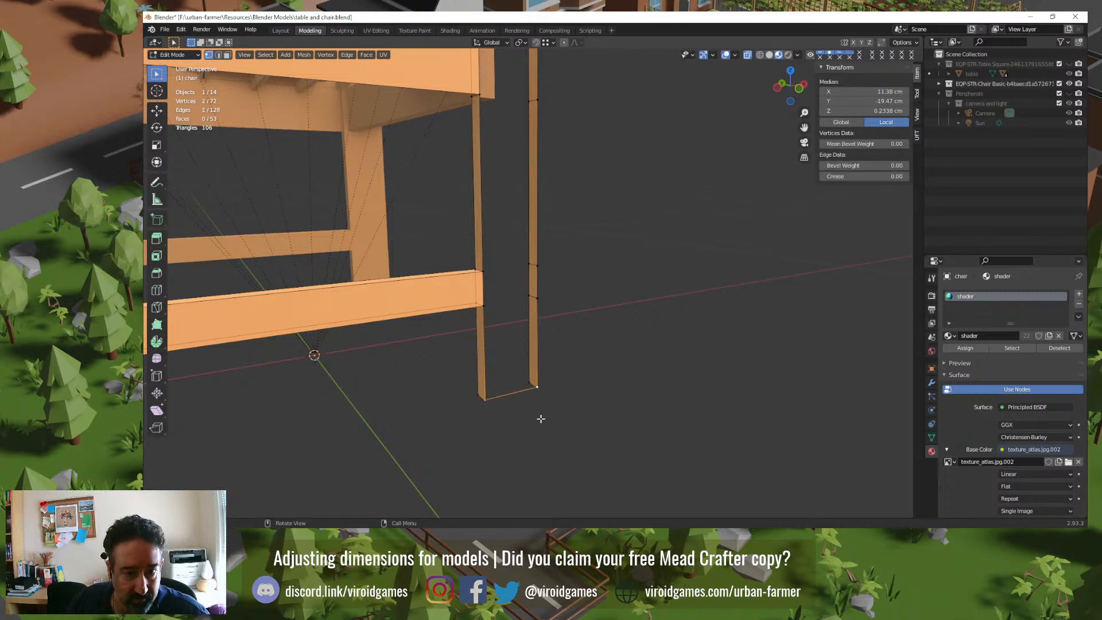
pyautogui.click(505, 386)
pyautogui.keyDown('shift'); pyautogui.click(526, 380); pyautogui.keyUp('shift')
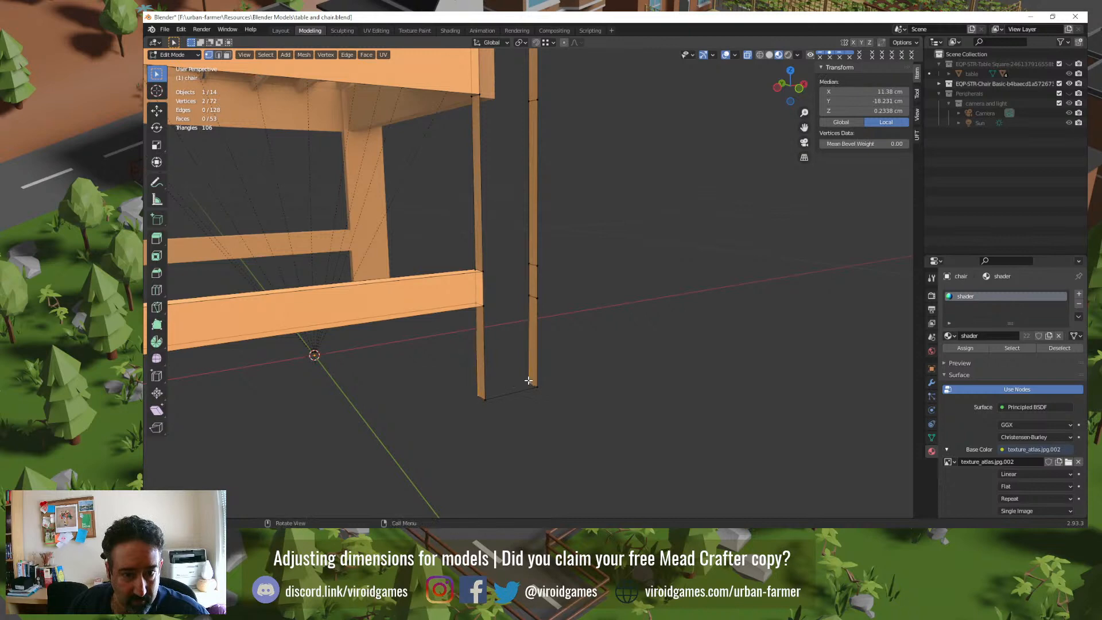
pyautogui.press('f')
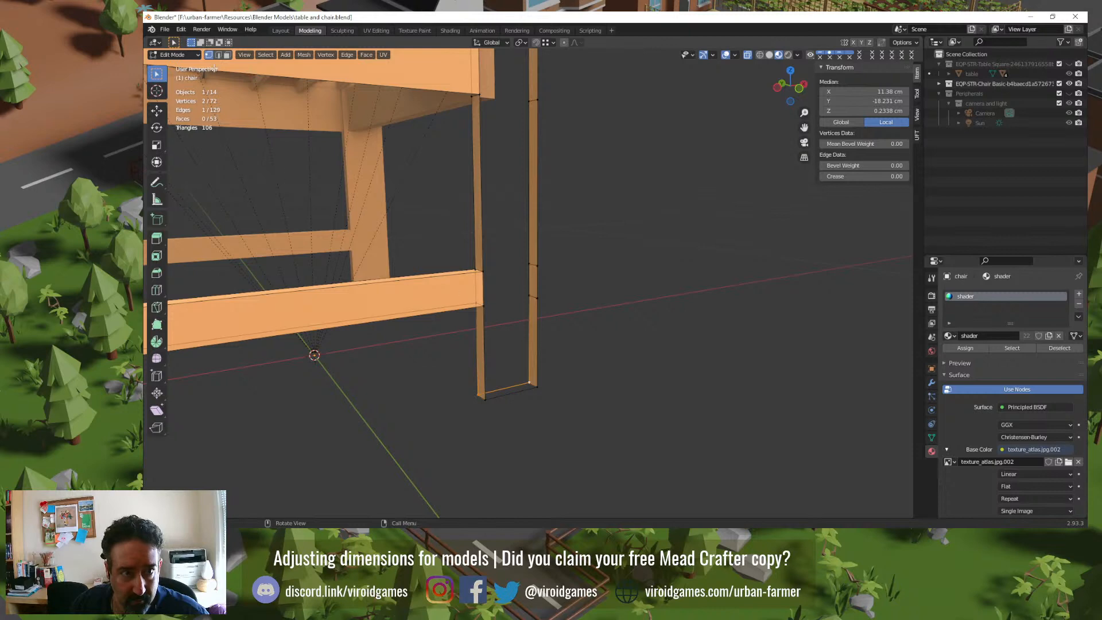
# Step: Fill a face from the back leg's lower vertical edge to the new foot edge, and return to Object Mode
pyautogui.press('2')
pyautogui.click(485, 342)
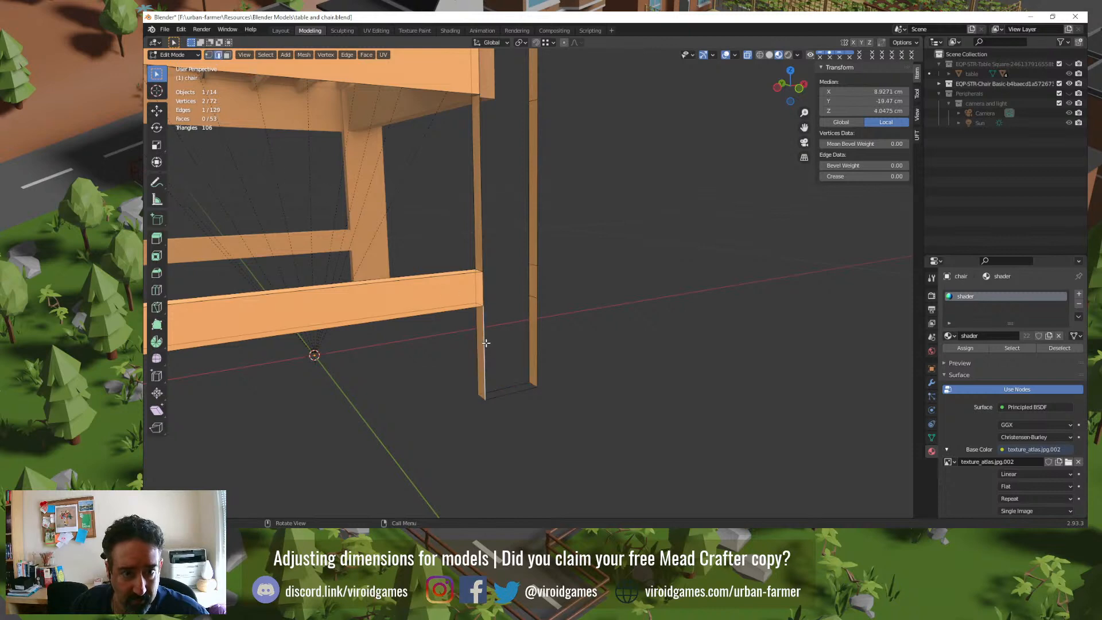
pyautogui.press('f')
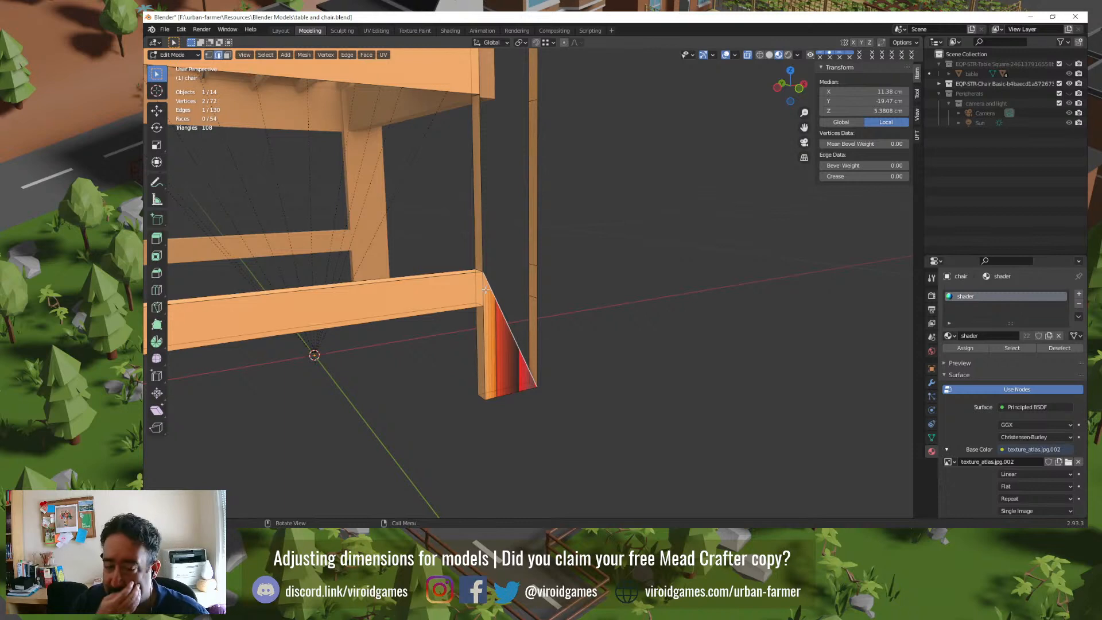
pyautogui.press('Tab')
pyautogui.click(579, 295)
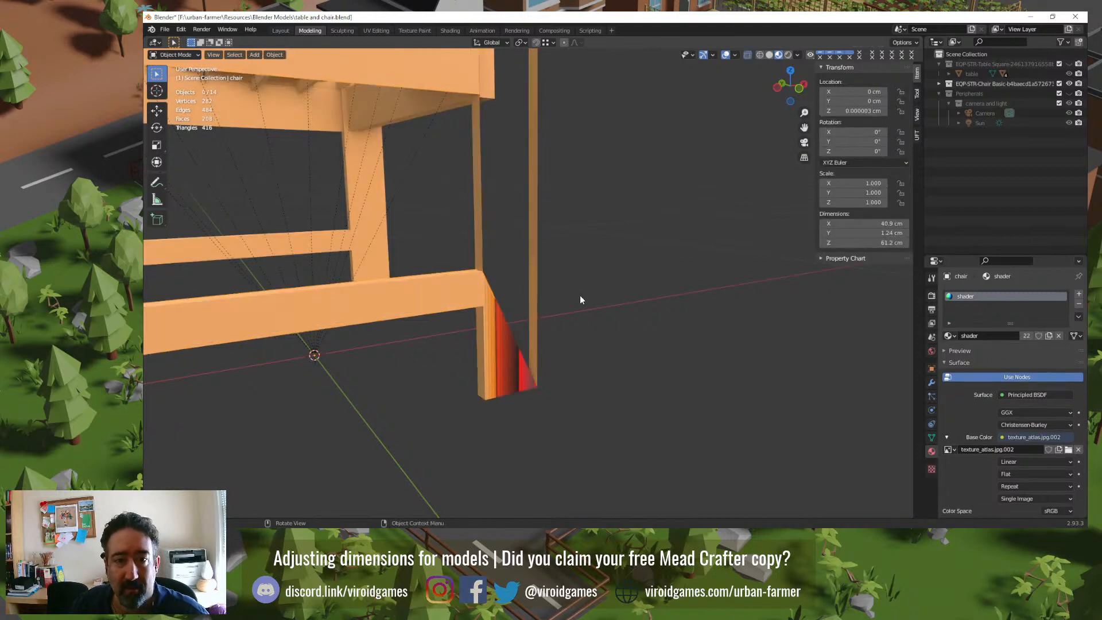
# Step: Add a second material slot with a new material to the side frame
pyautogui.click(510, 344)
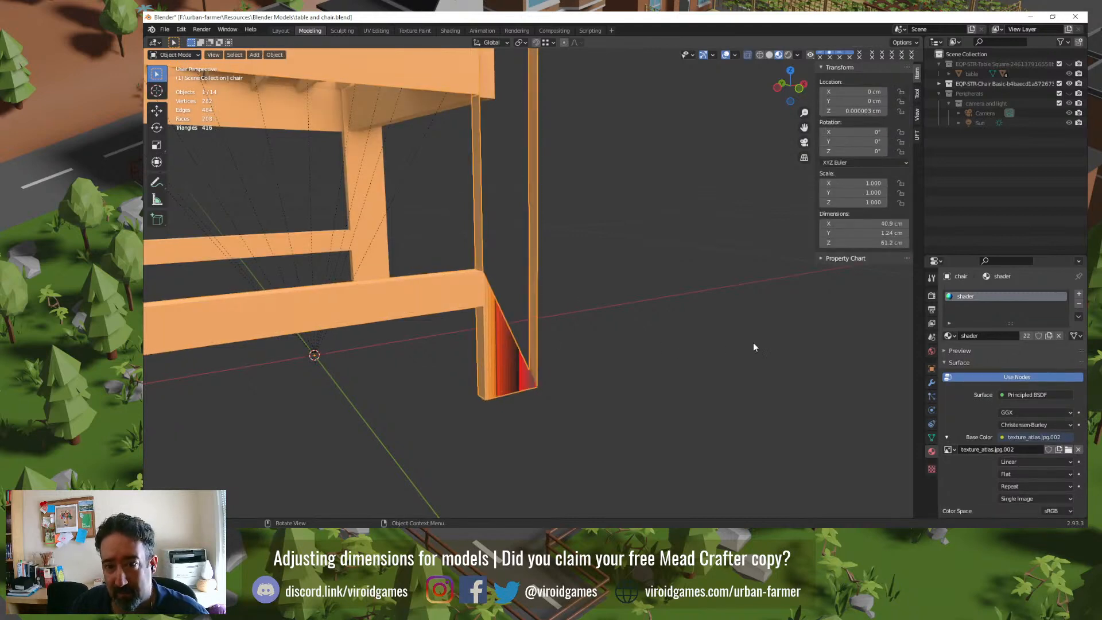
pyautogui.click(952, 336)
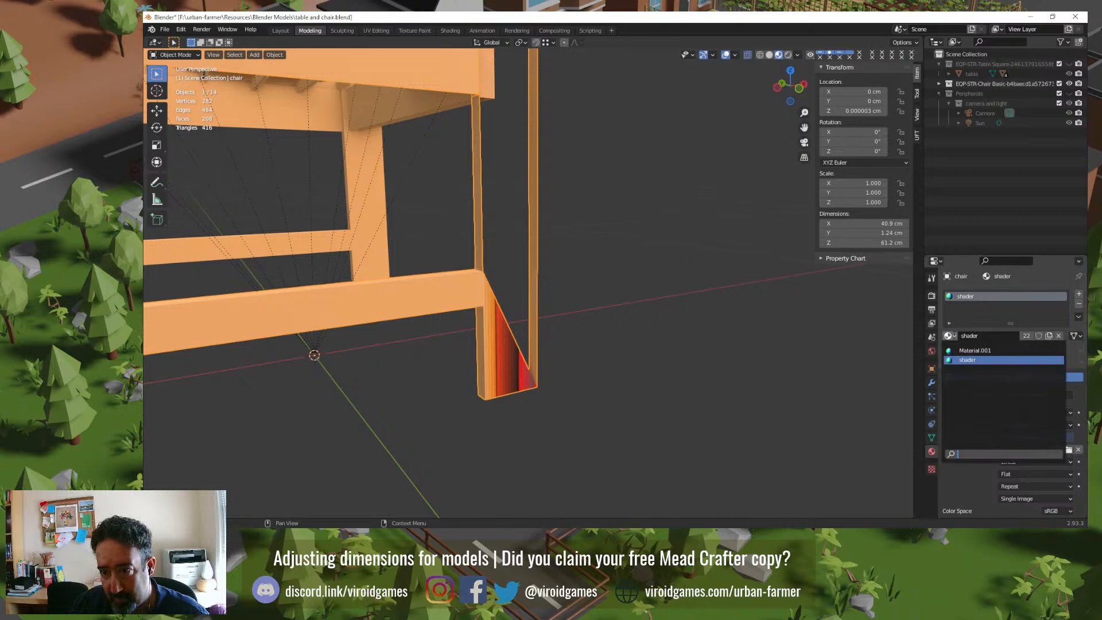
pyautogui.click(1058, 315)
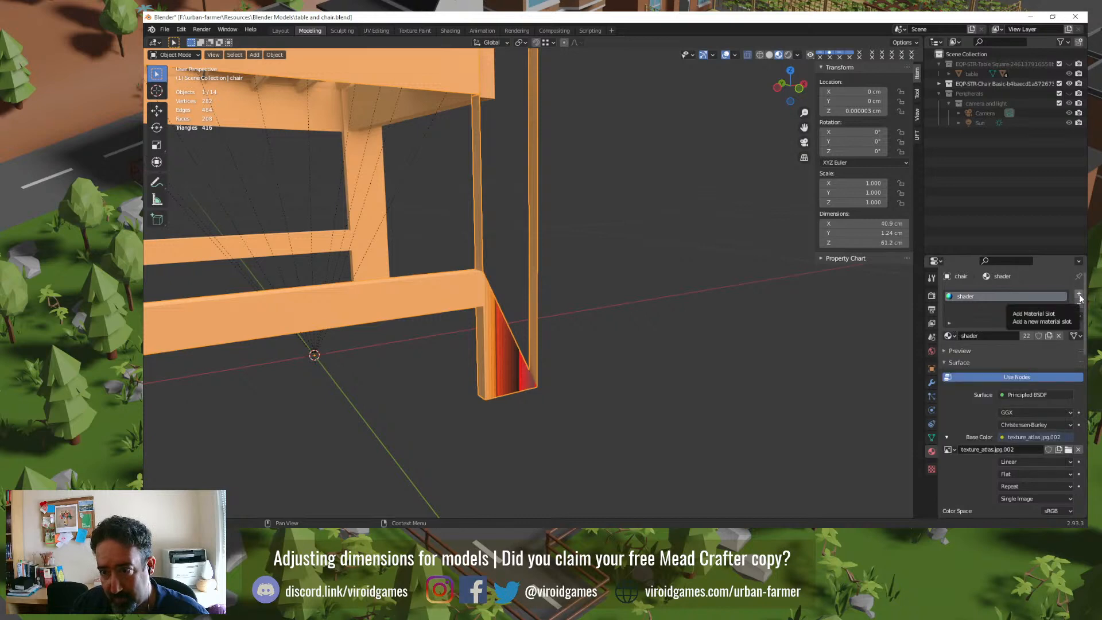
pyautogui.click(1078, 296)
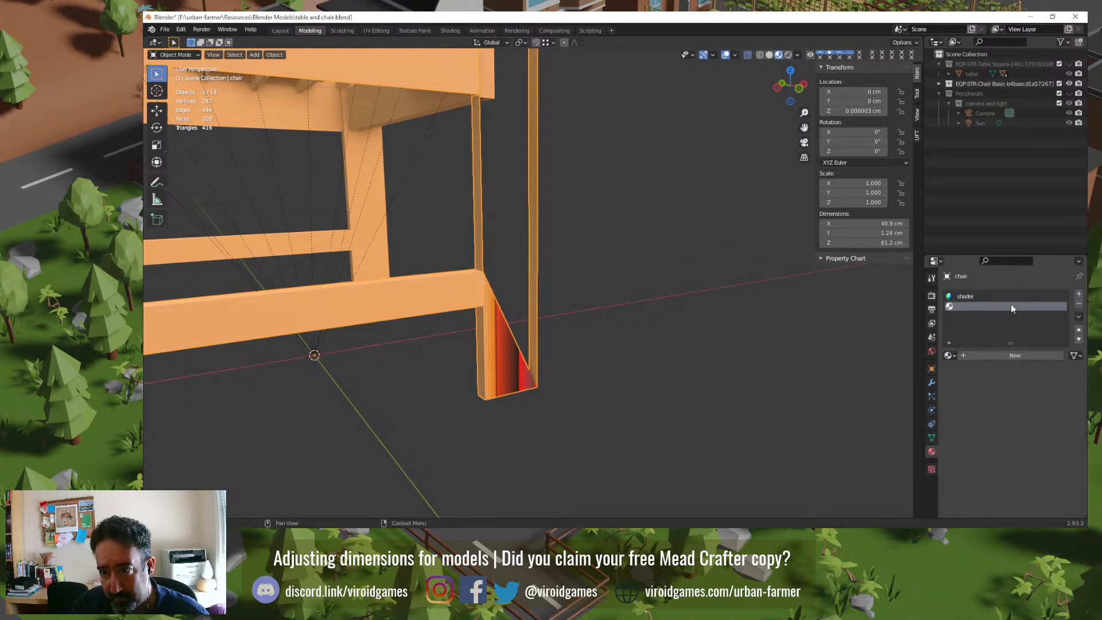
pyautogui.click(973, 355)
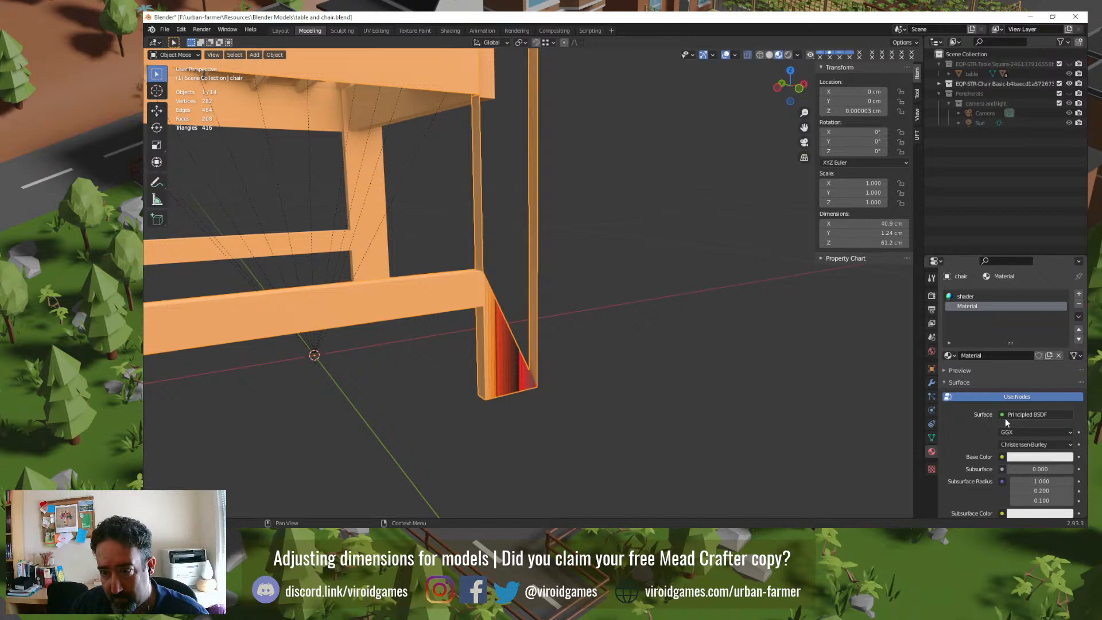
# Step: Give the new material an orange base colour and set its specular to 0.118
pyautogui.click(1021, 456)
pyautogui.moveTo(1010, 370); pyautogui.dragTo(1002, 379)
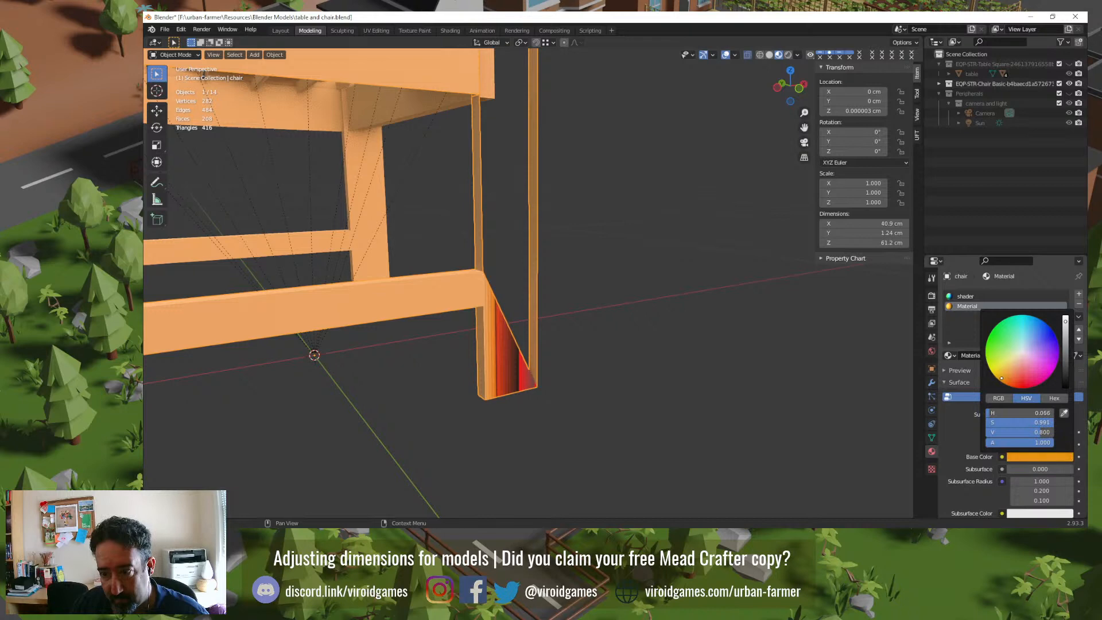
pyautogui.scroll(-4, 974, 476)
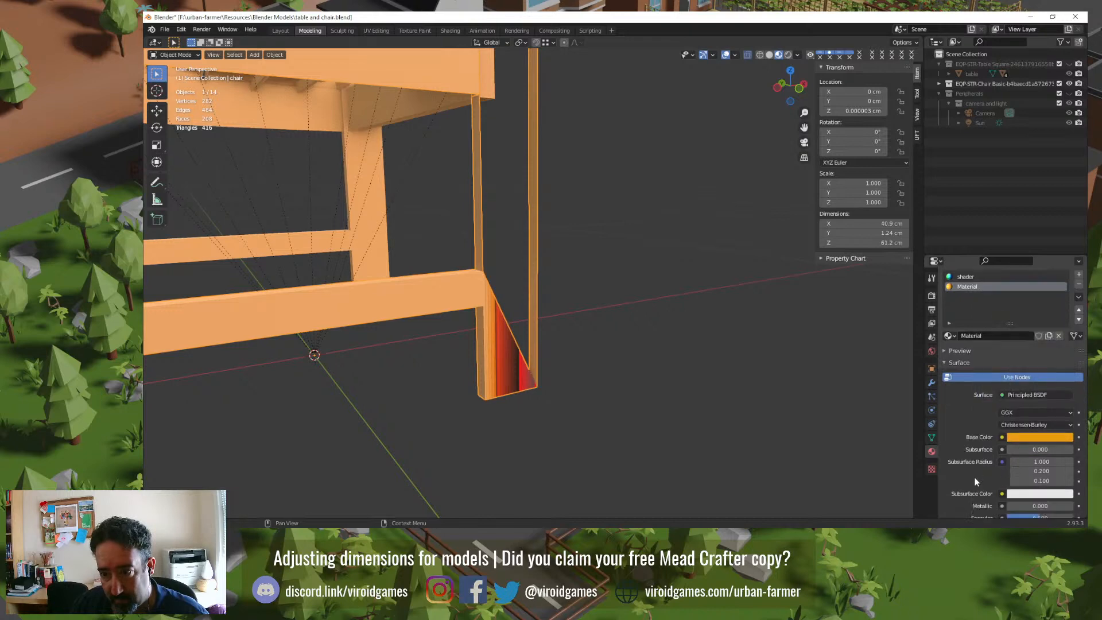
pyautogui.moveTo(1037, 460); pyautogui.dragTo(1014, 460)
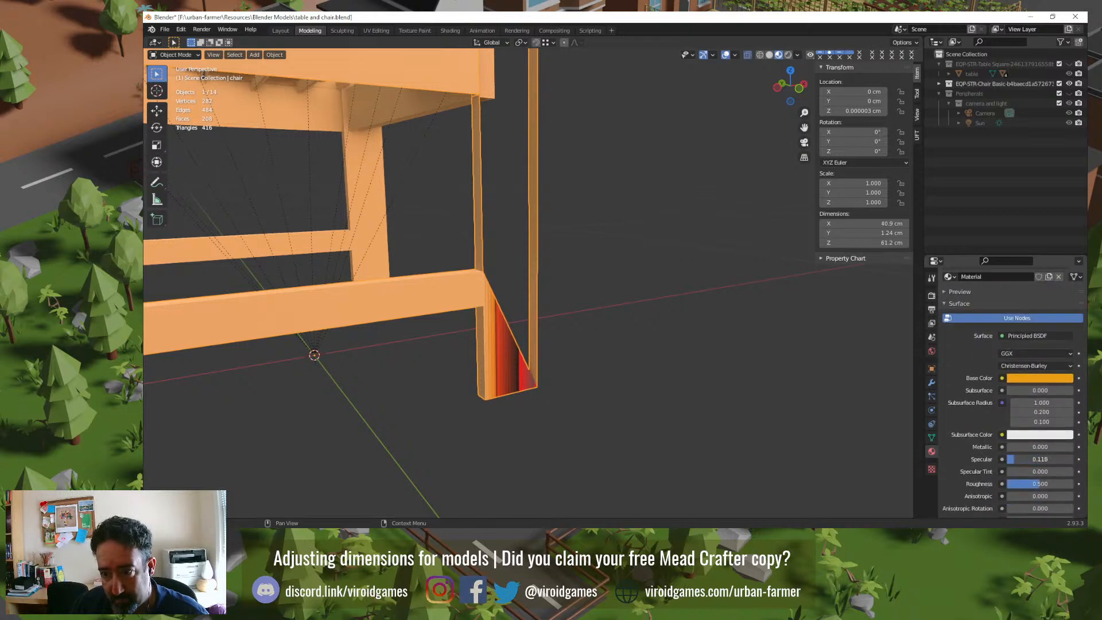
# Step: Remove the side frame's original "shader" material slot so that only the new material remains
pyautogui.scroll(4, 970, 390)
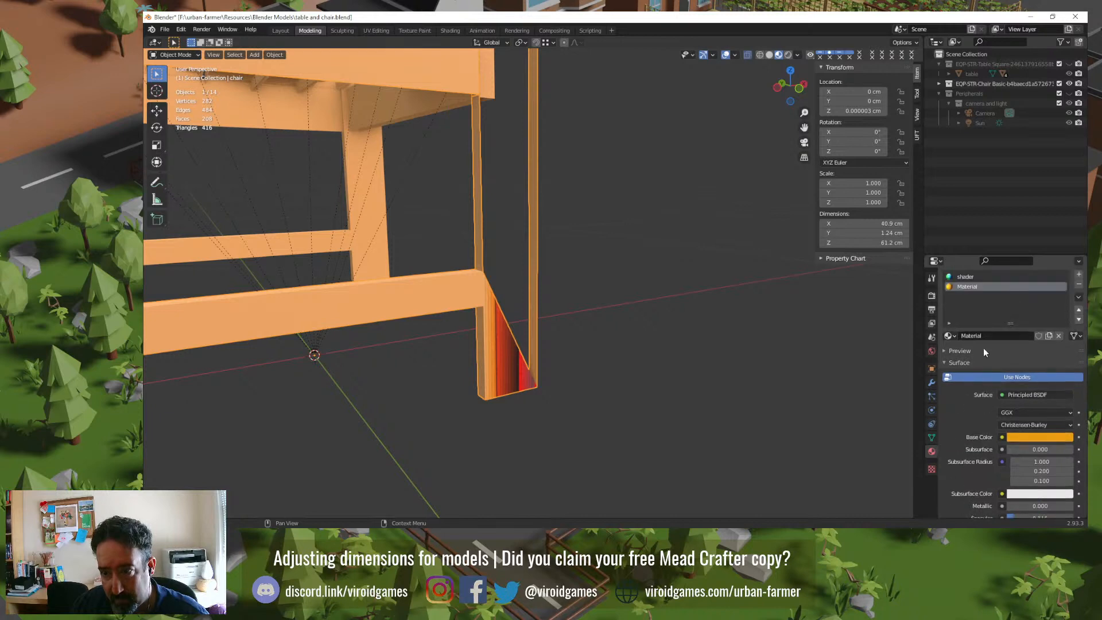
pyautogui.click(1044, 296)
pyautogui.click(1079, 304)
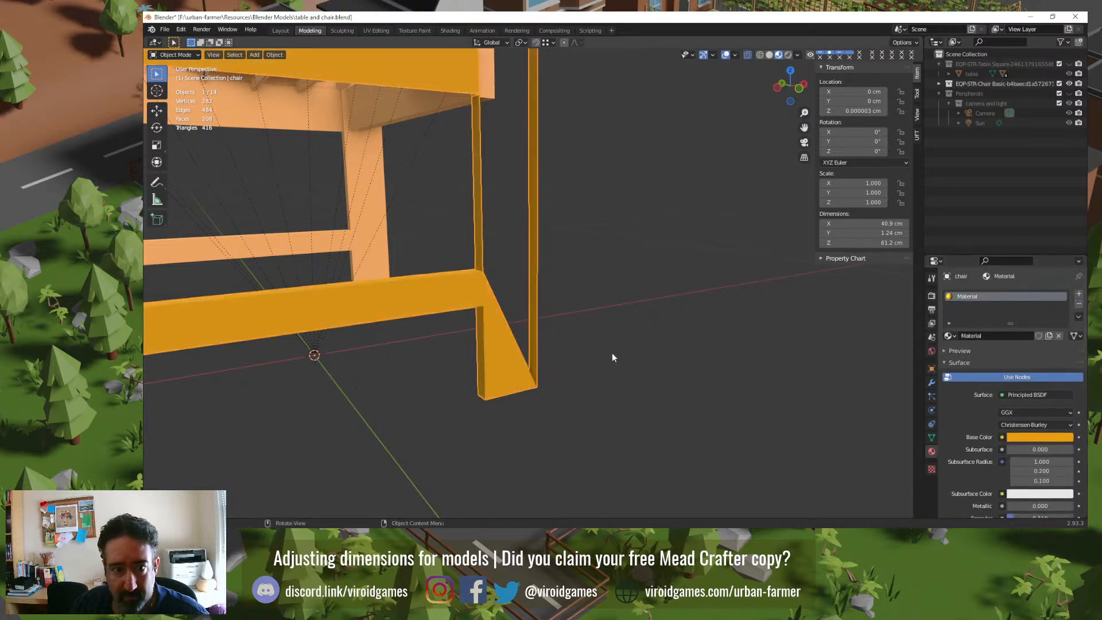
# Step: Sample the material's base colour from the wood of the neighbouring chair leg, and deselect the side frame
pyautogui.click(1037, 437)
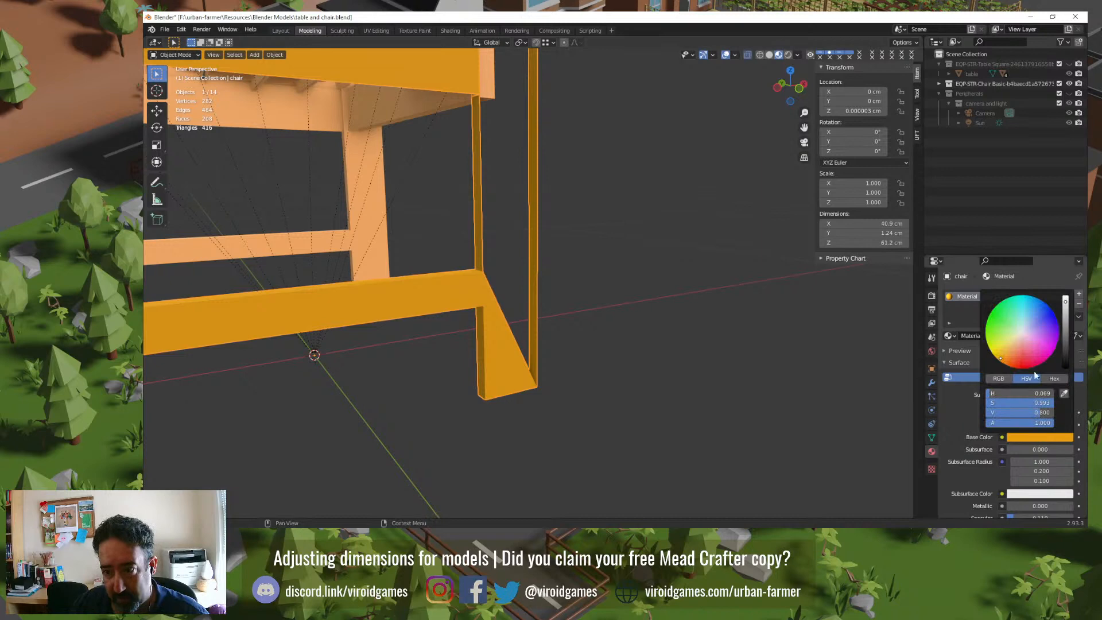
pyautogui.click(1063, 393)
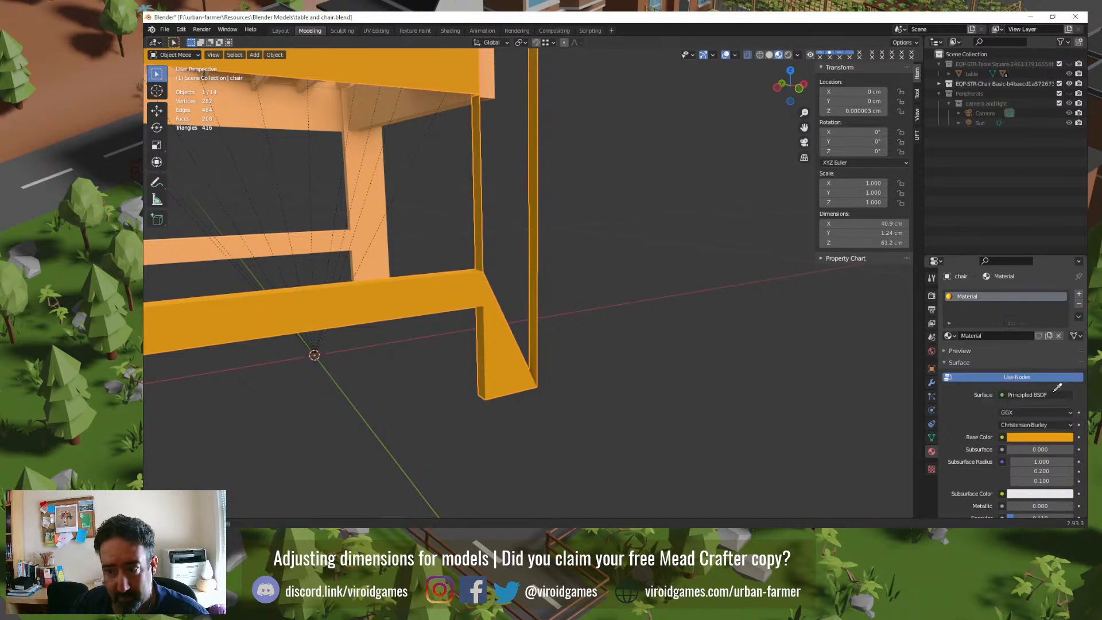
pyautogui.click(380, 202)
pyautogui.click(598, 271)
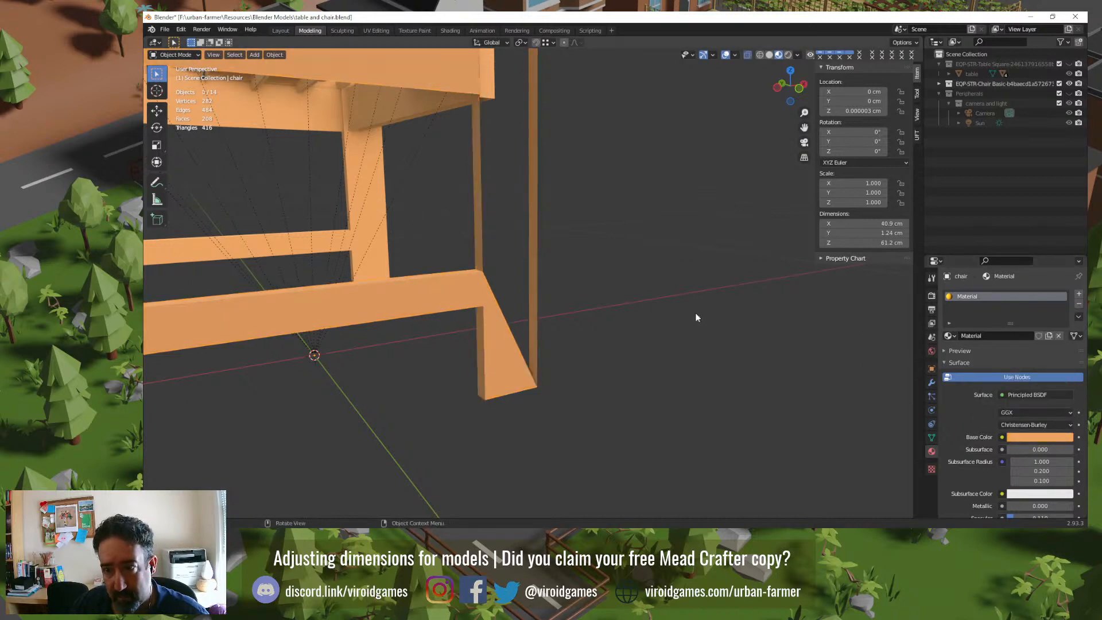
# Step: Rename the side frame's material to Wood
pyautogui.doubleClick(983, 295)
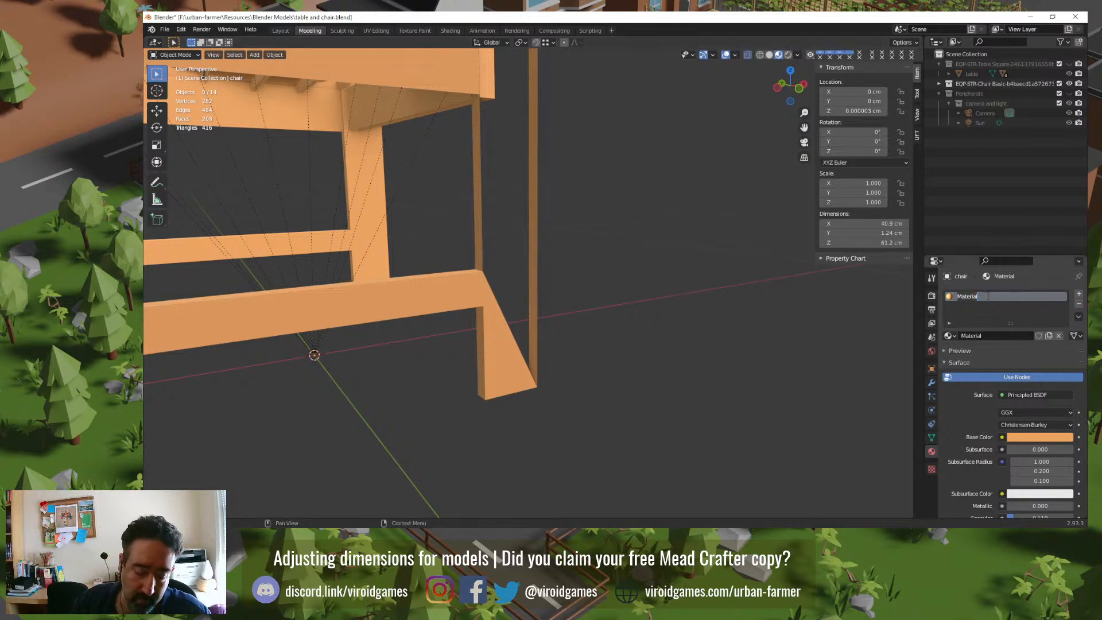
pyautogui.write('Wood')
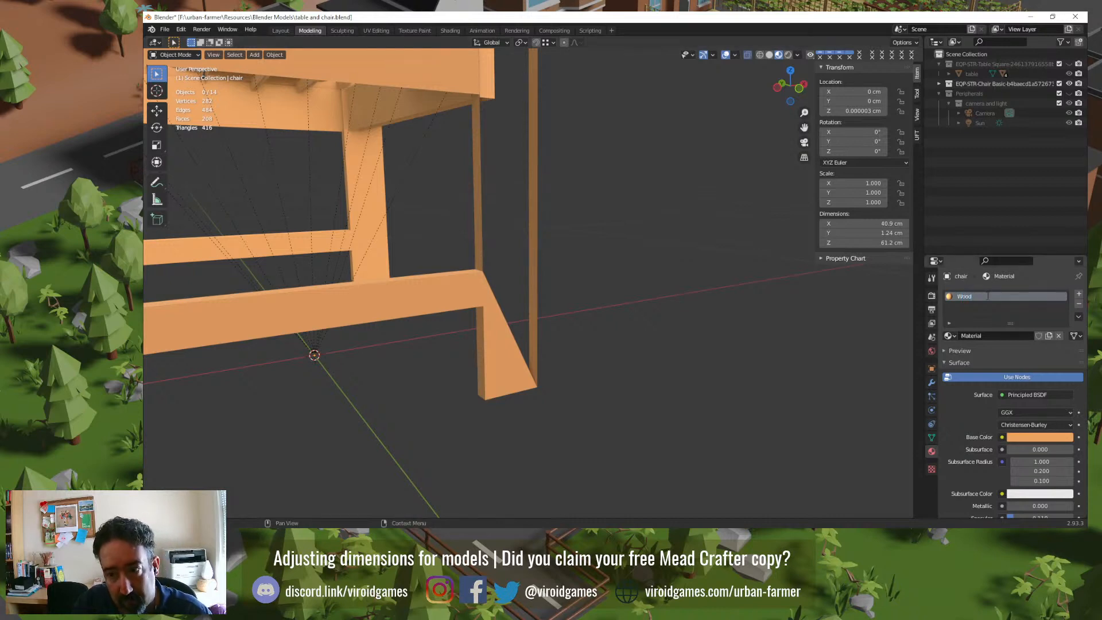
pyautogui.press('Return')
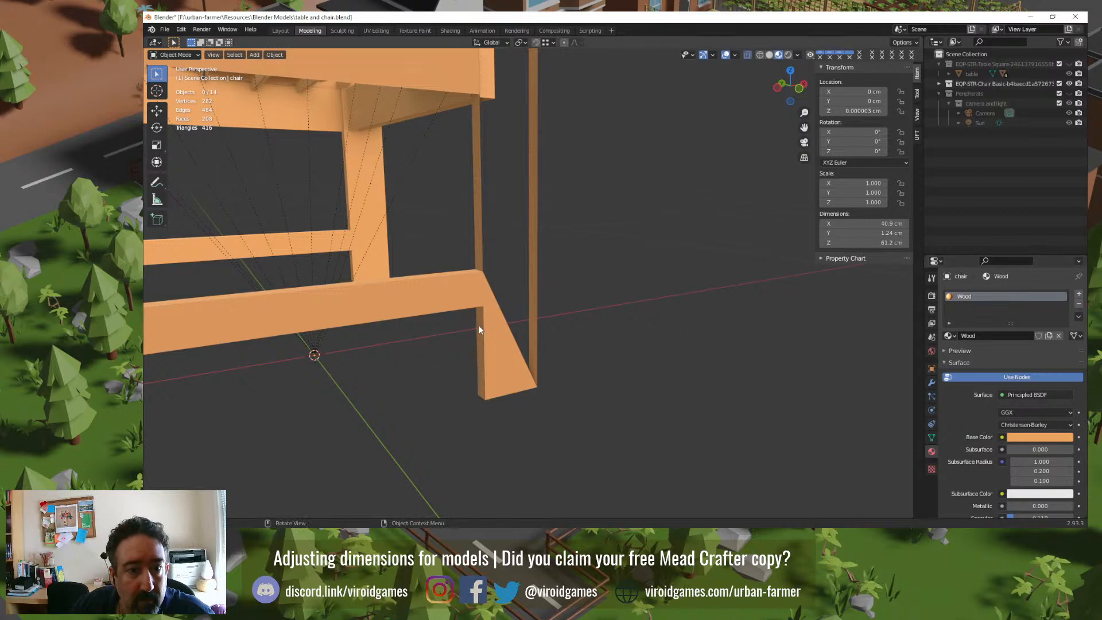
pyautogui.moveTo(480, 327); pyautogui.dragTo(409, 309, button='middle')
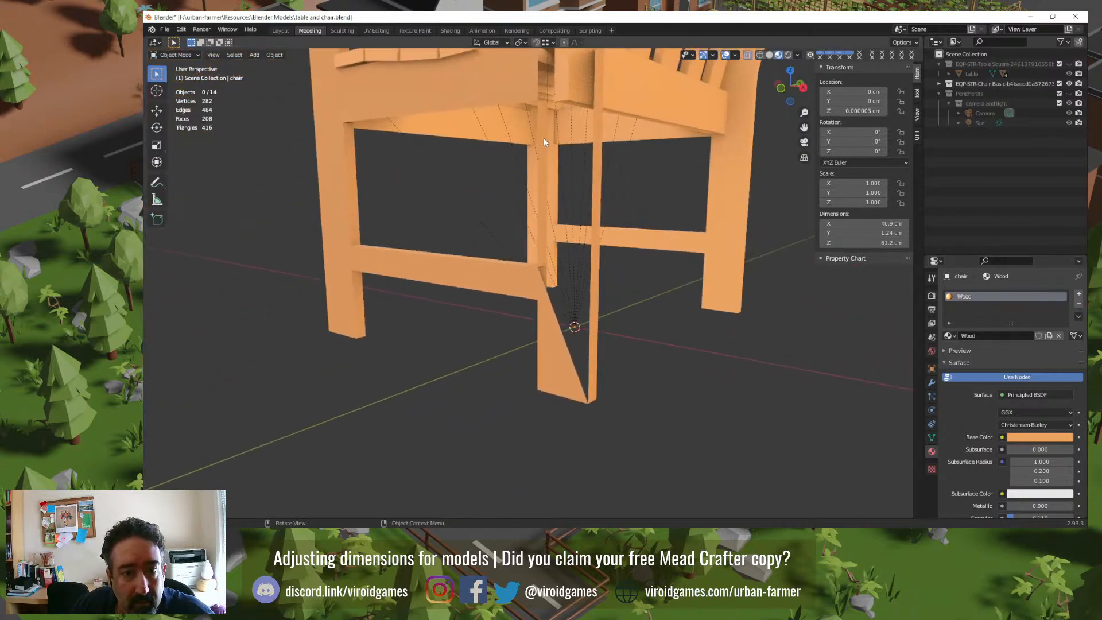
# Step: Open the side frame's mesh for editing and delete the diagonal edge of the triangular face at the back leg's foot
pyautogui.scroll(3, 492, 332)
pyautogui.moveTo(491, 333)
pyautogui.mouseDown(button='middle')
pyautogui.moveTo(573, 336)
pyautogui.moveTo(506, 340)
pyautogui.mouseUp(button='middle')
pyautogui.click(519, 337)
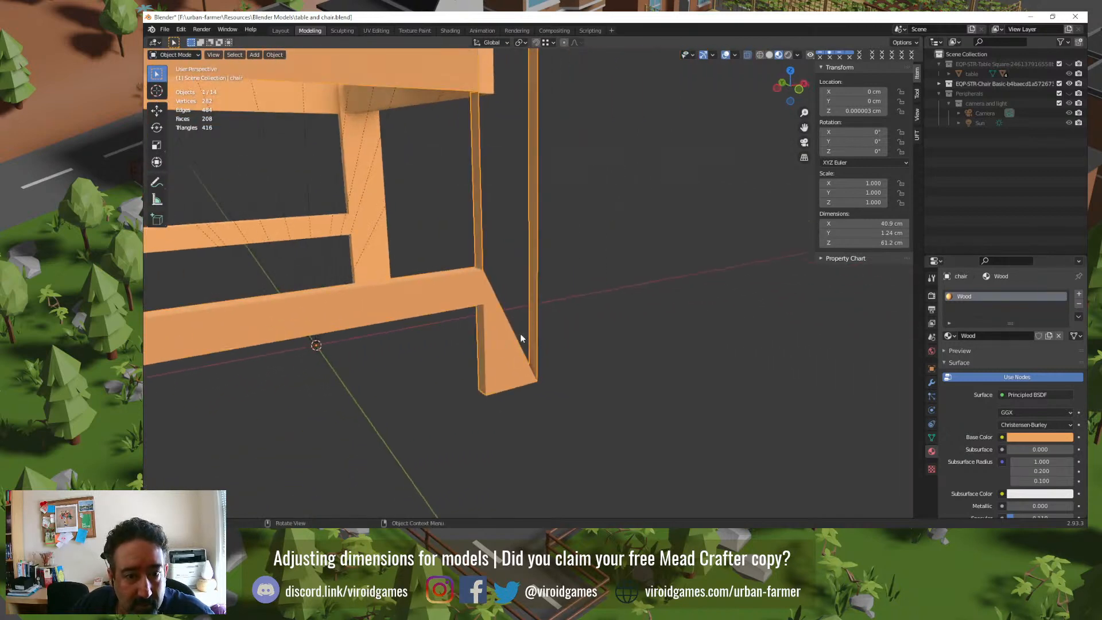
pyautogui.press('Tab')
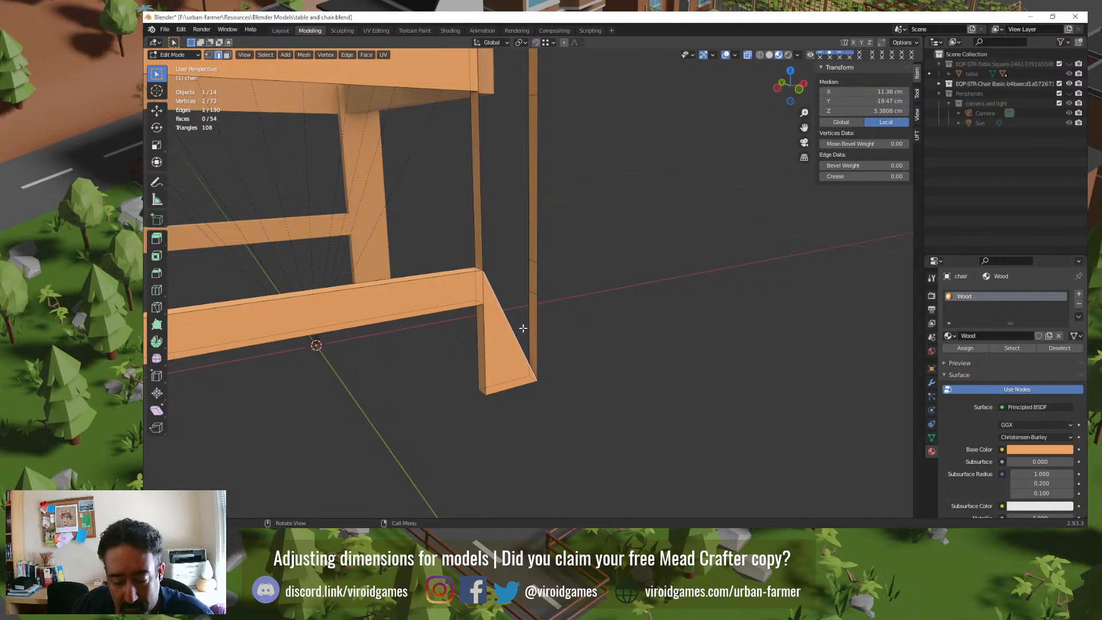
pyautogui.press('x')
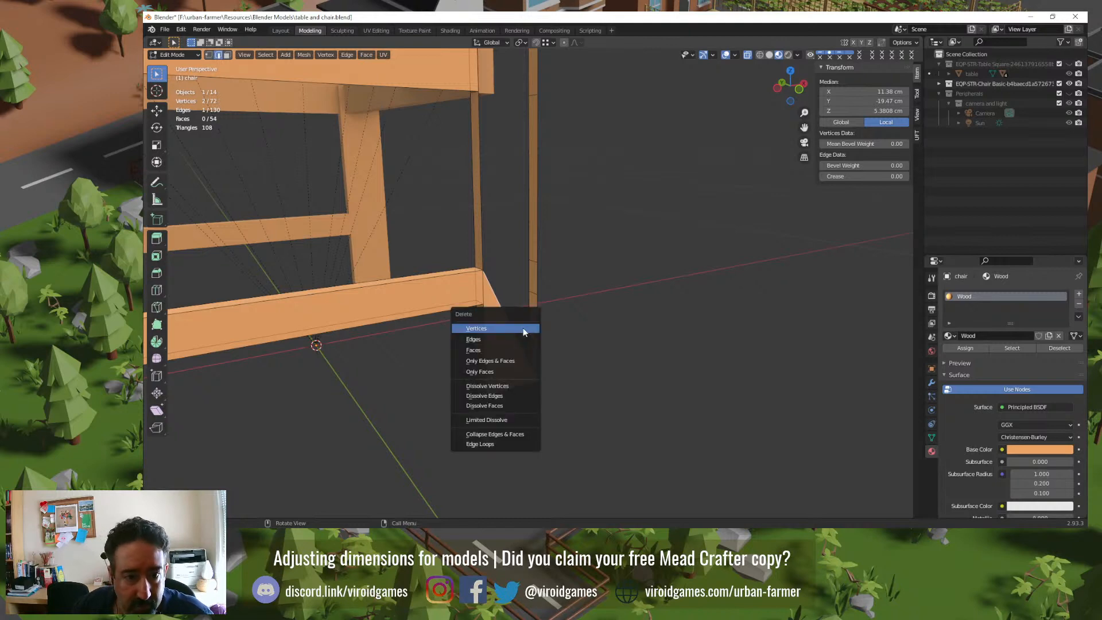
pyautogui.click(514, 339)
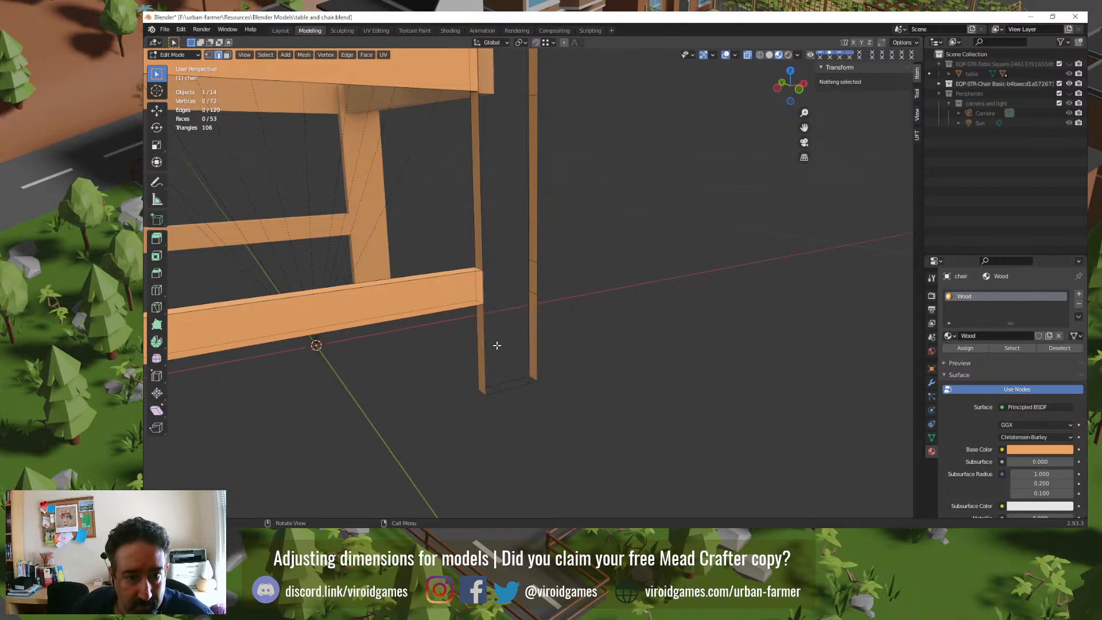
# Step: Fill a rectangular face between the two vertical edges on the outer side of the back leg's foot
pyautogui.click(483, 347)
pyautogui.keyDown('shift'); pyautogui.click(536, 343); pyautogui.keyUp('shift')
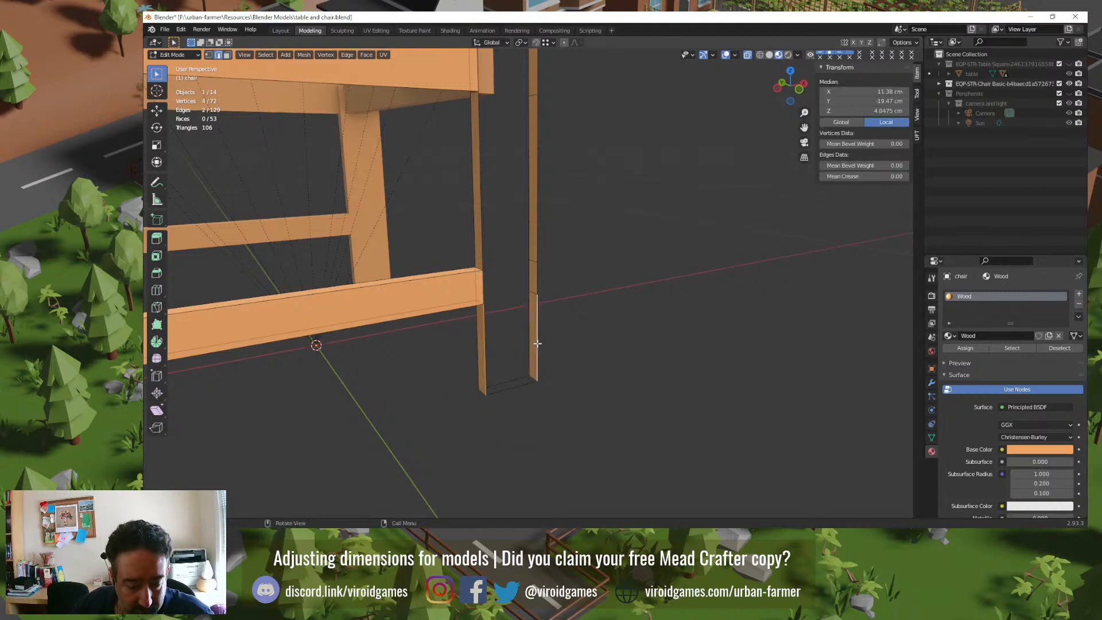
pyautogui.press('f')
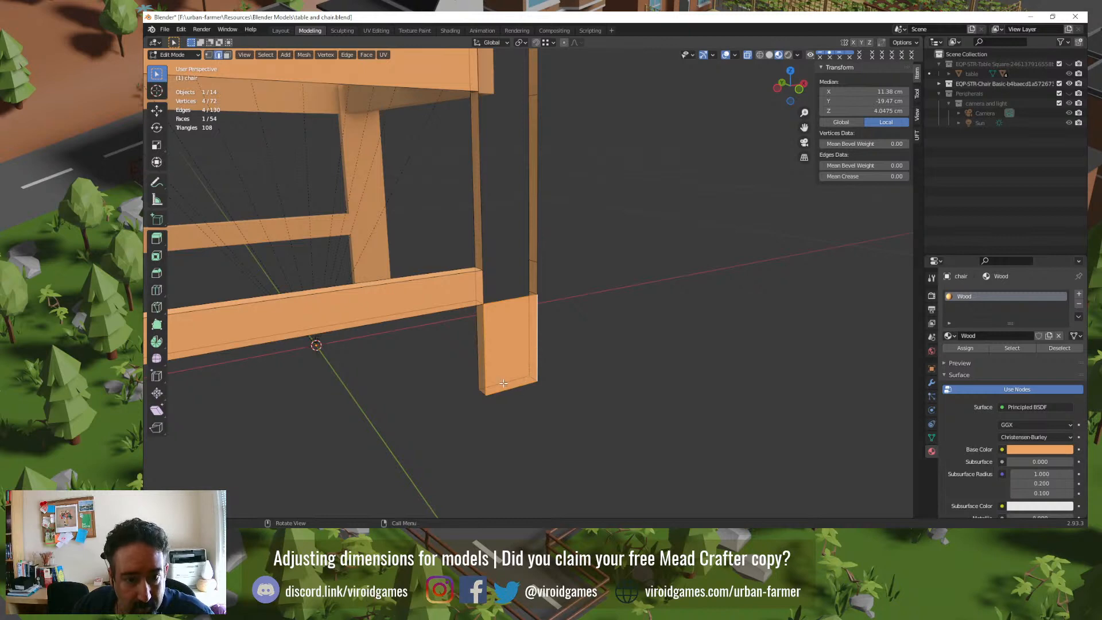
# Step: Dissolve the six superfluous vertices along the back leg's rear edge, between the foot face and the bend at seat height
pyautogui.click(484, 286)
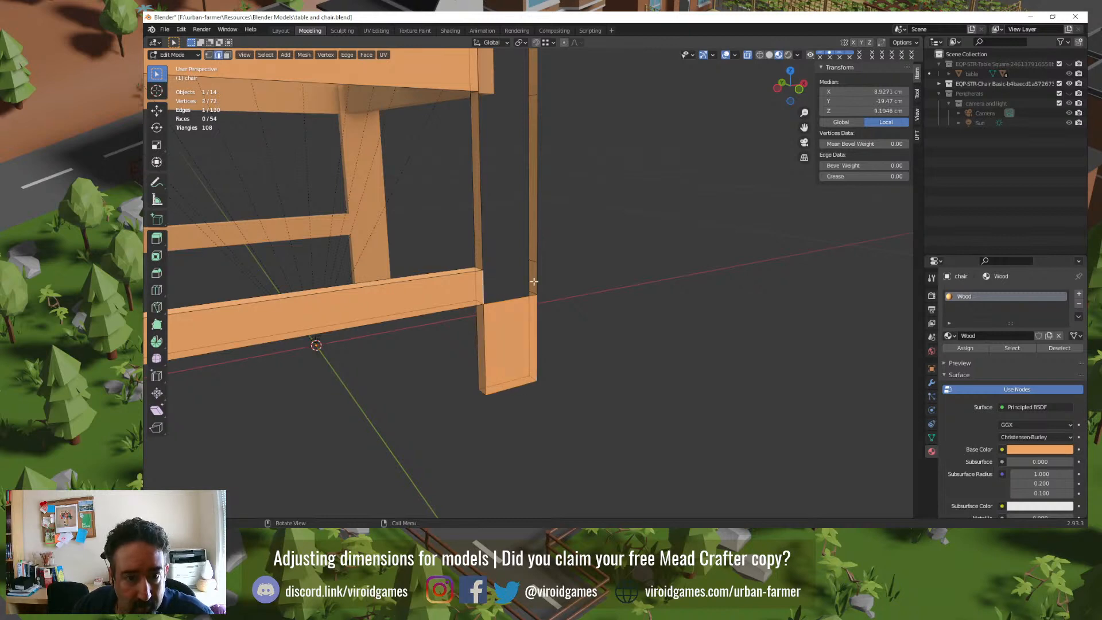
pyautogui.keyDown('shift'); pyautogui.click(537, 280); pyautogui.keyUp('shift')
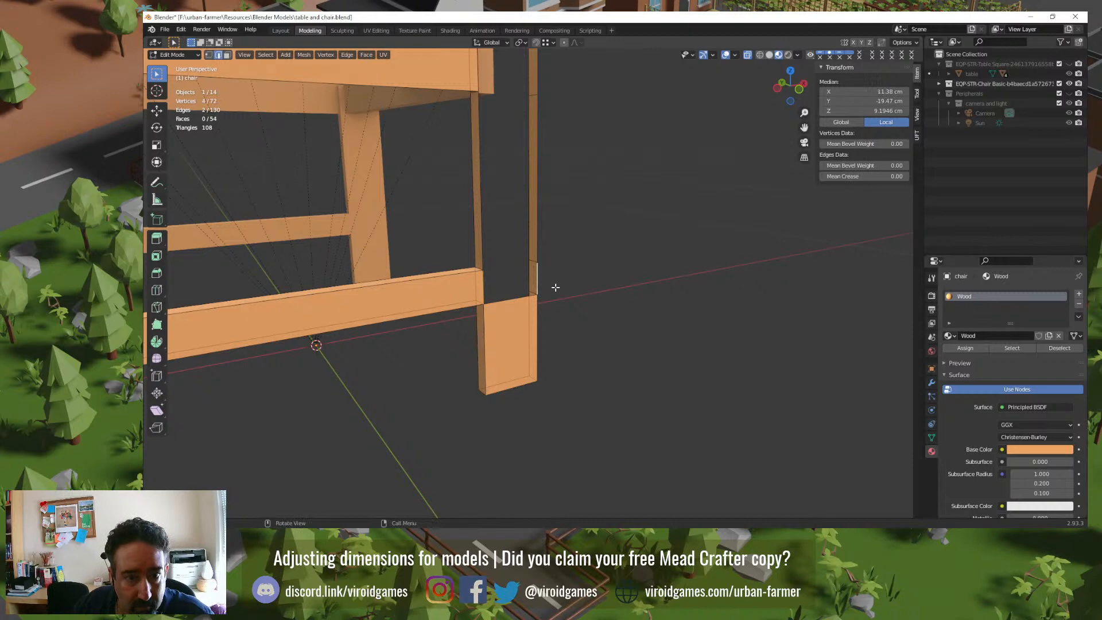
pyautogui.press('1')
pyautogui.click(580, 264)
pyautogui.moveTo(580, 264); pyautogui.dragTo(560, 373, button='middle')
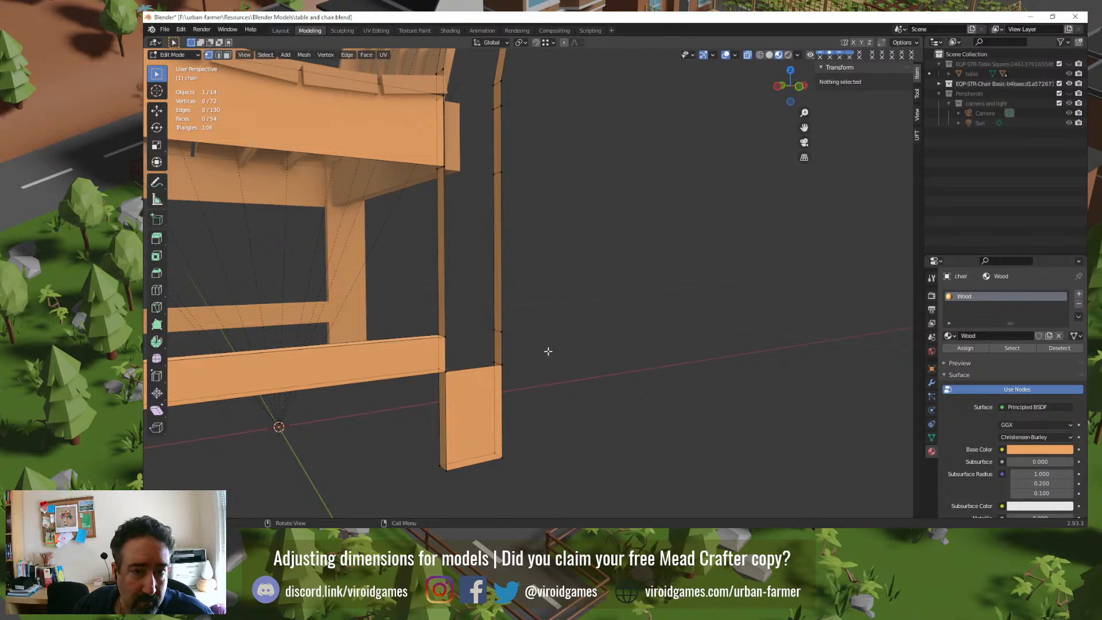
pyautogui.moveTo(481, 343); pyautogui.dragTo(567, 147)
pyautogui.moveTo(567, 147)
pyautogui.mouseDown(button='middle')
pyautogui.moveTo(546, 165)
pyautogui.moveTo(561, 149)
pyautogui.mouseUp(button='middle')
pyautogui.keyDown('shift'); pyautogui.click(513, 109); pyautogui.keyUp('shift')
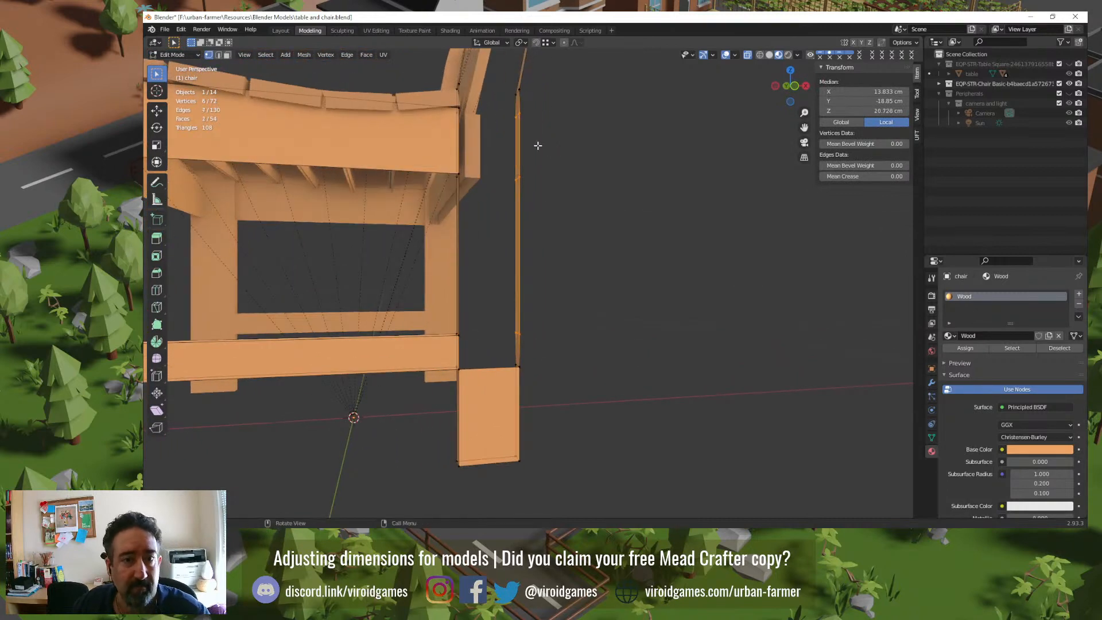
pyautogui.press('x')
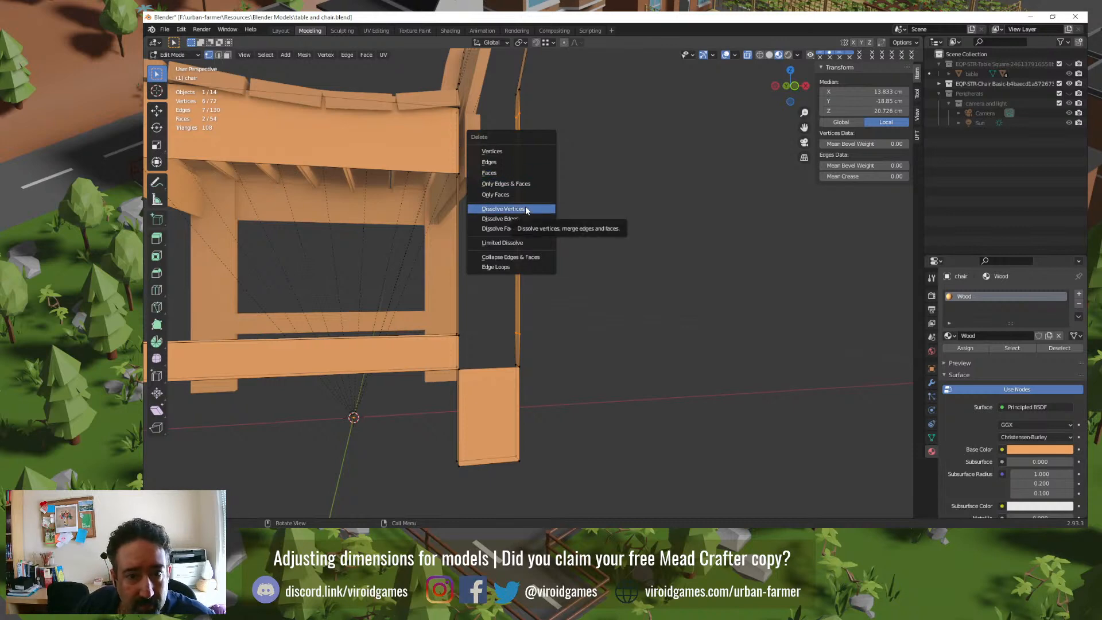
pyautogui.click(525, 208)
# Step: Connect the lower rail's upper outer corner to the rear vertex atop the back leg's foot with an edge
pyautogui.moveTo(524, 207); pyautogui.dragTo(574, 244, button='middle')
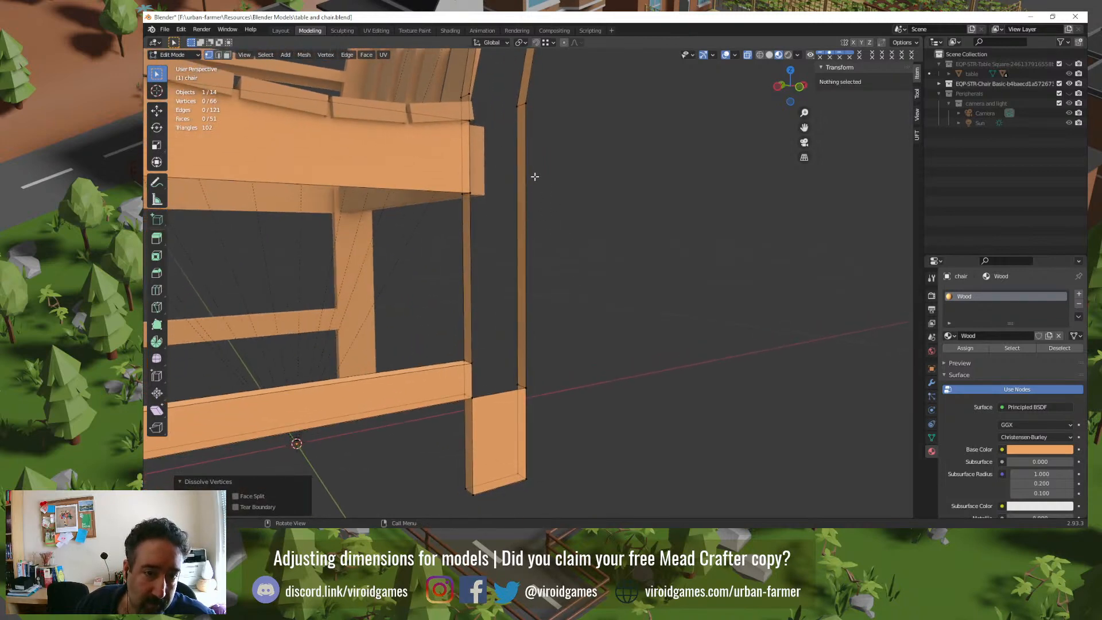
pyautogui.moveTo(535, 176); pyautogui.dragTo(531, 281, button='middle')
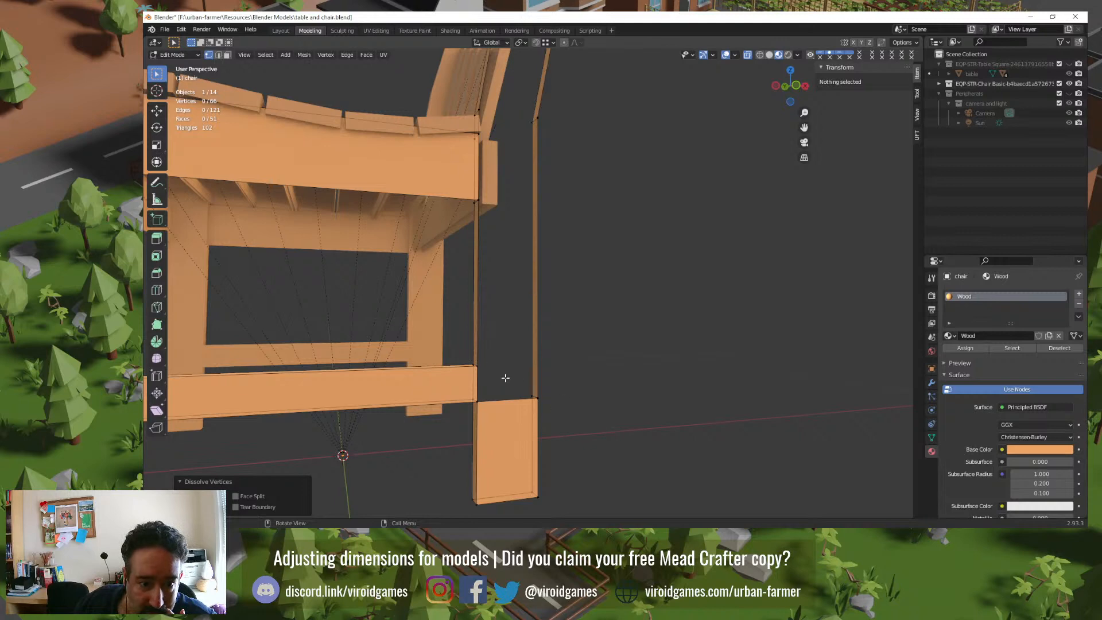
pyautogui.click(481, 369)
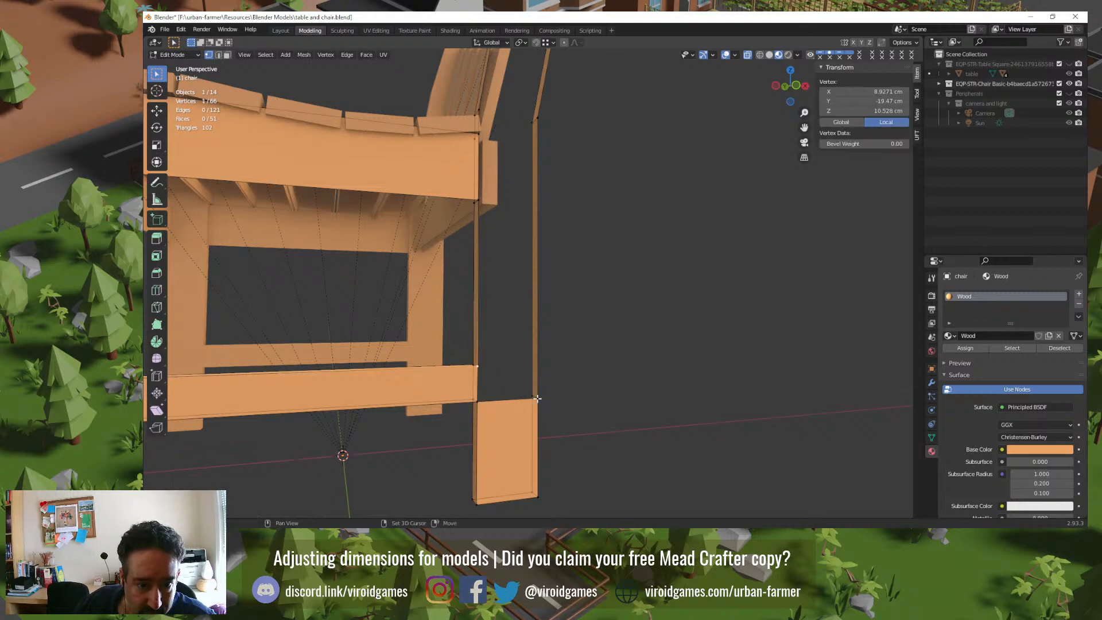
pyautogui.keyDown('shift'); pyautogui.click(537, 398); pyautogui.keyUp('shift')
pyautogui.press('f')
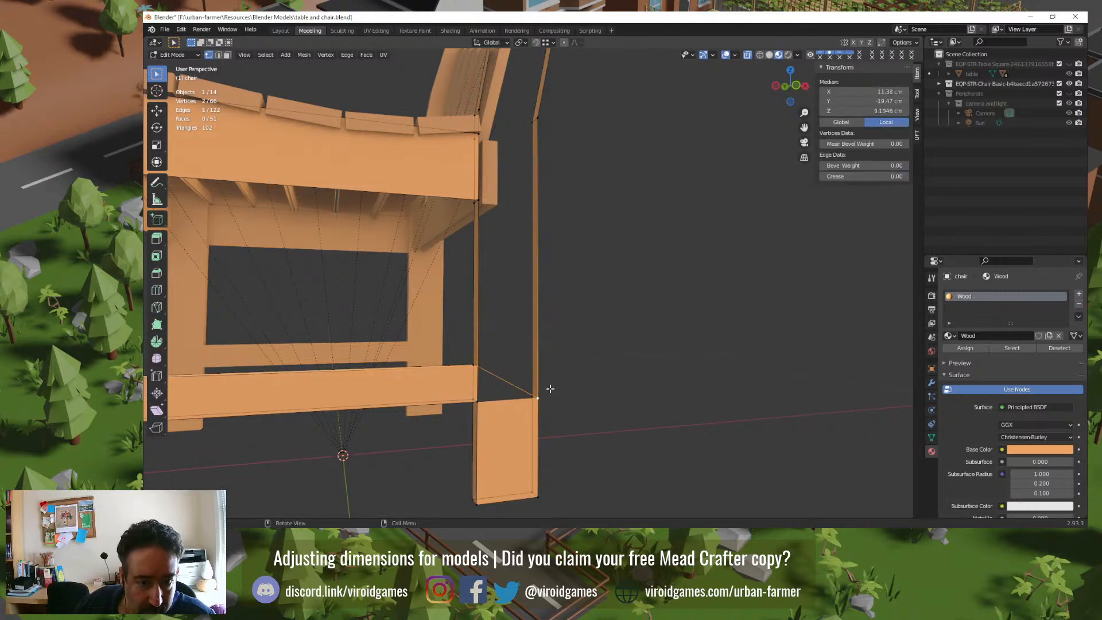
# Step: Connect the three outer front vertices around the seat rail to the outer vertex at the leg's rear bend with edges
pyautogui.click(479, 204)
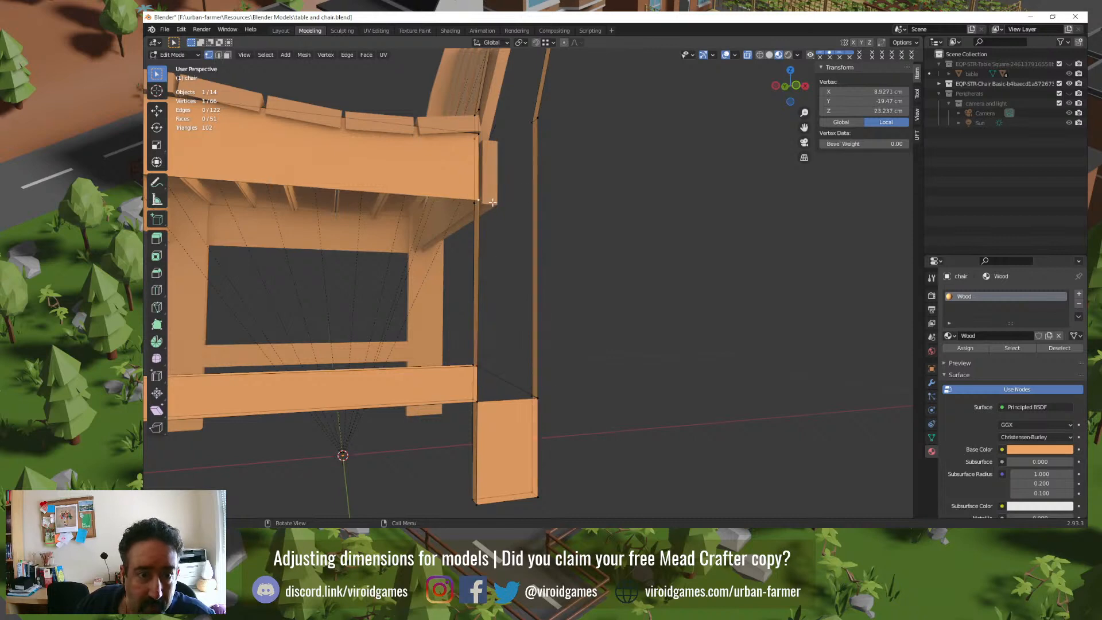
pyautogui.keyDown('shift'); pyautogui.click(537, 120); pyautogui.keyUp('shift')
pyautogui.press('f')
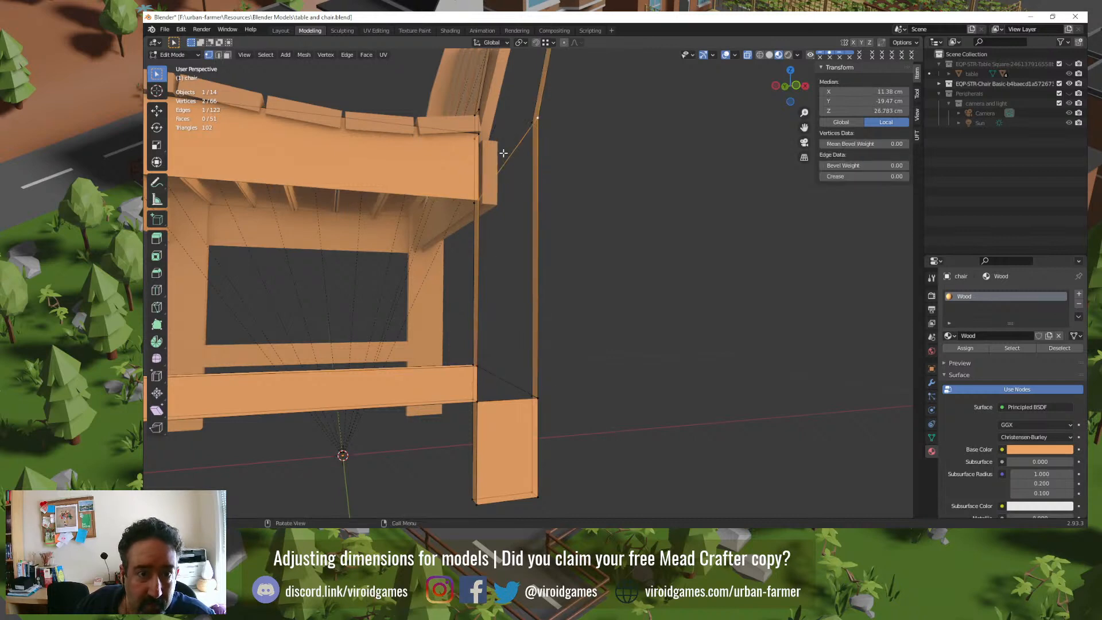
pyautogui.click(479, 132)
pyautogui.keyDown('shift'); pyautogui.click(537, 119); pyautogui.keyUp('shift')
pyautogui.press('f')
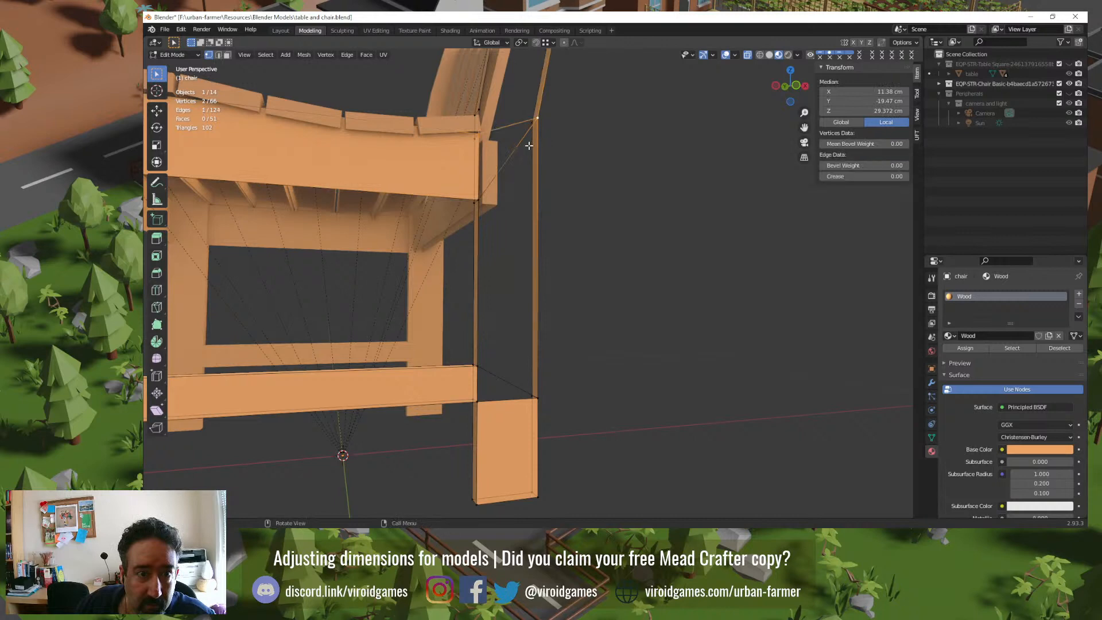
pyautogui.click(480, 111)
pyautogui.keyDown('shift'); pyautogui.click(535, 123); pyautogui.keyUp('shift')
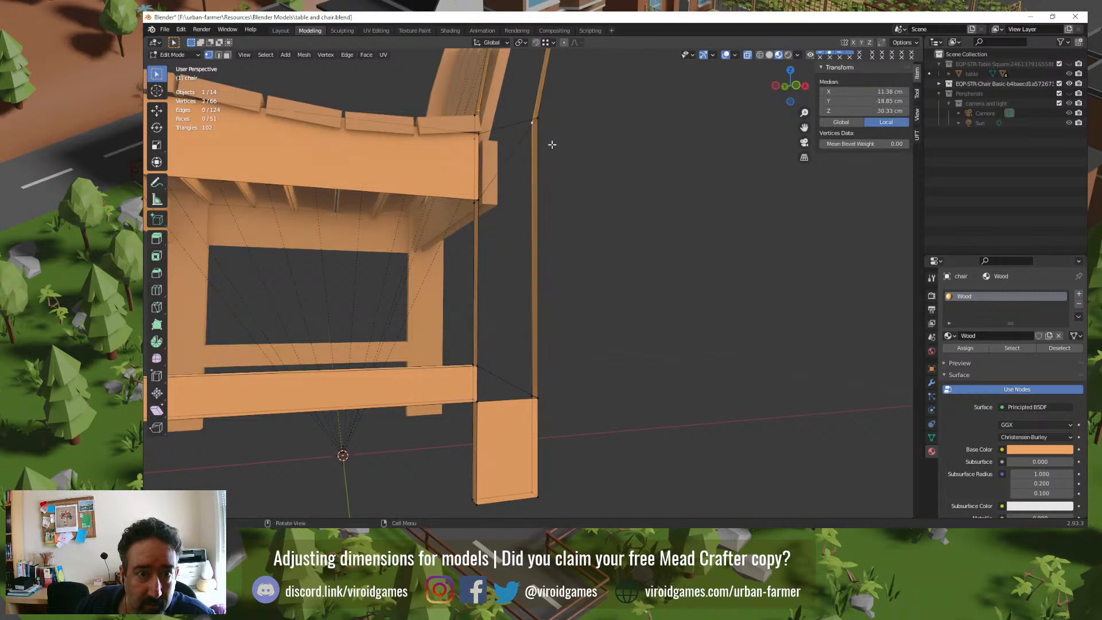
pyautogui.keyDown('shift'); pyautogui.click(534, 123); pyautogui.keyUp('shift')
pyautogui.keyDown('shift'); pyautogui.click(538, 118); pyautogui.keyUp('shift')
pyautogui.press('f')
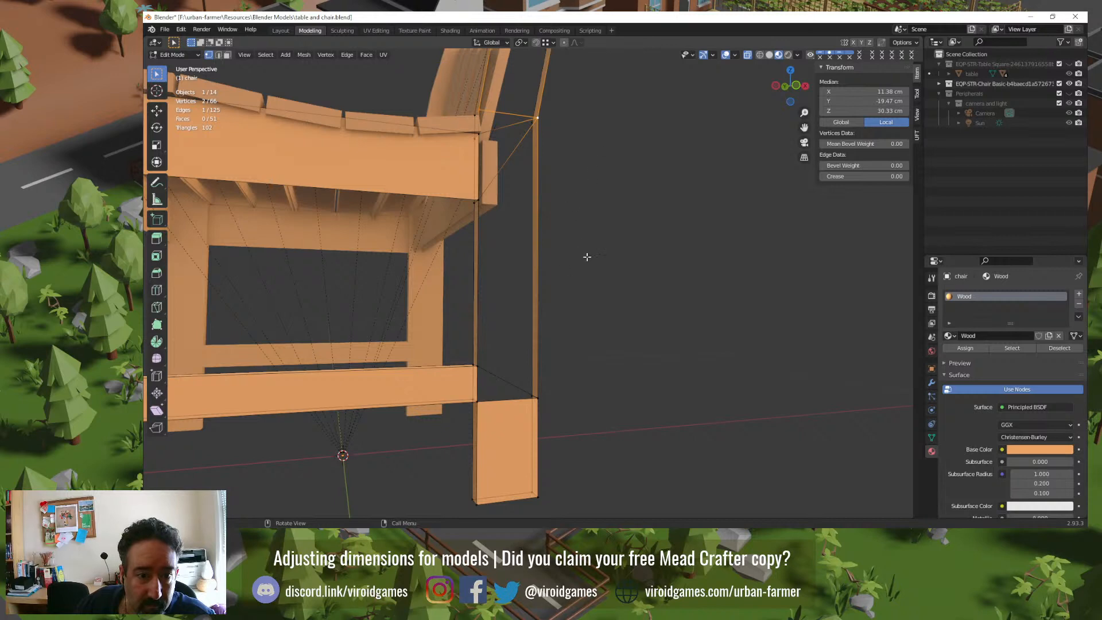
# Step: Dissolve the two superfluous vertices midway up the rear edge of the side frame's backrest post
pyautogui.moveTo(610, 189); pyautogui.dragTo(572, 328, button='middle')
pyautogui.scroll(5, 560, 288)
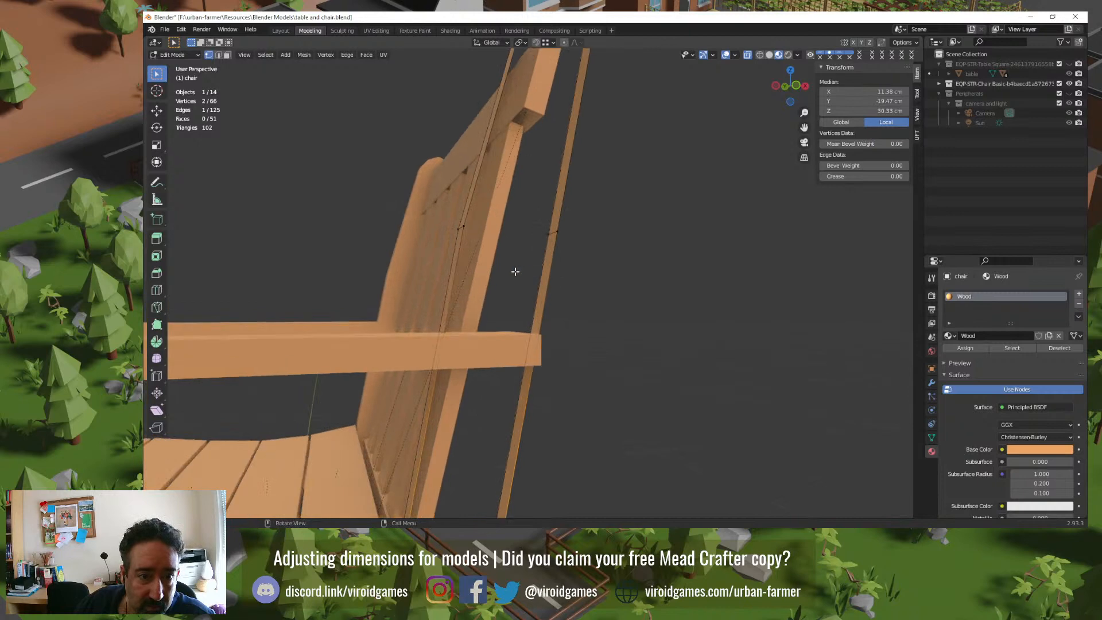
pyautogui.moveTo(587, 212); pyautogui.dragTo(539, 254)
pyautogui.moveTo(578, 263); pyautogui.dragTo(583, 266, button='middle')
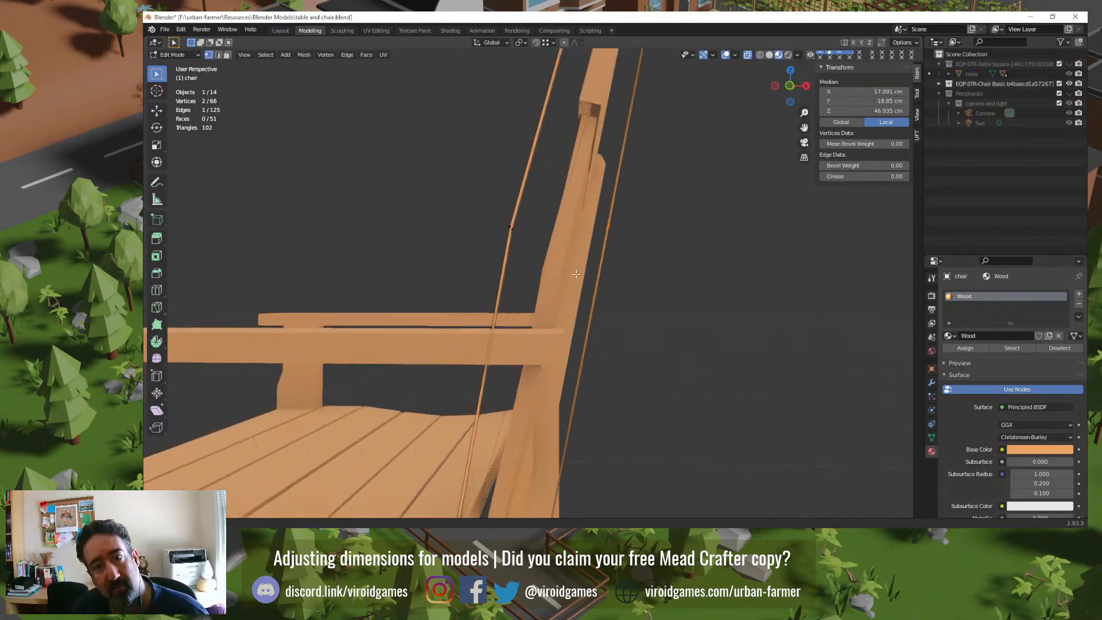
pyautogui.moveTo(608, 302); pyautogui.dragTo(603, 192, button='middle')
pyautogui.press('x')
pyautogui.click(642, 307)
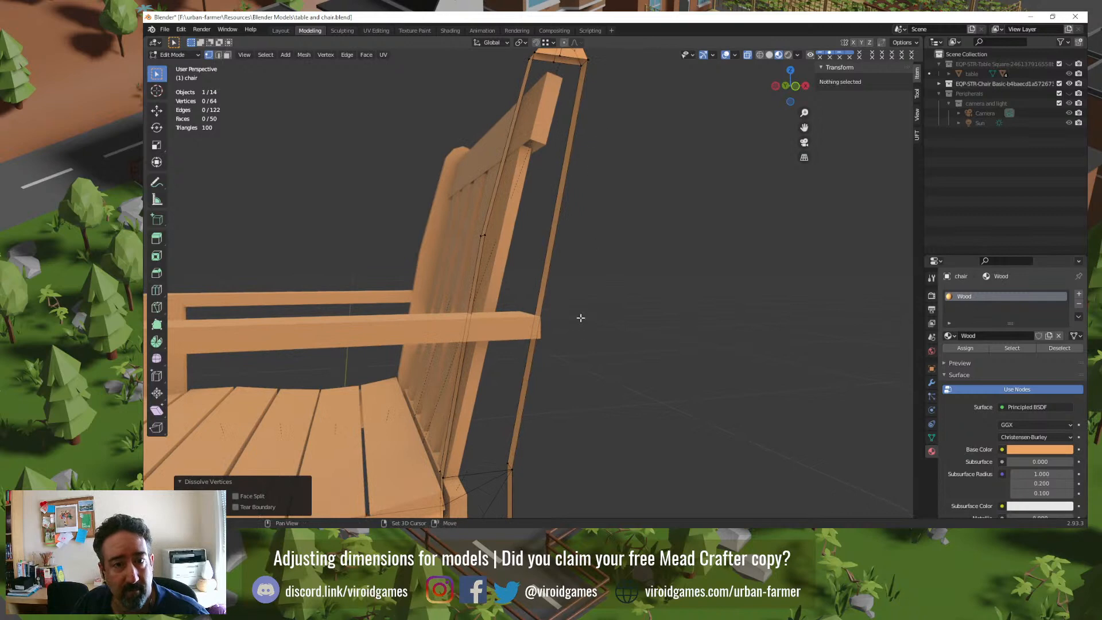
# Step: On the leg's inner side, connect the lower rail's upper corner to the rear vertex above the foot with an edge
pyautogui.moveTo(573, 443)
pyautogui.mouseDown(button='middle')
pyautogui.moveTo(595, 233)
pyautogui.moveTo(565, 372)
pyautogui.moveTo(591, 285)
pyautogui.moveTo(583, 431)
pyautogui.moveTo(449, 438)
pyautogui.moveTo(502, 452)
pyautogui.moveTo(568, 443)
pyautogui.mouseUp(button='middle')
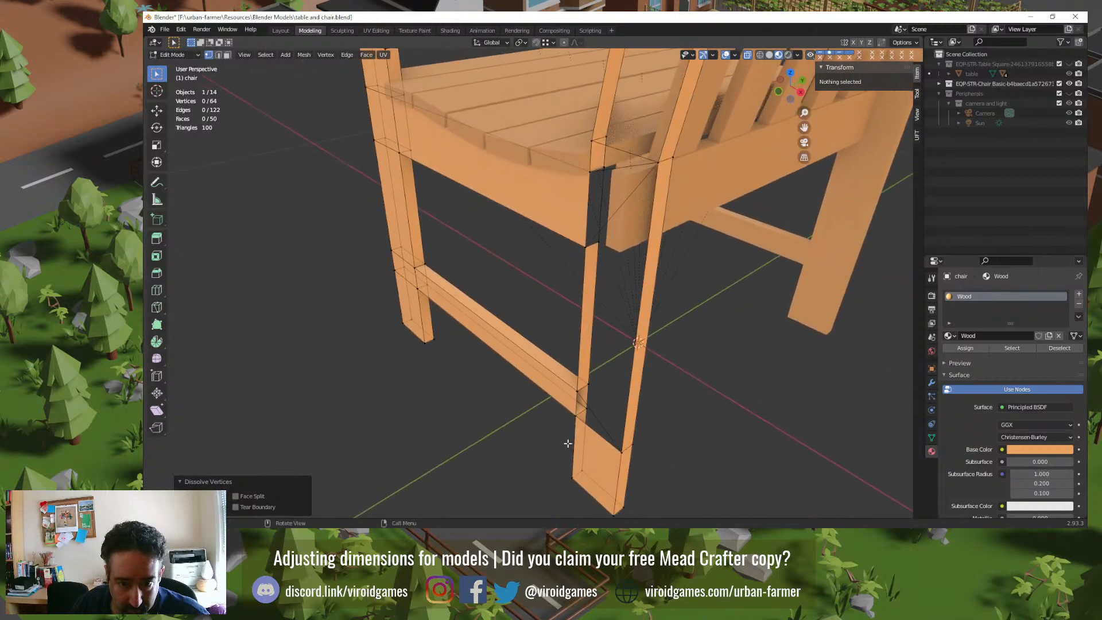
pyautogui.click(591, 385)
pyautogui.keyDown('shift'); pyautogui.click(631, 444); pyautogui.keyUp('shift')
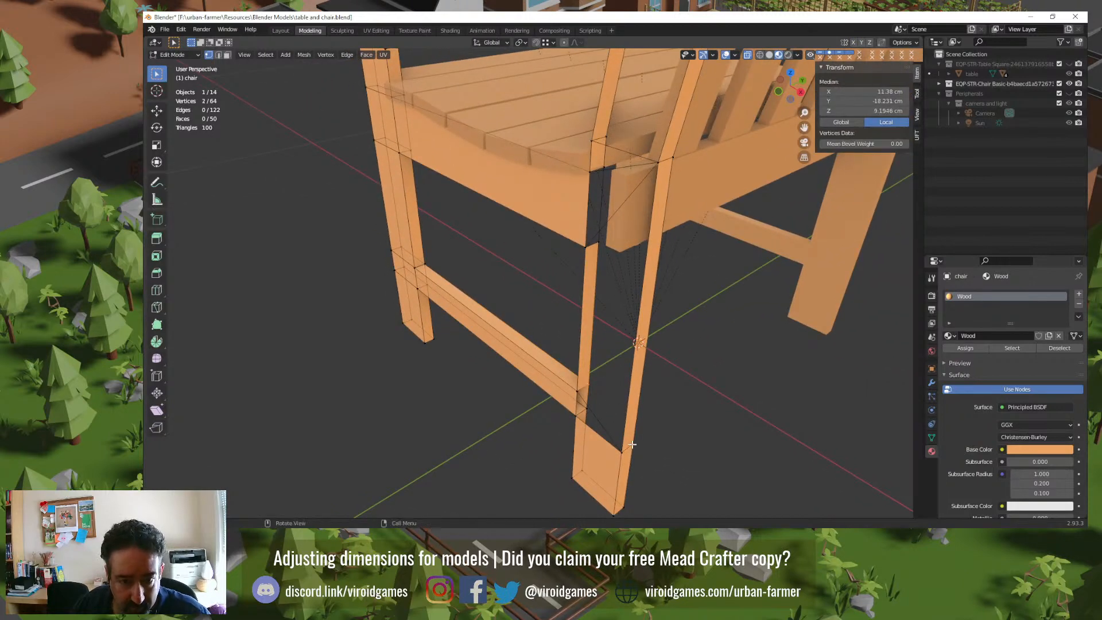
pyautogui.press('f')
# Step: Connect the three inner front vertices around the seat rail to the inner vertex at the leg's rear bend with edges
pyautogui.moveTo(598, 293); pyautogui.dragTo(604, 259, button='middle')
pyautogui.click(604, 259)
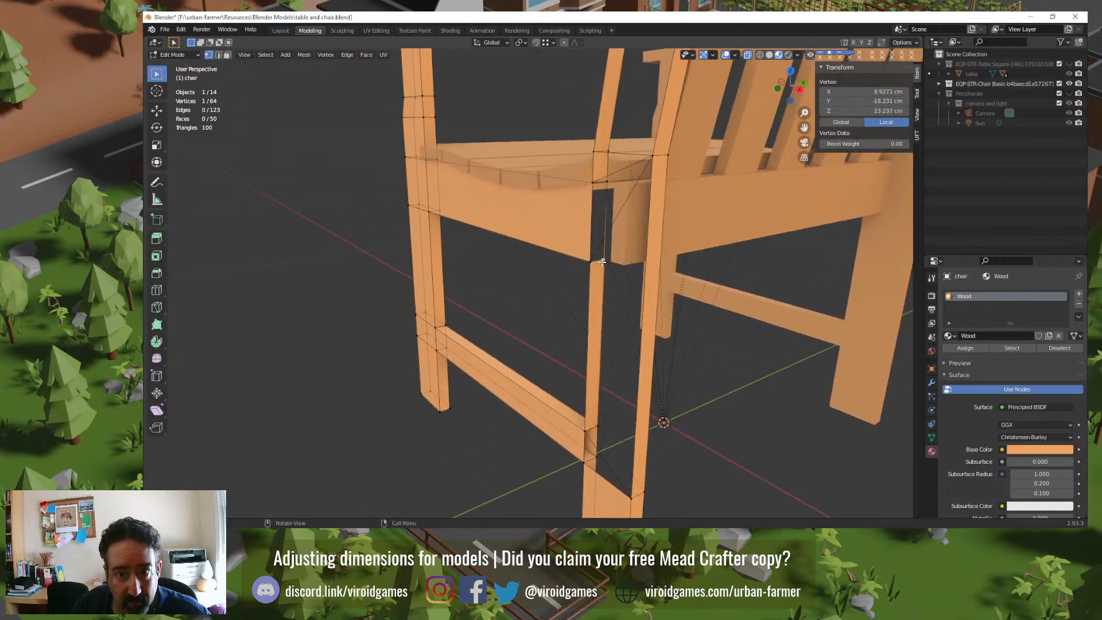
pyautogui.keyDown('shift'); pyautogui.click(669, 157); pyautogui.keyUp('shift')
pyautogui.press('f')
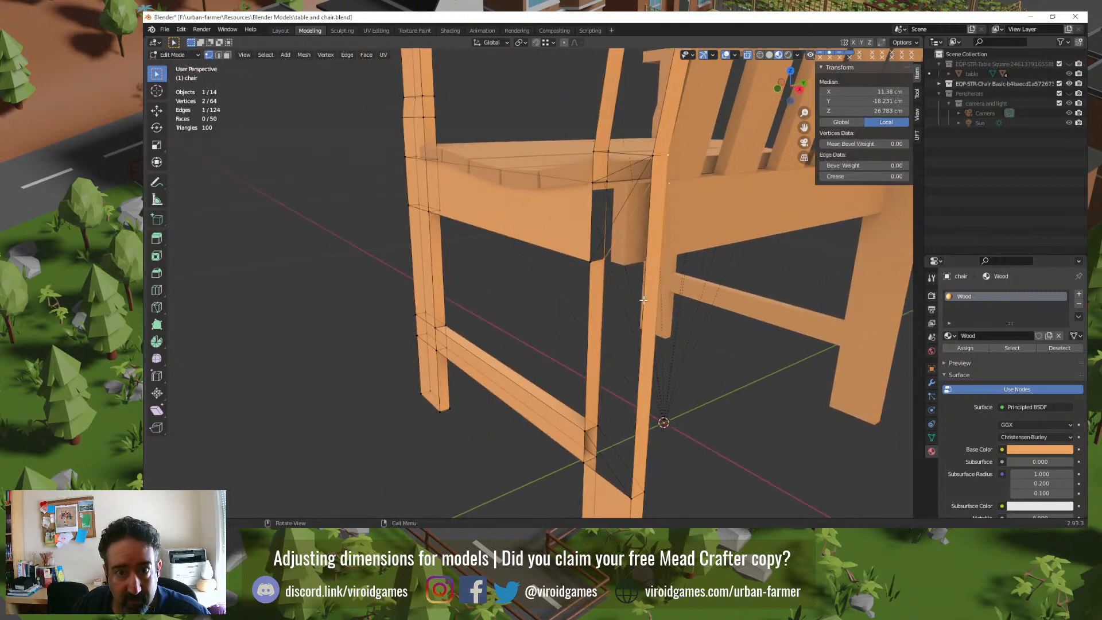
pyautogui.click(608, 181)
pyautogui.press('g')
pyautogui.press('z')
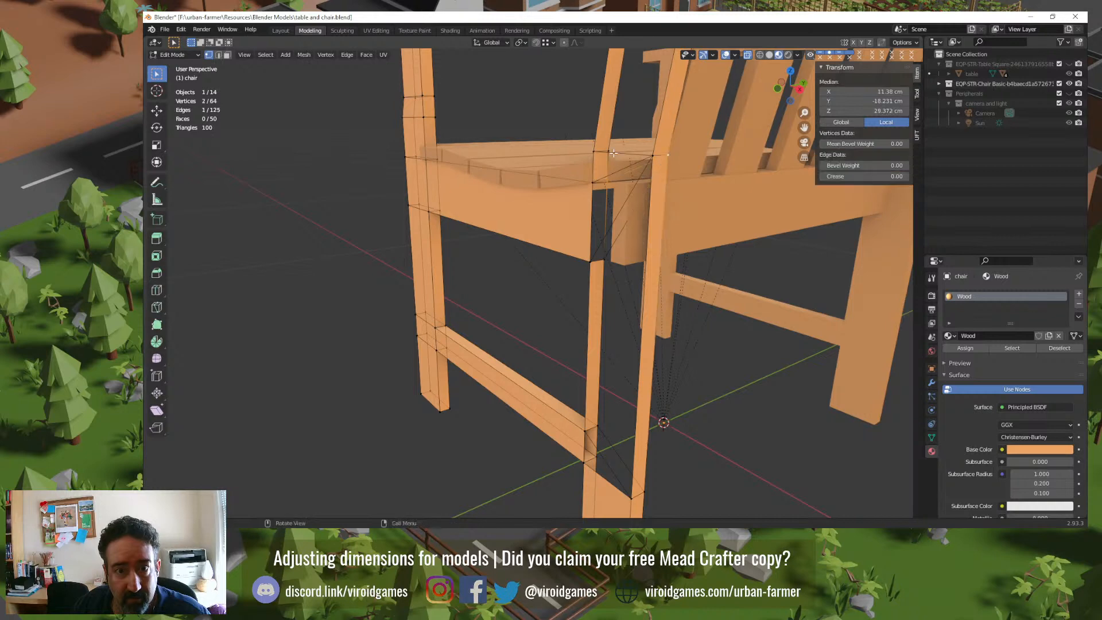
pyautogui.click(668, 152)
pyautogui.keyDown('shift'); pyautogui.click(668, 153); pyautogui.keyUp('shift')
pyautogui.press('f')
# Step: Fill the back leg's outer side with a triangular face beside the lower rail and a long face up to the seat rail
pyautogui.click(219, 55)
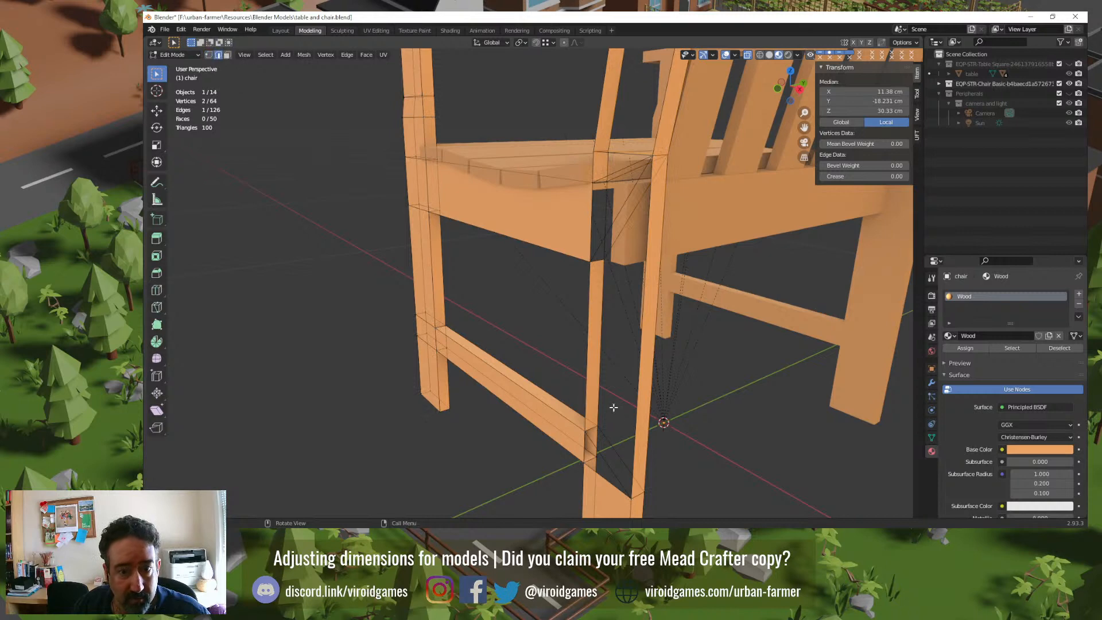
pyautogui.click(603, 456)
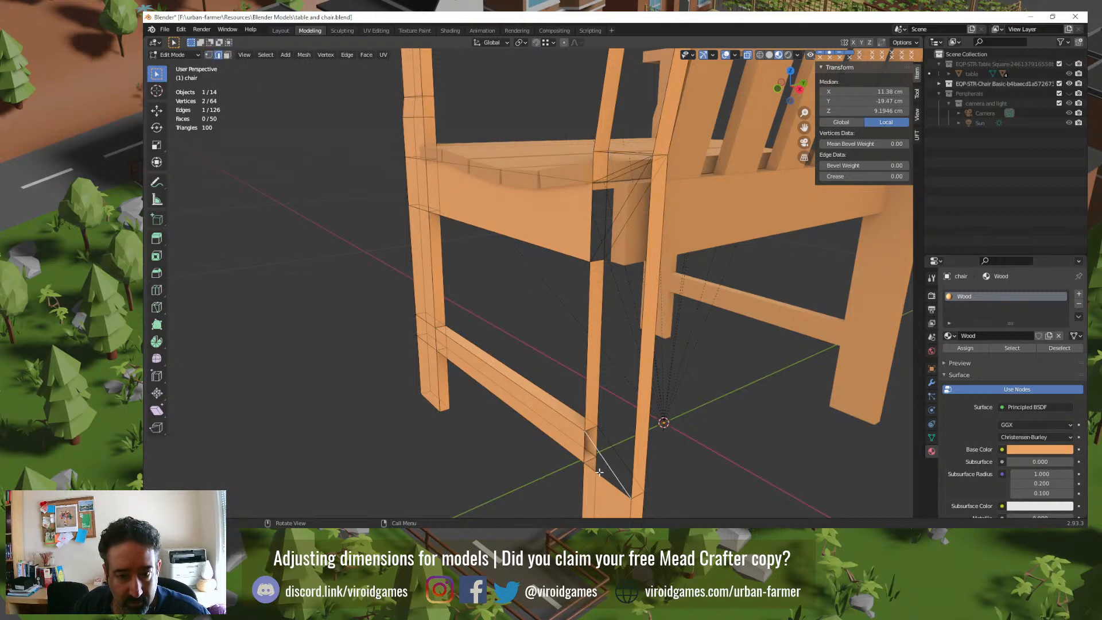
pyautogui.keyDown('shift'); pyautogui.click(610, 467); pyautogui.keyUp('shift')
pyautogui.press('f')
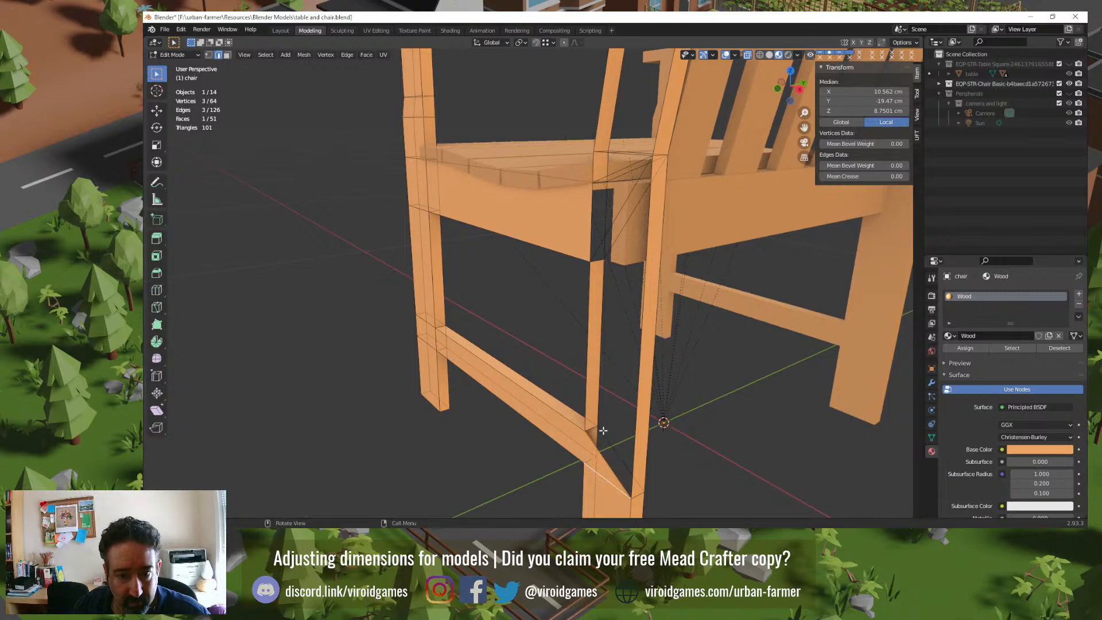
pyautogui.click(640, 373)
pyautogui.press('f')
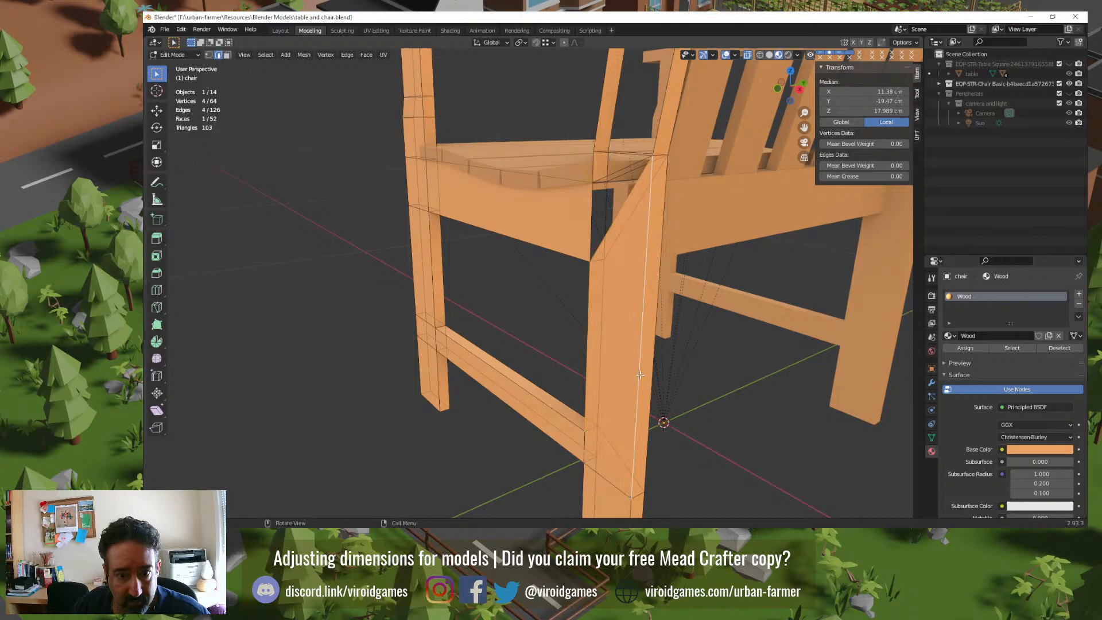
# Step: Fill the triangular gap on the back leg's outer side, between the seat rail's end edge and the diagonal edge
pyautogui.moveTo(640, 374); pyautogui.dragTo(613, 420, button='middle')
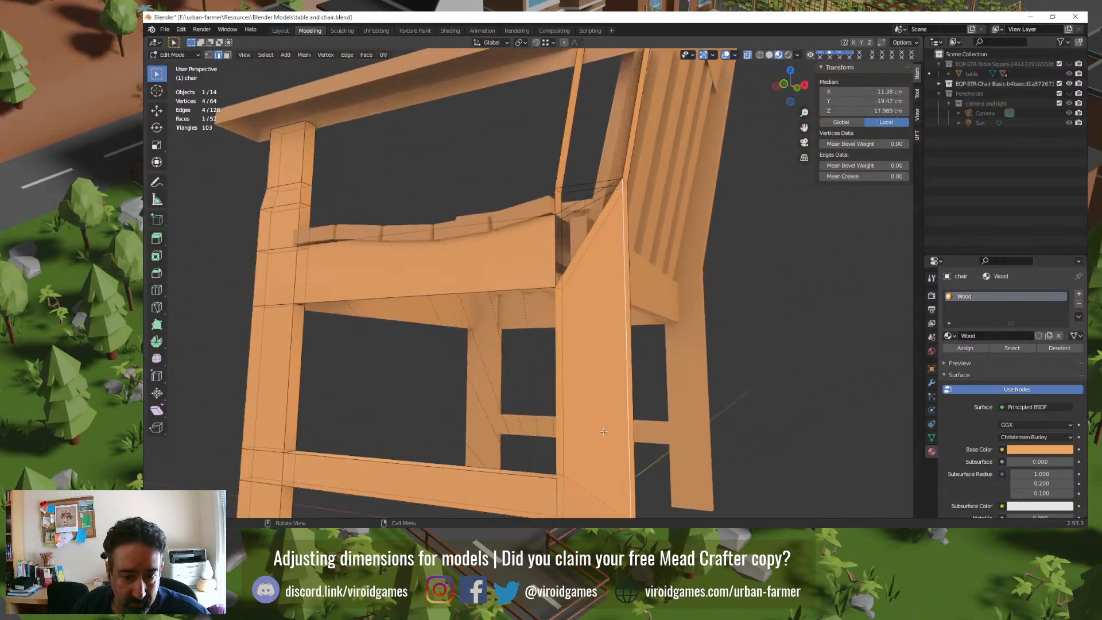
pyautogui.click(557, 247)
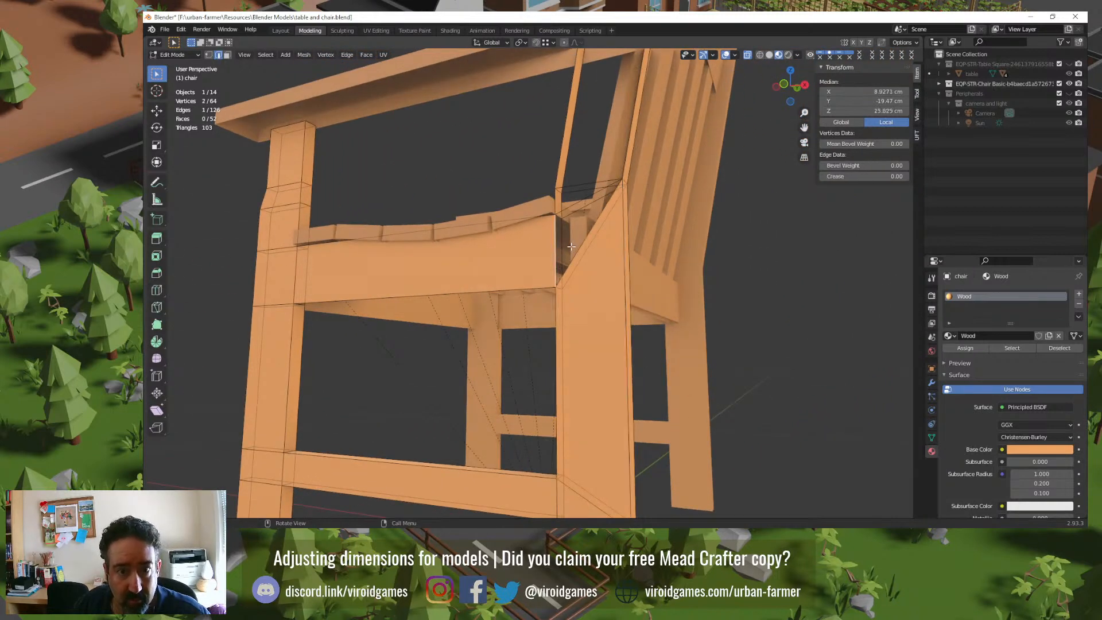
pyautogui.keyDown('shift'); pyautogui.click(585, 241); pyautogui.keyUp('shift')
pyautogui.press('f')
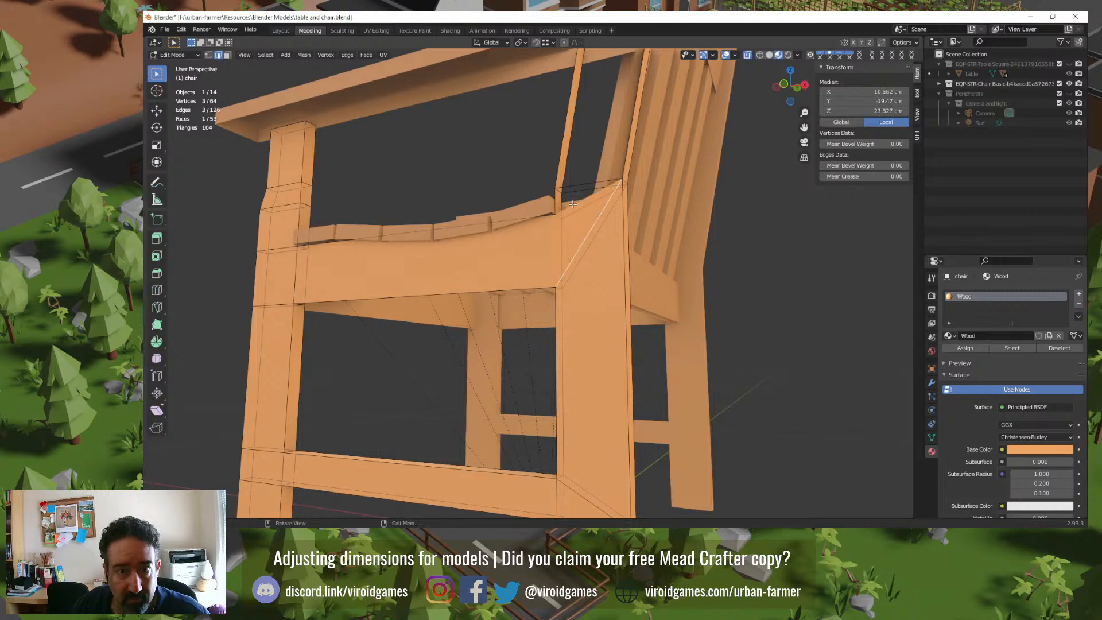
# Step: Fill the triangular gap directly beneath the rear bend on the back leg's outer side
pyautogui.click(572, 204)
pyautogui.keyDown('shift'); pyautogui.click(575, 184); pyautogui.keyUp('shift')
pyautogui.press('f')
# Step: Fill the two triangular gaps beneath the rear bend on the back leg's inner side
pyautogui.moveTo(613, 324); pyautogui.dragTo(571, 217, button='middle')
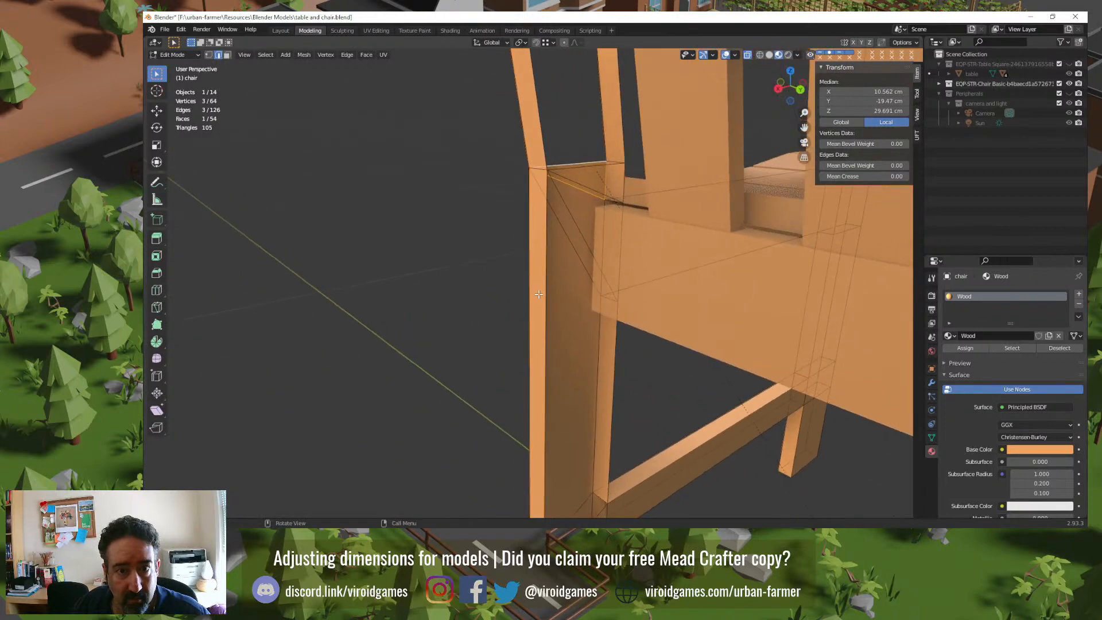
pyautogui.click(583, 189)
pyautogui.keyDown('shift'); pyautogui.click(585, 168); pyautogui.keyUp('shift')
pyautogui.press('f')
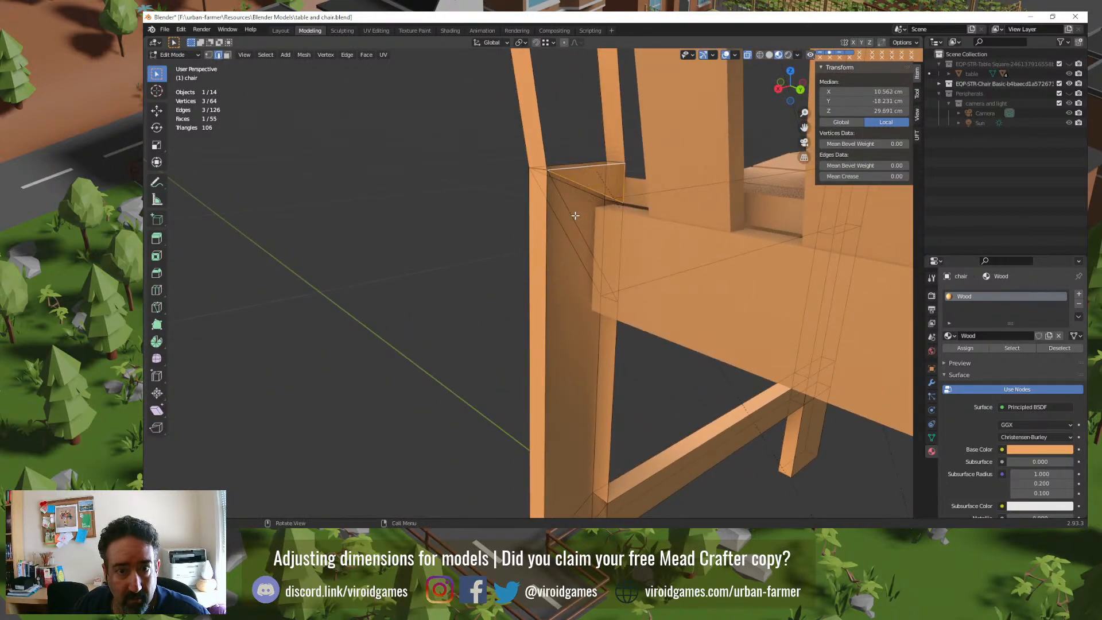
pyautogui.click(575, 216)
pyautogui.keyDown('shift'); pyautogui.click(587, 189); pyautogui.keyUp('shift')
pyautogui.press('f')
# Step: Fill the long face on the back leg's inner side between the seat rail and the lower rail, and check it without X-ray
pyautogui.click(563, 235)
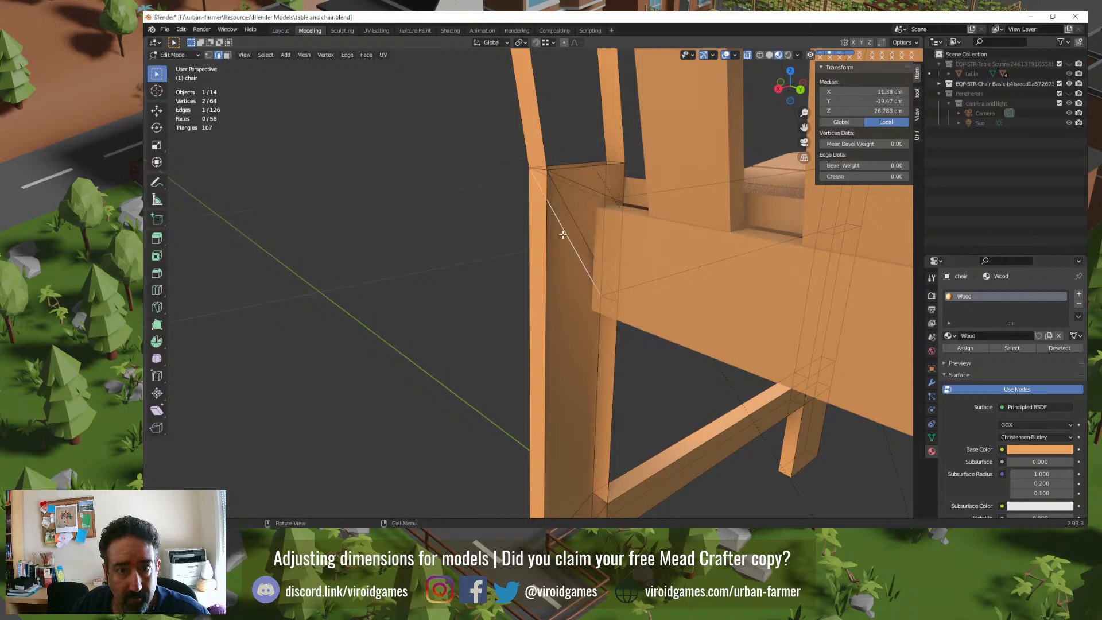
pyautogui.moveTo(543, 304); pyautogui.dragTo(559, 298, button='middle')
pyautogui.click(546, 298)
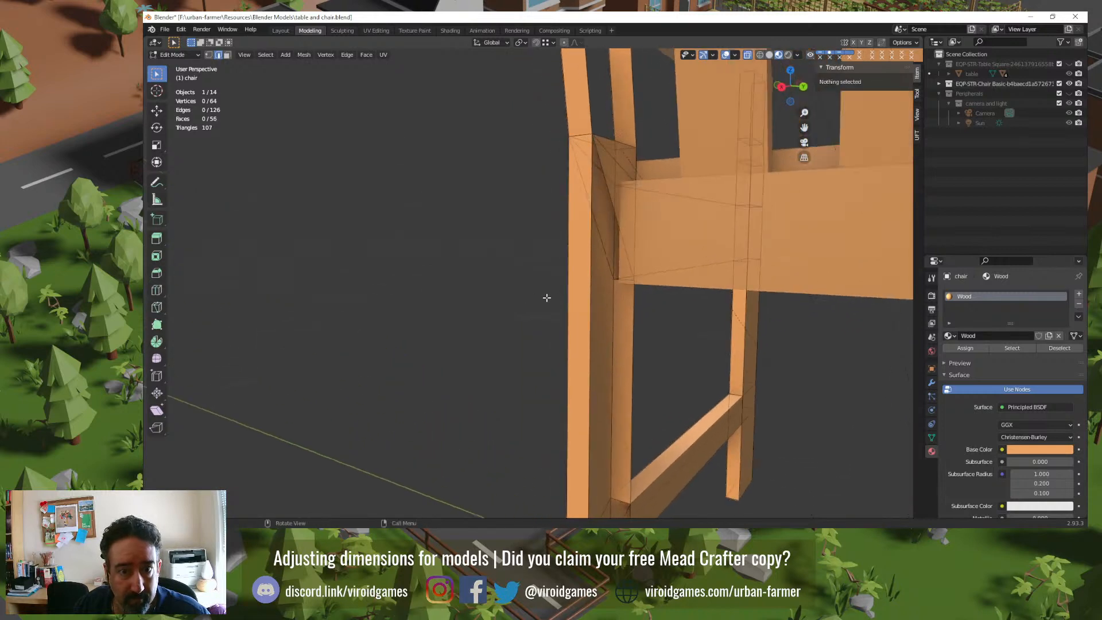
pyautogui.click(615, 258)
pyautogui.click(594, 288)
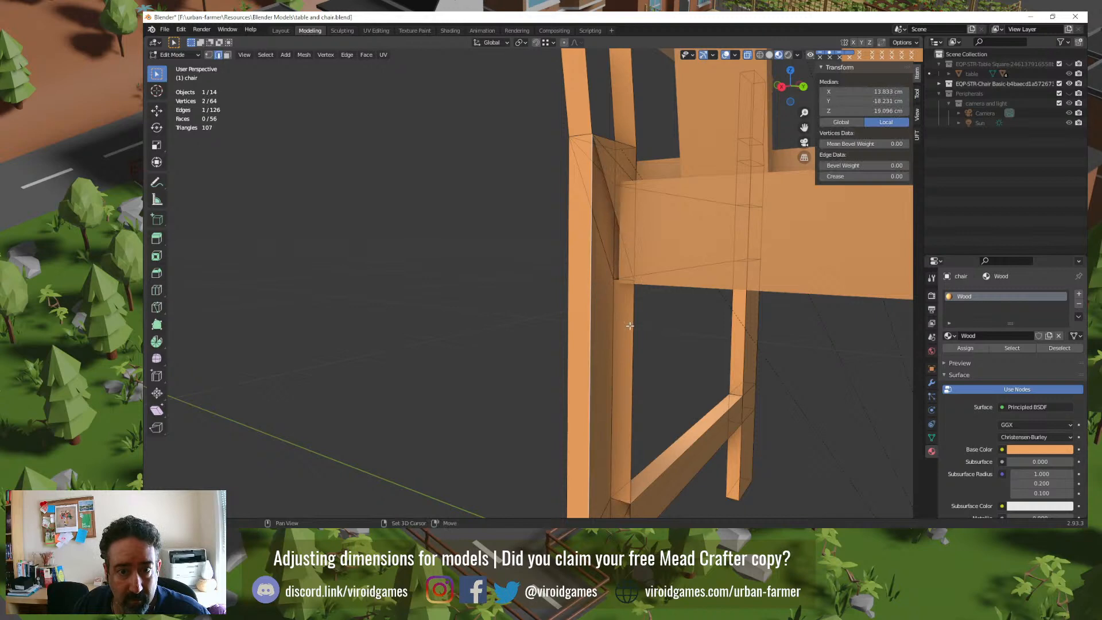
pyautogui.keyDown('shift'); pyautogui.click(630, 328); pyautogui.keyUp('shift')
pyautogui.press('f')
pyautogui.click(501, 370)
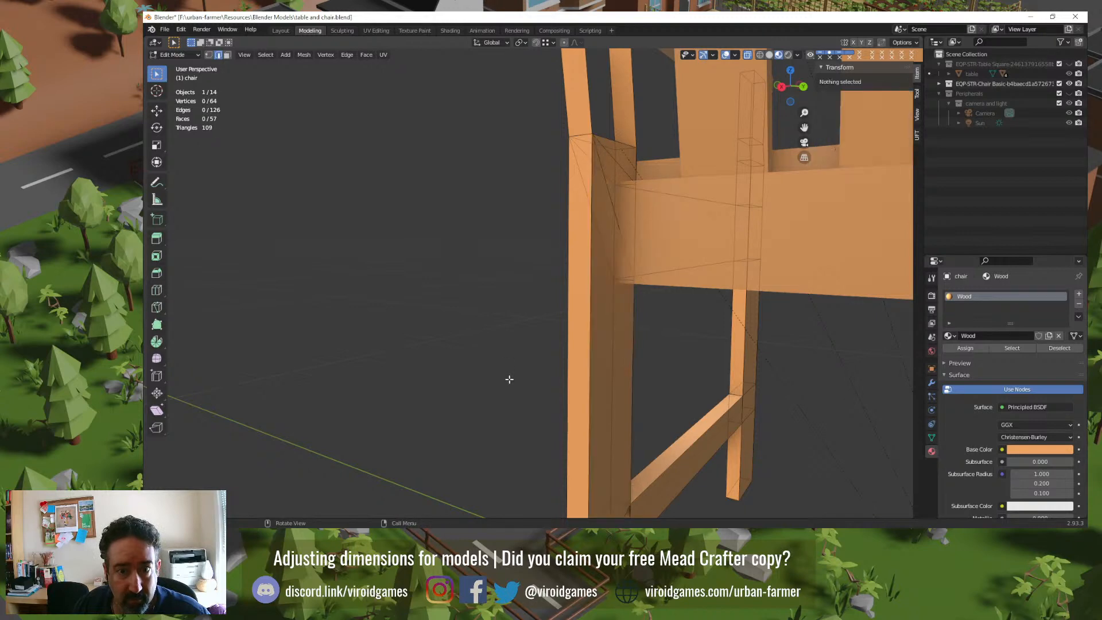
pyautogui.moveTo(509, 376); pyautogui.dragTo(504, 376, button='middle')
pyautogui.click(746, 55)
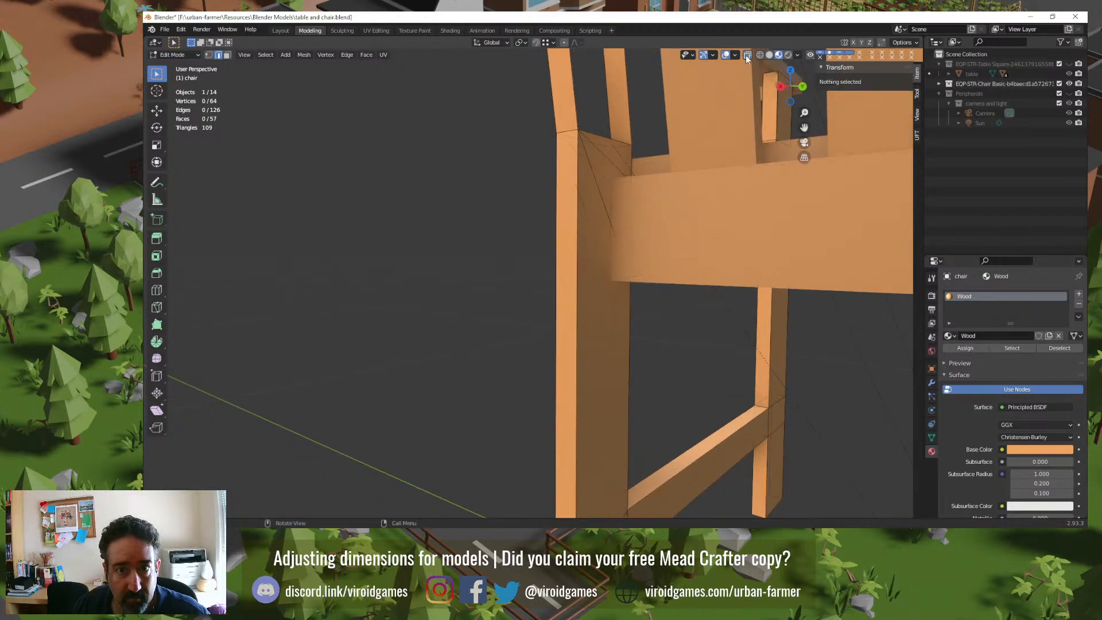
pyautogui.click(744, 55)
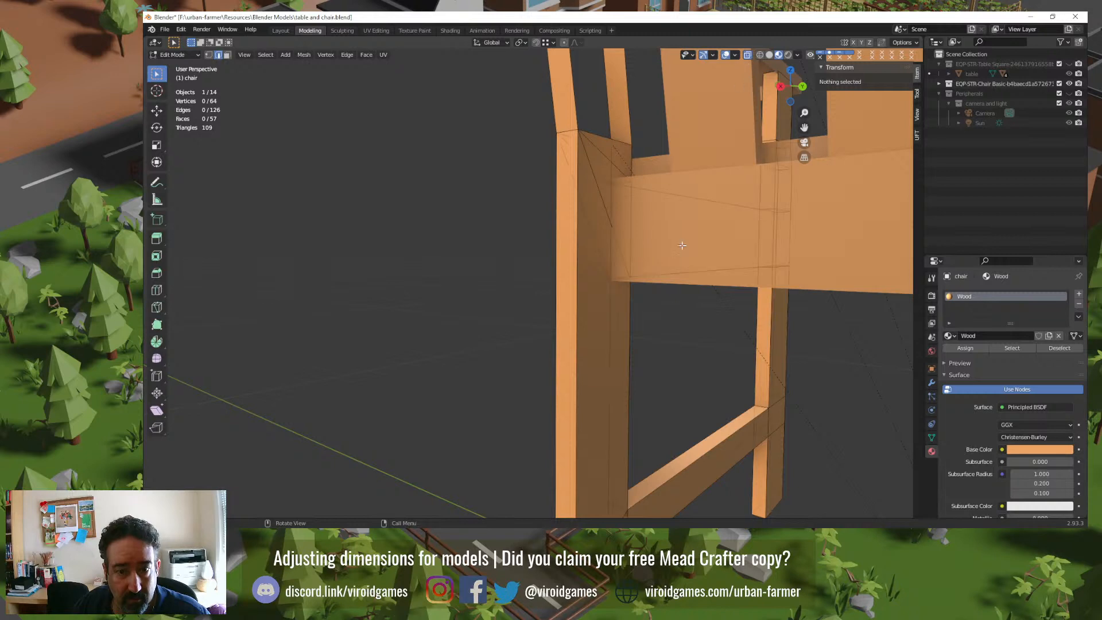
# Step: Fill the back foot's inner side with a four-sided face and a triangle beside the lower rail's end
pyautogui.scroll(-3, 588, 447)
pyautogui.click(585, 457)
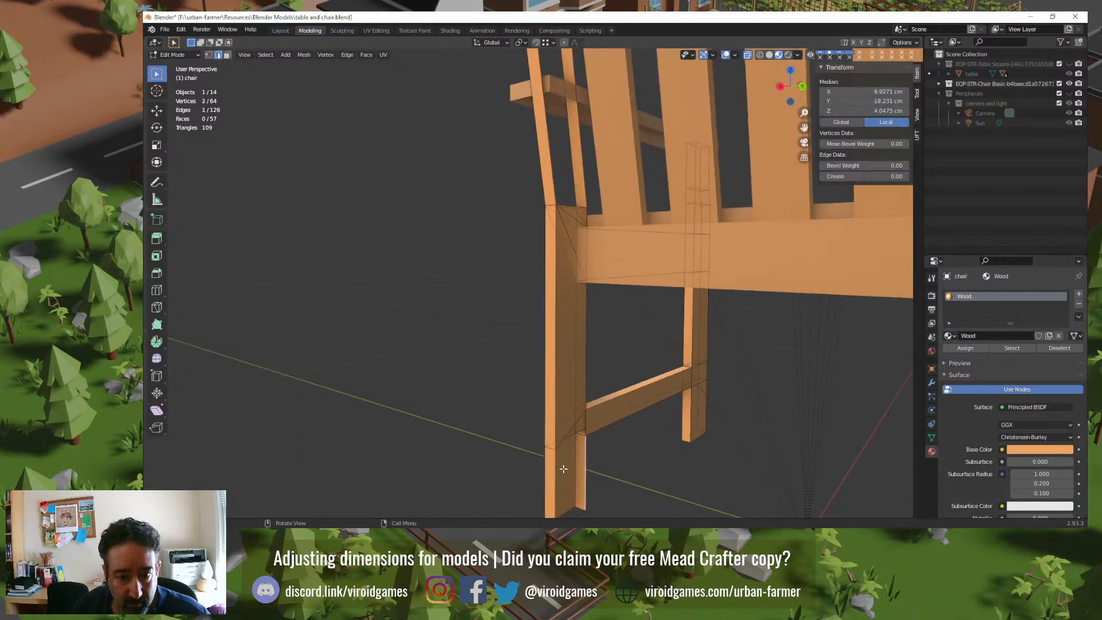
pyautogui.keyDown('shift'); pyautogui.click(558, 474); pyautogui.keyUp('shift')
pyautogui.press('f')
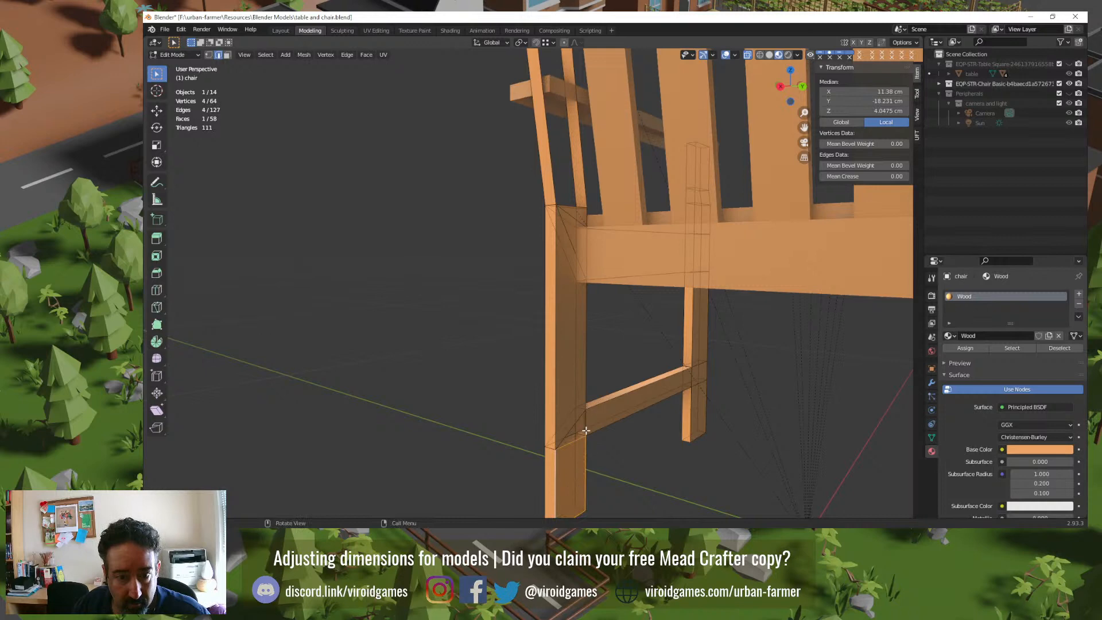
pyautogui.click(581, 424)
pyautogui.keyDown('shift'); pyautogui.click(574, 425); pyautogui.keyUp('shift')
pyautogui.press('f')
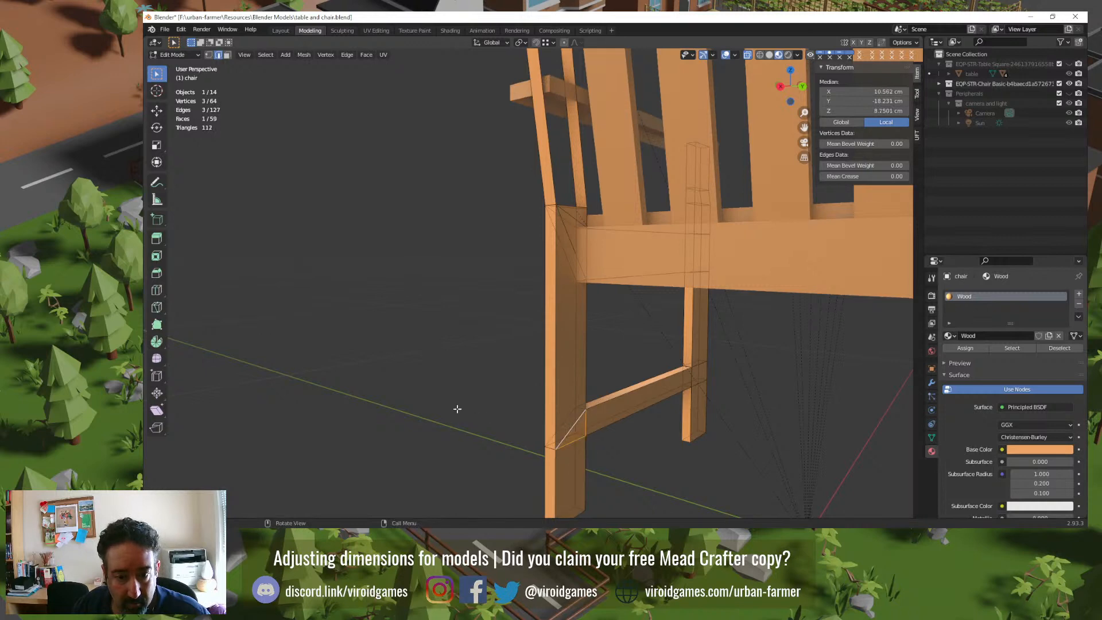
# Step: Examine the rebuilt back leg and the open upper back post from the side, in and out of mesh editing
pyautogui.press('Tab')
pyautogui.click(468, 377)
pyautogui.moveTo(466, 391); pyautogui.dragTo(625, 390, button='middle')
pyautogui.moveTo(640, 394); pyautogui.dragTo(647, 394, button='middle')
pyautogui.press('Tab')
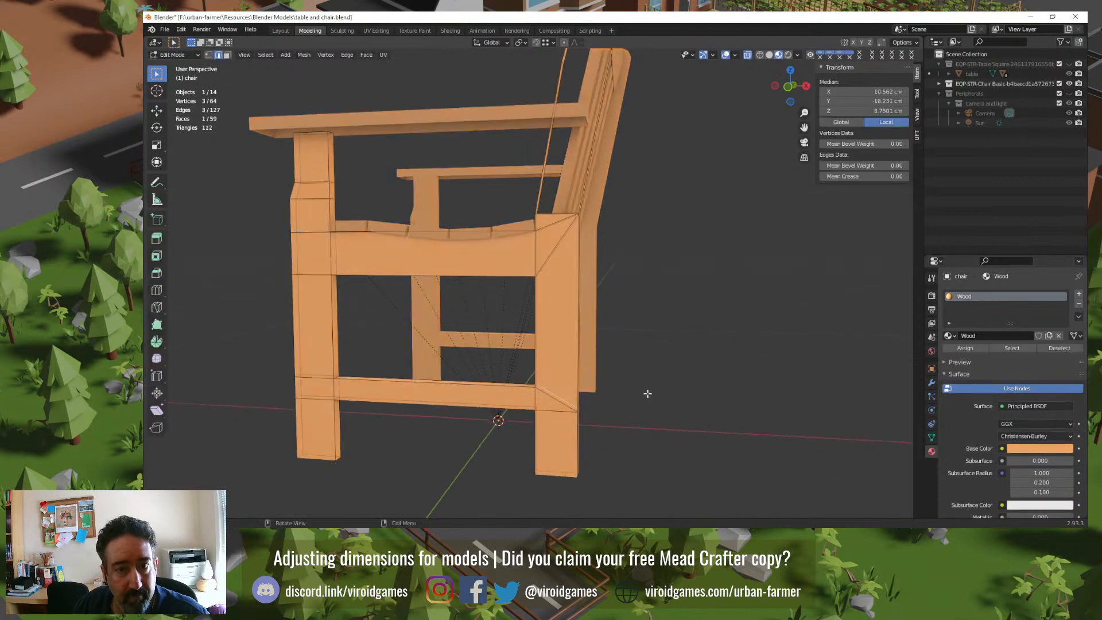
pyautogui.press('Tab')
pyautogui.moveTo(464, 370); pyautogui.dragTo(534, 227, button='middle')
pyautogui.moveTo(606, 160); pyautogui.dragTo(476, 214, button='middle')
pyautogui.click(526, 144)
# Step: Dissolve the two superfluous vertices in the middle of the rounded cap's base on the back post
pyautogui.press('Tab')
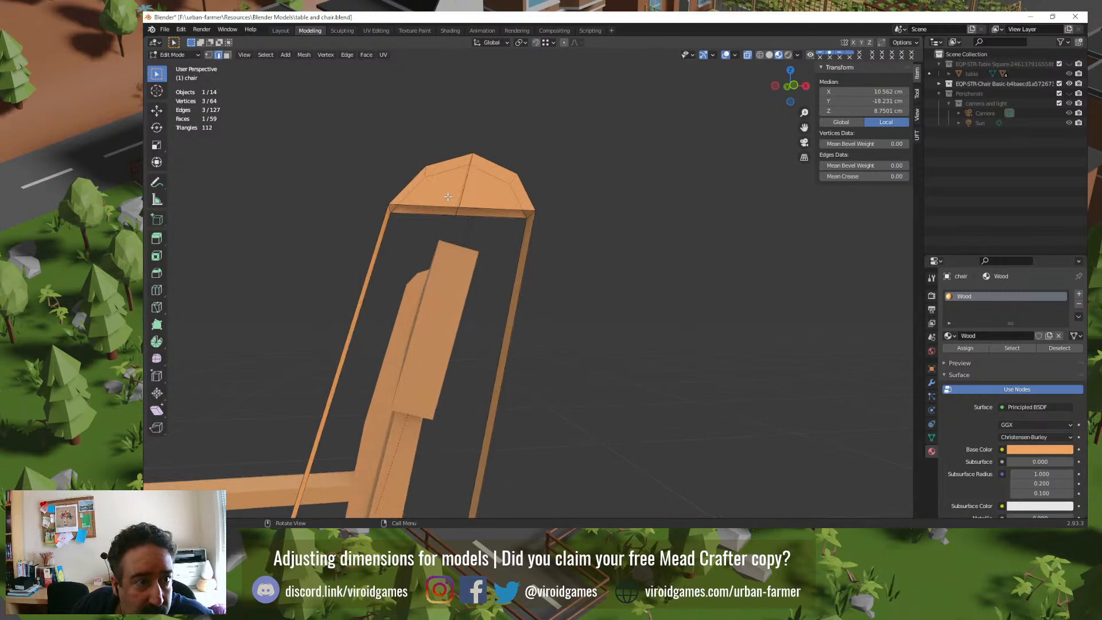
pyautogui.press('1')
pyautogui.moveTo(447, 197); pyautogui.dragTo(473, 224)
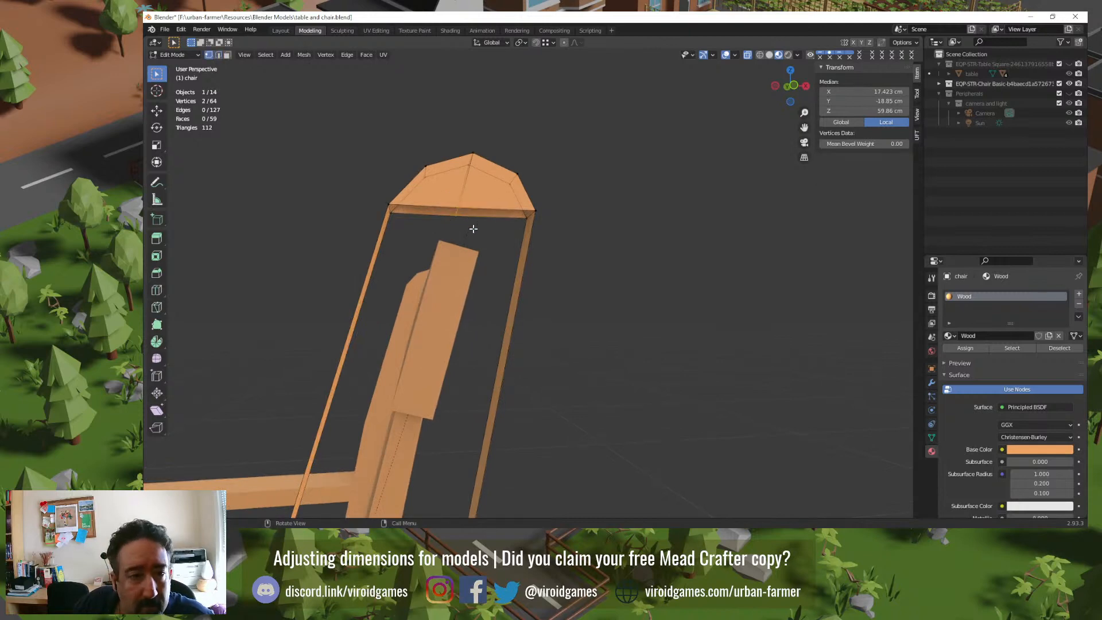
pyautogui.moveTo(474, 232); pyautogui.dragTo(450, 296, button='middle')
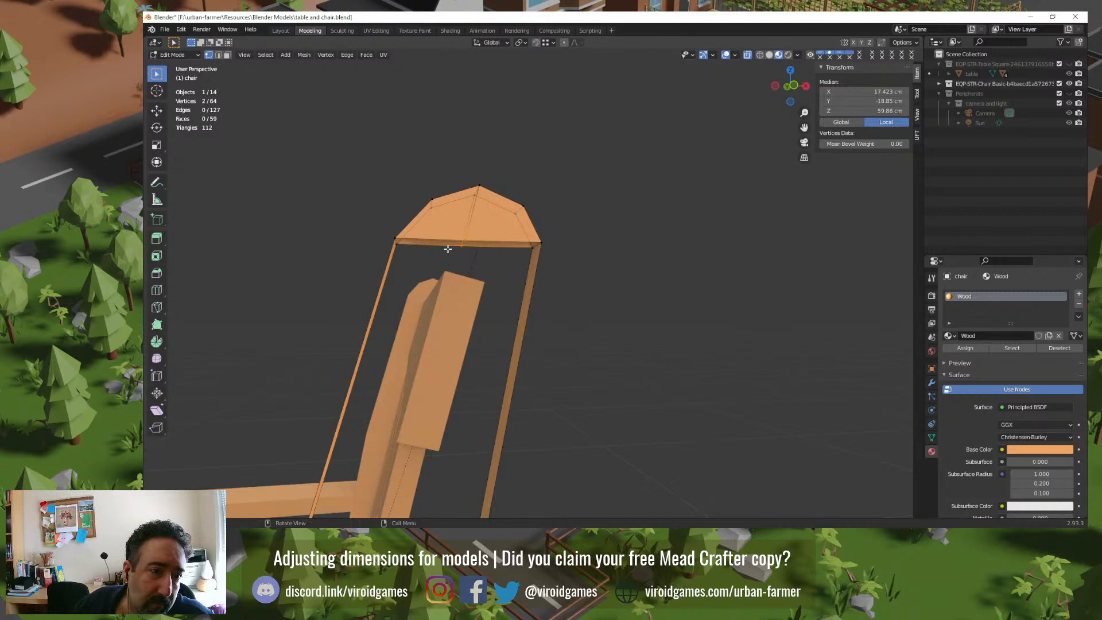
pyautogui.press('x')
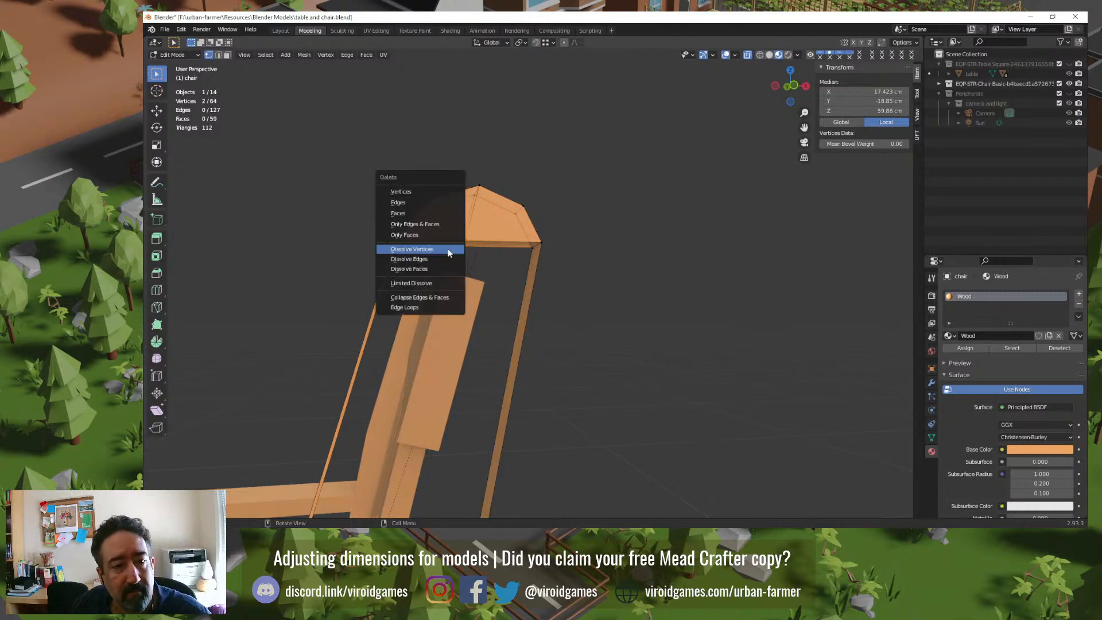
pyautogui.click(448, 250)
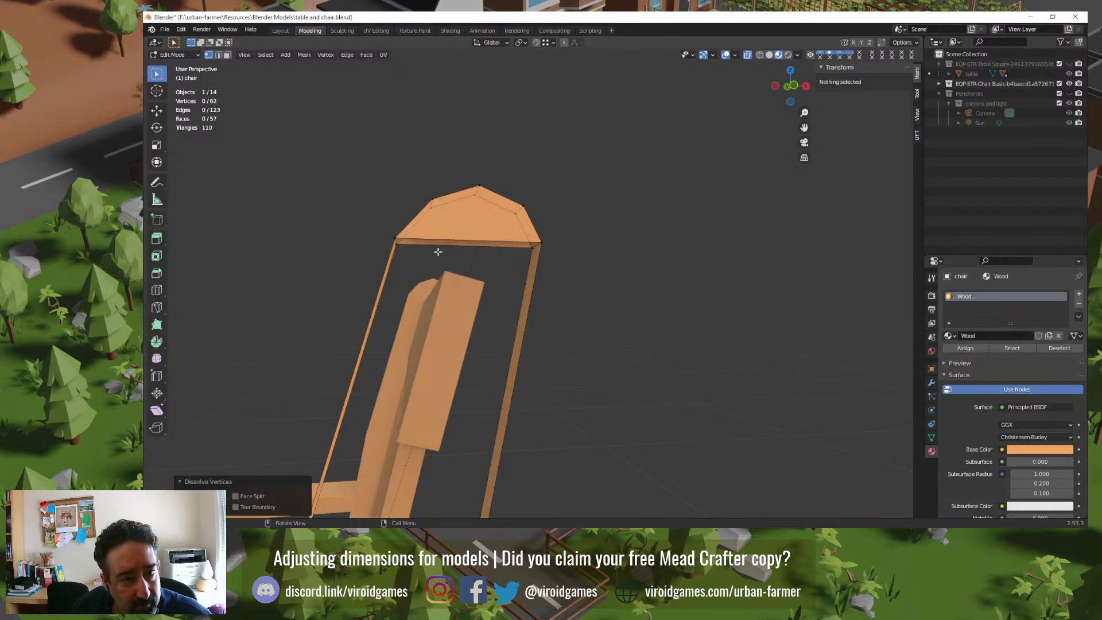
# Step: Fill the long outer face of the back post from the rounded cap down between its front and rear edges
pyautogui.click(395, 238)
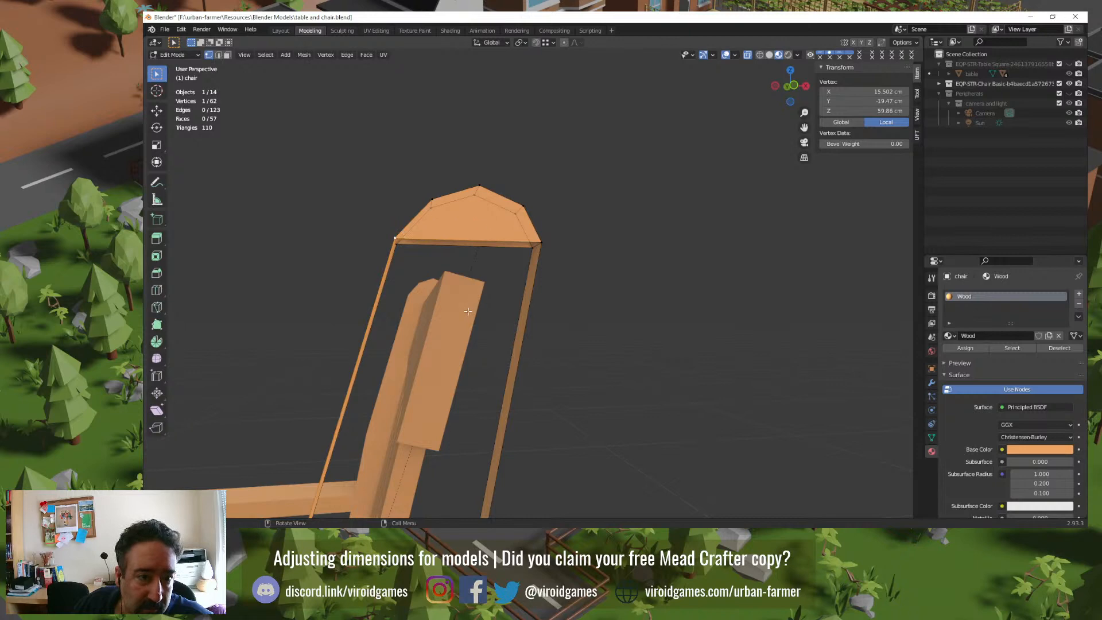
pyautogui.moveTo(468, 311); pyautogui.dragTo(422, 293, button='middle')
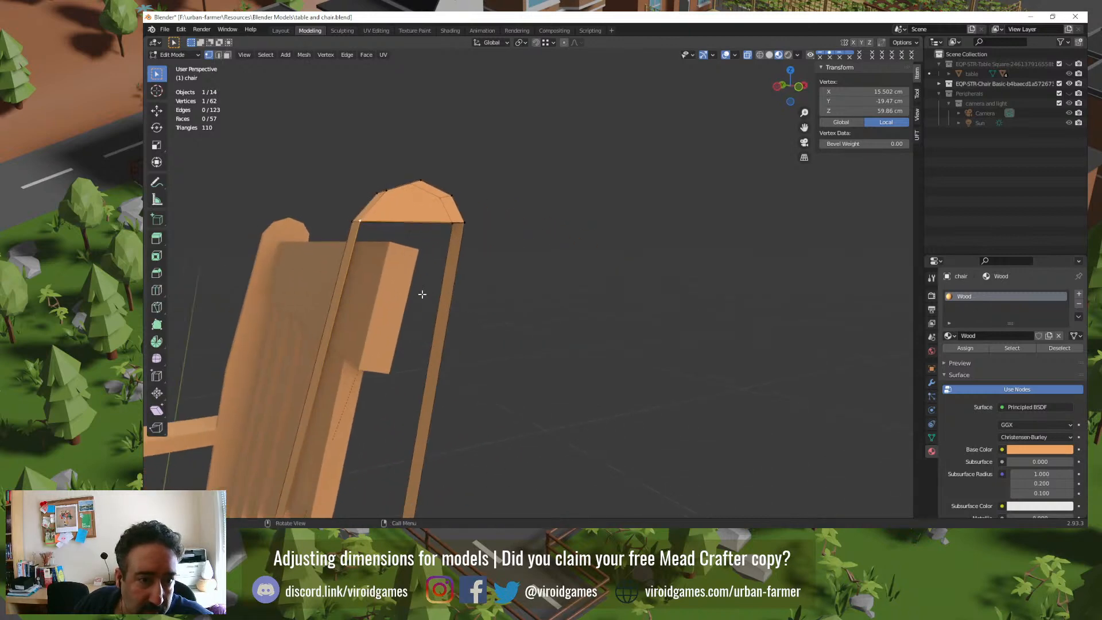
pyautogui.click(218, 55)
pyautogui.click(346, 266)
pyautogui.keyDown('shift'); pyautogui.click(455, 284); pyautogui.keyUp('shift')
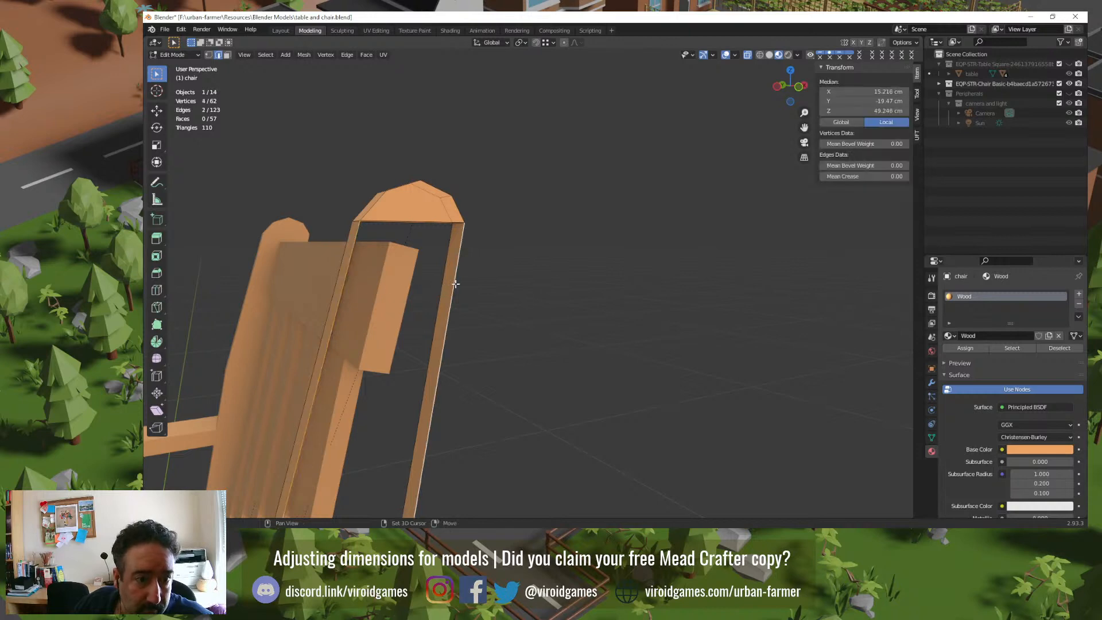
pyautogui.press('f')
pyautogui.hotkey('alt', 'a')
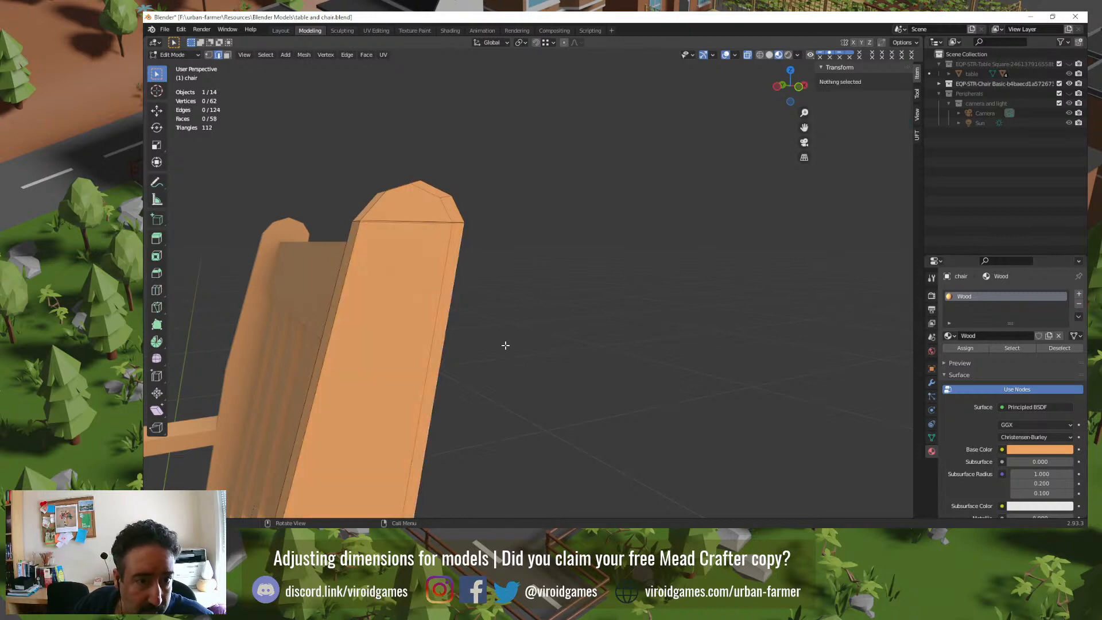
# Step: Fill the triangular gap on the back post's outer side, between the armrest area and the rear bend
pyautogui.moveTo(505, 344); pyautogui.dragTo(502, 221, button='middle')
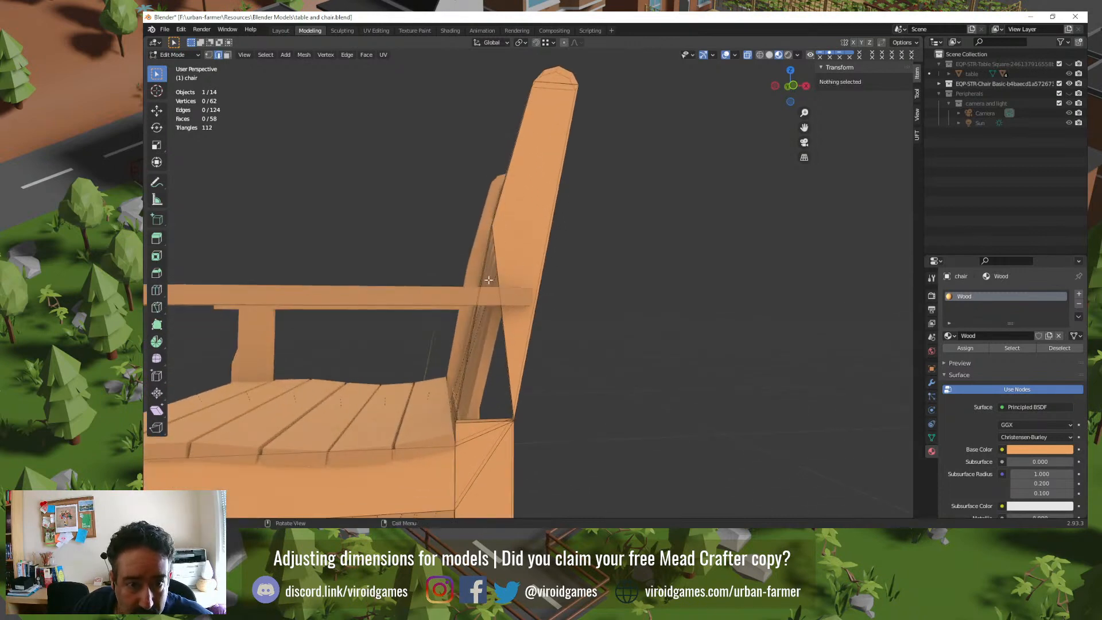
pyautogui.click(479, 326)
pyautogui.keyDown('shift'); pyautogui.click(501, 331); pyautogui.keyUp('shift')
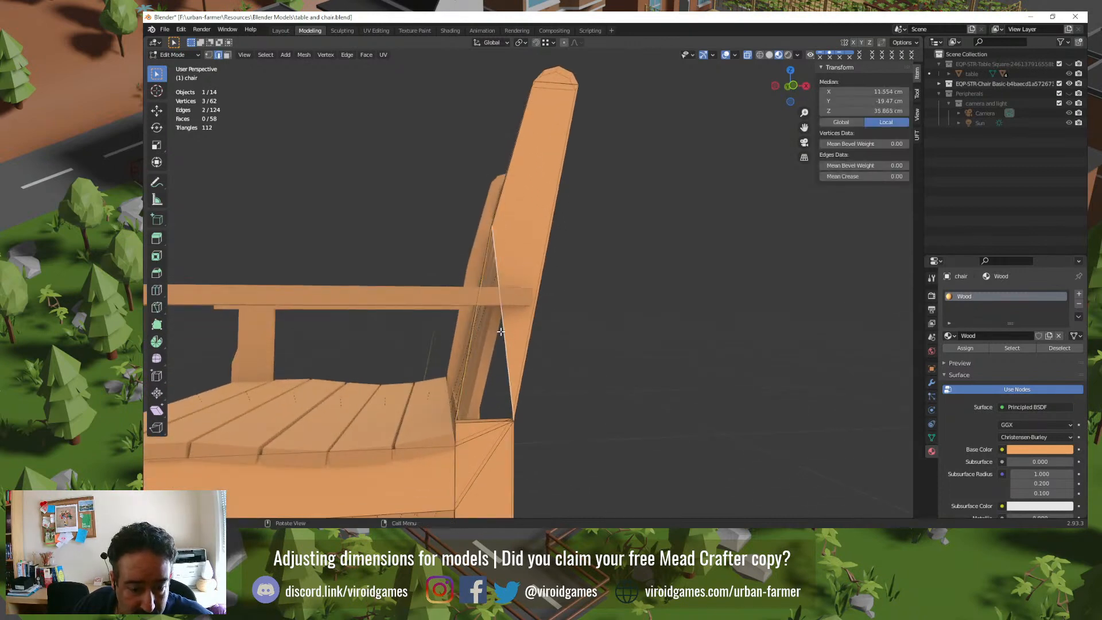
pyautogui.press('f')
pyautogui.hotkey('alt', 'a')
# Step: Fill the long face on the back post's inner side between its rear edge and its upper front edge
pyautogui.moveTo(586, 328); pyautogui.dragTo(456, 316, button='middle')
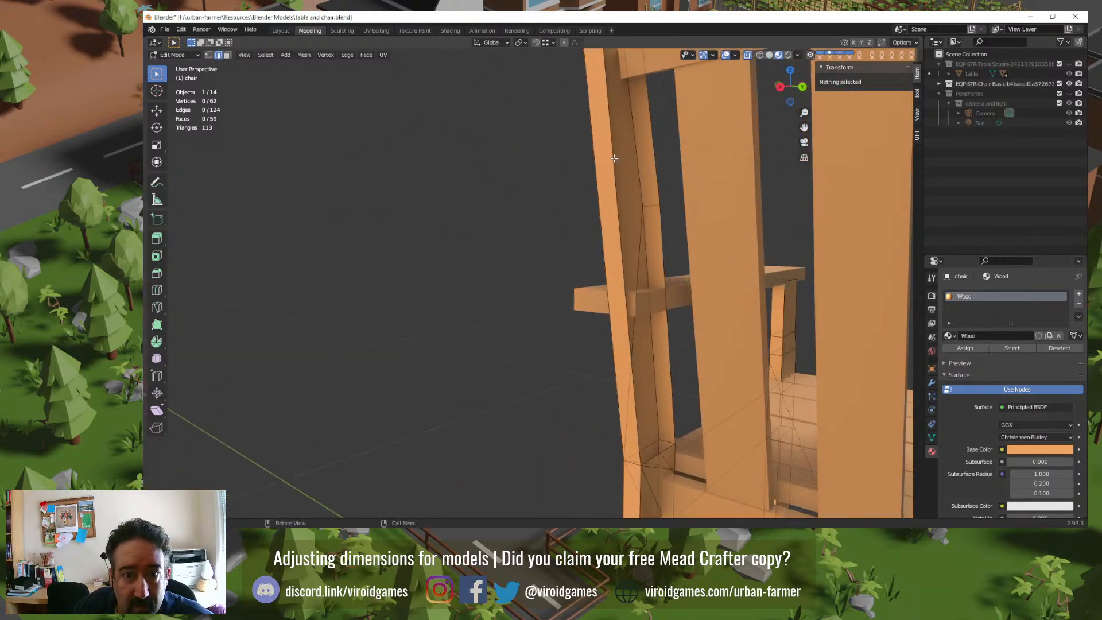
pyautogui.moveTo(609, 161); pyautogui.dragTo(601, 179, button='middle')
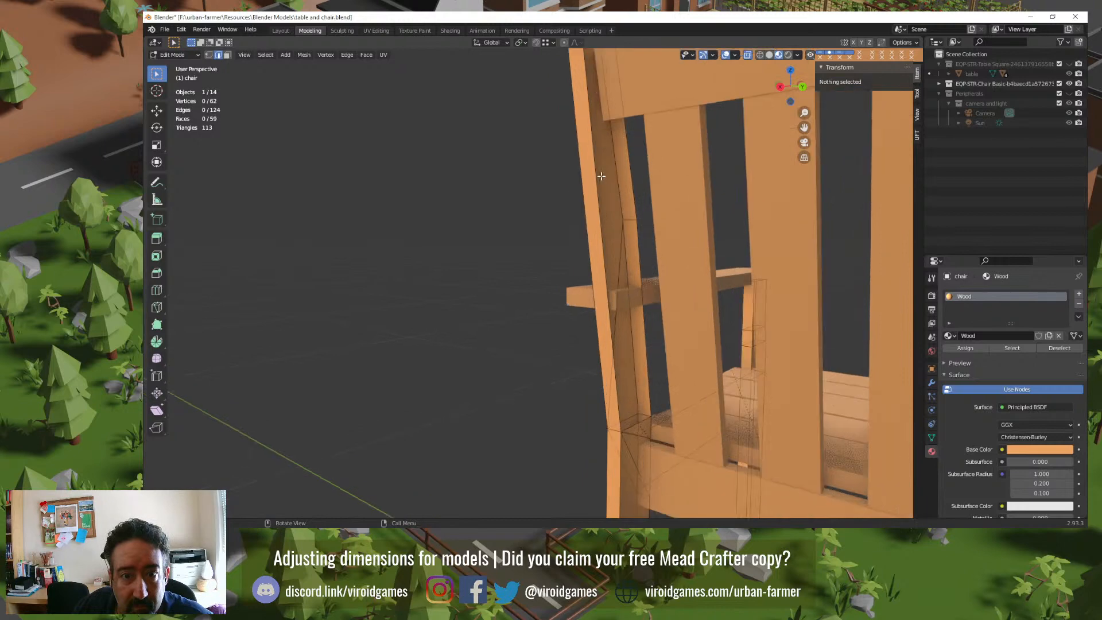
pyautogui.click(614, 181)
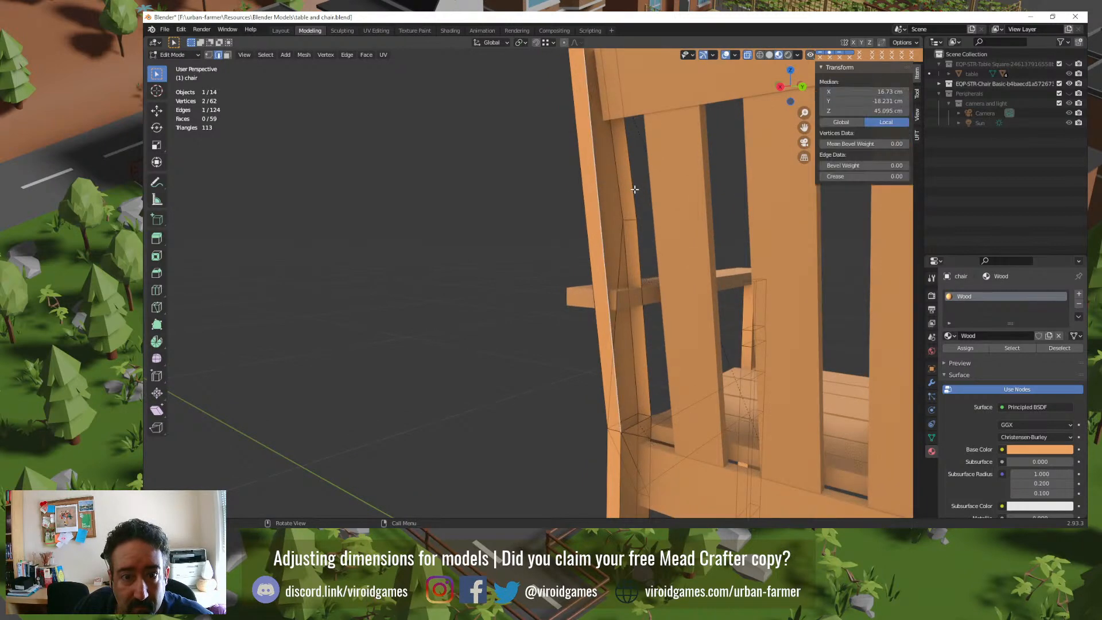
pyautogui.click(639, 239)
pyautogui.moveTo(615, 264); pyautogui.dragTo(562, 245, button='middle')
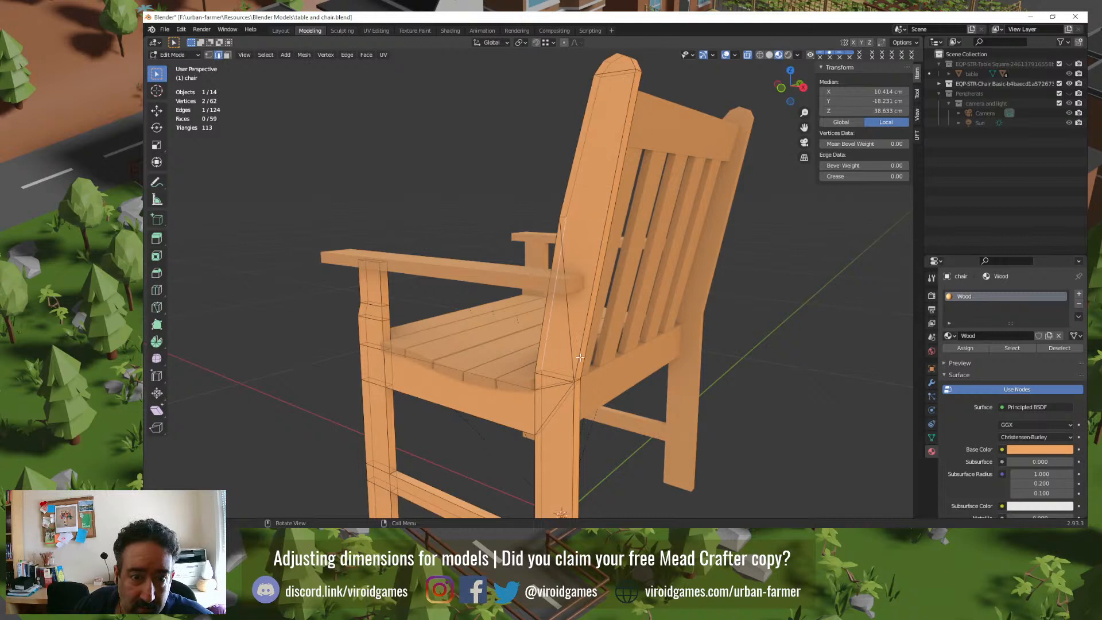
pyautogui.moveTo(624, 241); pyautogui.dragTo(493, 245, button='middle')
pyautogui.click(603, 395)
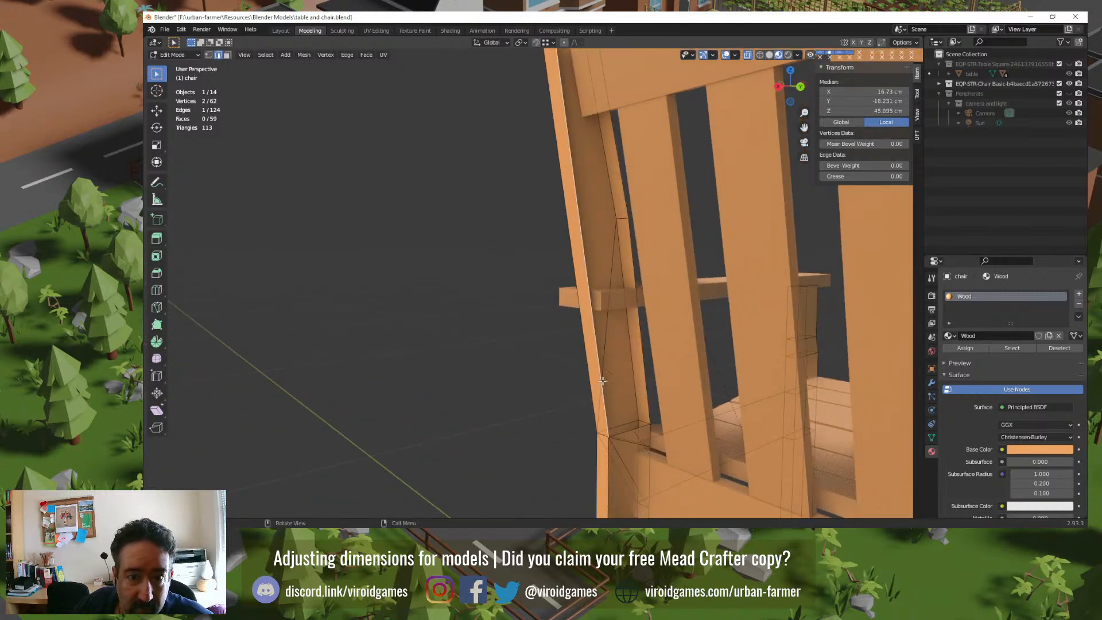
pyautogui.keyDown('shift'); pyautogui.click(622, 188); pyautogui.keyUp('shift')
pyautogui.press('f')
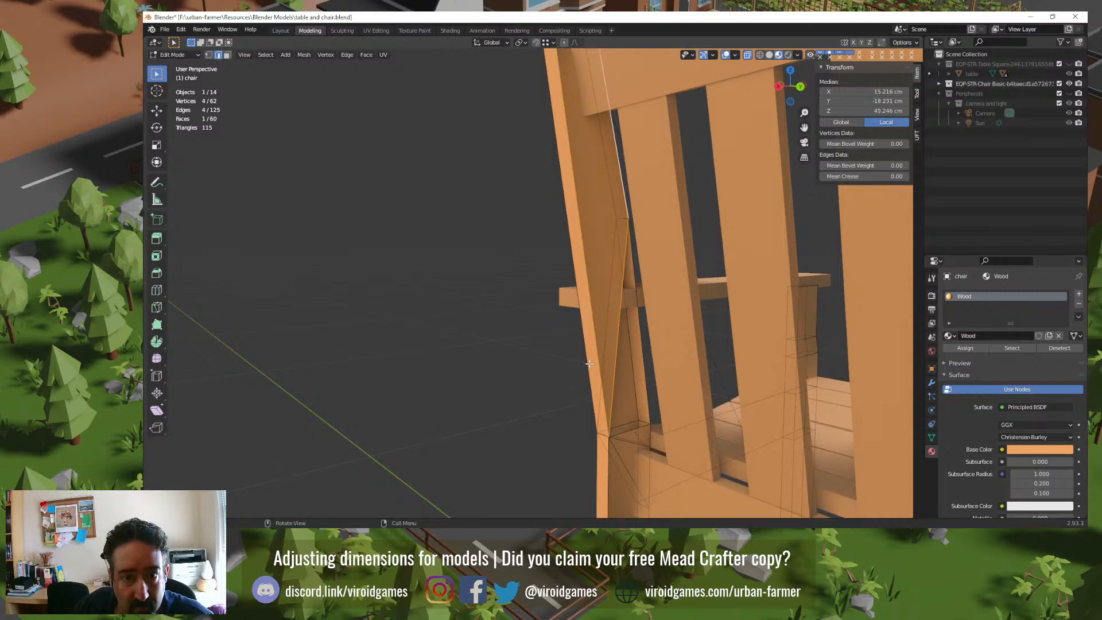
# Step: Fill the remaining triangular gap on the back post's inner side, above the rear bend
pyautogui.moveTo(553, 184); pyautogui.dragTo(598, 344, button='middle')
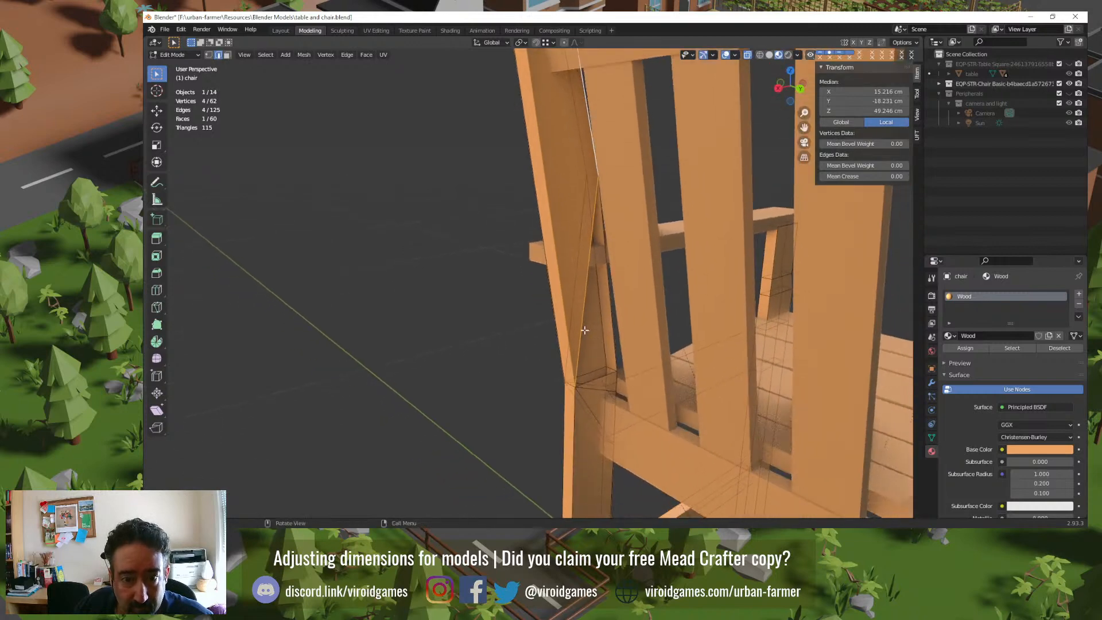
pyautogui.click(588, 331)
pyautogui.keyDown('shift'); pyautogui.click(610, 329); pyautogui.keyUp('shift')
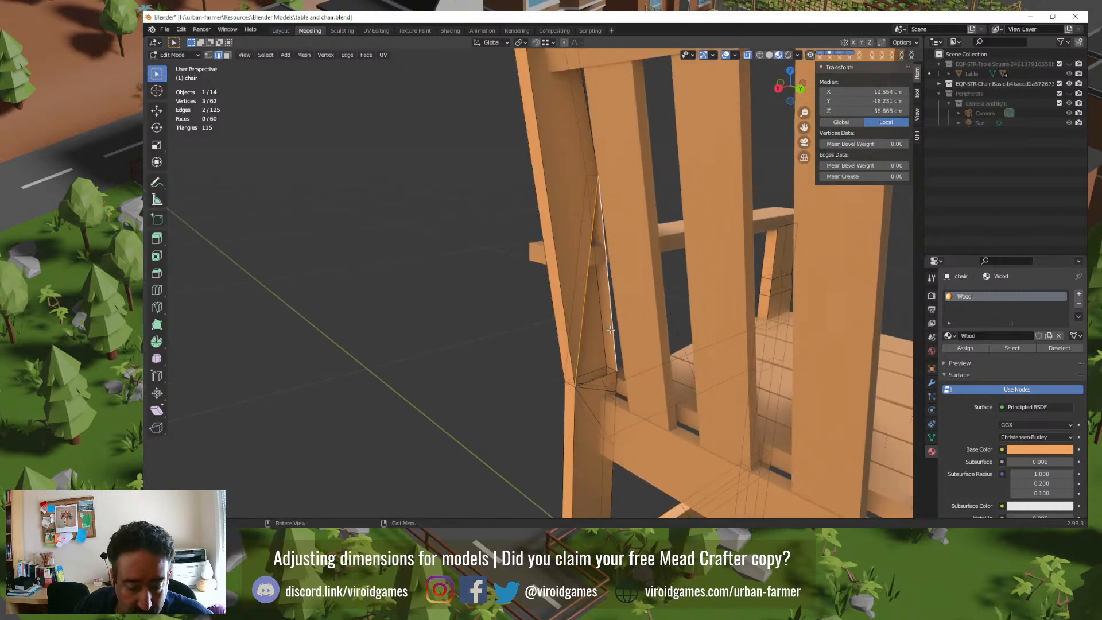
pyautogui.press('f')
pyautogui.click(482, 298)
# Step: Try to fill a triangular face from the base edge of the rounded cap's inner side, and undo it
pyautogui.keyDown('shift'); pyautogui.moveTo(469, 137); pyautogui.dragTo(499, 508, button='middle'); pyautogui.keyUp('shift')
pyautogui.scroll(4, 554, 351)
pyautogui.keyDown('shift'); pyautogui.moveTo(608, 422); pyautogui.dragTo(522, 281, button='middle'); pyautogui.keyUp('shift')
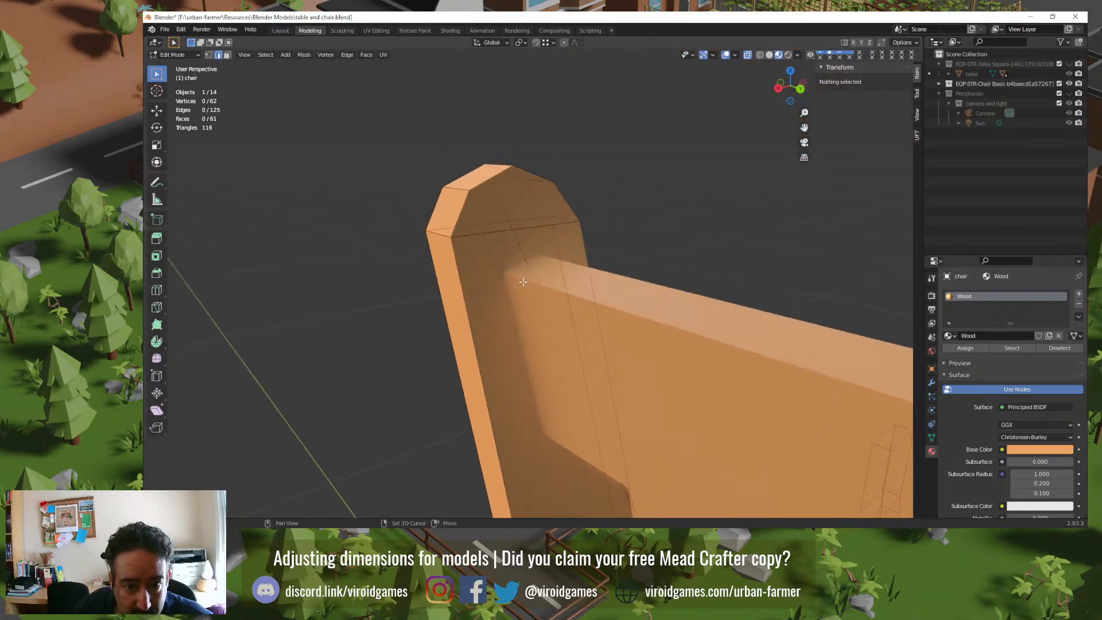
pyautogui.click(482, 228)
pyautogui.keyDown('shift'); pyautogui.click(482, 228); pyautogui.keyUp('shift')
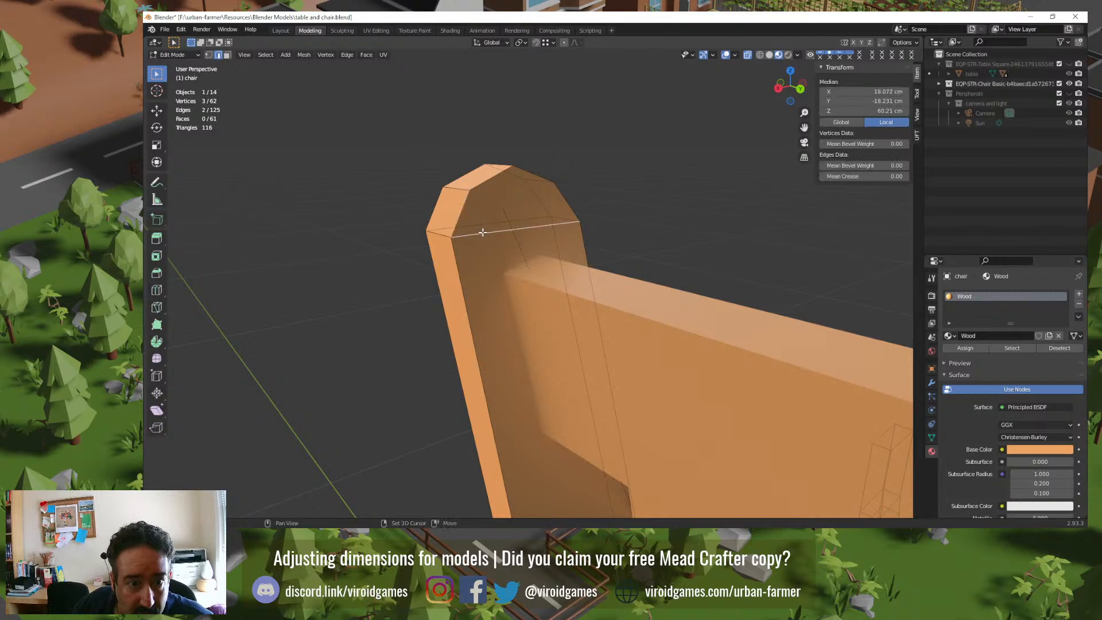
pyautogui.press('f')
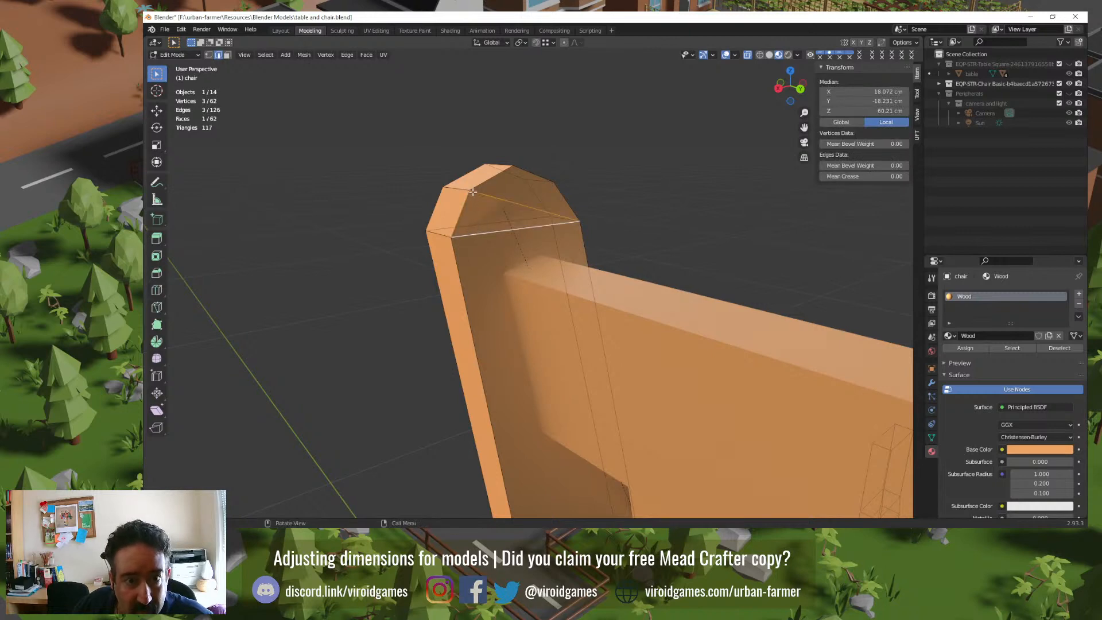
pyautogui.hotkey('ctrl', 'z')
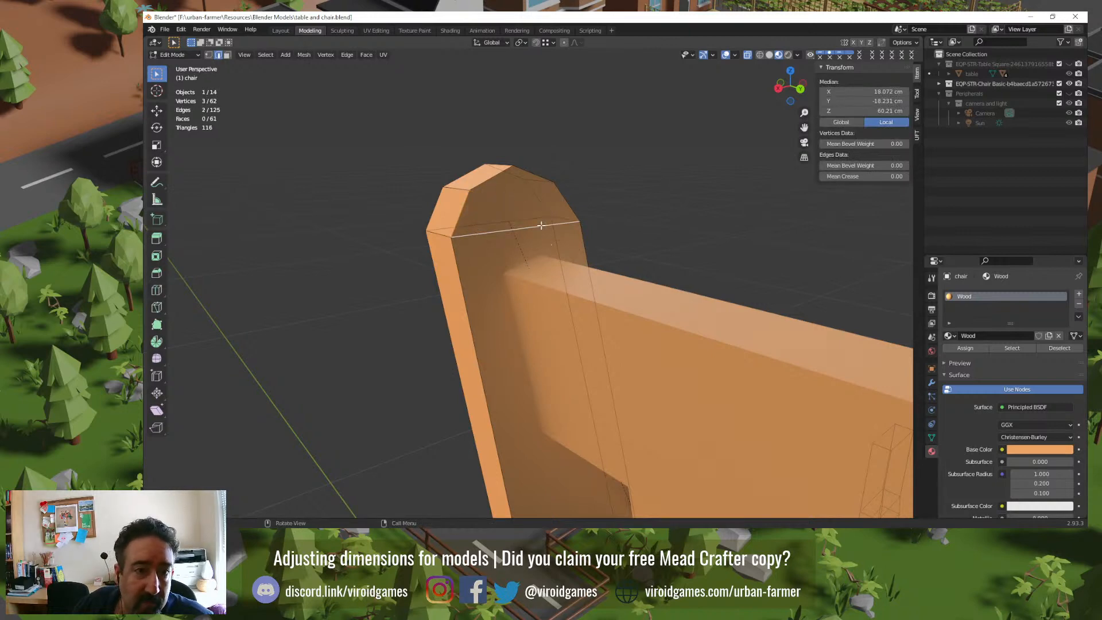
# Step: Check the rounded cap's inner face by selecting its surrounding edges, and inspect the cap in solid view outside mesh editing
pyautogui.click(480, 186)
pyautogui.click(495, 177)
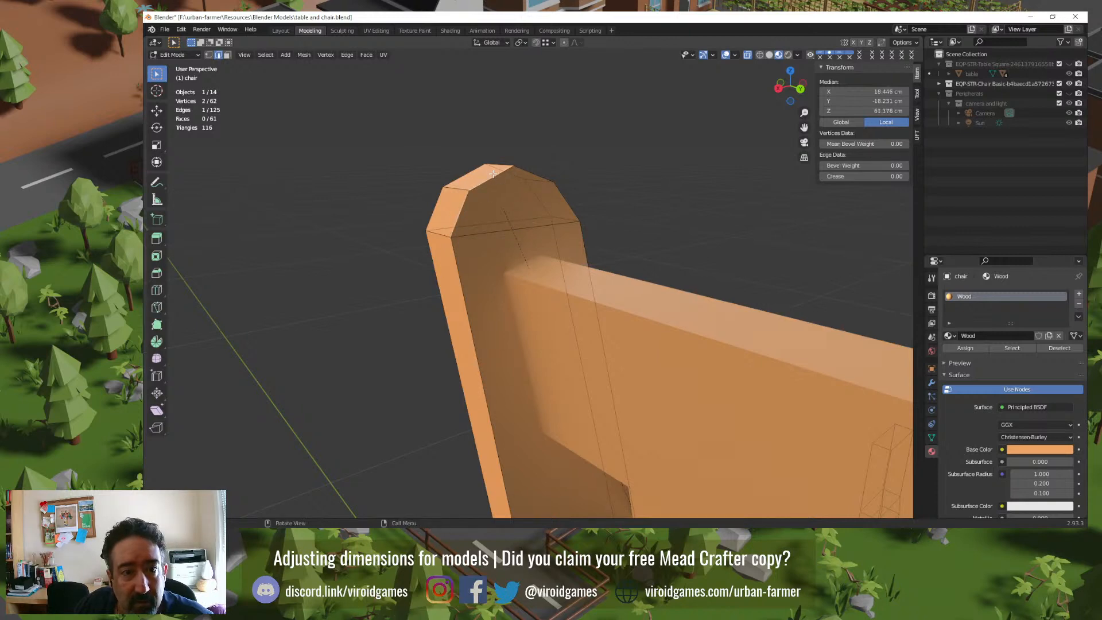
pyautogui.keyDown('shift'); pyautogui.click(471, 198); pyautogui.keyUp('shift')
pyautogui.keyDown('shift'); pyautogui.click(531, 177); pyautogui.keyUp('shift')
pyautogui.keyDown('shift'); pyautogui.click(568, 202); pyautogui.keyUp('shift')
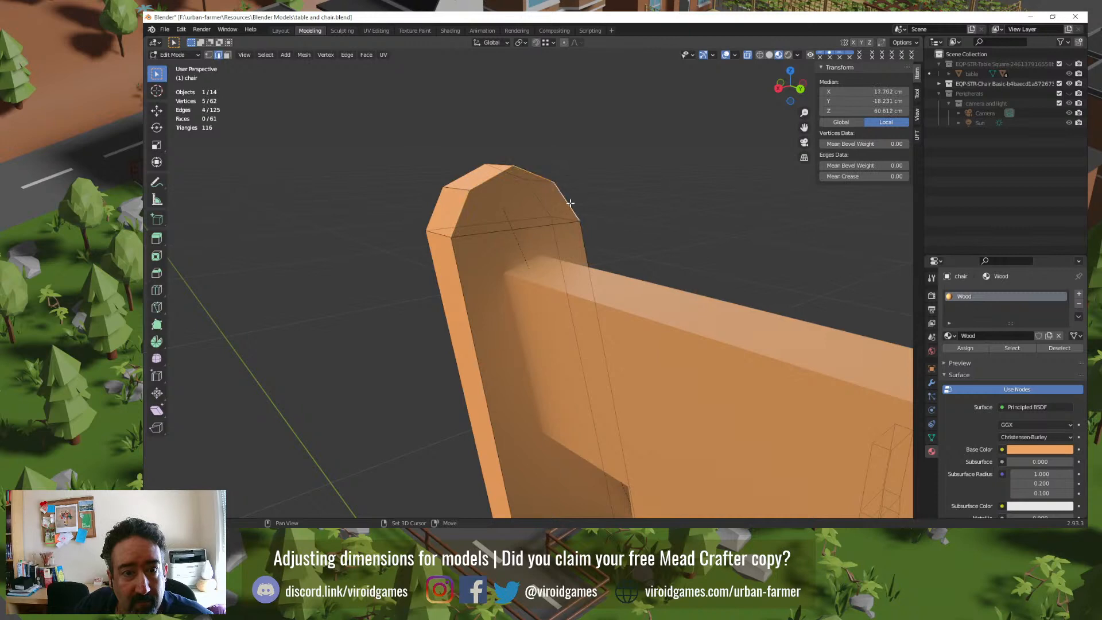
pyautogui.keyDown('shift'); pyautogui.click(492, 229); pyautogui.keyUp('shift')
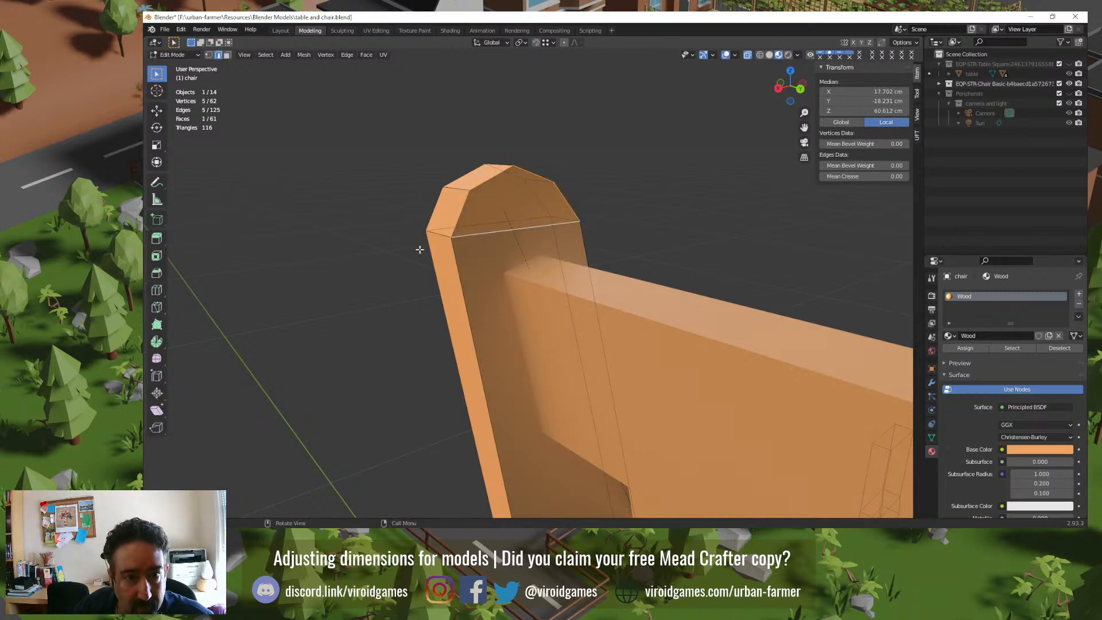
pyautogui.hotkey('ctrl', 'z')
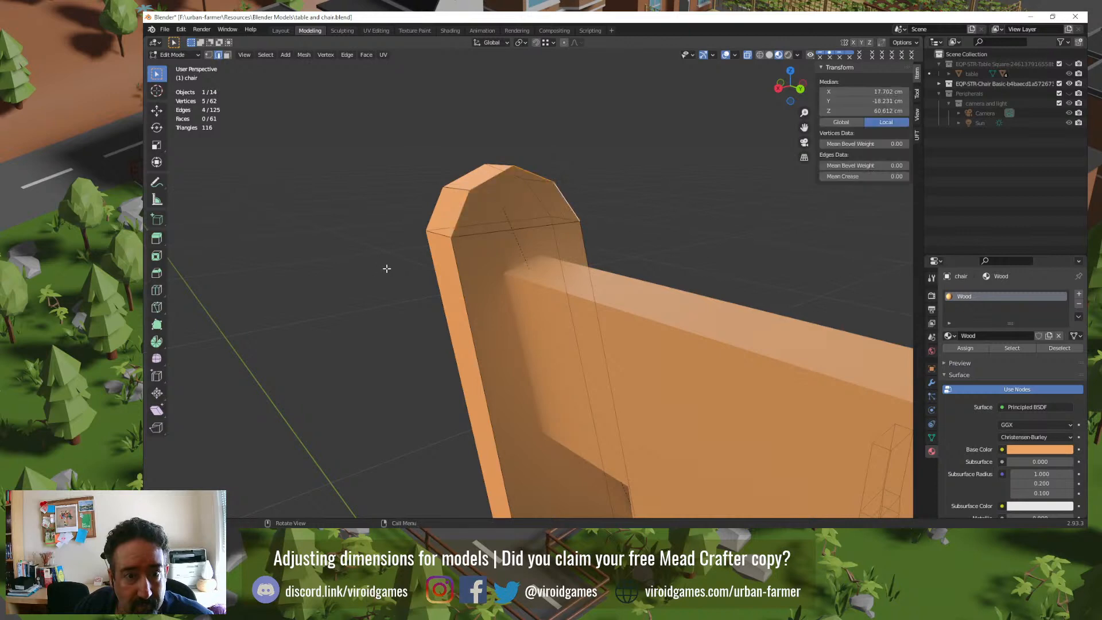
pyautogui.keyDown('shift'); pyautogui.click(480, 234); pyautogui.keyUp('shift')
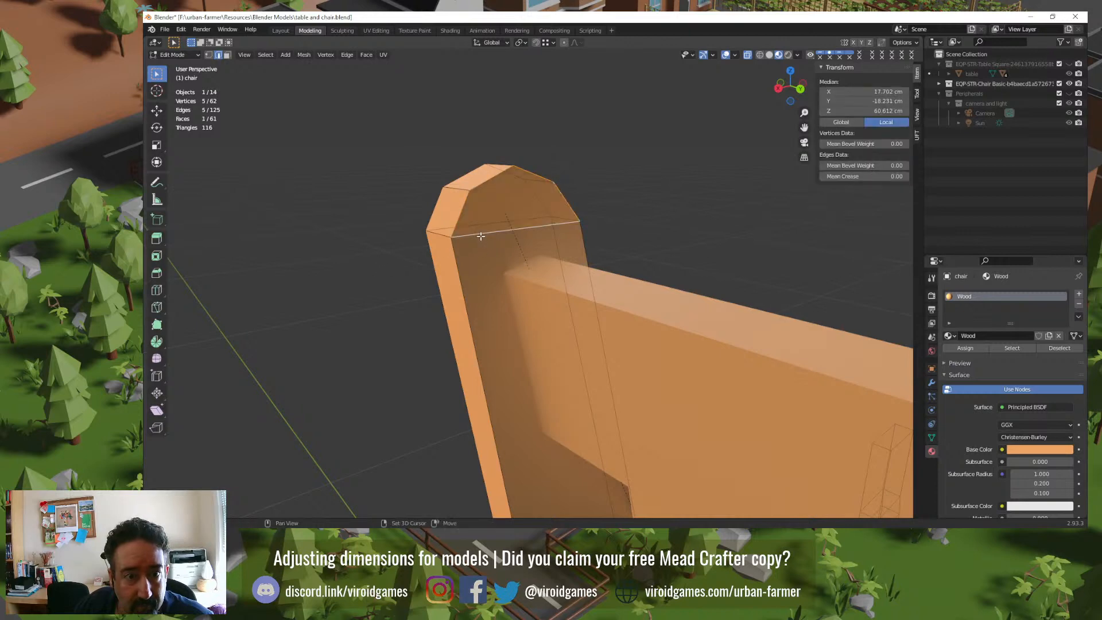
pyautogui.click(746, 55)
pyautogui.moveTo(475, 229); pyautogui.dragTo(506, 251, button='middle')
pyautogui.press('Tab')
pyautogui.moveTo(497, 209); pyautogui.dragTo(425, 274, button='middle')
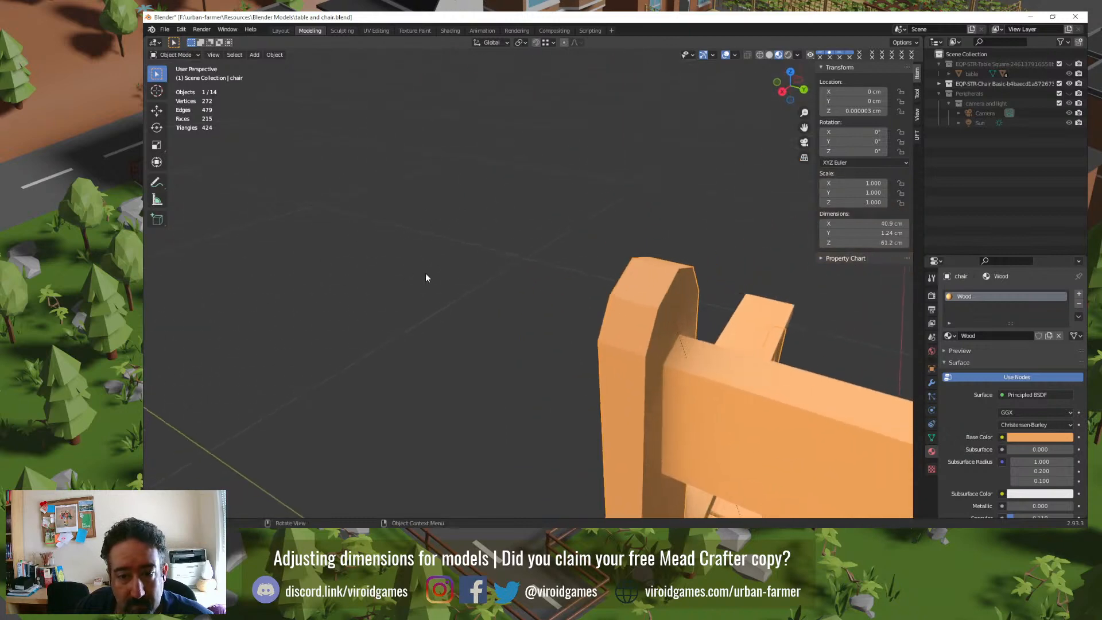
# Step: Merge all vertices of the side frame mesh by distance, using 0.01 cm, and return to object mode
pyautogui.press('a')
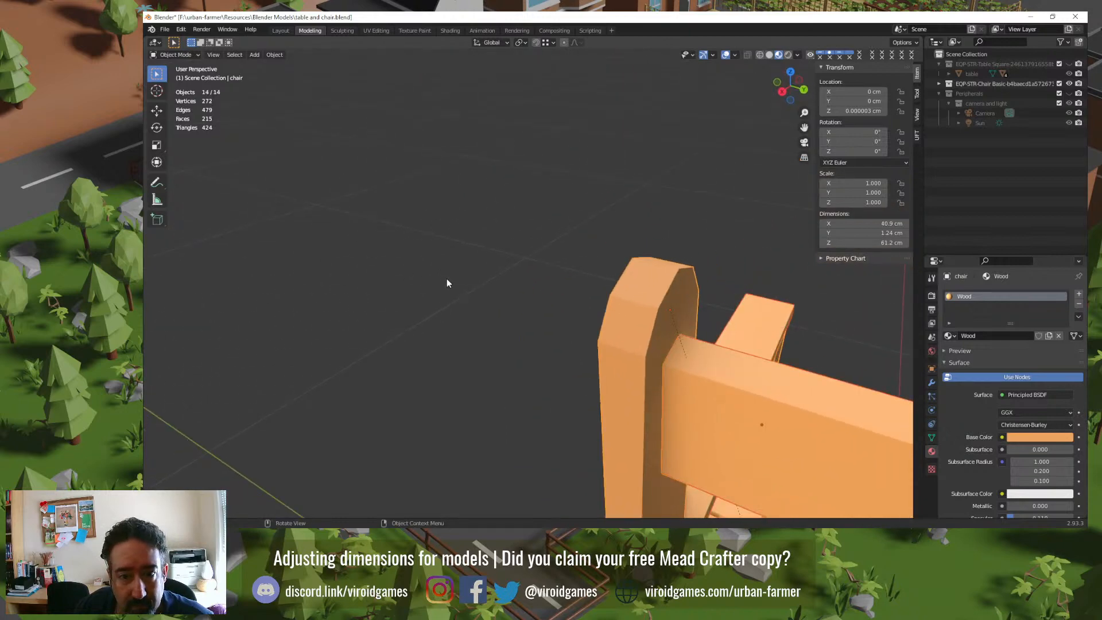
pyautogui.click(625, 285)
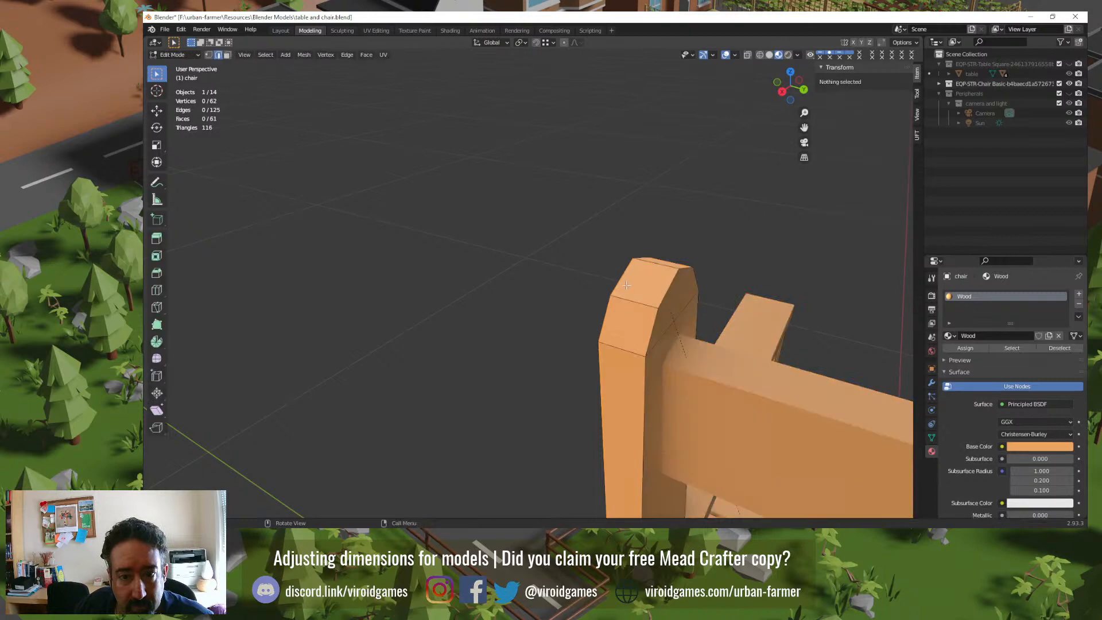
pyautogui.press('Tab')
pyautogui.press('a')
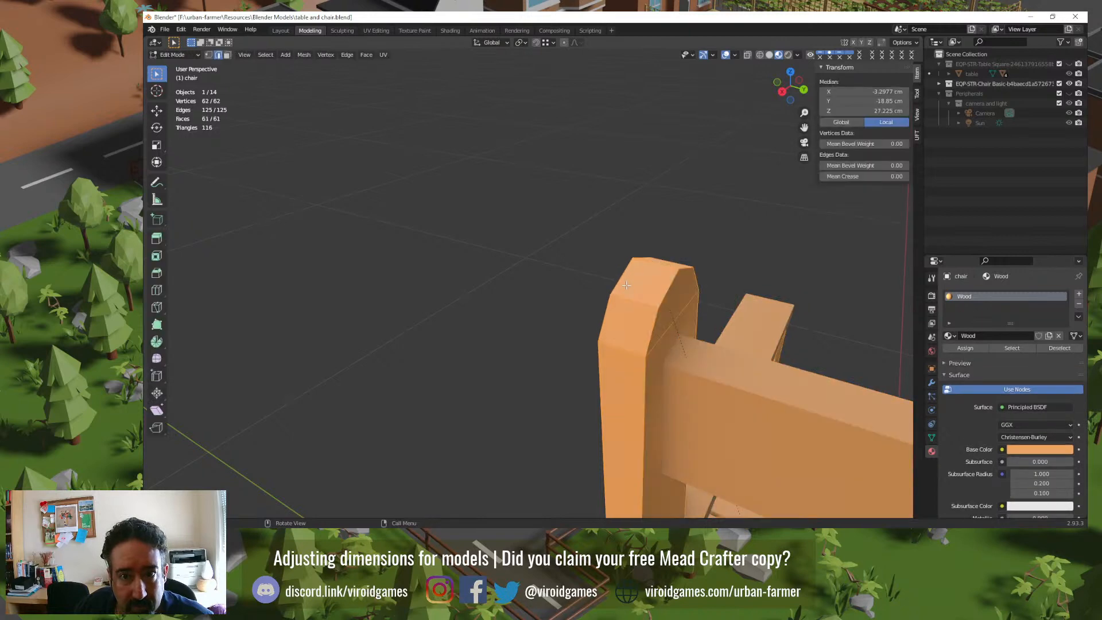
pyautogui.press('m')
pyautogui.click(627, 287)
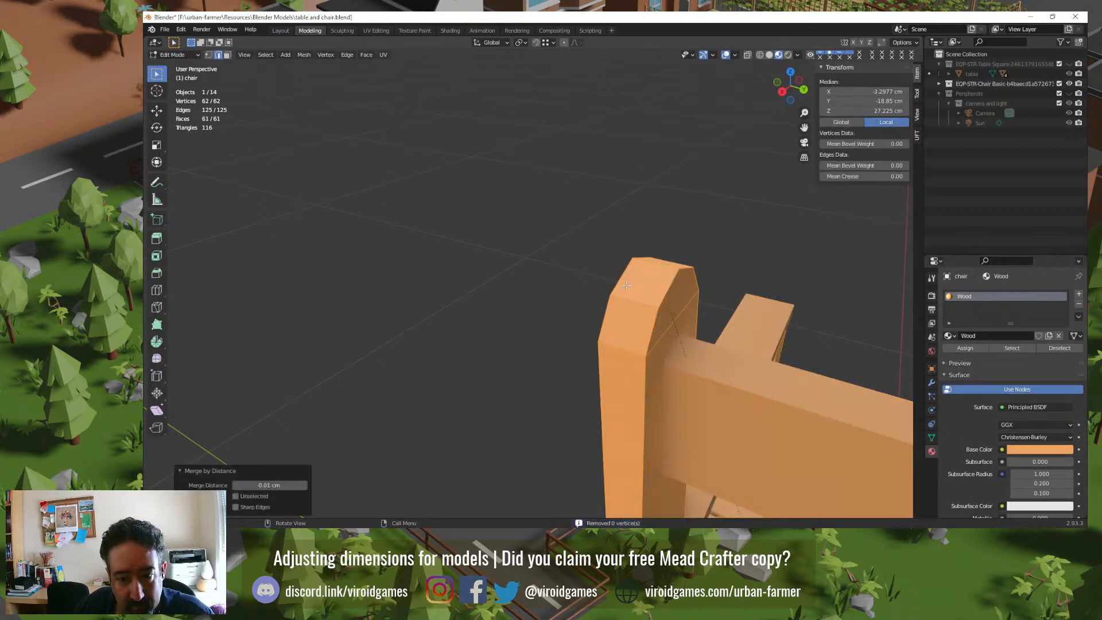
pyautogui.press('Tab')
pyautogui.click(546, 315)
pyautogui.moveTo(546, 315); pyautogui.dragTo(677, 310, button='middle')
pyautogui.press('Tab')
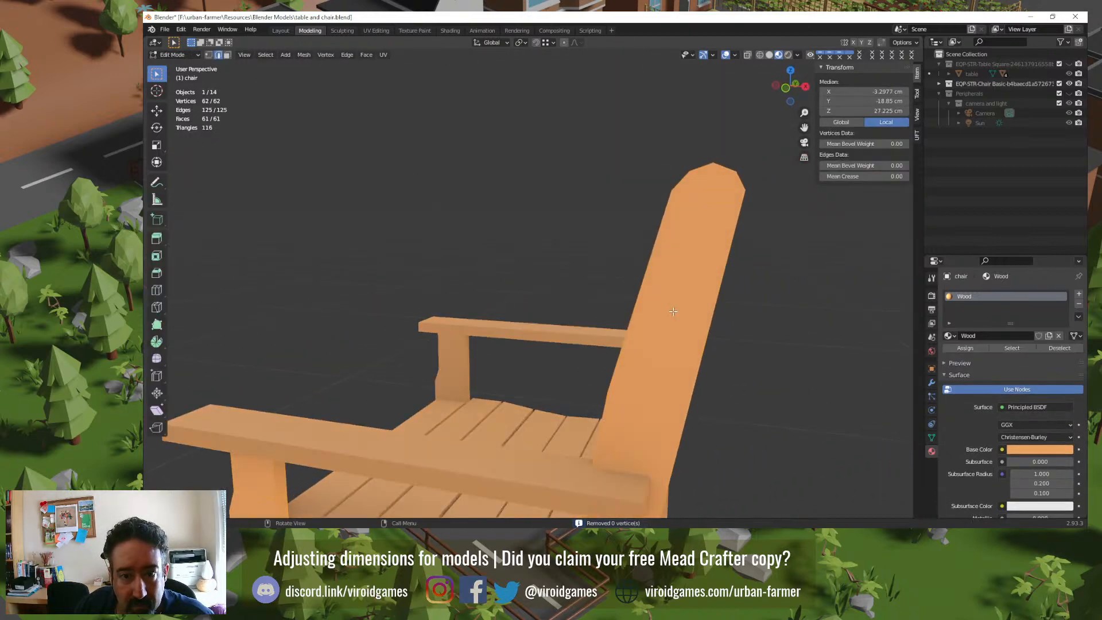
pyautogui.scroll(-8, 672, 314)
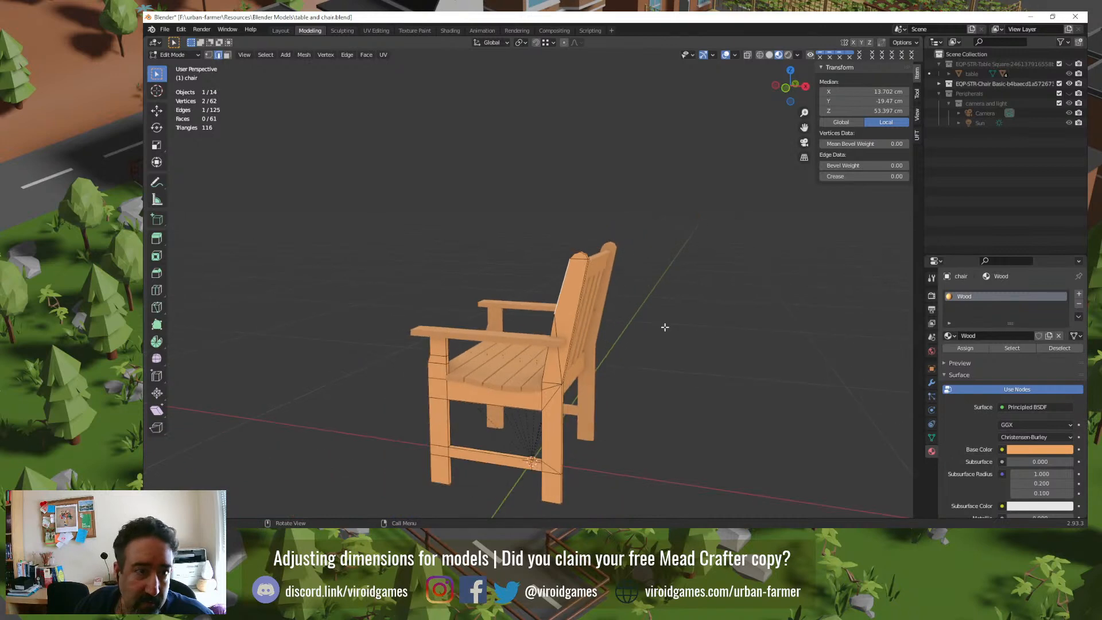
pyautogui.press('Tab')
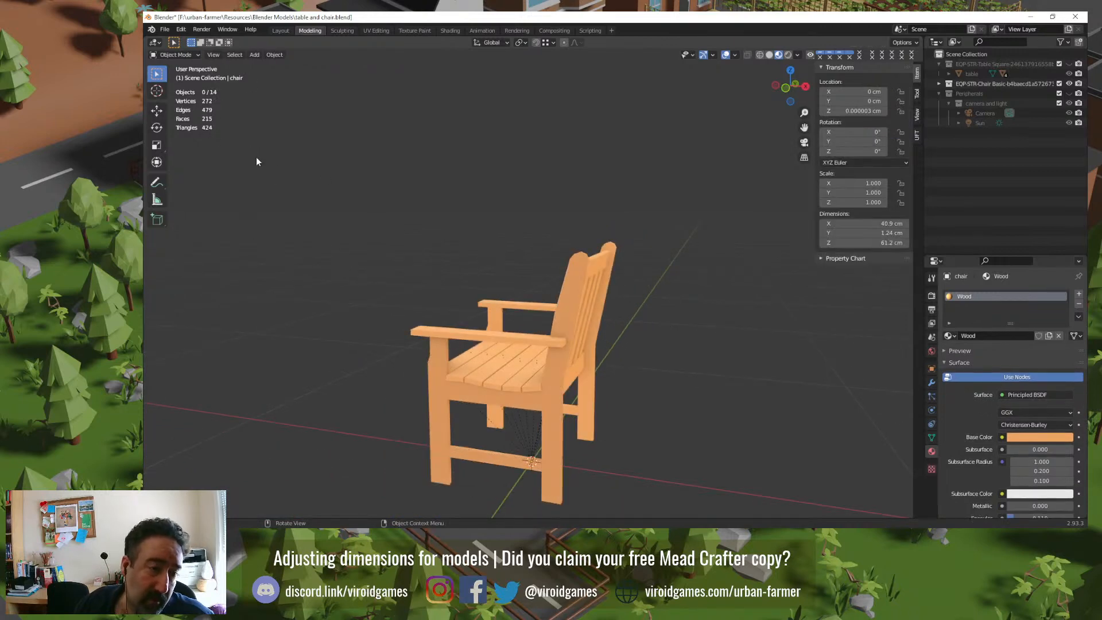
# Step: Rename the reworked side frame's mesh data as Side
pyautogui.moveTo(383, 310); pyautogui.dragTo(408, 300, button='middle')
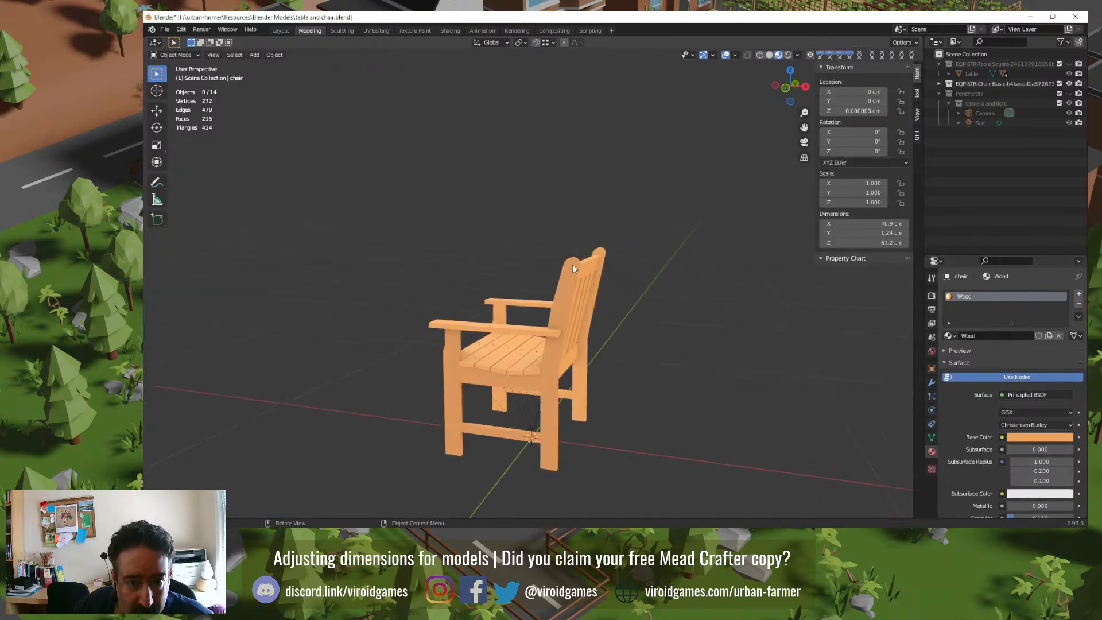
pyautogui.click(567, 297)
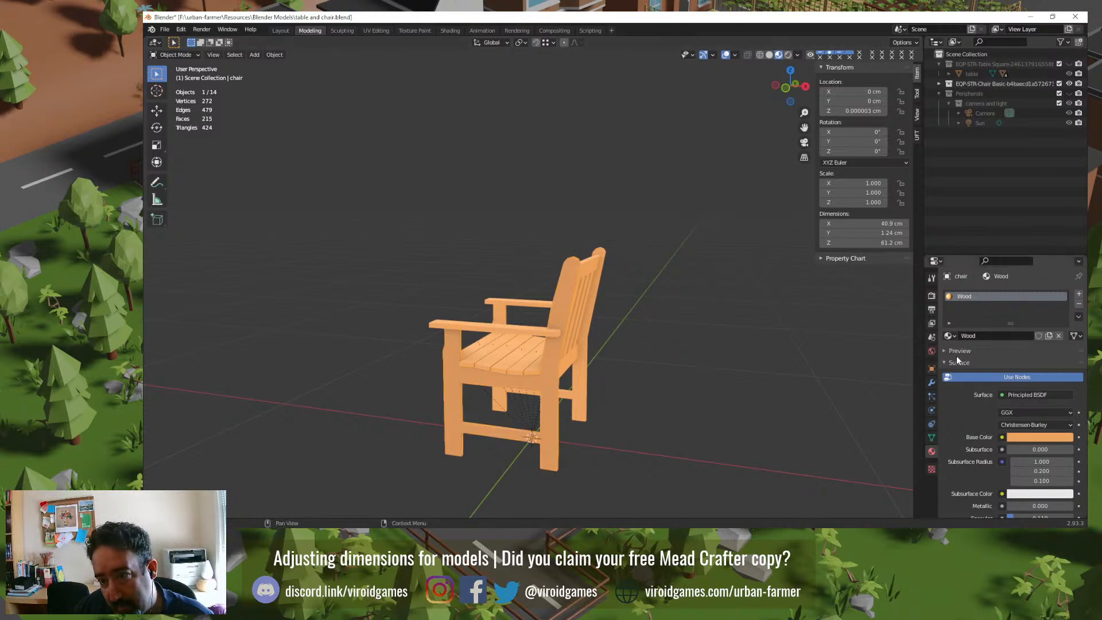
pyautogui.click(931, 437)
pyautogui.click(993, 293)
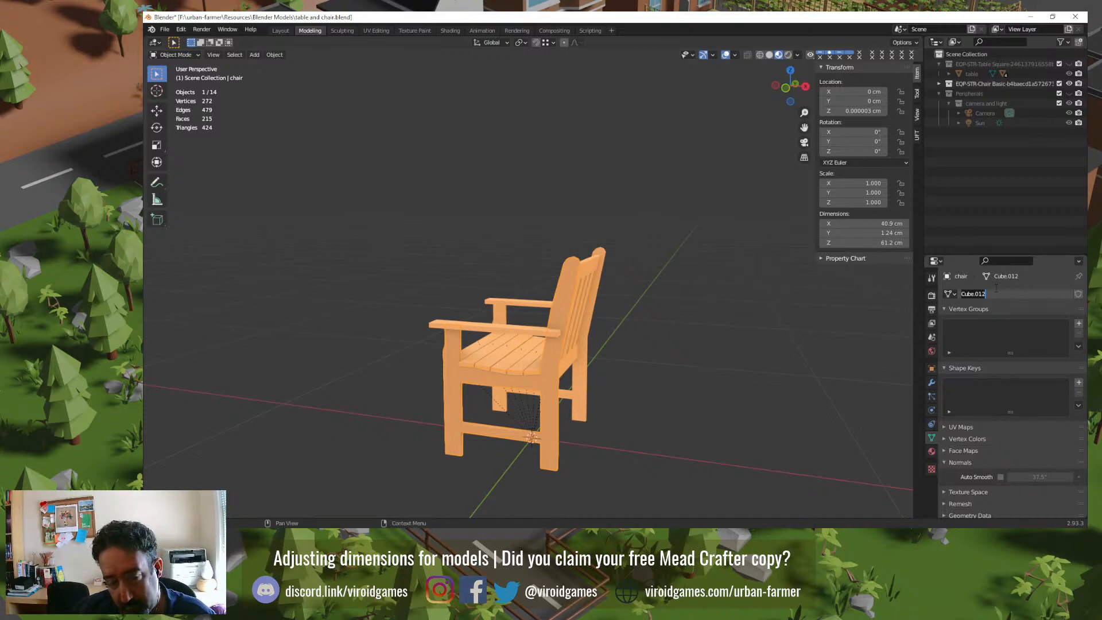
pyautogui.write('Sid')
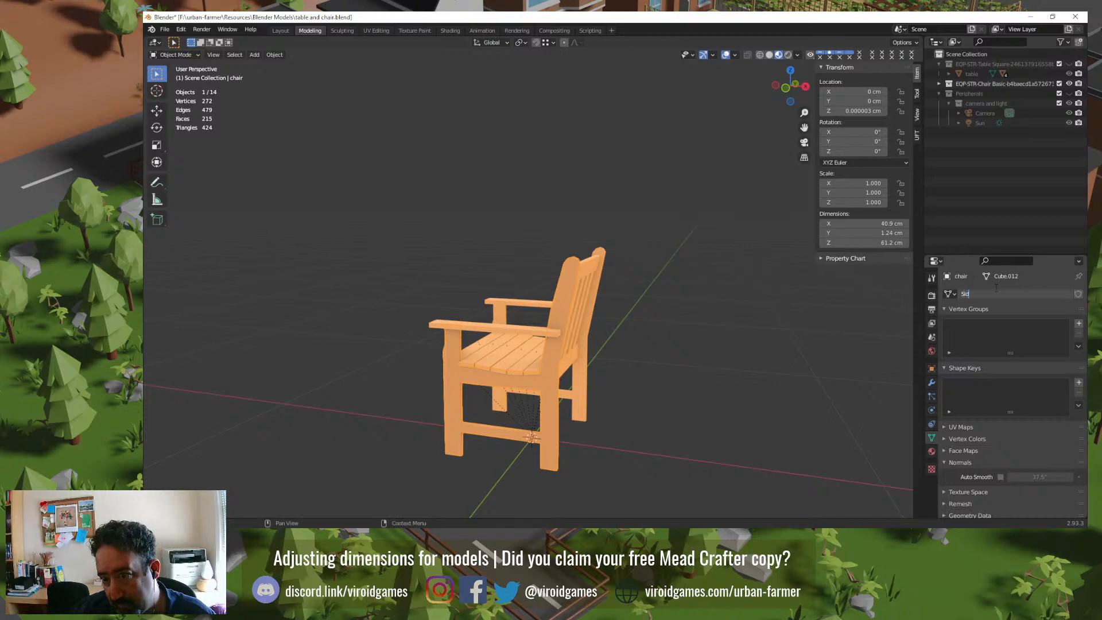
pyautogui.write('e')
pyautogui.press('Return')
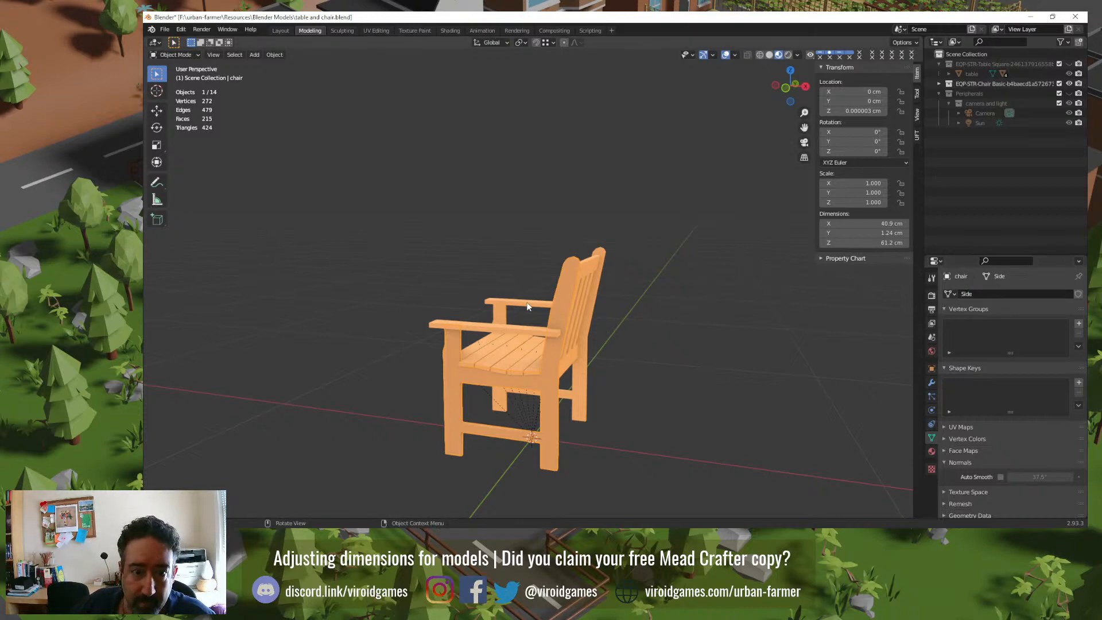
# Step: Try to link the Side mesh to the opposite side frame, and undo it
pyautogui.click(598, 276)
pyautogui.click(949, 294)
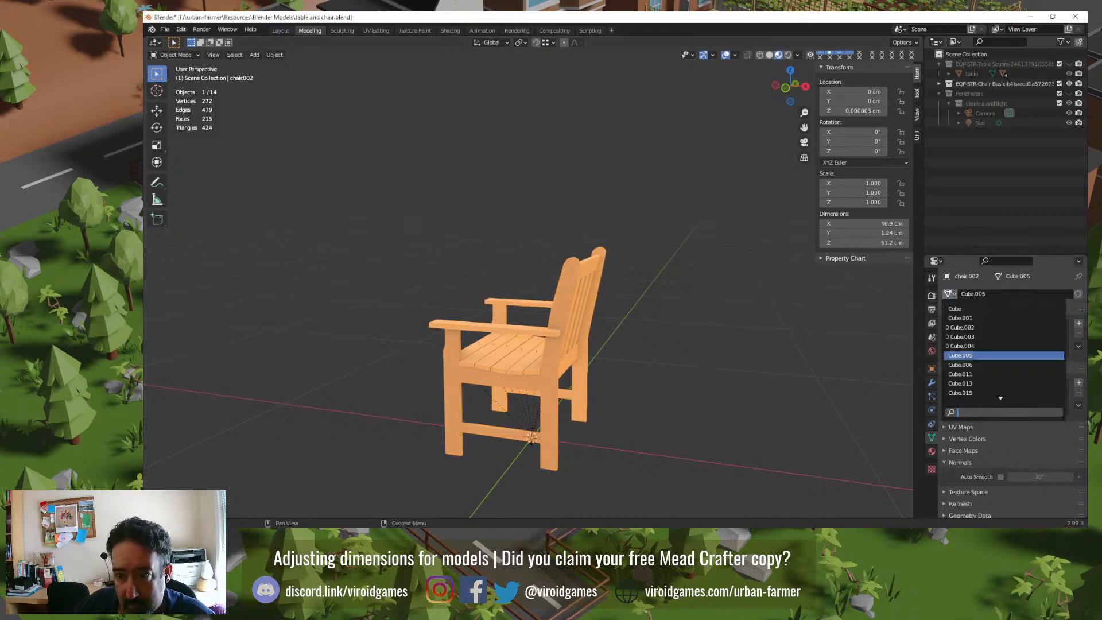
pyautogui.write('s')
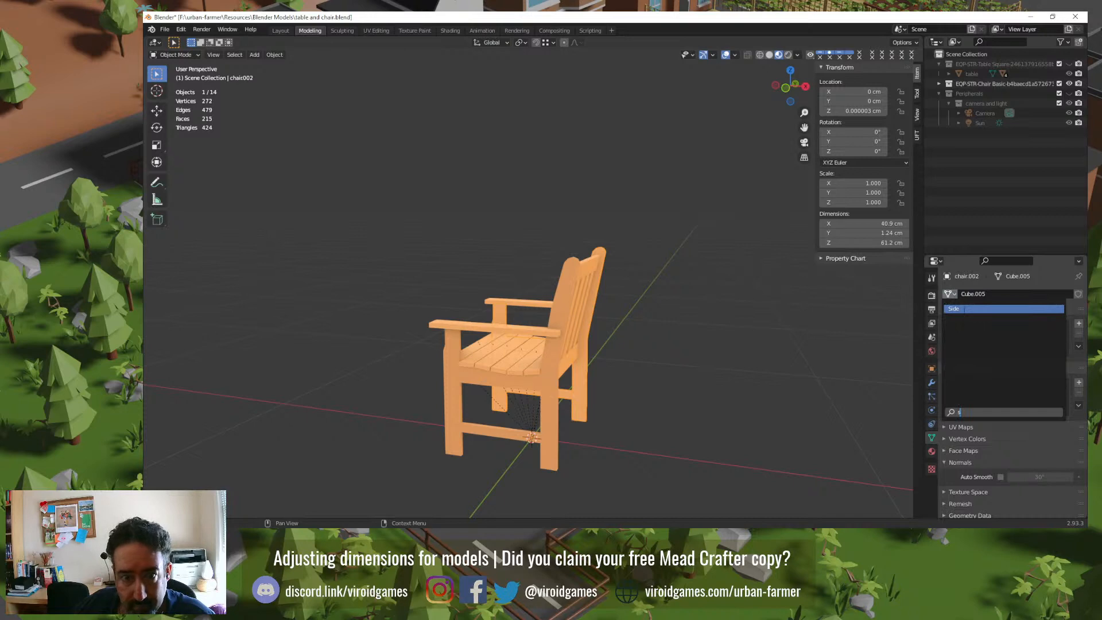
pyautogui.click(963, 308)
pyautogui.moveTo(652, 364); pyautogui.dragTo(624, 393, button='middle')
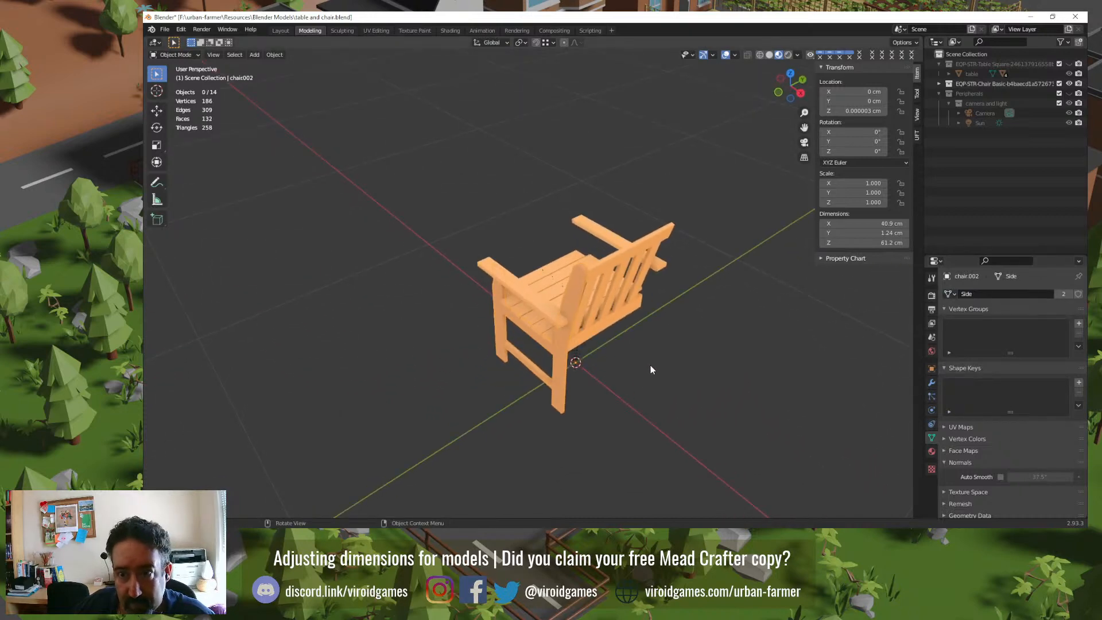
pyautogui.hotkey('ctrl', 'z')
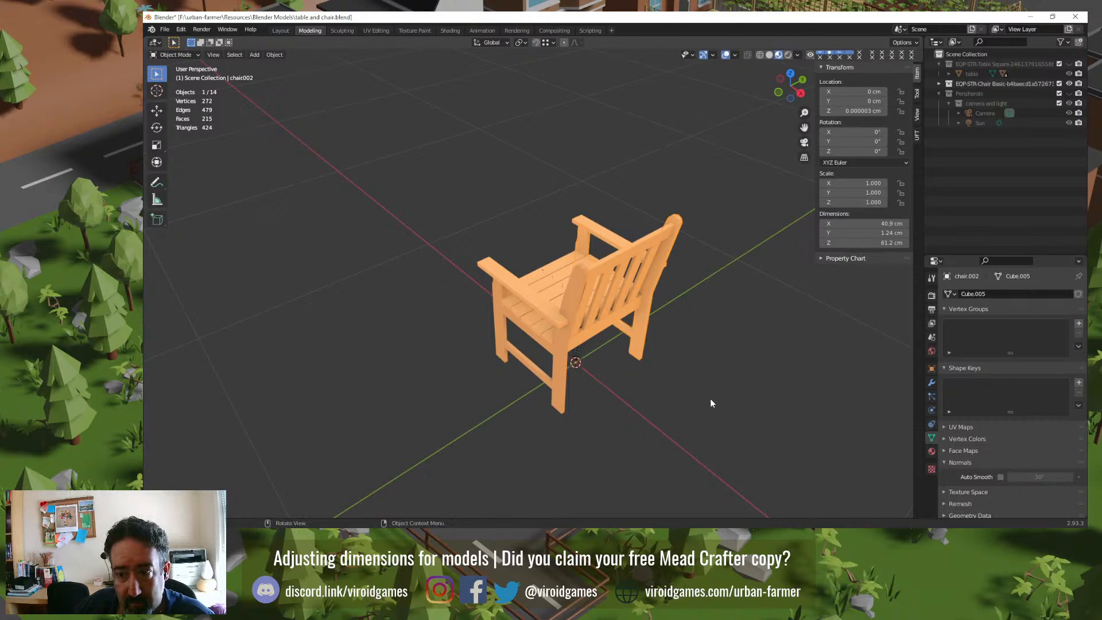
# Step: Examine the render, output, view layer and scene settings, then the side frames' object and mesh data properties
pyautogui.moveTo(711, 403); pyautogui.dragTo(720, 386, button='middle')
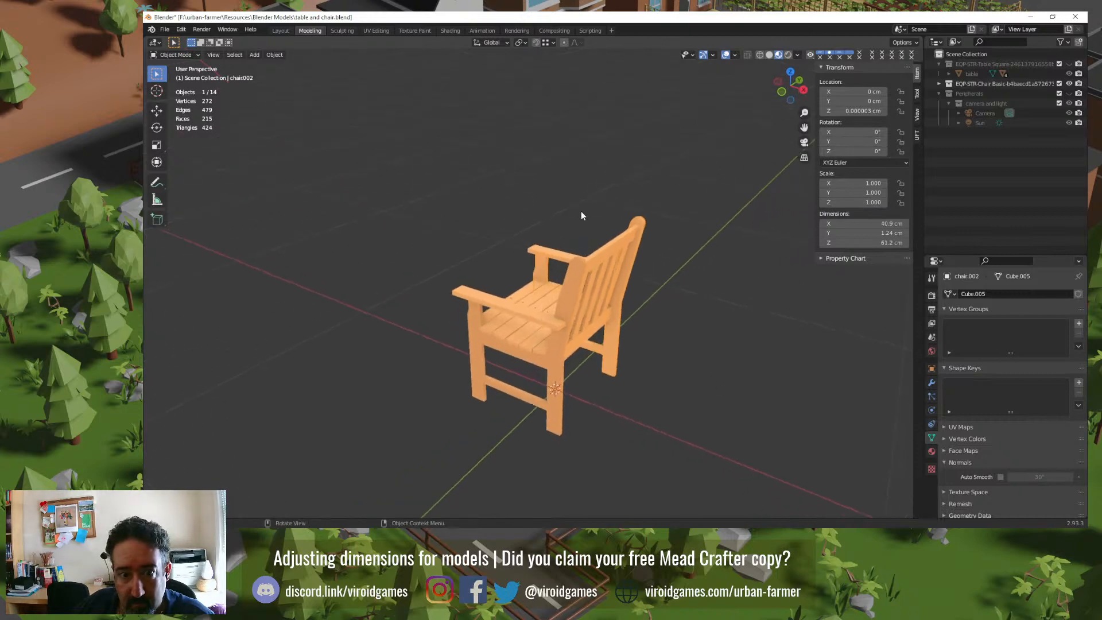
pyautogui.moveTo(580, 215); pyautogui.dragTo(734, 224, button='middle')
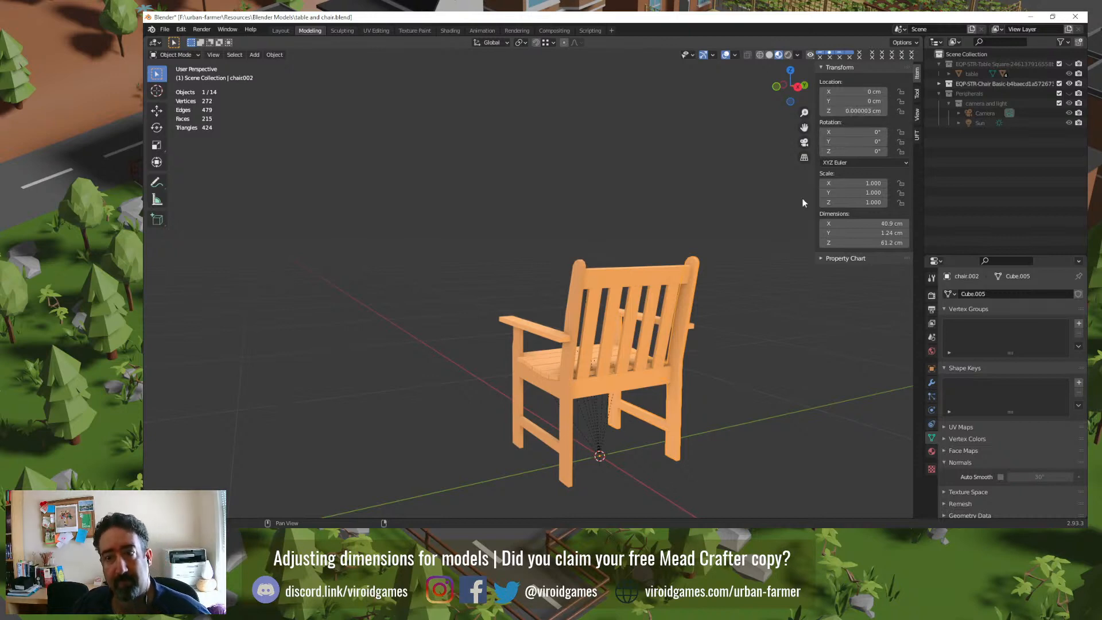
pyautogui.moveTo(706, 398); pyautogui.dragTo(741, 423, button='middle')
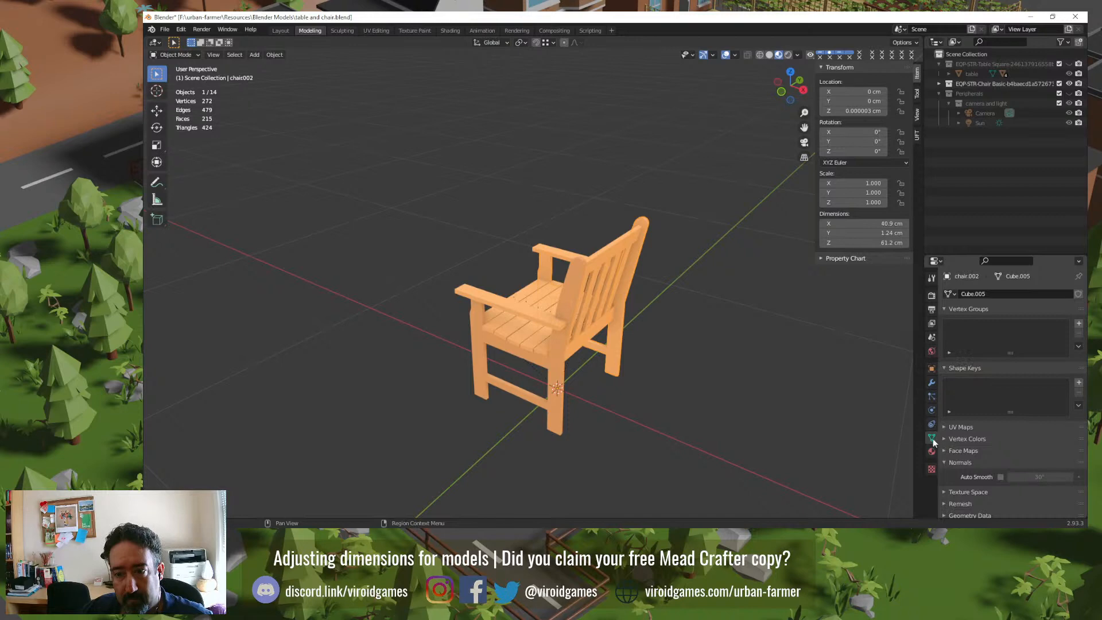
pyautogui.click(932, 296)
pyautogui.click(933, 310)
pyautogui.click(932, 324)
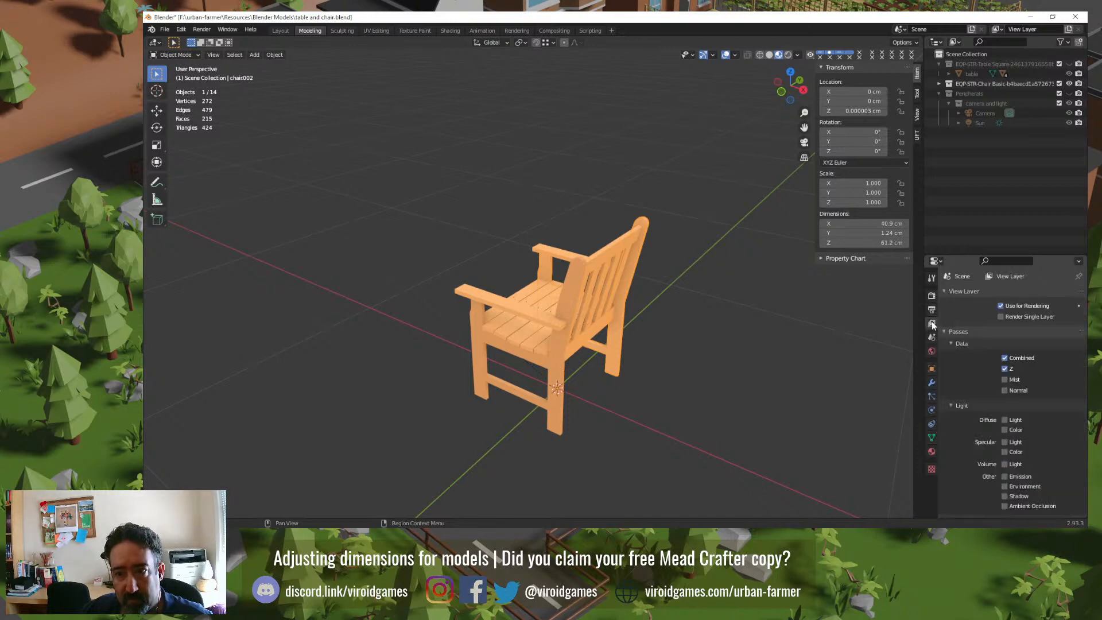
pyautogui.click(931, 310)
pyautogui.click(931, 338)
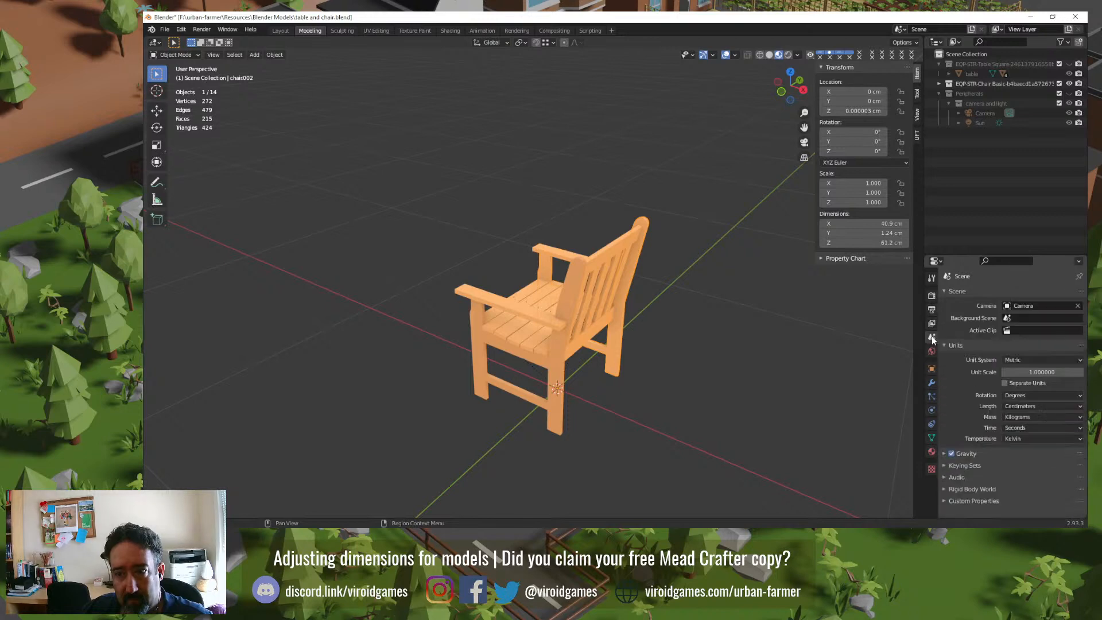
pyautogui.click(933, 367)
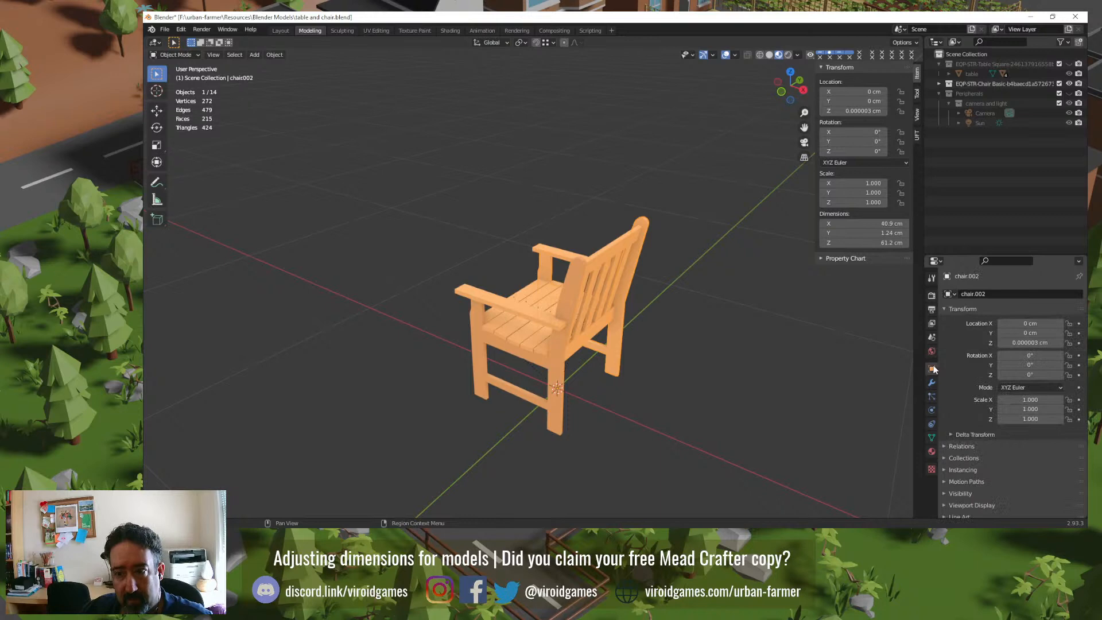
pyautogui.click(560, 352)
pyautogui.click(625, 287)
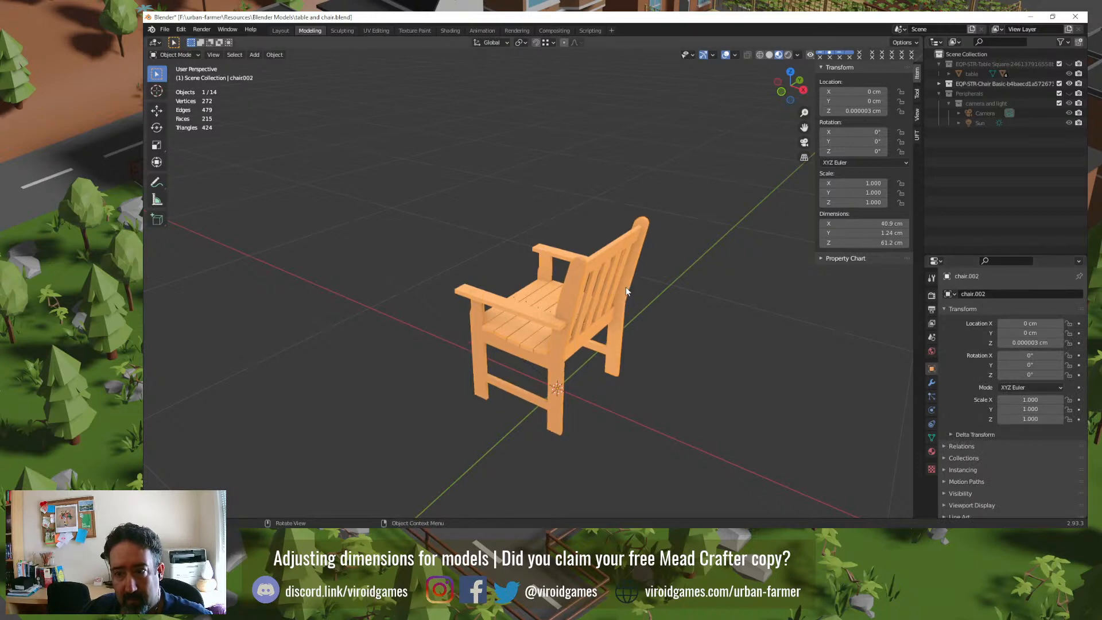
pyautogui.click(551, 368)
pyautogui.click(931, 437)
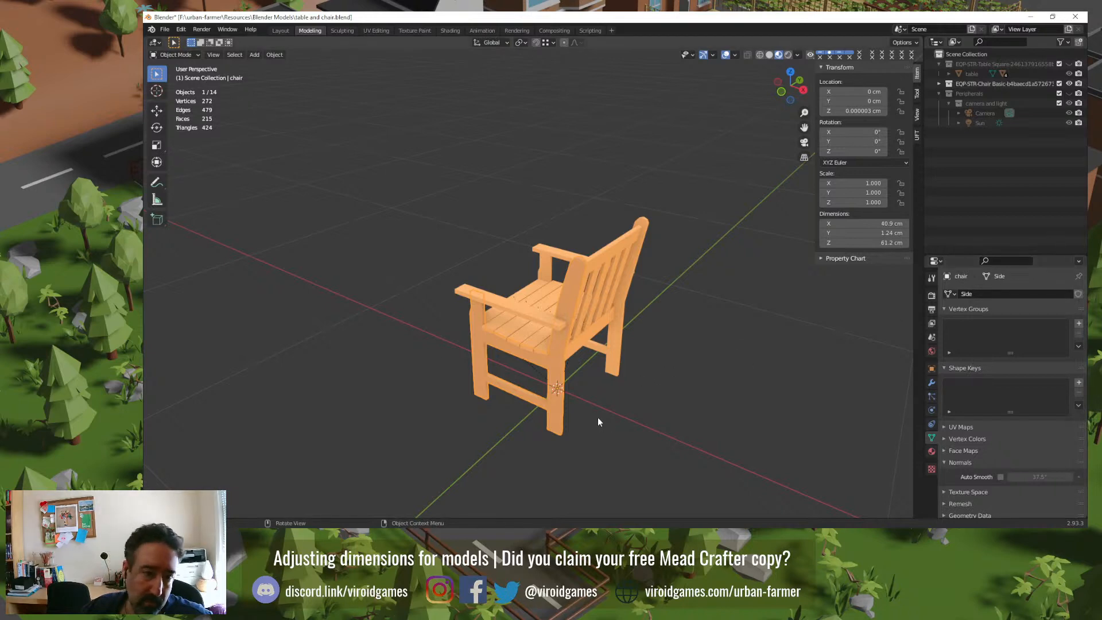
# Step: Delete the bottom face of the reworked side frame's front leg
pyautogui.moveTo(598, 421); pyautogui.dragTo(585, 405, button='middle')
pyautogui.scroll(4, 584, 408)
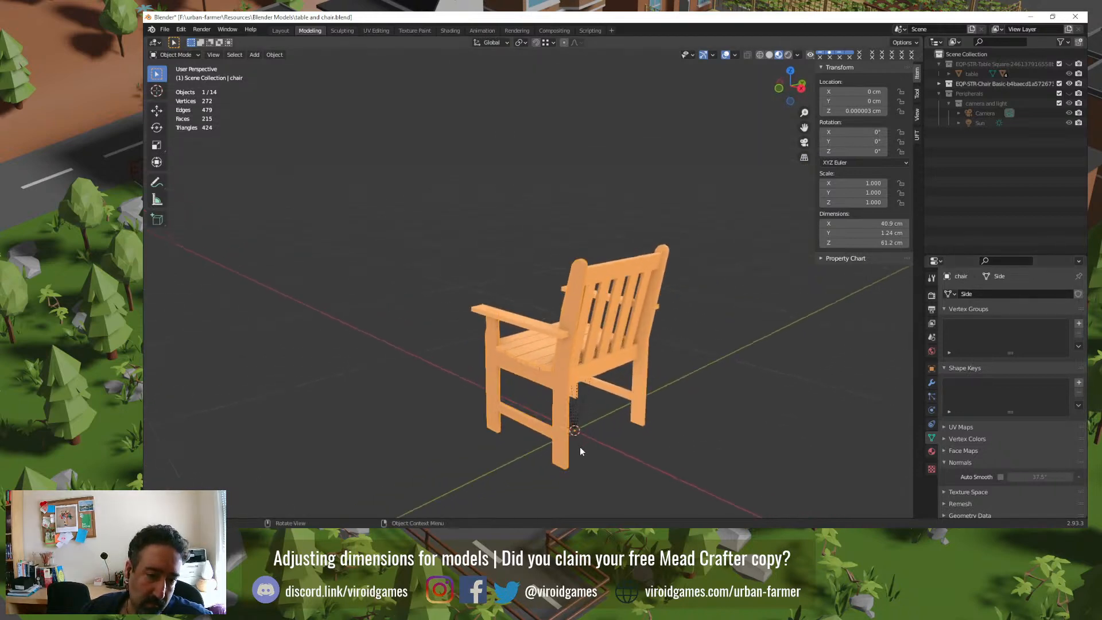
pyautogui.keyDown('shift'); pyautogui.moveTo(607, 476); pyautogui.dragTo(615, 336, button='middle'); pyautogui.keyUp('shift')
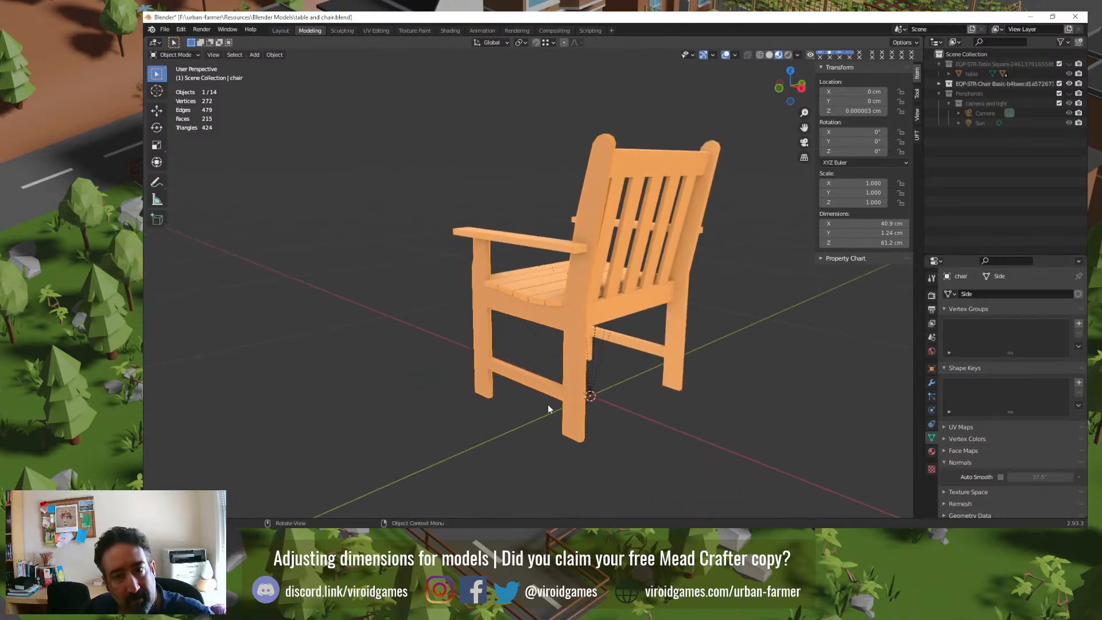
pyautogui.press('Tab')
pyautogui.moveTo(501, 436)
pyautogui.mouseDown(button='middle')
pyautogui.moveTo(555, 418)
pyautogui.moveTo(555, 387)
pyautogui.moveTo(504, 418)
pyautogui.mouseUp(button='middle')
pyautogui.moveTo(379, 485); pyautogui.dragTo(367, 422, button='middle')
pyautogui.press('3')
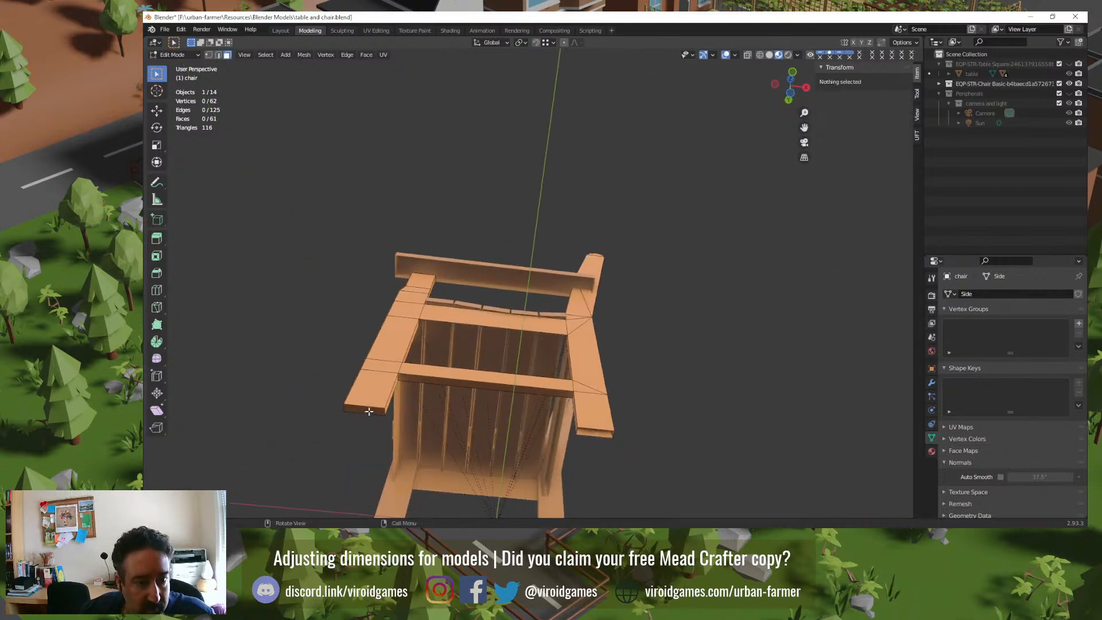
pyautogui.click(368, 412)
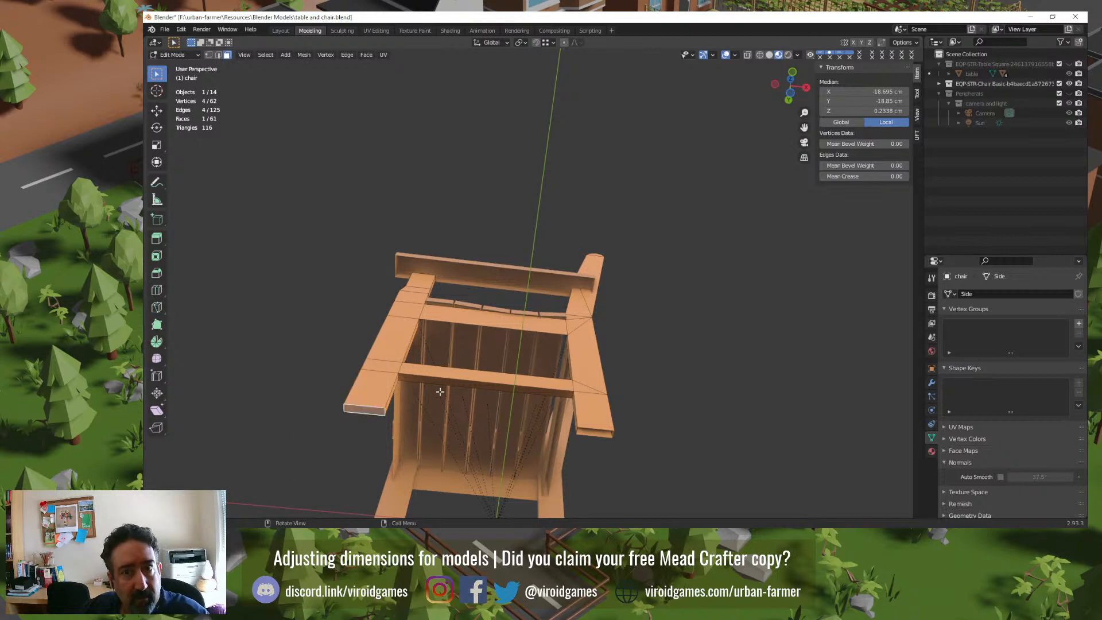
pyautogui.press('x')
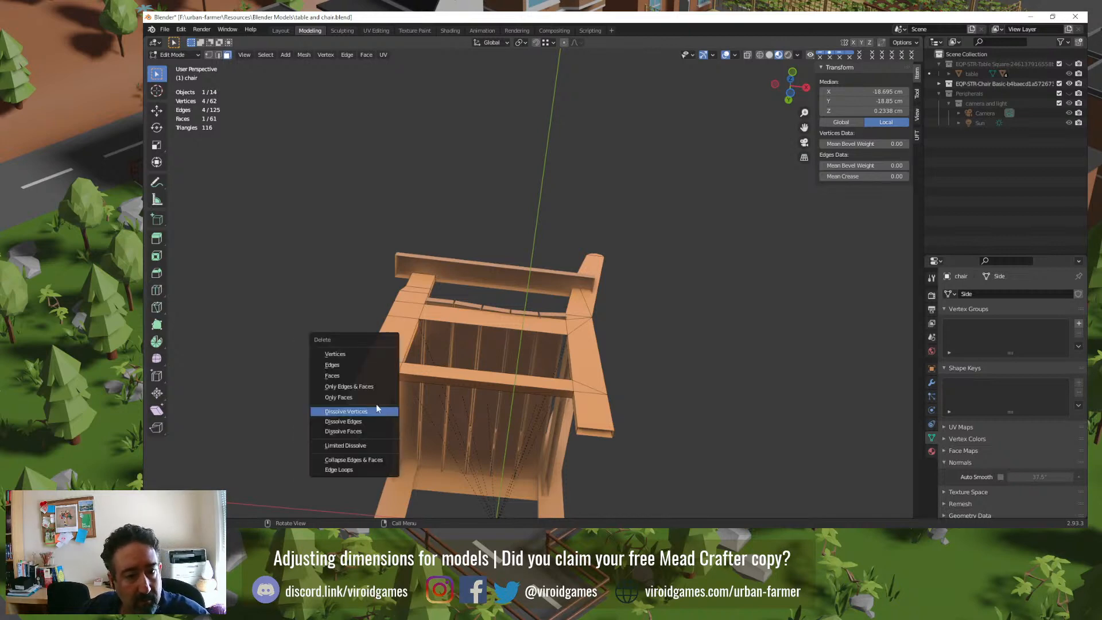
pyautogui.click(367, 375)
pyautogui.moveTo(331, 387); pyautogui.dragTo(321, 407, button='middle')
pyautogui.moveTo(355, 373); pyautogui.dragTo(335, 417, button='middle')
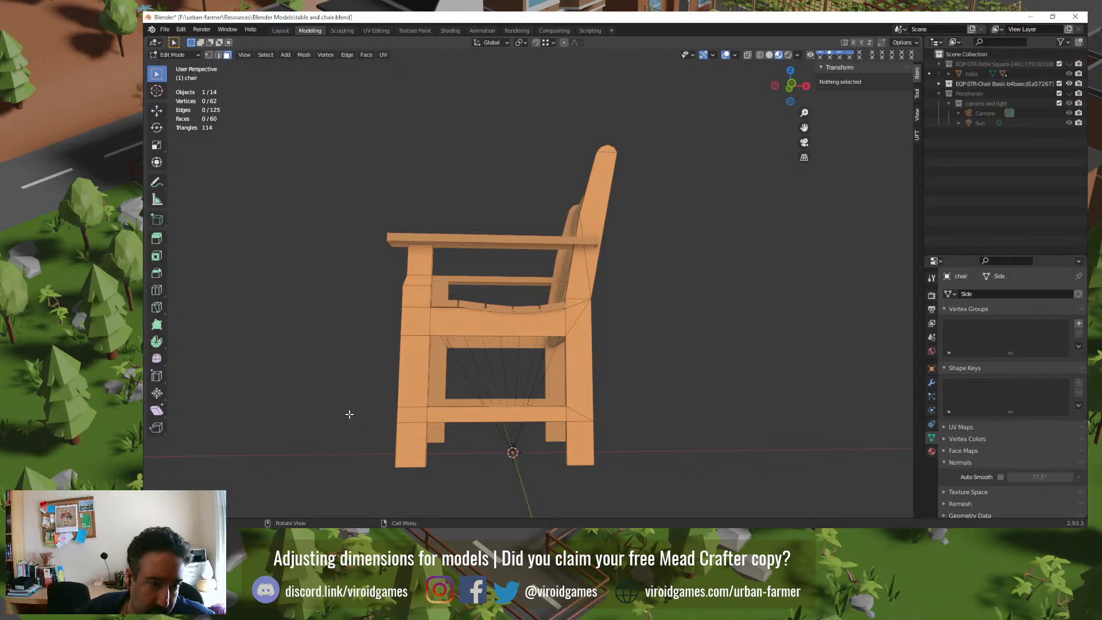
# Step: Select the two vertices on the front leg's outer front edge, level with the seat rail's upper and lower edges
pyautogui.moveTo(404, 418); pyautogui.dragTo(380, 422, button='middle')
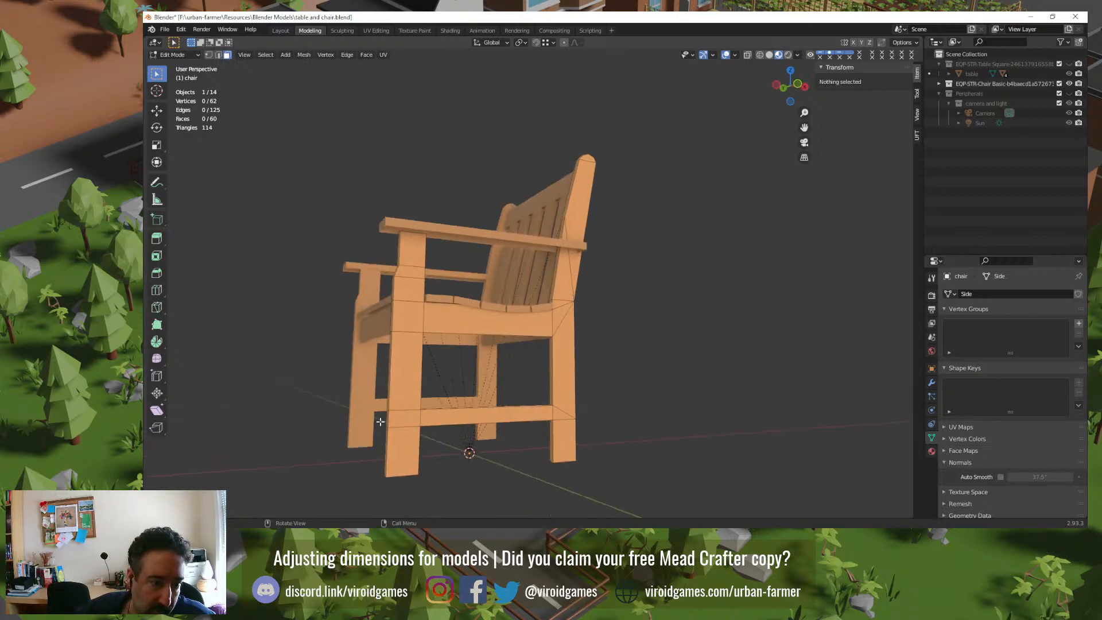
pyautogui.press('1')
pyautogui.scroll(5, 379, 436)
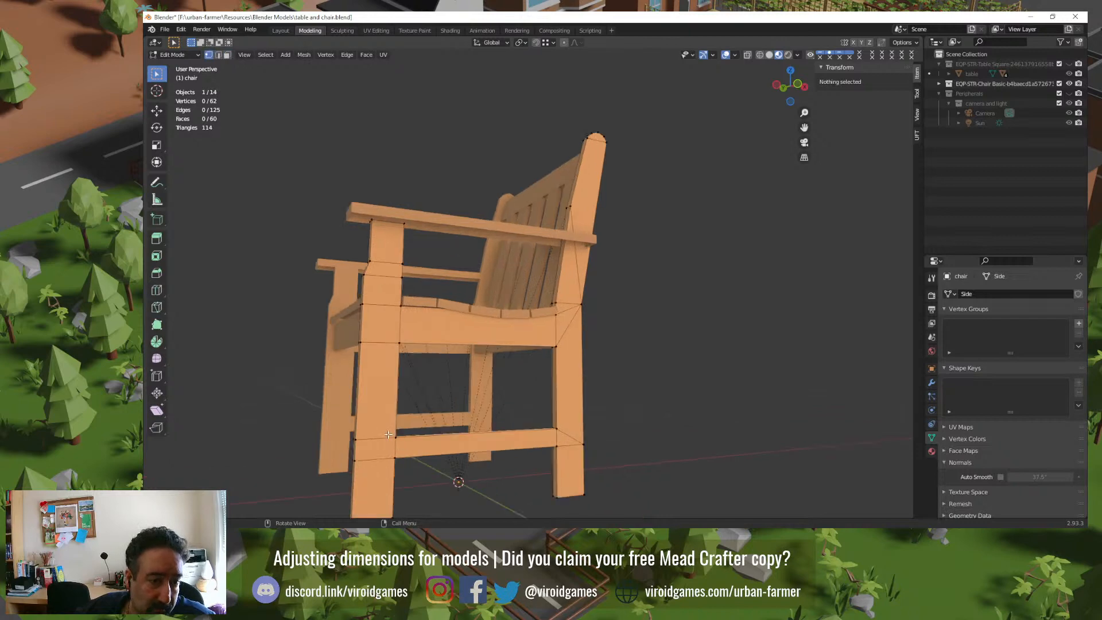
pyautogui.moveTo(367, 458); pyautogui.dragTo(513, 327, button='middle')
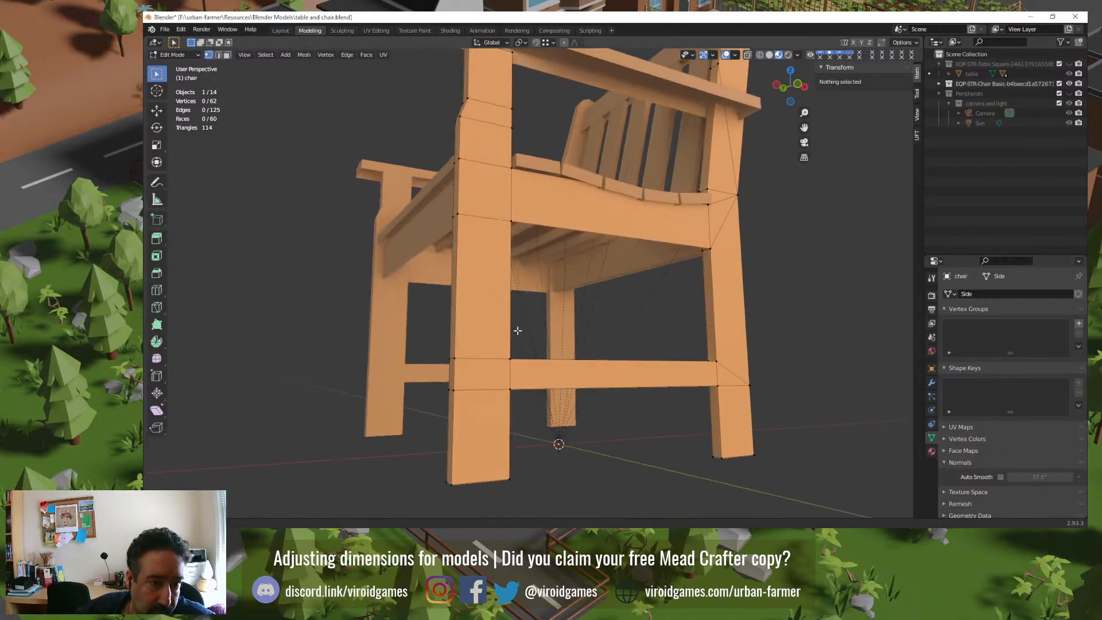
pyautogui.click(459, 215)
pyautogui.keyDown('shift'); pyautogui.click(459, 158); pyautogui.keyUp('shift')
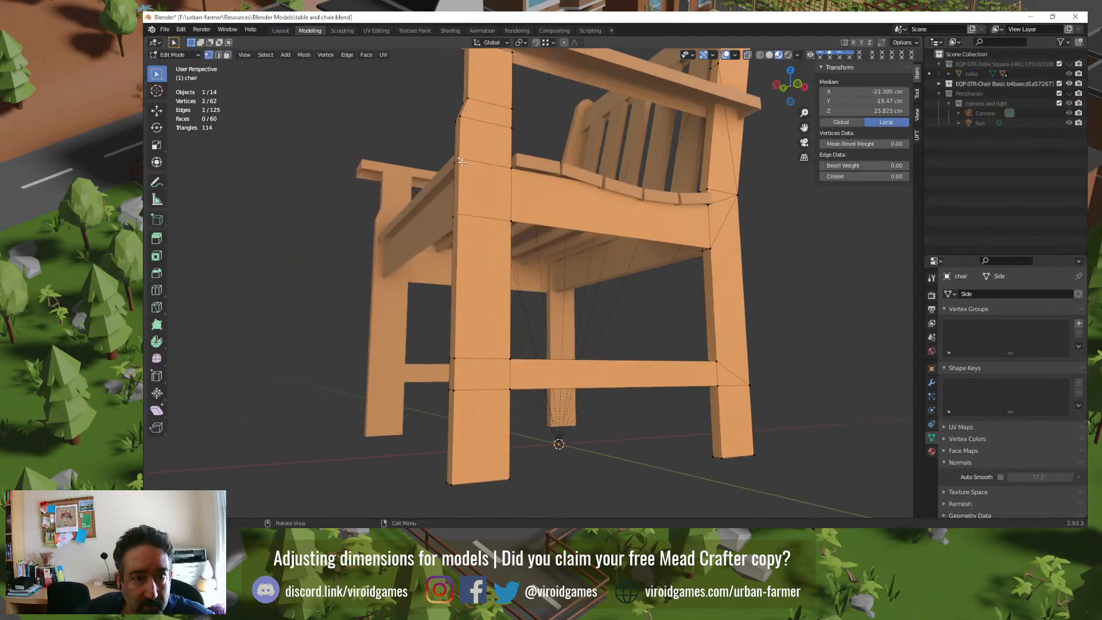
# Step: Merge the front leg's outer and inner front-edge vertices level with the seat rail's underside into the vertices above them, using At Last
pyautogui.press('m')
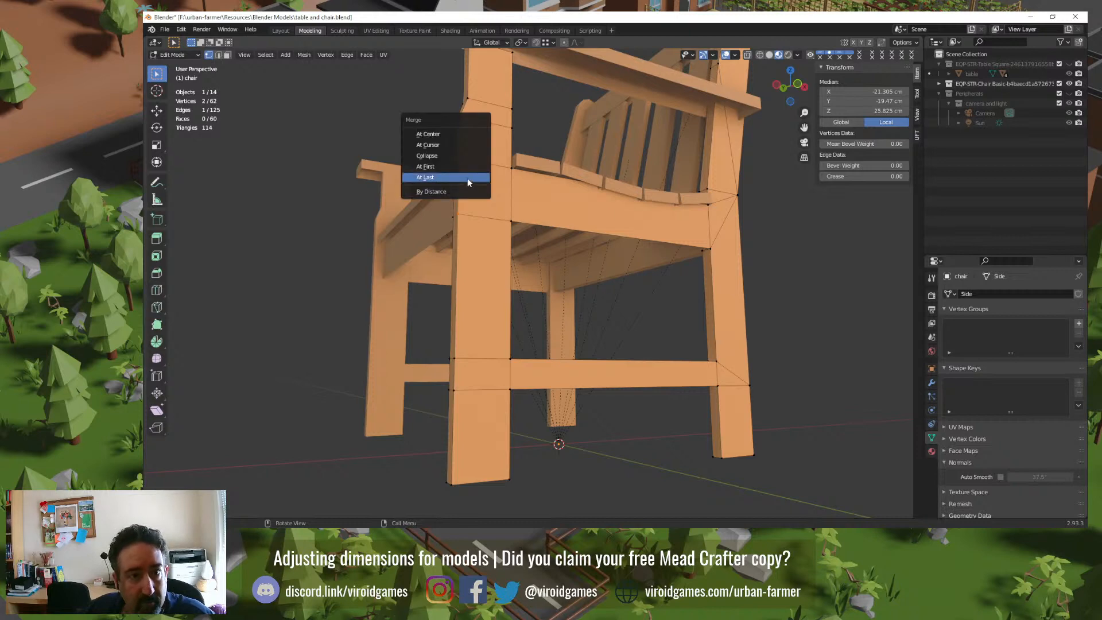
pyautogui.click(467, 178)
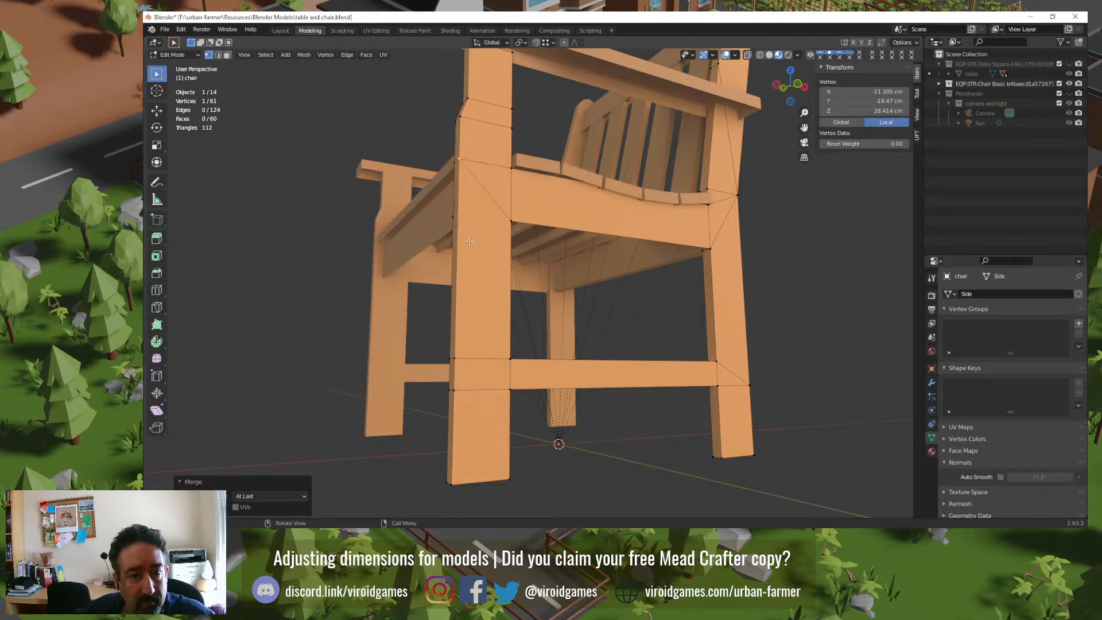
pyautogui.click(454, 220)
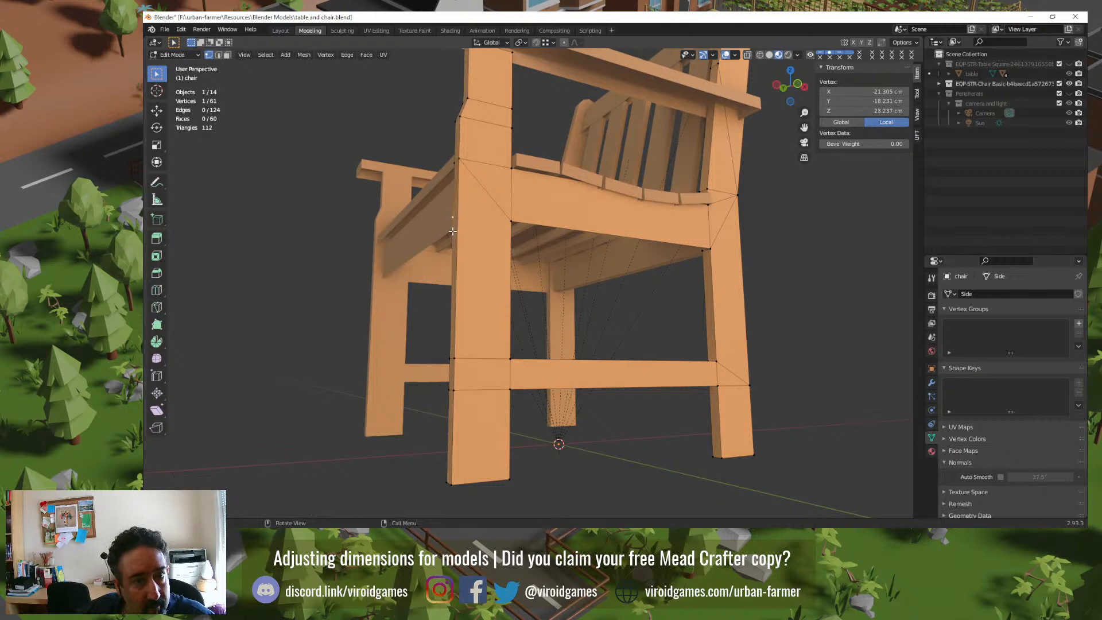
pyautogui.moveTo(452, 232); pyautogui.dragTo(486, 242, button='middle')
pyautogui.keyDown('shift'); pyautogui.click(489, 165); pyautogui.keyUp('shift')
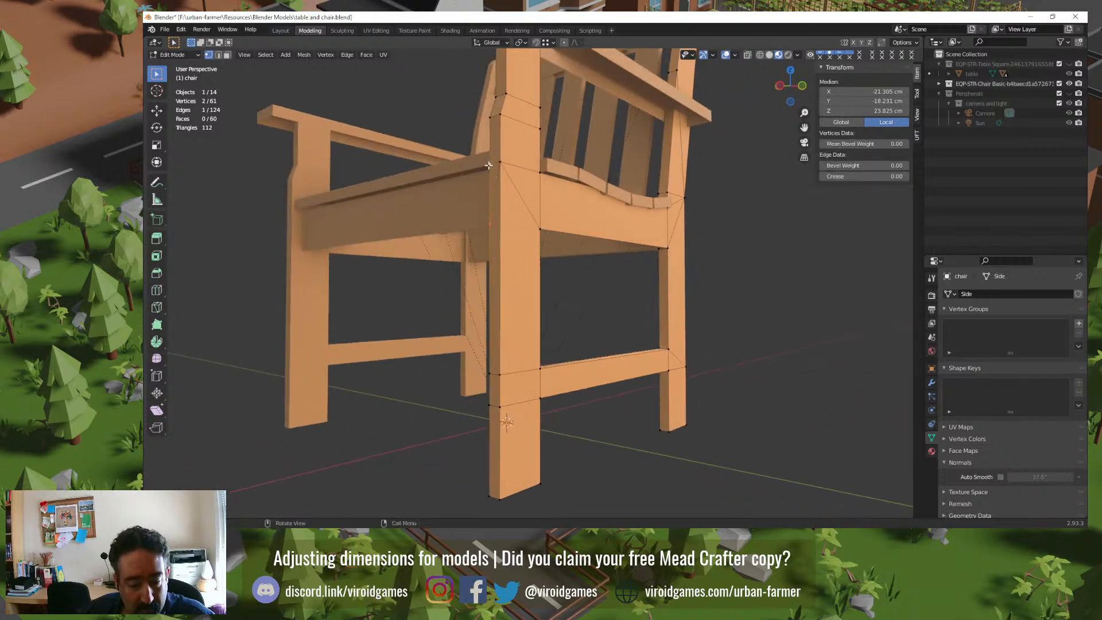
pyautogui.press('m')
pyautogui.click(488, 164)
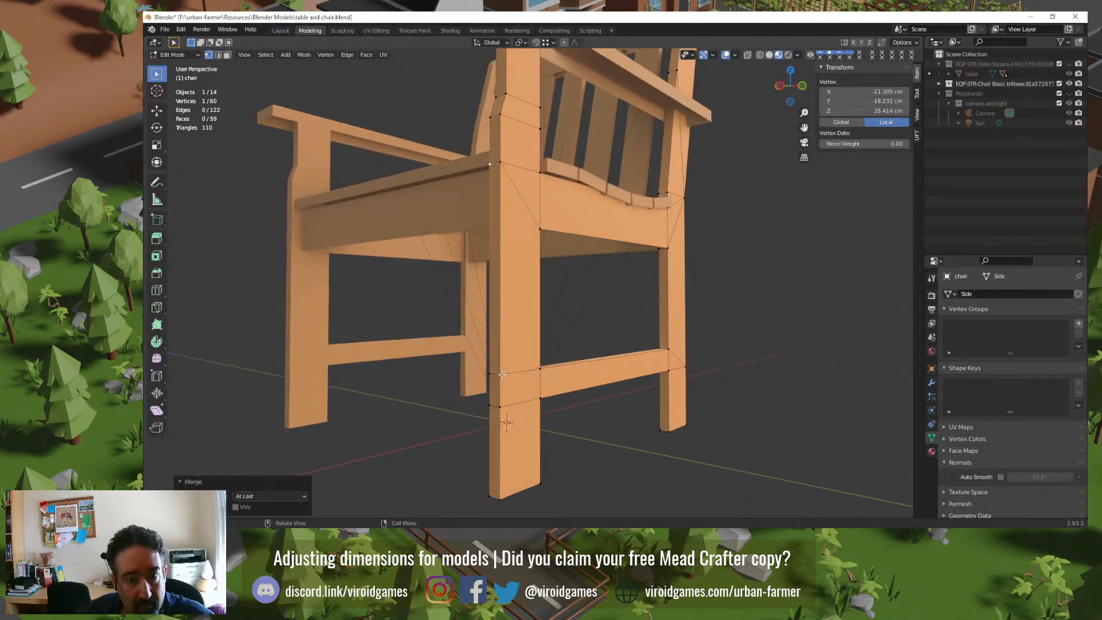
# Step: Merge the front leg's front-edge vertices level with the stretcher's top into those level with its underside, outer and inner, using At Last
pyautogui.moveTo(503, 380); pyautogui.dragTo(502, 374, button='middle')
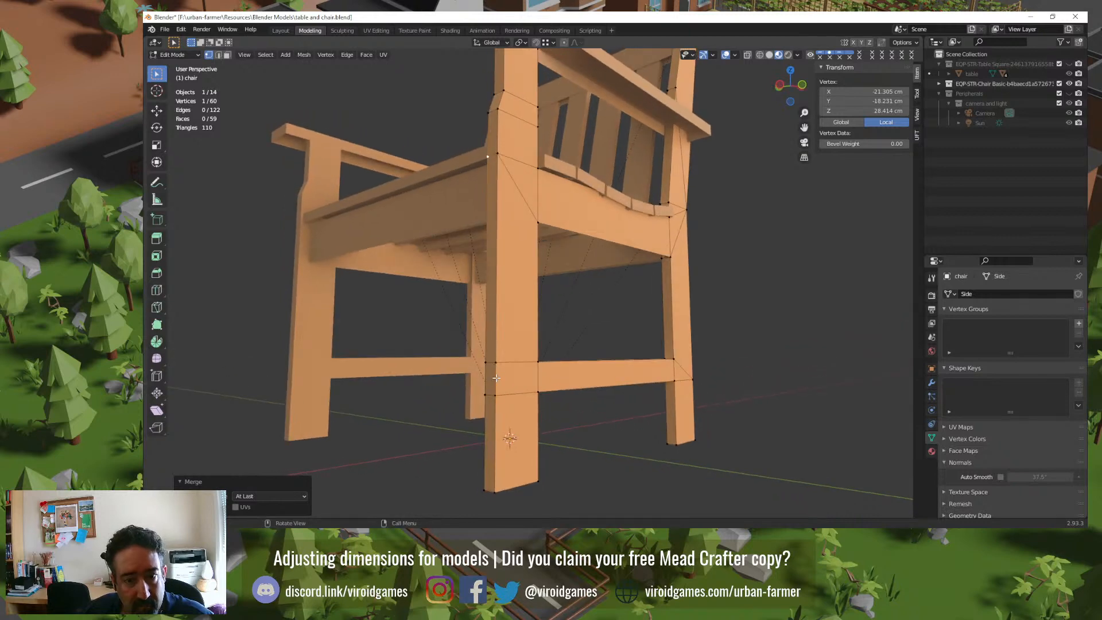
pyautogui.keyDown('shift'); pyautogui.click(496, 362); pyautogui.keyUp('shift')
pyautogui.press('m')
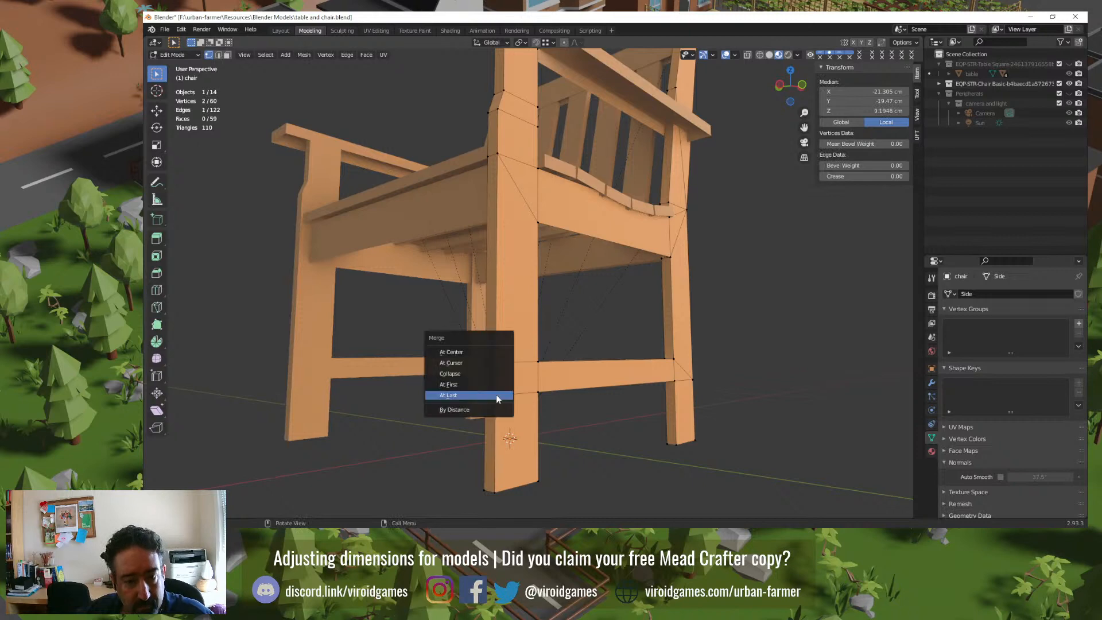
pyautogui.click(497, 396)
pyautogui.keyDown('shift'); pyautogui.click(486, 394); pyautogui.keyUp('shift')
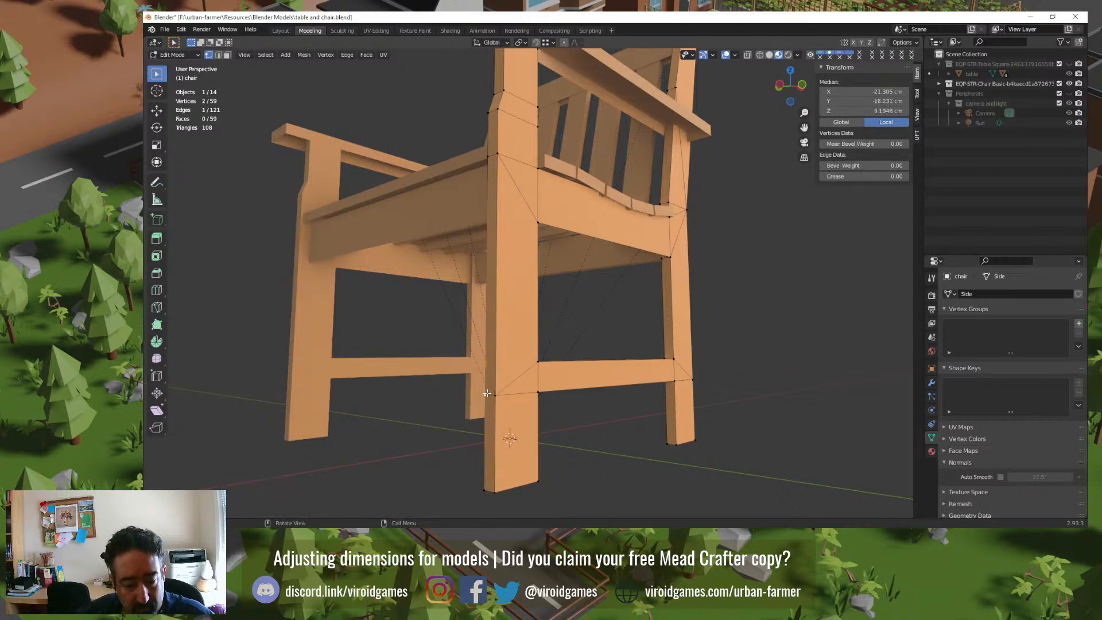
pyautogui.press('m')
pyautogui.click(489, 394)
pyautogui.click(423, 463)
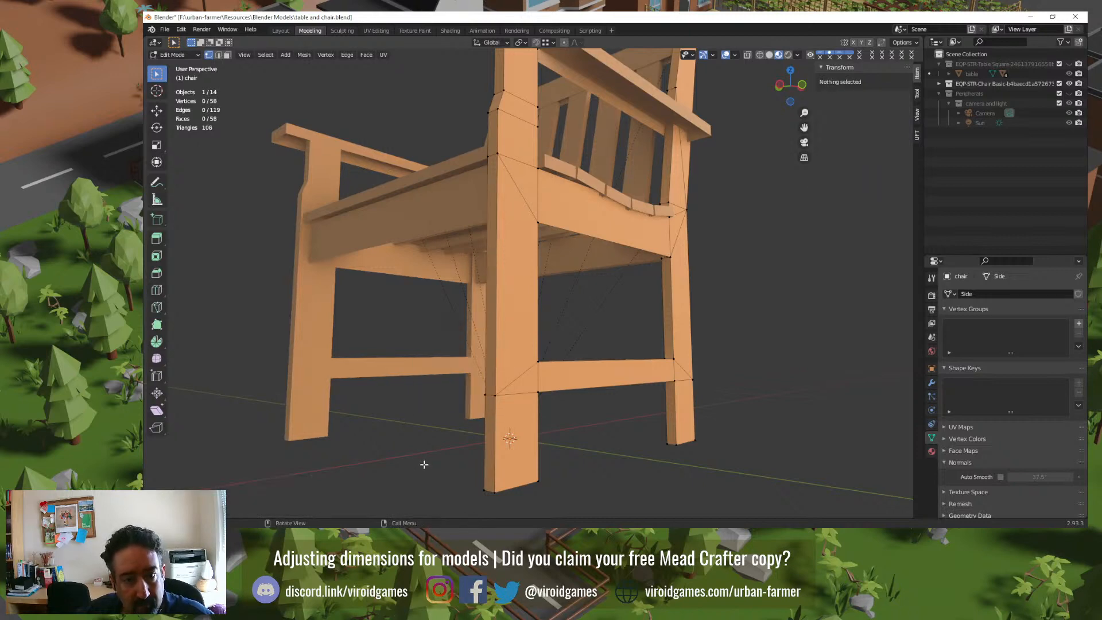
pyautogui.moveTo(423, 463)
pyautogui.mouseDown(button='middle')
pyautogui.moveTo(445, 457)
pyautogui.moveTo(431, 453)
pyautogui.mouseUp(button='middle')
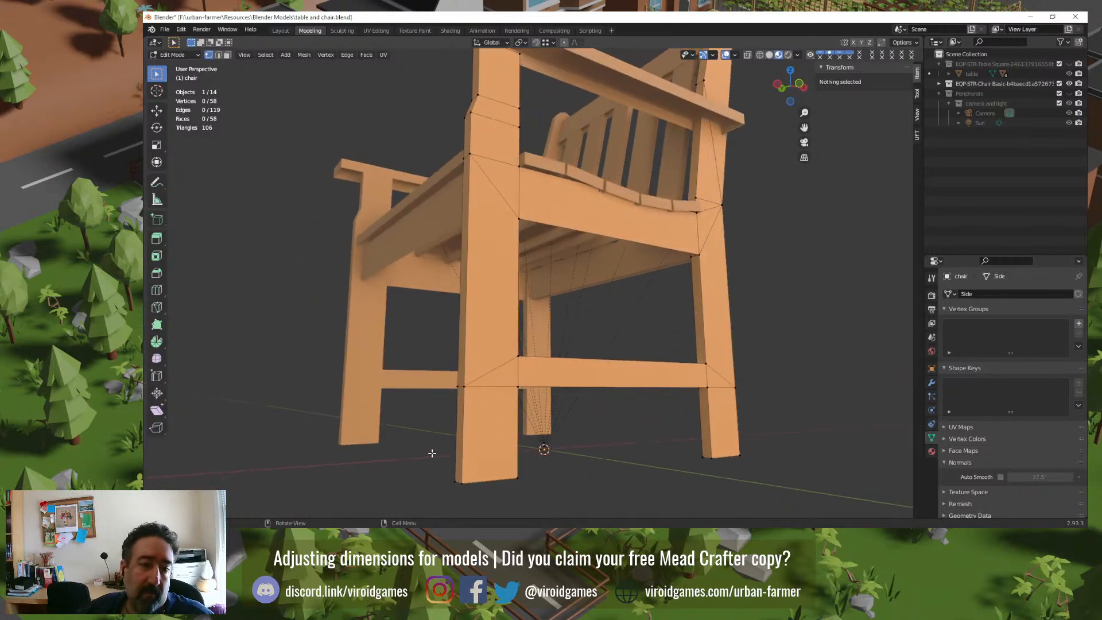
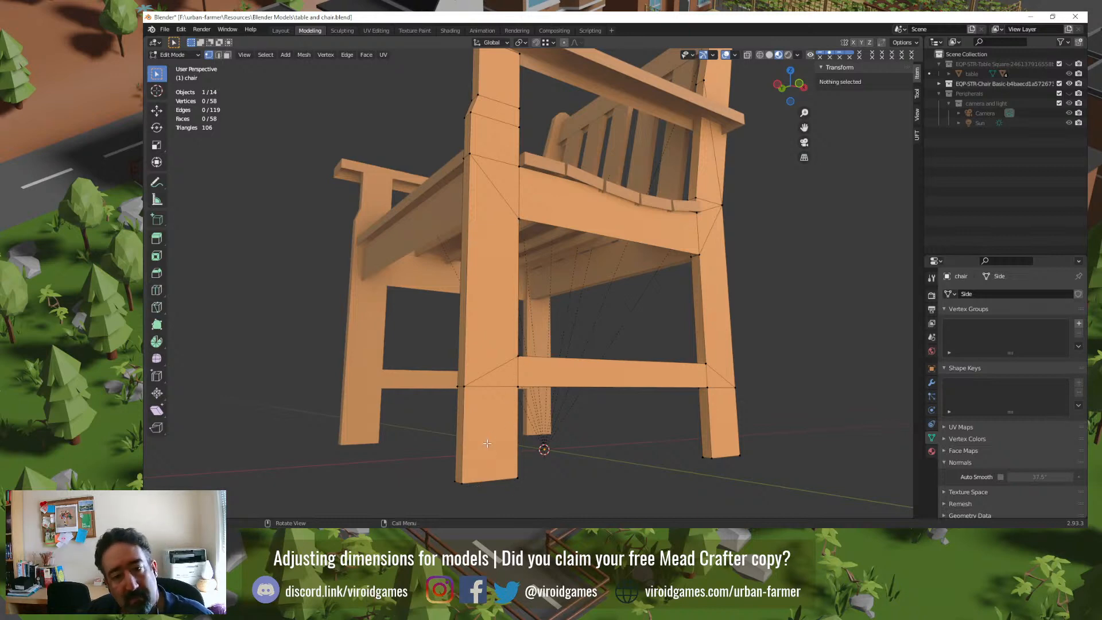
# Step: Merge the front leg's remaining stretcher-level front-edge vertices into the foot's front corners, outer and inner, using At Last
pyautogui.click(465, 390)
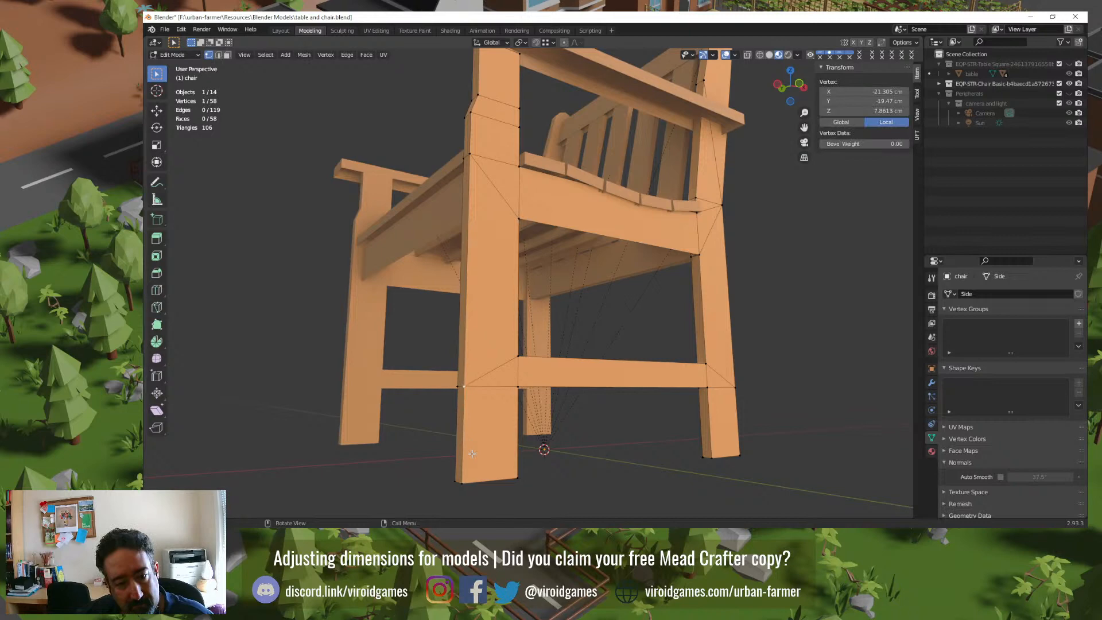
pyautogui.keyDown('shift'); pyautogui.click(465, 485); pyautogui.keyUp('shift')
pyautogui.press('m')
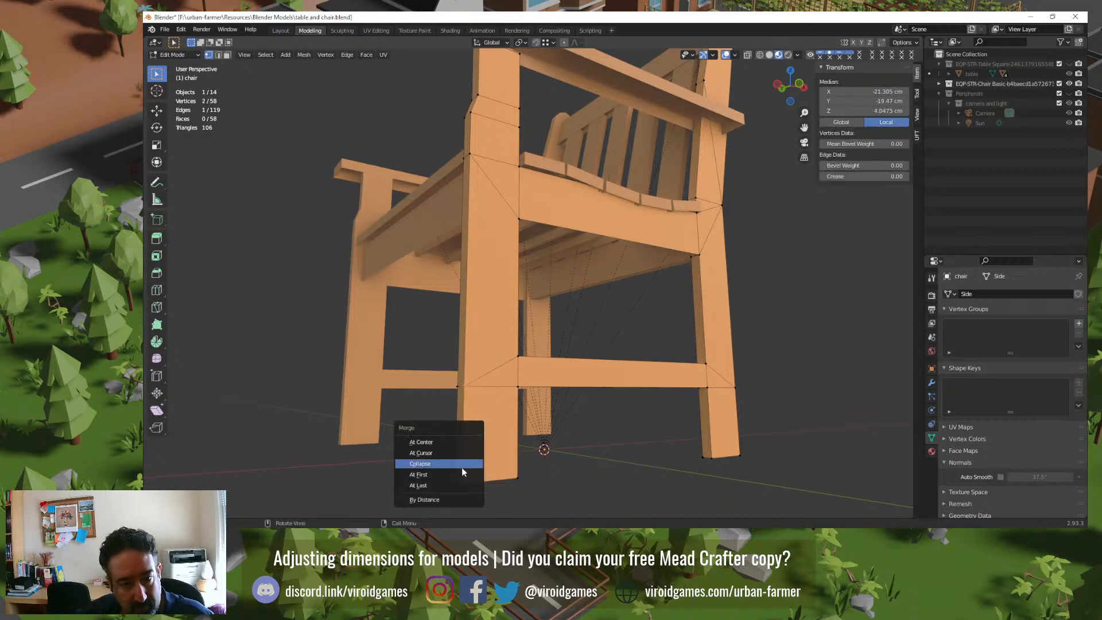
pyautogui.click(456, 485)
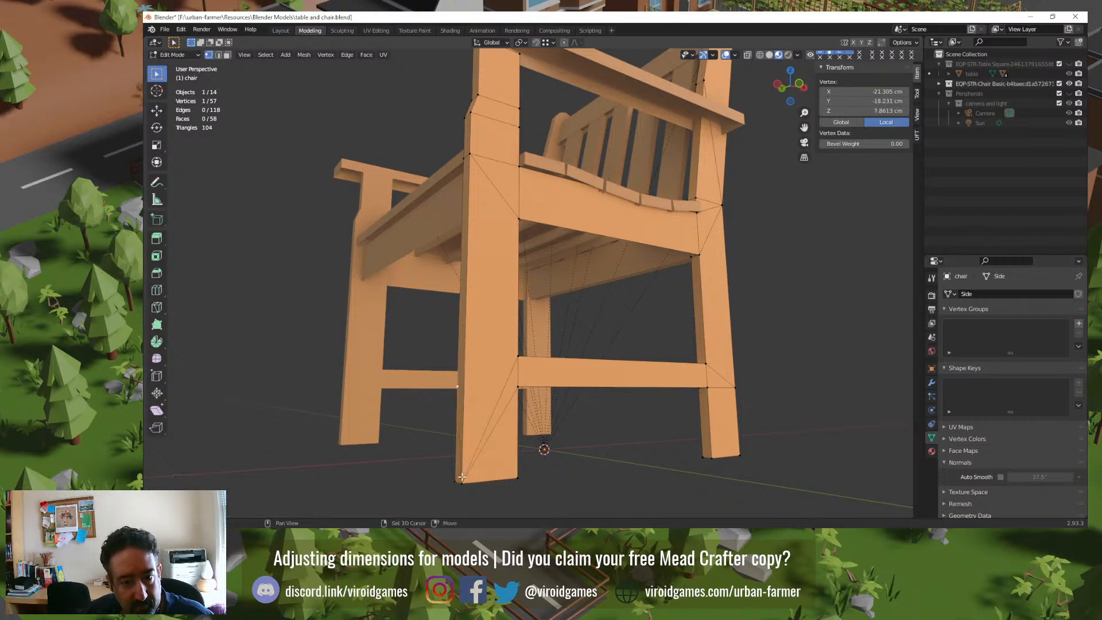
pyautogui.keyDown('shift'); pyautogui.click(458, 479); pyautogui.keyUp('shift')
pyautogui.press('m')
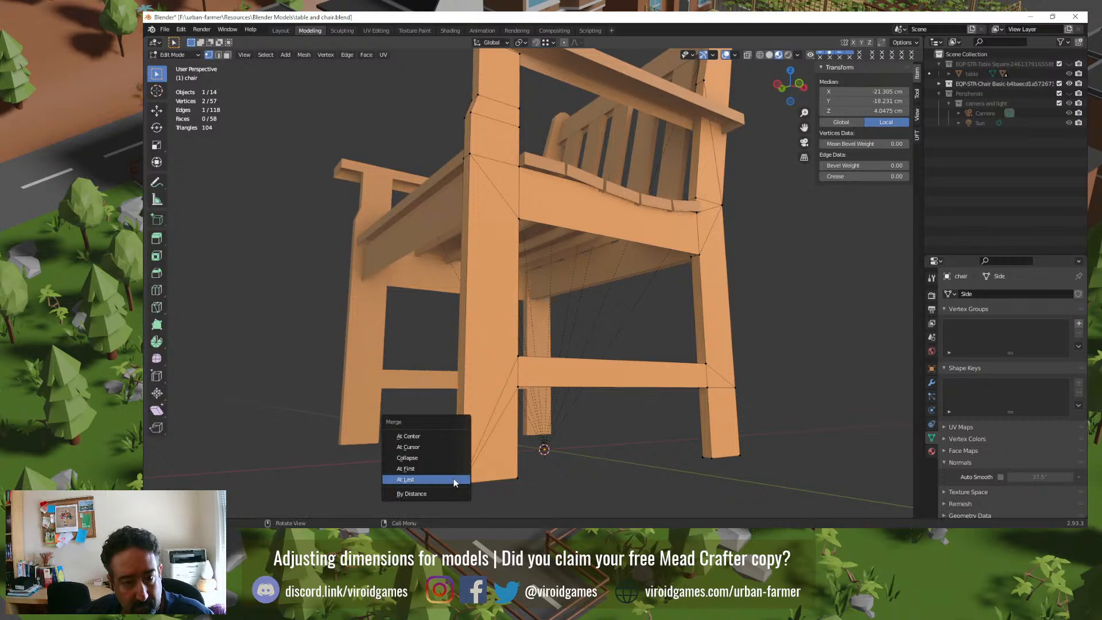
pyautogui.click(453, 479)
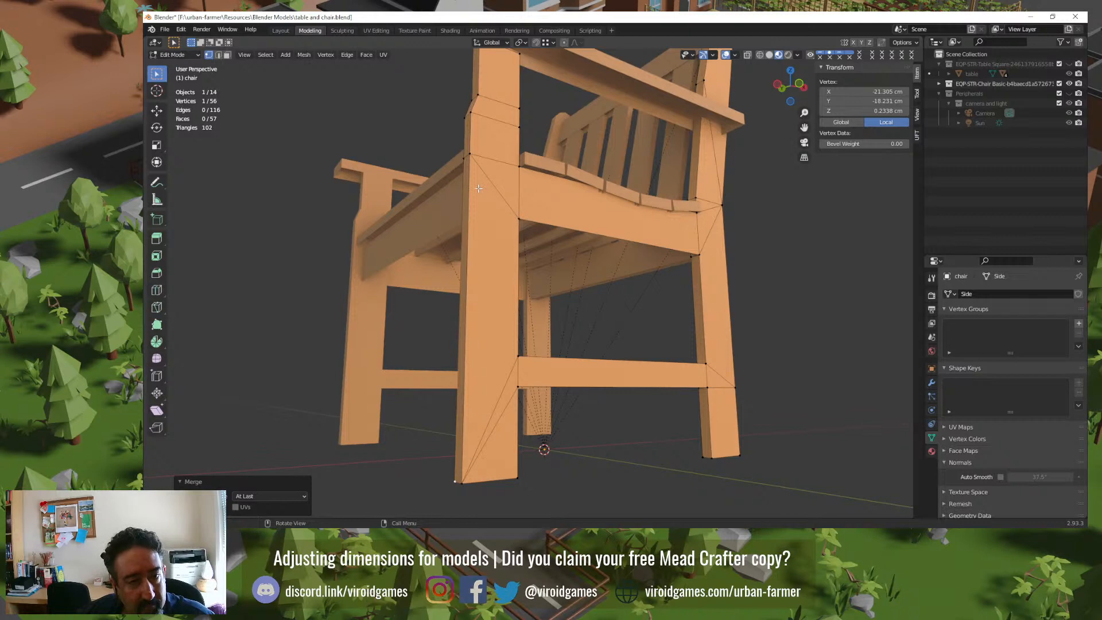
# Step: Merge the front leg's seat-level front-edge vertices into the vertices at the bend above, outer and inner, using At Last
pyautogui.click(470, 154)
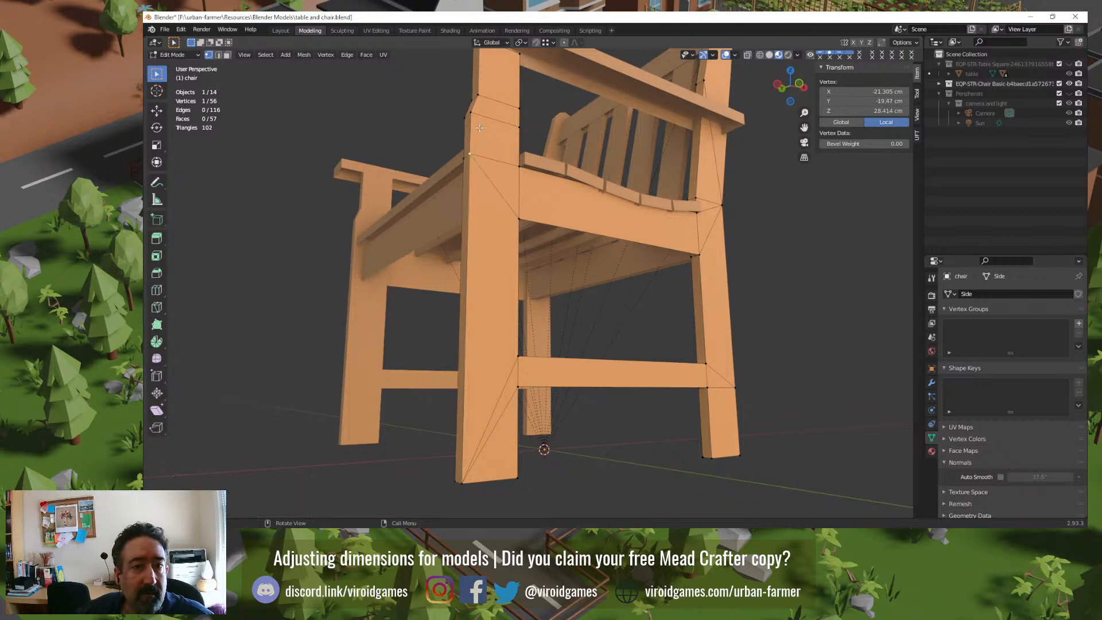
pyautogui.keyDown('shift'); pyautogui.click(466, 117); pyautogui.keyUp('shift')
pyautogui.press('m')
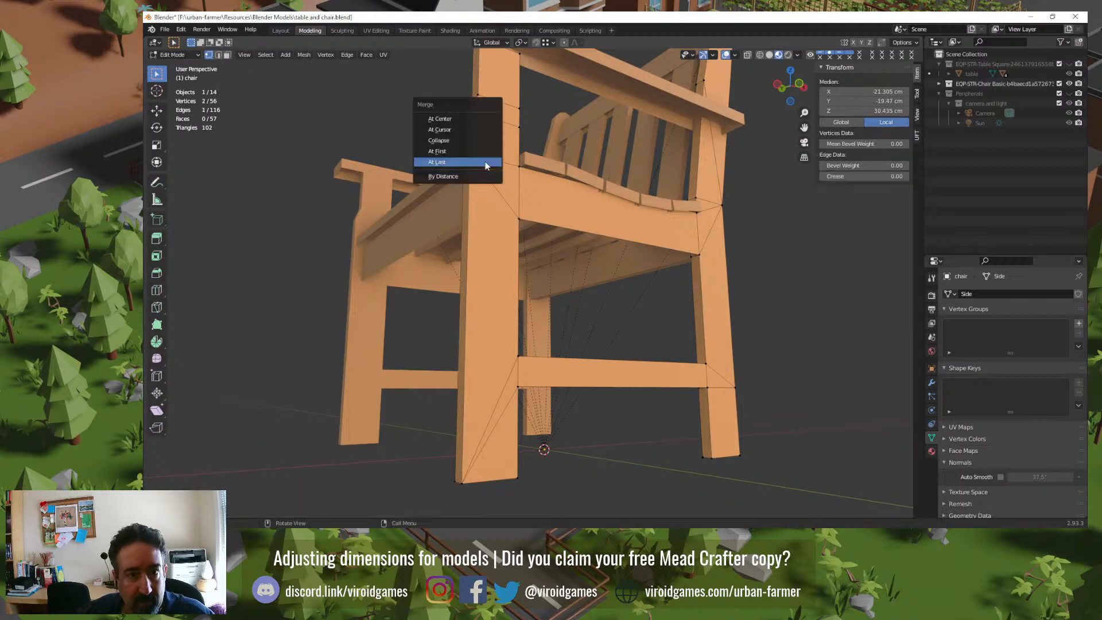
pyautogui.click(485, 163)
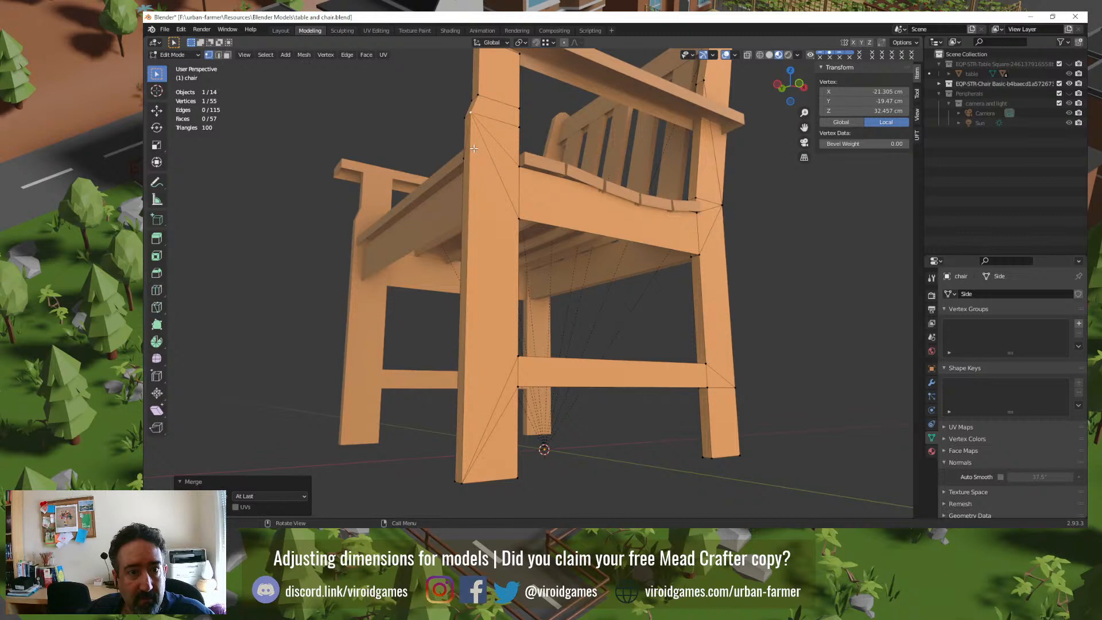
pyautogui.press('m')
pyautogui.click(462, 119)
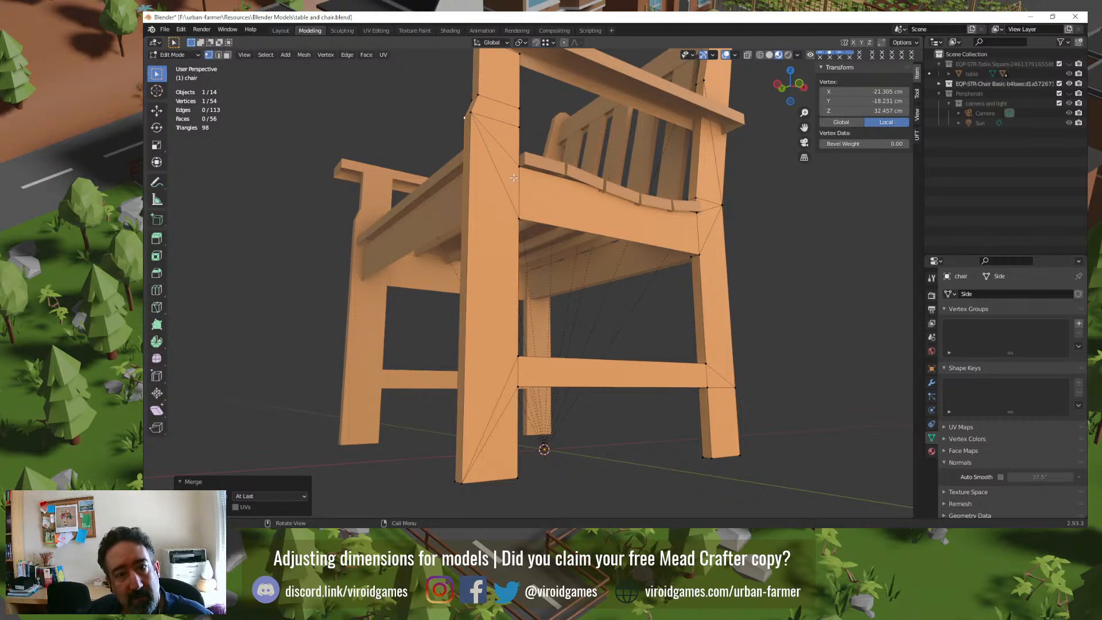
# Step: In face selection mode, convert the two outer triangles beside the seat rail on the front leg with Tris to Quads
pyautogui.moveTo(511, 176); pyautogui.dragTo(479, 207, button='middle')
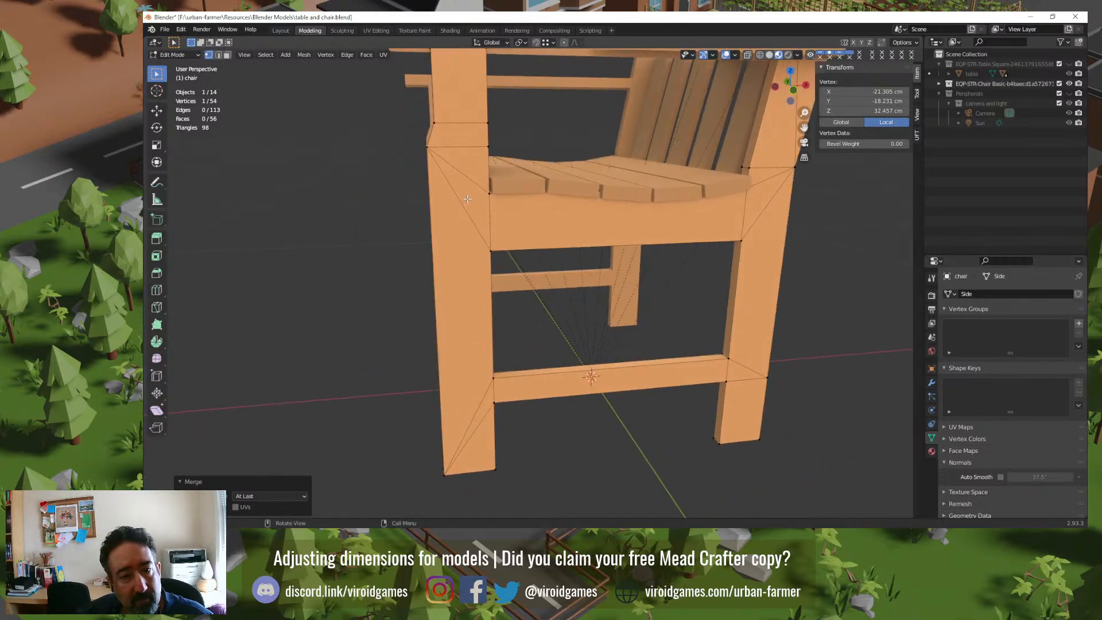
pyautogui.click(228, 55)
pyautogui.click(483, 167)
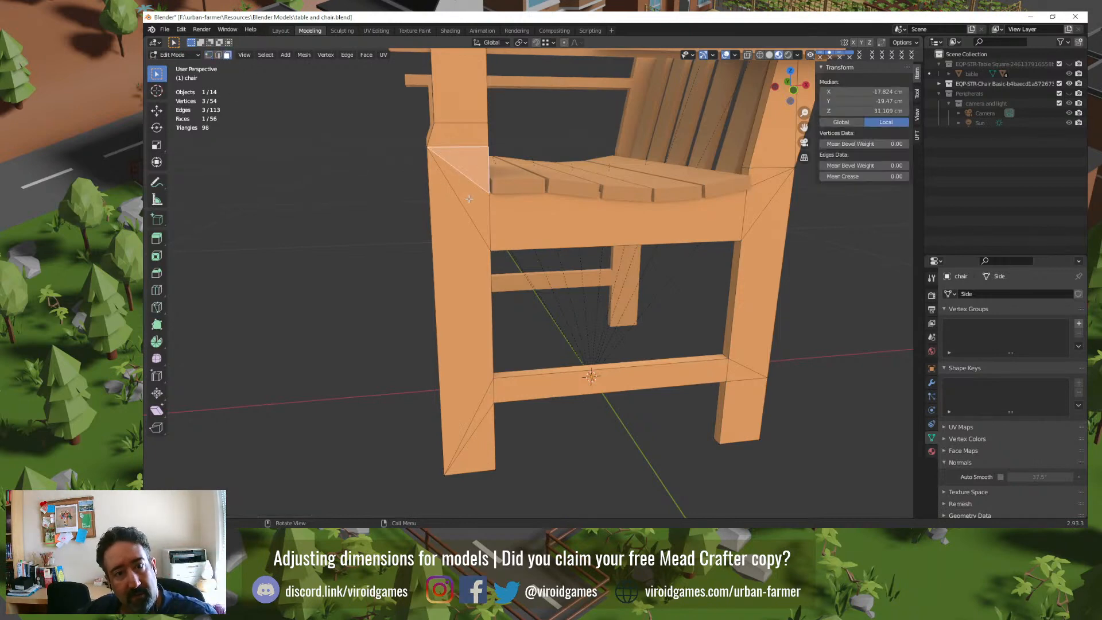
pyautogui.keyDown('shift'); pyautogui.click(469, 199); pyautogui.keyUp('shift')
pyautogui.rightClick(473, 175)
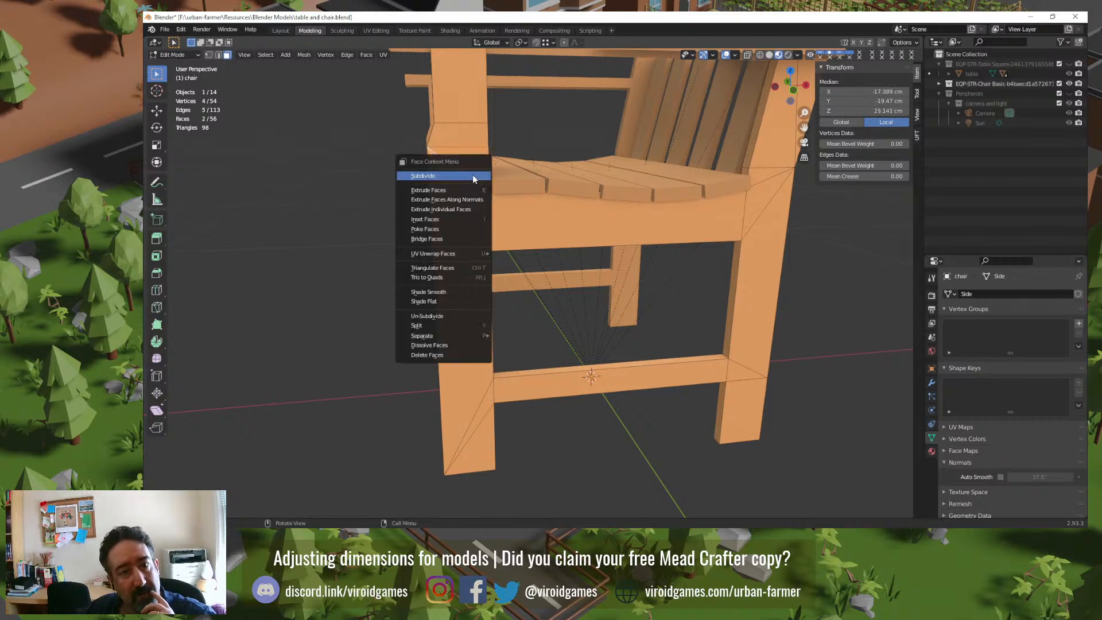
pyautogui.click(450, 277)
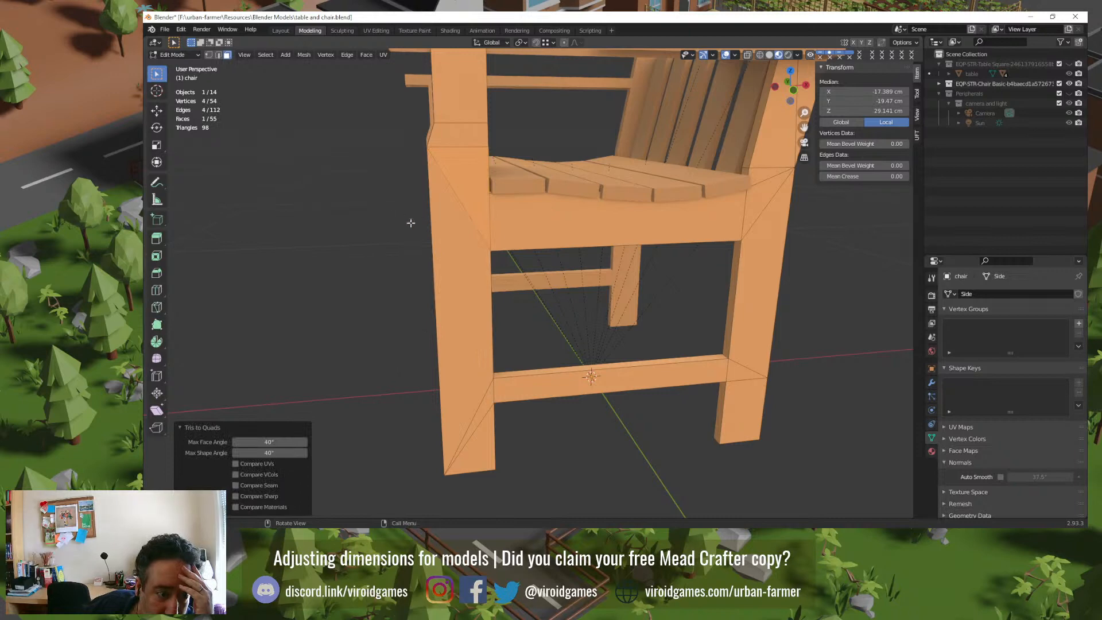
# Step: Convert the matching pair of triangles beside the seat rail on the front leg's inner side with Tris to Quads
pyautogui.moveTo(408, 221); pyautogui.dragTo(541, 221, button='middle')
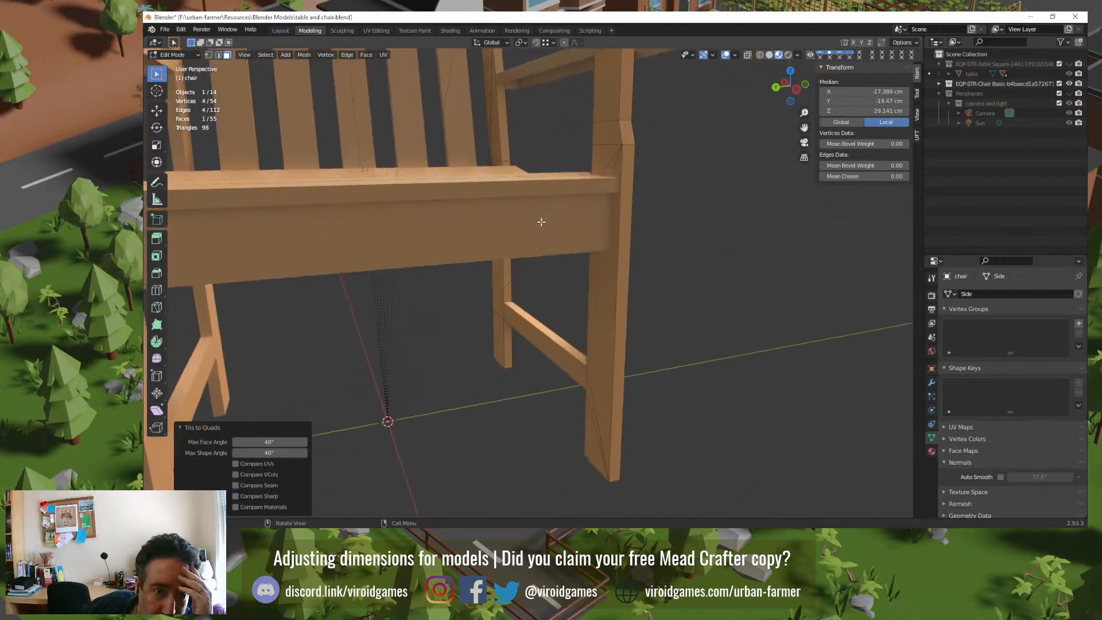
pyautogui.keyDown('shift'); pyautogui.click(607, 172); pyautogui.keyUp('shift')
pyautogui.rightClick(597, 158)
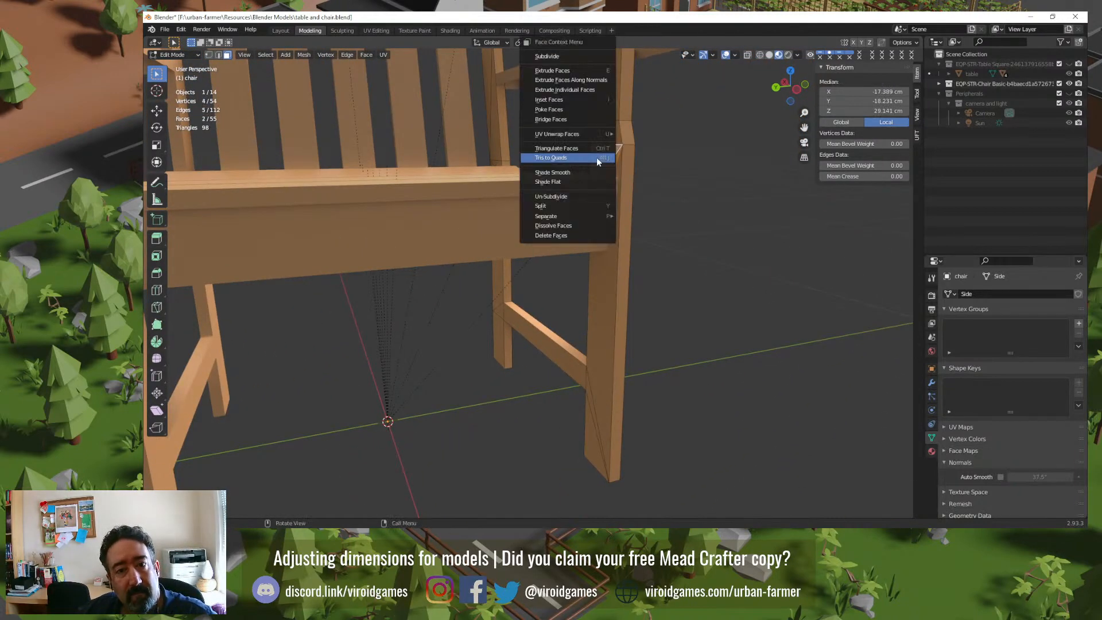
pyautogui.click(576, 160)
# Step: Convert the two outer triangles at the foot of the front leg with Tris to Quads
pyautogui.moveTo(589, 177); pyautogui.dragTo(516, 247, button='middle')
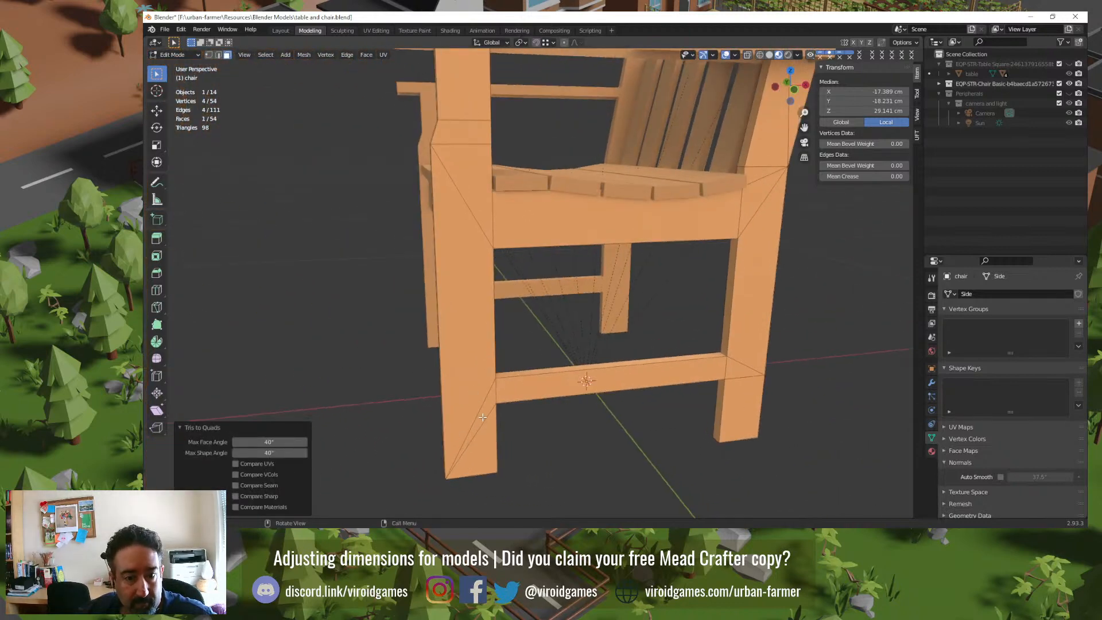
pyautogui.keyDown('shift'); pyautogui.click(481, 435); pyautogui.keyUp('shift')
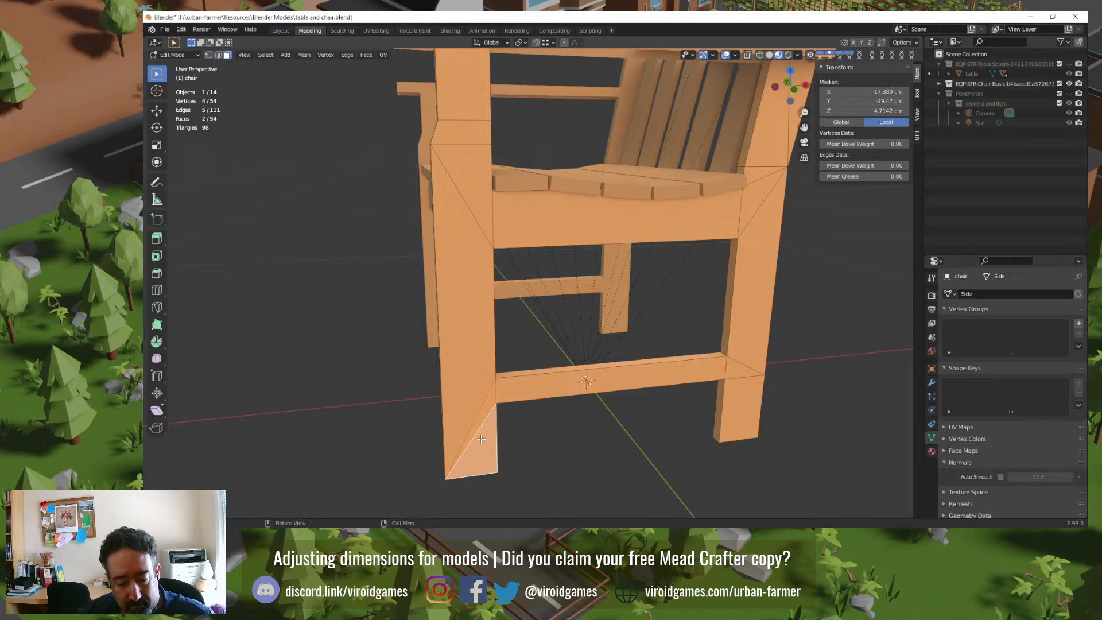
pyautogui.hotkey('alt', 'j')
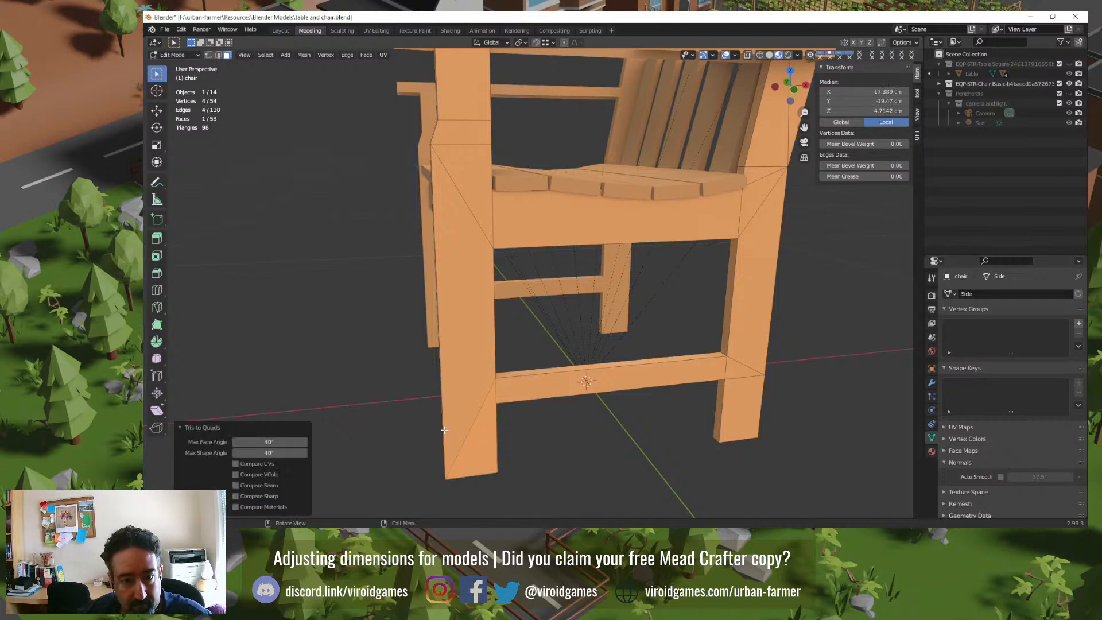
# Step: Try to join the rear leg's outer stretcher-joint triangle with the foot face below it using Tris to Quads
pyautogui.click(743, 376)
pyautogui.keyDown('shift'); pyautogui.click(745, 409); pyautogui.keyUp('shift')
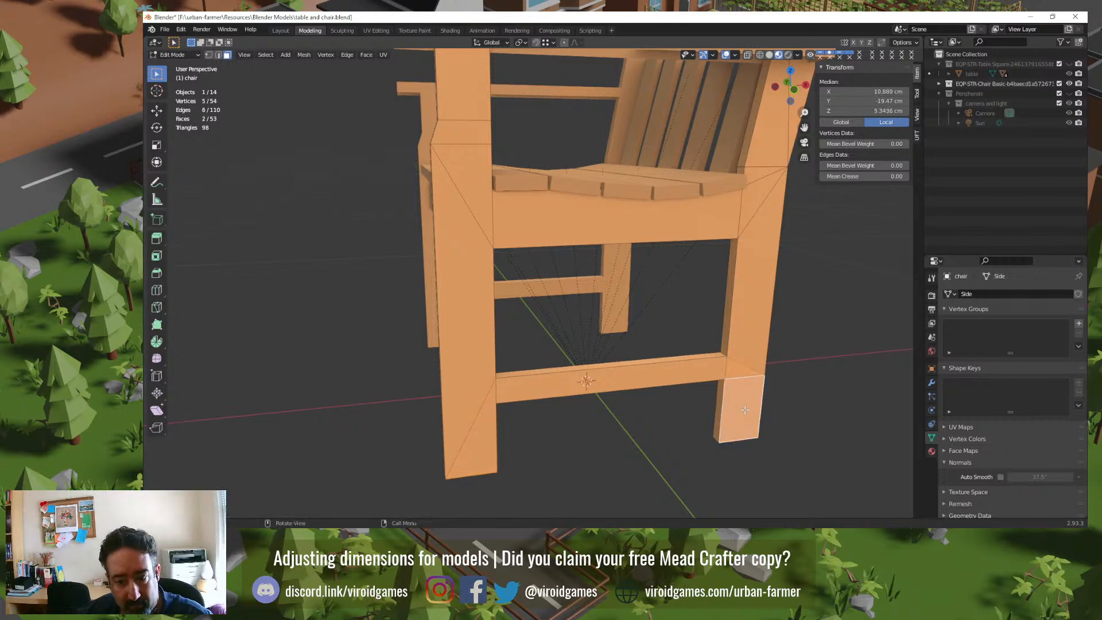
pyautogui.hotkey('alt', 'j')
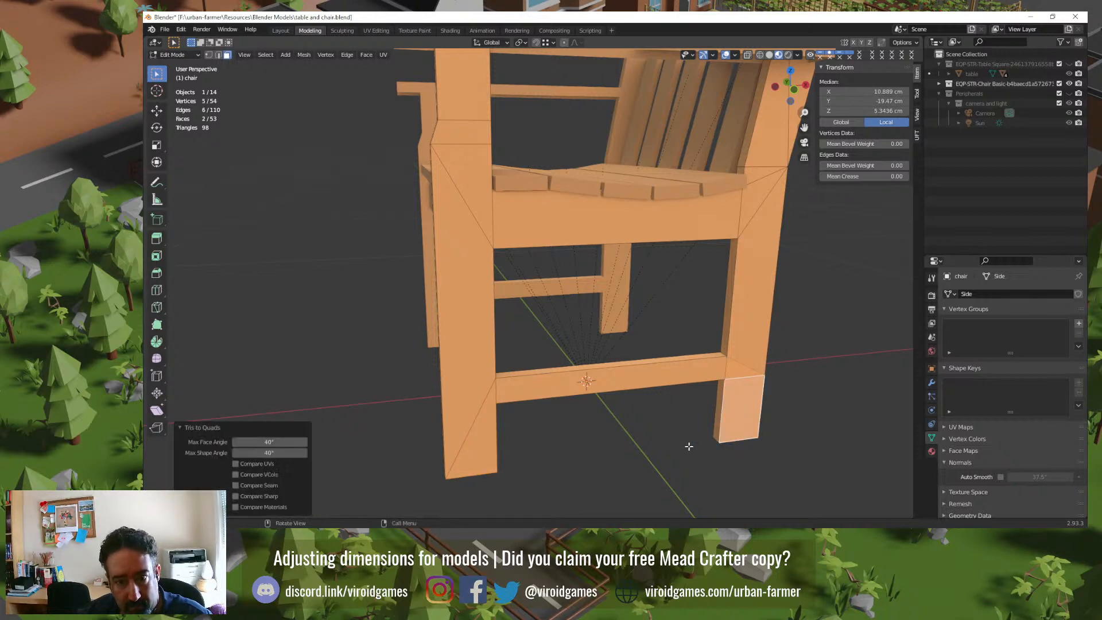
pyautogui.click(671, 439)
pyautogui.click(726, 402)
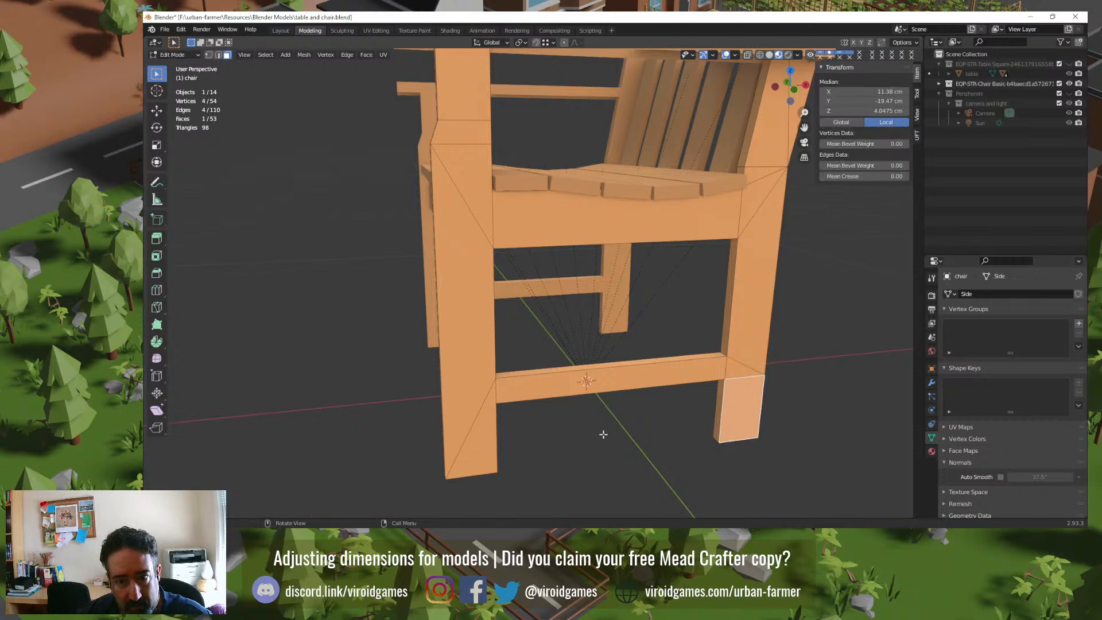
# Step: Convert the two inner triangles at the foot of the front leg with Tris to Quads and clear the selection
pyautogui.moveTo(603, 434); pyautogui.dragTo(716, 410, button='middle')
pyautogui.click(607, 408)
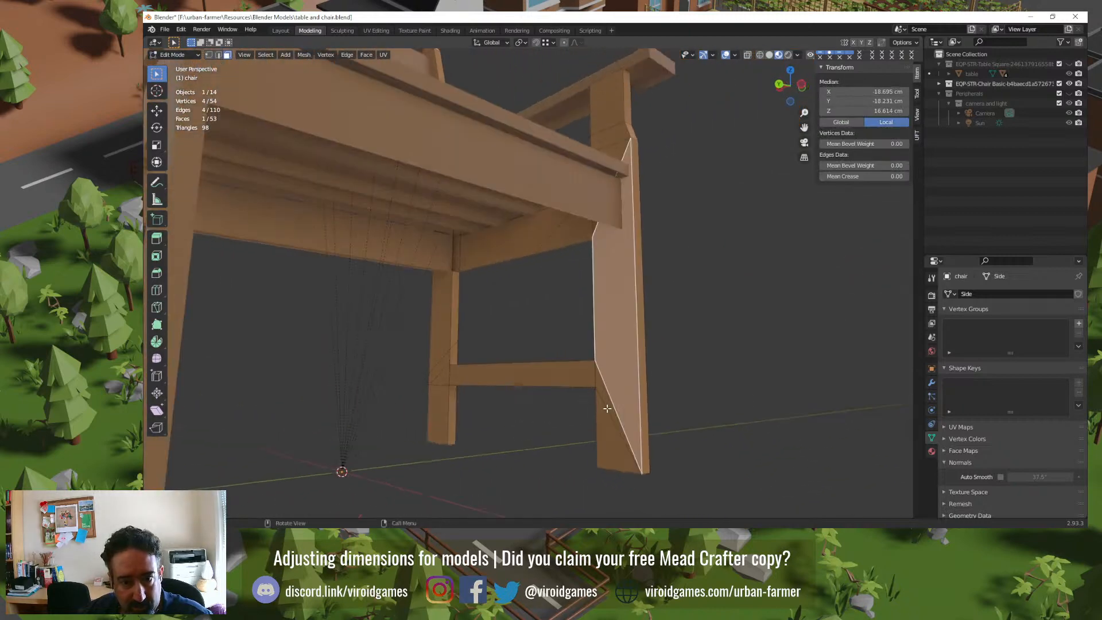
pyautogui.click(607, 408)
pyautogui.keyDown('shift'); pyautogui.click(602, 422); pyautogui.keyUp('shift')
pyautogui.hotkey('alt', 'j')
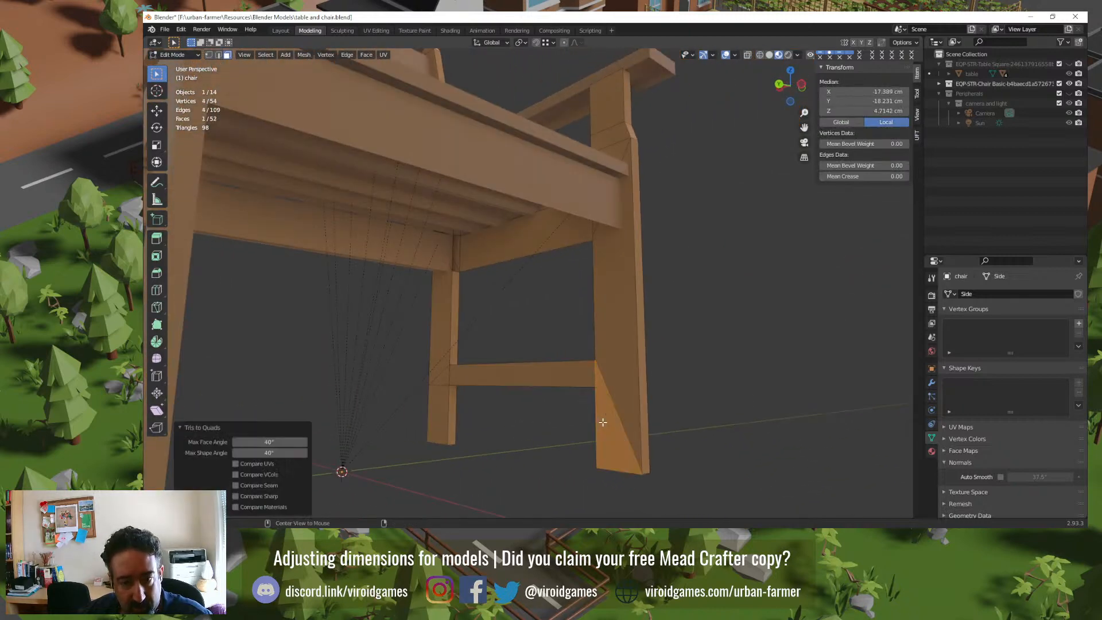
pyautogui.click(712, 397)
pyautogui.moveTo(665, 409); pyautogui.dragTo(439, 419, button='middle')
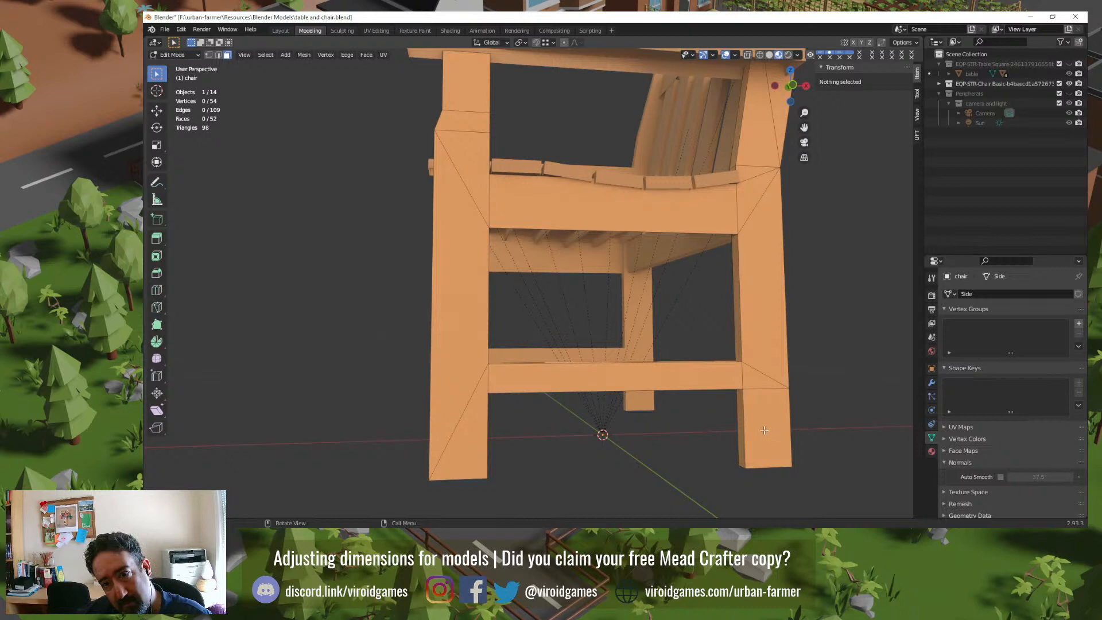
# Step: Convert the two outer triangles beside the seat rail on the rear leg with Tris to Quads and clear the selection
pyautogui.click(751, 179)
pyautogui.keyDown('shift'); pyautogui.click(752, 191); pyautogui.keyUp('shift')
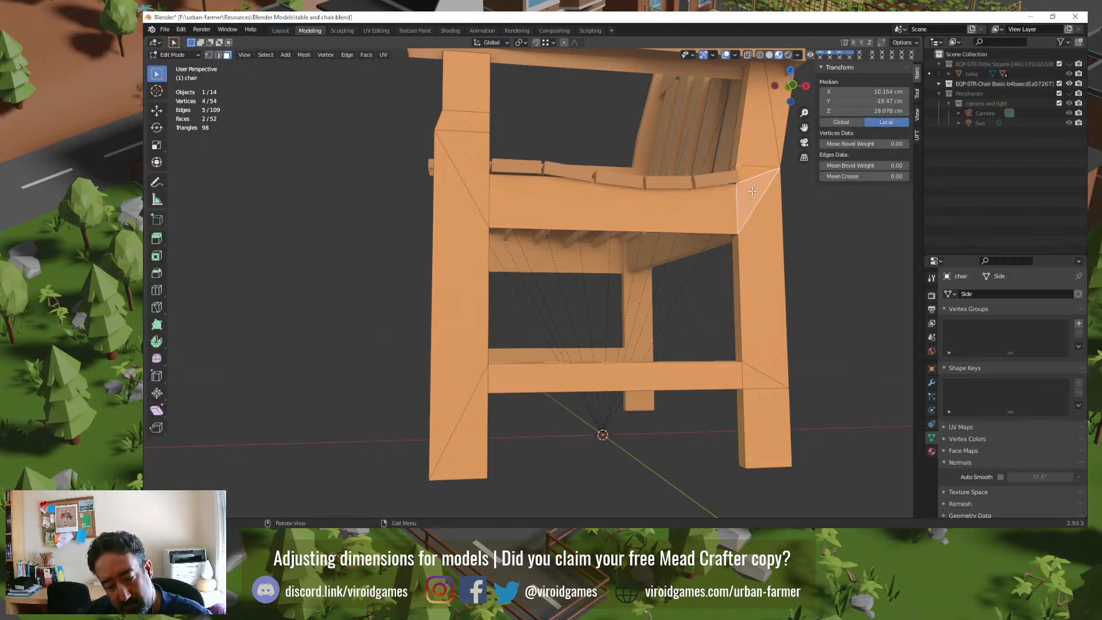
pyautogui.hotkey('alt', 'j')
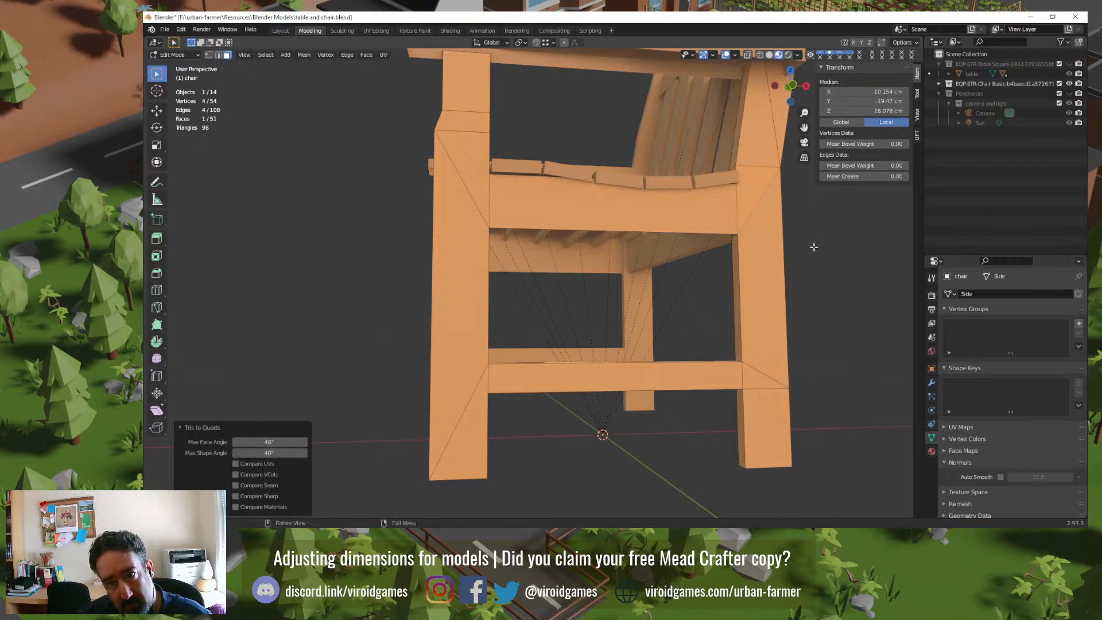
pyautogui.hotkey('alt', 'a')
# Step: Convert the matching pair of triangles beside the seat rail on the rear leg's inner side with Tris to Quads and deselect everything
pyautogui.moveTo(743, 245); pyautogui.dragTo(467, 329, button='middle')
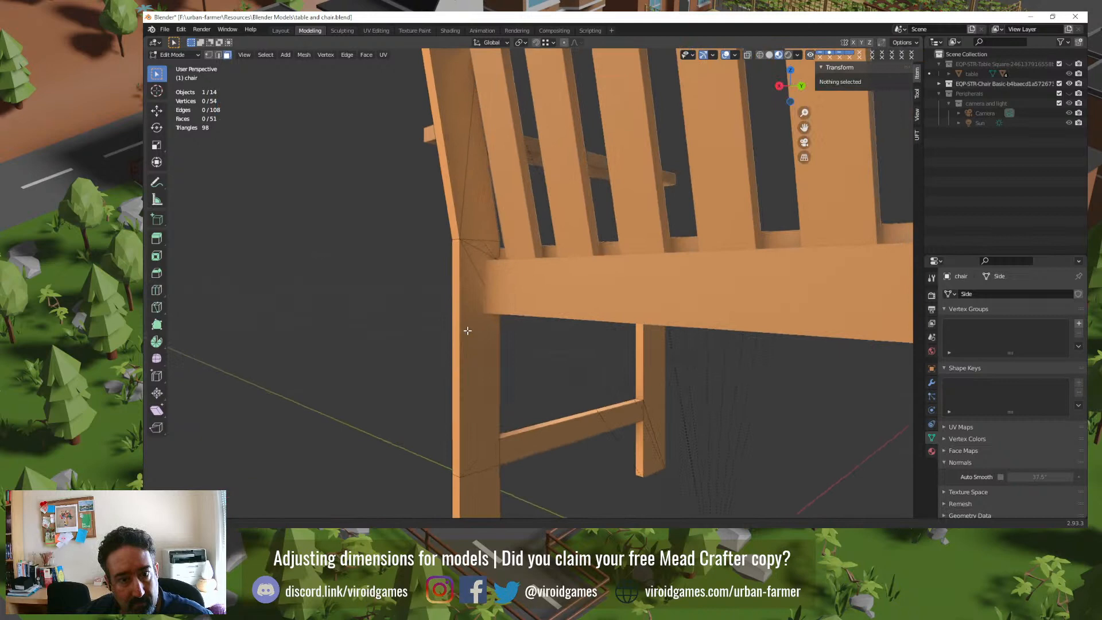
pyautogui.click(473, 260)
pyautogui.keyDown('shift'); pyautogui.click(478, 245); pyautogui.keyUp('shift')
pyautogui.hotkey('alt', 'j')
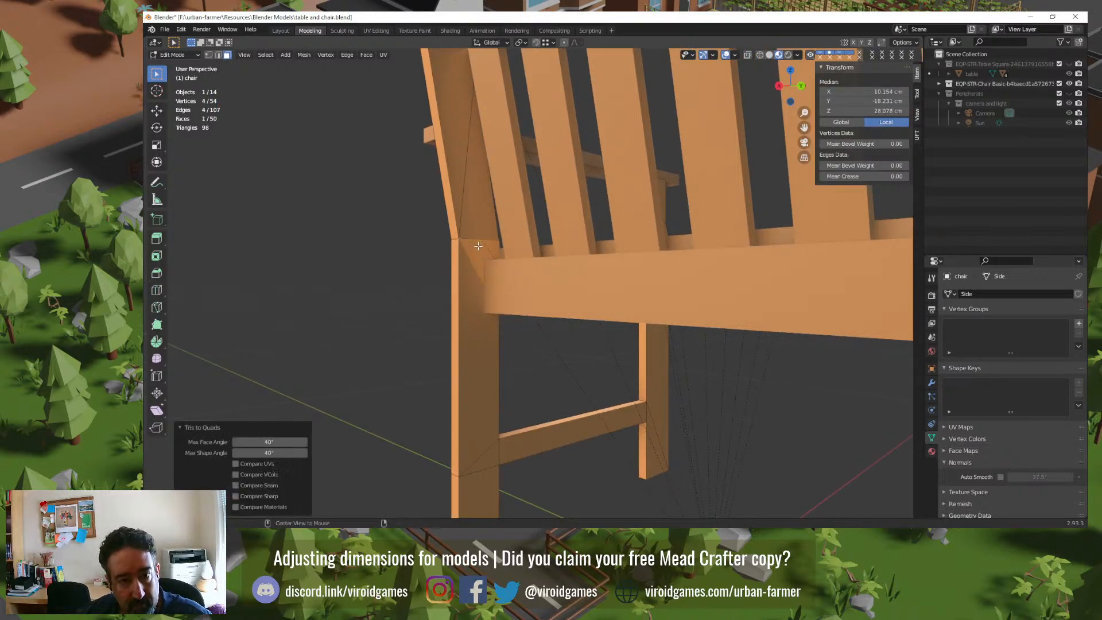
pyautogui.hotkey('alt', 'a')
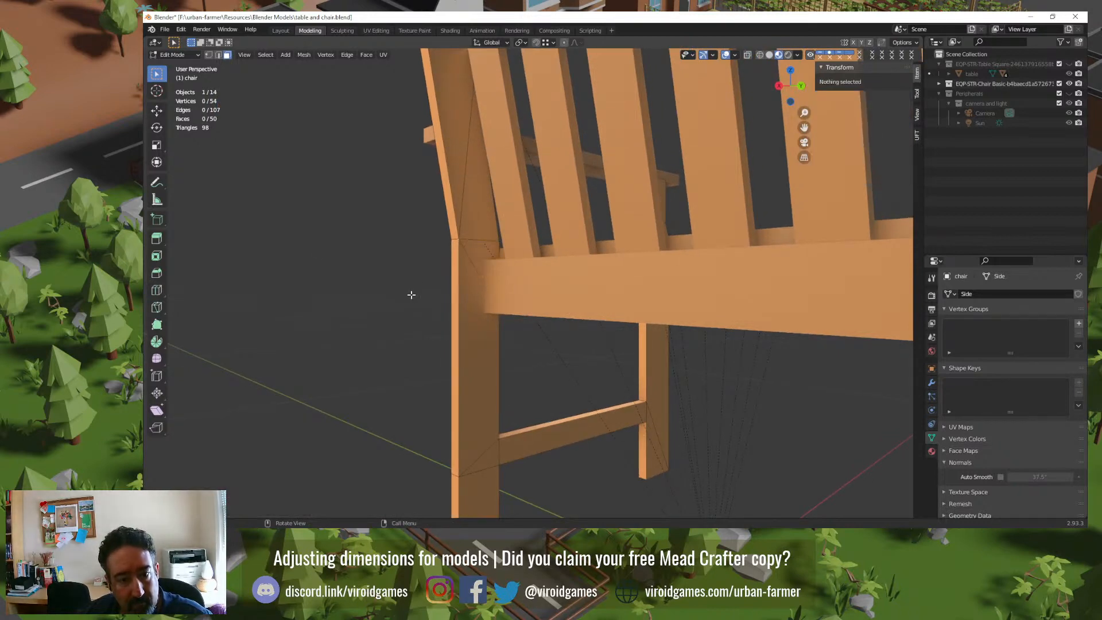
# Step: Examine the cleaned-up chair side from several angles, comparing its shape in Object Mode with its edges in Edit Mode
pyautogui.scroll(-1, 412, 294)
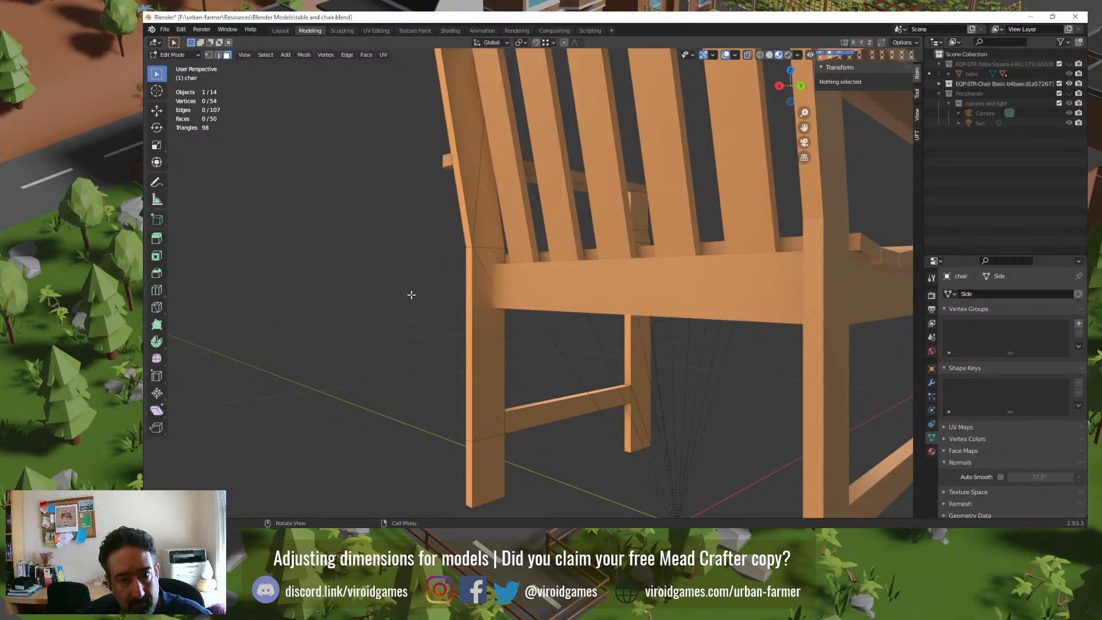
pyautogui.moveTo(411, 294); pyautogui.dragTo(579, 310, button='middle')
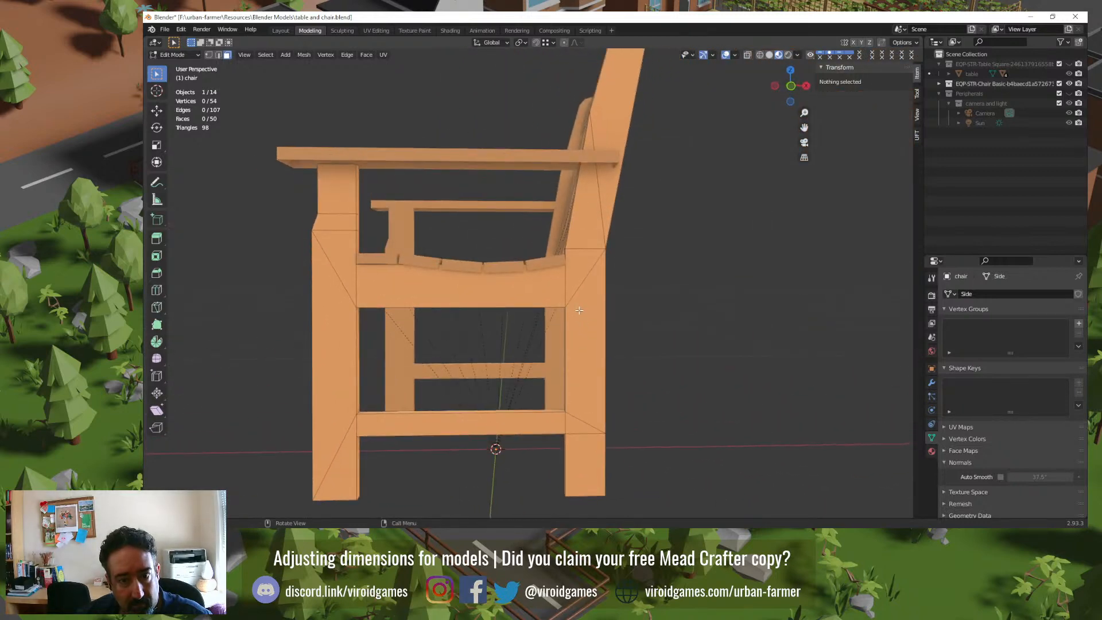
pyautogui.press('Tab')
pyautogui.click(642, 322)
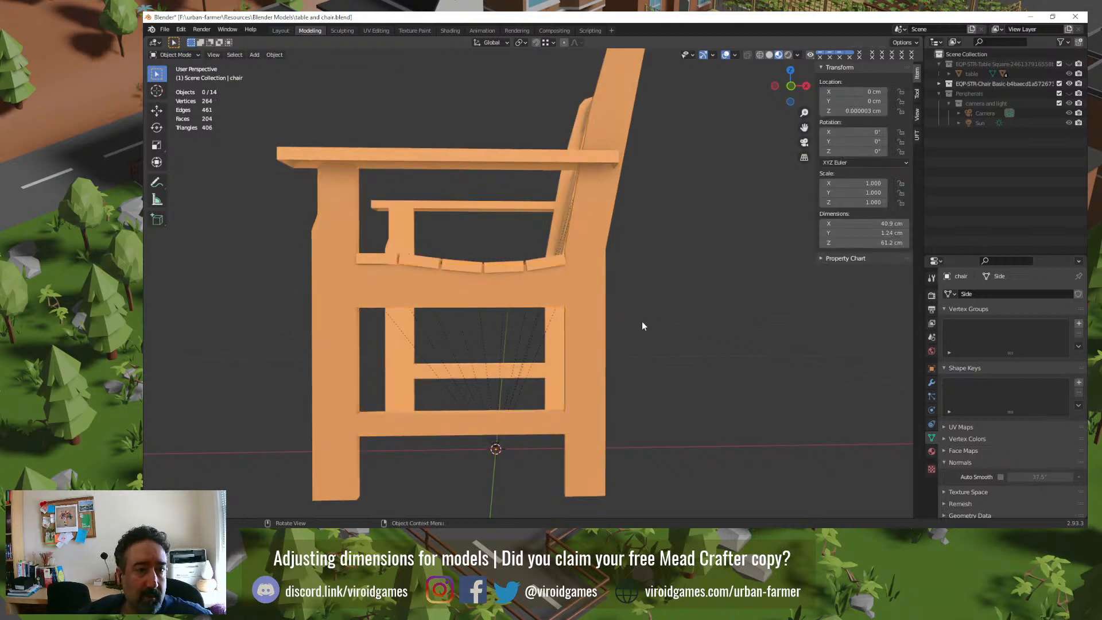
pyautogui.press('Tab')
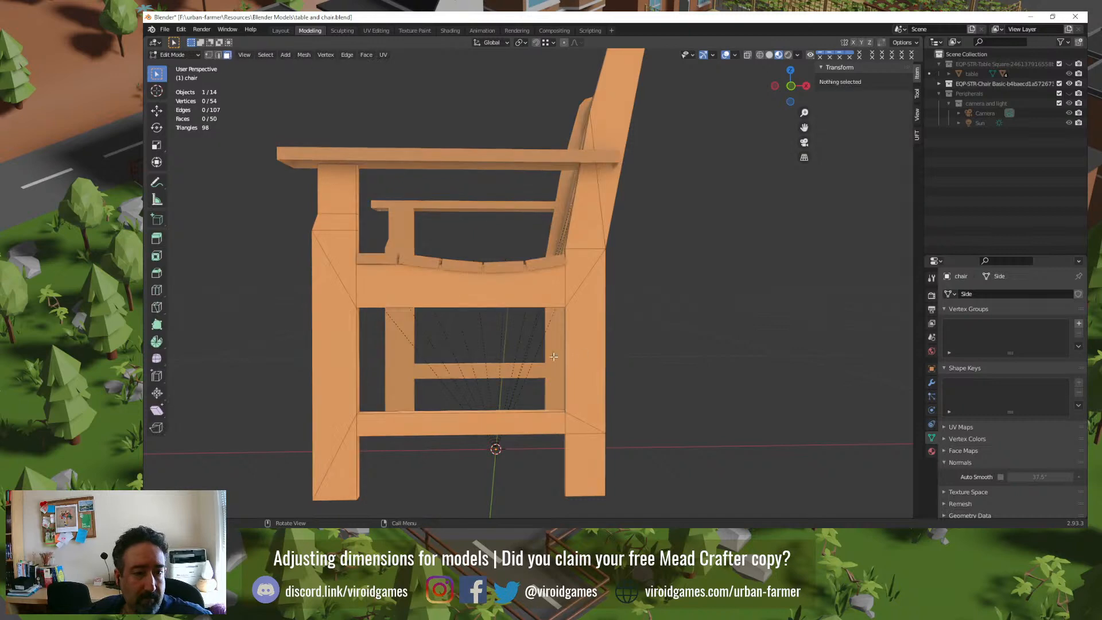
pyautogui.moveTo(554, 357); pyautogui.dragTo(344, 241, button='middle')
pyautogui.press('Tab')
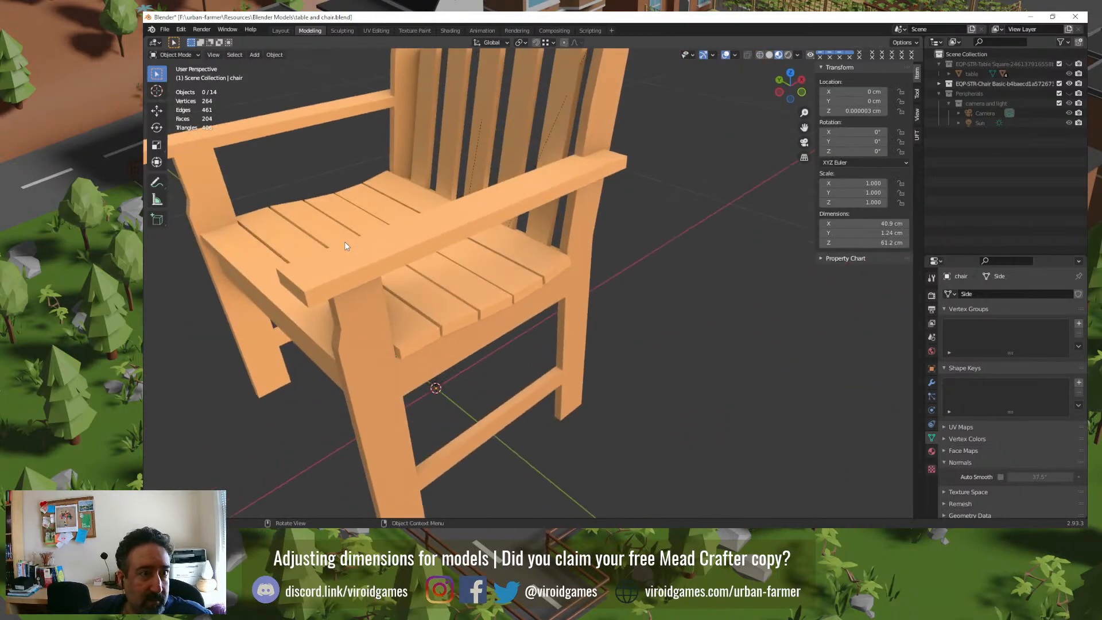
pyautogui.press('Tab')
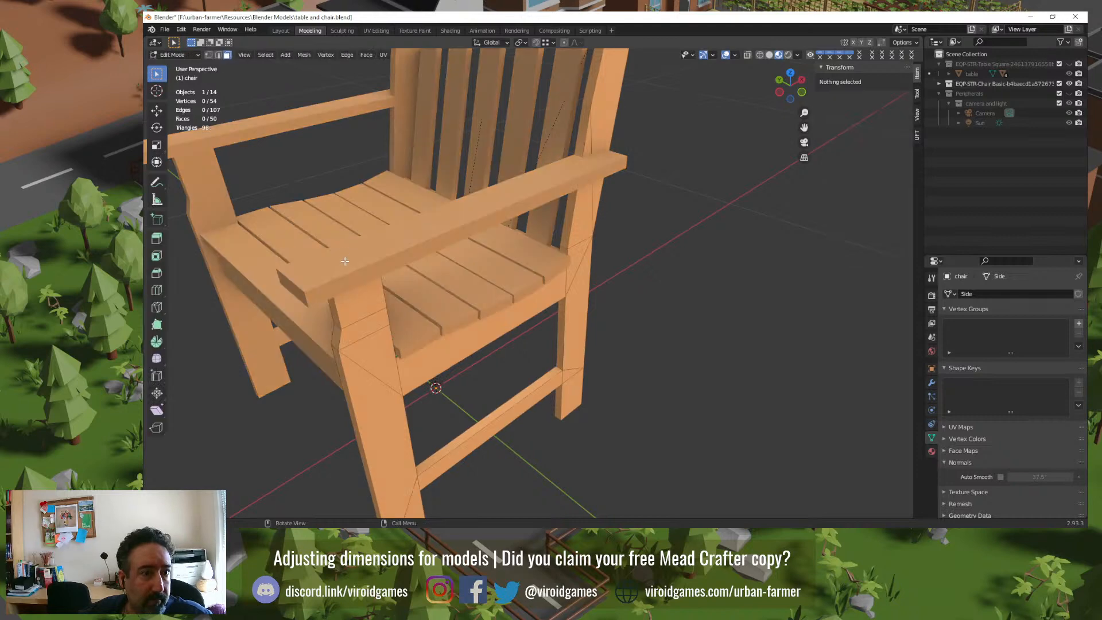
# Step: Enable X-ray display and delete the front leg's top face hidden inside the armrest
pyautogui.click(747, 56)
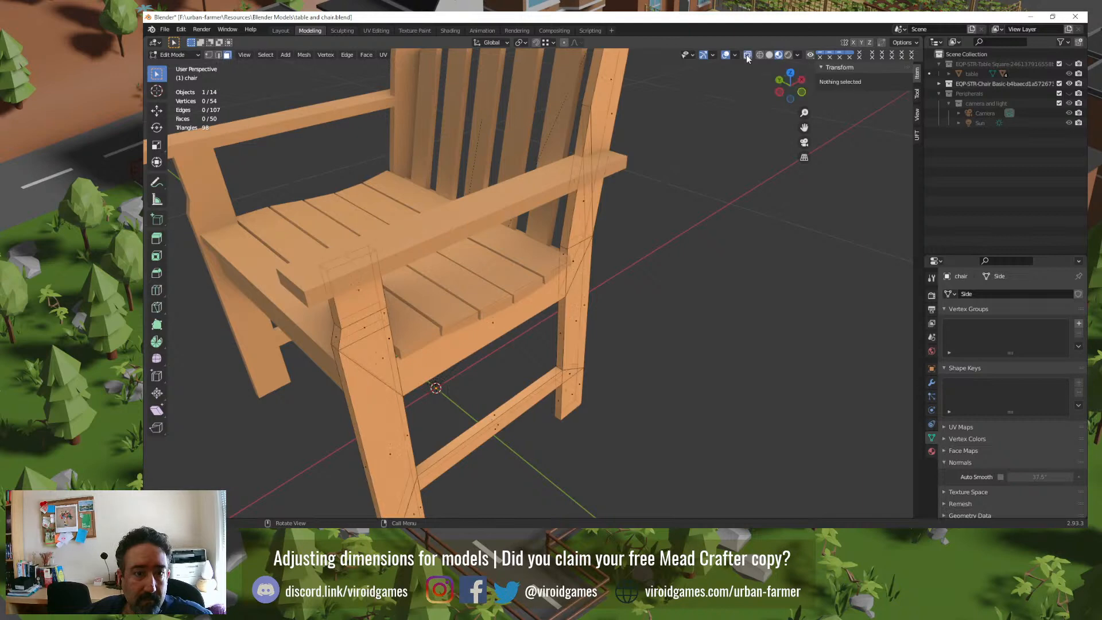
pyautogui.click(357, 255)
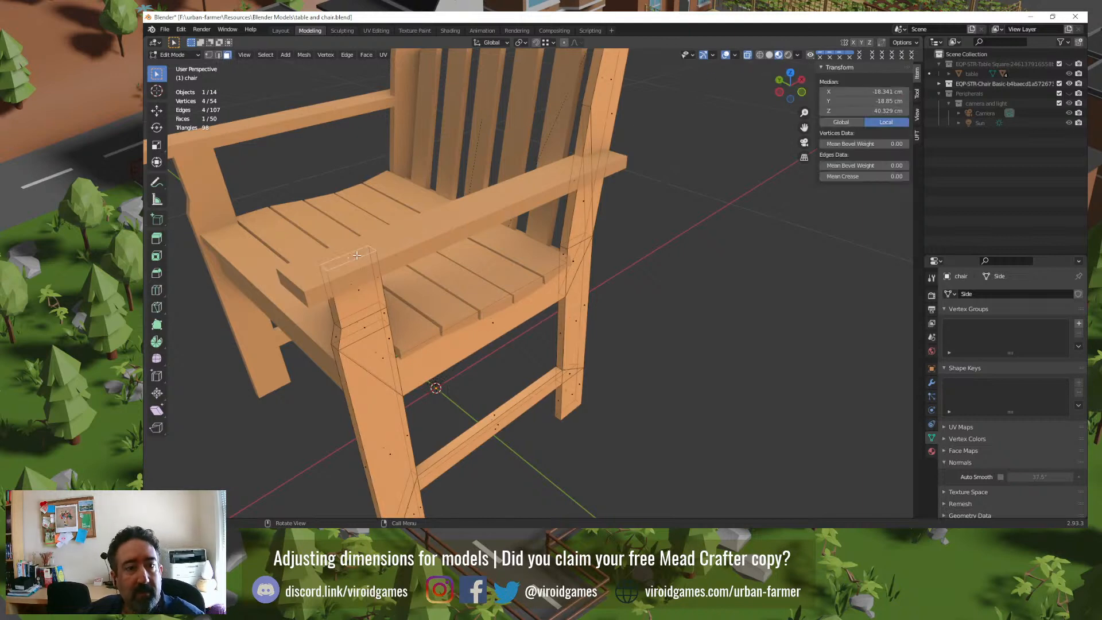
pyautogui.press('x')
pyautogui.click(357, 255)
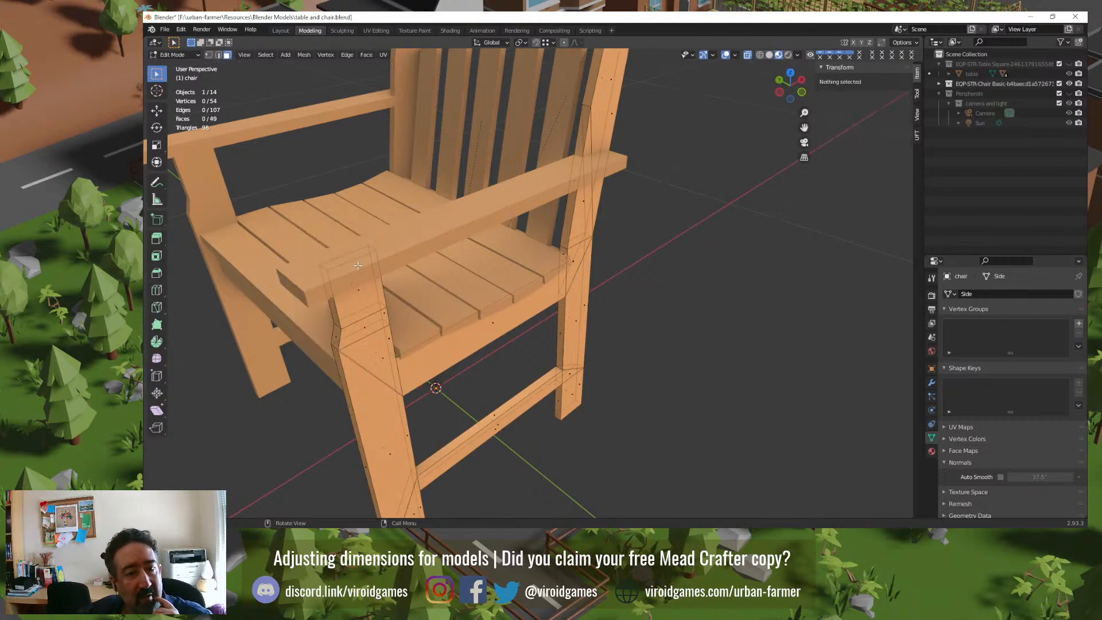
pyautogui.press('Tab')
pyautogui.press('Tab')
# Step: Merge the two redundant outer vertices on the front leg's rear edge above the seat into the top corner vertex using At Last
pyautogui.moveTo(418, 315); pyautogui.dragTo(435, 283, button='middle')
pyautogui.scroll(1, 337, 252)
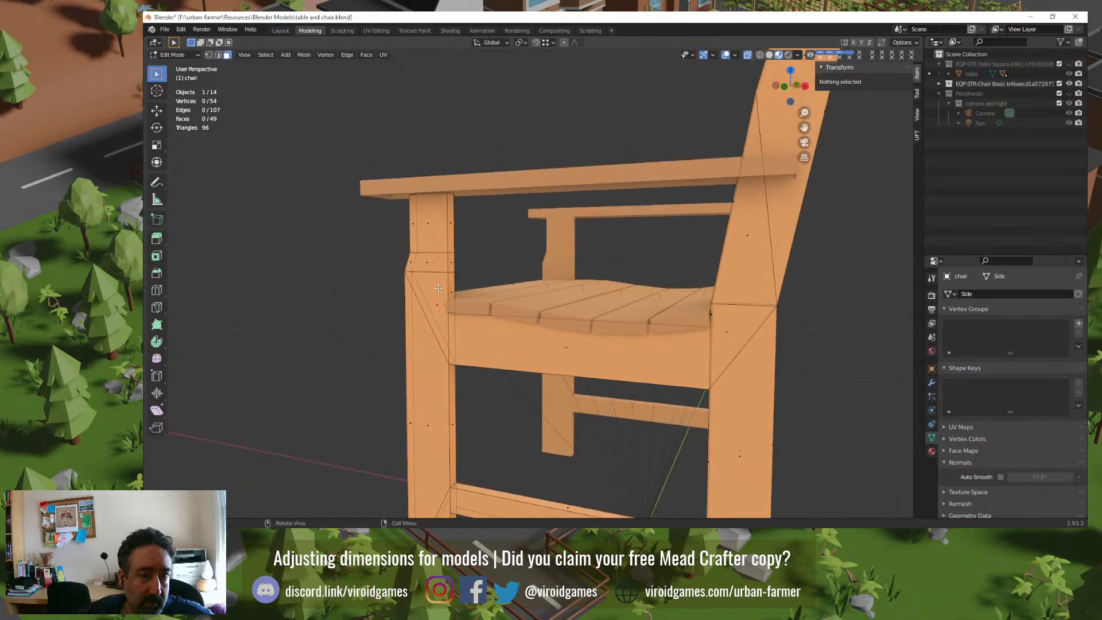
pyautogui.scroll(3, 418, 273)
pyautogui.press('1')
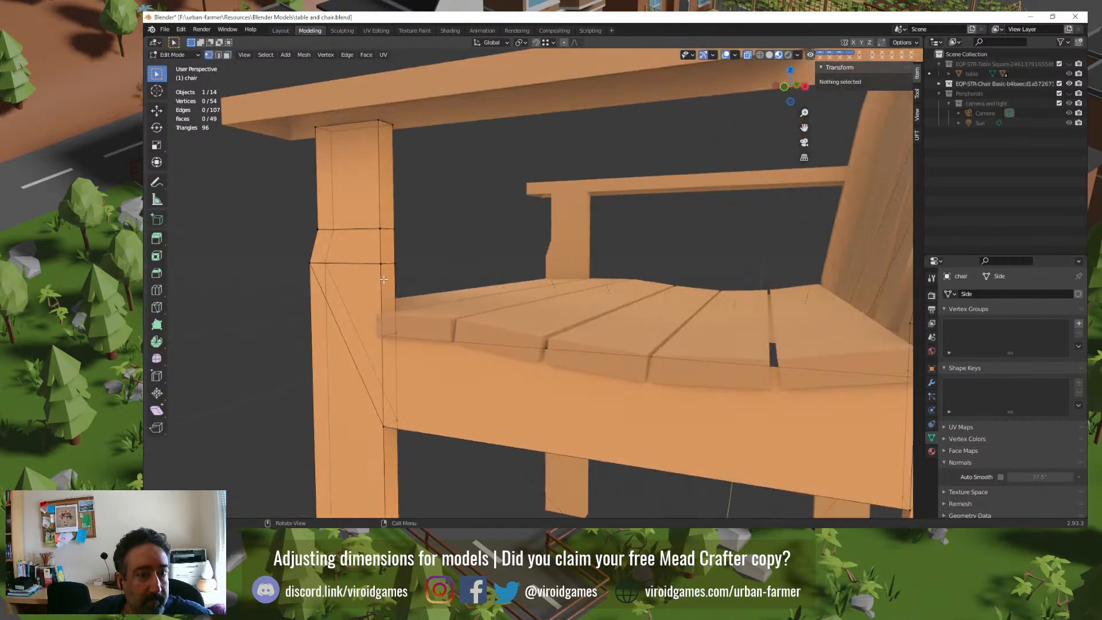
pyautogui.click(378, 263)
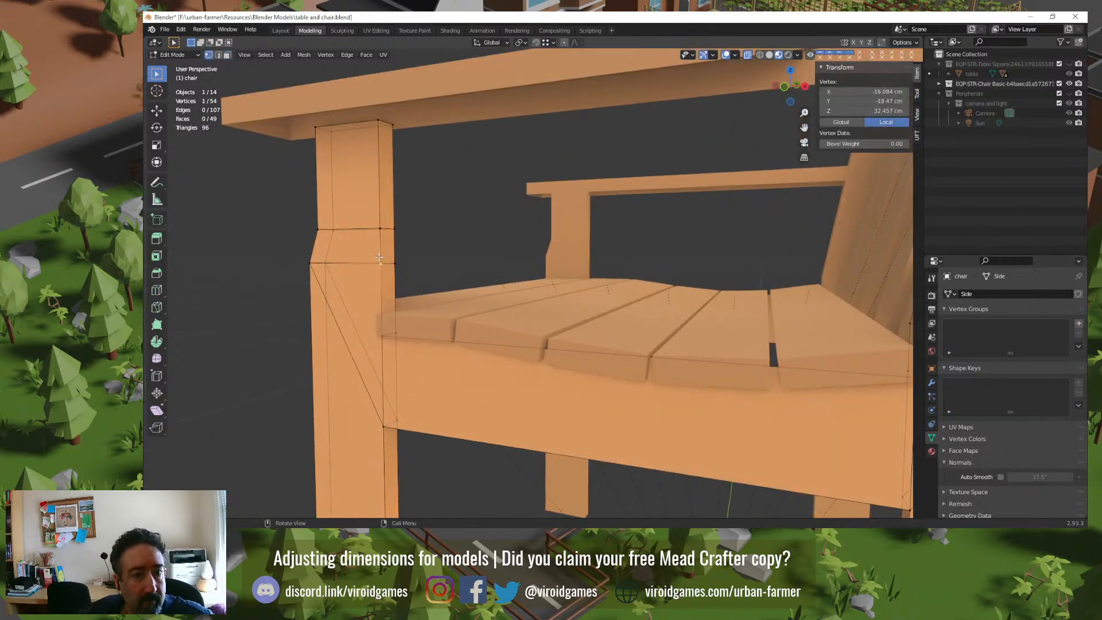
pyautogui.keyDown('shift'); pyautogui.click(377, 121); pyautogui.keyUp('shift')
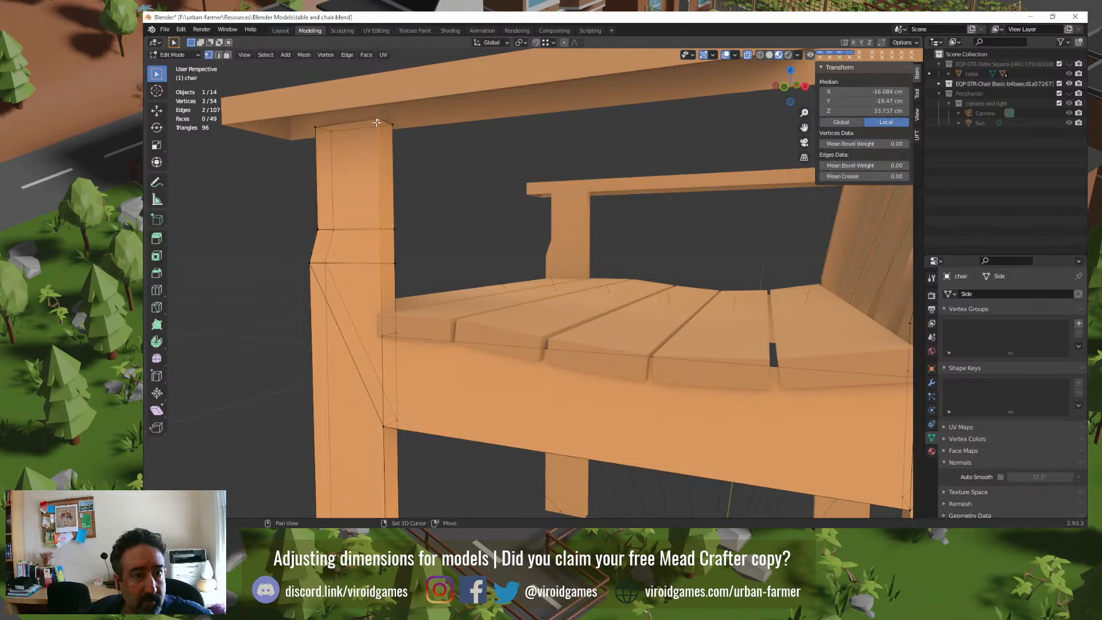
pyautogui.press('m')
pyautogui.click(380, 215)
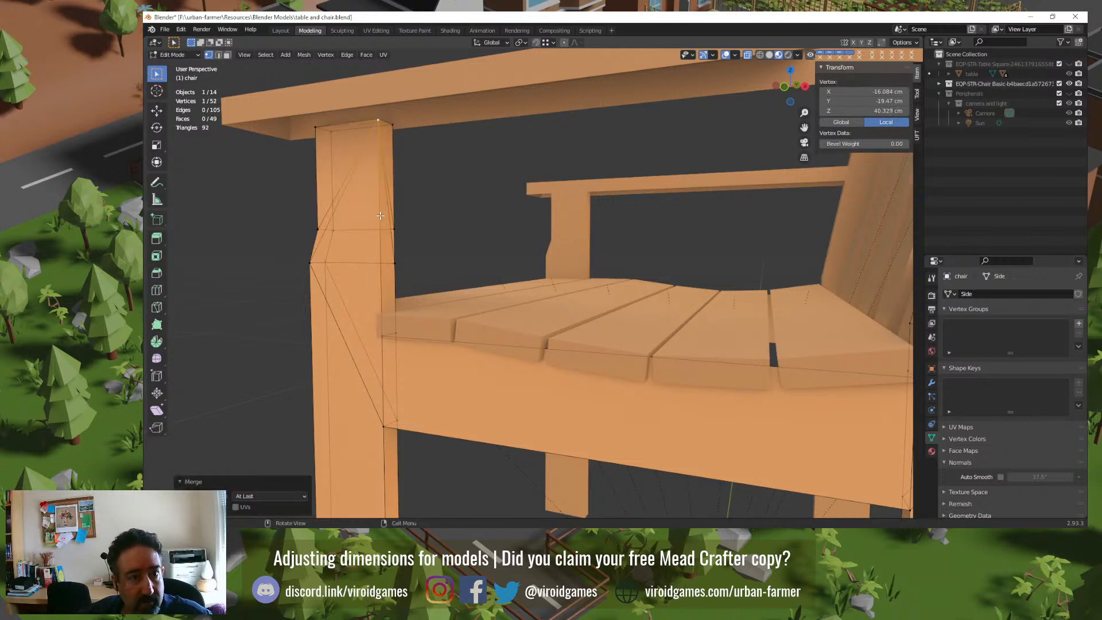
# Step: Merge the matching redundant inner vertices on the front leg's rear edge into the inner top corner vertex using At Last
pyautogui.moveTo(379, 215); pyautogui.dragTo(318, 262, button='middle')
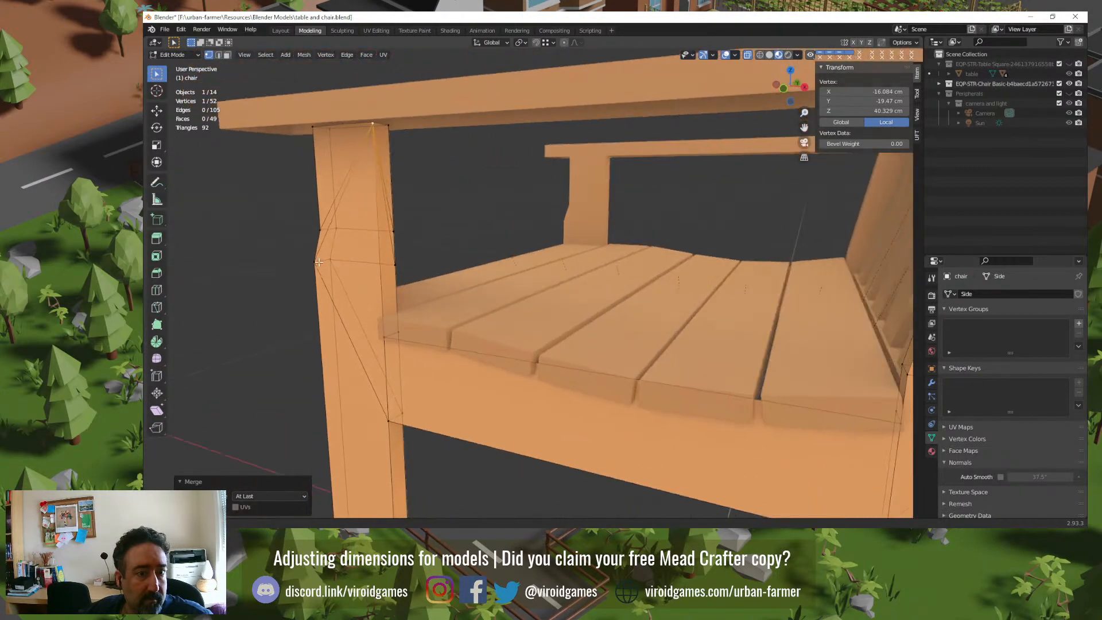
pyautogui.keyDown('shift'); pyautogui.click(393, 232); pyautogui.keyUp('shift')
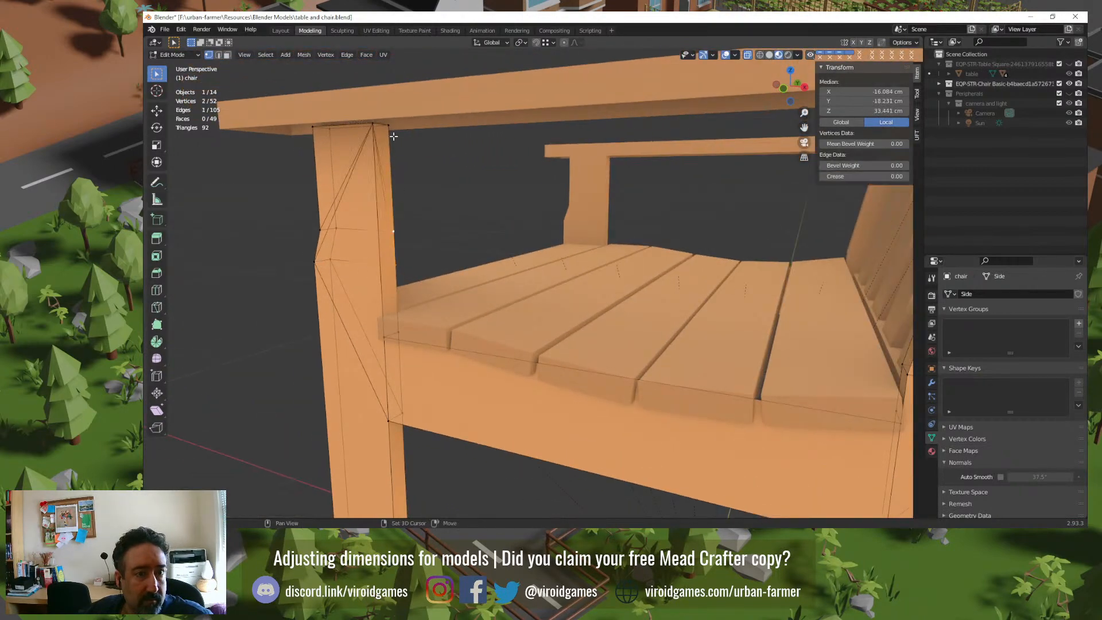
pyautogui.keyDown('shift'); pyautogui.click(388, 128); pyautogui.keyUp('shift')
pyautogui.press('m')
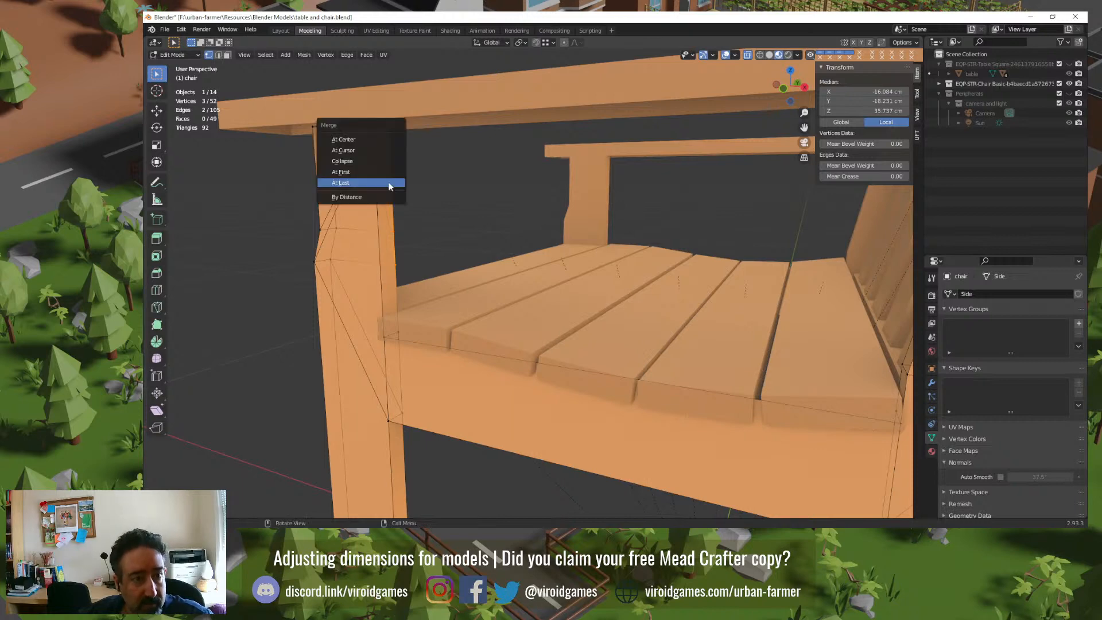
pyautogui.click(389, 183)
# Step: Convert the two outer triangles at the top of the front leg under the armrest with Tris to Quads
pyautogui.moveTo(371, 235)
pyautogui.mouseDown(button='middle')
pyautogui.moveTo(399, 251)
pyautogui.moveTo(356, 236)
pyautogui.mouseUp(button='middle')
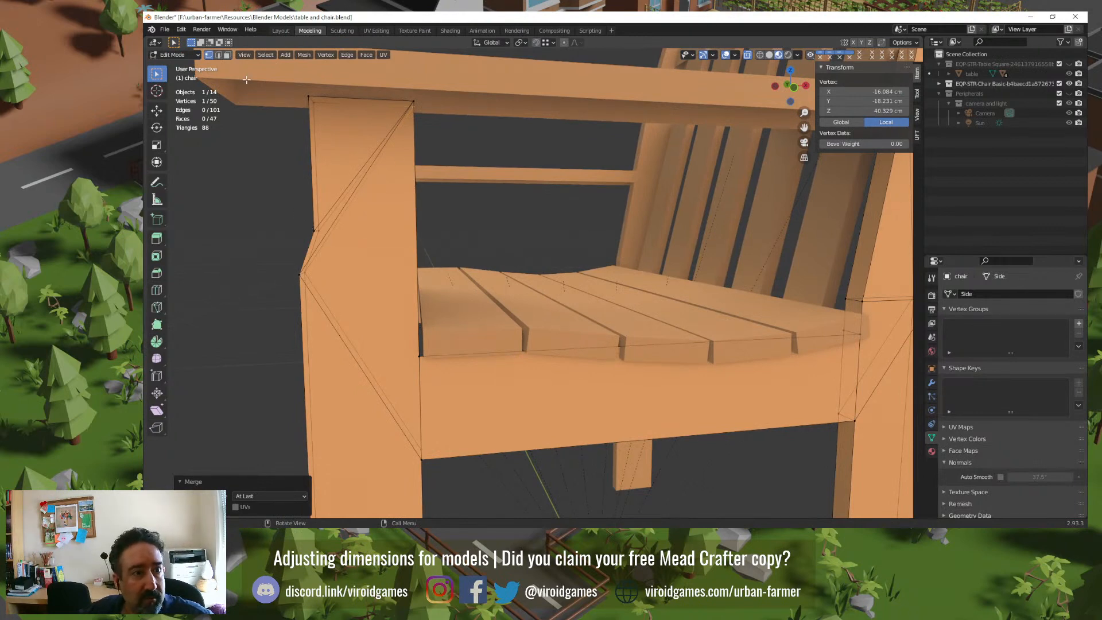
pyautogui.click(227, 54)
pyautogui.click(361, 167)
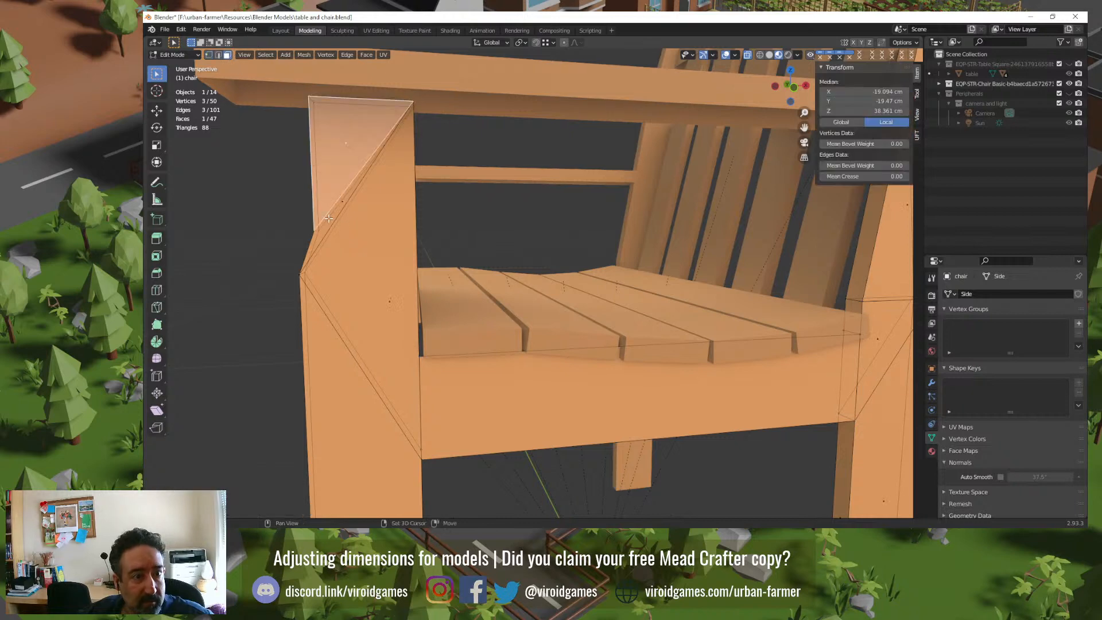
pyautogui.keyDown('shift'); pyautogui.click(328, 218); pyautogui.keyUp('shift')
pyautogui.hotkey('alt', 'j')
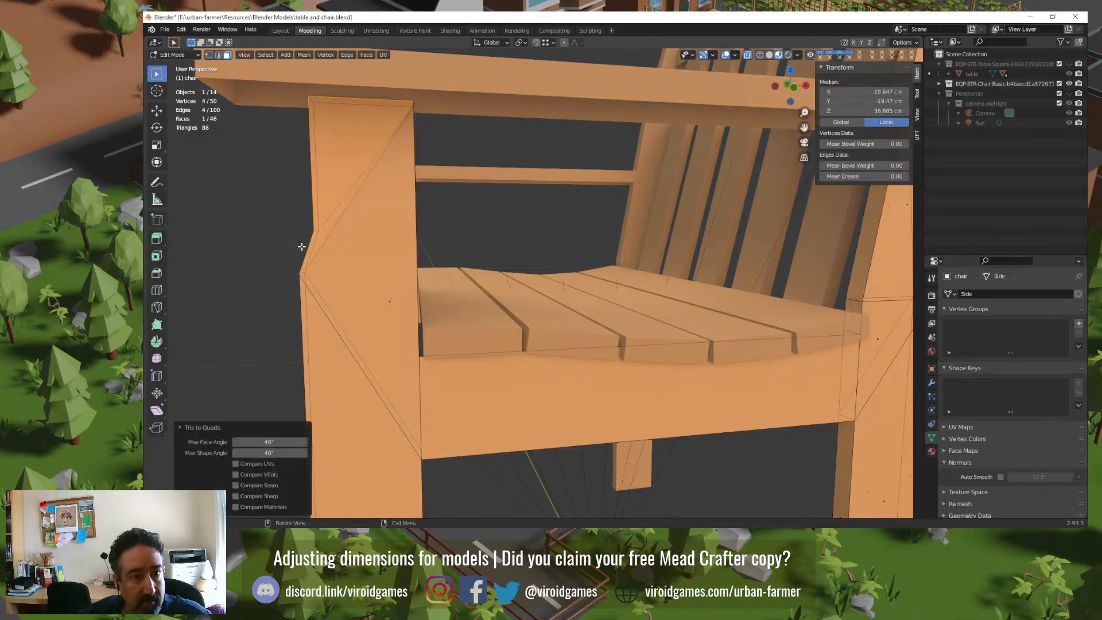
# Step: Convert the matching pair of triangles at the top of the front leg's inner side with Tris to Quads
pyautogui.moveTo(302, 246); pyautogui.dragTo(617, 234, button='middle')
pyautogui.click(739, 232)
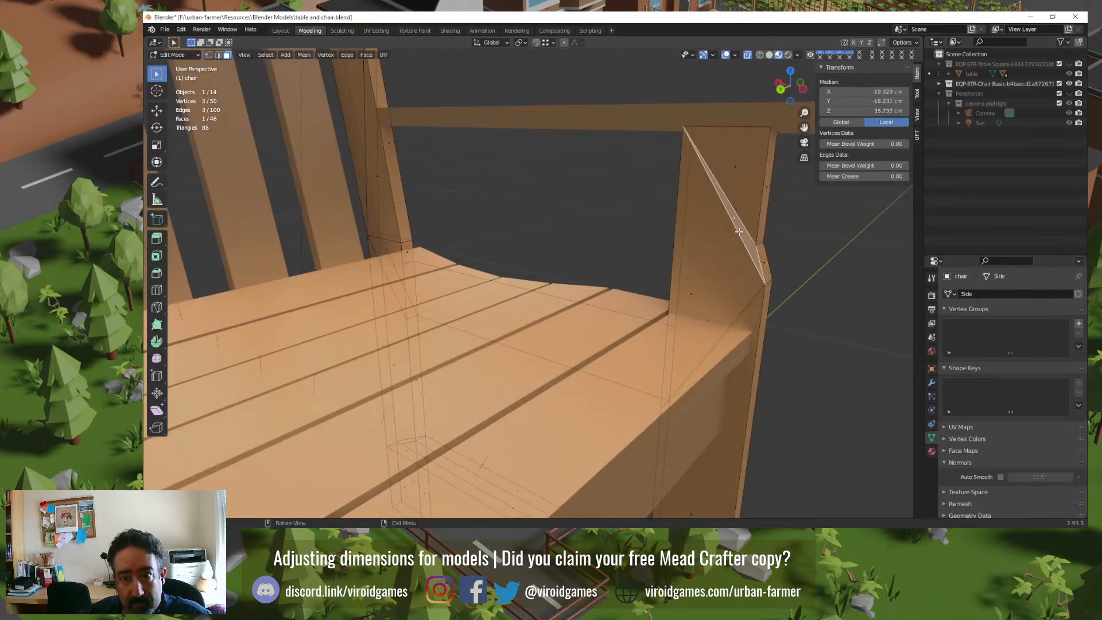
pyautogui.keyDown('shift'); pyautogui.click(740, 180); pyautogui.keyUp('shift')
pyautogui.moveTo(725, 226); pyautogui.dragTo(669, 238, button='middle')
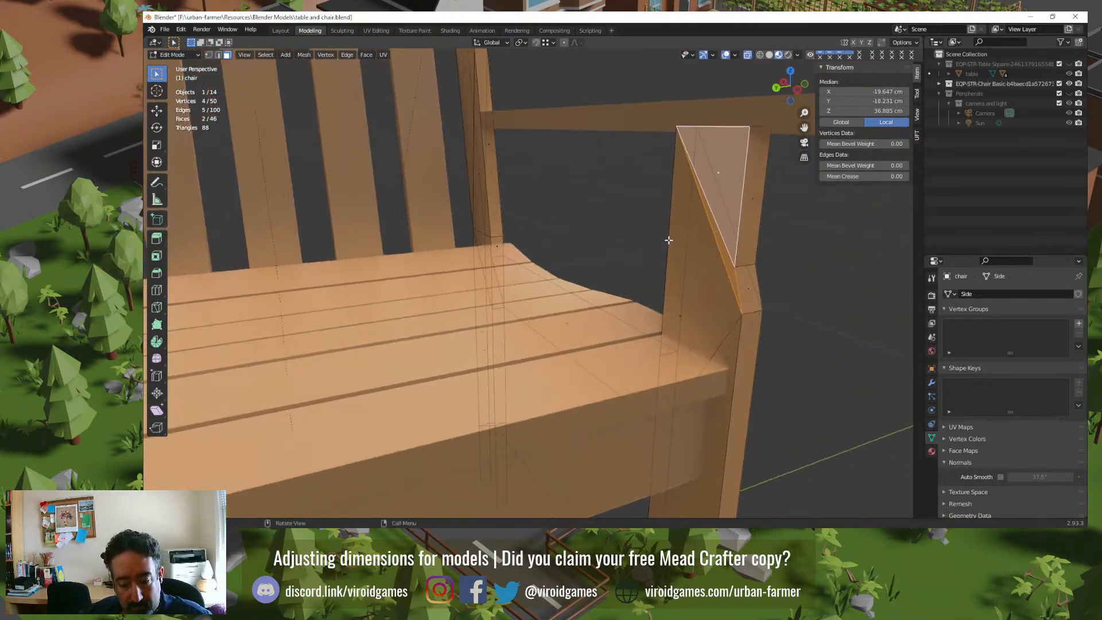
pyautogui.hotkey('alt', 'j')
# Step: Examine the front leg's simplified upper faces and the seat rail joint in both Object Mode and Edit Mode
pyautogui.moveTo(776, 279); pyautogui.dragTo(333, 307, button='middle')
pyautogui.press('Tab')
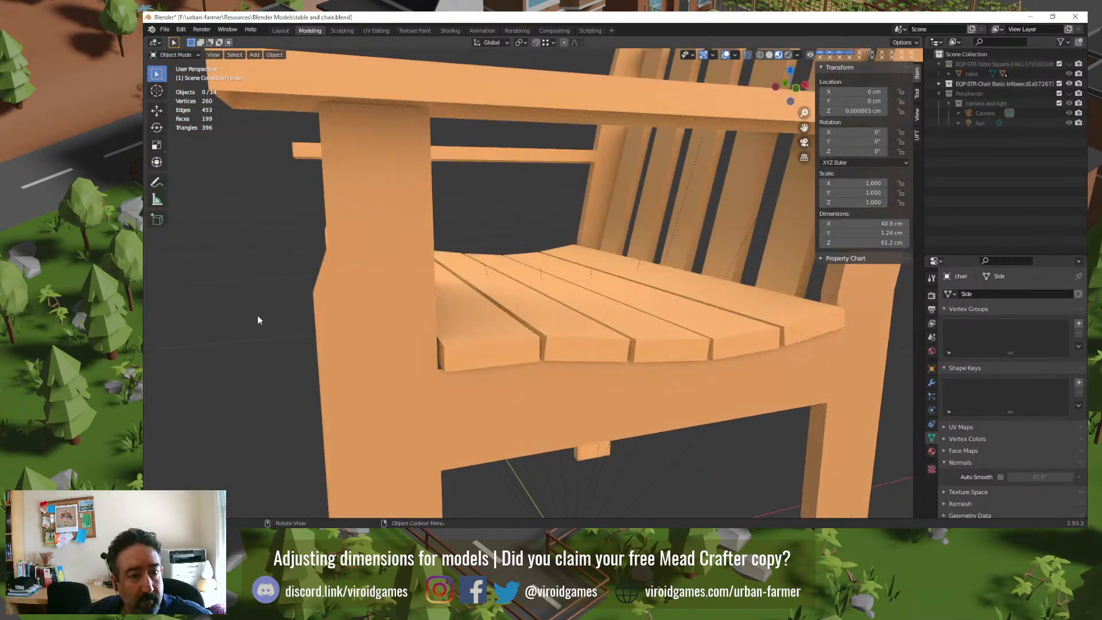
pyautogui.click(327, 264)
pyautogui.press('Tab')
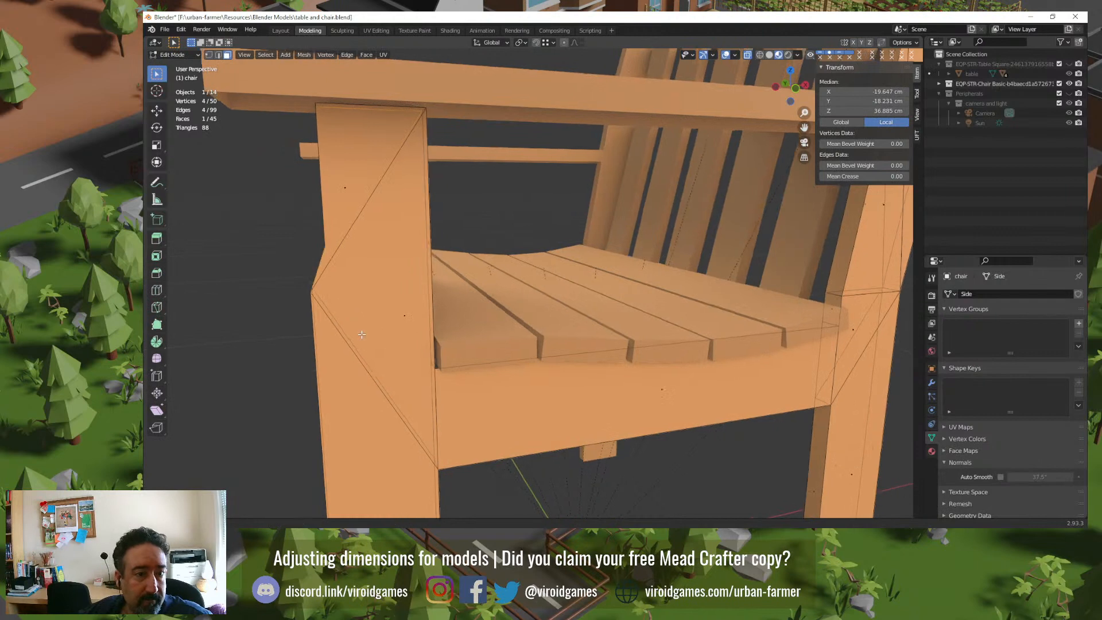
pyautogui.moveTo(362, 334); pyautogui.dragTo(364, 324, button='middle')
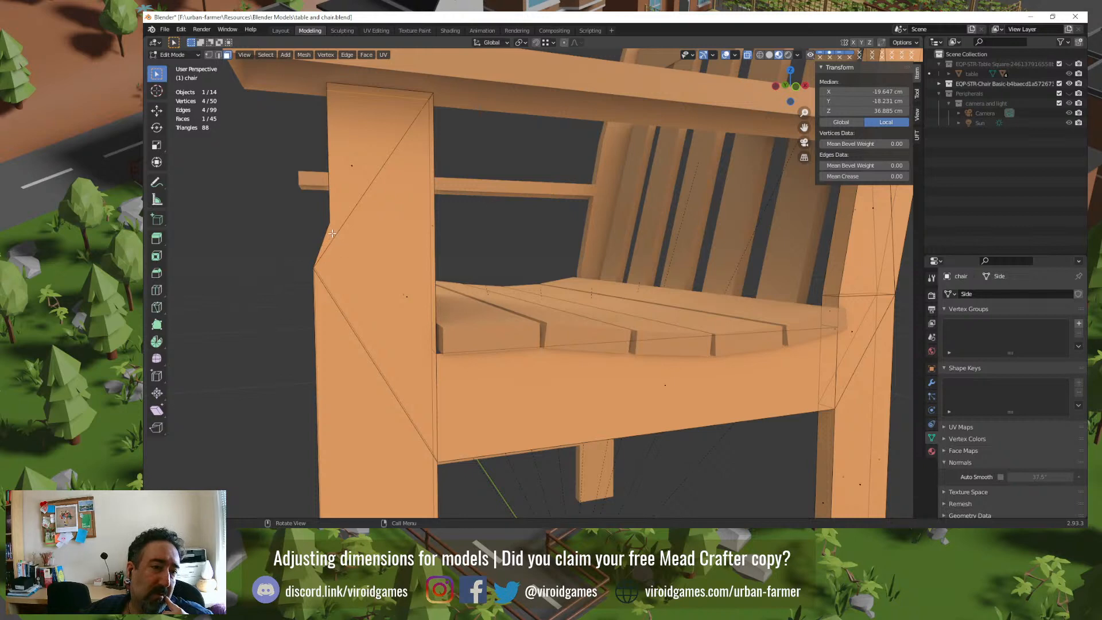
pyautogui.moveTo(334, 240); pyautogui.dragTo(349, 280, button='middle')
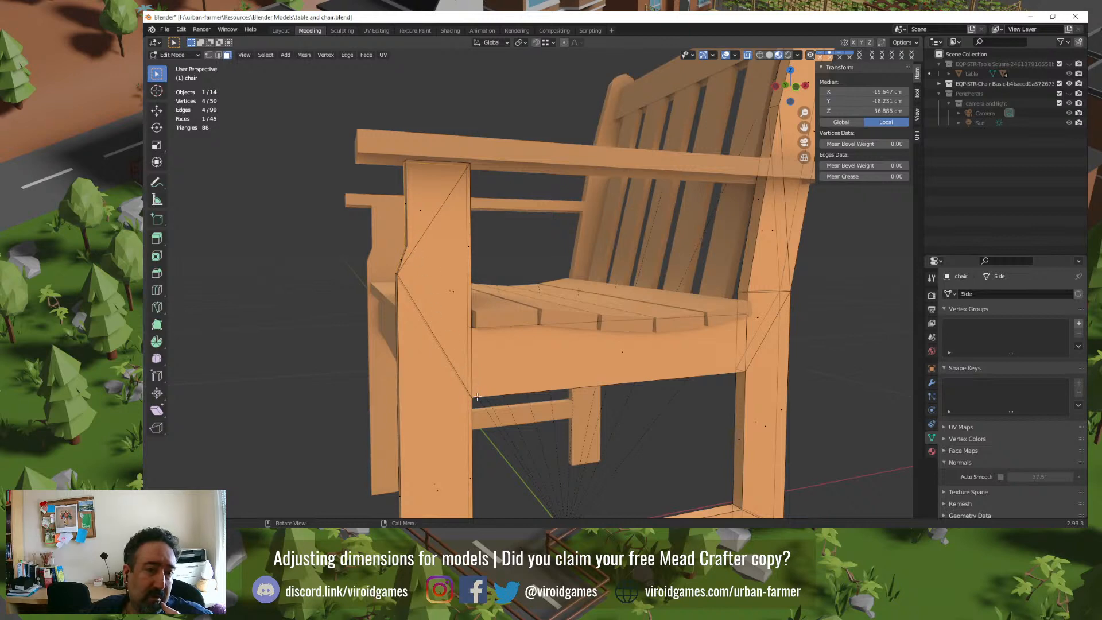
pyautogui.moveTo(456, 398); pyautogui.dragTo(425, 382, button='middle')
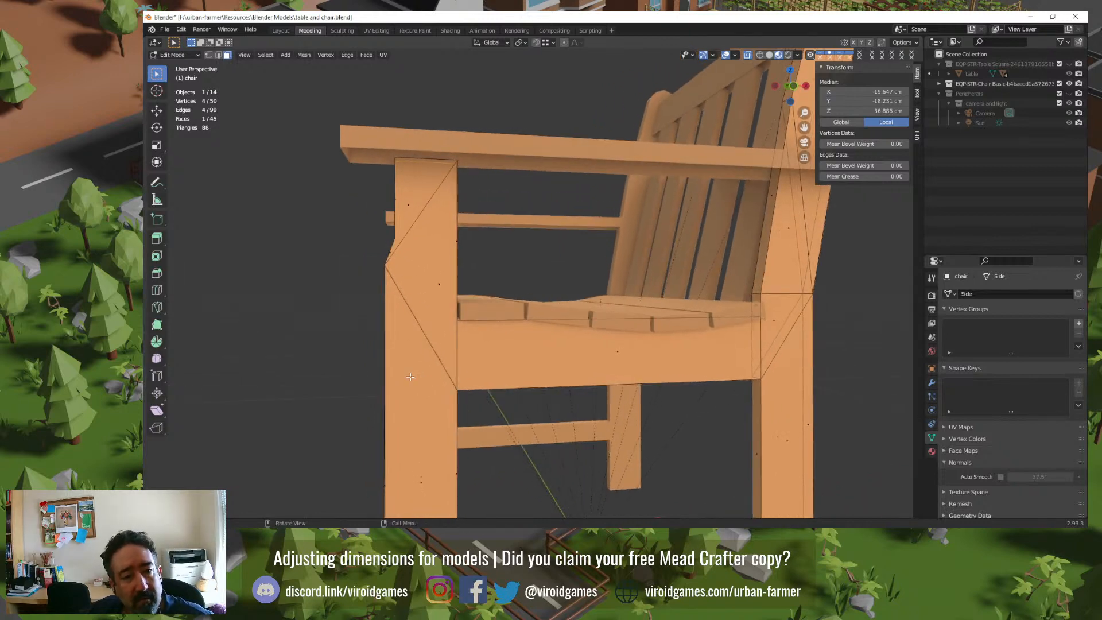
pyautogui.press('Tab')
pyautogui.press('Tab')
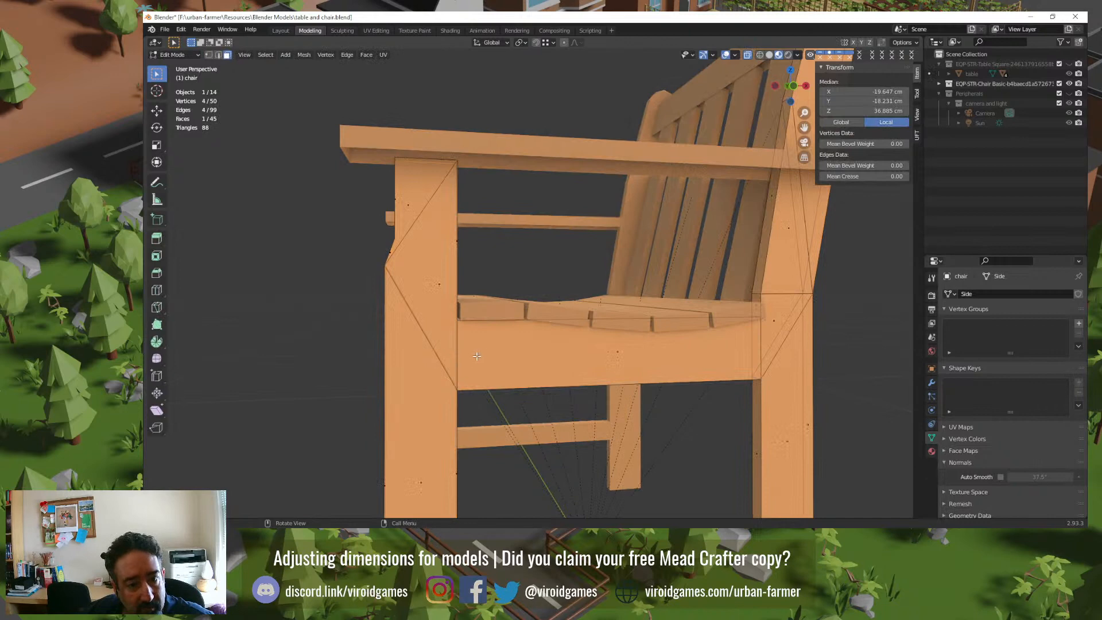
pyautogui.moveTo(471, 352); pyautogui.dragTo(436, 351, button='middle')
pyautogui.press('Tab')
pyautogui.press('Tab')
# Step: Dissolve the two diagonal edges on the outer and inner faces of the front leg's upper part below the armrest
pyautogui.scroll(4, 340, 347)
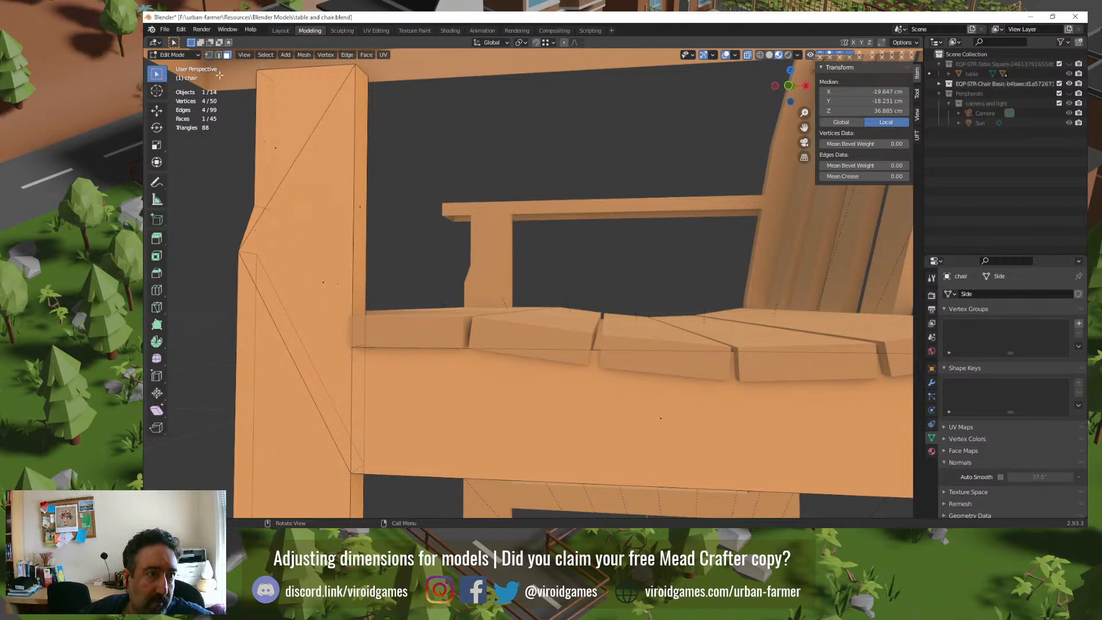
pyautogui.click(208, 54)
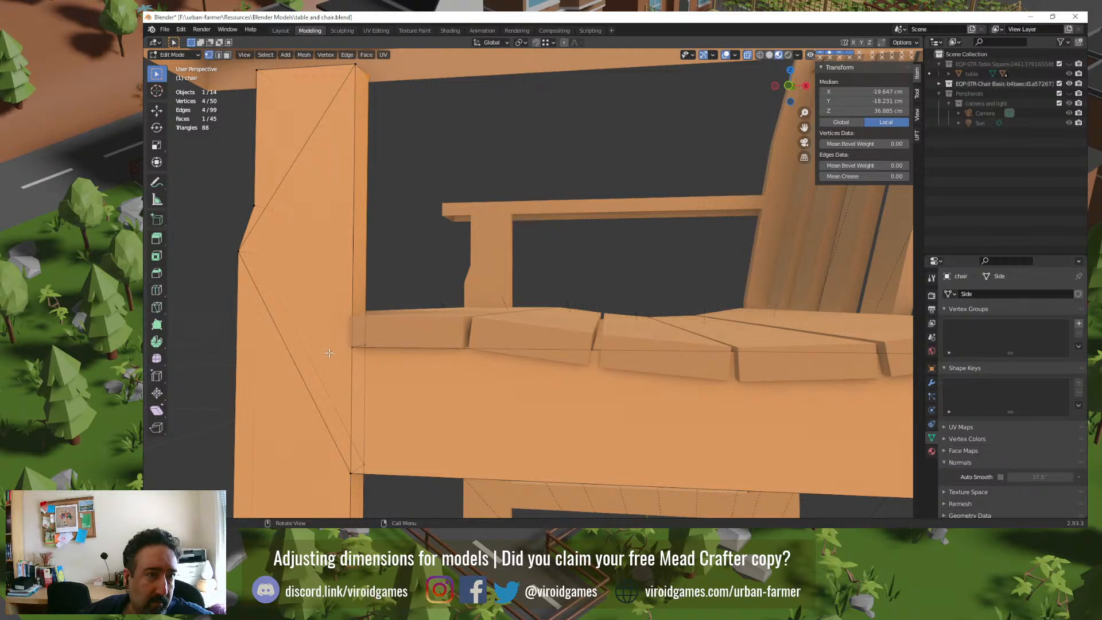
pyautogui.moveTo(331, 354); pyautogui.dragTo(383, 326, button='middle')
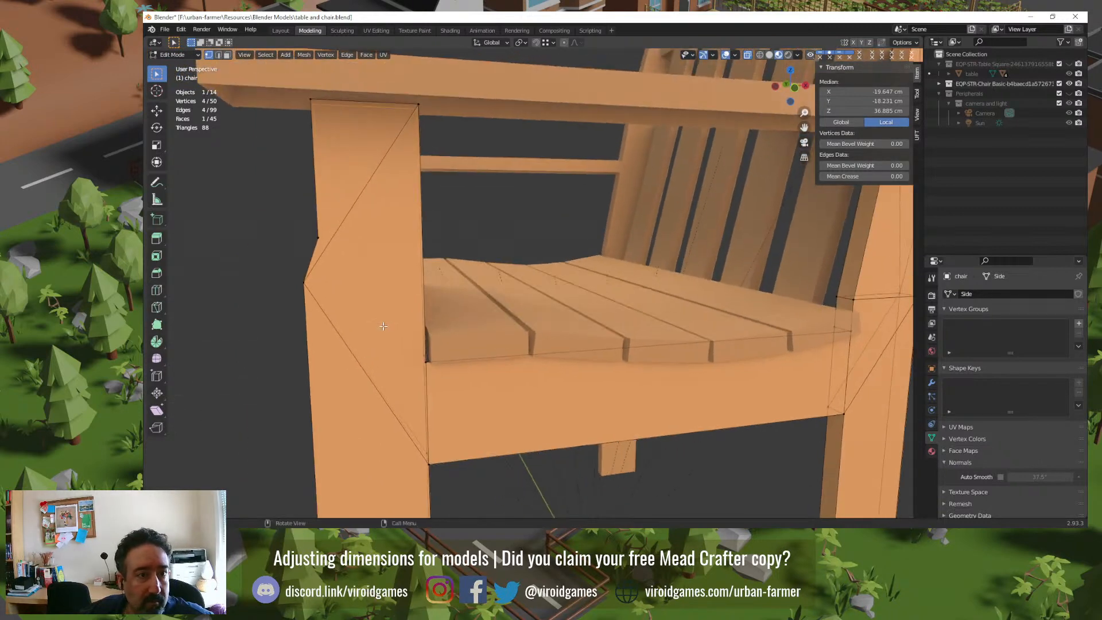
pyautogui.click(218, 55)
pyautogui.click(354, 192)
pyautogui.moveTo(360, 193); pyautogui.dragTo(363, 216, button='middle')
pyautogui.keyDown('shift'); pyautogui.click(355, 191); pyautogui.keyUp('shift')
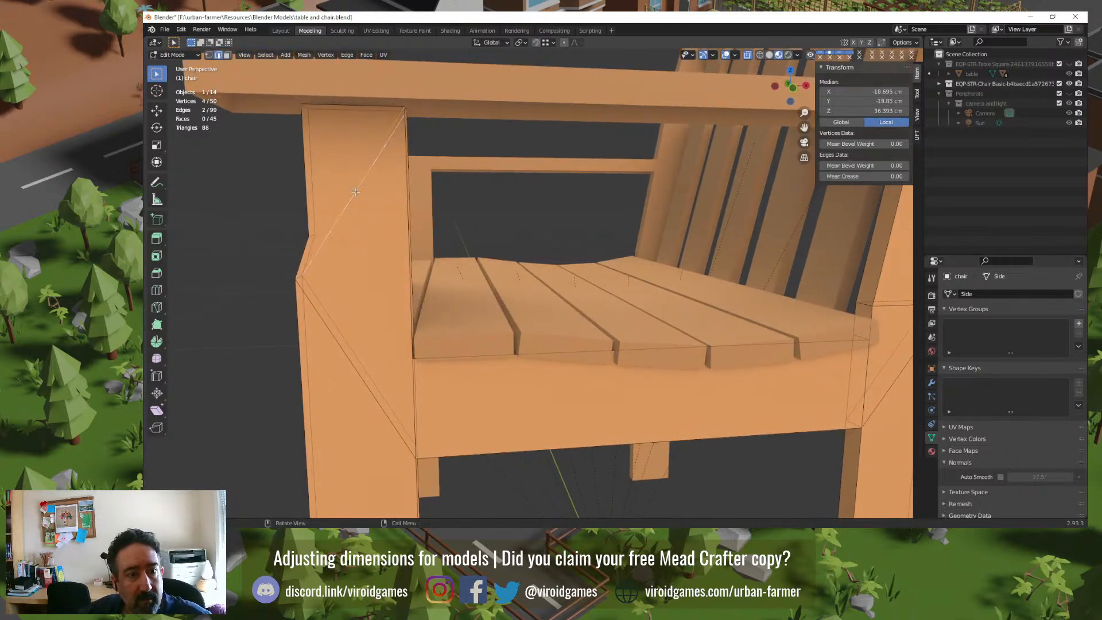
pyautogui.press('x')
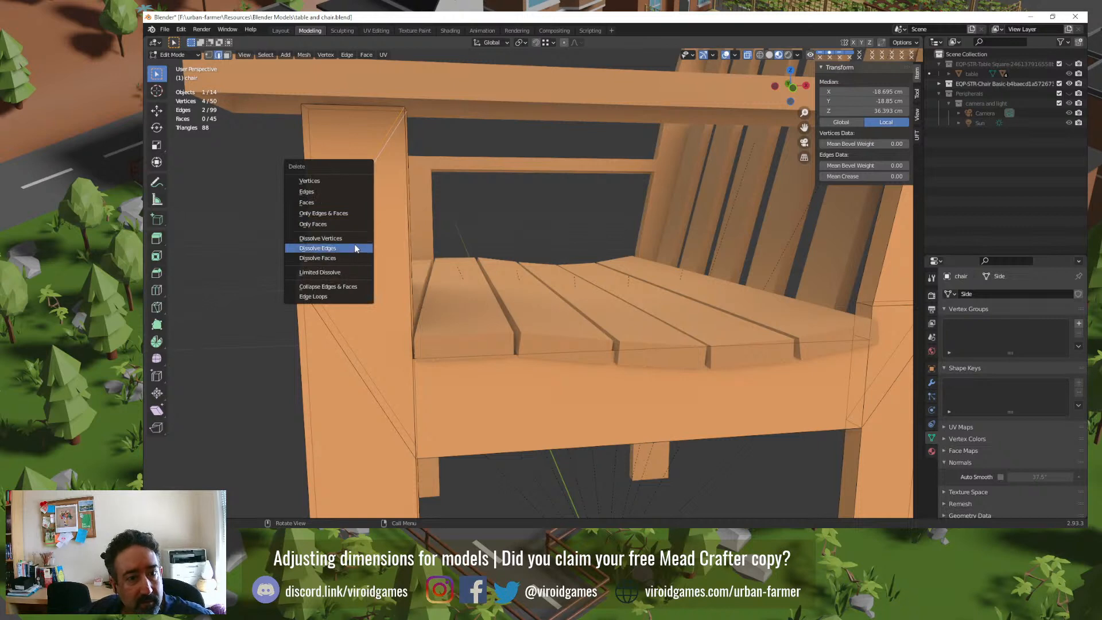
pyautogui.click(354, 244)
pyautogui.press('Tab')
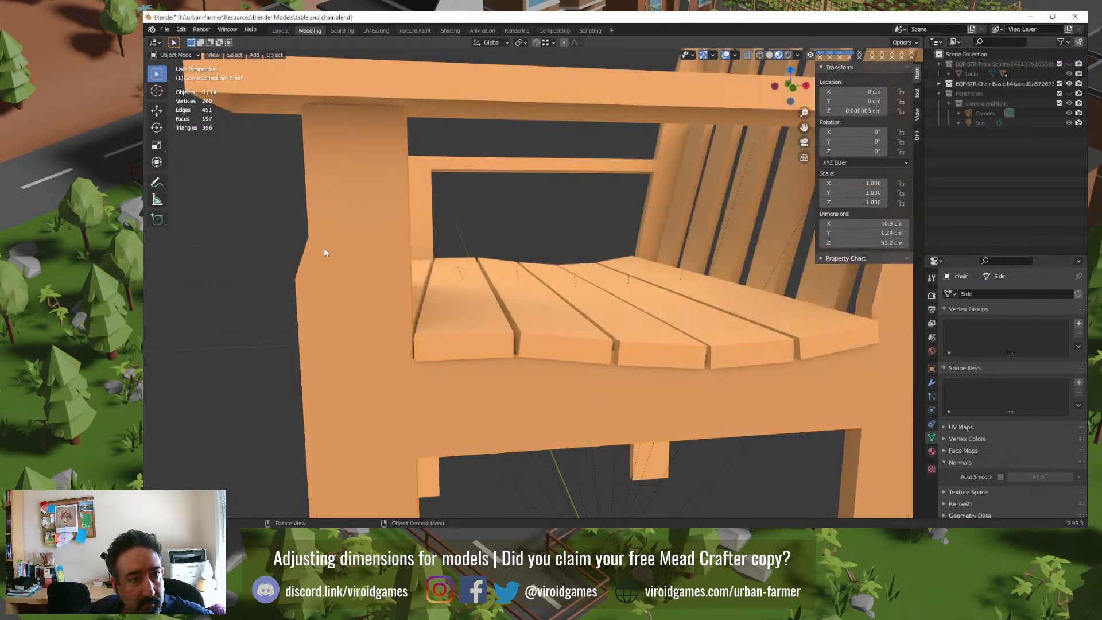
pyautogui.press('Tab')
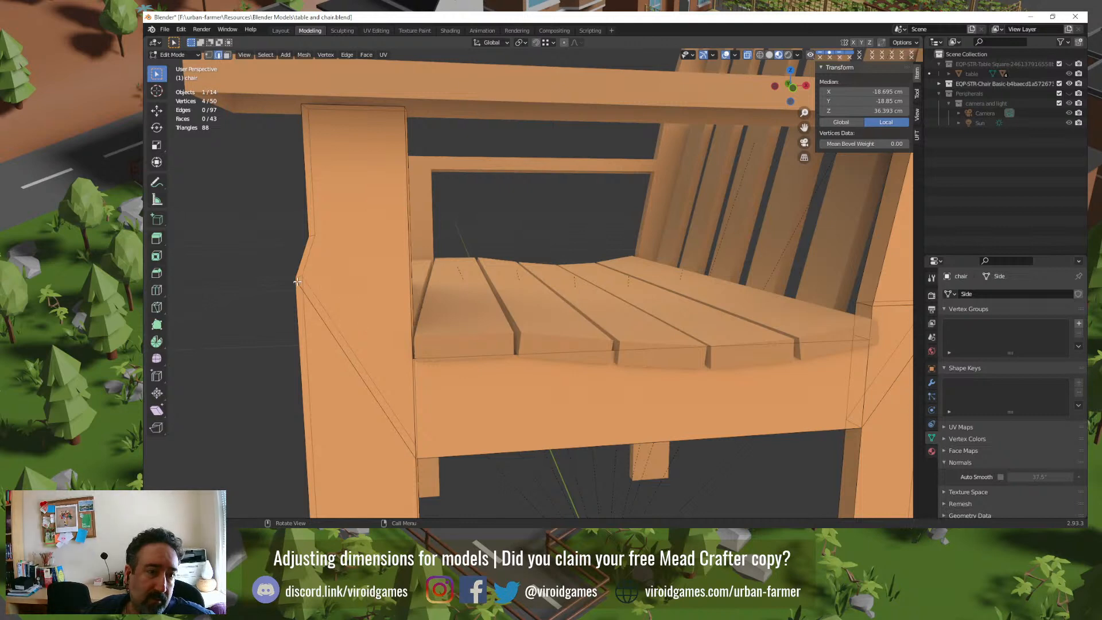
# Step: Dissolve the two diagonal edges crossing the front leg beside the seat rail
pyautogui.keyDown('alt'); pyautogui.click(341, 349); pyautogui.keyUp('alt')
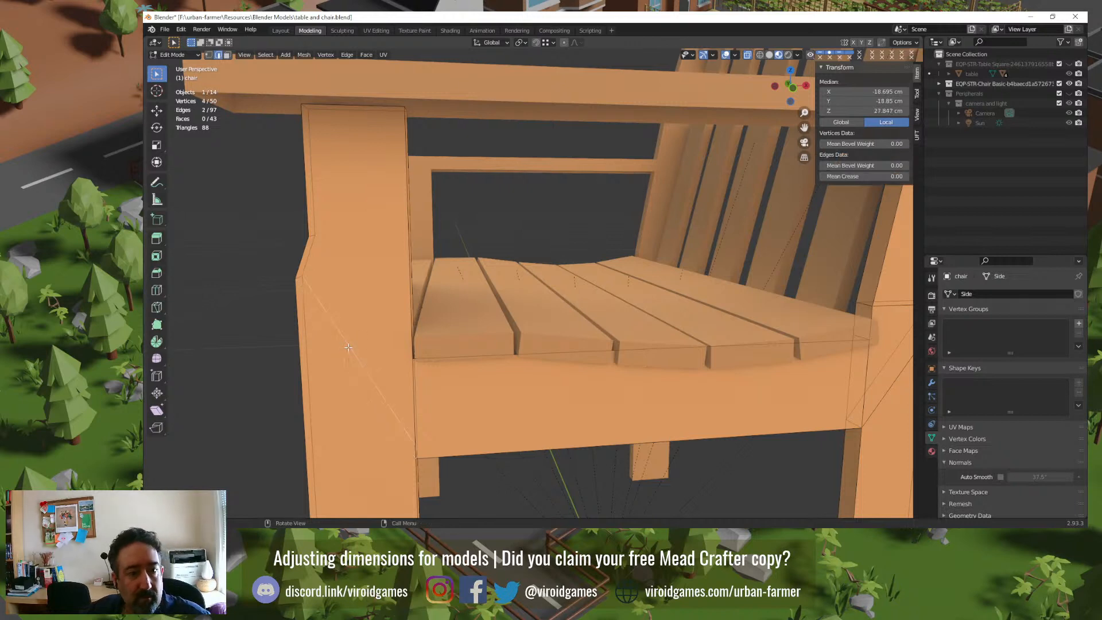
pyautogui.press('x')
pyautogui.click(348, 347)
pyautogui.press('Tab')
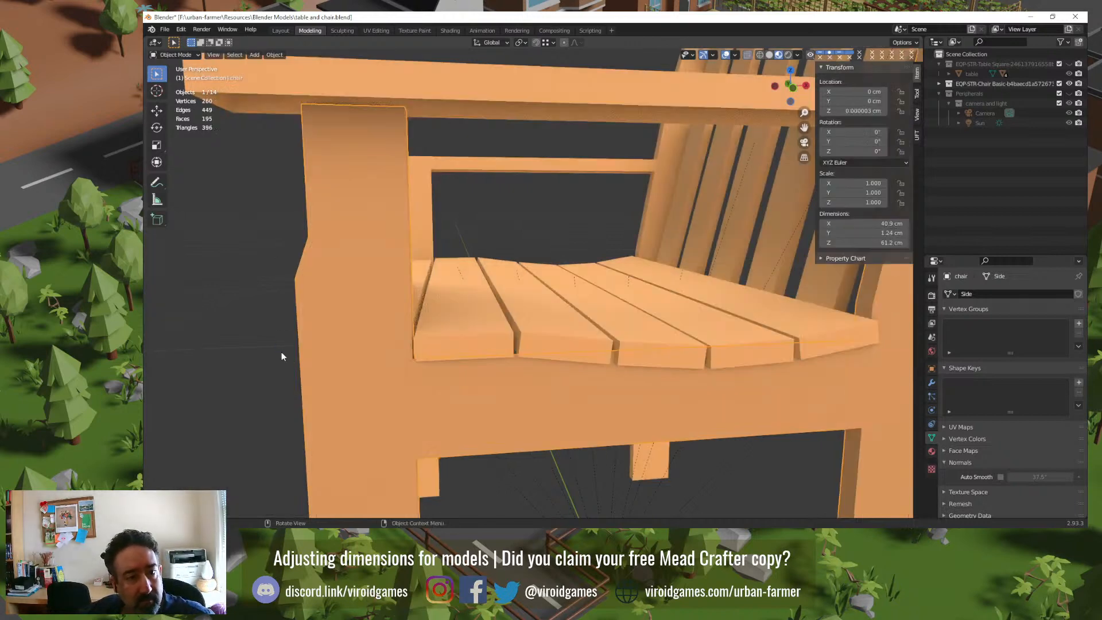
# Step: Dissolve the two diagonal edges at the foot of the front leg below the stretcher joint
pyautogui.click(279, 374)
pyautogui.moveTo(307, 377); pyautogui.dragTo(362, 373, button='middle')
pyautogui.scroll(-3, 363, 373)
pyautogui.press('Tab')
pyautogui.click(518, 395)
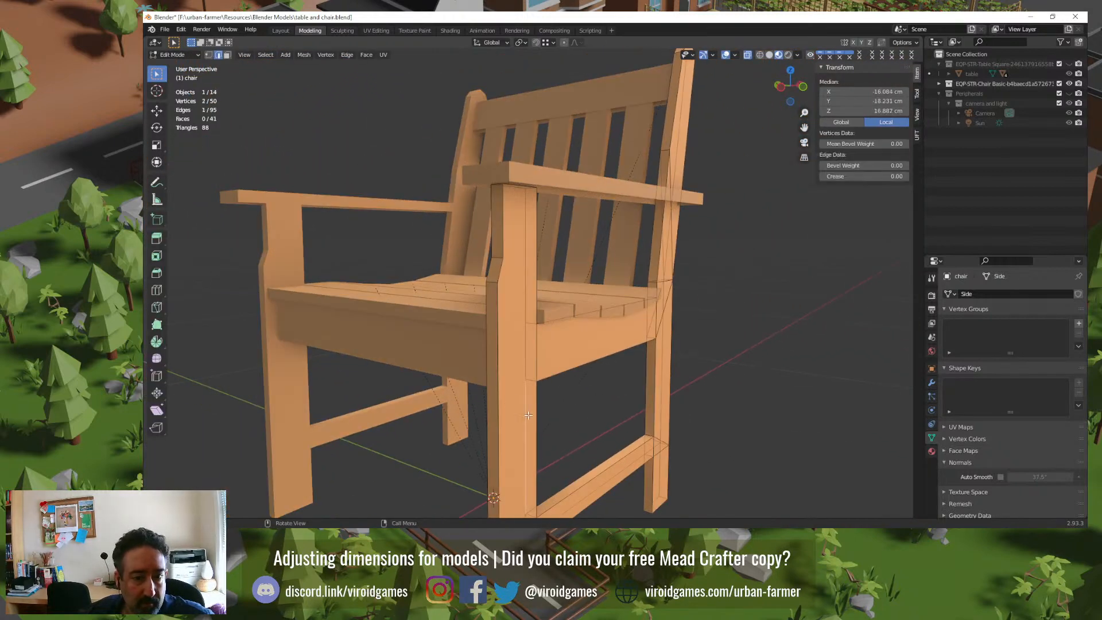
pyautogui.keyDown('shift'); pyautogui.moveTo(514, 396); pyautogui.dragTo(414, 396, button='middle'); pyautogui.keyUp('shift')
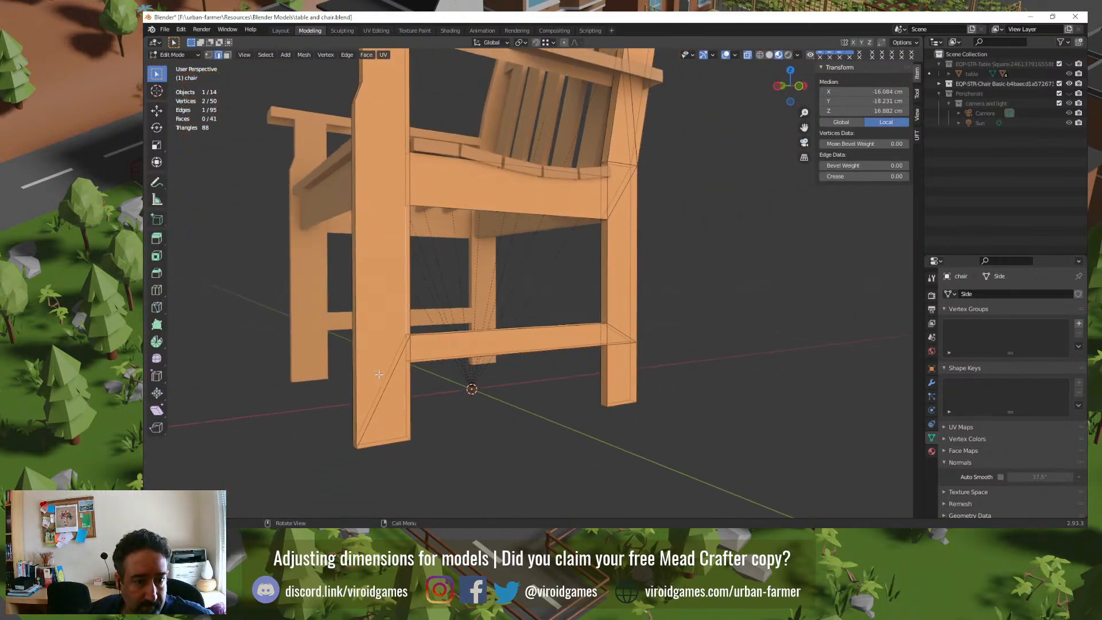
pyautogui.keyDown('shift'); pyautogui.click(393, 404); pyautogui.keyUp('shift')
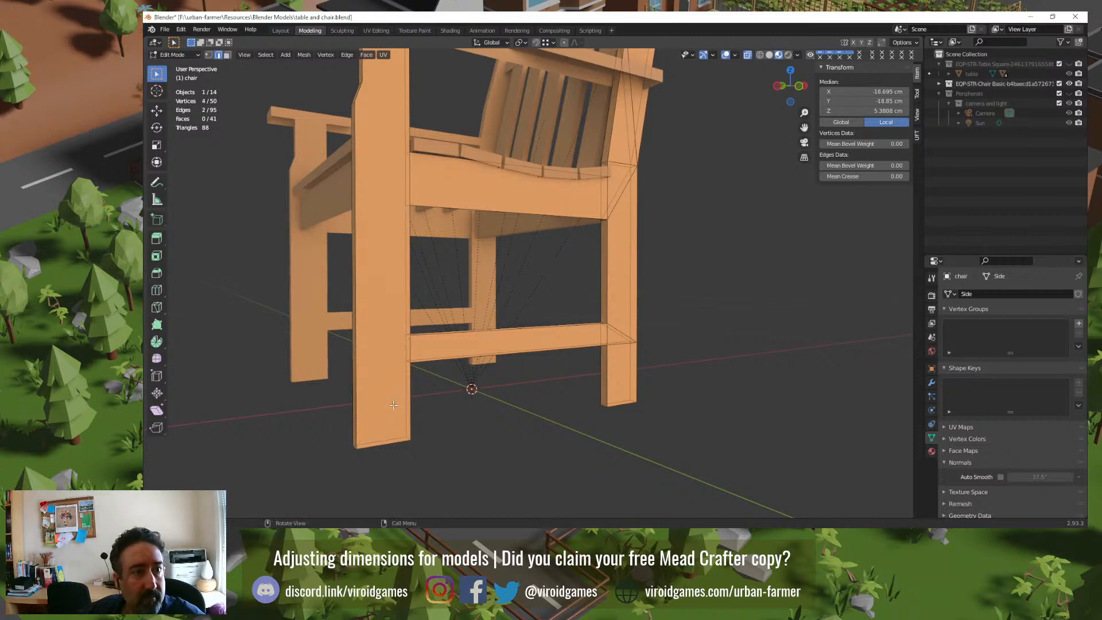
pyautogui.press('x')
pyautogui.click(394, 404)
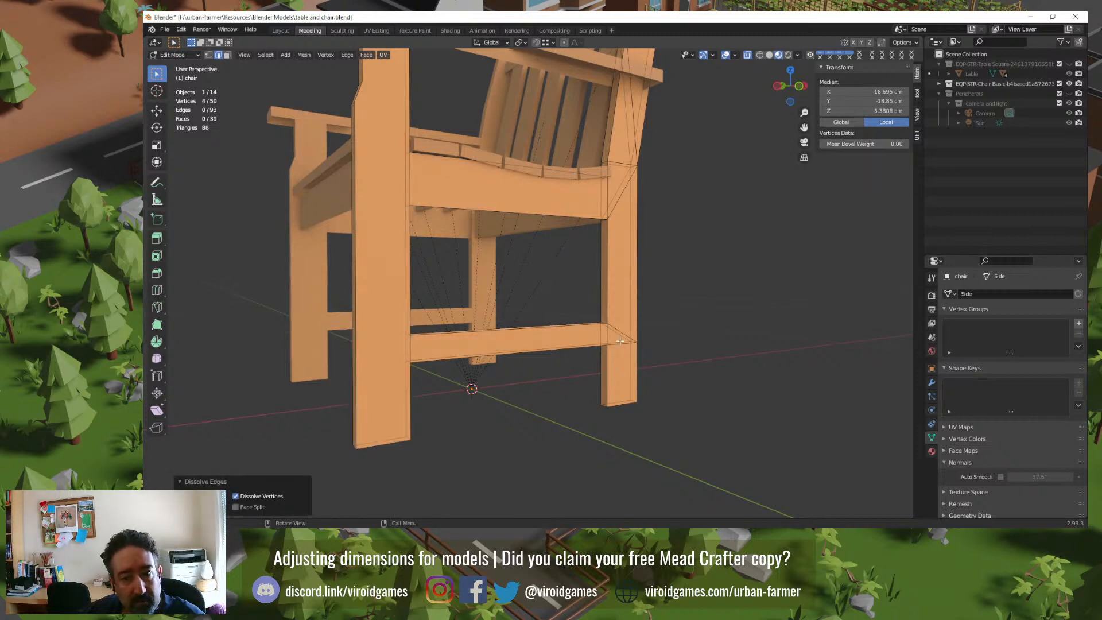
# Step: Dissolve the redundant edges on the rear leg's side faces at the stretcher joint and the leftover edge across its back
pyautogui.keyDown('alt'); pyautogui.click(619, 322); pyautogui.keyUp('alt')
pyautogui.press('x')
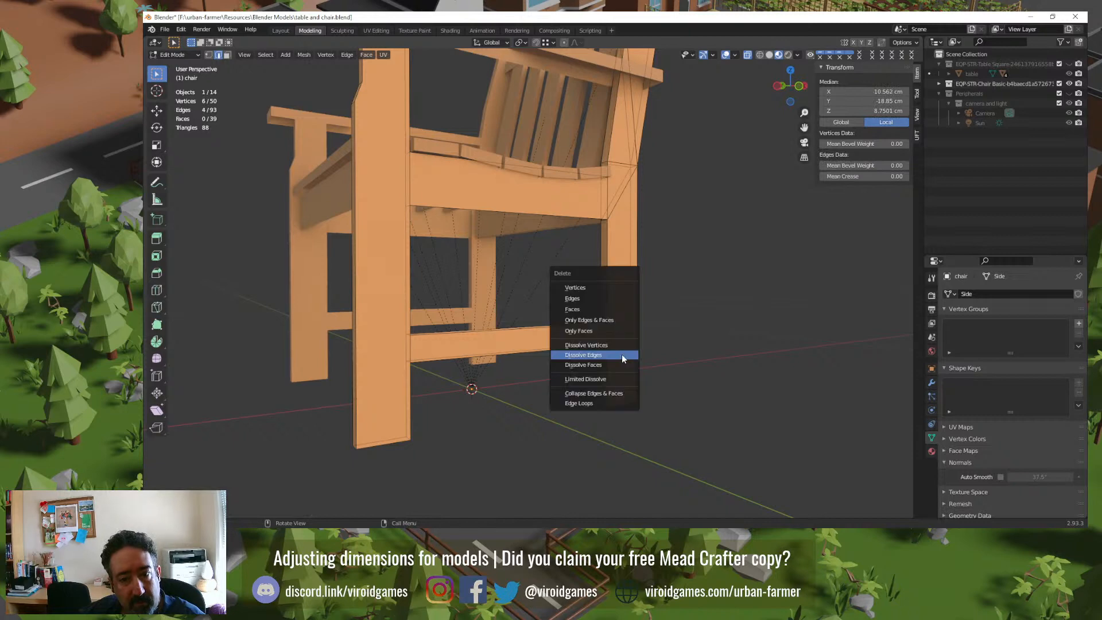
pyautogui.click(621, 354)
pyautogui.moveTo(653, 350); pyautogui.dragTo(727, 387, button='middle')
pyautogui.click(717, 373)
pyautogui.press('x')
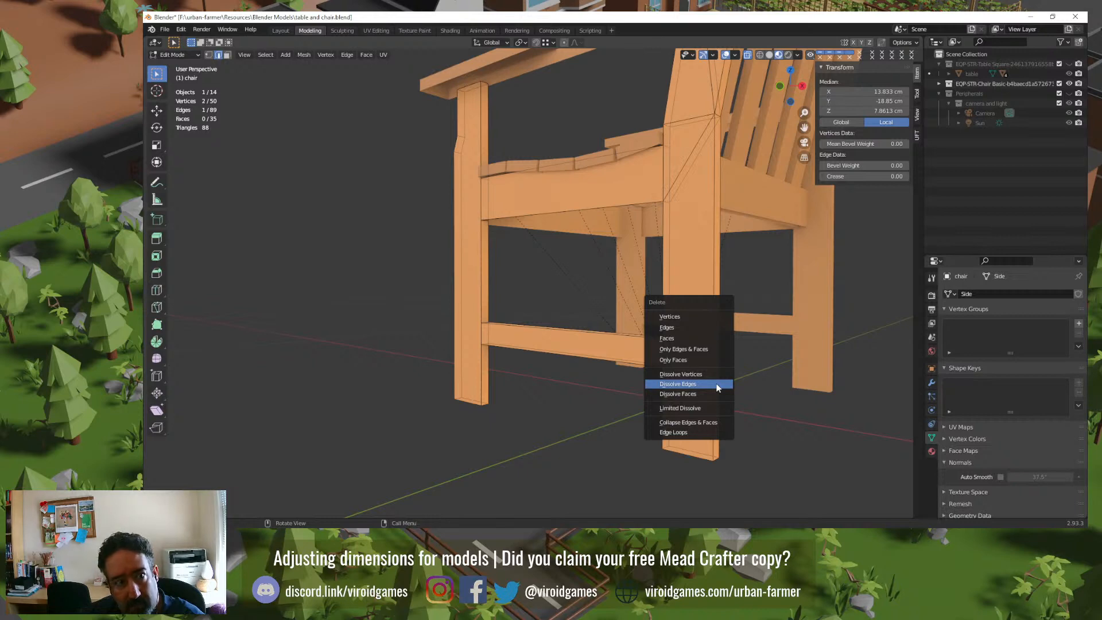
pyautogui.click(717, 385)
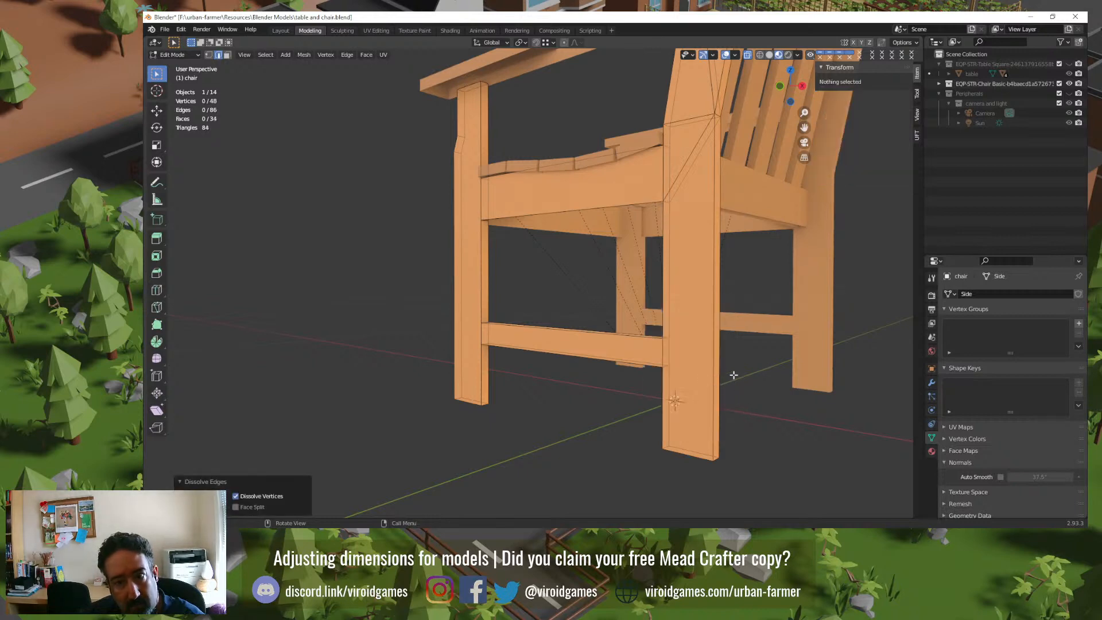
# Step: Dissolve the two diagonal edges on the rear leg beside the seat rail
pyautogui.moveTo(678, 212); pyautogui.dragTo(688, 194, button='middle')
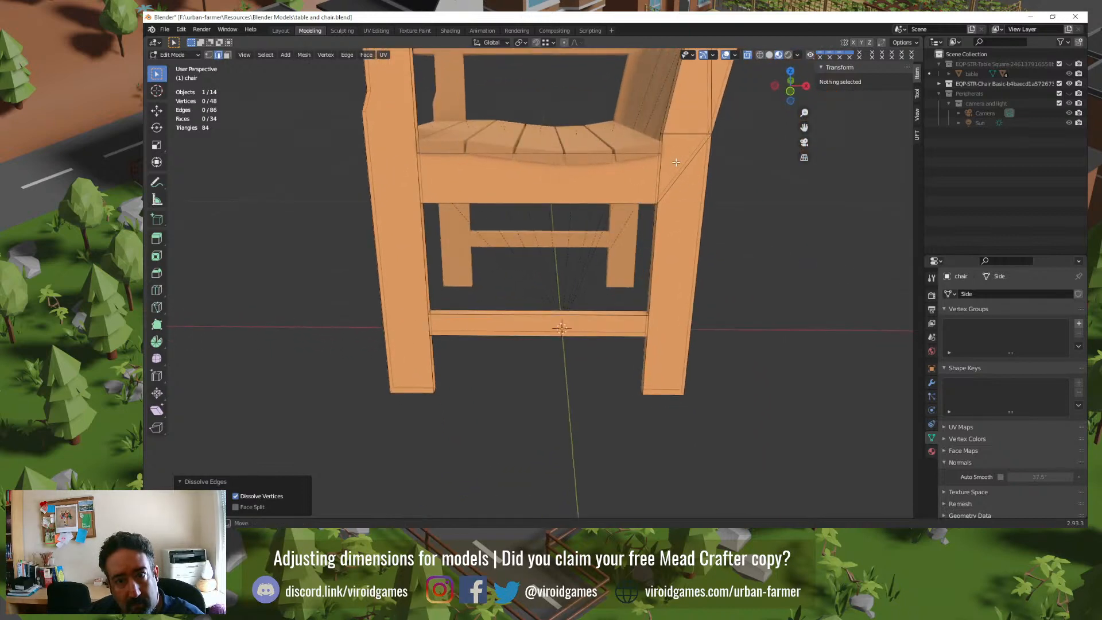
pyautogui.click(683, 184)
pyautogui.press('x')
pyautogui.click(683, 184)
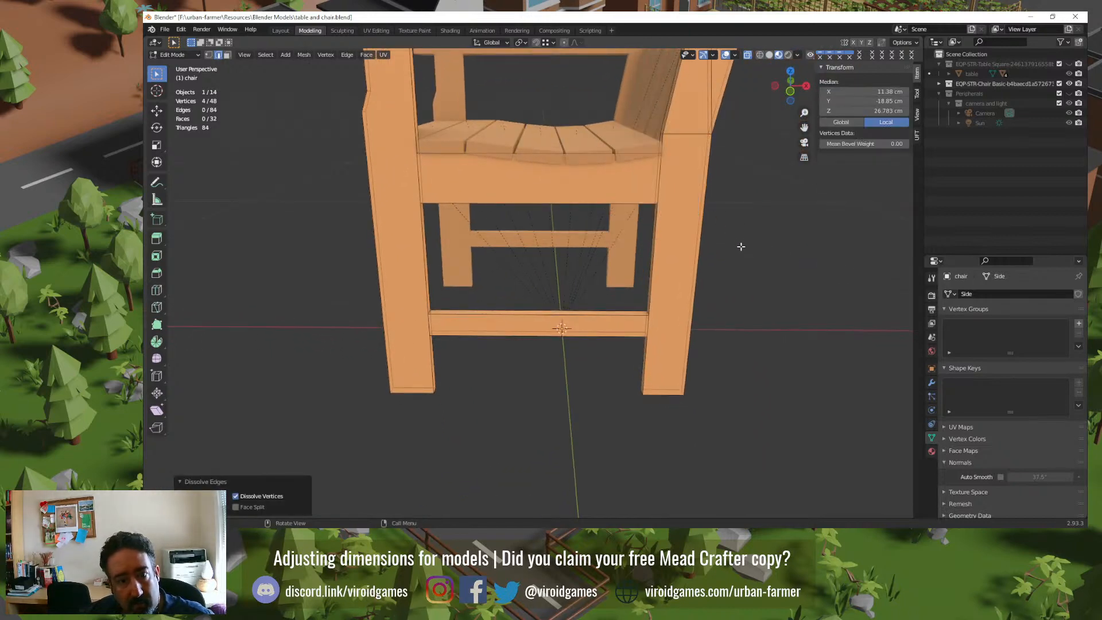
pyautogui.press('Tab')
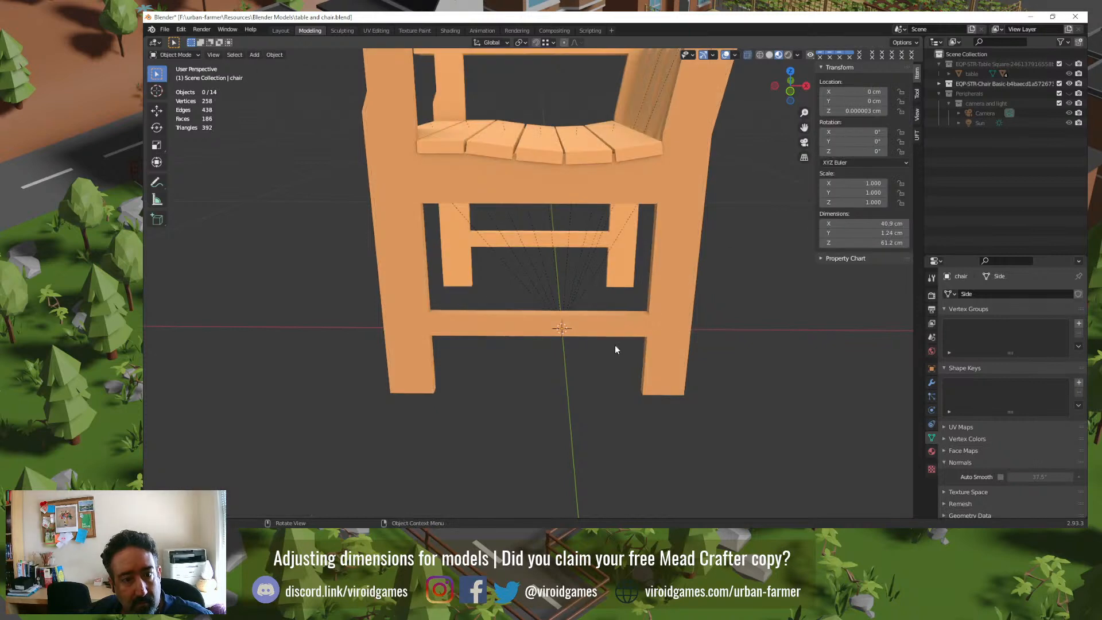
pyautogui.press('Tab')
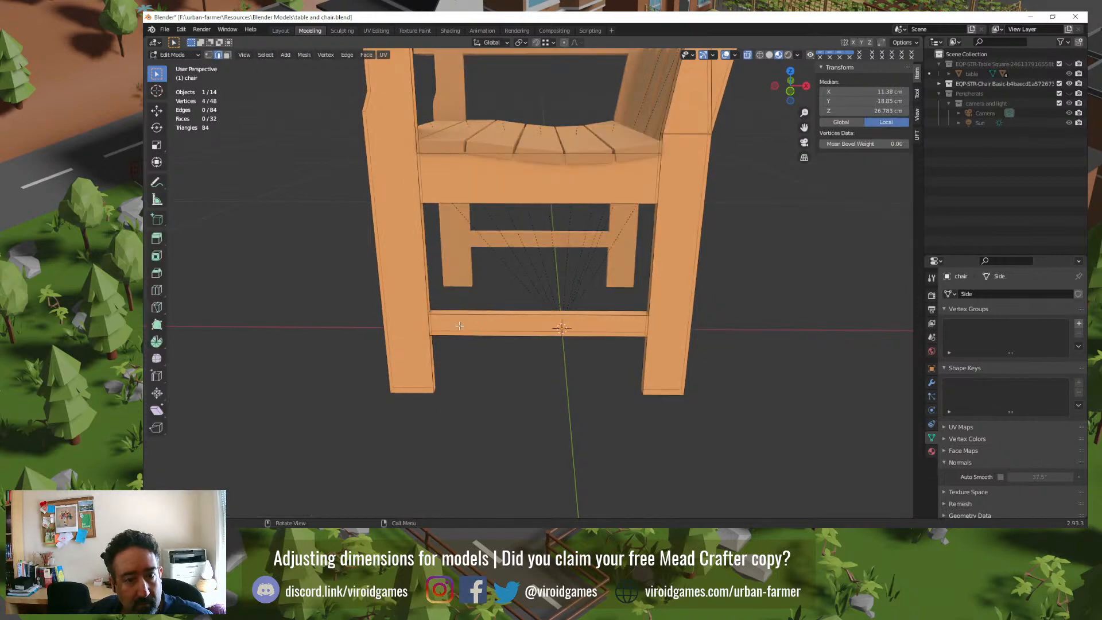
# Step: Examine the faces of the chair side's legs, stretcher and seat rail for remaining redundant geometry
pyautogui.click(459, 326)
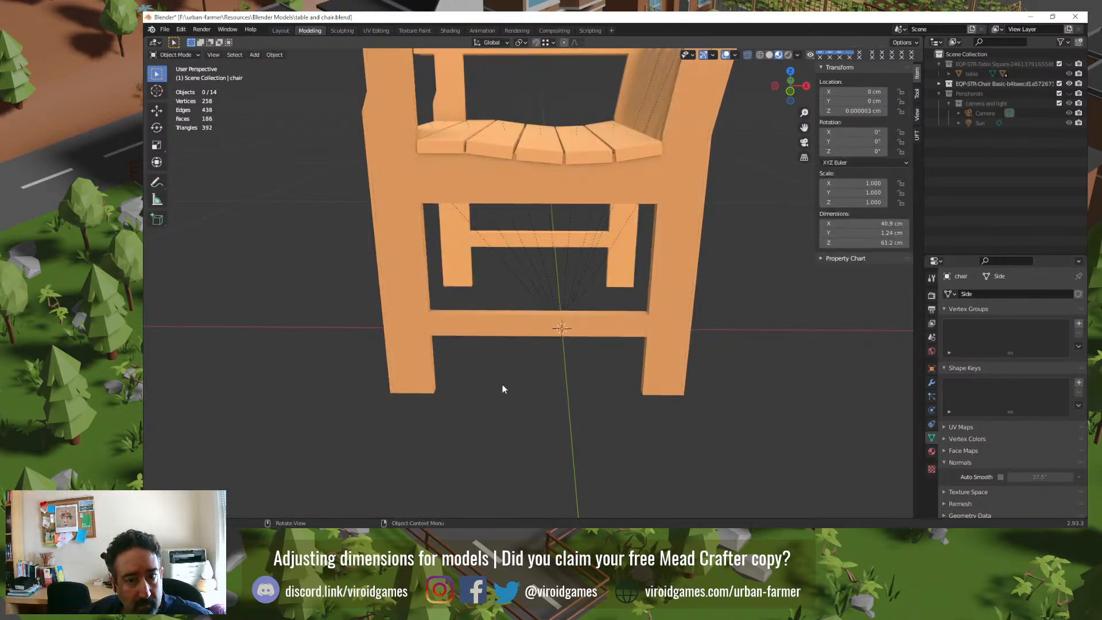
pyautogui.moveTo(501, 384); pyautogui.dragTo(472, 374, button='middle')
pyautogui.scroll(3, 468, 364)
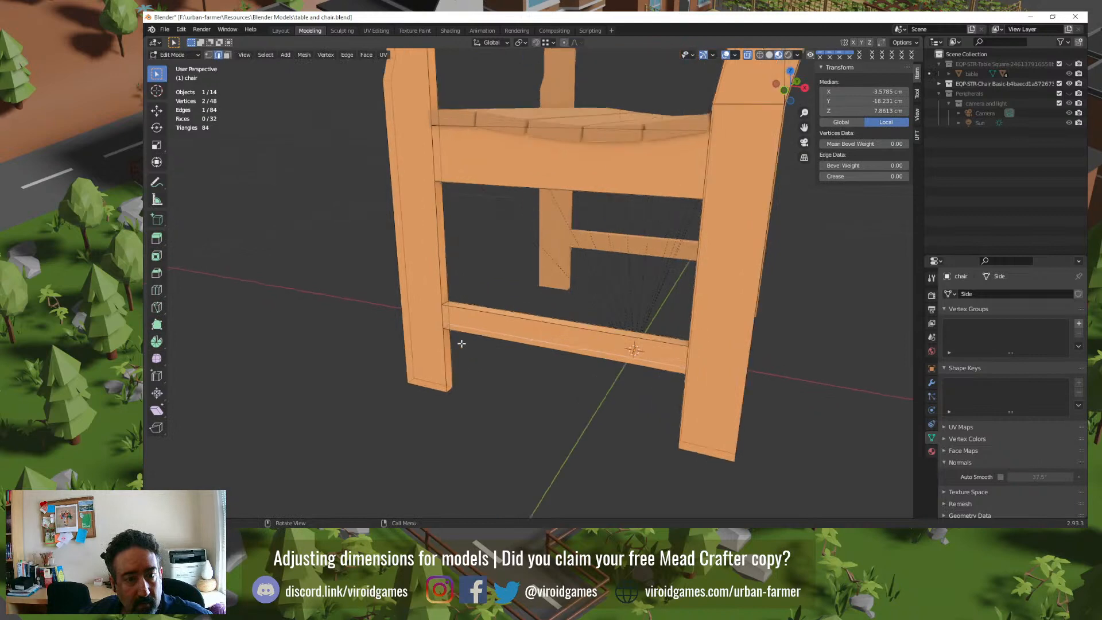
pyautogui.click(232, 64)
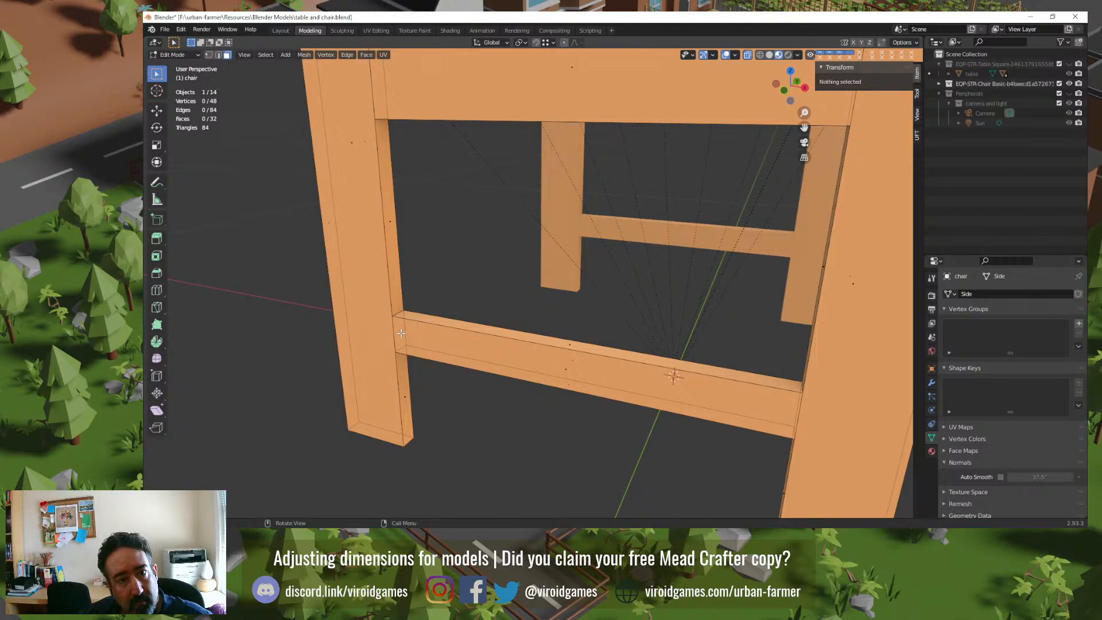
pyautogui.moveTo(421, 177); pyautogui.dragTo(476, 335, button='middle')
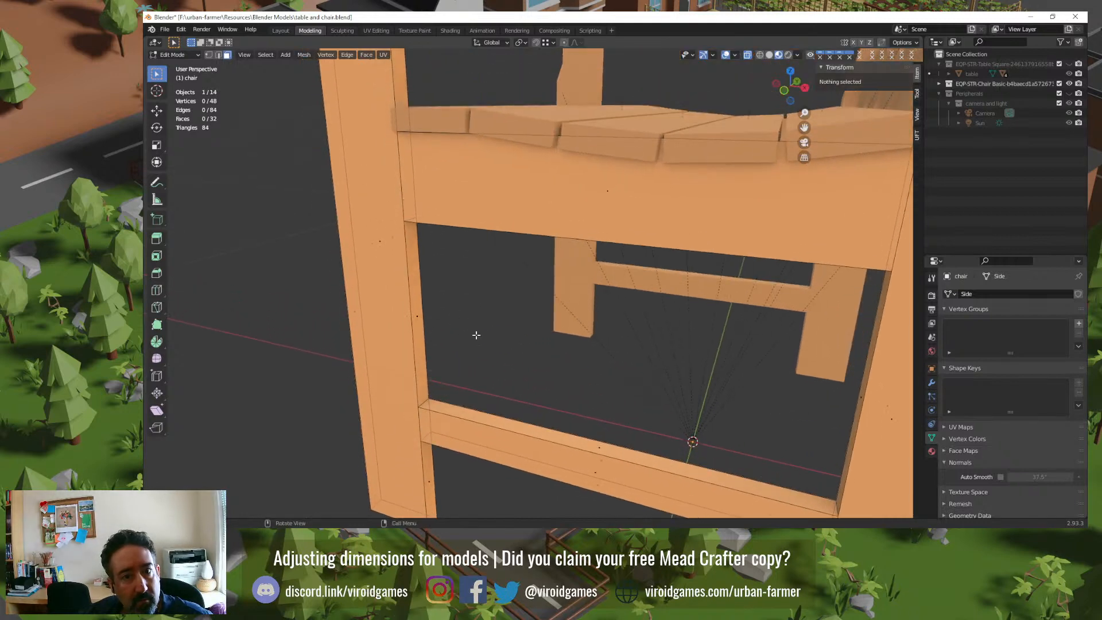
pyautogui.scroll(-1, 481, 337)
pyautogui.scroll(-2, 482, 337)
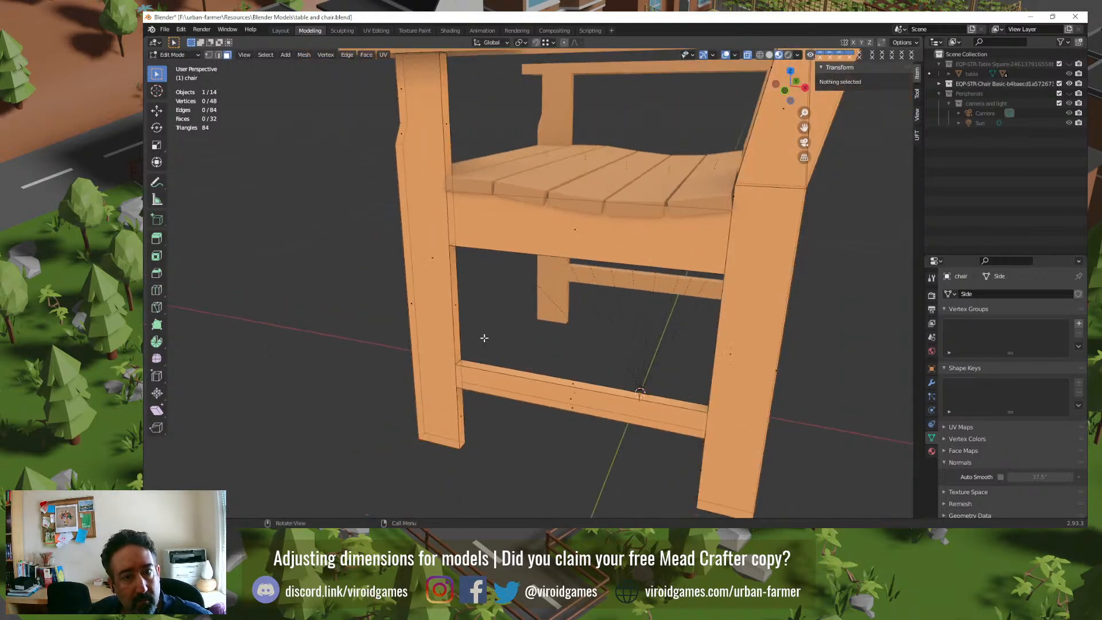
pyautogui.press('a')
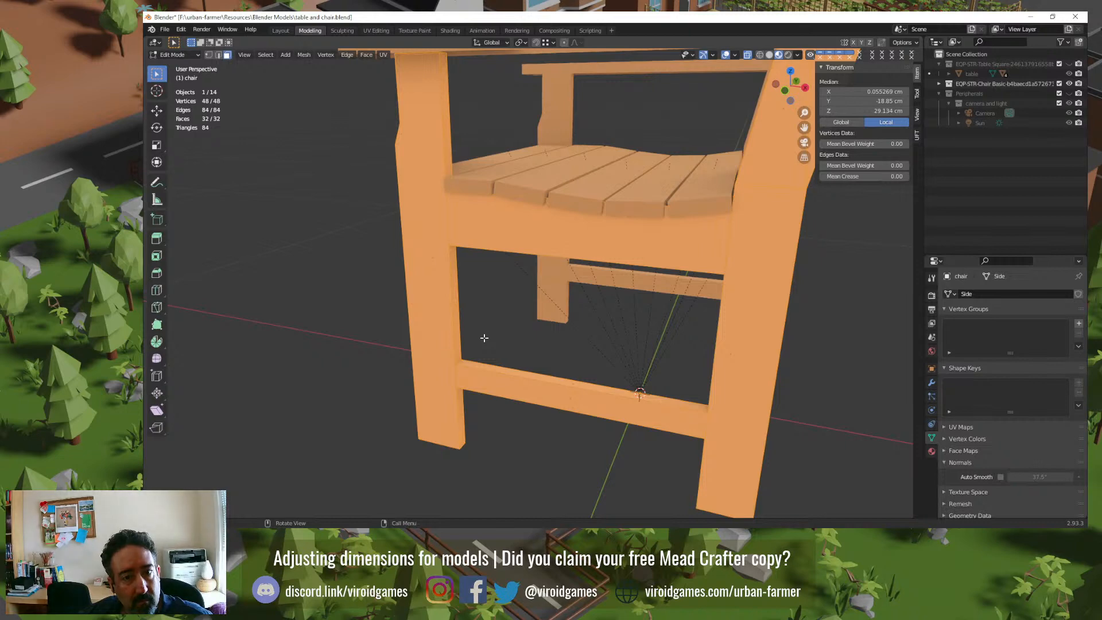
pyautogui.hotkey('alt', 'a')
# Step: Dissolve the two long diagonal edges on the rear post between the seat and the backrest at armrest height
pyautogui.moveTo(480, 336); pyautogui.dragTo(583, 361, button='middle')
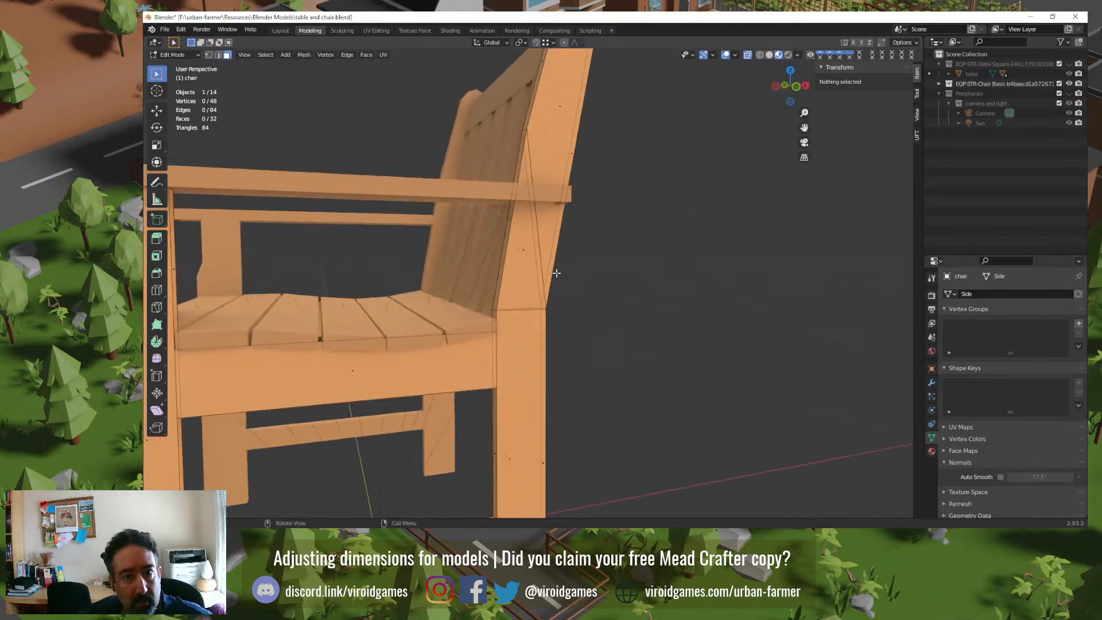
pyautogui.press('2')
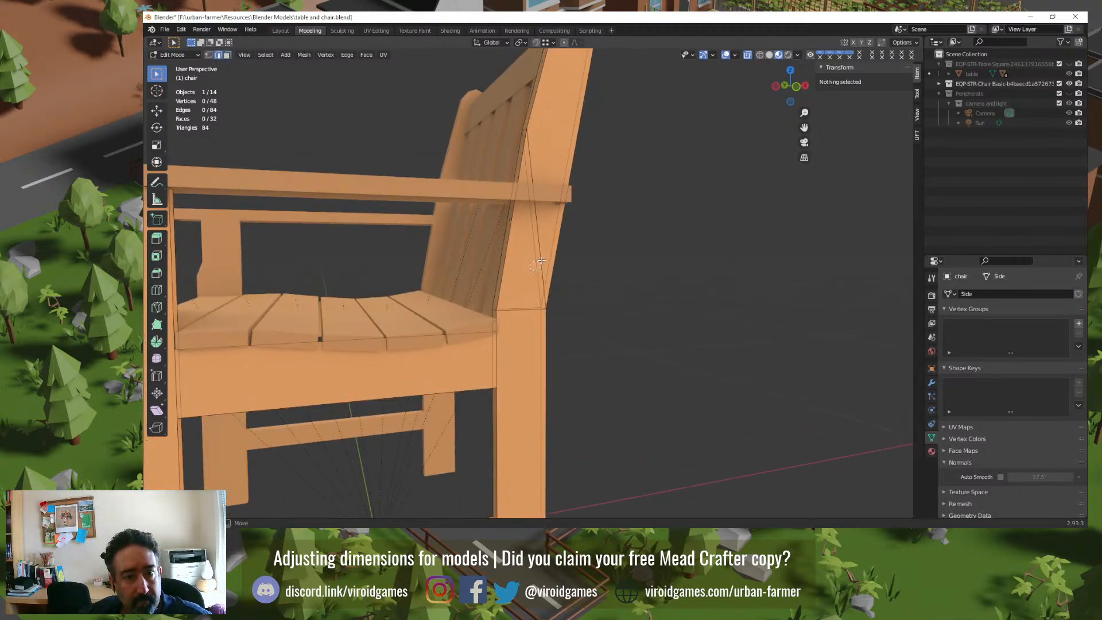
pyautogui.click(544, 258)
pyautogui.press('x')
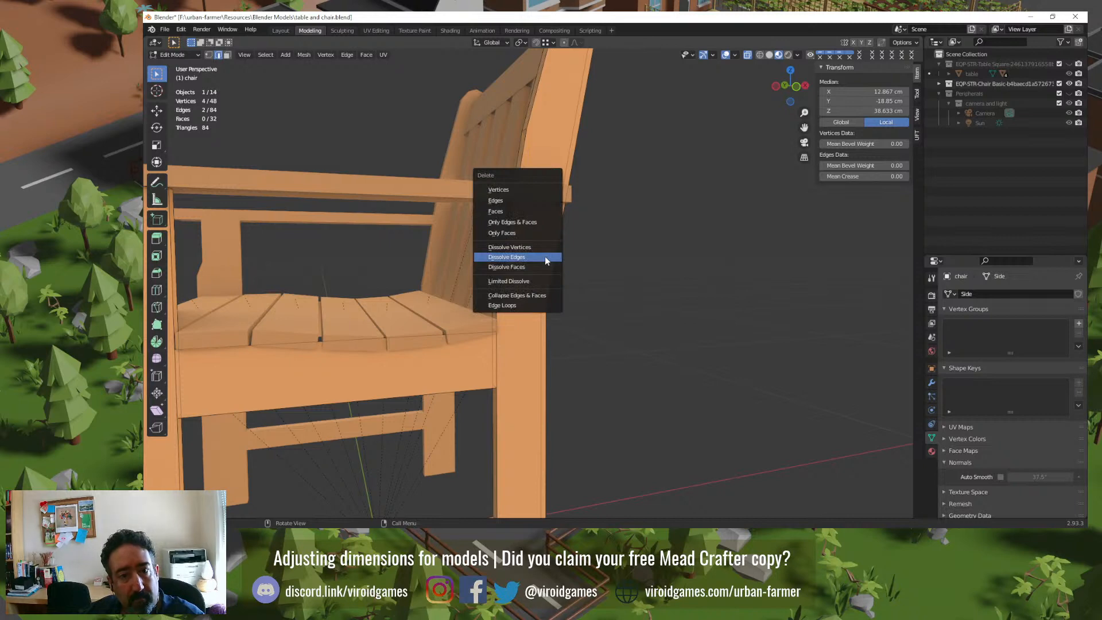
pyautogui.click(546, 256)
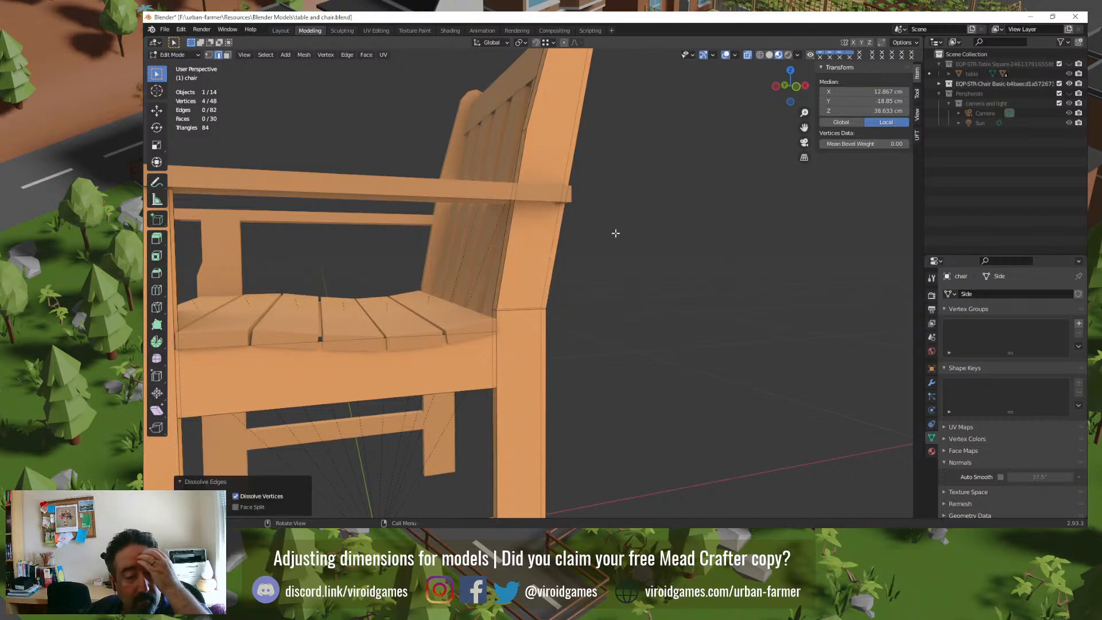
pyautogui.press('Tab')
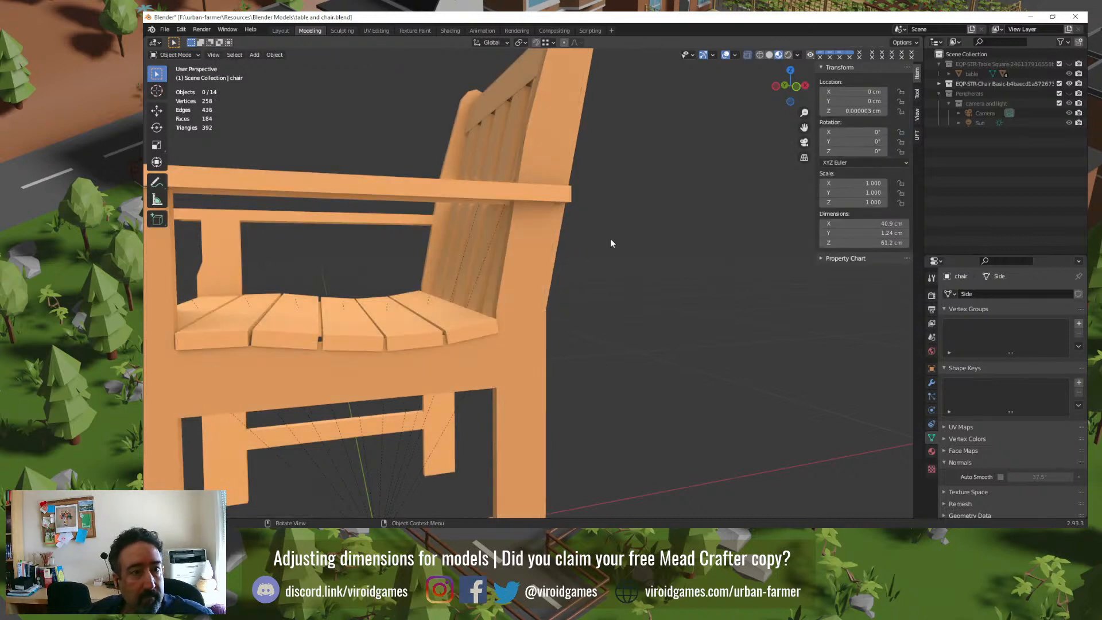
pyautogui.press('Tab')
# Step: Try to dissolve the short edge on the front leg's inner face just above the seat rail
pyautogui.moveTo(615, 236); pyautogui.dragTo(657, 239, button='middle')
pyautogui.keyDown('shift'); pyautogui.moveTo(531, 374); pyautogui.dragTo(508, 351, button='middle'); pyautogui.keyUp('shift')
pyautogui.press('Tab')
pyautogui.press('Tab')
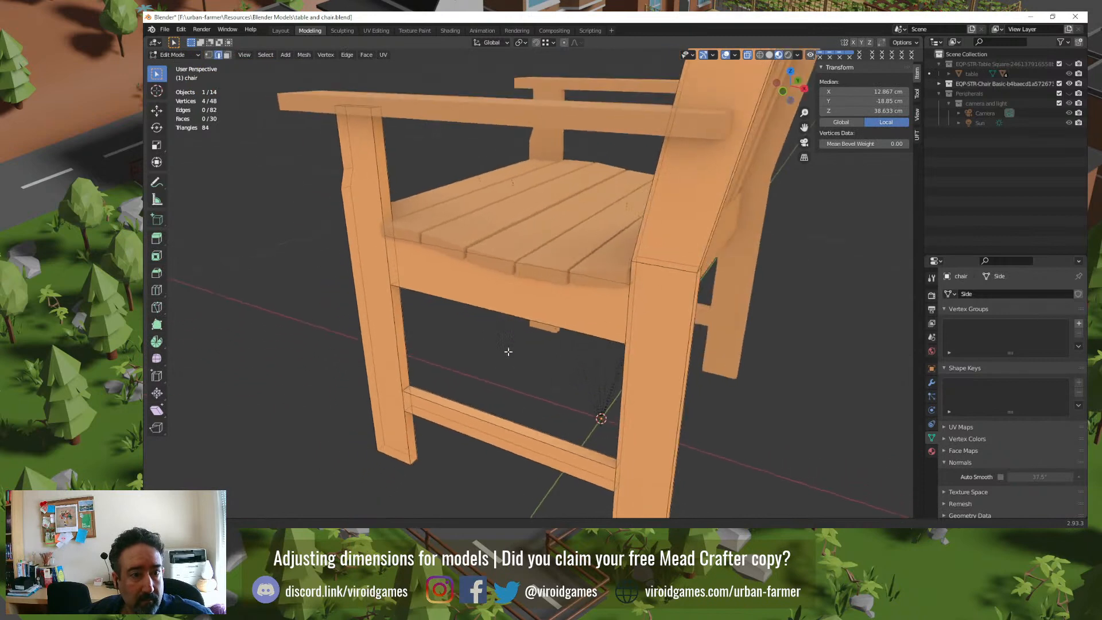
pyautogui.scroll(2, 384, 271)
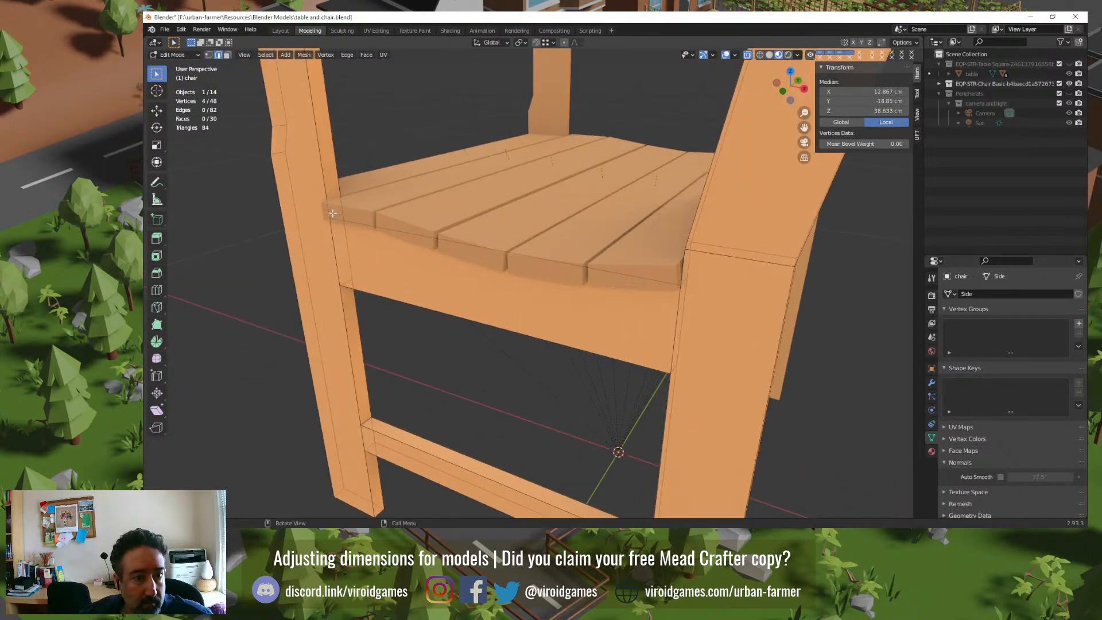
pyautogui.moveTo(332, 213); pyautogui.dragTo(338, 228)
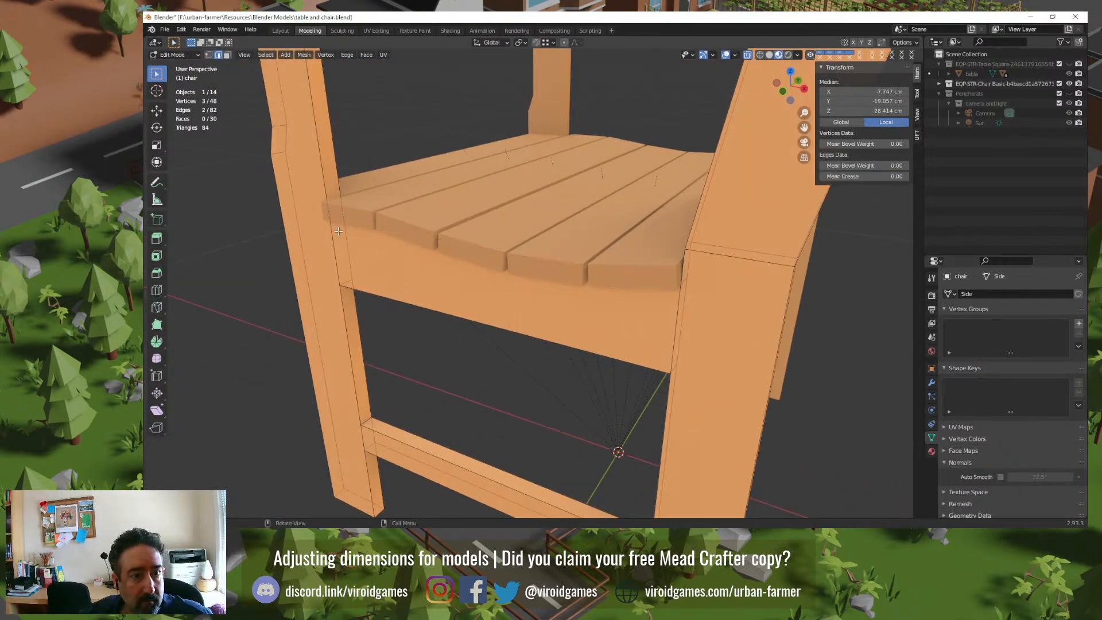
pyautogui.click(338, 215)
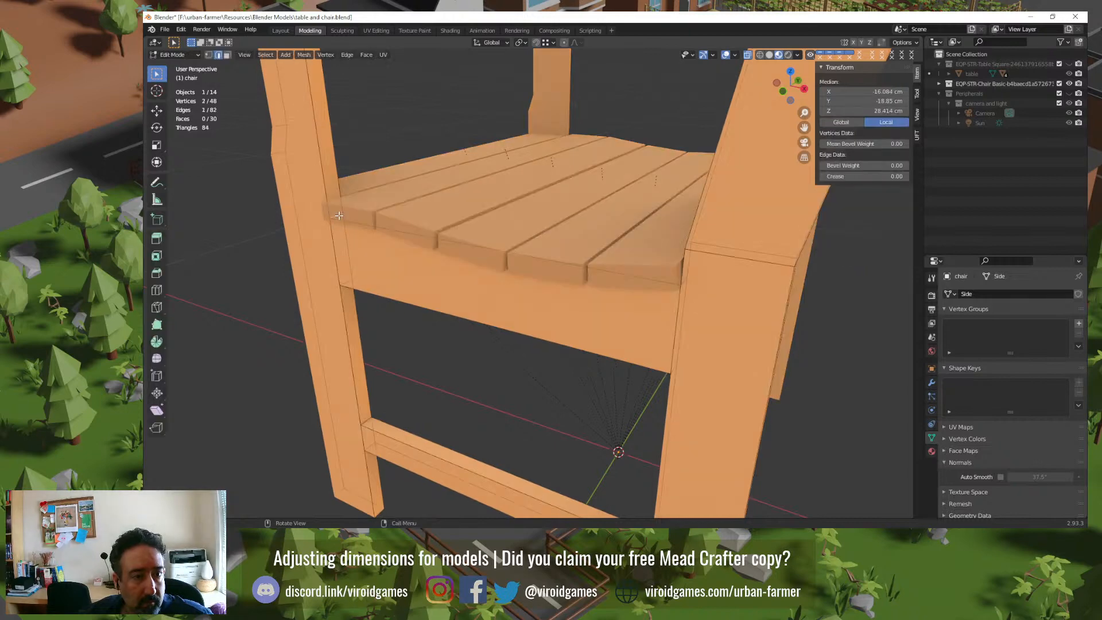
pyautogui.press('x')
pyautogui.click(339, 215)
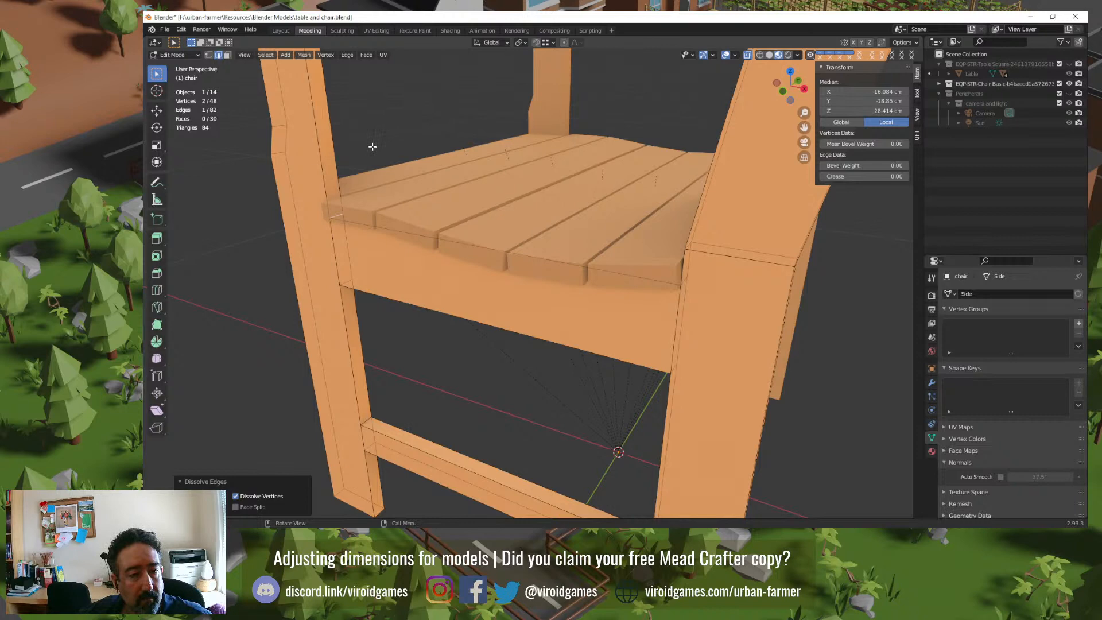
pyautogui.press('x')
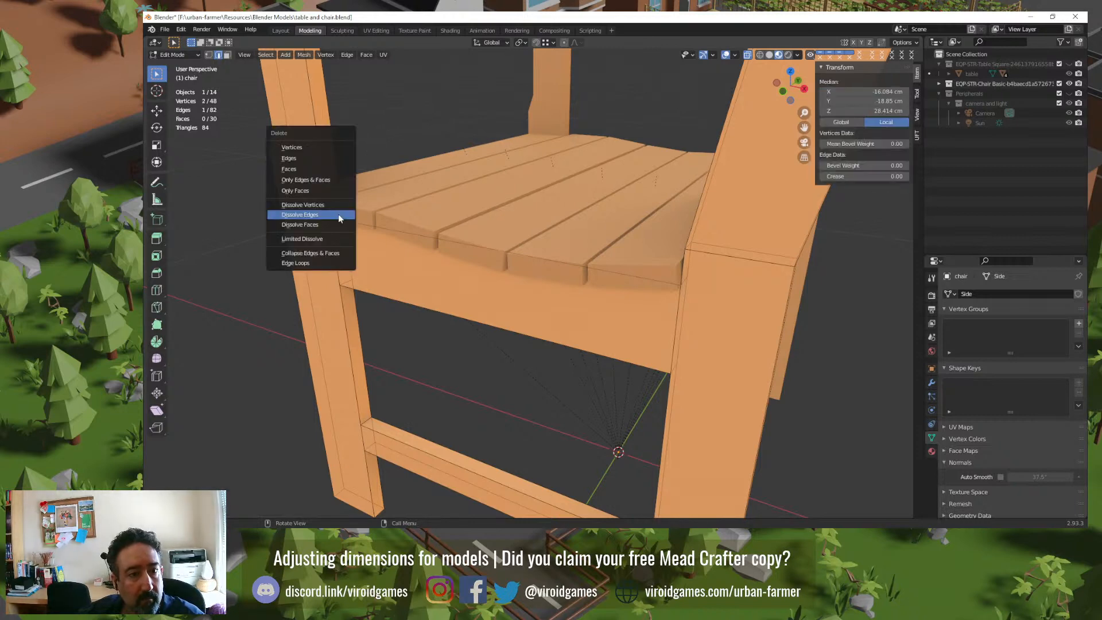
pyautogui.click(338, 215)
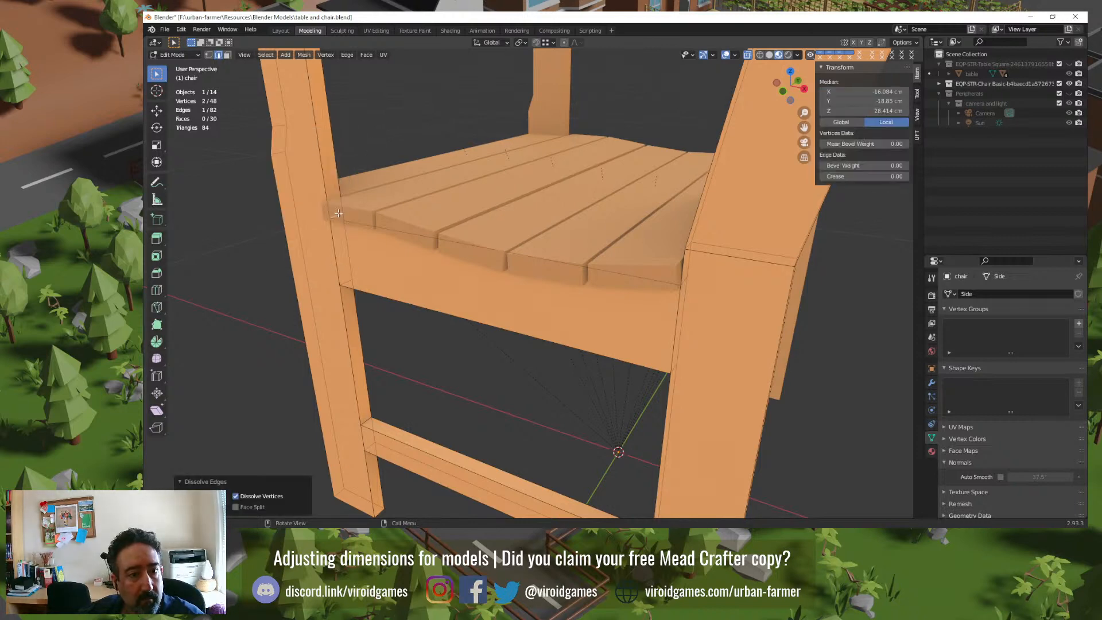
# Step: Try deleting the short edge above the seat rail outright, and undo the deletion
pyautogui.press('x')
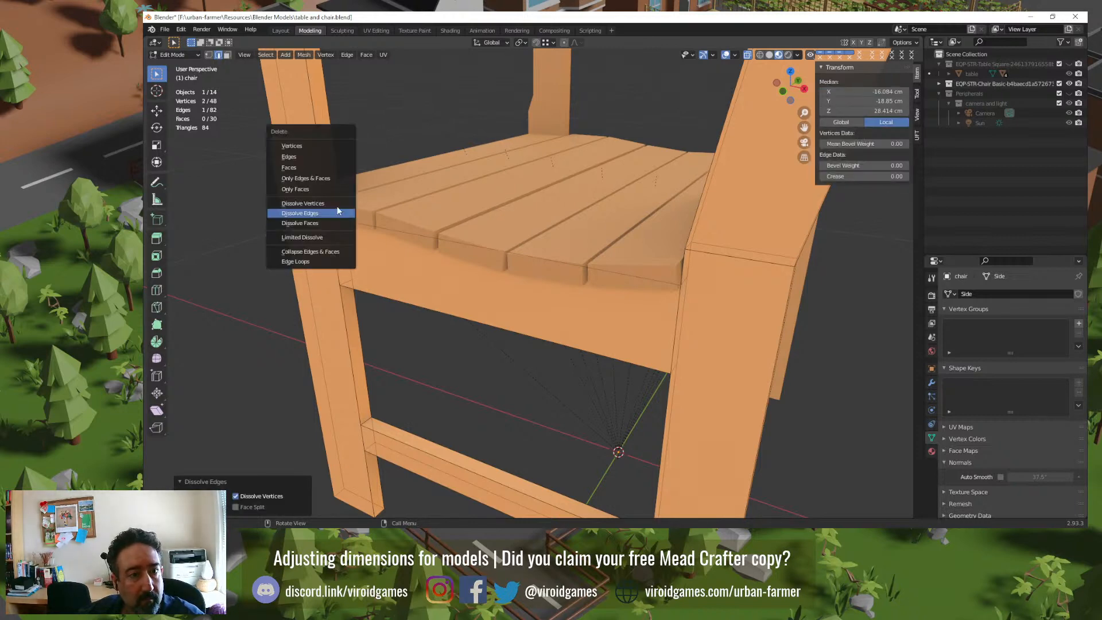
pyautogui.click(328, 160)
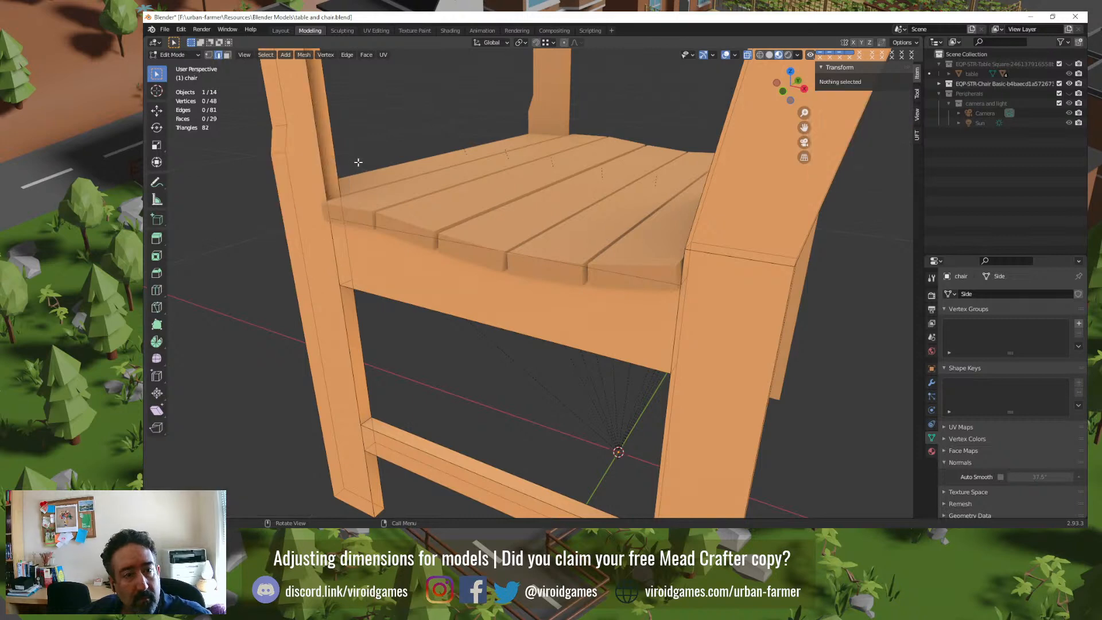
pyautogui.hotkey('ctrl', 'z')
# Step: Examine the chair side from inside, below and outside for faces still needed around the seat rail, stretcher and front leg
pyautogui.press('Tab')
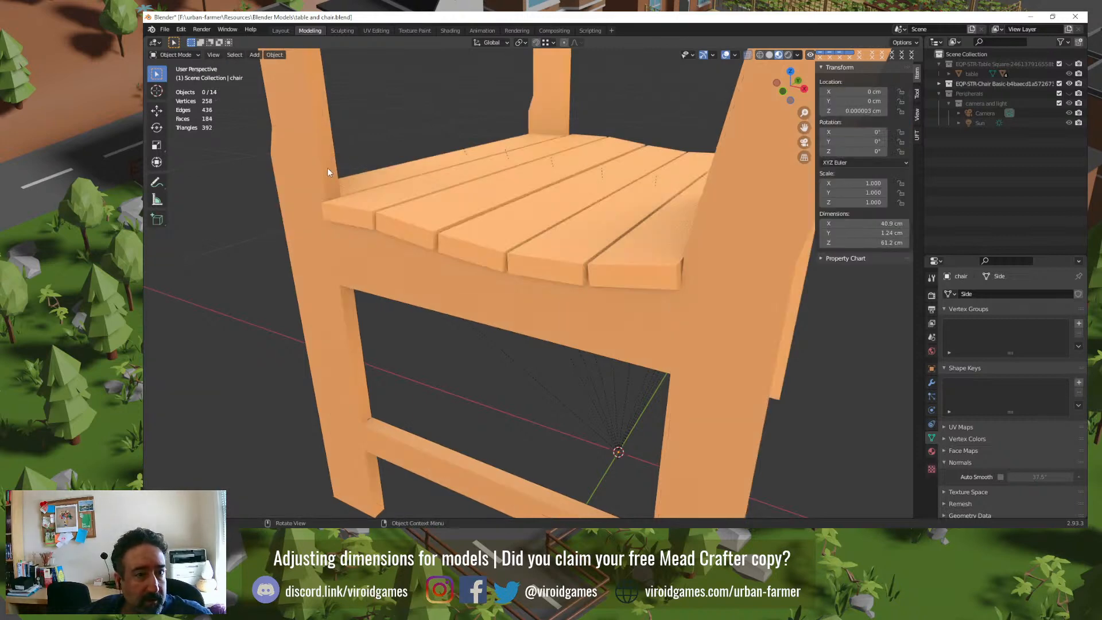
pyautogui.click(327, 169)
pyautogui.press('Tab')
pyautogui.moveTo(344, 198); pyautogui.dragTo(391, 186, button='middle')
pyautogui.press('Tab')
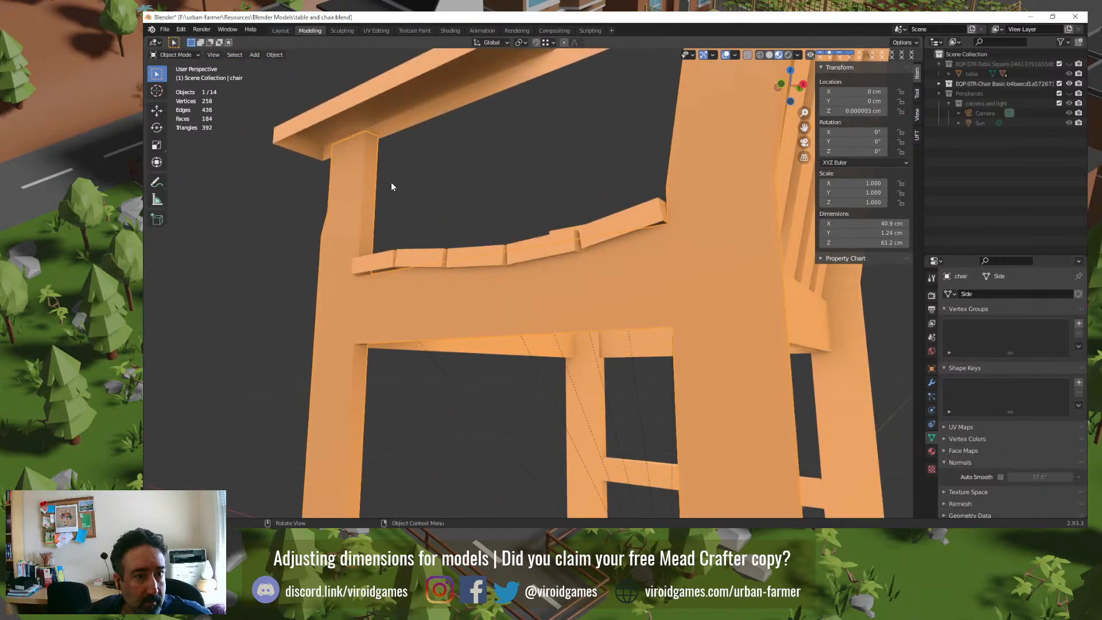
pyautogui.click(391, 185)
pyautogui.moveTo(400, 238); pyautogui.dragTo(576, 273, button='middle')
pyautogui.press('Tab')
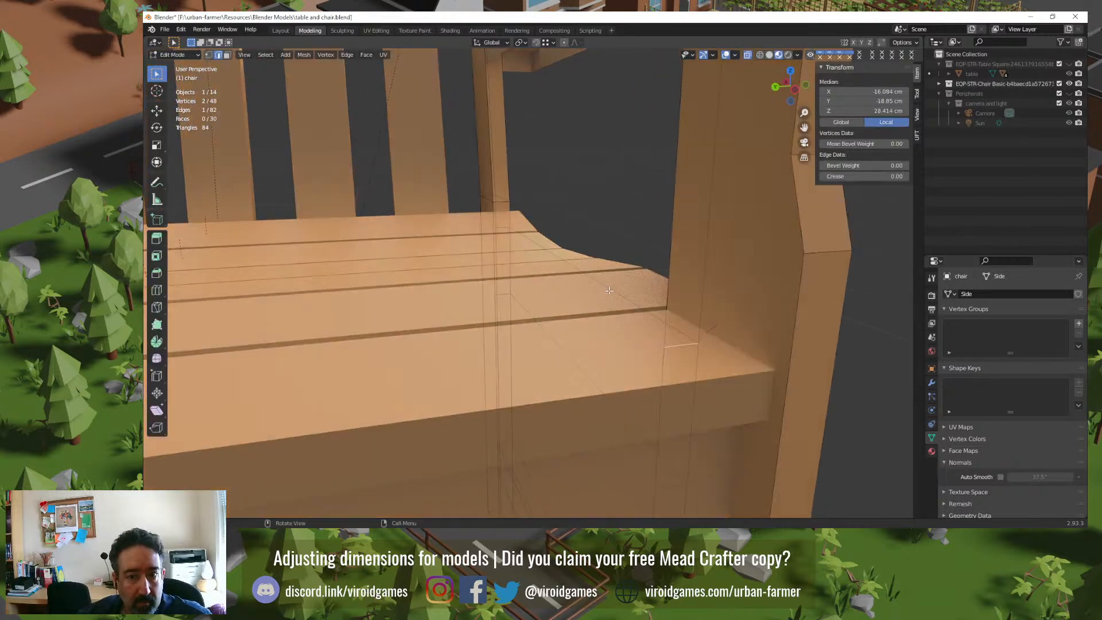
pyautogui.press('Tab')
pyautogui.moveTo(673, 312); pyautogui.dragTo(635, 253, button='middle')
pyautogui.scroll(-6, 621, 312)
pyautogui.press('Tab')
pyautogui.click(637, 315)
pyautogui.scroll(4, 517, 397)
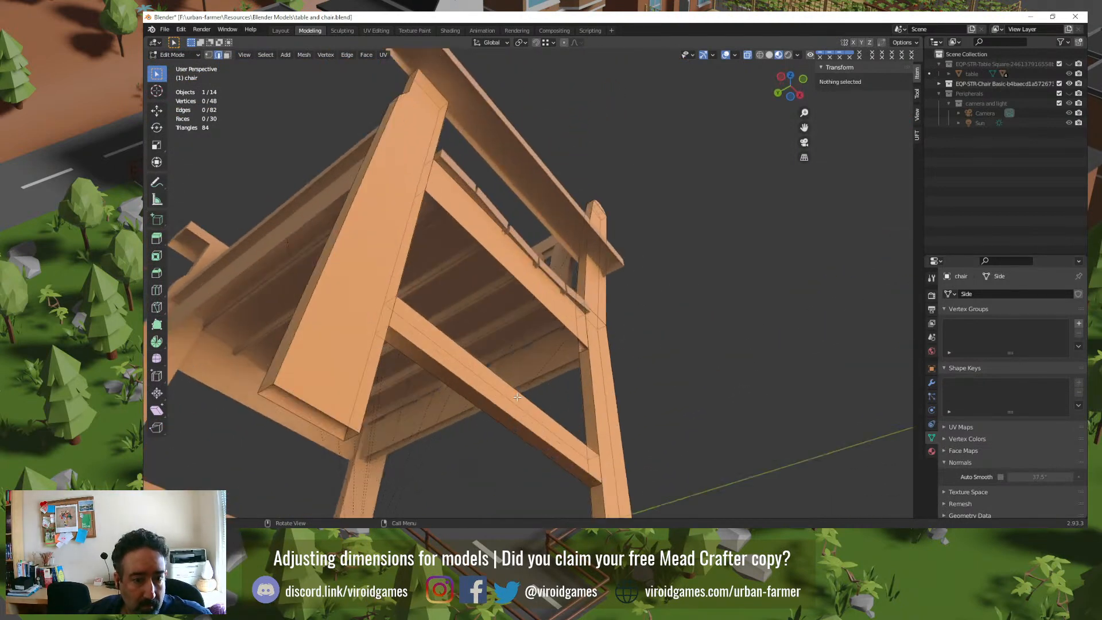
pyautogui.press('3')
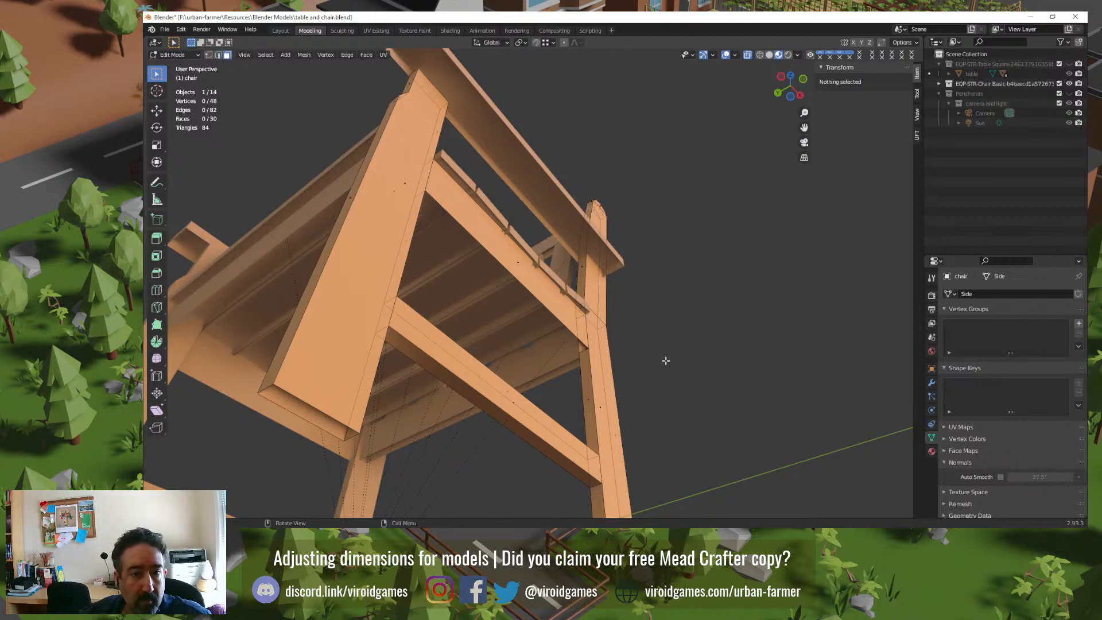
pyautogui.press('1')
pyautogui.moveTo(696, 352); pyautogui.dragTo(670, 410, button='middle')
pyautogui.scroll(5, 666, 372)
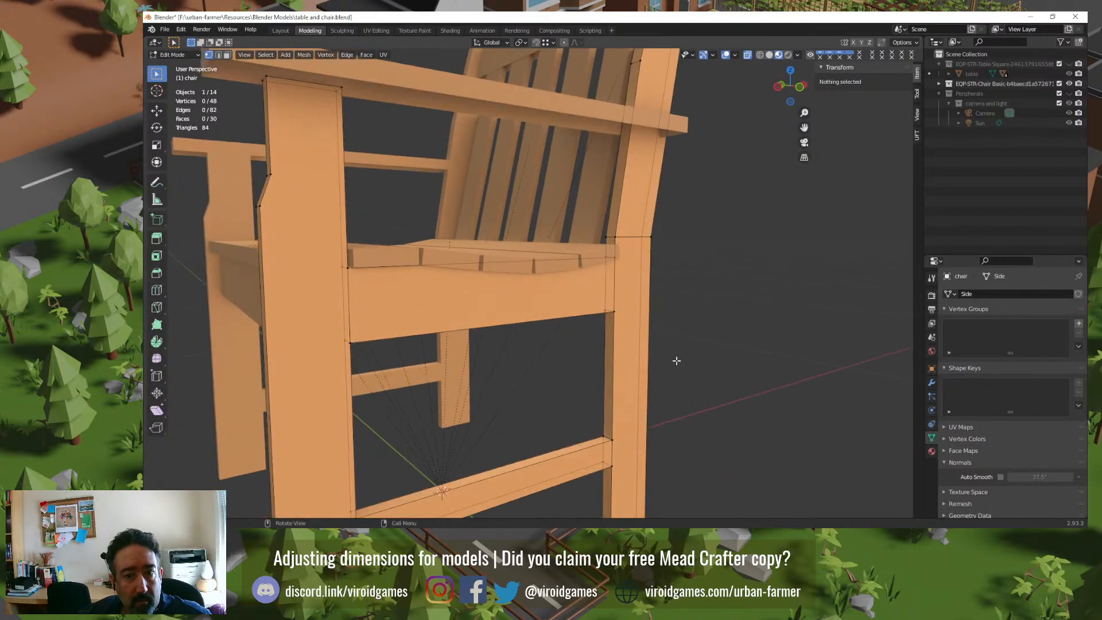
pyautogui.press('Tab')
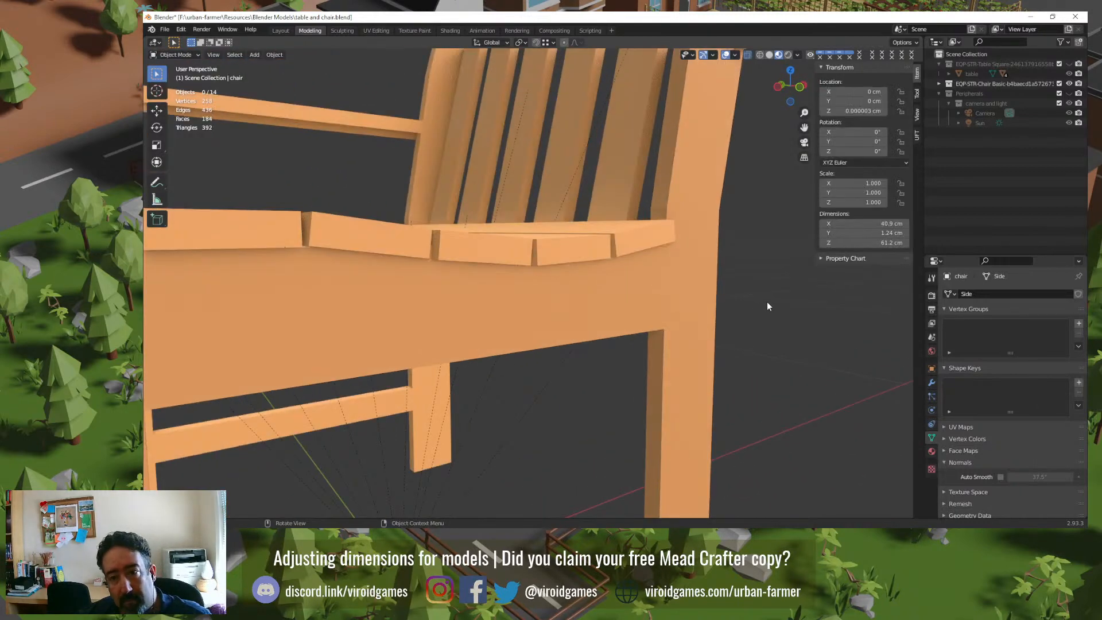
# Step: Save the table and chair file with the cleaned-up chair side
pyautogui.hotkey('ctrl', 's')
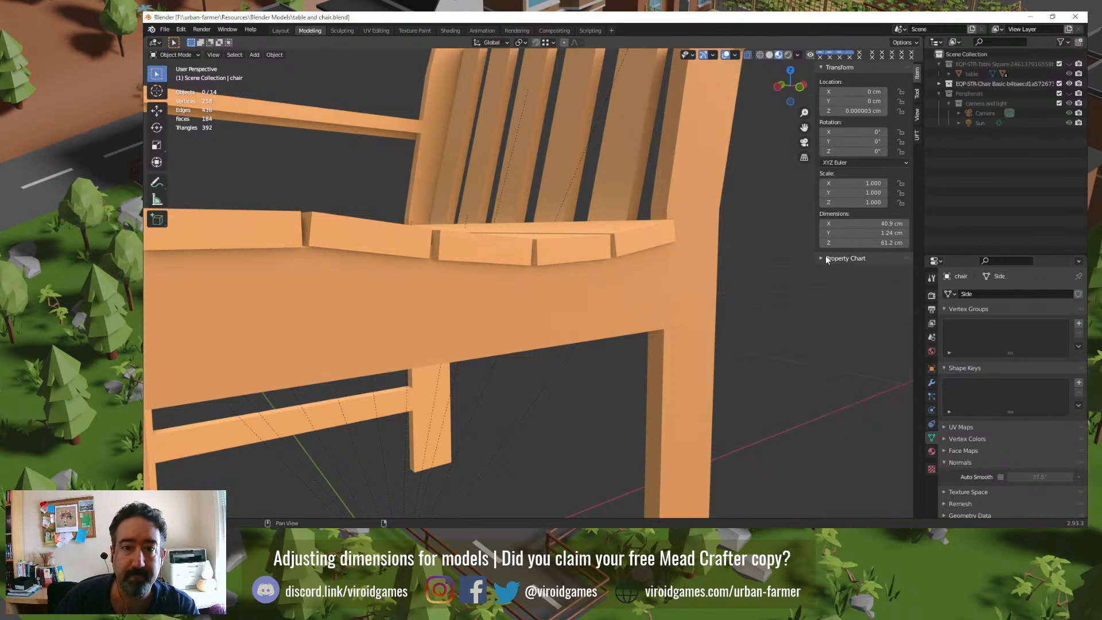
pyautogui.scroll(-6, 807, 332)
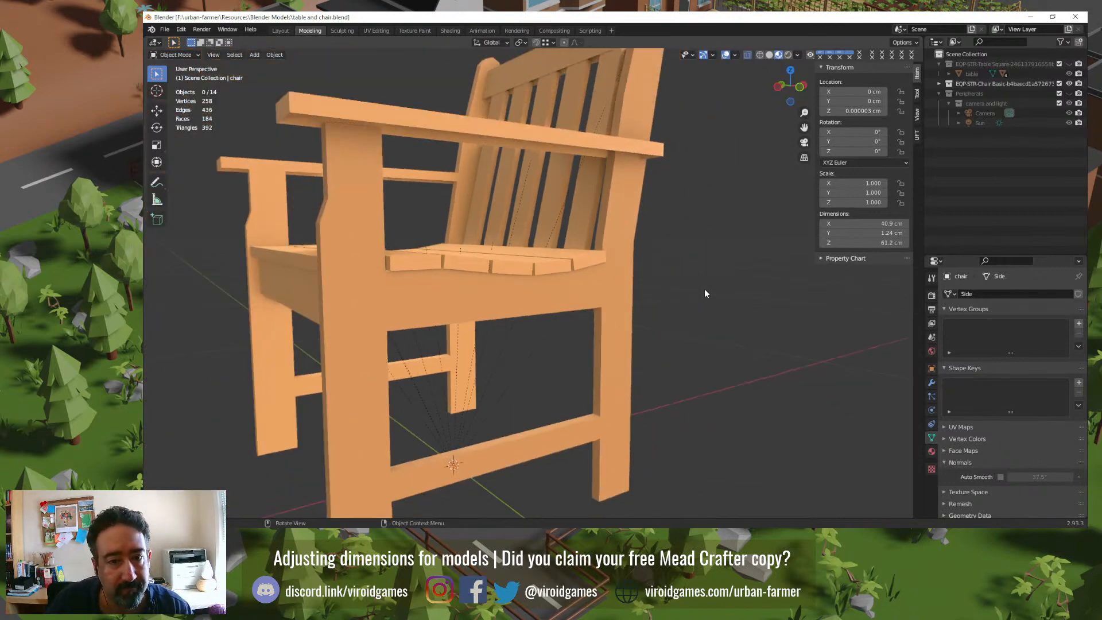
pyautogui.hotkey('ctrl', 's')
# Step: Check the individual armrest and side objects of the chair to see which mesh data each one uses
pyautogui.moveTo(660, 300); pyautogui.dragTo(615, 306, button='middle')
pyautogui.click(608, 297)
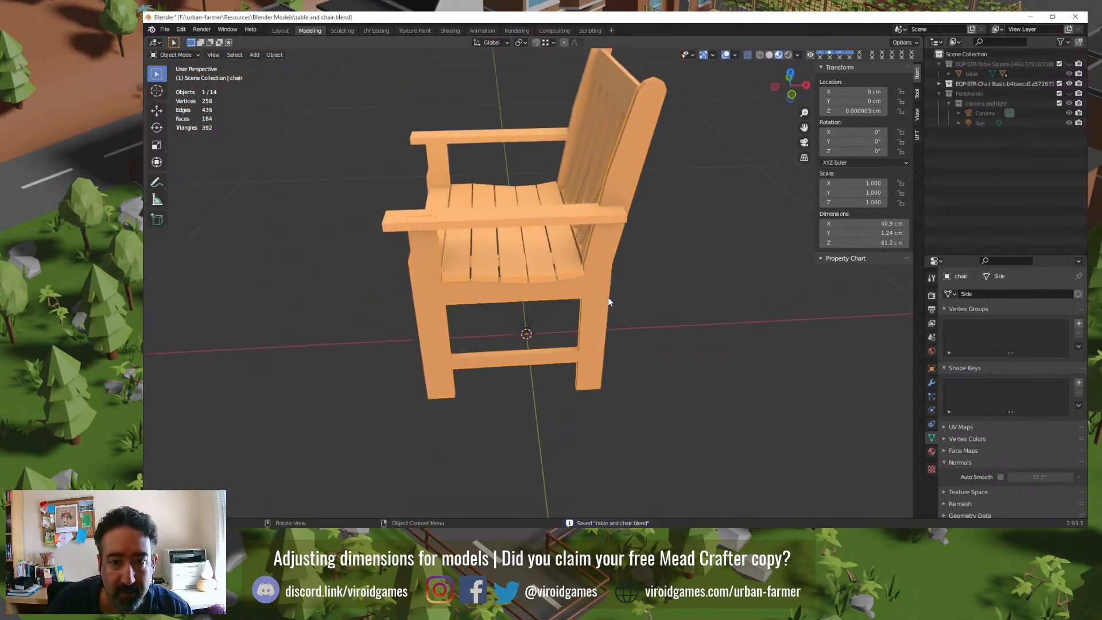
pyautogui.click(532, 136)
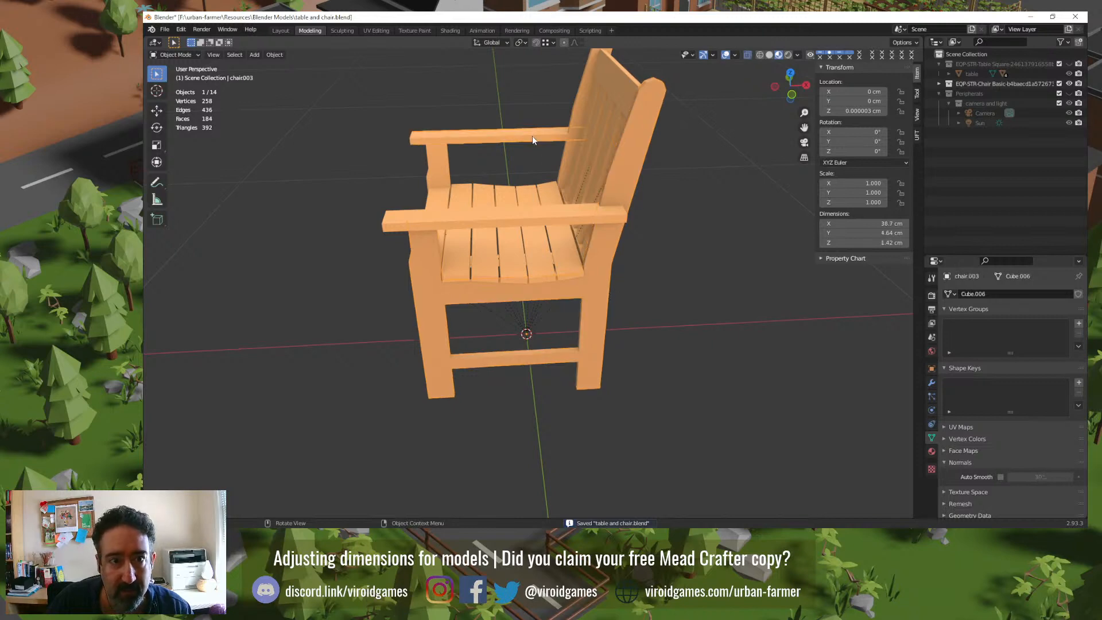
pyautogui.moveTo(515, 147); pyautogui.dragTo(546, 192, button='middle')
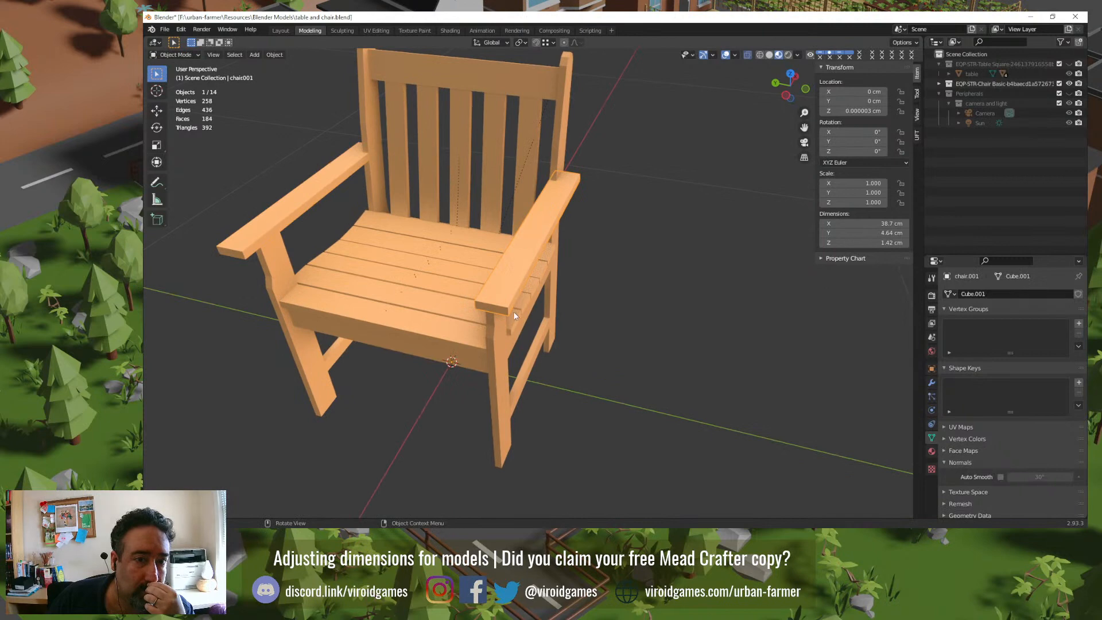
pyautogui.click(499, 339)
pyautogui.moveTo(501, 338); pyautogui.dragTo(578, 160, button='middle')
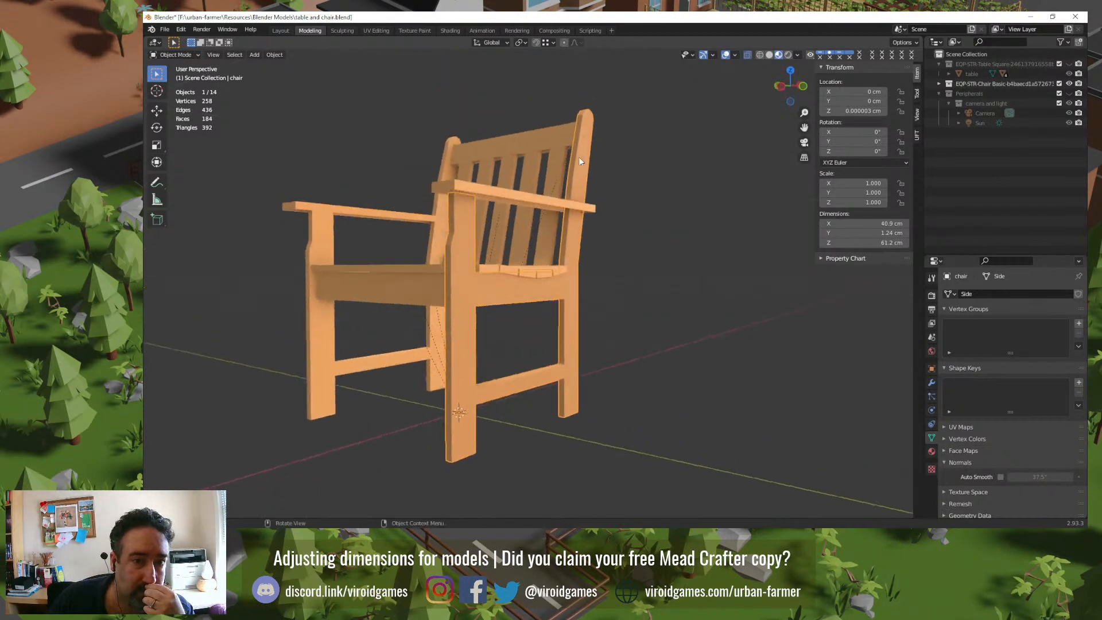
# Step: Link the chair's opposite, unedited side object to the mesh data named Side
pyautogui.click(324, 331)
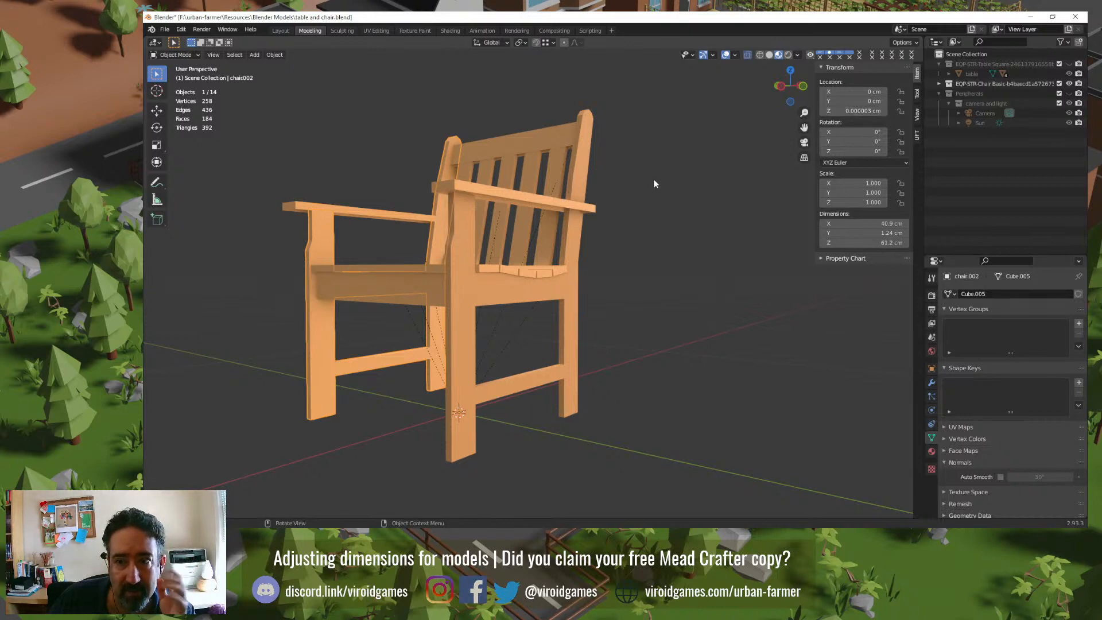
pyautogui.click(949, 294)
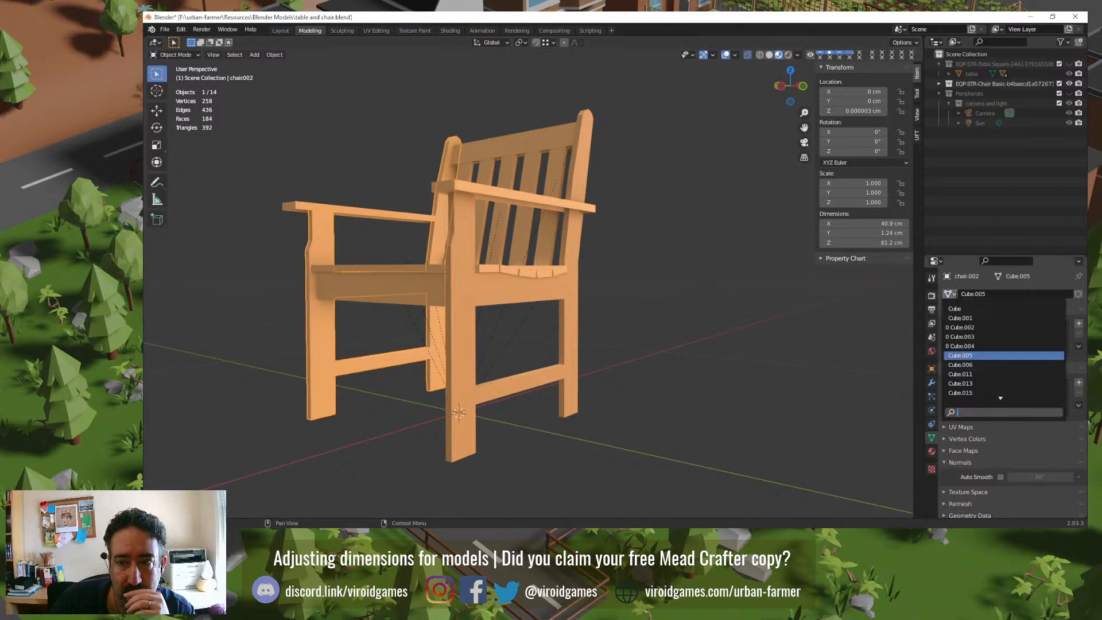
pyautogui.write('si')
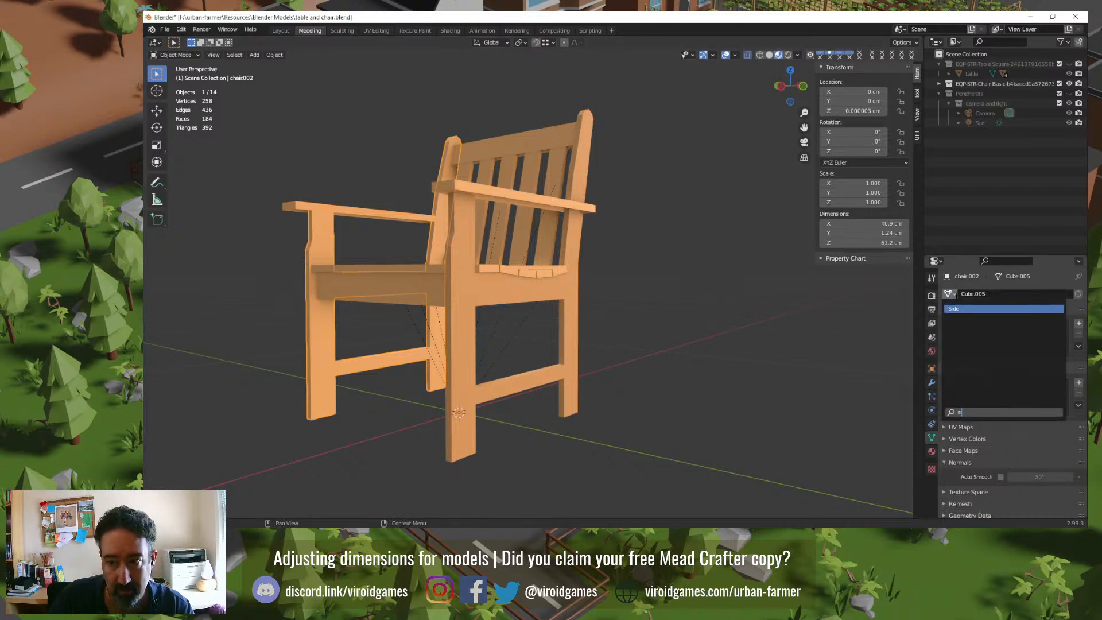
pyautogui.click(970, 310)
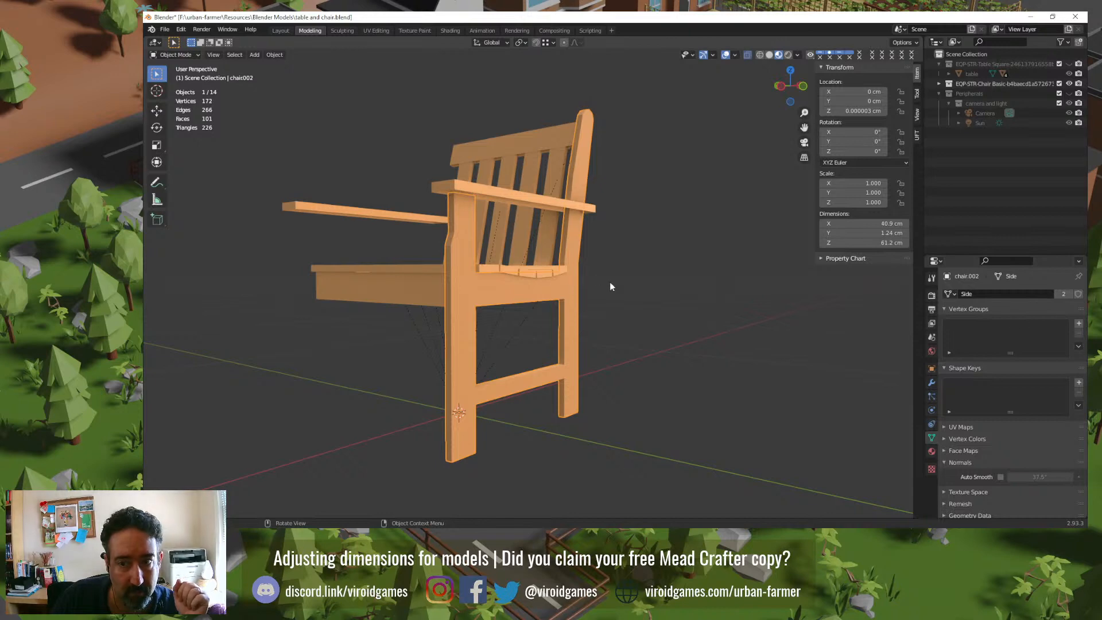
# Step: Try moving the relinked side away from the original one, and undo both the move and the mesh data change
pyautogui.press('g')
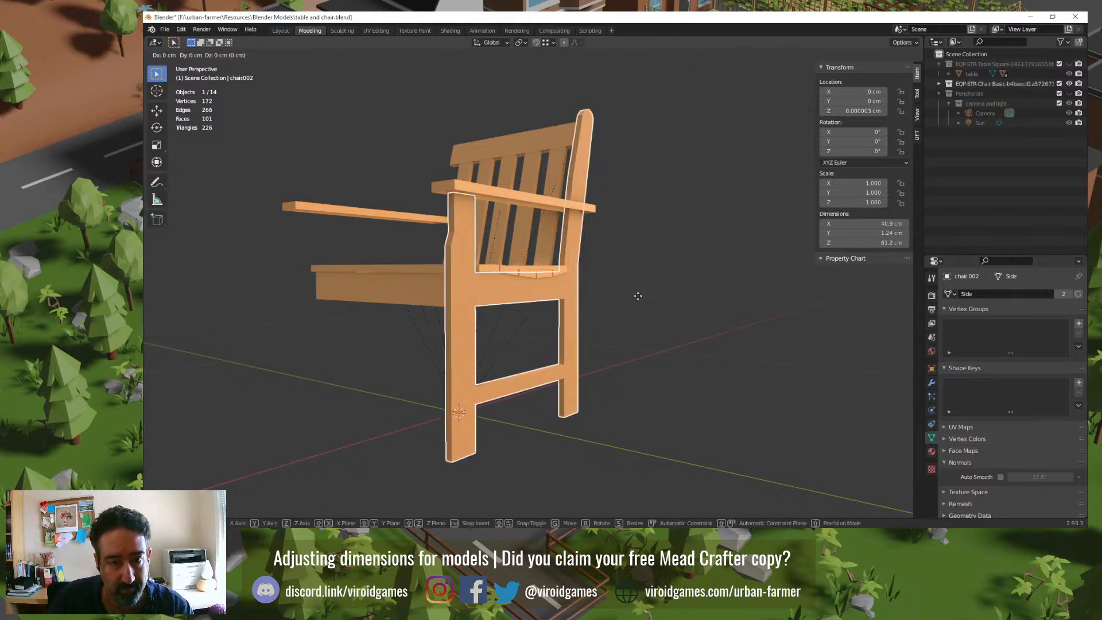
pyautogui.click(685, 305)
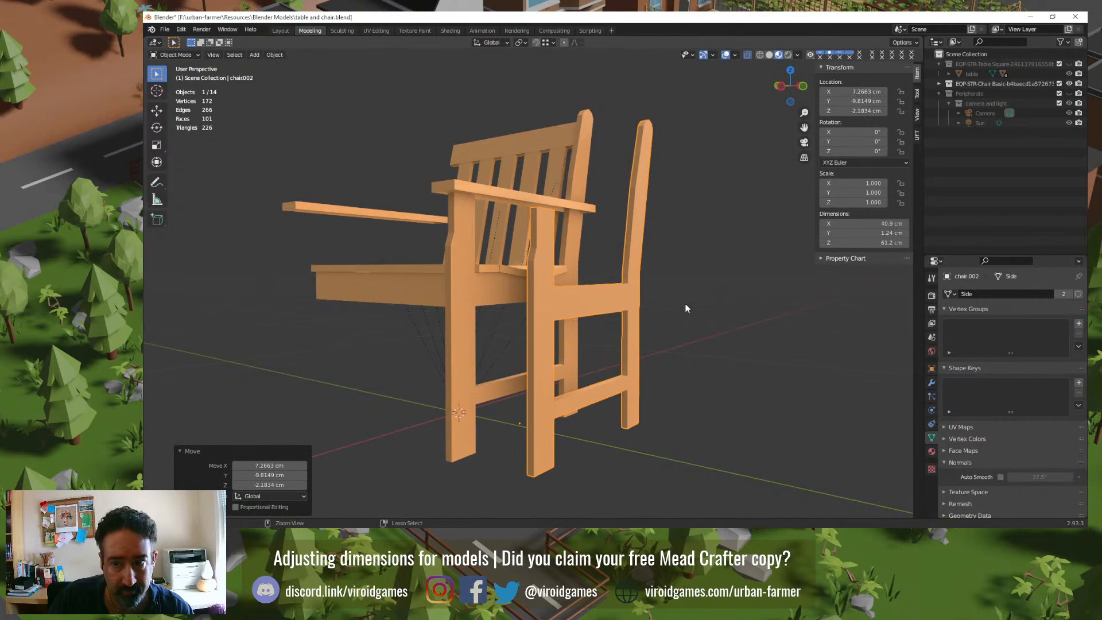
pyautogui.hotkey('ctrl', 'z')
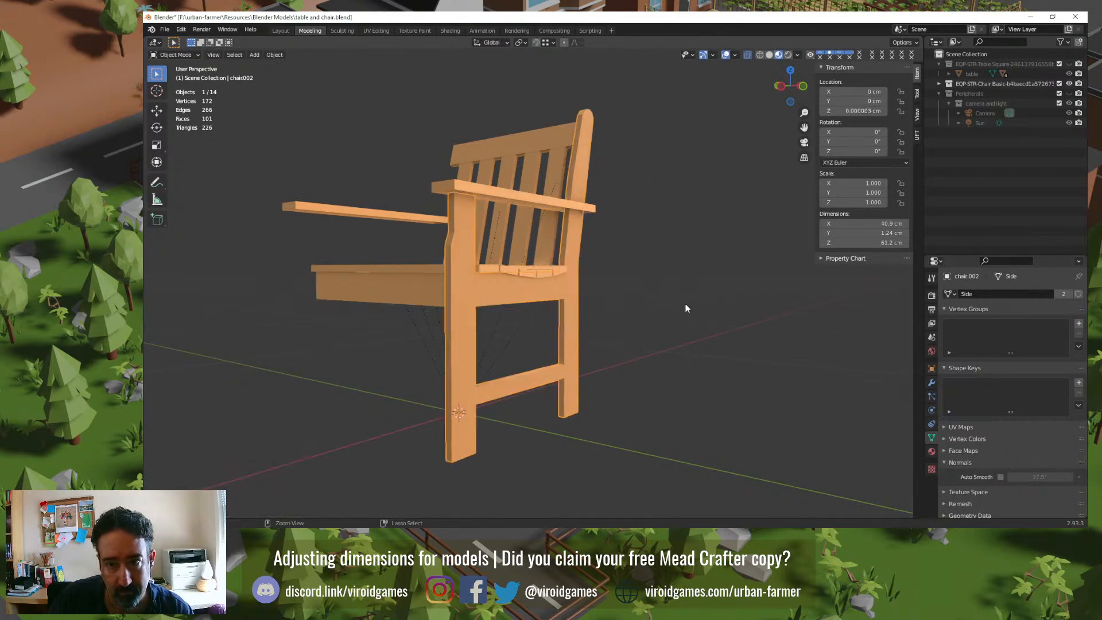
pyautogui.hotkey('ctrl', 'z')
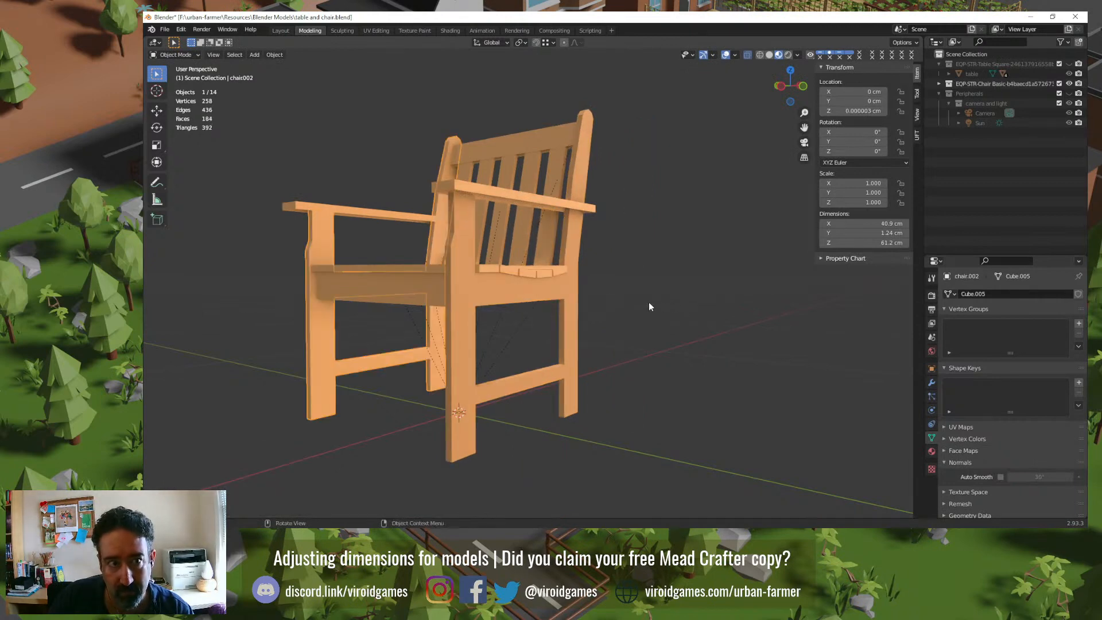
pyautogui.click(606, 290)
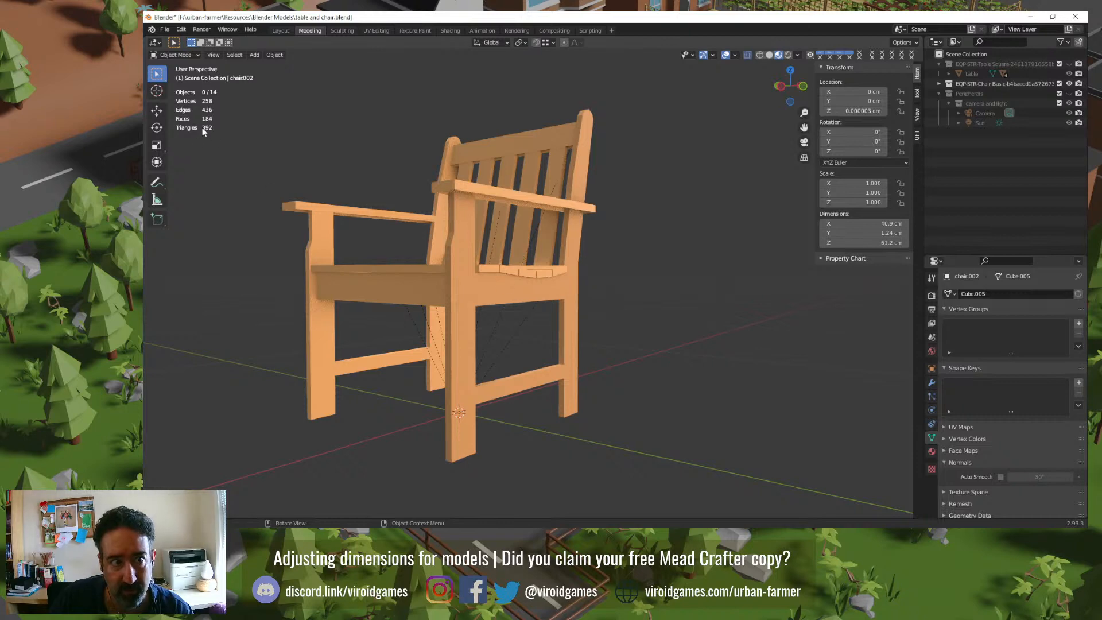
# Step: Replace the mesh data of the unedited chair side, chair.002, with the existing Side mesh so both sides share it
pyautogui.click(313, 237)
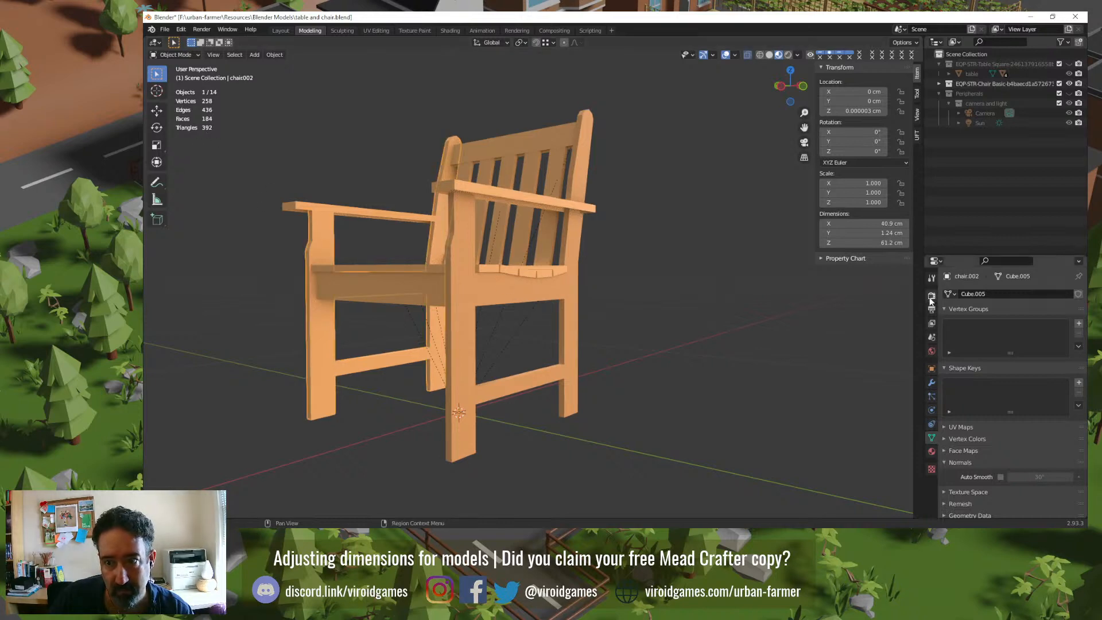
pyautogui.click(947, 293)
pyautogui.write('s')
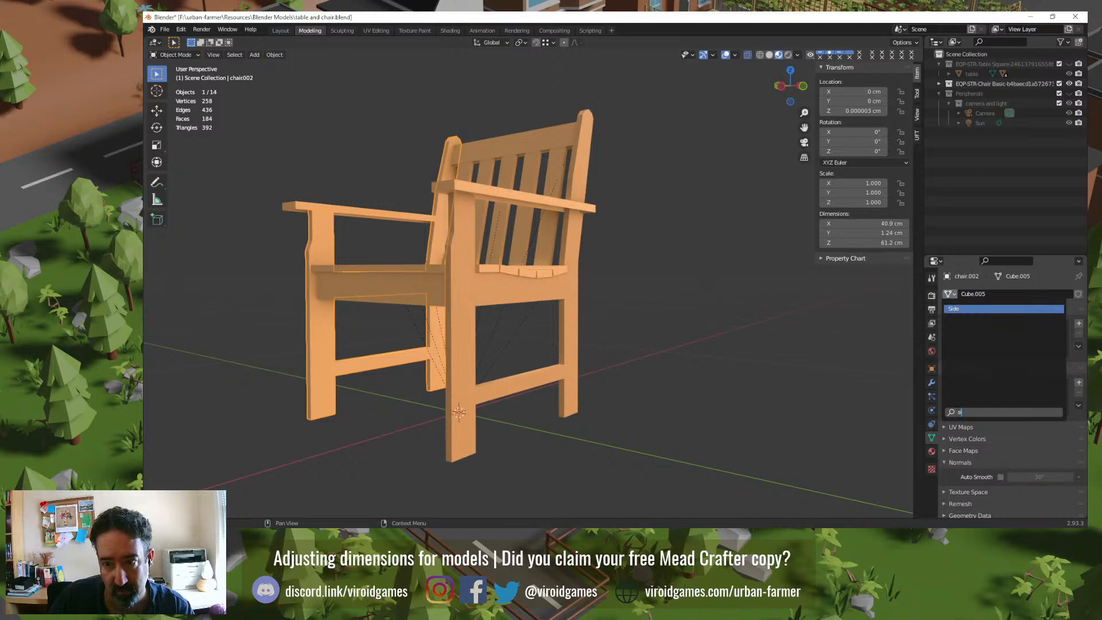
pyautogui.click(966, 307)
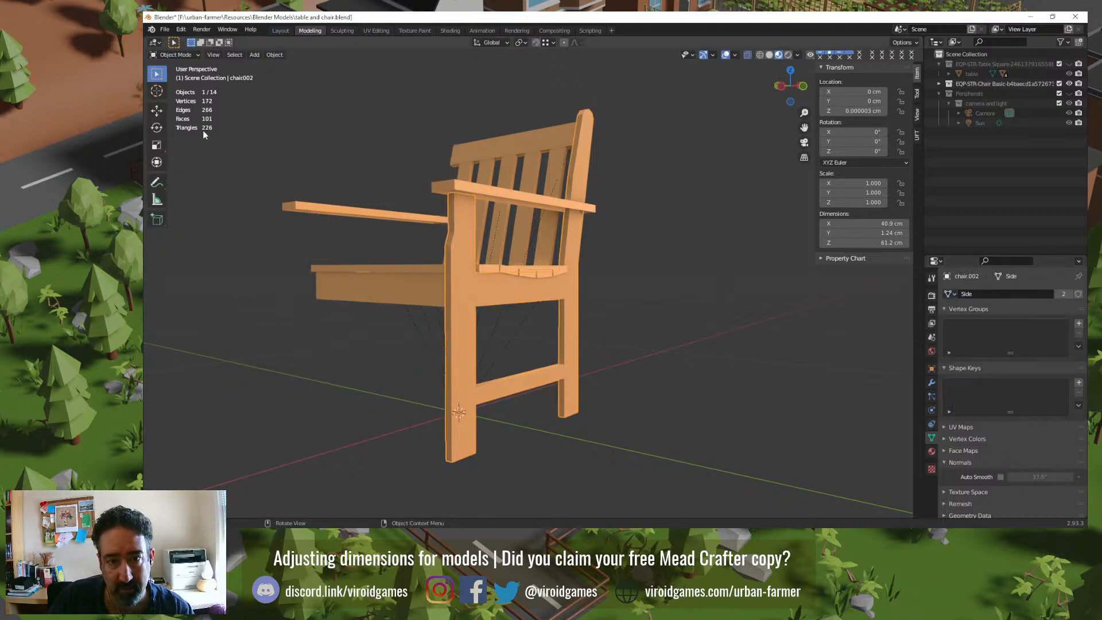
pyautogui.moveTo(373, 283); pyautogui.dragTo(426, 309, button='middle')
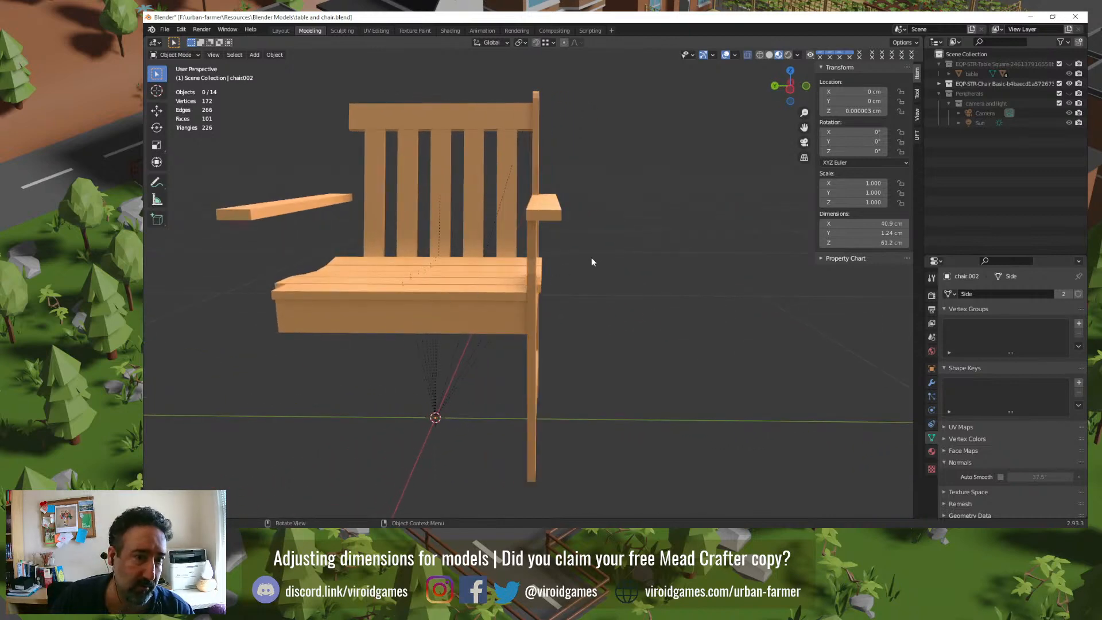
# Step: Undo the mesh data replacement on chair.002 and apply the object transforms of the already simplified chair side
pyautogui.hotkey('ctrl', 'z')
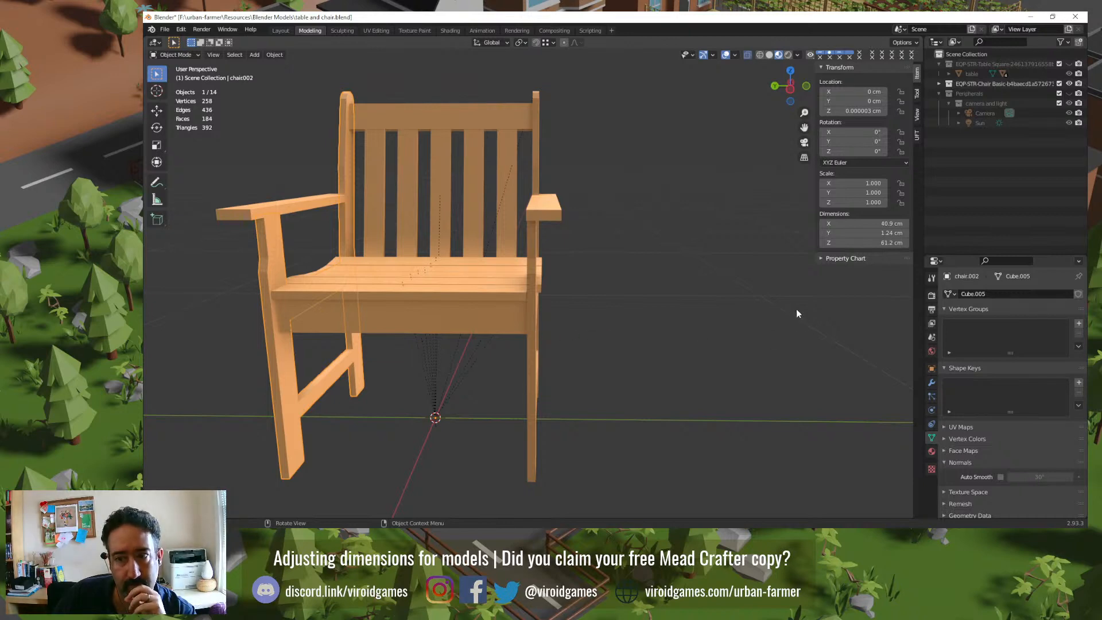
pyautogui.click(532, 367)
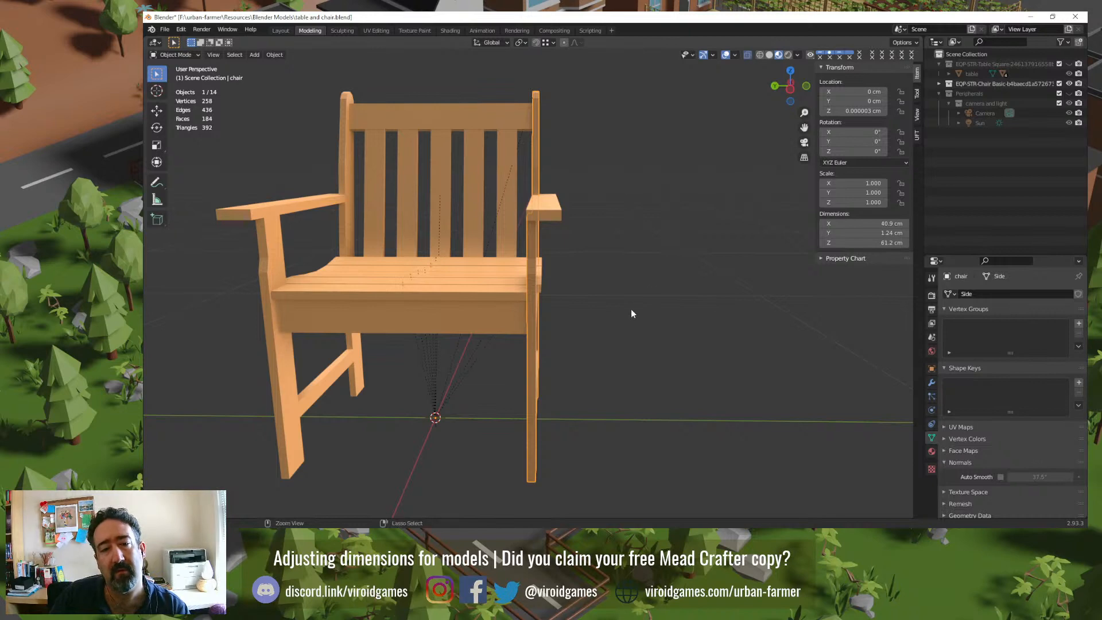
pyautogui.hotkey('ctrl', 'a')
pyautogui.click(626, 271)
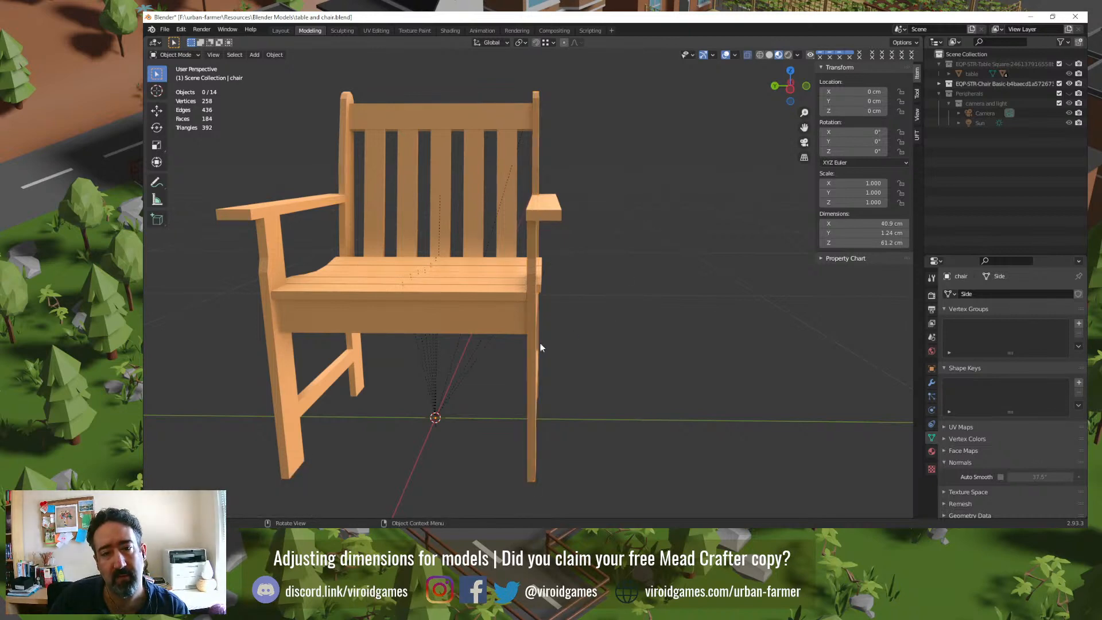
# Step: Copy the median Y coordinate of all the simplified side's vertices, leaving the mesh unedited and the chair deselected
pyautogui.moveTo(540, 343); pyautogui.dragTo(566, 354, button='middle')
pyautogui.press('Tab')
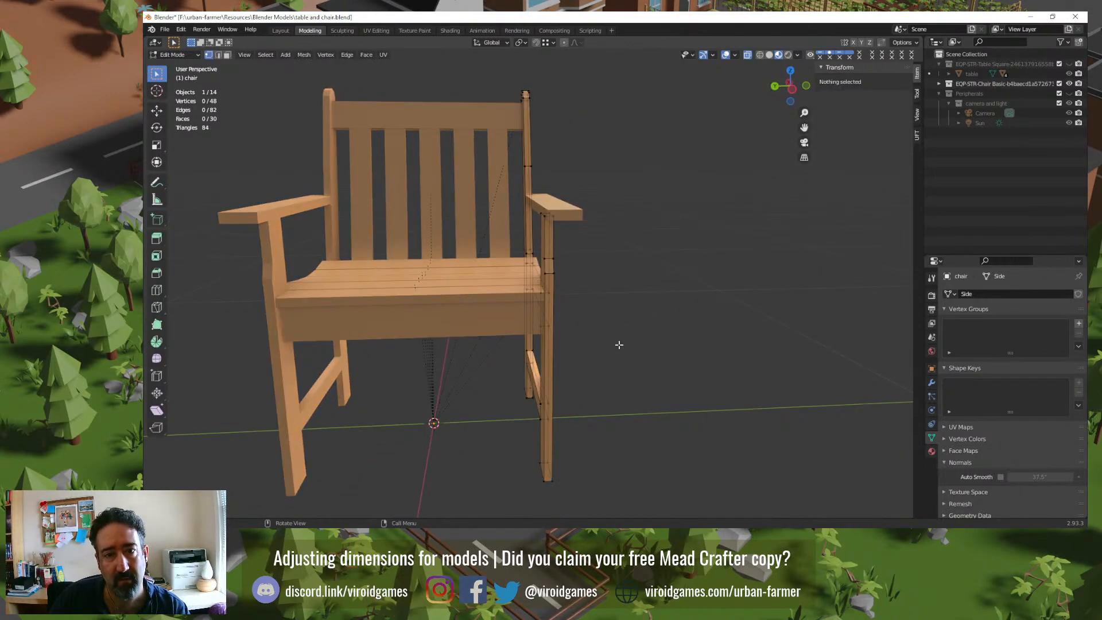
pyautogui.press('a')
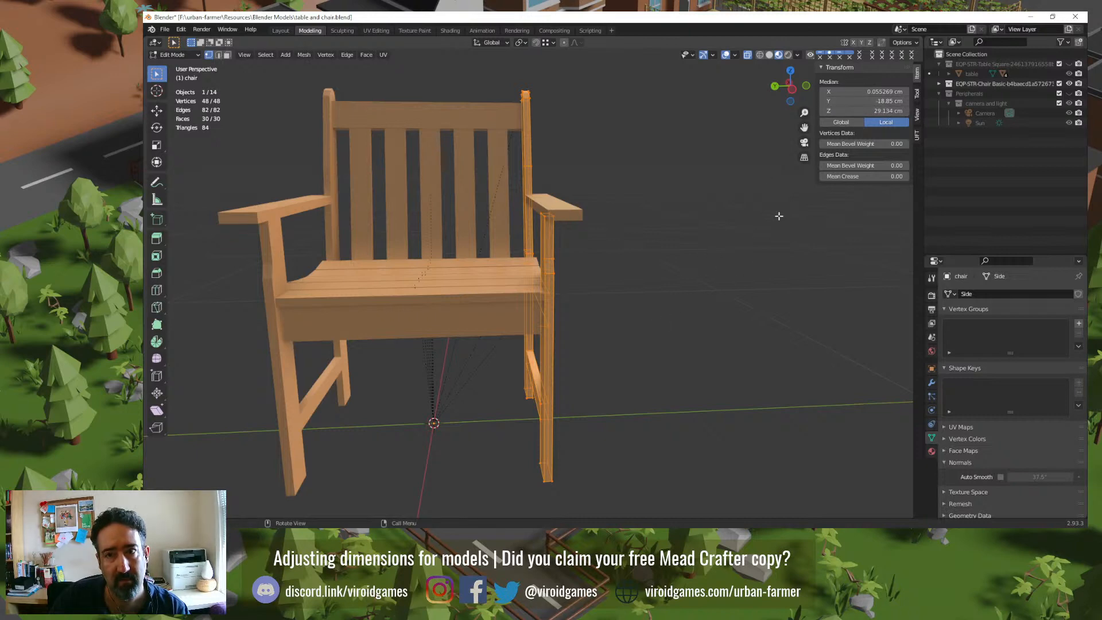
pyautogui.click(881, 101)
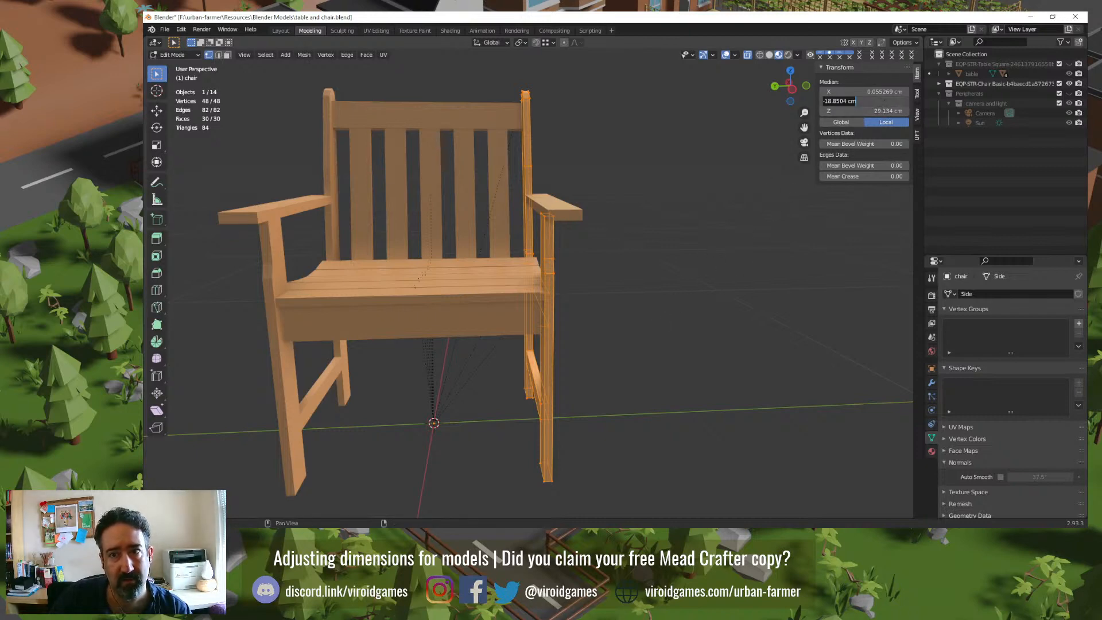
pyautogui.press('Return')
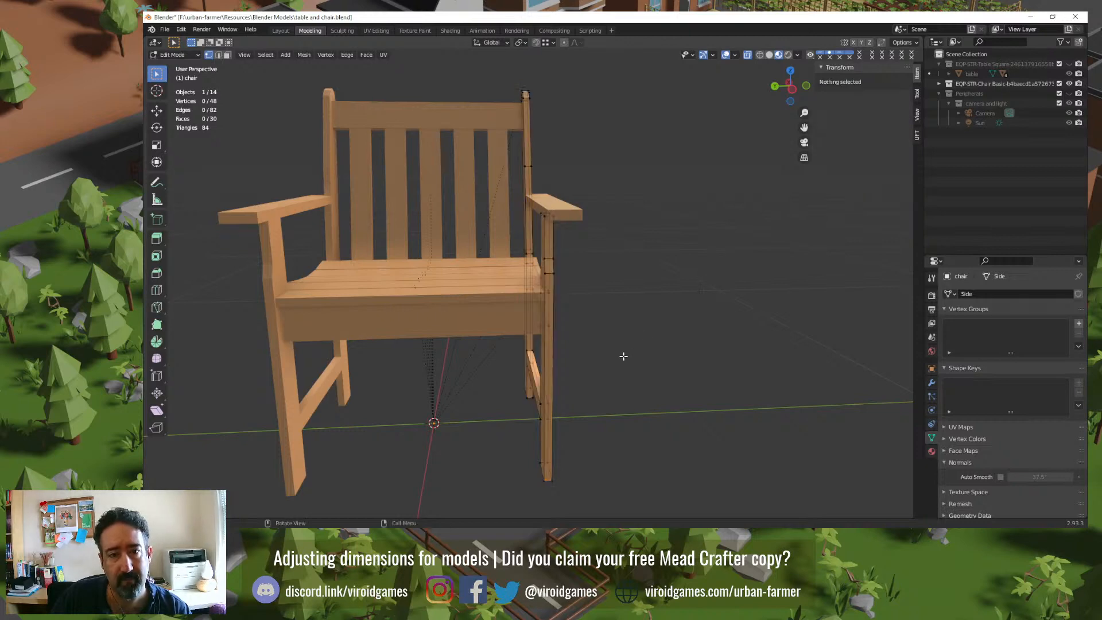
pyautogui.press('Tab')
pyautogui.hotkey('alt', 'a')
# Step: Apply all transforms to the opposite side, chair.002, and replace its mesh data with the existing Side mesh
pyautogui.click(293, 361)
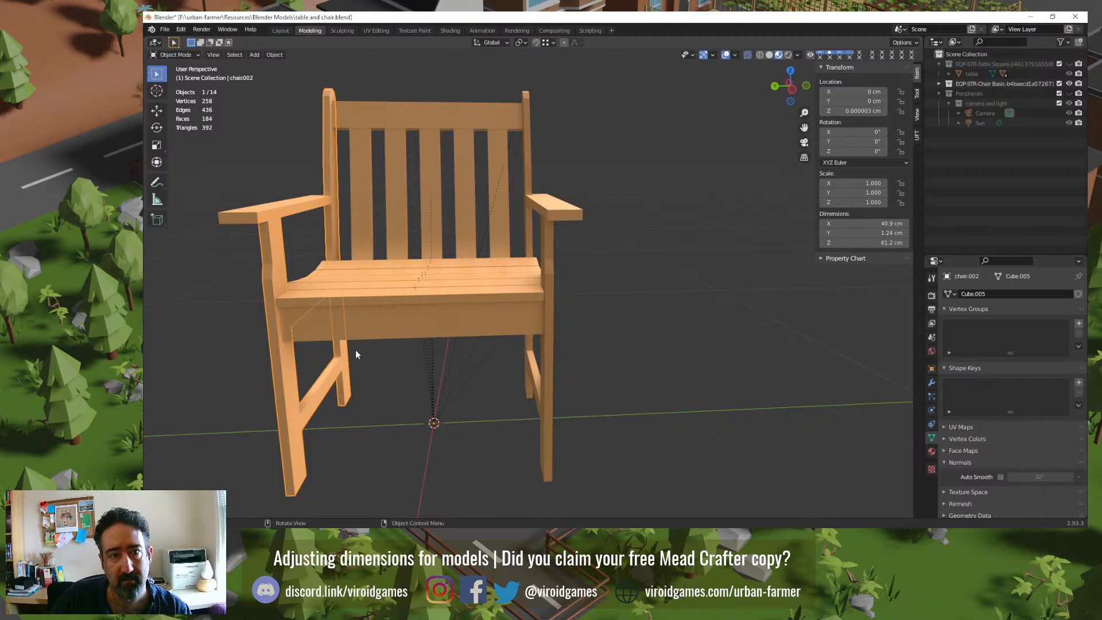
pyautogui.hotkey('ctrl', 'a')
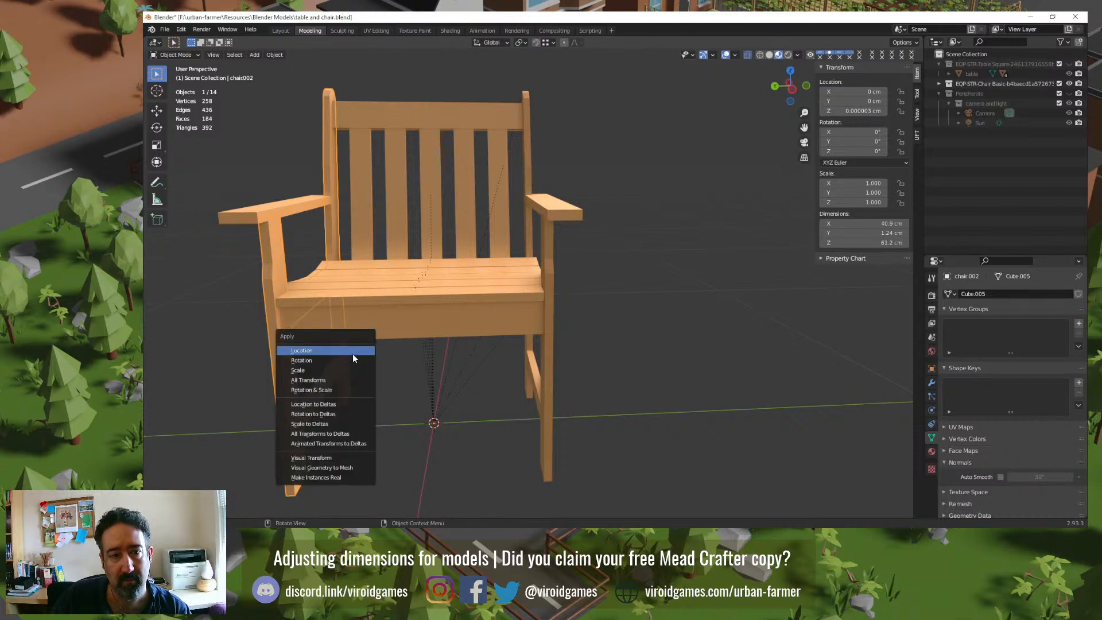
pyautogui.click(338, 379)
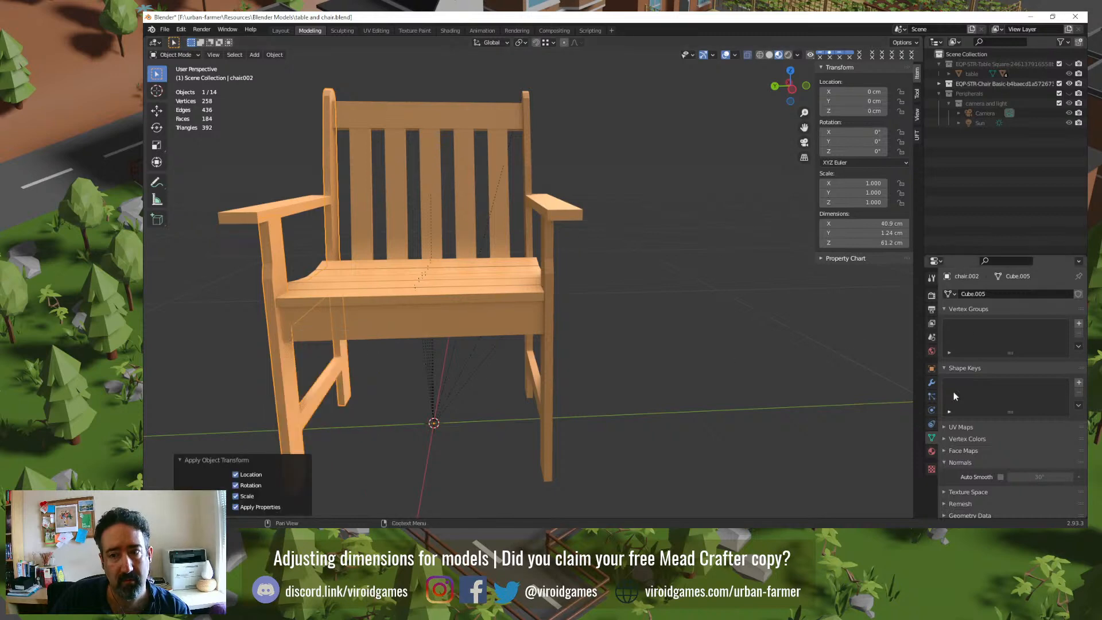
pyautogui.click(953, 293)
pyautogui.write('si')
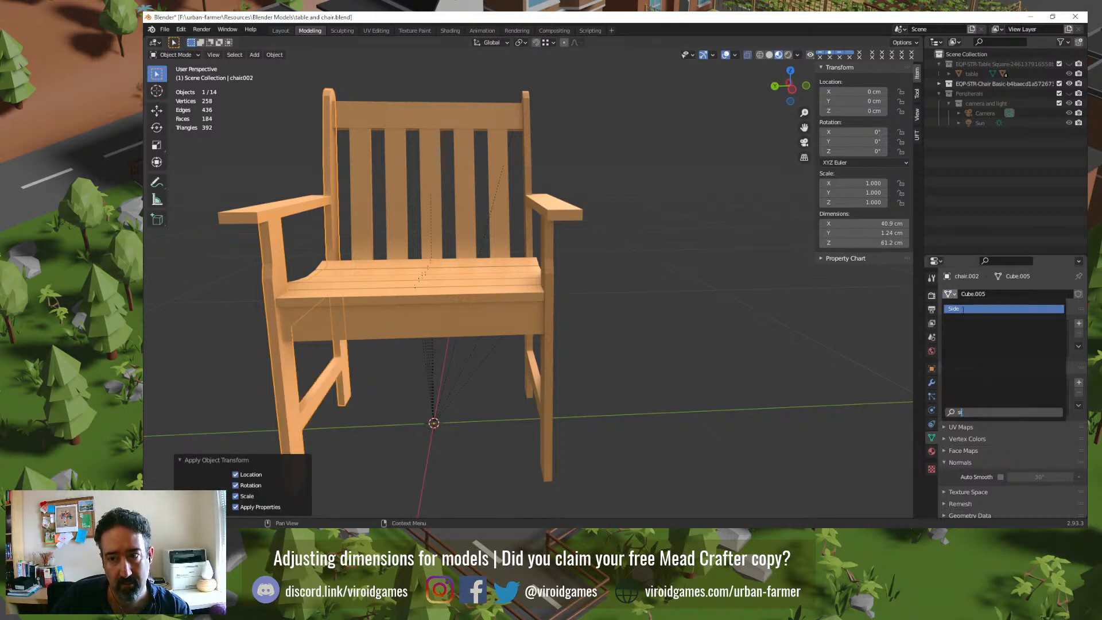
pyautogui.click(959, 309)
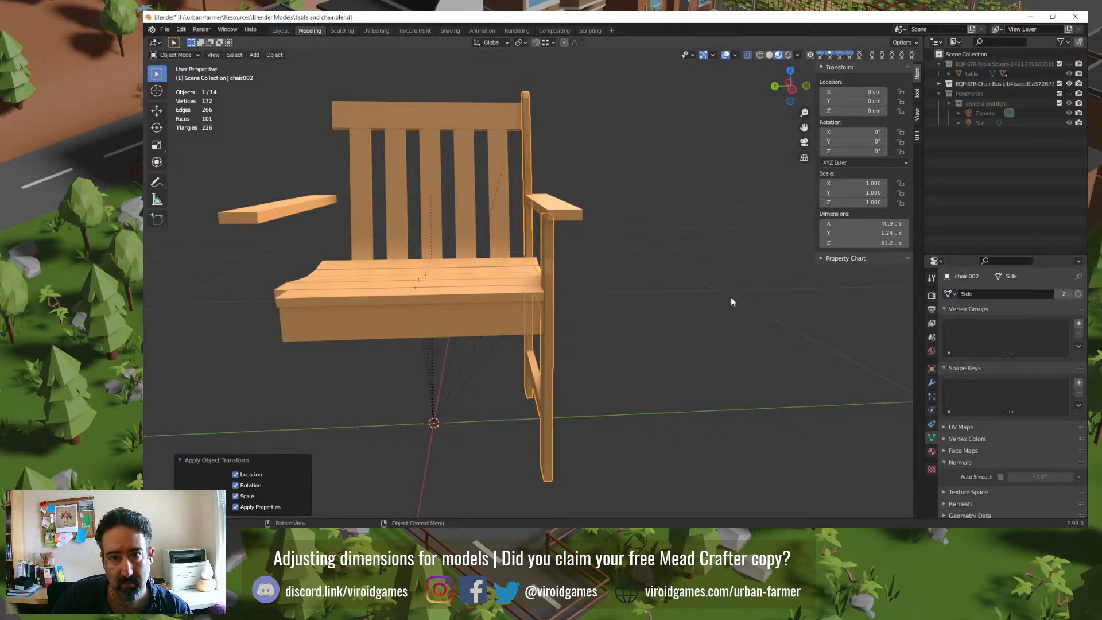
# Step: Try setting the median Y of the shared Side mesh's vertices to 18.8504 cm, and undo the change
pyautogui.press('Tab')
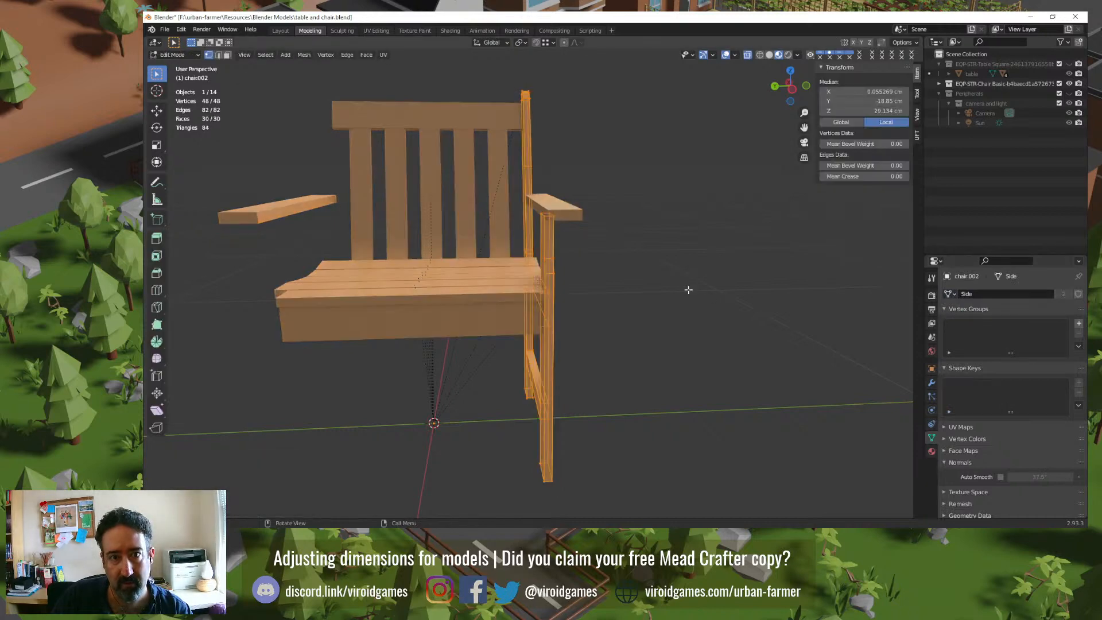
pyautogui.click(863, 102)
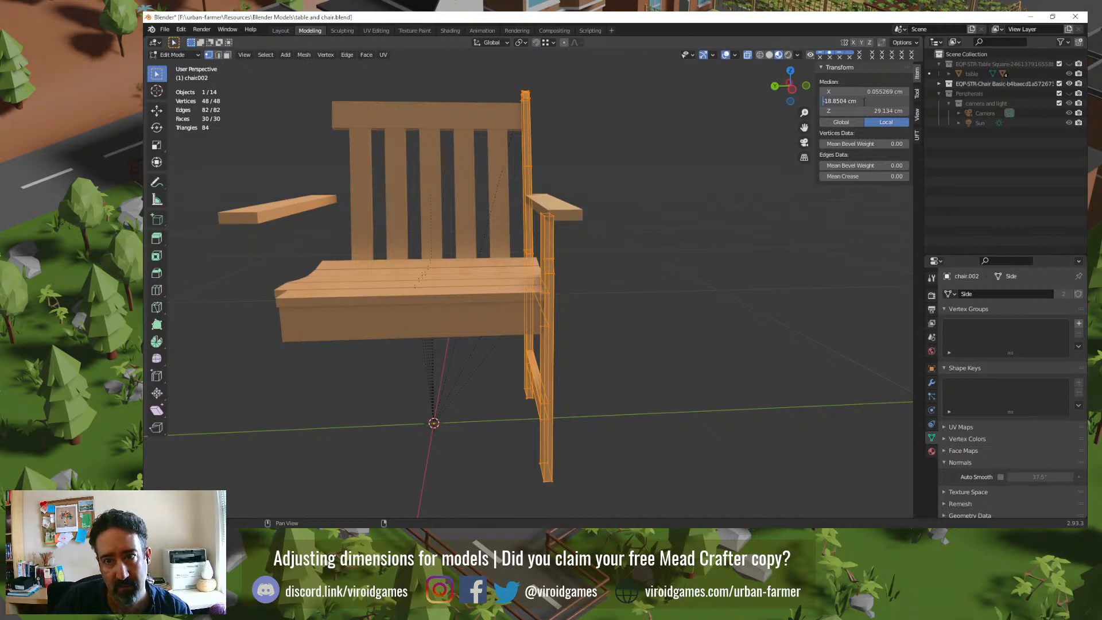
pyautogui.press('Home')
pyautogui.press('Delete')
pyautogui.press('Return')
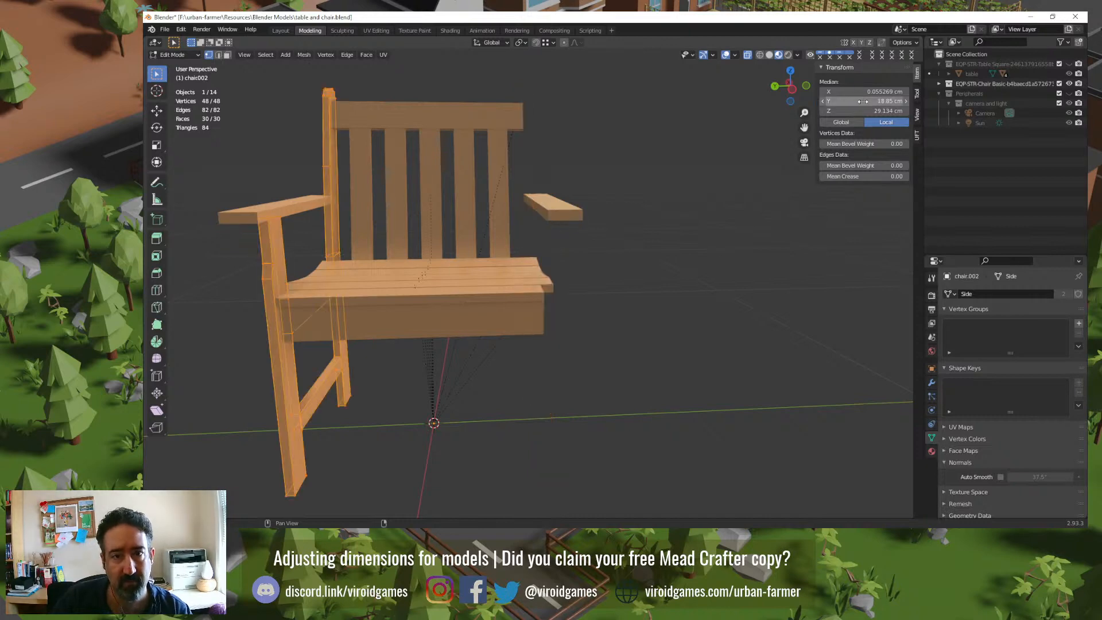
pyautogui.hotkey('ctrl', 'z')
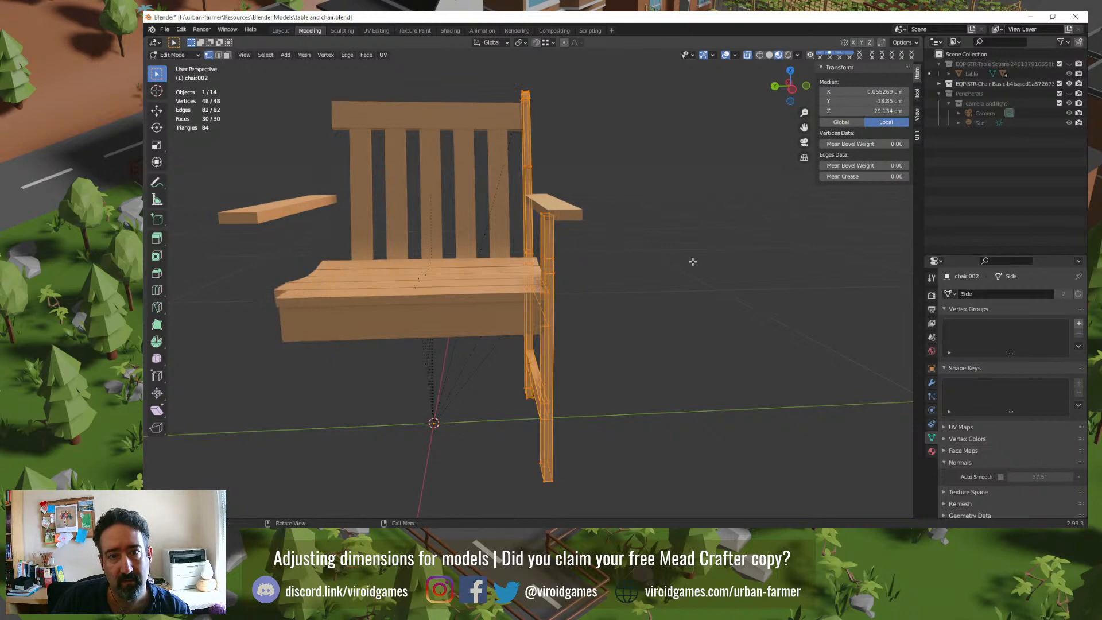
pyautogui.press('Tab')
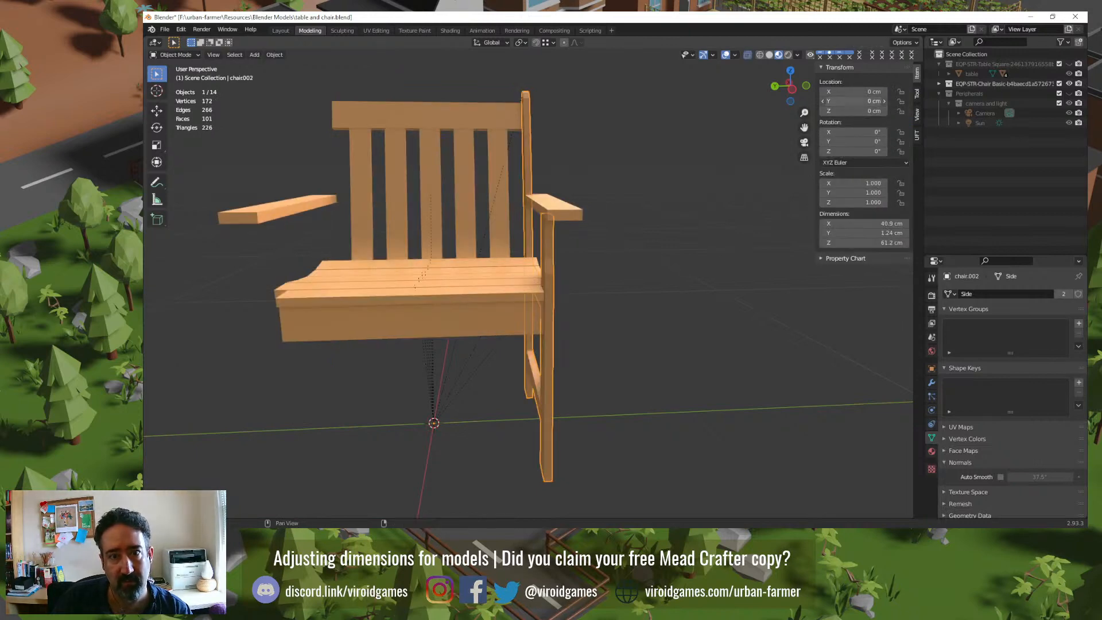
# Step: Move chair.002 to the opposite side of the chair with a Y location of 18.8504*2 cm, and save the file
pyautogui.moveTo(855, 101); pyautogui.dragTo(904, 101)
pyautogui.click(859, 101)
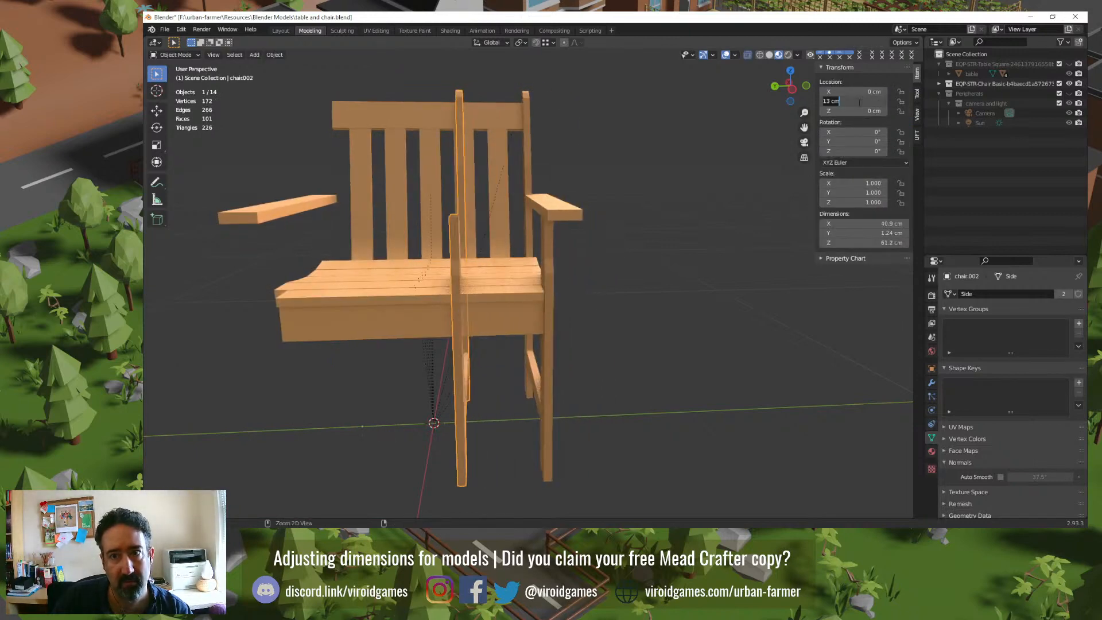
pyautogui.write('-18.8504 cm')
pyautogui.press('Home')
pyautogui.press('Delete')
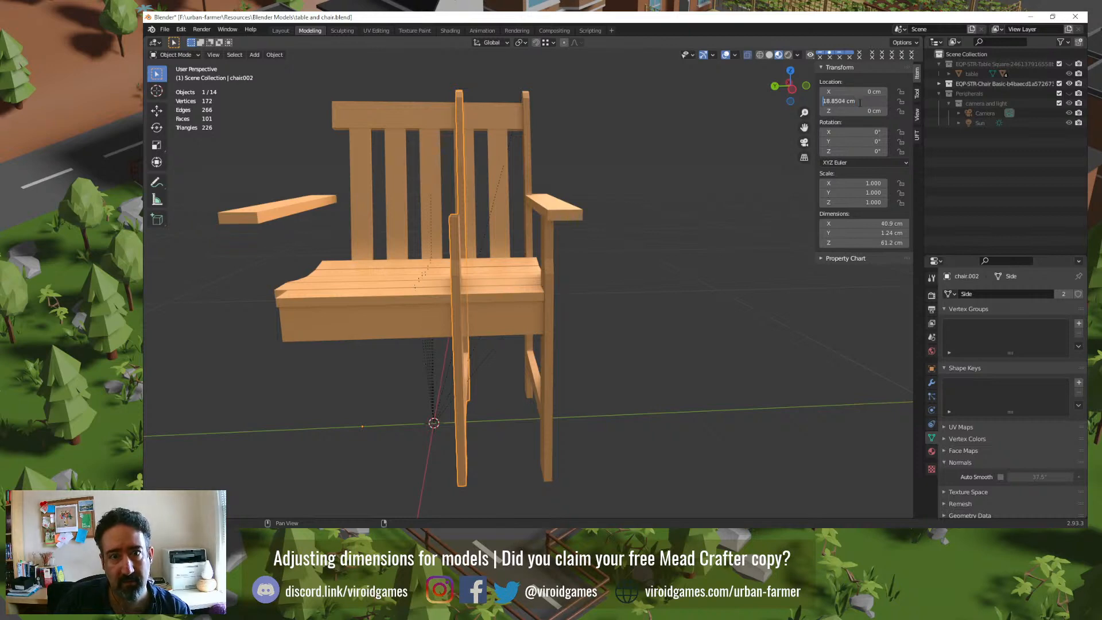
pyautogui.press('Return')
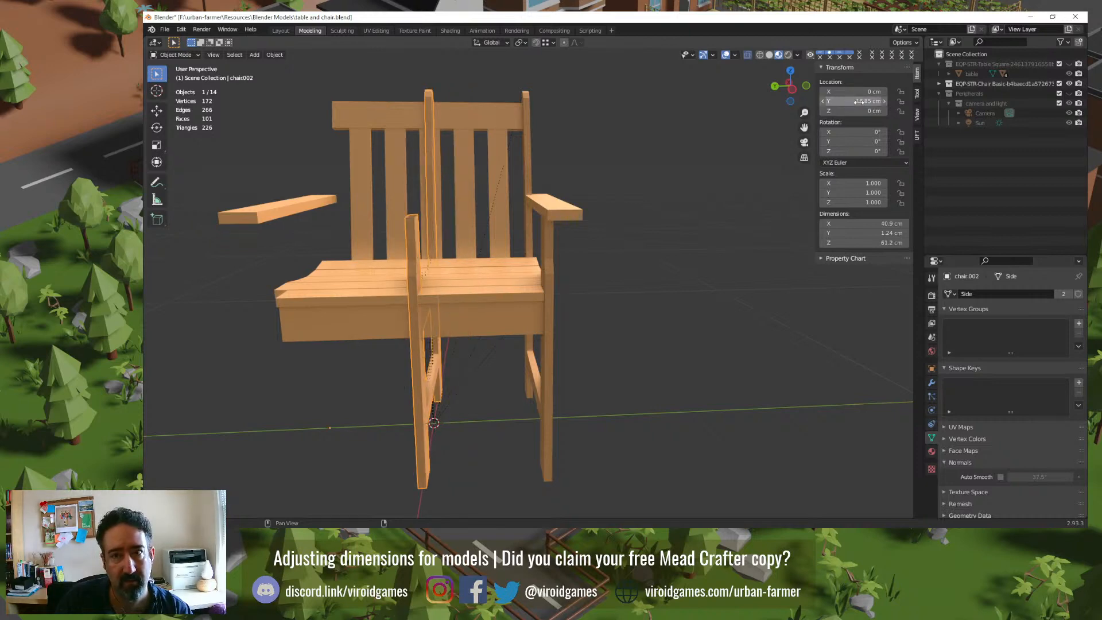
pyautogui.click(859, 101)
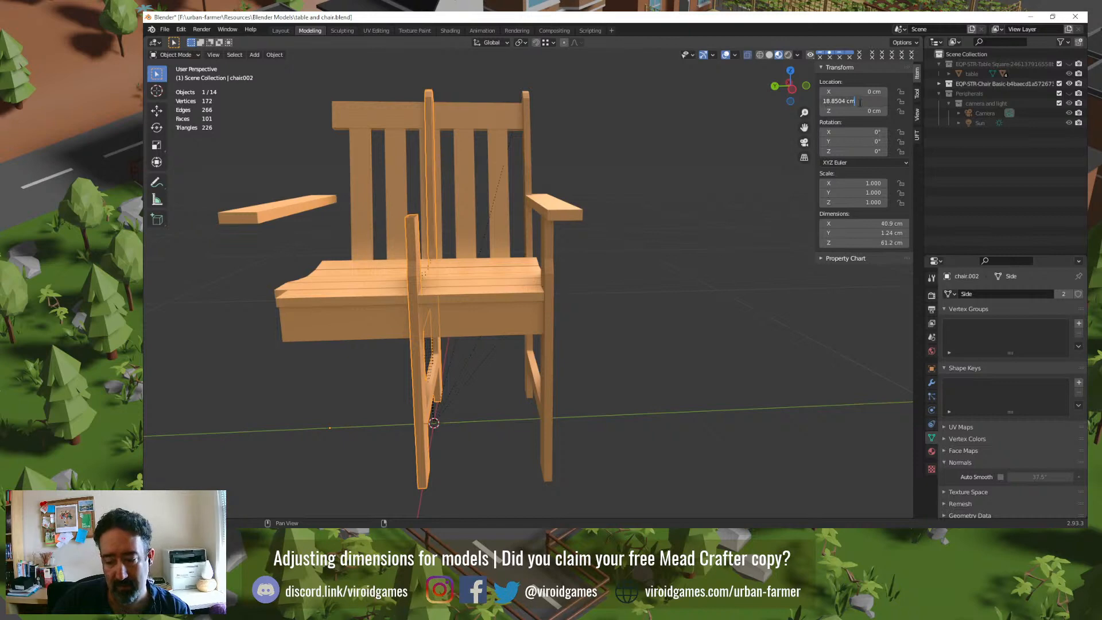
pyautogui.write('*2')
pyautogui.press('Return')
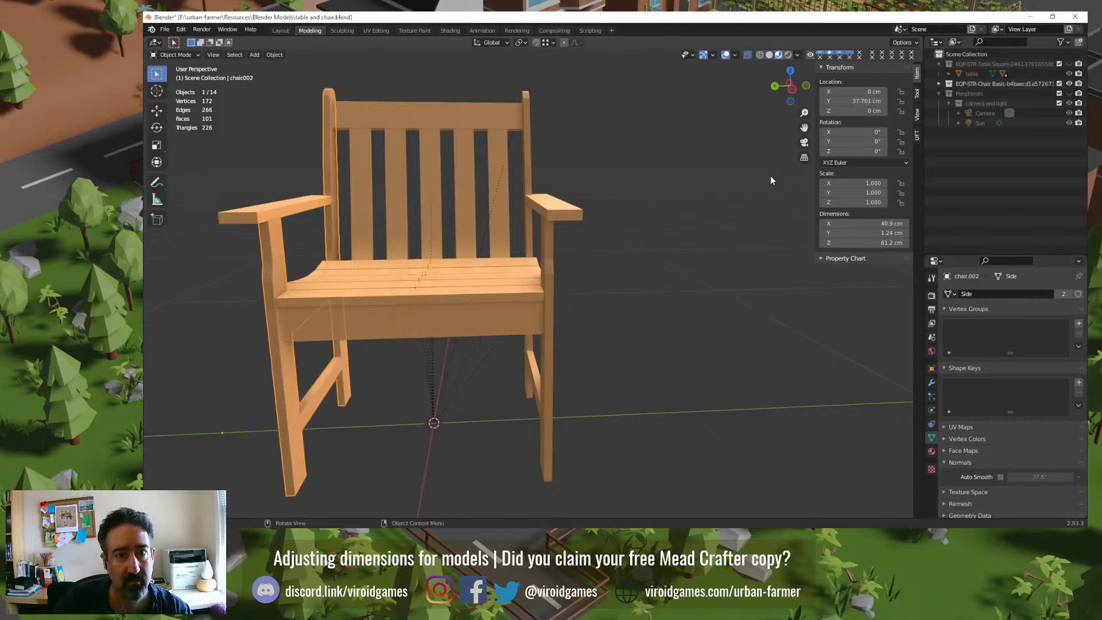
pyautogui.click(676, 227)
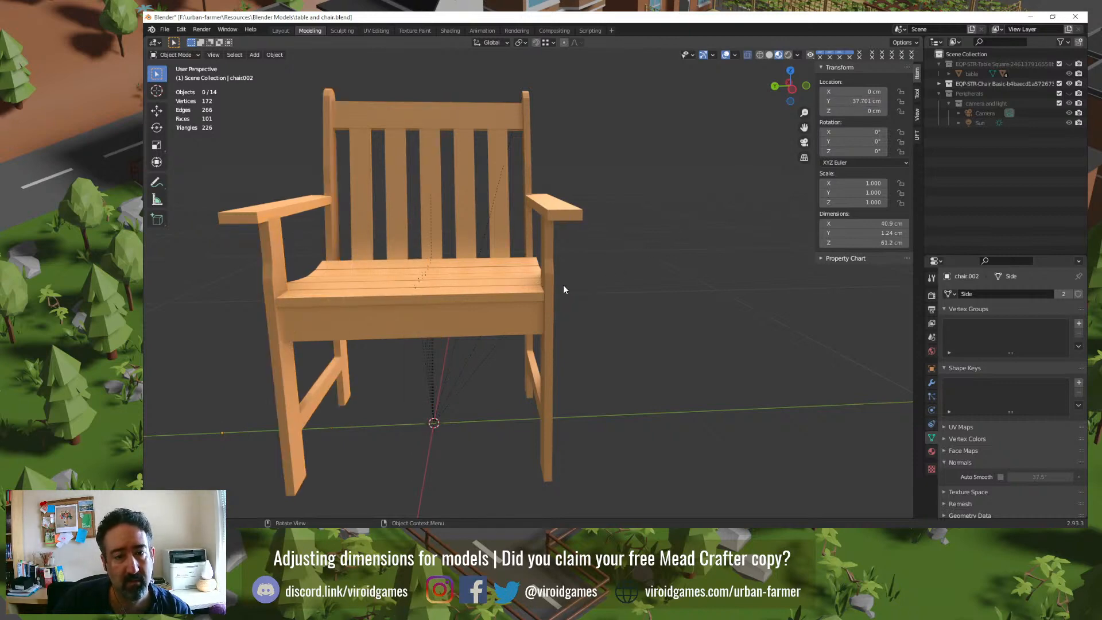
pyautogui.hotkey('ctrl', 's')
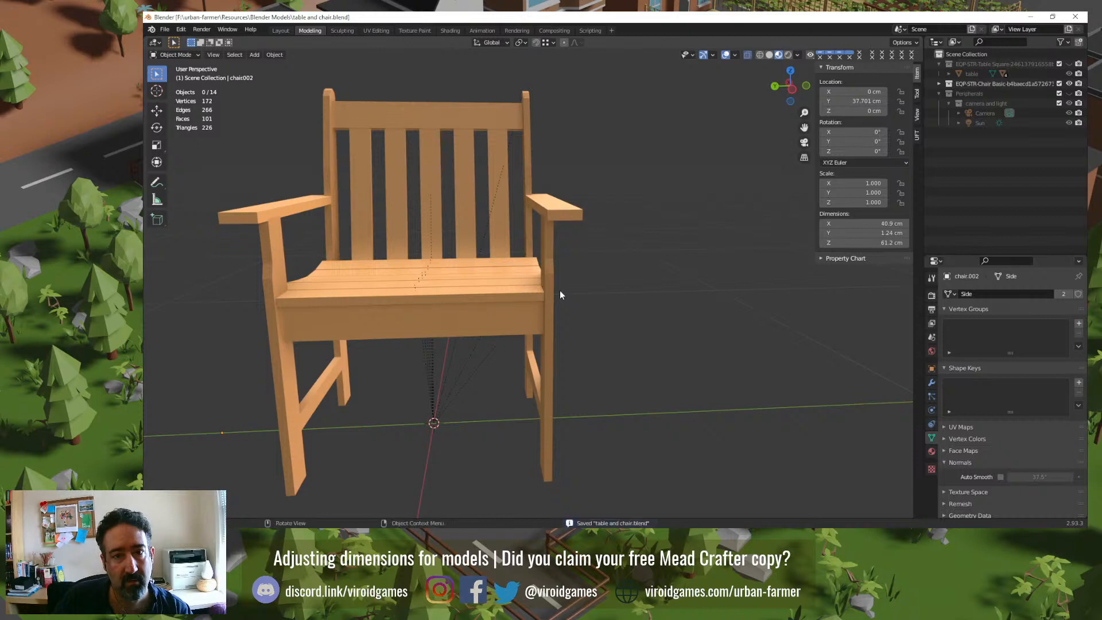
# Step: Try applying all transforms to the moved chair.002, make its Side mesh data single-user, and save the file
pyautogui.click(274, 236)
pyautogui.hotkey('ctrl', 'a')
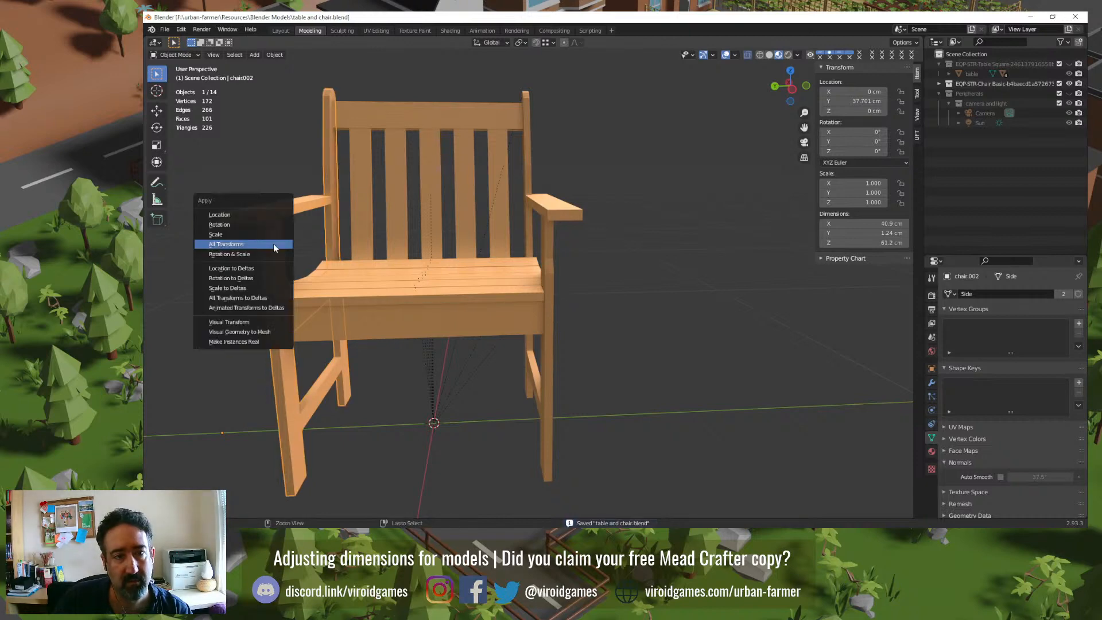
pyautogui.click(273, 243)
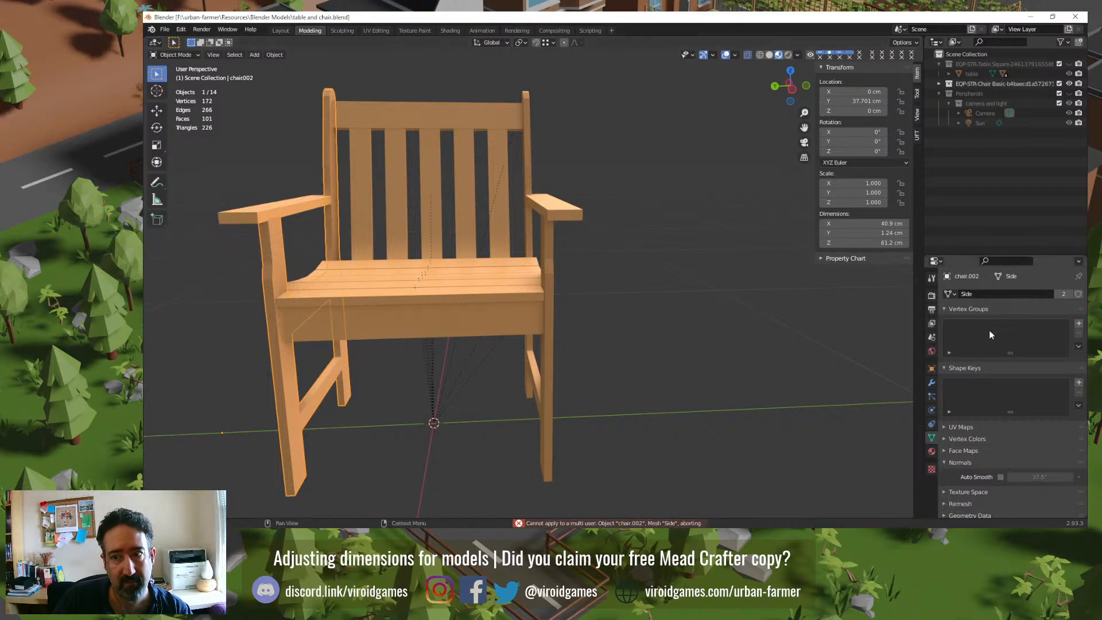
pyautogui.click(1064, 293)
pyautogui.hotkey('ctrl', 's')
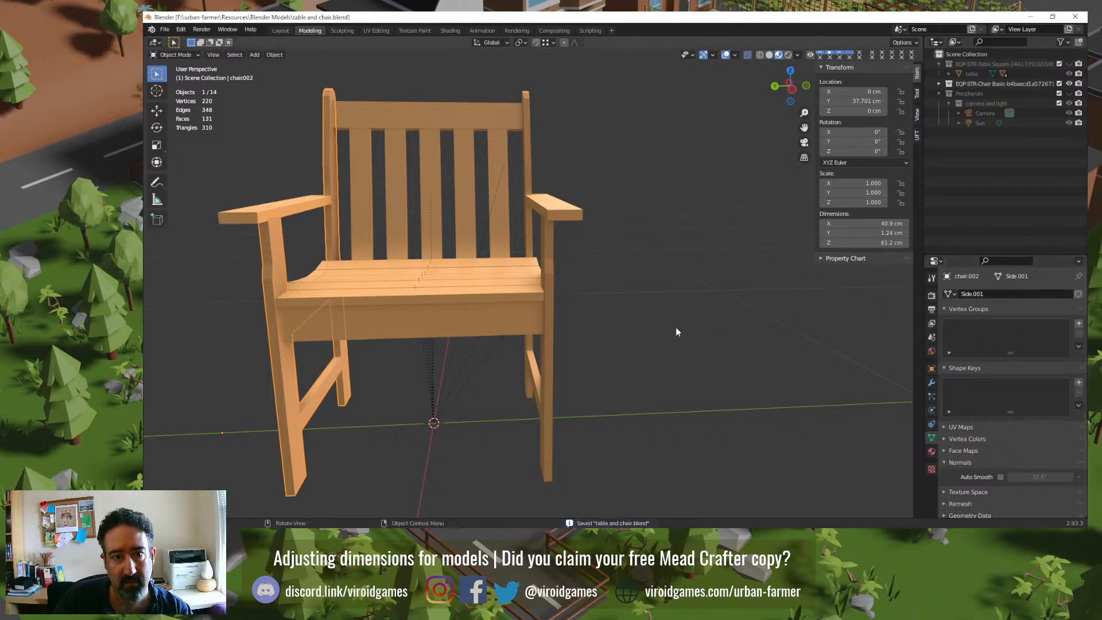
# Step: Apply all transforms to chair.002 and clear the selection
pyautogui.hotkey('ctrl', 'a')
pyautogui.click(676, 327)
pyautogui.click(675, 332)
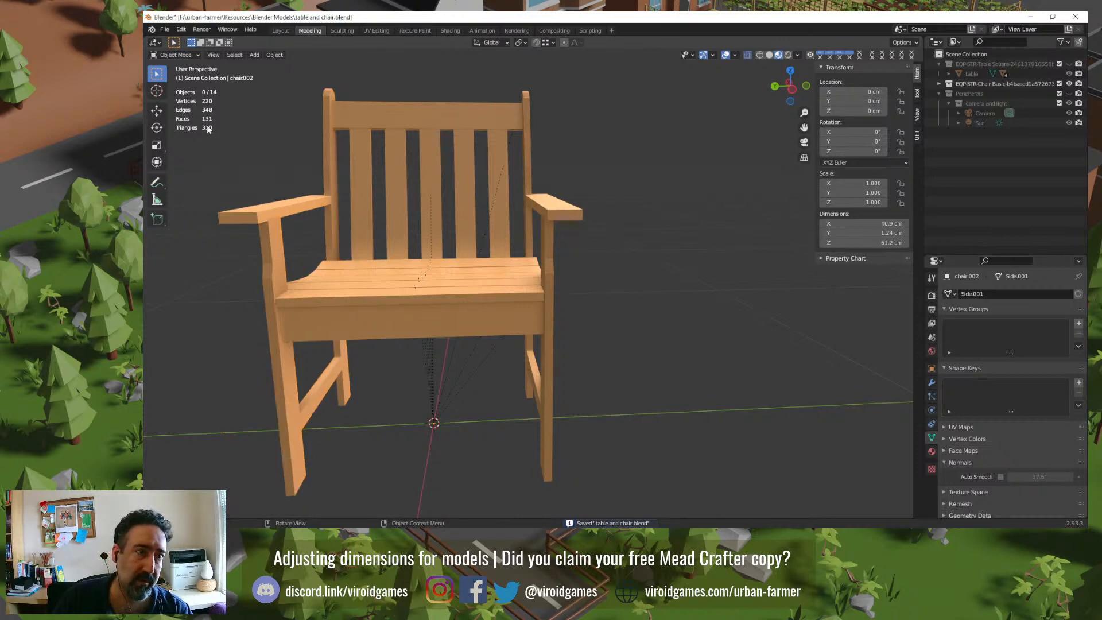
# Step: Replace the shader material of the armrest chair.001 with the Wood material used by the simplified chair side
pyautogui.moveTo(504, 231); pyautogui.dragTo(533, 288, button='middle')
pyautogui.click(478, 308)
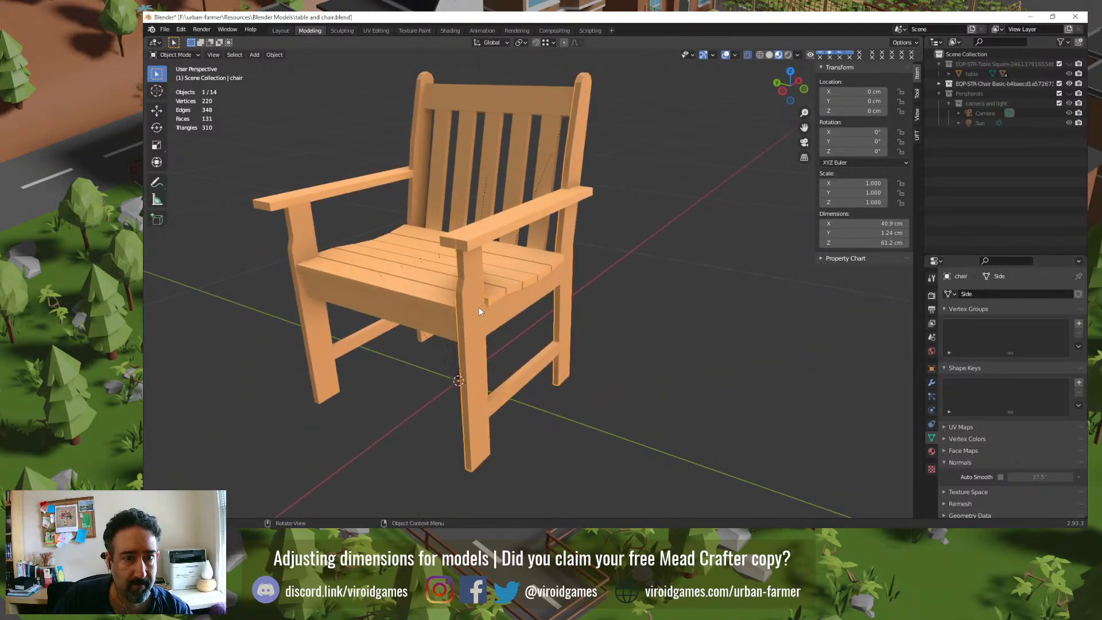
pyautogui.click(636, 250)
pyautogui.moveTo(593, 249); pyautogui.dragTo(564, 253, button='middle')
pyautogui.click(563, 253)
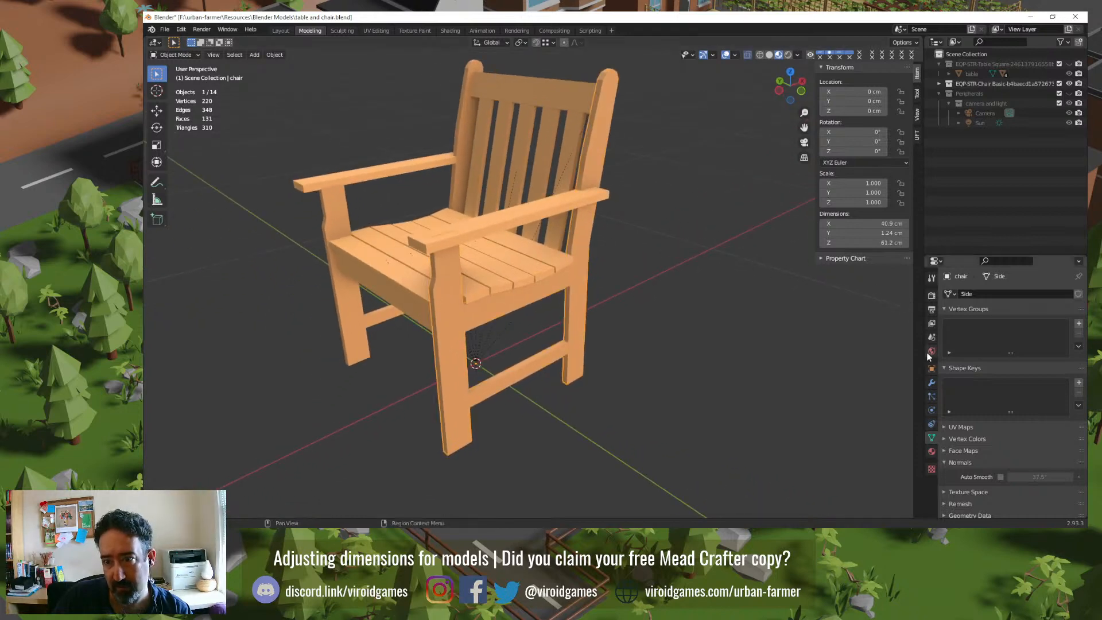
pyautogui.click(932, 451)
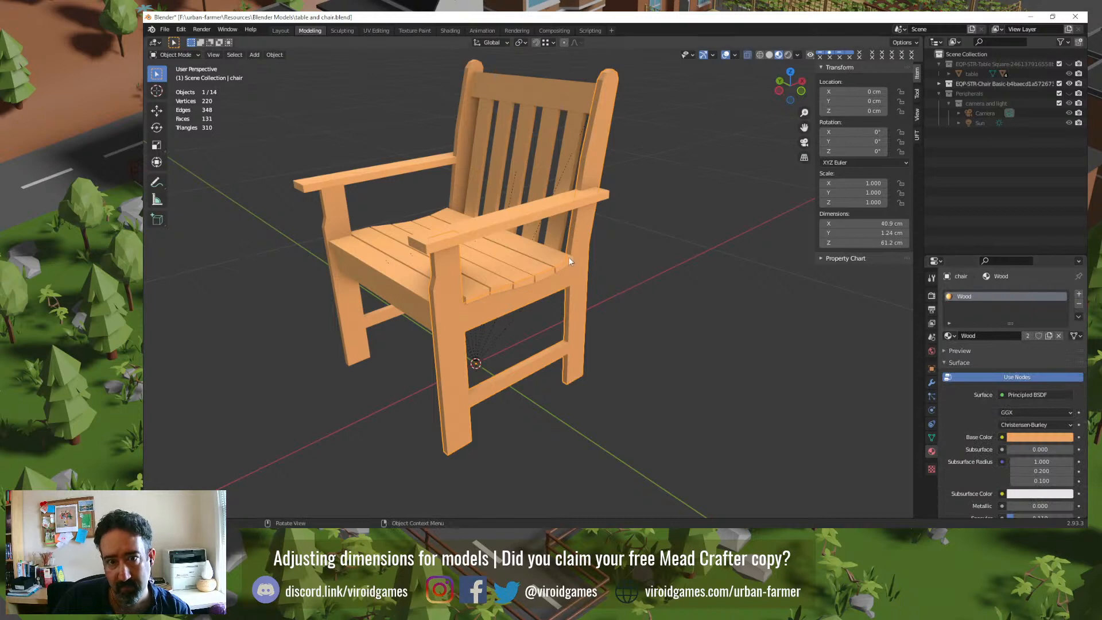
pyautogui.click(521, 222)
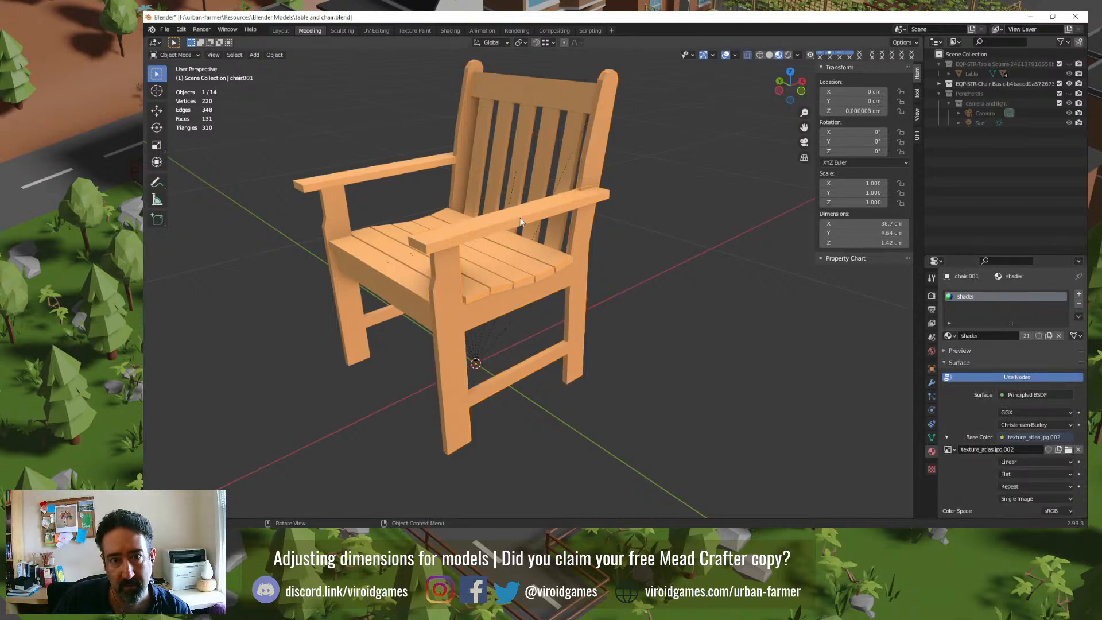
pyautogui.click(950, 336)
pyautogui.click(964, 369)
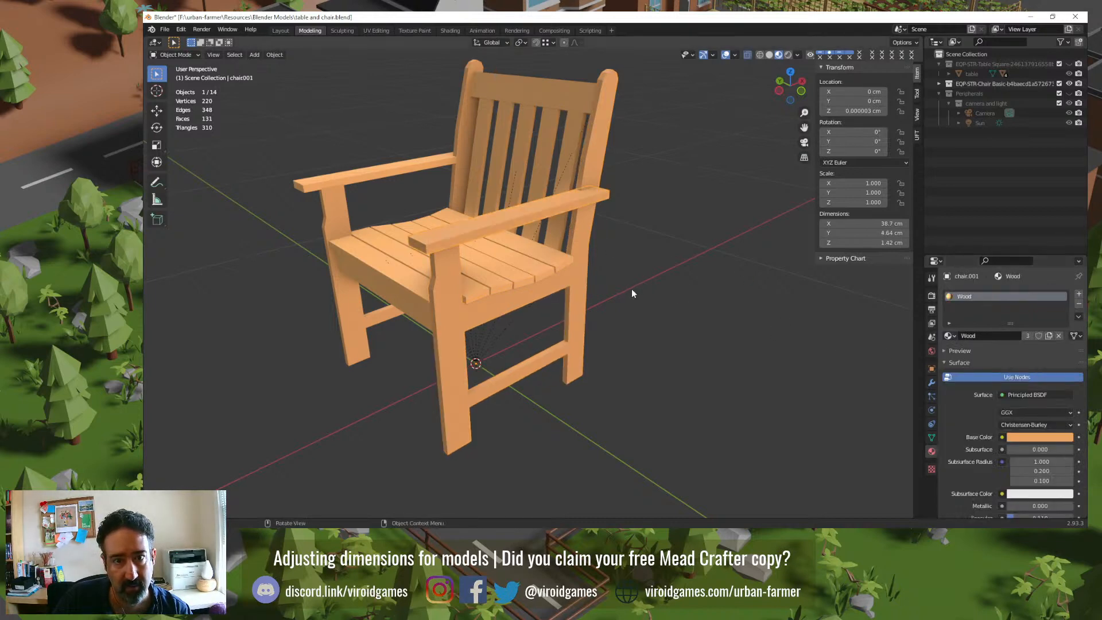
# Step: Replace the shader material of the other armrest, chair.003, with the existing Wood material
pyautogui.click(394, 171)
pyautogui.click(950, 336)
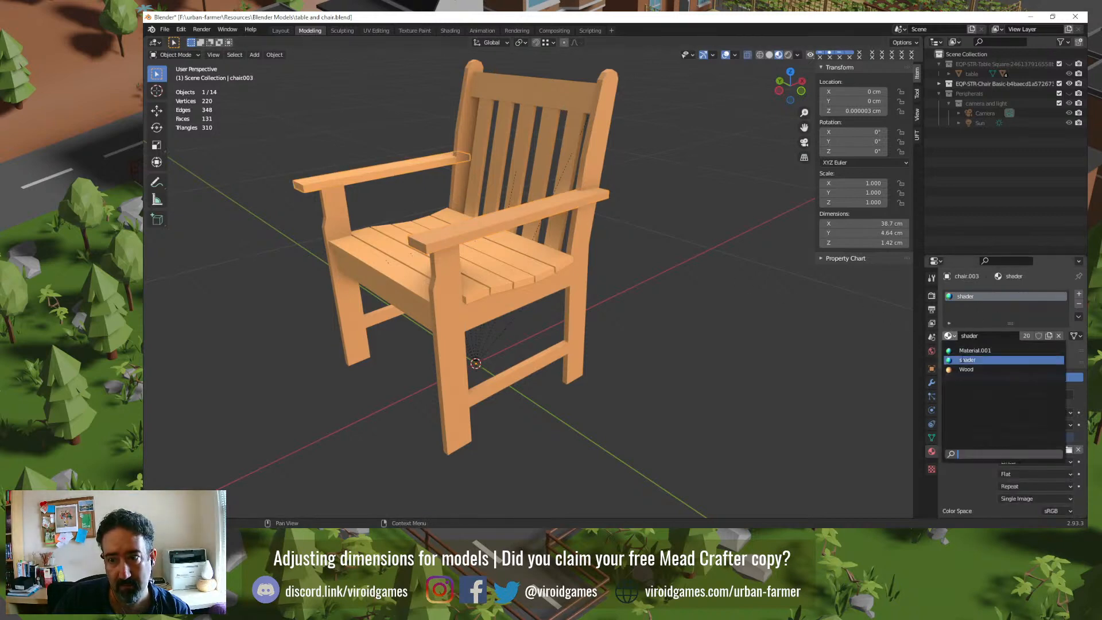
pyautogui.click(966, 368)
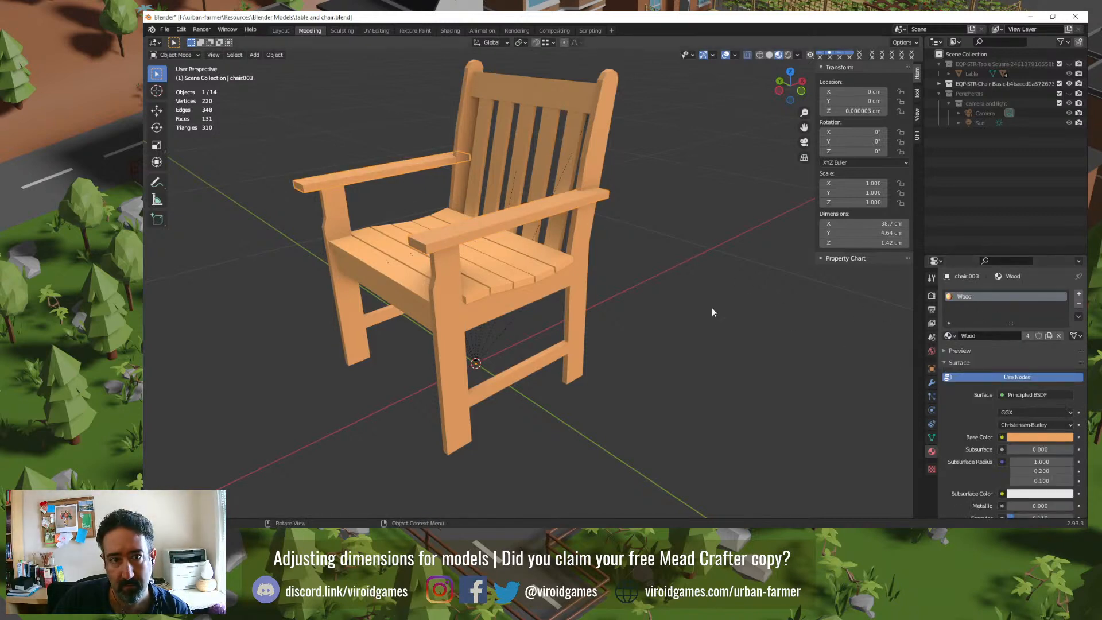
# Step: Replace the shader material of the seat plank plank.003 with the existing Wood material
pyautogui.click(488, 263)
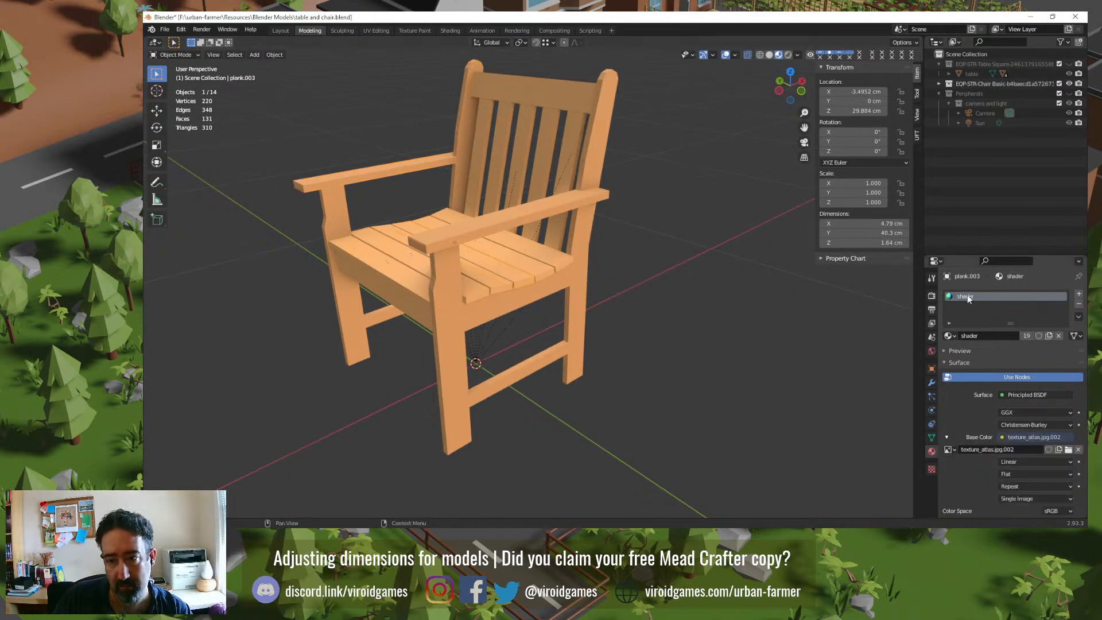
pyautogui.rightClick(514, 266)
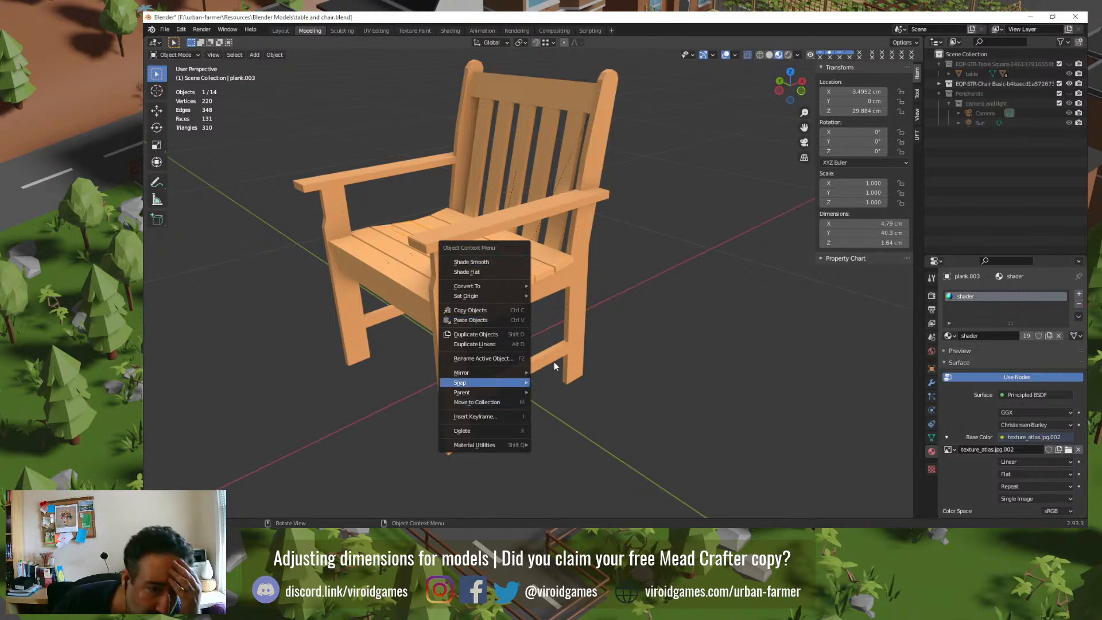
pyautogui.moveTo(516, 382)
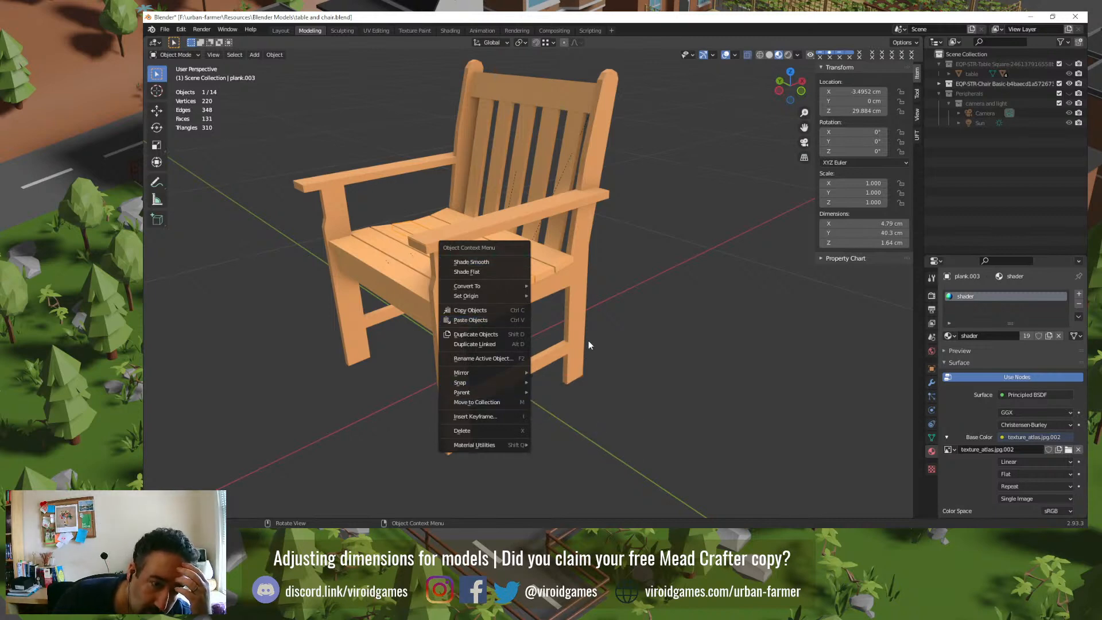
pyautogui.click(234, 54)
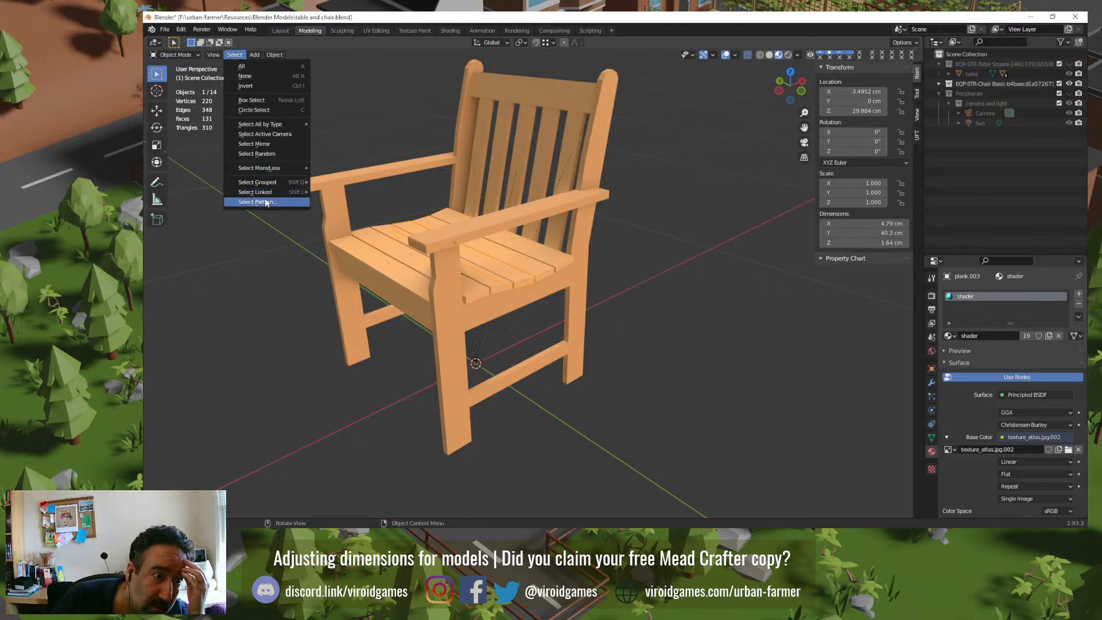
pyautogui.moveTo(292, 129)
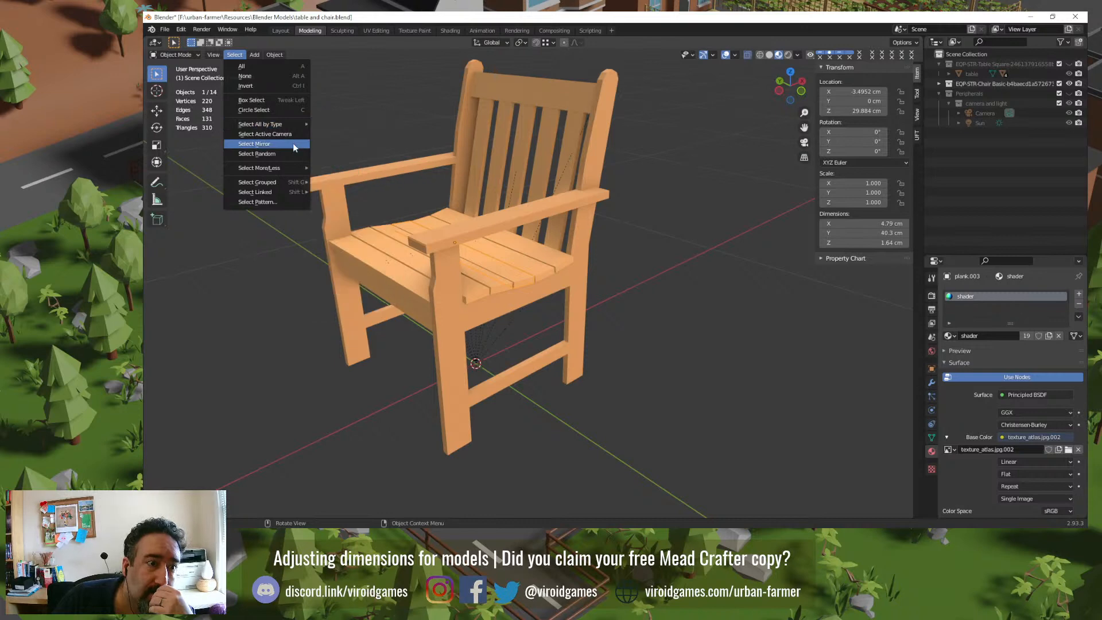
pyautogui.moveTo(299, 170)
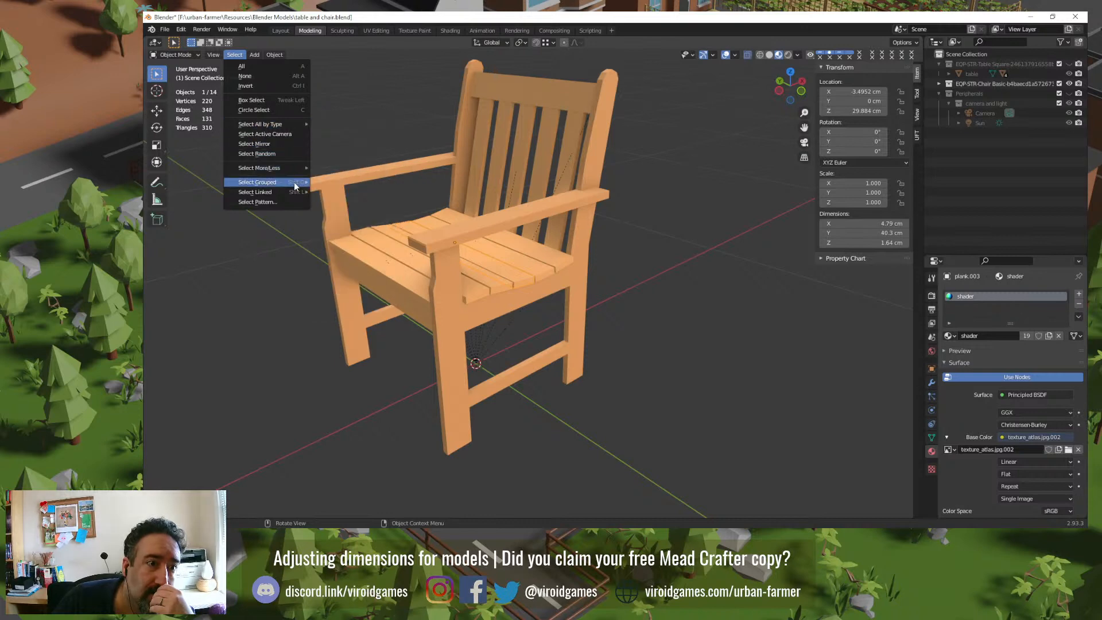
pyautogui.moveTo(292, 193)
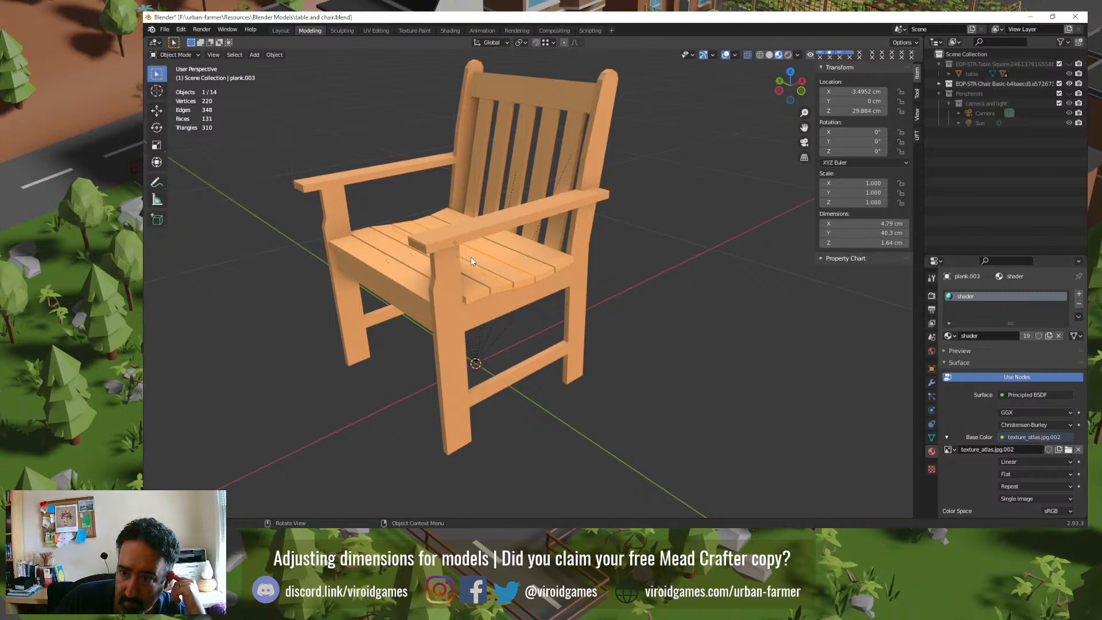
pyautogui.click(274, 56)
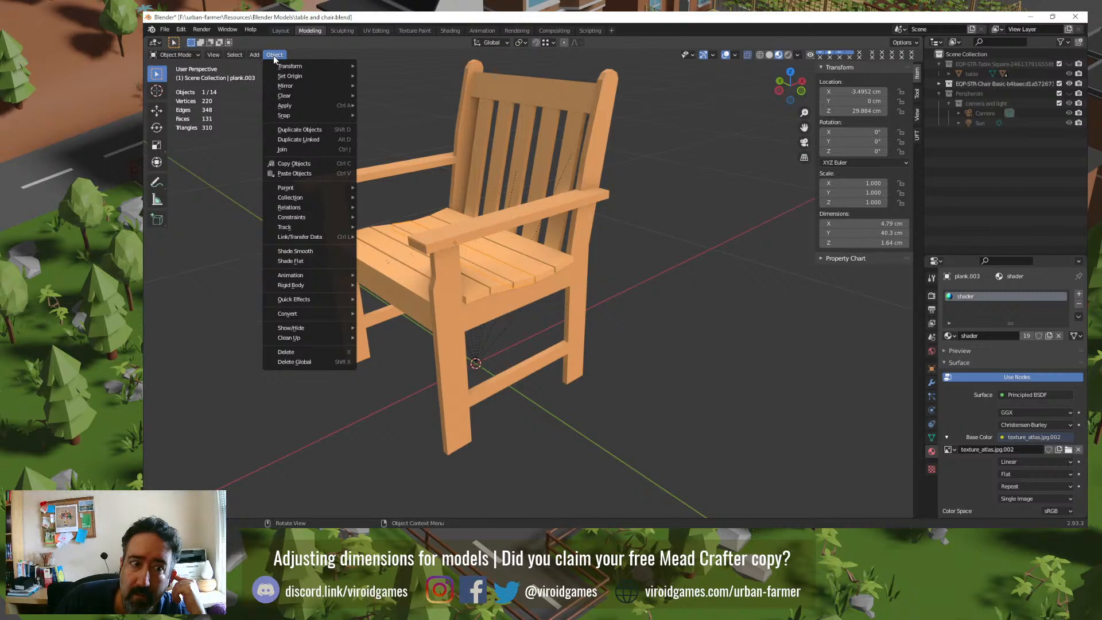
pyautogui.click(393, 130)
pyautogui.click(235, 56)
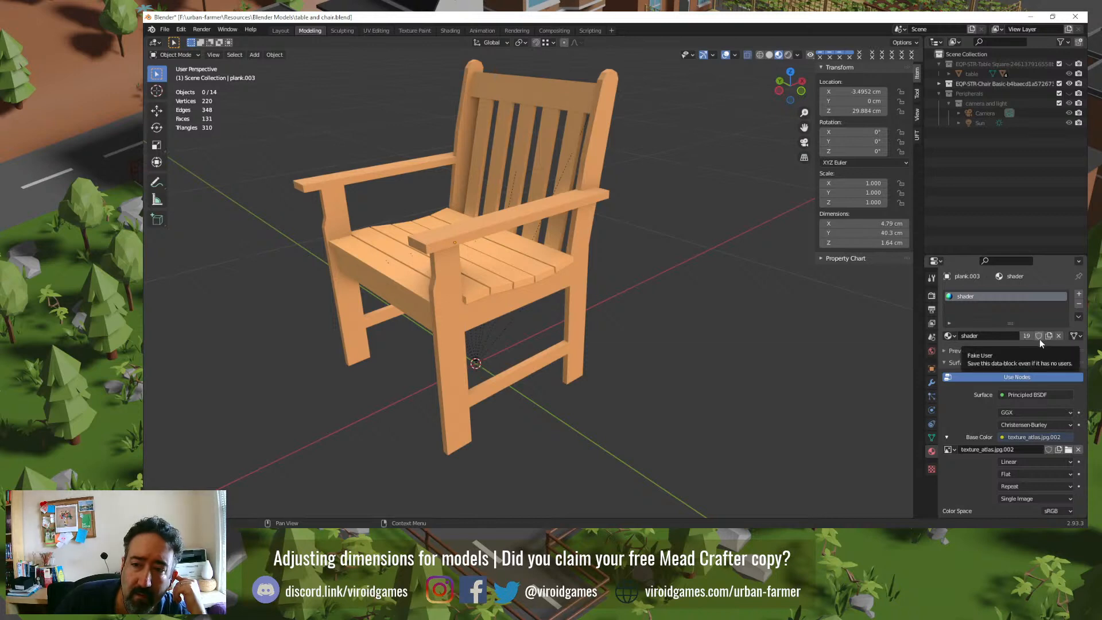
pyautogui.click(949, 335)
pyautogui.click(969, 369)
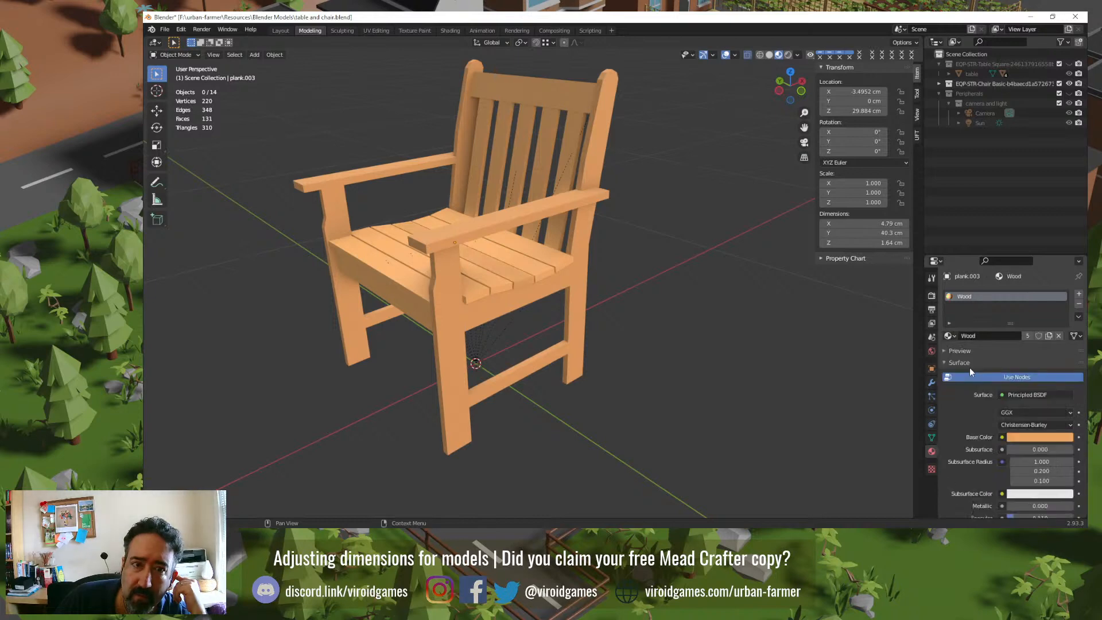
# Step: Check which material is assigned to the neighbouring seat planks plank.002 and plank.001
pyautogui.click(515, 274)
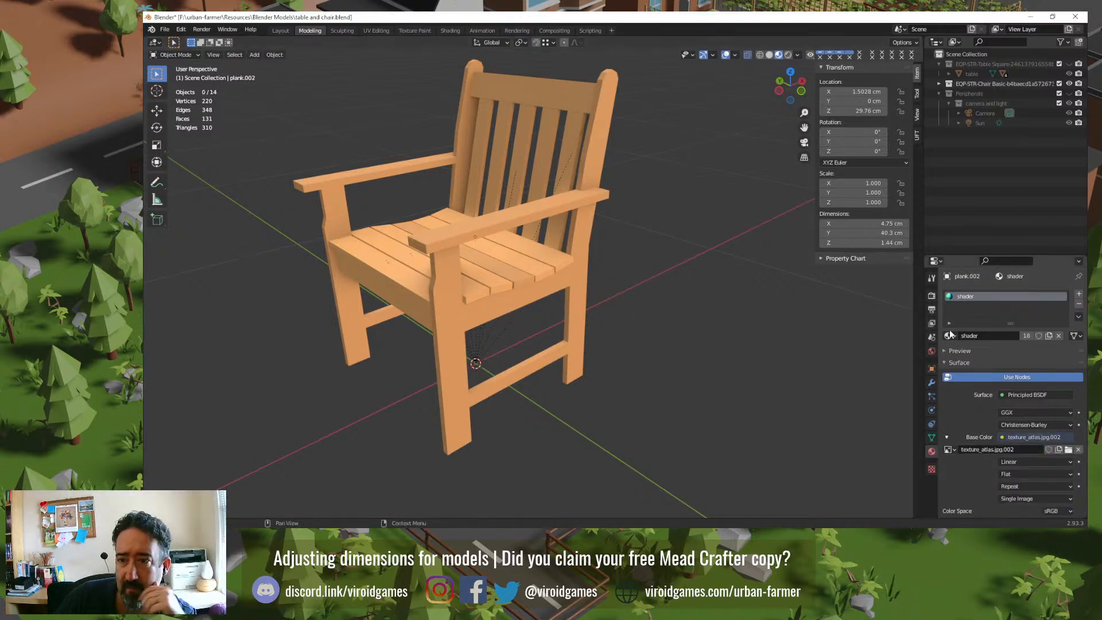
pyautogui.click(545, 275)
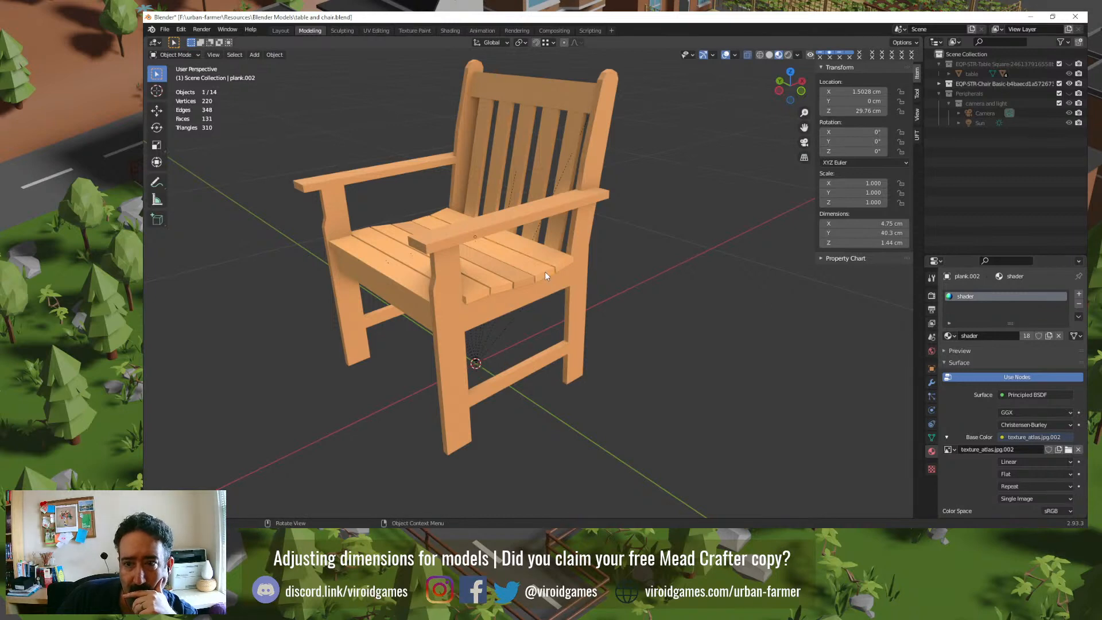
pyautogui.click(565, 264)
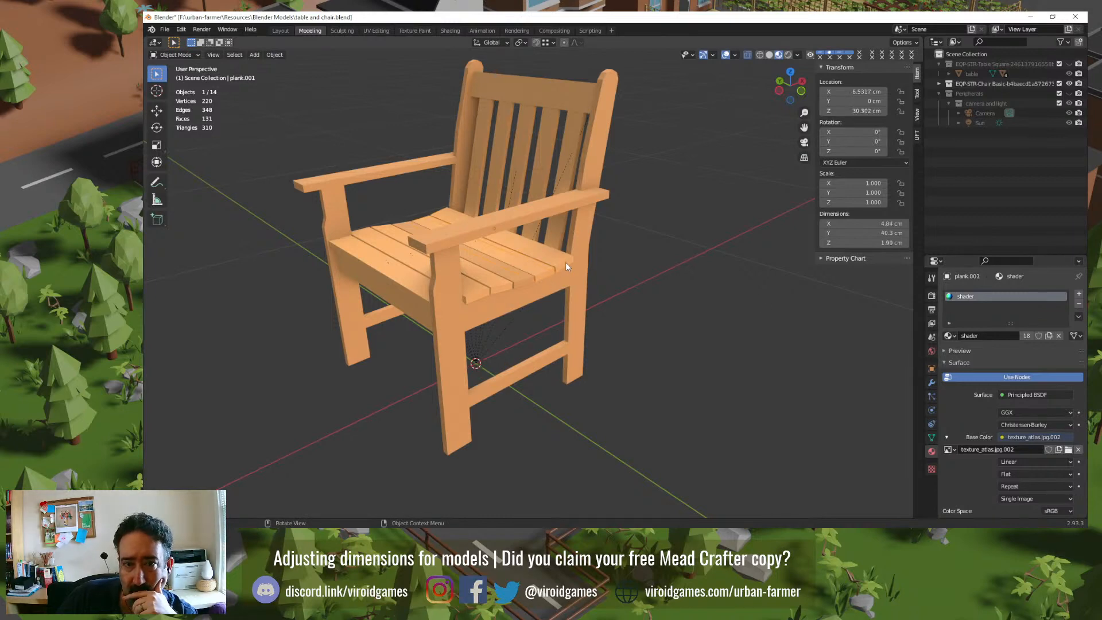
pyautogui.click(732, 312)
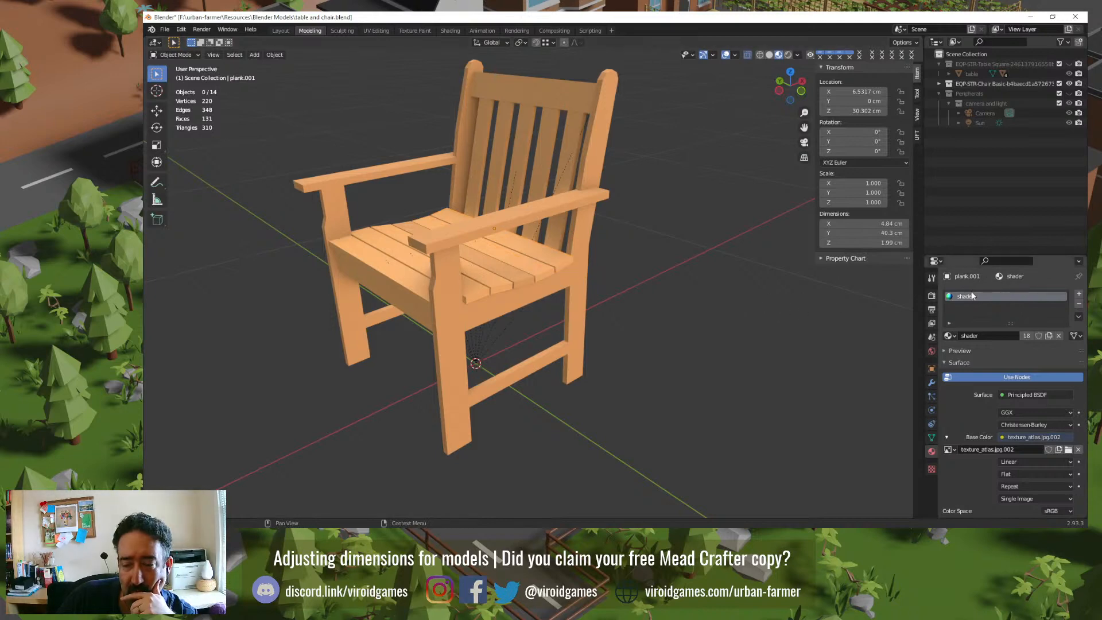
pyautogui.click(1078, 337)
pyautogui.click(1079, 338)
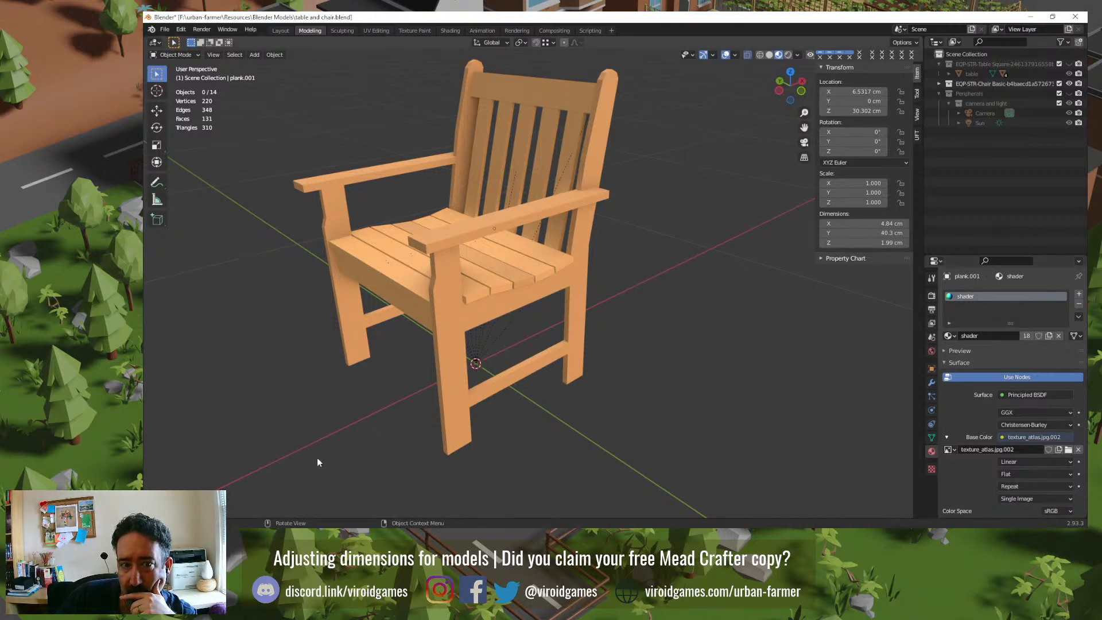
pyautogui.moveTo(317, 457); pyautogui.dragTo(662, 128)
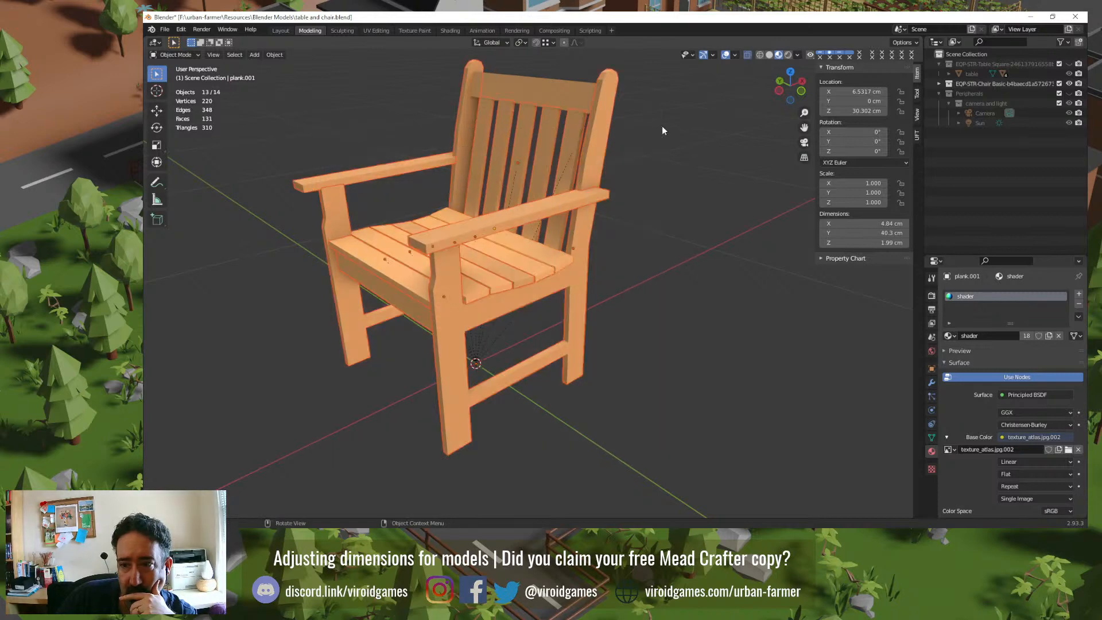
pyautogui.rightClick(548, 268)
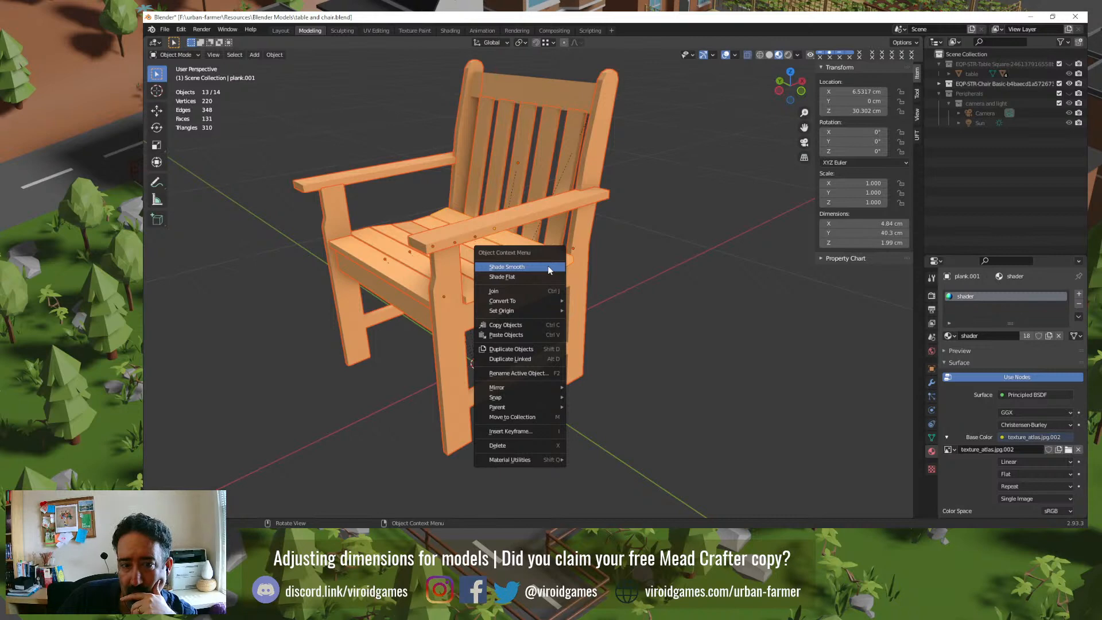
pyautogui.click(669, 270)
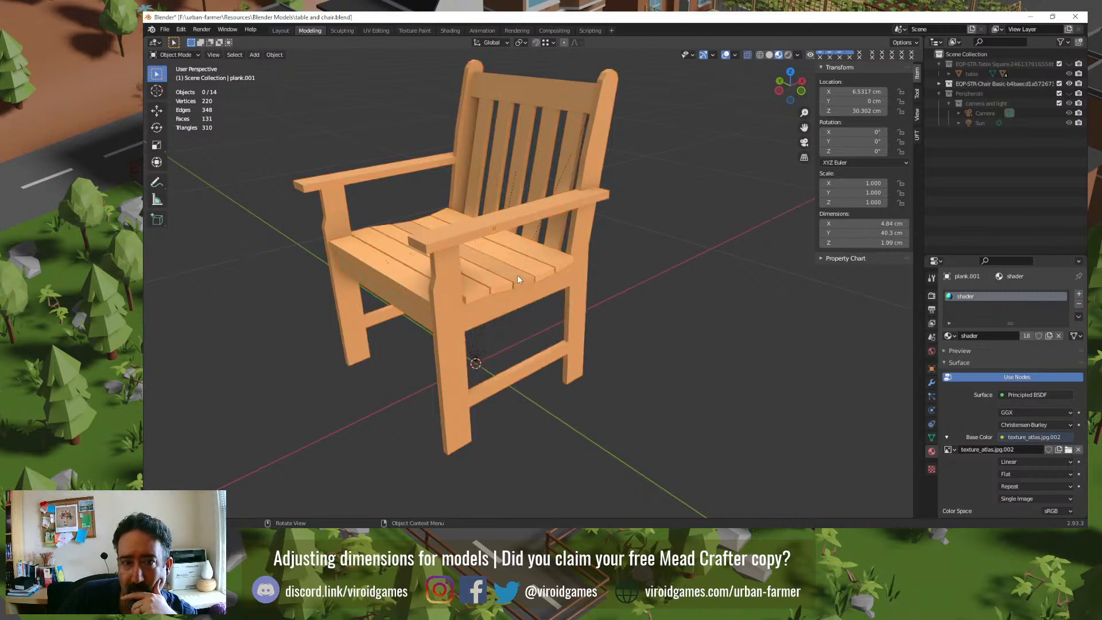
# Step: Select all objects using the shader material, switch the active back object plank to Wood, and clear the selection
pyautogui.rightClick(596, 272)
pyautogui.moveTo(590, 459)
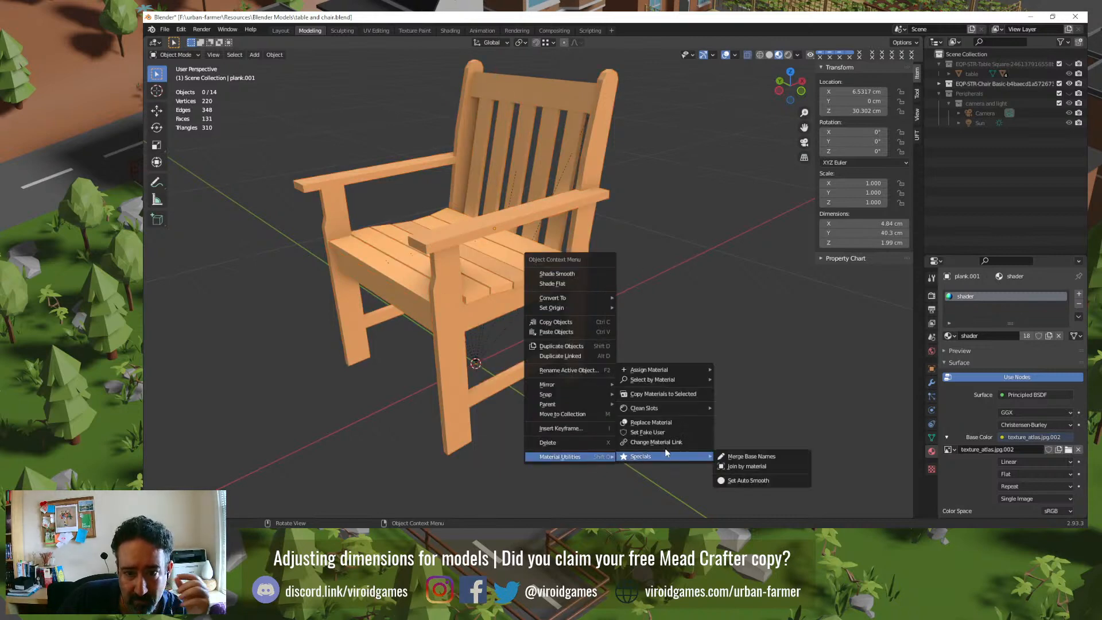
pyautogui.moveTo(688, 378)
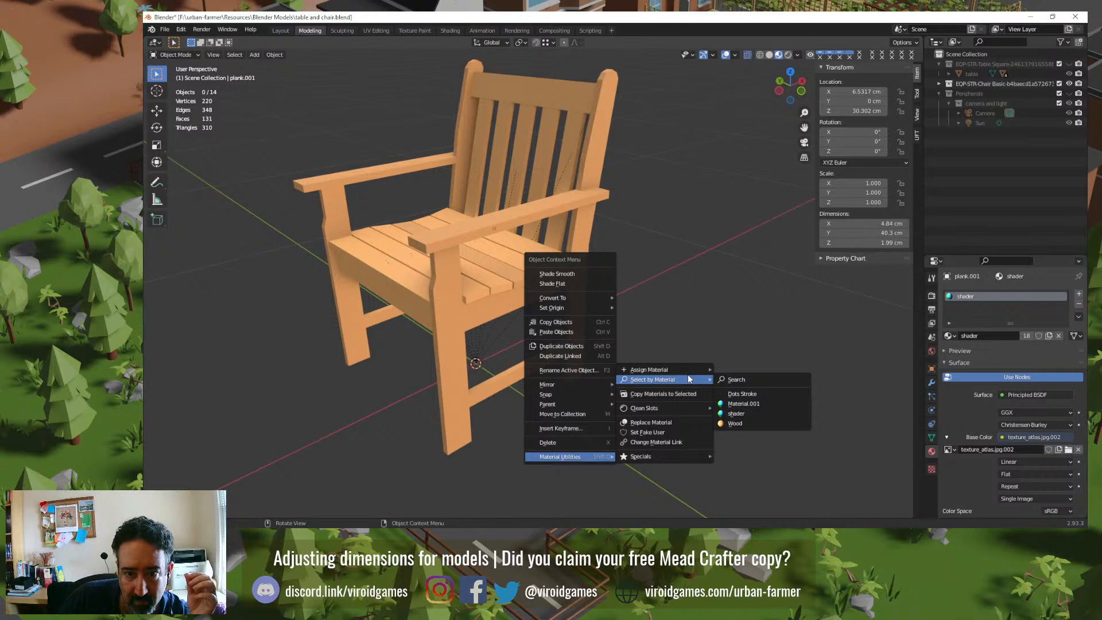
pyautogui.click(738, 414)
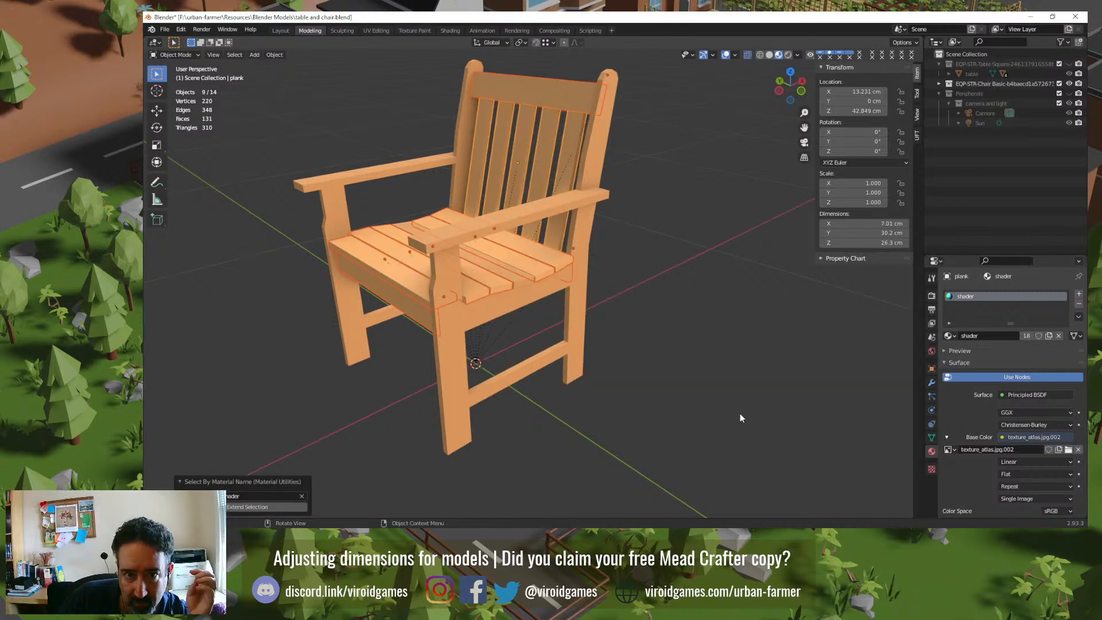
pyautogui.click(950, 335)
pyautogui.click(987, 369)
pyautogui.click(693, 369)
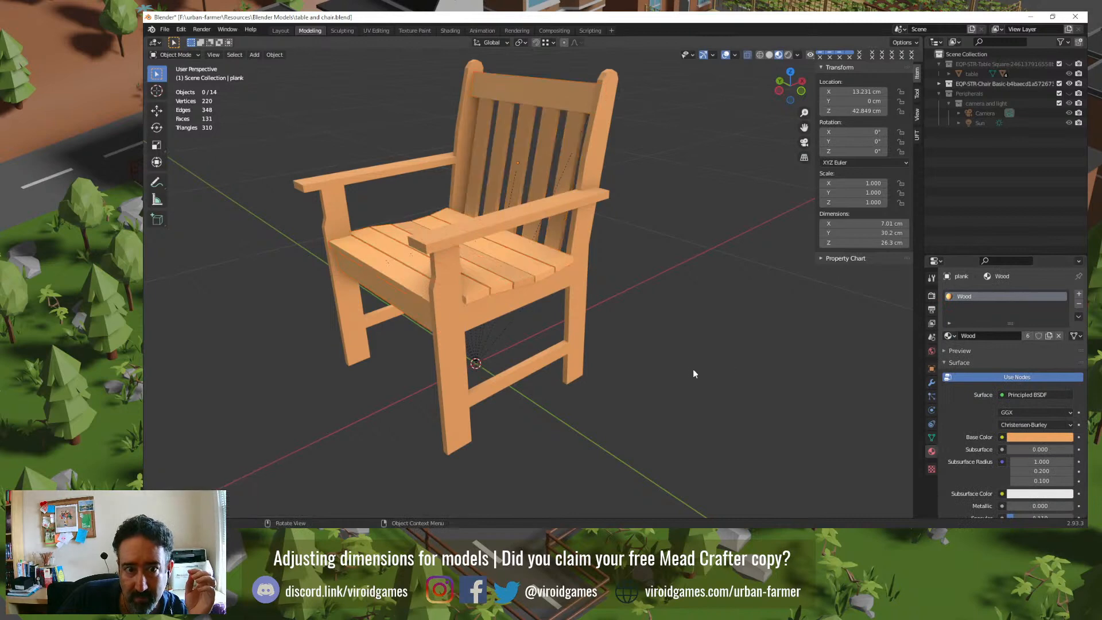
# Step: Inspect the individual seat planks, including plank.003 and plank.001, to see which material each one uses
pyautogui.click(559, 291)
pyautogui.click(526, 278)
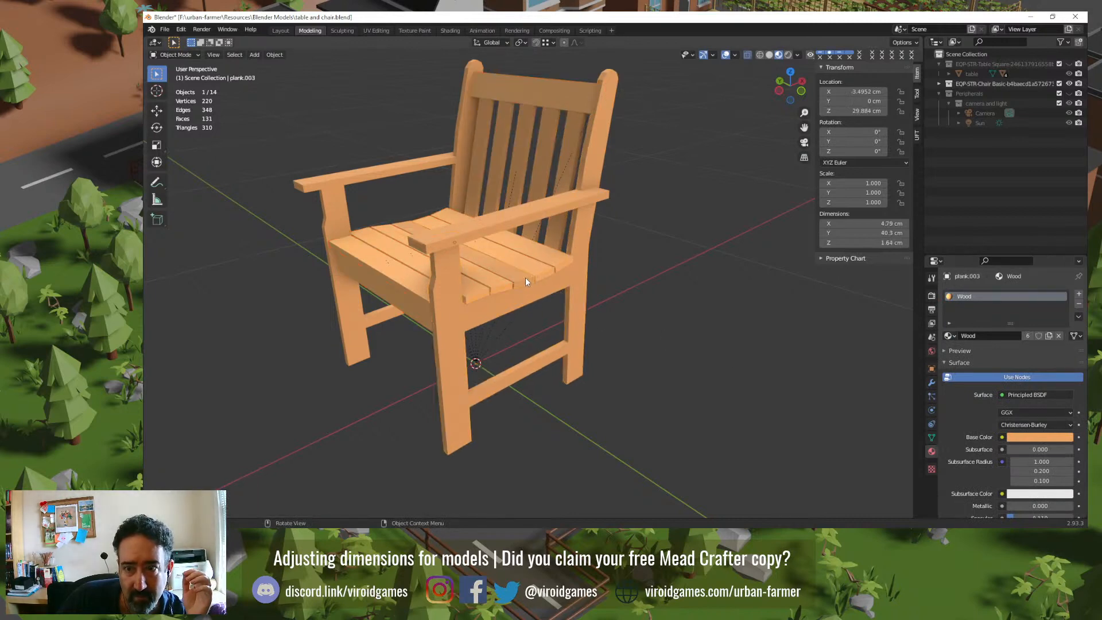
pyautogui.click(538, 272)
pyautogui.click(563, 260)
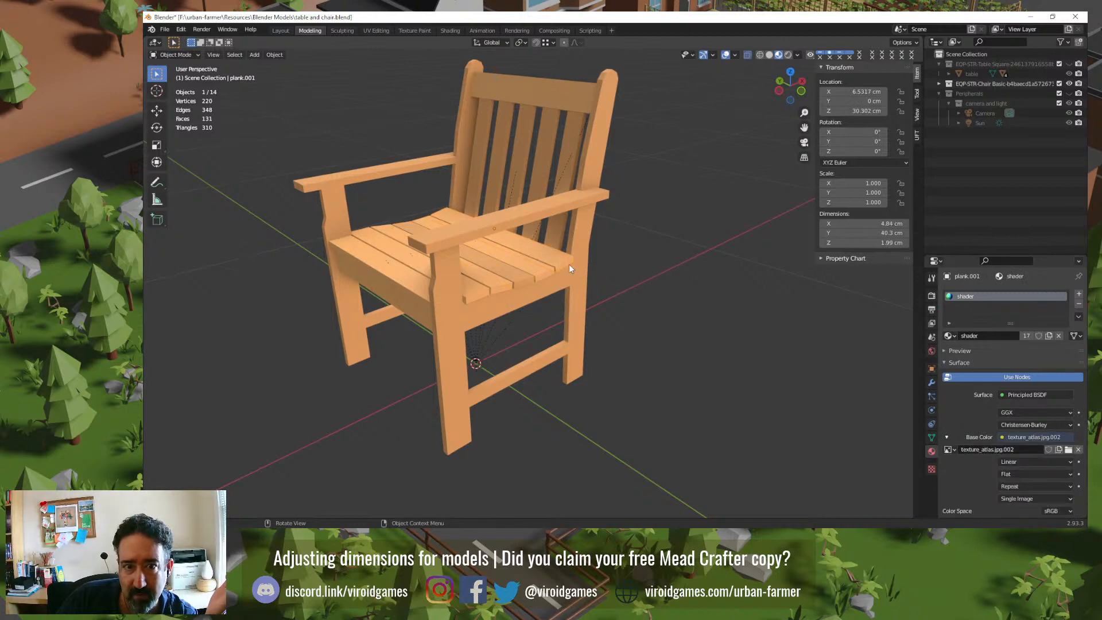
# Step: Select every object that still uses the shader material with the Material Utilities
pyautogui.click(630, 279)
pyautogui.rightClick(629, 280)
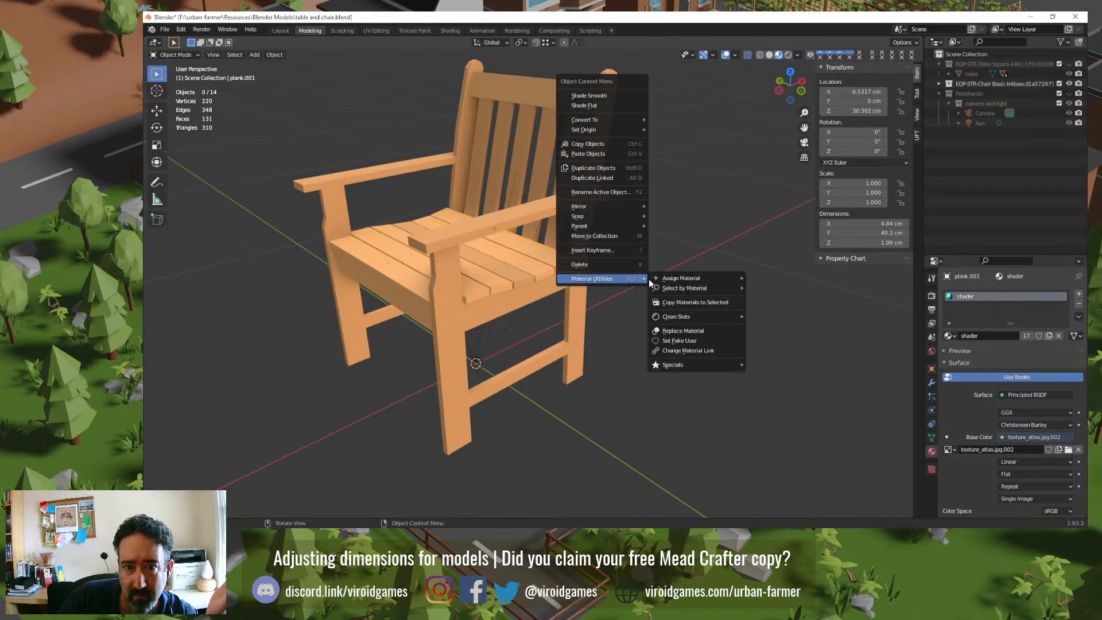
pyautogui.moveTo(720, 286)
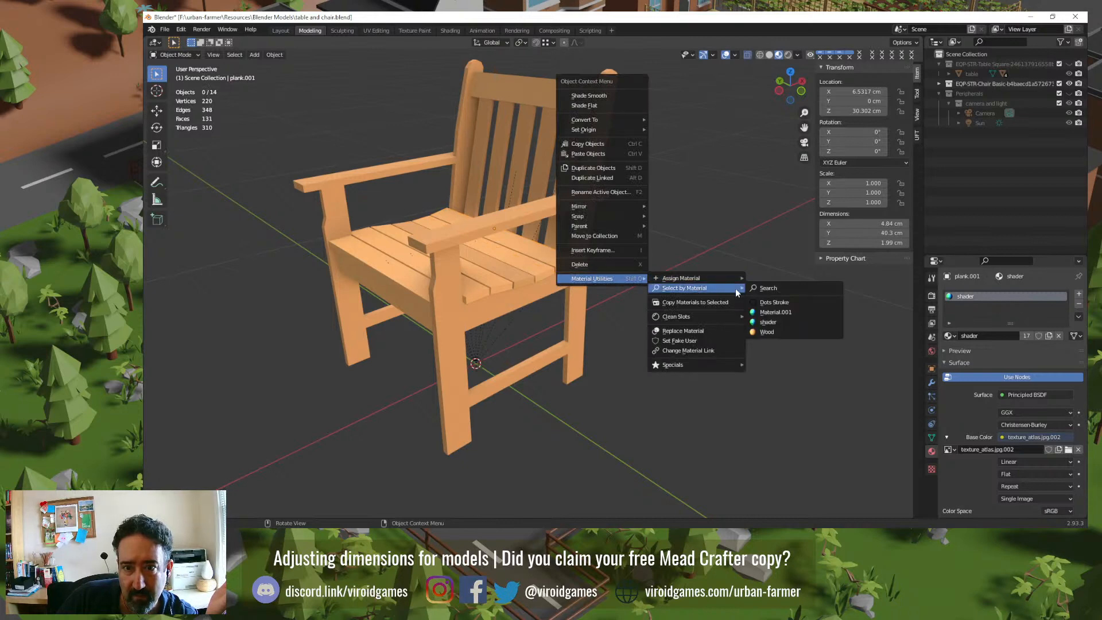
pyautogui.click(769, 323)
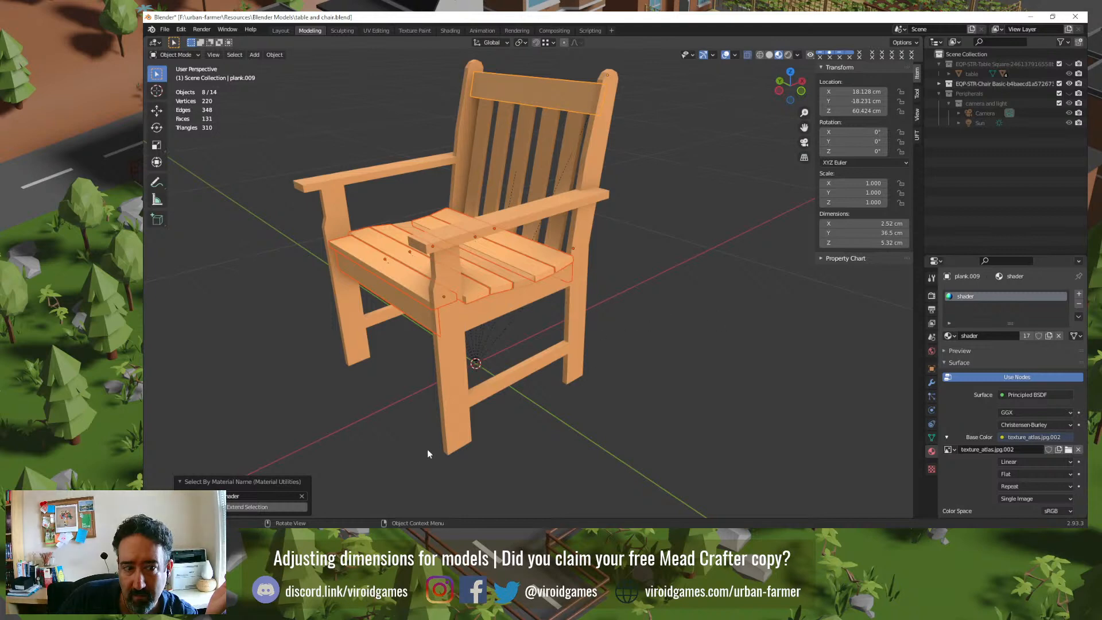
pyautogui.click(250, 508)
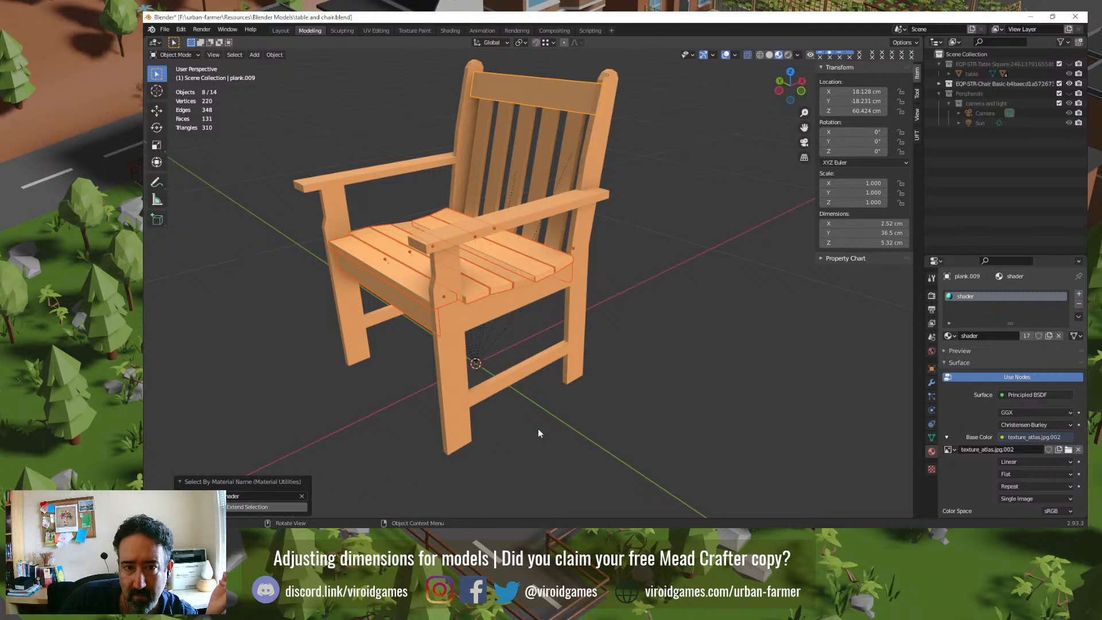
# Step: Clean the material slots of all selected chair parts, with the restriction to only the active object turned off
pyautogui.rightClick(650, 281)
pyautogui.moveTo(649, 282)
pyautogui.moveTo(727, 281)
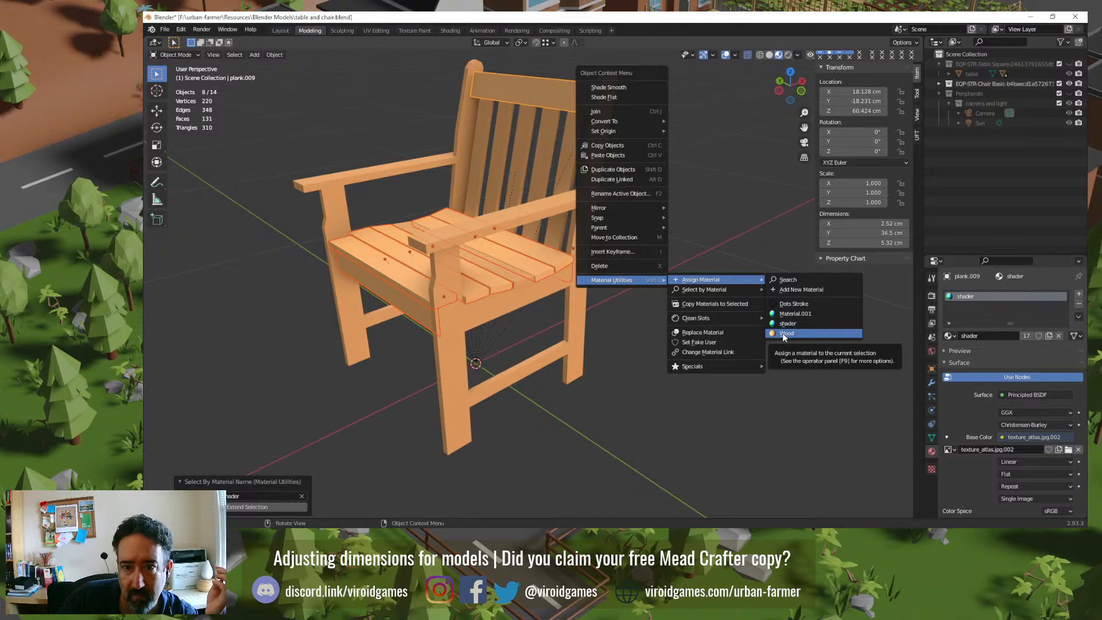
pyautogui.moveTo(750, 315)
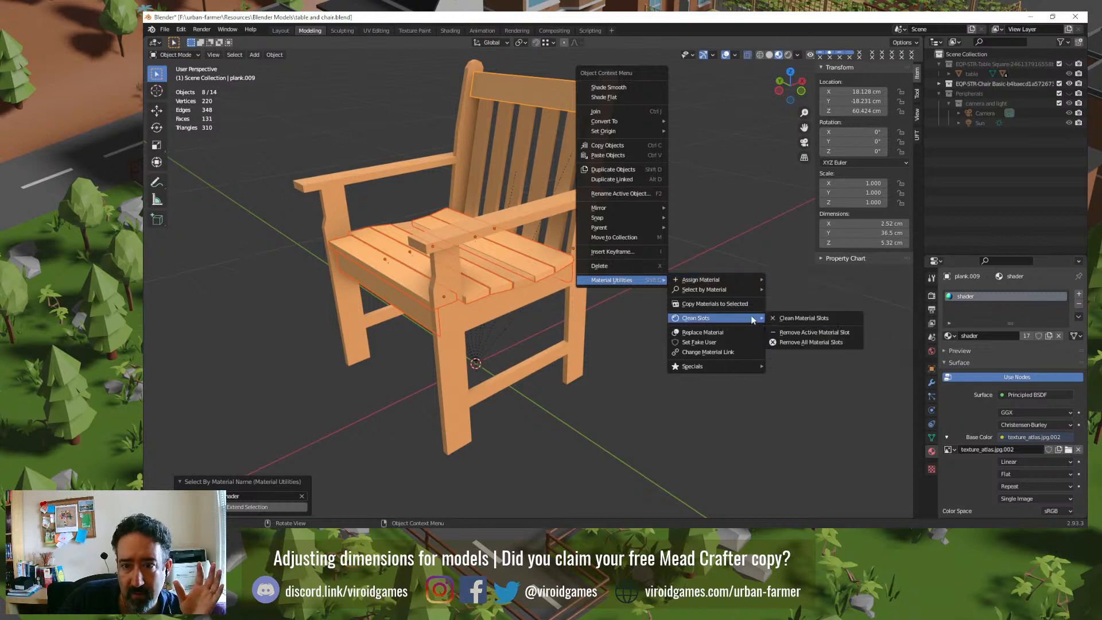
pyautogui.click(792, 320)
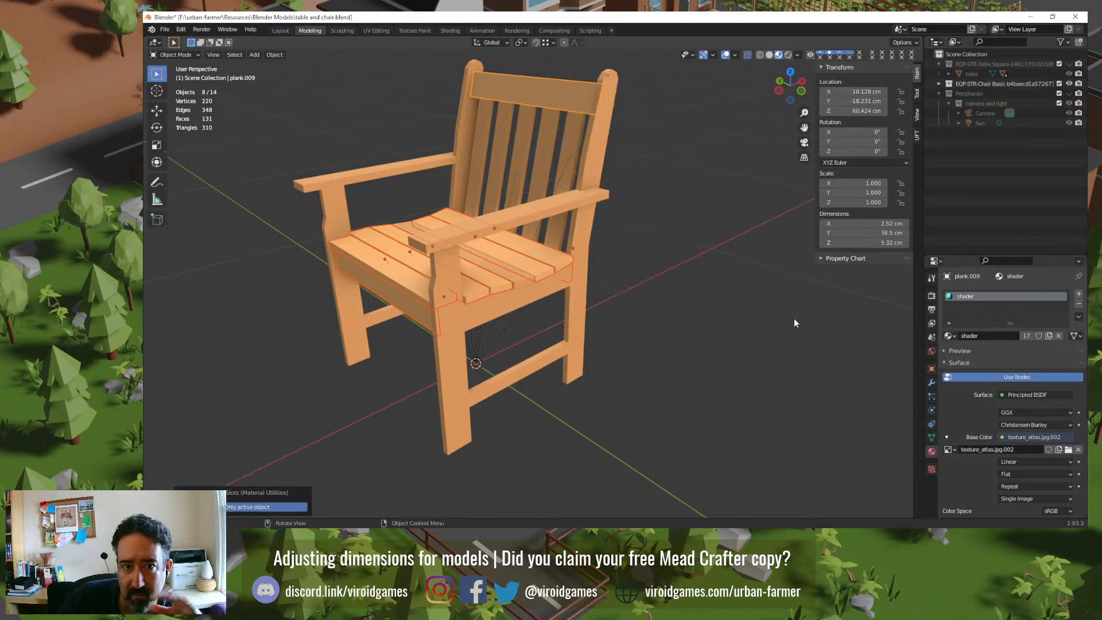
pyautogui.rightClick(669, 330)
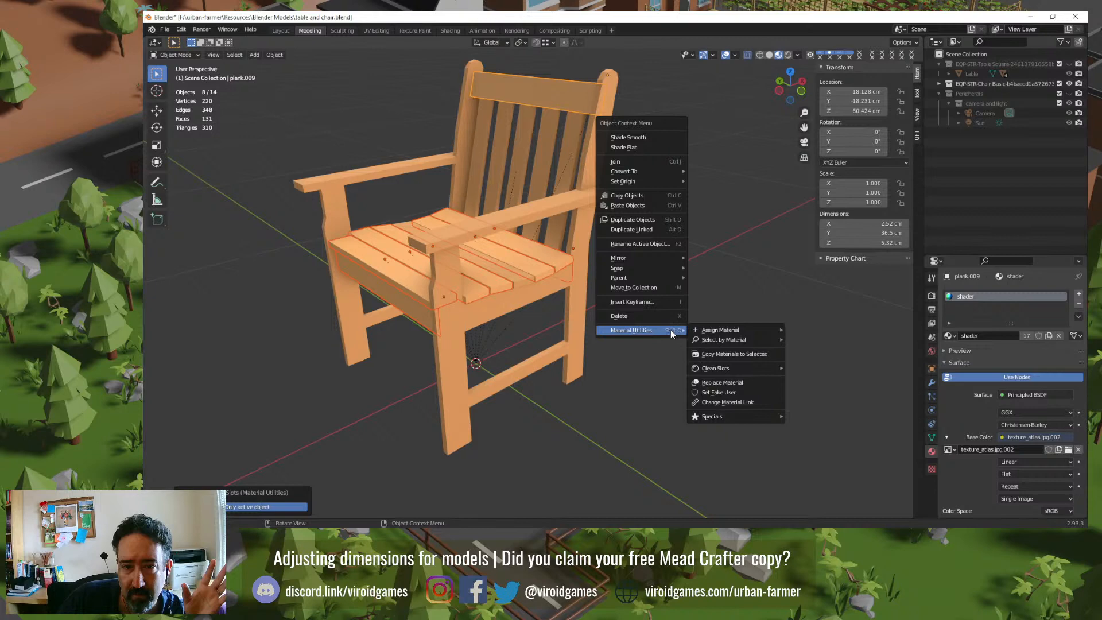
pyautogui.click(252, 508)
pyautogui.rightClick(652, 284)
pyautogui.moveTo(652, 284)
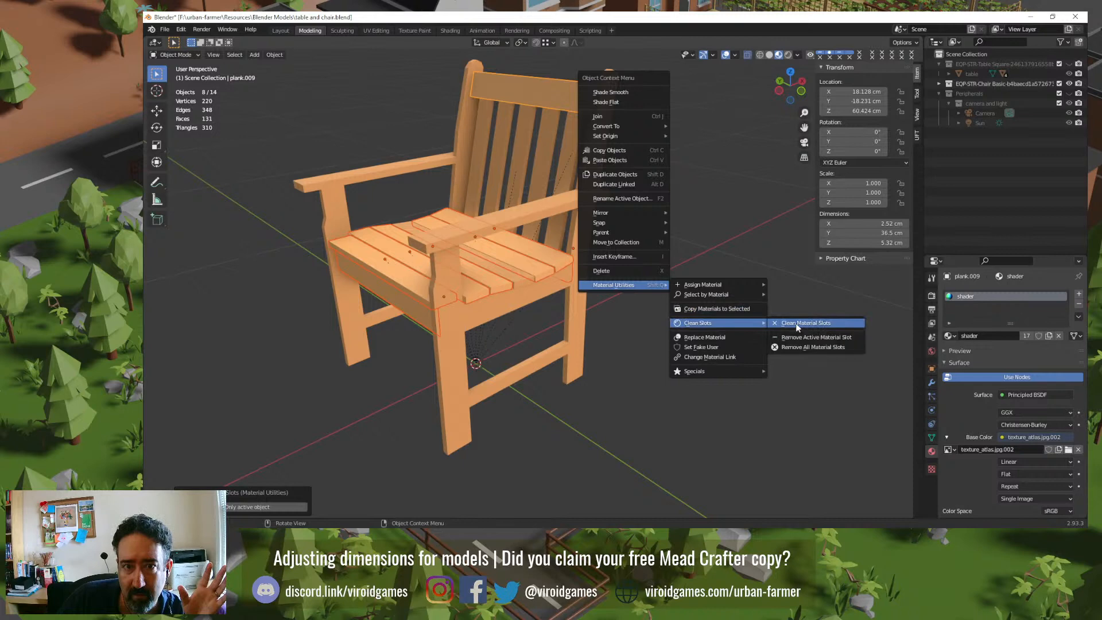
# Step: Assign the Wood material to all the selected chair parts with the Material Utilities
pyautogui.rightClick(697, 326)
pyautogui.moveTo(696, 326)
pyautogui.moveTo(759, 327)
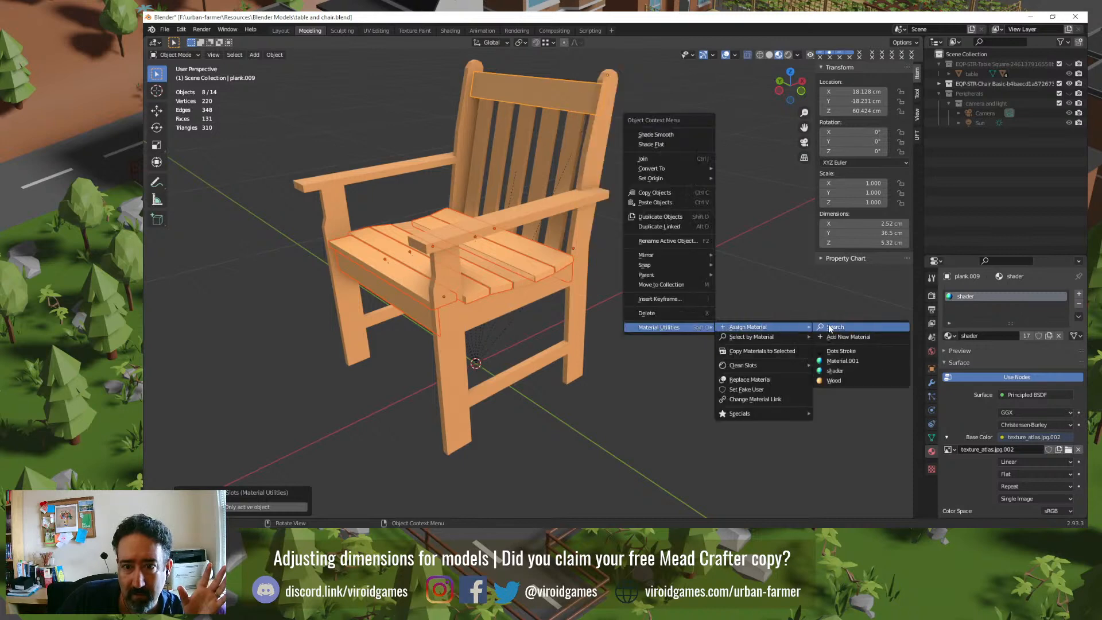
pyautogui.click(834, 380)
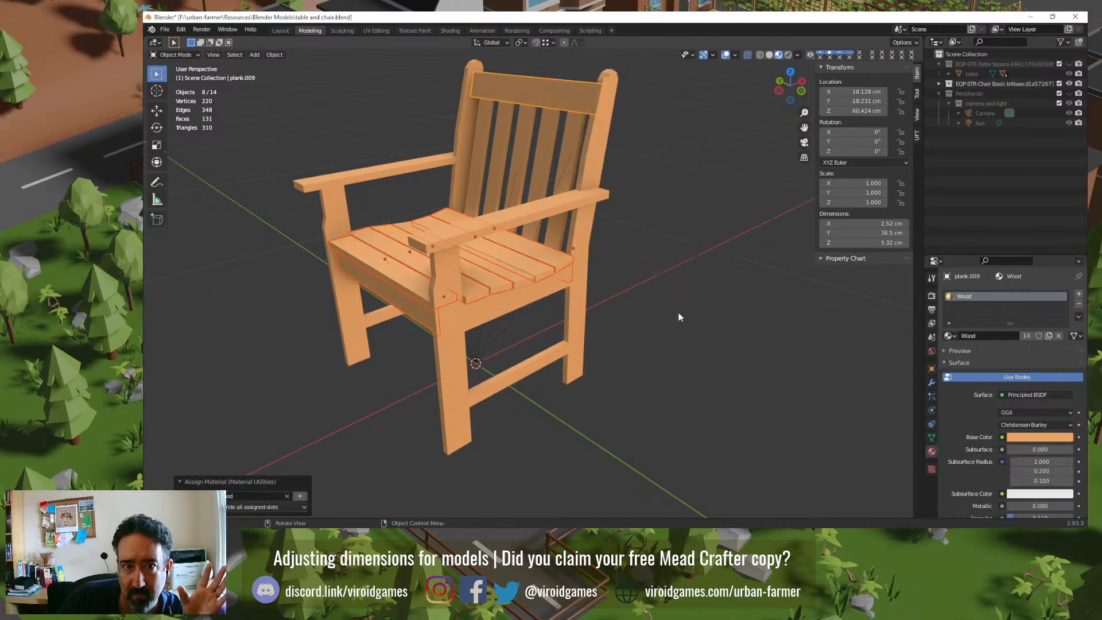
# Step: Inspect the backrest slats, top rail, side frames, lower rail and front seat plank individually to check their assigned material
pyautogui.click(634, 261)
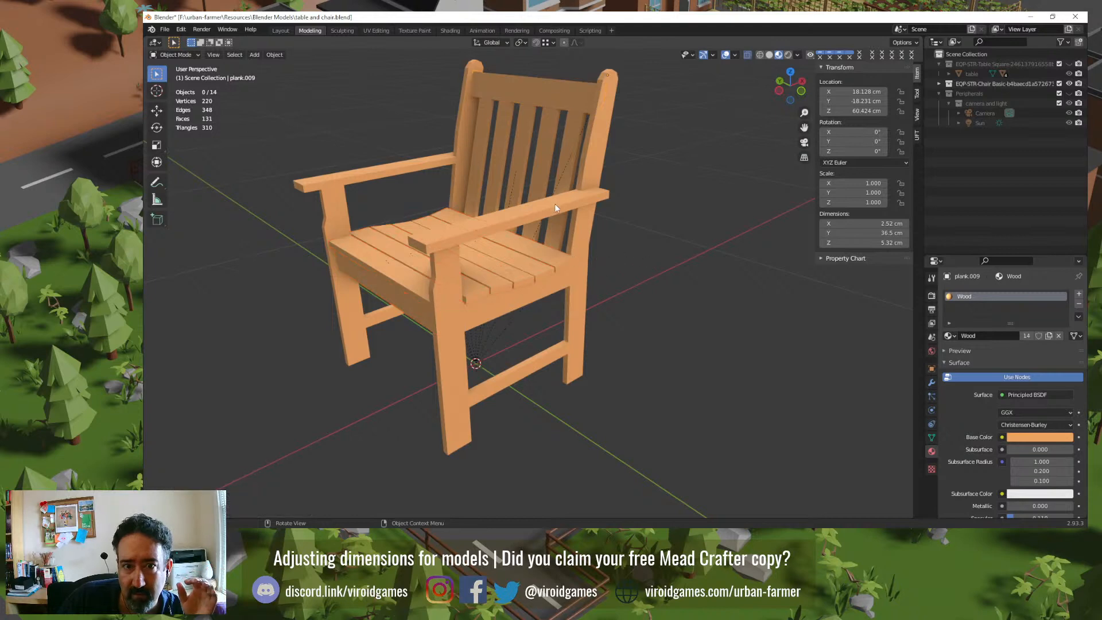
pyautogui.click(565, 151)
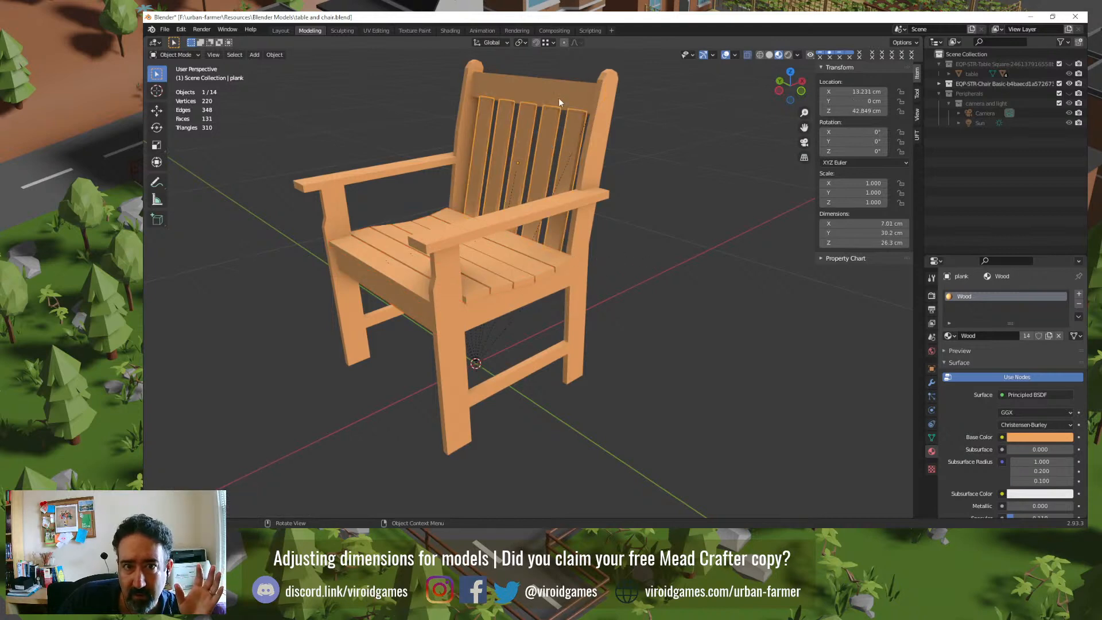
pyautogui.click(559, 98)
pyautogui.click(593, 150)
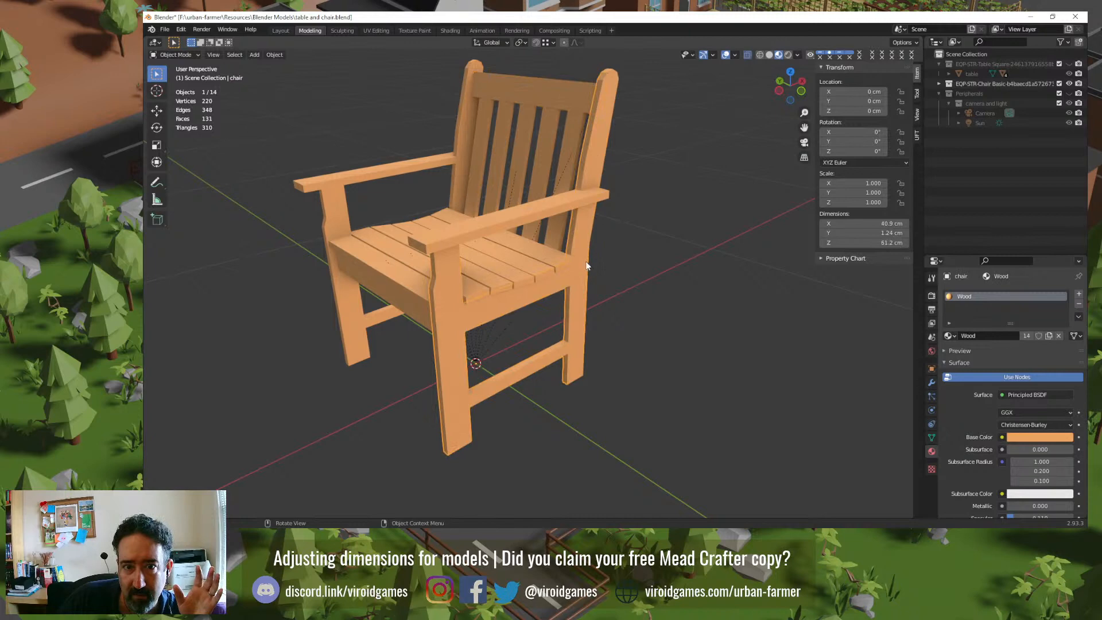
pyautogui.click(490, 363)
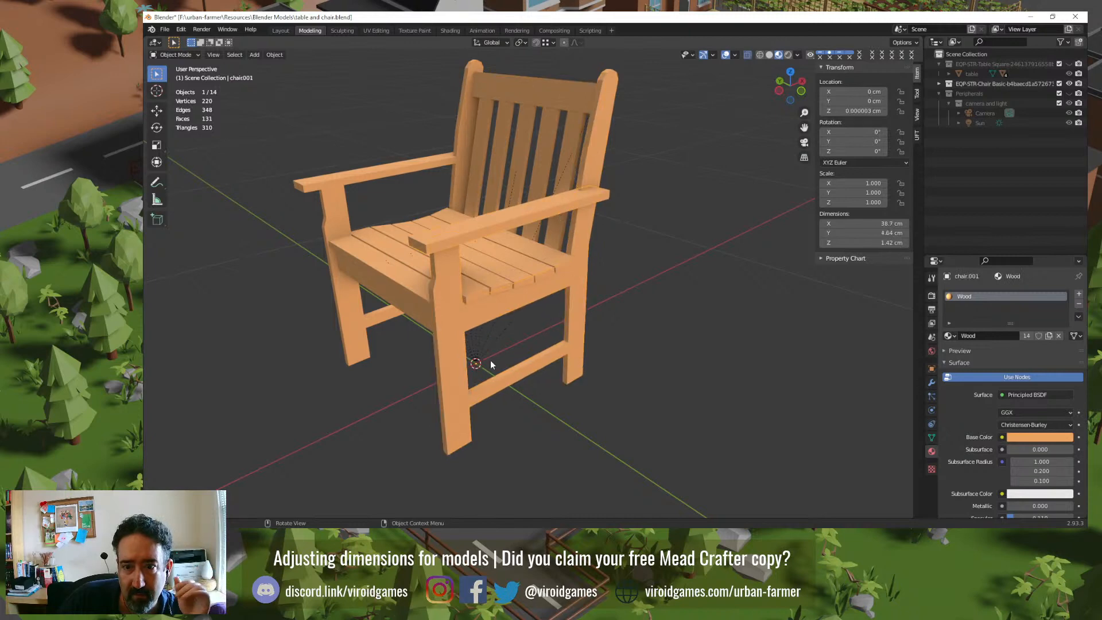
pyautogui.click(477, 390)
pyautogui.click(424, 300)
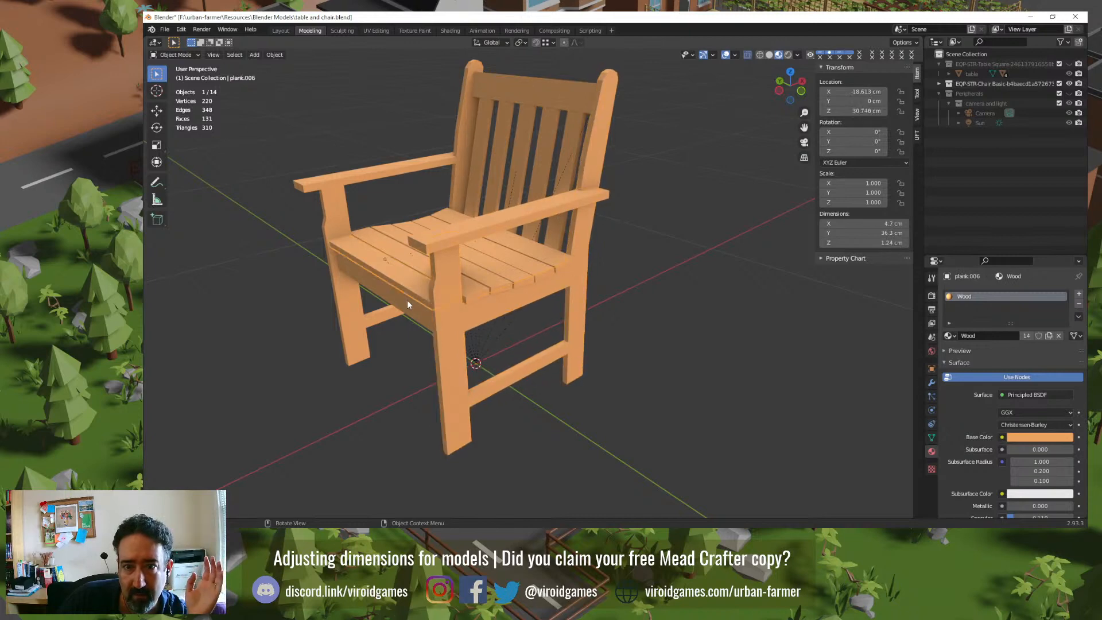
pyautogui.click(333, 279)
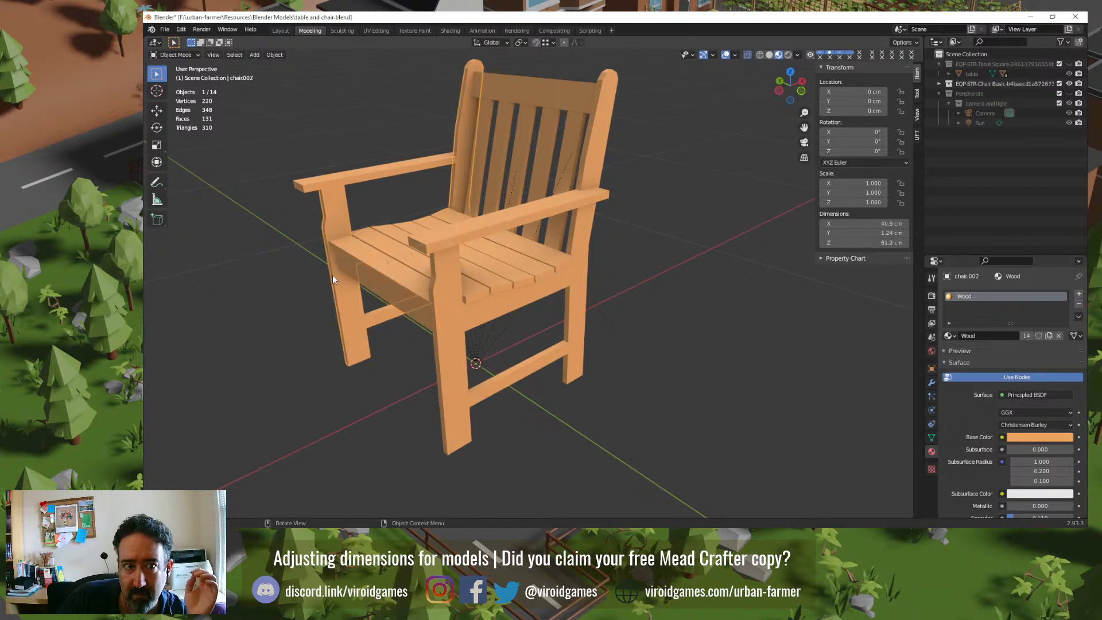
pyautogui.click(239, 324)
pyautogui.moveTo(239, 324); pyautogui.dragTo(488, 333, button='middle')
pyautogui.scroll(4, 387, 360)
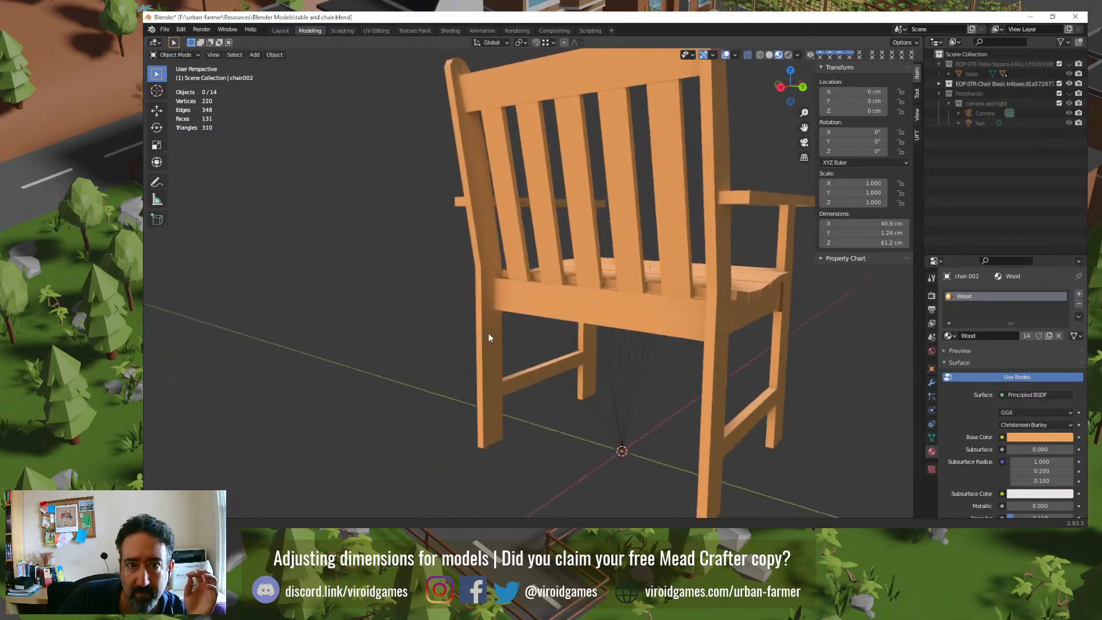
pyautogui.click(543, 207)
pyautogui.moveTo(587, 258); pyautogui.dragTo(409, 287, button='middle')
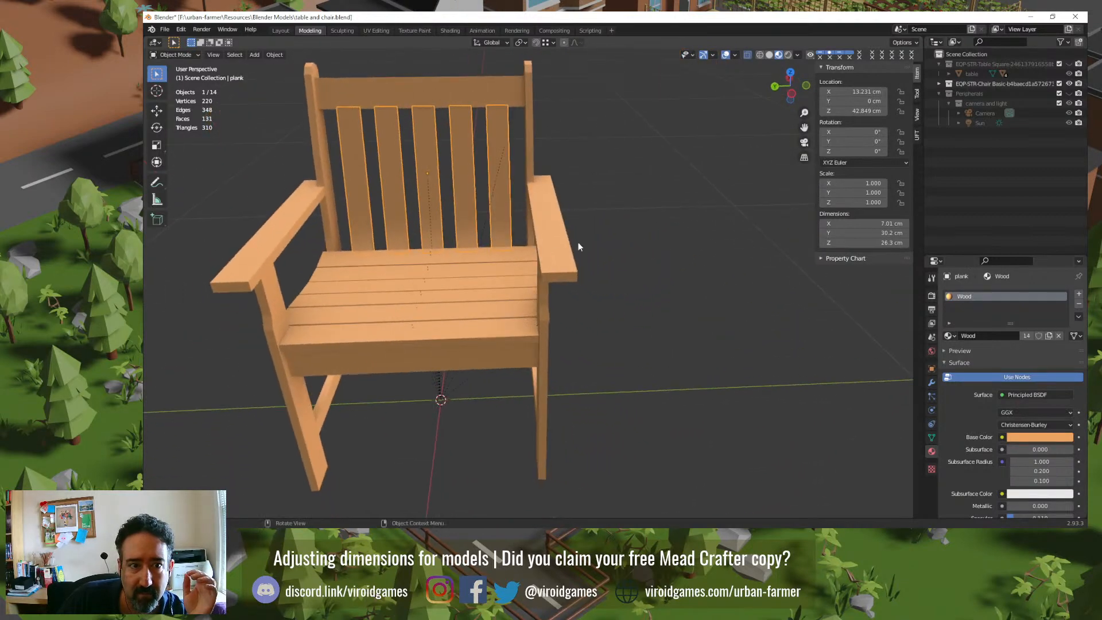
# Step: Recalculate the face normals of the backrest slats, with the inside option left off
pyautogui.click(608, 240)
pyautogui.moveTo(609, 245); pyautogui.dragTo(601, 267, button='middle')
pyautogui.click(467, 145)
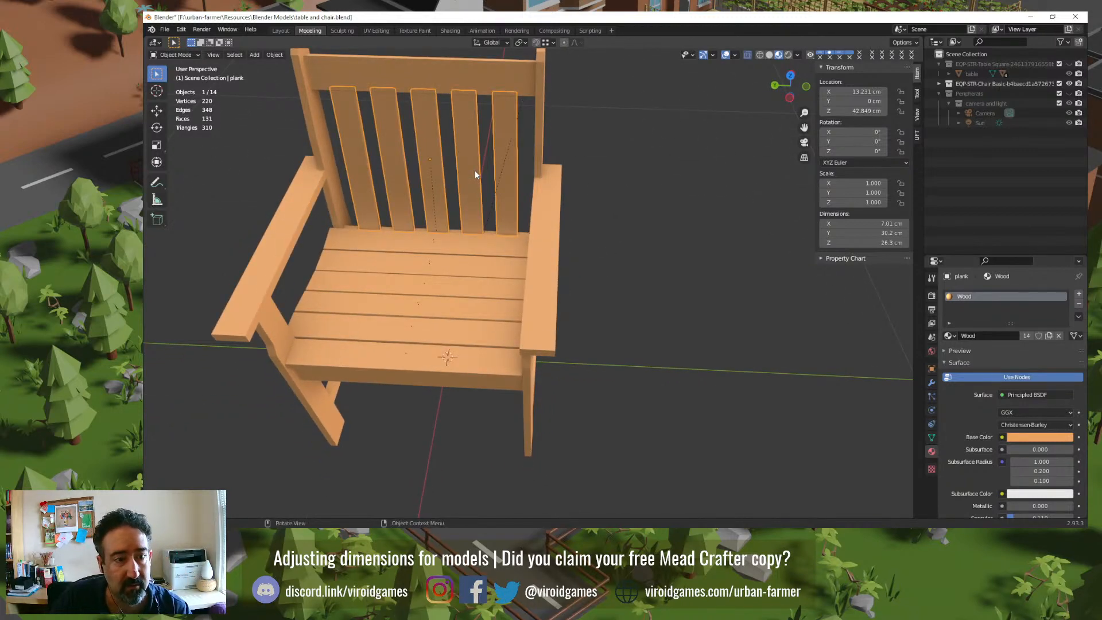
pyautogui.press('Tab')
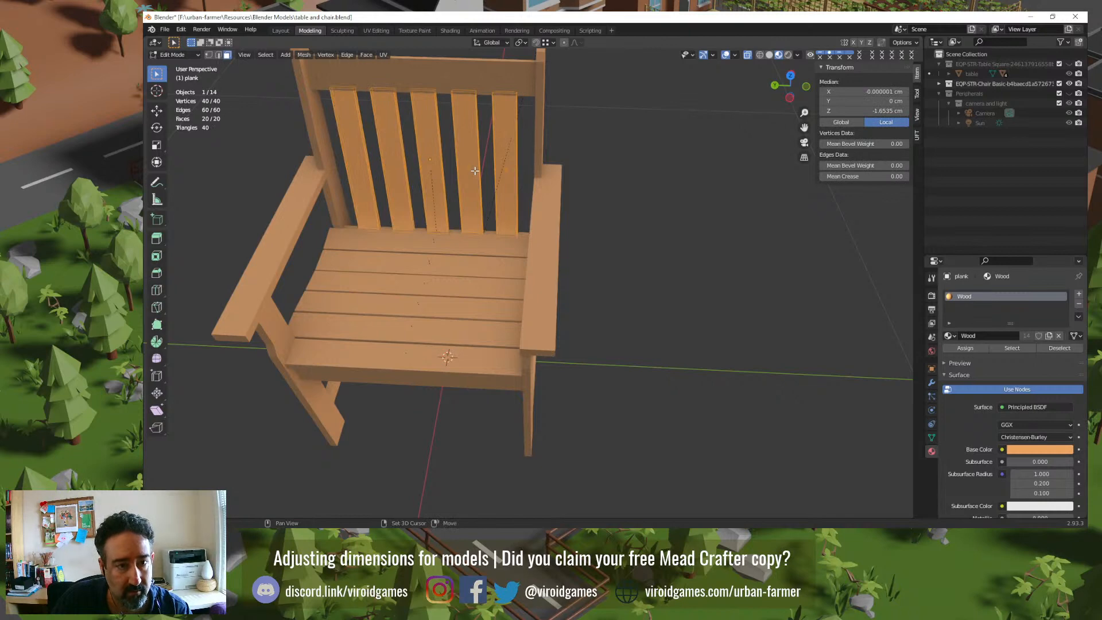
pyautogui.hotkey('shift', 'n')
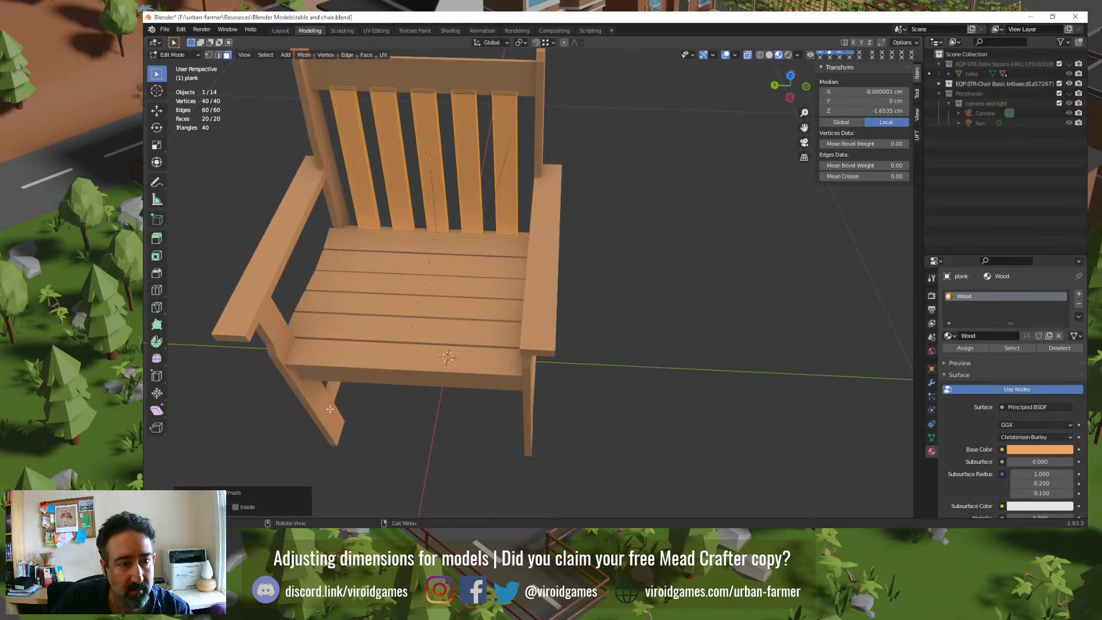
pyautogui.press('Tab')
pyautogui.click(610, 272)
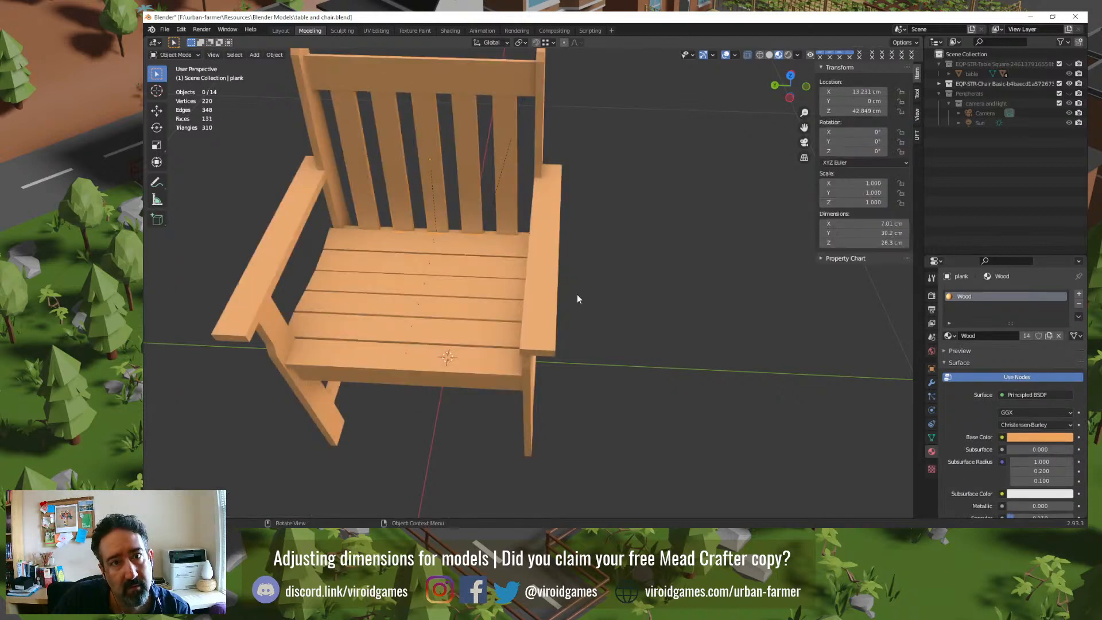
# Step: Check the scene units, the Eevee render settings and the backrest slats' faces for the cause of the shading
pyautogui.moveTo(576, 293); pyautogui.dragTo(634, 279, button='middle')
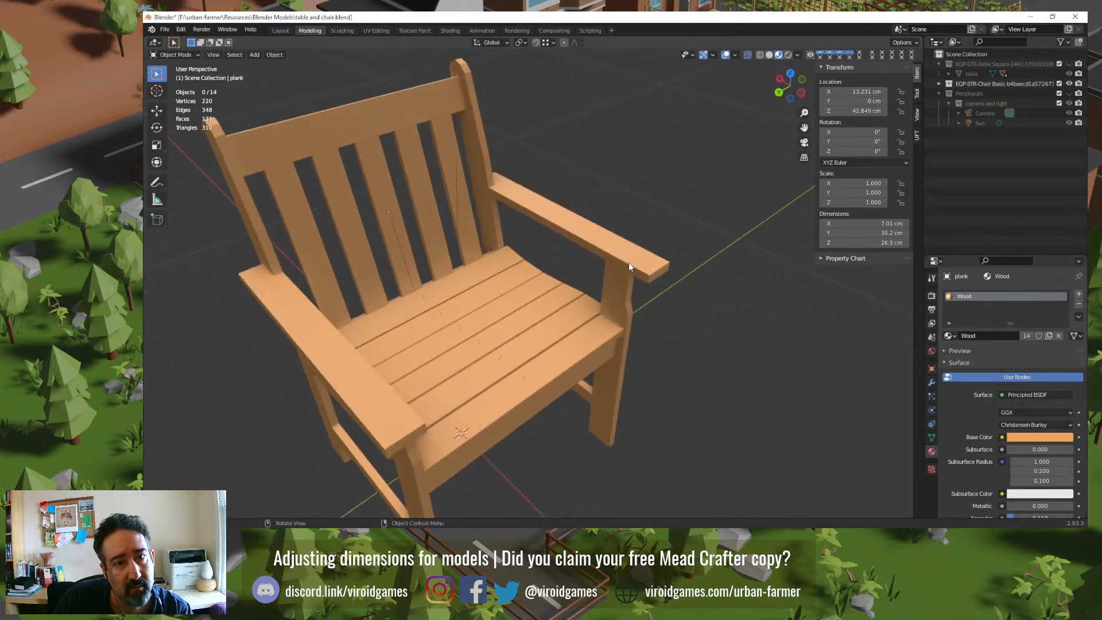
pyautogui.click(931, 337)
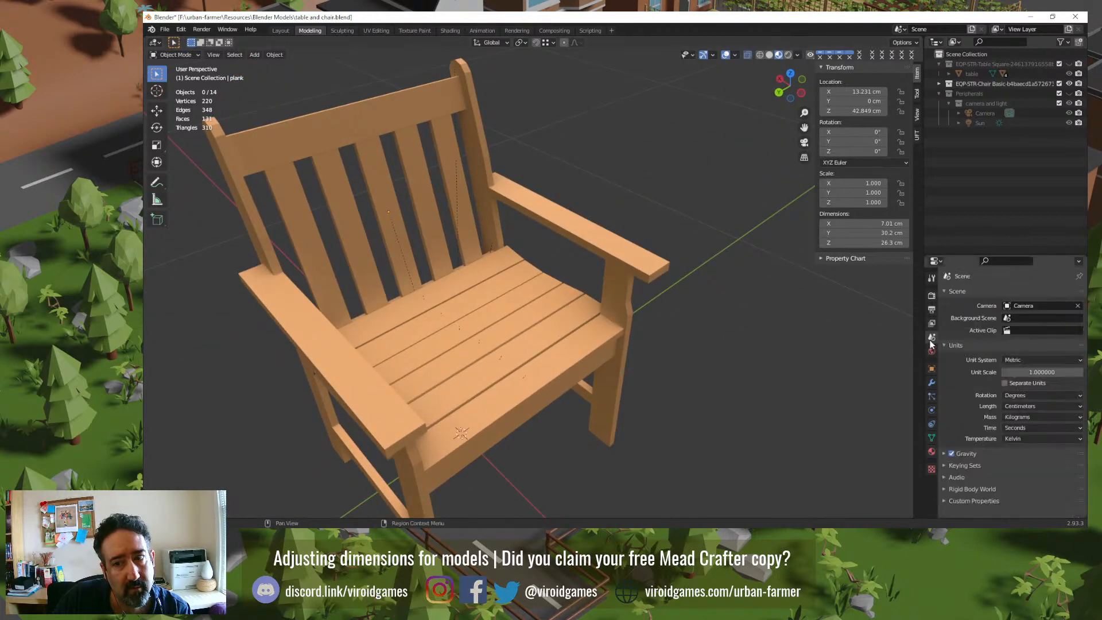
pyautogui.click(932, 295)
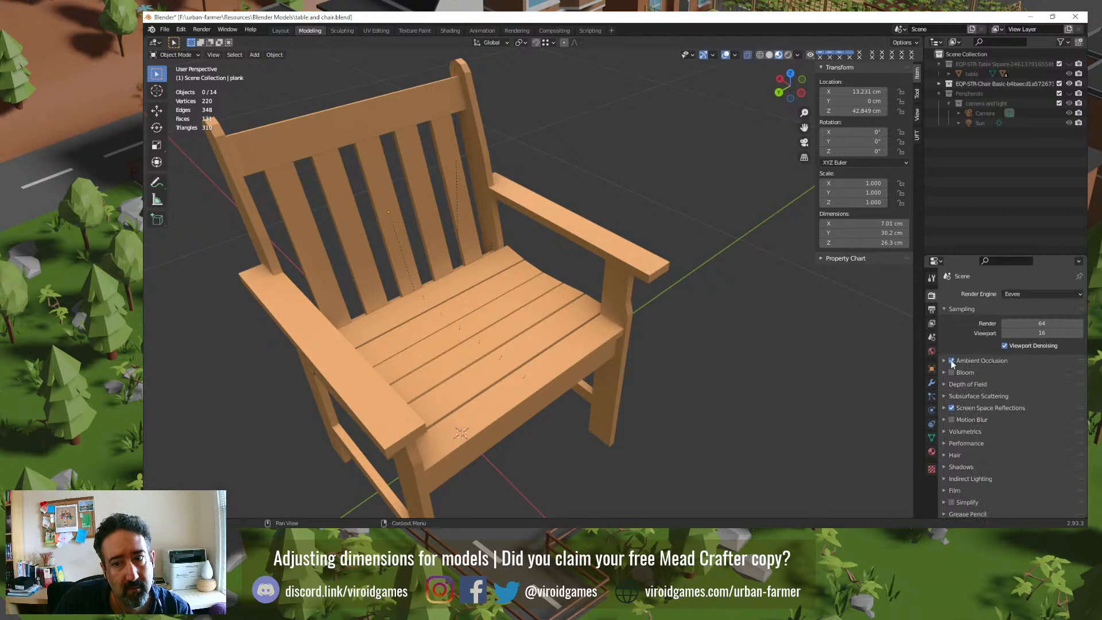
pyautogui.press('Tab')
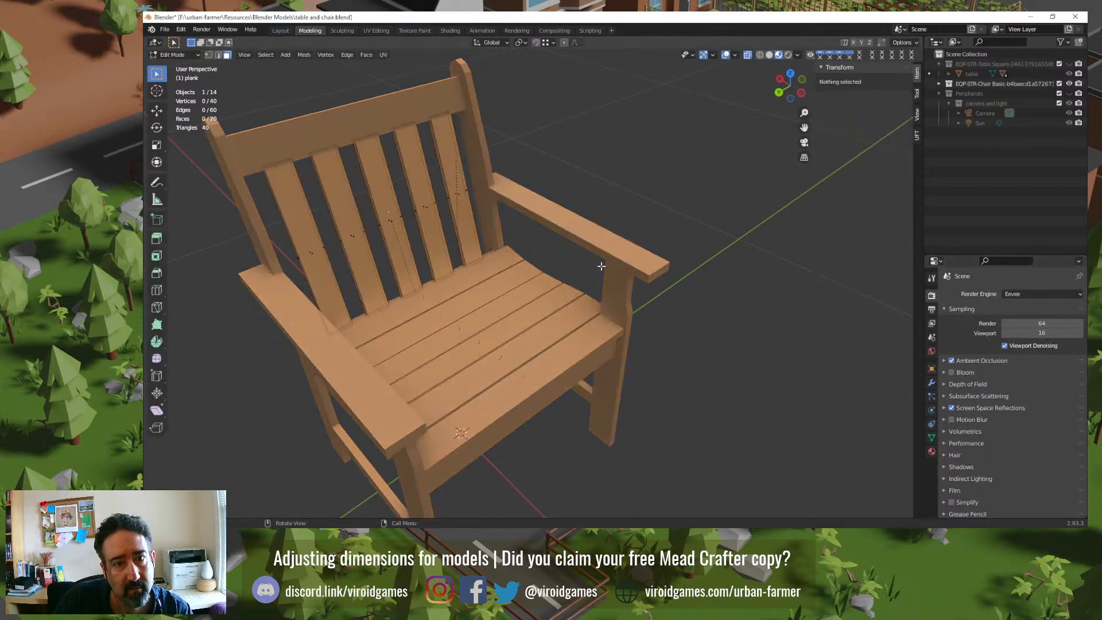
pyautogui.press('Tab')
pyautogui.press('Tab')
pyautogui.click(427, 221)
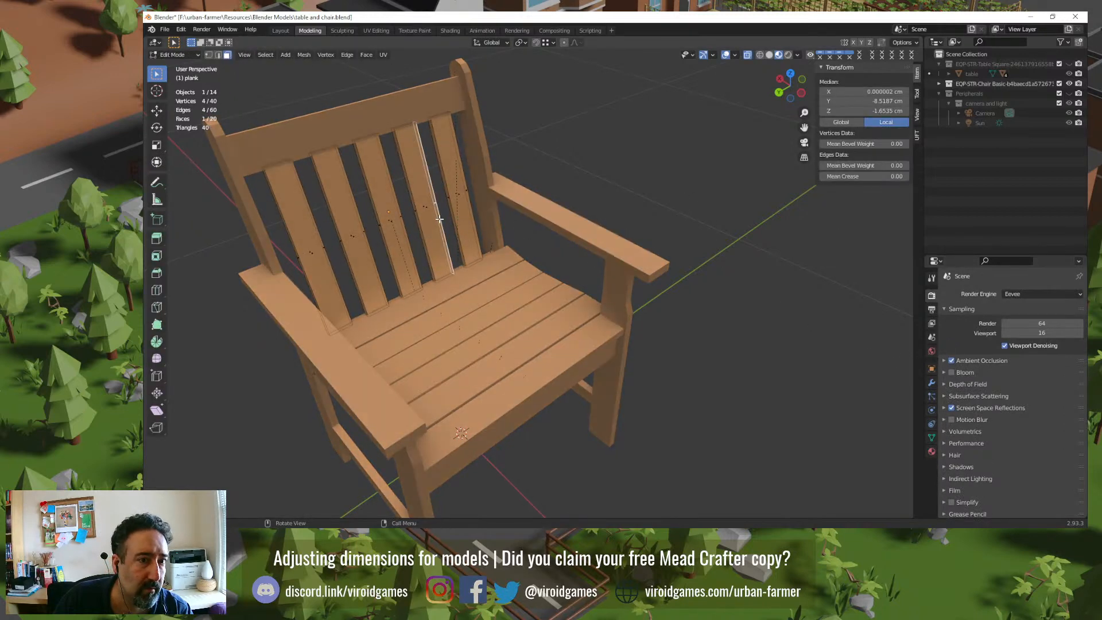
pyautogui.press('Tab')
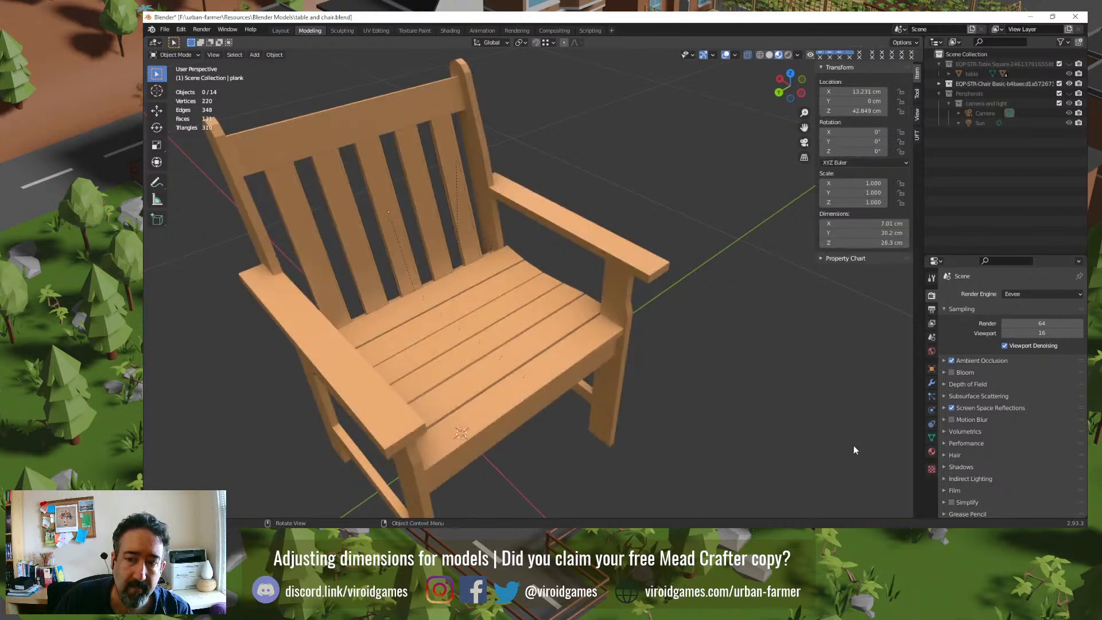
pyautogui.click(932, 451)
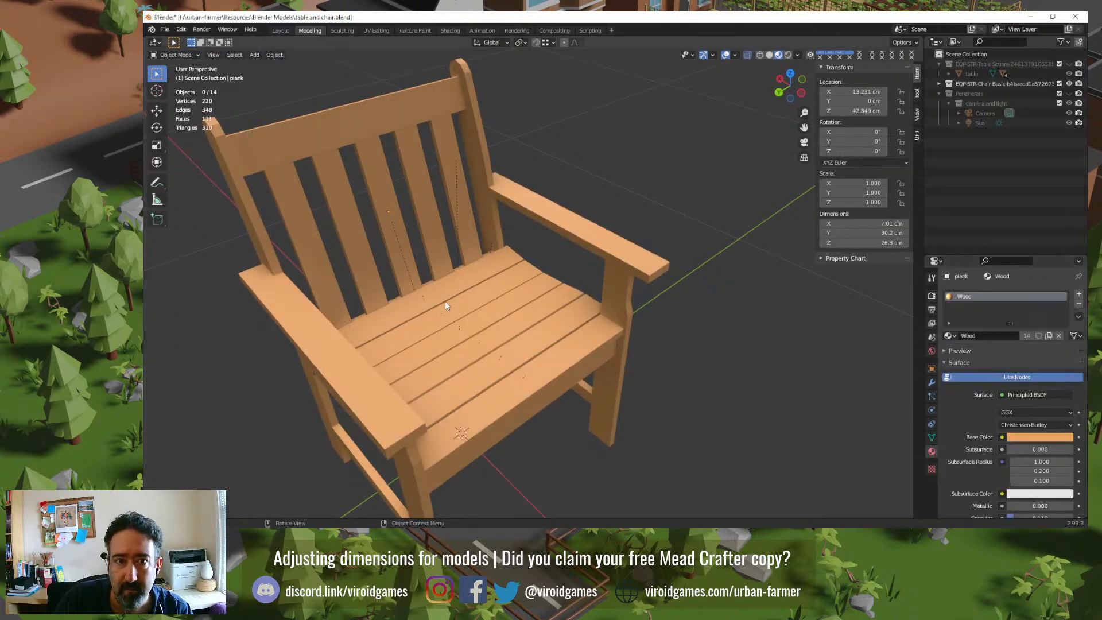
# Step: Review the finished chair from the back and front and save the file
pyautogui.moveTo(446, 300); pyautogui.dragTo(542, 294, button='middle')
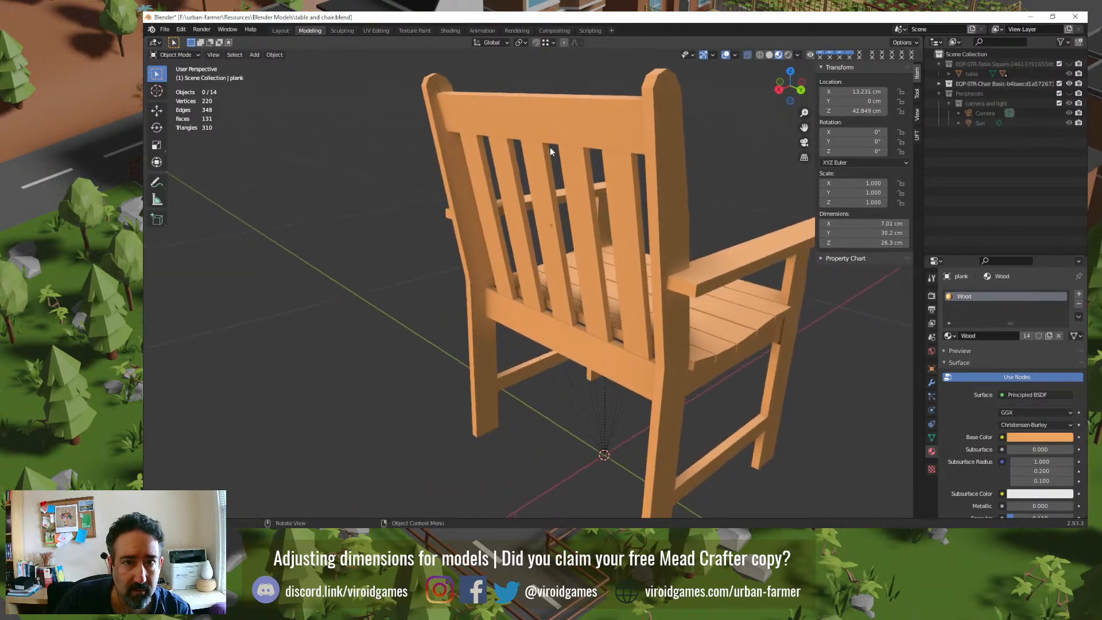
pyautogui.moveTo(649, 336); pyautogui.dragTo(561, 321, button='middle')
pyautogui.moveTo(431, 291); pyautogui.dragTo(405, 301, button='middle')
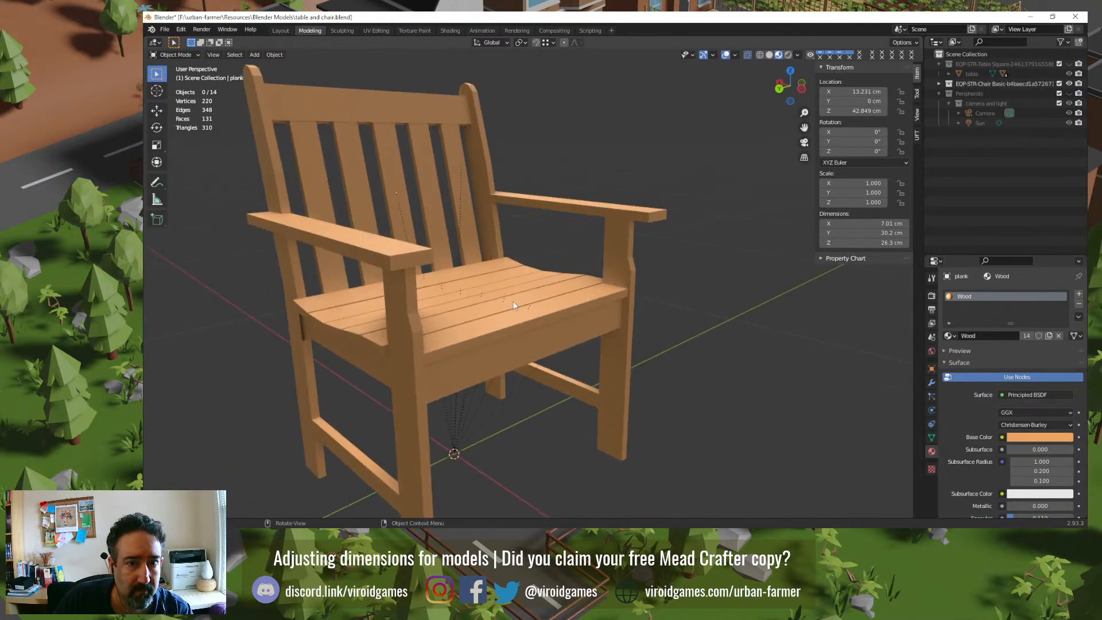
pyautogui.moveTo(576, 295); pyautogui.dragTo(499, 332, button='middle')
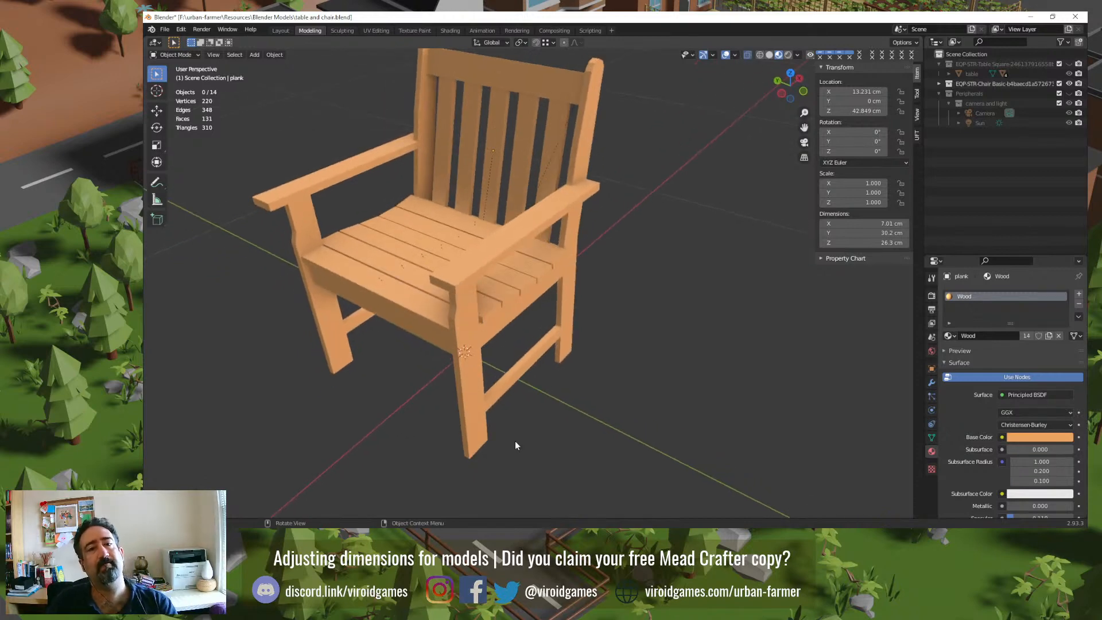
pyautogui.hotkey('ctrl', 's')
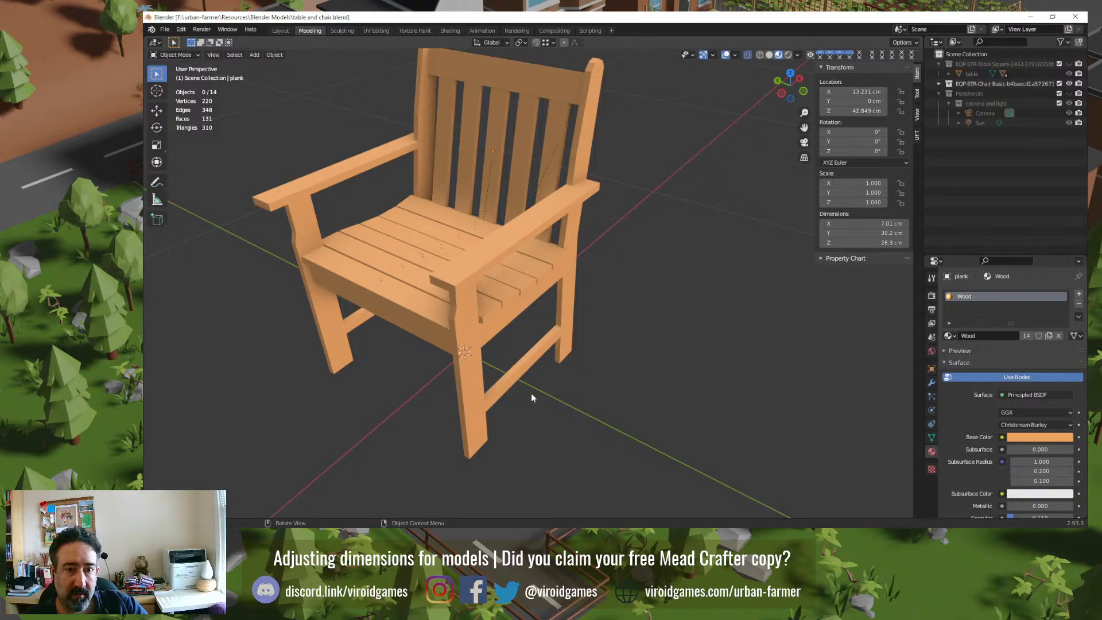
# Step: Delete the underside face of the lower stretcher on the chair's first side frame, the object named chair
pyautogui.click(416, 324)
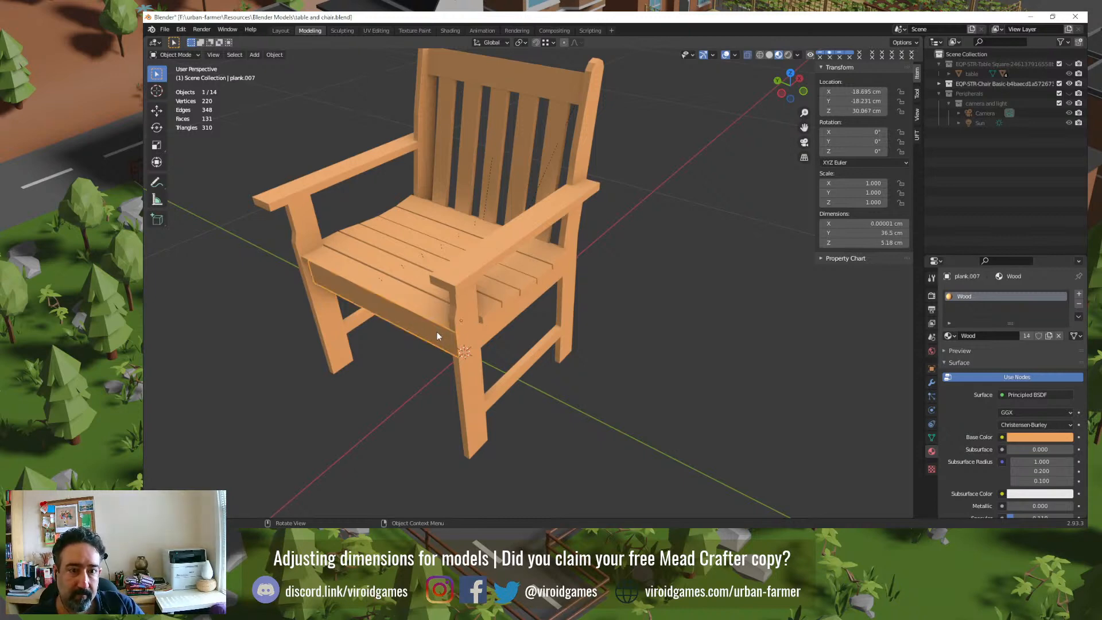
pyautogui.click(492, 333)
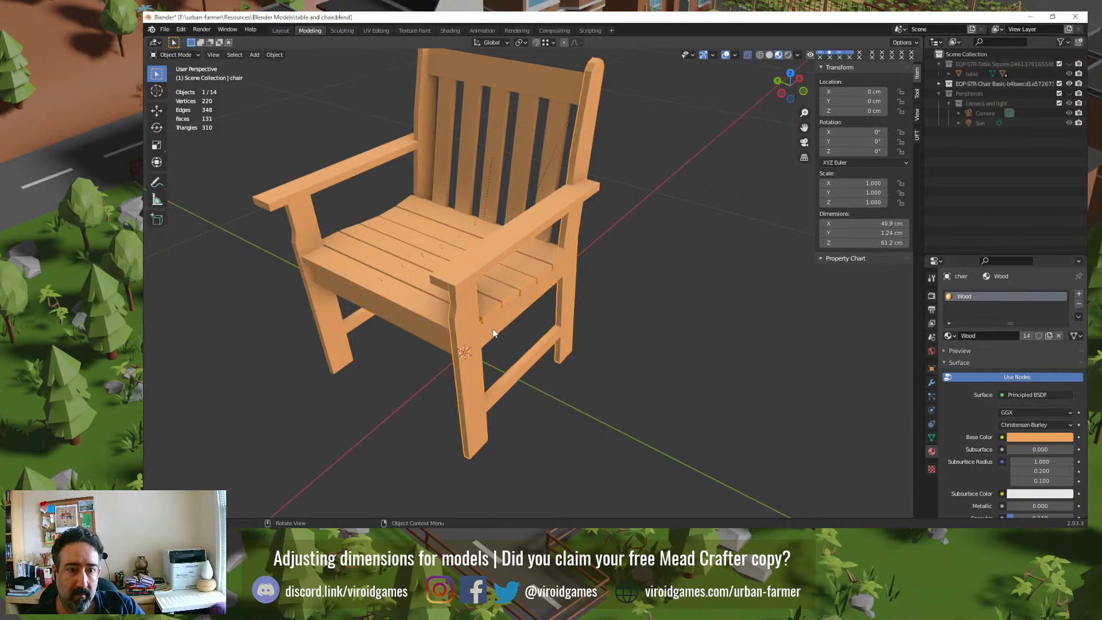
pyautogui.moveTo(508, 318); pyautogui.dragTo(493, 225, button='middle')
pyautogui.scroll(3, 450, 356)
pyautogui.scroll(2, 418, 379)
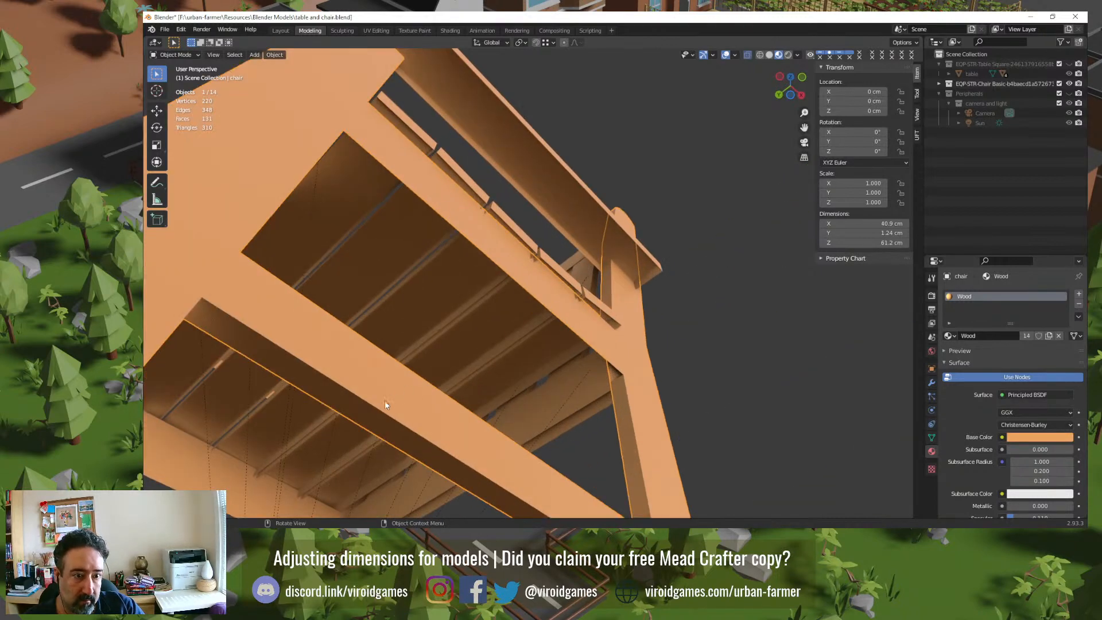
pyautogui.press('Tab')
pyautogui.hotkey('alt', 'a')
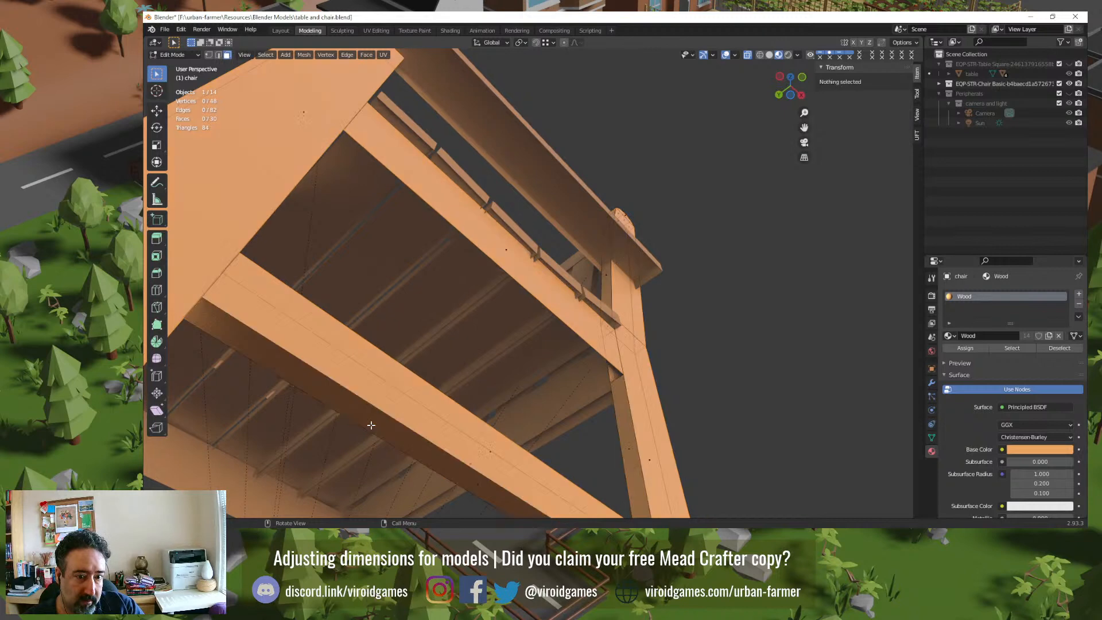
pyautogui.click(467, 480)
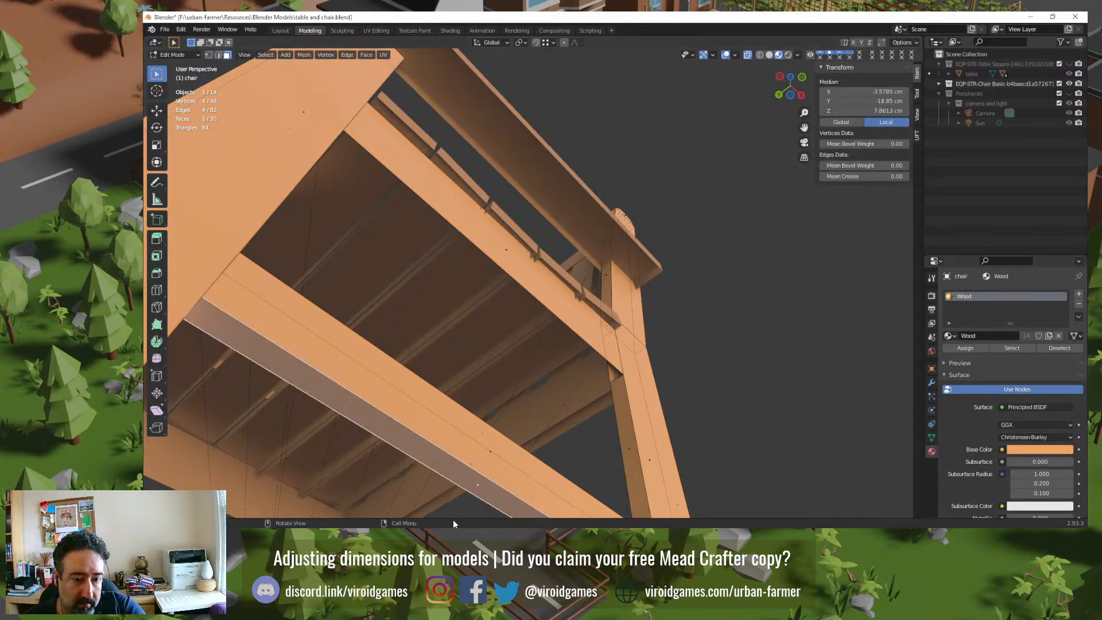
pyautogui.press('x')
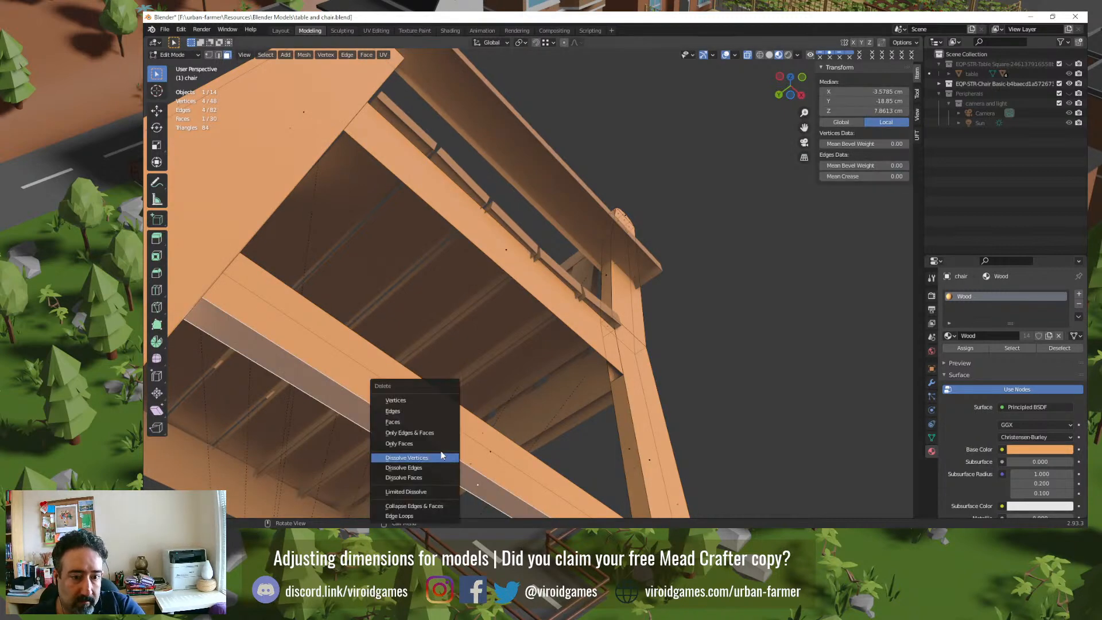
pyautogui.click(431, 422)
pyautogui.press('Tab')
pyautogui.scroll(-5, 405, 429)
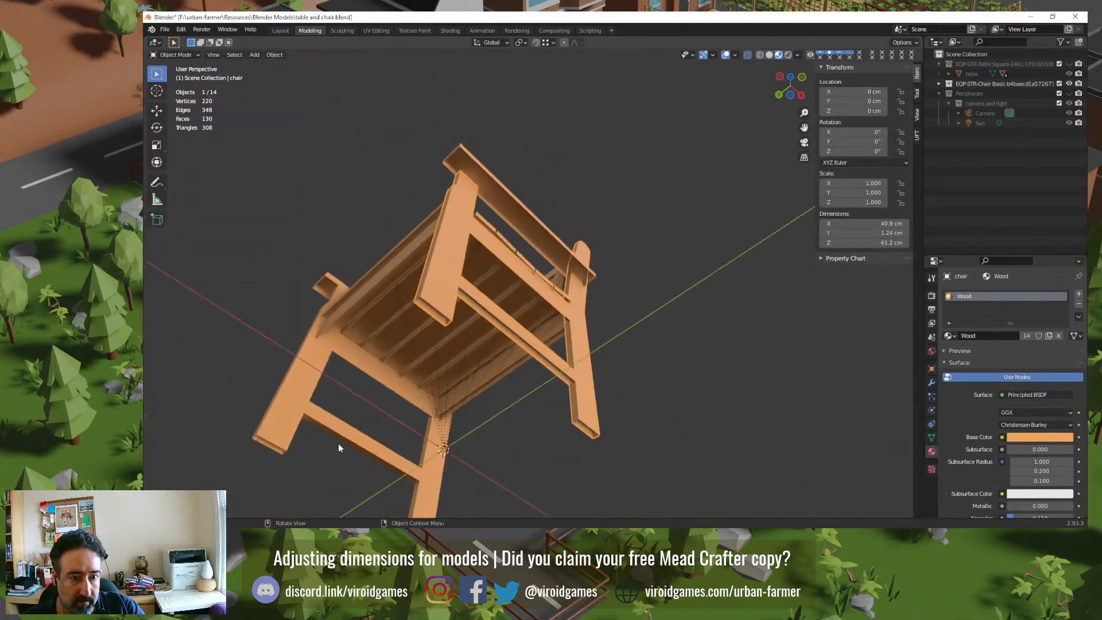
# Step: Delete the matching underside face of the lower stretcher on the opposite side frame, chair.002
pyautogui.click(341, 436)
pyautogui.press('KP_Decimal')
pyautogui.press('Tab')
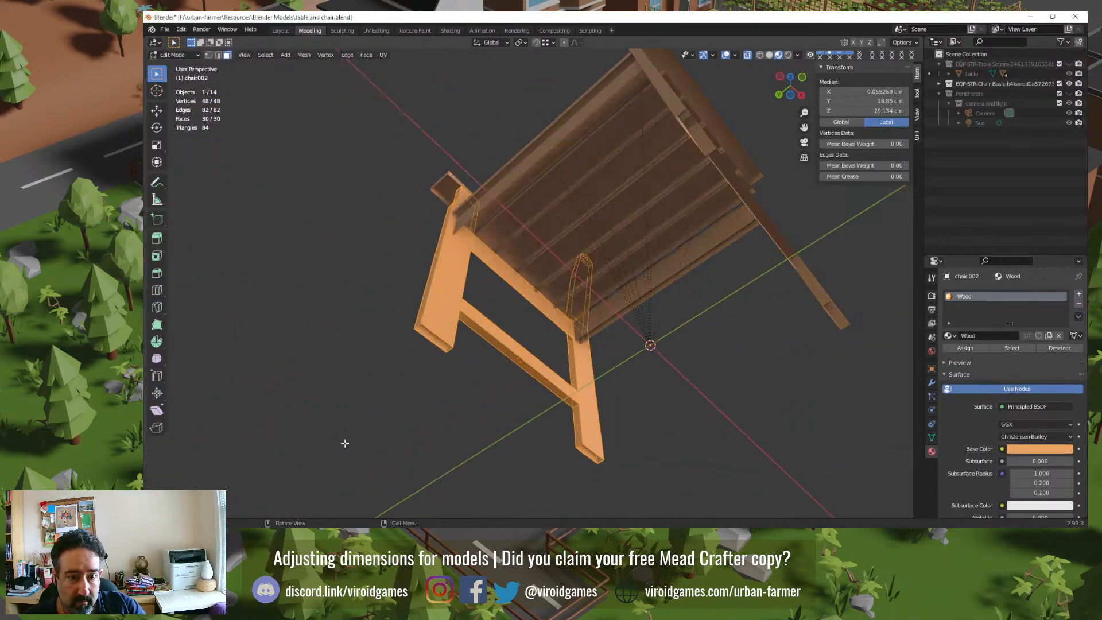
pyautogui.scroll(5, 345, 443)
pyautogui.click(504, 452)
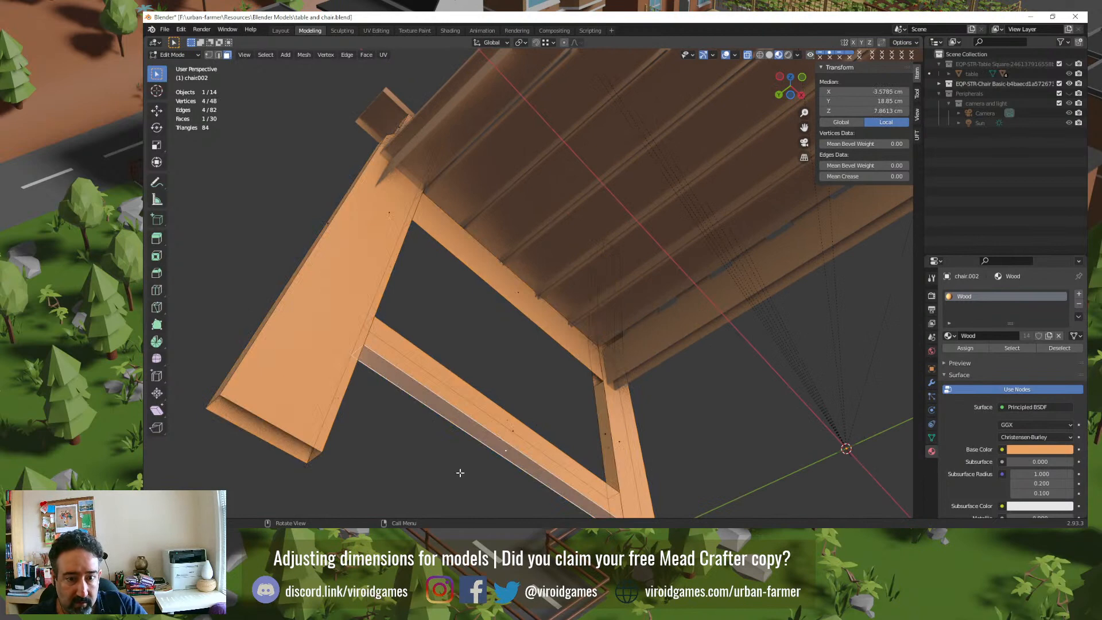
pyautogui.press('x')
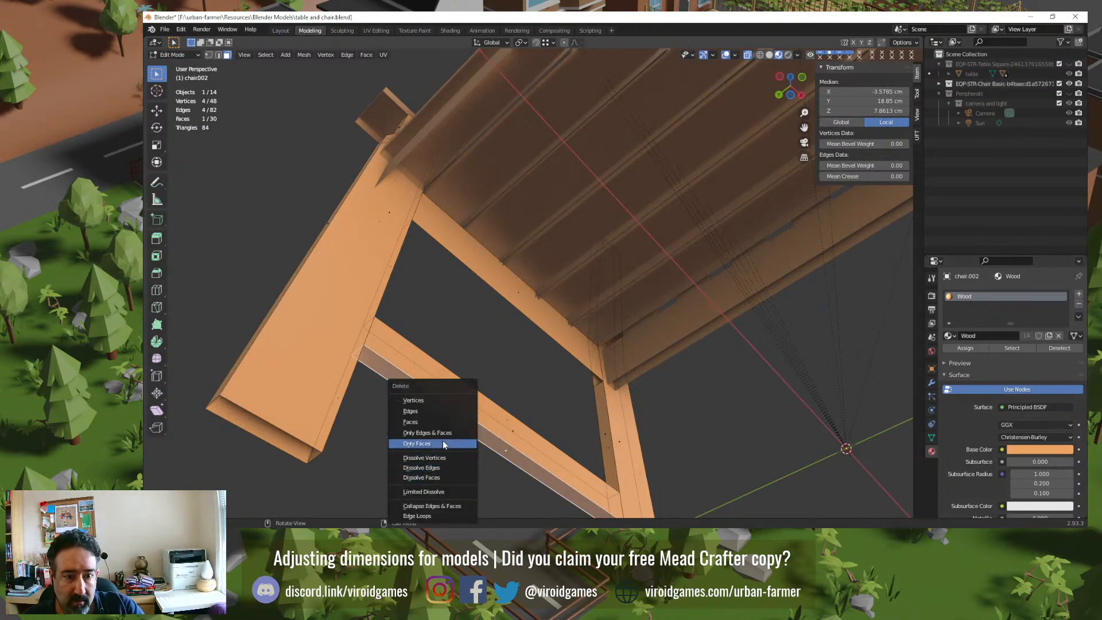
pyautogui.click(442, 420)
pyautogui.press('Tab')
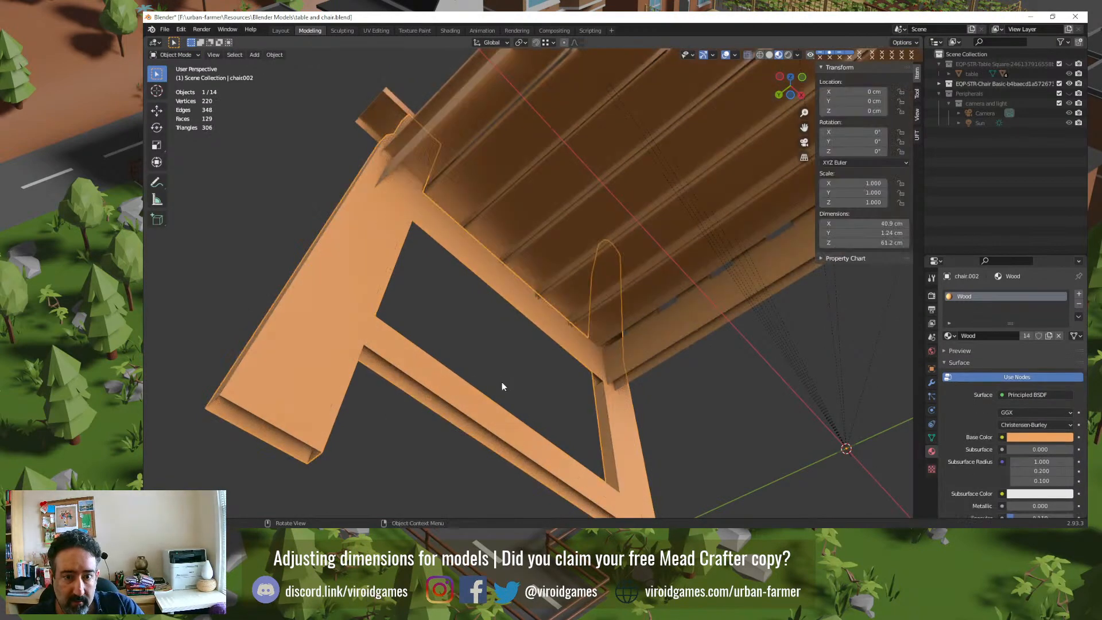
pyautogui.scroll(-5, 504, 380)
pyautogui.moveTo(505, 379); pyautogui.dragTo(469, 342, button='middle')
pyautogui.press('Tab')
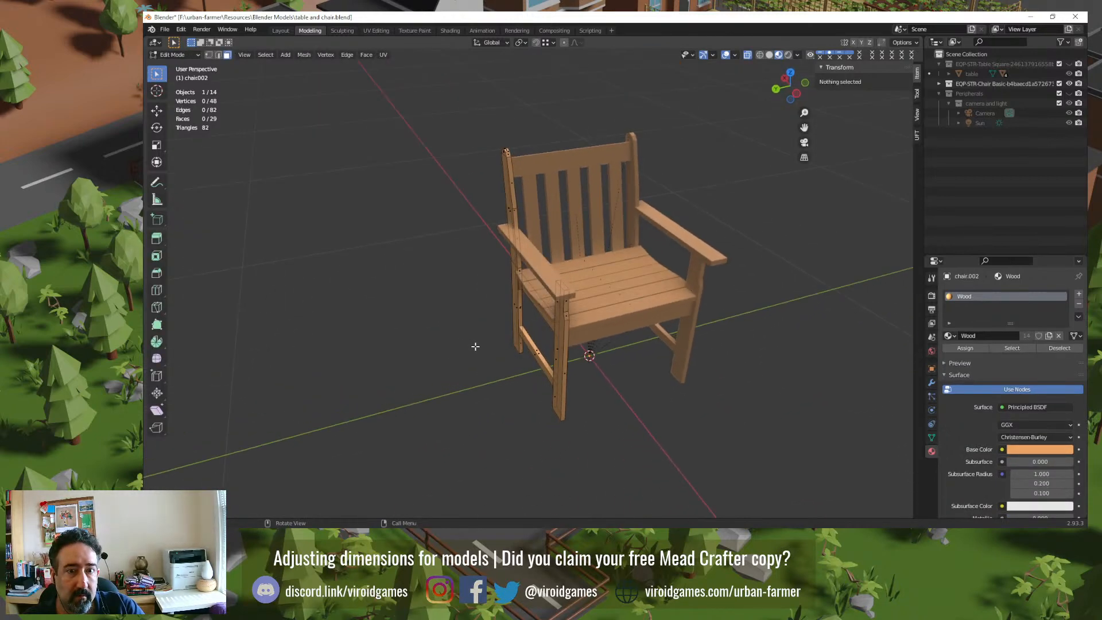
# Step: Leave the side frame's mesh editing, deselect everything and save the file
pyautogui.press('a')
pyautogui.press('Tab')
pyautogui.press('a')
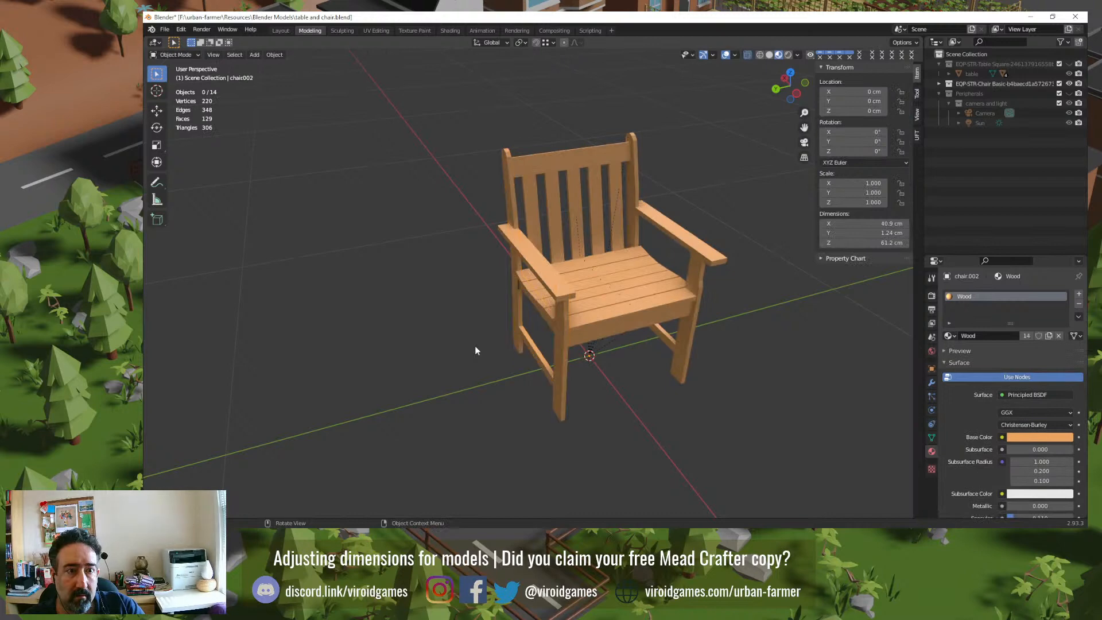
pyautogui.hotkey('alt', 'a')
pyautogui.hotkey('ctrl', 's')
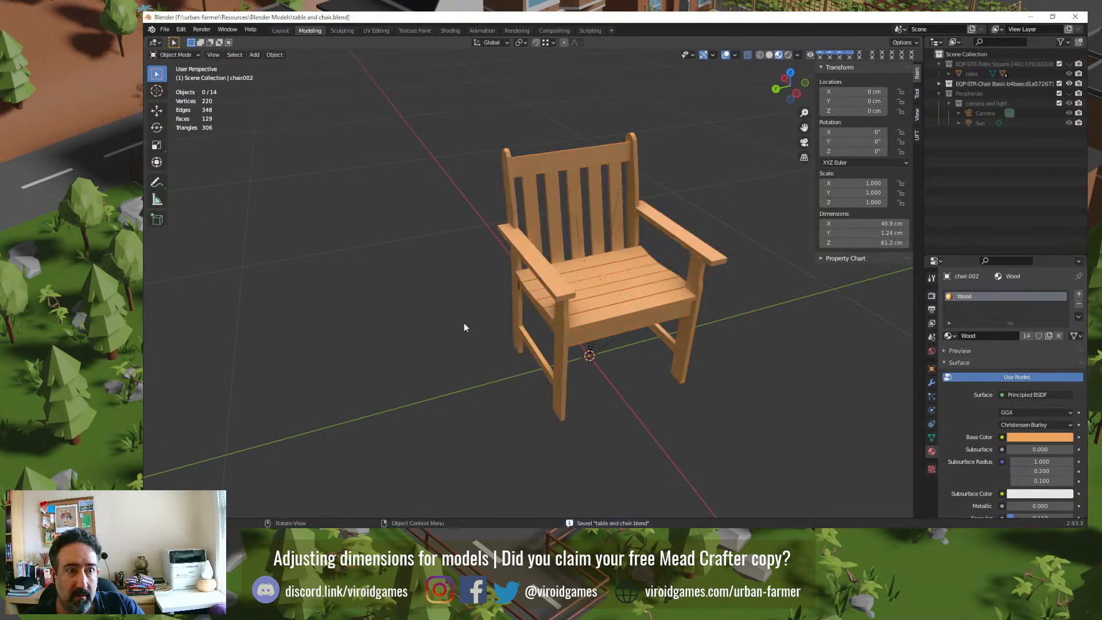
# Step: Delete the hidden end face at one end of the backrest's top rail, plank.009, where it meets the side frame
pyautogui.moveTo(403, 213); pyautogui.dragTo(483, 324, button='middle')
pyautogui.scroll(1, 485, 323)
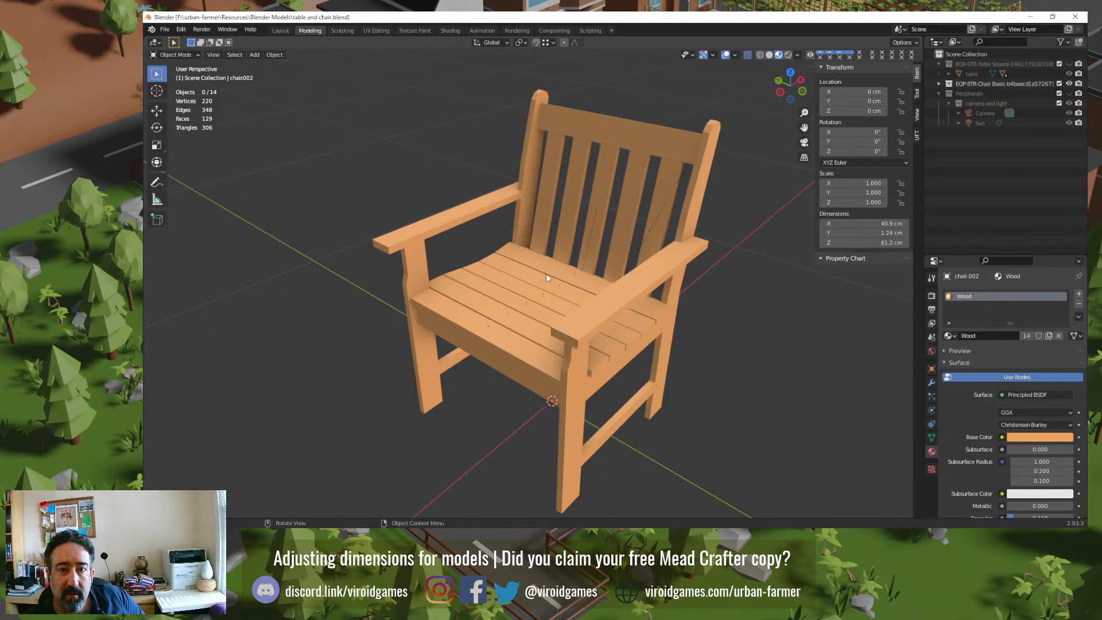
pyautogui.click(580, 126)
pyautogui.press('KP_Decimal')
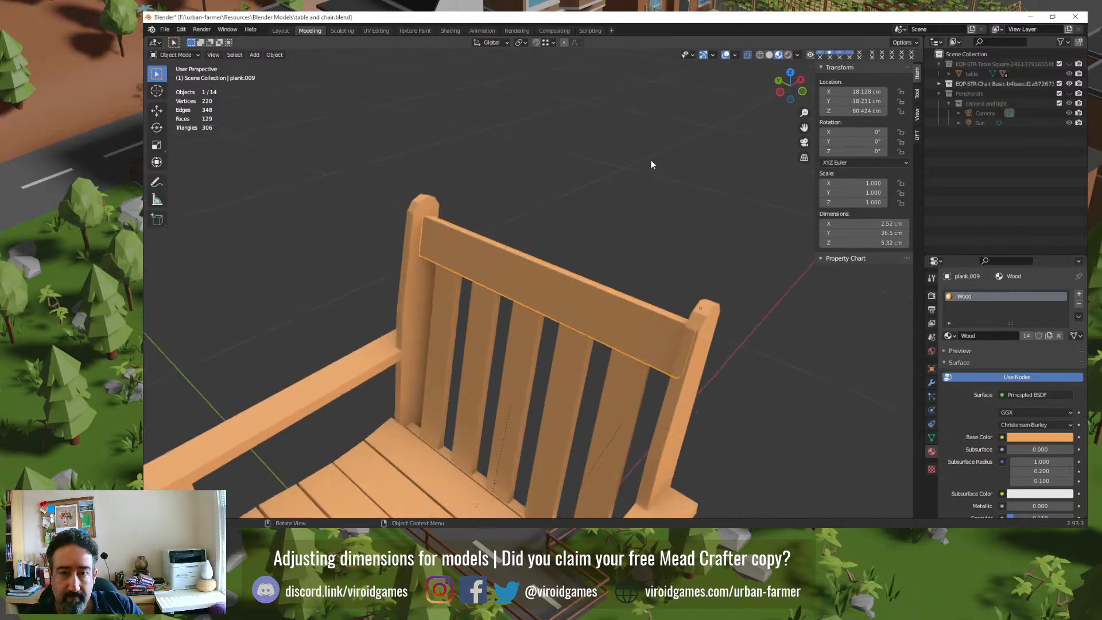
pyautogui.press('Tab')
pyautogui.scroll(2, 544, 326)
pyautogui.moveTo(544, 326); pyautogui.dragTo(509, 298, button='middle')
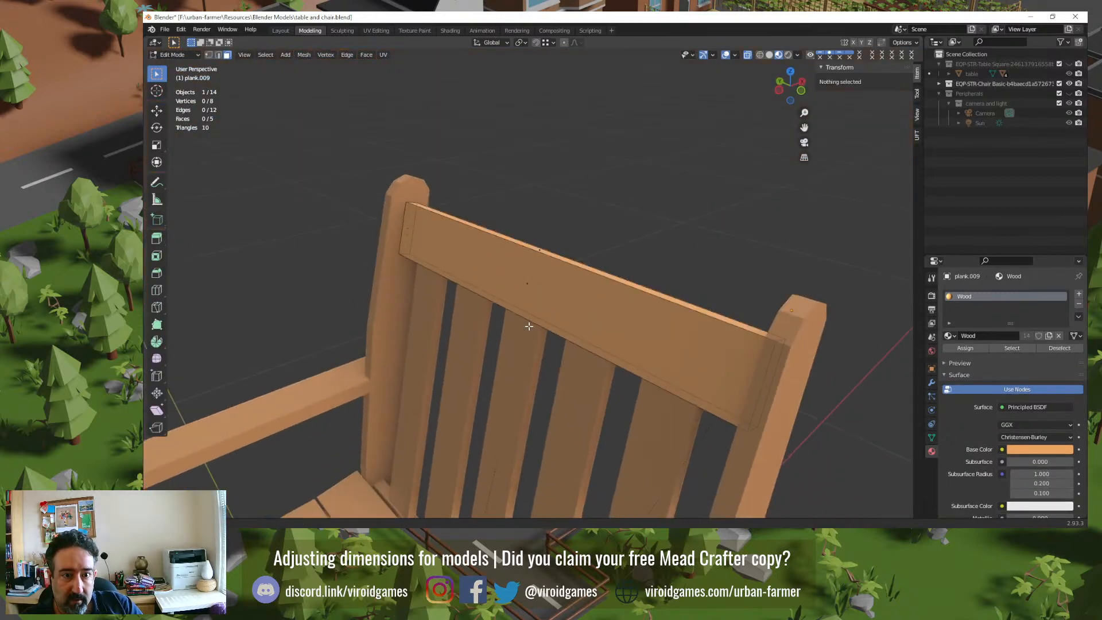
pyautogui.click(406, 235)
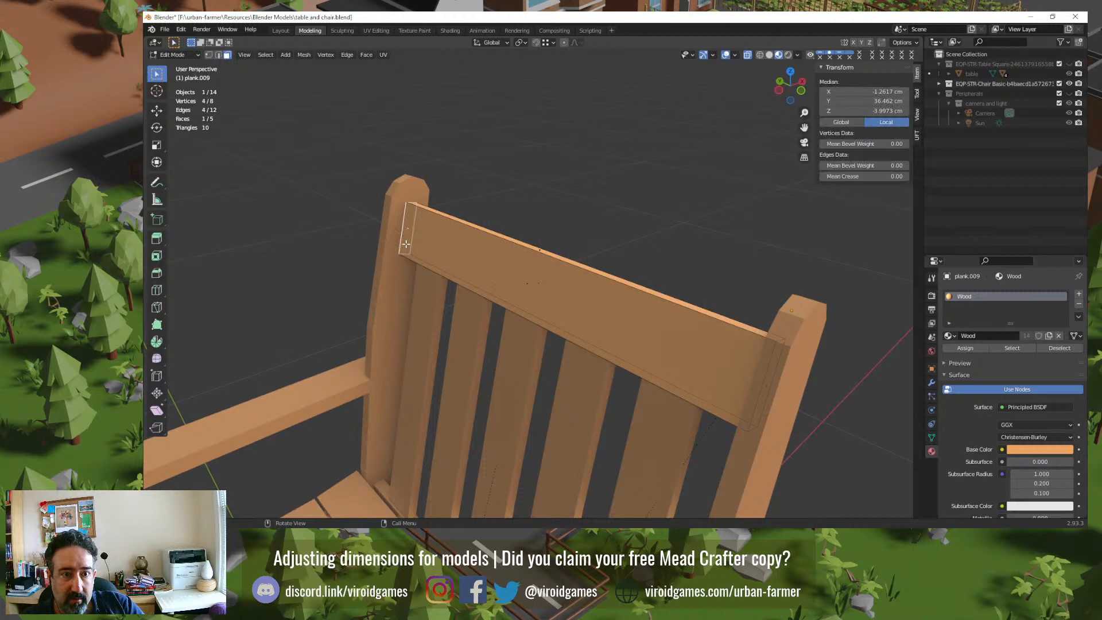
pyautogui.rightClick(404, 310)
pyautogui.click(404, 305)
# Step: Delete the matching hidden face at the opposite end of the backrest's top rail and return to Object Mode
pyautogui.moveTo(404, 305); pyautogui.dragTo(753, 272, button='middle')
pyautogui.click(737, 258)
pyautogui.rightClick(735, 257)
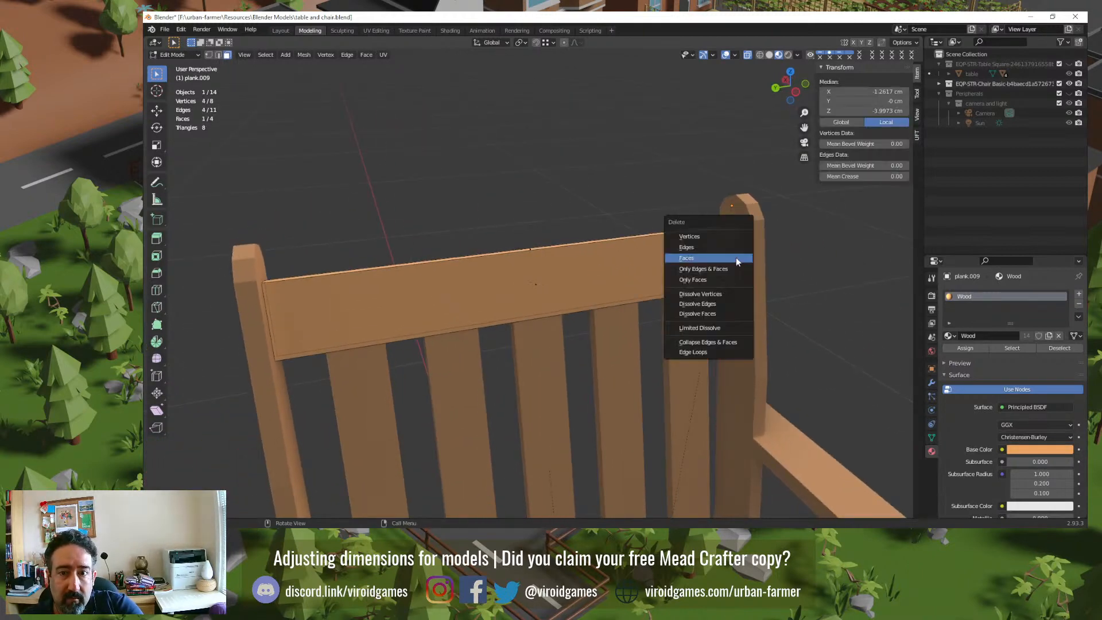
pyautogui.click(735, 252)
pyautogui.press('Tab')
pyautogui.click(634, 184)
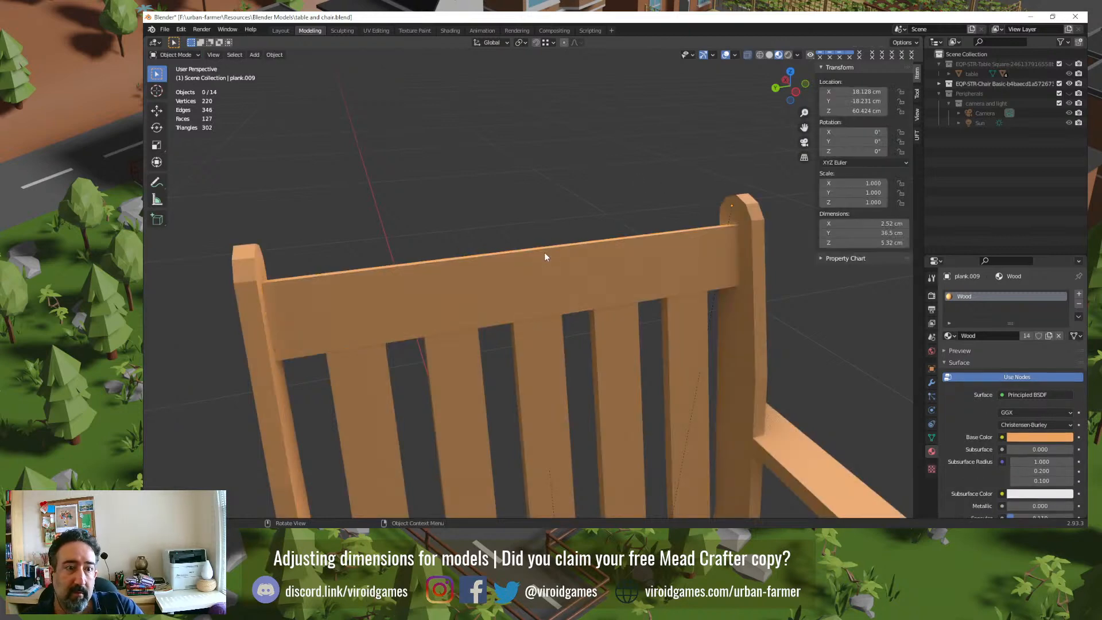
# Step: Inspect the backrest slats and the rear seat plank from above and below for faces that could be removed
pyautogui.moveTo(497, 263); pyautogui.dragTo(474, 266, button='middle')
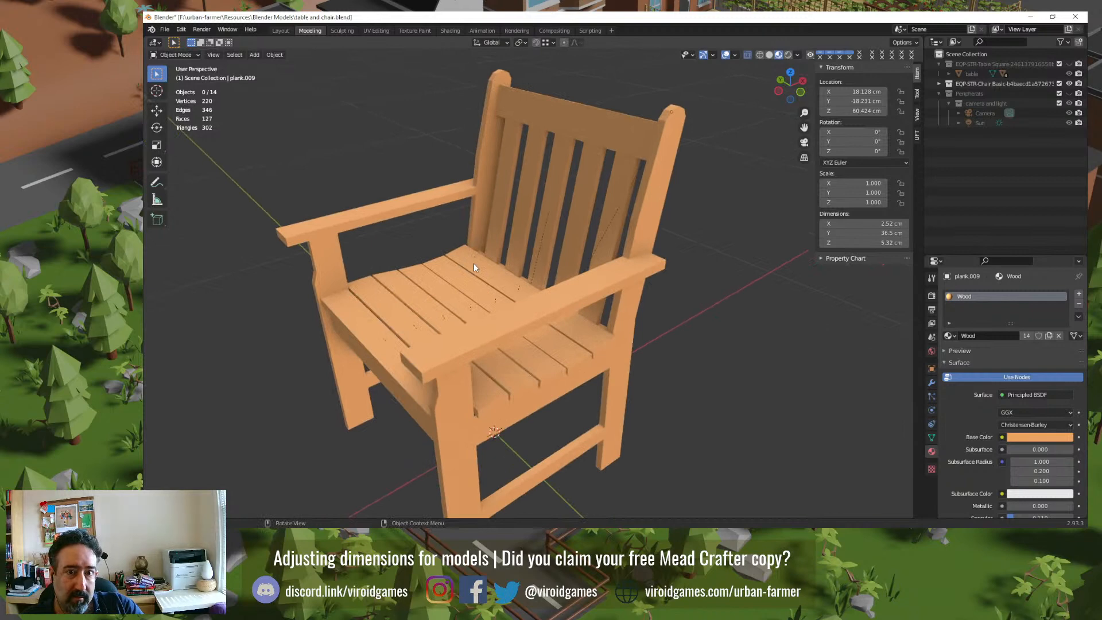
pyautogui.click(525, 166)
pyautogui.press('Tab')
pyautogui.moveTo(527, 165); pyautogui.dragTo(572, 212, button='middle')
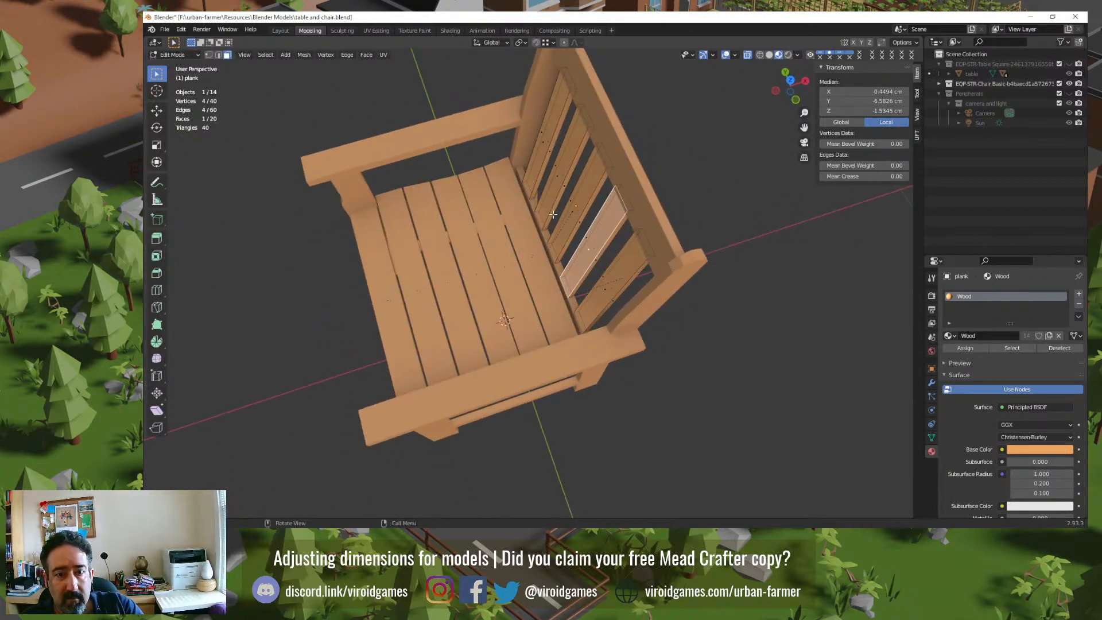
pyautogui.press('Tab')
pyautogui.click(532, 223)
pyautogui.press('Tab')
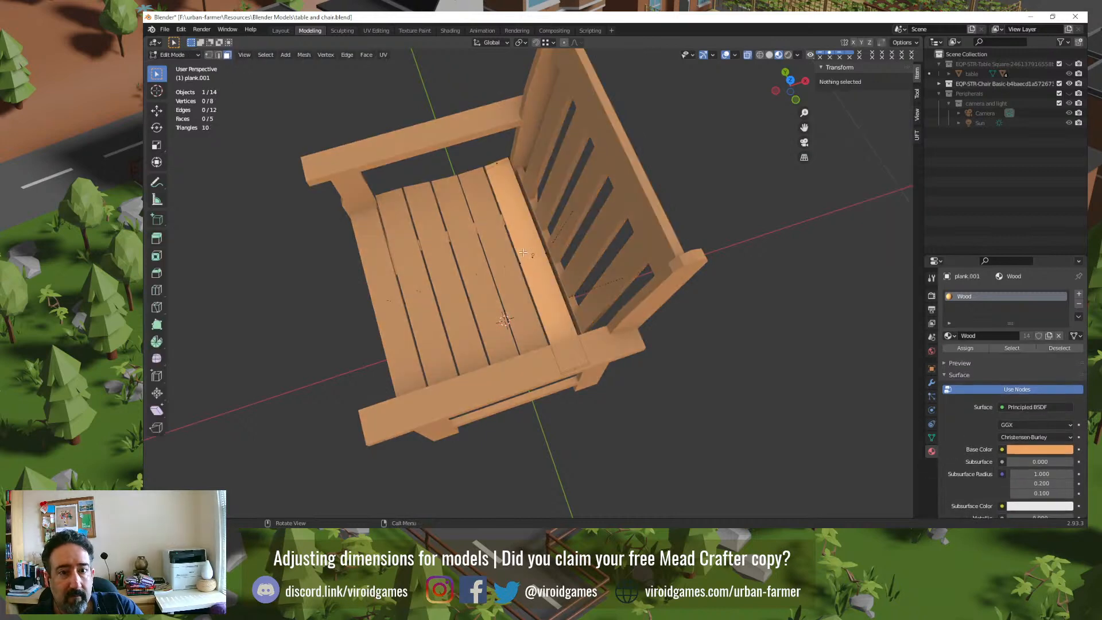
pyautogui.moveTo(523, 253); pyautogui.dragTo(545, 293, button='middle')
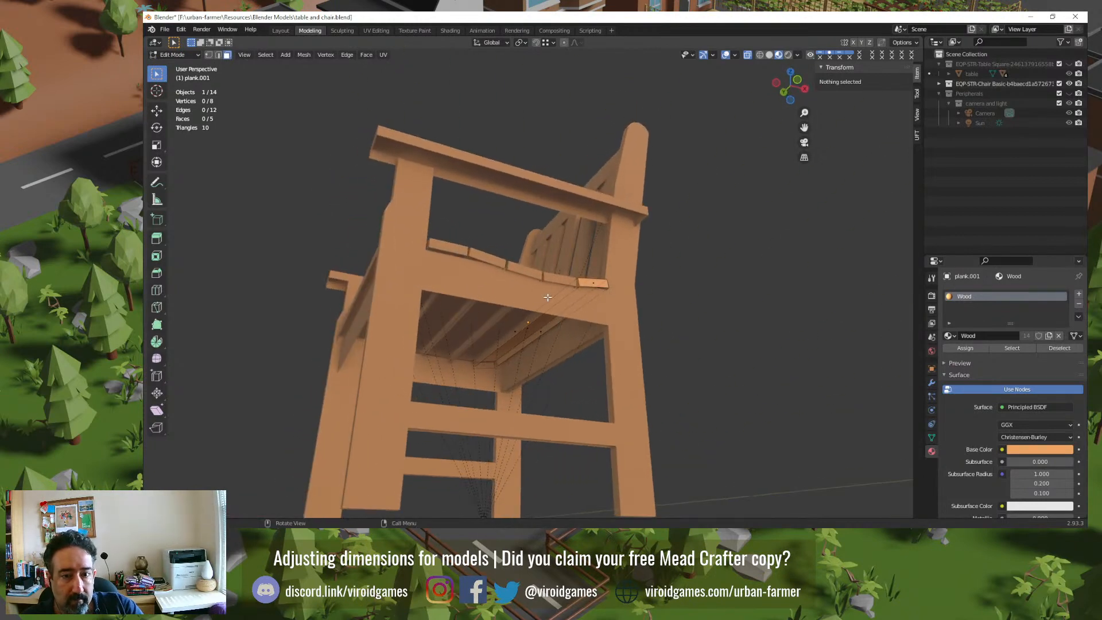
pyautogui.press('Tab')
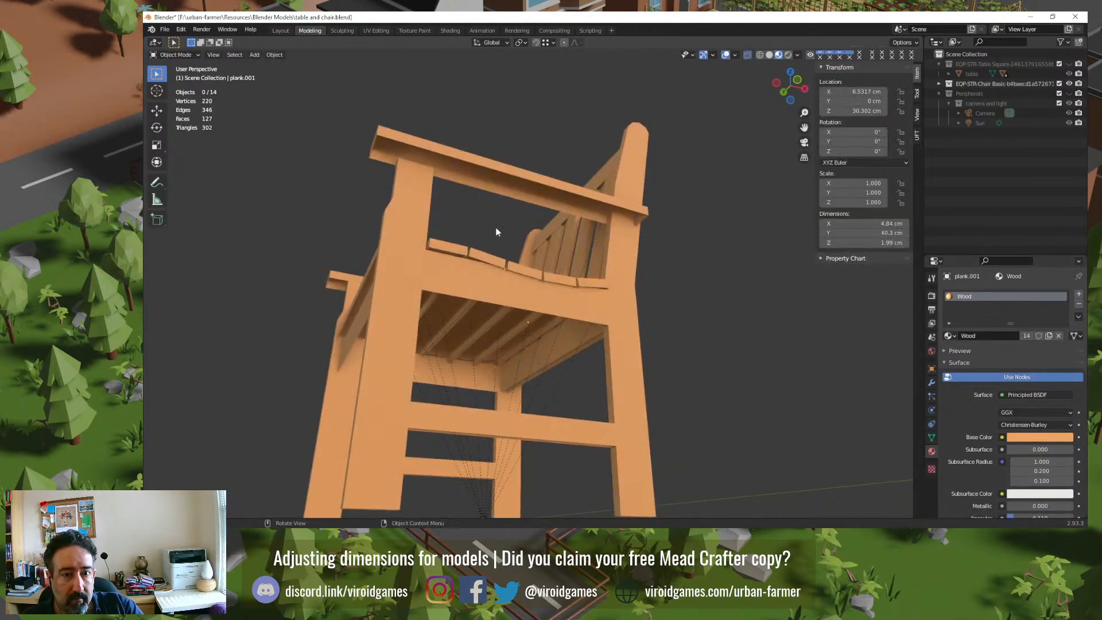
pyautogui.moveTo(503, 233); pyautogui.dragTo(536, 318, button='middle')
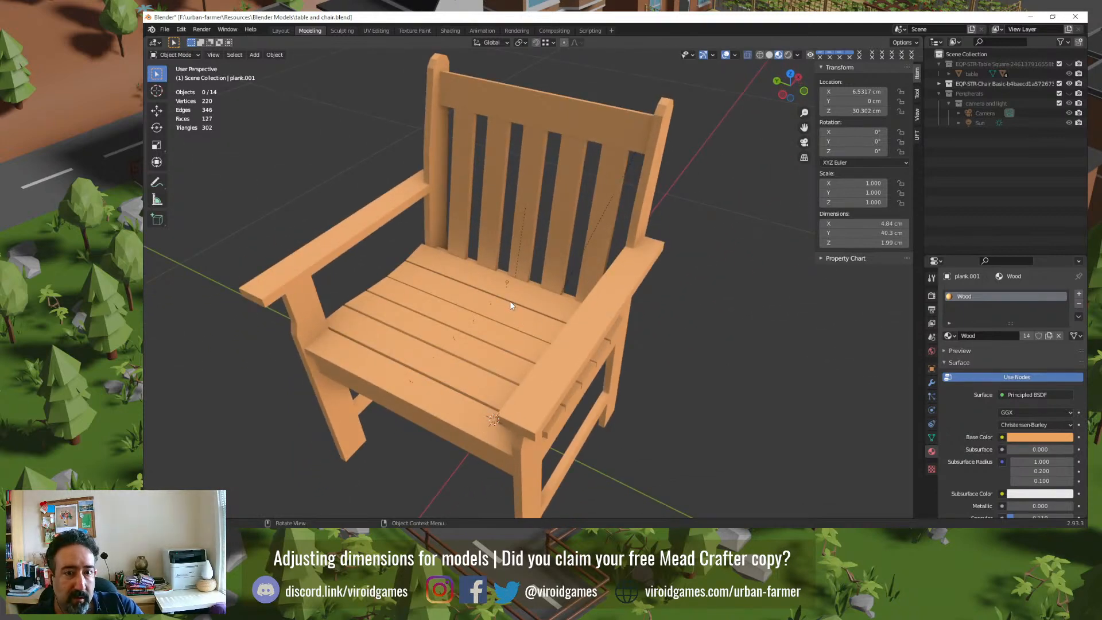
# Step: Examine the end face of the rear seat plank, plank.001, beside the side frame
pyautogui.moveTo(507, 300); pyautogui.dragTo(510, 298, button='middle')
pyautogui.scroll(6, 554, 320)
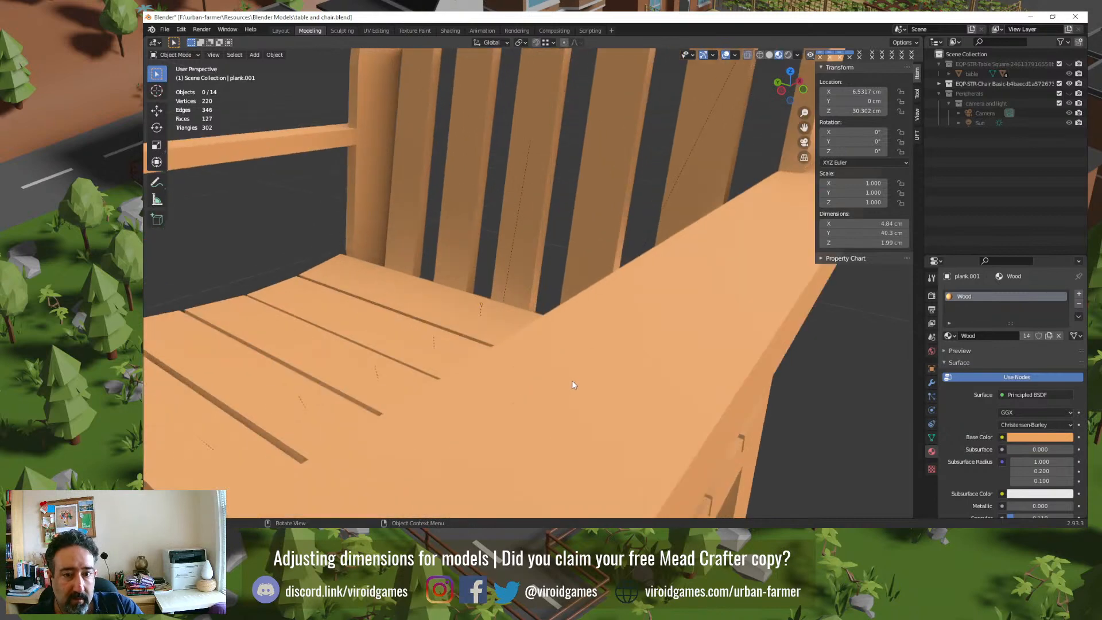
pyautogui.moveTo(571, 380); pyautogui.dragTo(543, 343, button='middle')
pyautogui.press('Tab')
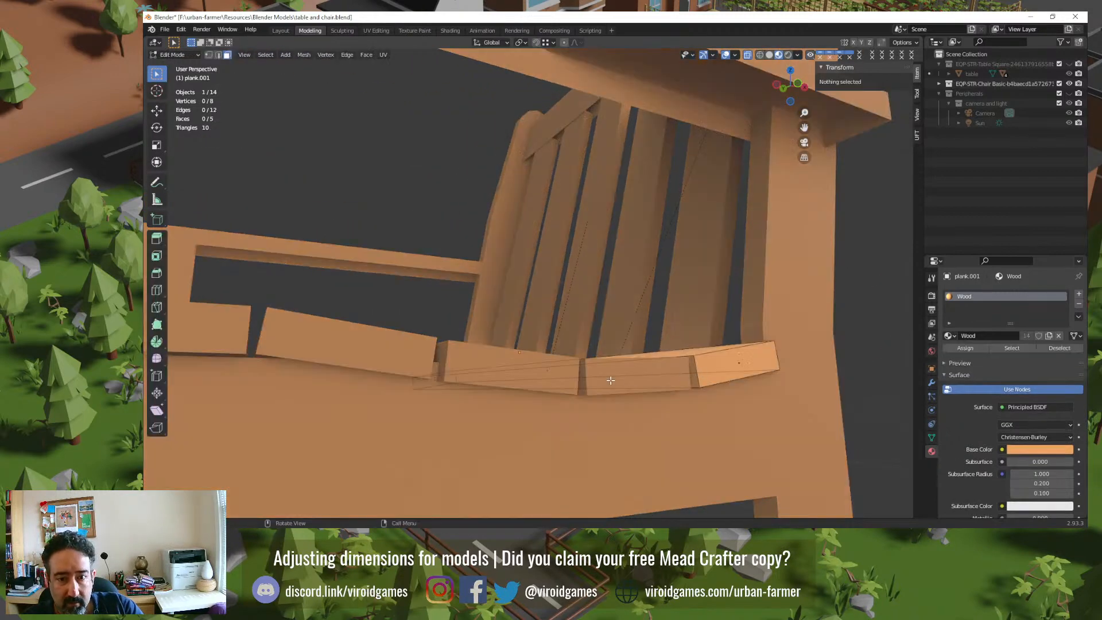
pyautogui.click(495, 378)
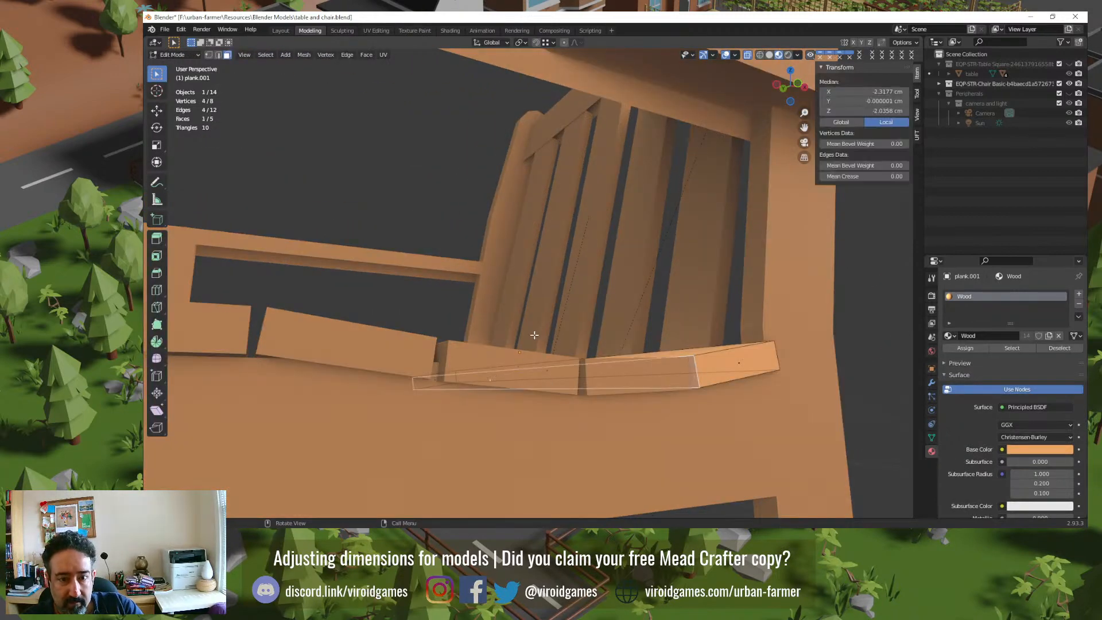
pyautogui.moveTo(534, 335); pyautogui.dragTo(498, 326, button='middle')
pyautogui.press('Tab')
# Step: Delete the large inward-facing face of the rear rail beneath the seat, plank.008
pyautogui.moveTo(685, 475); pyautogui.dragTo(614, 380, button='middle')
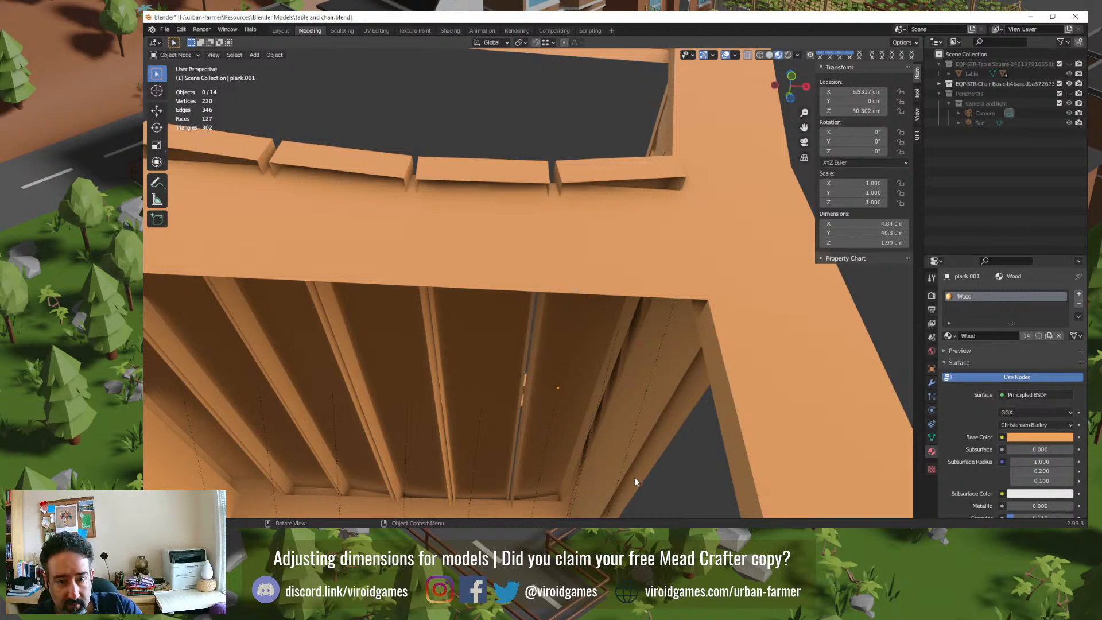
pyautogui.scroll(-2, 558, 414)
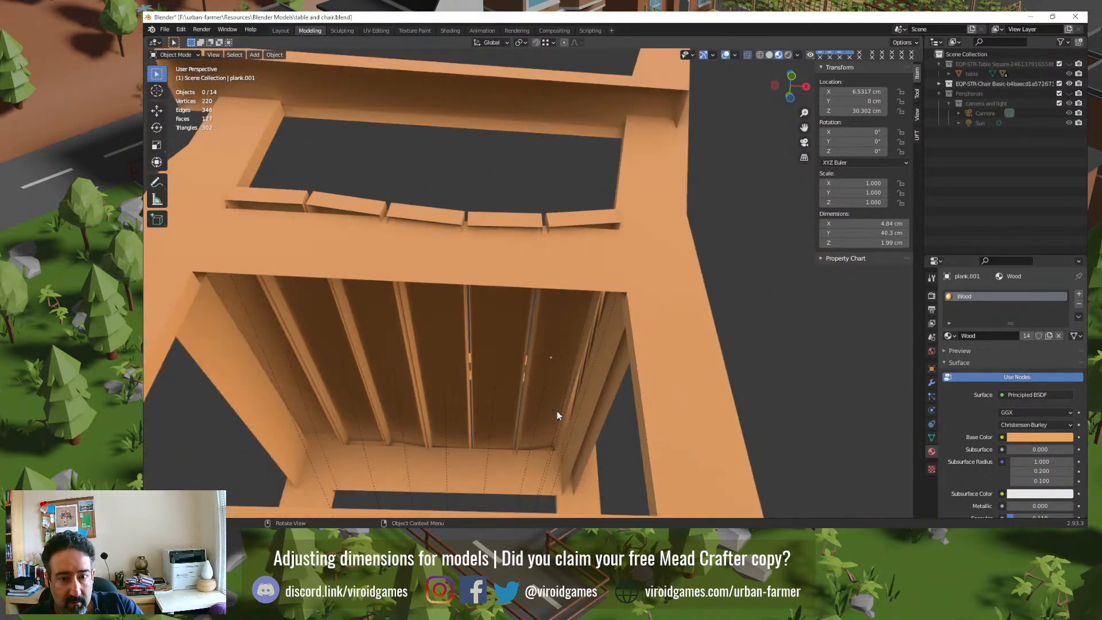
pyautogui.click(585, 423)
pyautogui.moveTo(587, 422); pyautogui.dragTo(630, 408, button='middle')
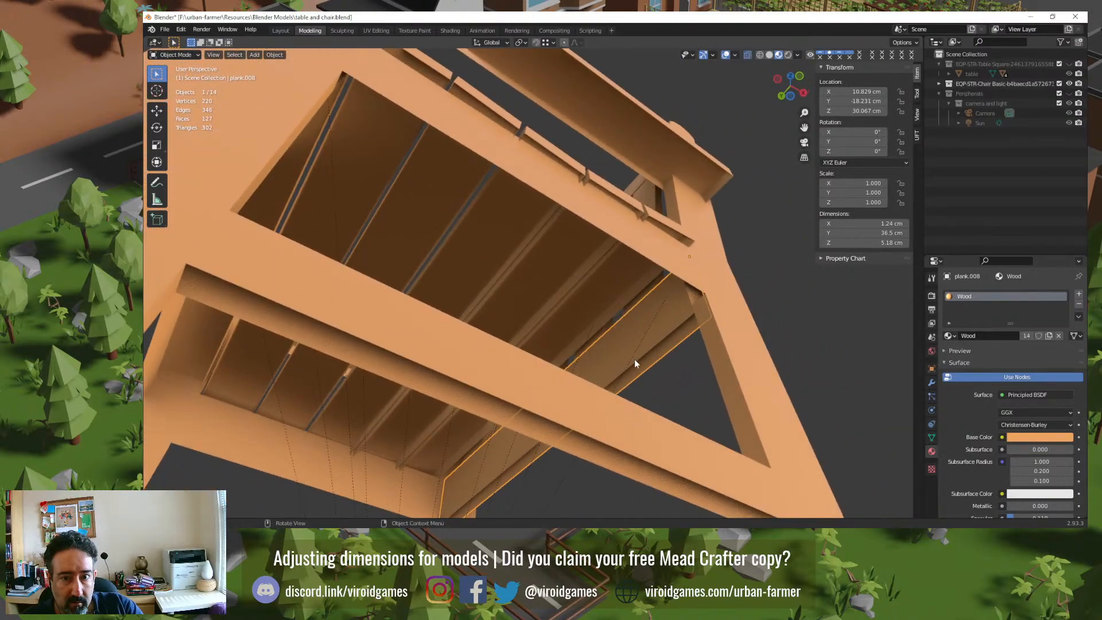
pyautogui.press('Tab')
pyautogui.moveTo(634, 362); pyautogui.dragTo(568, 393, button='middle')
pyautogui.click(553, 398)
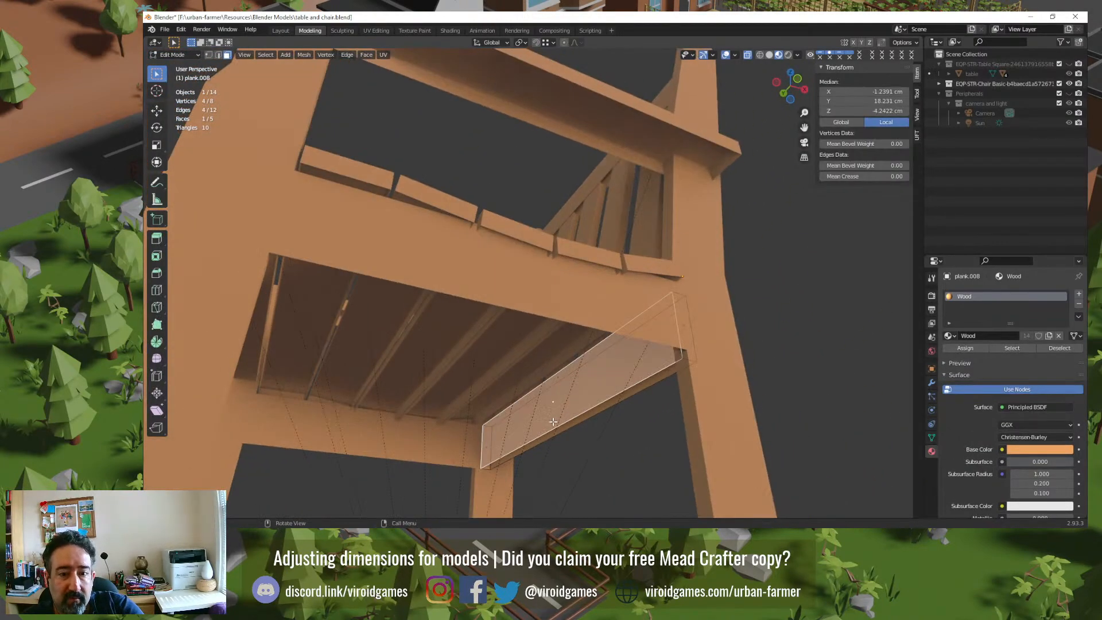
pyautogui.press('x')
pyautogui.click(552, 421)
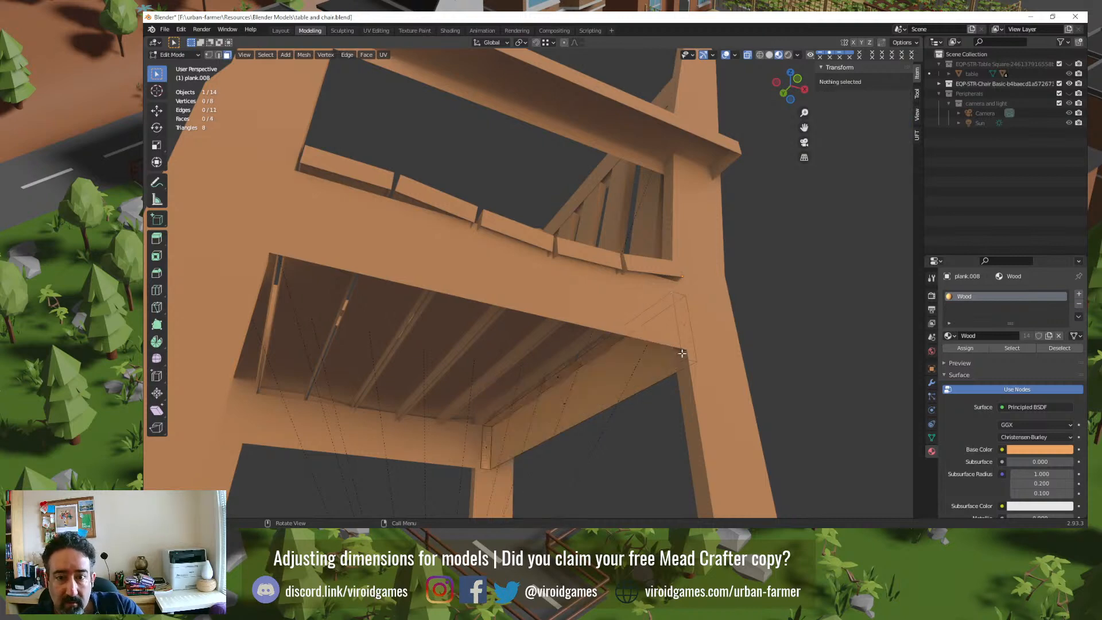
# Step: Delete both end faces of the rear seat rail where it meets the two side frames
pyautogui.click(684, 331)
pyautogui.keyDown('shift'); pyautogui.click(487, 441); pyautogui.keyUp('shift')
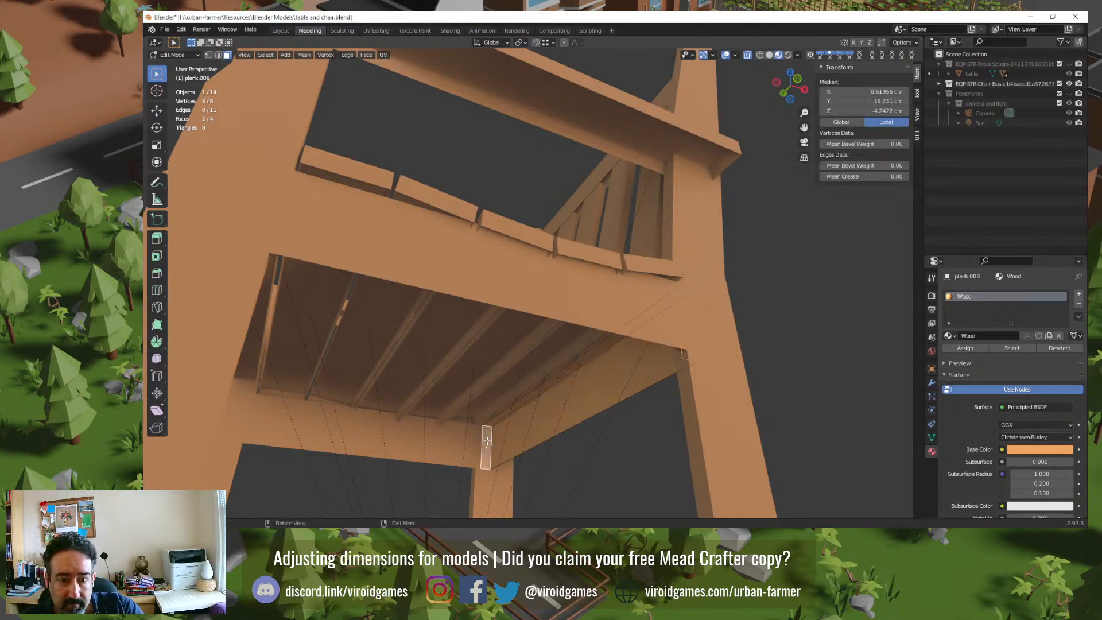
pyautogui.press('x')
pyautogui.click(487, 442)
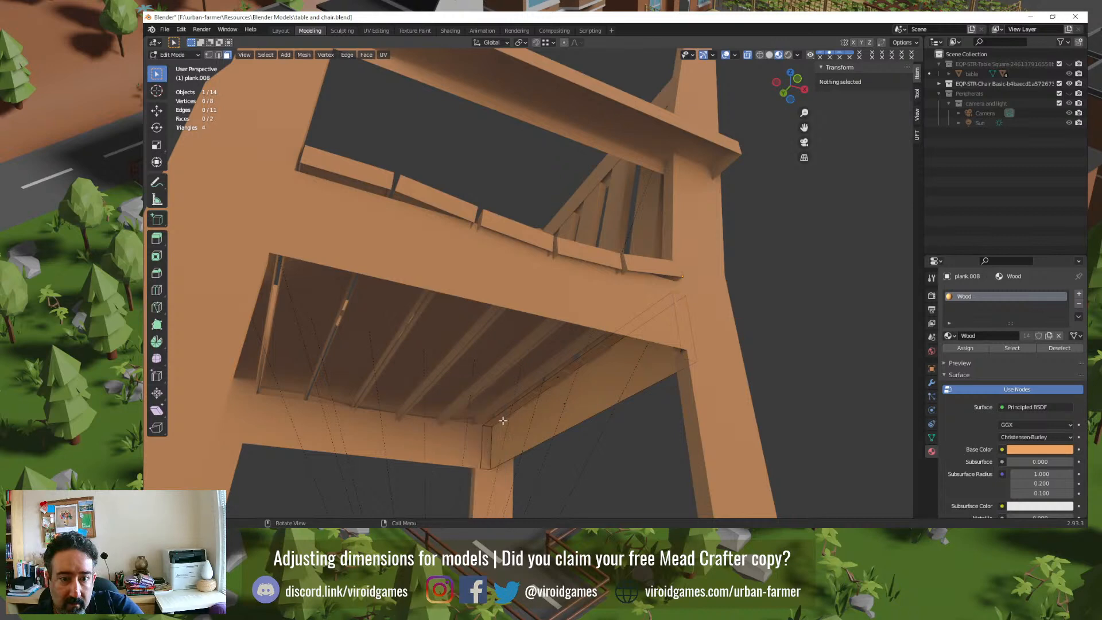
# Step: Review the chair from the back, front and side in Object Mode and save the file
pyautogui.moveTo(571, 355); pyautogui.dragTo(587, 389, button='middle')
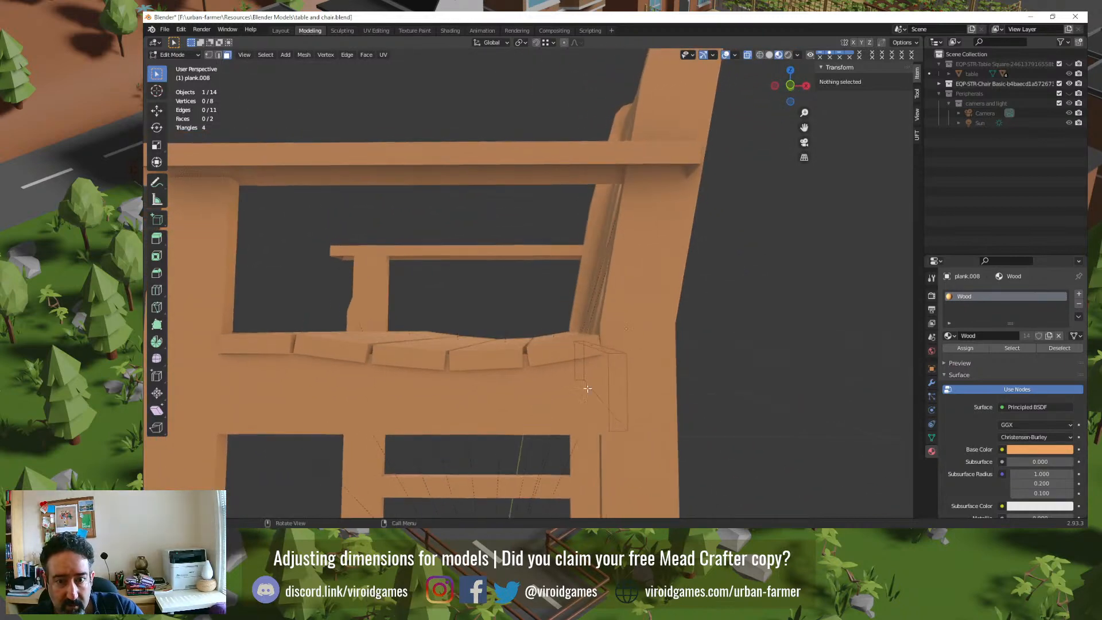
pyautogui.press('Tab')
pyautogui.moveTo(728, 386); pyautogui.dragTo(644, 442, button='middle')
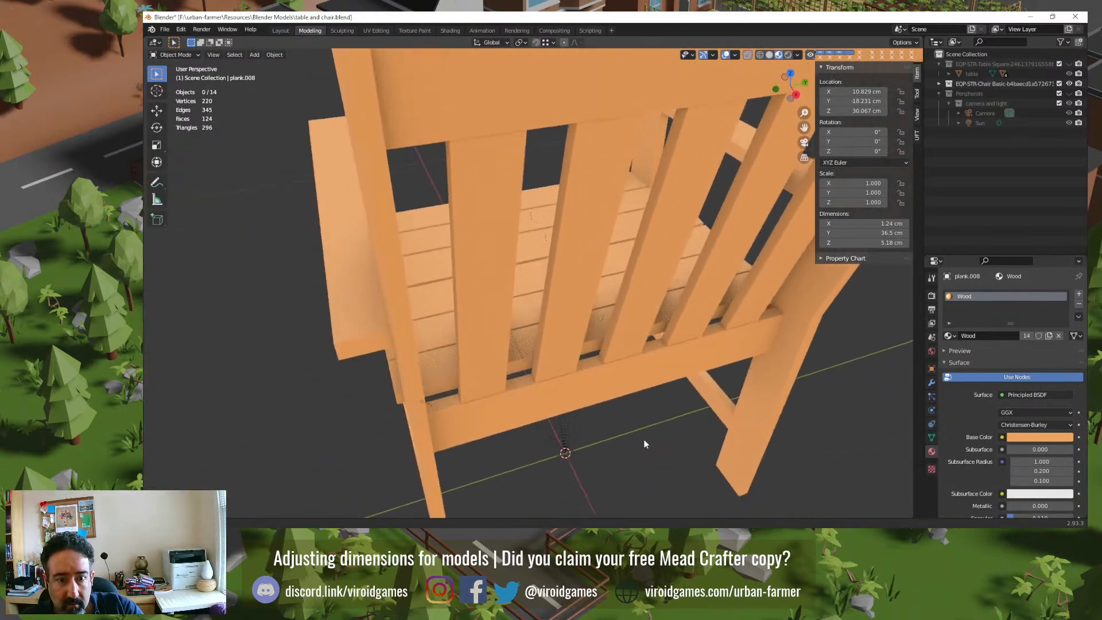
pyautogui.moveTo(561, 430); pyautogui.dragTo(711, 381, button='middle')
pyautogui.scroll(-5, 639, 375)
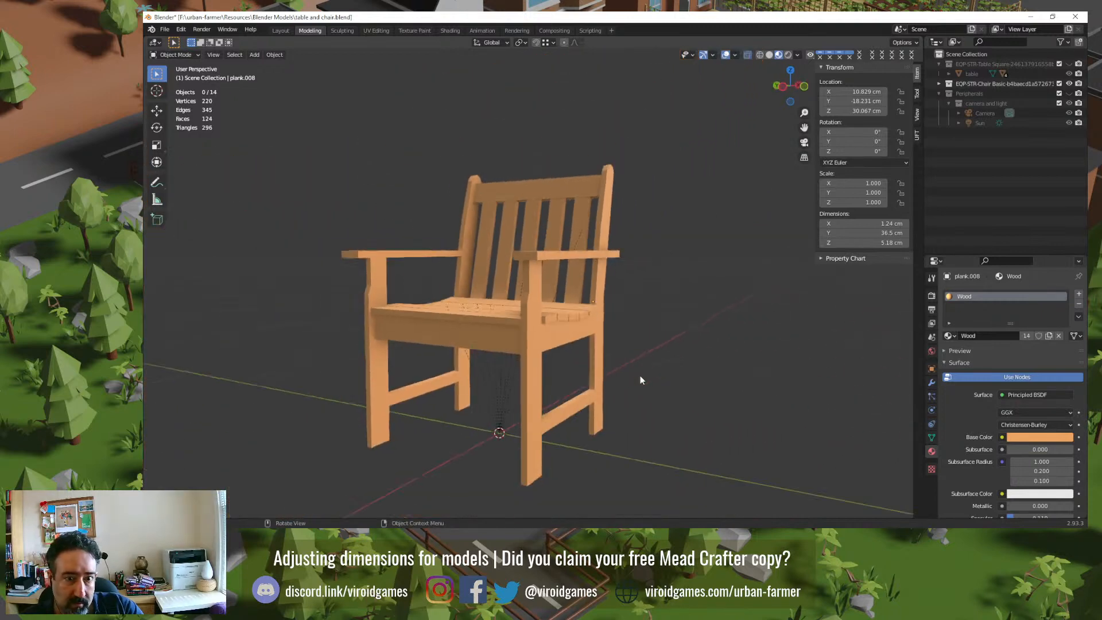
pyautogui.moveTo(641, 379); pyautogui.dragTo(565, 265, button='middle')
pyautogui.hotkey('ctrl', 's')
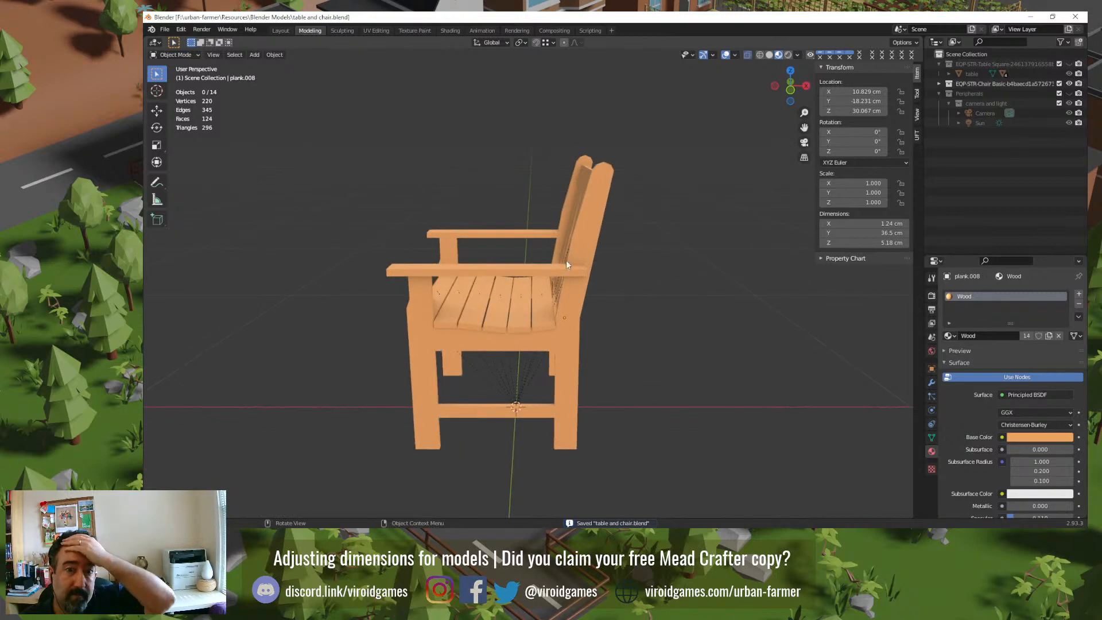
# Step: Move the bend edge on the front of the near side frame's rear post, above the armrest, by -0.2 cm along X
pyautogui.click(573, 236)
pyautogui.press('Tab')
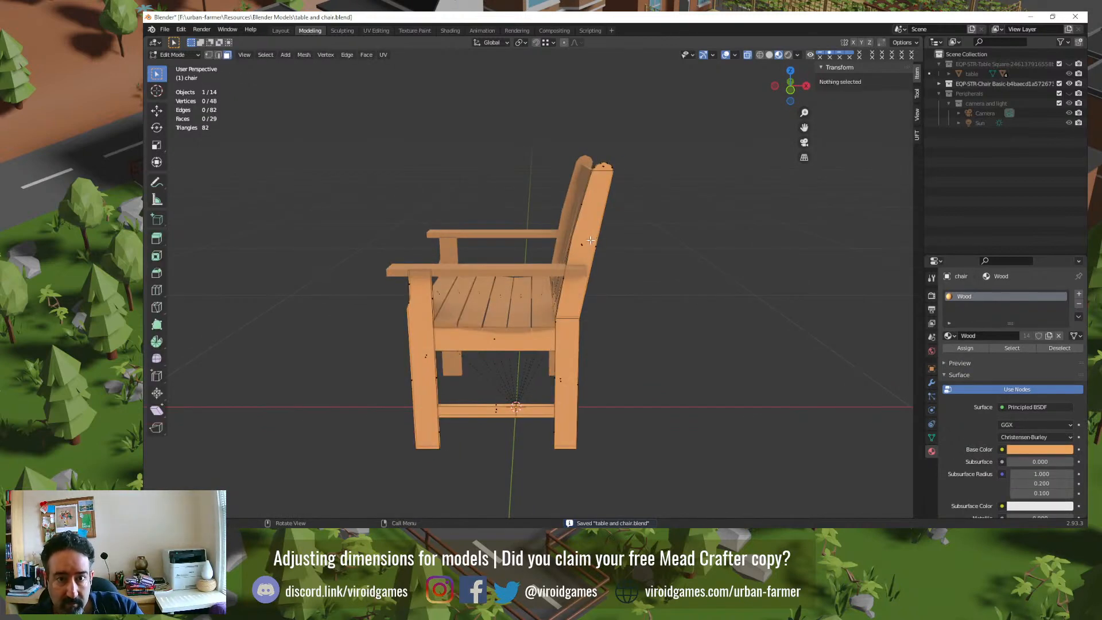
pyautogui.scroll(5, 596, 241)
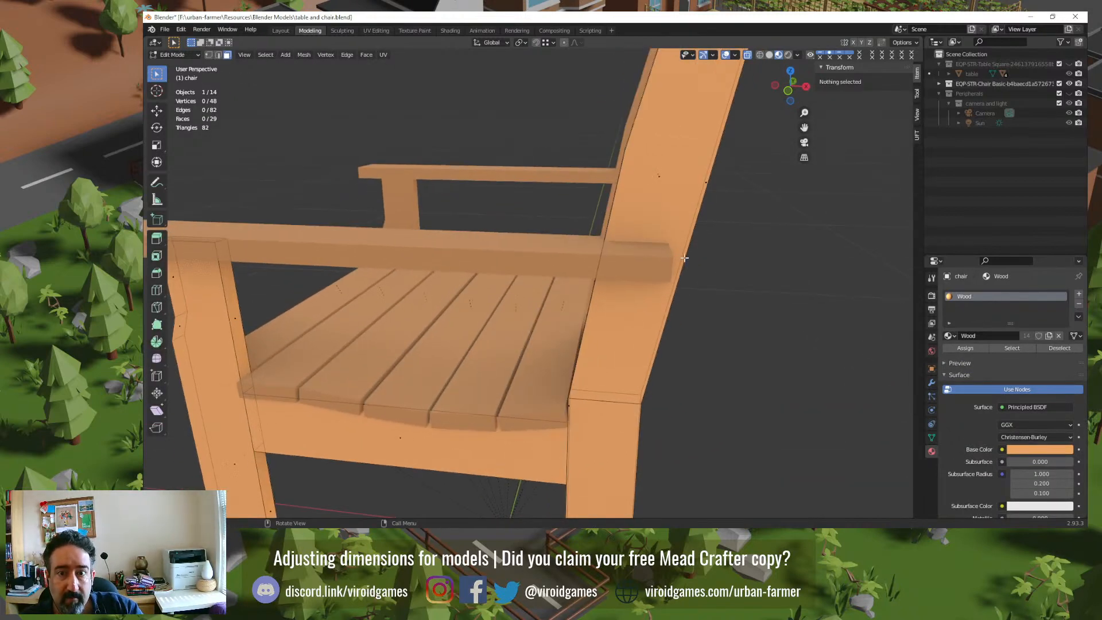
pyautogui.moveTo(718, 261); pyautogui.dragTo(665, 357, button='middle')
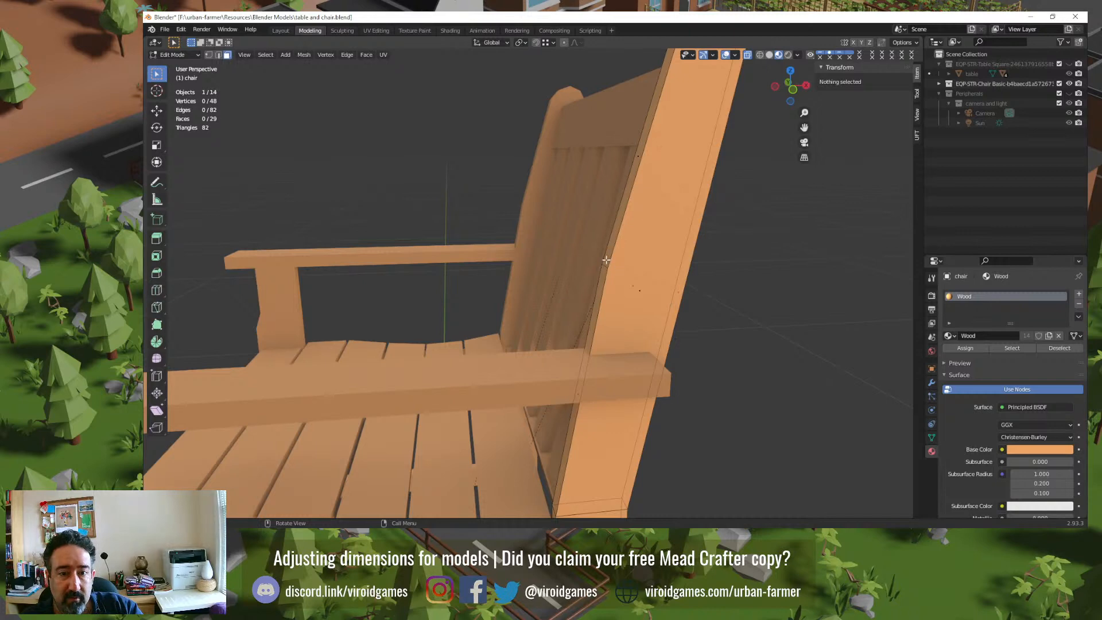
pyautogui.moveTo(606, 260); pyautogui.dragTo(562, 237, button='middle')
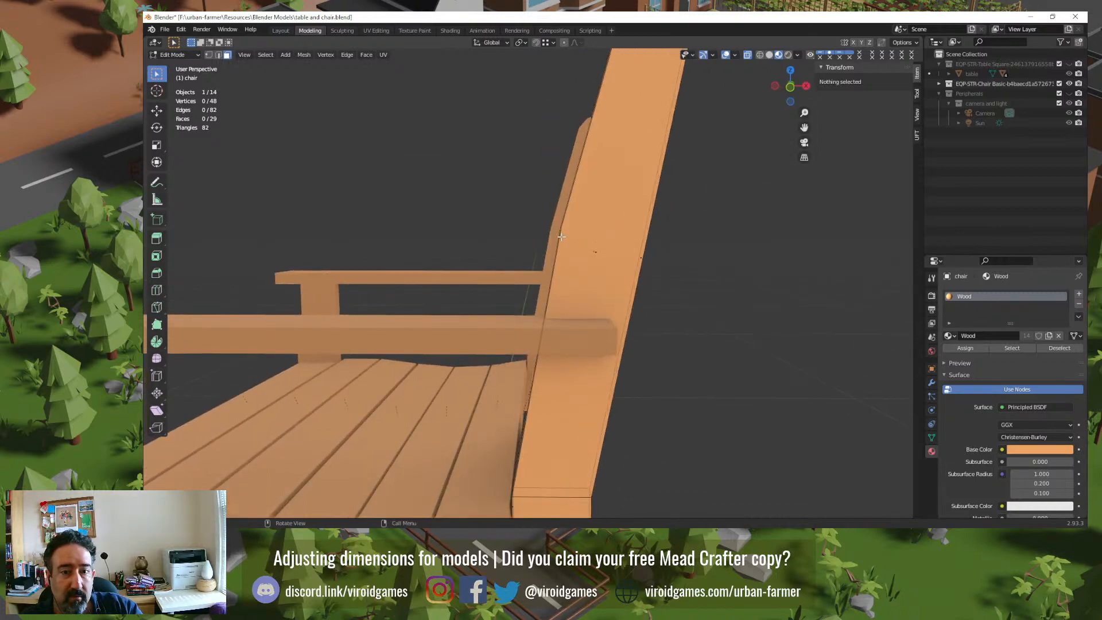
pyautogui.press('1')
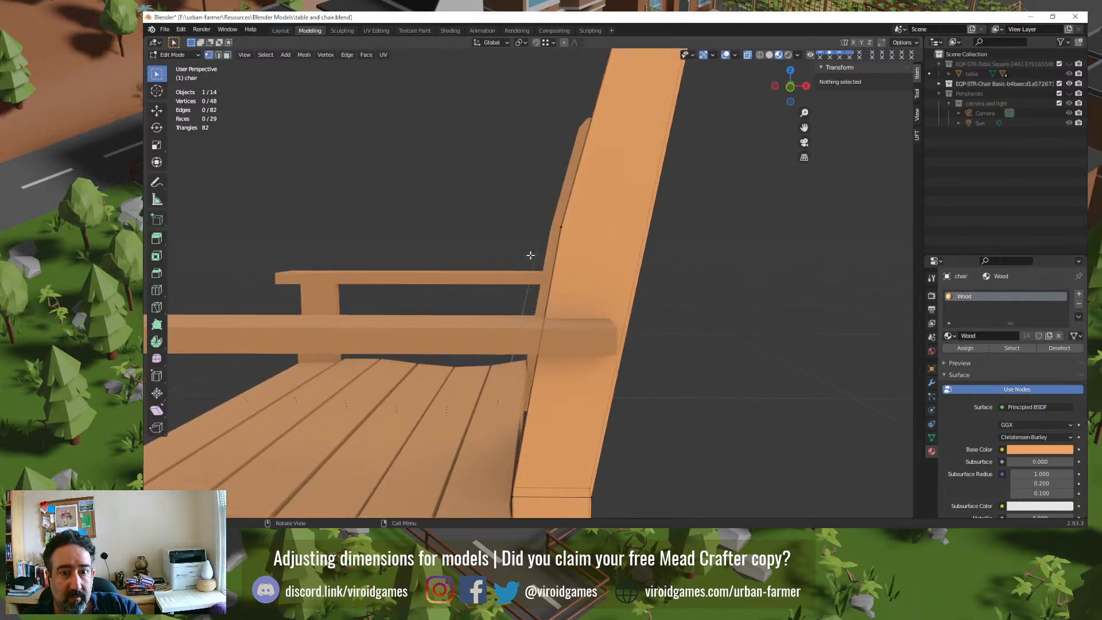
pyautogui.moveTo(539, 217); pyautogui.dragTo(582, 258)
pyautogui.moveTo(582, 259)
pyautogui.mouseDown(button='middle')
pyautogui.moveTo(593, 275)
pyautogui.moveTo(574, 275)
pyautogui.moveTo(596, 271)
pyautogui.mouseUp(button='middle')
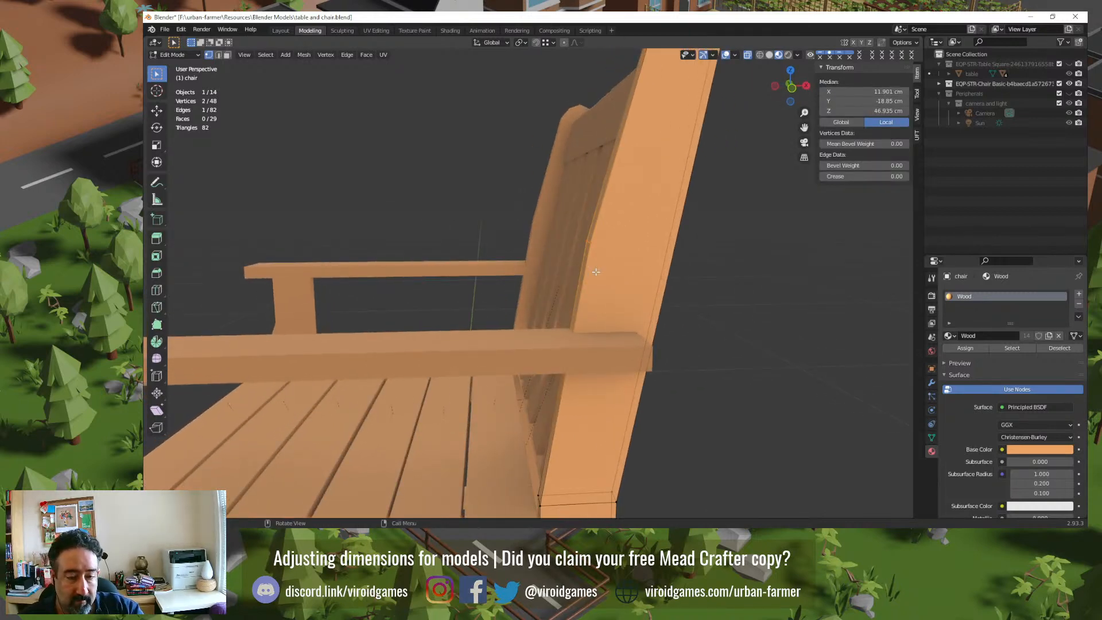
pyautogui.press('g')
pyautogui.press('x')
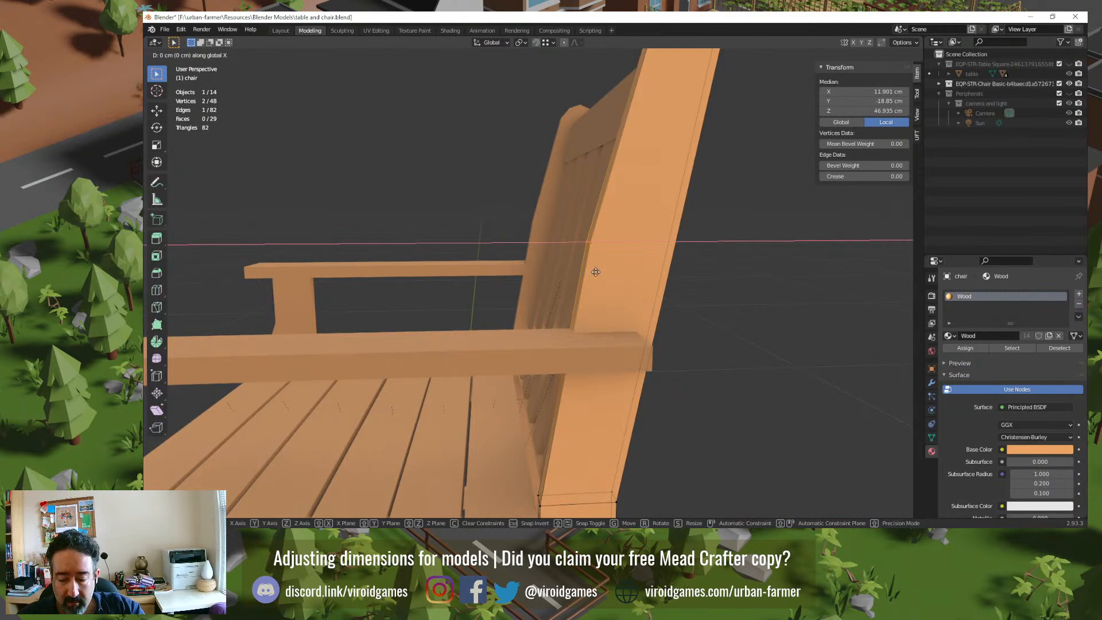
pyautogui.write('.01')
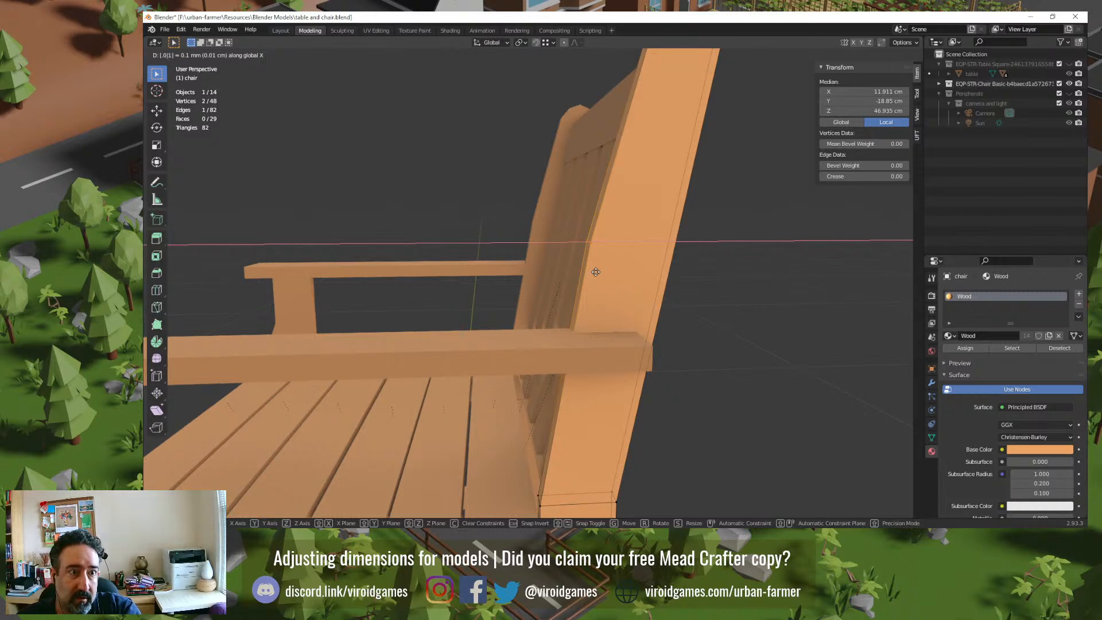
pyautogui.press('BackSpace')
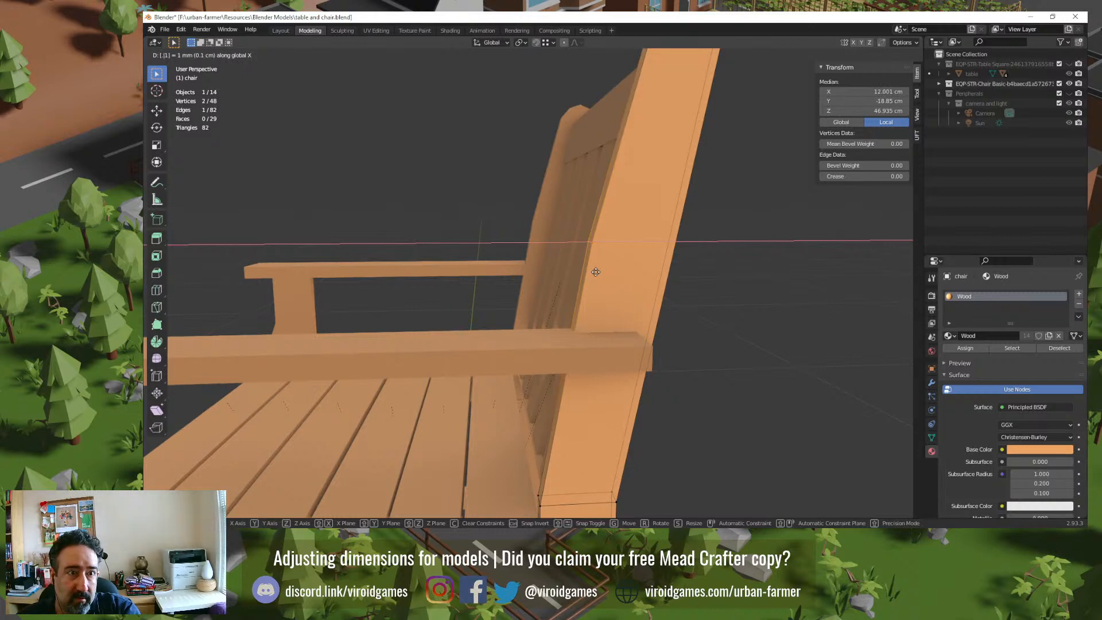
pyautogui.press('BackSpace')
pyautogui.write('2')
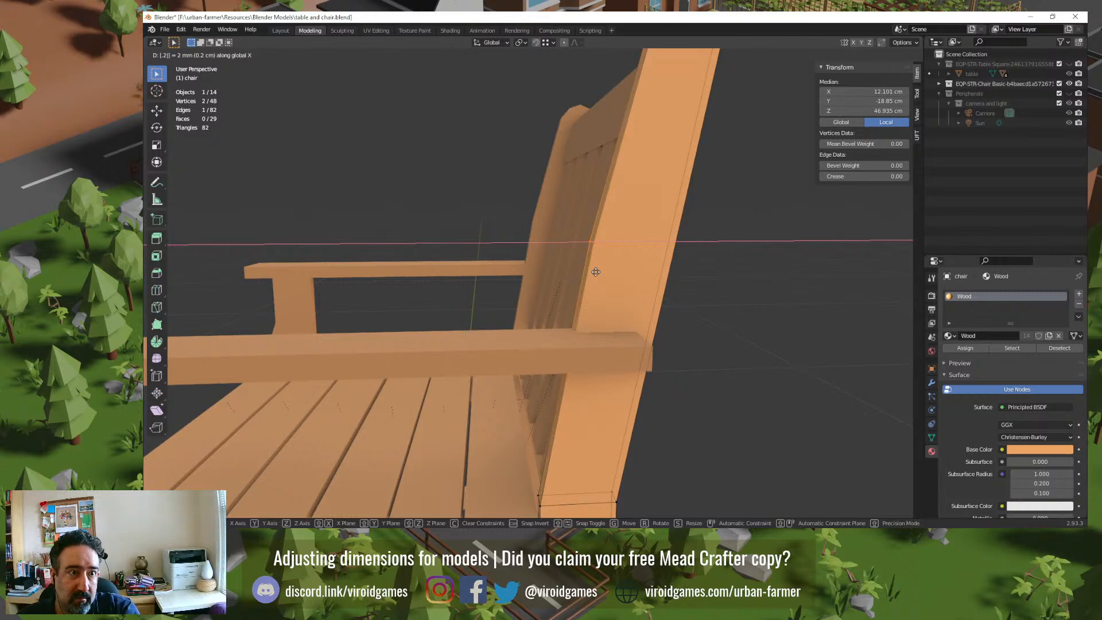
pyautogui.press('-')
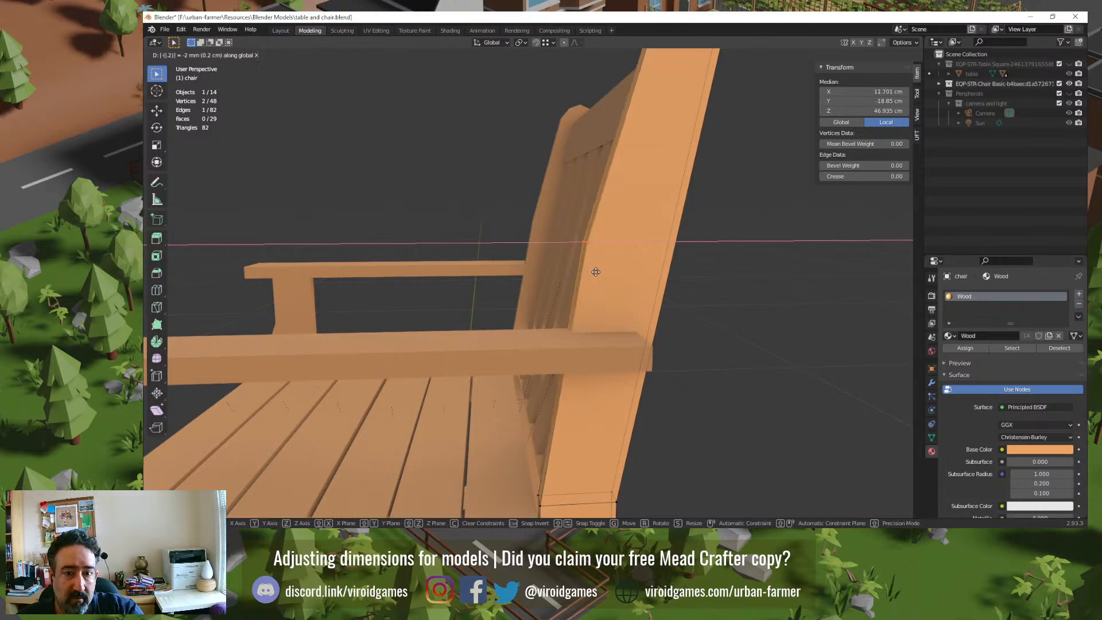
pyautogui.press('Return')
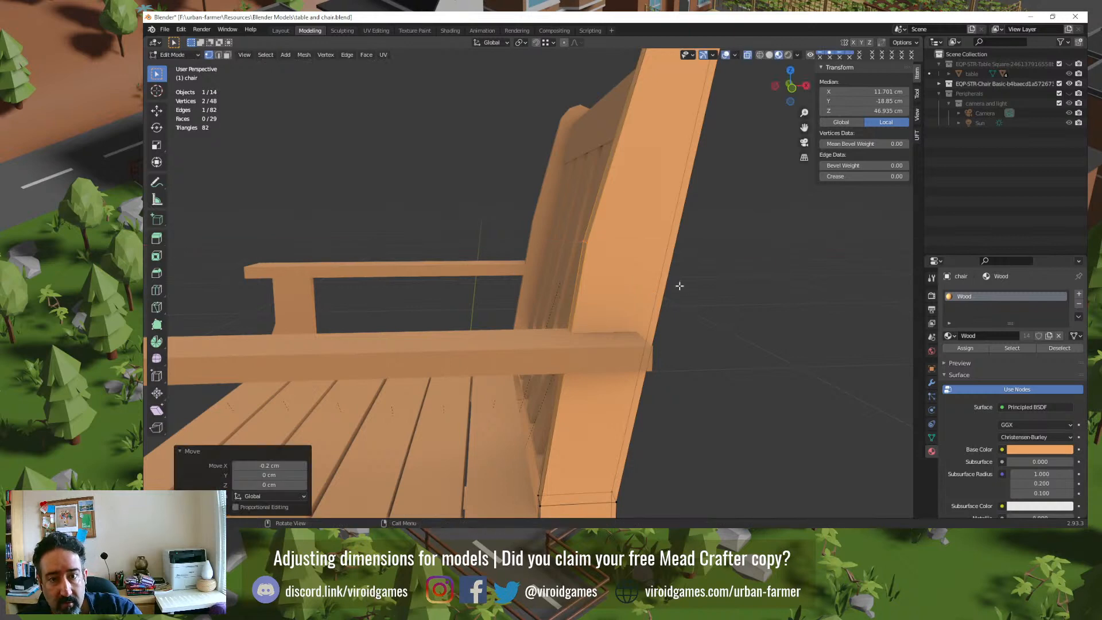
# Step: Undo the bend edge's move to compare the rear post's outline, and redo the move
pyautogui.moveTo(686, 290); pyautogui.dragTo(678, 286, button='middle')
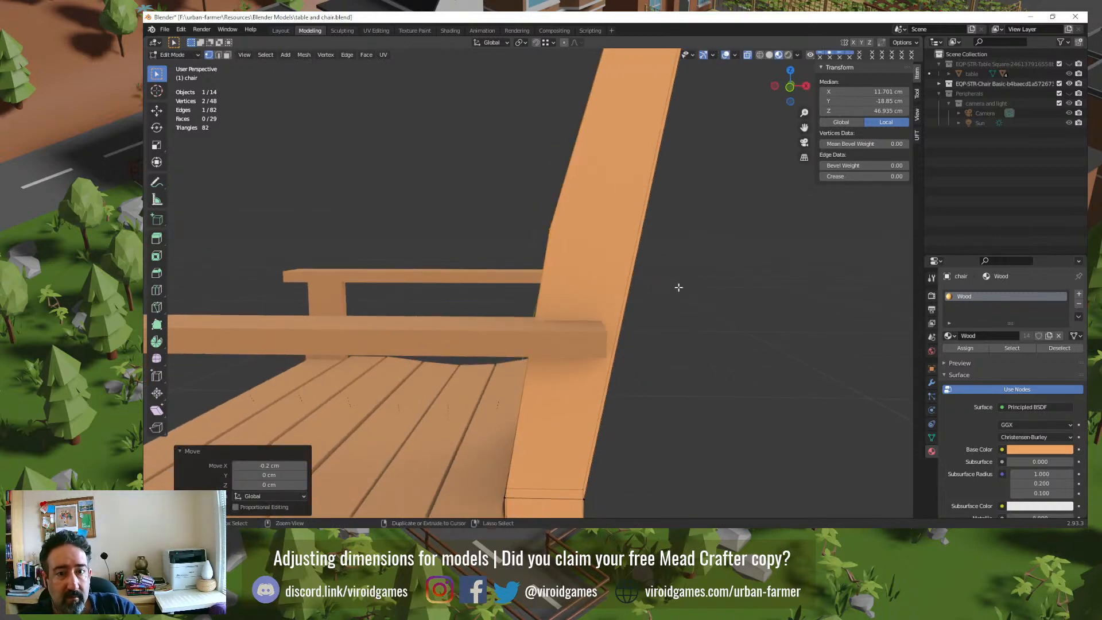
pyautogui.hotkey('ctrl', 'z')
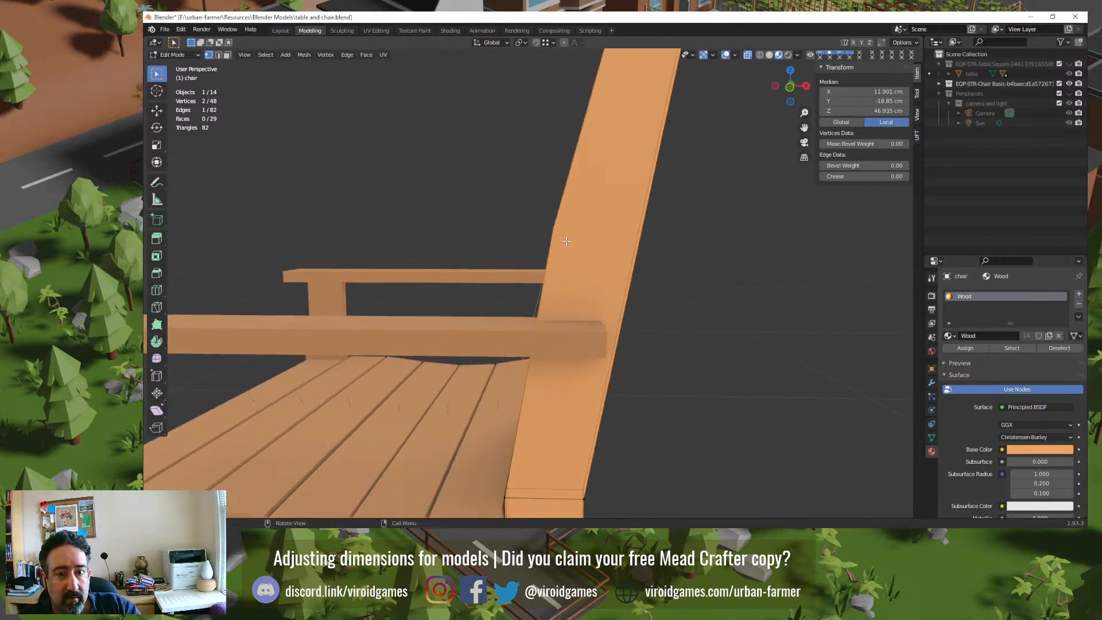
pyautogui.hotkey('shift', 'z')
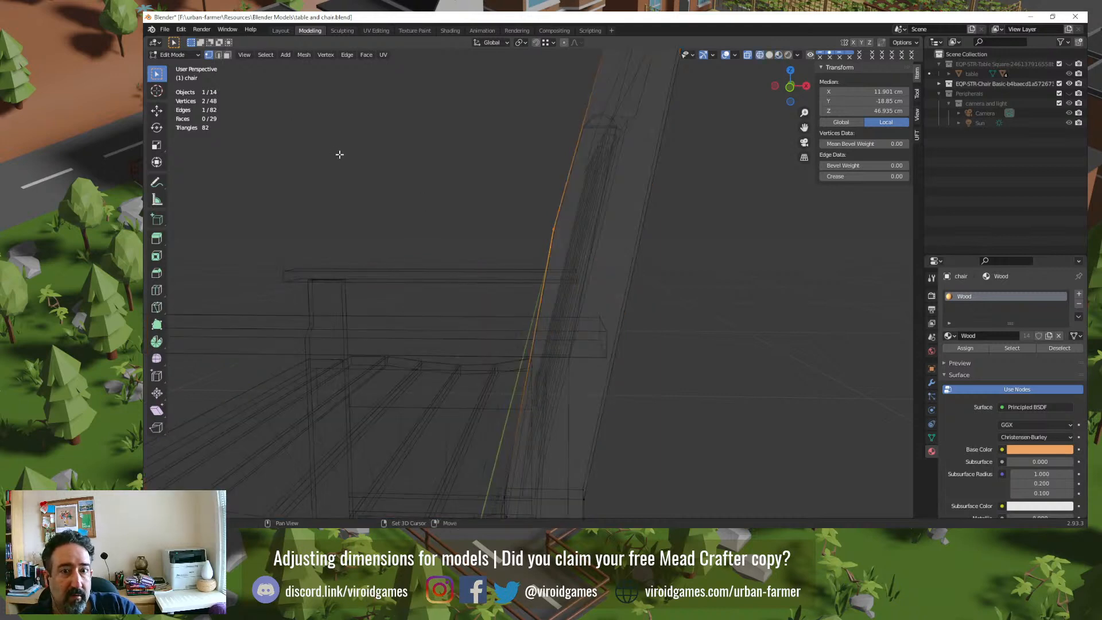
pyautogui.hotkey('alt', 'a')
pyautogui.hotkey('shift', 'z')
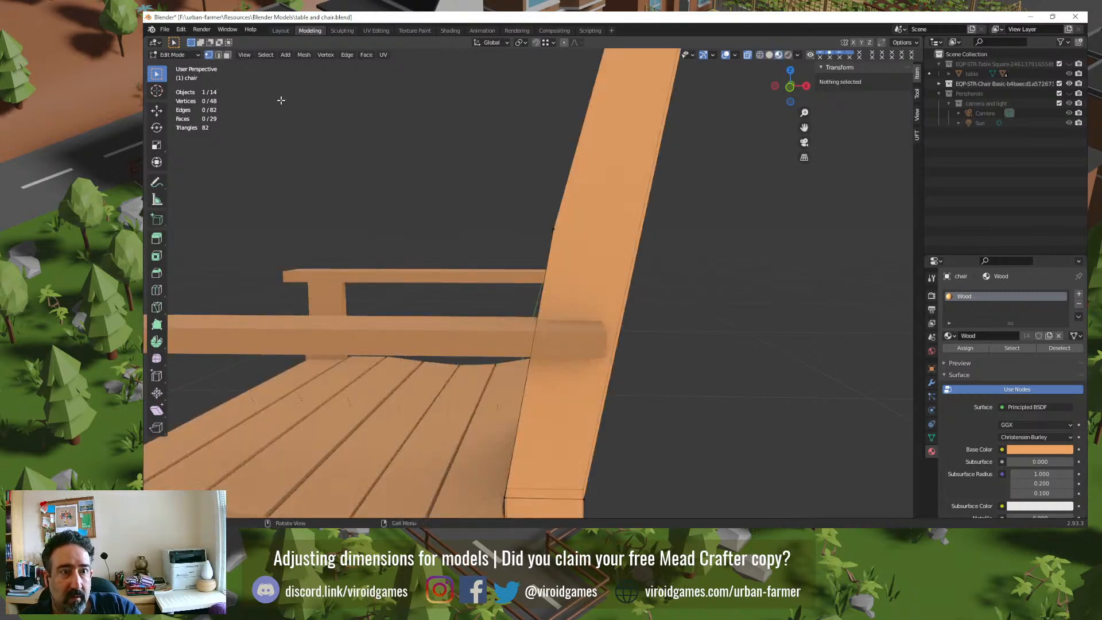
pyautogui.click(180, 30)
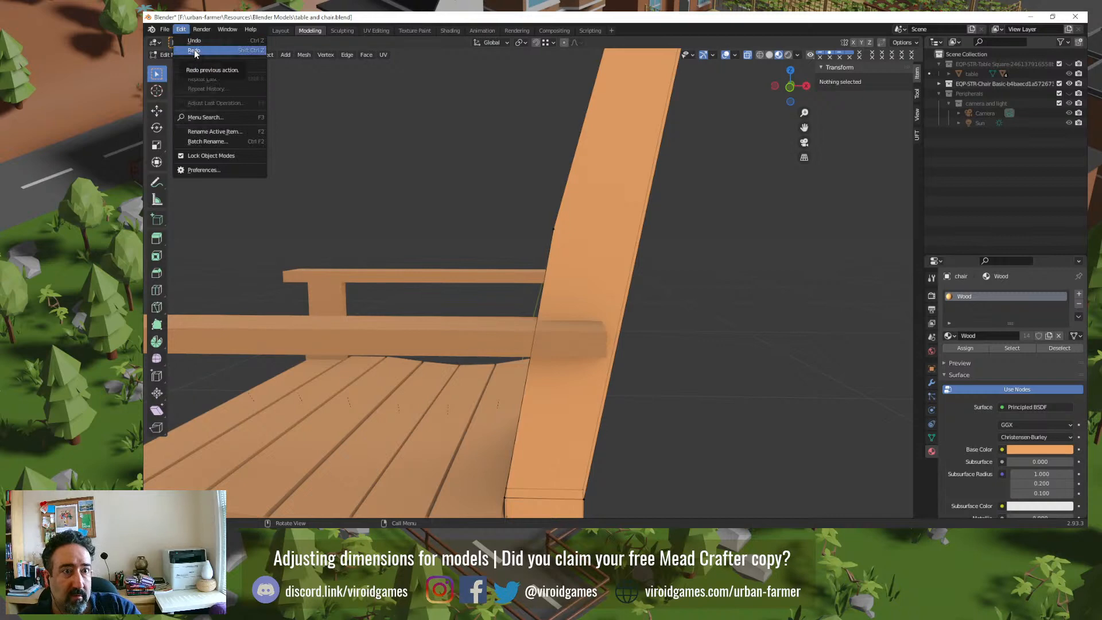
pyautogui.click(194, 50)
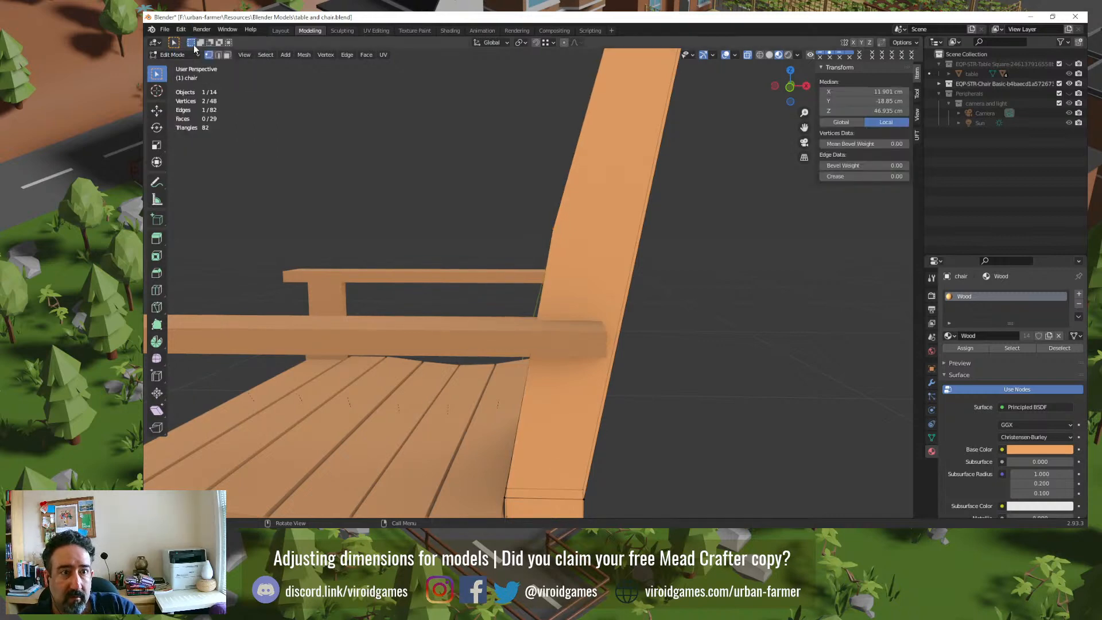
pyautogui.click(184, 30)
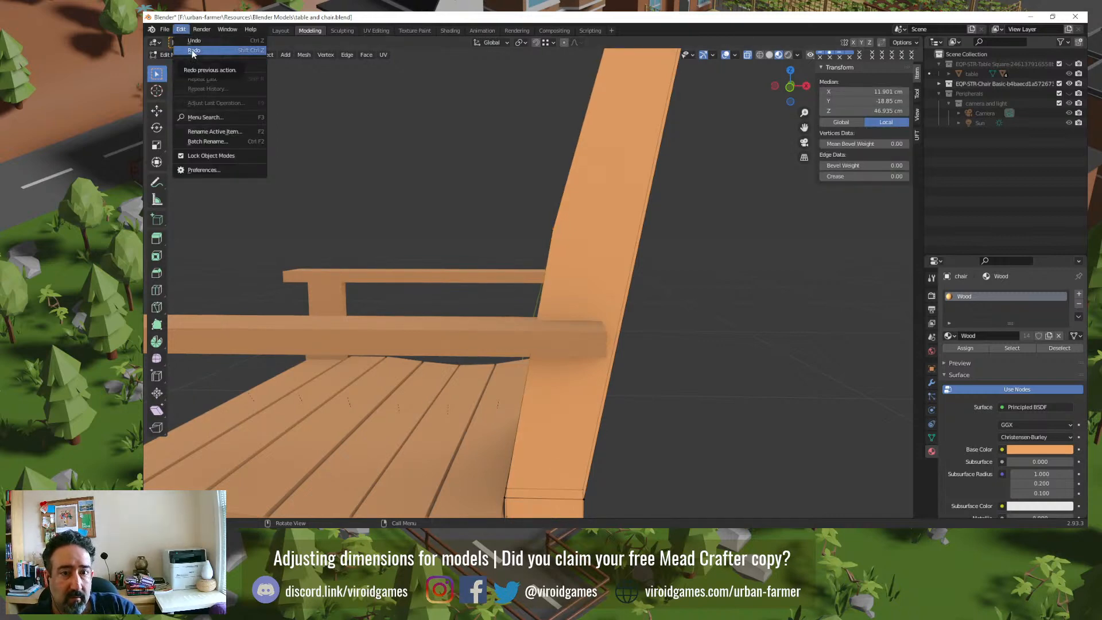
pyautogui.click(193, 51)
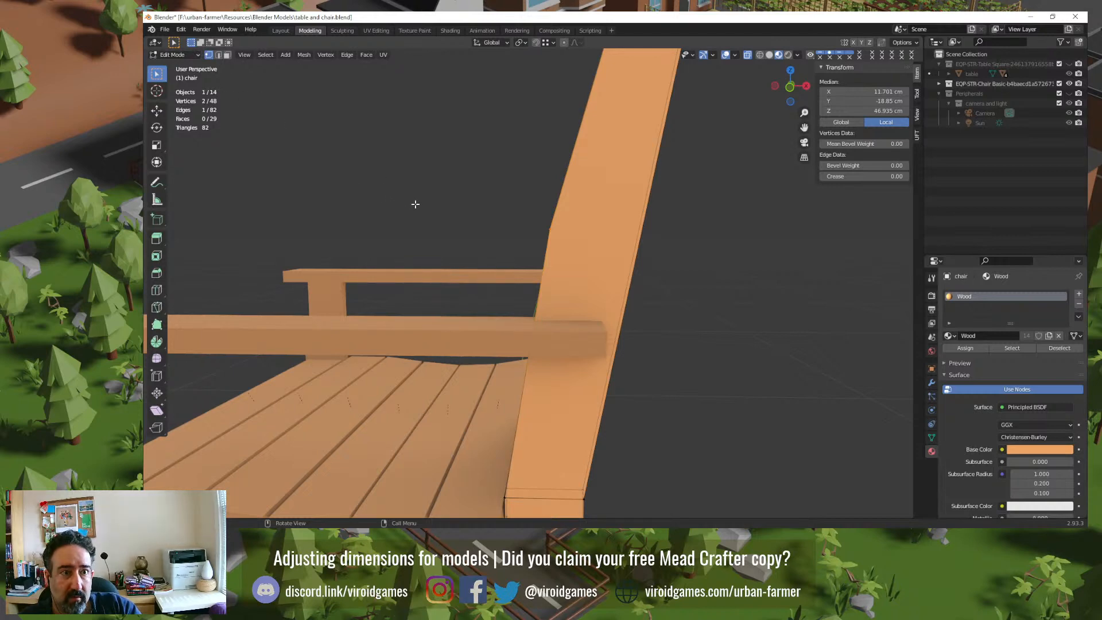
# Step: Move the matching bend edge on the opposite side frame's rear post, chair.002, by -0.2 cm along X
pyautogui.moveTo(433, 214); pyautogui.dragTo(445, 216, button='middle')
pyautogui.press('Tab')
pyautogui.click(544, 235)
pyautogui.press('Tab')
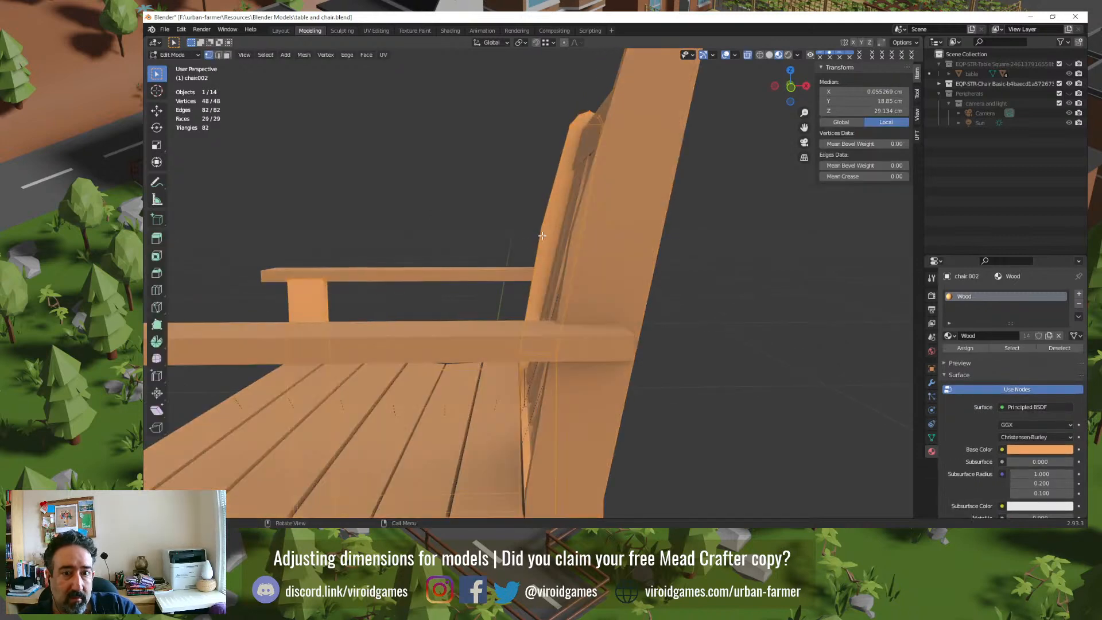
pyautogui.scroll(6, 548, 234)
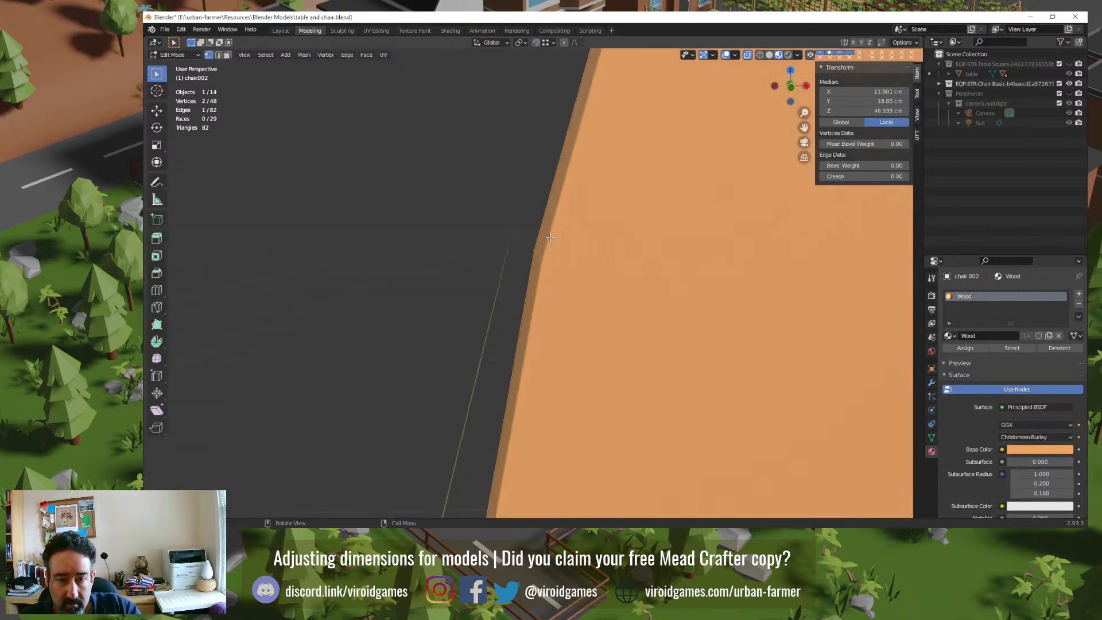
pyautogui.press('g')
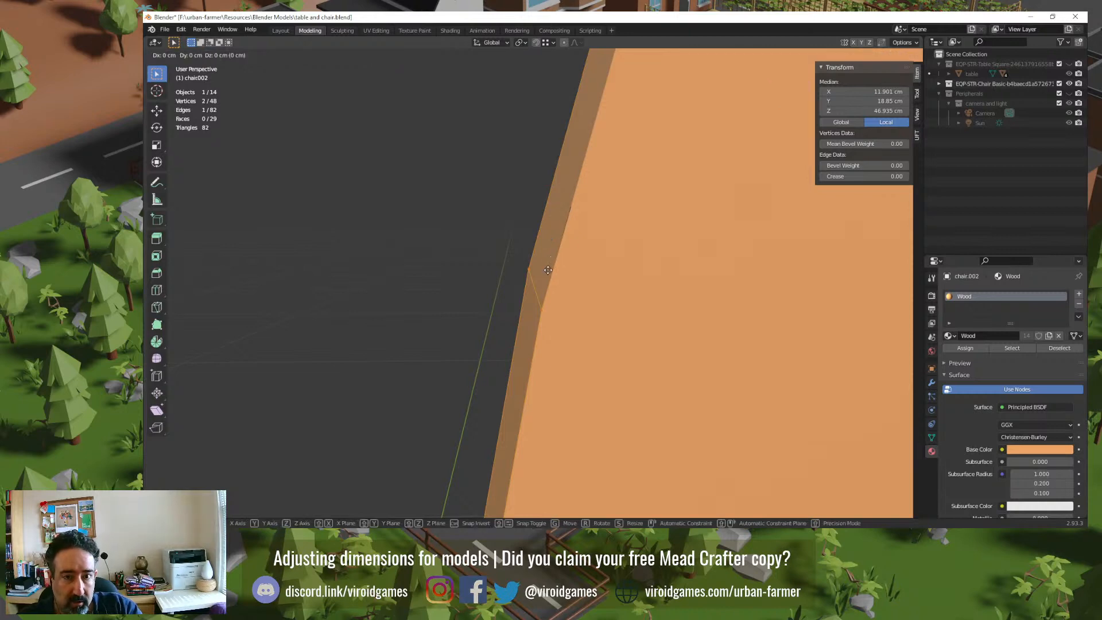
pyautogui.press('x')
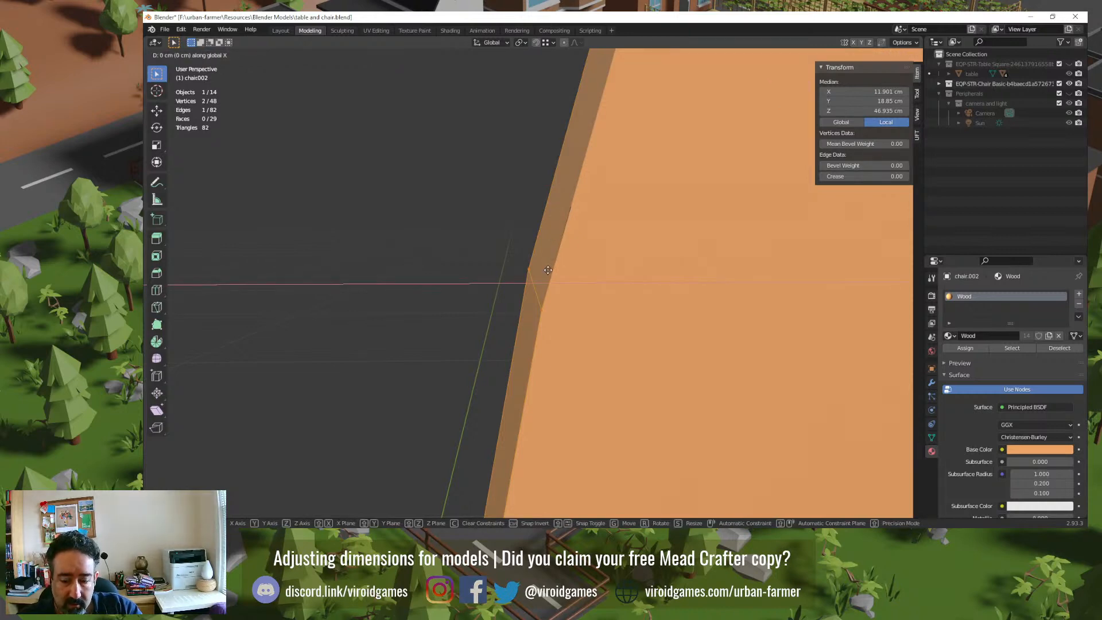
pyautogui.write('-.2')
pyautogui.press('Return')
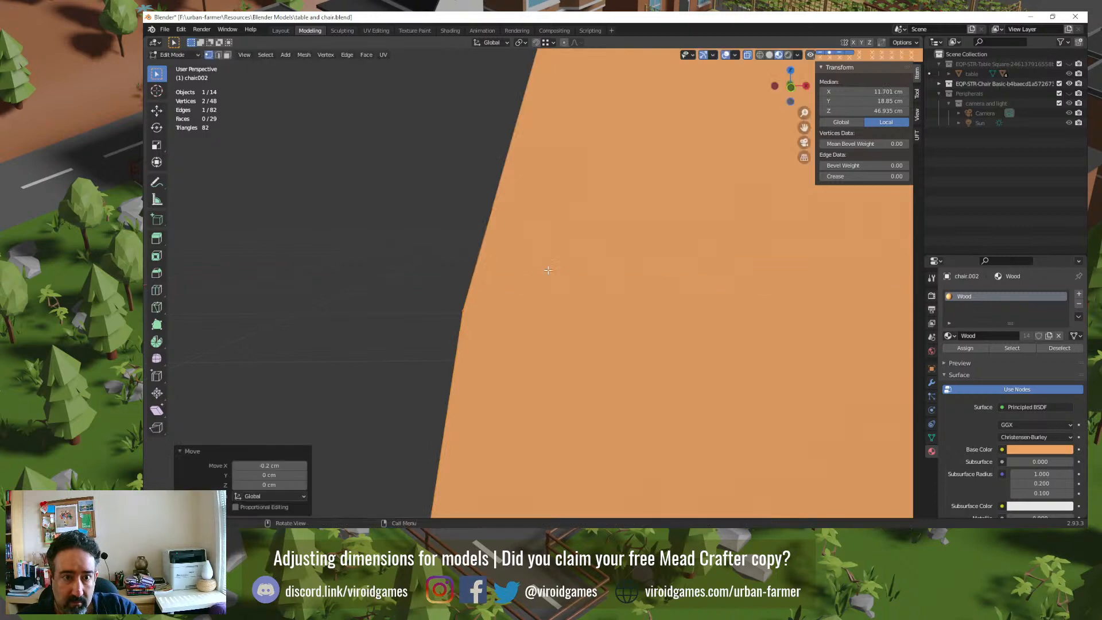
pyautogui.press('Tab')
# Step: Try shifting chair.002's bend edge freely by about 0.93 cm along X in the front view, and undo the move
pyautogui.moveTo(423, 256); pyautogui.dragTo(584, 326, button='middle')
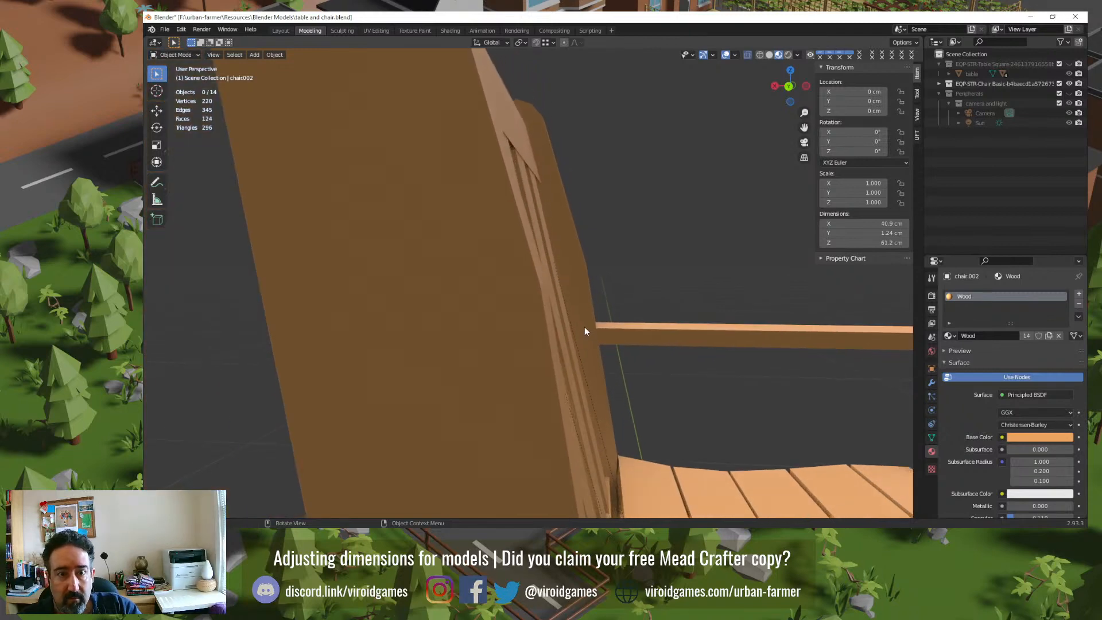
pyautogui.press('KP_1')
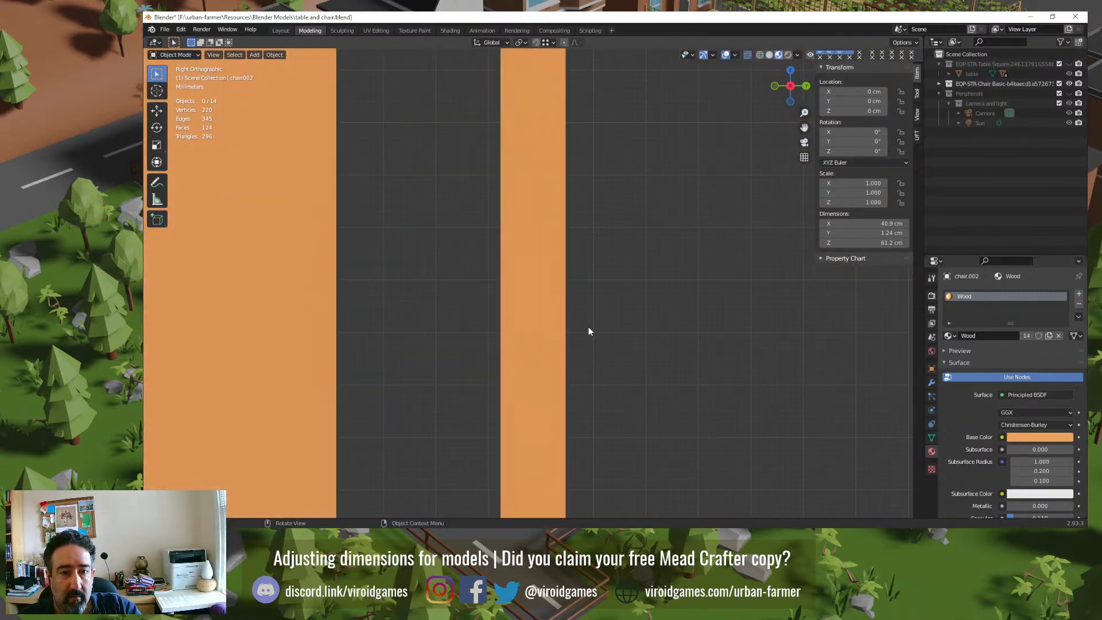
pyautogui.press('KP_3')
pyautogui.press('KP_1')
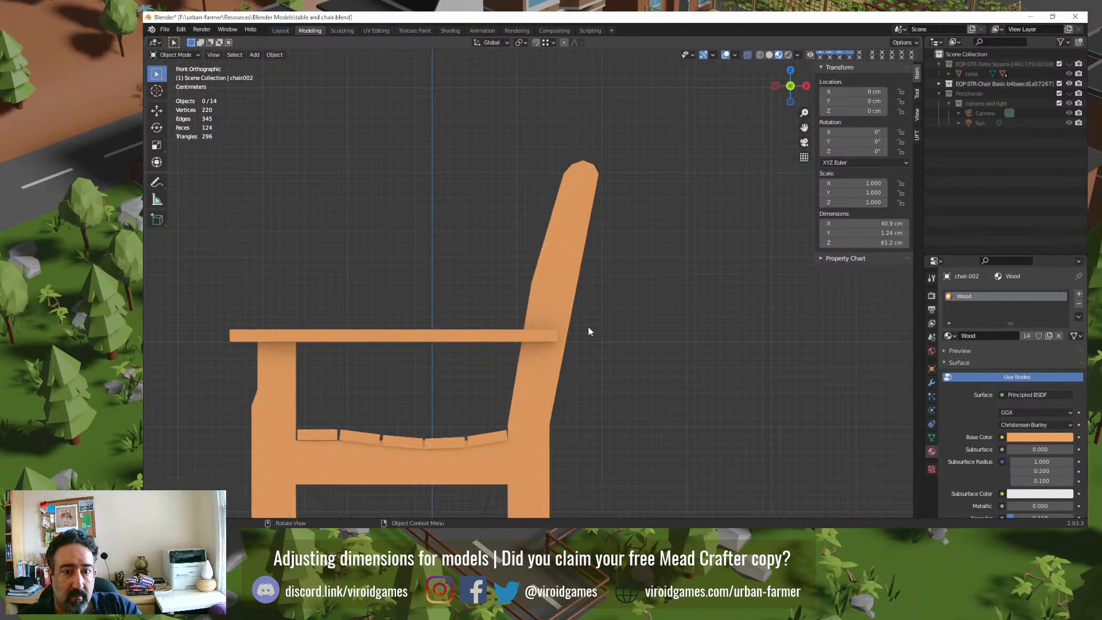
pyautogui.press('Tab')
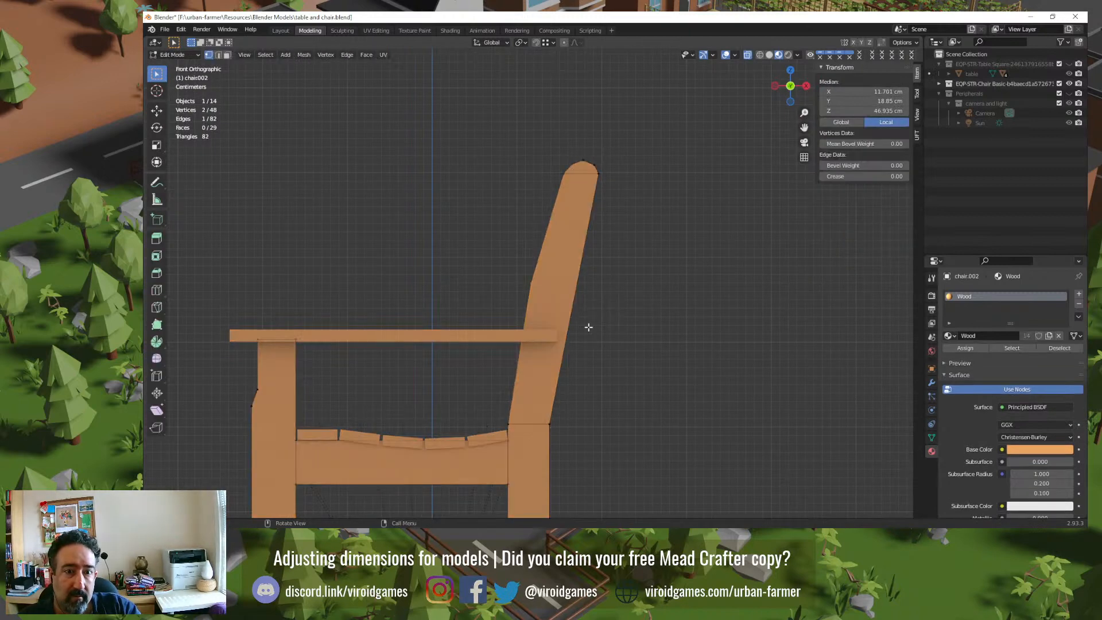
pyautogui.press('g')
pyautogui.click(540, 292)
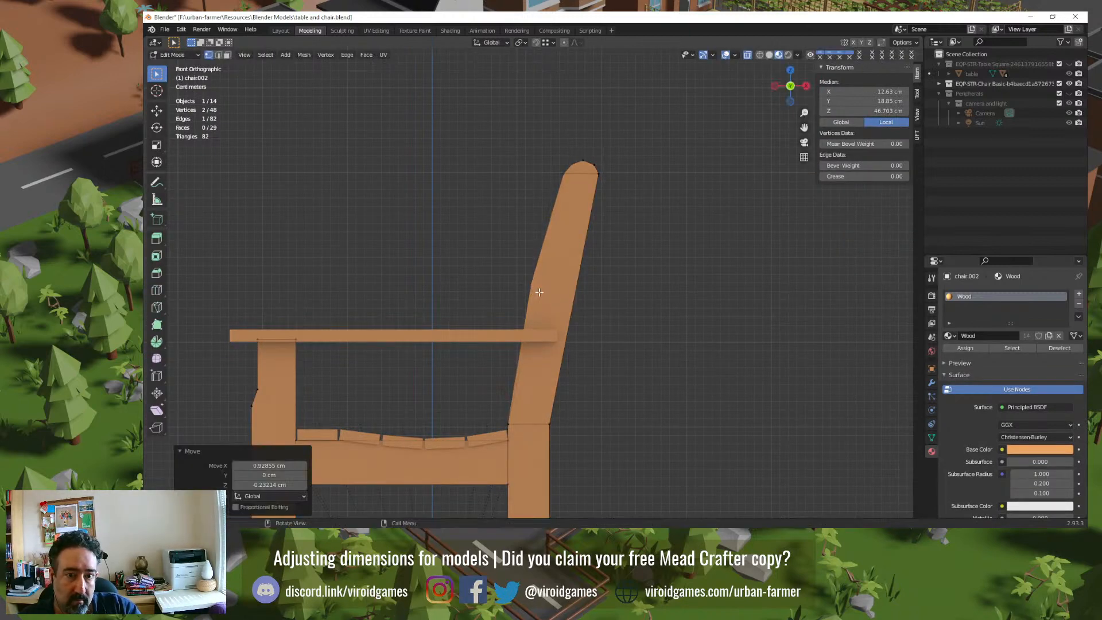
pyautogui.hotkey('ctrl', 'z')
pyautogui.press('Tab')
# Step: Save the file and view the whole chair at an angle in orthographic projection
pyautogui.click(613, 312)
pyautogui.moveTo(497, 311); pyautogui.dragTo(621, 342, button='middle')
pyautogui.hotkey('ctrl', 's')
pyautogui.scroll(-5, 643, 333)
pyautogui.press('KP_5')
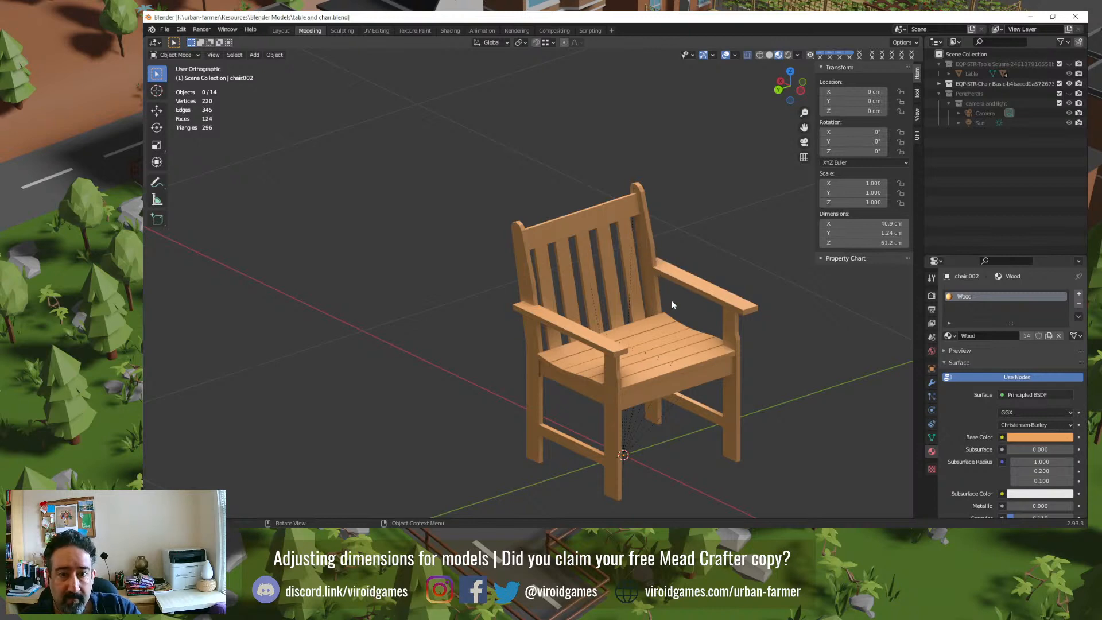
pyautogui.moveTo(682, 314); pyautogui.dragTo(690, 313, button='middle')
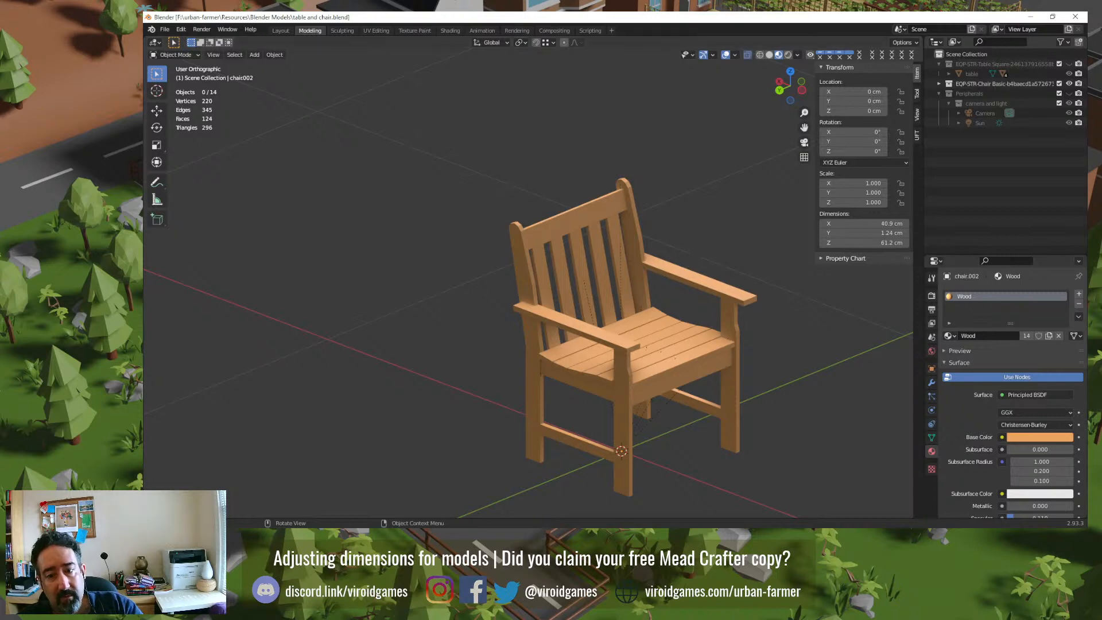
# Step: Switch between the Urban Farmer game window and Blender to compare the in-game chair with the edited model
pyautogui.hotkey('alt', 'Tab')
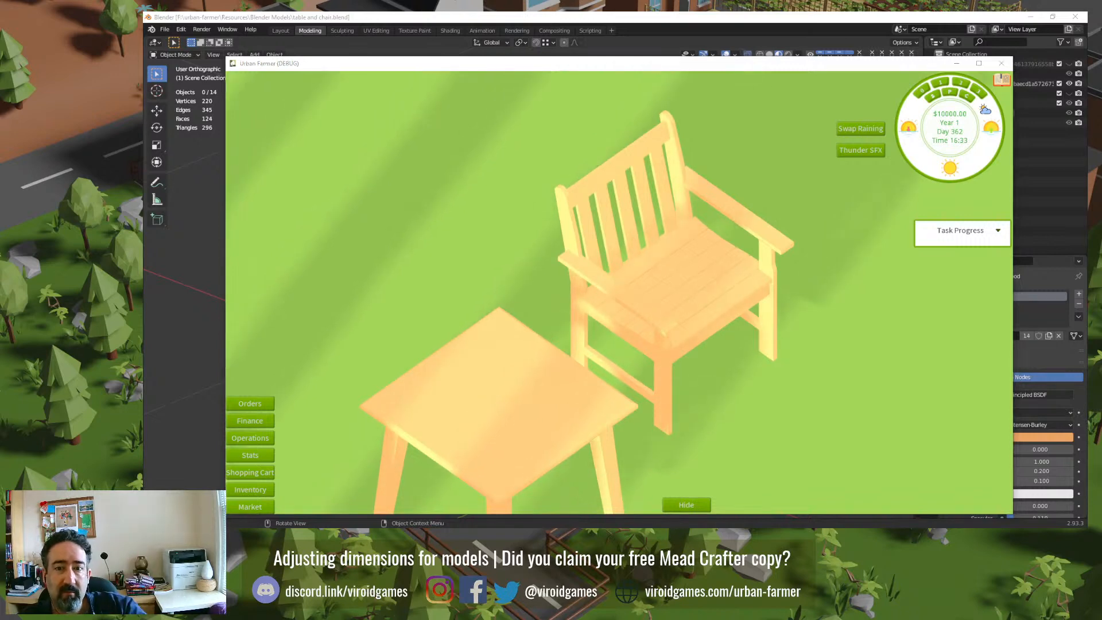
pyautogui.hotkey('alt', 'Tab')
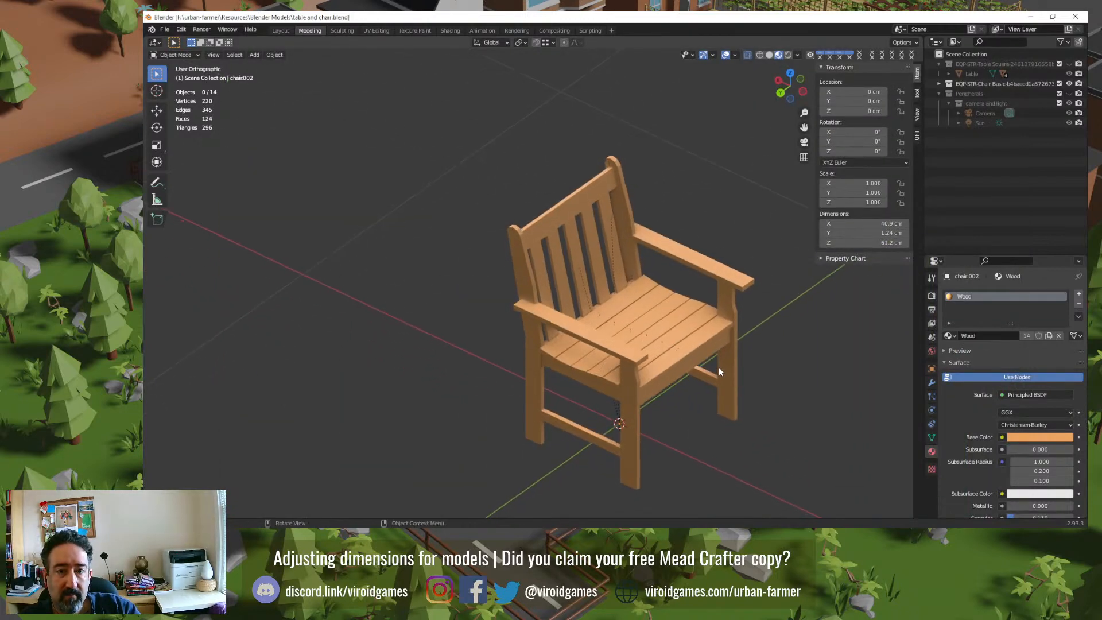
pyautogui.hotkey('alt', 'Tab')
pyautogui.hotkey('alt', 'Tab')
pyautogui.hotkey('alt', 'Tab')
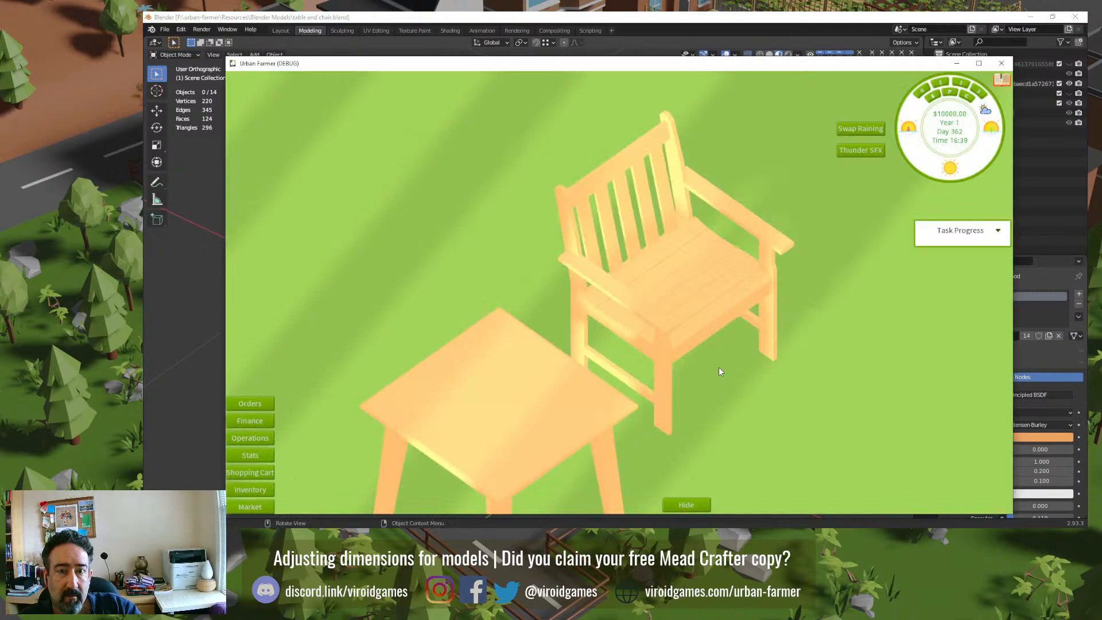
# Step: Compare the model once more with the in-game chair from the same angle, and save table and chair.blend
pyautogui.hotkey('alt', 'Tab')
pyautogui.moveTo(718, 371); pyautogui.dragTo(643, 403, button='middle')
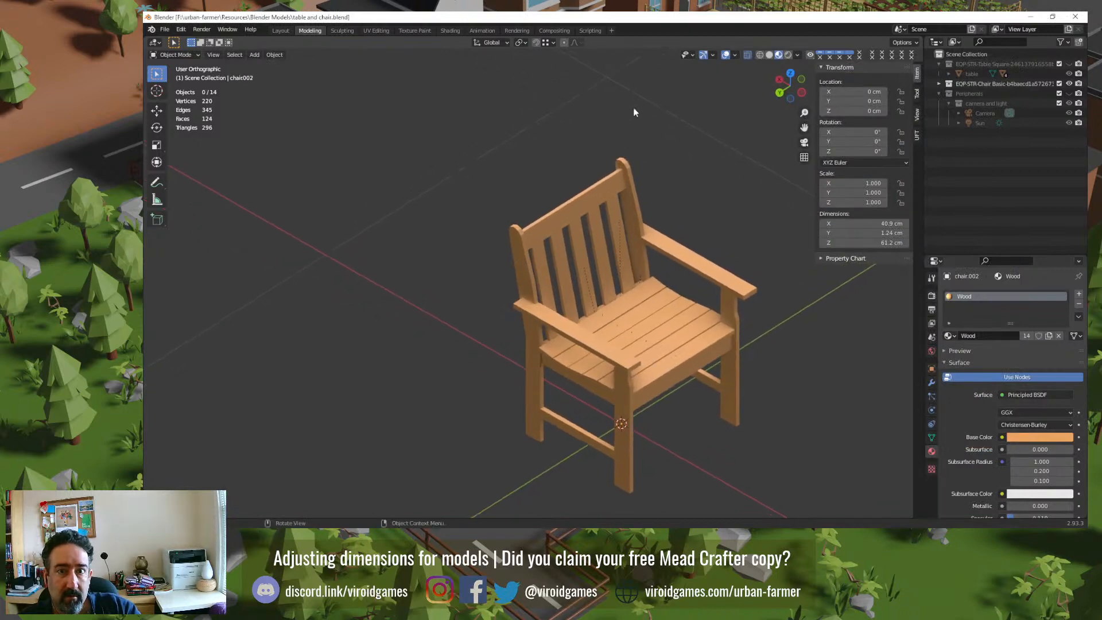
pyautogui.moveTo(632, 108); pyautogui.dragTo(632, 110, button='middle')
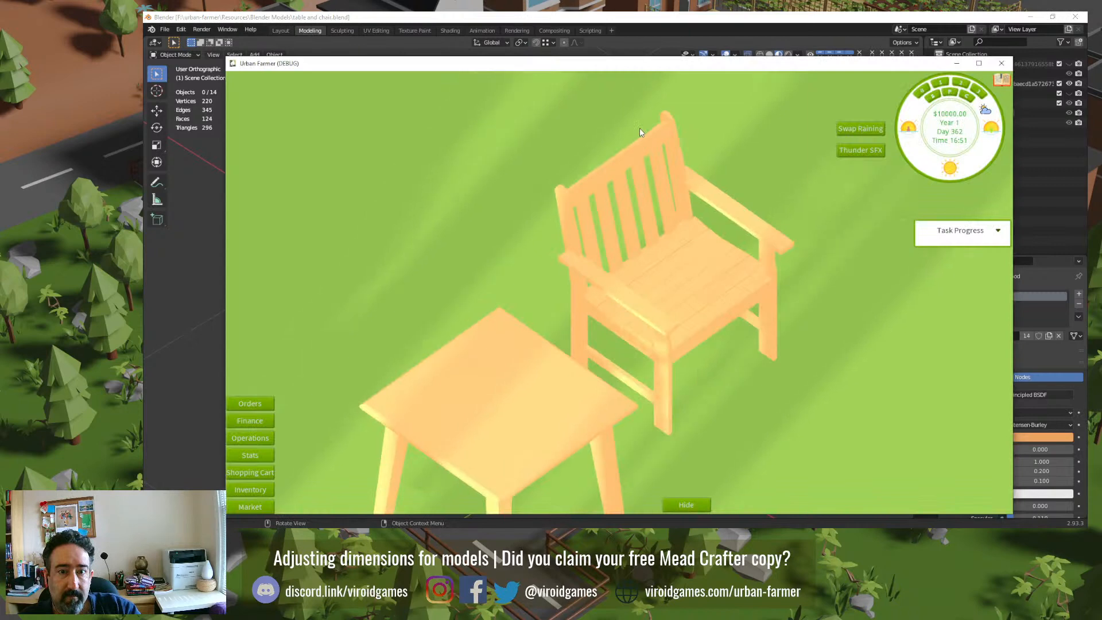
pyautogui.hotkey('alt', 'Tab')
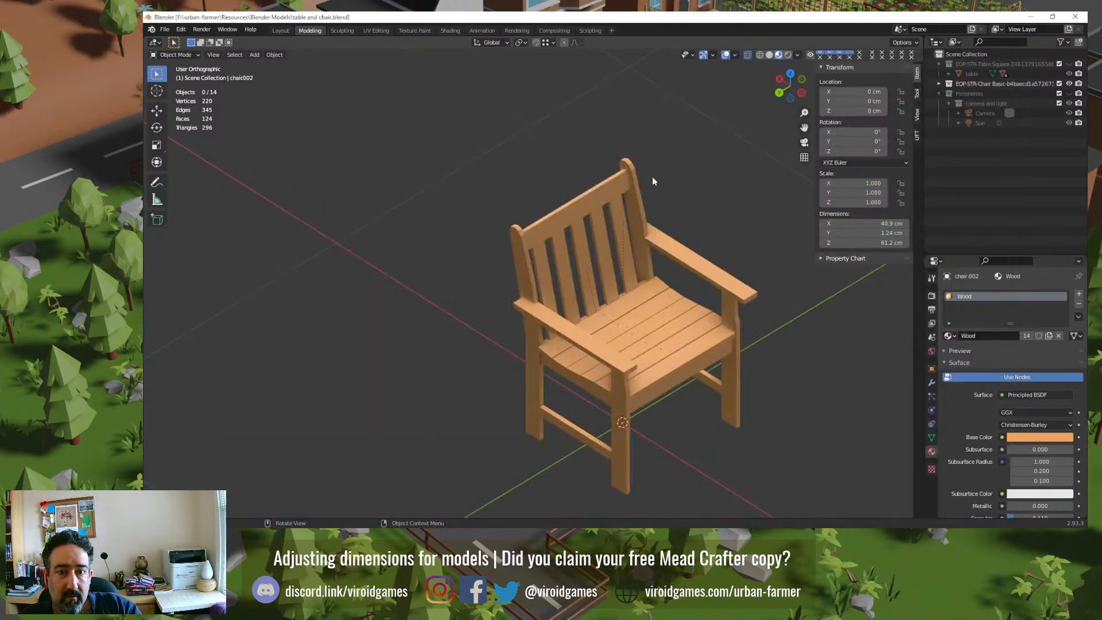
pyautogui.hotkey('alt', 'Tab')
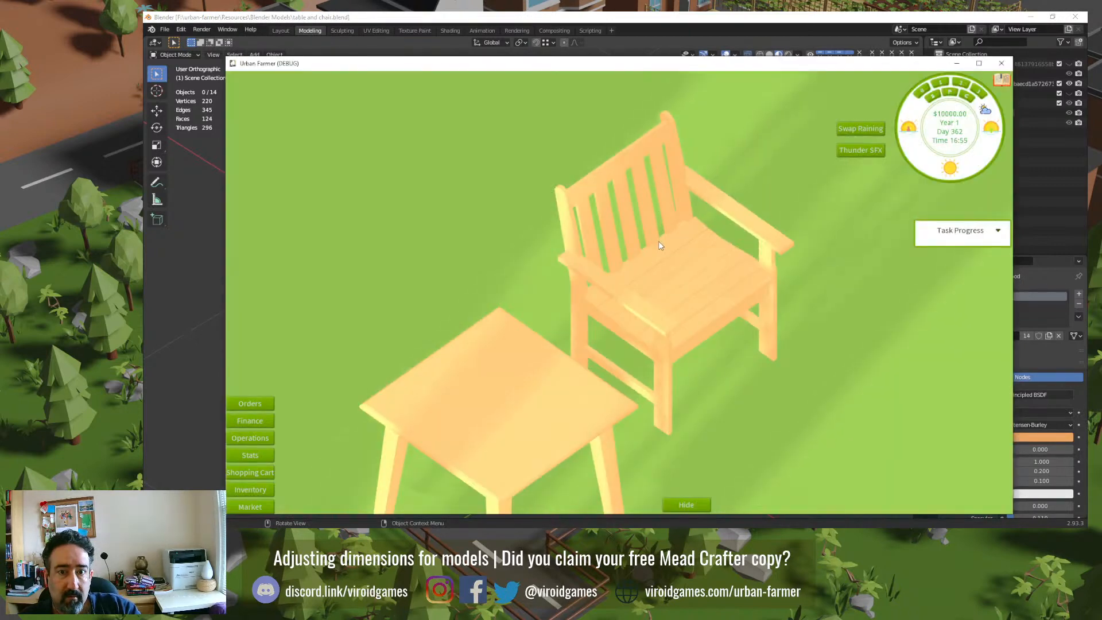
pyautogui.hotkey('alt', 'Tab')
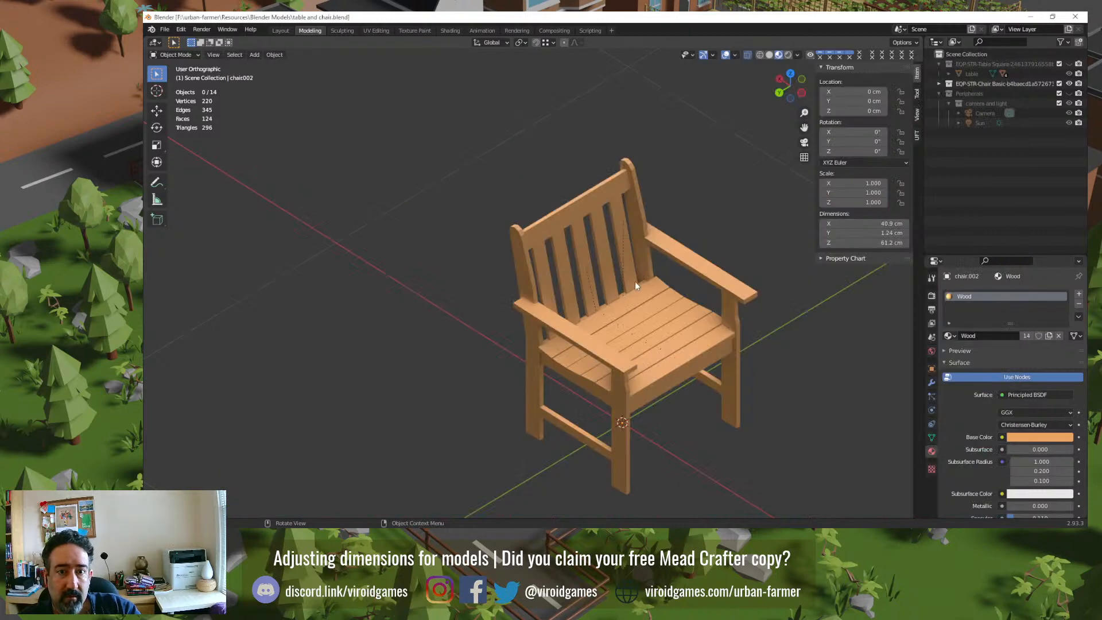
pyautogui.hotkey('ctrl', 's')
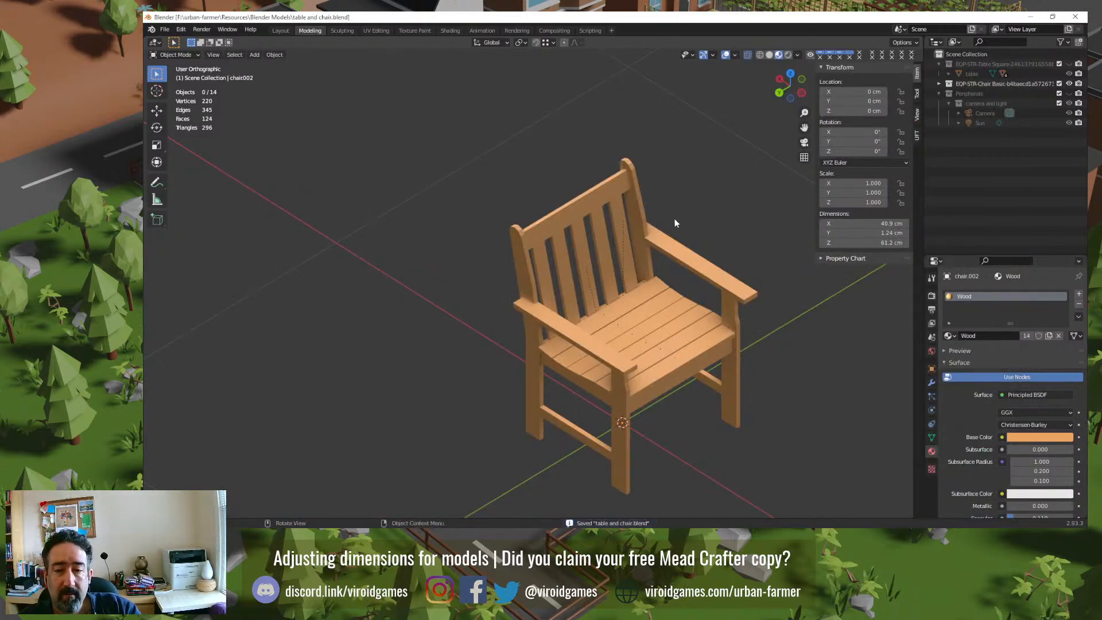
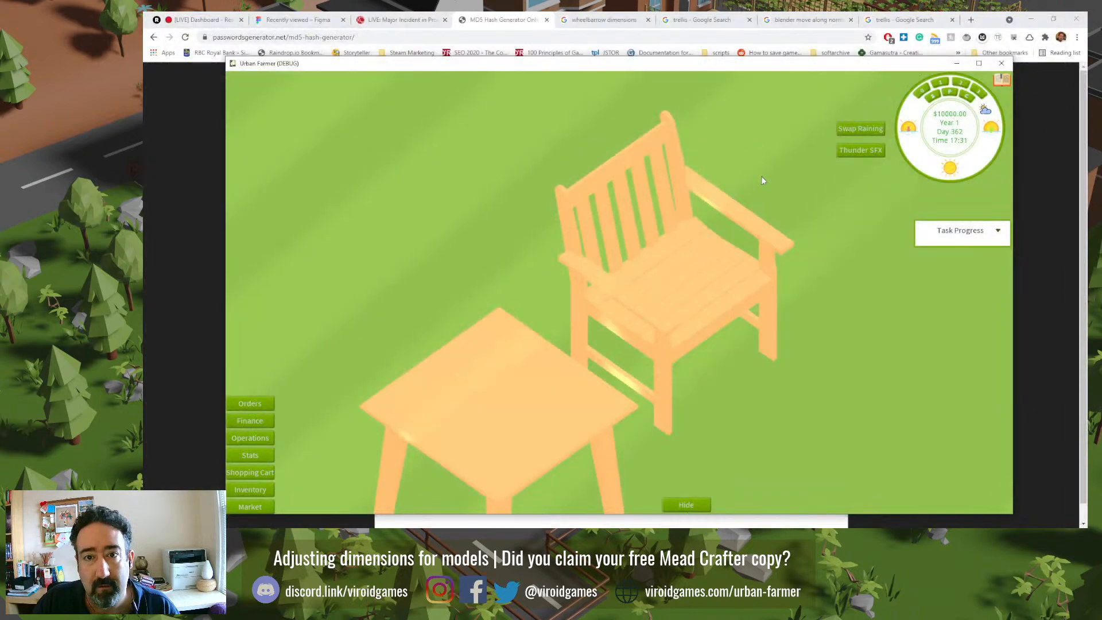
# Step: Close the Urban Farmer game, clear the other windows away, and switch to Sourcetree with the urban-farmer repository
pyautogui.click(1001, 63)
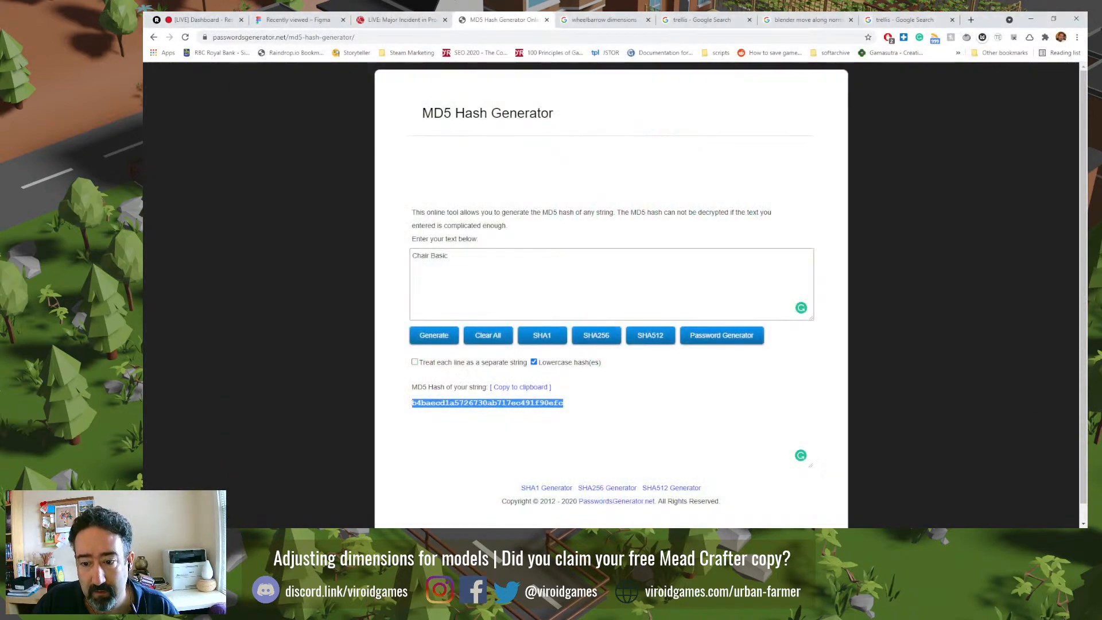
pyautogui.click(1031, 19)
pyautogui.click(1075, 17)
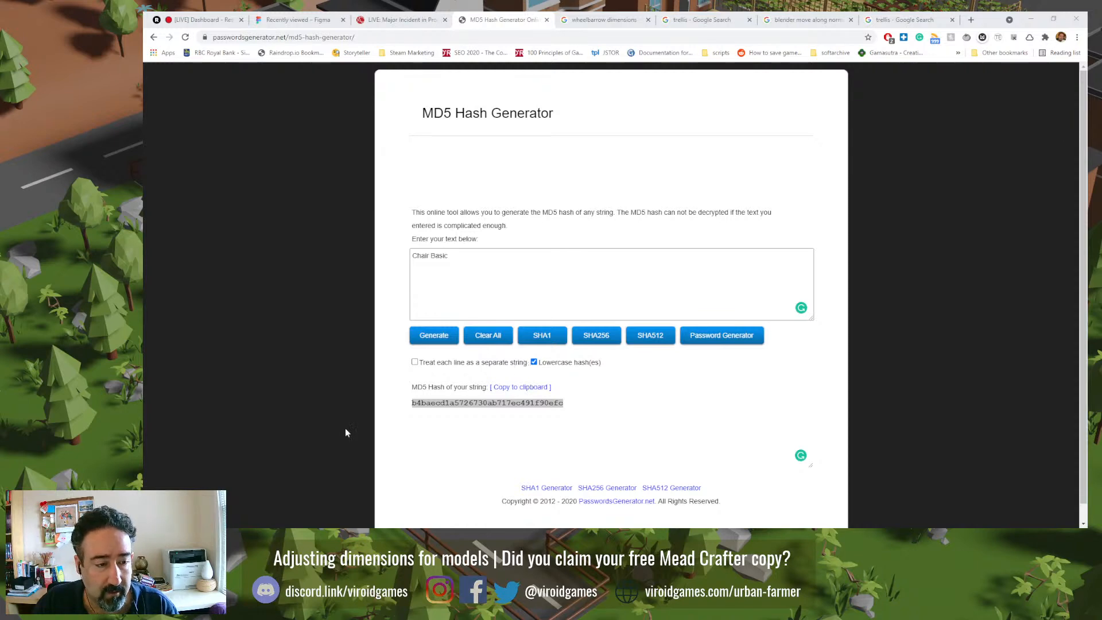
pyautogui.press('super+d')
pyautogui.doubleClick(423, 80)
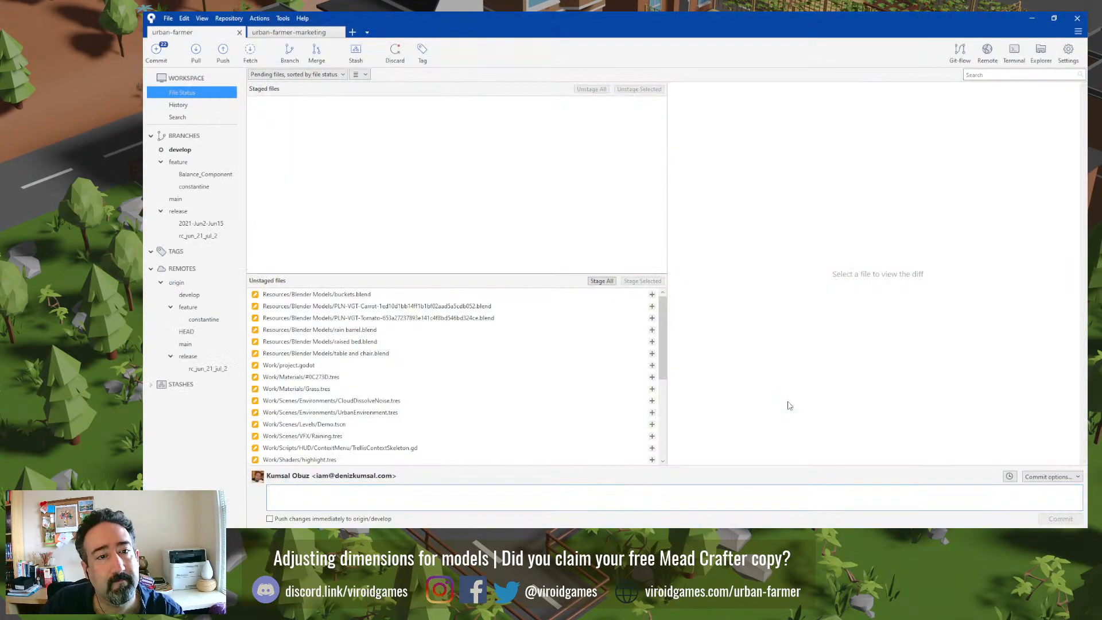
# Step: Stage the six modified files in Resources/Blender Models, from buckets.blend through table and chair.blend
pyautogui.click(406, 366)
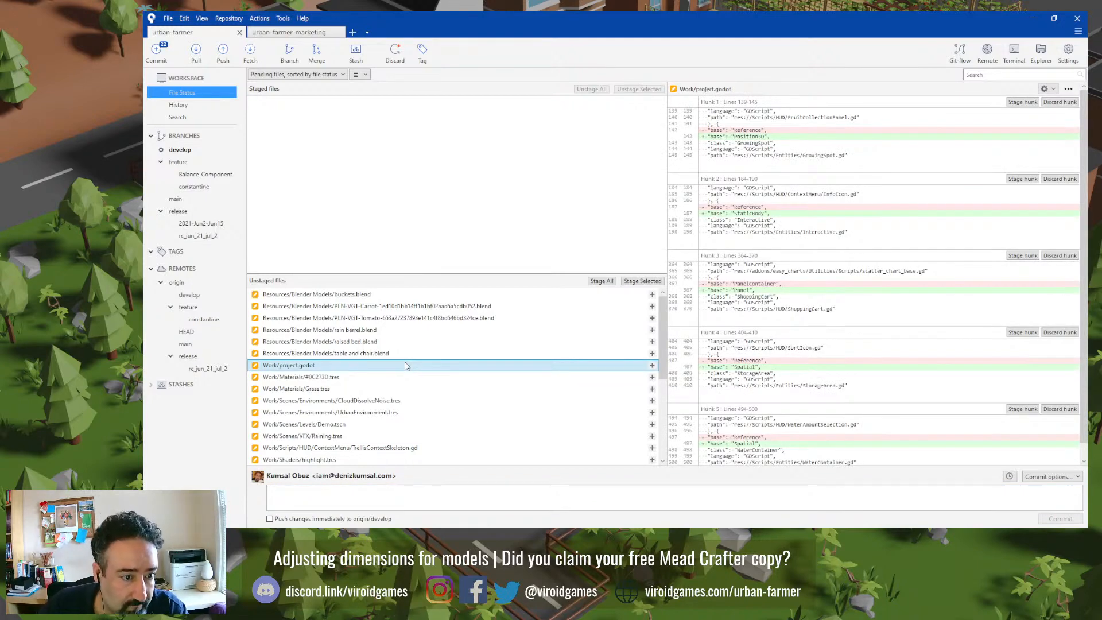
pyautogui.press('Up')
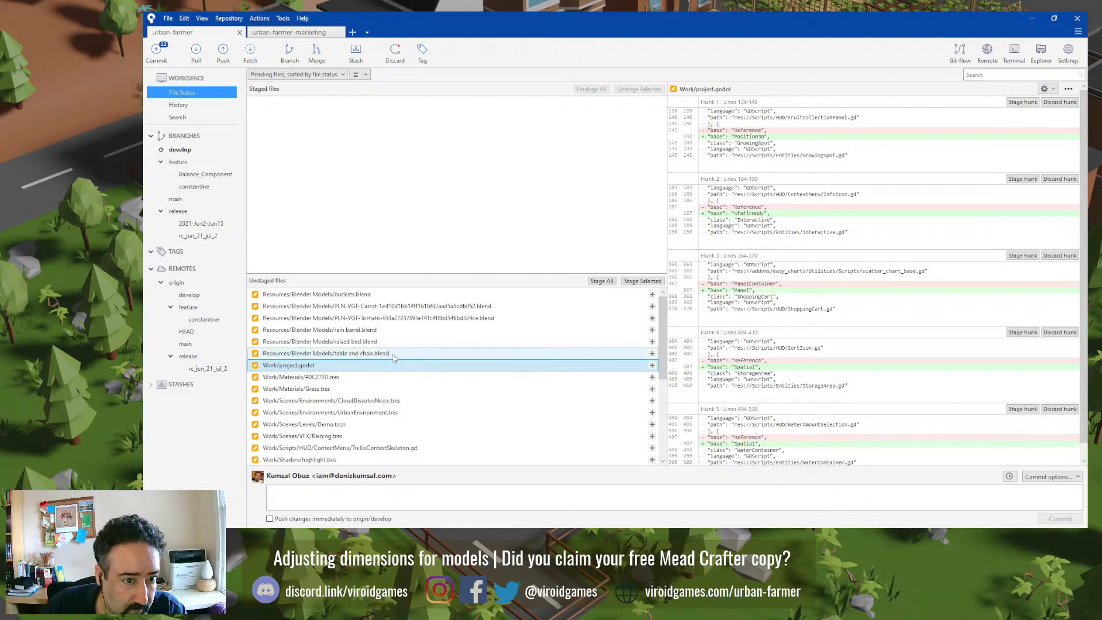
pyautogui.keyDown('shift'); pyautogui.click(356, 295); pyautogui.keyUp('shift')
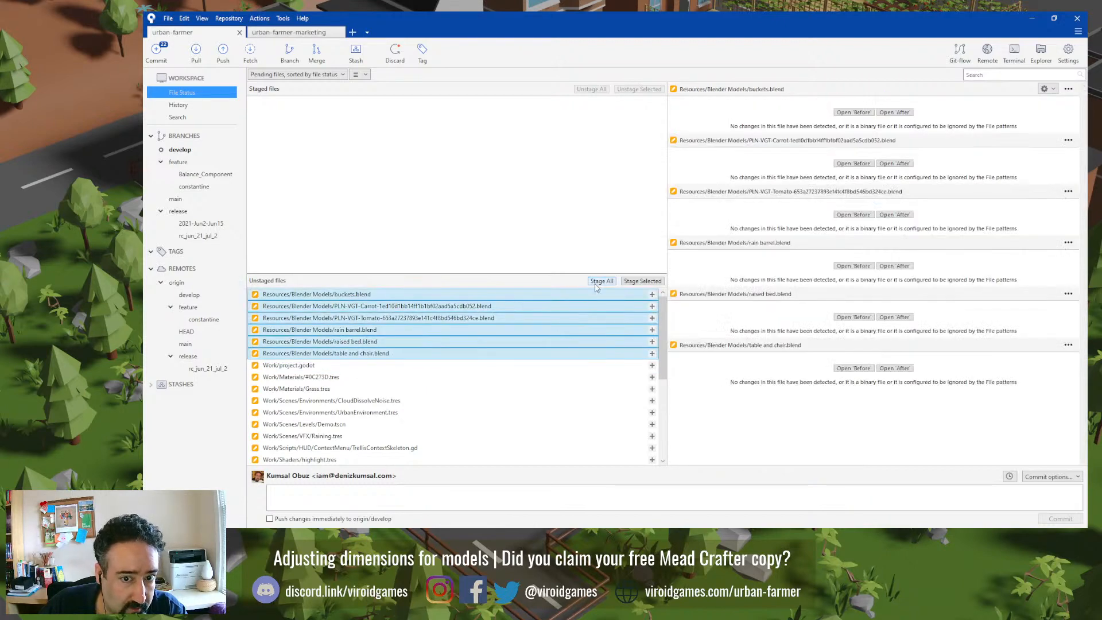
pyautogui.click(642, 280)
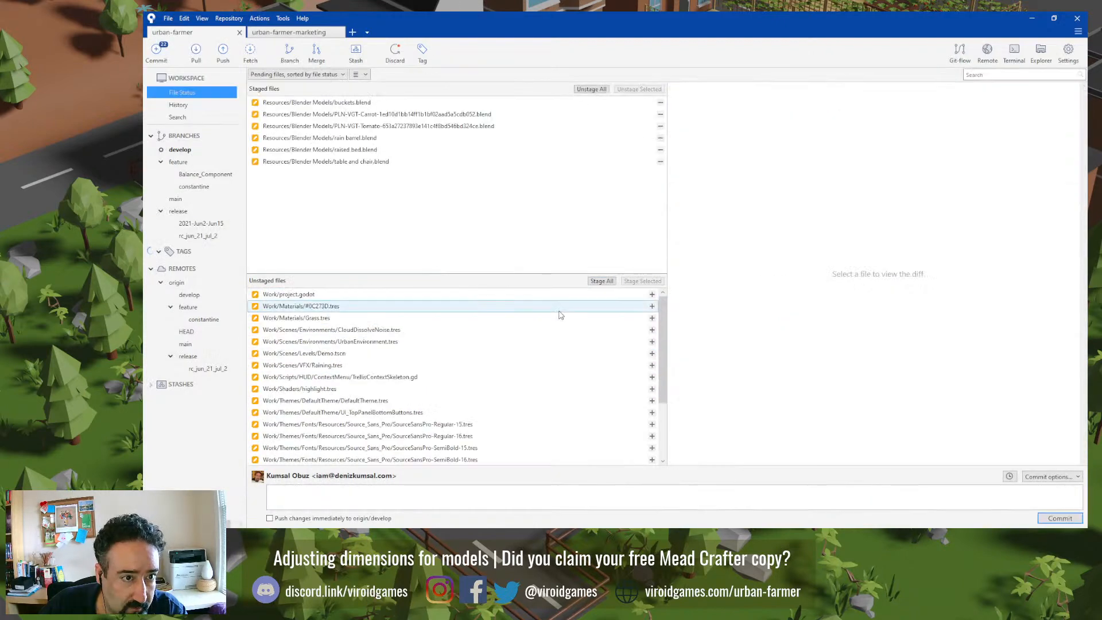
# Step: Check the staged carrot and buckets model files against the contents of the Blender Models folder
pyautogui.click(379, 117)
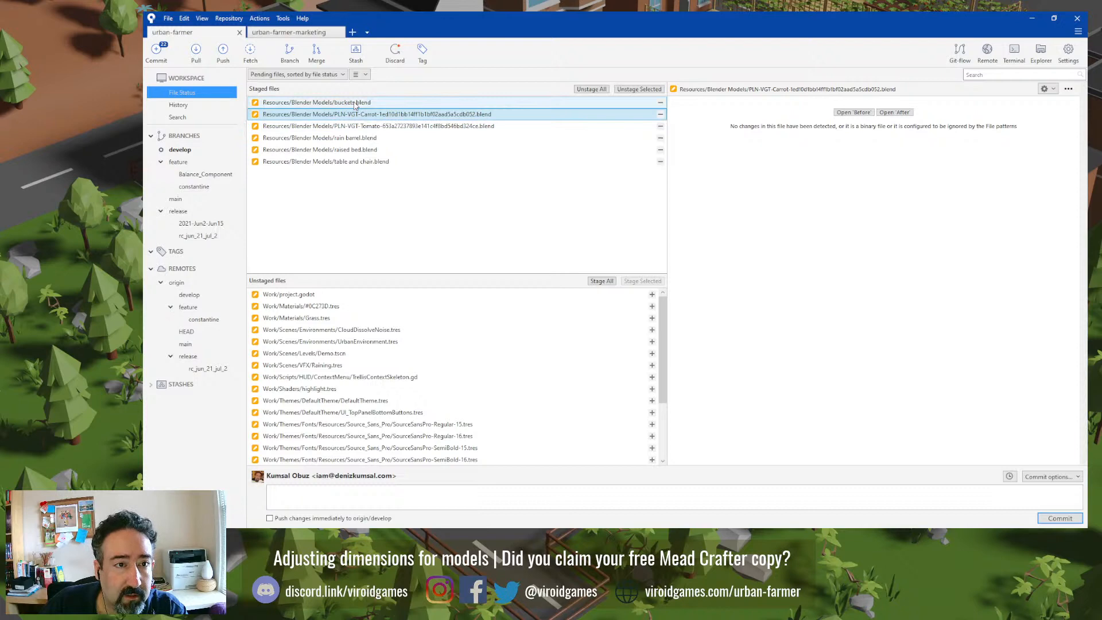
pyautogui.click(386, 105)
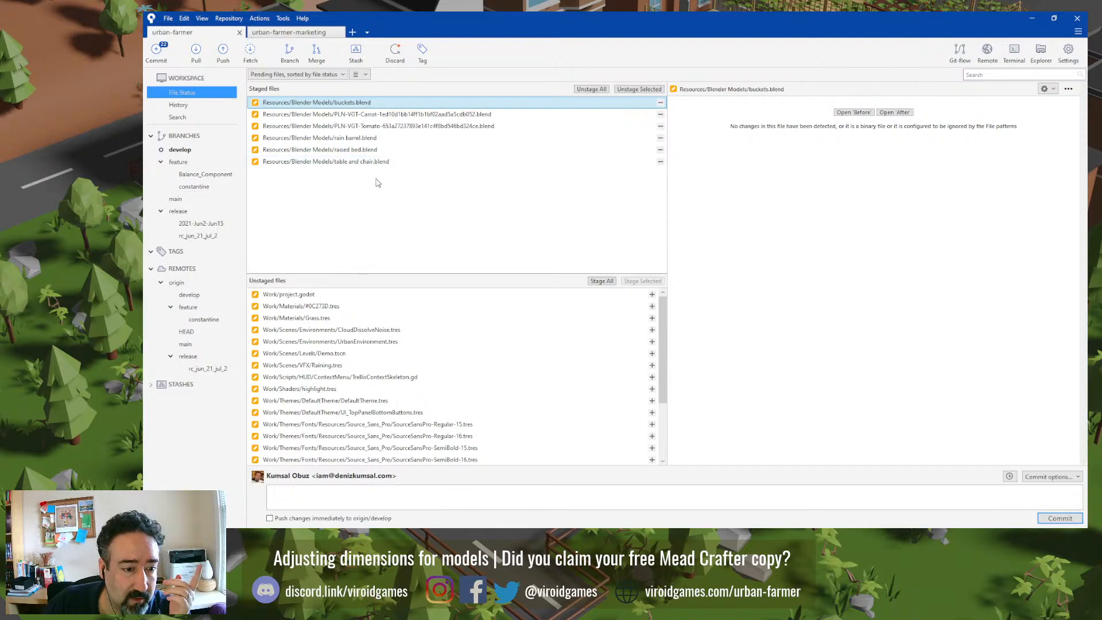
pyautogui.click(291, 535)
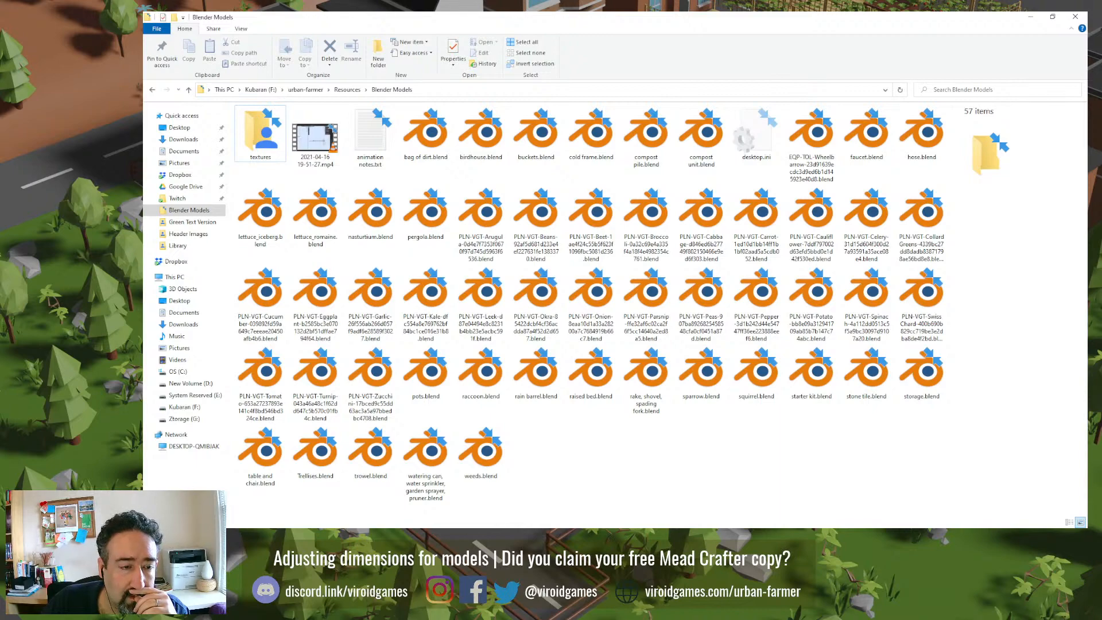
pyautogui.click(290, 535)
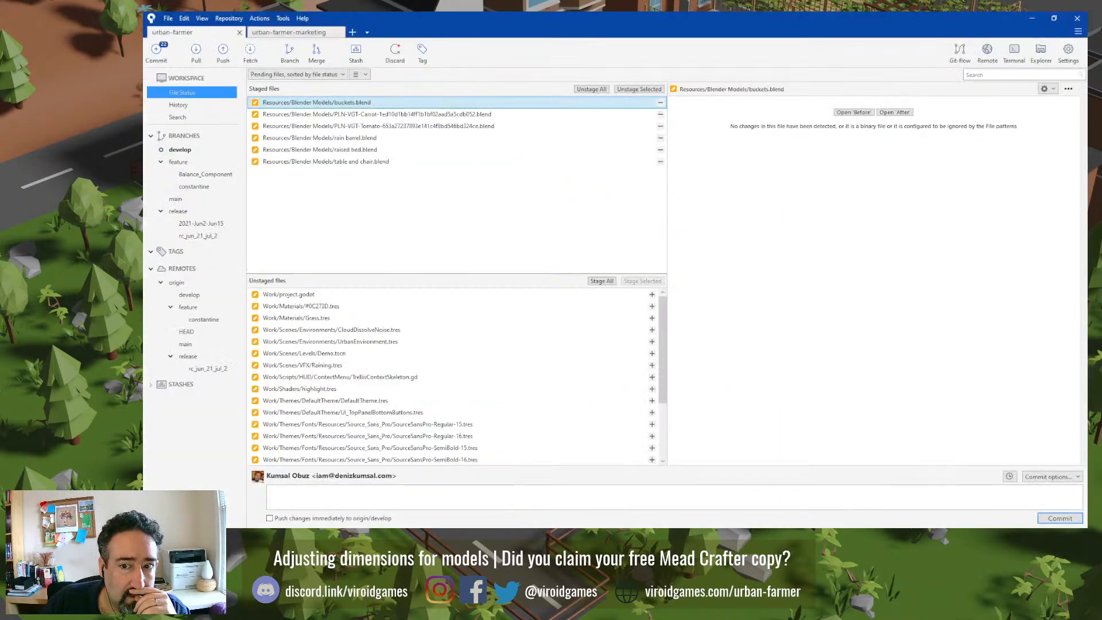
pyautogui.click(290, 535)
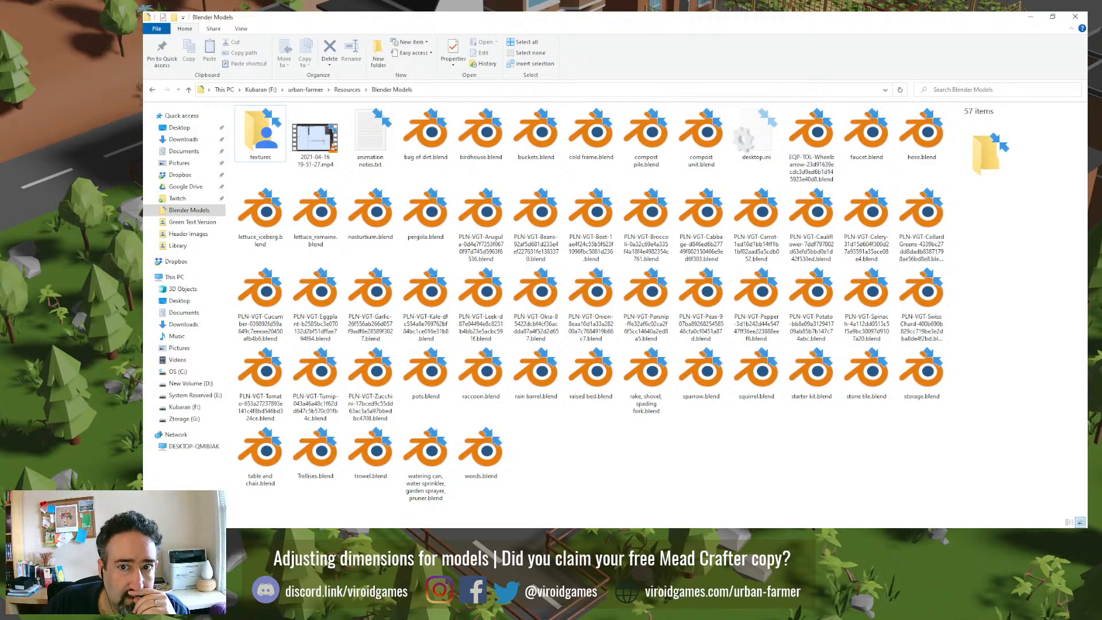
pyautogui.hotkey('alt', 'Tab')
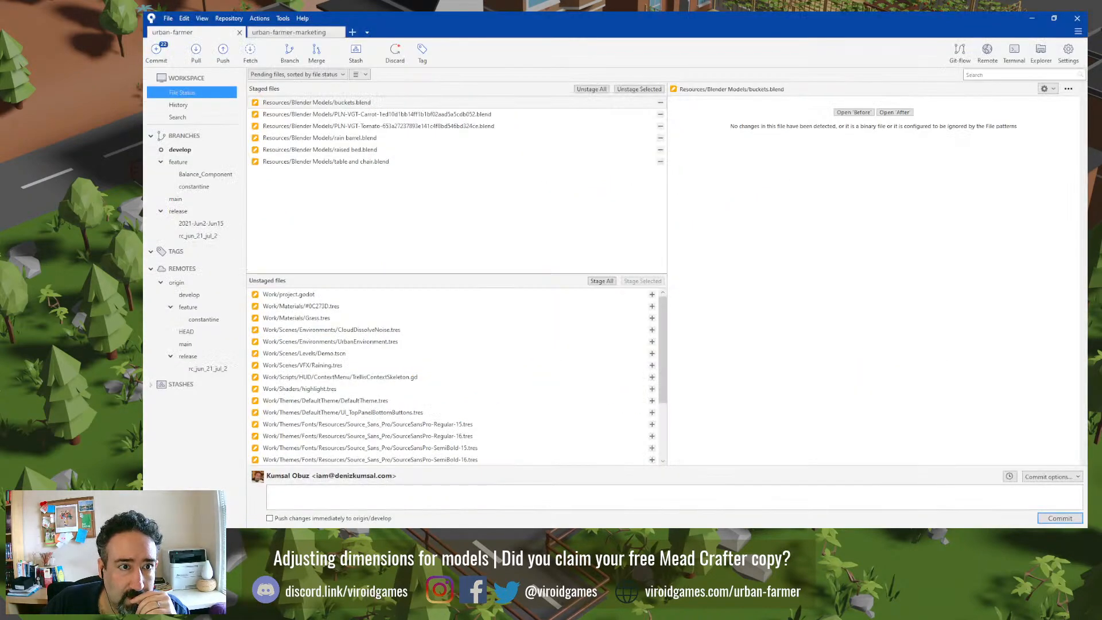
pyautogui.hotkey('alt', 'Tab')
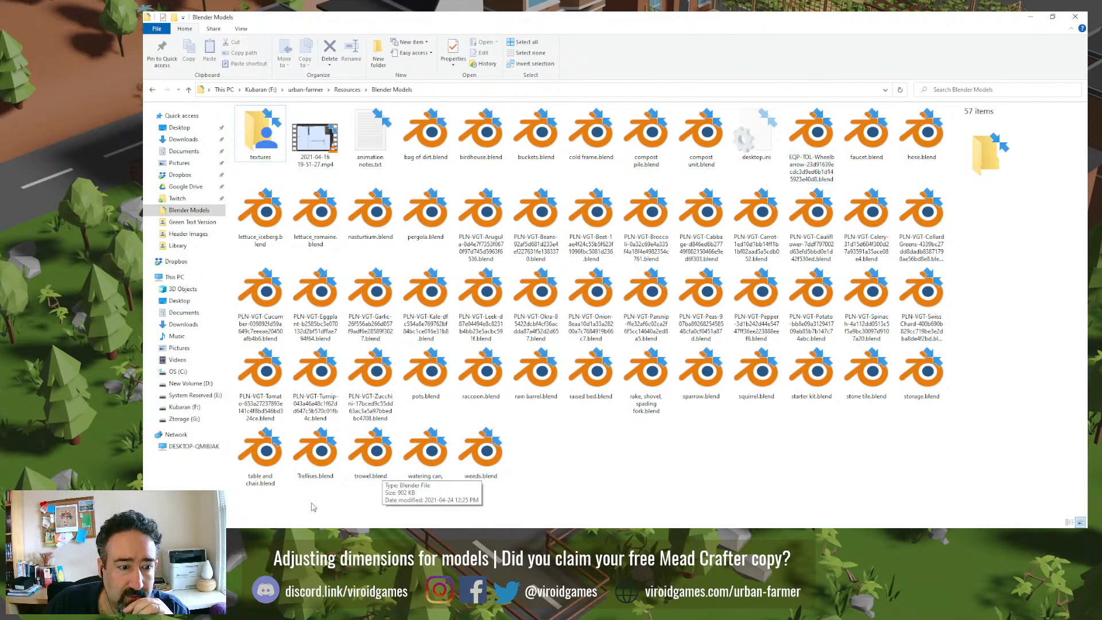
pyautogui.hotkey('alt', 'Tab')
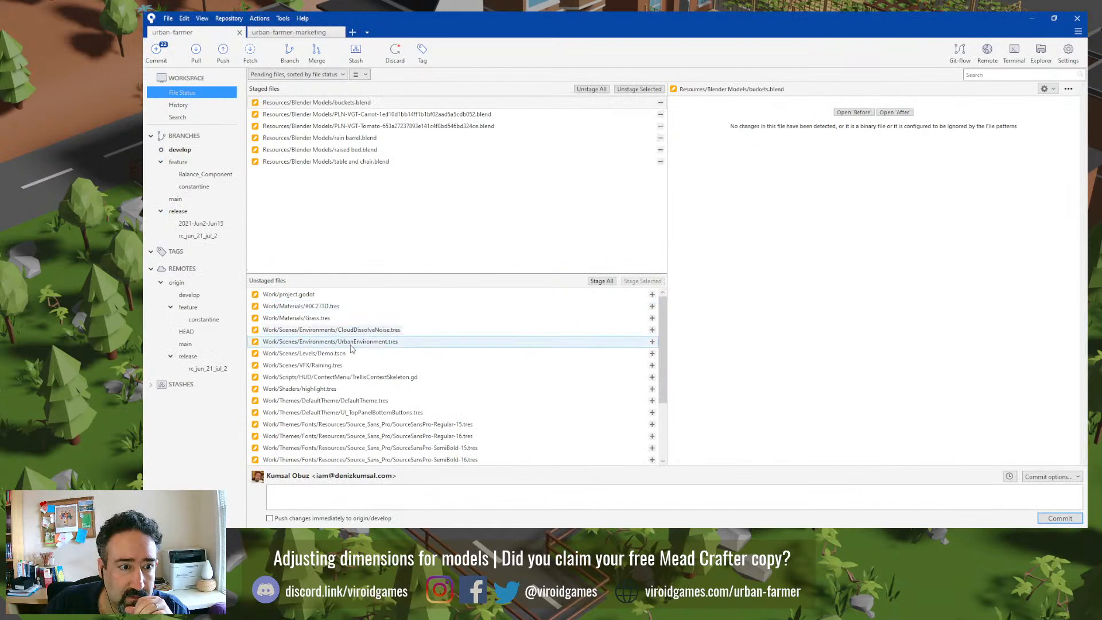
# Step: Stage the deleted tomato .blend1, trellis.blend and wheelbarrow.blend together with the new EQP-TOL-Wheelbarrow file and Trellises.blend
pyautogui.scroll(-3, 347, 374)
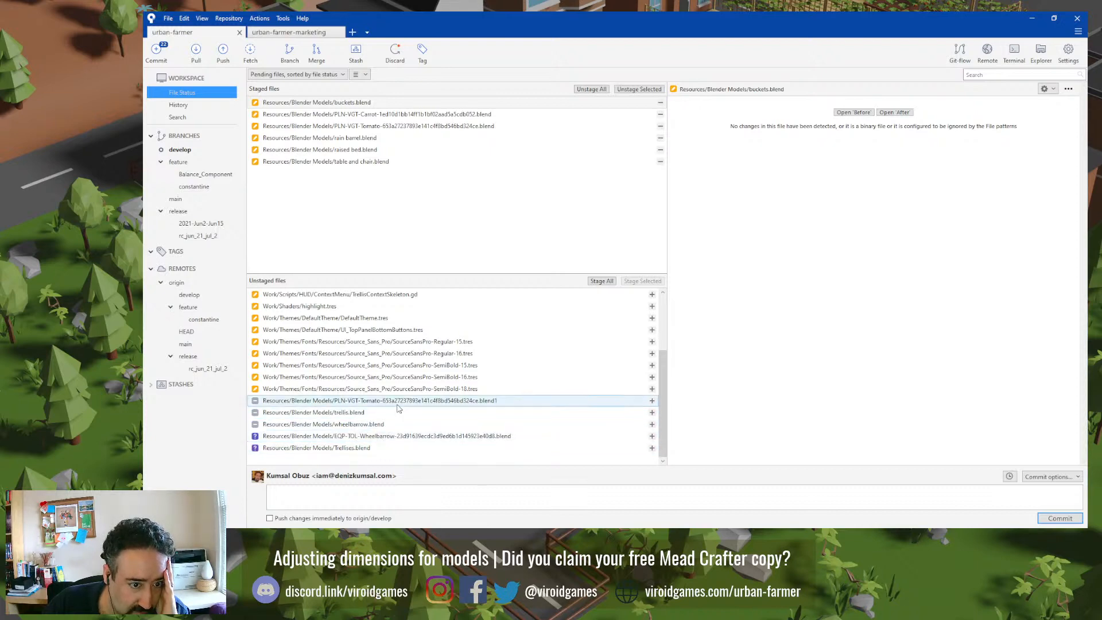
pyautogui.click(489, 404)
pyautogui.keyDown('shift'); pyautogui.click(416, 449); pyautogui.keyUp('shift')
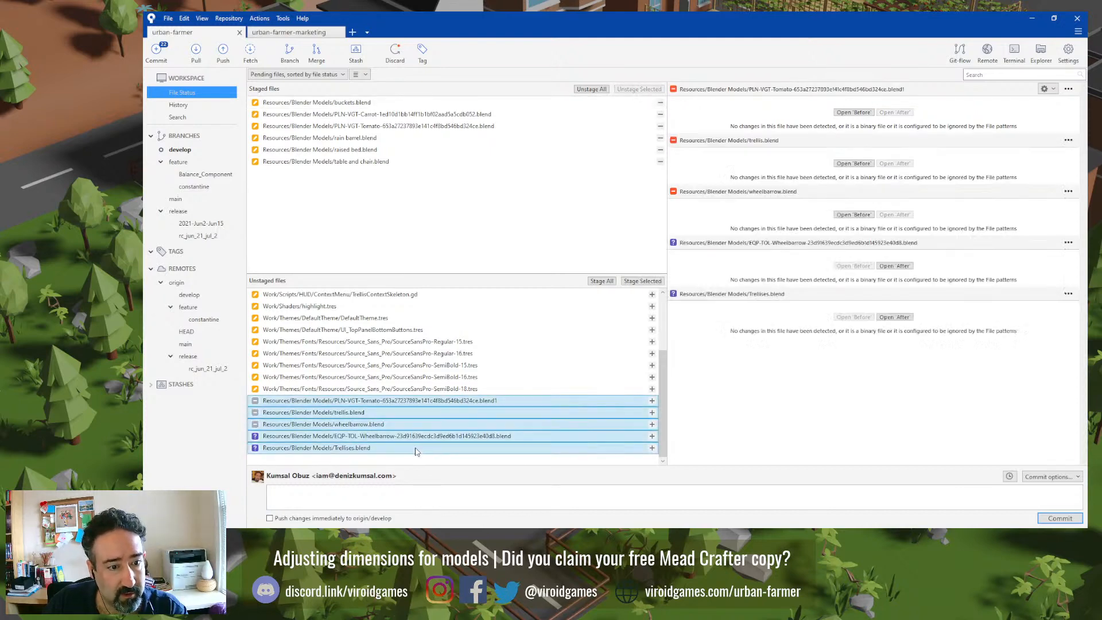
pyautogui.click(642, 280)
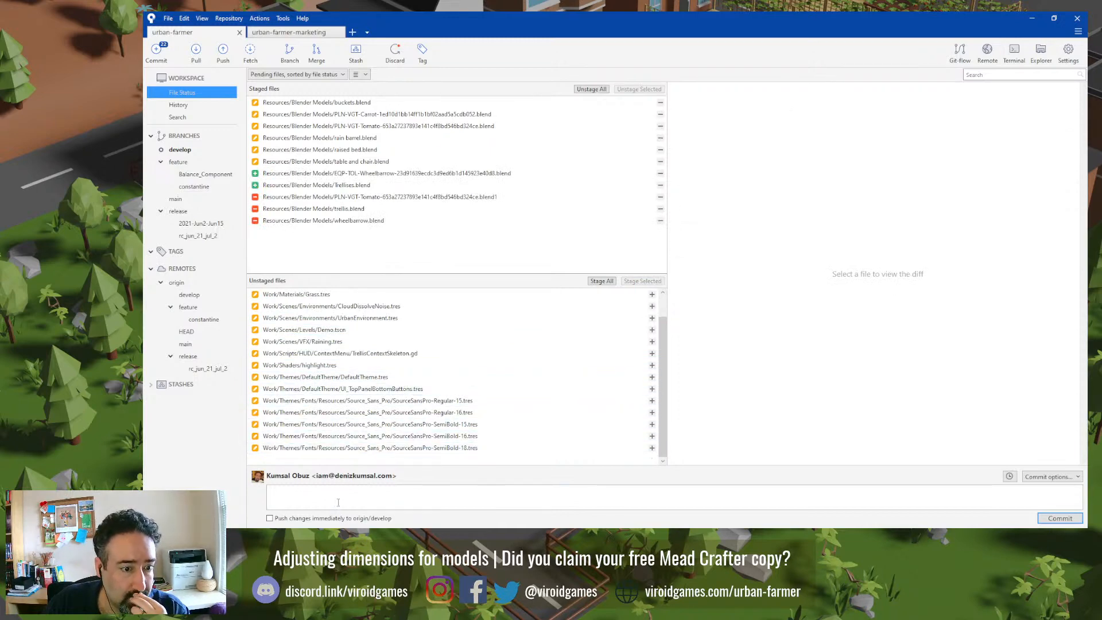
# Step: Turn on immediate pushing to origin/develop and start the commit message with "Mr Trellis has supervised us on the weekend with improved models."
pyautogui.click(309, 519)
pyautogui.click(349, 491)
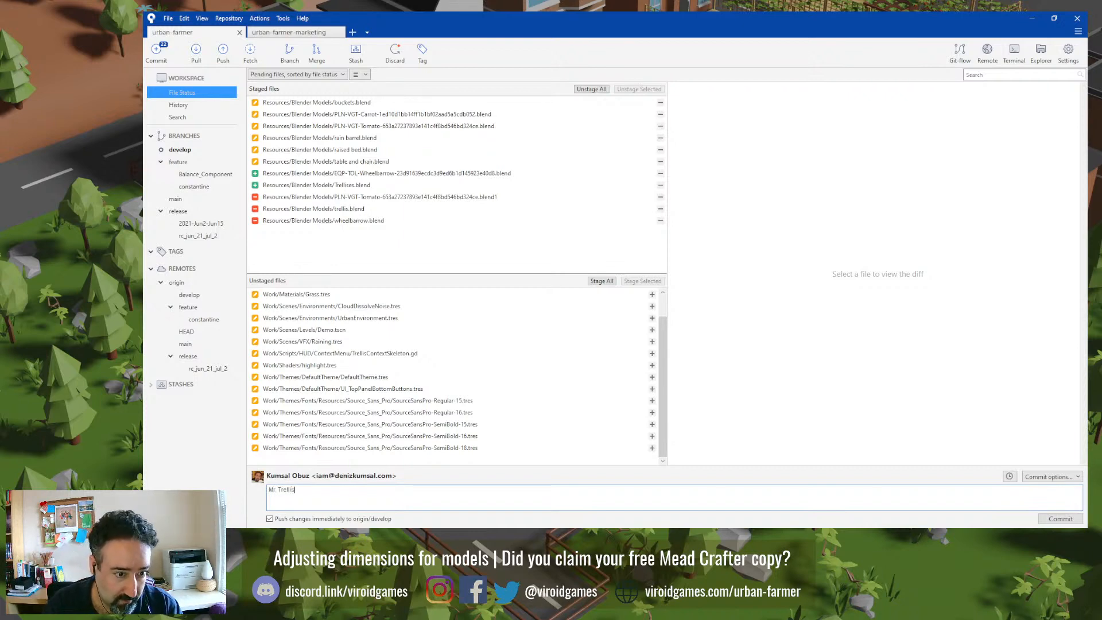
pyautogui.write('as supervised us')
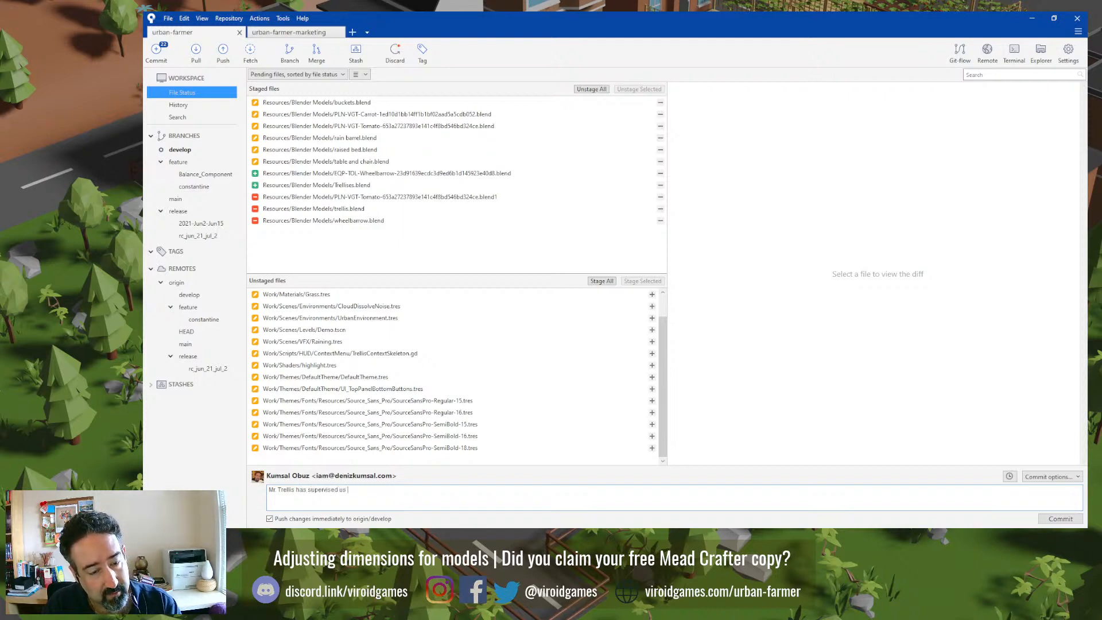
pyautogui.write(' on the weekend w')
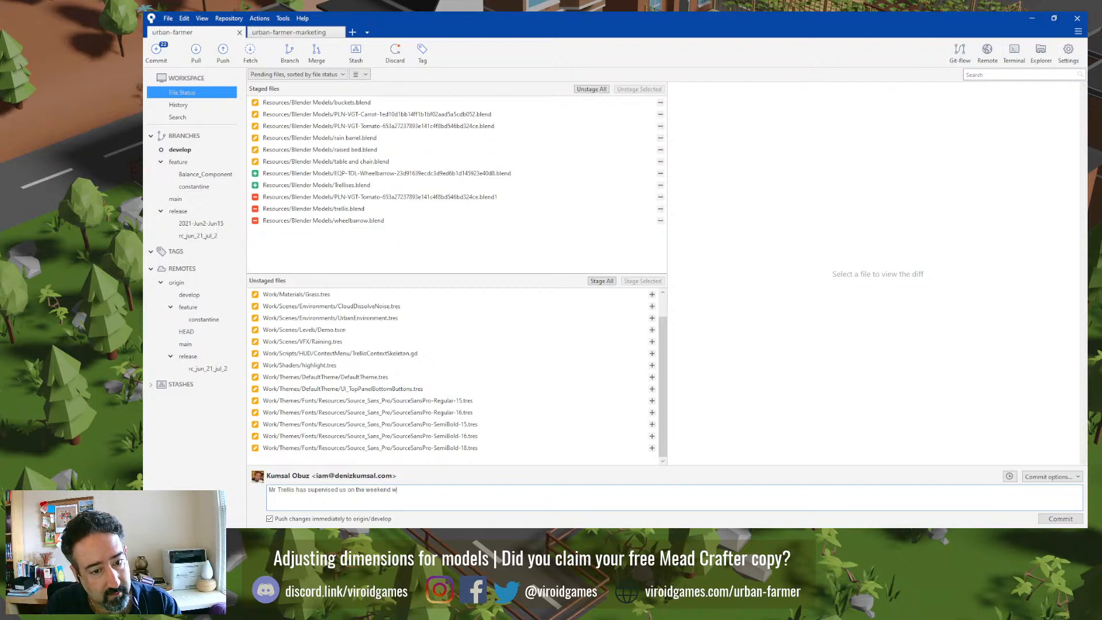
pyautogui.write('ith improve')
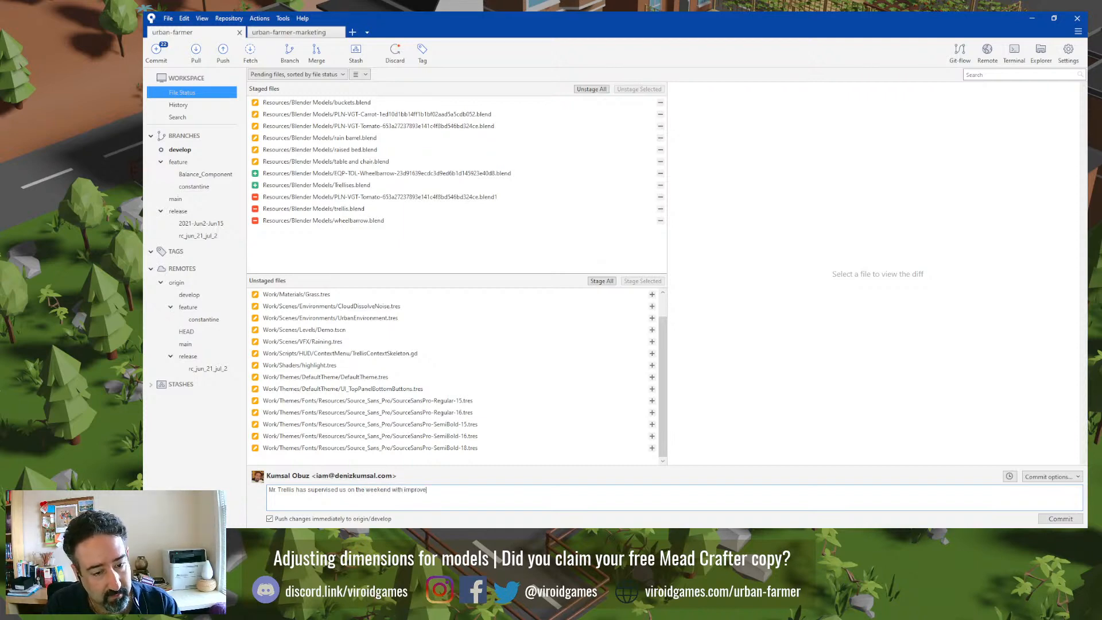
pyautogui.write('d models.')
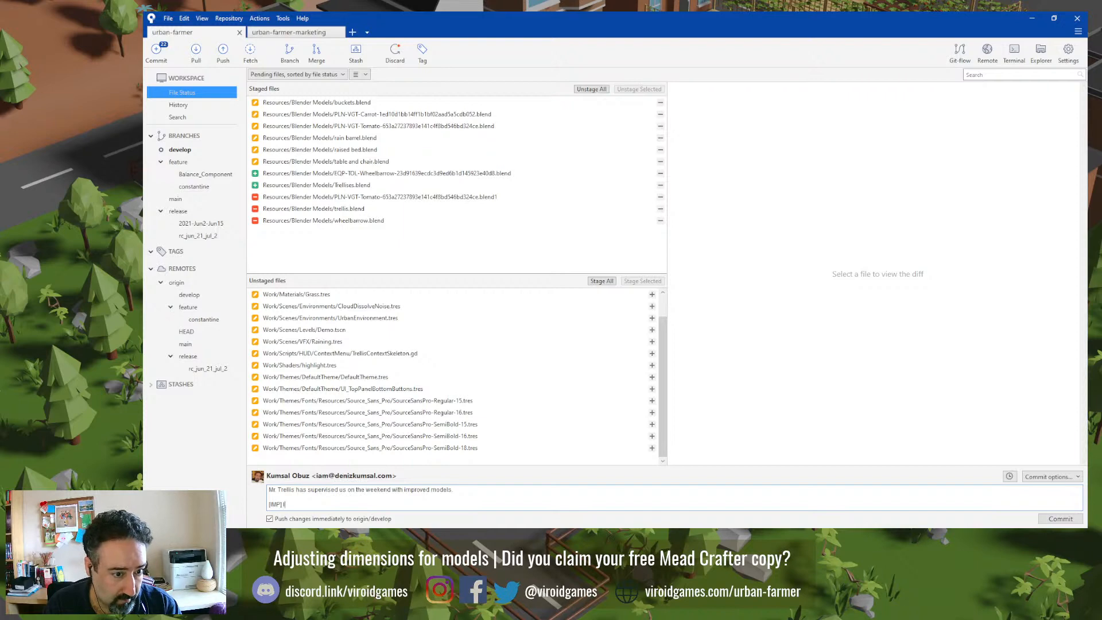
# Step: Add "[IMP] Improves the models that will be used in the tutorial" to the message and commit the staged files without immediate pushing
pyautogui.write('the mode')
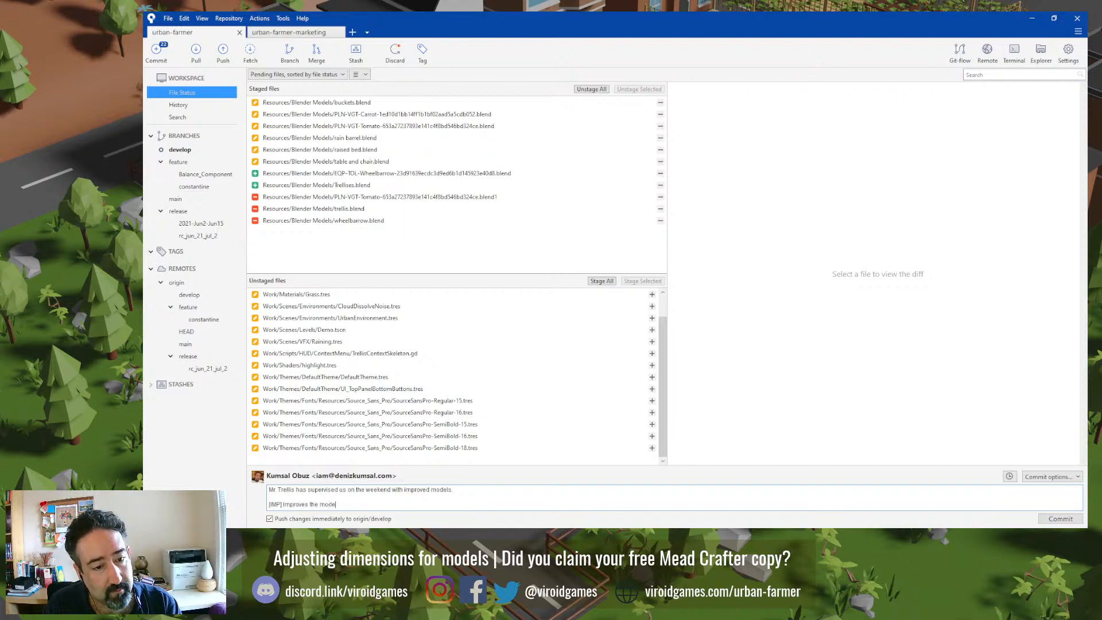
pyautogui.write('ls that will be used in the tutorial')
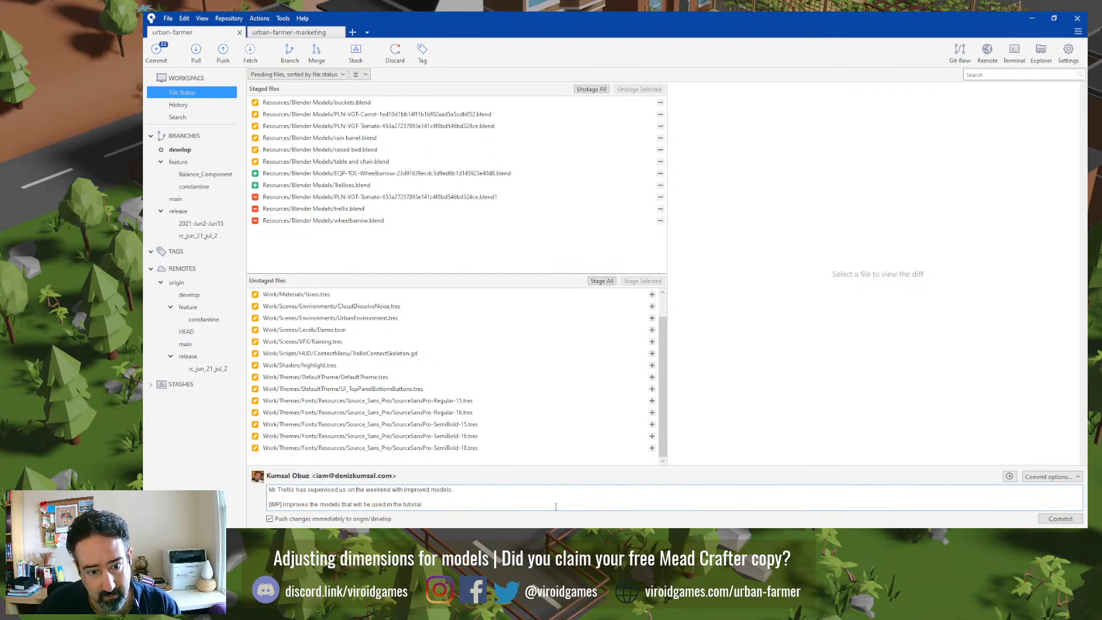
pyautogui.click(319, 520)
pyautogui.click(1058, 518)
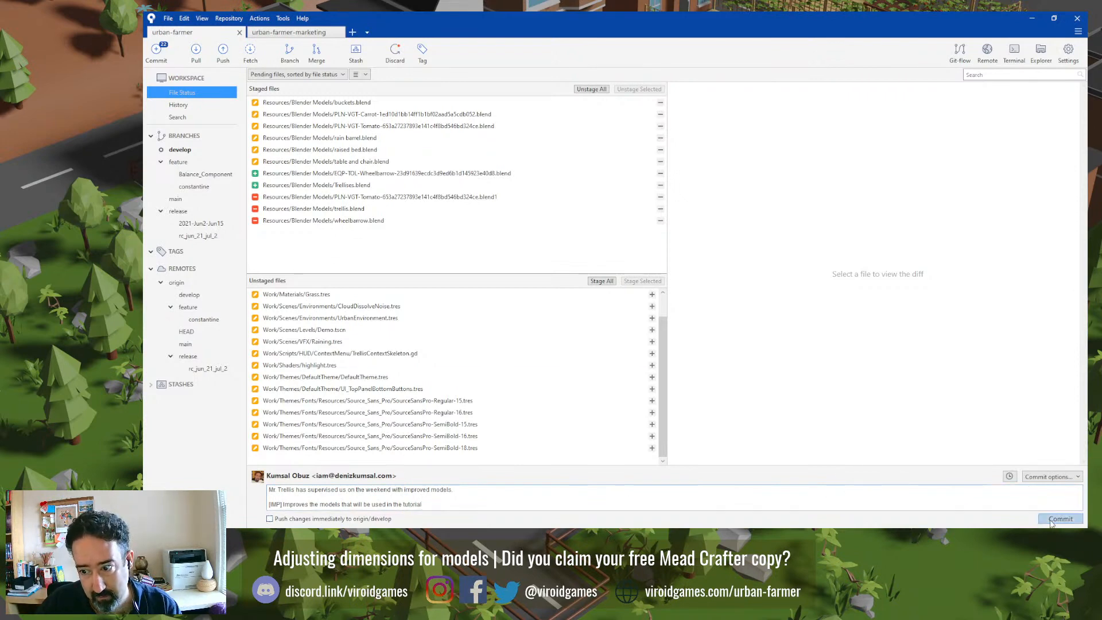
# Step: Discard the changes to all unstaged files from Work/Materials/Grass.tres through SourceSansPro-SemiBold-18.tres
pyautogui.click(390, 448)
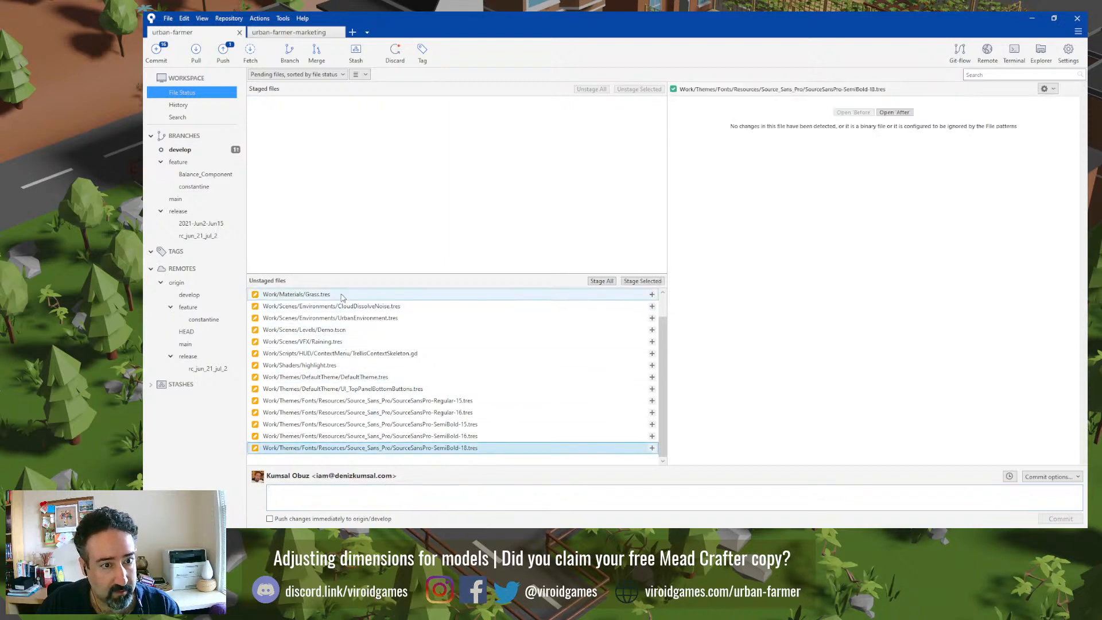
pyautogui.keyDown('shift'); pyautogui.click(321, 295); pyautogui.keyUp('shift')
pyautogui.click(395, 51)
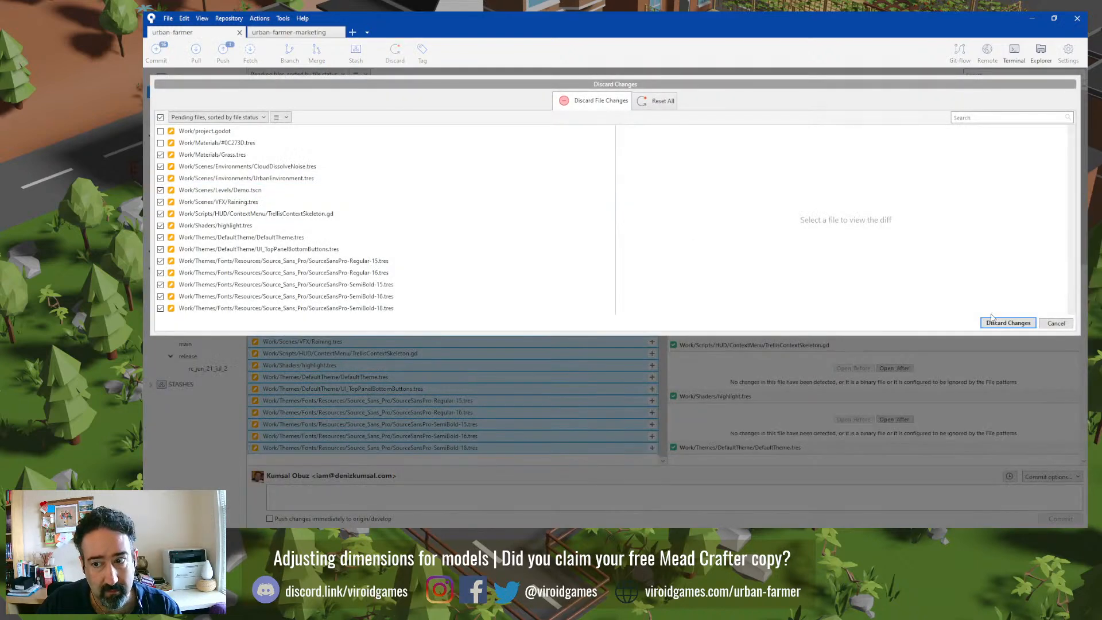
pyautogui.click(1009, 322)
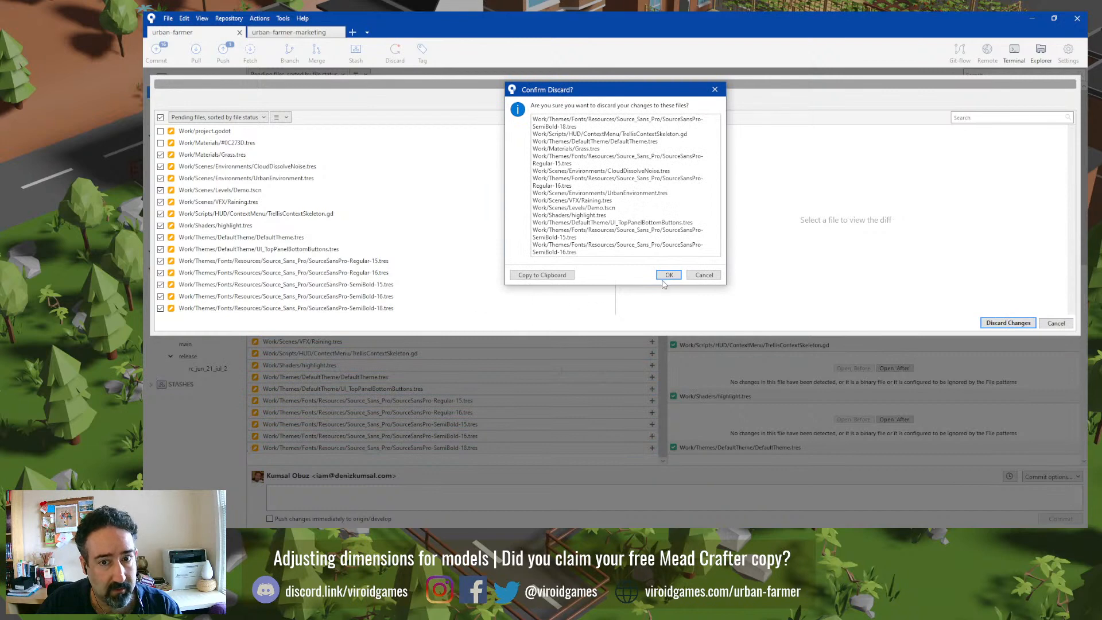
pyautogui.click(666, 276)
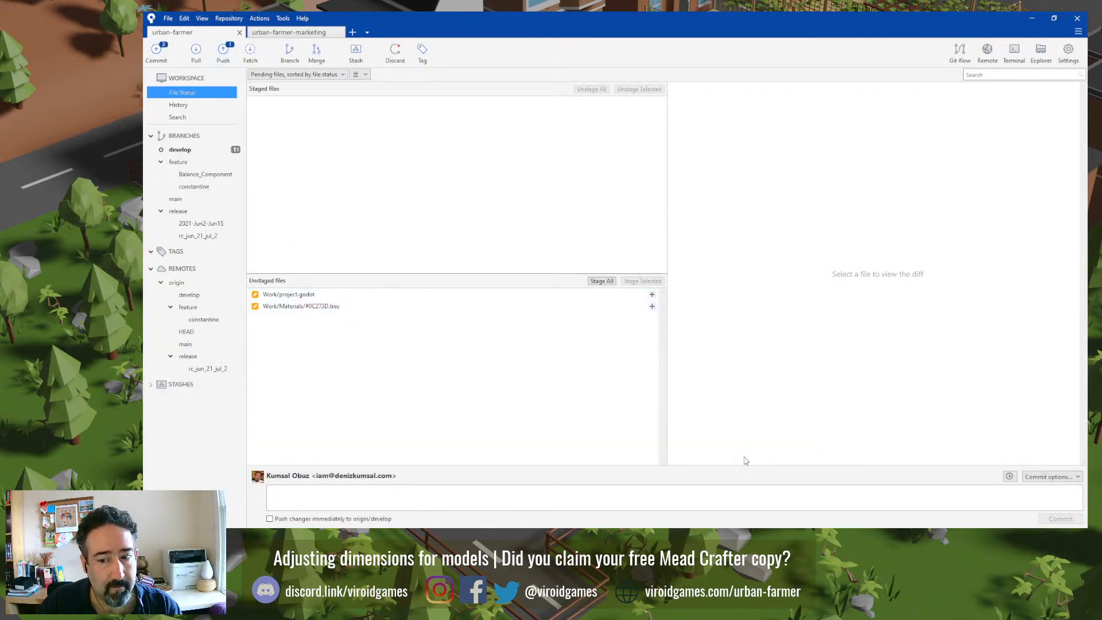
# Step: Discard the changes to the remaining unstaged files, Work/project.godot and Work/Materials/#0C273D.tres
pyautogui.click(351, 306)
pyautogui.keyDown('shift'); pyautogui.click(352, 294); pyautogui.keyUp('shift')
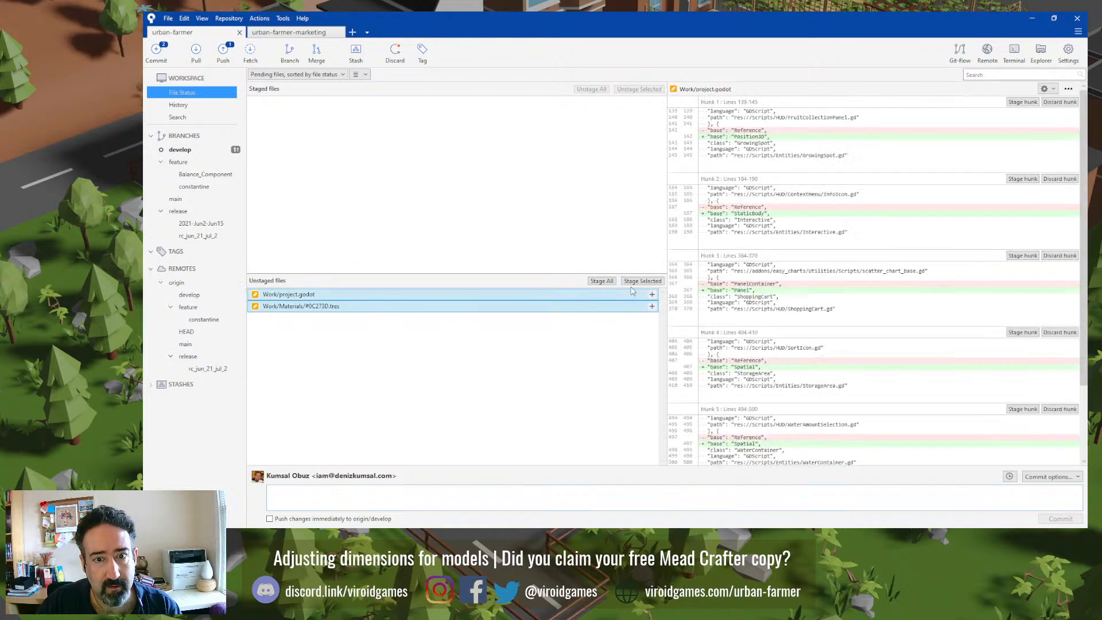
pyautogui.click(425, 306)
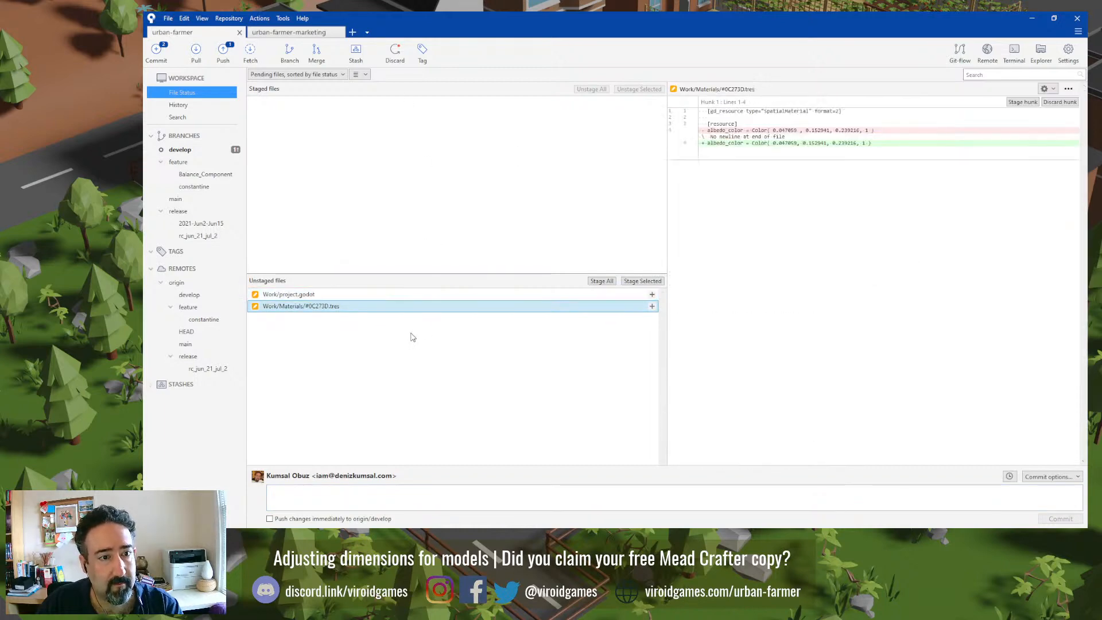
pyautogui.keyDown('shift'); pyautogui.click(360, 295); pyautogui.keyUp('shift')
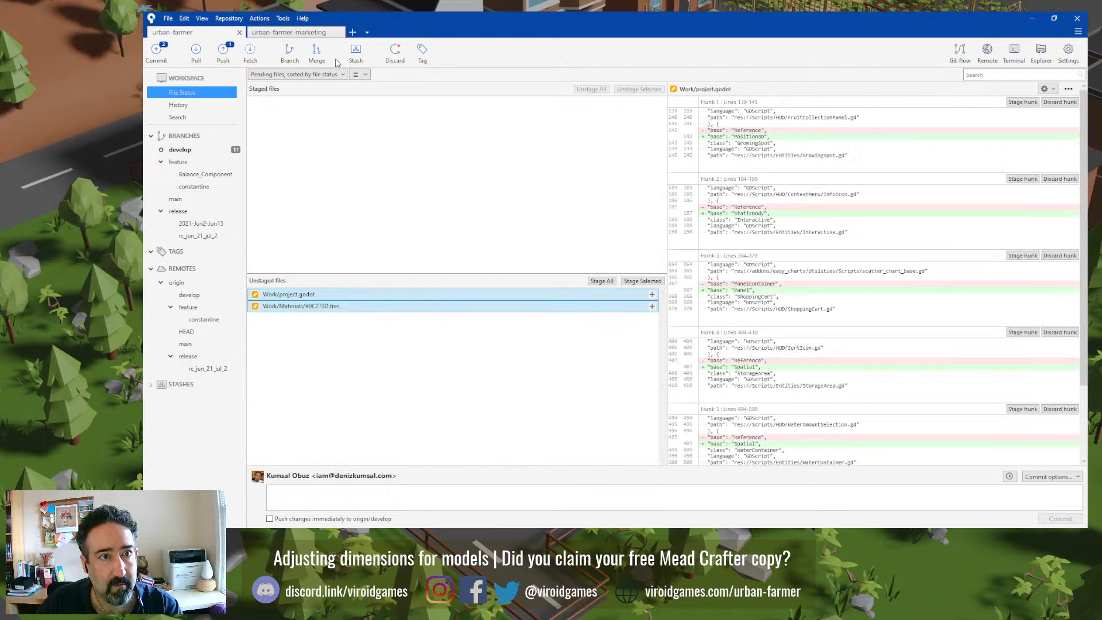
pyautogui.click(393, 54)
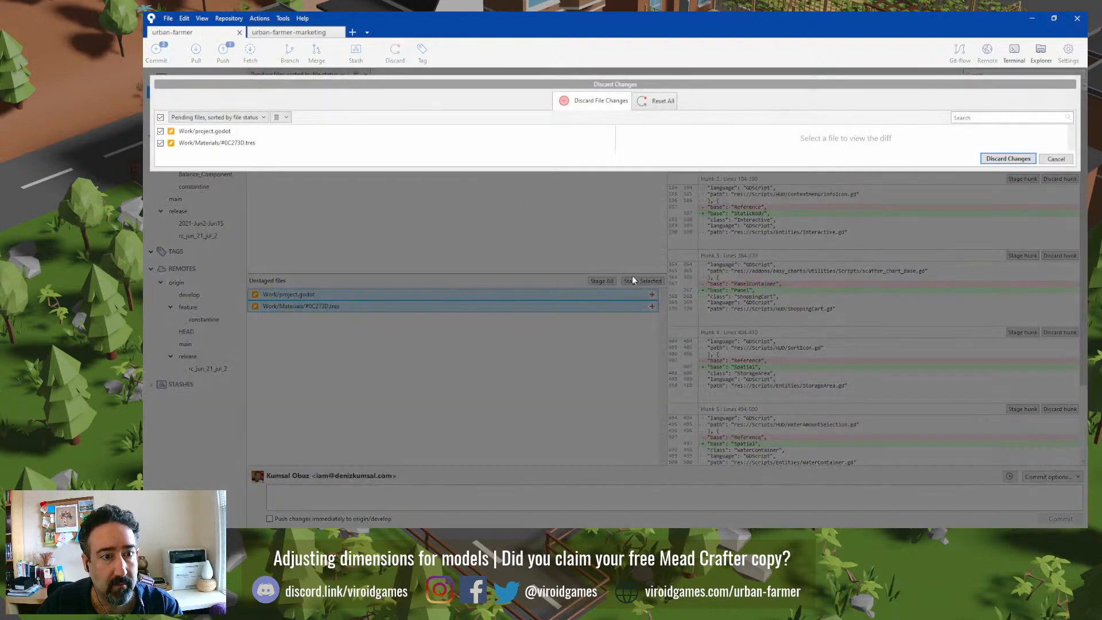
pyautogui.click(1008, 158)
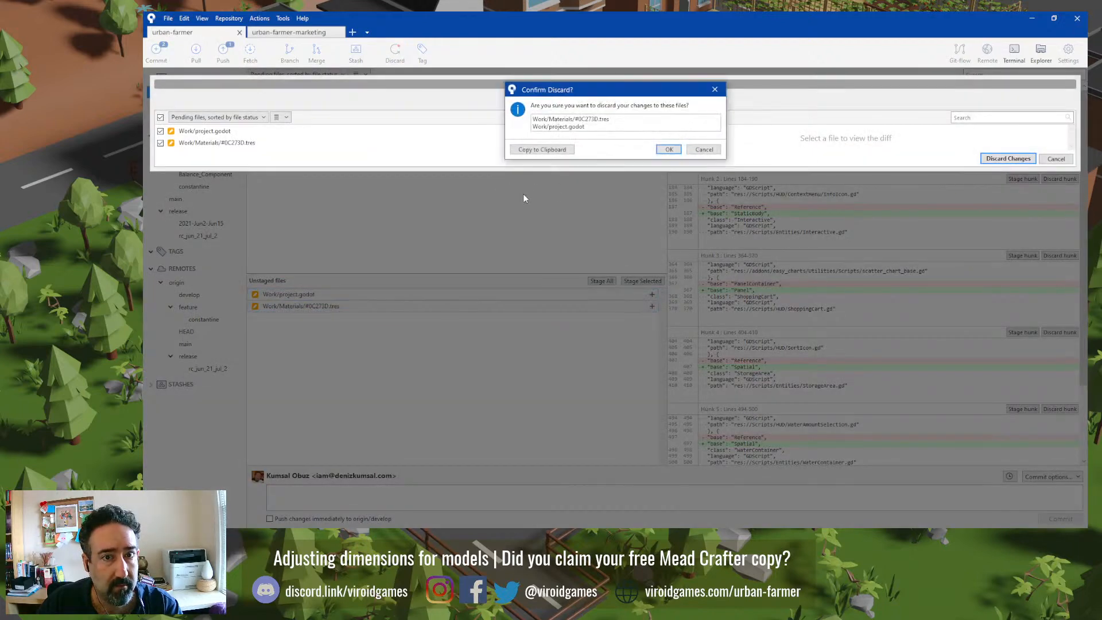
pyautogui.click(669, 150)
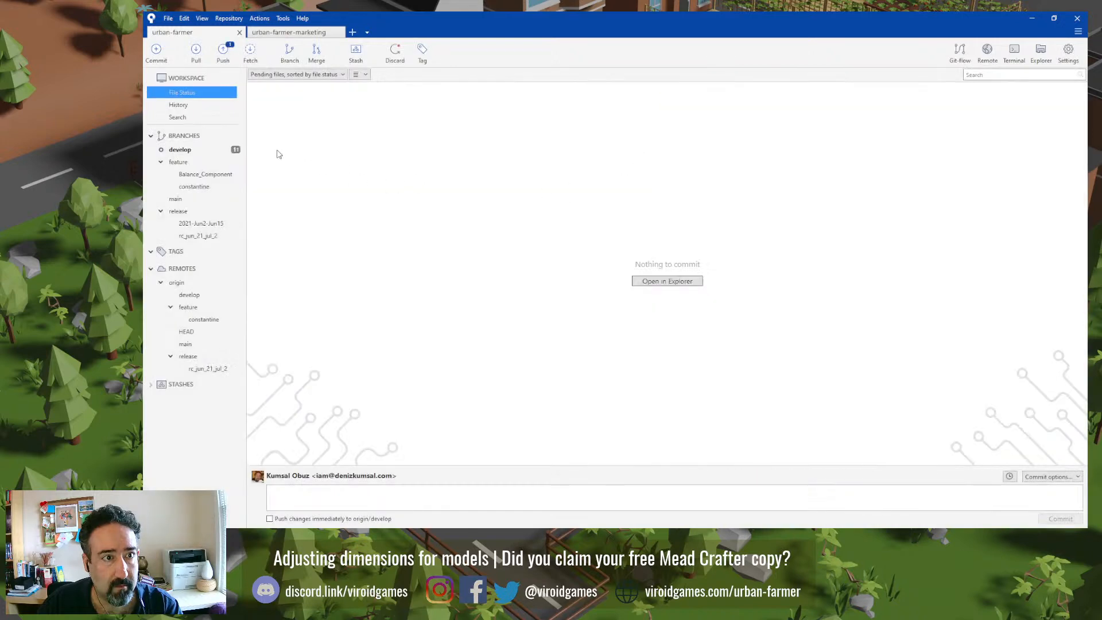
# Step: Try to push the local develop branch to origin's develop with all tags
pyautogui.click(223, 55)
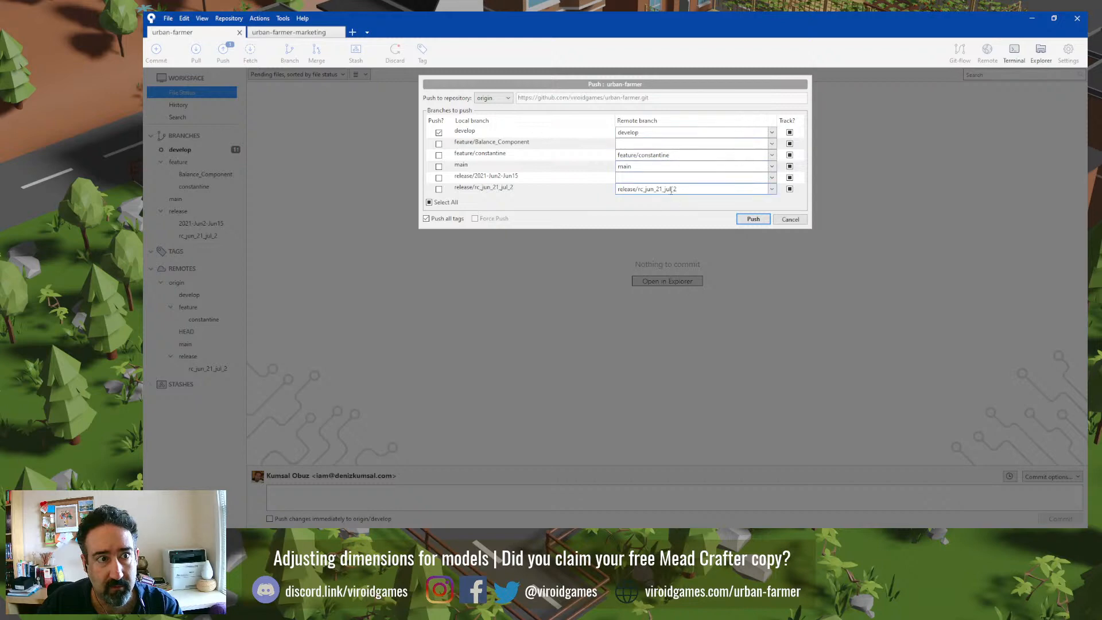
pyautogui.click(752, 219)
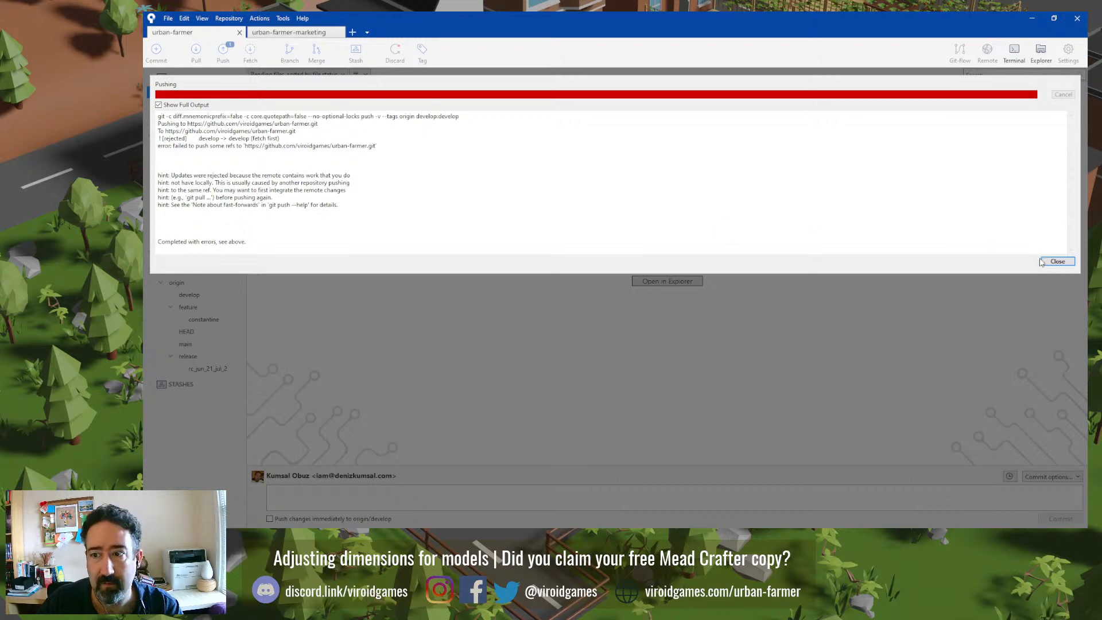
pyautogui.click(1057, 261)
pyautogui.click(774, 223)
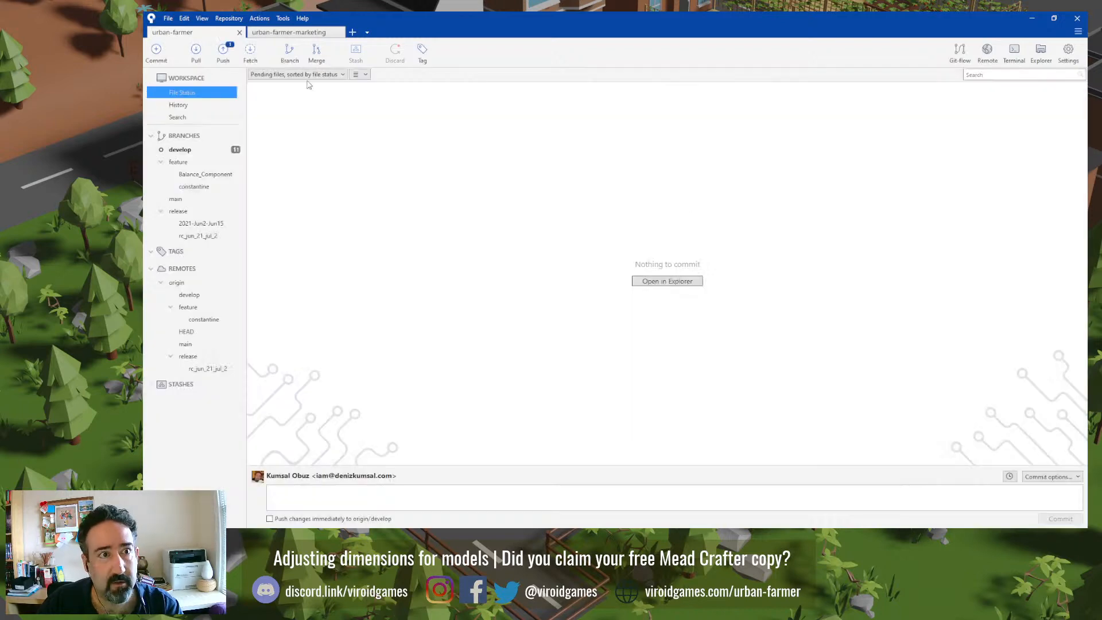
# Step: Fetch from origin and pull its develop branch into the local develop branch with merged changes committed immediately
pyautogui.click(250, 52)
pyautogui.click(655, 127)
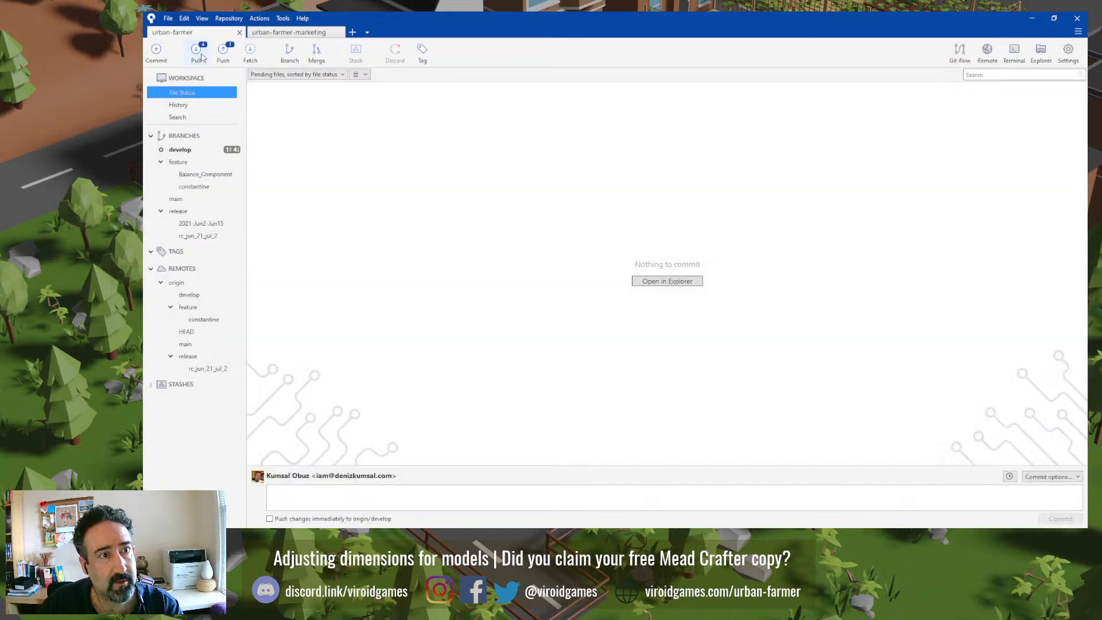
pyautogui.click(197, 53)
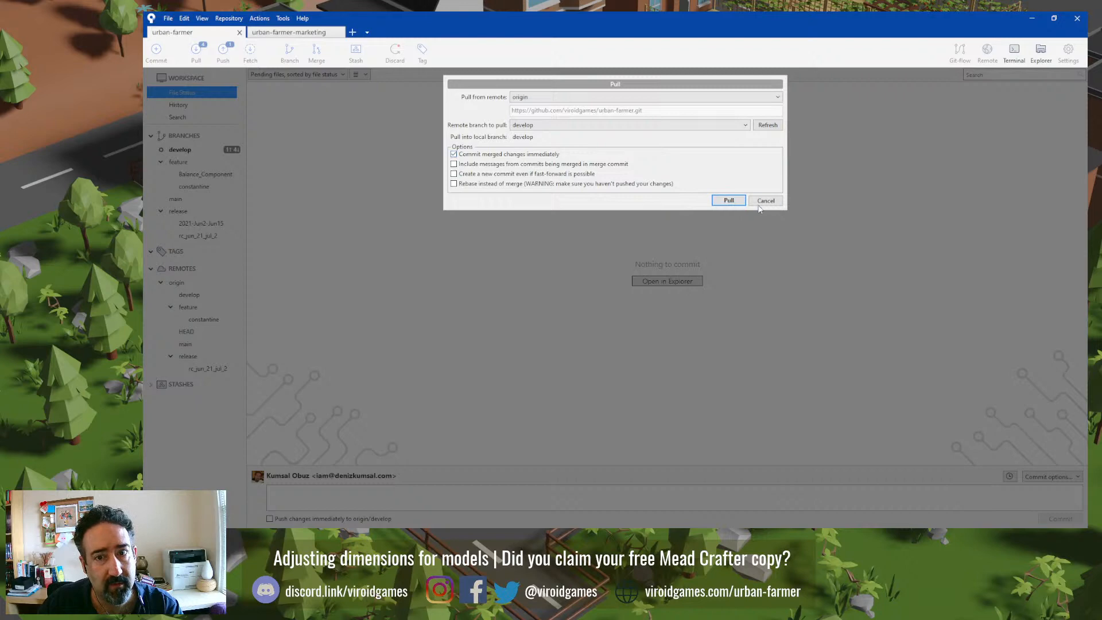
pyautogui.click(728, 200)
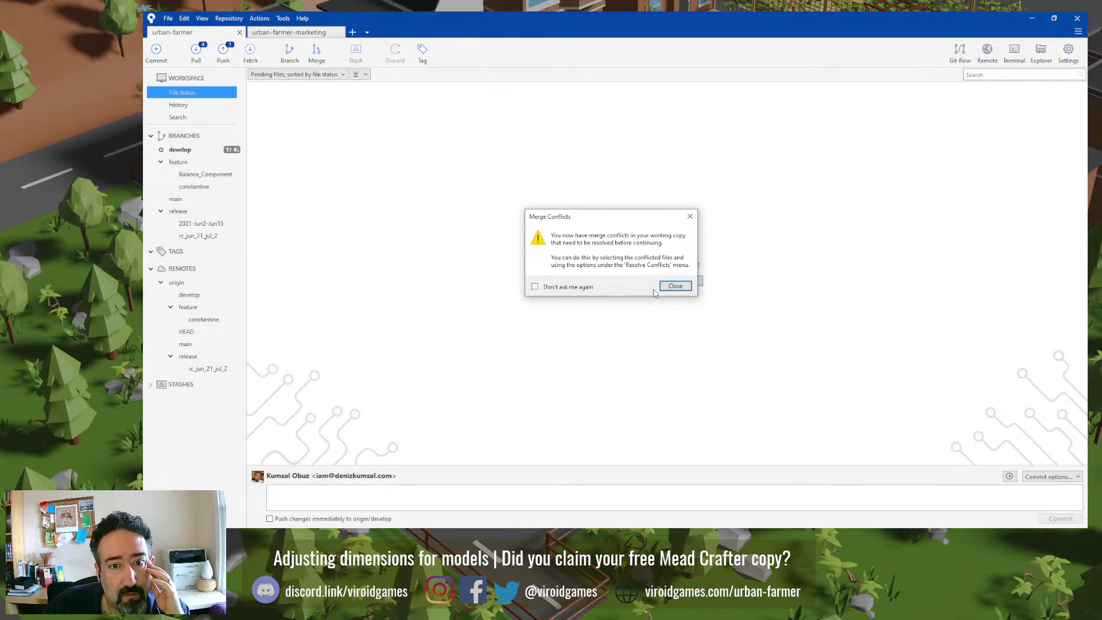
pyautogui.click(674, 286)
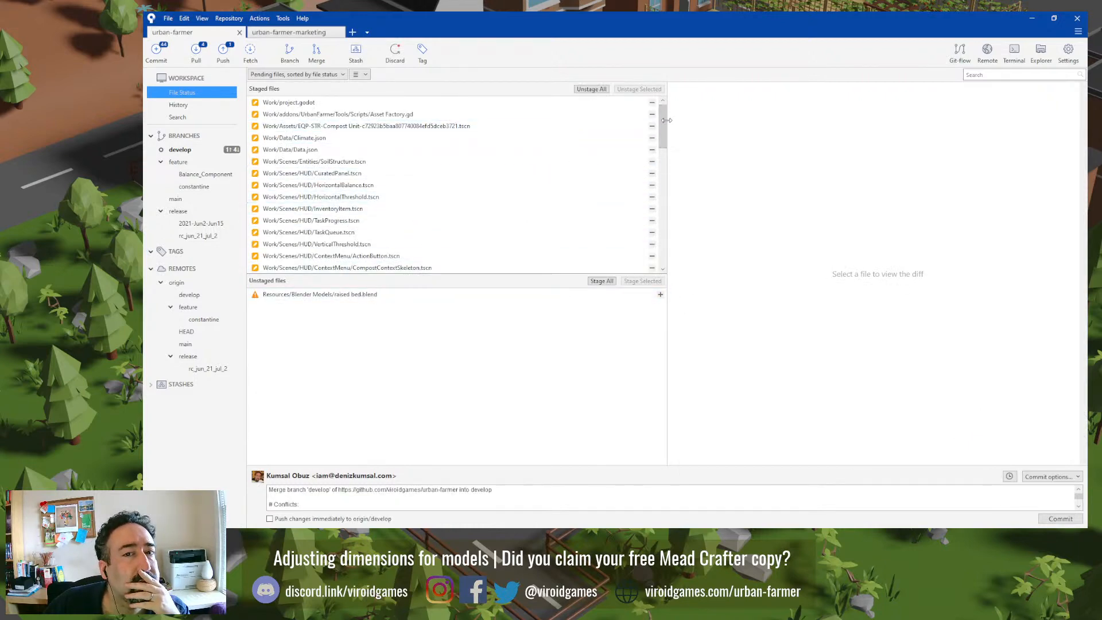
# Step: Examine the staged merge files, the conflicted raised bed.blend and the full merge commit message
pyautogui.moveTo(664, 128); pyautogui.dragTo(671, 250)
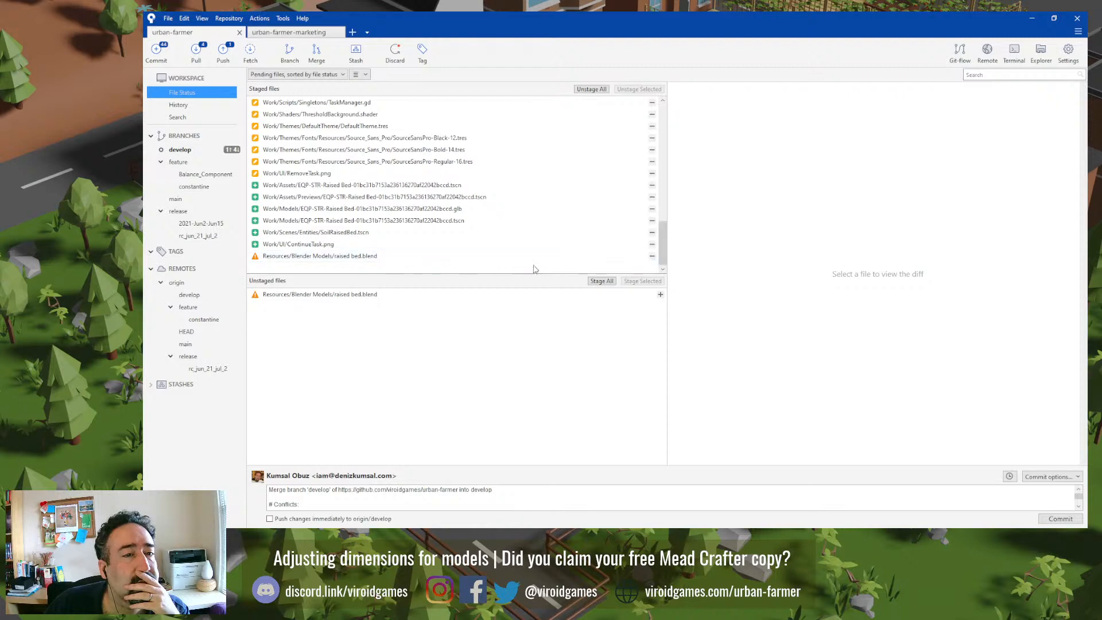
pyautogui.click(409, 257)
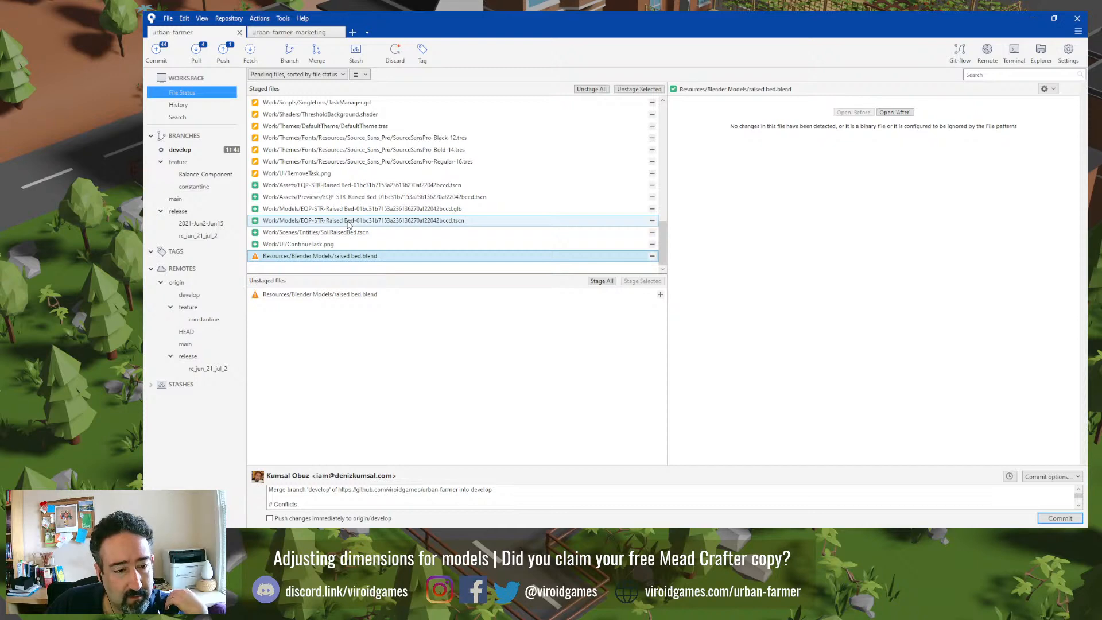
pyautogui.click(344, 497)
pyautogui.scroll(-1, 345, 497)
pyautogui.scroll(1, 344, 497)
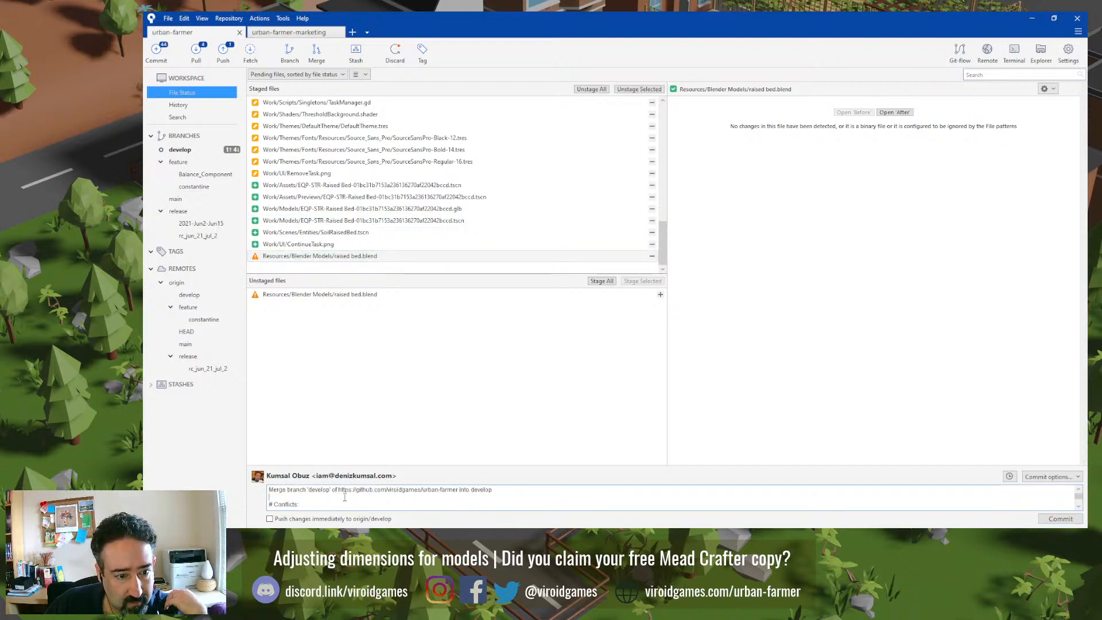
pyautogui.scroll(-1, 344, 497)
pyautogui.scroll(1, 345, 497)
pyautogui.moveTo(538, 466); pyautogui.dragTo(539, 405)
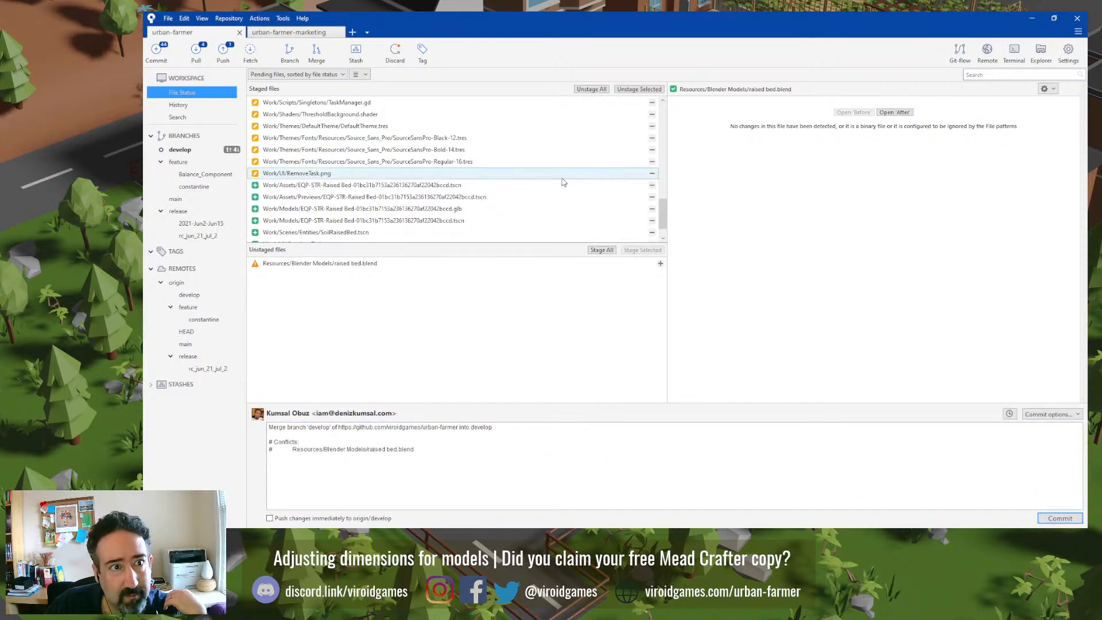
pyautogui.scroll(-1, 484, 210)
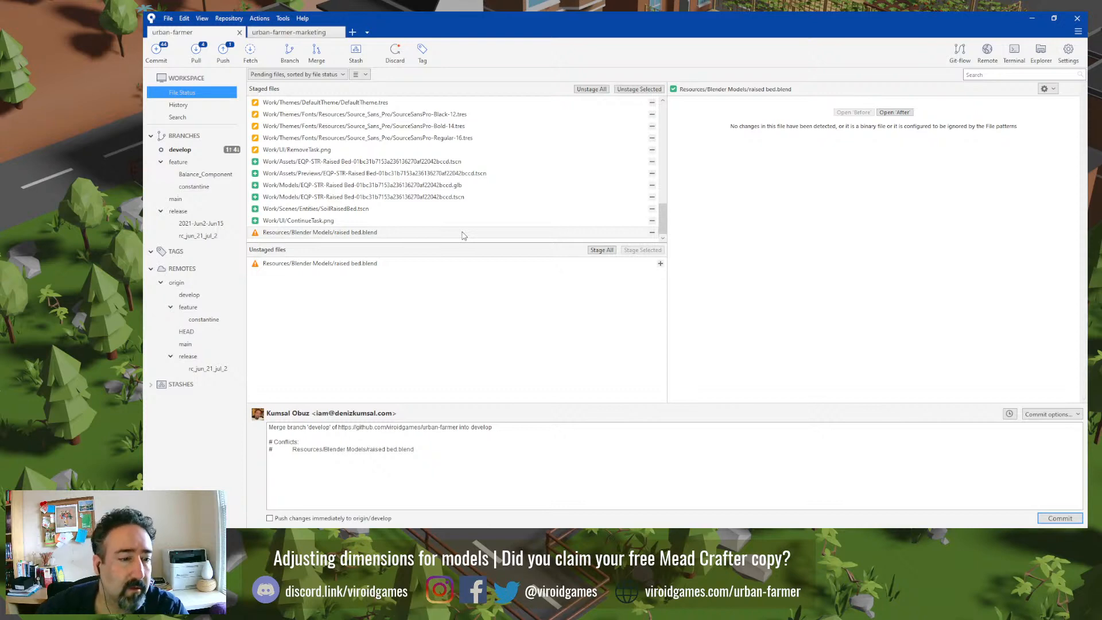
# Step: Switch to the Blender Models folder, select raised bed.blend, and open a second File Explorer window moved out of the way
pyautogui.click(261, 537)
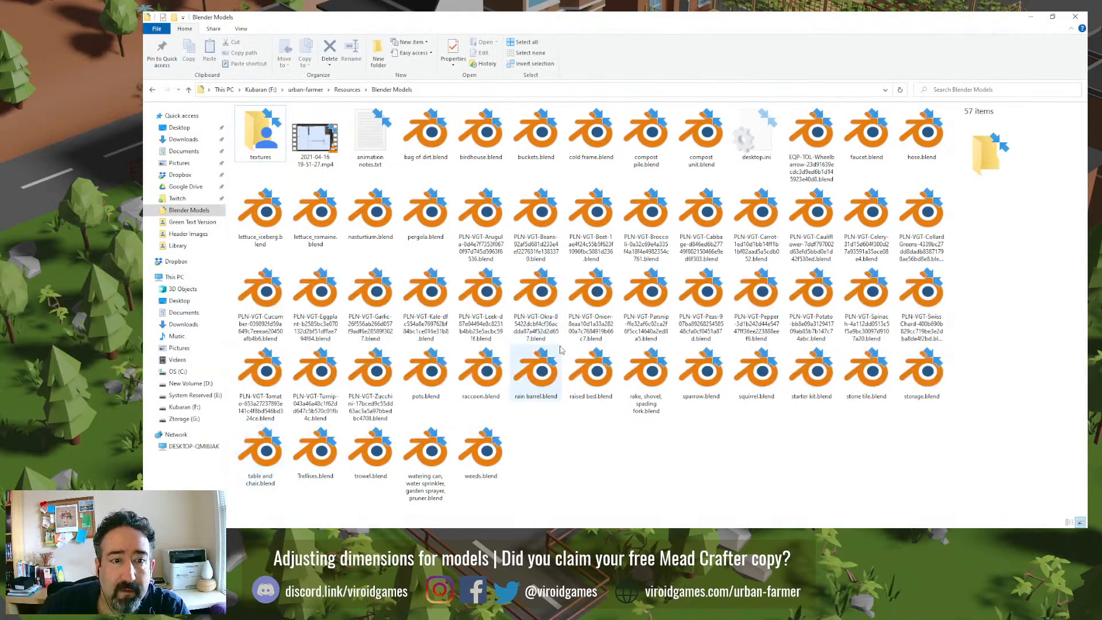
pyautogui.click(591, 385)
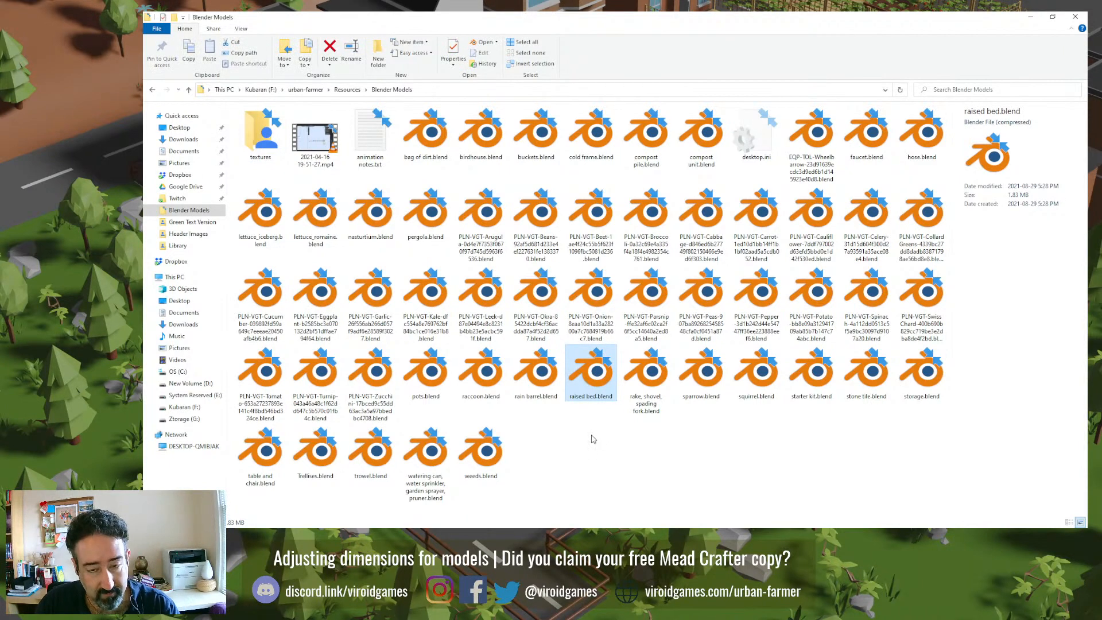
pyautogui.click(153, 538)
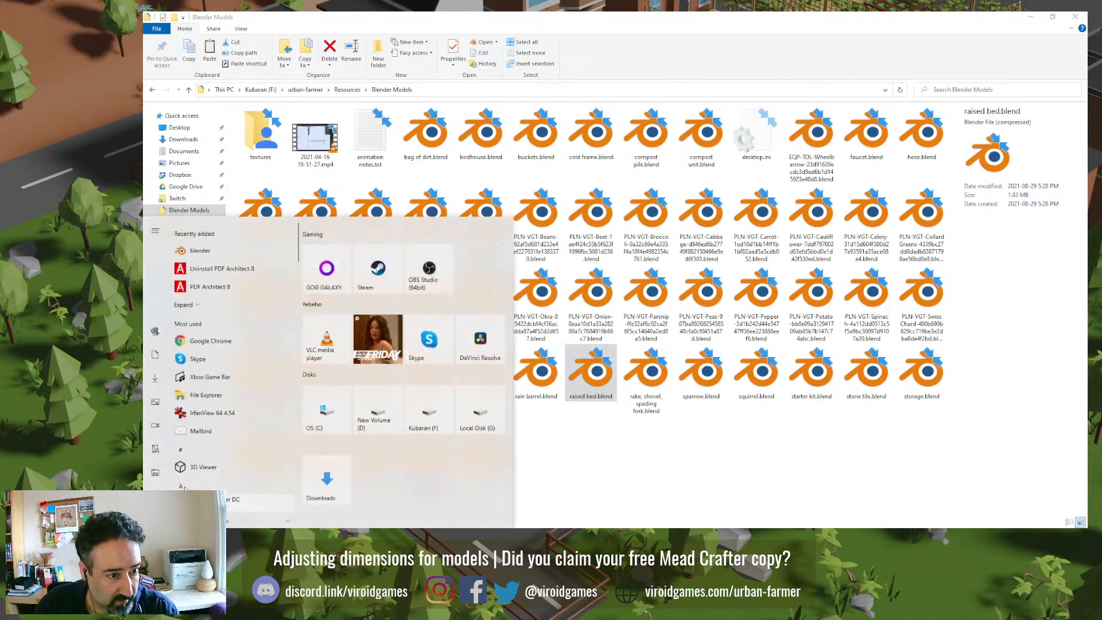
pyautogui.click(230, 381)
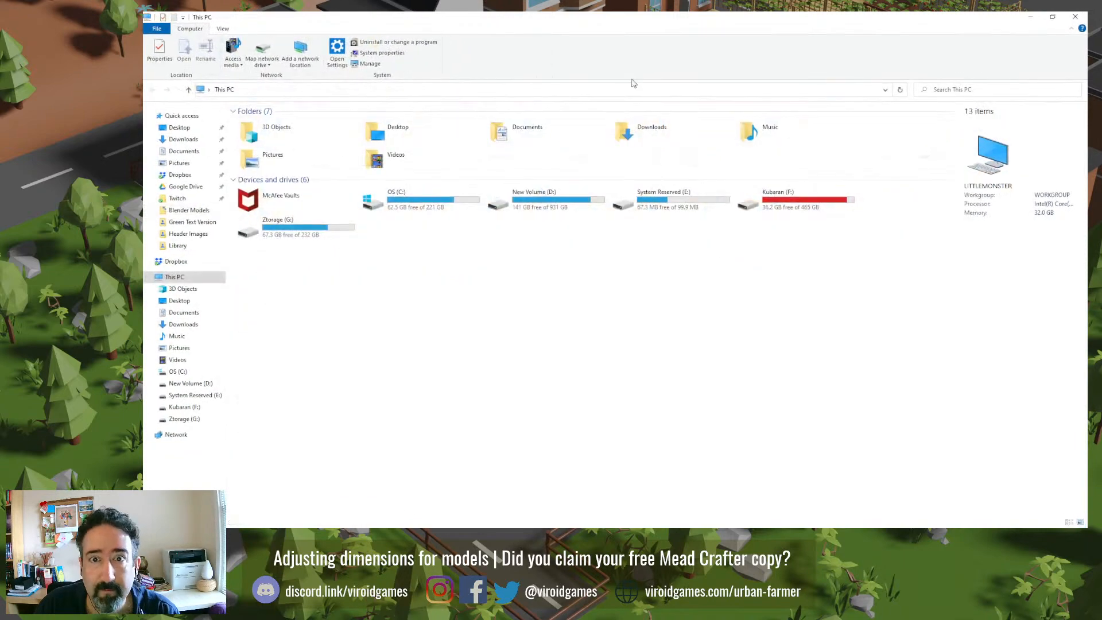
pyautogui.moveTo(711, 21); pyautogui.dragTo(1086, 155)
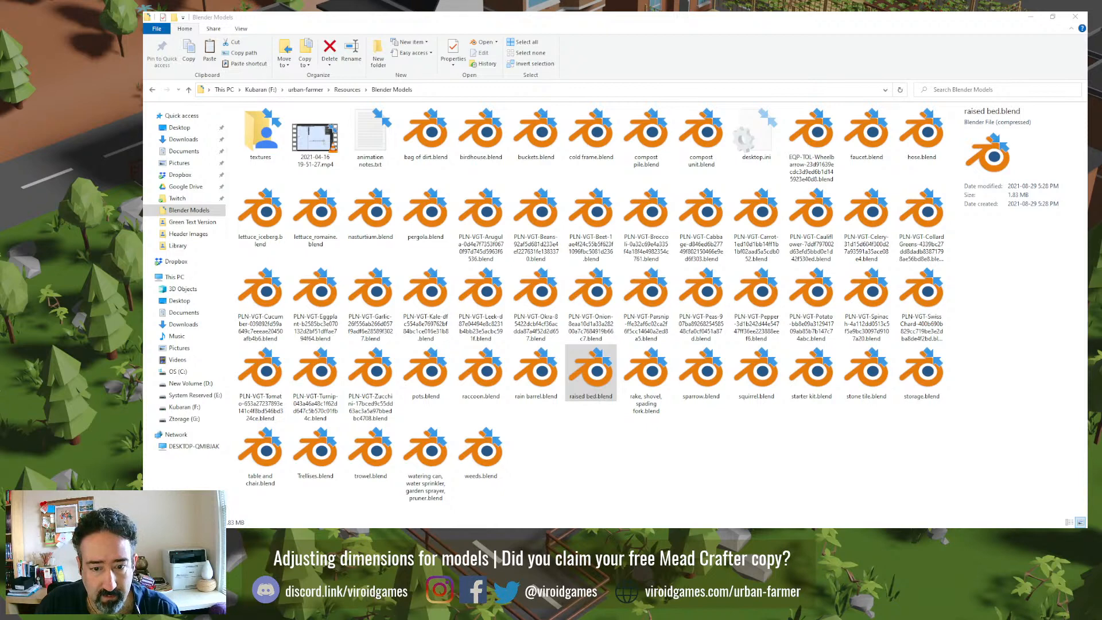
# Step: Return to Sourcetree, stage the conflicted raised bed.blend, and commit the merge with immediate pushing to origin/develop
pyautogui.hotkey('alt', 'Tab')
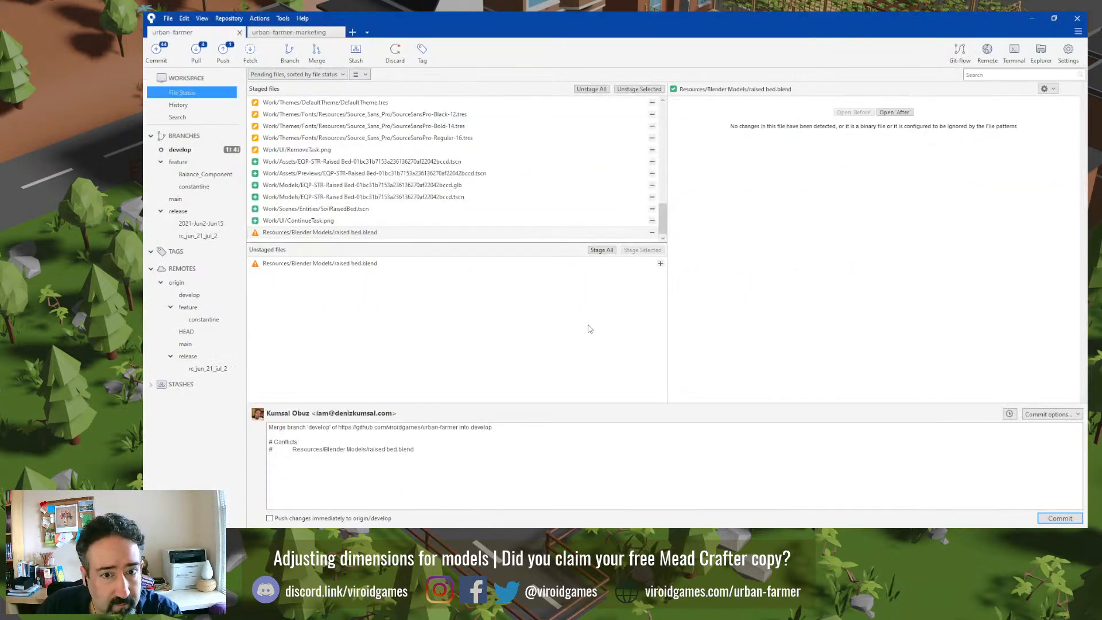
pyautogui.click(660, 264)
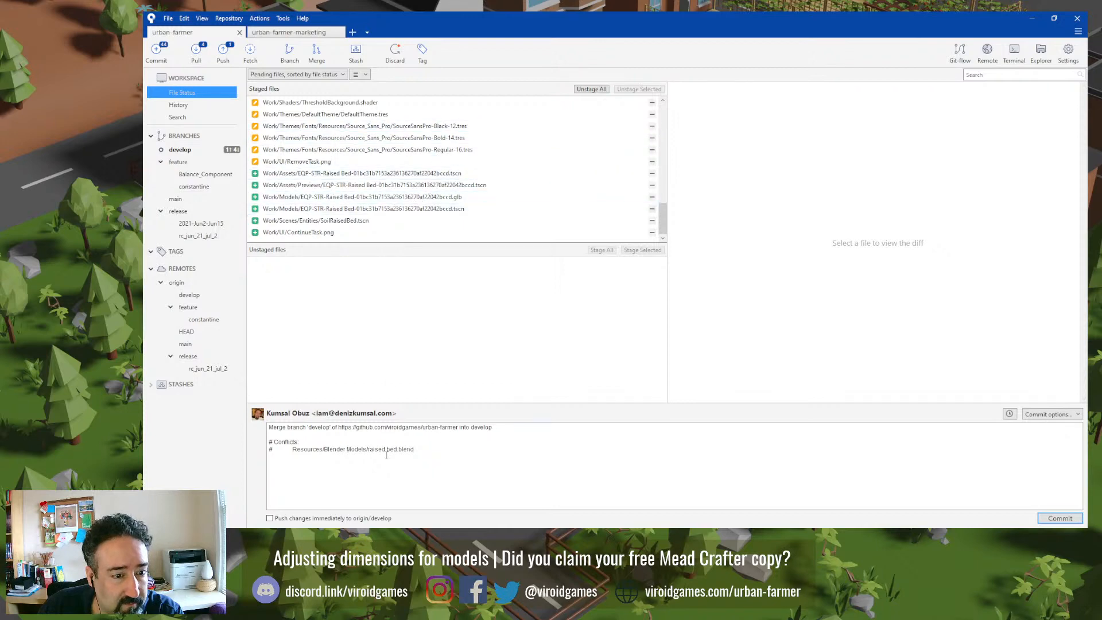
pyautogui.click(1049, 518)
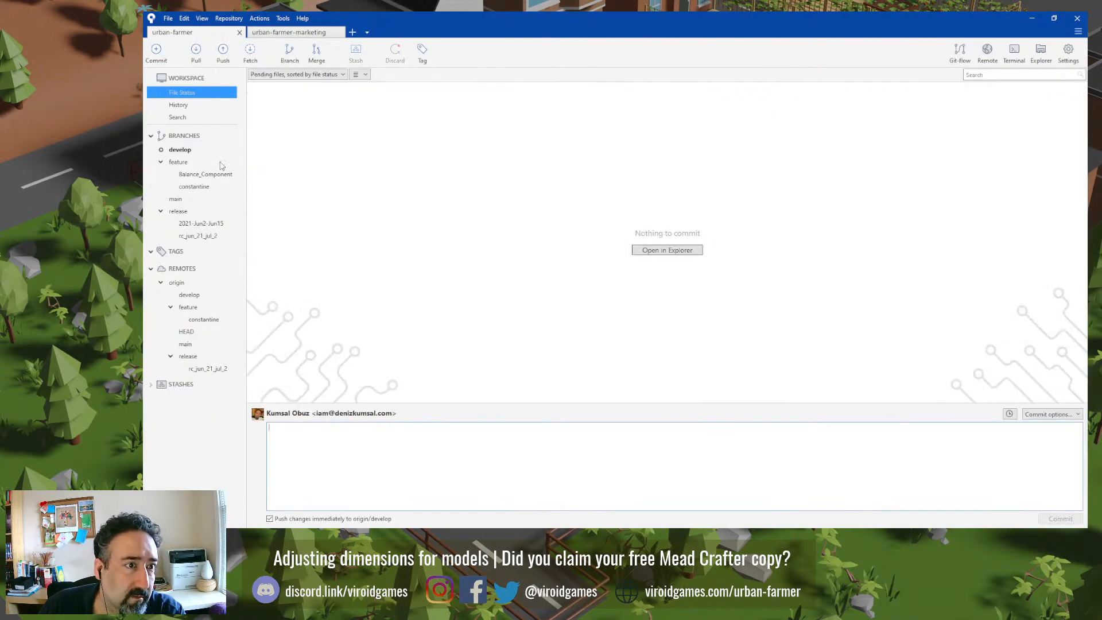
# Step: Review the develop history, checking the files changed in the merge commit and in the improved models commit
pyautogui.click(203, 151)
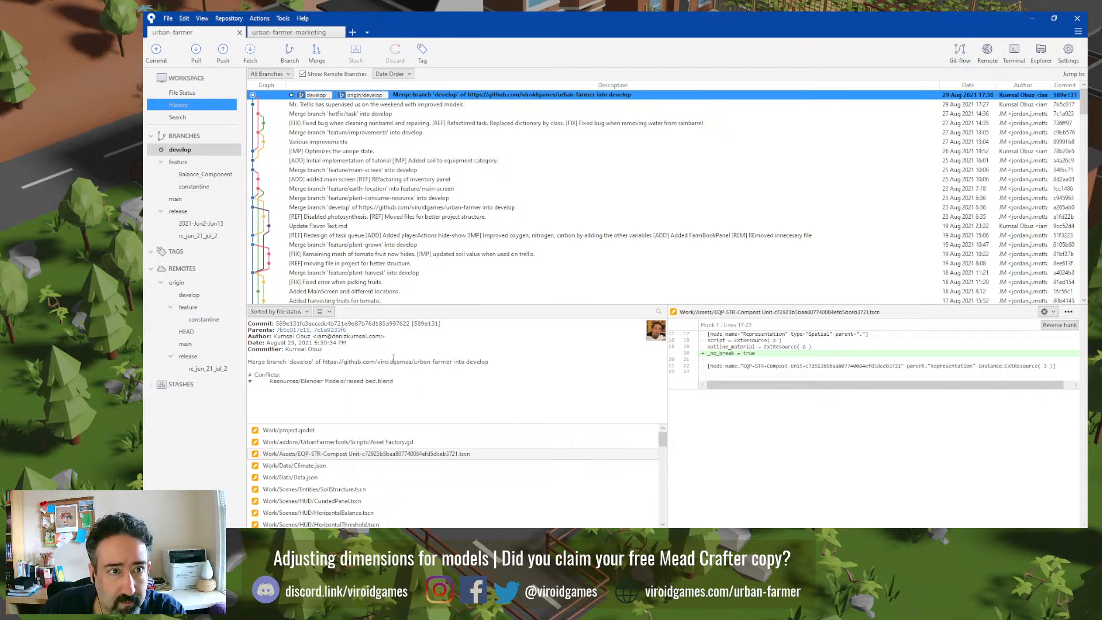
pyautogui.scroll(-10, 384, 480)
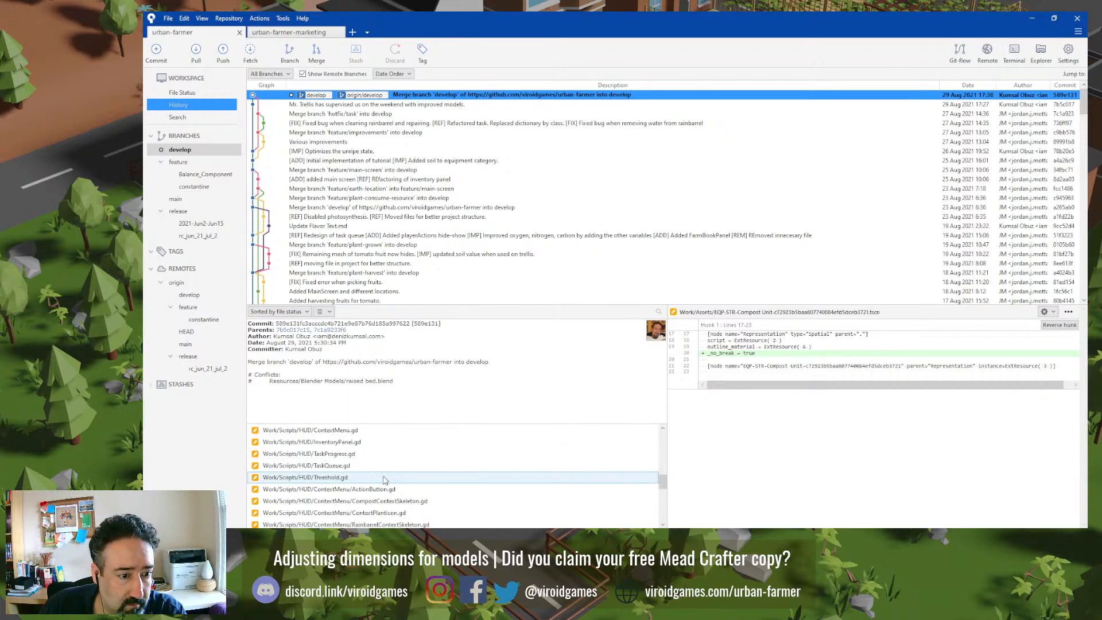
pyautogui.scroll(-2, 379, 485)
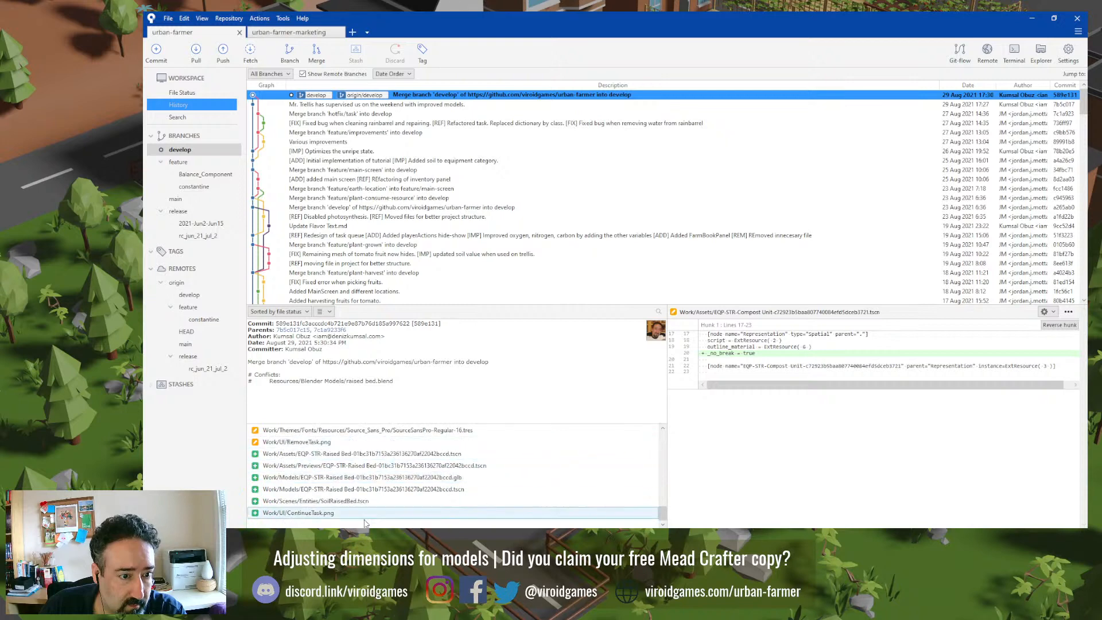
pyautogui.scroll(4, 368, 493)
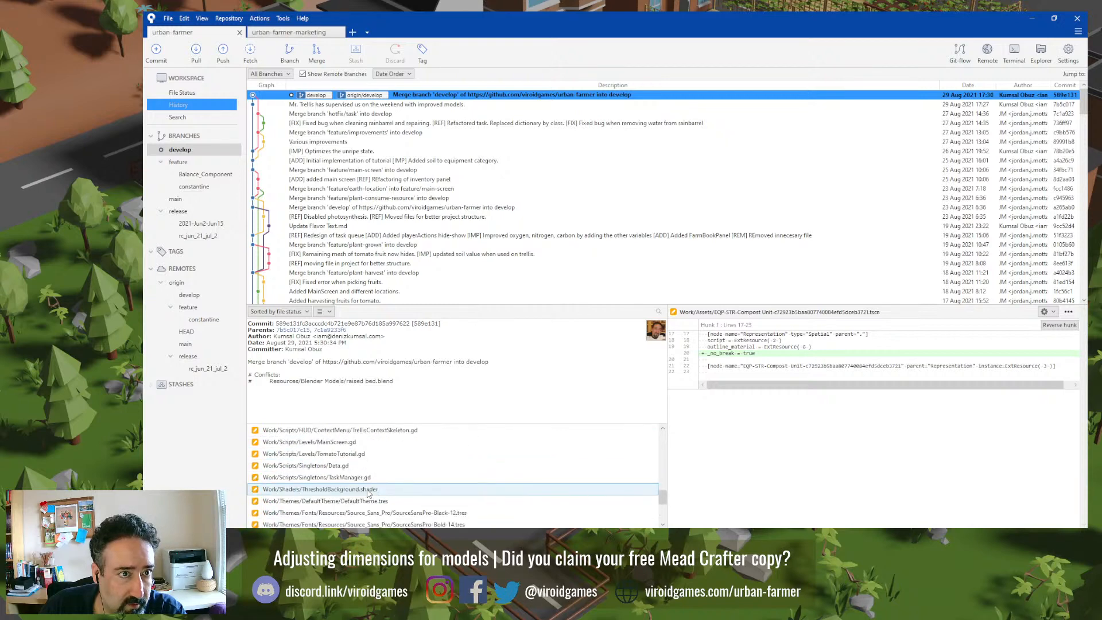
pyautogui.click(400, 106)
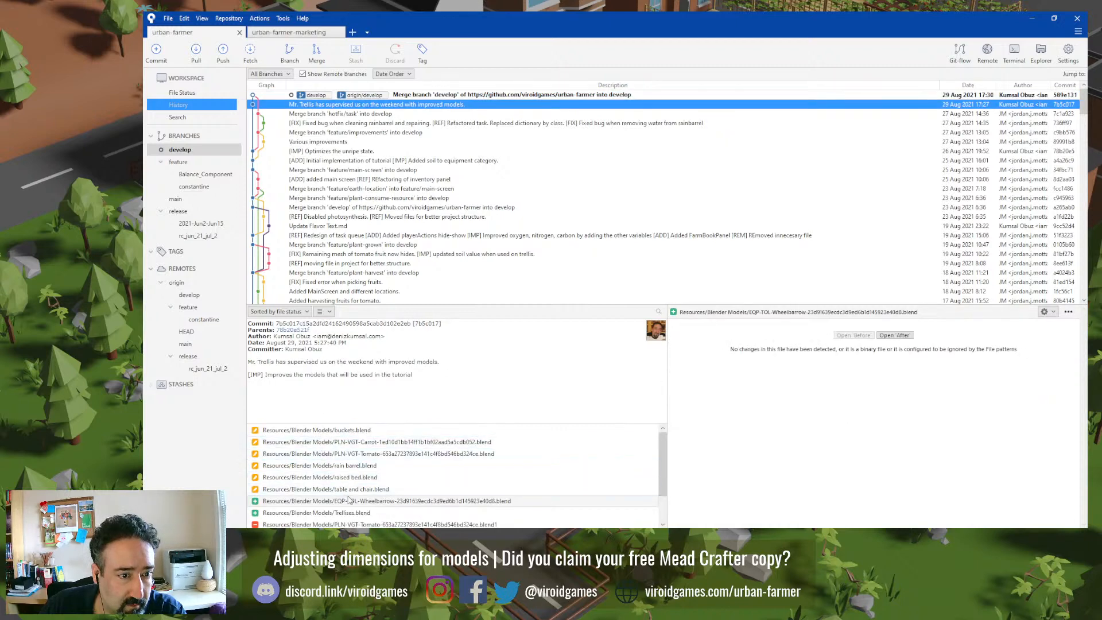
# Step: Compare the files changed in the develop merge commit with those in the improved models commit, inspecting raised bed.blend
pyautogui.press('Up')
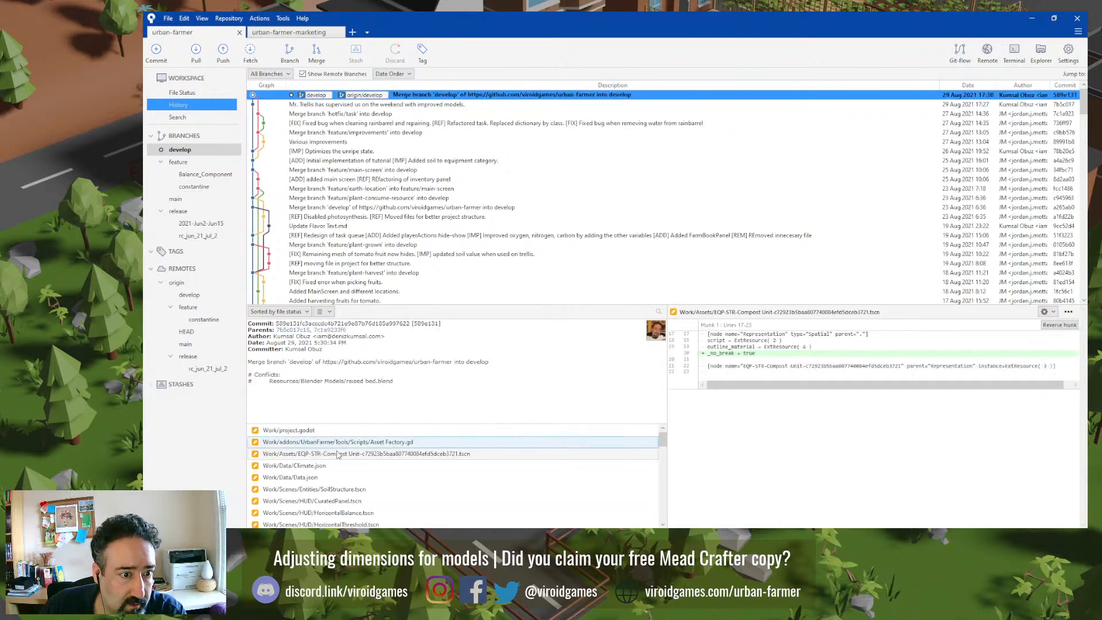
pyautogui.scroll(-15, 325, 473)
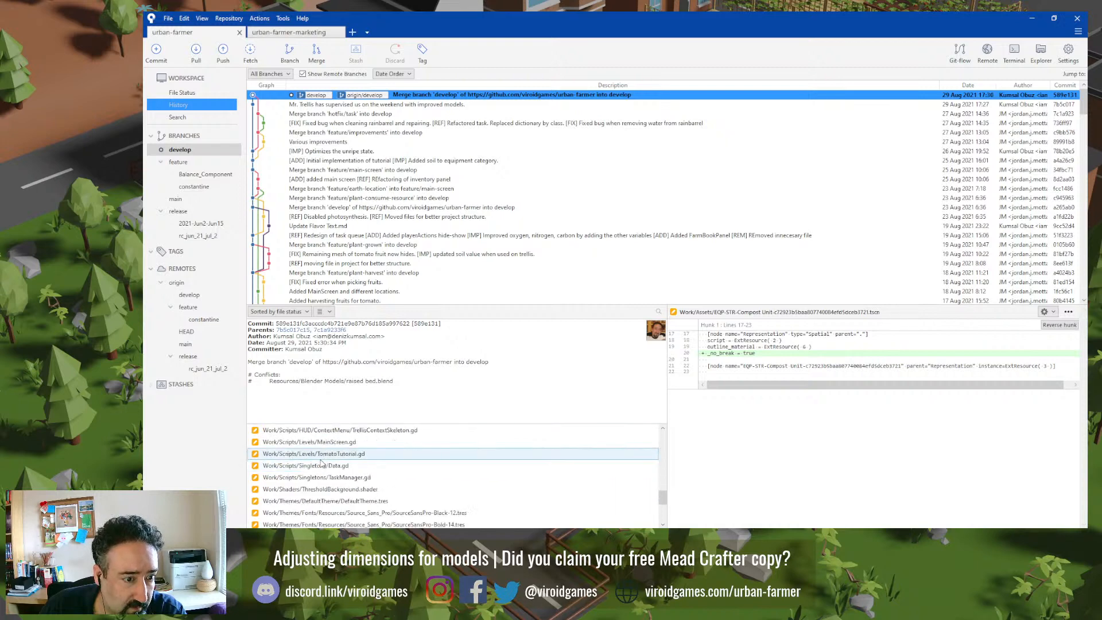
pyautogui.scroll(15, 322, 462)
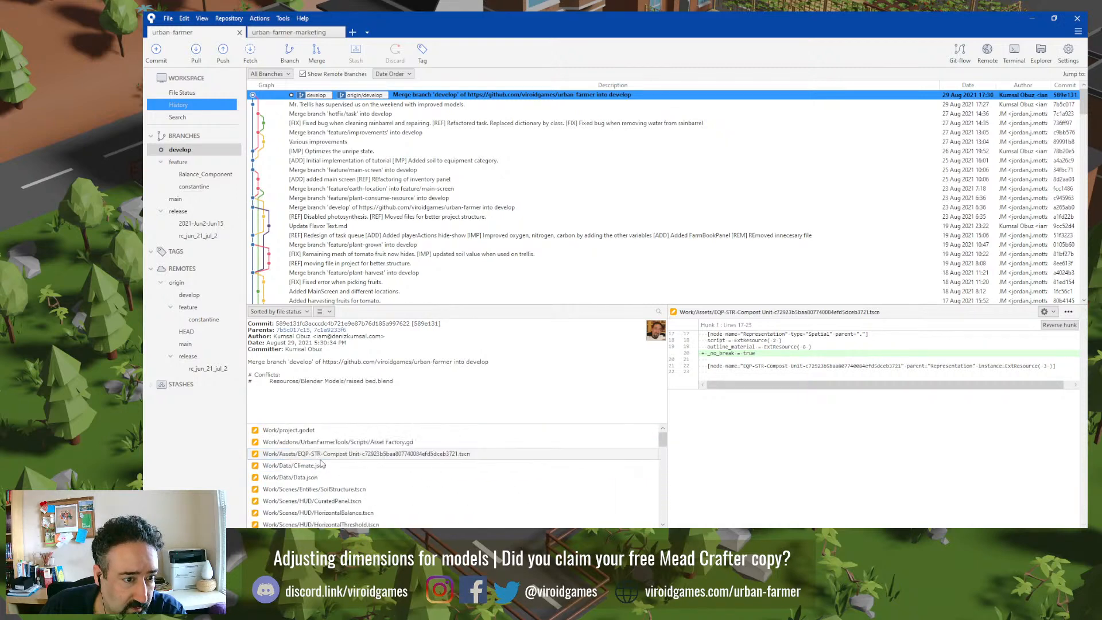
pyautogui.click(345, 106)
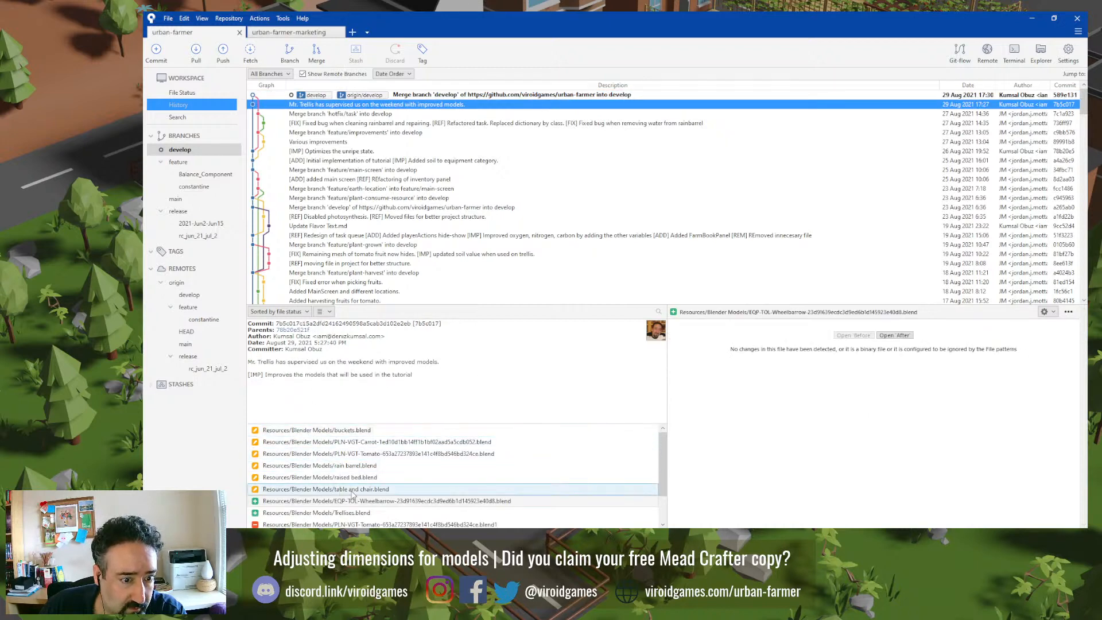
pyautogui.click(355, 467)
pyautogui.click(355, 478)
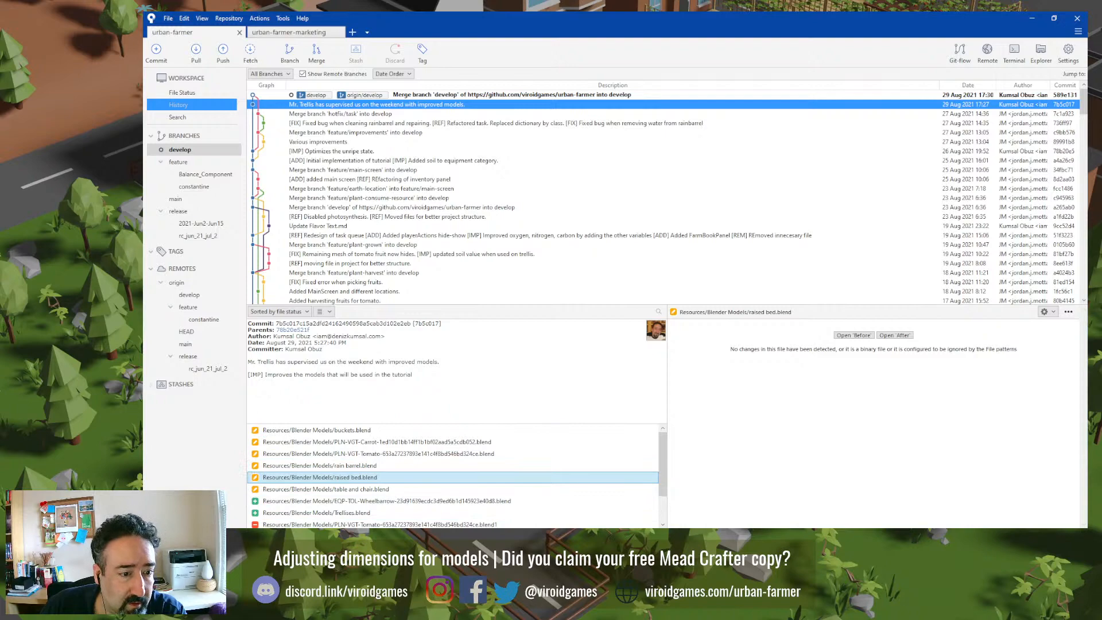
# Step: Switch to Chrome, load github.com in the wheelbarrow dimensions tab, and open the viroidgames organization's urban-farmer repository
pyautogui.click(415, 537)
pyautogui.click(280, 497)
pyautogui.click(602, 19)
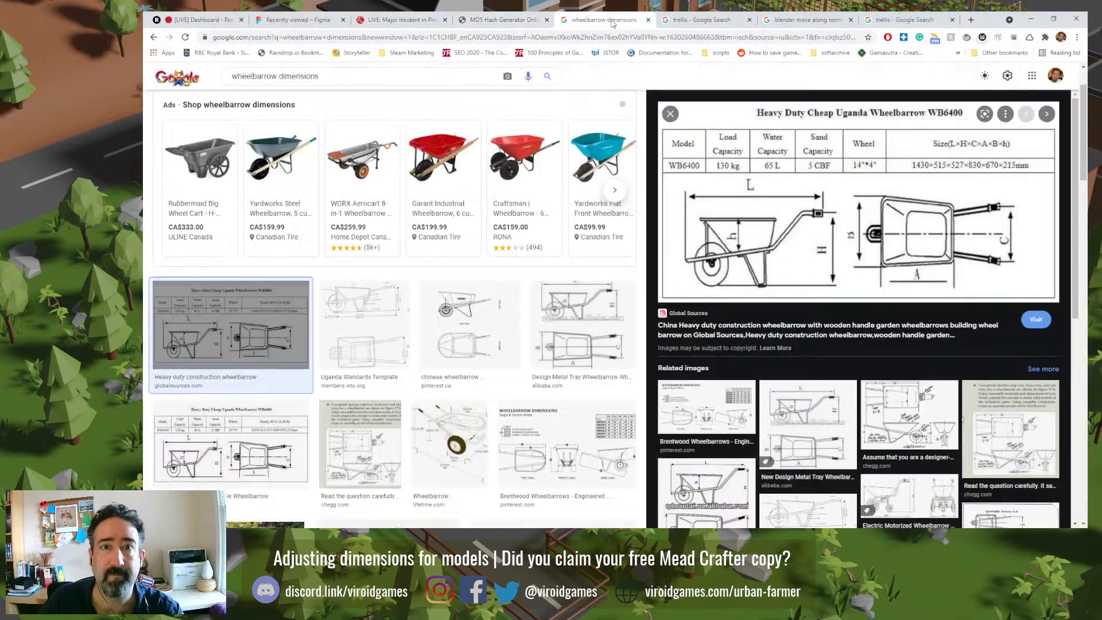
pyautogui.click(598, 37)
pyautogui.write('github.com')
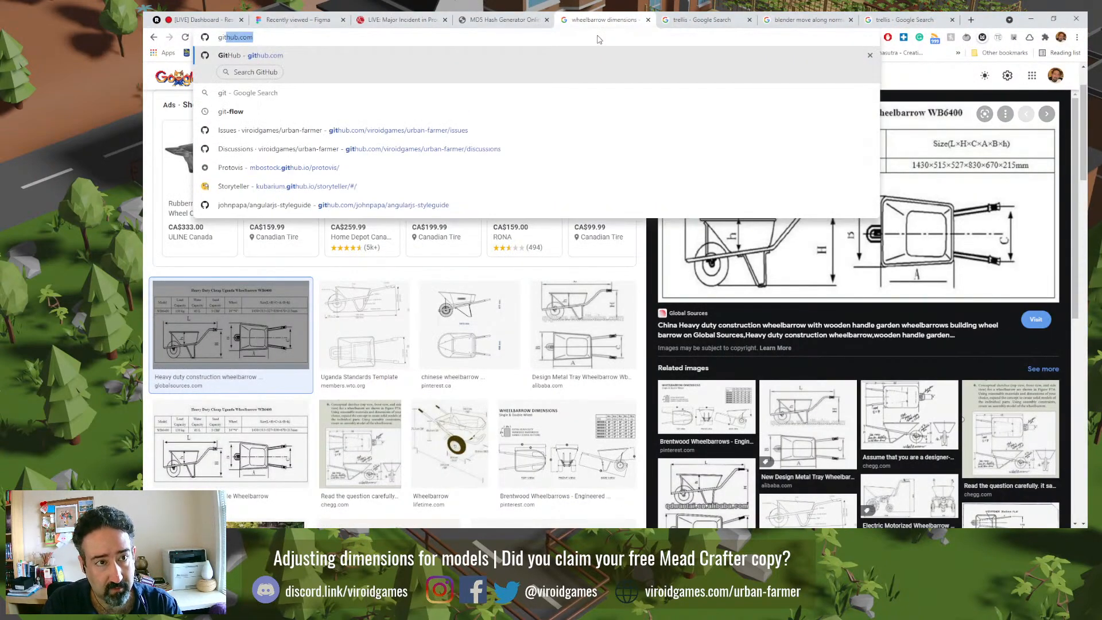
pyautogui.press('Return')
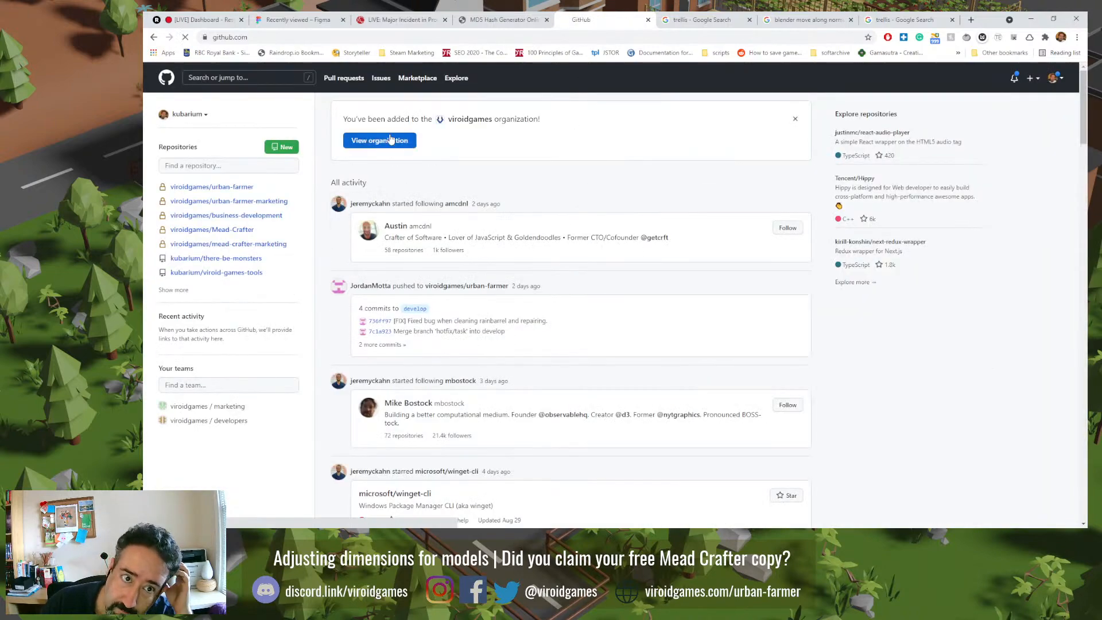
pyautogui.click(379, 140)
pyautogui.click(336, 323)
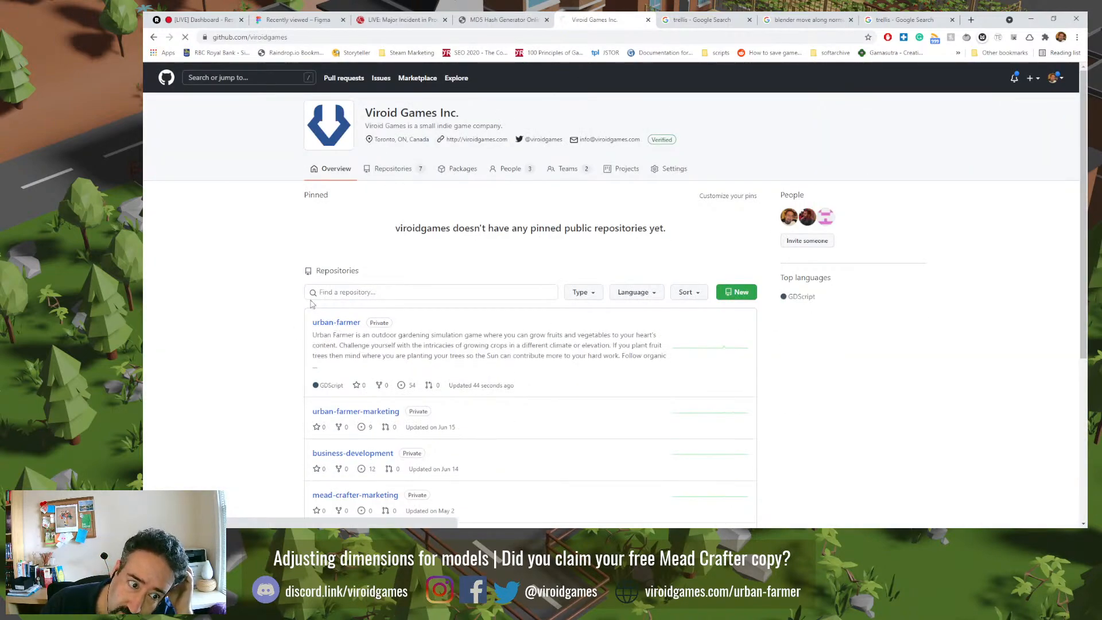
# Step: Open the repository's Resources folder, switch it to the develop branch, and enter the Blender Models folder
pyautogui.click(347, 263)
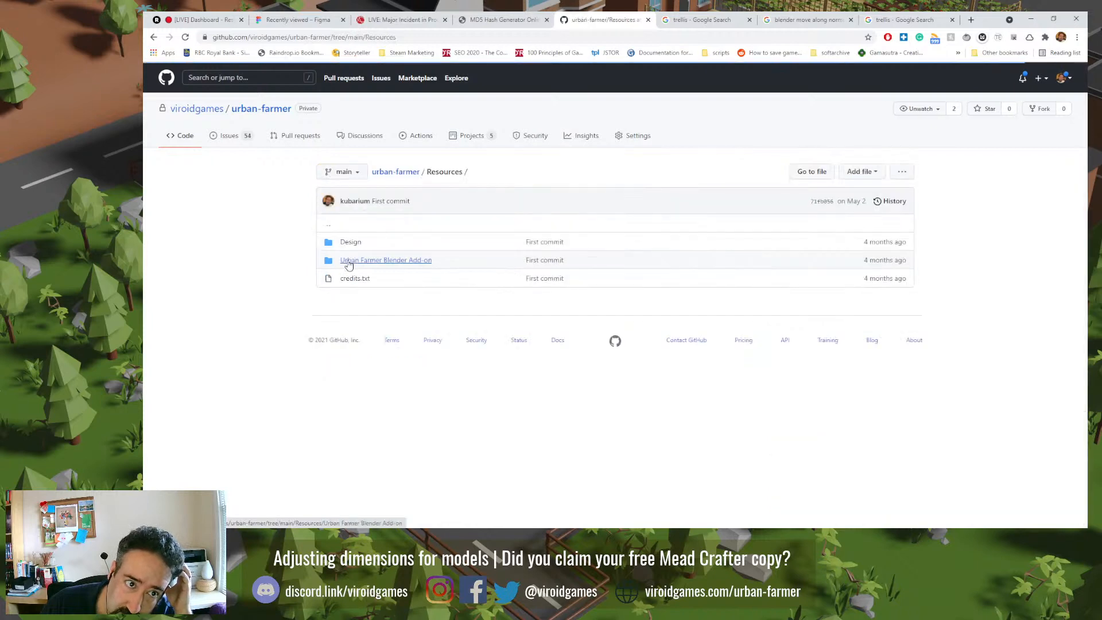
pyautogui.click(355, 171)
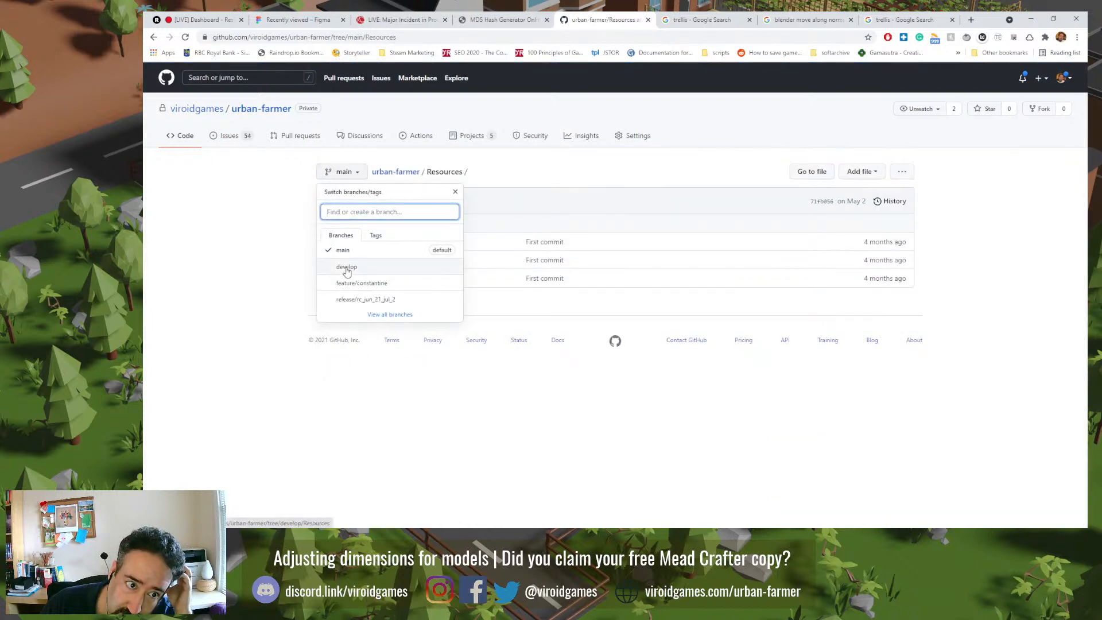
pyautogui.click(347, 266)
pyautogui.click(364, 277)
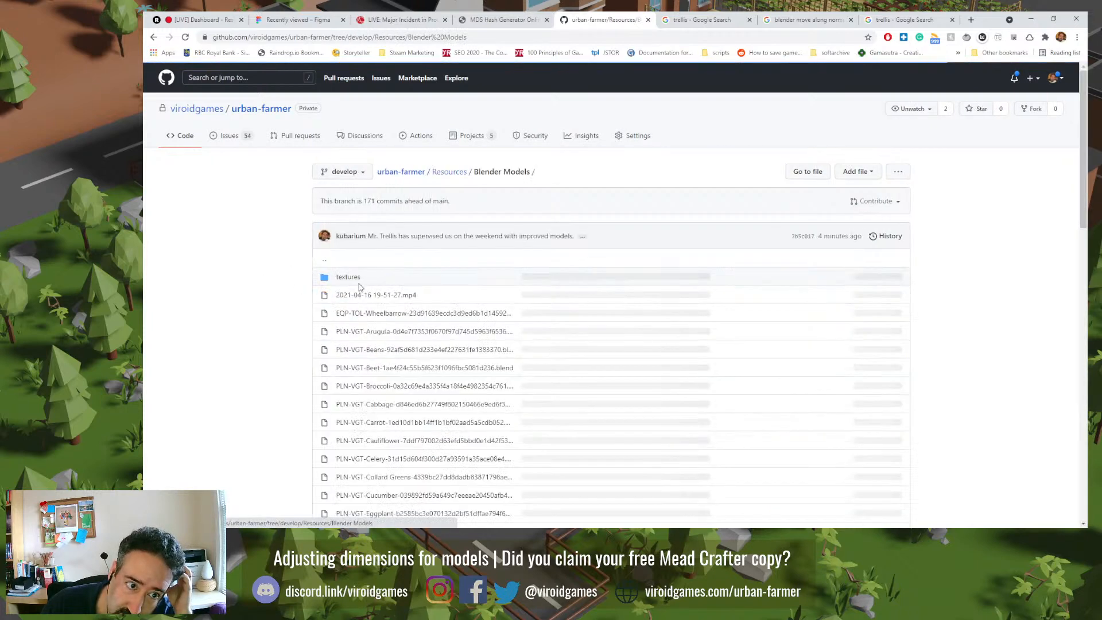
# Step: Find raised bed.blend in the Blender Models folder, download it, and open the downloaded copy in Blender
pyautogui.scroll(-4, 230, 396)
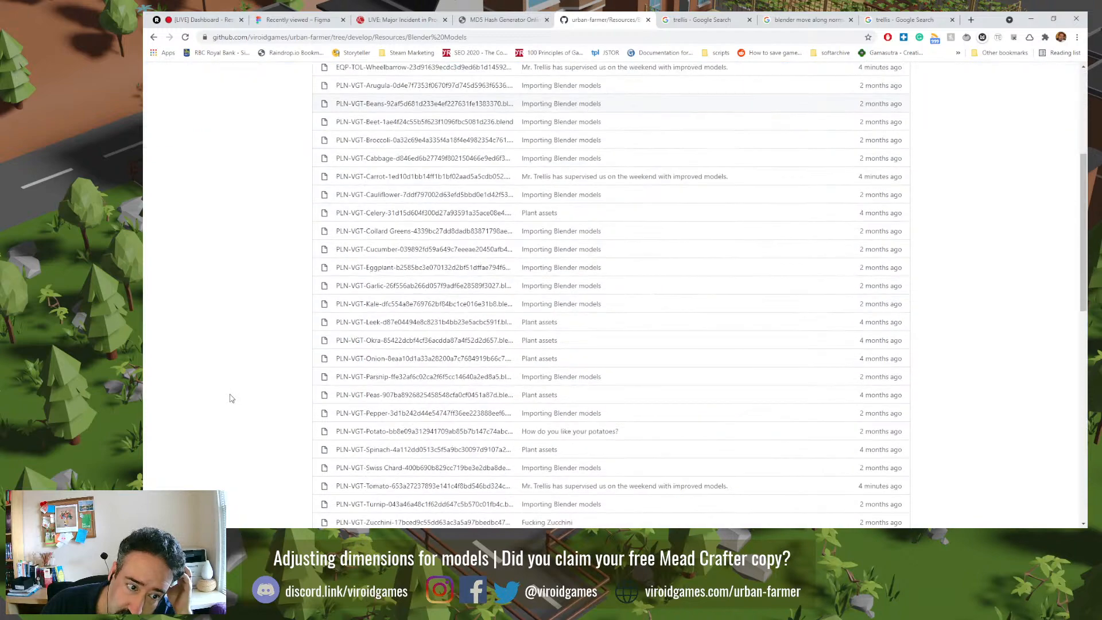
pyautogui.scroll(-7, 230, 398)
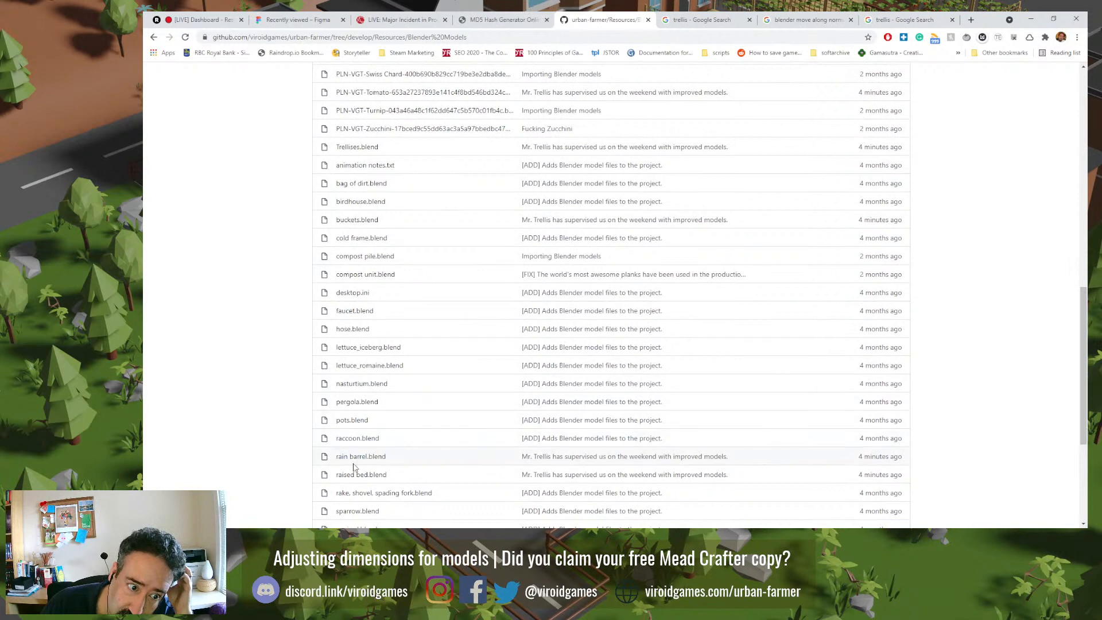
pyautogui.click(361, 475)
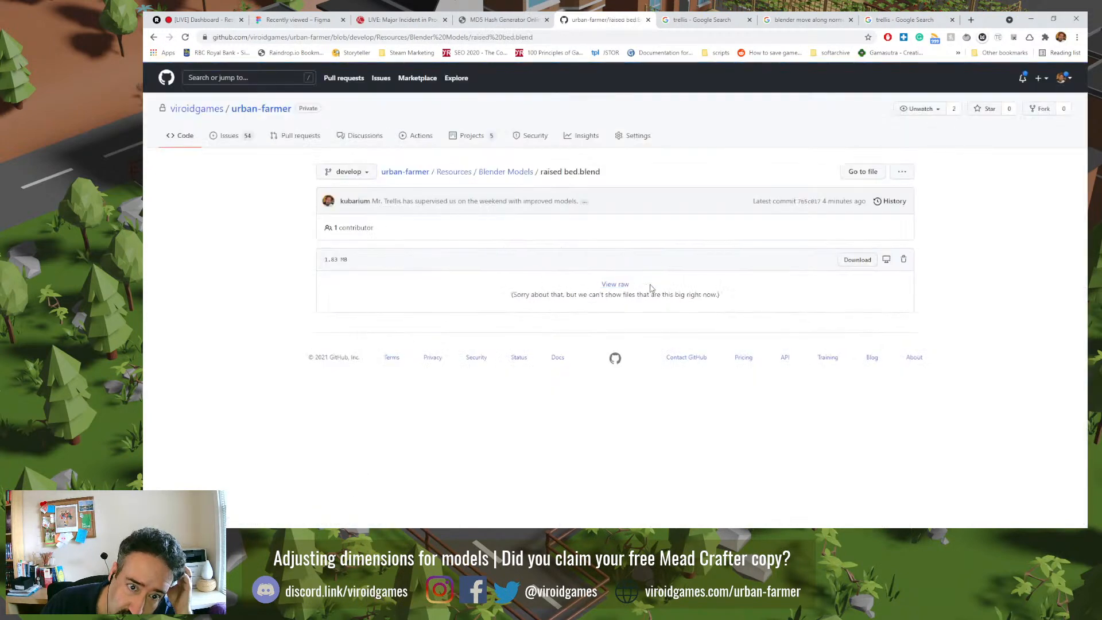
pyautogui.click(856, 259)
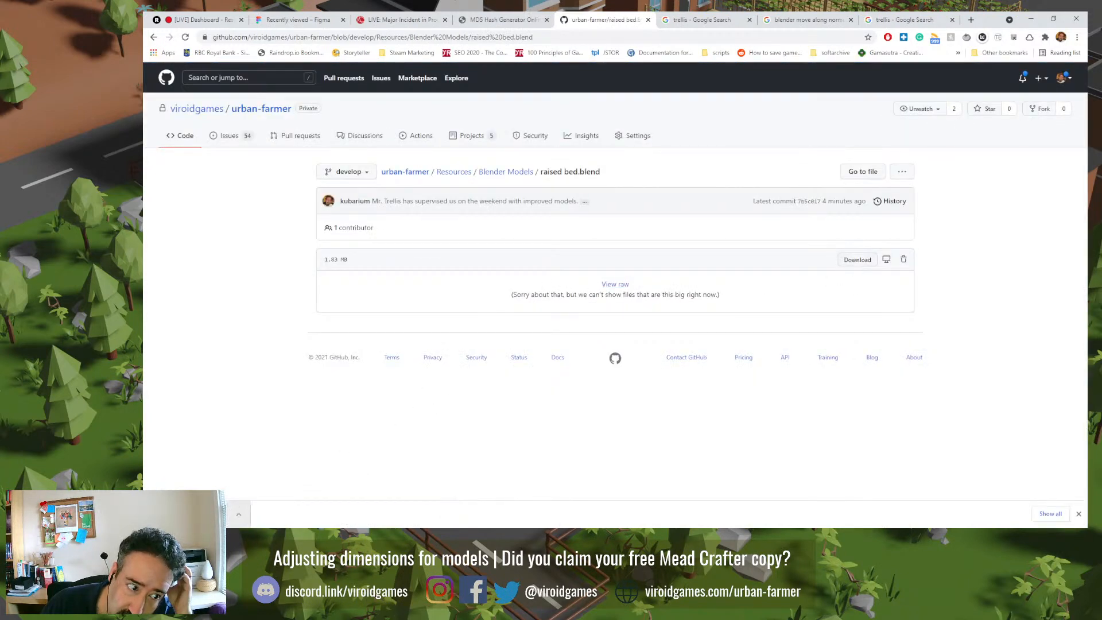
pyautogui.click(192, 514)
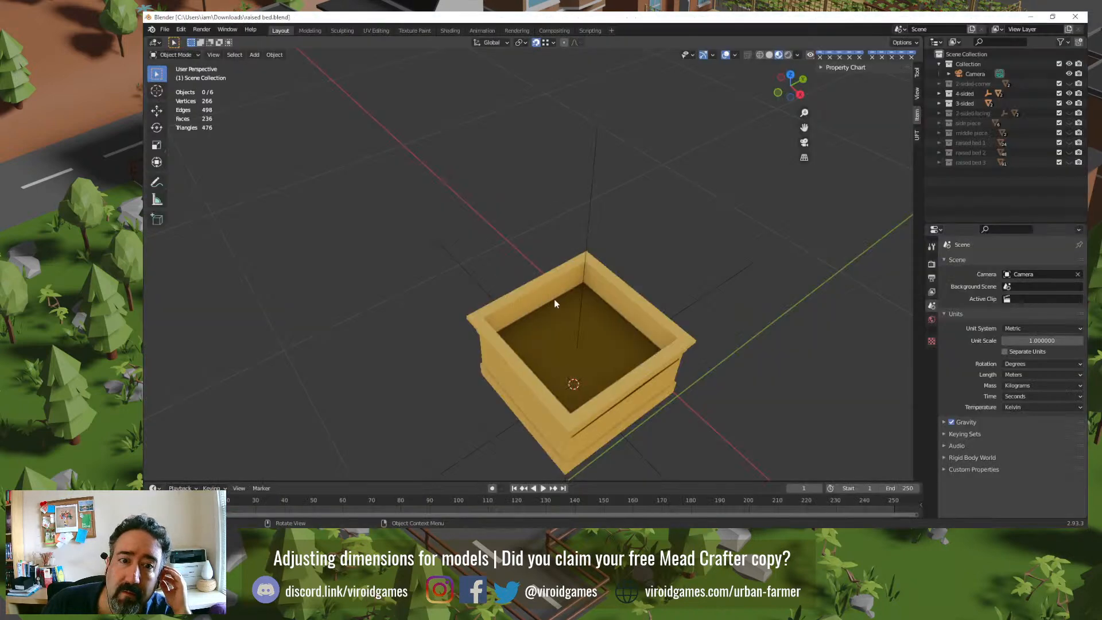
# Step: Check the downloaded raised bed by hiding and showing the 4-sided collection, and close Blender
pyautogui.click(1068, 93)
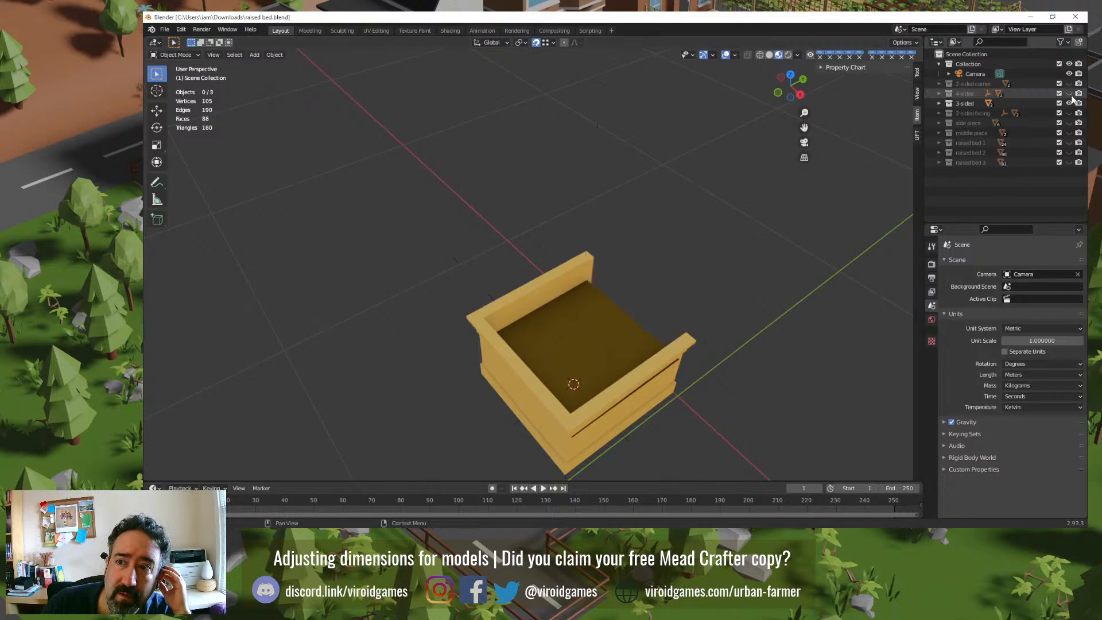
pyautogui.click(1068, 94)
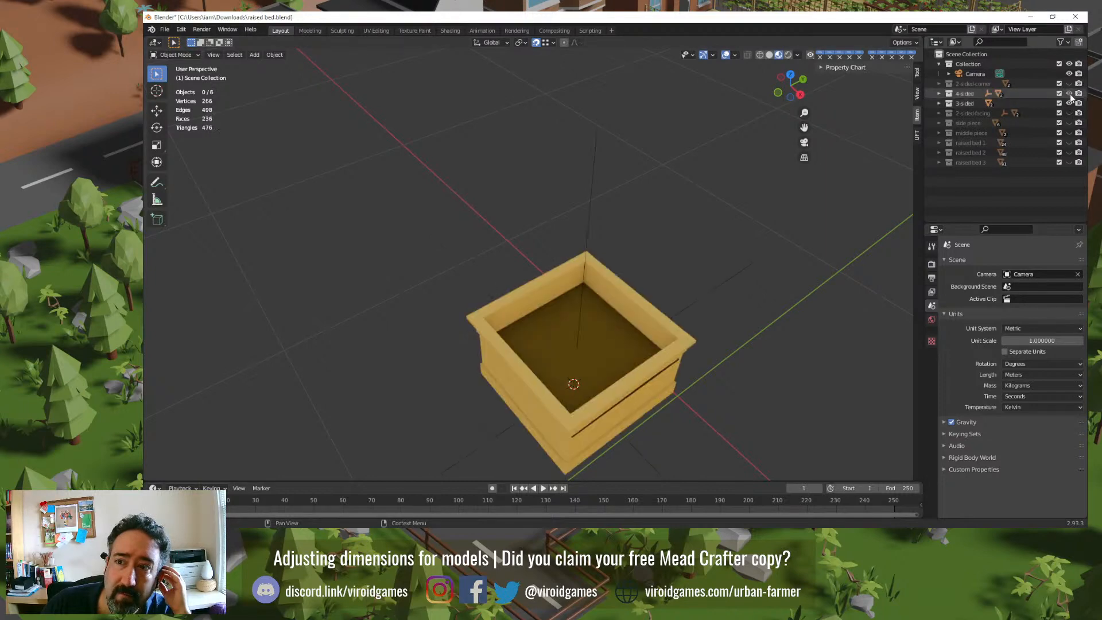
pyautogui.click(1075, 17)
pyautogui.click(649, 291)
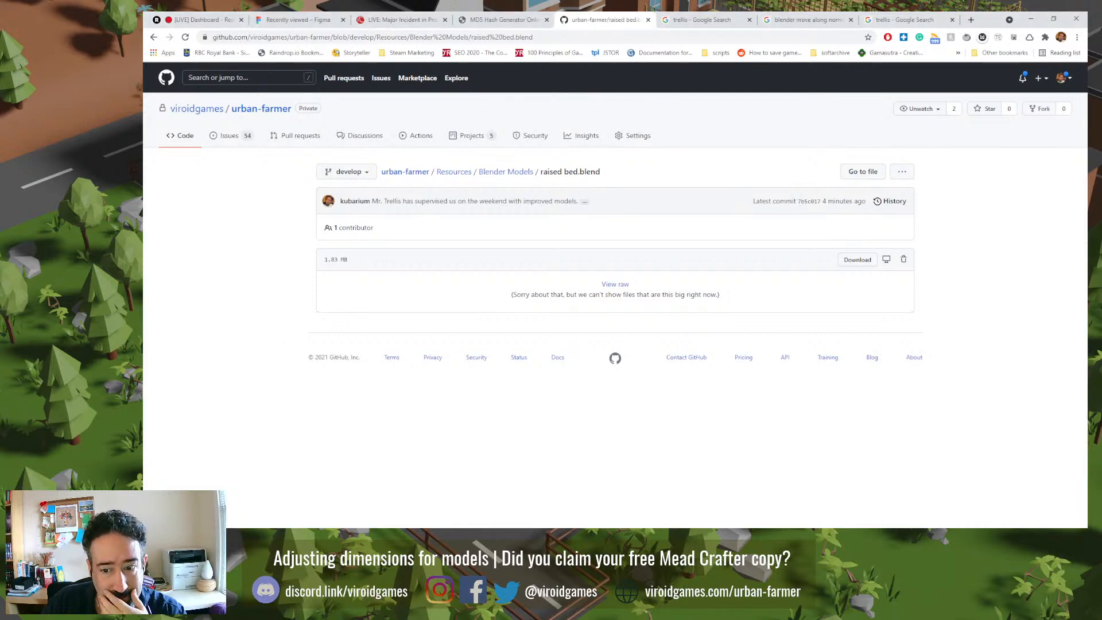
# Step: Return to Sourcetree and inspect the improved models commit's changes to the buckets, tomato, raised bed, and table and chair files
pyautogui.hotkey('alt', 'Tab')
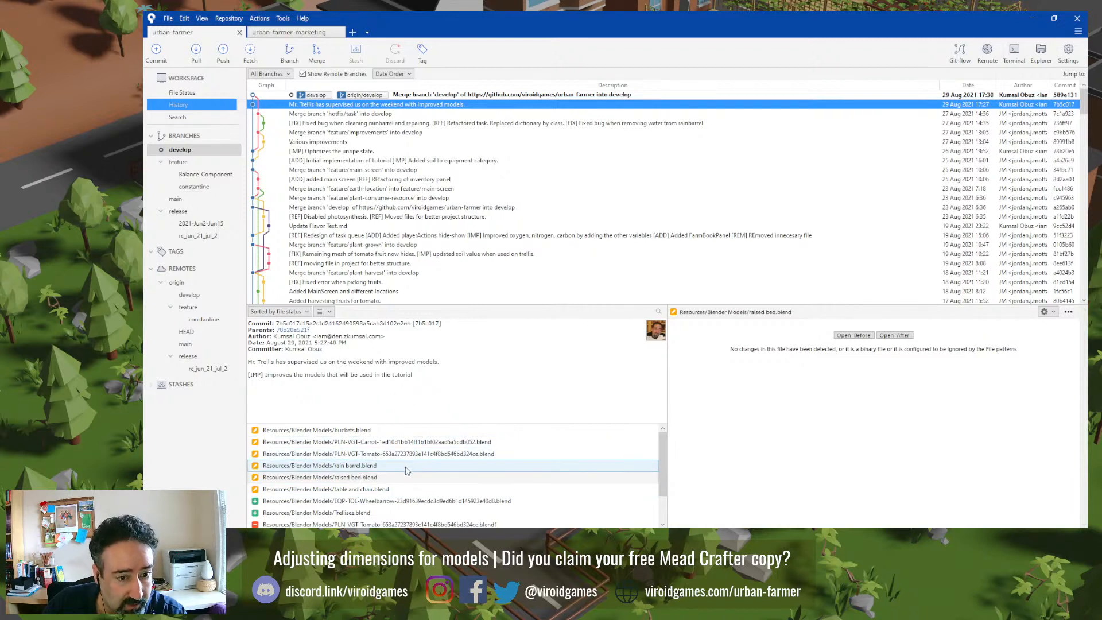
pyautogui.click(389, 432)
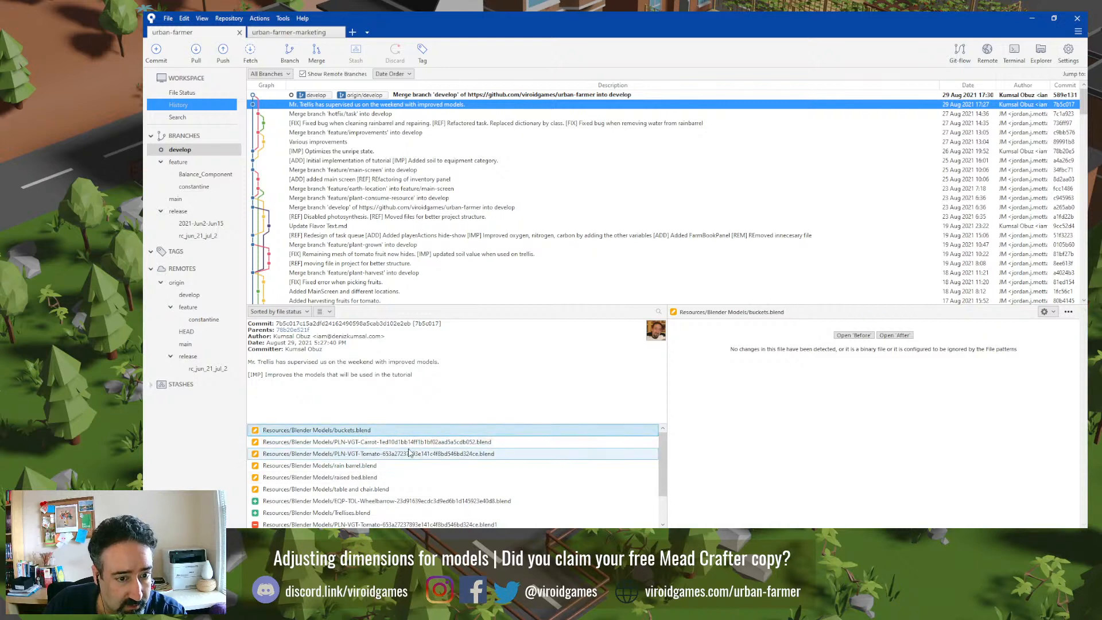
pyautogui.click(403, 453)
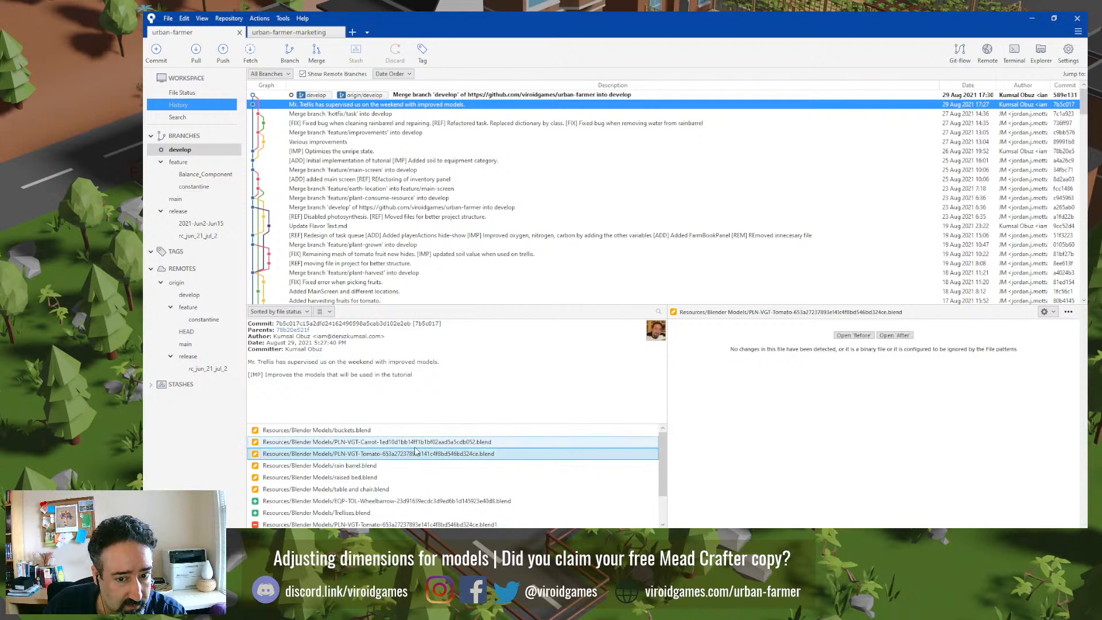
pyautogui.click(373, 478)
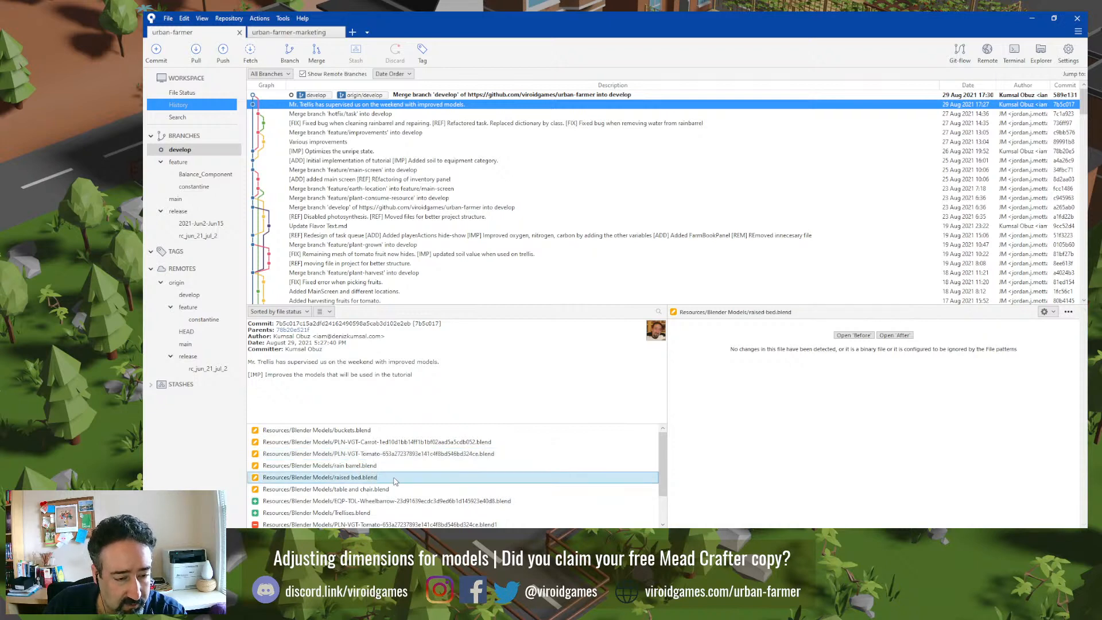
pyautogui.scroll(-1, 395, 481)
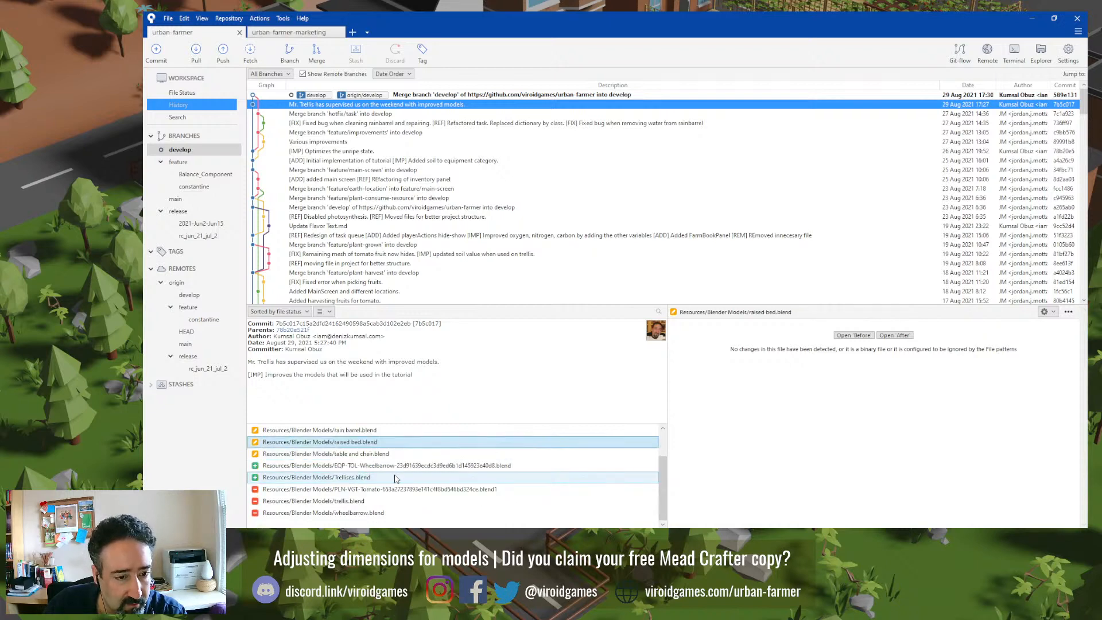
pyautogui.click(368, 454)
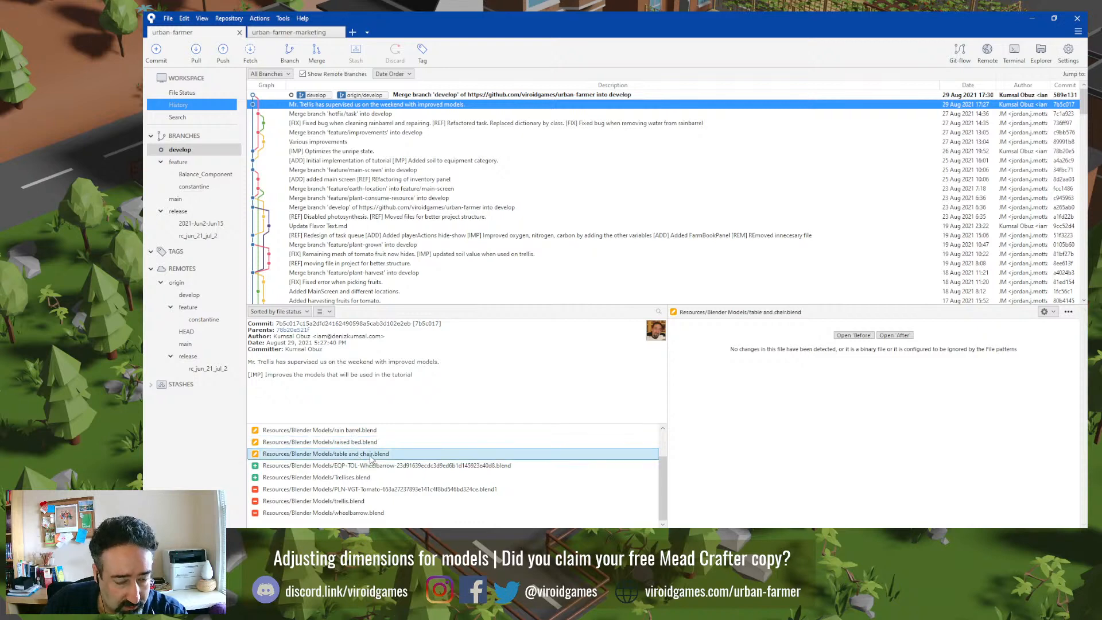